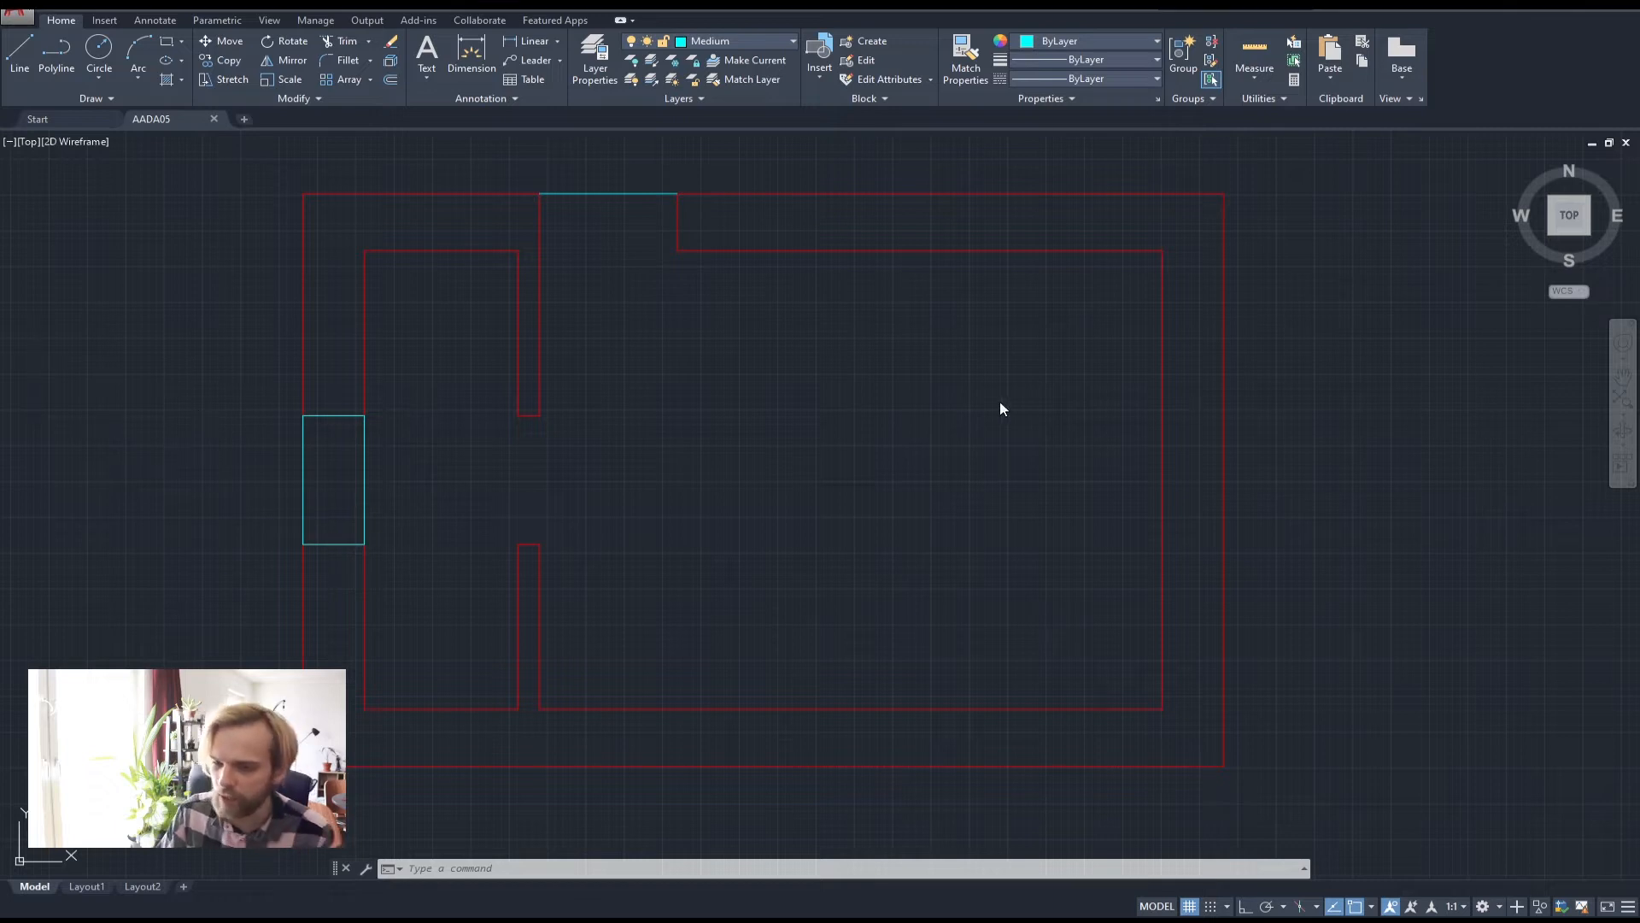
Pan and zoom in on the cyan window in the left wall, leaving empty space to its left
middle_click_drag(799, 457, 941, 467)
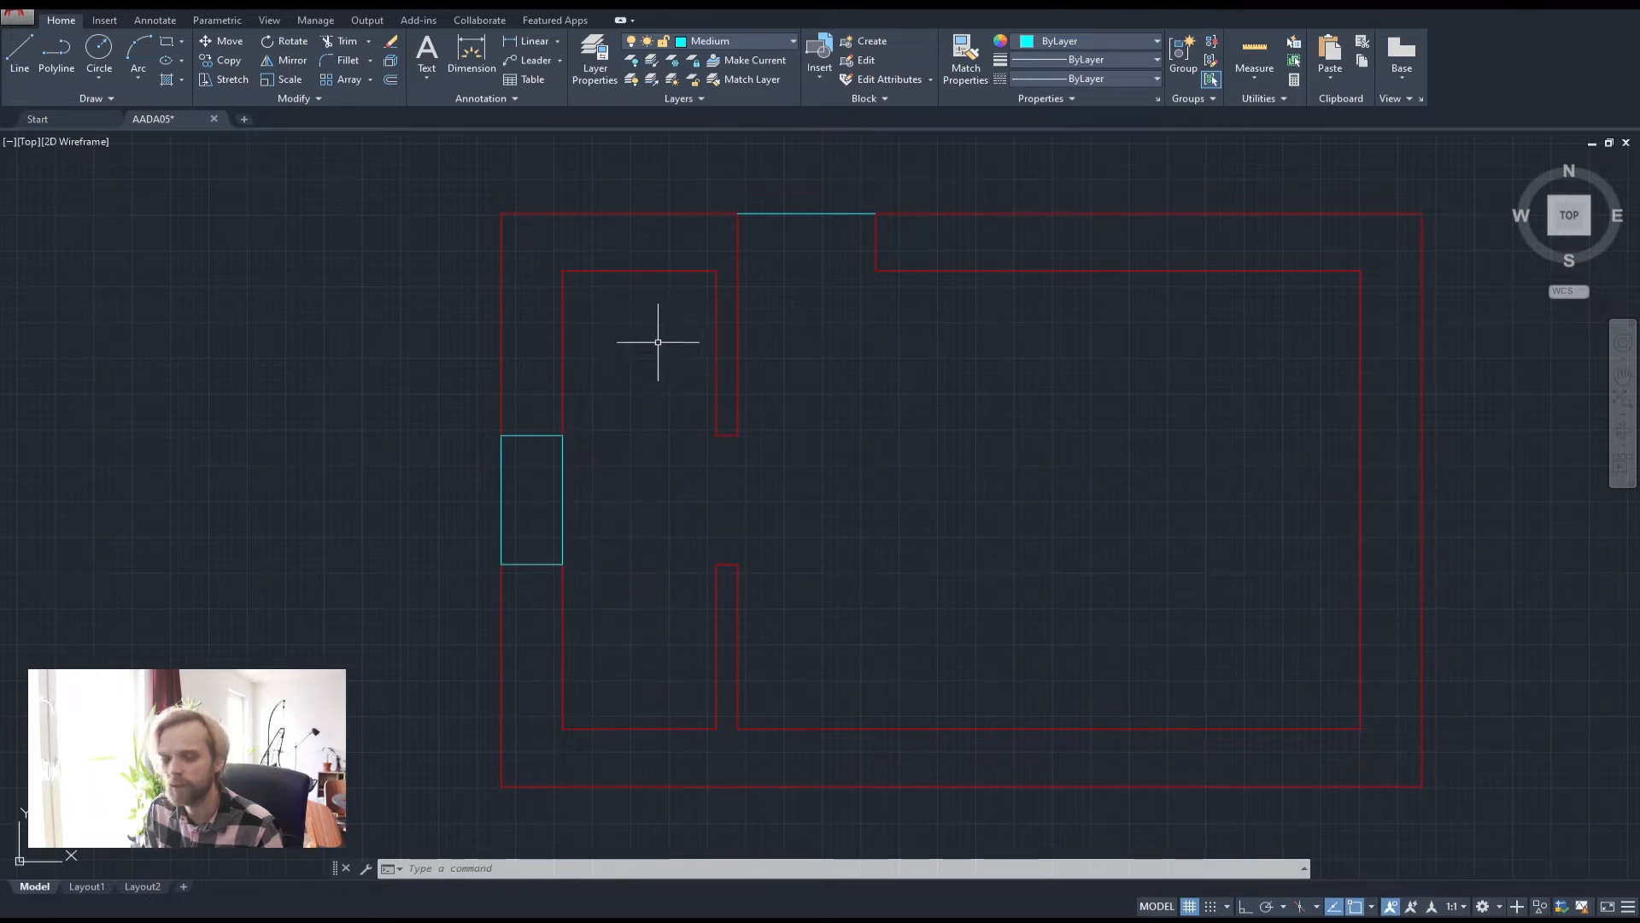
middle_click_drag(1028, 441, 879, 428)
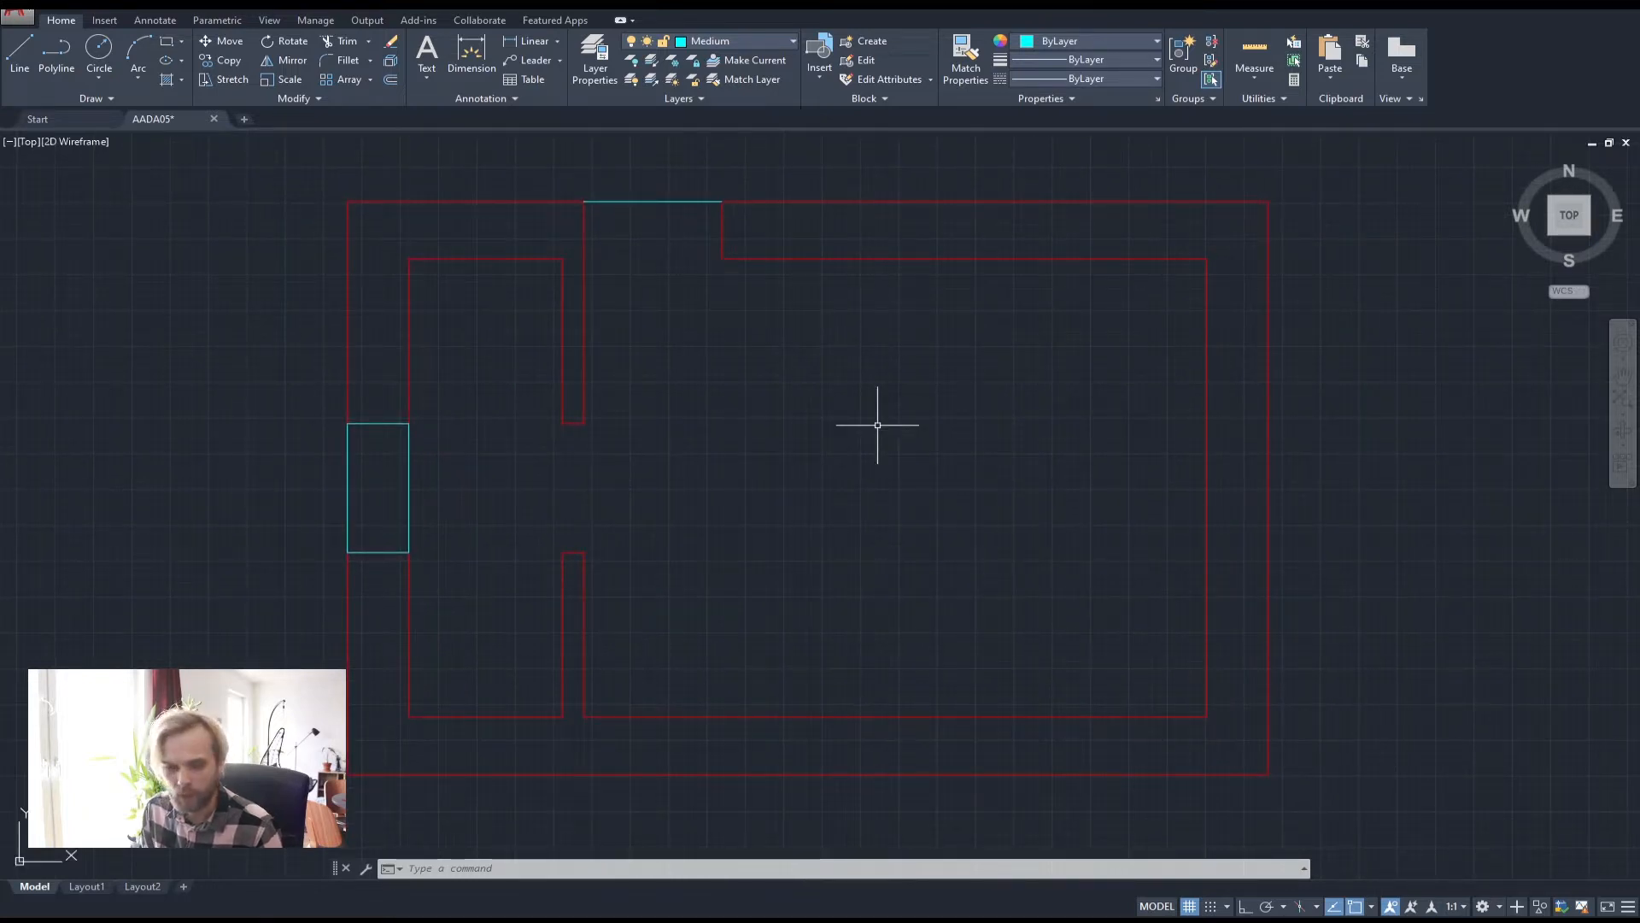
mouse_move(612, 271)
middle_mouse_down()
mouse_move(634, 362)
mouse_move(645, 330)
middle_mouse_up()
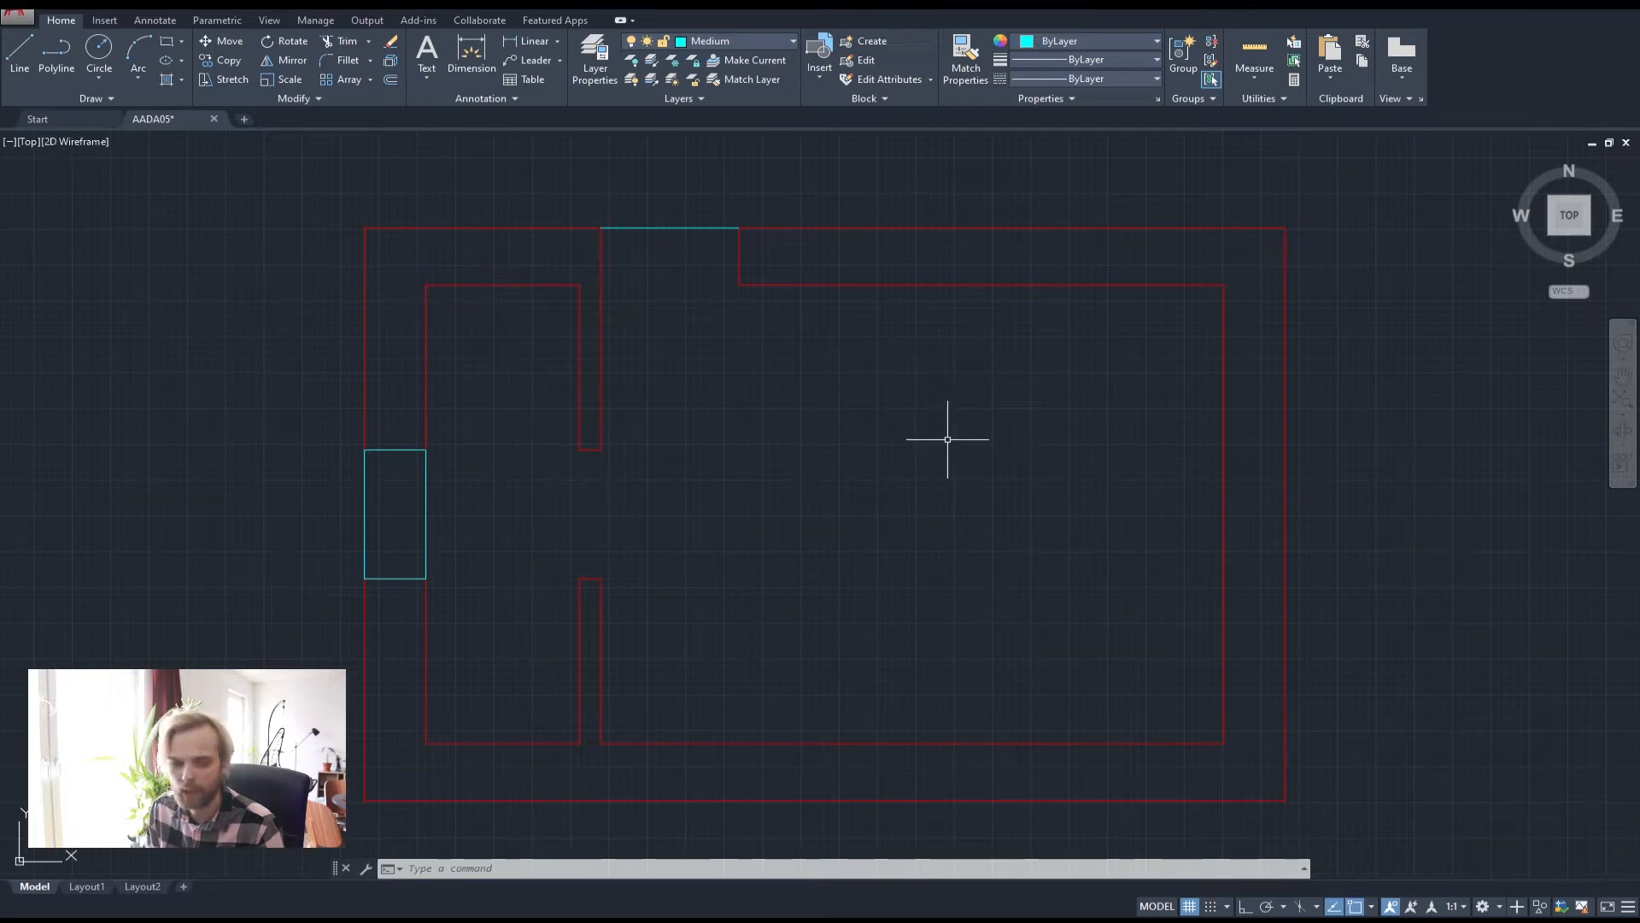
middle_click_drag(743, 375, 774, 442)
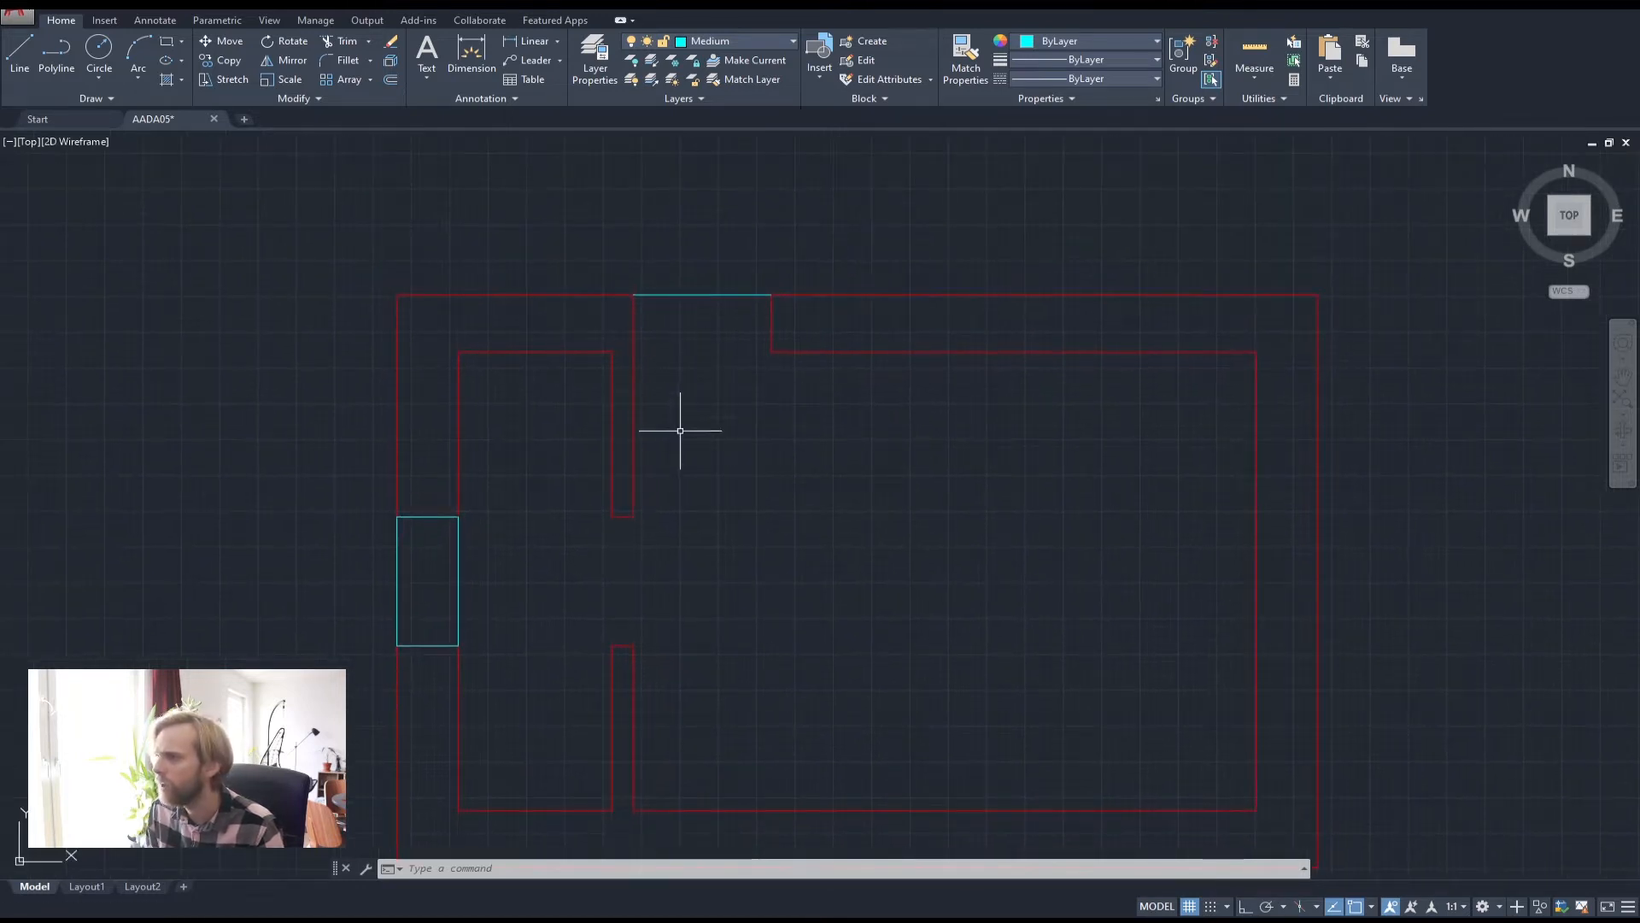
middle_click_drag(597, 502, 646, 416)
scroll(440, 530, "up", 5)
middle_click_drag(528, 468, 597, 427)
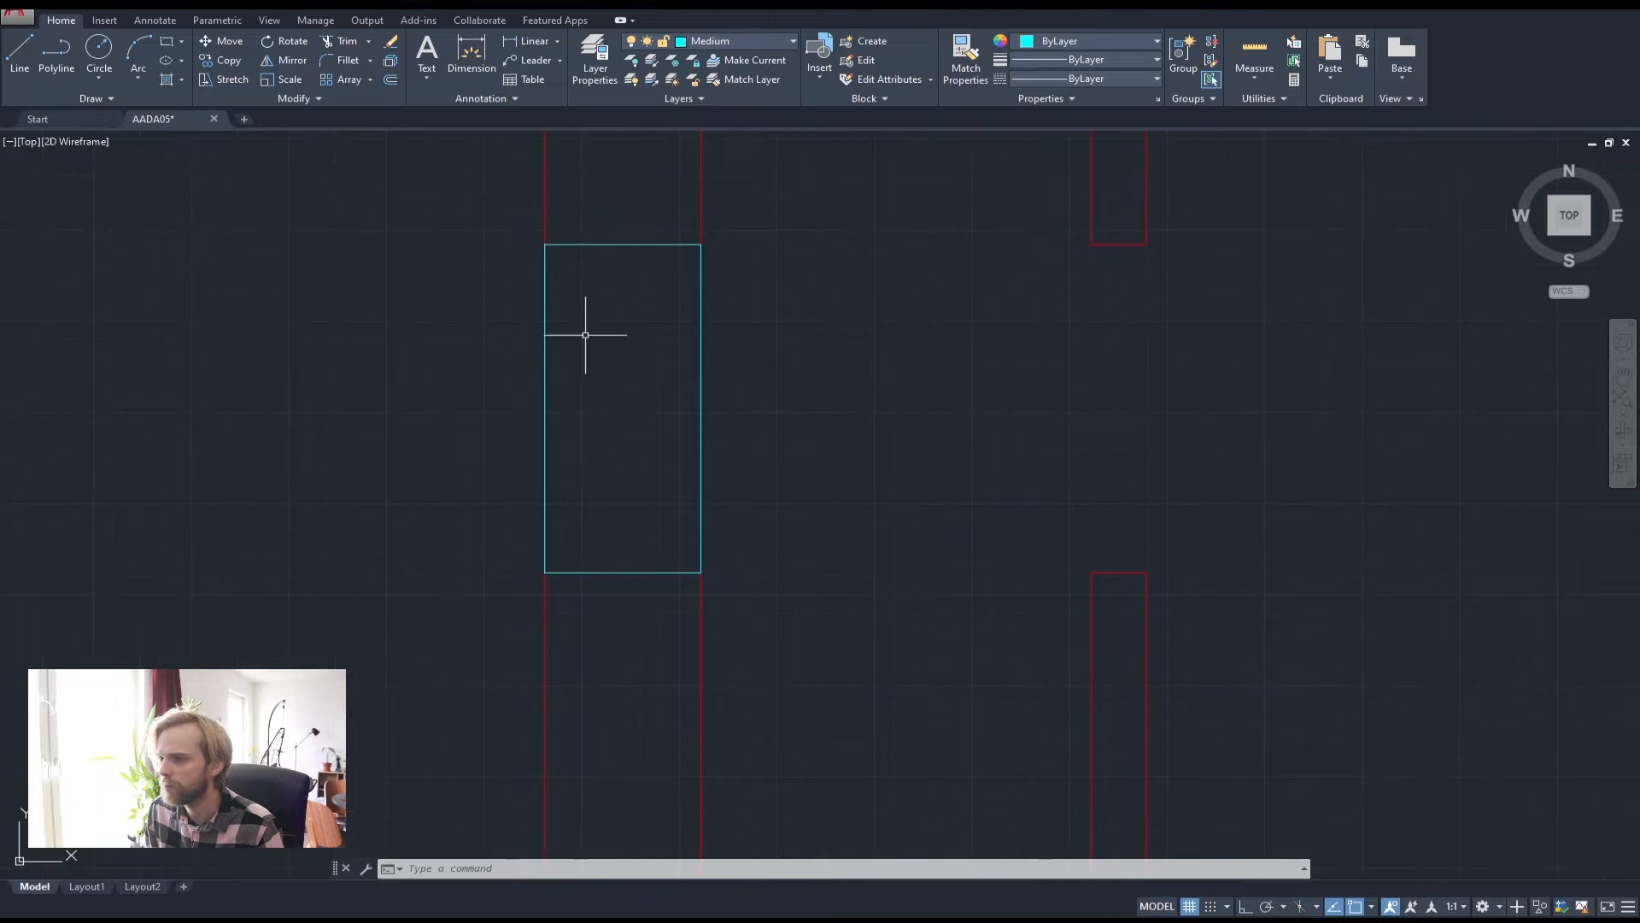
middle_click_drag(566, 349, 831, 388)
scroll(638, 366, "down", 3)
middle_click_drag(637, 367, 668, 361)
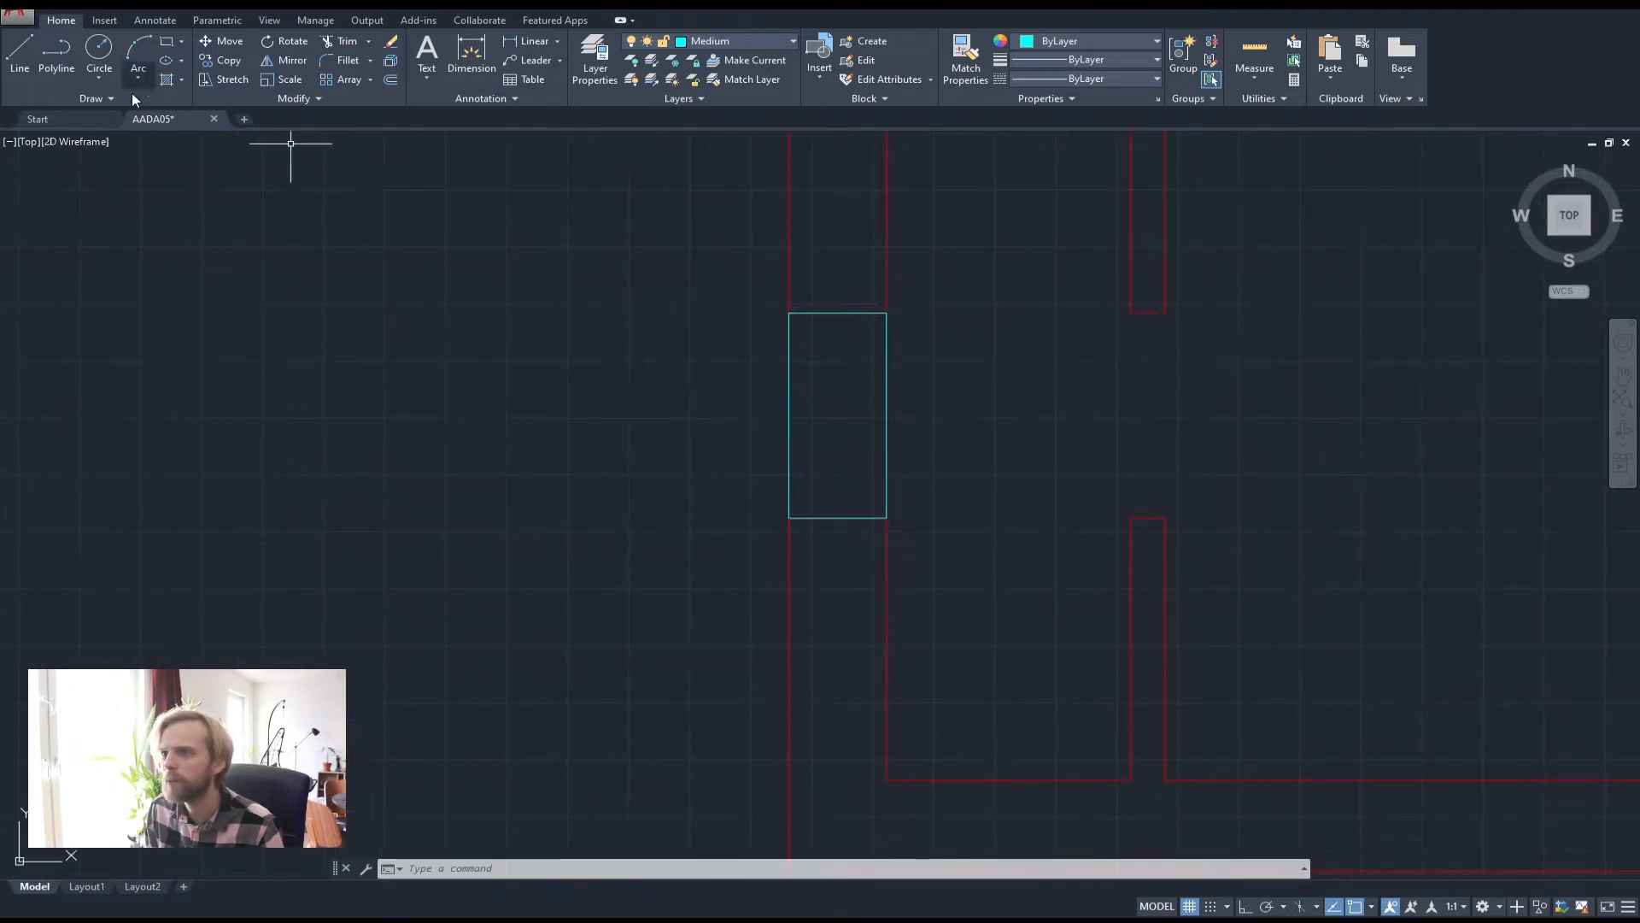
Draw a rectangle to the left of the floor plan
left_click(167, 41)
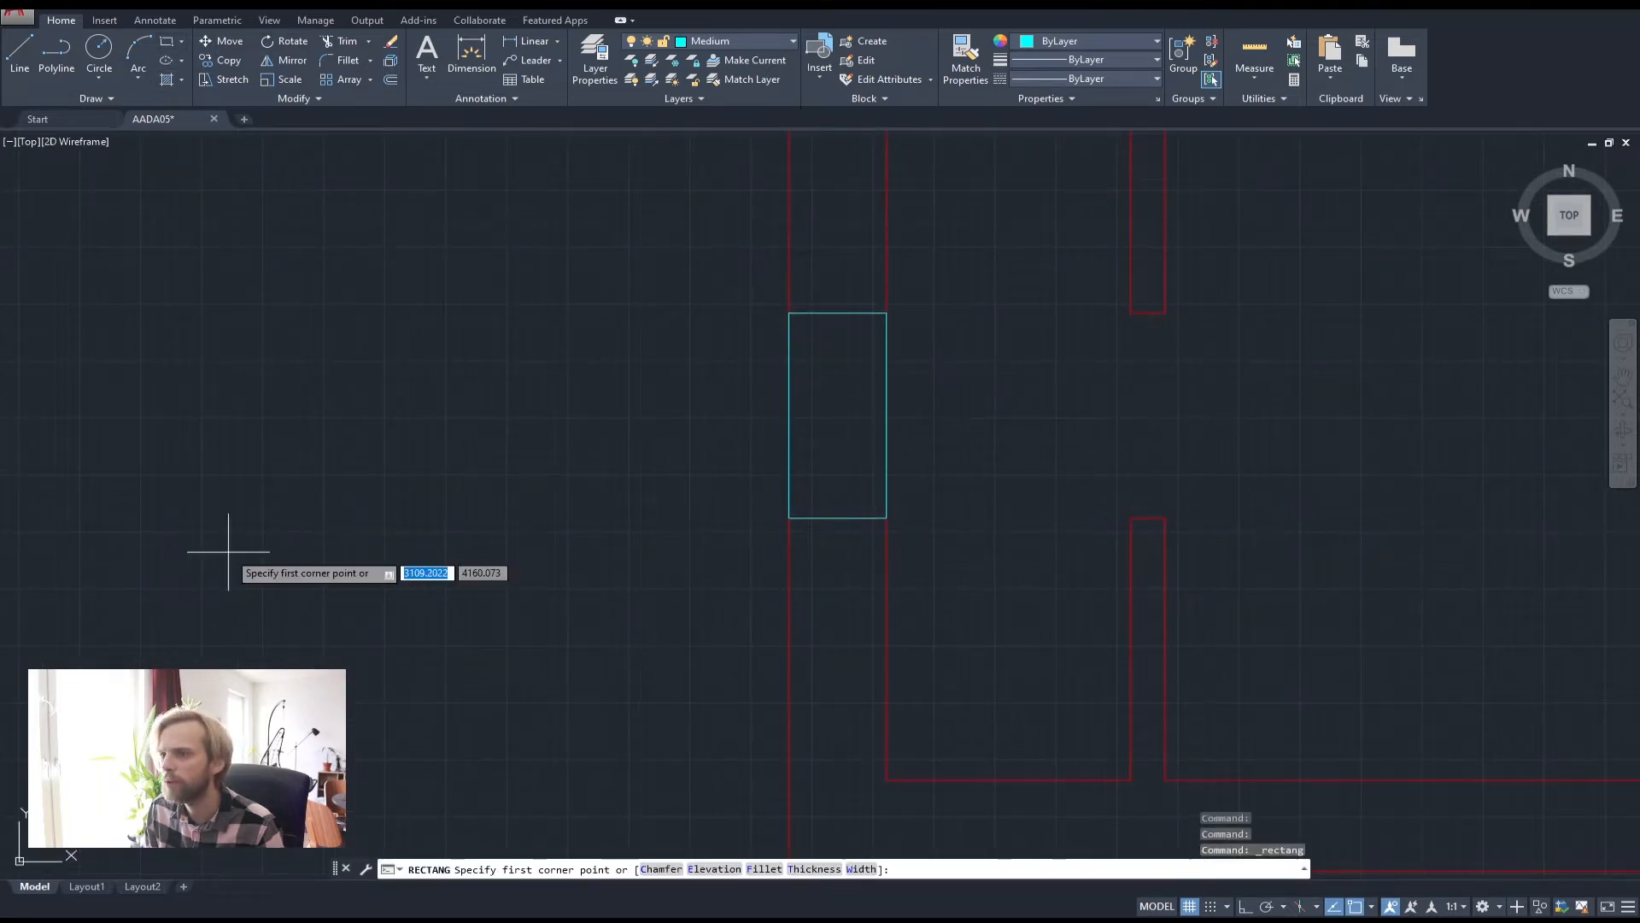
left_click(207, 578)
left_click(479, 223)
middle_click_drag(313, 279, 406, 284)
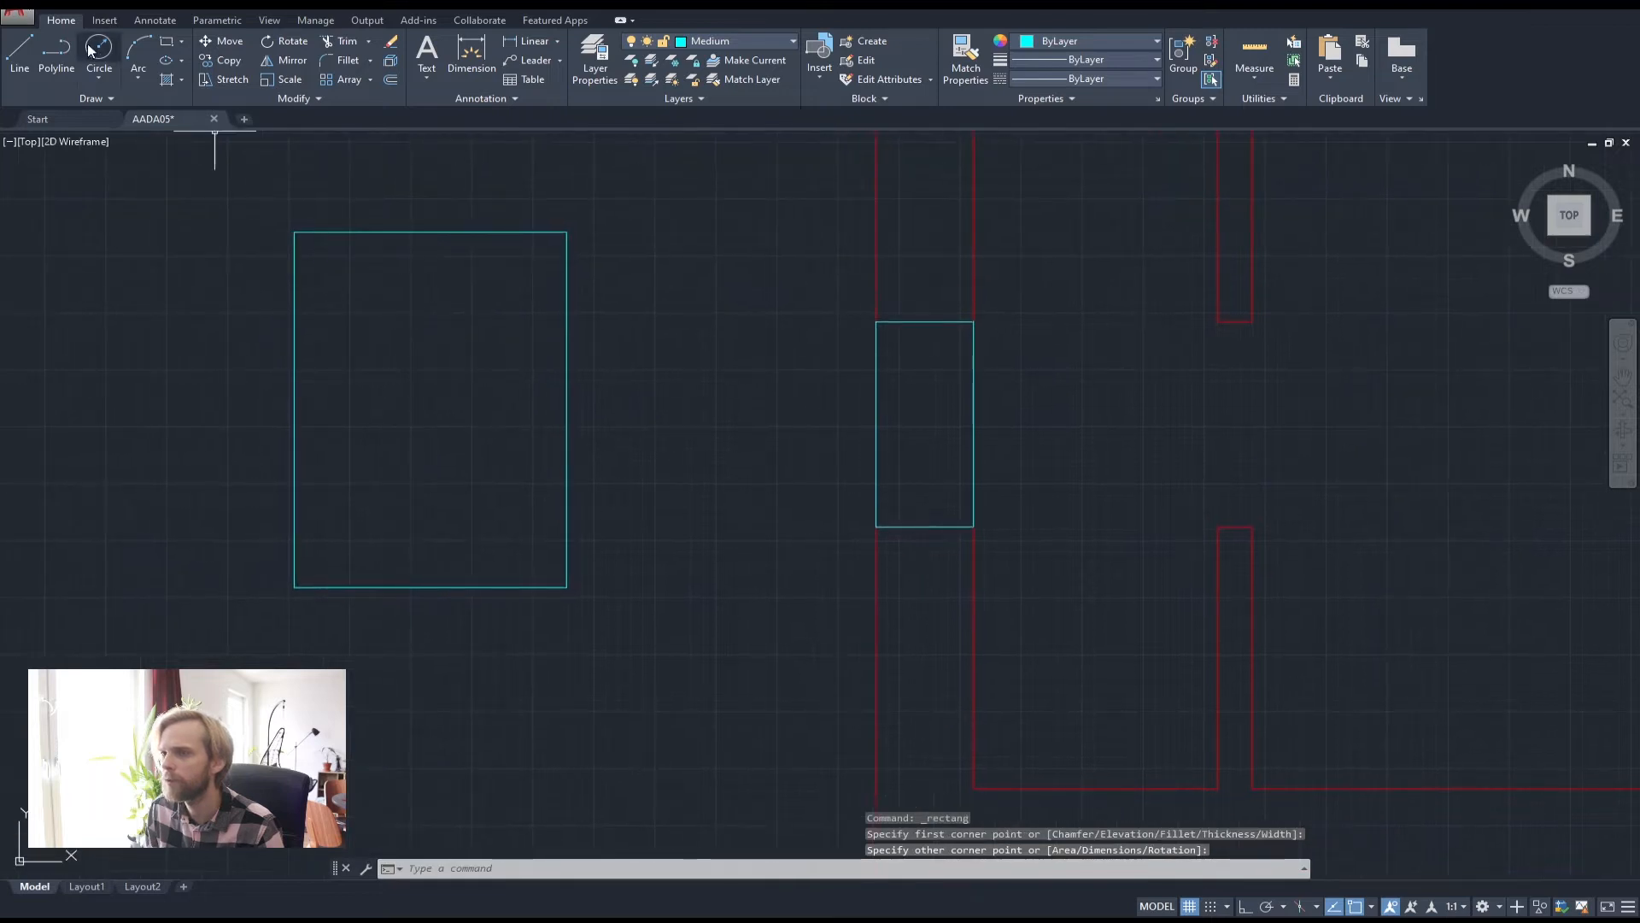
Divide the rectangle with one vertical and one horizontal line through its middle
left_click(19, 50)
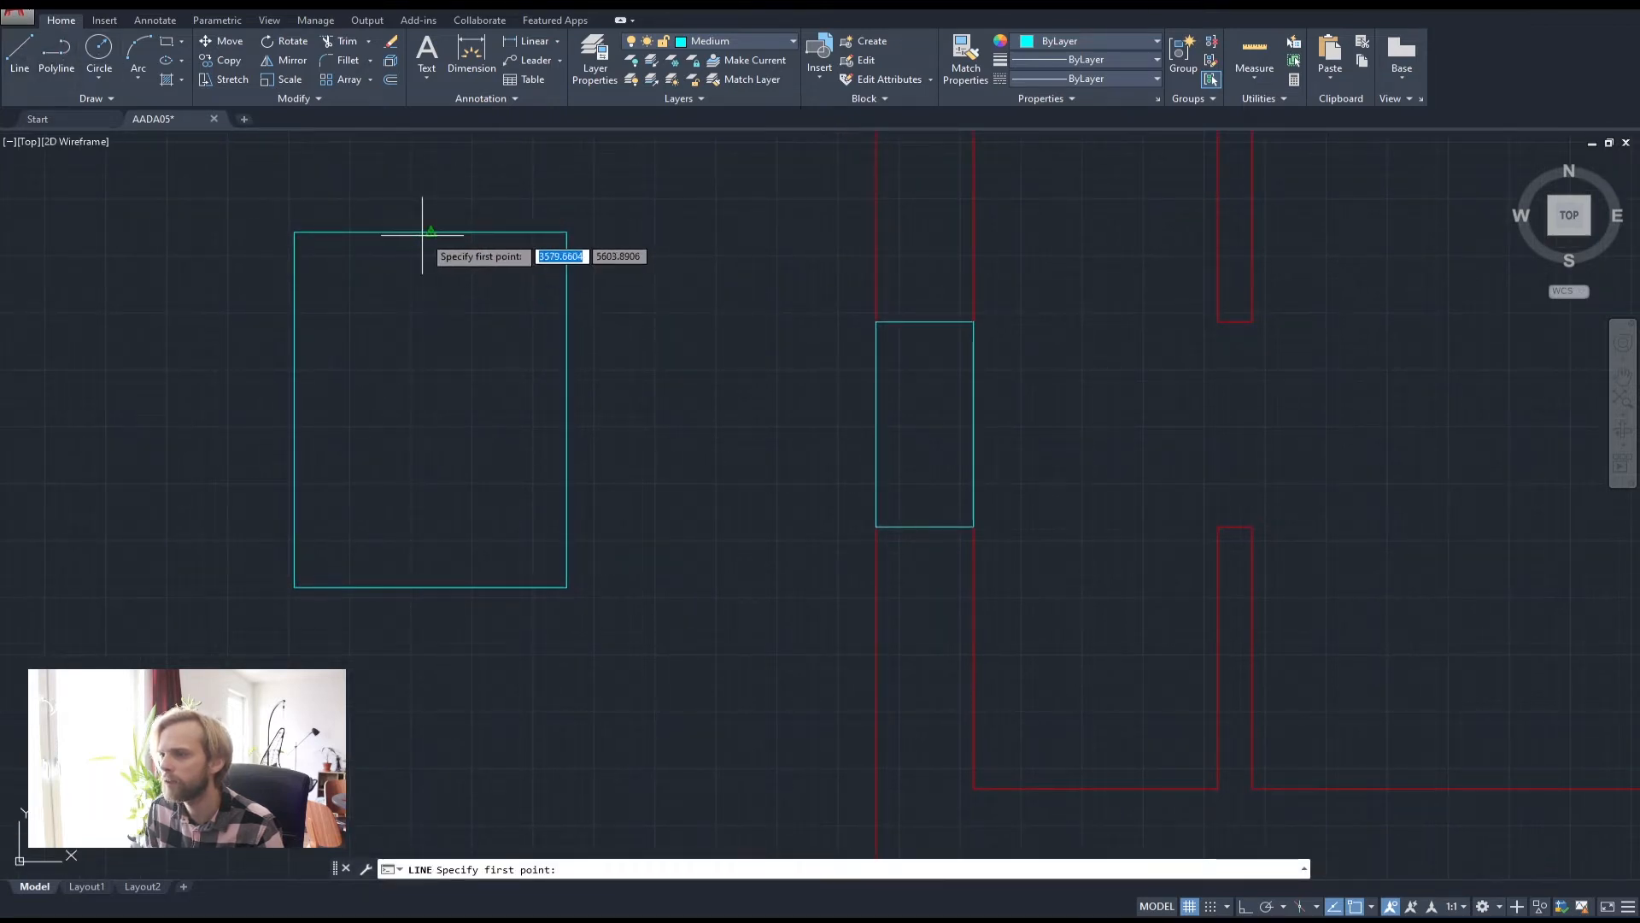
left_click(431, 231)
left_click(431, 569)
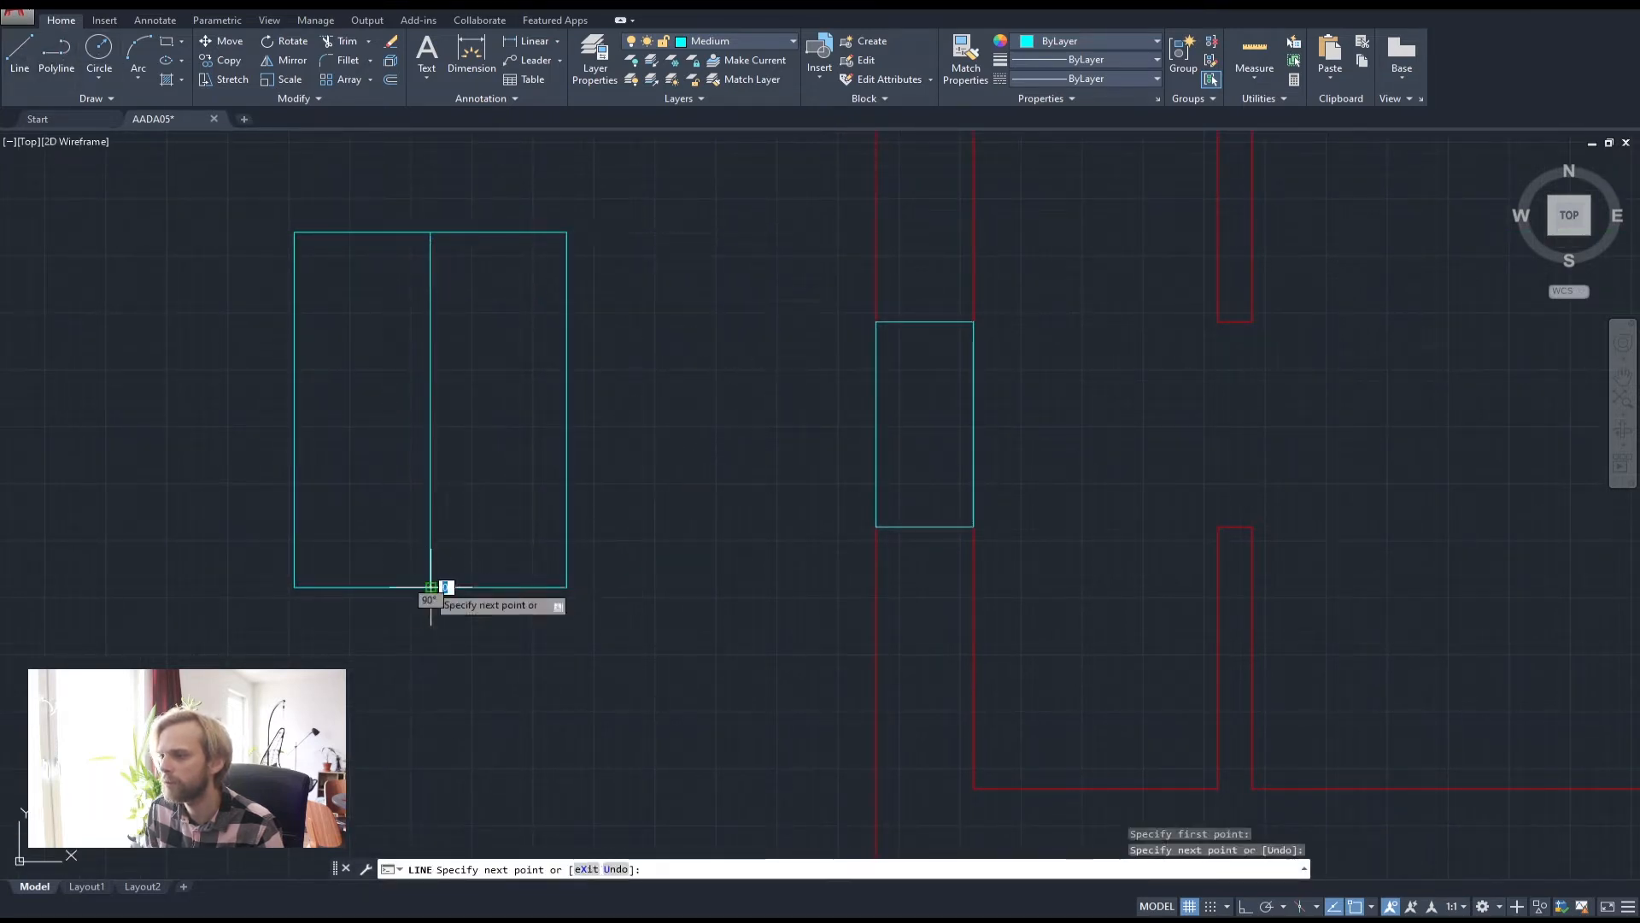
right_click(428, 584)
left_click(387, 514)
key("Return")
key("Return")
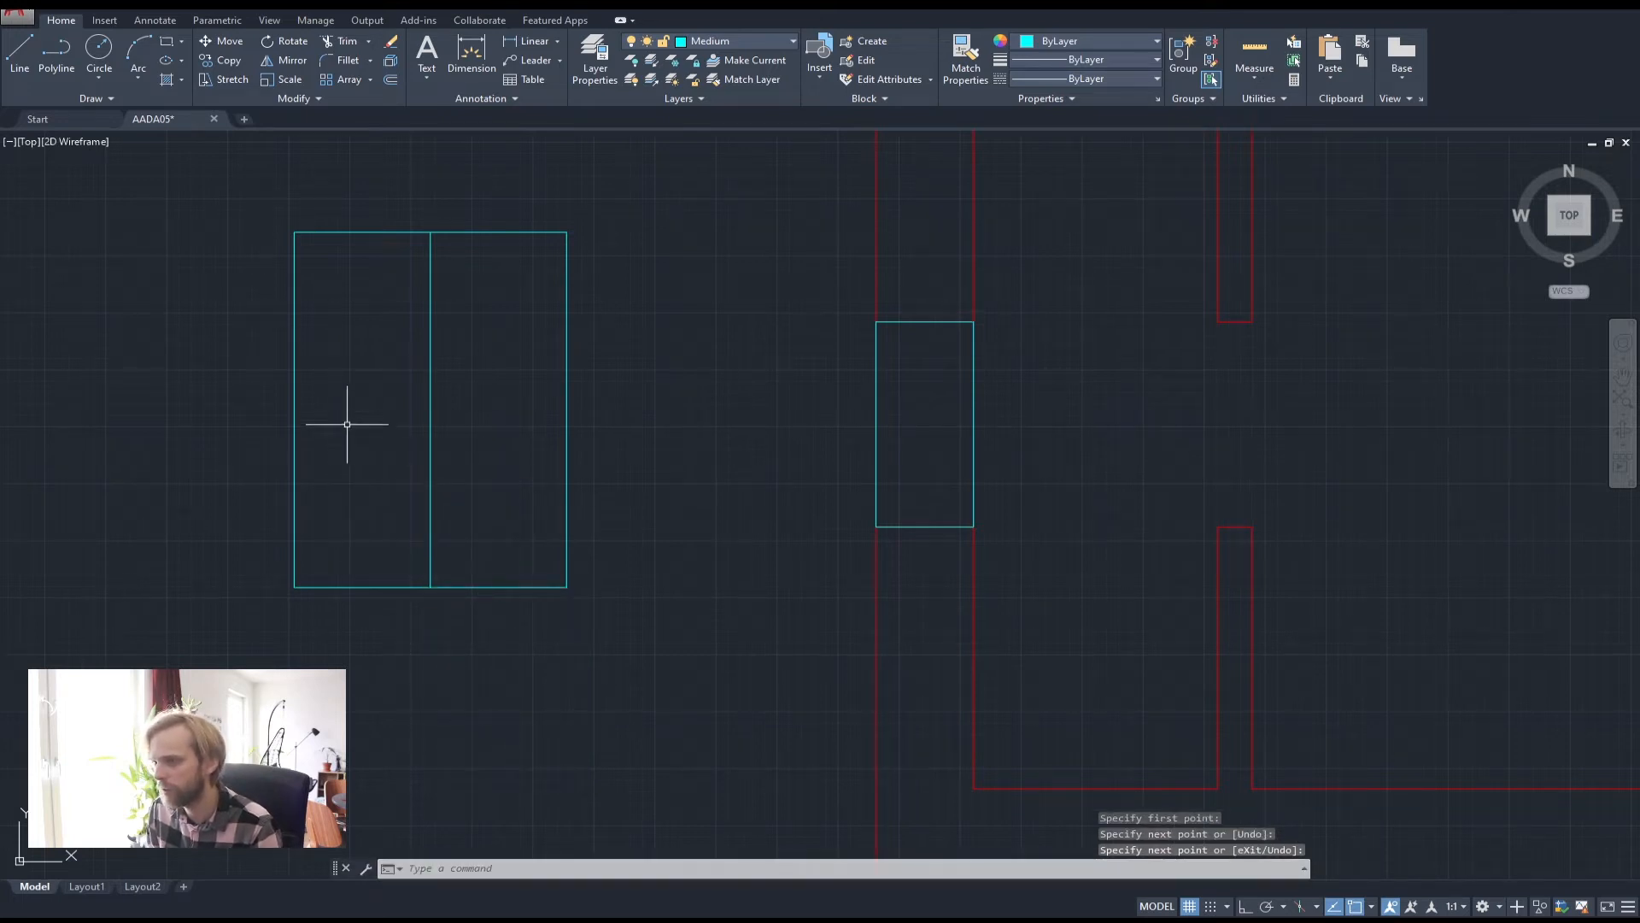
left_click(294, 344)
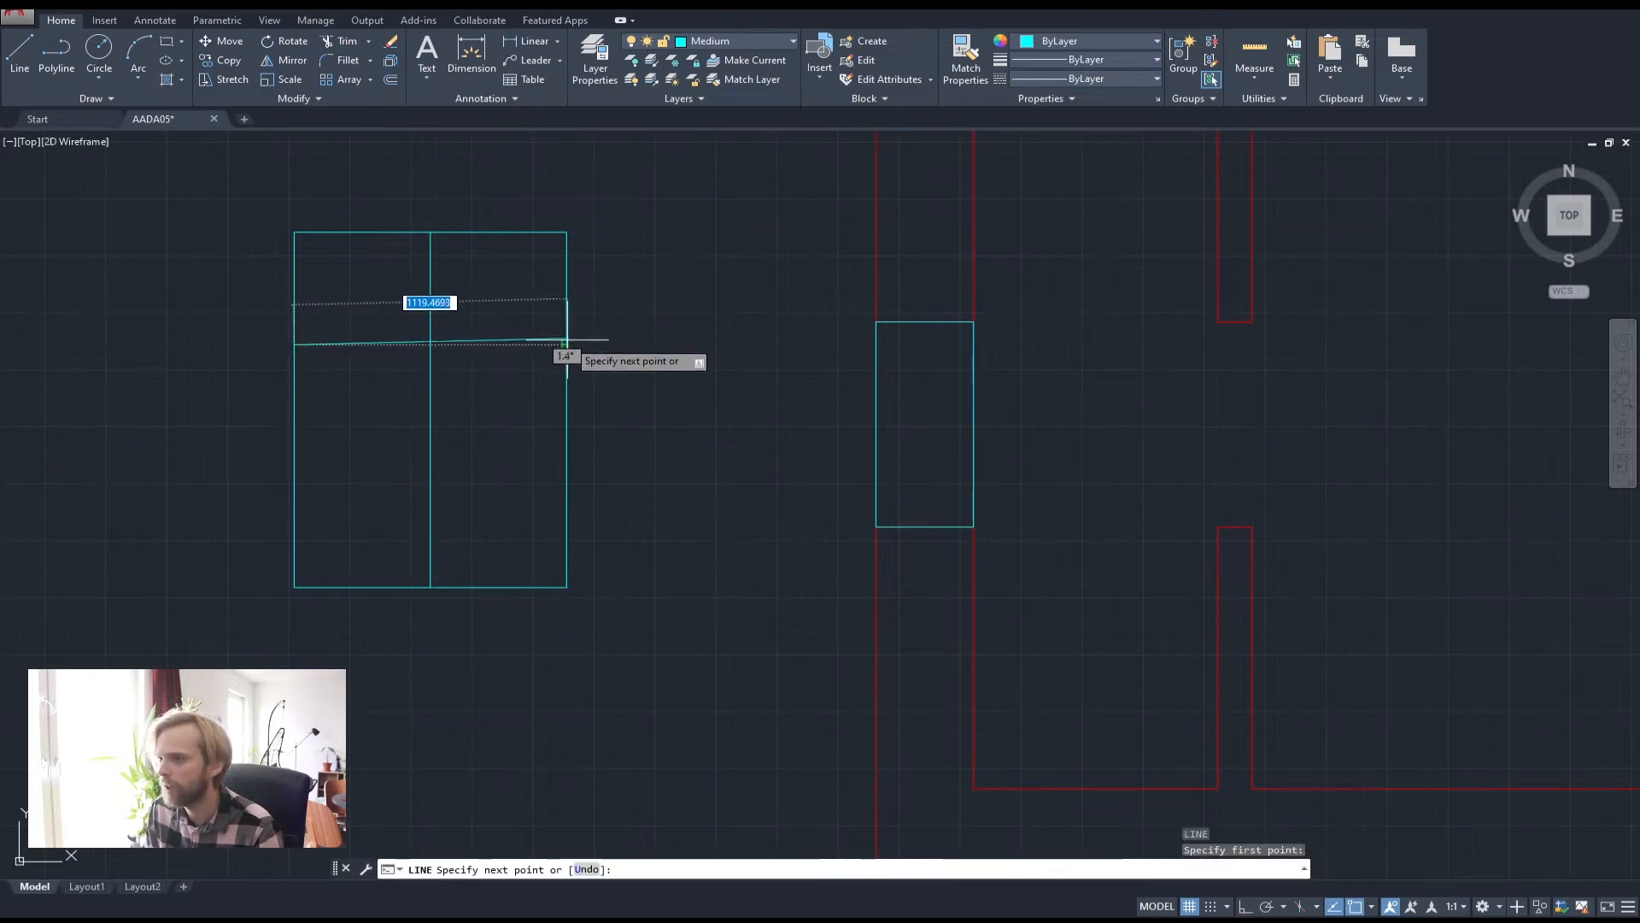
left_click(560, 352)
key("Return")
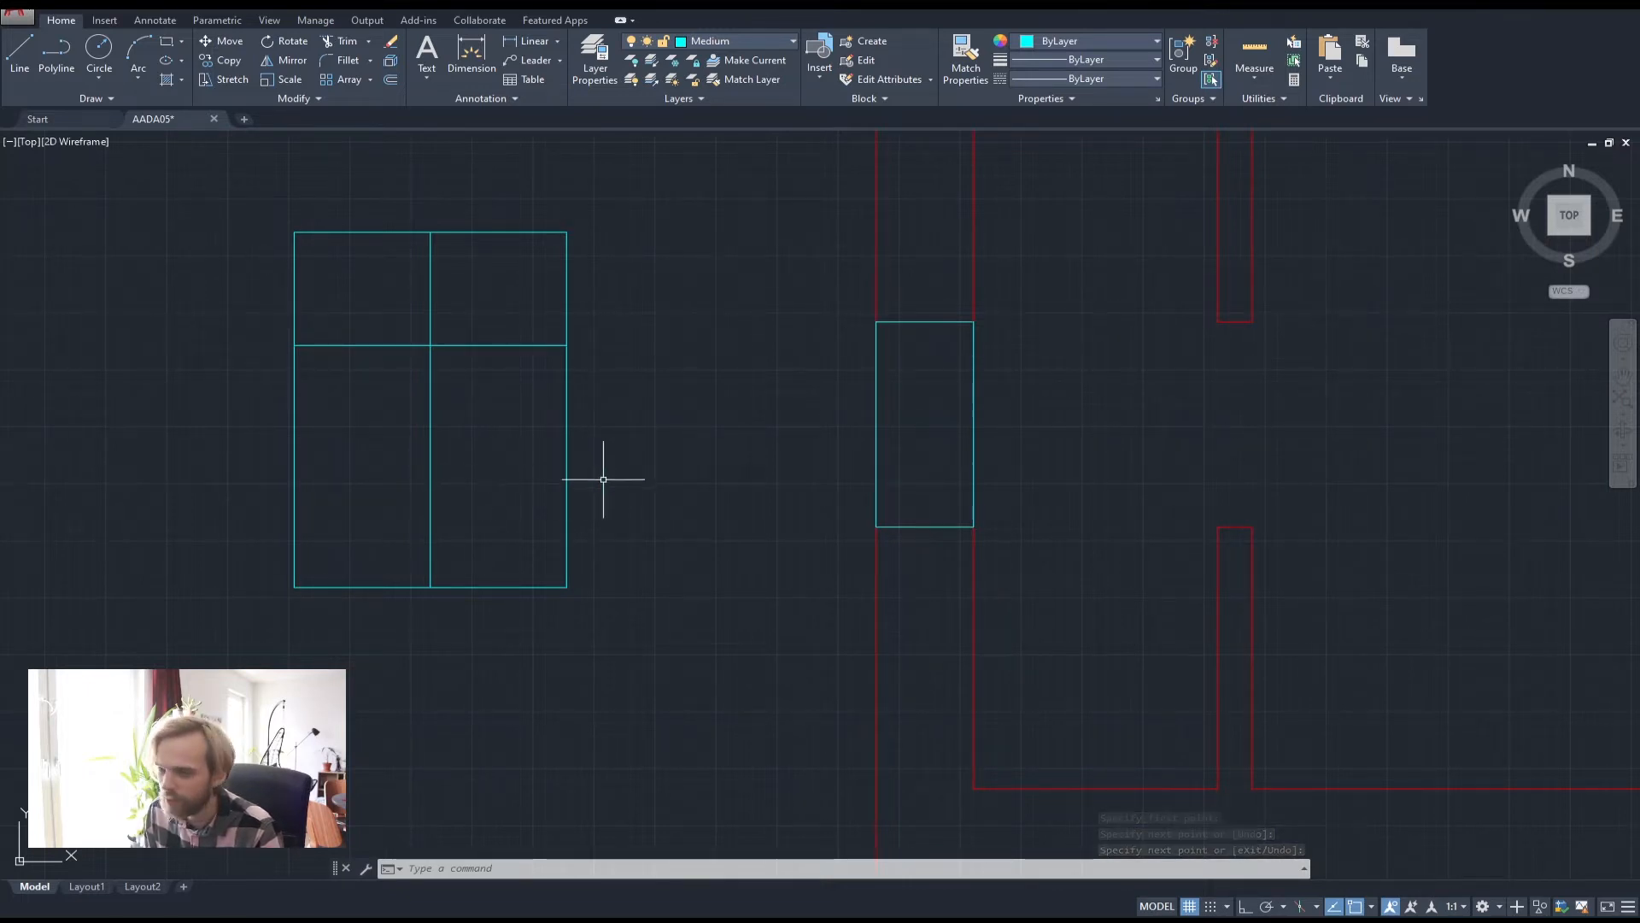
Draw a long horizontal cut line across the rectangle with Ortho on
key("Return")
left_click(648, 472)
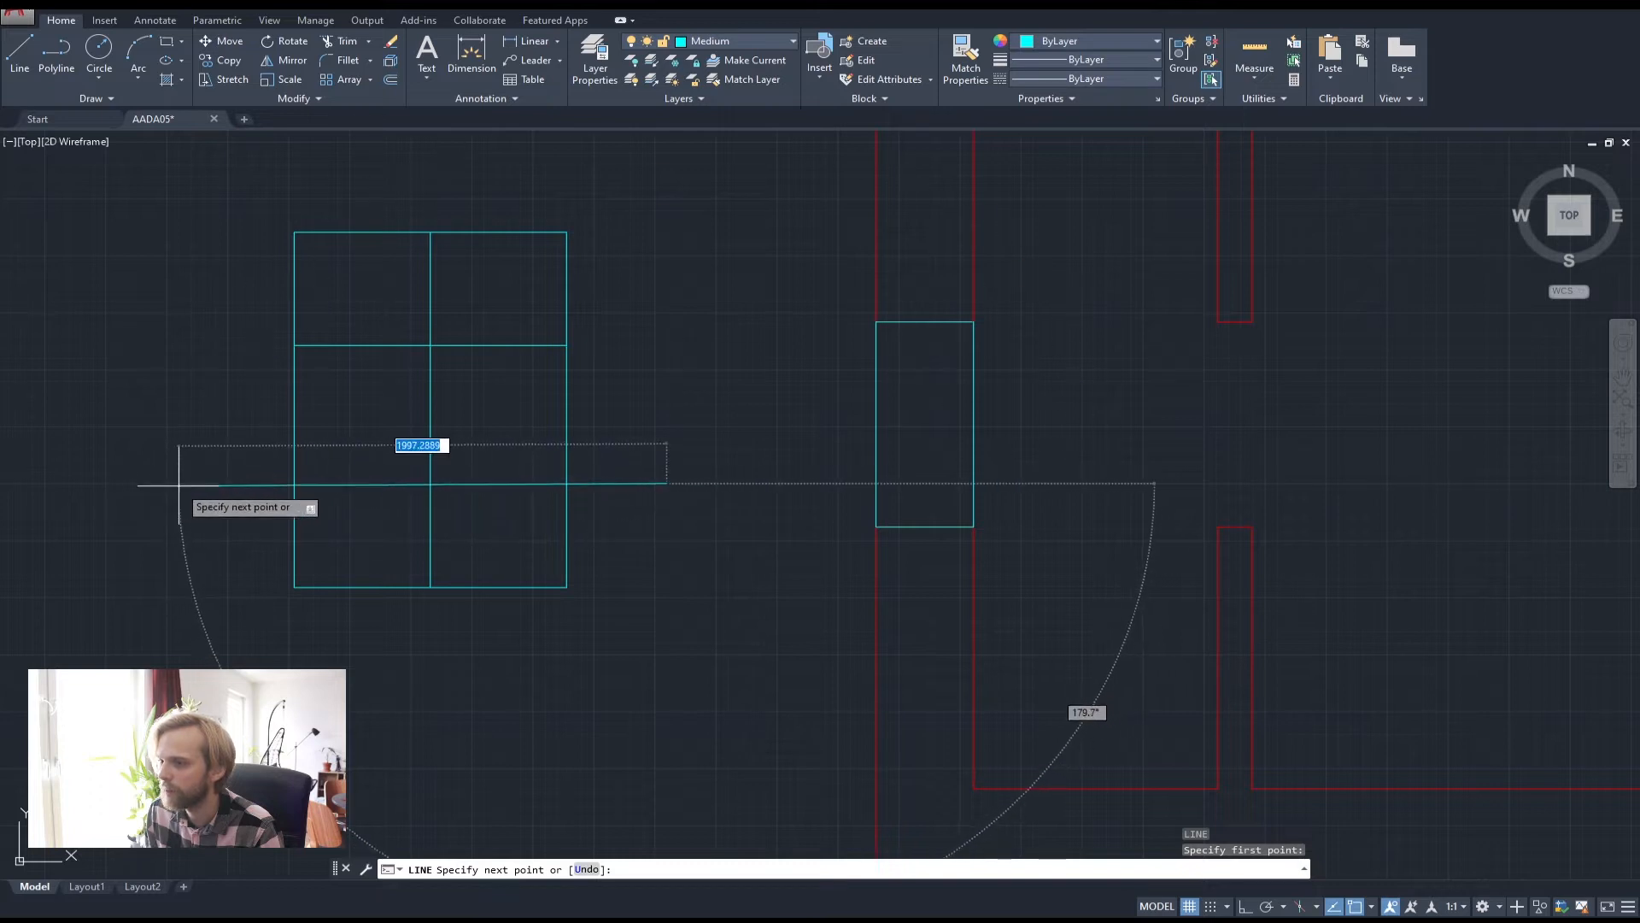
key("Return")
key("Return")
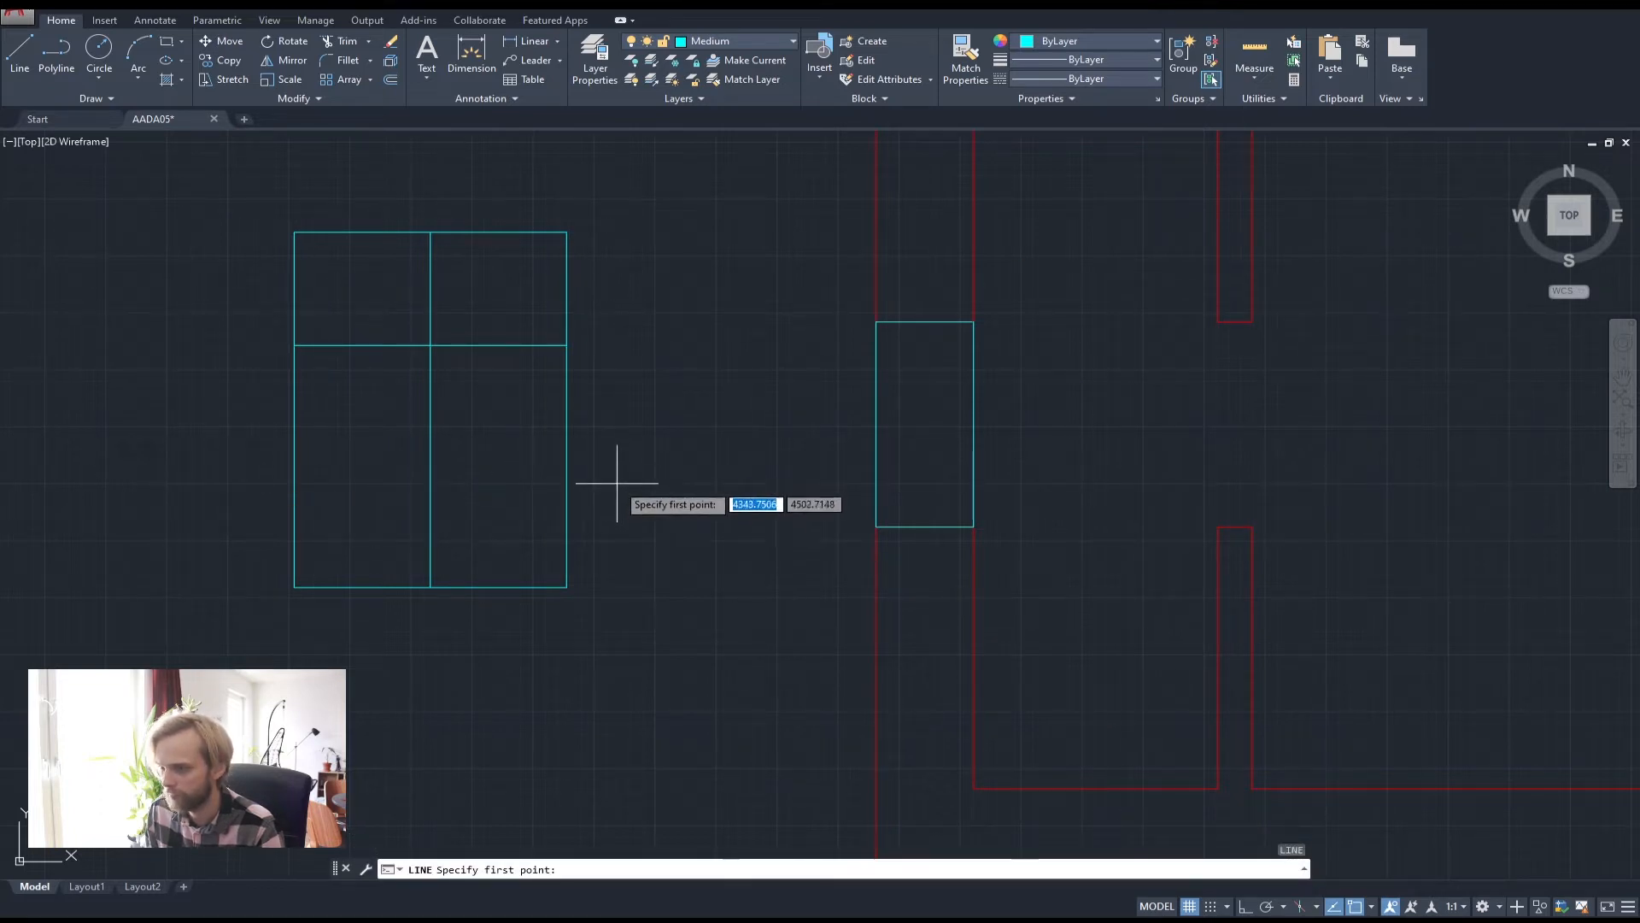
left_click(659, 479)
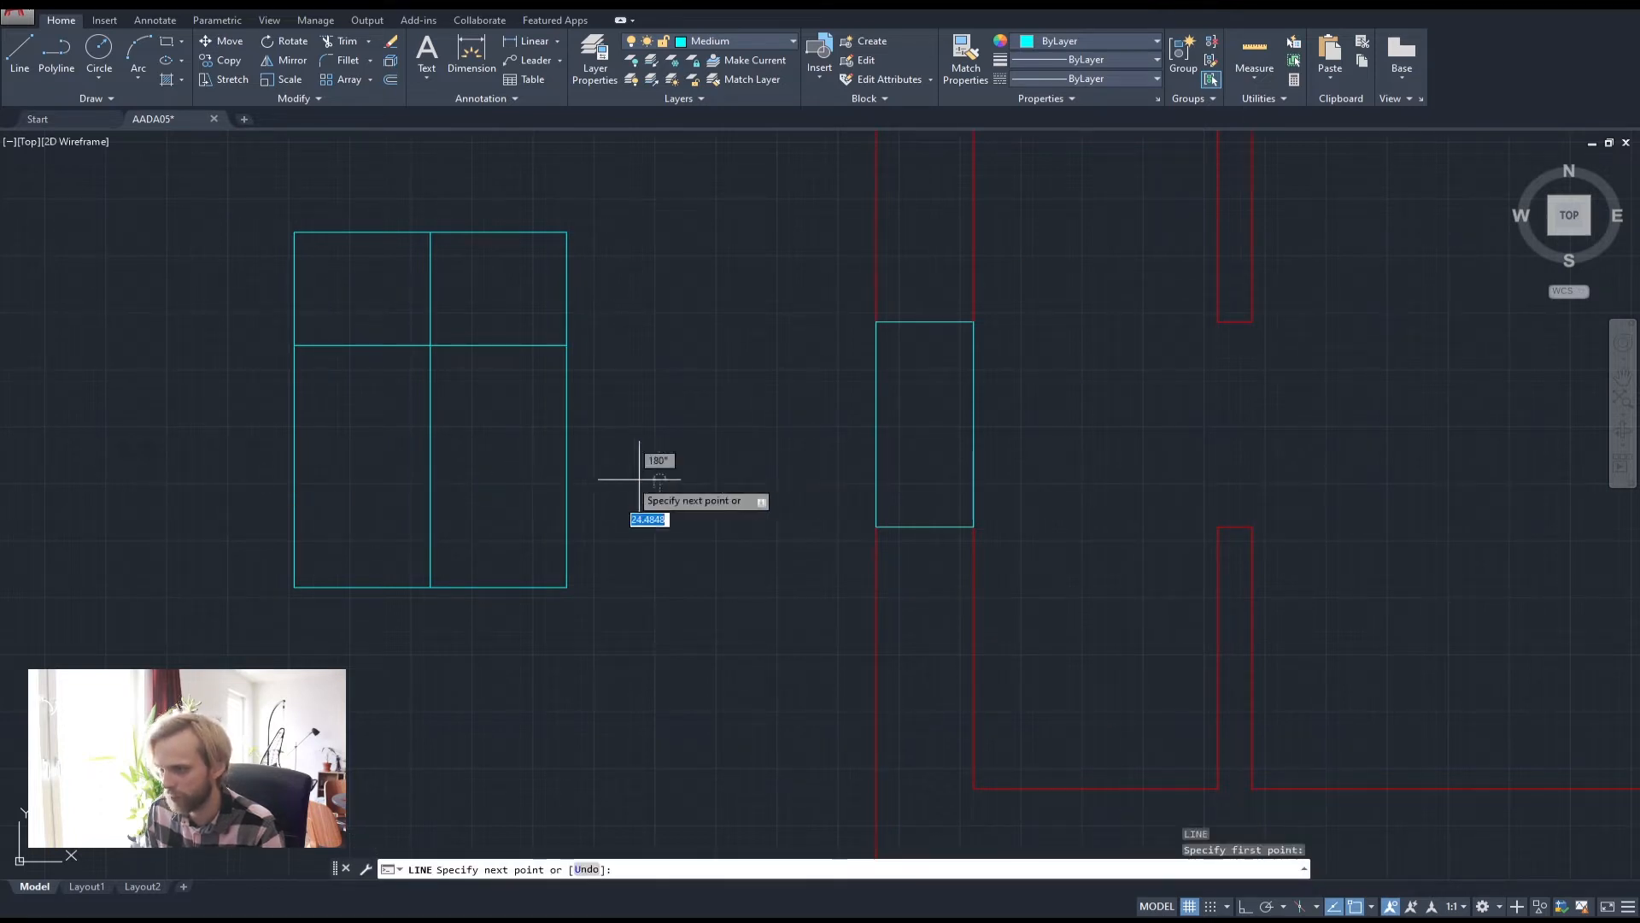
key("F8")
left_click(184, 480)
key("Return")
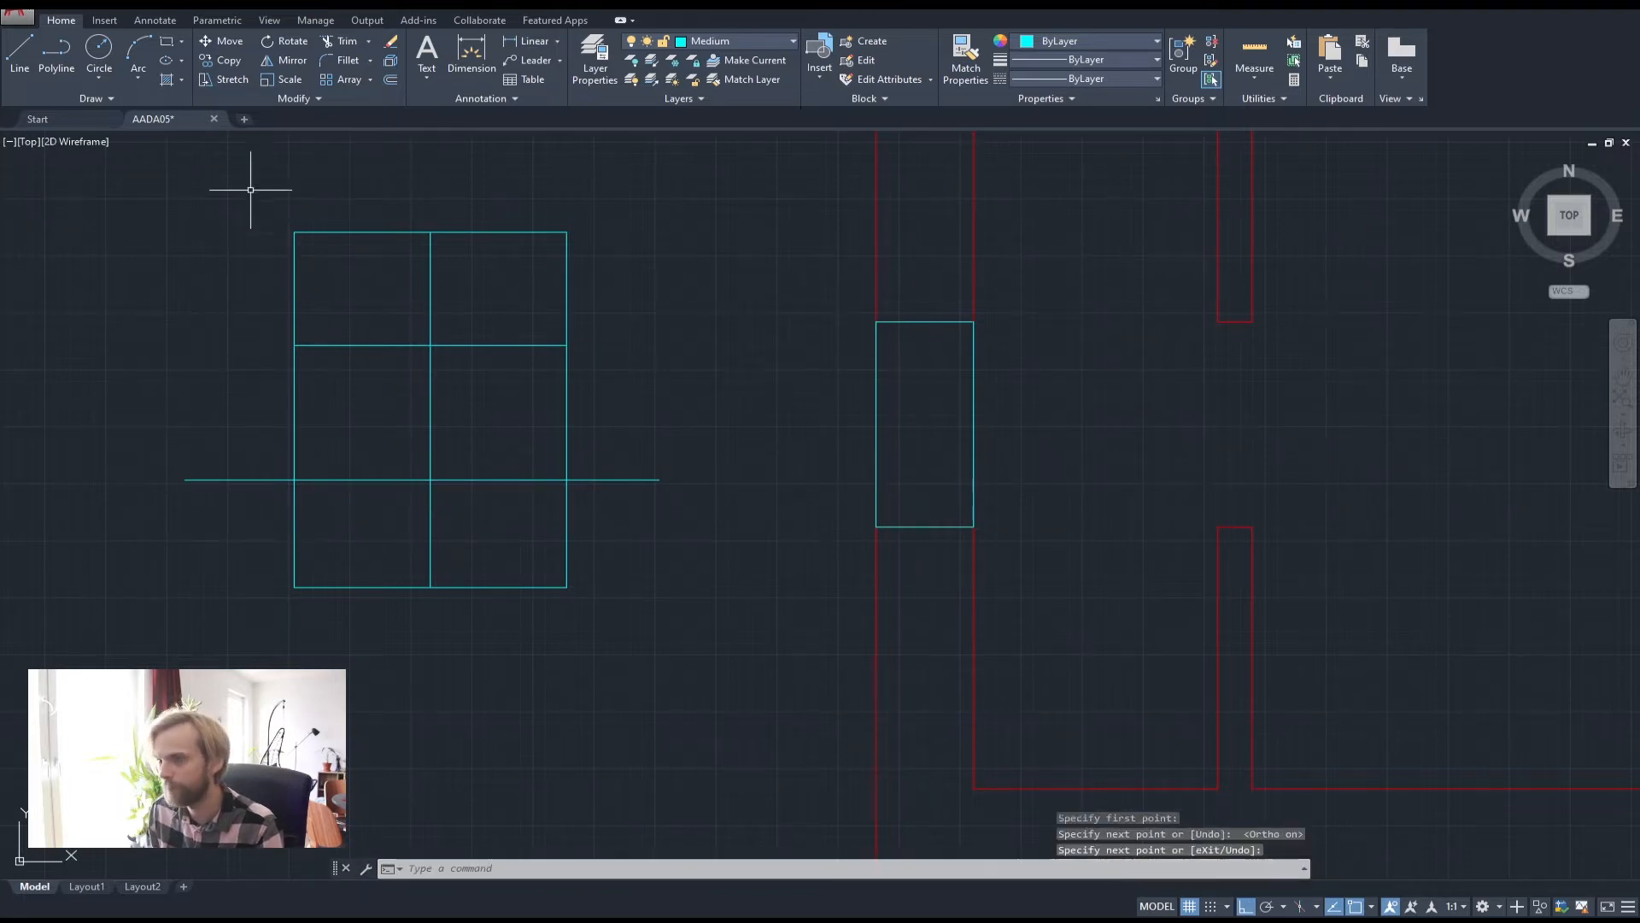
Draw a polyline arrow with a triangular head pointing down onto the cut line
left_click(56, 61)
left_click(236, 384)
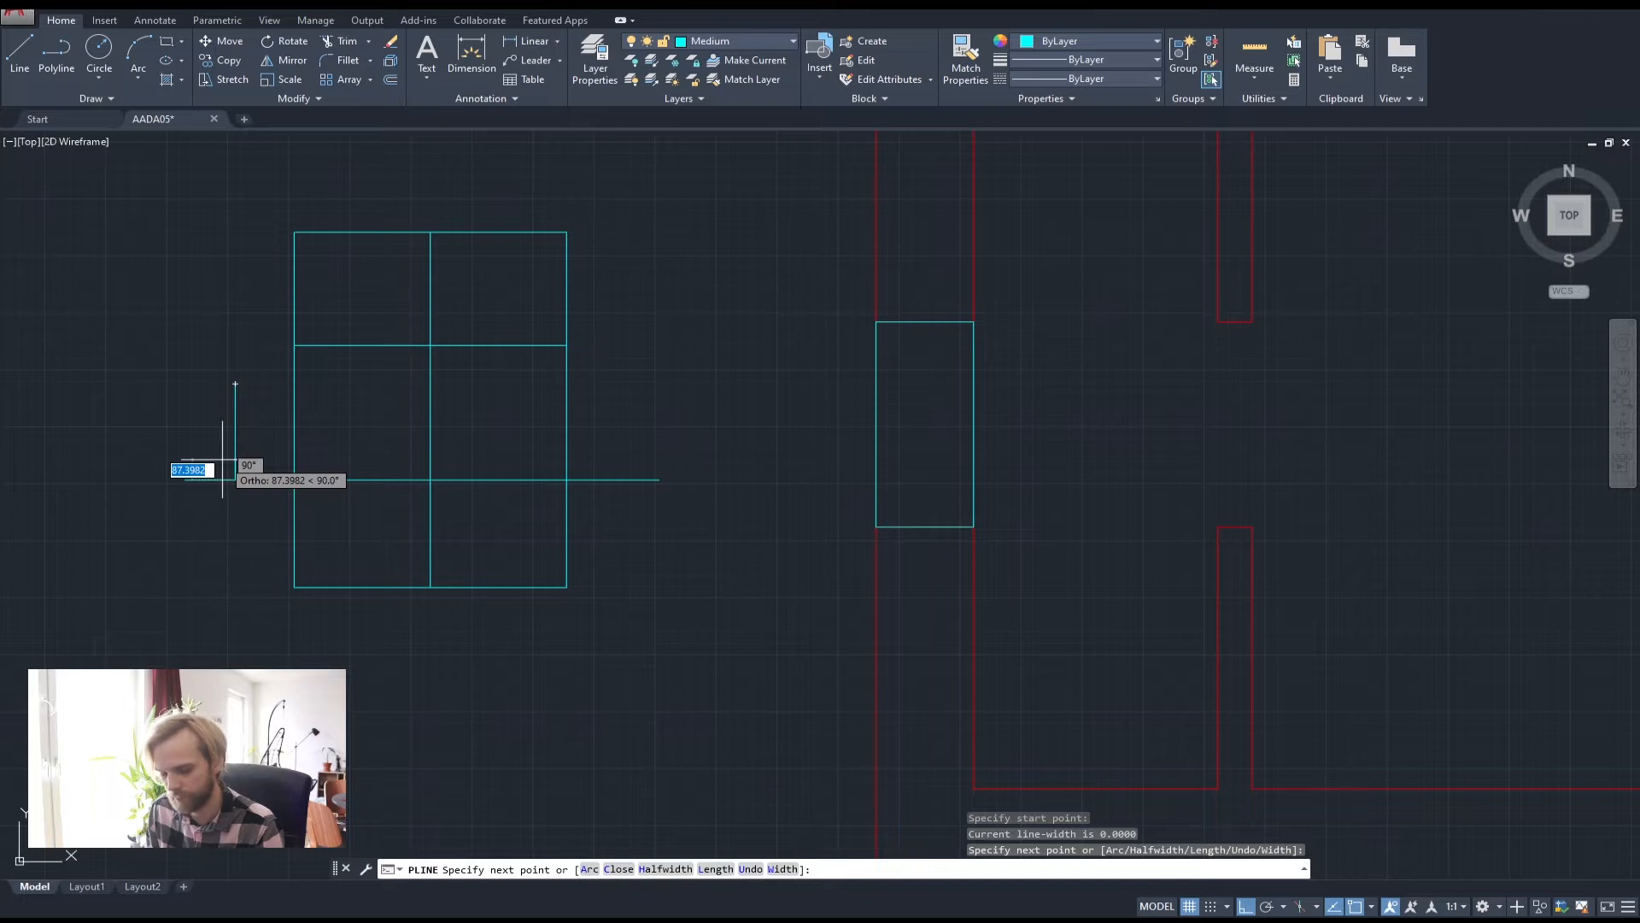
key("F8")
left_click(223, 460)
left_click(248, 460)
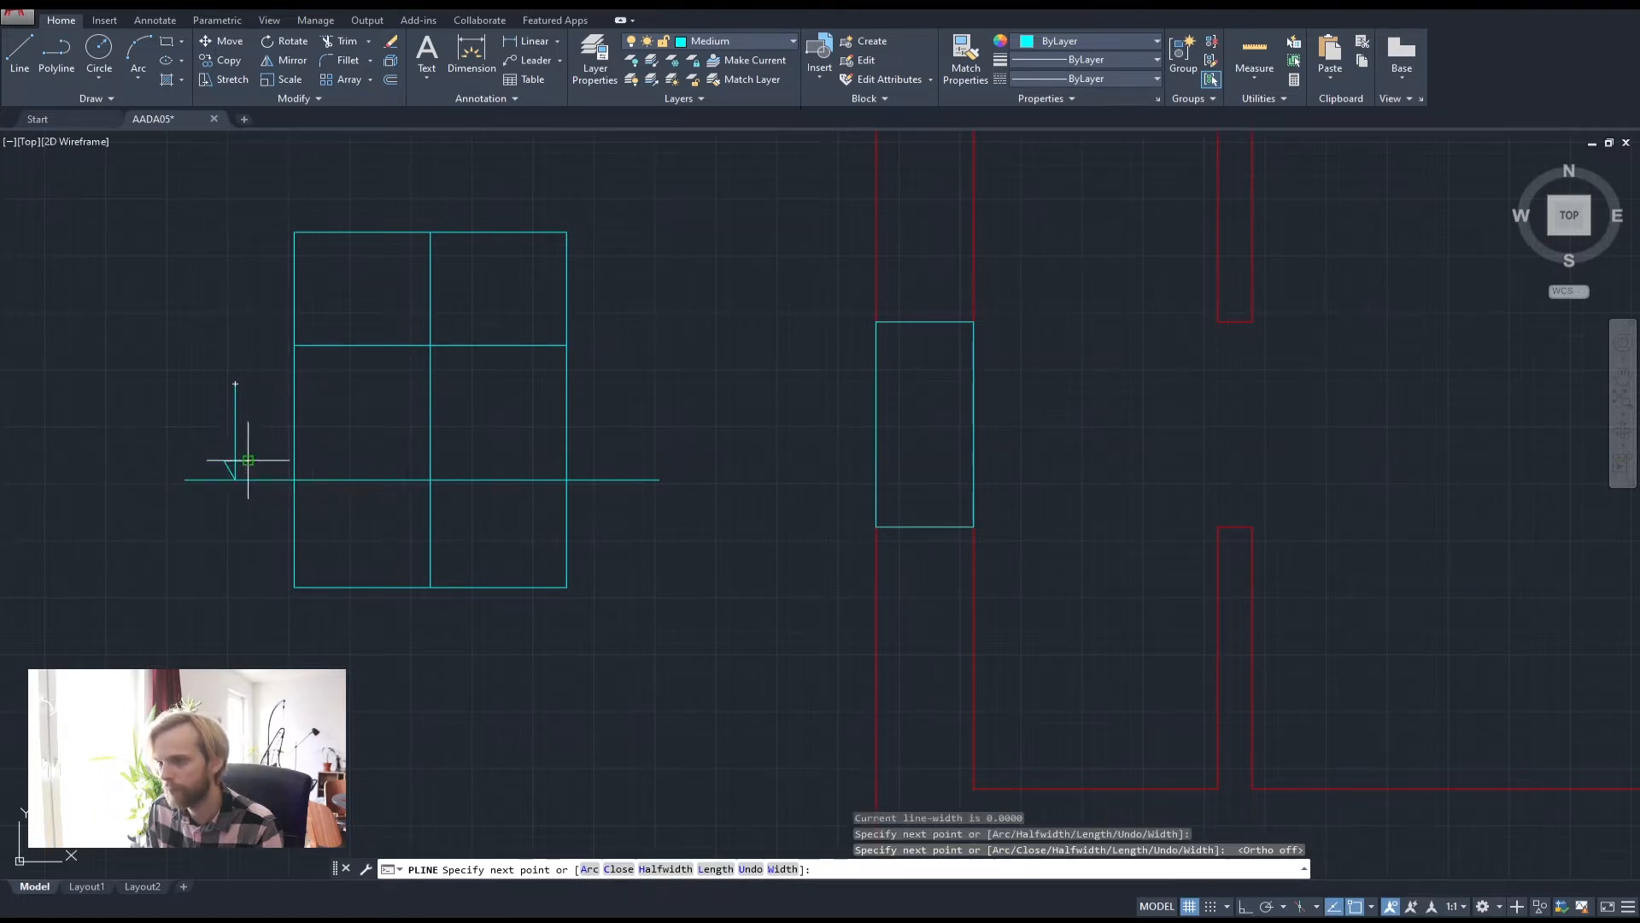
left_click(236, 481)
key("Return")
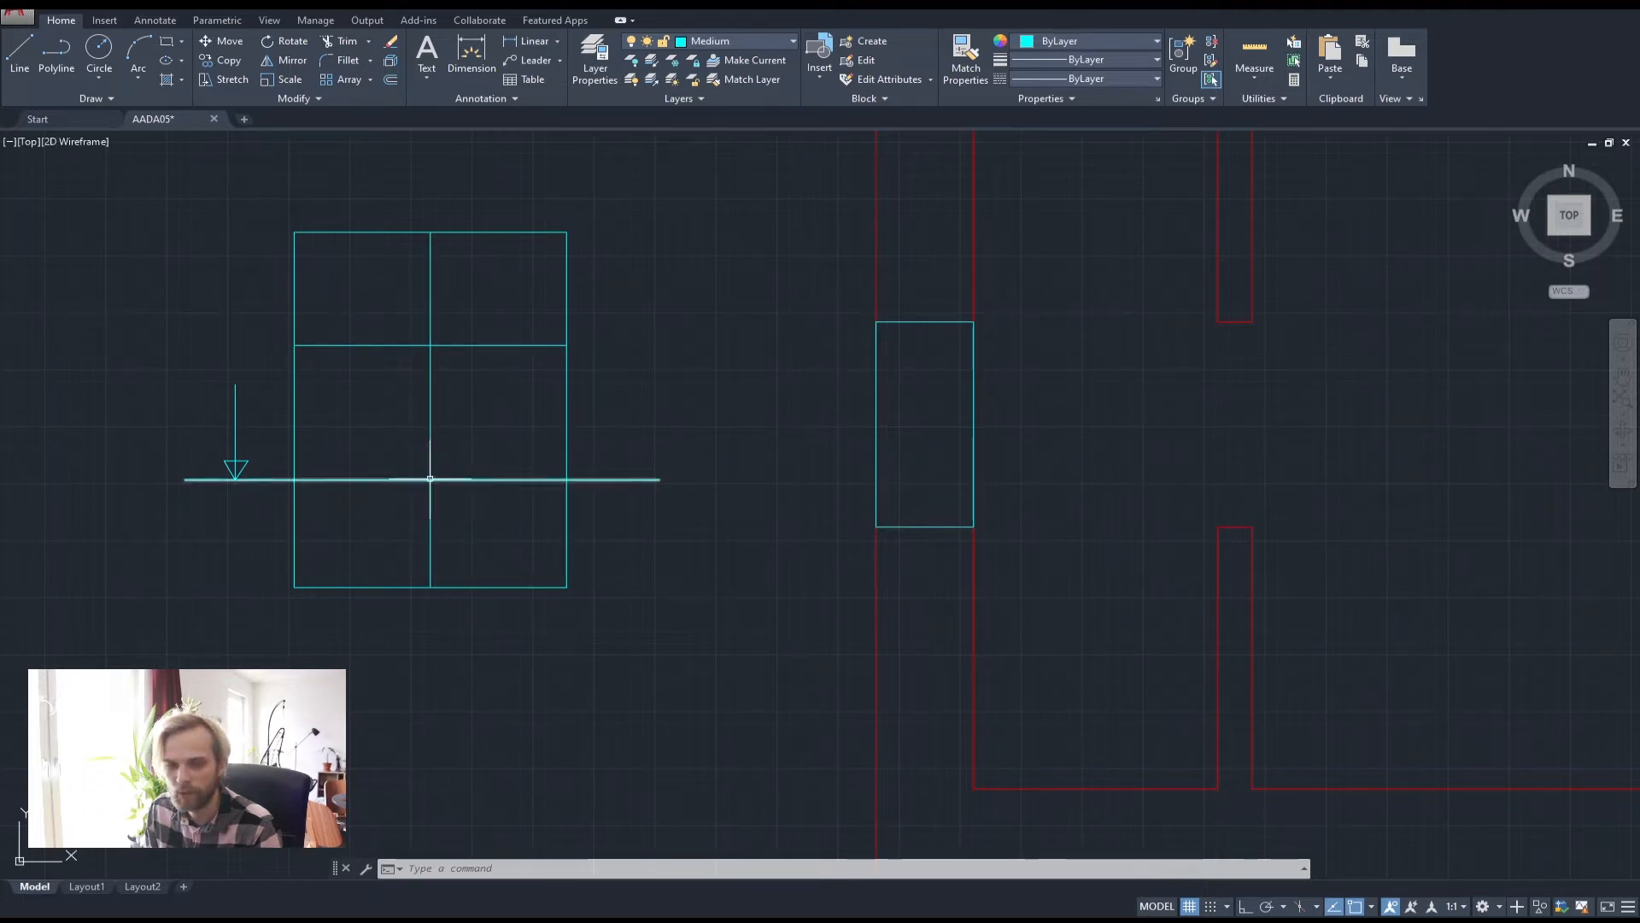
Crossing-select the two dividing lines in the rectangle and delete them
left_click(477, 451)
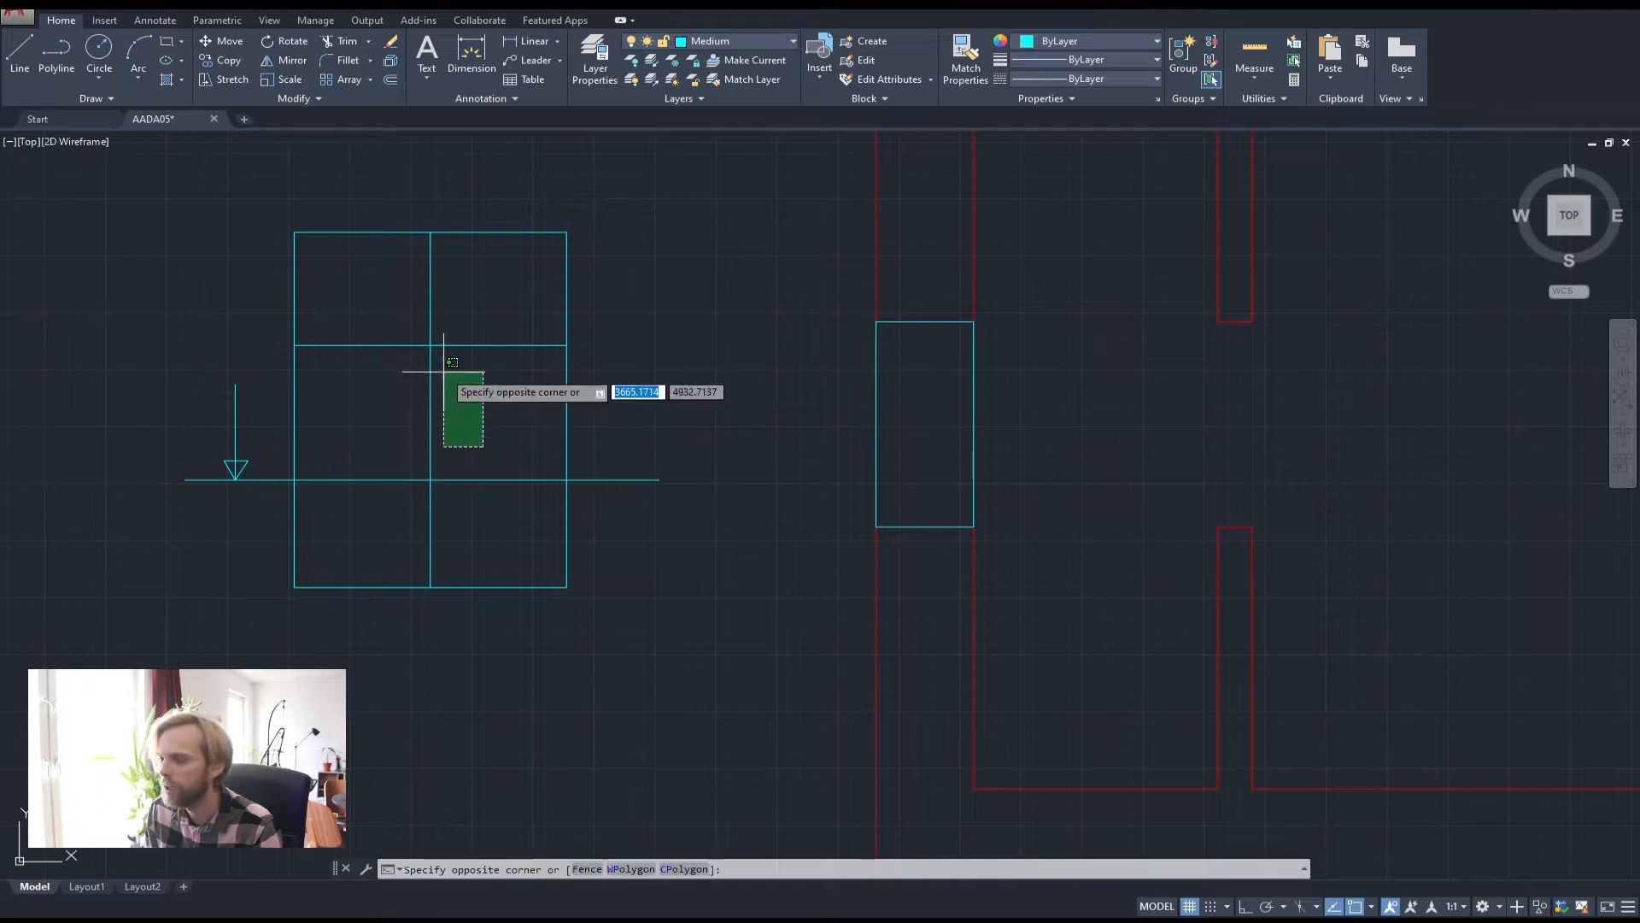
left_click(512, 414)
left_click(469, 410)
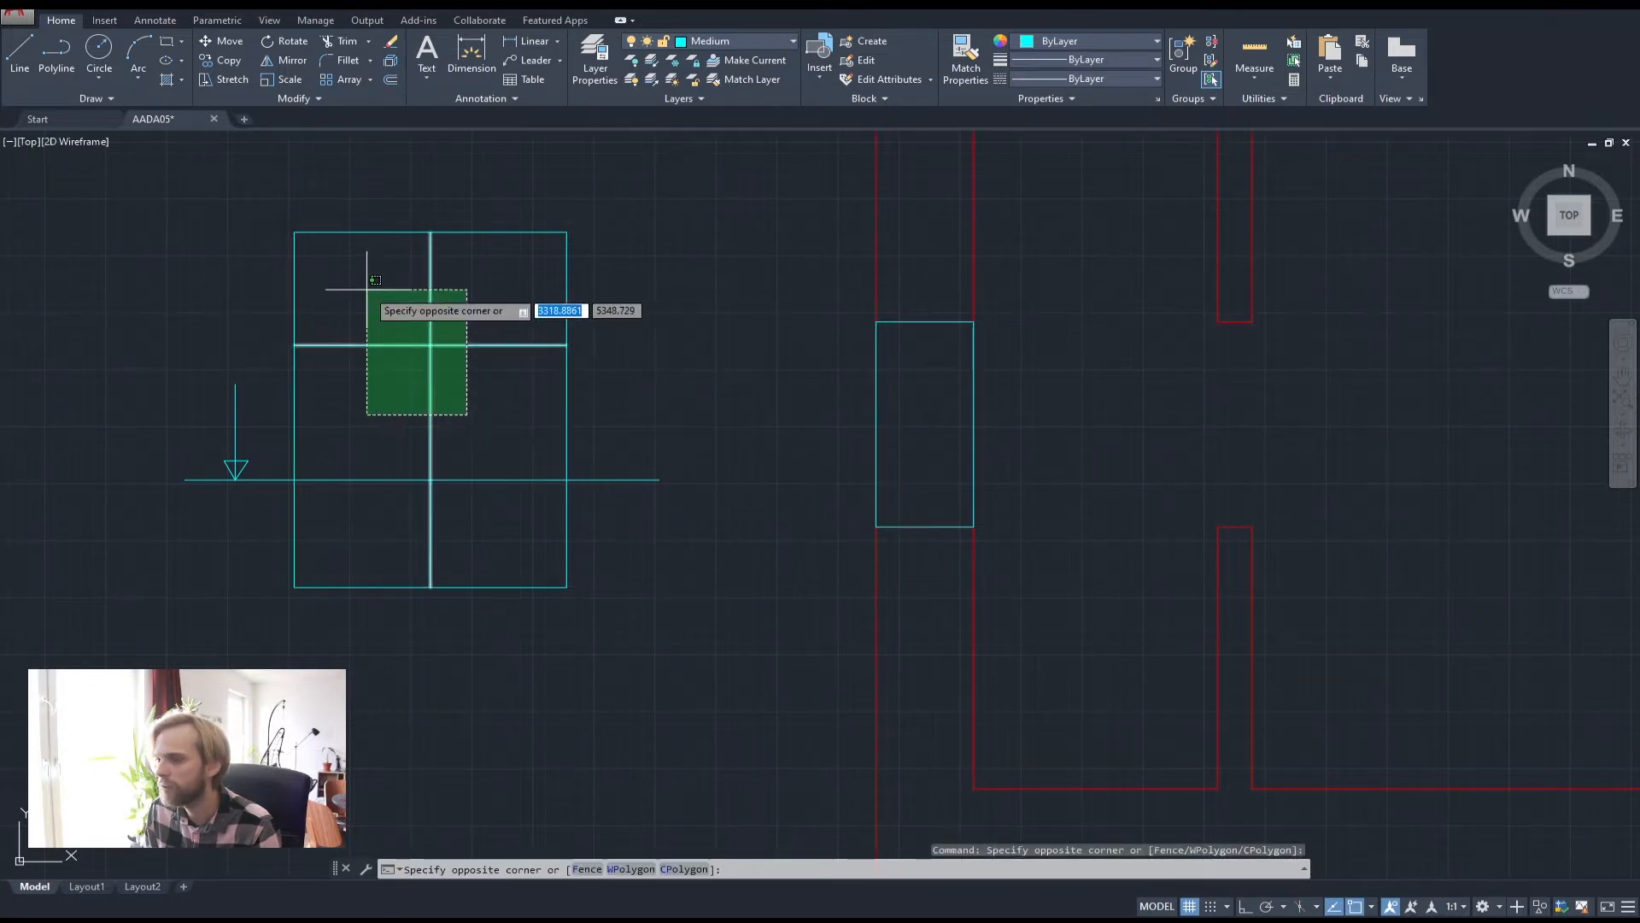
left_click(368, 295)
key("Delete")
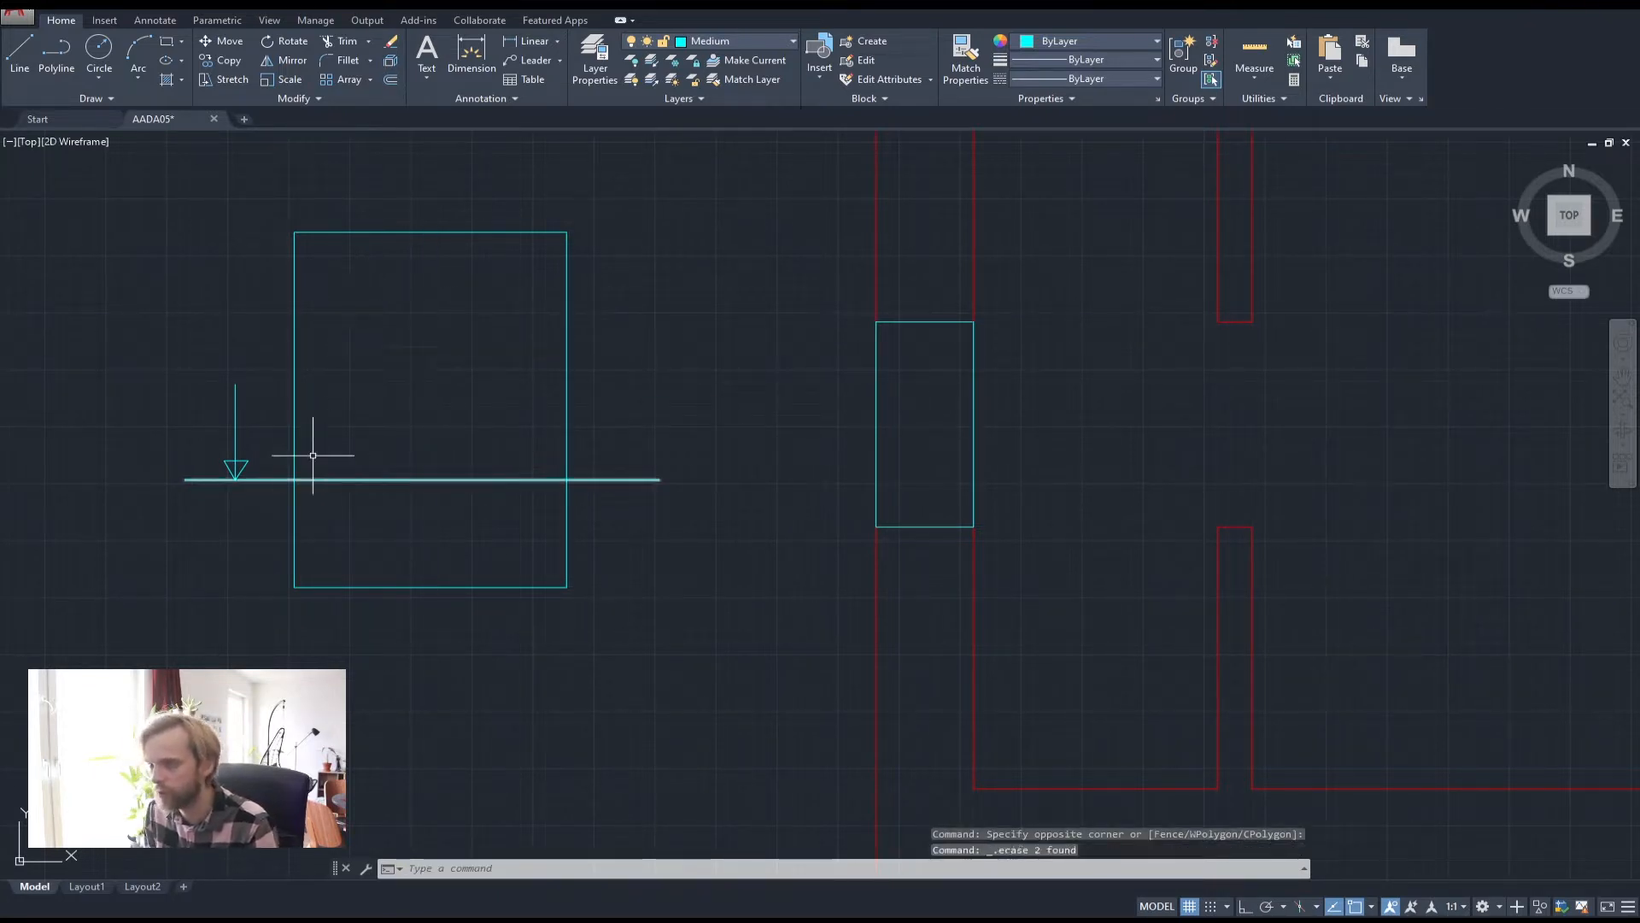
Offset the rectangle 50 units inward to create an inner frame
type("off")
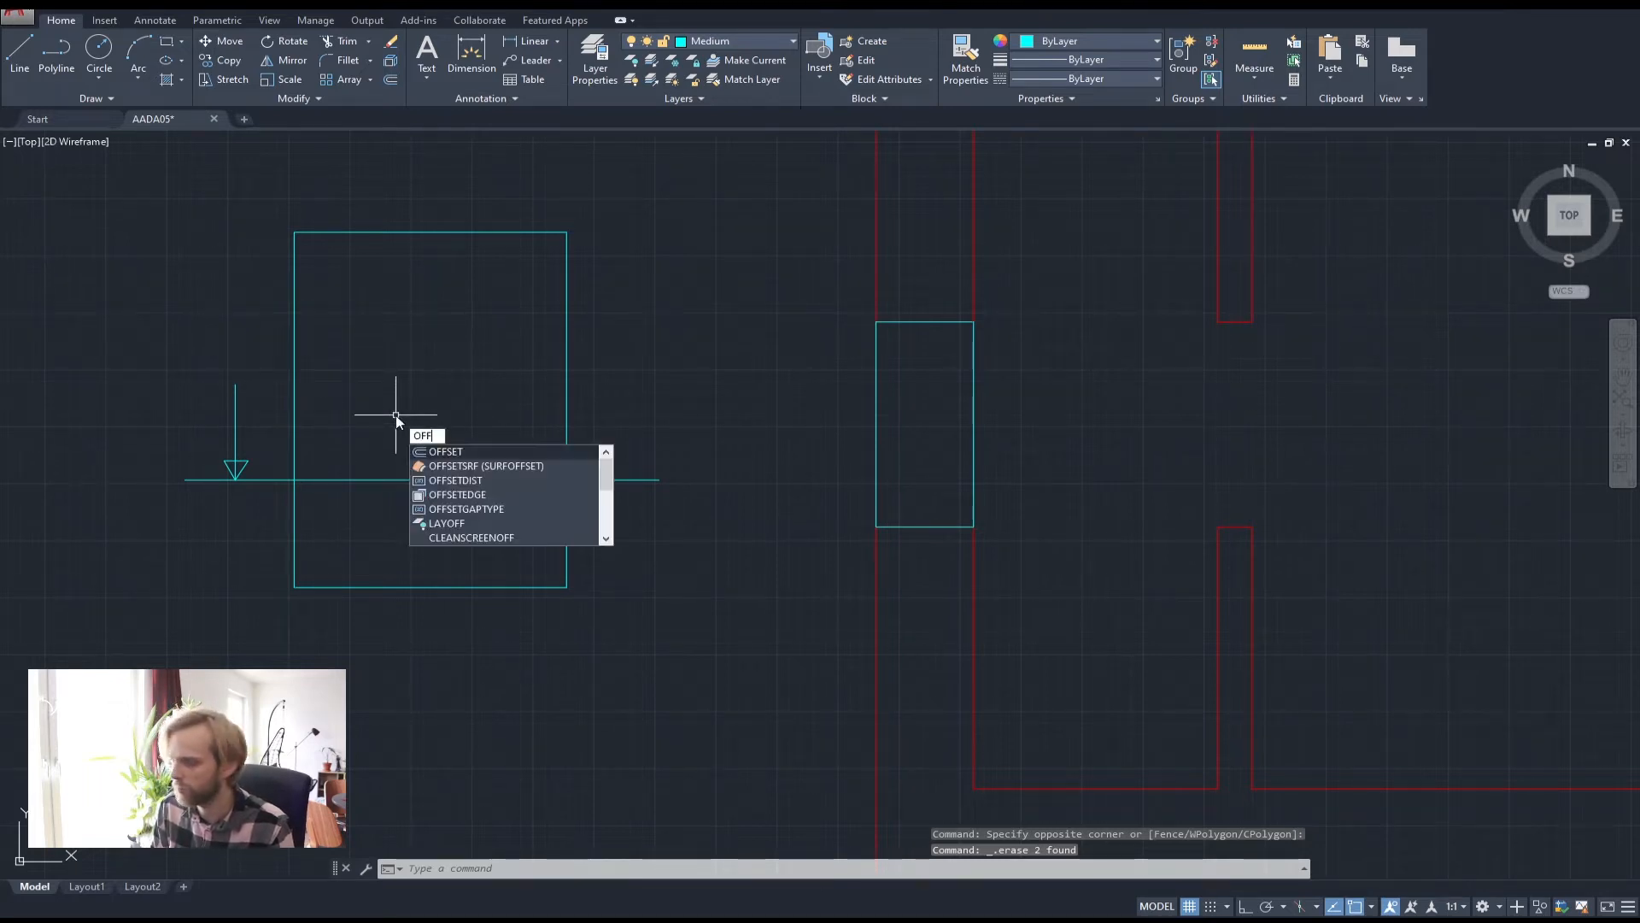
left_click(470, 452)
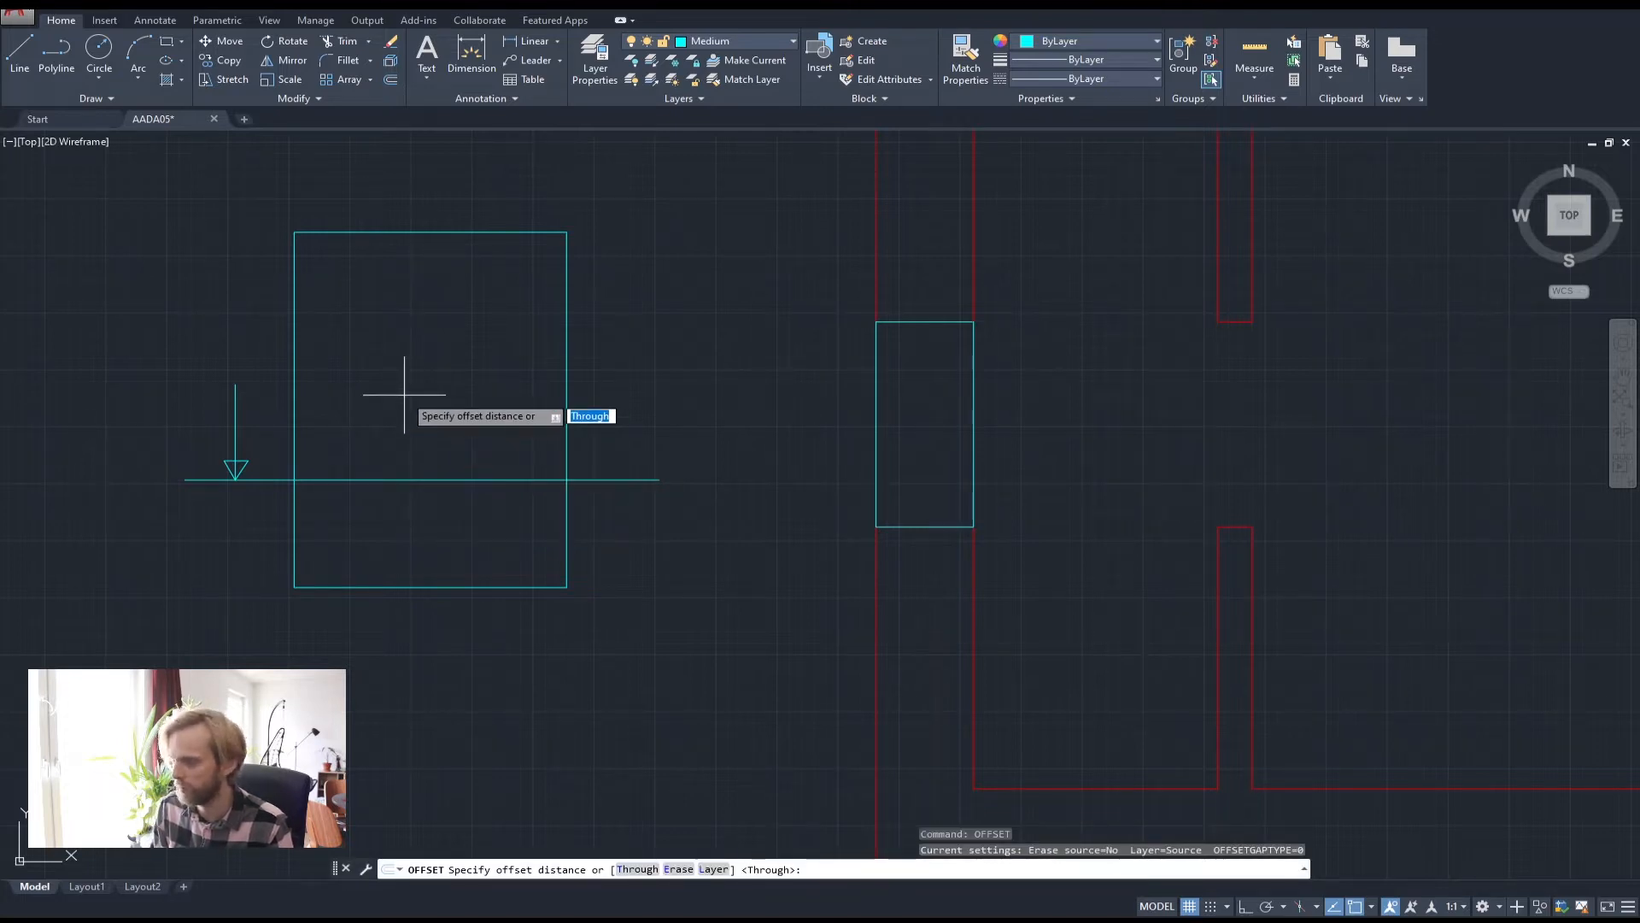
type("50")
key("Return")
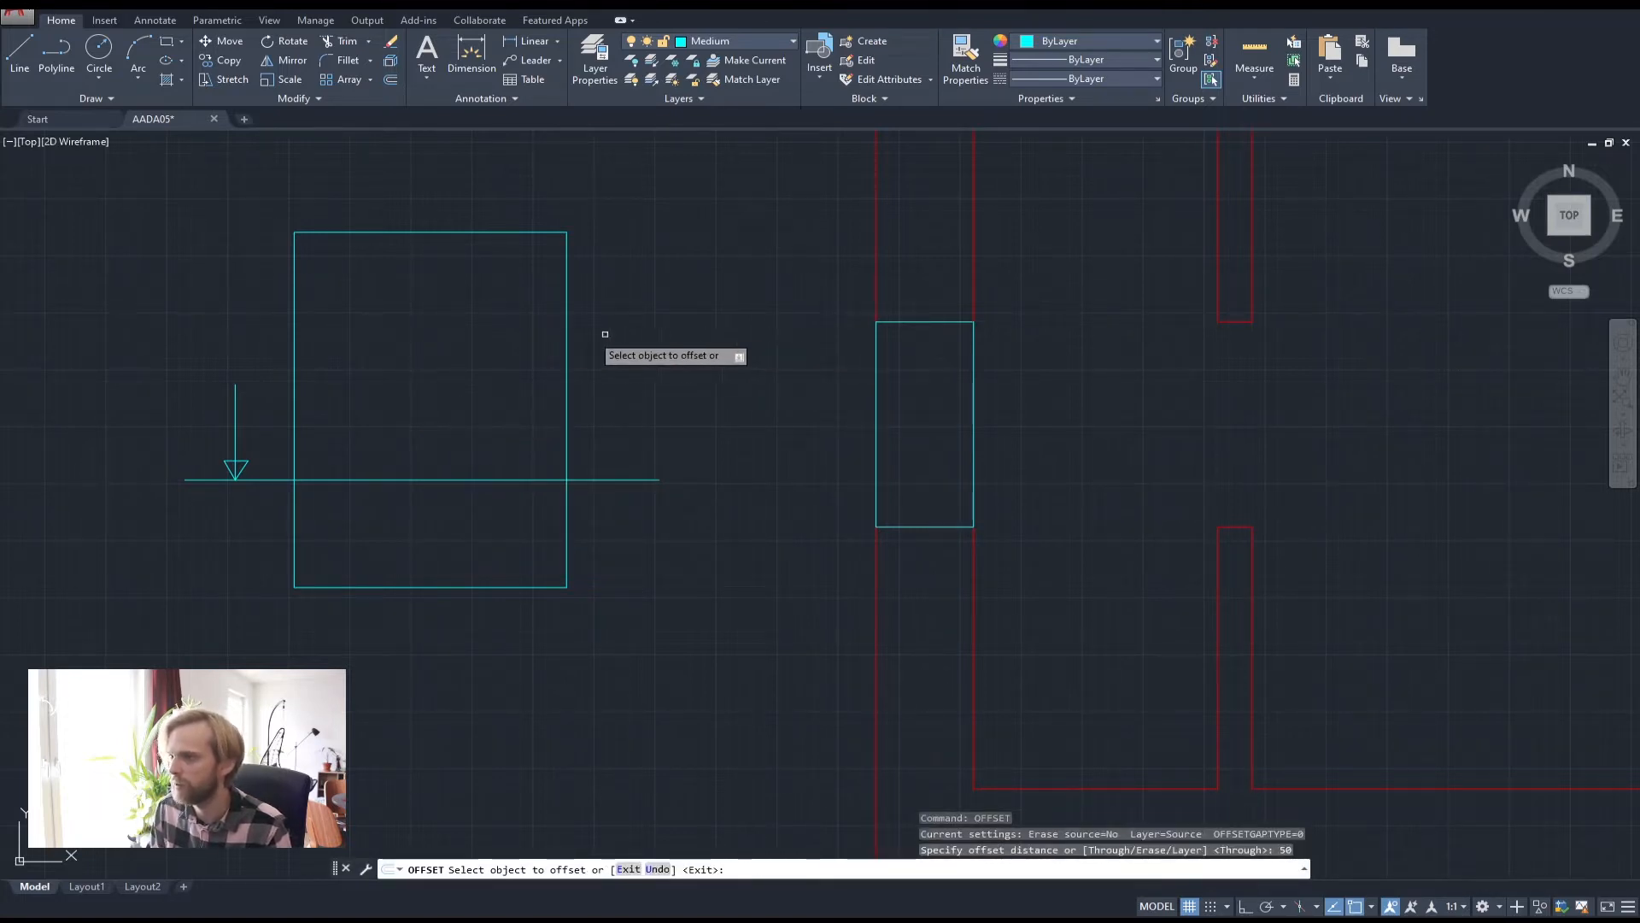
left_click(568, 344)
left_click(494, 355)
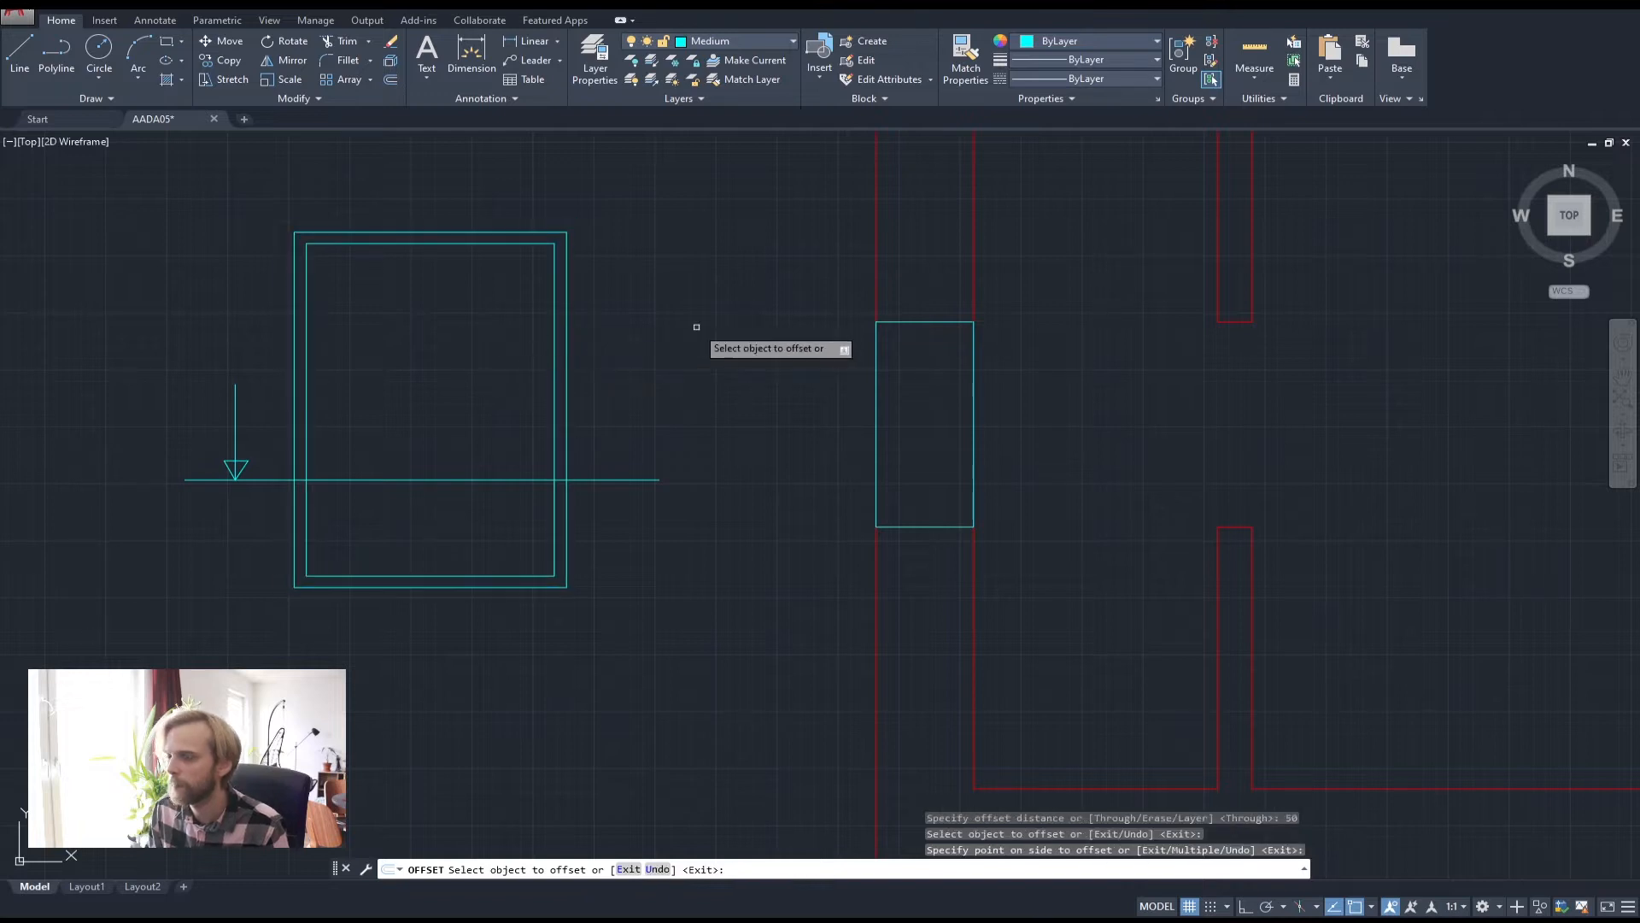
key("Escape")
key("Escape")
key("Escape")
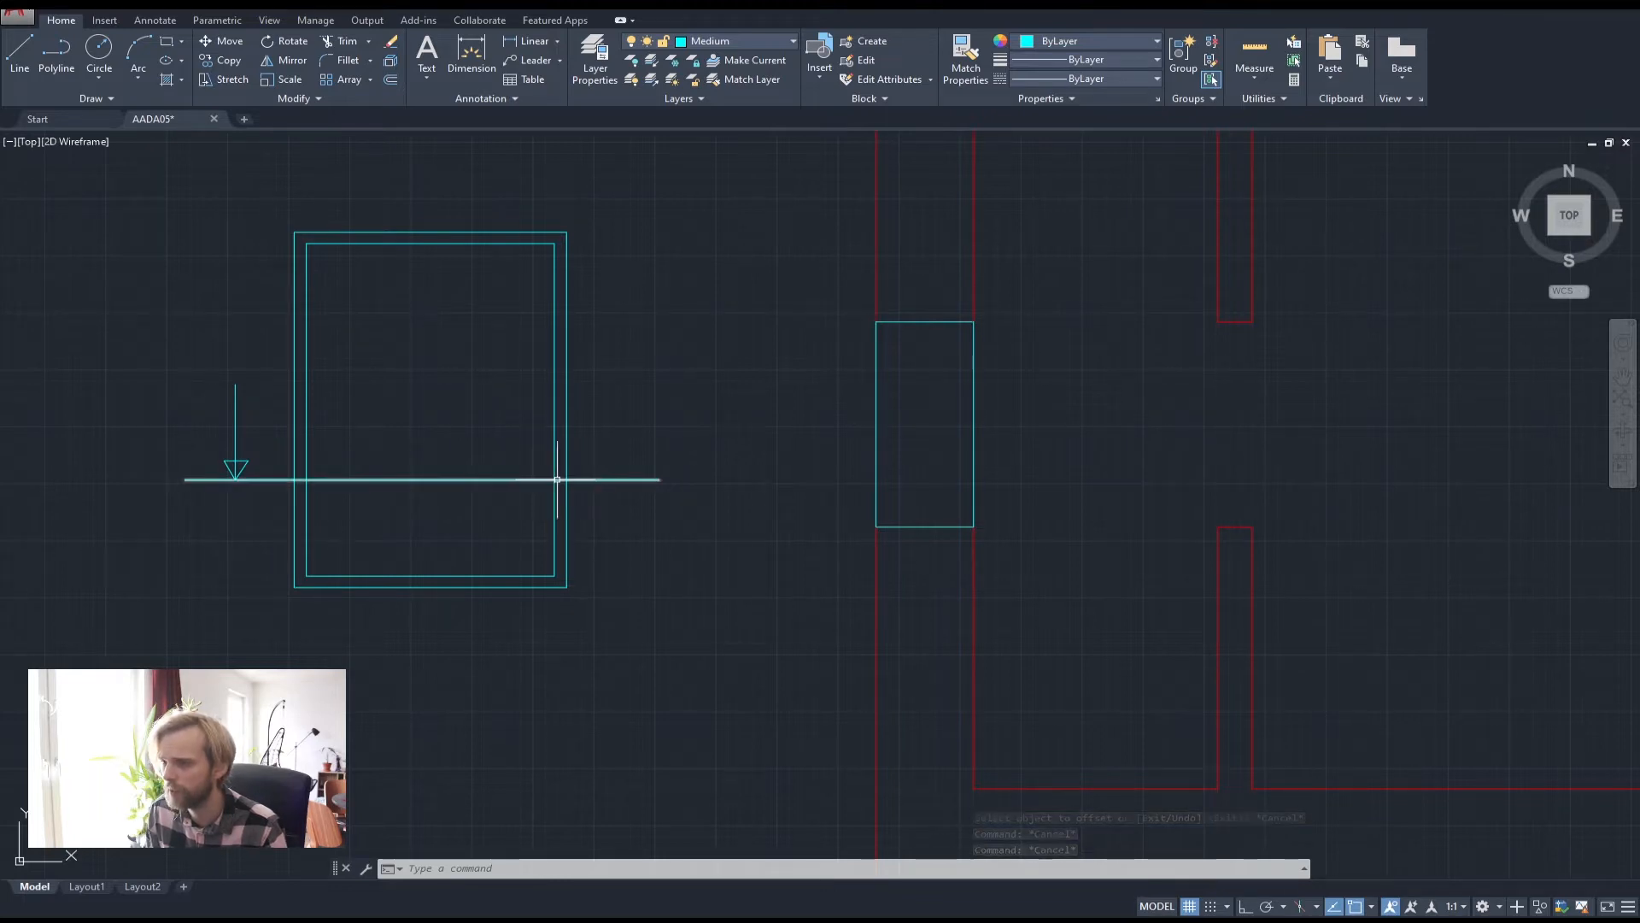
middle_click_drag(699, 428, 614, 435)
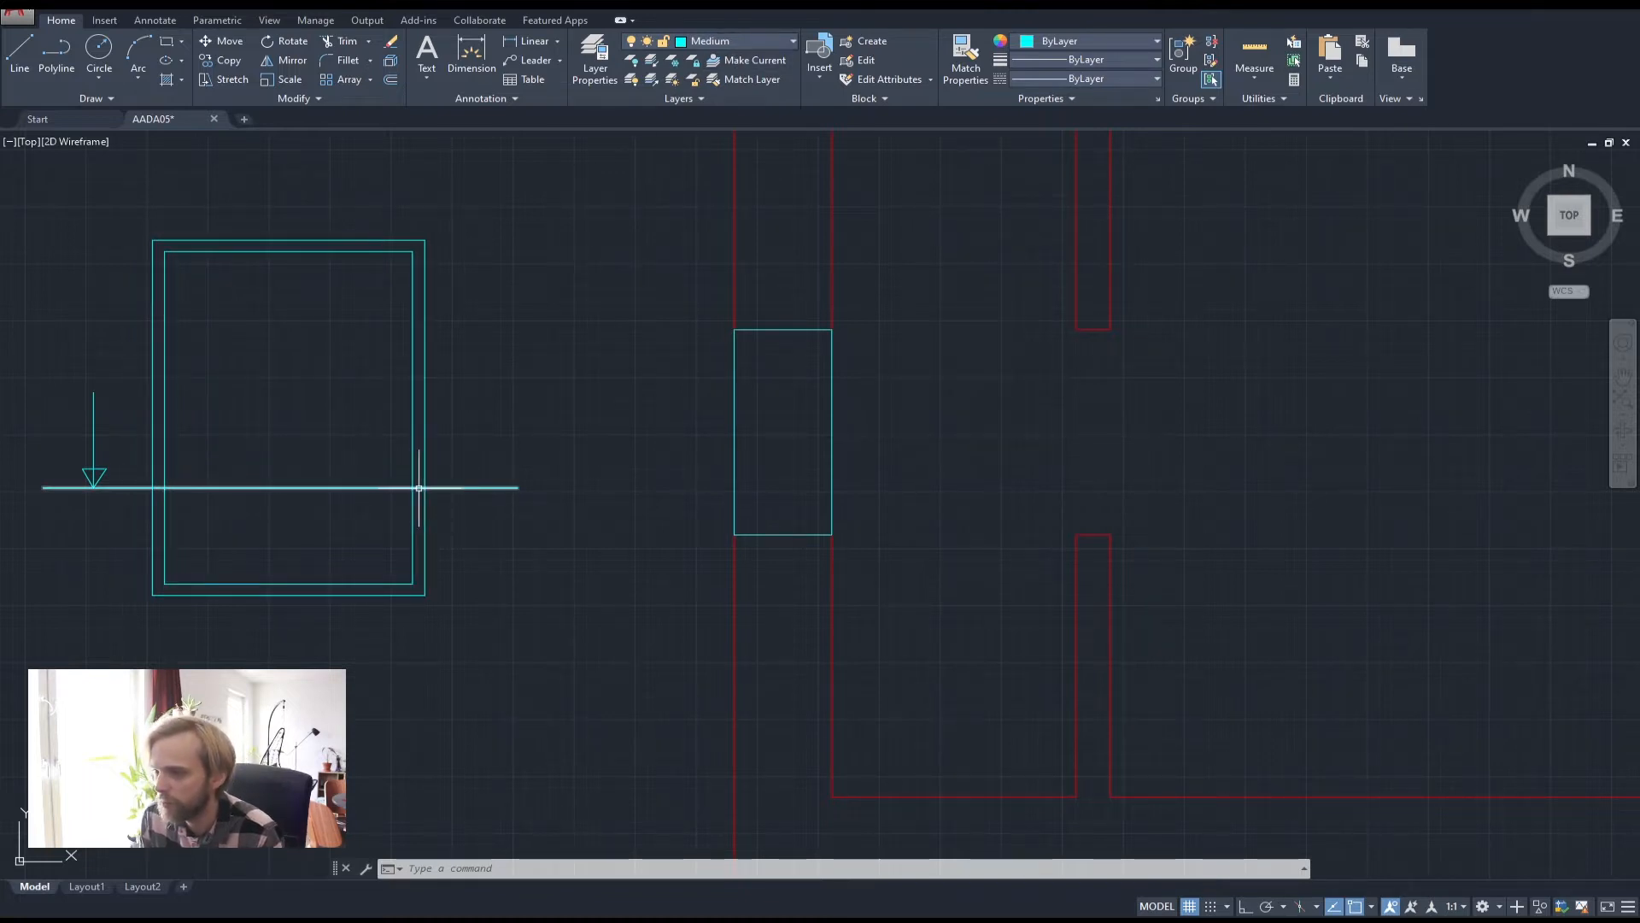
Make Thick the current layer and bring the area left of the cyan window into view
left_click(721, 43)
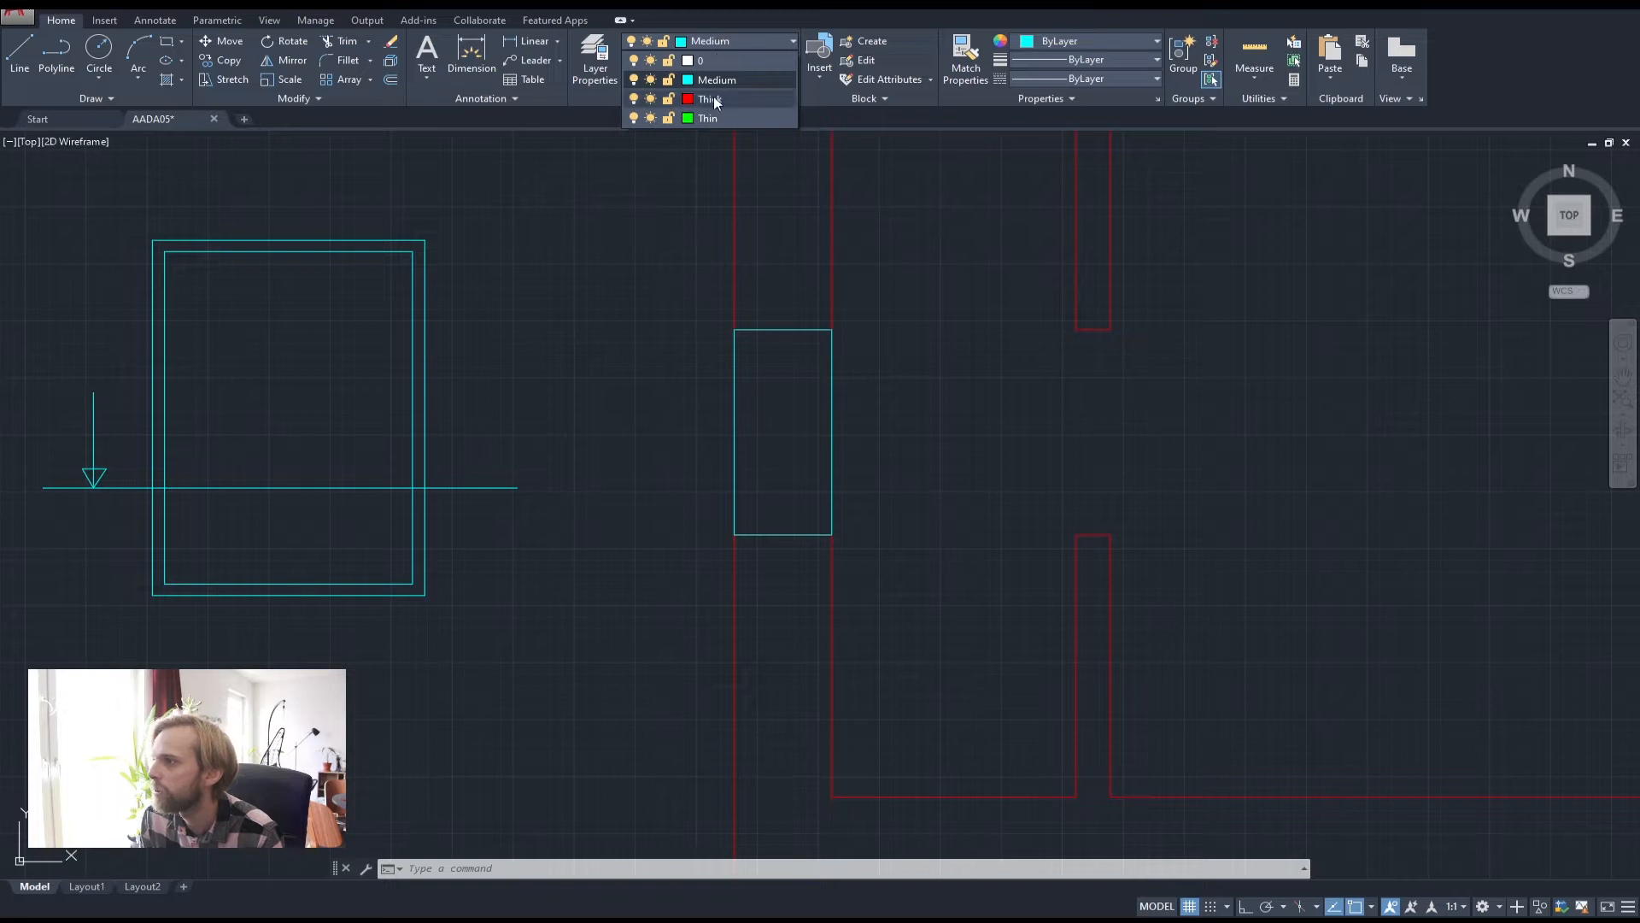
left_click(714, 99)
mouse_move(670, 209)
middle_mouse_down()
mouse_move(616, 253)
mouse_move(664, 307)
middle_mouse_up()
scroll(791, 381, "up", 2)
middle_click_drag(791, 381, 688, 414)
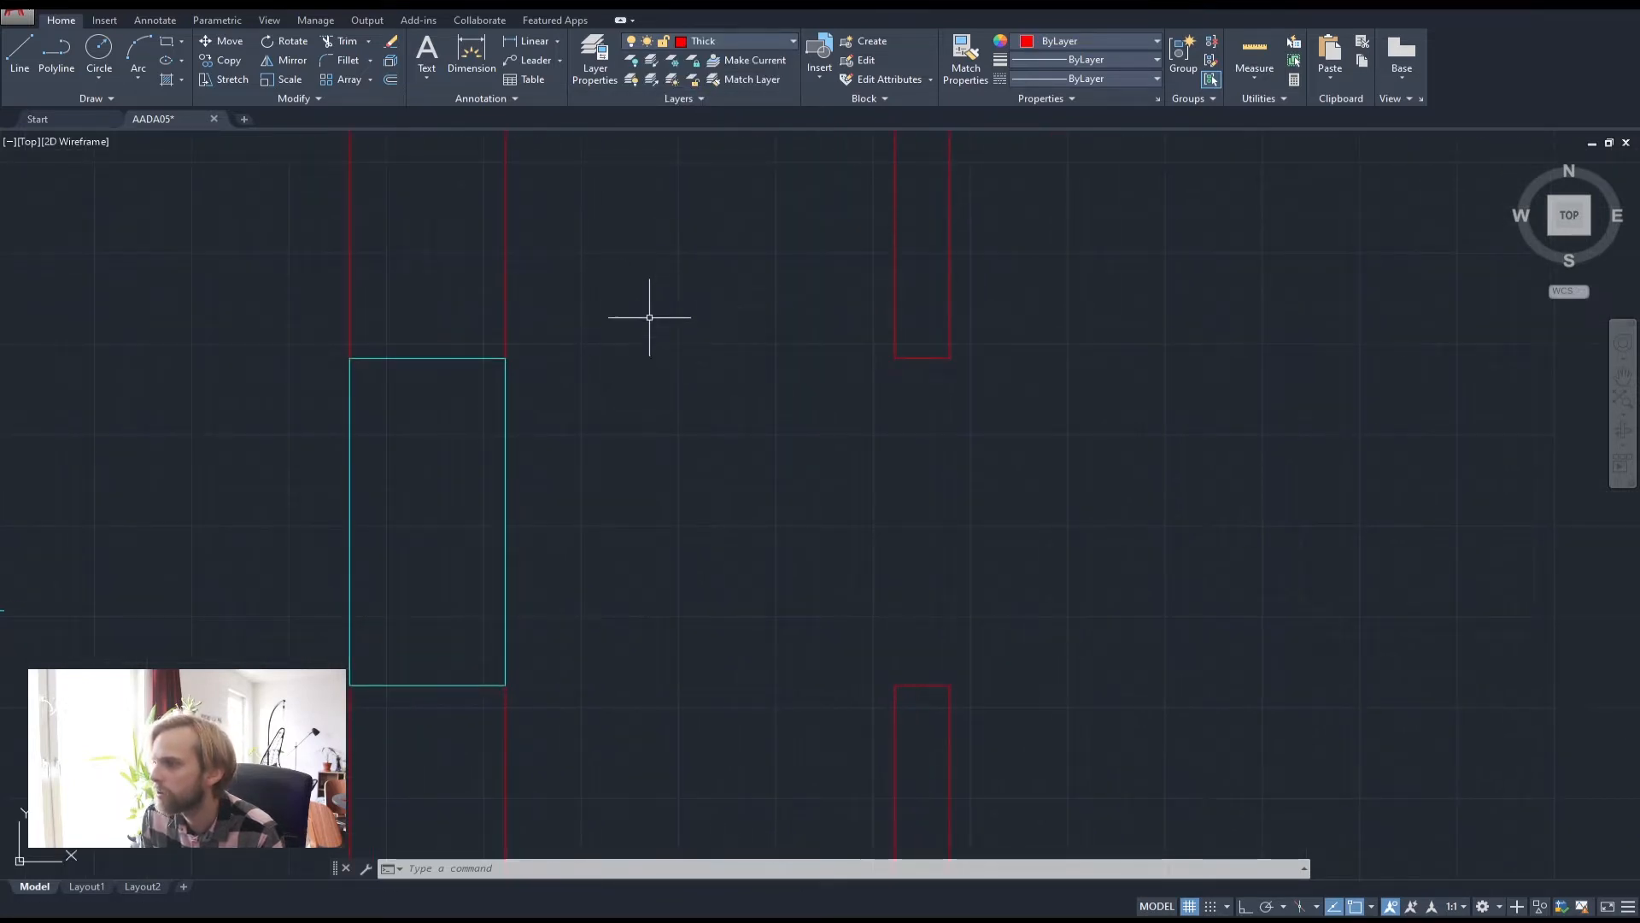
middle_click_drag(622, 335, 974, 334)
scroll(974, 333, "down", 2)
scroll(497, 513, "up", 2)
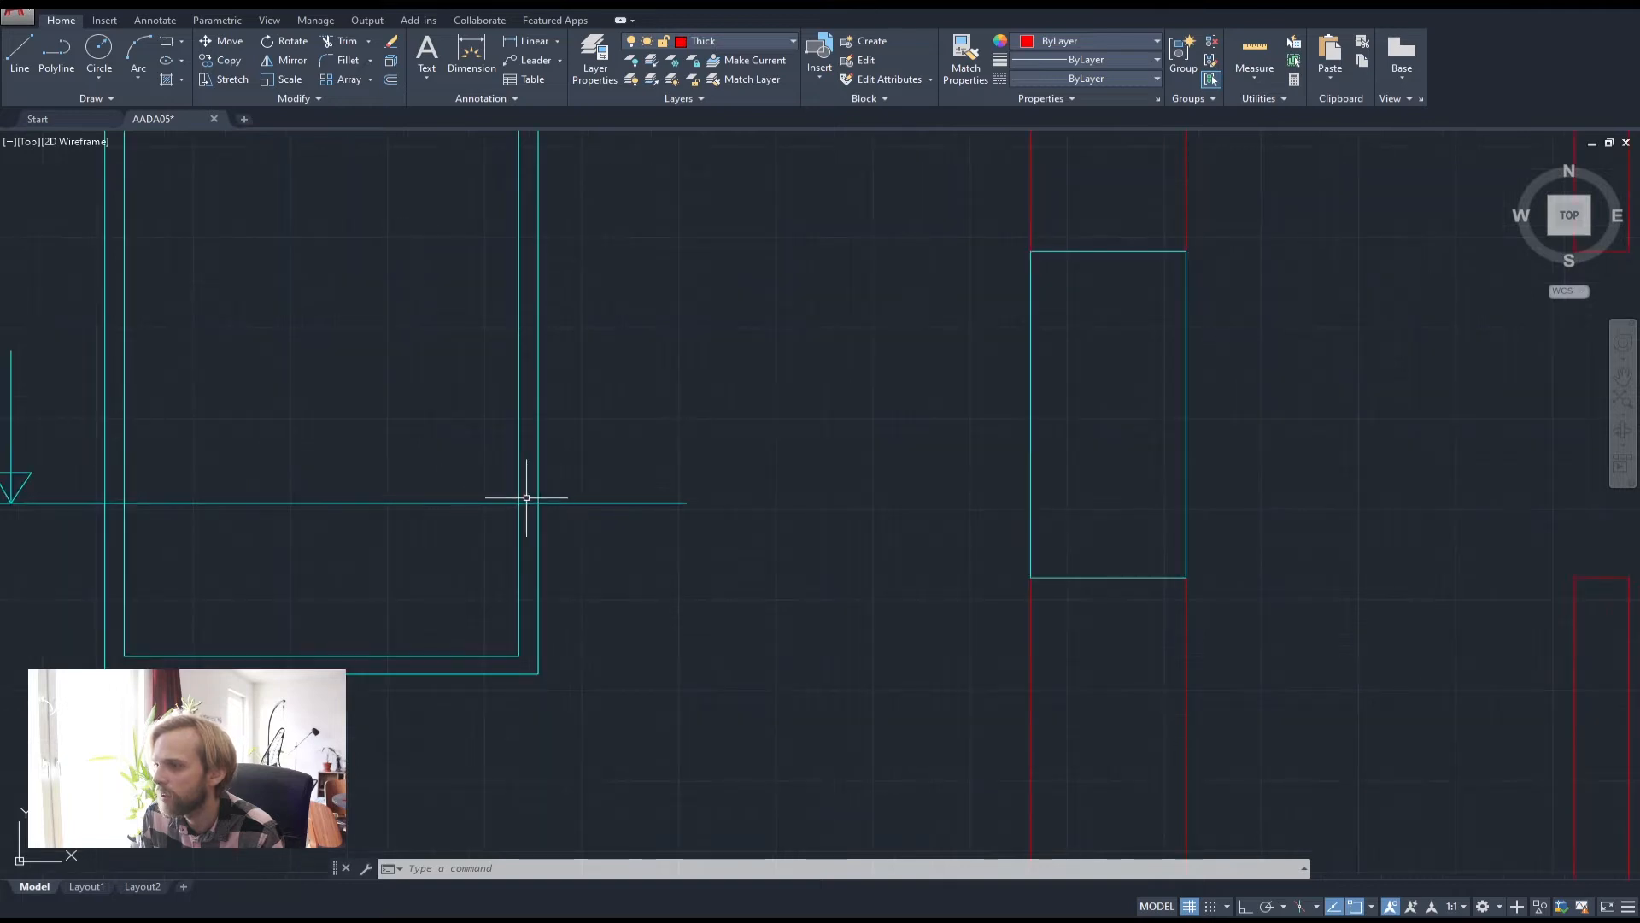
middle_click_drag(815, 394, 645, 465)
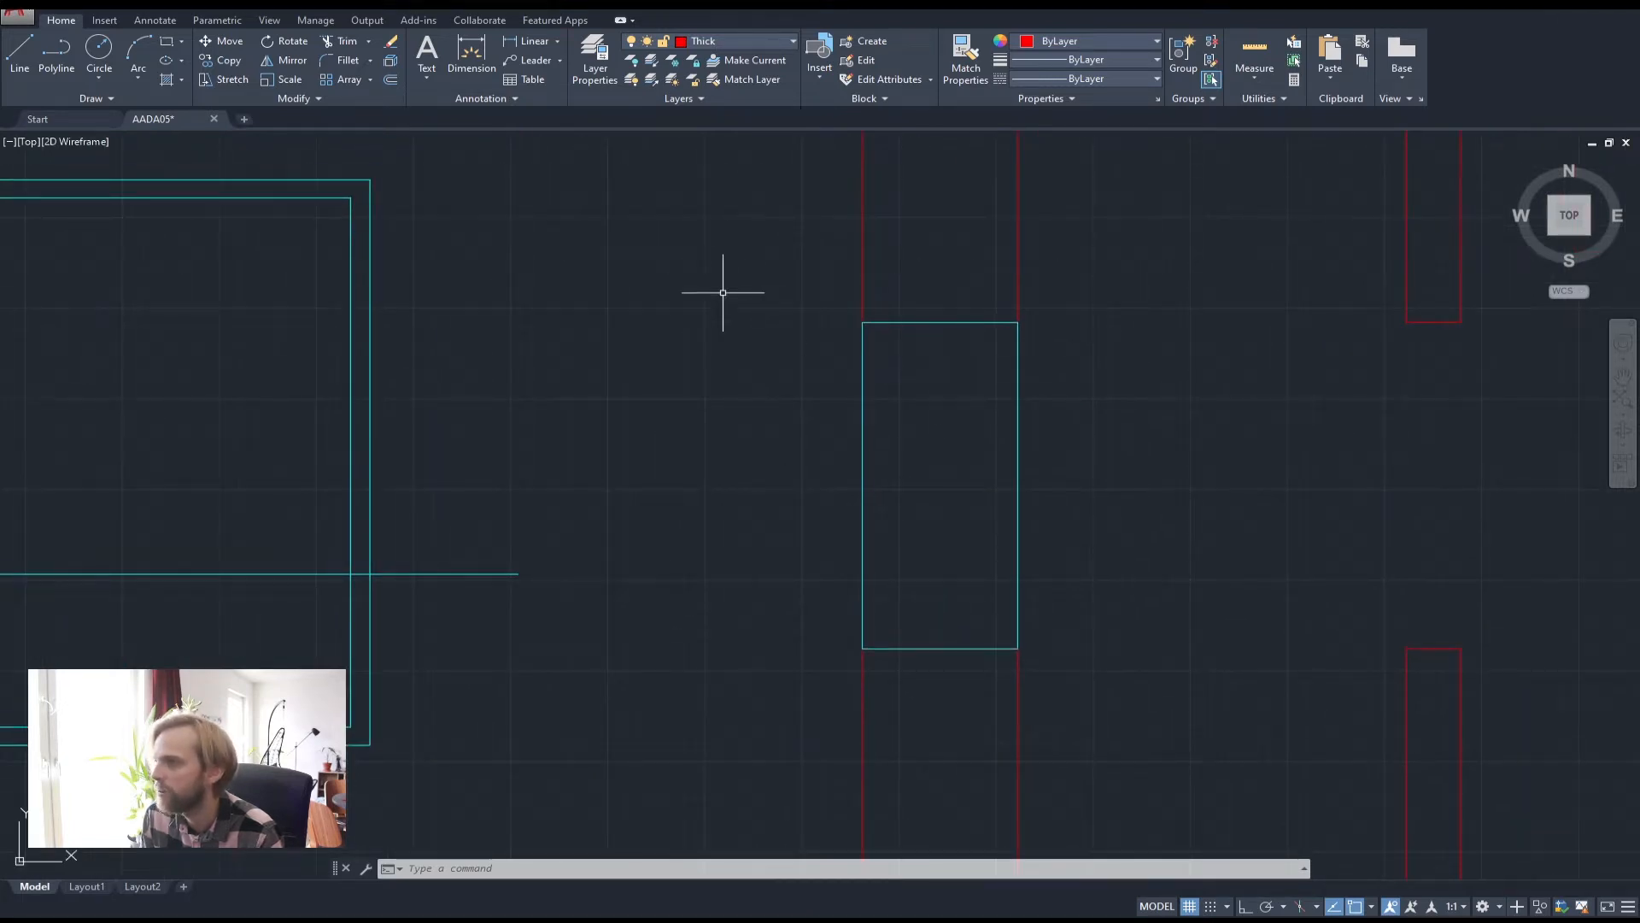
middle_click_drag(723, 292, 655, 333)
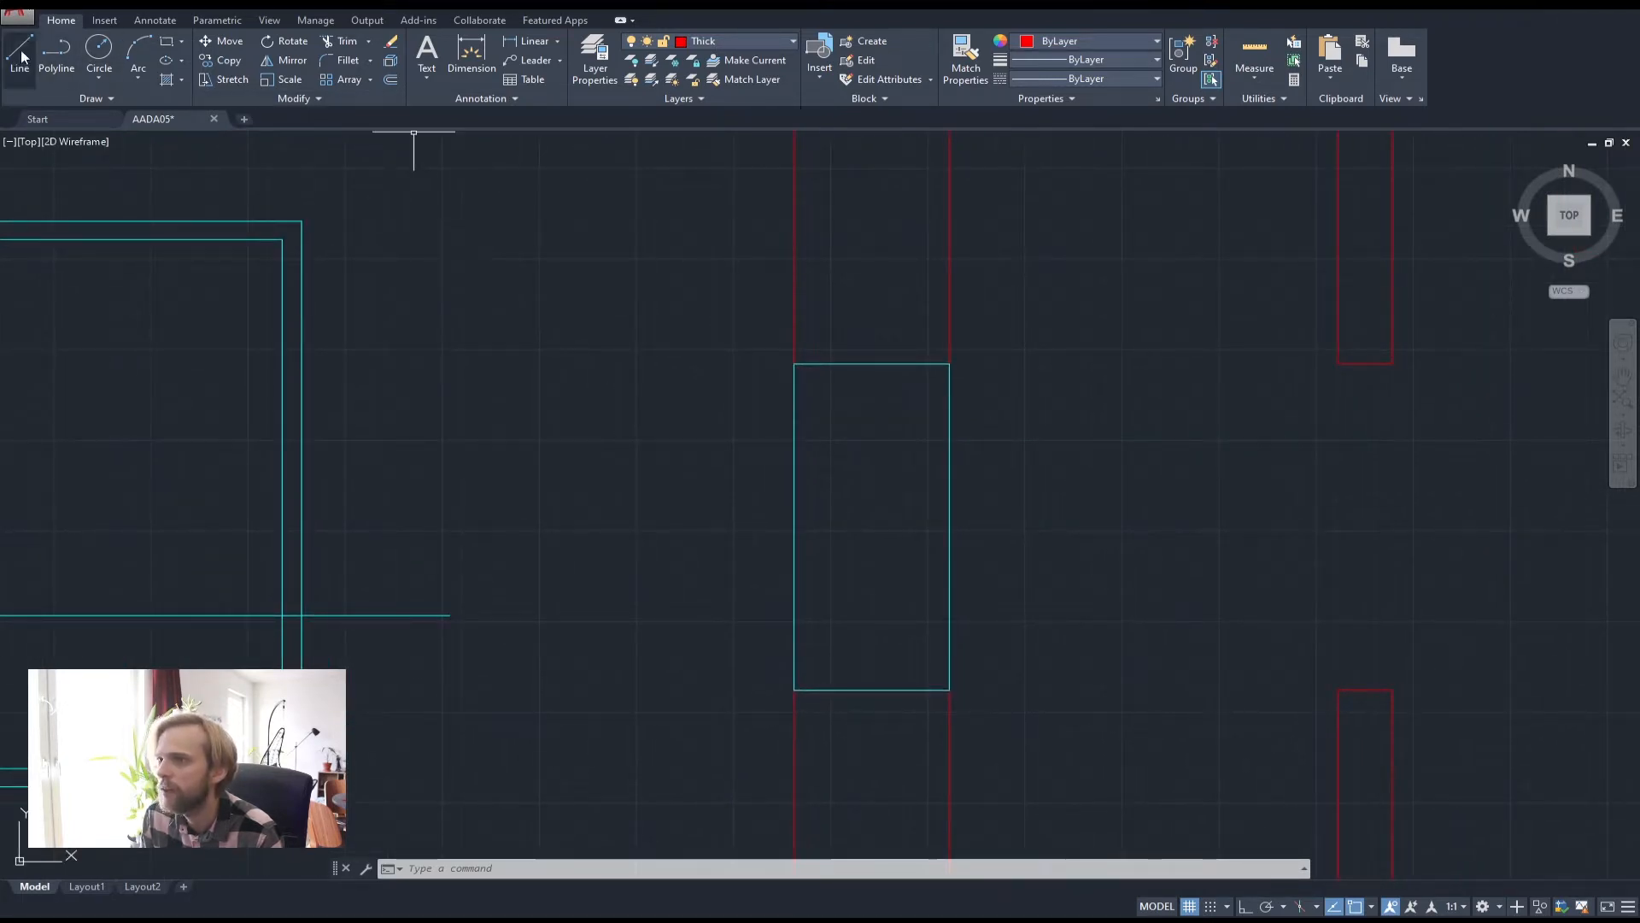
Draw a closed 50 by 50 square polyline with Ortho on, left of the window
left_click(57, 51)
left_click(489, 461)
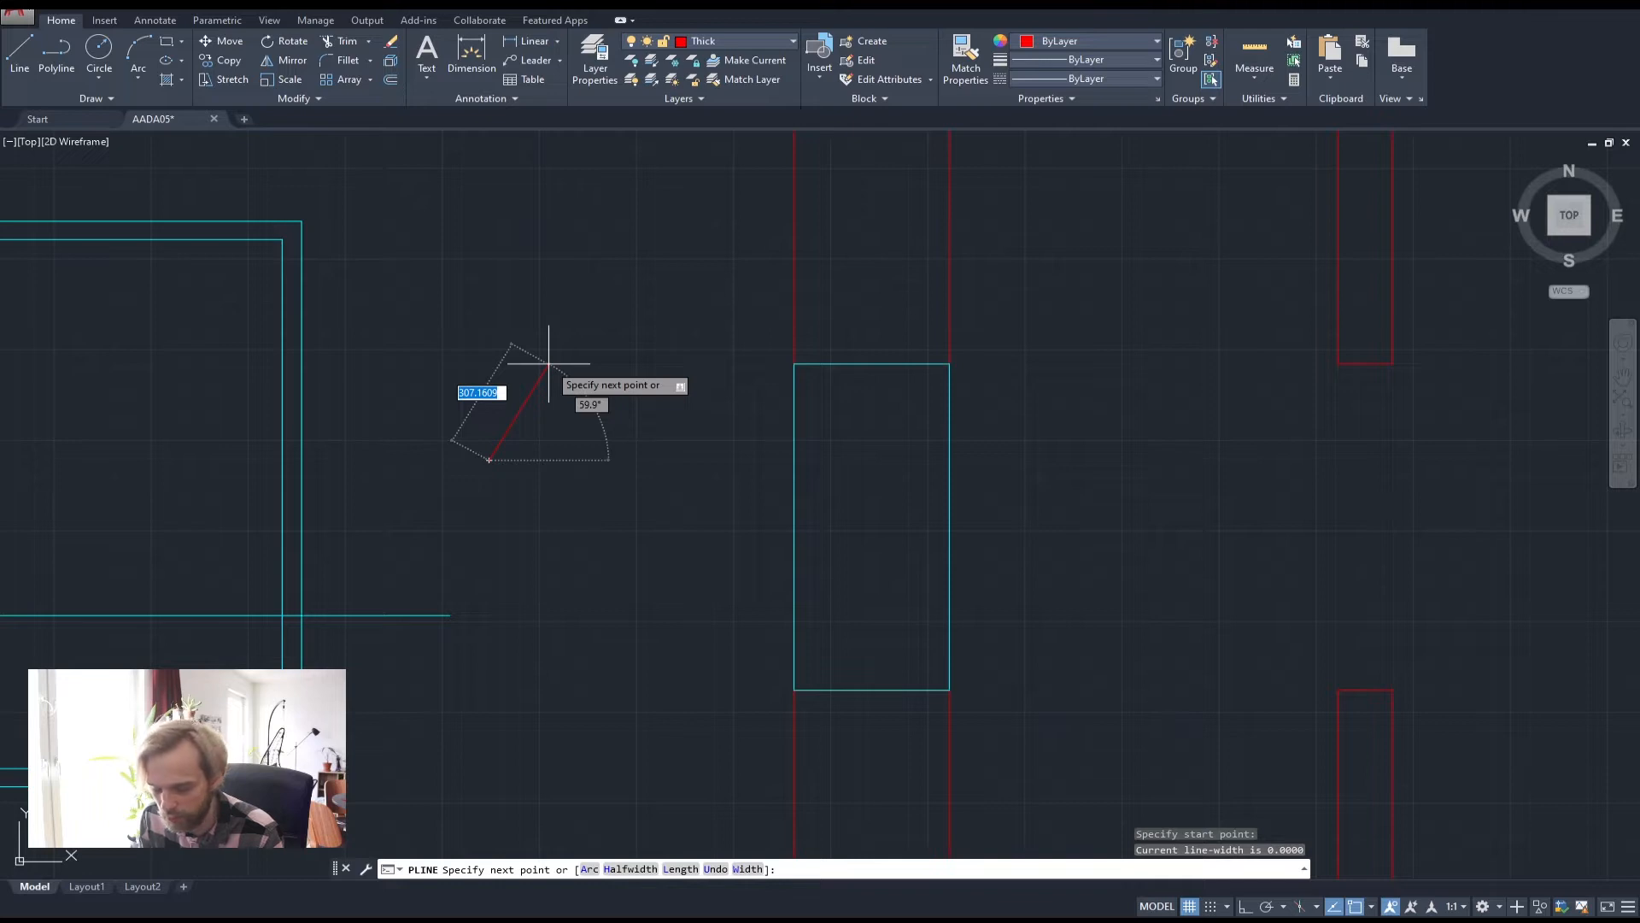
key("F8")
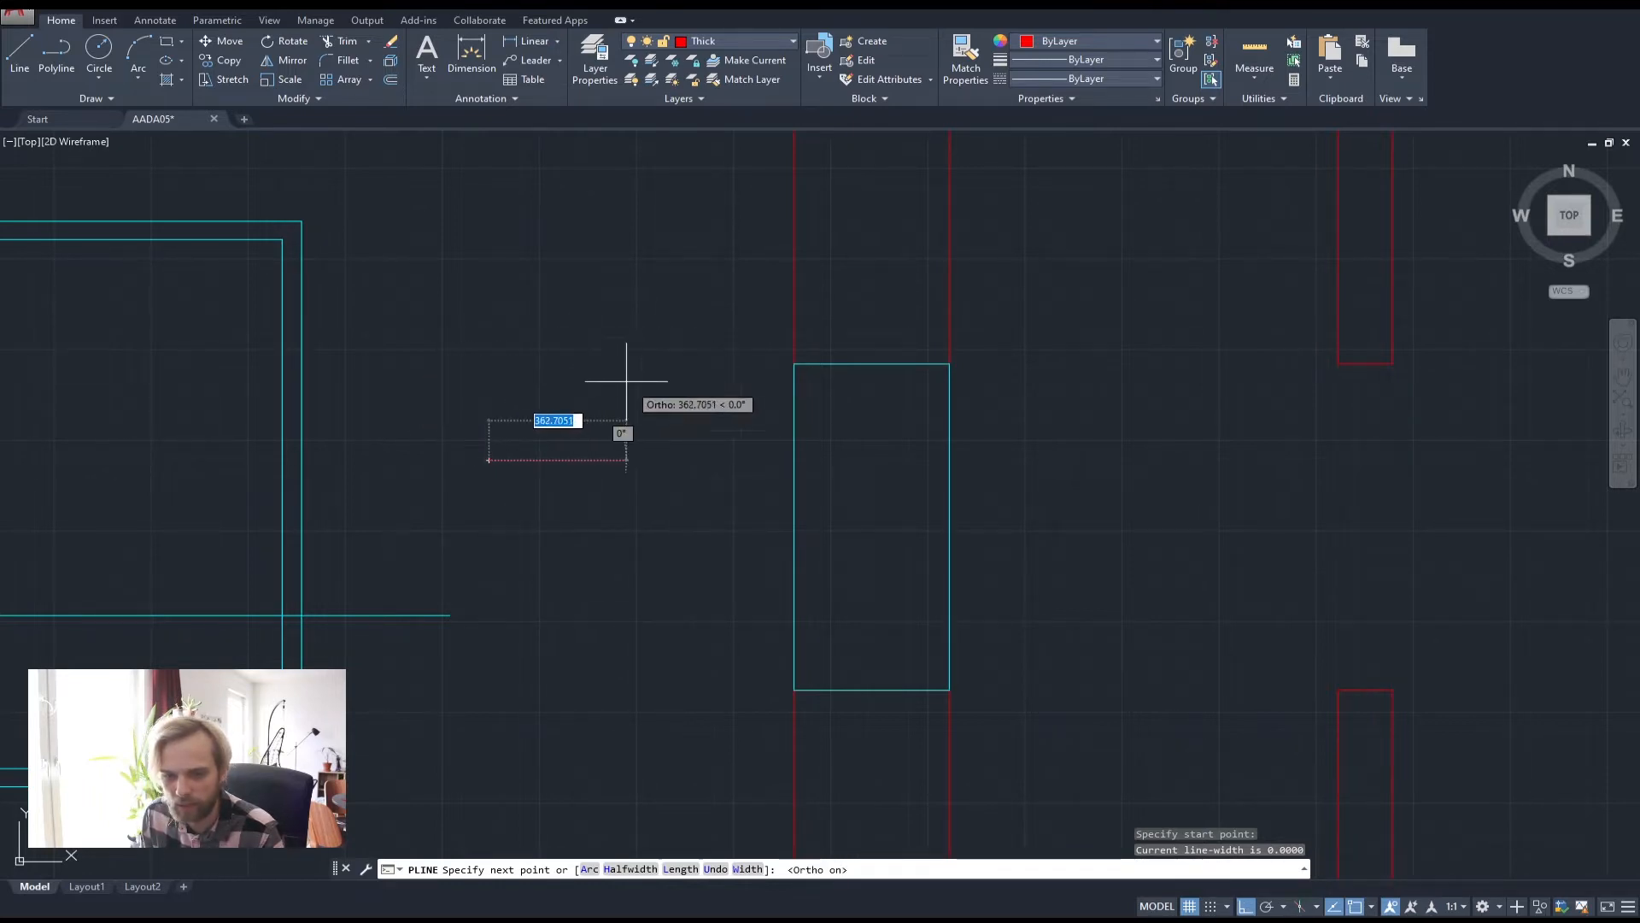
type("50")
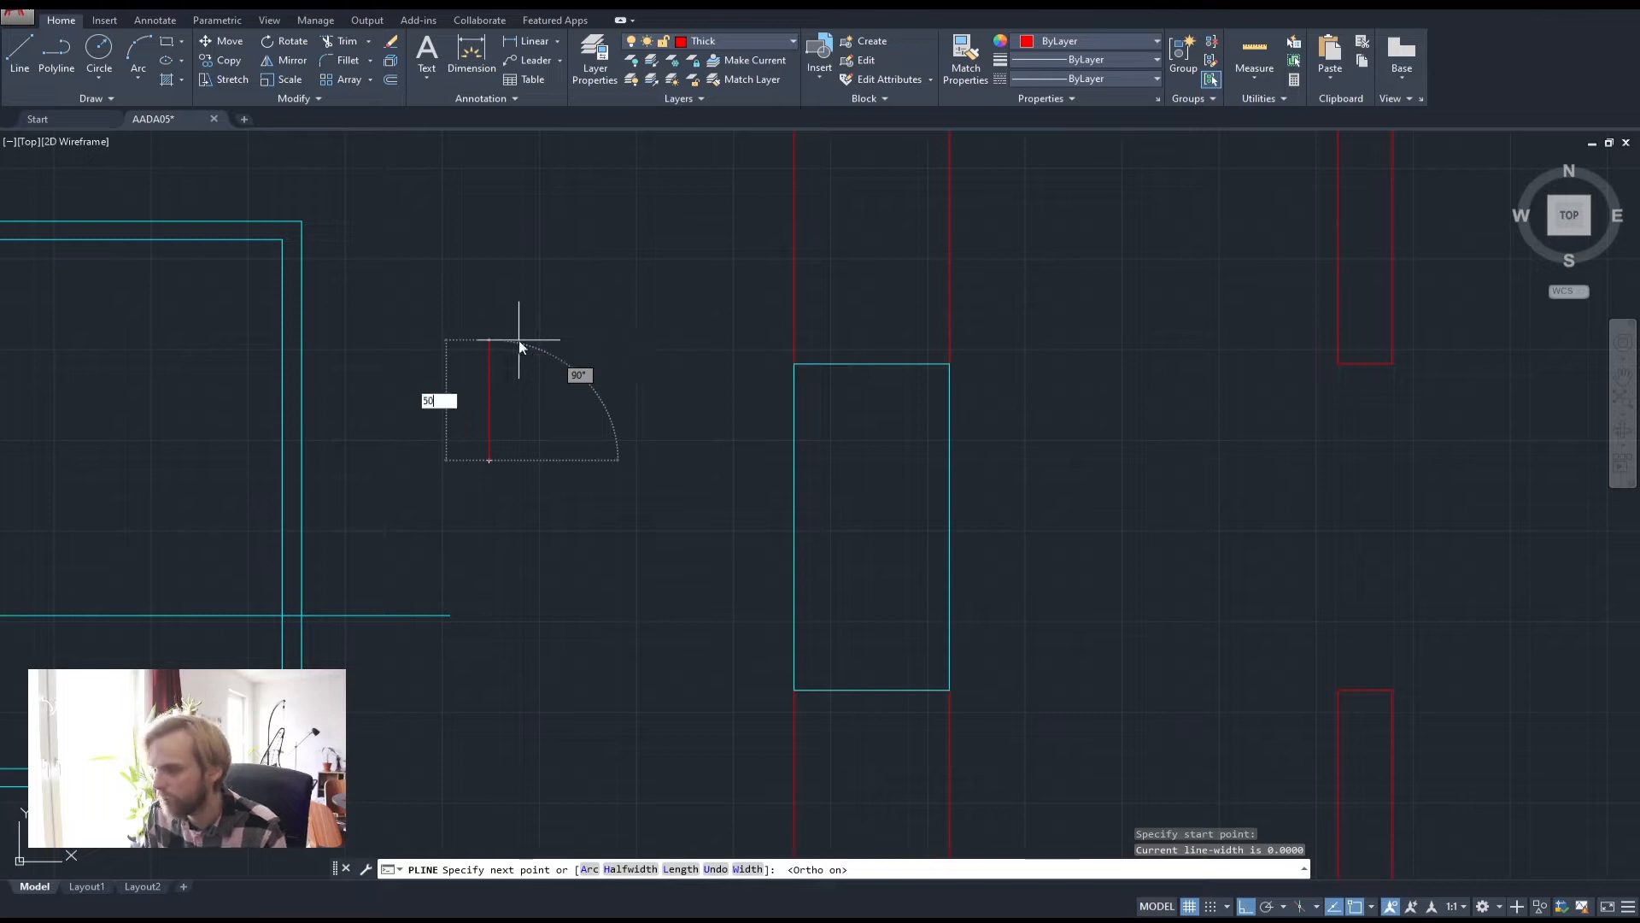
key("Return")
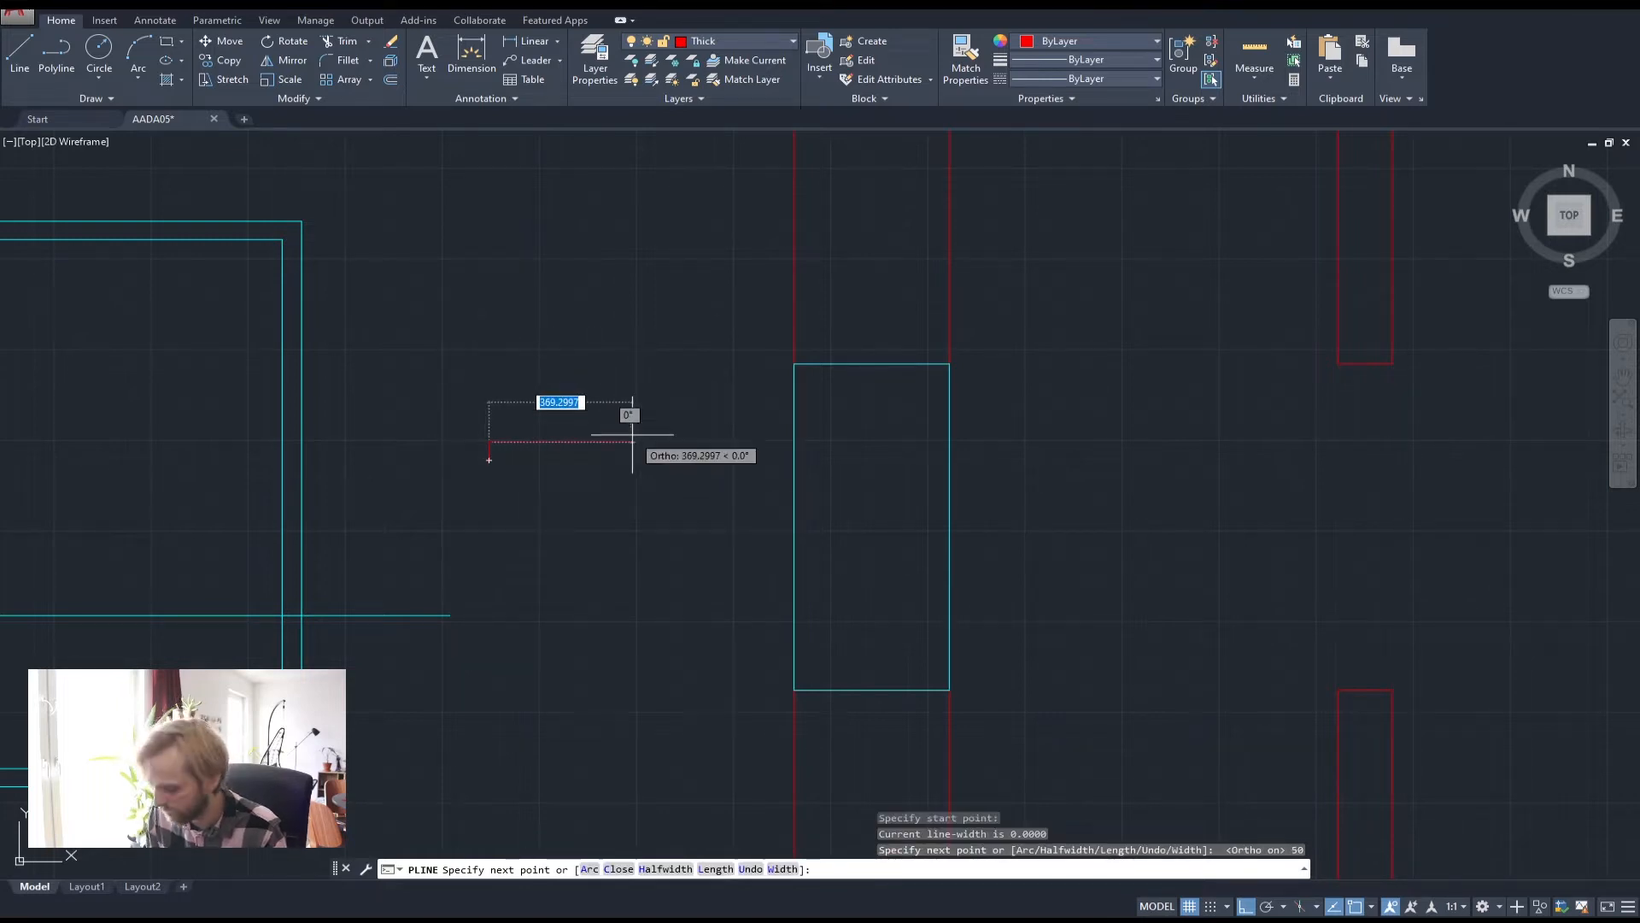
type("50")
key("Return")
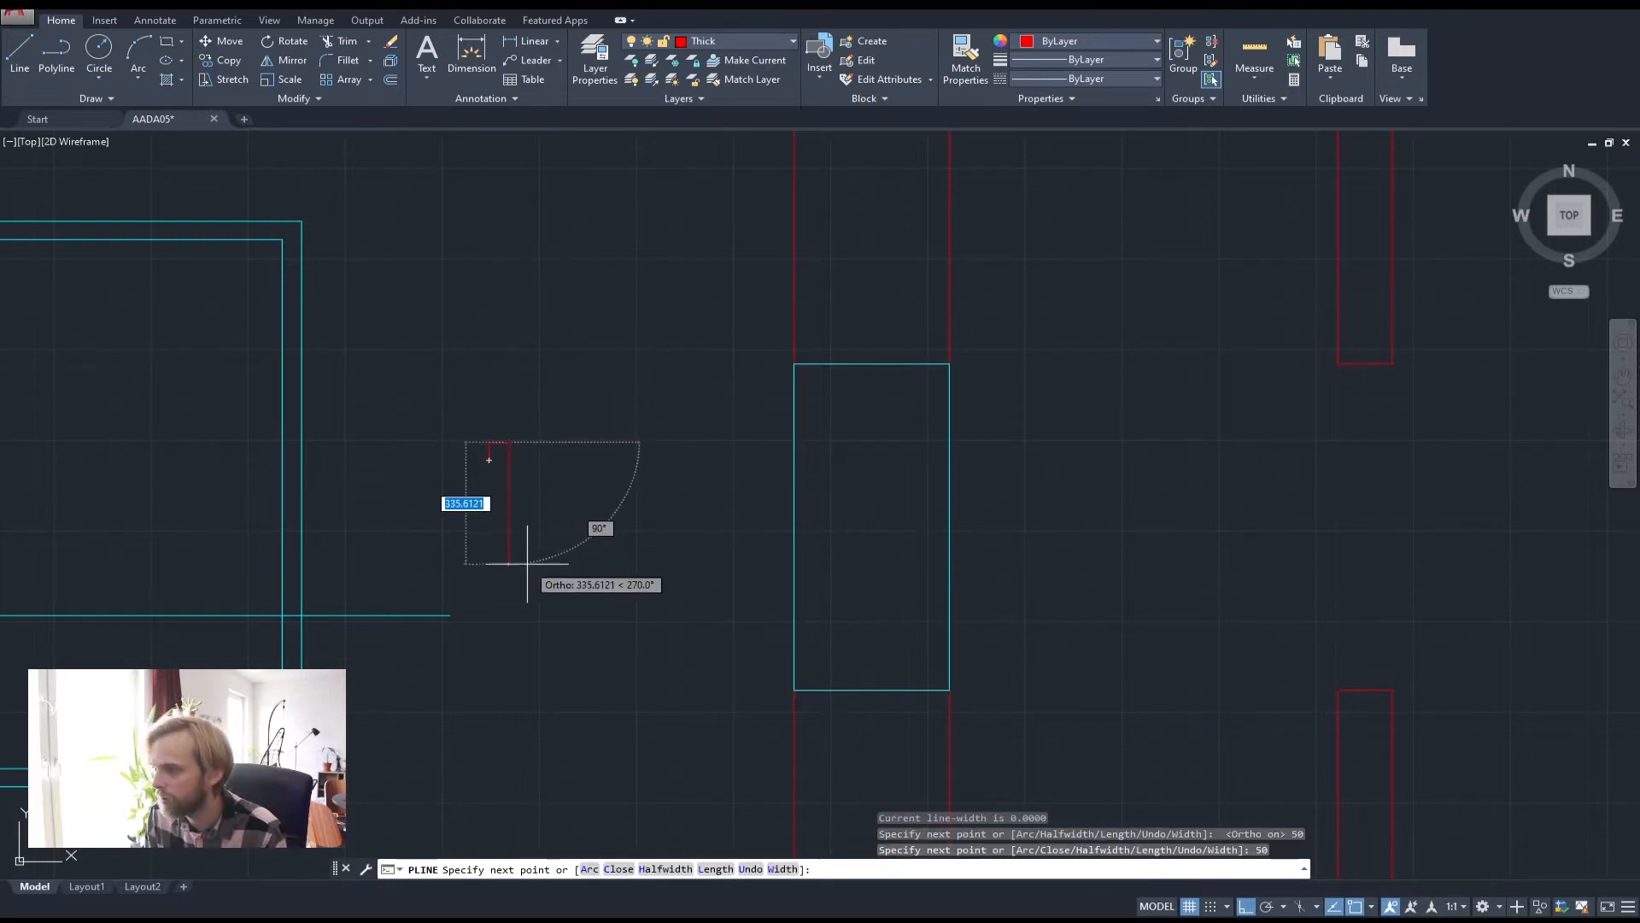
type("50")
key("Return")
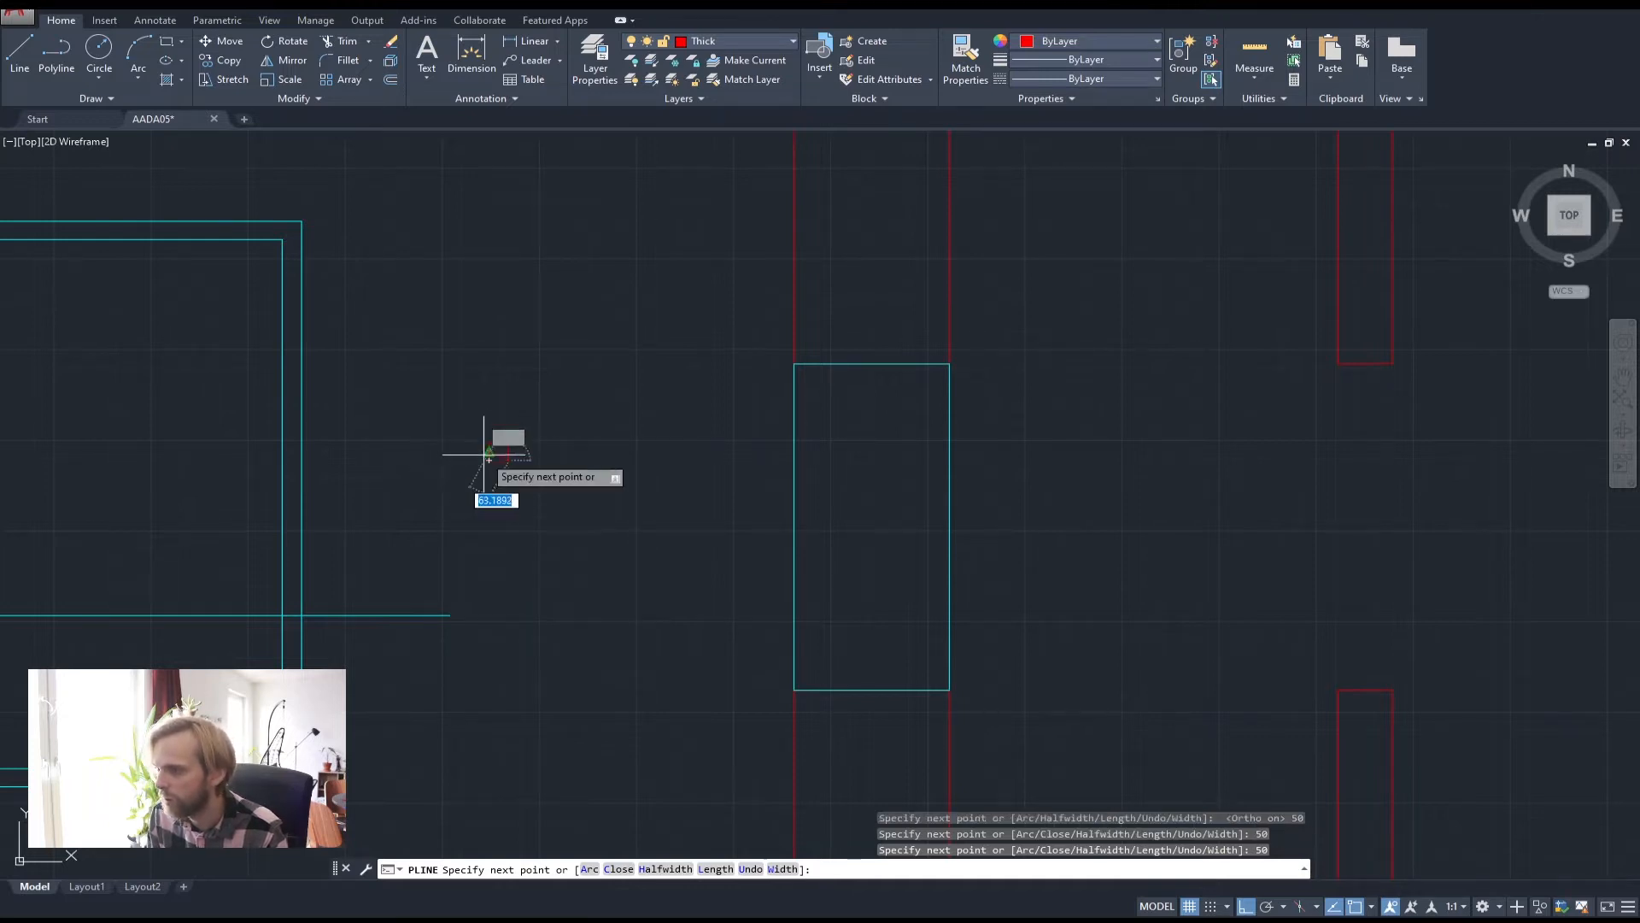
left_click(489, 460)
key("Return")
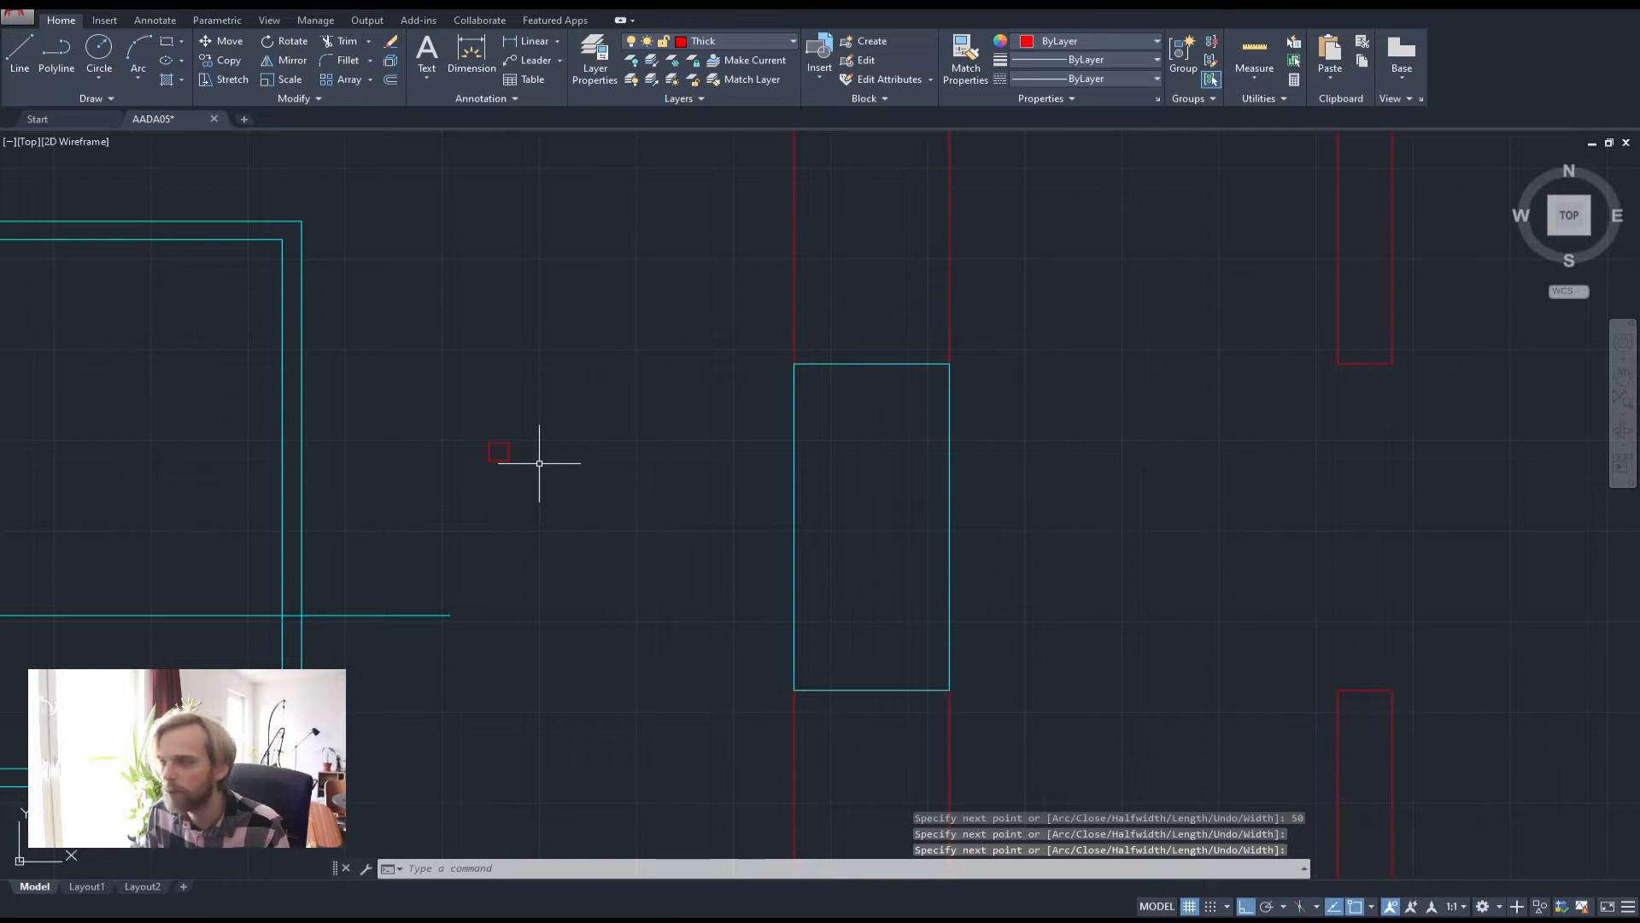
Select the new small red square
left_click(469, 416)
left_click(534, 477)
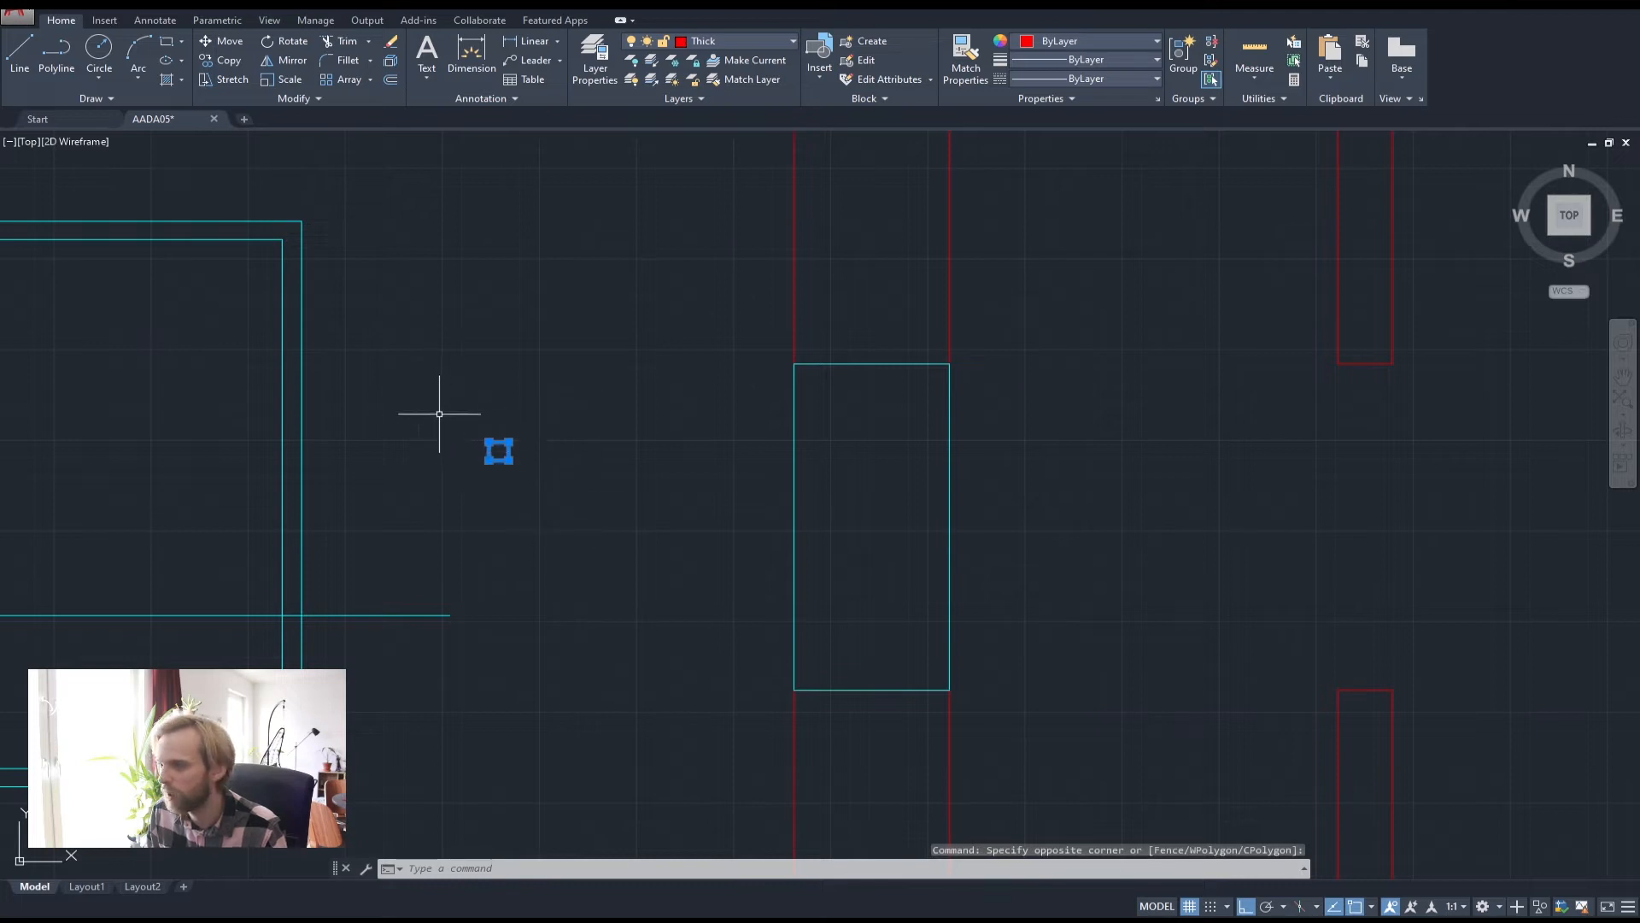
key("Escape")
key("Escape")
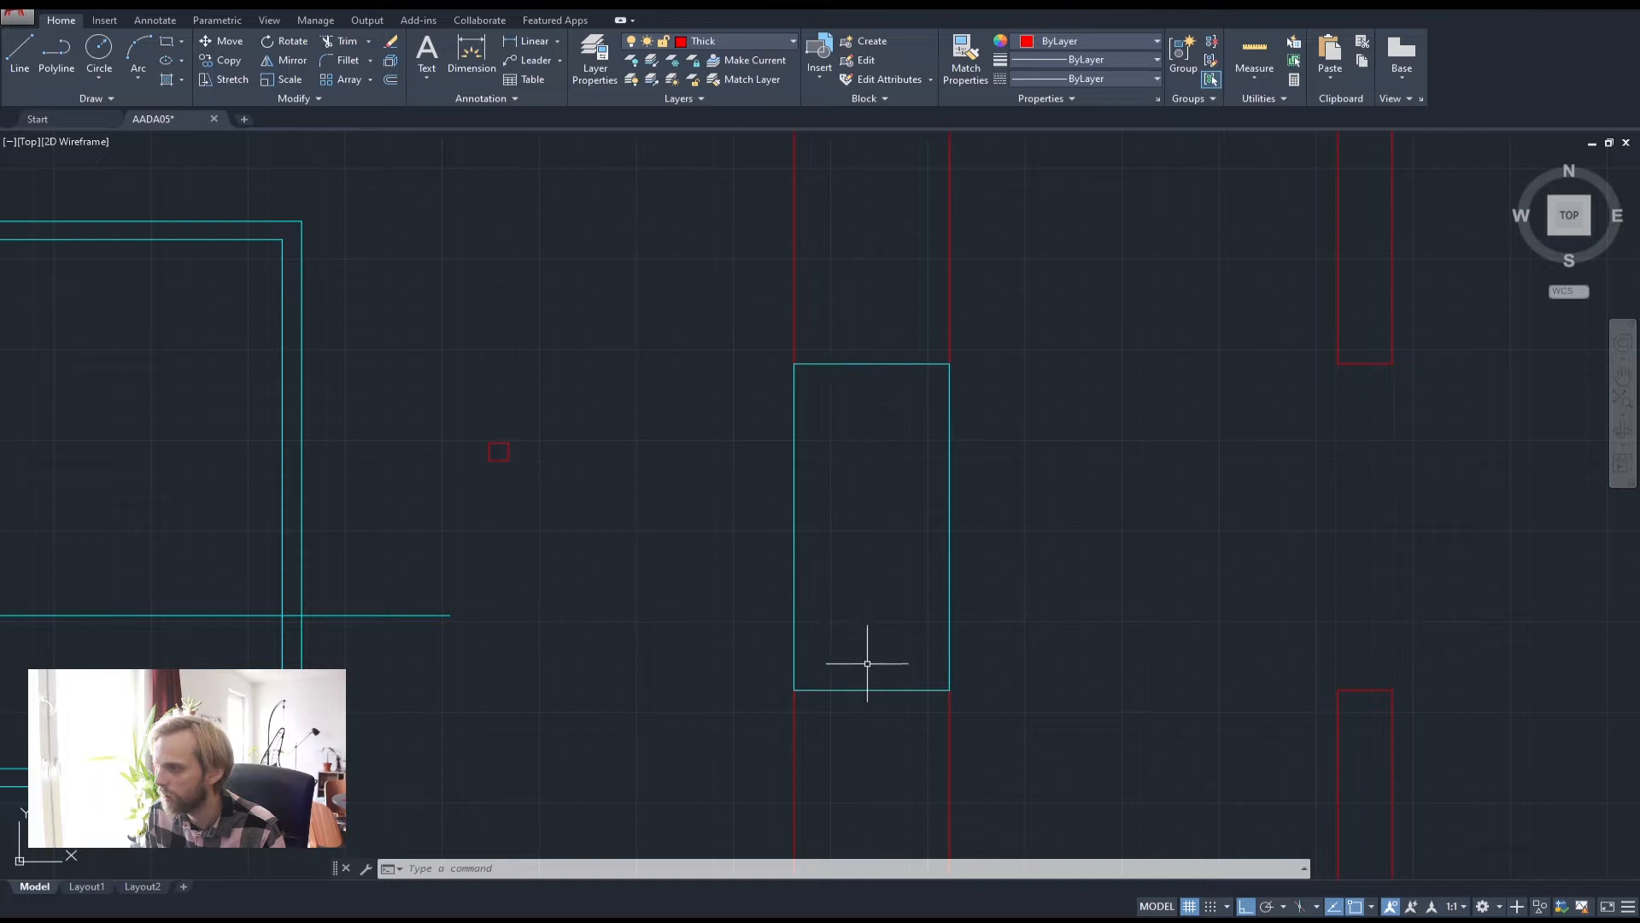
left_click(556, 483)
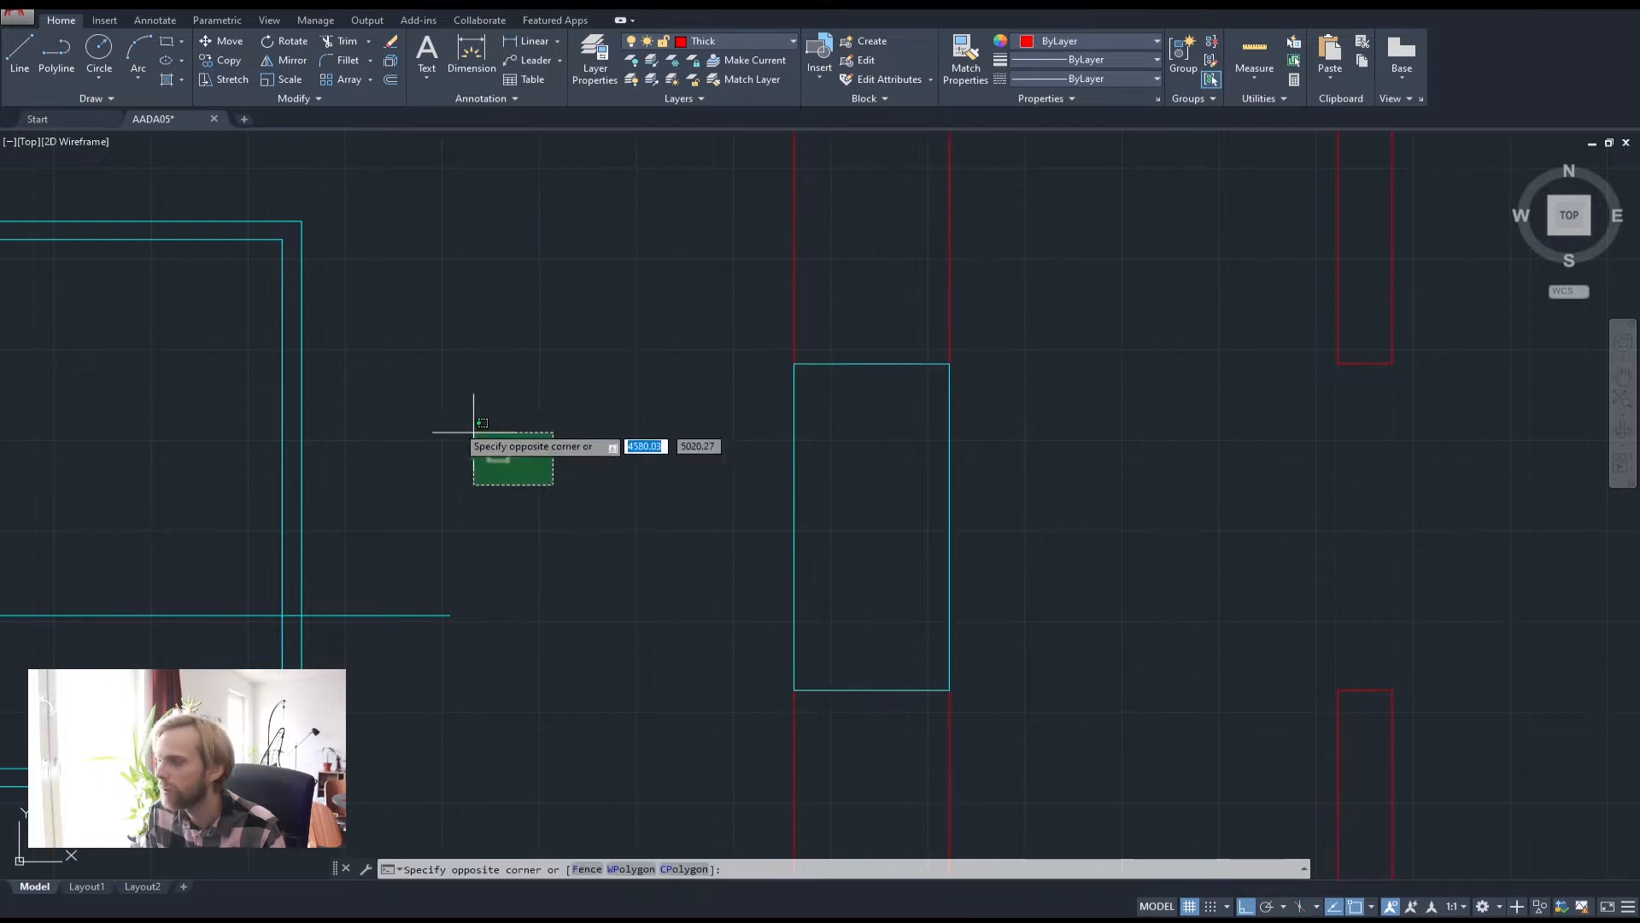
left_click(476, 437)
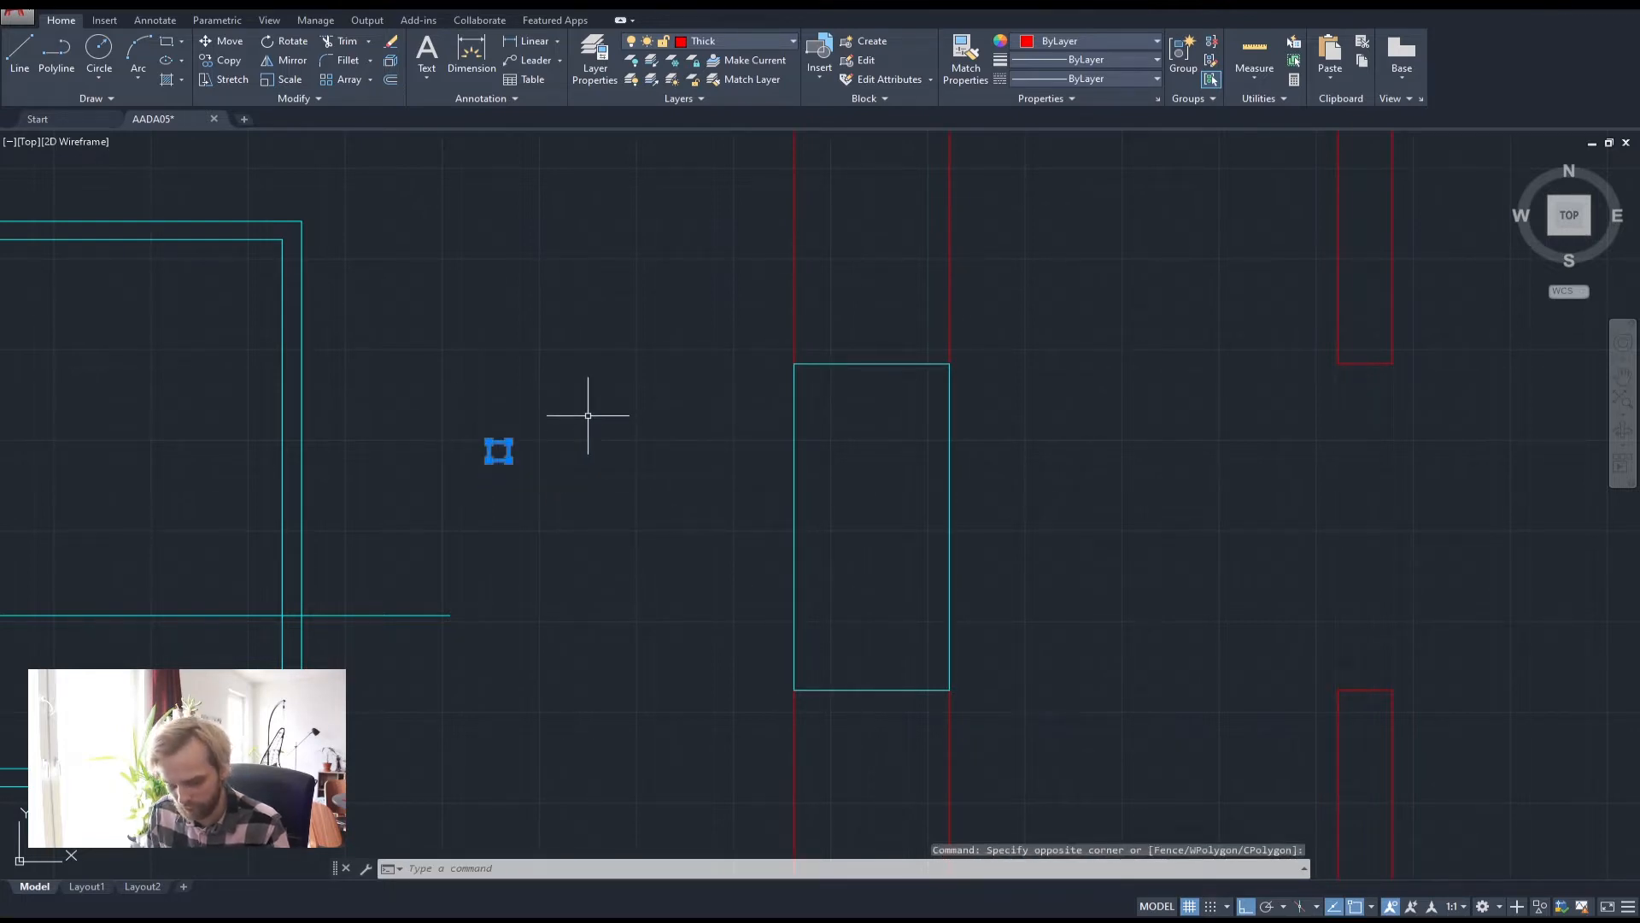
Move the square from its top midpoint to the cyan window's top-edge midpoint
type("m")
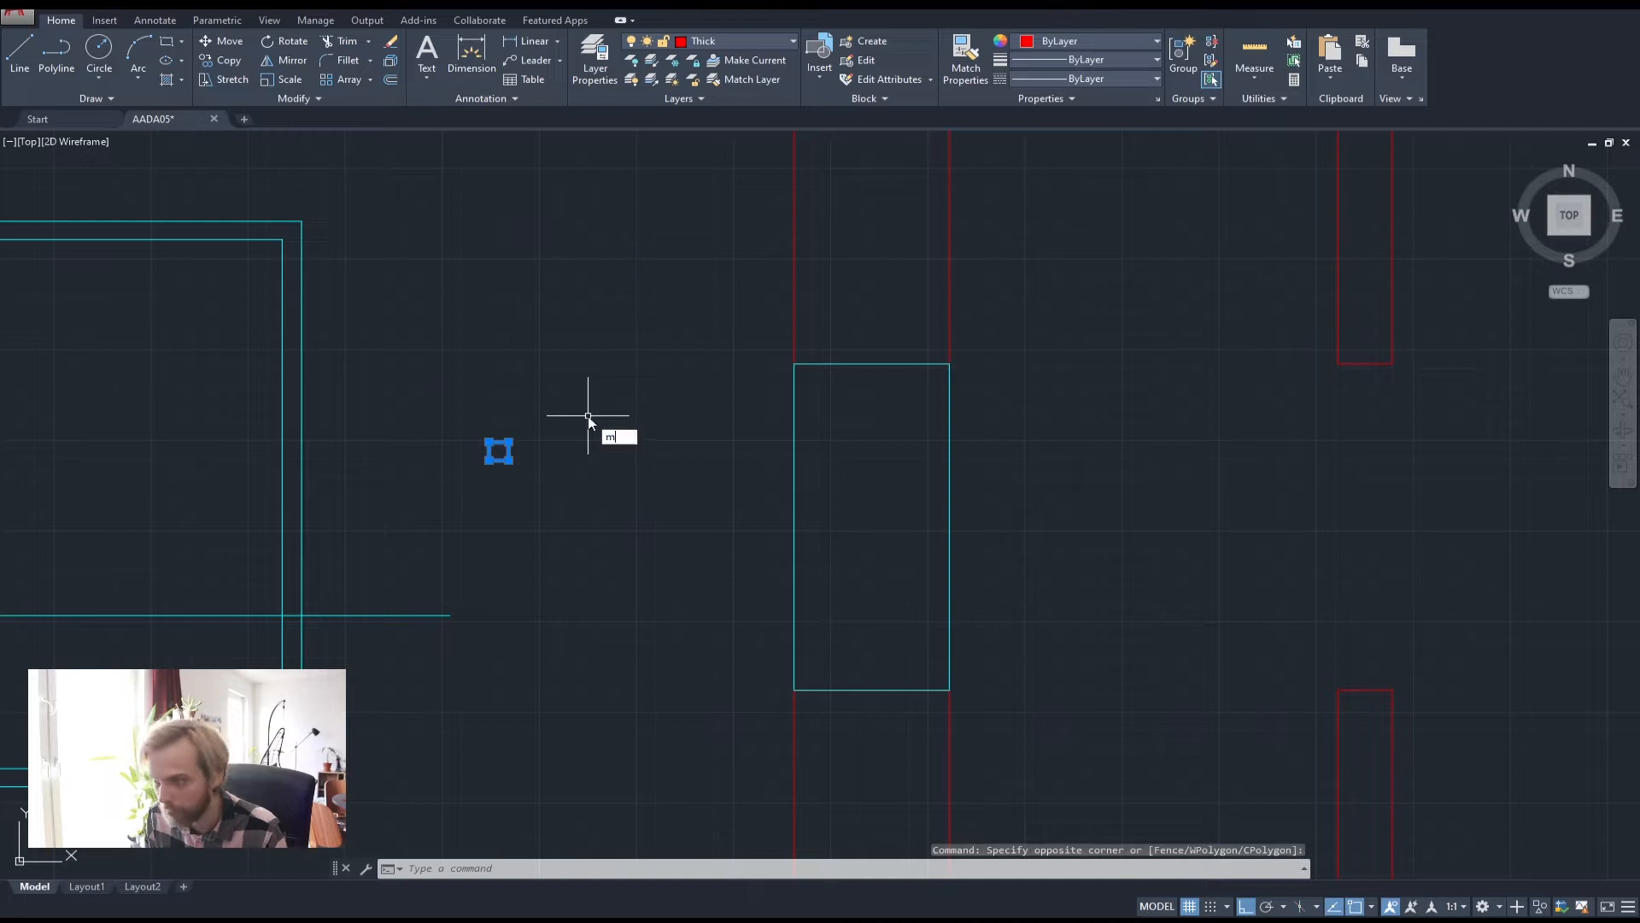
key("Return")
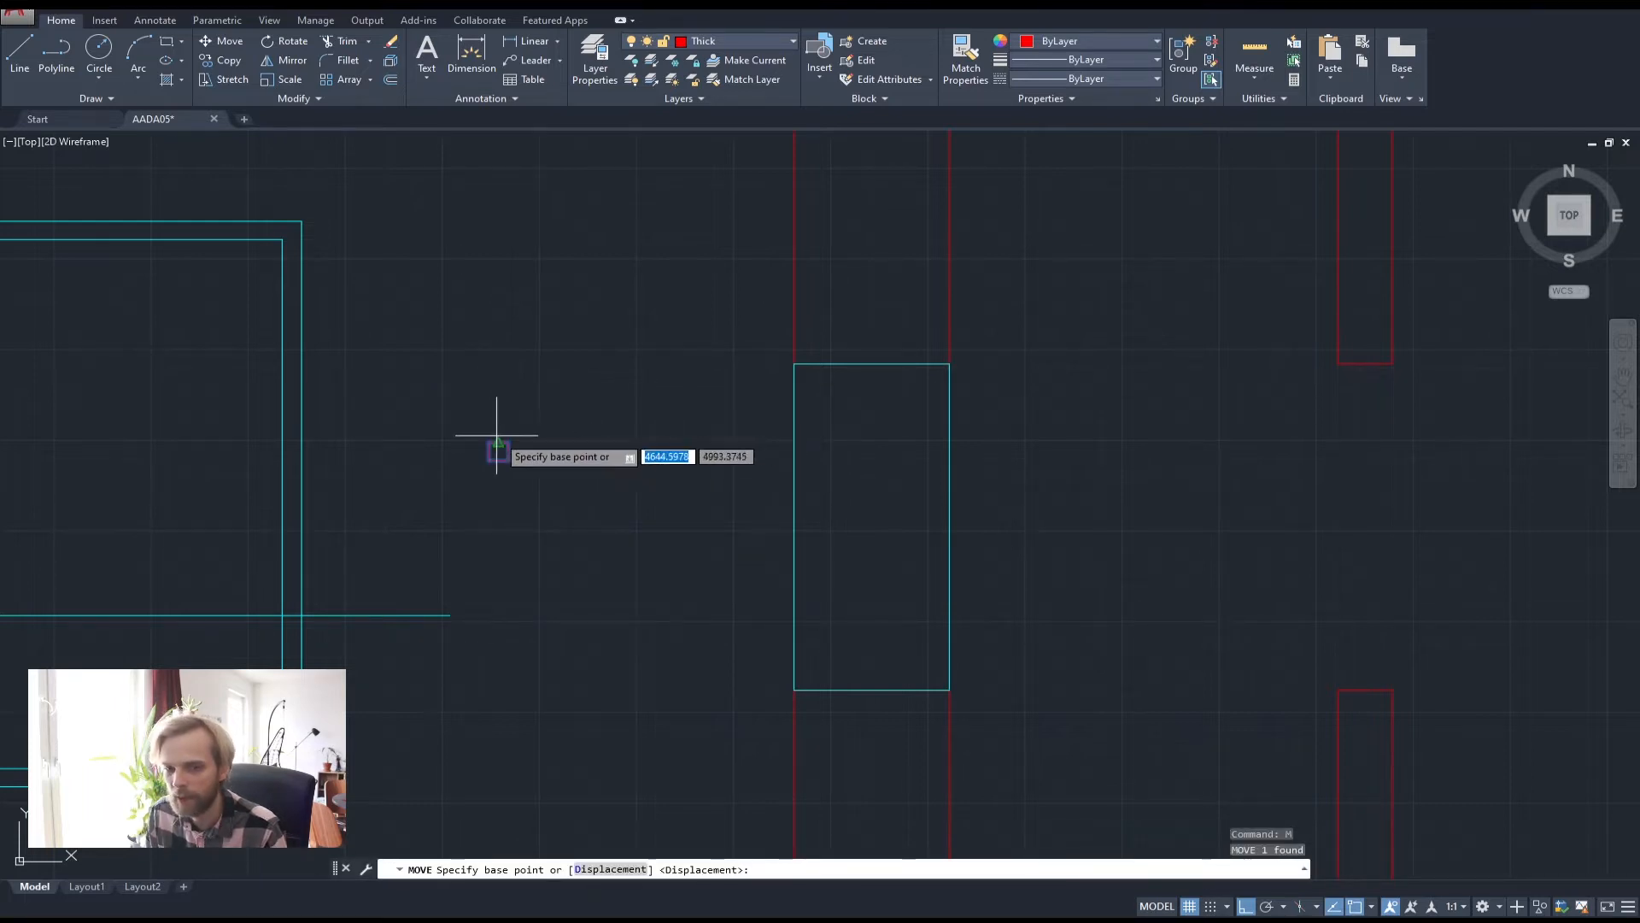
scroll(483, 453, "up", 4)
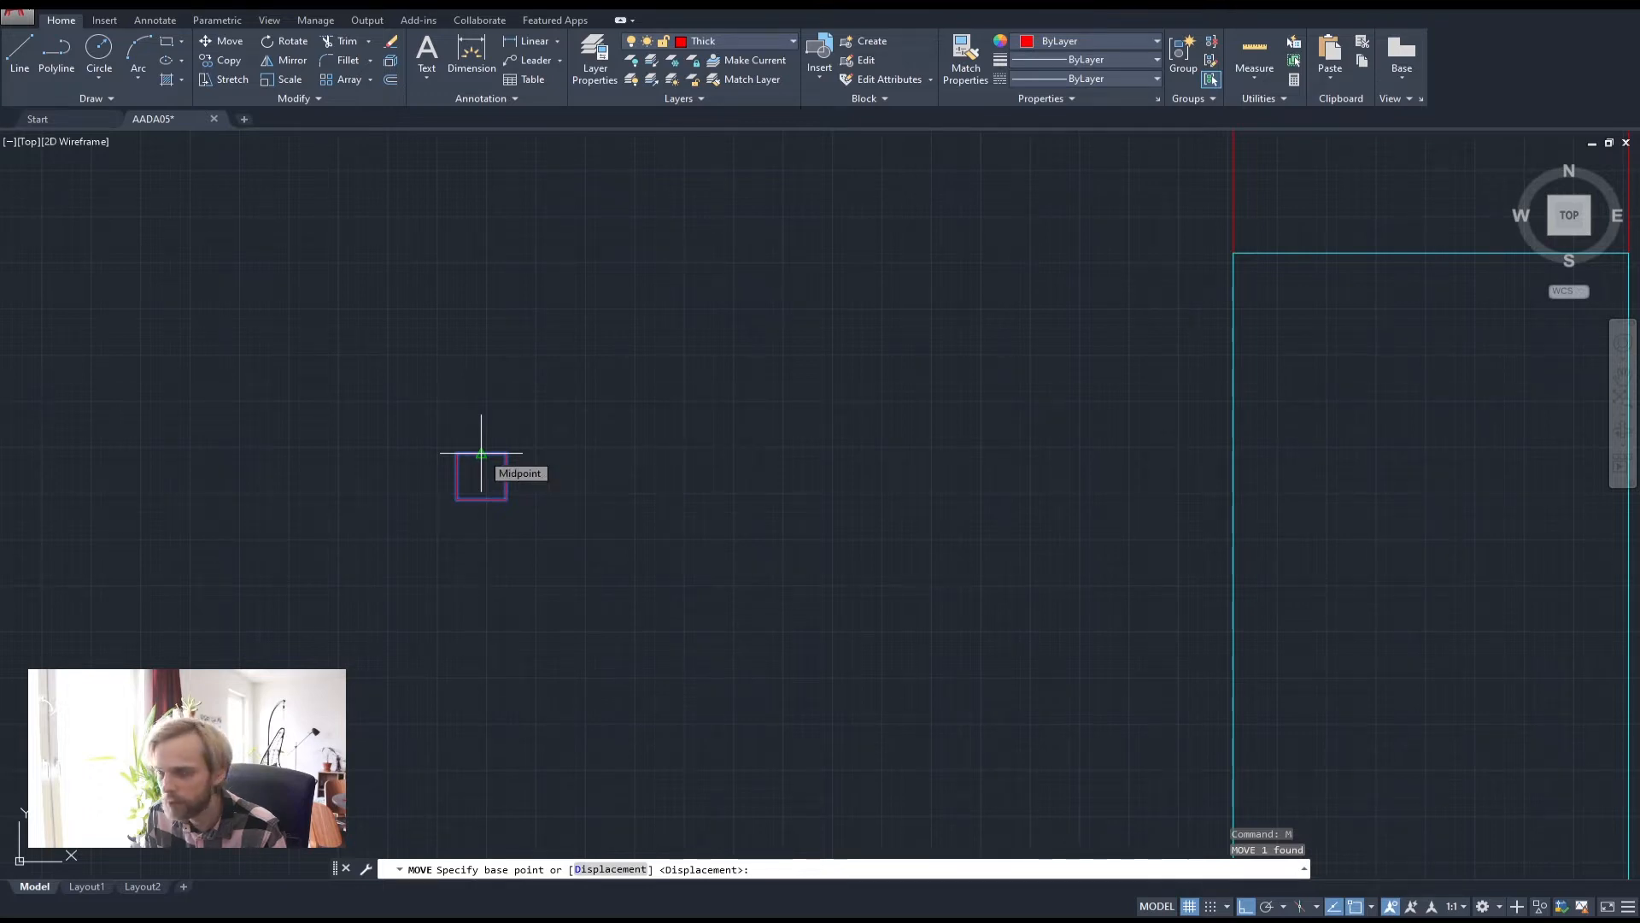
left_click(481, 452)
scroll(503, 451, "down", 4)
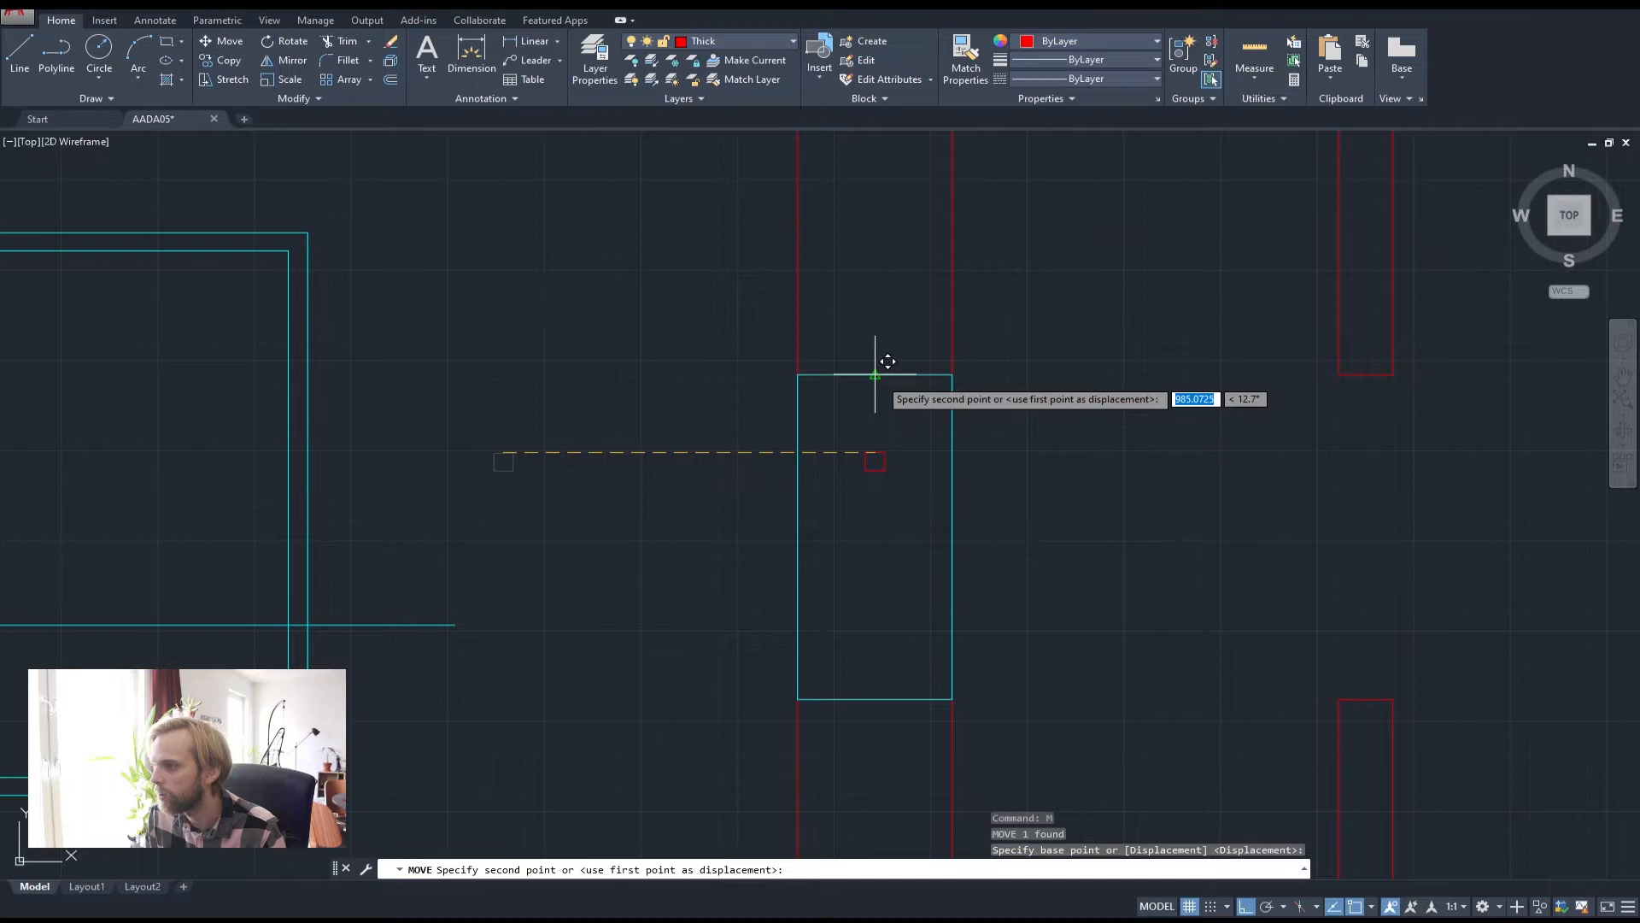
scroll(887, 361, "up", 6)
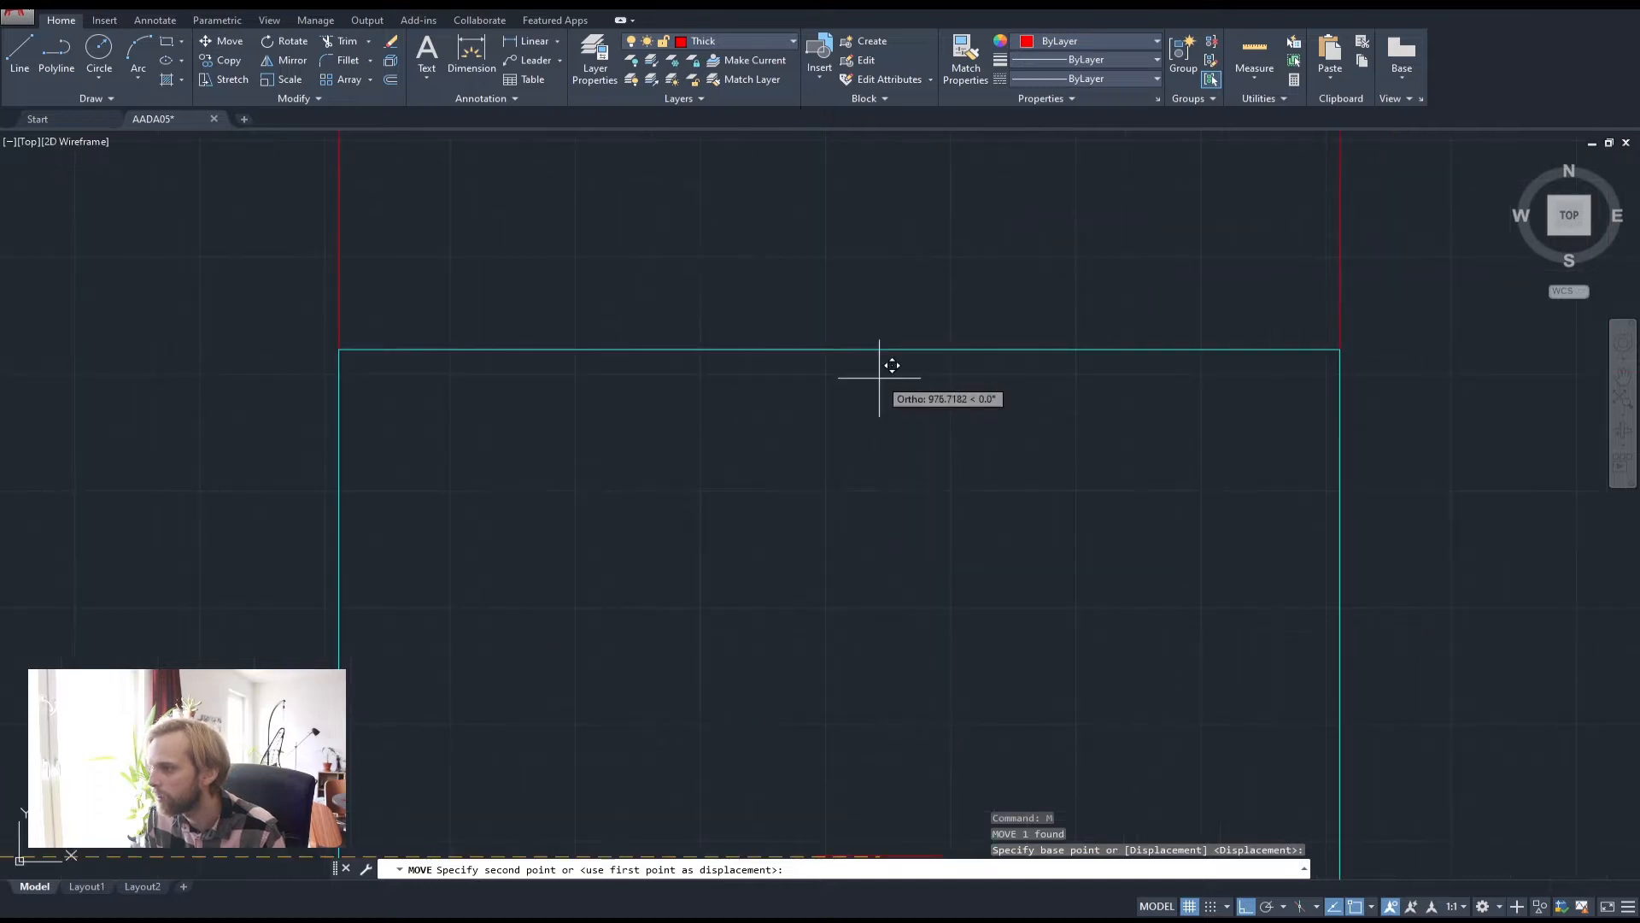
left_click(839, 349)
scroll(784, 493, "down", 8)
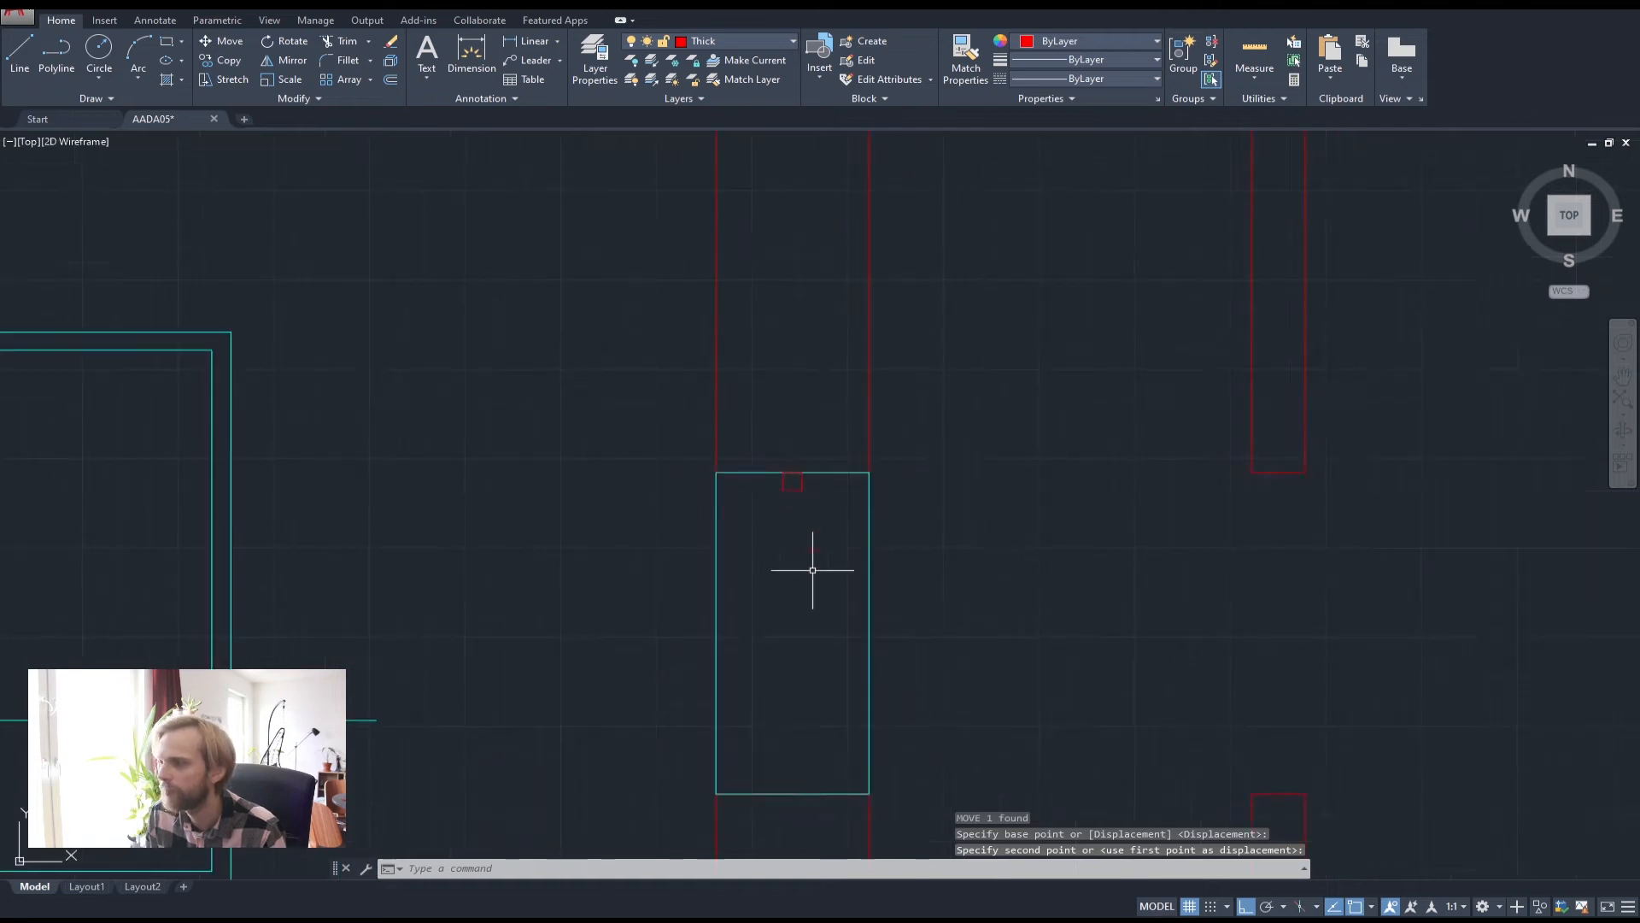
middle_click_drag(813, 567, 746, 458)
Reselect the square for copying, cancelling the accidental grip arc conversion
left_click(696, 321)
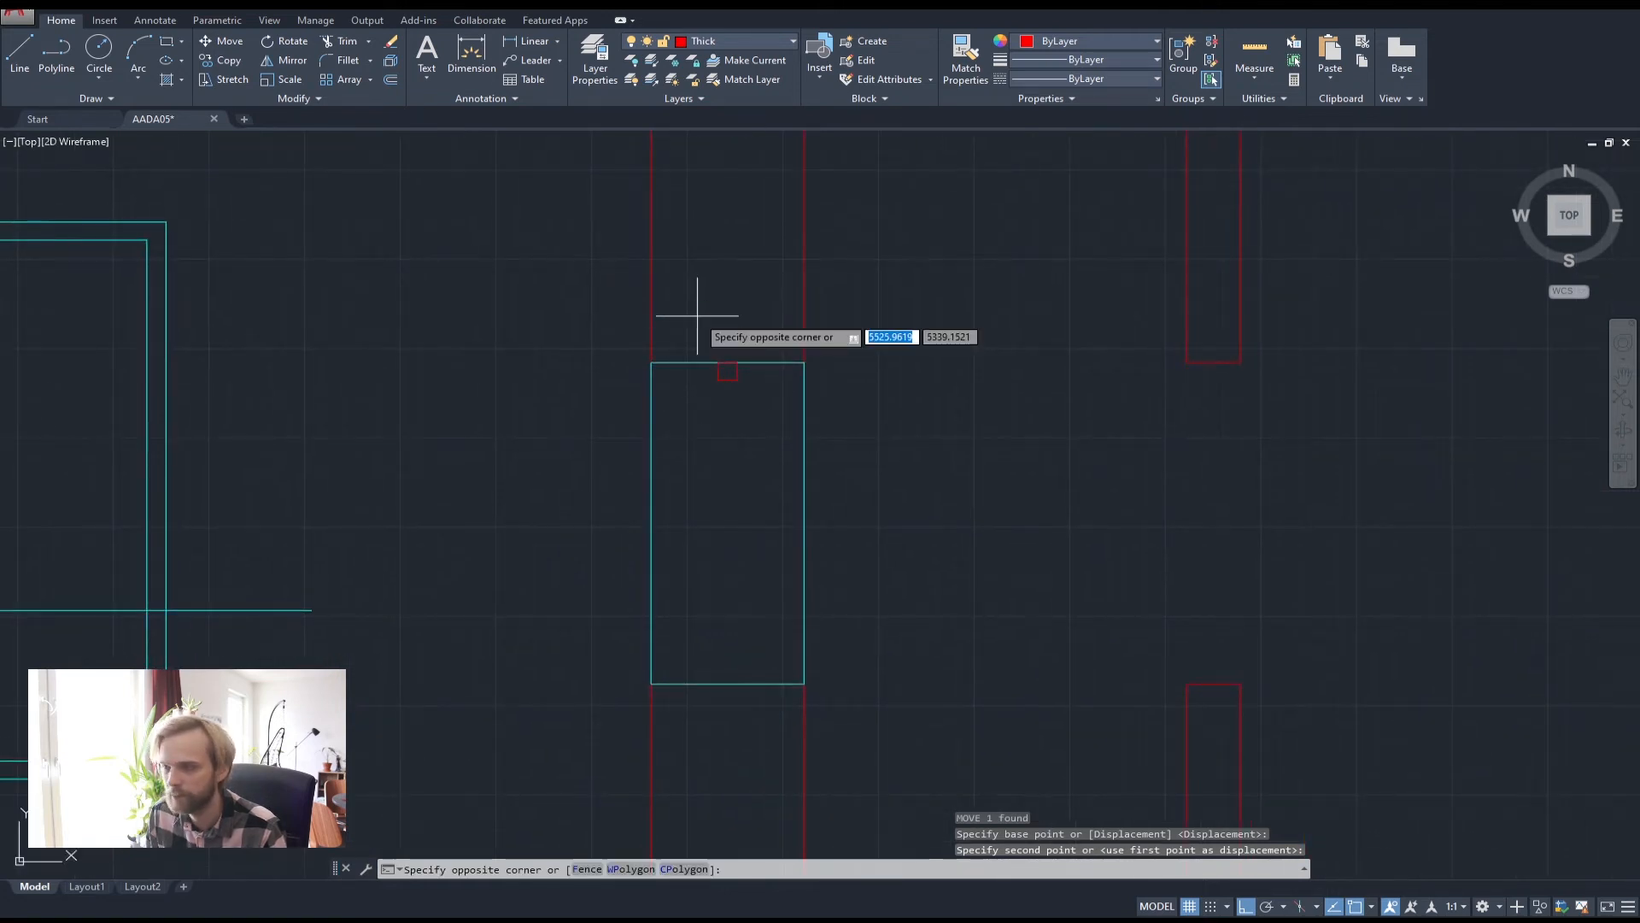
left_click(751, 411)
mouse_move(728, 379)
type("cop")
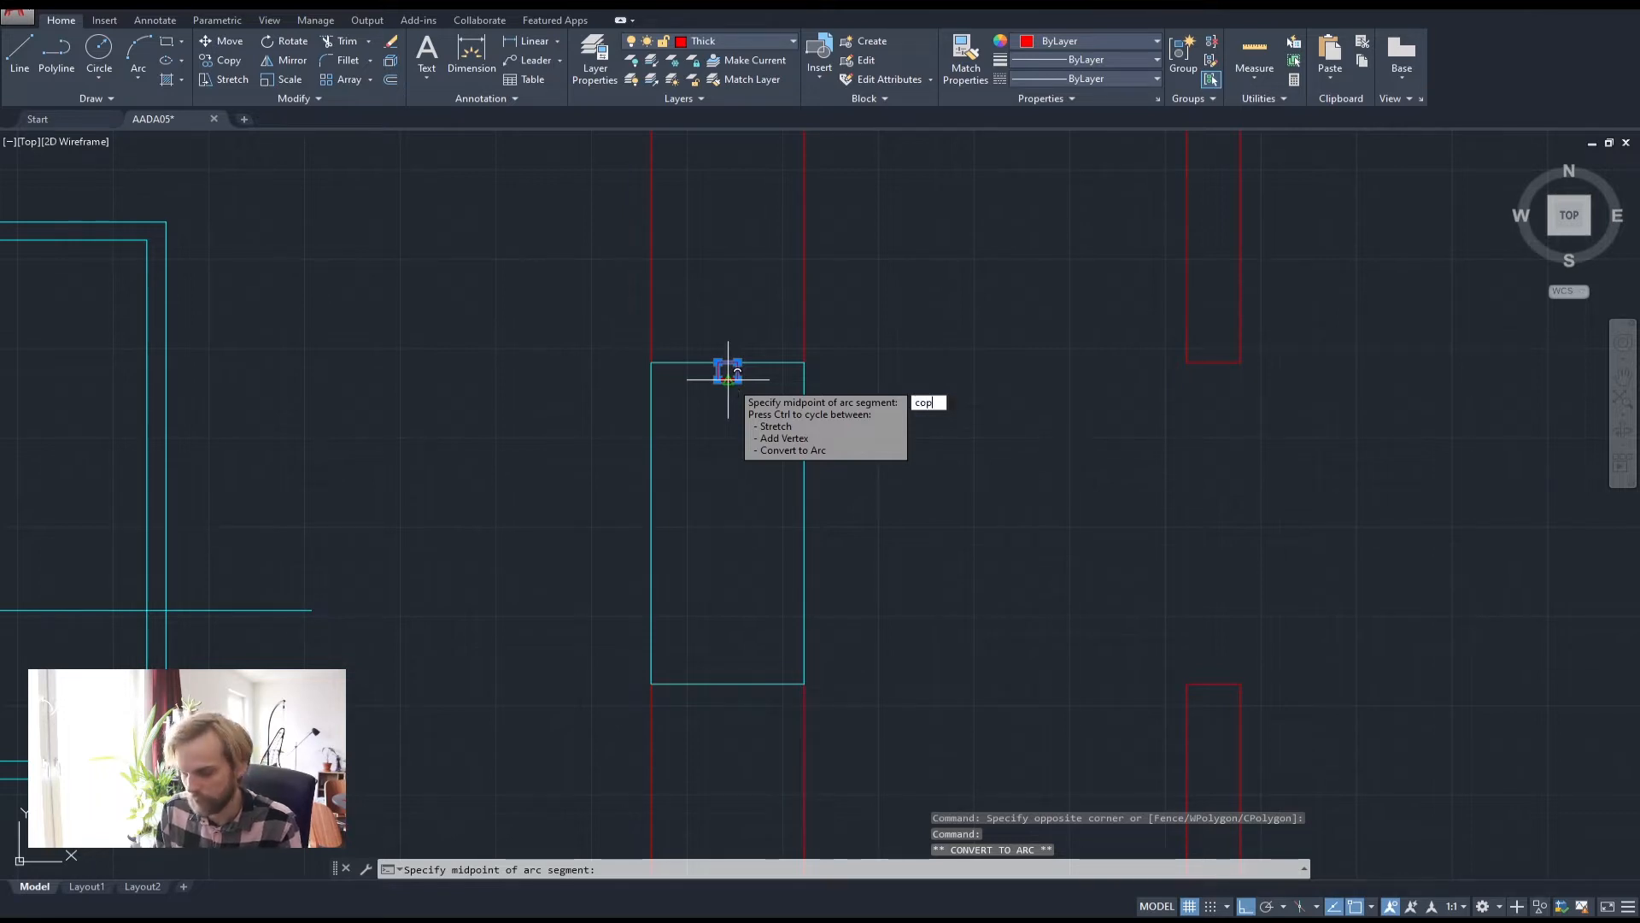
type("y")
key("Return")
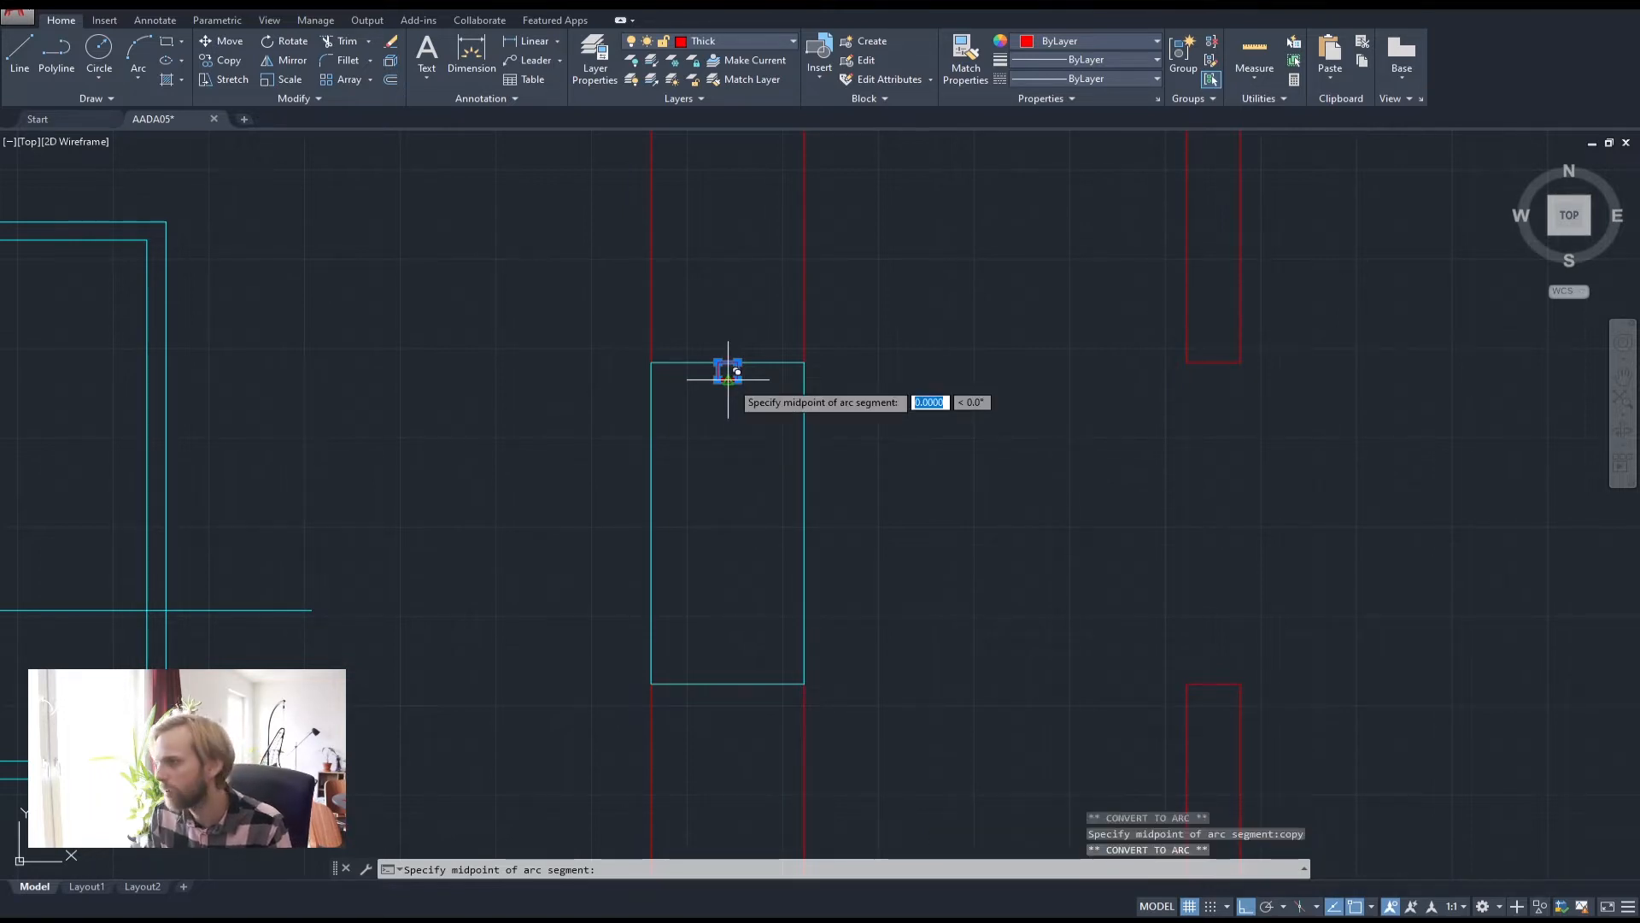
scroll(730, 380, "up", 4)
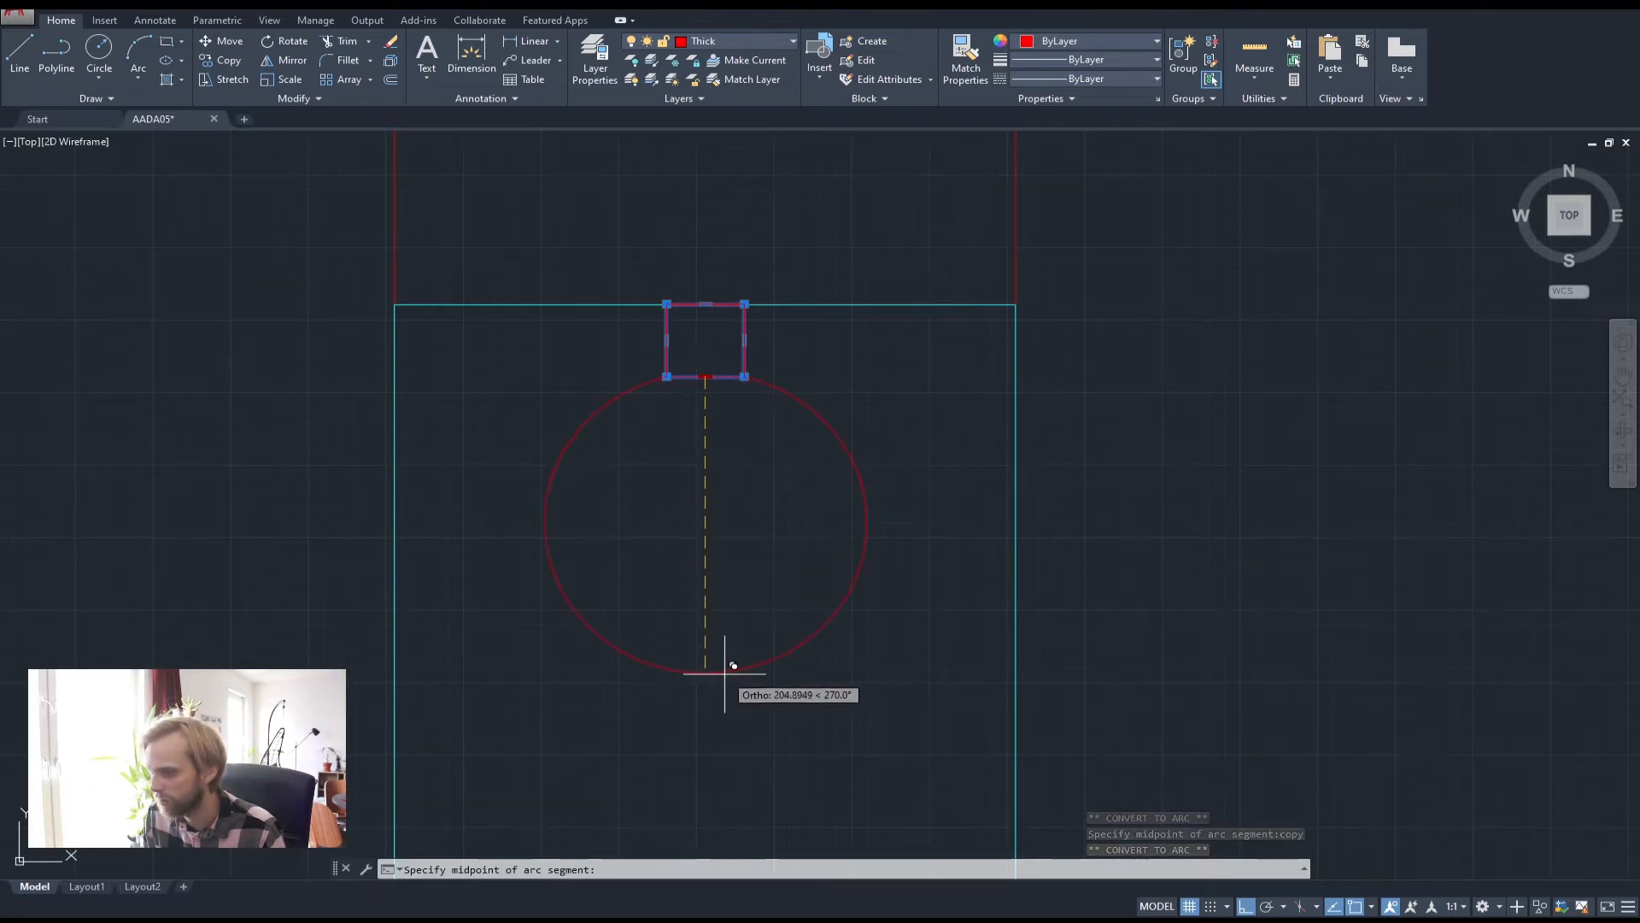
key("Escape")
key("Escape")
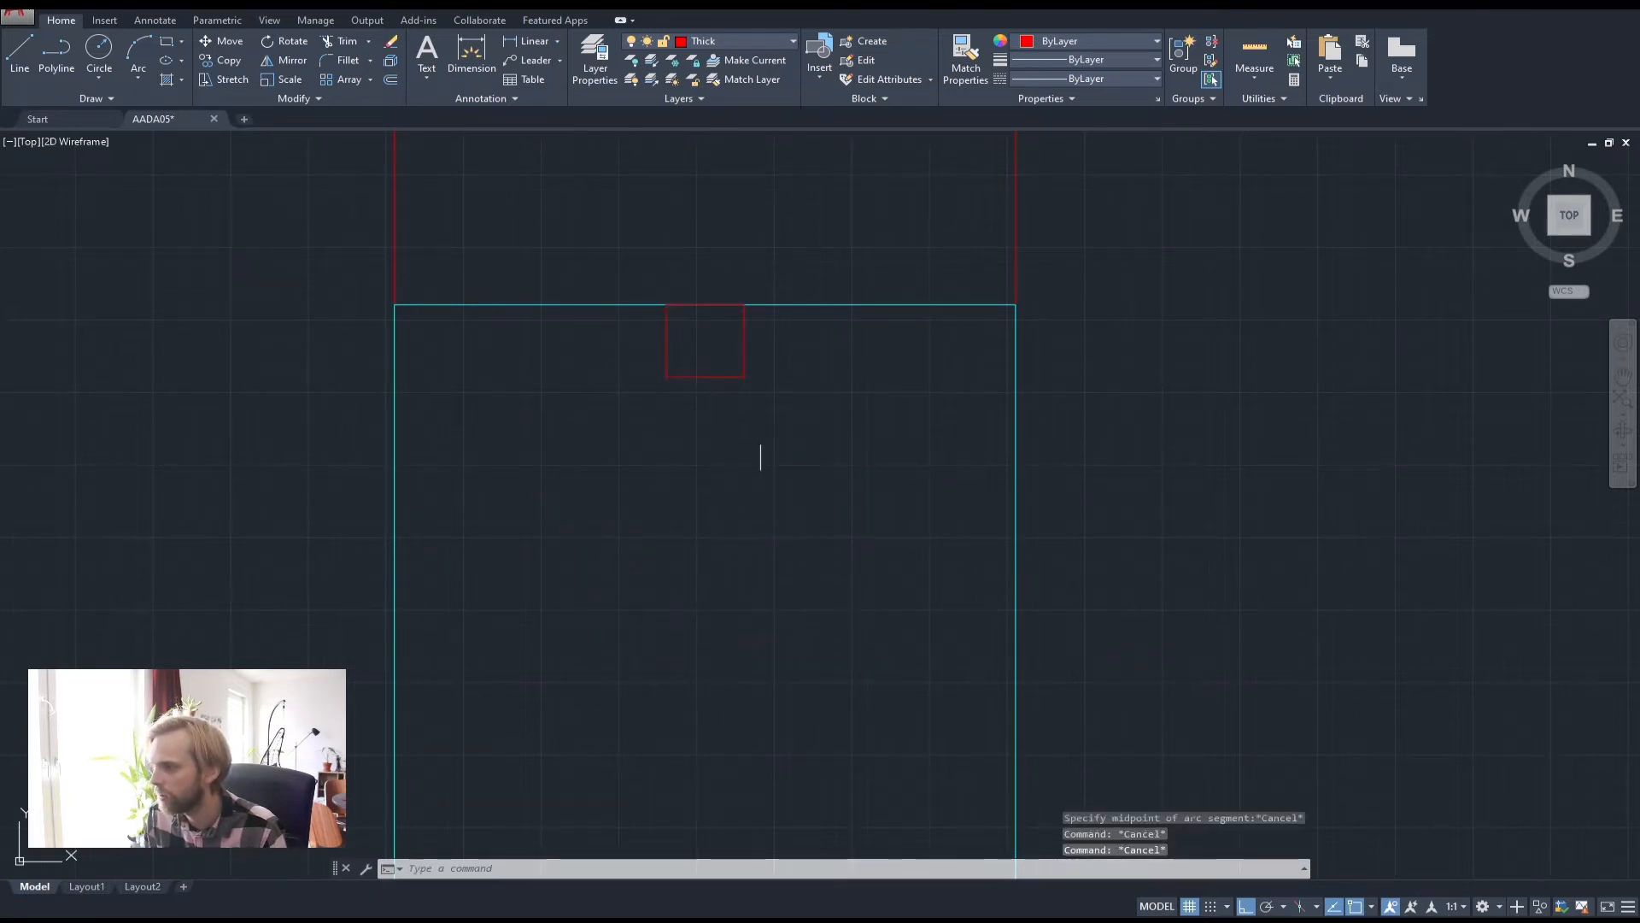
left_click(643, 354)
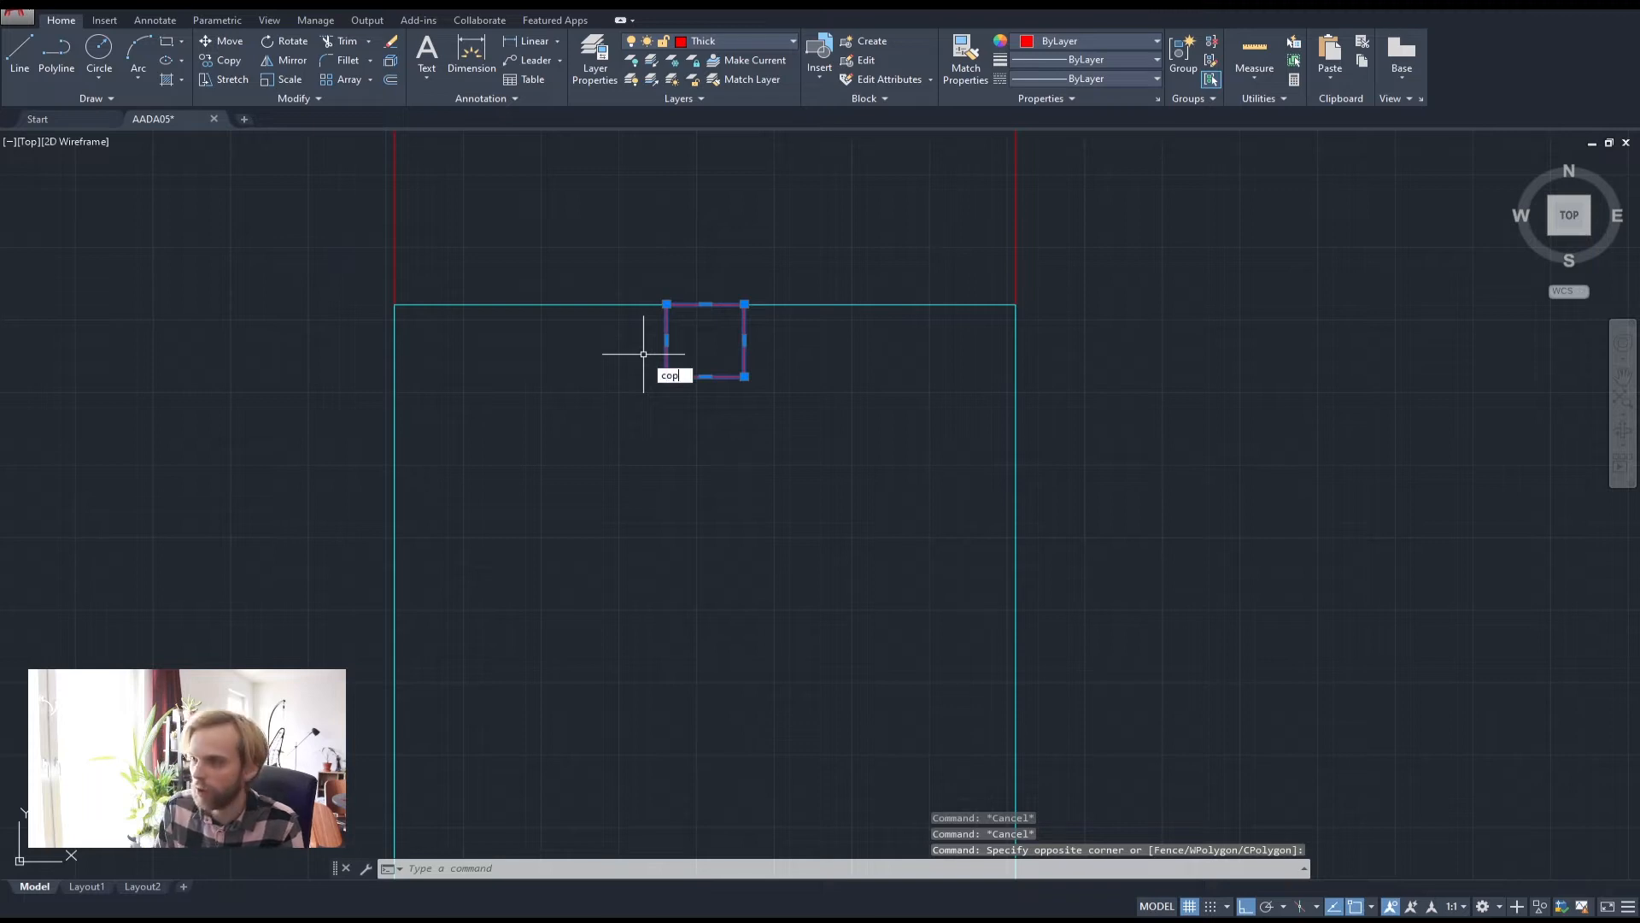
Copy the red square from its bottom midpoint to the window rectangle's bottom-edge midpoint
key("Return")
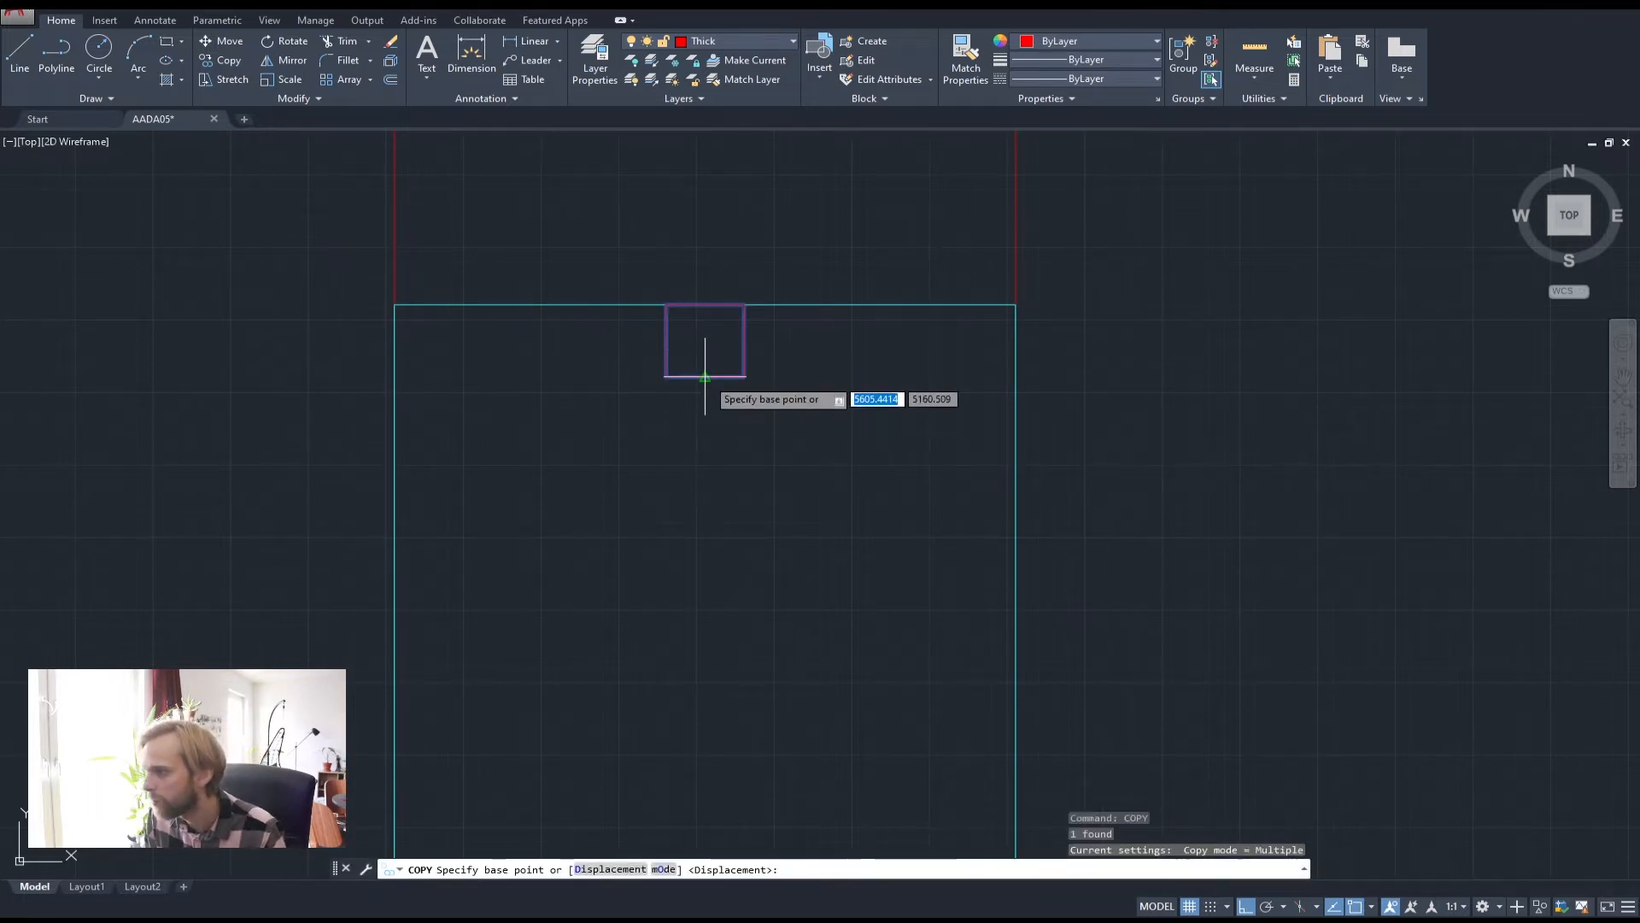
left_click(705, 376)
scroll(702, 395, "down", 3)
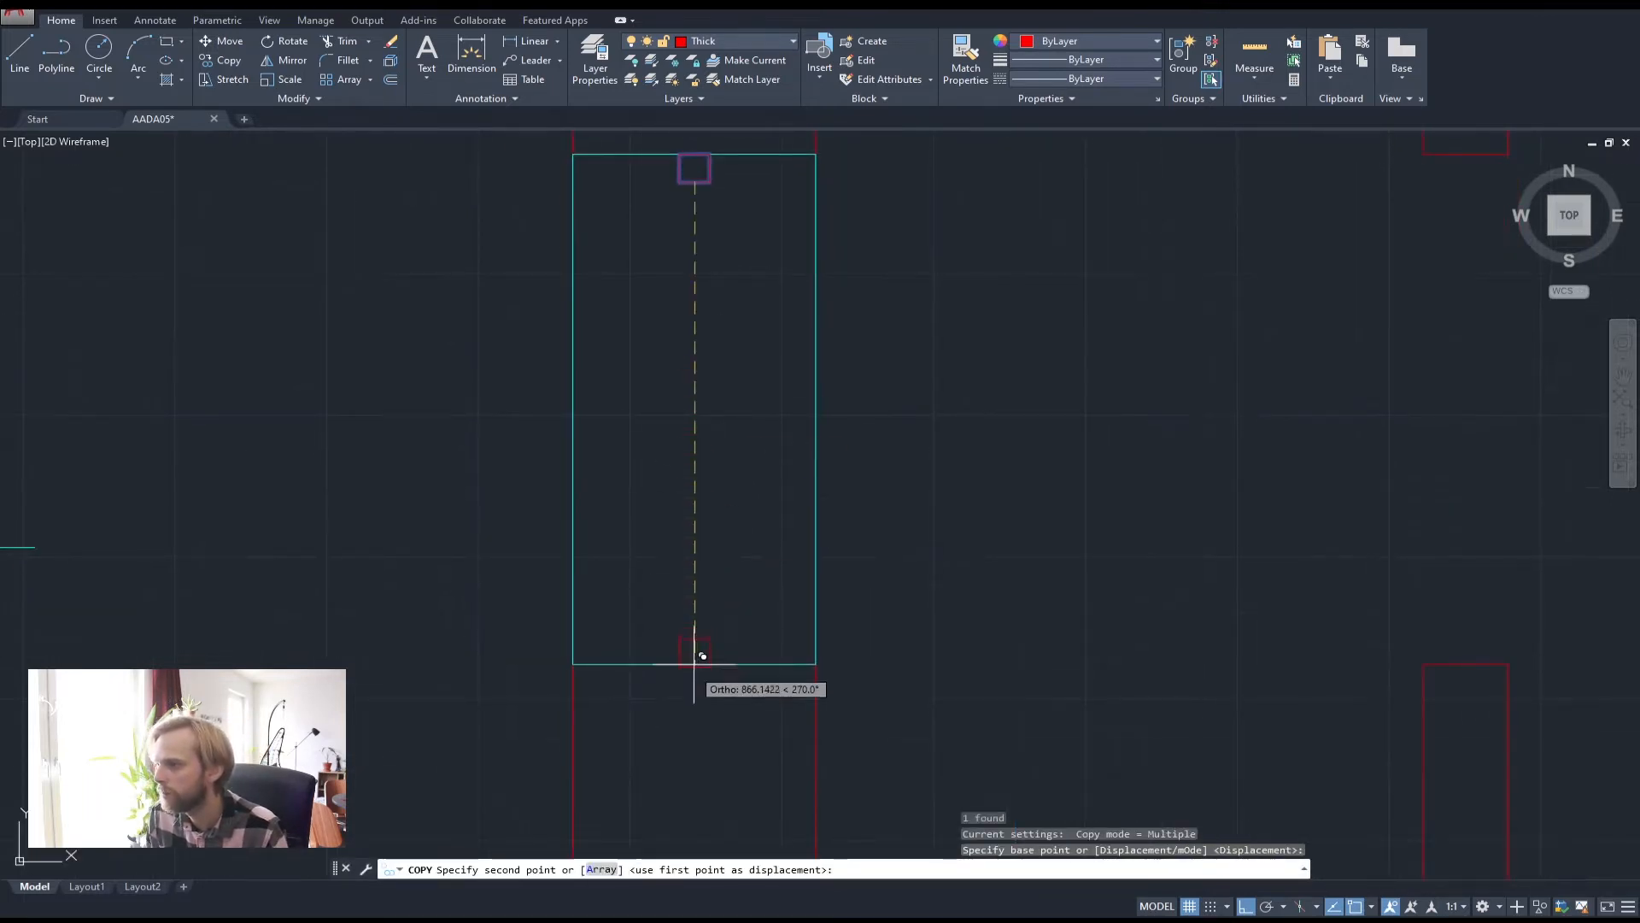
left_click(702, 655)
key("Escape")
key("Escape")
key("Escape")
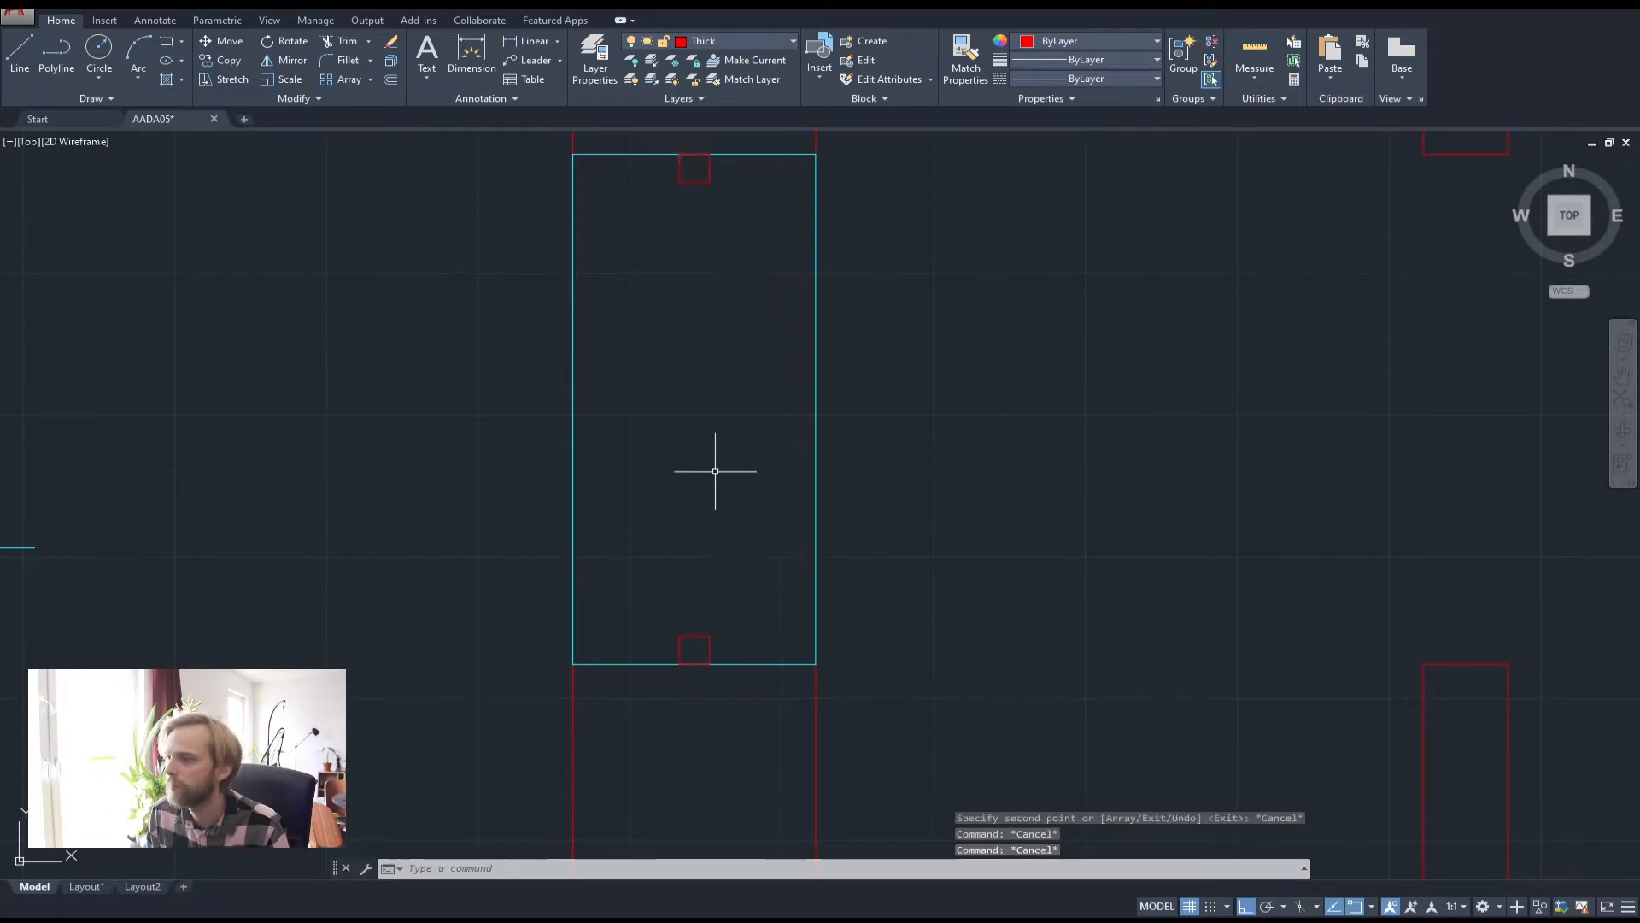
scroll(715, 471, "down", 4)
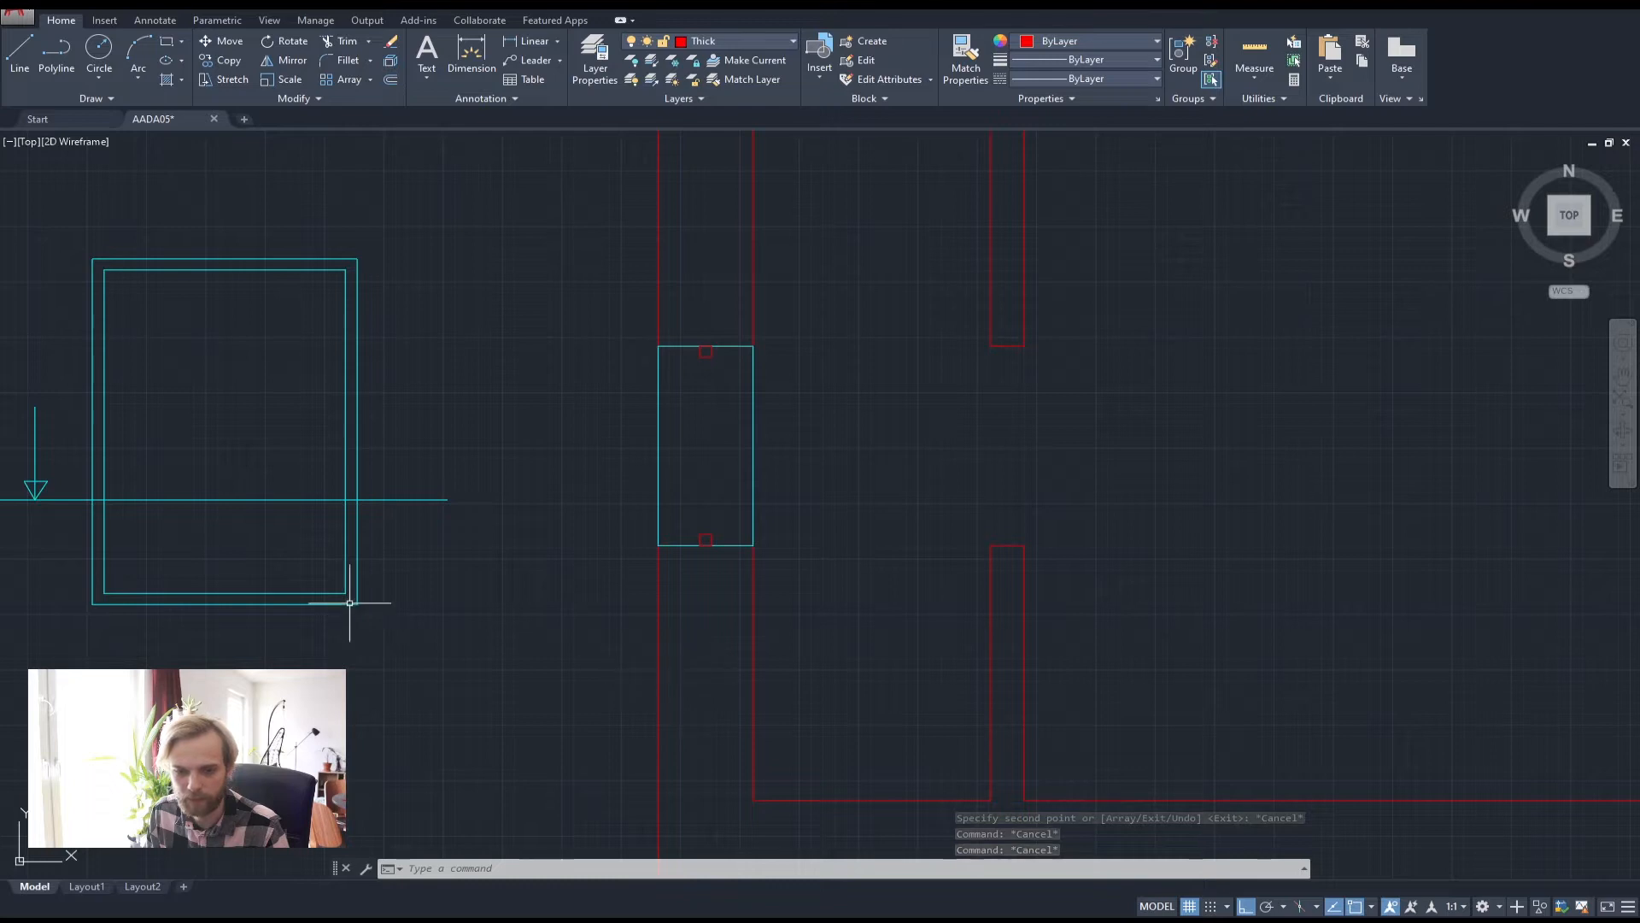
Draw a small circle where the horizontal line meets the frame's right side
scroll(373, 509, "up", 4)
middle_click_drag(330, 462, 476, 453)
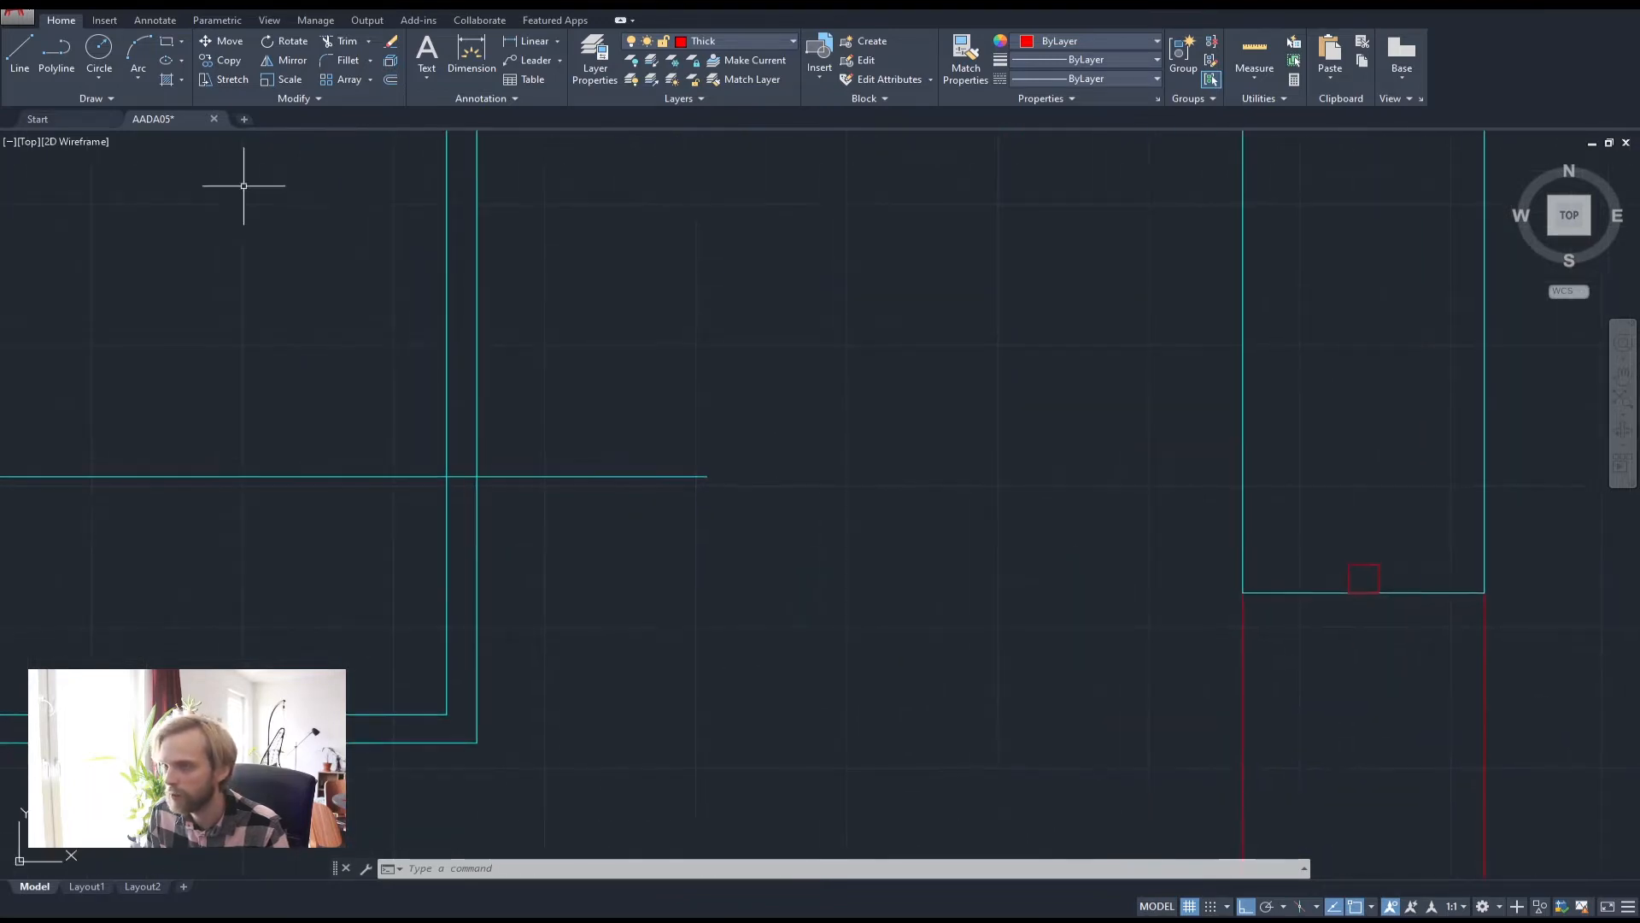
left_click(99, 52)
left_click(464, 476)
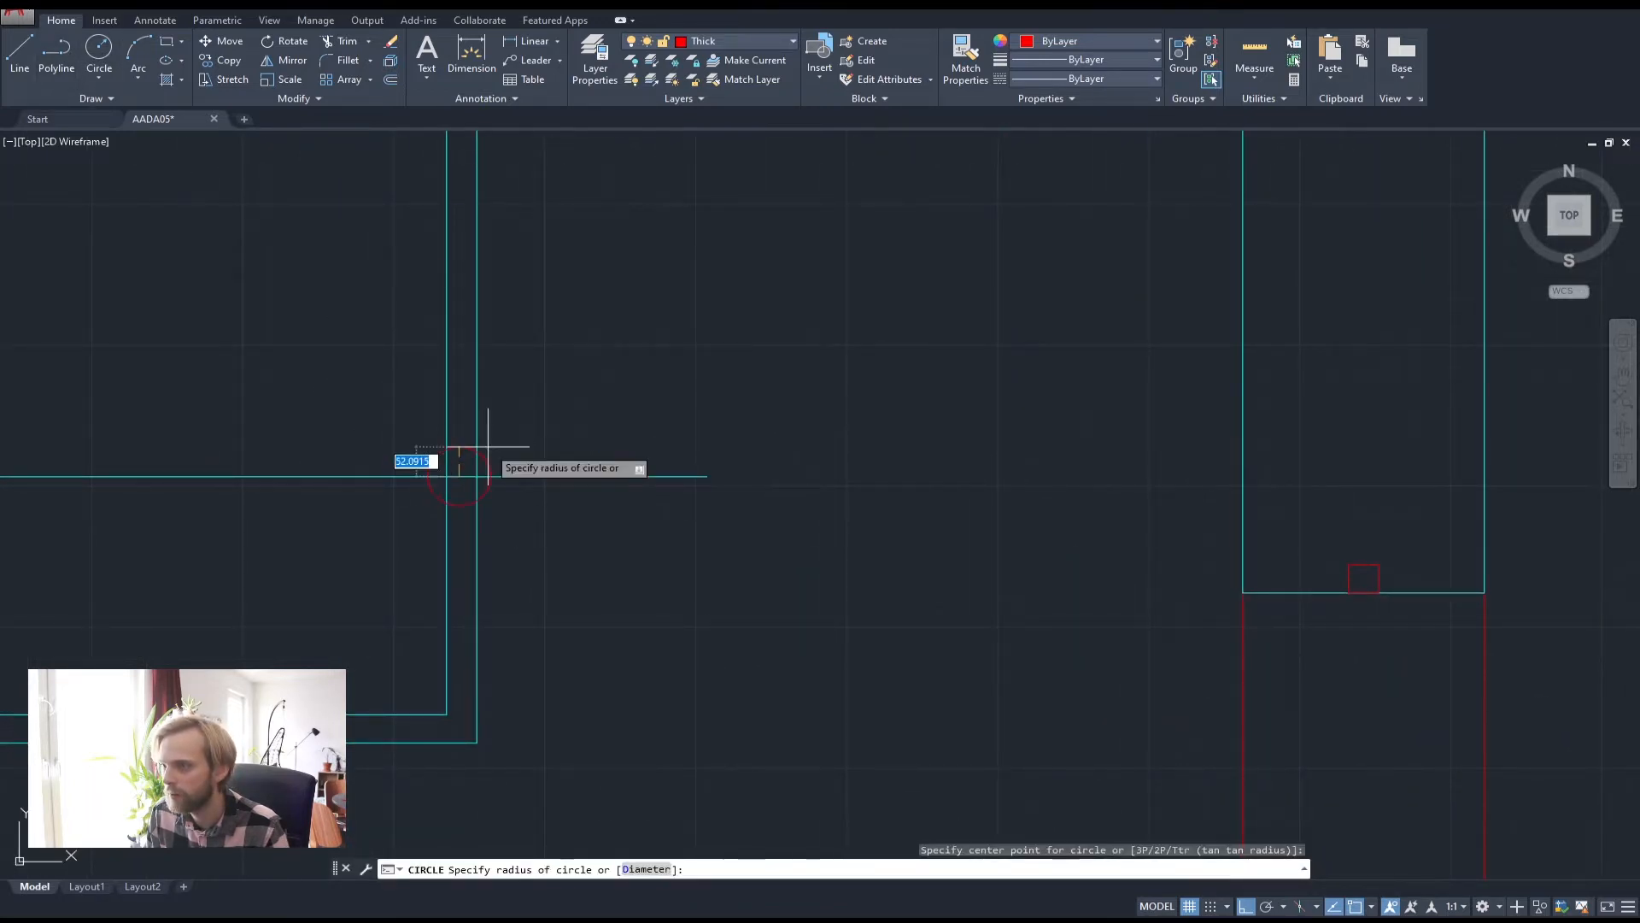
left_click(487, 444)
Repeat CIRCLE at the line's crossing with the frame's left side, then review the window opening
scroll(689, 471, "down", 2)
mouse_move(260, 458)
middle_mouse_down()
mouse_move(688, 471)
mouse_move(444, 478)
middle_mouse_up()
scroll(444, 479, "up", 2)
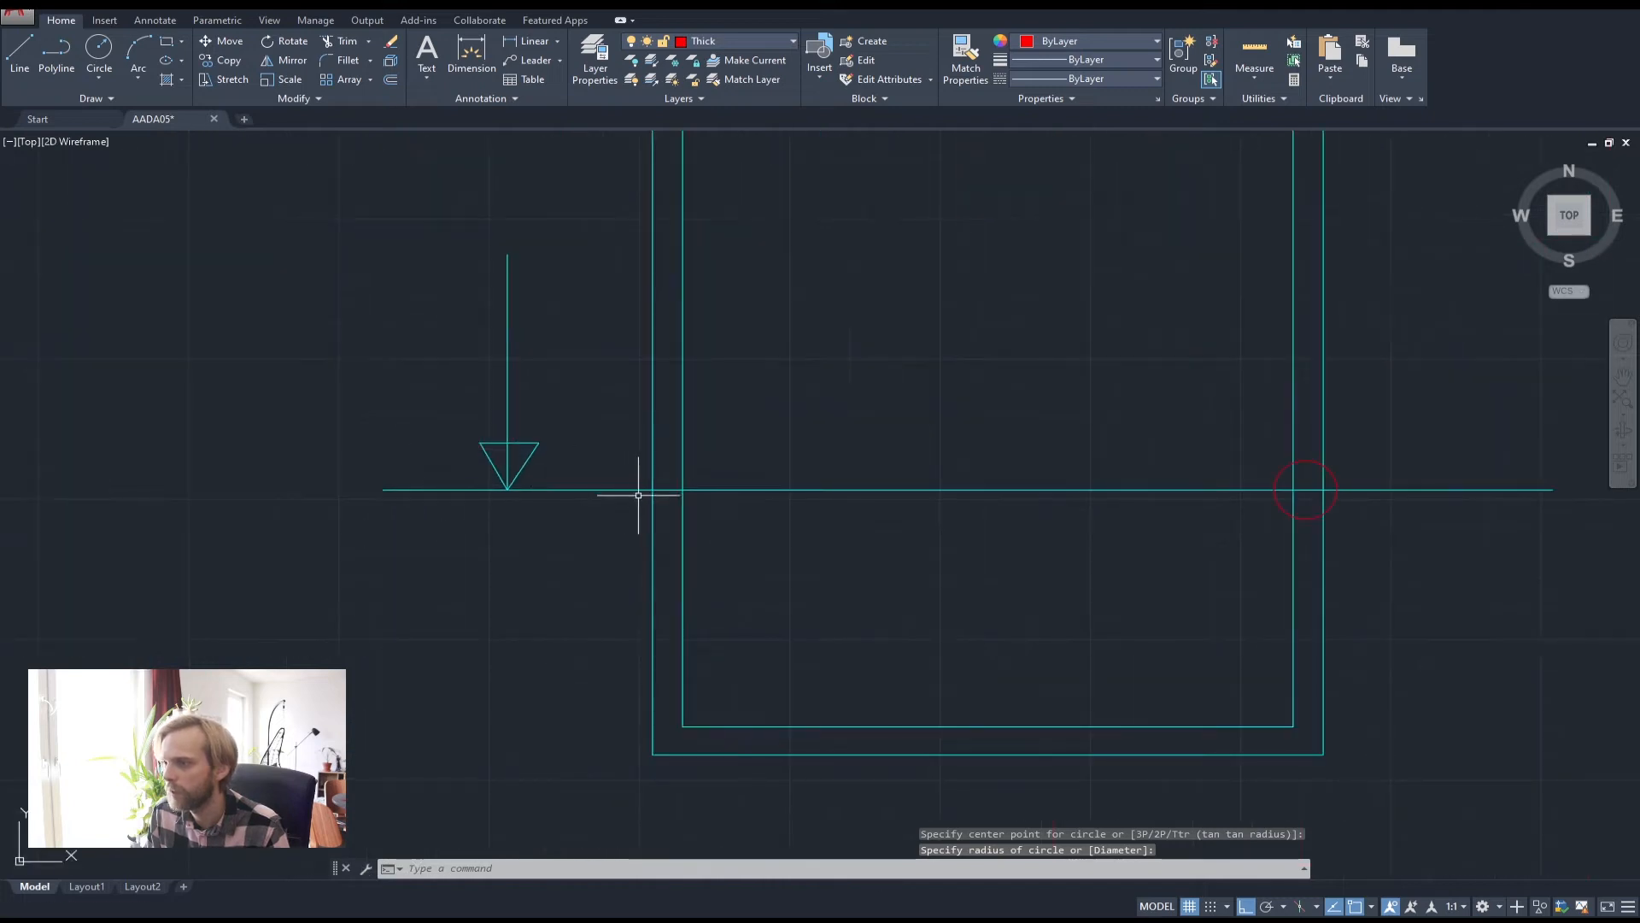
key("space")
left_click(671, 490)
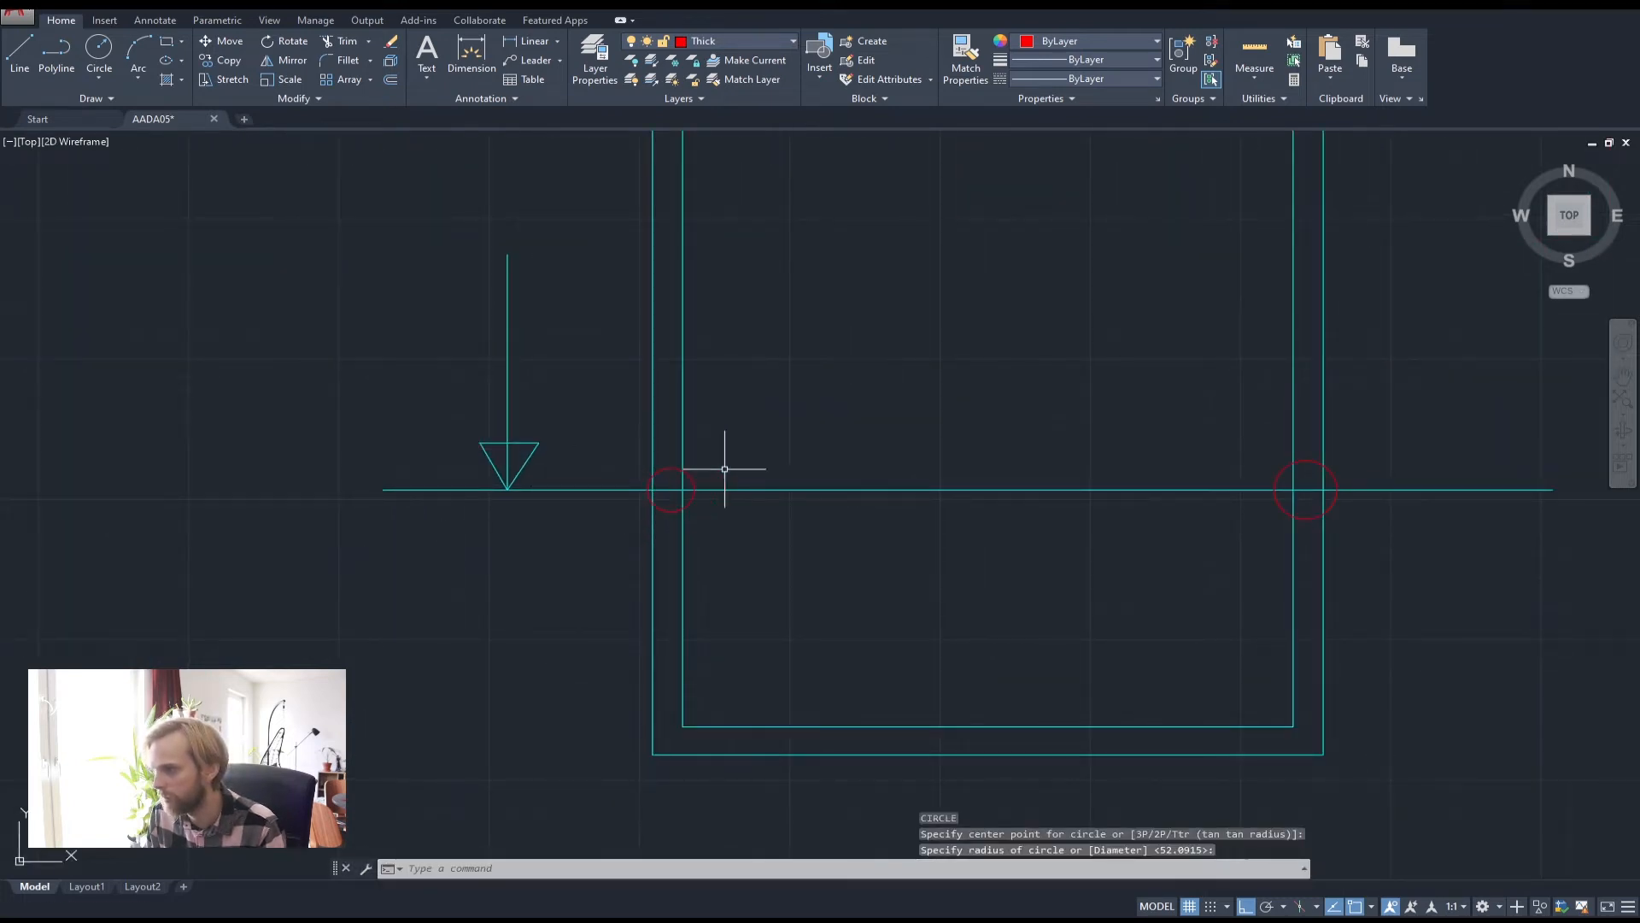
middle_click_drag(844, 478, 583, 482)
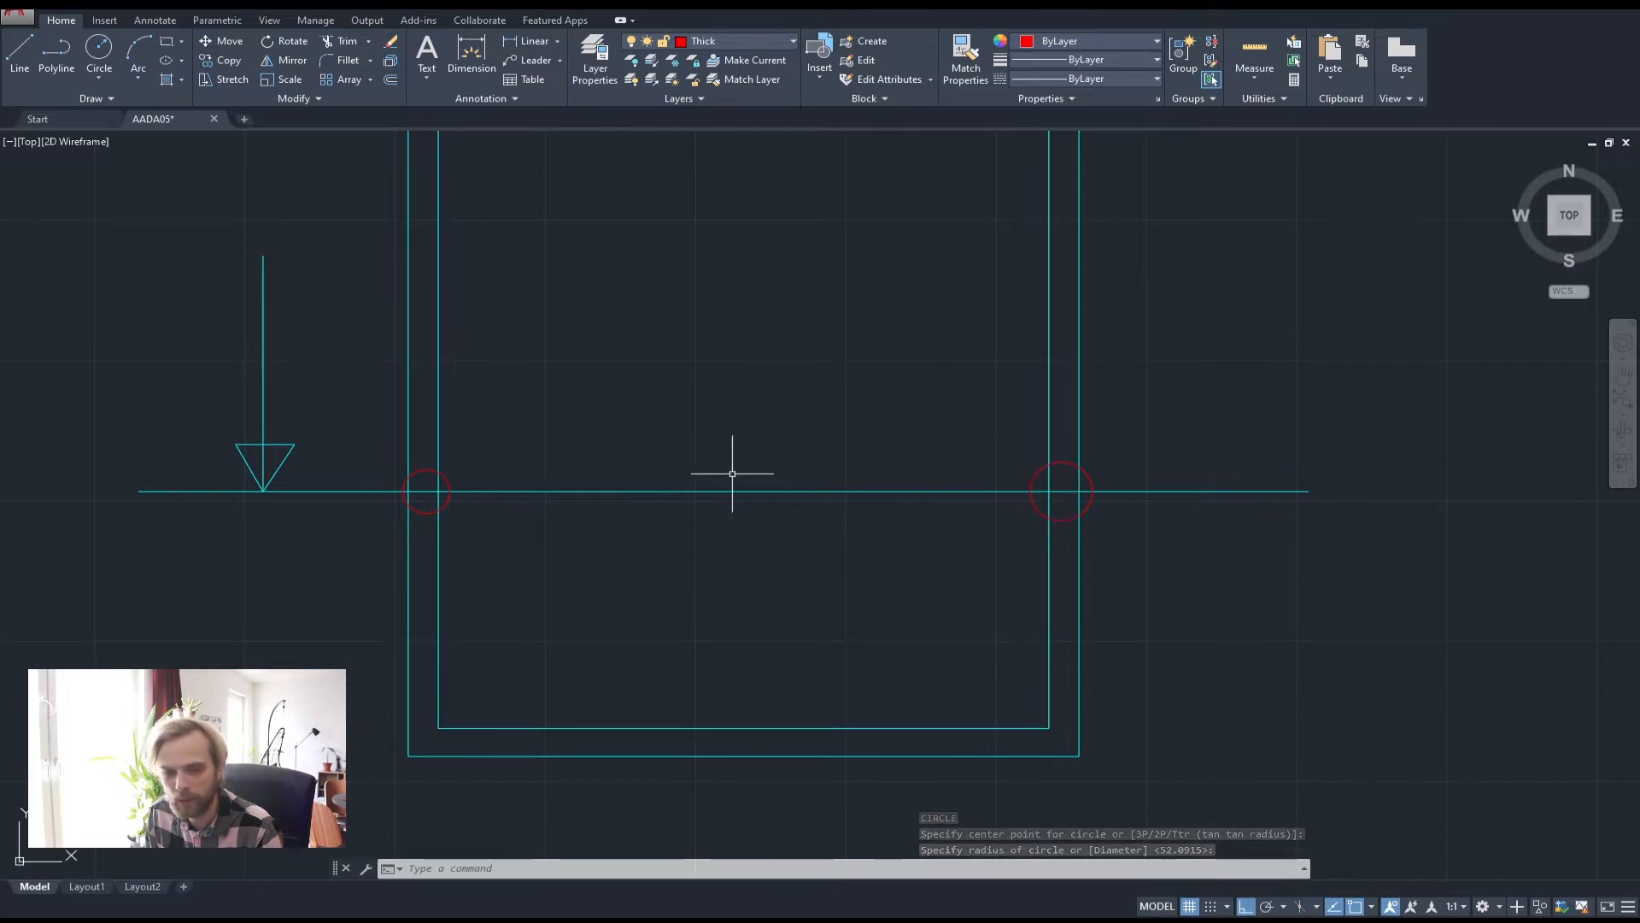
scroll(606, 488, "down", 6)
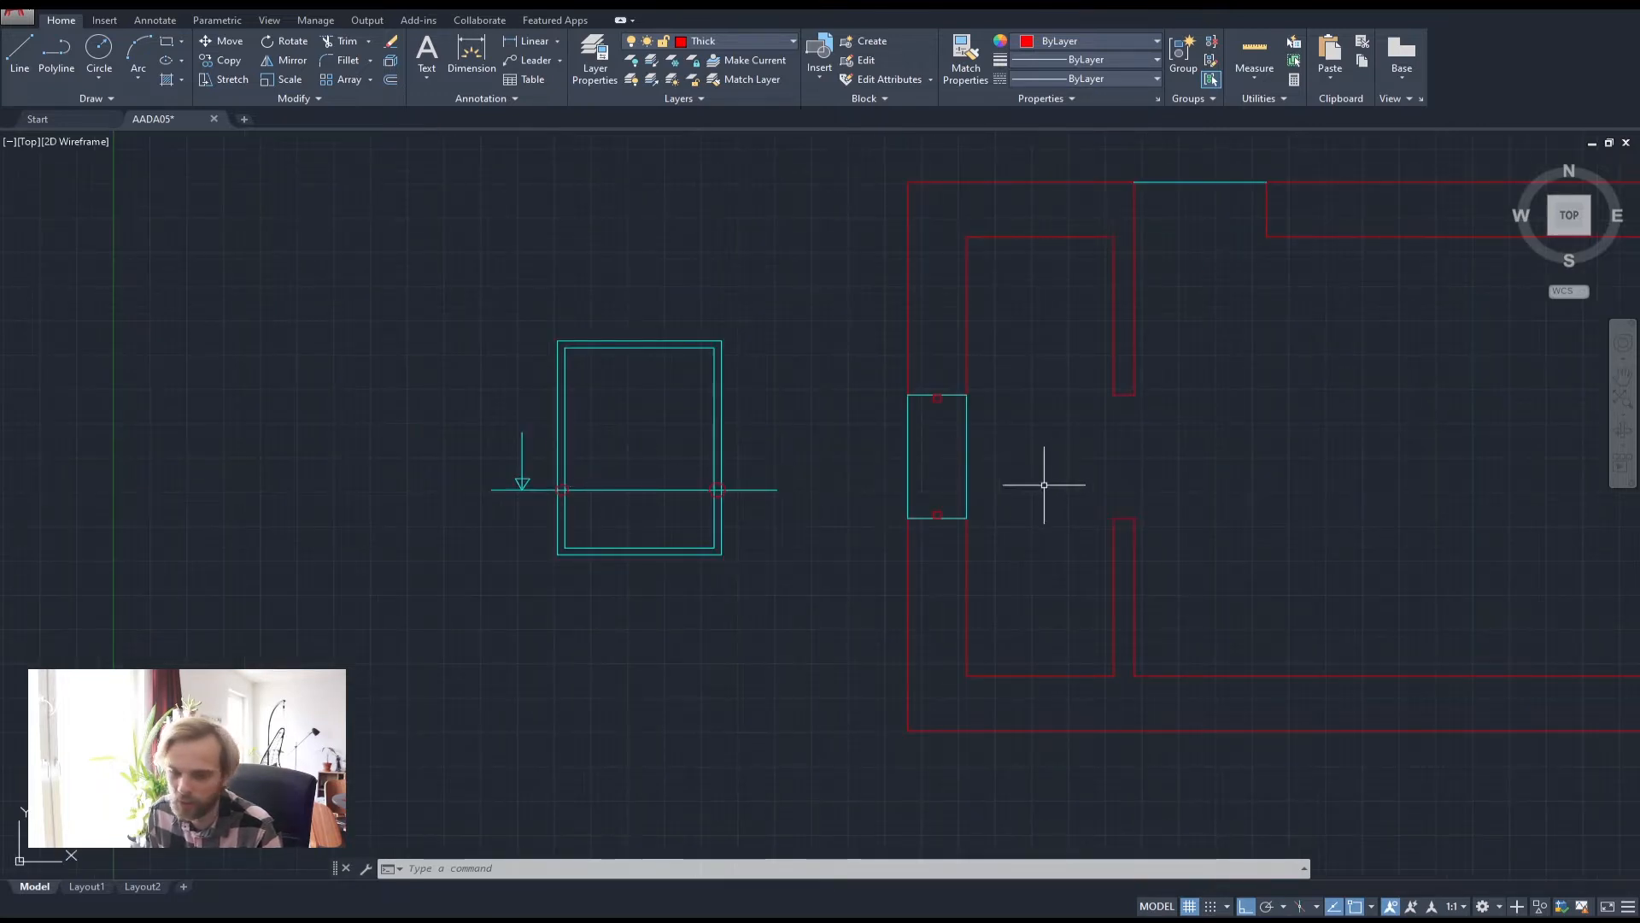
middle_click_drag(1044, 485, 699, 509)
scroll(794, 490, "up", 4)
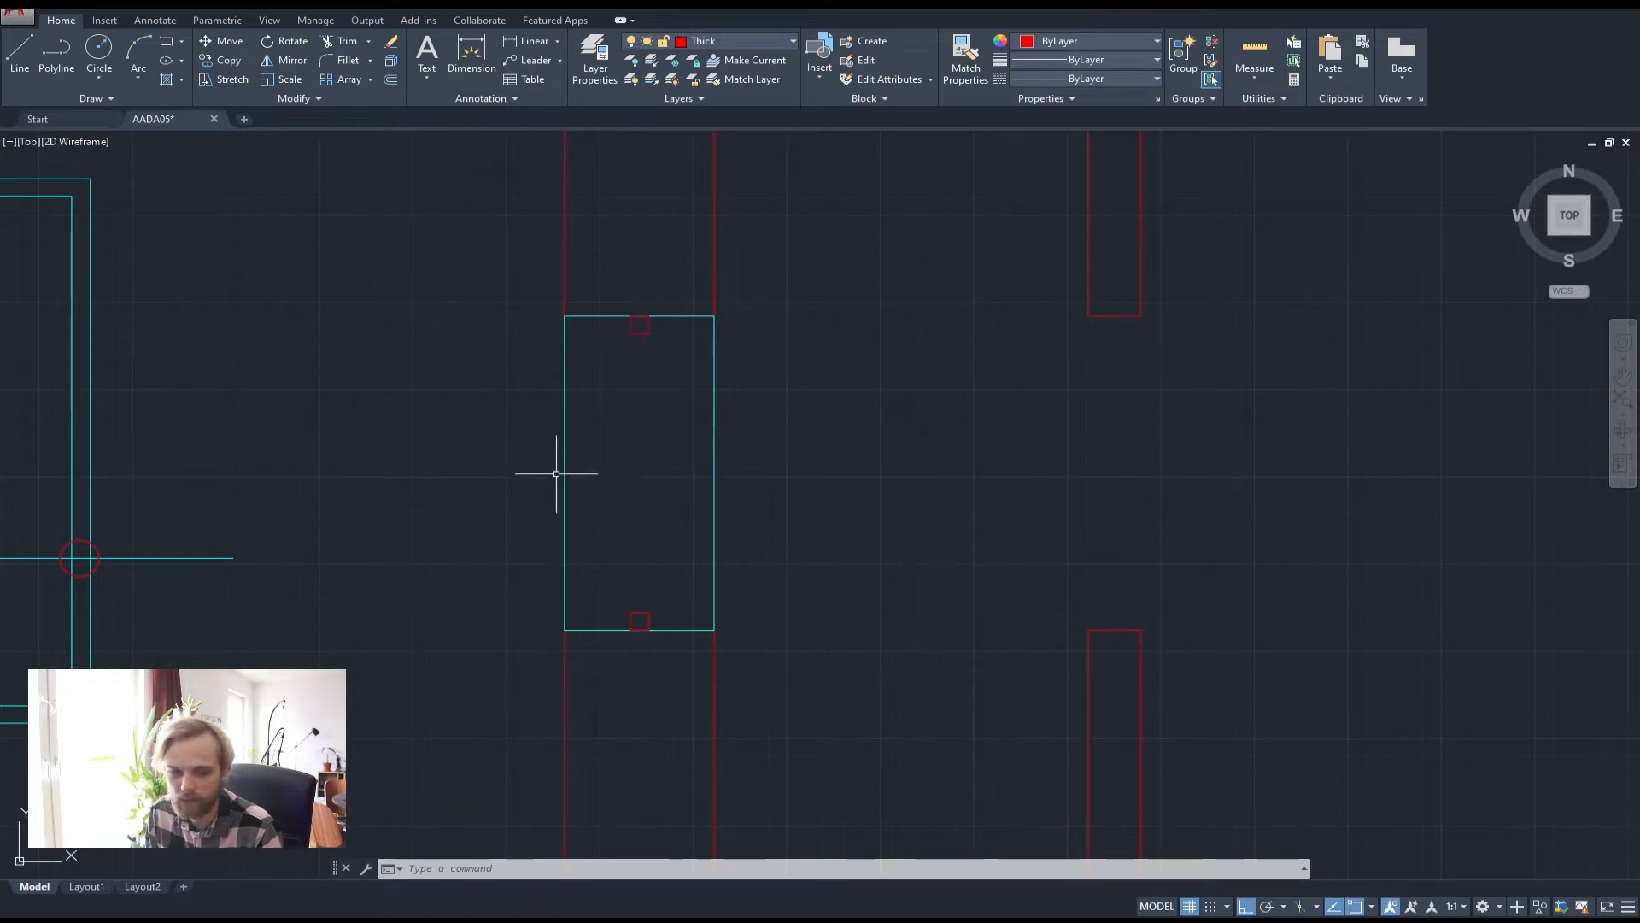
middle_click_drag(557, 469, 981, 499)
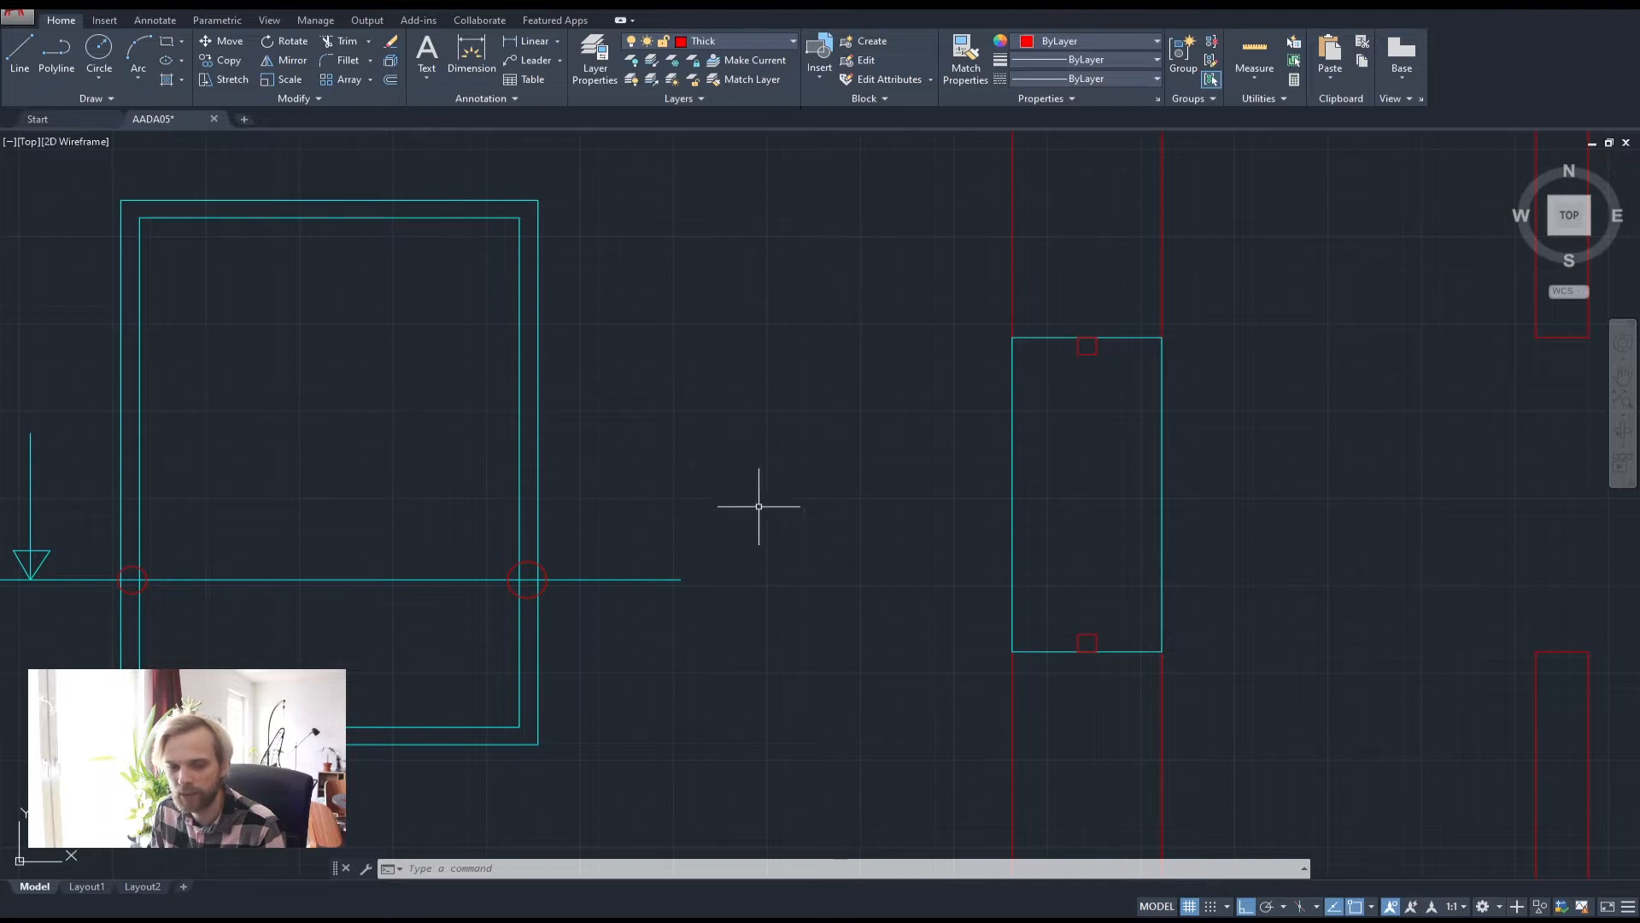
middle_click_drag(759, 506, 618, 458)
scroll(616, 450, "down", 2)
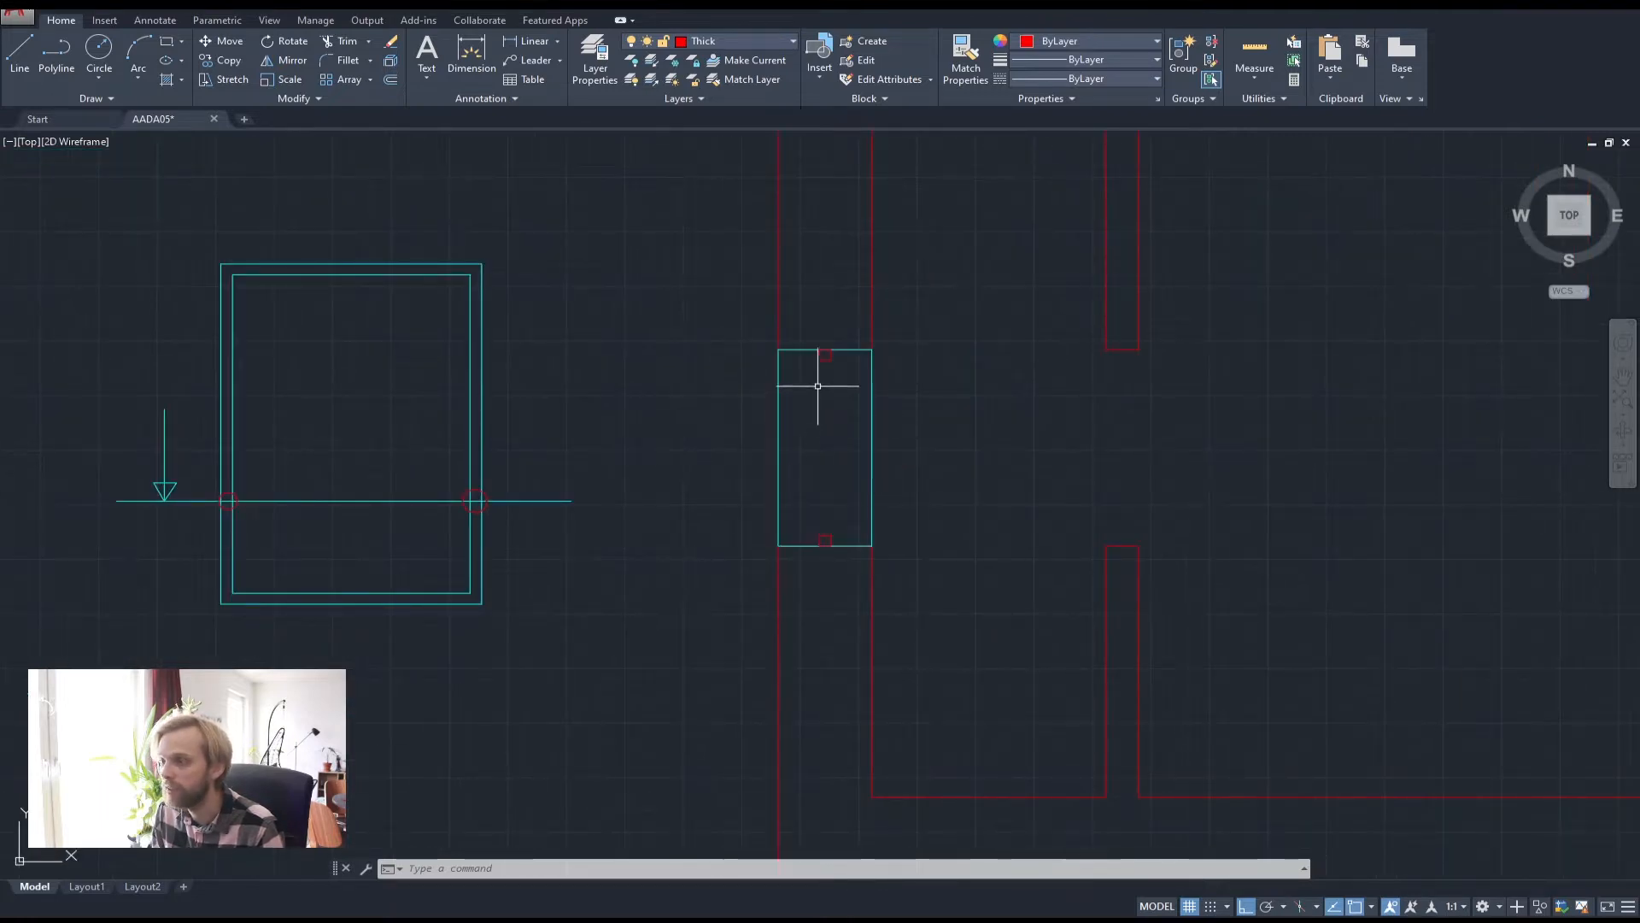
scroll(820, 372, "up", 2)
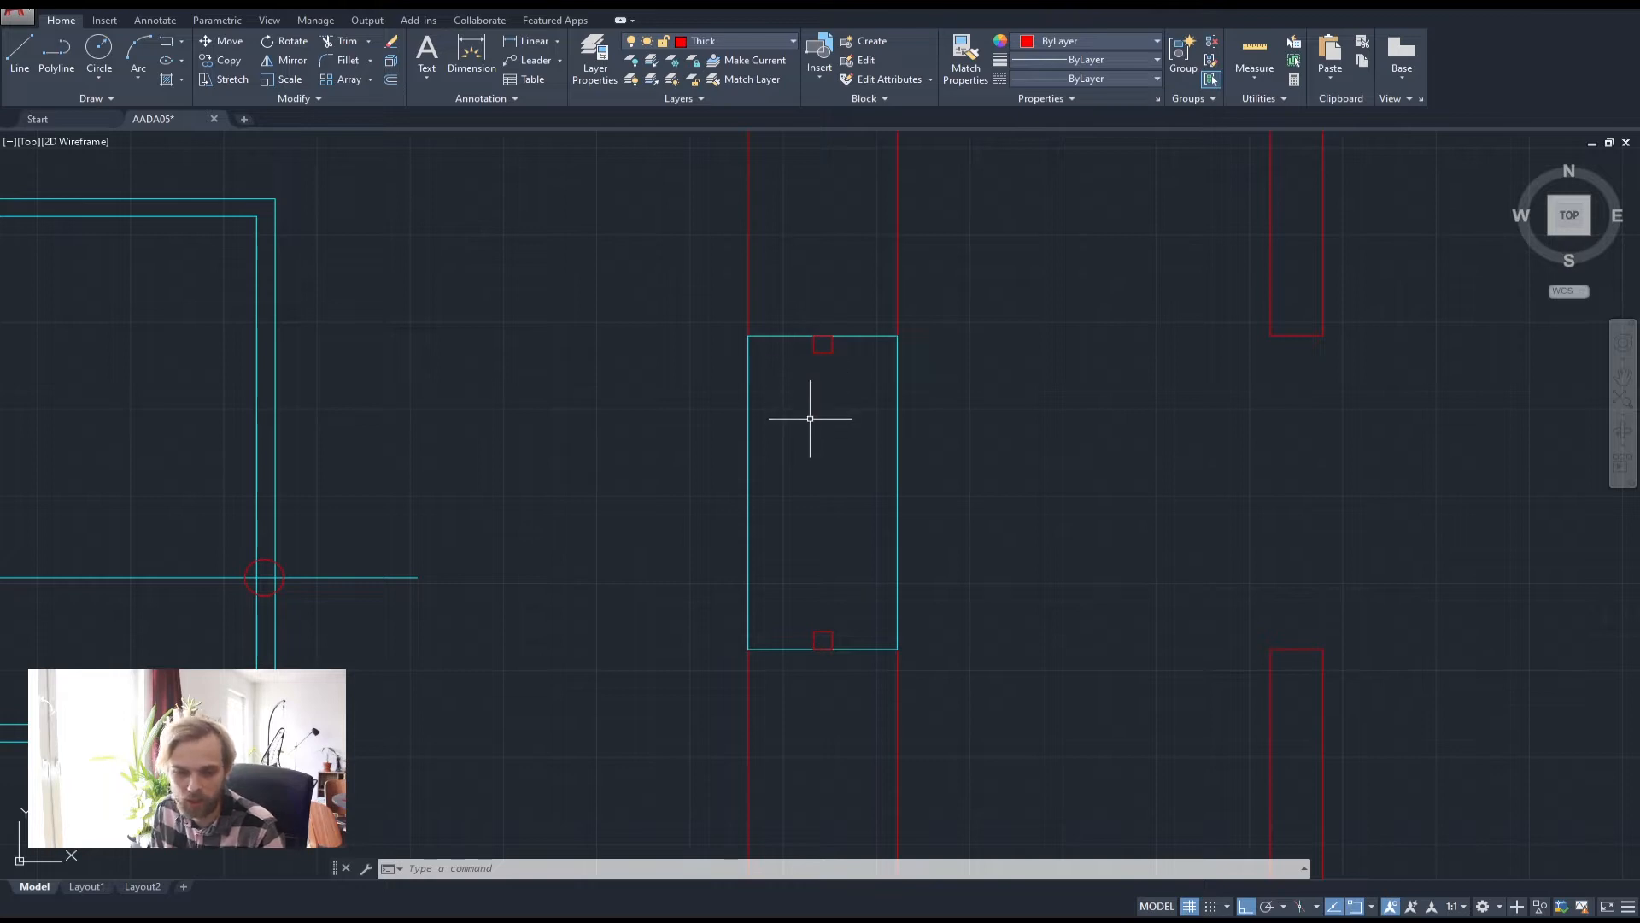
middle_click_drag(810, 419, 1010, 418)
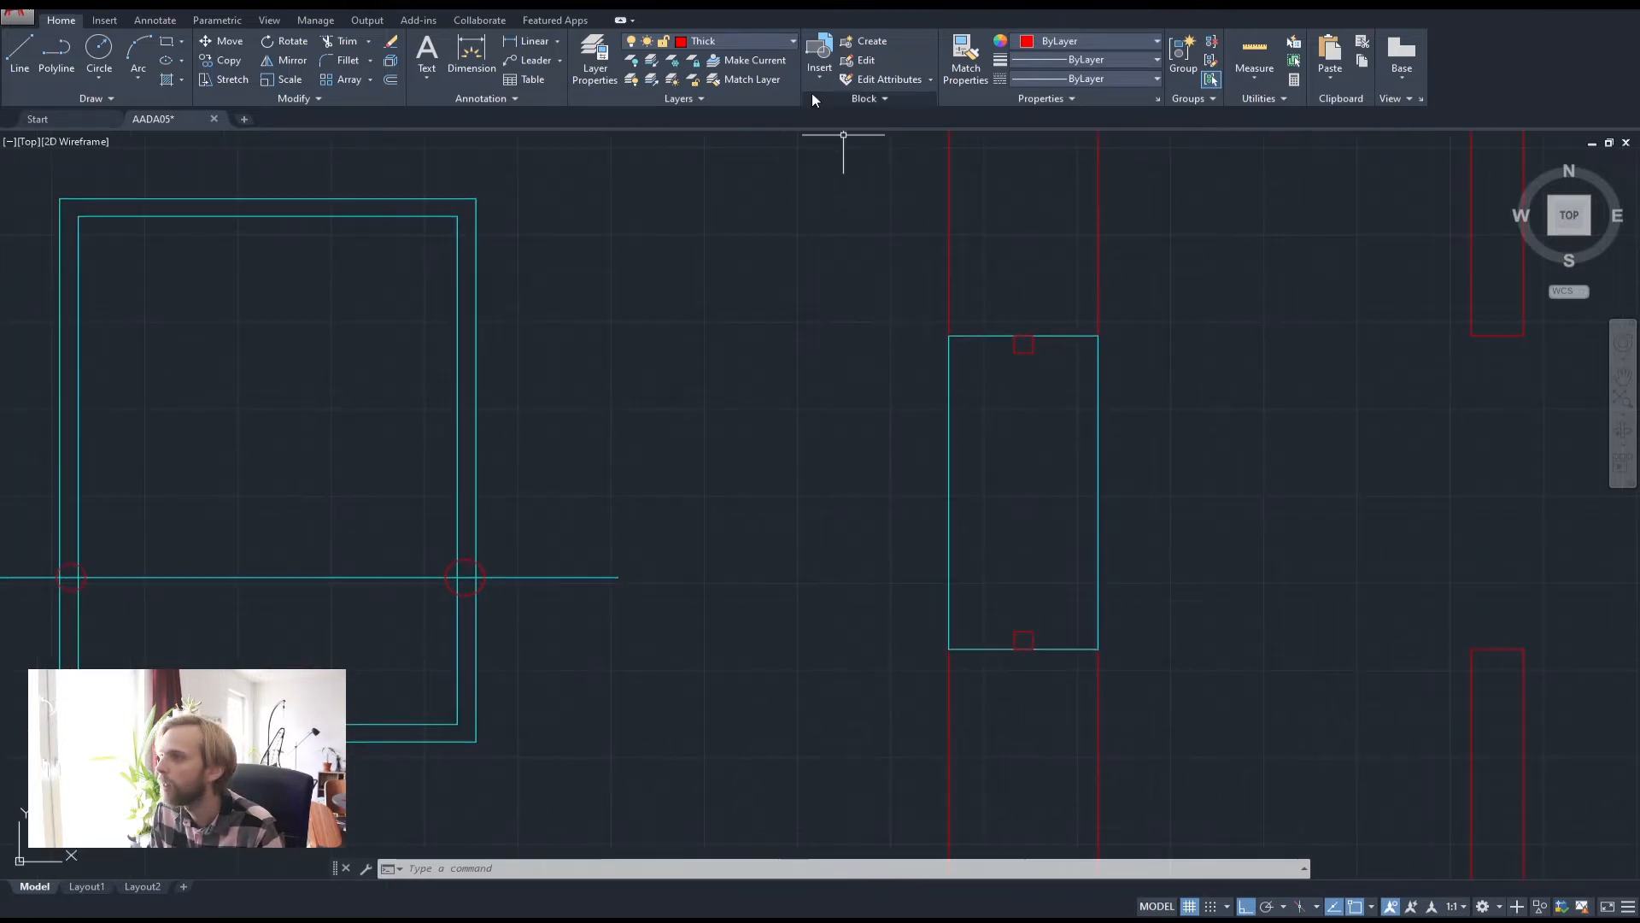
On the Medium layer, draw a line from the top red square's midpoint to the bottom one's
left_click(730, 48)
left_click(728, 79)
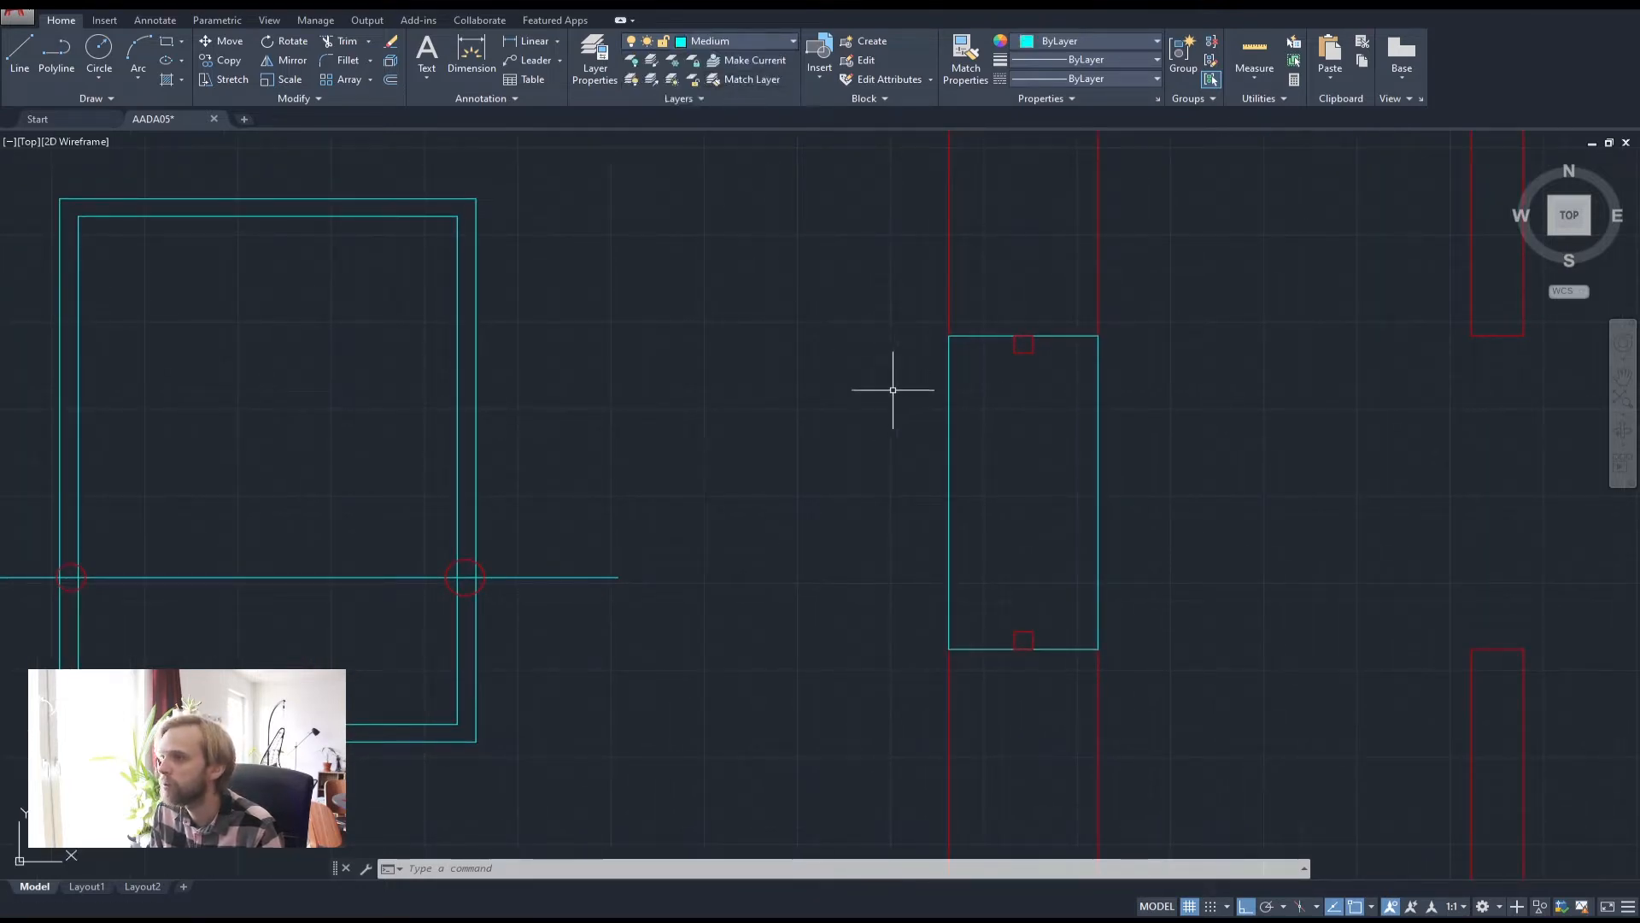
middle_click_drag(874, 432, 766, 418)
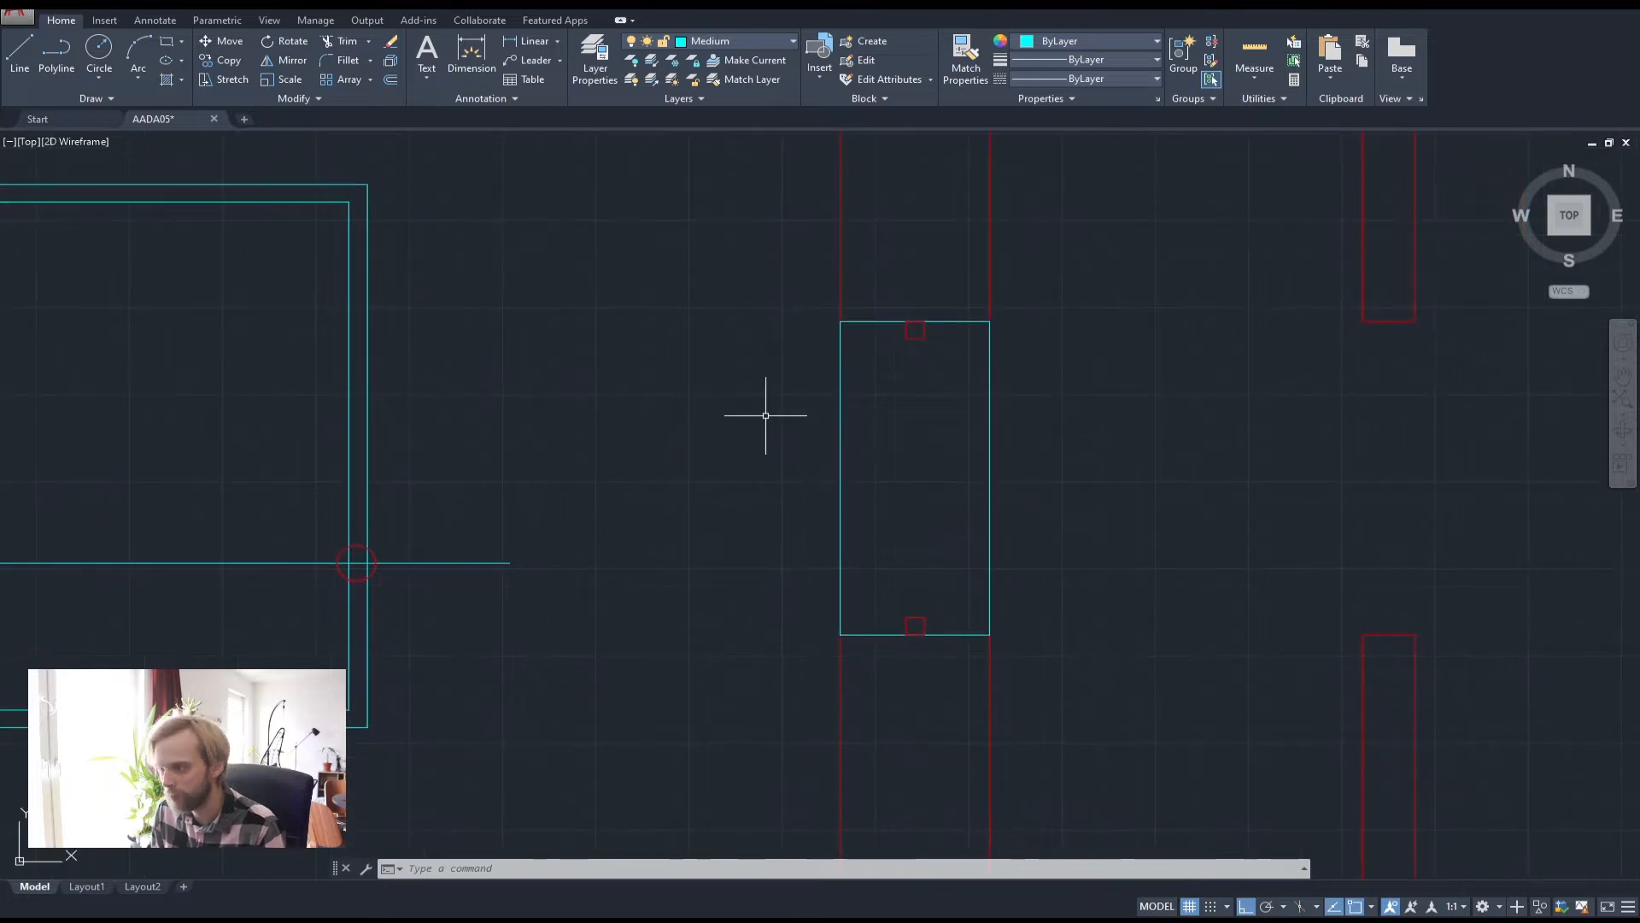
left_click(20, 51)
scroll(910, 340, "up", 4)
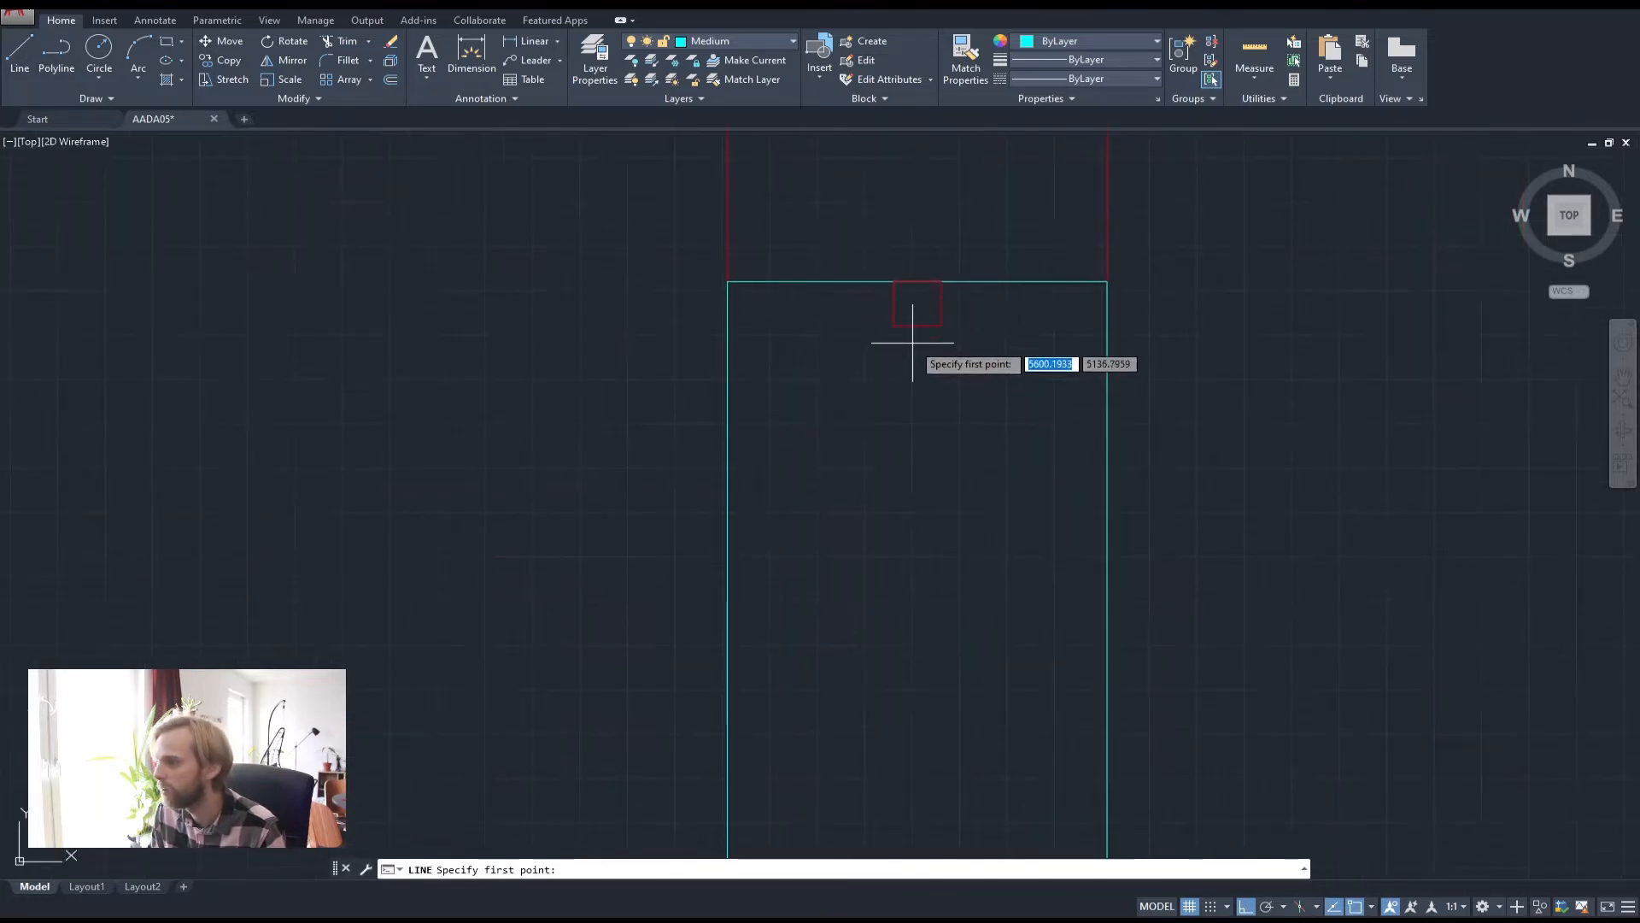
left_click(915, 330)
scroll(905, 513, "down", 4)
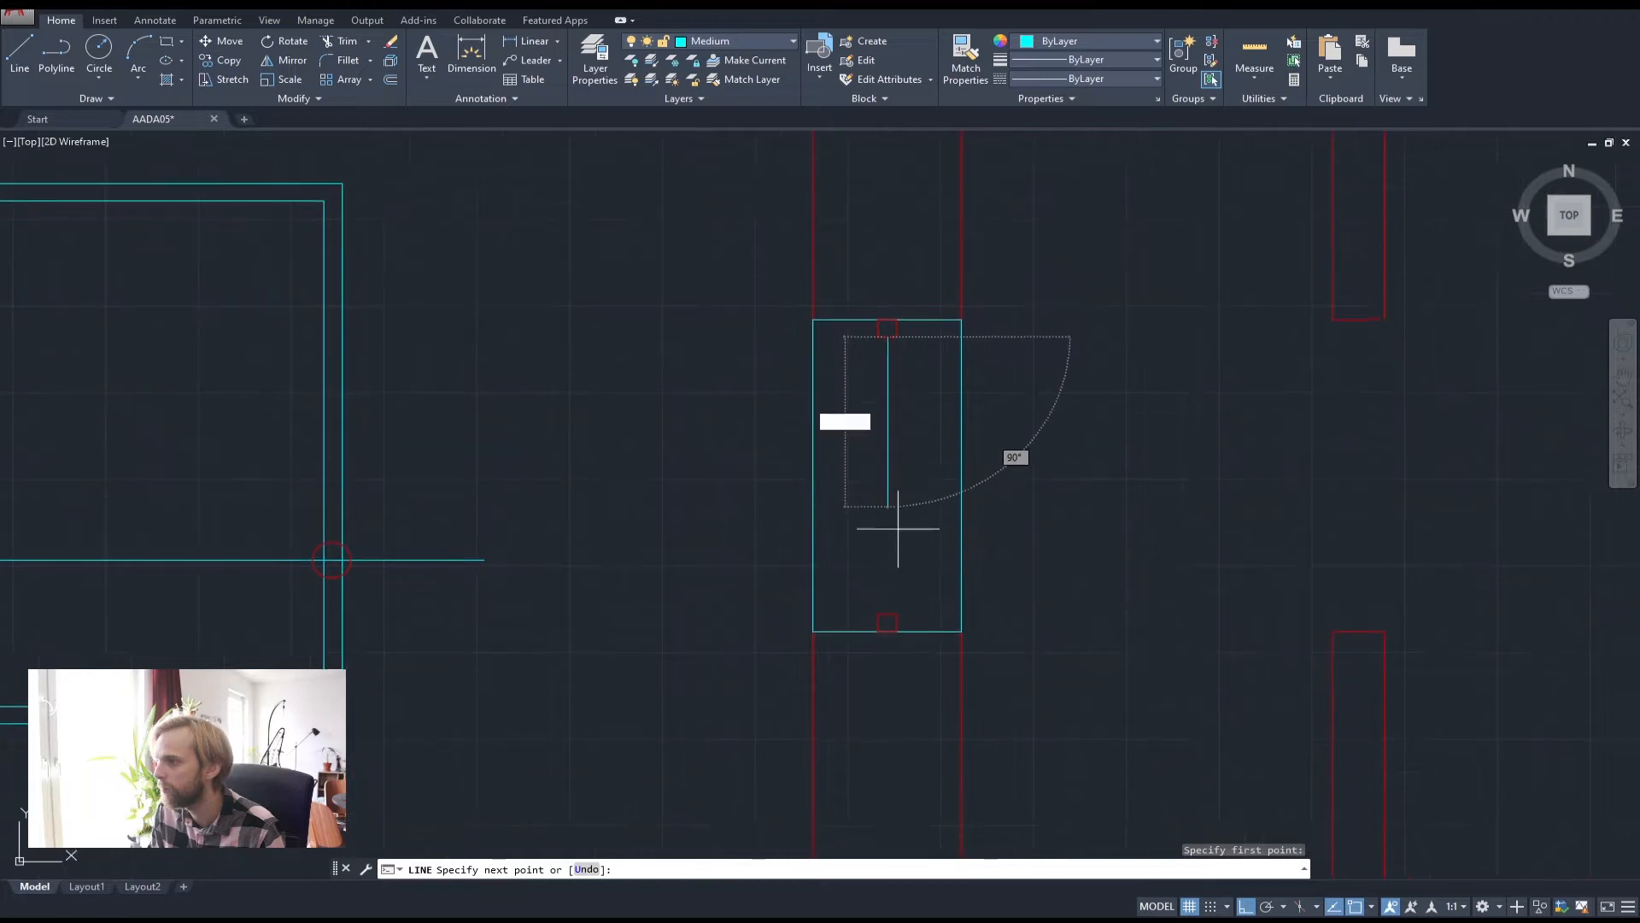
scroll(884, 590, "up", 4)
left_click(864, 659)
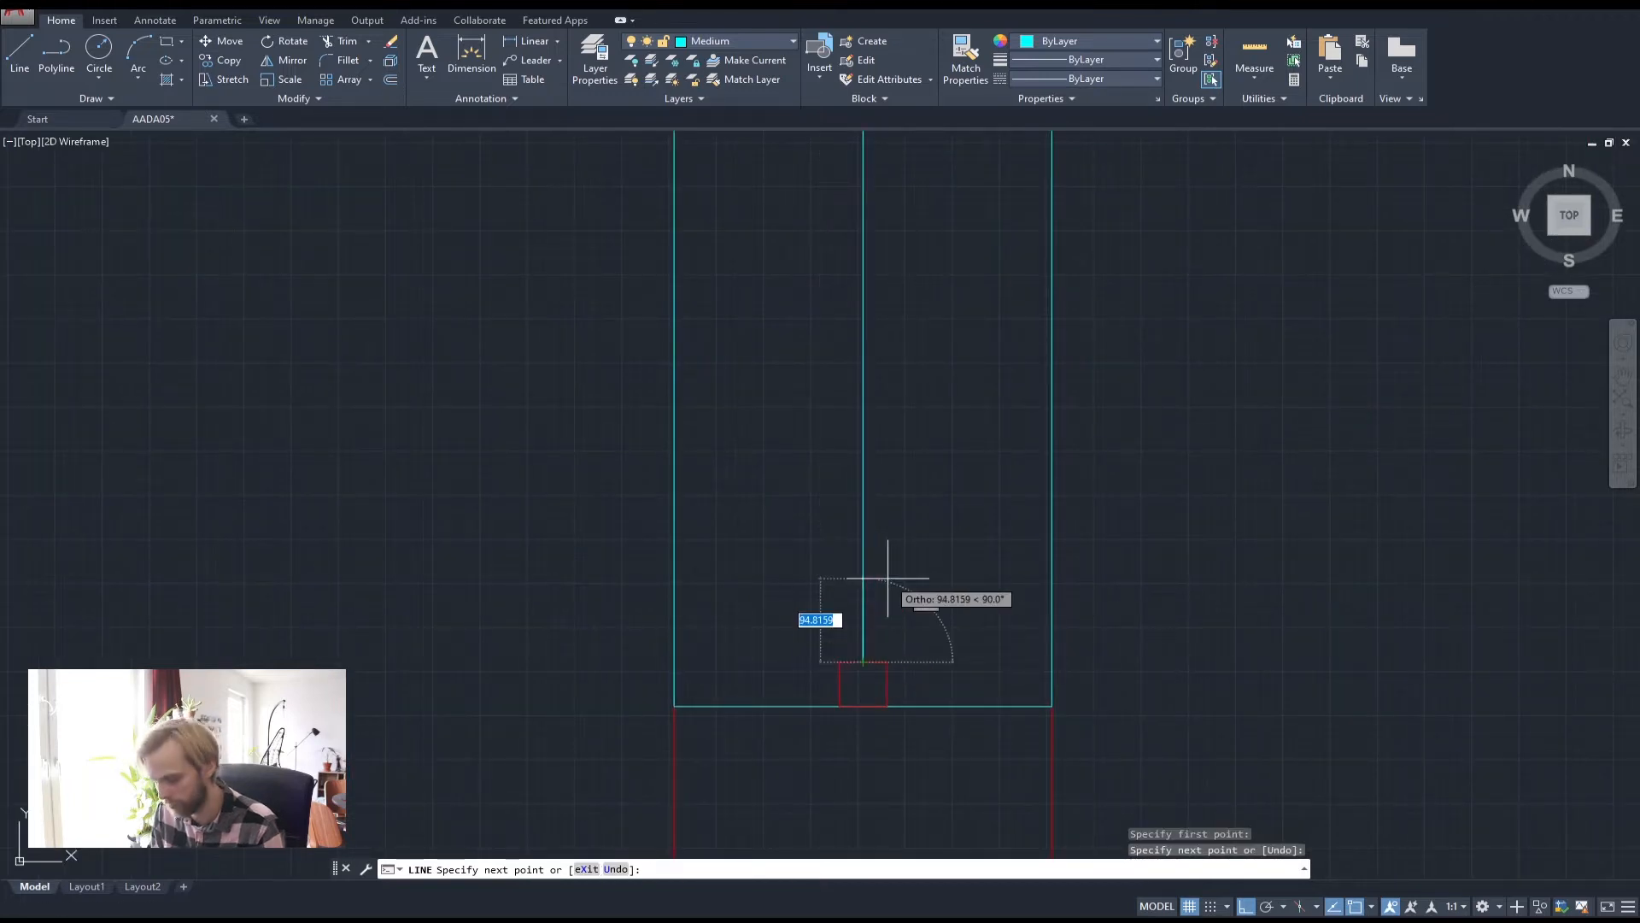
key("Return")
Pan across the large cyan frame and narrow window rectangle to review them, then open the layer list
scroll(885, 580, "down", 4)
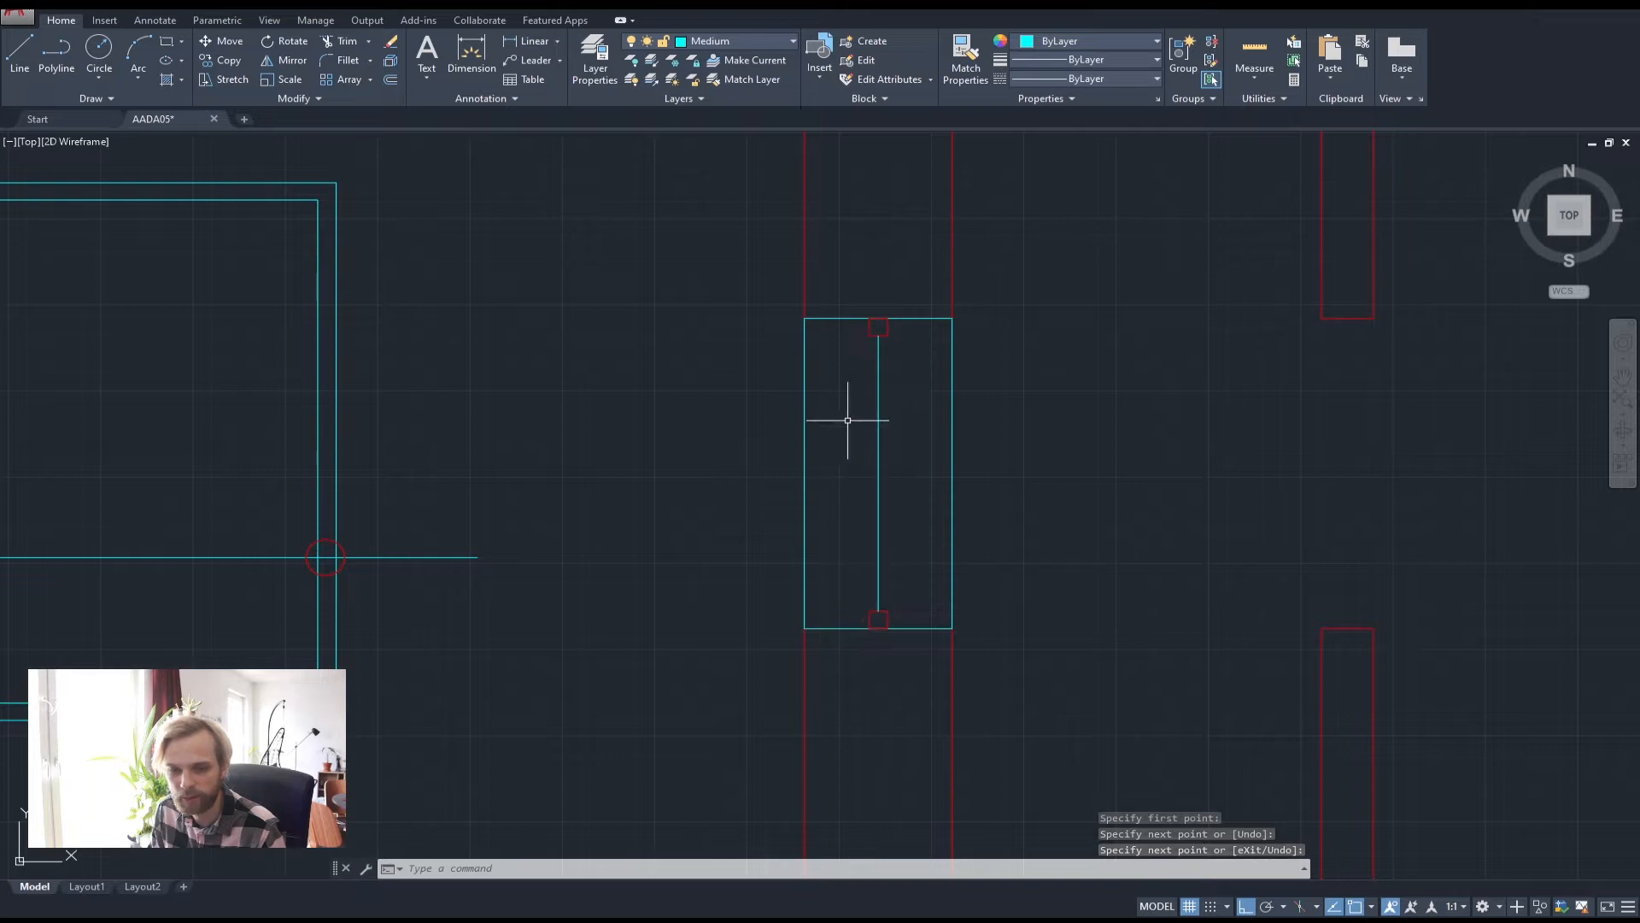
mouse_move(535, 495)
middle_mouse_down()
mouse_move(875, 501)
mouse_move(934, 445)
middle_mouse_up()
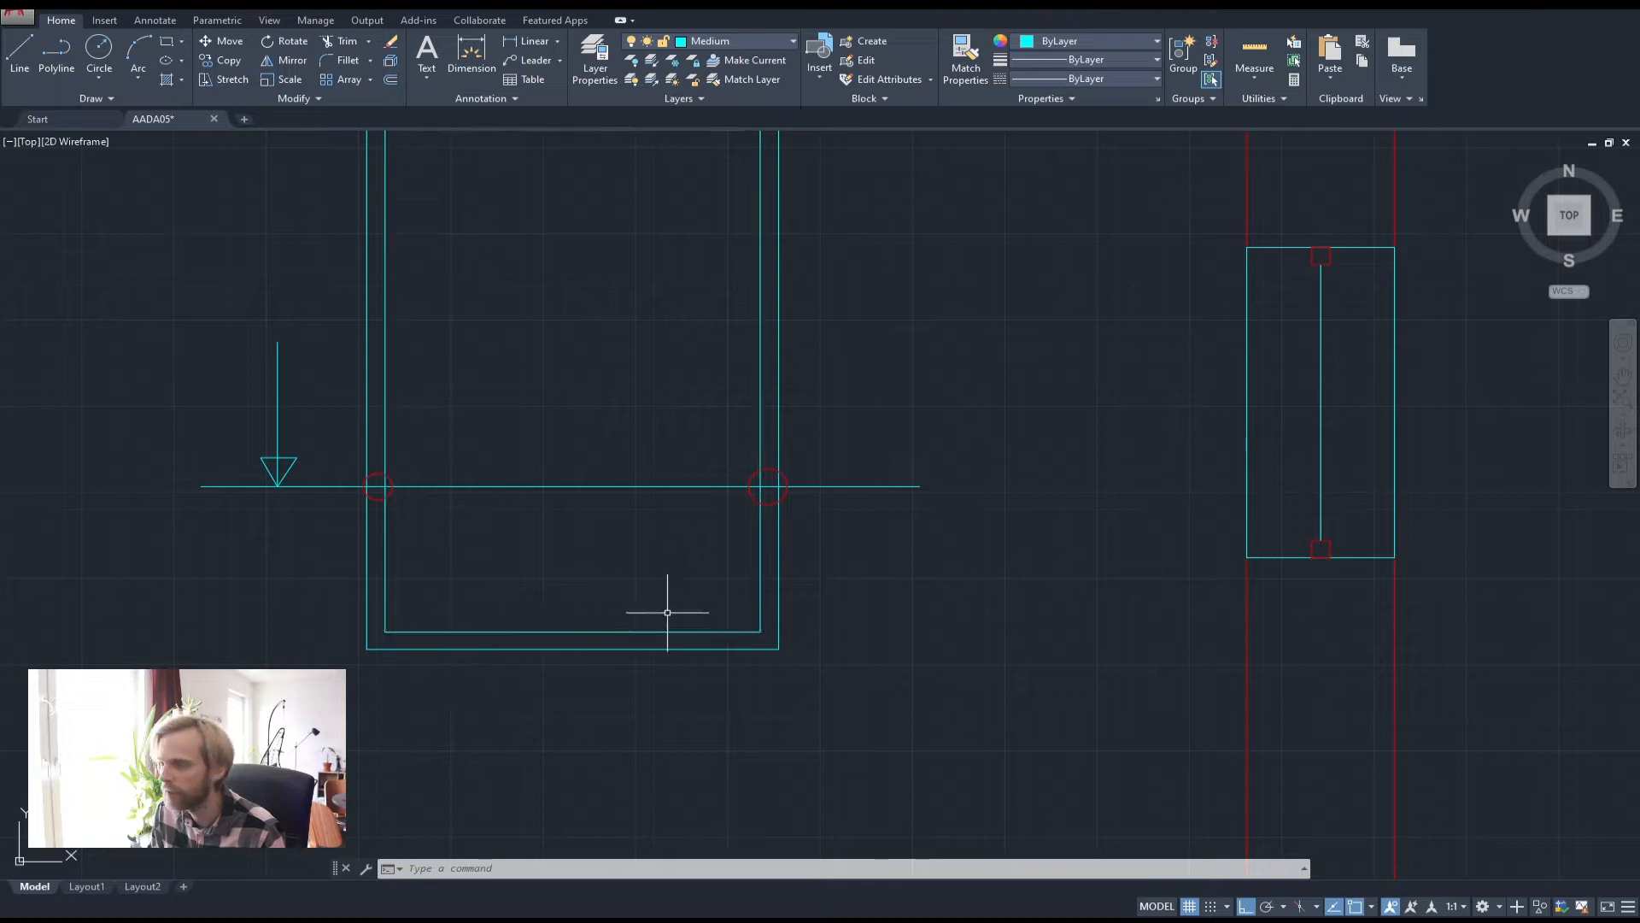
middle_click_drag(1321, 504, 854, 525)
scroll(863, 536, "up", 2)
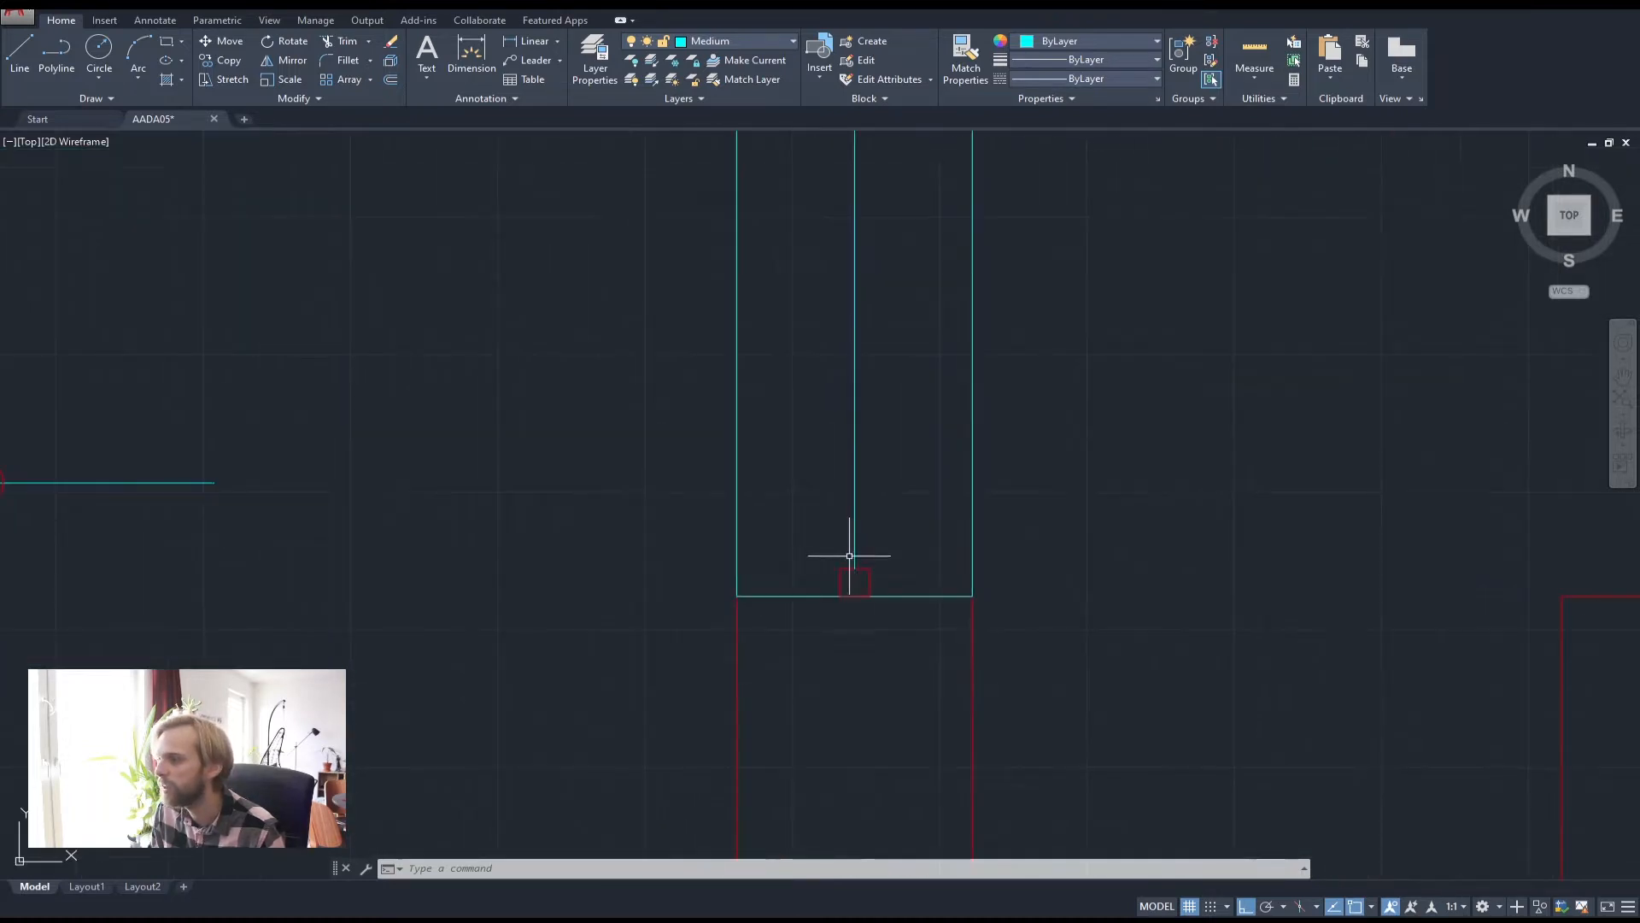
scroll(855, 388, "down", 2)
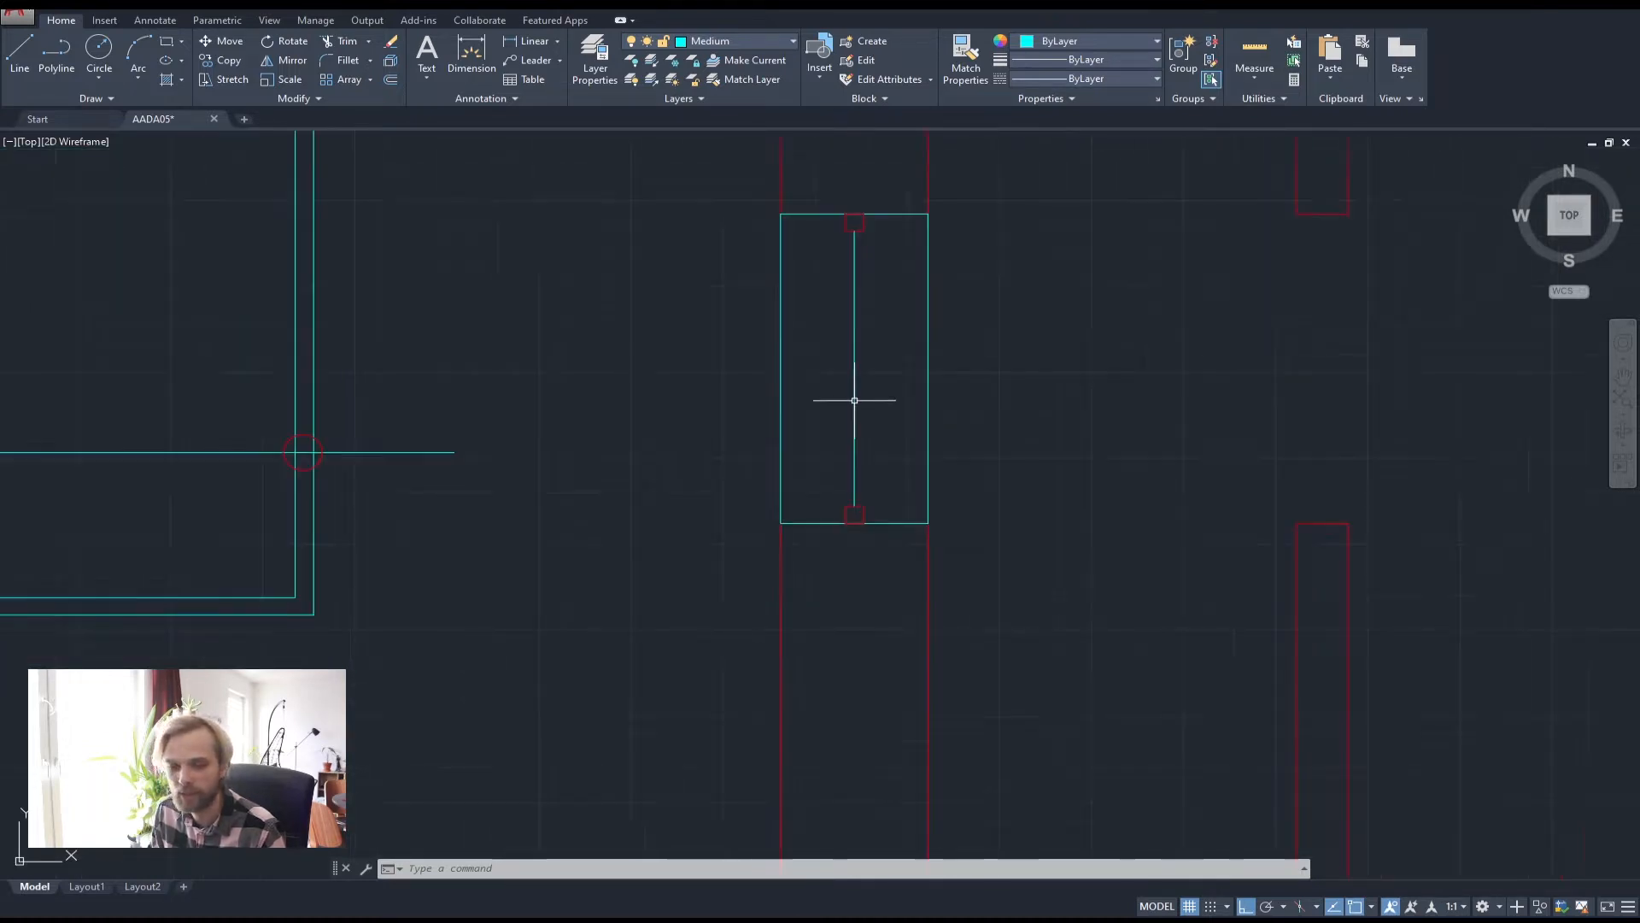
middle_click_drag(853, 396, 798, 479)
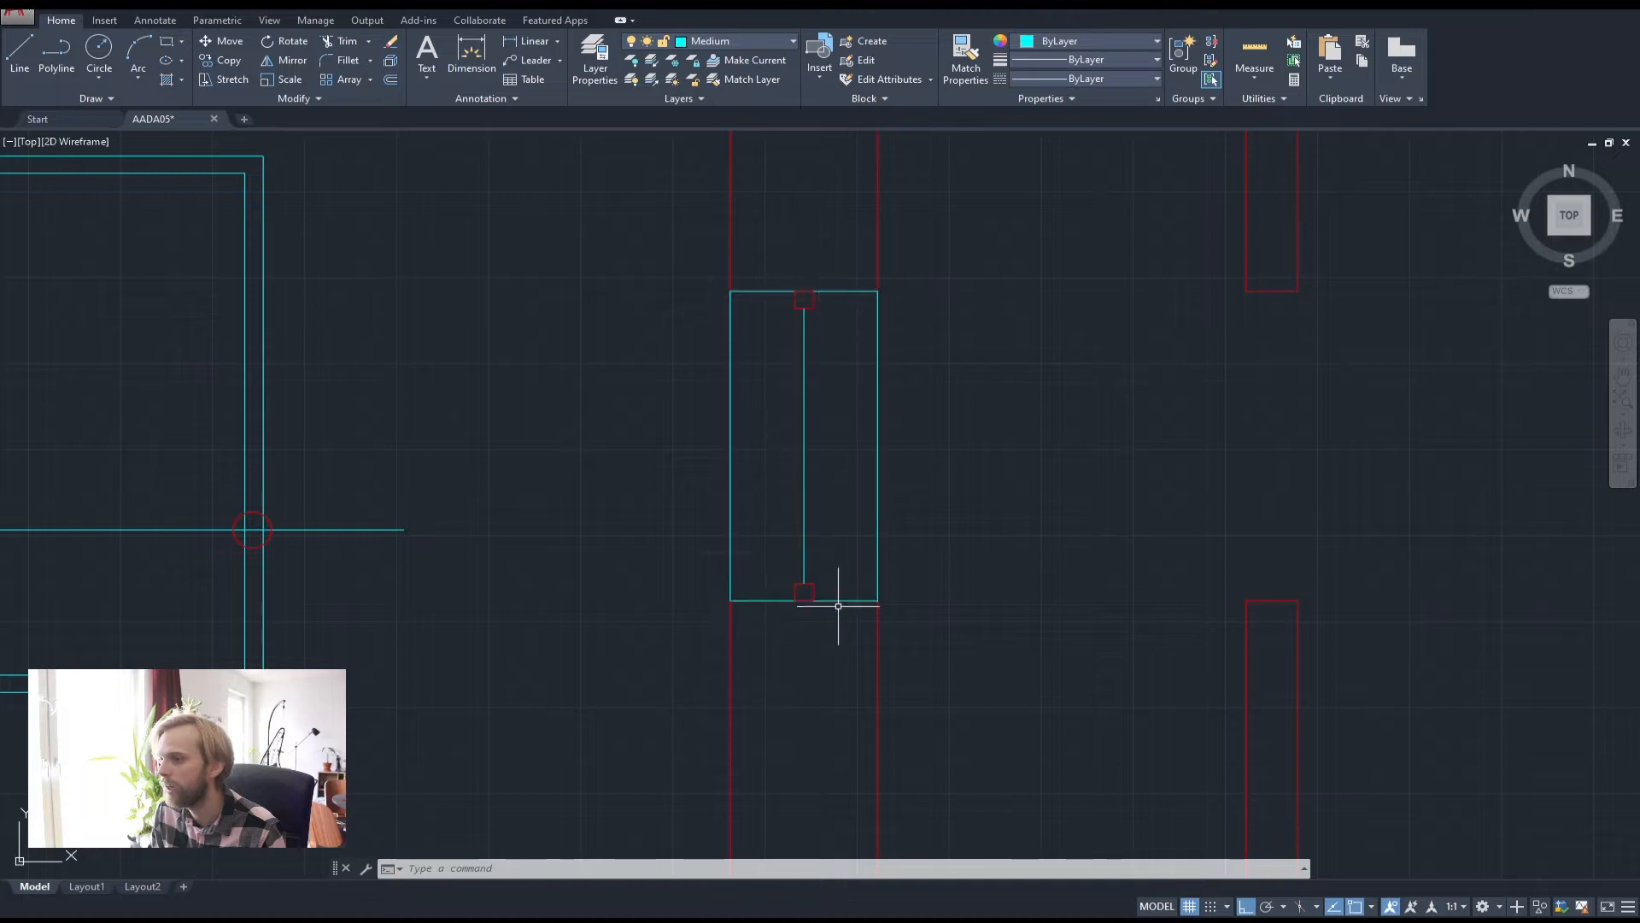
middle_click_drag(375, 591, 703, 528)
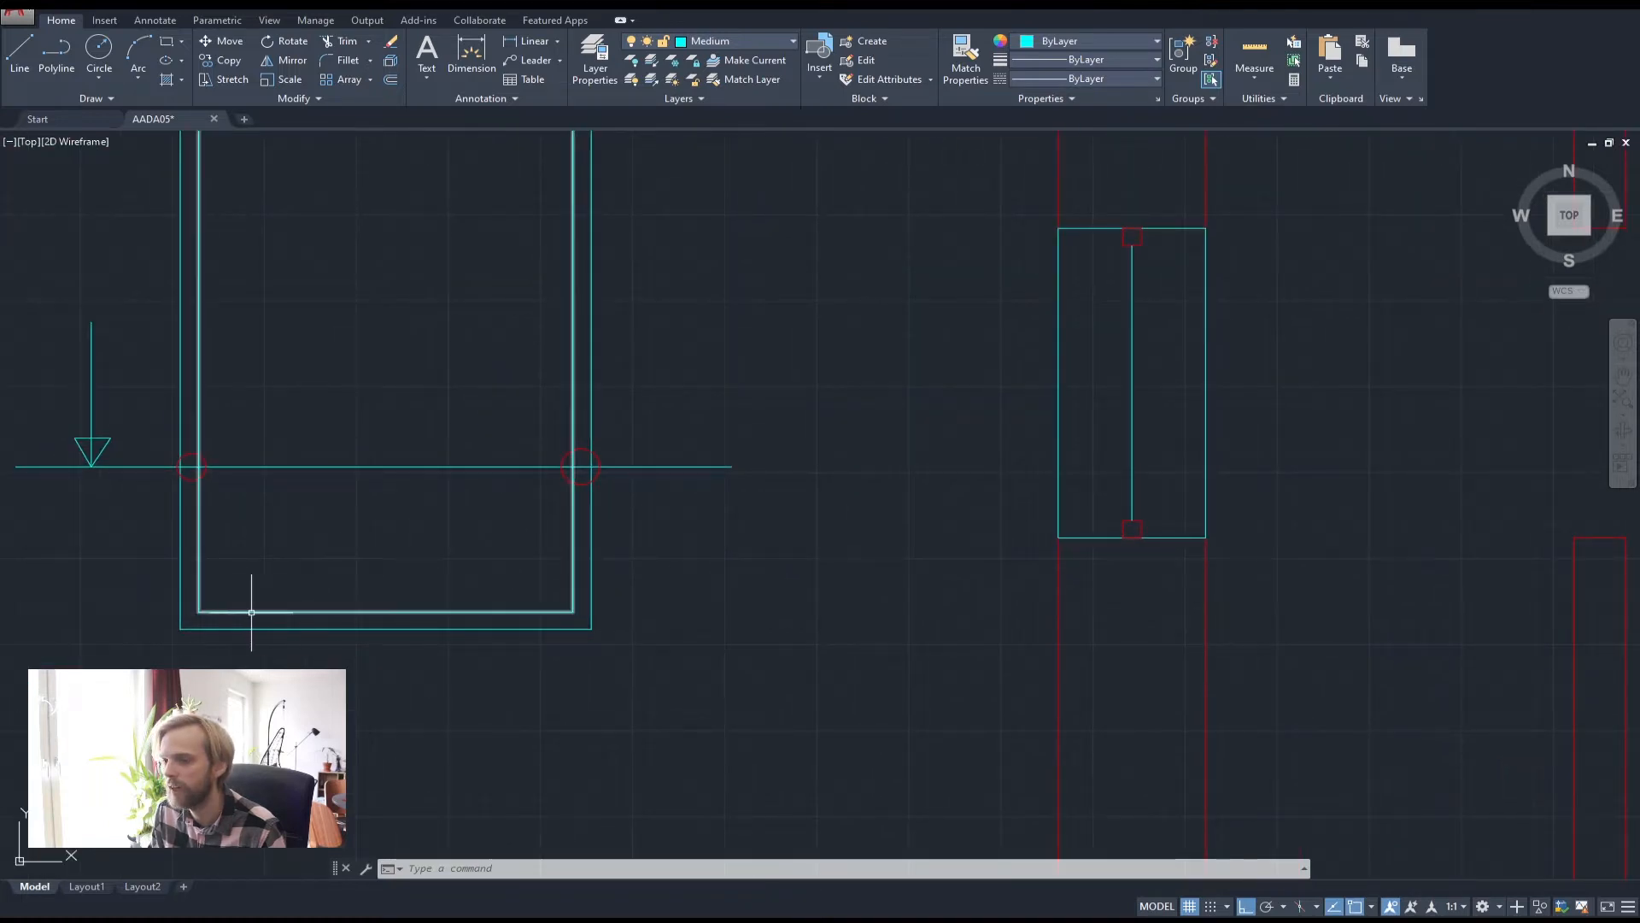
middle_click_drag(1195, 317, 989, 362)
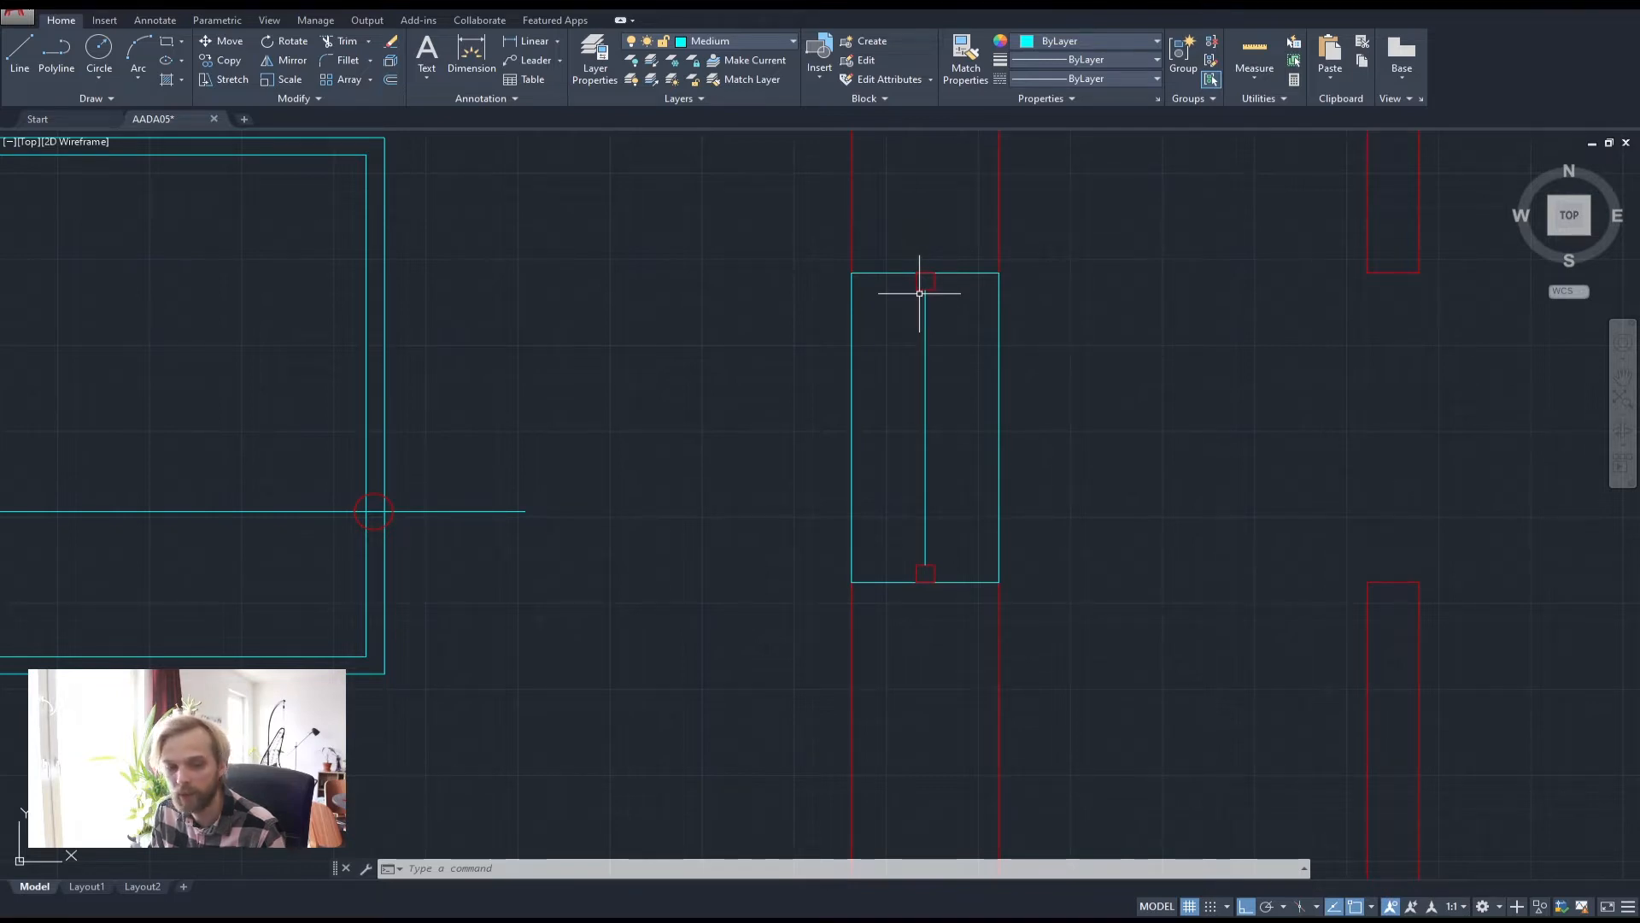
left_click(711, 40)
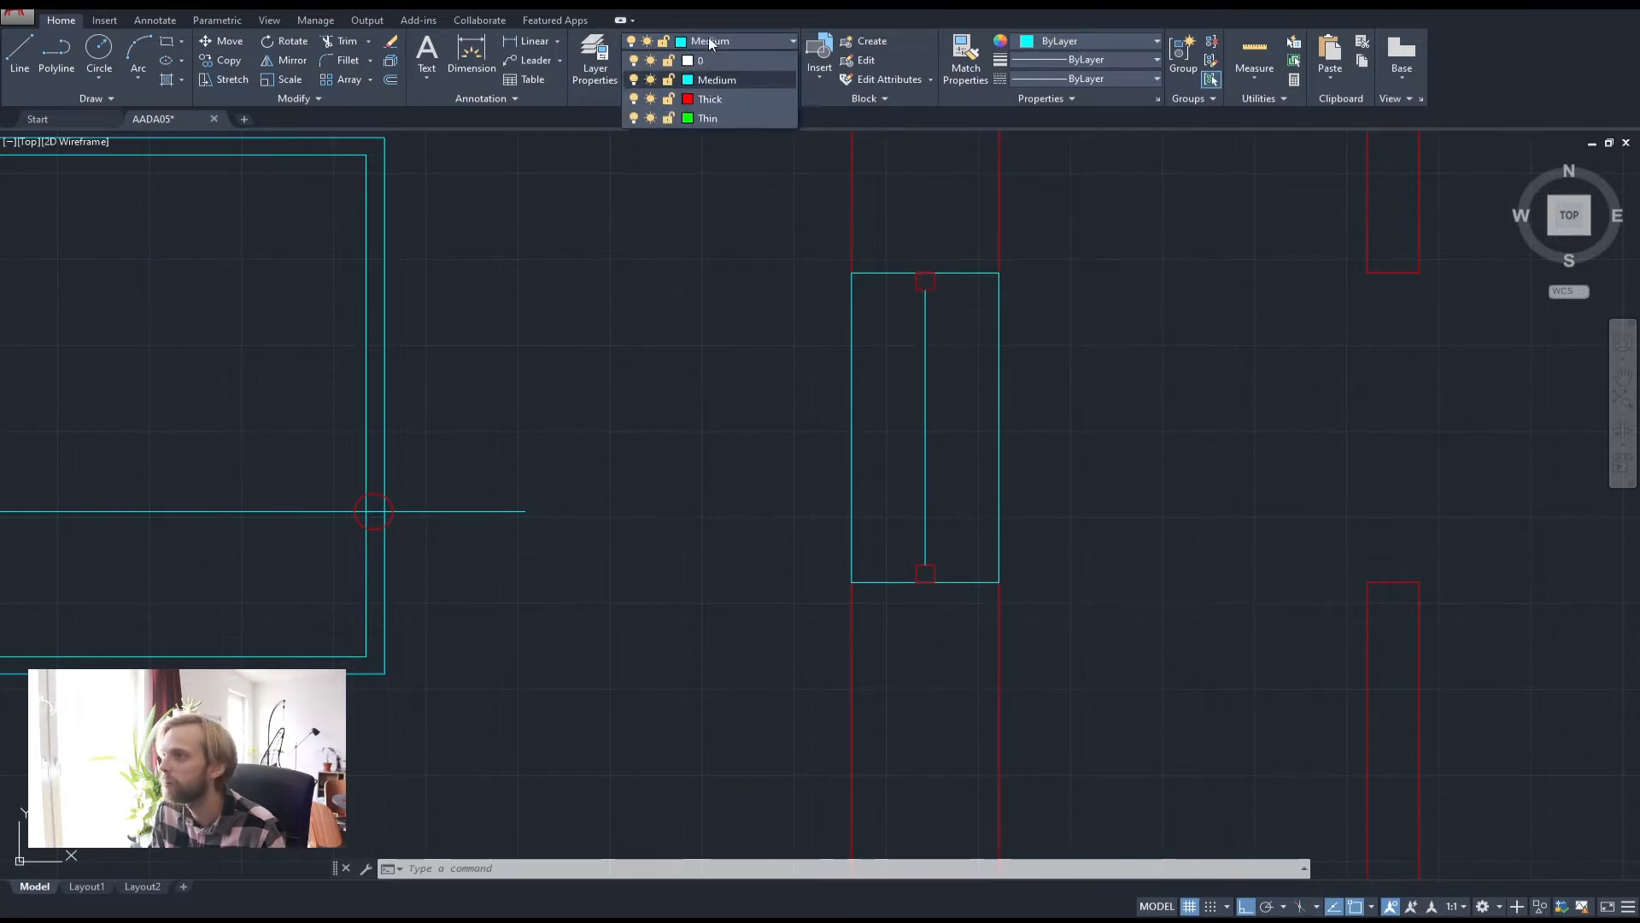
Make Thin the current layer and draw a vertical green line from the window top to the lower red square
left_click(704, 117)
middle_click_drag(740, 300, 548, 289)
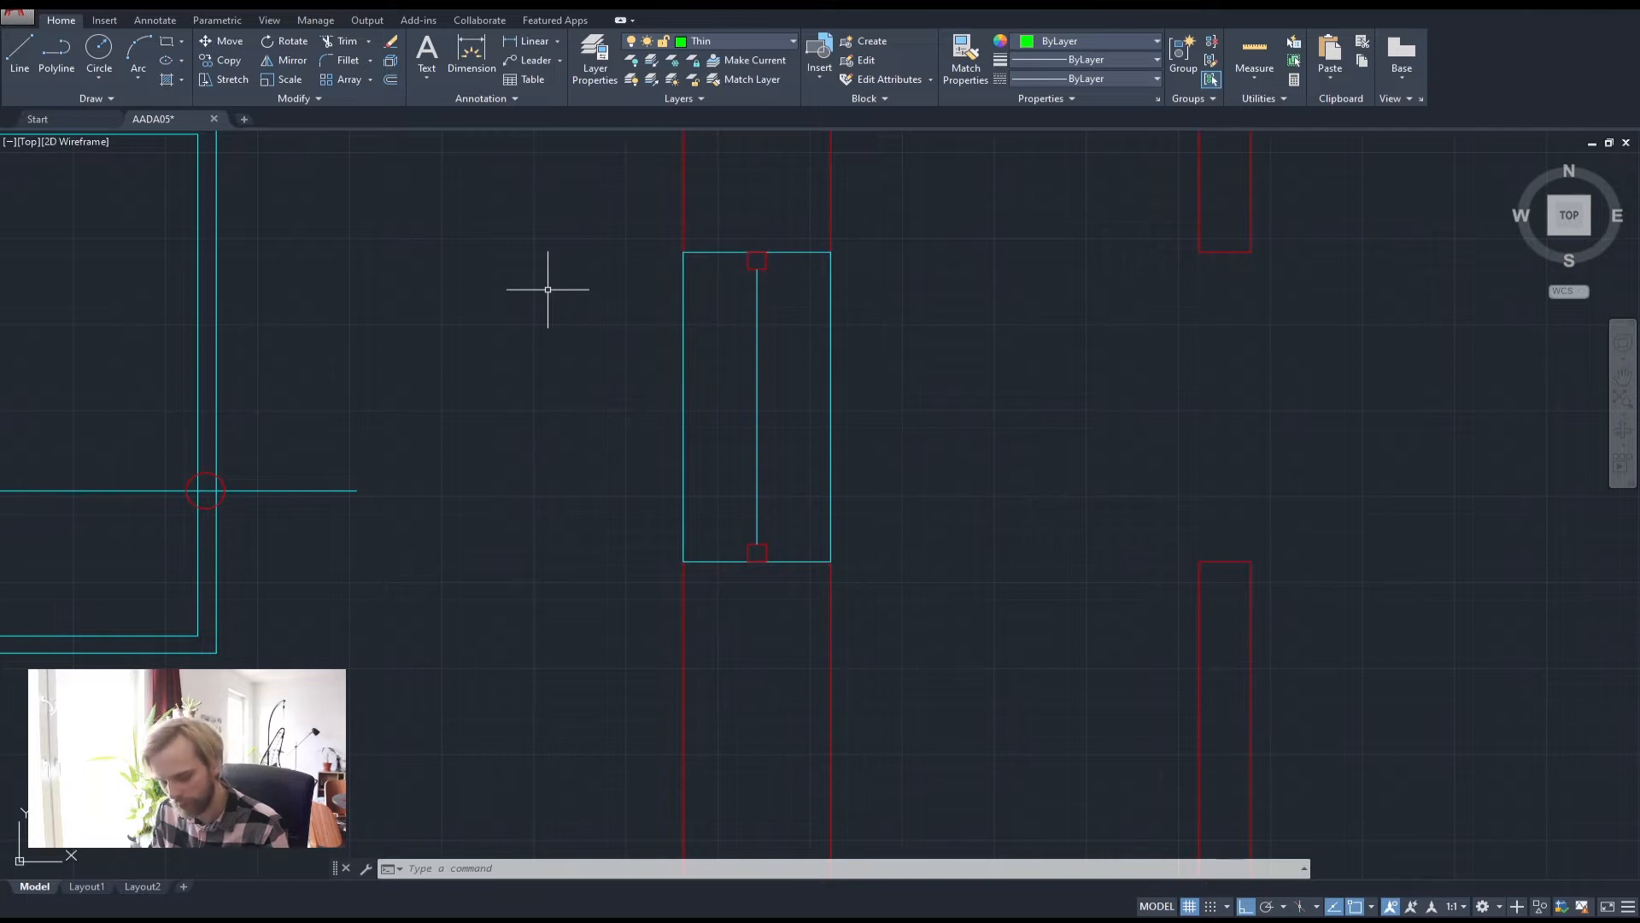
key("Return")
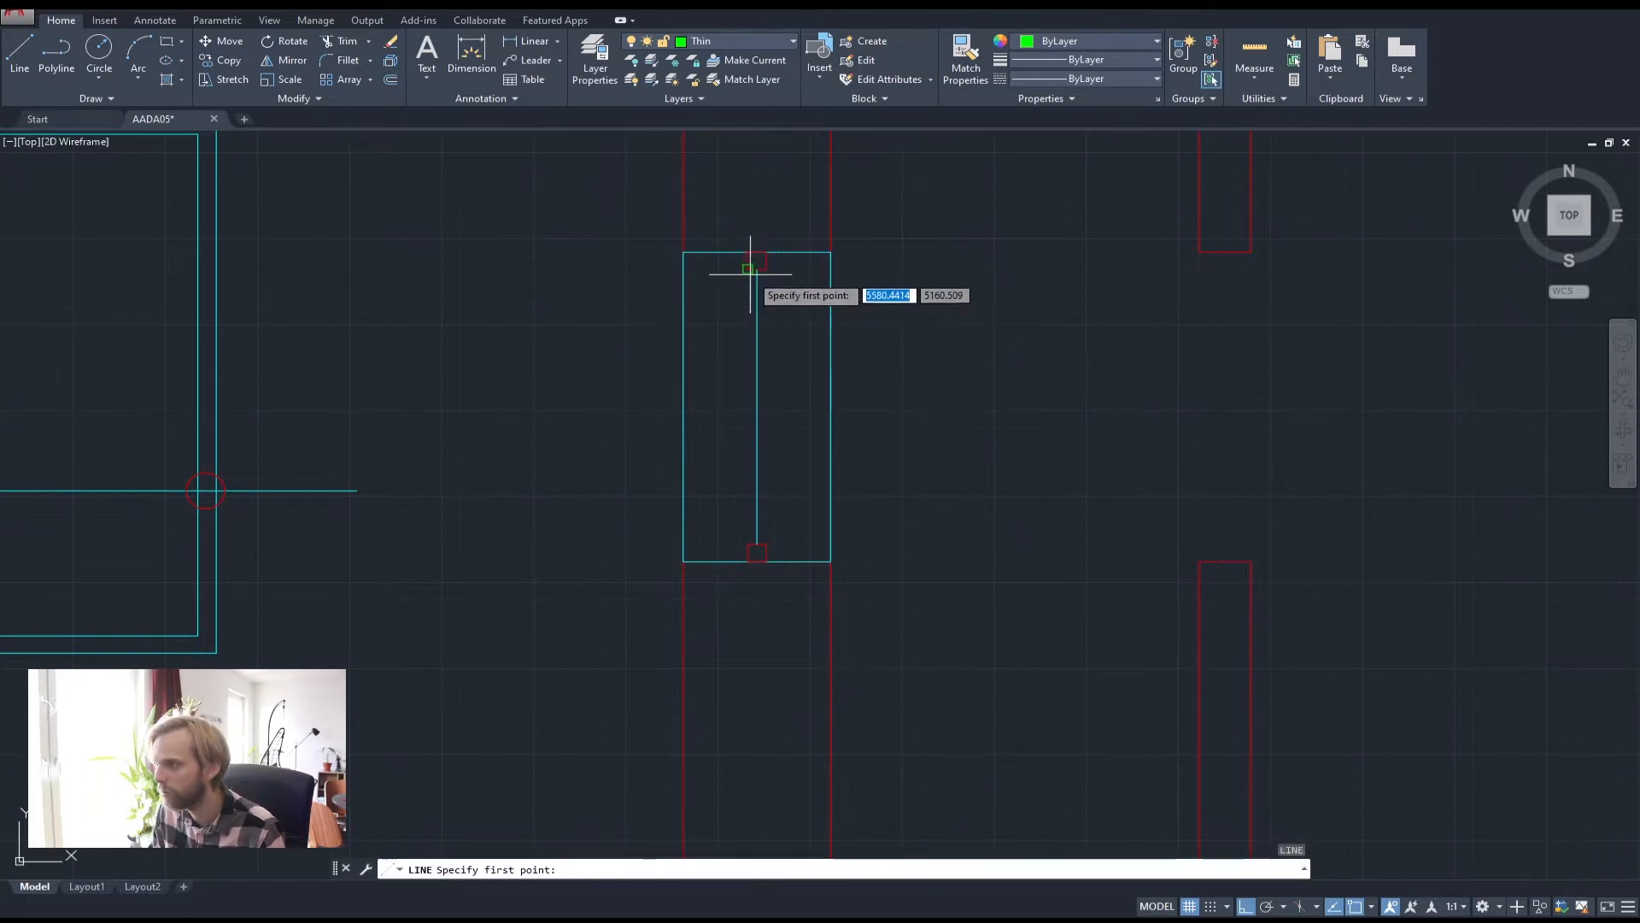
left_click(754, 262)
left_click(747, 545)
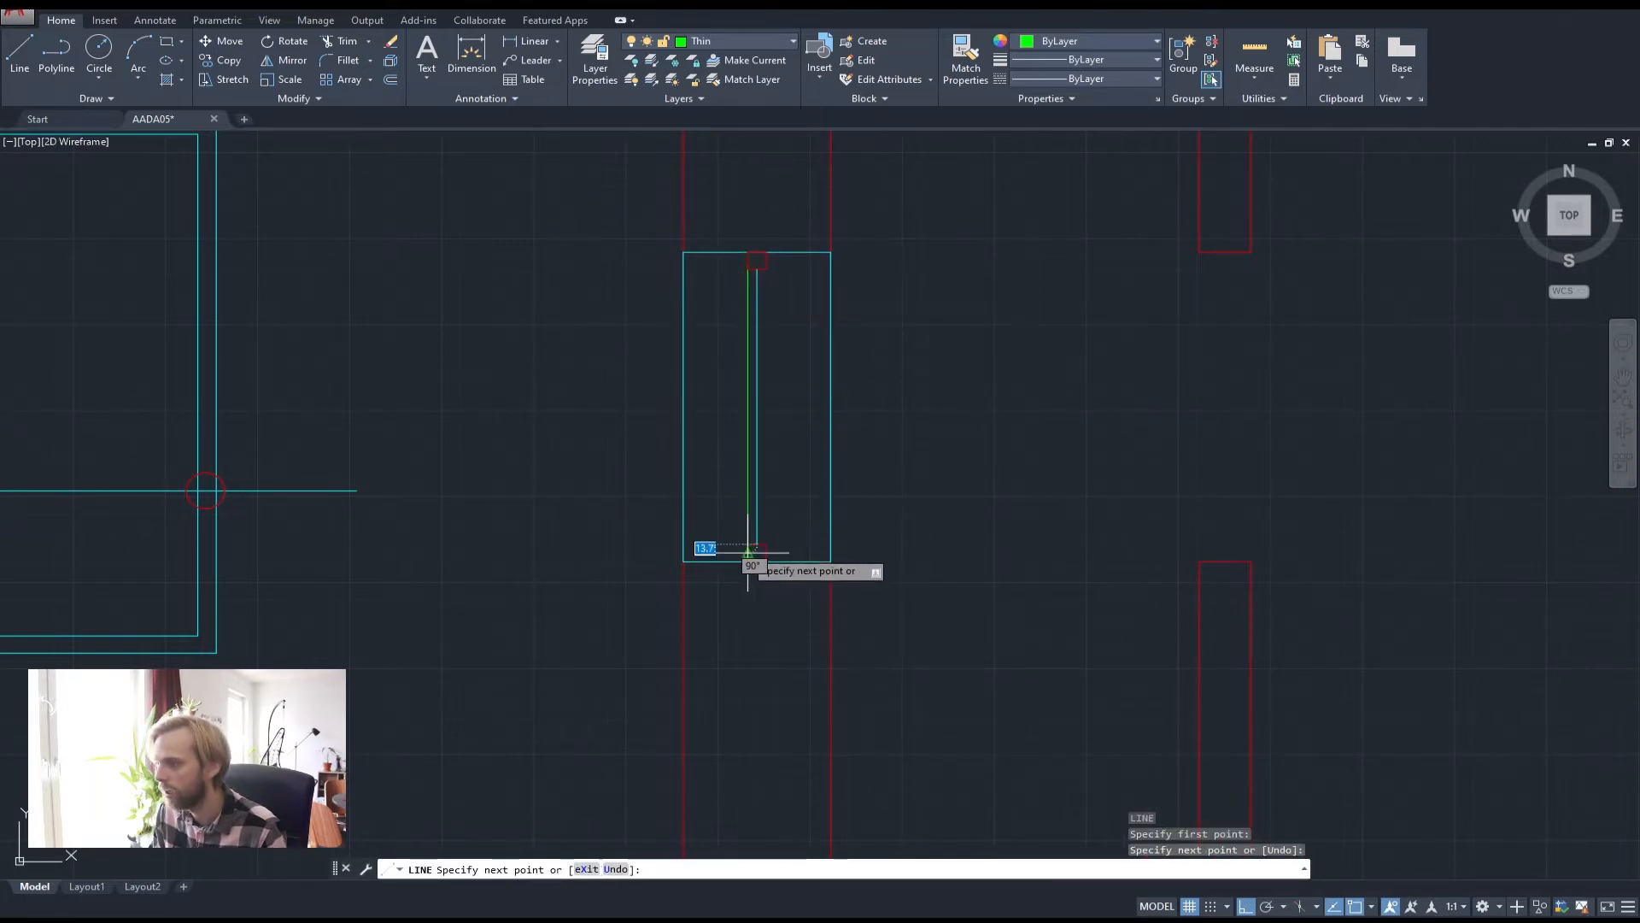
key("Escape")
Draw a second parallel vertical green line down to the lower end cap, flanking the window centre
key("Return")
left_click(766, 269)
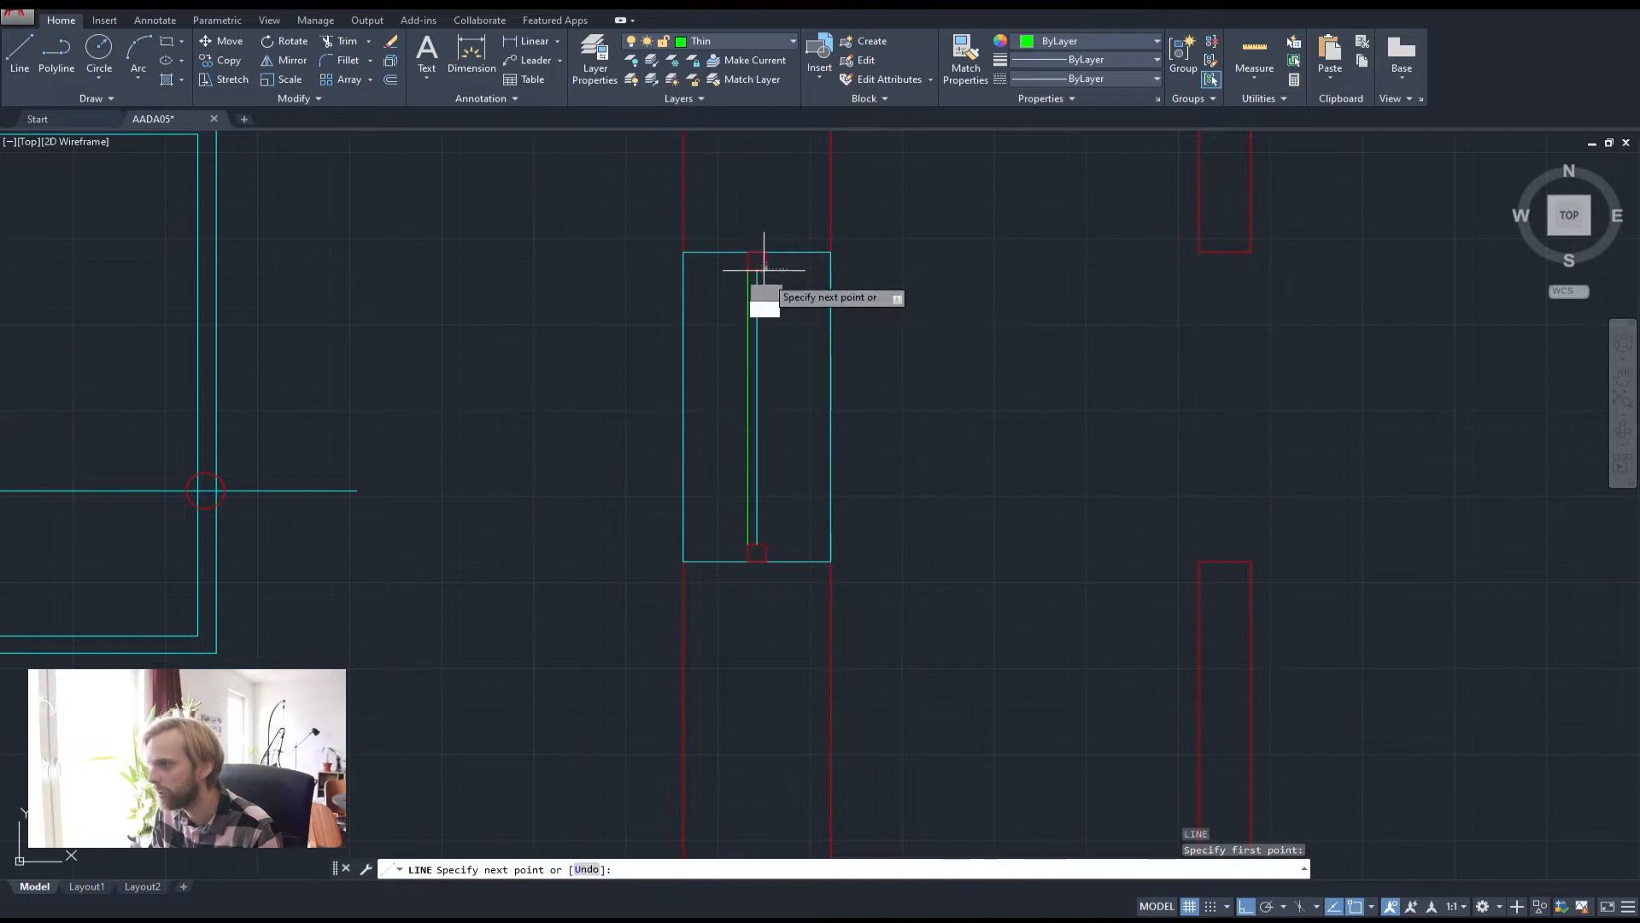
left_click(765, 551)
key("Escape")
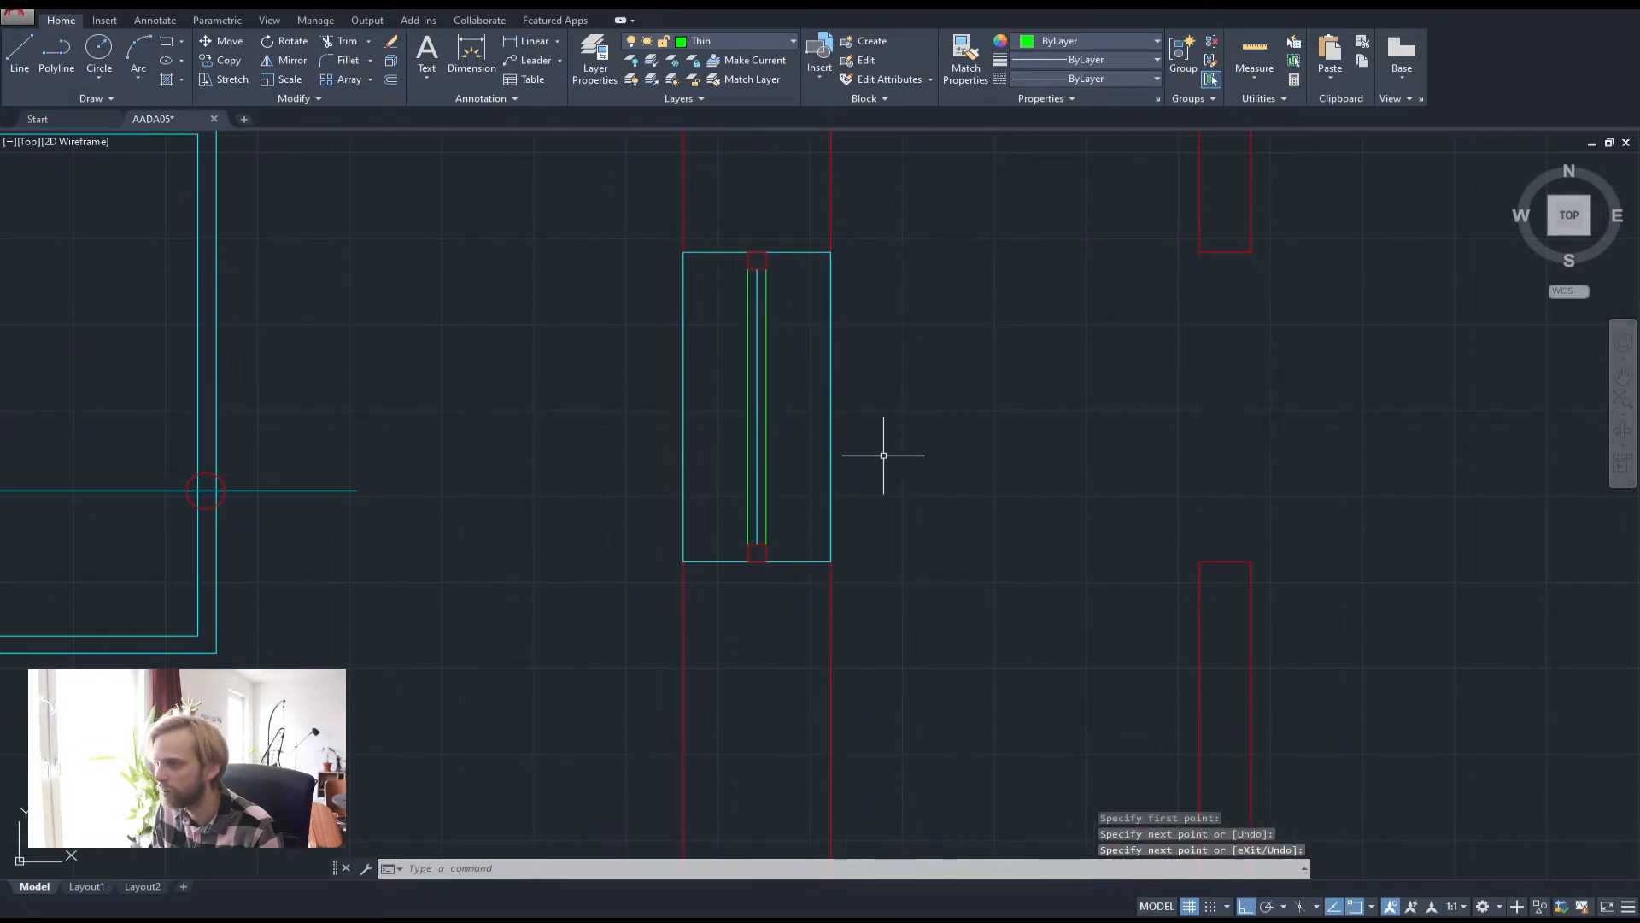
mouse_move(882, 457)
middle_mouse_down()
mouse_move(818, 481)
mouse_move(682, 458)
middle_mouse_up()
scroll(816, 460, "down", 4)
scroll(598, 408, "up", 2)
scroll(598, 410, "up", 2)
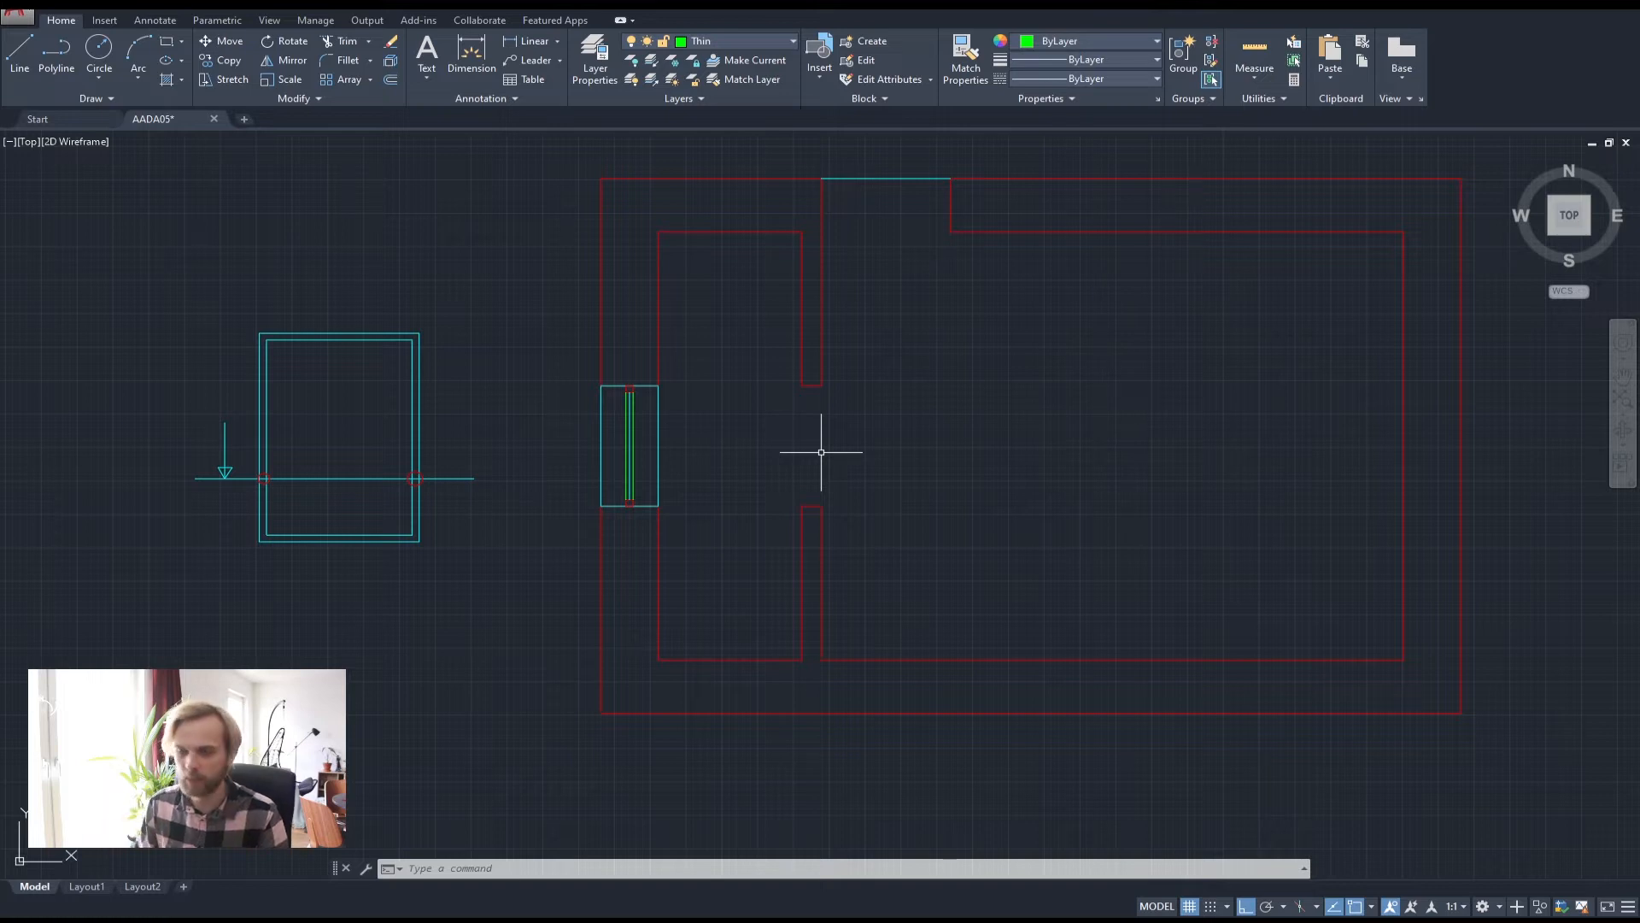
scroll(590, 423, "up", 4)
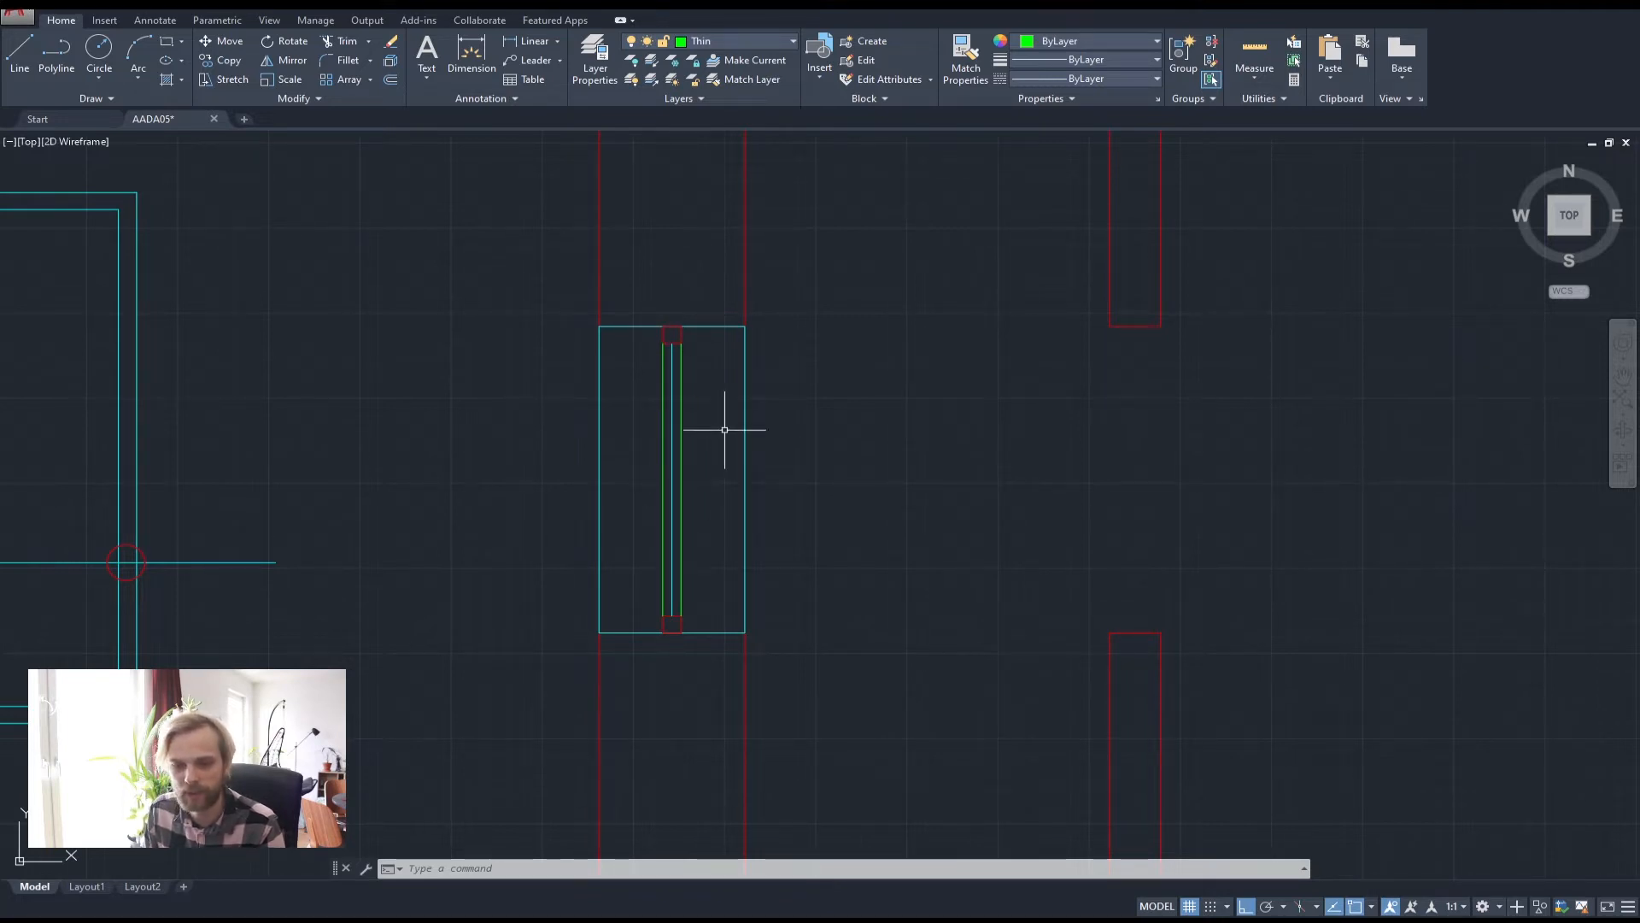
scroll(828, 444, "down", 3)
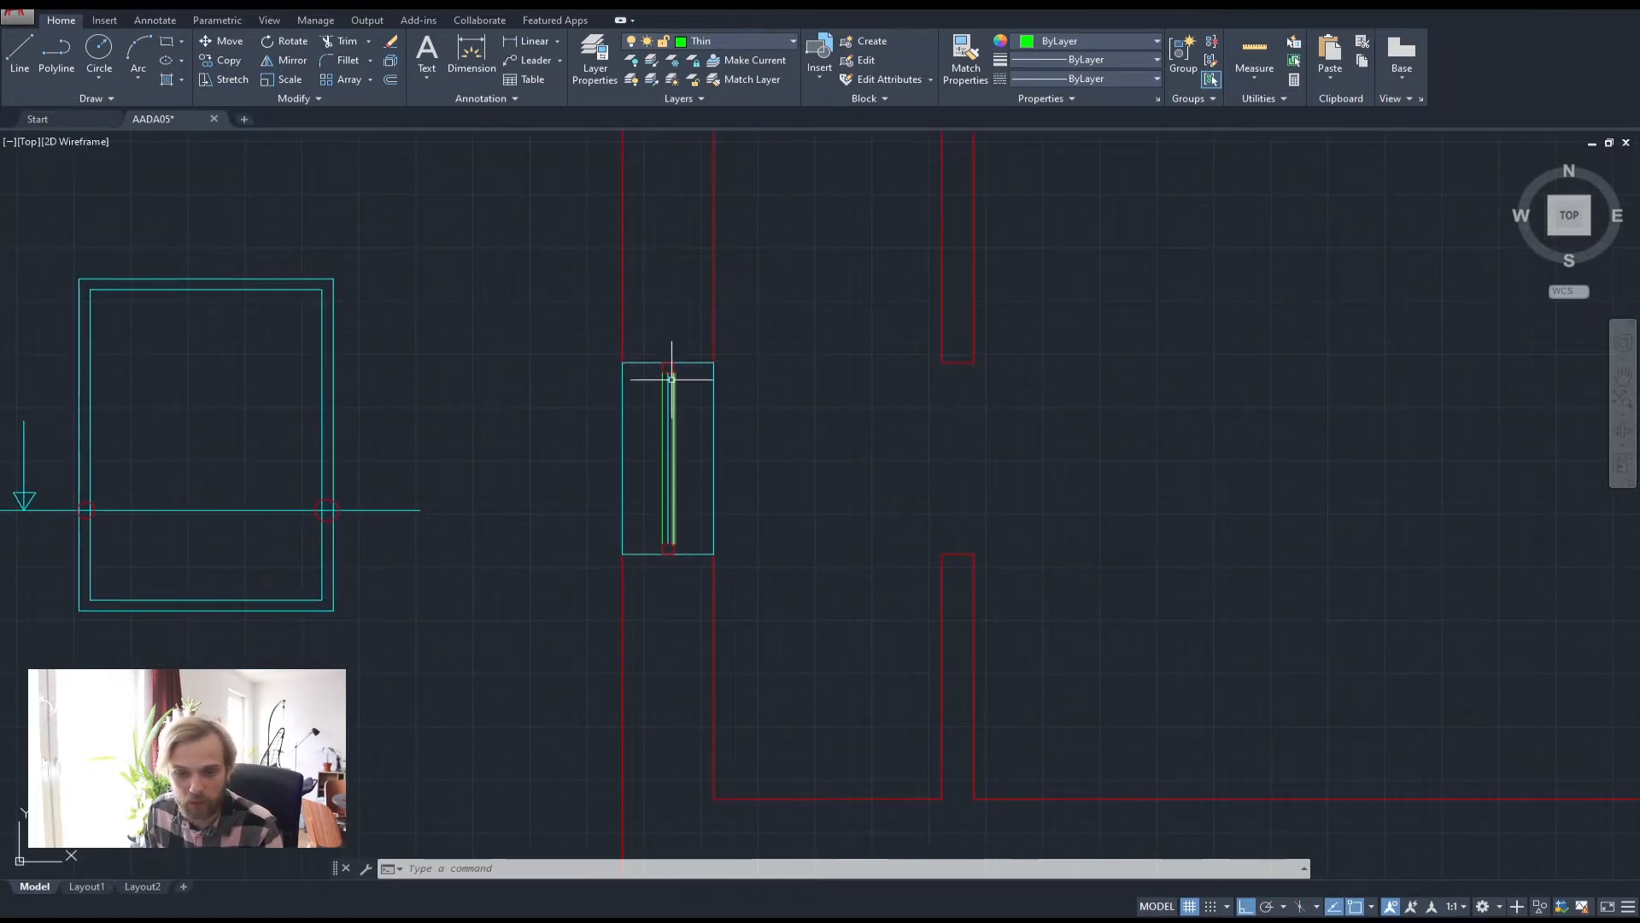
scroll(693, 411, "up", 3)
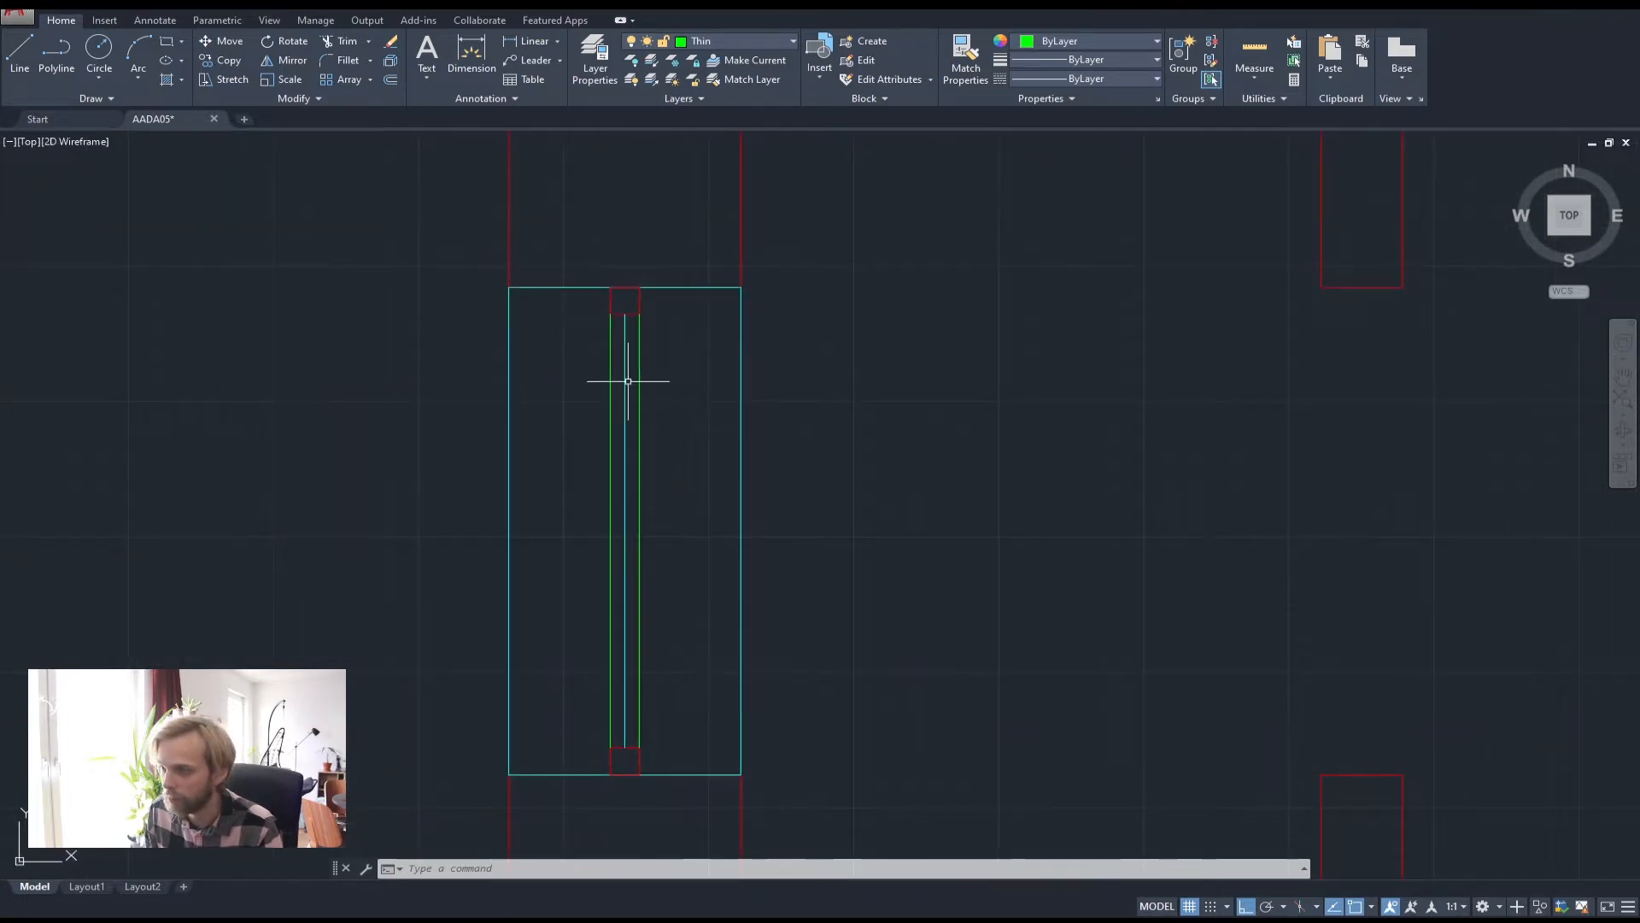
Select the window's centre line, green lines and red end caps, then clear the selection
left_click(625, 325)
left_click(639, 348)
left_click(611, 347)
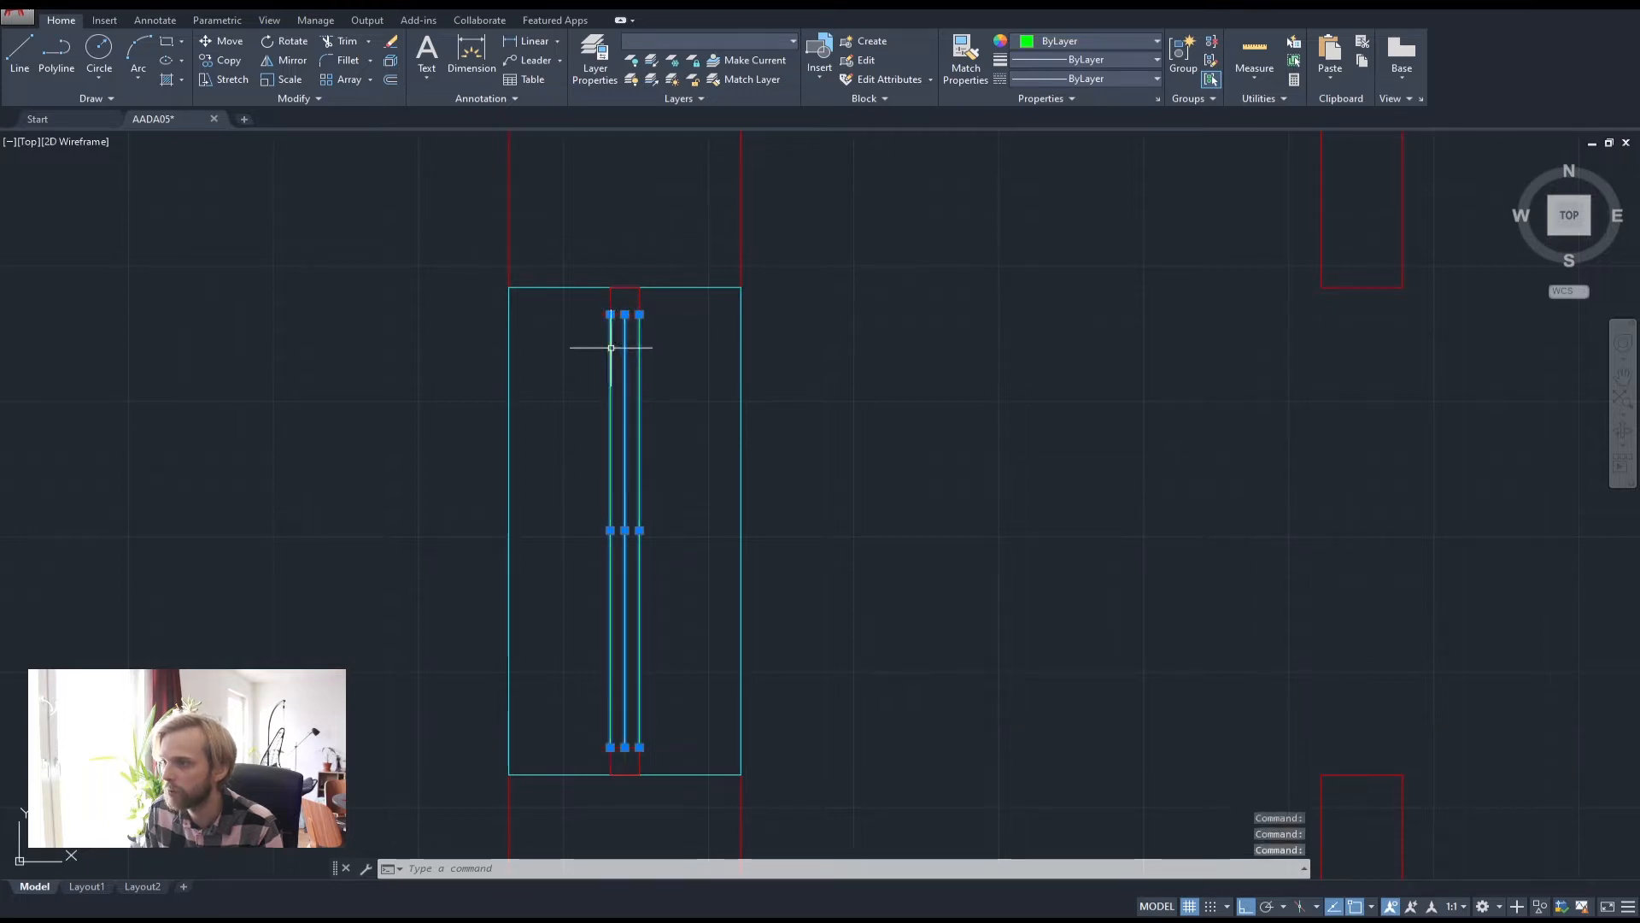
left_click(610, 300)
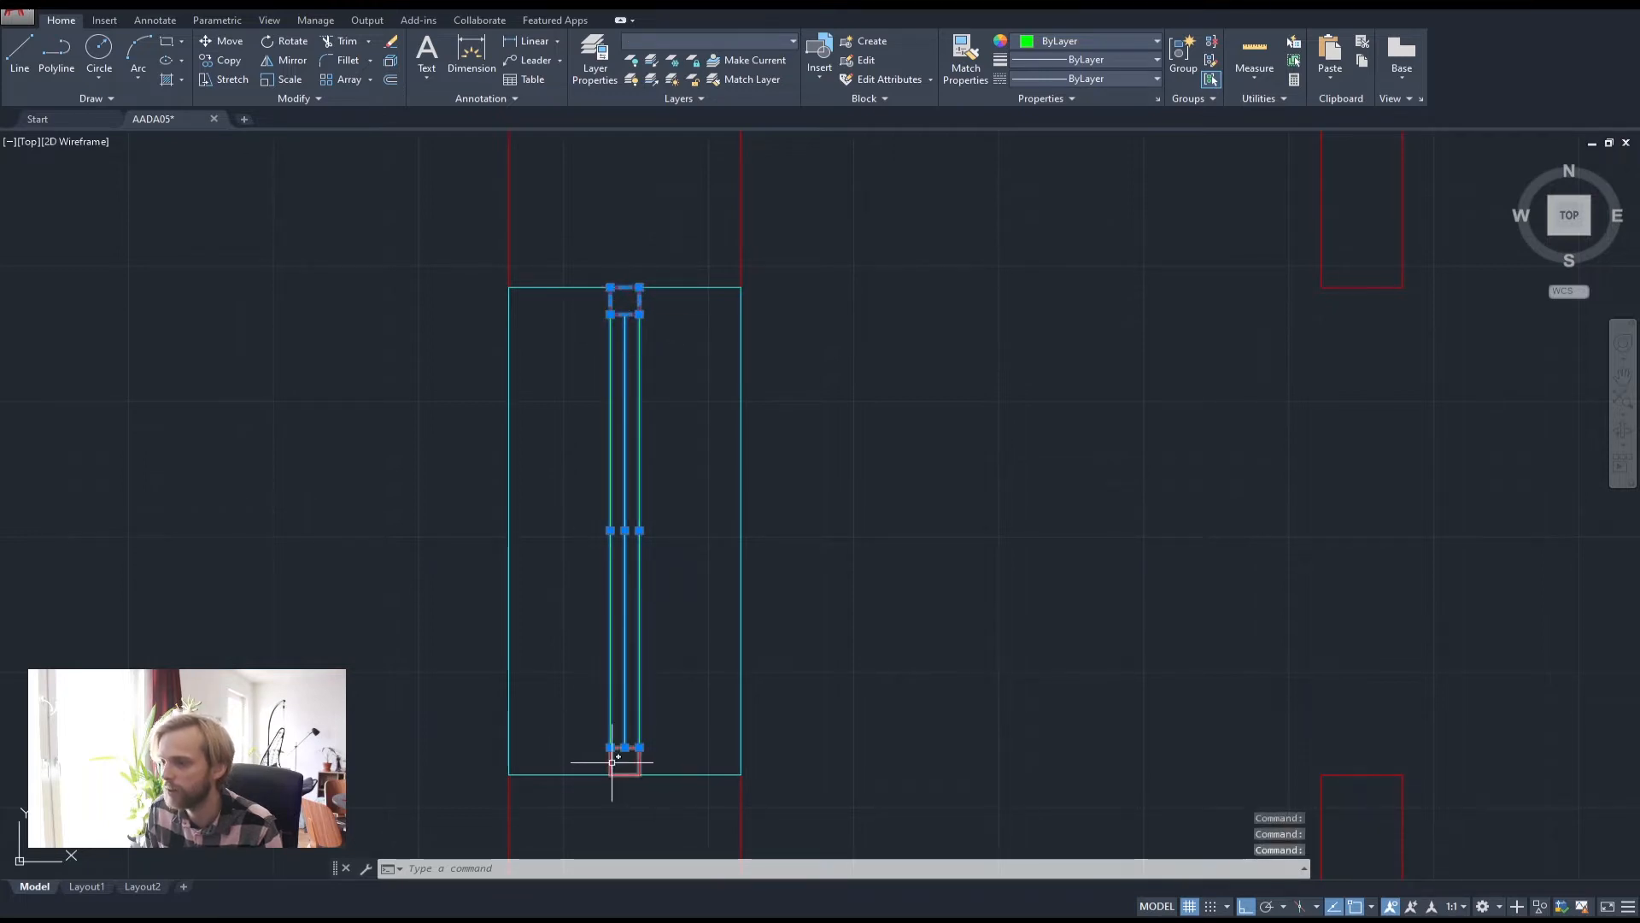
left_click(611, 763)
key("Escape")
key("Escape")
key("Escape")
Crossing-select the cyan symbol left of the room and erase it, recentring the room plan
scroll(684, 667, "down", 8)
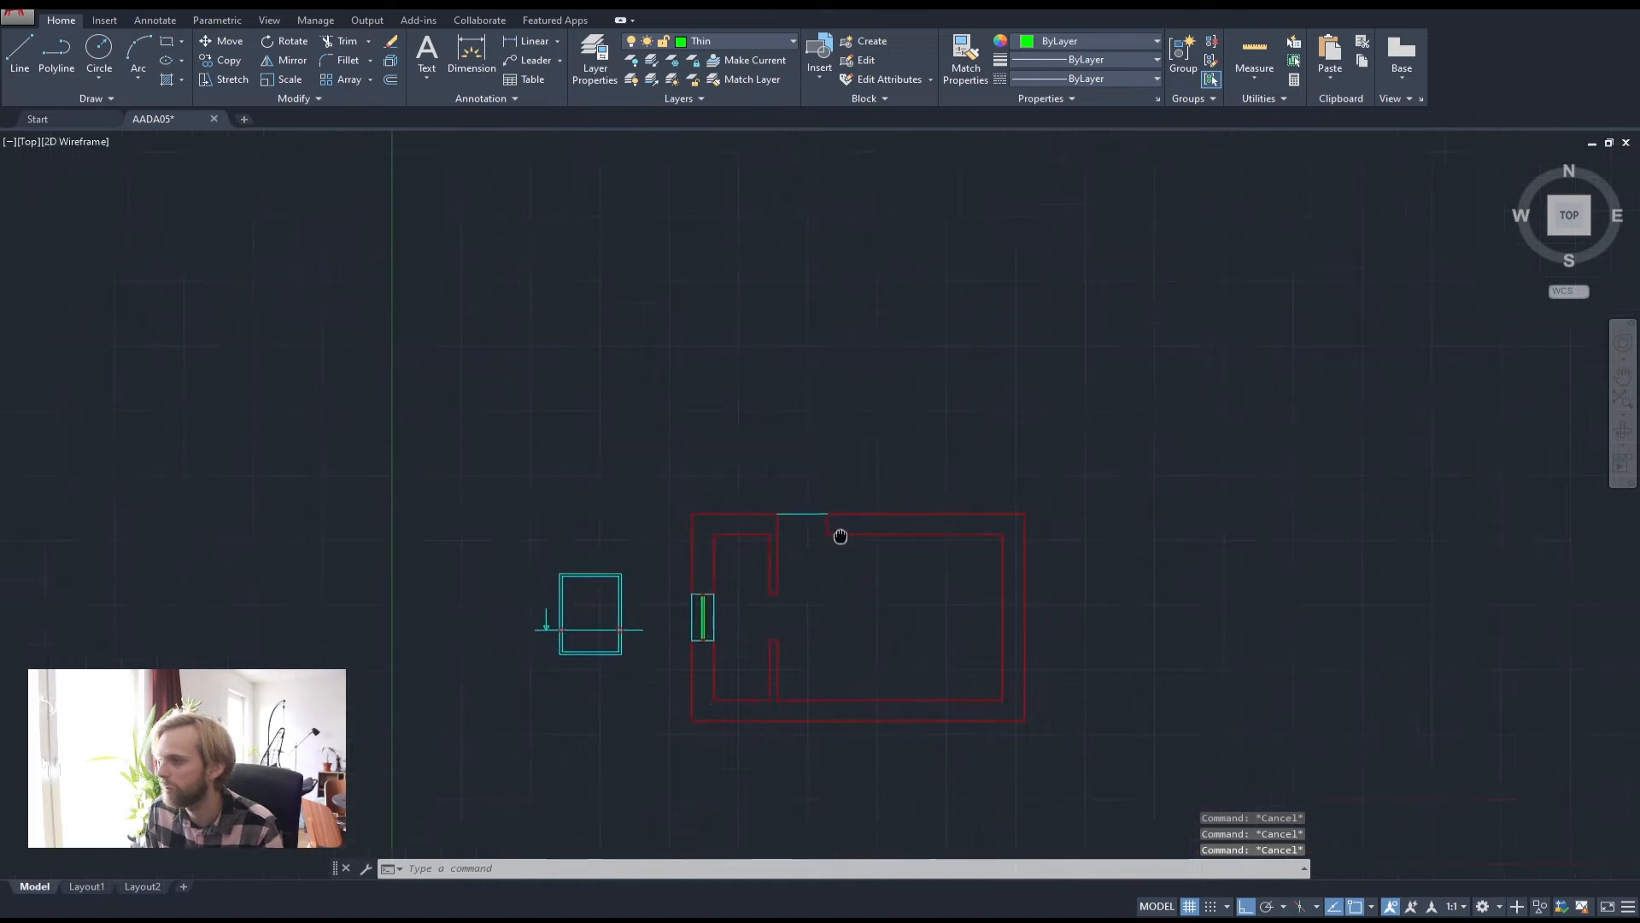
left_click(664, 651)
left_click(505, 453)
key("Delete")
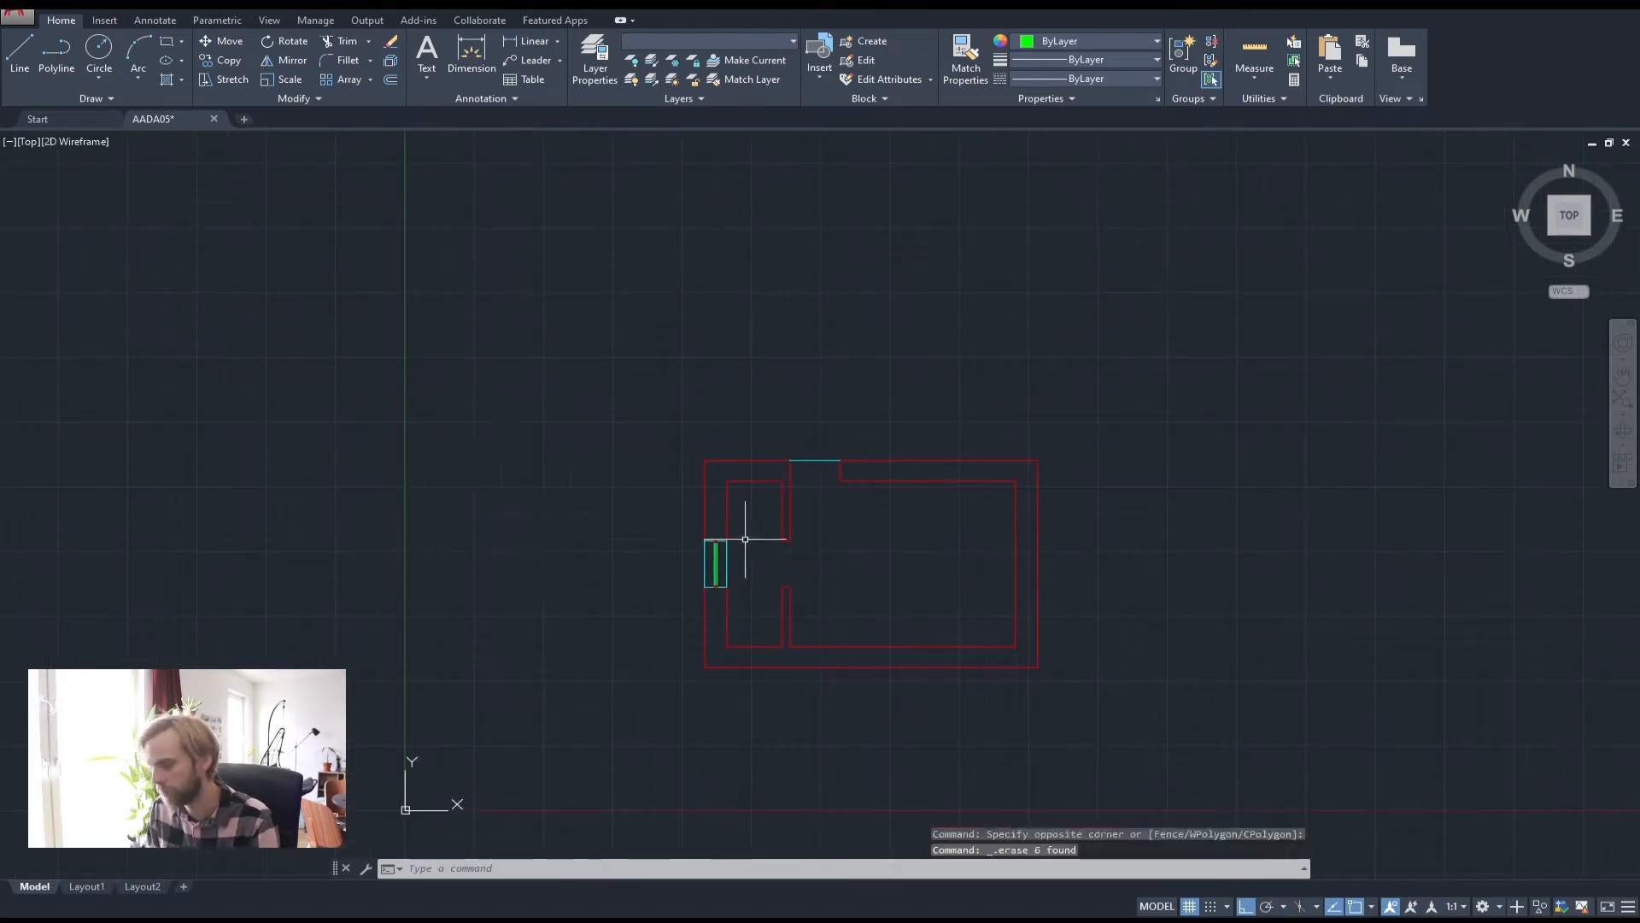
scroll(818, 505, "up", 6)
middle_click_drag(811, 498, 718, 355)
middle_click_drag(693, 520, 690, 412)
scroll(688, 423, "down", 4)
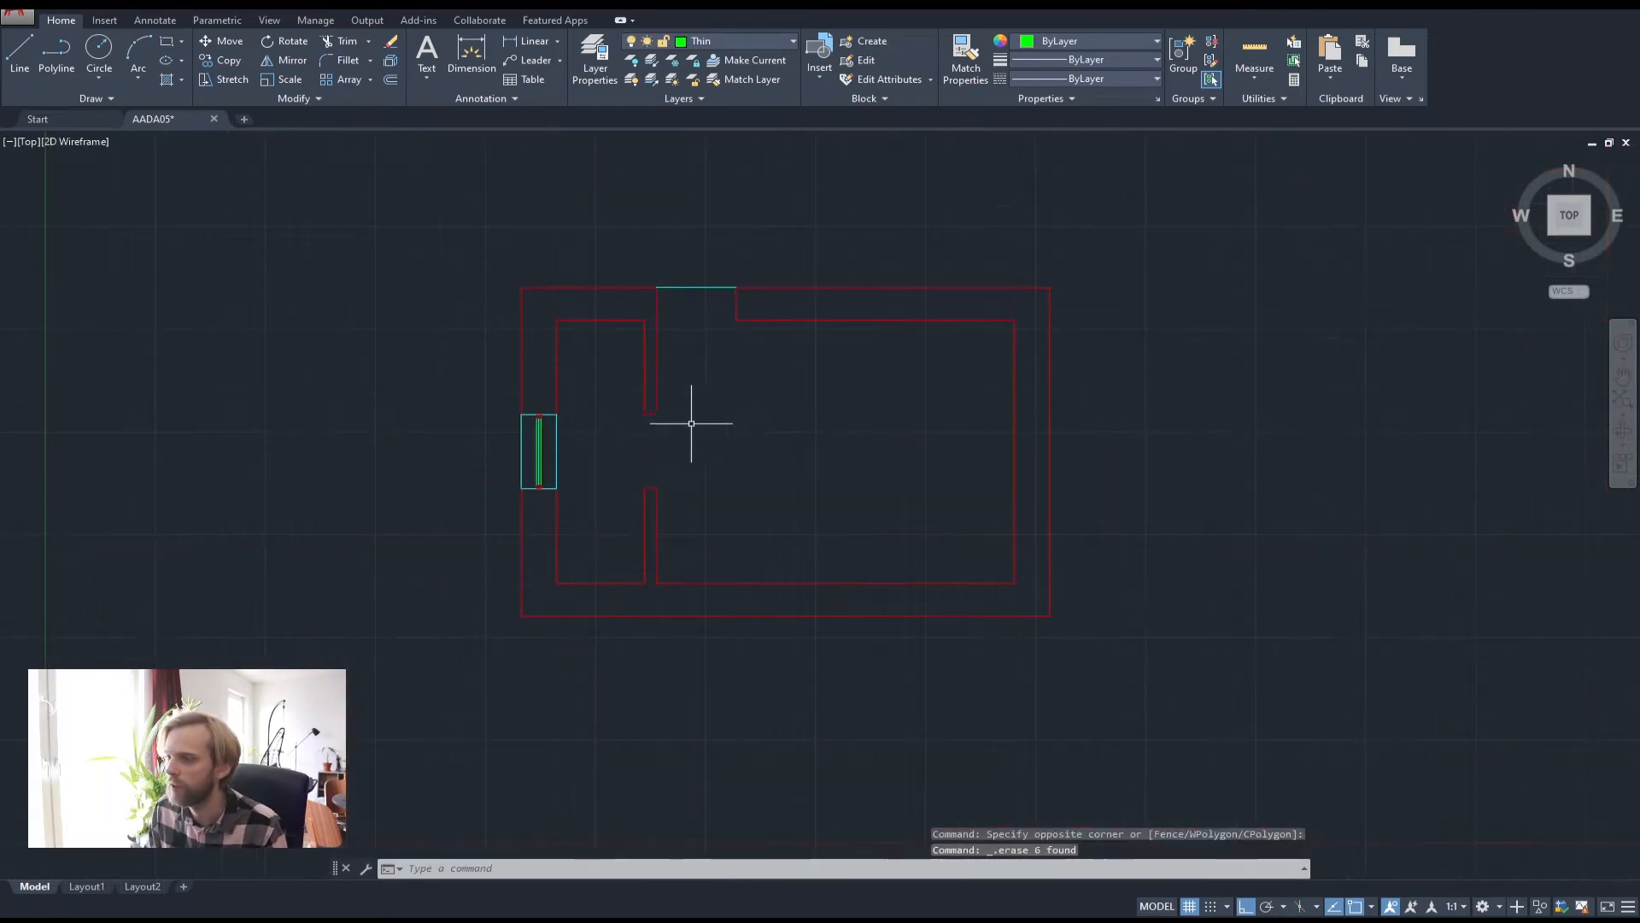
scroll(664, 420, "up", 2)
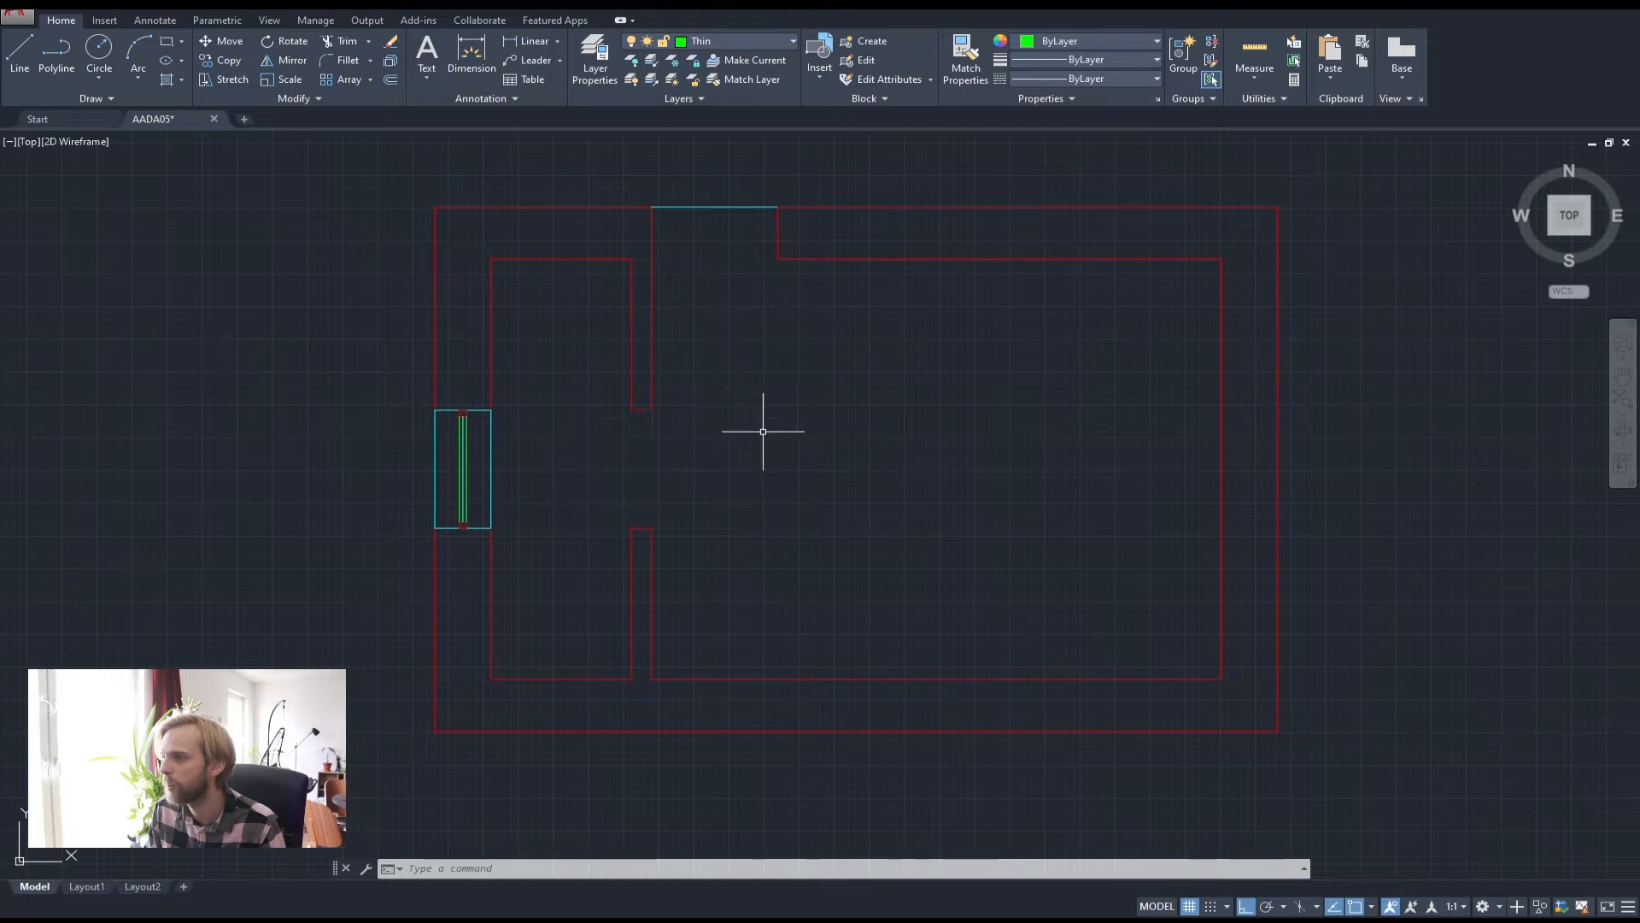
scroll(664, 514, "up", 4)
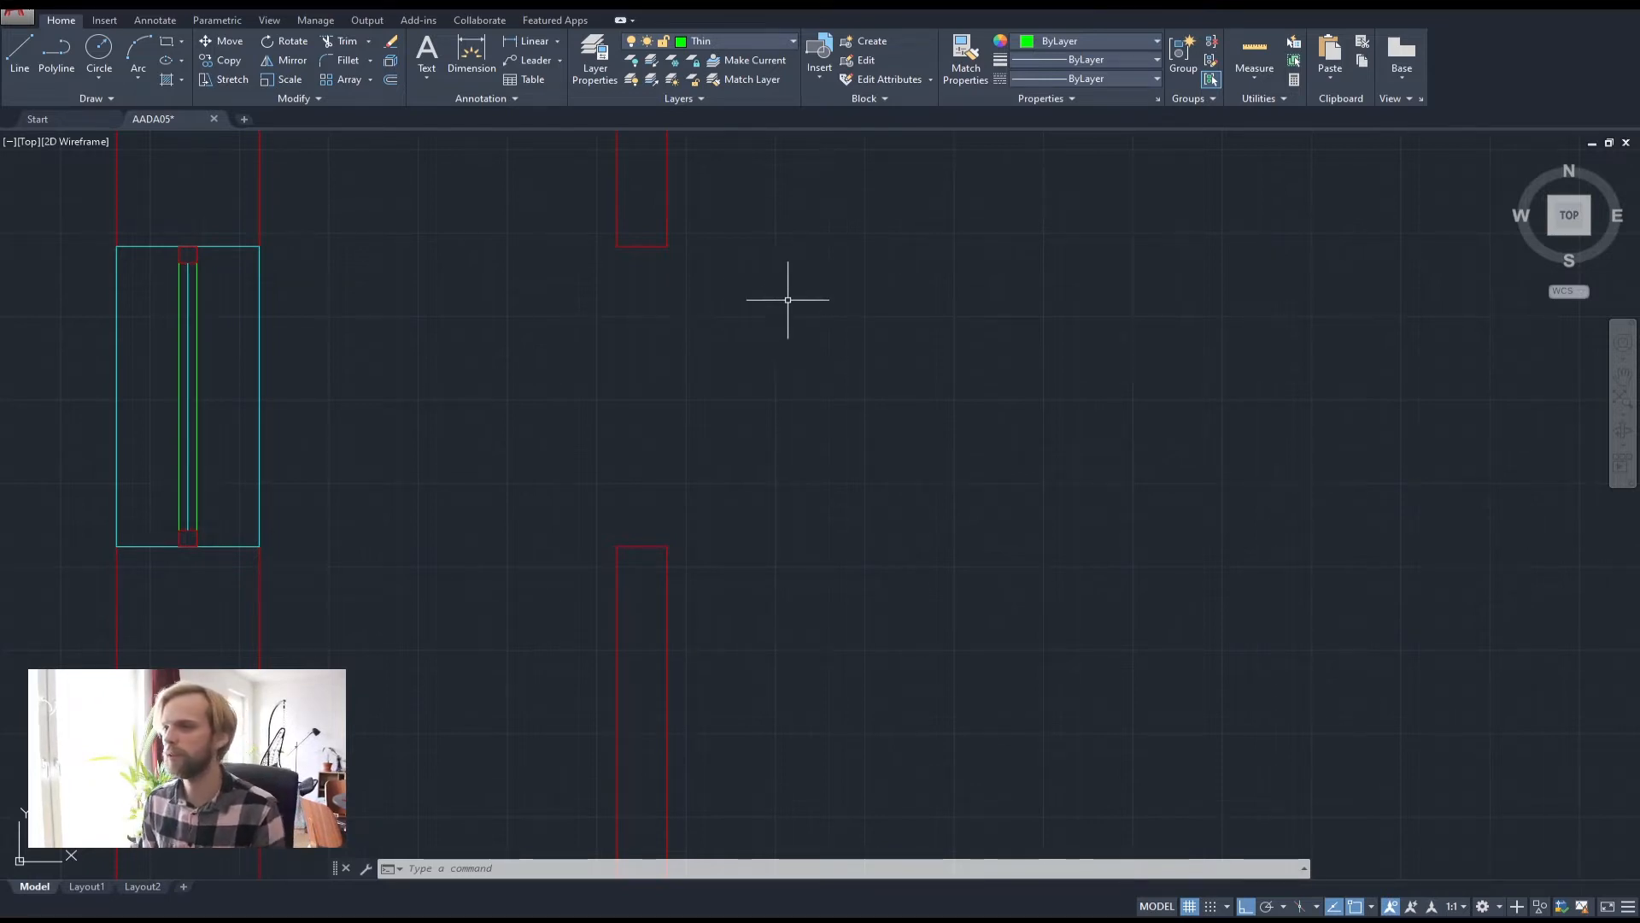
Draw a 900-unit horizontal polyline left of the window with Ortho on
mouse_move(787, 300)
middle_mouse_down()
mouse_move(491, 249)
mouse_move(1090, 338)
middle_mouse_up()
scroll(504, 256, "down", 2)
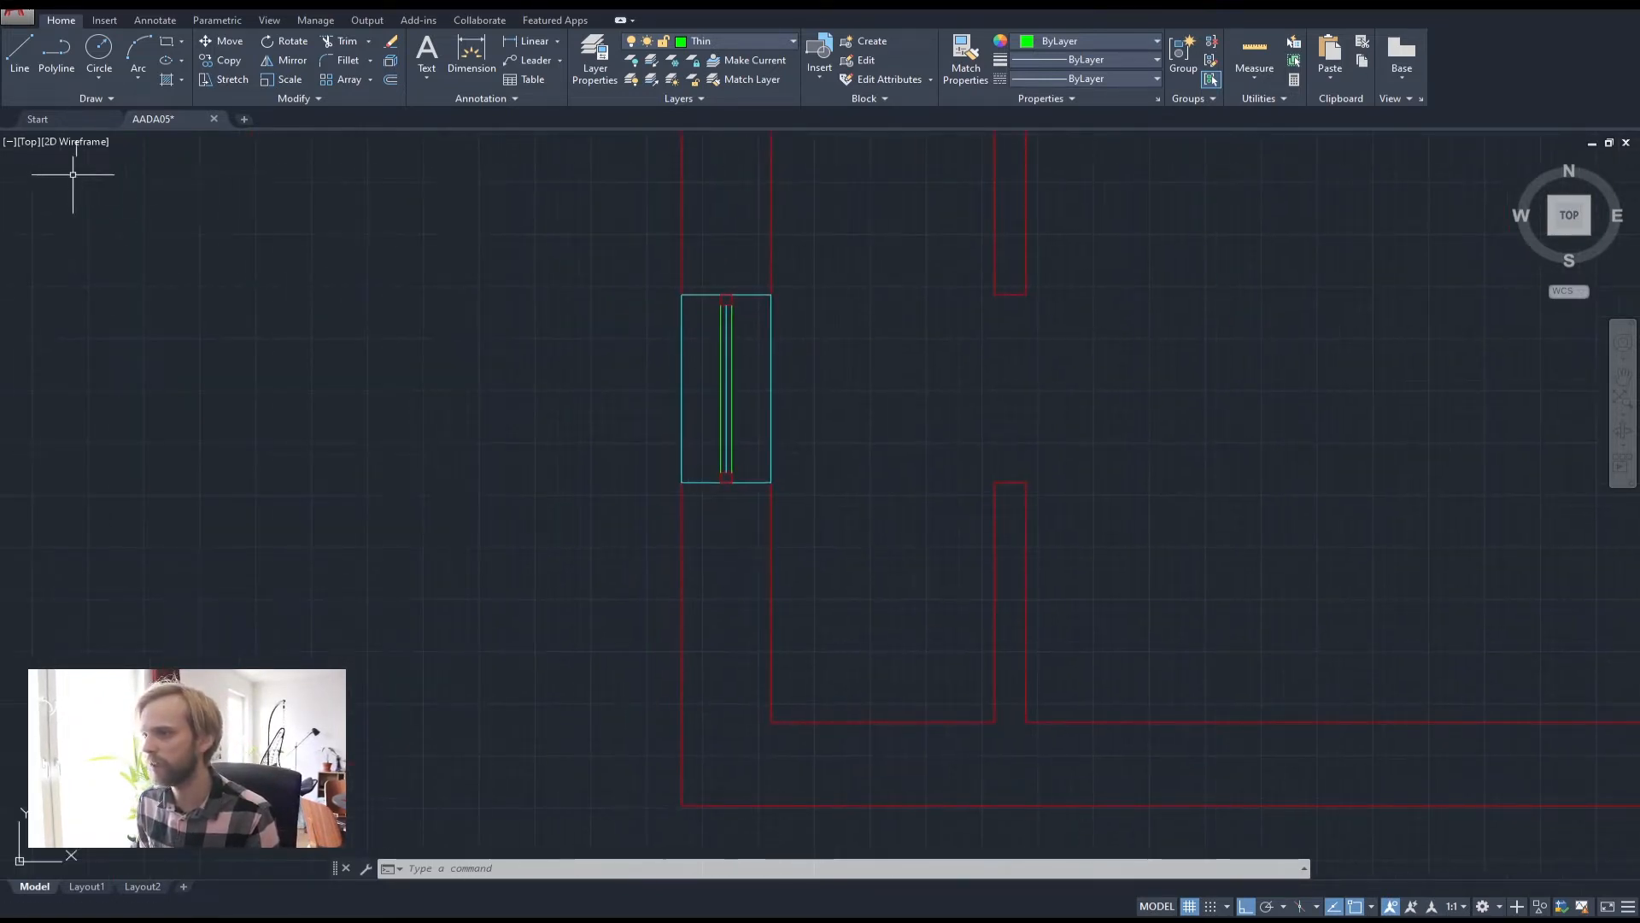
left_click(56, 53)
left_click(241, 468)
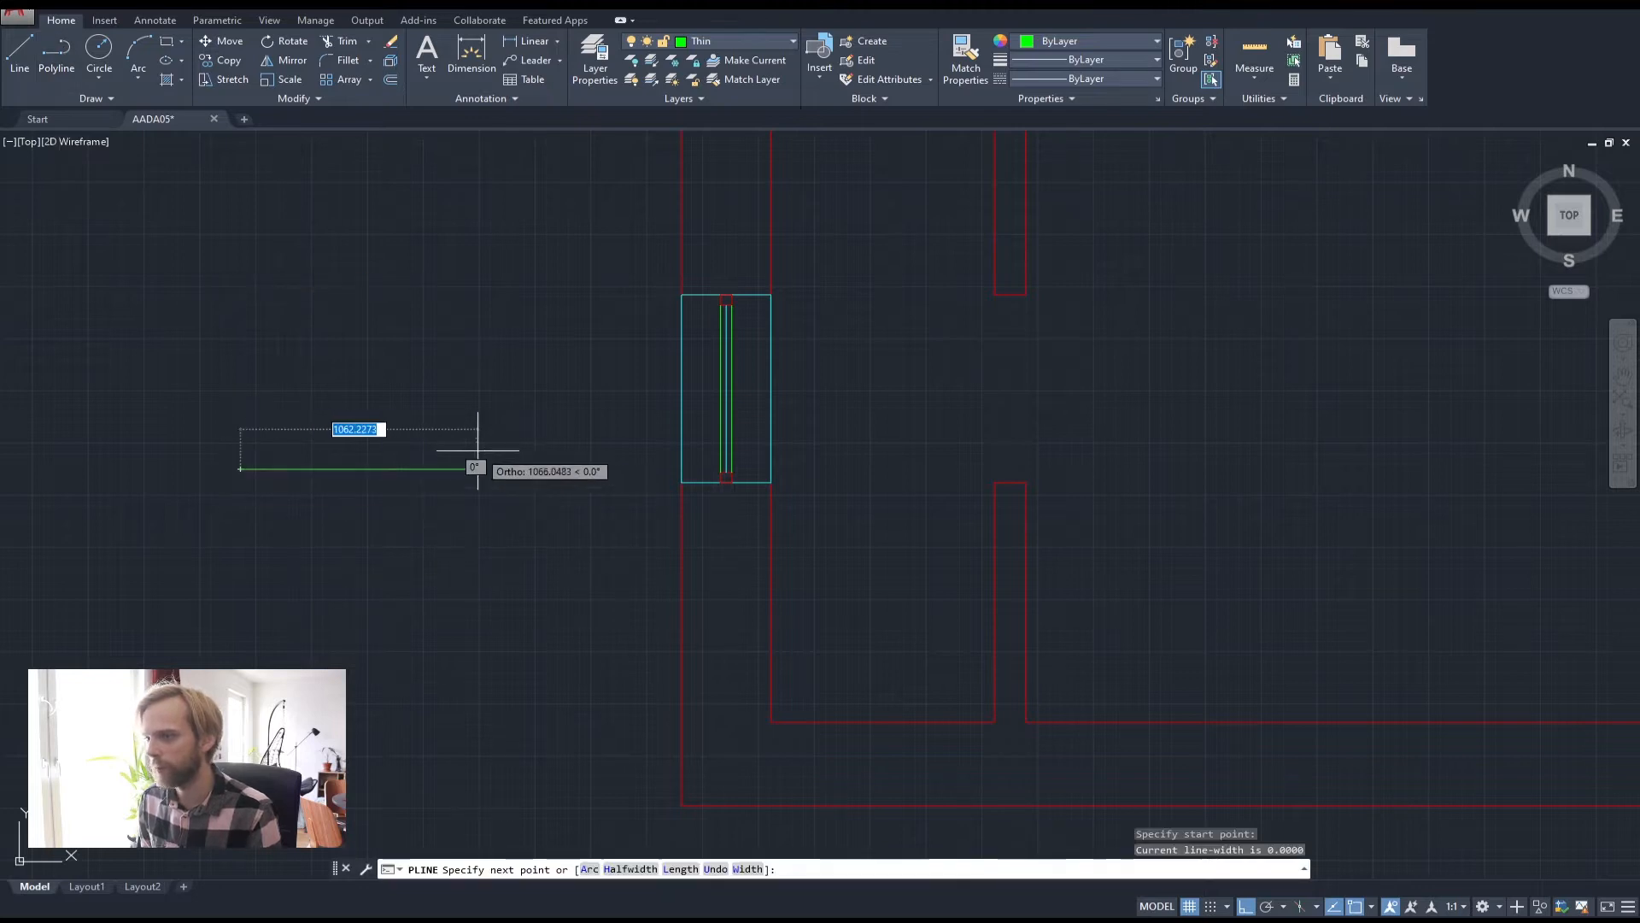
type("900")
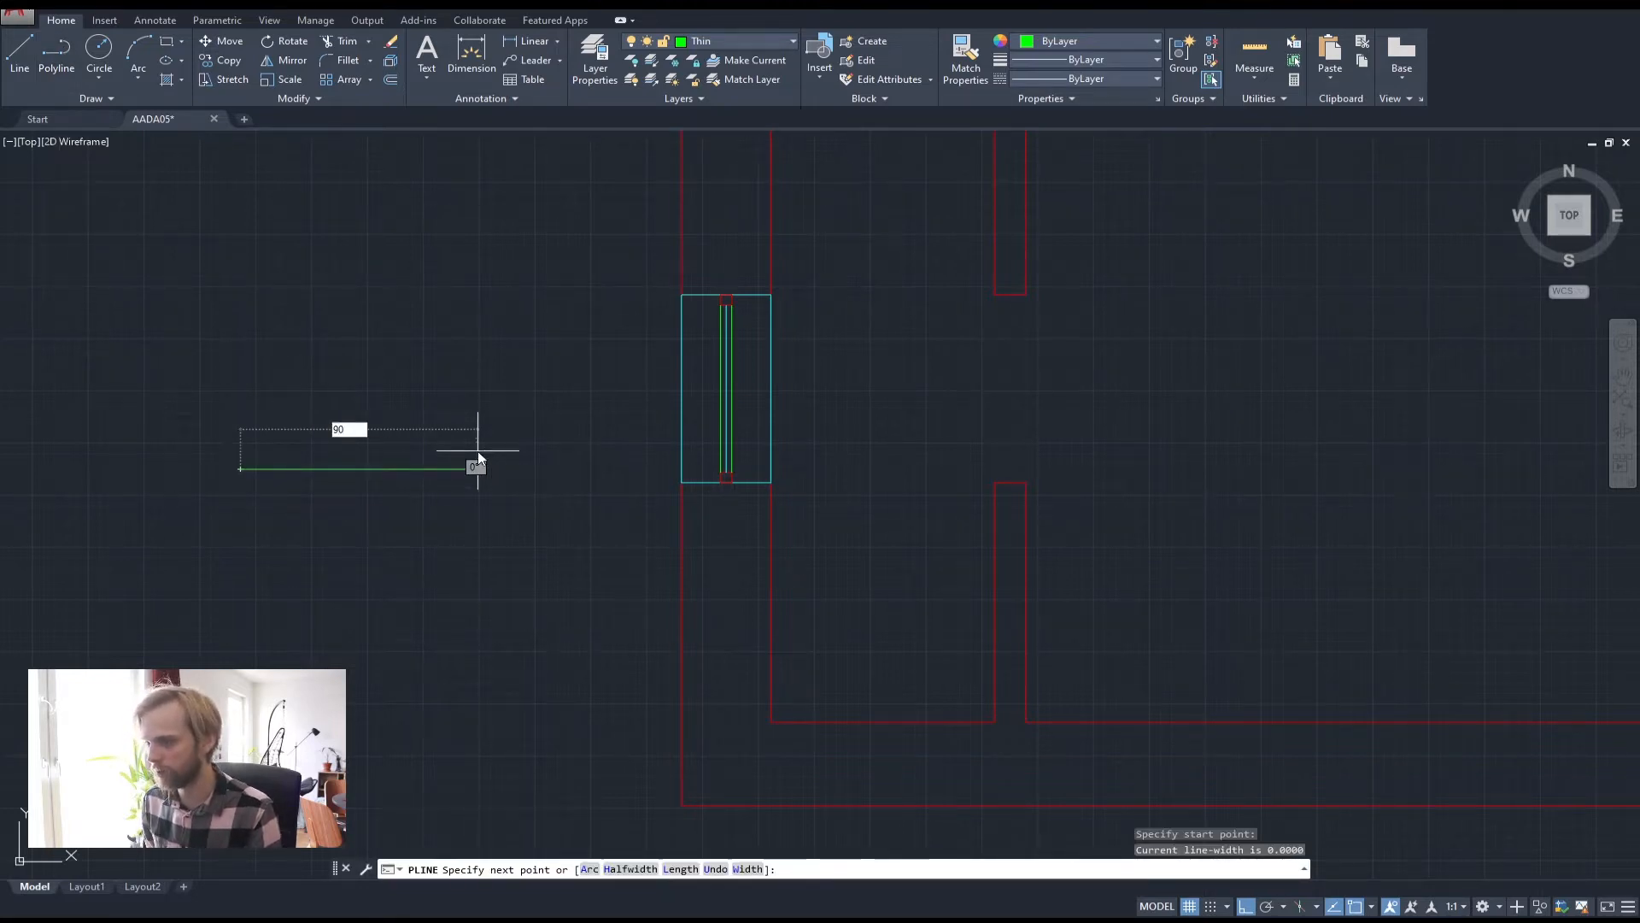
key("Return")
key("Return")
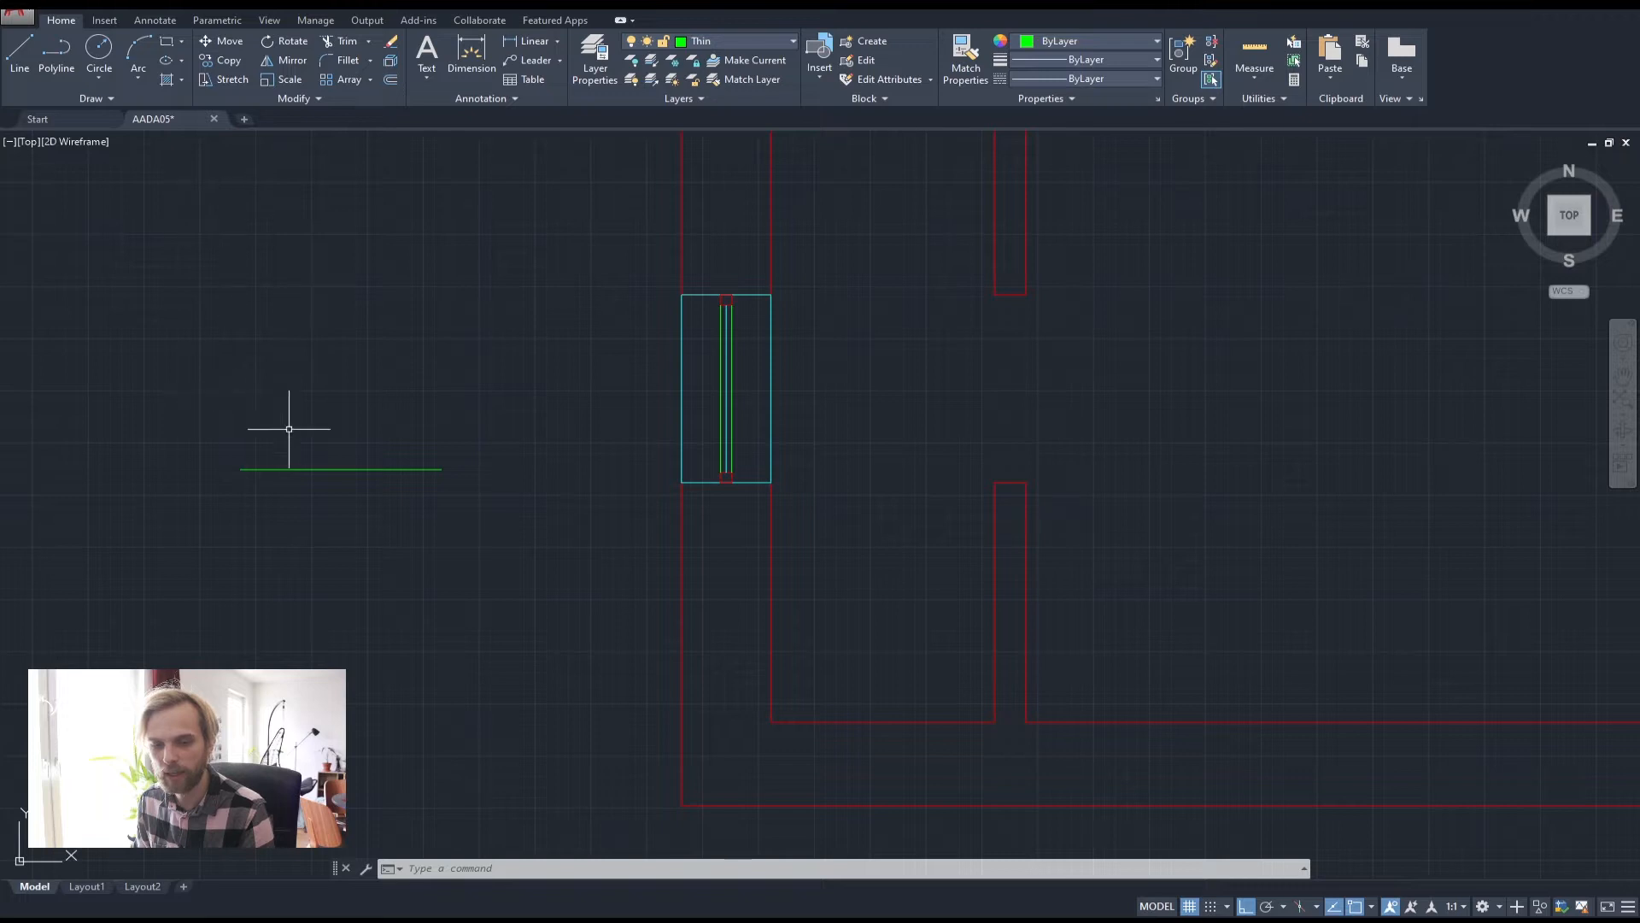
middle_click_drag(242, 477, 384, 475)
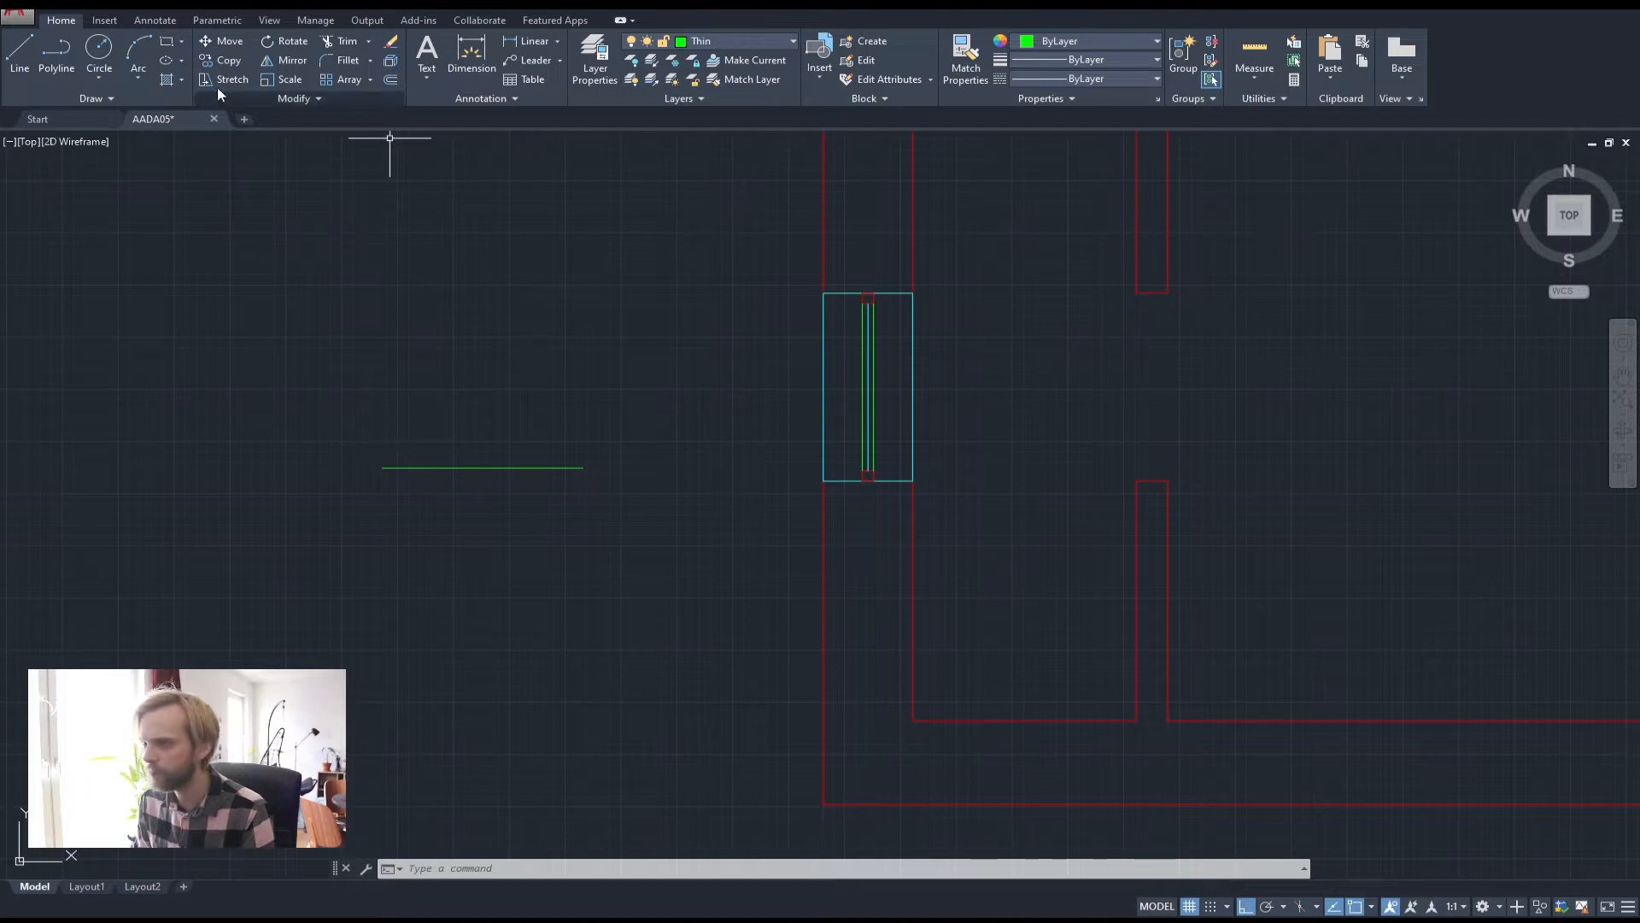
Draw a circle centred on the line's left end through its right end, plus a vertical polyline up from its centre
left_click(112, 58)
left_click(381, 468)
left_click(583, 467)
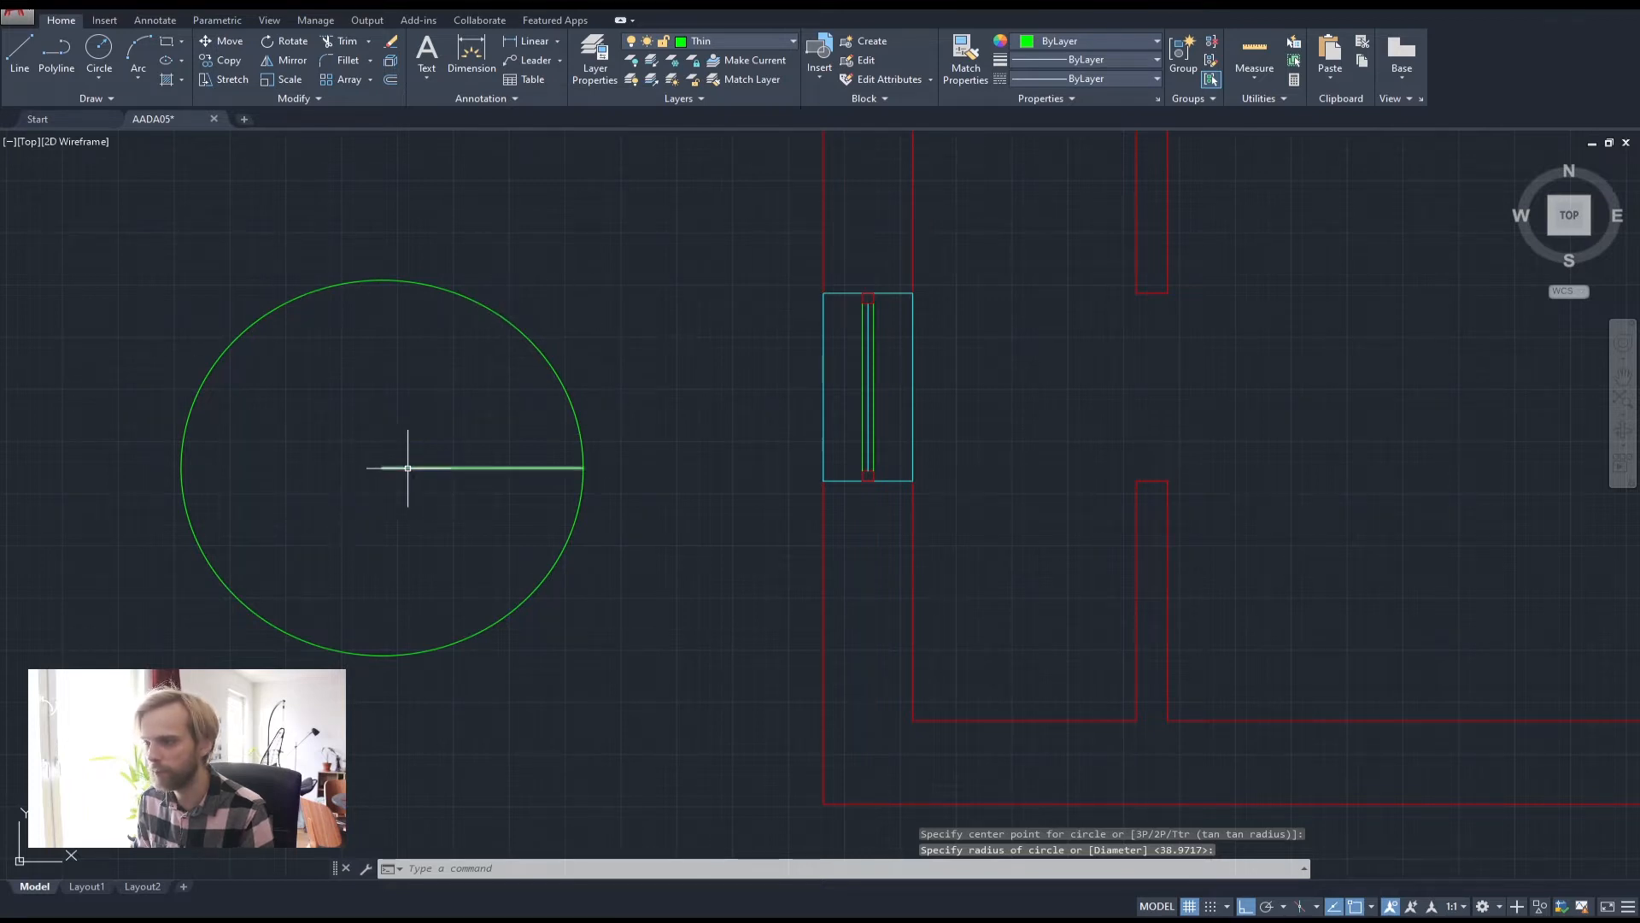
left_click(56, 53)
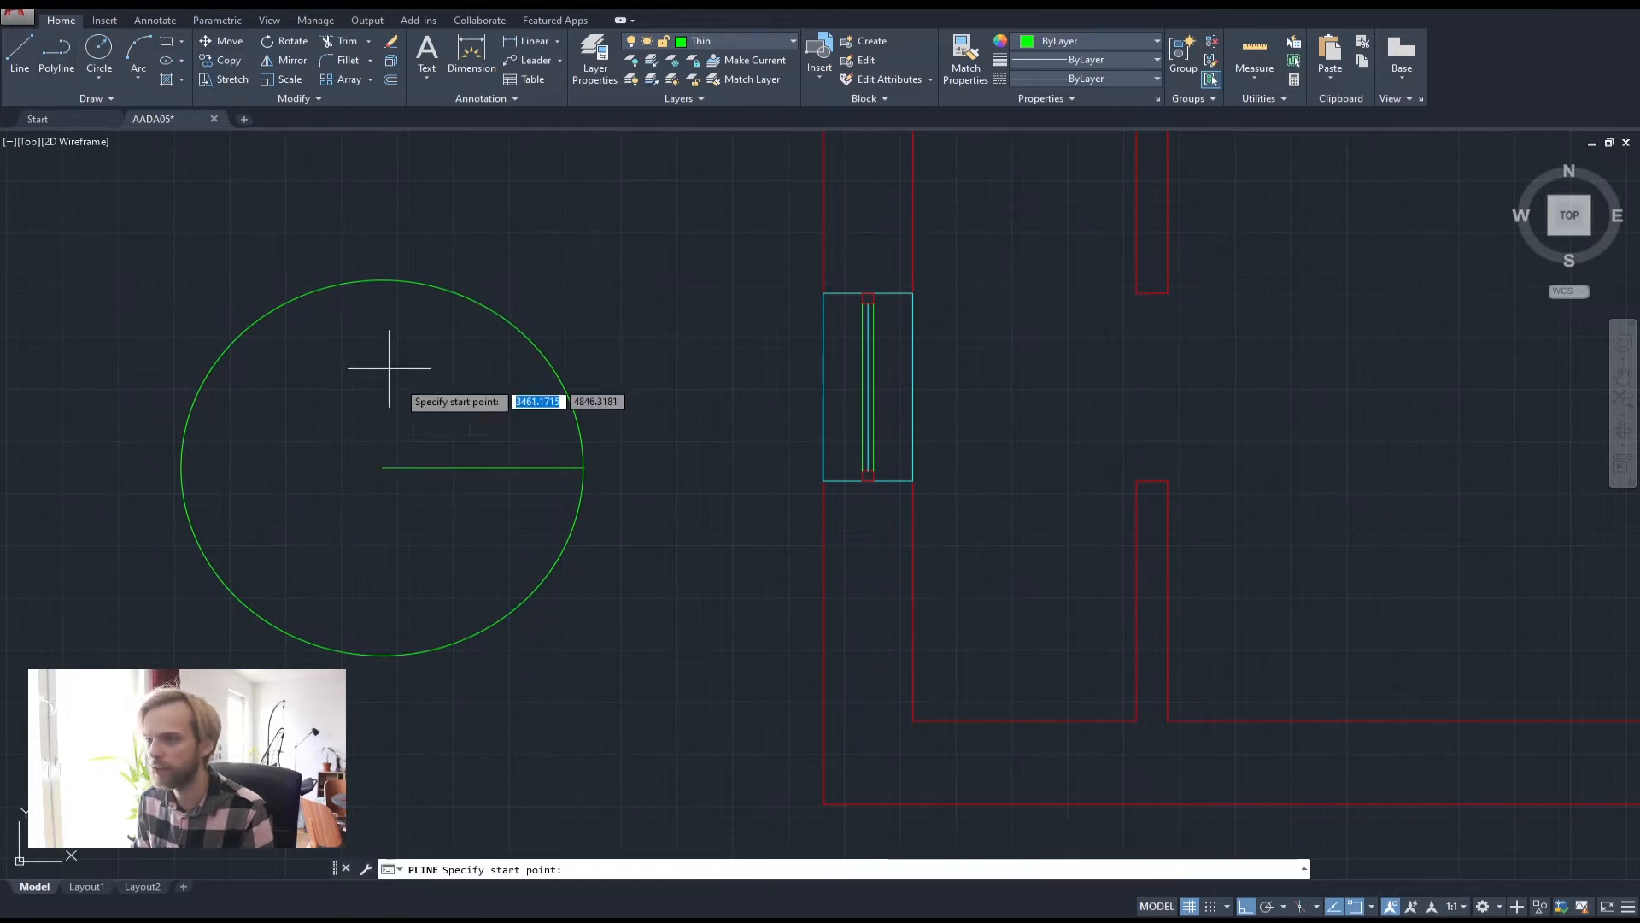
left_click(382, 468)
left_click(386, 198)
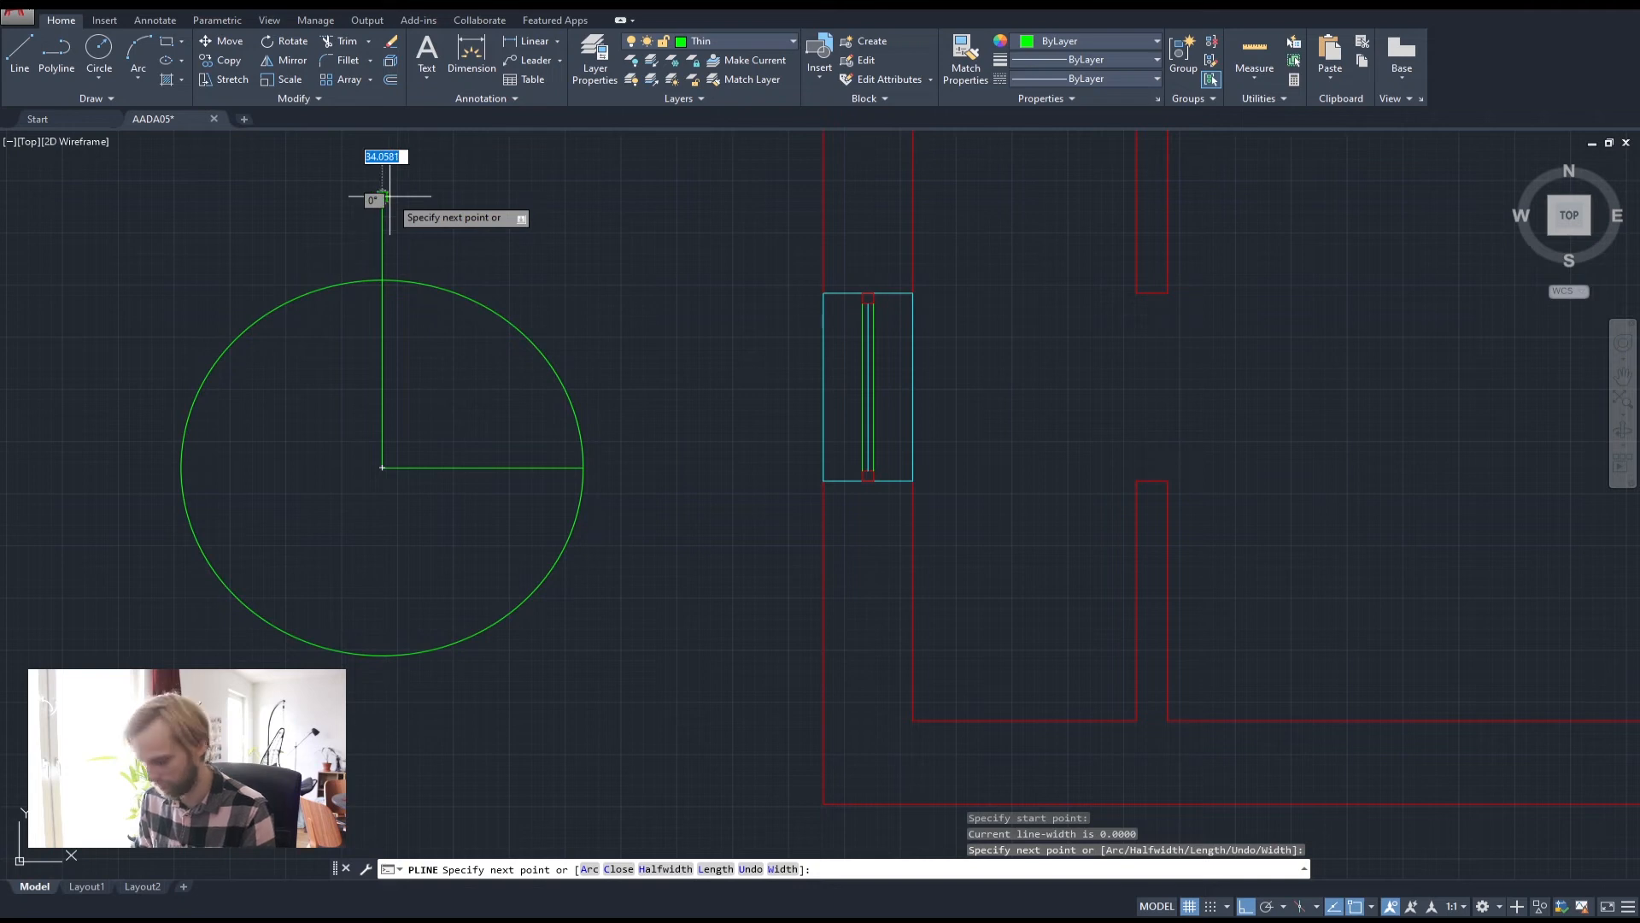
key("Return")
left_click(415, 252)
left_click(505, 233)
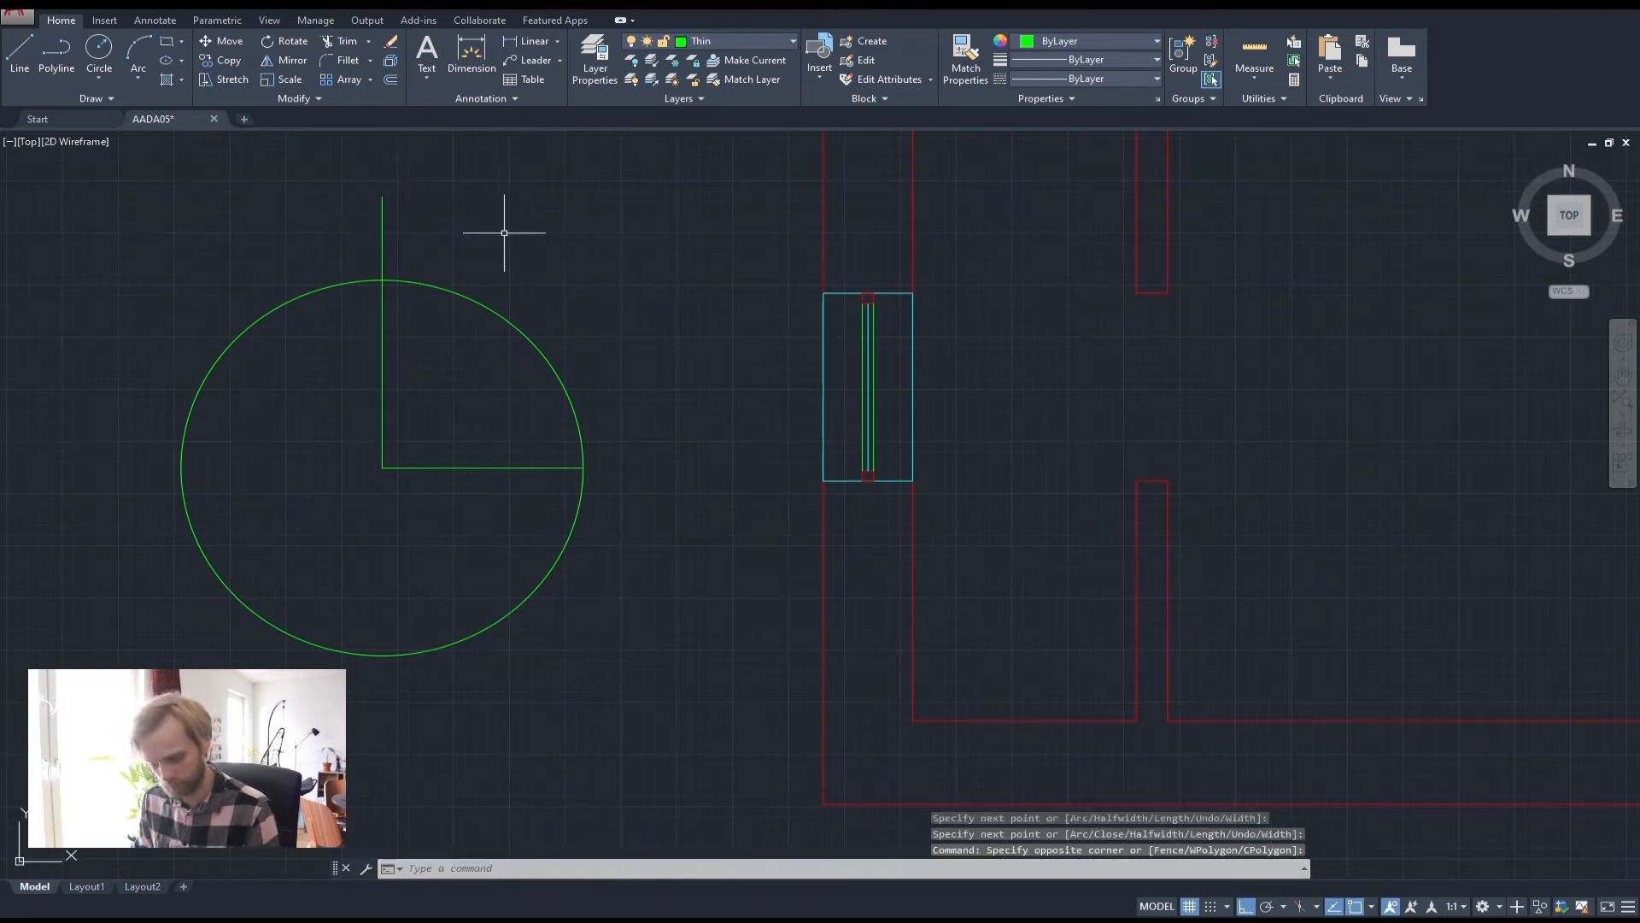
Trim the circle down to a quarter arc and erase the vertical helper line
type("tr")
key("Return")
left_click(329, 410)
left_click(171, 285)
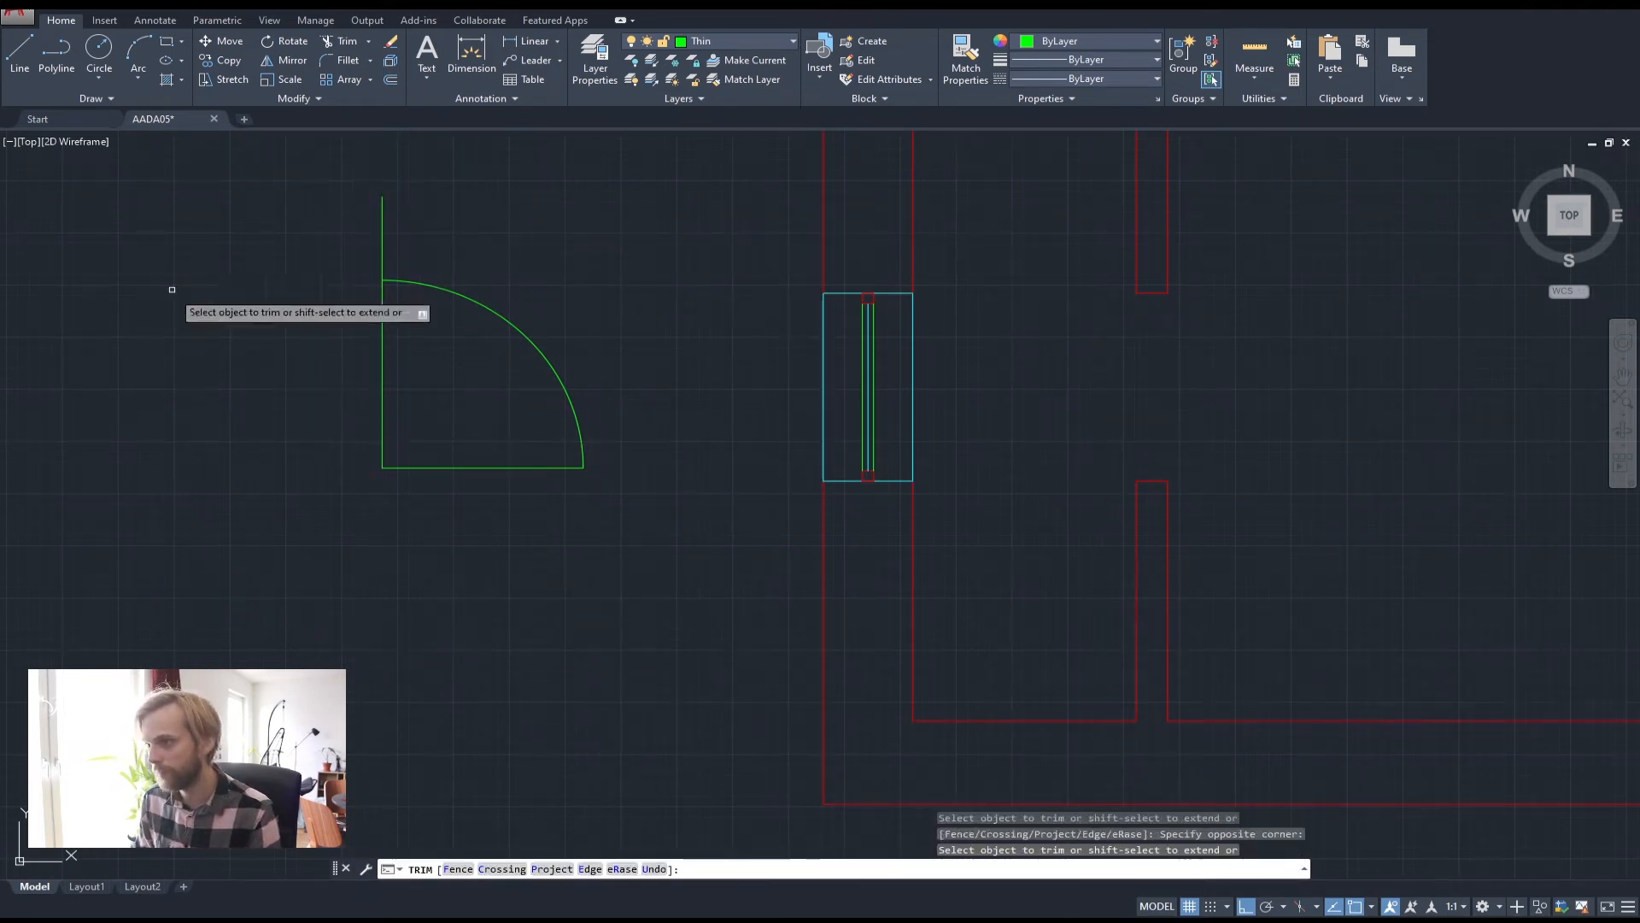
key("Escape")
left_click(396, 249)
left_click(318, 239)
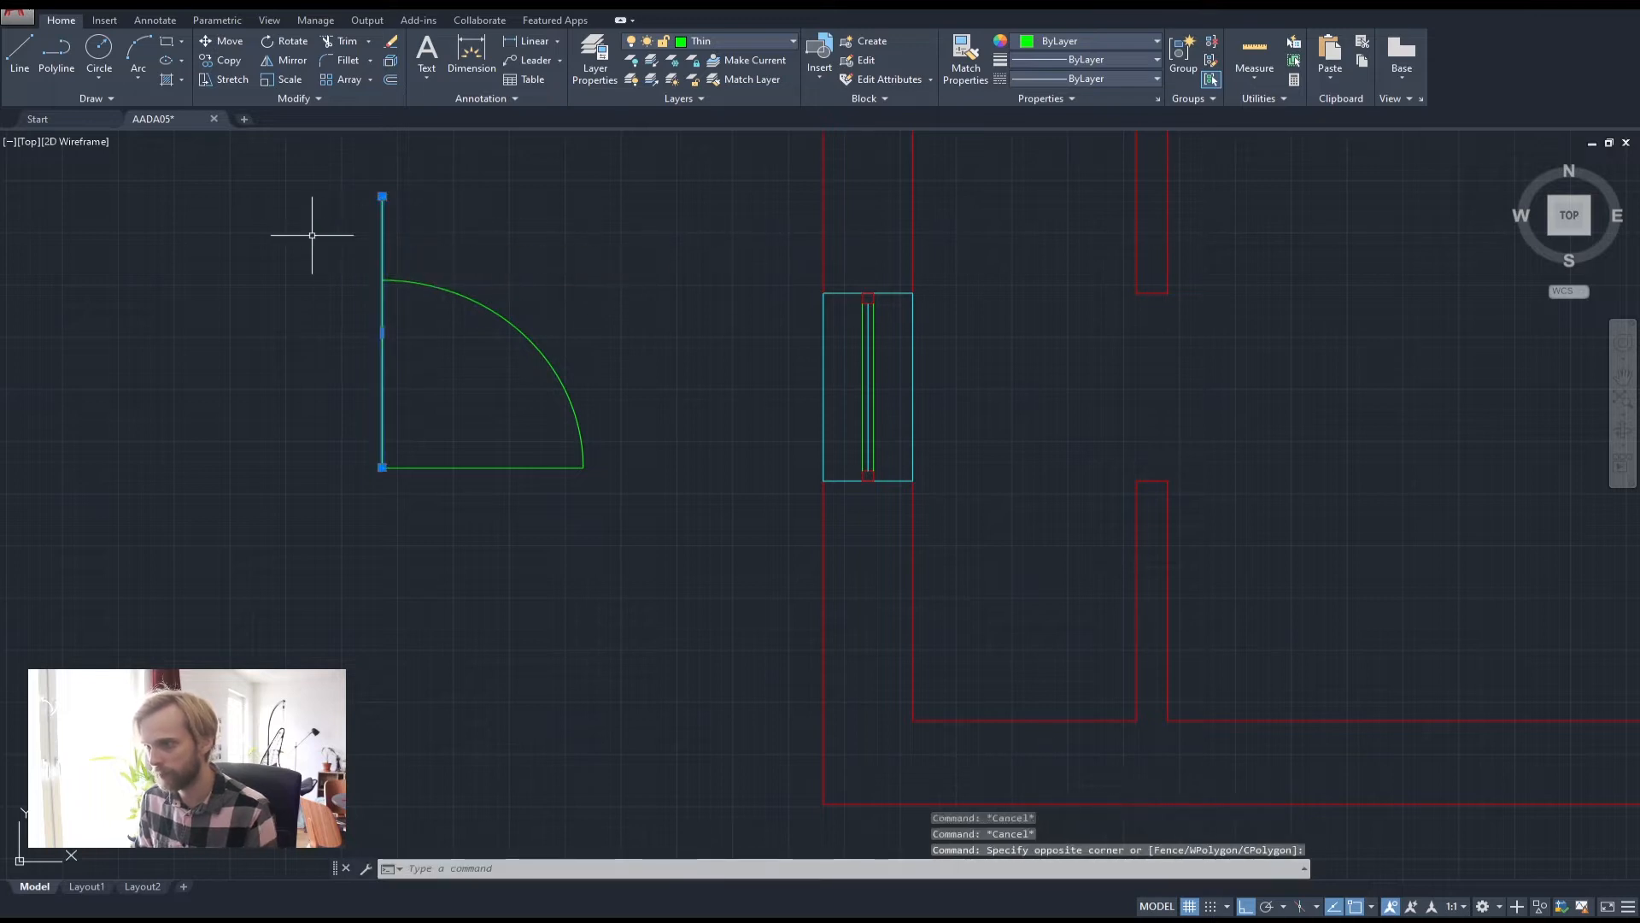
key("Delete")
Move the horizontal base line onto the Thick layer so it turns red
left_click(498, 410)
left_click(377, 528)
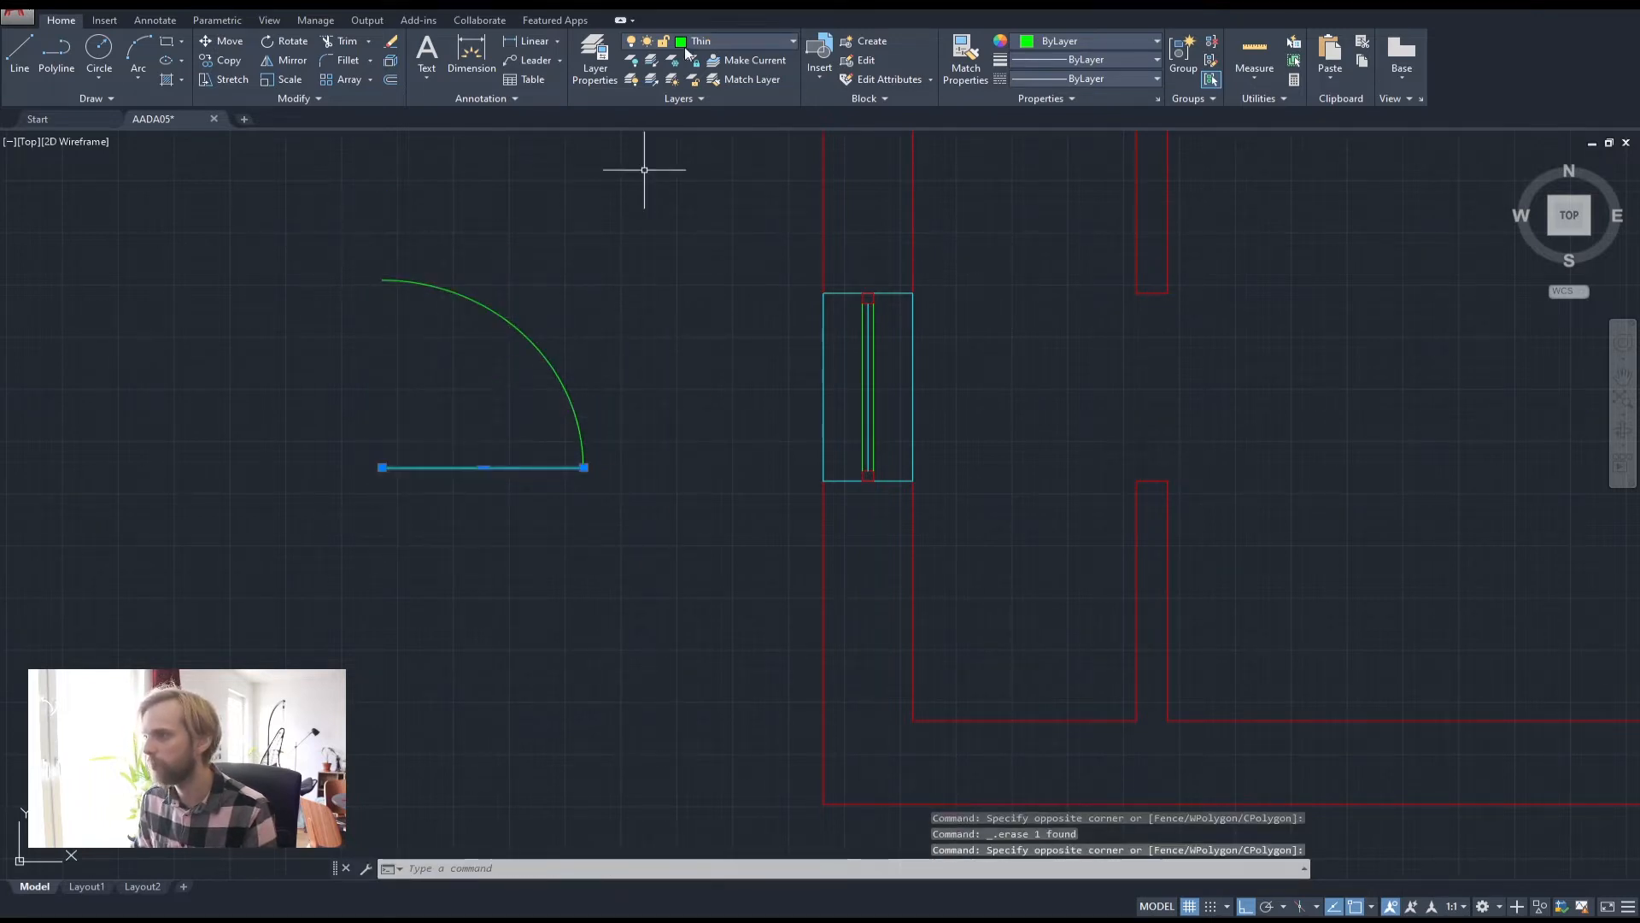
left_click(734, 41)
left_click(711, 99)
key("Escape")
key("Escape")
key("Escape")
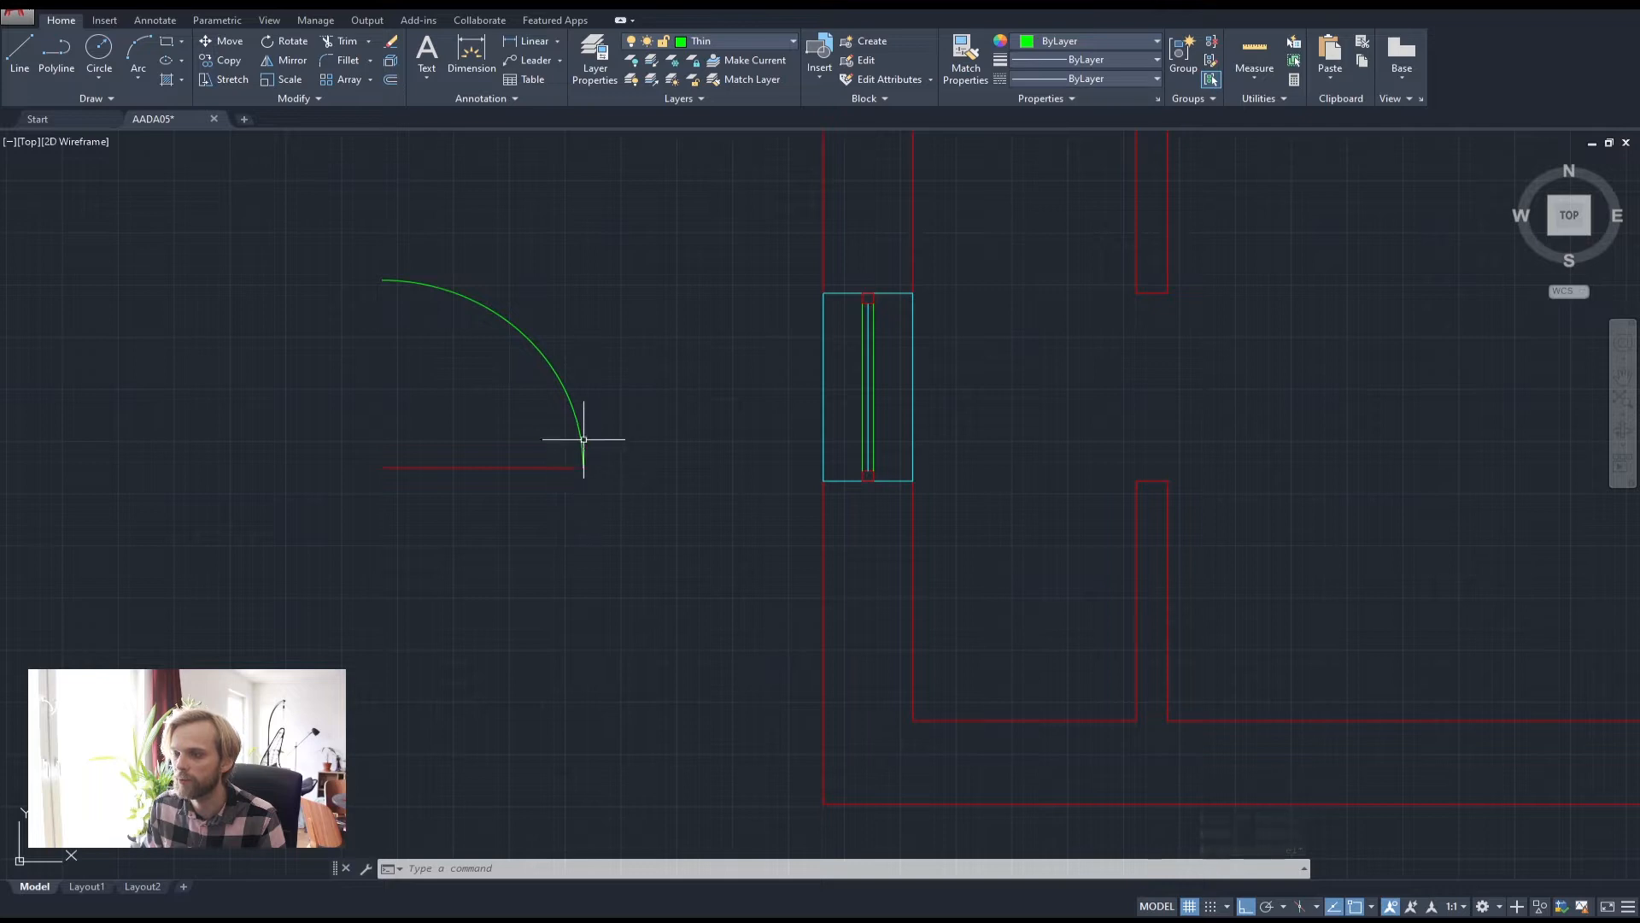
Crossing-select the trial arc and its base line and erase them
mouse_move(574, 417)
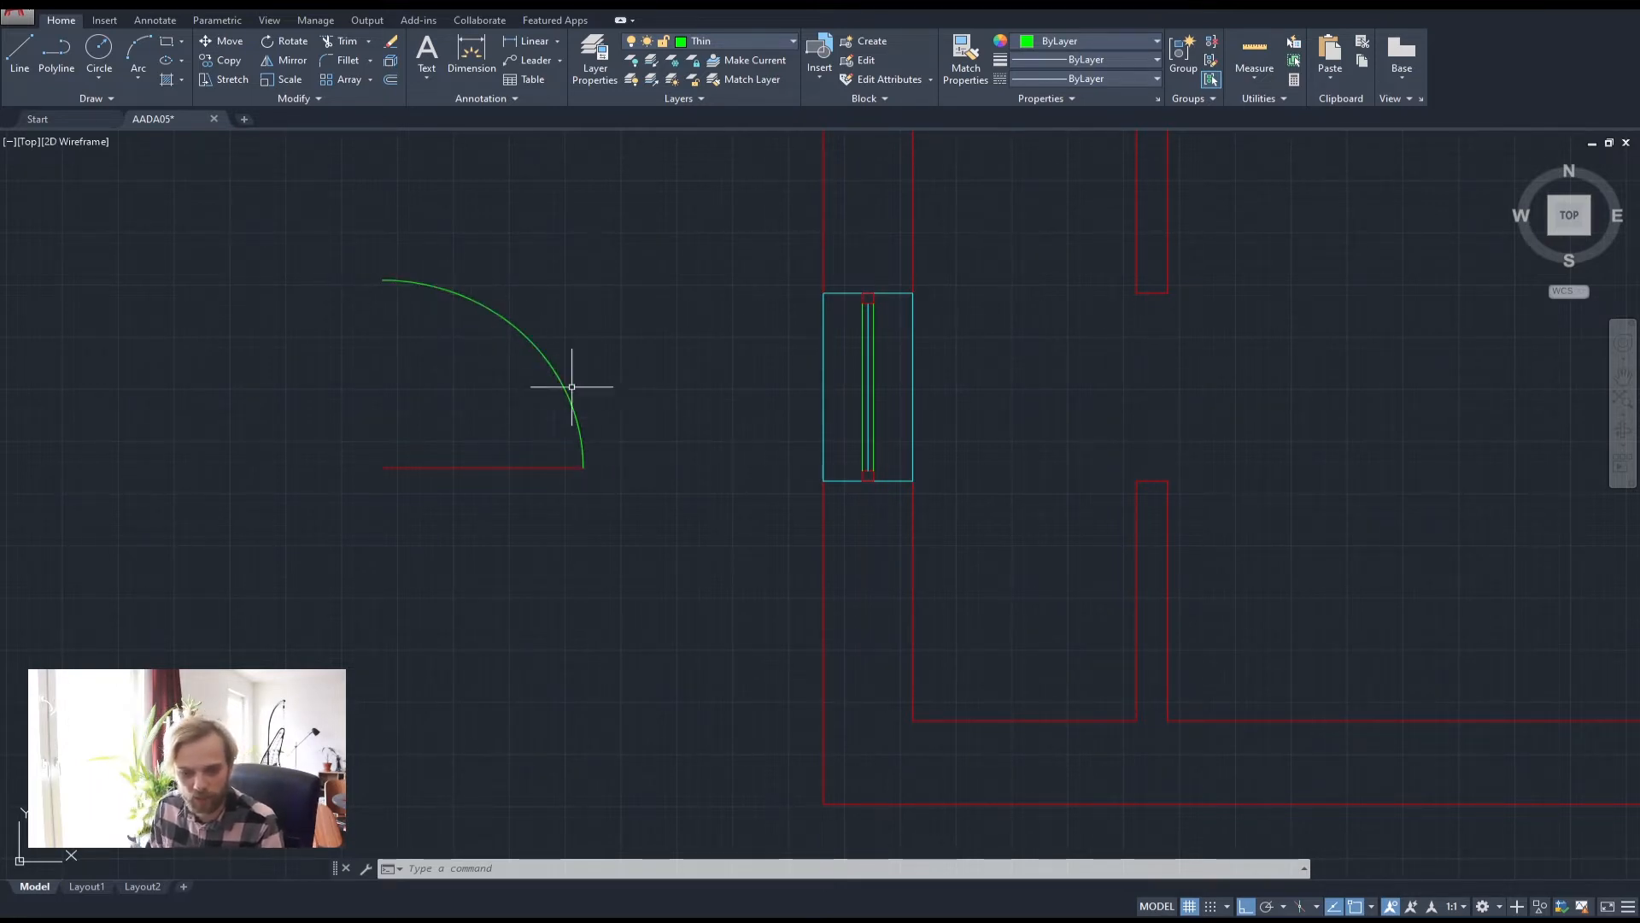
left_click(566, 576)
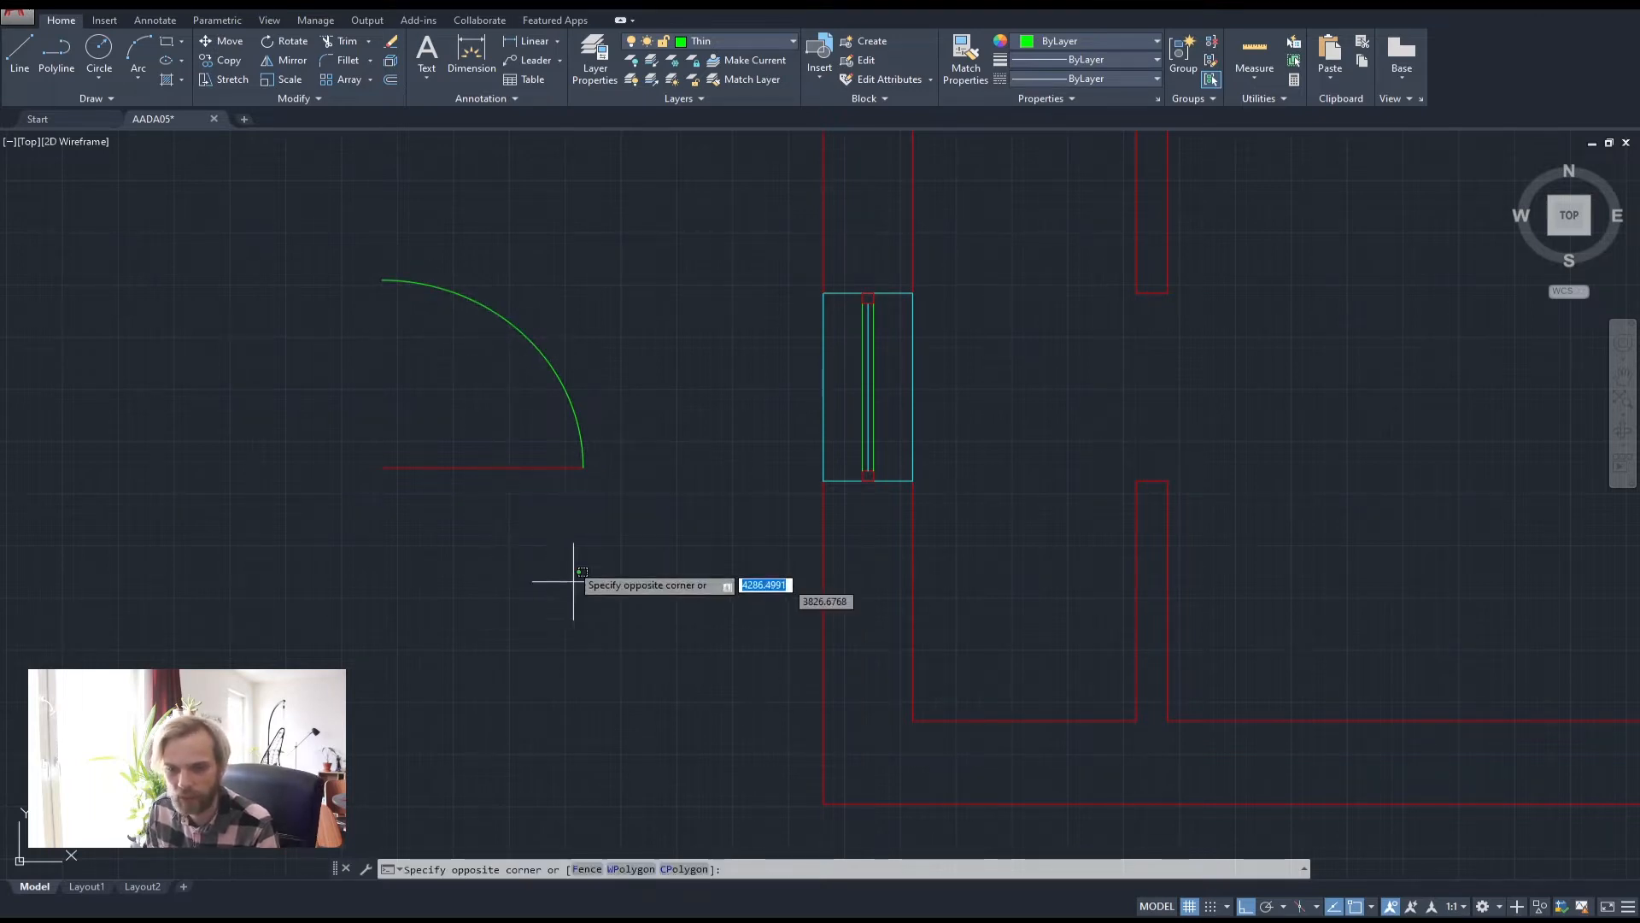
left_click(432, 344)
key("Delete")
Centre the inner partition's wall opening in view, starting and then cancelling a line at its corner
mouse_move(1170, 437)
middle_mouse_down()
mouse_move(806, 458)
mouse_move(667, 498)
middle_mouse_up()
middle_click_drag(707, 428, 660, 442)
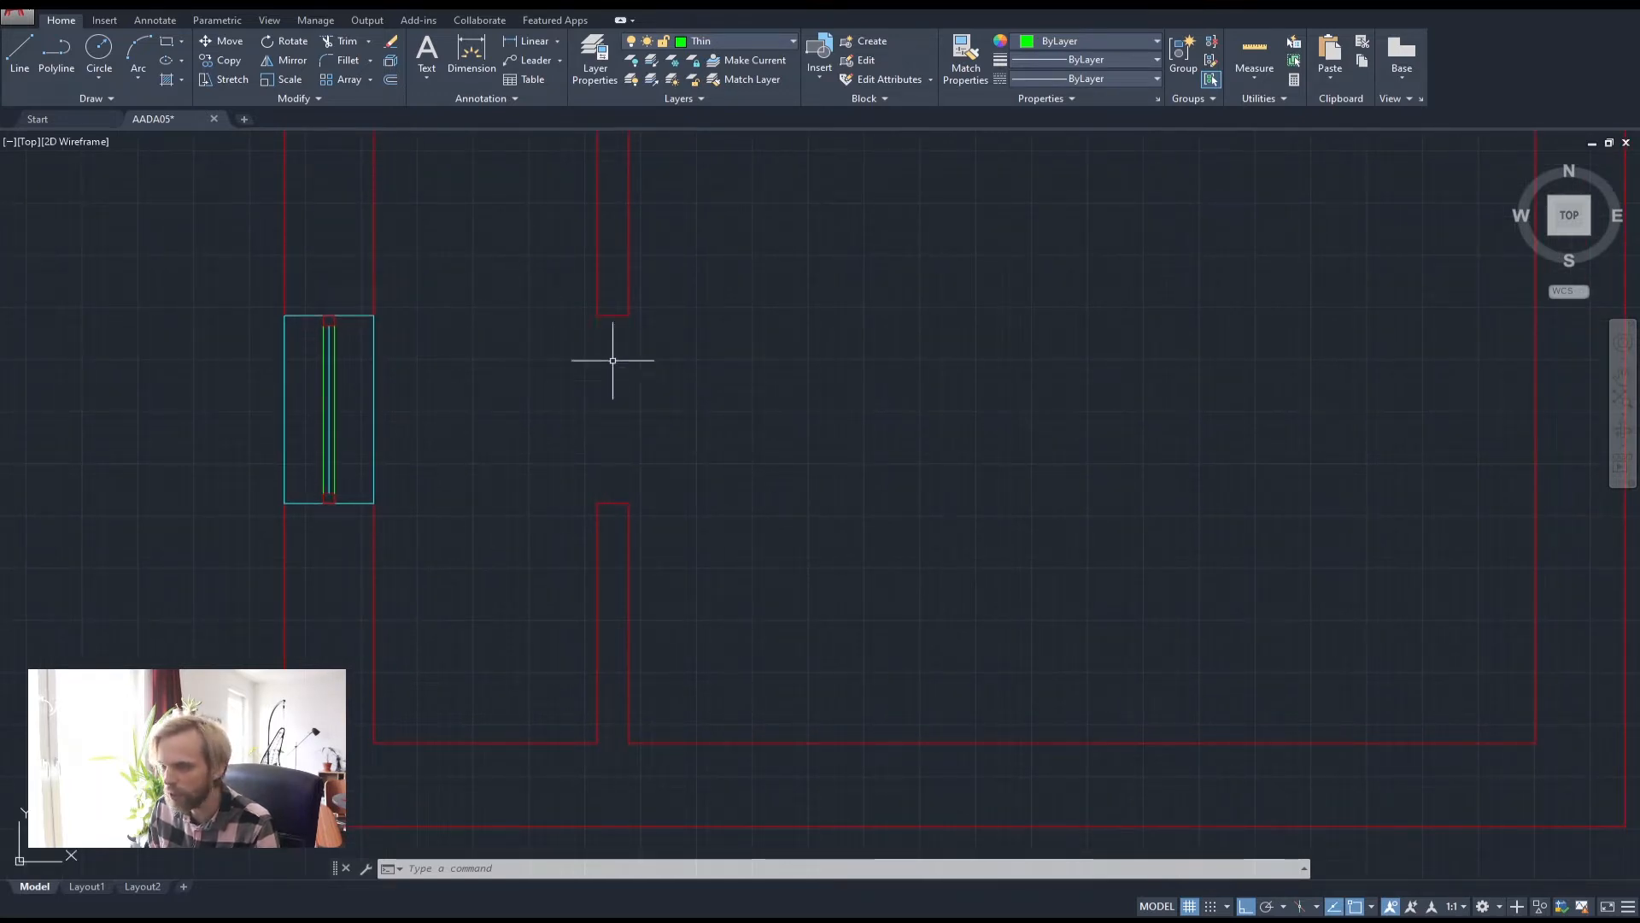
left_click(8, 45)
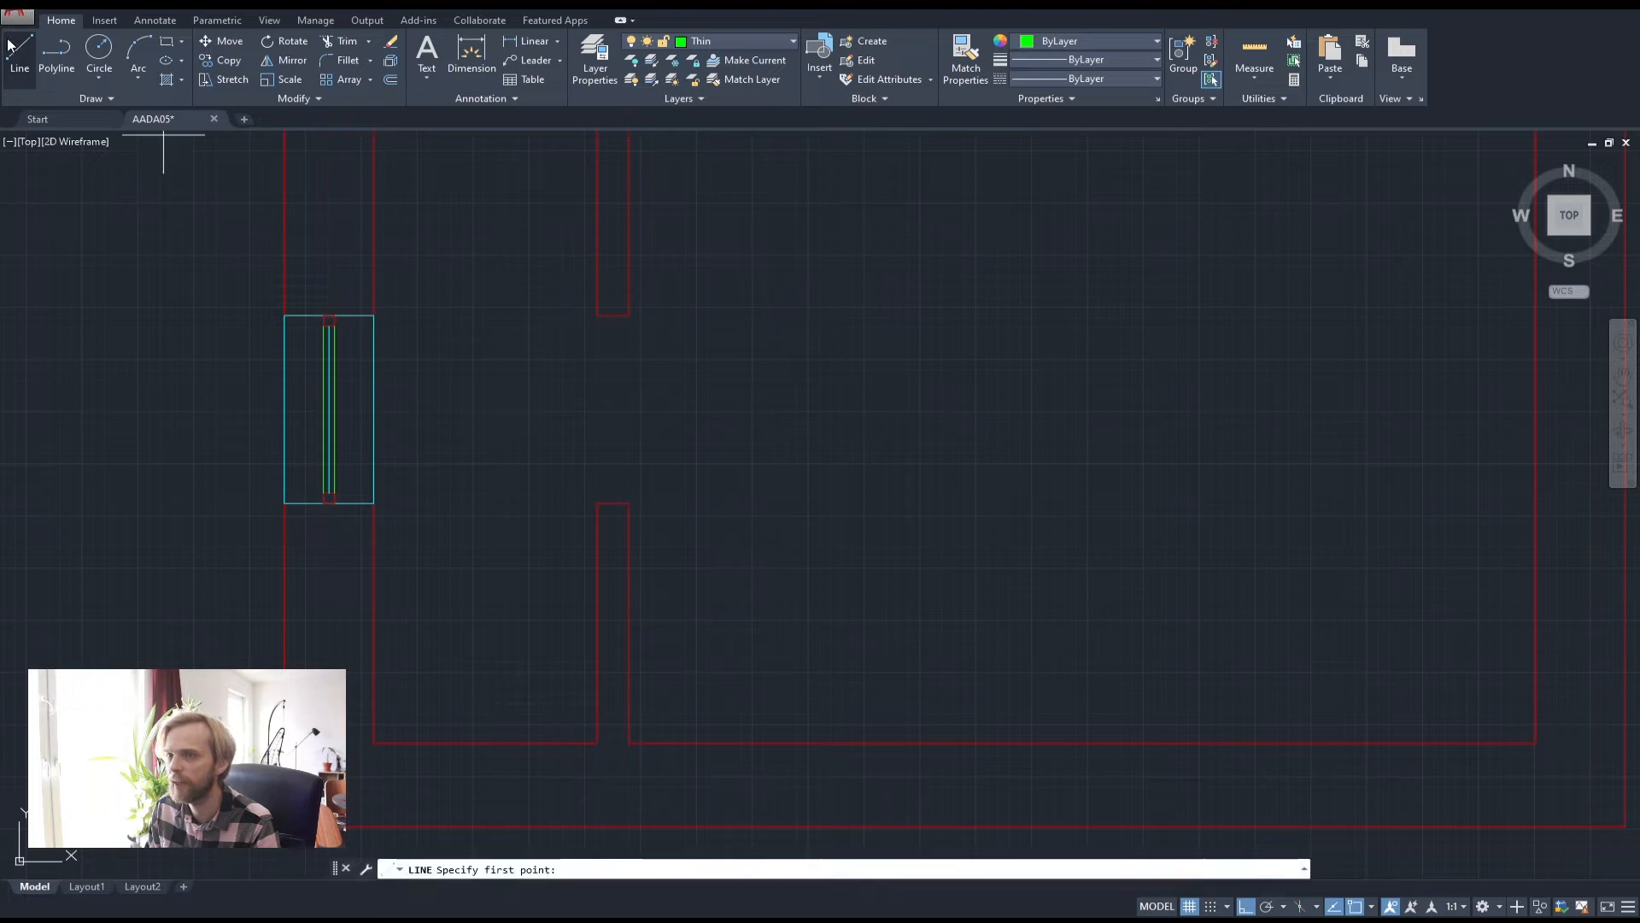
left_click(613, 502)
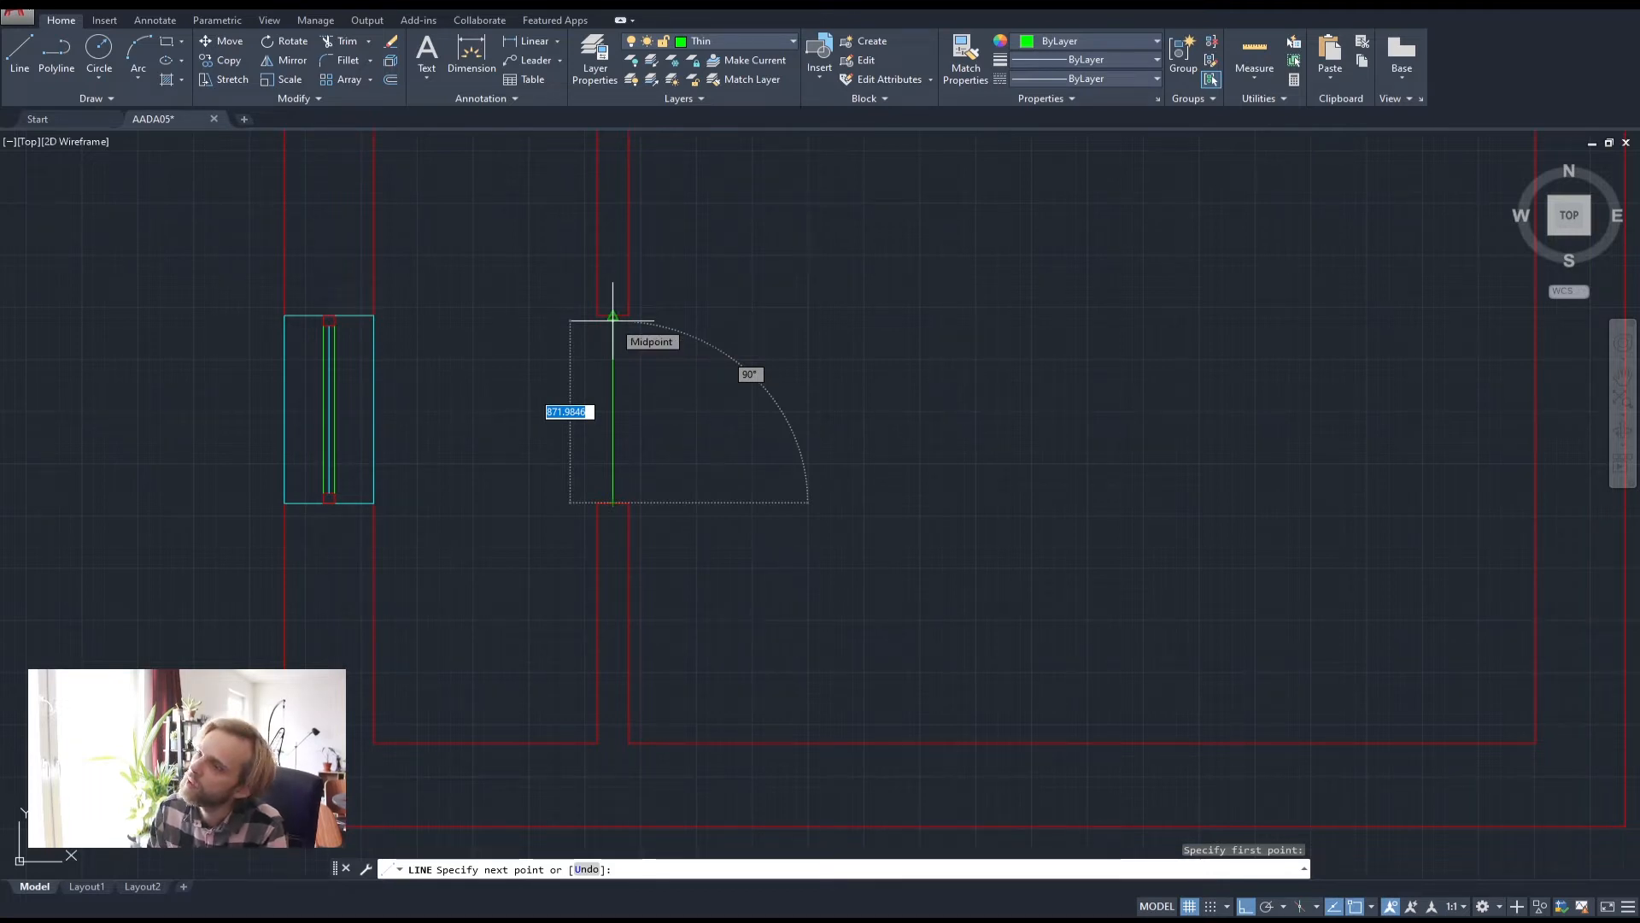
key("Escape")
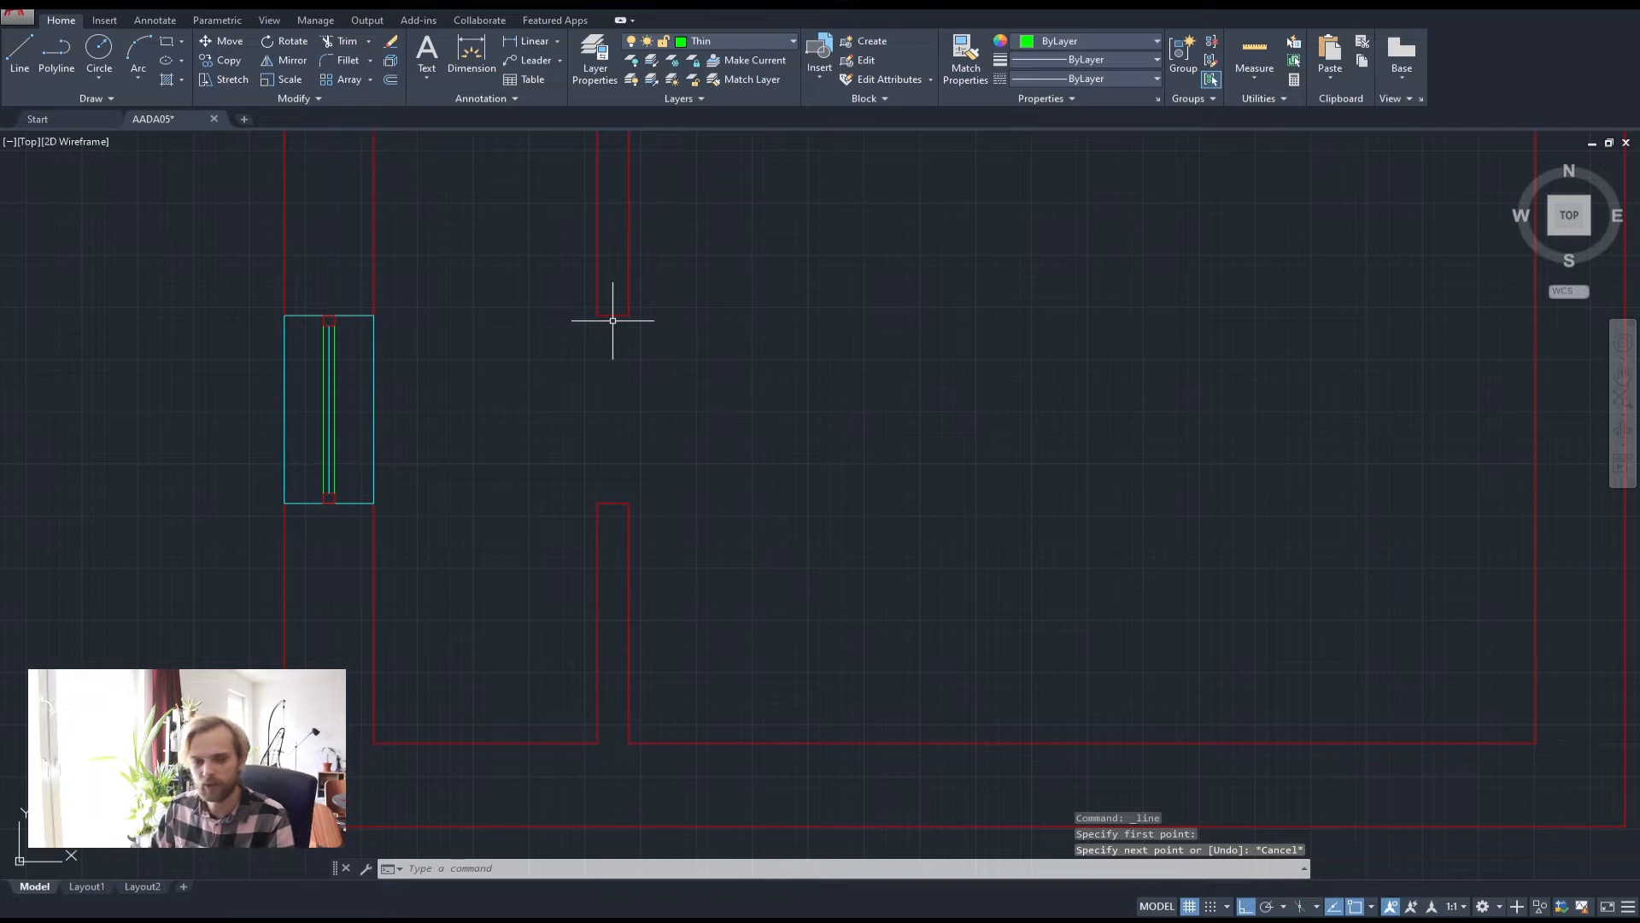
Draw short green lines across the lower and upper wall ends of the opening
left_click(22, 58)
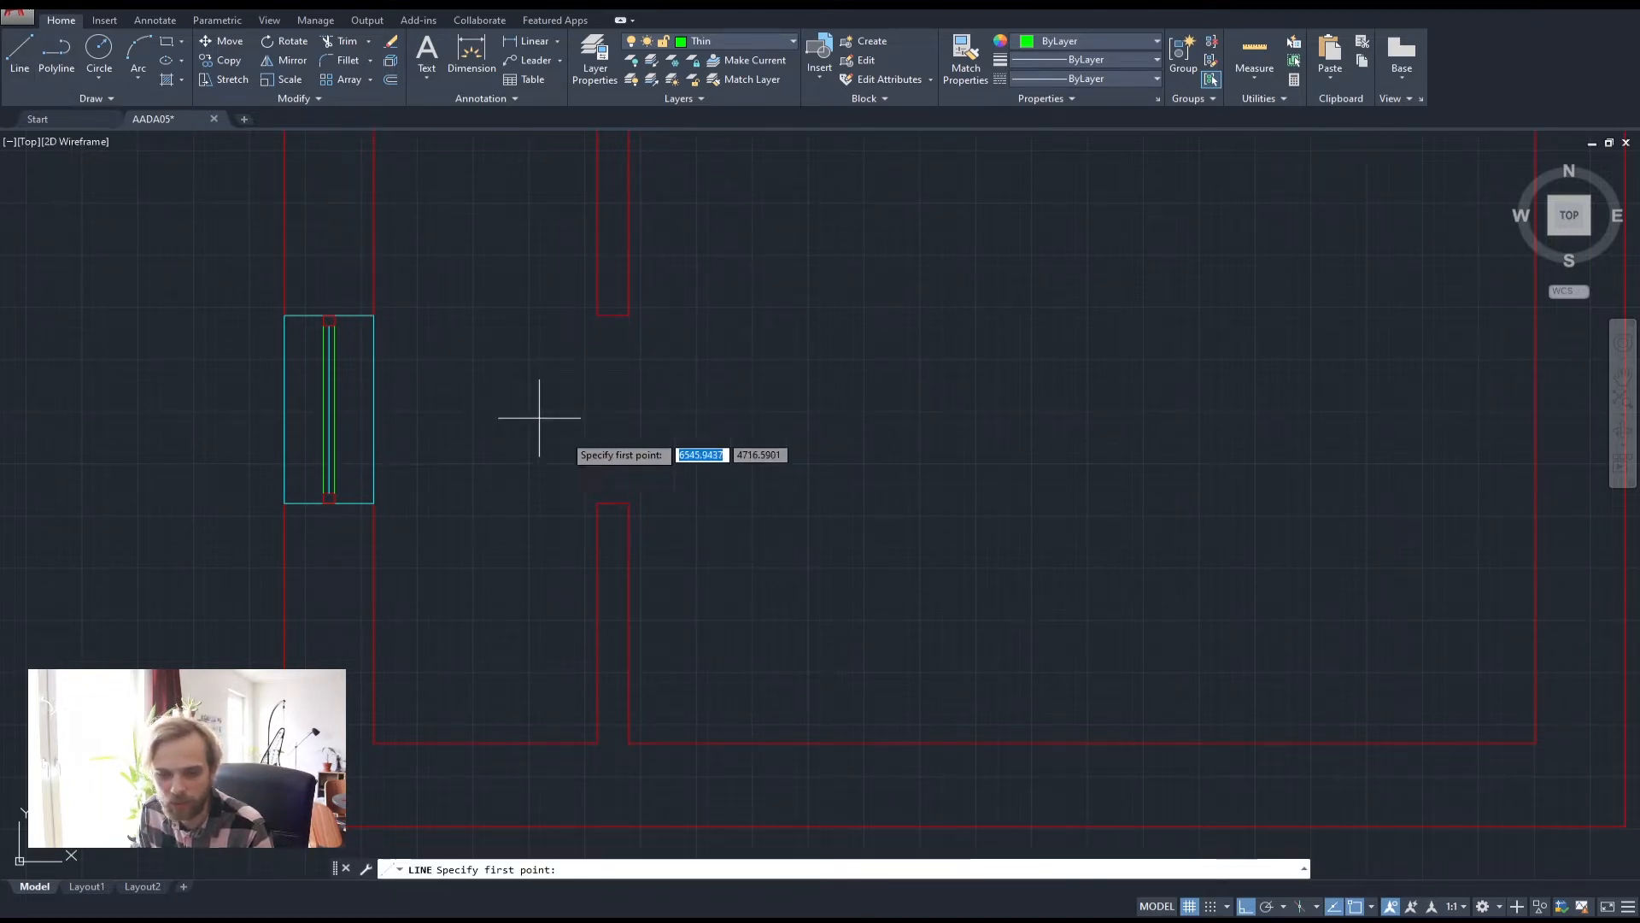
left_click(597, 503)
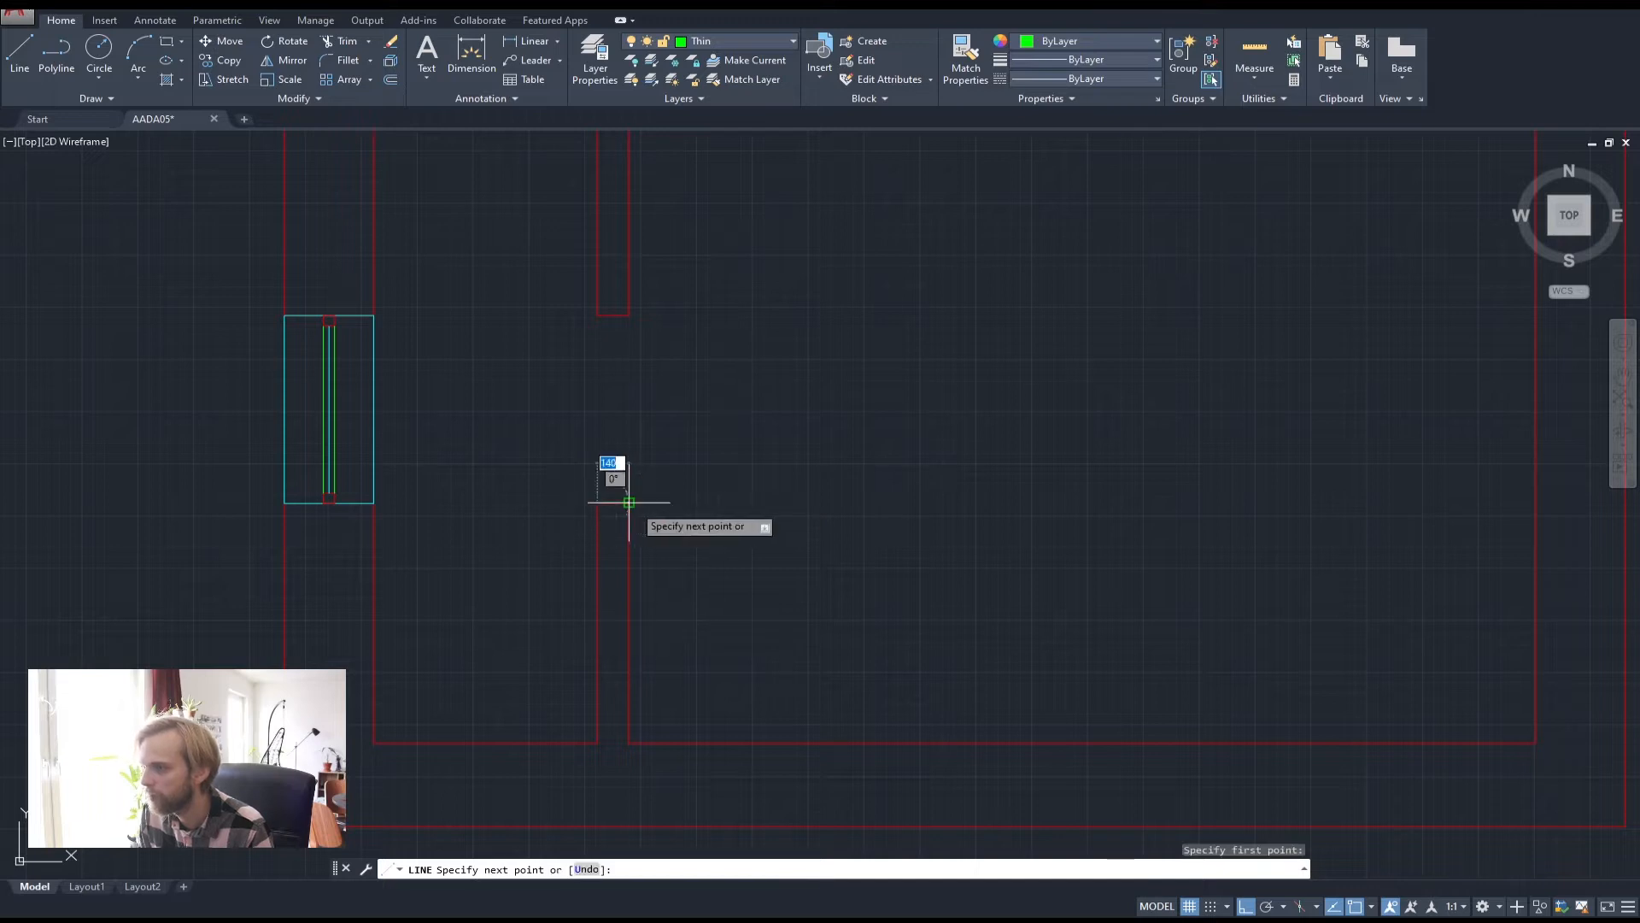
left_click(629, 502)
key("Return")
key("Return")
left_click(597, 315)
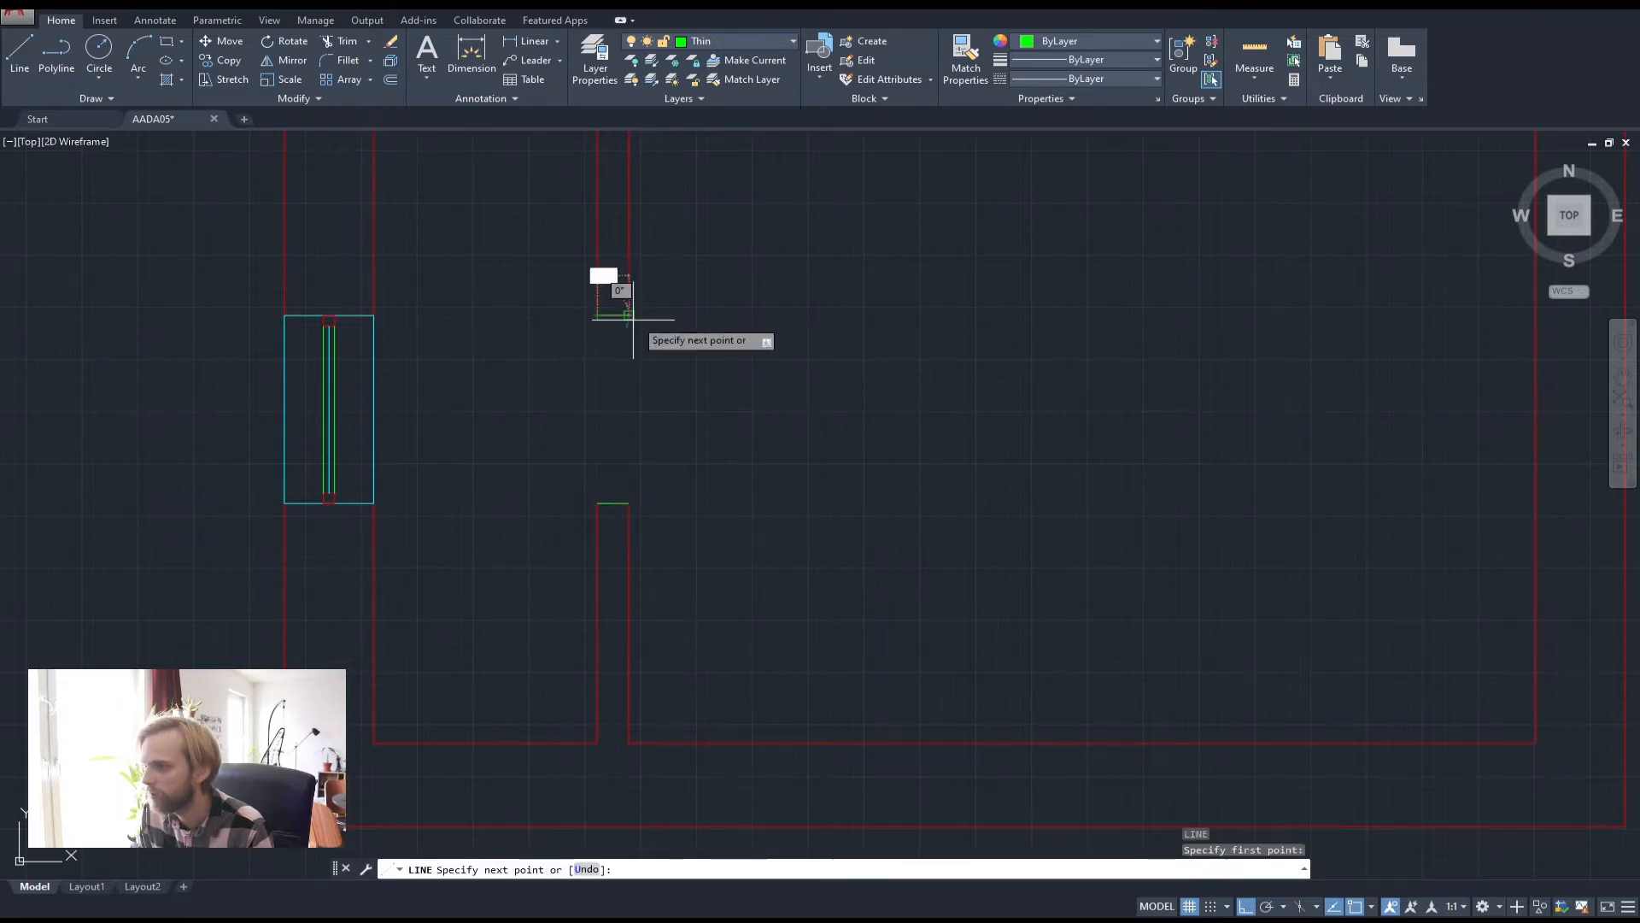
left_click(628, 316)
key("Return")
scroll(615, 342, "up", 2)
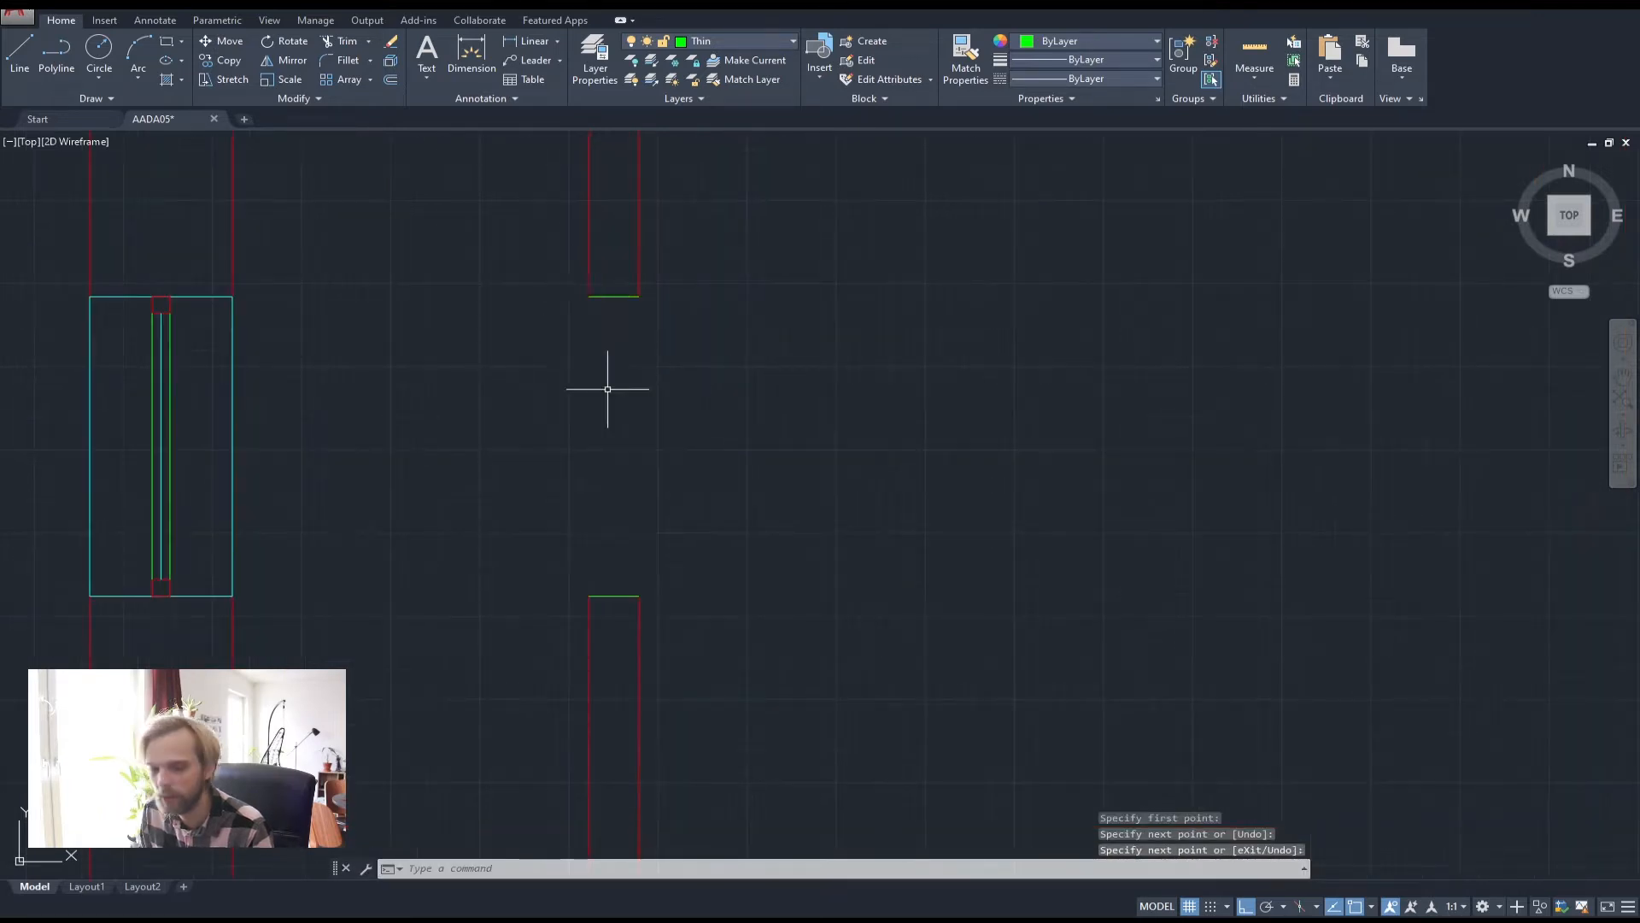
Offset both wall-end lines 50 units inward into the opening
type("o")
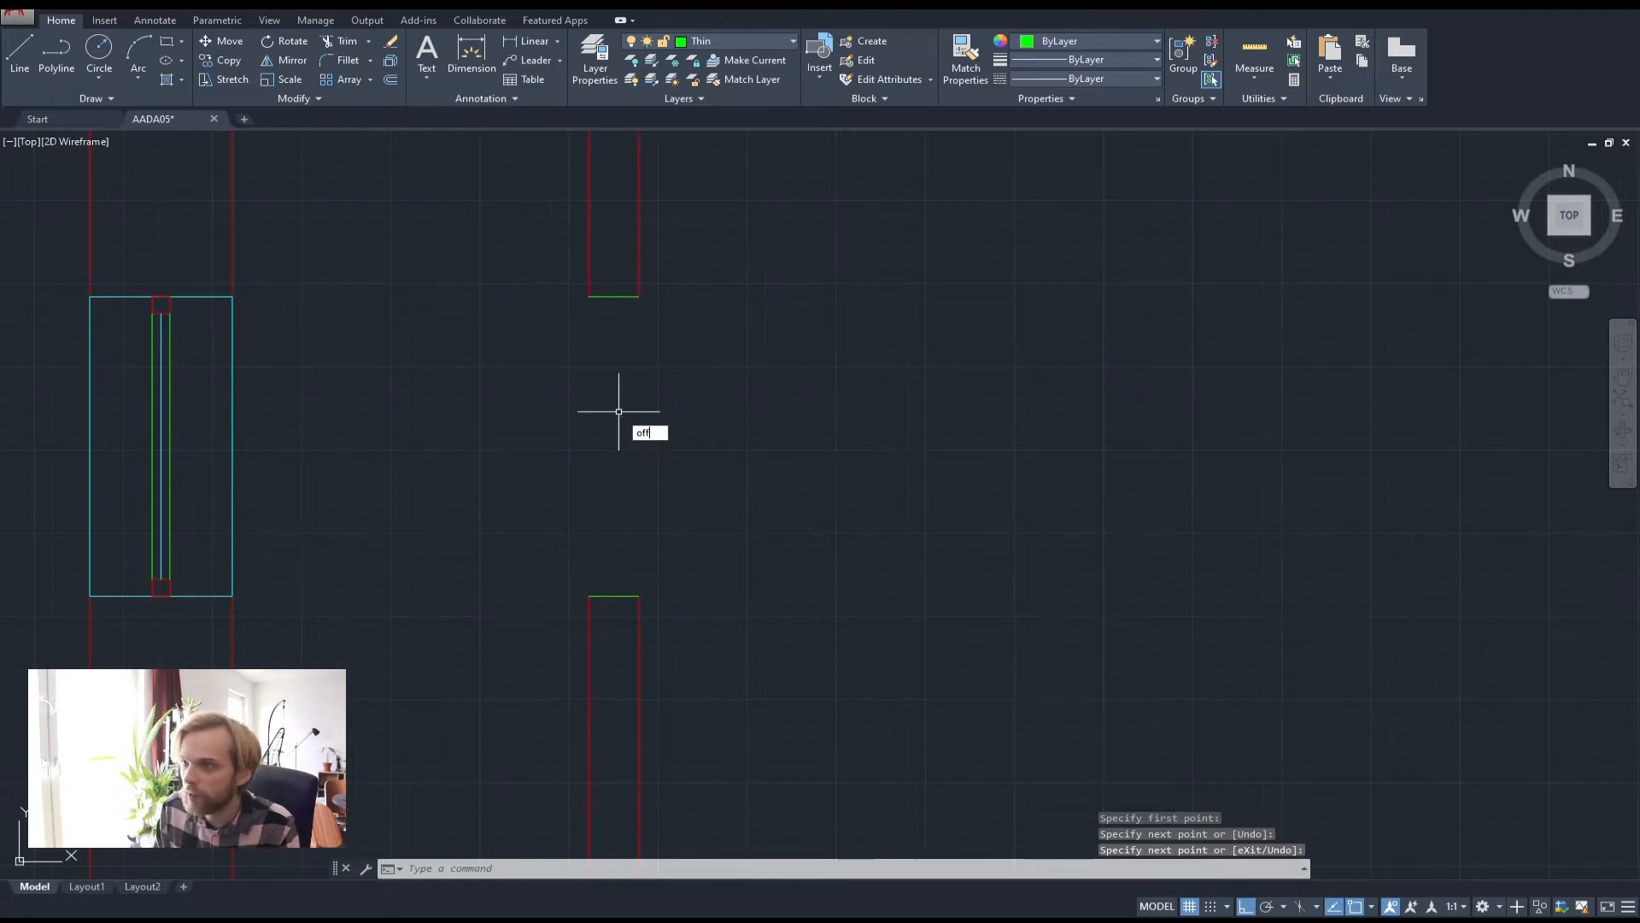
type("ff")
key("Return")
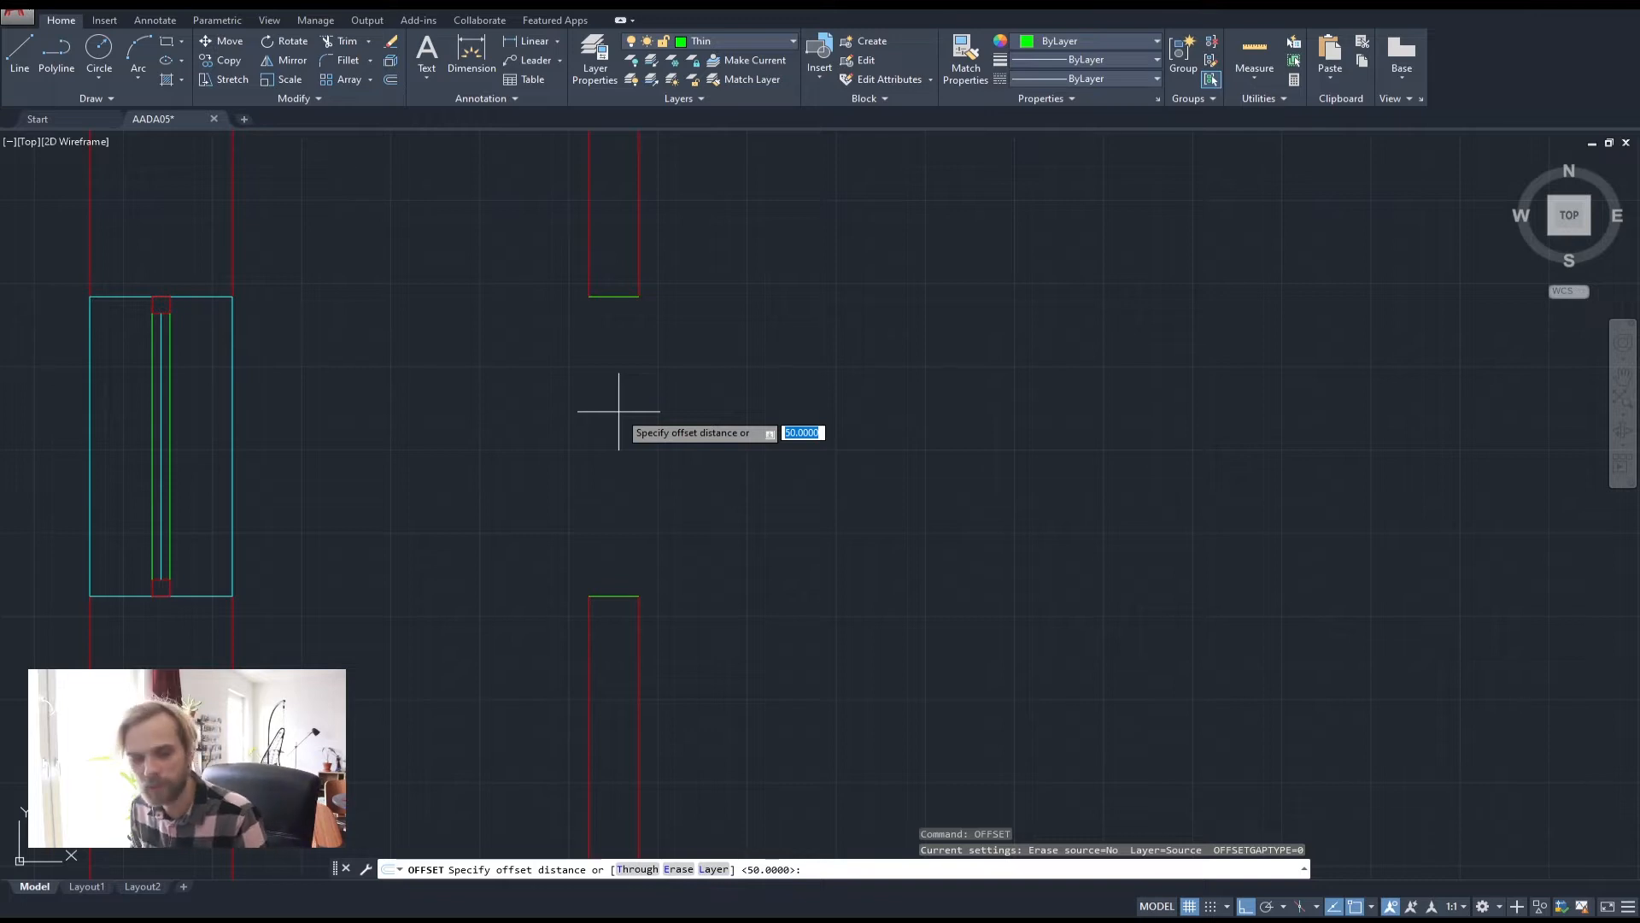
key("Return")
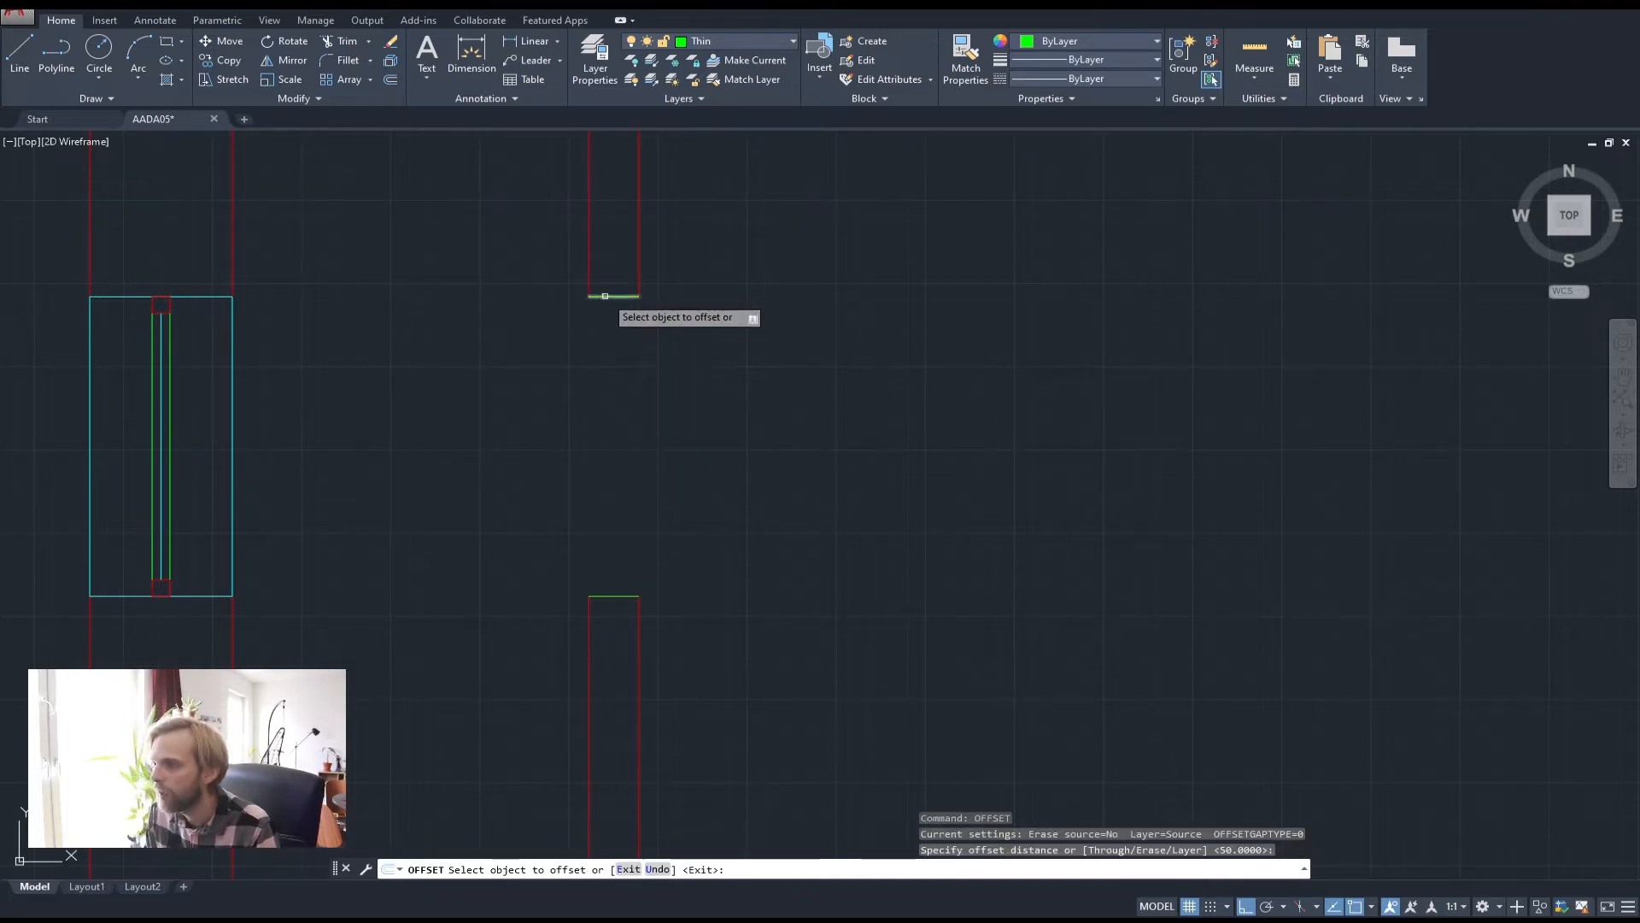
left_click(605, 295)
left_click(611, 320)
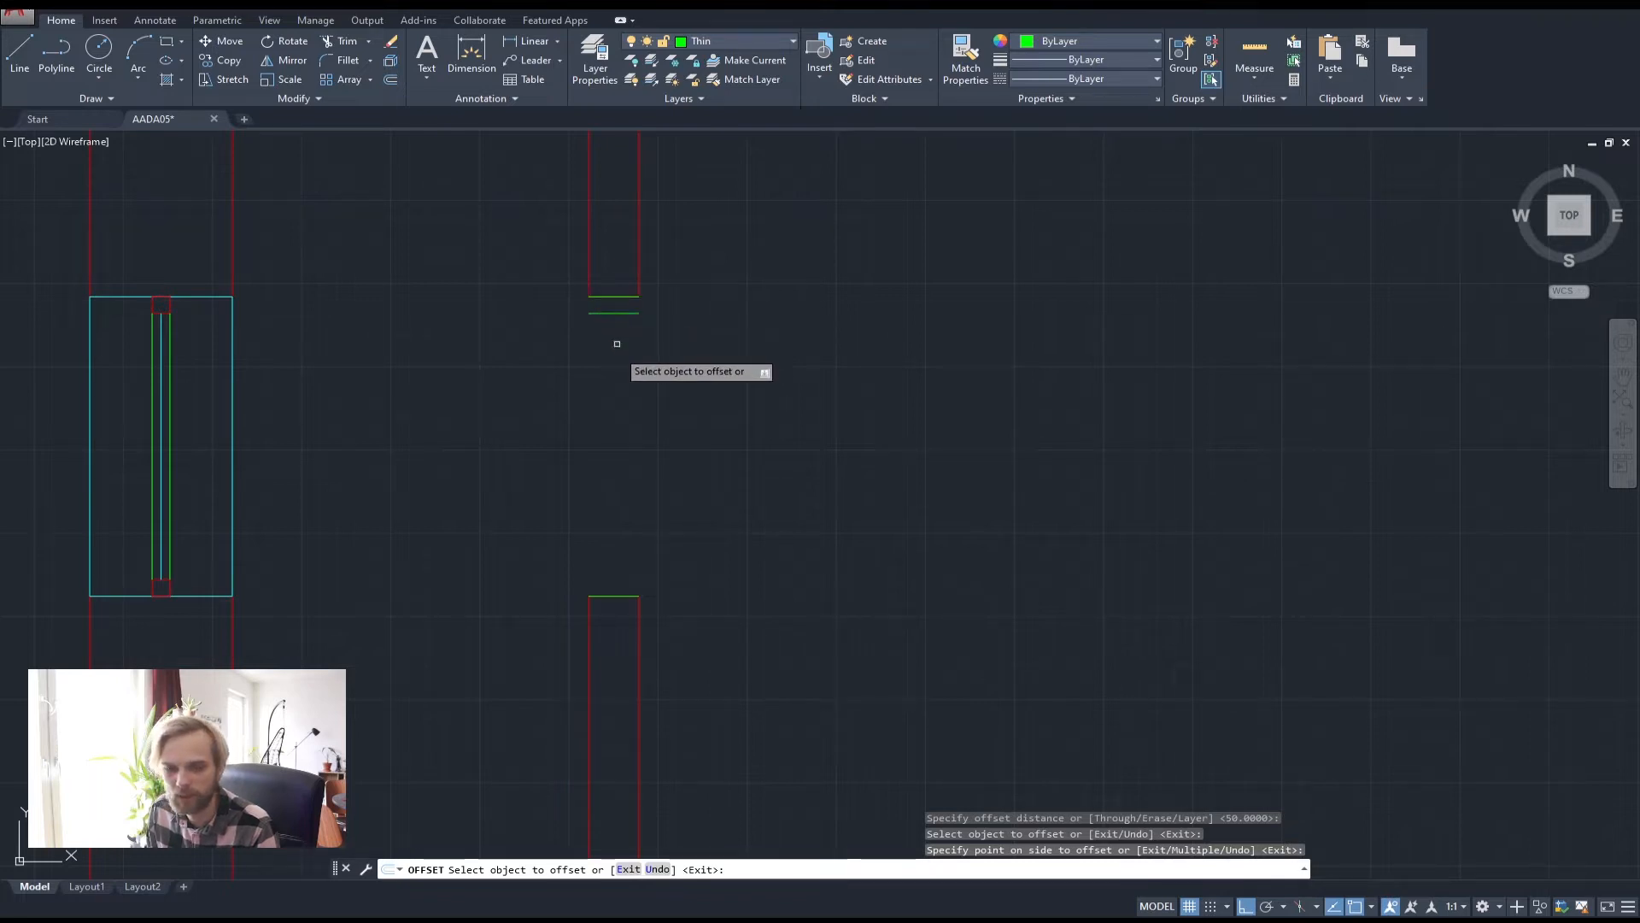
left_click(623, 596)
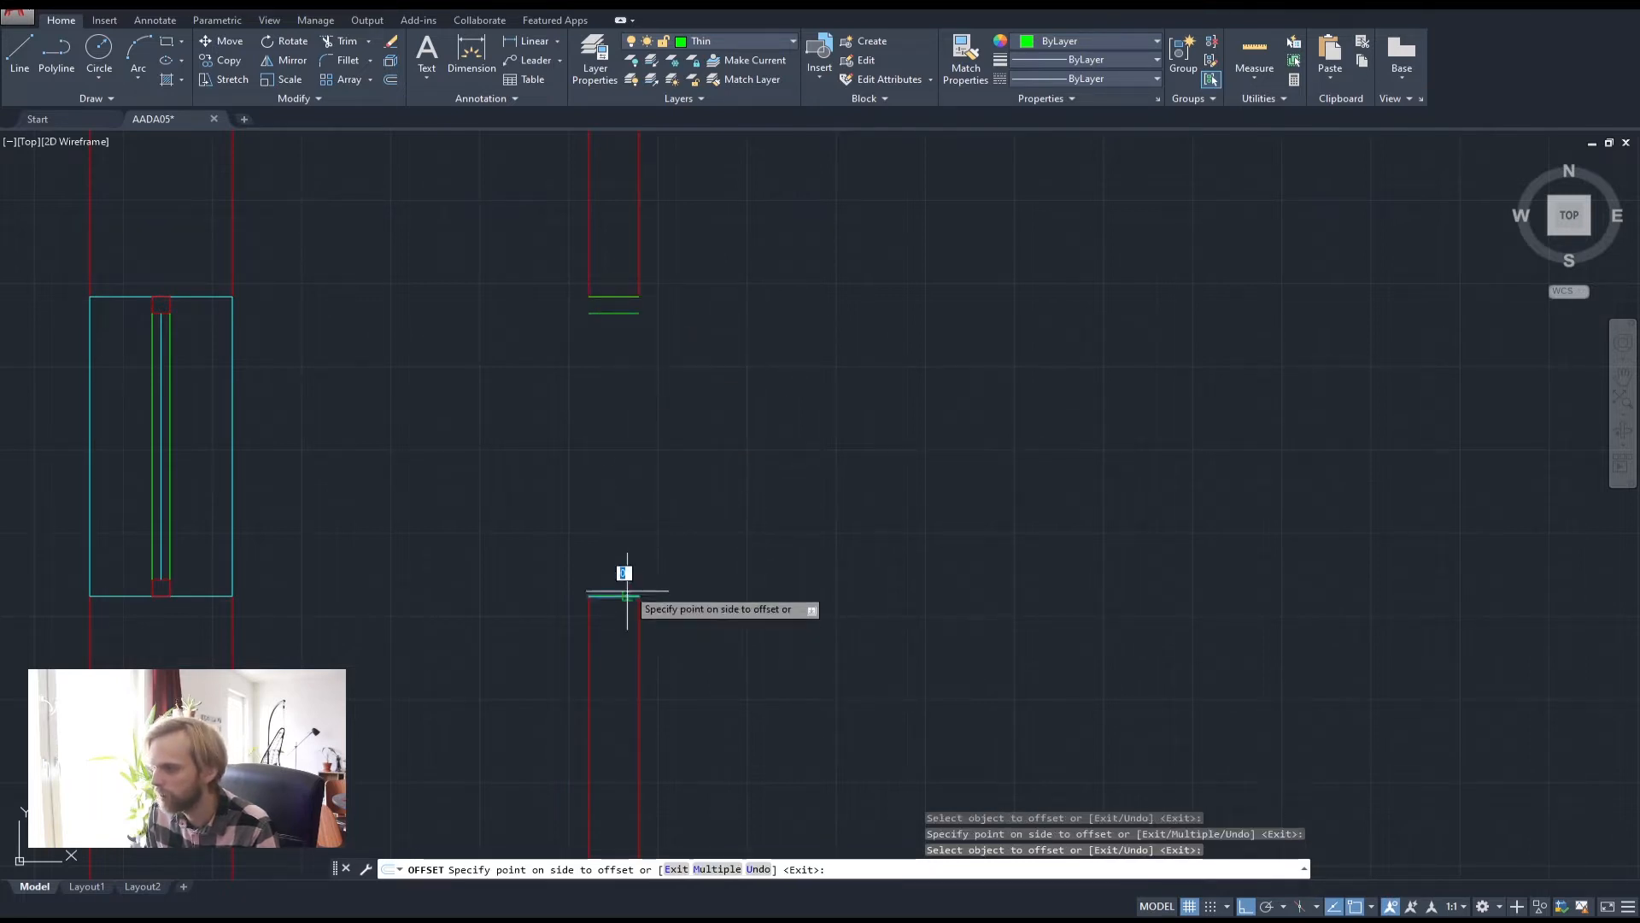
left_click(633, 515)
key("Return")
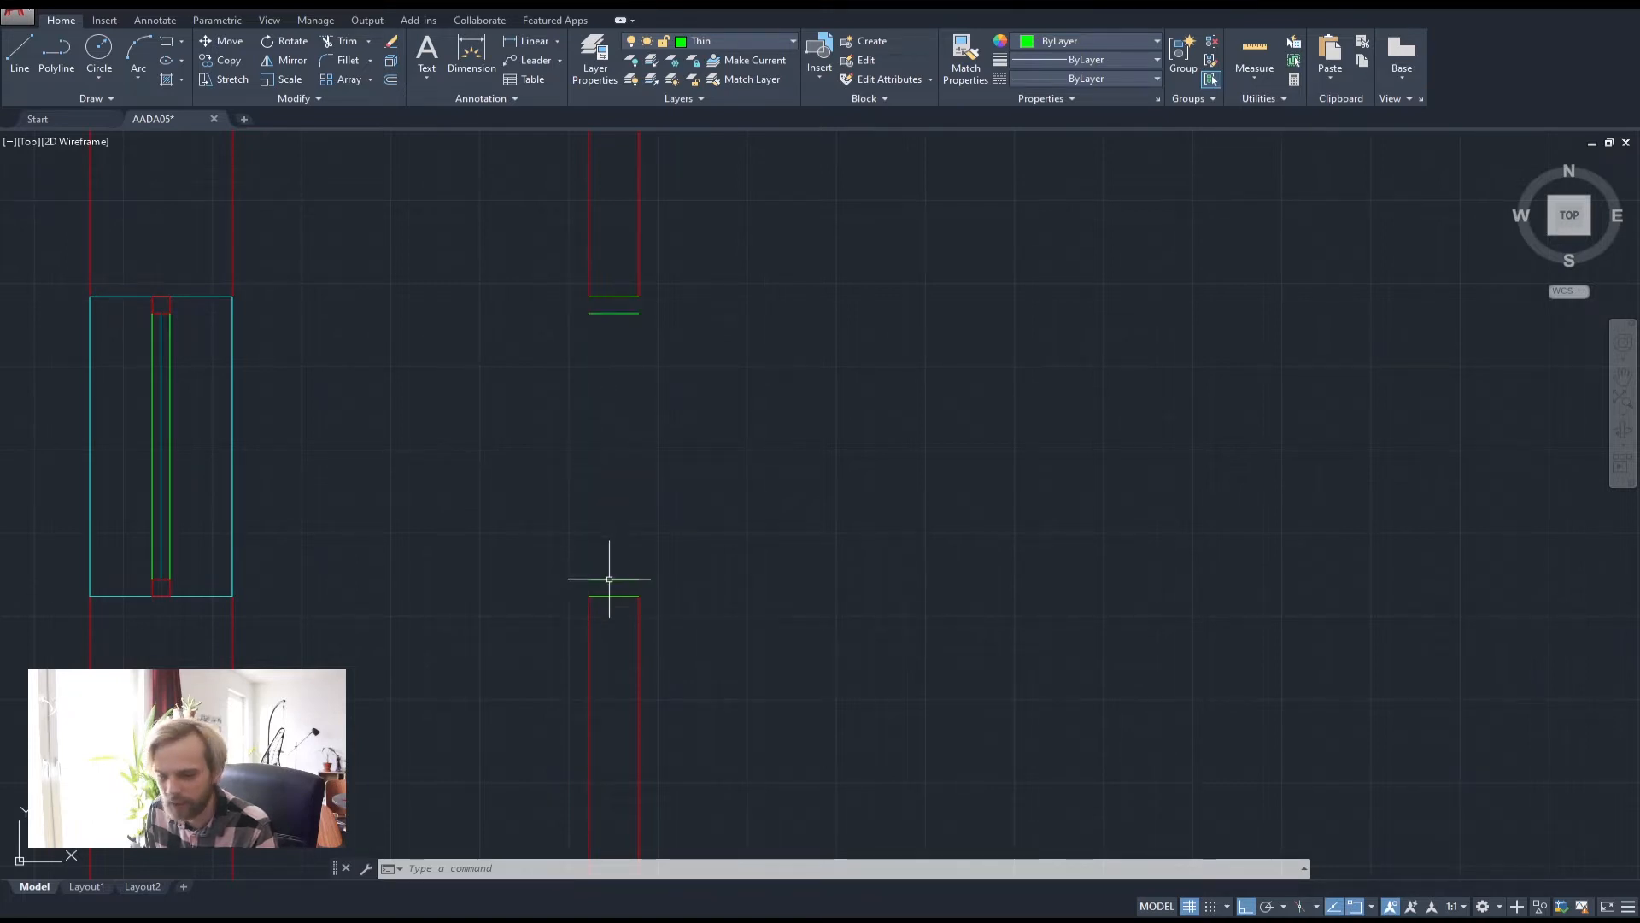
Erase the original lower and upper wall-end green lines, keeping the inset jamb lines
scroll(605, 579, "up", 4)
left_click(547, 590)
left_click(761, 630)
scroll(744, 556, "down", 3)
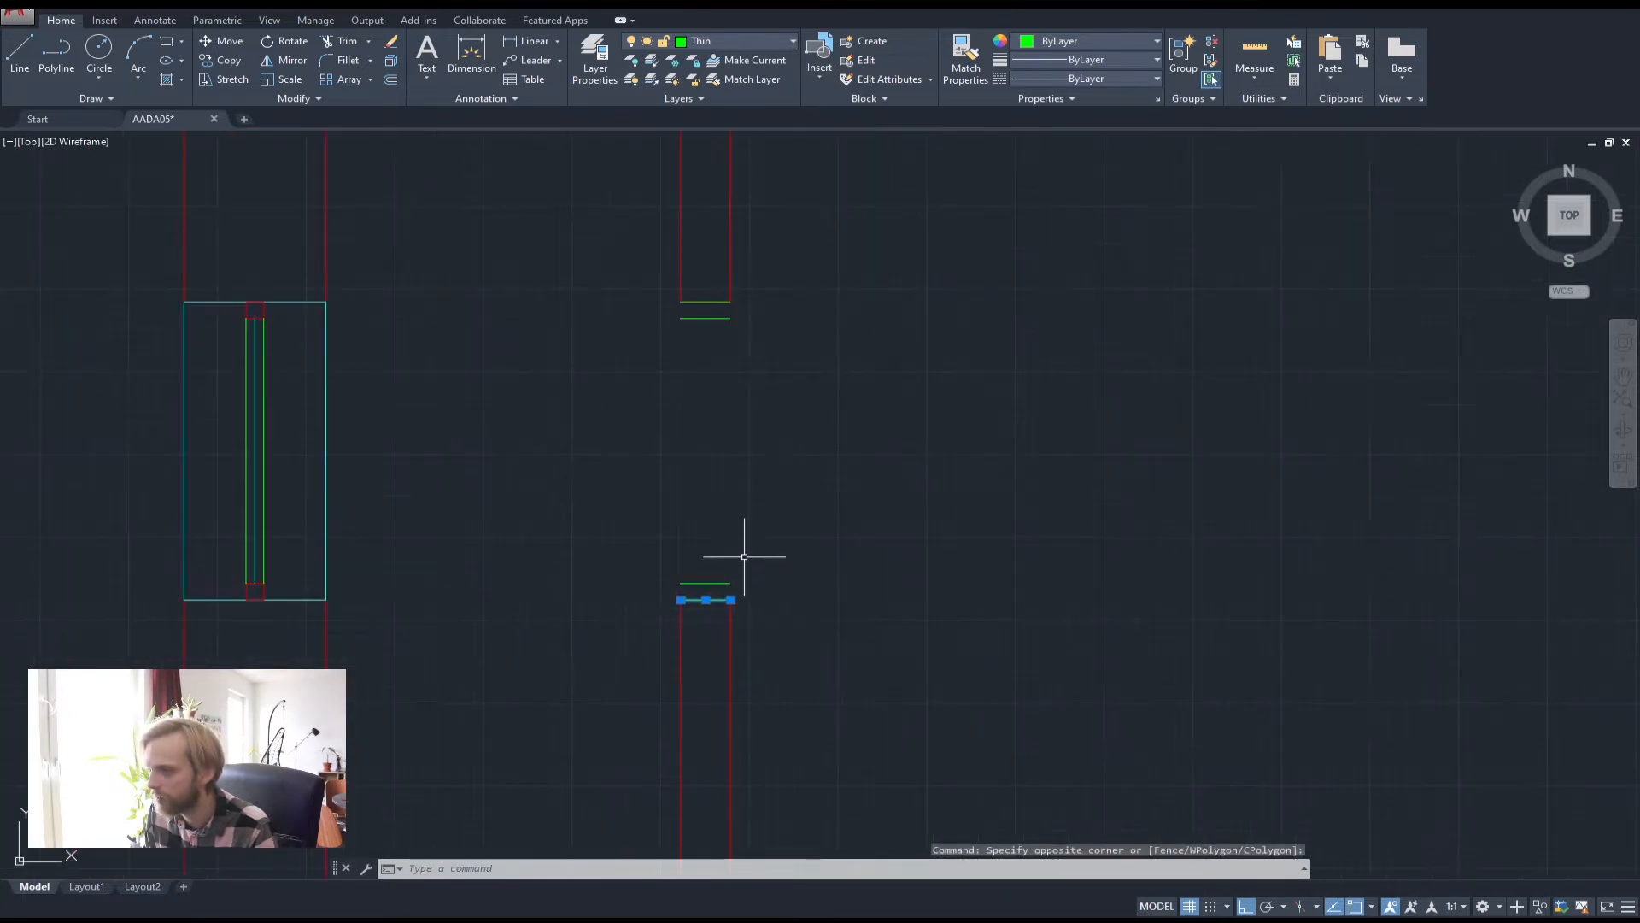
key("Delete")
left_click(581, 323)
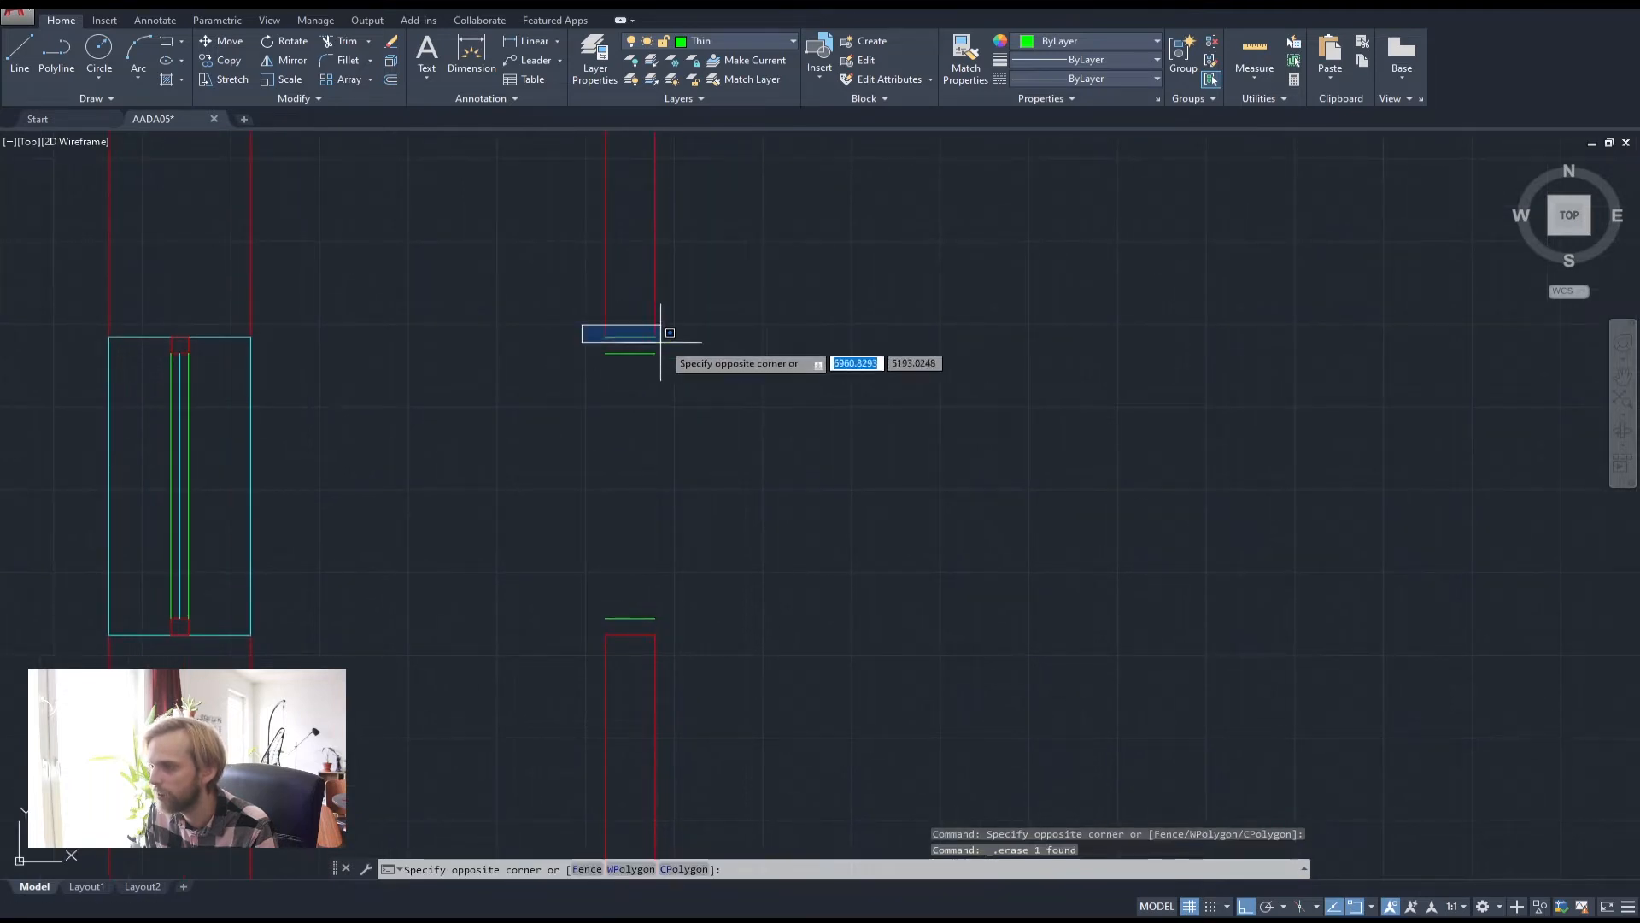
left_click(672, 344)
key("Delete")
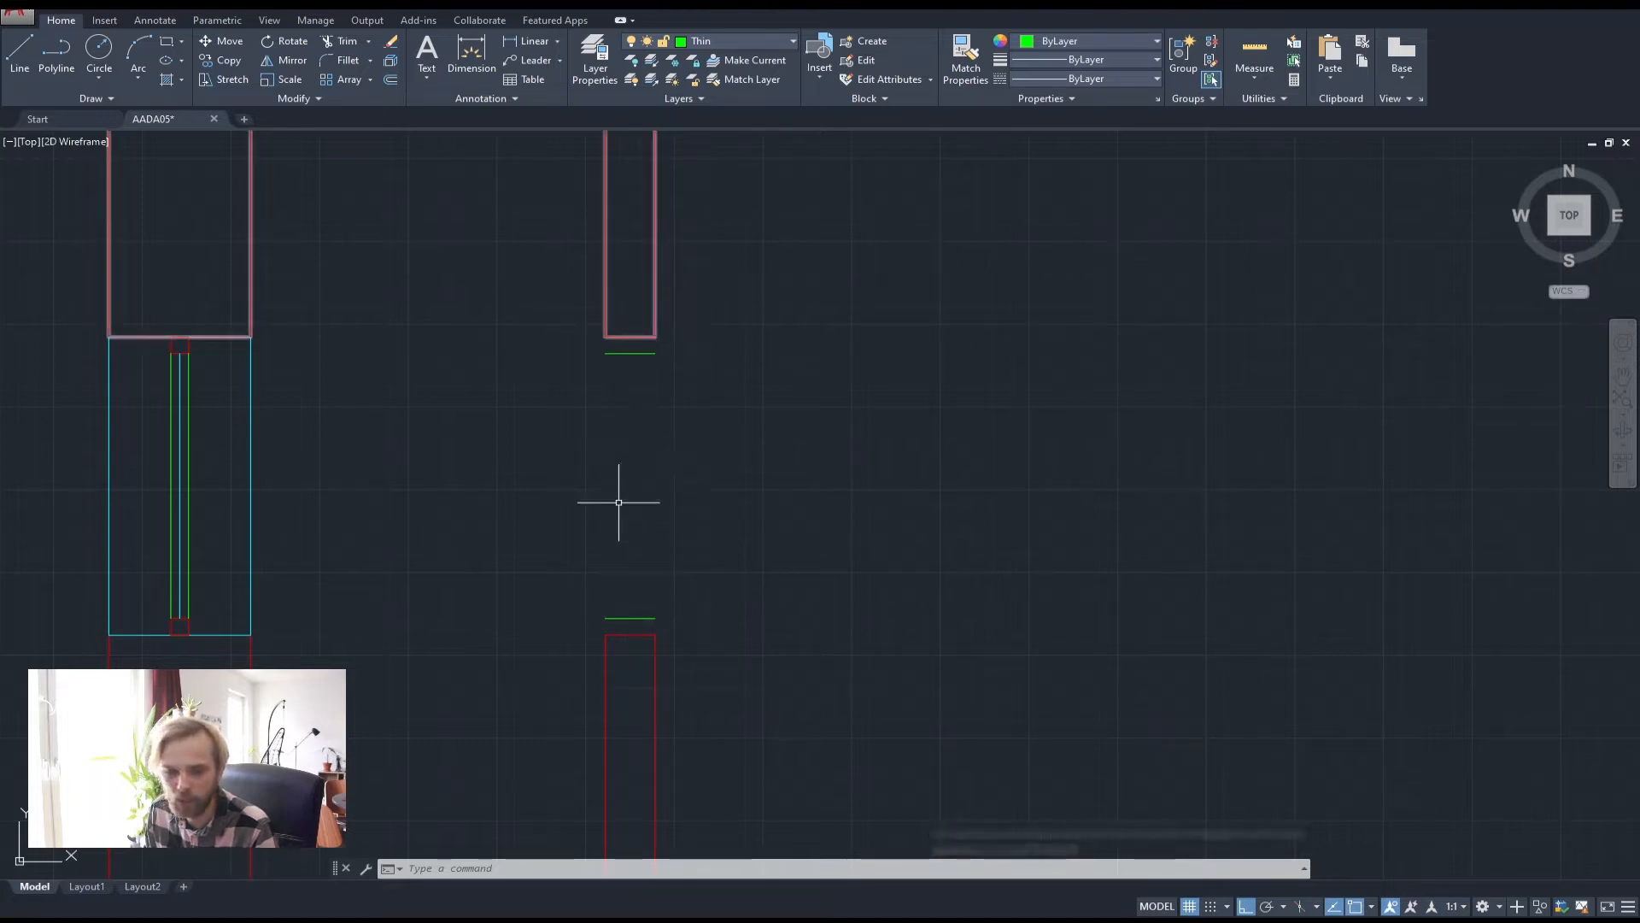
middle_click_drag(619, 494, 578, 459)
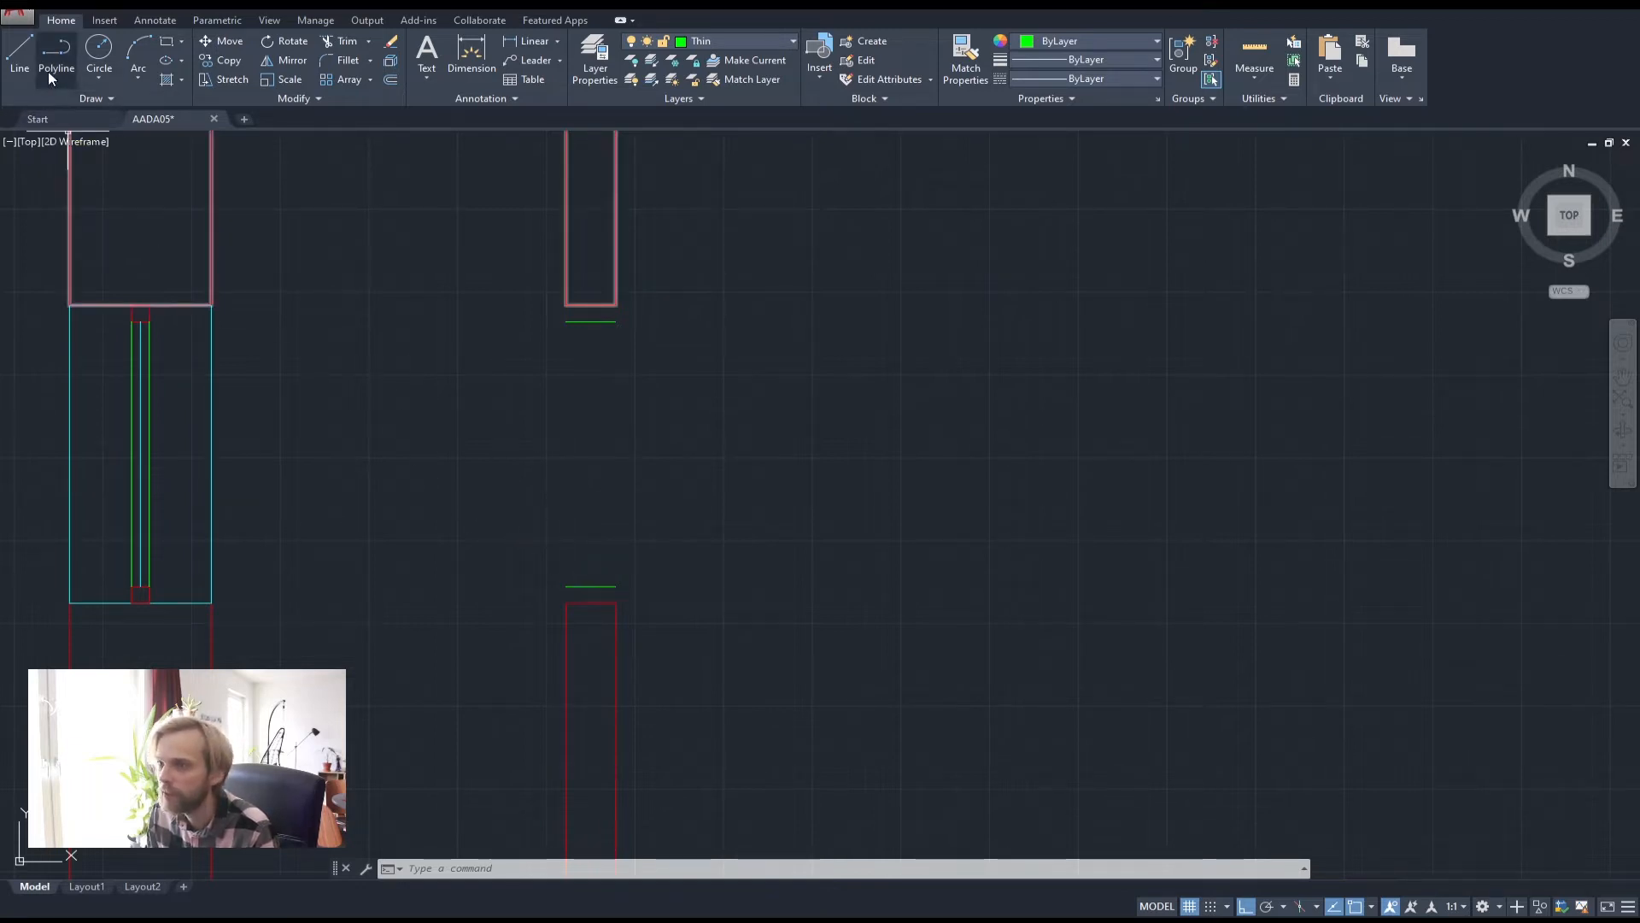
left_click(18, 56)
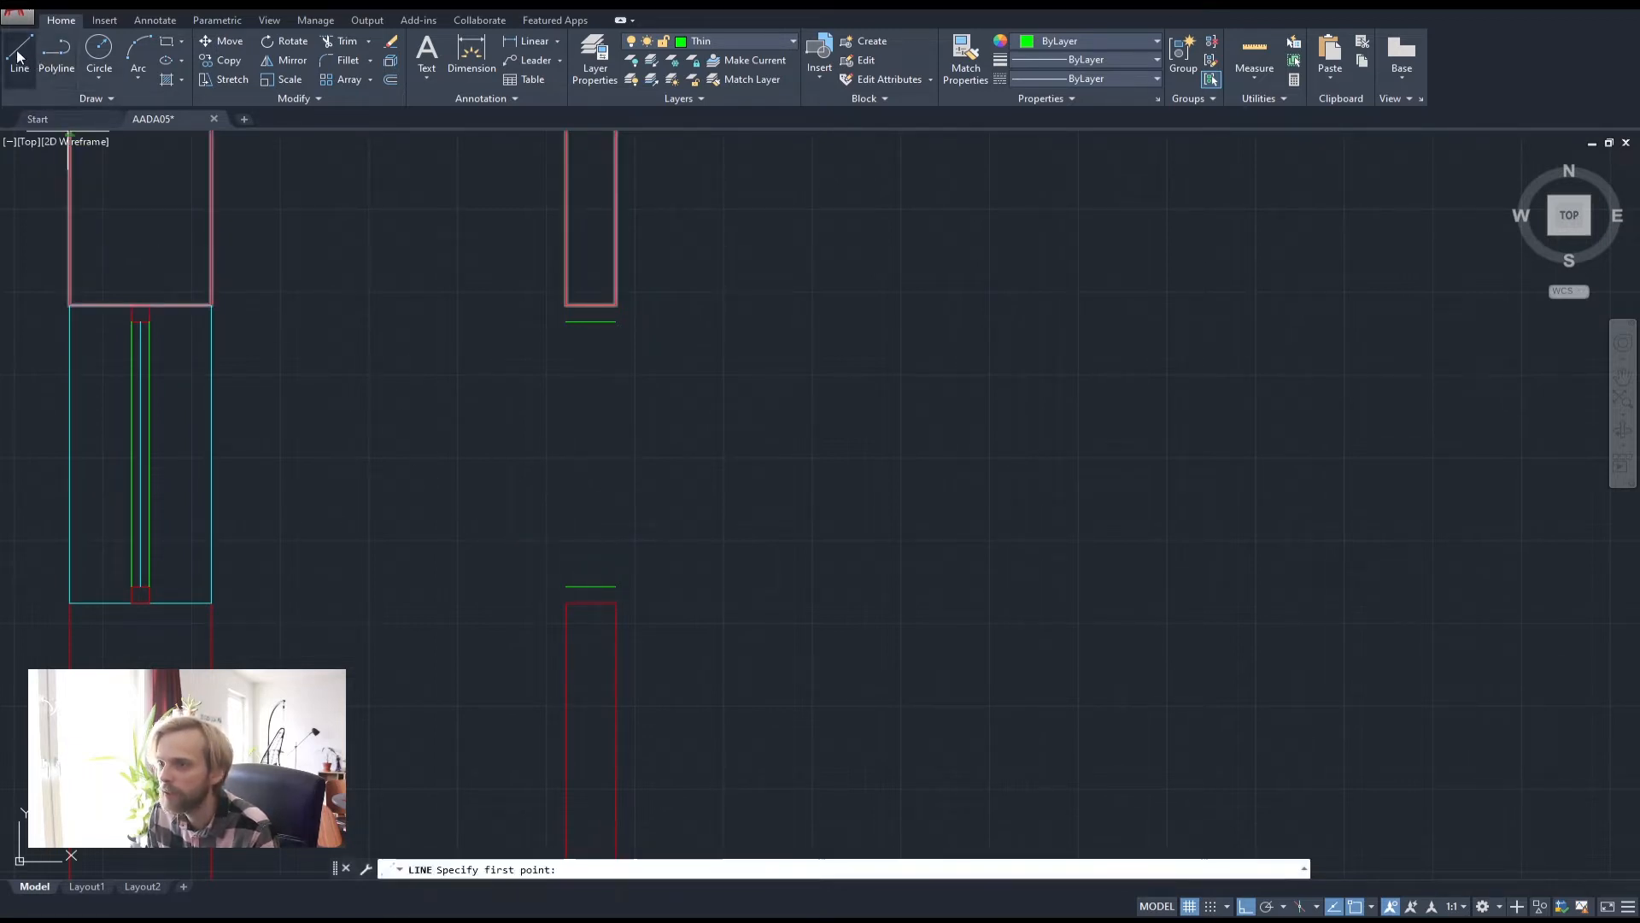
Make Thick current, draw a red vertical door line between the two green jamb lines, and select it
left_click(724, 42)
left_click(706, 99)
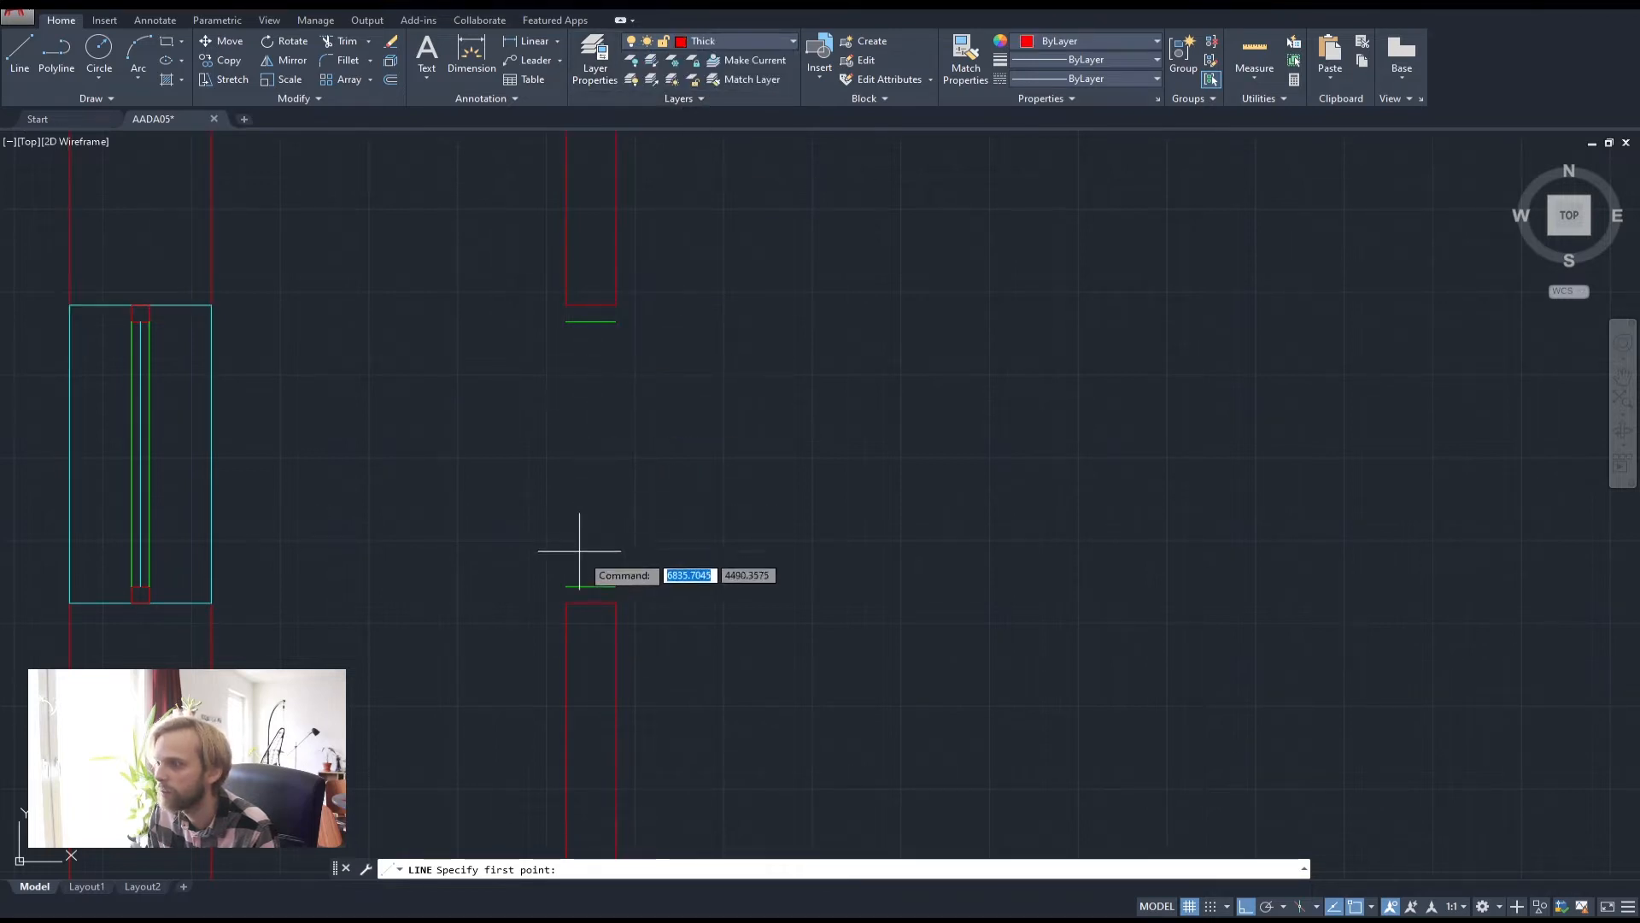
left_click(591, 586)
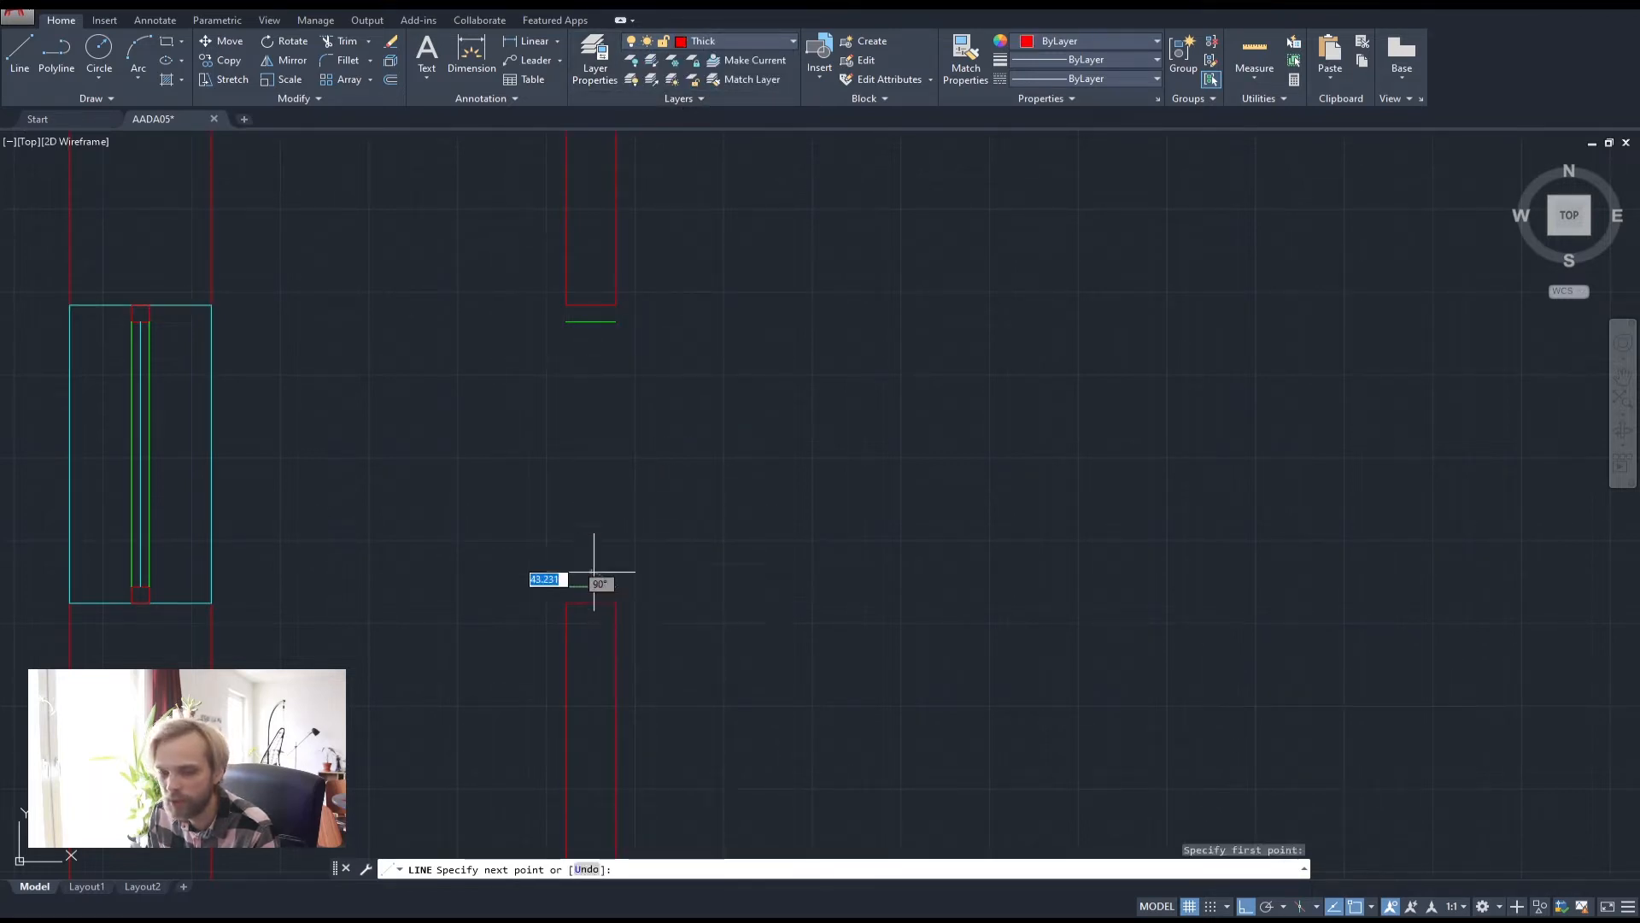
left_click(591, 323)
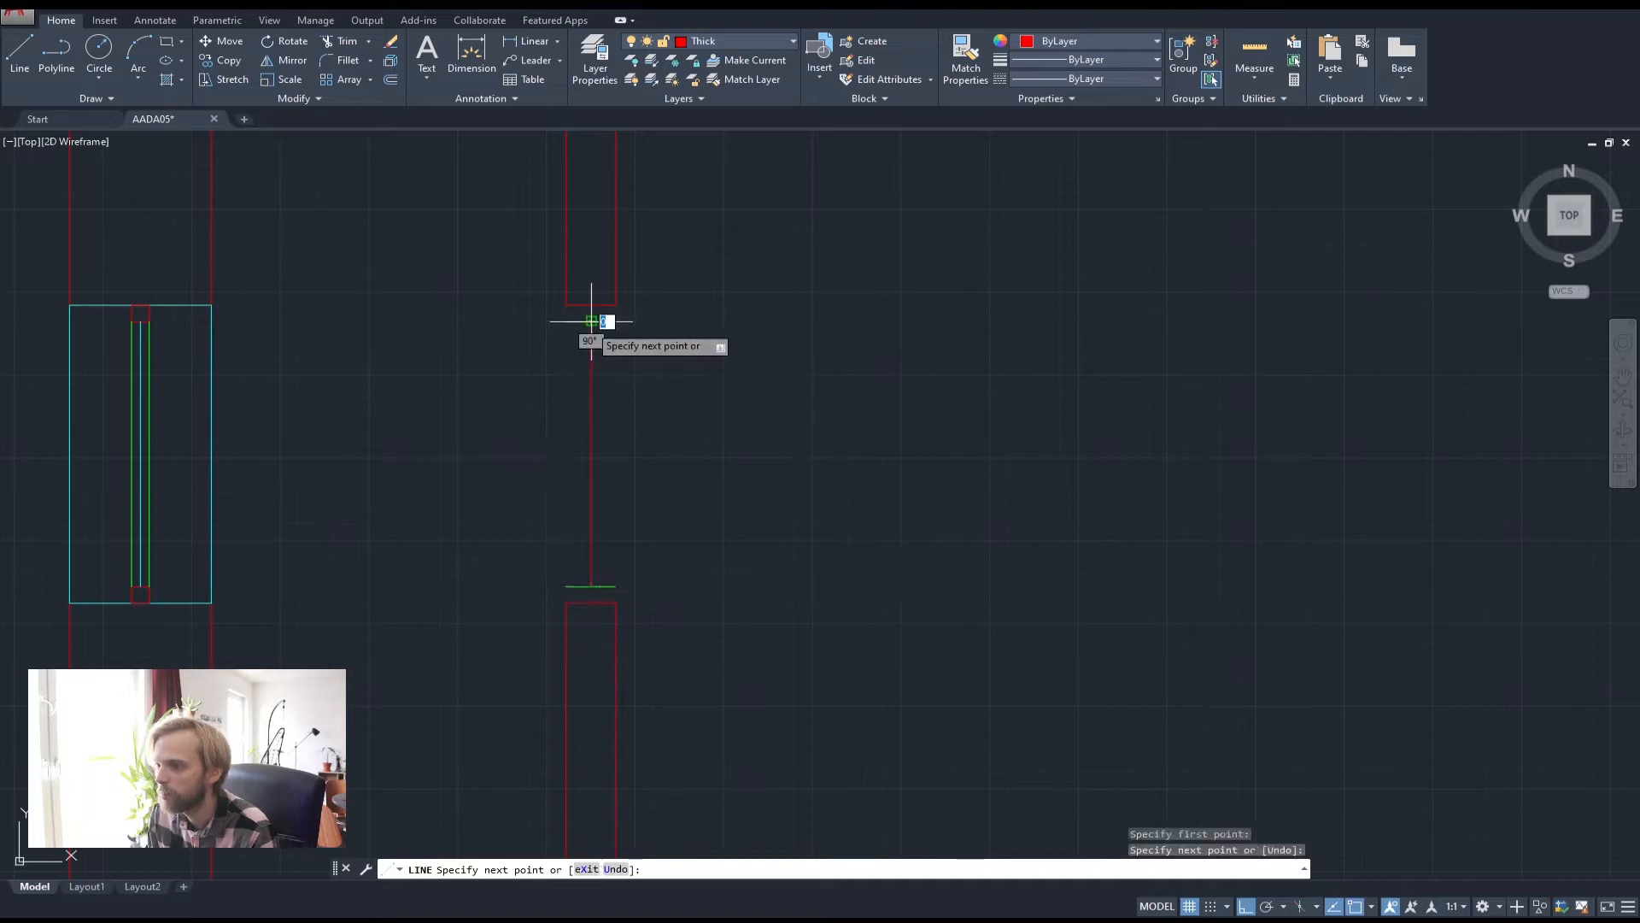
key("Return")
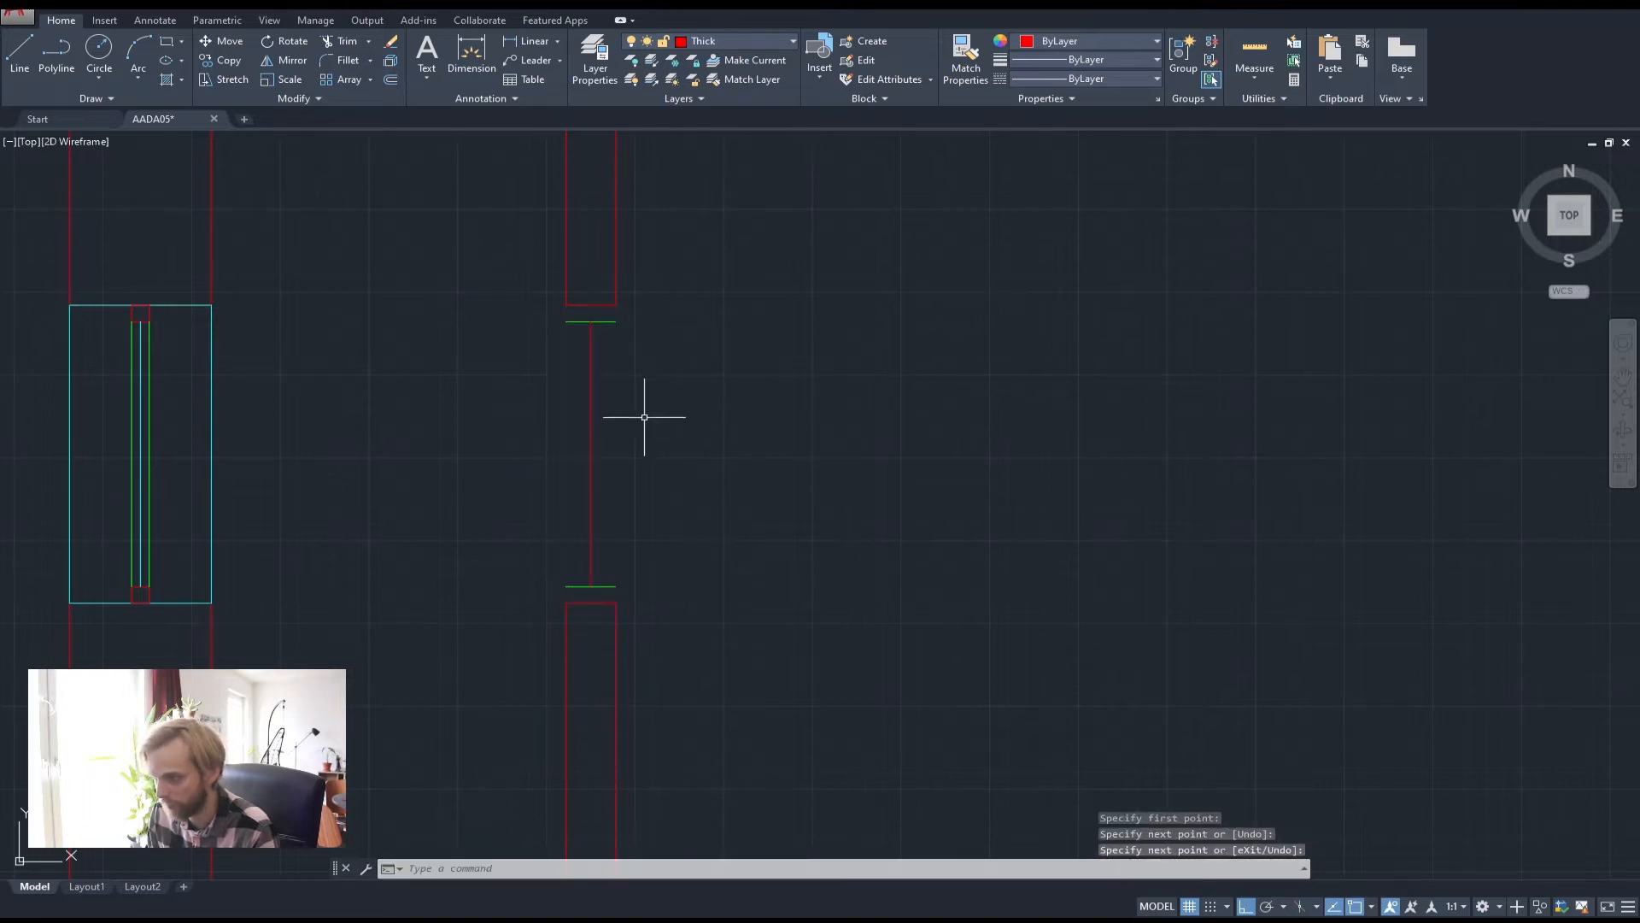
left_click(721, 495)
left_click(567, 439)
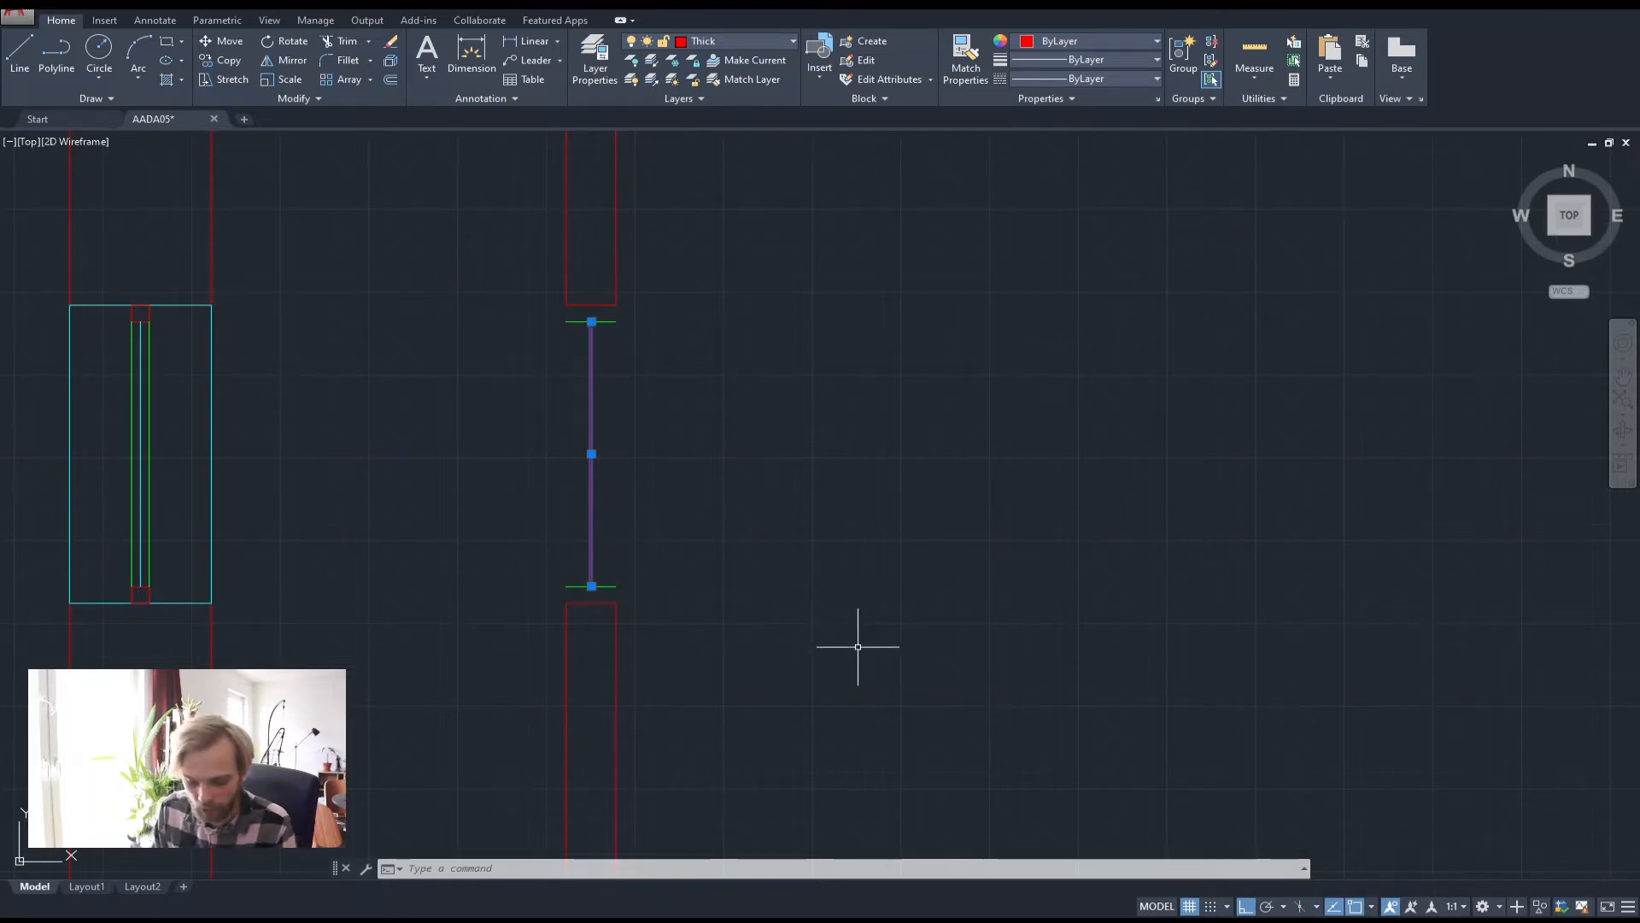
type("ta")
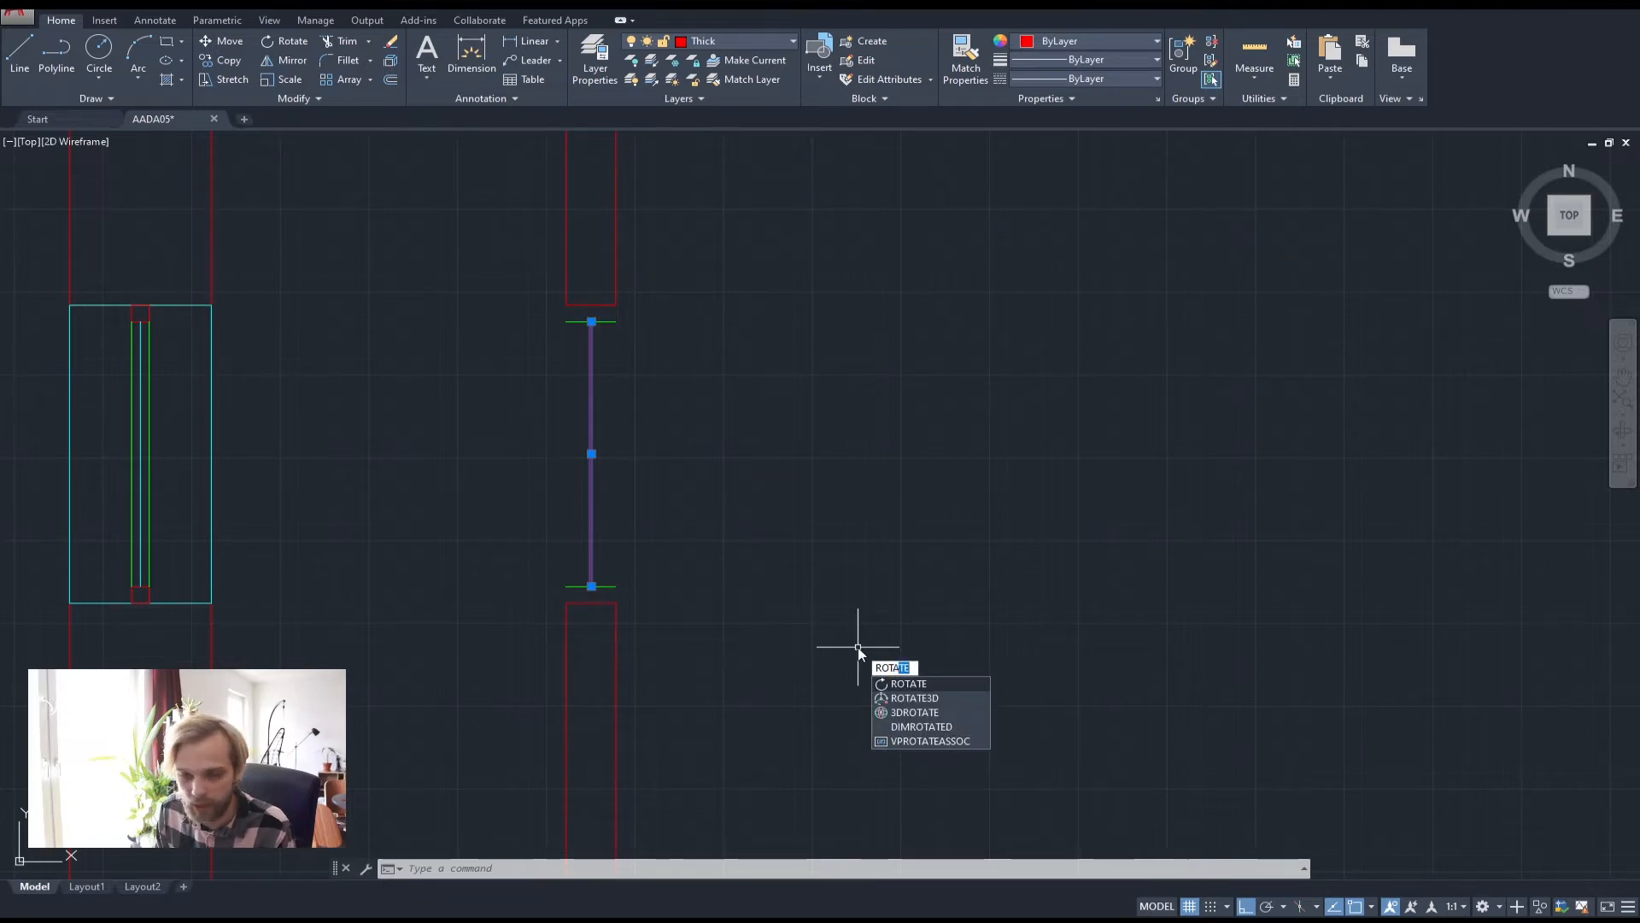
key("Return")
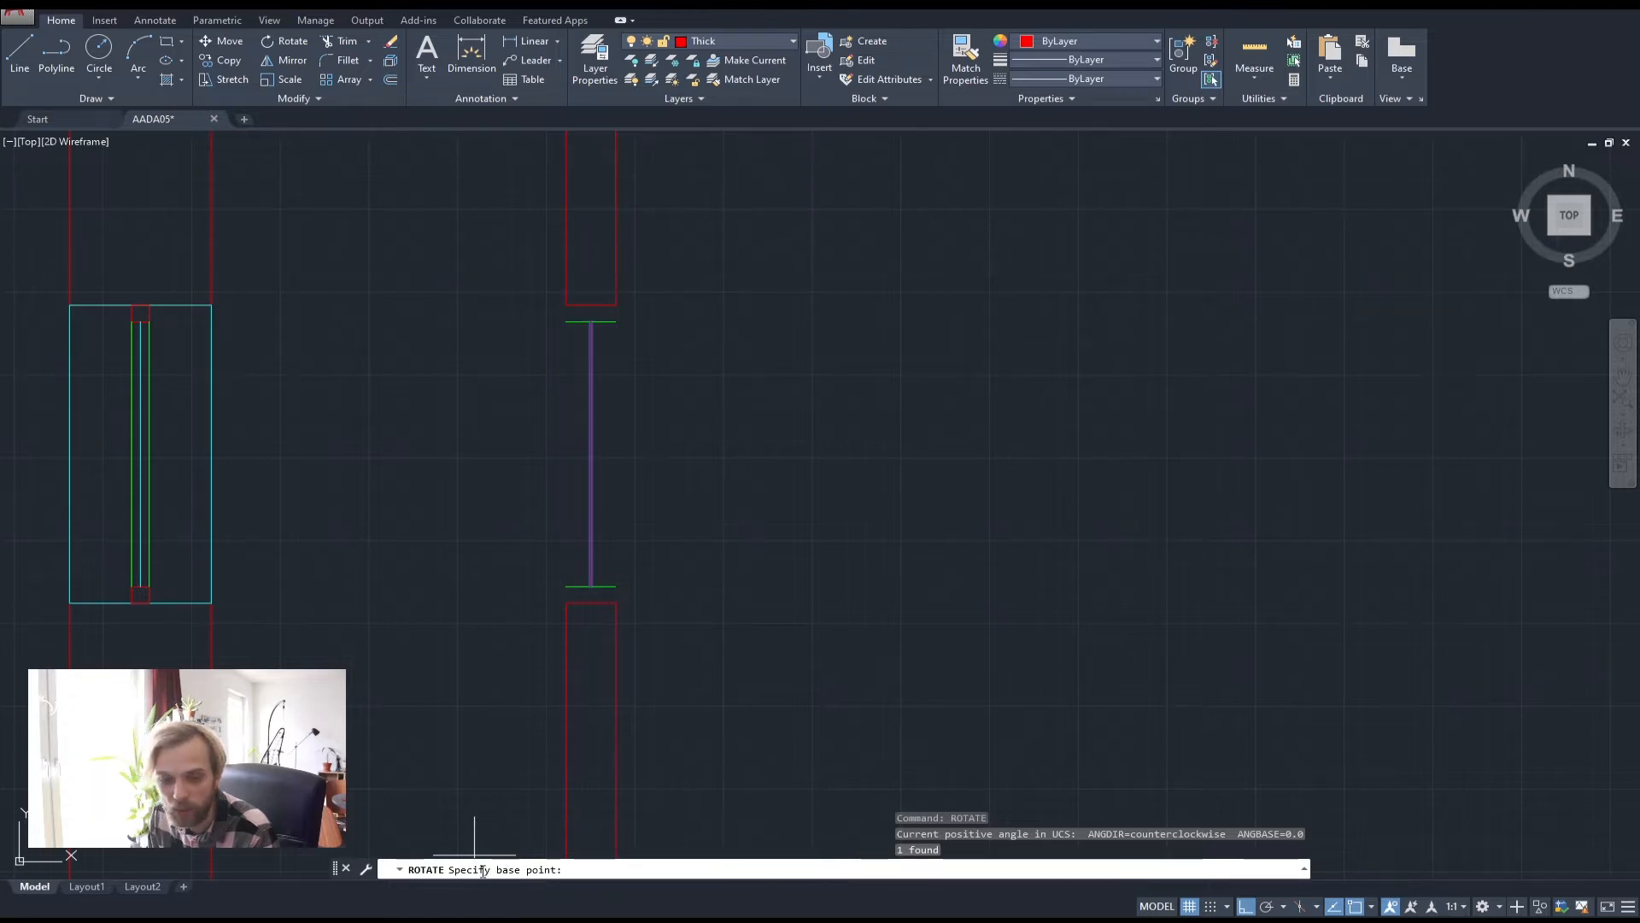
left_click(592, 586)
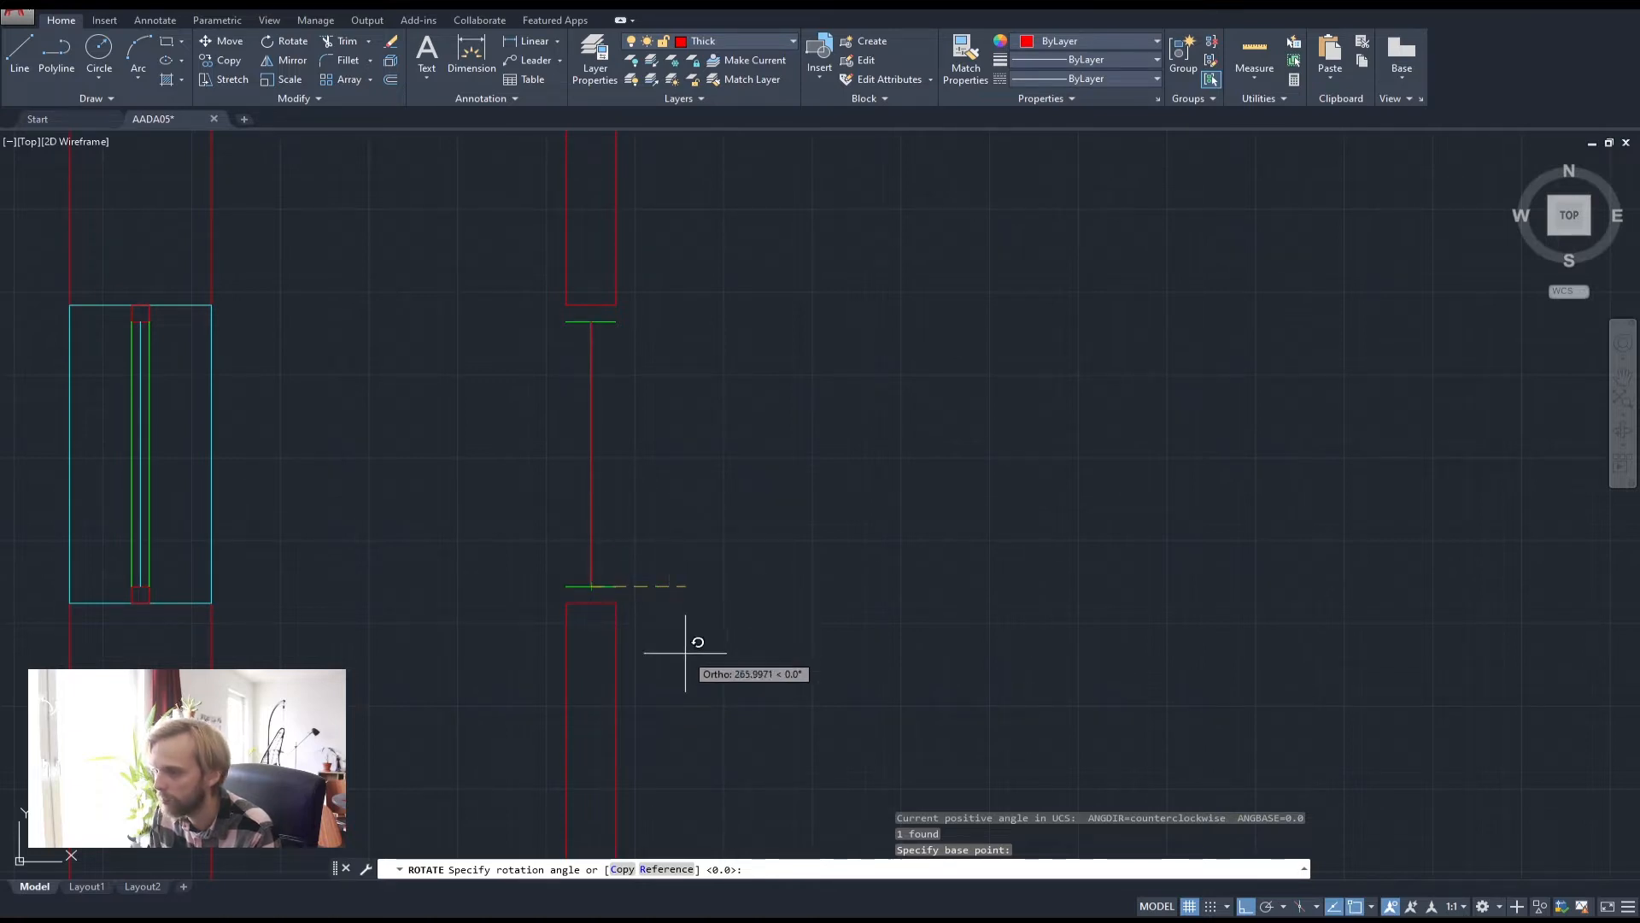
type("90")
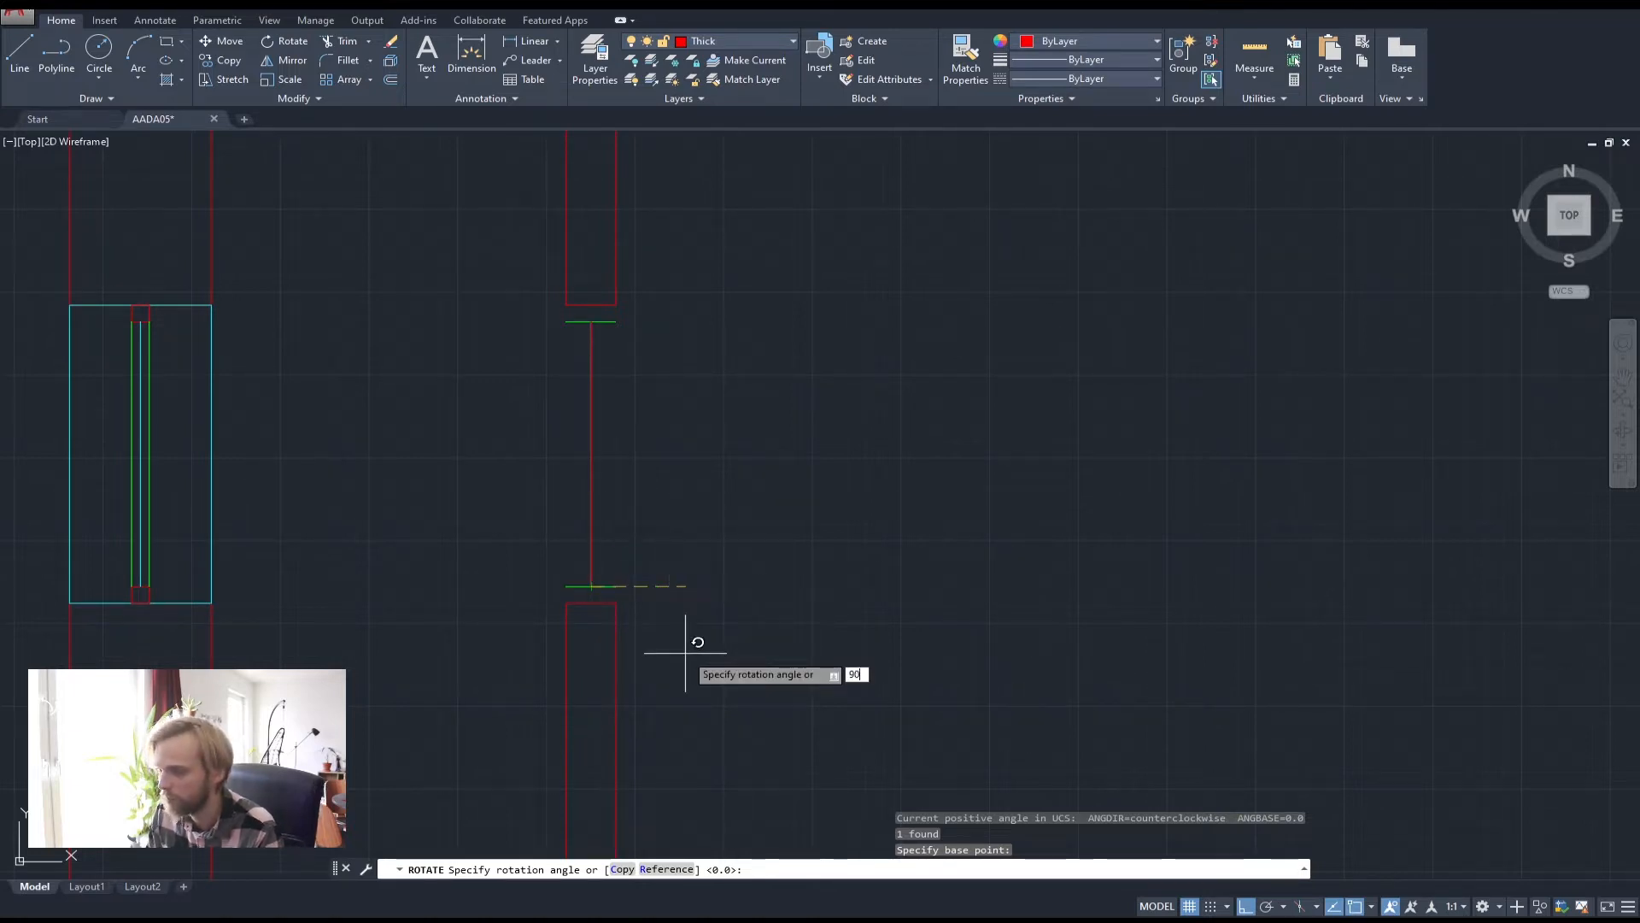
key("Return")
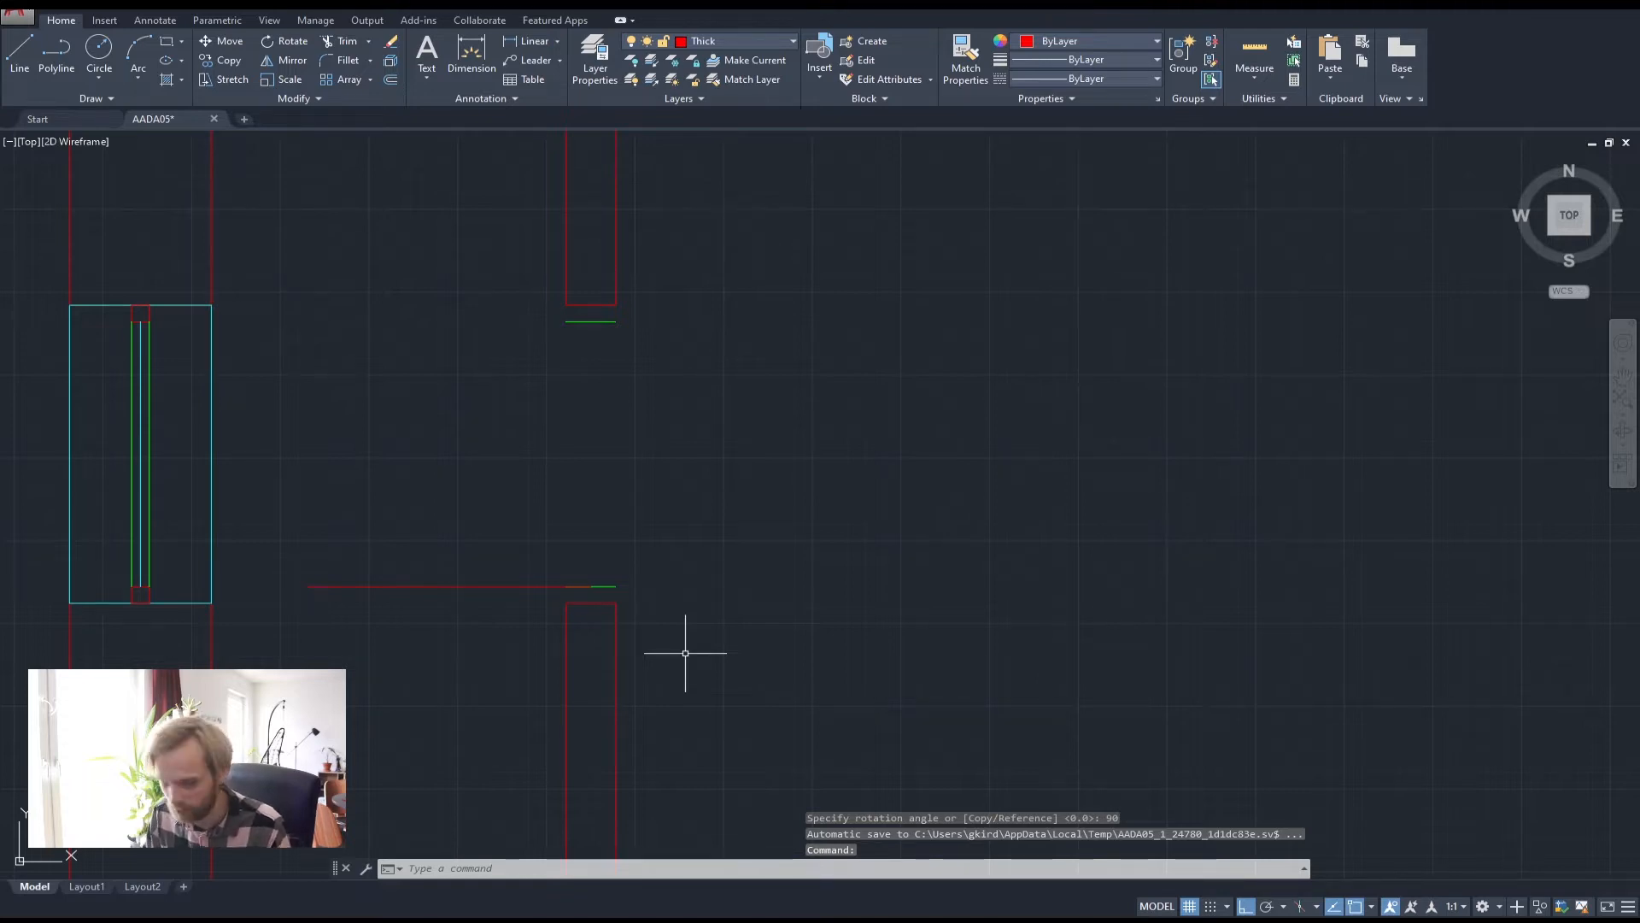
key("ctrl+z")
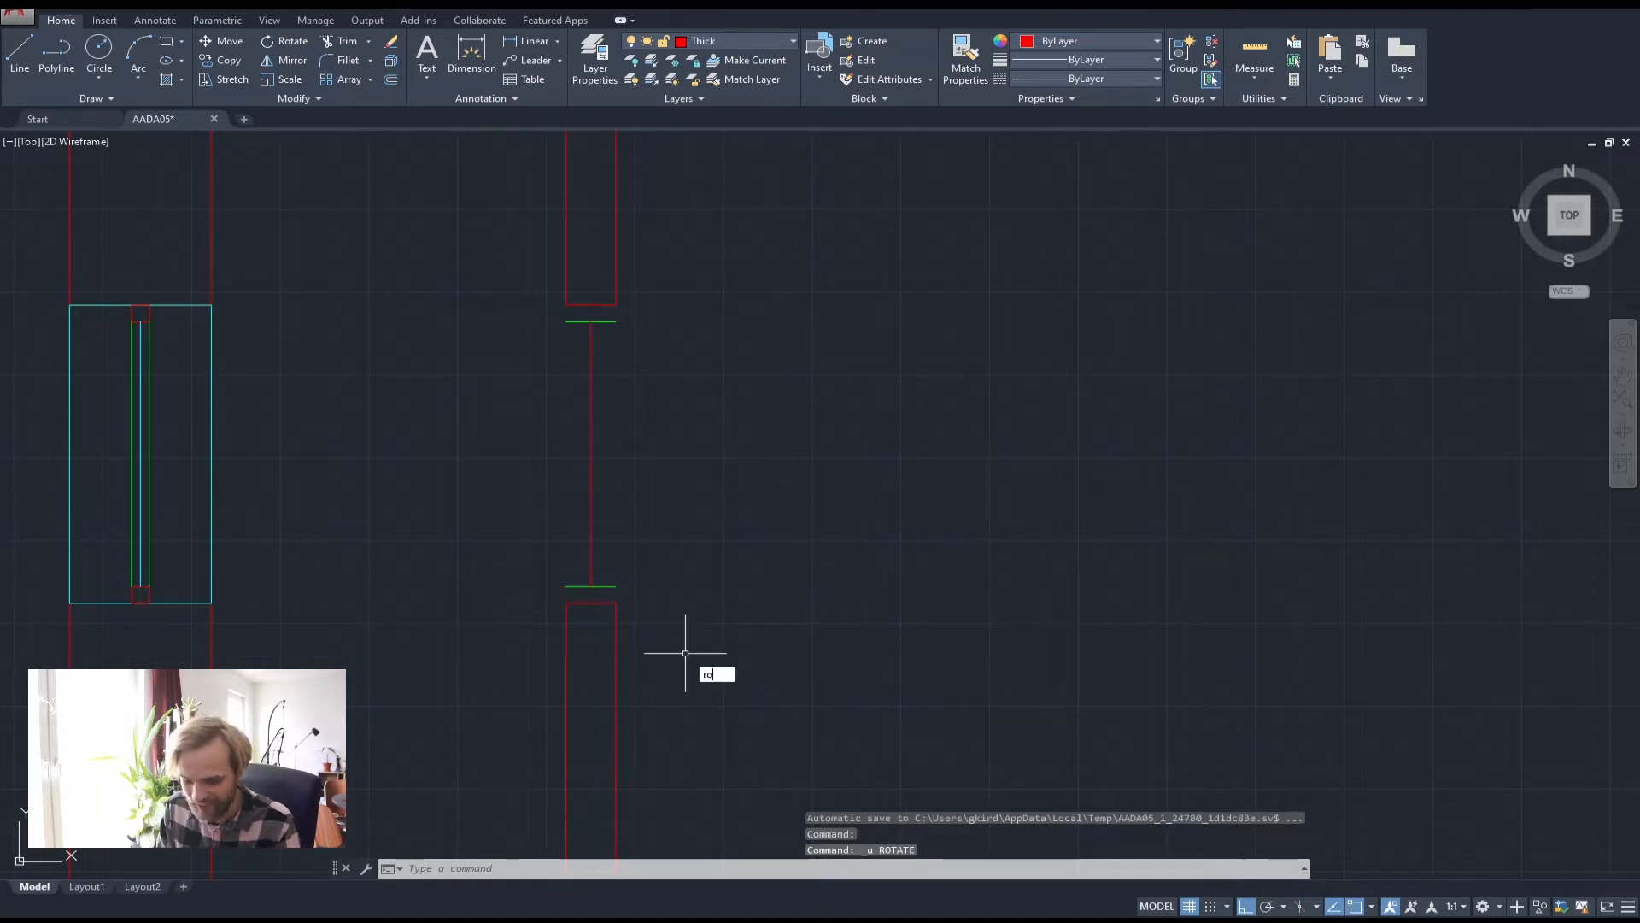
type("te")
key("Return")
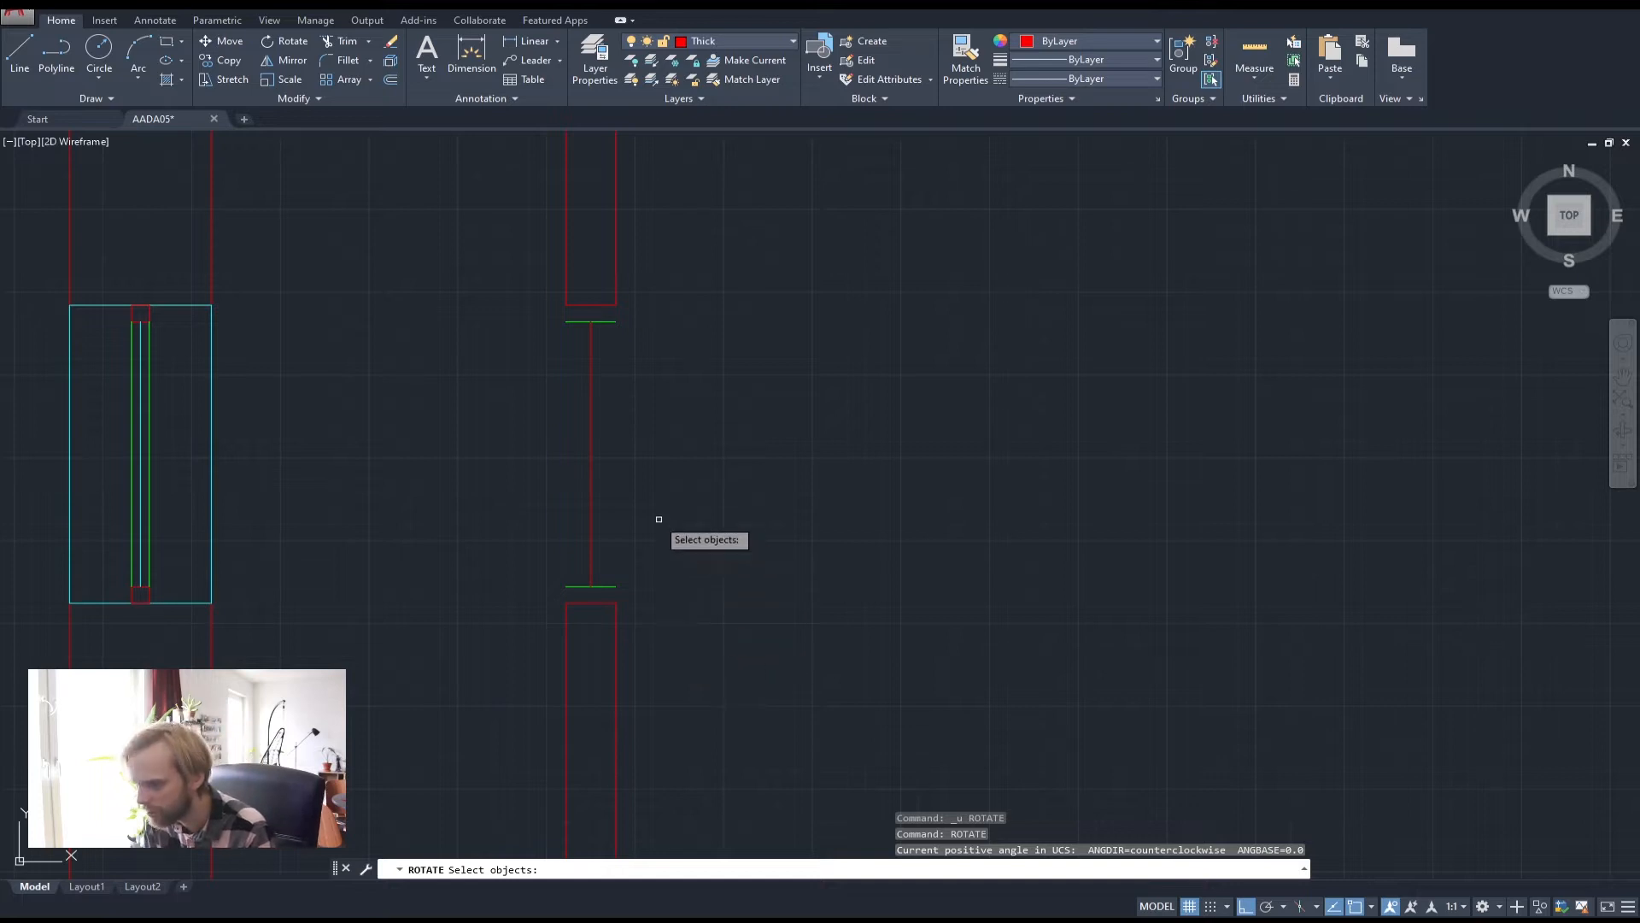
Rotate the red door line -90 degrees about its lower endpoint
left_click(594, 485)
left_click(581, 547)
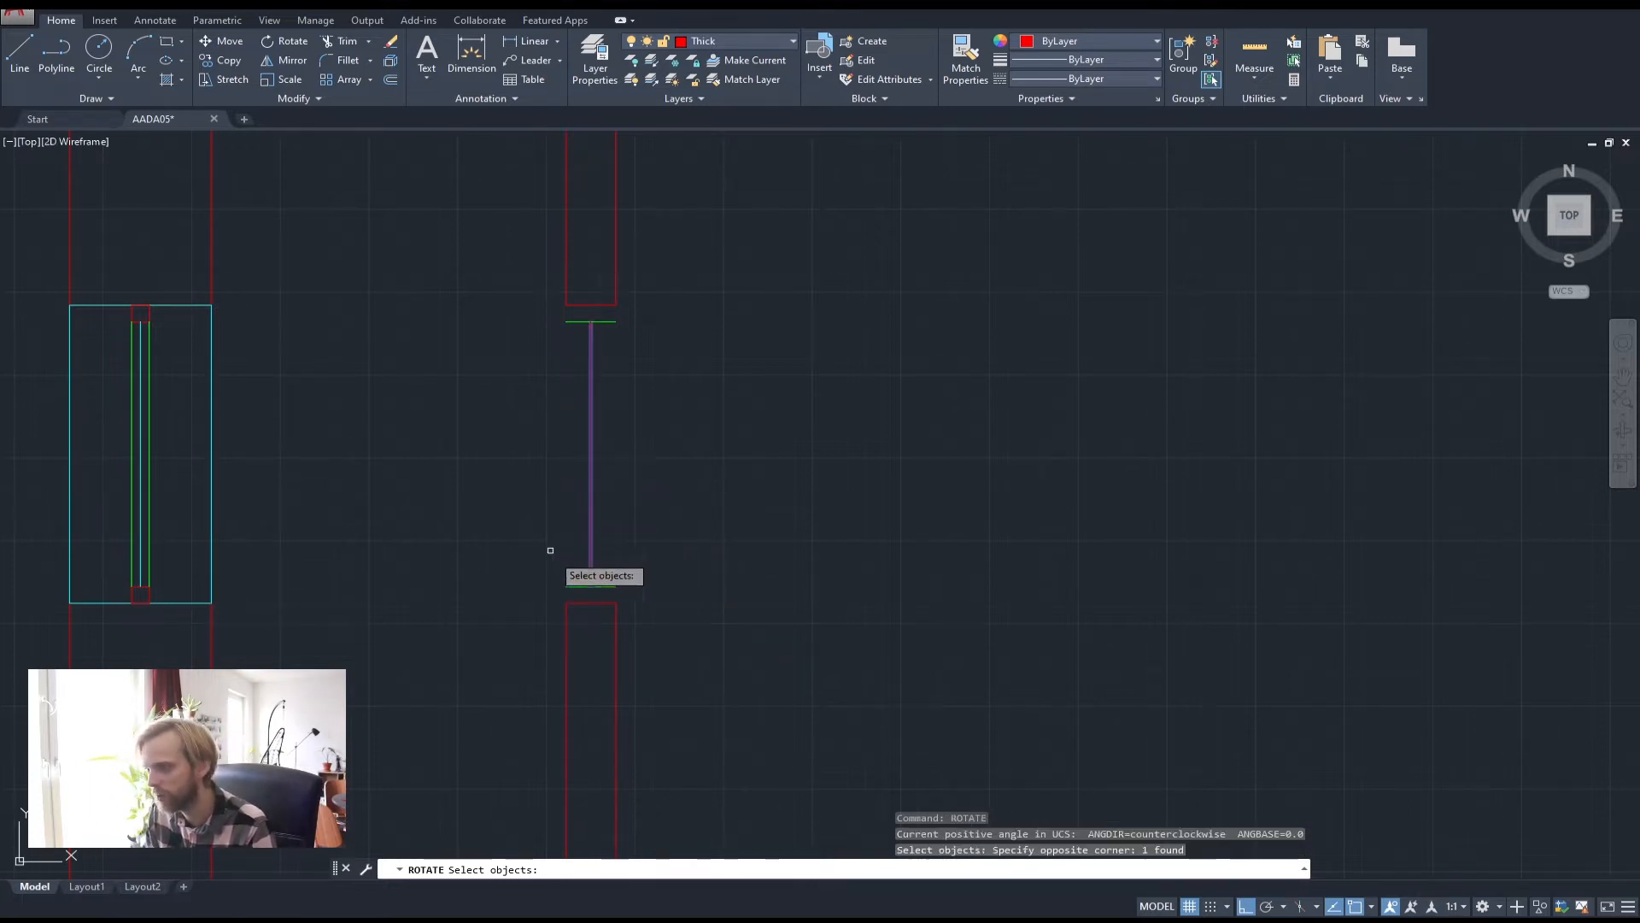
key("Return")
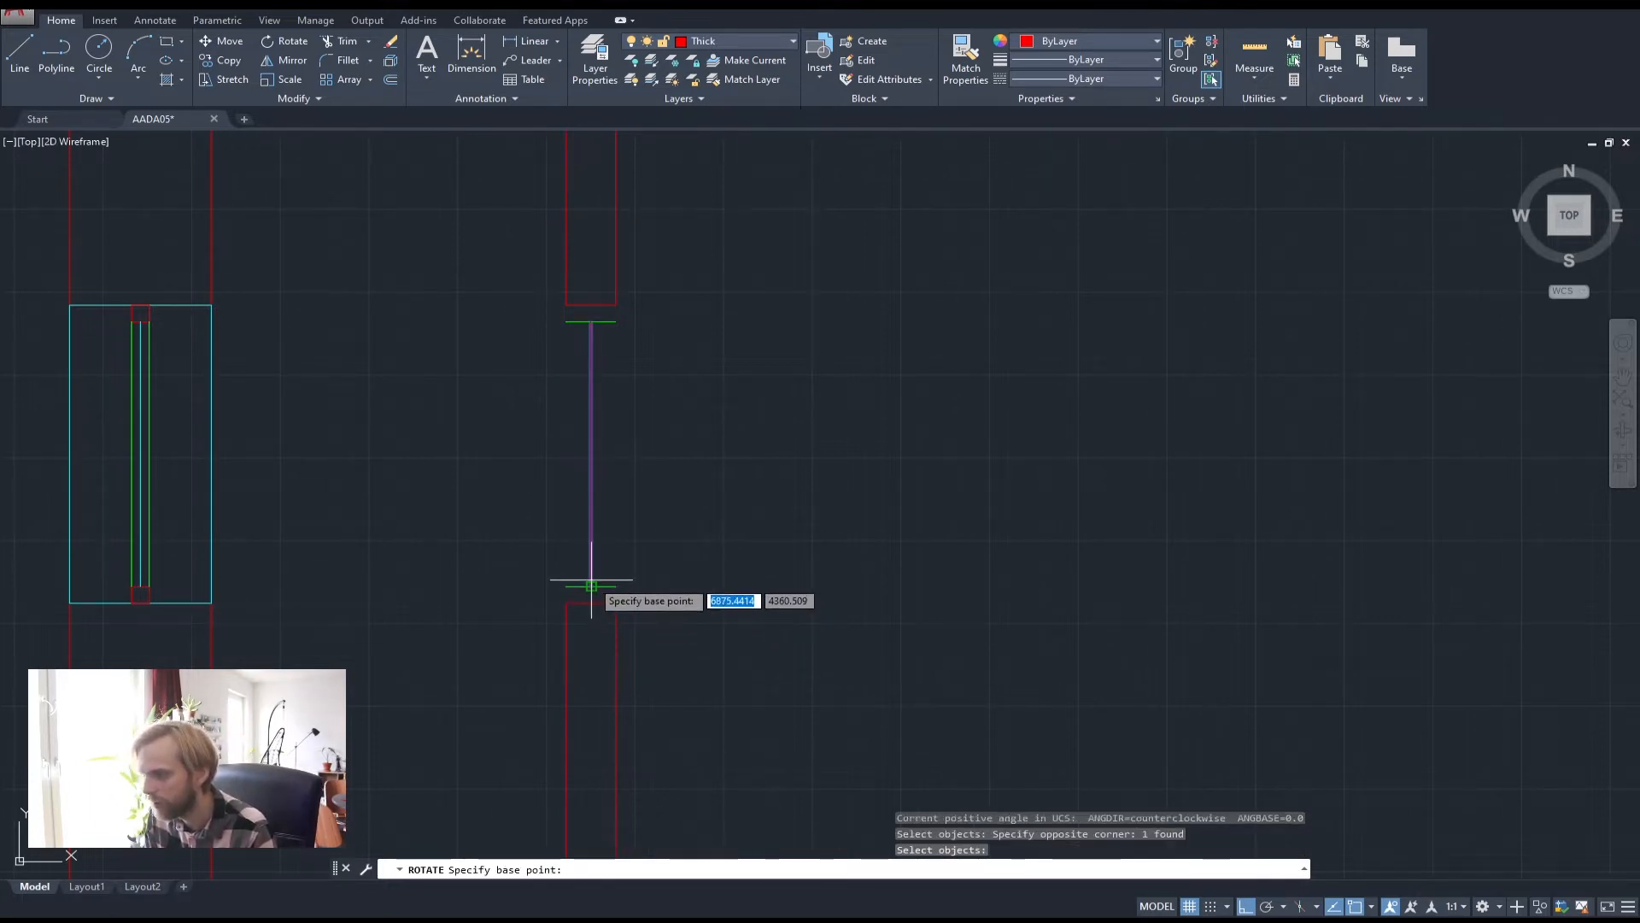
left_click(590, 586)
type("-90")
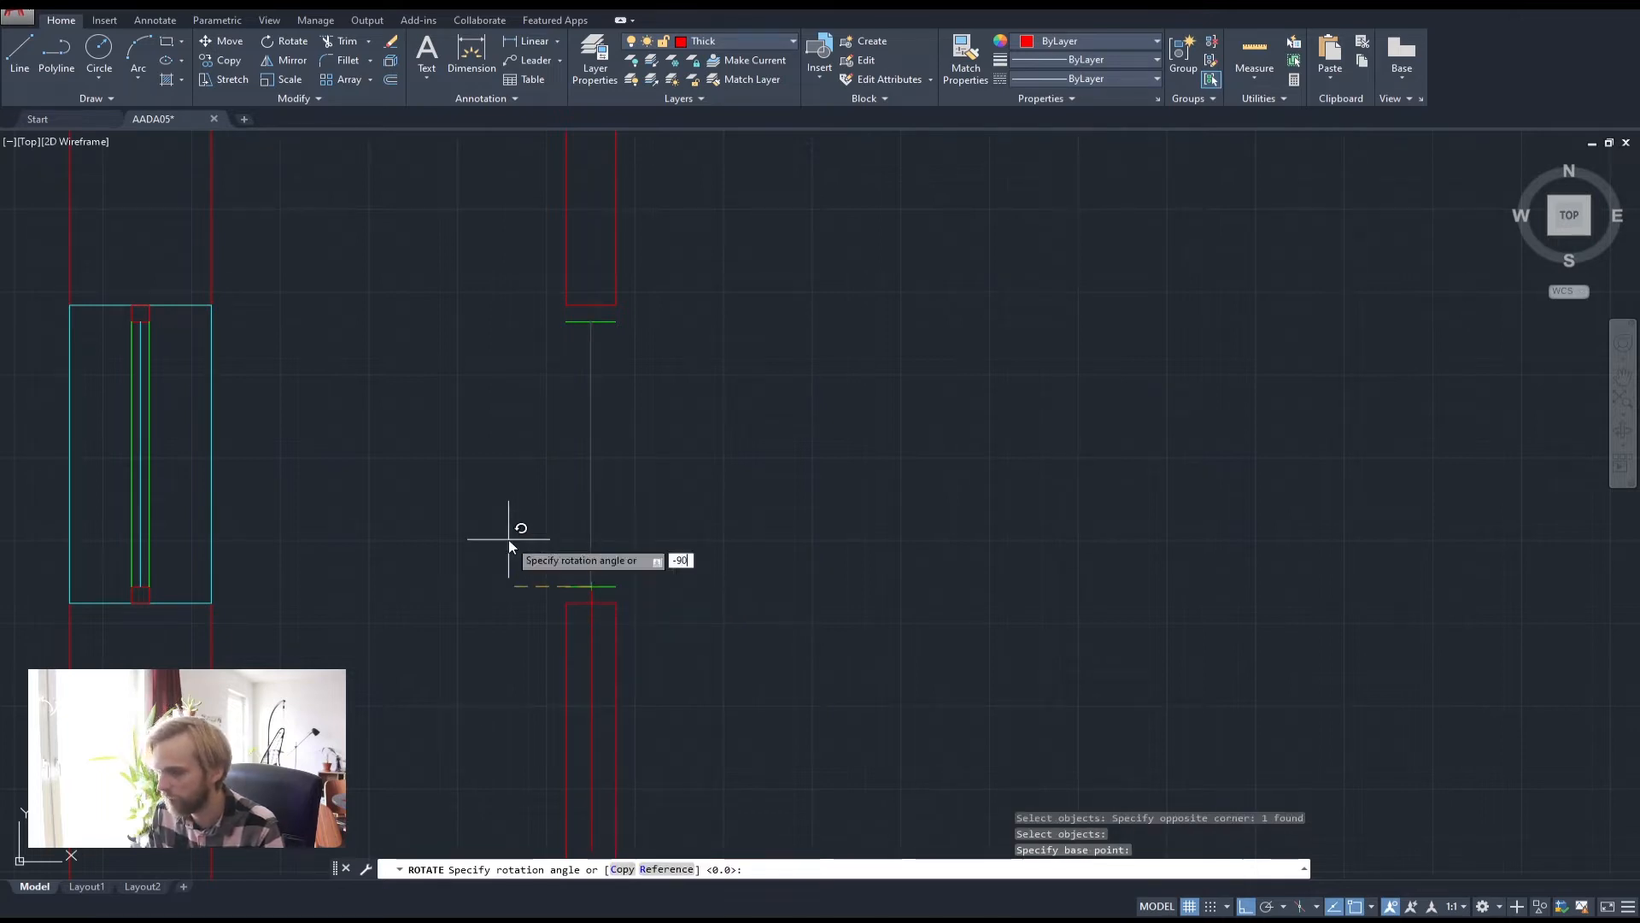
key("Return")
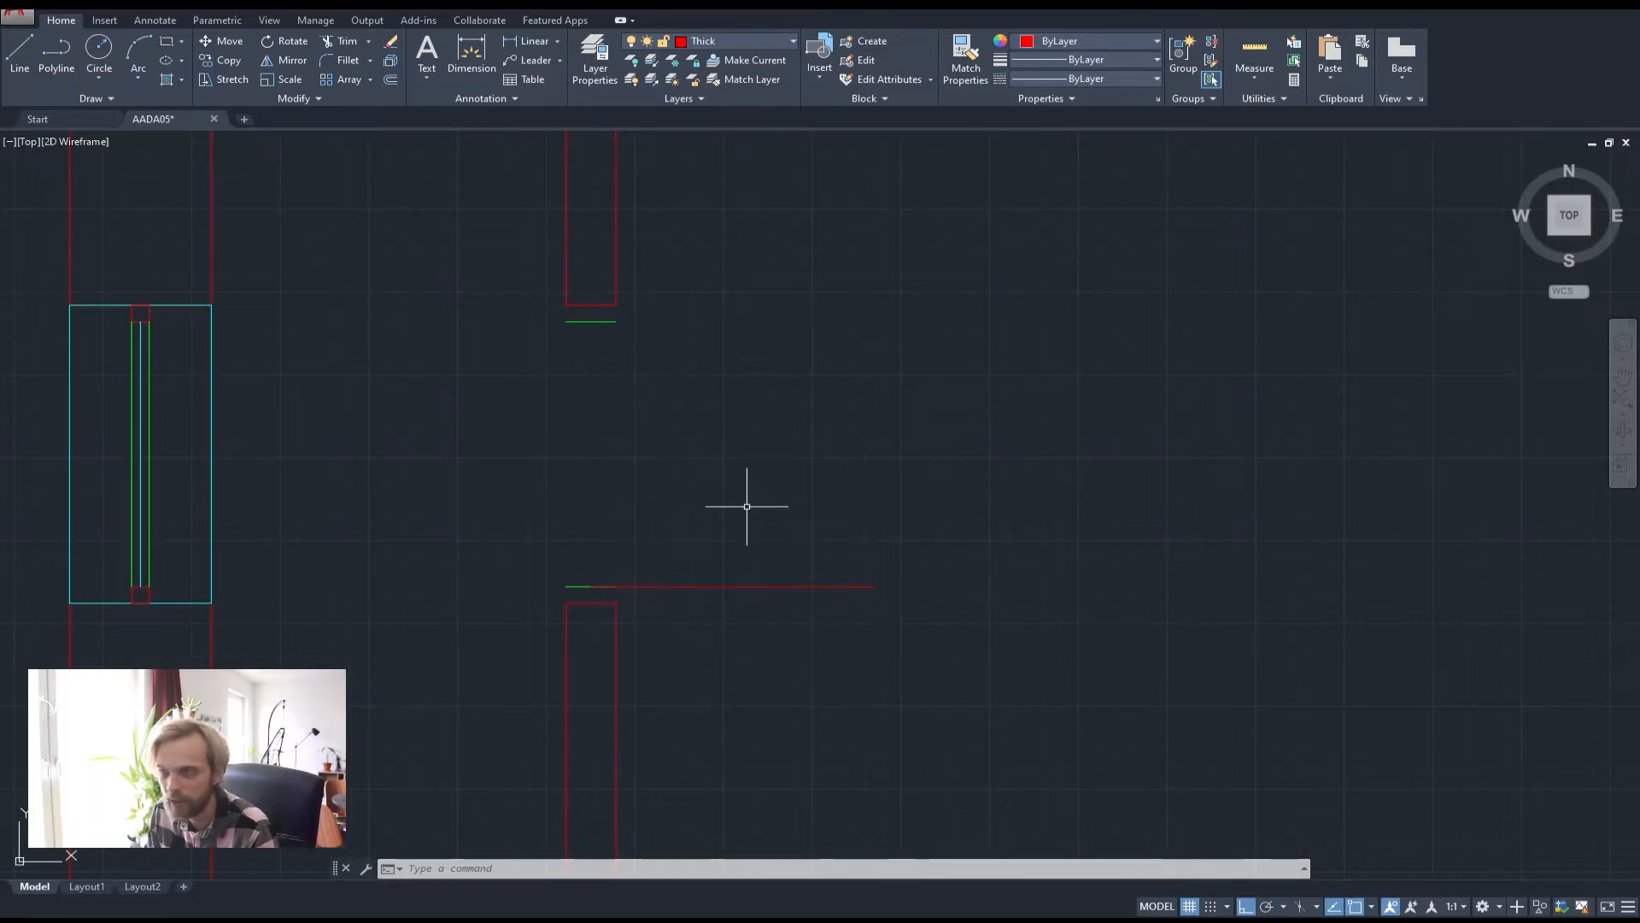
Draw a trial circle at the hinge point, then delete it as misplaced
left_click(99, 49)
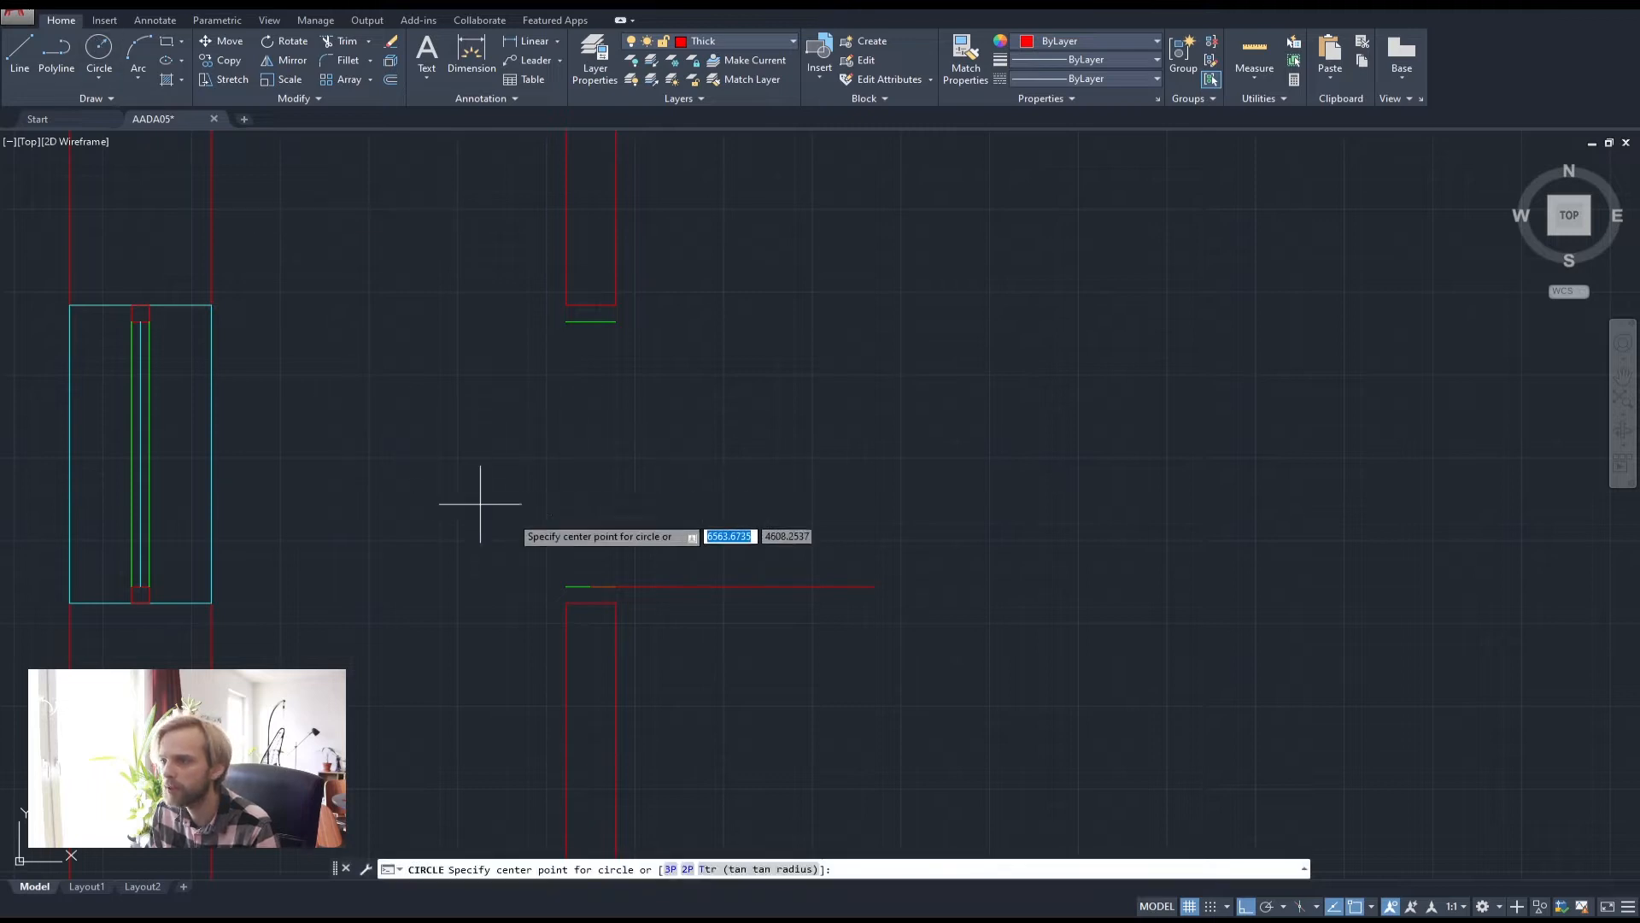
left_click(592, 587)
left_click(874, 586)
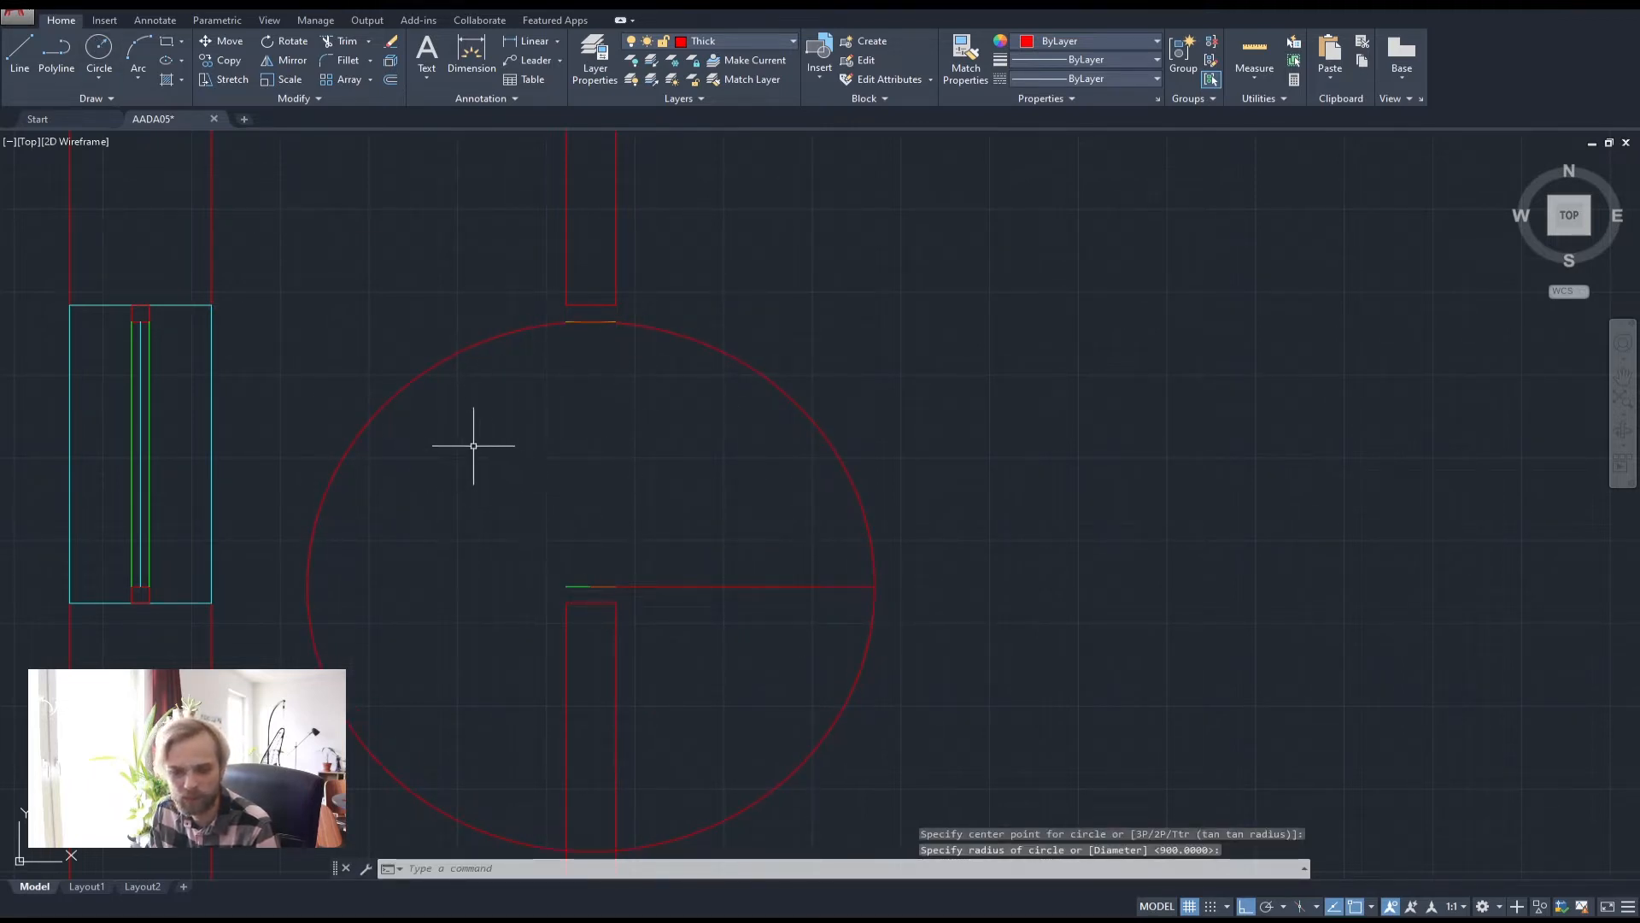
left_click(450, 458)
left_click(335, 396)
key("Delete")
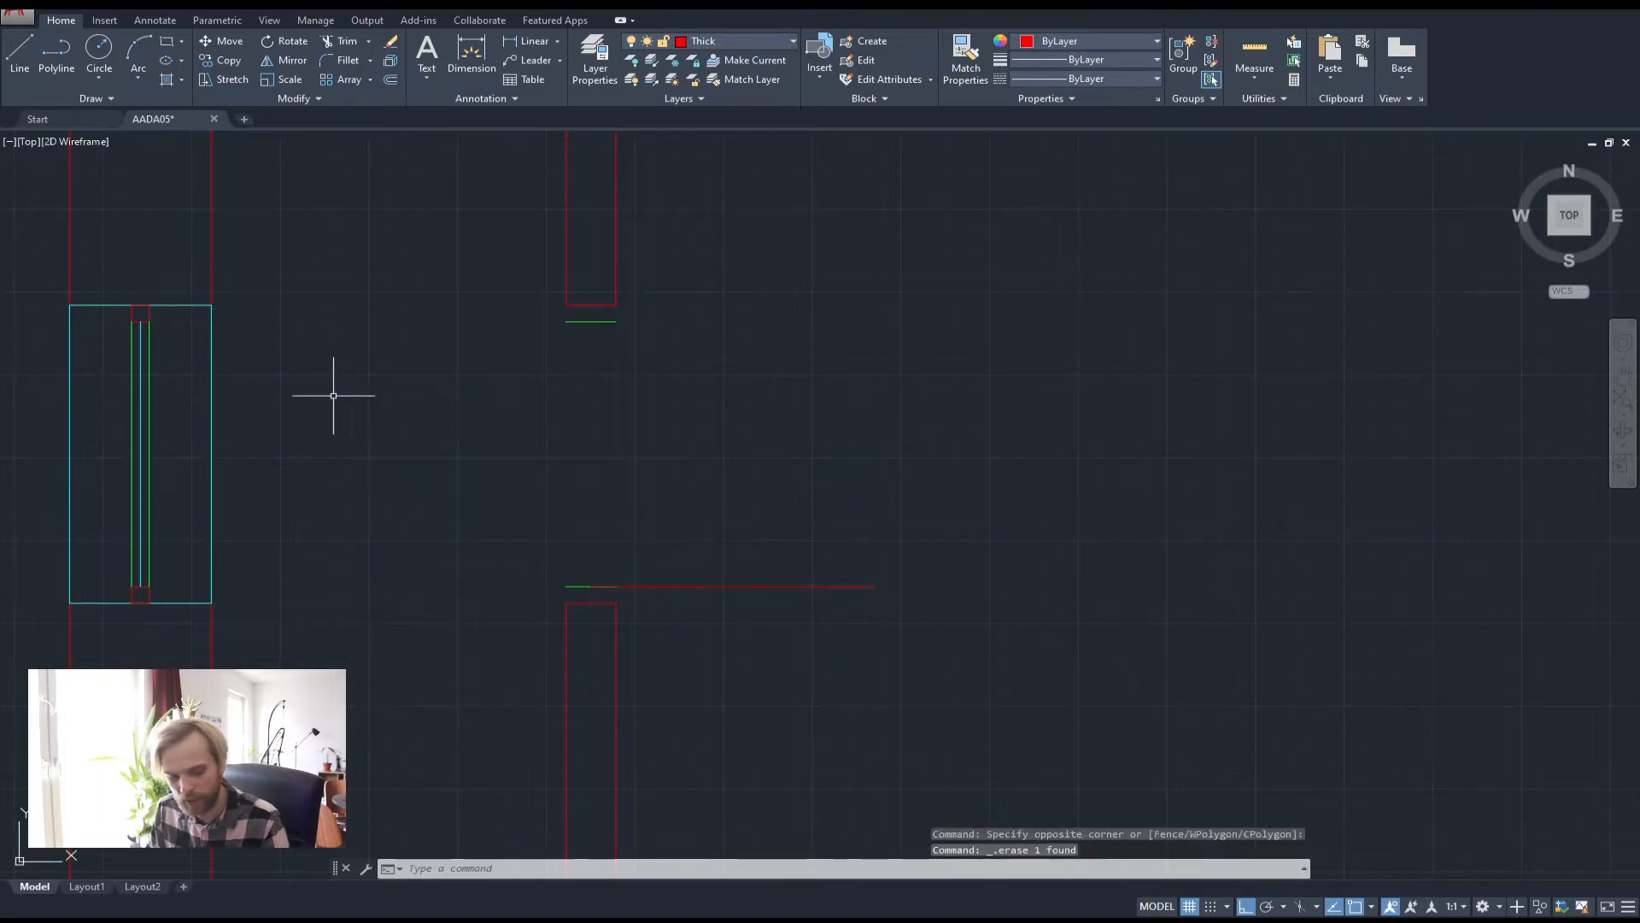
type("c")
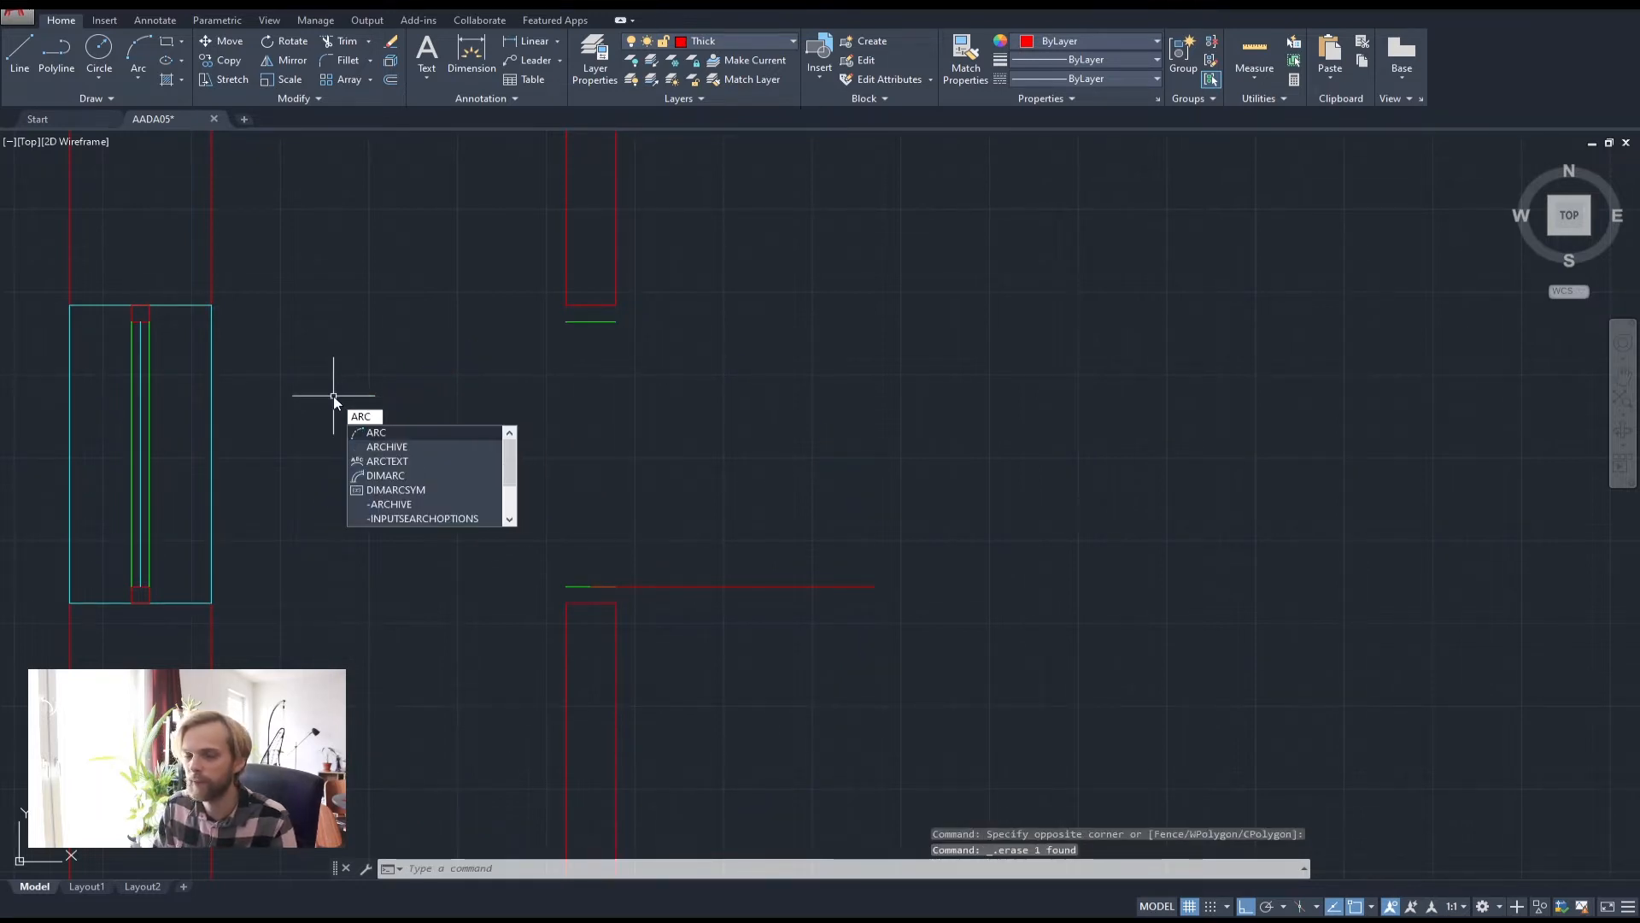
key("Escape")
key("Escape")
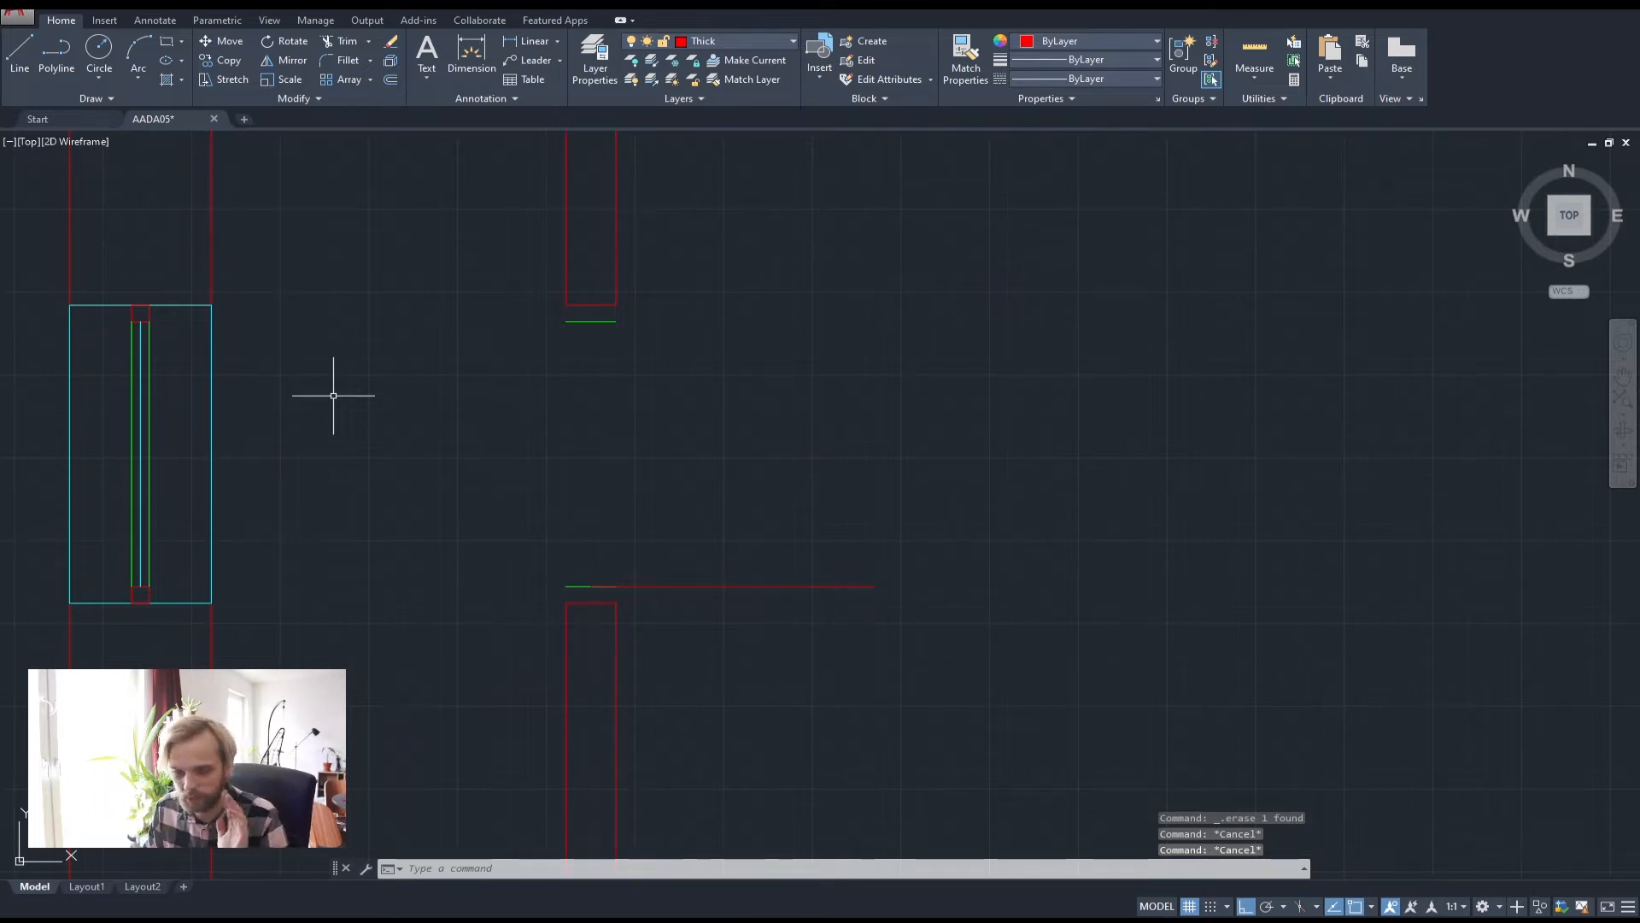
Redraw the 800-radius circle on the hinge point and add a vertical line from its centre to its top
left_click(98, 56)
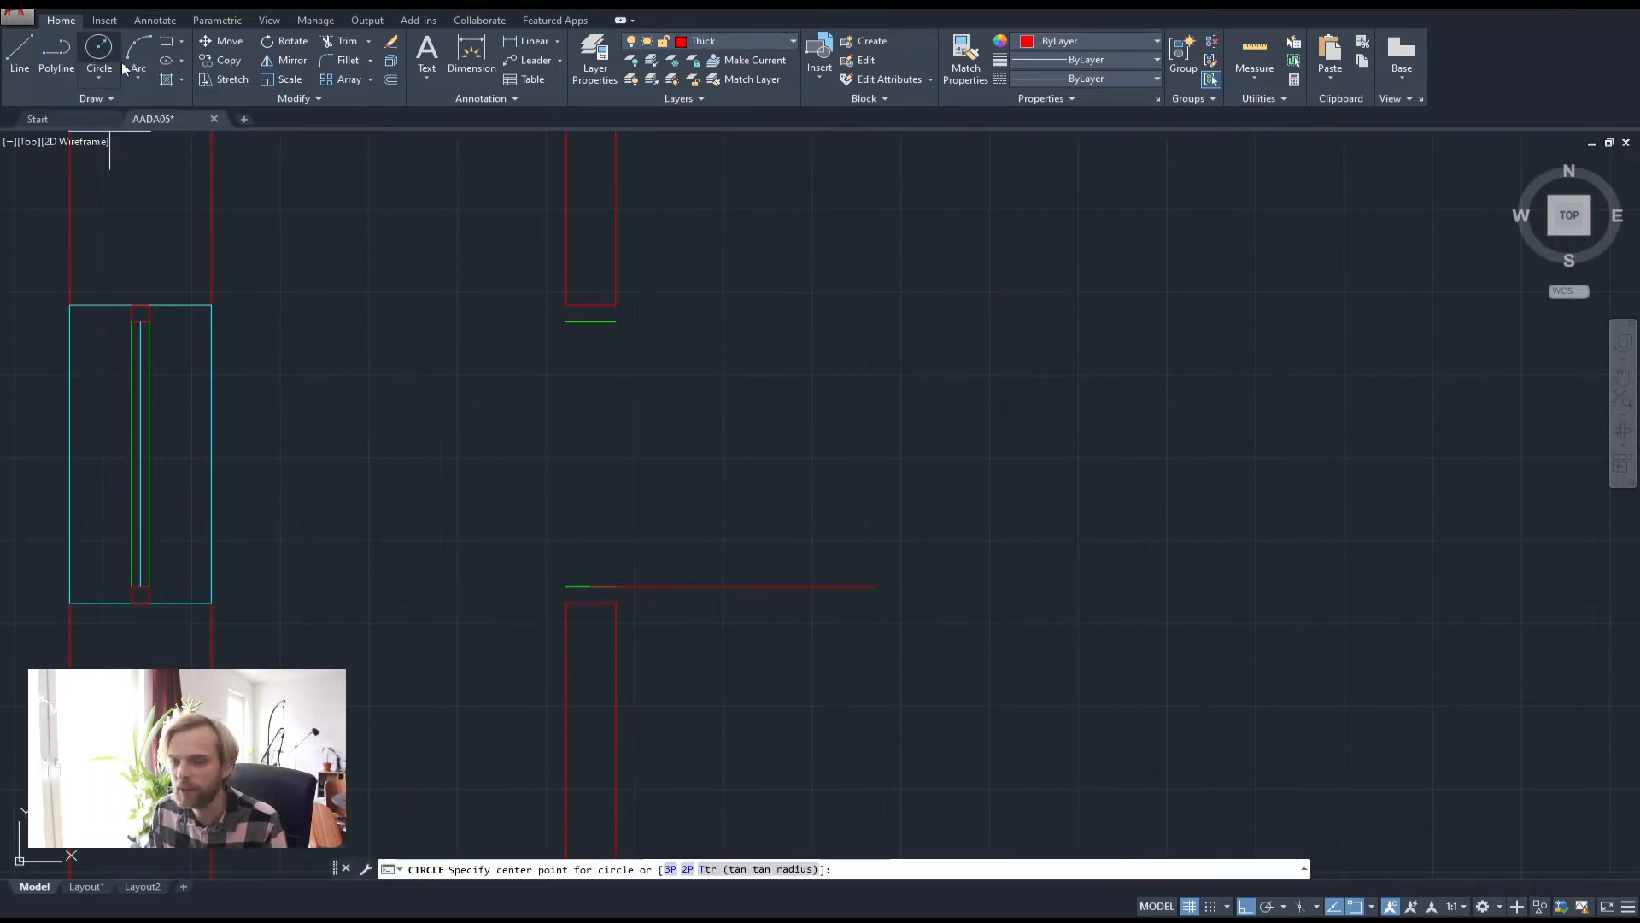
left_click(591, 586)
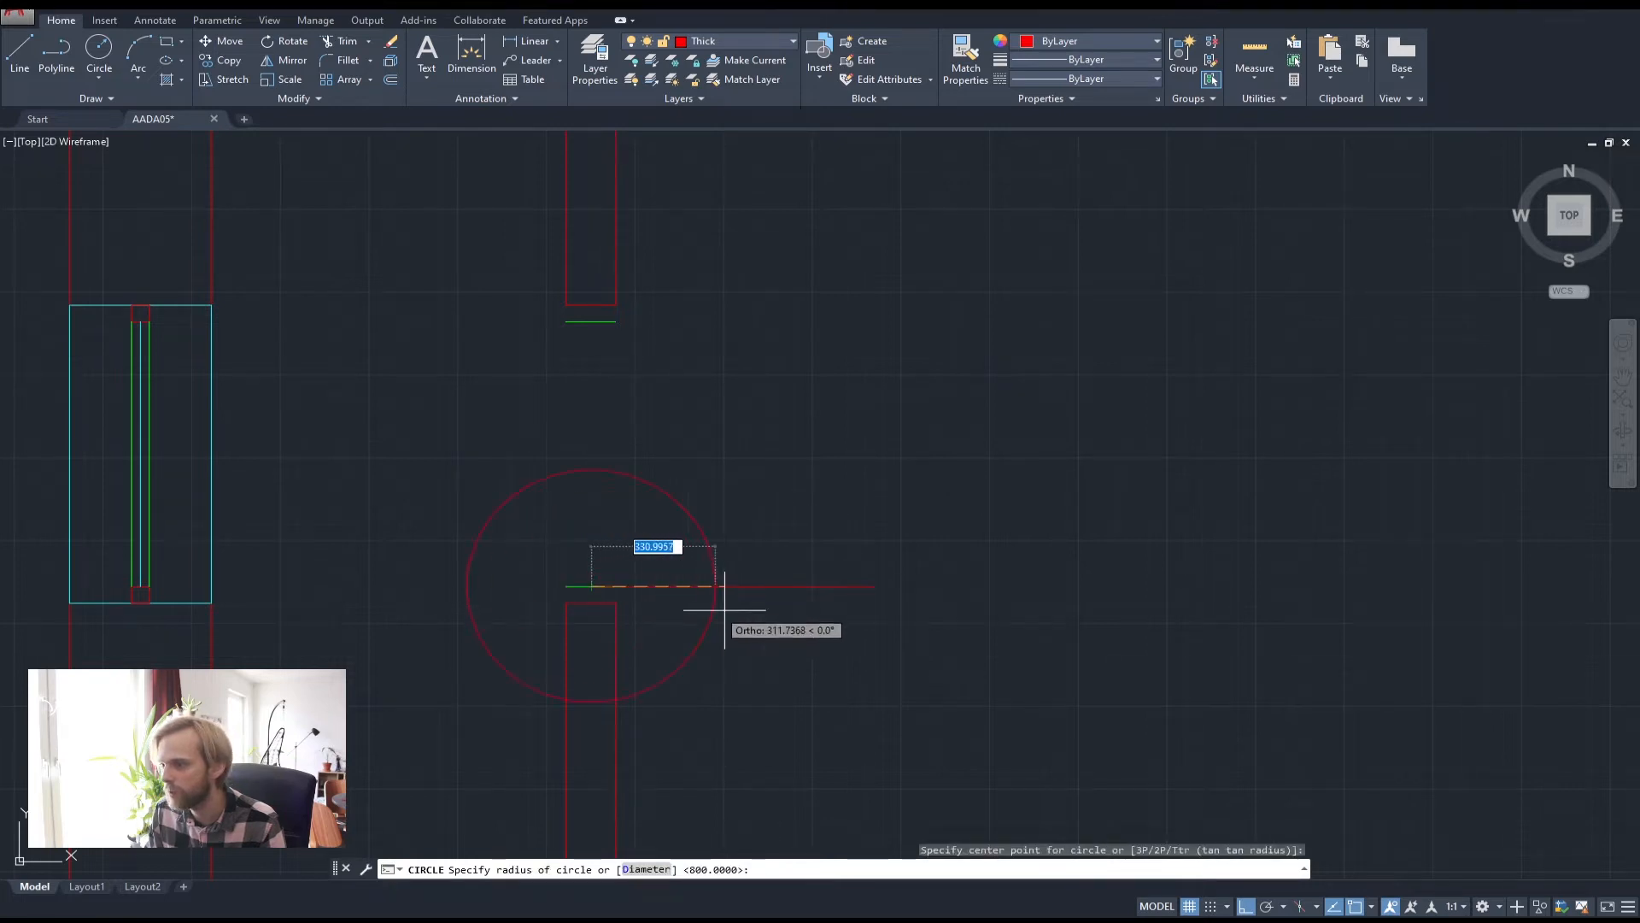
left_click(875, 586)
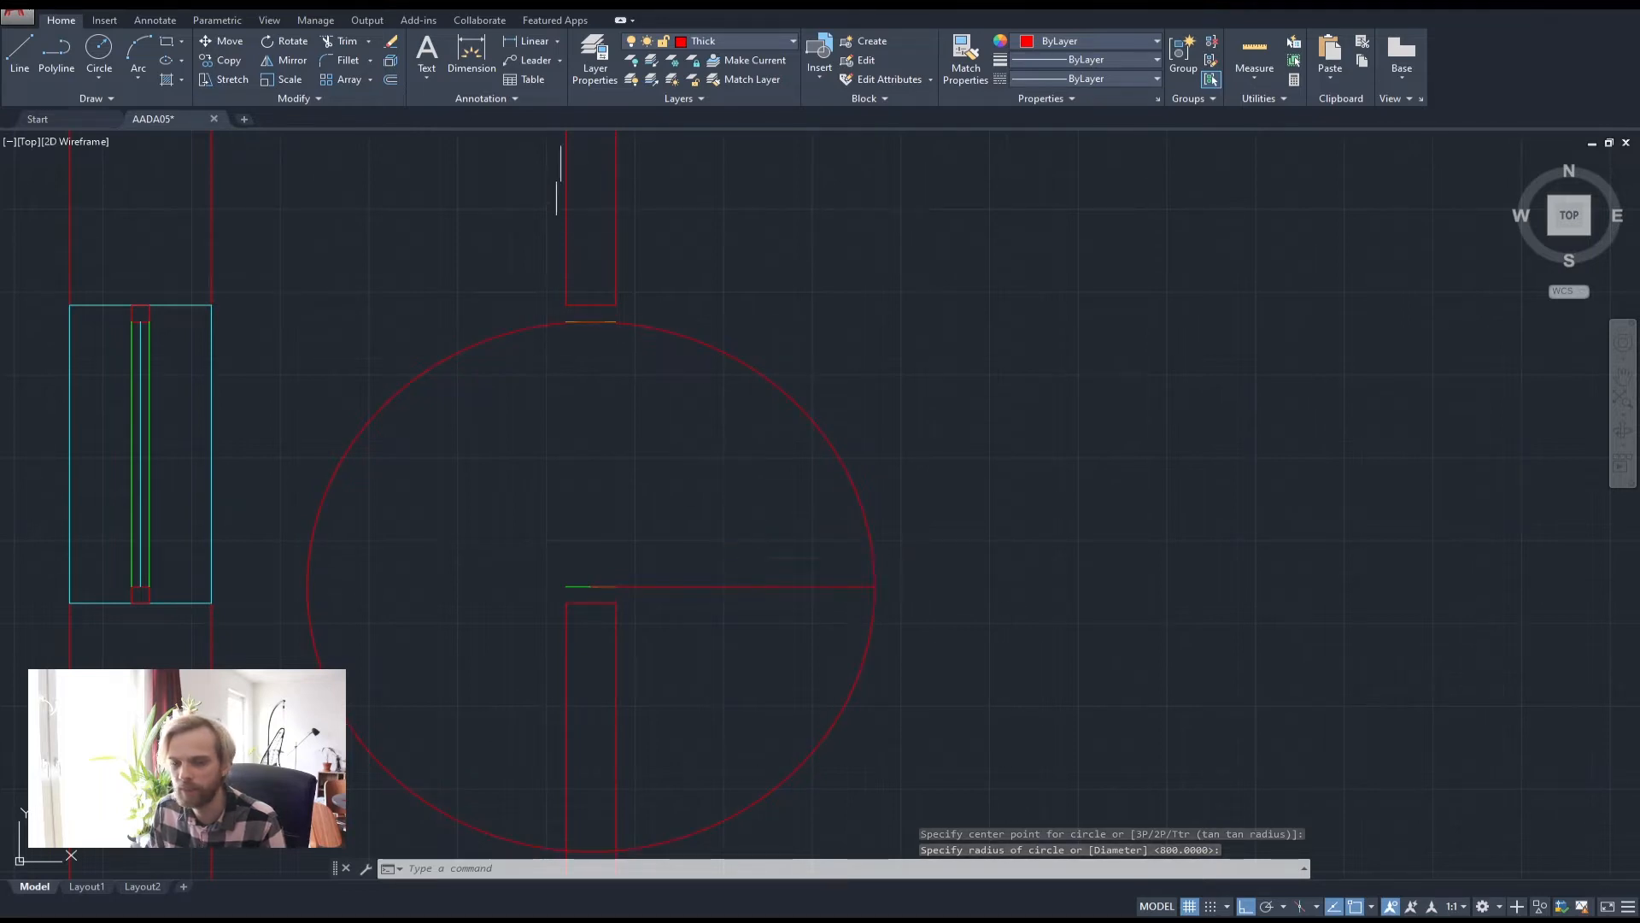
type("l")
key("Return")
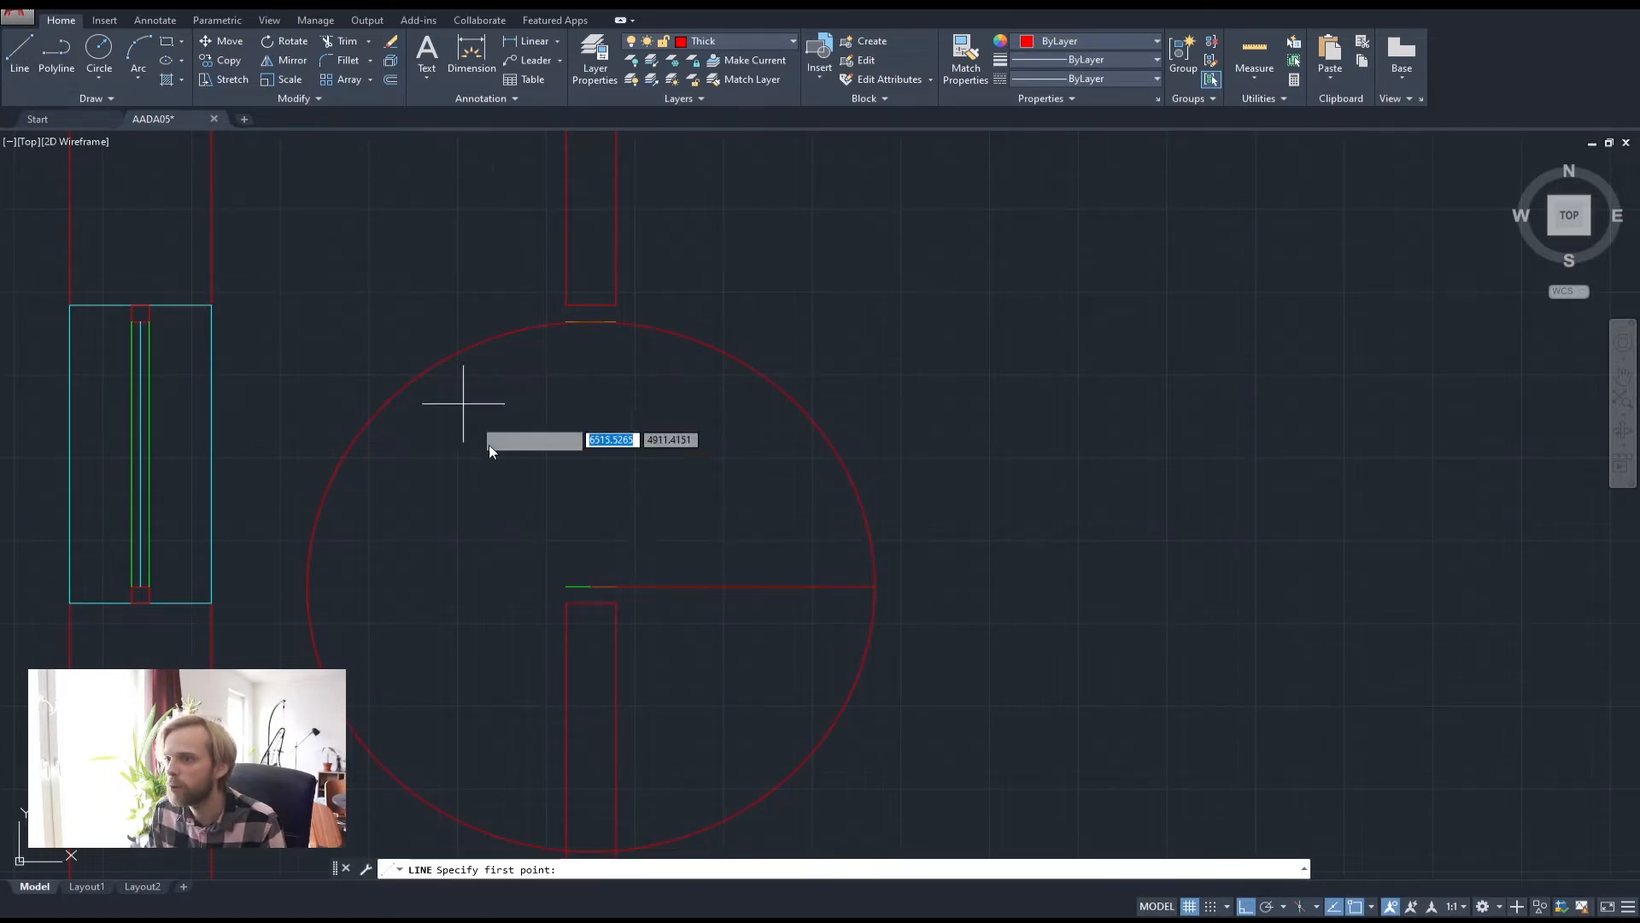
left_click(591, 586)
scroll(581, 329, "up", 4)
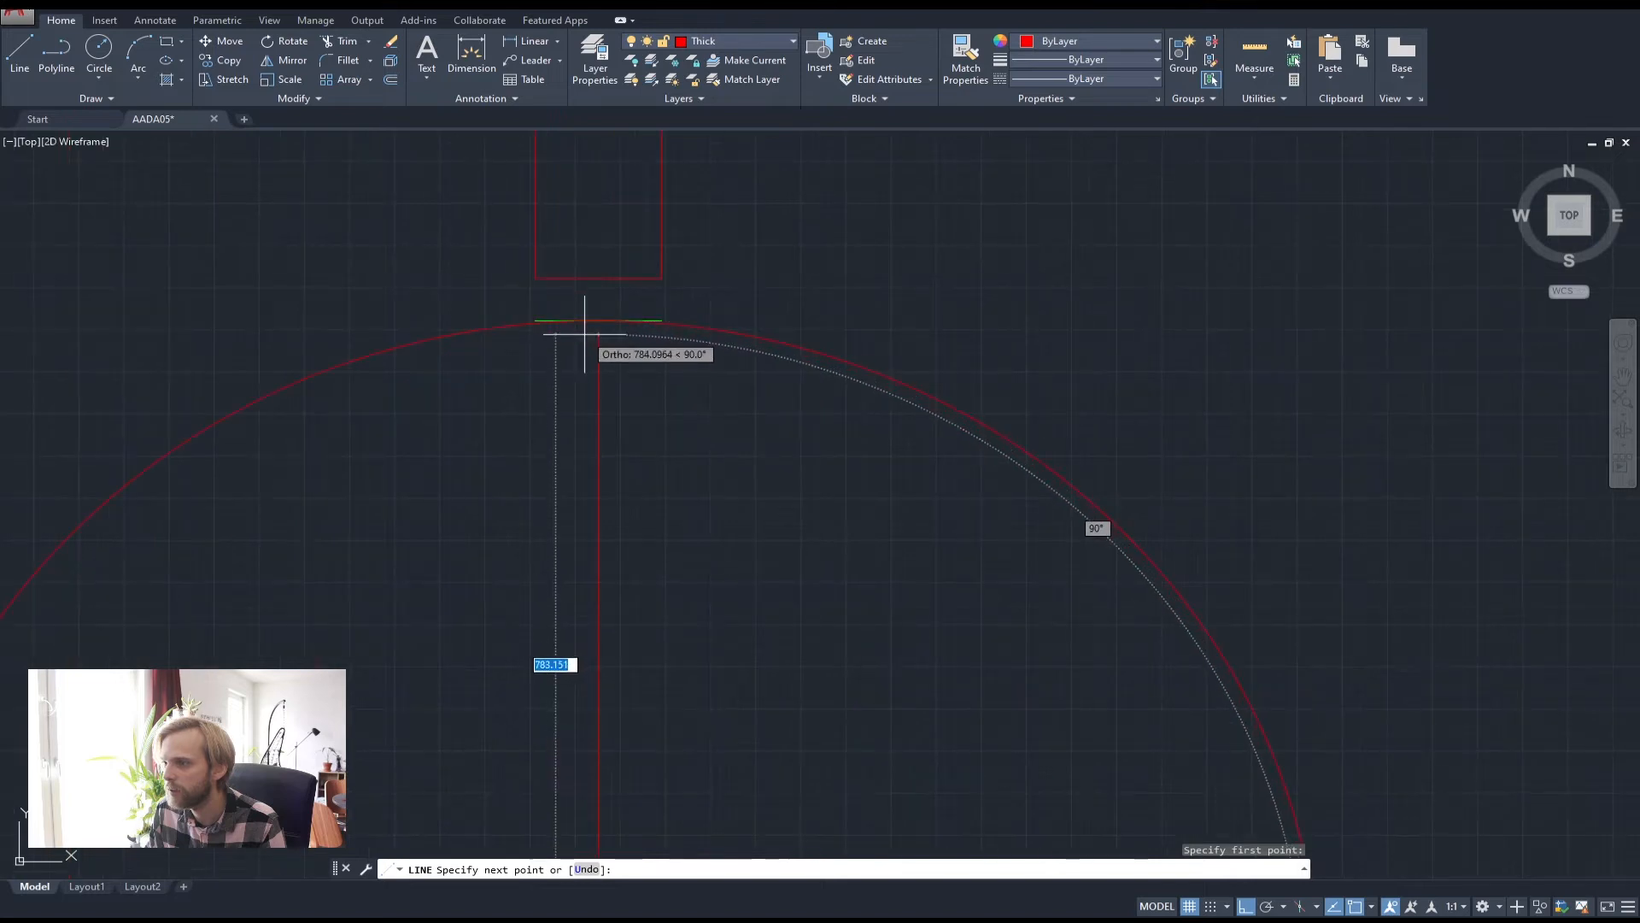
left_click(598, 322)
key("Return")
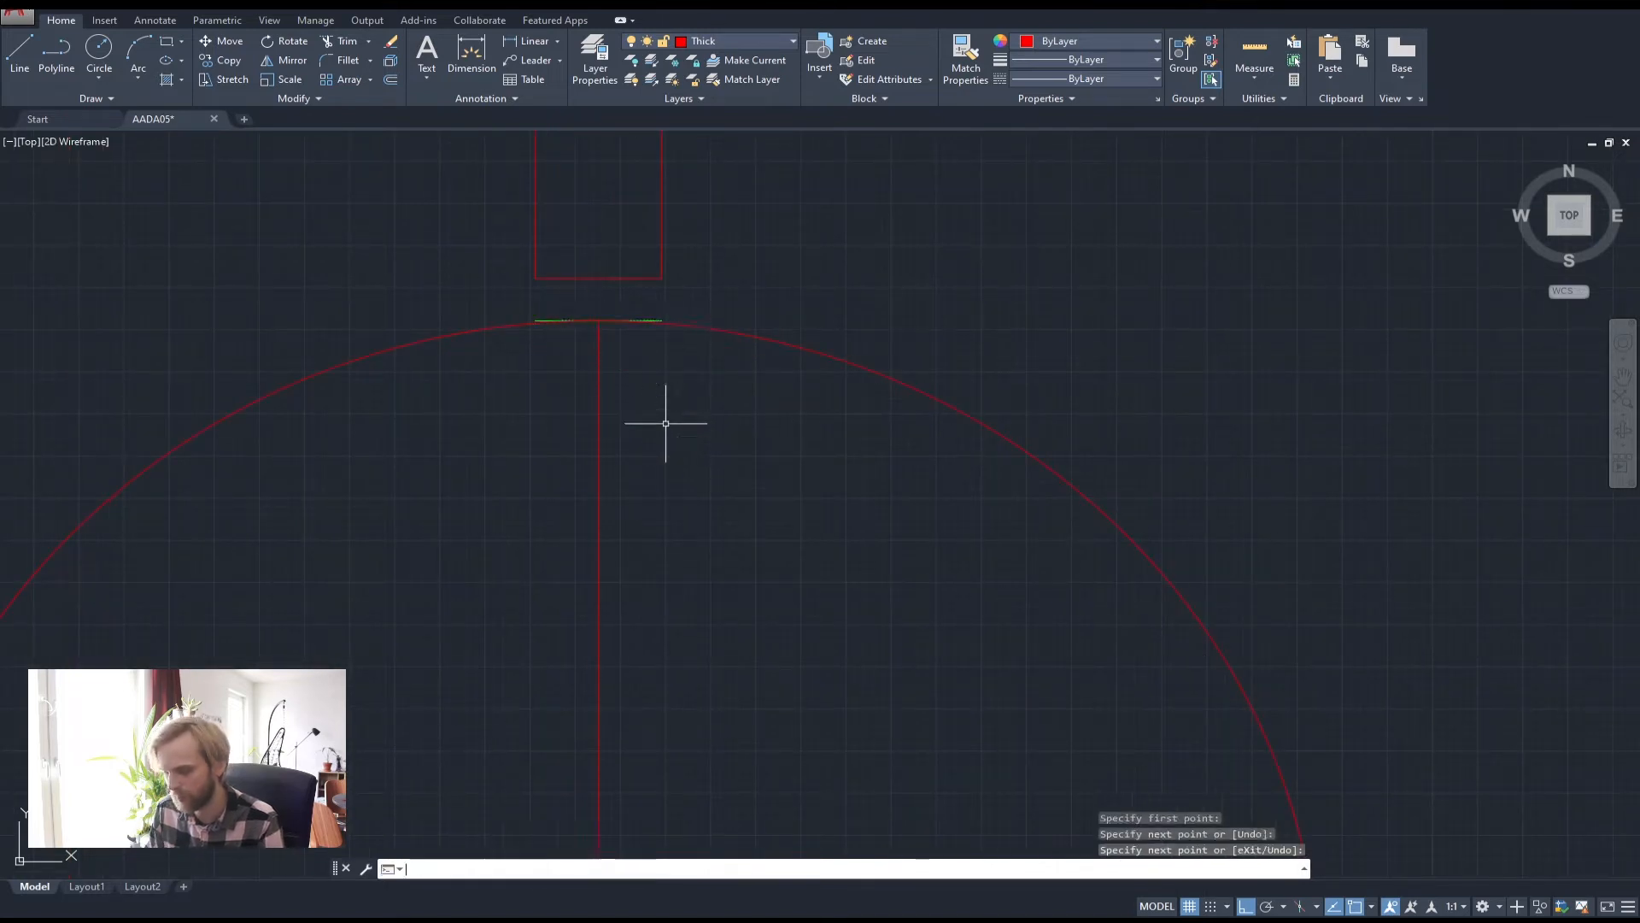
scroll(665, 423, "down", 4)
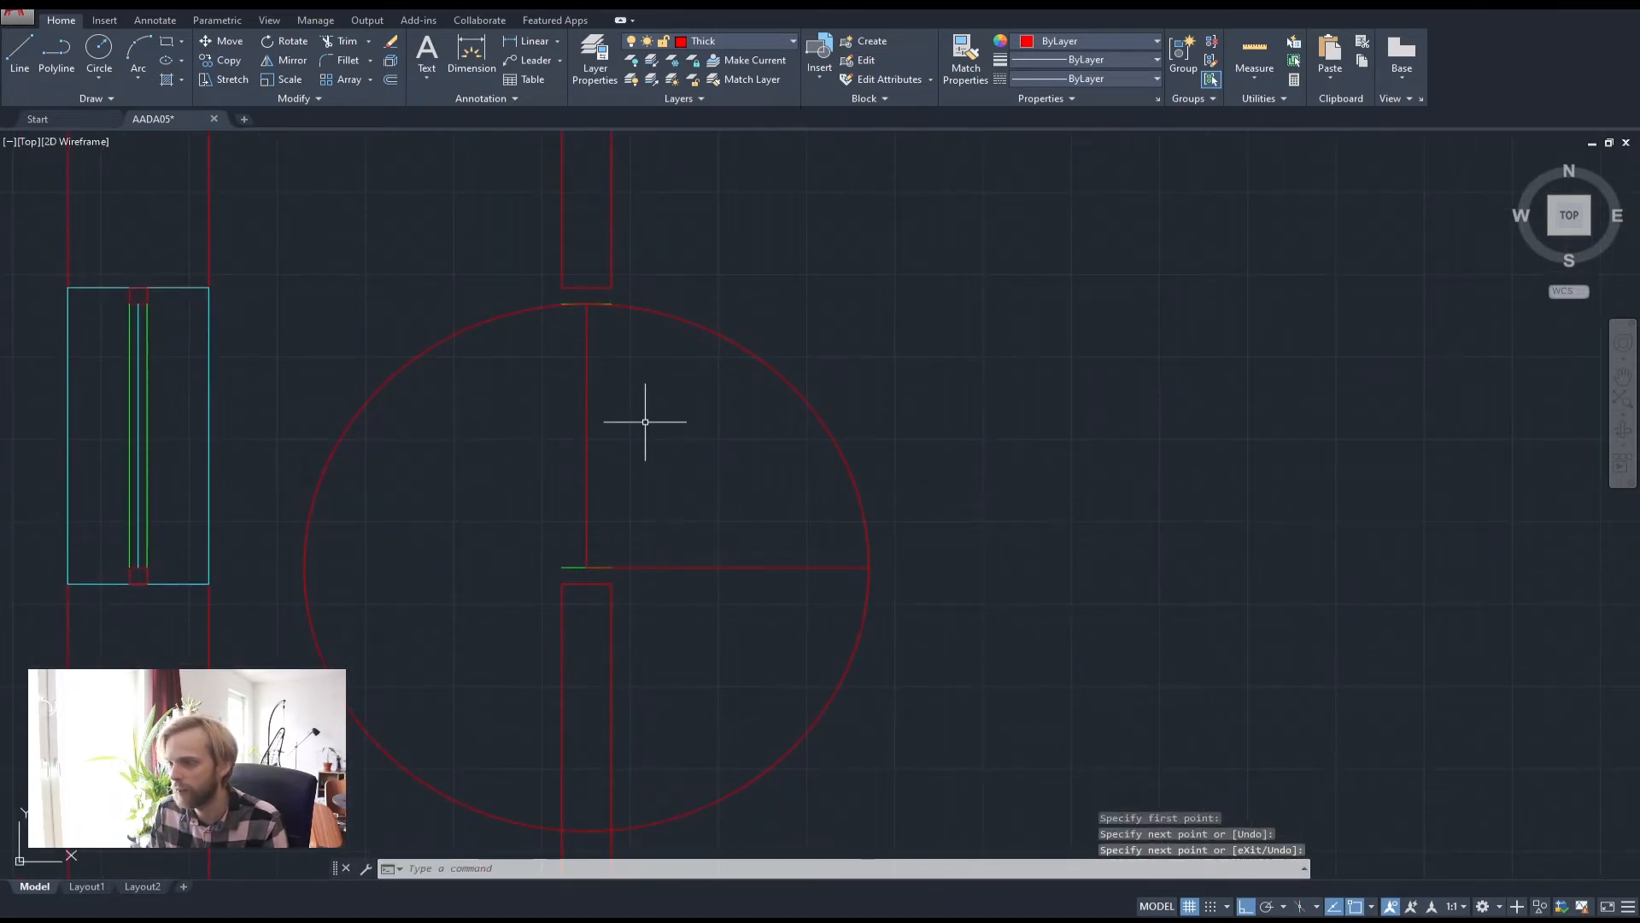
Trim away the circle's left half and lower arc, leaving a quarter-circle door swing
type("trim")
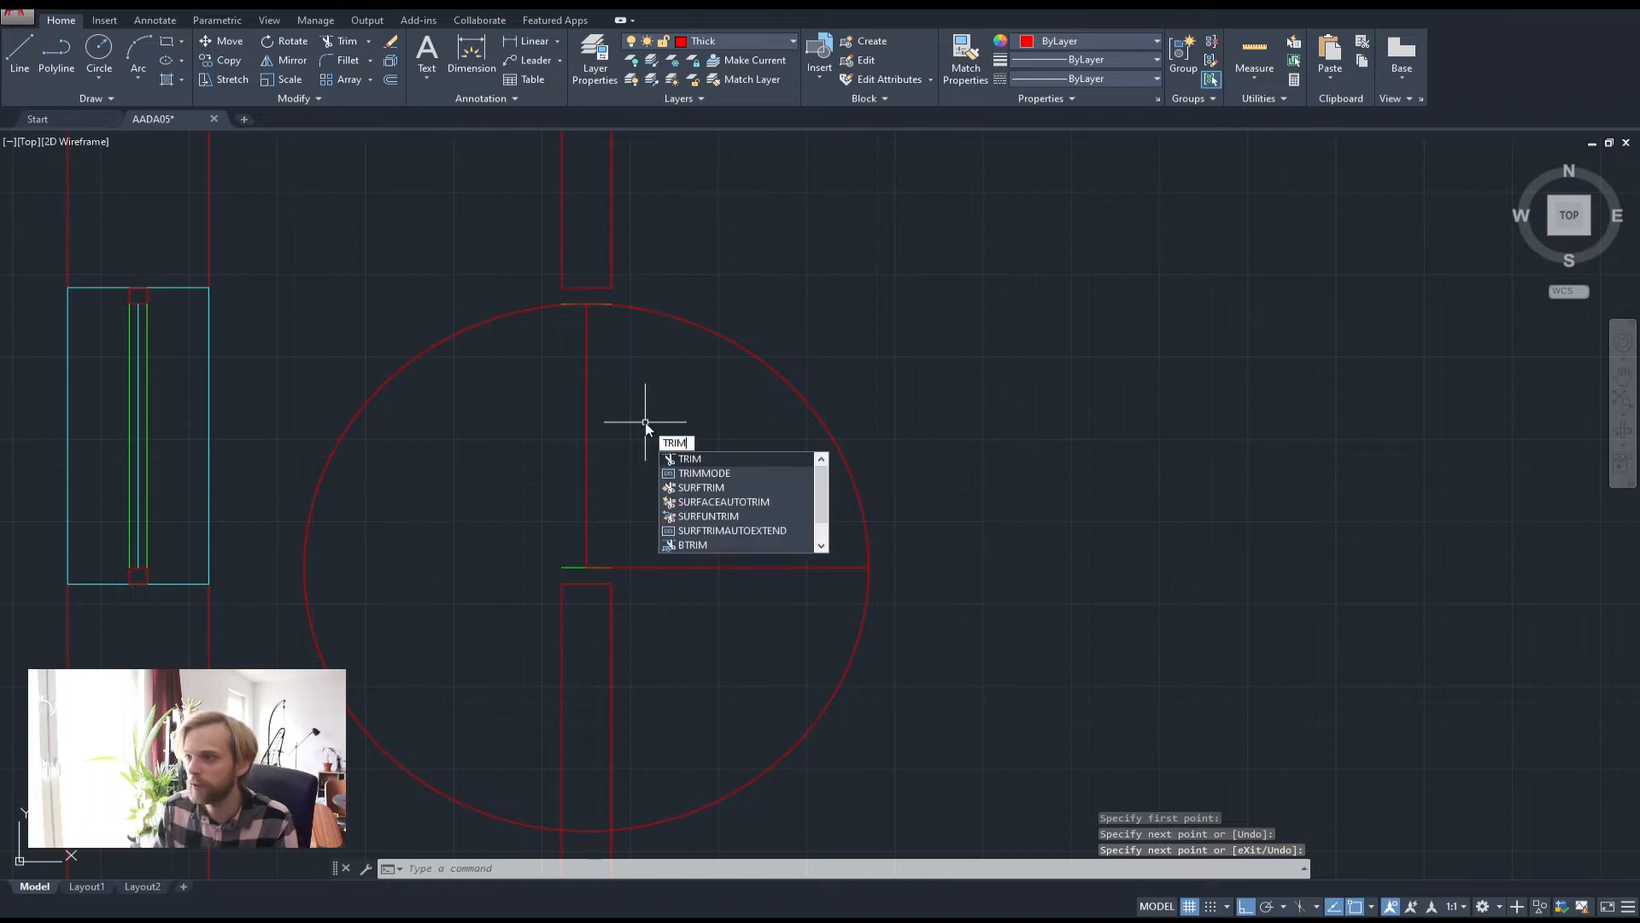
key("Return")
key("Return")
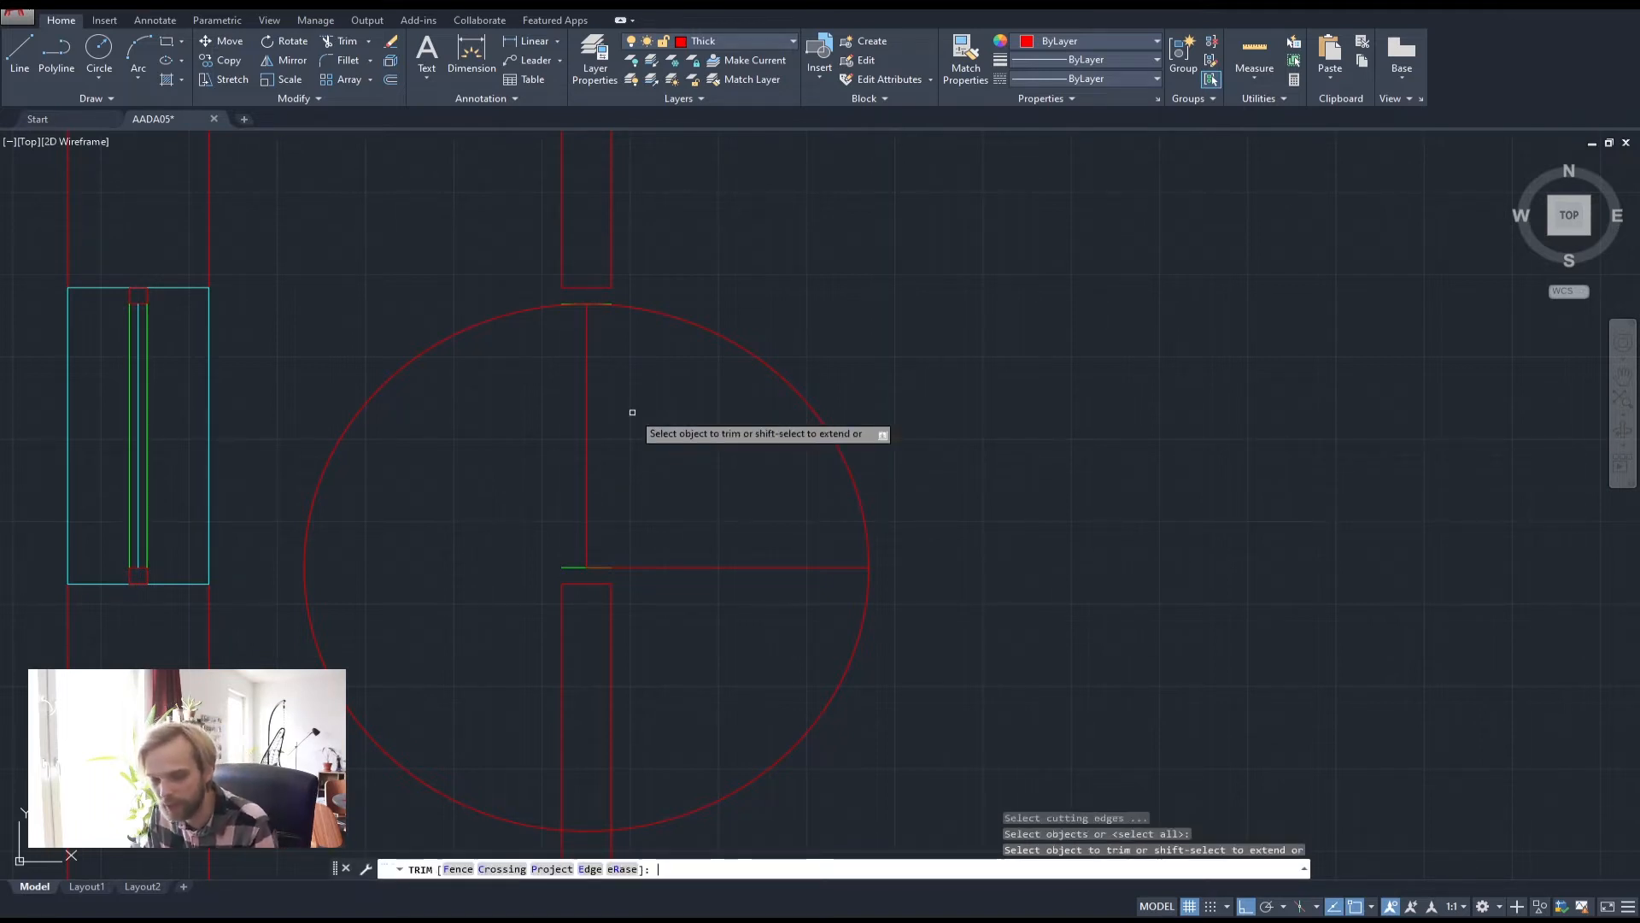
left_click(419, 356)
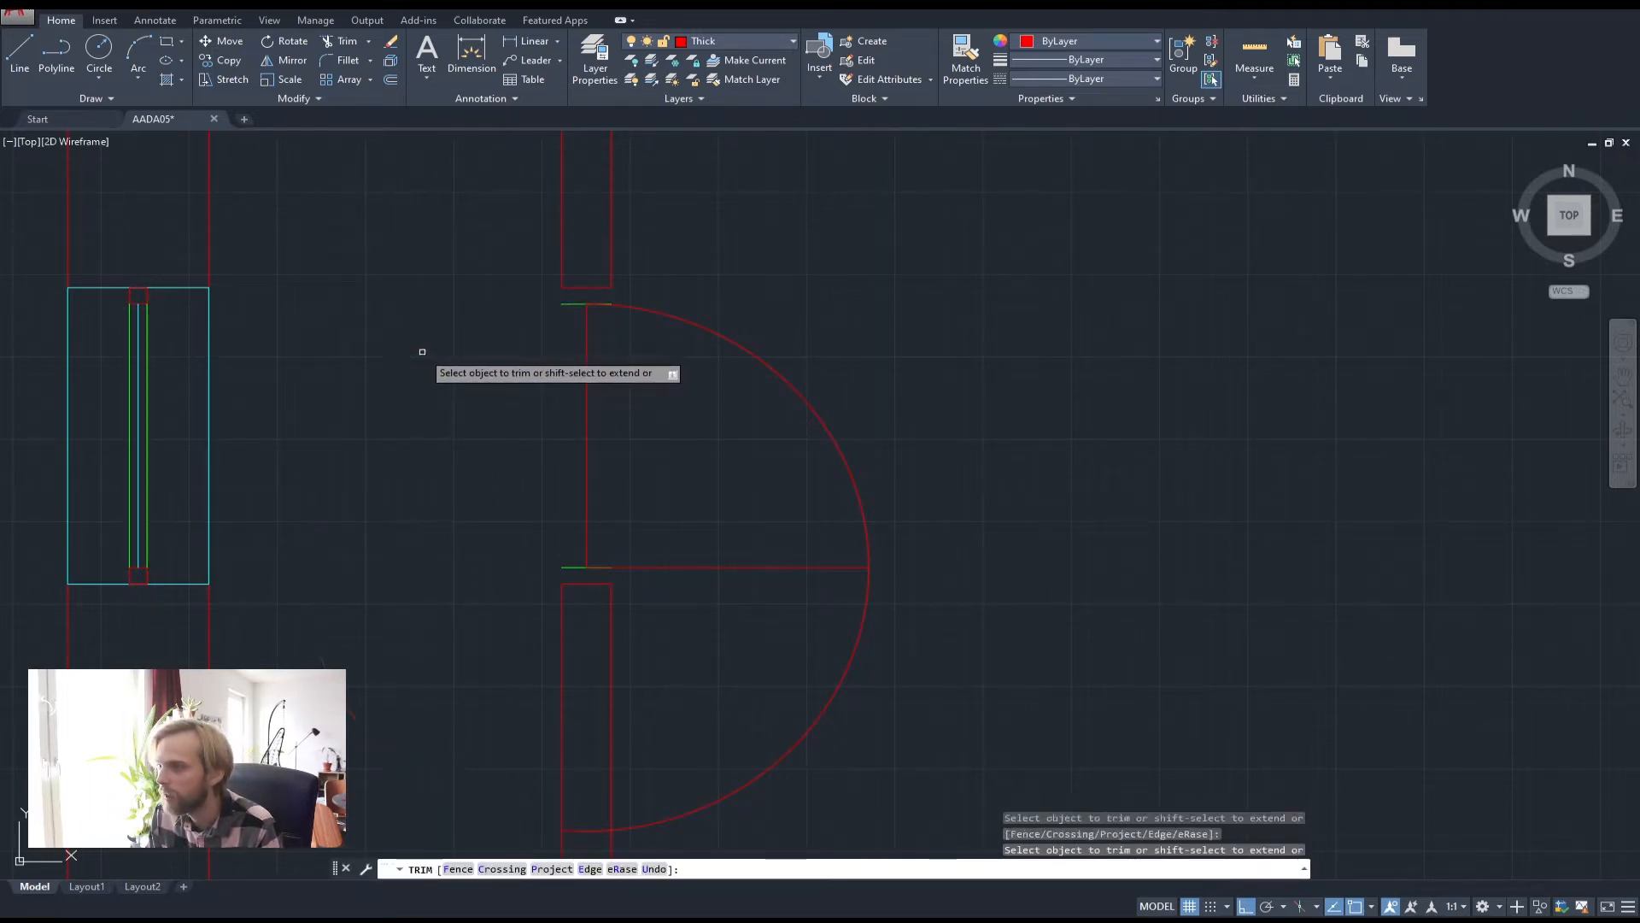
middle_click_drag(594, 735, 580, 564)
left_click(571, 660)
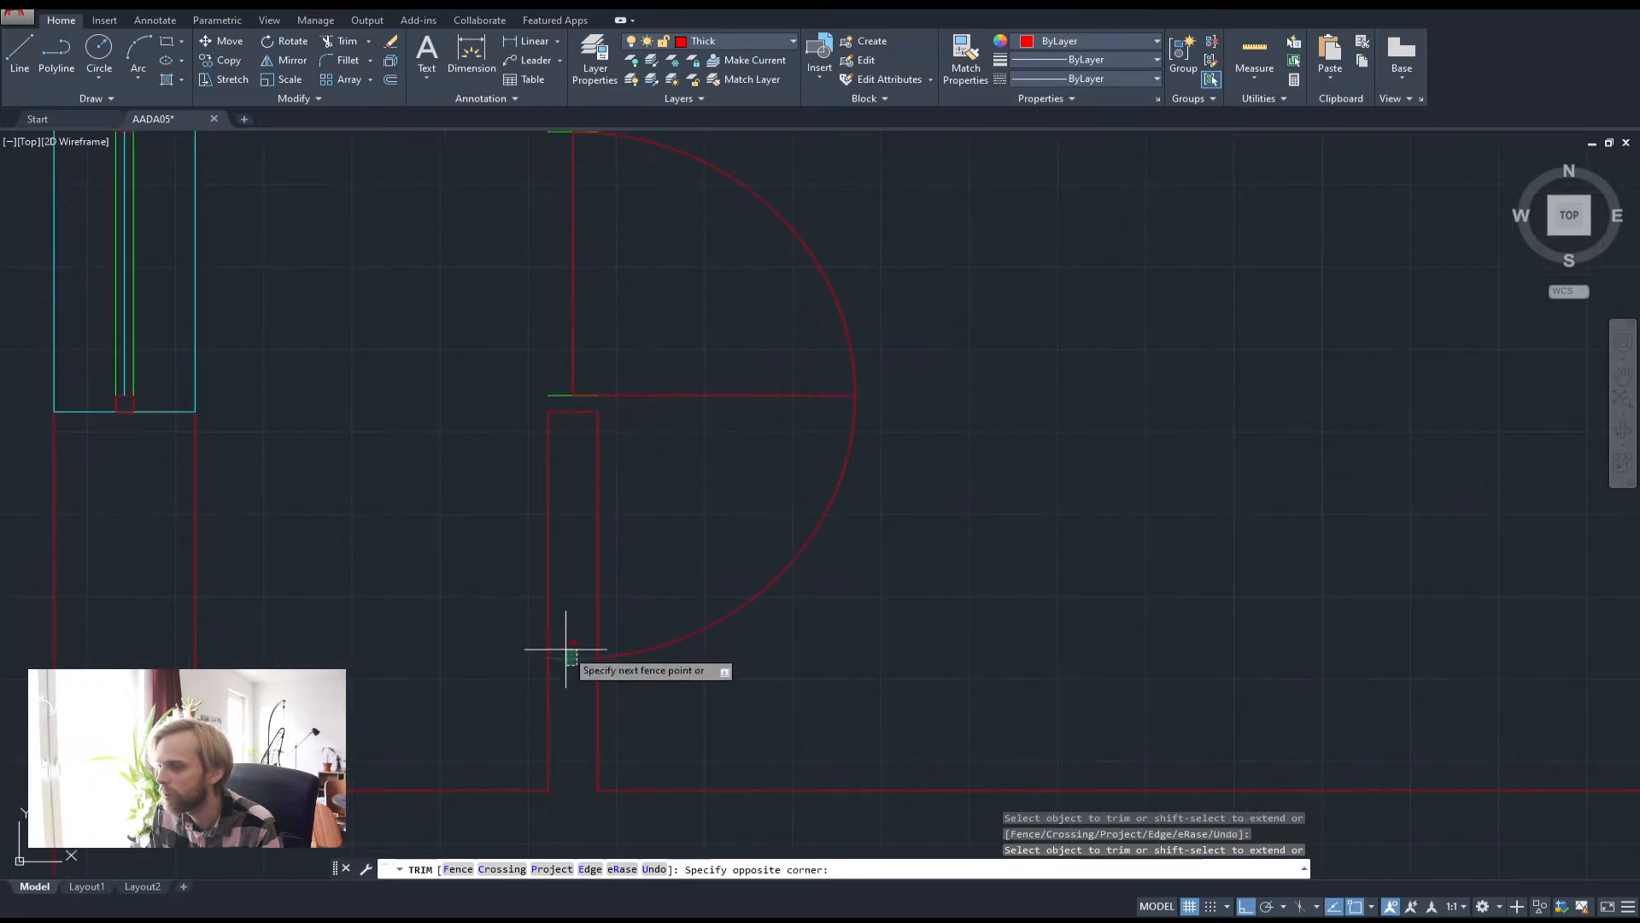
left_click(714, 652)
middle_click_drag(805, 352, 933, 484)
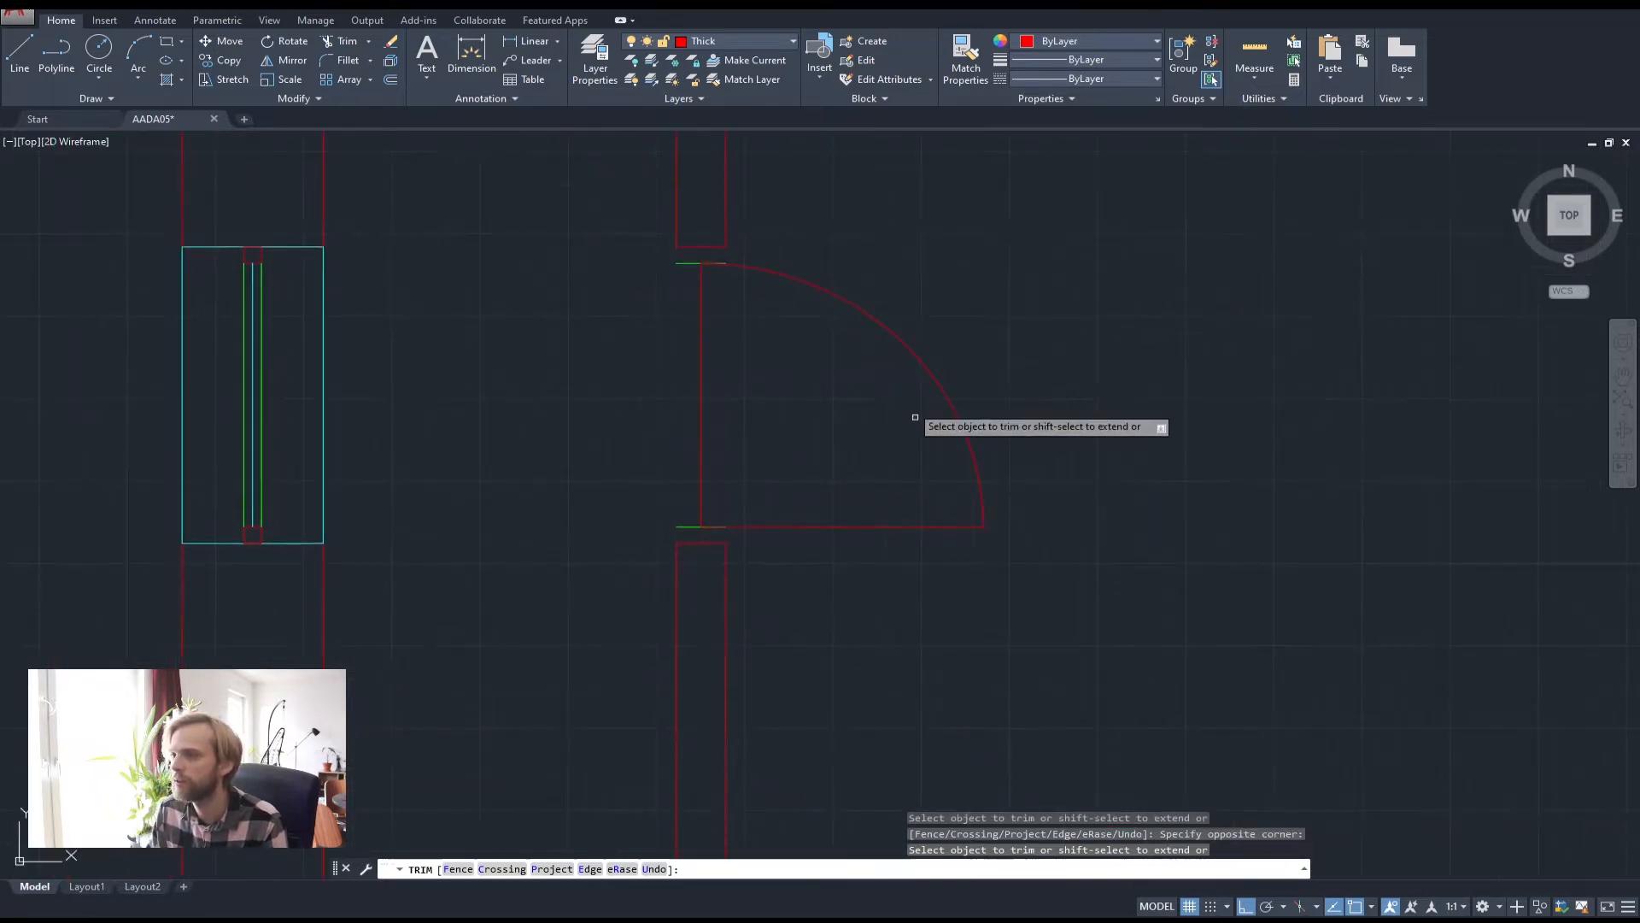
key("Escape")
key("Escape")
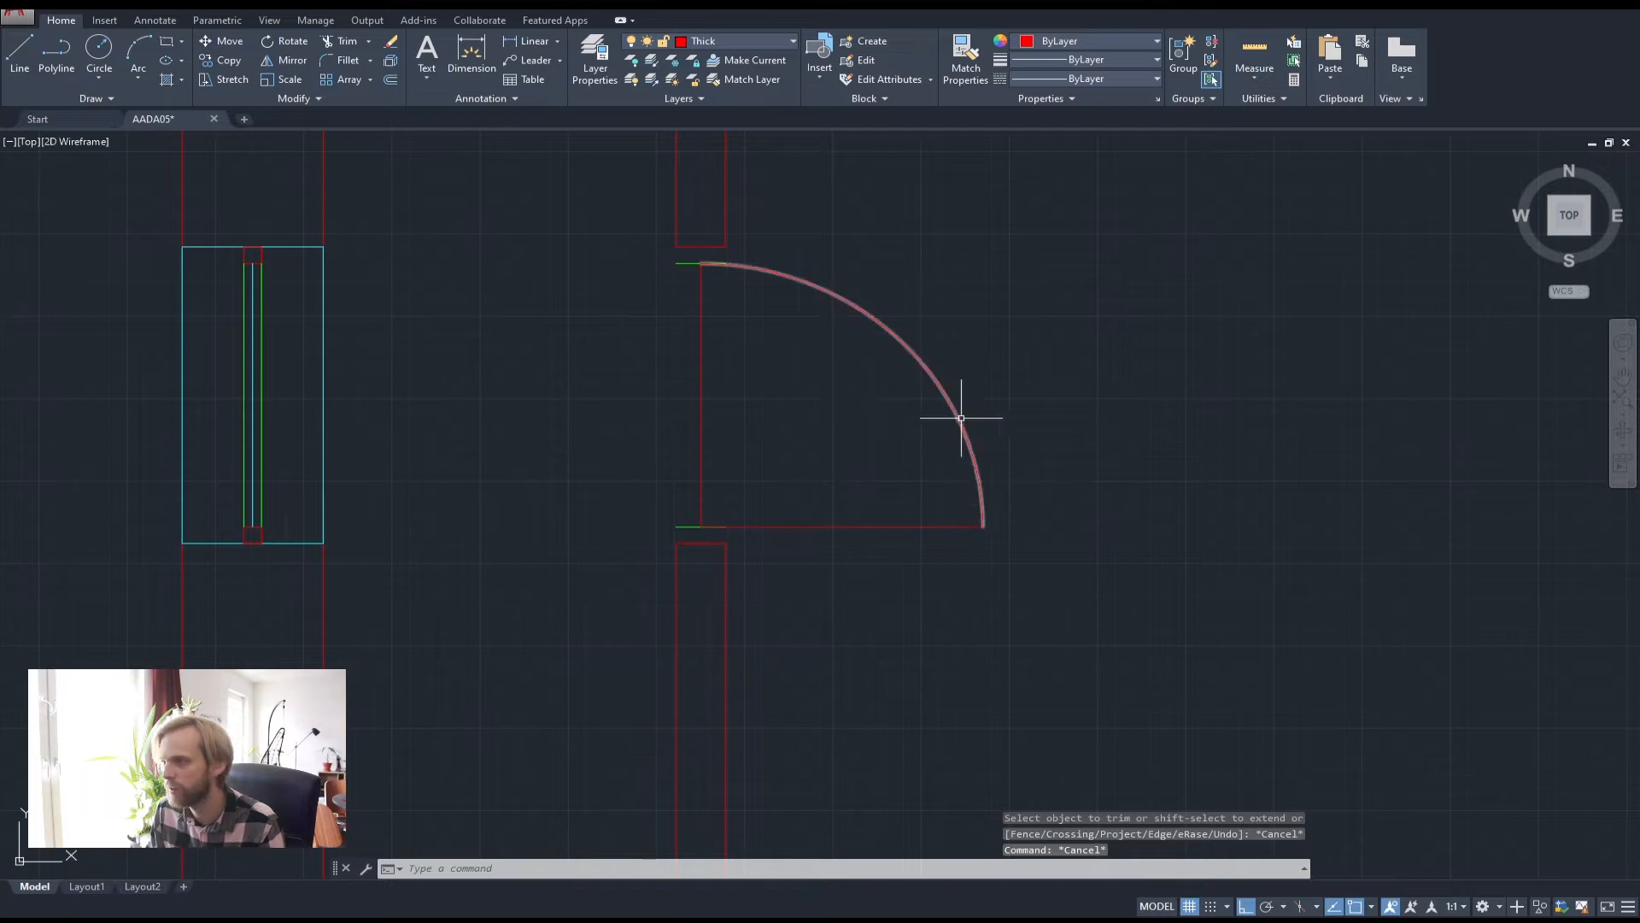
Erase the vertical radius line and the upper and lower short green jamb lines
left_click(732, 323)
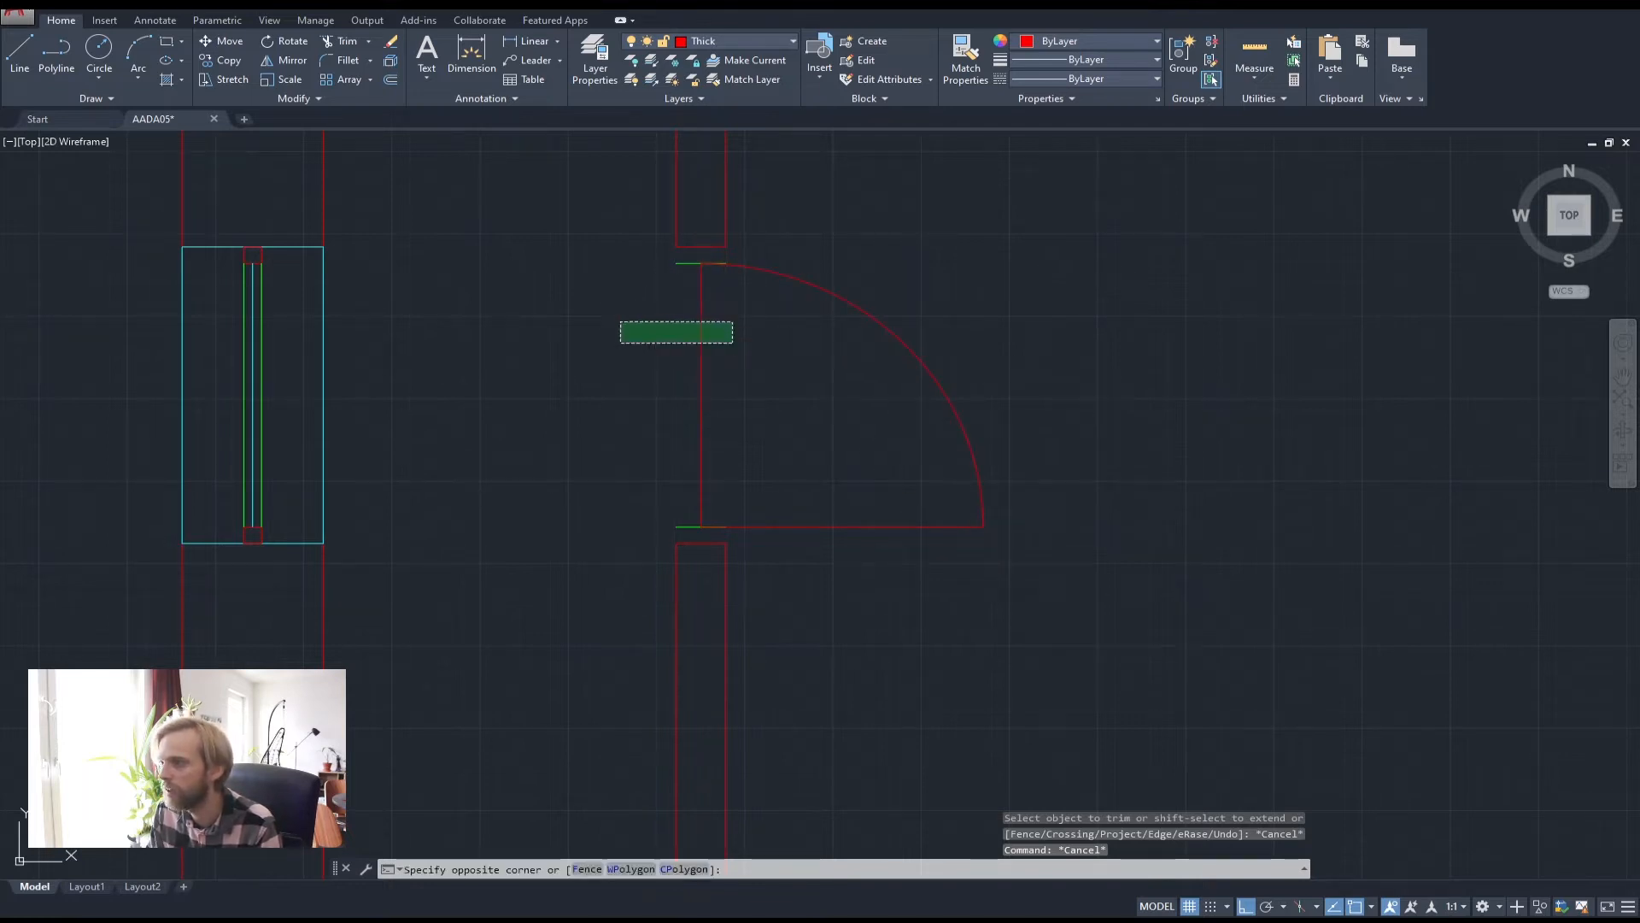
left_click(619, 340)
key("Delete")
left_click(631, 481)
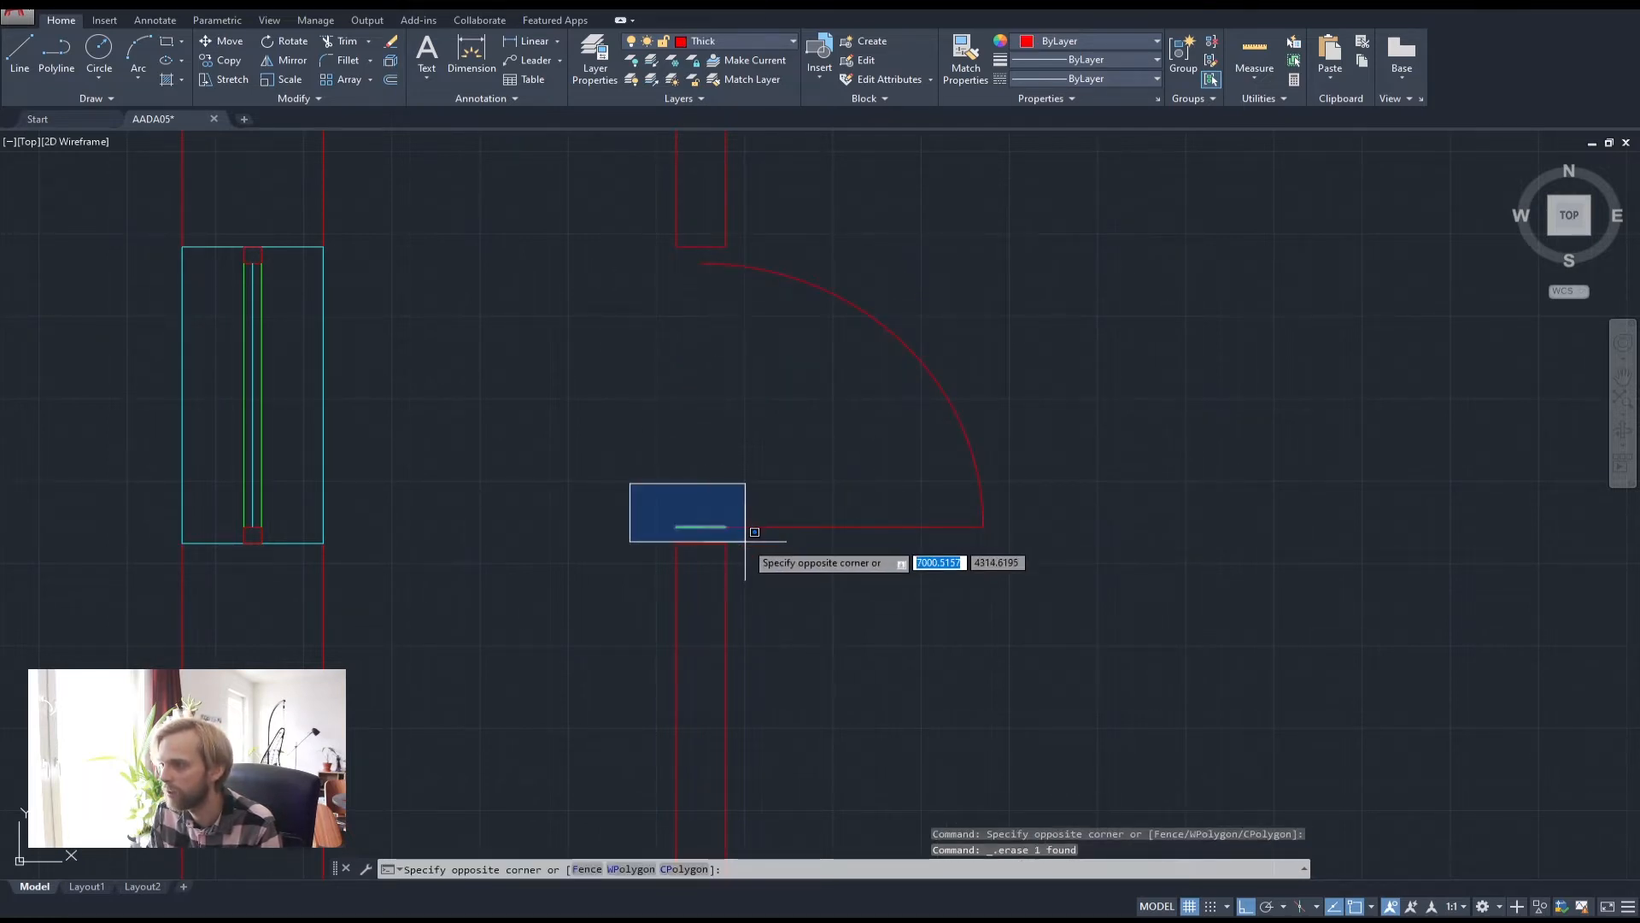
left_click(747, 543)
key("Delete")
middle_click_drag(864, 432, 840, 487)
left_click(854, 485)
left_click(784, 296)
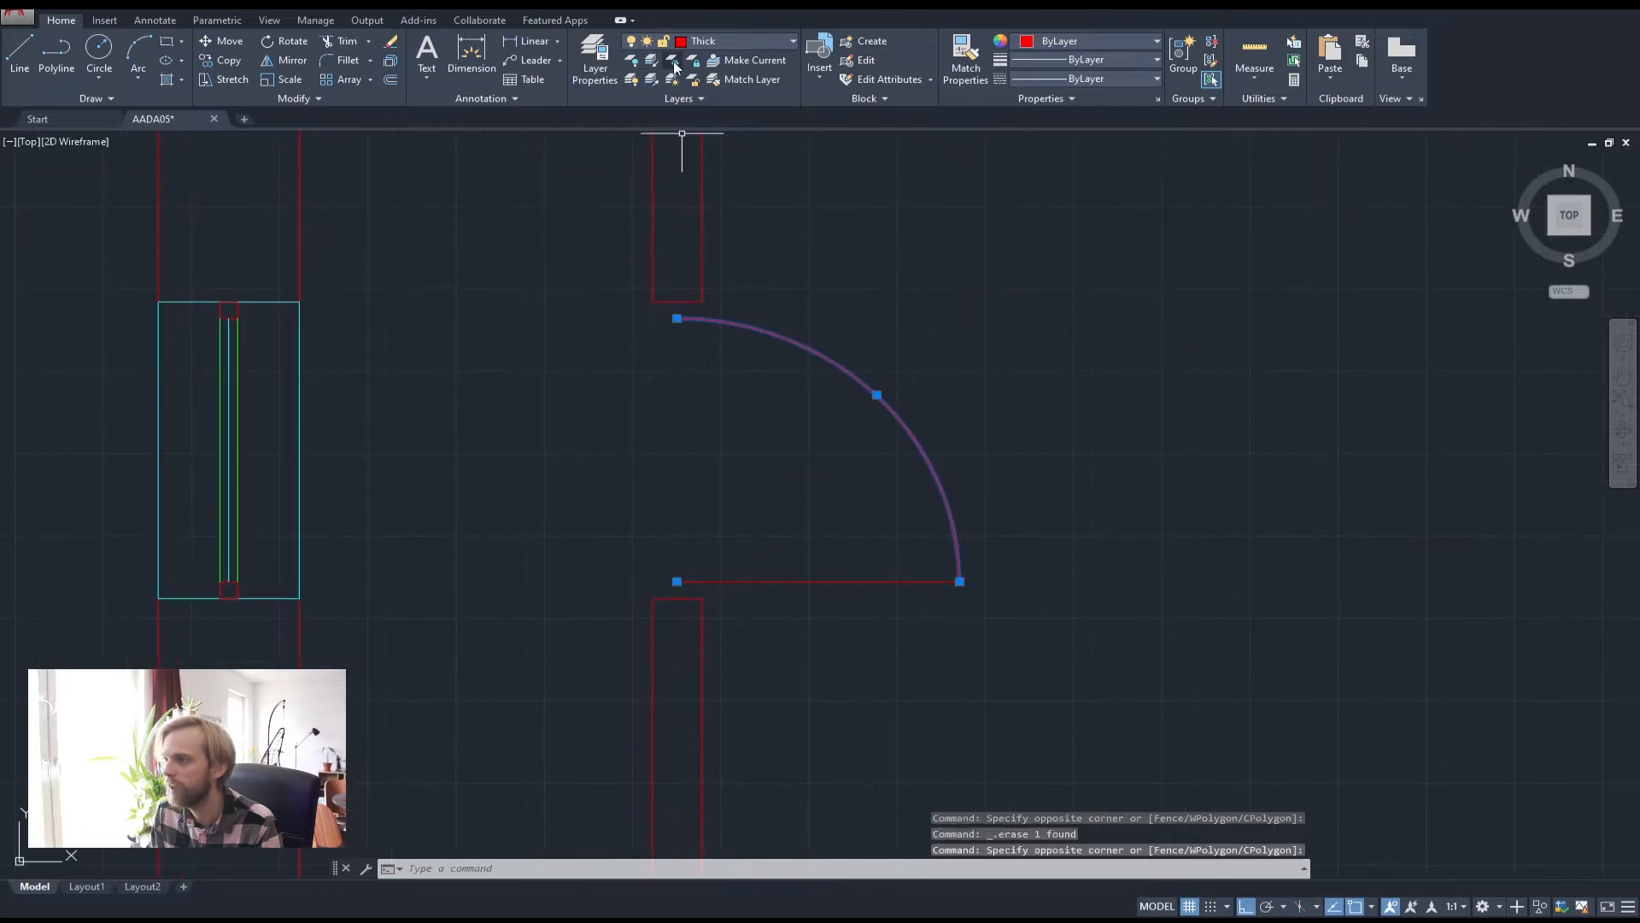
Put the selected door swing arc on the Thin layer so it turns green
left_click(724, 45)
left_click(715, 120)
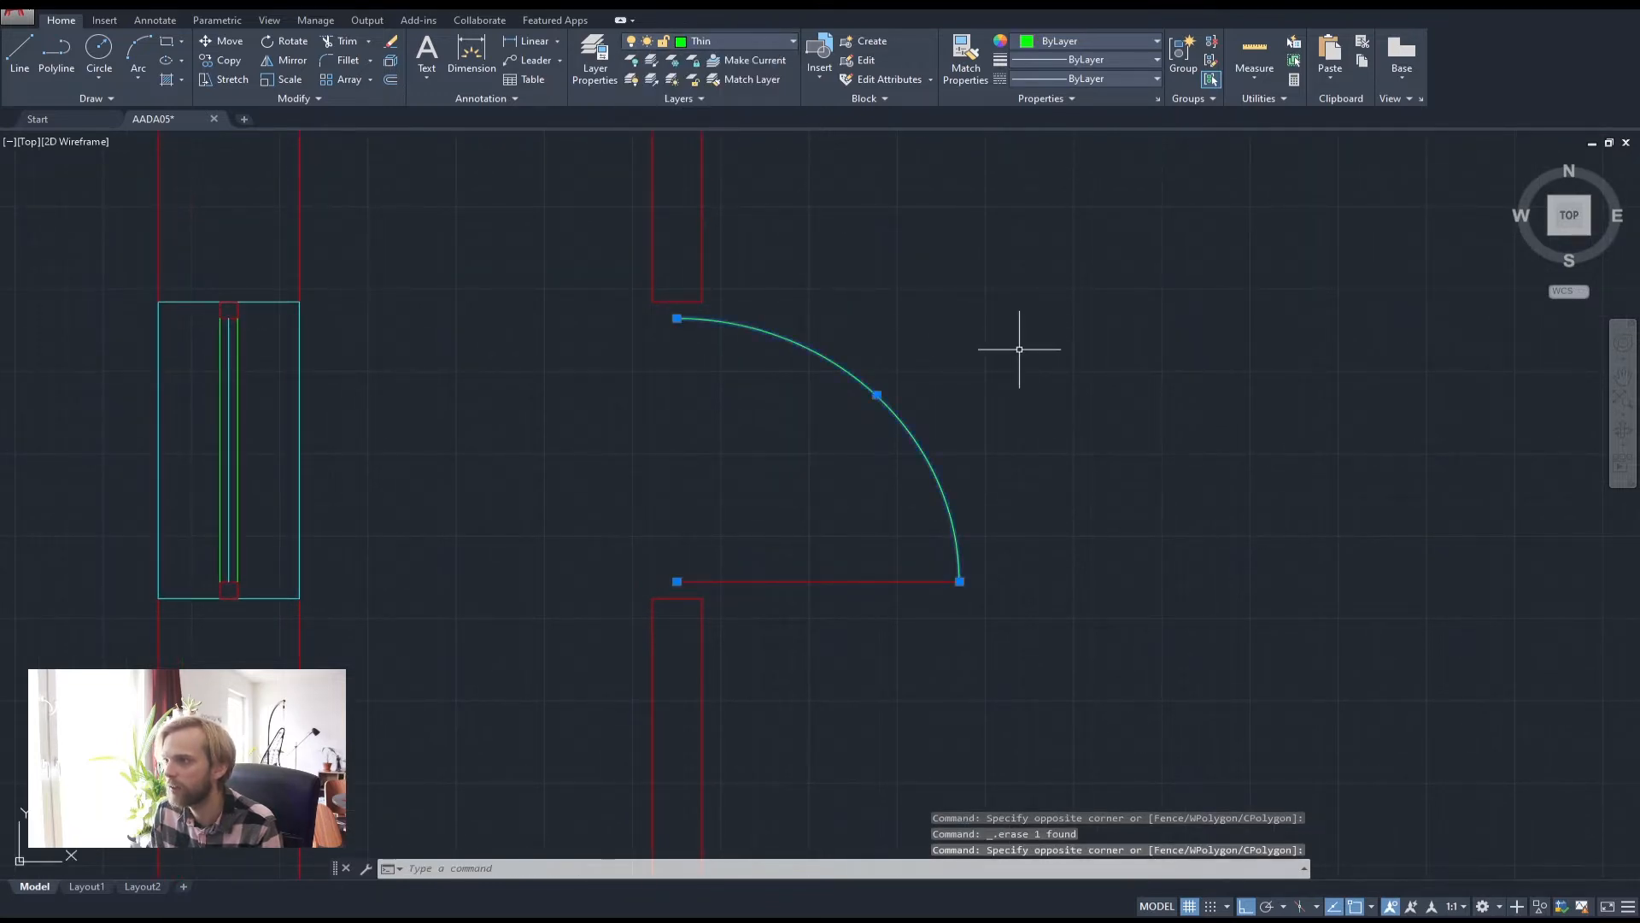
left_click(1019, 350)
key("Escape")
key("Escape")
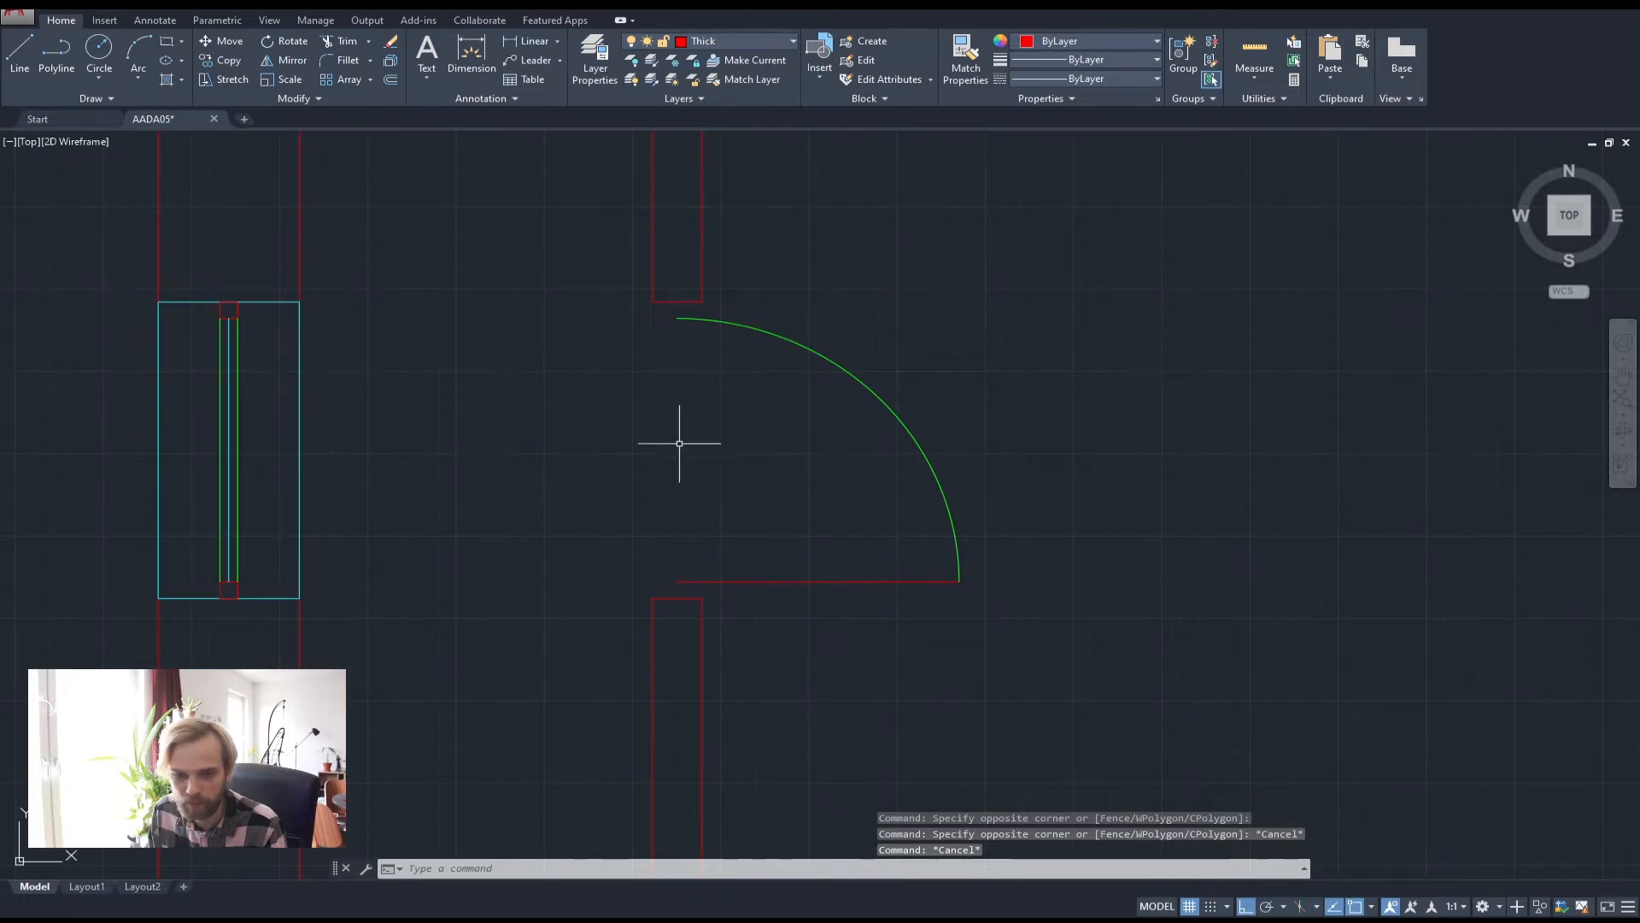
Zoom out to the whole floor plan, then pan to the top wall opening
scroll(645, 459, "down", 2)
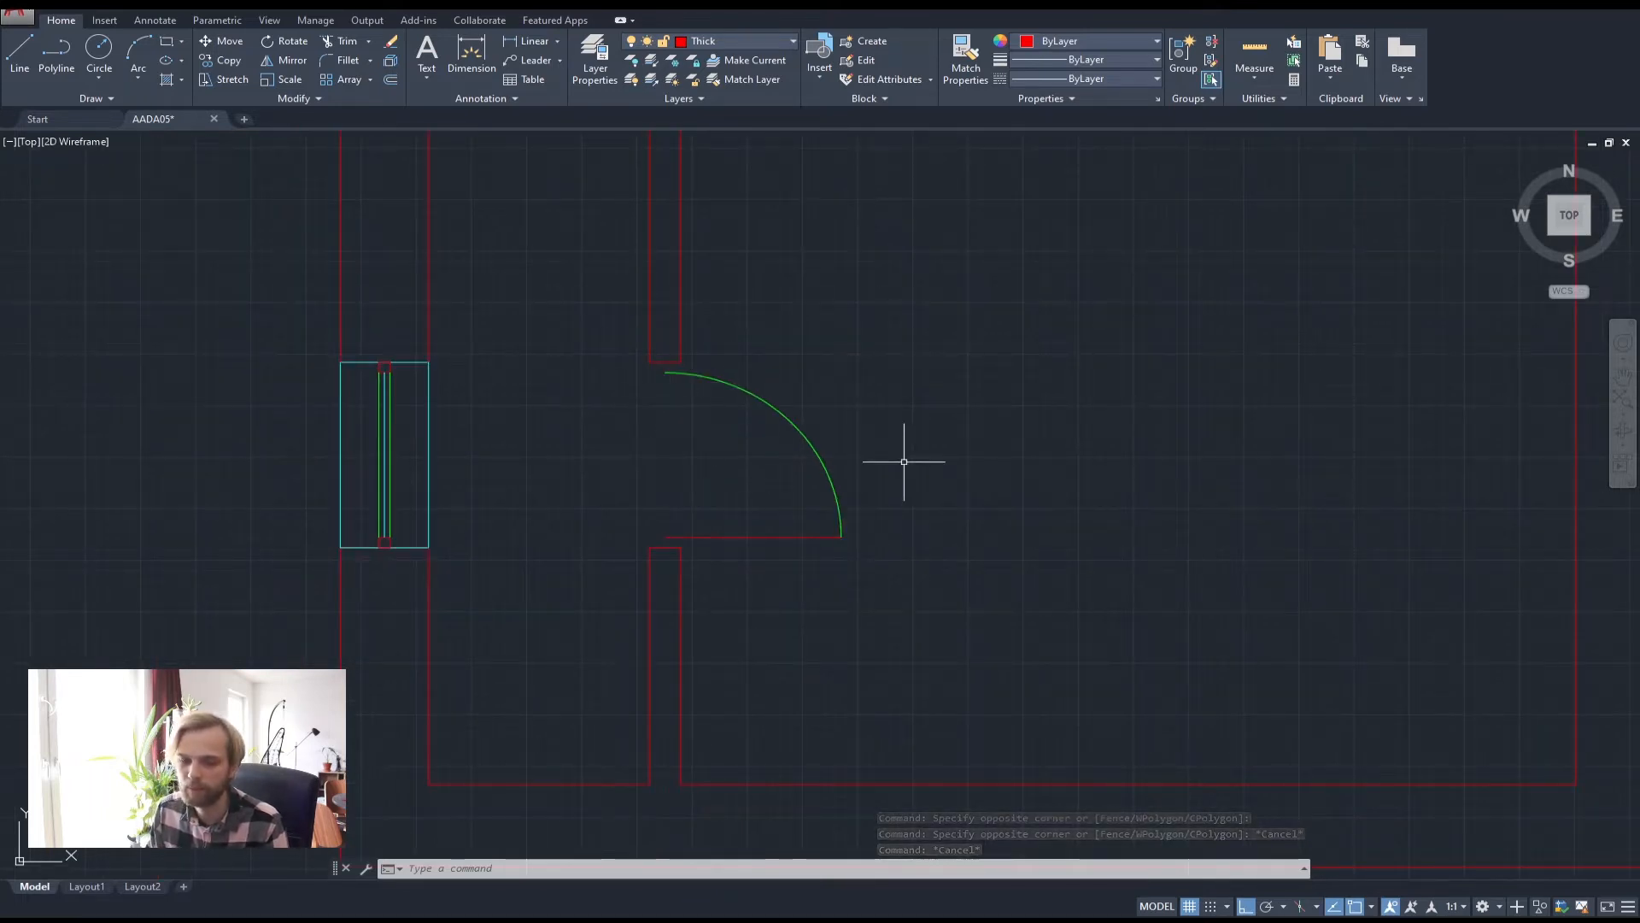
scroll(910, 419, "down", 2)
middle_click_drag(916, 402, 781, 433)
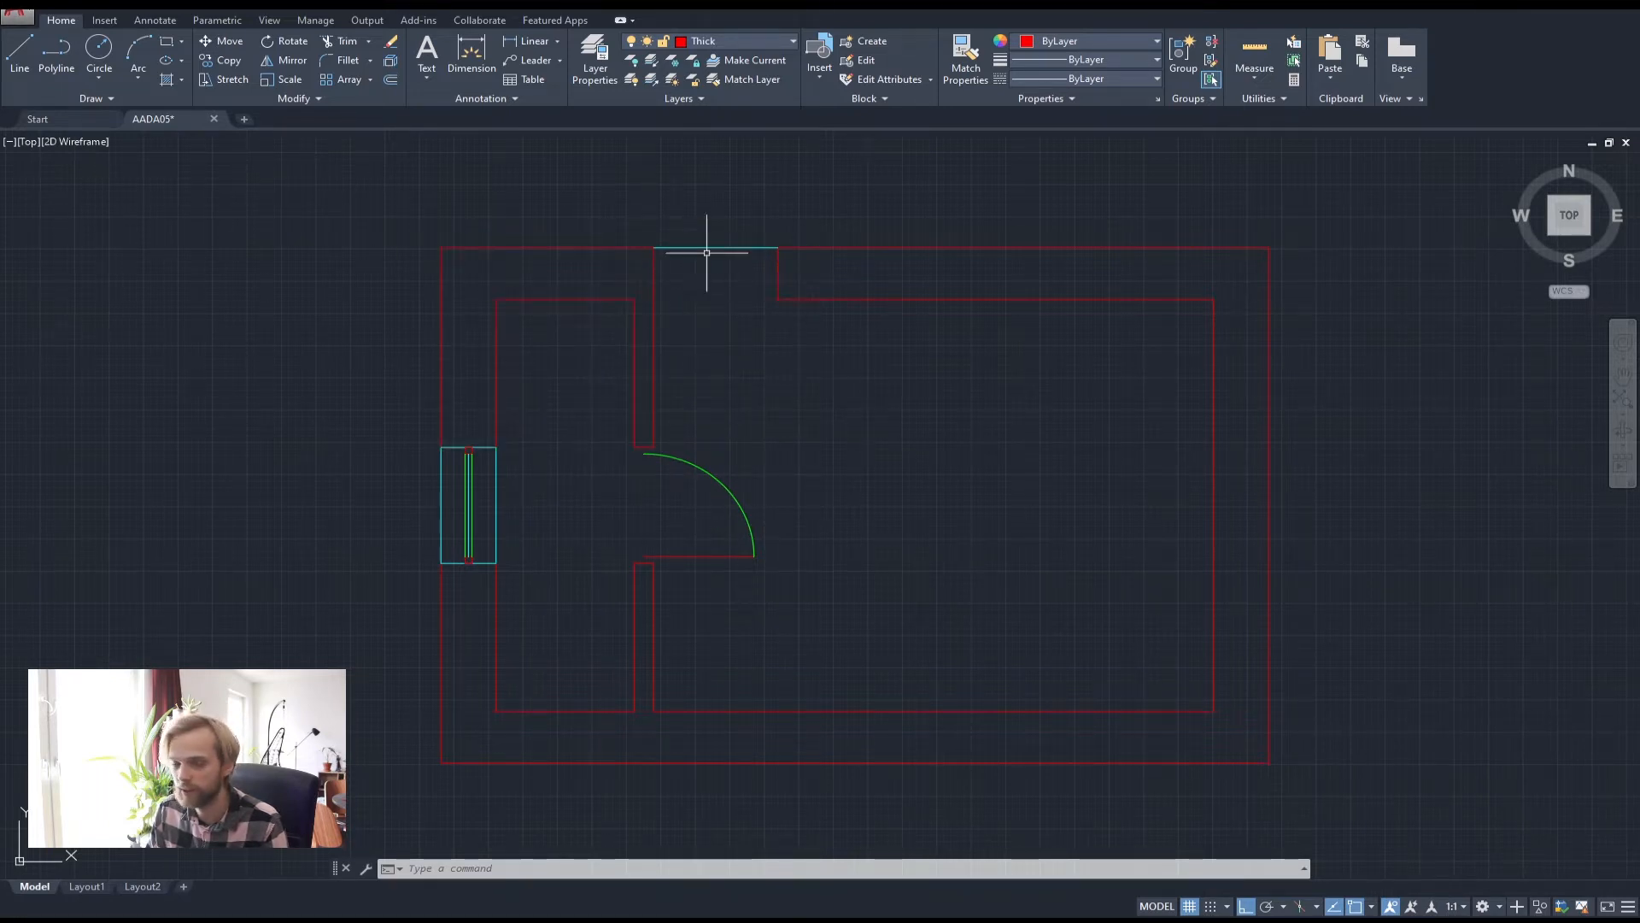
mouse_move(734, 270)
middle_mouse_down()
mouse_move(697, 351)
mouse_move(703, 389)
mouse_move(696, 293)
mouse_move(644, 425)
middle_mouse_up()
scroll(709, 394, "up", 2)
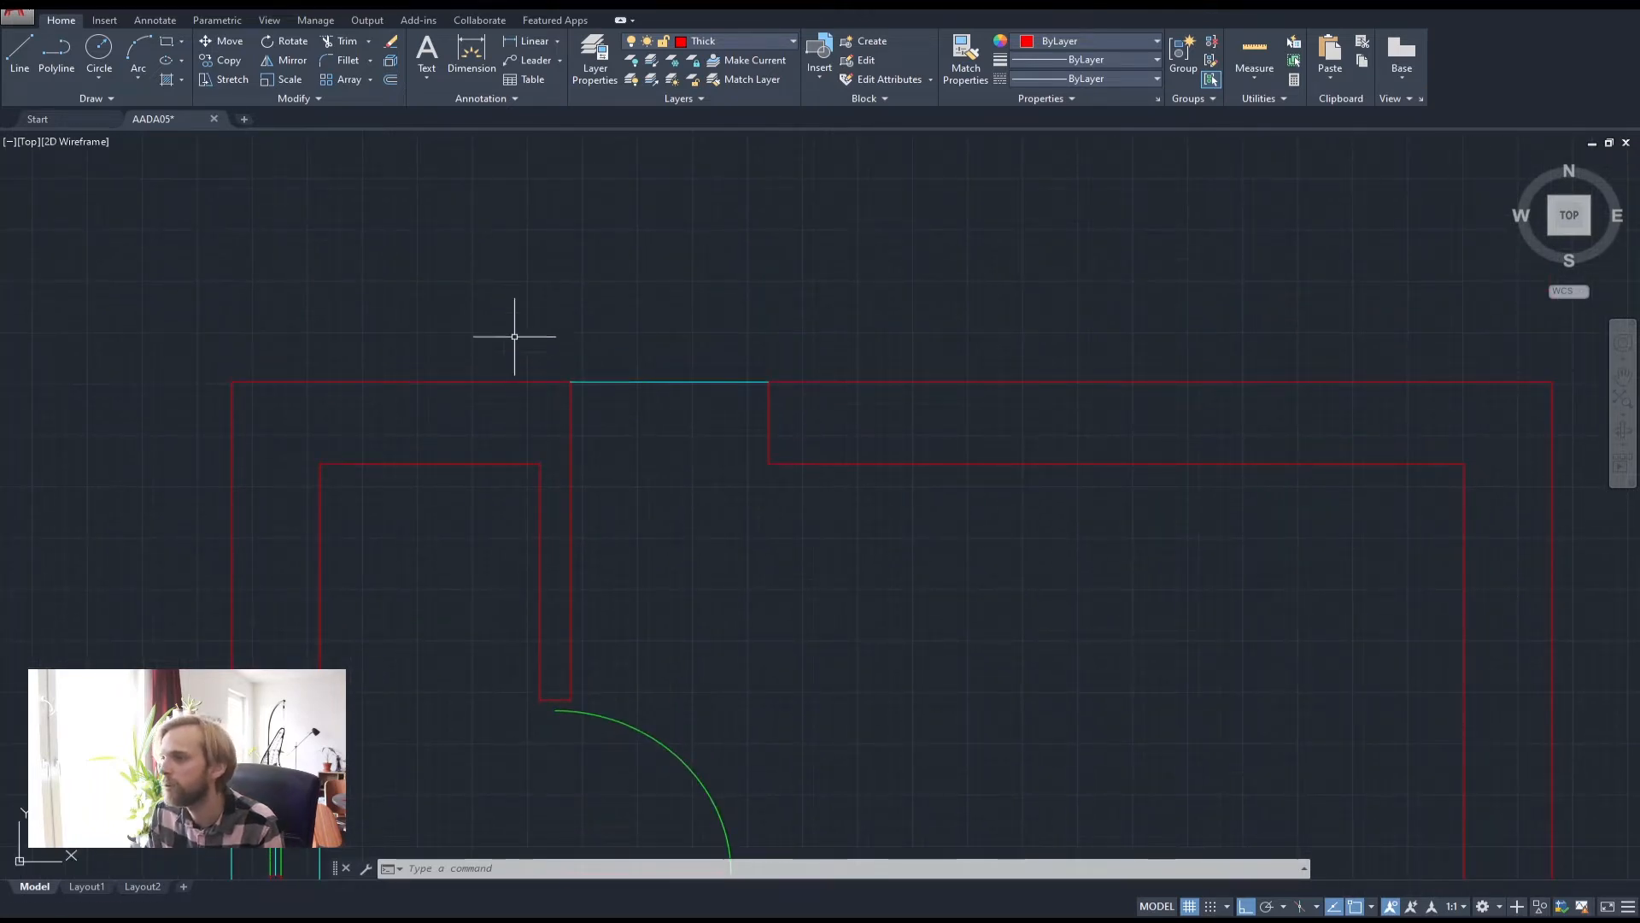
Draw vertical jamb lines at the left and right ends of the top-wall opening
left_click(19, 50)
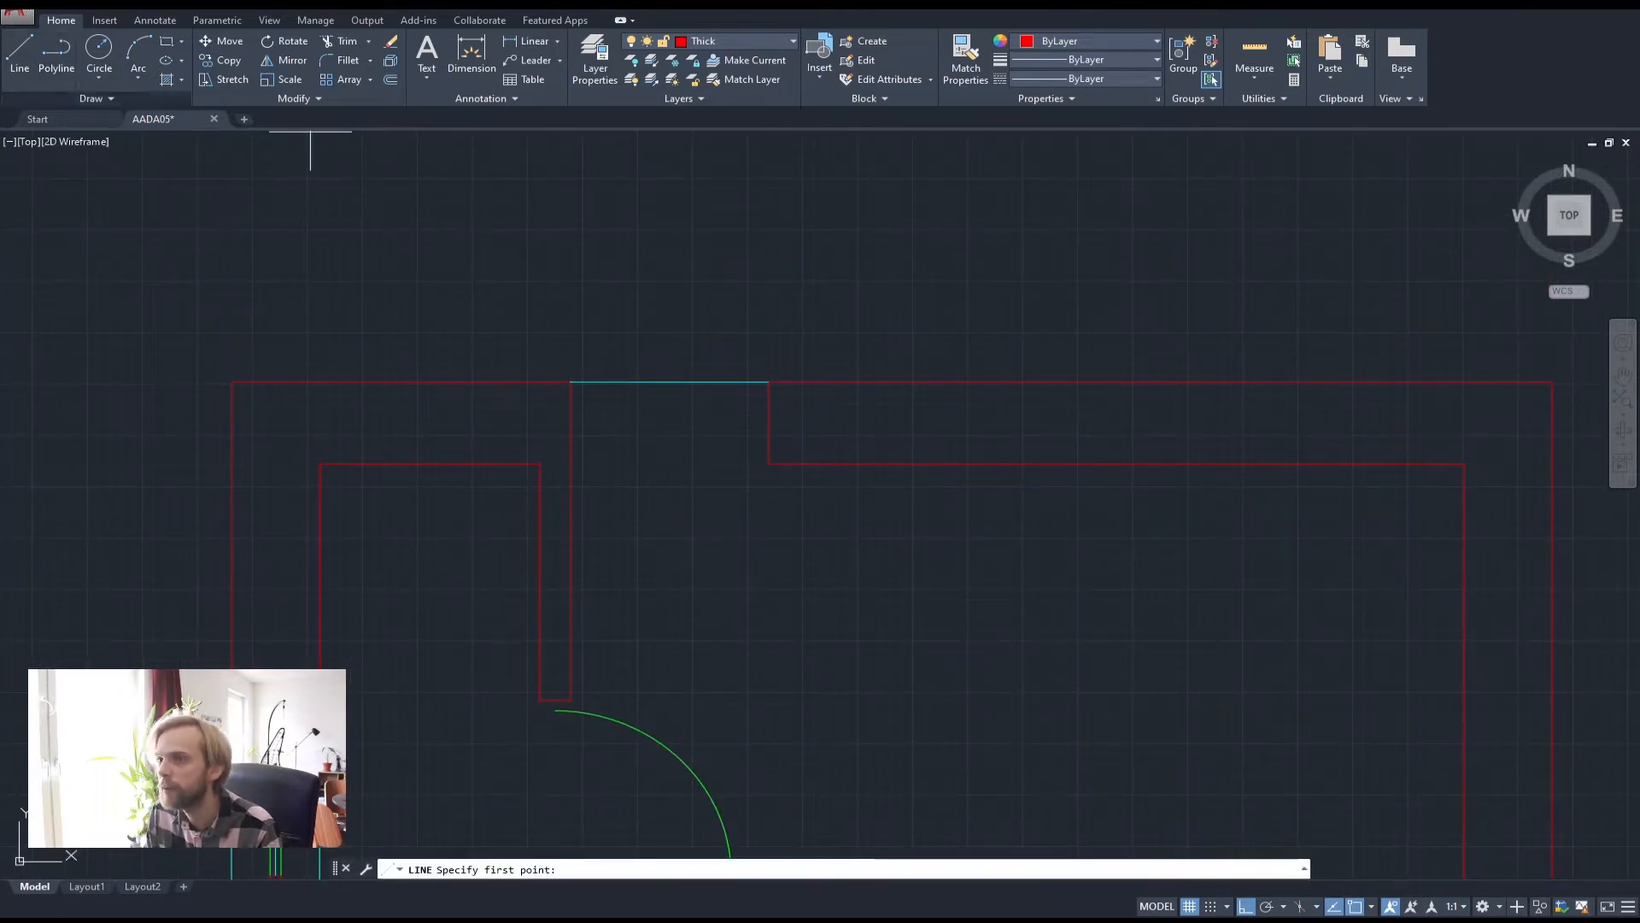
left_click(570, 461)
left_click(571, 382)
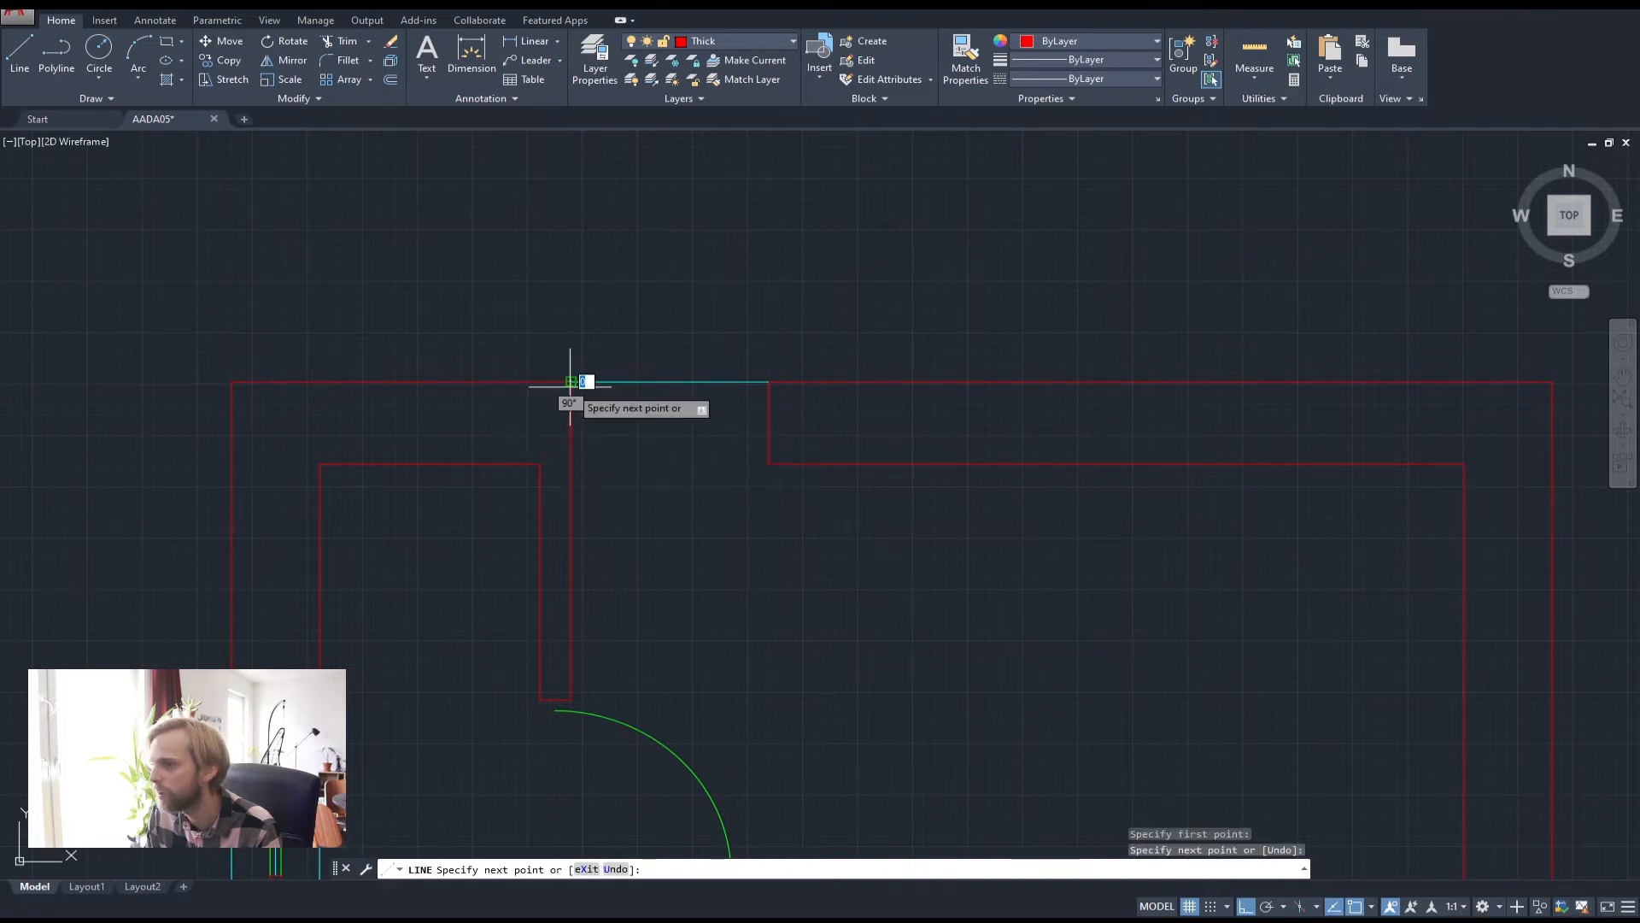
key("Return")
key("Return")
left_click(764, 465)
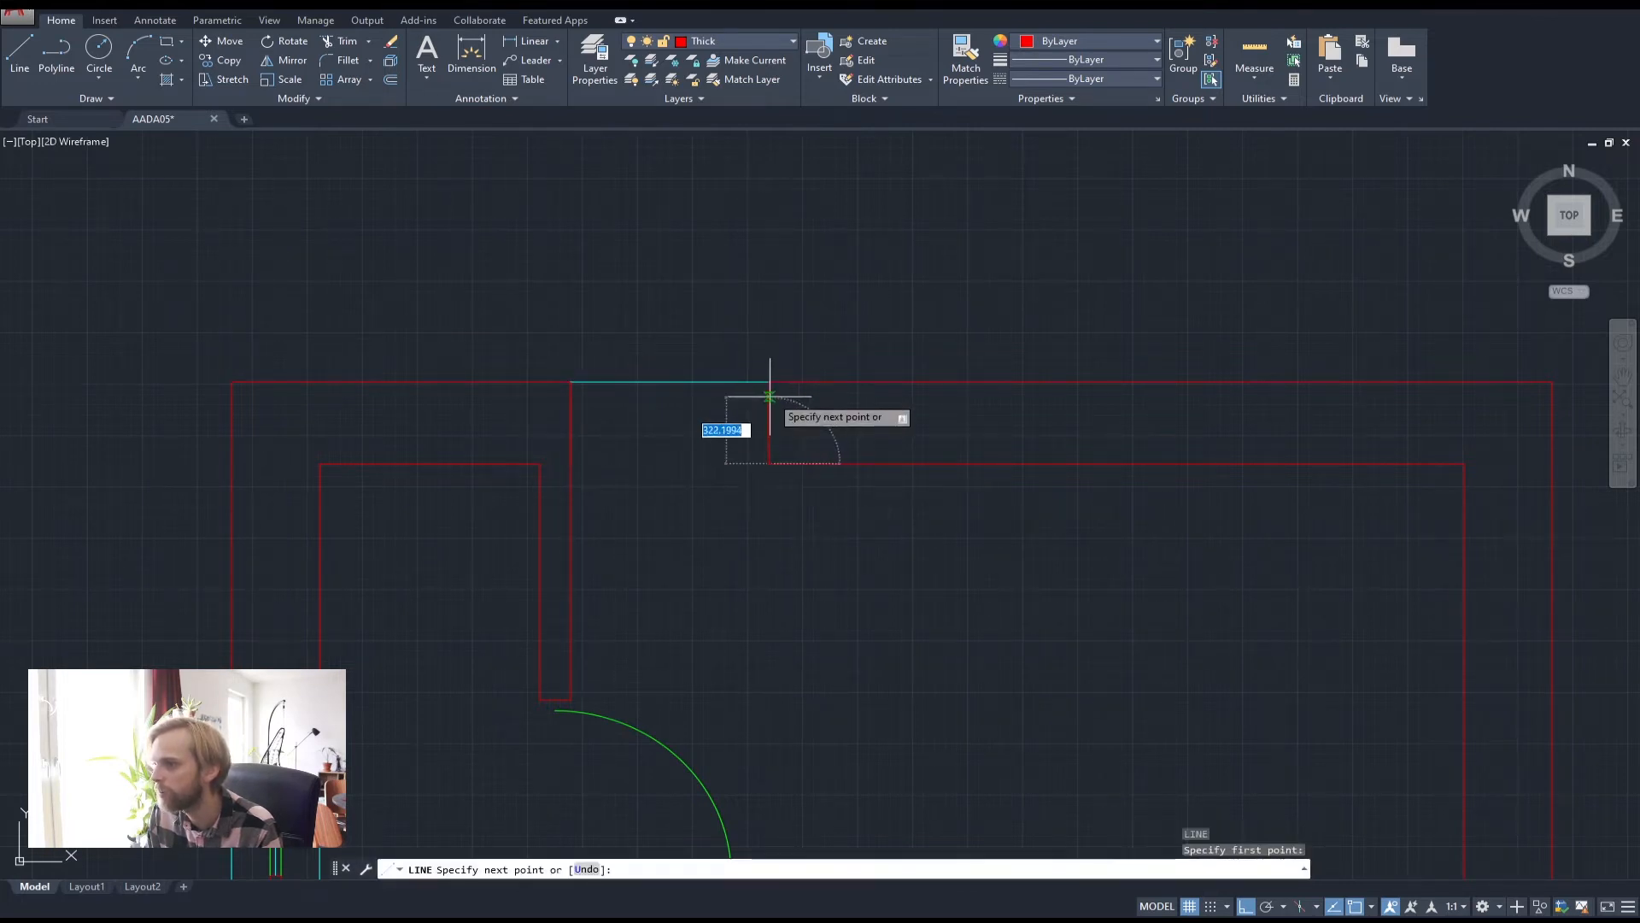
left_click(769, 381)
key("Return")
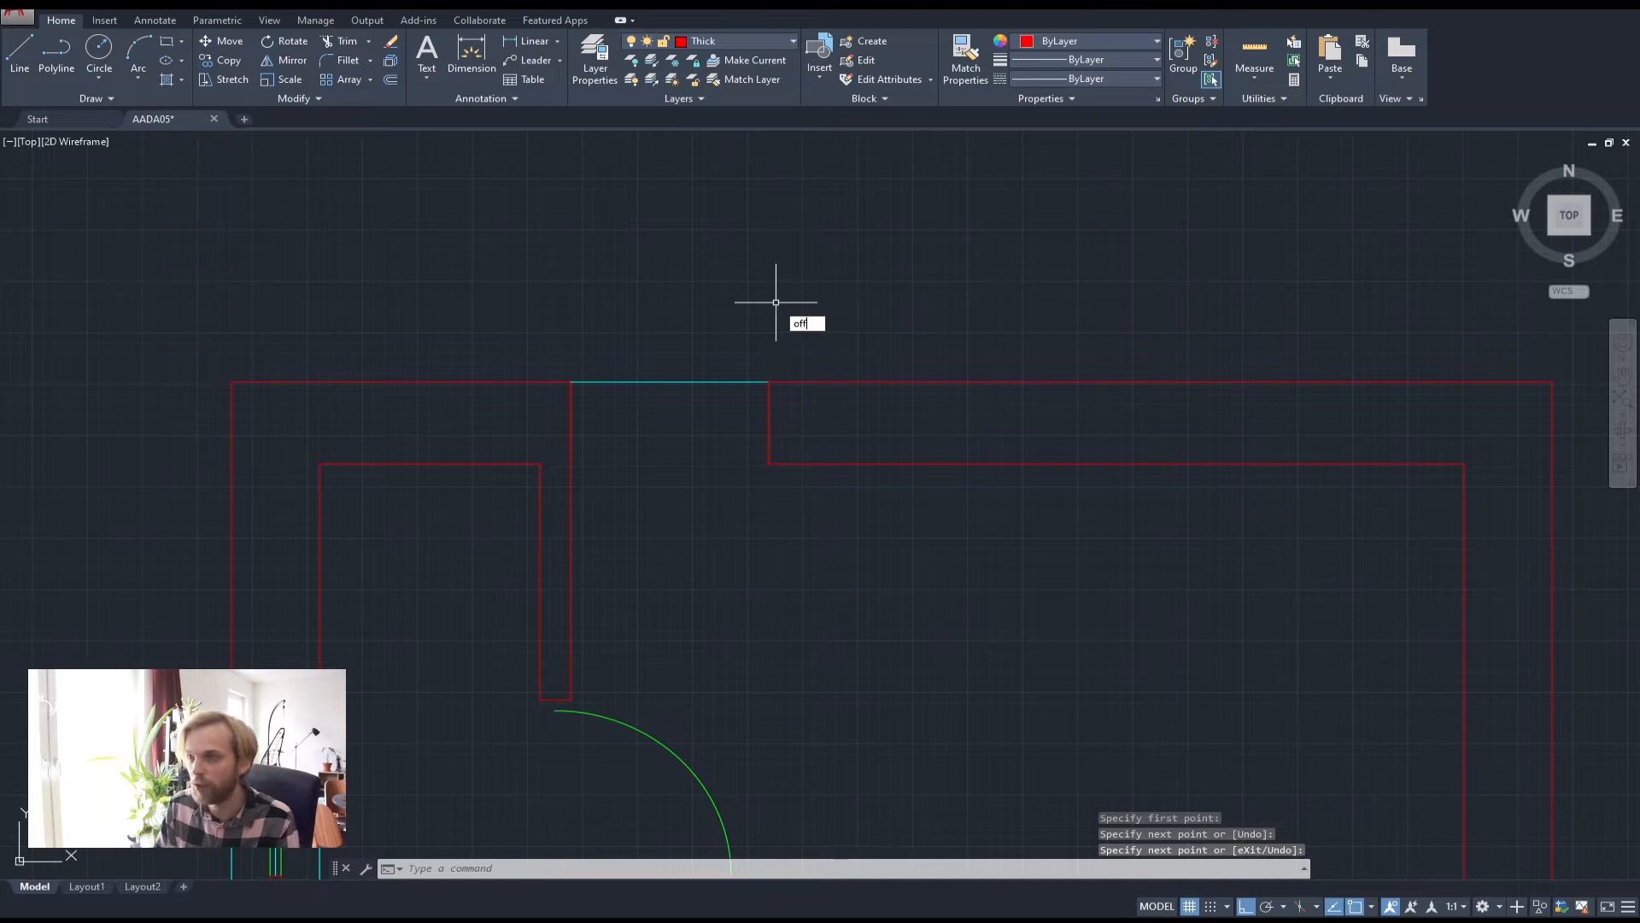
Offset both jamb lines 50 units inward into the opening
type("off")
key("Return")
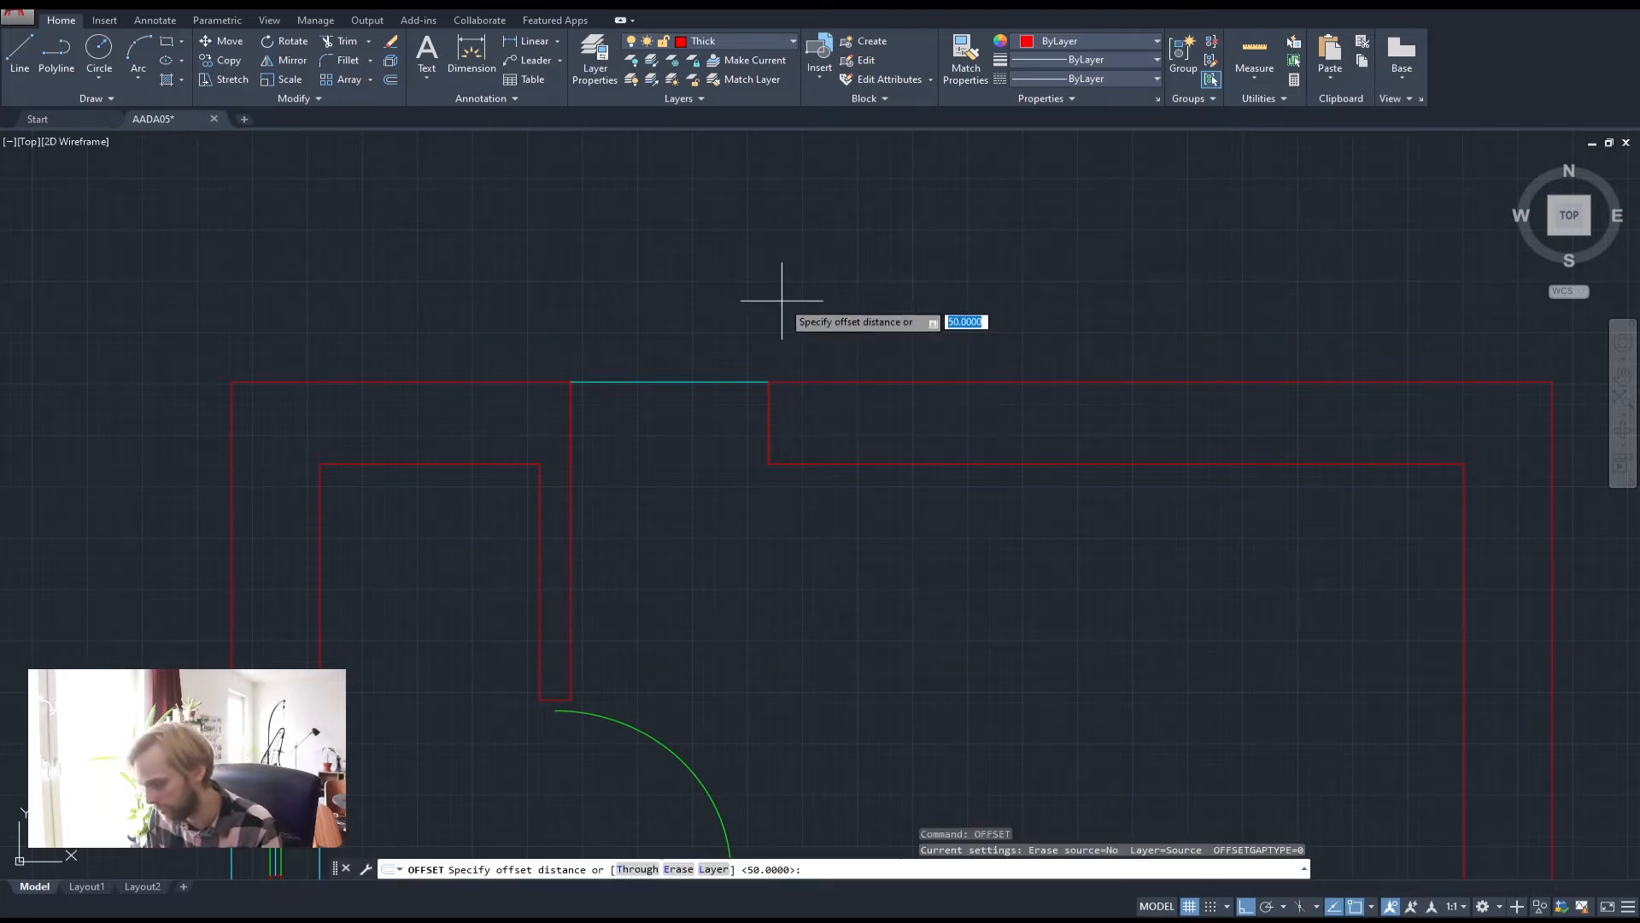
key("Return")
left_click(767, 417)
left_click(722, 415)
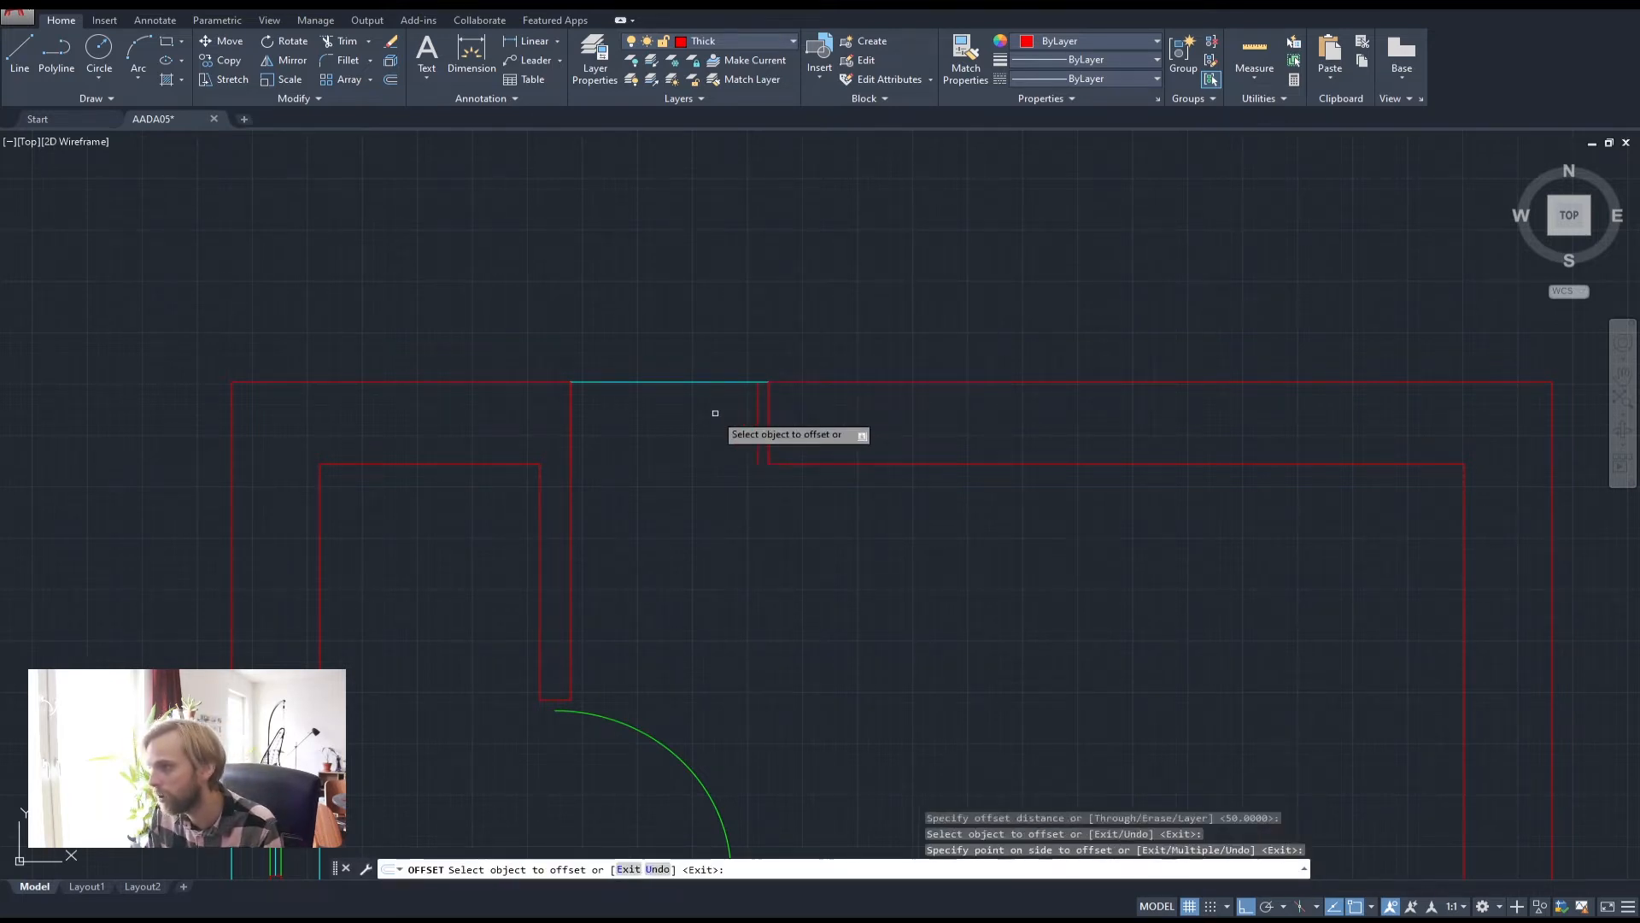
left_click(573, 403)
left_click(661, 445)
key("Escape")
key("Escape")
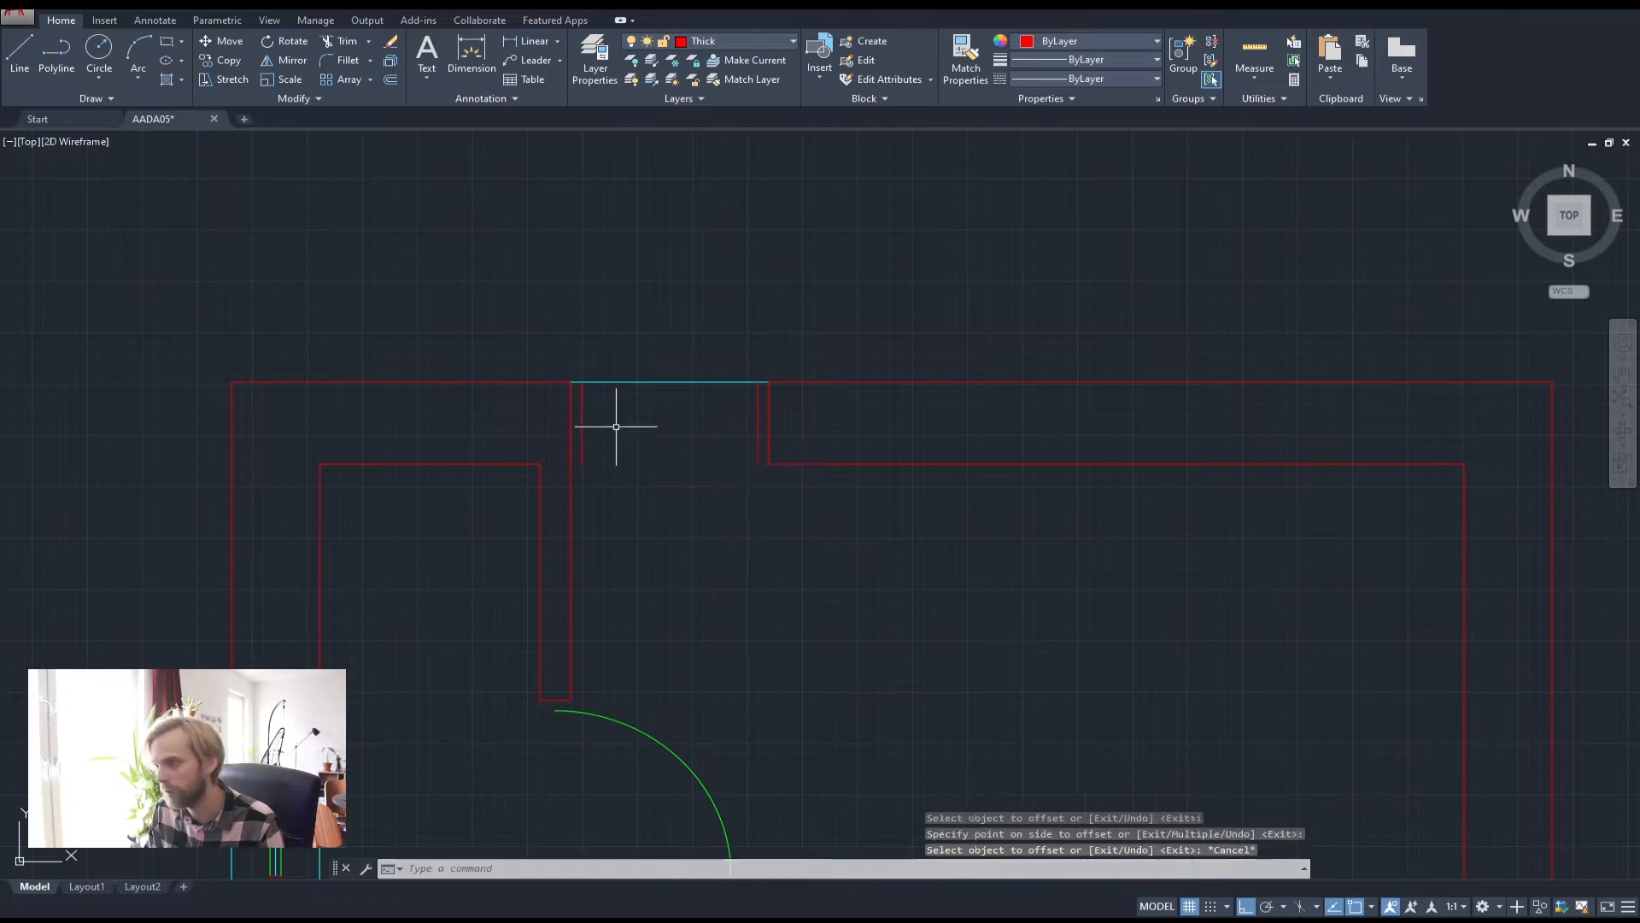
Erase the left and right duplicate vertical lines
left_click(547, 340)
left_click(572, 481)
scroll(575, 423, "up", 4)
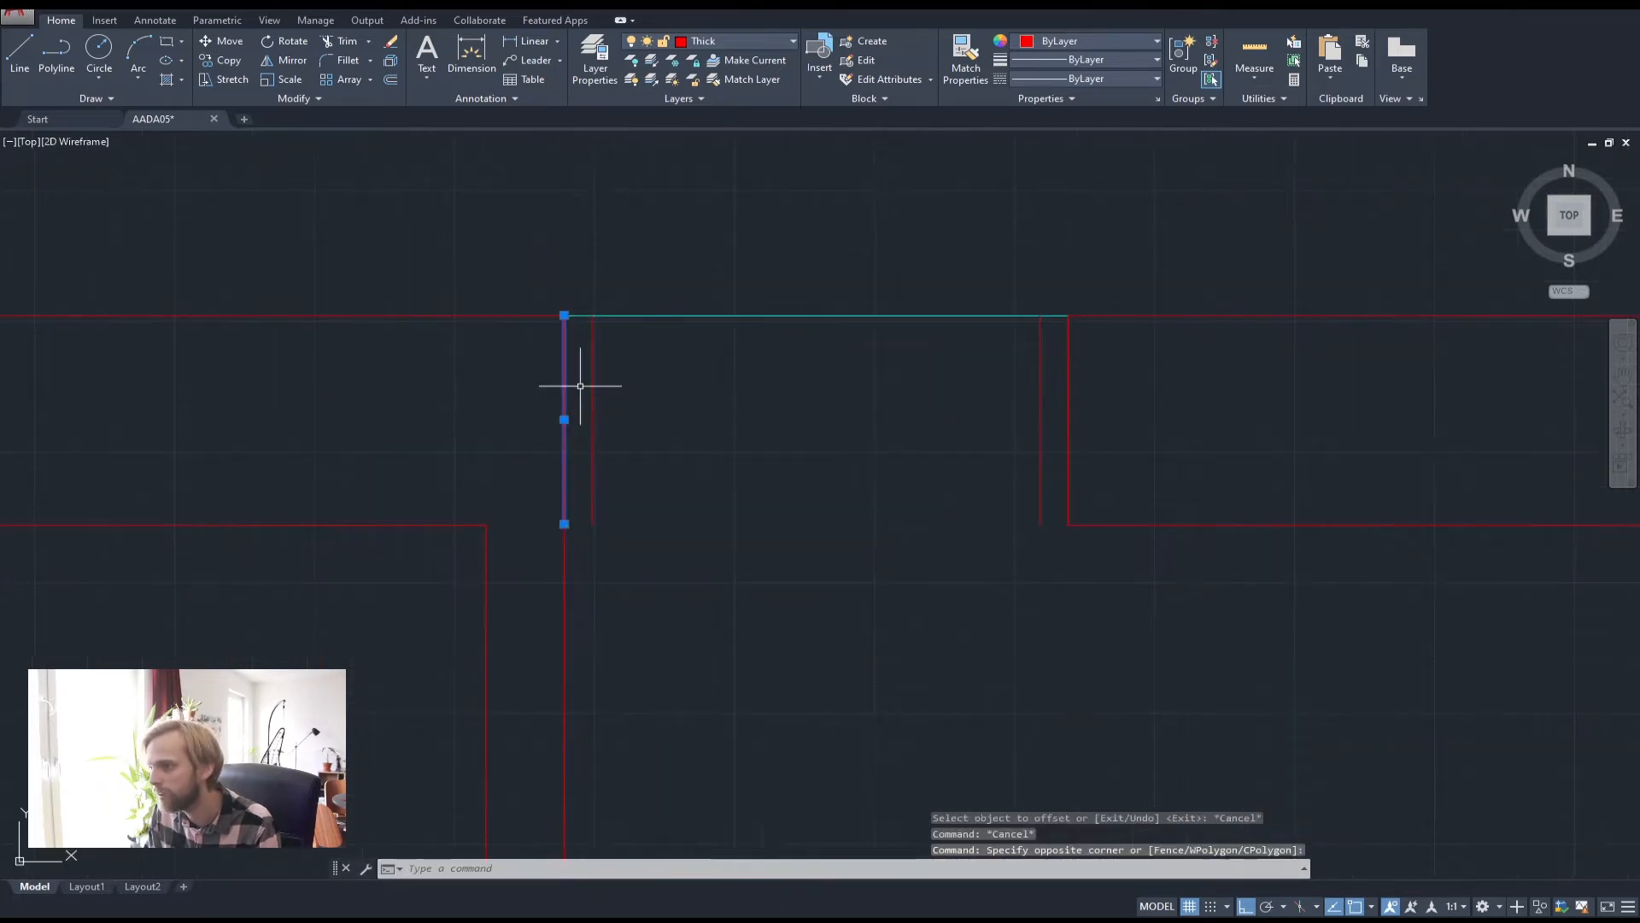
key("Delete")
left_click(1053, 281)
left_click(1078, 565)
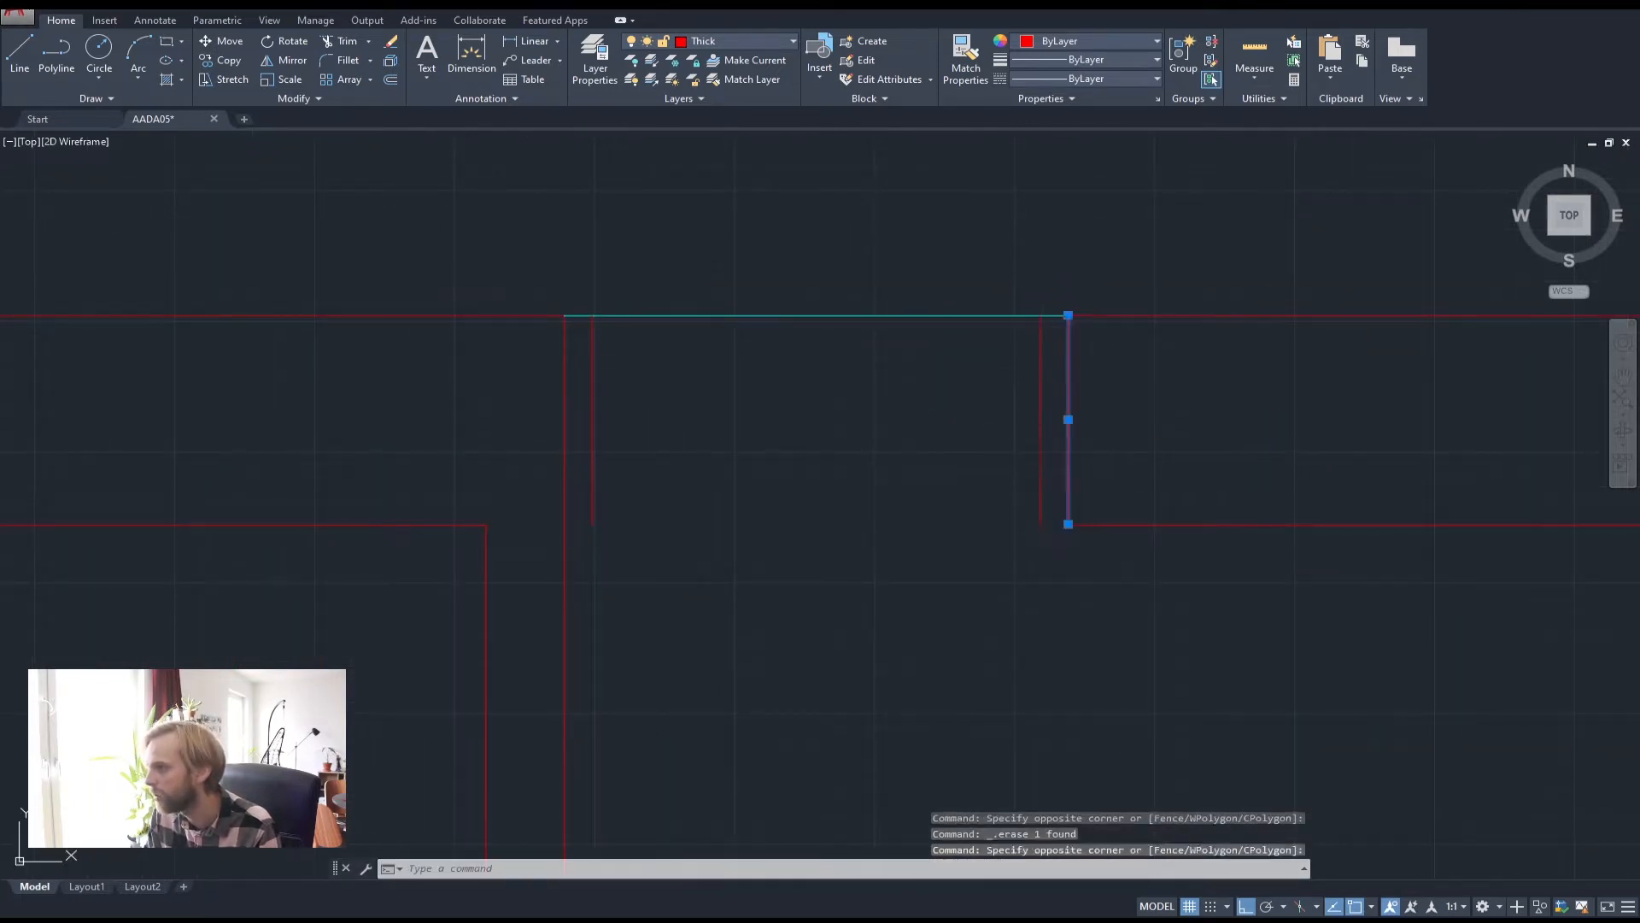
key("Delete")
left_click(20, 53)
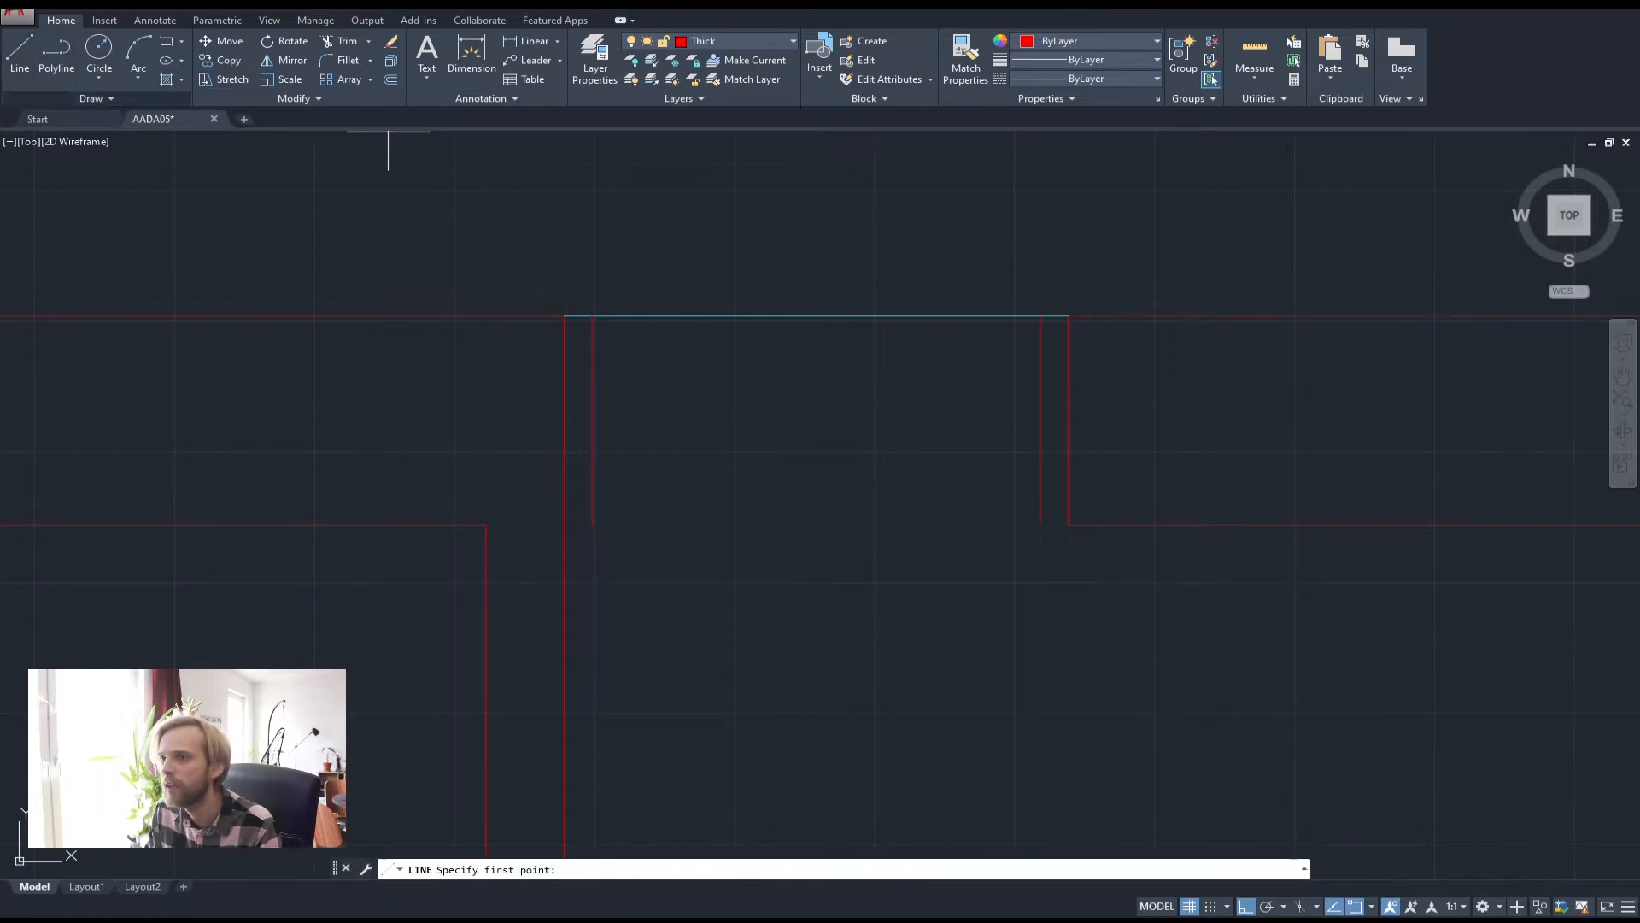
Draw a horizontal door line between the left and right inner jamb lines
left_click(593, 419)
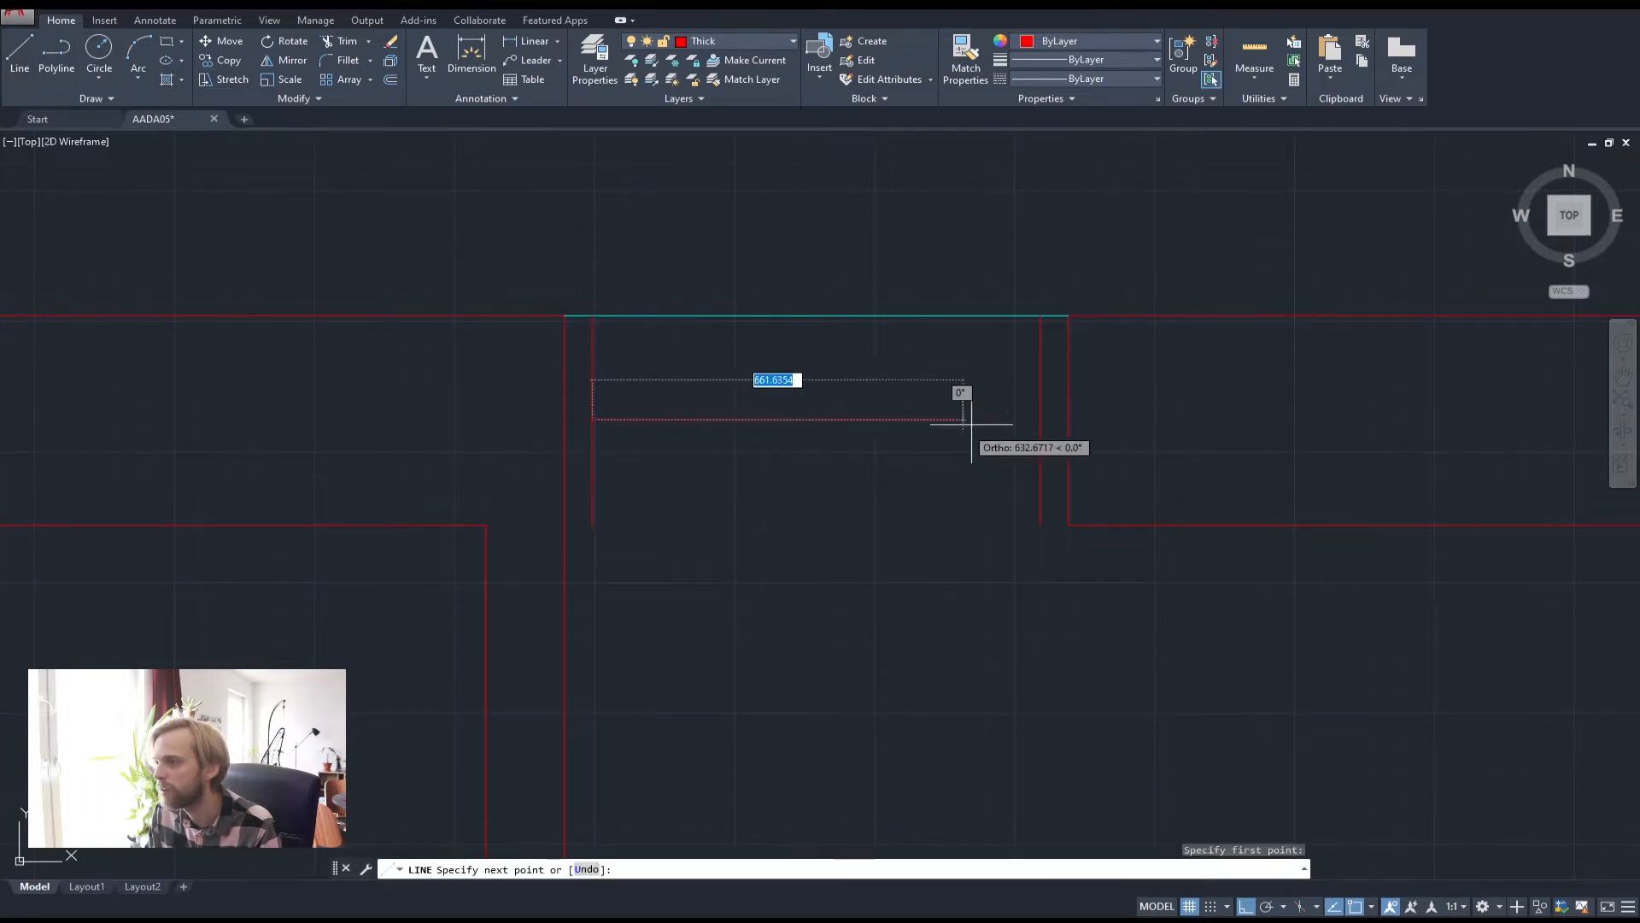
left_click(1040, 420)
key("Return")
scroll(693, 376, "down", 4)
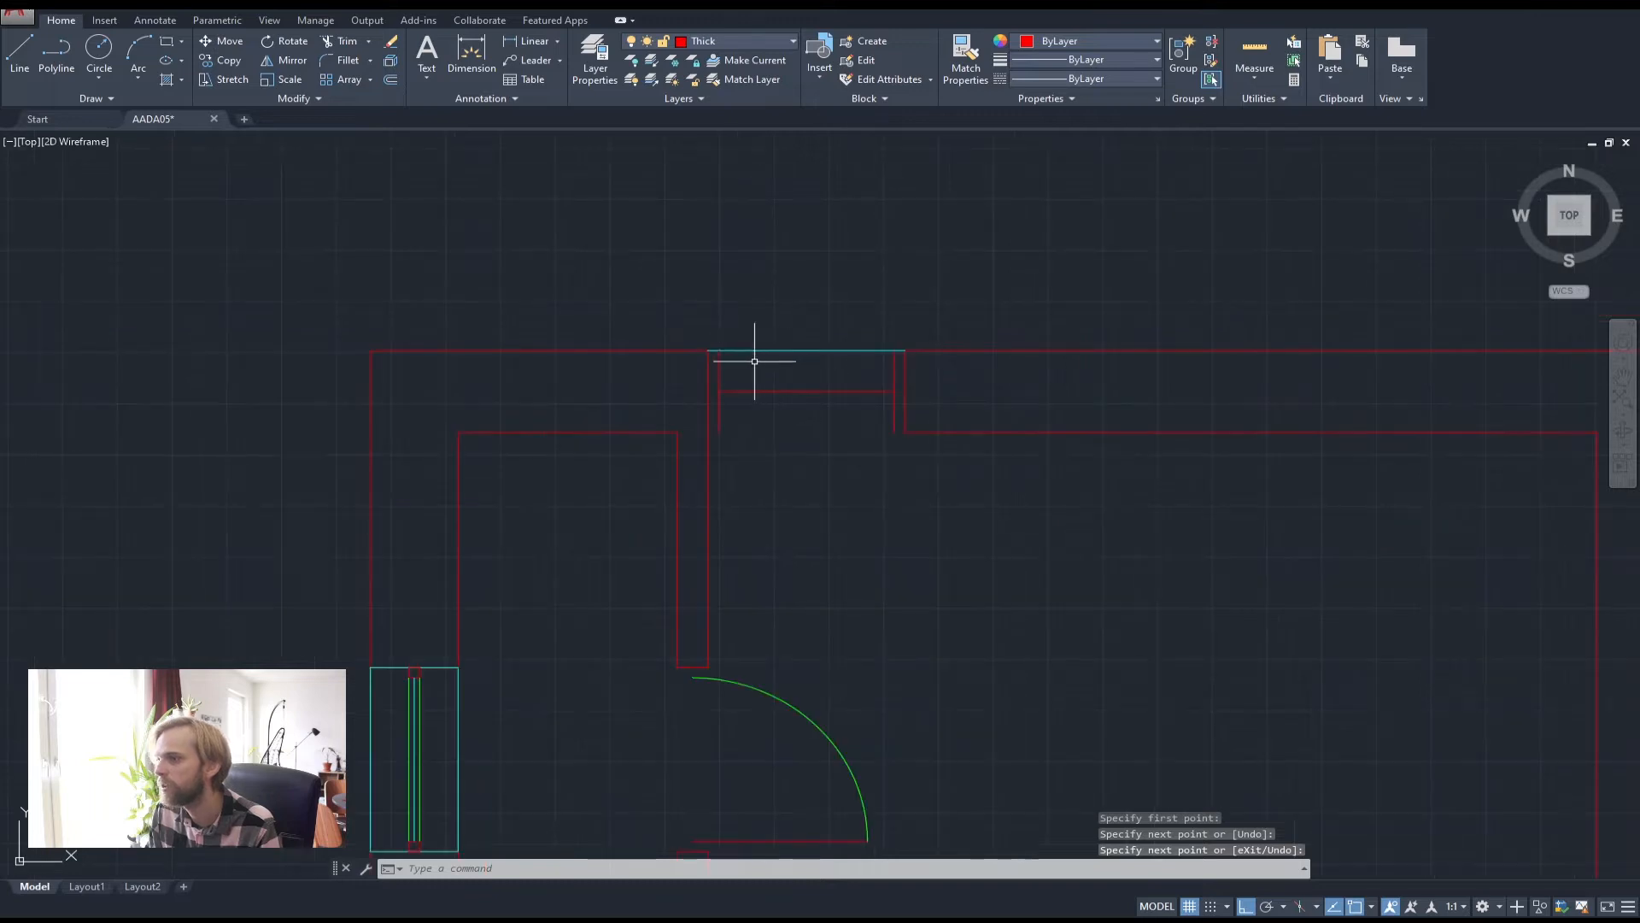
scroll(692, 377, "up", 2)
Rotate the door line 90° about its left endpoint so it stands upright
left_click(698, 457)
left_click(657, 384)
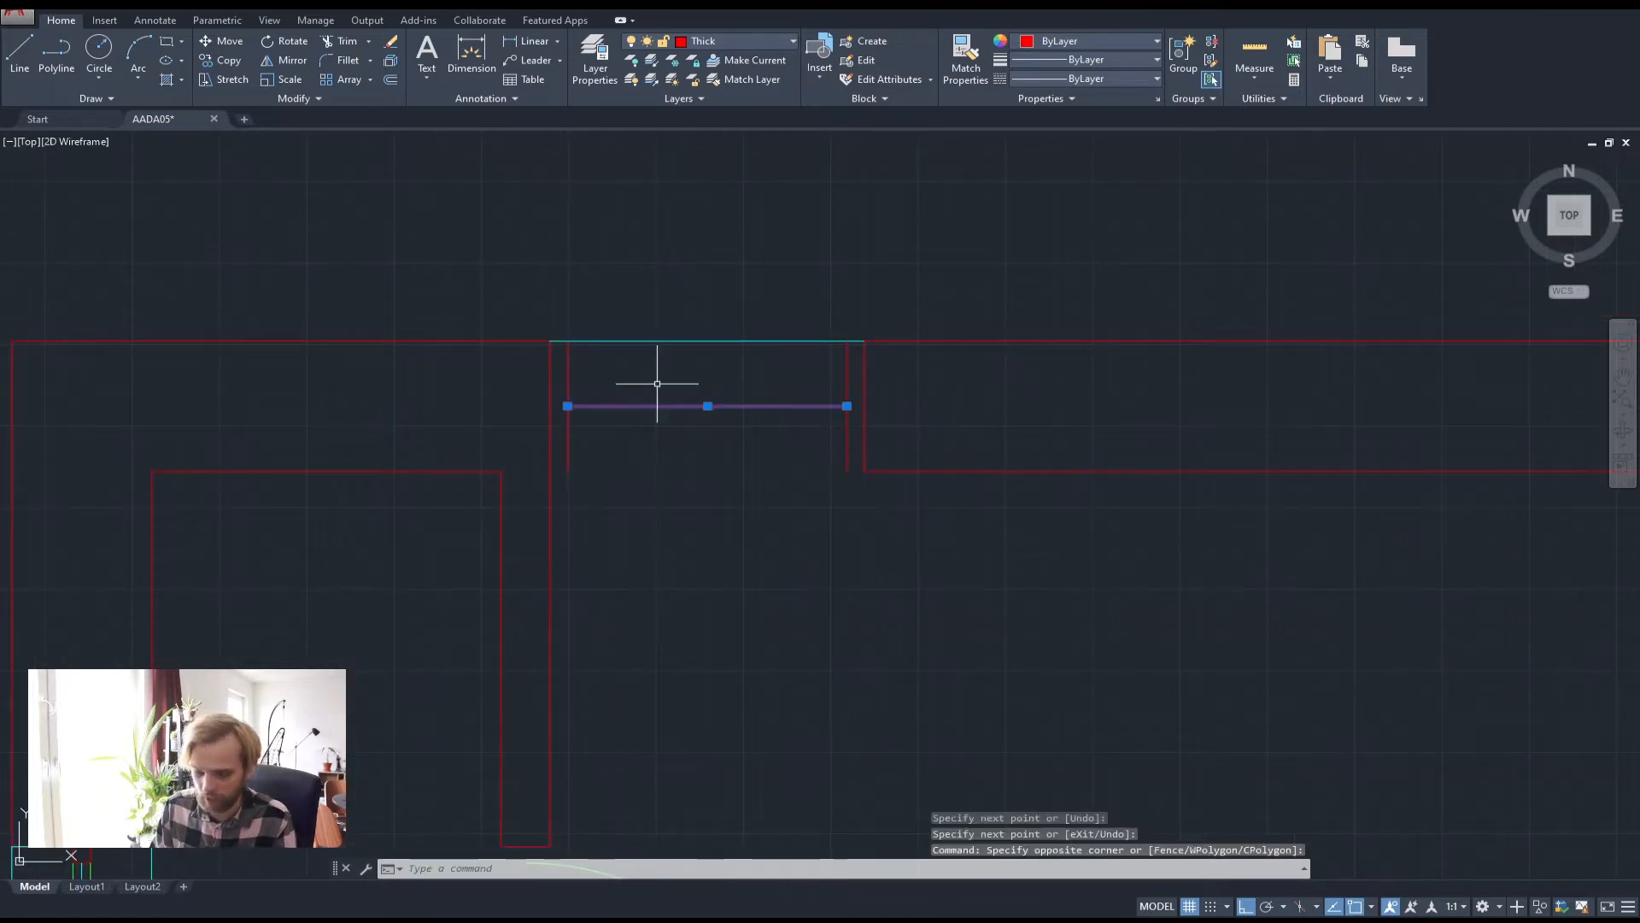
type("ro")
key("Return")
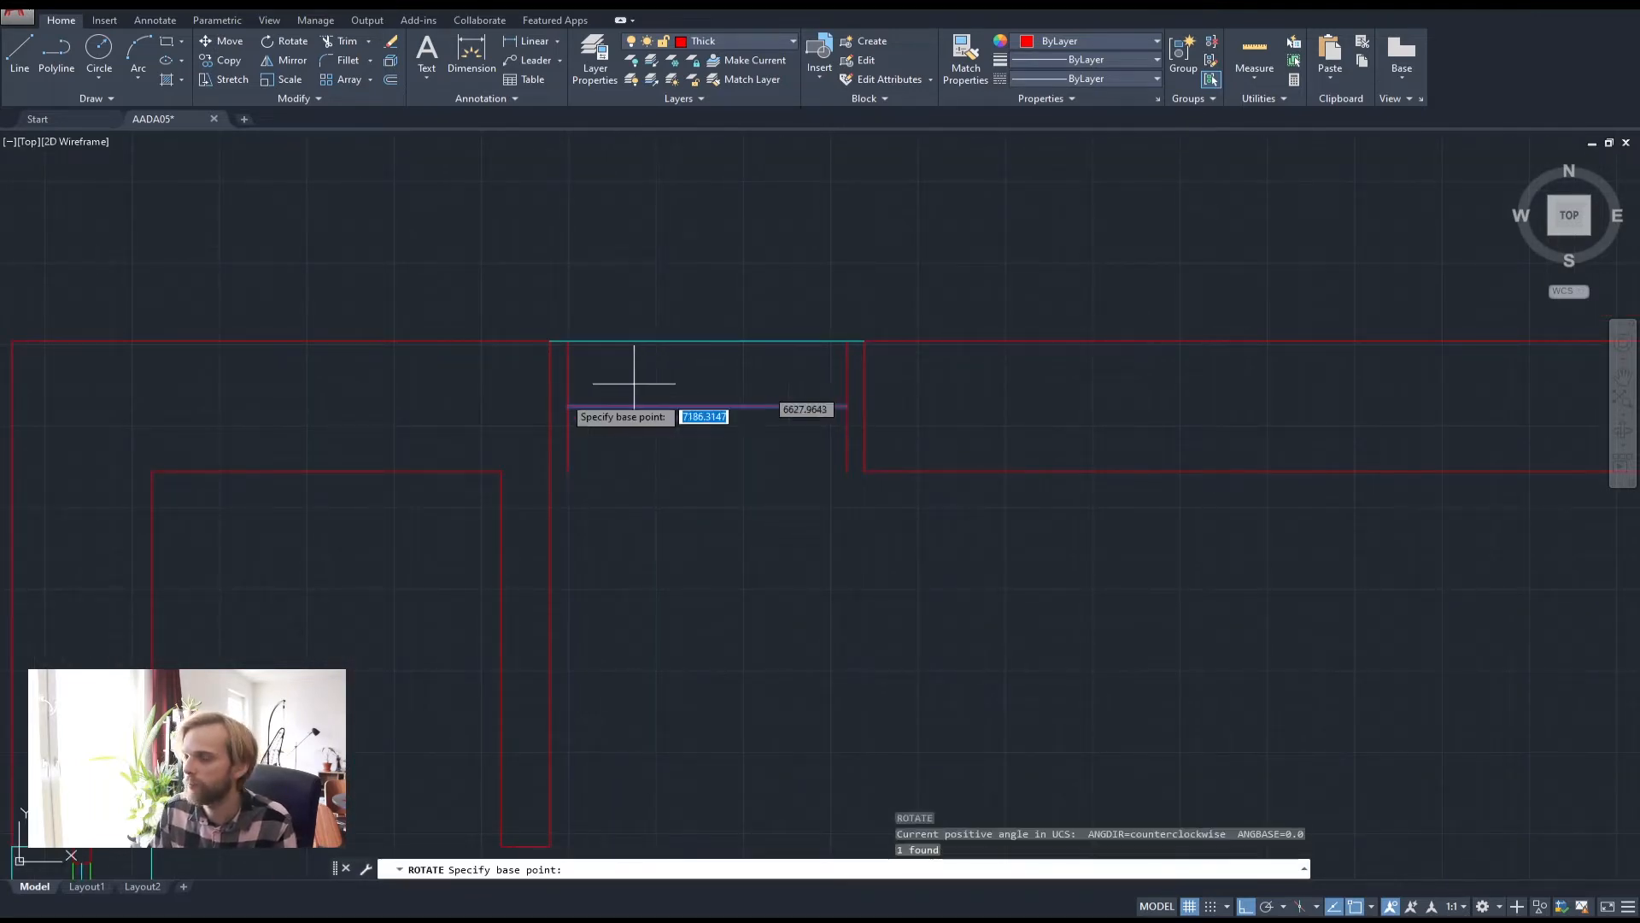
left_click(568, 406)
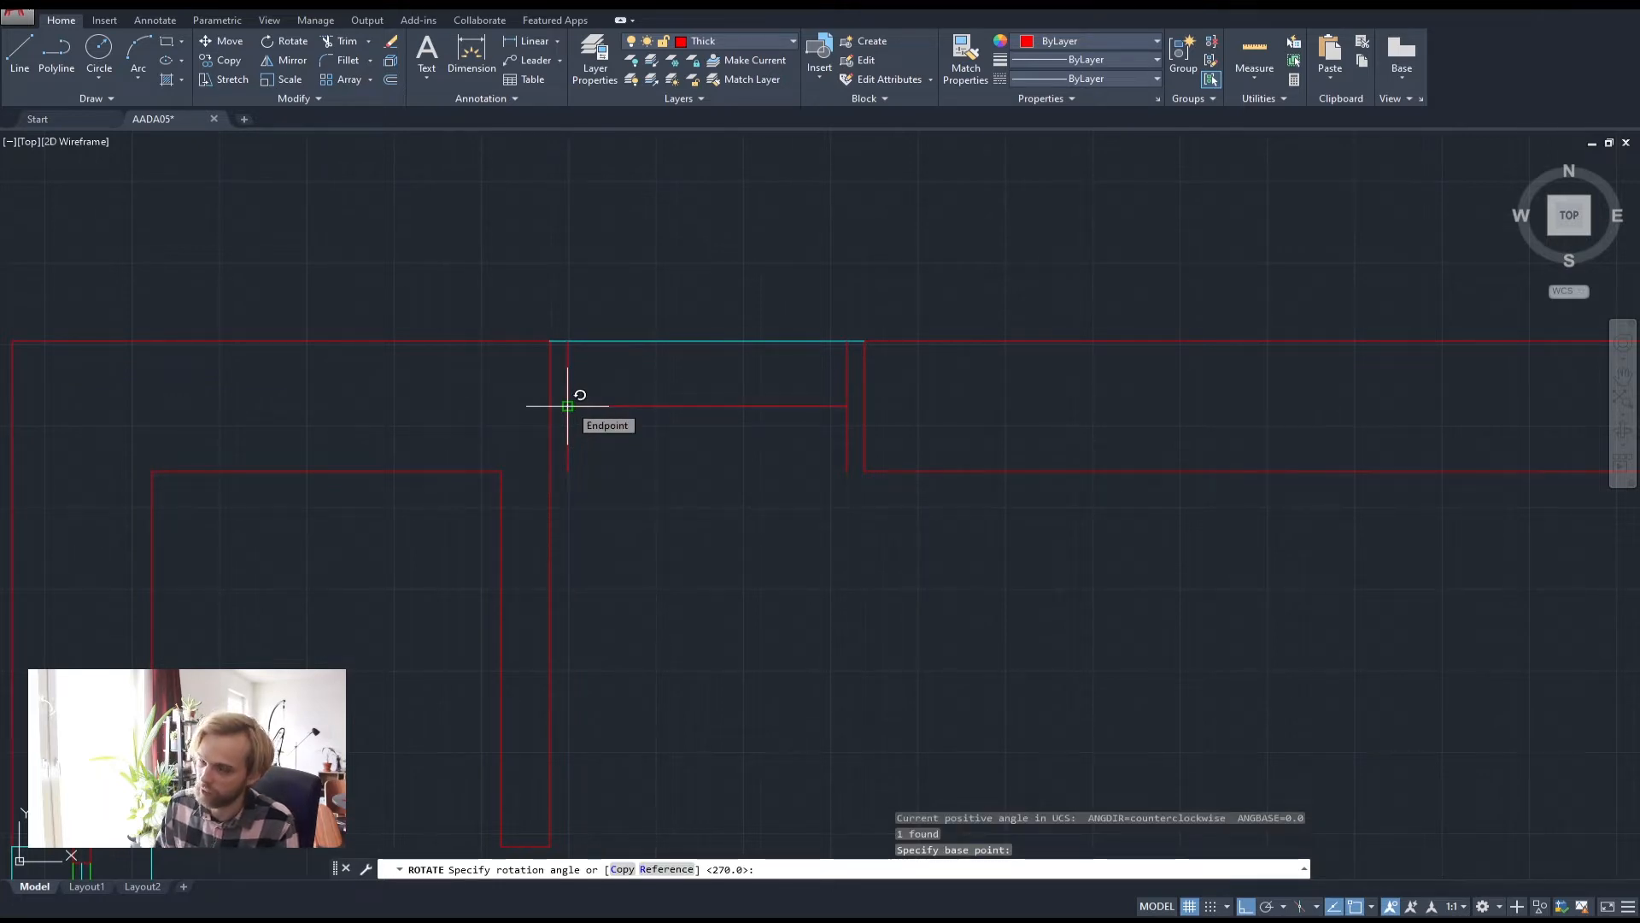
type("90")
key("Return")
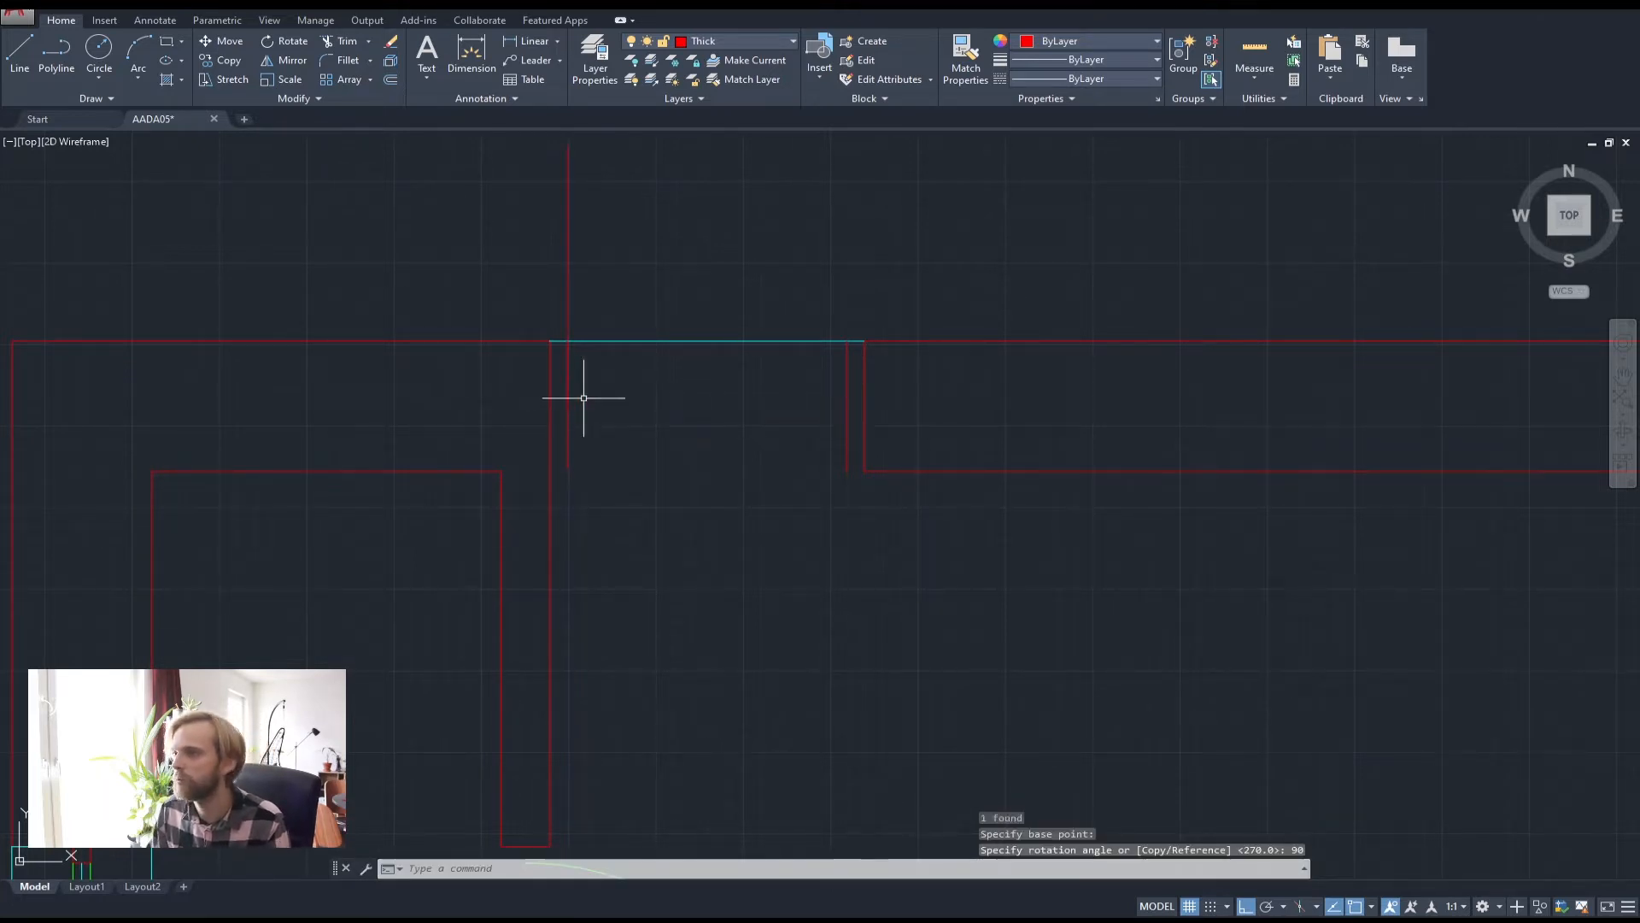
key("Escape")
key("Escape")
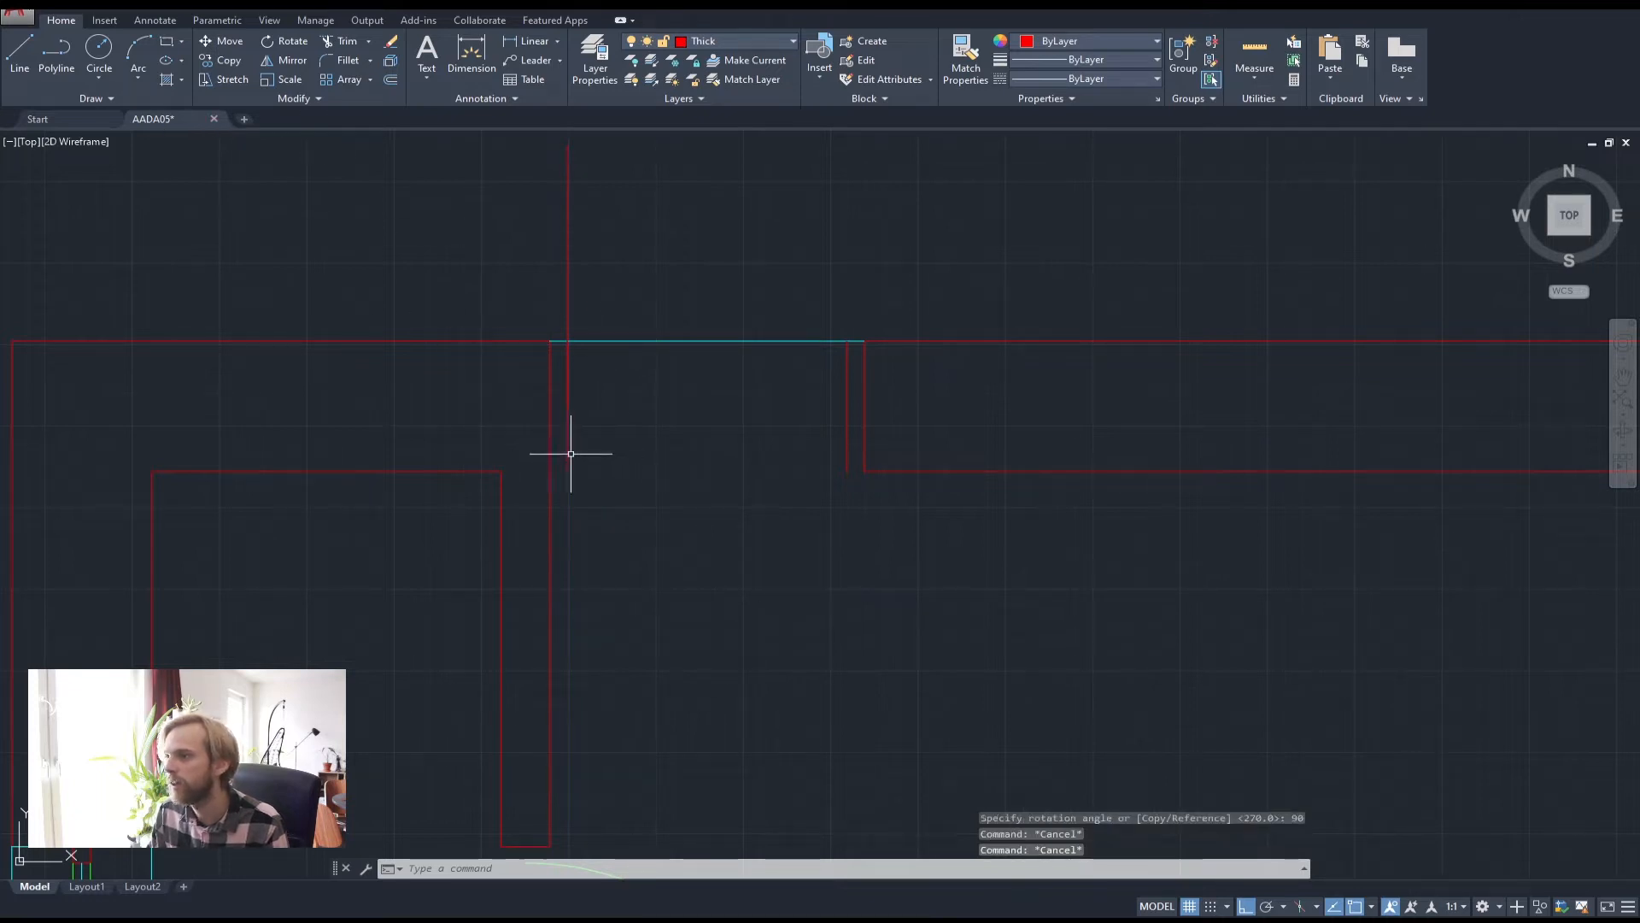
left_click(566, 454)
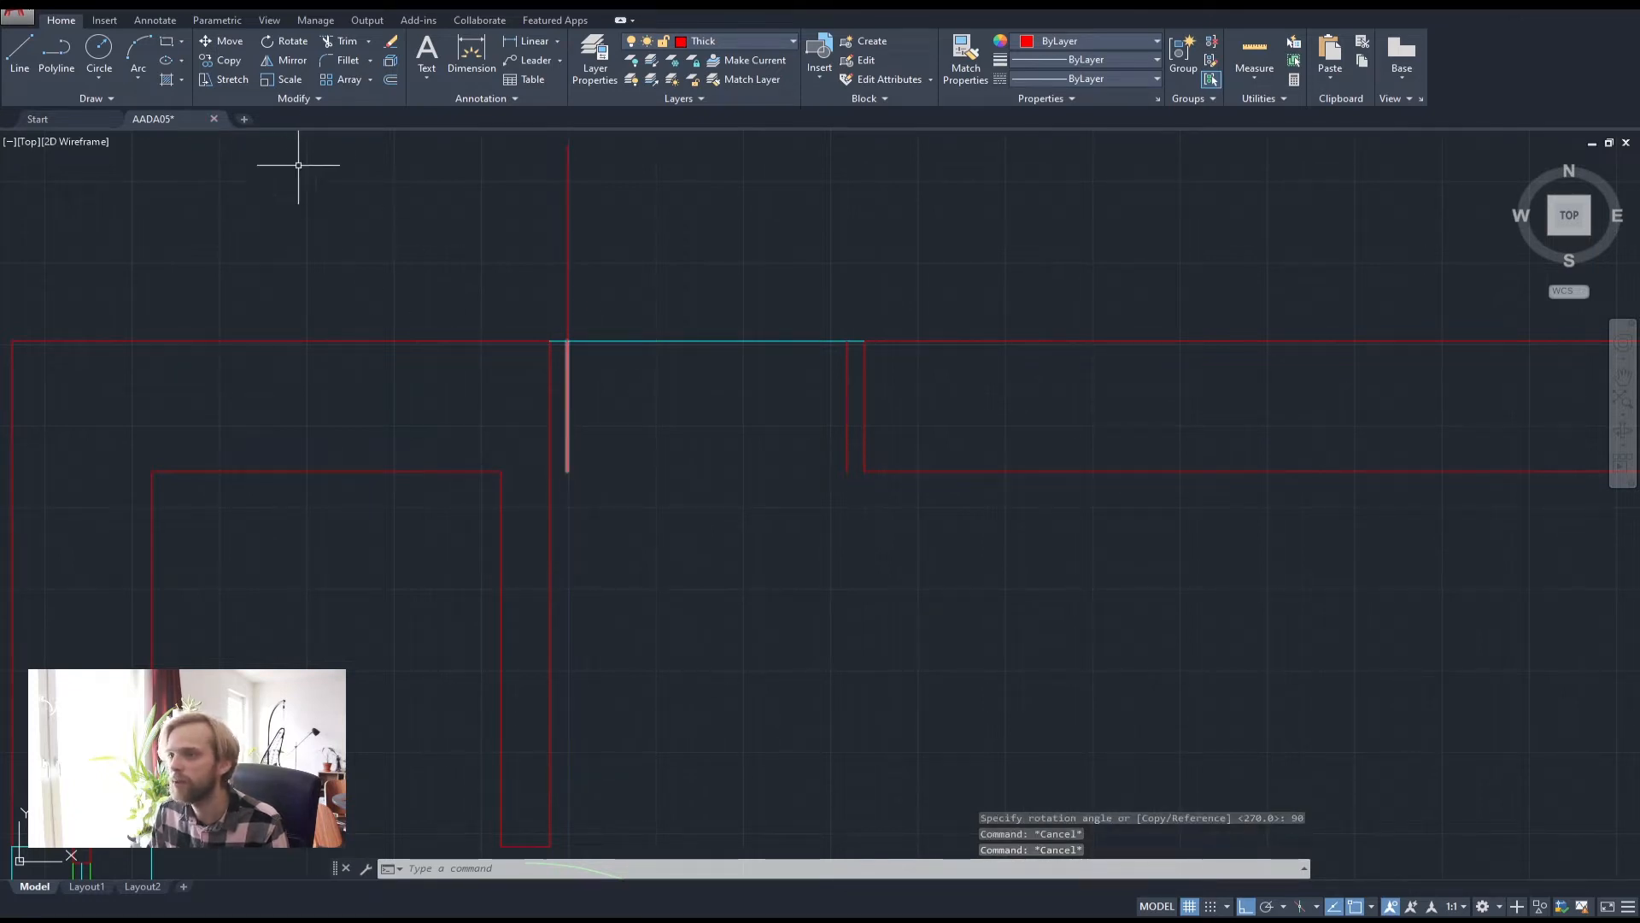
key("Escape")
left_click(139, 51)
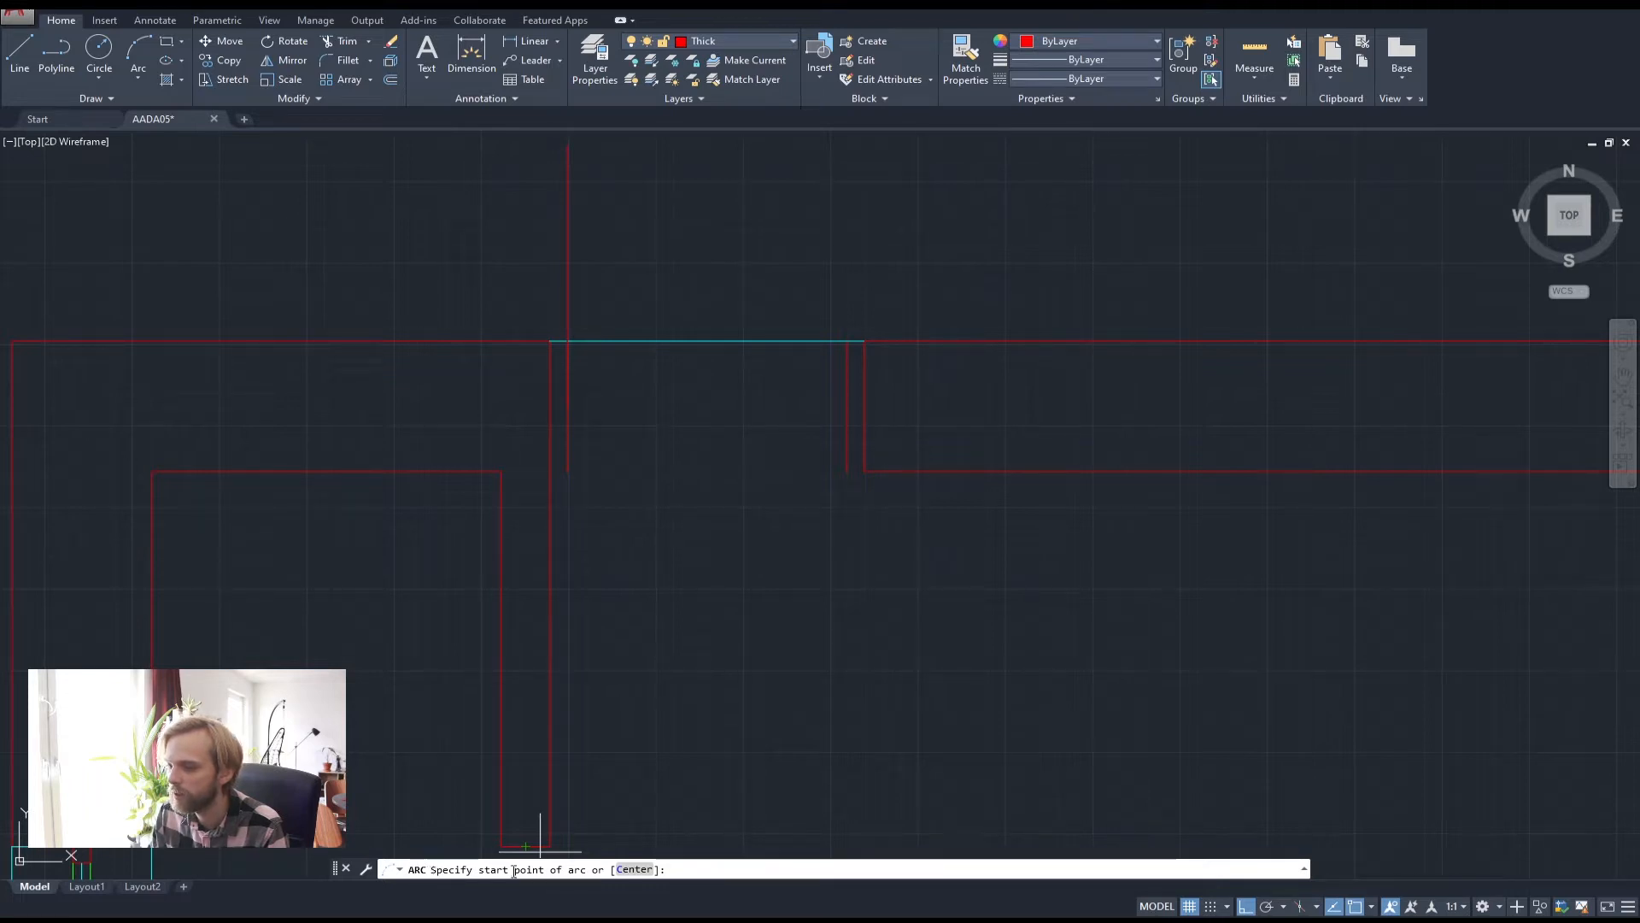
Draw a centre-start-end arc from the hinge, from the opening's right end to the leaf top
left_click(634, 869)
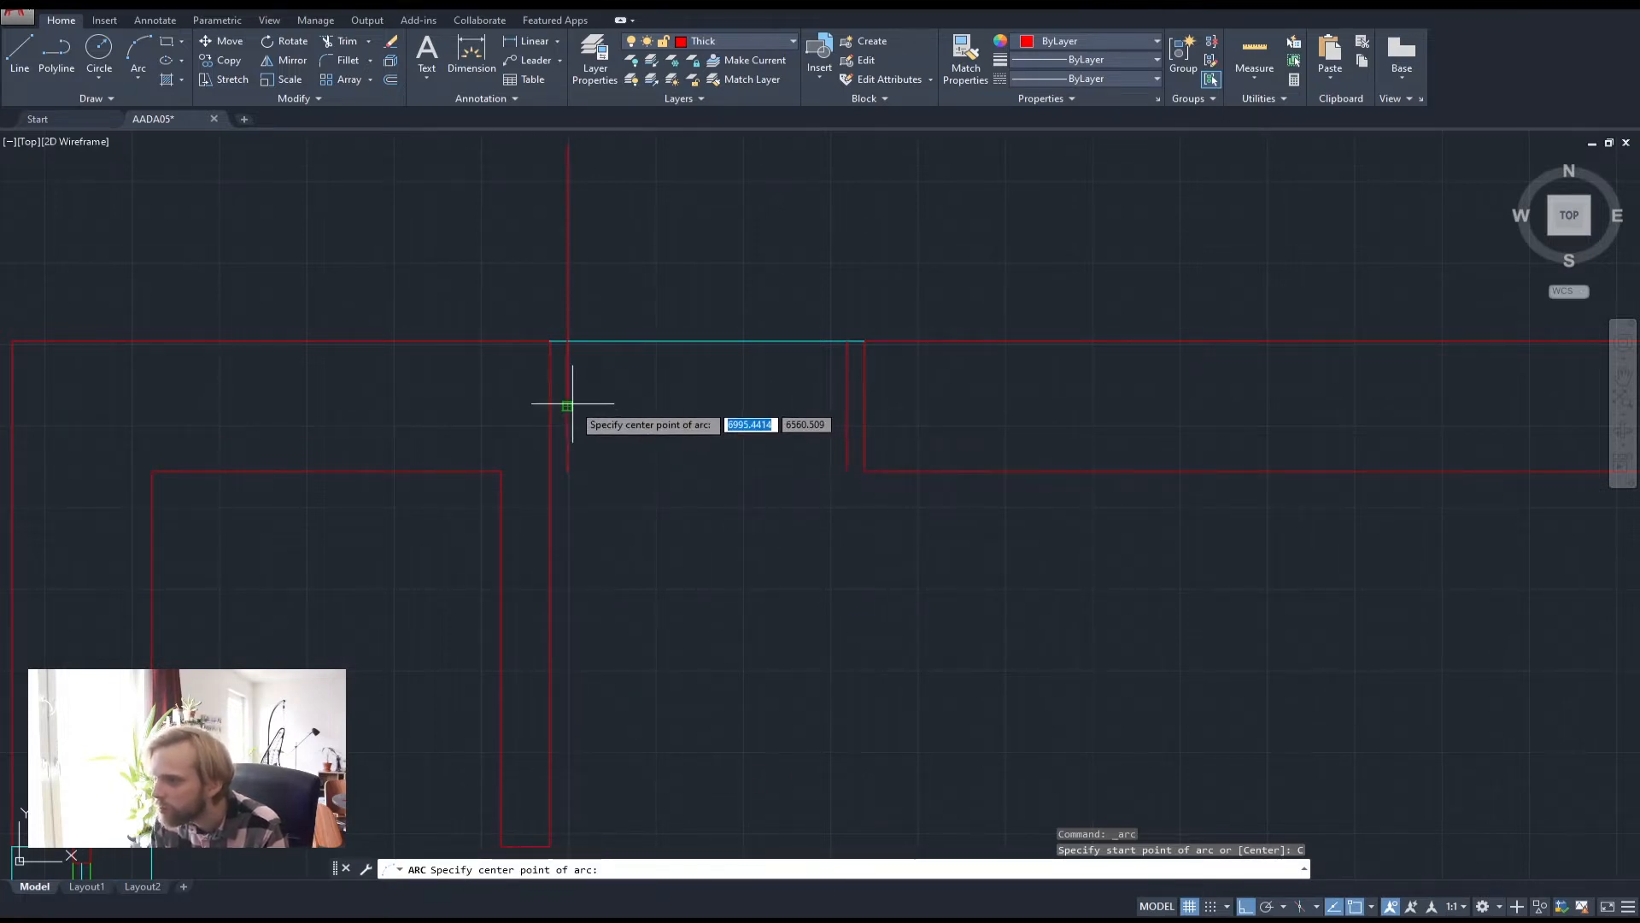
middle_click_drag(573, 404, 561, 554)
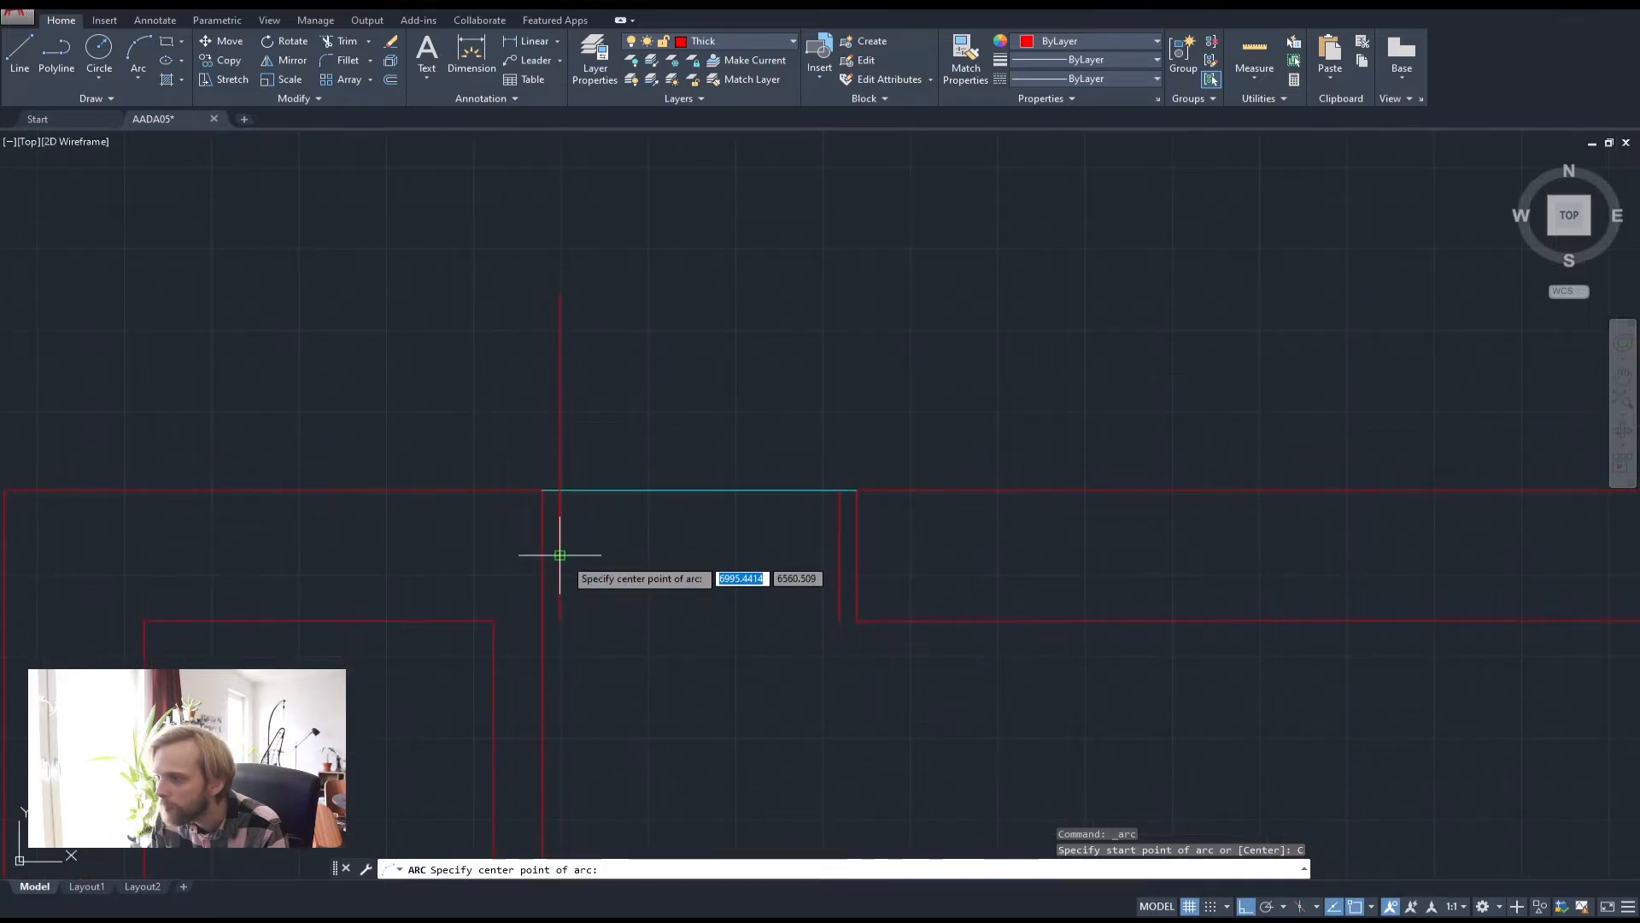
left_click(560, 555)
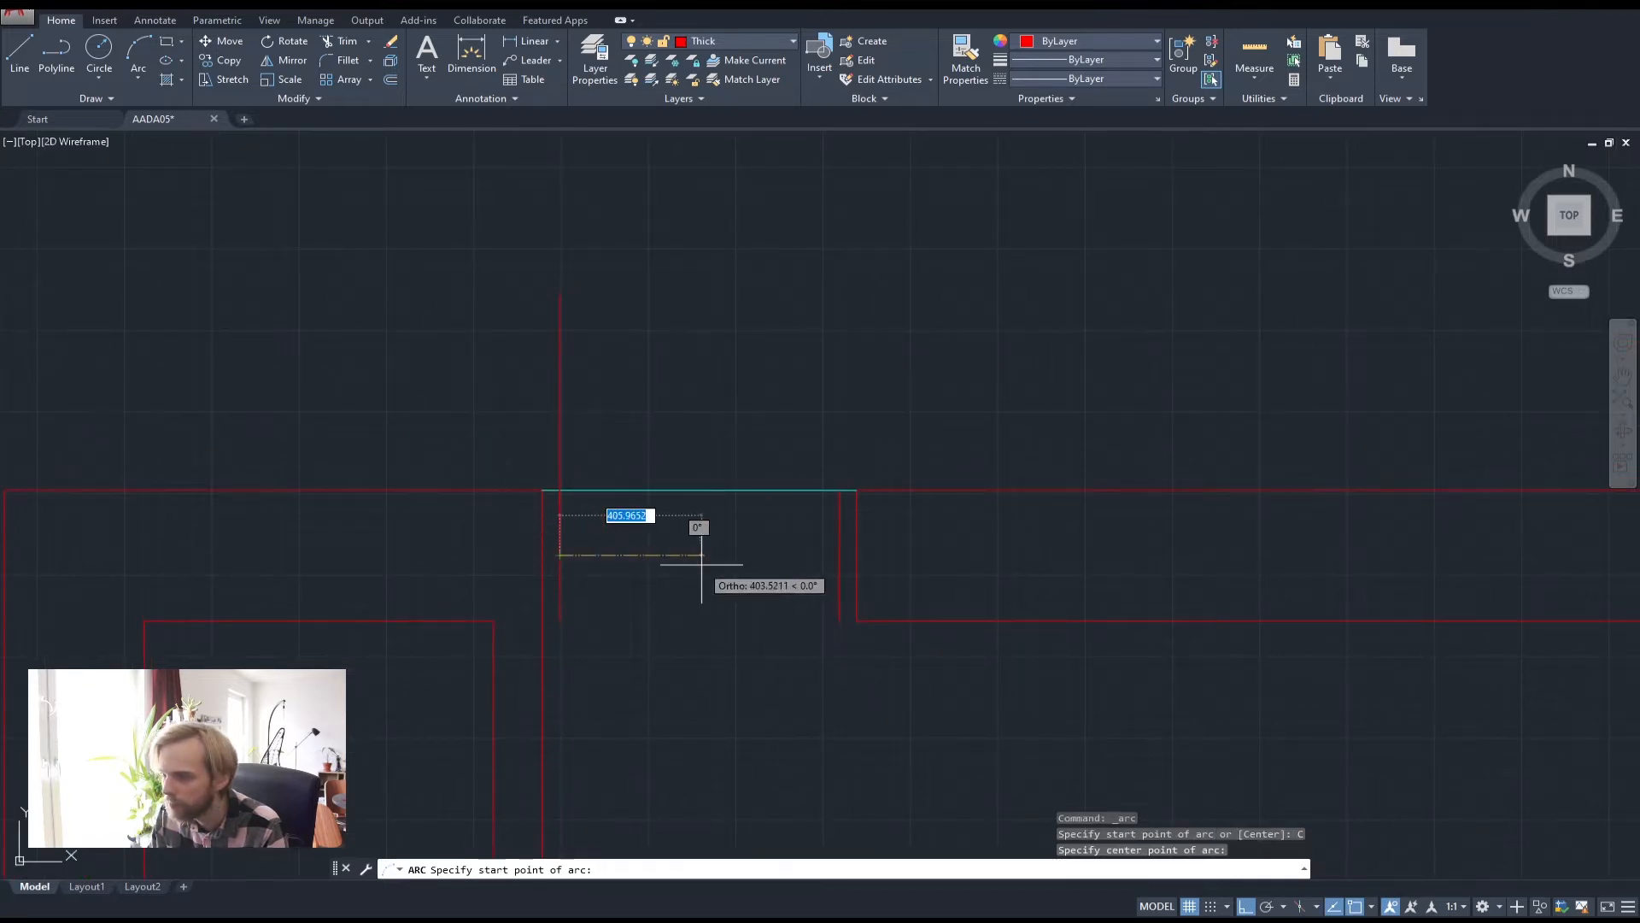
left_click(839, 554)
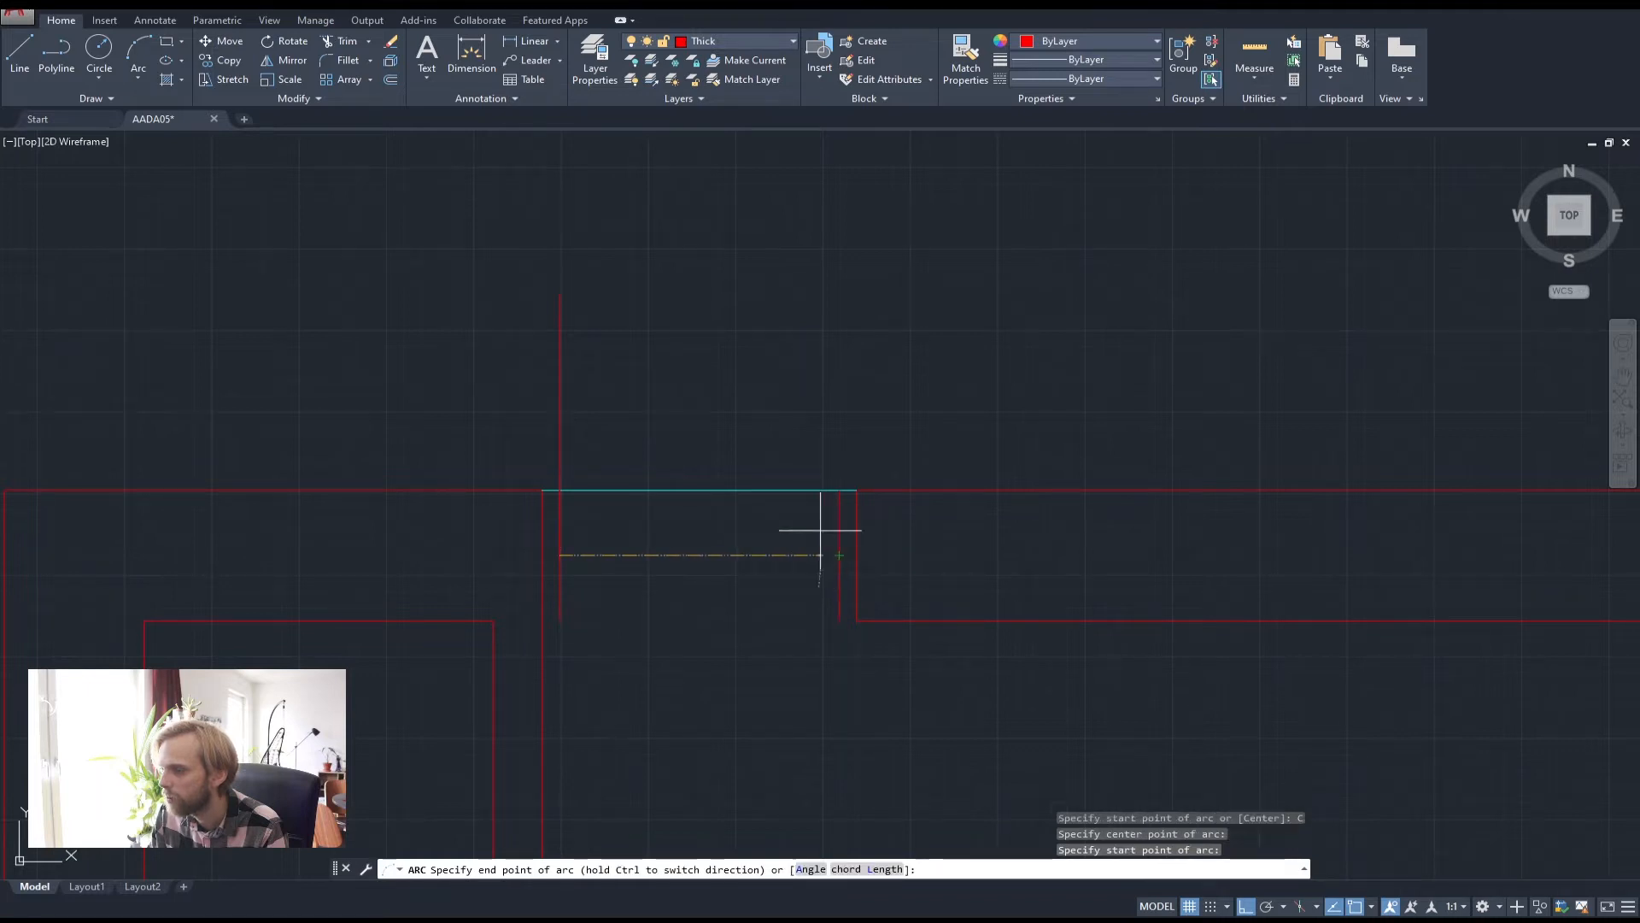
left_click(558, 293)
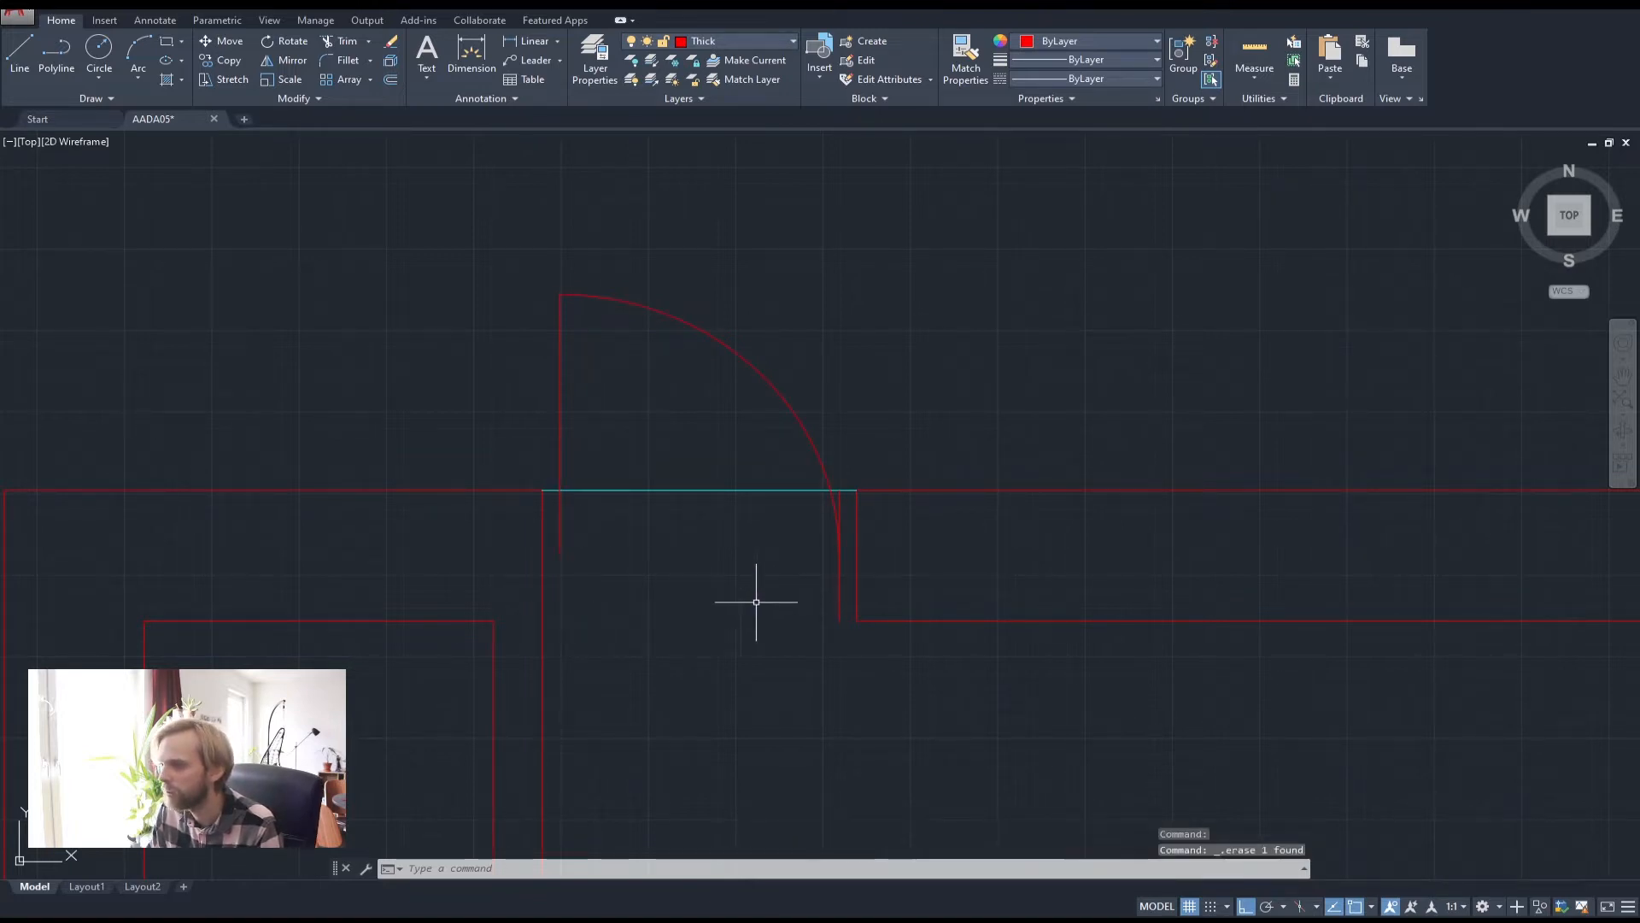
Erase the stray line near the arc and put the swing arc on the green Thin layer
left_click(840, 598)
key("Delete")
left_click(699, 432)
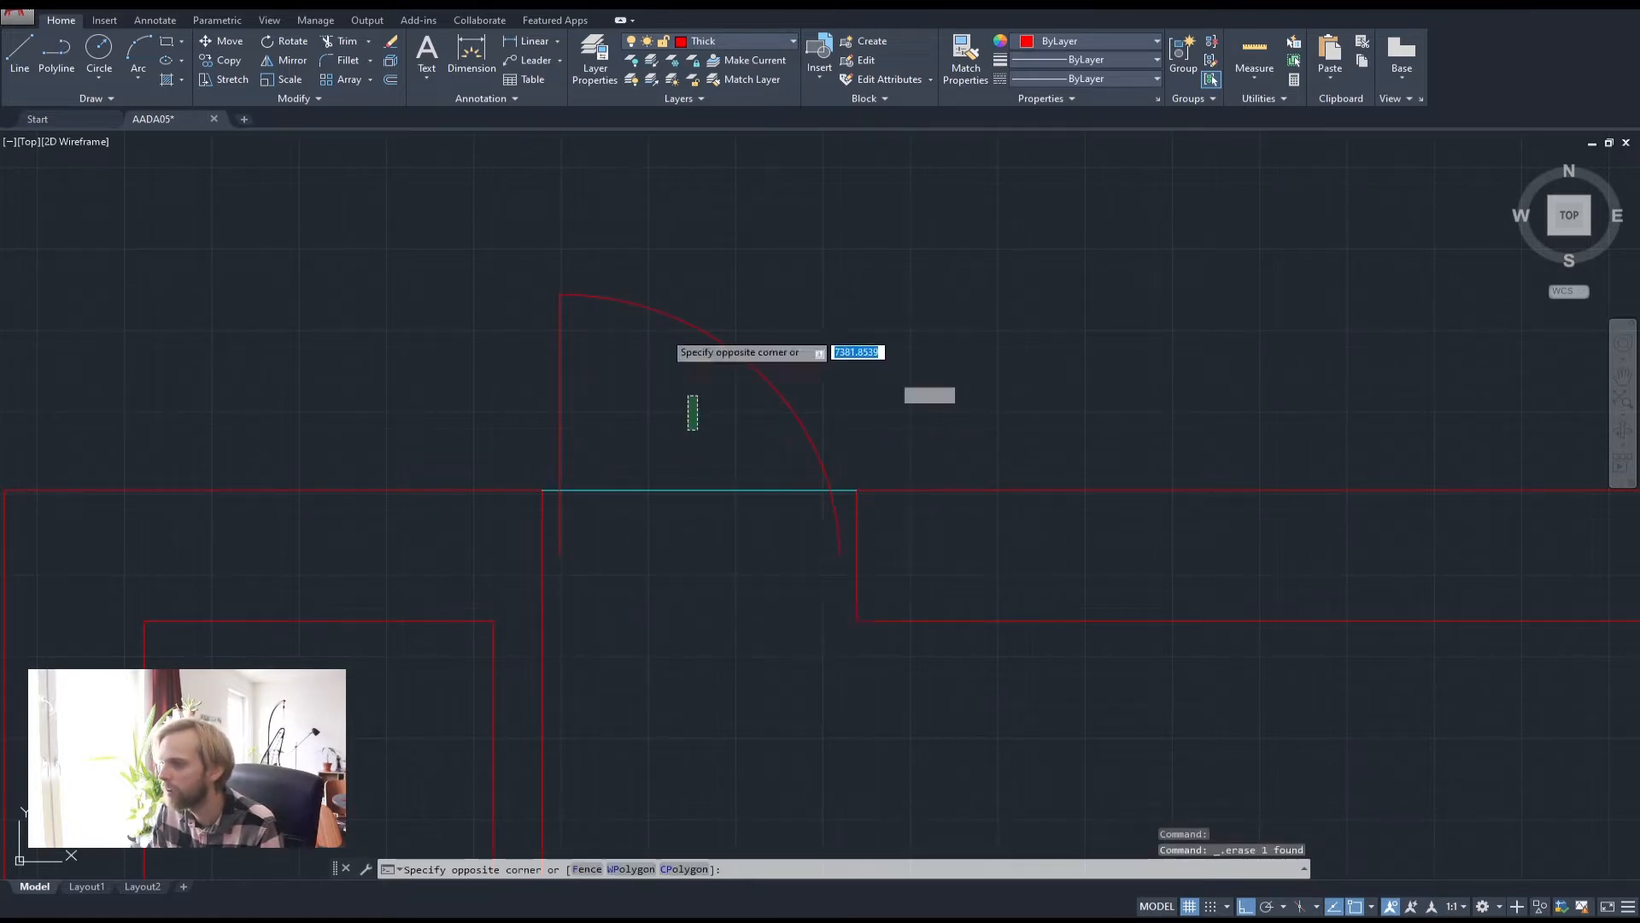
left_click(655, 281)
left_click(721, 45)
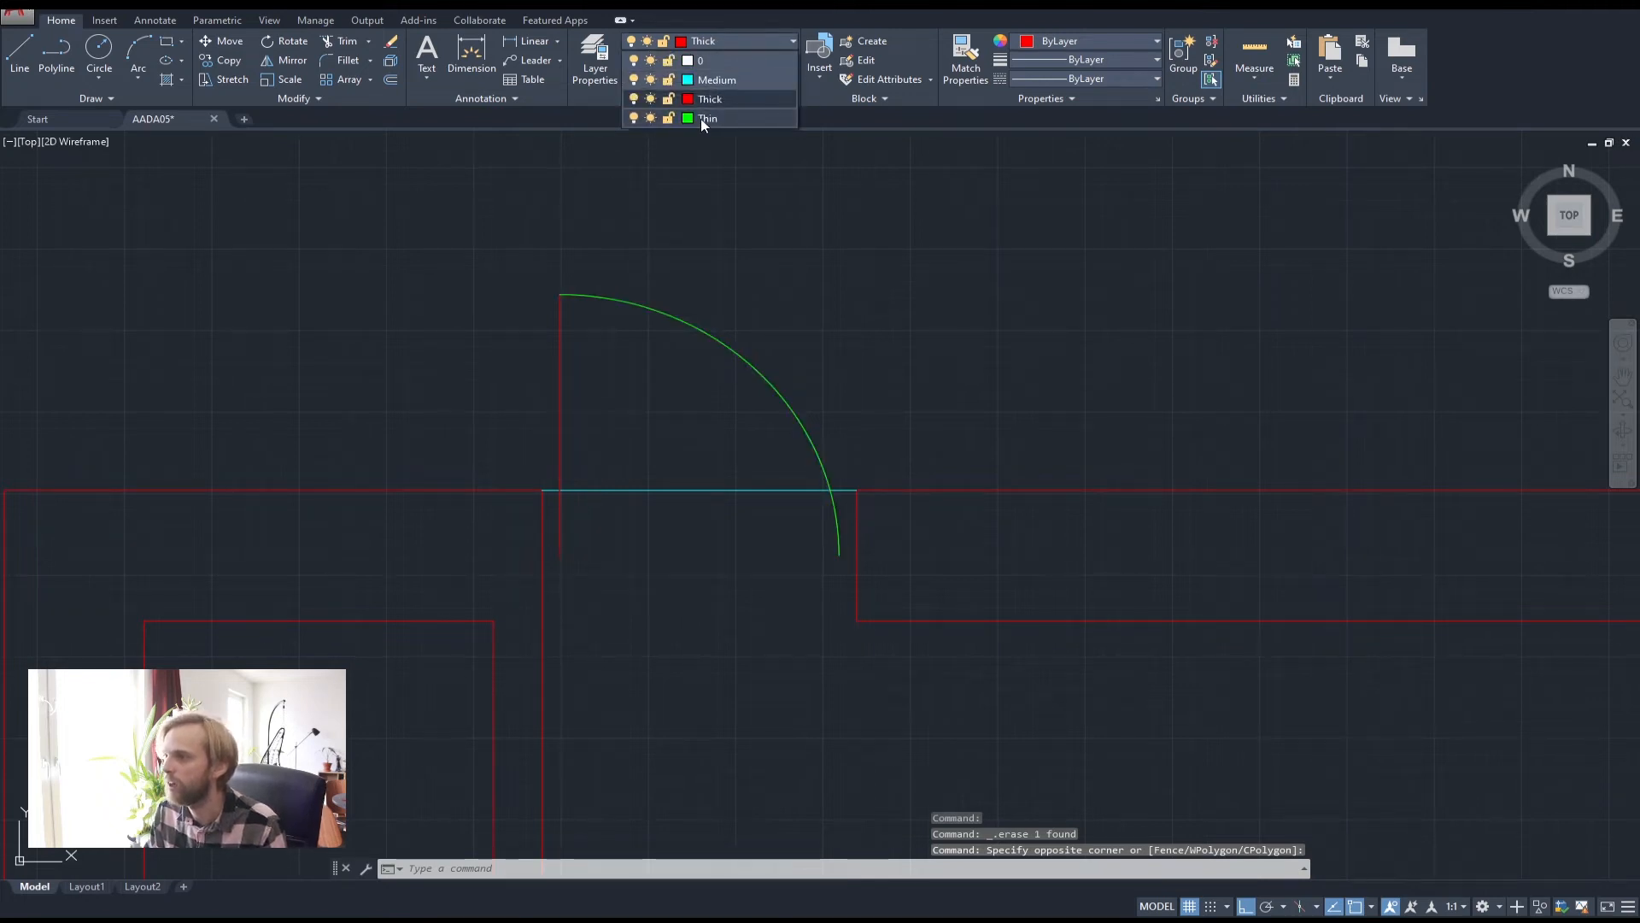
left_click(701, 120)
key("Escape")
key("Escape")
scroll(879, 461, "down", 2)
middle_click_drag(916, 563, 818, 405)
scroll(819, 405, "down", 3)
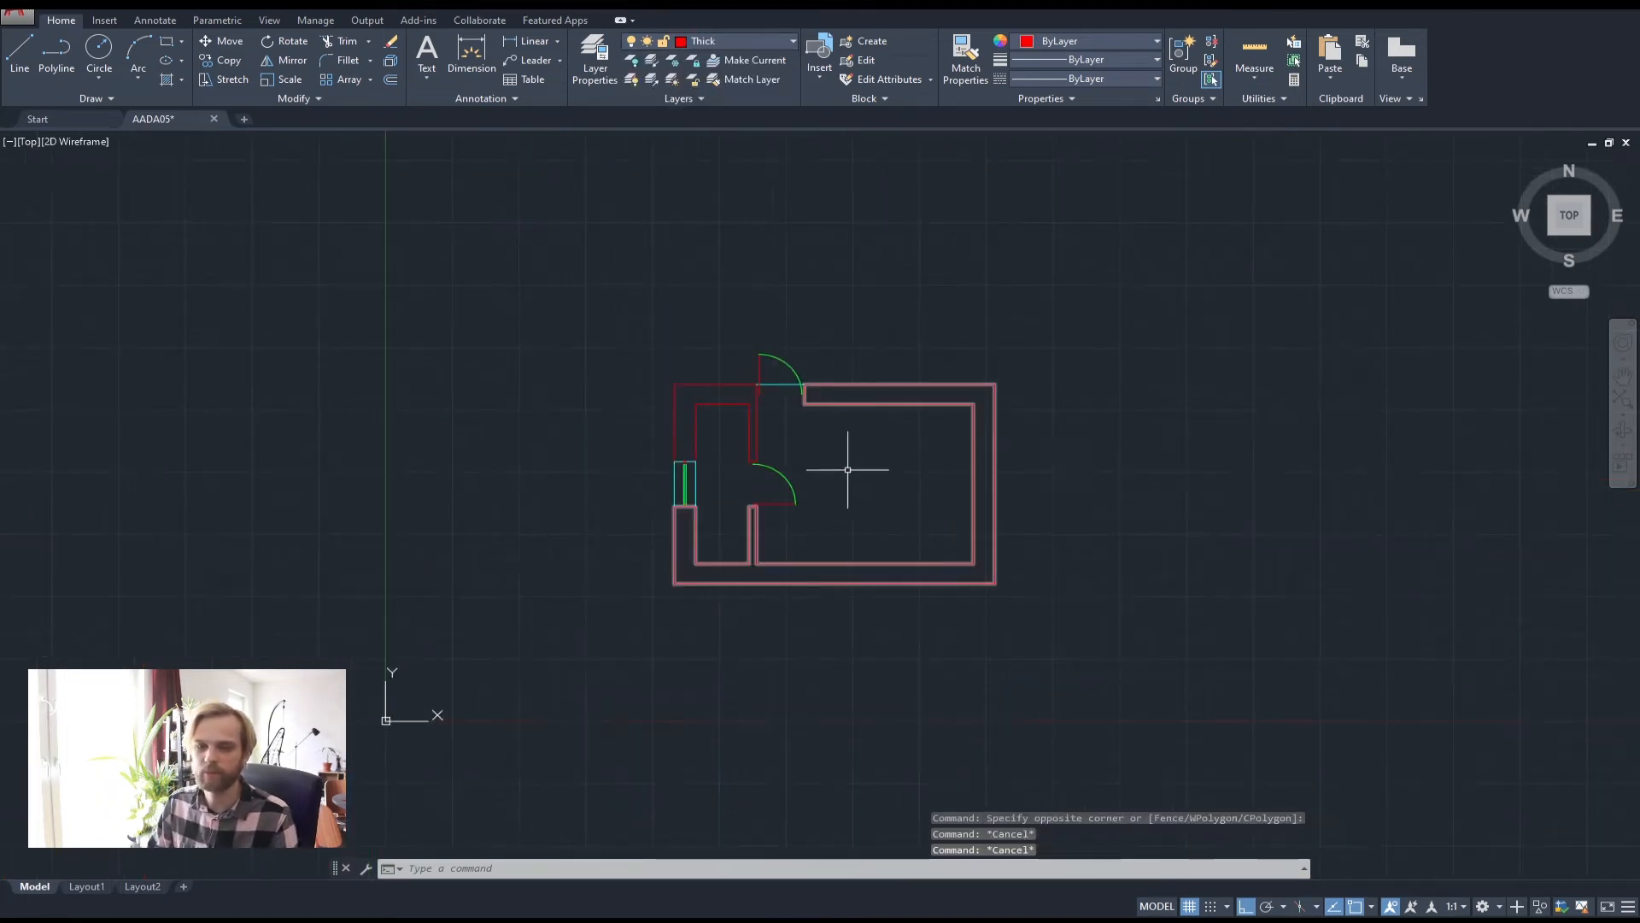
Pan the floor plan leftward, leaving empty model space on the right
mouse_move(857, 494)
middle_mouse_down()
mouse_move(783, 478)
mouse_move(767, 457)
middle_mouse_up()
scroll(768, 456, "up", 1)
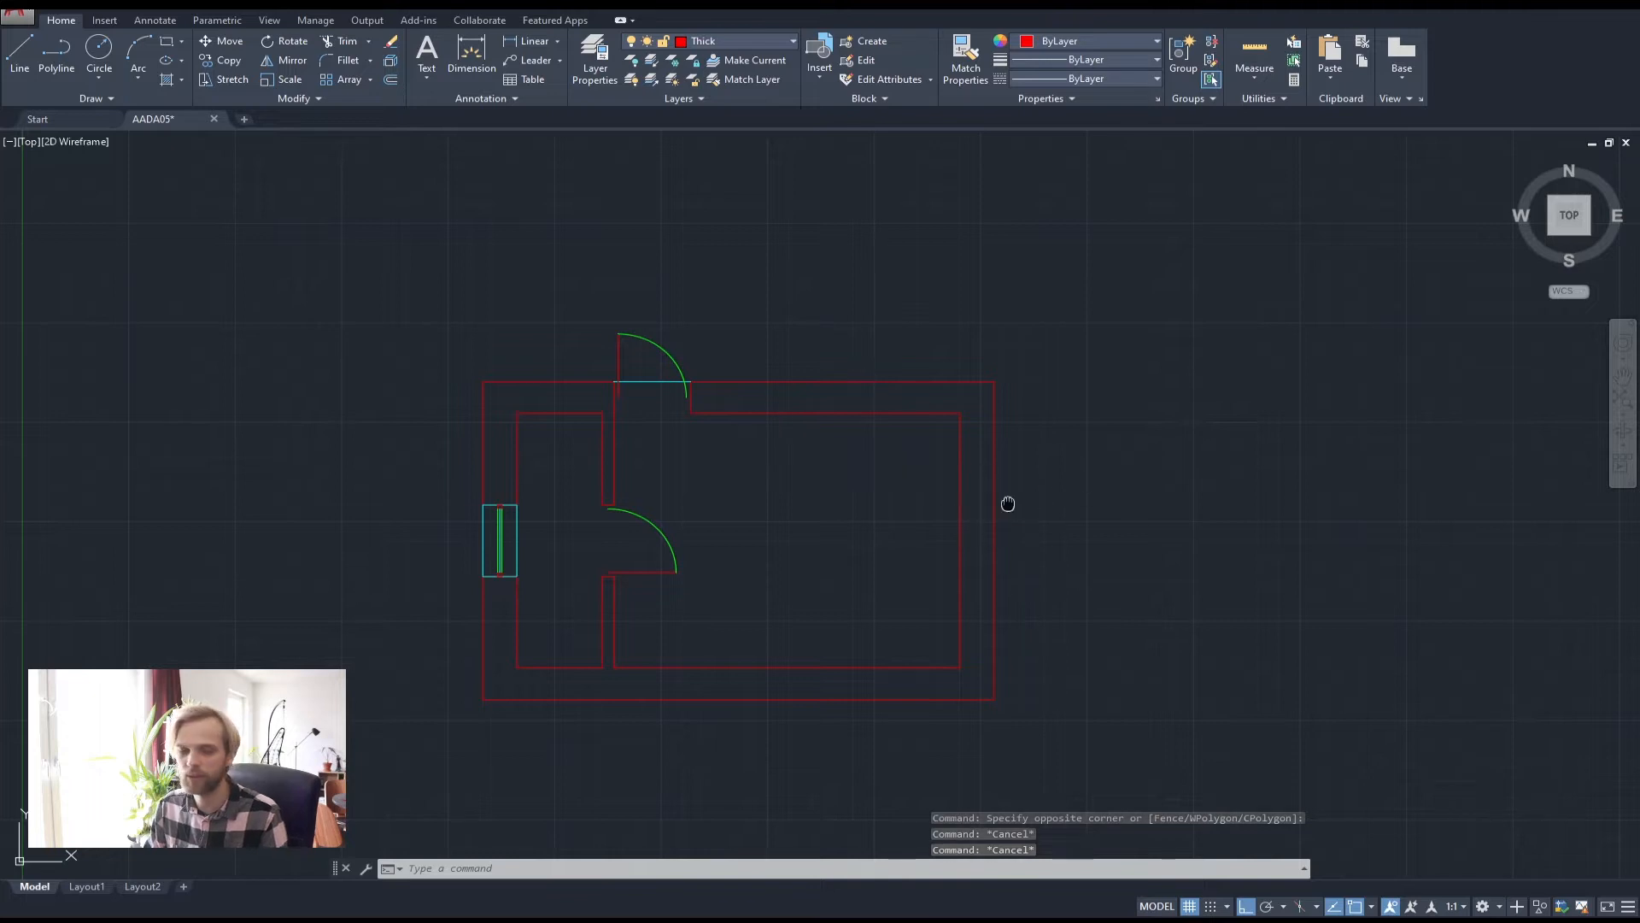
middle_click_drag(1022, 438, 1065, 479)
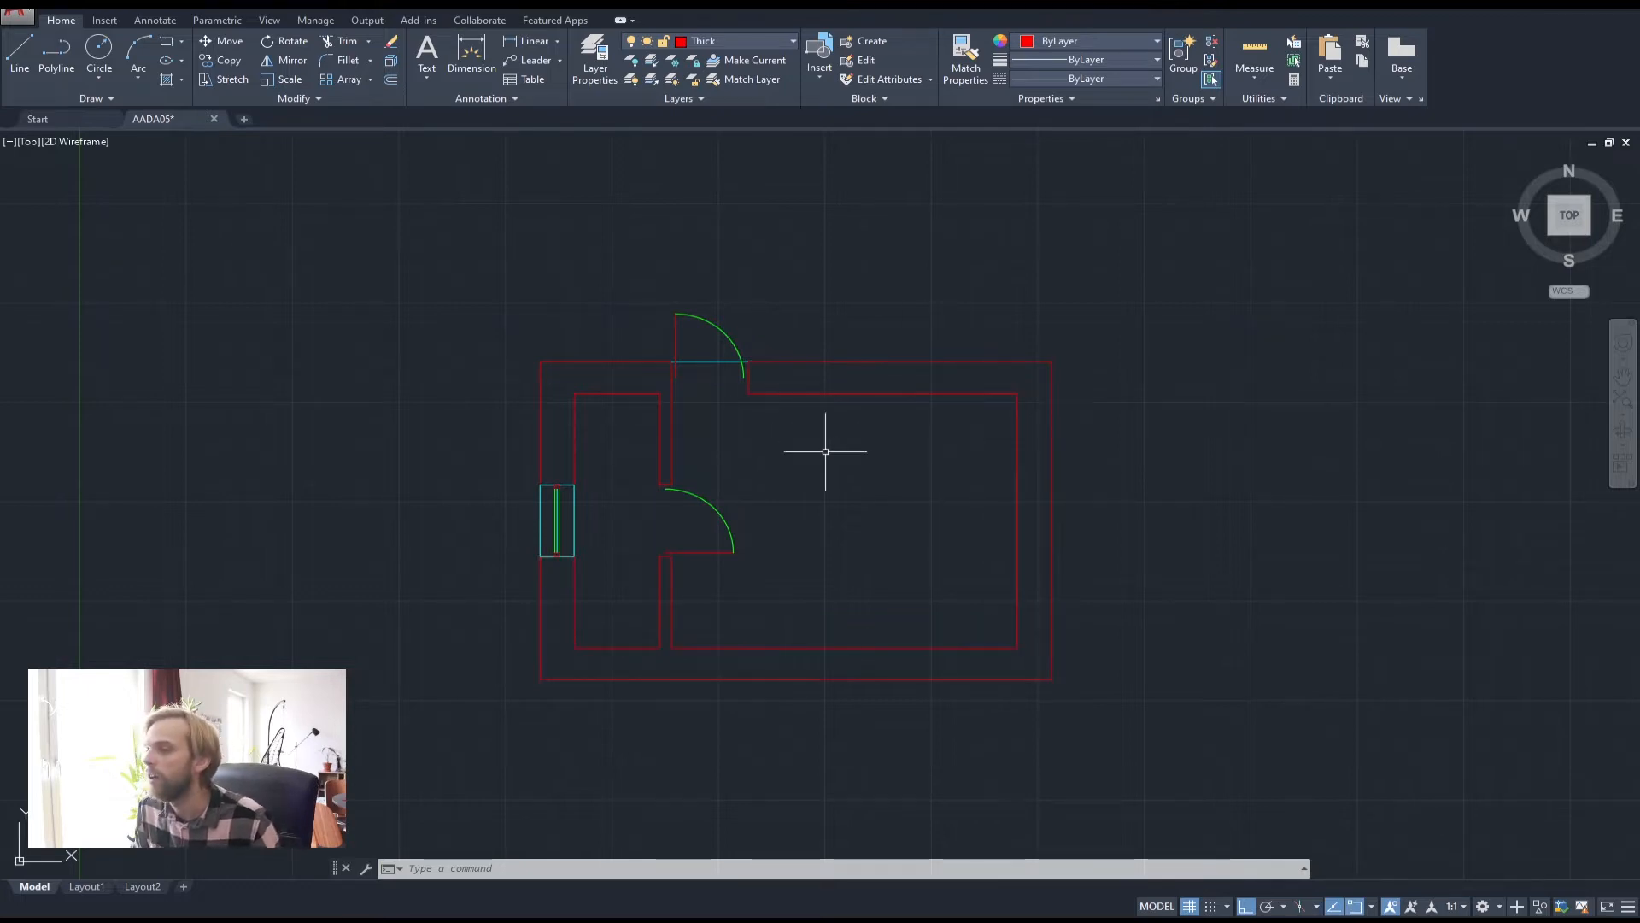
middle_click_drag(850, 453, 920, 376)
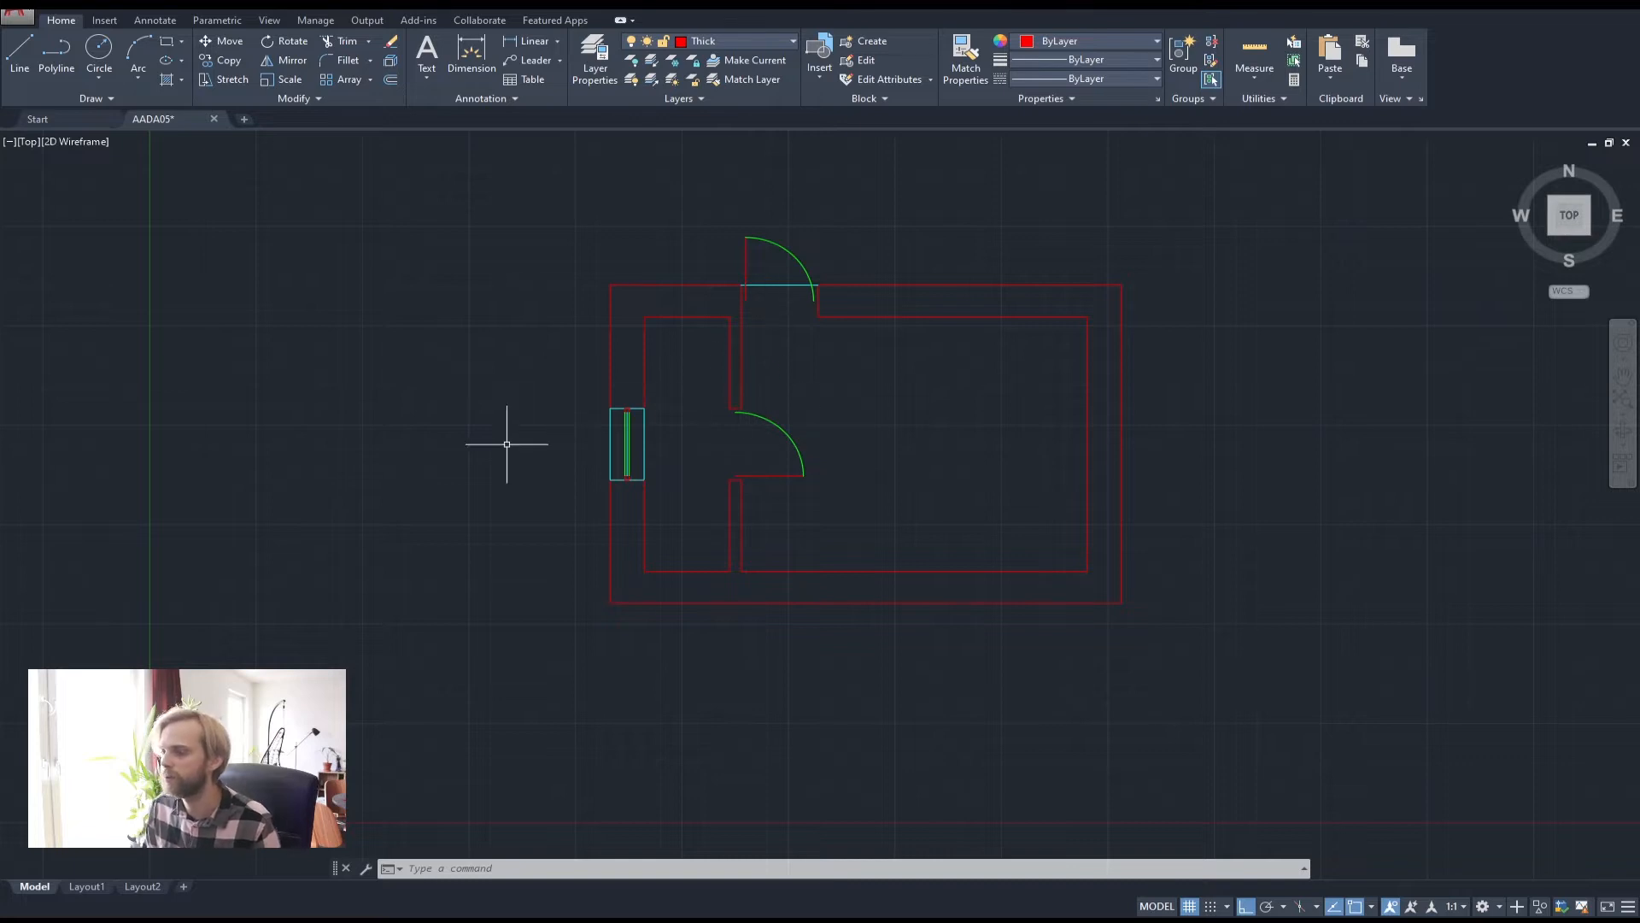
middle_click_drag(981, 469, 849, 403)
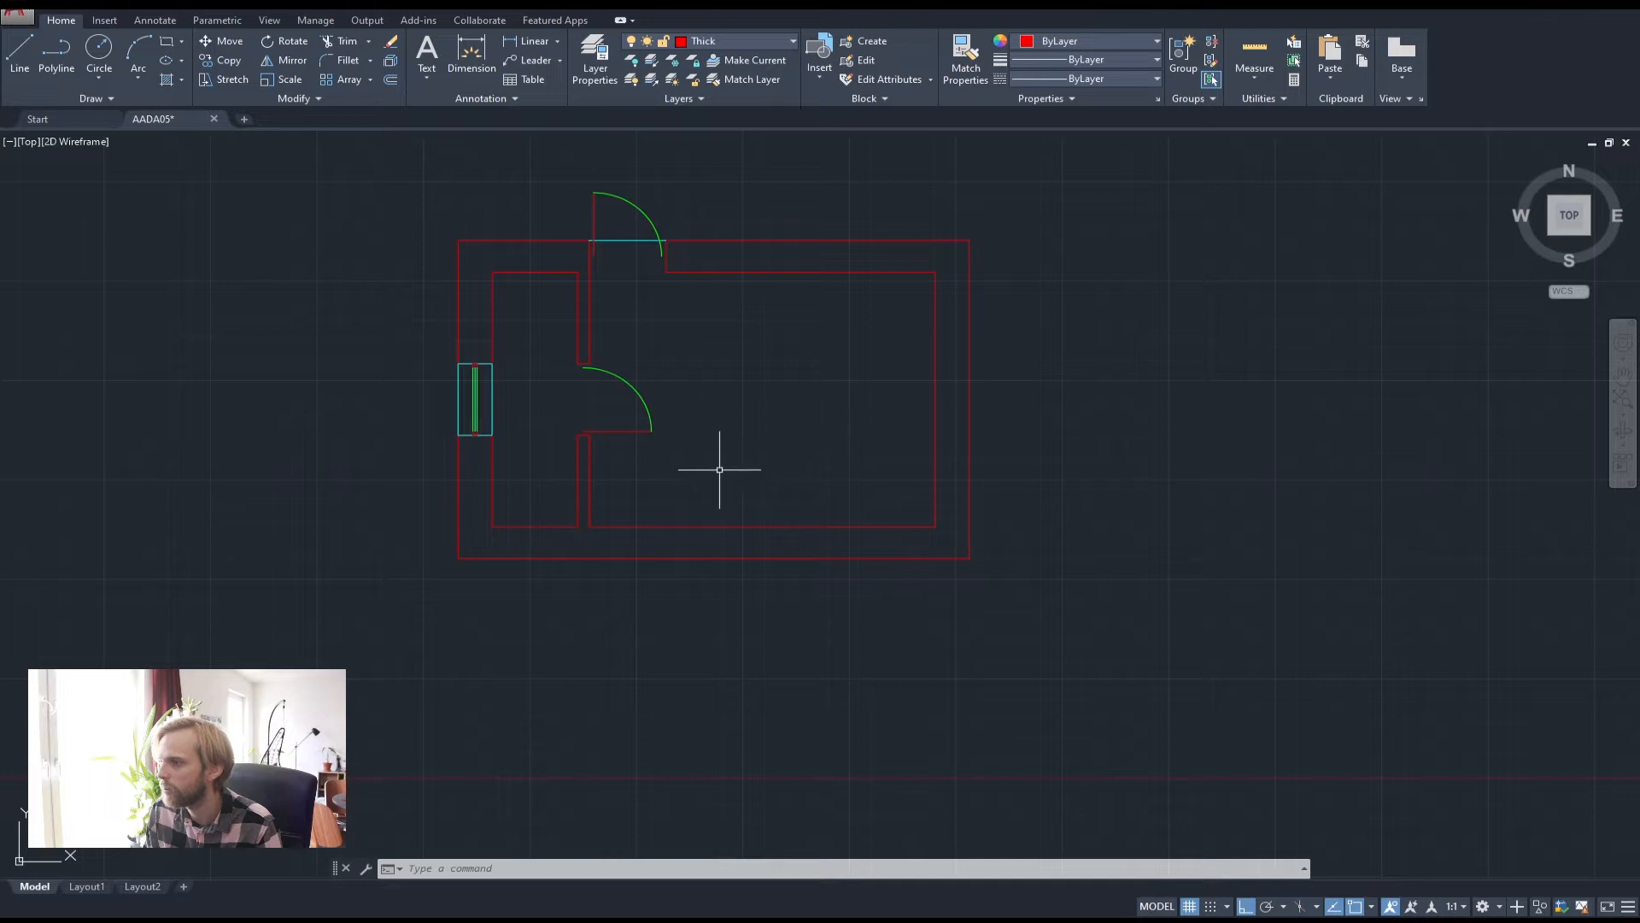
middle_click_drag(823, 440, 742, 441)
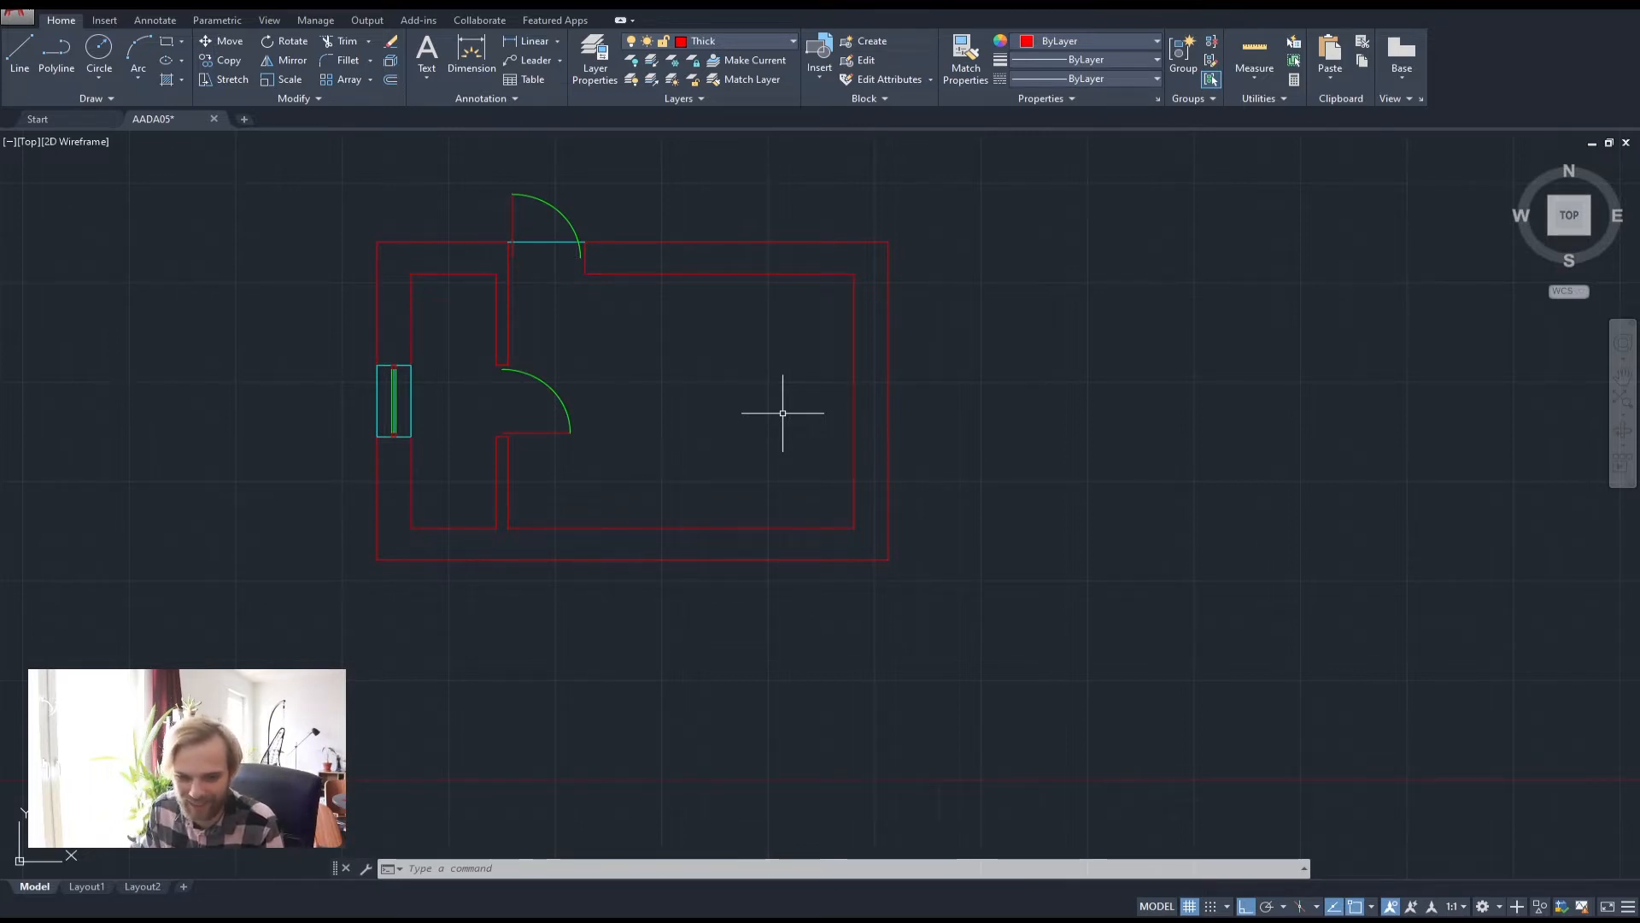
middle_click_drag(929, 441, 801, 439)
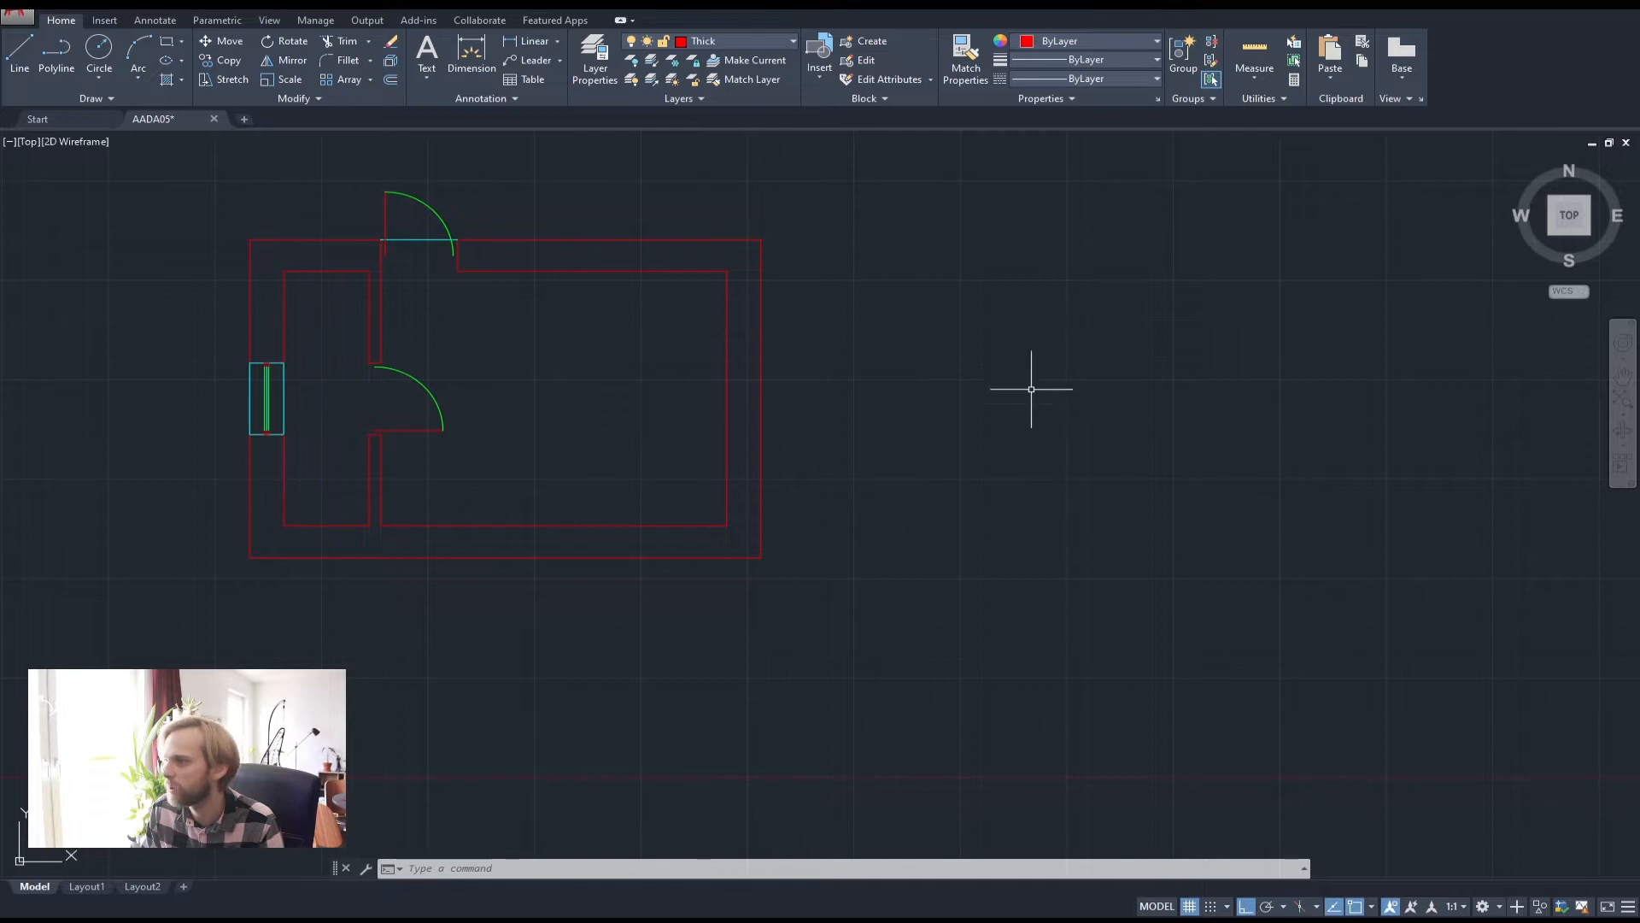
middle_click_drag(1007, 386, 862, 398)
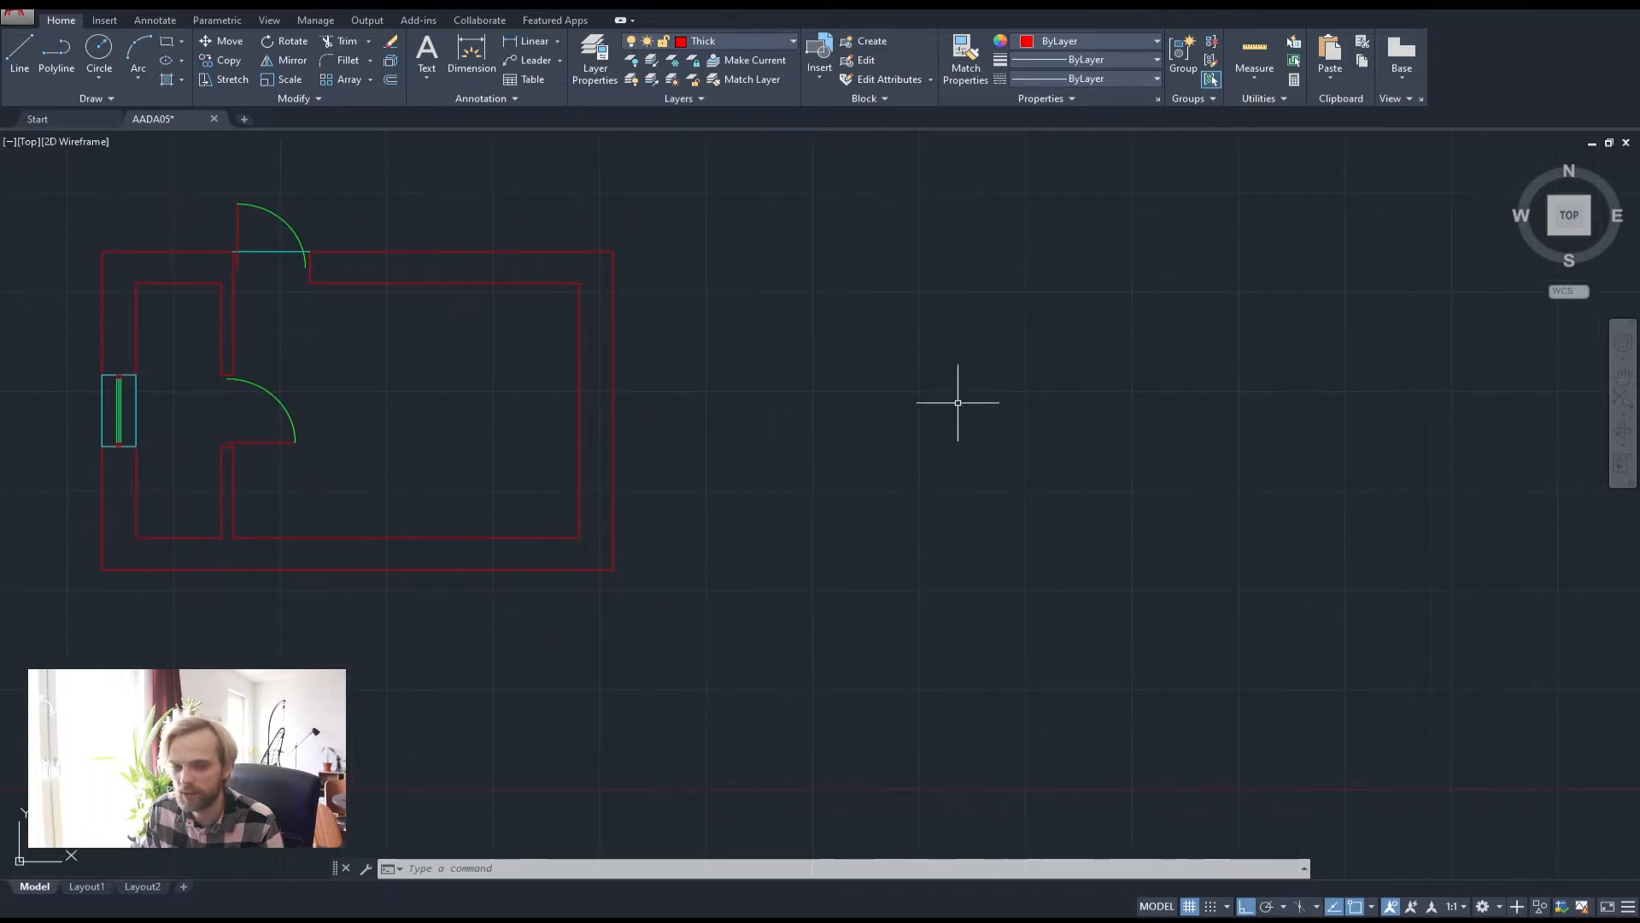
Draw a closed polyline rectangle 2100 tall and 1100 wide in empty space
left_click(53, 53)
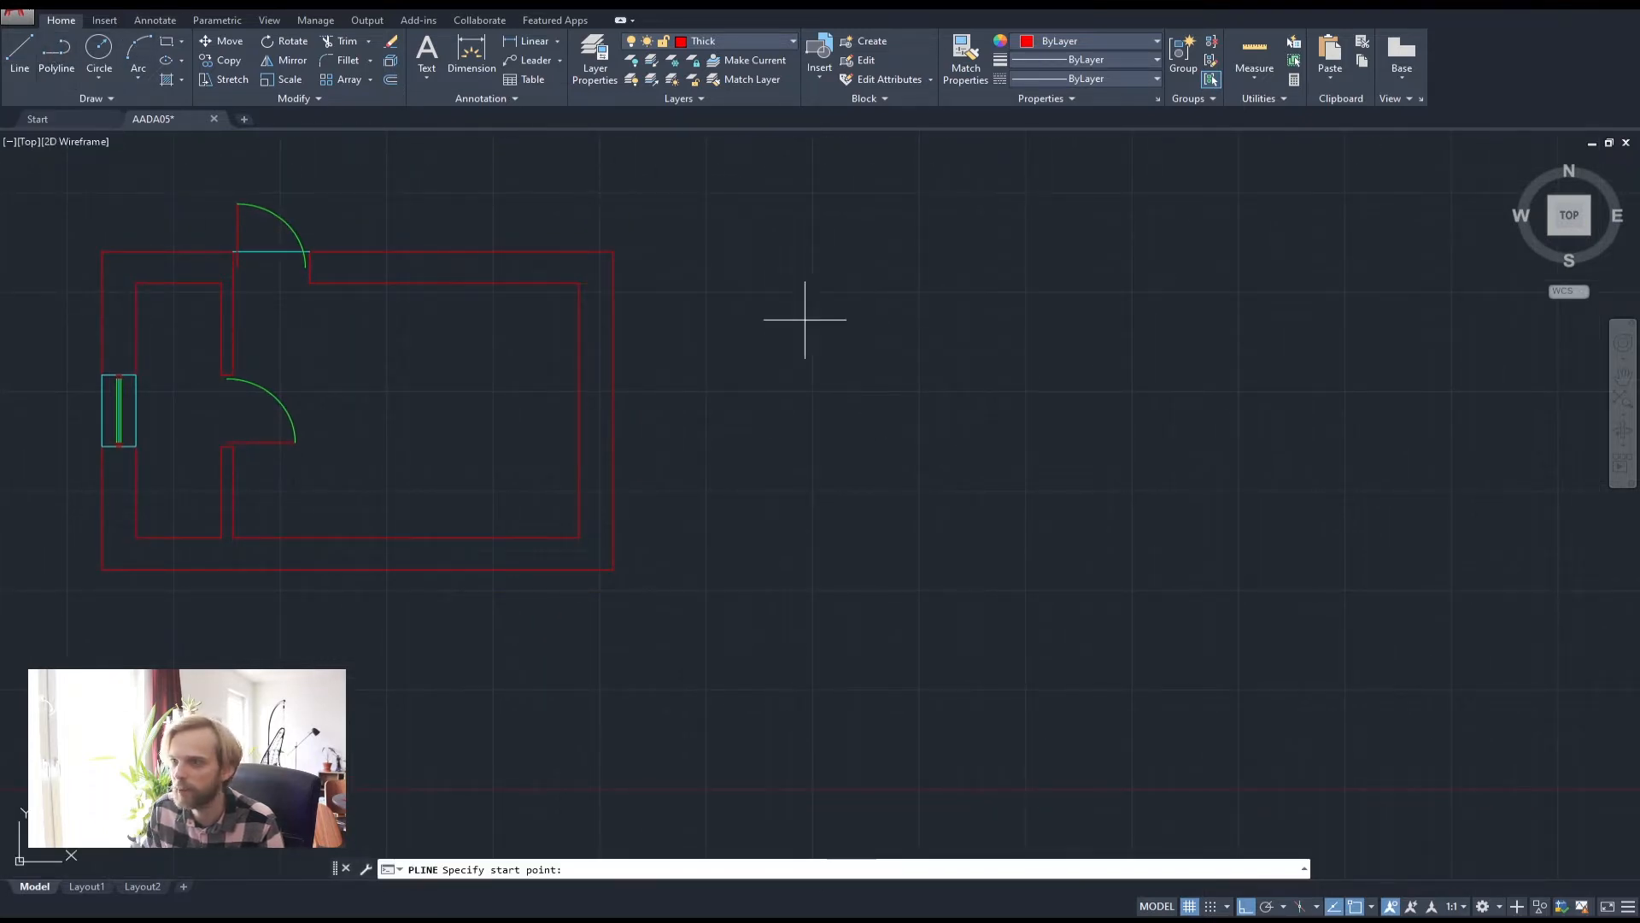
left_click(715, 251)
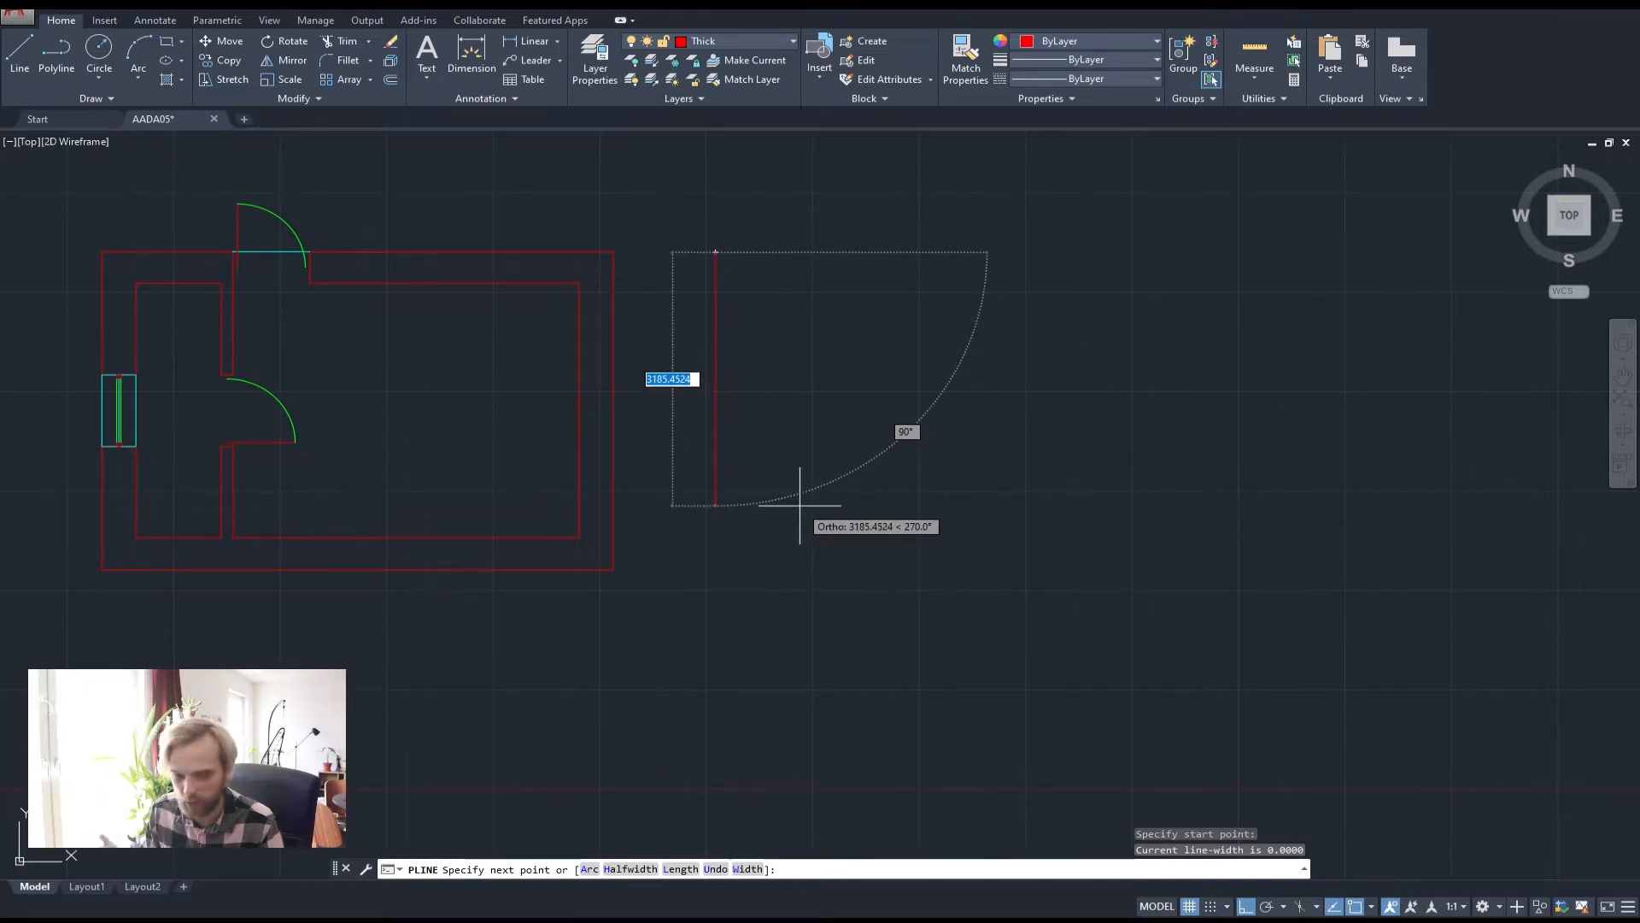
type("2100")
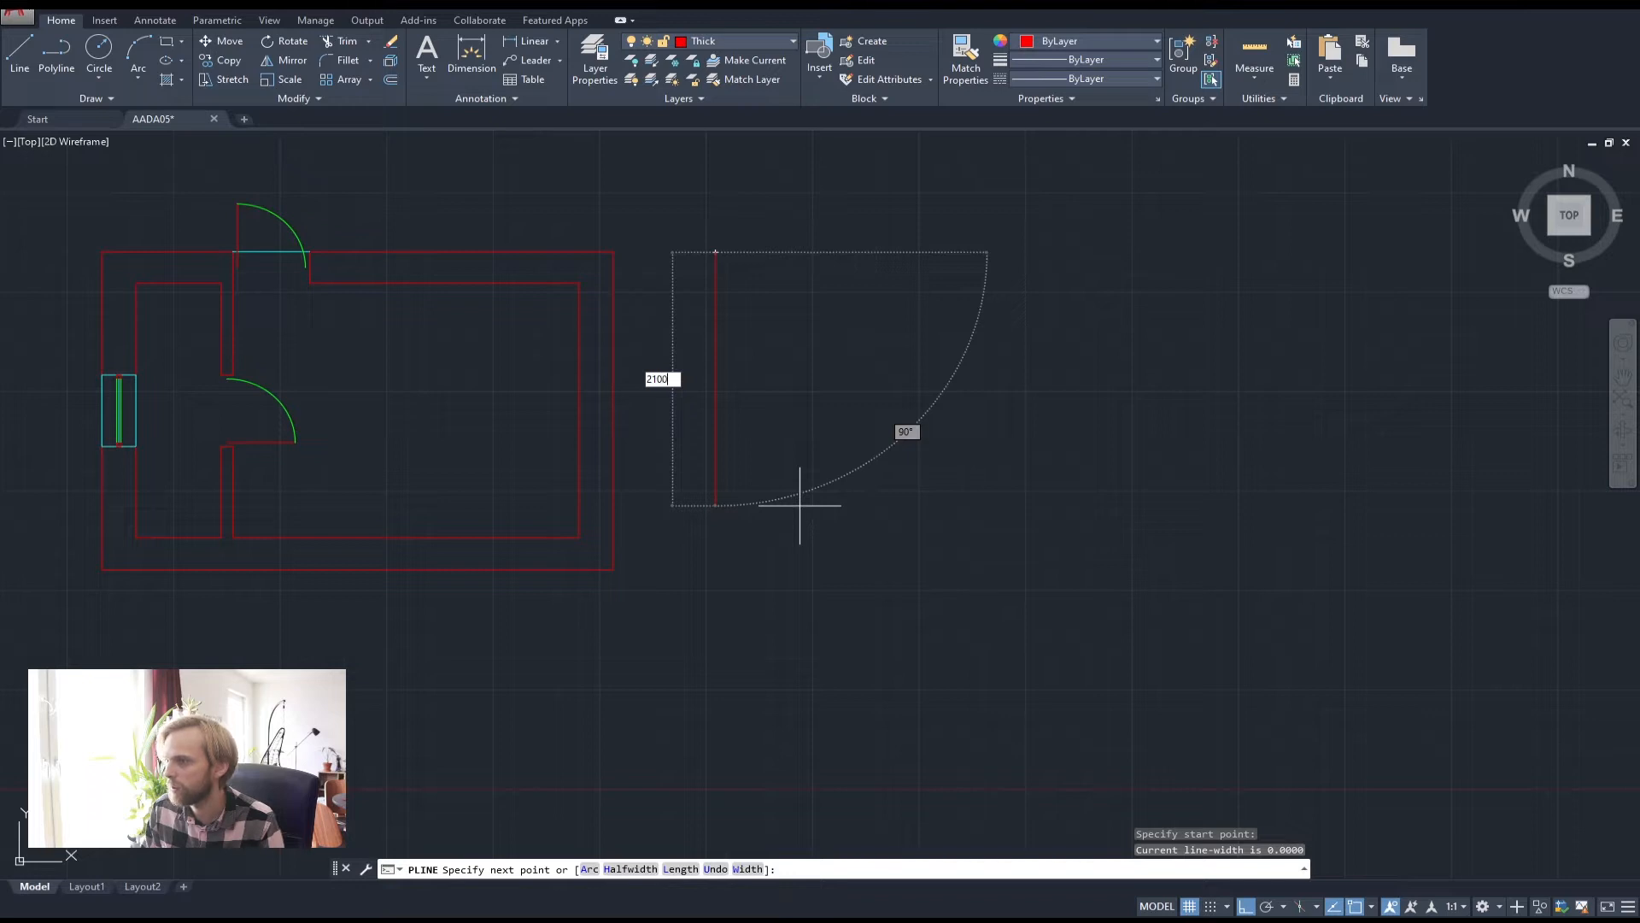
key("Return")
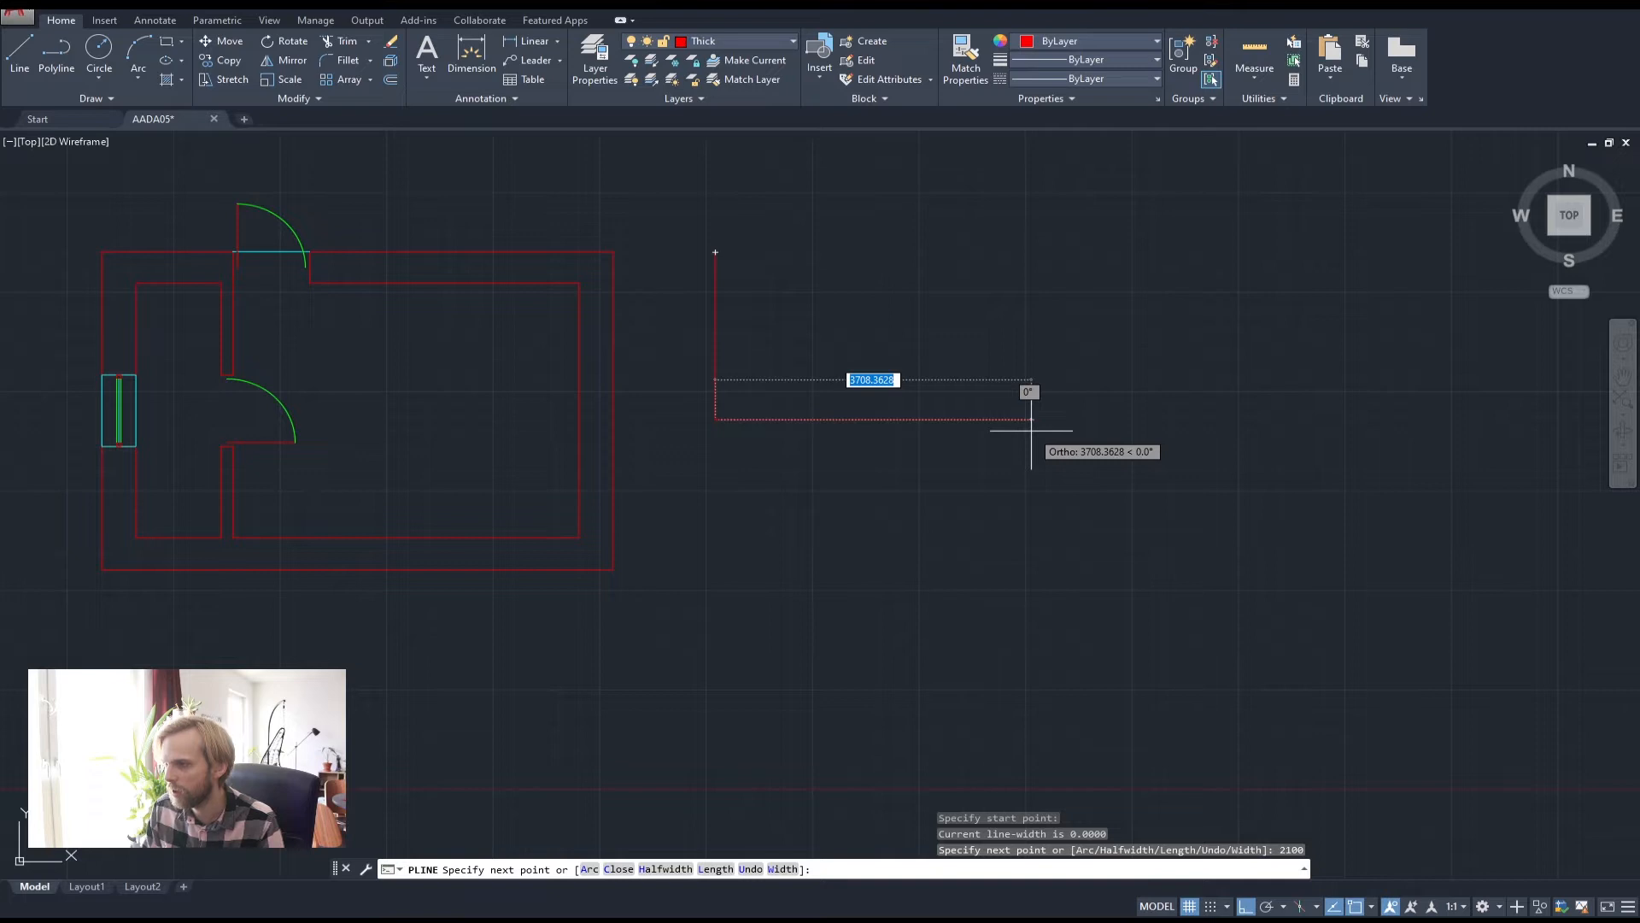
type("1100")
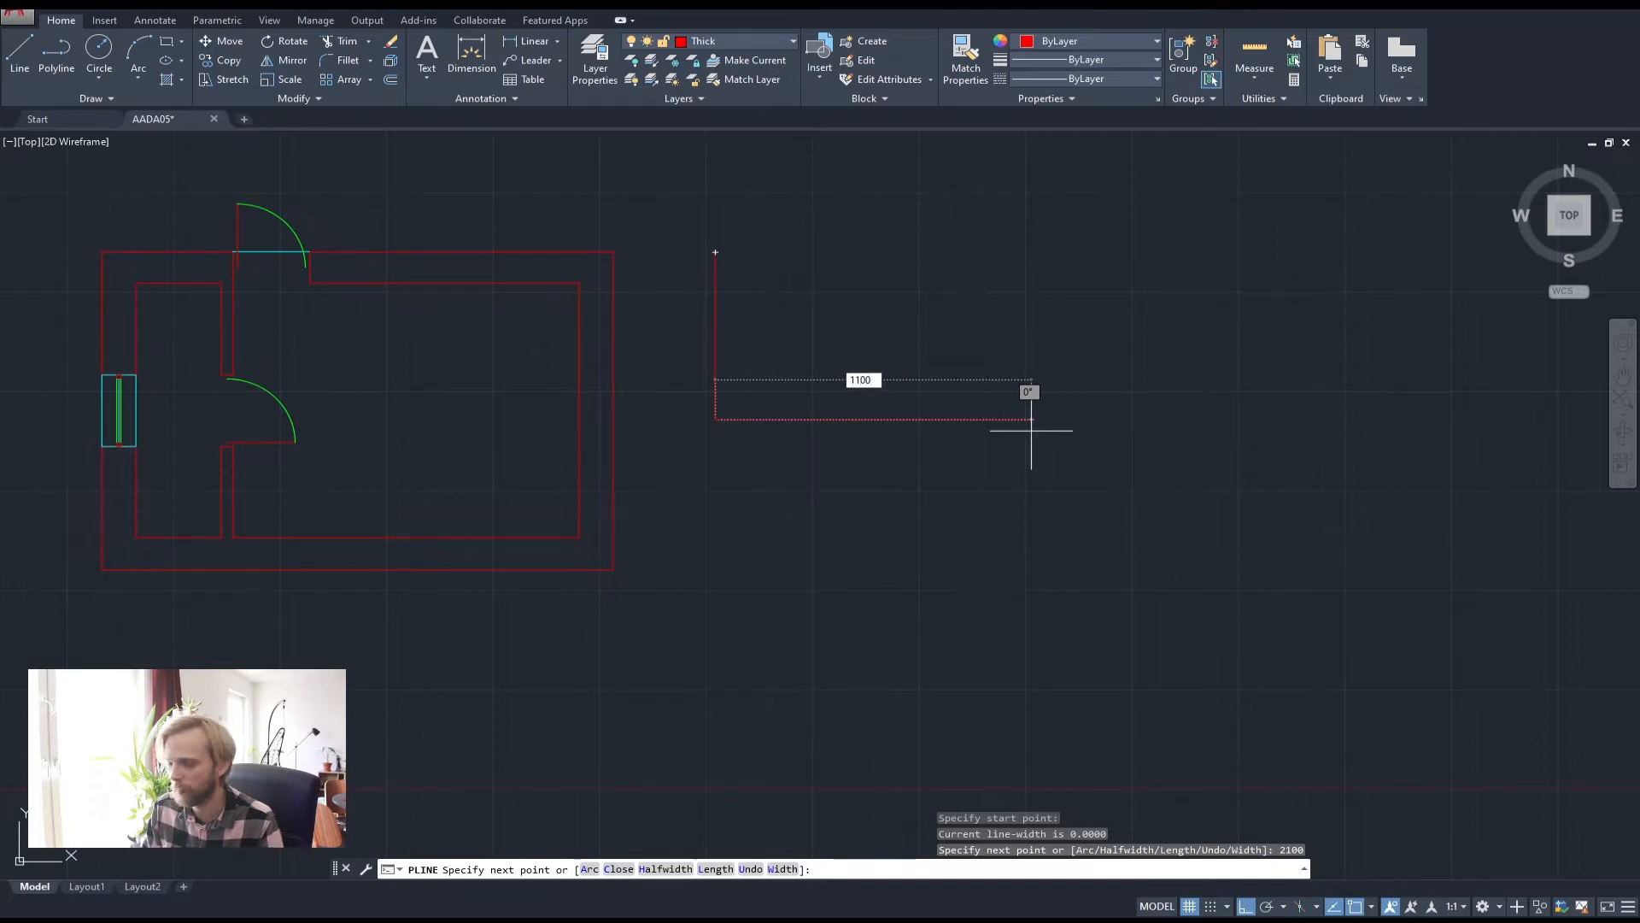
key("Return")
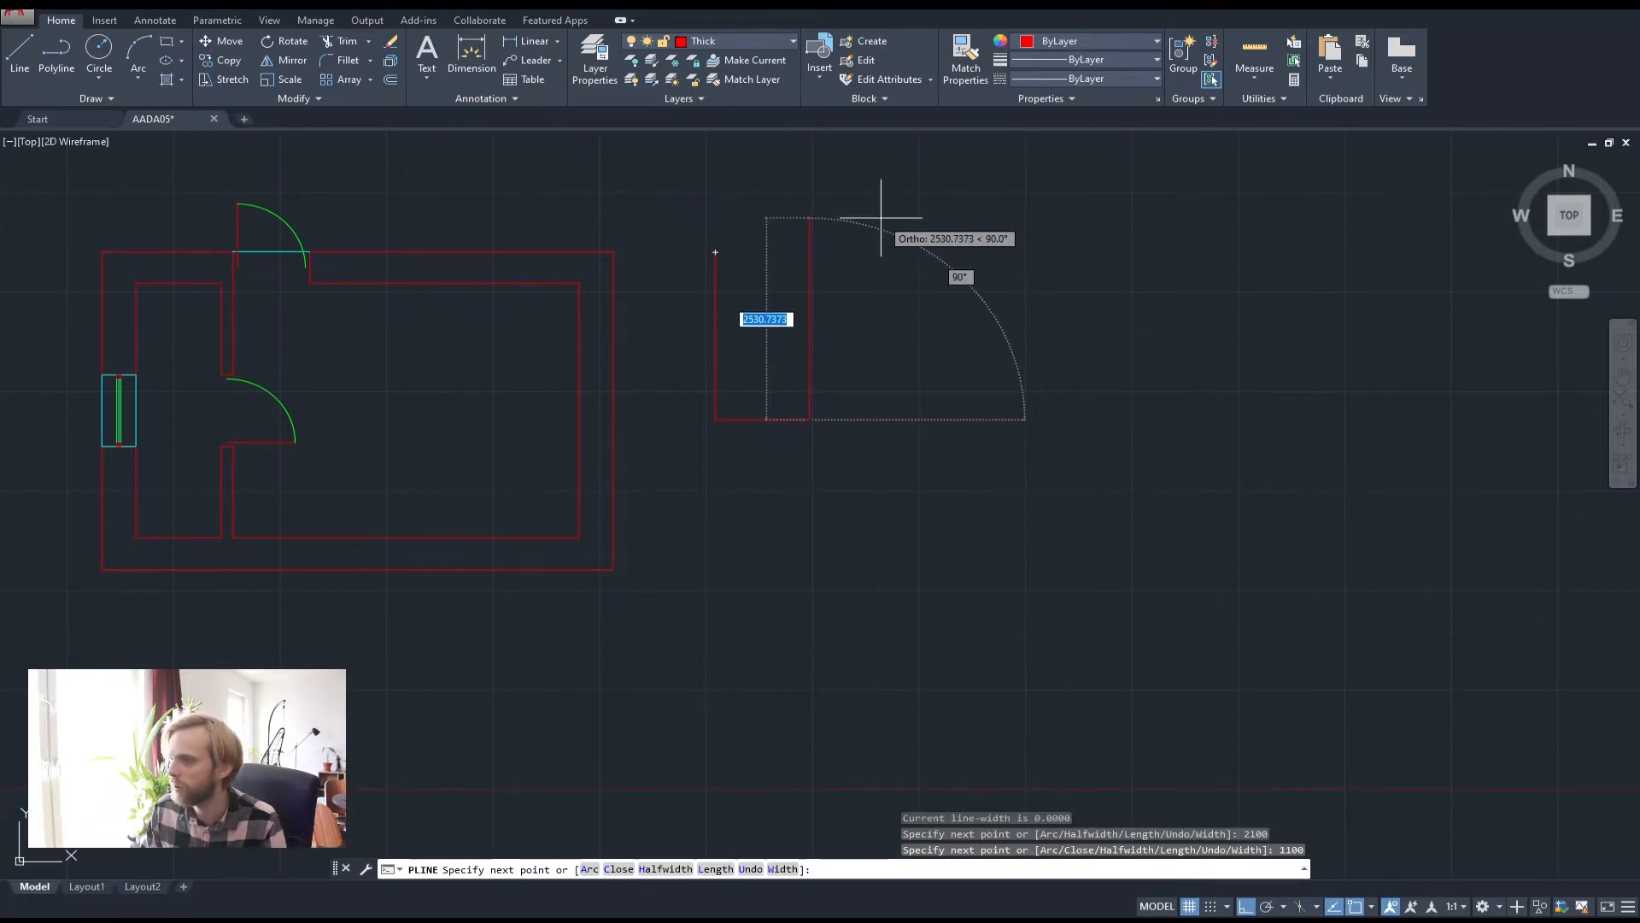
type("2100")
key("Return")
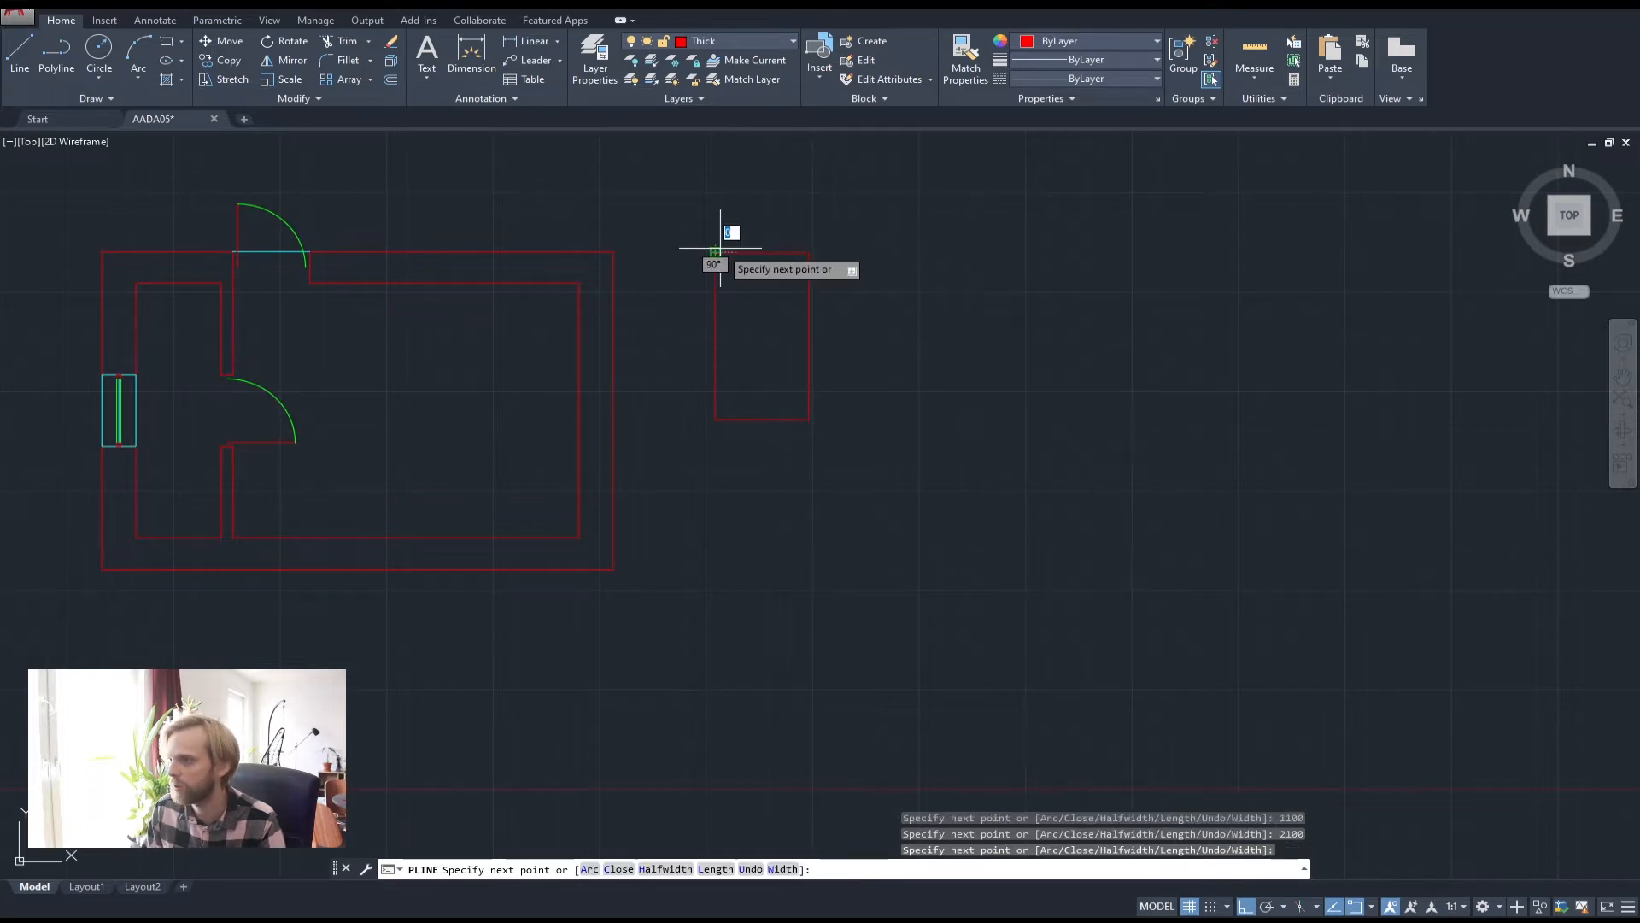
key("Return")
Put the rectangle on the cyan Medium layer
left_click(762, 313)
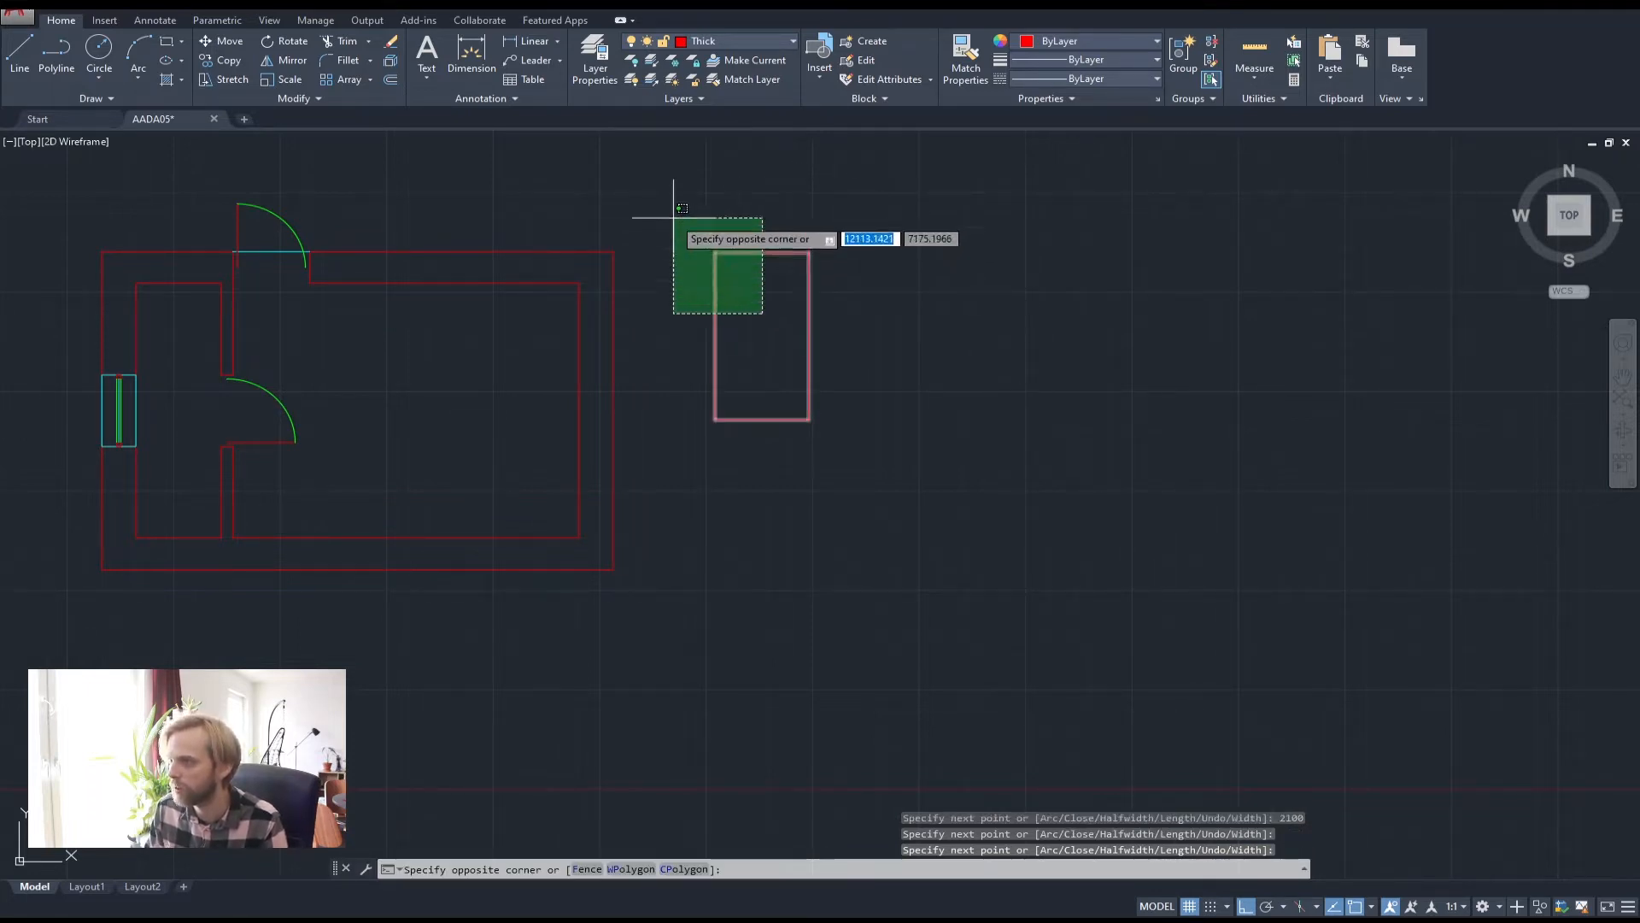
left_click(674, 216)
left_click(757, 46)
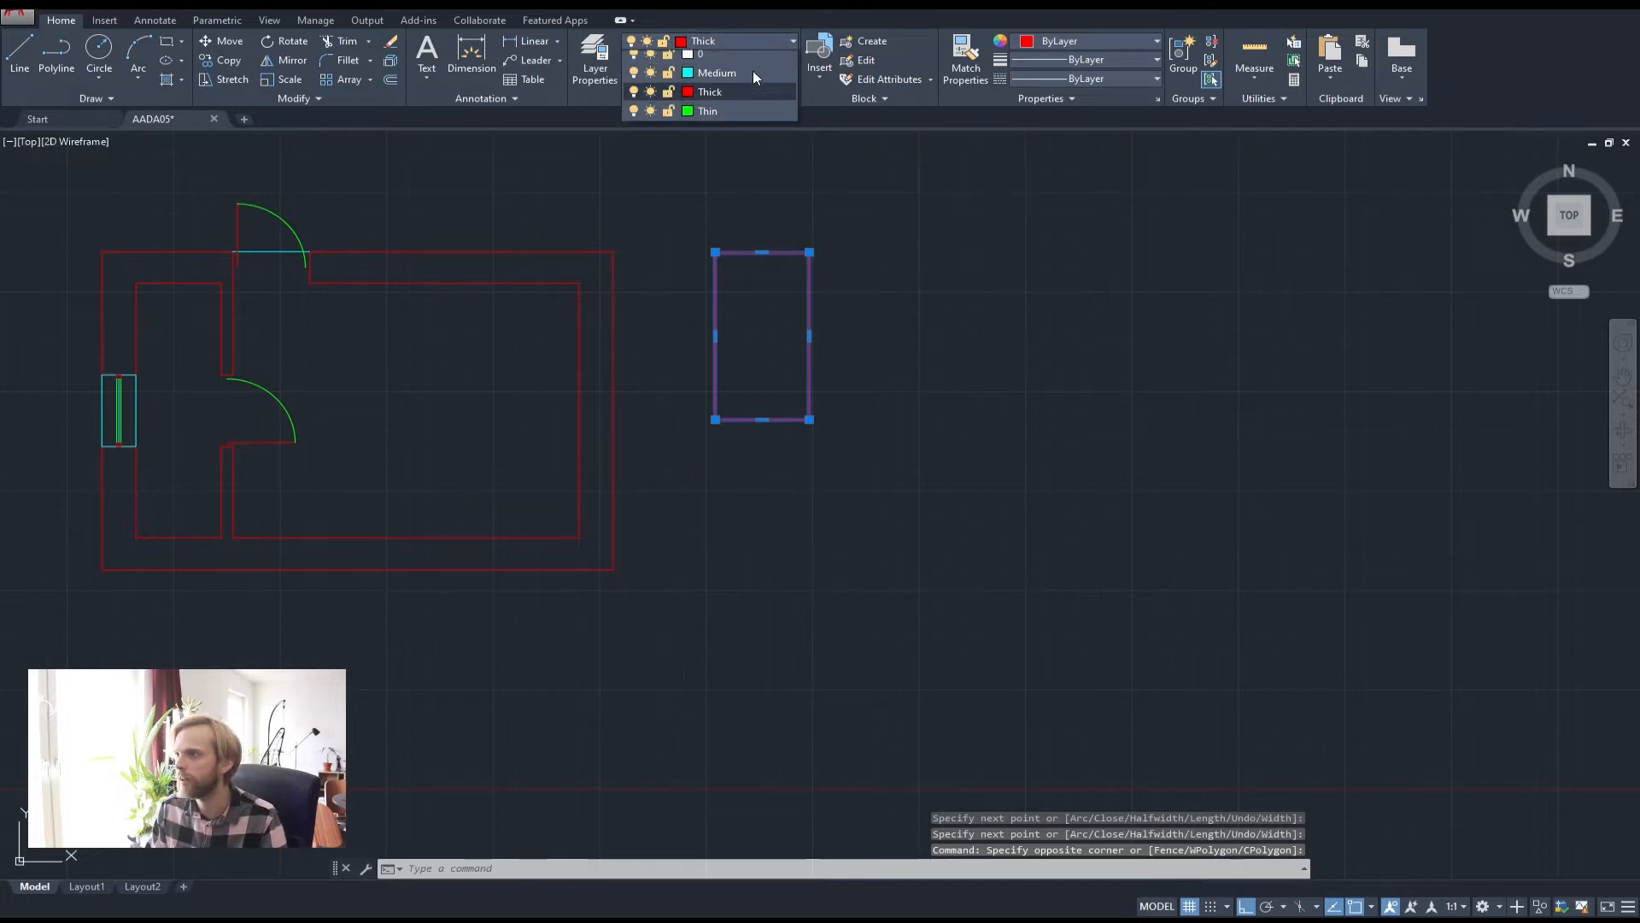
left_click(709, 102)
key("Escape")
key("Escape")
key("Escape")
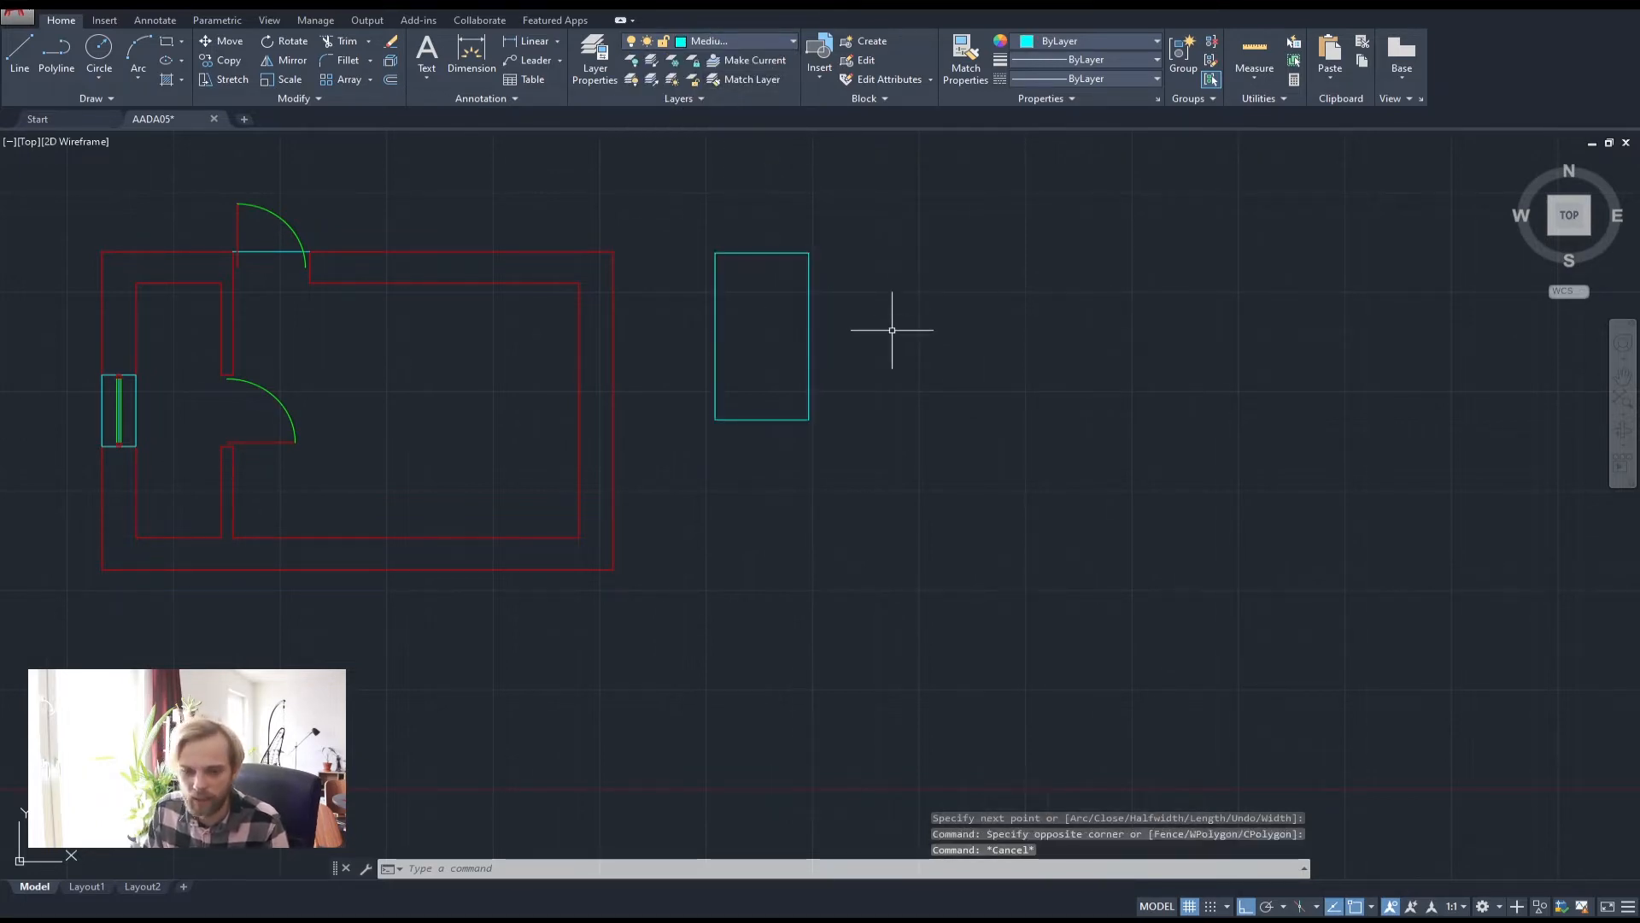
Move the rectangle by its lower-right corner to the room's inner lower-right corner
left_click(721, 241)
left_click(698, 310)
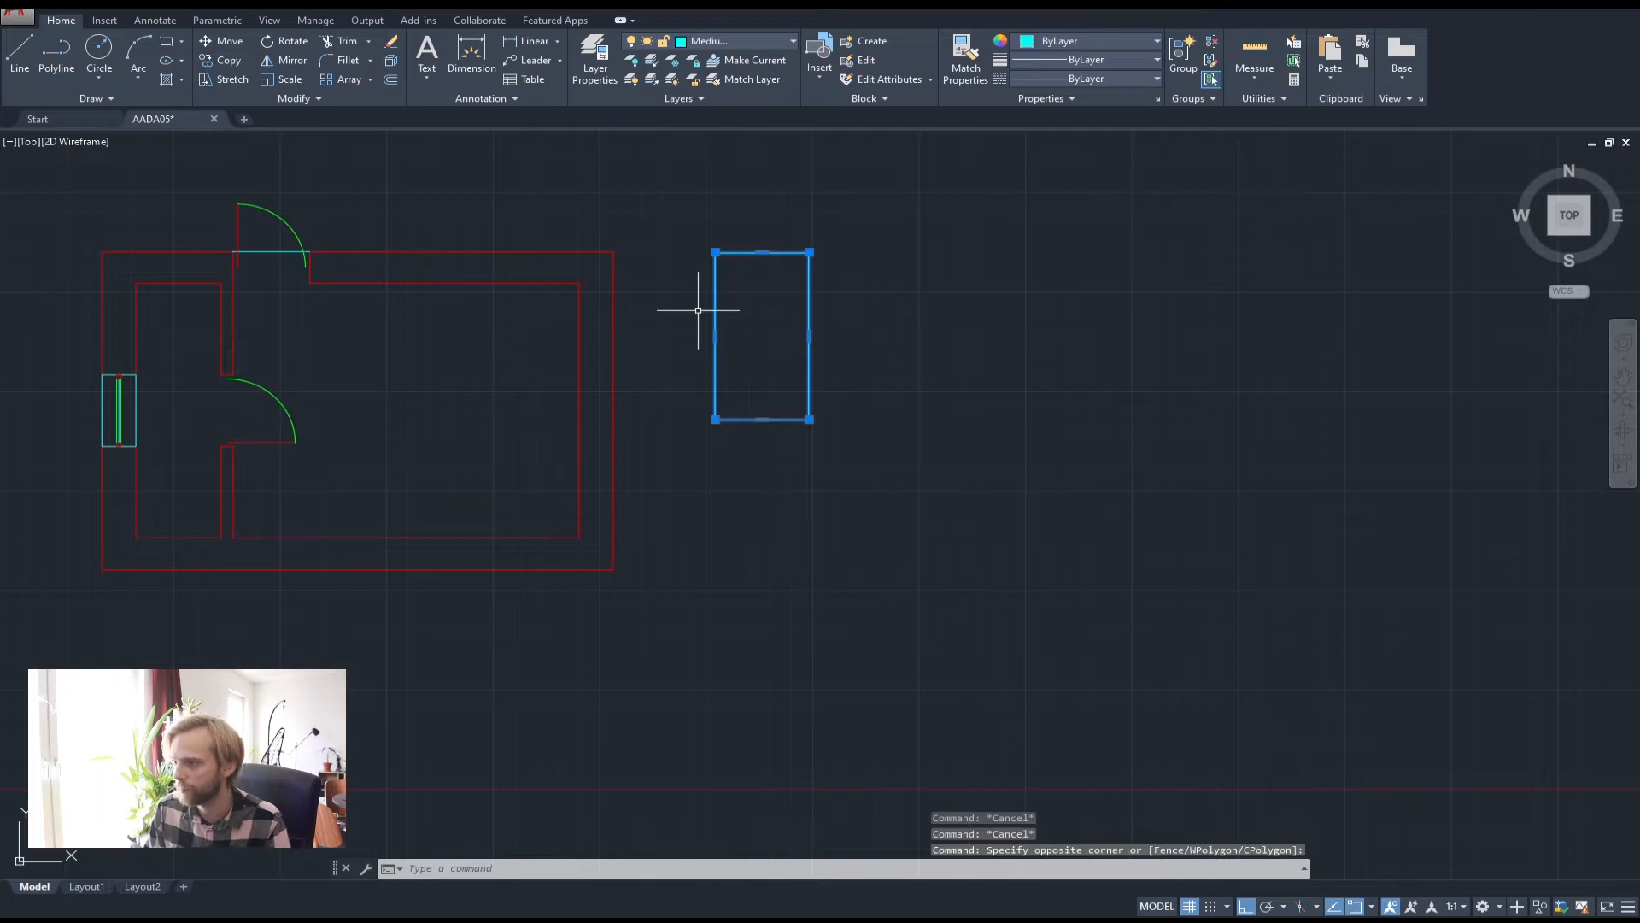
type("m")
key("Return")
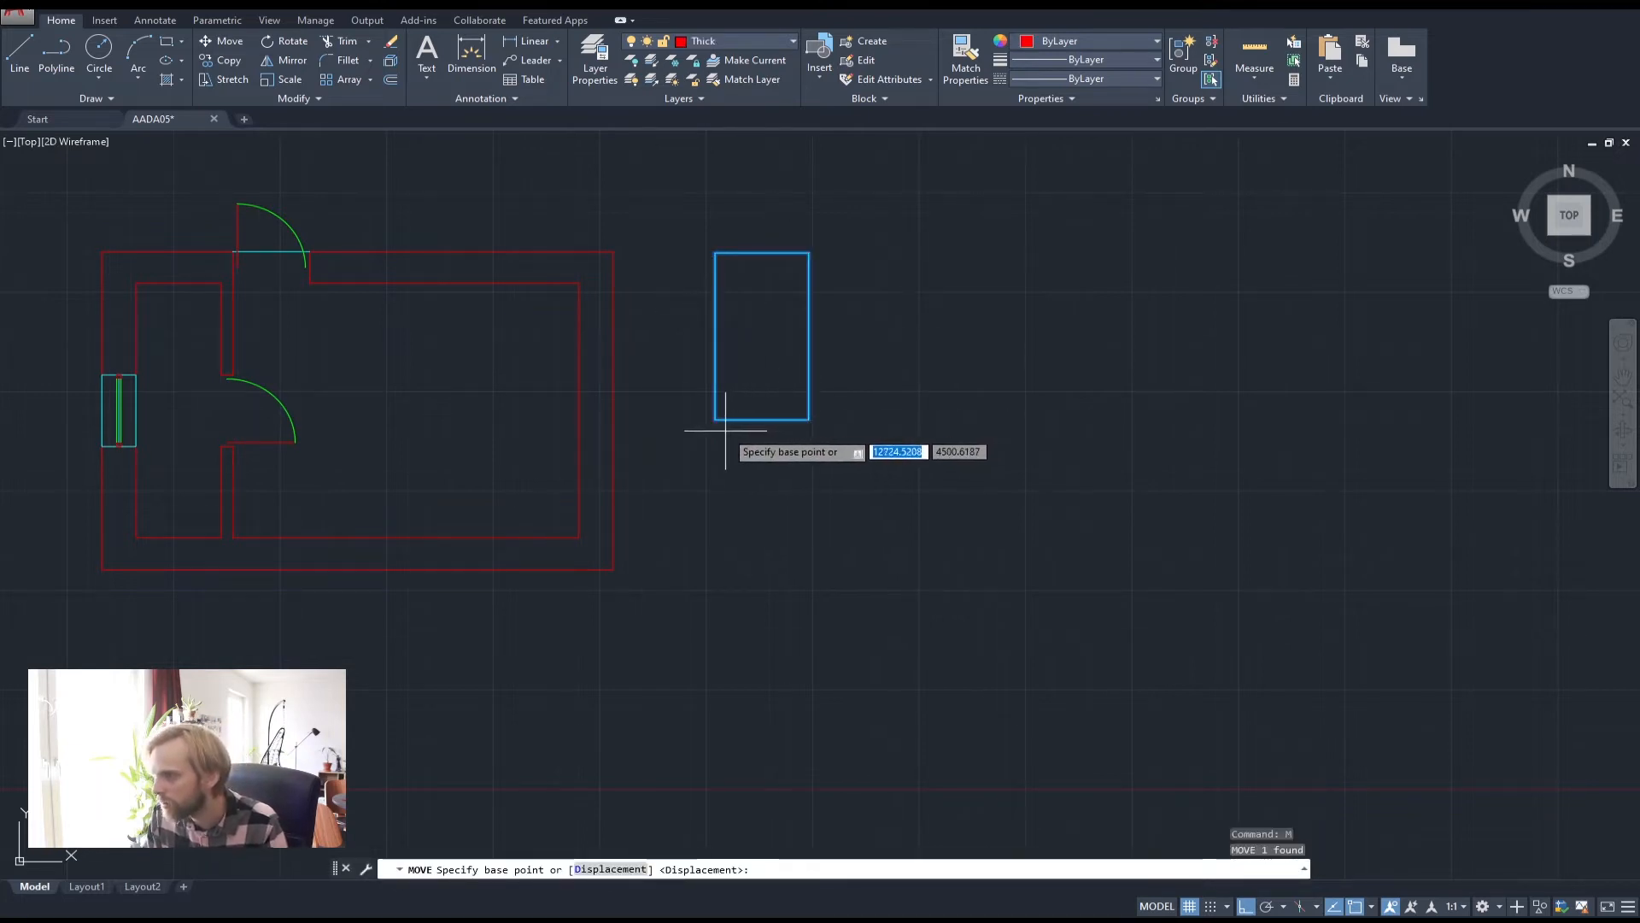
left_click(809, 419)
left_click(580, 537)
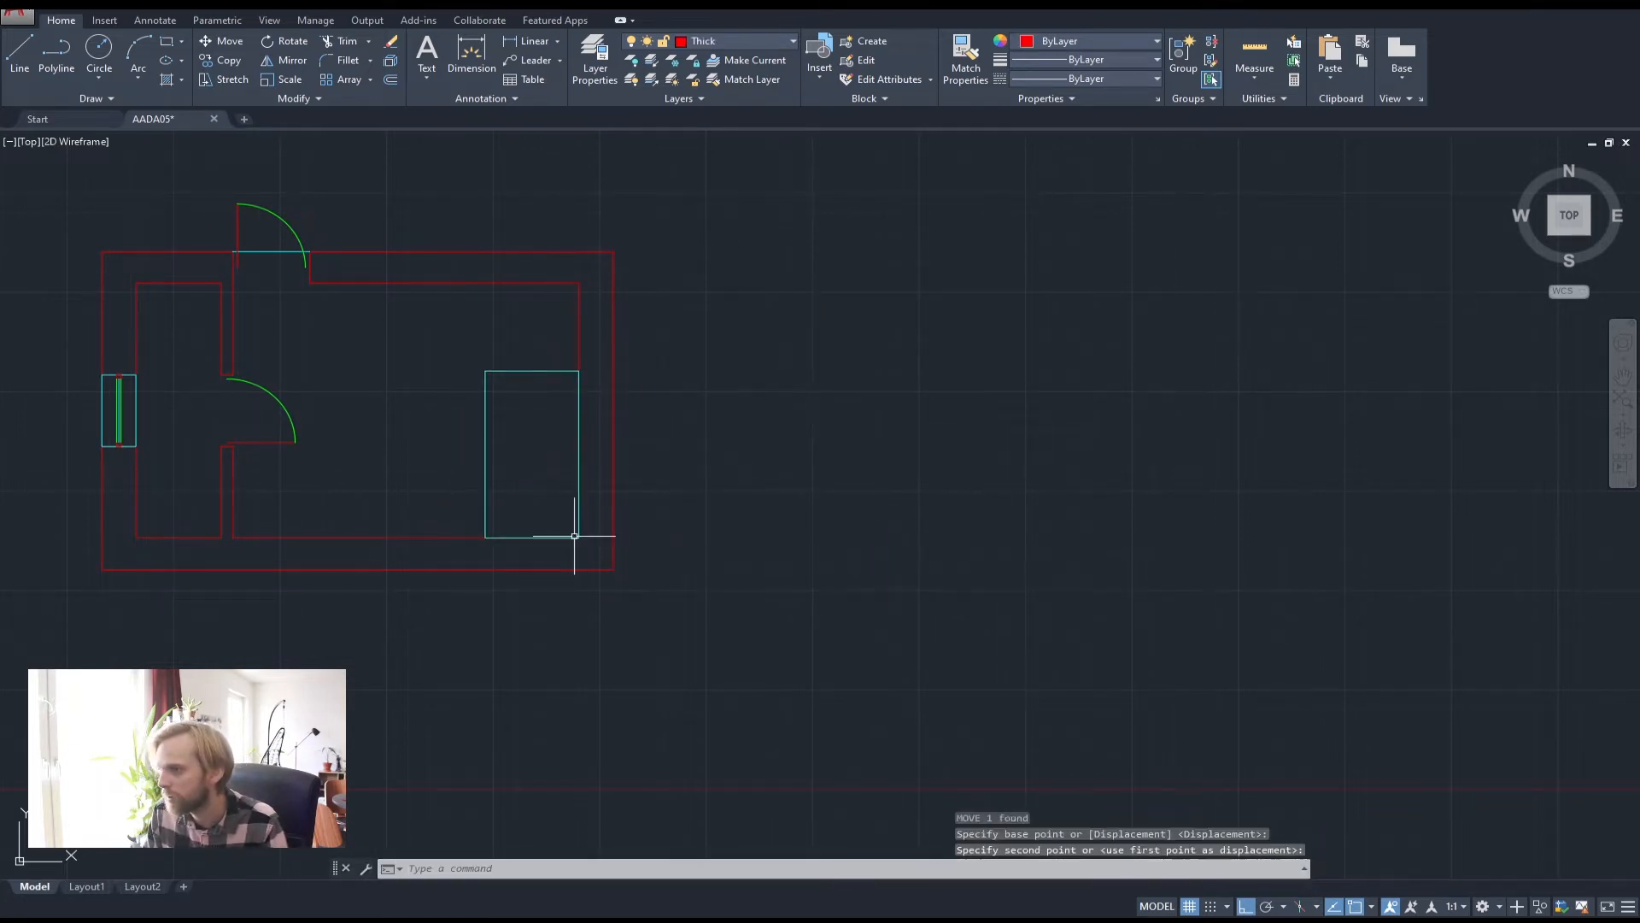
key("Escape")
key("Escape")
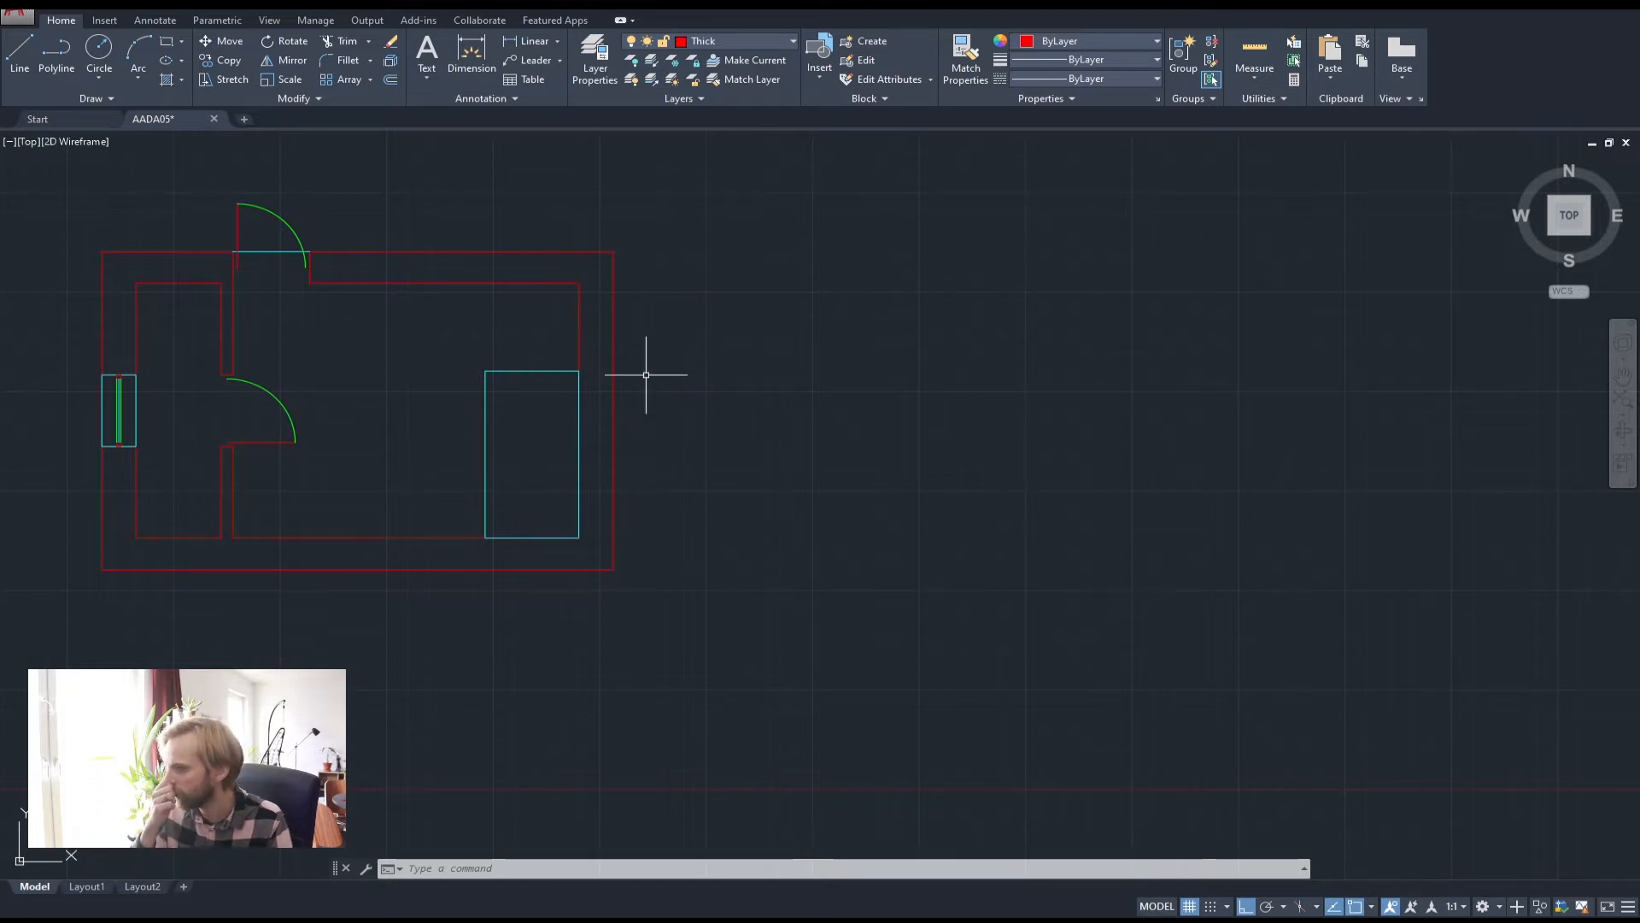
Rotate the cyan rectangle 90° about its lower-left corner so it lies flat
left_click(511, 479)
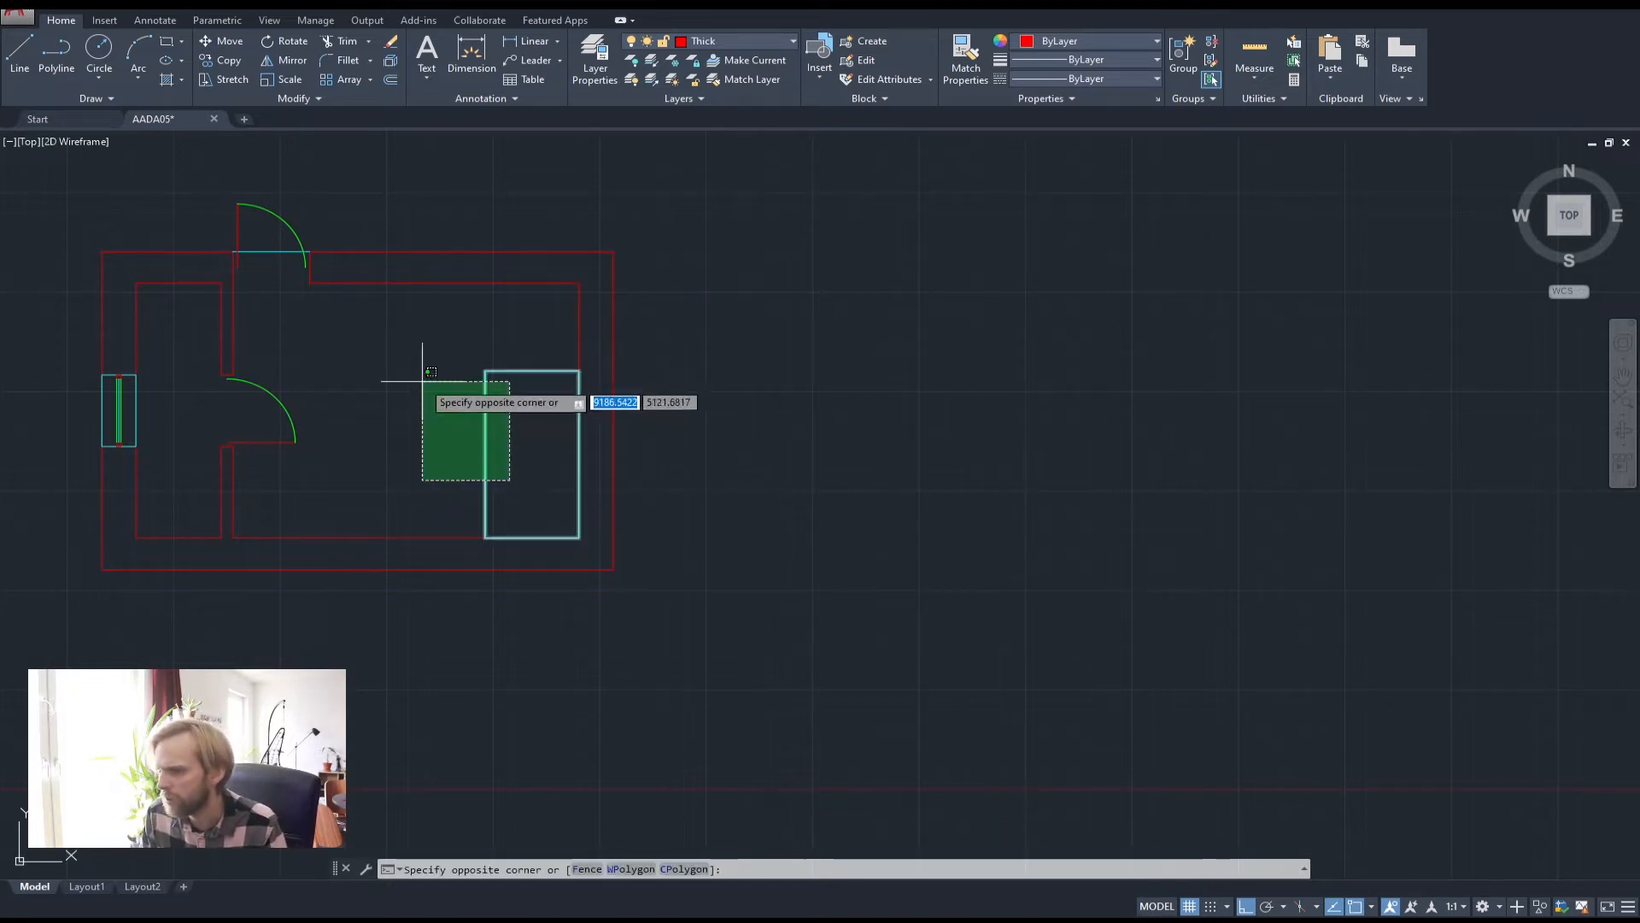
left_click(422, 366)
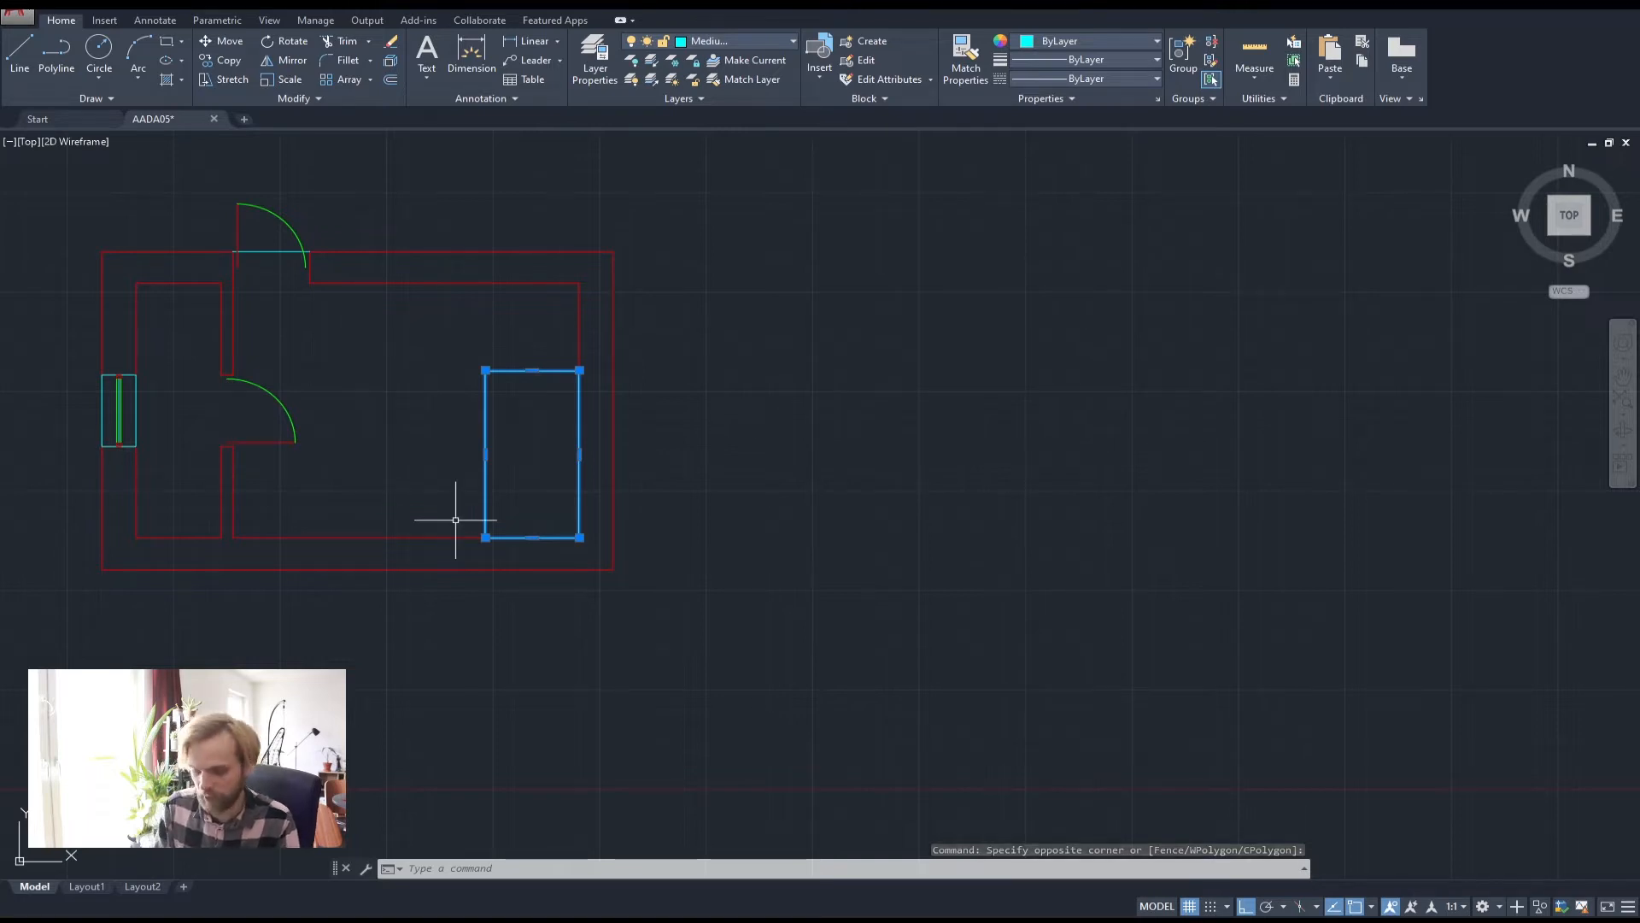
type("ro")
key("Return")
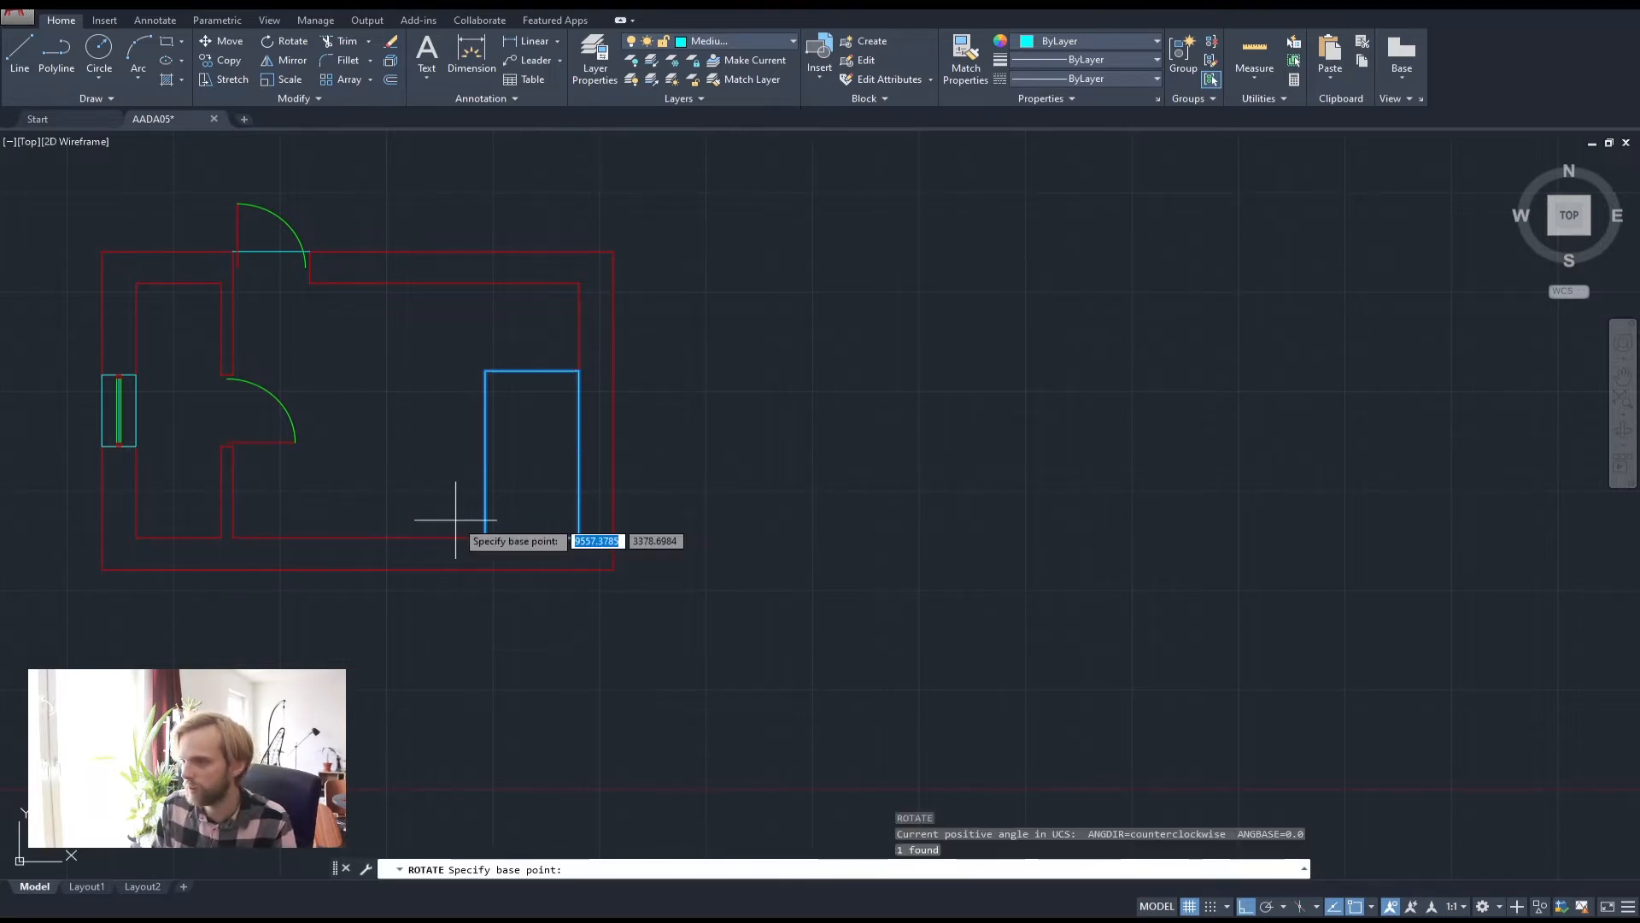
left_click(489, 533)
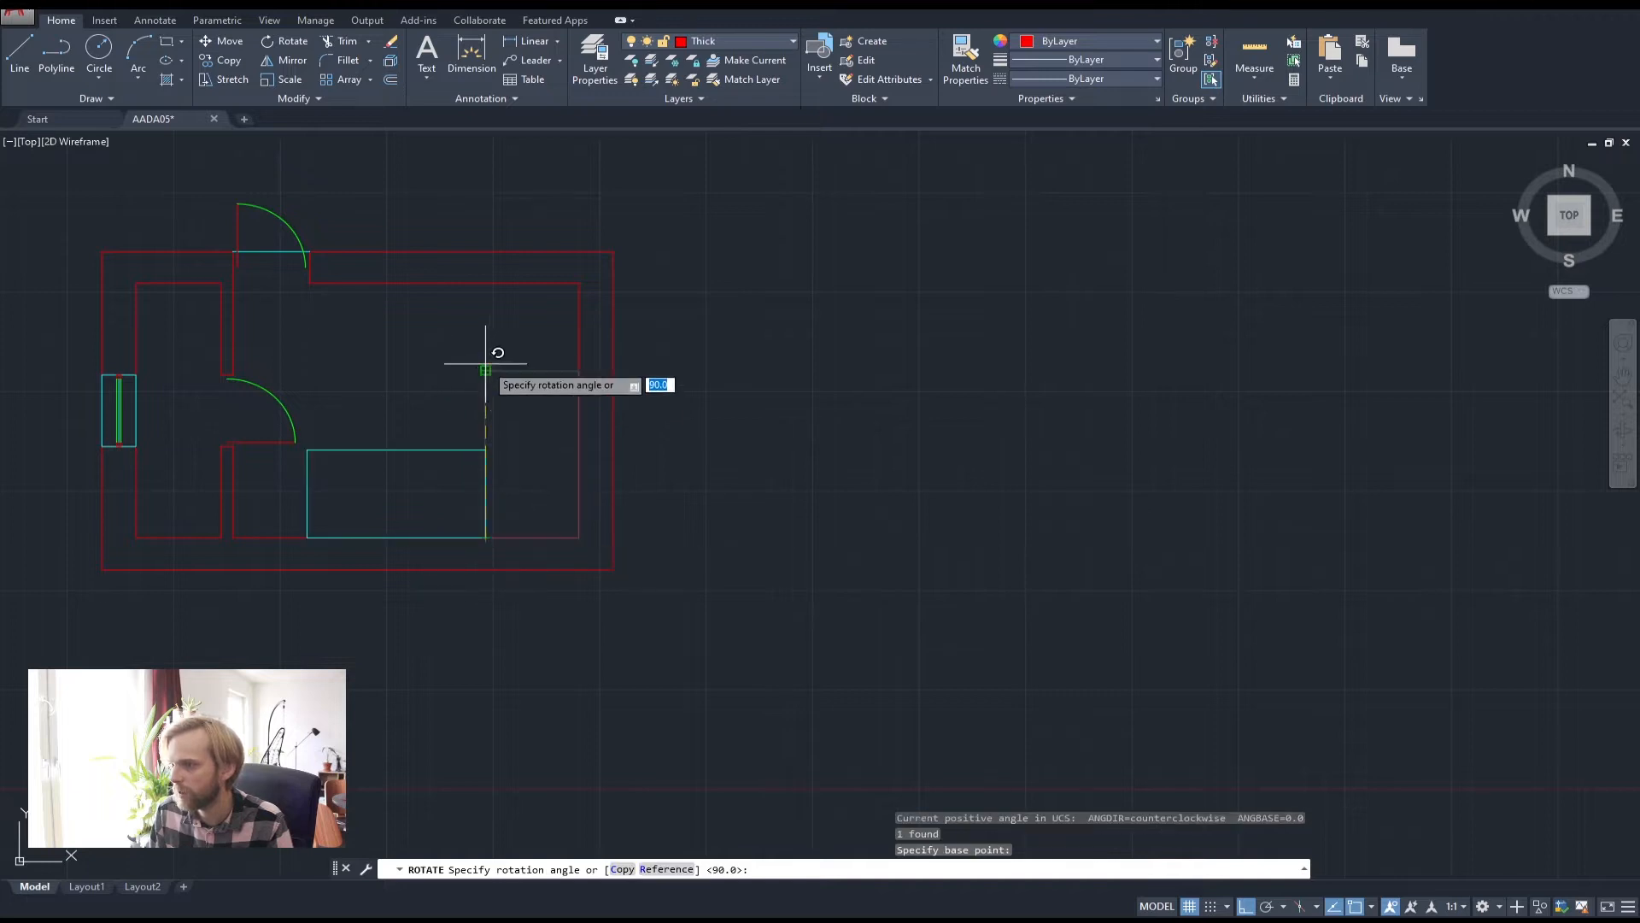
left_click(485, 363)
Move the rotated rectangle by its lower-right corner against the right inner wall
left_click(543, 488)
left_click(412, 432)
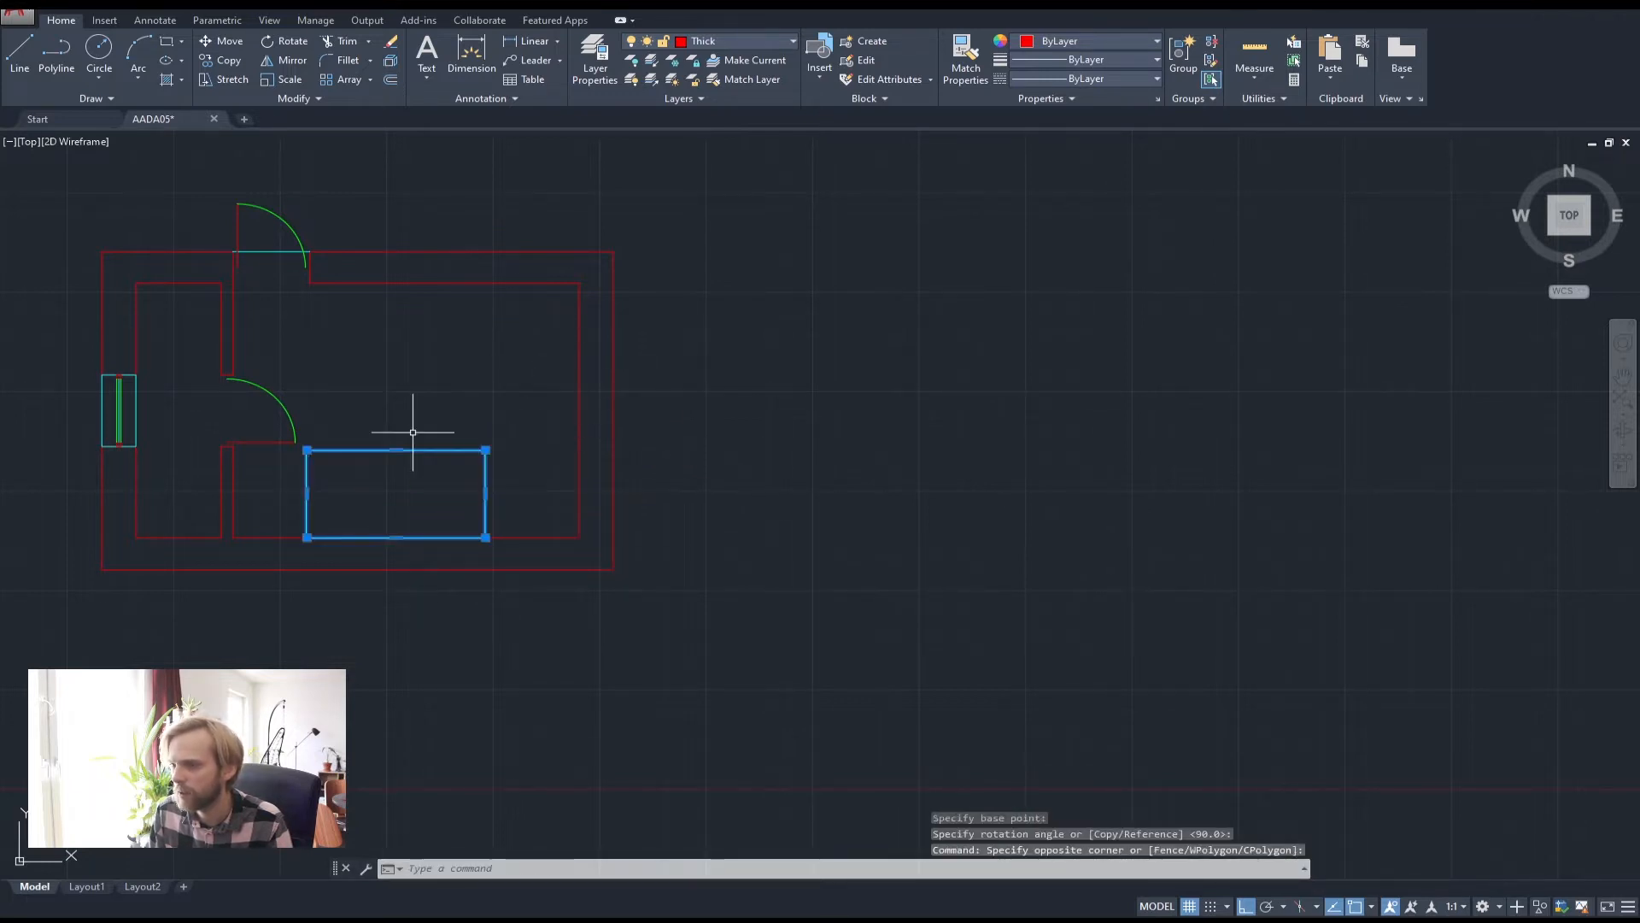
type("m")
key("Return")
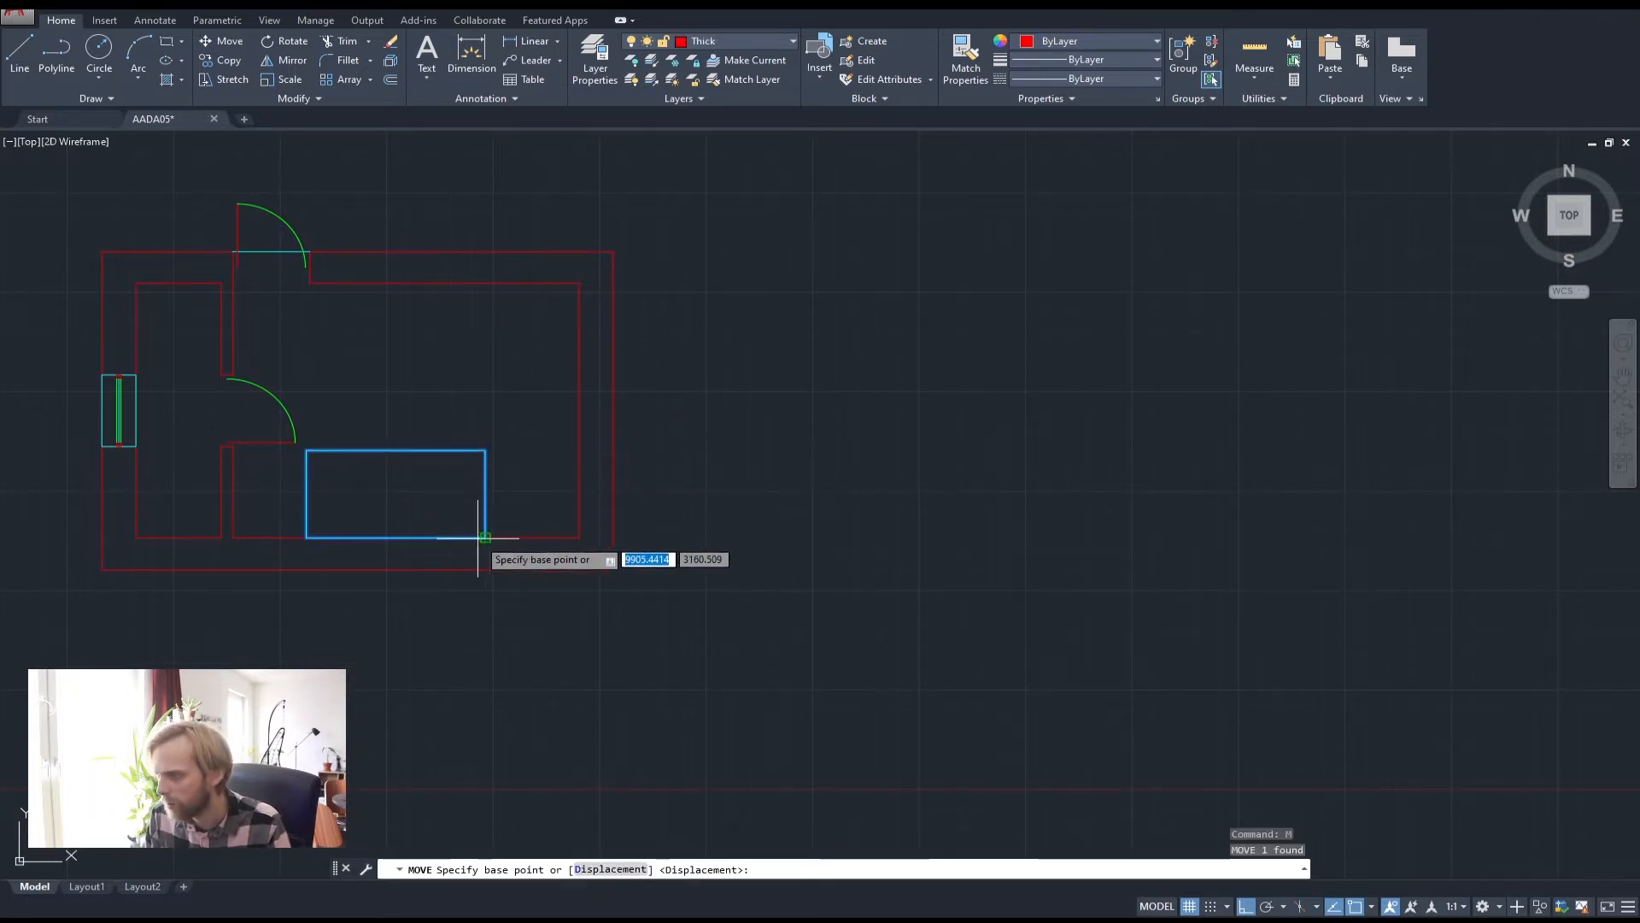
left_click(505, 537)
left_click(579, 535)
key("Escape")
key("Escape")
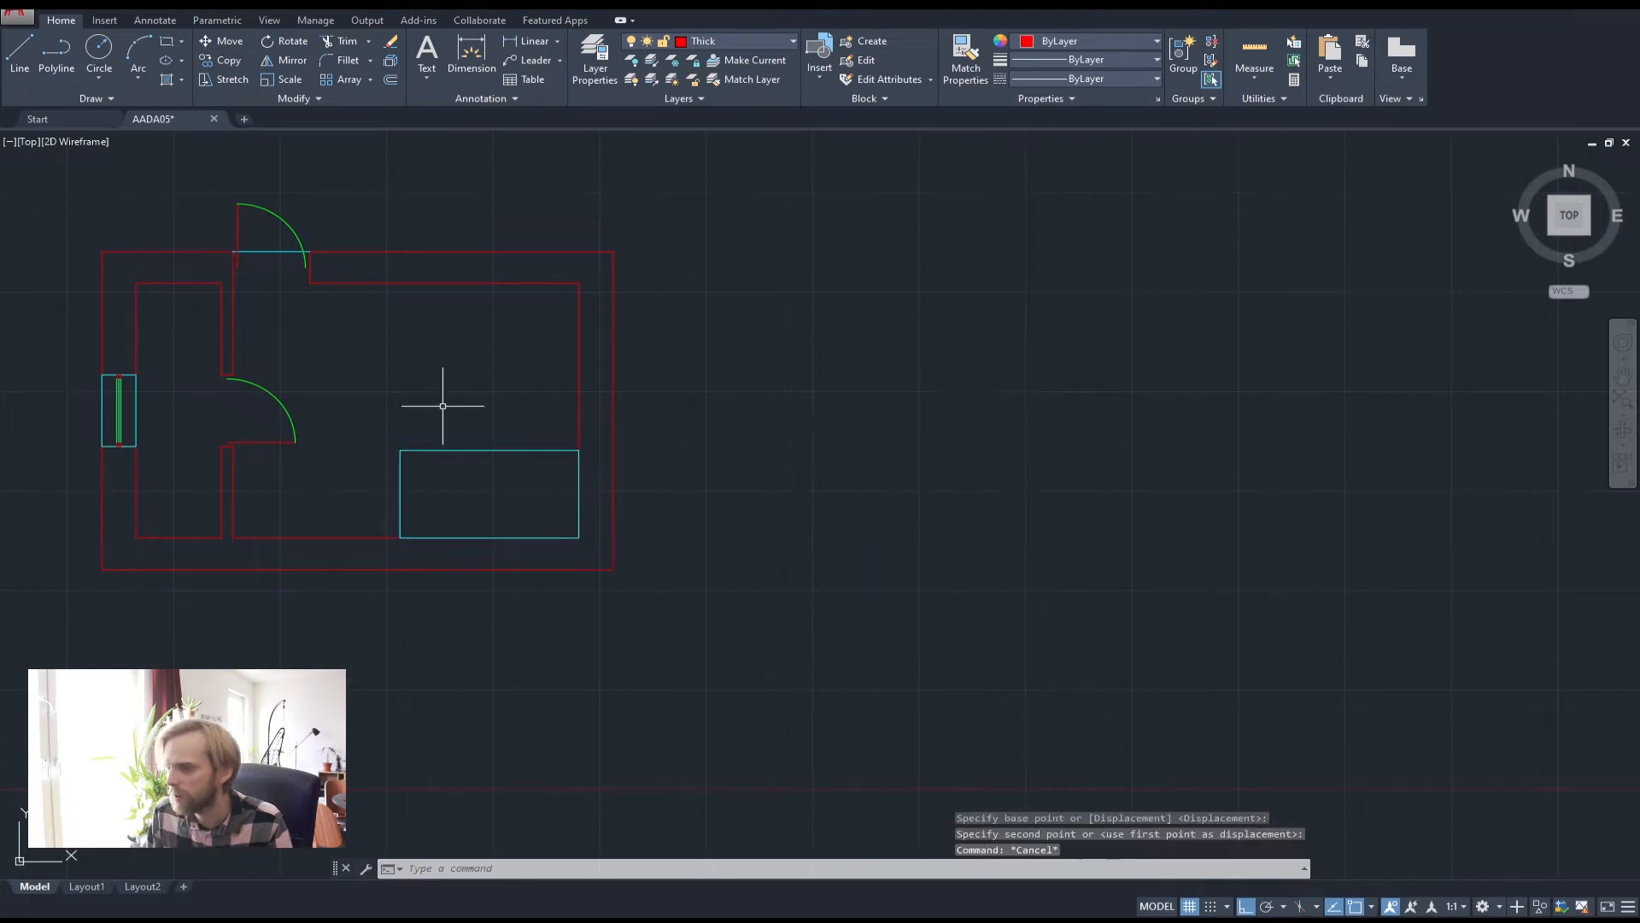
middle_click_drag(464, 441, 599, 433)
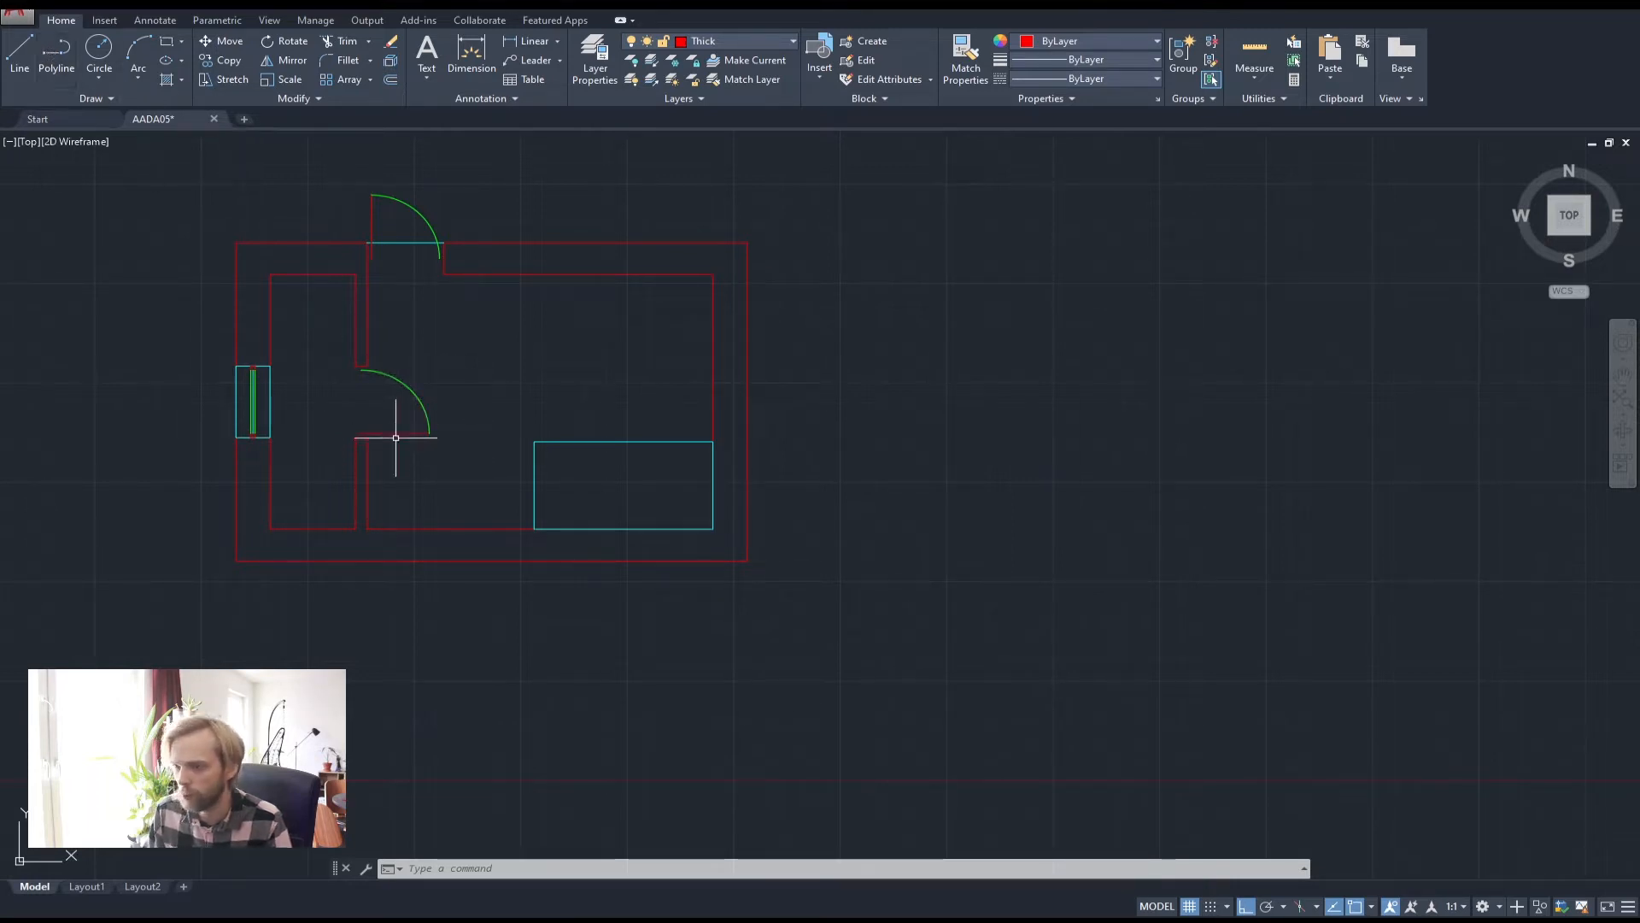
scroll(395, 495, "up", 4)
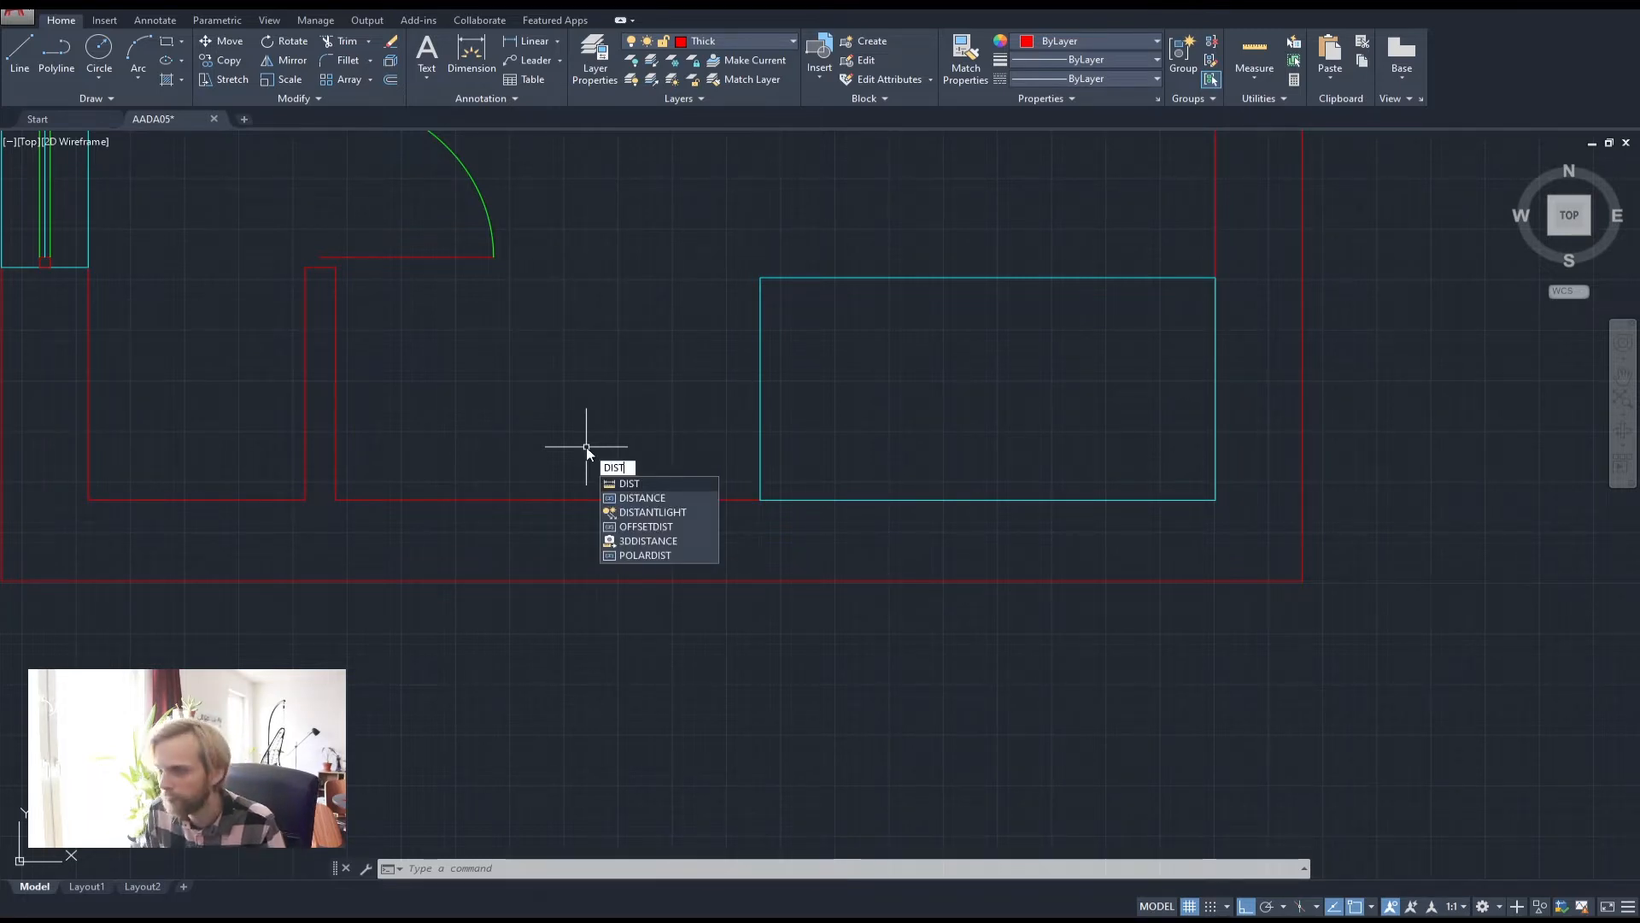
Measure the distance from the partition's inner wall corner to the rectangle's lower-left corner: 1960
key("Return")
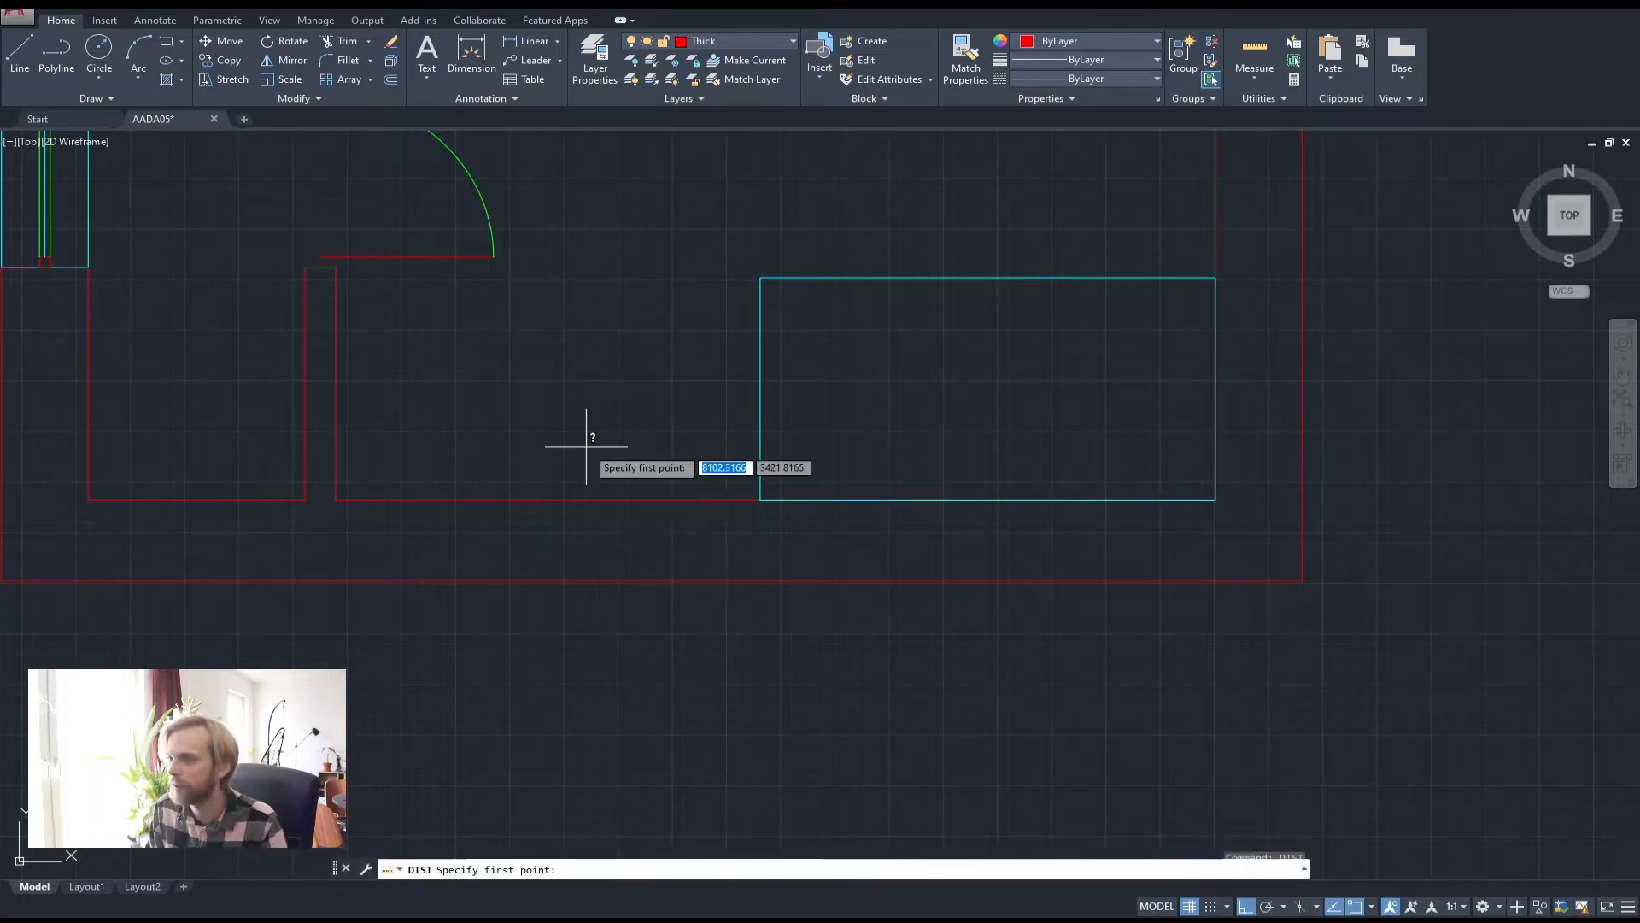
left_click(336, 499)
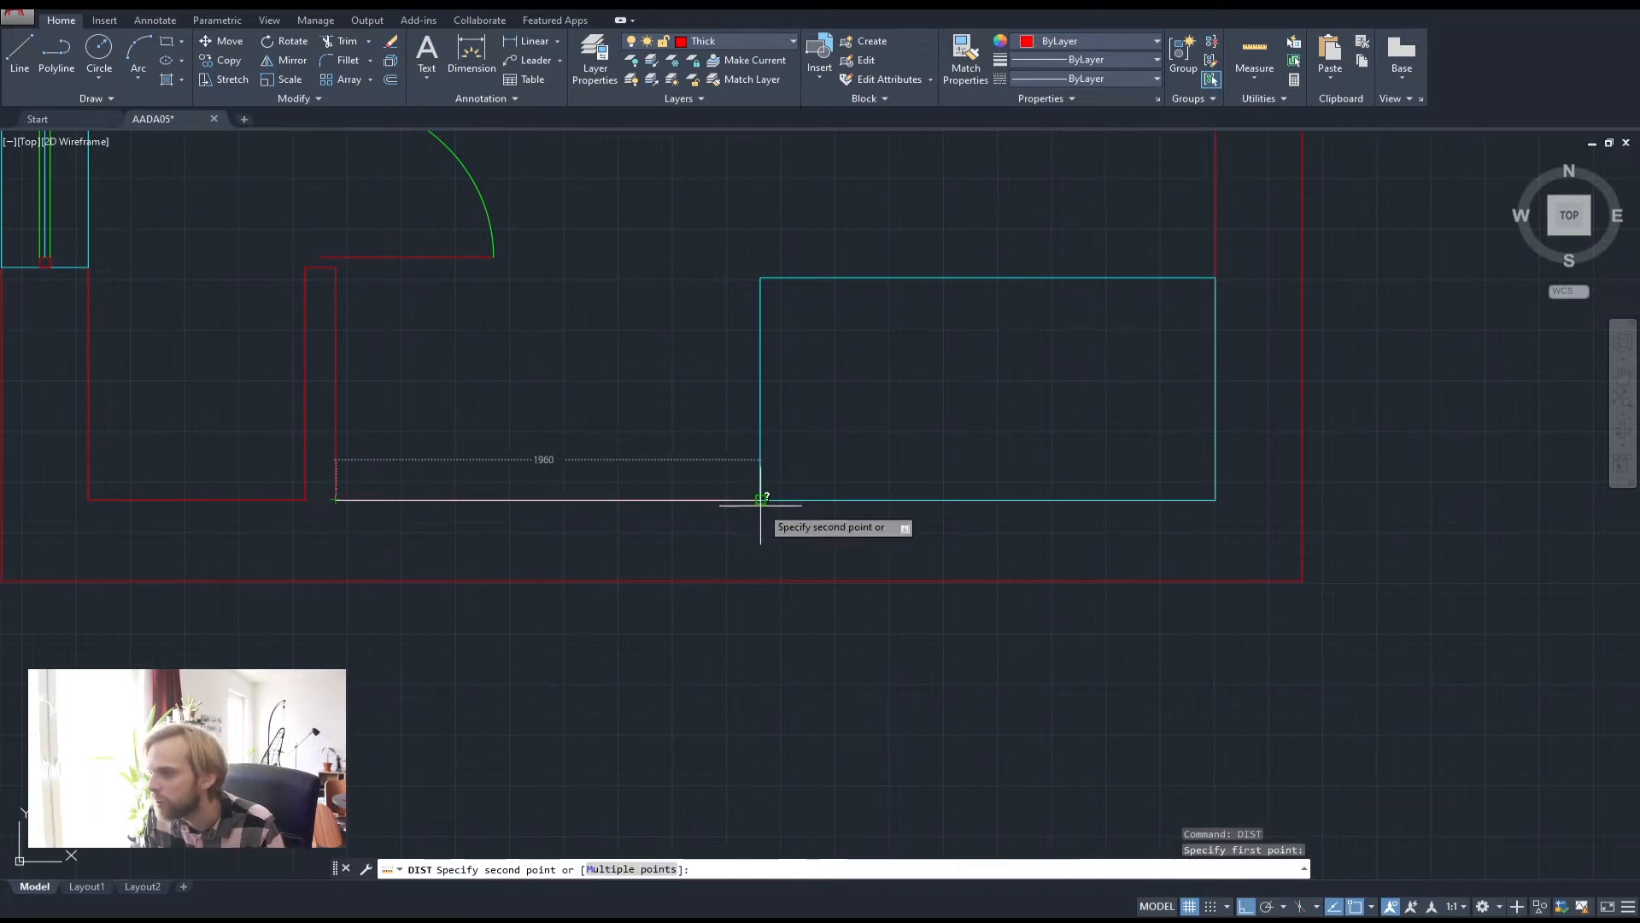
left_click(763, 501)
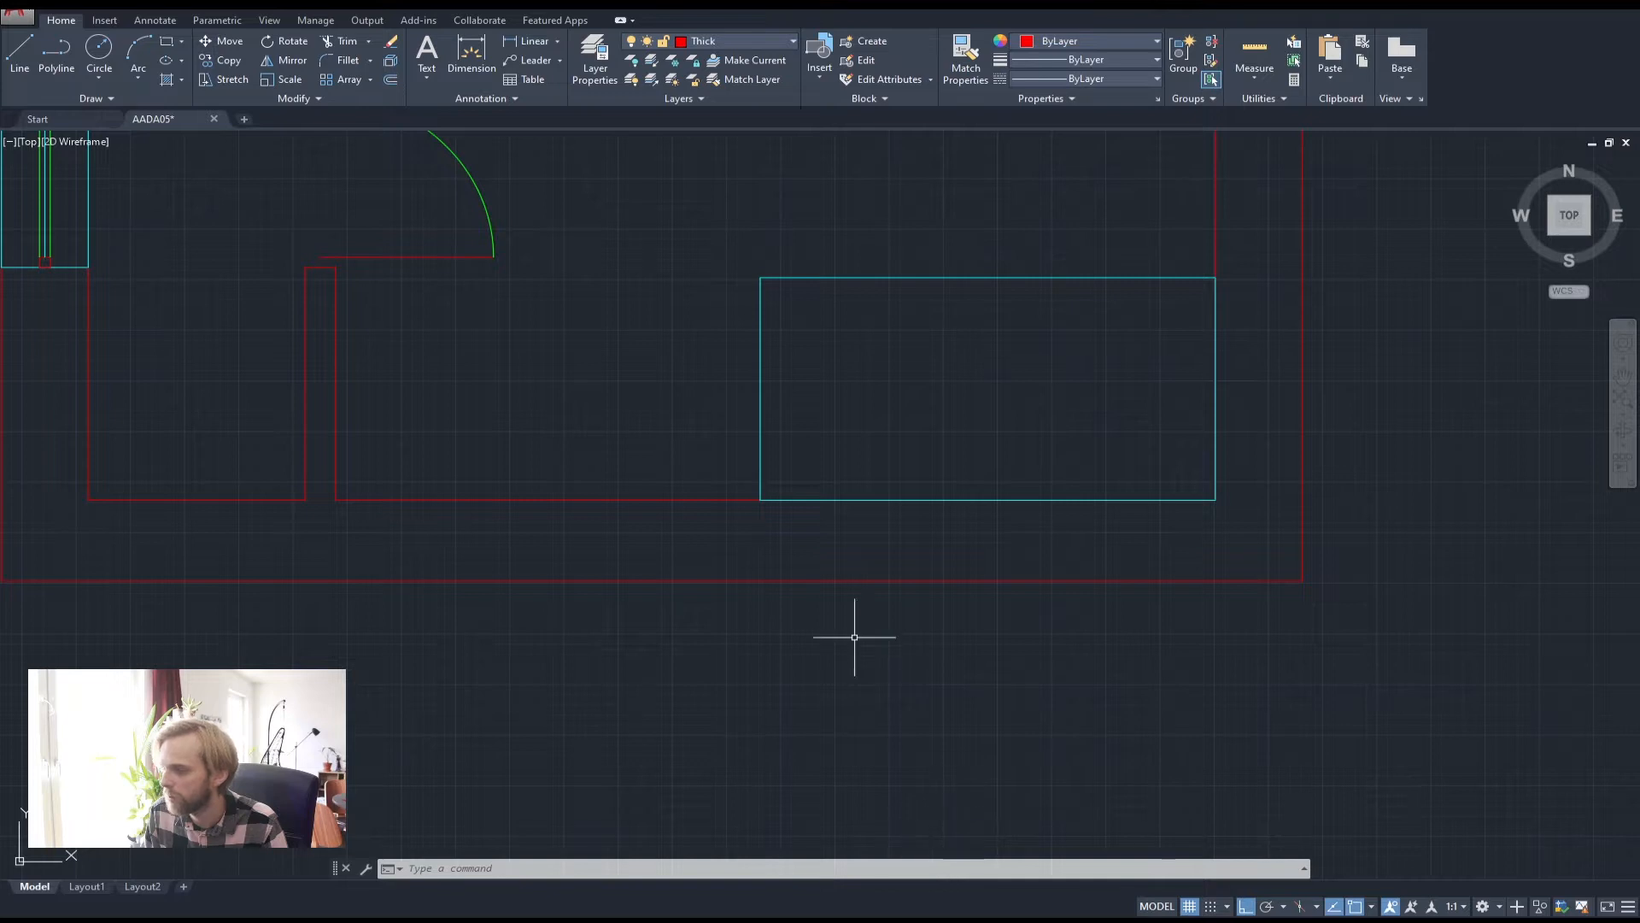
type("dist")
key("Return")
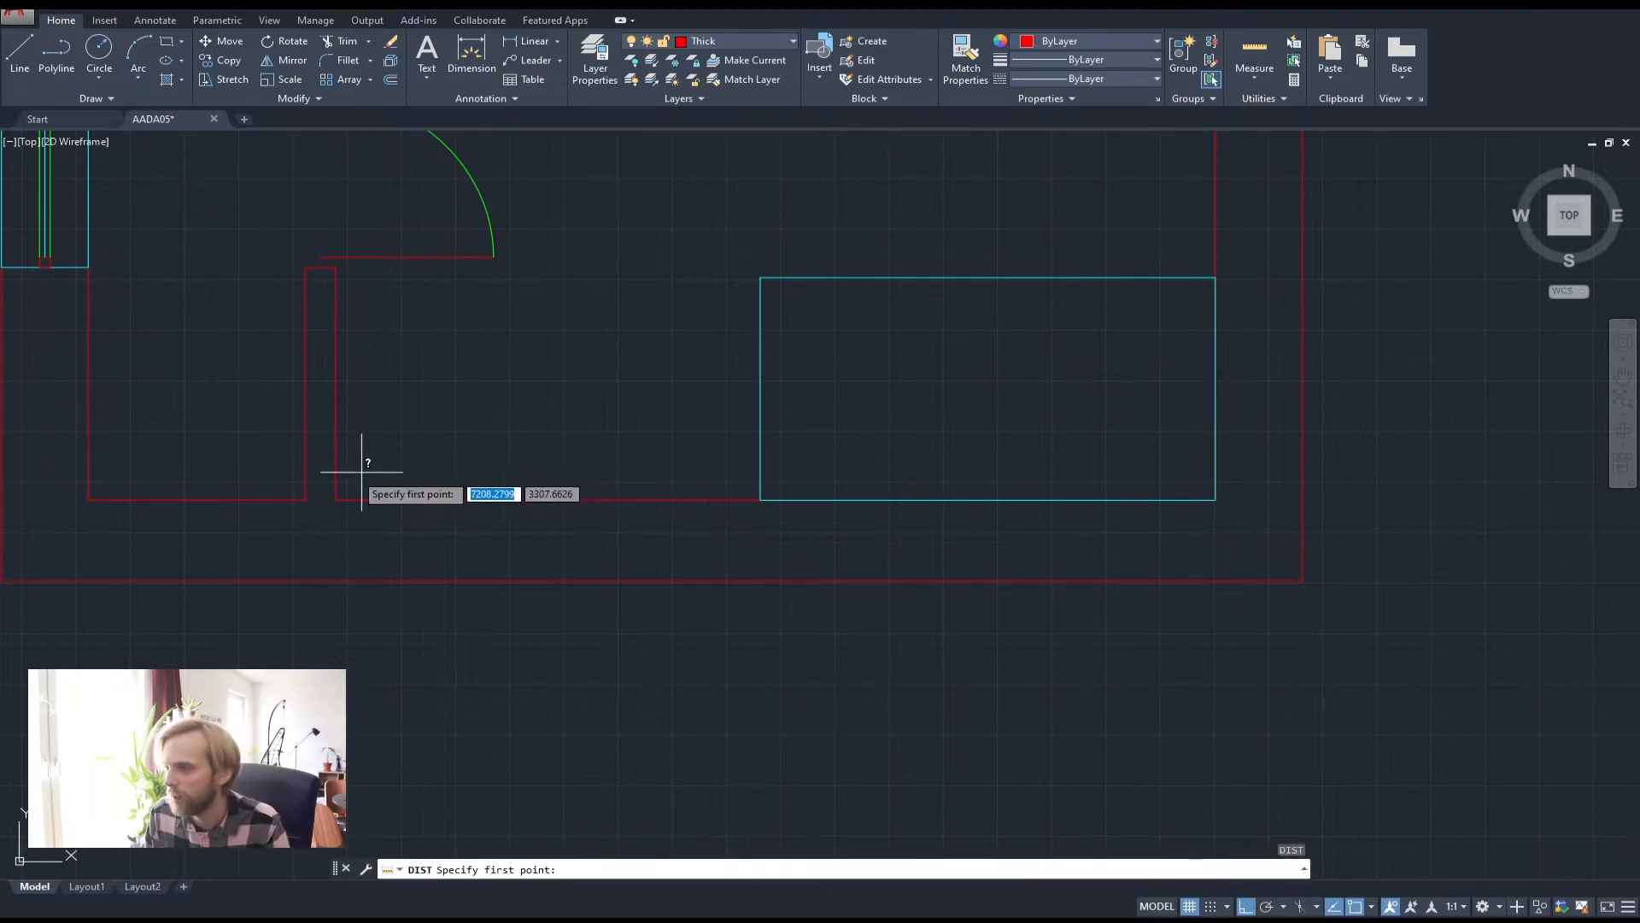
left_click(337, 499)
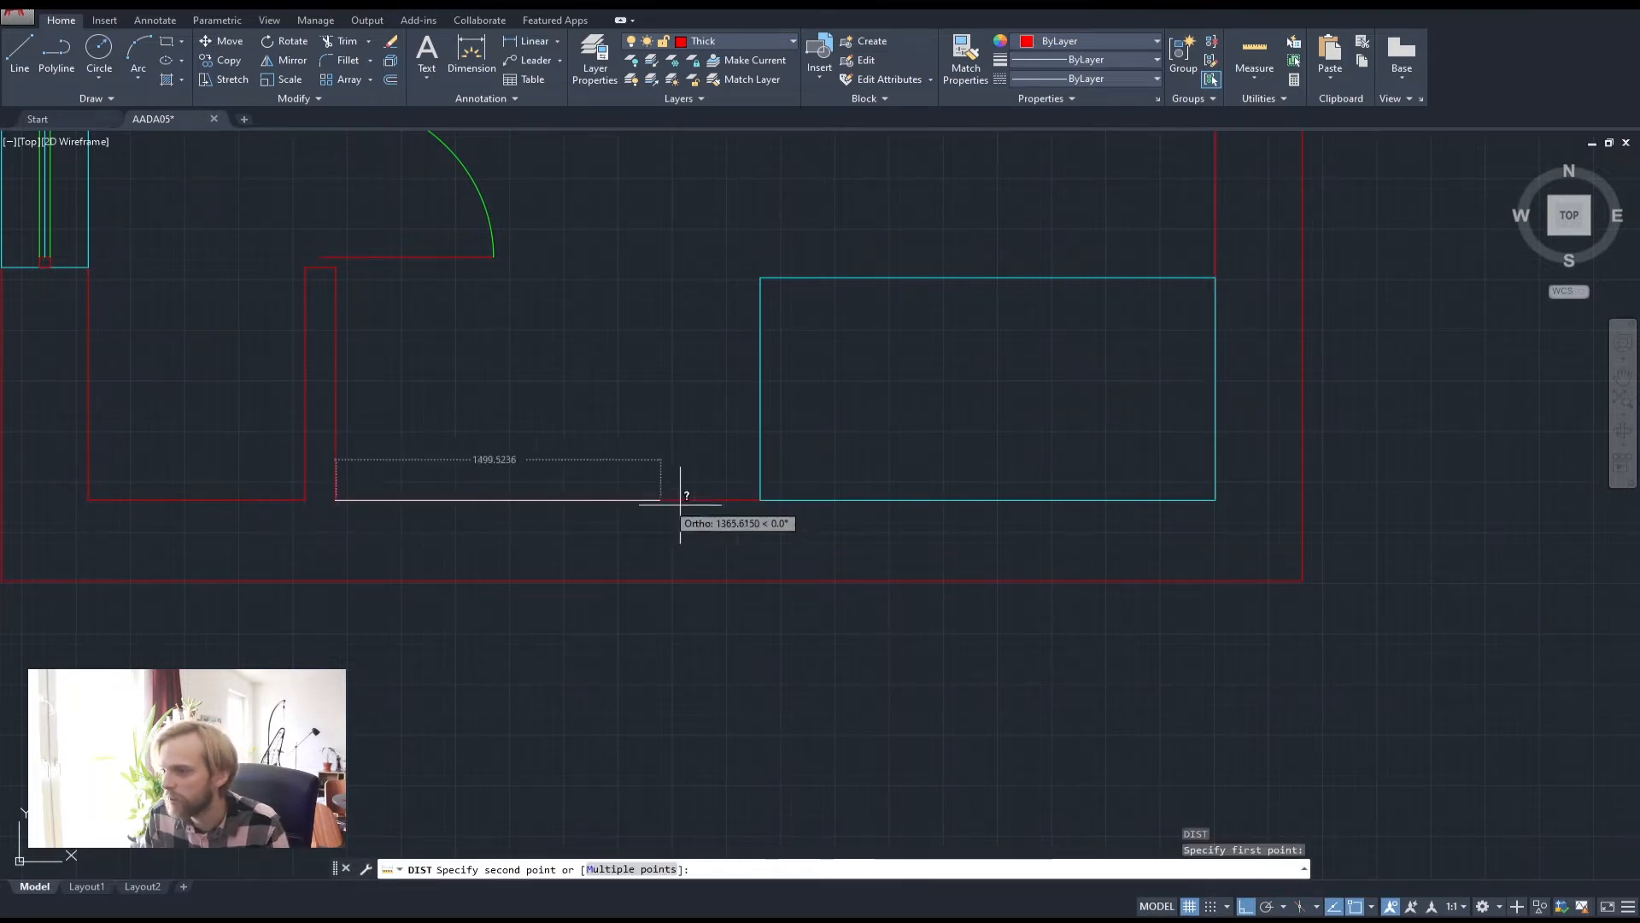
left_click(760, 500)
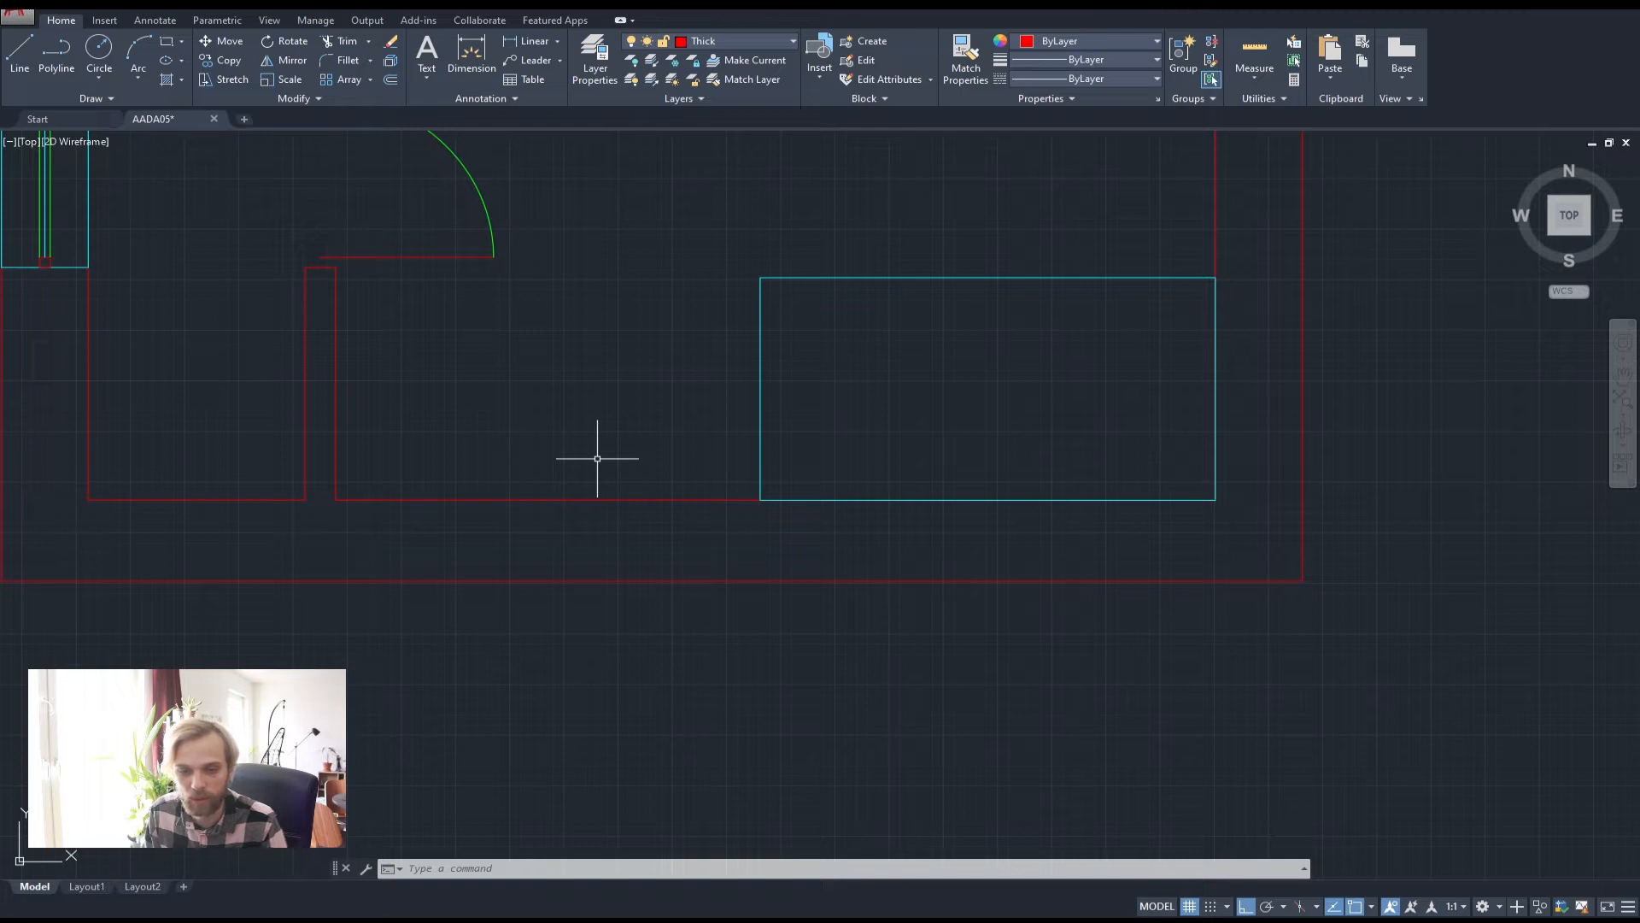
Draw a closed polyline from the cyan rectangle's corner: 600 up, left to the wall, down, back
middle_click_drag(604, 453, 721, 579)
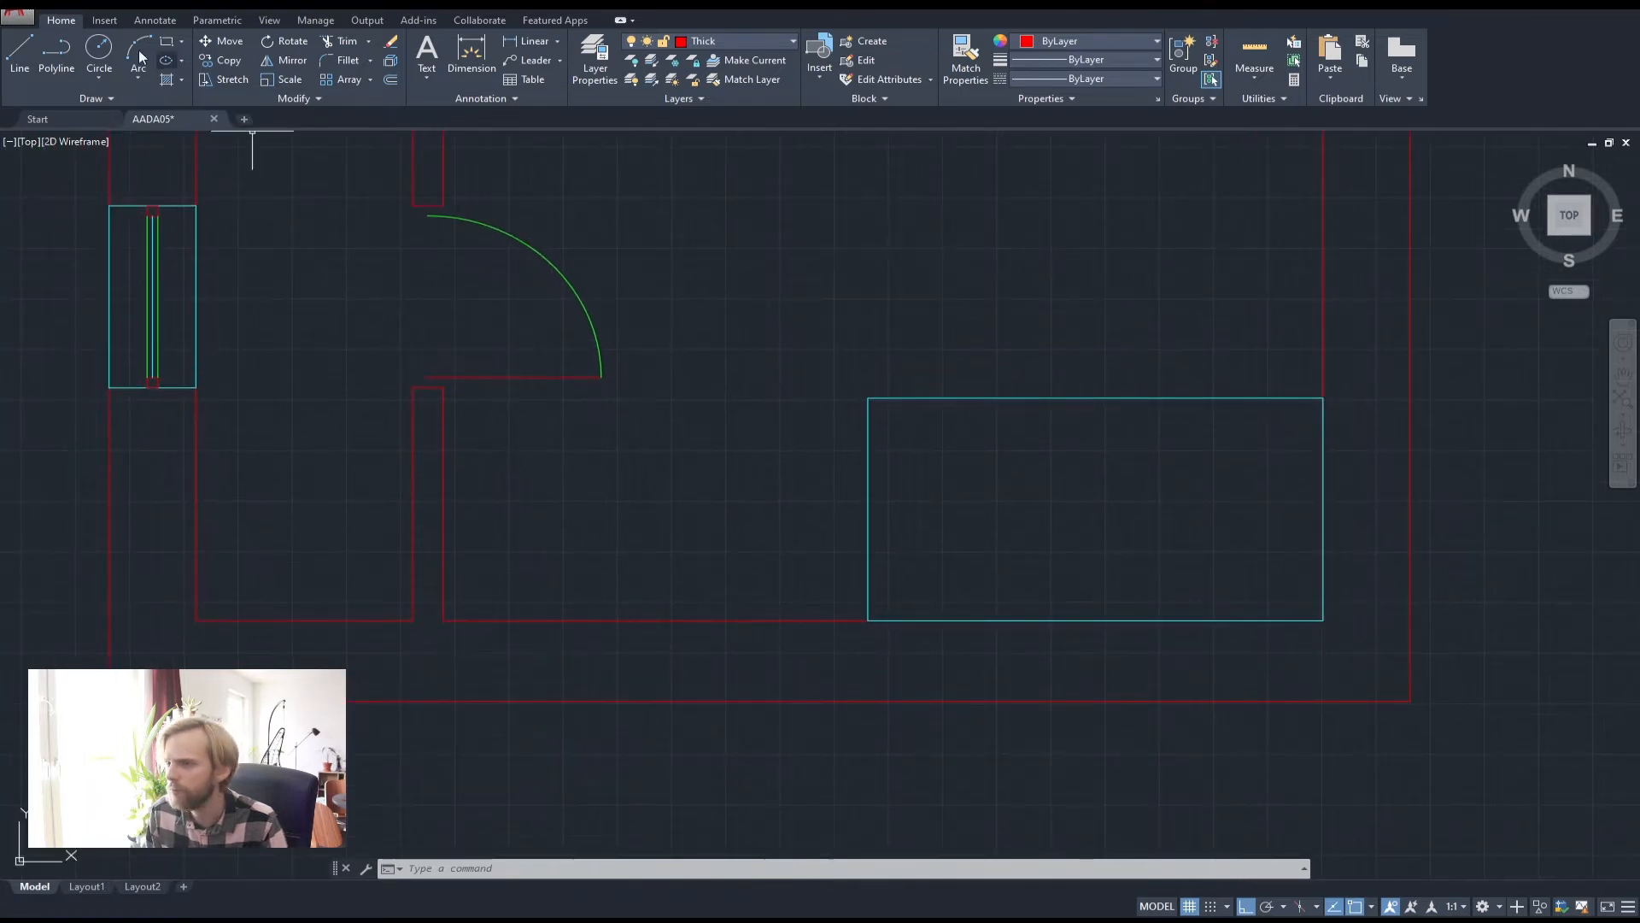
left_click(55, 50)
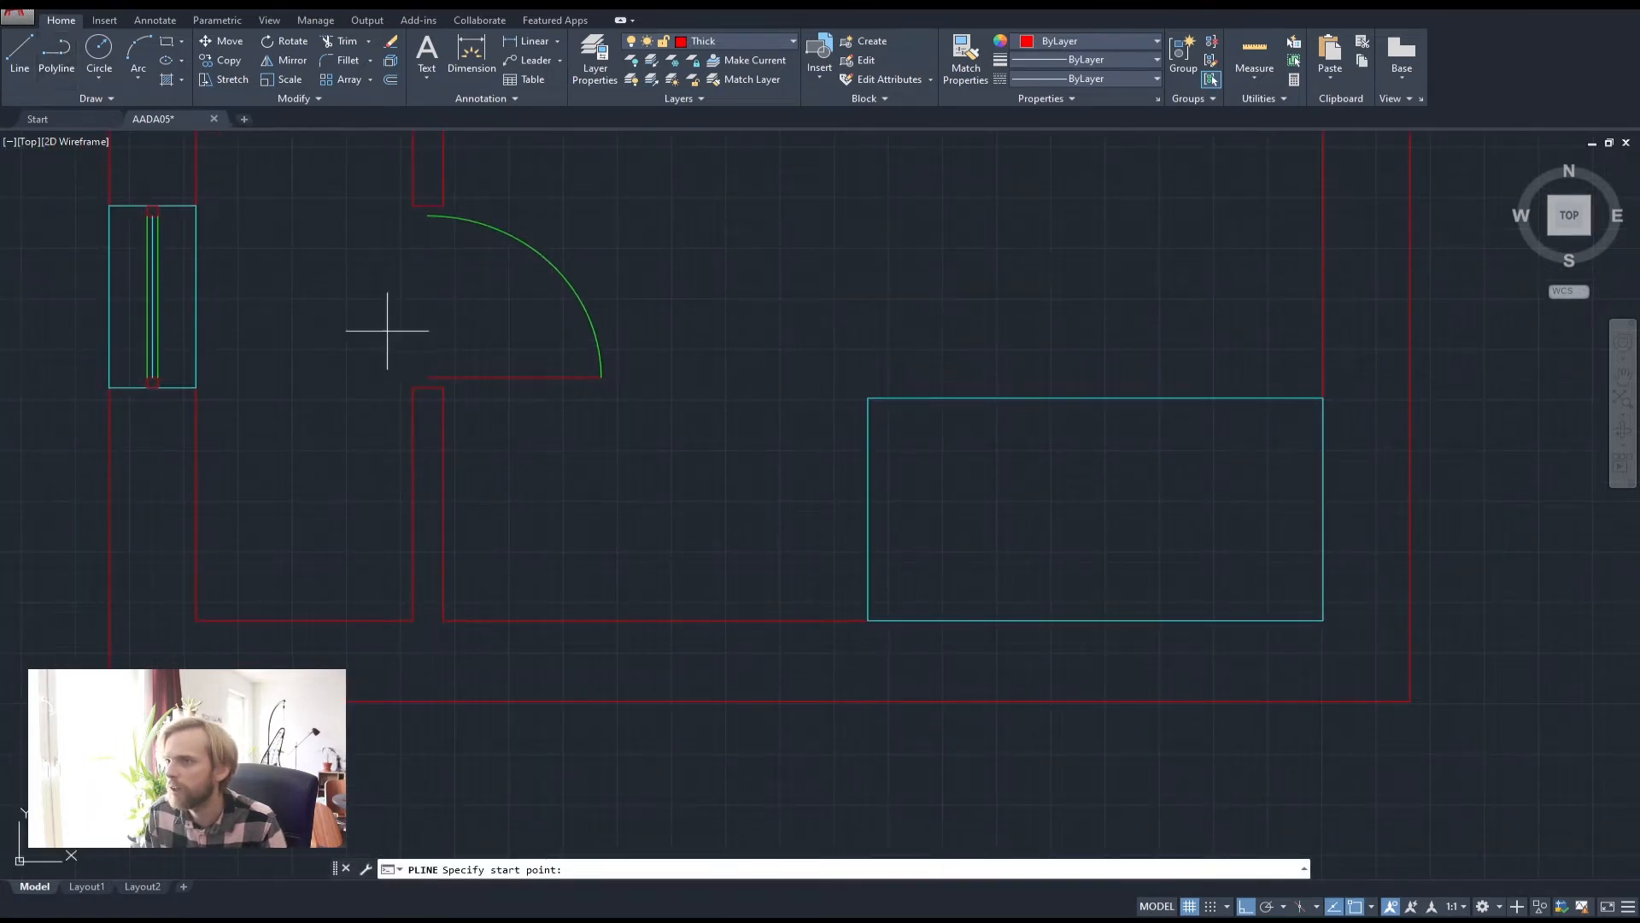
left_click(868, 620)
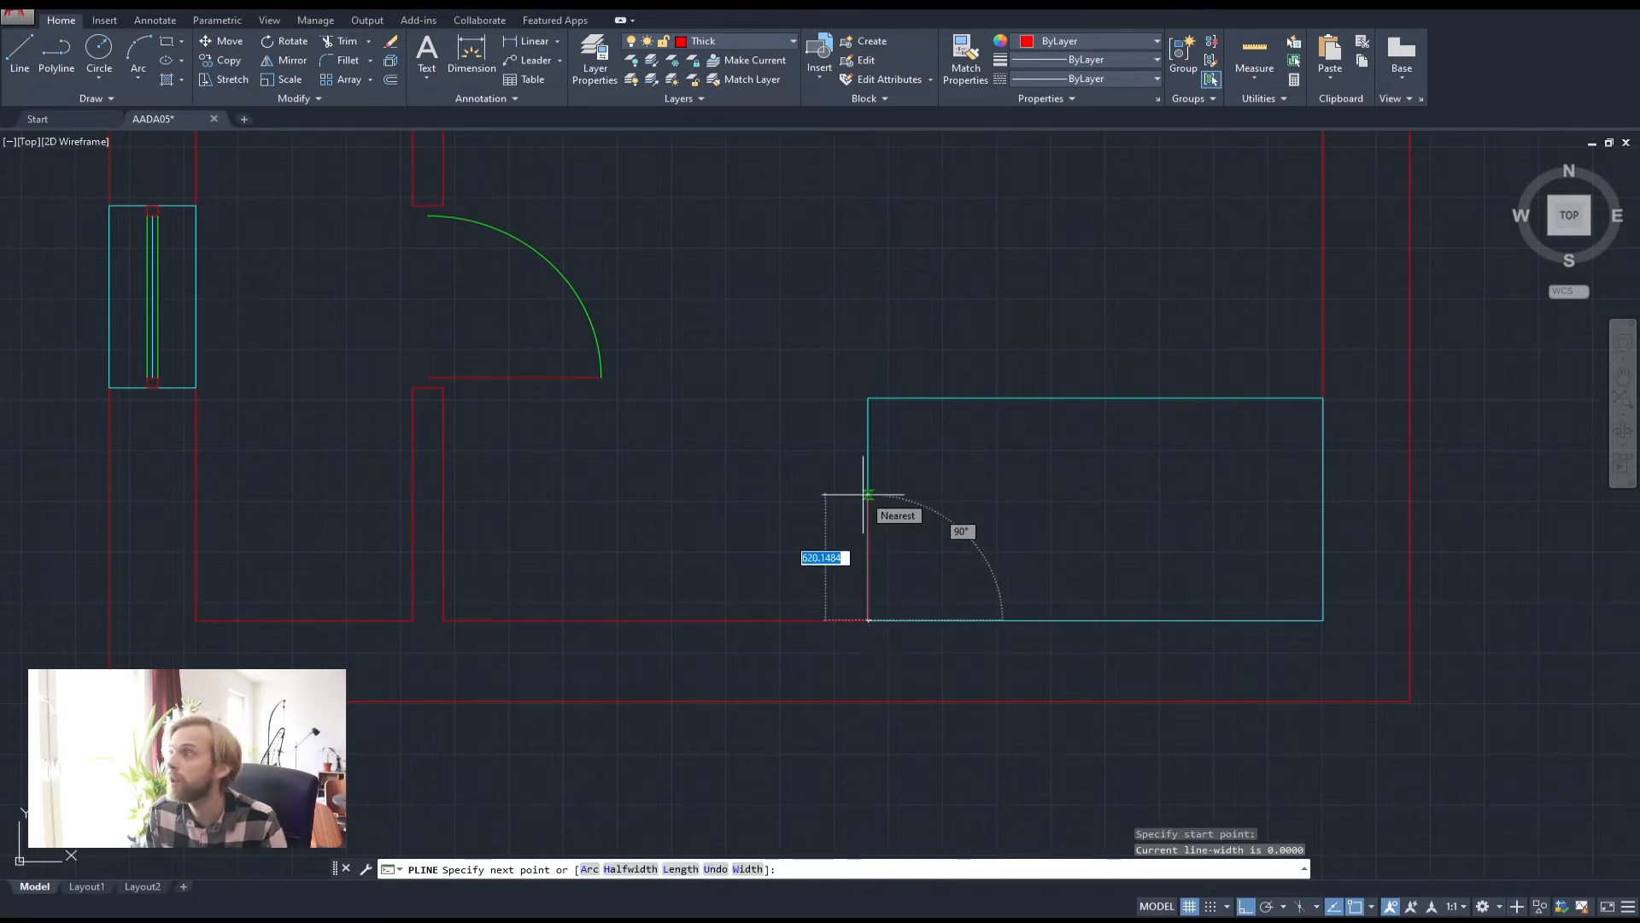
type("600")
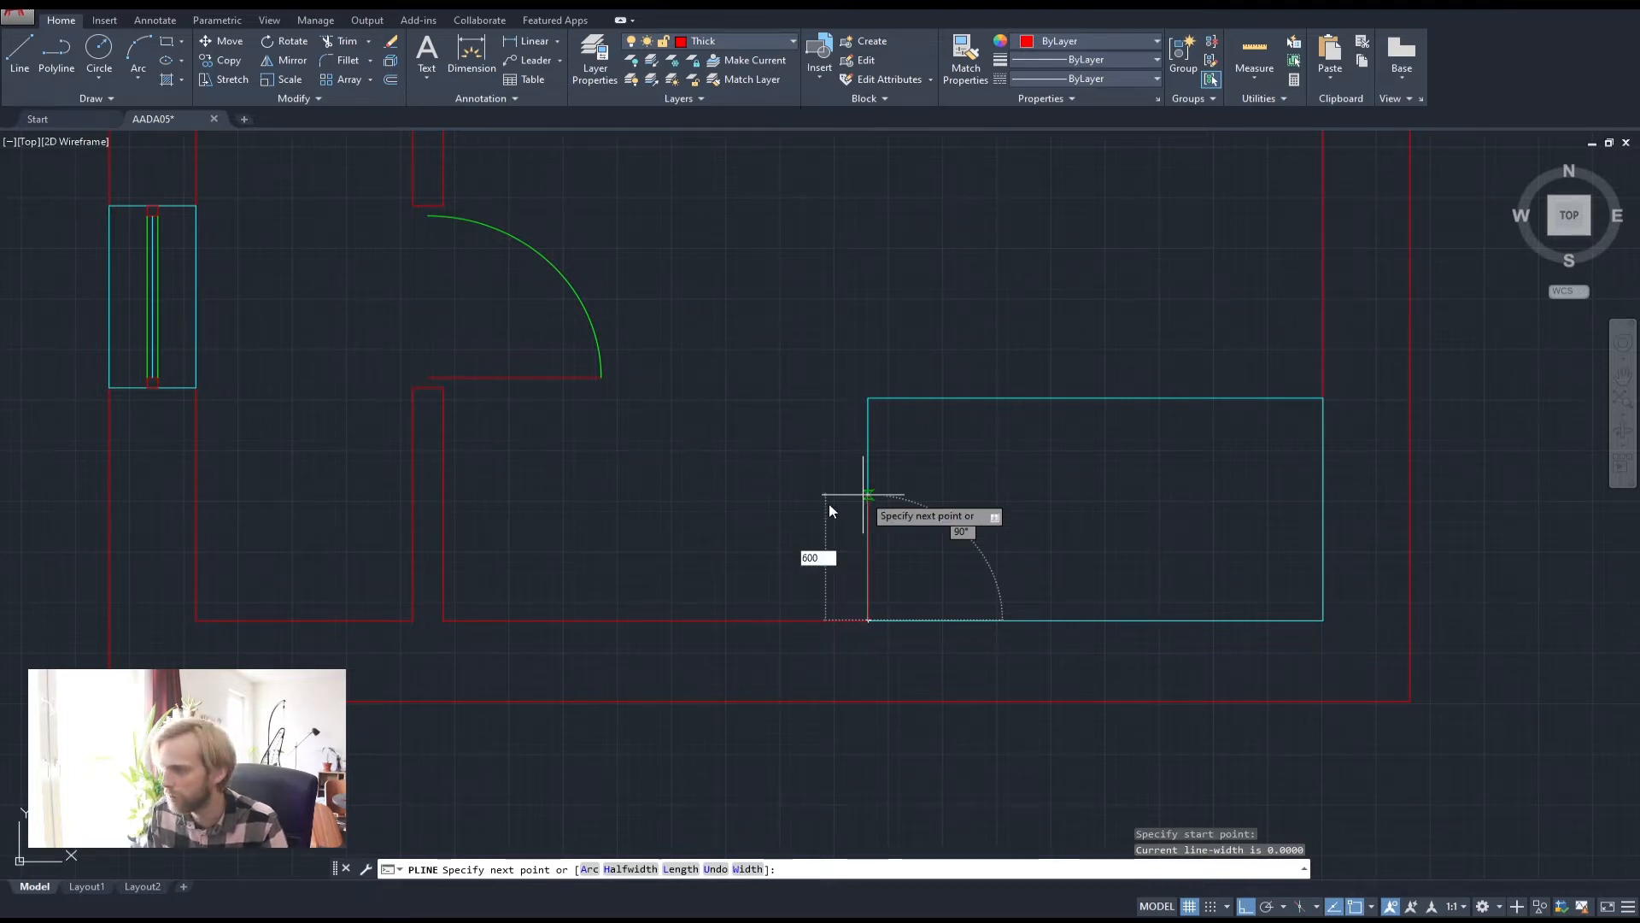
key("Return")
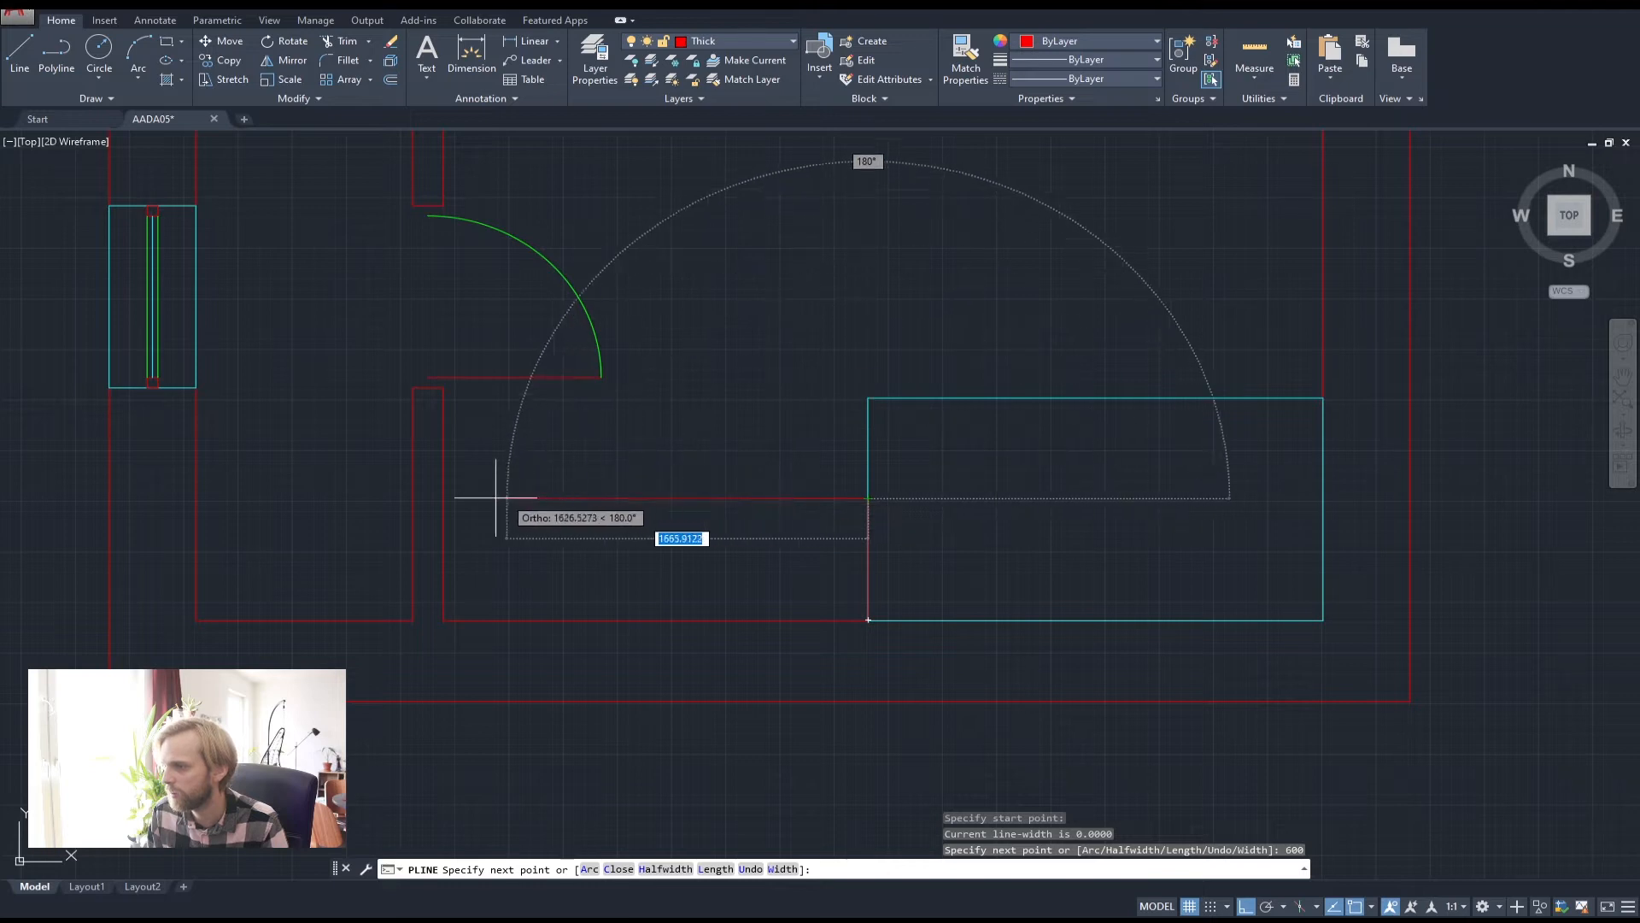
left_click(443, 498)
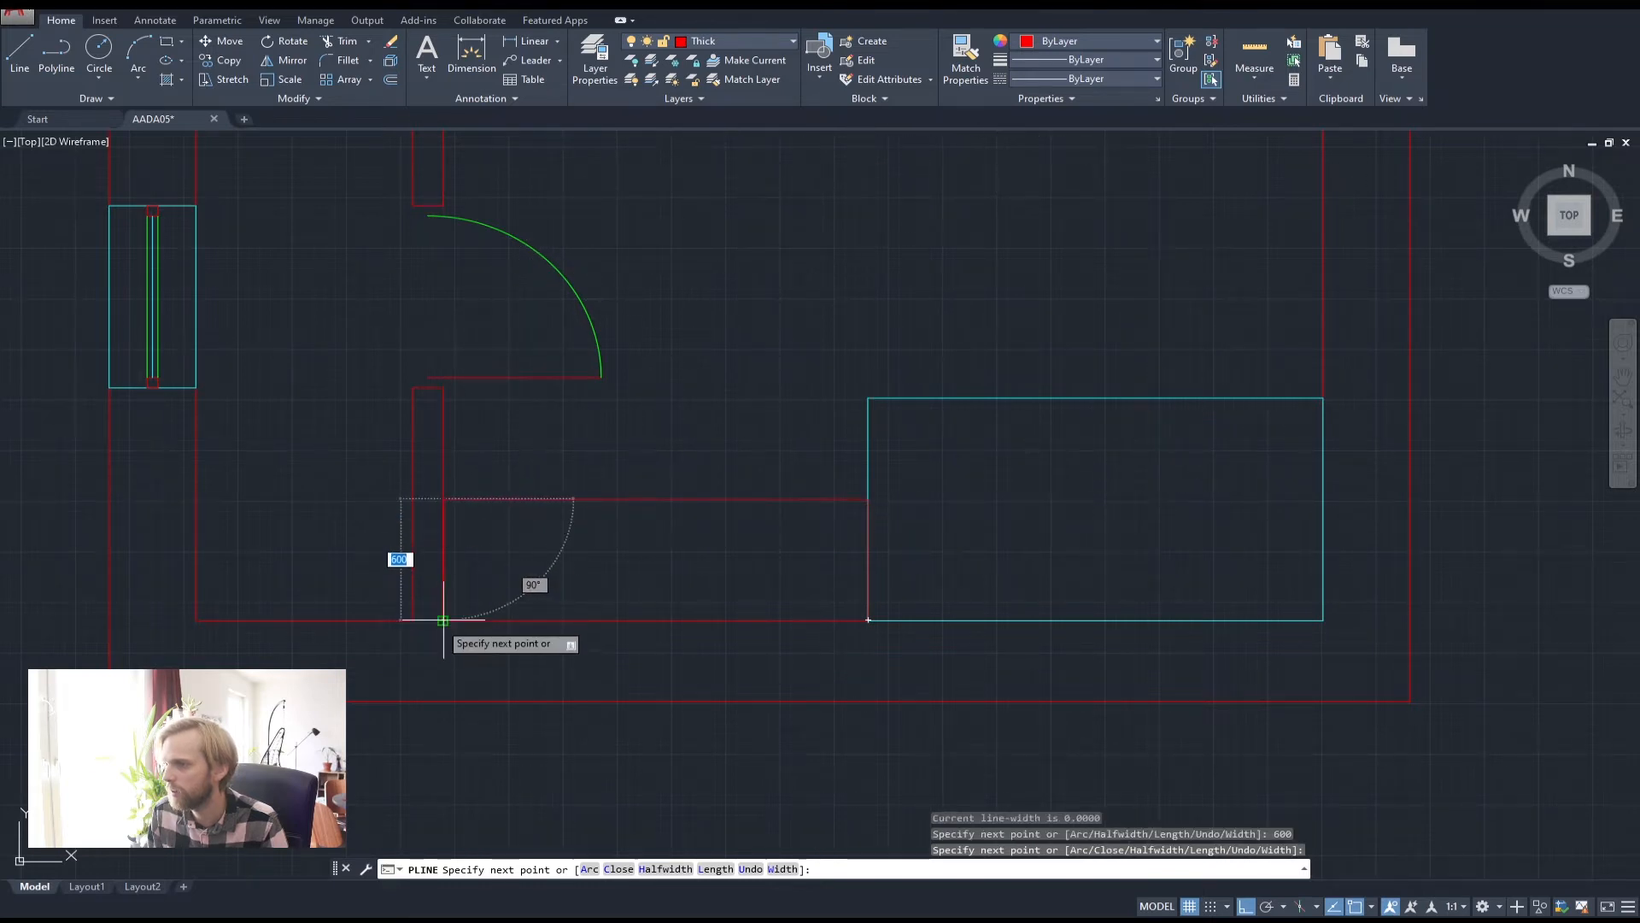
left_click(442, 620)
left_click(867, 620)
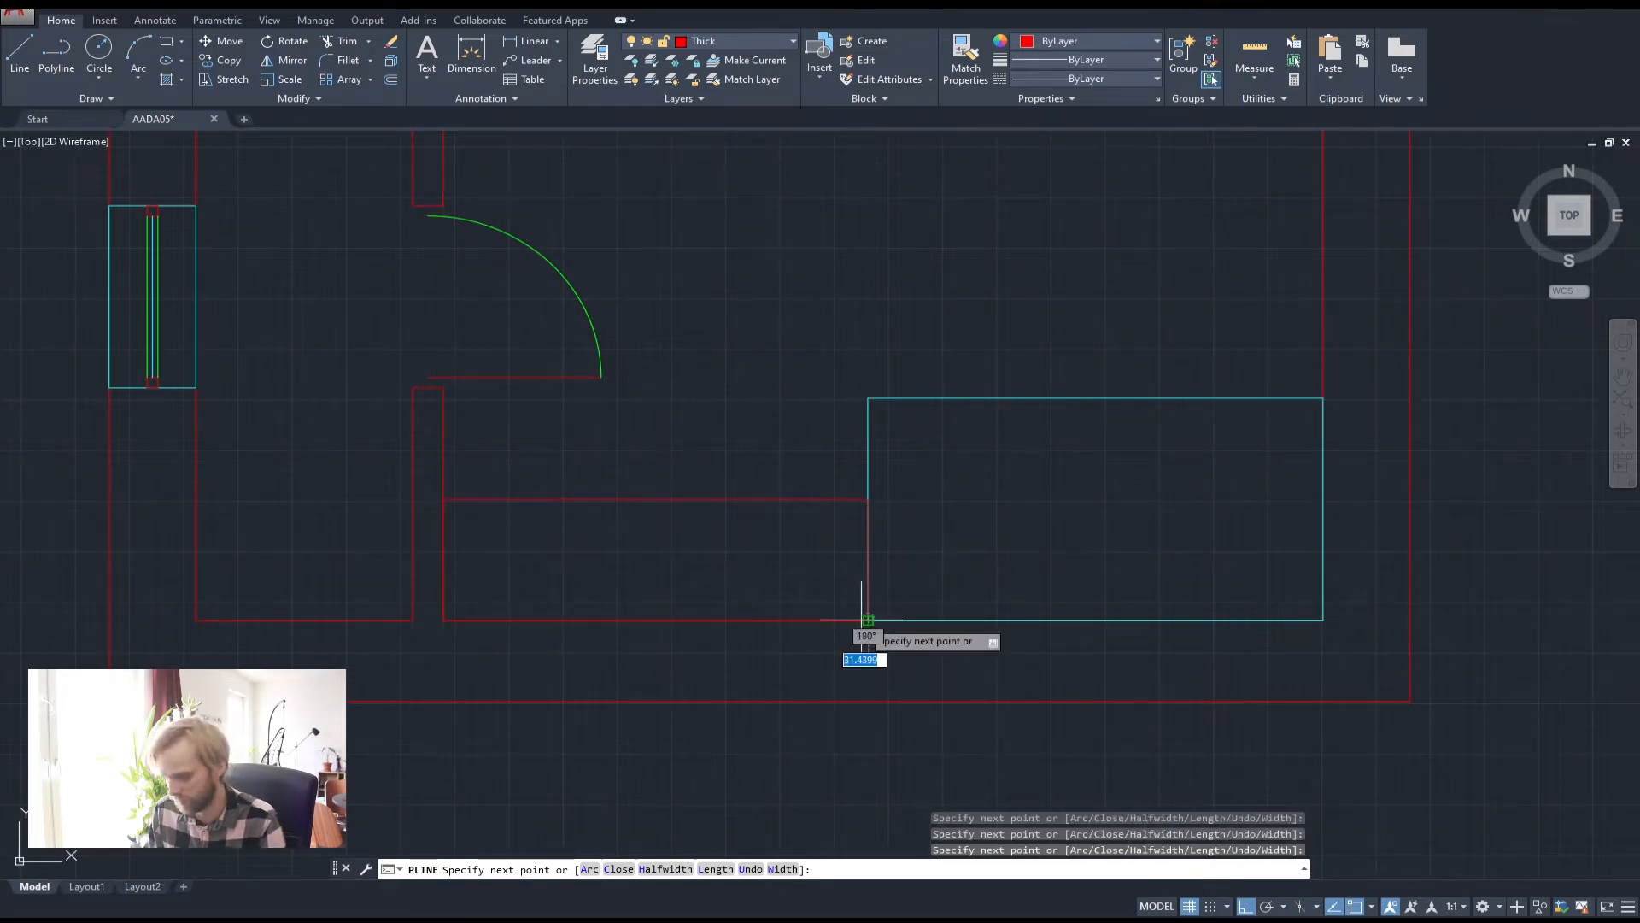
key("Return")
Move the new outline onto the Medium layer so it turns cyan
left_click(777, 574)
left_click(707, 442)
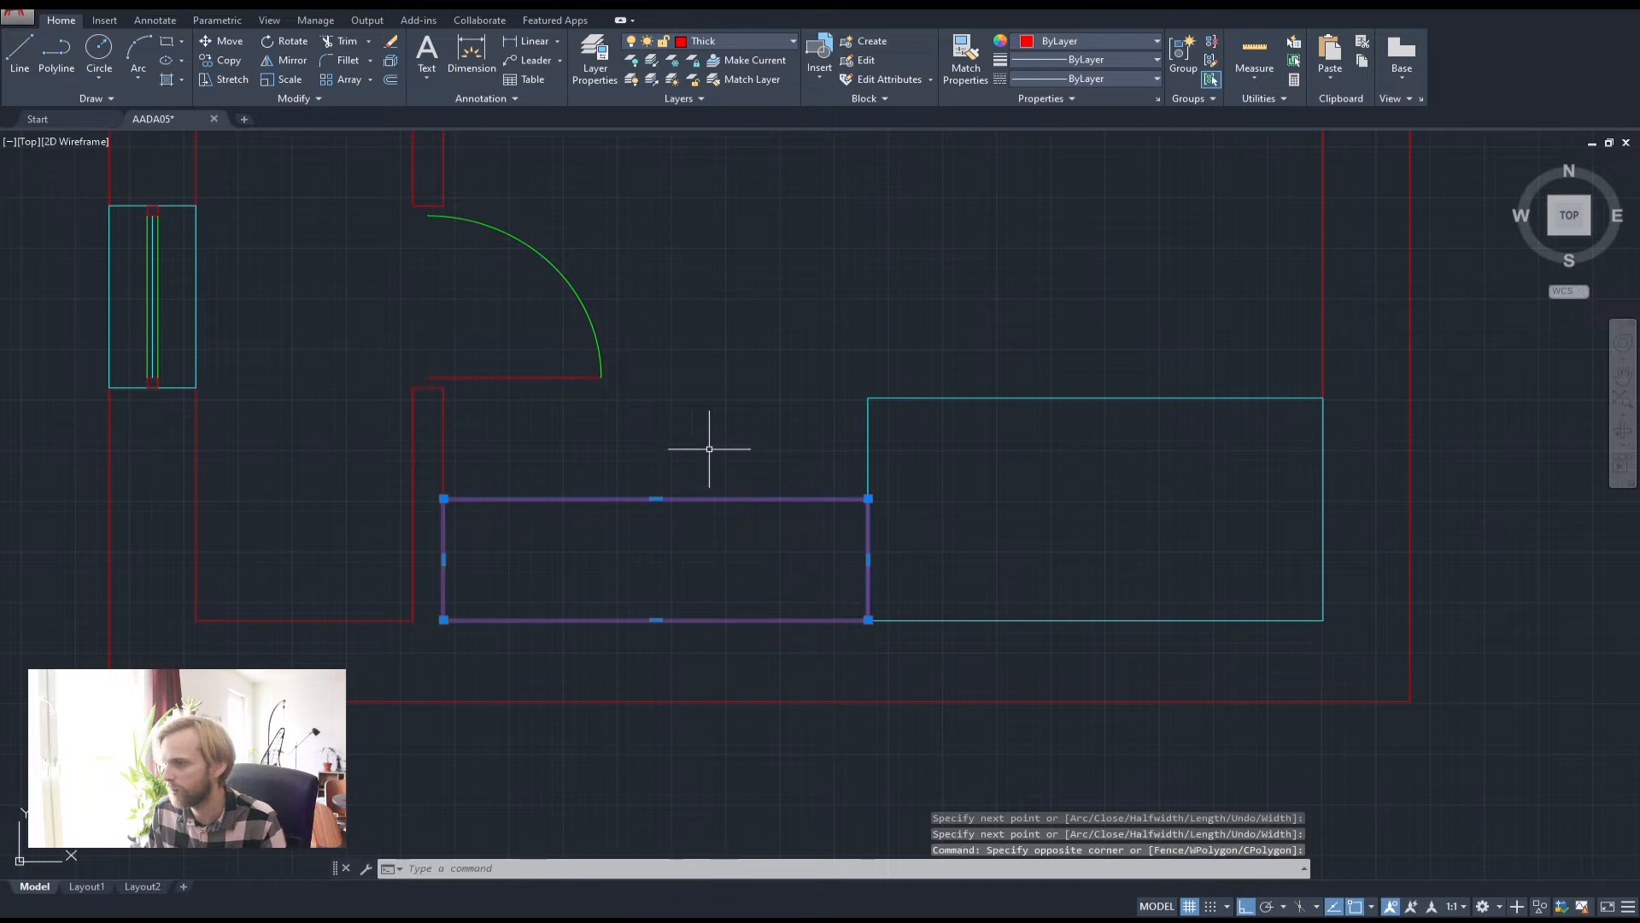
left_click(726, 41)
left_click(717, 78)
key("Escape")
key("Escape")
key("Escape")
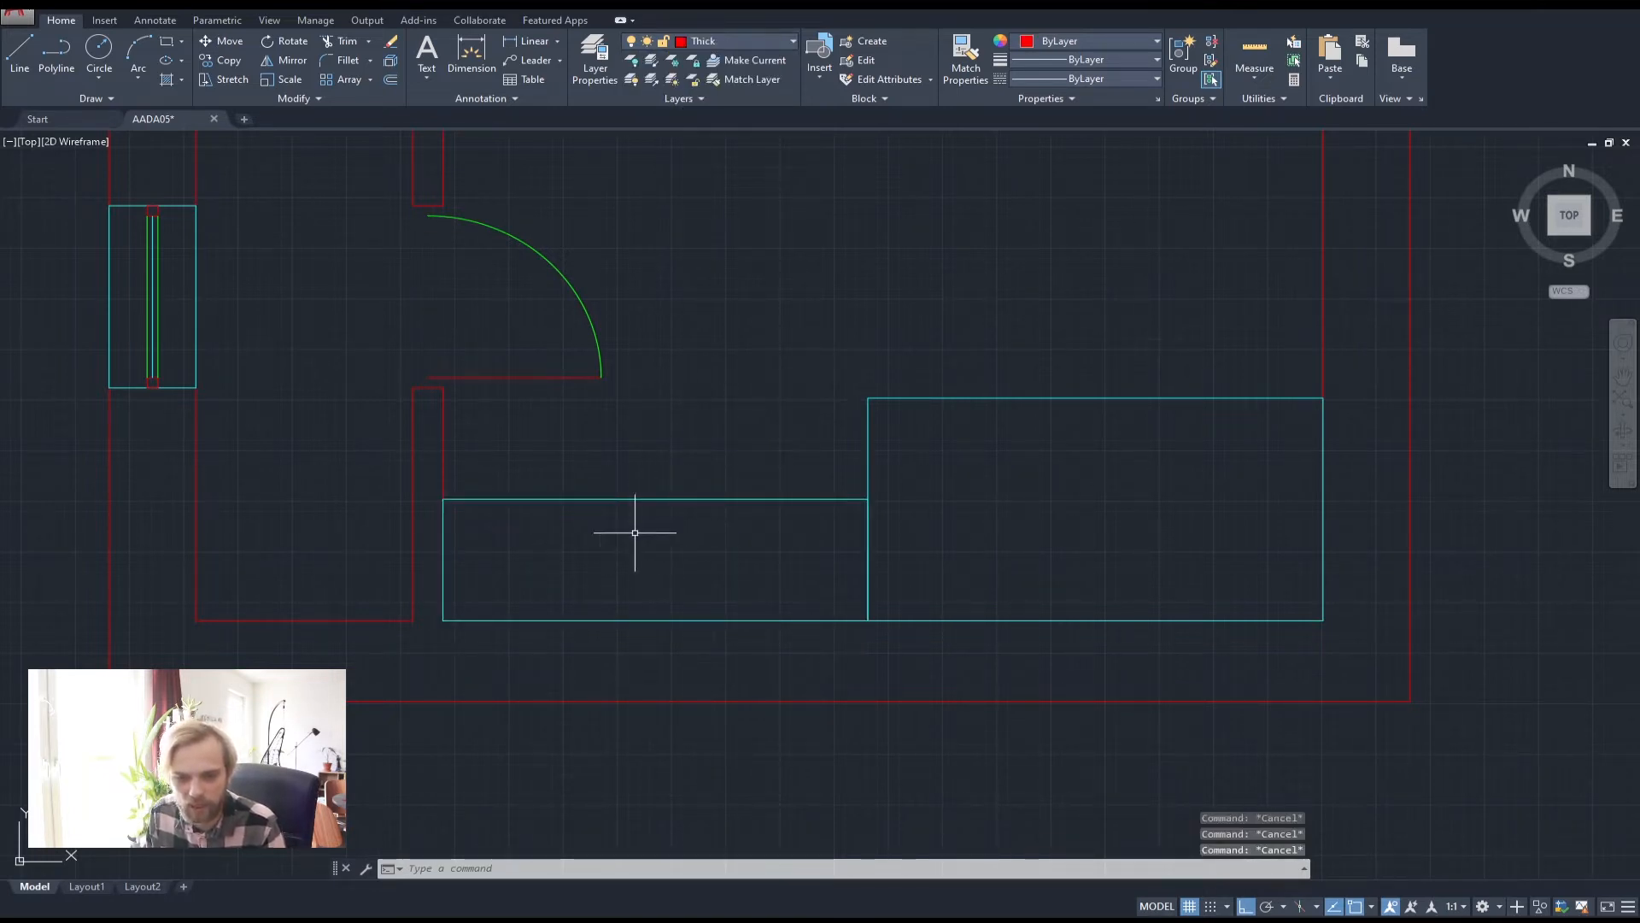
scroll(675, 556, "down", 2)
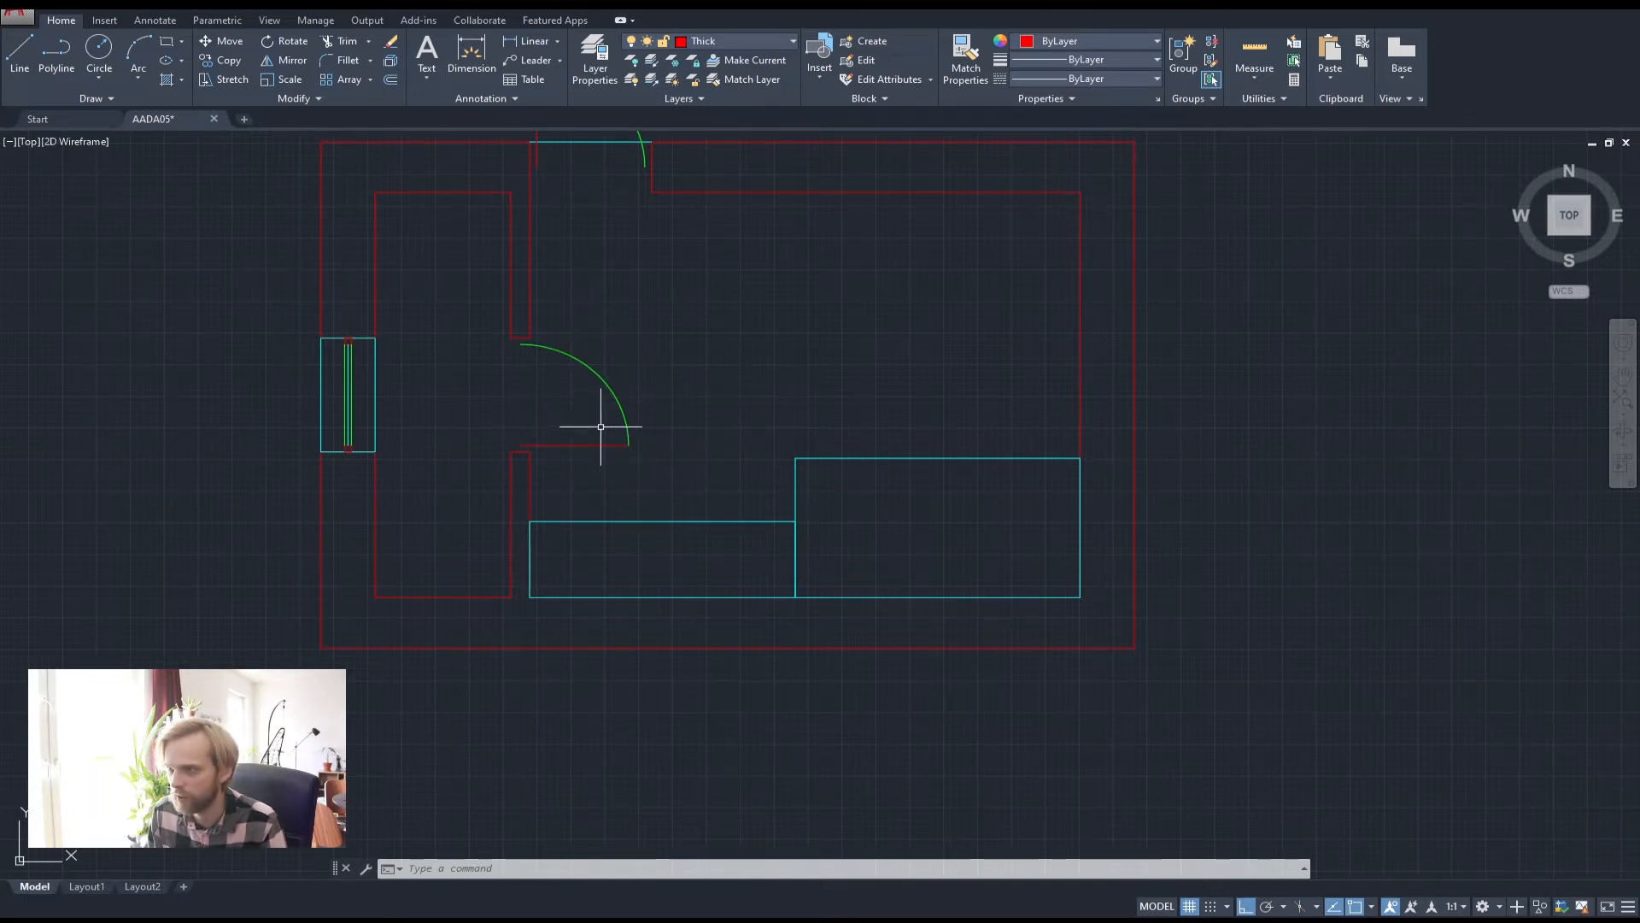
Draw a helper line across the doorway starting at the door arc's upper end
left_click(644, 486)
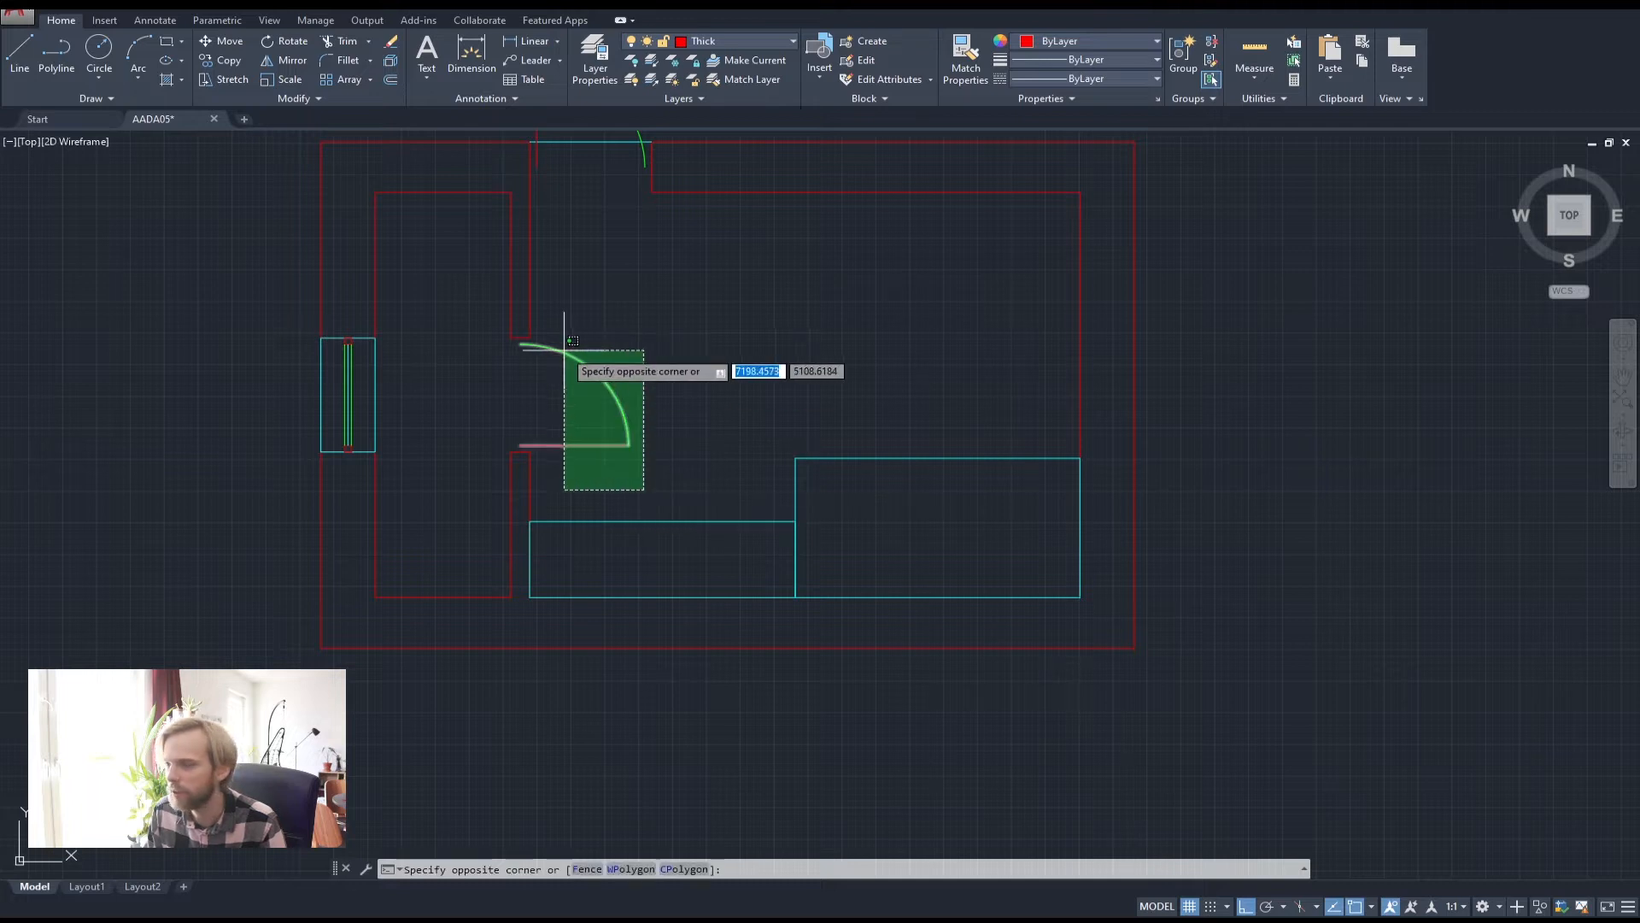
left_click(560, 348)
key("Escape")
key("Escape")
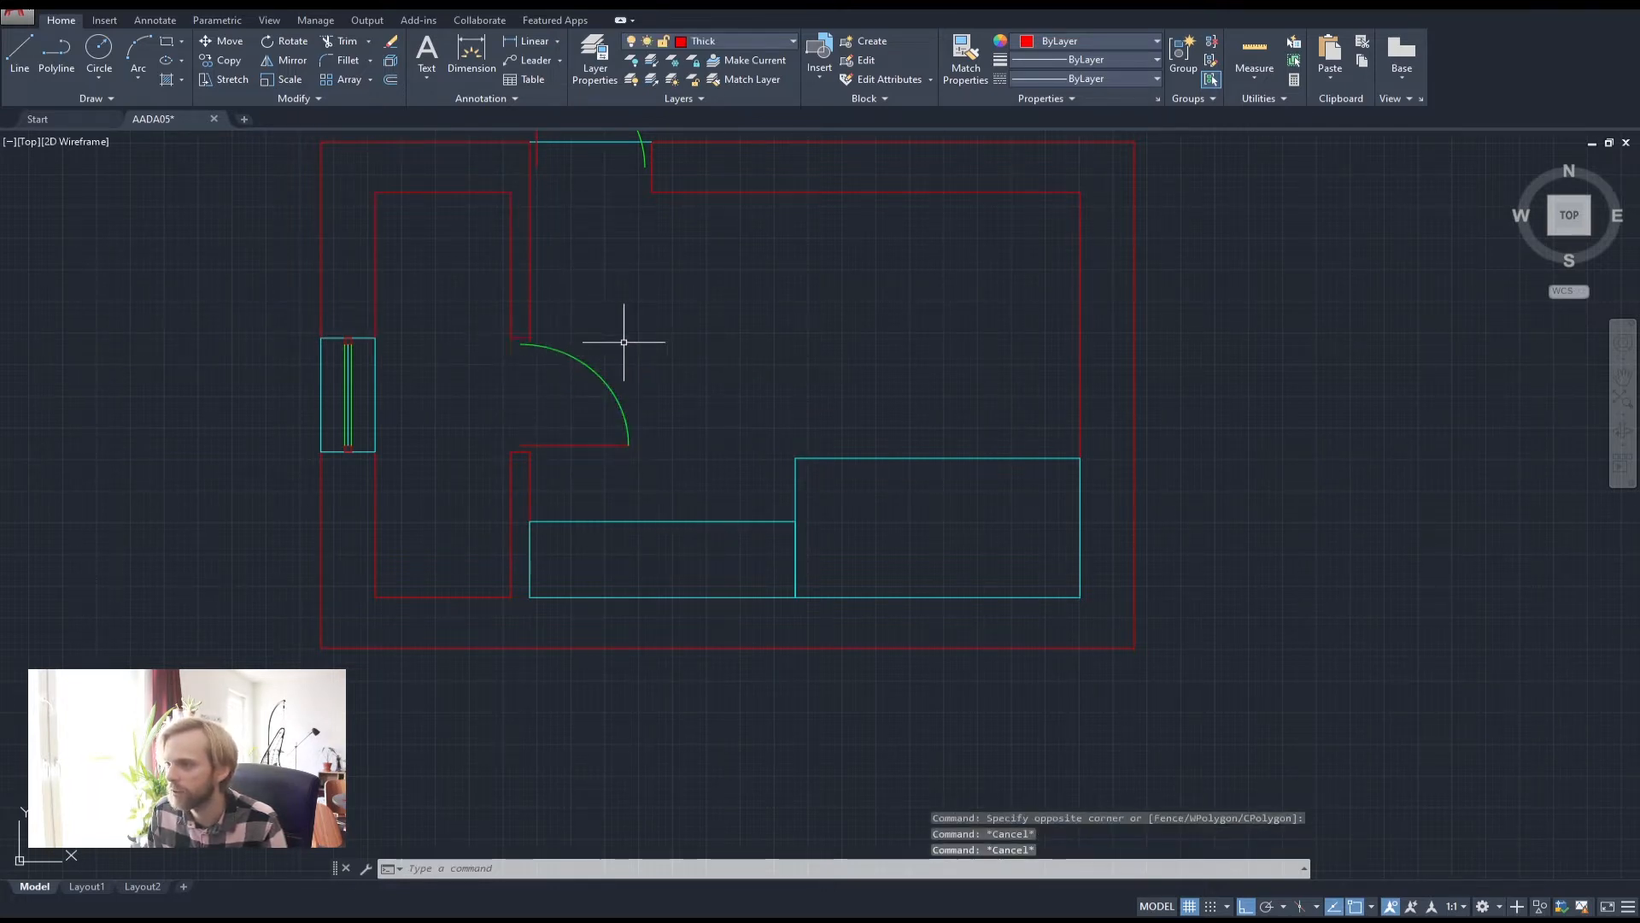
scroll(547, 340, "up", 2)
left_click(19, 51)
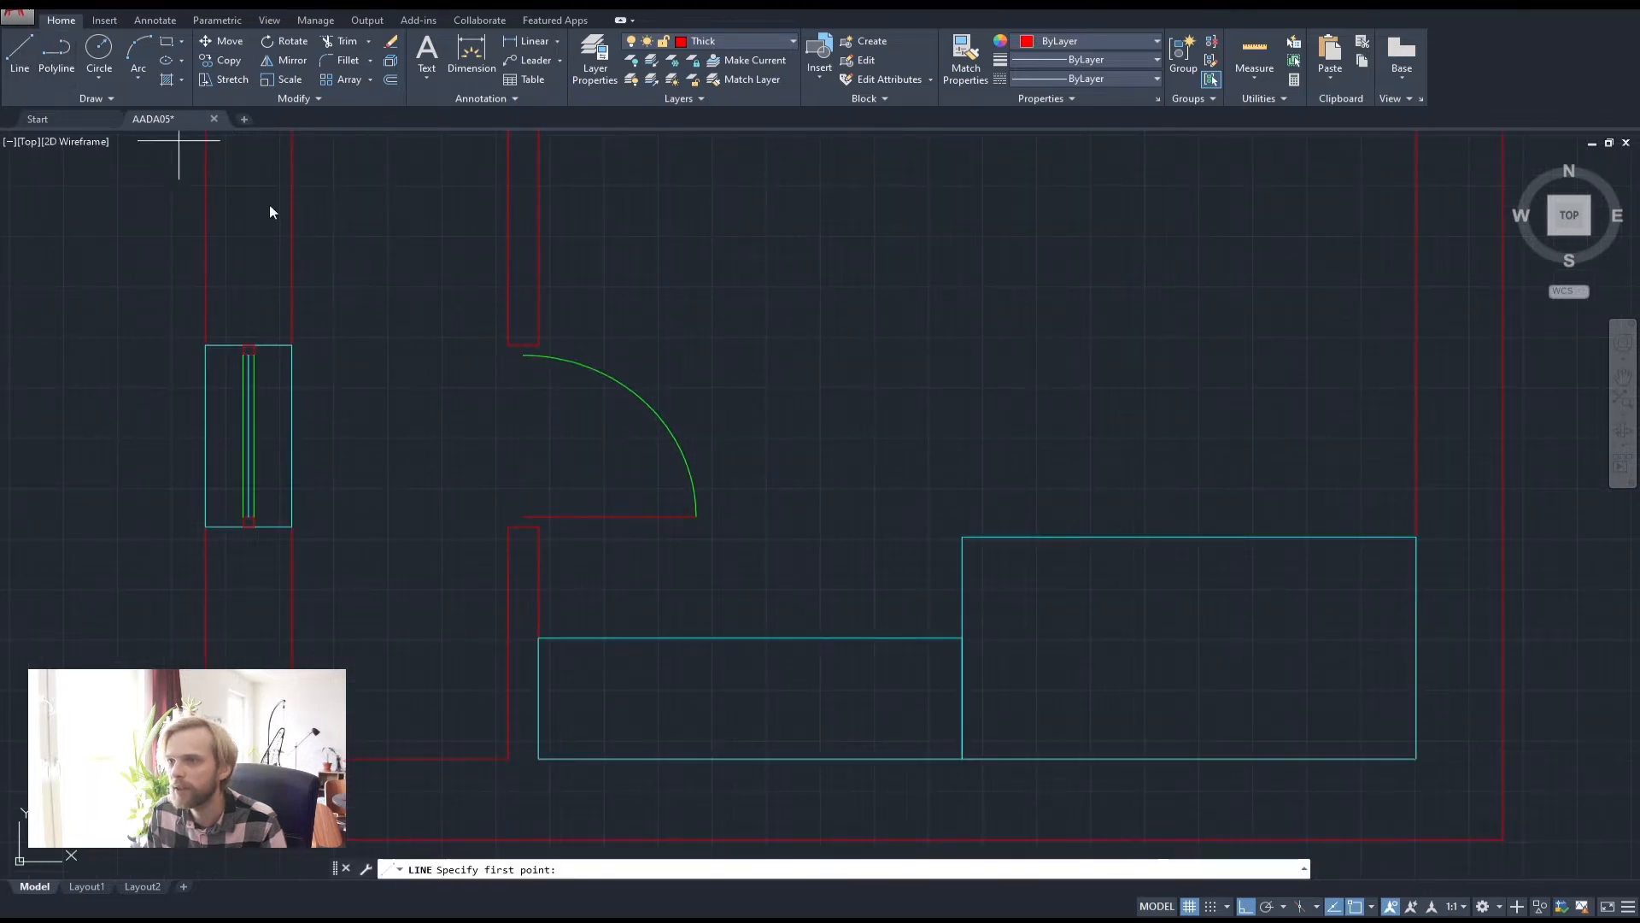
left_click(523, 354)
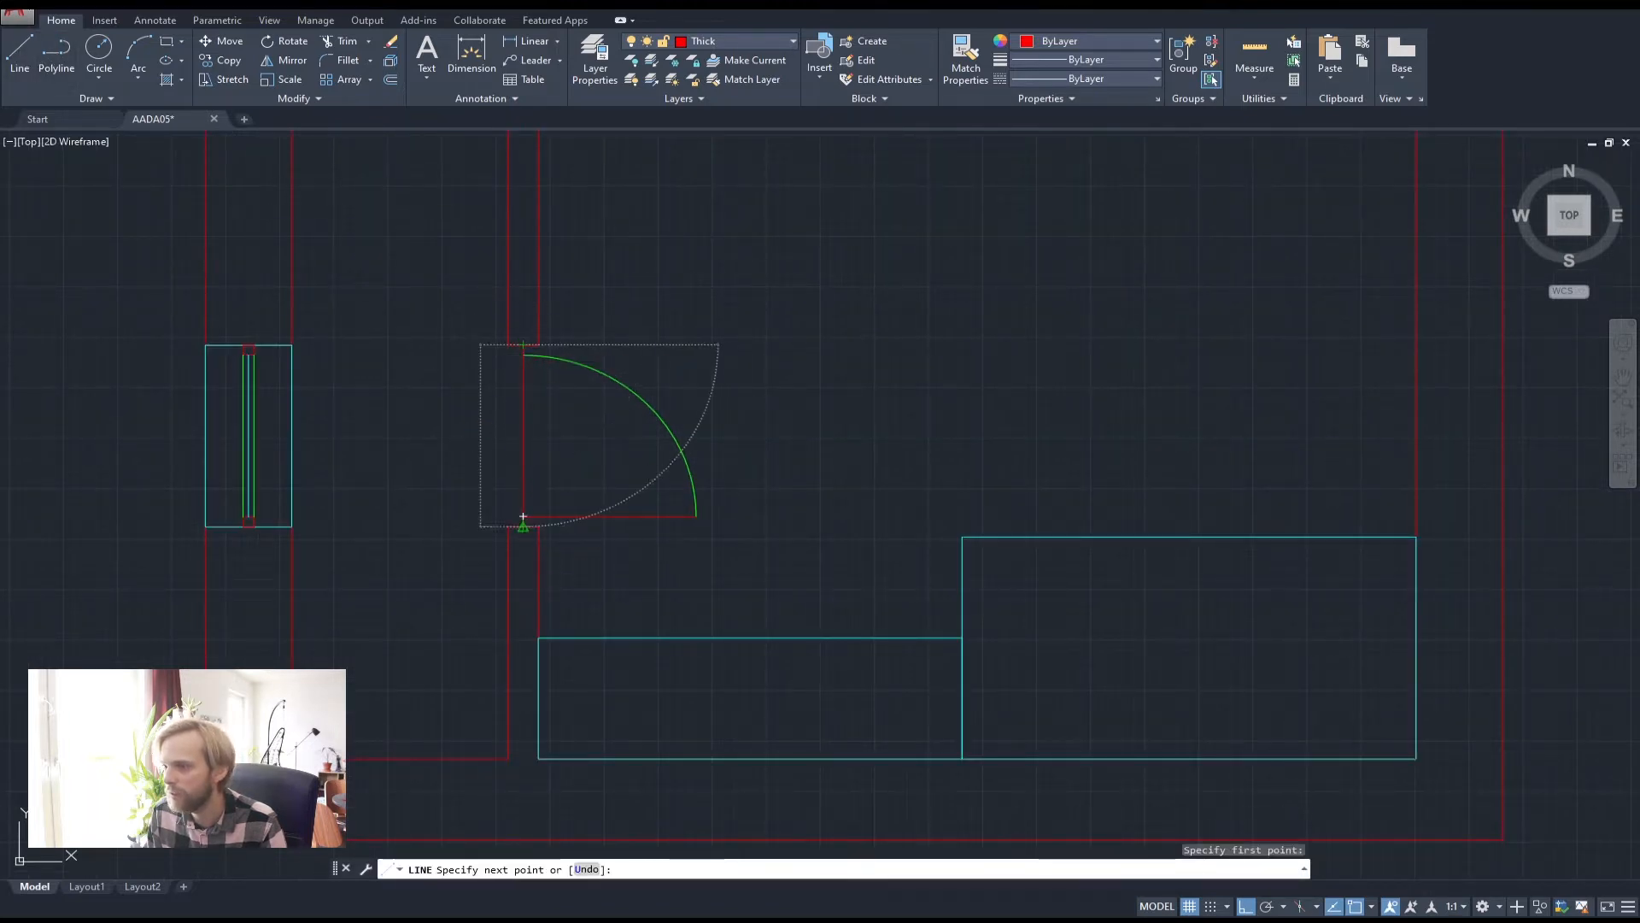
key("Return")
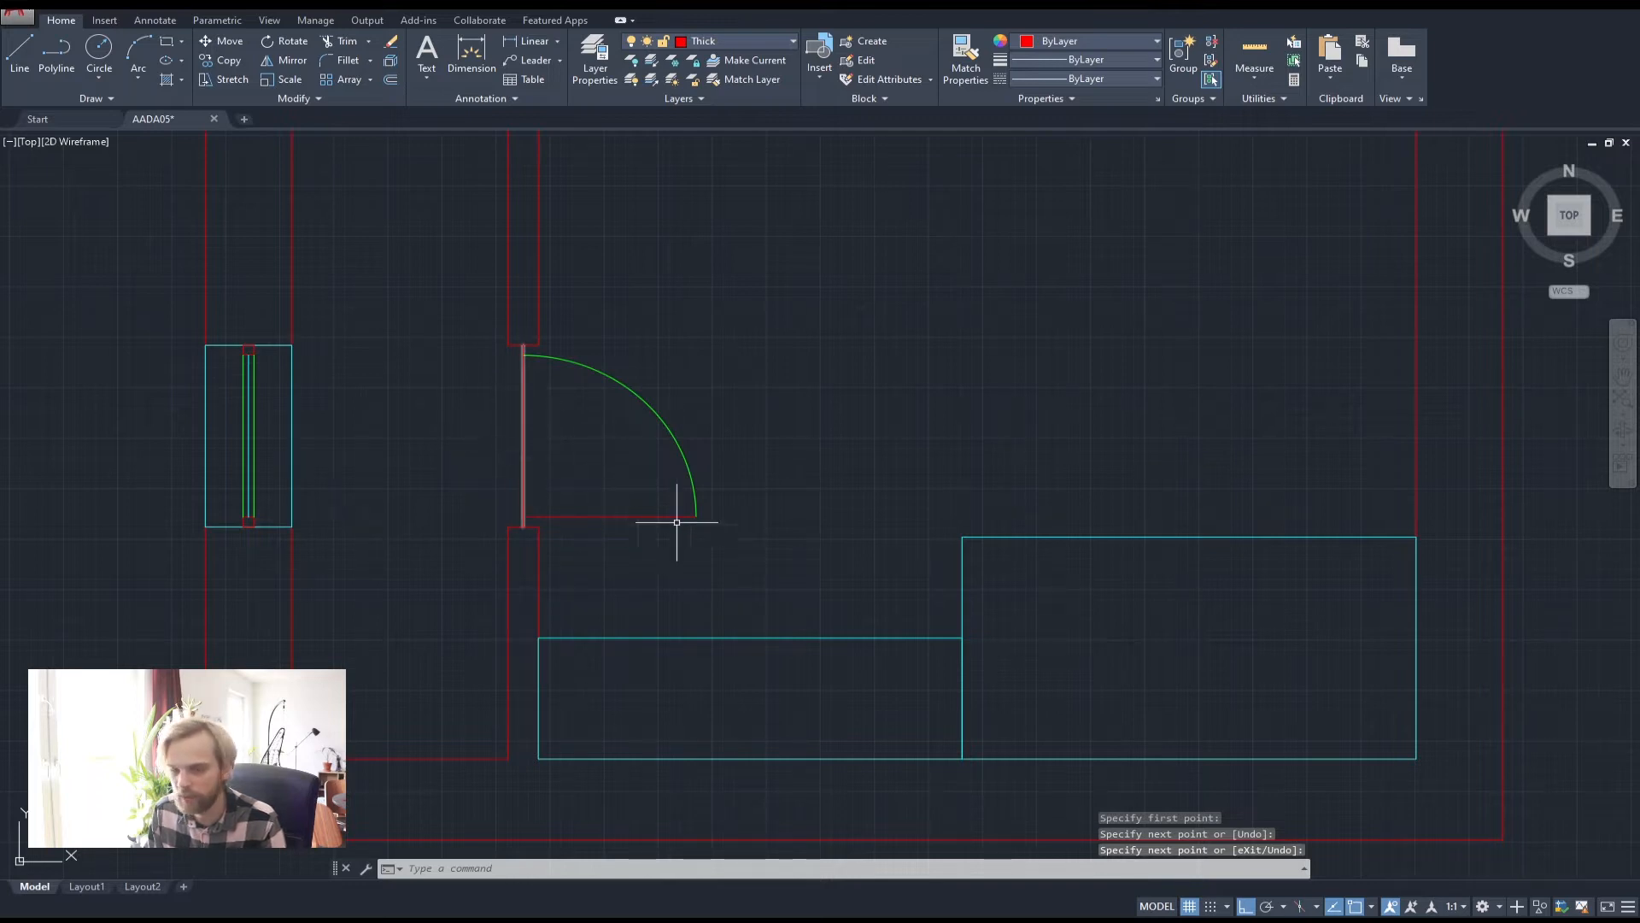
Mirror the door arc and leaf about a horizontal axis through the opening midpoint, erasing the original
left_click(732, 557)
left_click(706, 481)
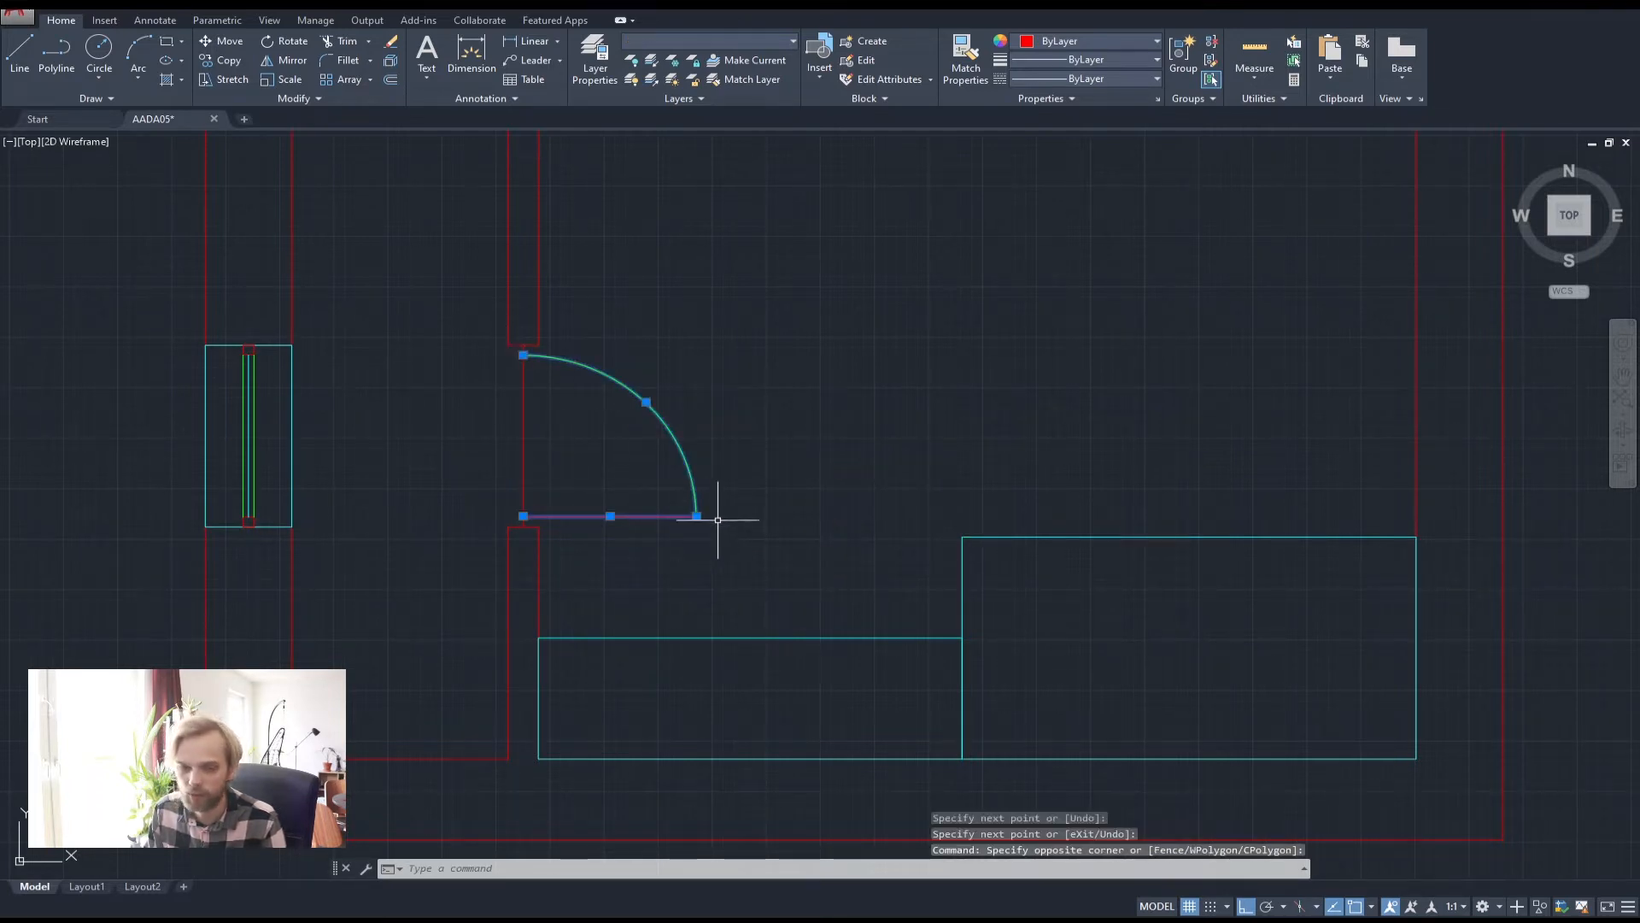
type("mi")
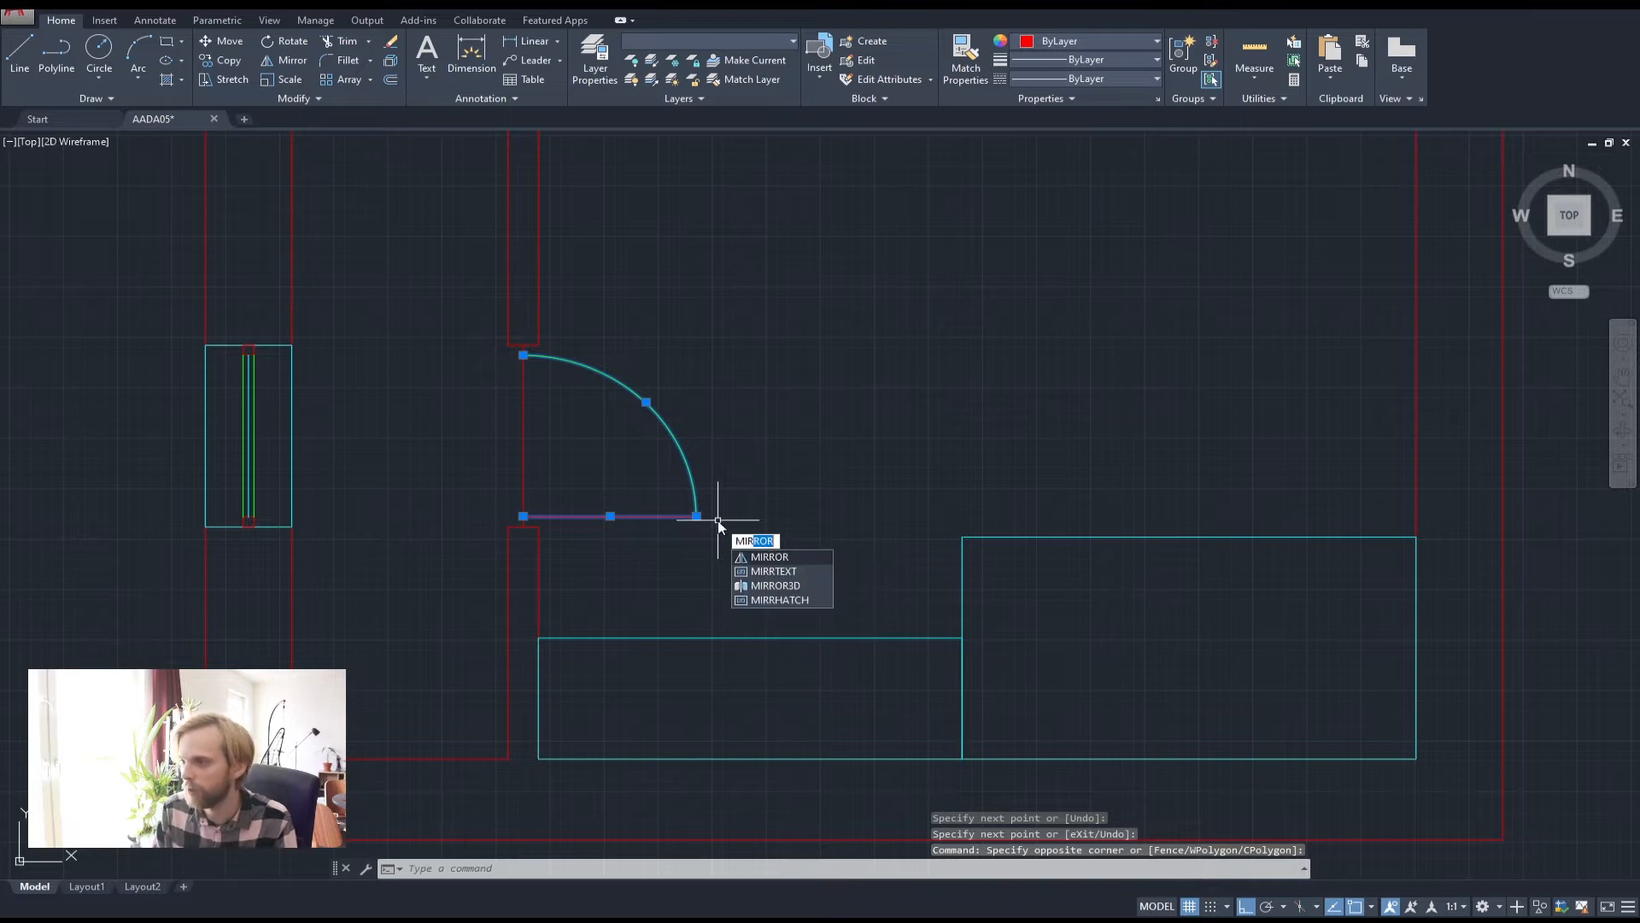
key("Return")
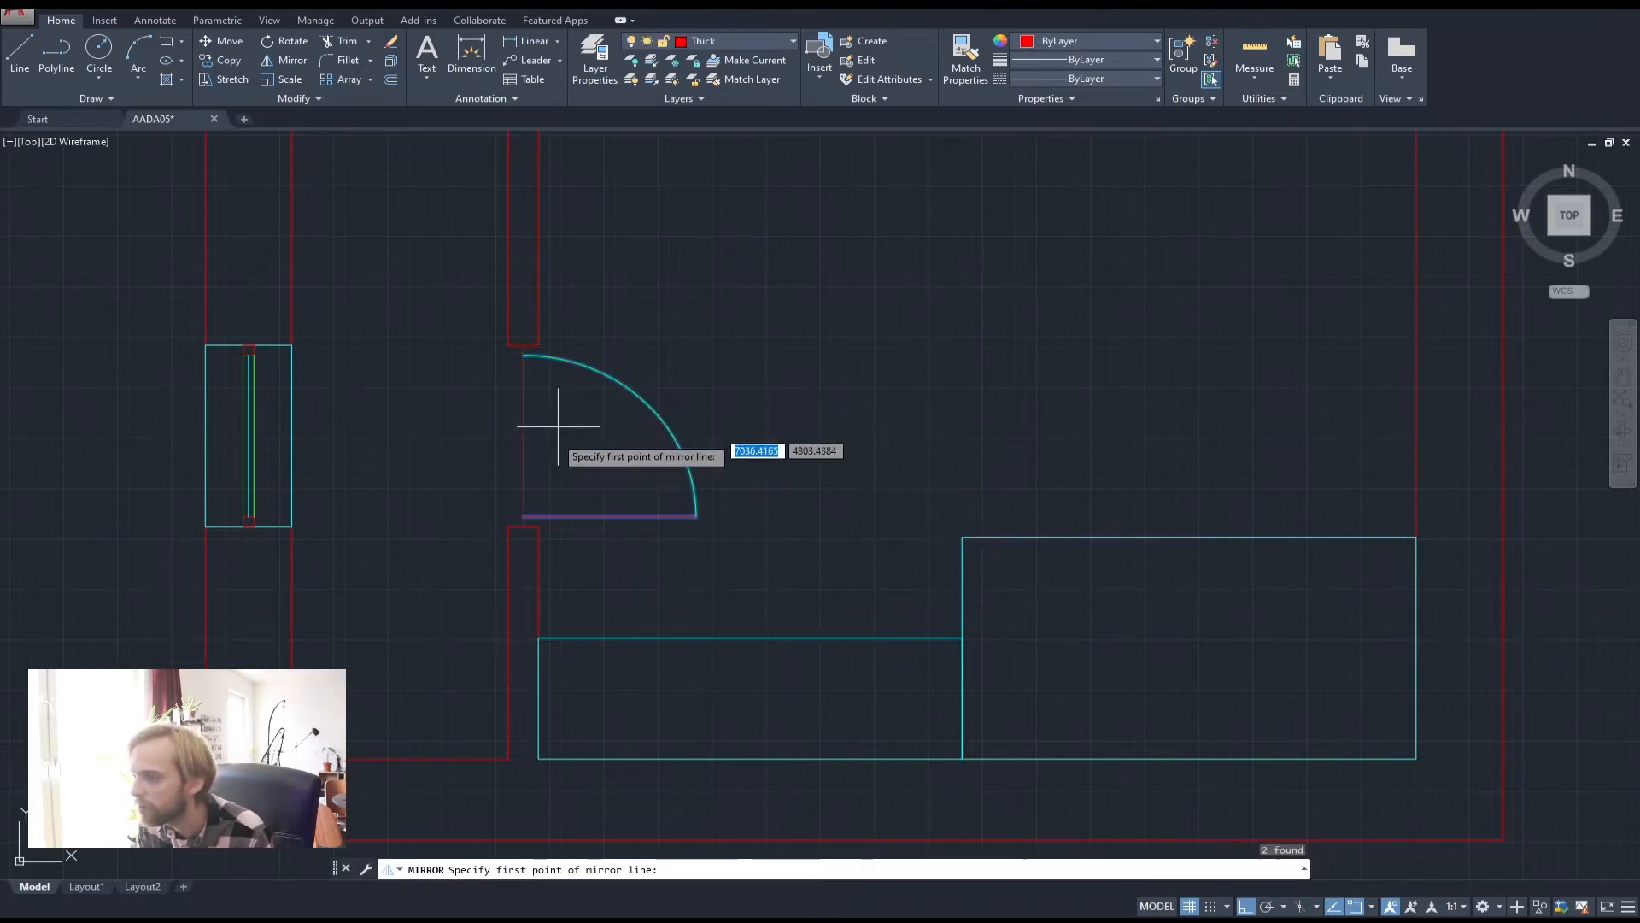
left_click(523, 436)
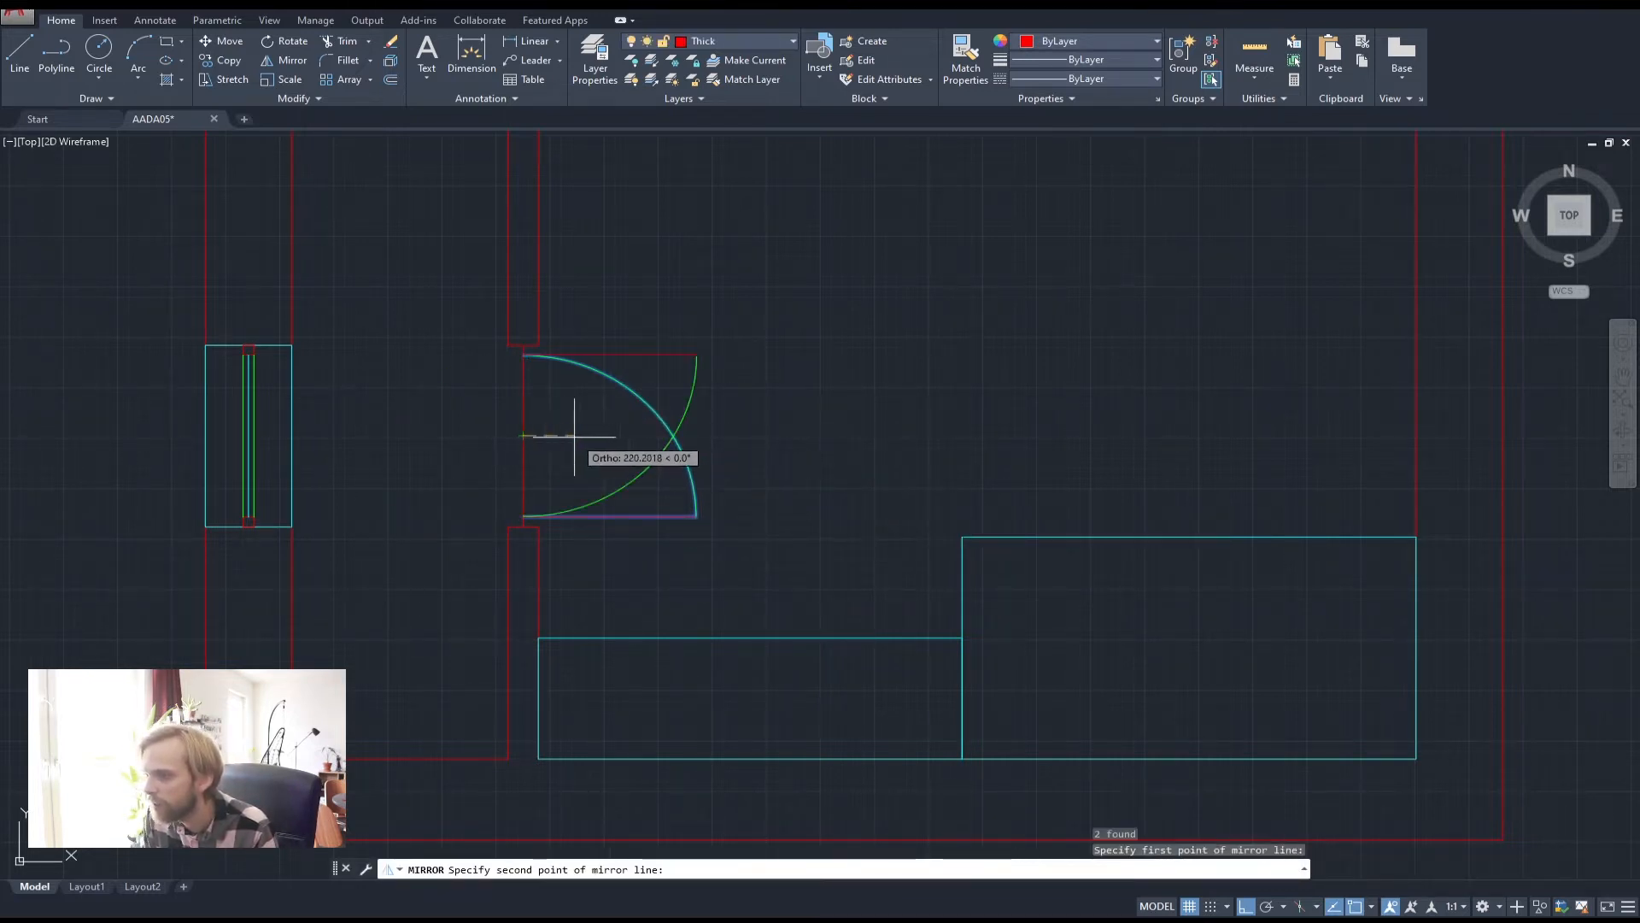
left_click(796, 445)
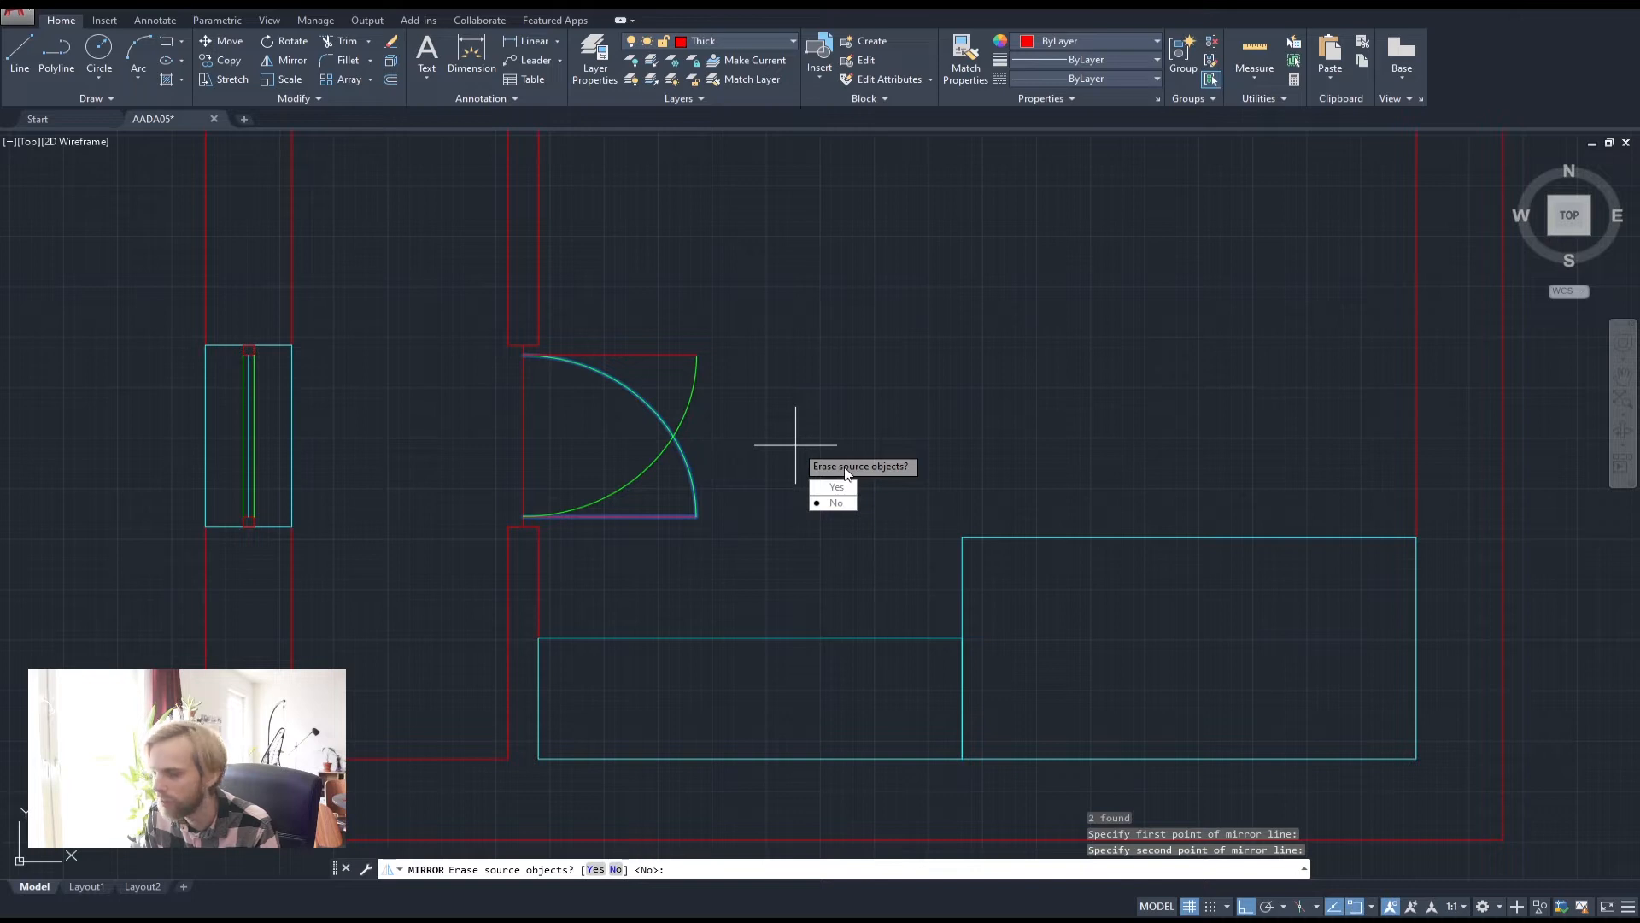
left_click(596, 869)
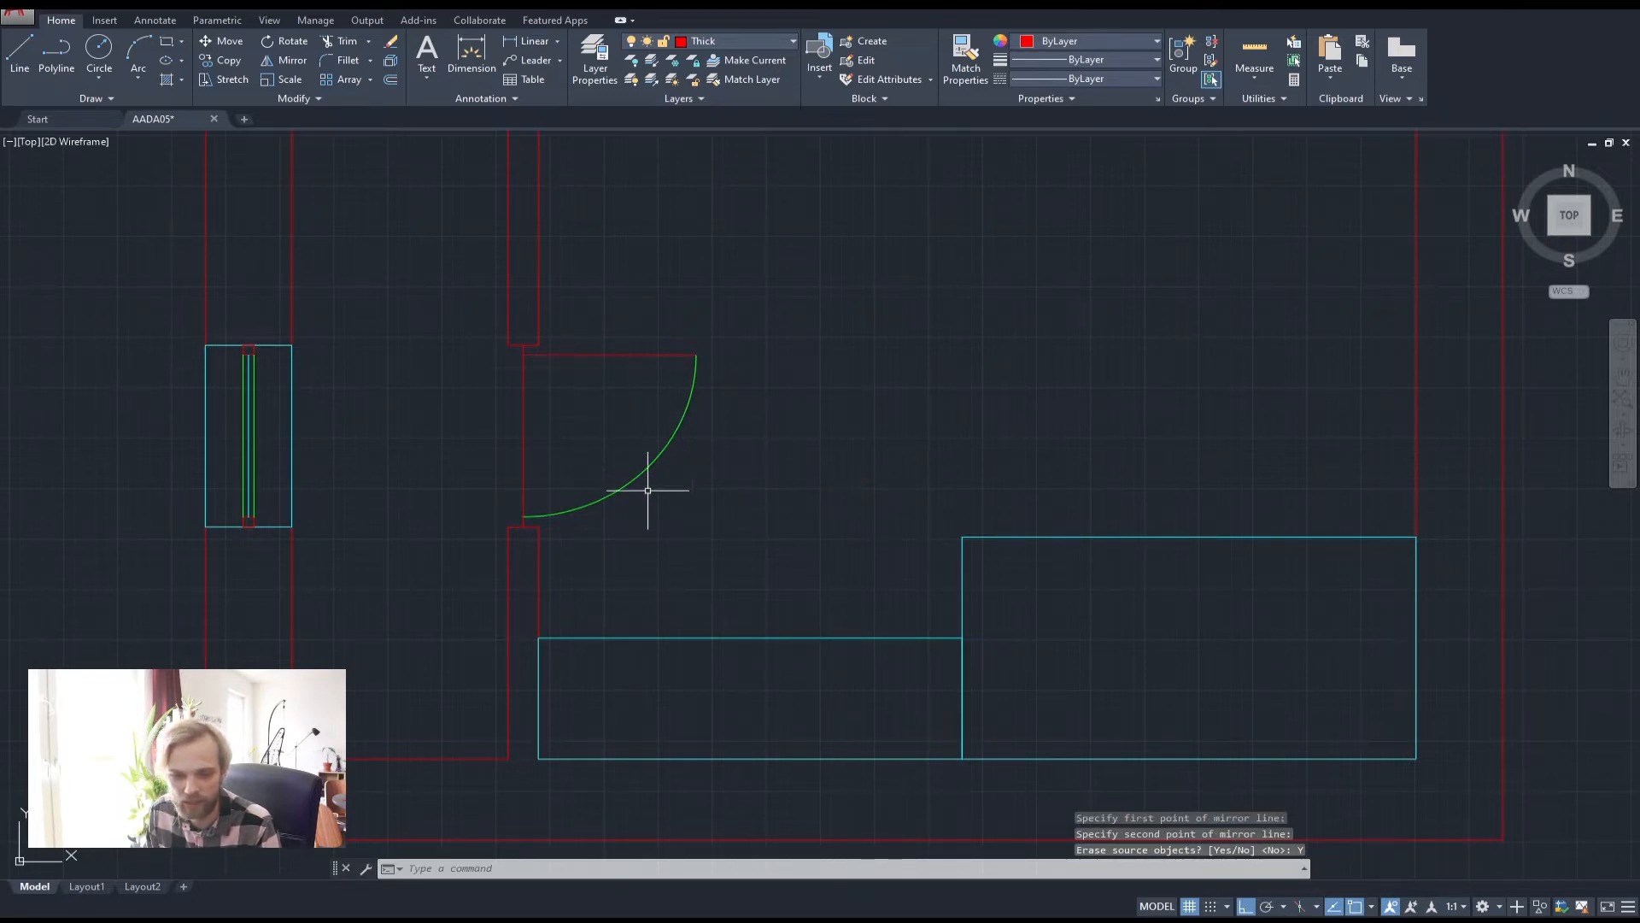
Delete the leftover vertical helper line across the doorway
left_click(570, 425)
left_click(470, 397)
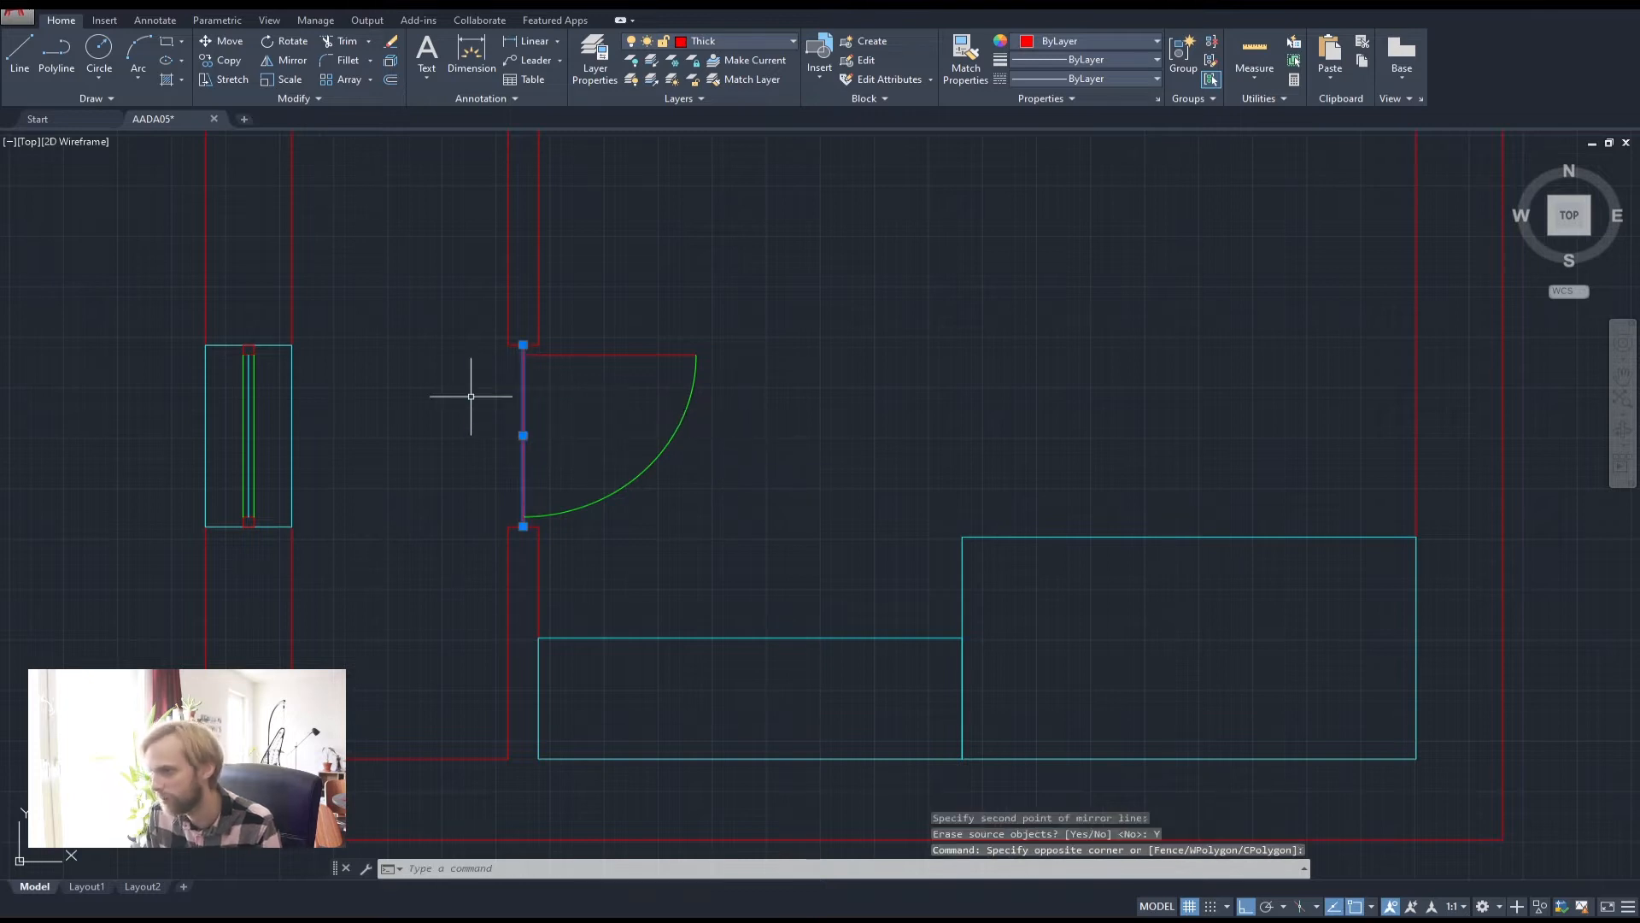
key("Delete")
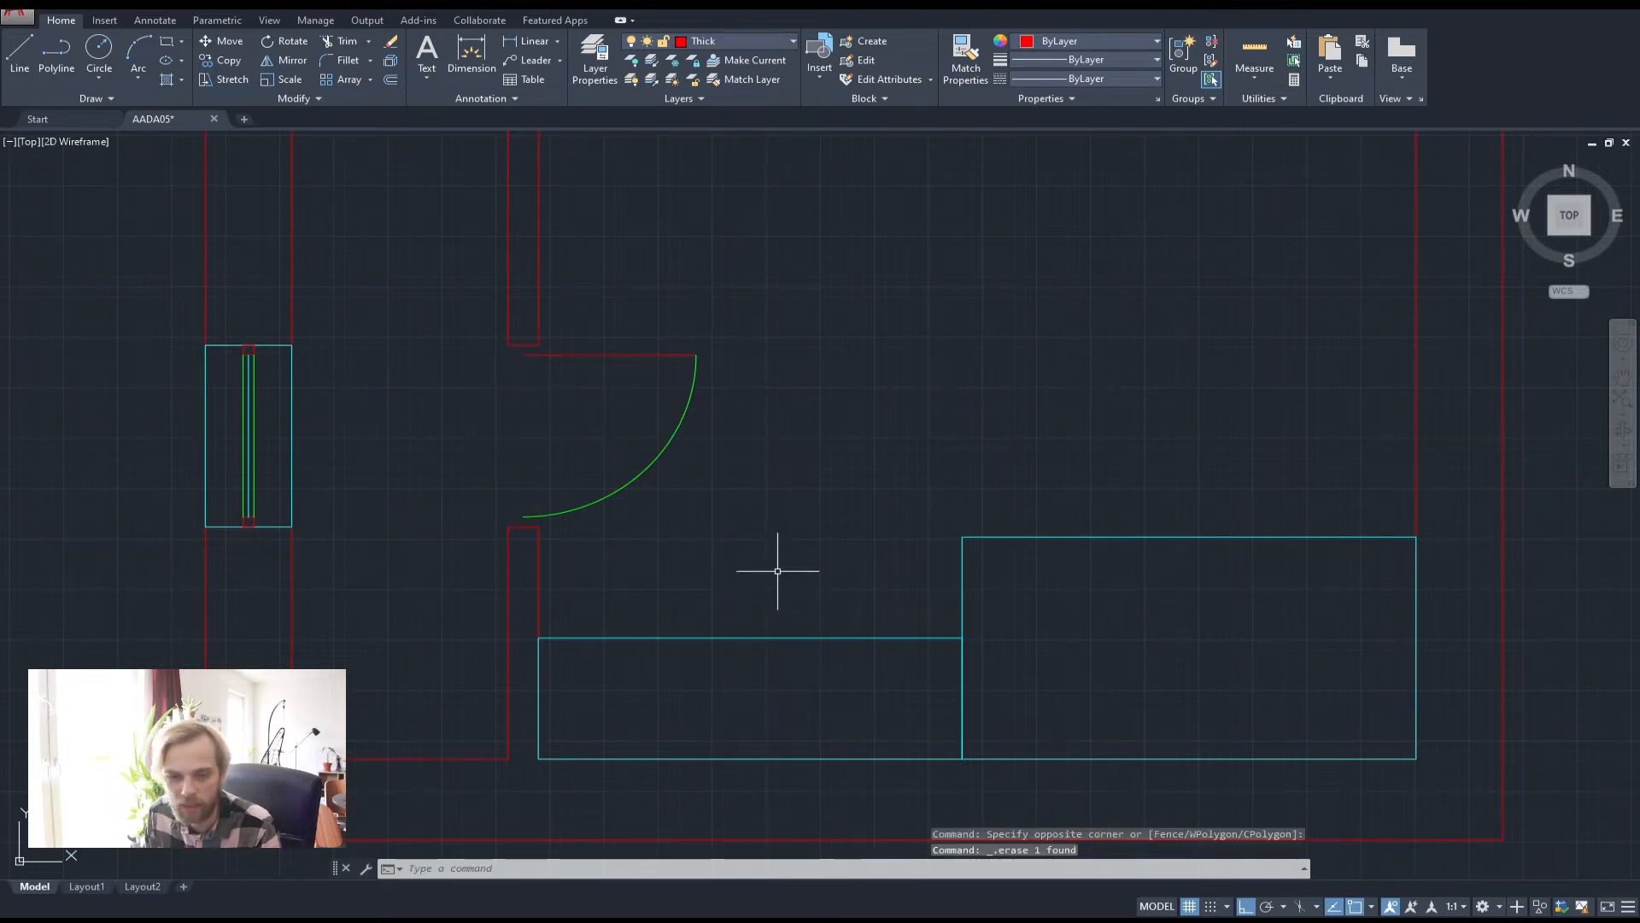
scroll(798, 569, "down", 3)
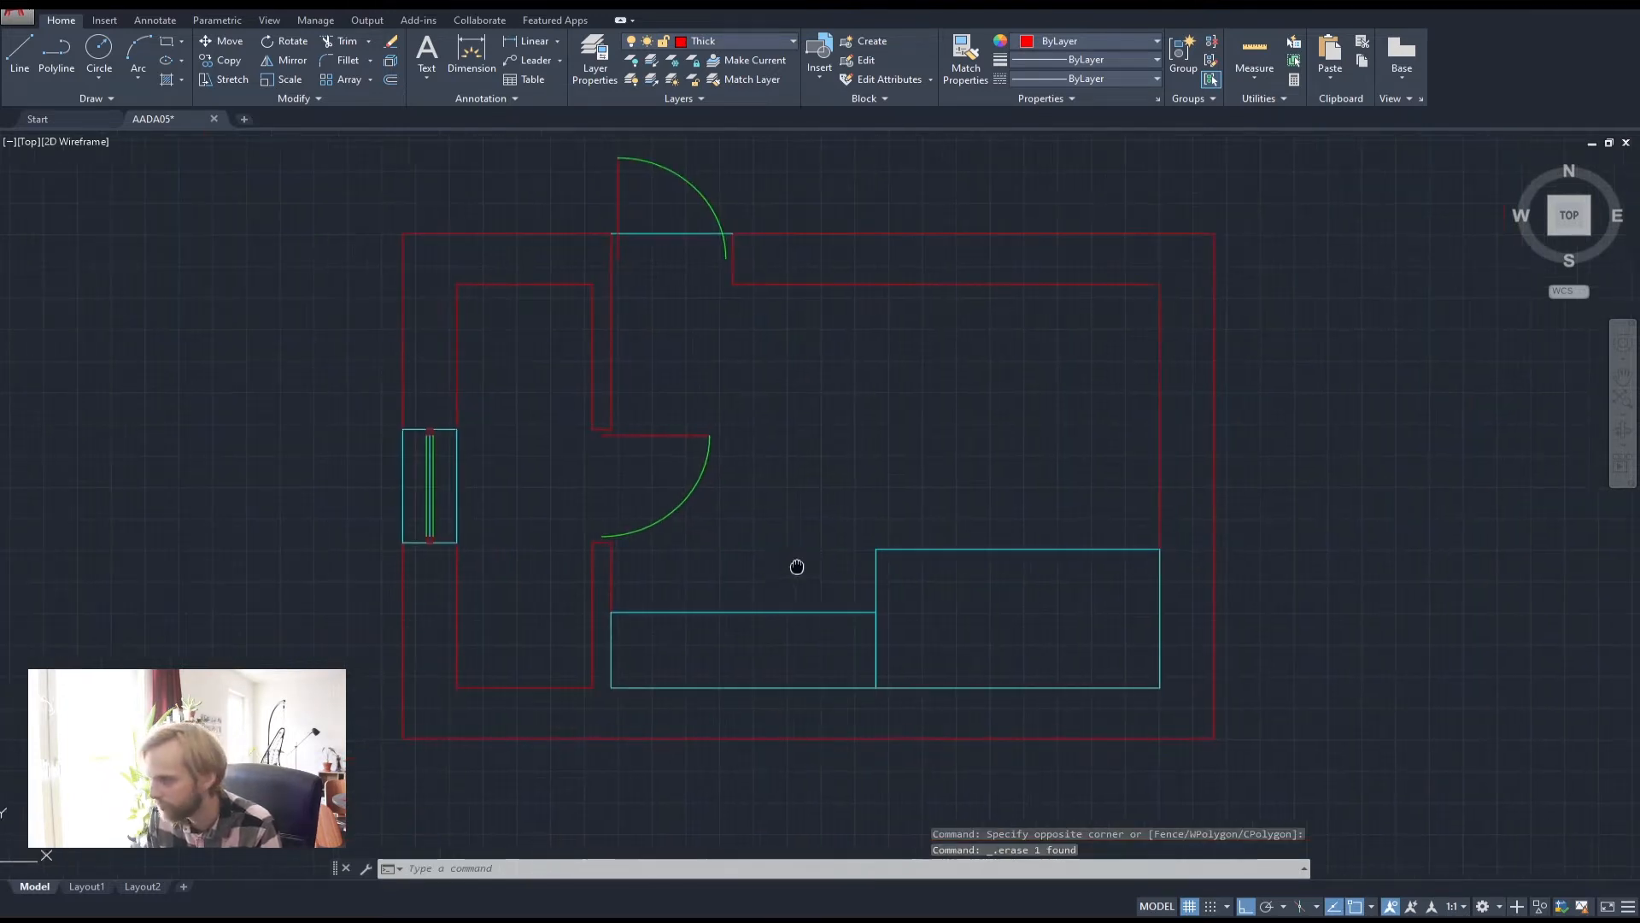
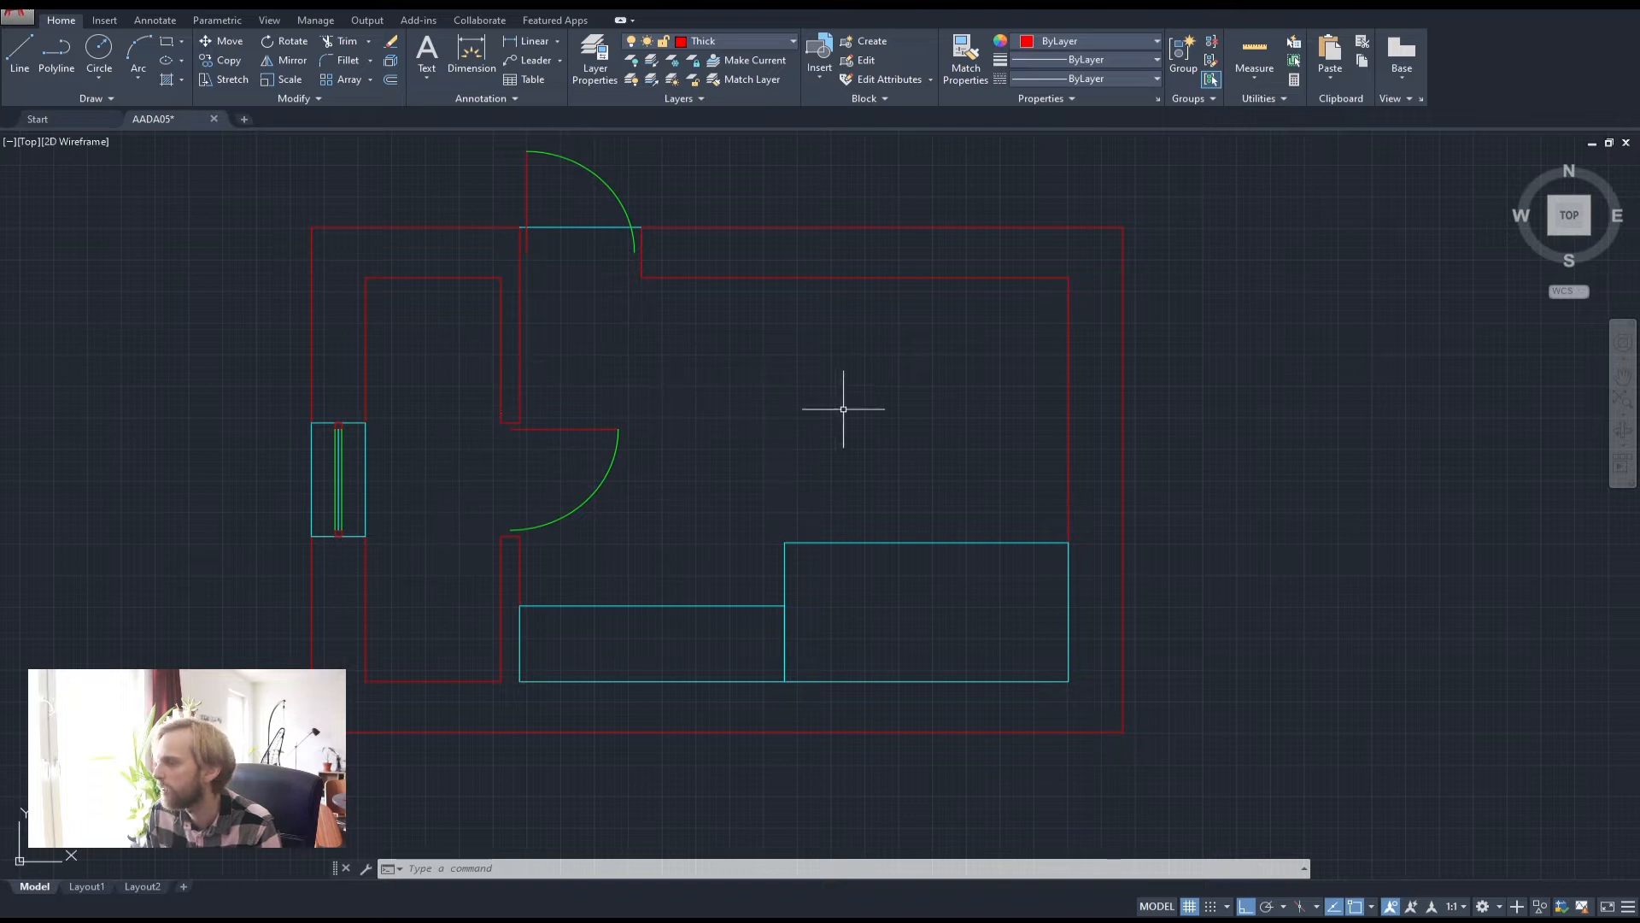
Pan the floor plan left to leave empty drawing space on its right
middle_click_drag(805, 410, 720, 427)
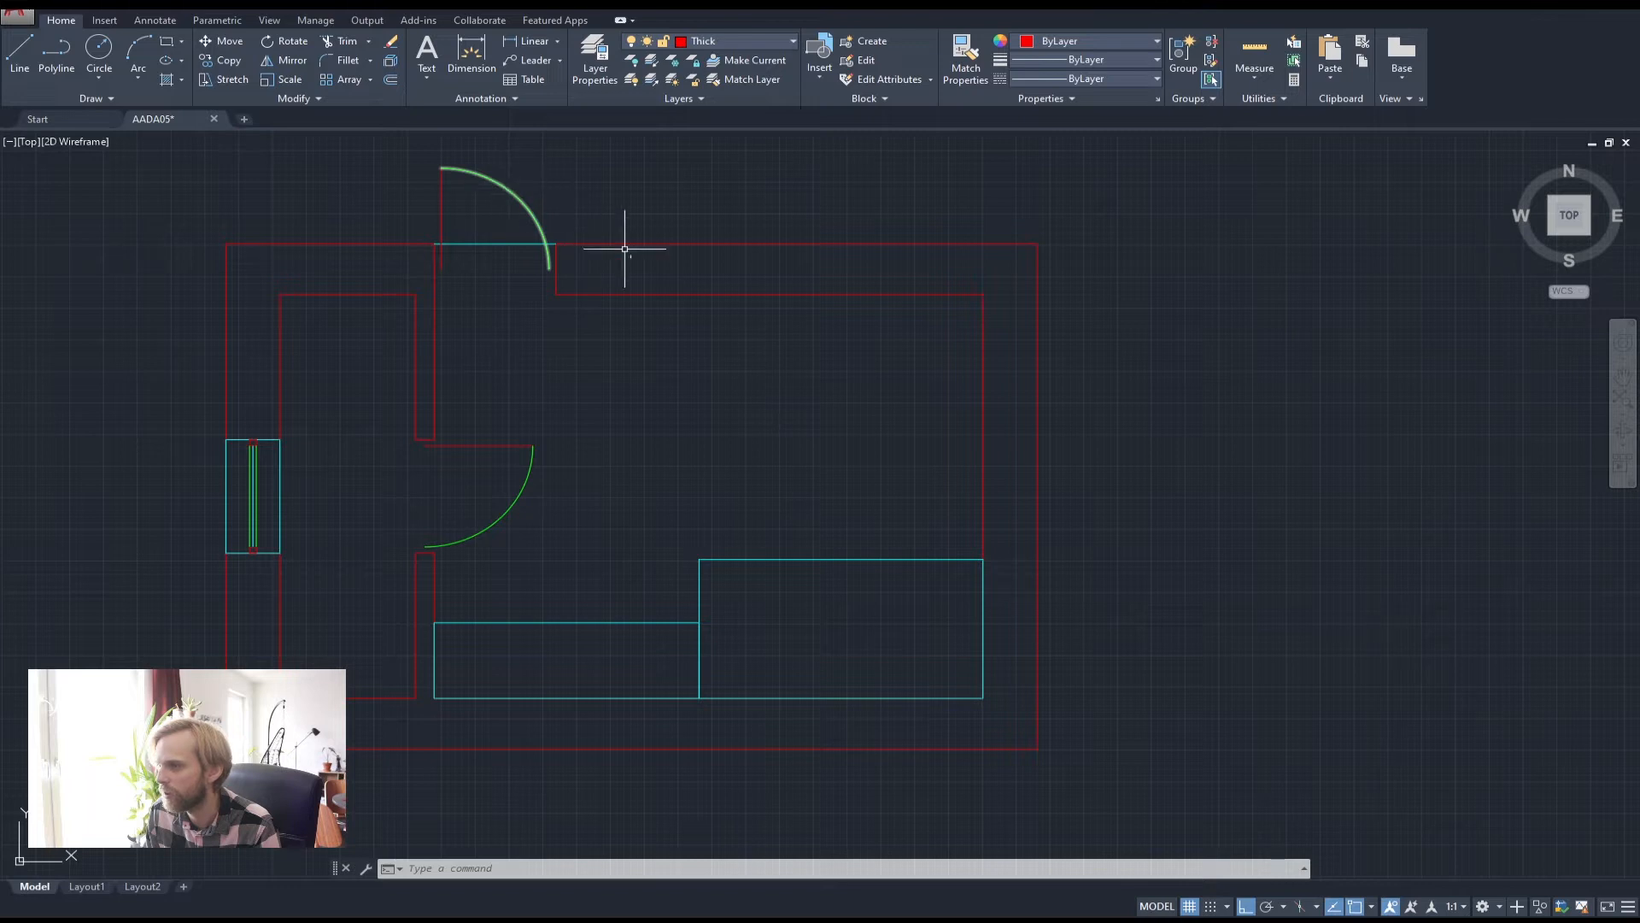
middle_click_drag(818, 414, 753, 414)
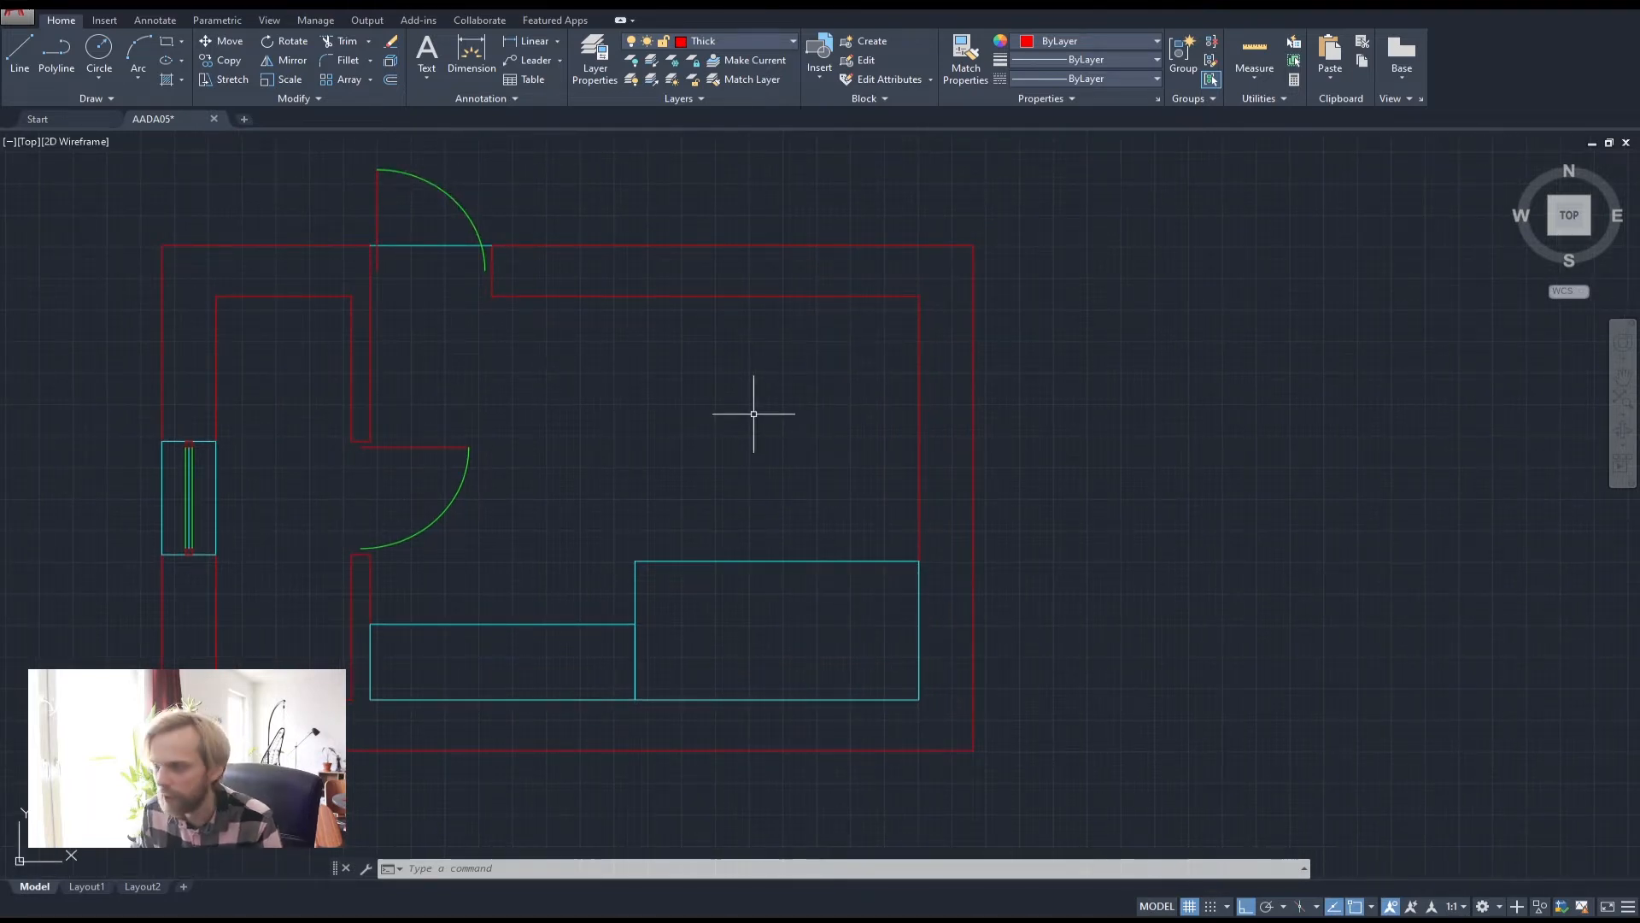
middle_click_drag(1044, 395, 916, 389)
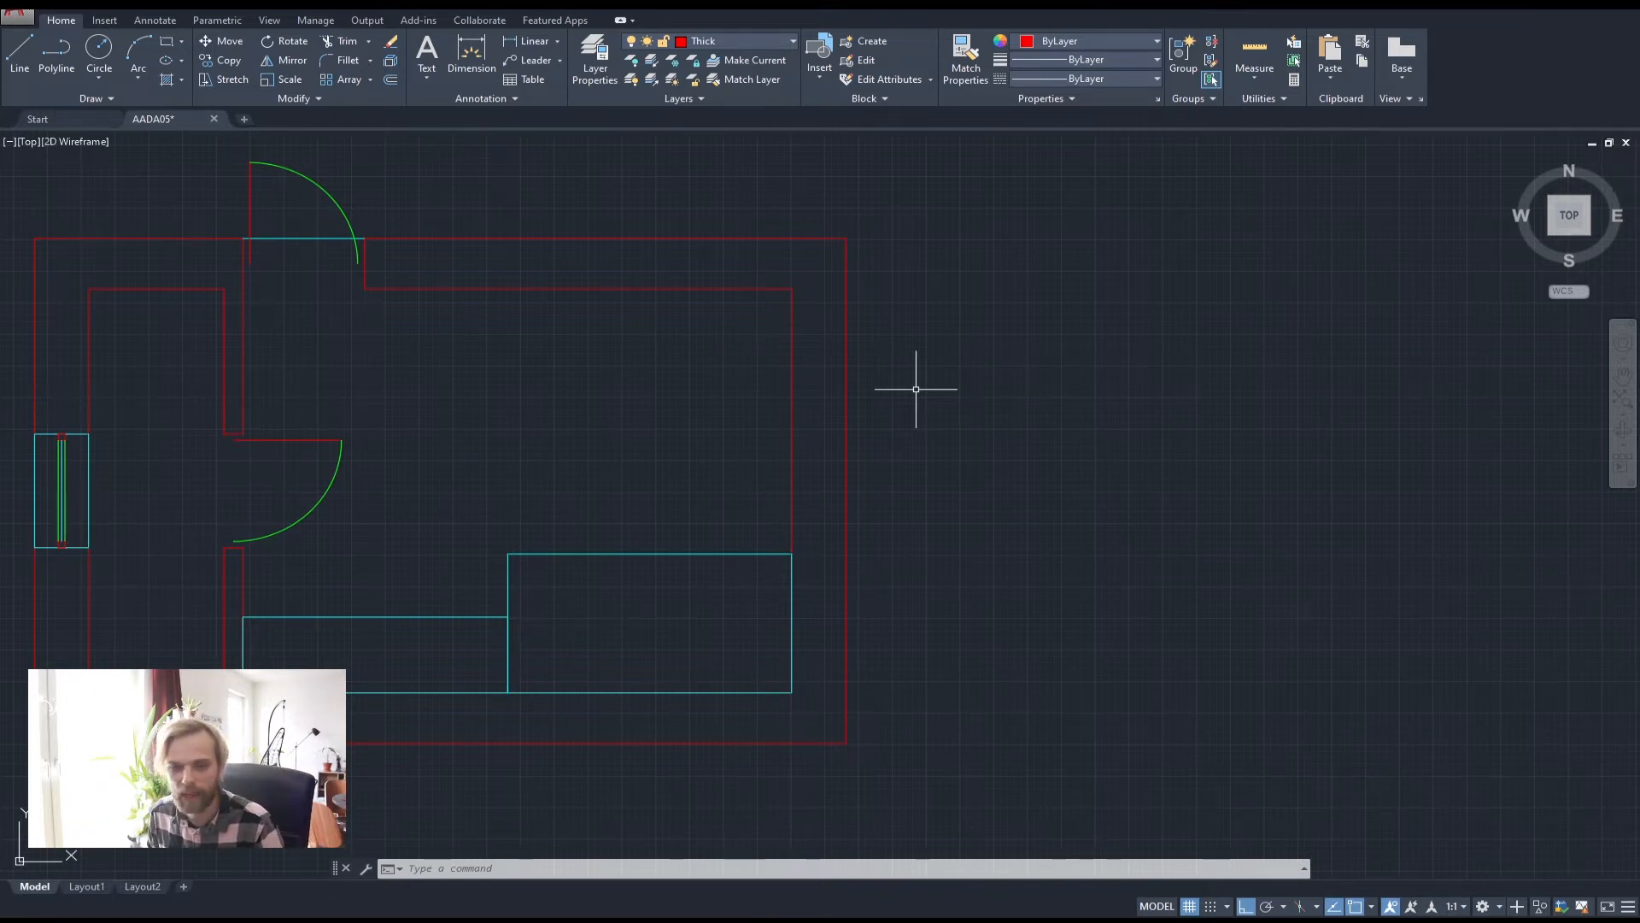
middle_click_drag(945, 296, 860, 294)
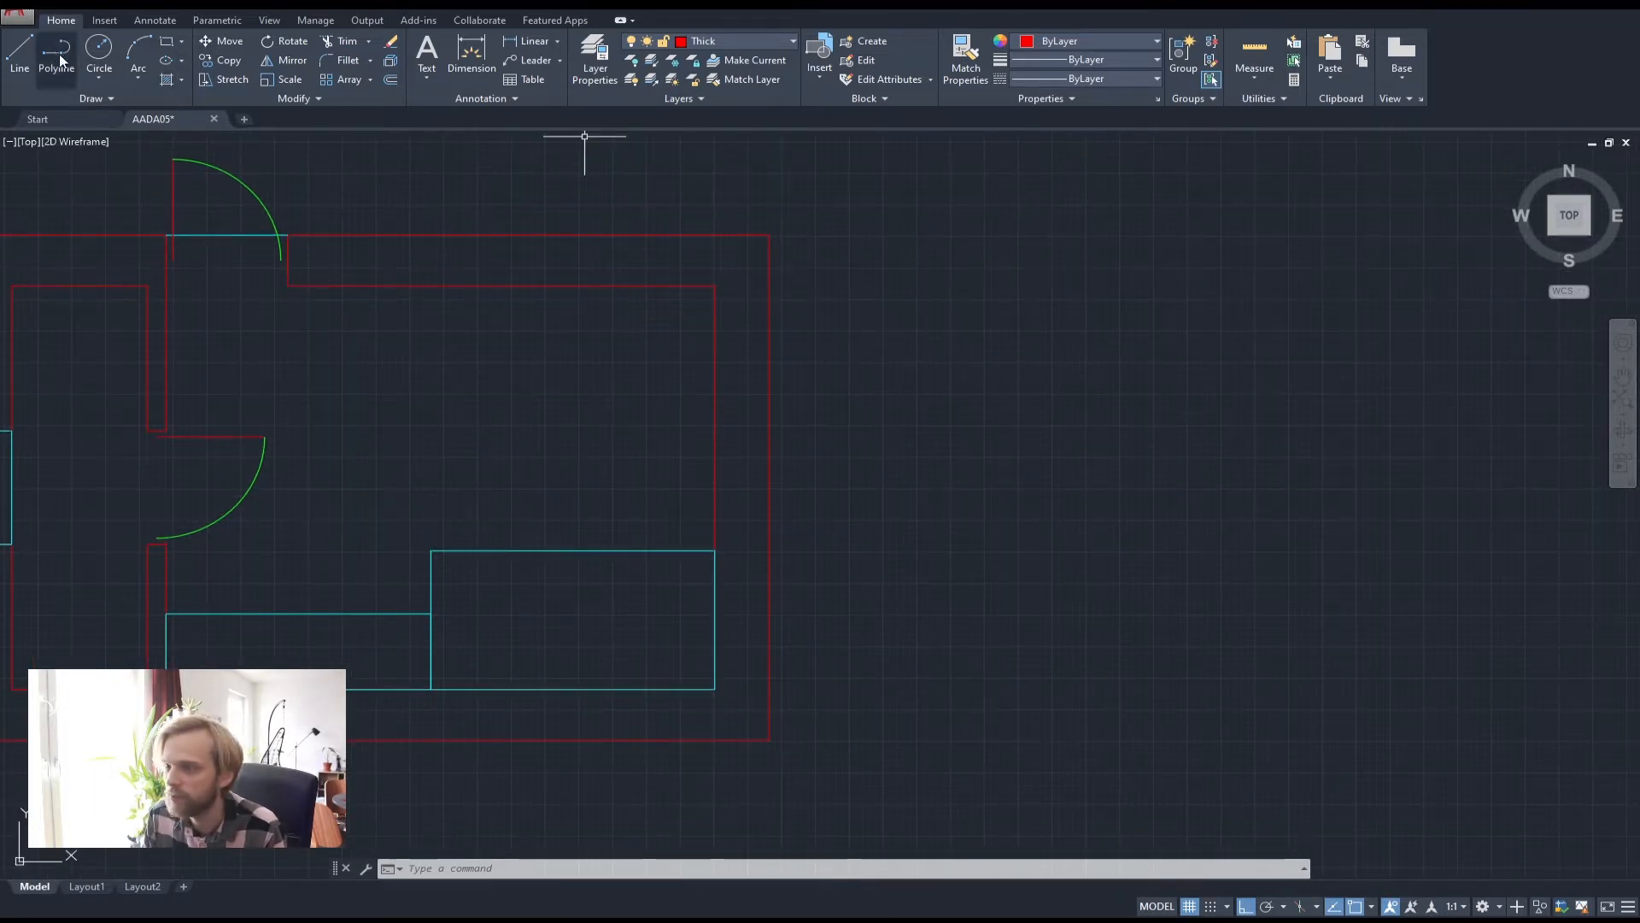
On the Medium layer, draw a closed 600 by 600 square polyline right of the plan
left_click(735, 41)
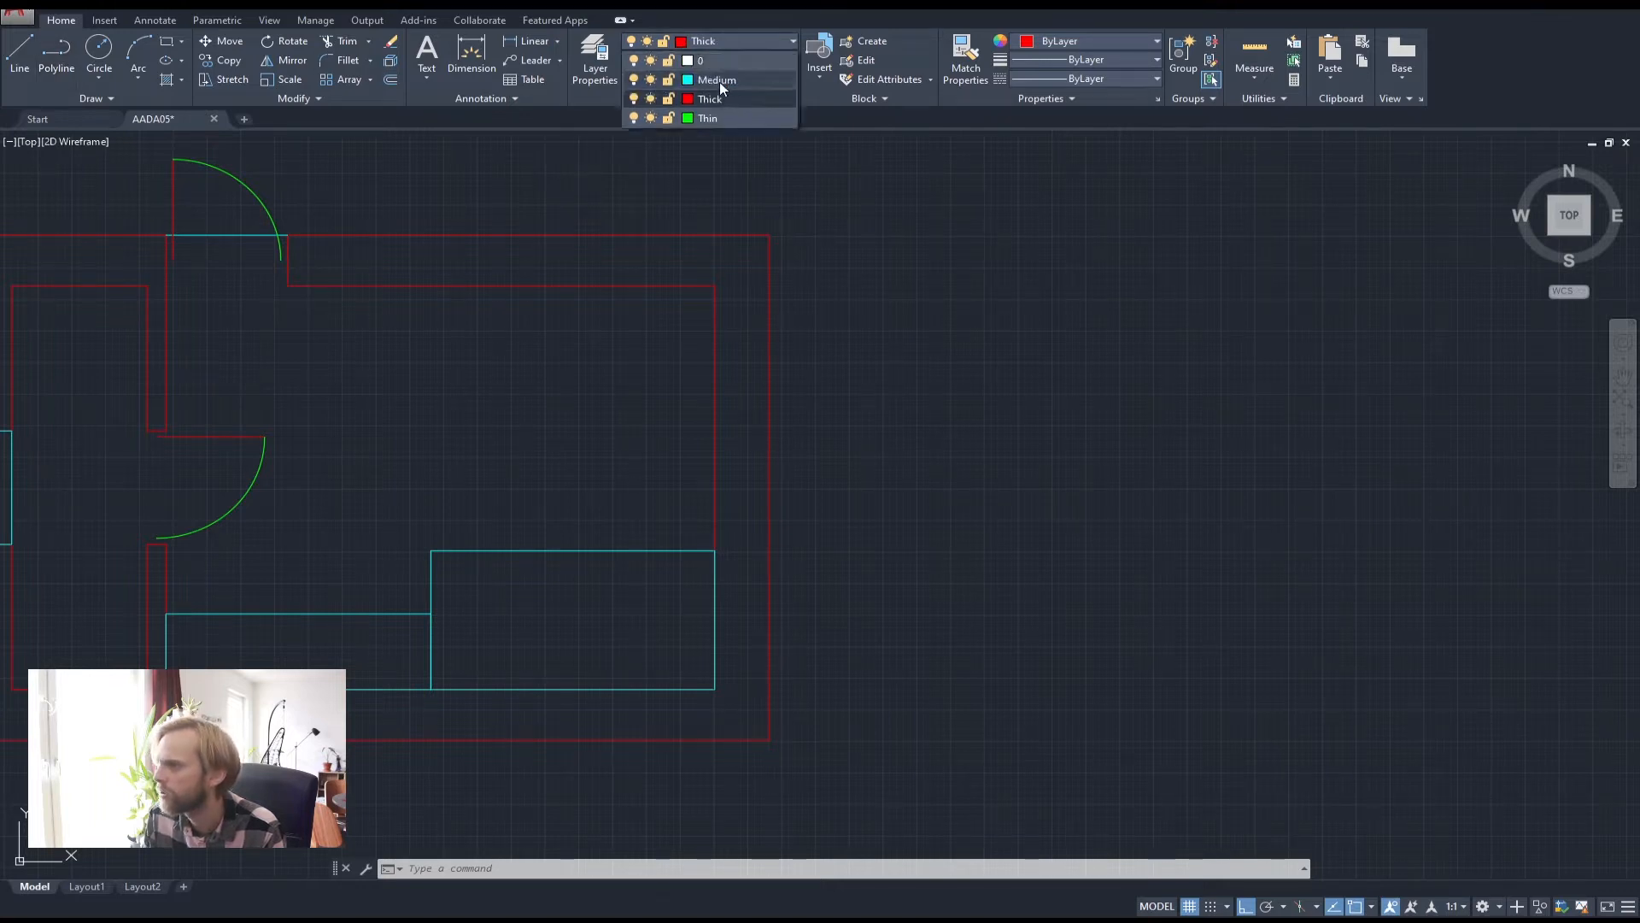
left_click(722, 88)
left_click(64, 51)
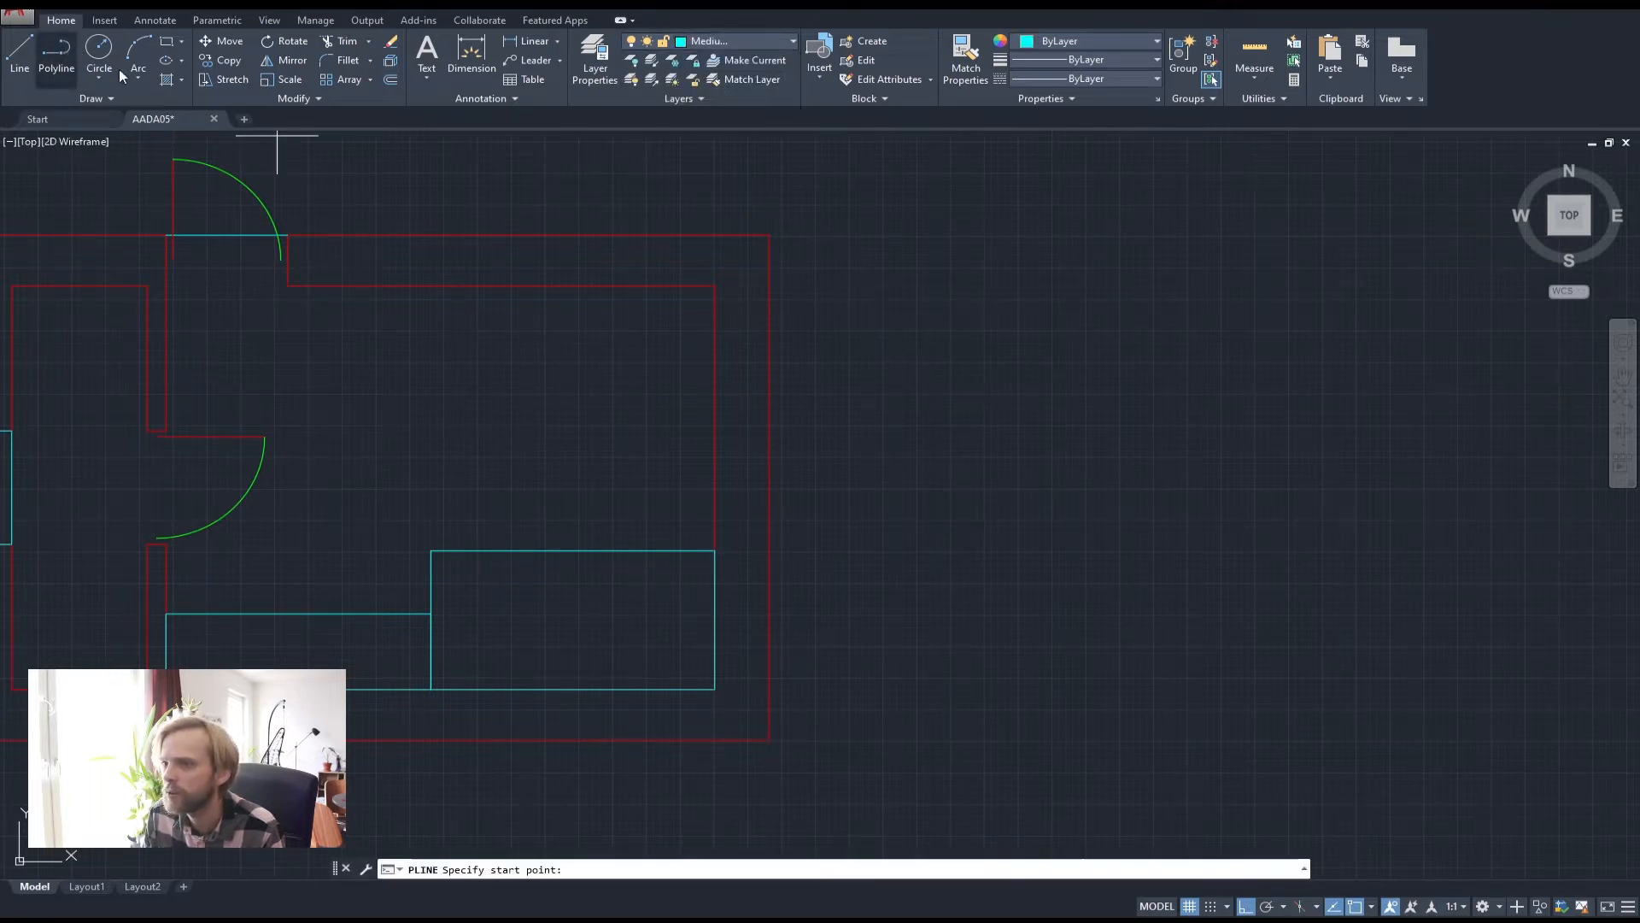
left_click(883, 327)
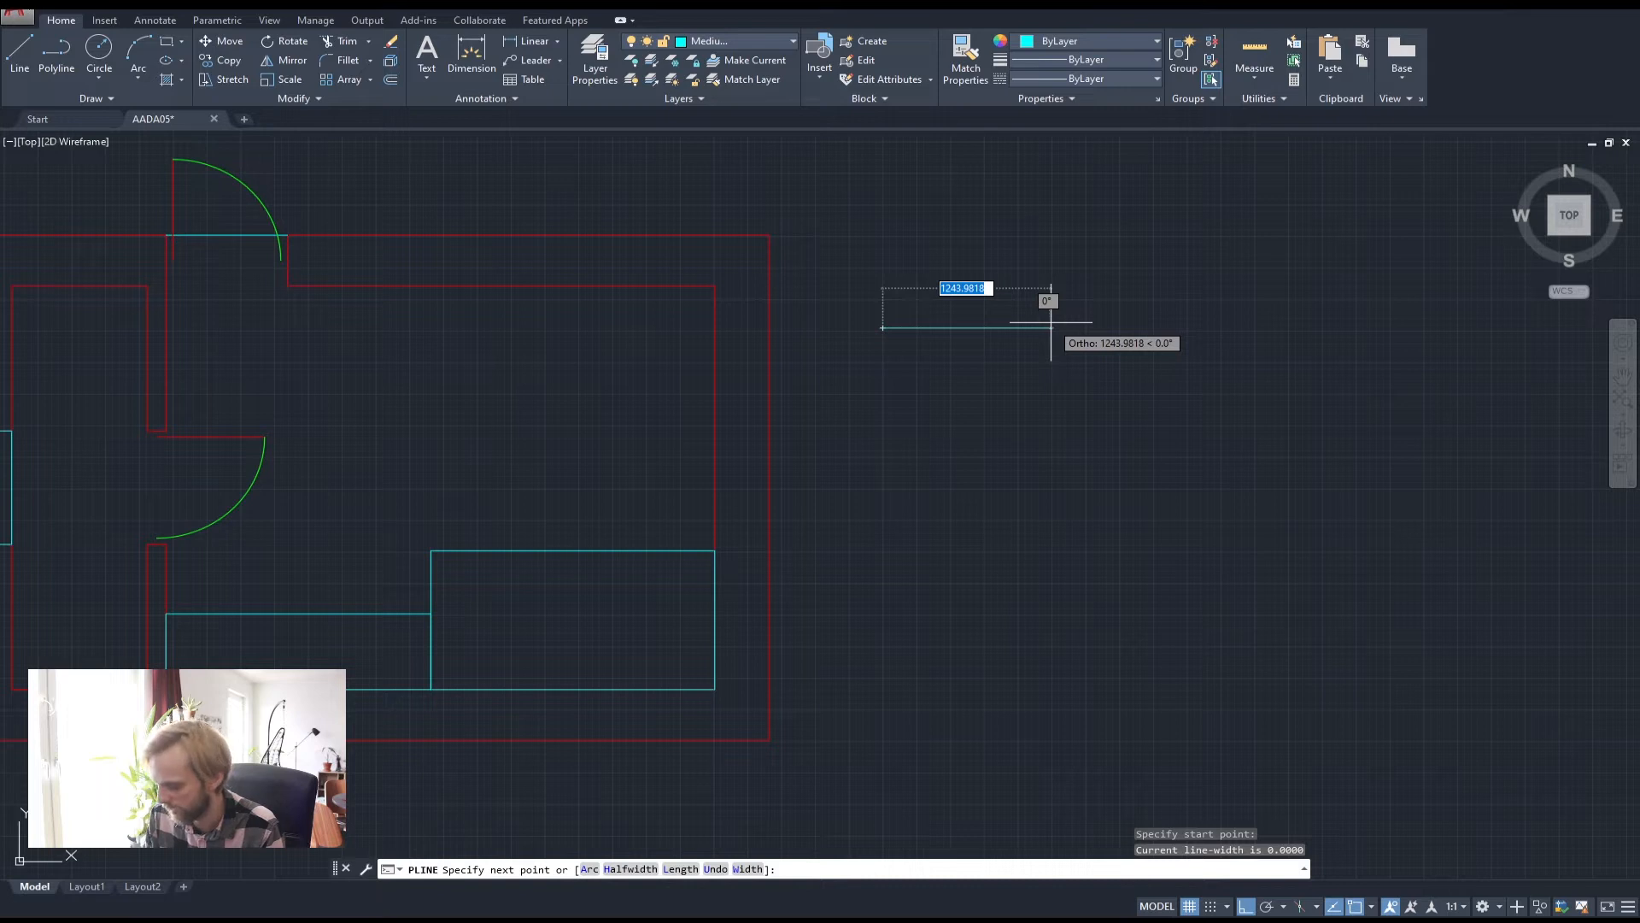
type("600")
key("Return")
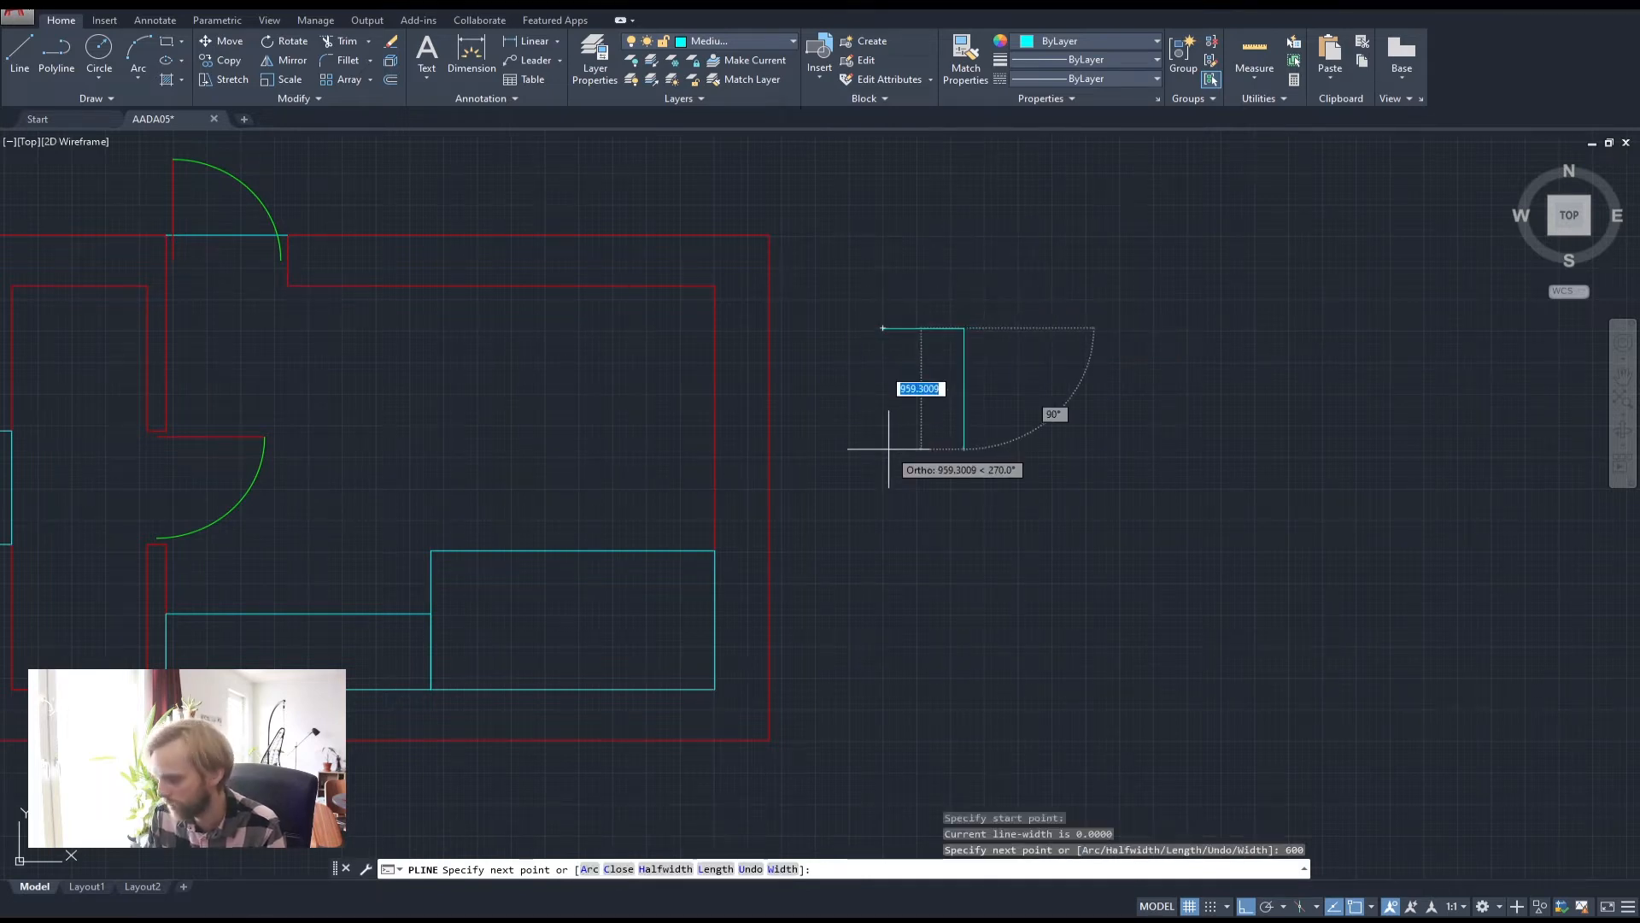
type("600")
key("Return")
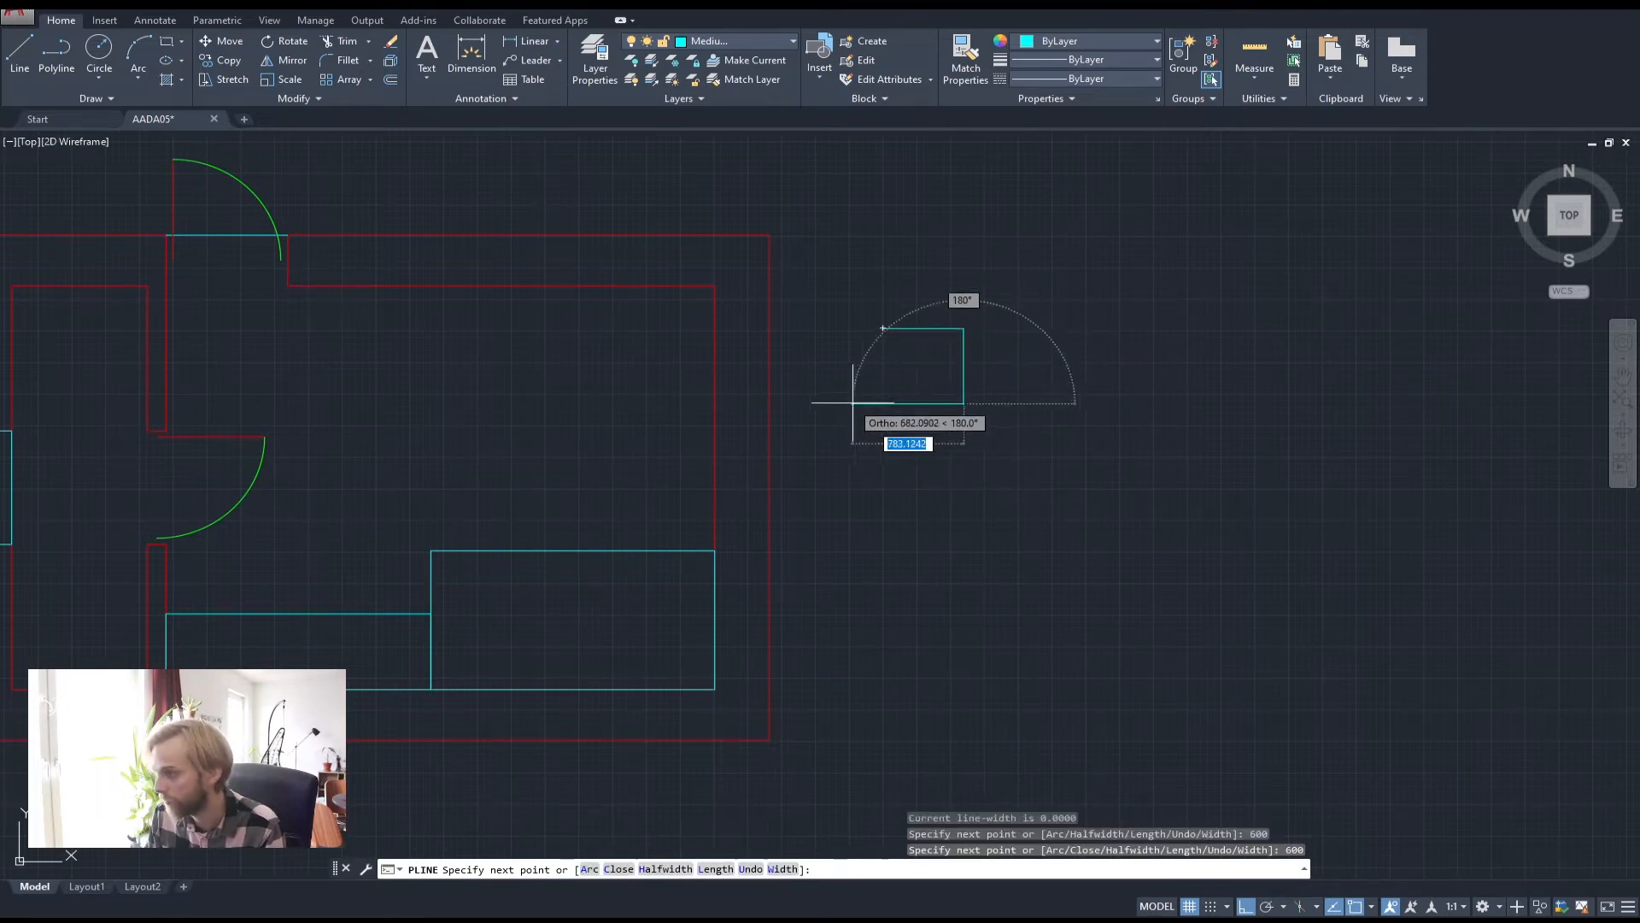
type("600")
key("Return")
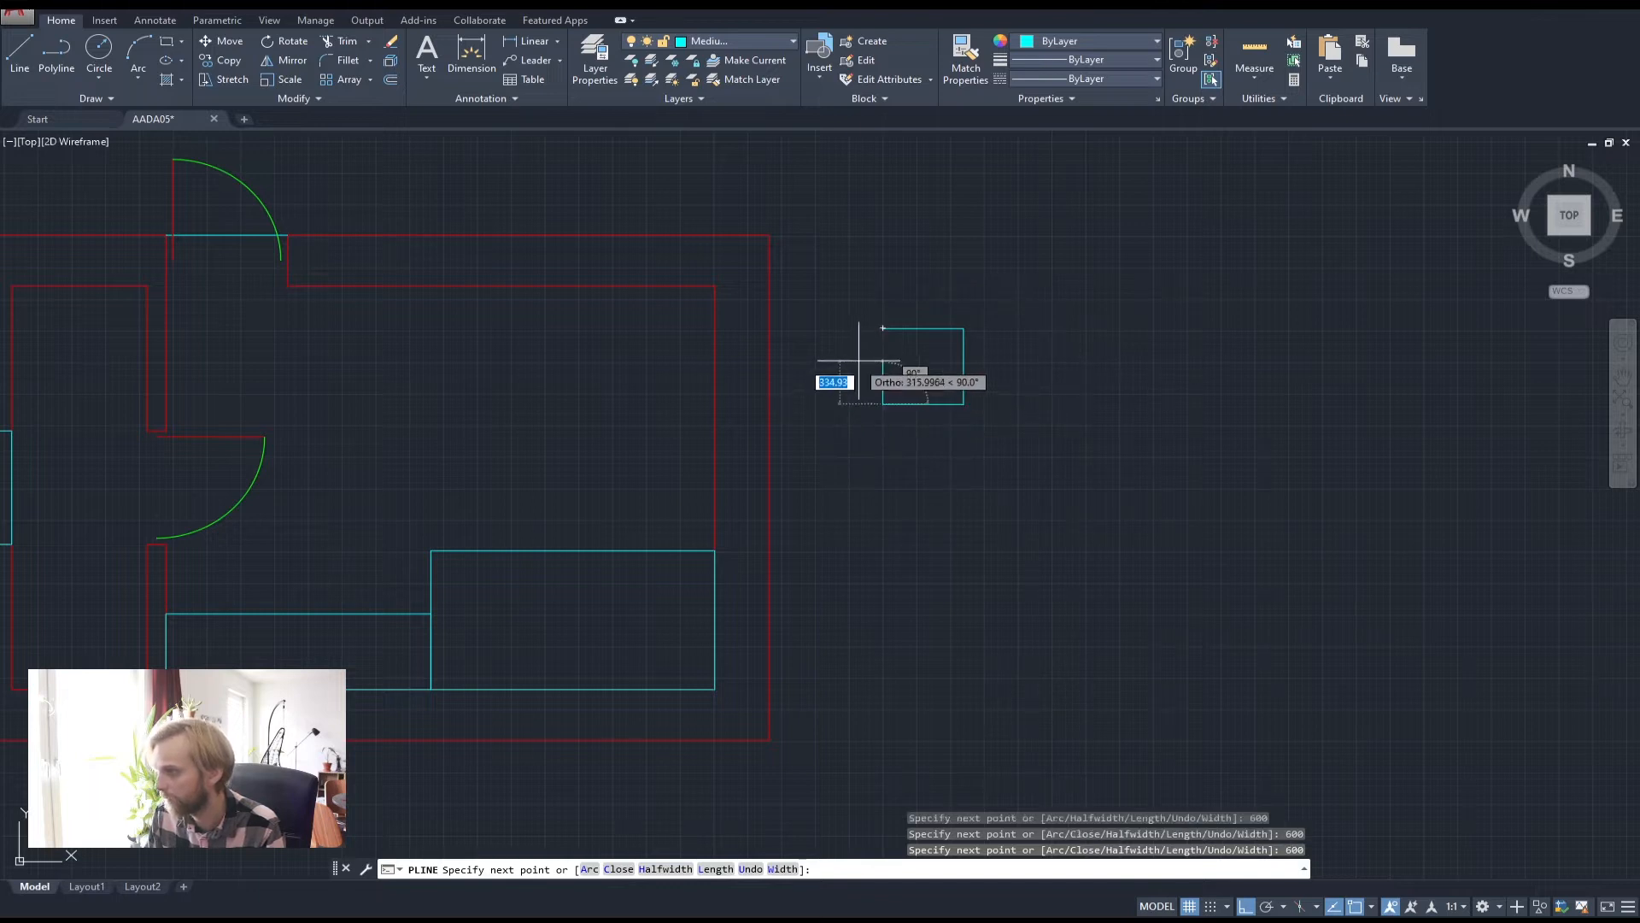
left_click(884, 329)
key("Return")
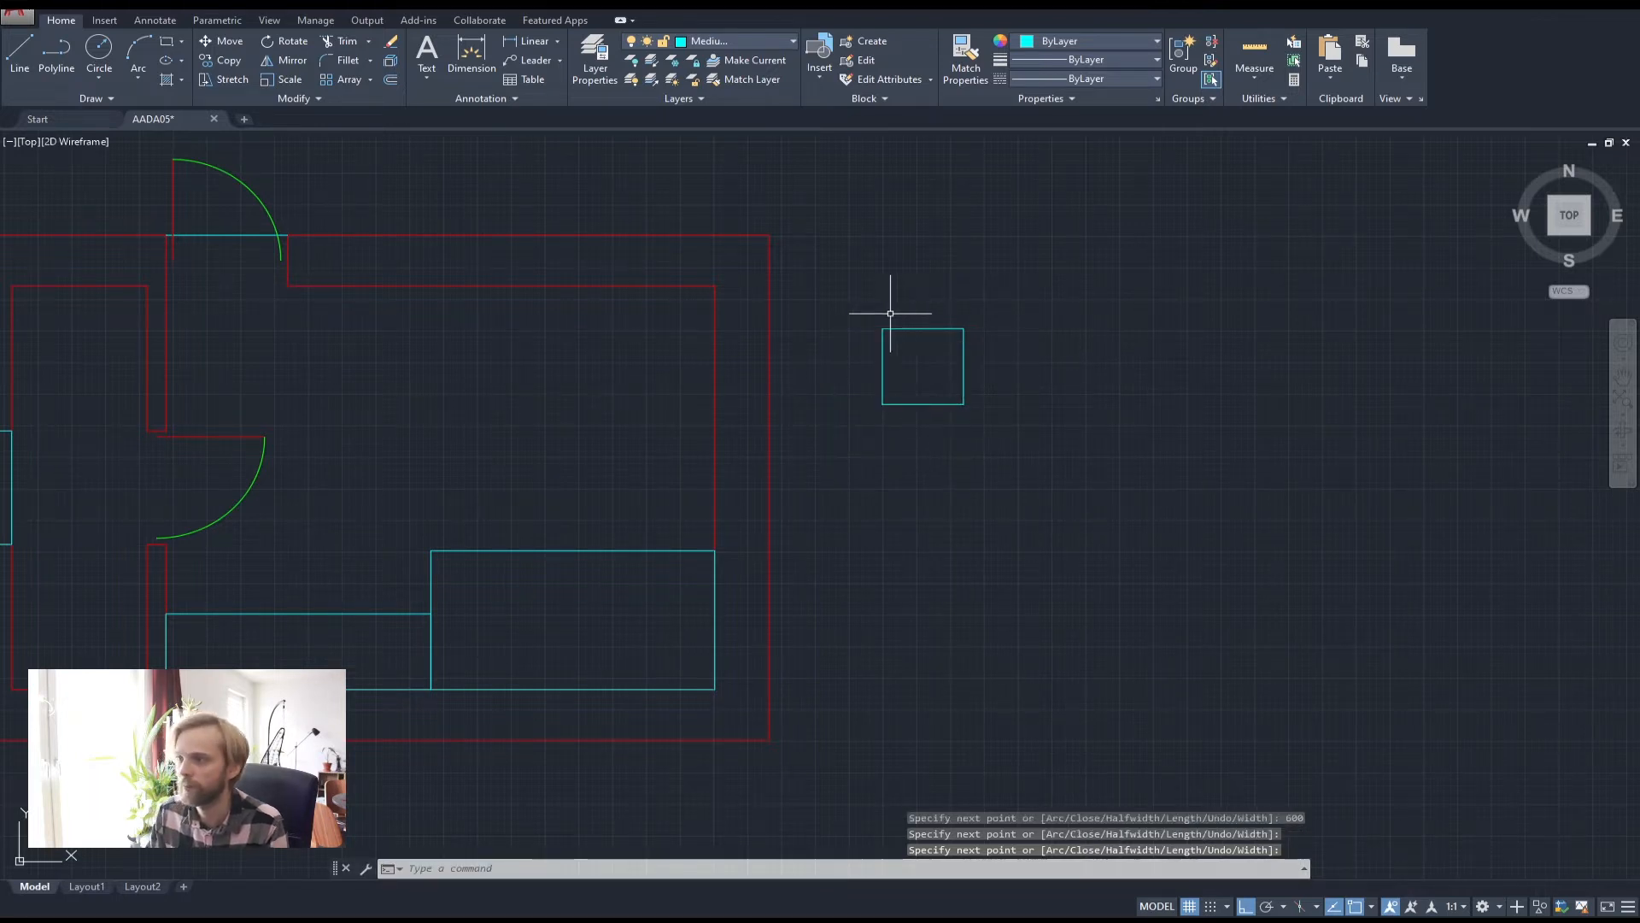
Move the square by its top-right corner into the room's inner top-right wall corner
left_click(921, 359)
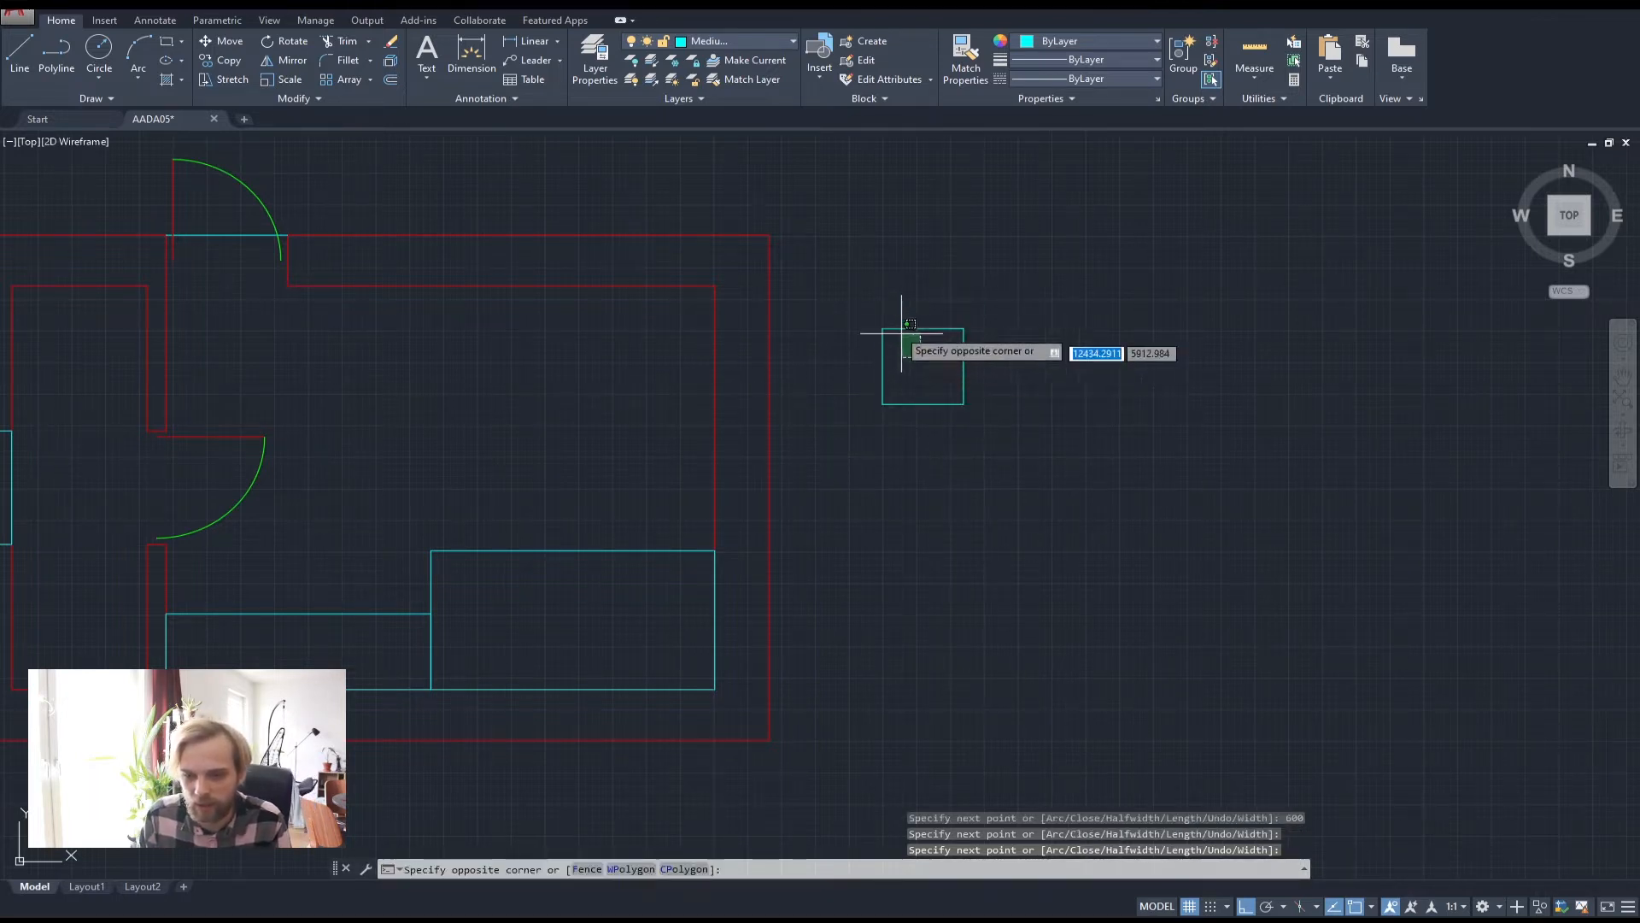
left_click(888, 323)
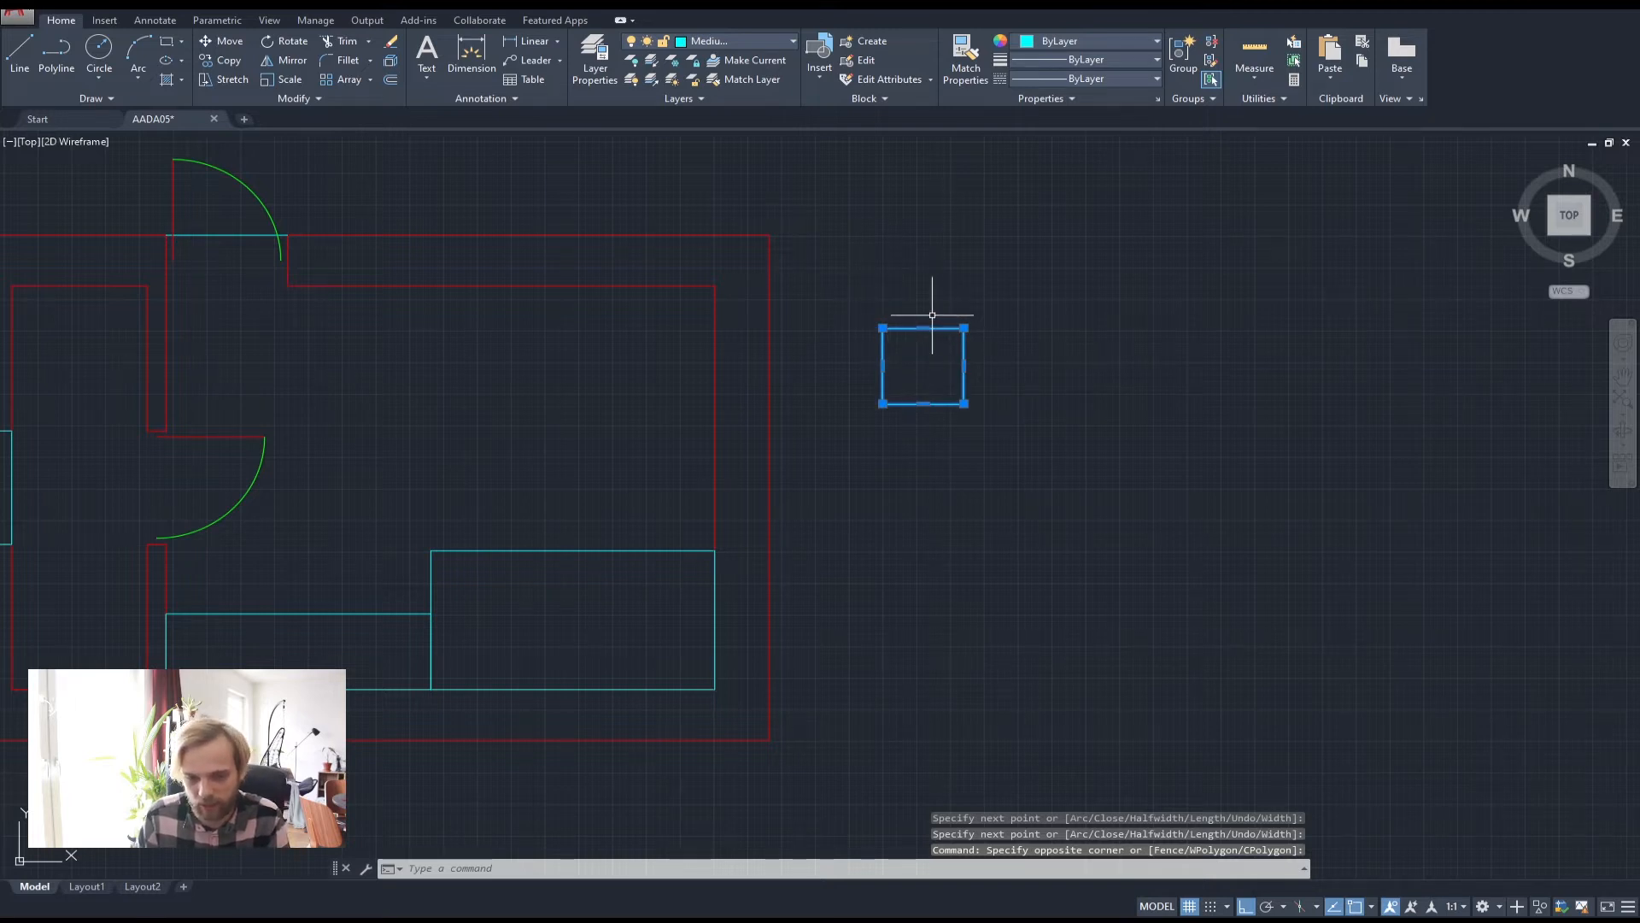
key("Return")
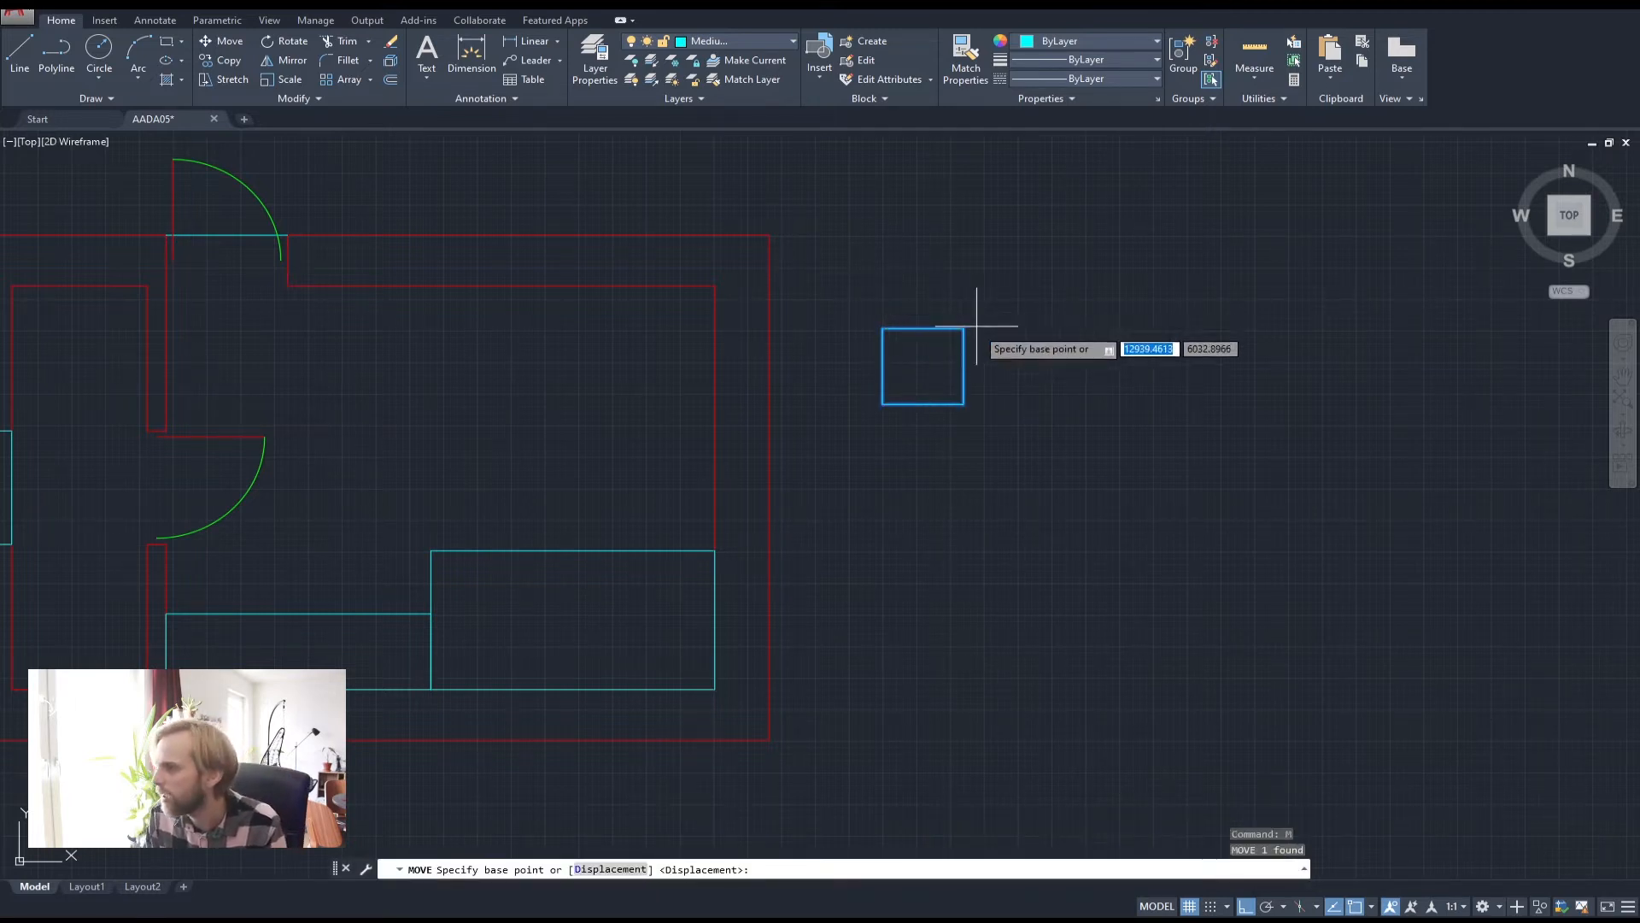
left_click(963, 319)
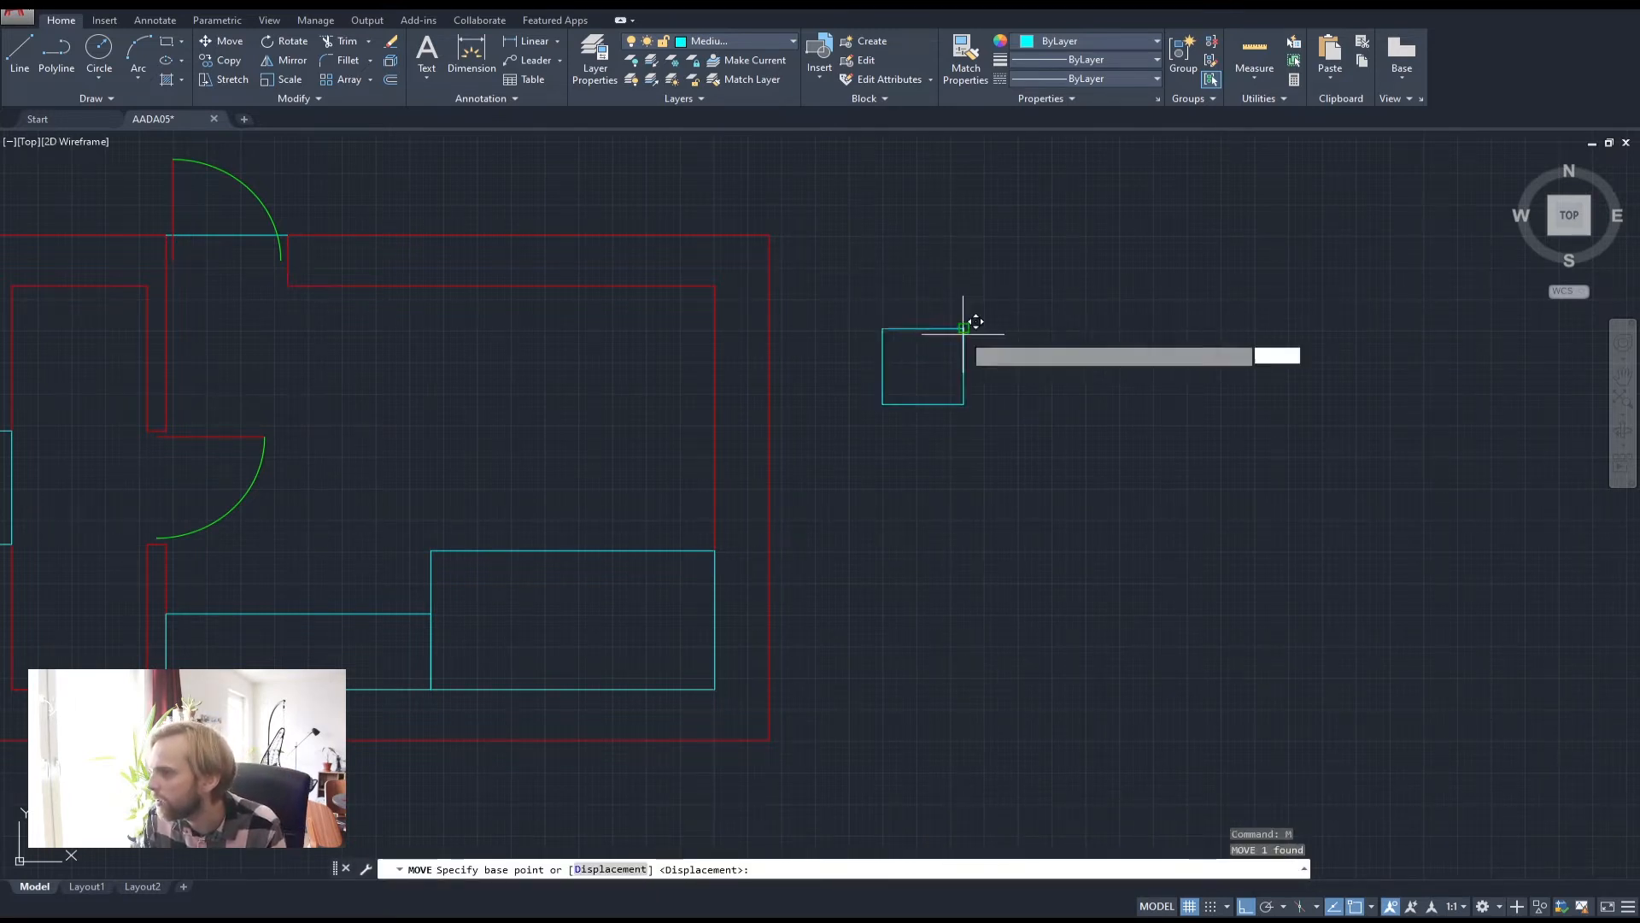
left_click(715, 282)
key("Escape")
key("Escape")
middle_click_drag(755, 329, 960, 362)
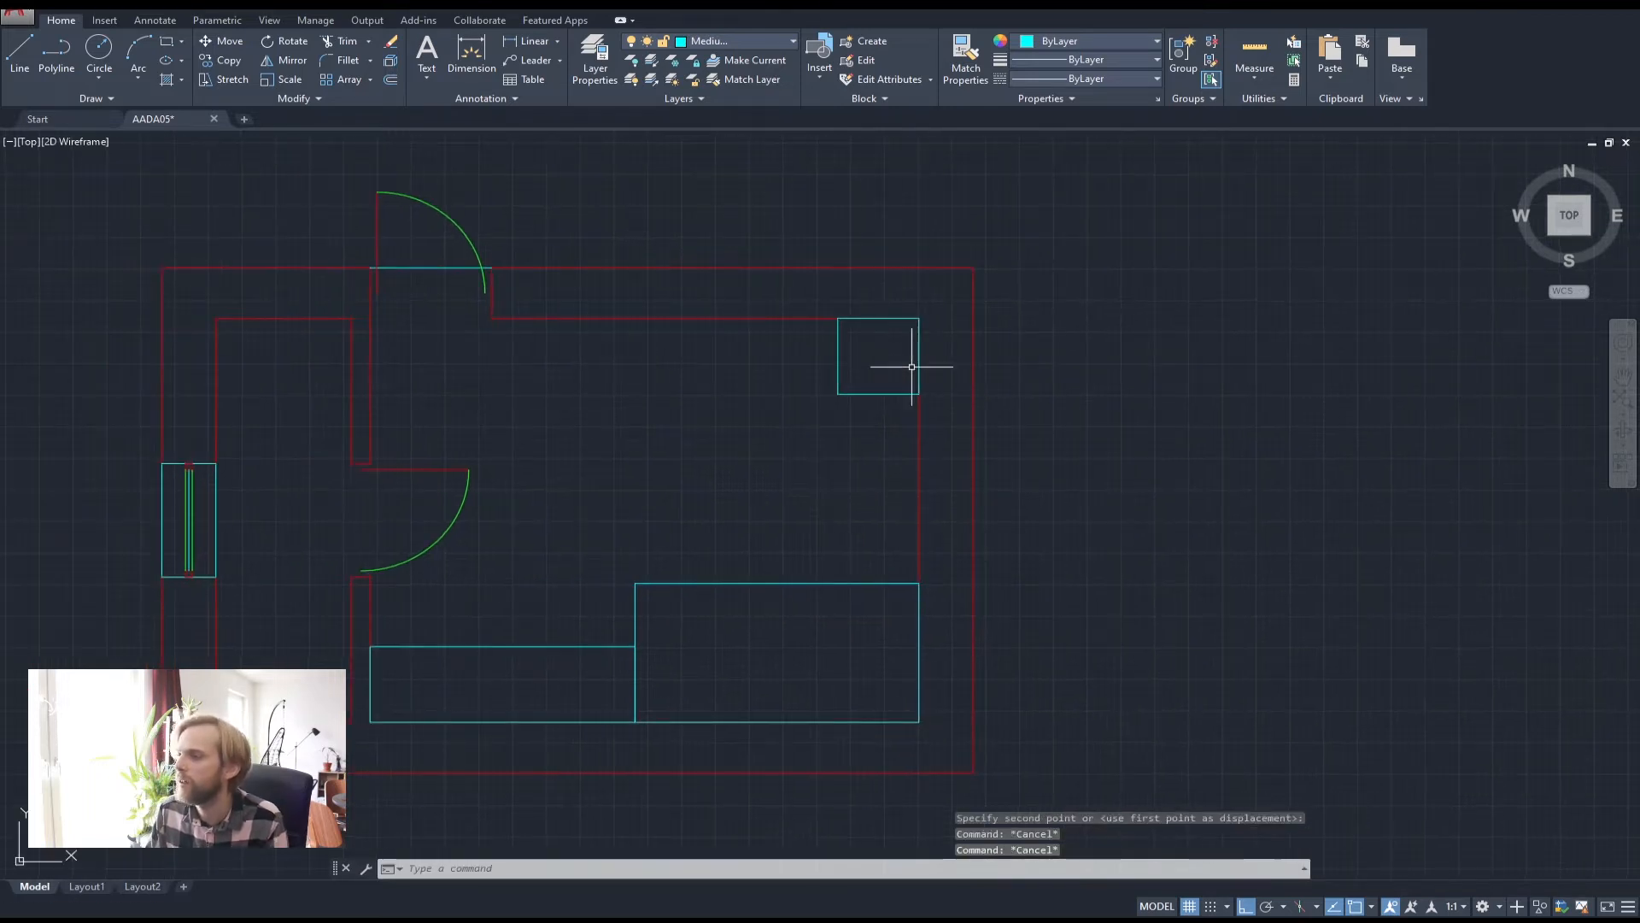
Copy the corner square three times leftward, side by side along the top wall
left_click(878, 367)
left_click(789, 346)
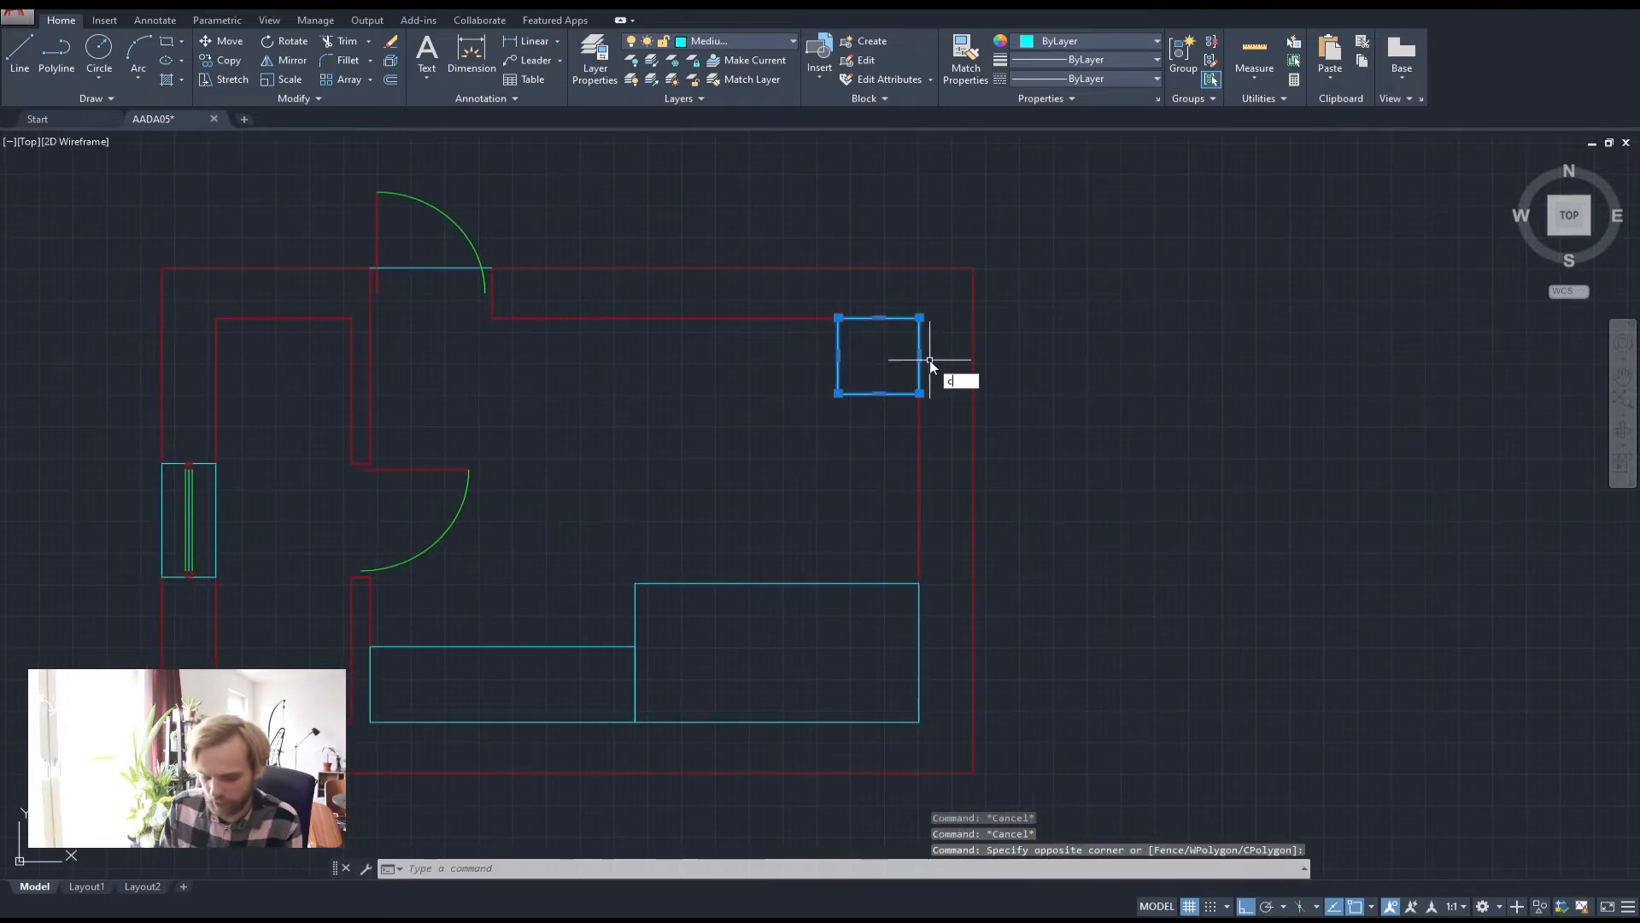
type("copy")
key("Return")
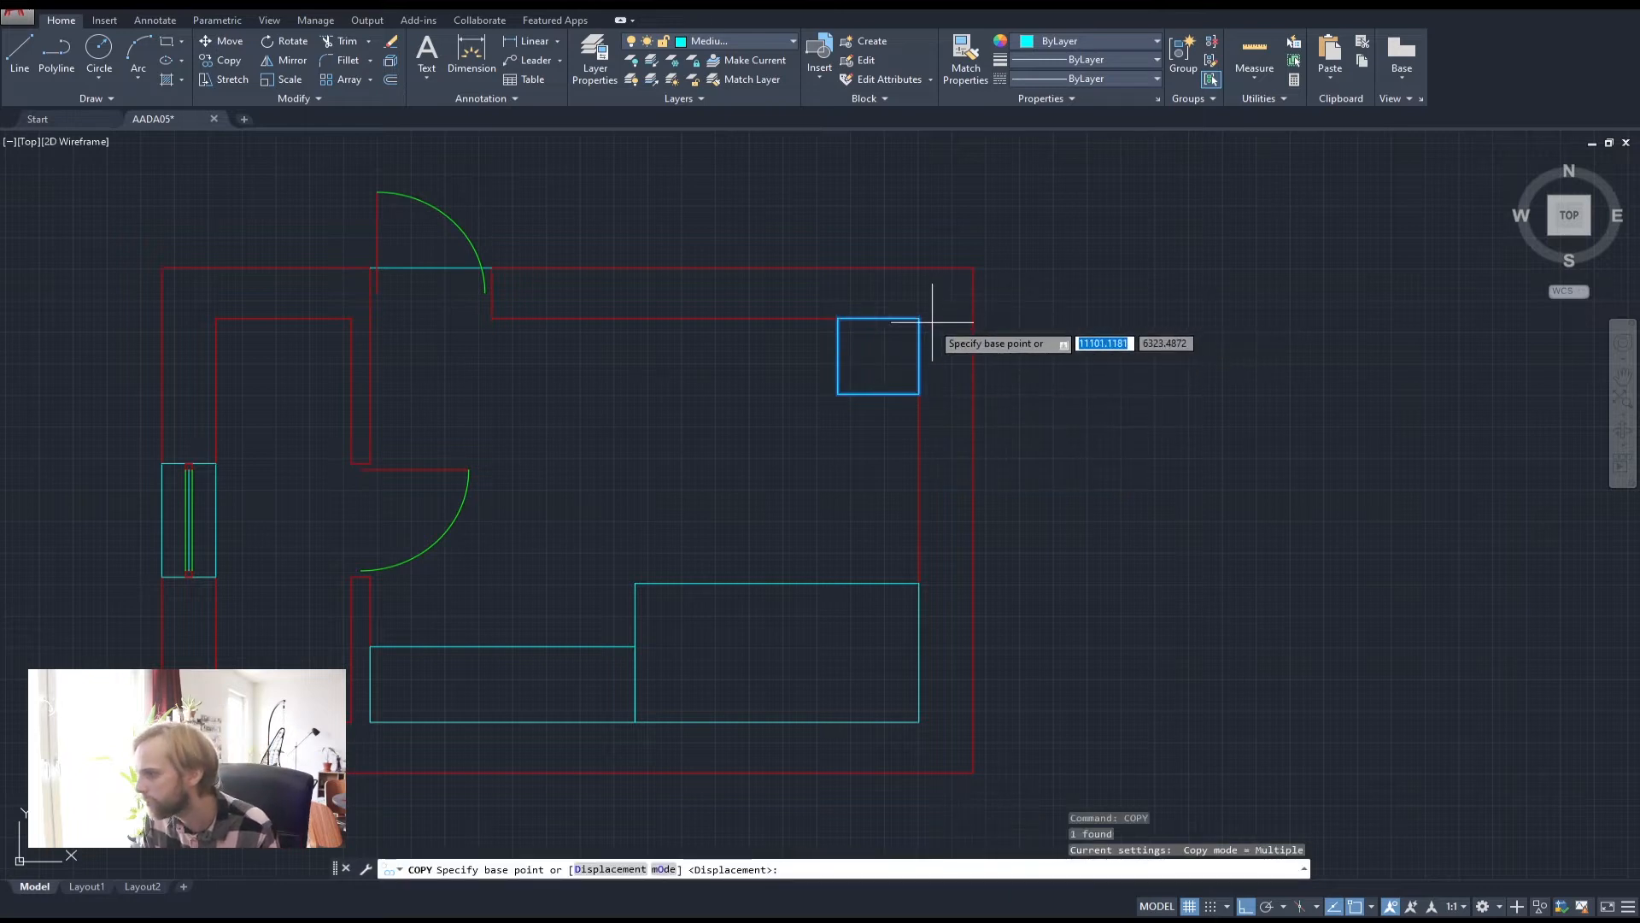
left_click(920, 317)
left_click(839, 315)
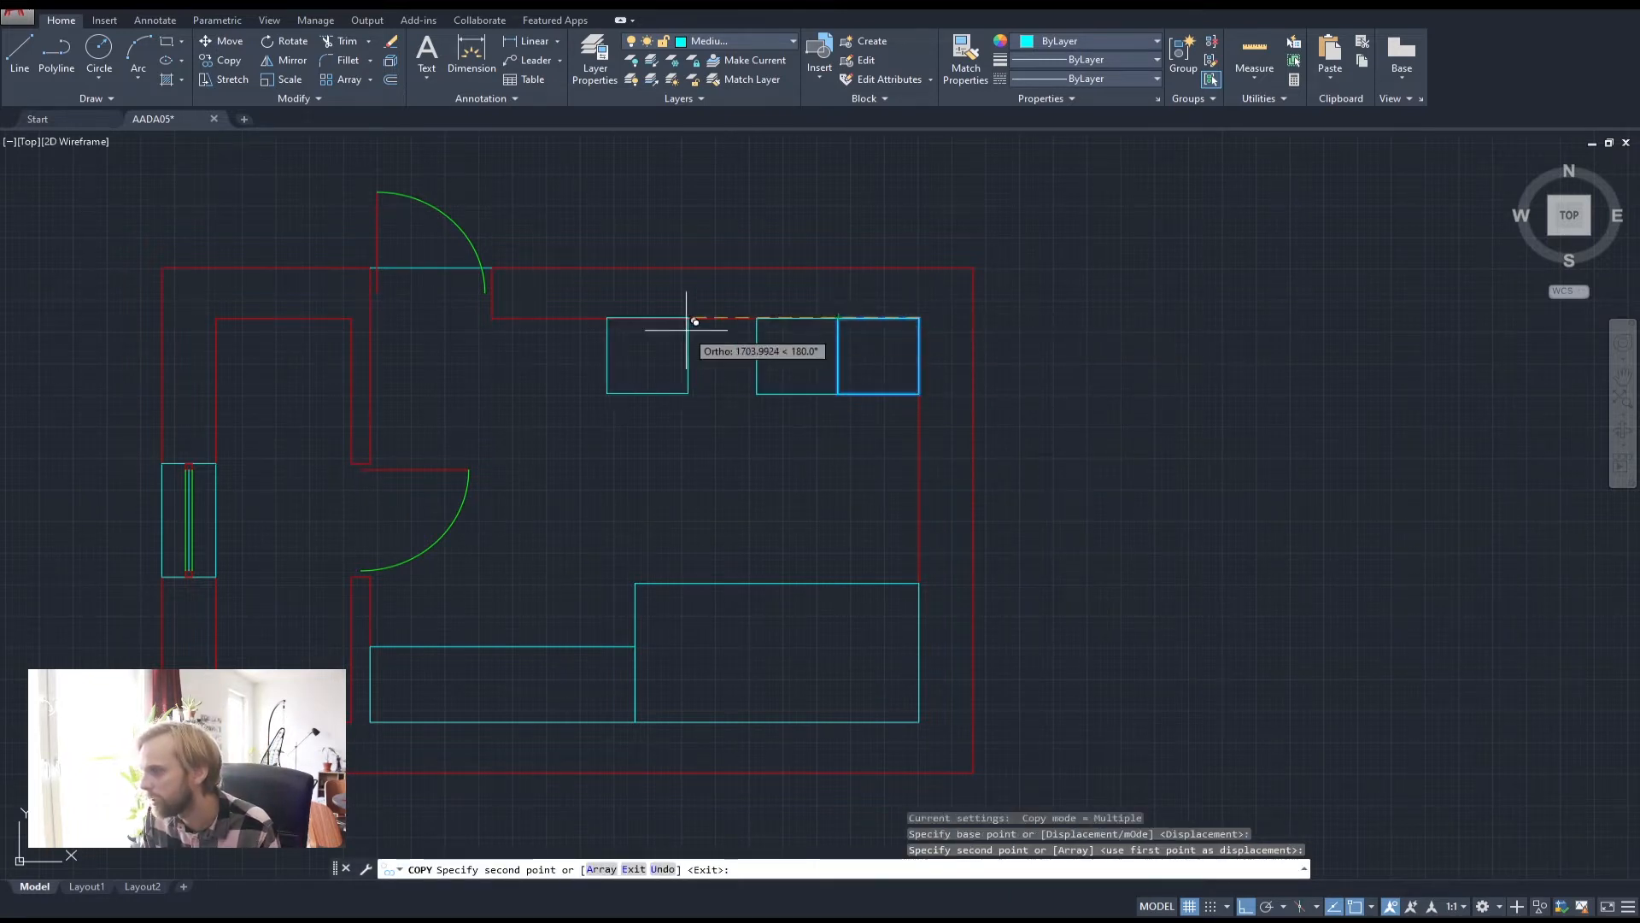
left_click(757, 318)
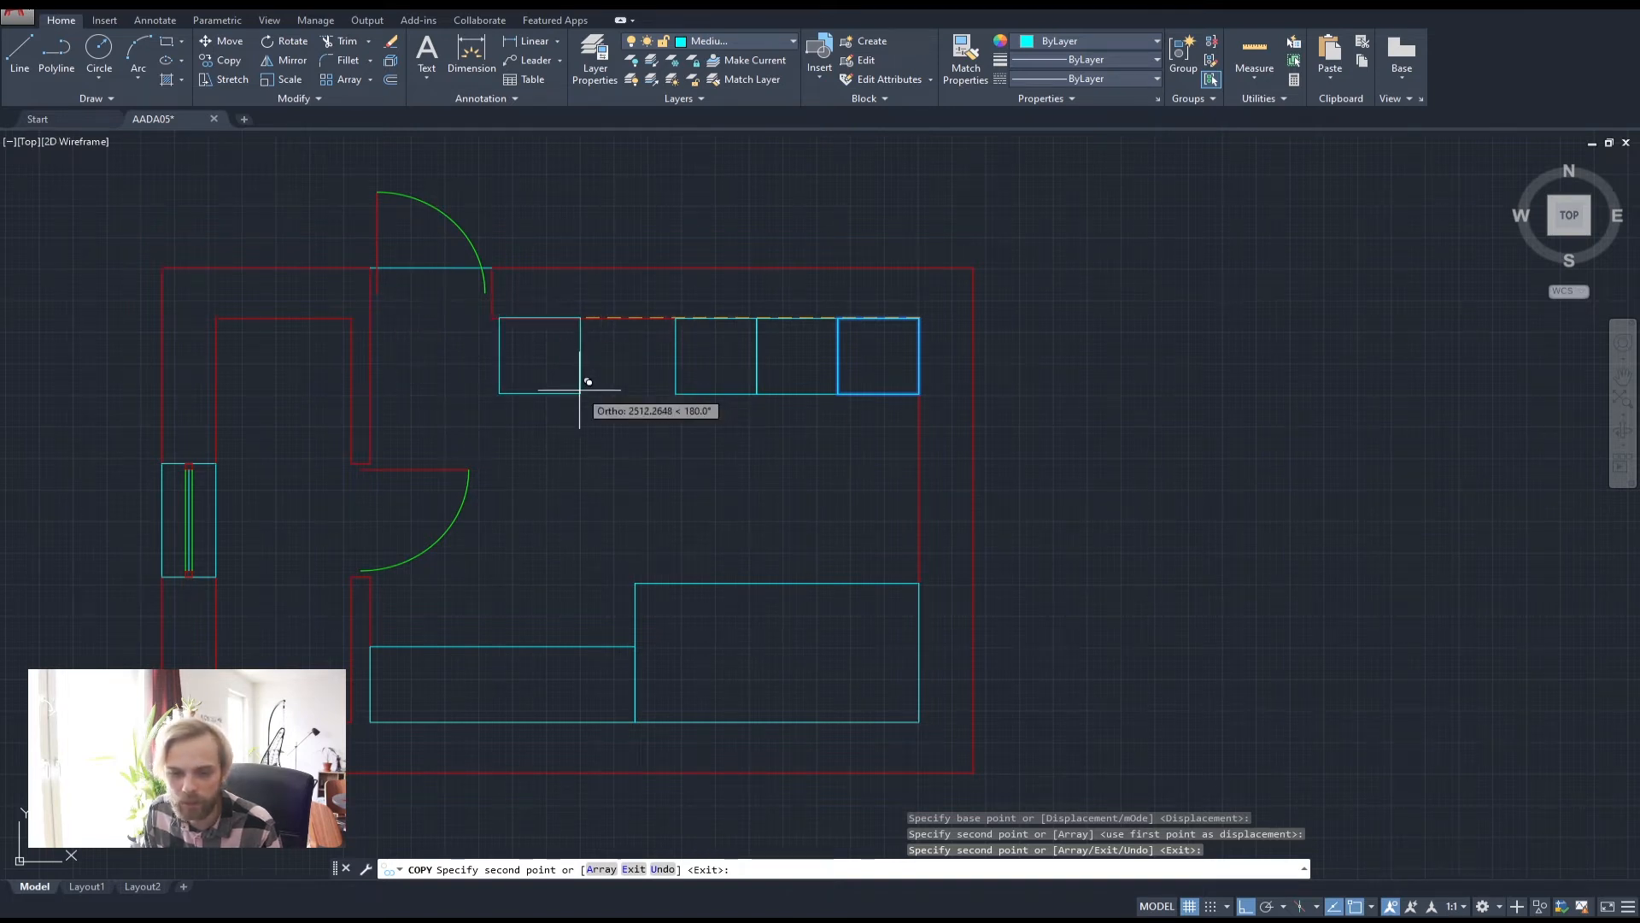
left_click(675, 318)
key("Escape")
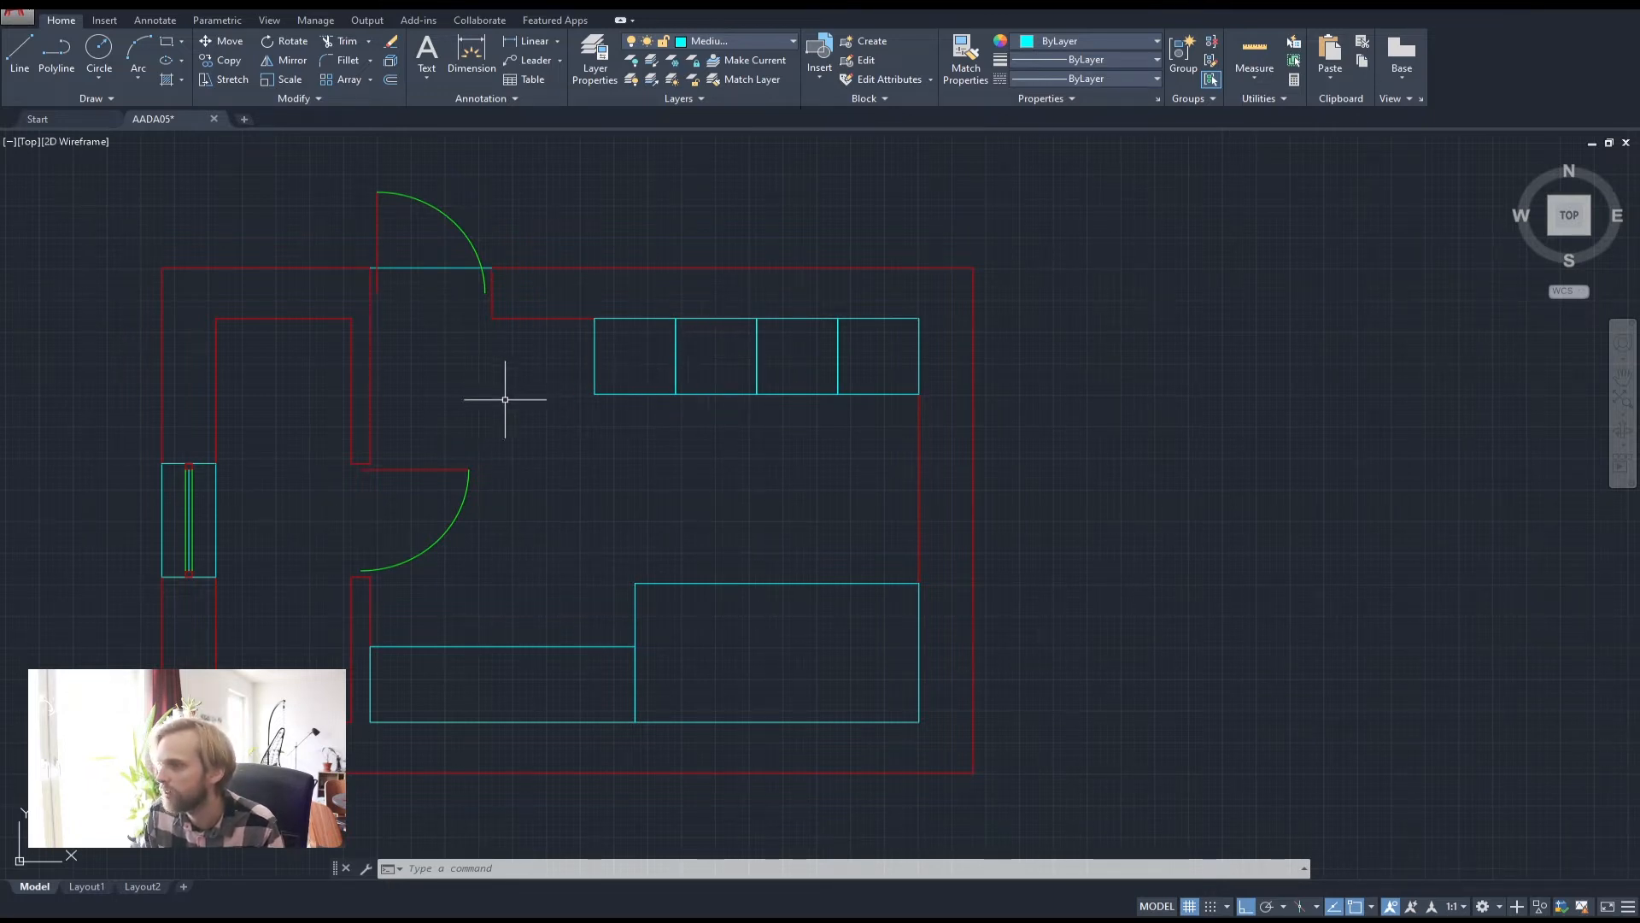
Switch the current layer to Thick, cancelling the started polyline
middle_click_drag(536, 387, 589, 377)
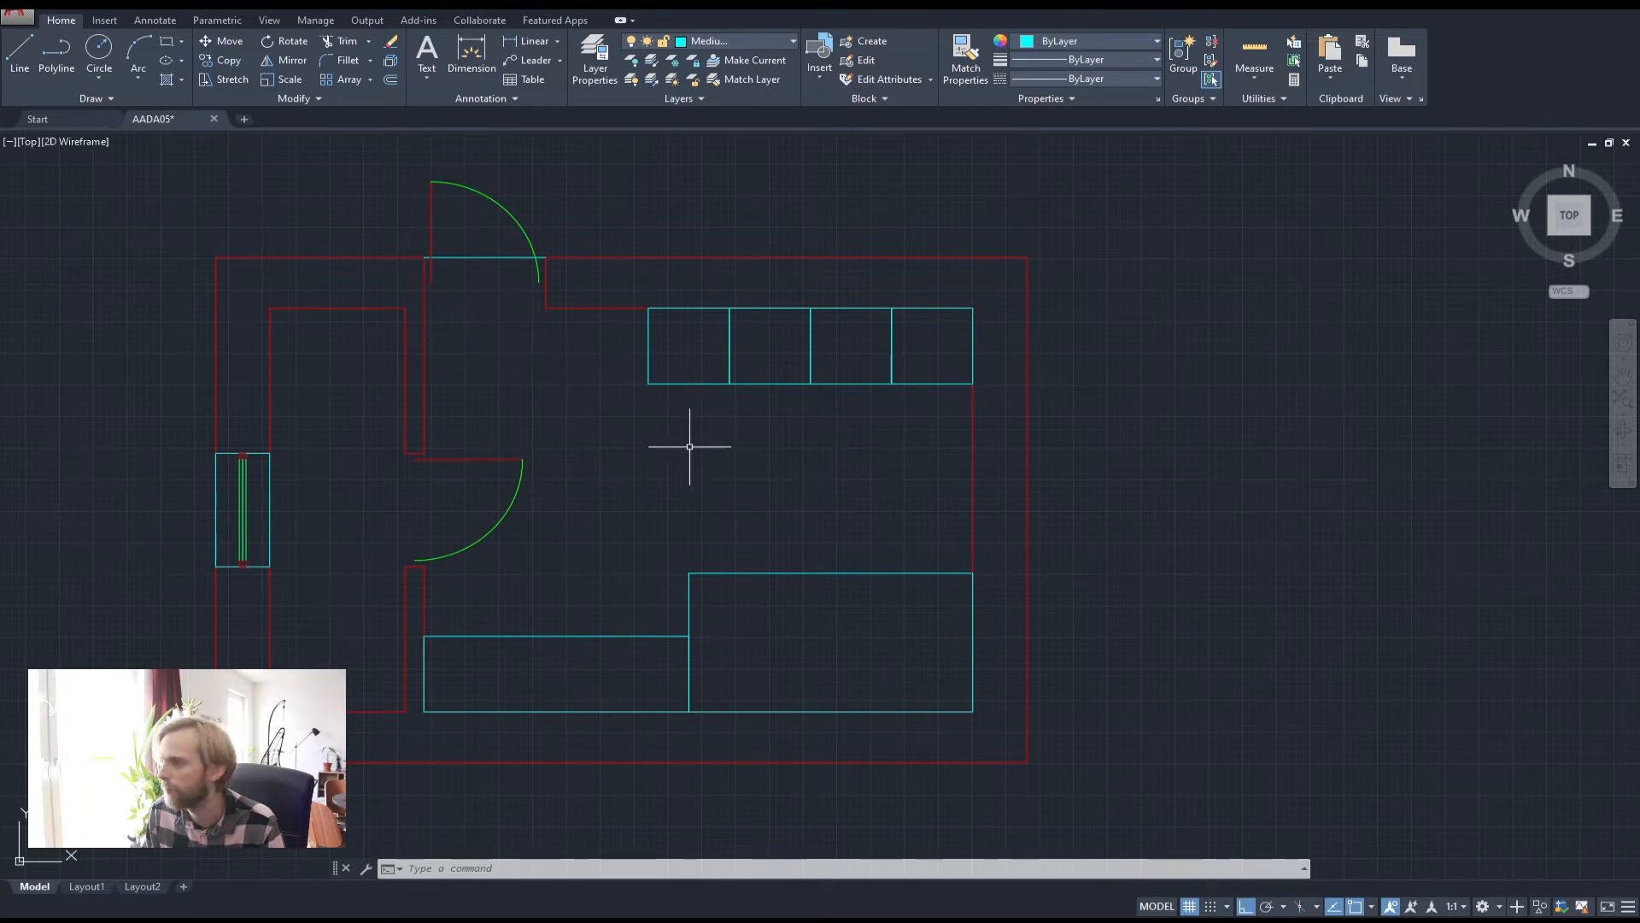
left_click(47, 52)
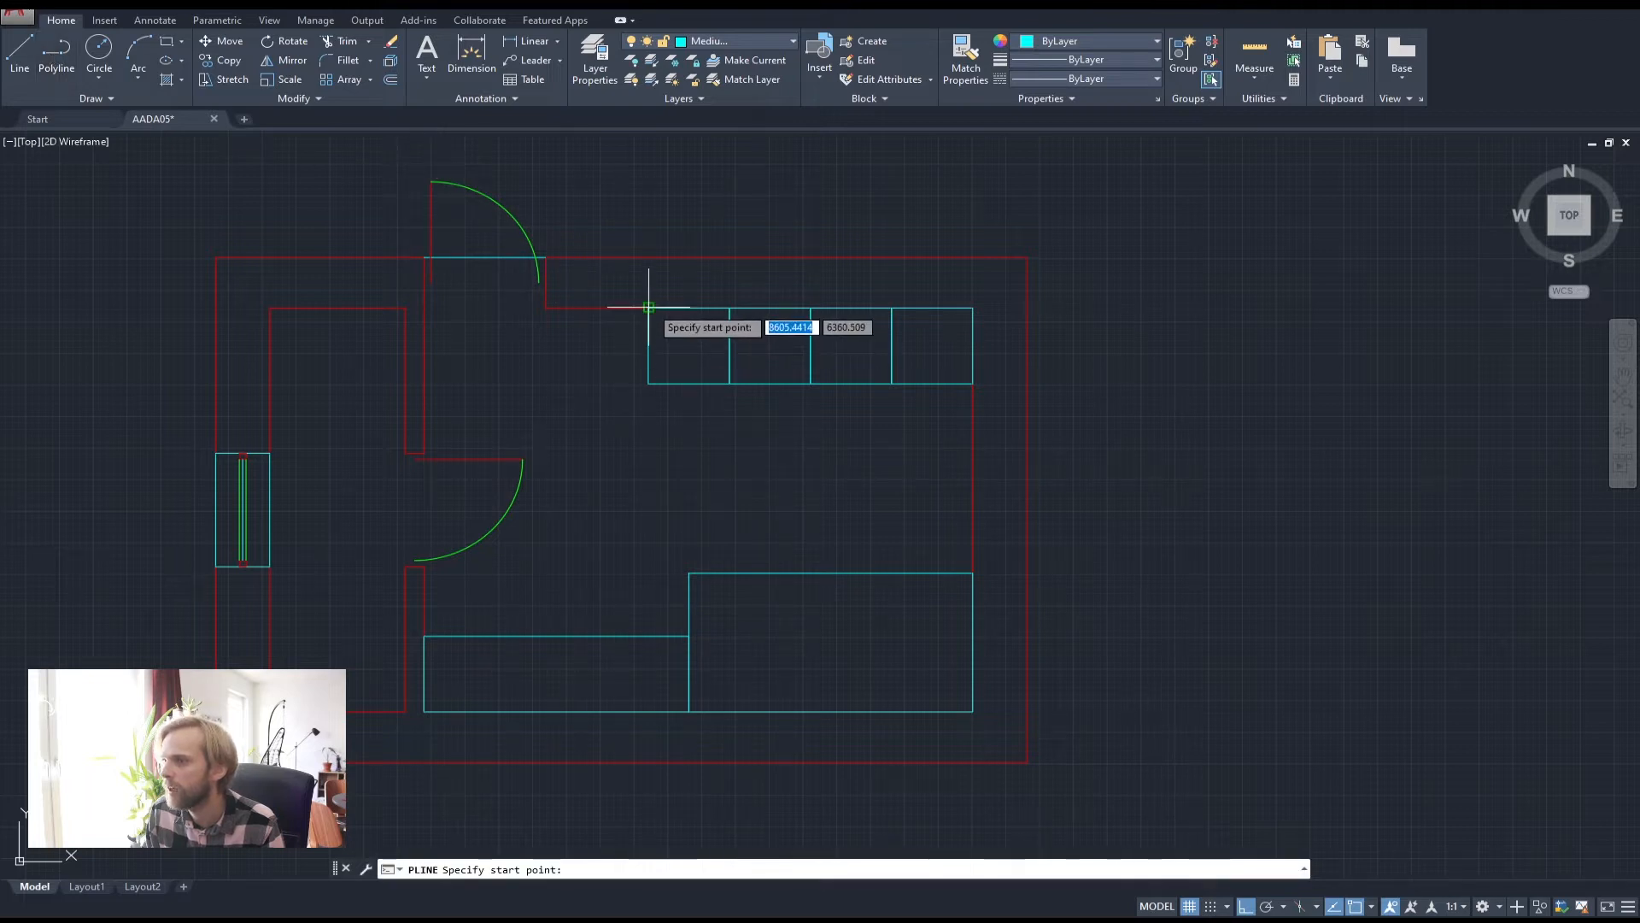
left_click(726, 41)
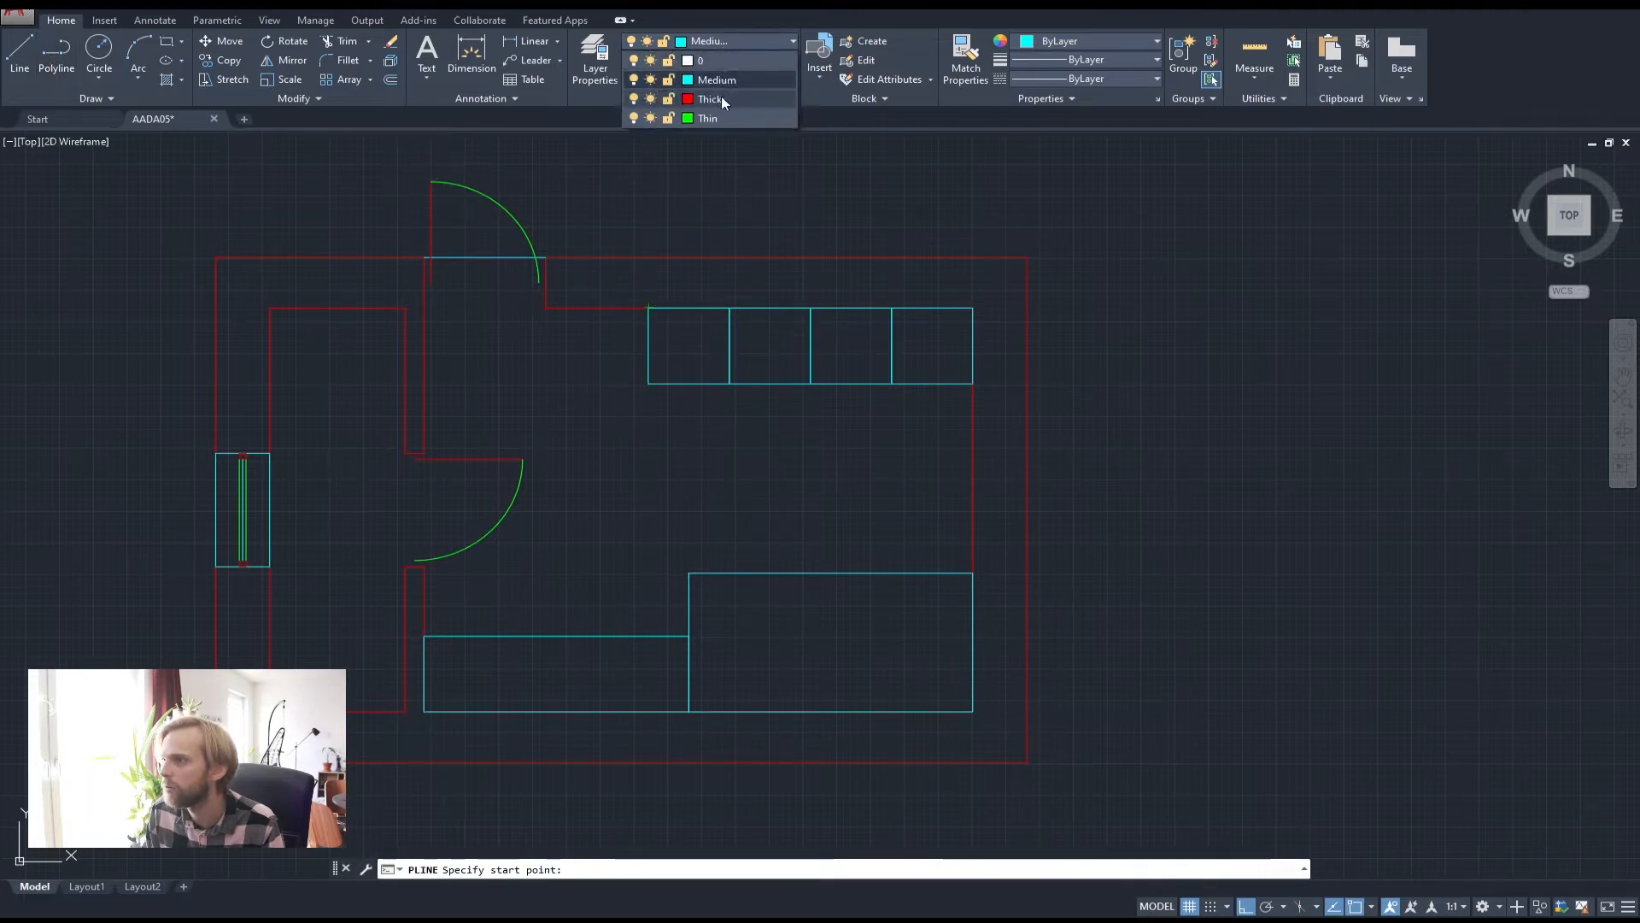
left_click(721, 99)
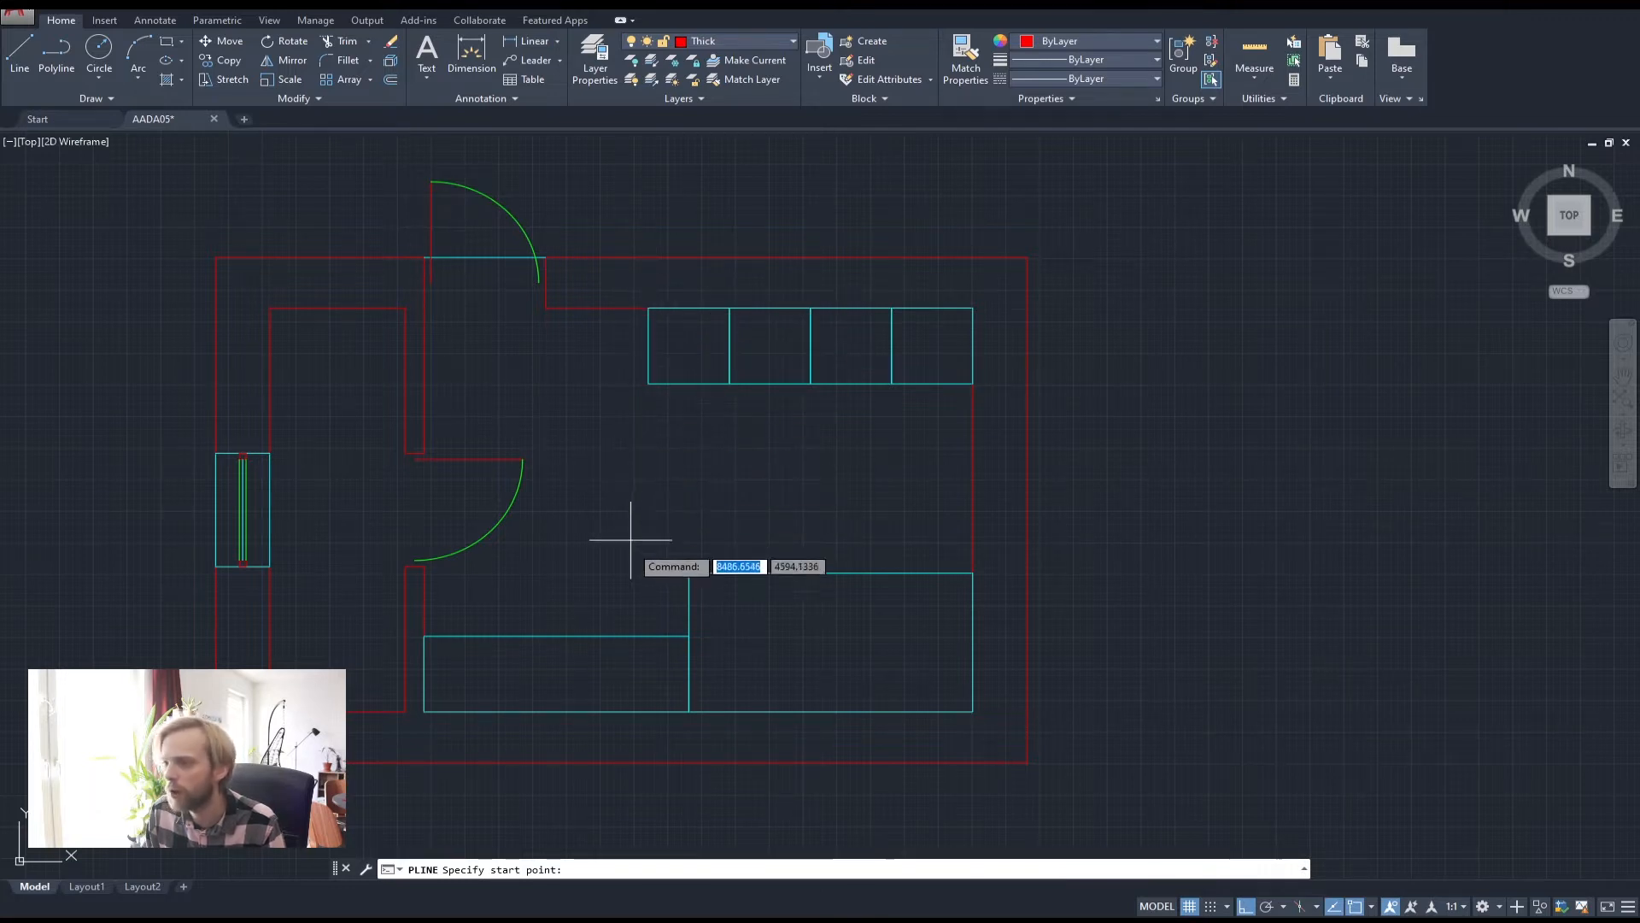
key("Escape")
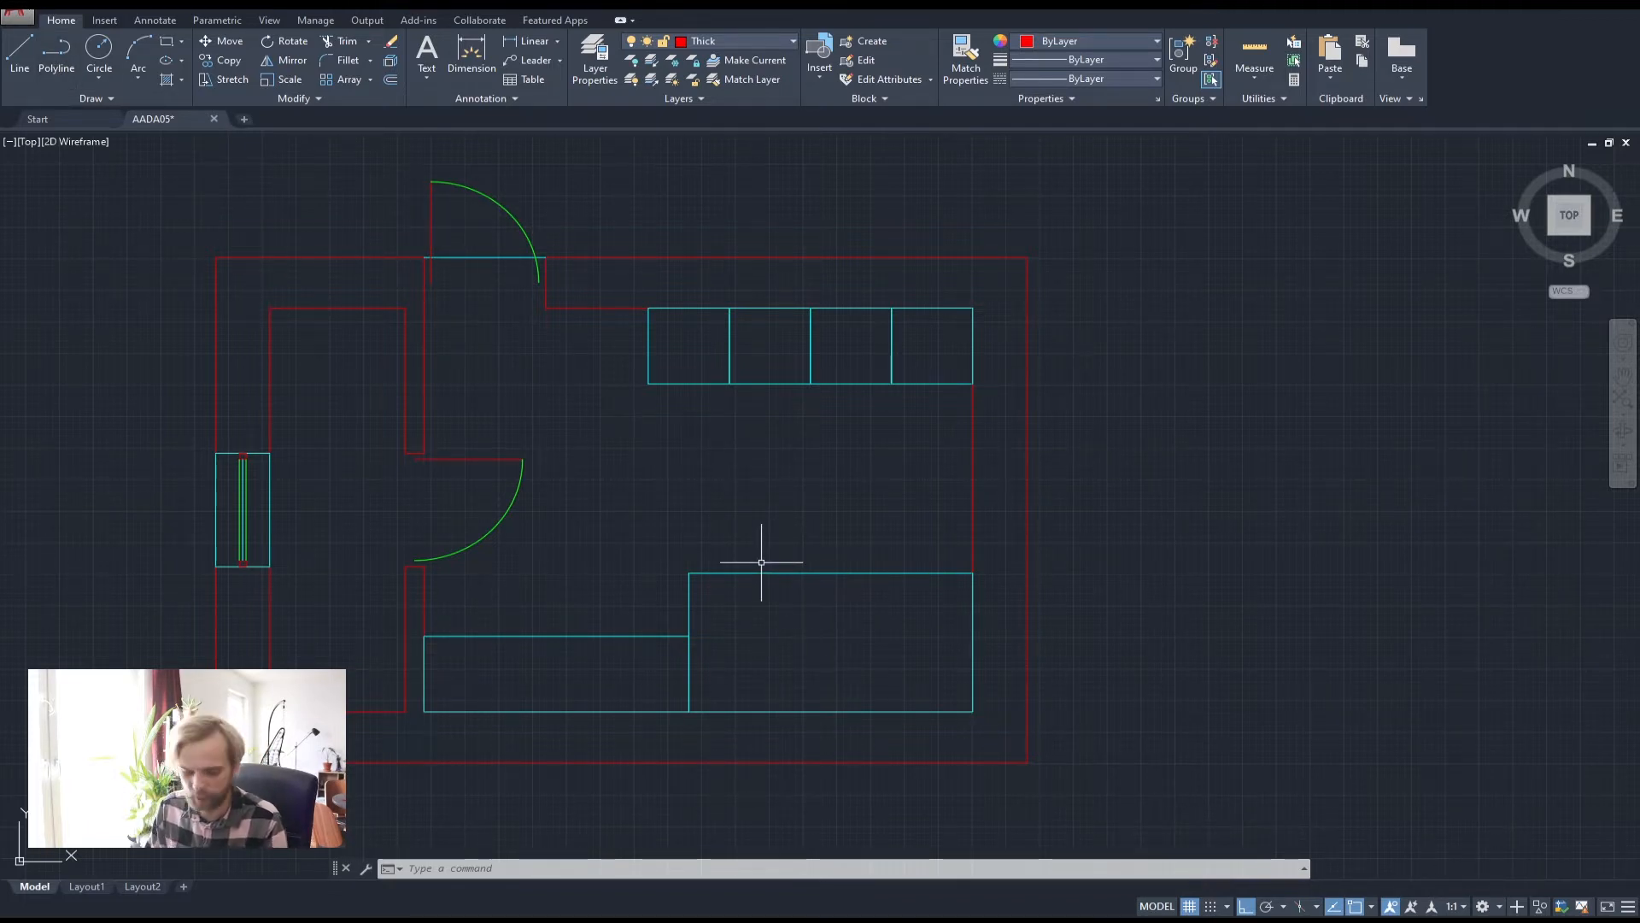
Offset the lower-right cyan rectangle 900 units outward
key("Return")
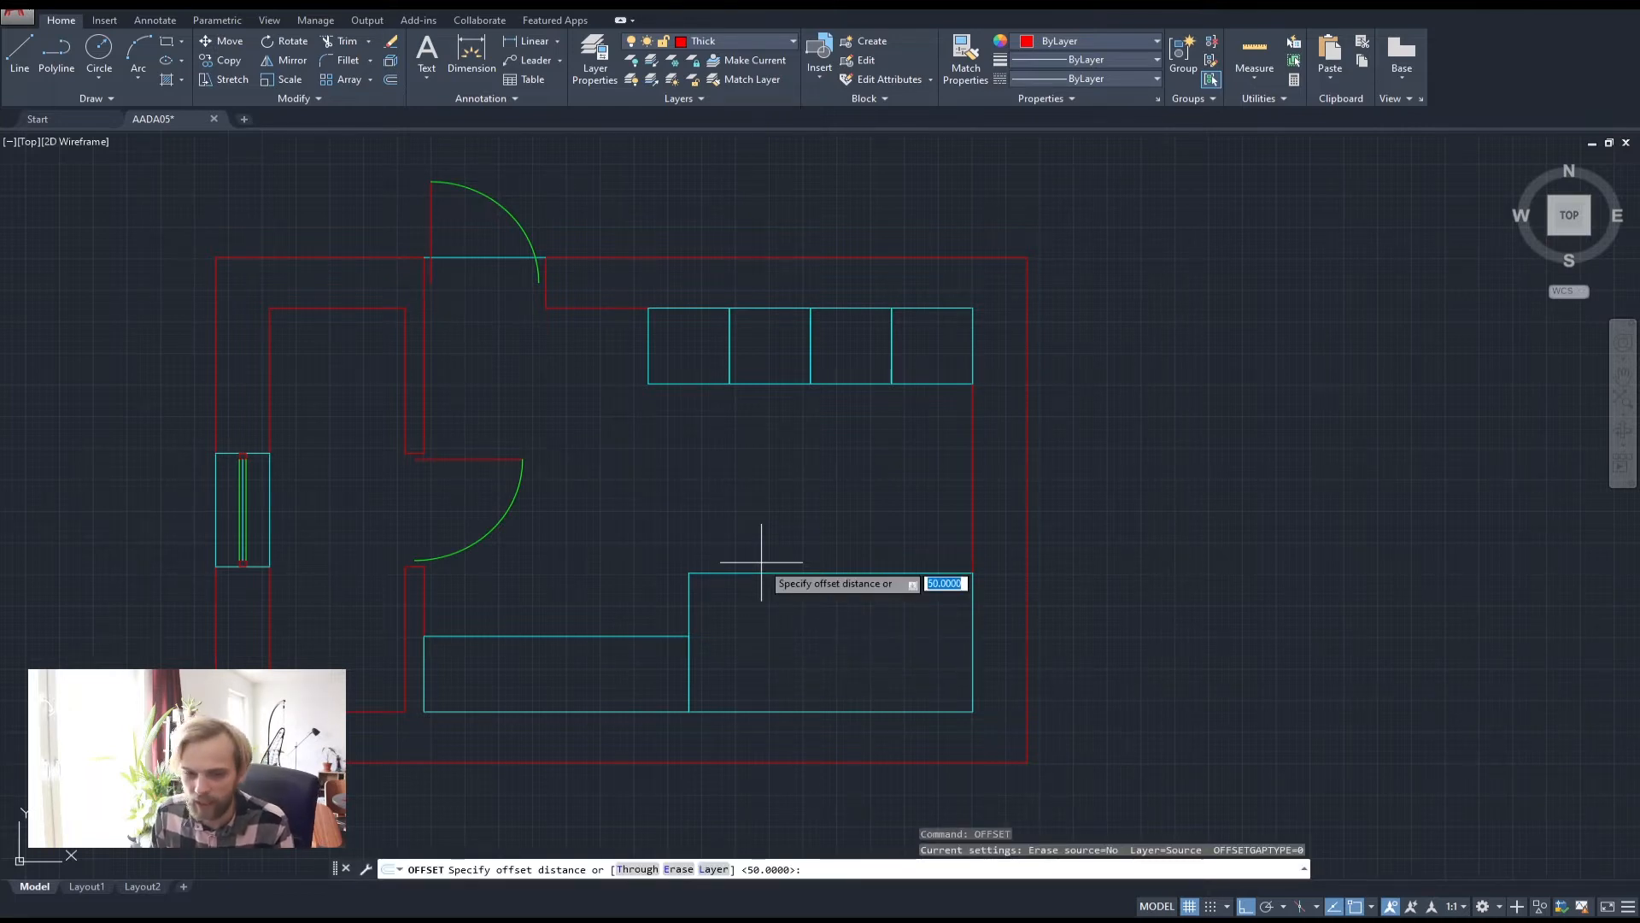
key("Return")
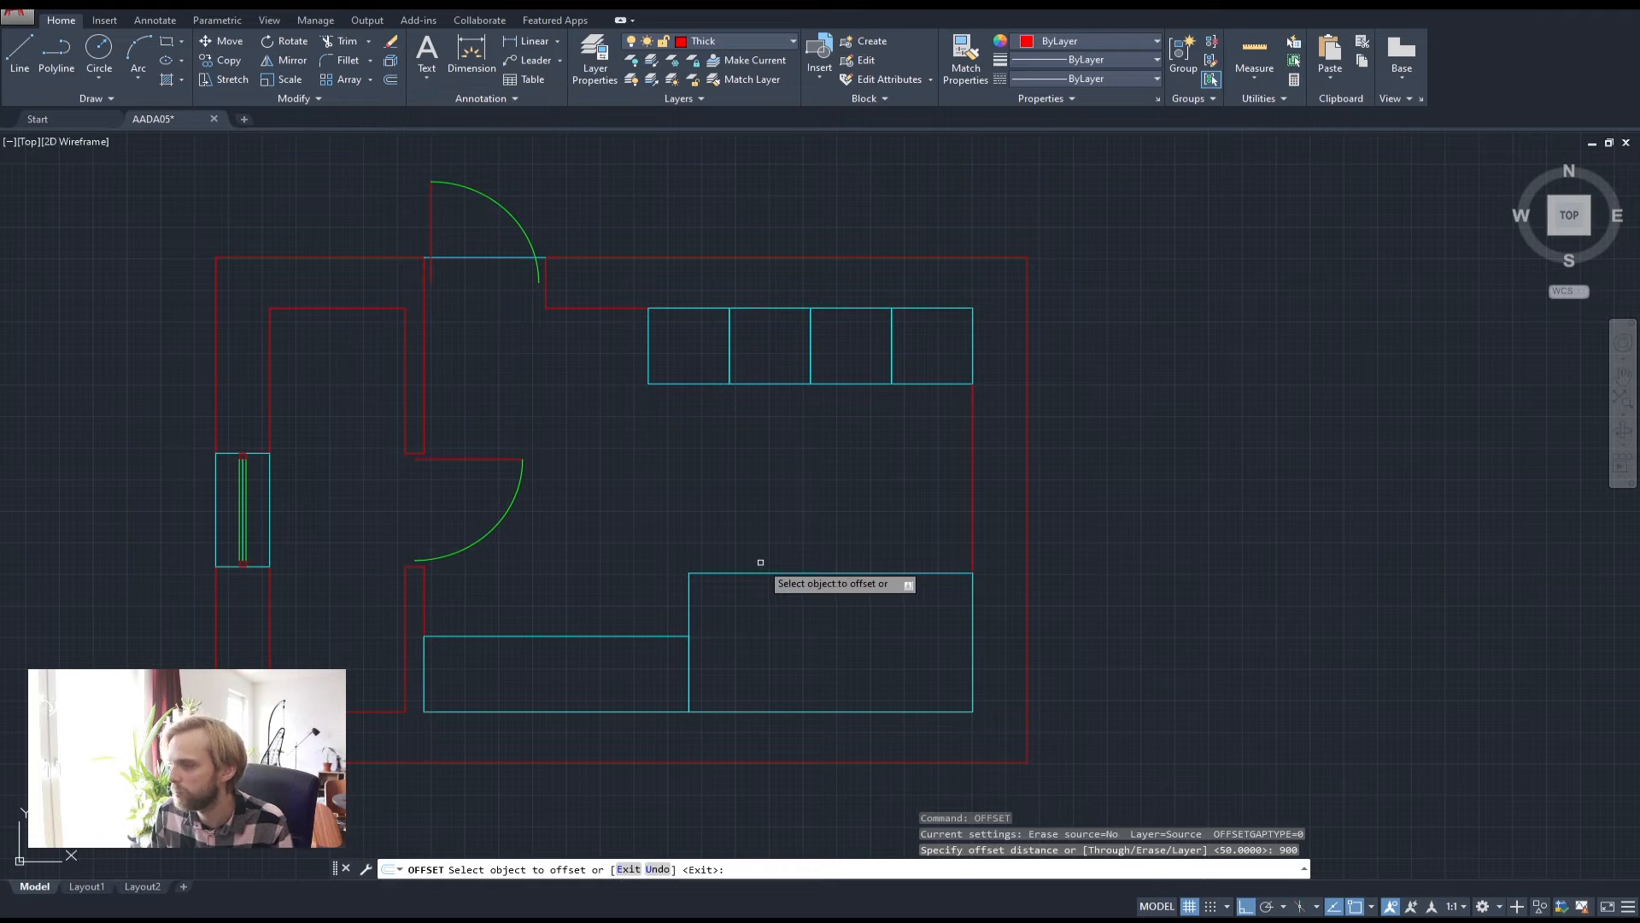
left_click(755, 568)
left_click(731, 500)
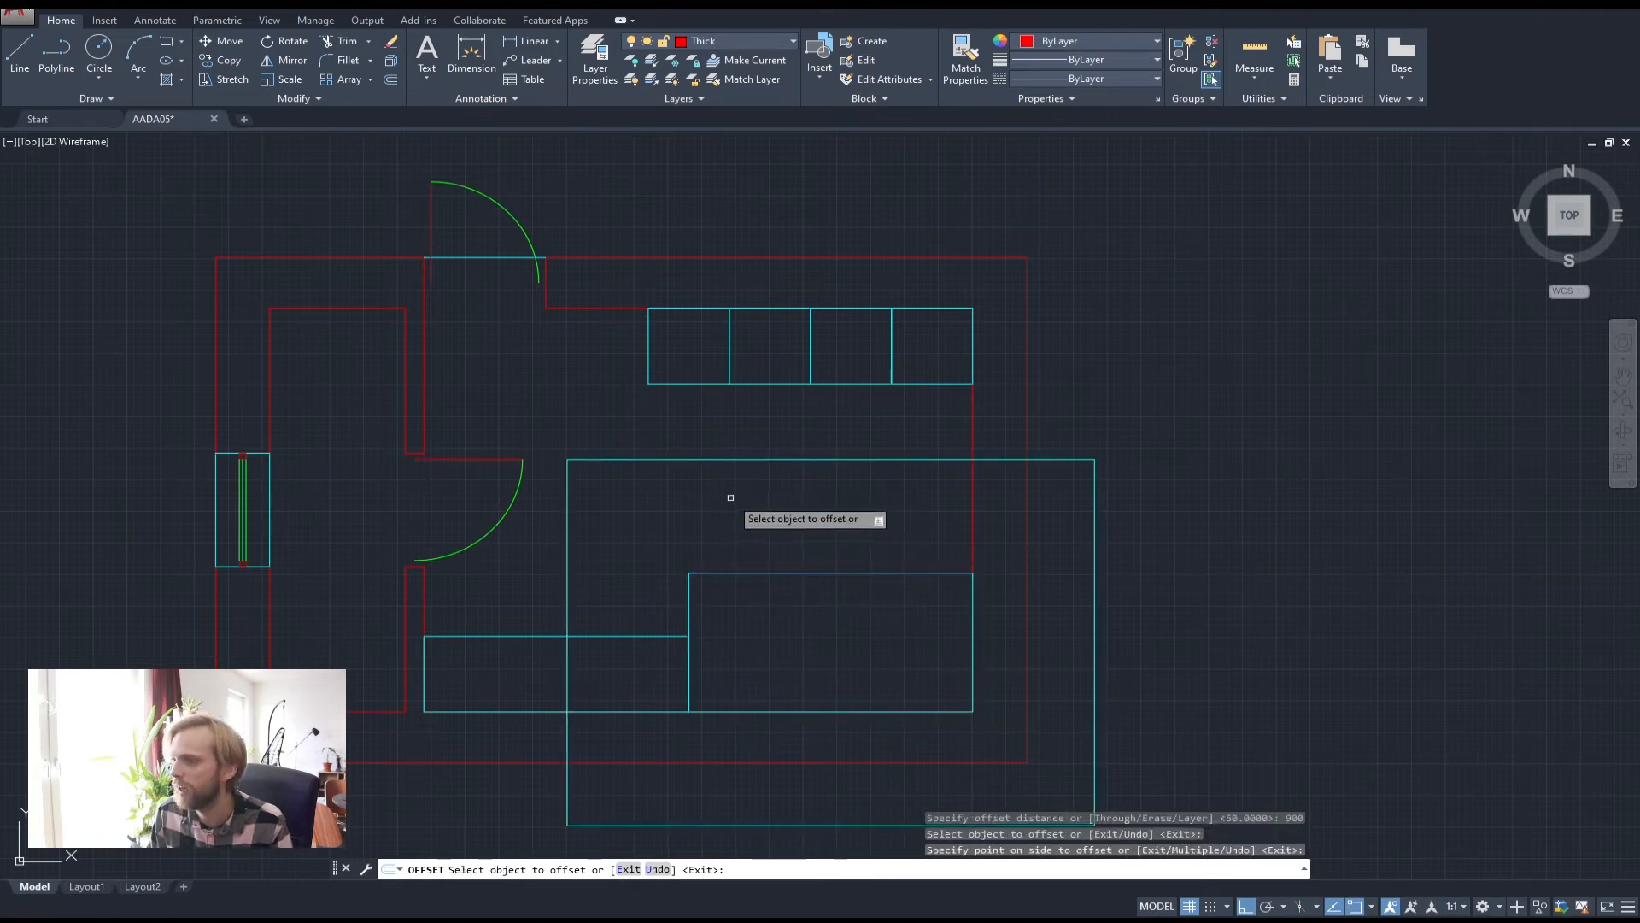
key("Escape")
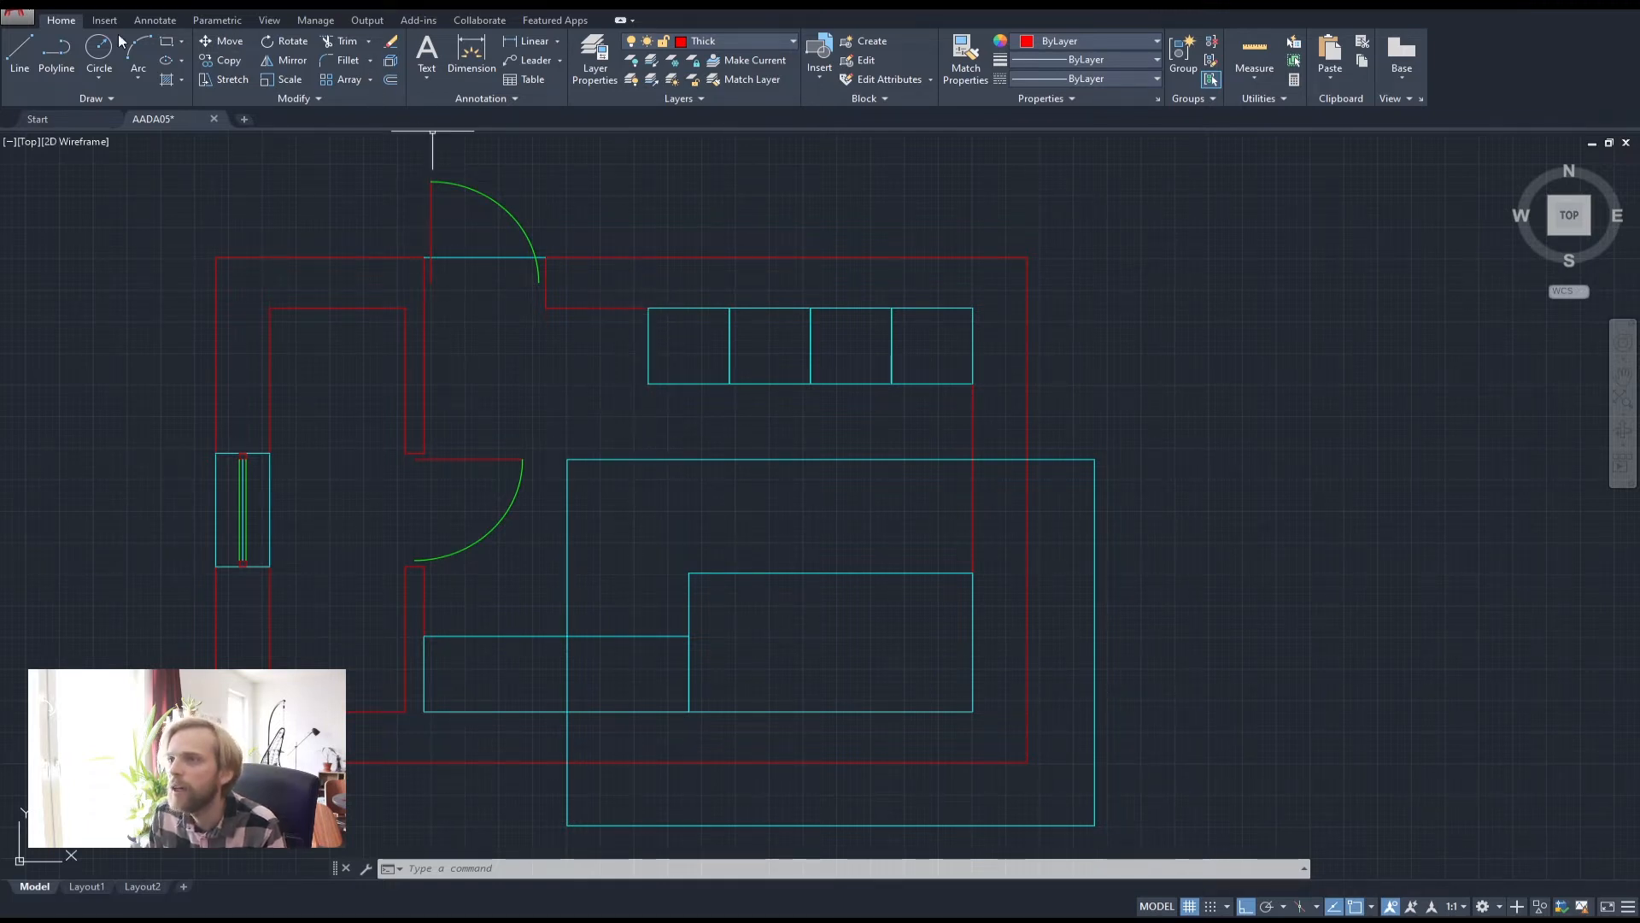
Draw a wall stub polyline from the cabinet corner down to the counter, then 140 across
left_click(57, 48)
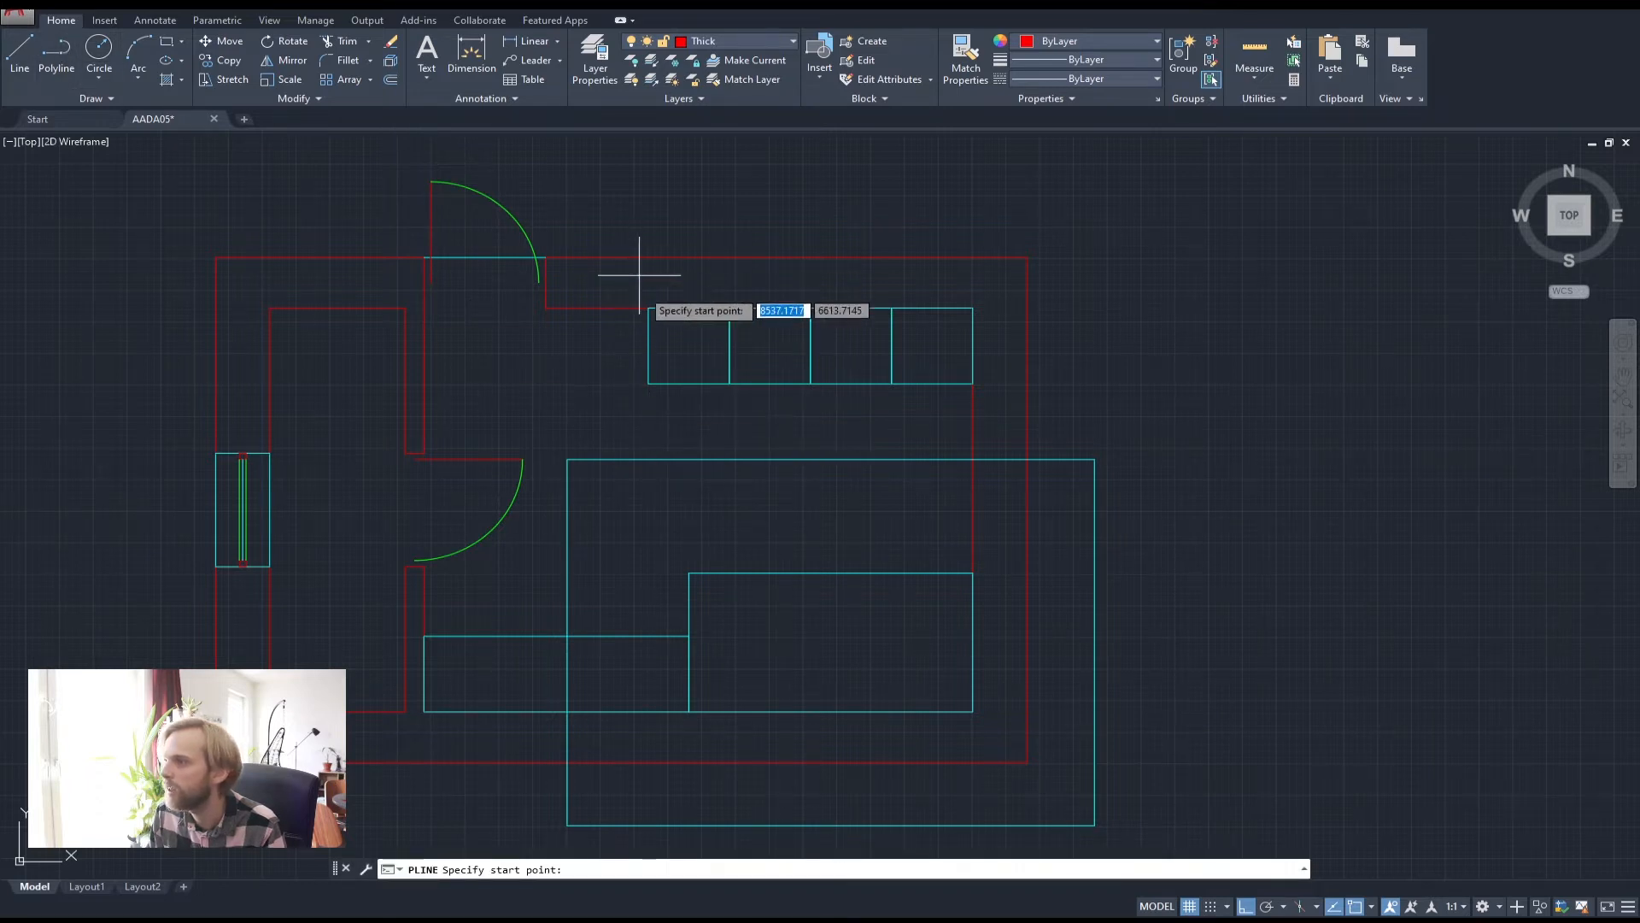
left_click(649, 307)
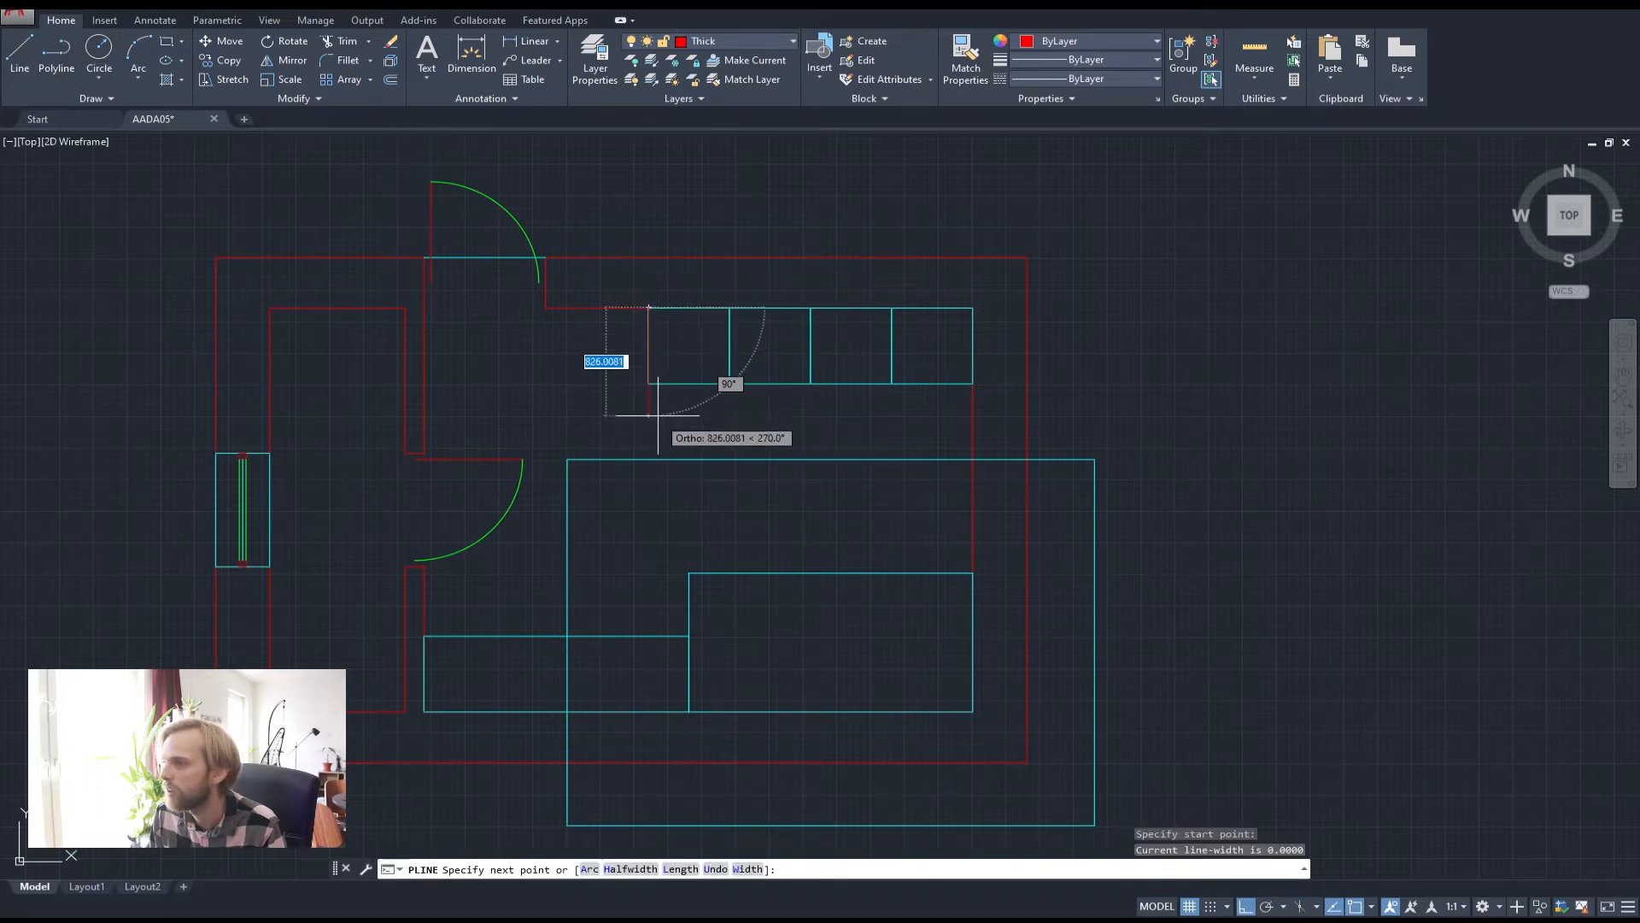
left_click(648, 459)
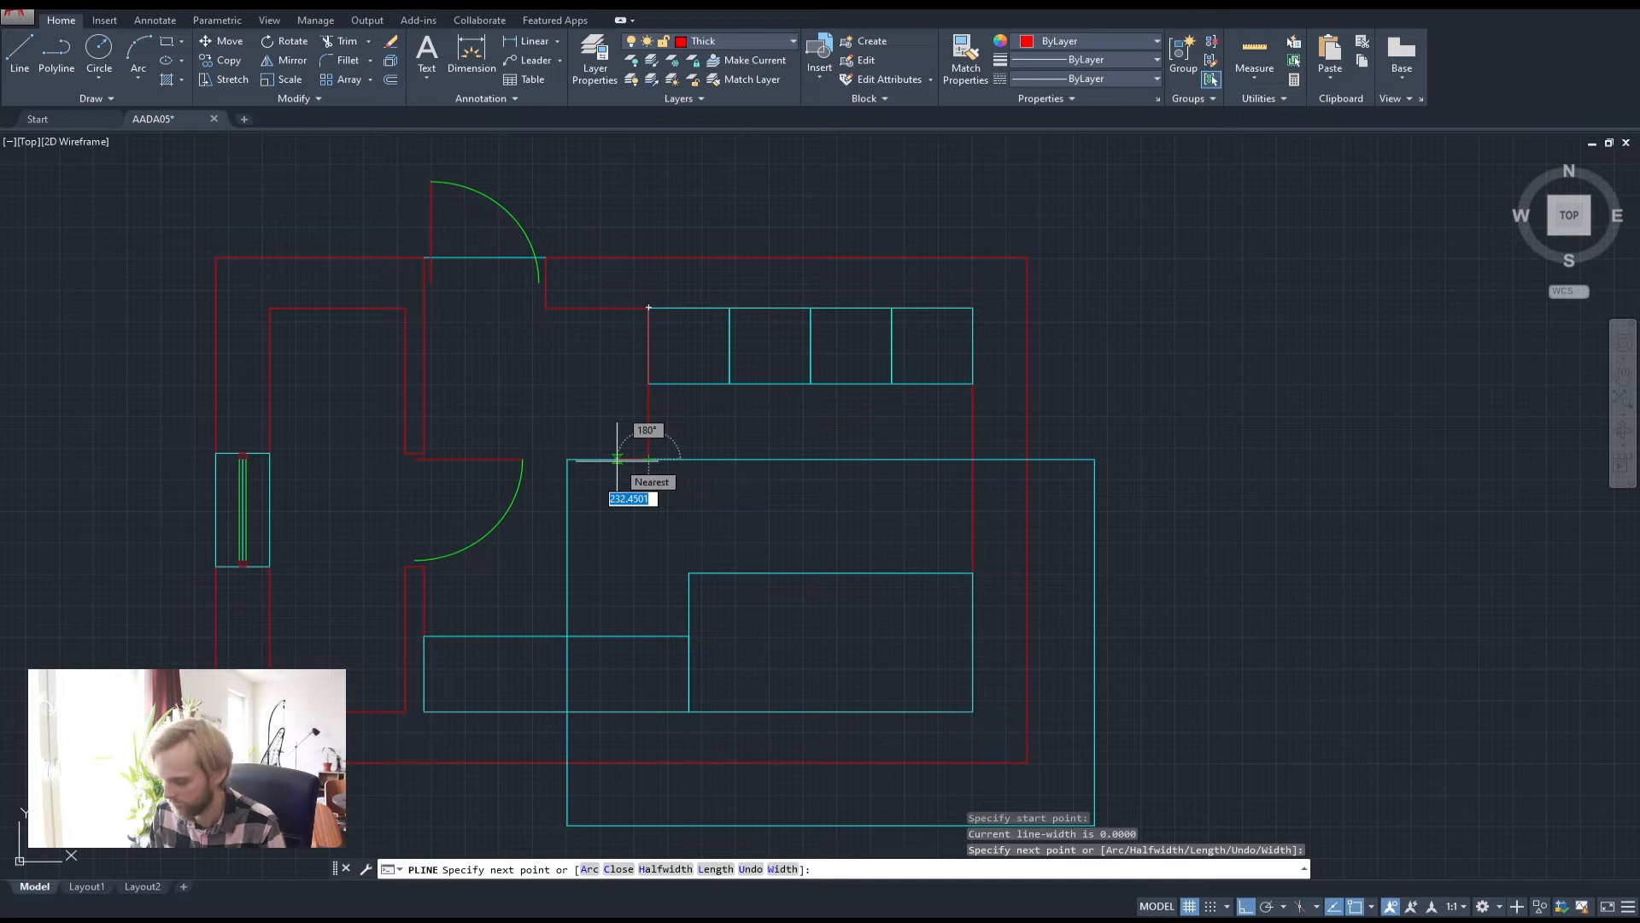
type("140")
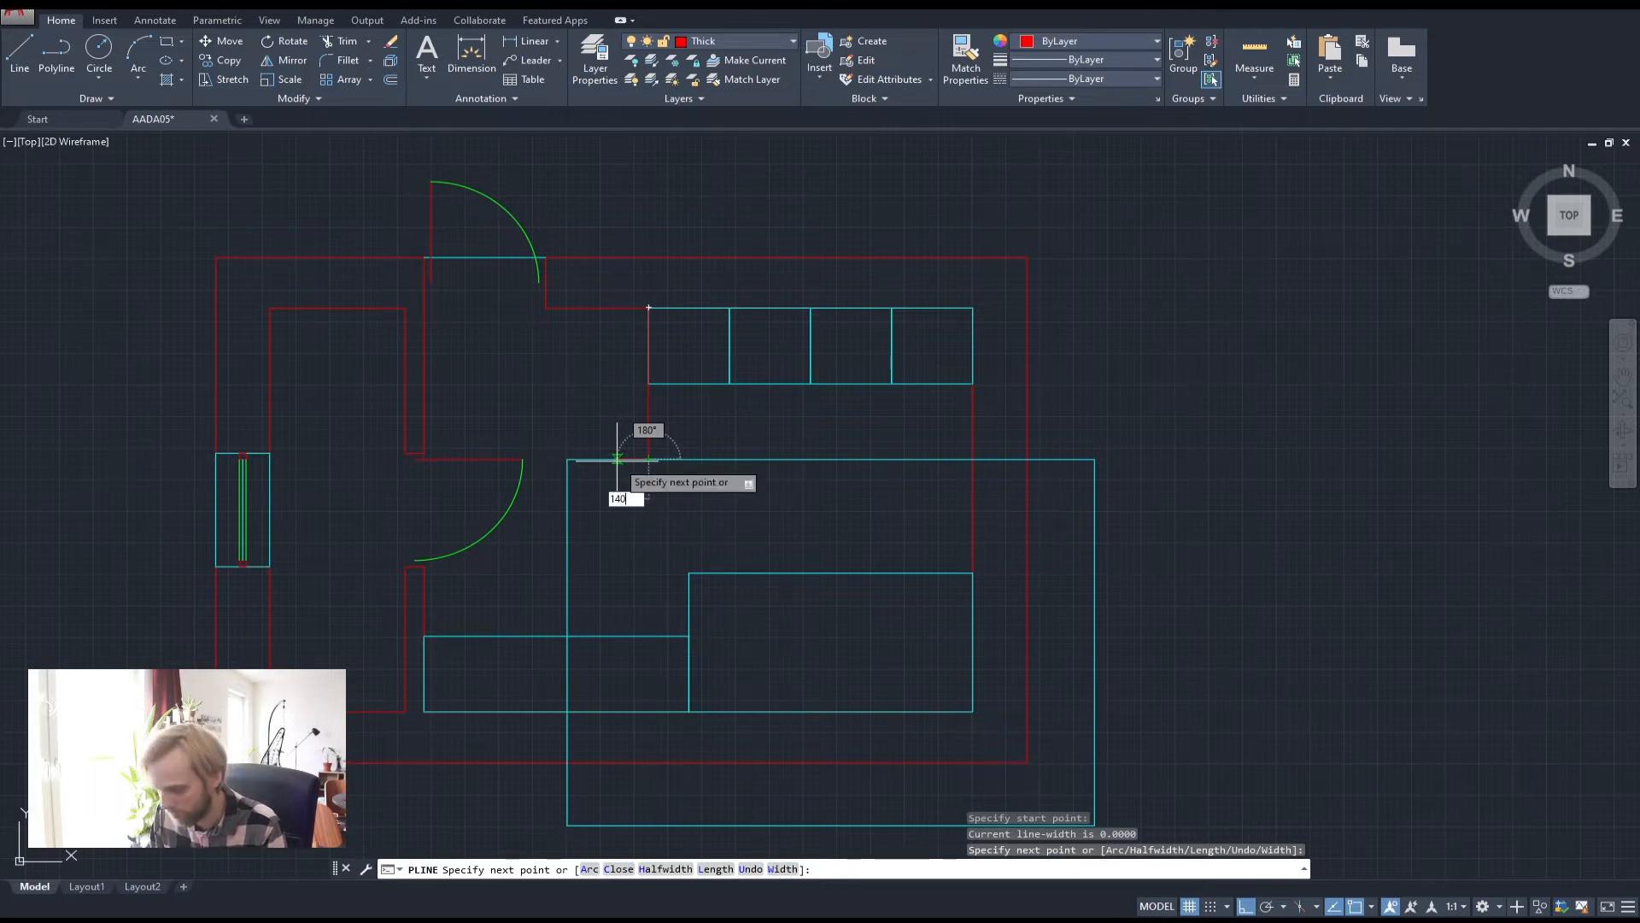
key("Return")
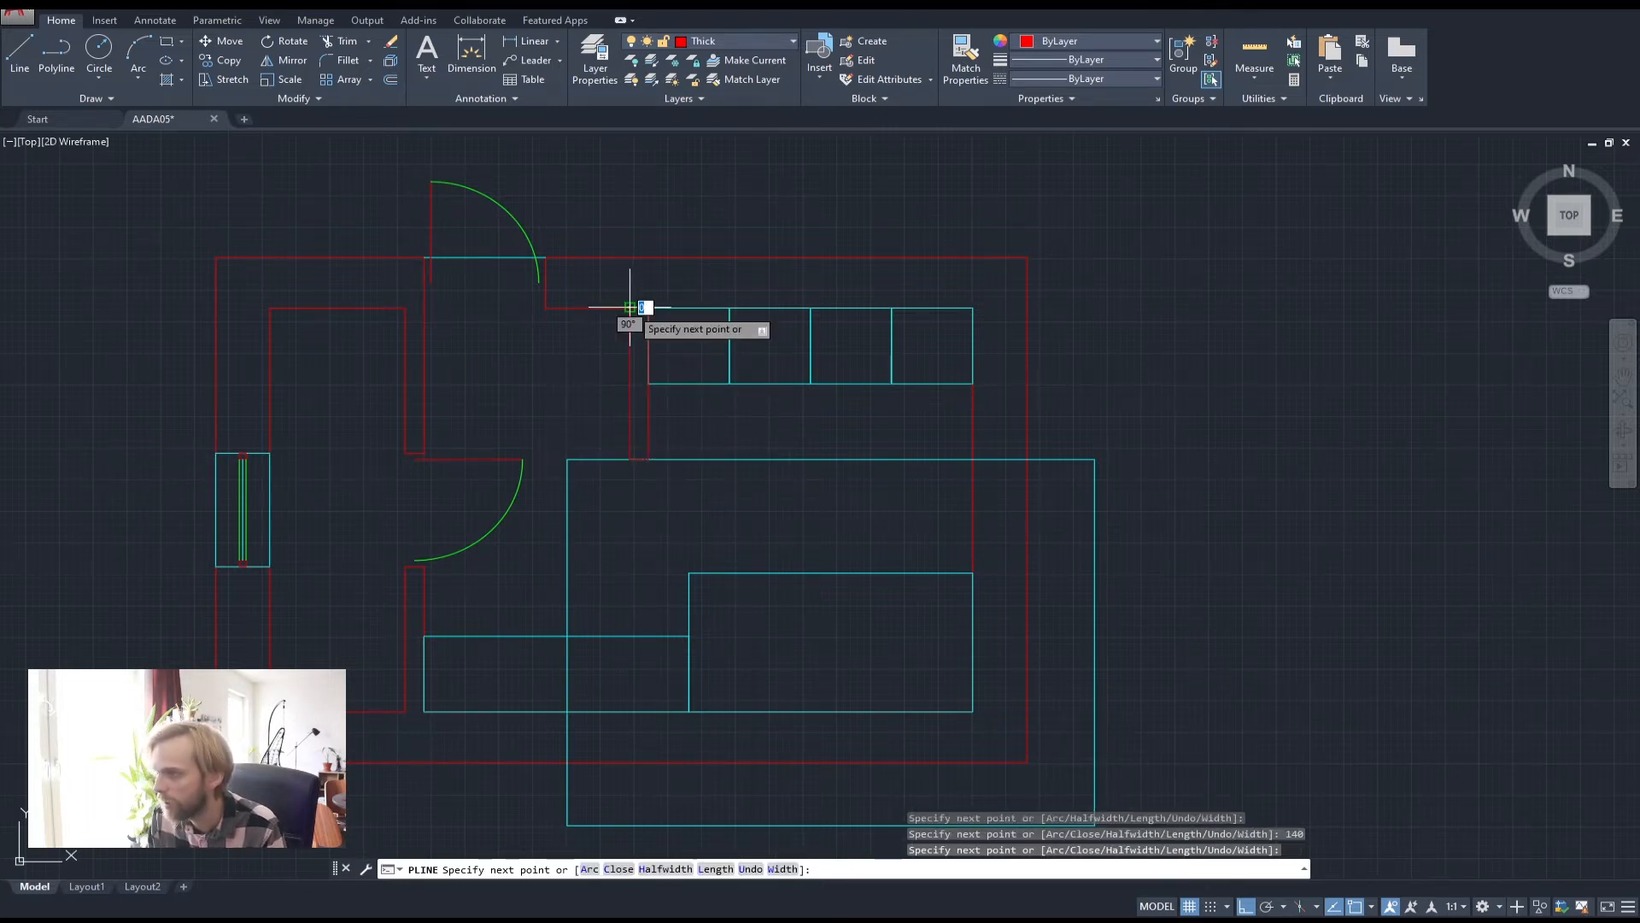
key("Return")
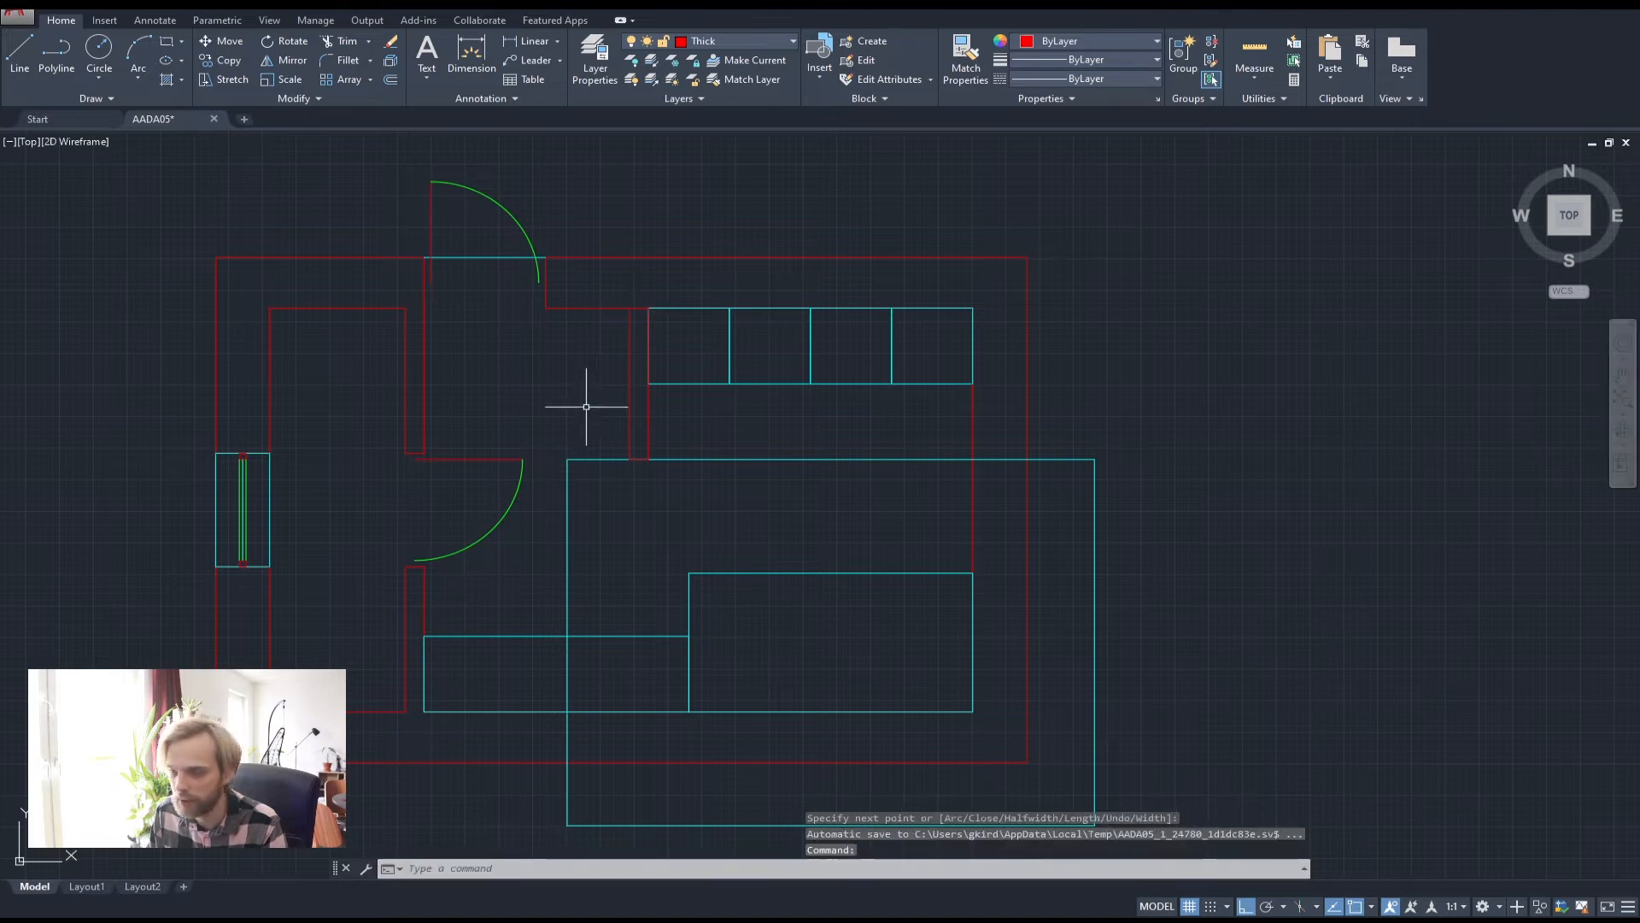
Delete the large cyan rectangle and inspect the vertical wall segment
left_click(598, 484)
left_click(551, 429)
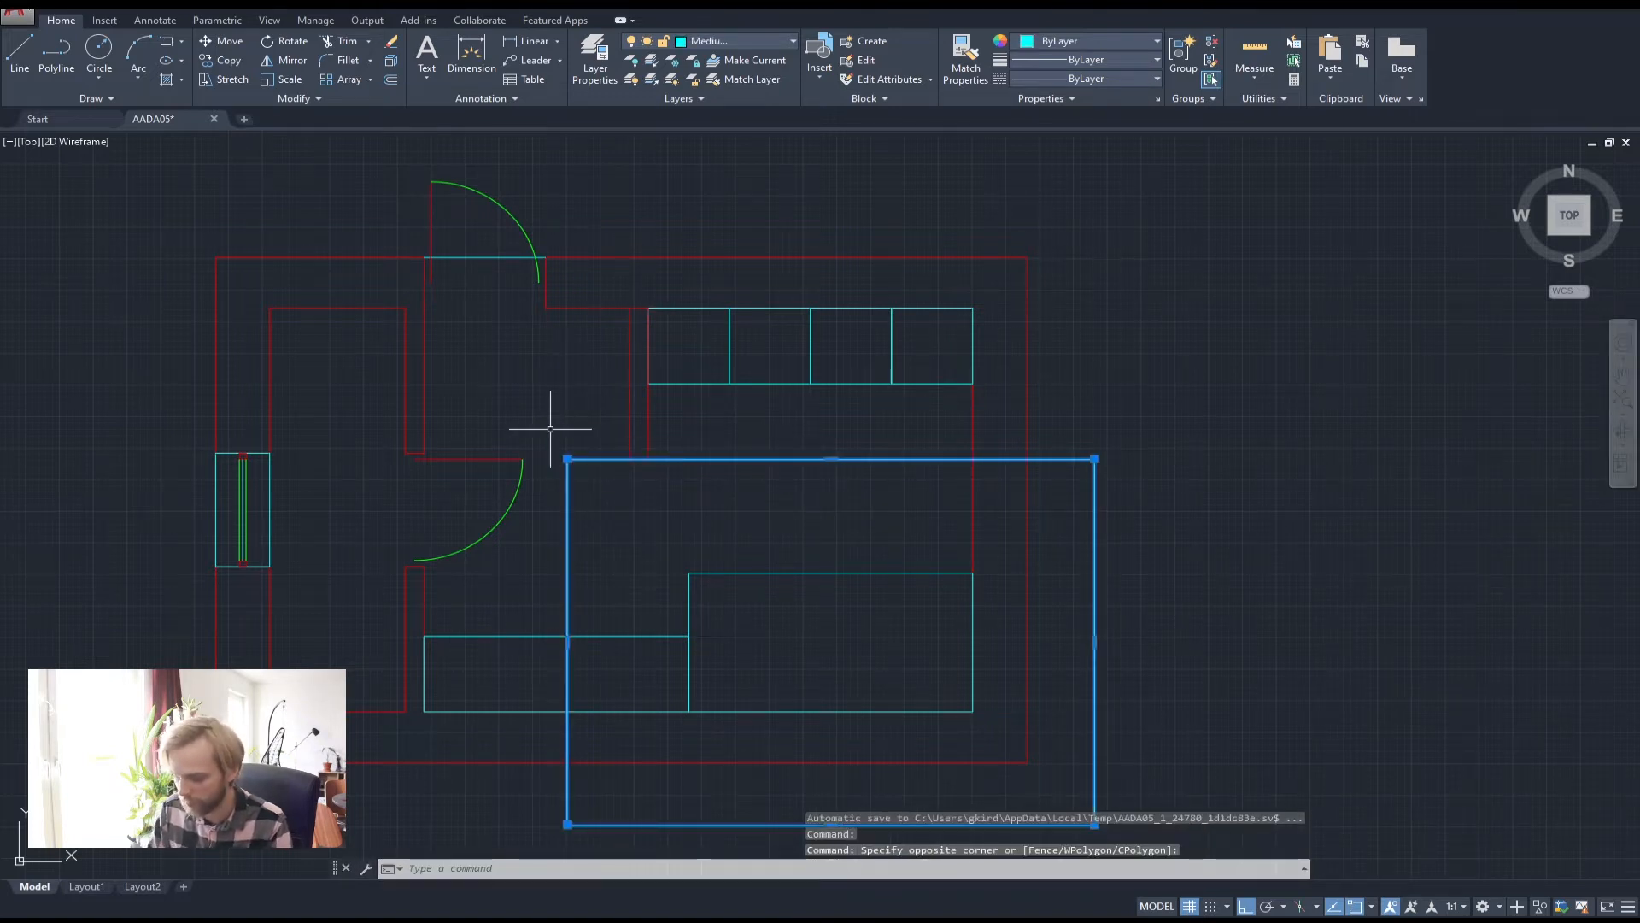
key("Delete")
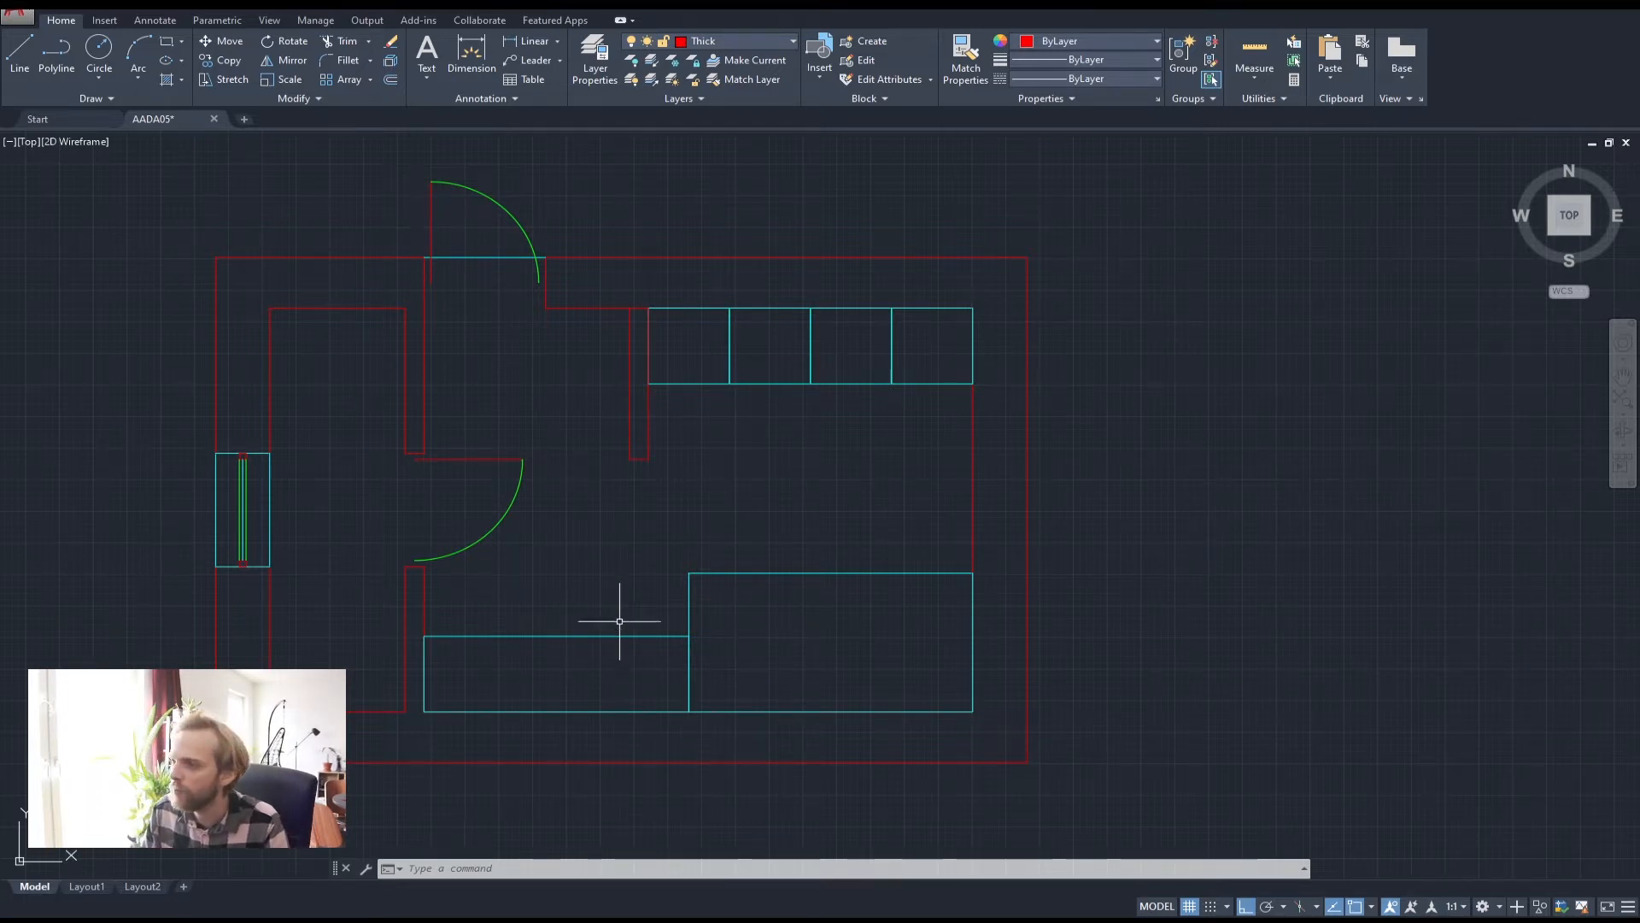
scroll(641, 340, "up", 3)
left_click(780, 652)
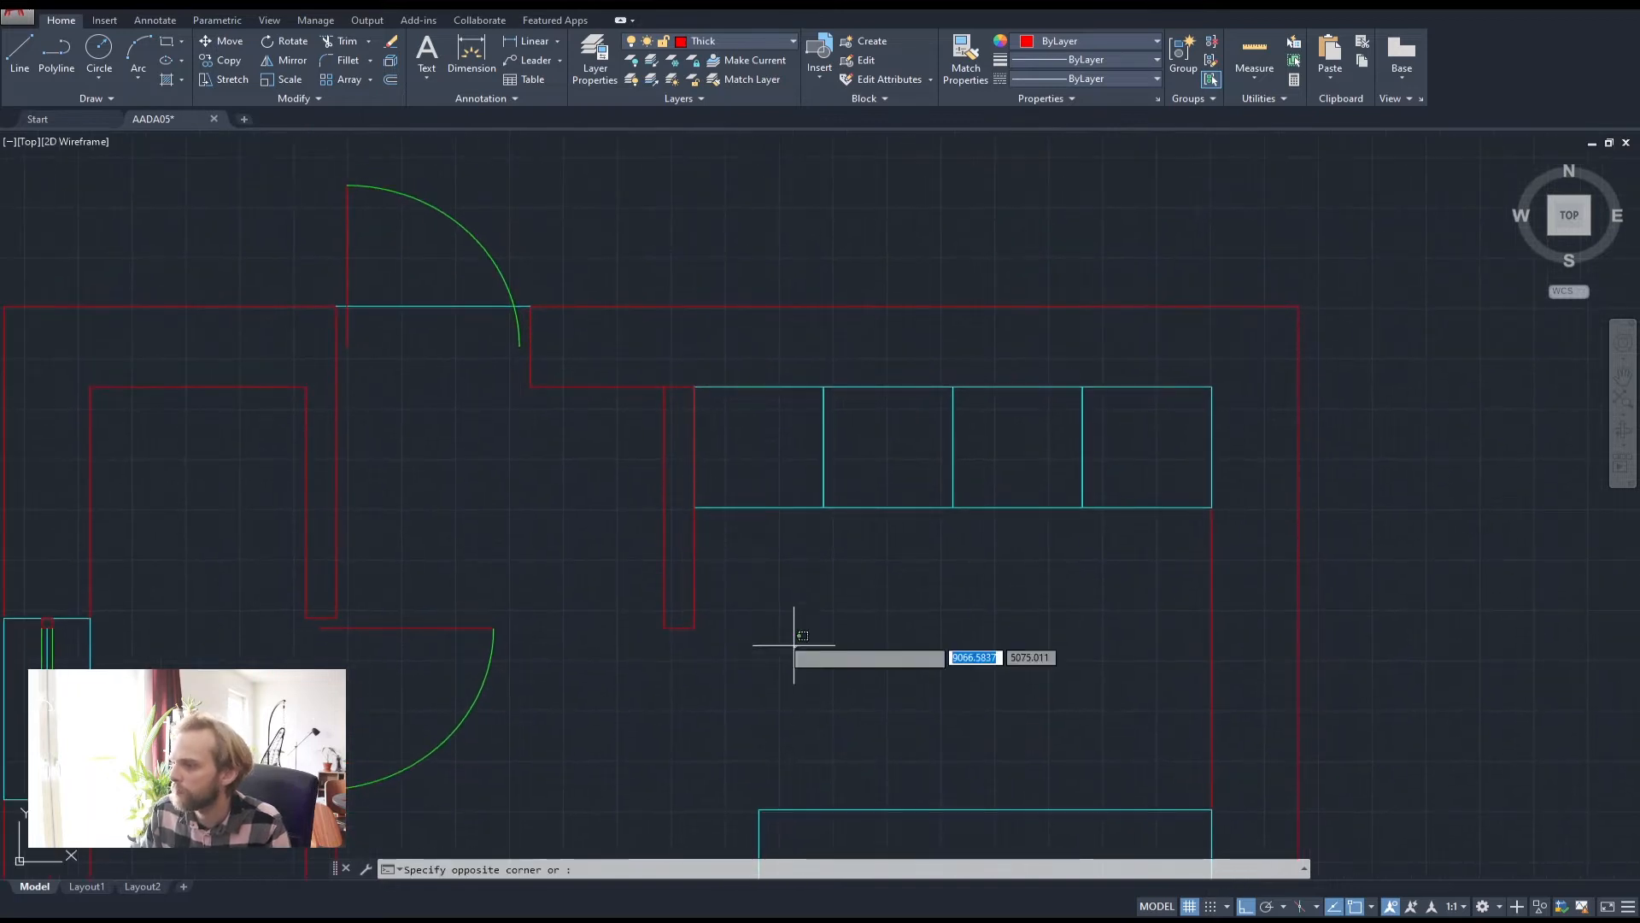
left_click(570, 537)
scroll(658, 414, "up", 8)
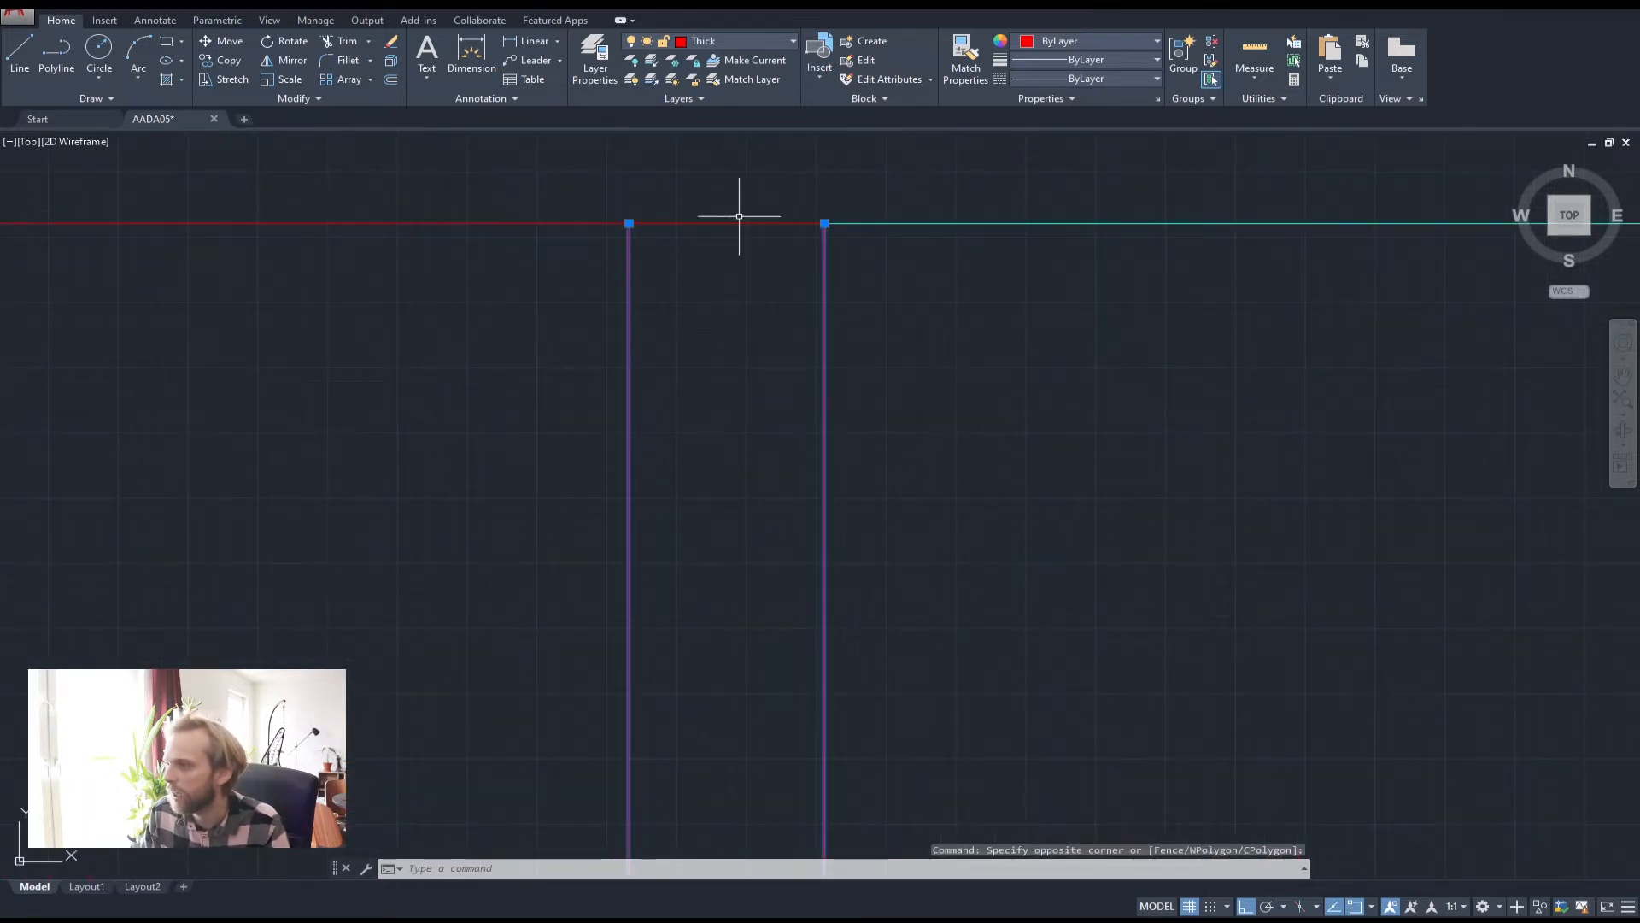
key("Escape")
key("Escape")
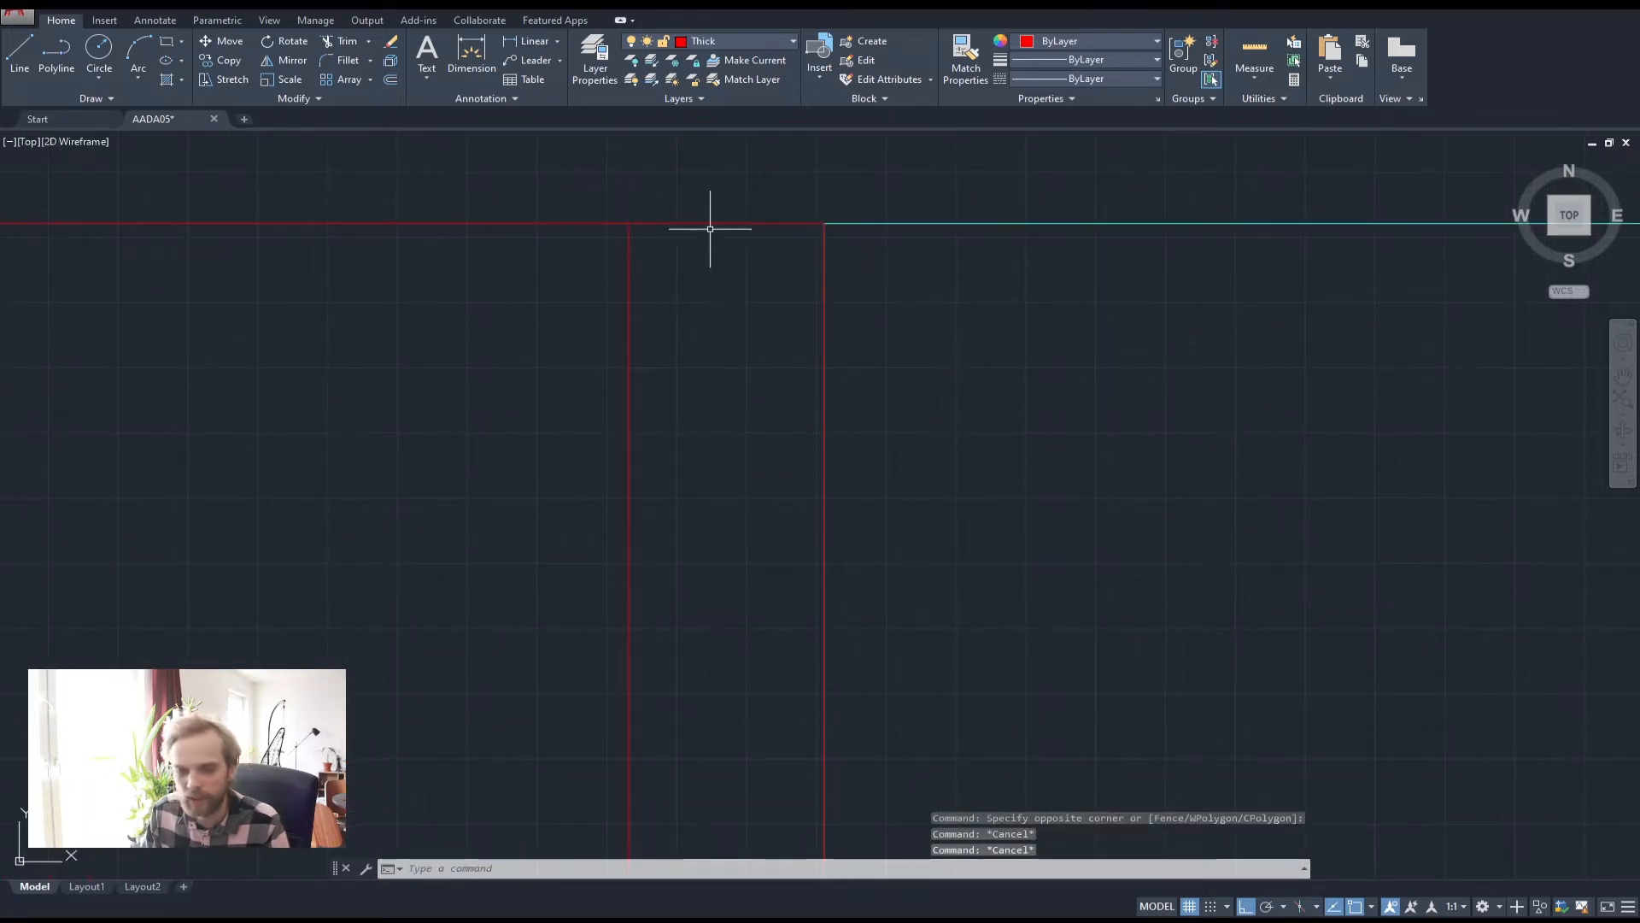
Start and cancel a trim, then trial-select the narrow walls and wall outline
scroll(710, 232, "down", 4)
scroll(718, 291, "down", 3)
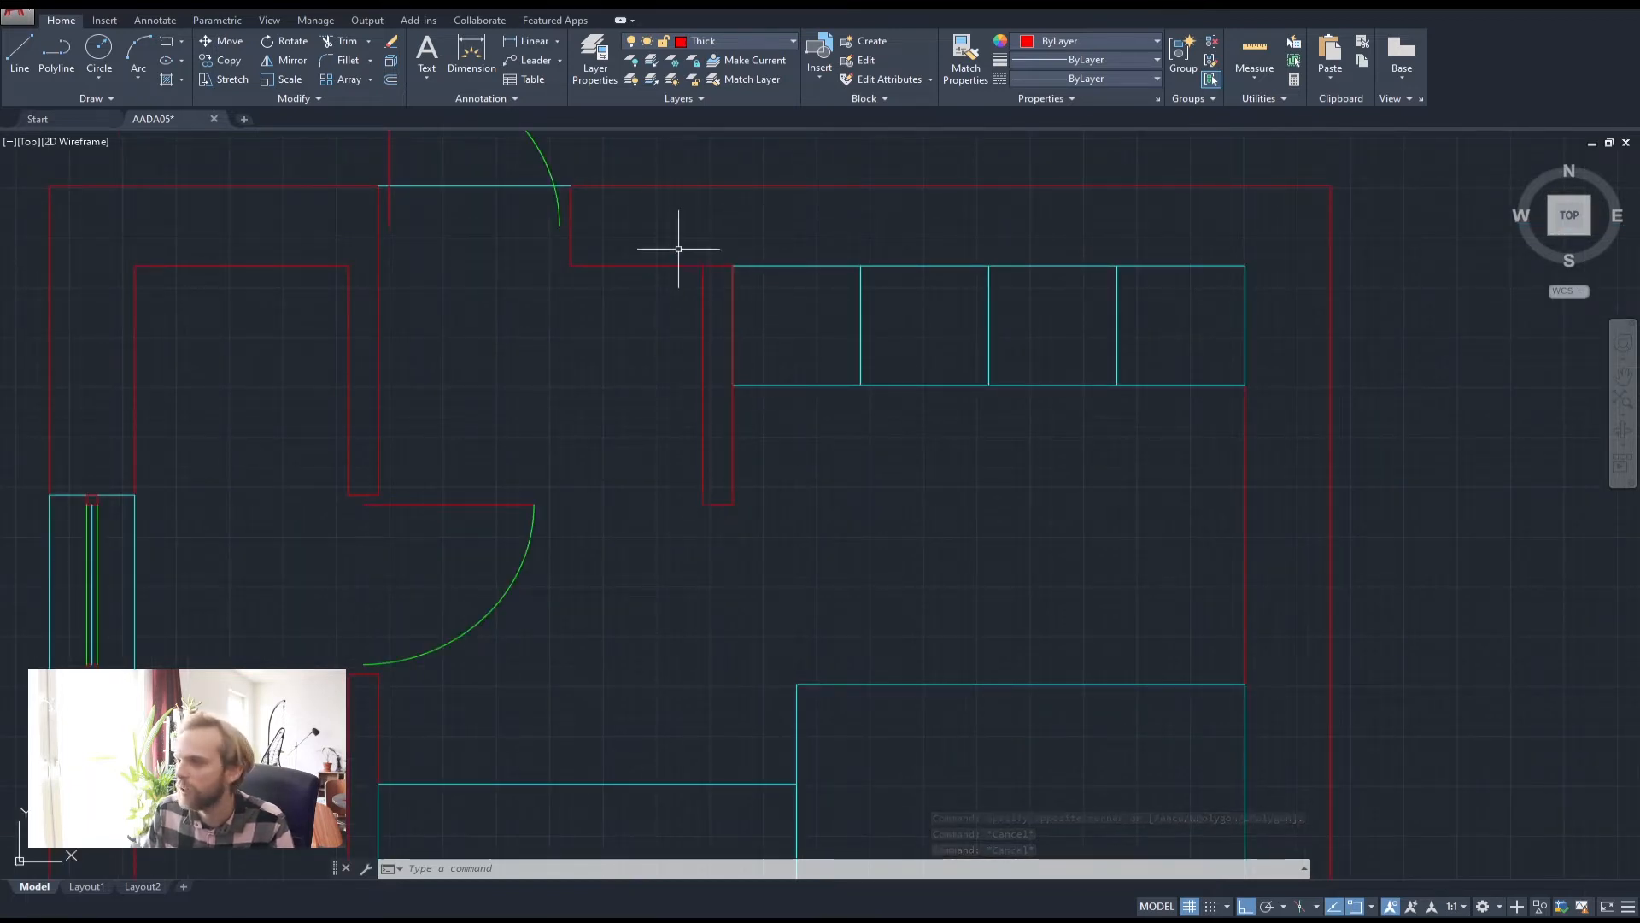
scroll(689, 273, "up", 2)
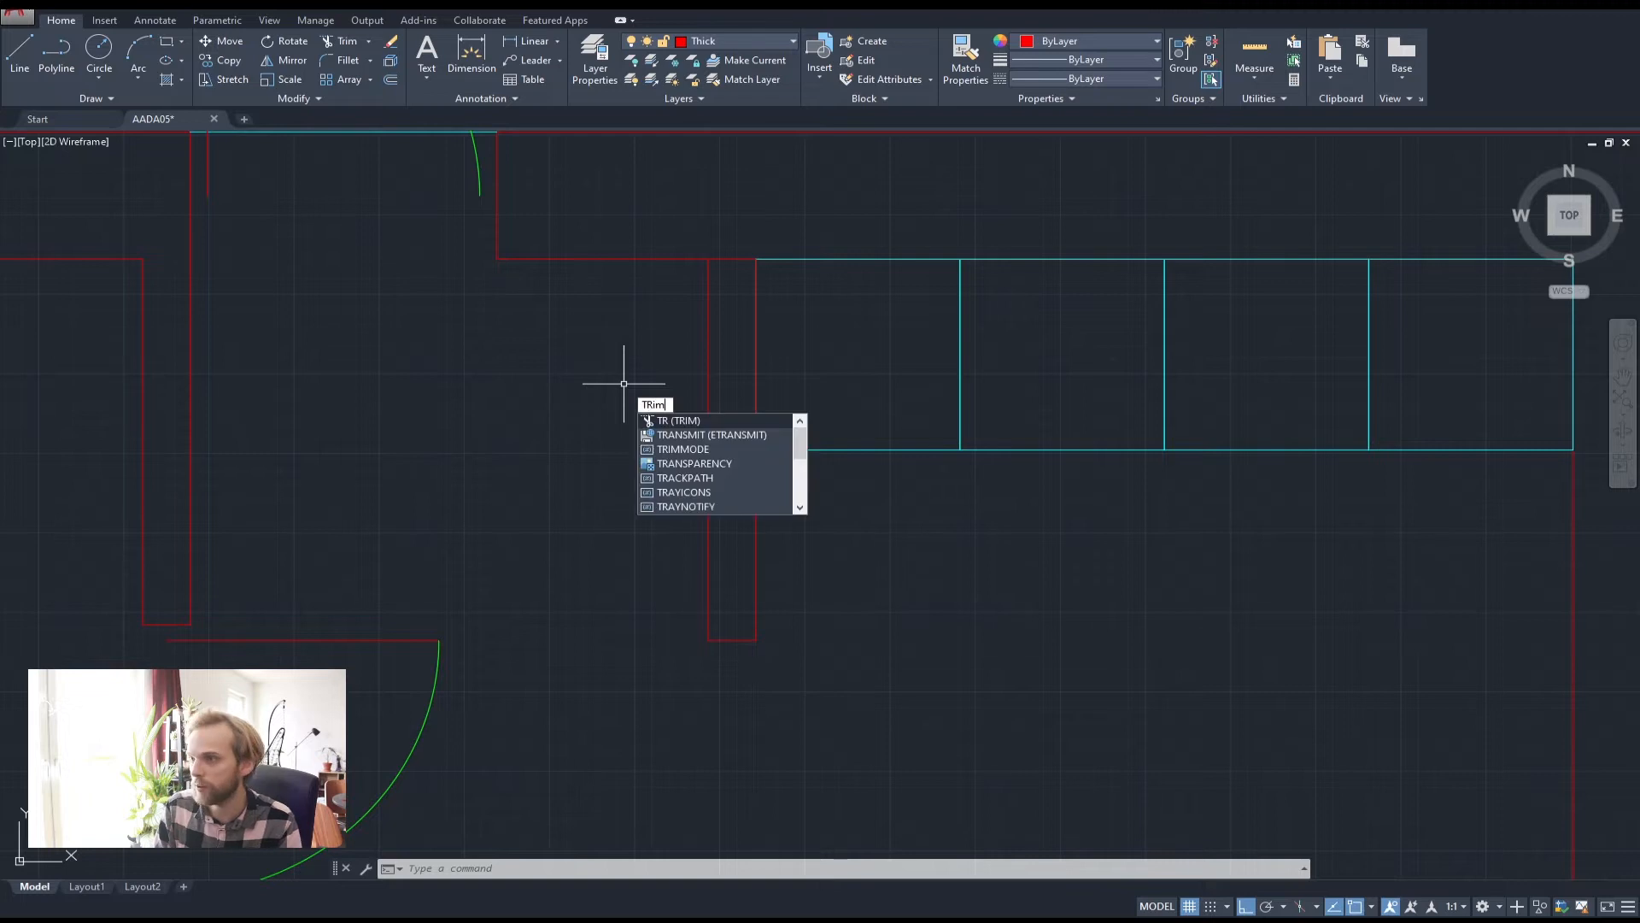
key("Return")
key("Return")
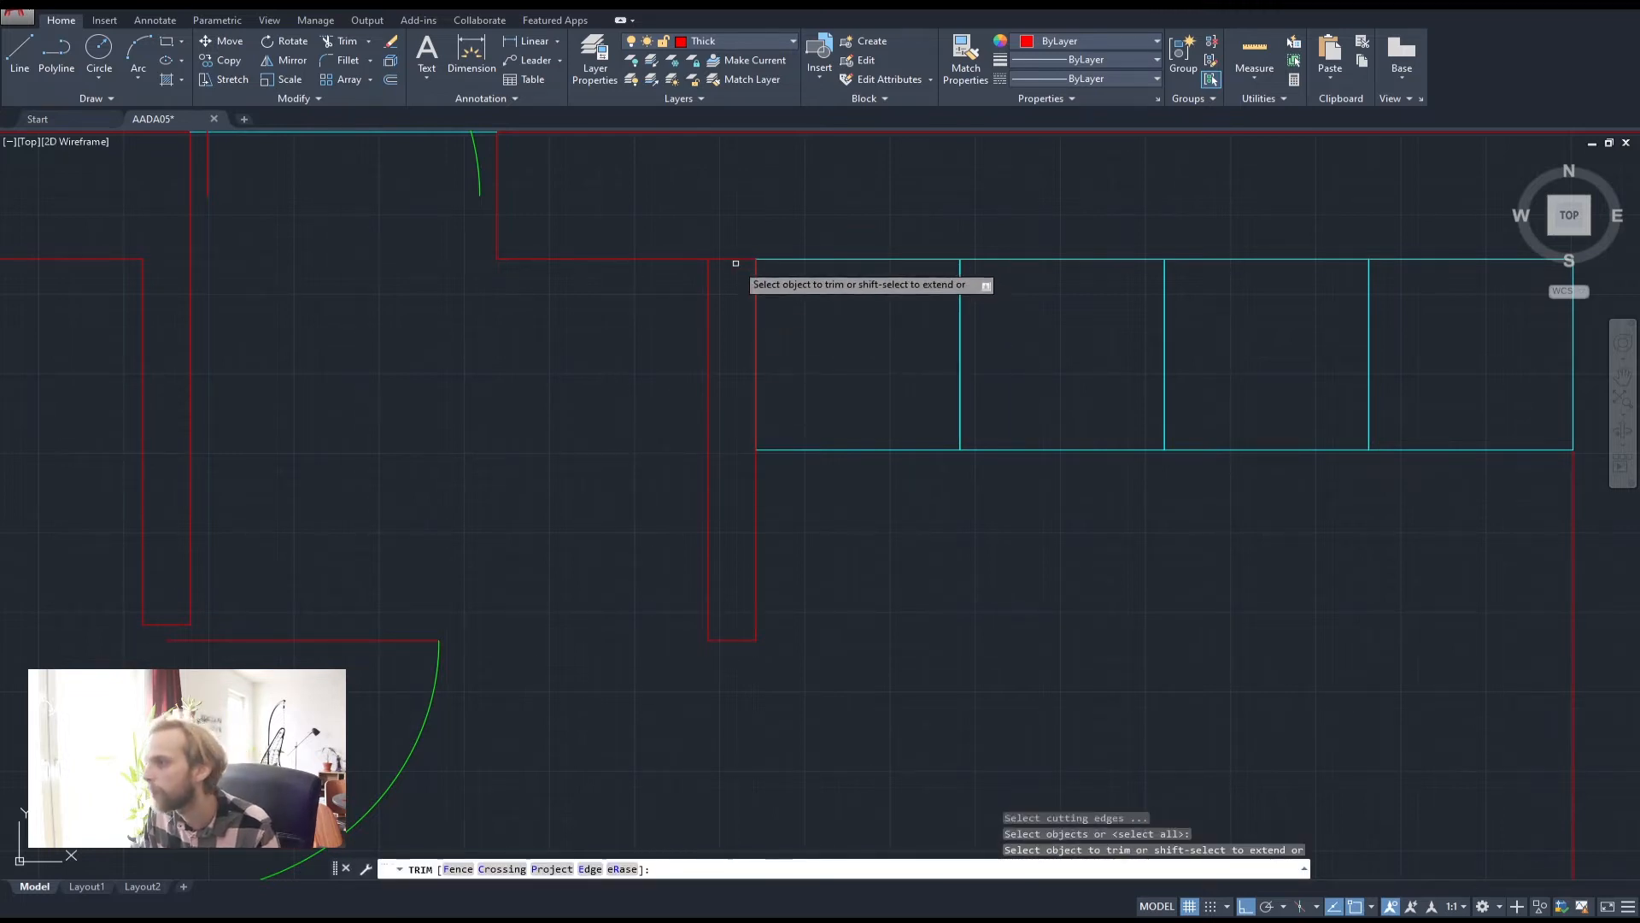
key("Escape")
key("Escape")
key("Escape")
scroll(778, 350, "down", 2)
left_click(834, 490)
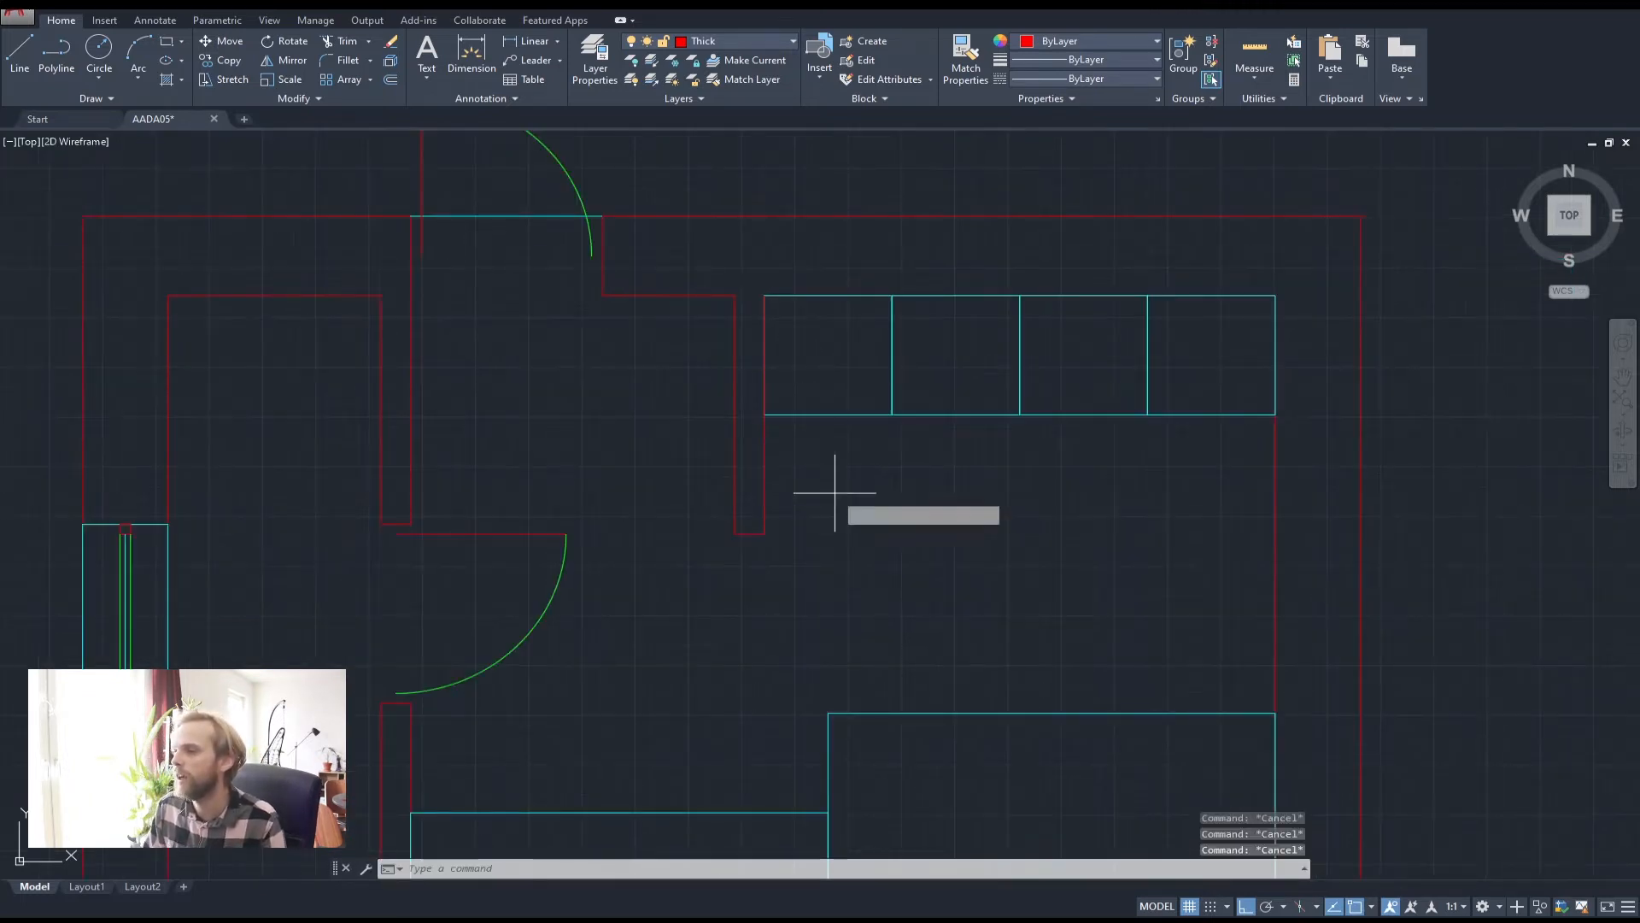
left_click(690, 450)
left_click(695, 355)
left_click(647, 271)
left_click(633, 309)
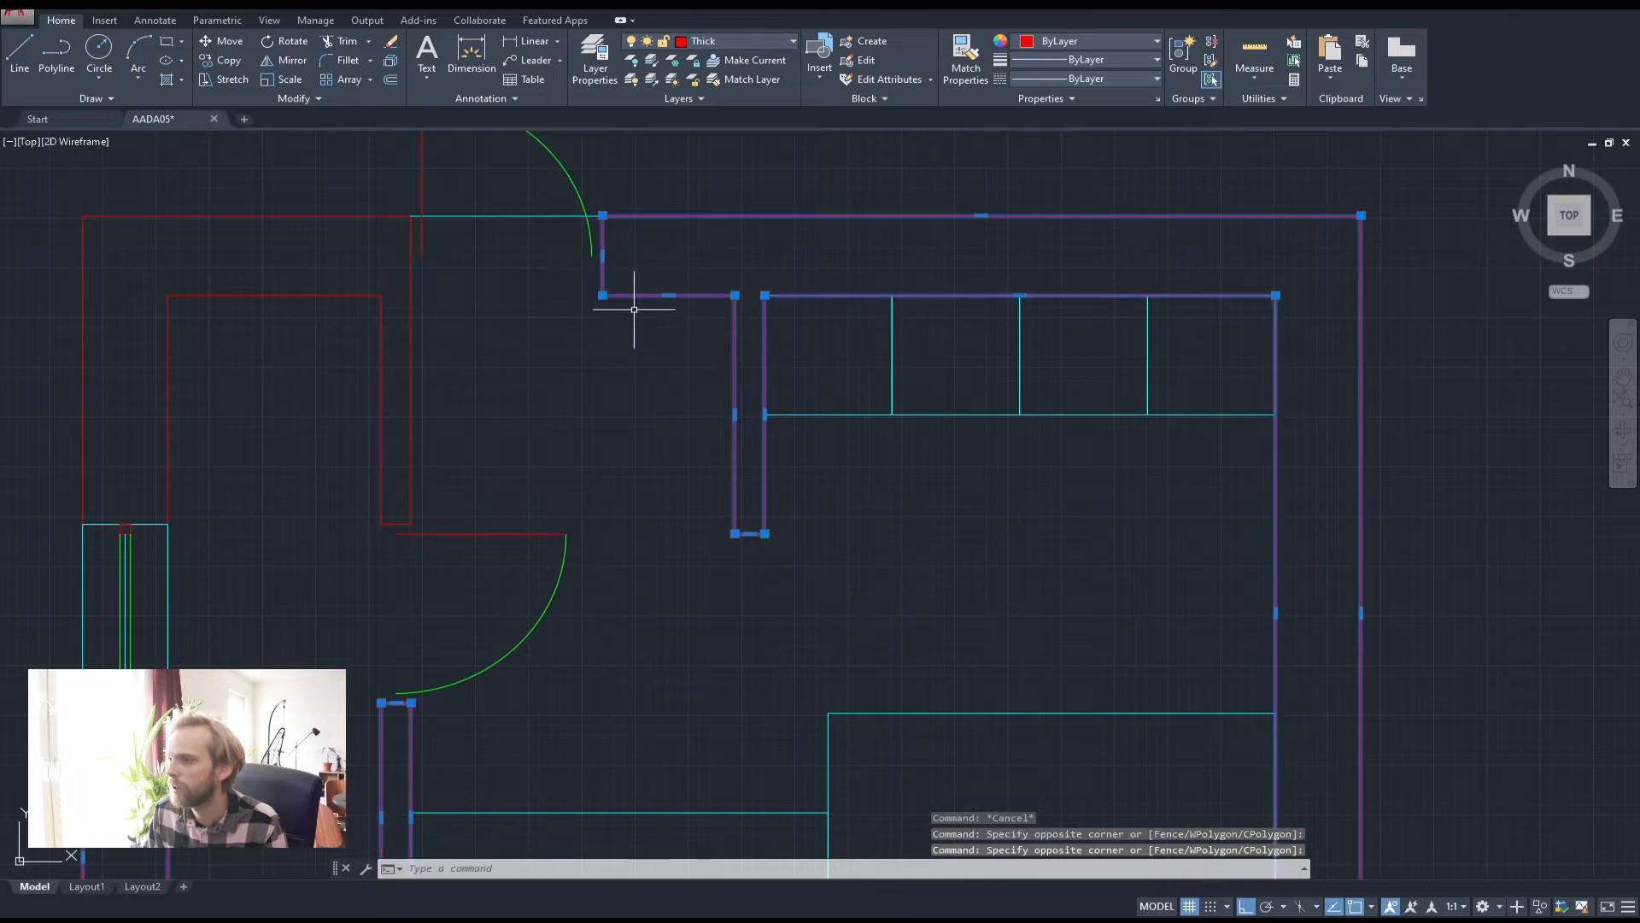
scroll(820, 397, "down", 2)
key("Escape")
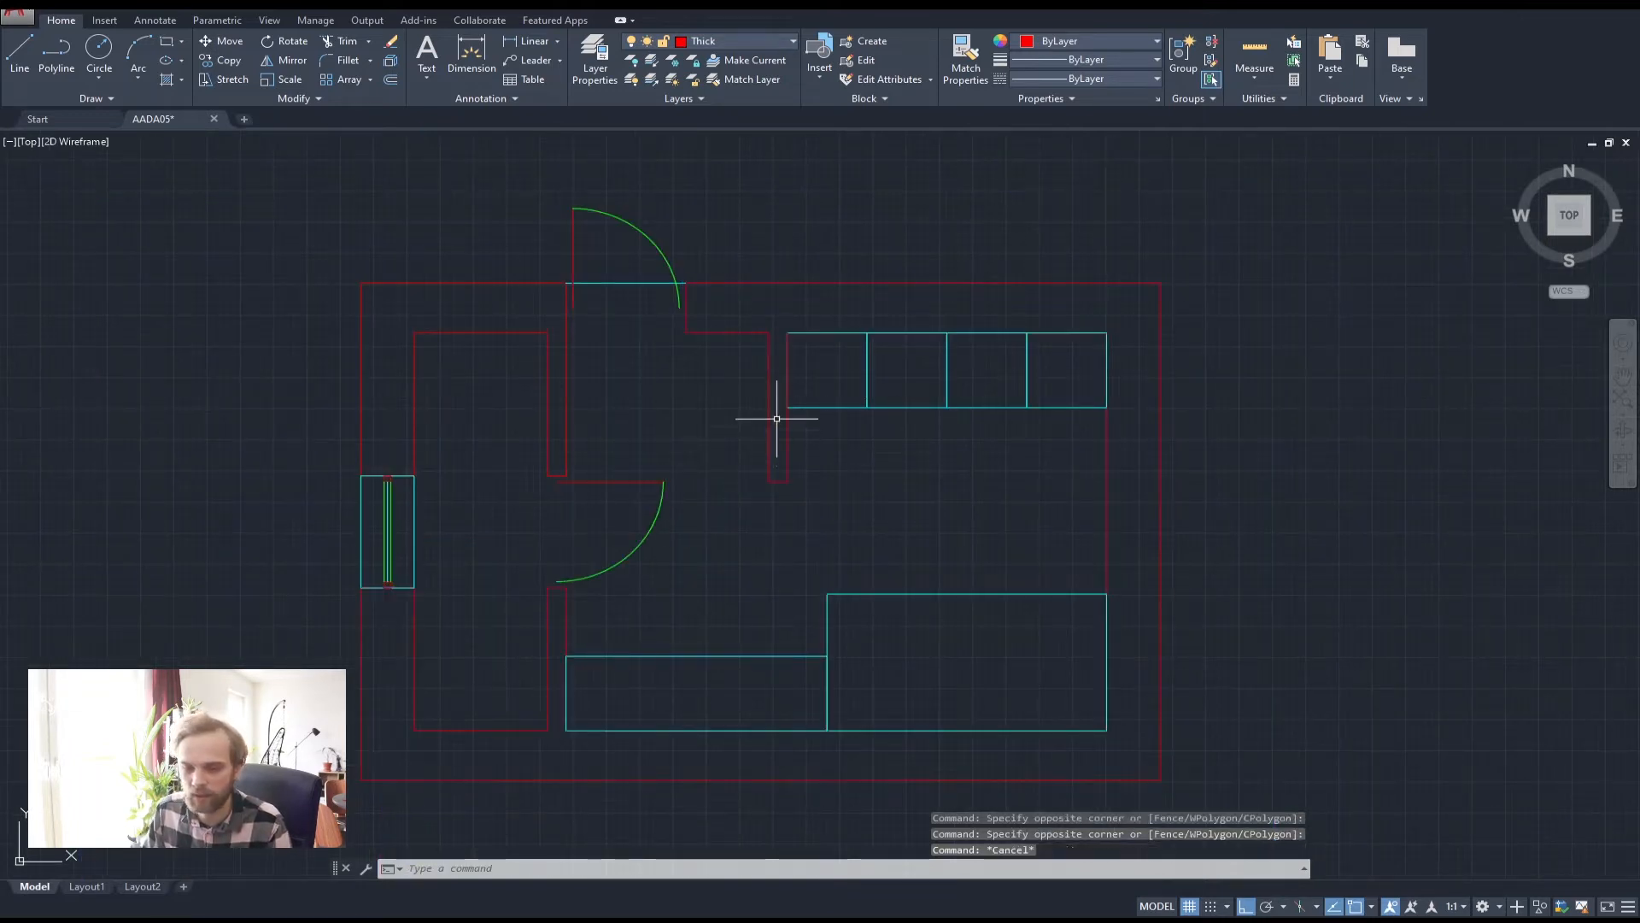
Join the two narrow vertical walls and the outer wall outline into one polyline
left_click(957, 419)
left_click(747, 496)
left_click(726, 363)
left_click(694, 306)
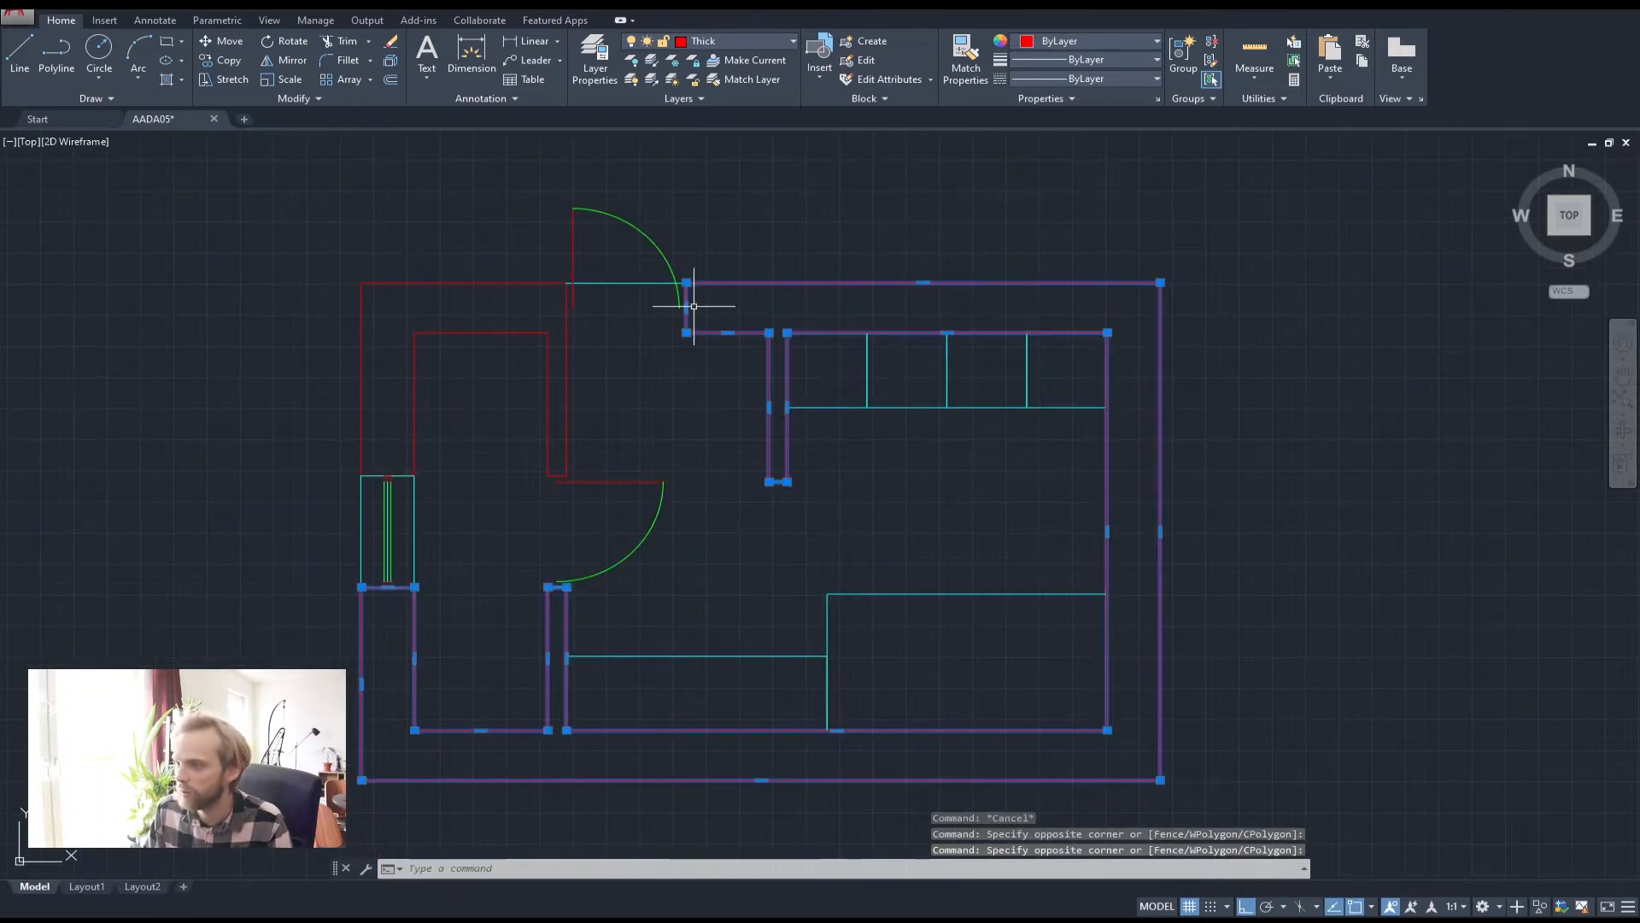
key("Return")
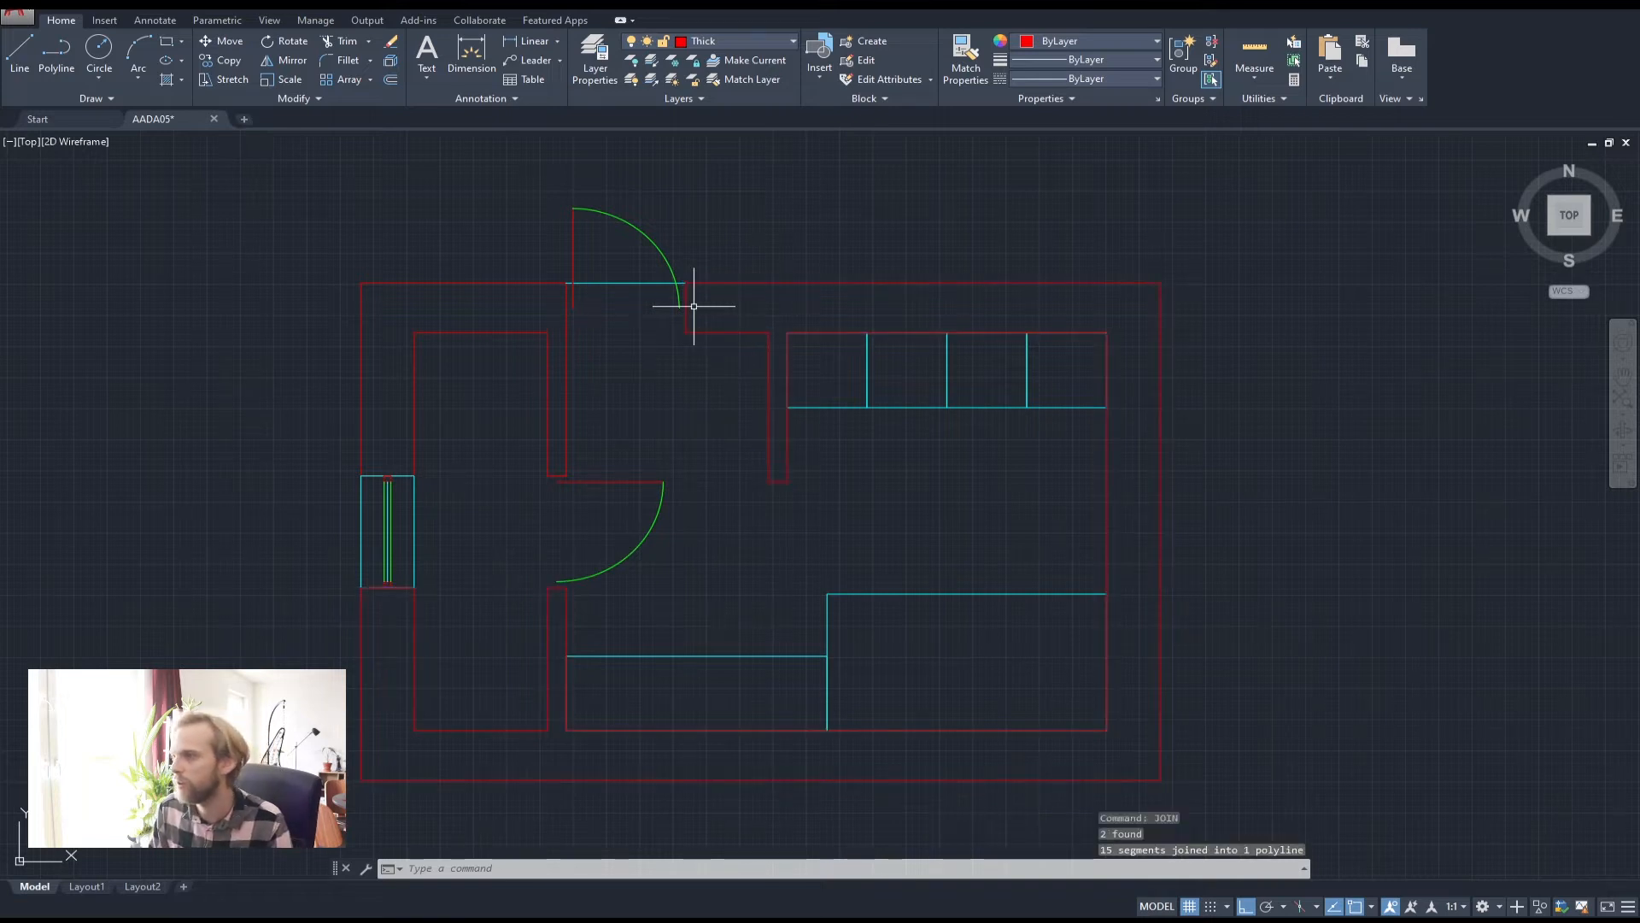
key("Escape")
key("Escape")
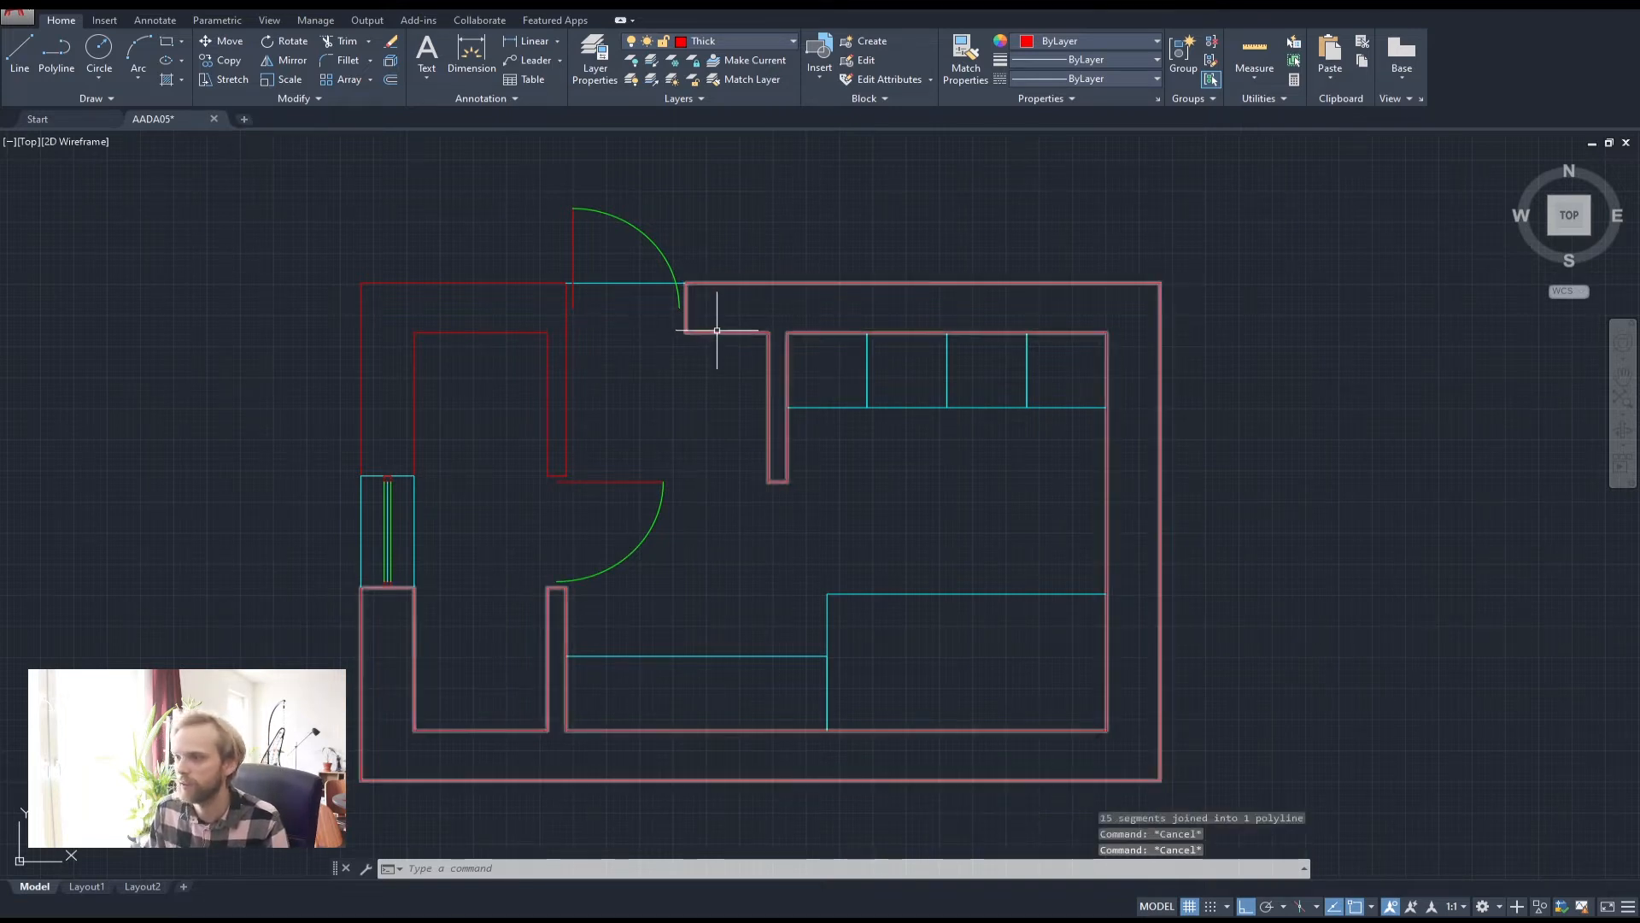
left_click(716, 332)
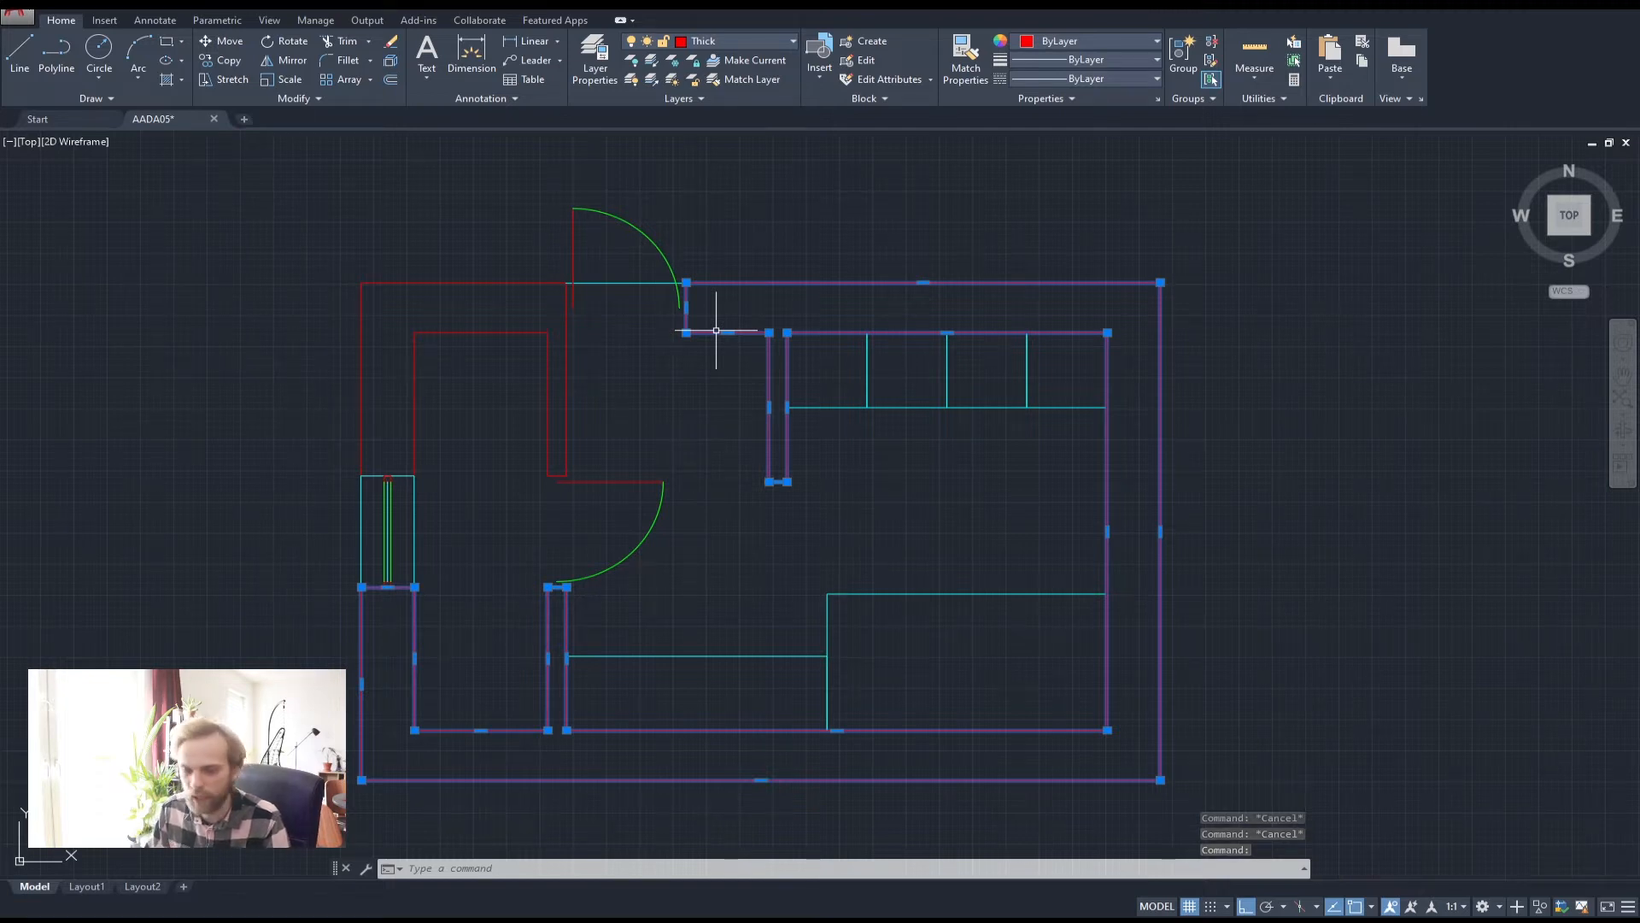
key("Escape")
middle_click_drag(743, 461, 780, 453)
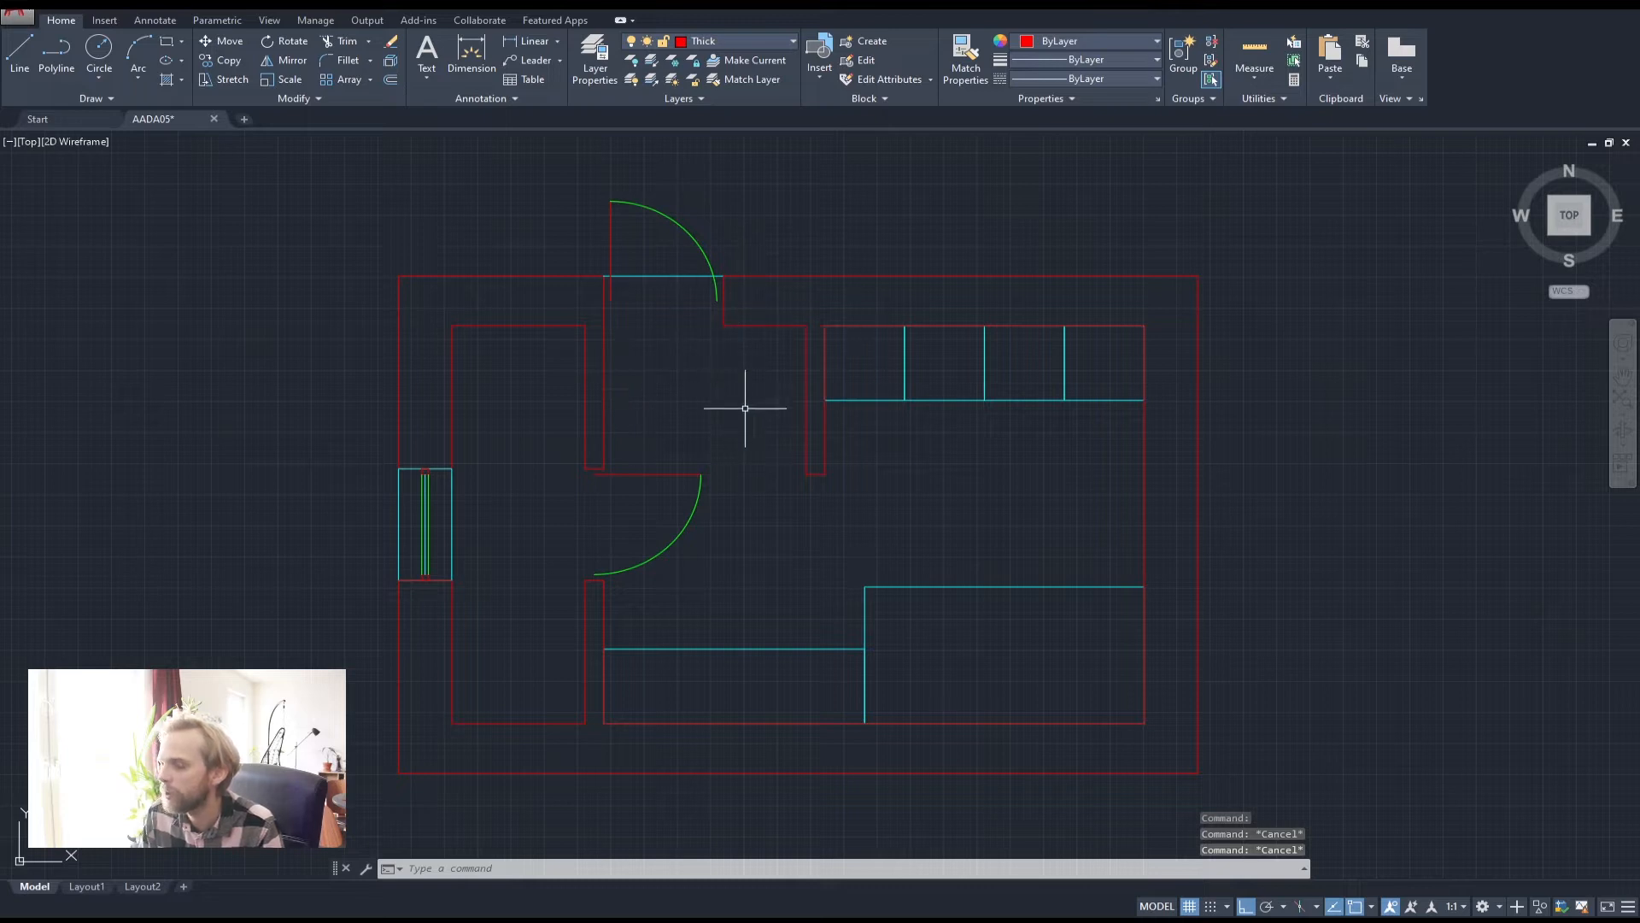
Start a 500-unit wall line at the cabinet corner, then abandon it and delete the stray line
left_click(56, 73)
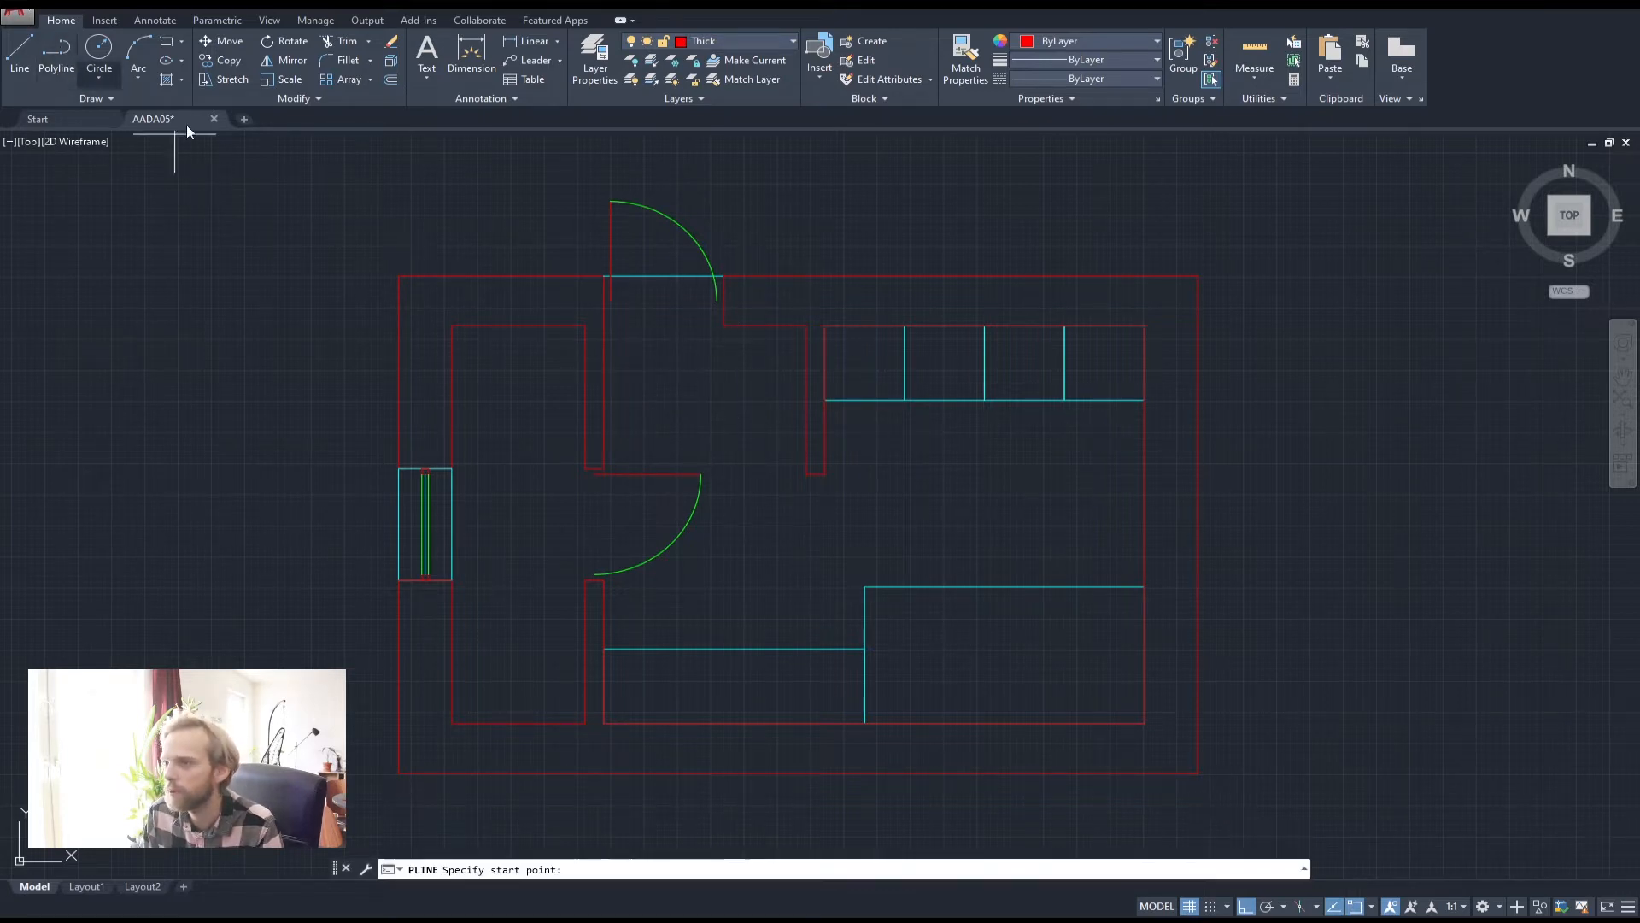
left_click(807, 325)
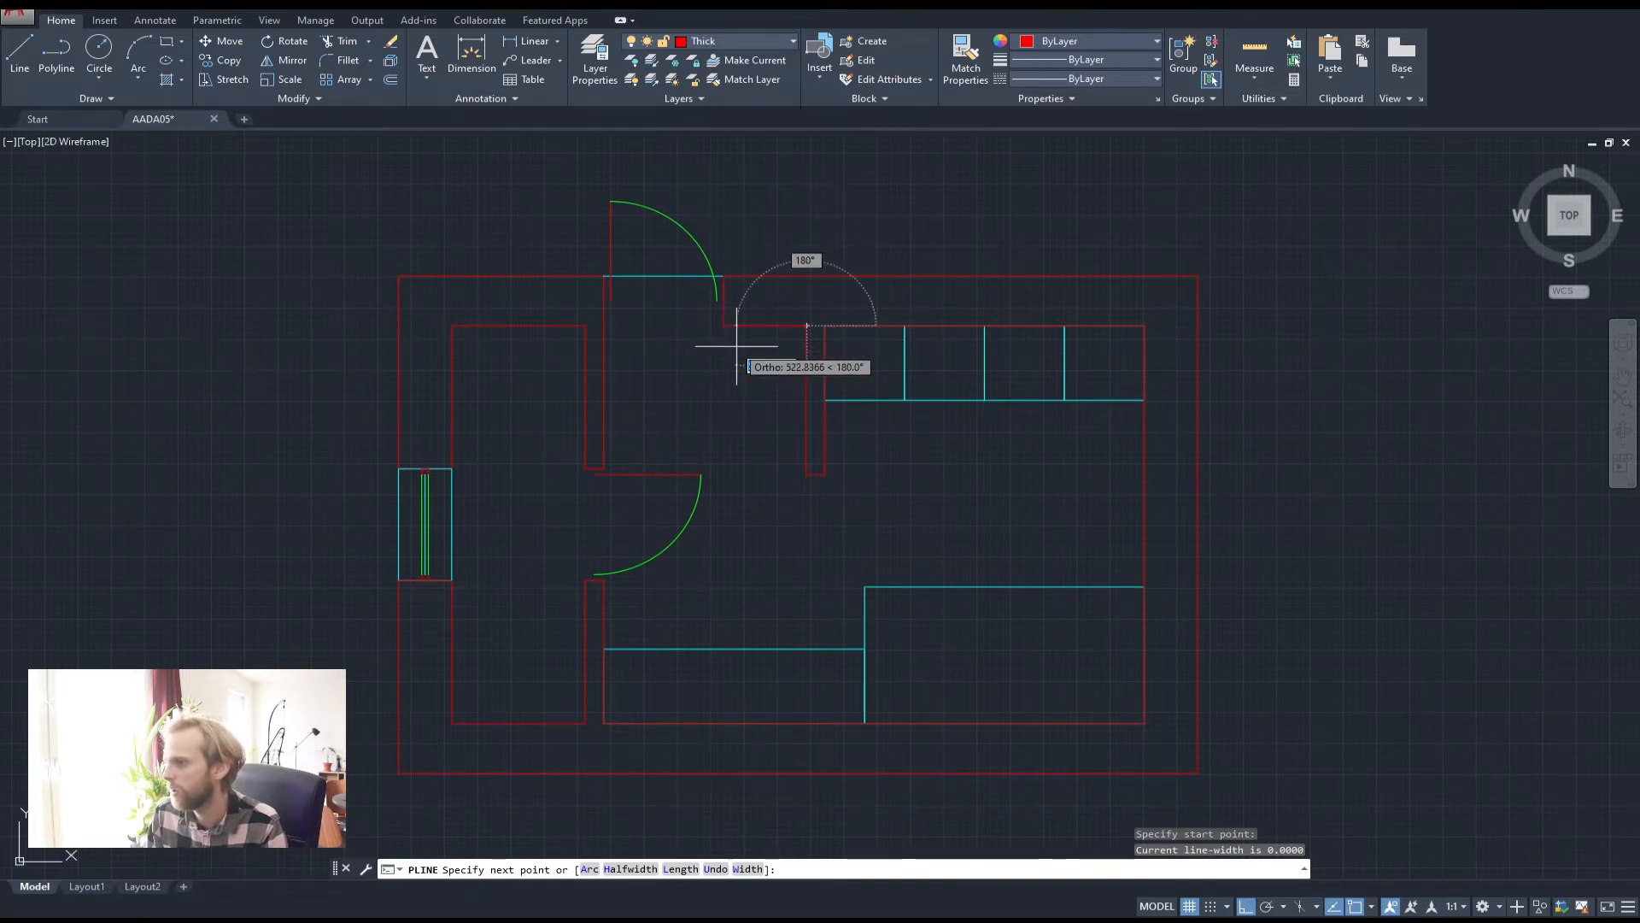
type("500")
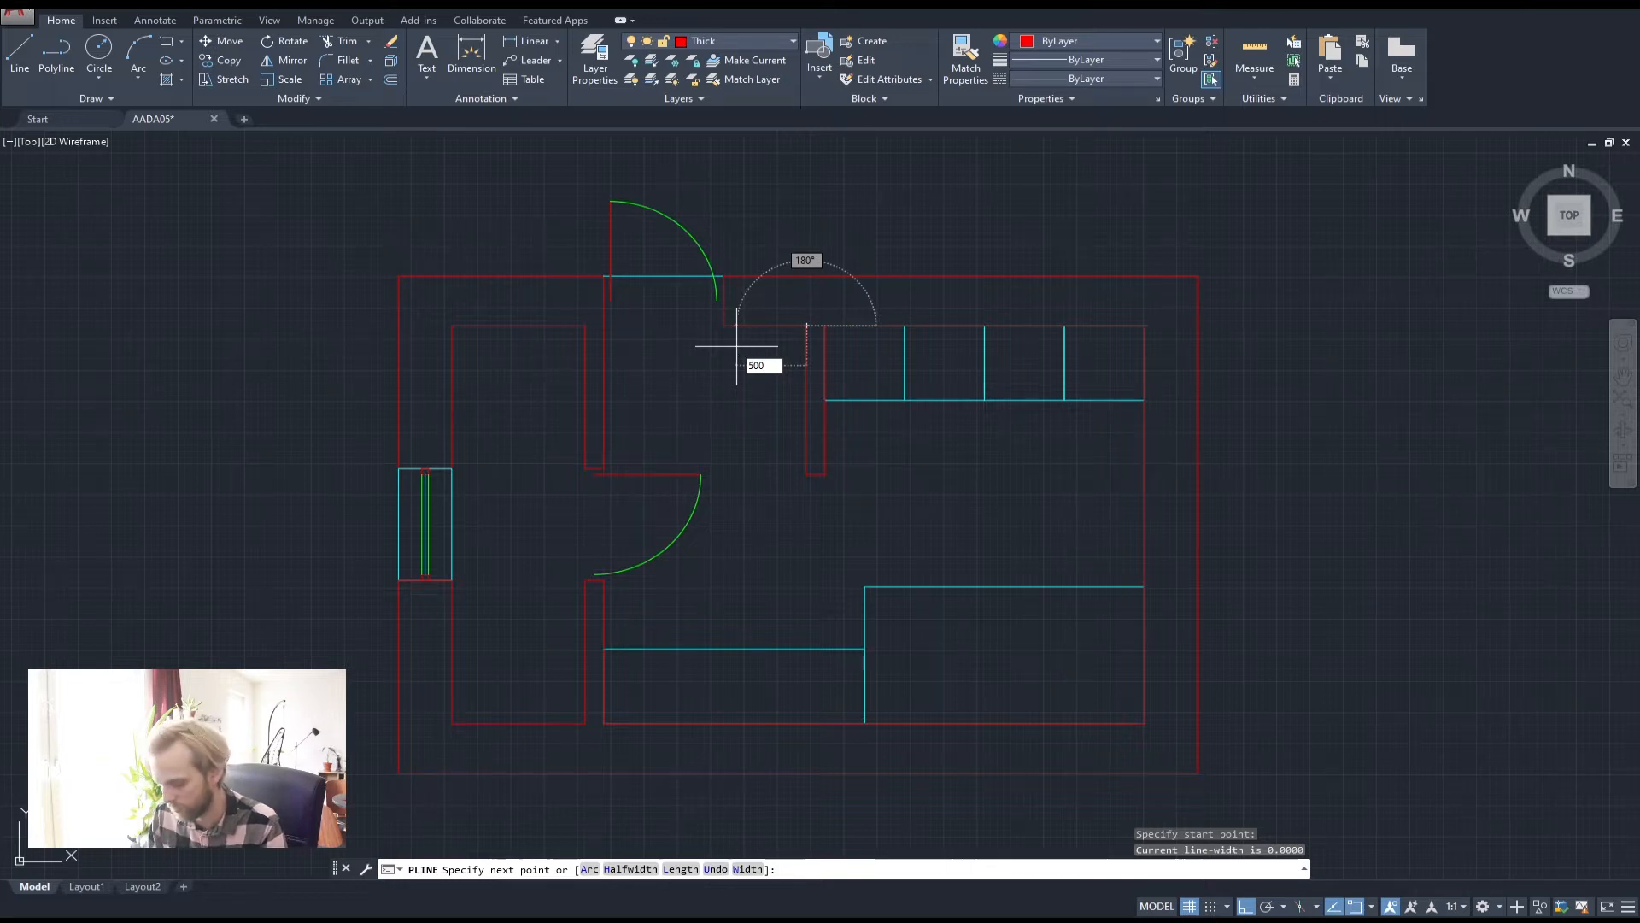
key("Return")
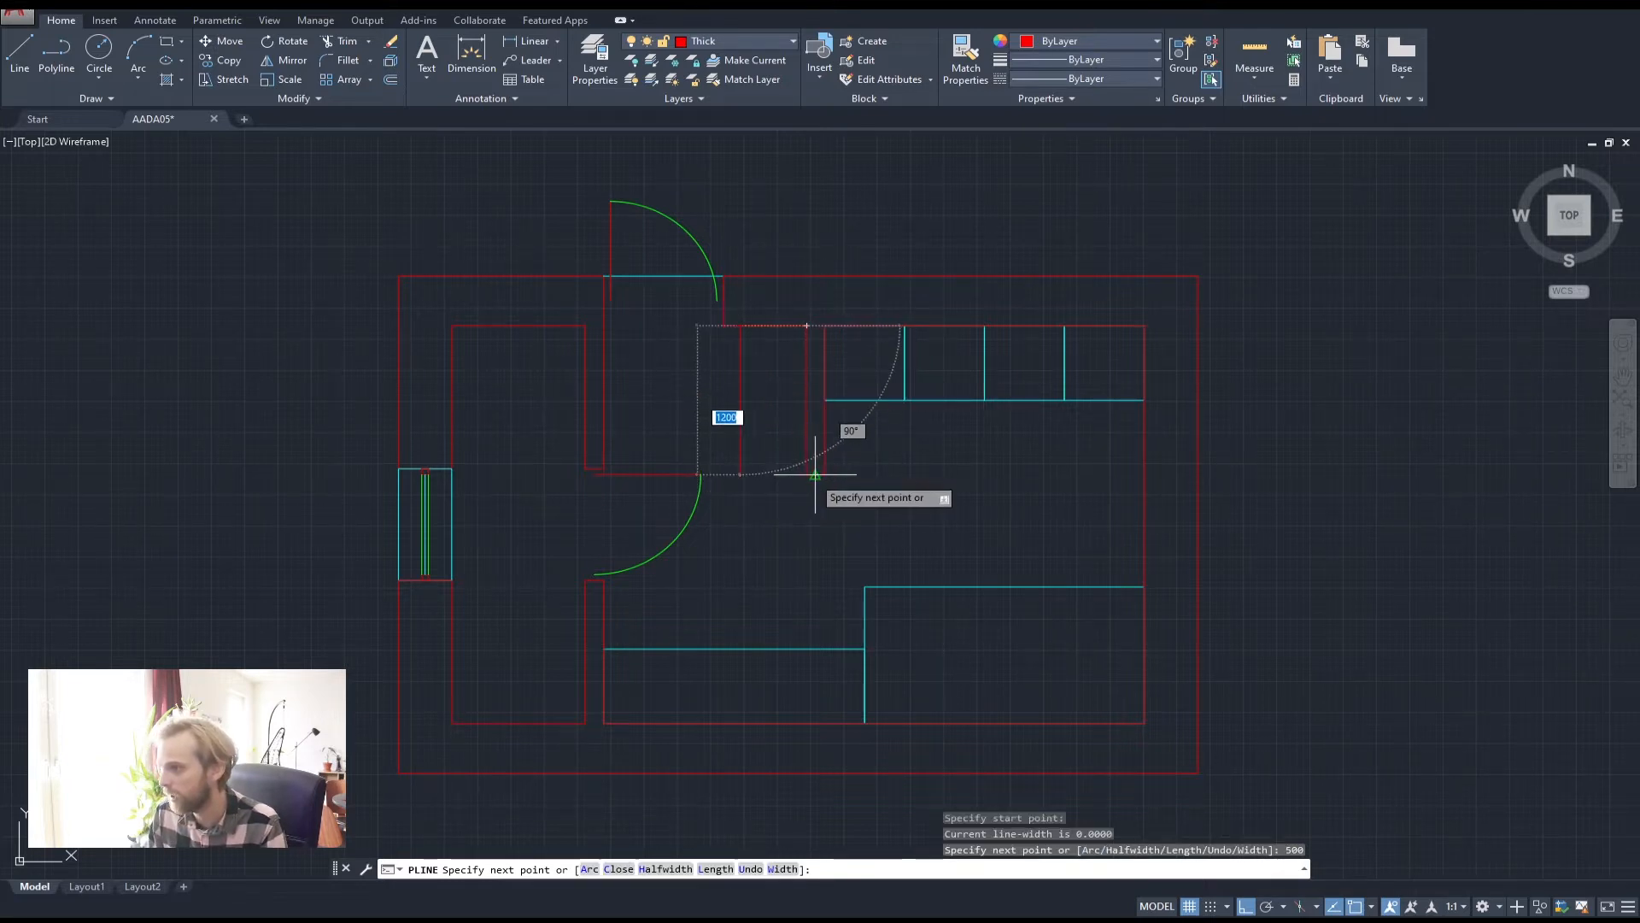
key("Escape")
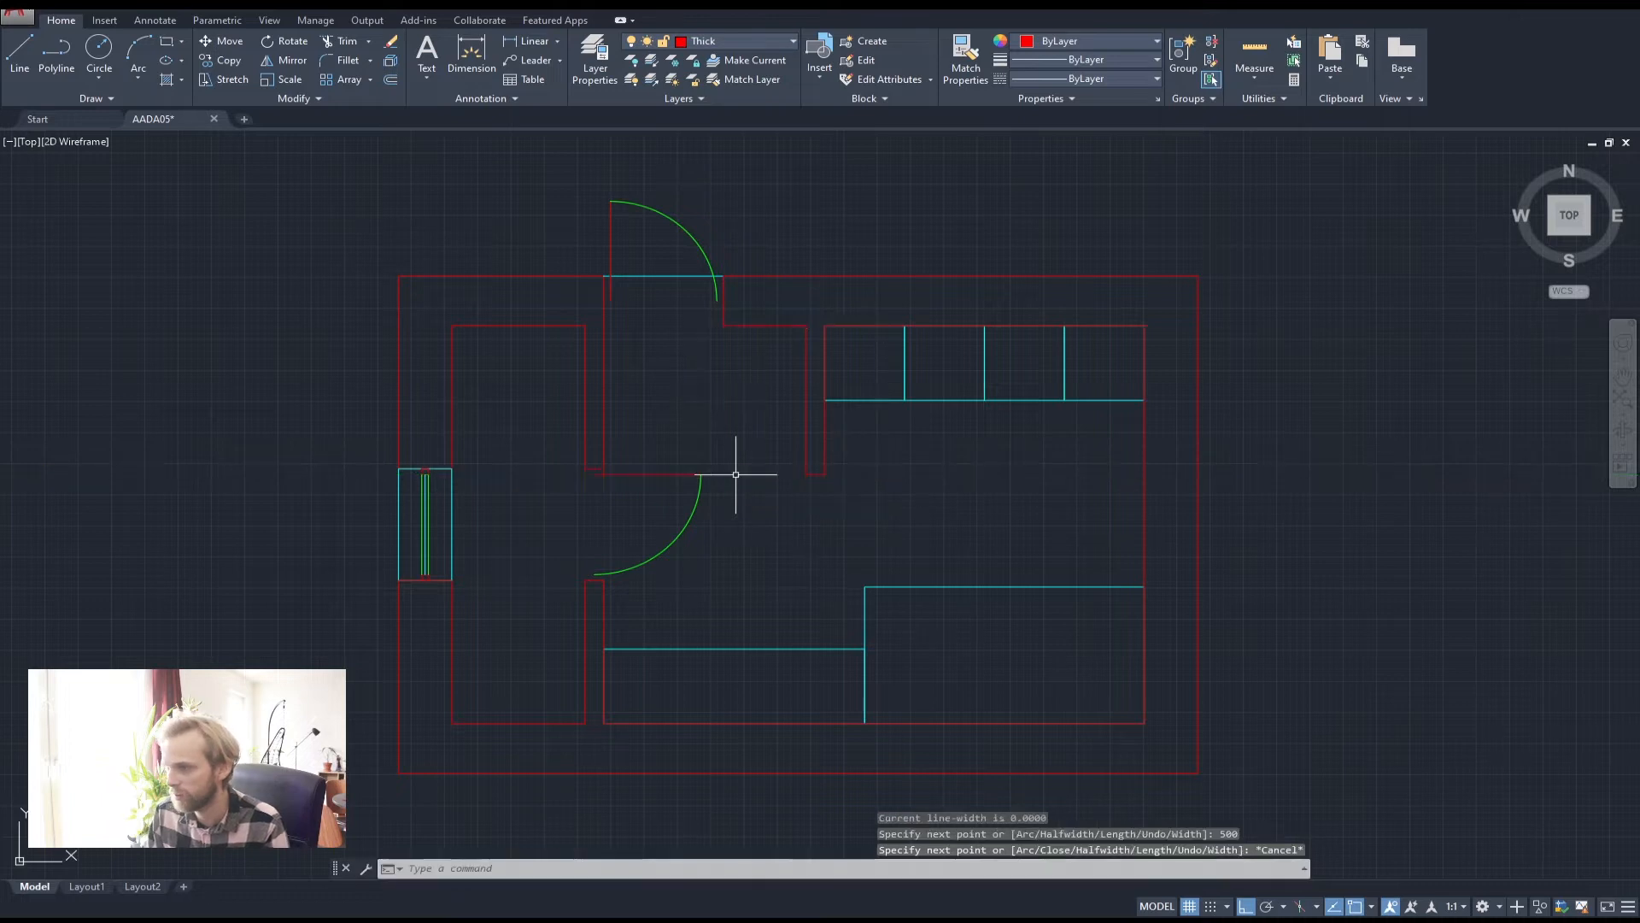
left_click(739, 301)
left_click(812, 358)
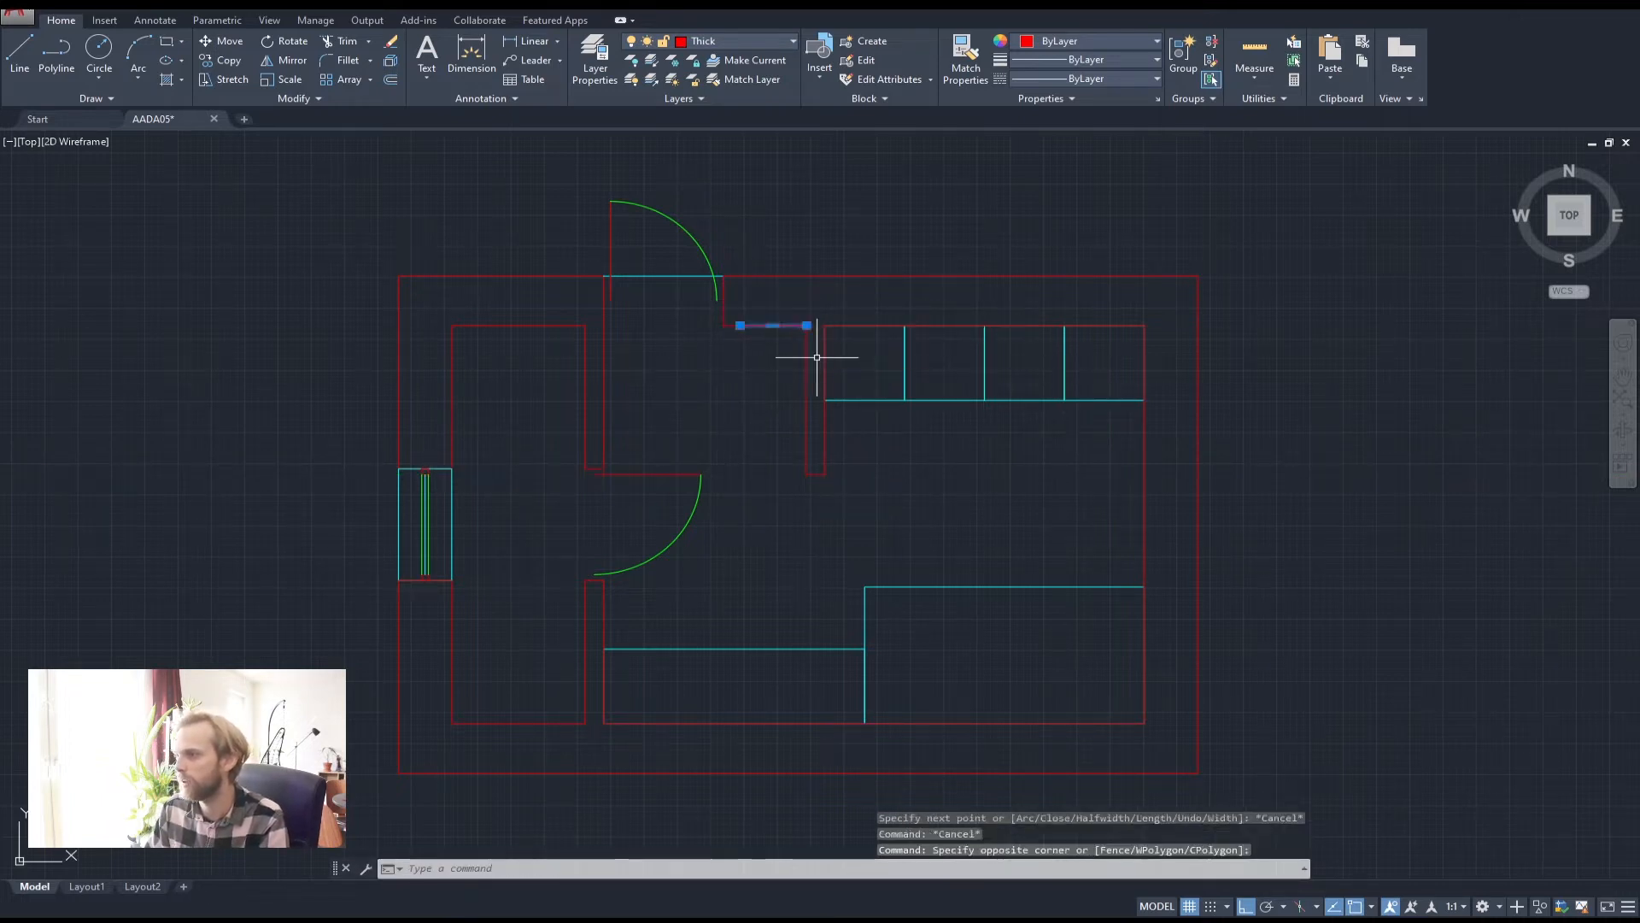
key("Delete")
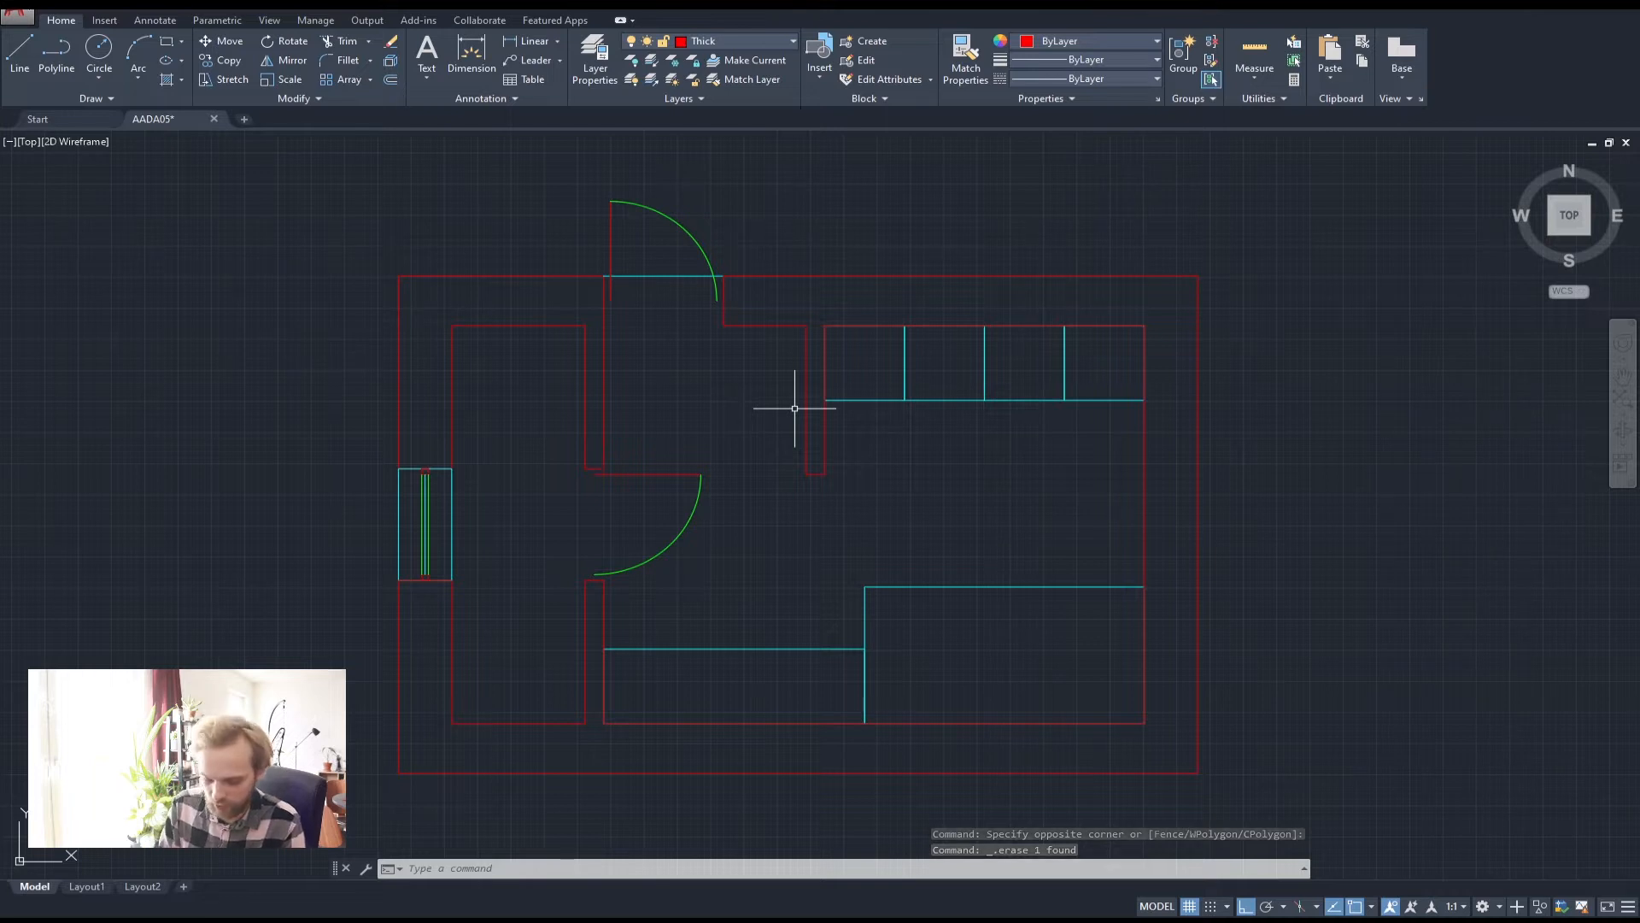
Measure the wall stub with DIST, confirming 1200 units straight down from the cabinet corner
type("DIST")
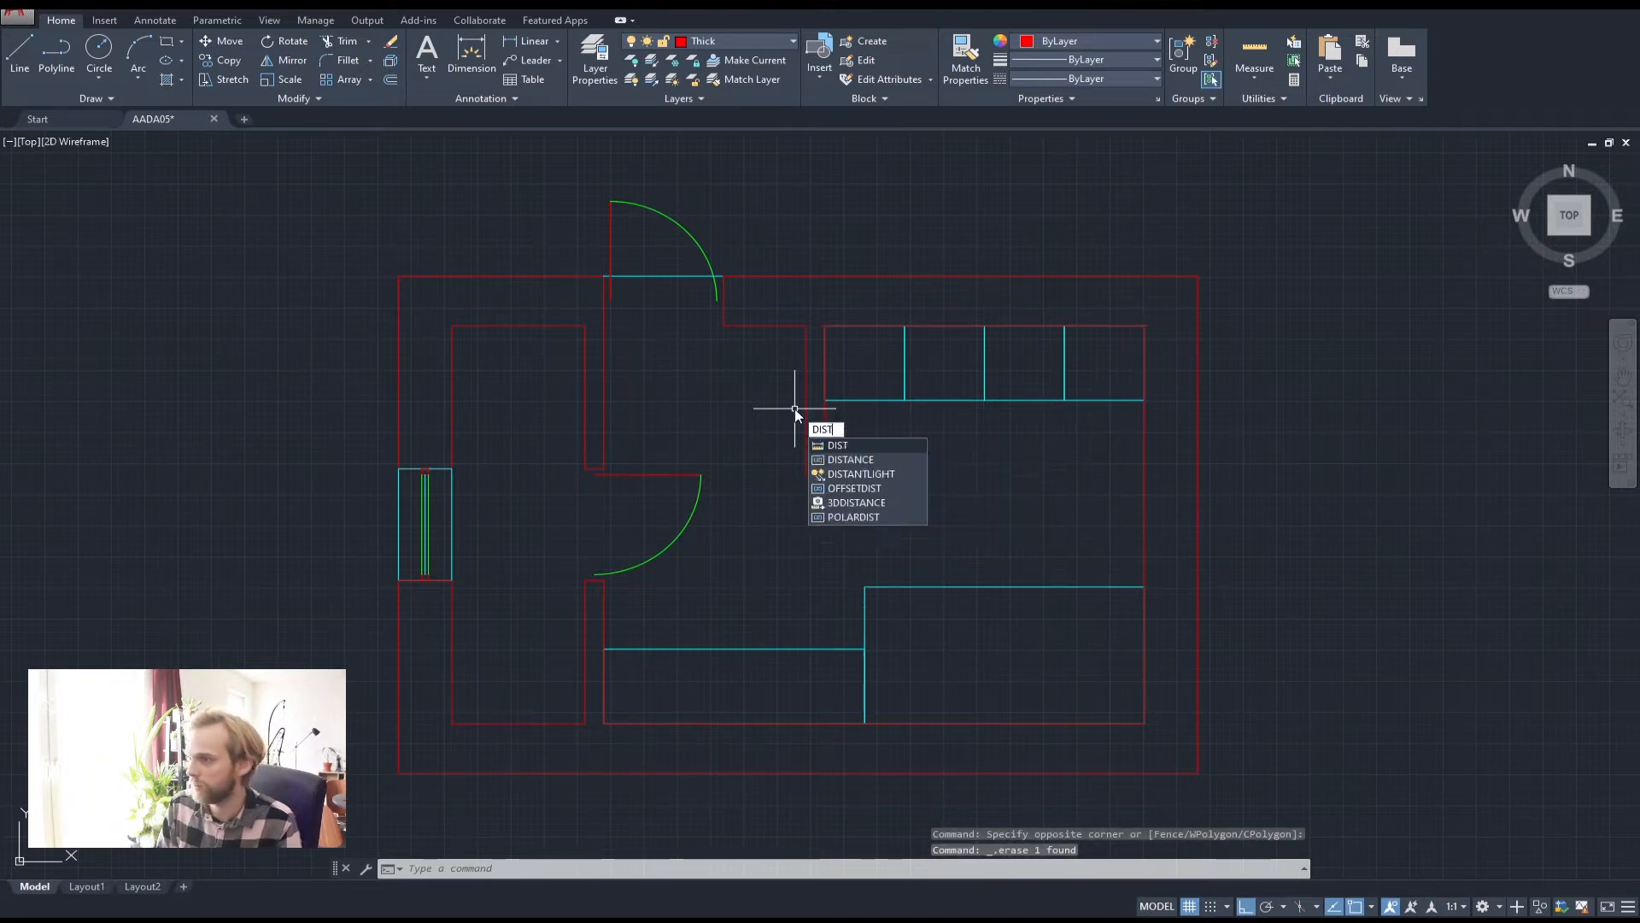
key("Return")
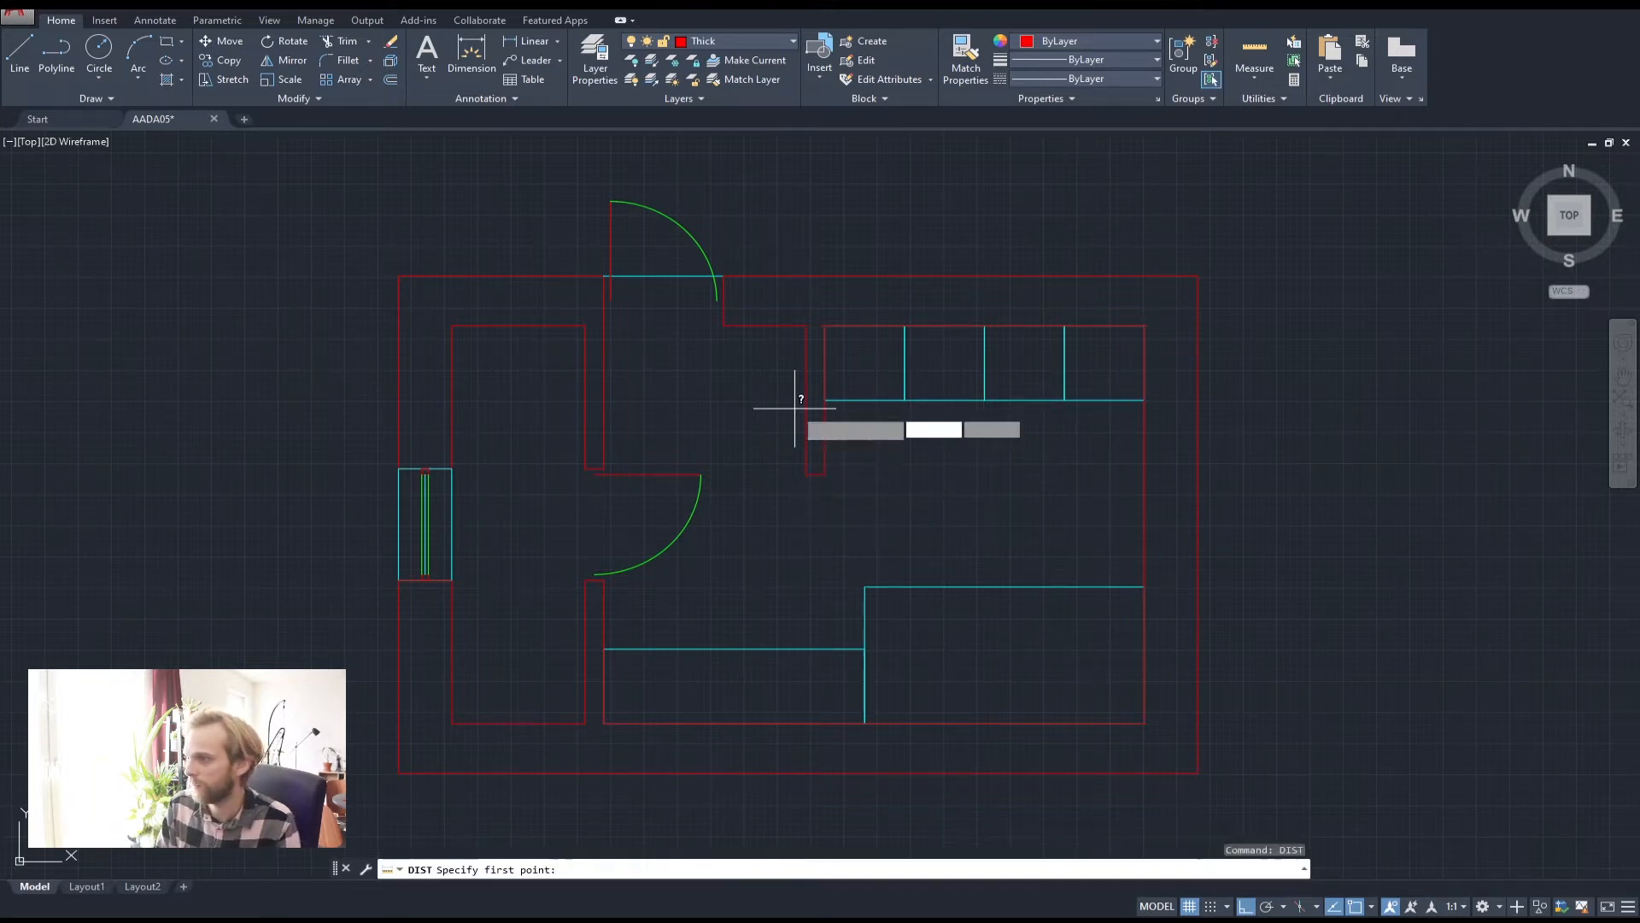
left_click(806, 326)
left_click(805, 473)
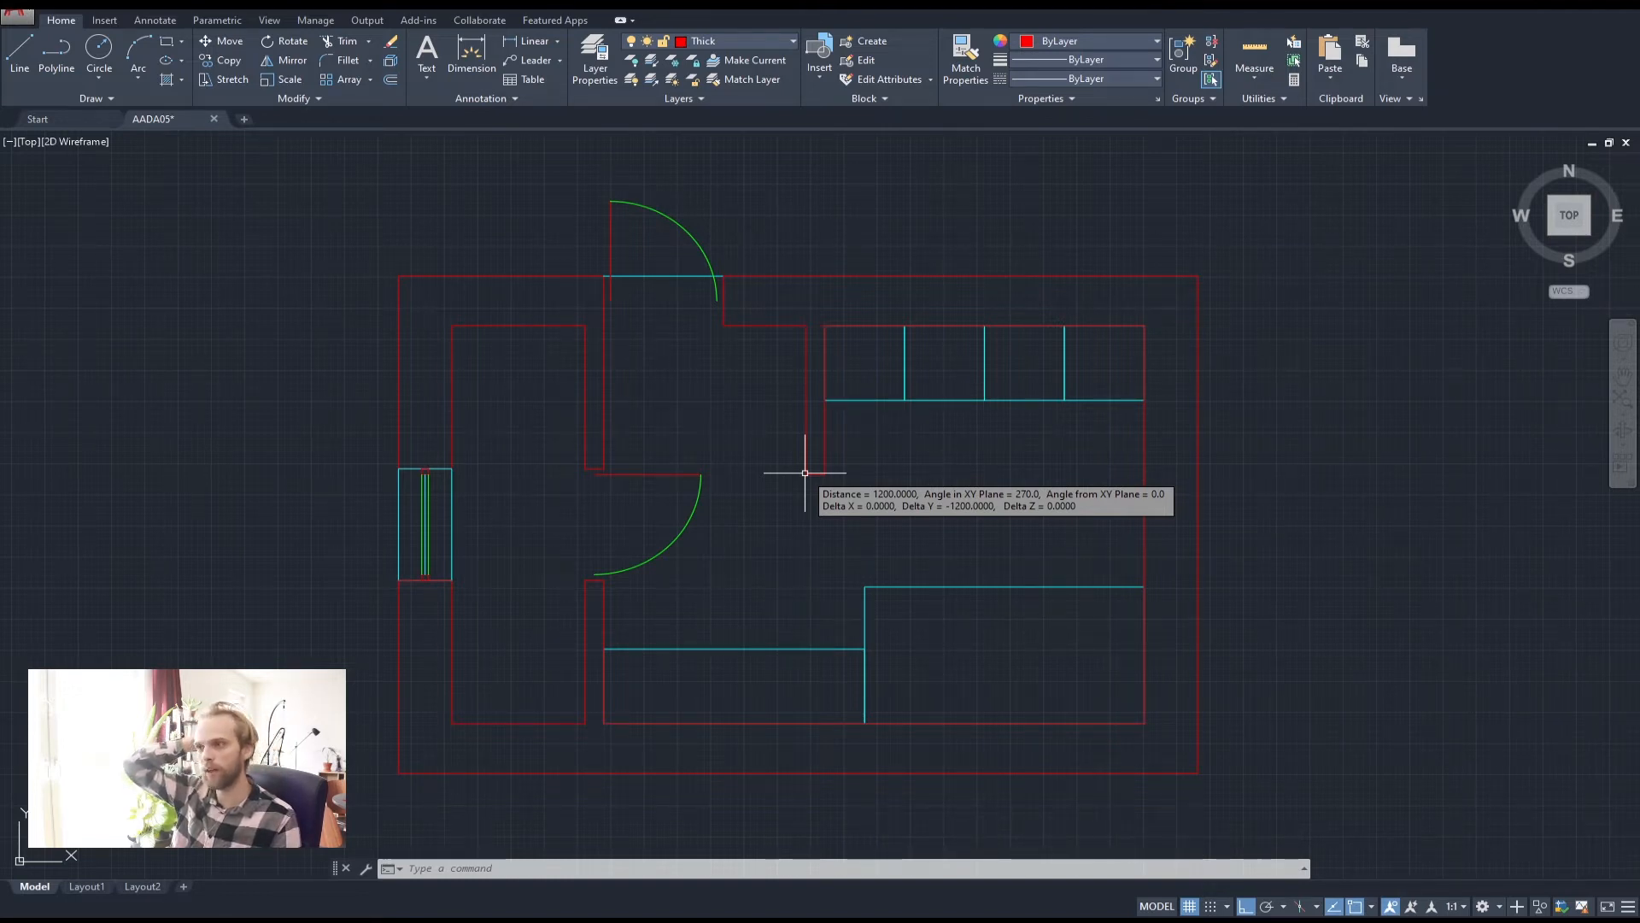
left_click(804, 472)
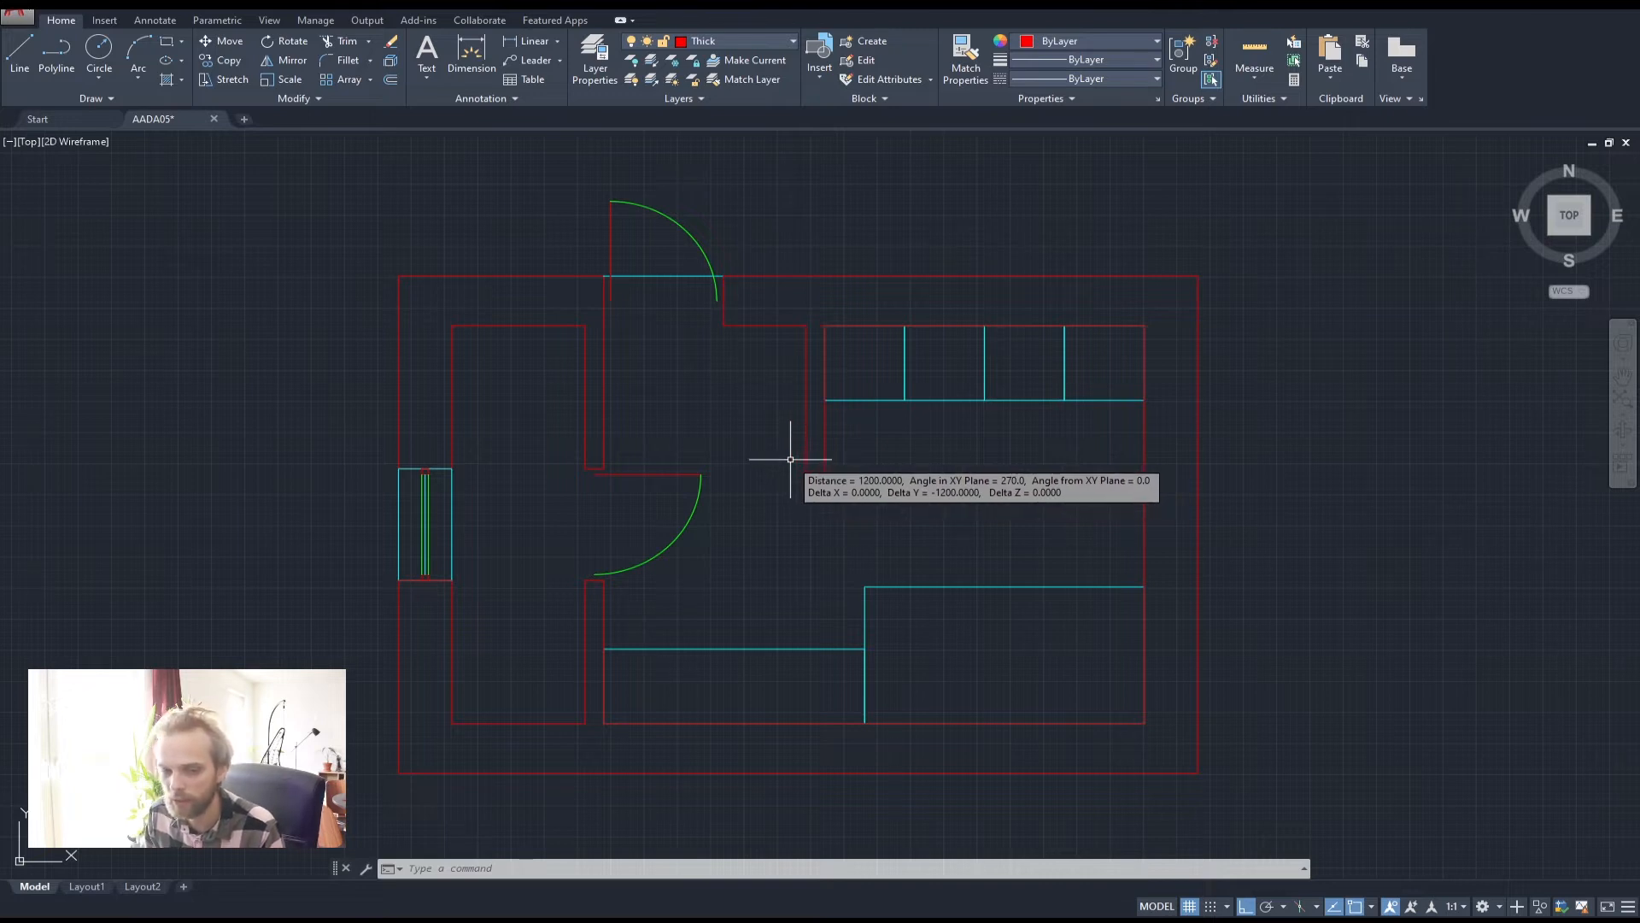
key("Escape")
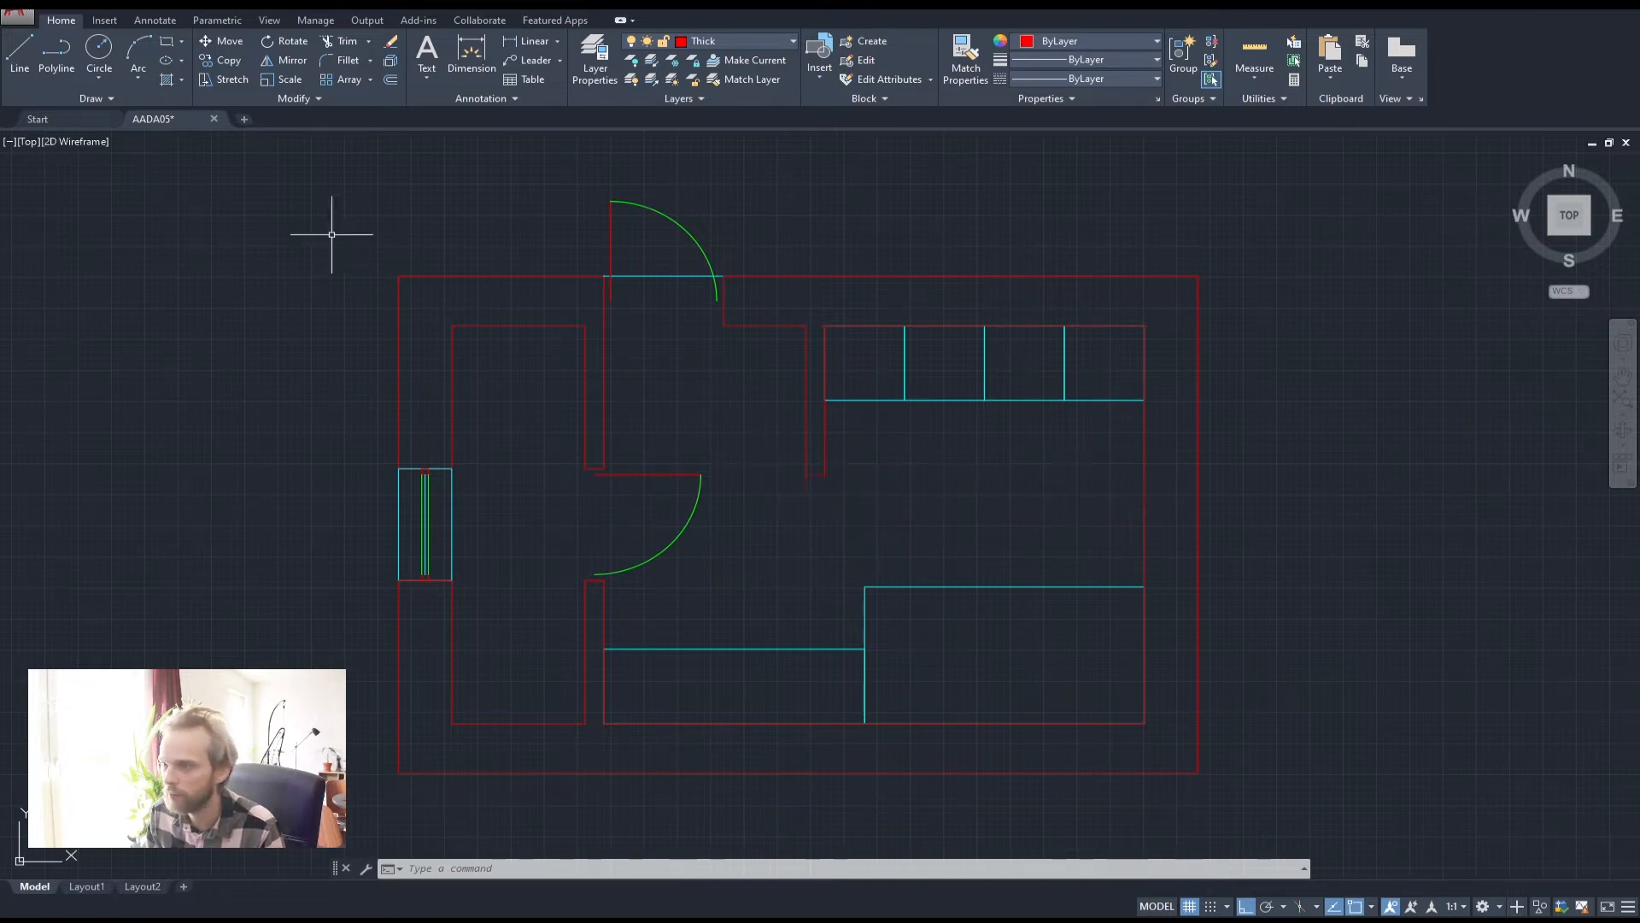
On the Medium layer, draw a closed rectangle 500 wide against the inner wall by the counter
left_click(64, 56)
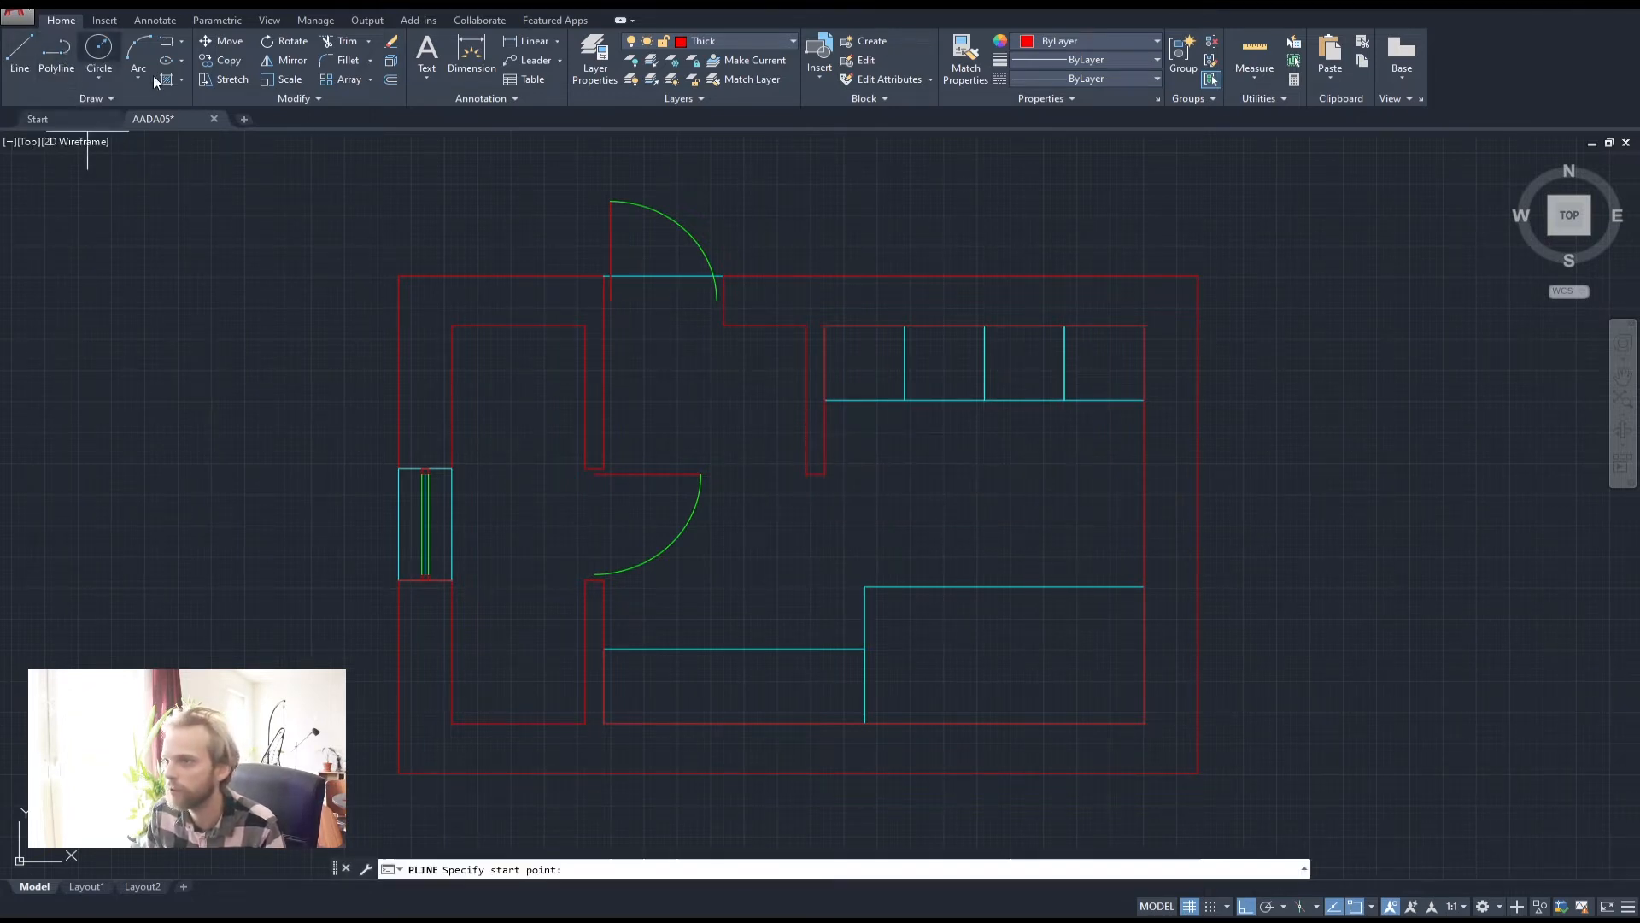
left_click(714, 39)
left_click(716, 79)
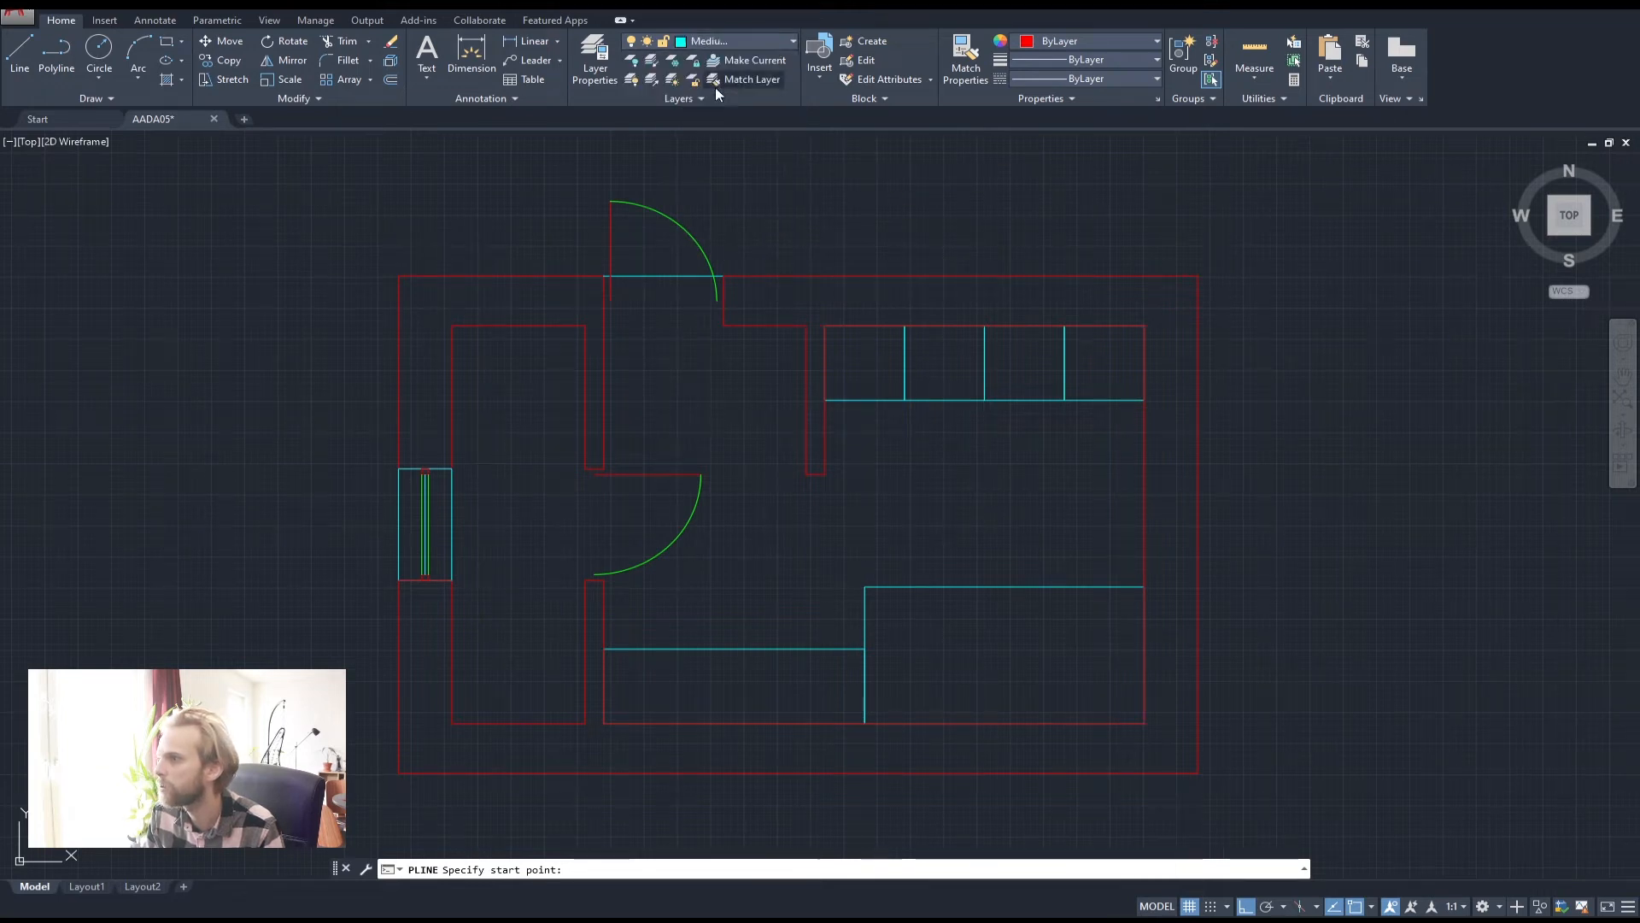
left_click(806, 325)
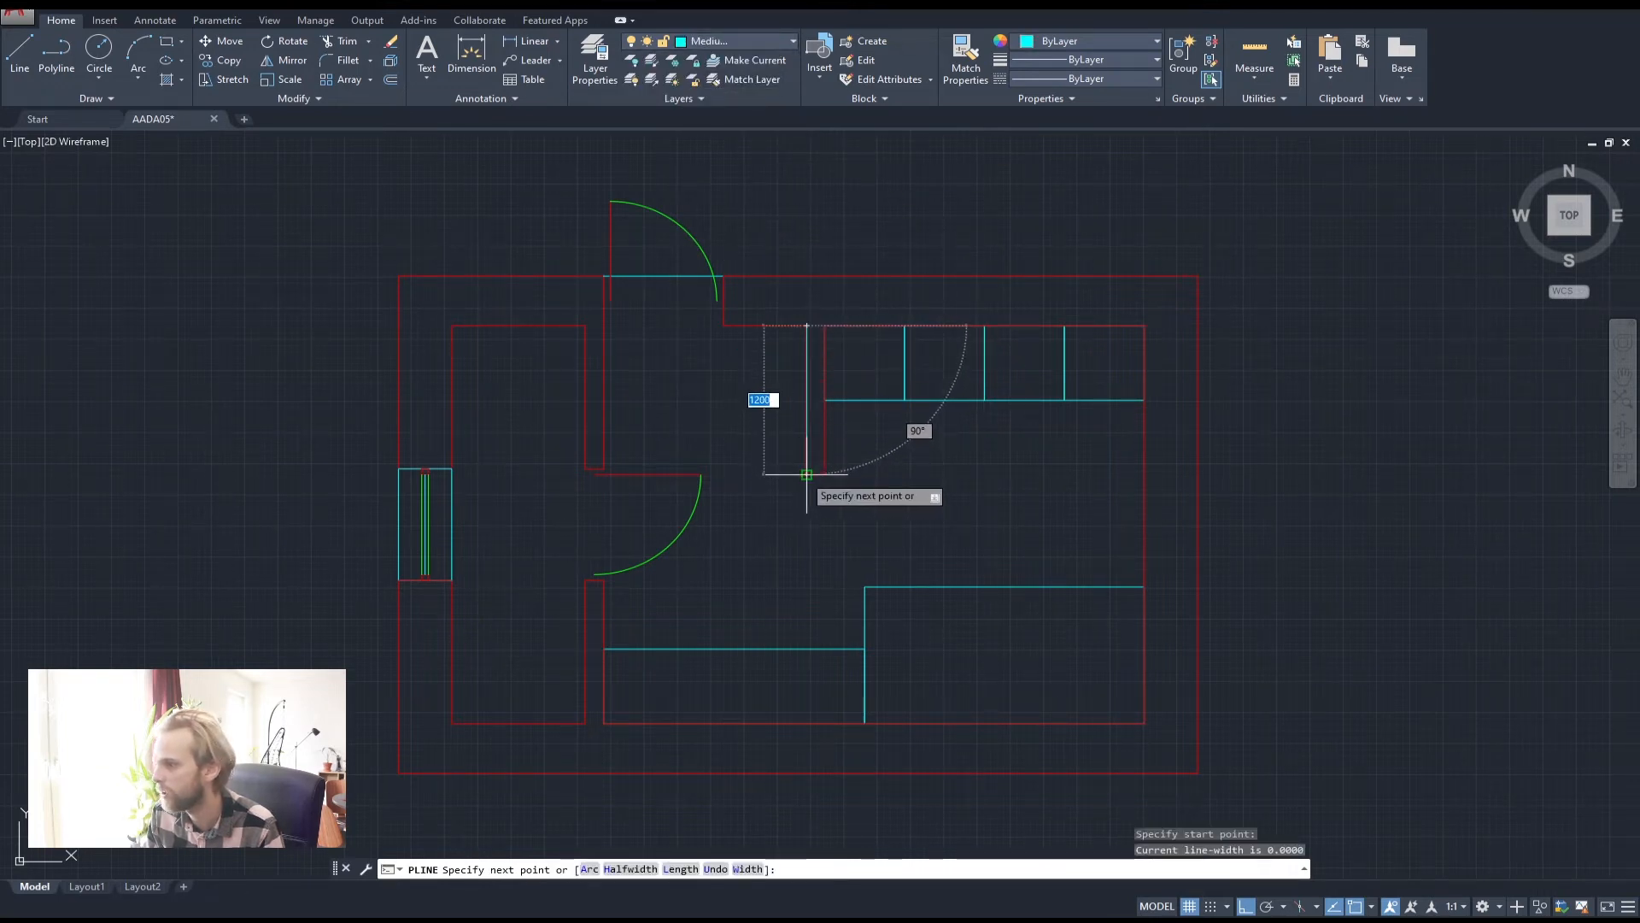
left_click(807, 475)
type("5")
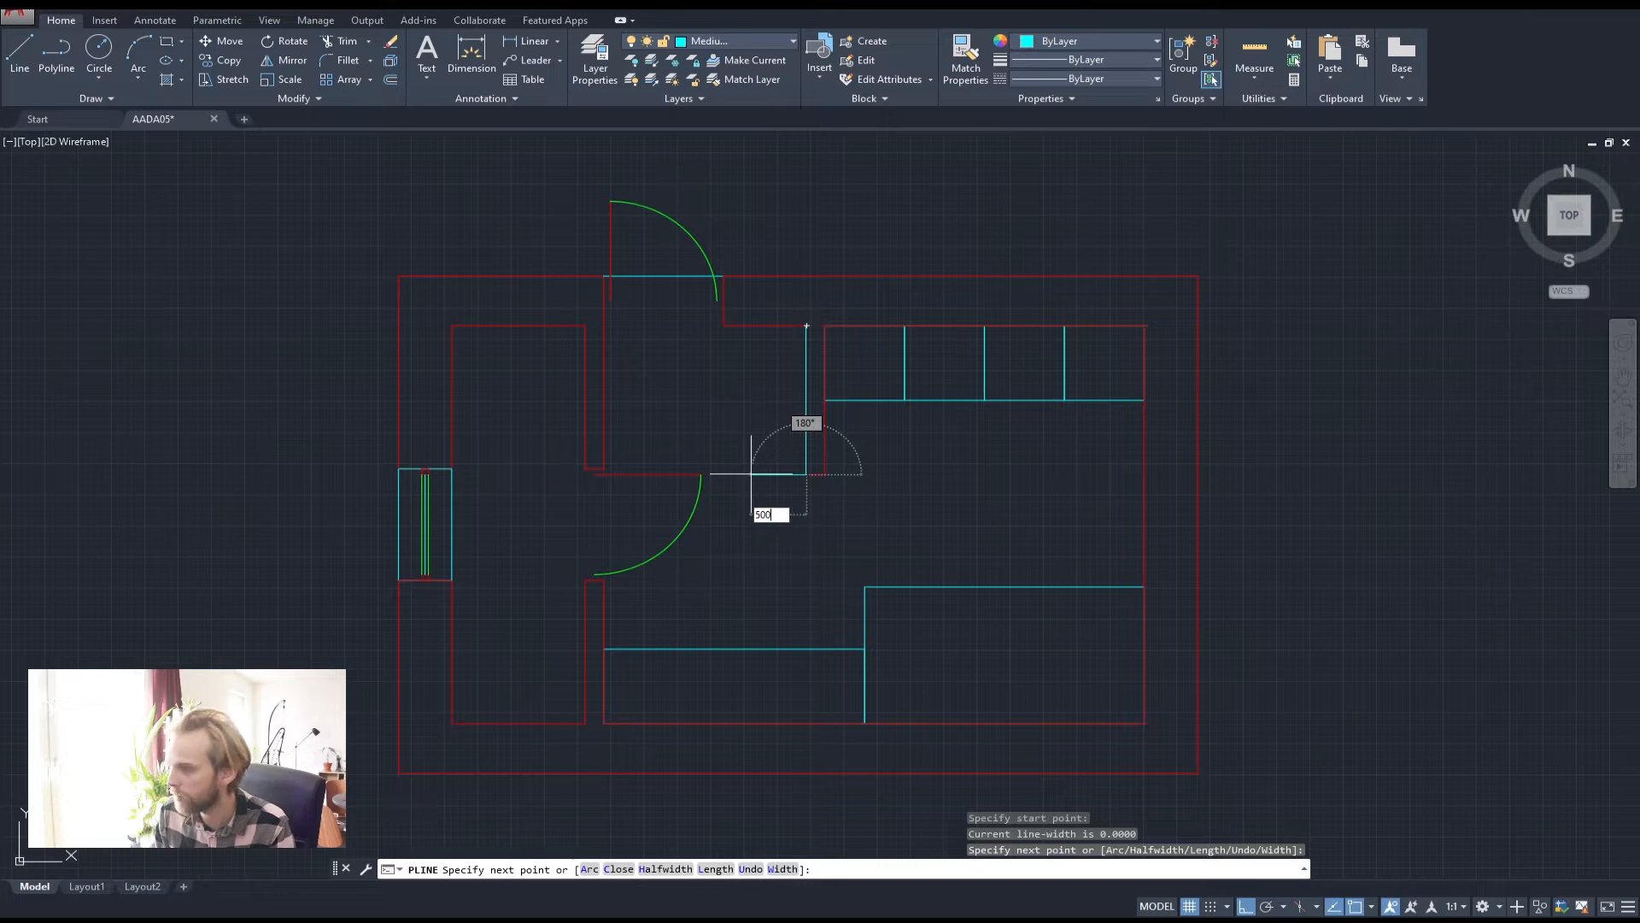
type("00")
key("Return")
left_click(740, 325)
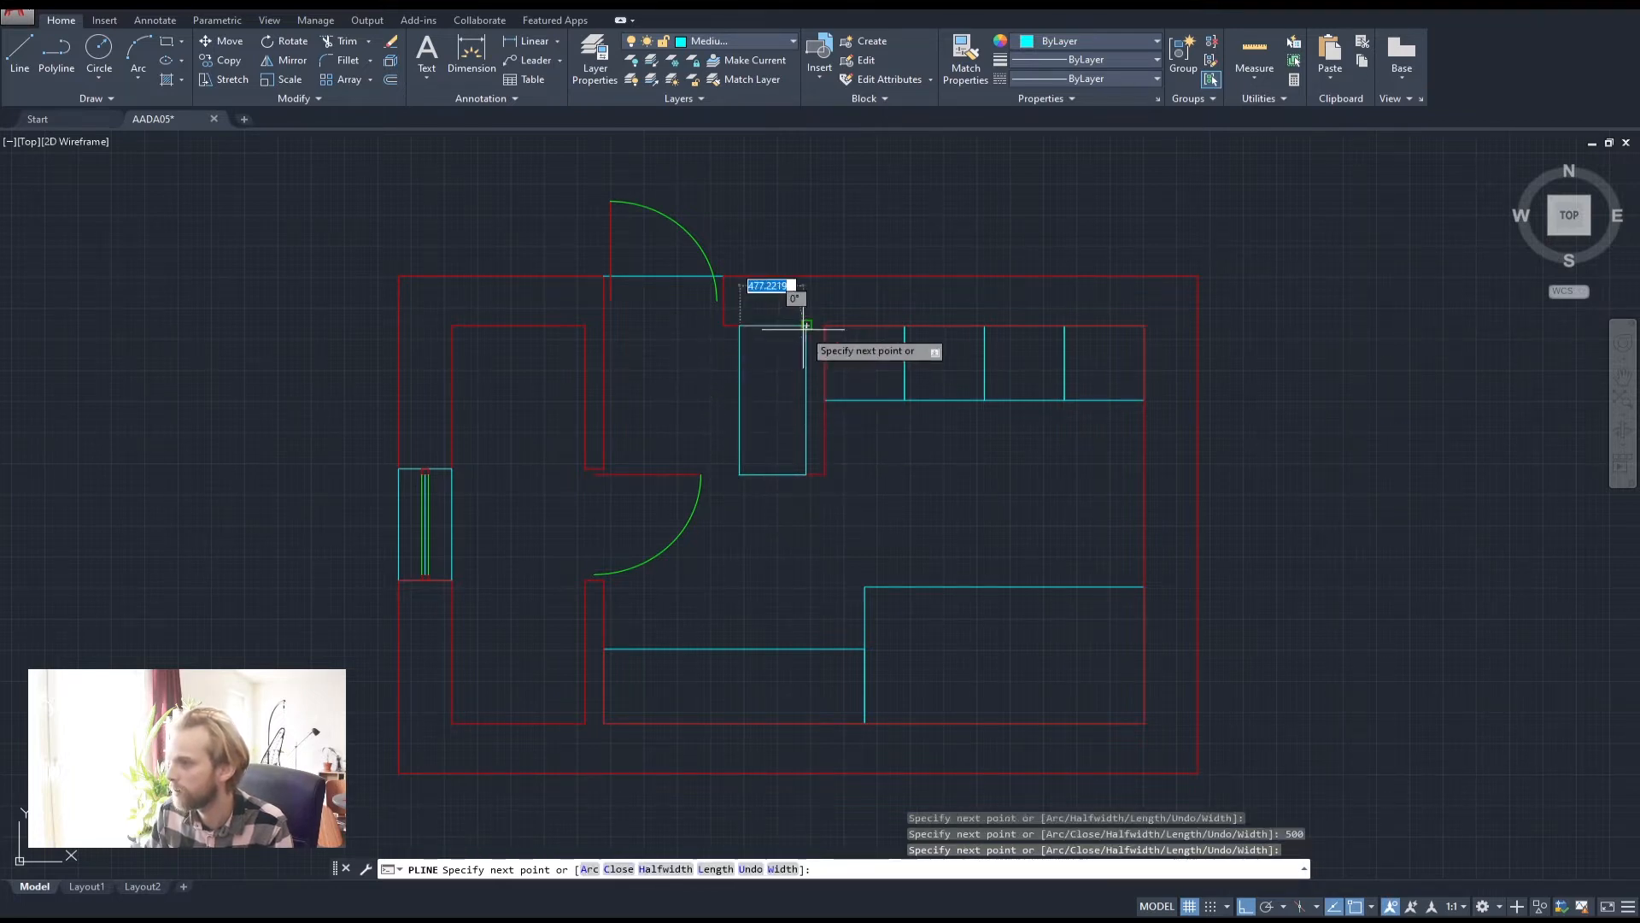
left_click(807, 326)
key("Return")
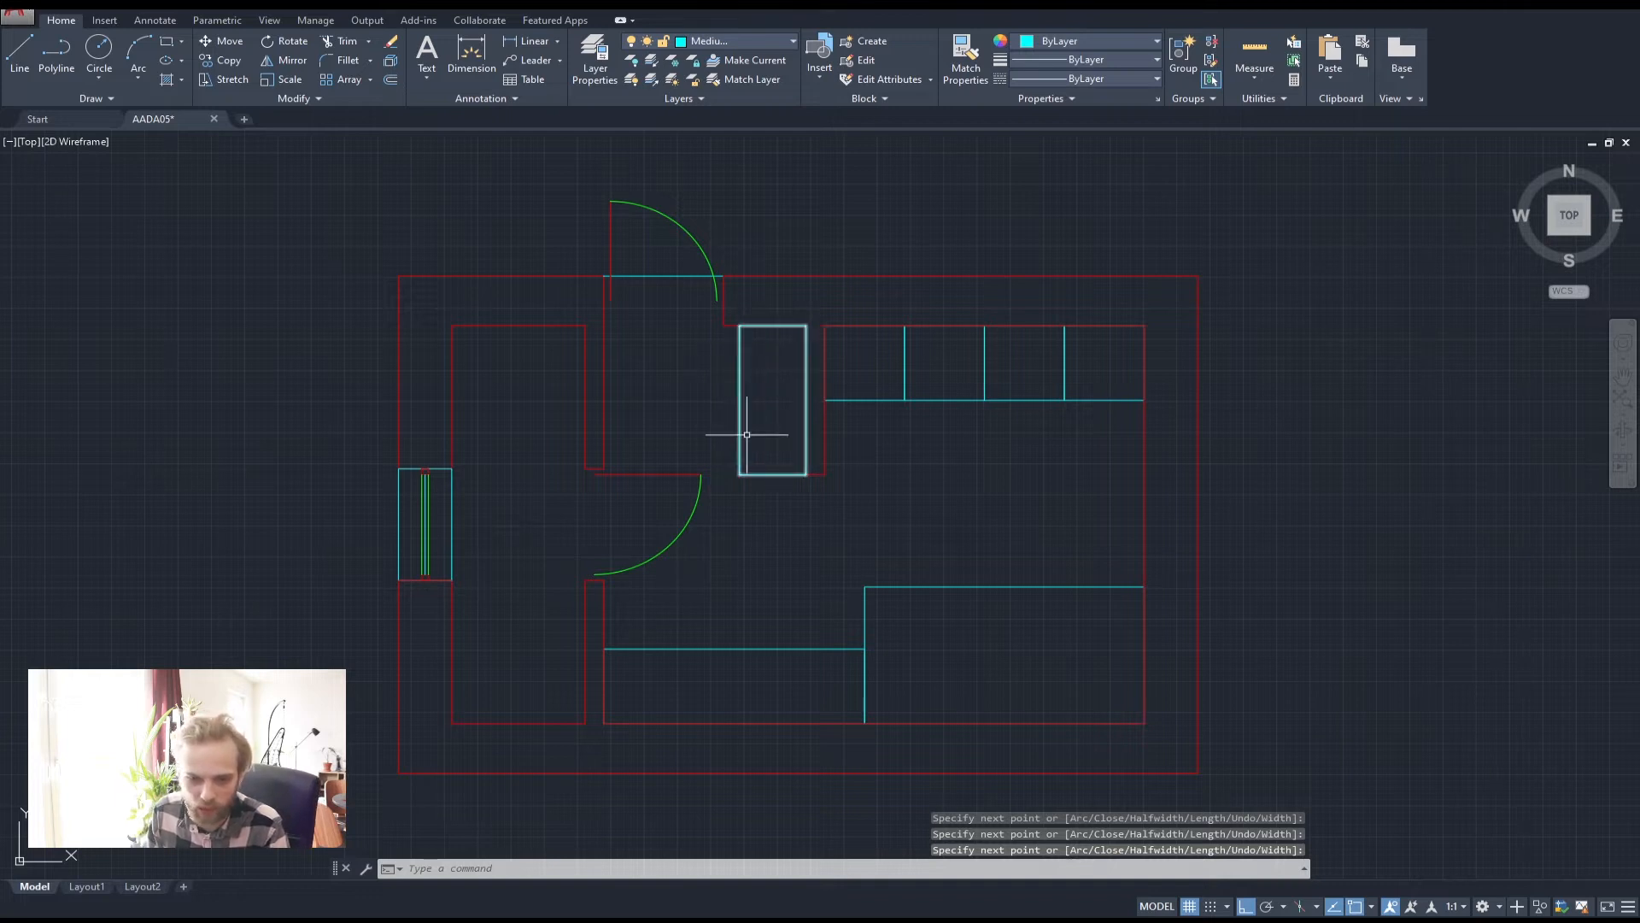
Reposition the plan in view, then bring the Chrome browser full-screen over the drawing
middle_click_drag(642, 581, 791, 549)
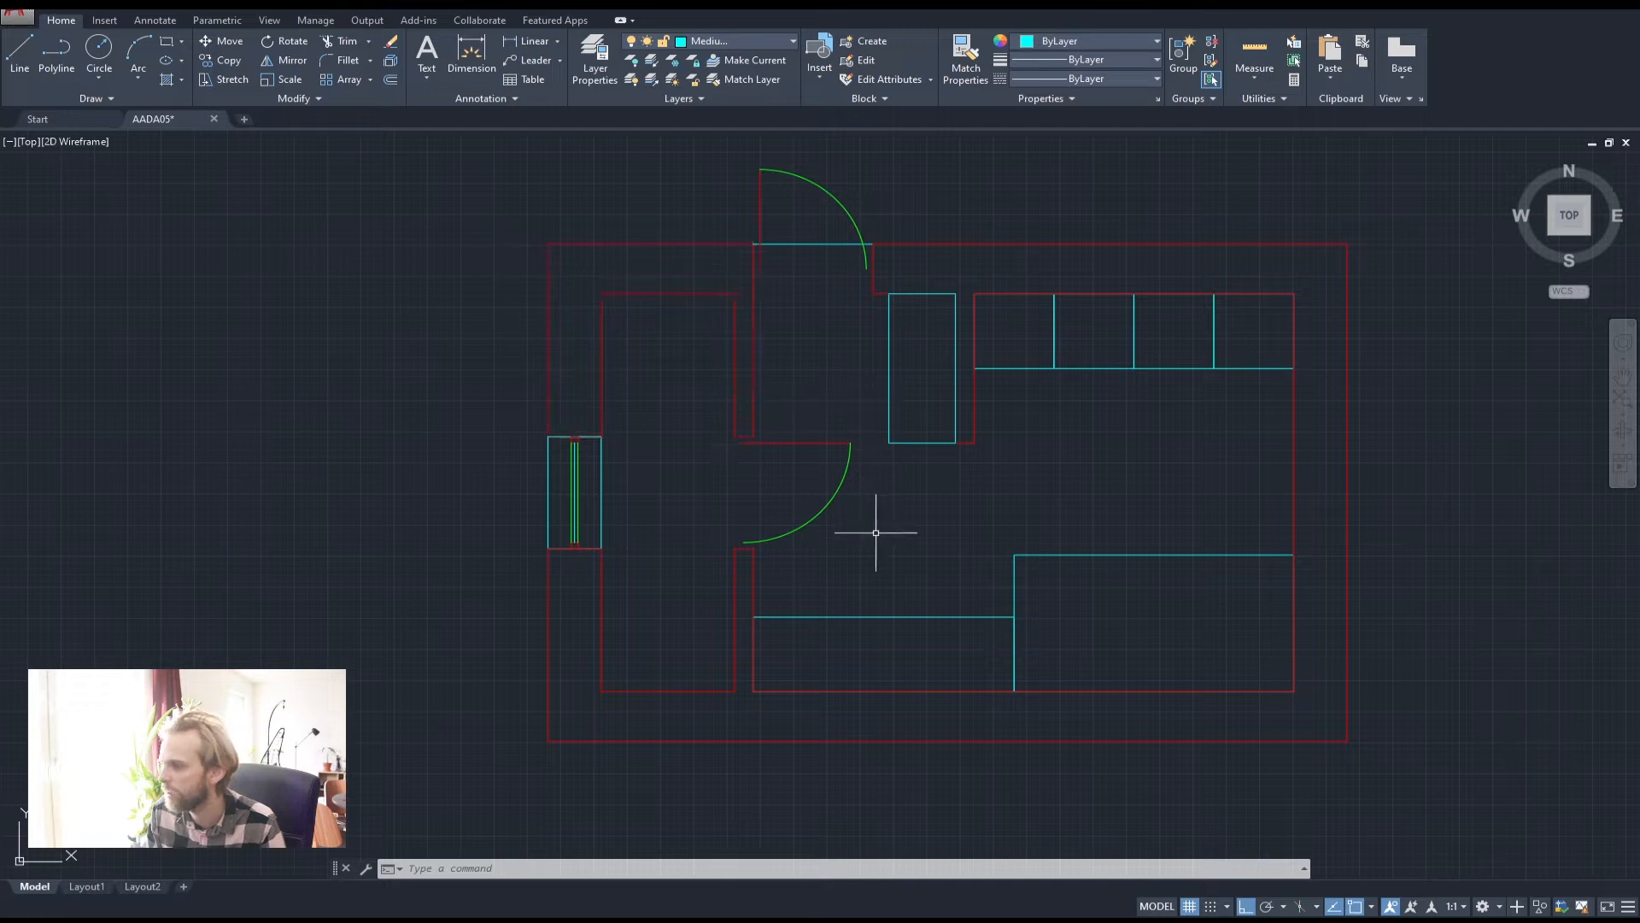
middle_click_drag(749, 442, 768, 448)
middle_click_drag(821, 457, 805, 381)
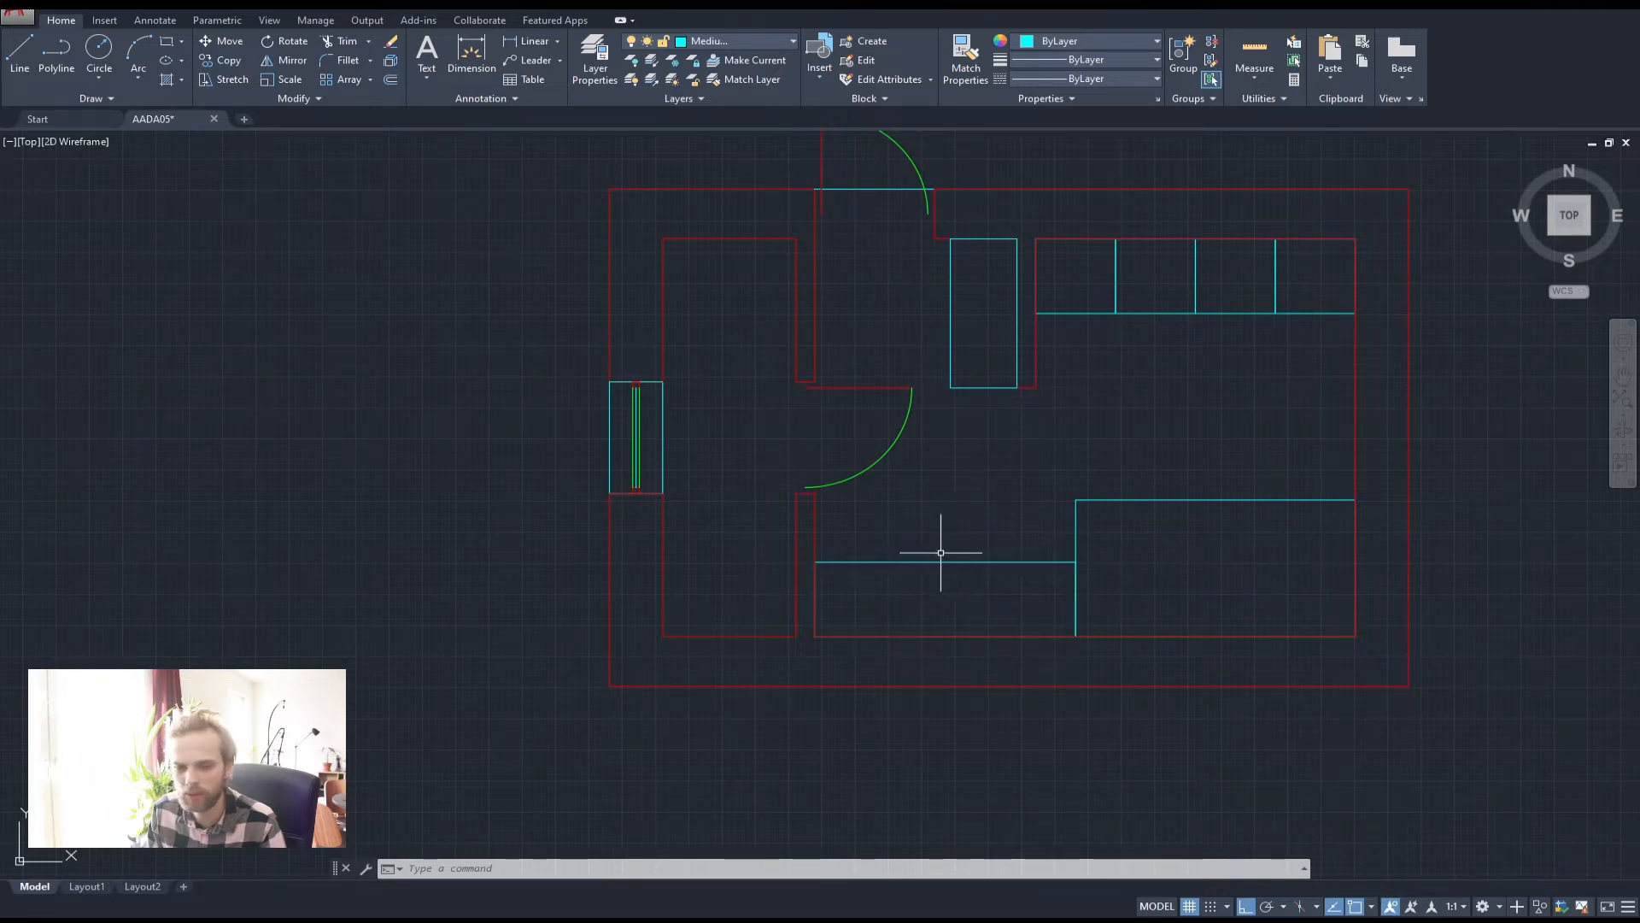
middle_click_drag(726, 356, 752, 400)
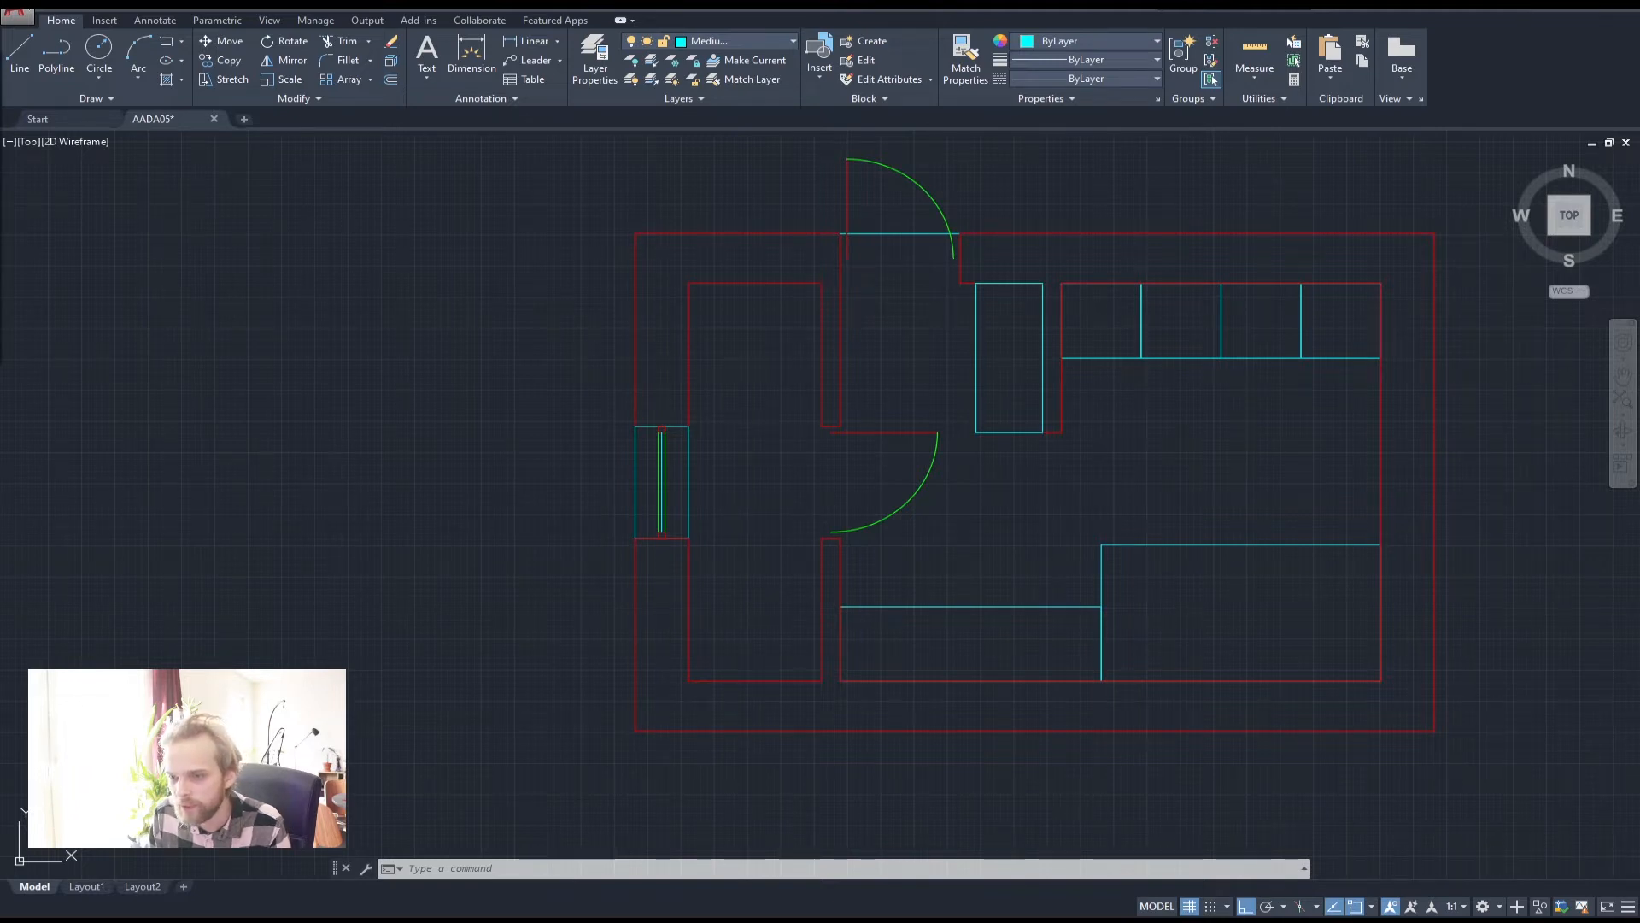
left_click_drag(0, 79, 711, 4)
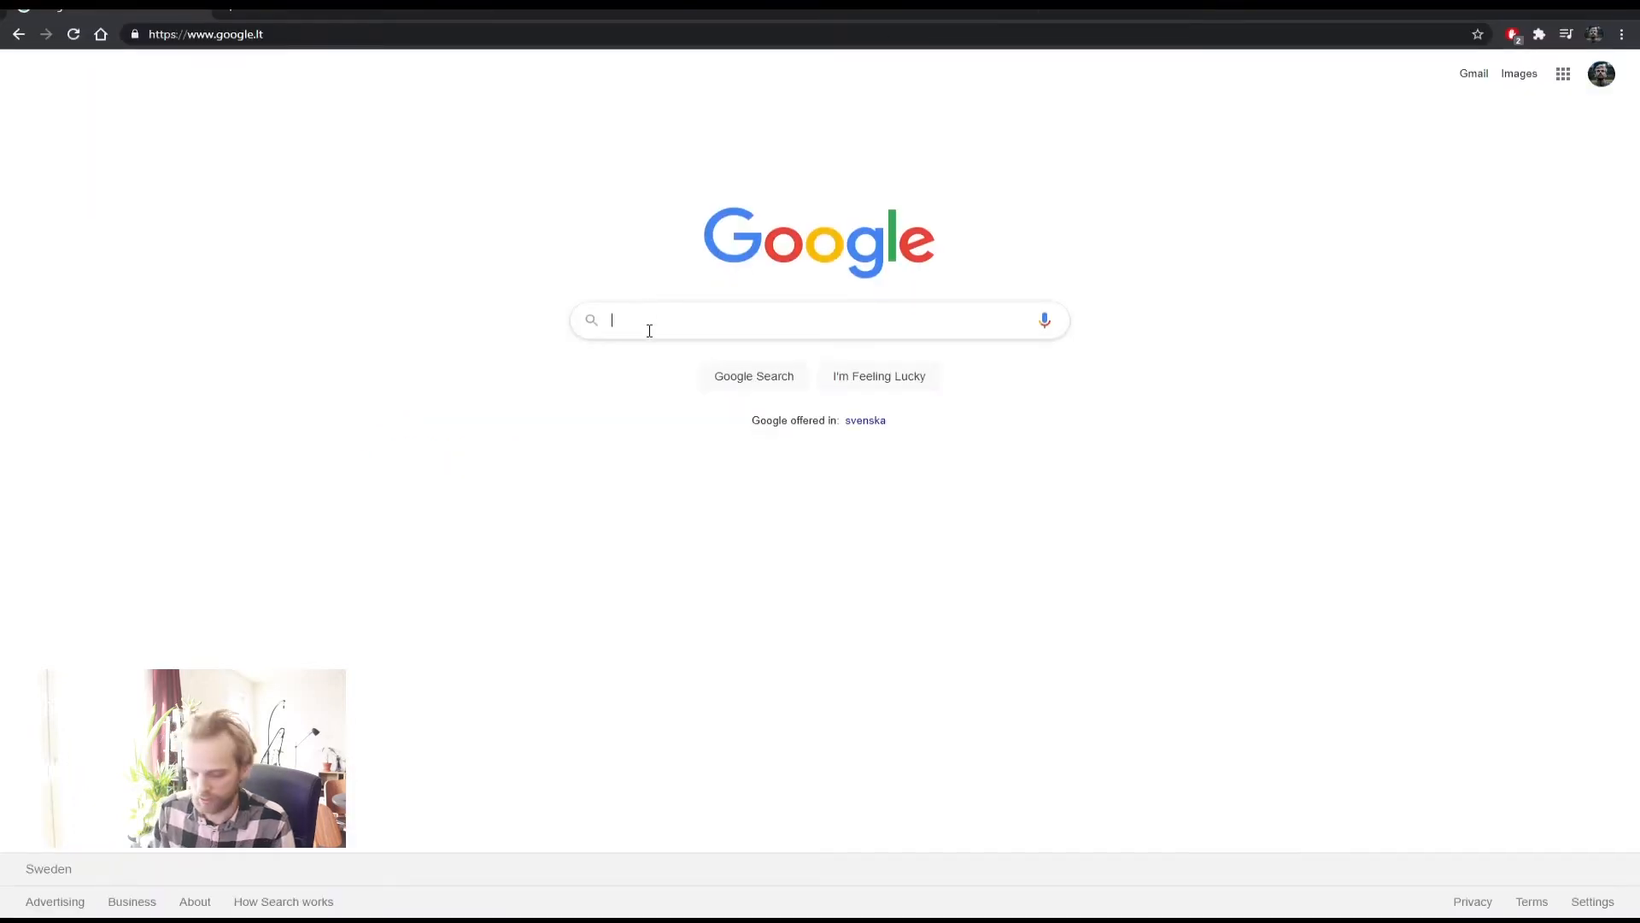
Search Google Images for 'toilet dimensions' and preview the second dimensioned drawing
type("toi")
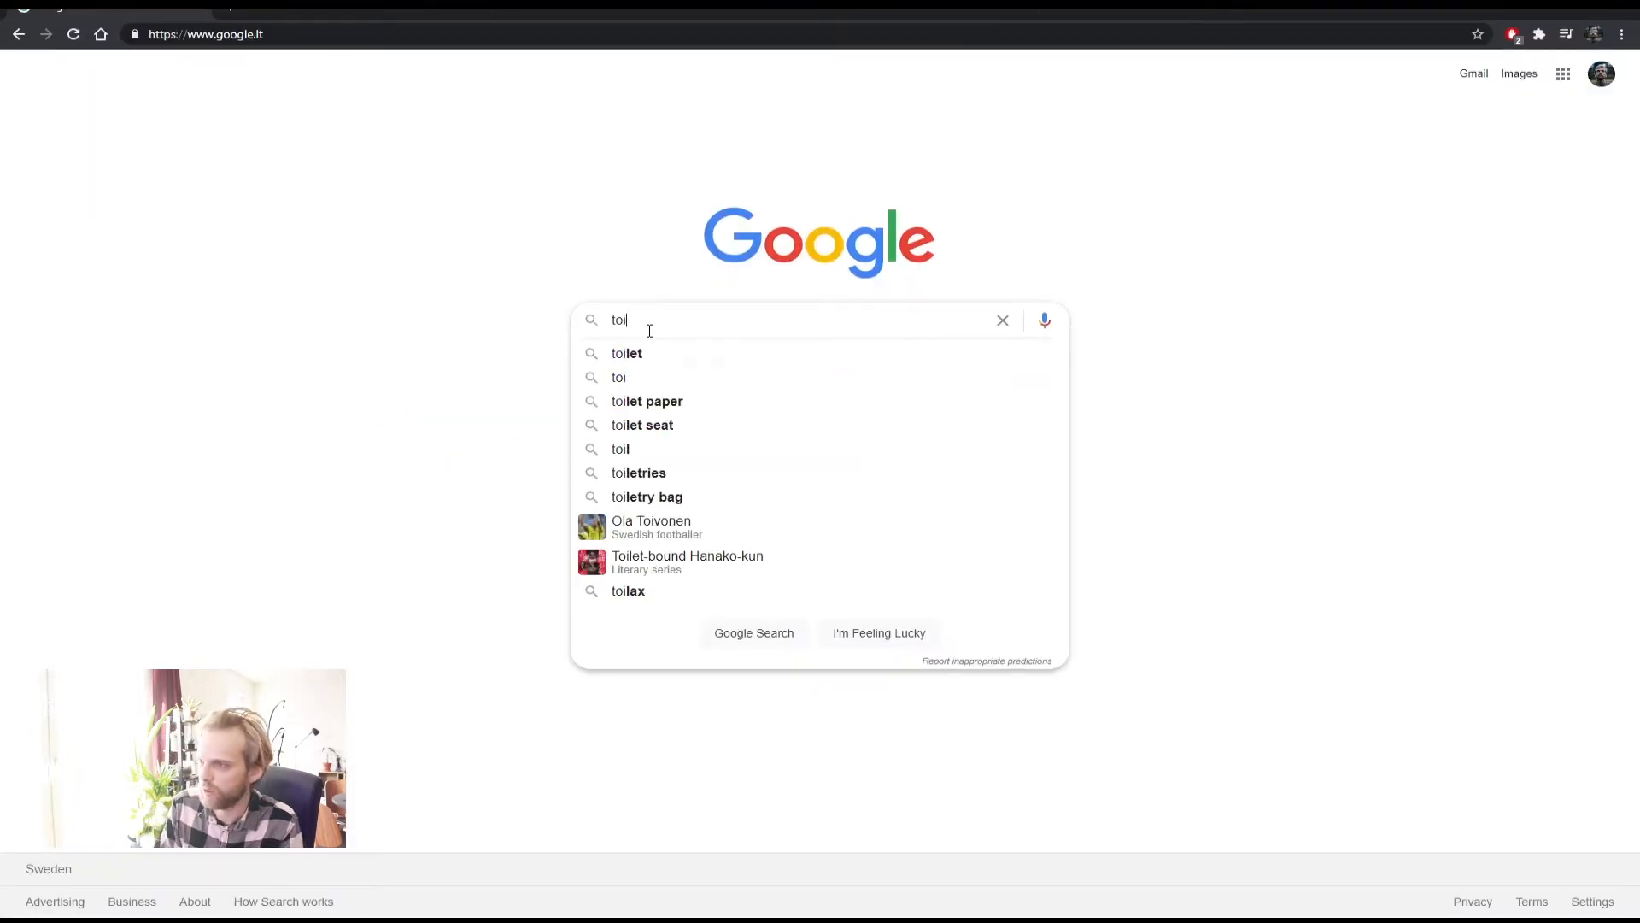
type("let dimen")
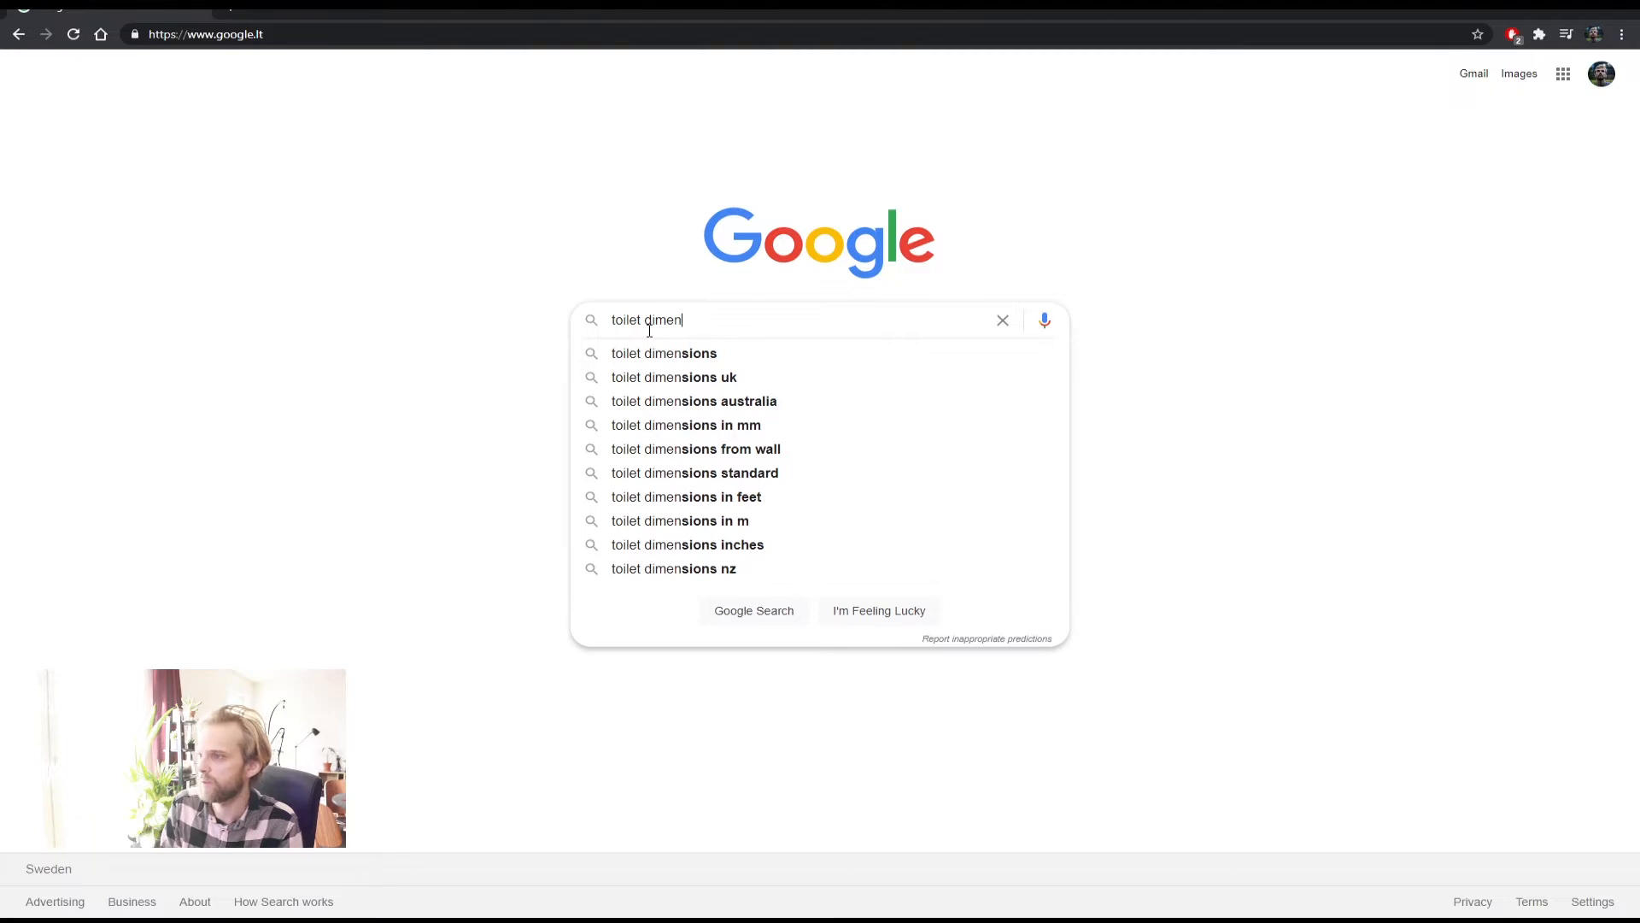
type("sions")
key("Return")
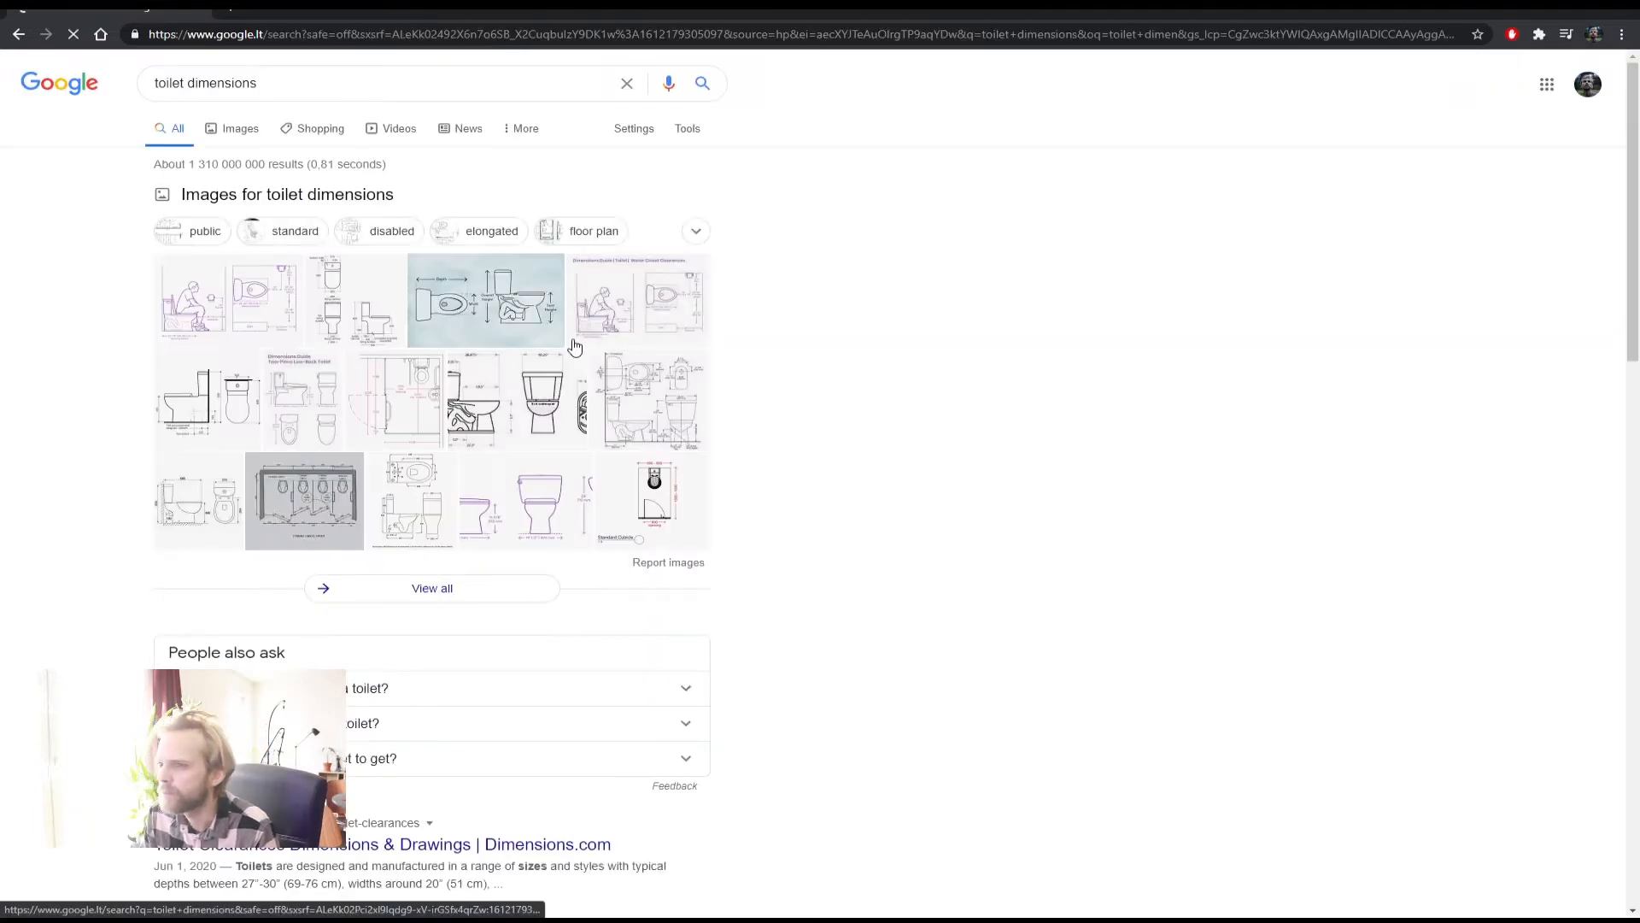
left_click(233, 131)
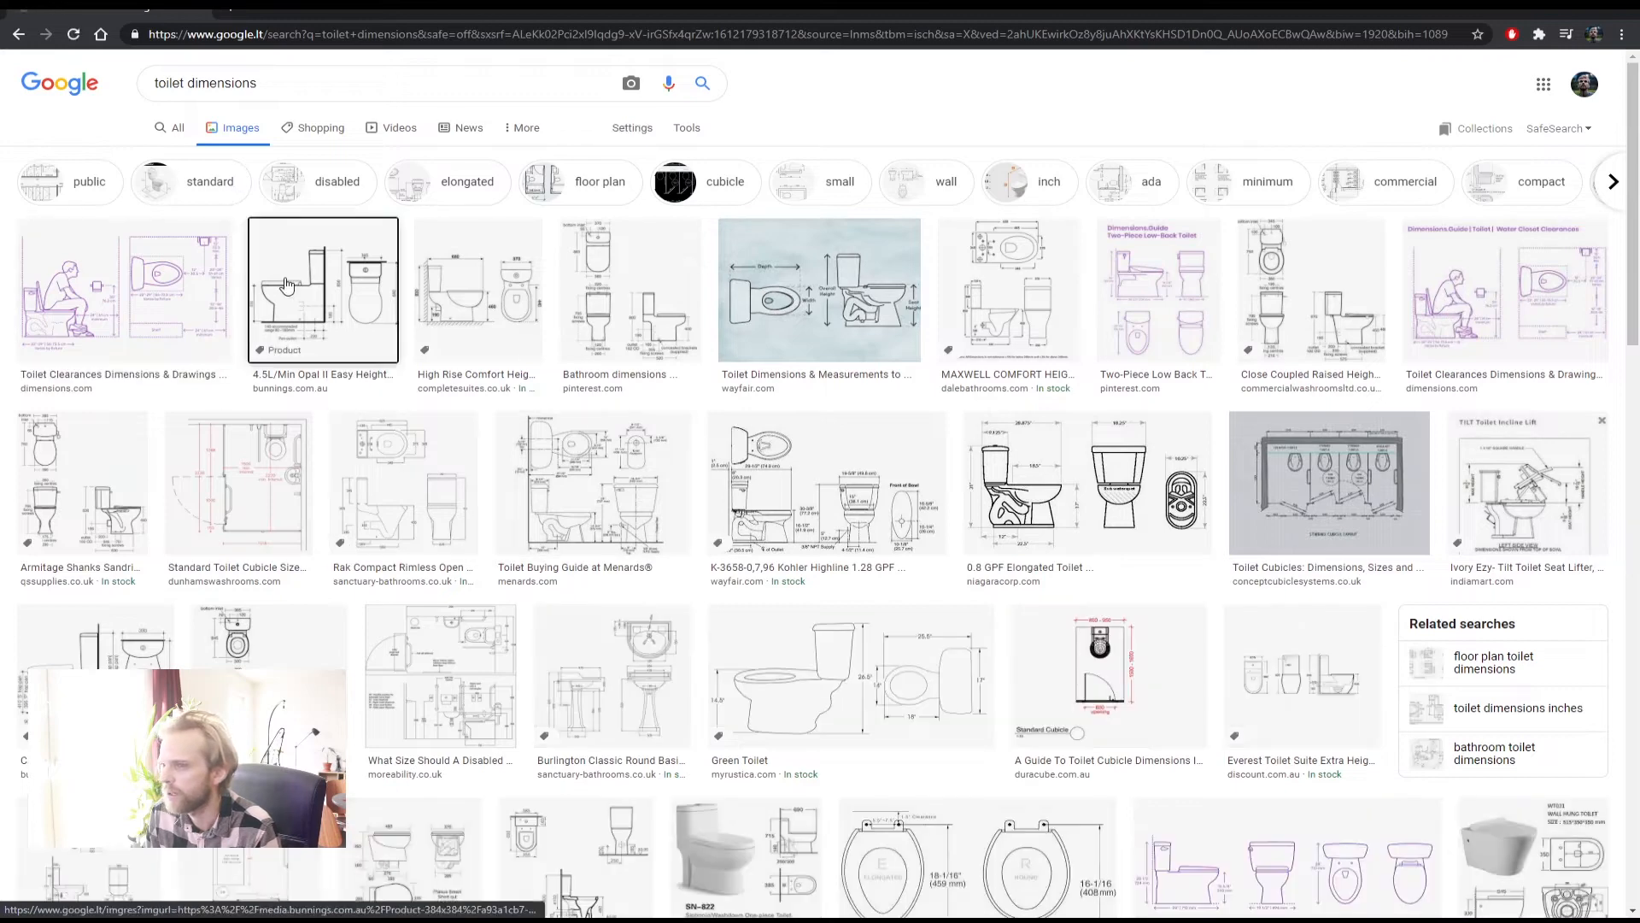
left_click(287, 285)
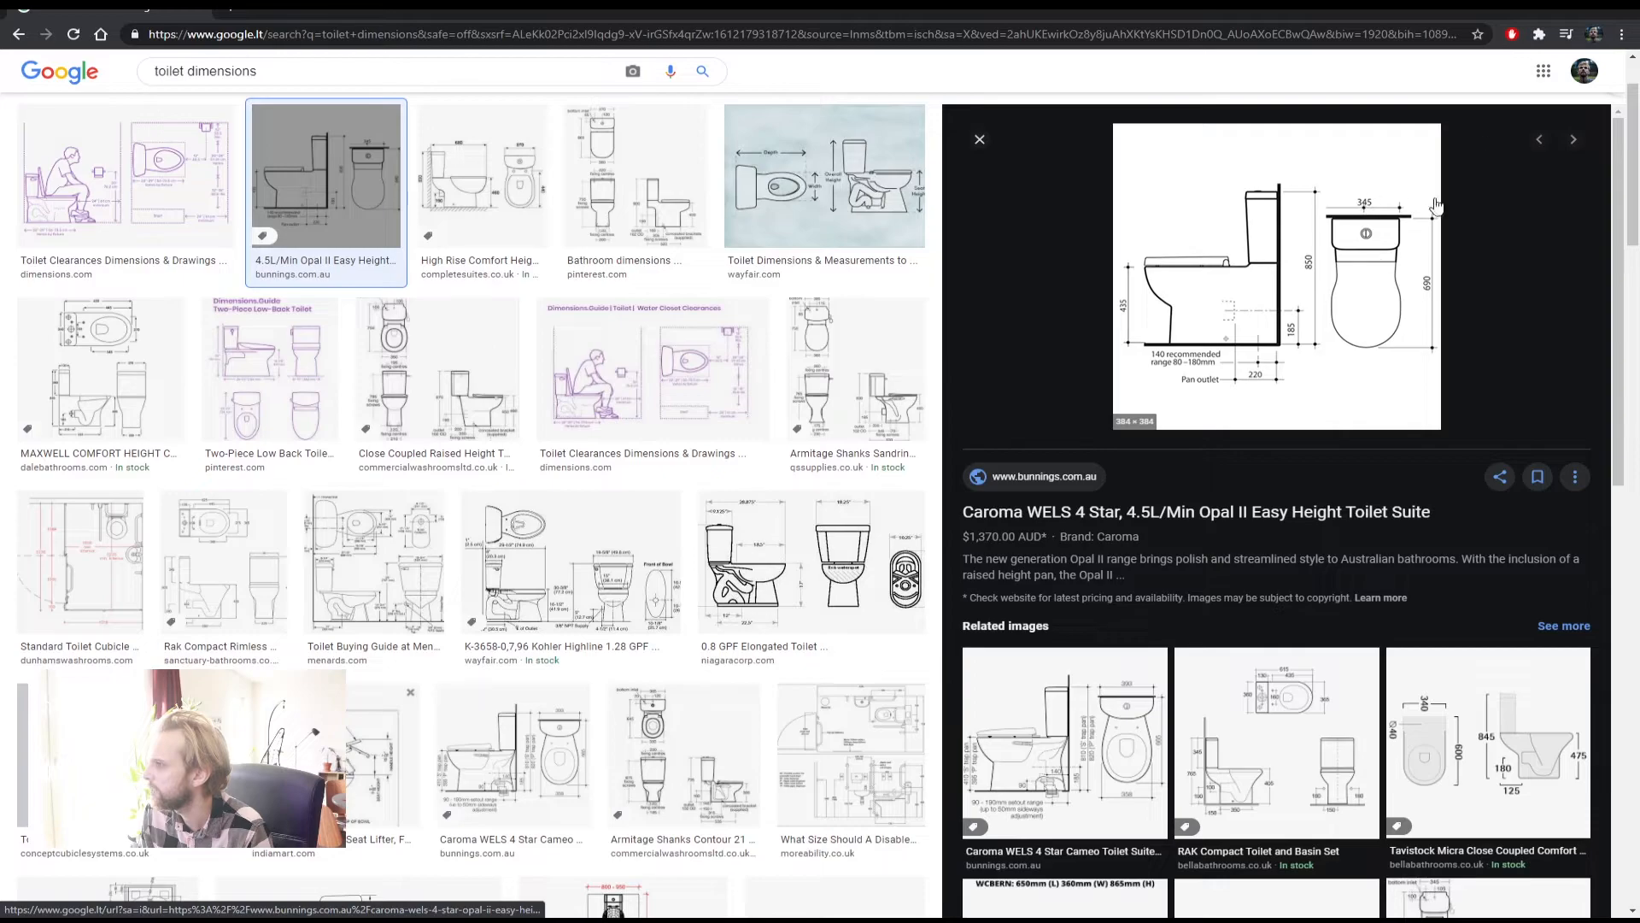
Back in AutoCAD, draw a closed 350 by 690 polyline toilet outline
key("alt+Tab")
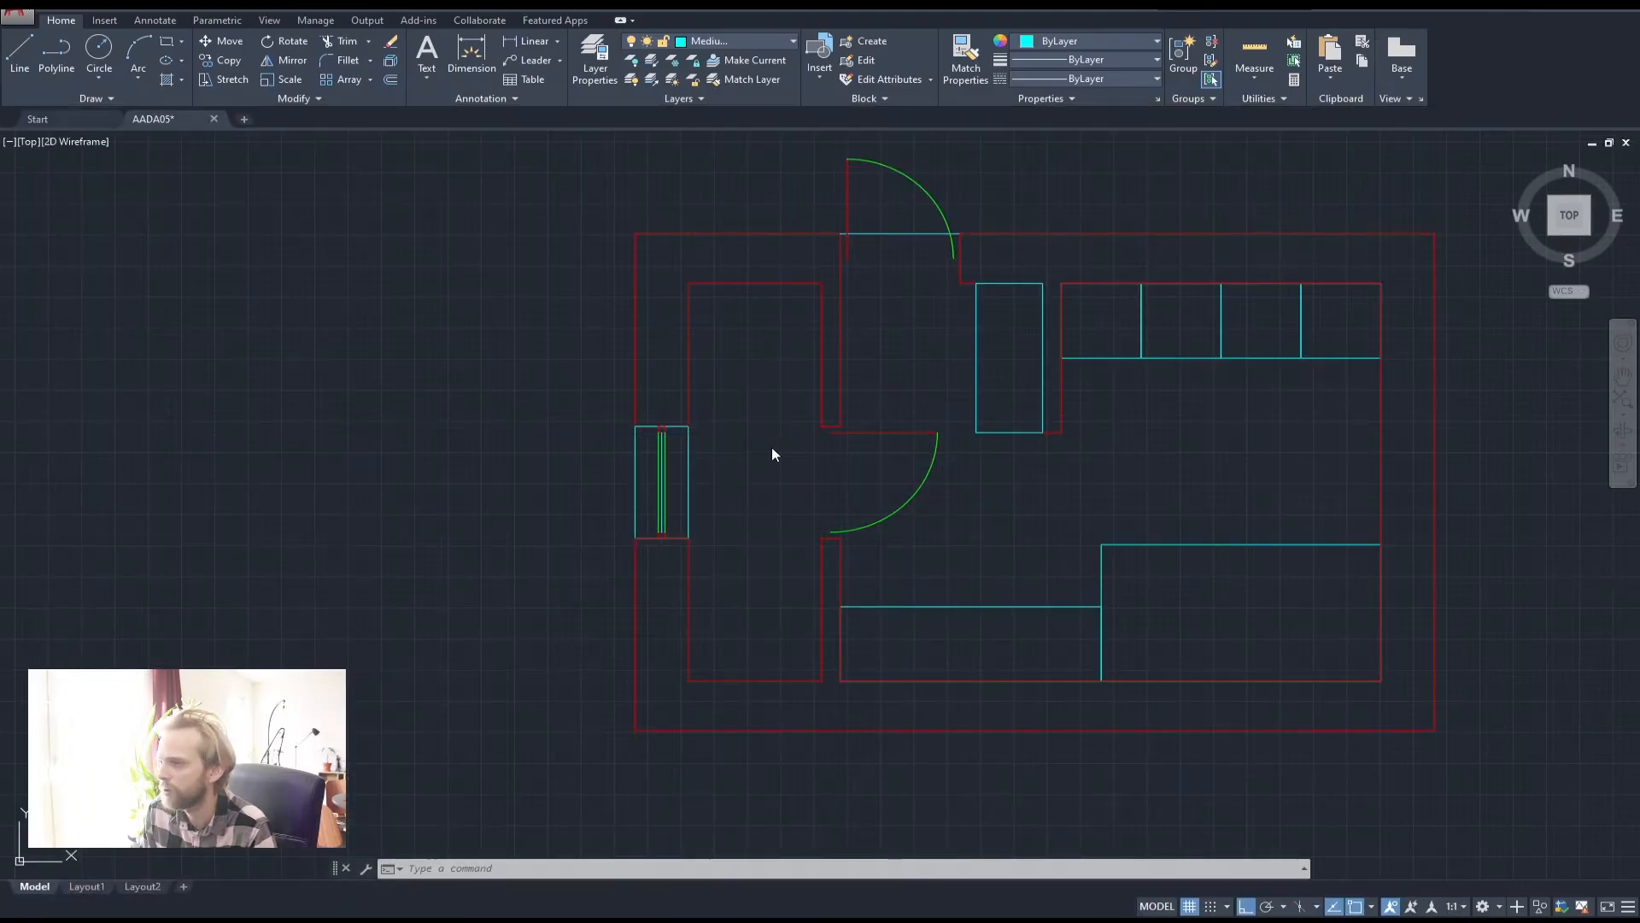
left_click(57, 51)
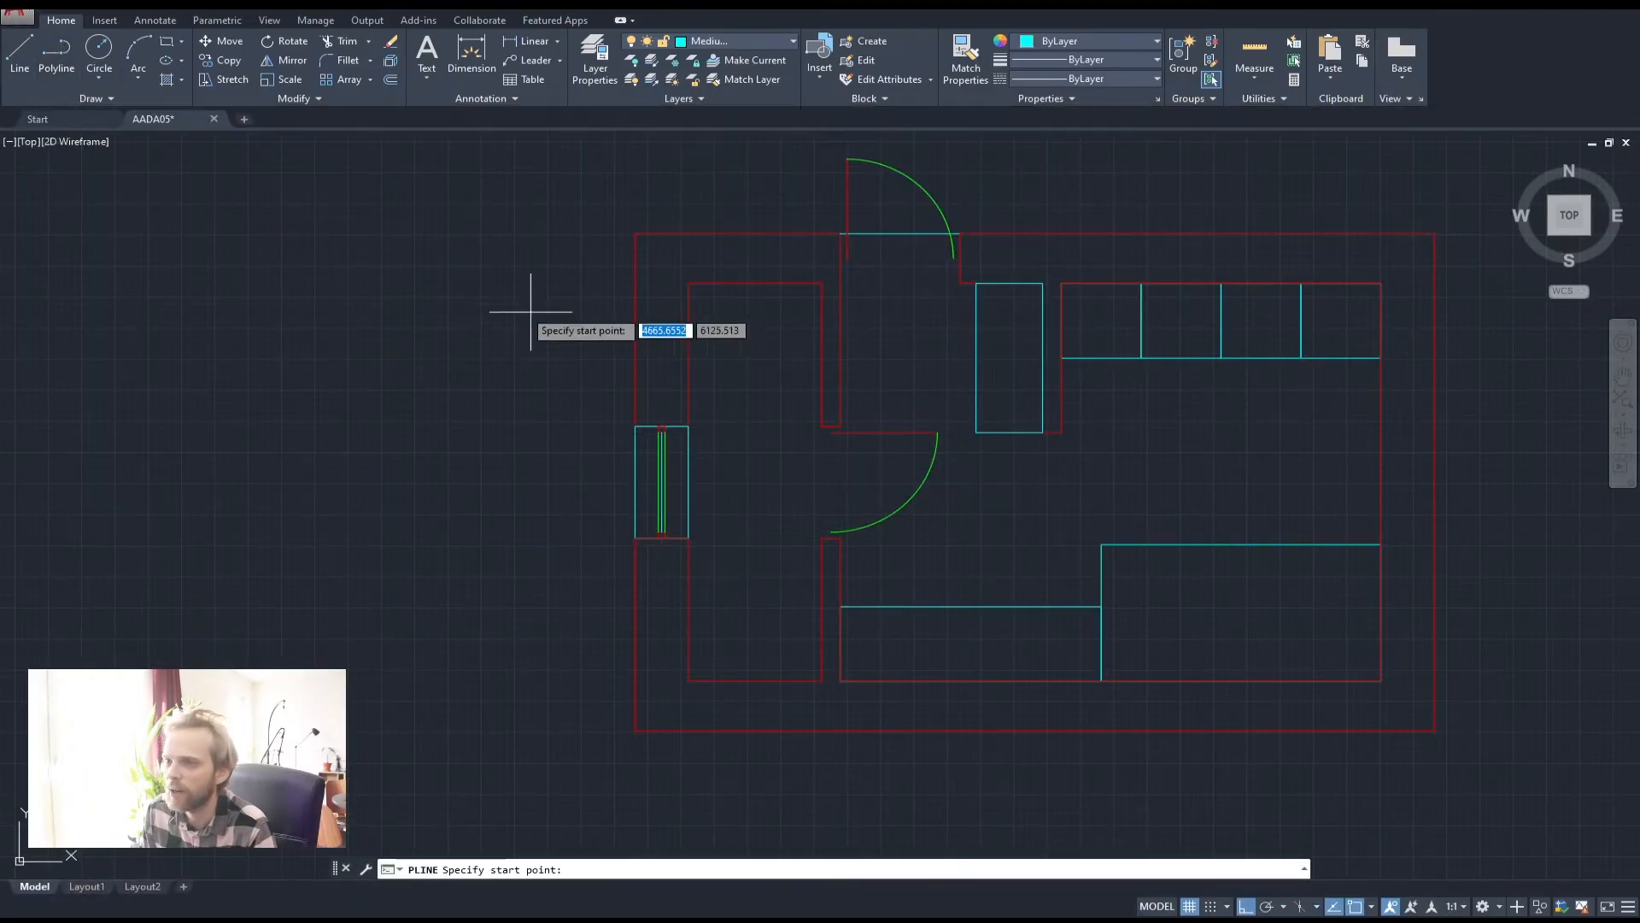
left_click(514, 312)
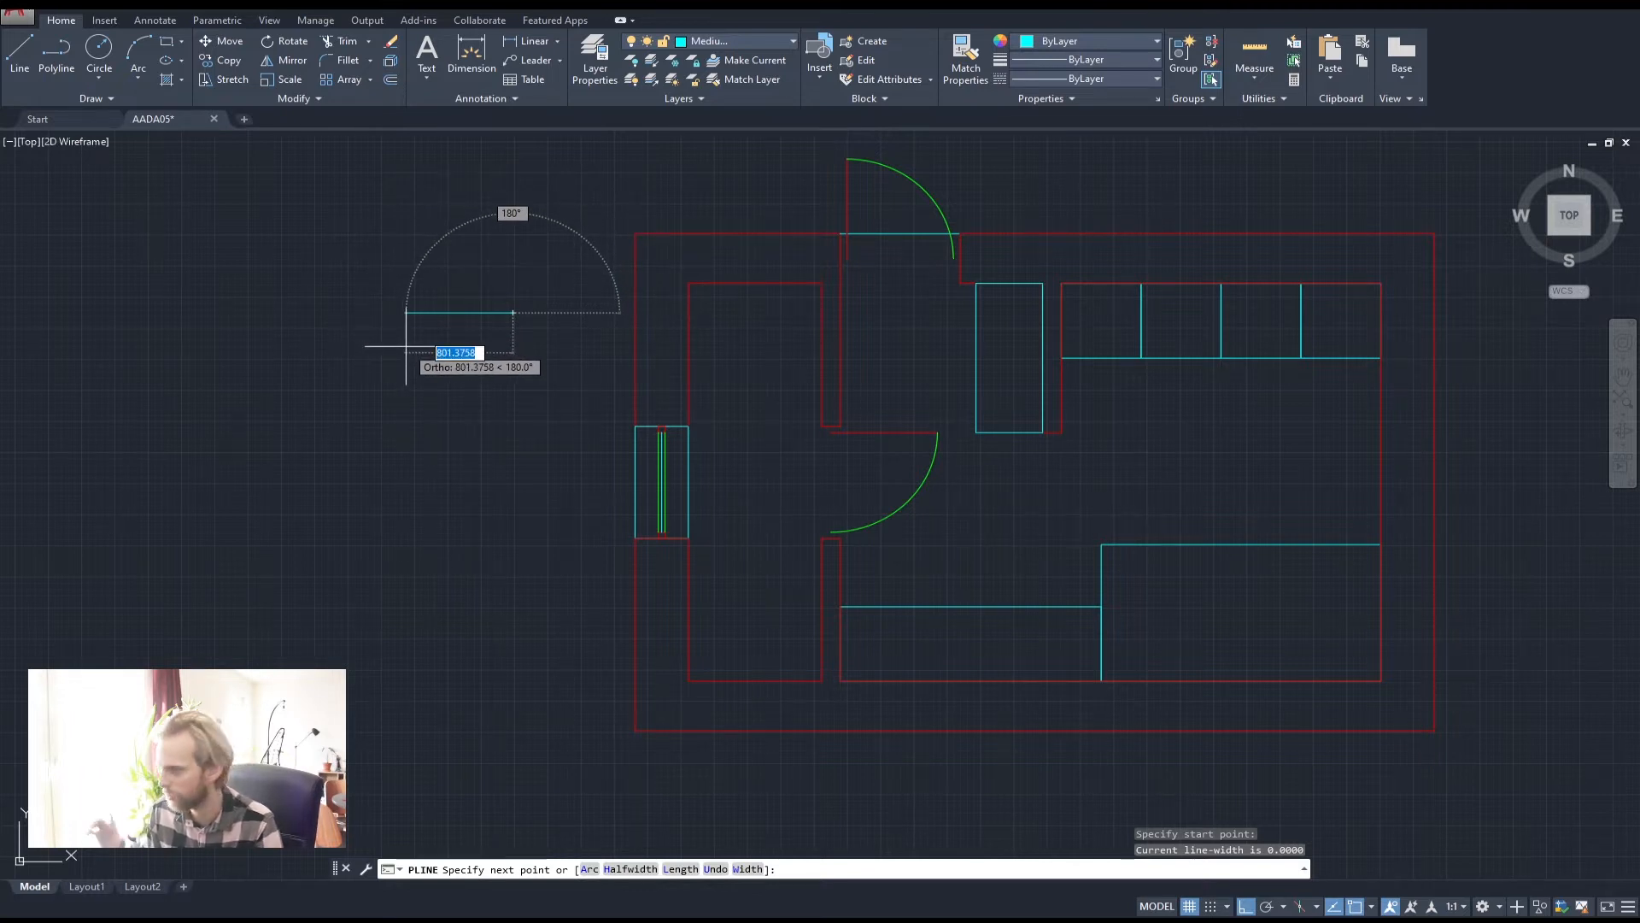
type("690")
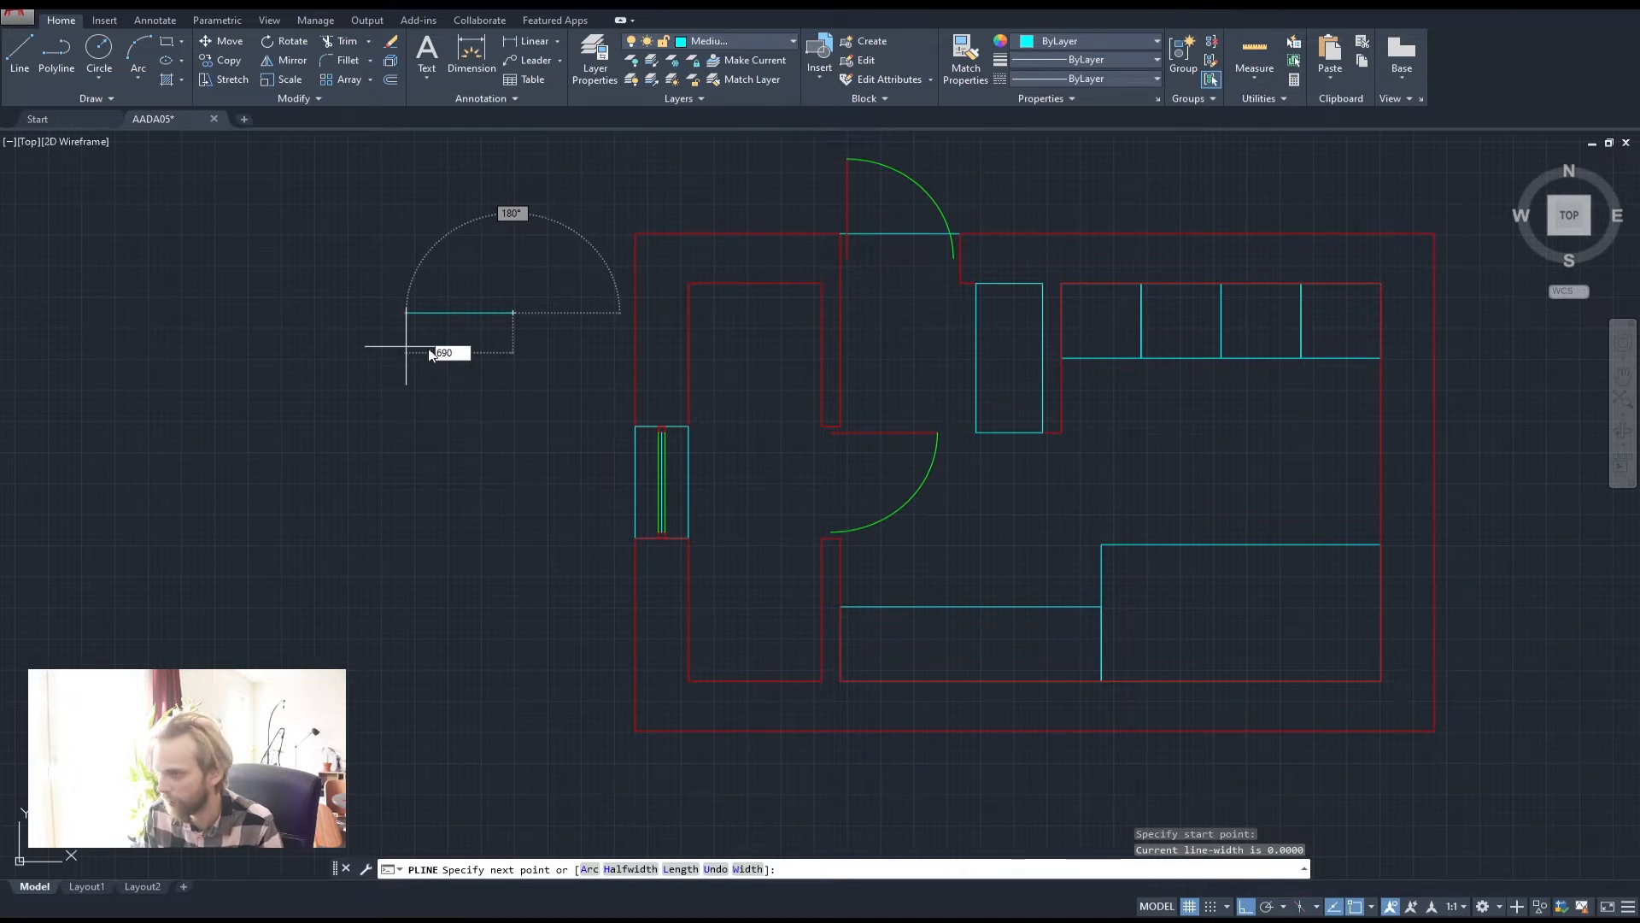
key("BackSpace")
key("BackSpace")
key("BackSpace")
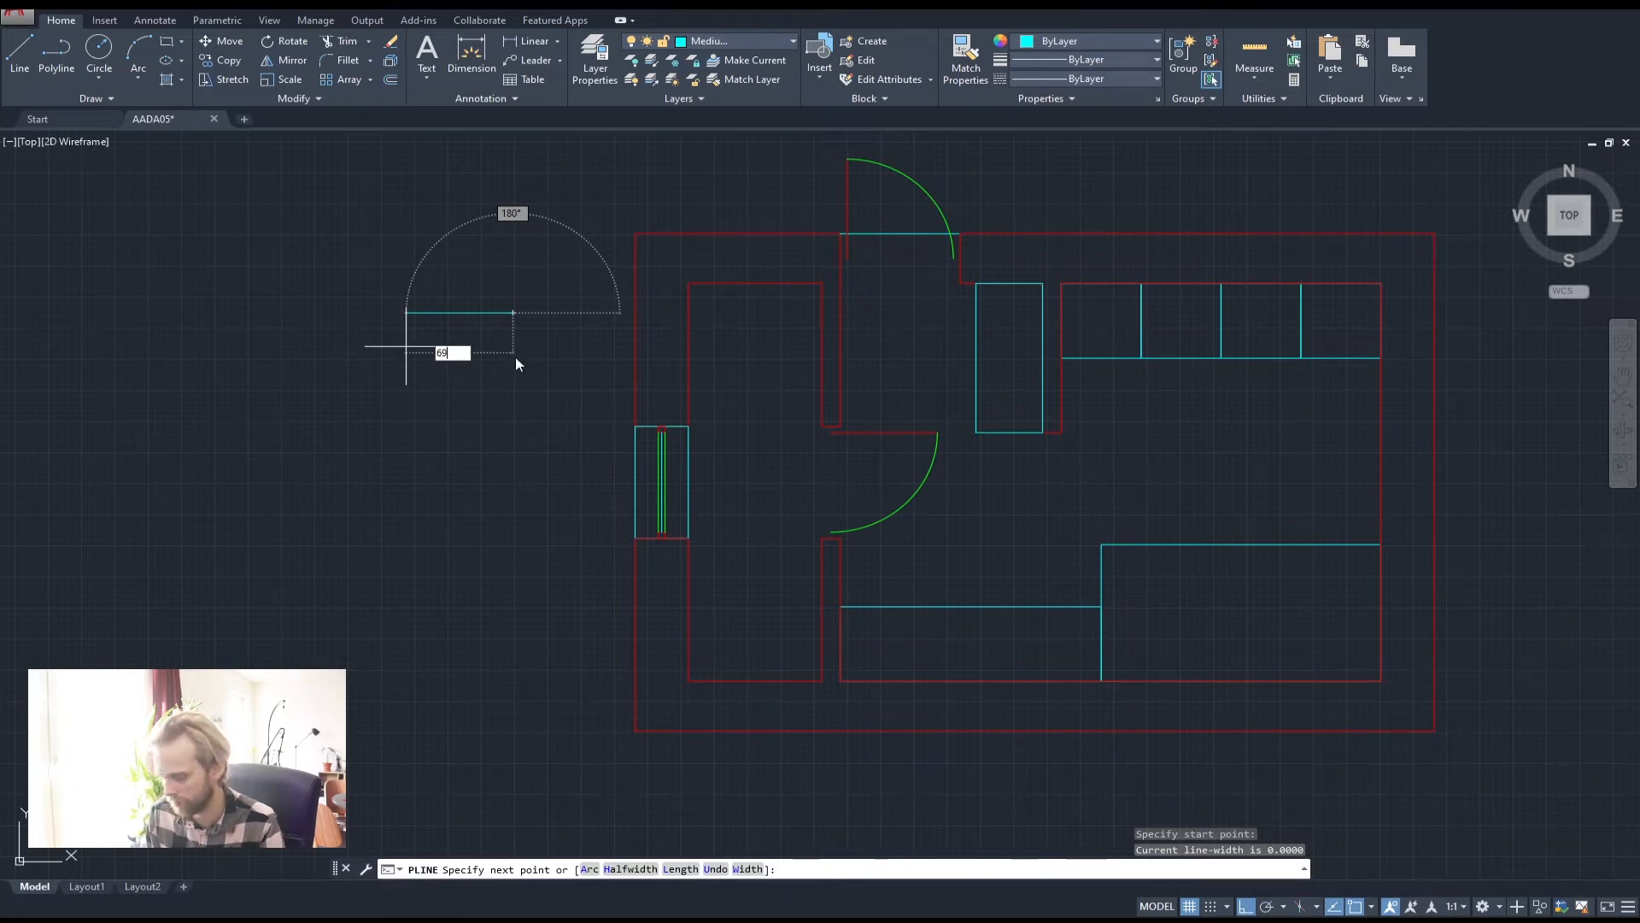
type("600")
key("Return")
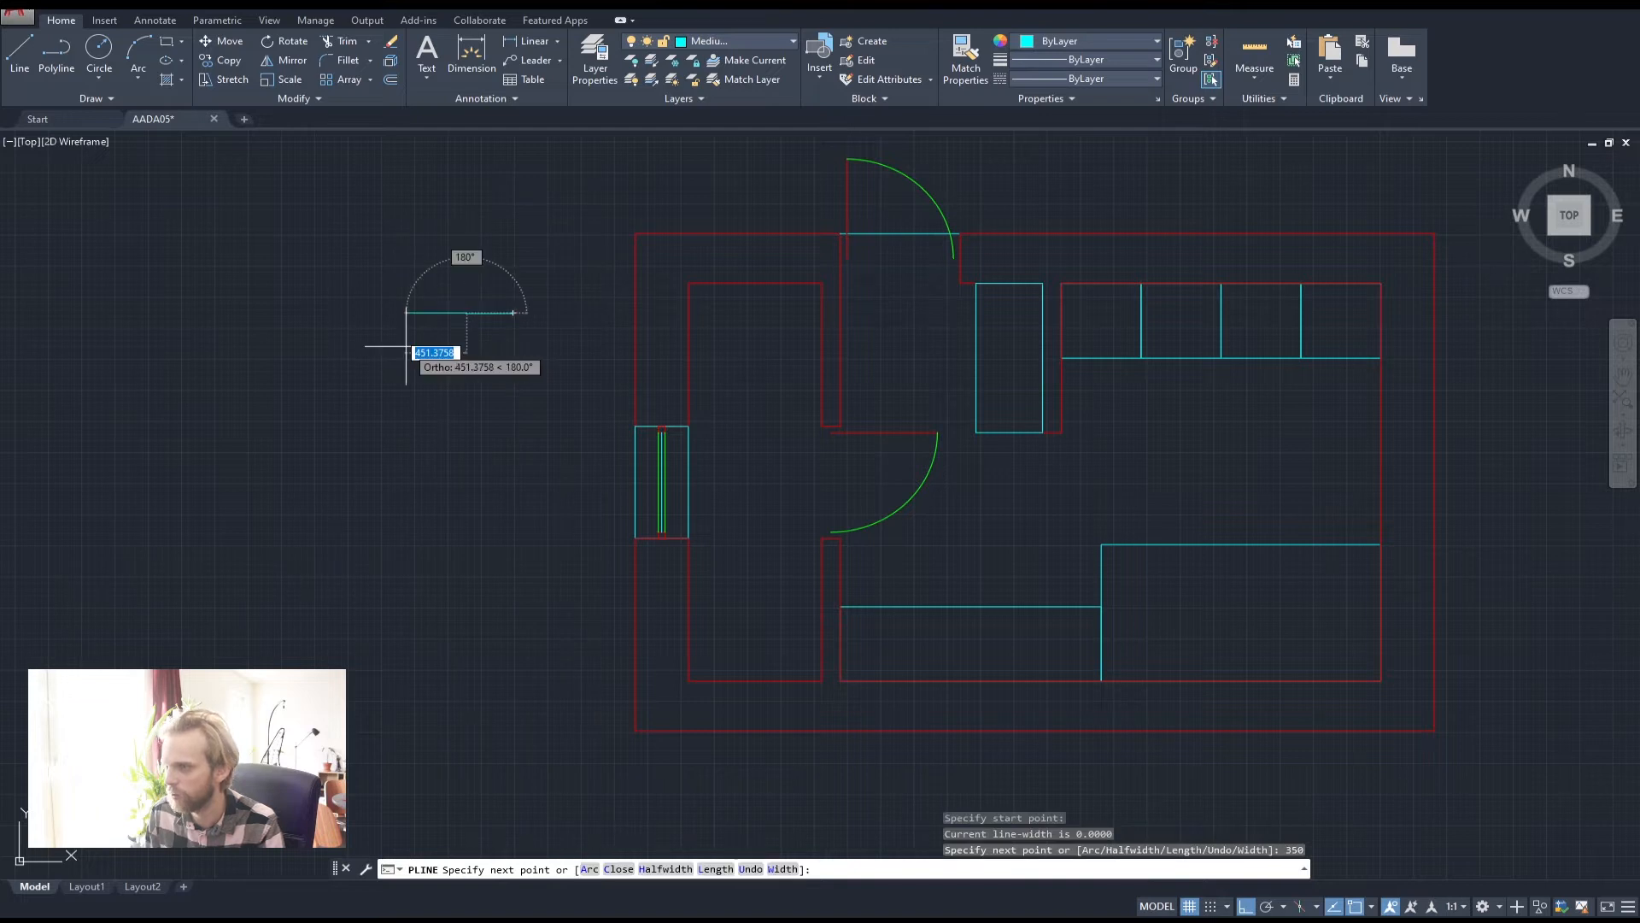
type("690")
key("Return")
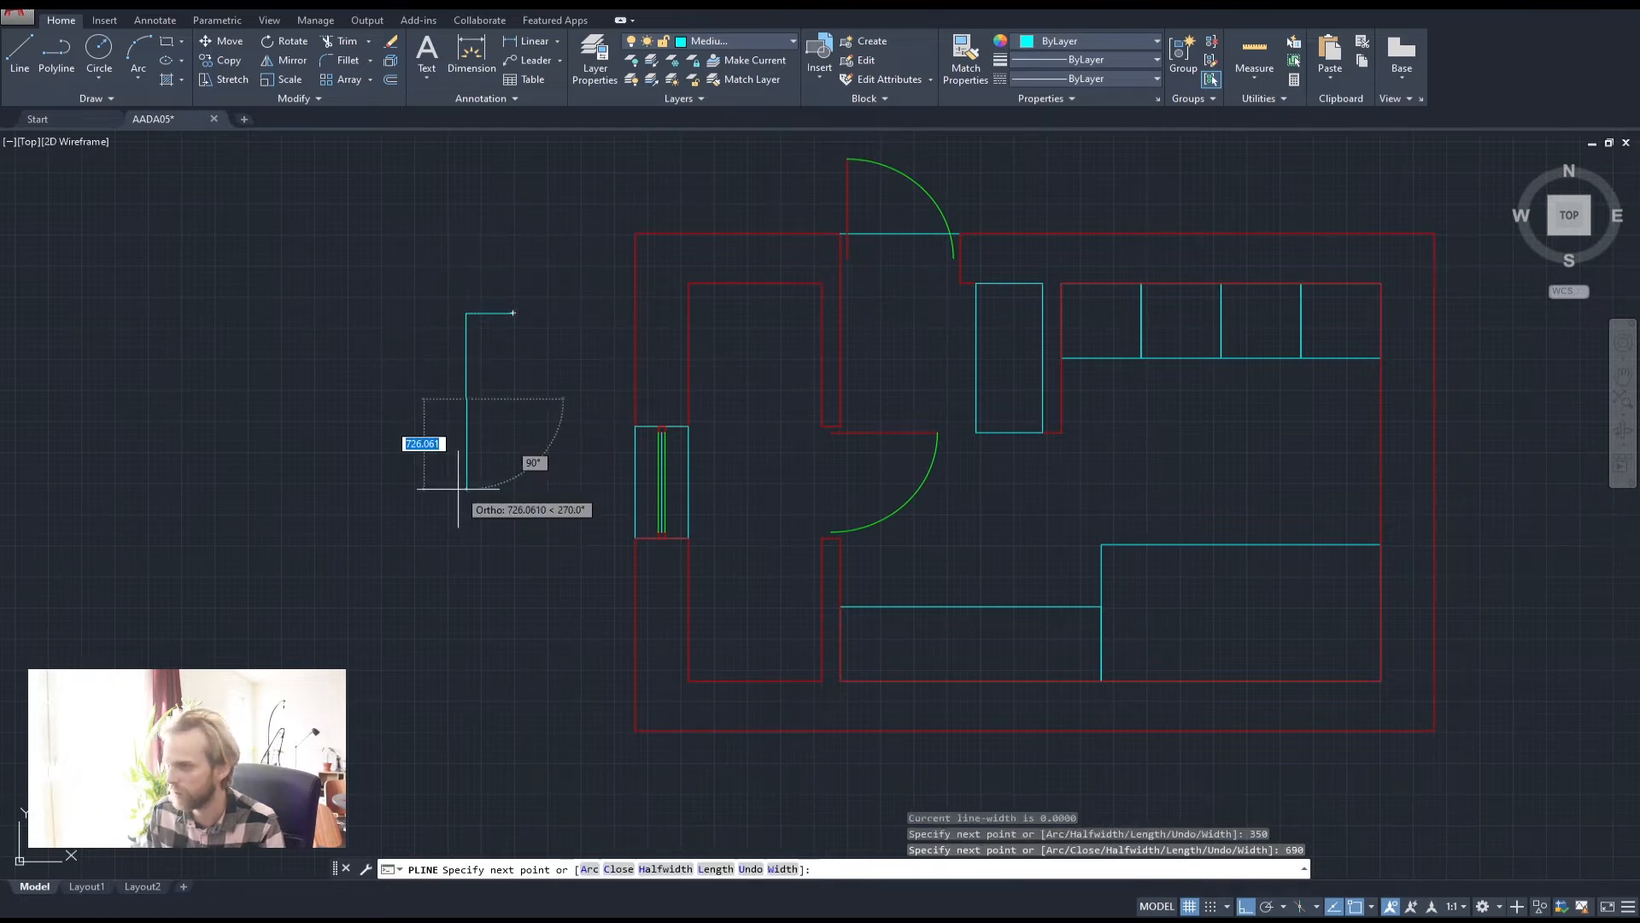
type("350")
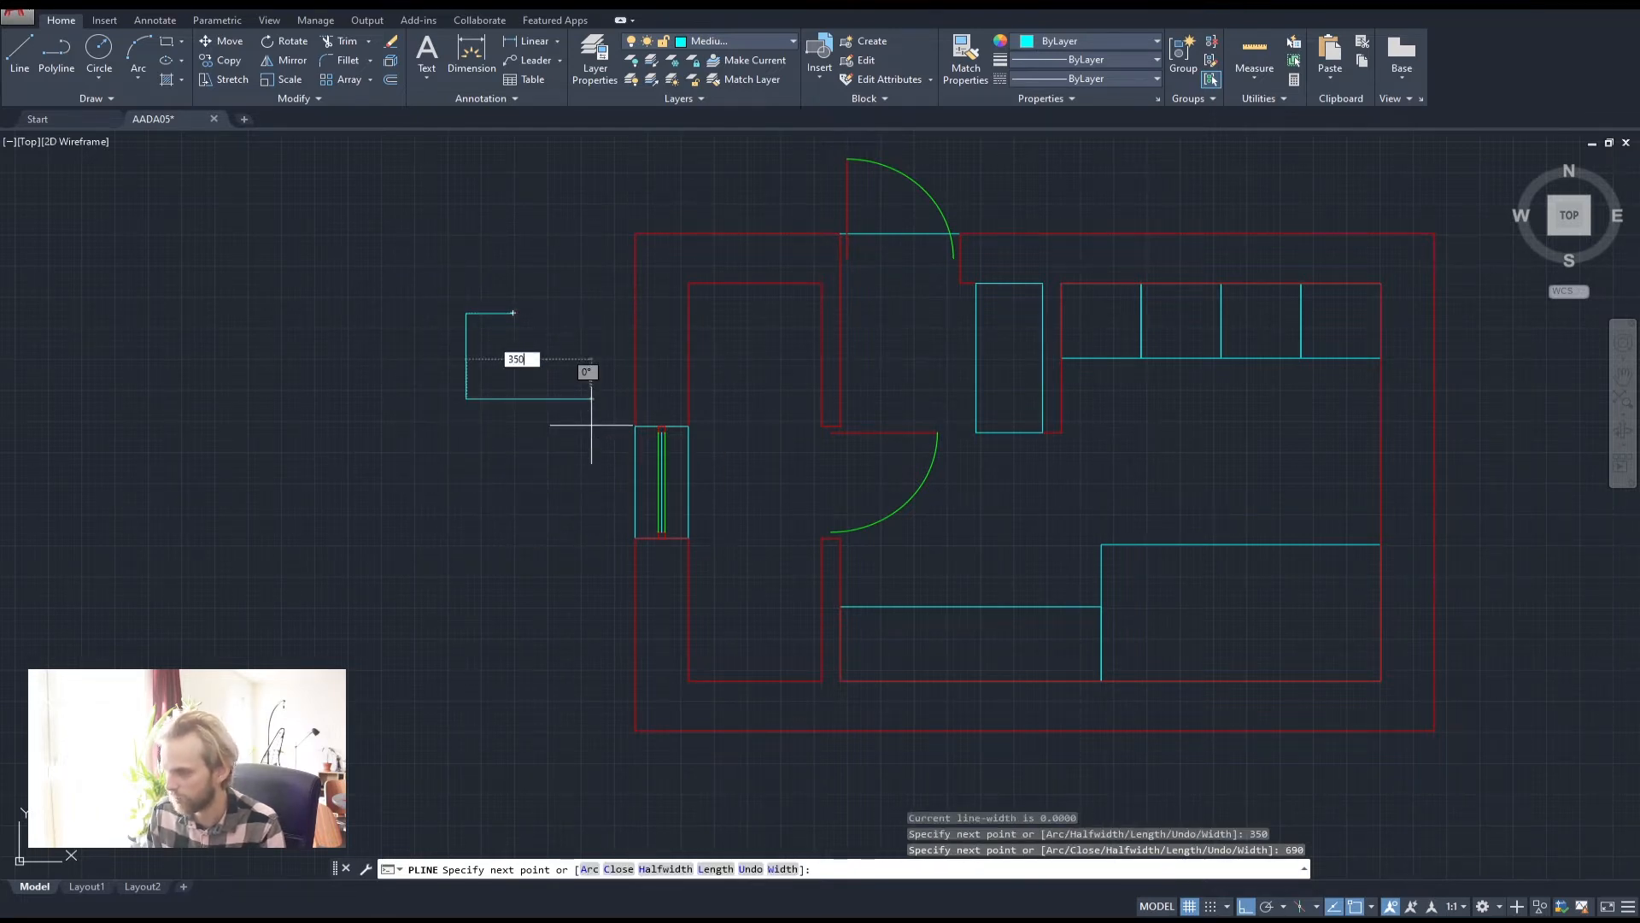
key("Return")
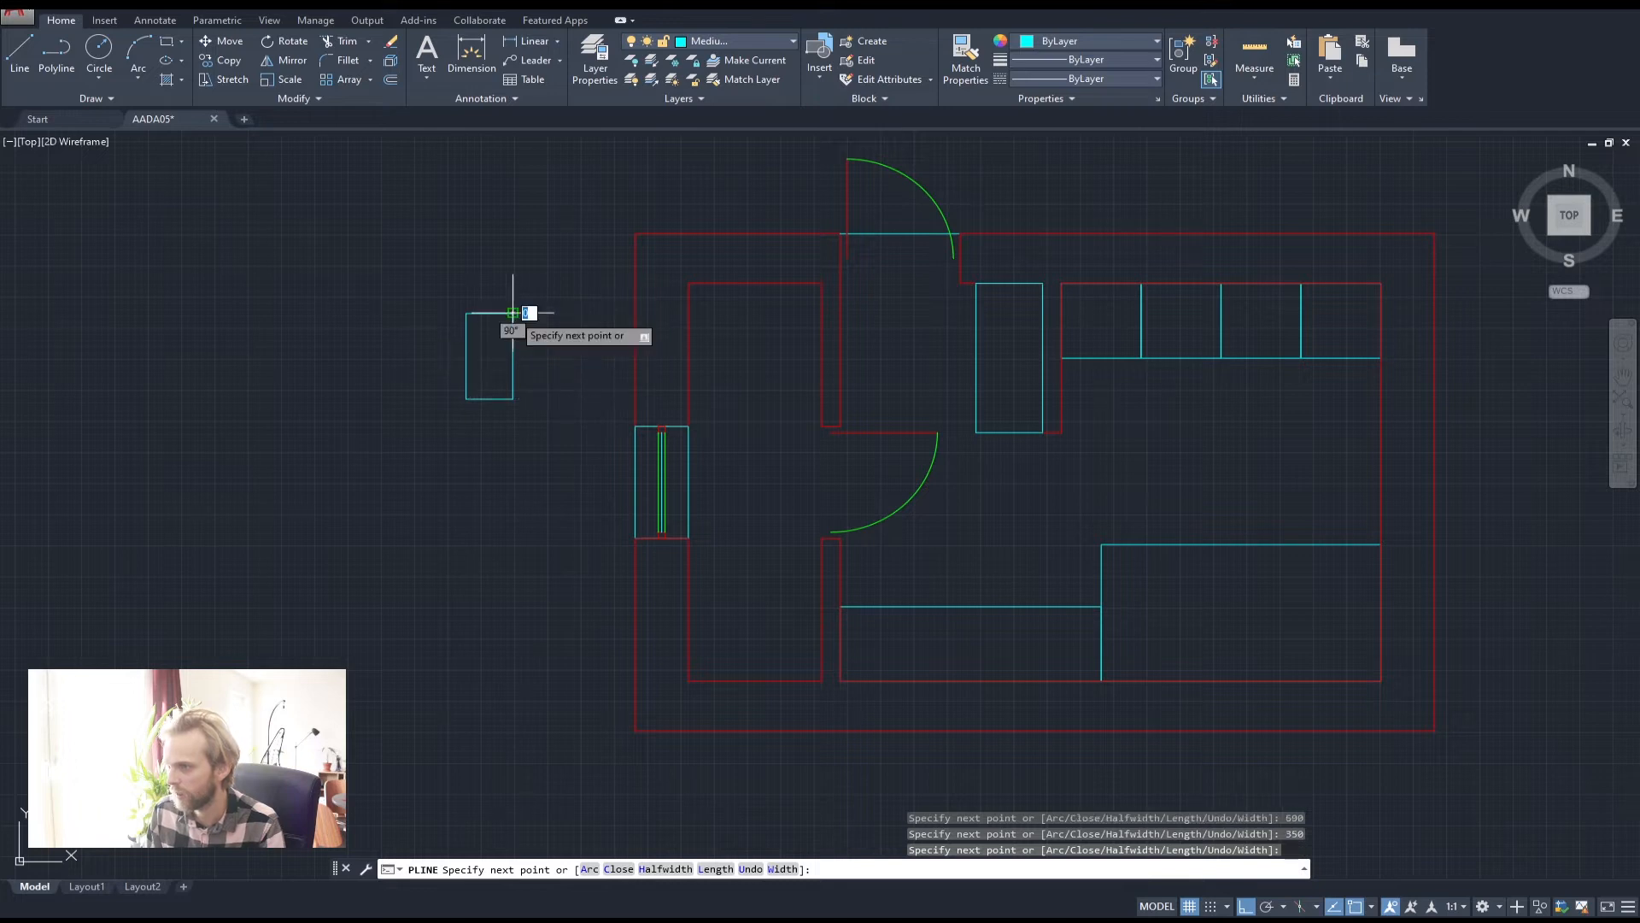
left_click(512, 312)
key("Return")
Move the toilet outline against the top wall inside the top-left room
left_click(515, 339)
left_click(433, 292)
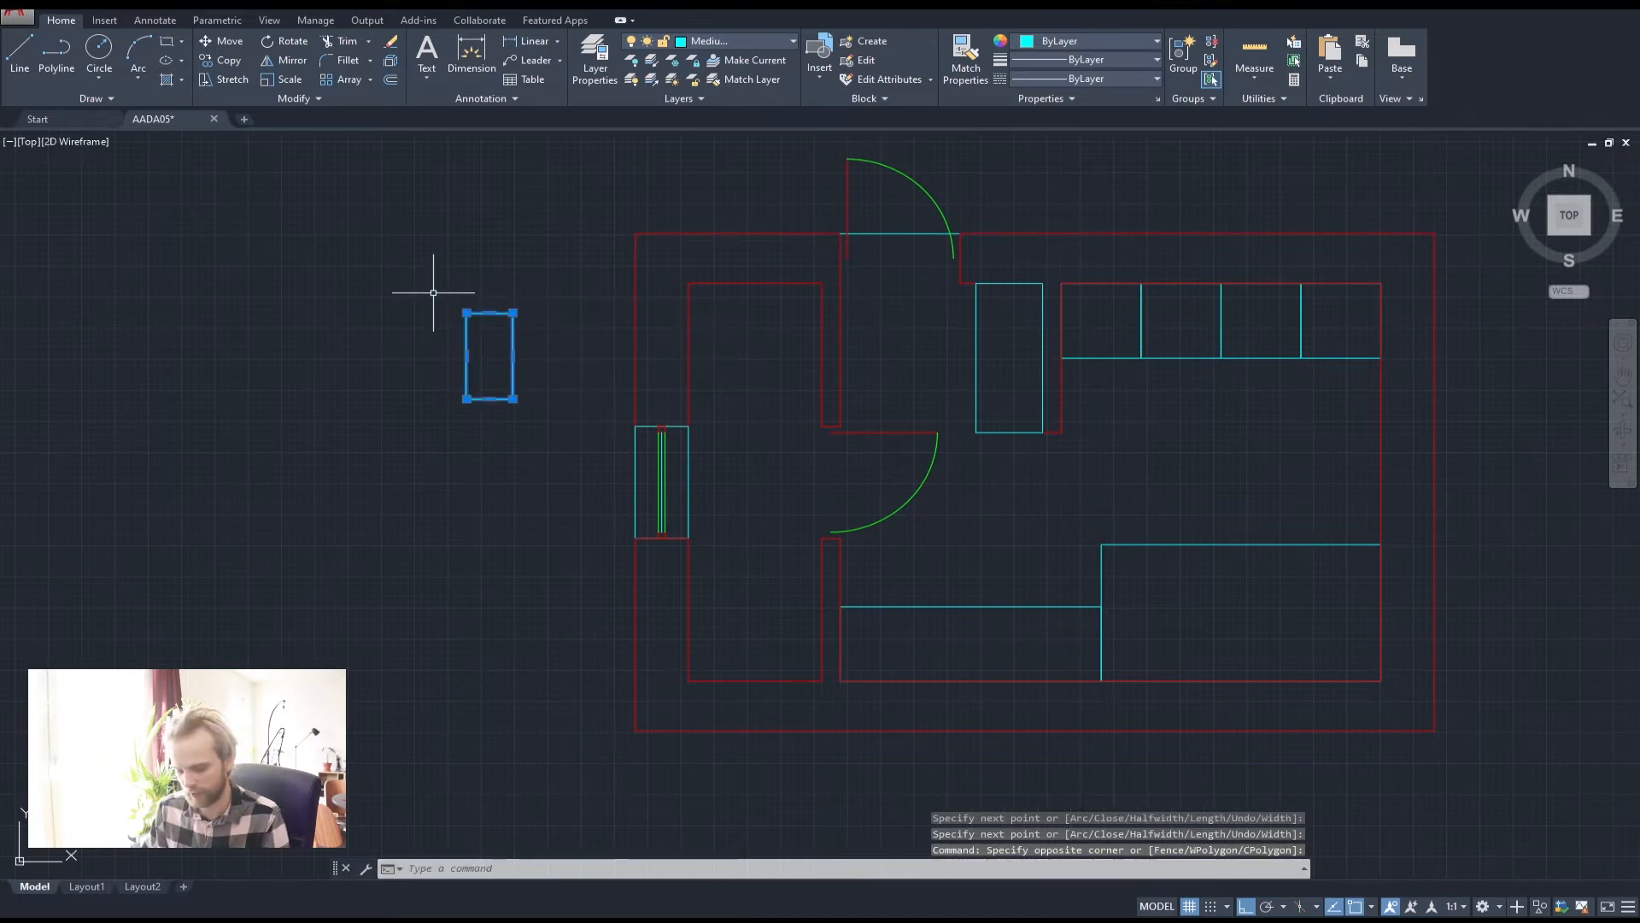
type("m")
key("Return")
left_click(489, 313)
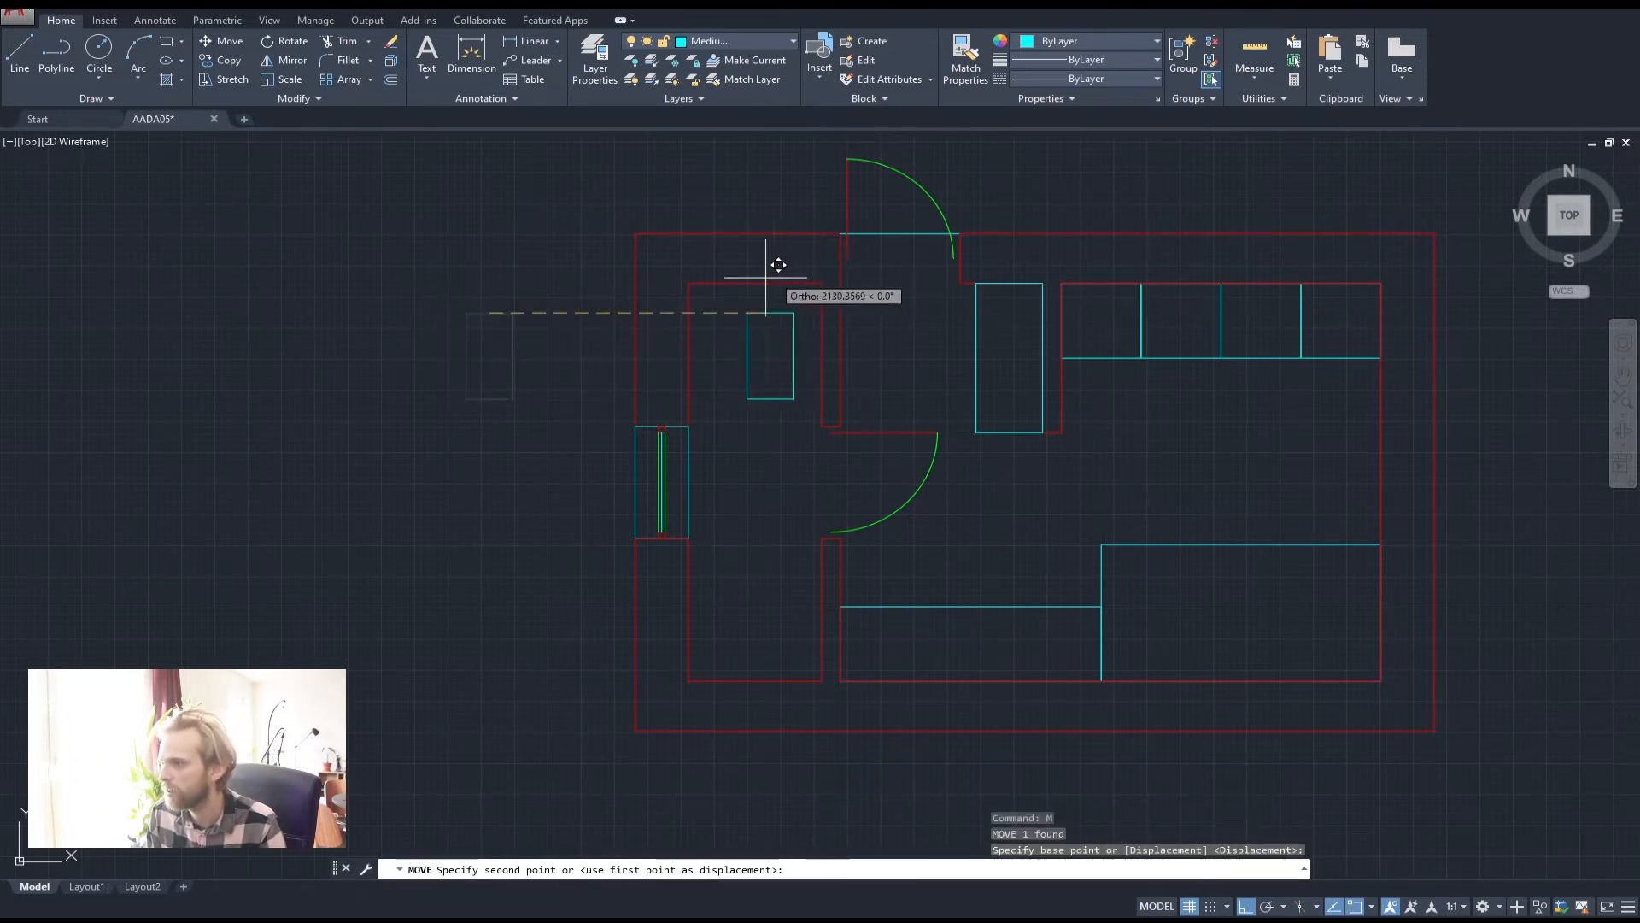
left_click(755, 283)
key("Escape")
key("Escape")
middle_click_drag(915, 433, 822, 388)
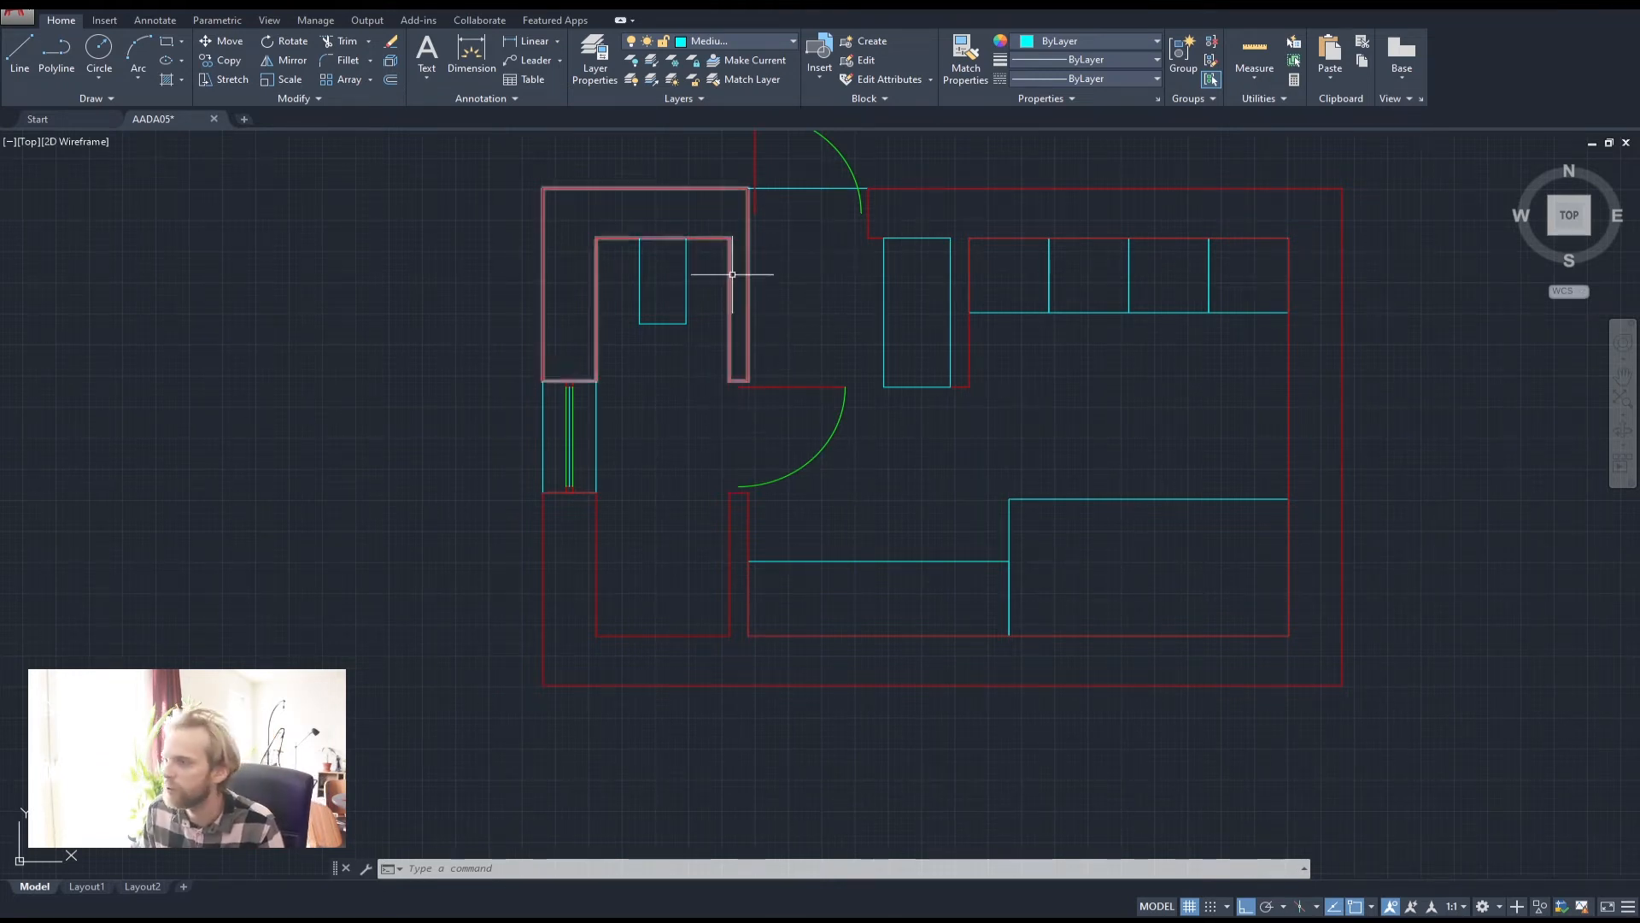
left_click(682, 367)
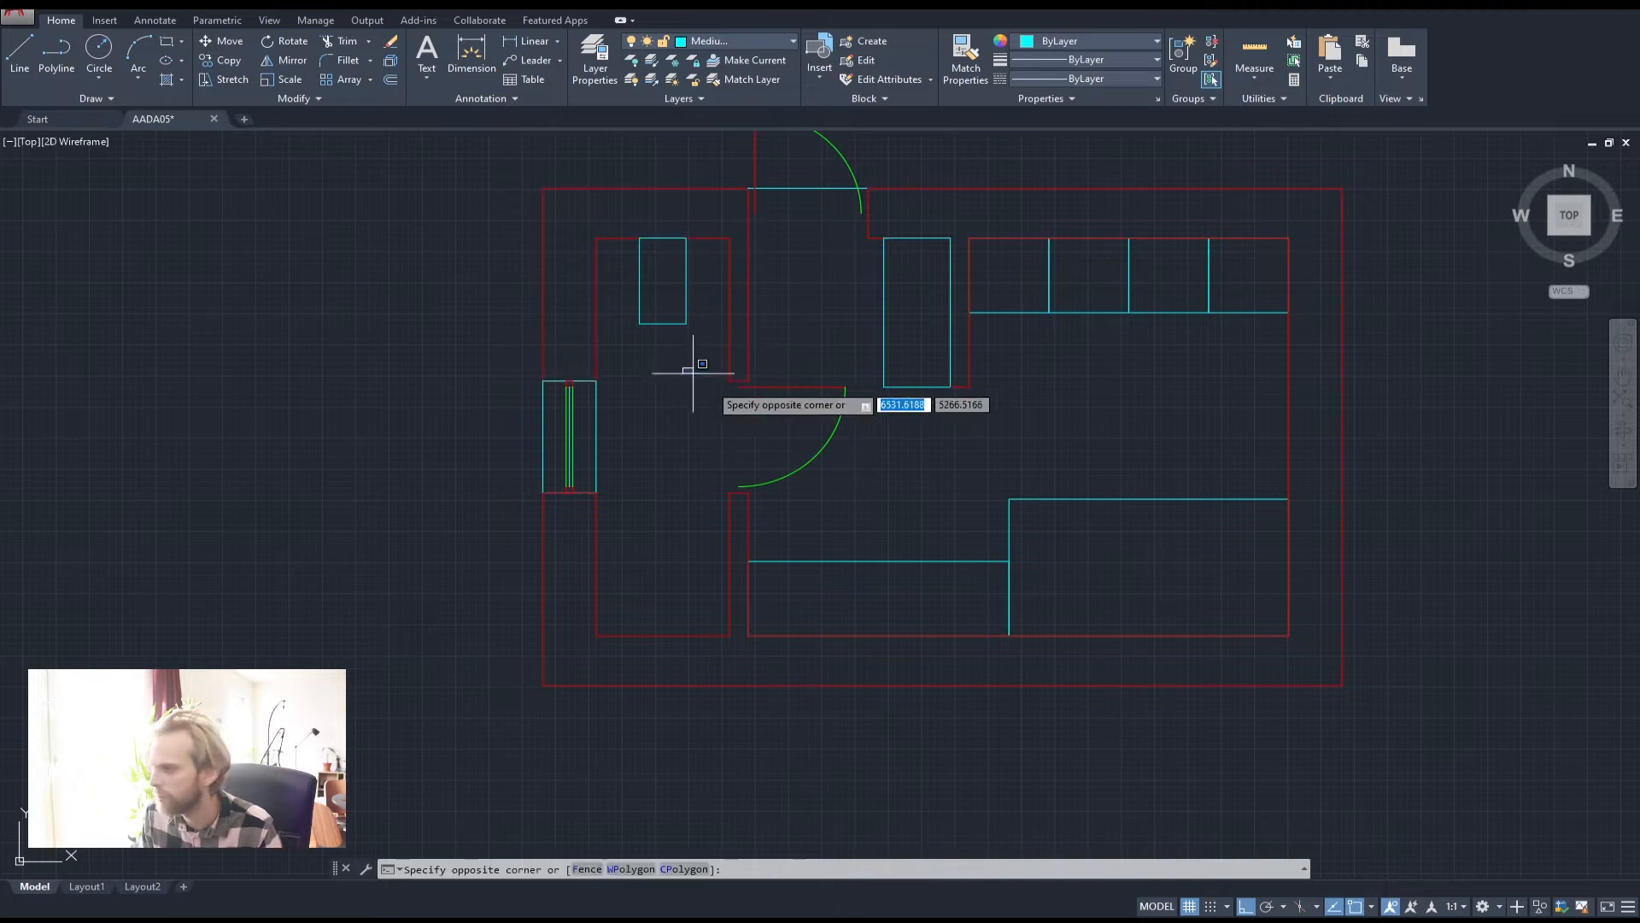
left_click(852, 502)
scroll(759, 415, "up", 2)
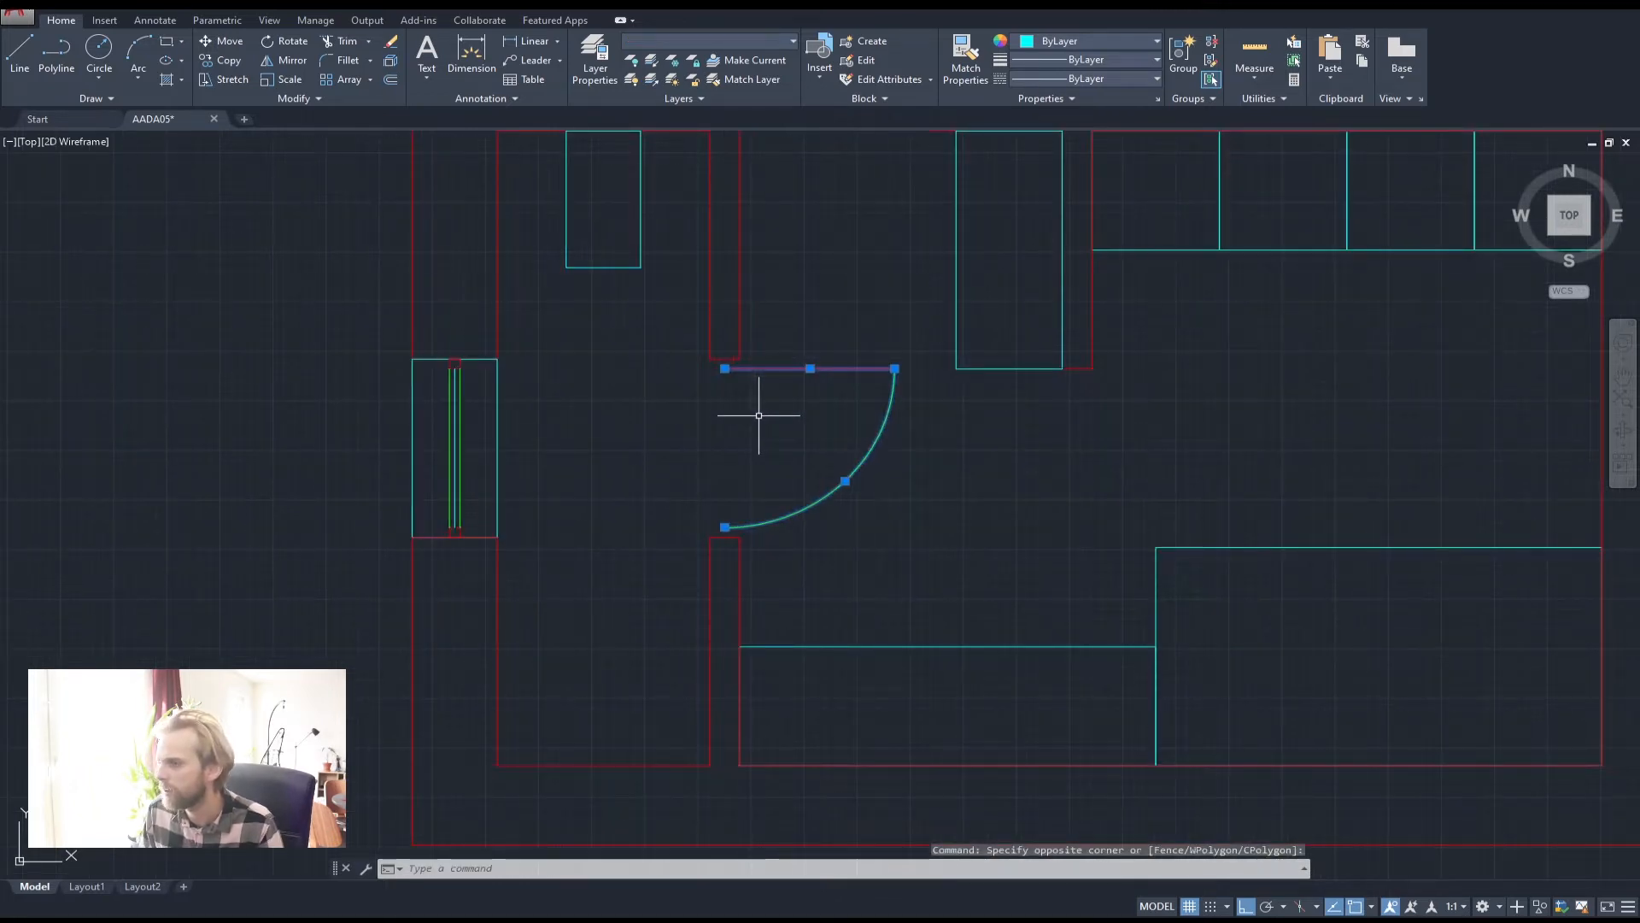
key("Escape")
key("Escape")
left_click(725, 358)
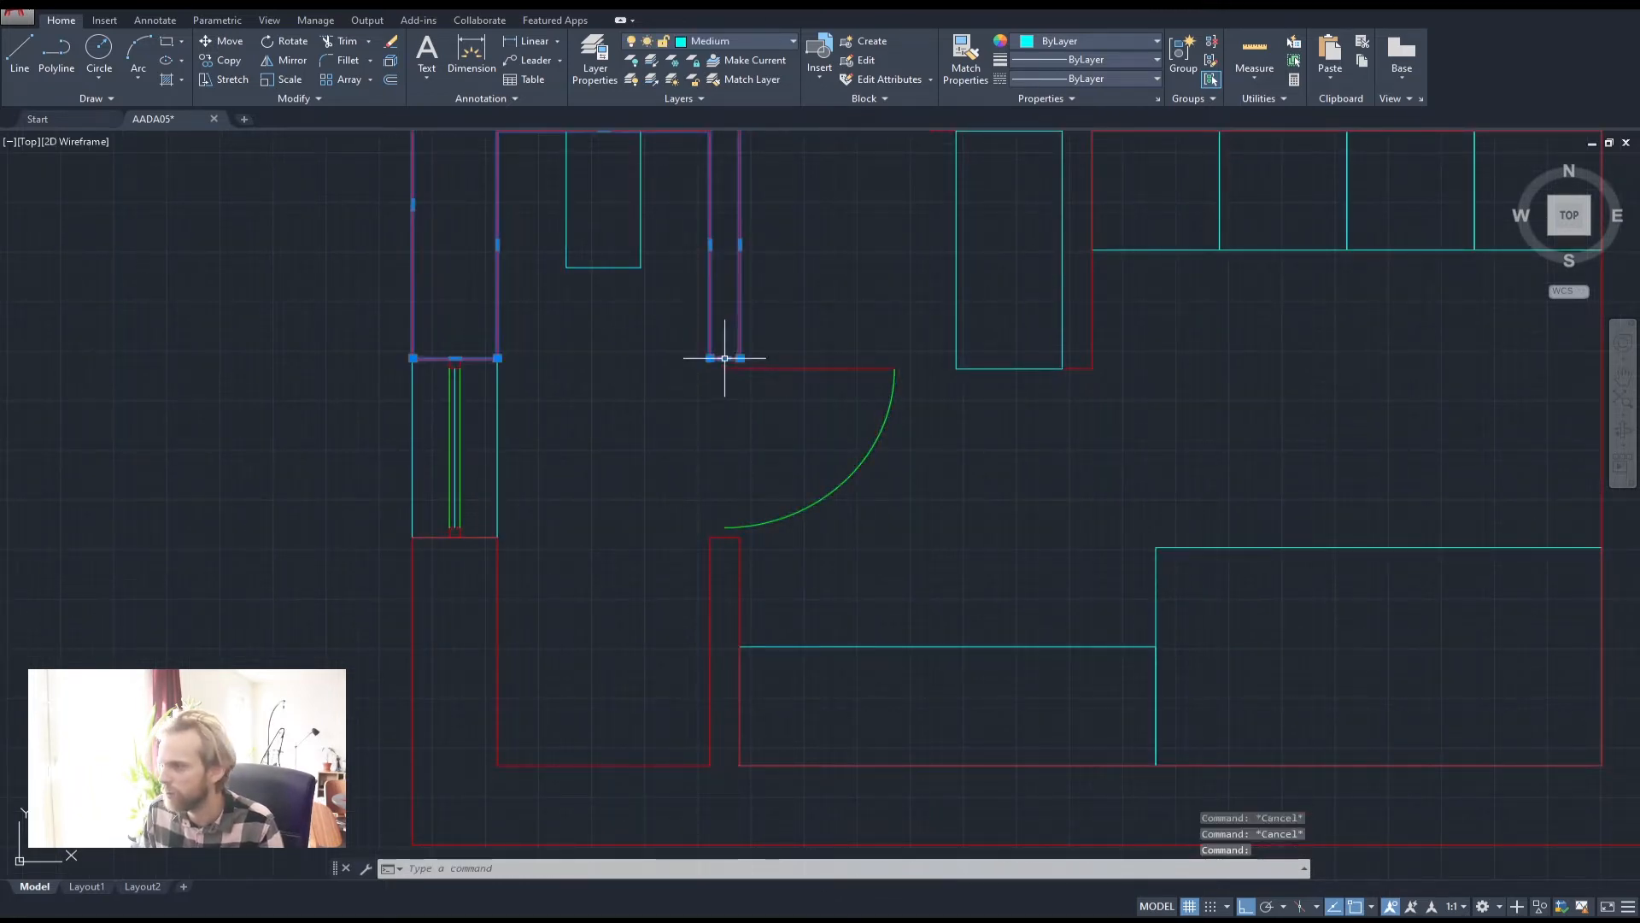
left_click(724, 538)
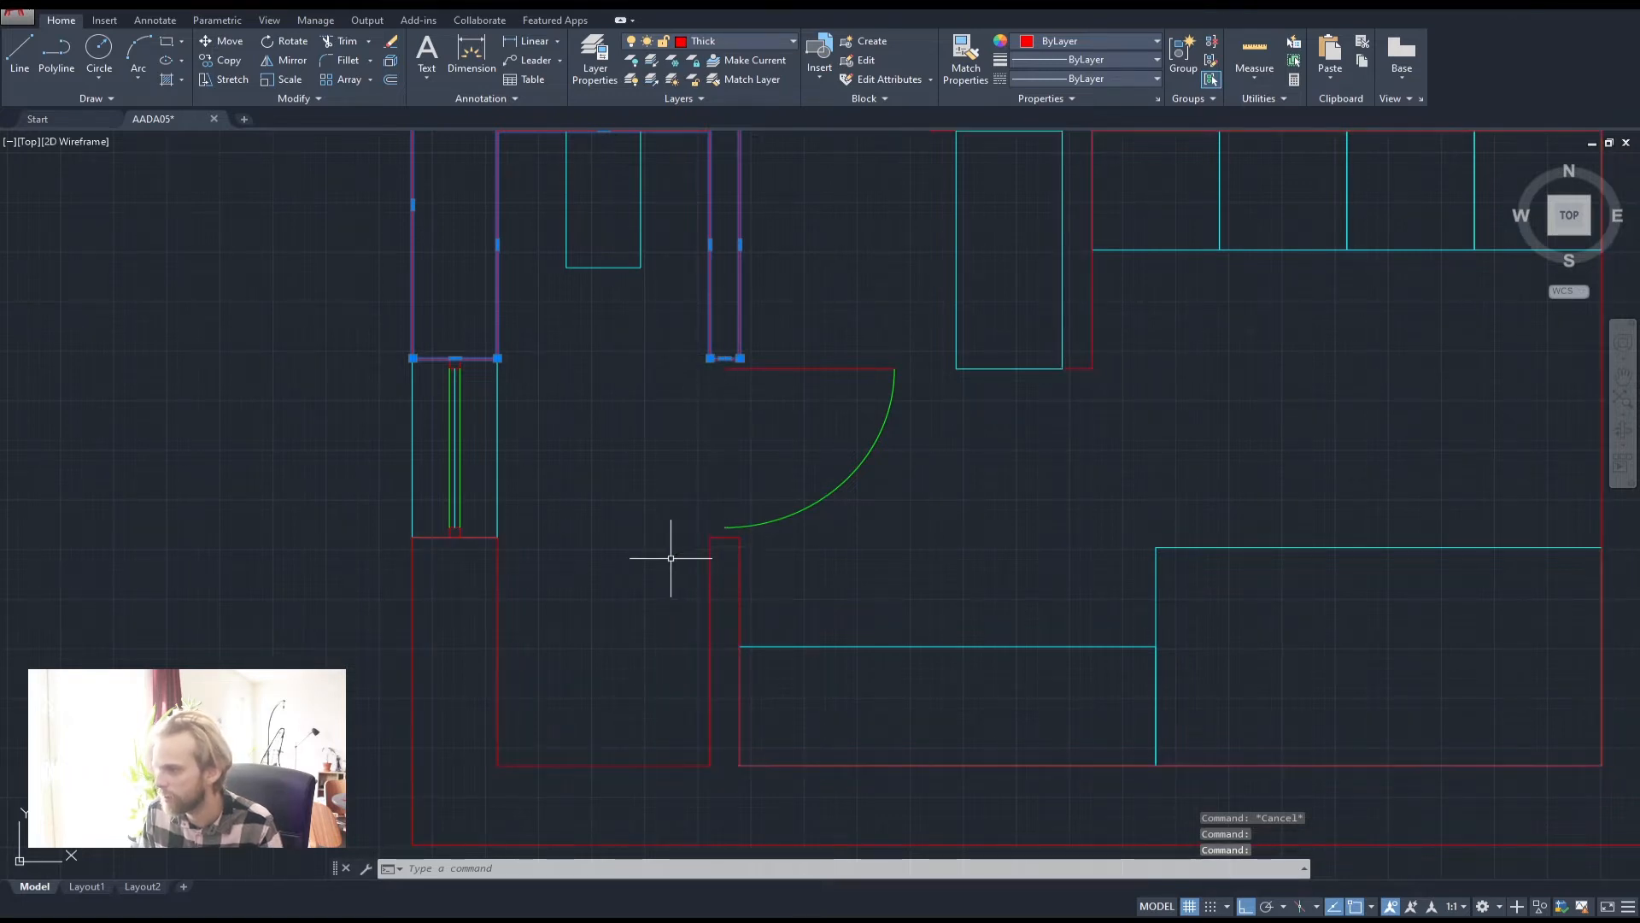
left_click(714, 549)
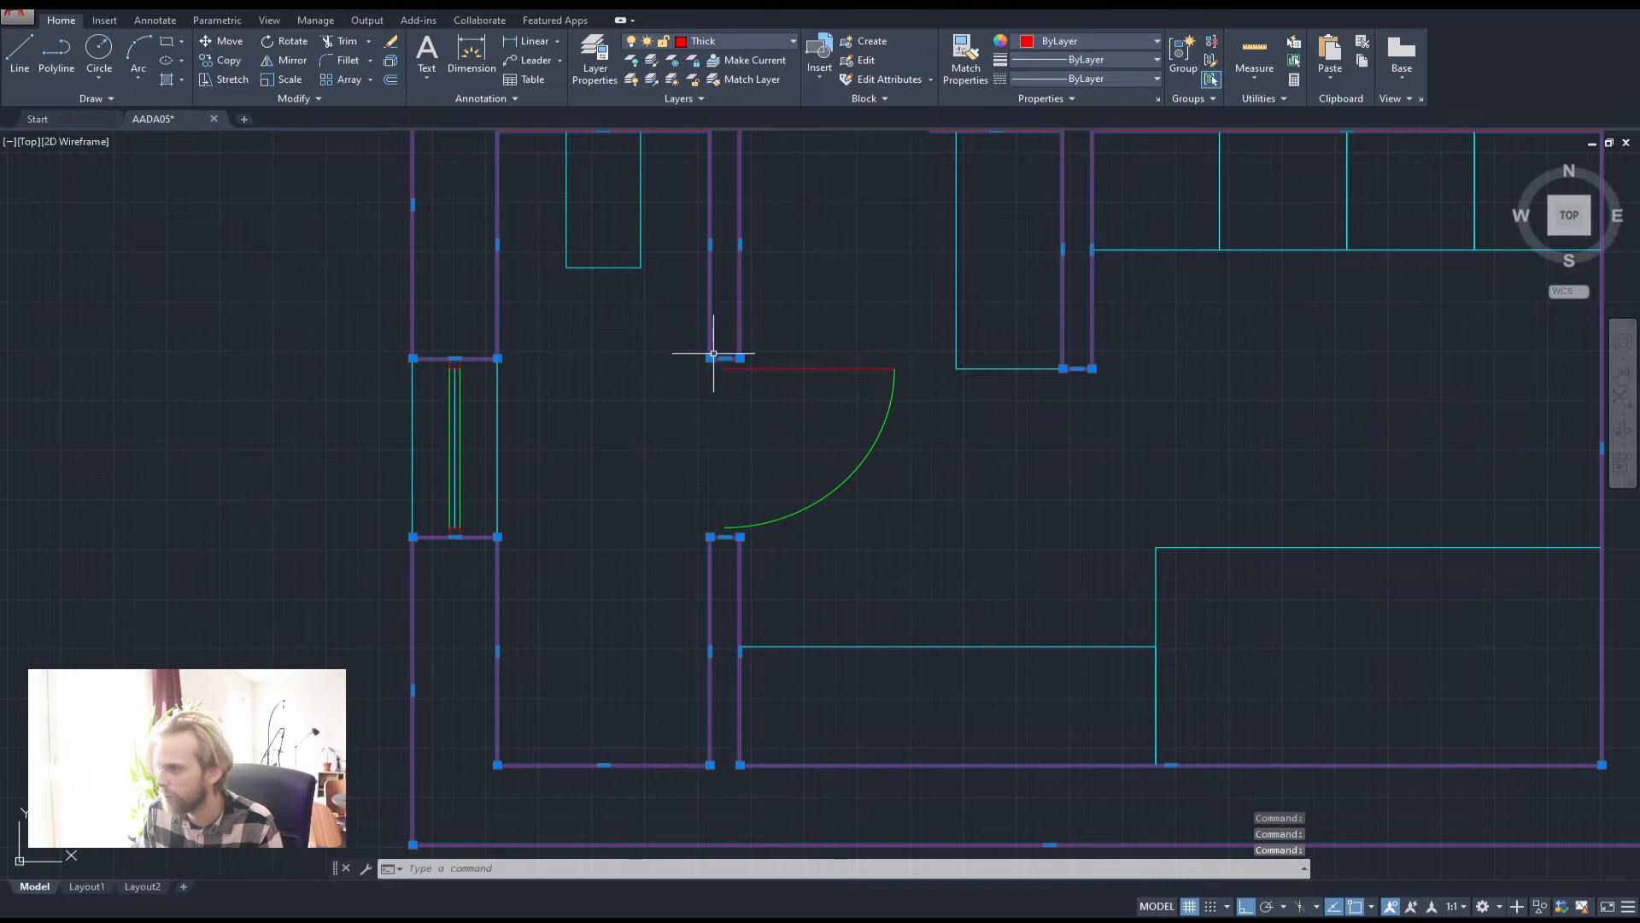
scroll(710, 354, "up", 4)
mouse_move(713, 364)
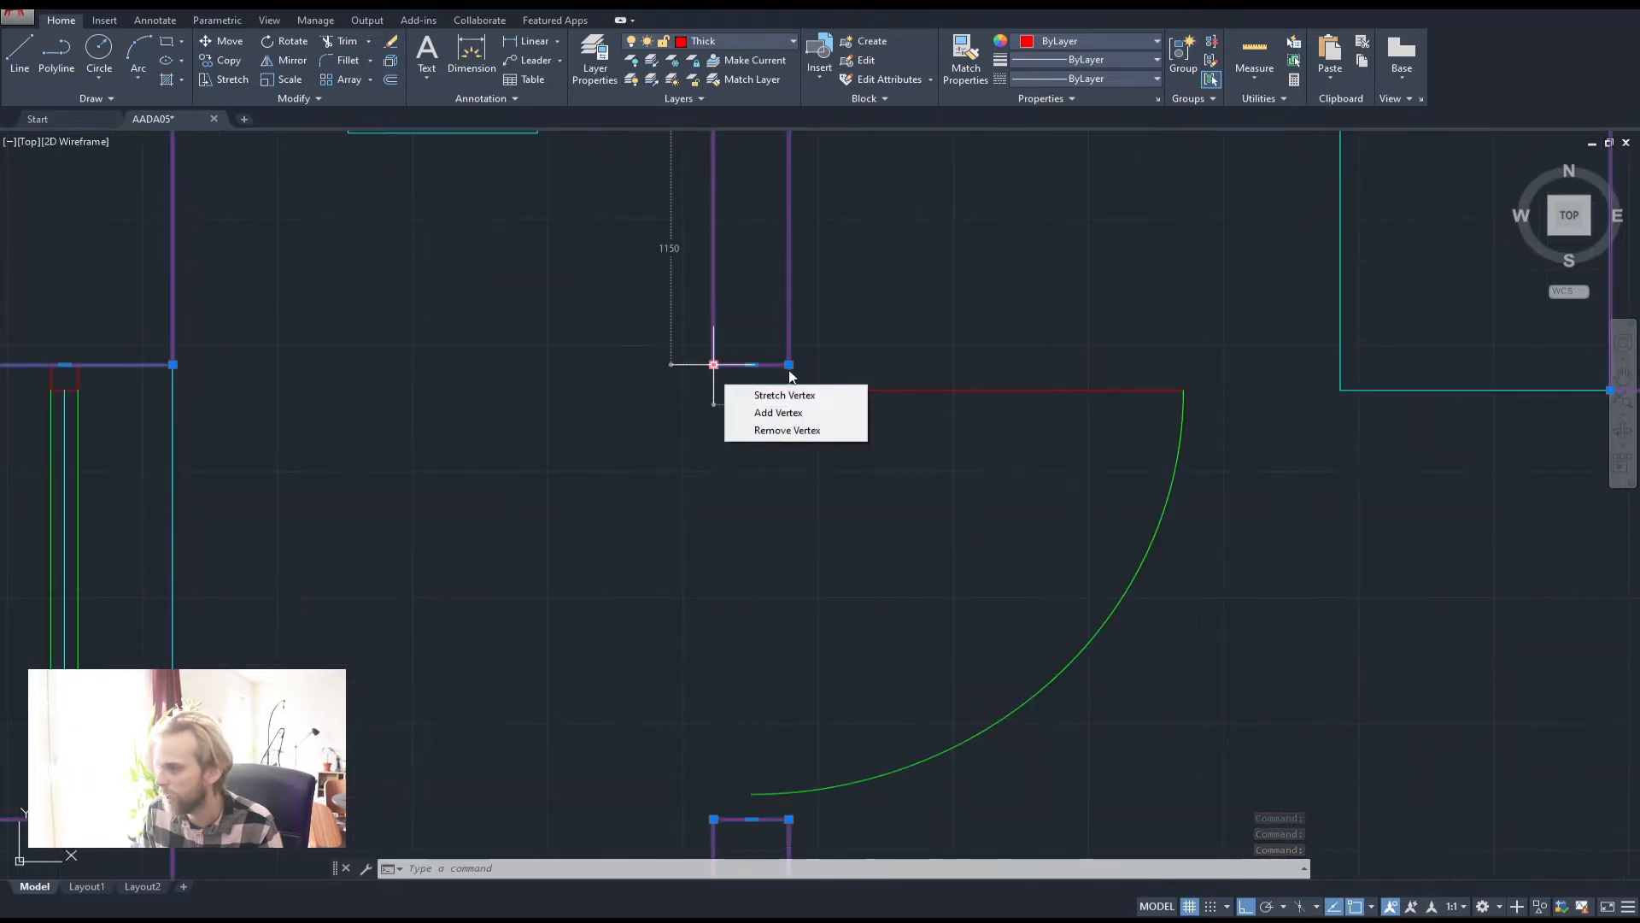
mouse_move(790, 366)
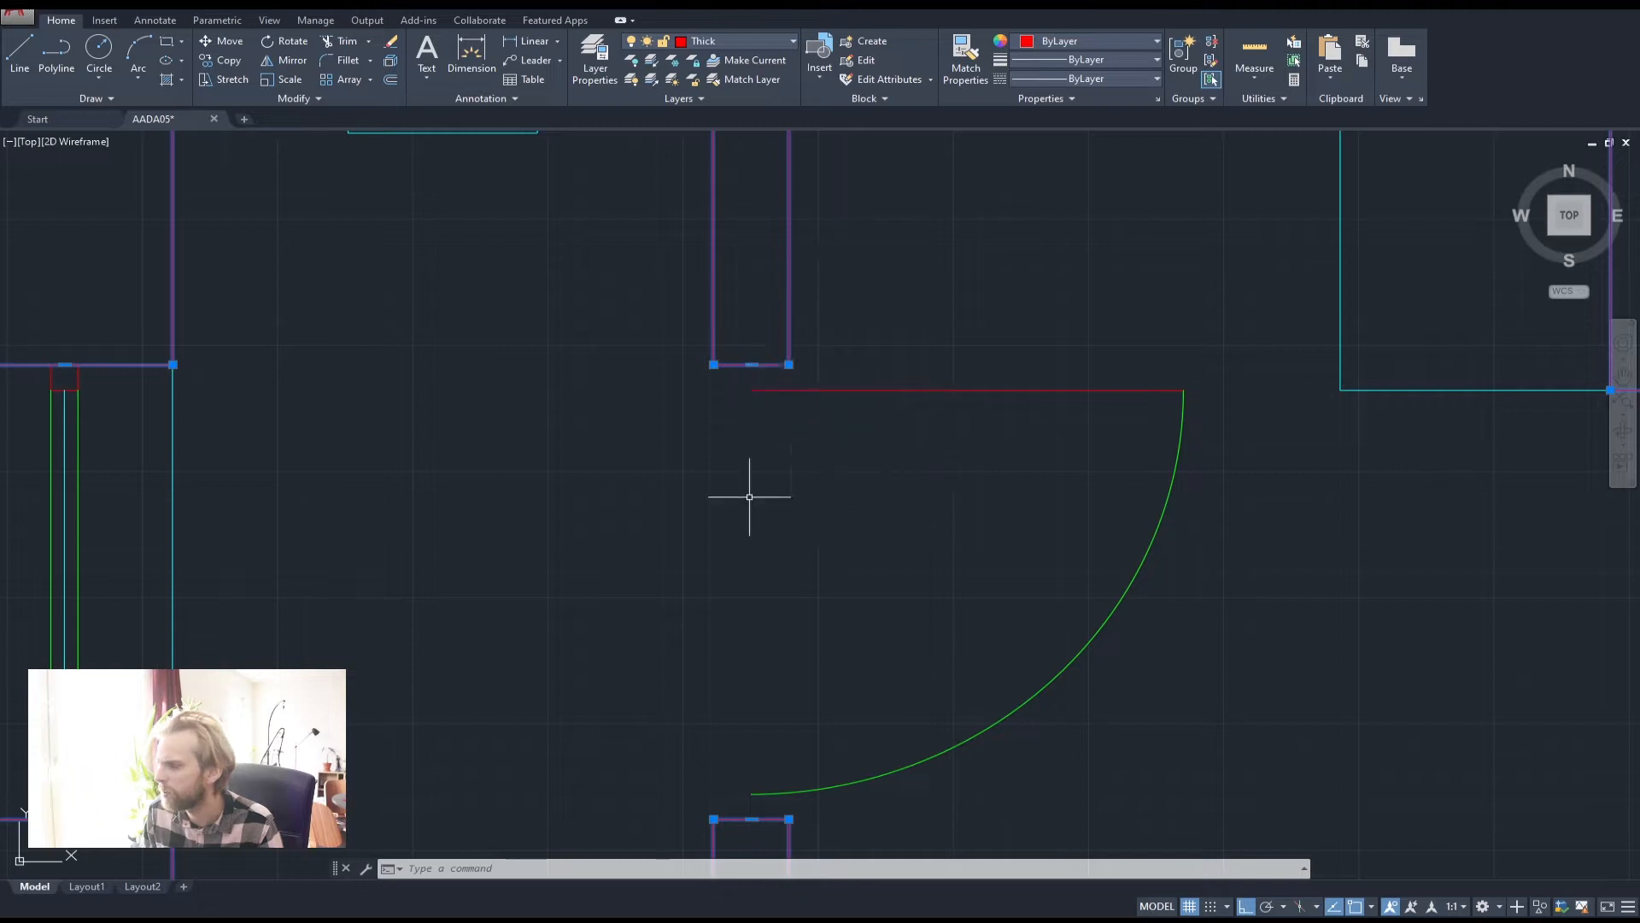
scroll(769, 487, "down", 4)
scroll(744, 443, "up", 3)
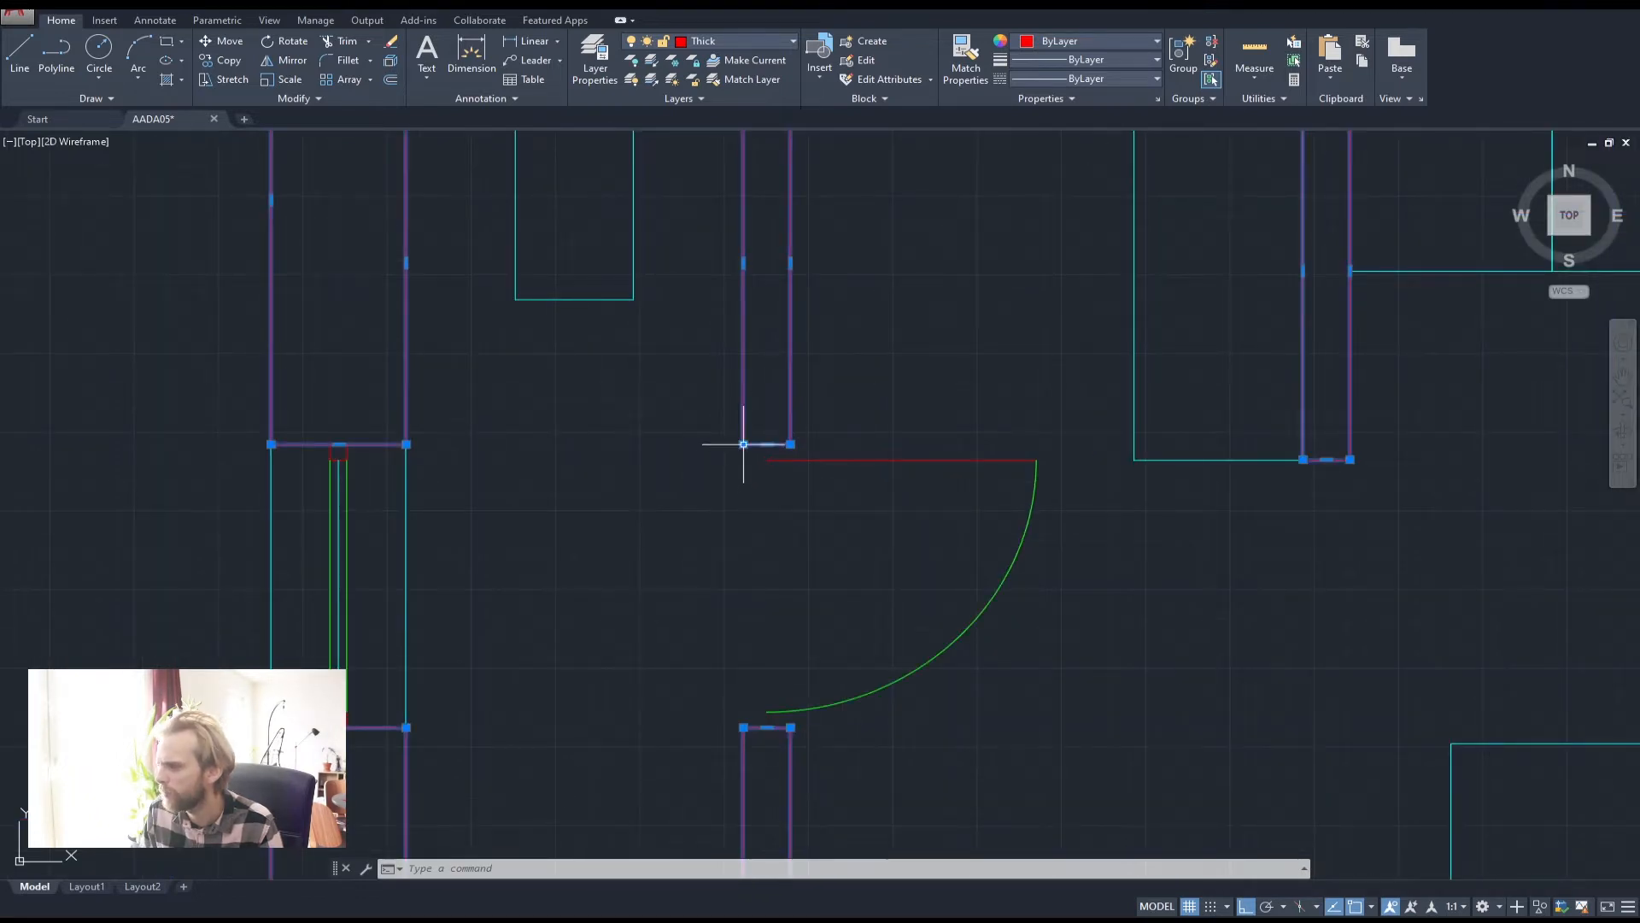
left_click(743, 444)
key("Down")
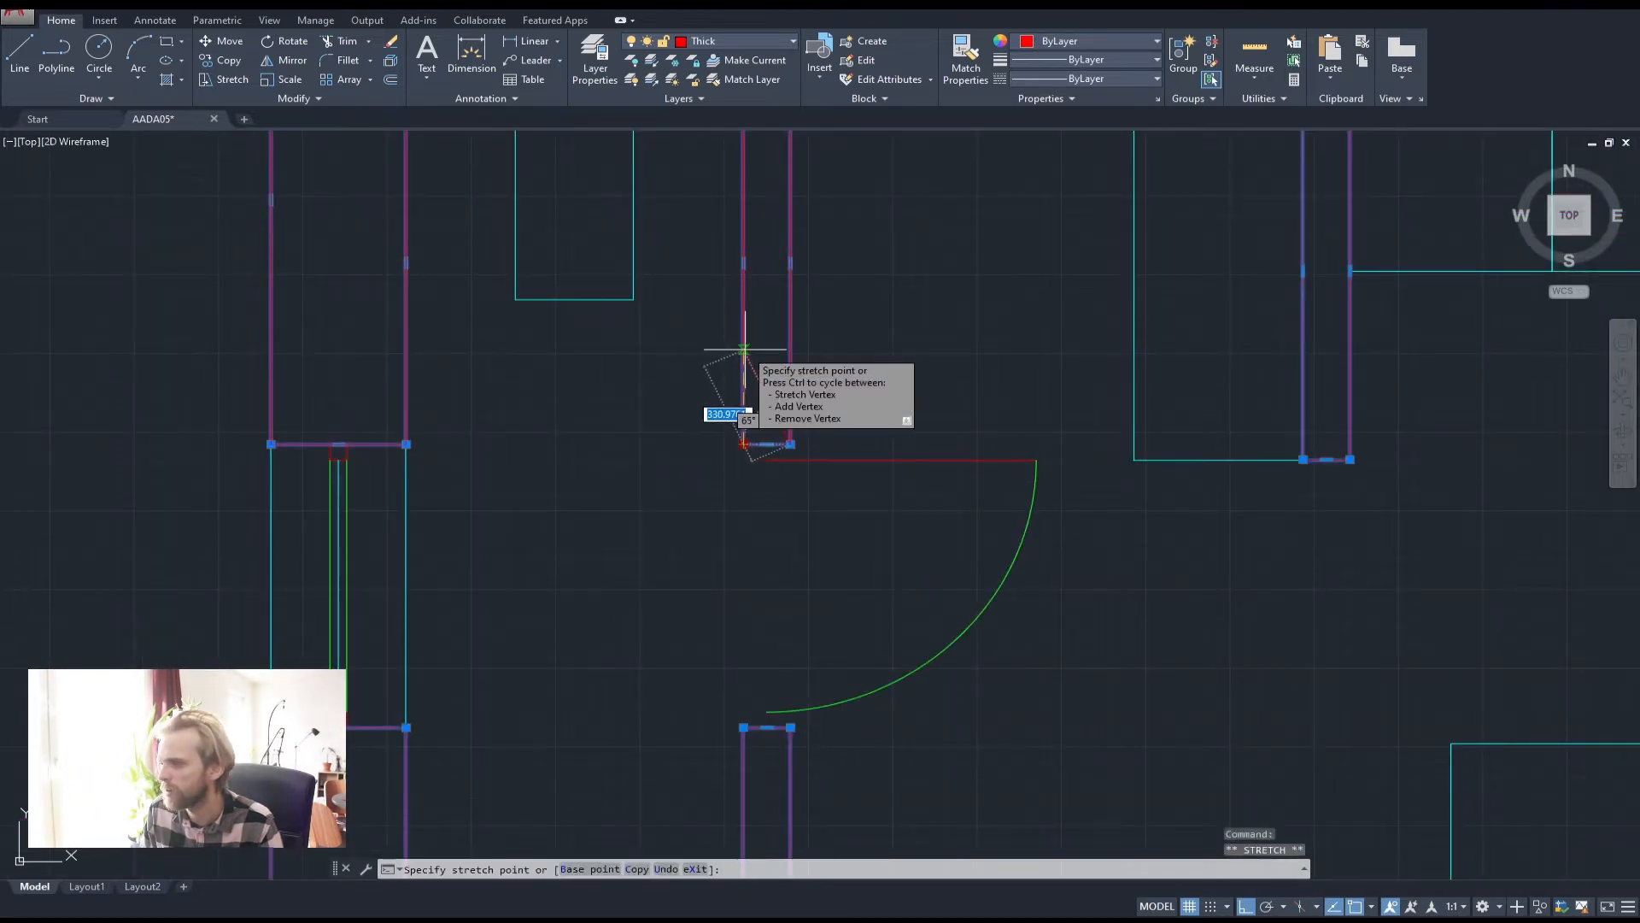
key("Escape")
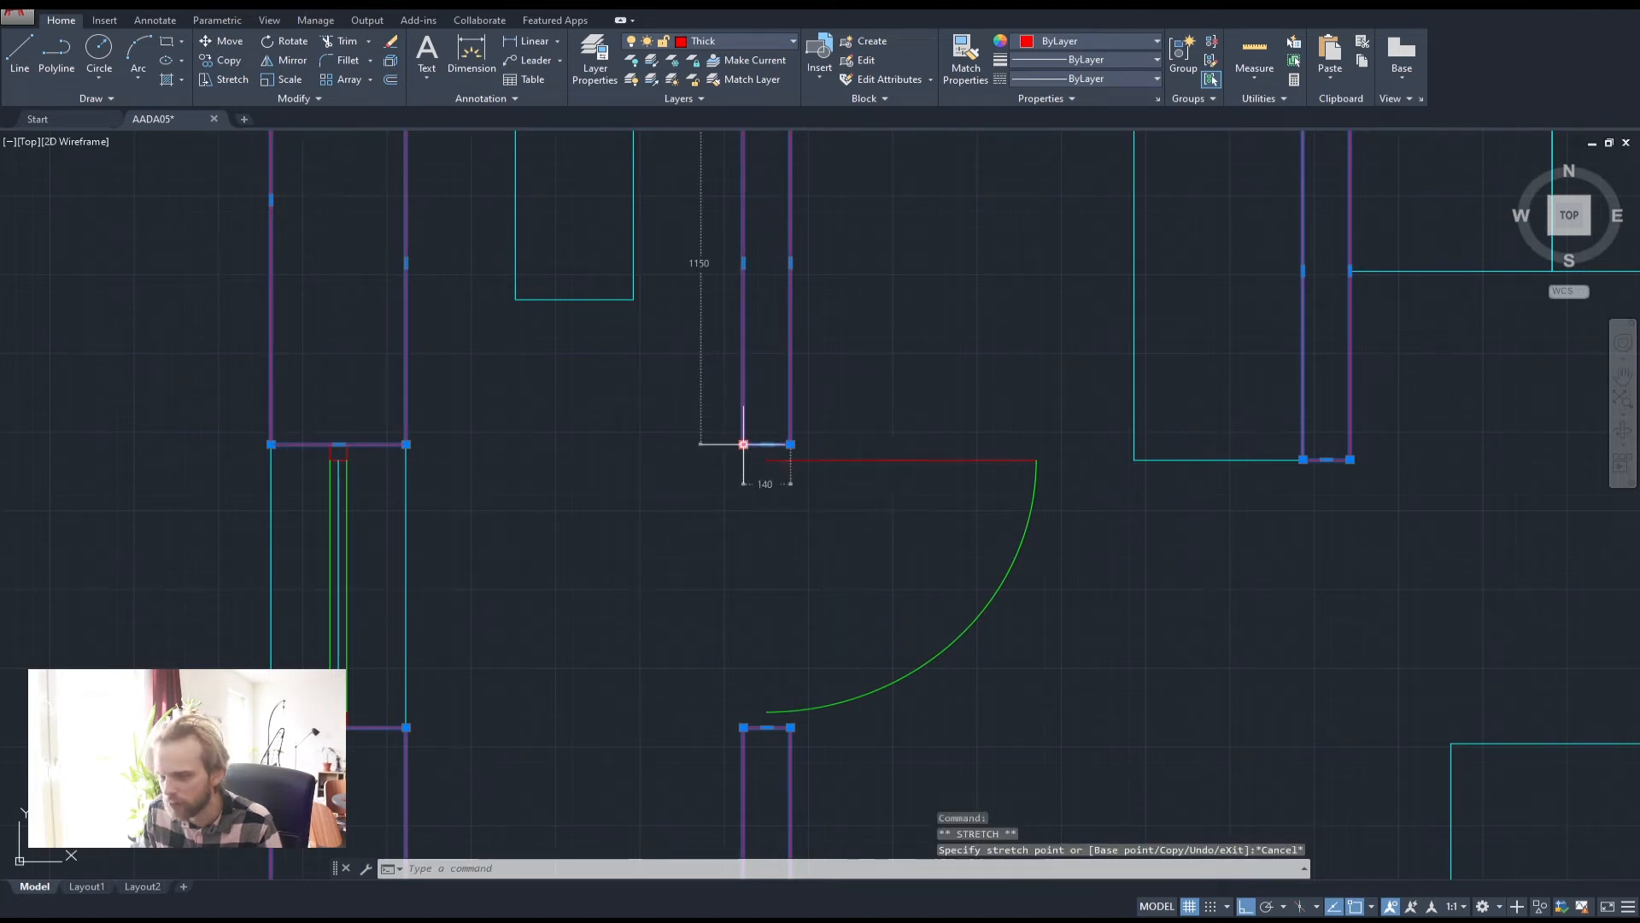
left_click(744, 445)
key("Down")
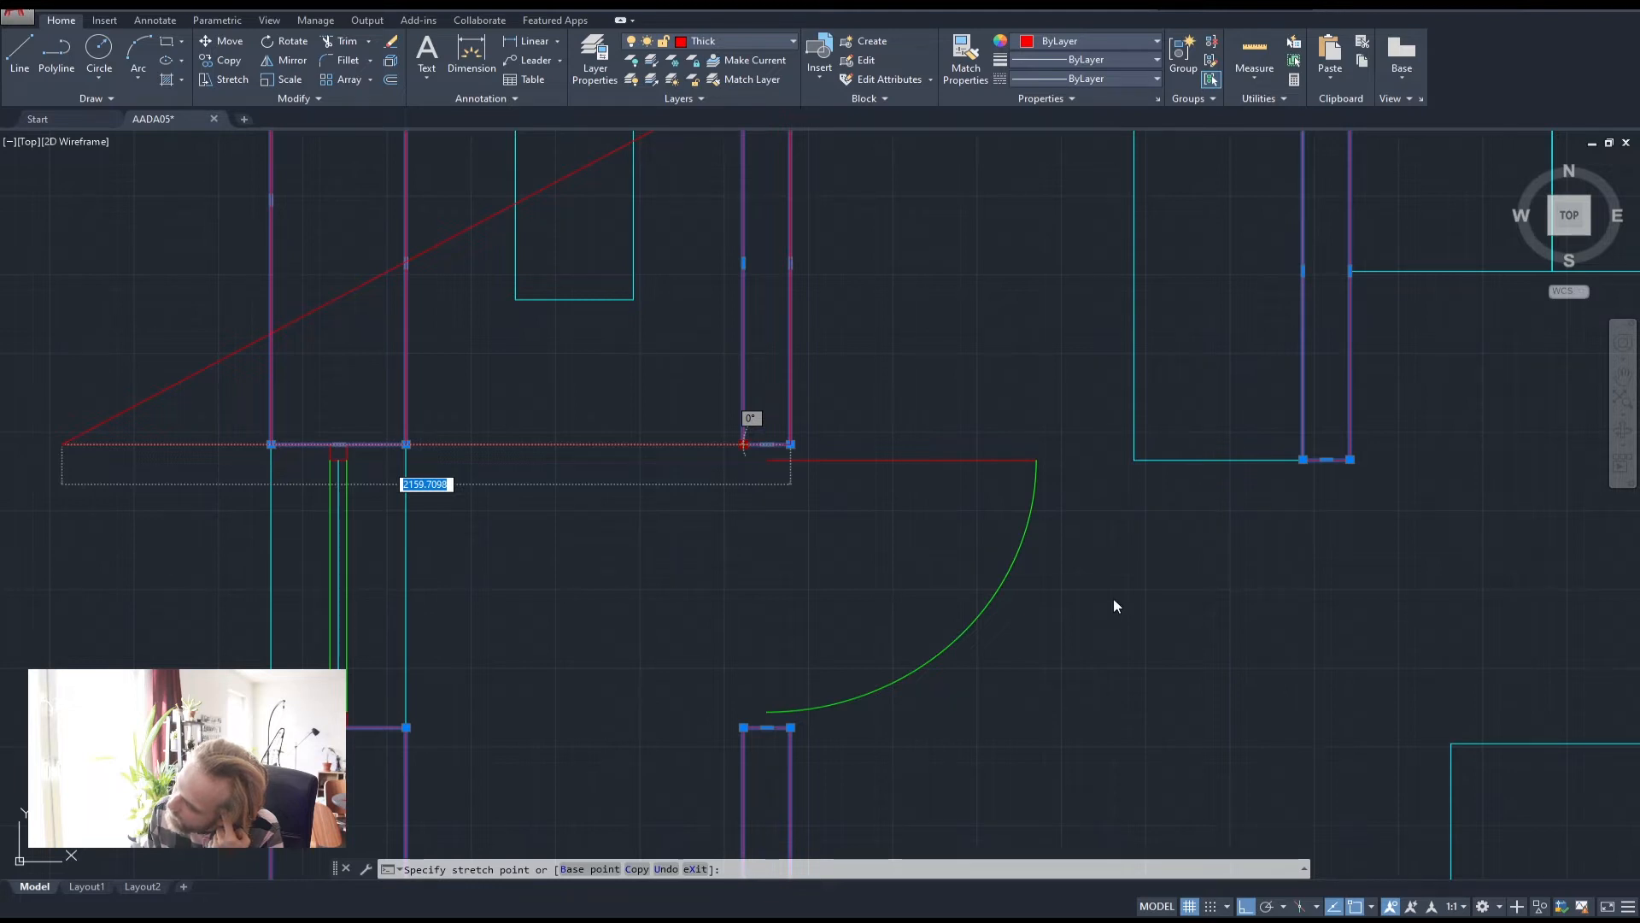
scroll(1115, 606, "down", 2)
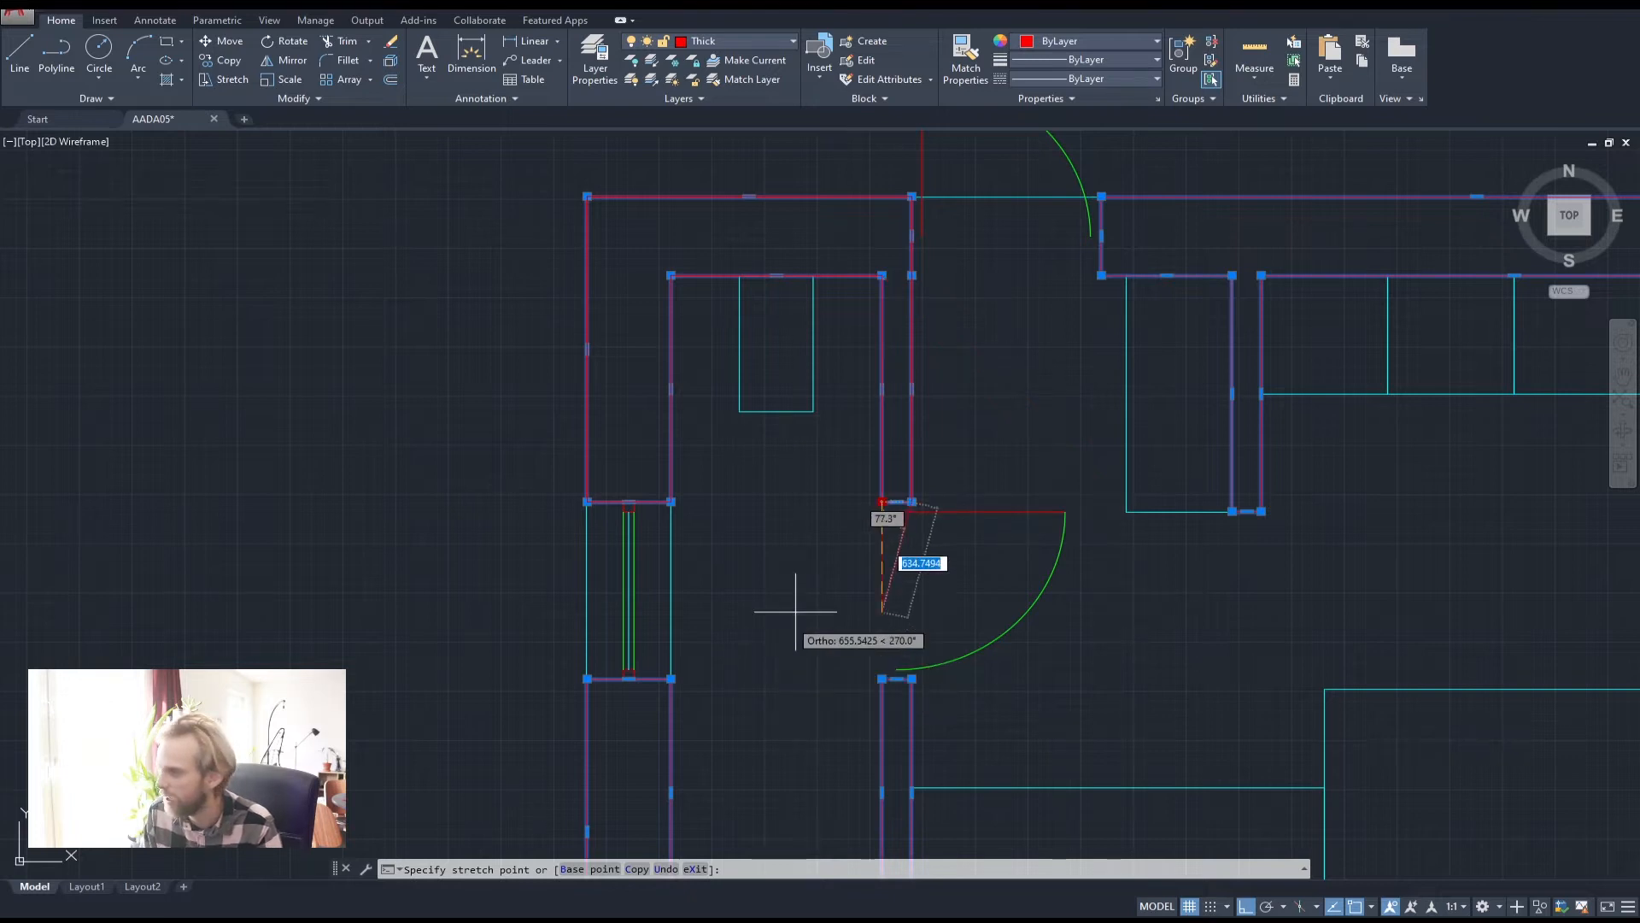
key("Escape")
key("Escape")
key("Escape")
scroll(799, 567, "down", 6)
middle_click_drag(1054, 641, 881, 556)
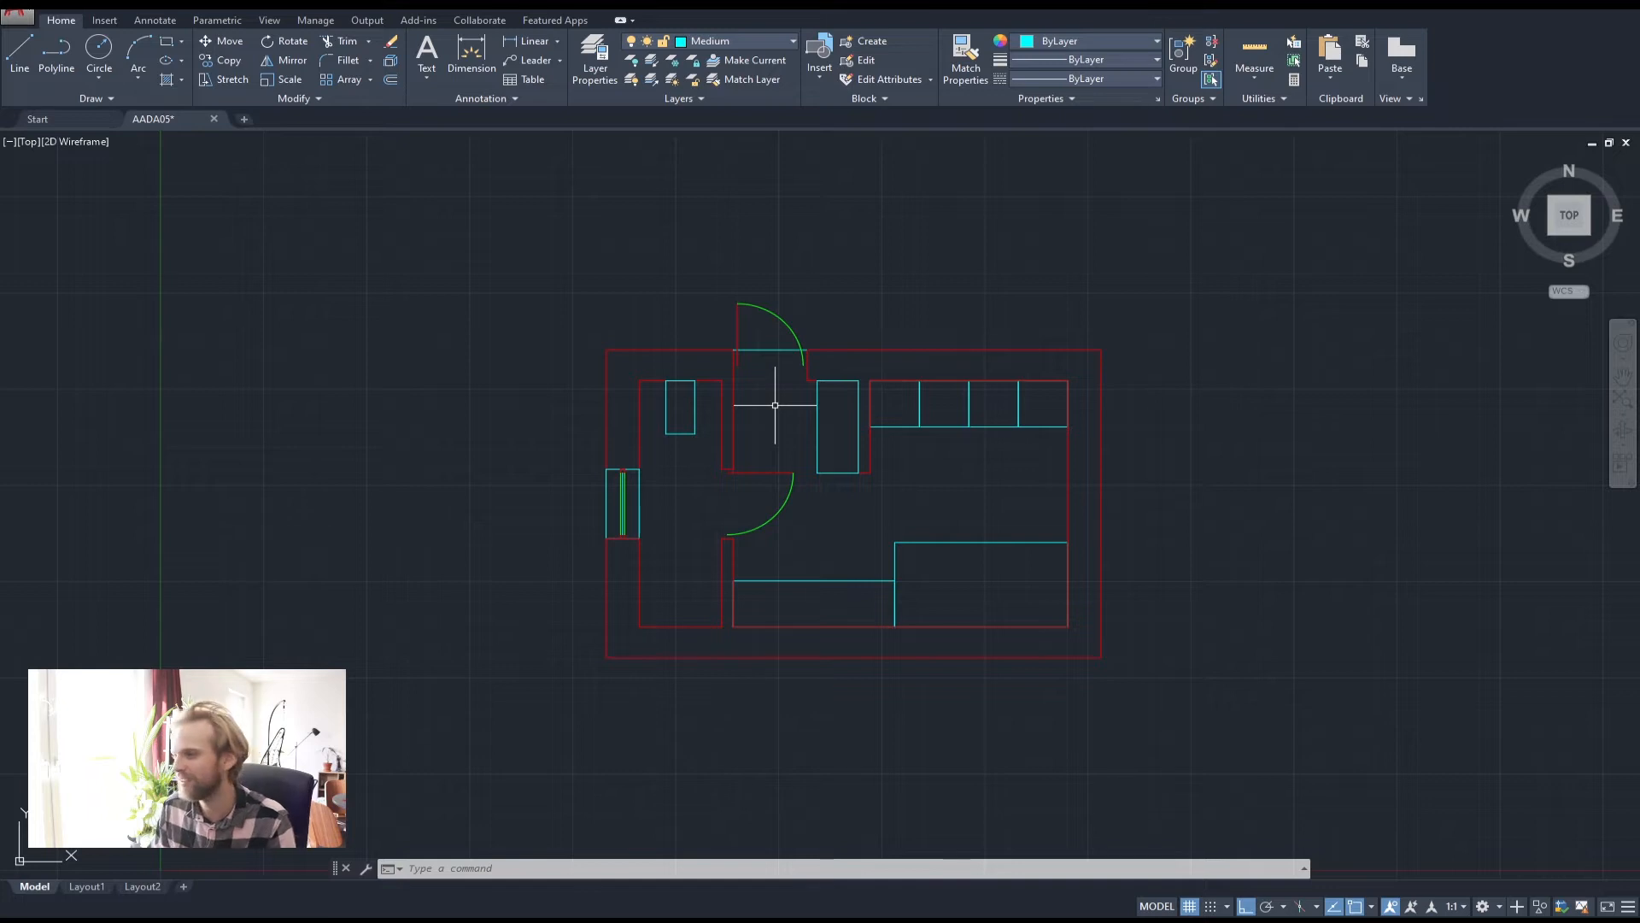
scroll(732, 513, "up", 2)
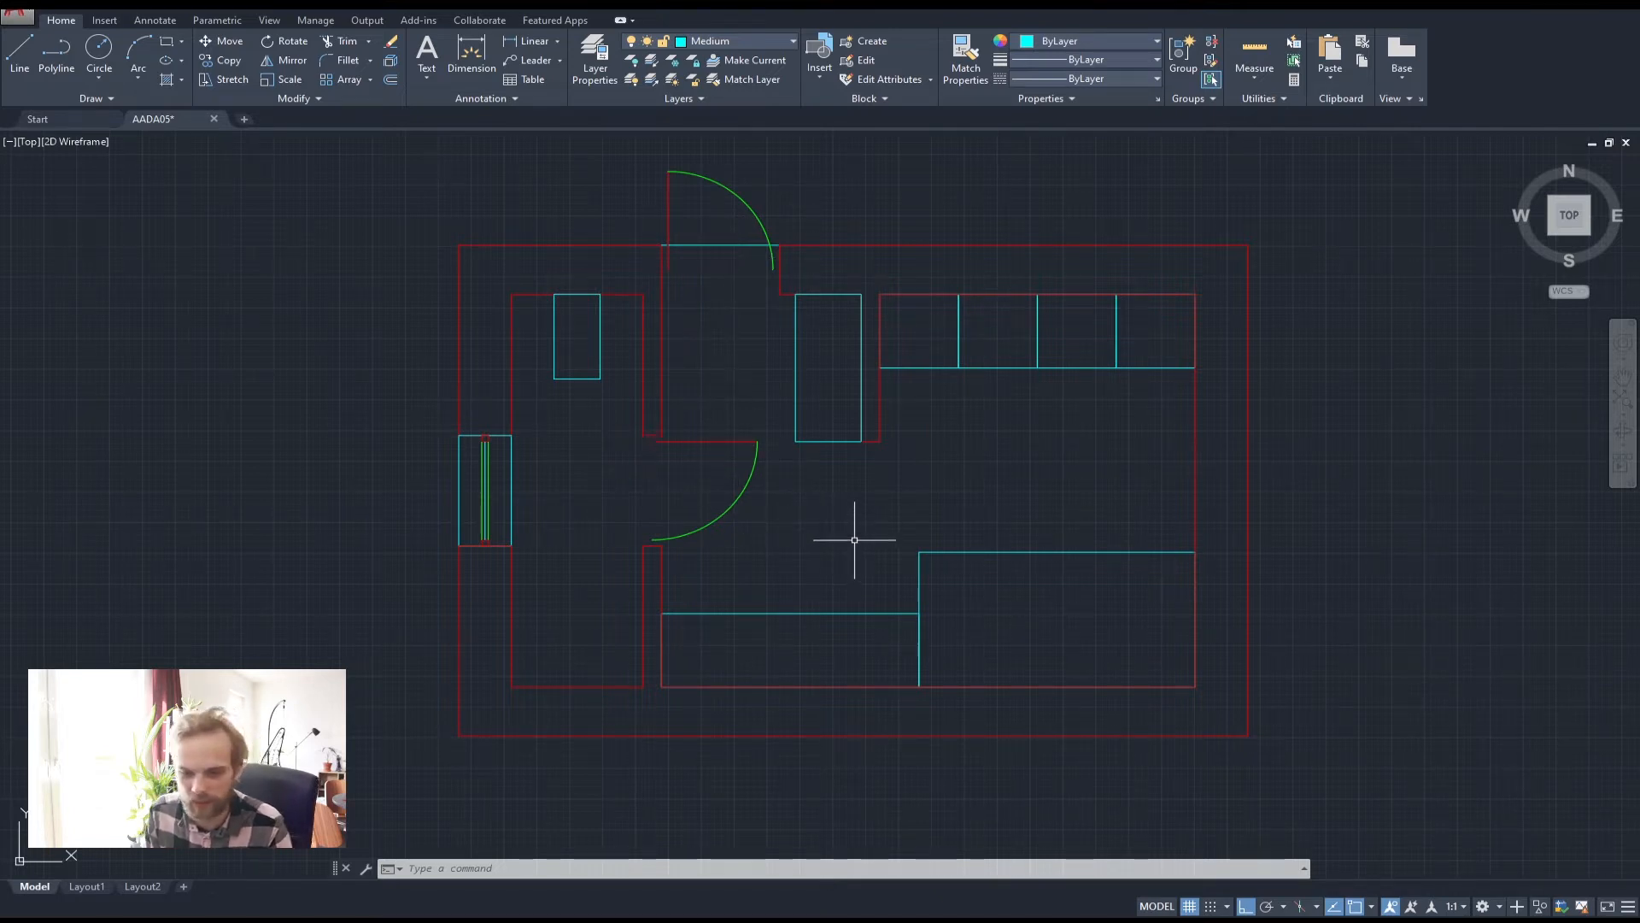
middle_click_drag(974, 489, 853, 469)
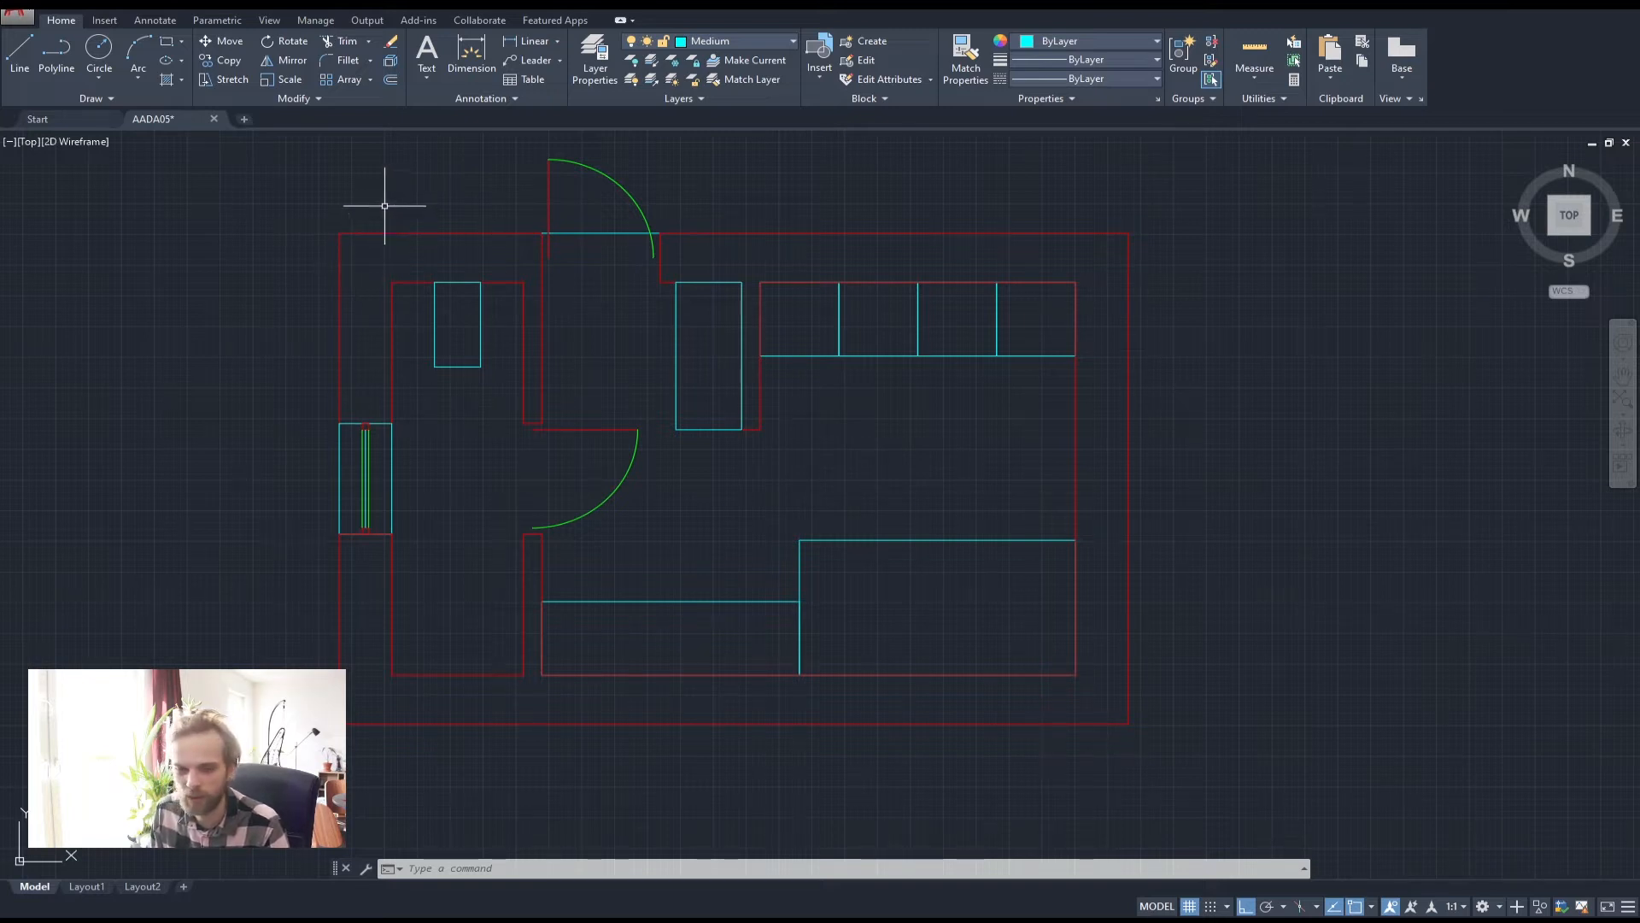
middle_click_drag(443, 447, 474, 358)
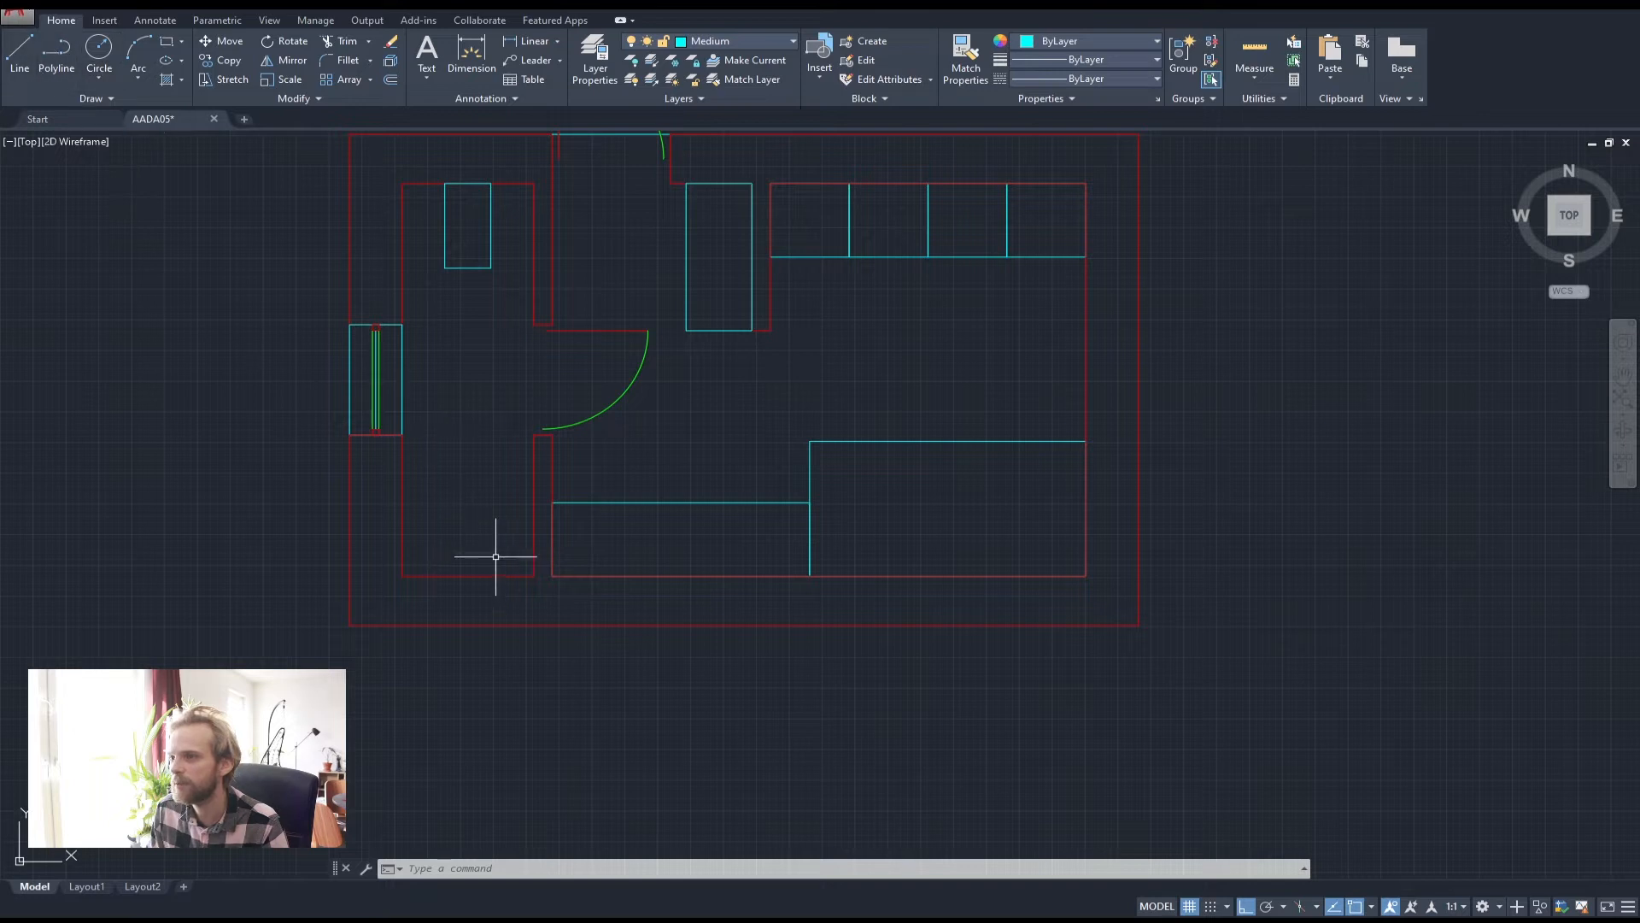
scroll(496, 556, "up", 2)
middle_click_drag(421, 439, 523, 400)
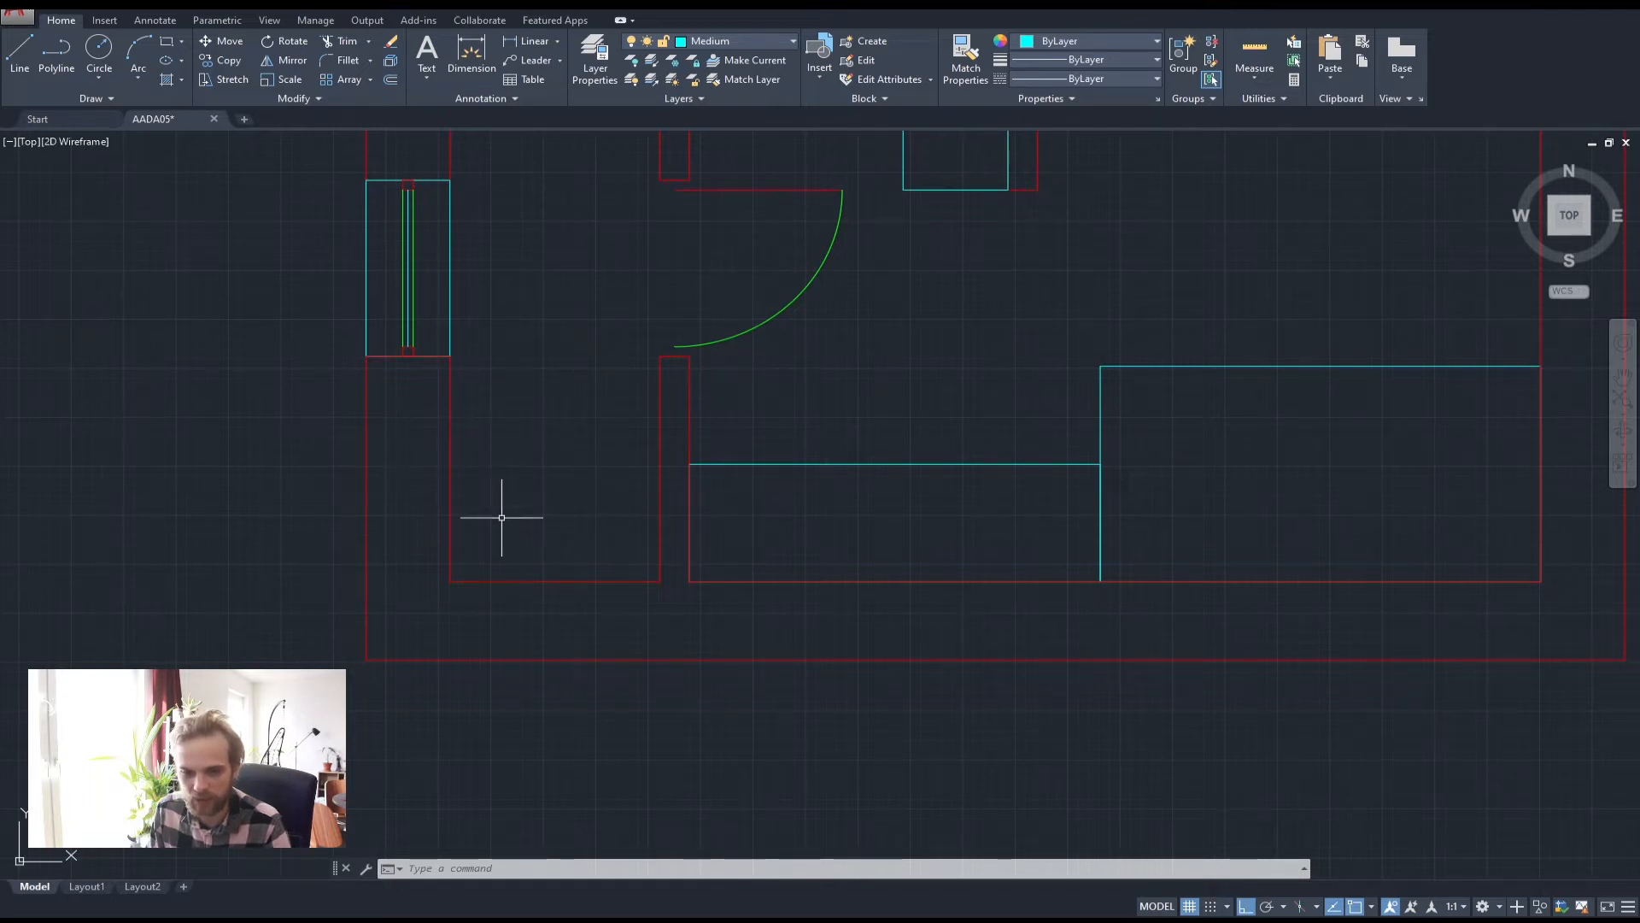
middle_click_drag(521, 490, 600, 499)
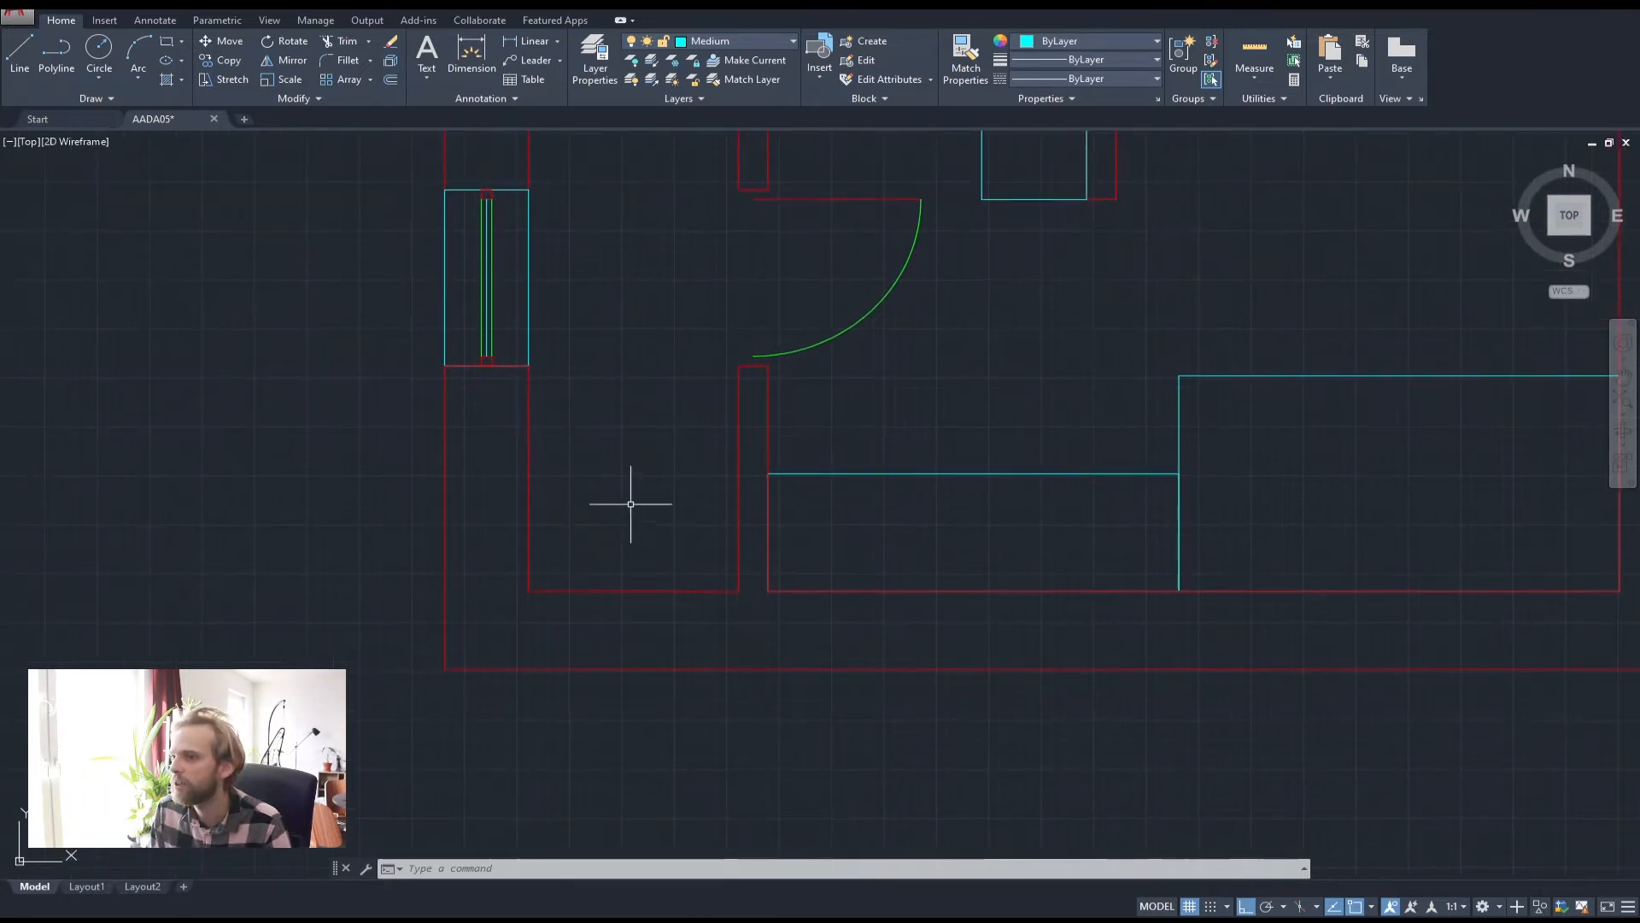
Draw a cyan polyline from the window's lower-right corner to the doorway's wall end
left_click(53, 52)
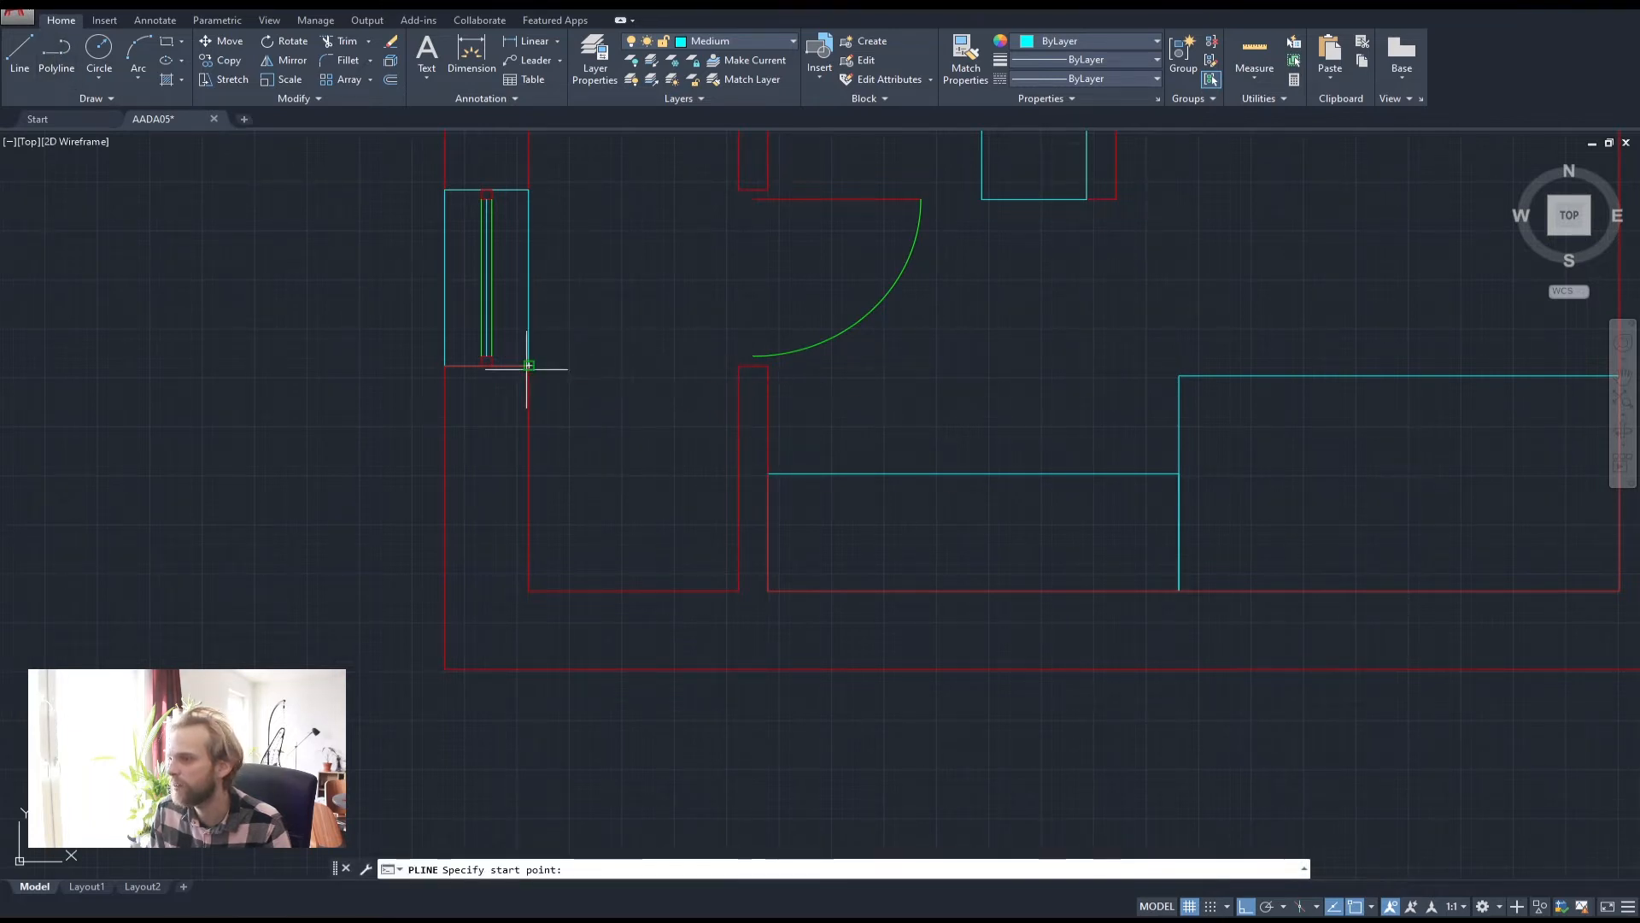
left_click(529, 365)
left_click(735, 366)
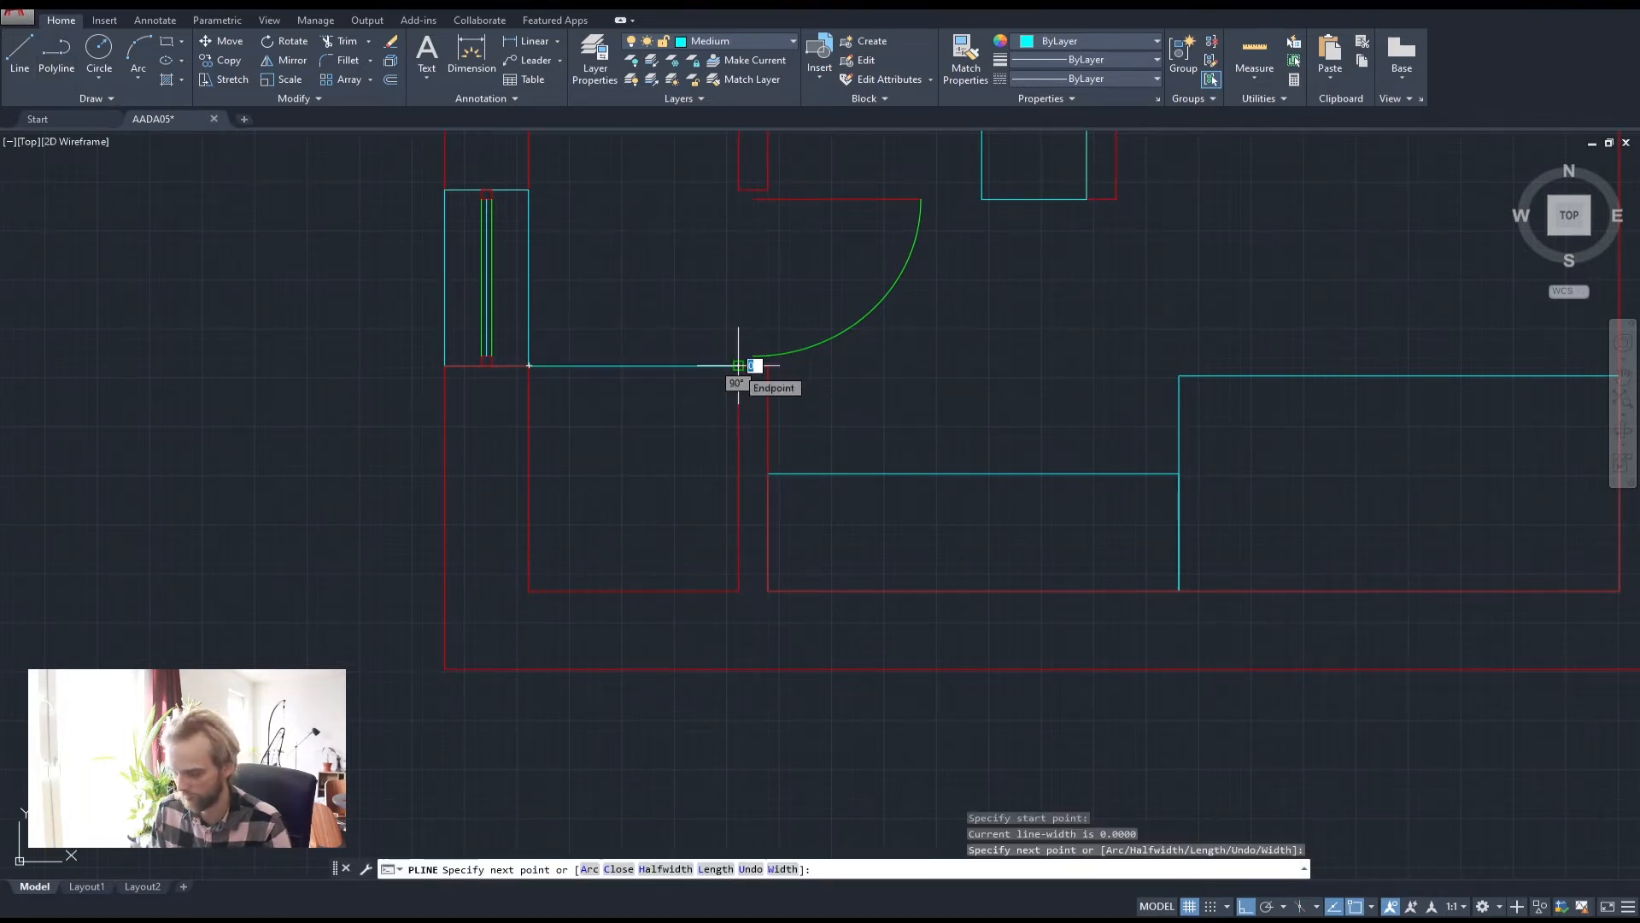
key("Return")
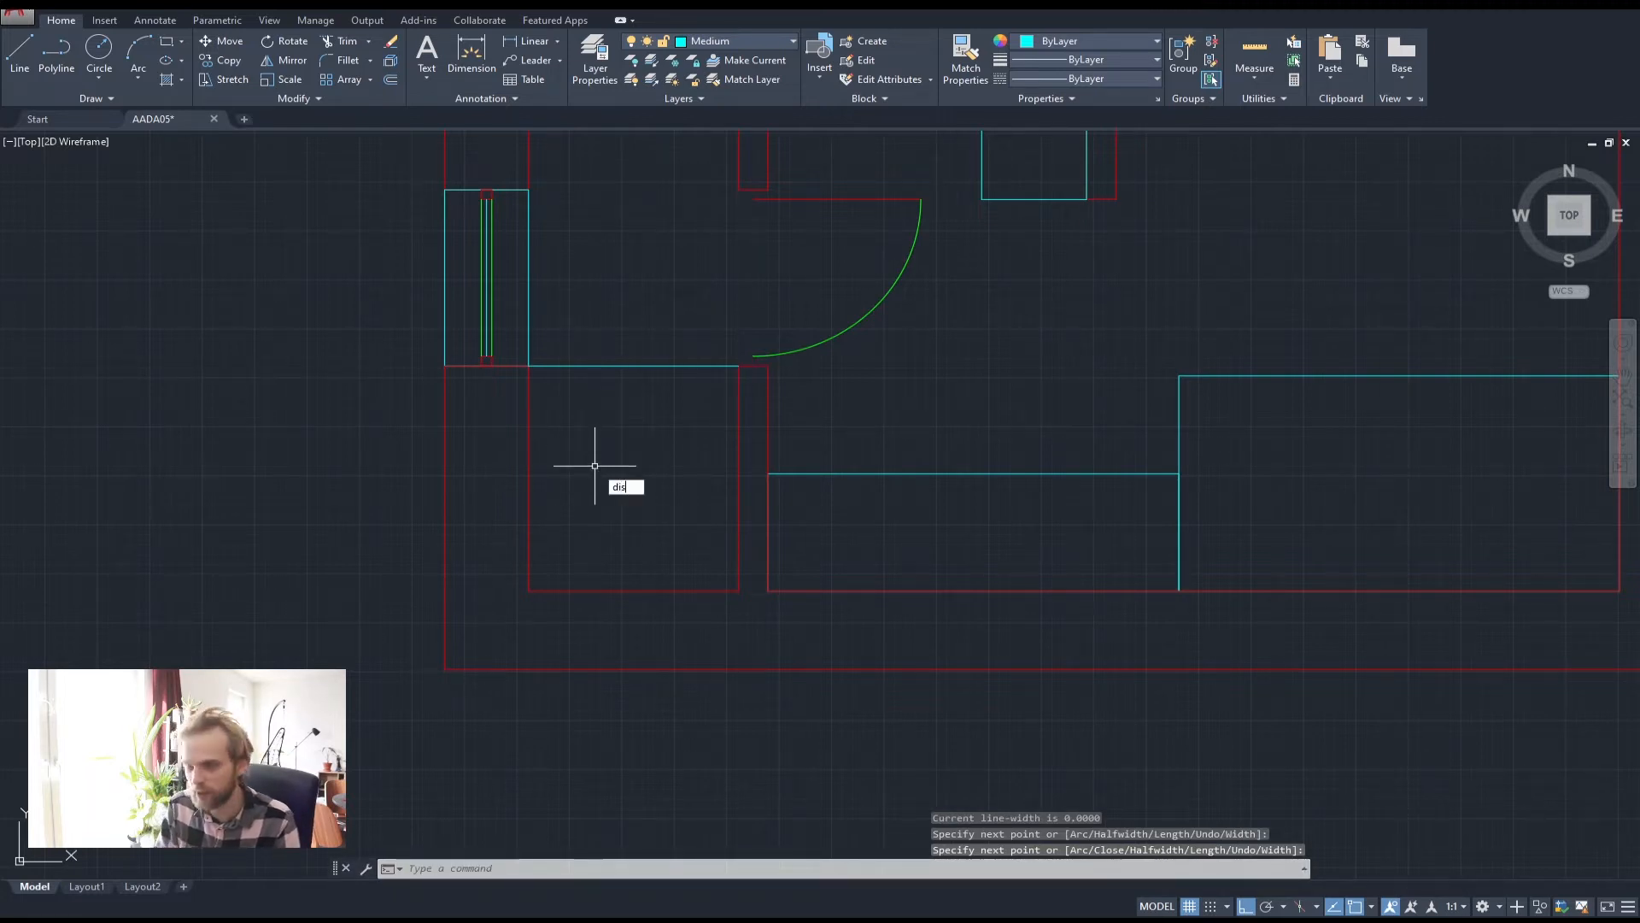
key("Return")
key("Escape")
key("Escape")
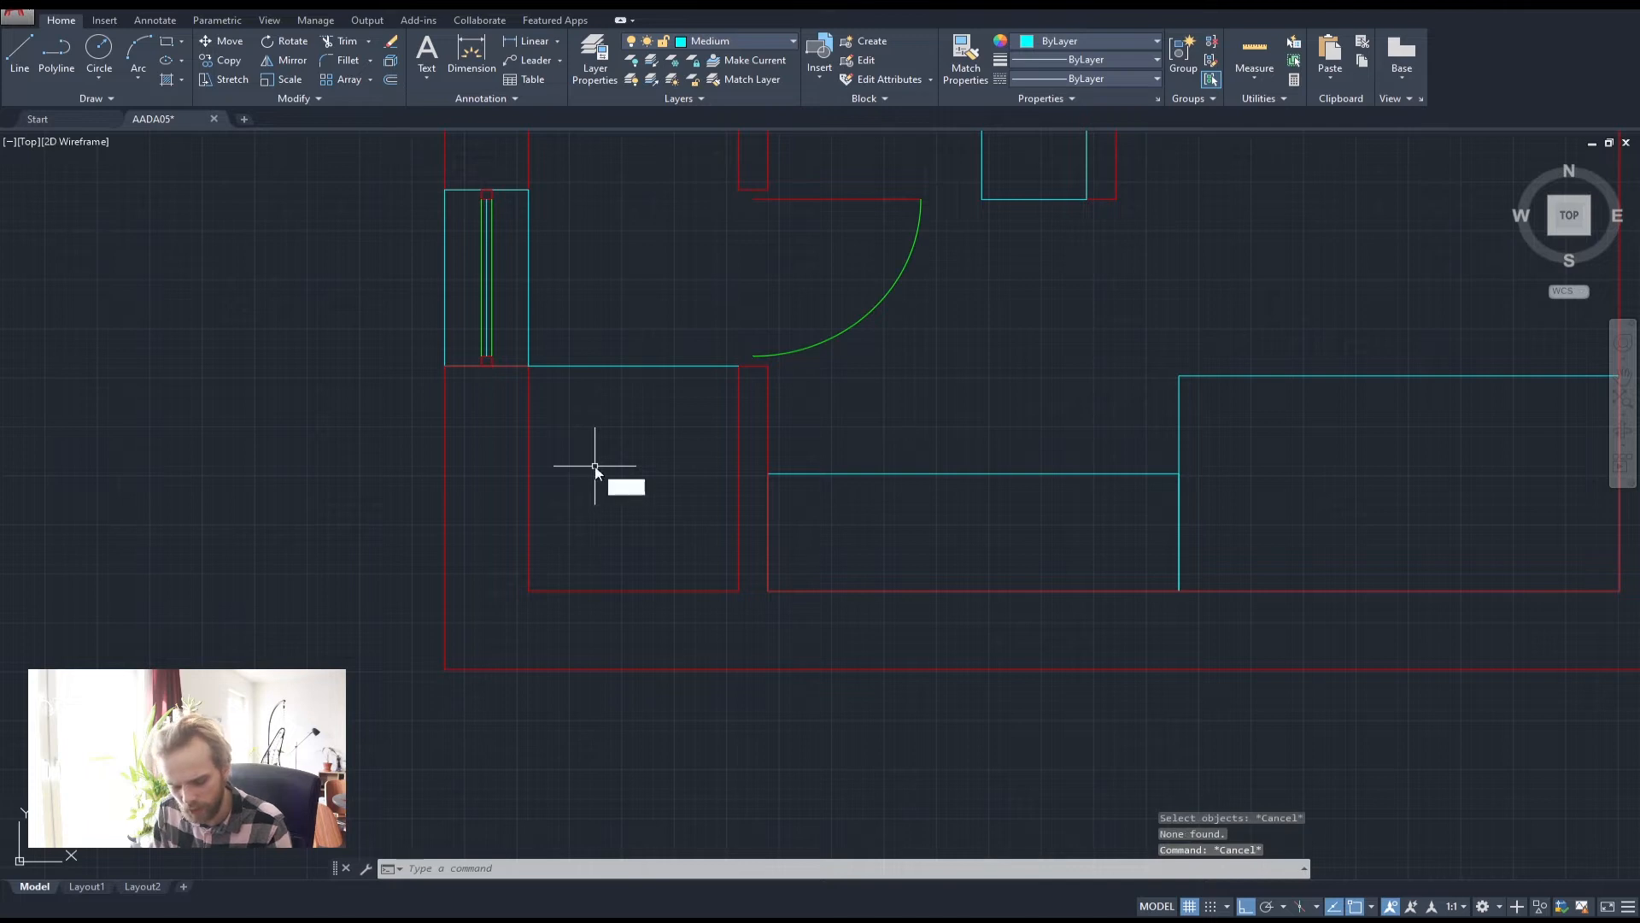
Use DIST to check the room's 1000-unit width from its bottom-left corner
type("dist")
key("Return")
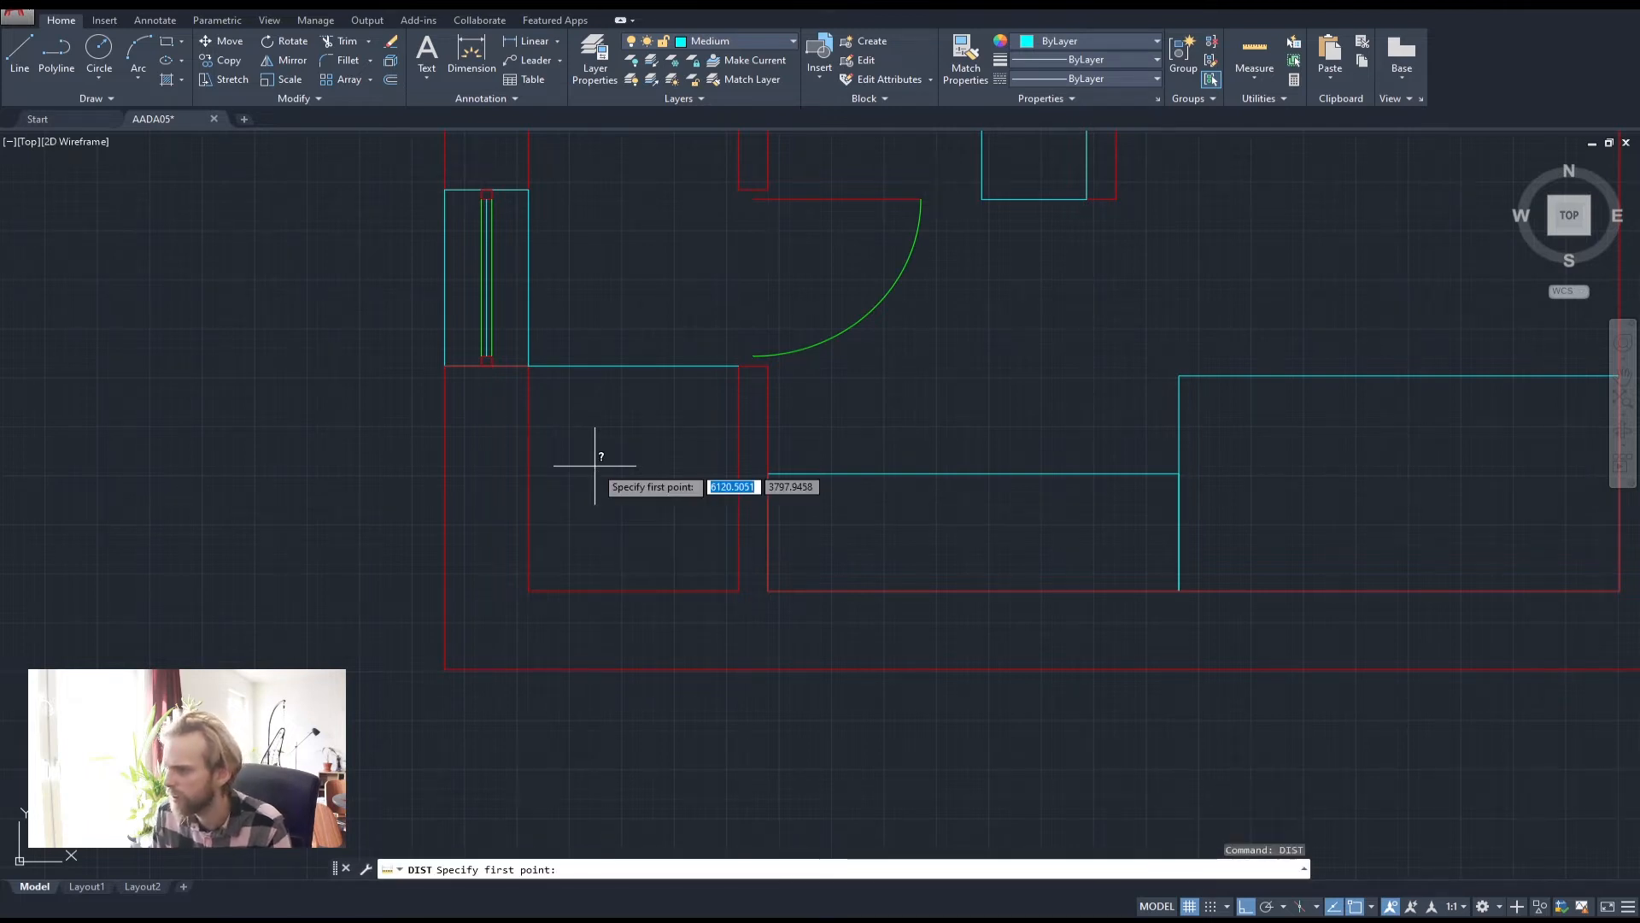
left_click(529, 590)
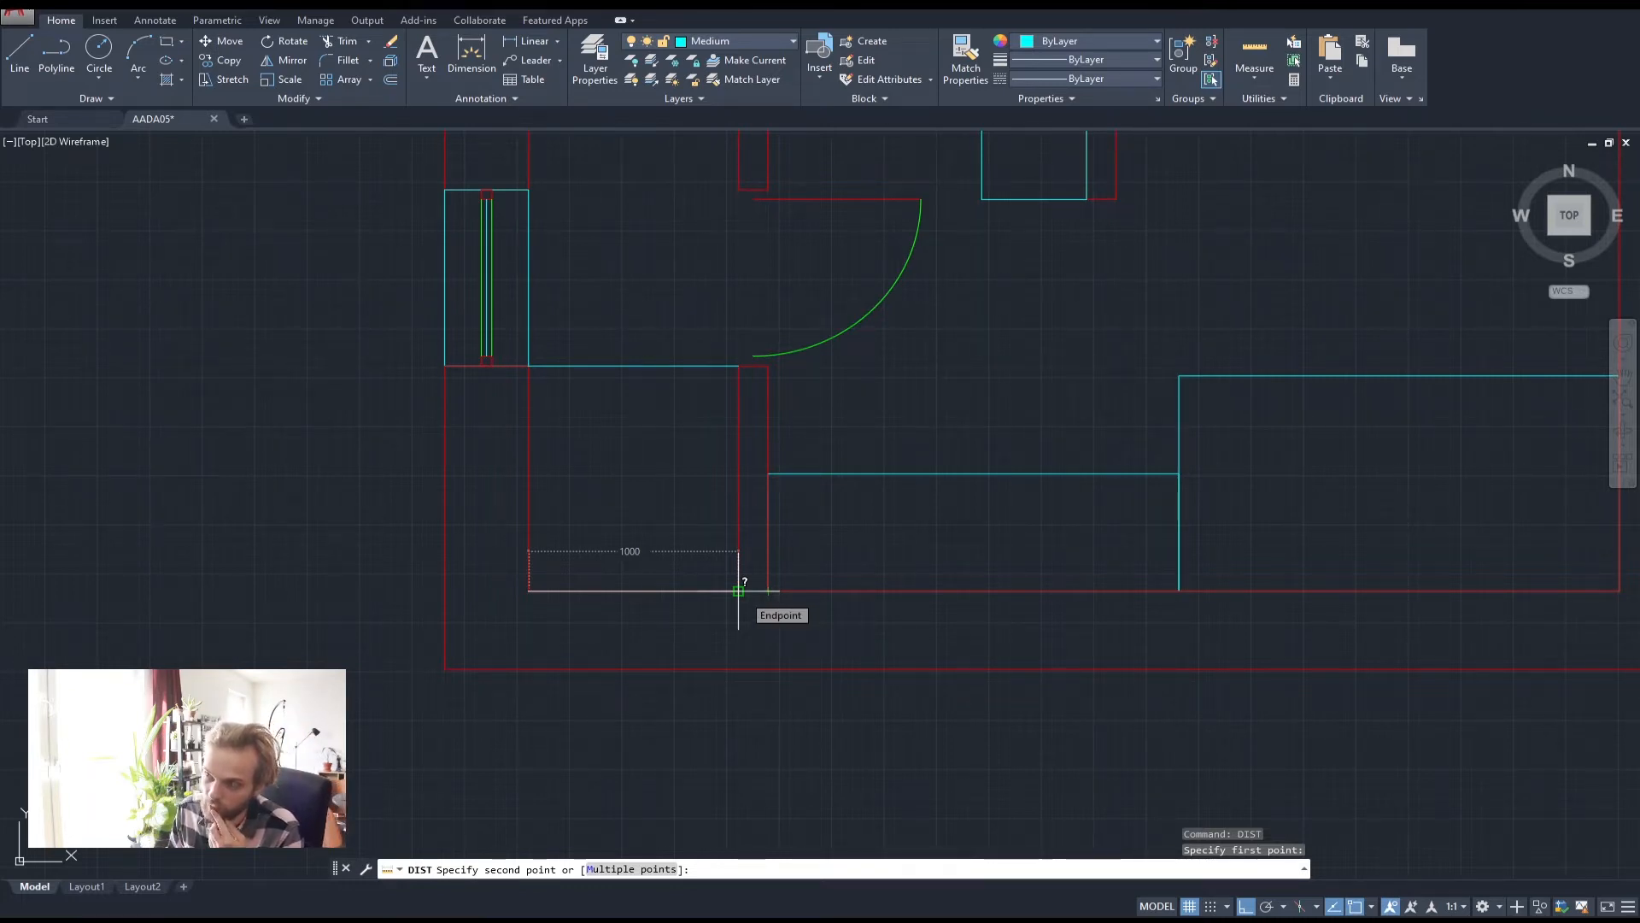
key("Escape")
scroll(715, 495, "down", 4)
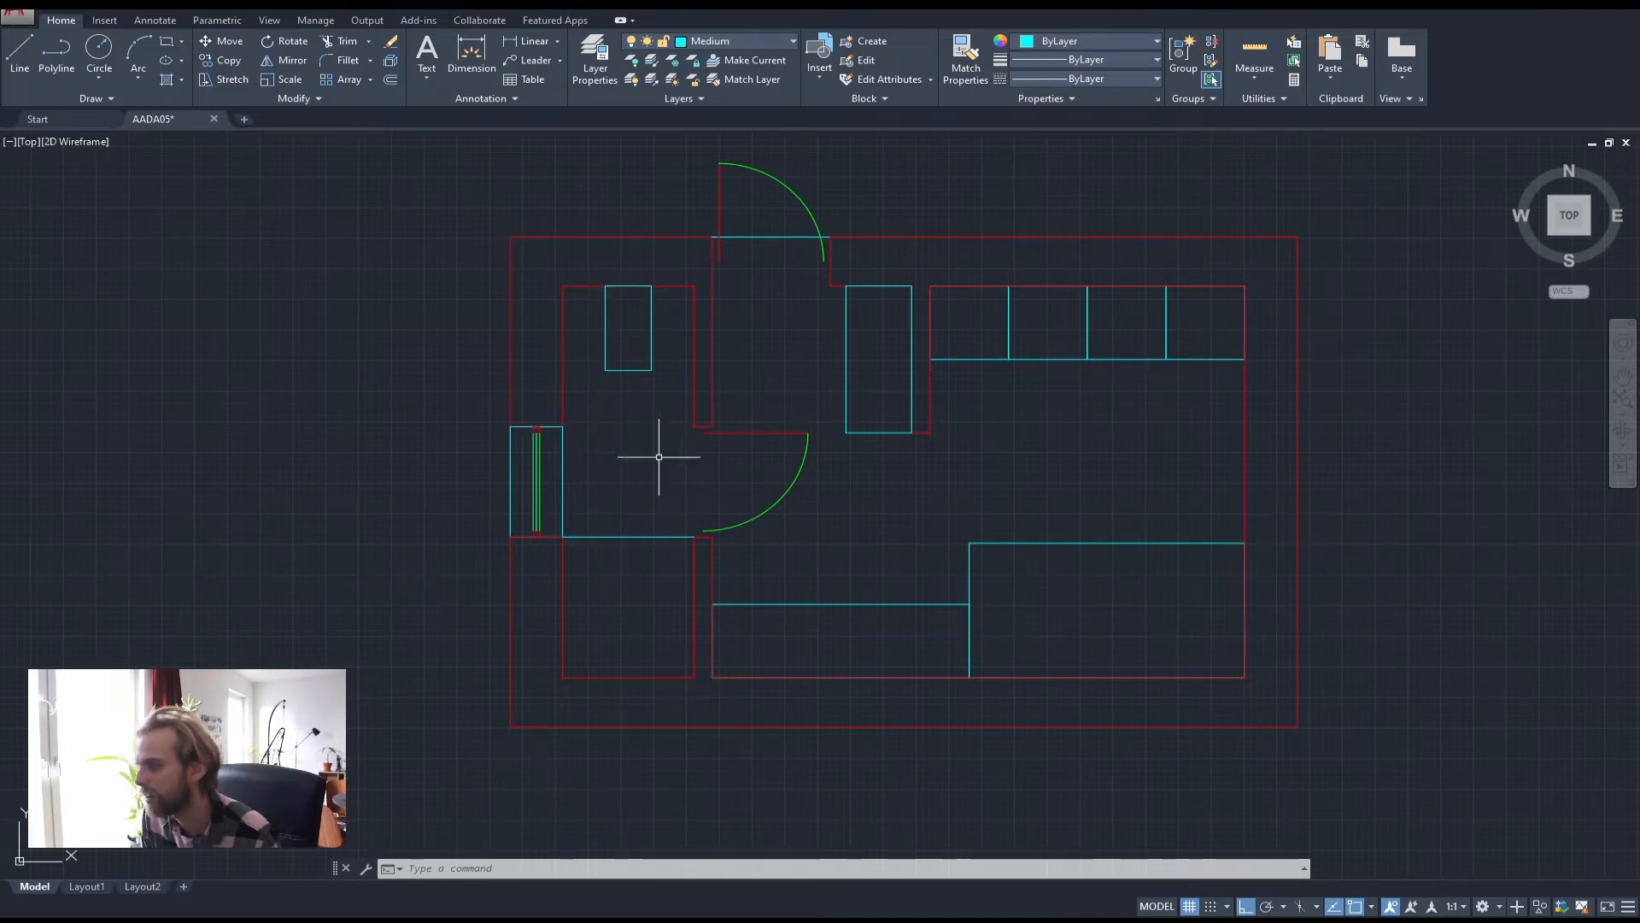
Measure 1150 units with DIST from the window's lower-left corner down to the bottom wall
left_click(638, 623)
left_click(616, 504)
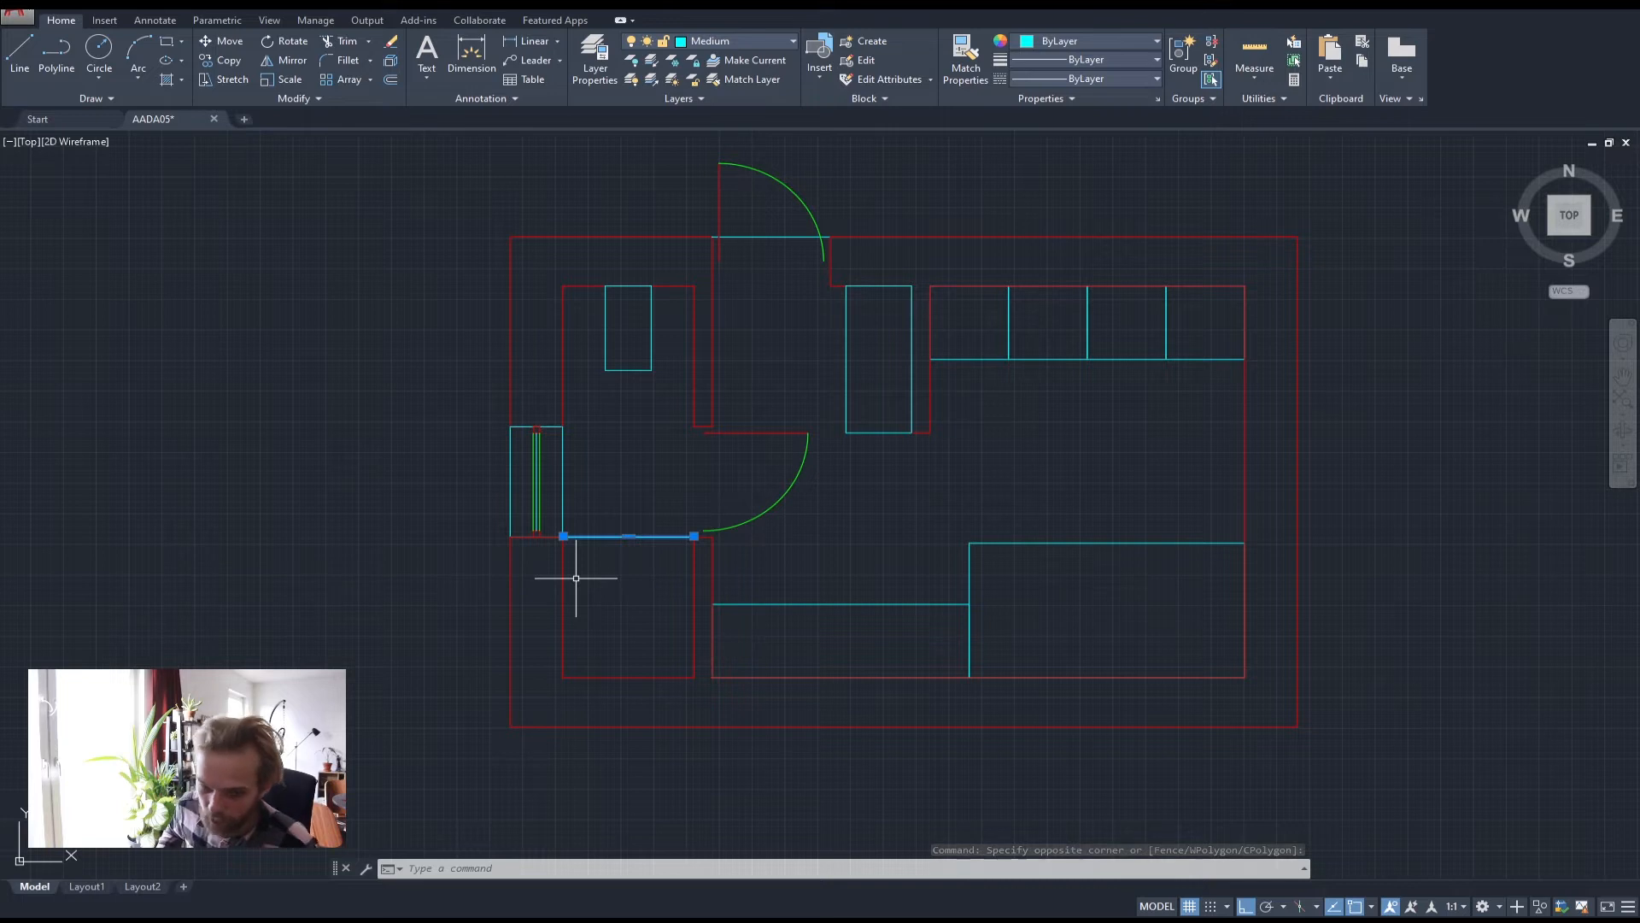
key("Escape")
key("Escape")
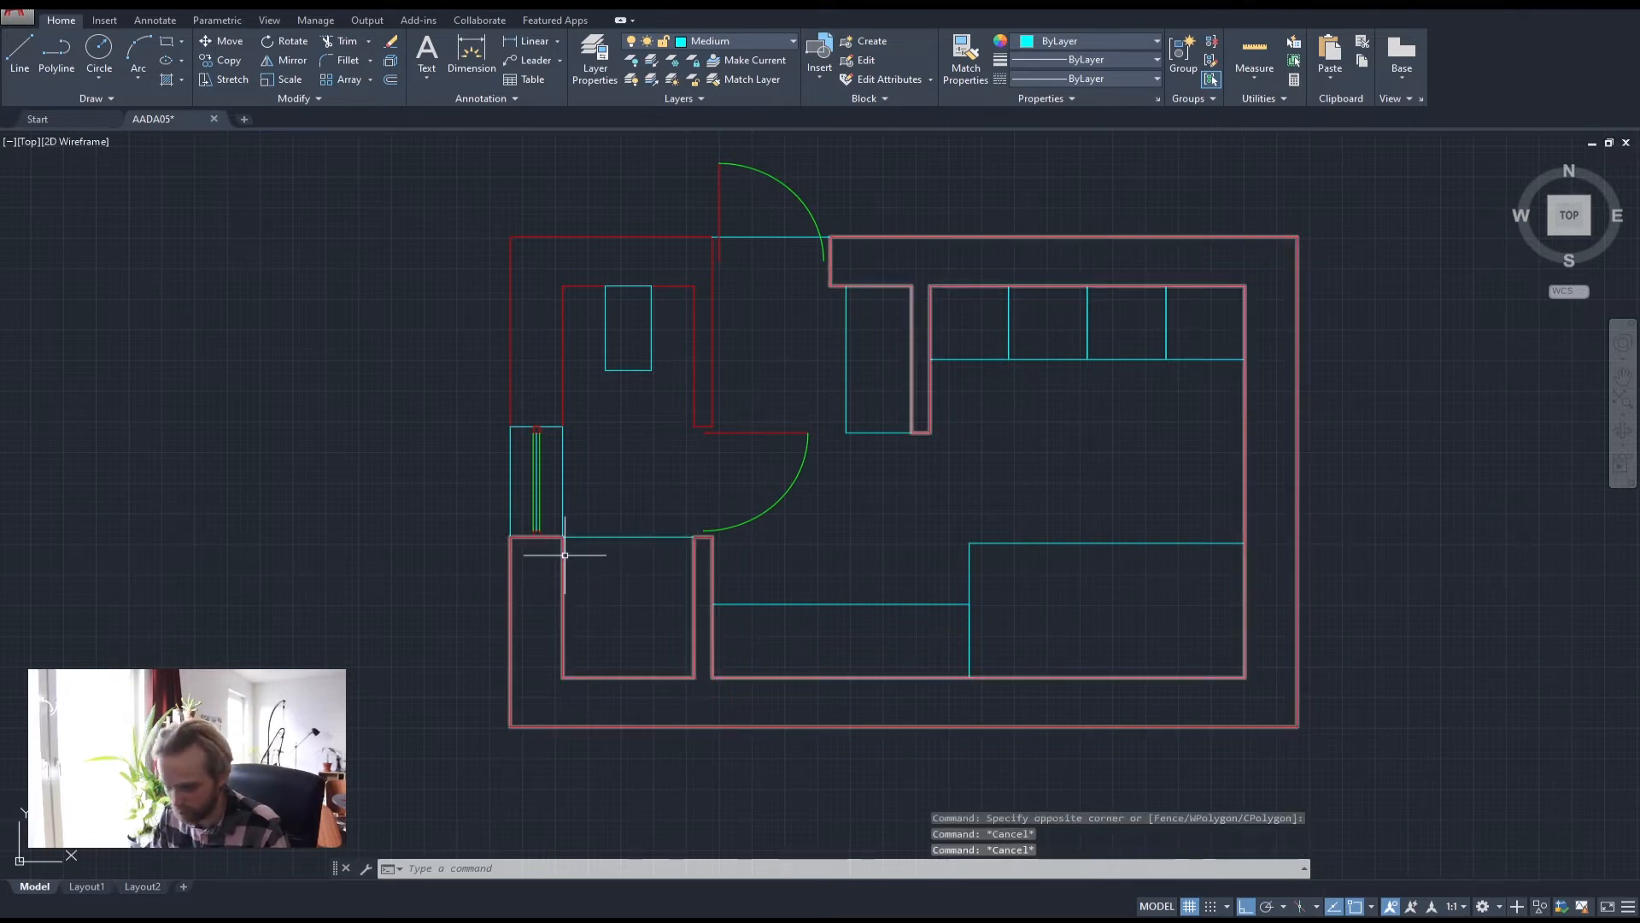
type("dis")
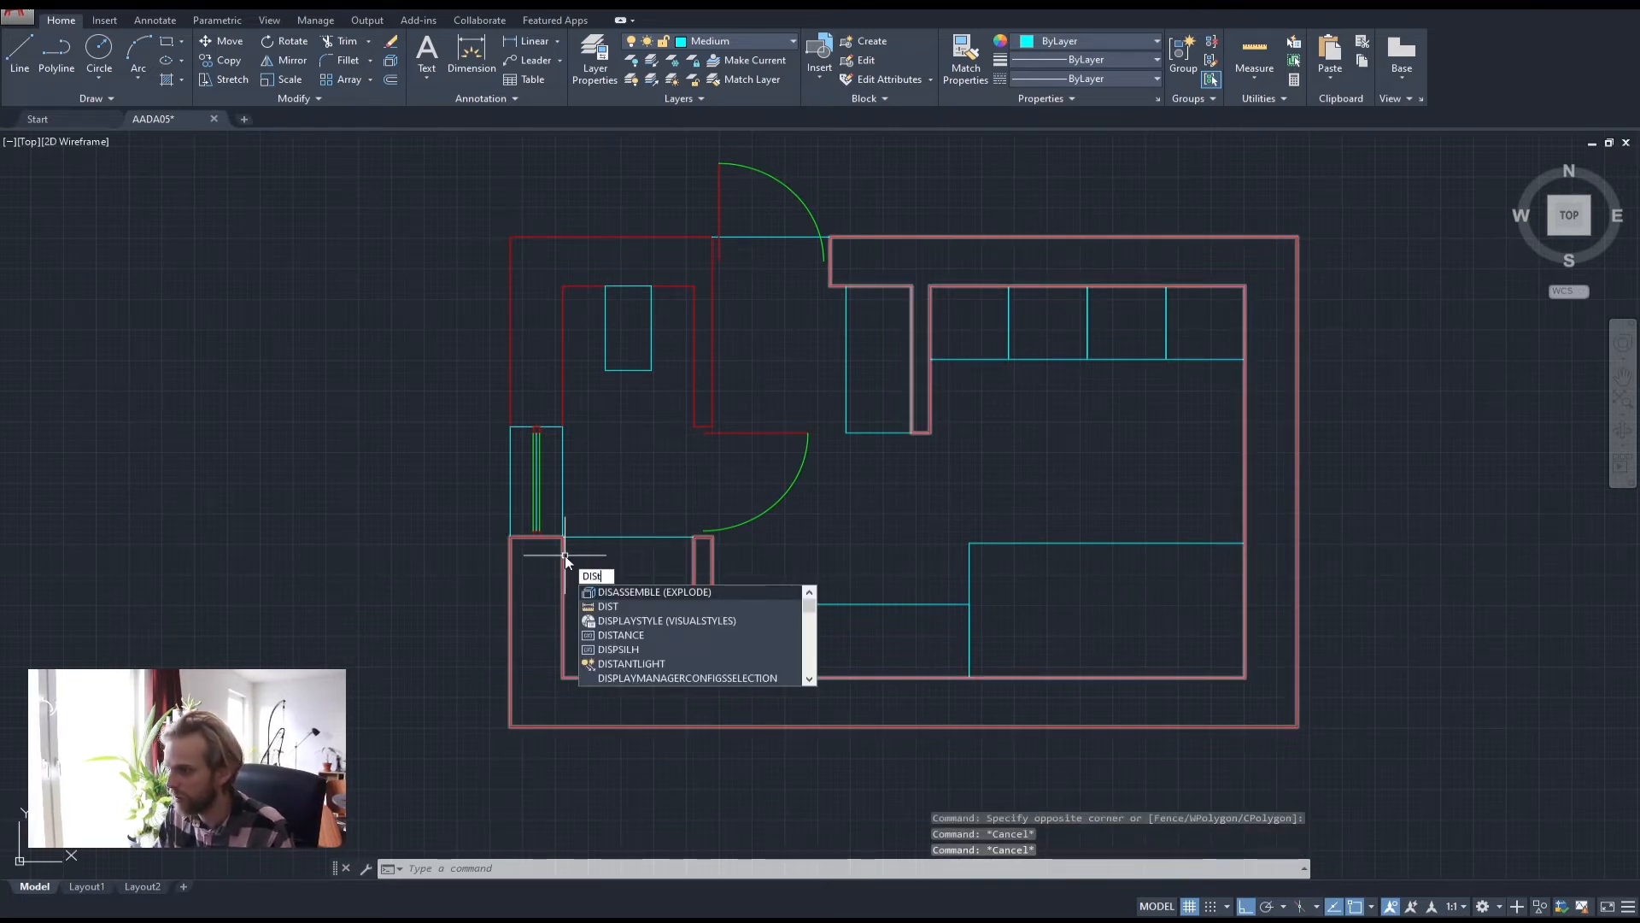
type("t")
key("Return")
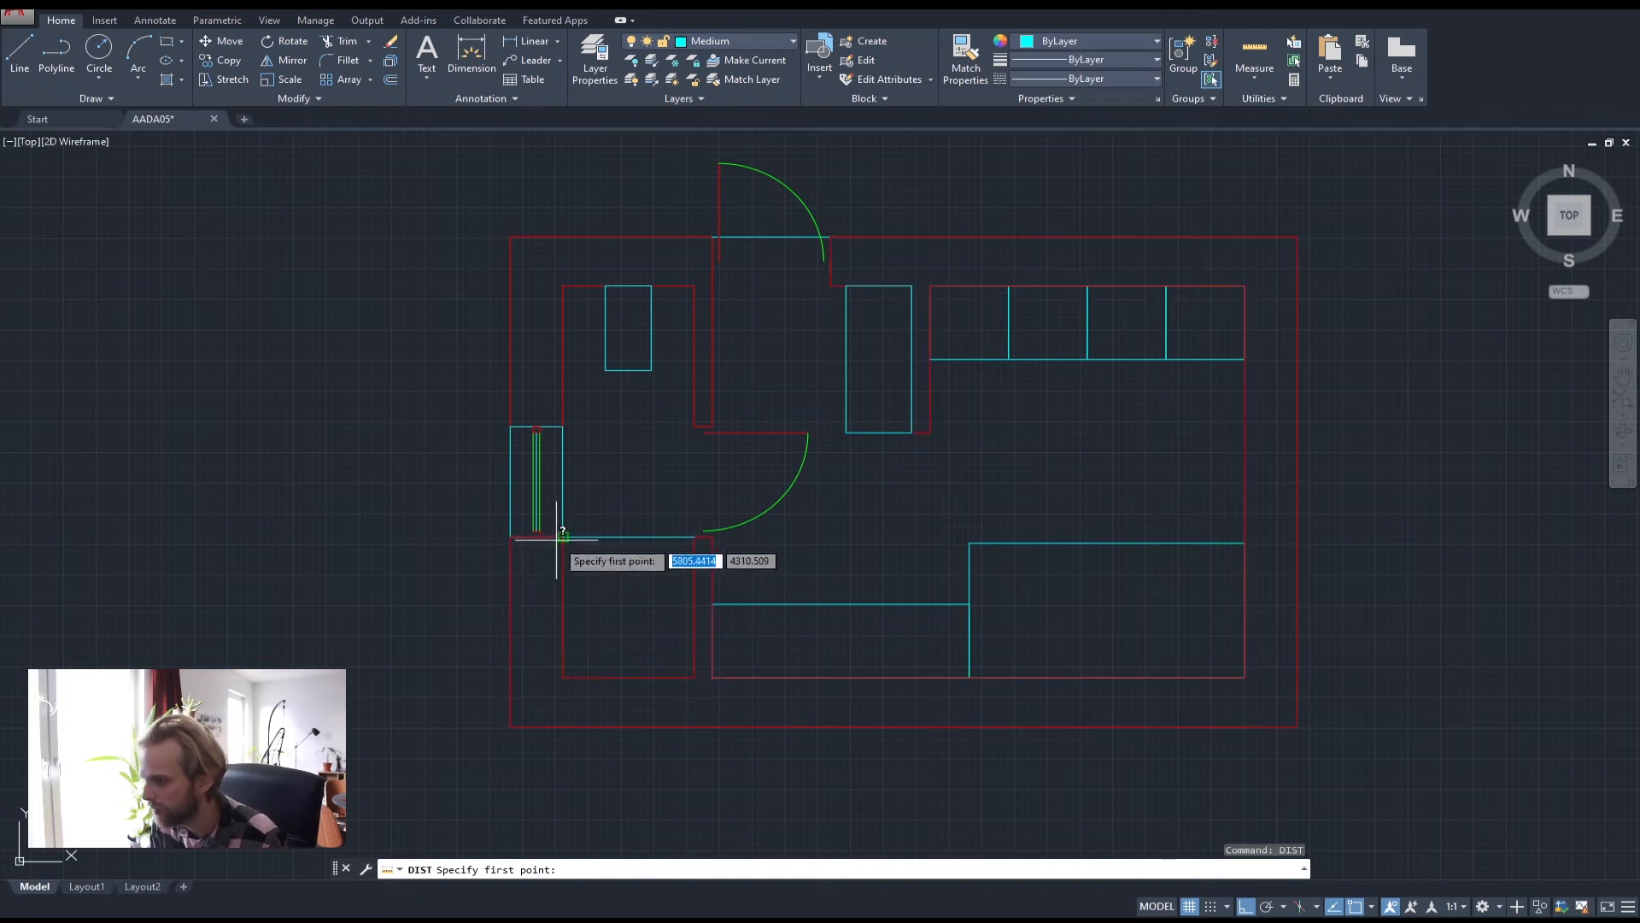
left_click(562, 536)
left_click(564, 677)
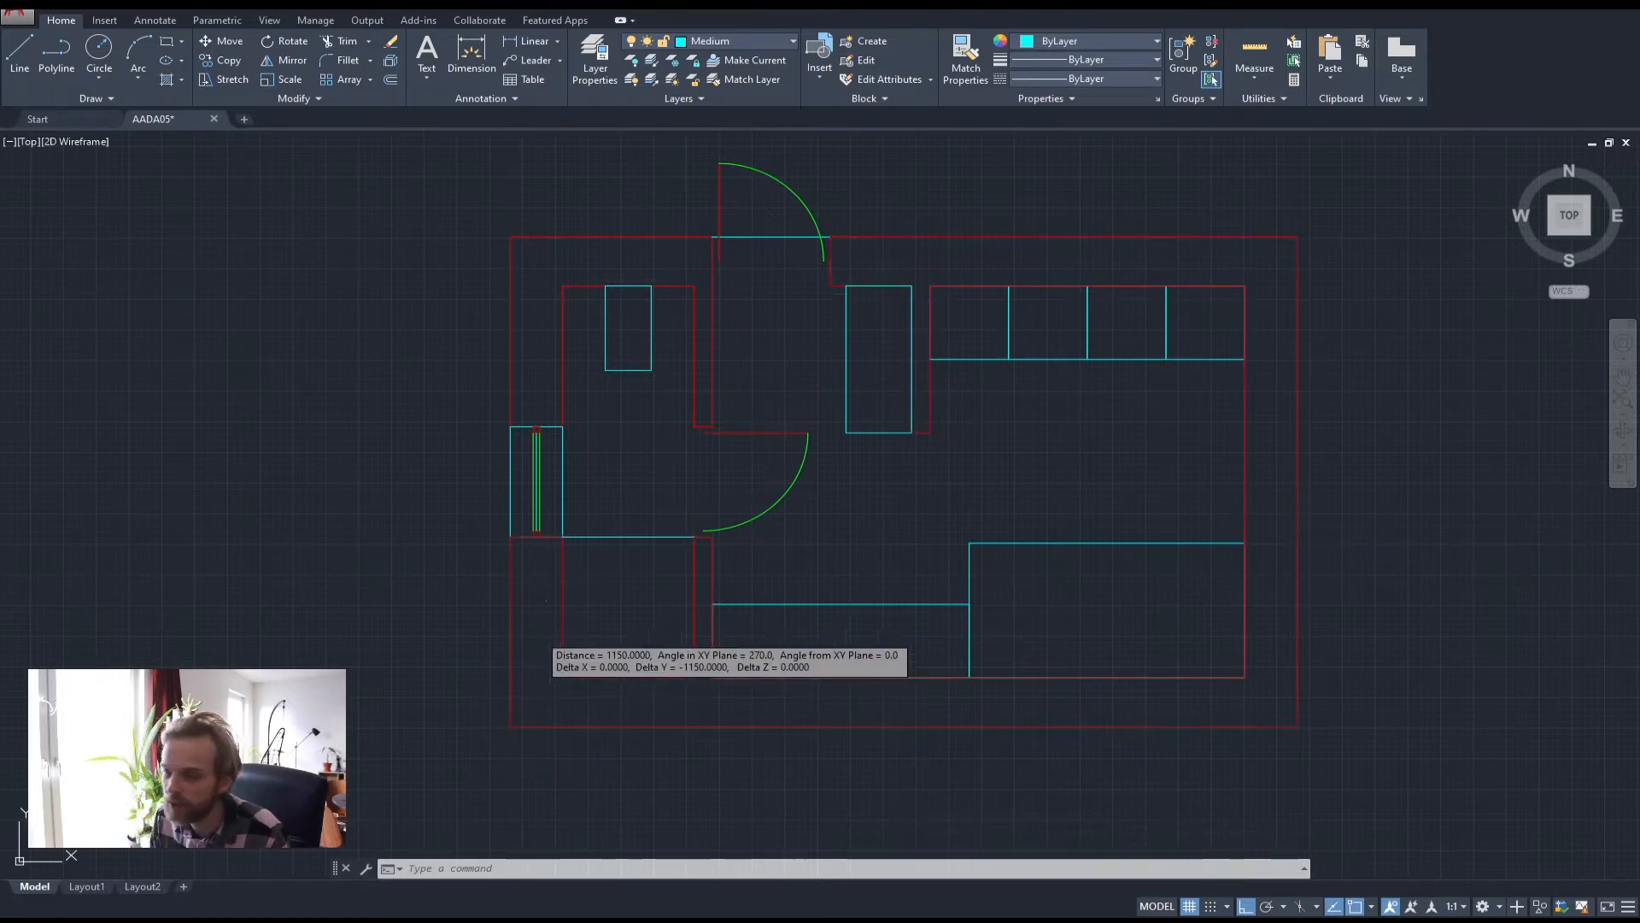
key("Escape")
key("Escape")
middle_click_drag(641, 487, 798, 432)
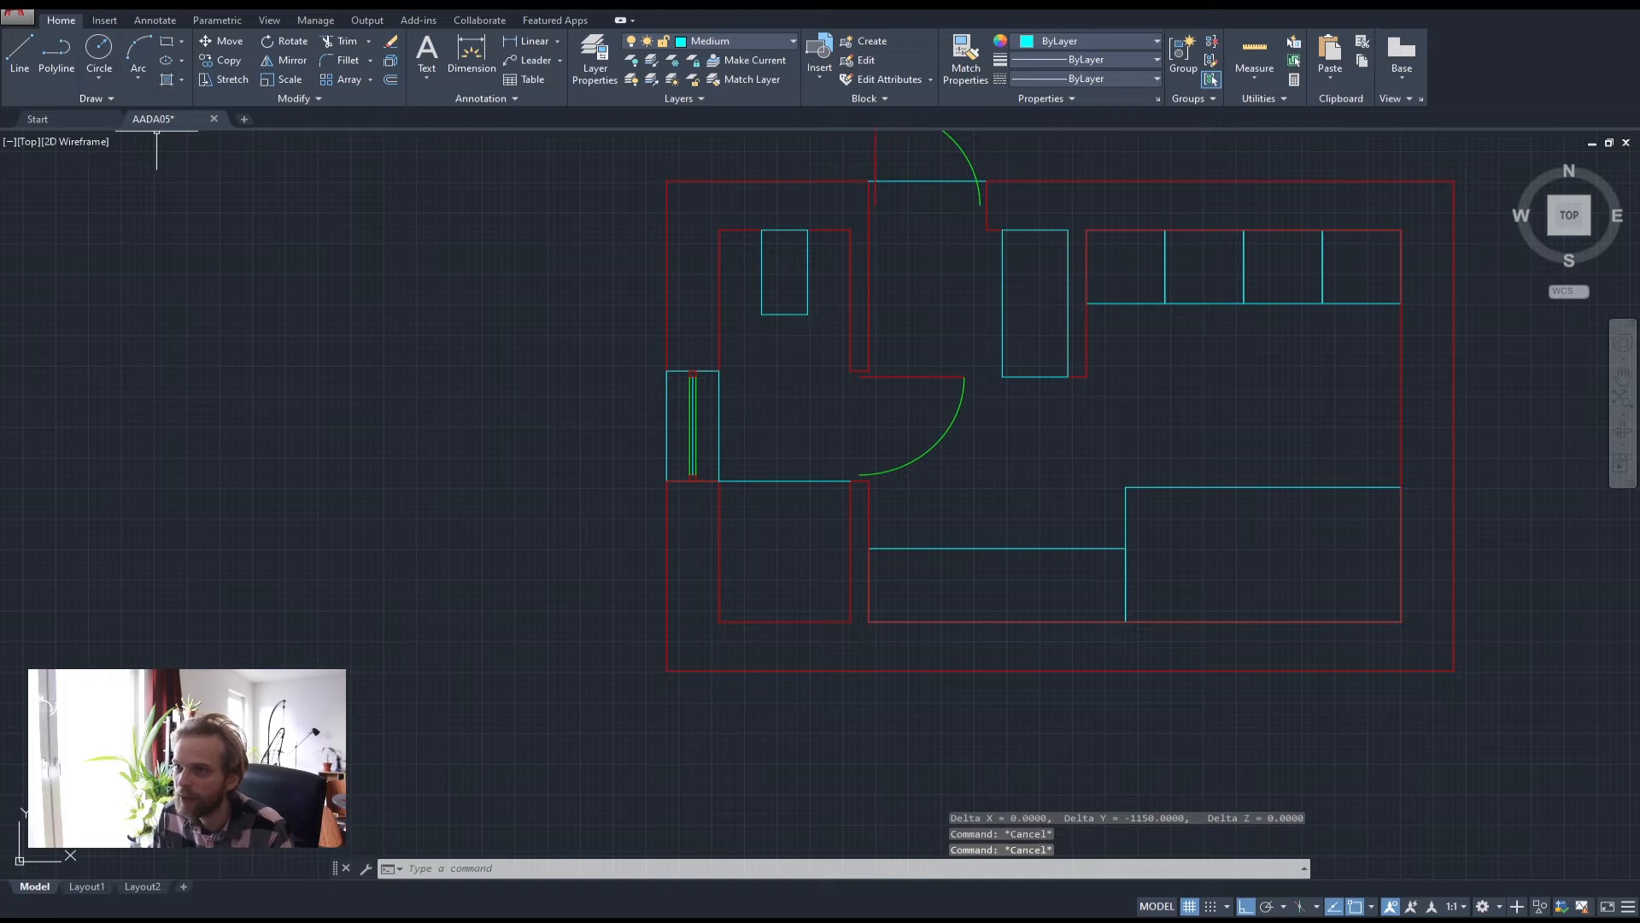
left_click(56, 53)
Draw an 800 by 800 polyline square left of the plan
left_click(382, 367)
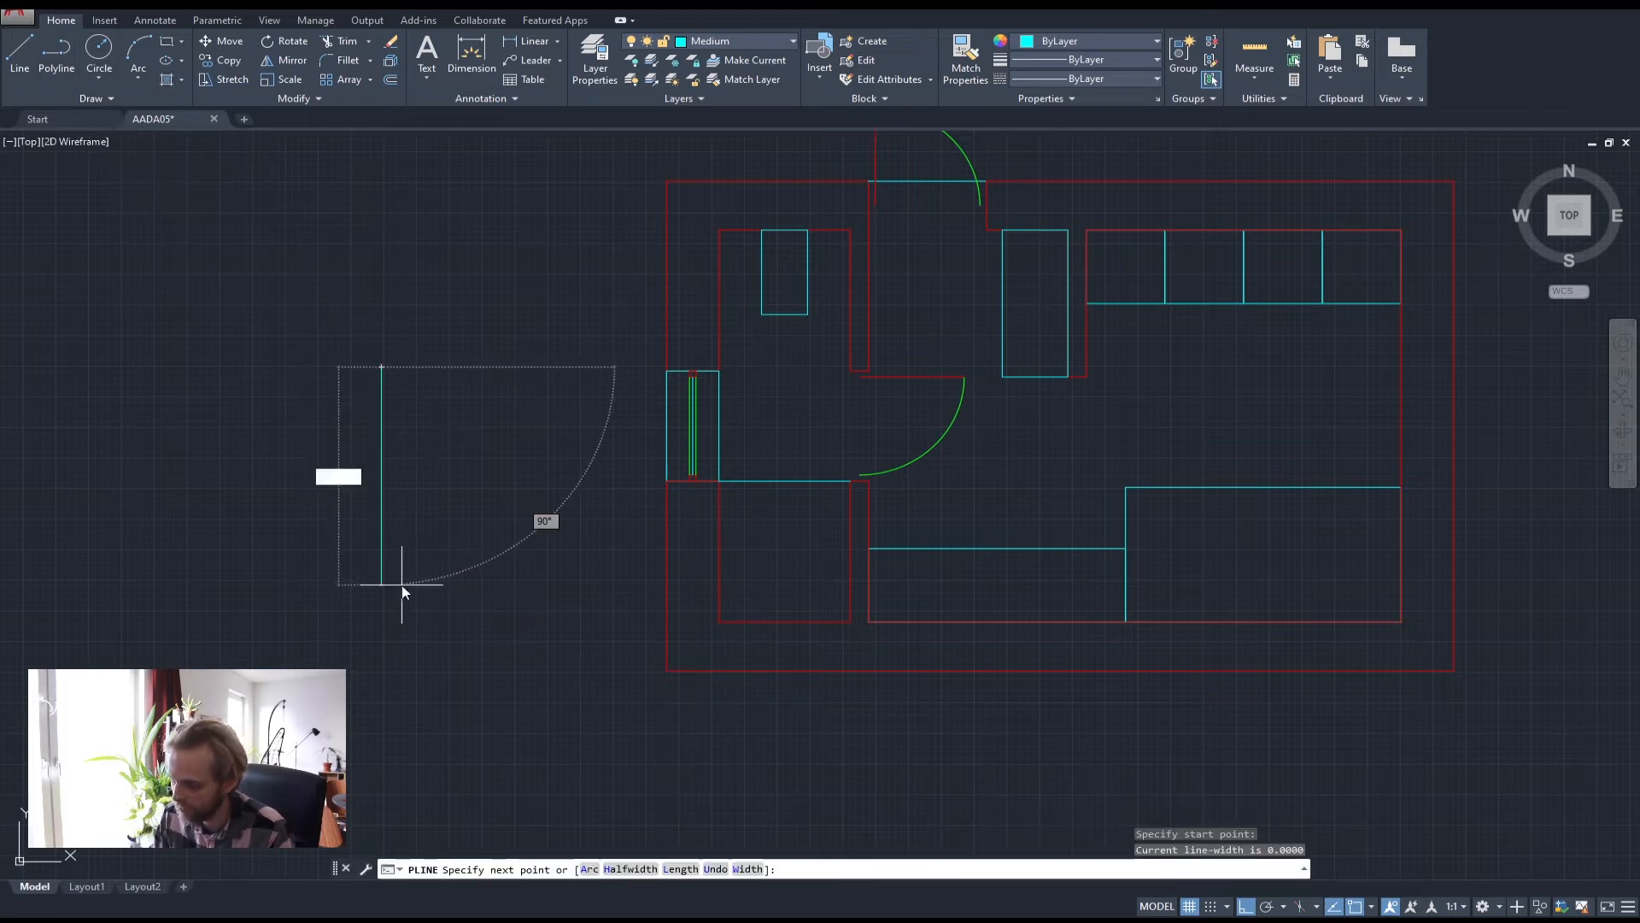
key("Return")
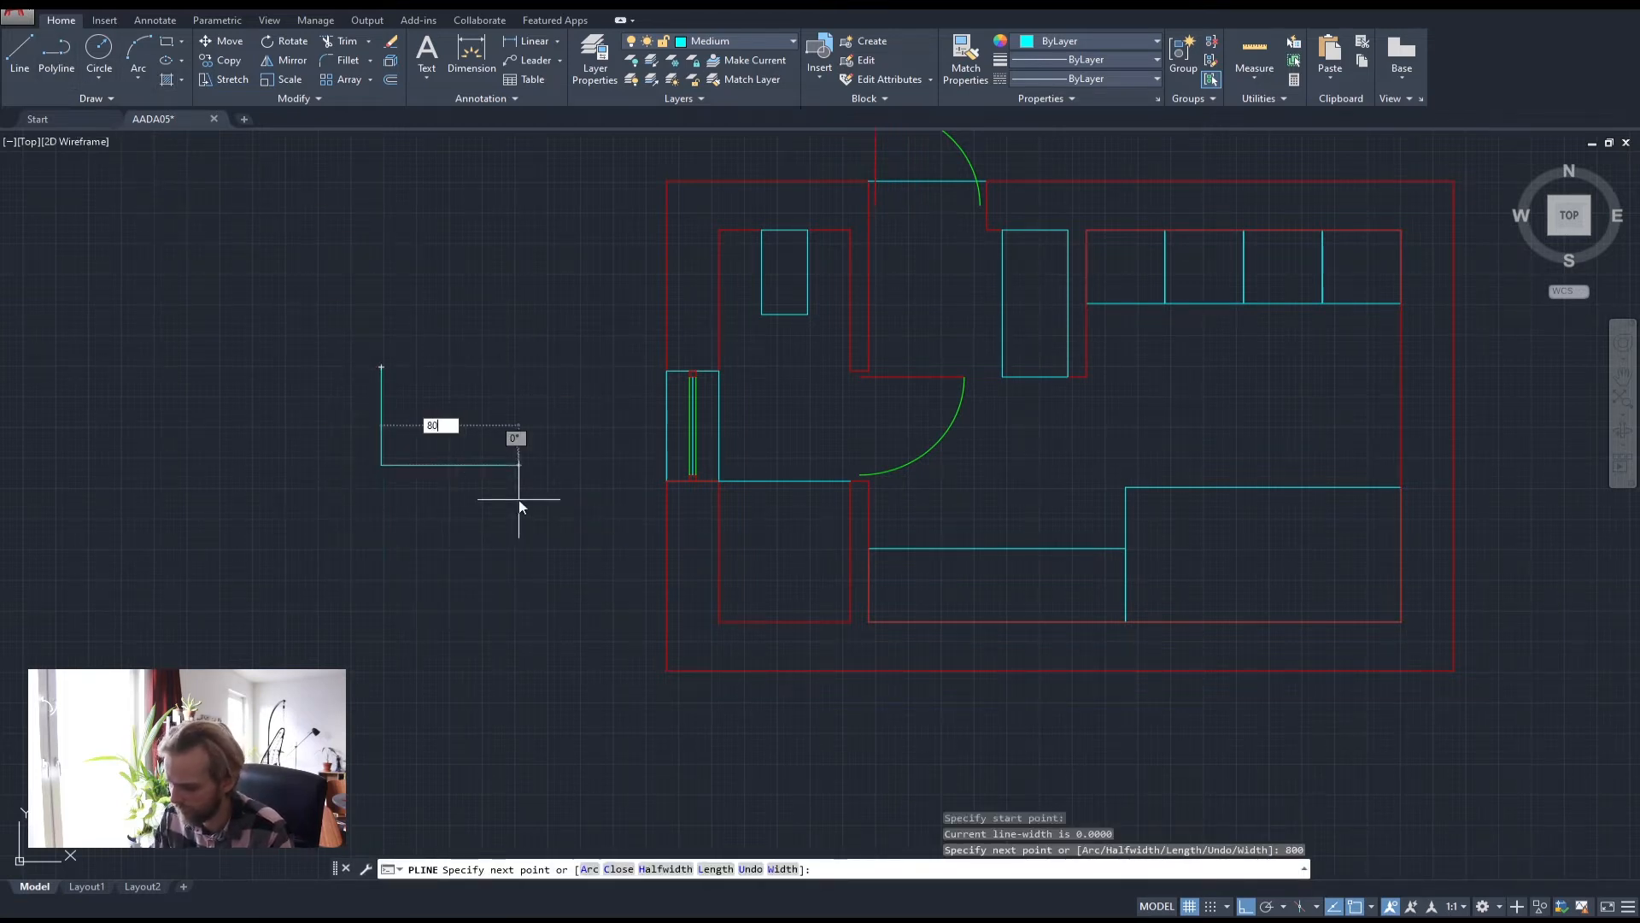
type("800")
key("Return")
type("800")
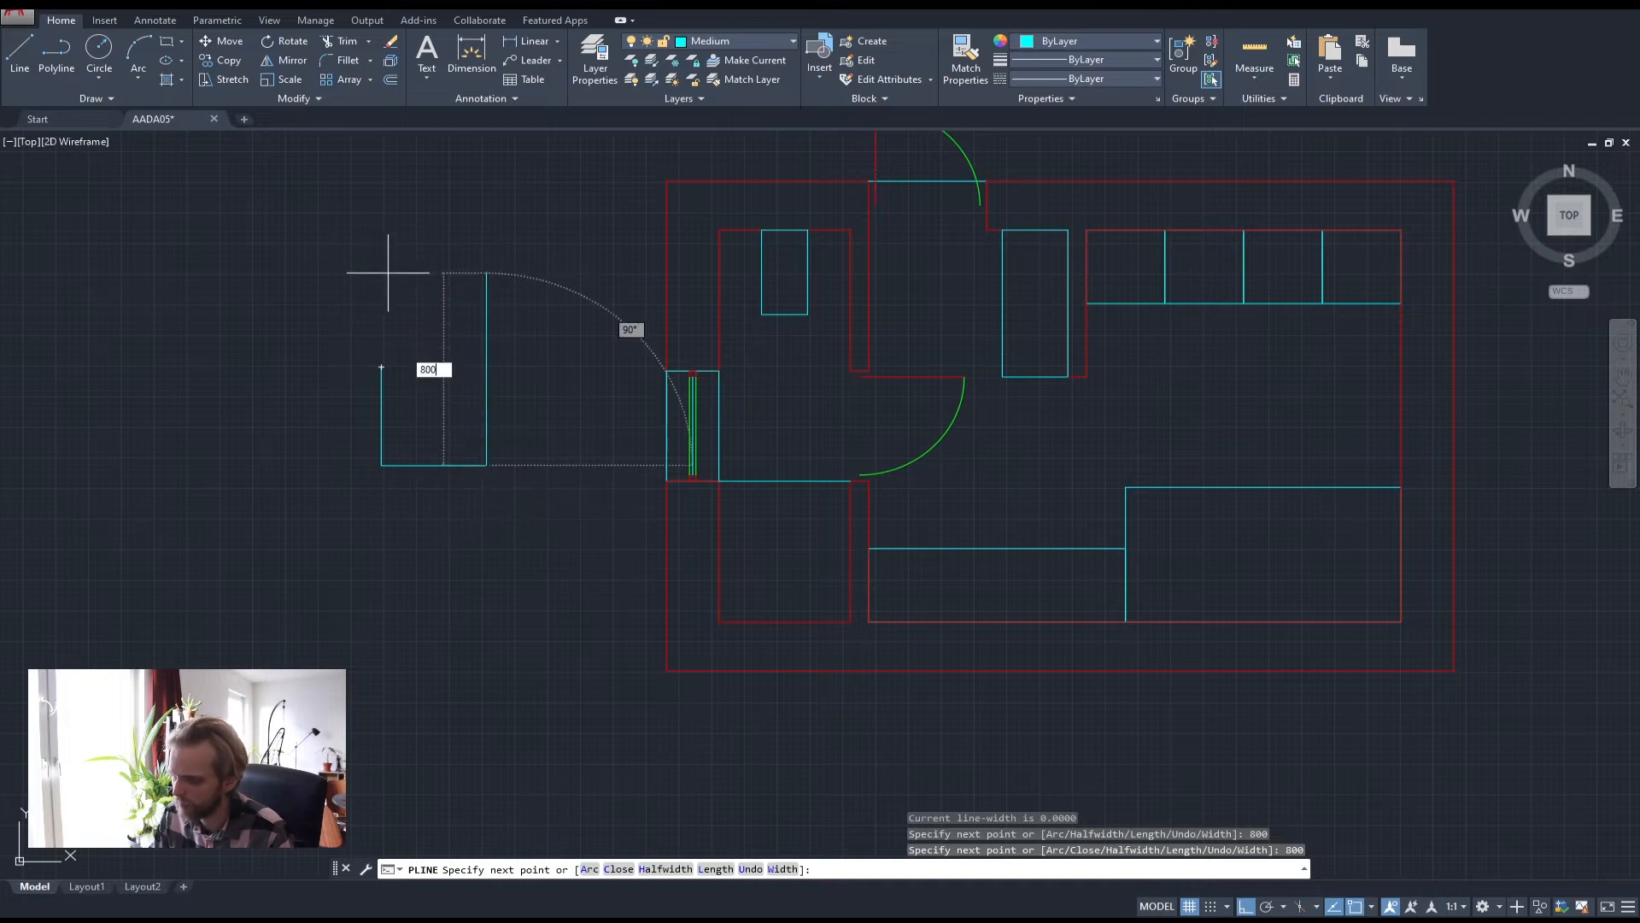
key("Return")
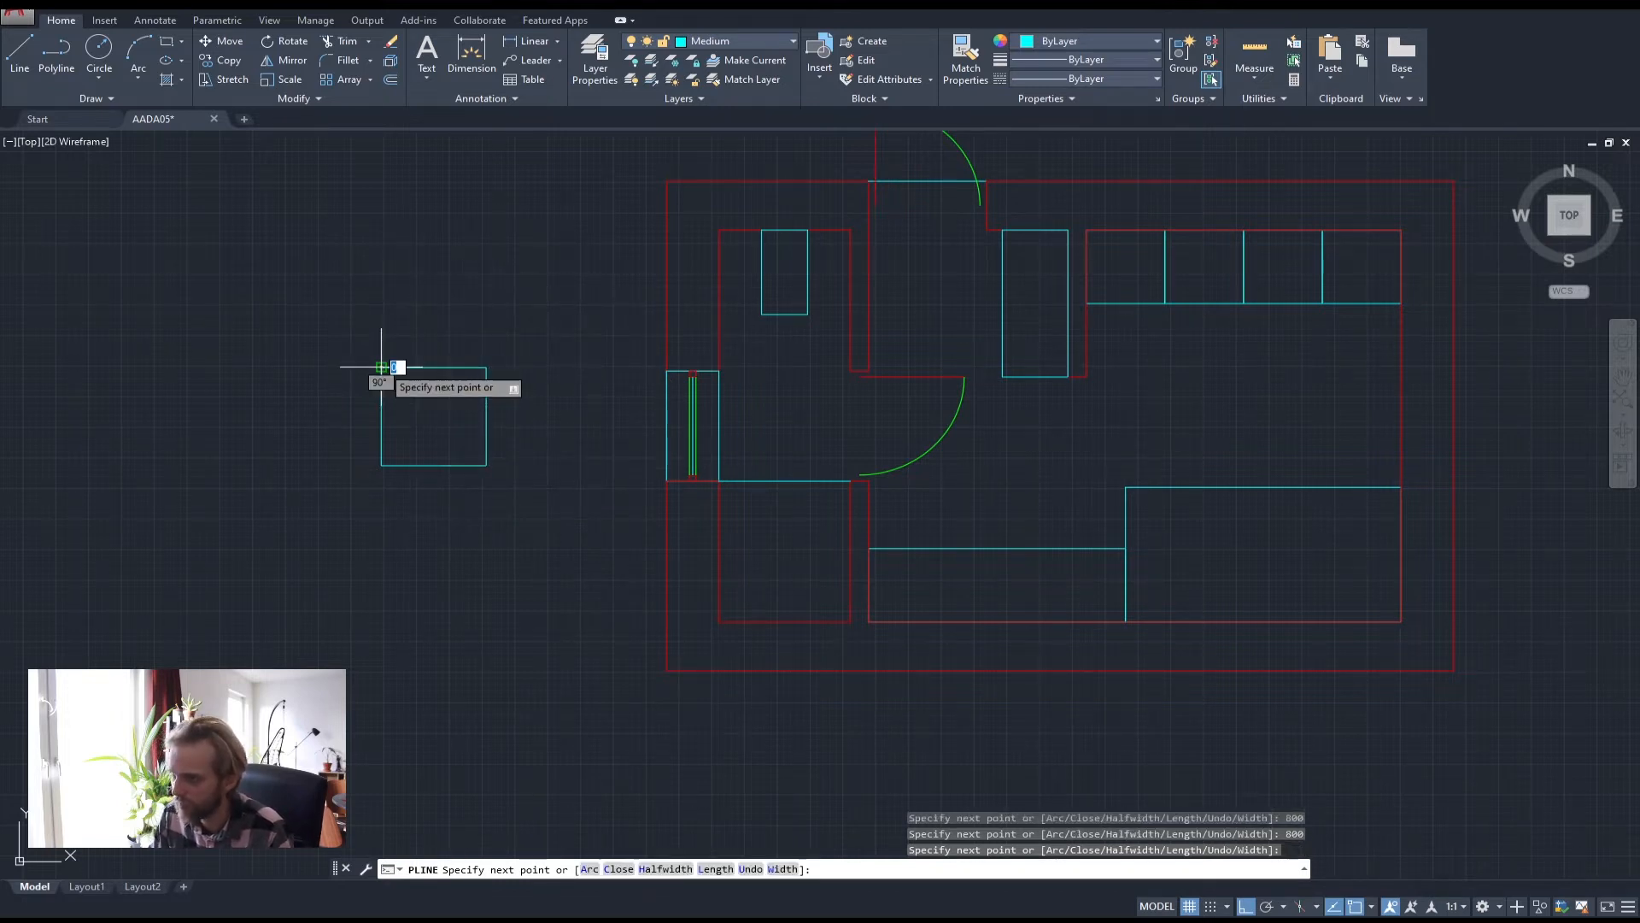
key("Return")
left_click(443, 438)
Move the 800 square into the lower-left room using its bottom midpoint
left_click(347, 379)
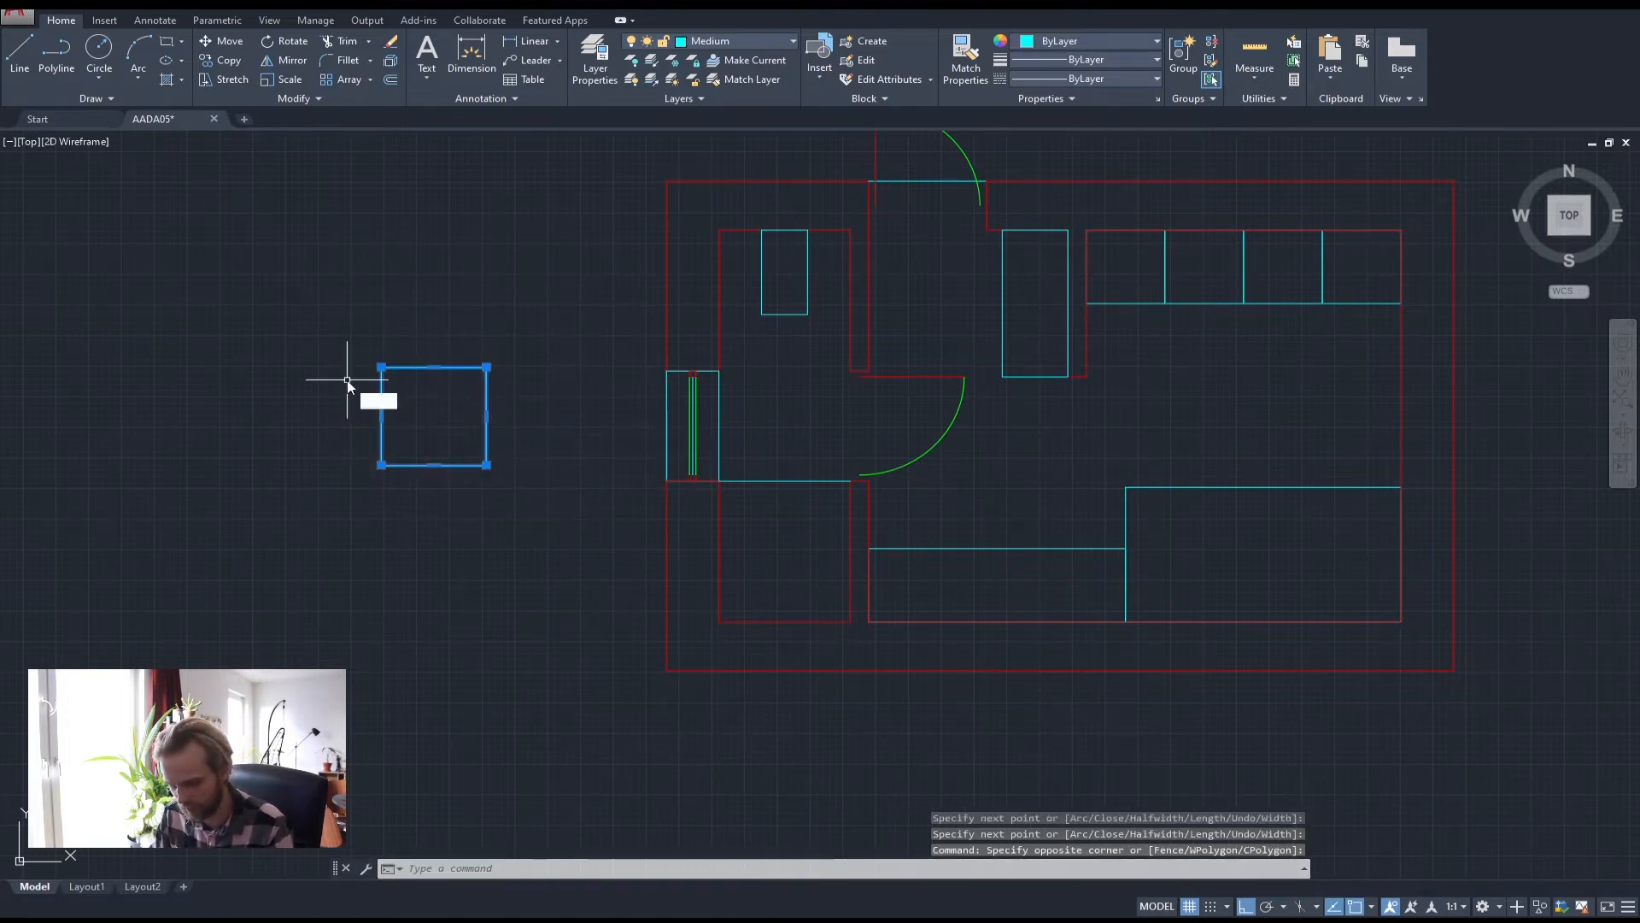
type("m")
key("Return")
left_click(433, 465)
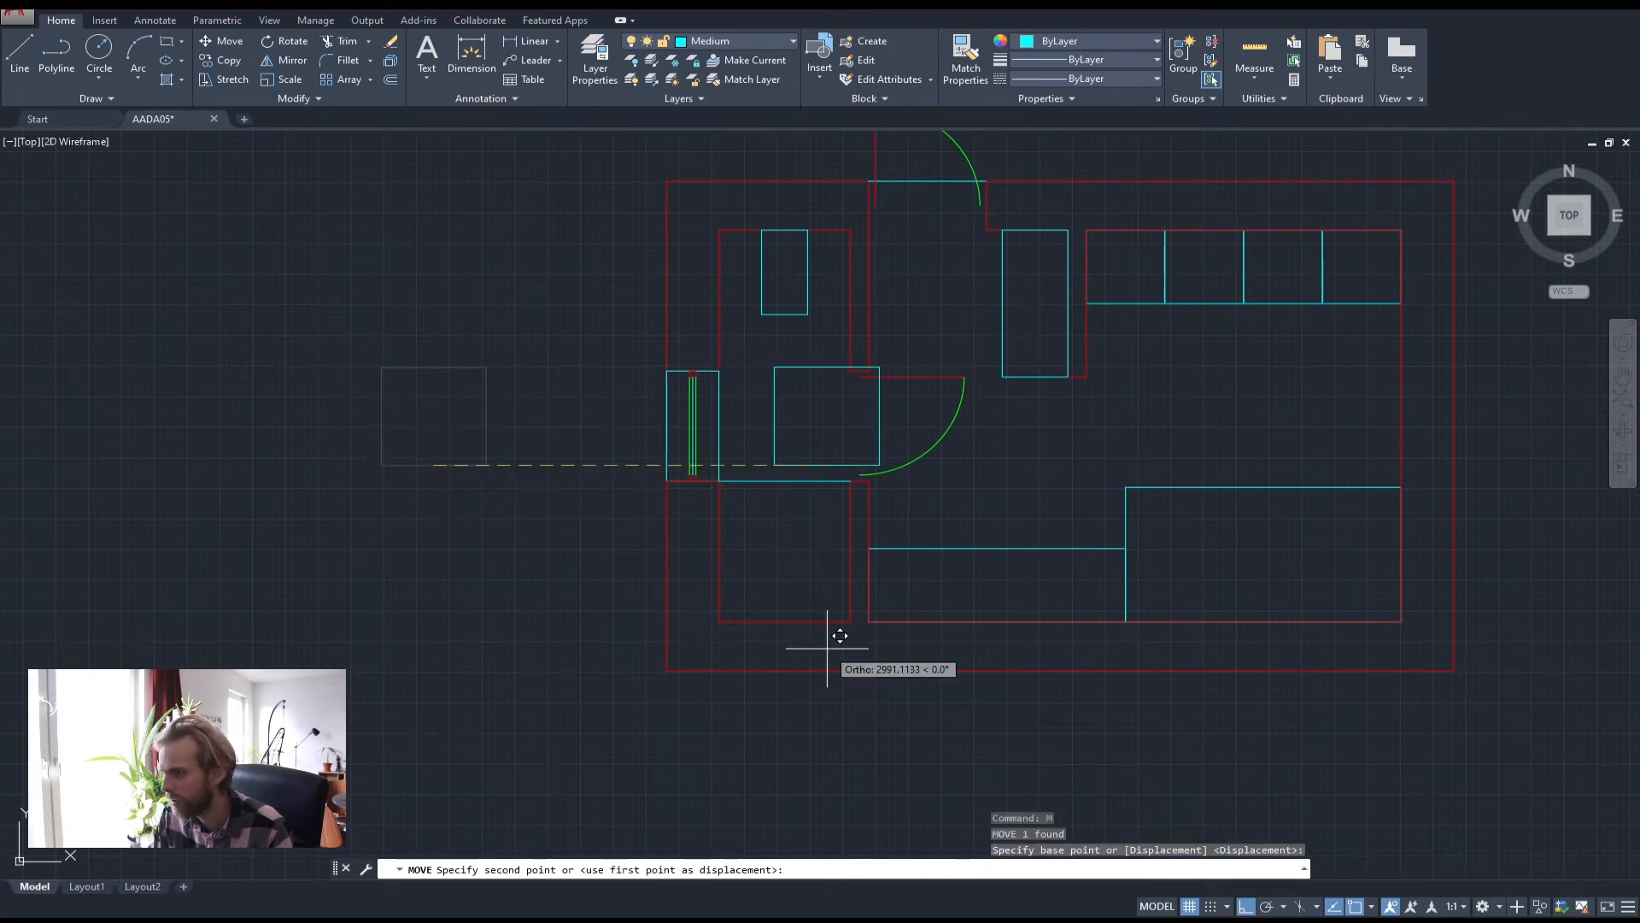
left_click(784, 622)
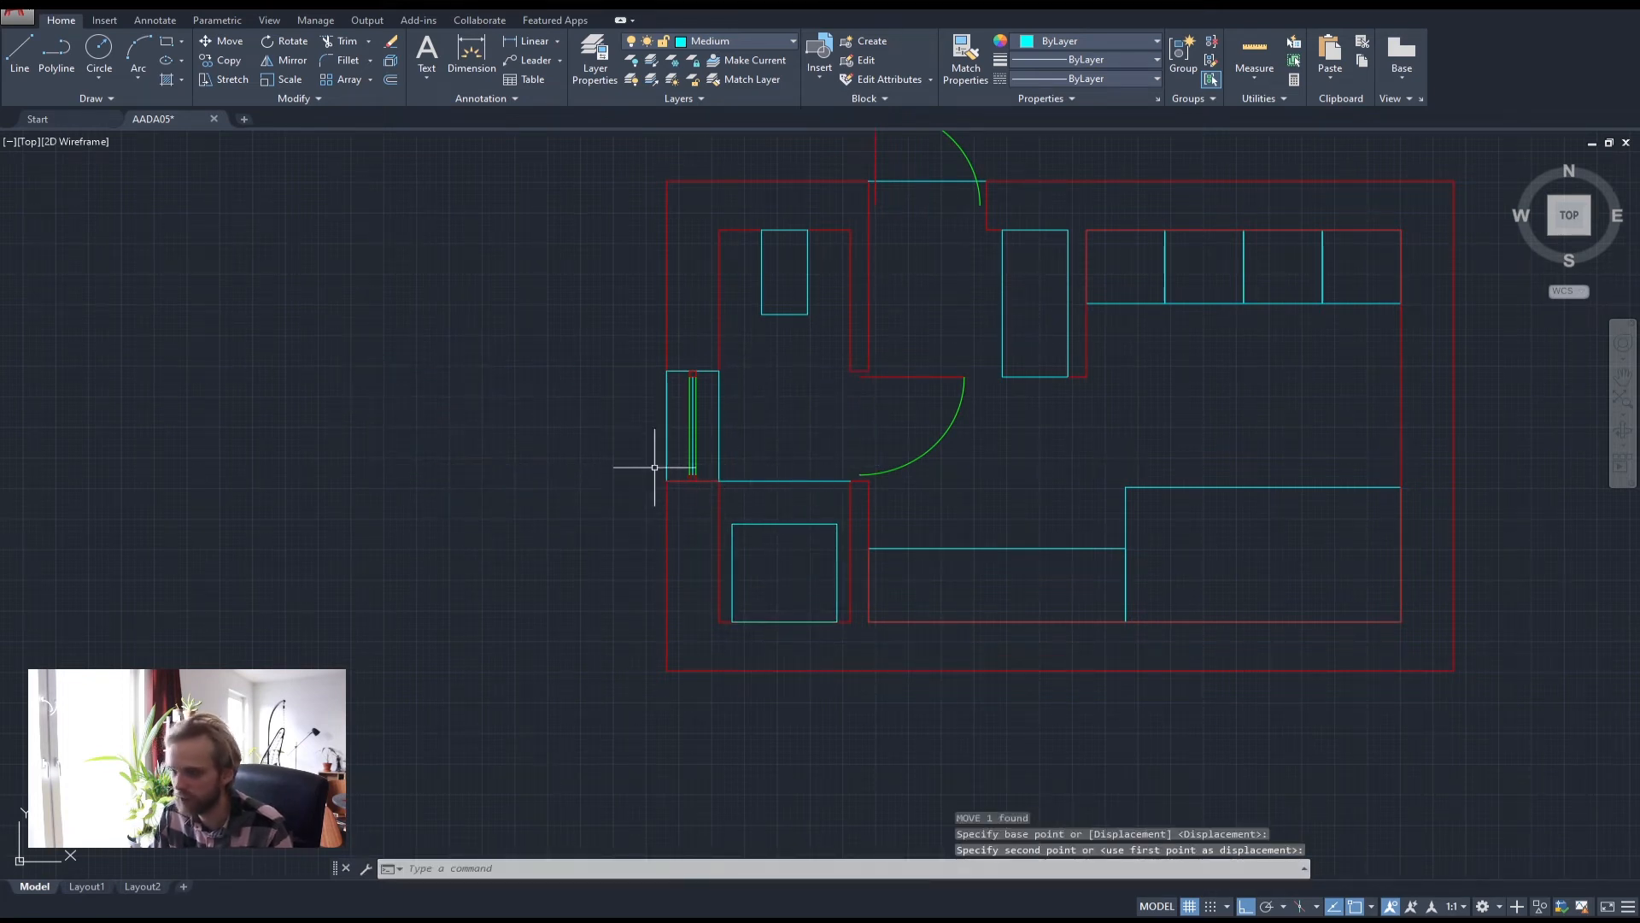
Delete the square so the lower-left room is empty again
left_click(747, 549)
left_click(751, 489)
key("Delete")
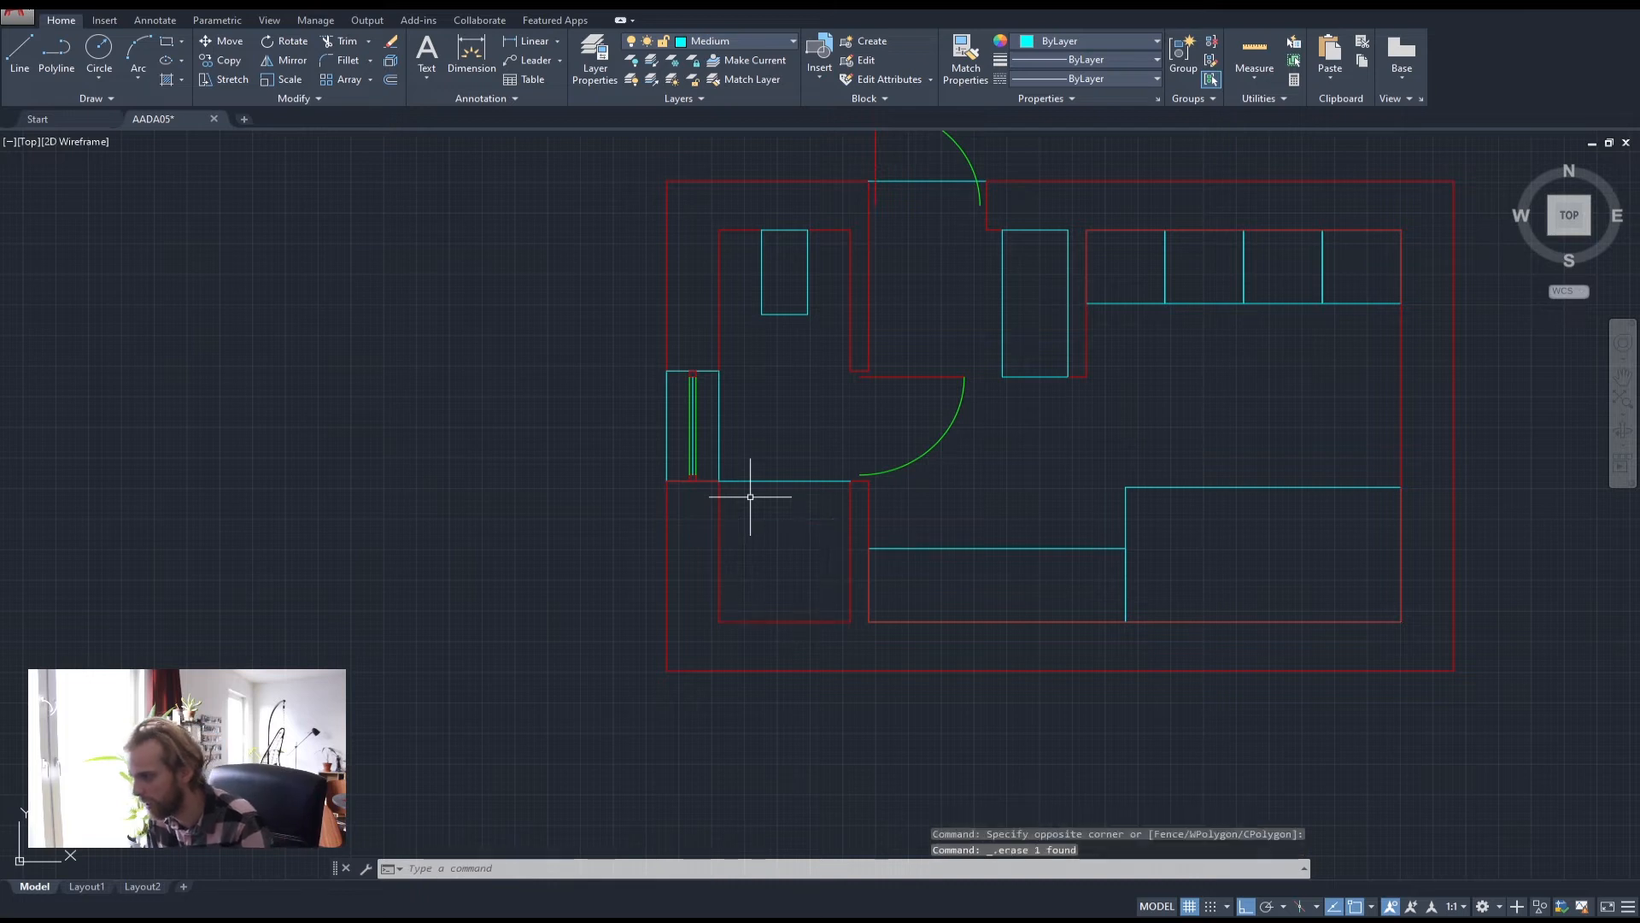
Move the cyan line across the lower-left room's top down by 150, below the window
left_click(780, 547)
left_click(750, 445)
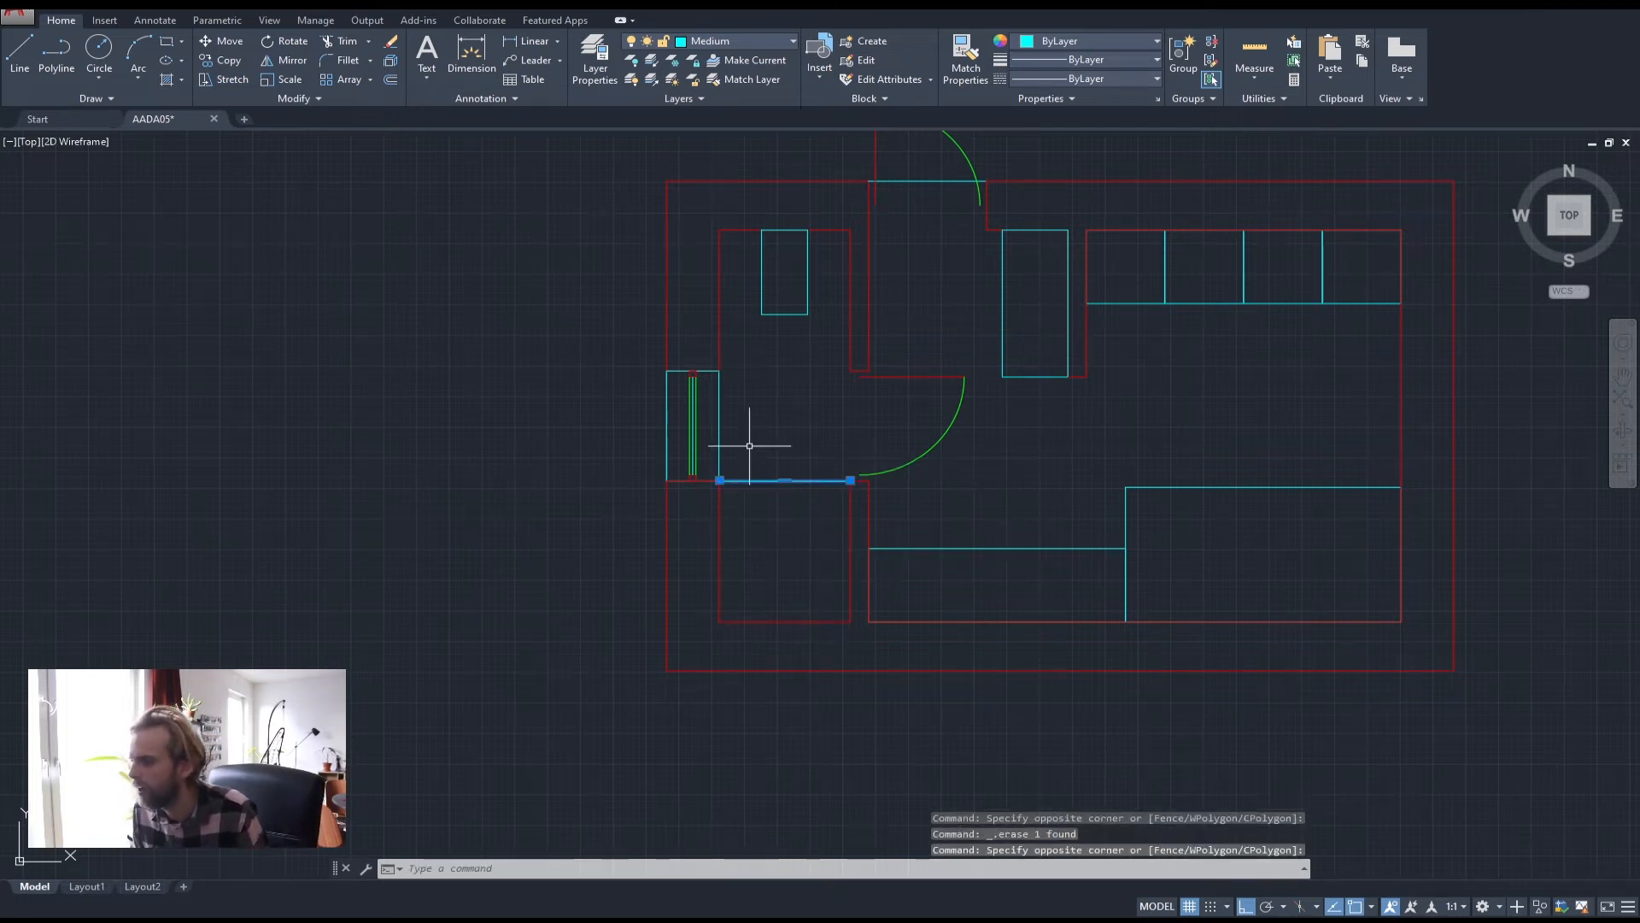
type("m")
key("Return")
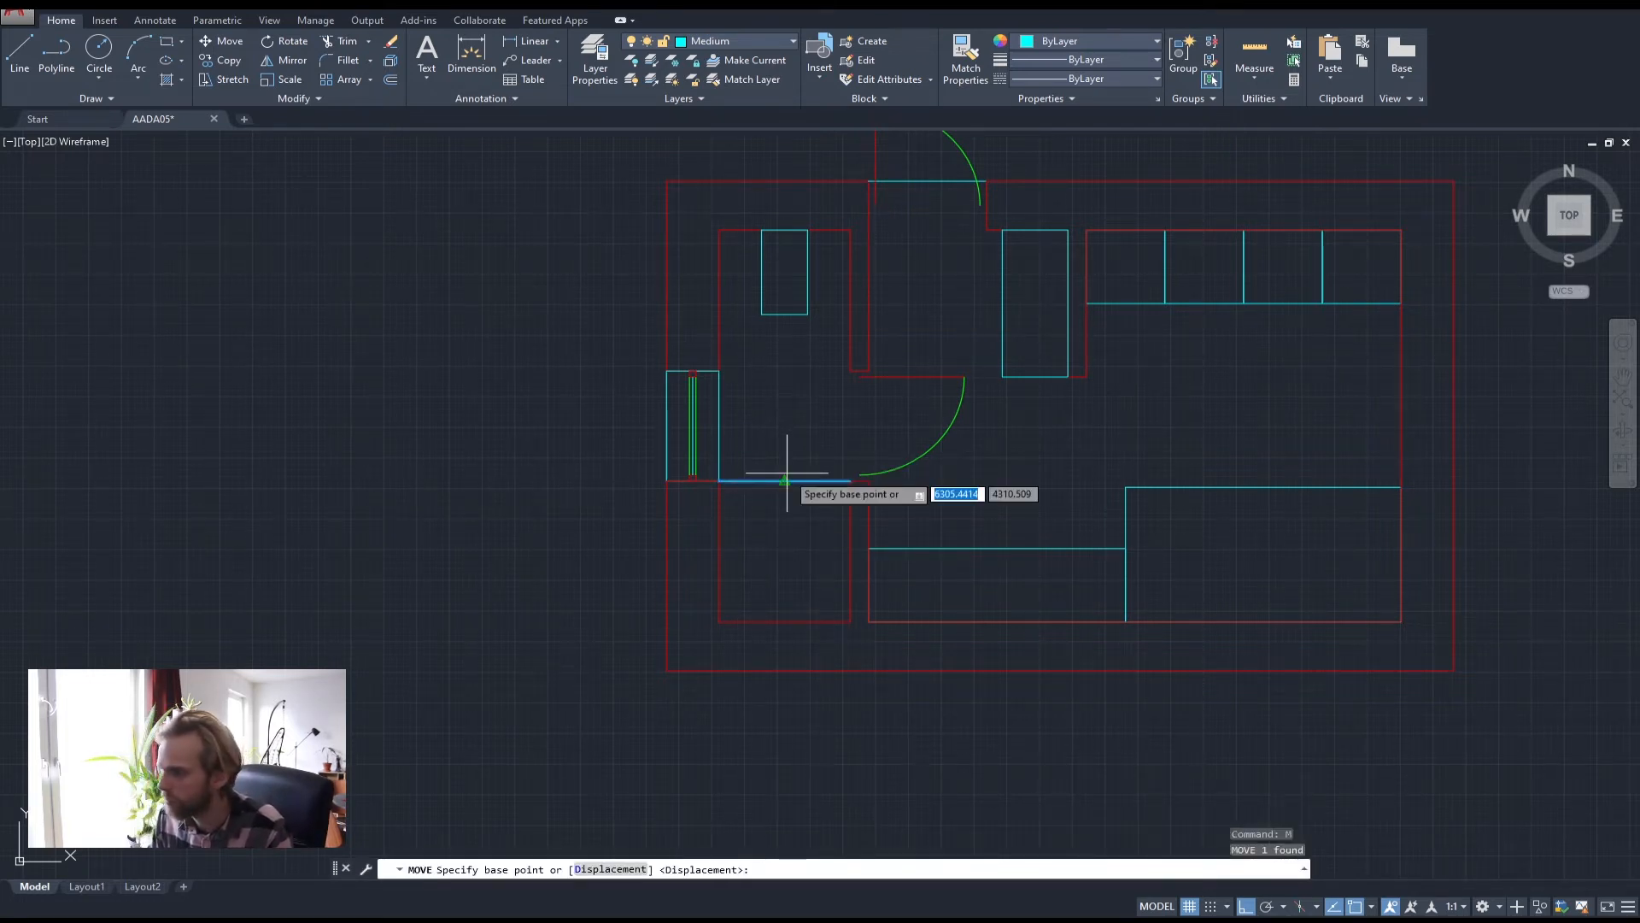
left_click(786, 478)
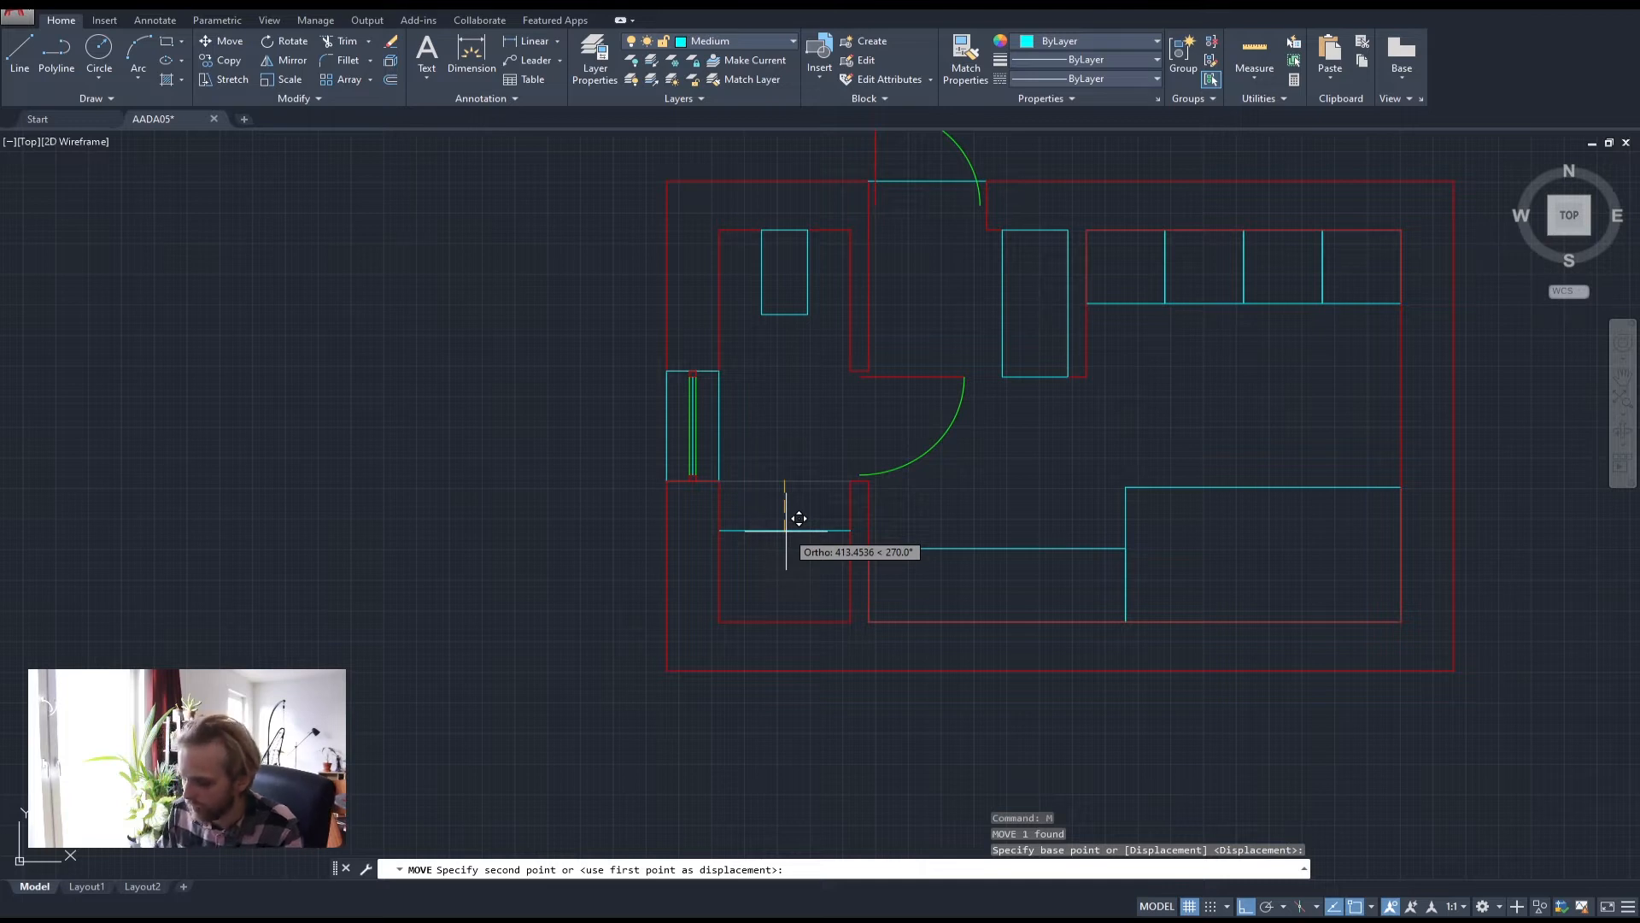
type("-")
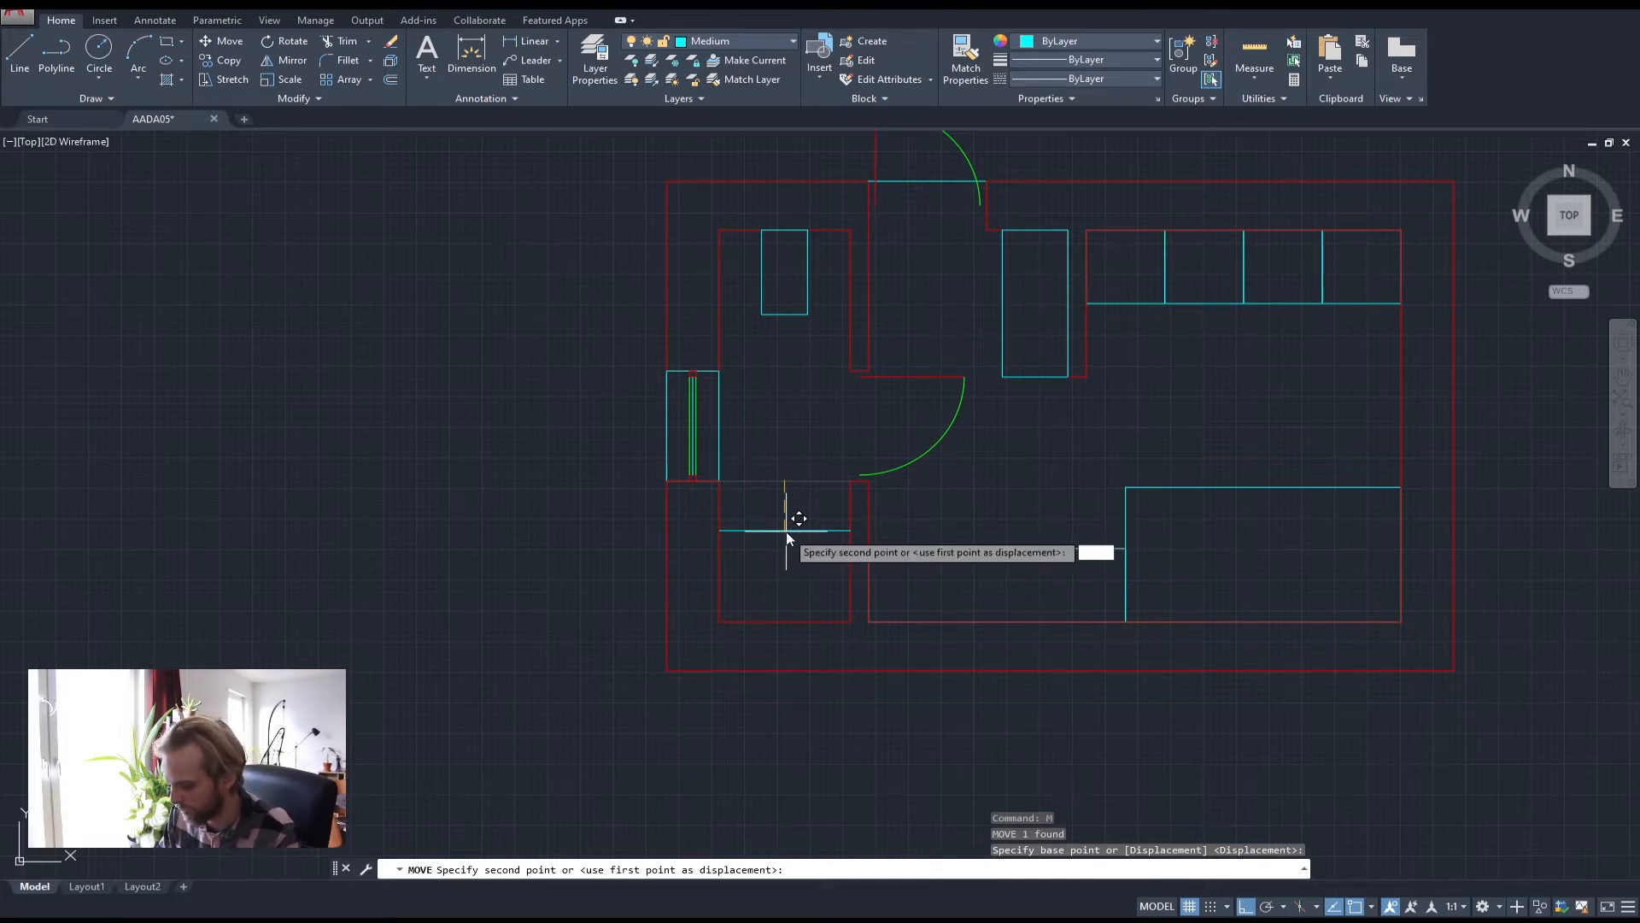
type("150")
key("Return")
key("Escape")
key("Escape")
key("Escape")
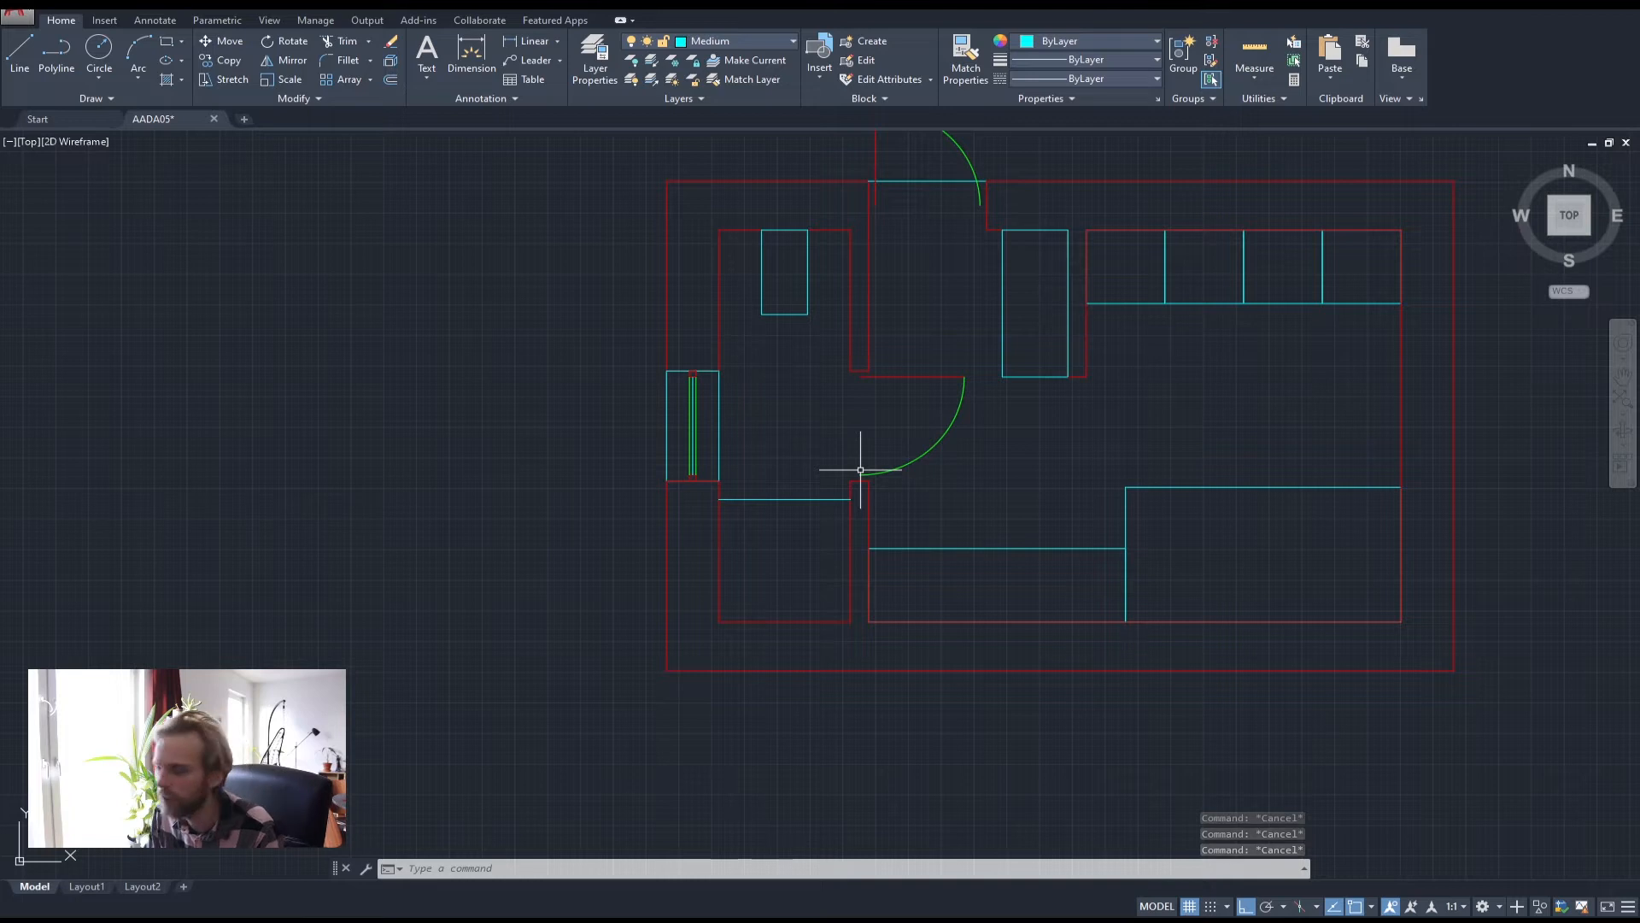
middle_click_drag(1168, 388, 978, 465)
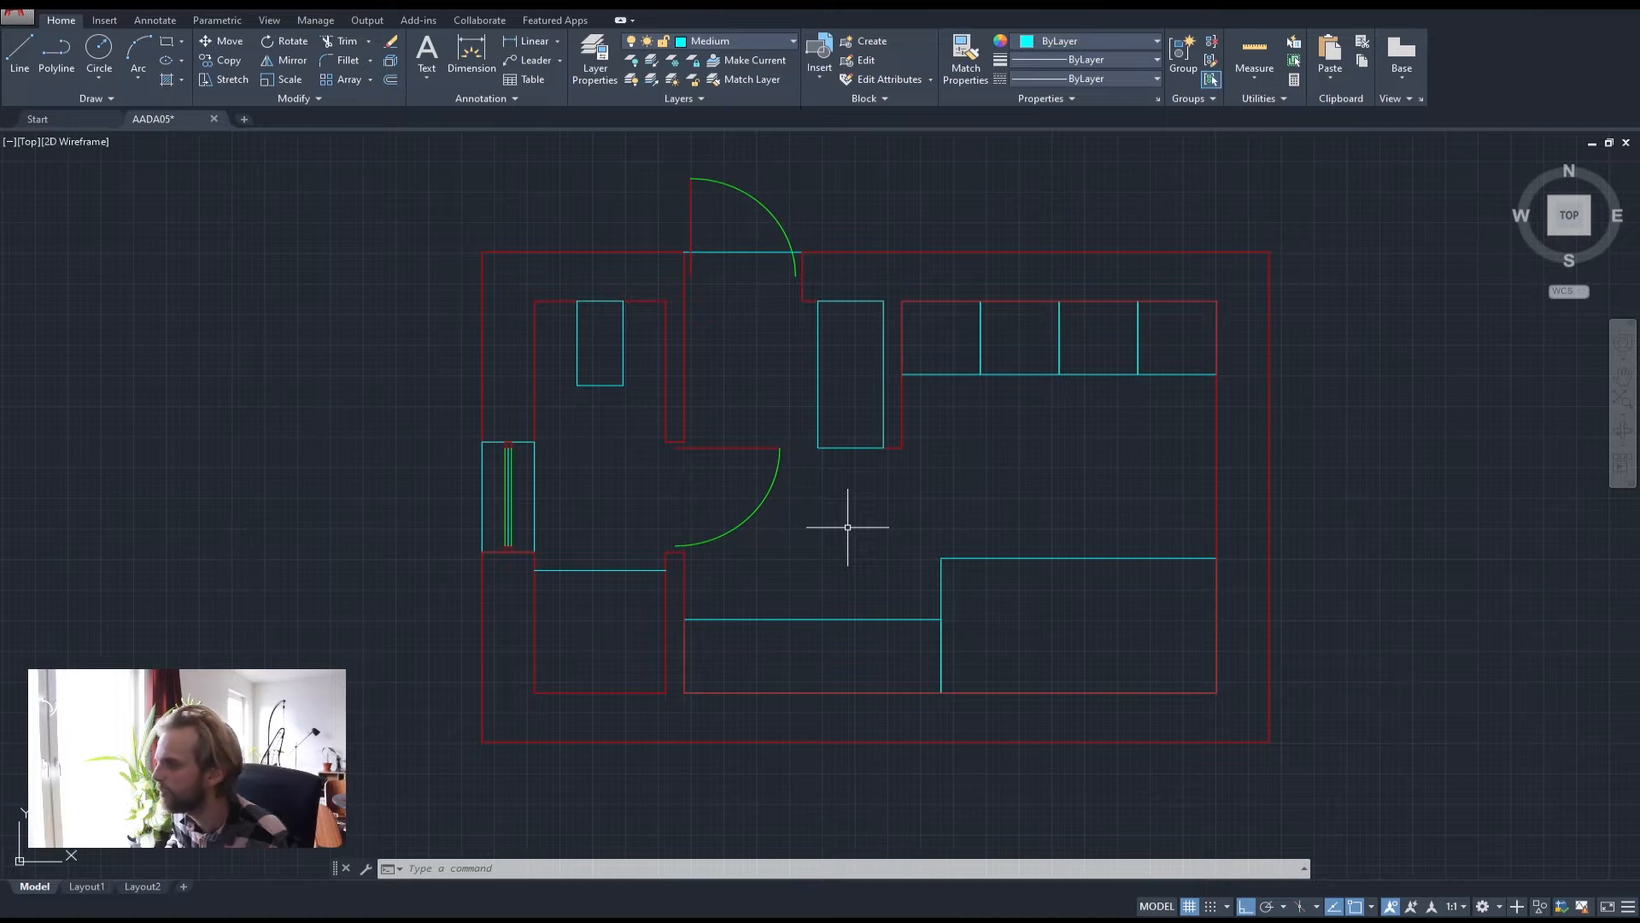
middle_click_drag(884, 478, 930, 399)
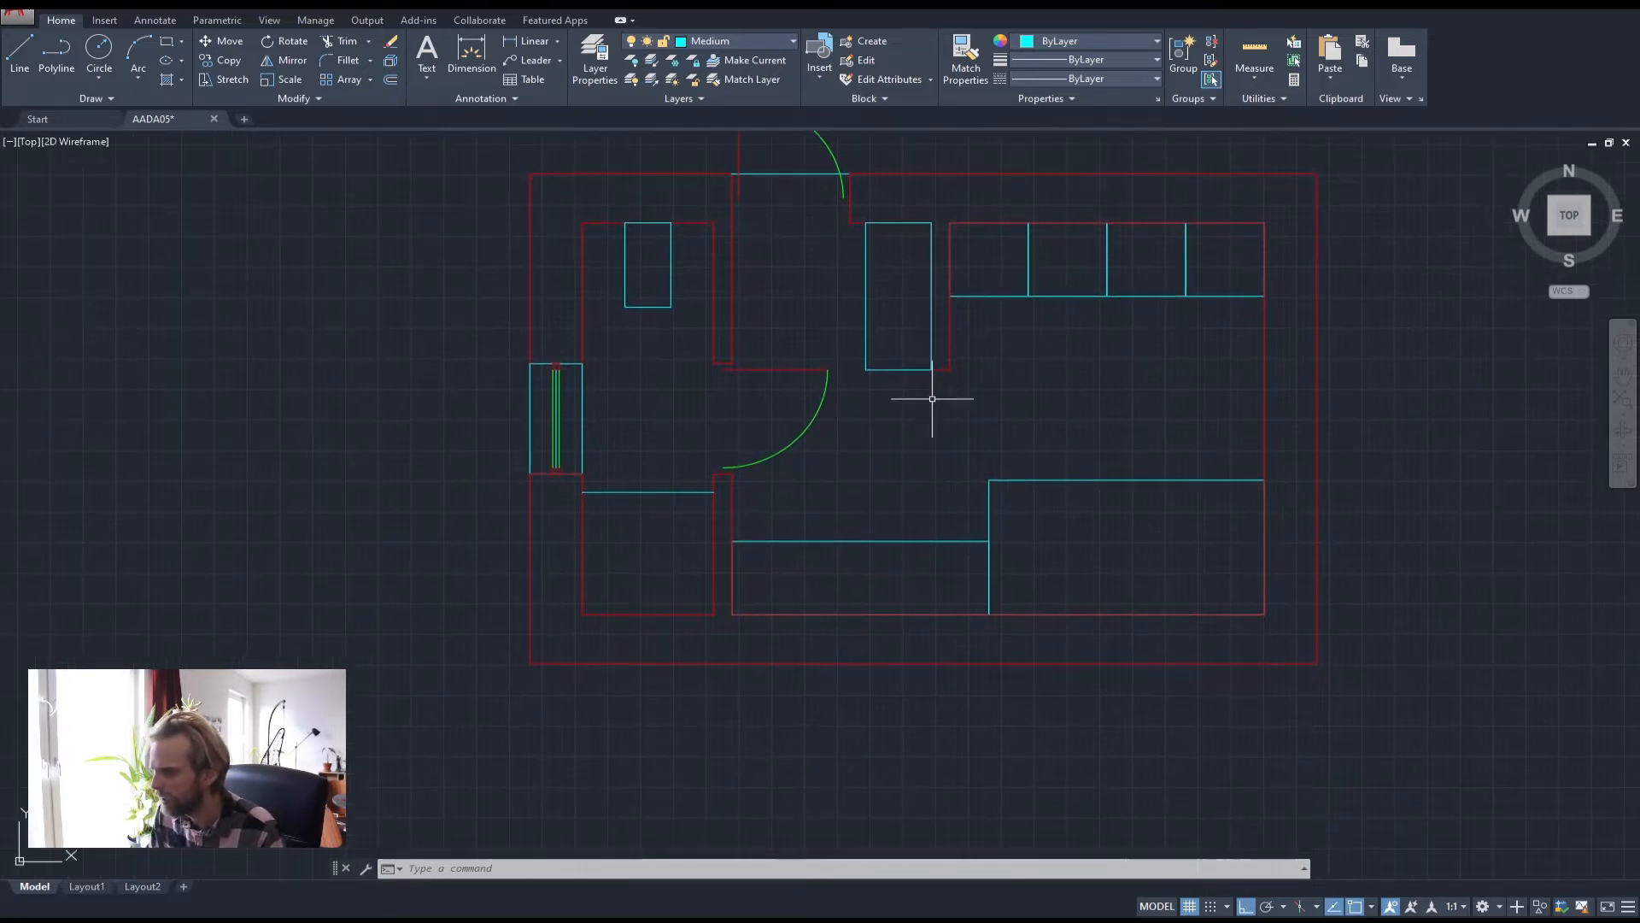
middle_click_drag(1045, 384, 1030, 463)
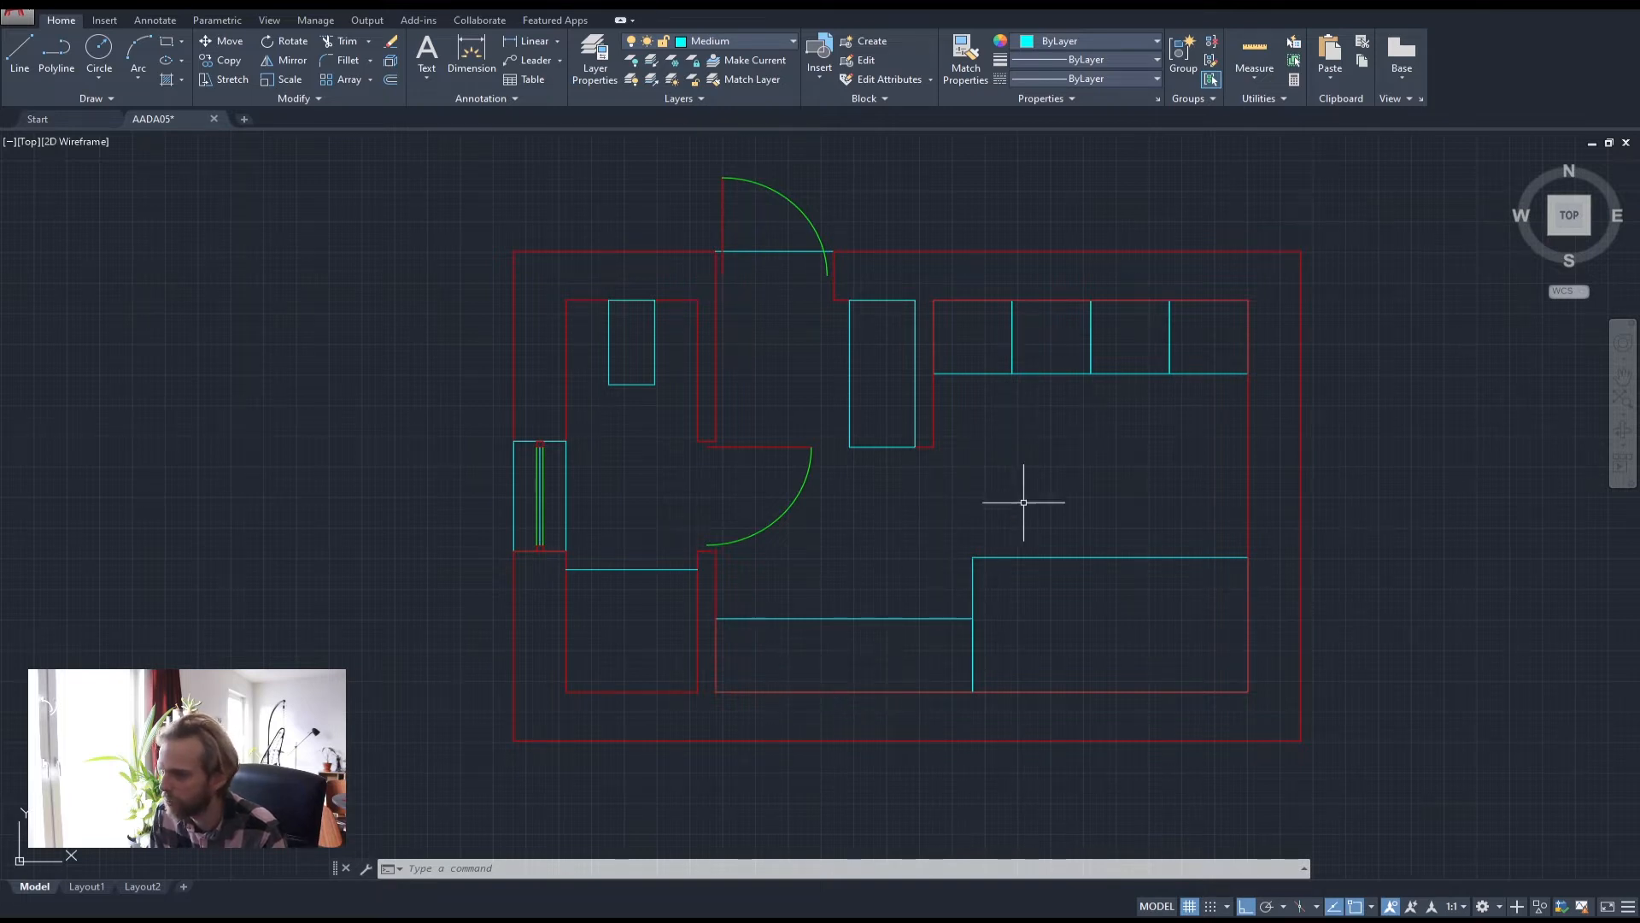
middle_click_drag(1022, 503, 1108, 474)
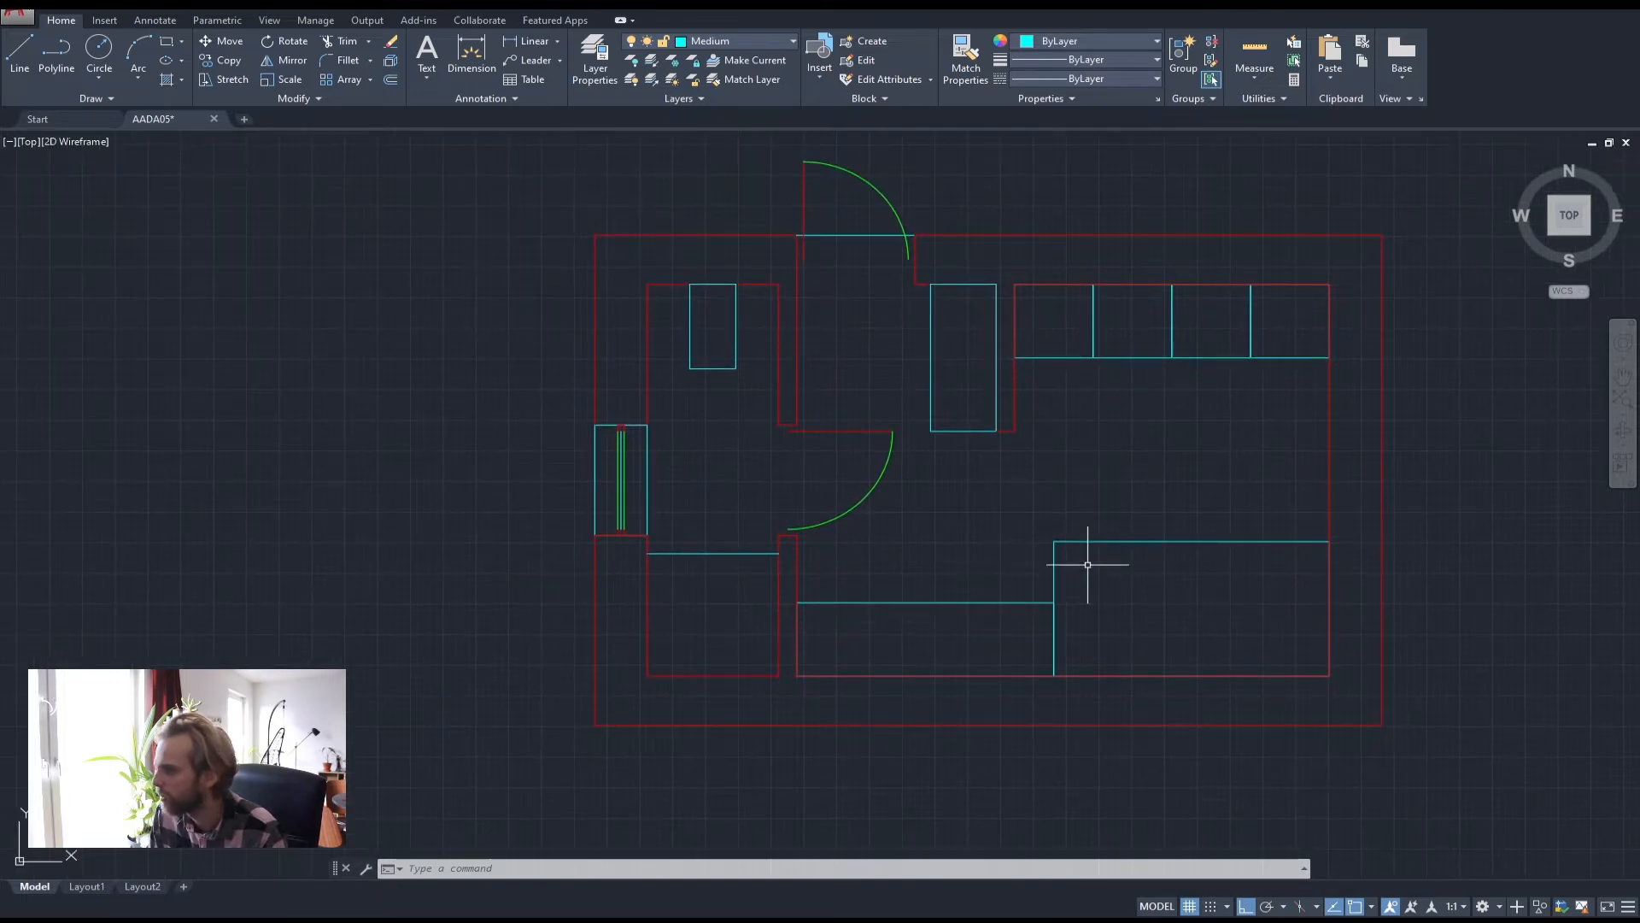
middle_click_drag(1088, 556, 924, 555)
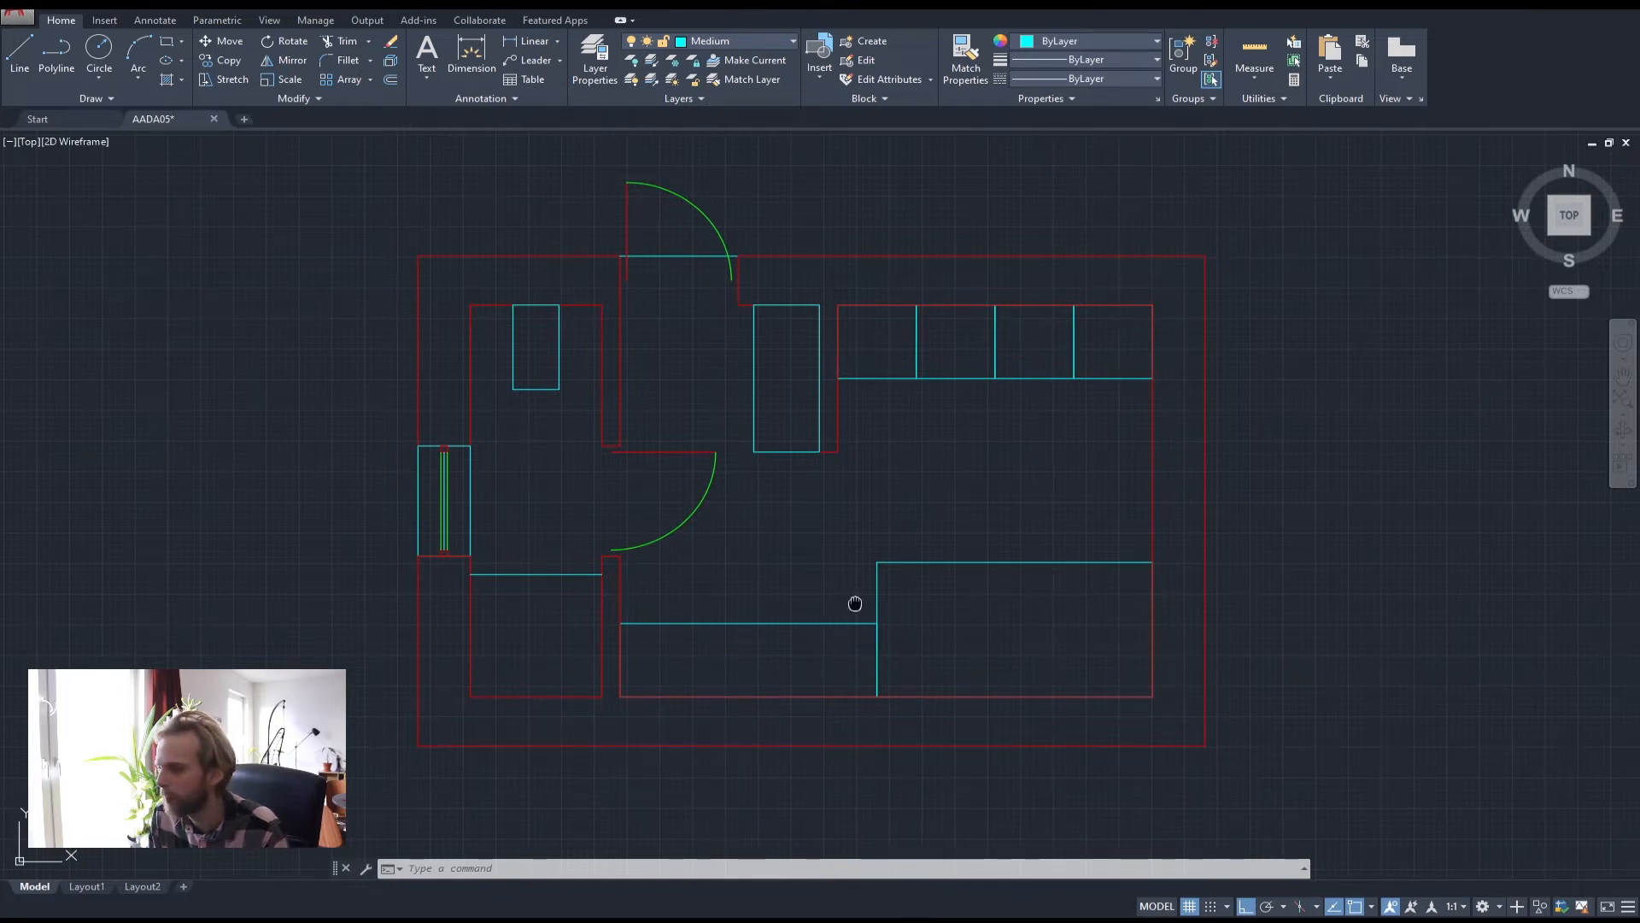
middle_click_drag(855, 603, 884, 499)
middle_click_drag(1039, 524, 976, 592)
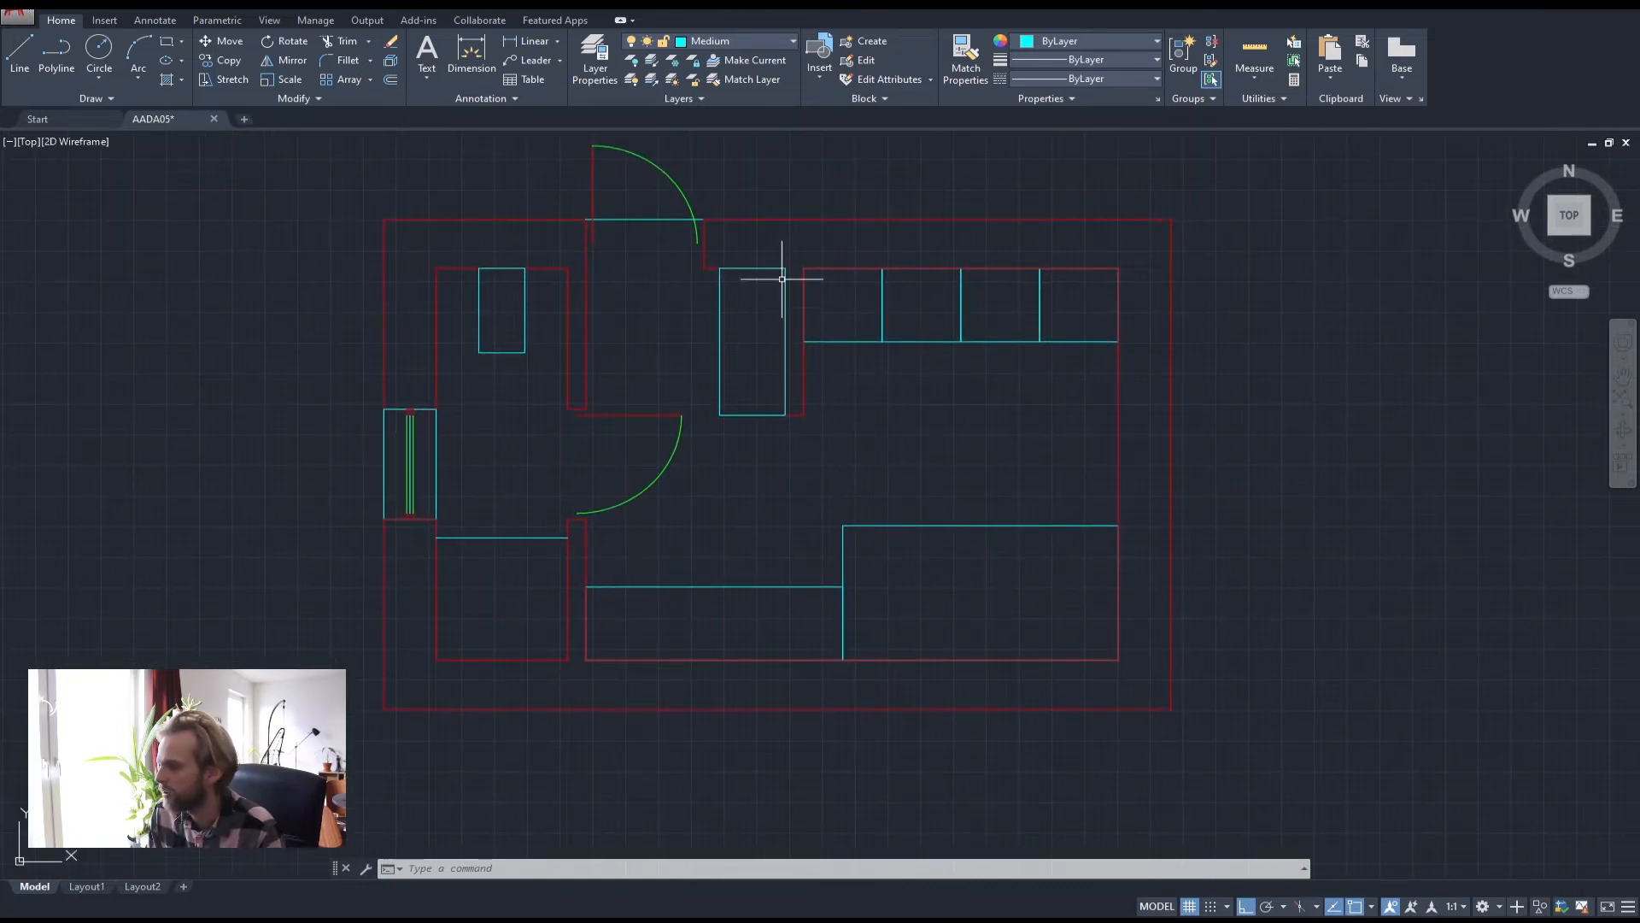
middle_click_drag(1016, 381, 849, 501)
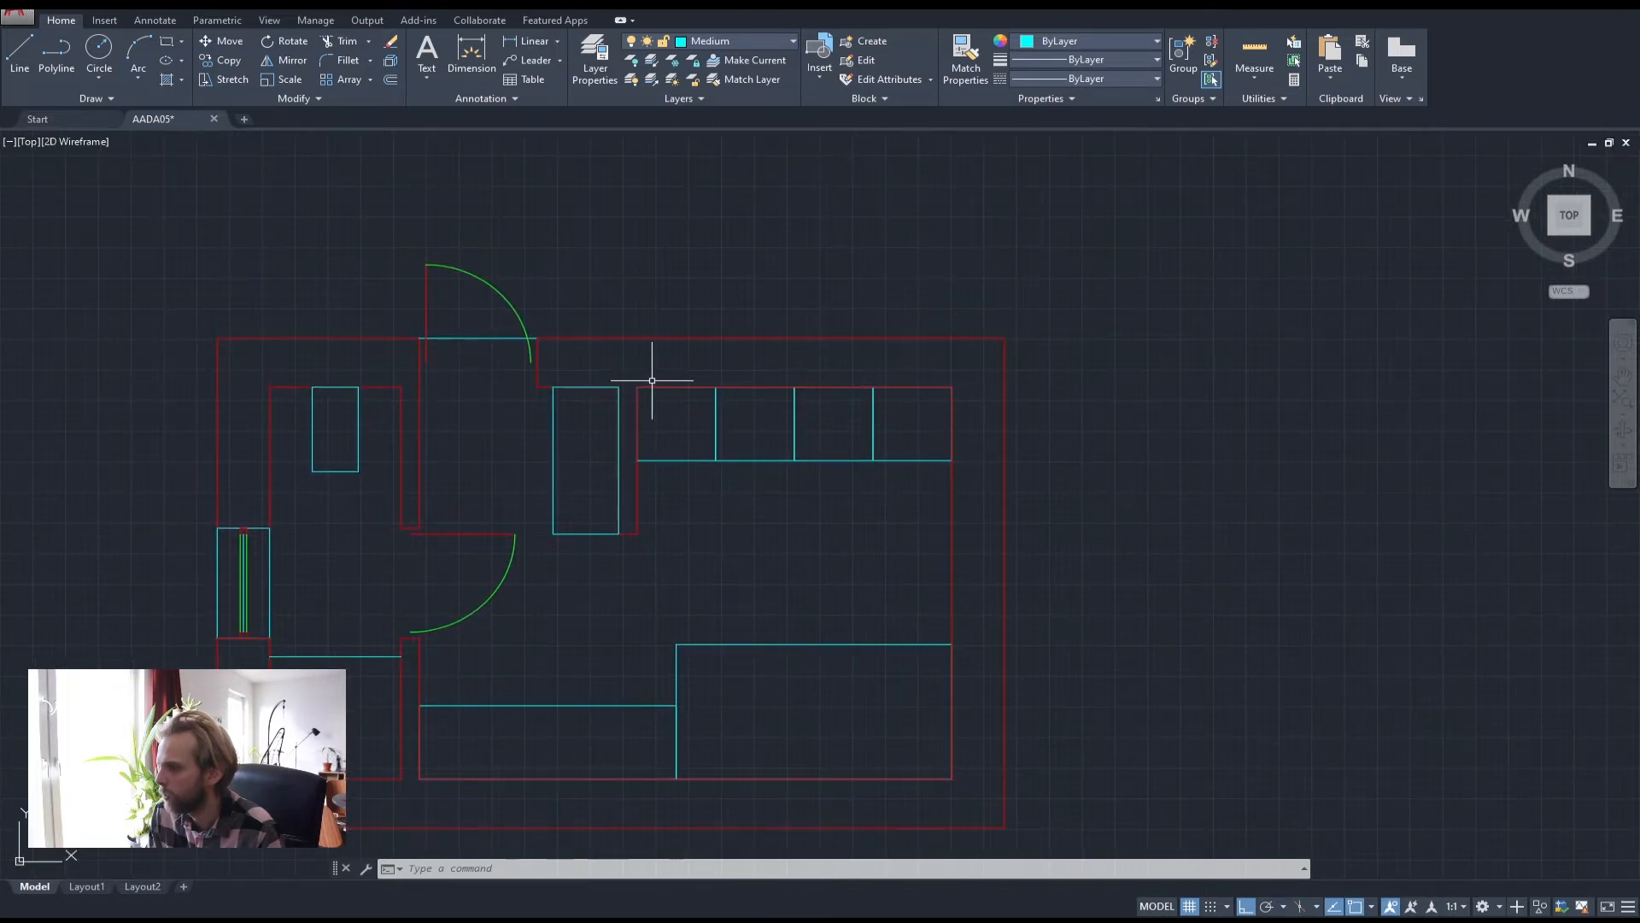
Draw two short vertical lines from the counter's top corners to the outer top wall
left_click(65, 52)
left_click(638, 340)
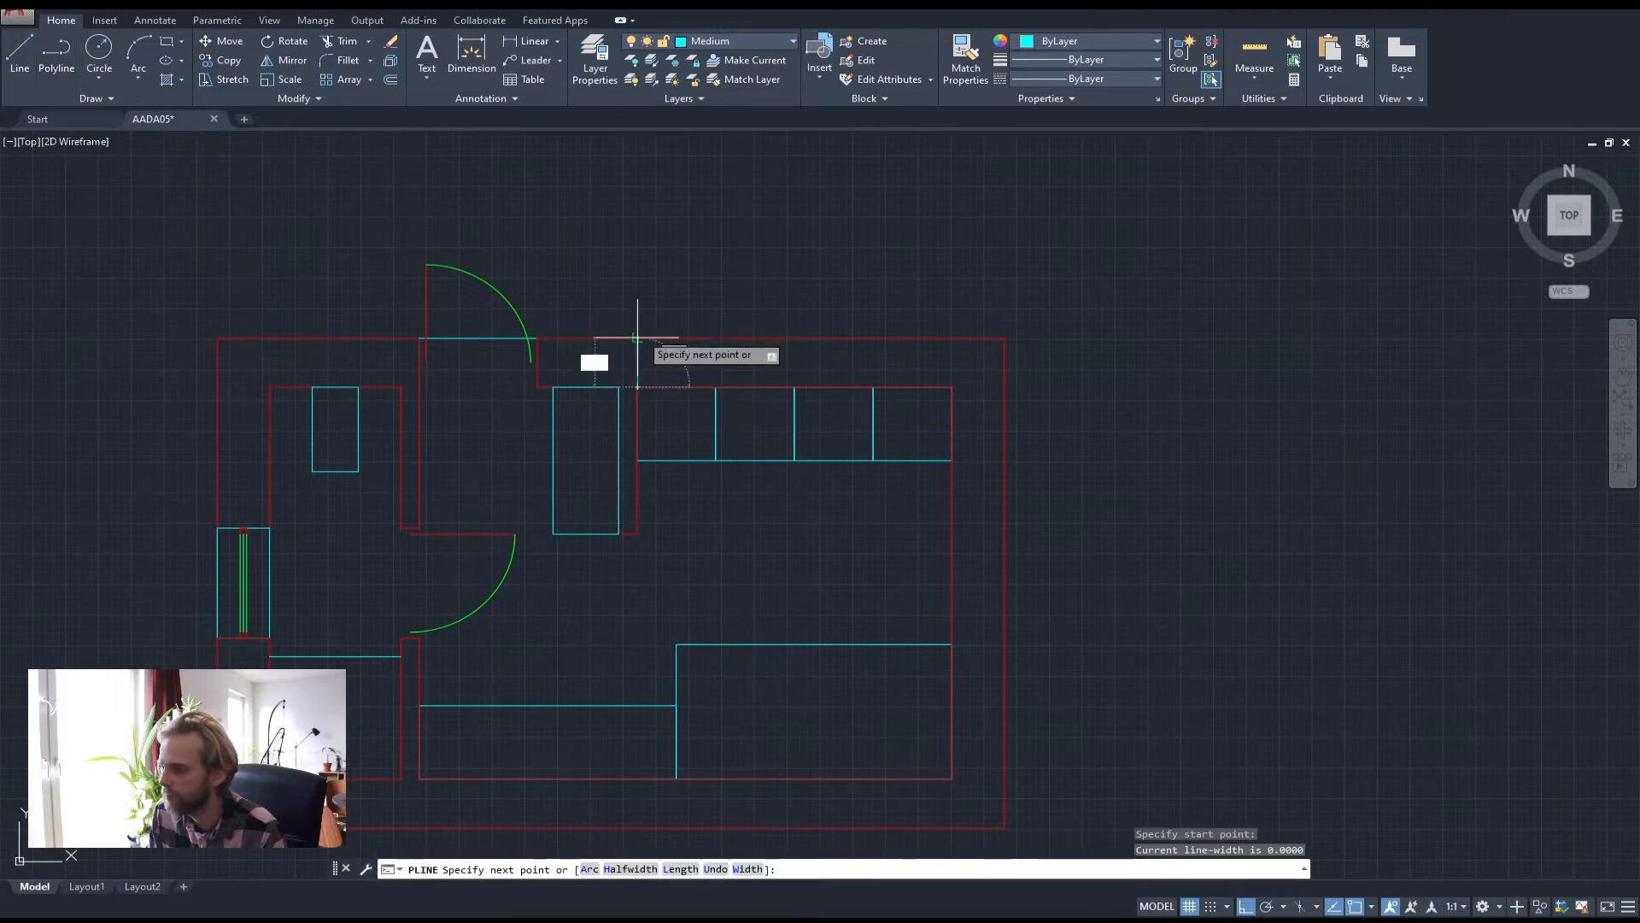
left_click(639, 331)
key("Return")
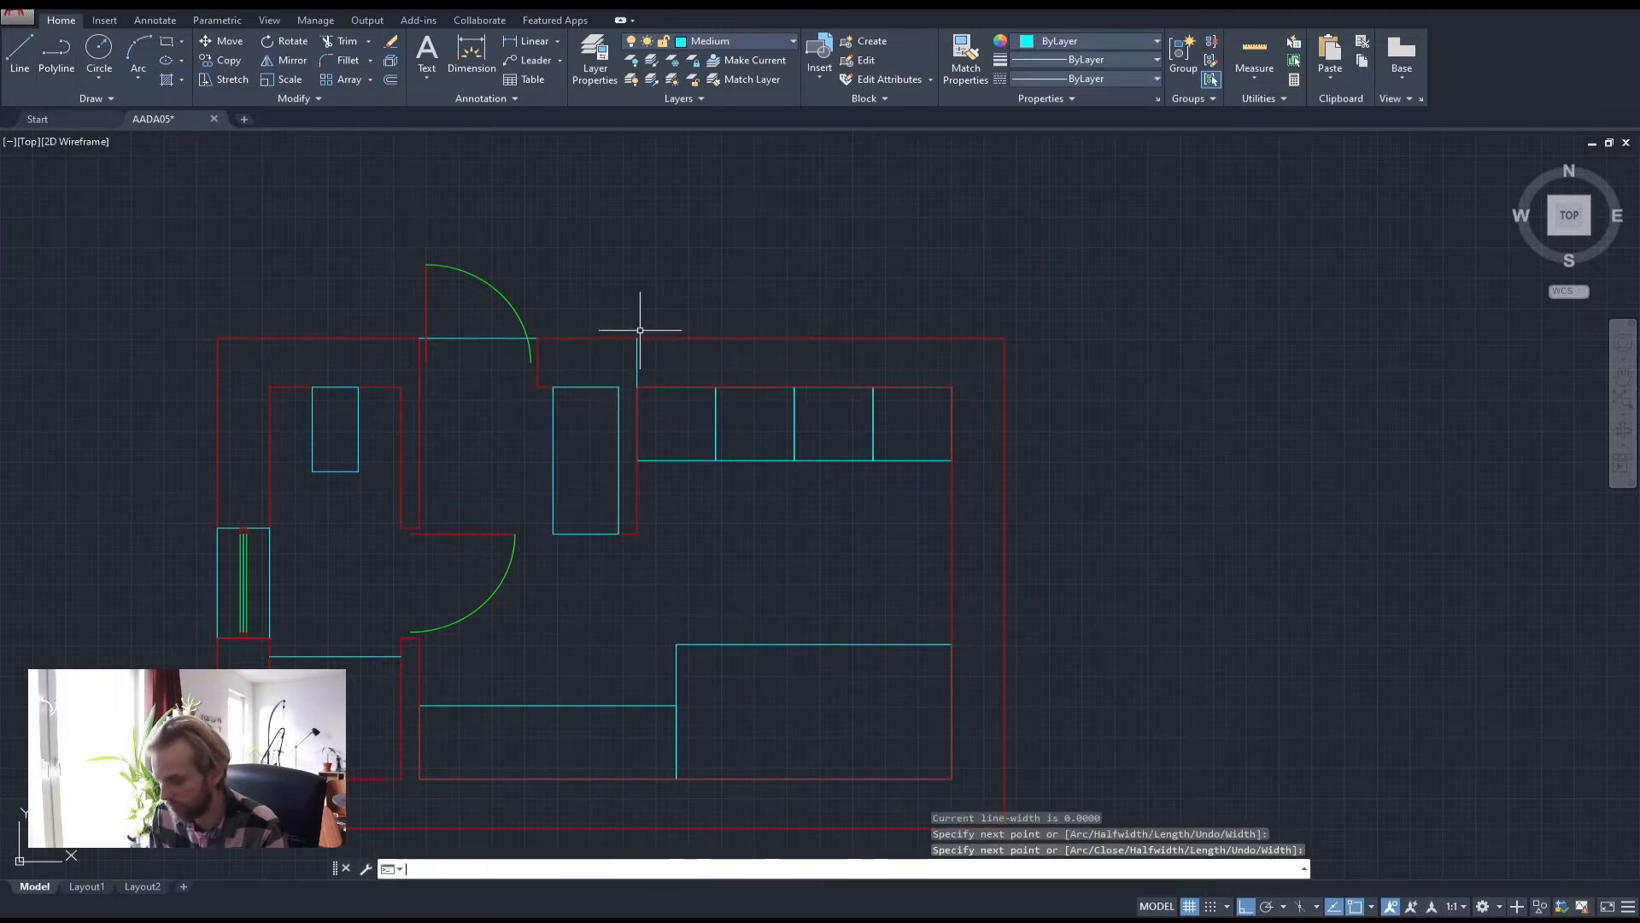
key("Return")
left_click(952, 387)
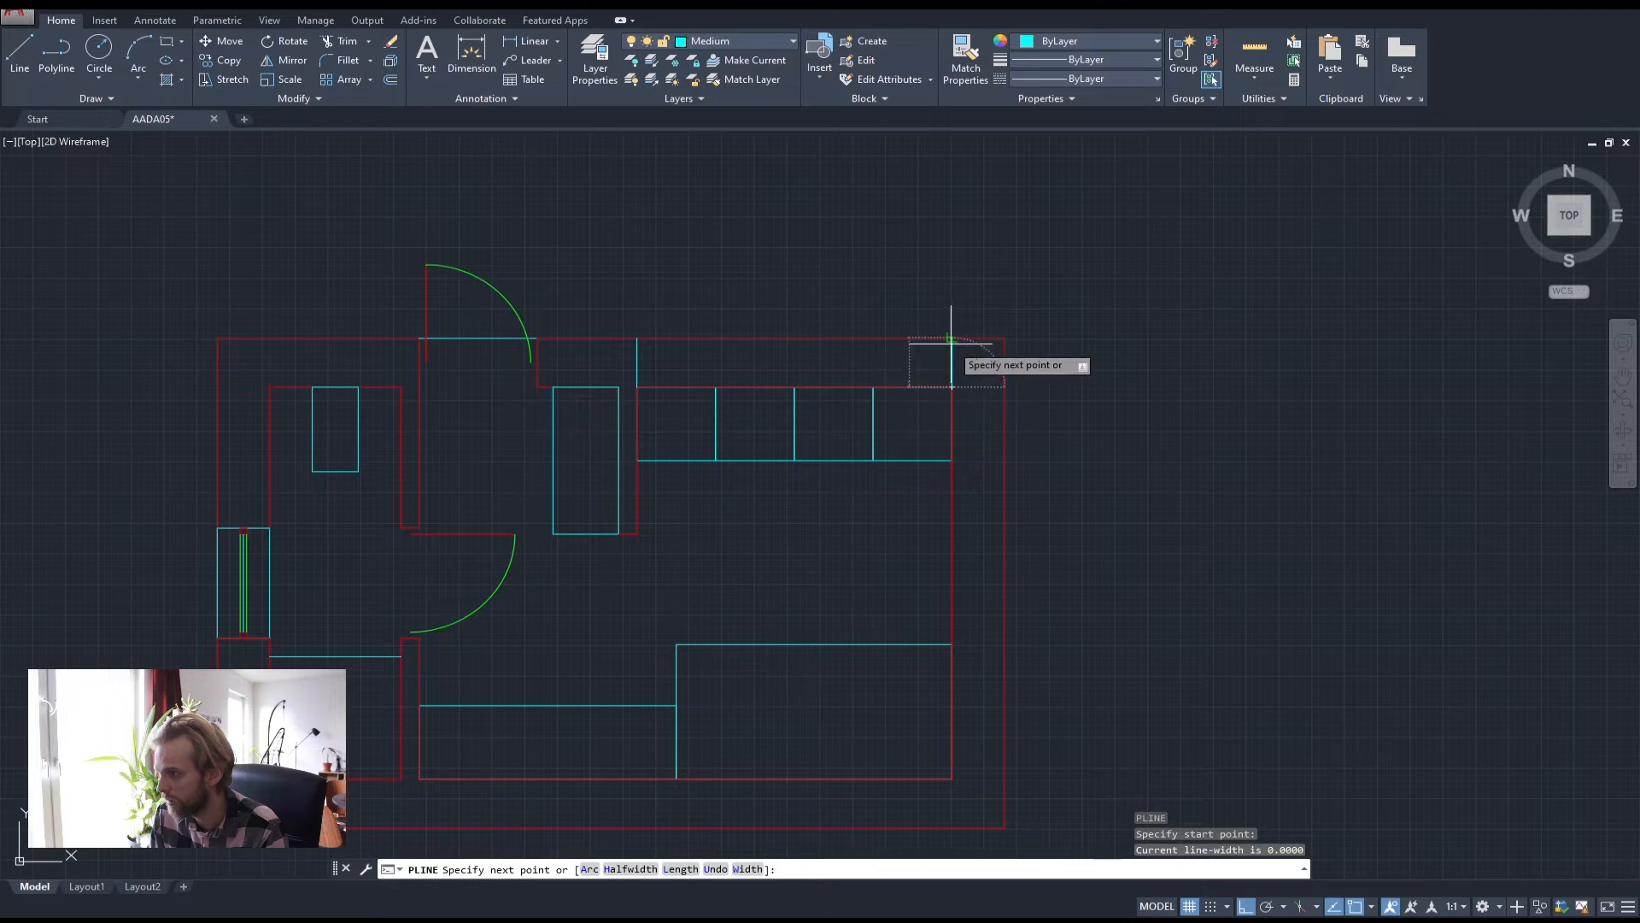
left_click(952, 341)
key("Return")
Put both connecting lines on the red Thick layer and make Thick current
left_click(969, 369)
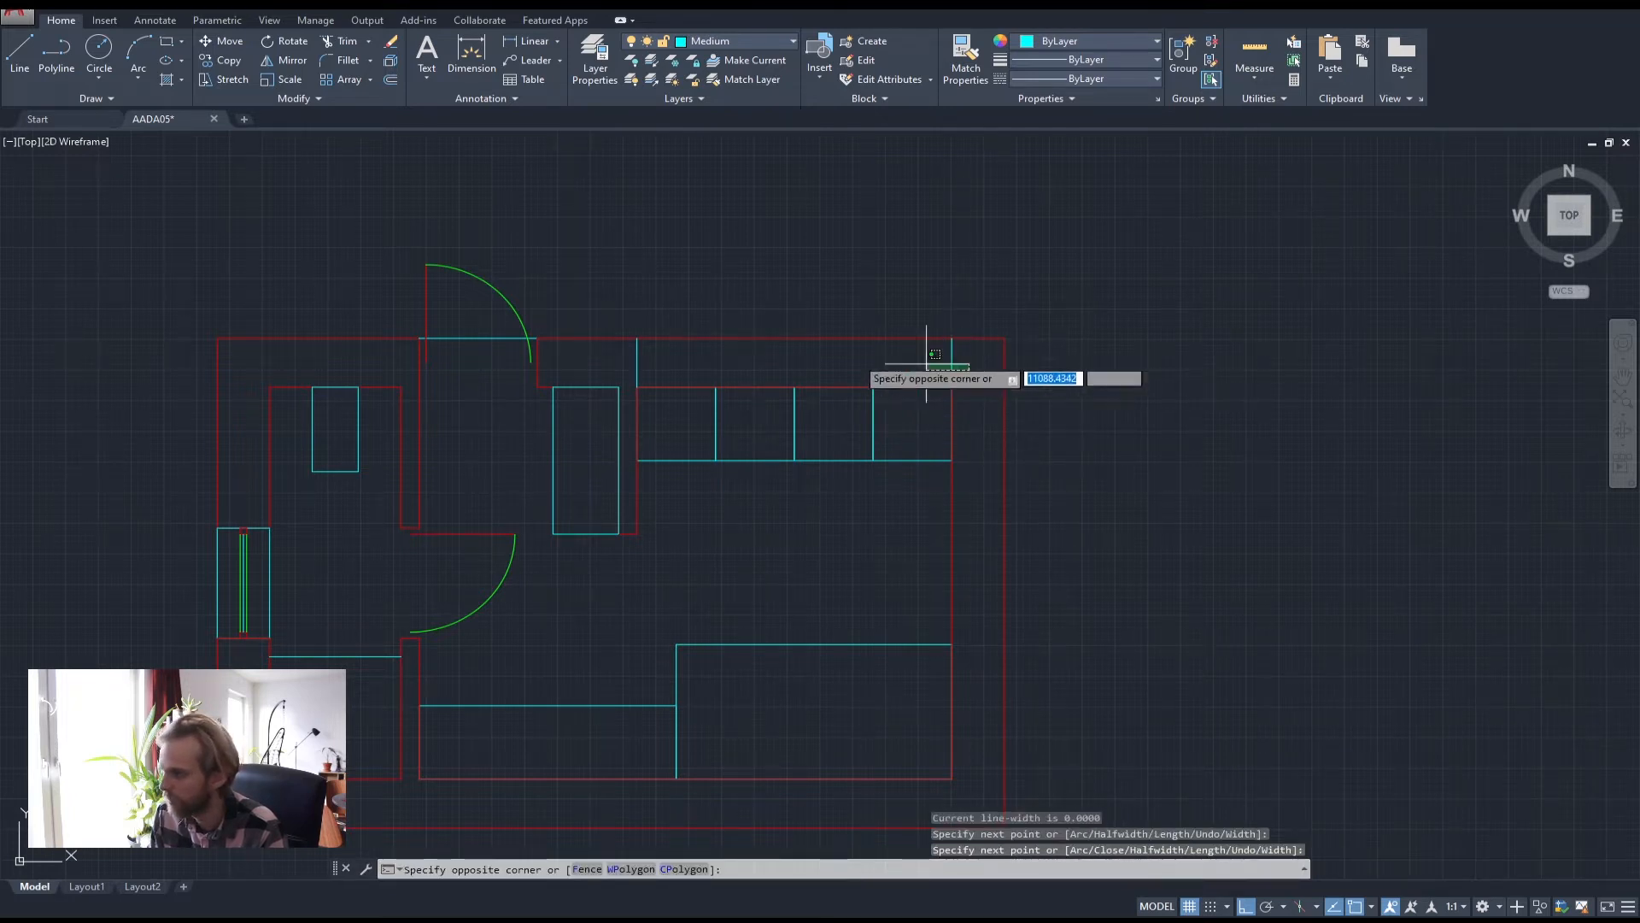
left_click(608, 356)
left_click(707, 43)
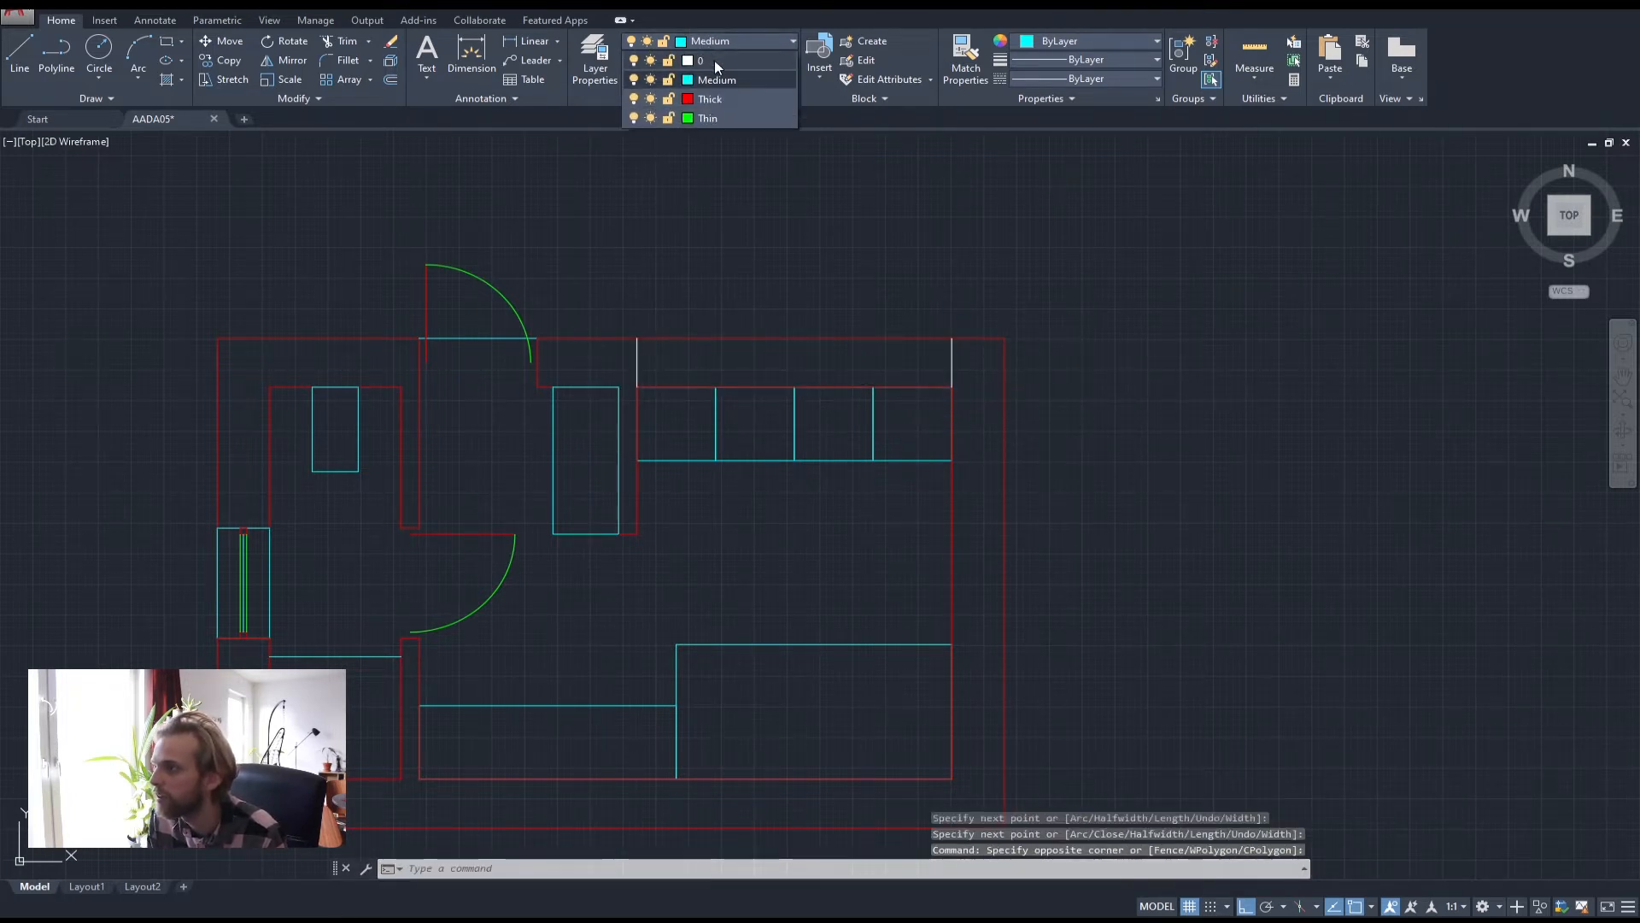
left_click(720, 94)
key("Escape")
key("Escape")
key("Escape")
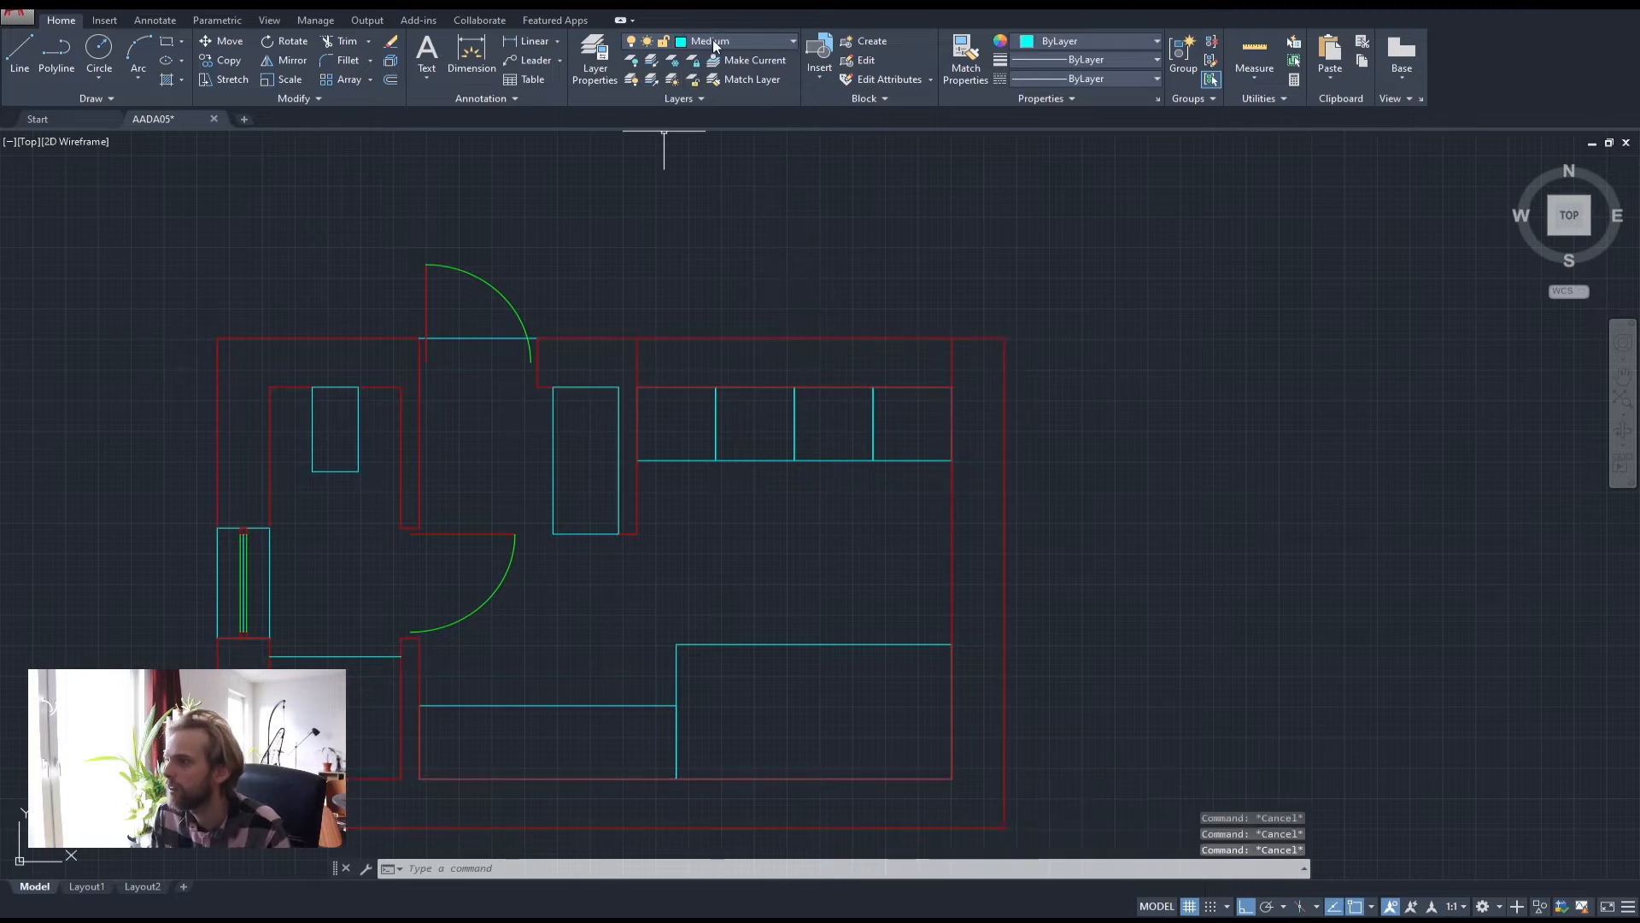
left_click(711, 44)
left_click(711, 95)
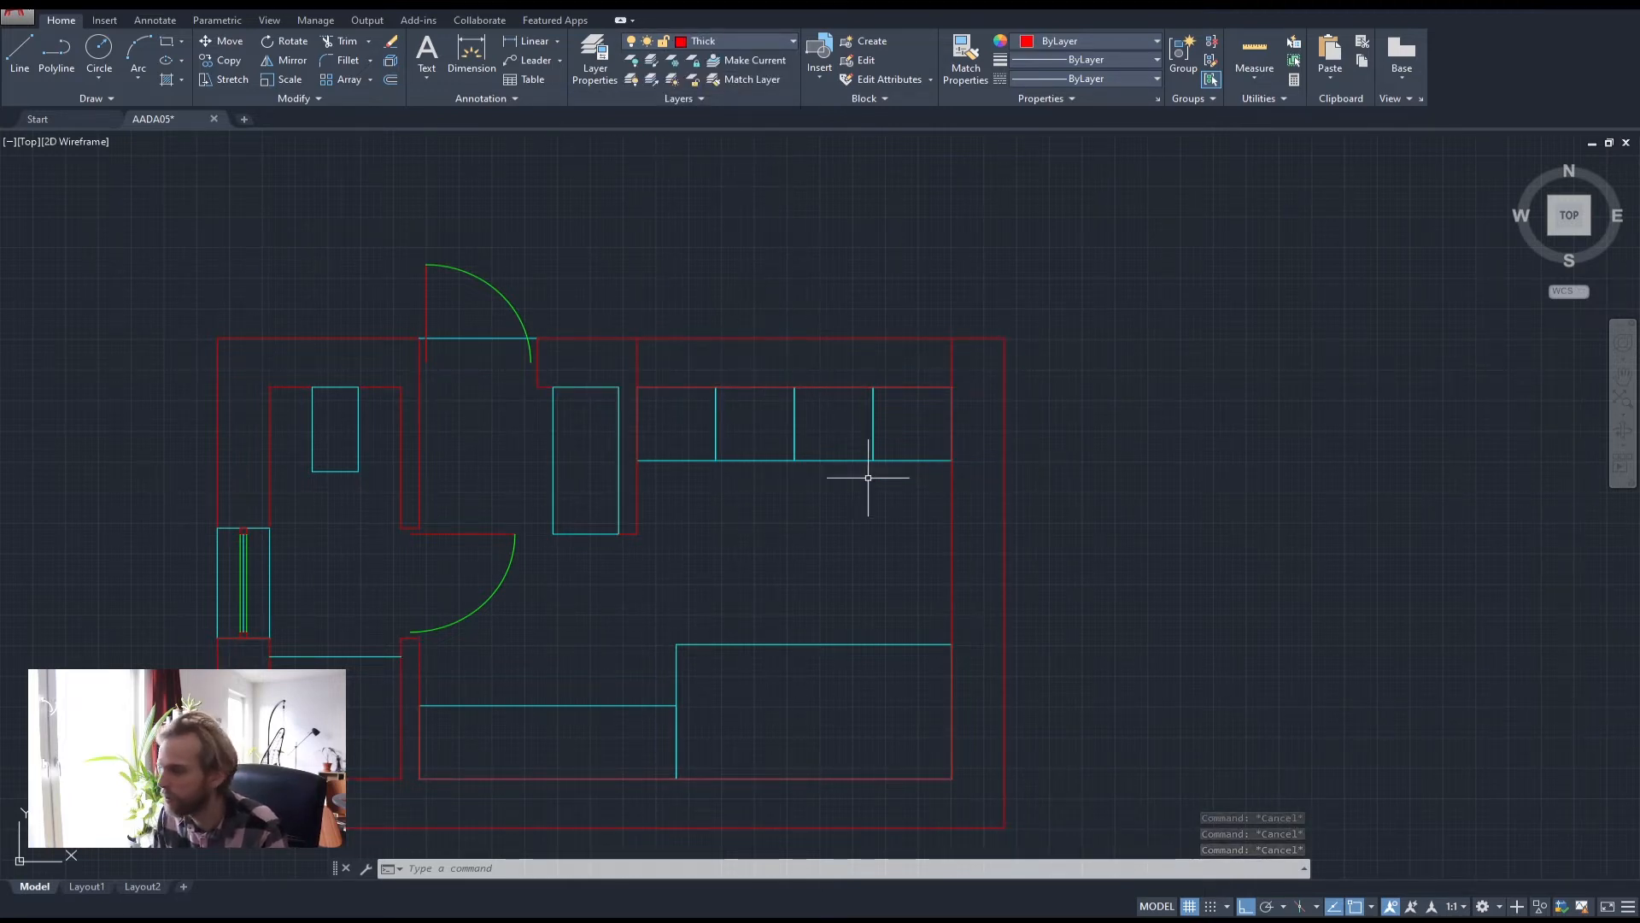
middle_click_drag(868, 476, 780, 376)
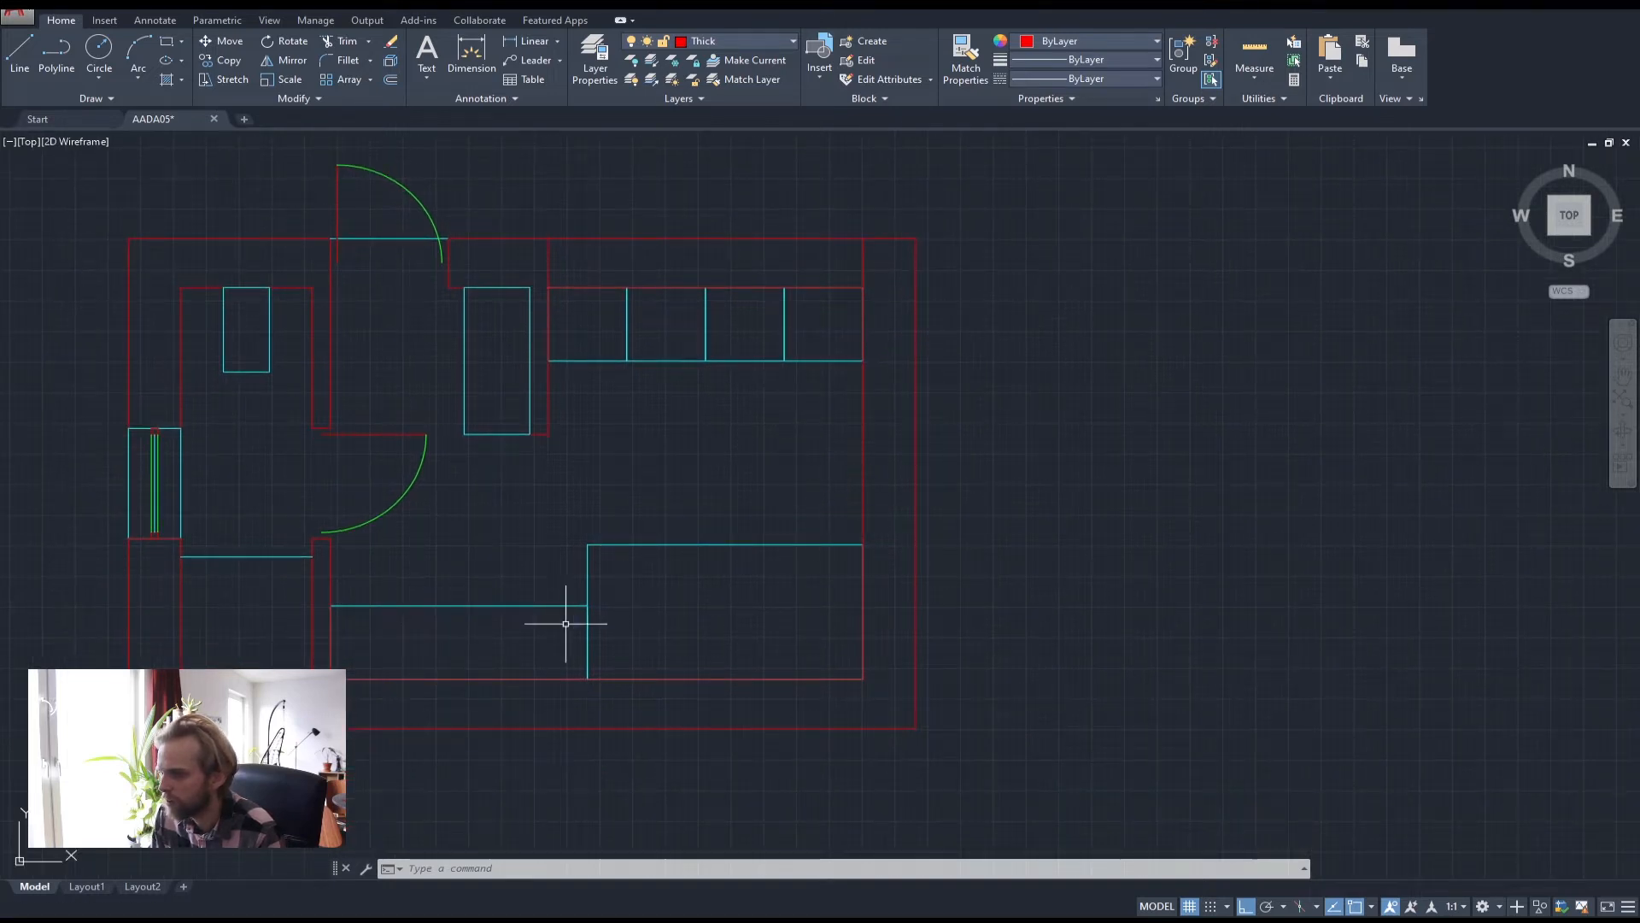
mouse_move(478, 654)
middle_mouse_down()
mouse_move(575, 597)
mouse_move(572, 561)
middle_mouse_up()
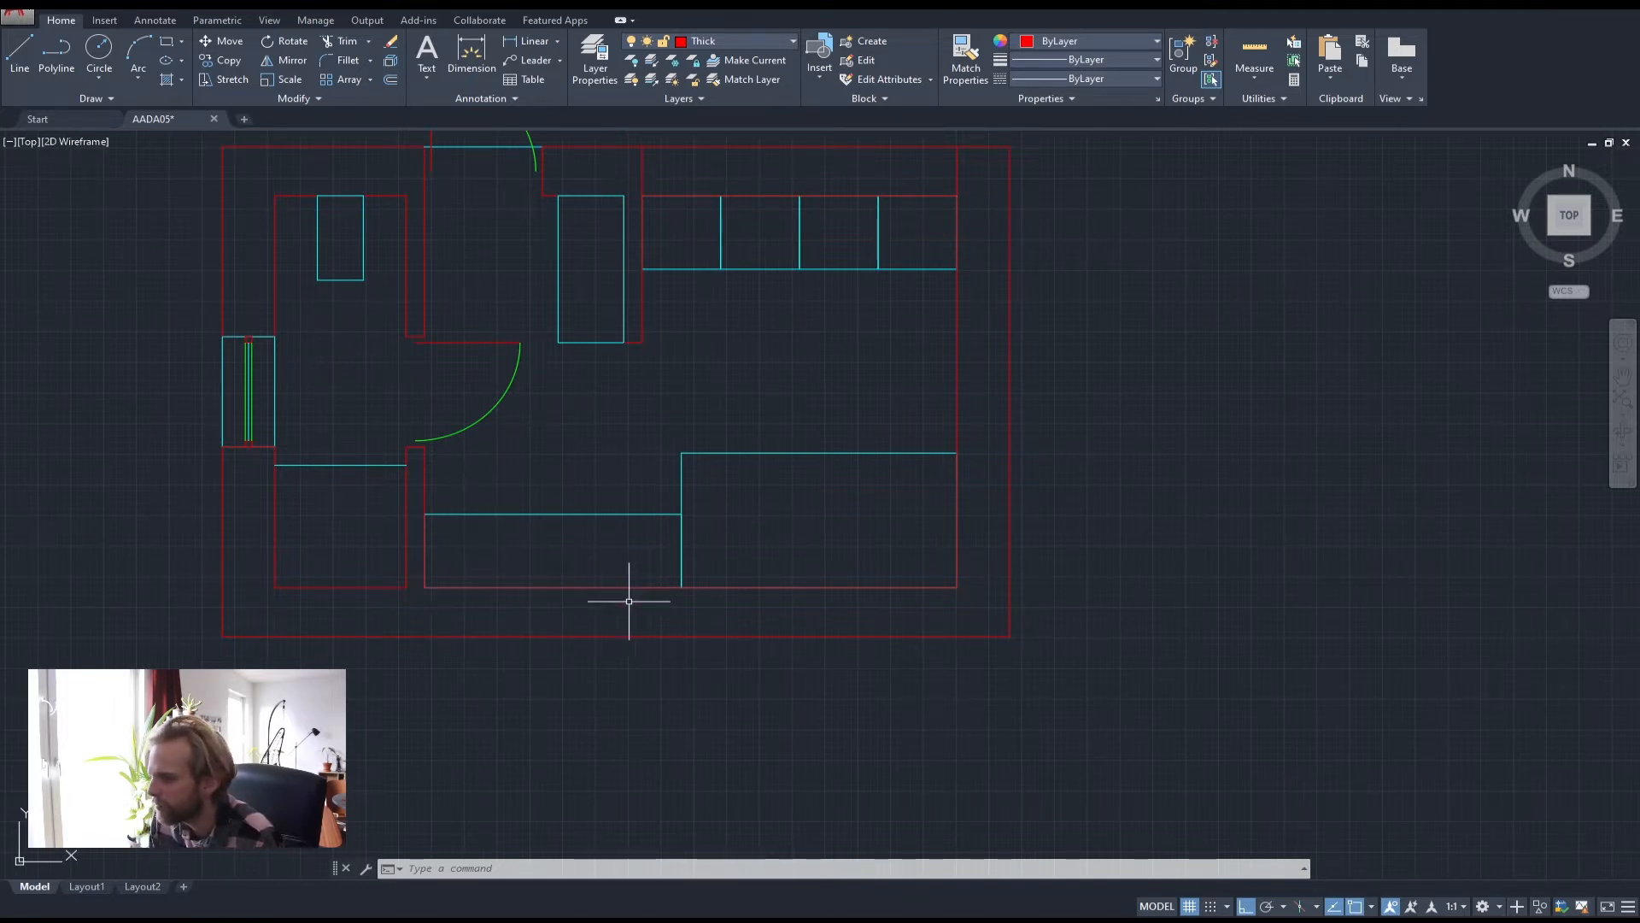
middle_click_drag(848, 538, 714, 575)
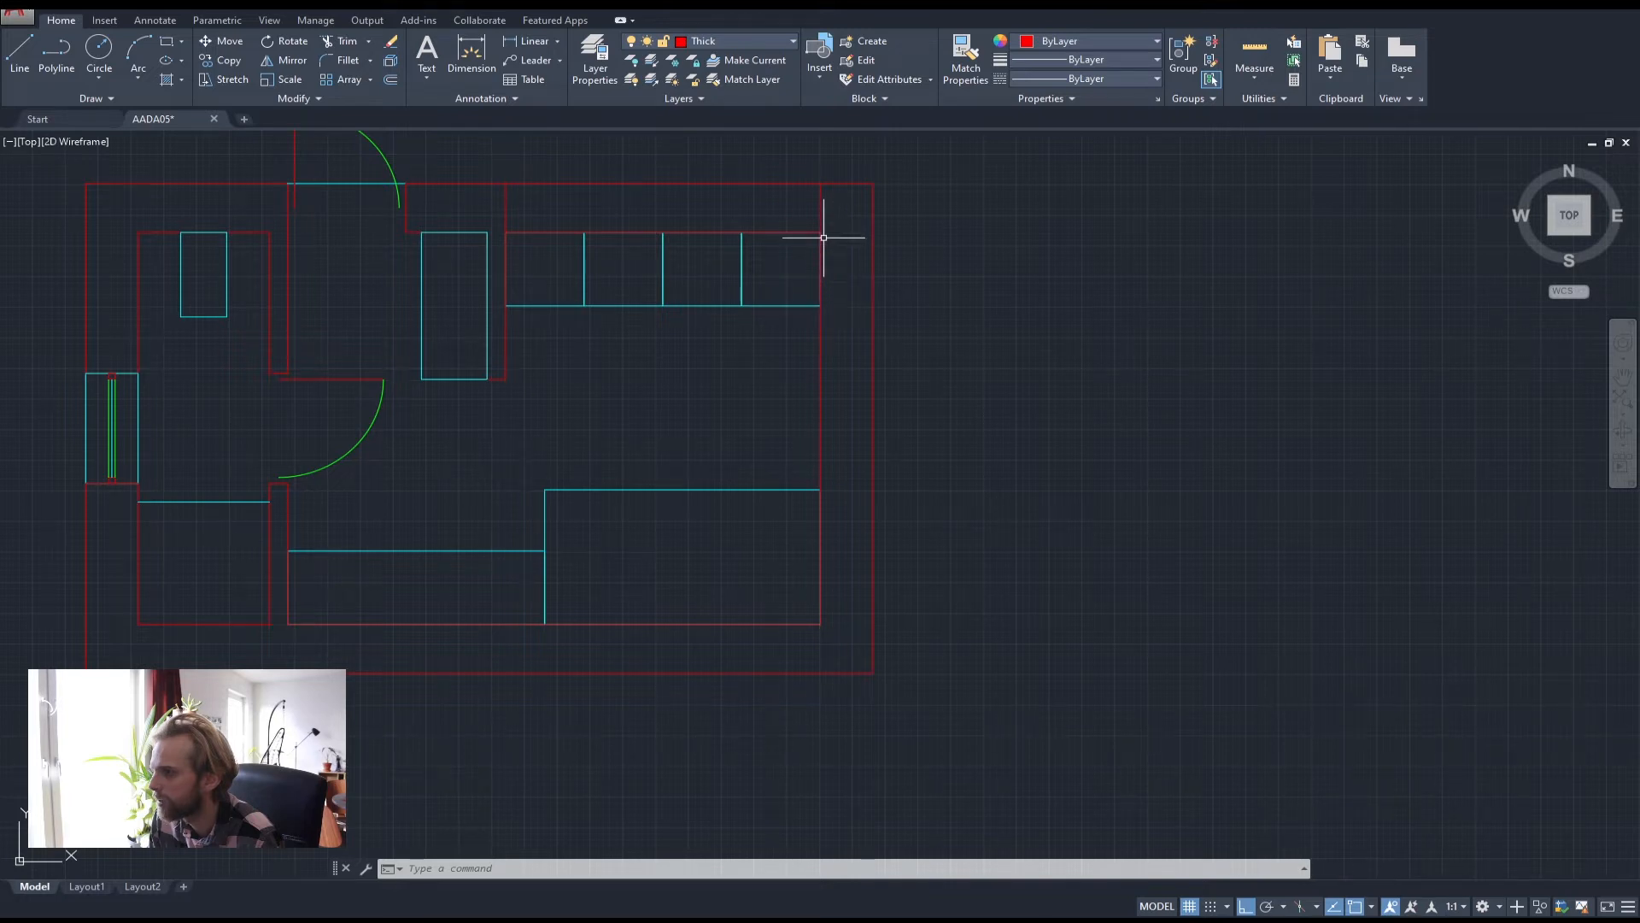
left_click(53, 45)
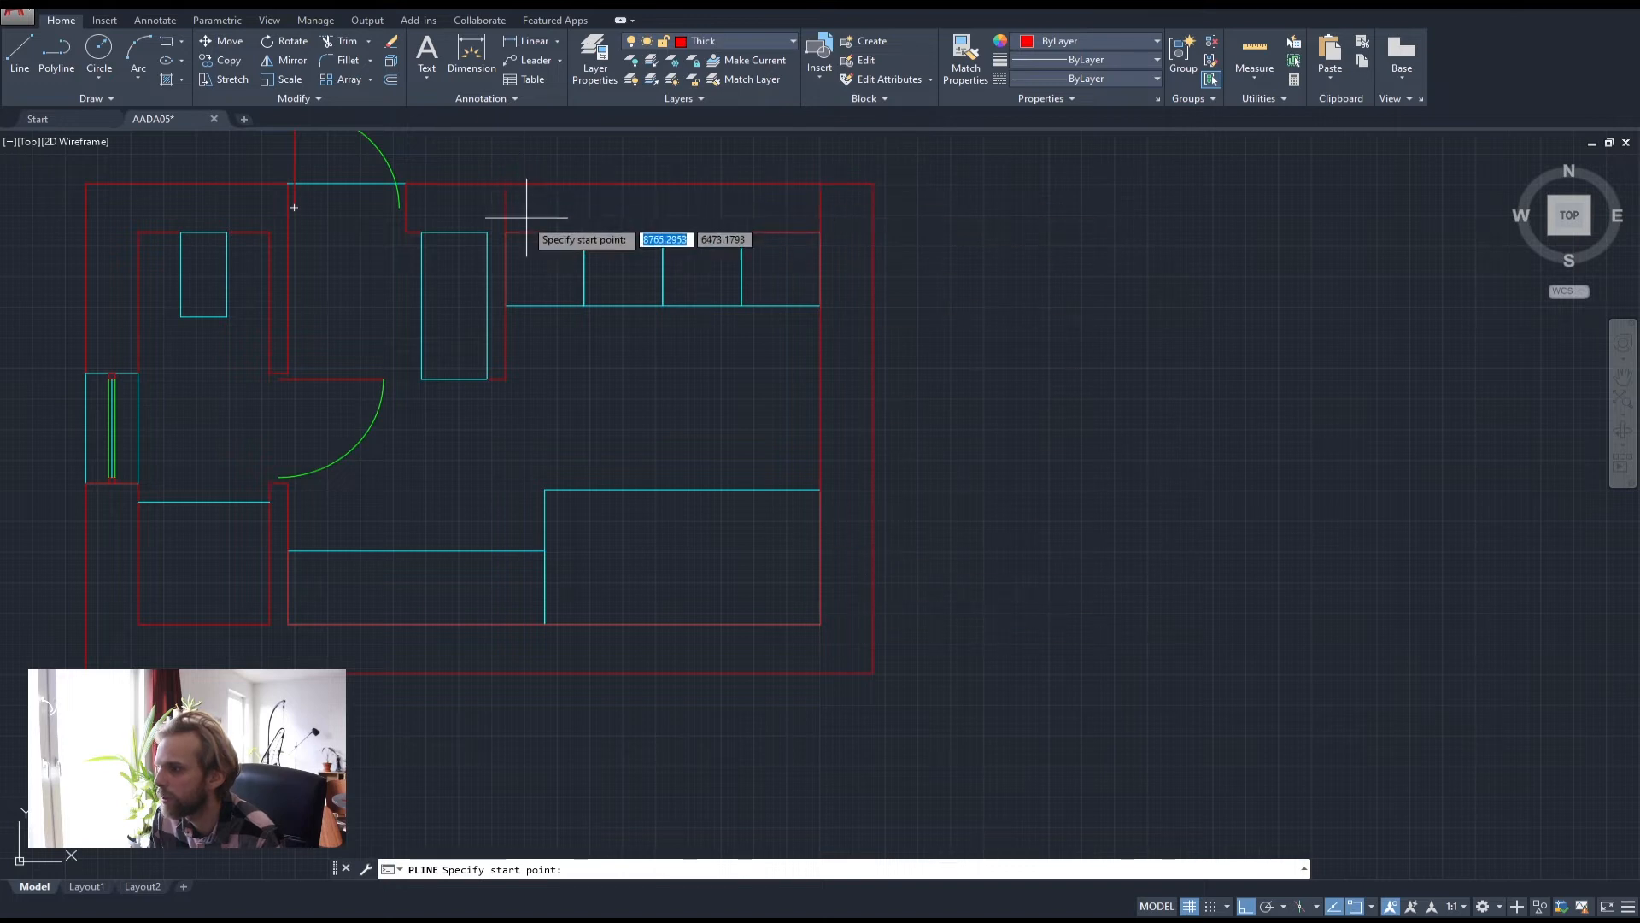
left_click(822, 623)
left_click(872, 625)
key("Return")
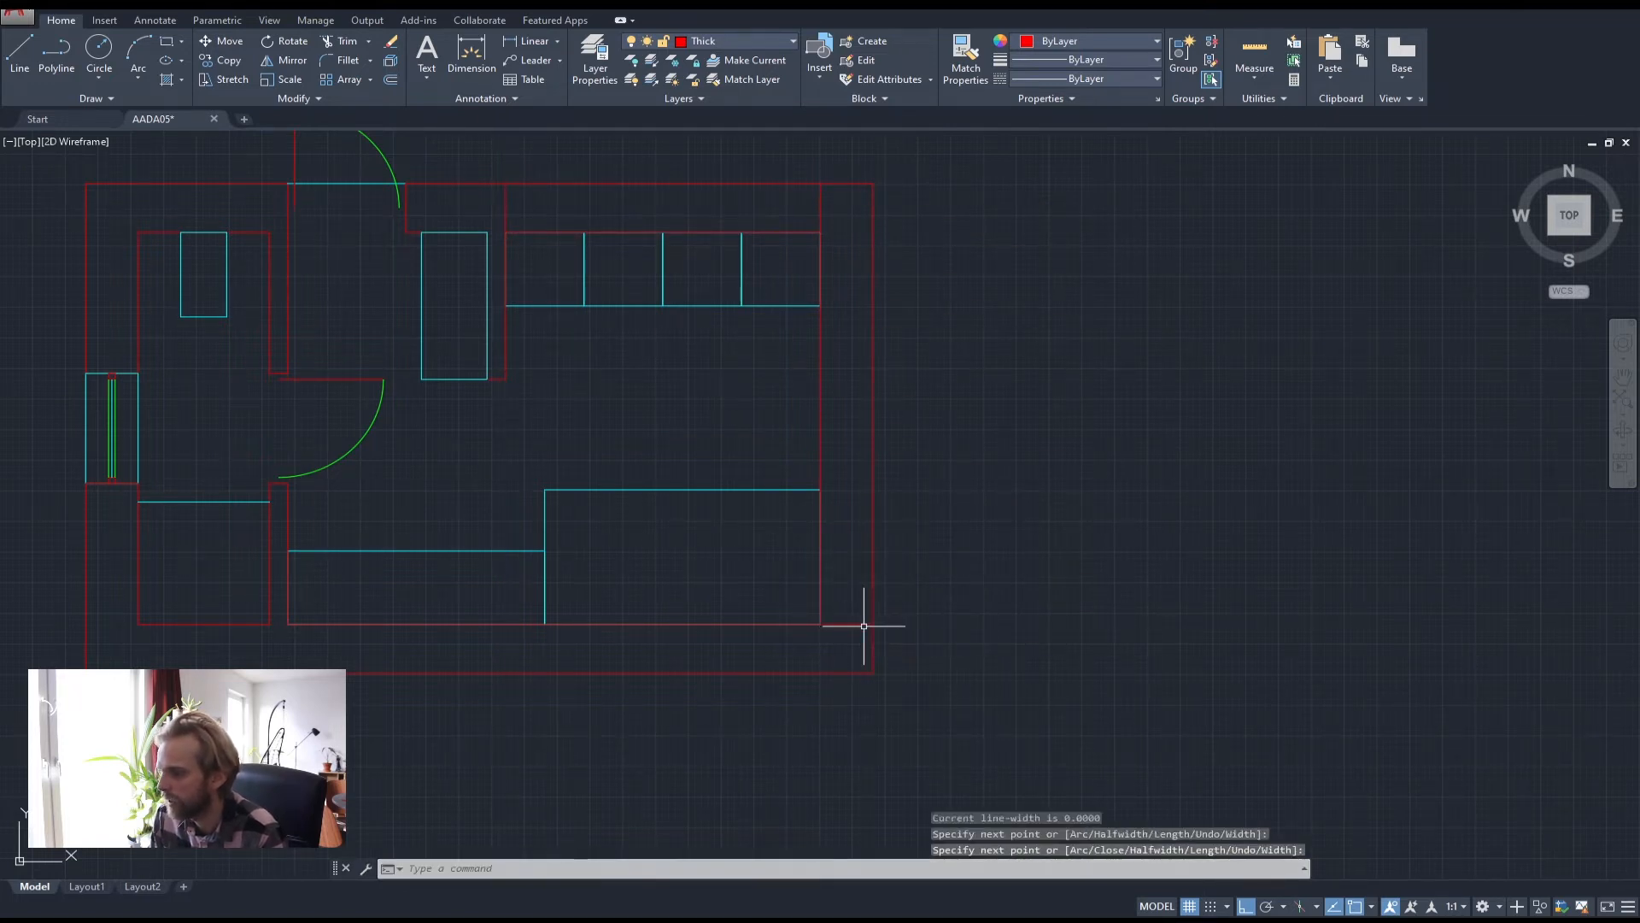
left_click(833, 206)
left_click(775, 211)
key("Delete")
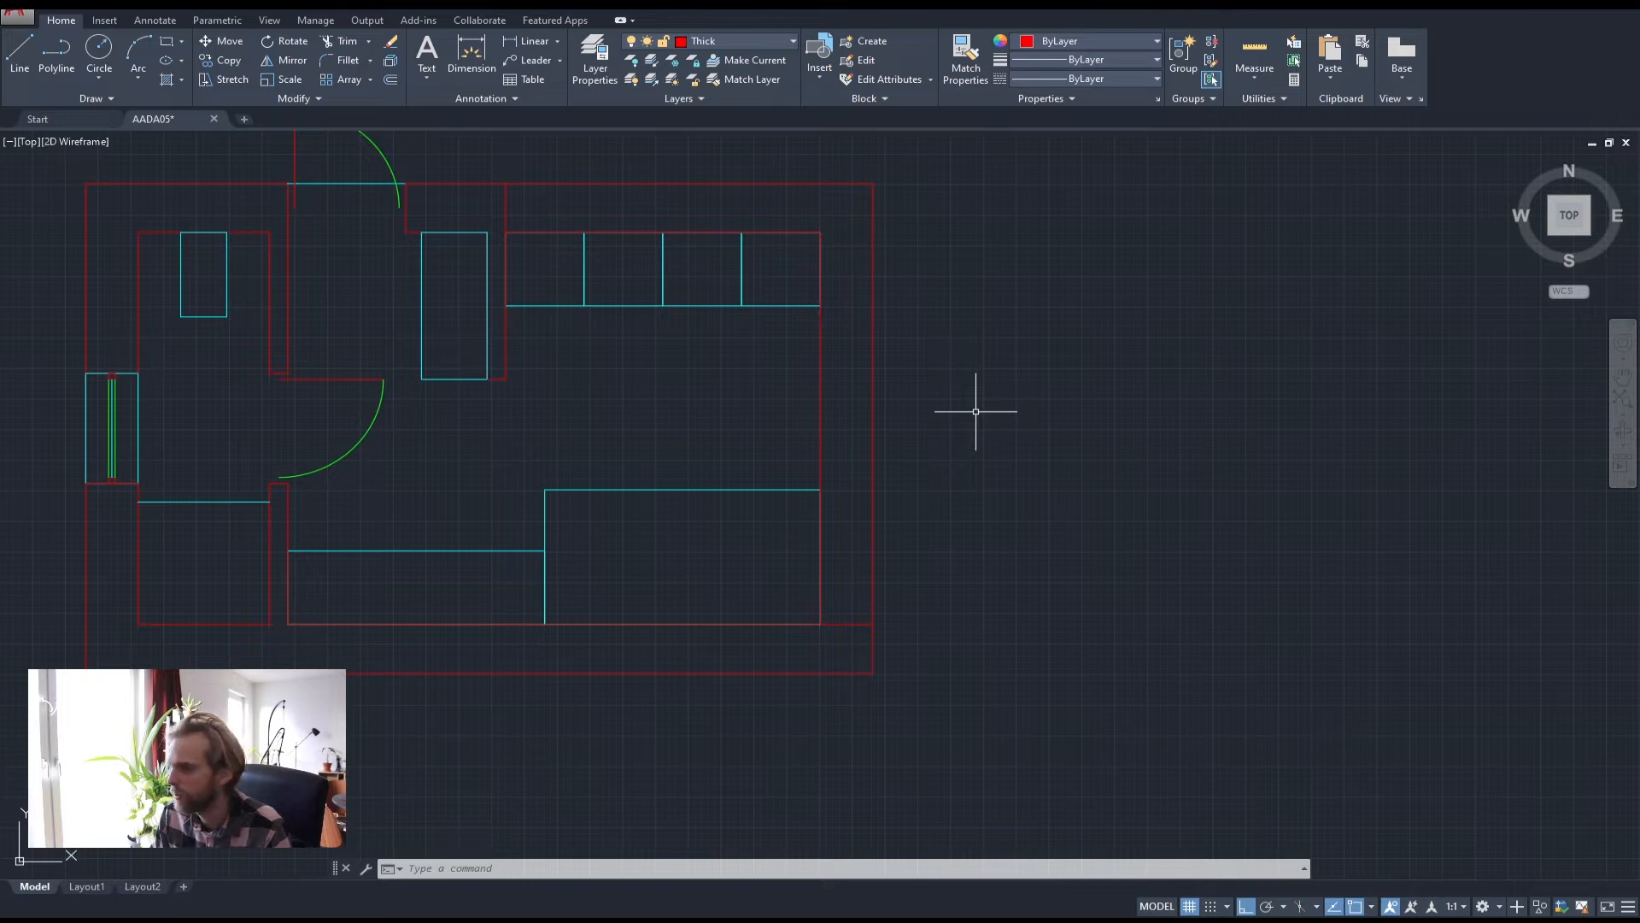
middle_click_drag(958, 426, 922, 474)
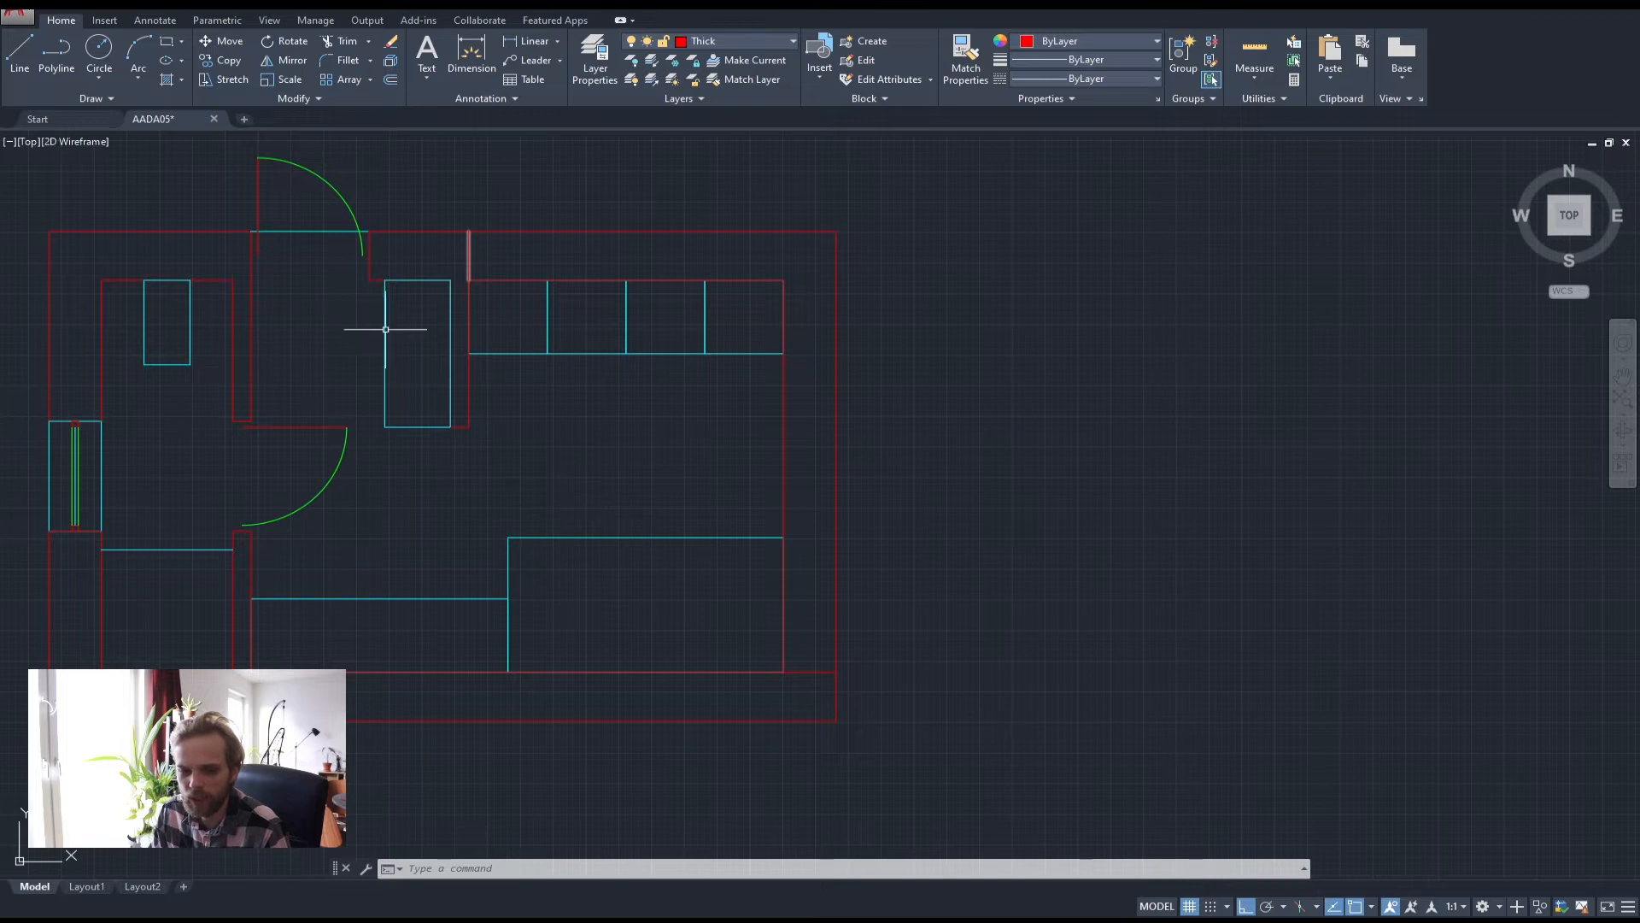
Turn off the Thin and Medium layers to show only the walls
left_click(775, 40)
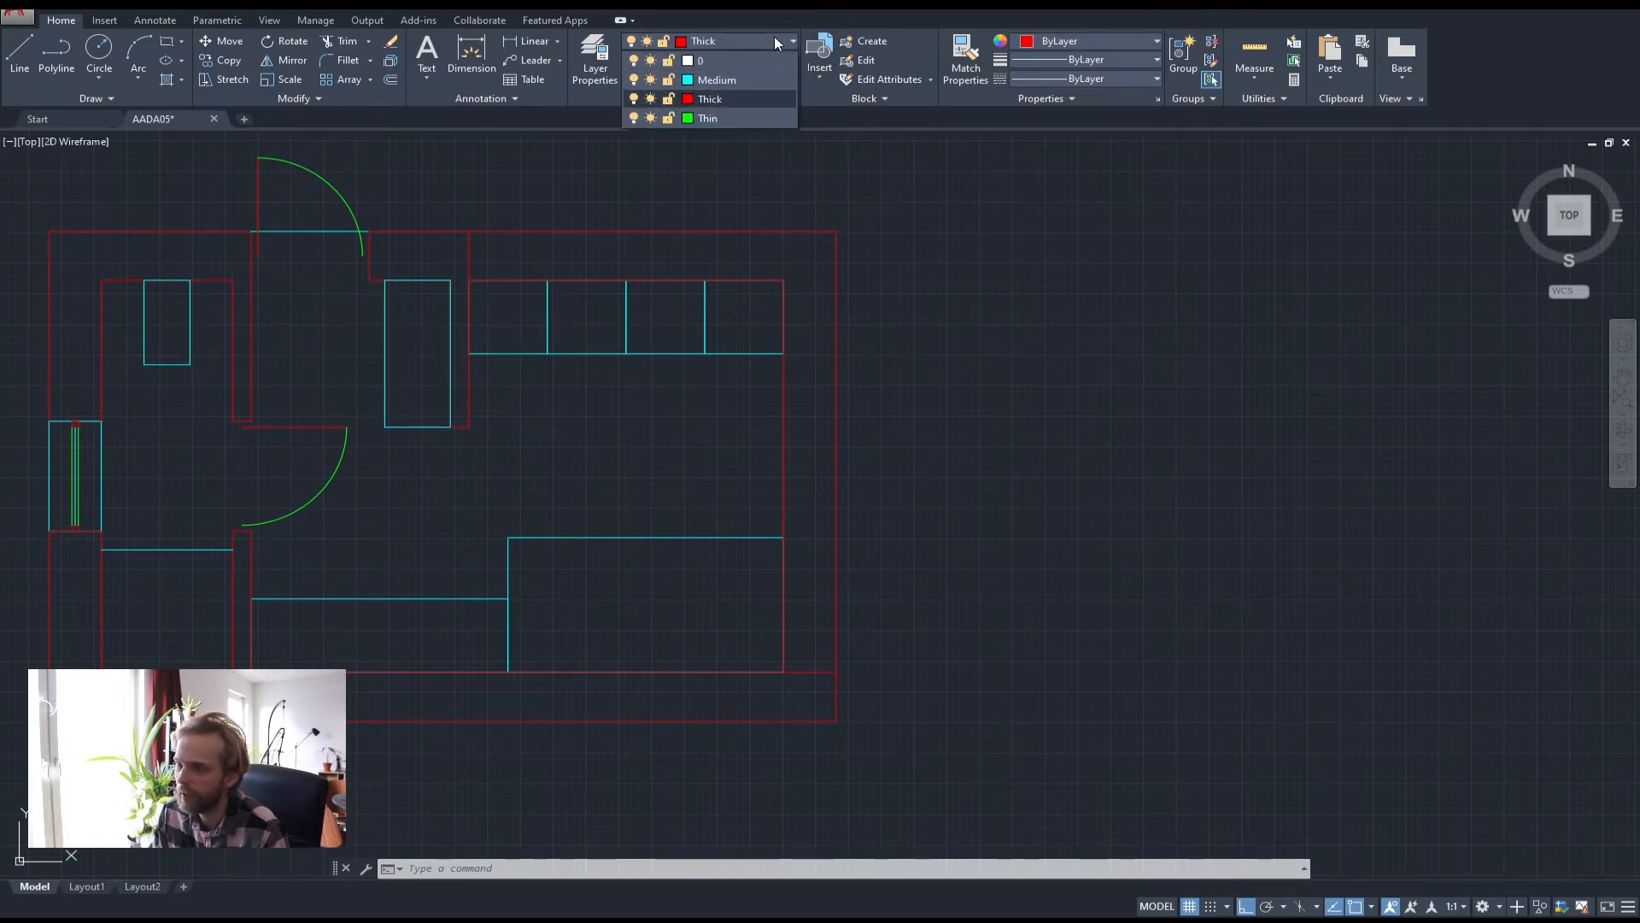
left_click(633, 119)
left_click(634, 80)
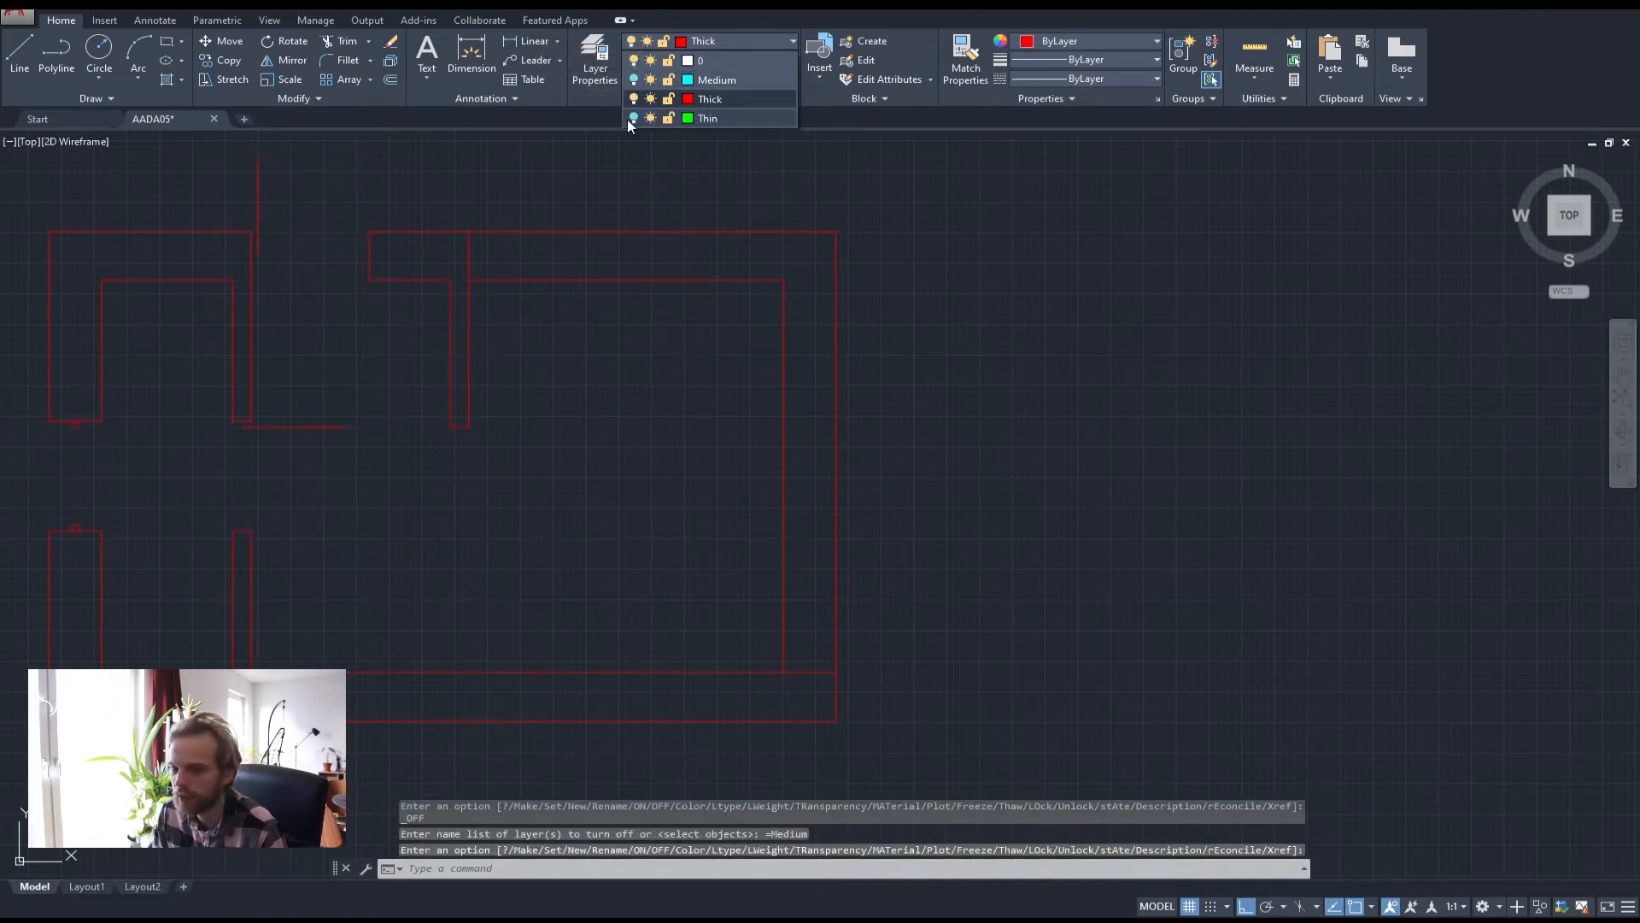
left_click(644, 413)
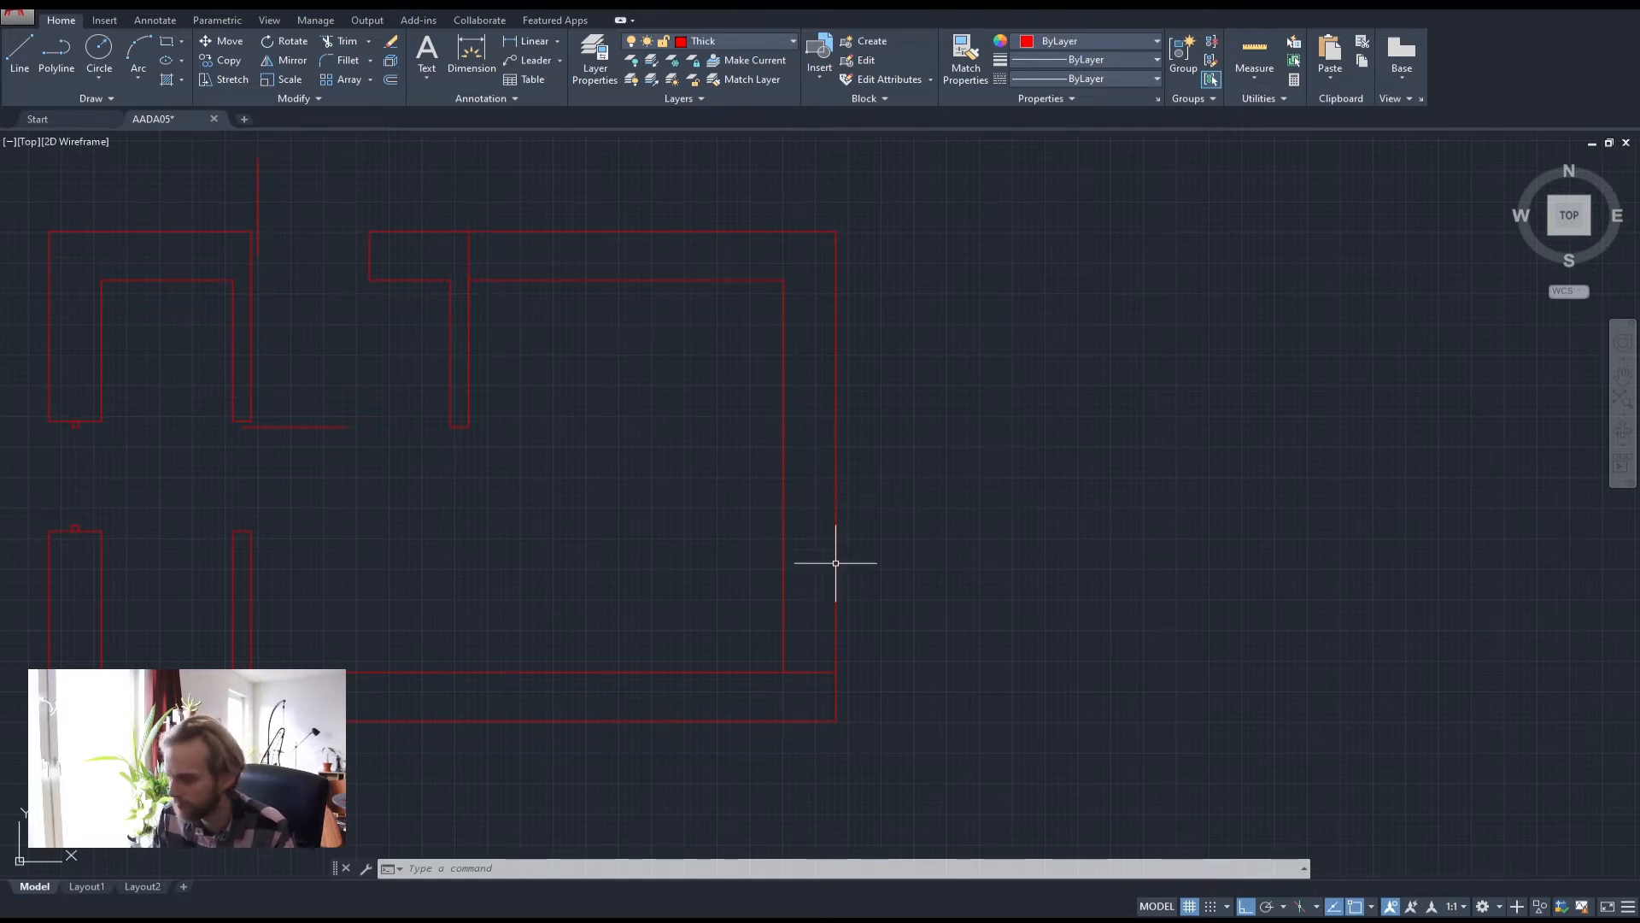
Select the short wall and start TRIM using the wall outline as cutting edge
left_click(814, 683)
left_click(803, 651)
key("Escape")
key("Escape")
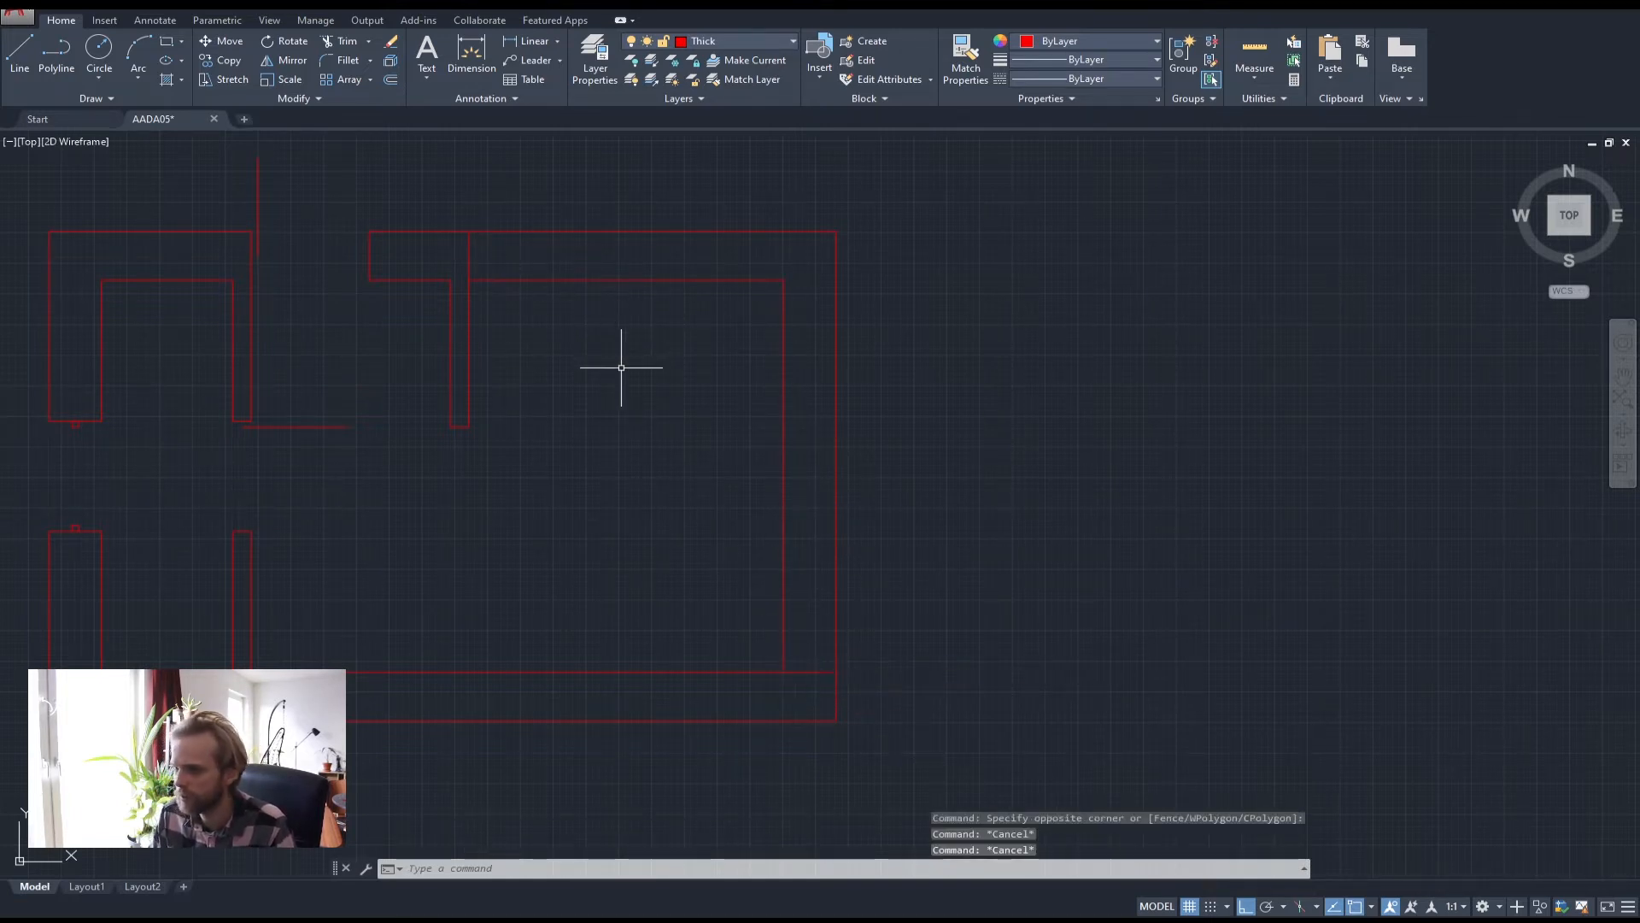
type("tr")
key("Return")
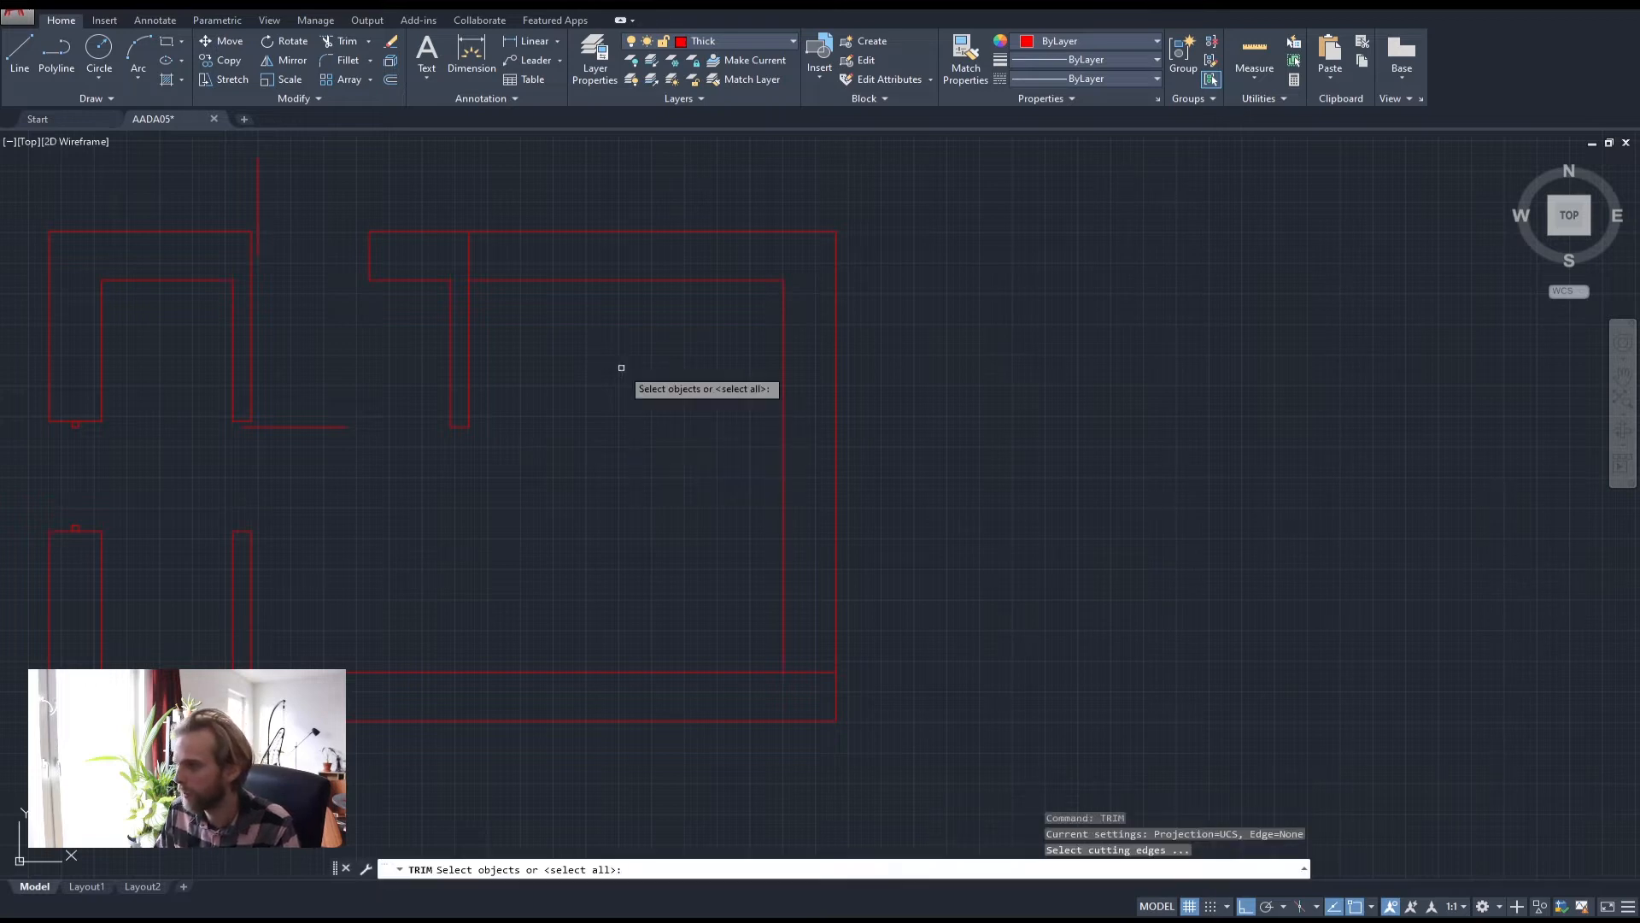
left_click(882, 327)
left_click(678, 289)
key("Escape")
key("Escape")
key("Escape")
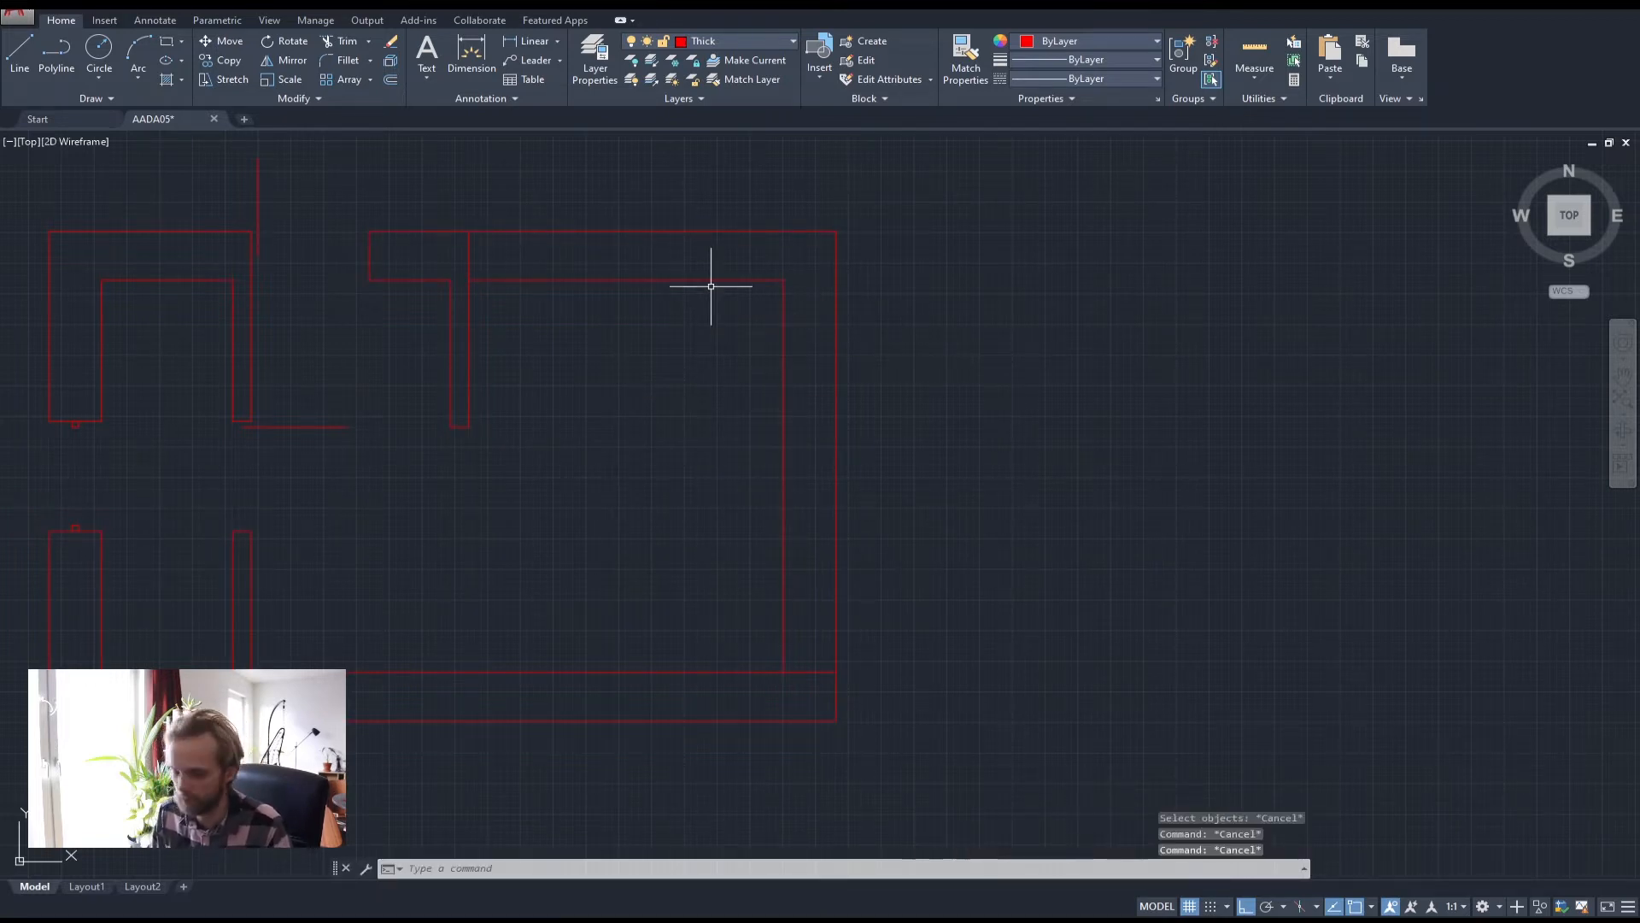
Trim away the right vertical walls with a crossing window
type("te cor")
key("Return")
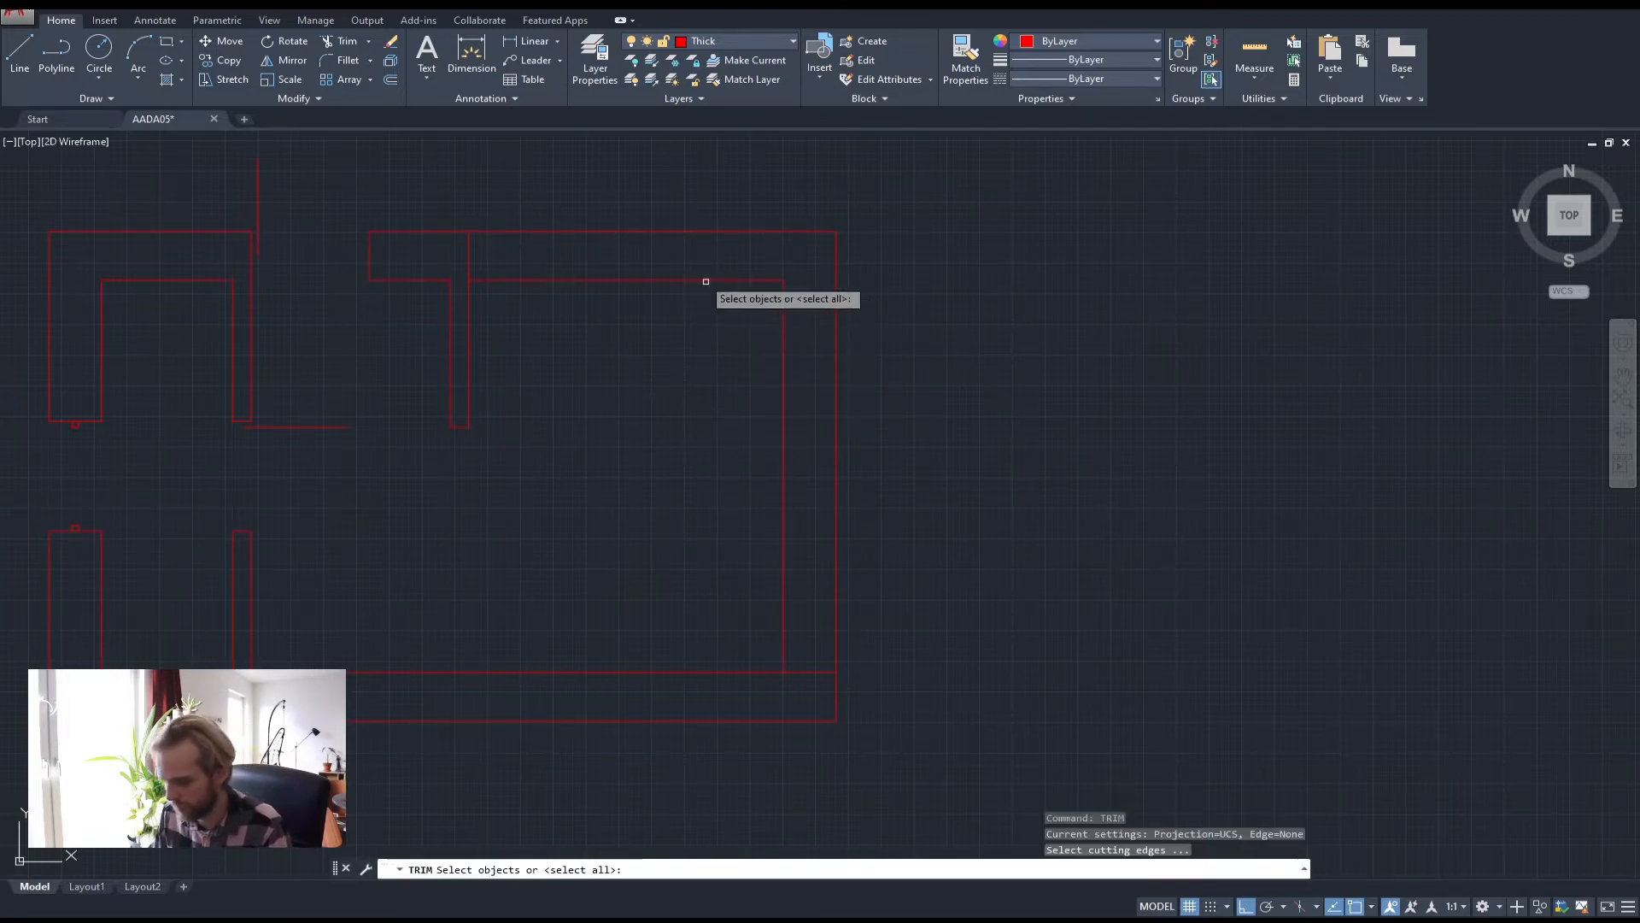
left_click(930, 357)
left_click(680, 330)
left_click(788, 363)
key("Escape")
key("Escape")
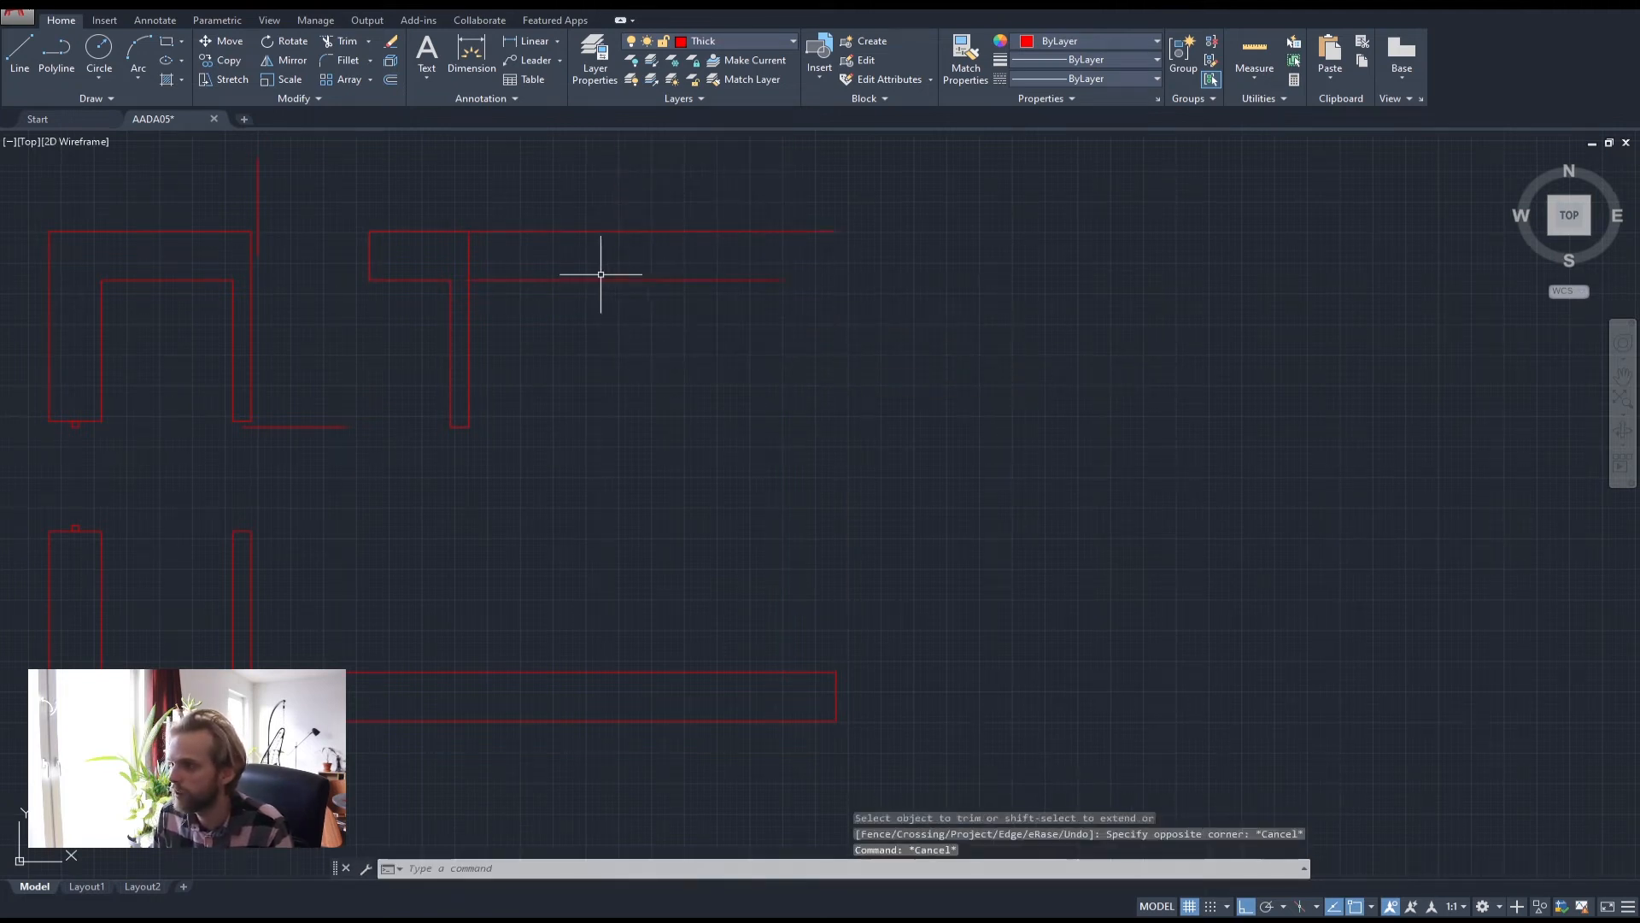
key("Return")
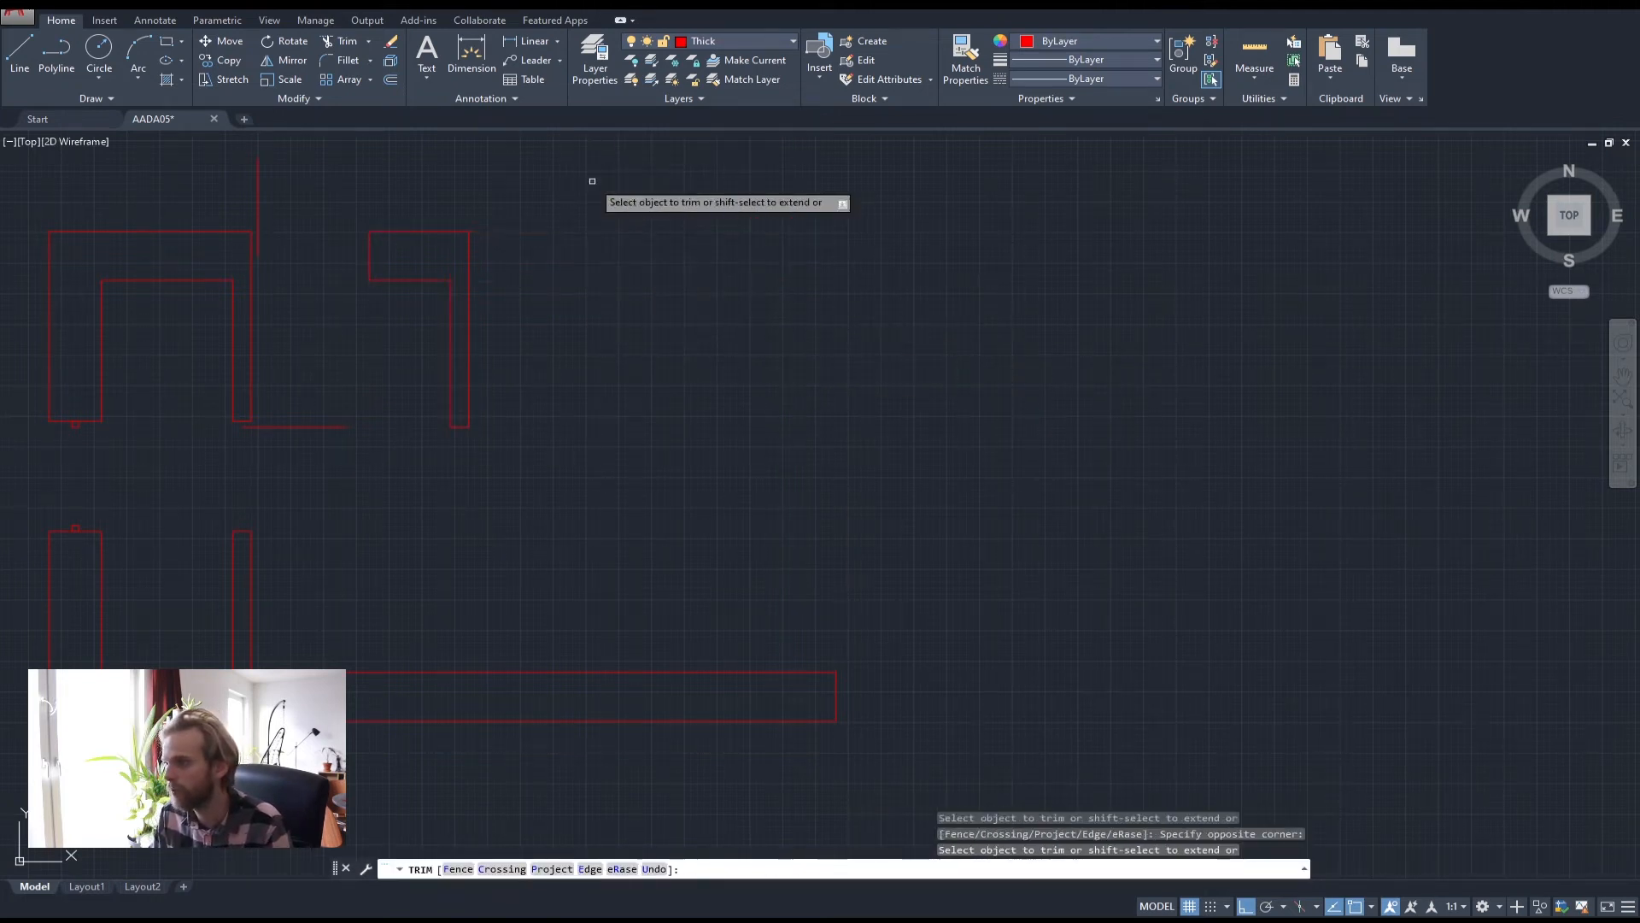
key("Escape")
key("Escape")
key("Escape")
Join all remaining wall lines into two polylines and verify them
scroll(576, 350, "down", 8)
scroll(567, 329, "up", 8)
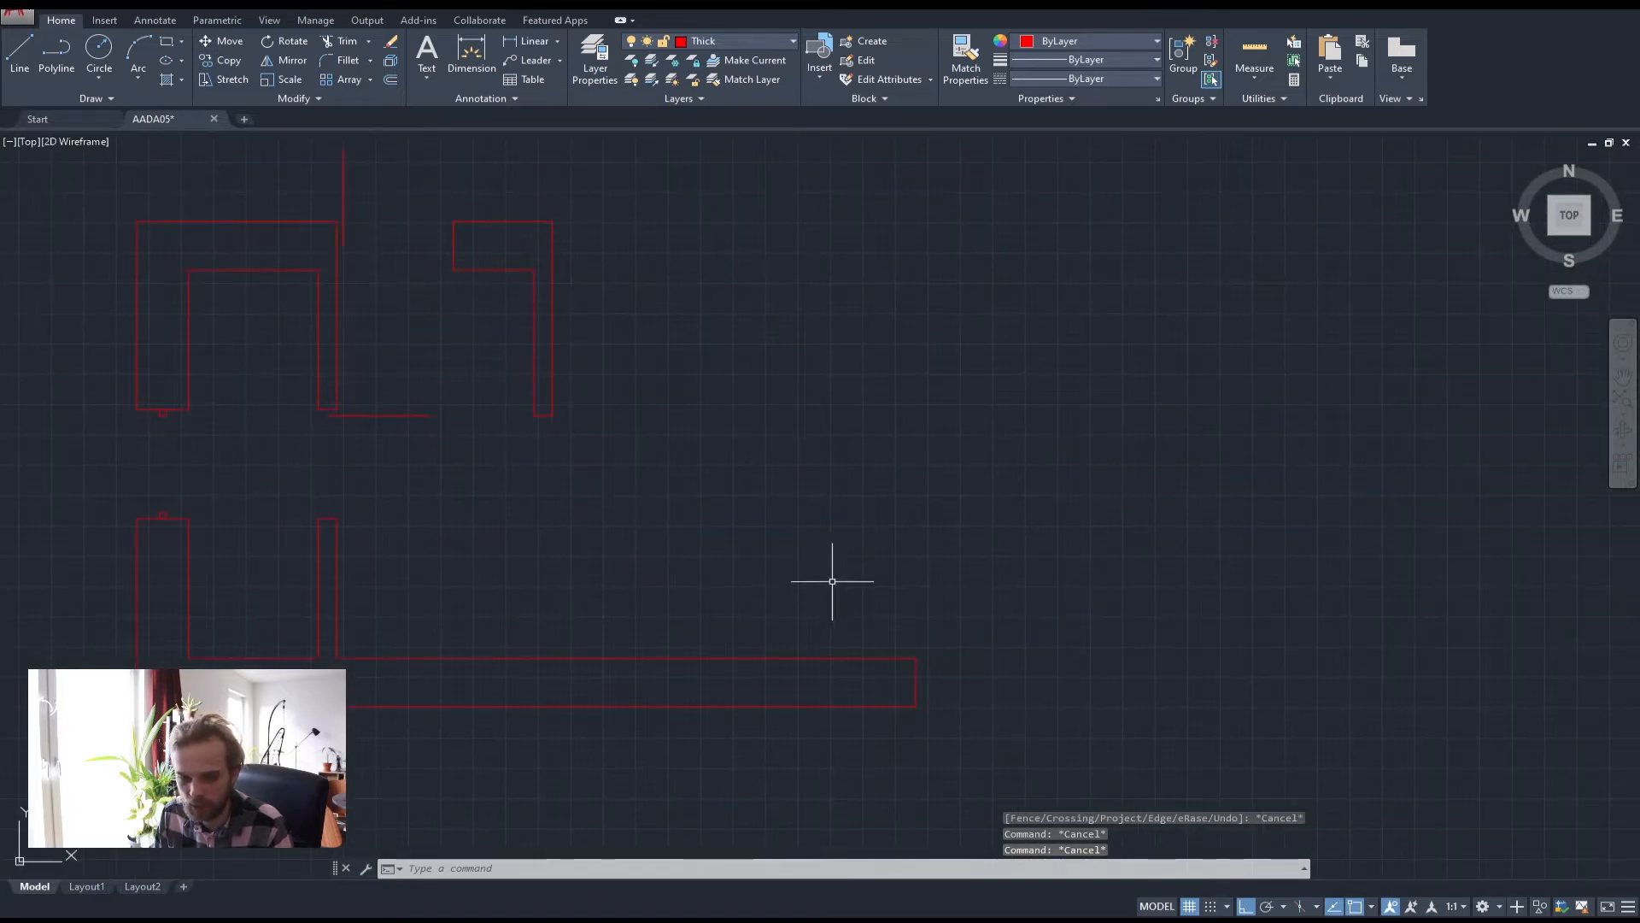
scroll(889, 538, "down", 3)
left_click(1035, 716)
left_click(368, 275)
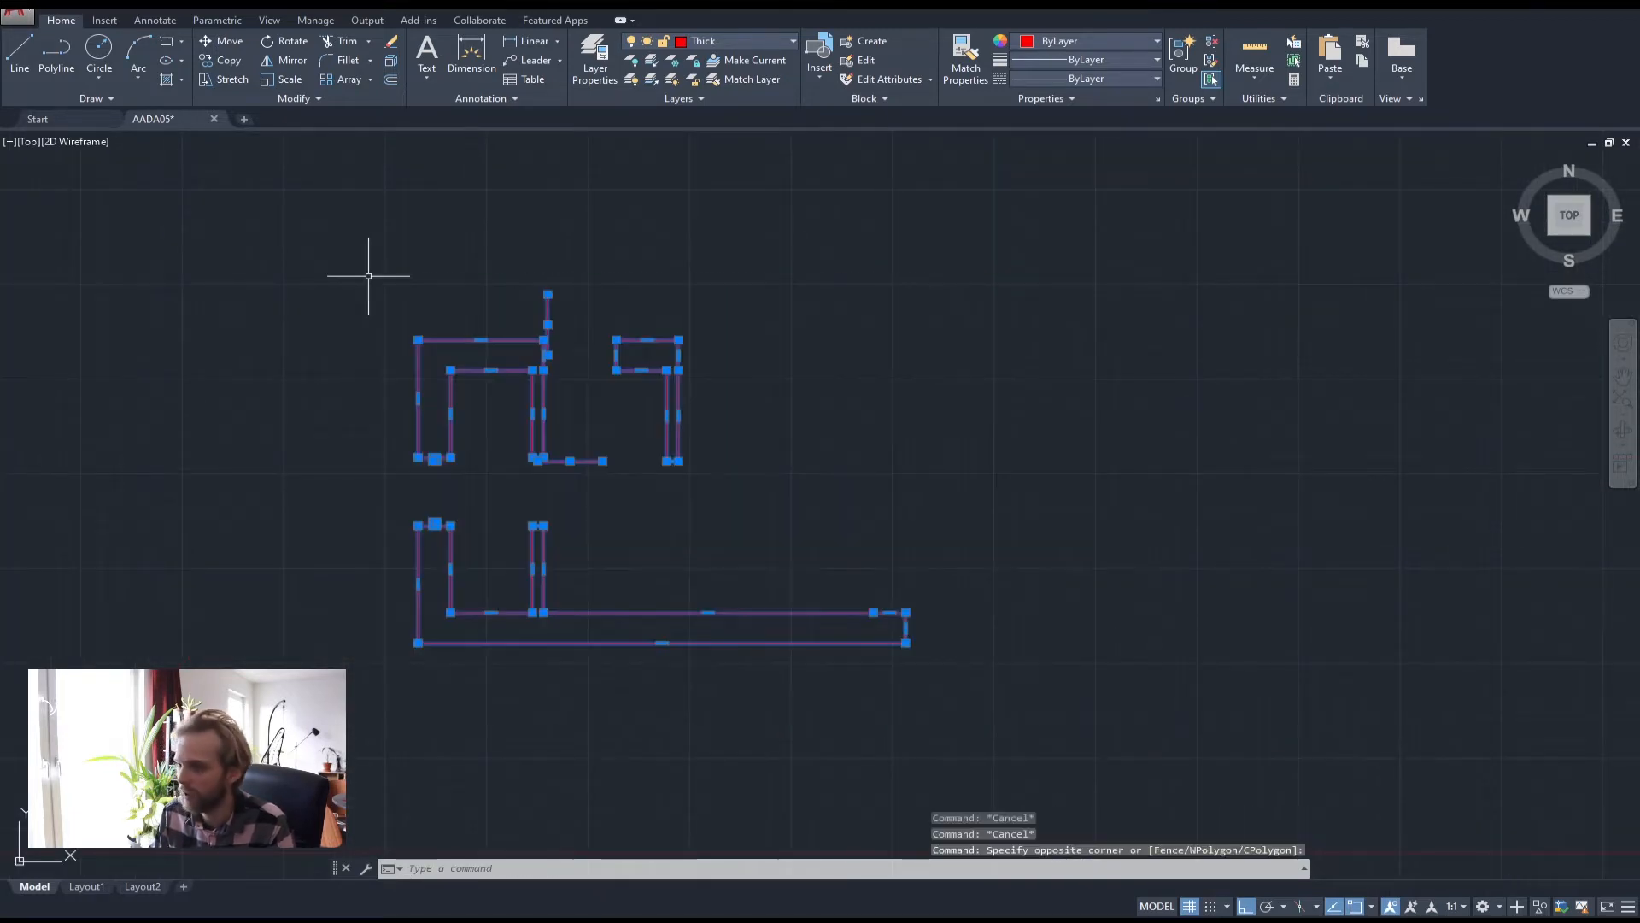
key("Return")
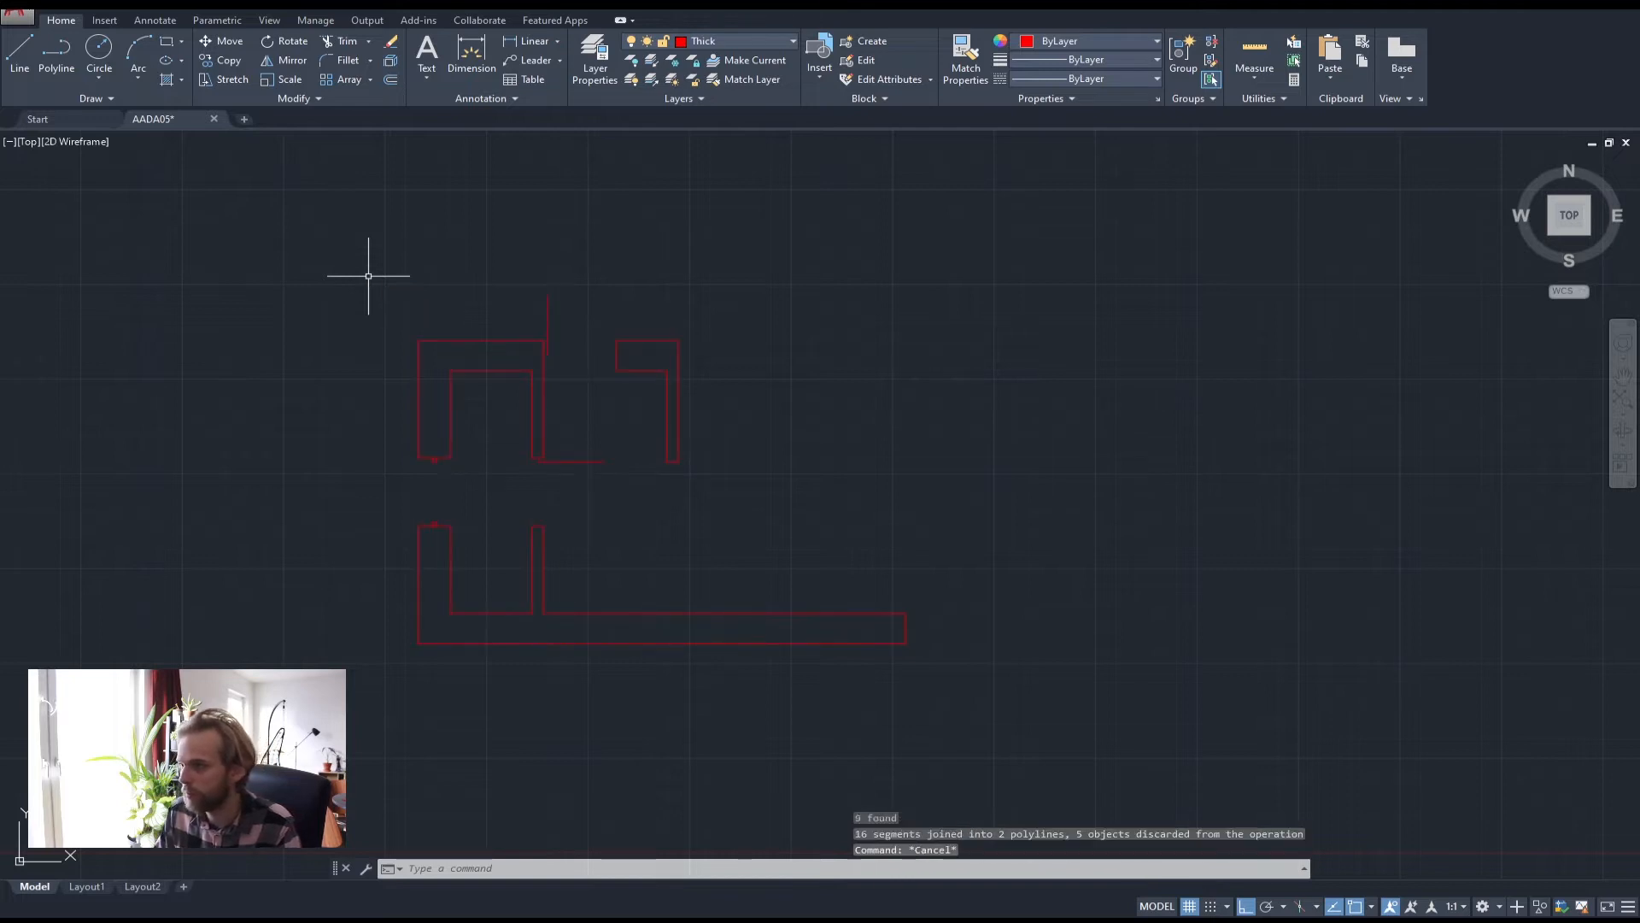
left_click(663, 343)
left_click(640, 322)
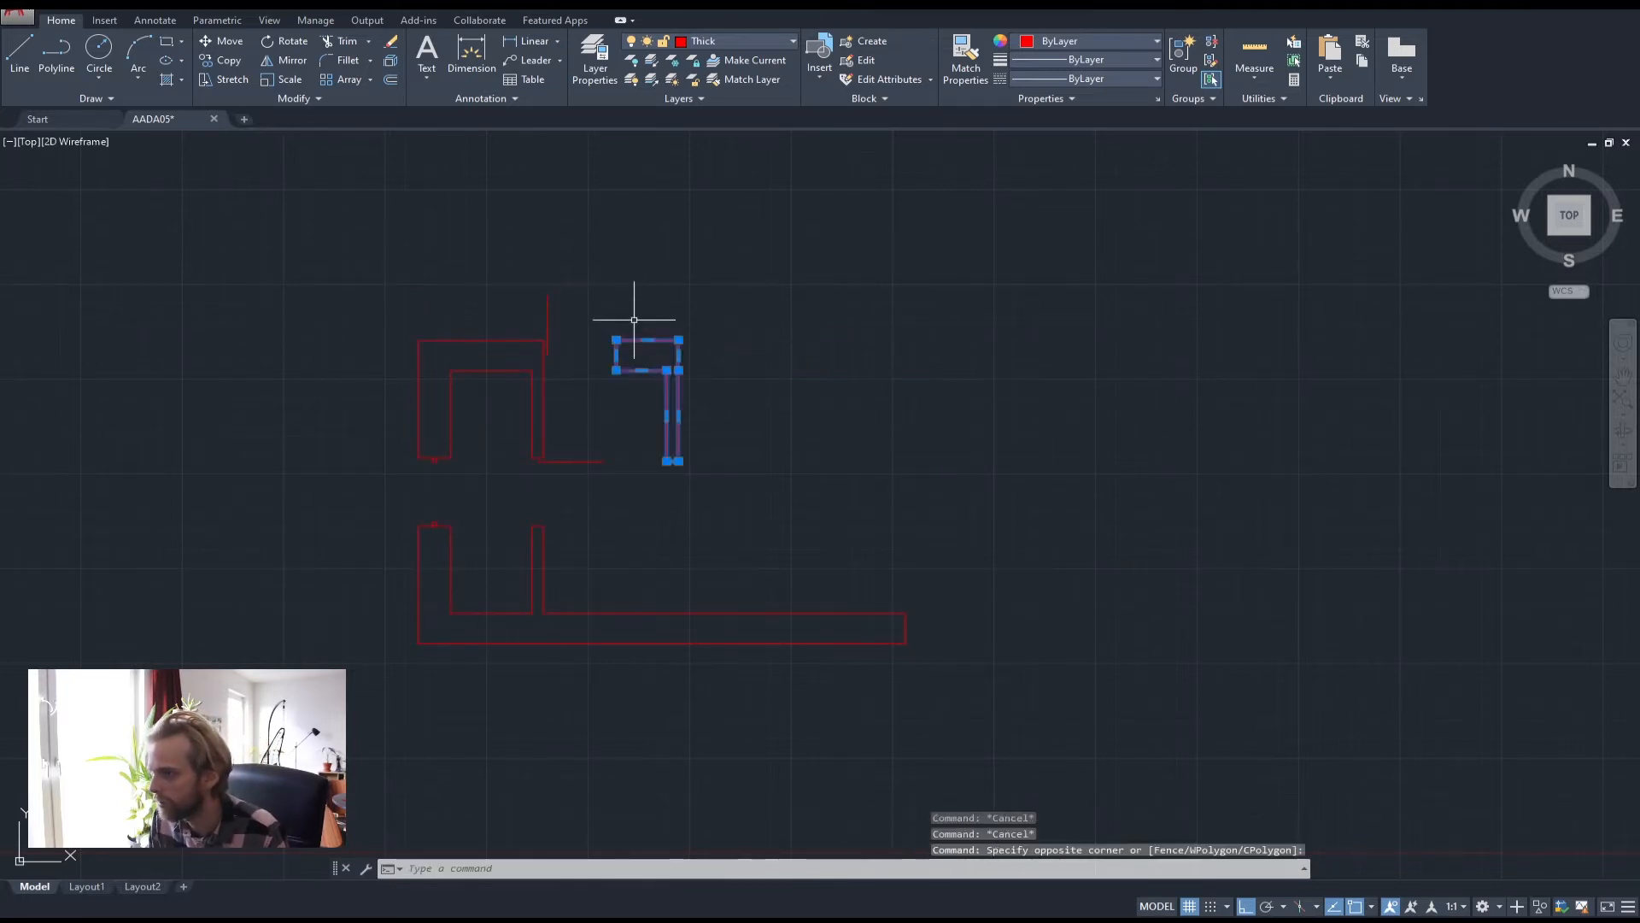
key("Escape")
key("Escape")
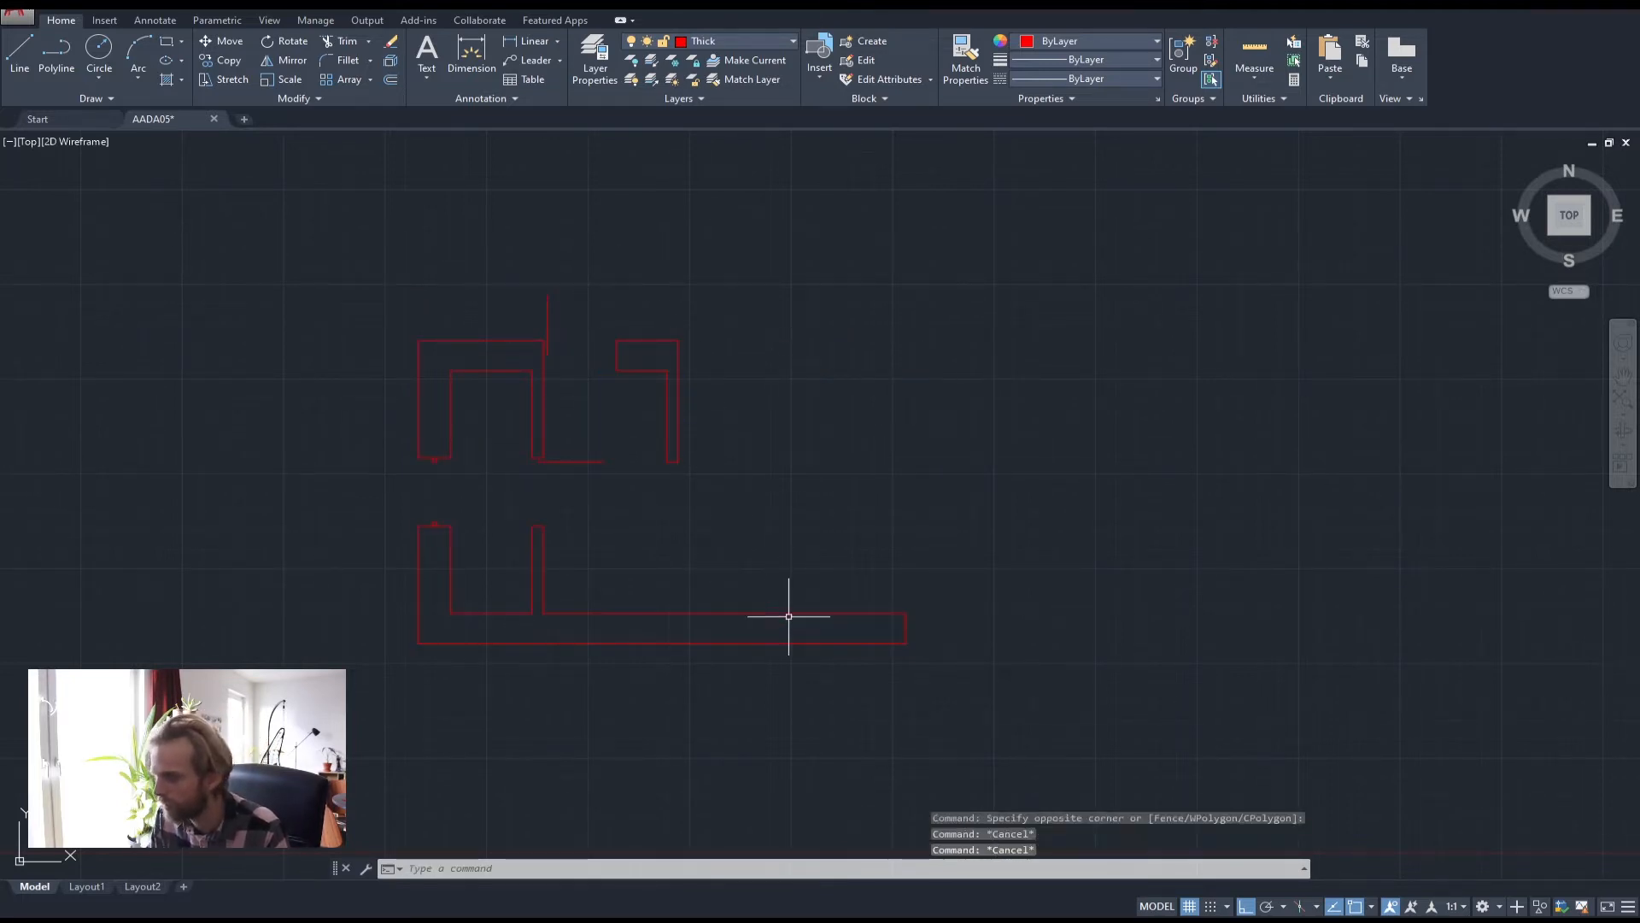
left_click(789, 616)
key("Escape")
Turn the Medium layer back on to show the furniture
middle_click_drag(880, 453, 804, 469)
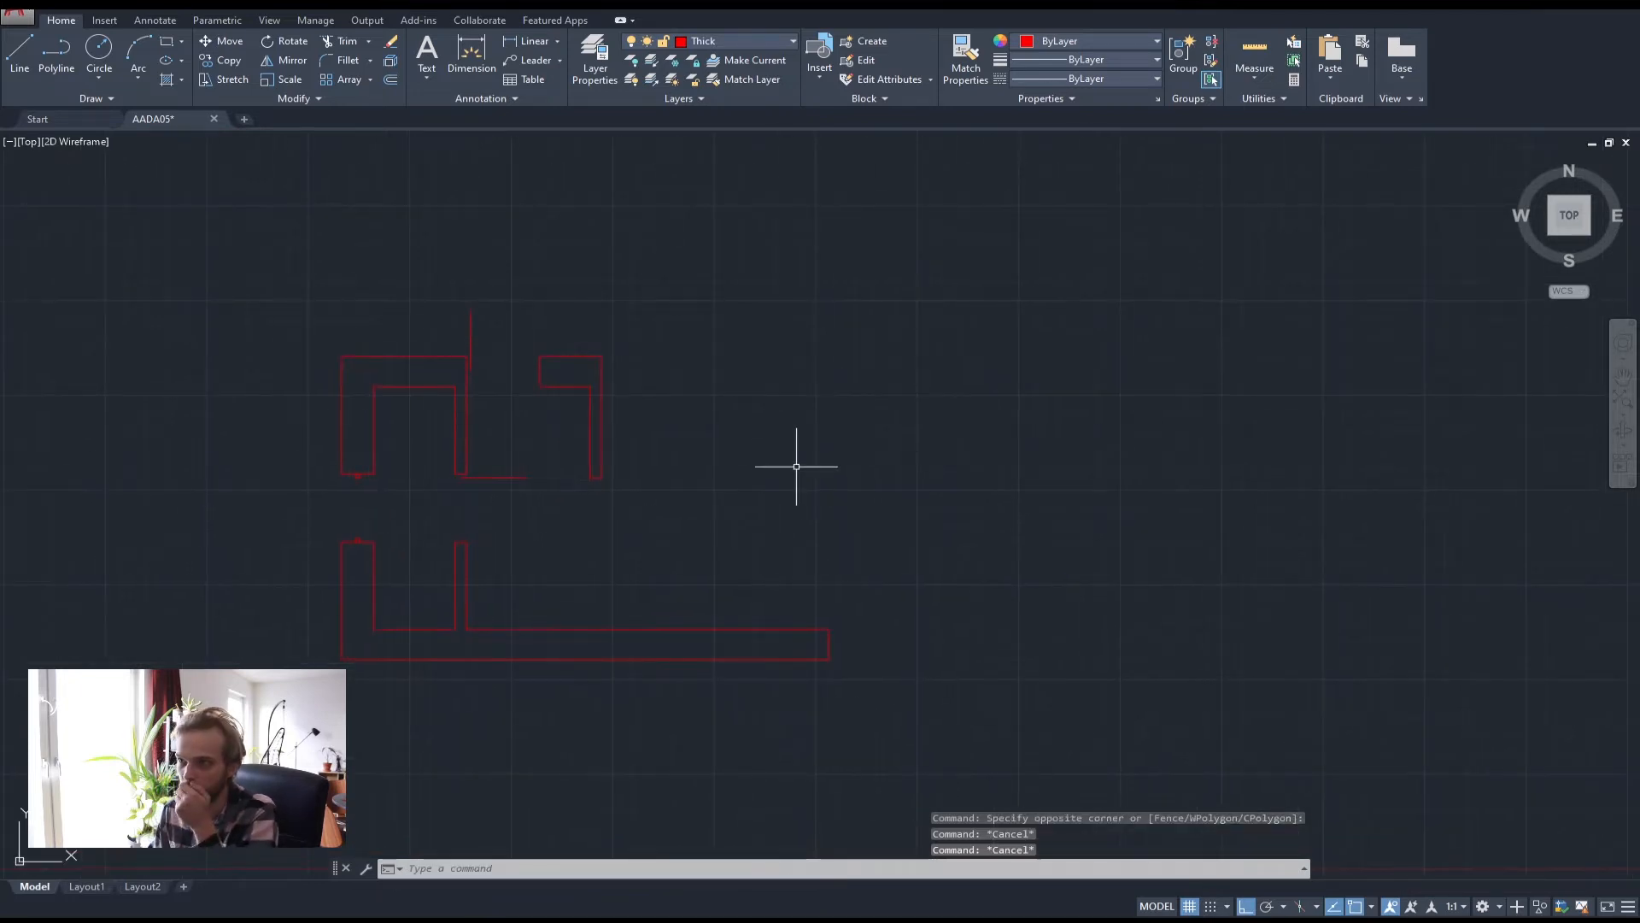
left_click(710, 41)
left_click(633, 79)
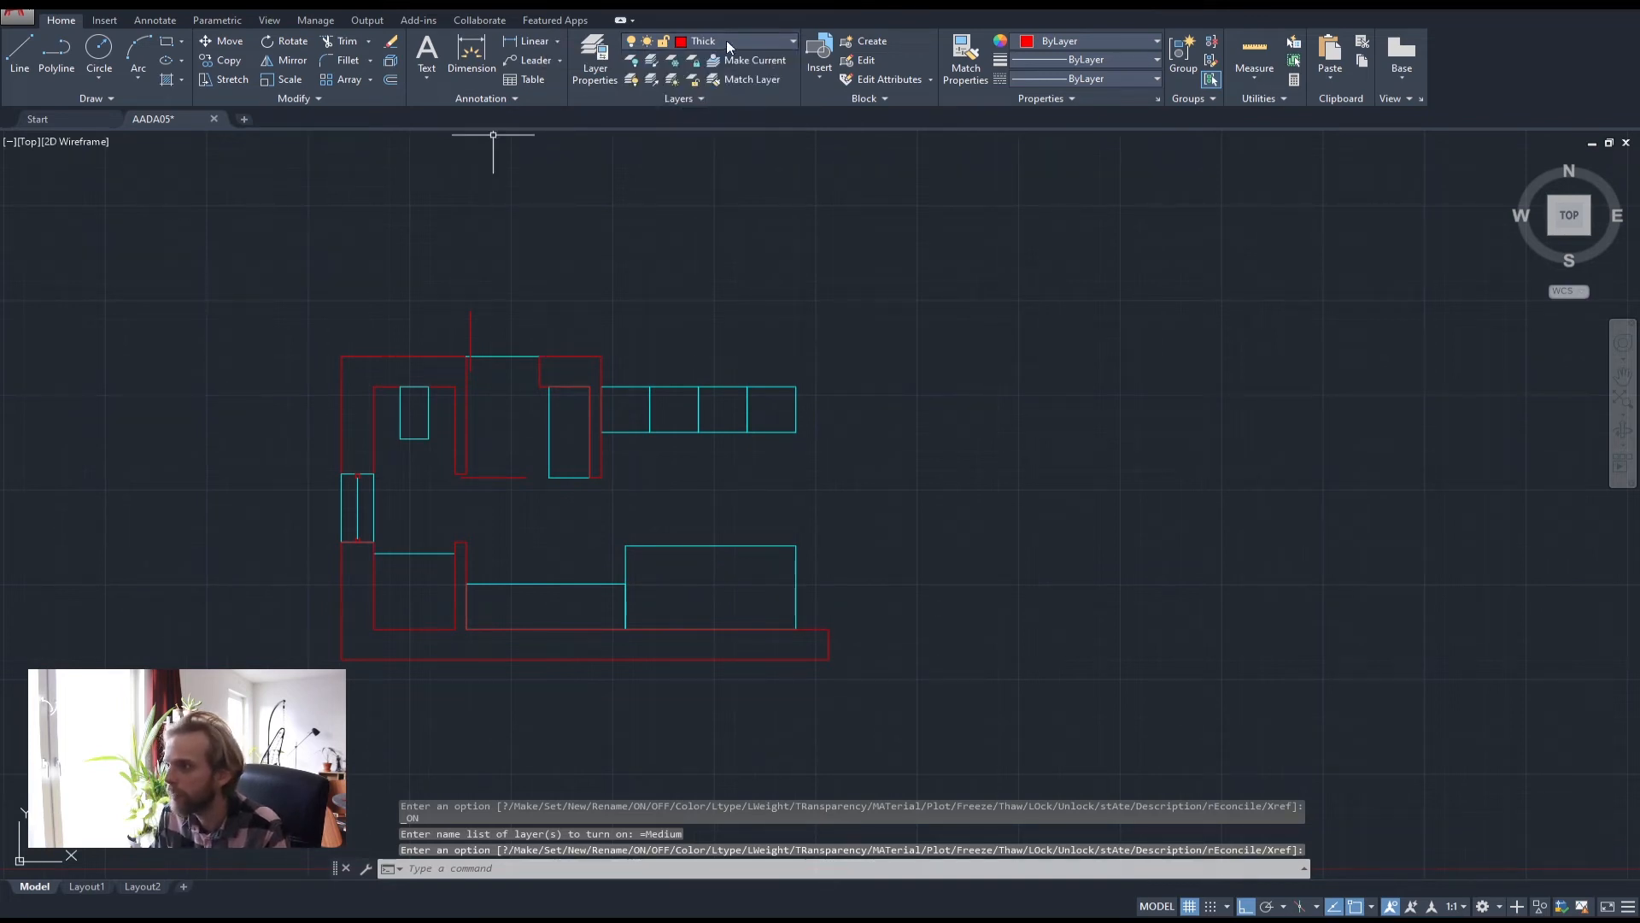
Make Medium the current layer
left_click(726, 41)
left_click(716, 79)
left_click(838, 267)
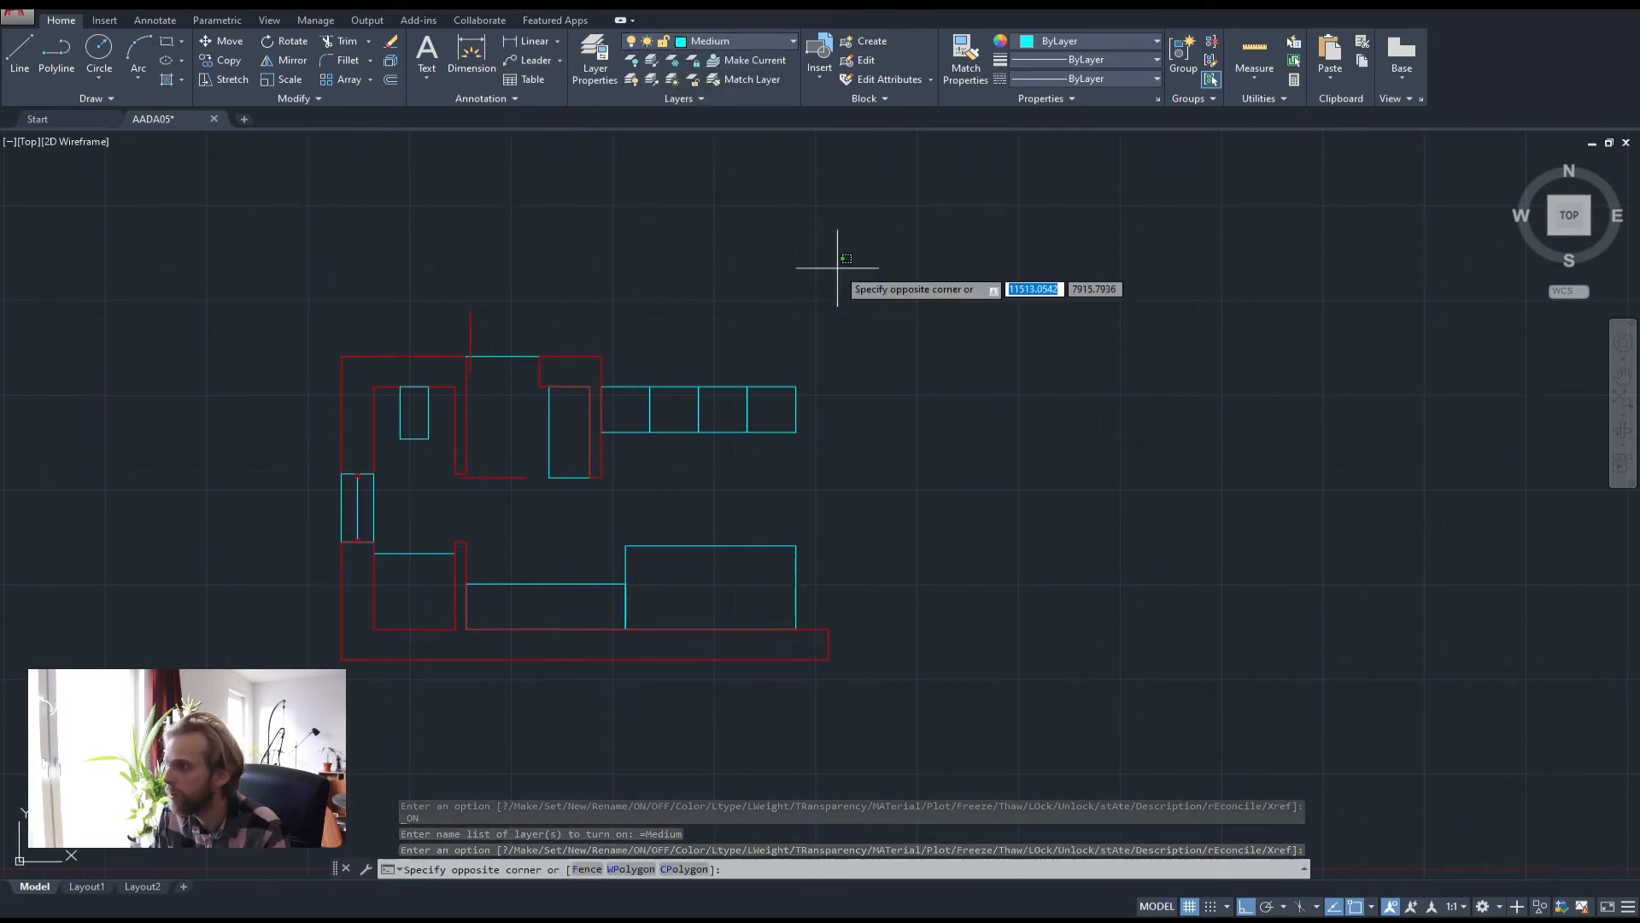
left_click(232, 177)
Draw two long horizontal polylines from the counter corners out to the right
left_click(56, 56)
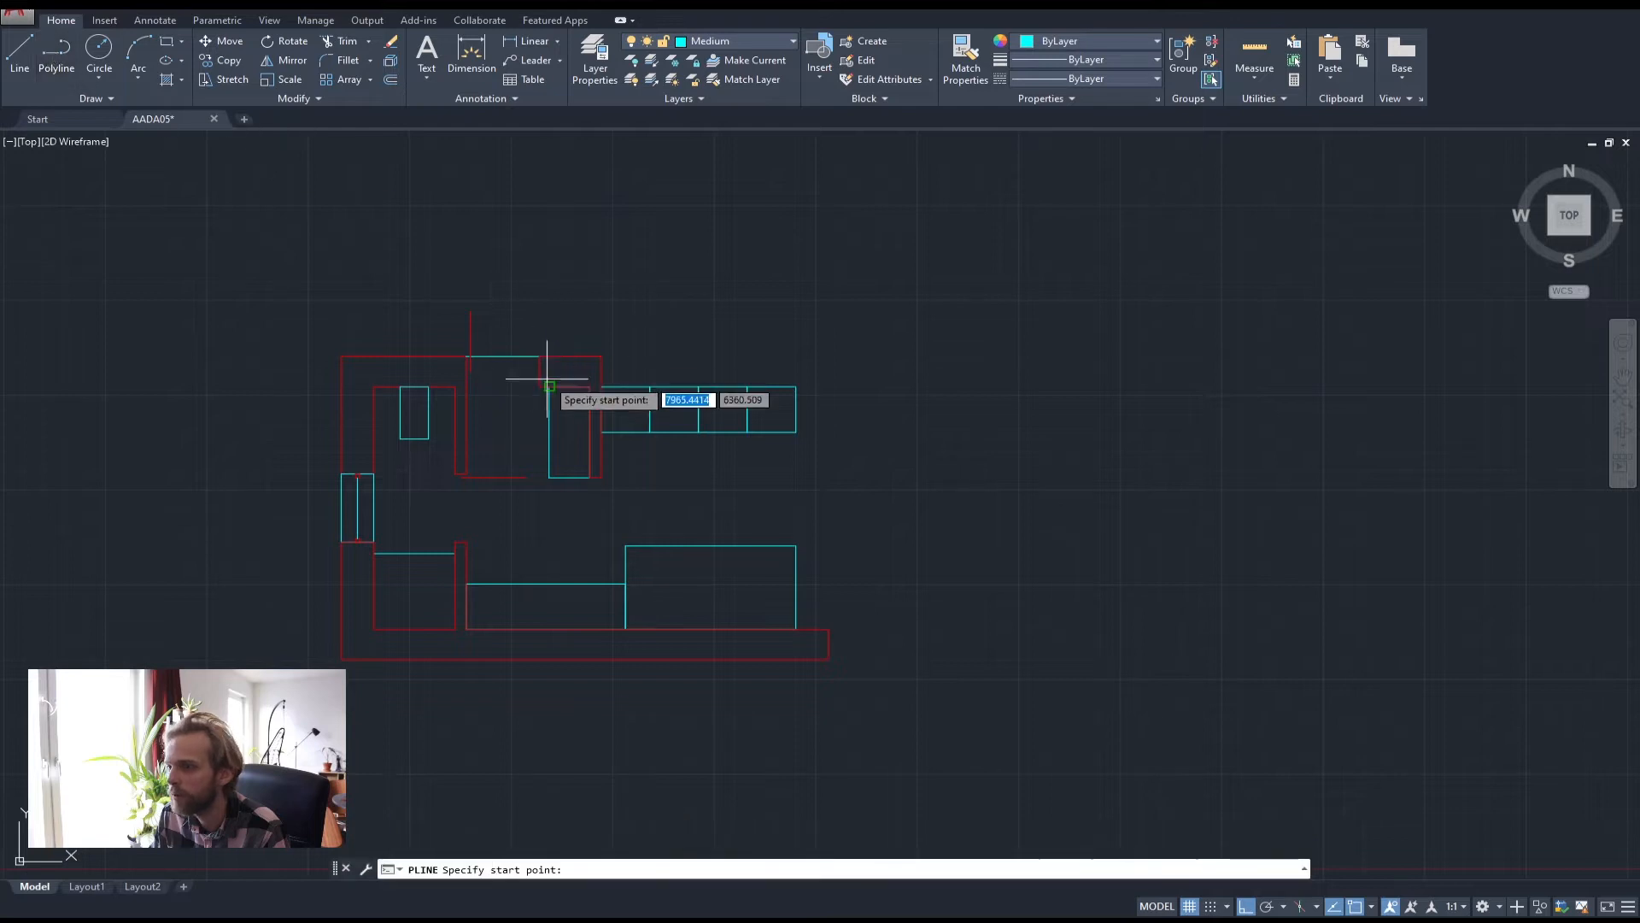
left_click(600, 386)
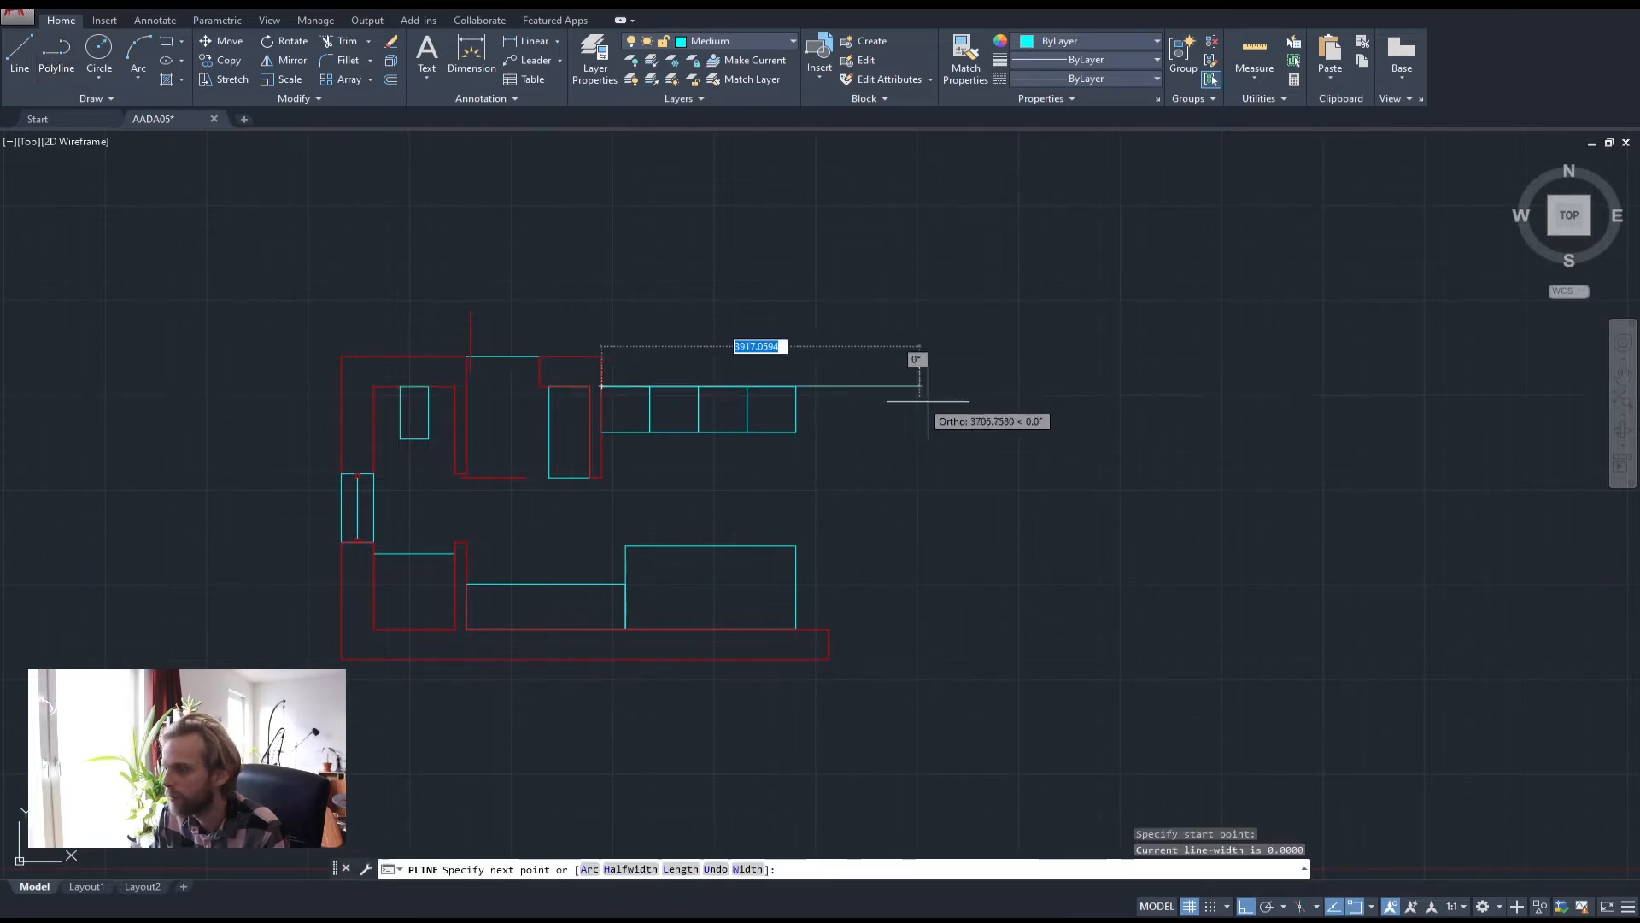
left_click(1021, 392)
key("Return")
key("Return")
left_click(601, 355)
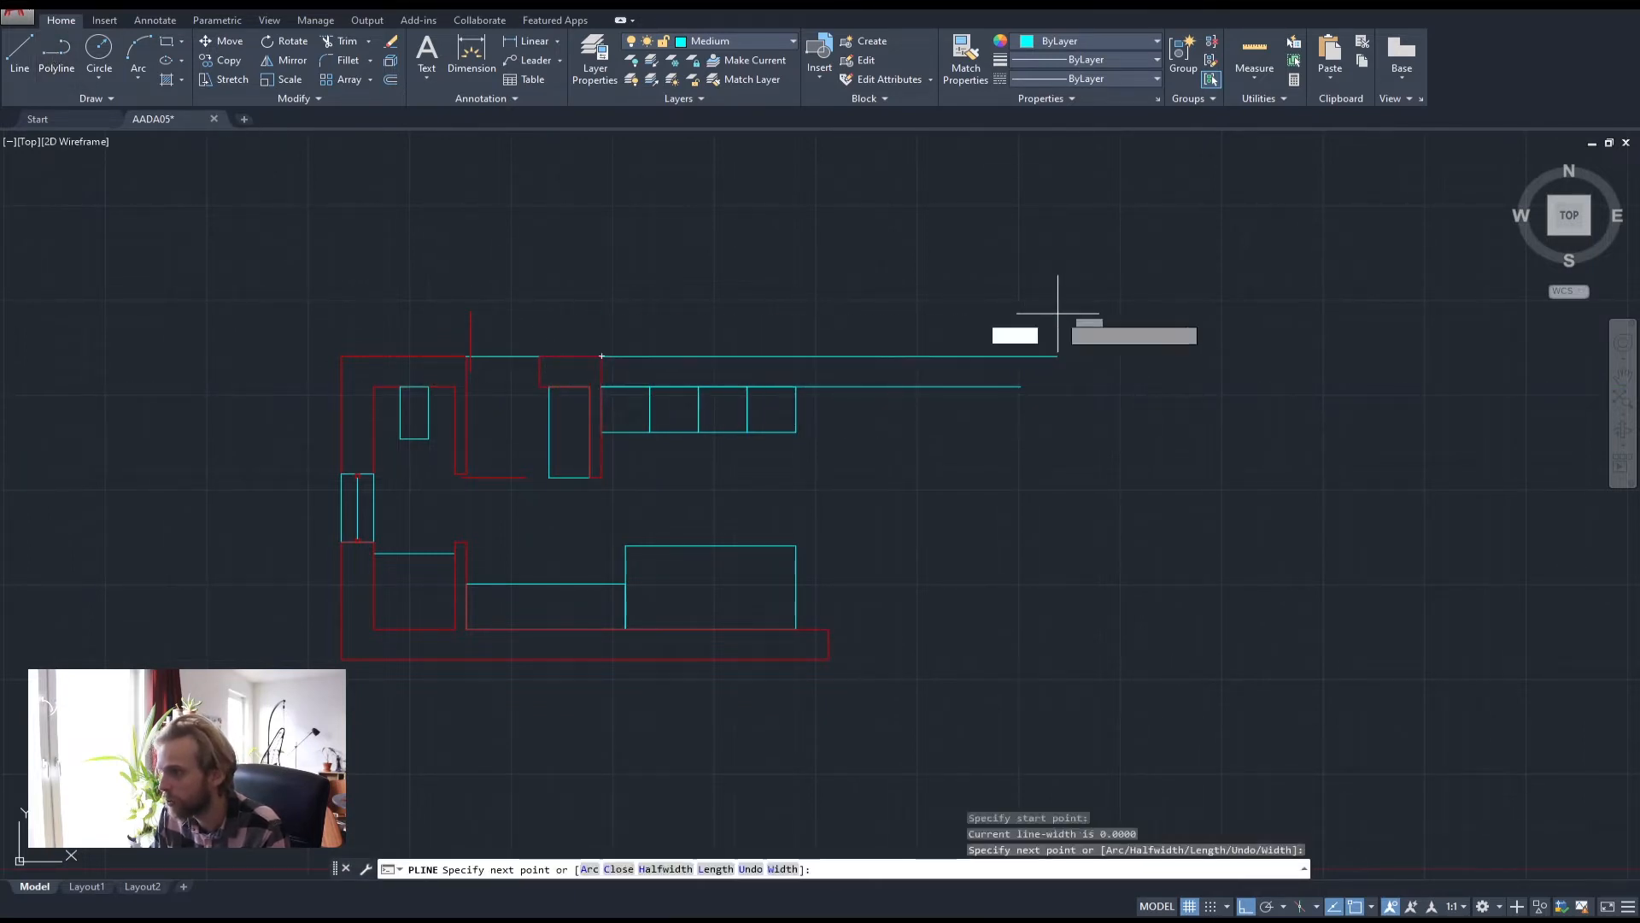
left_click(1058, 313)
key("Return")
key("Return")
Draw two long vertical polylines rising from the bottom corners past the counters
left_click(829, 629)
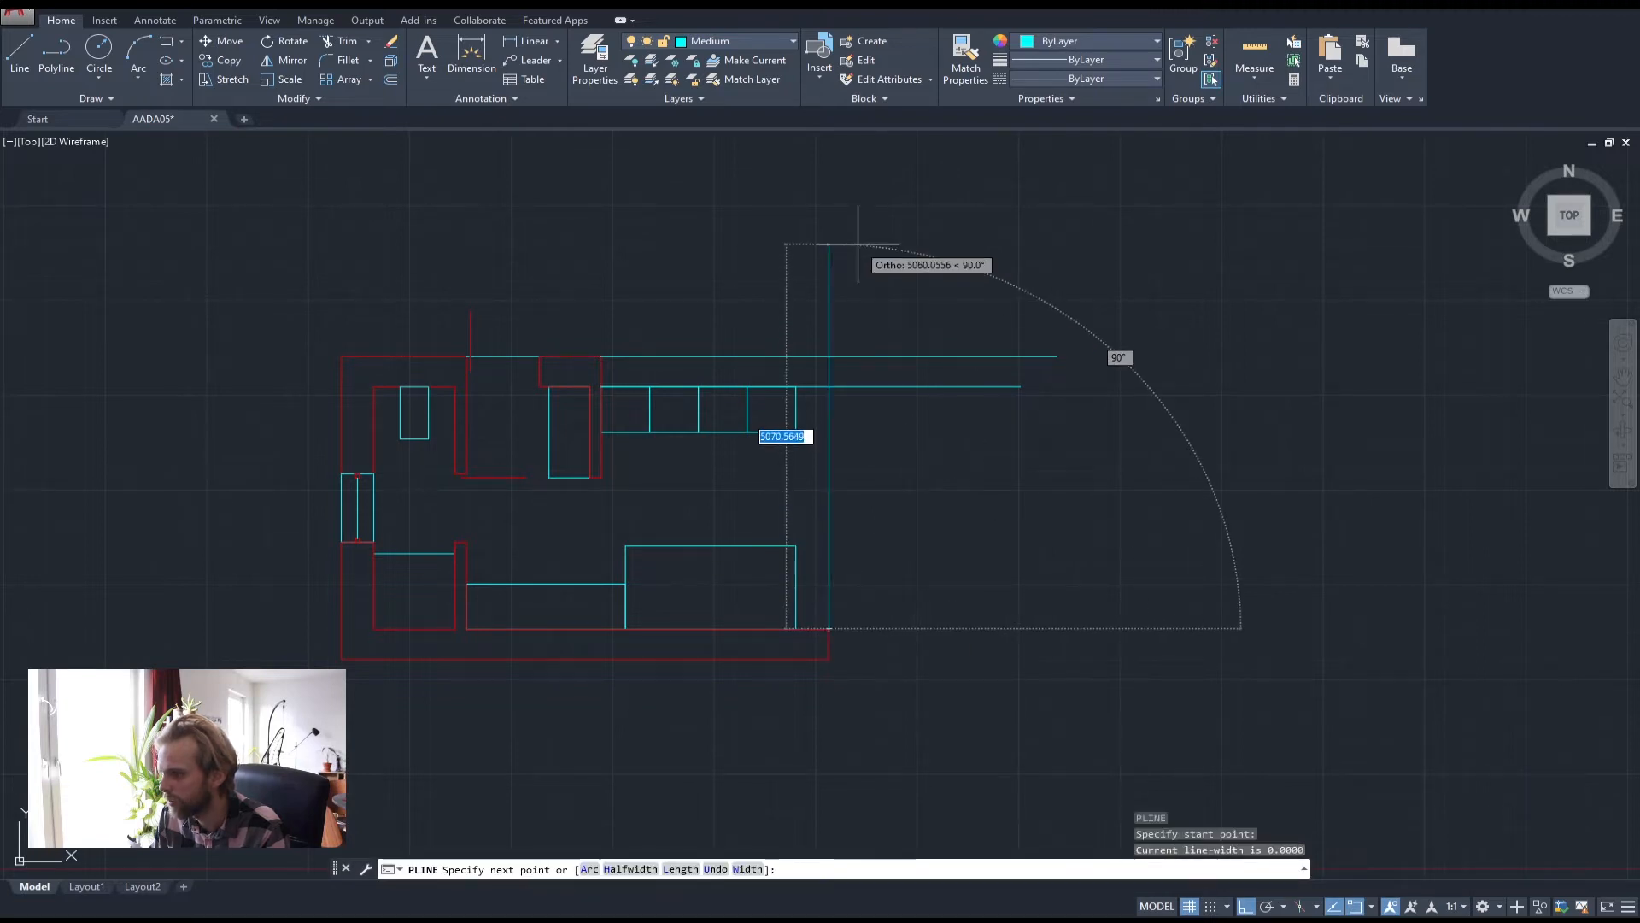
left_click(858, 246)
key("Return")
key("Return")
left_click(796, 629)
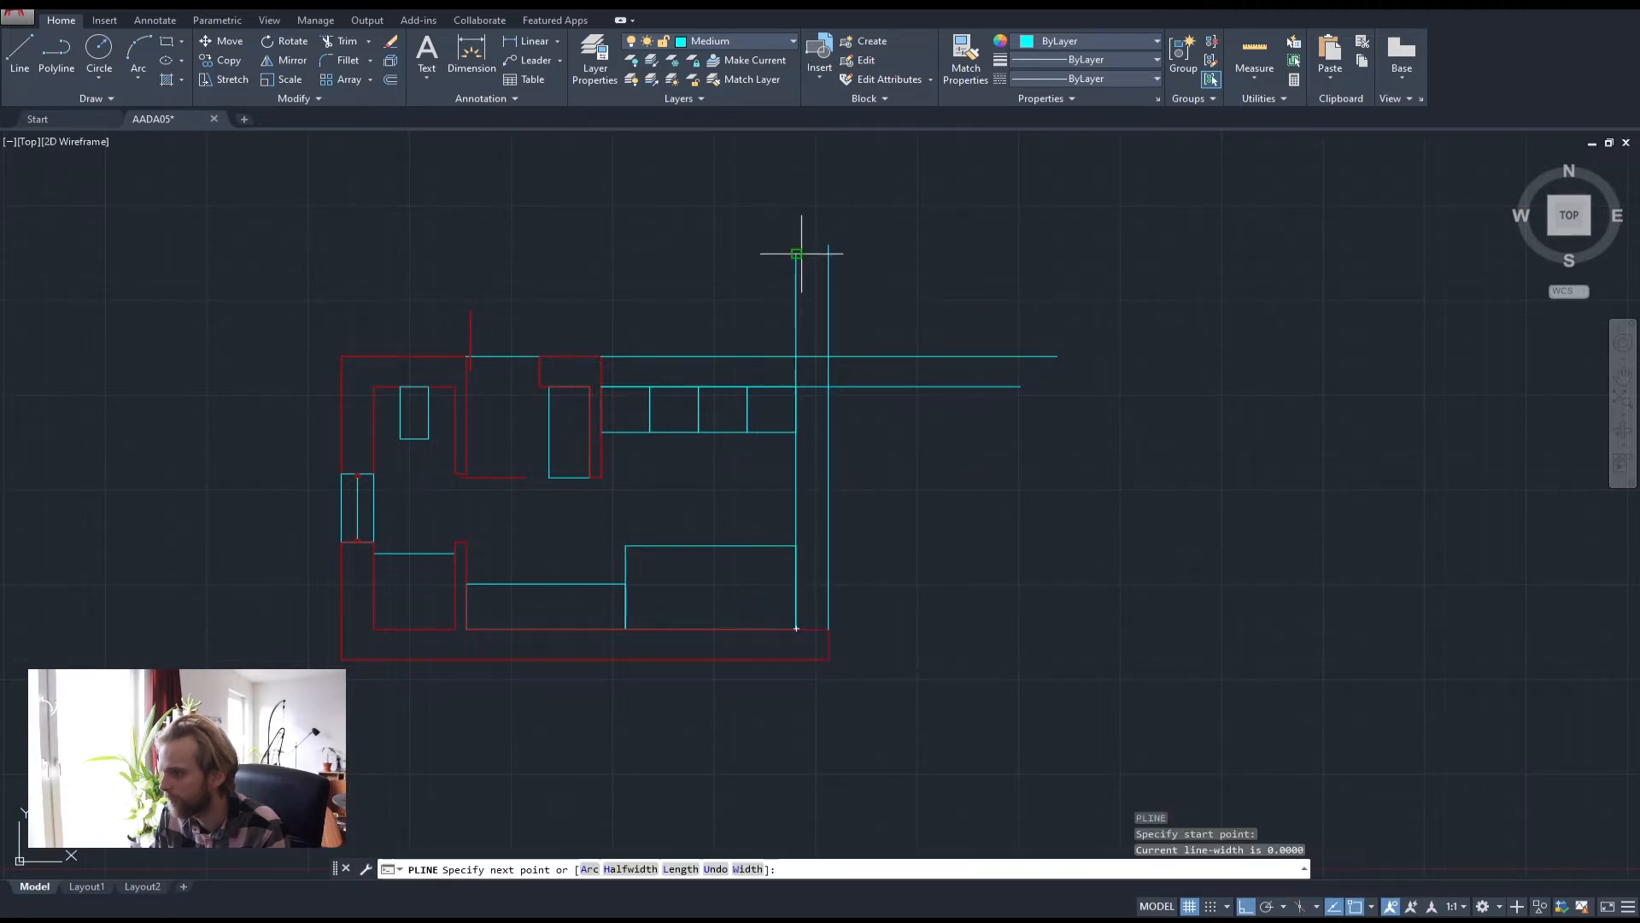
left_click(802, 253)
key("Return")
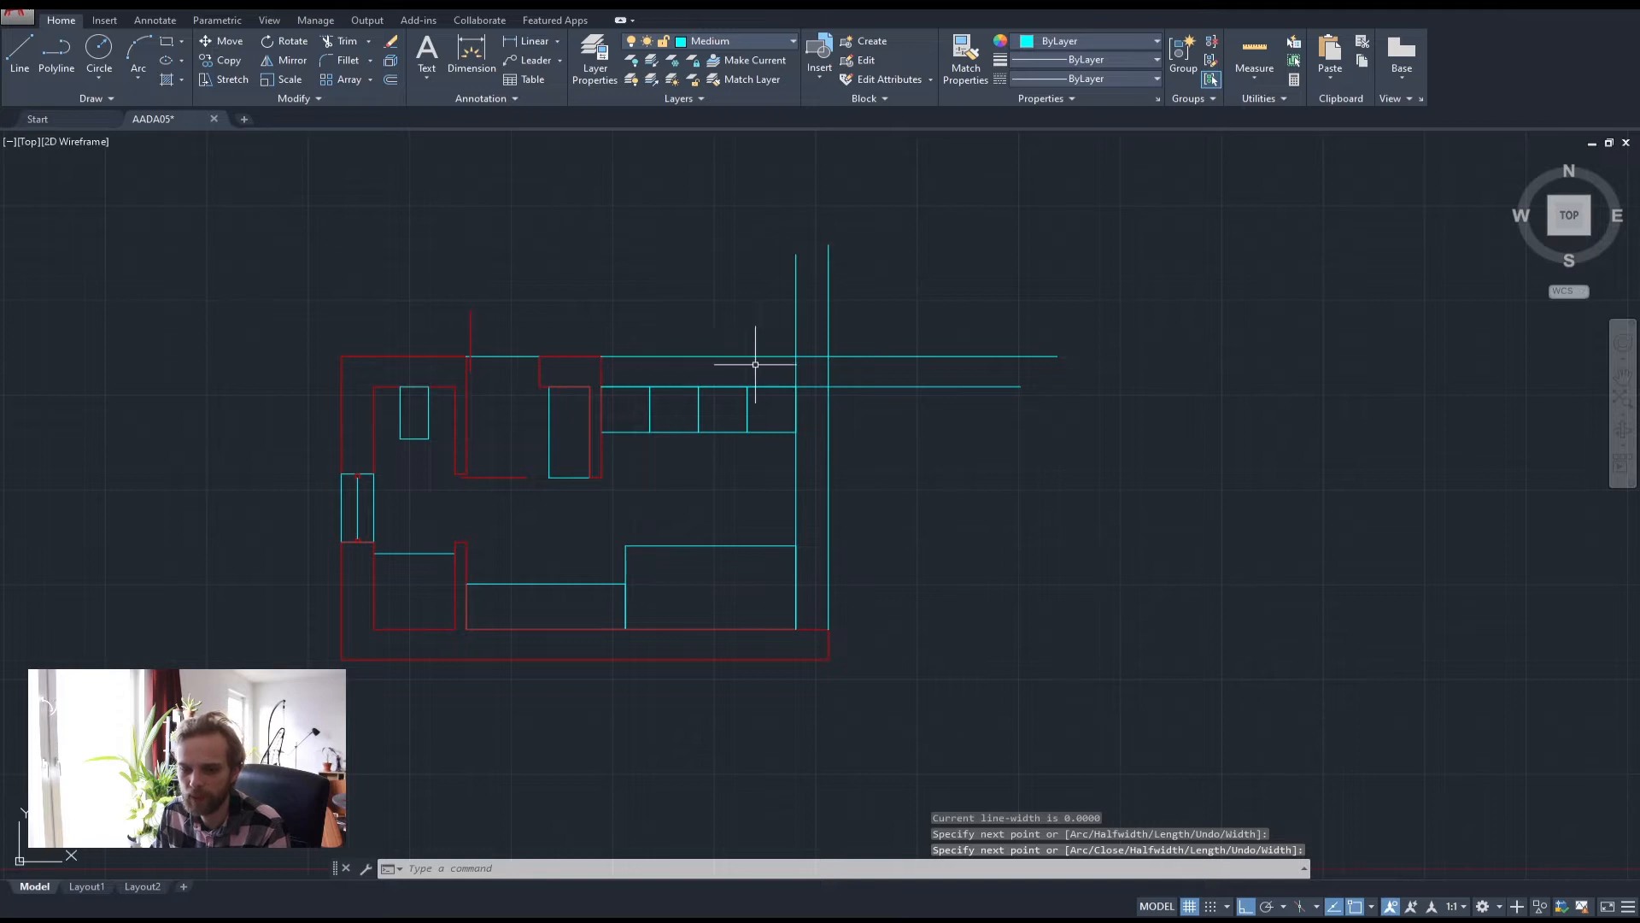
scroll(793, 450, "up", 1)
scroll(846, 440, "up", 1)
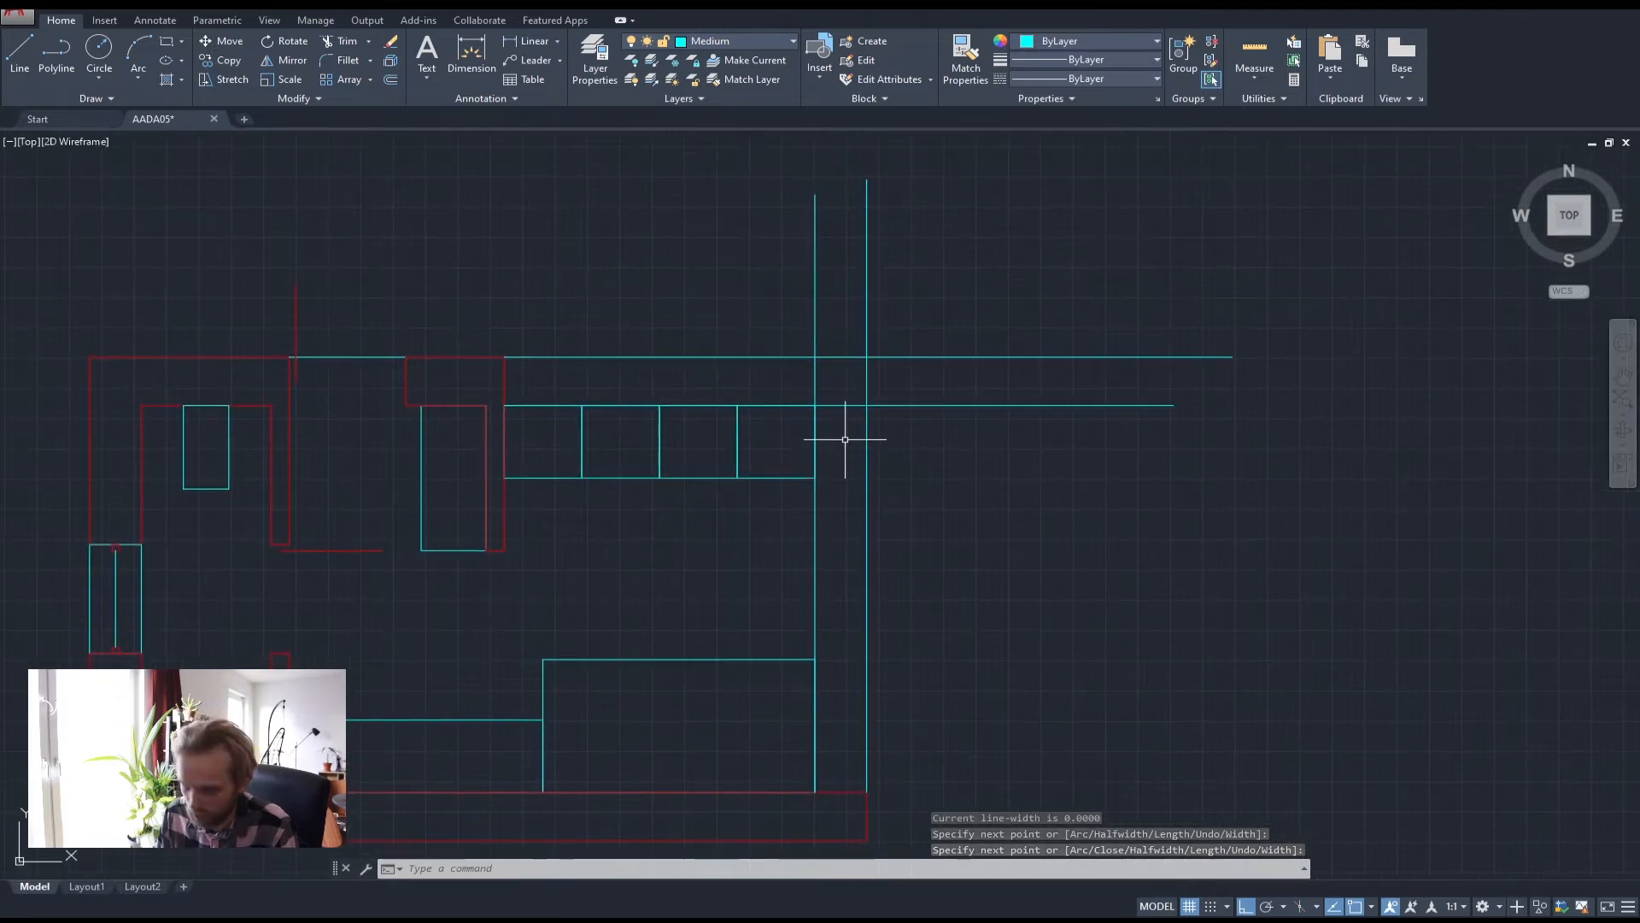
Fillet the overshooting cyan counter lines with radius 0 so each pair meets in a sharp corner
type("fil")
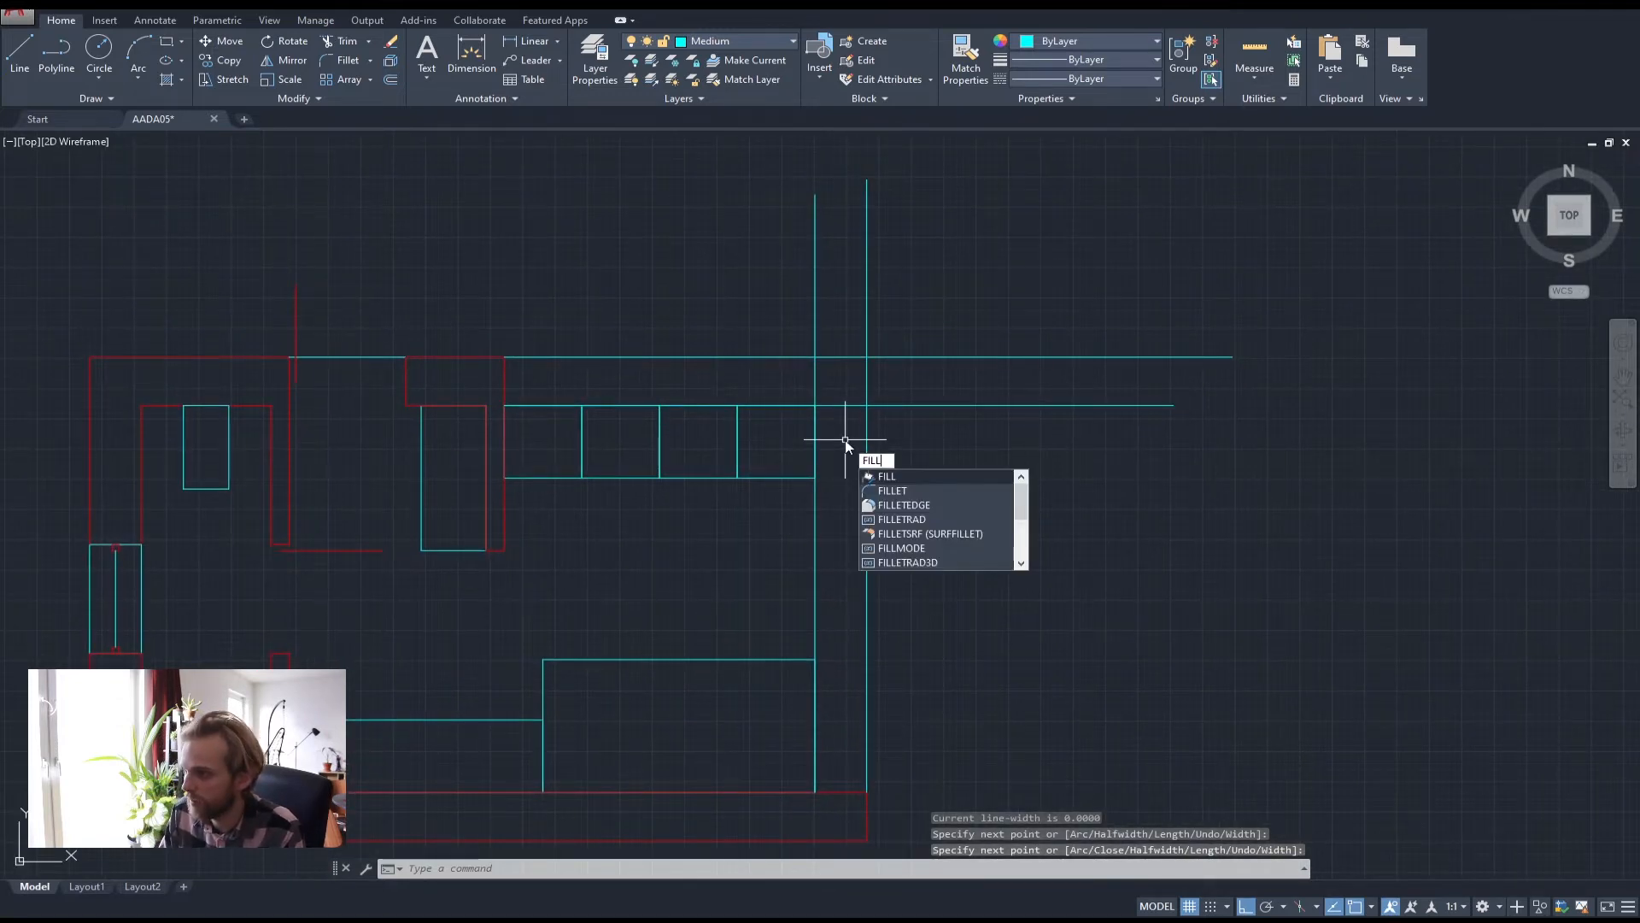
key("Return")
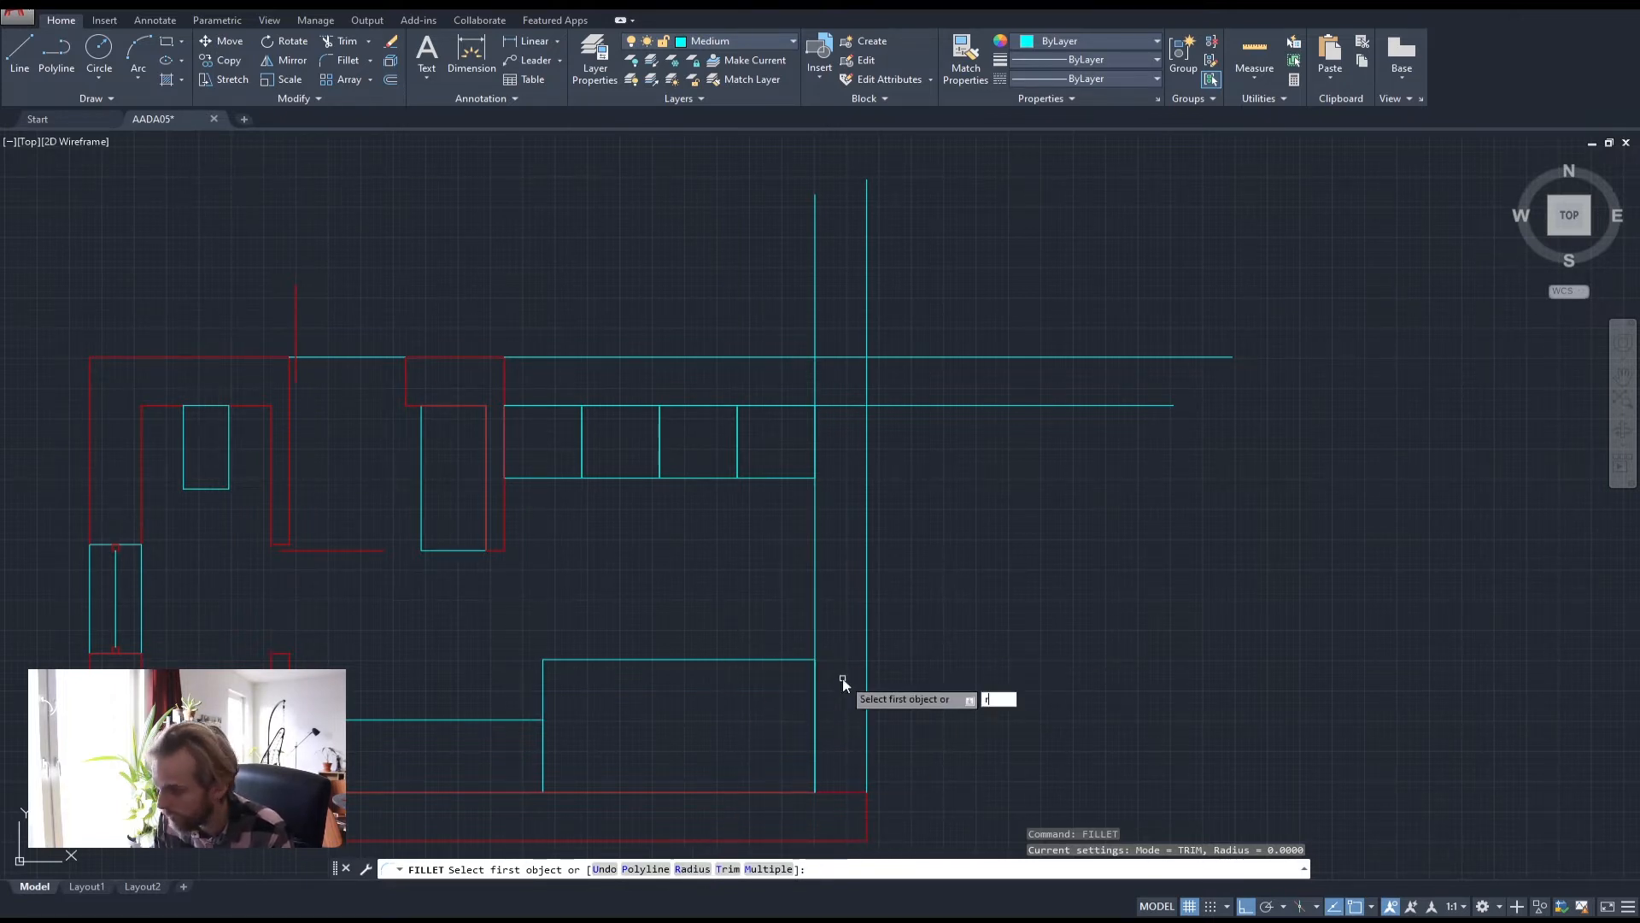
key("Return")
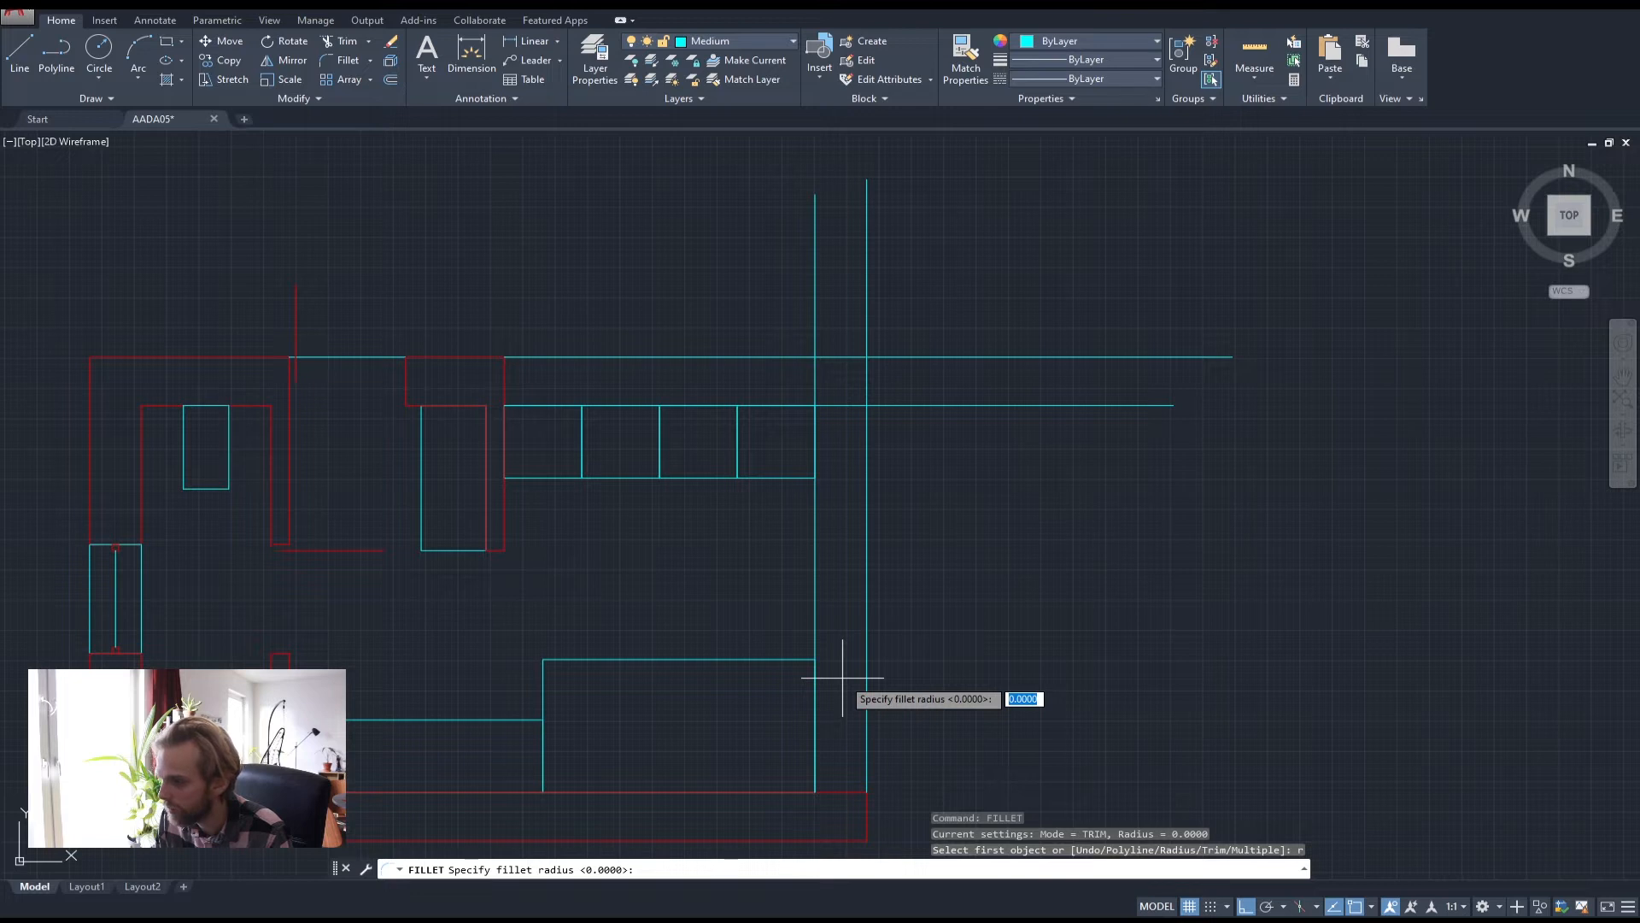
key("Return")
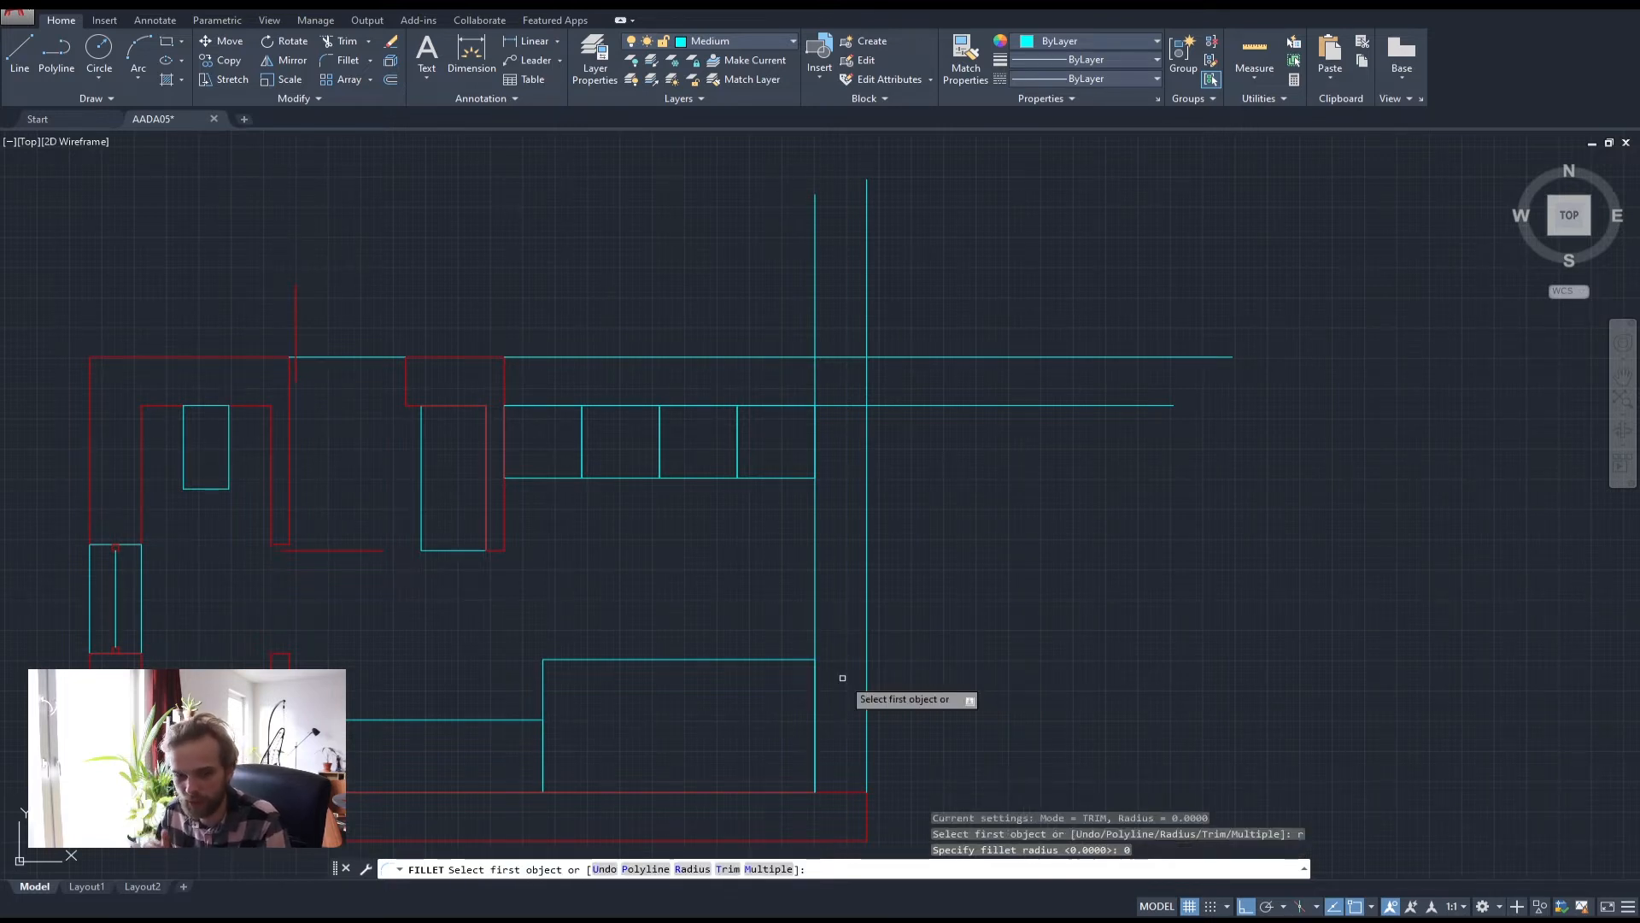
left_click(731, 356)
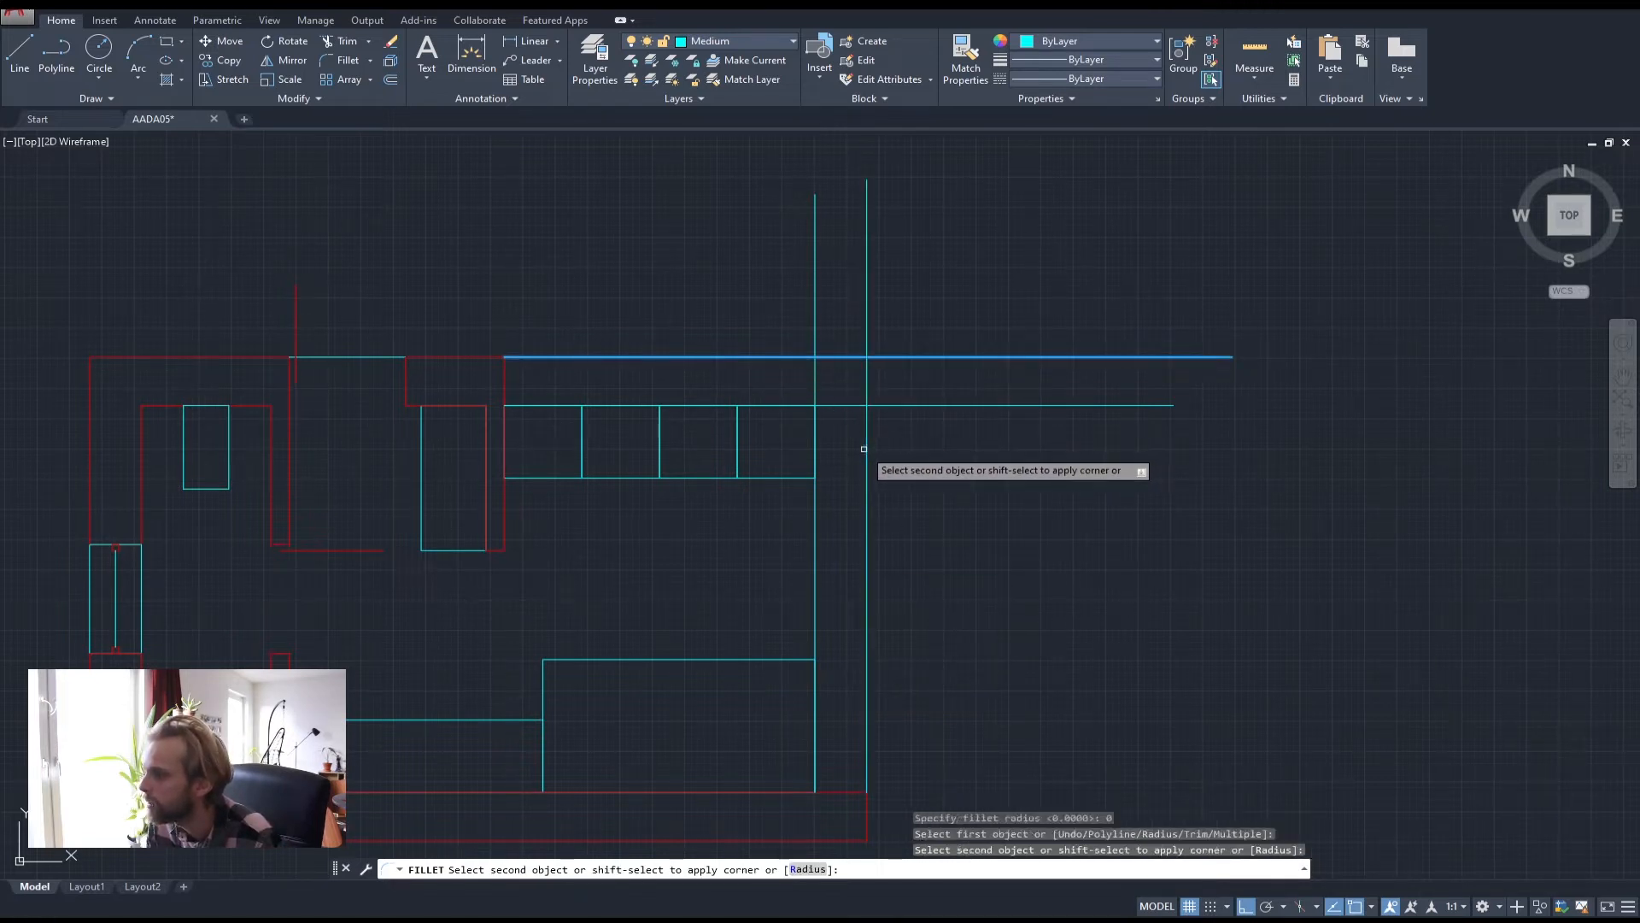
left_click(865, 449)
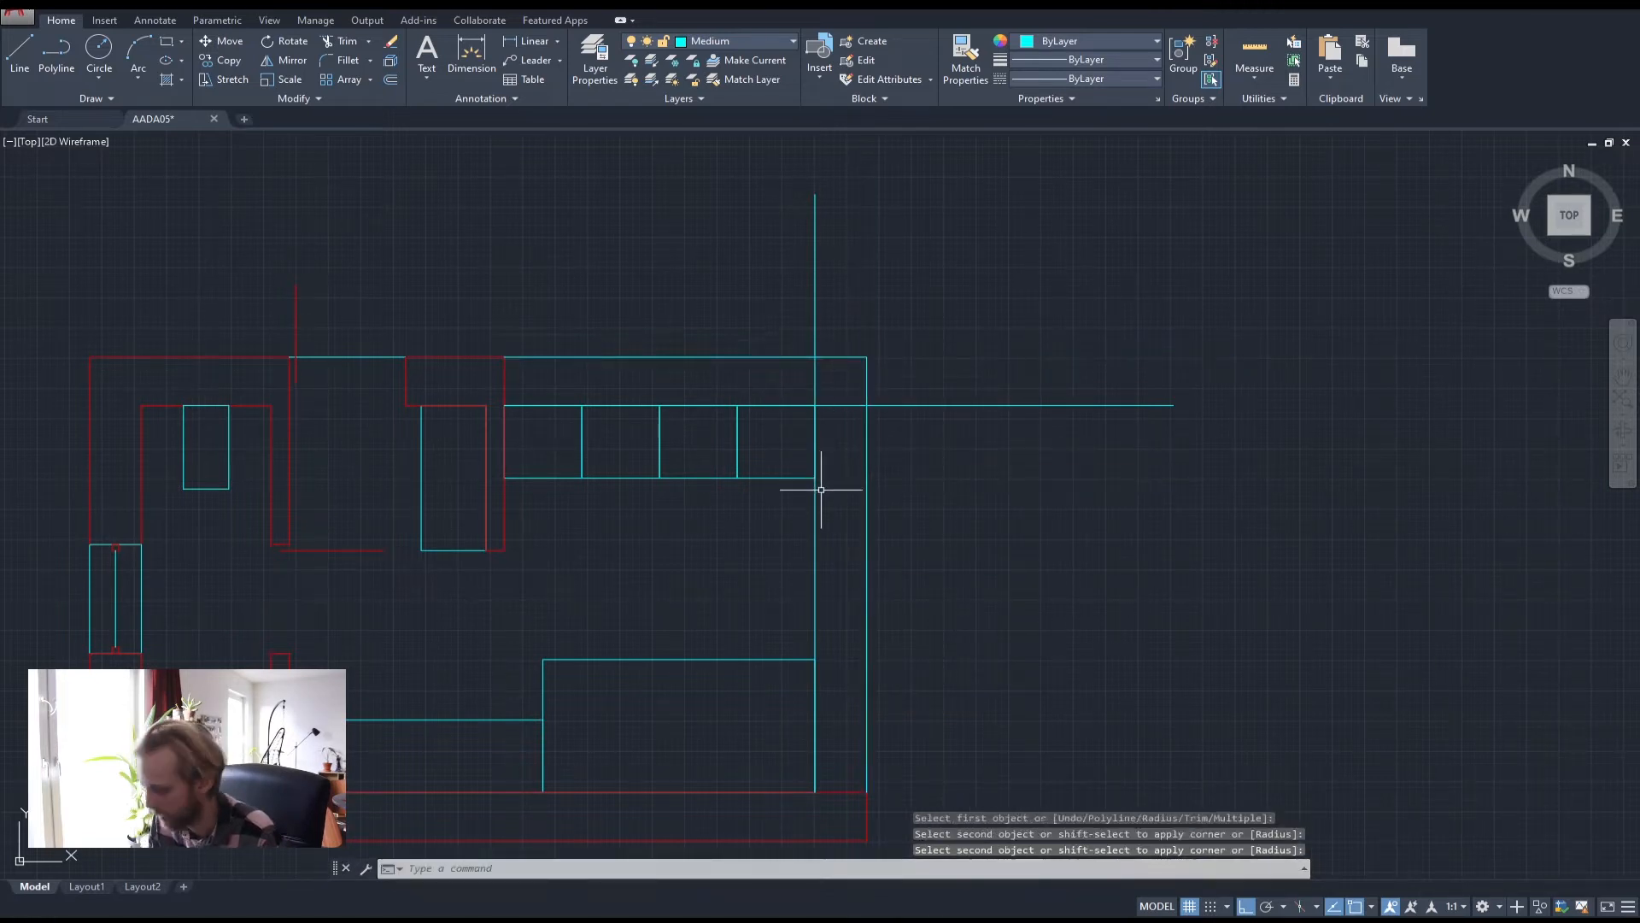
key("space")
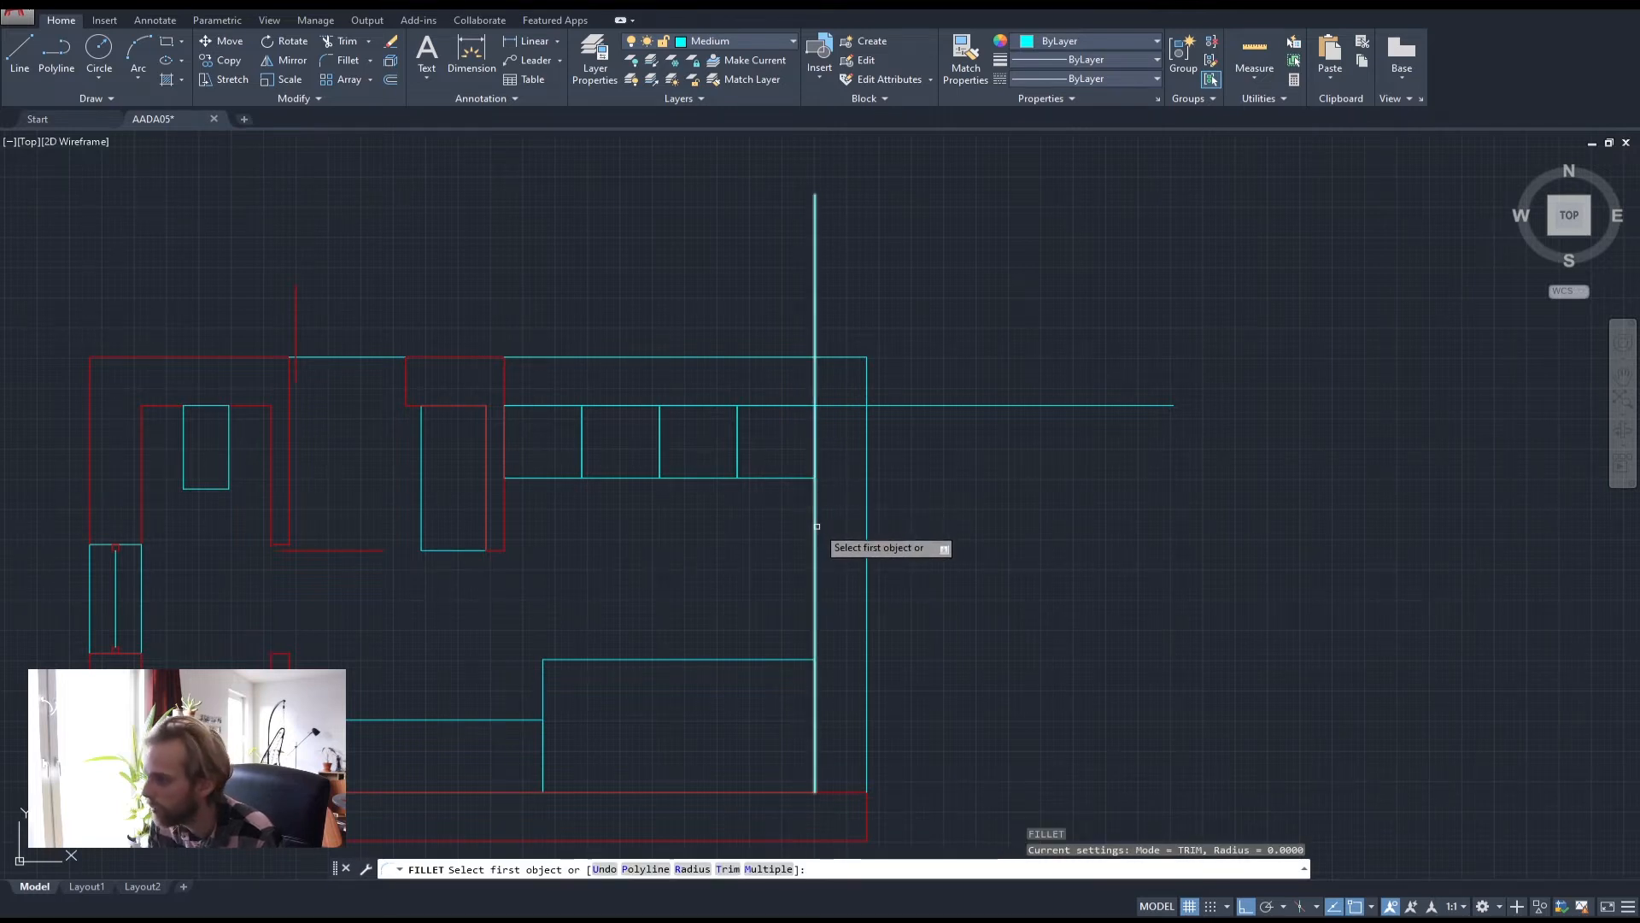
left_click(817, 527)
left_click(798, 407)
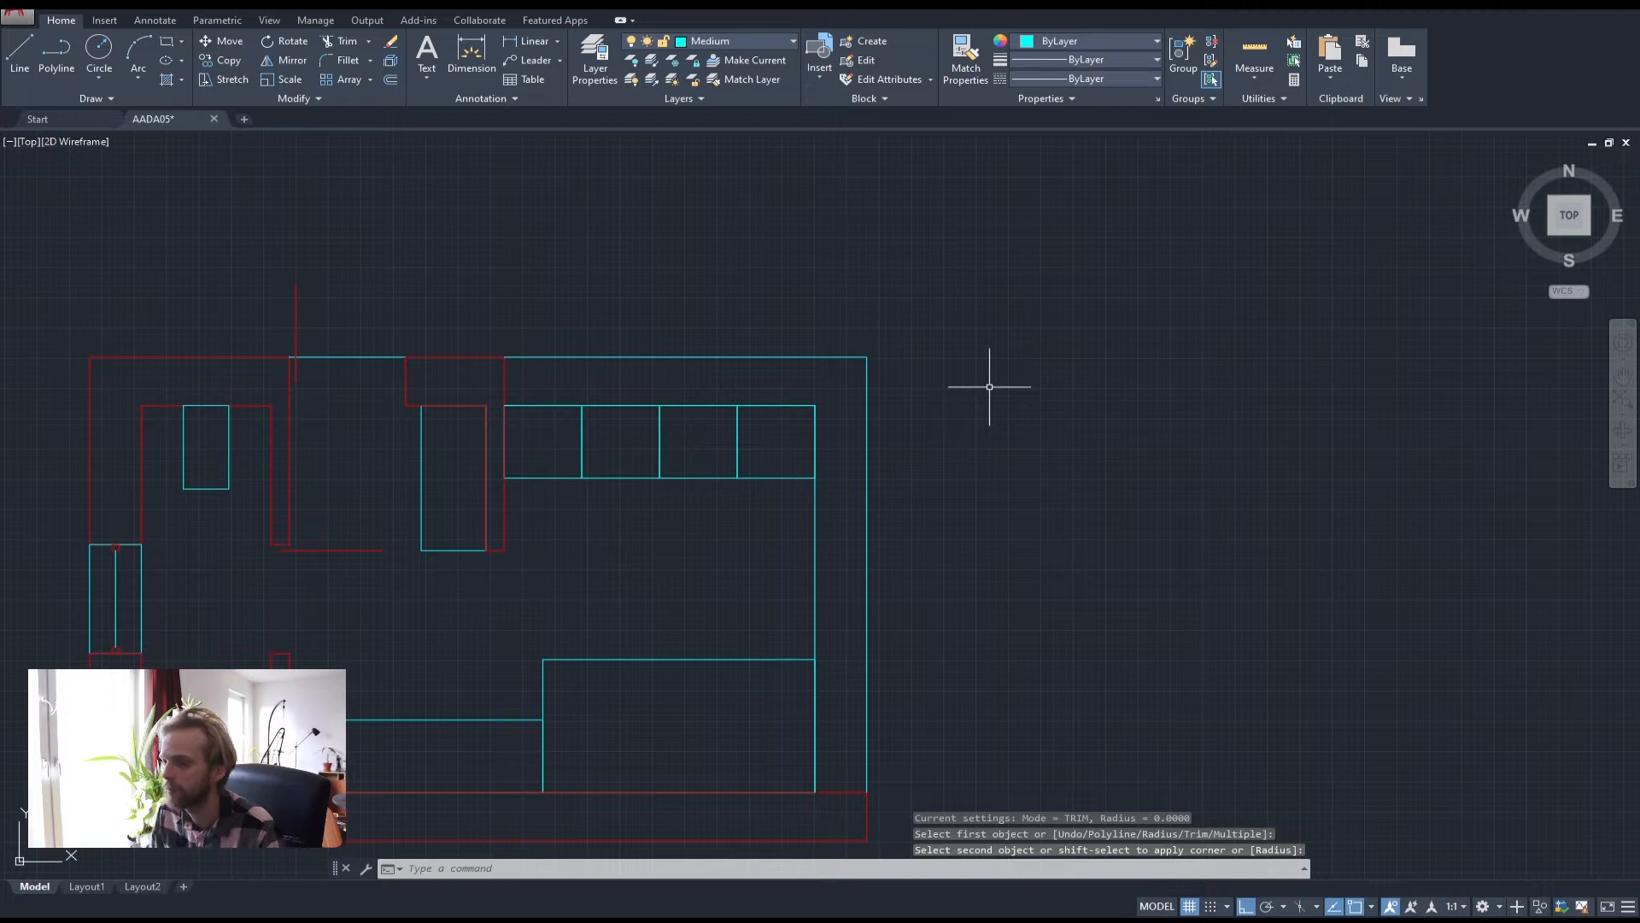
key("Escape")
key("Escape")
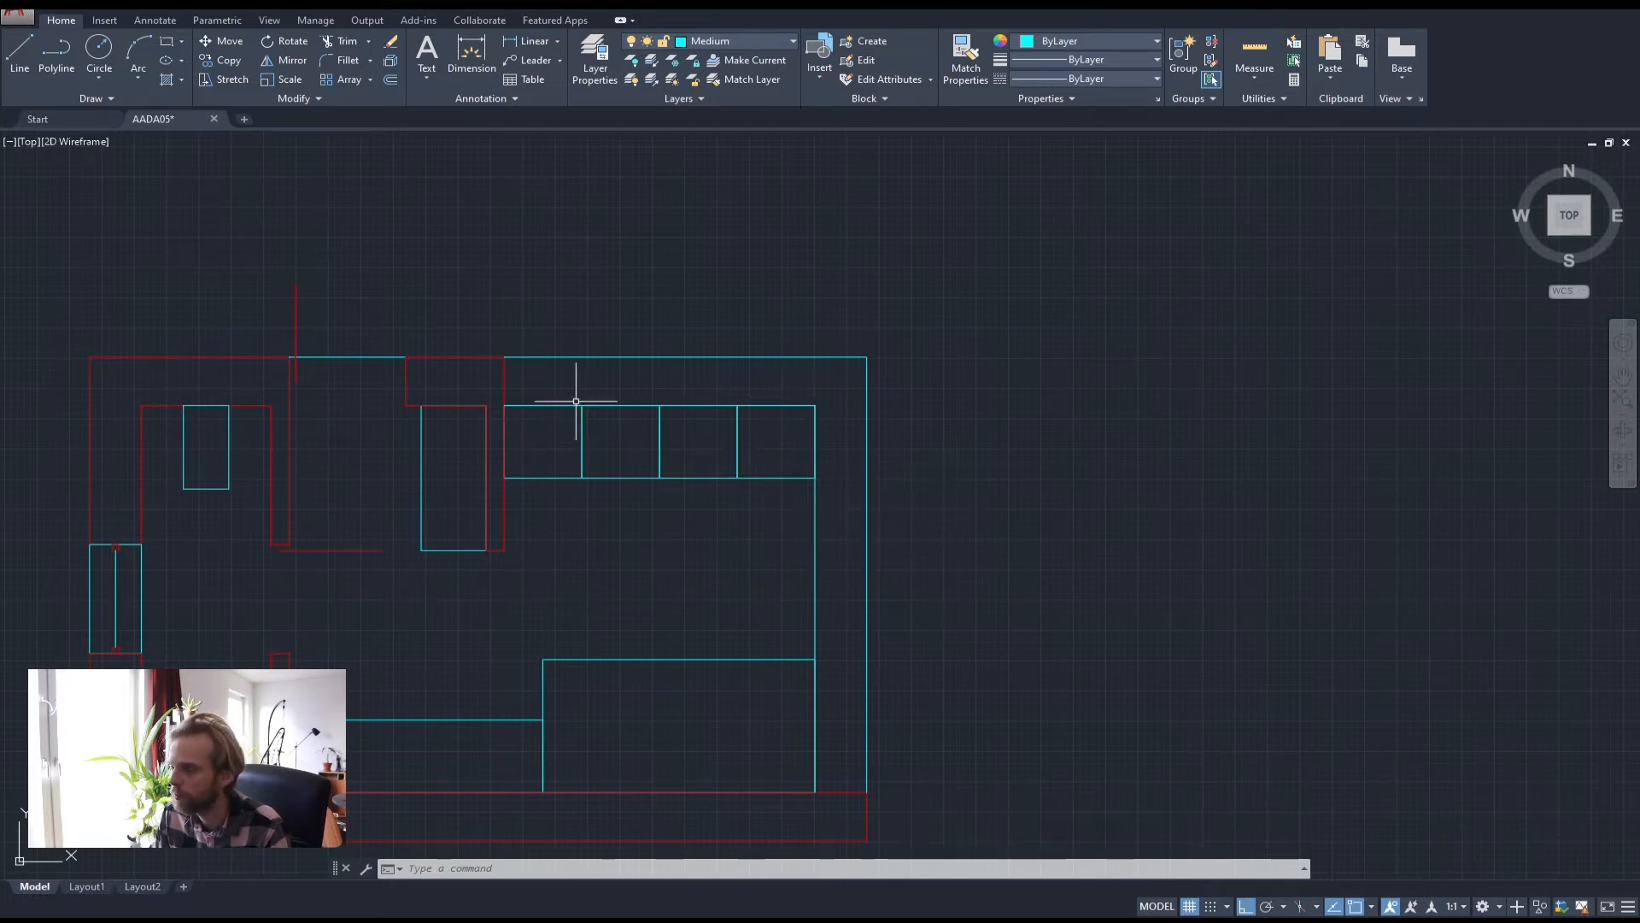
Draw a polyline closing the counter's bottom end between the inner and outer outlines
middle_click_drag(1034, 584, 971, 487)
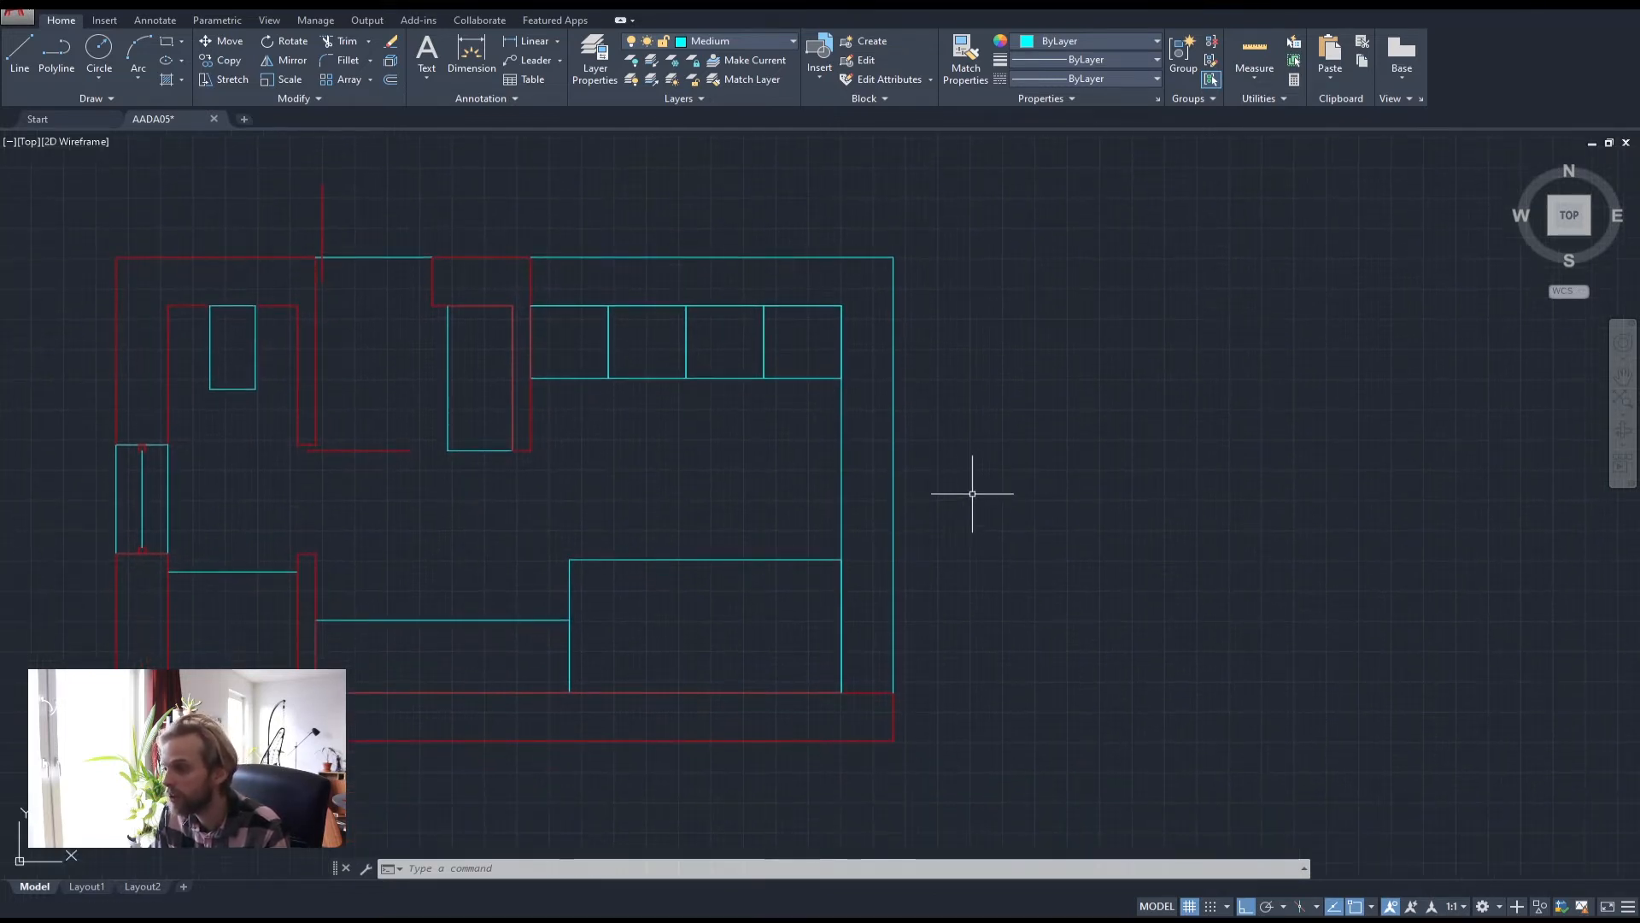
left_click(964, 475)
left_click(803, 433)
key("Escape")
key("Escape")
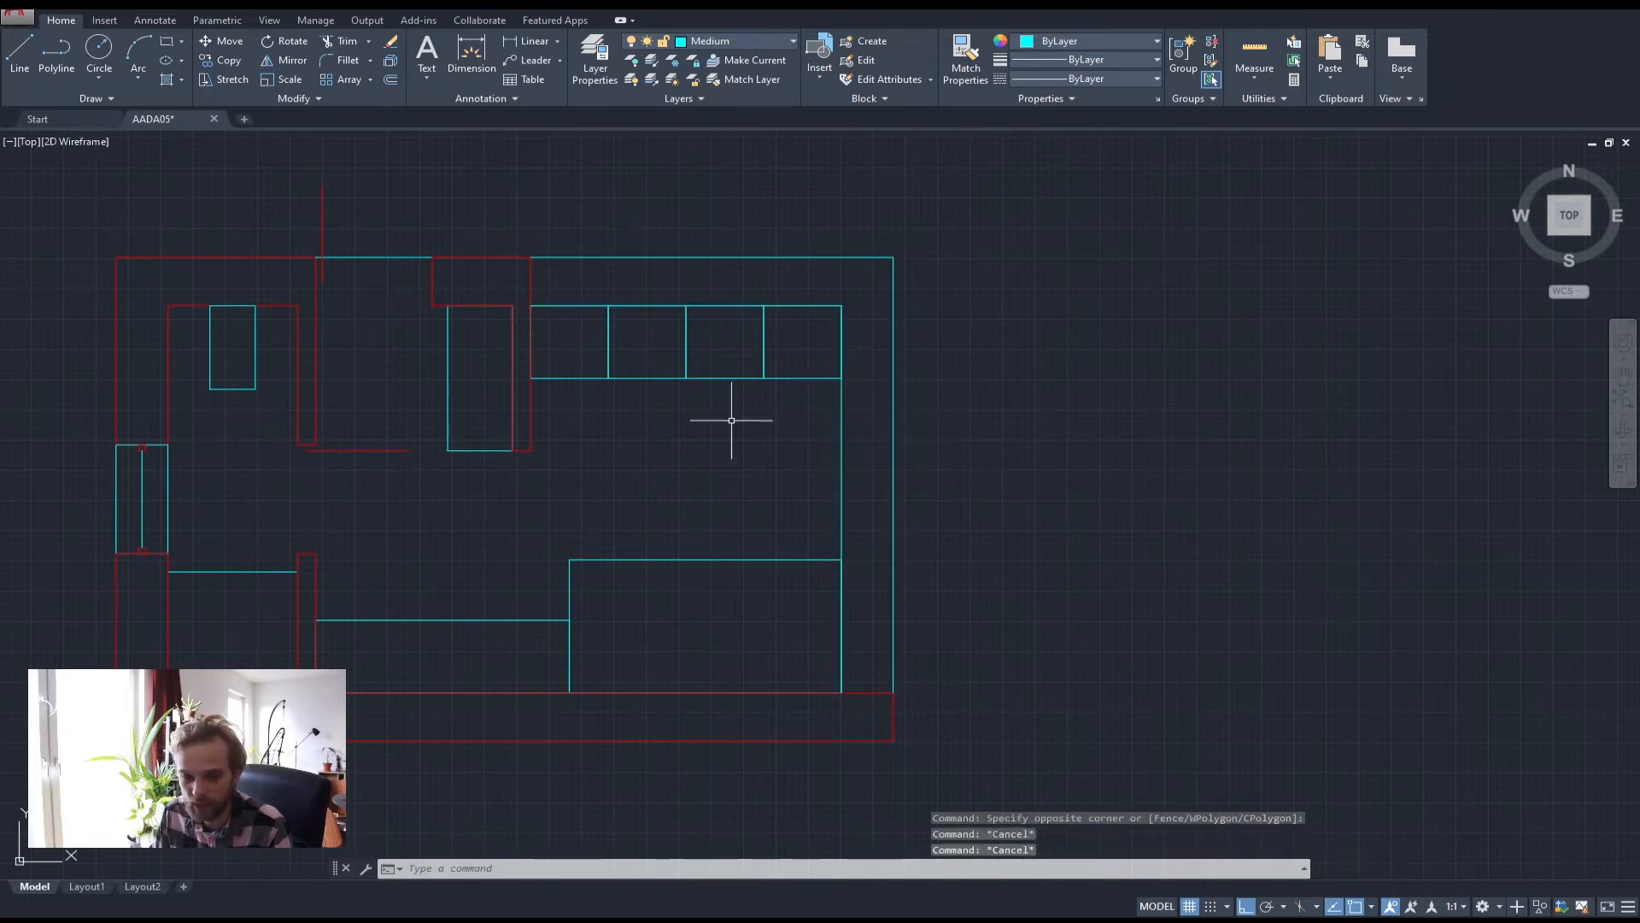
left_click(56, 53)
scroll(850, 710, "up", 4)
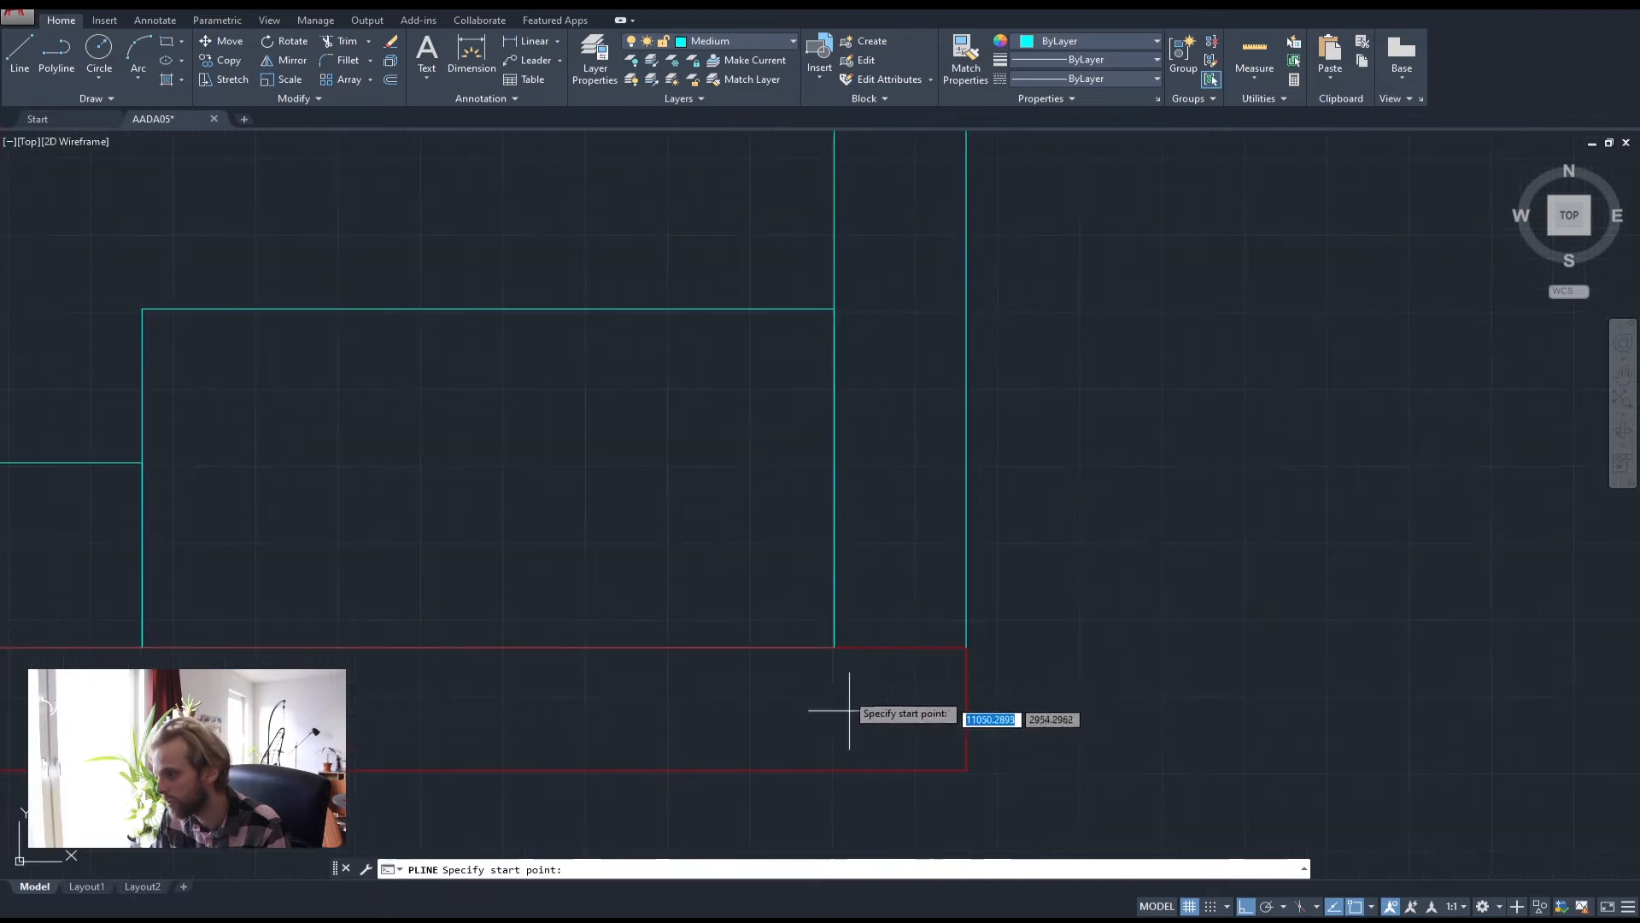
left_click(835, 646)
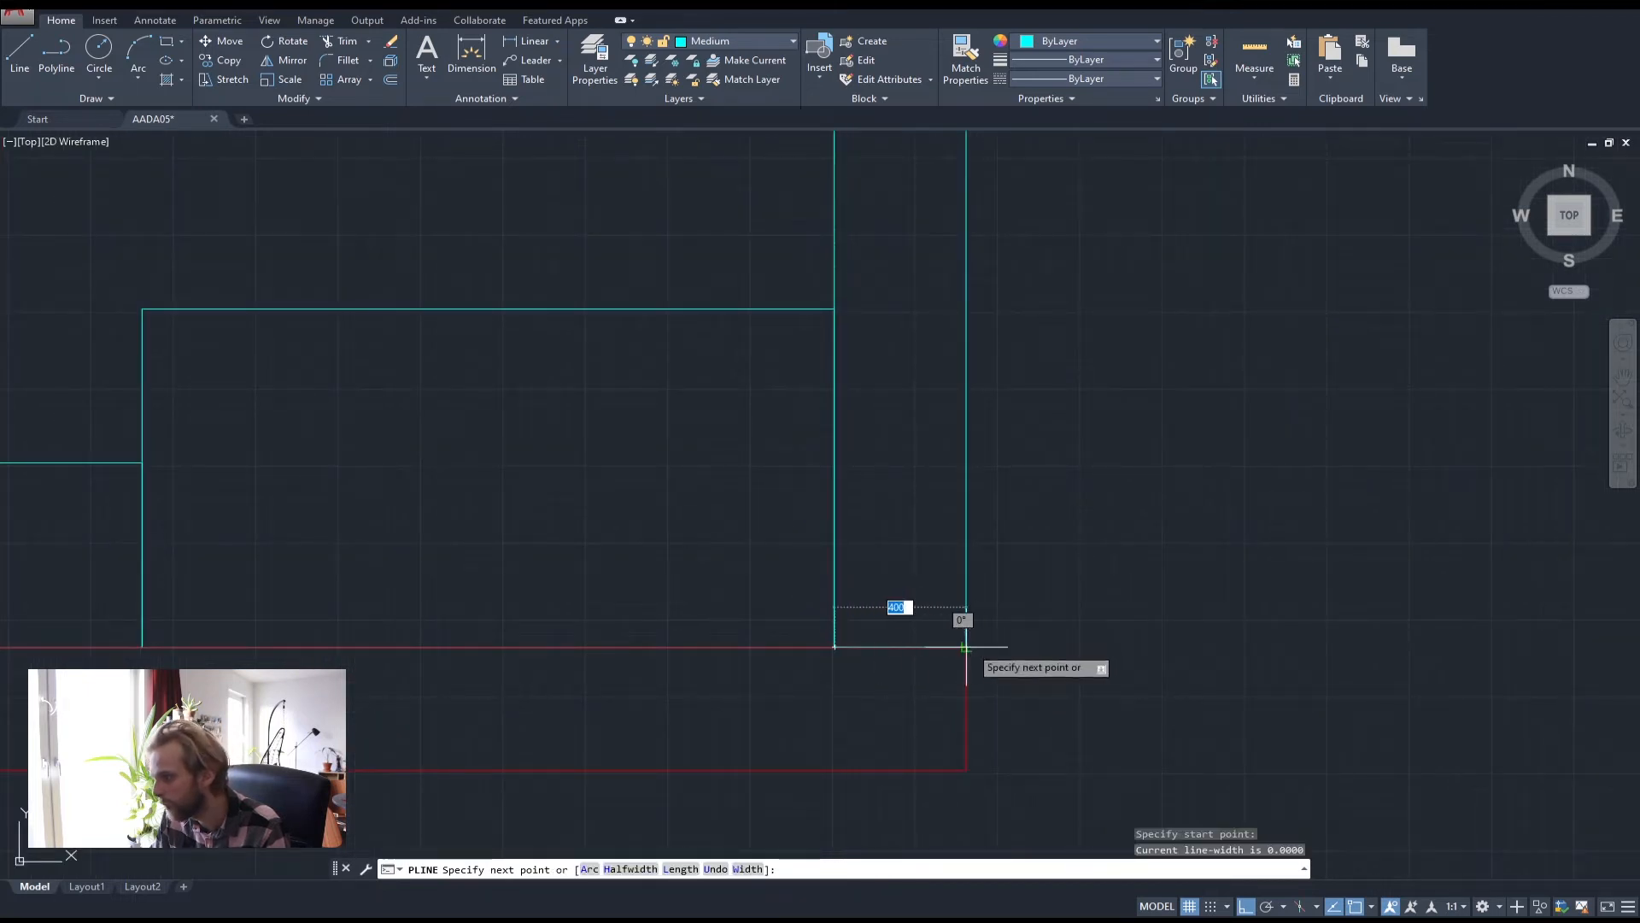
left_click(966, 646)
key("Return")
Draw a second polyline closing the counter's top-left end up to the outer outline
scroll(935, 604, "down", 4)
scroll(741, 517, "up", 5)
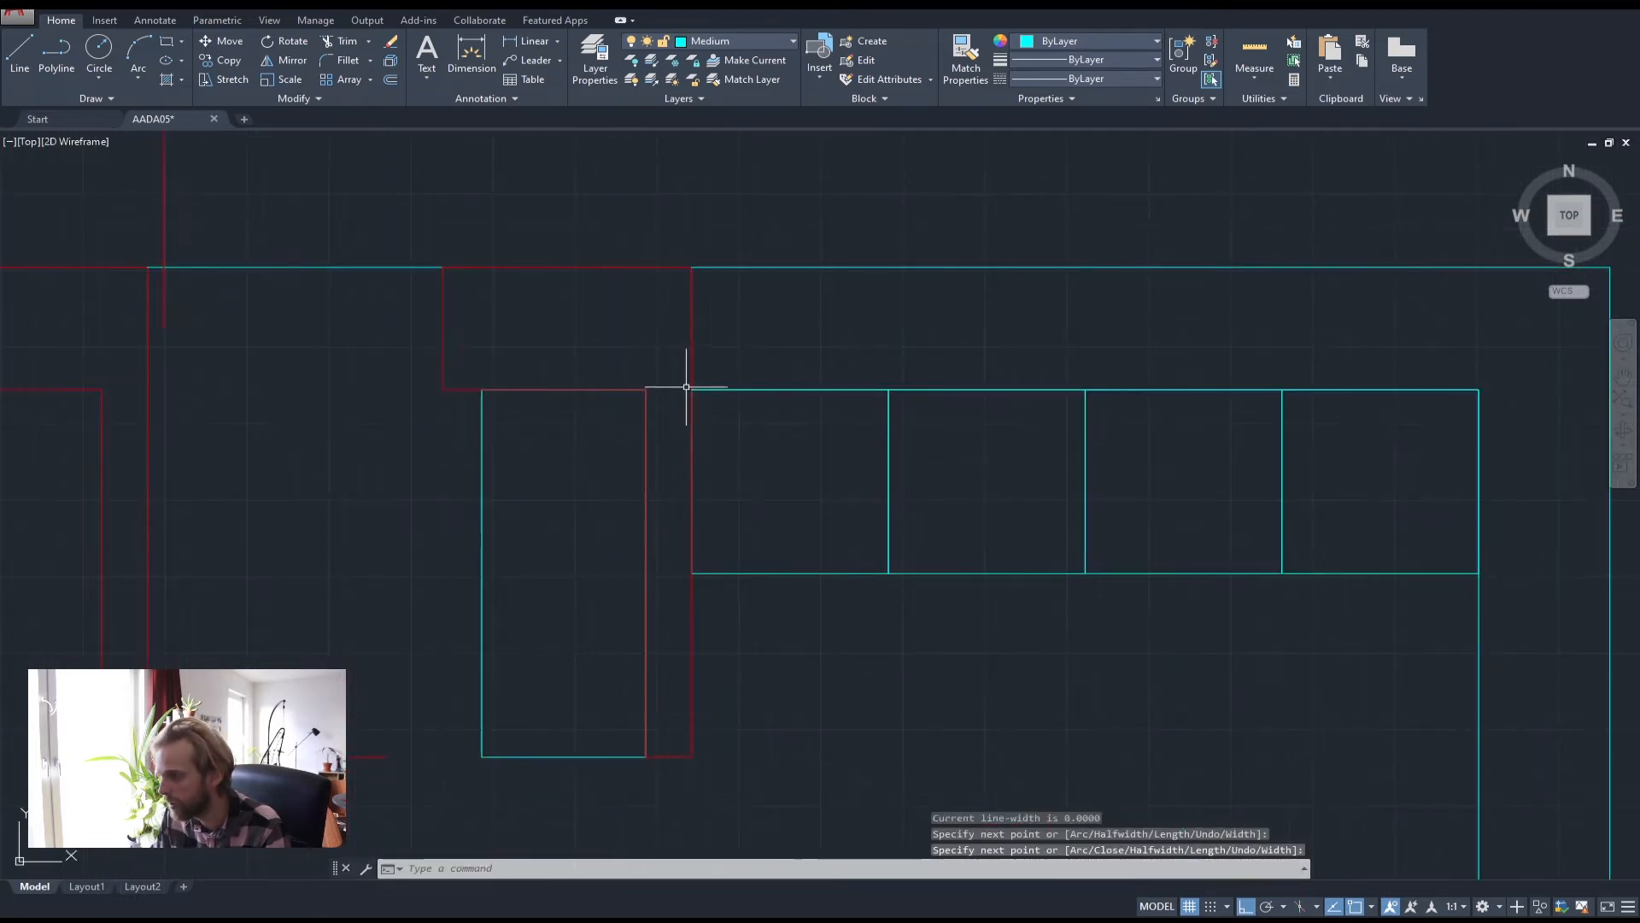
key("Return")
left_click(690, 388)
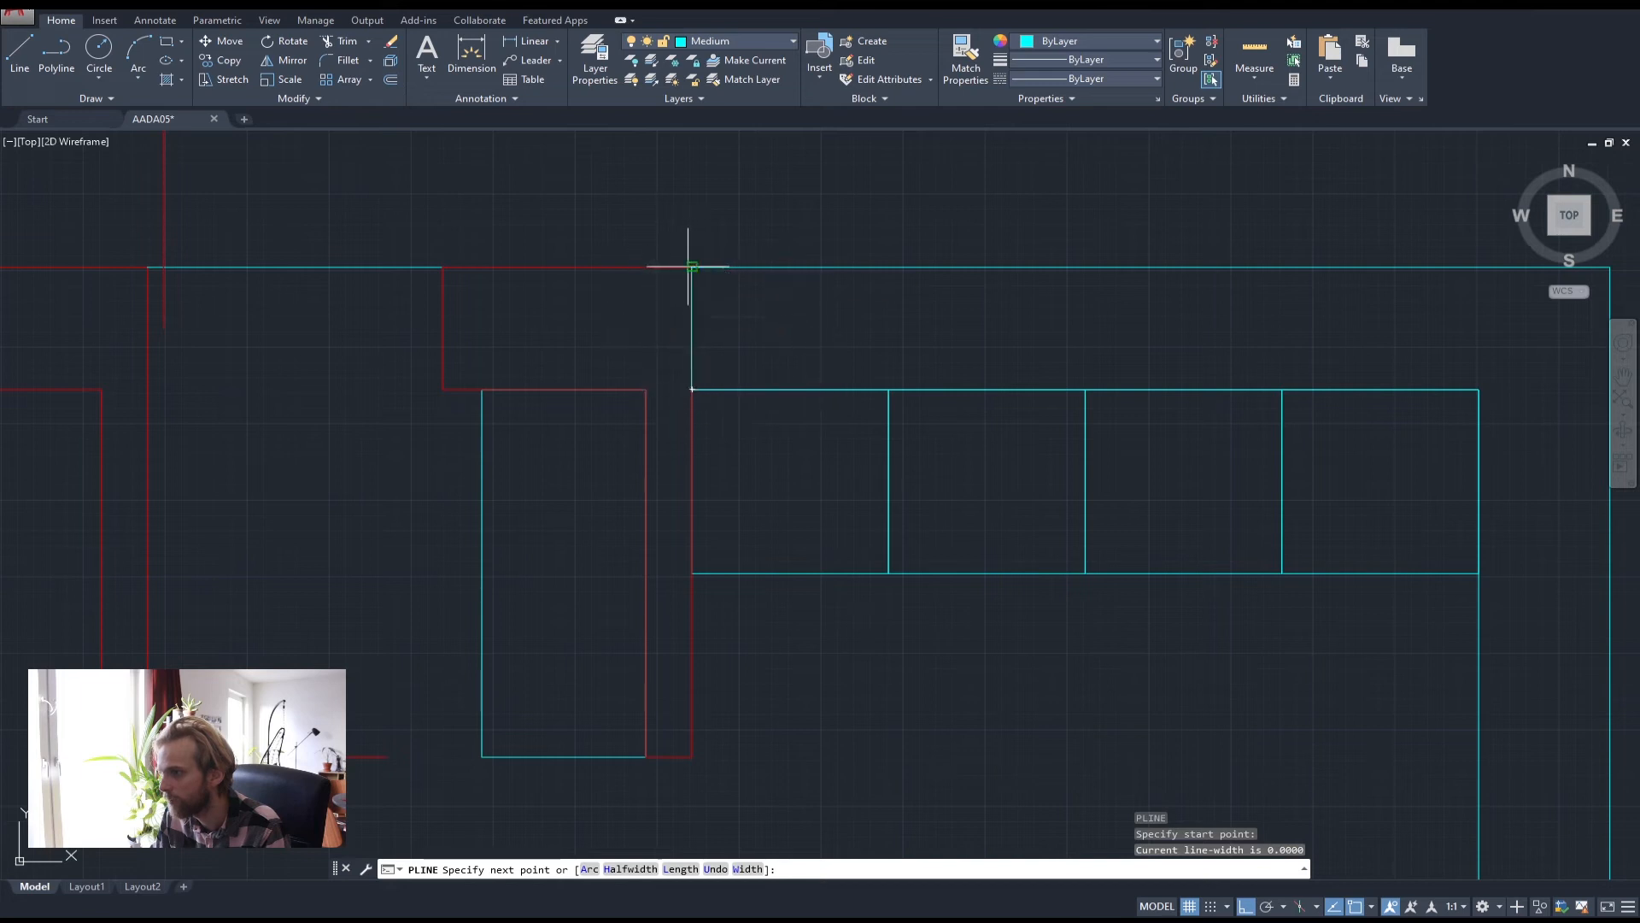
left_click(689, 267)
key("Return")
Select the outer and inner counter outline pieces and join them into one polyline
left_click(774, 305)
left_click(741, 228)
scroll(839, 334, "down", 5)
middle_click_drag(1115, 518, 1051, 440)
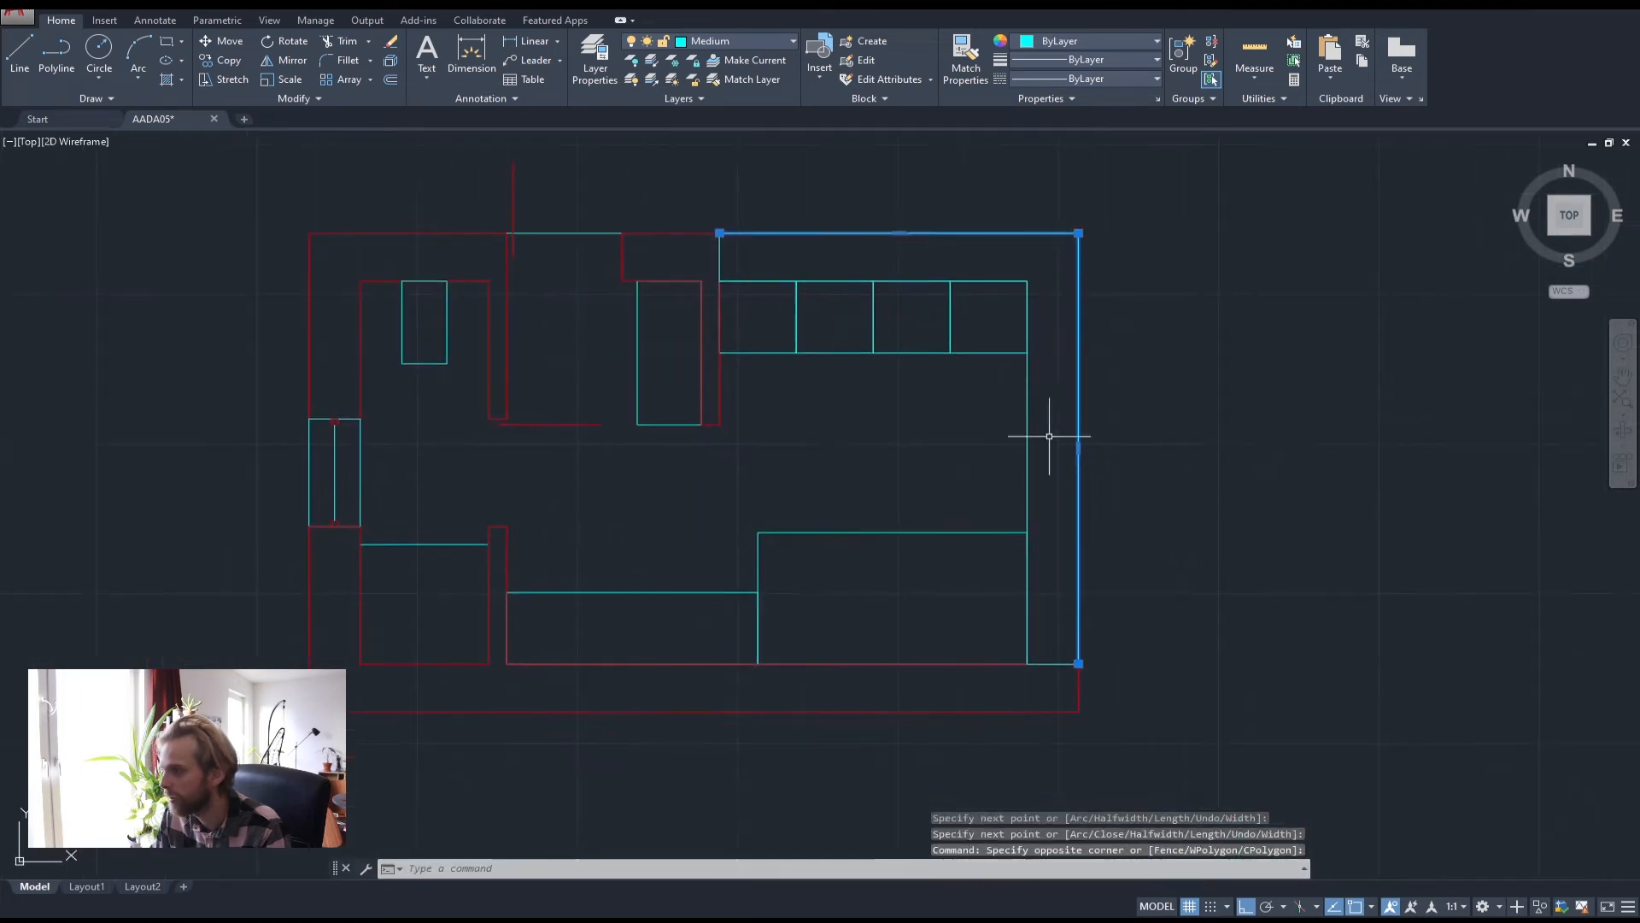
left_click(1048, 443)
left_click(997, 461)
scroll(1055, 658, "up", 4)
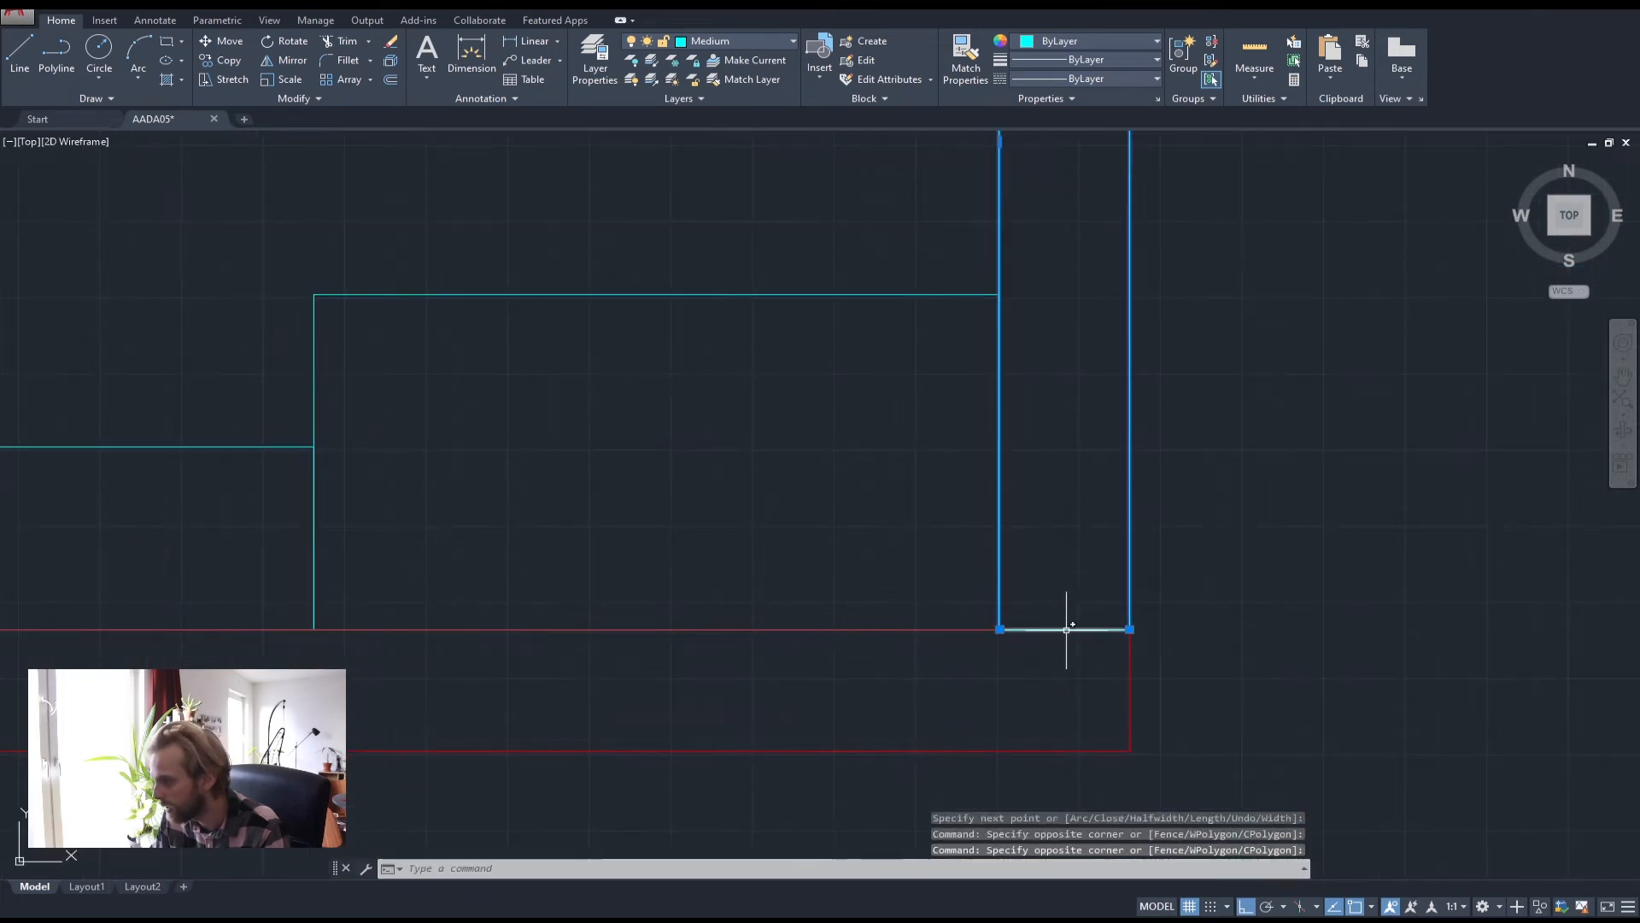
scroll(708, 373, "down", 4)
scroll(825, 278, "up", 5)
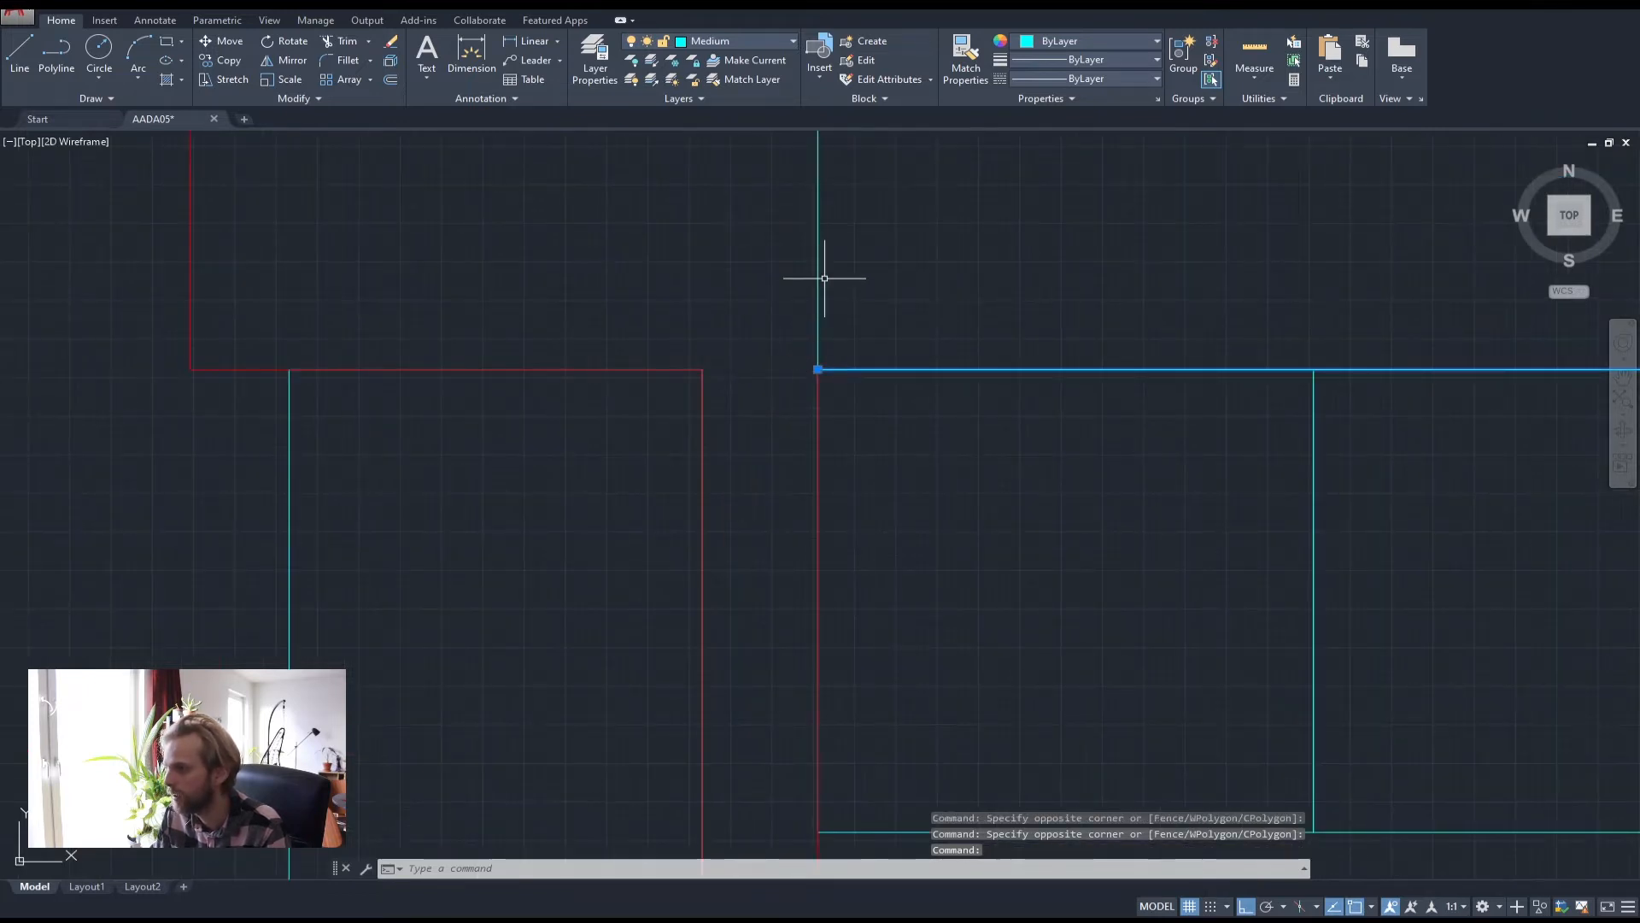
scroll(828, 315, "down", 5)
mouse_move(913, 443)
middle_mouse_down()
mouse_move(951, 522)
mouse_move(704, 444)
middle_mouse_up()
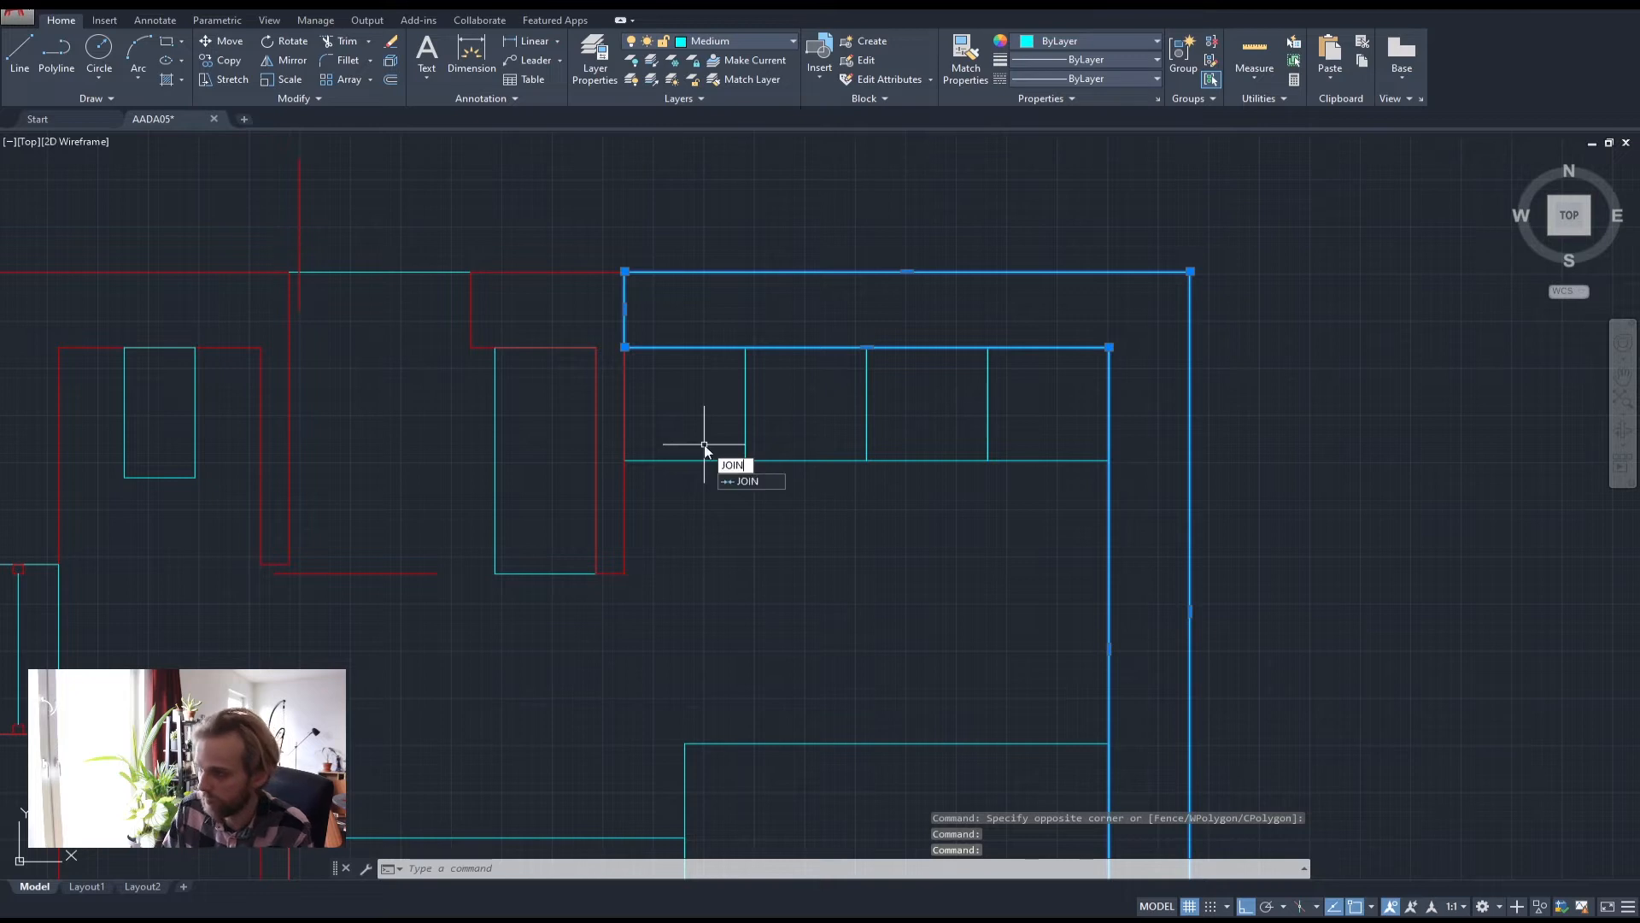
key("Return")
Verify the joined counter outline now selects as a single piece
left_click(732, 311)
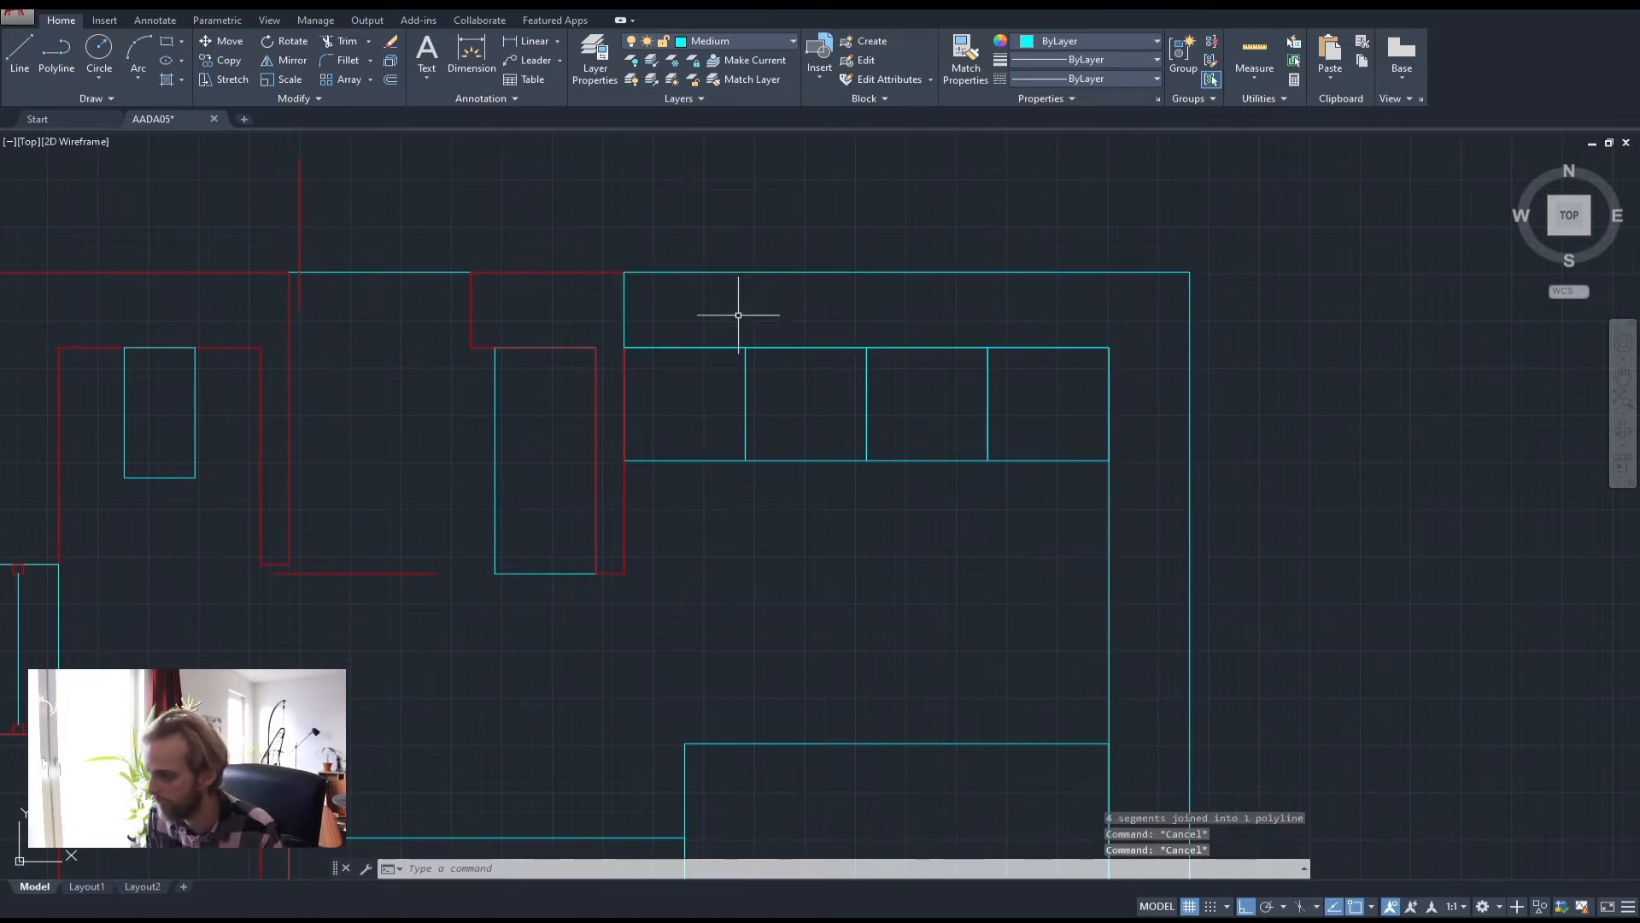
left_click(717, 227)
key("Escape")
key("Escape")
left_click(716, 270)
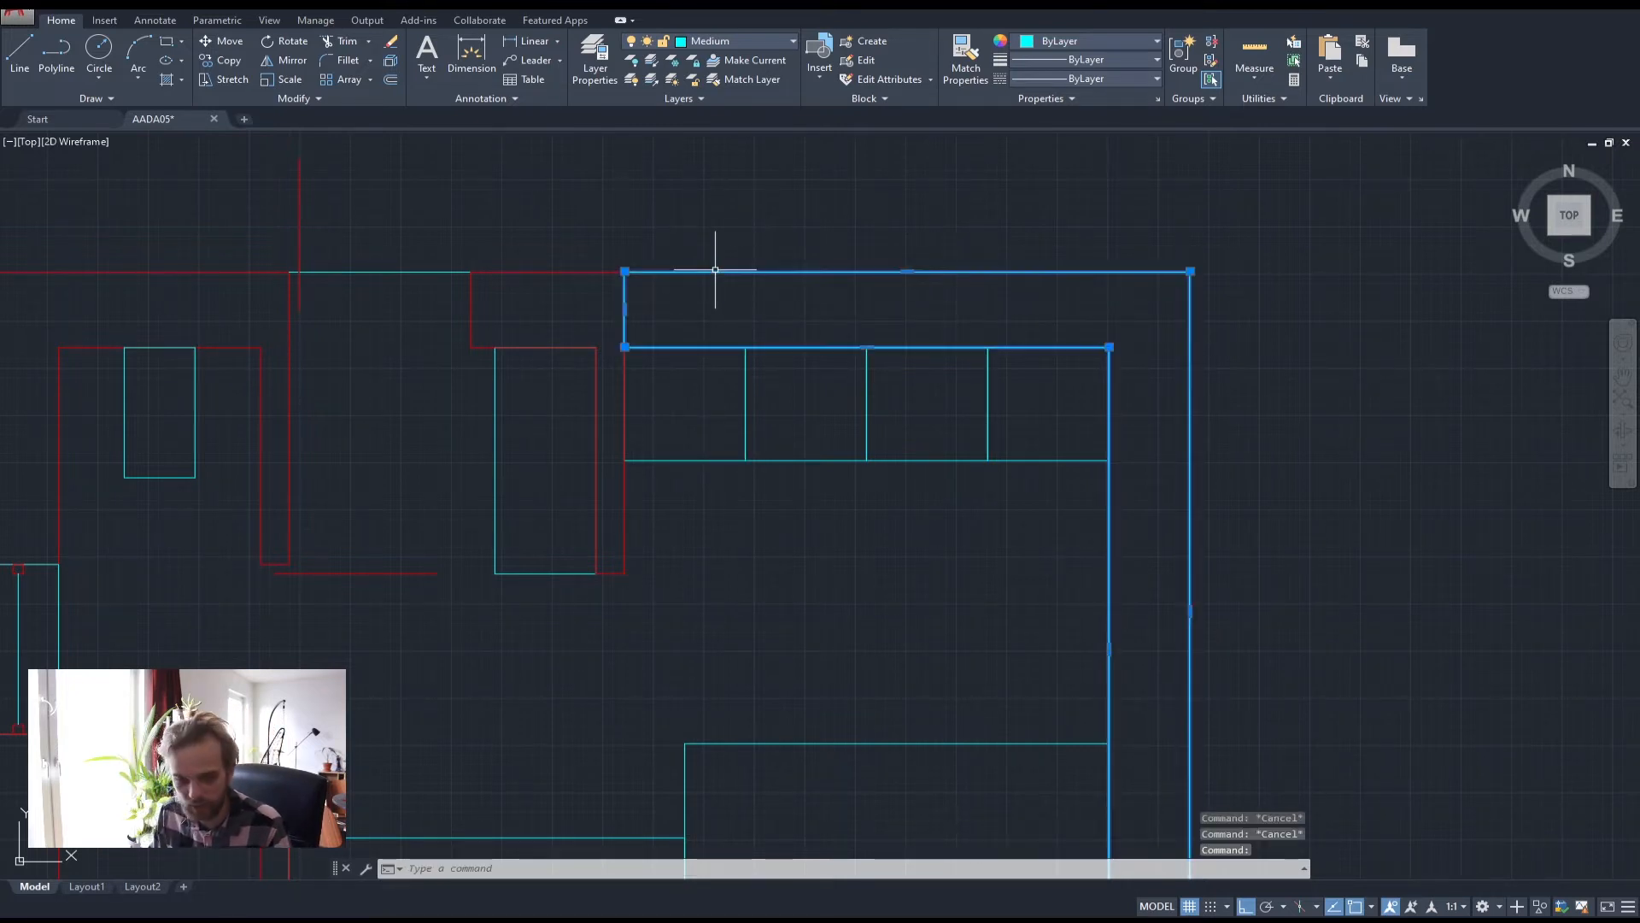
scroll(853, 394, "down", 4)
key("Escape")
key("Escape")
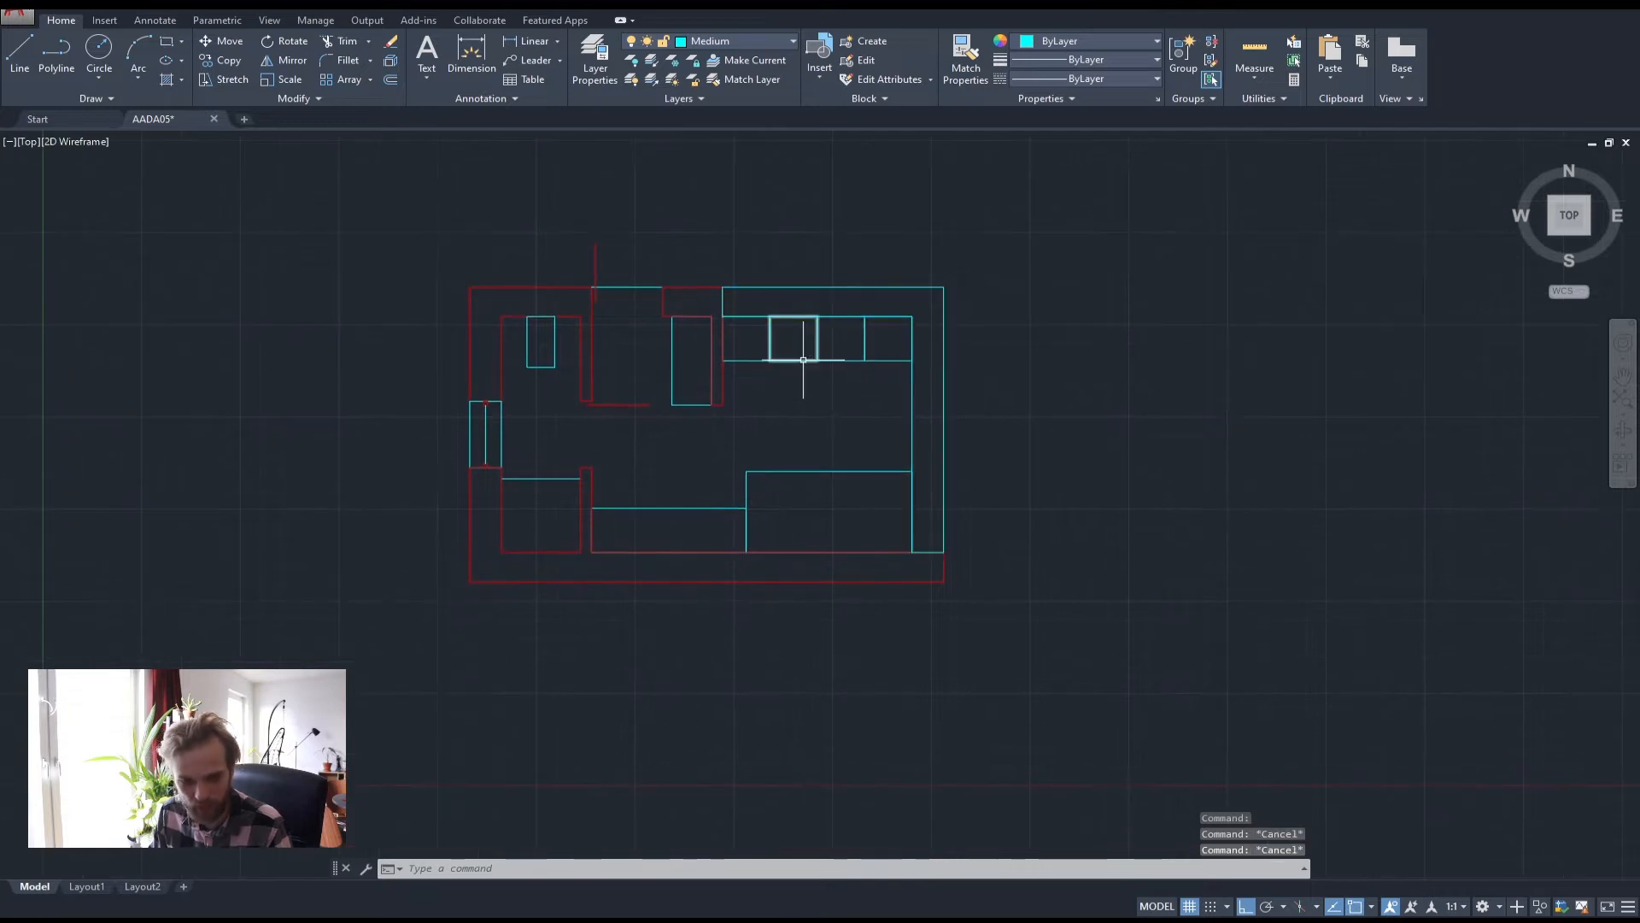
middle_click_drag(956, 409, 1039, 434)
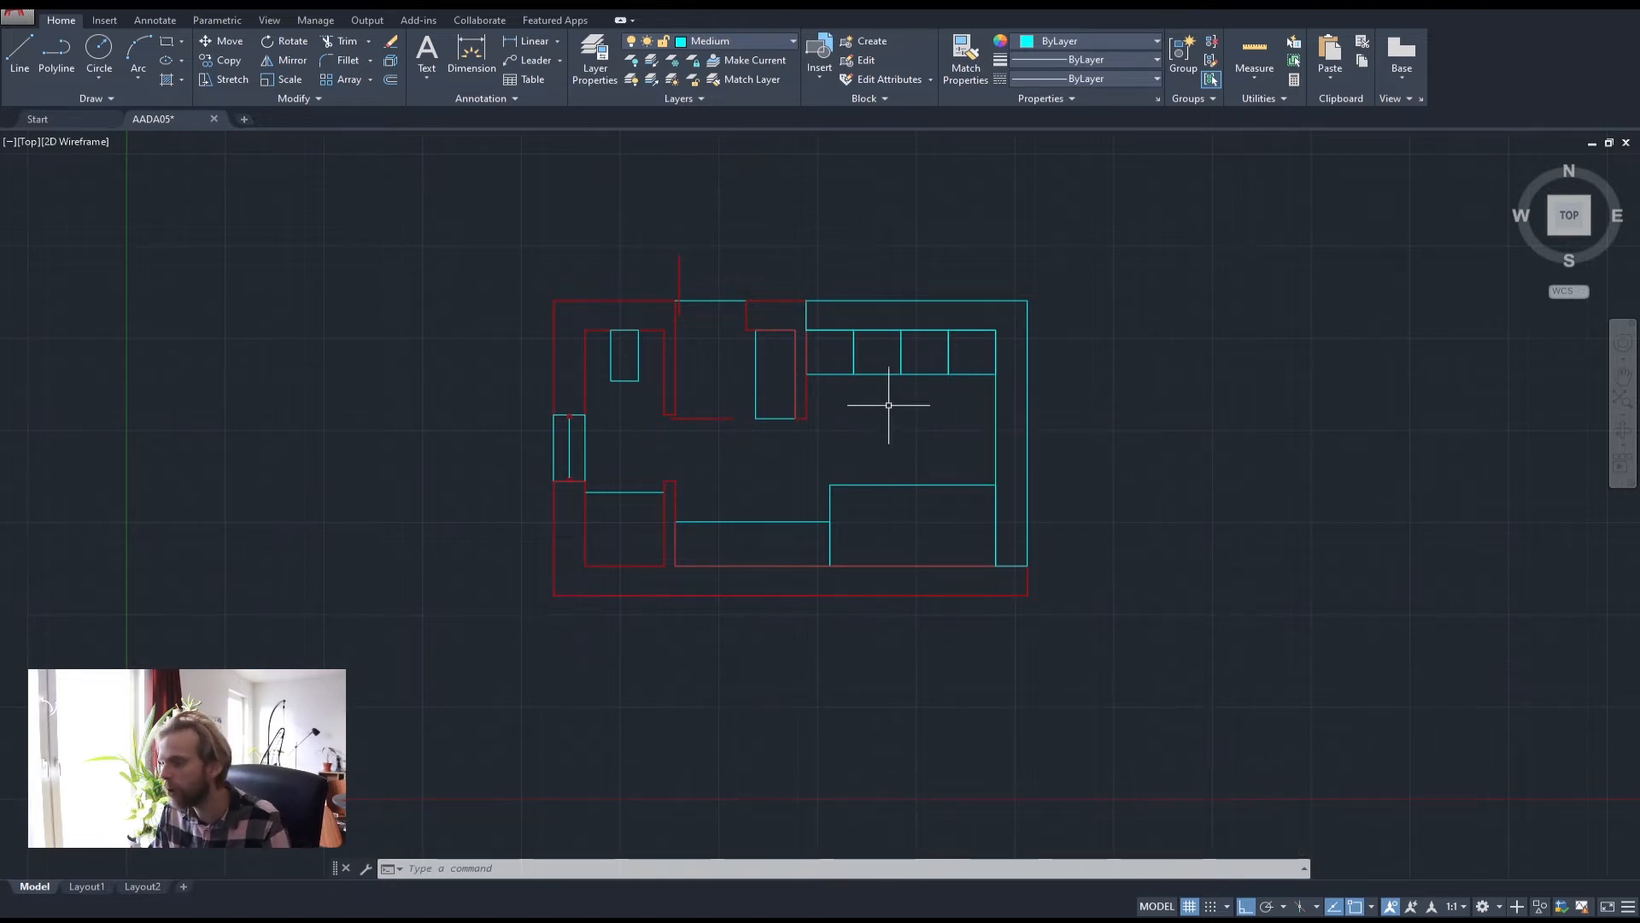
scroll(577, 413, "up", 6)
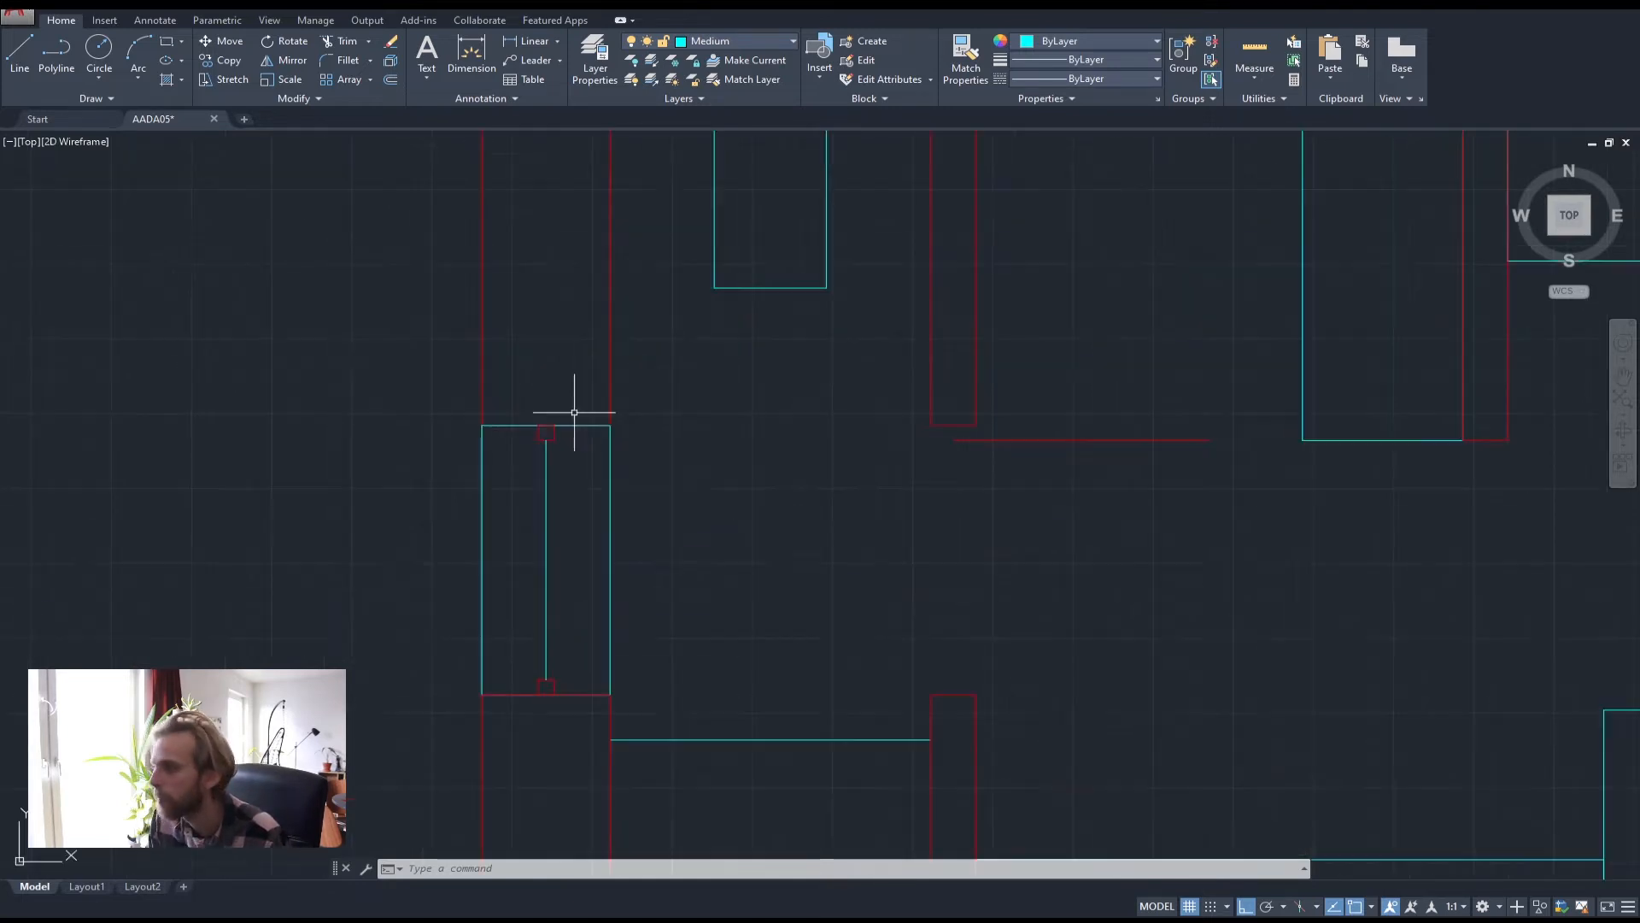
scroll(564, 437, "up", 4)
left_click(581, 435)
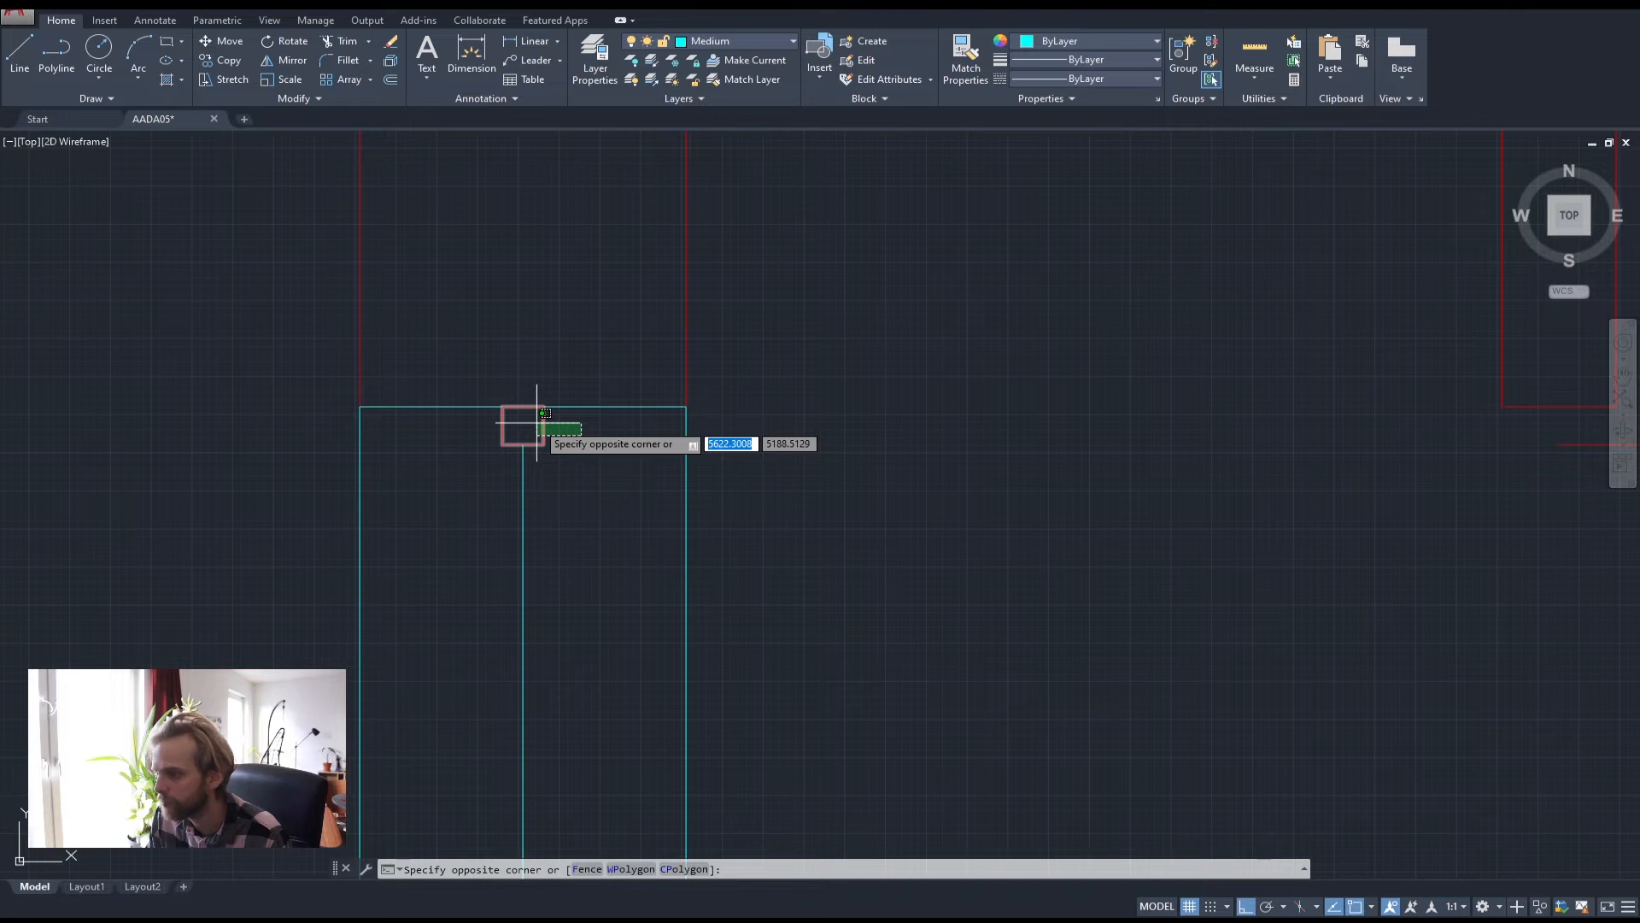
Copy the small red marker square from the window end to the counter's top corner
left_click(539, 418)
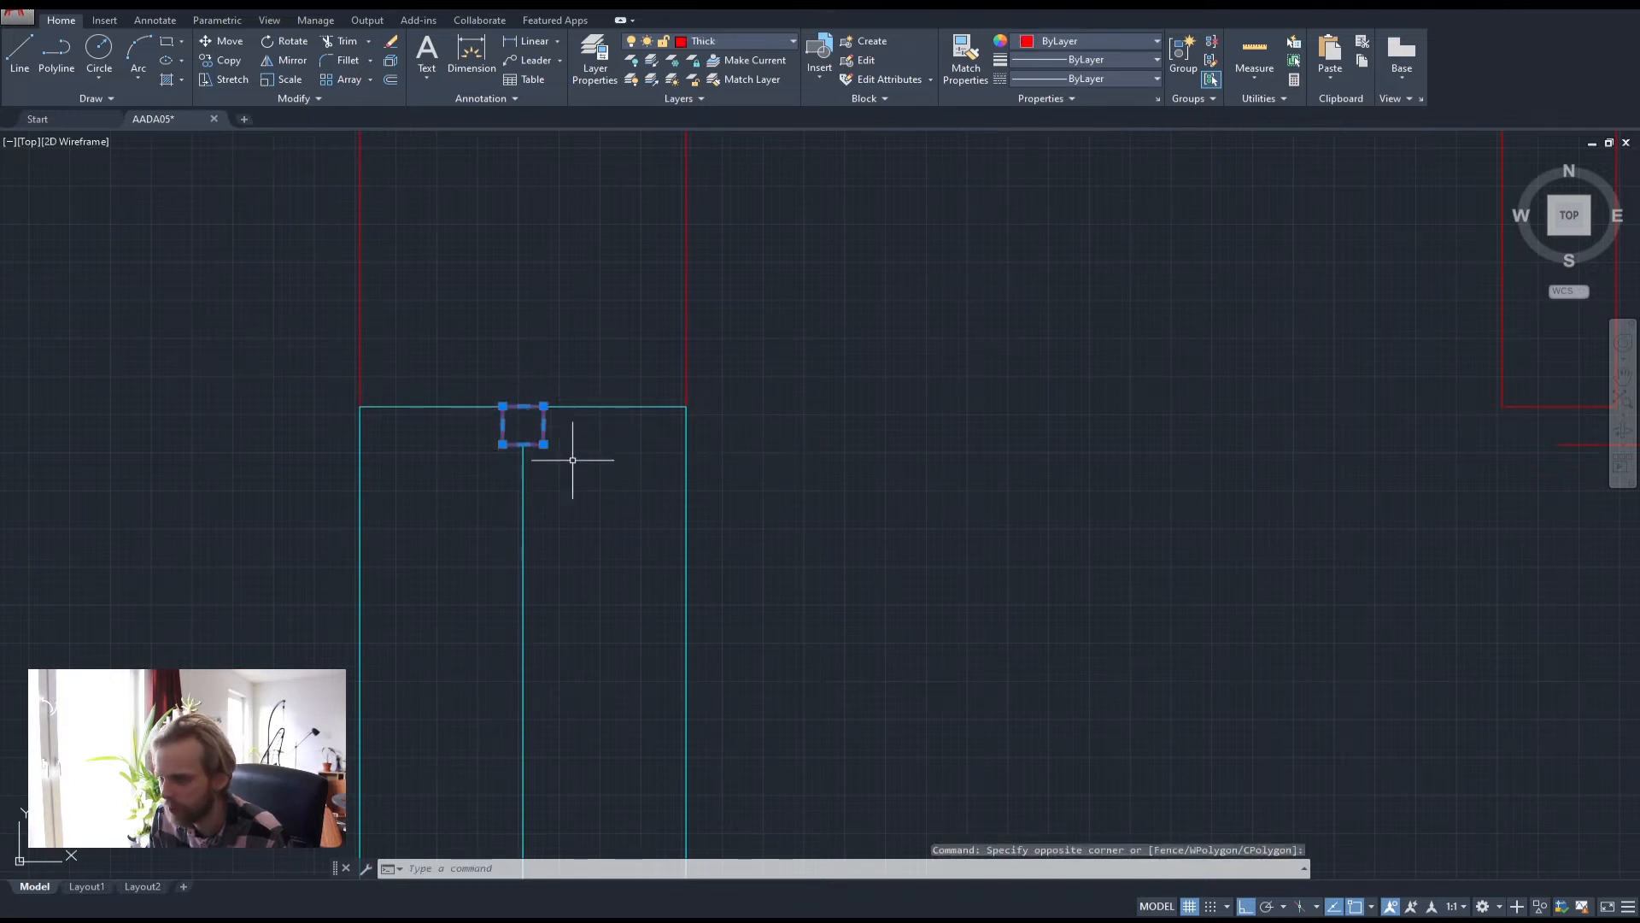
scroll(543, 424, "down", 2)
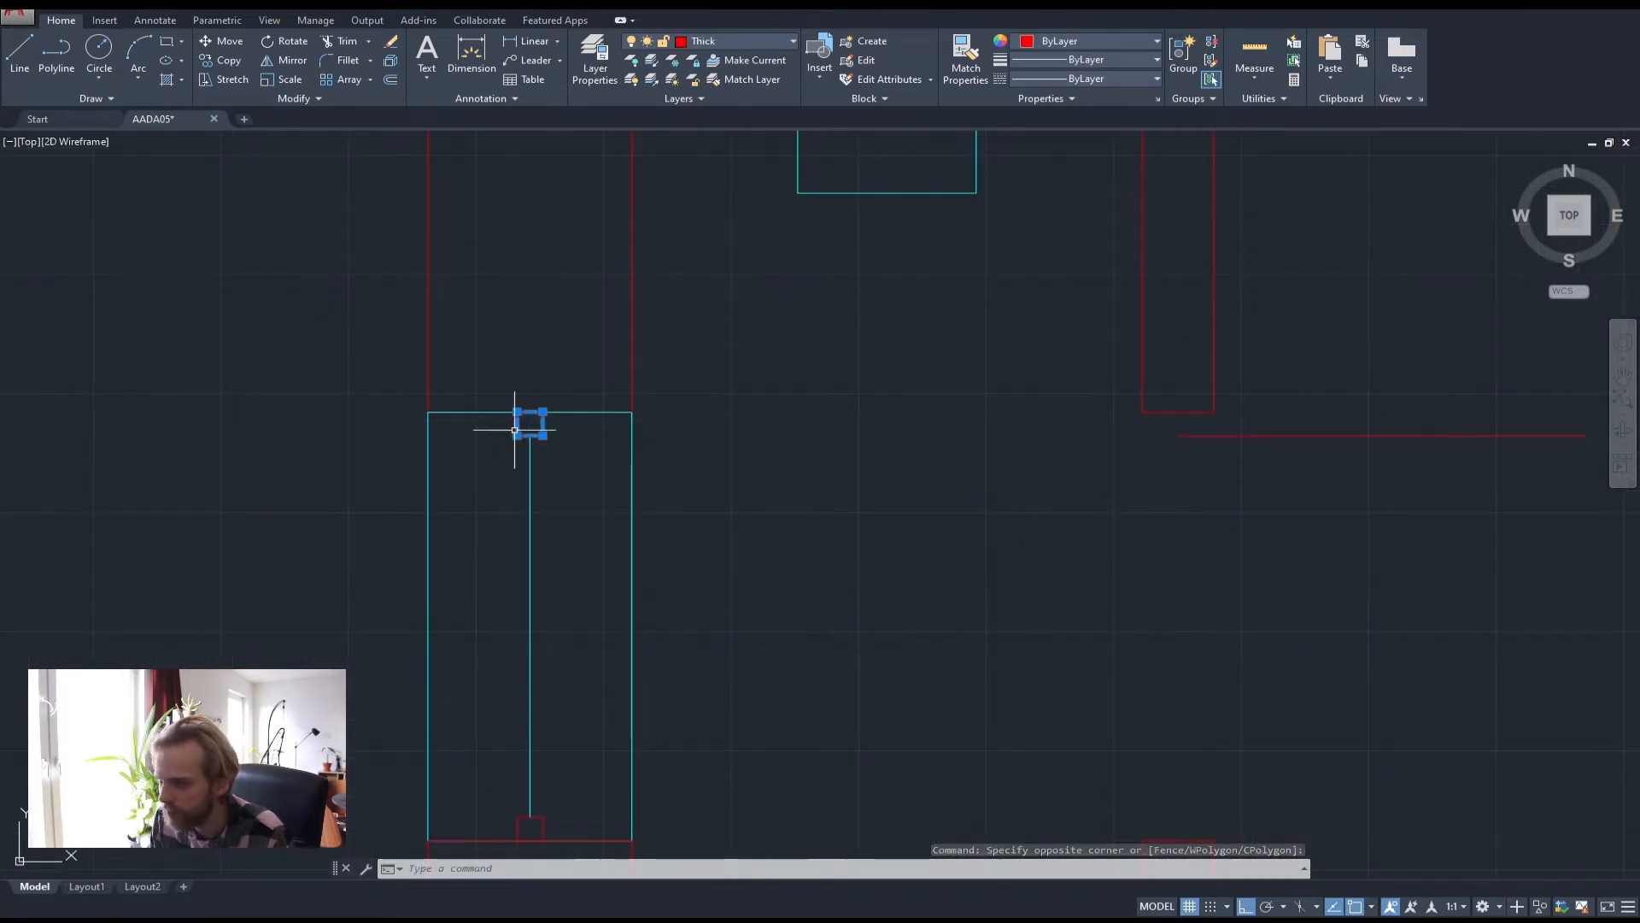
key("Escape")
key("Escape")
scroll(534, 427, "up", 5)
left_click(538, 428)
left_click(461, 403)
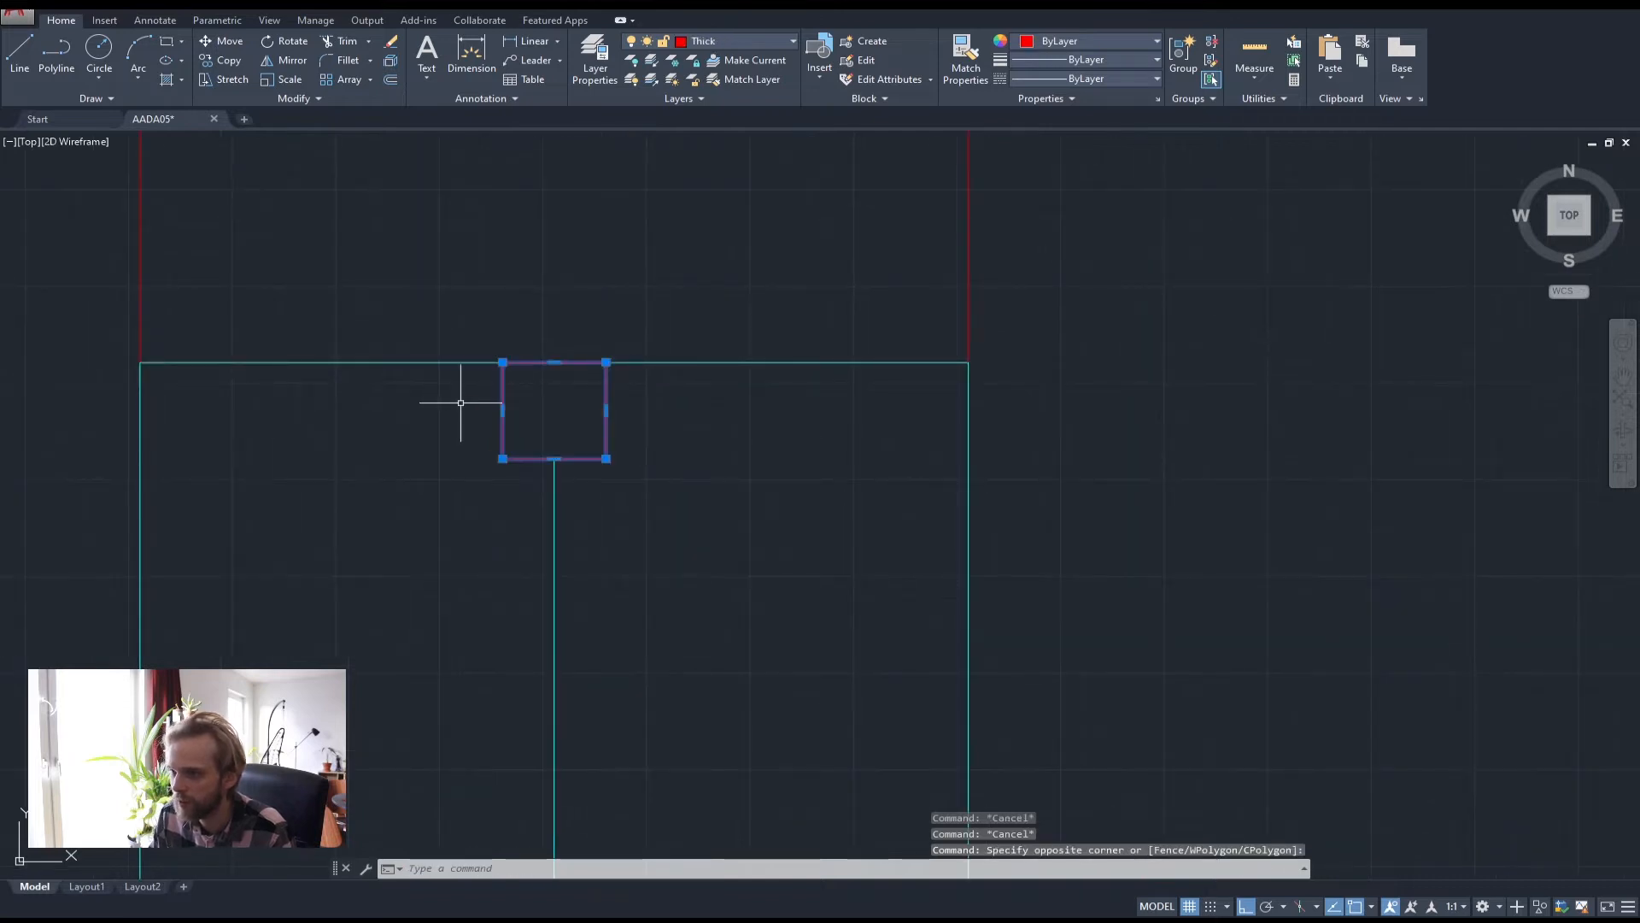
type("co")
key("Return")
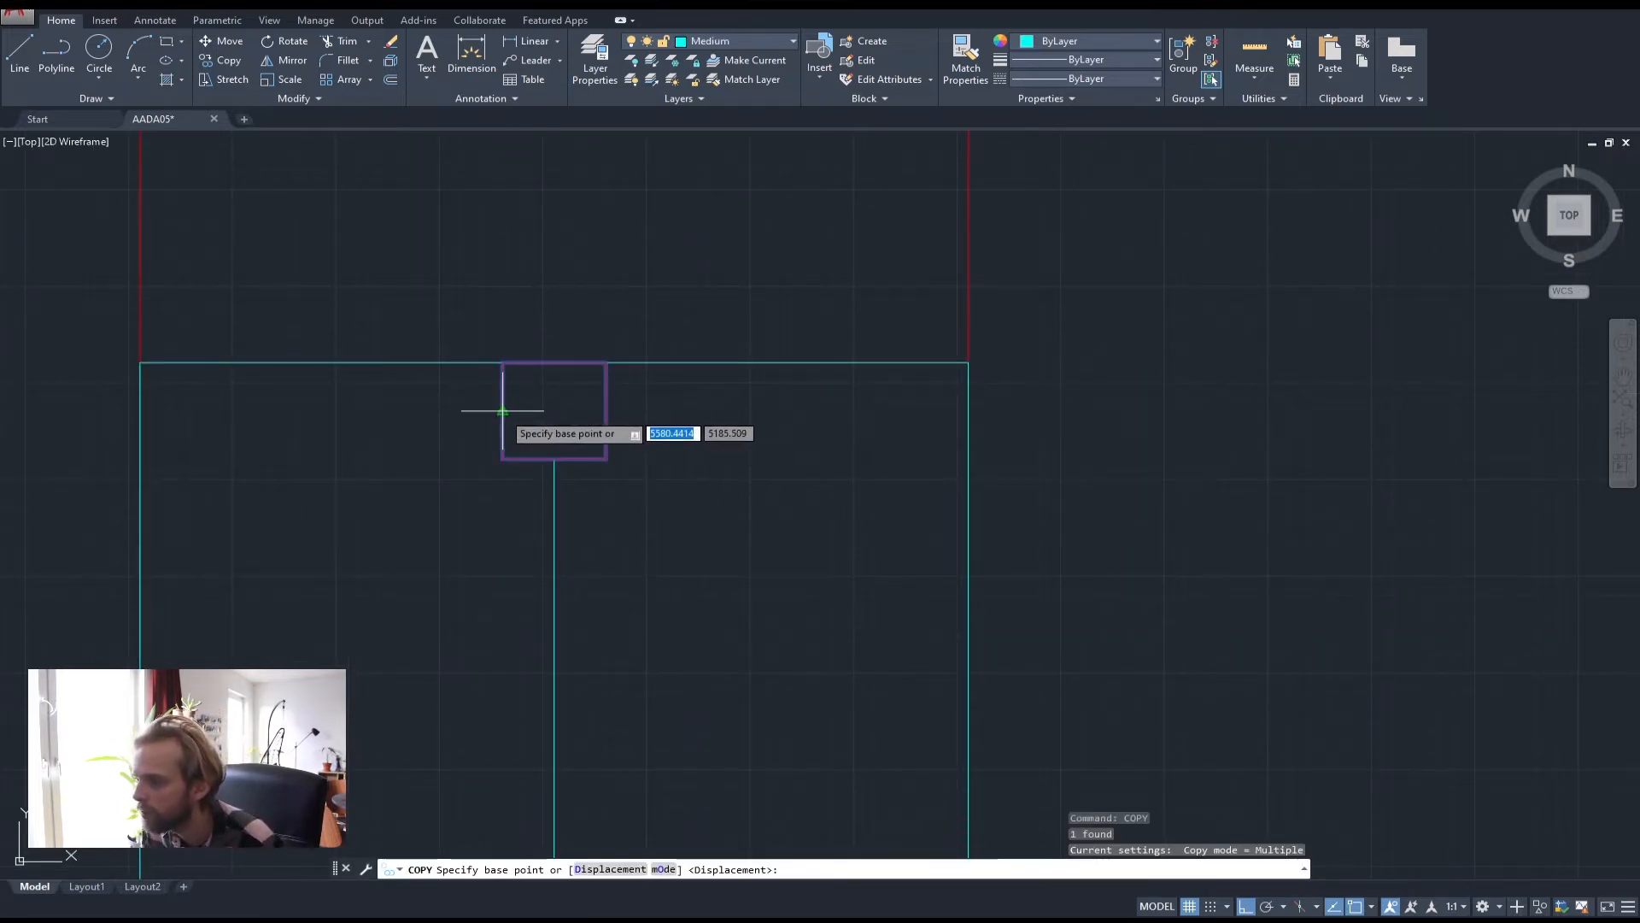
left_click(502, 411)
scroll(509, 414, "down", 5)
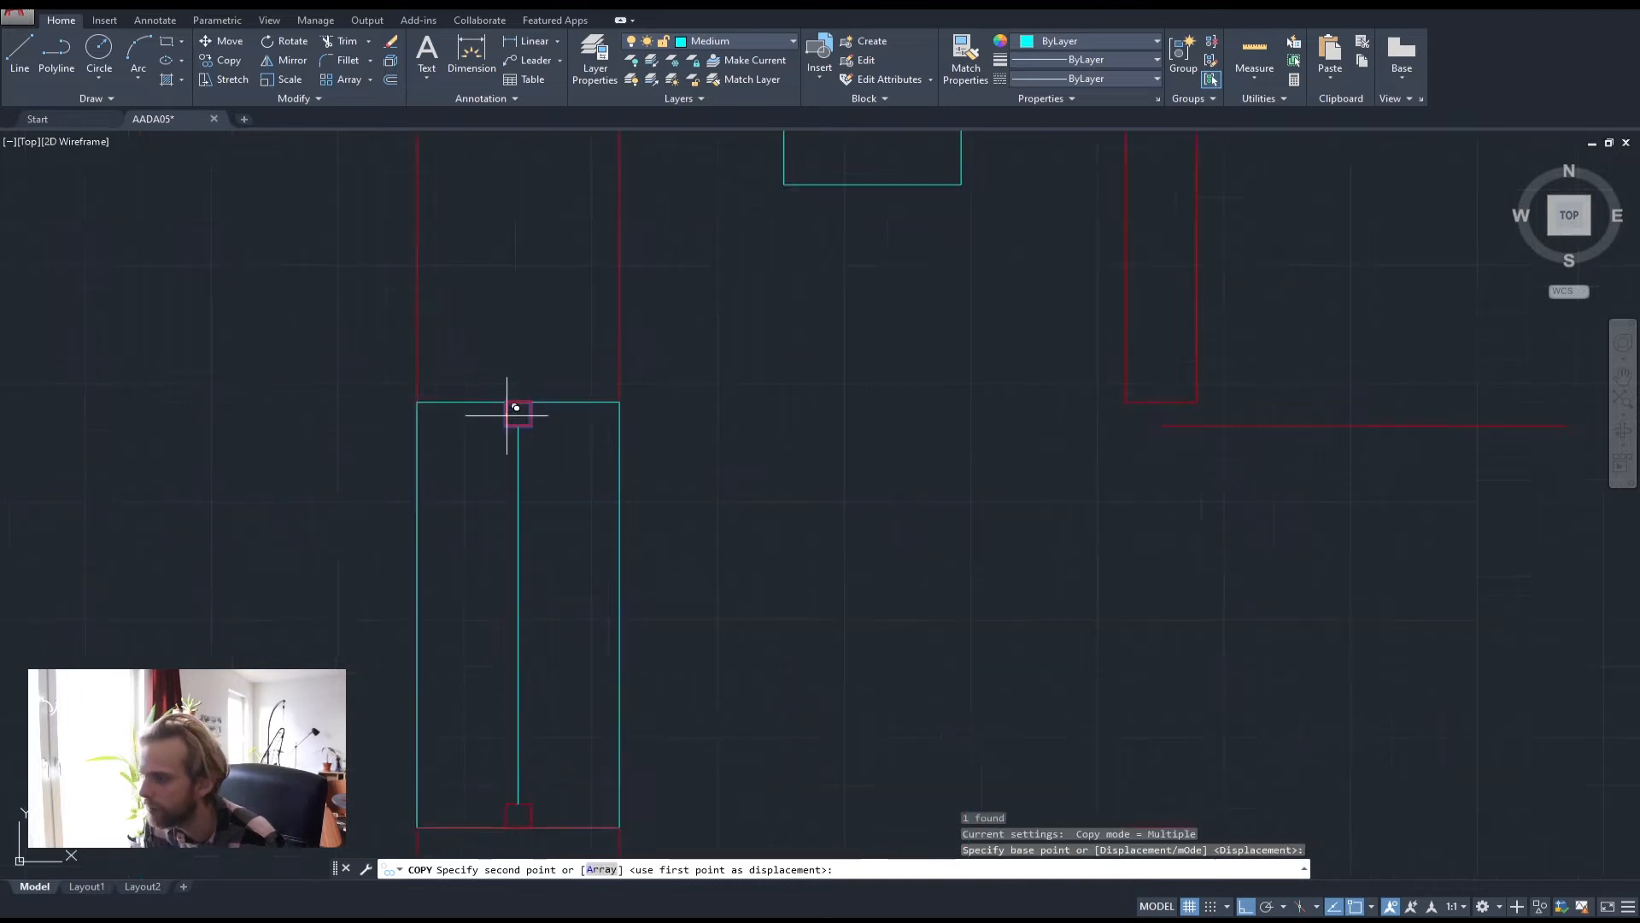
middle_click_drag(1008, 332, 704, 521)
scroll(816, 378, "up", 2)
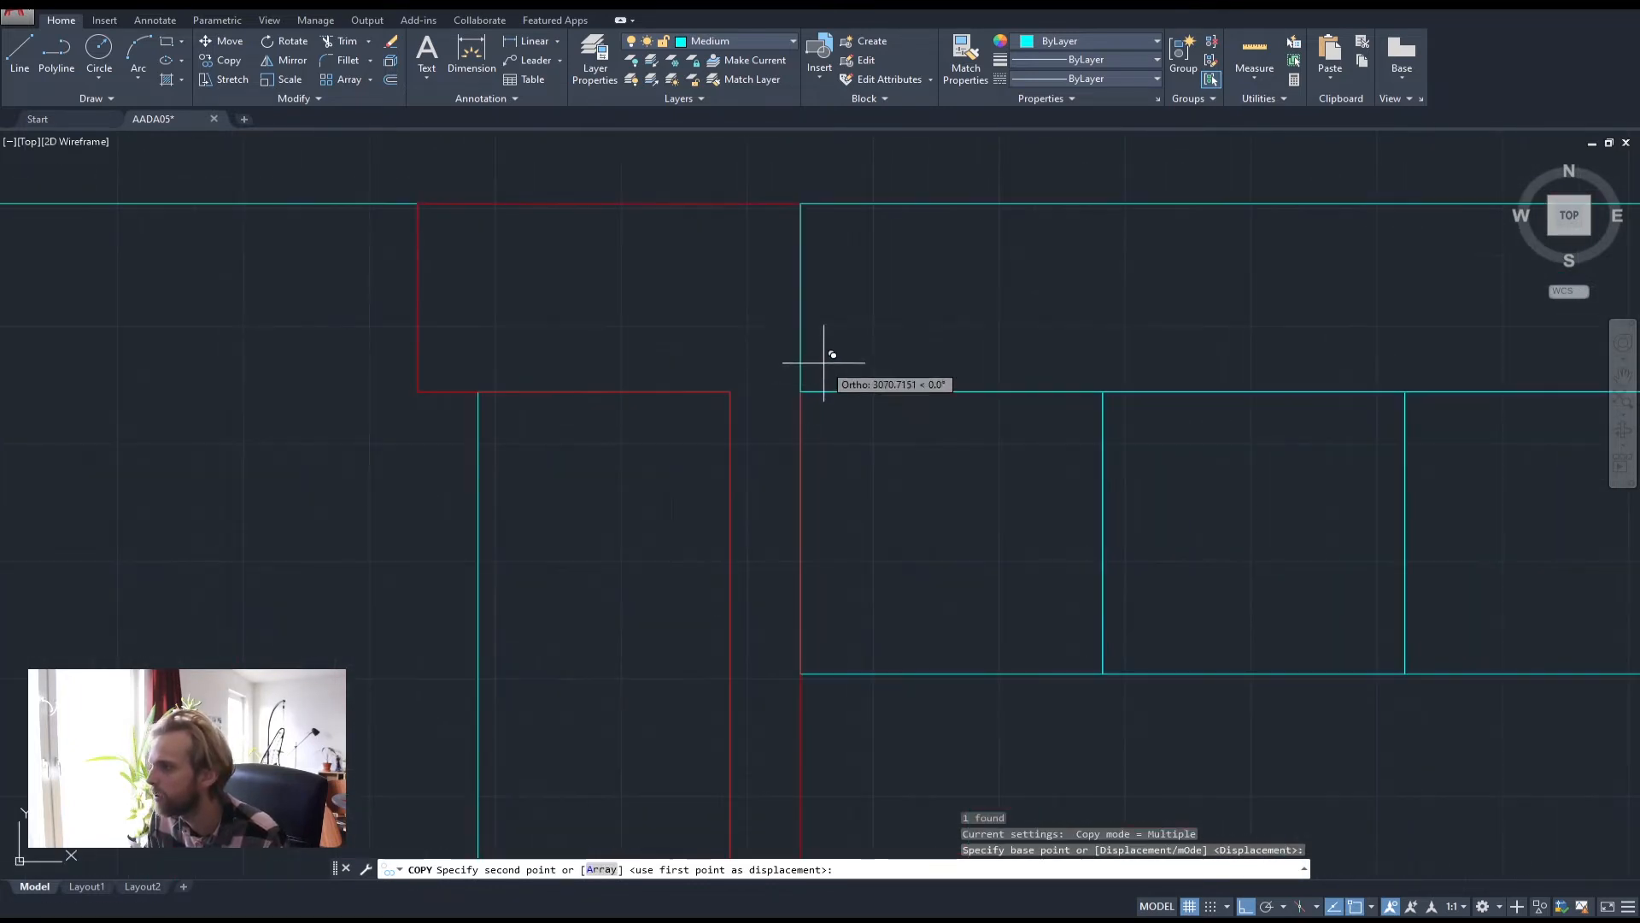
left_click(801, 298)
key("Escape")
key("Escape")
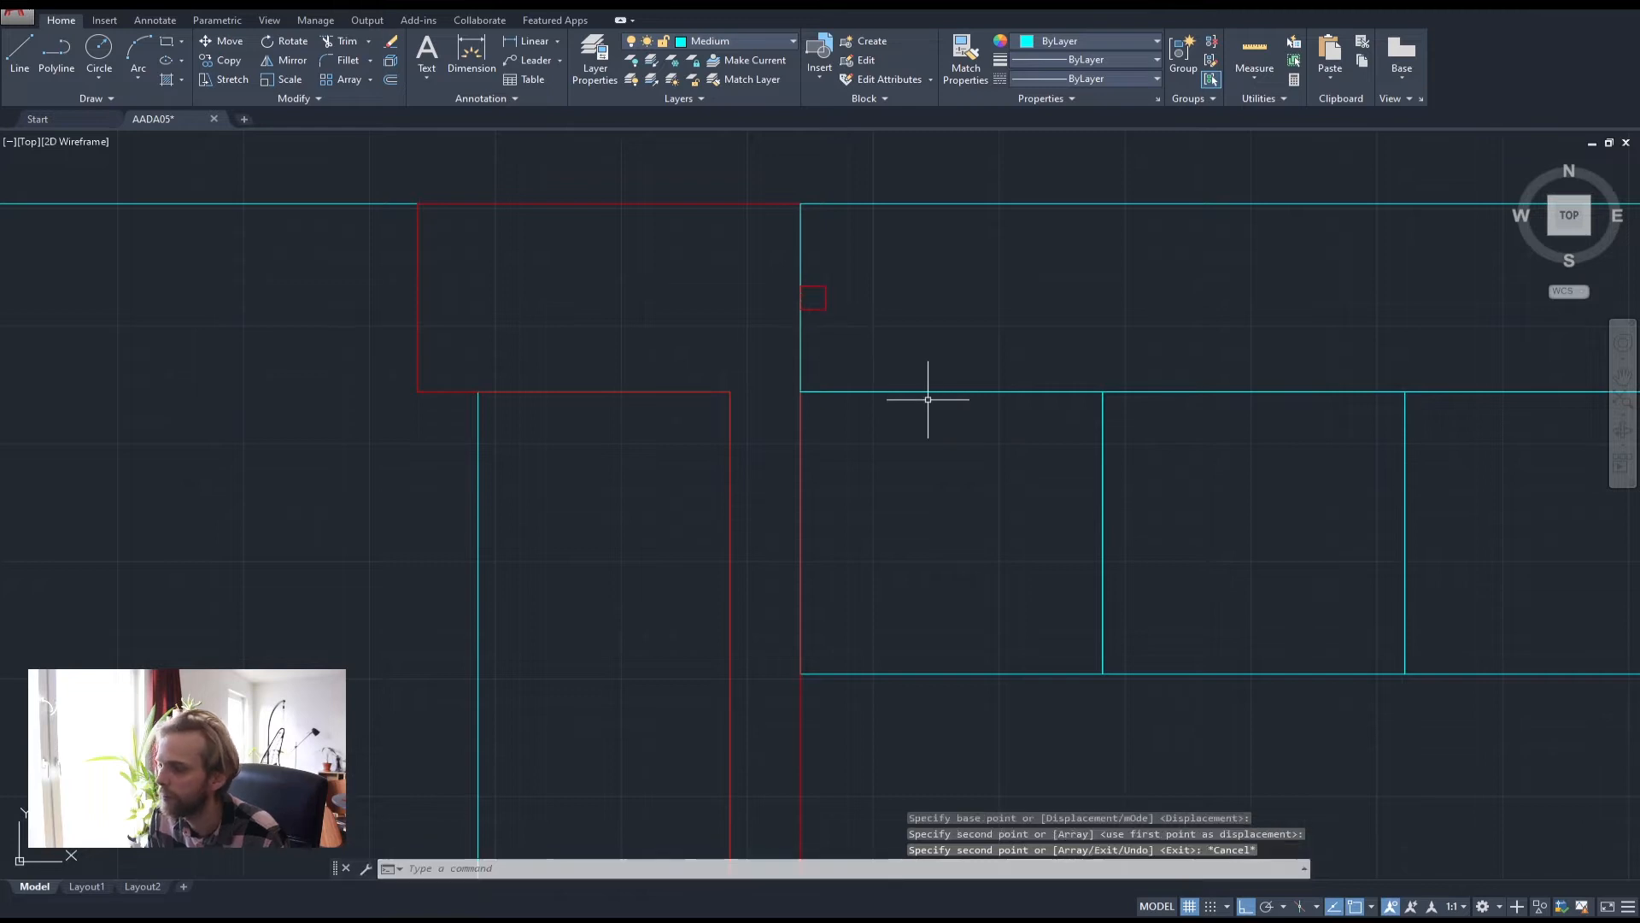
Copy that new marker square down to the counter's bottom corner beside the wall
mouse_move(851, 402)
middle_mouse_down()
mouse_move(596, 435)
mouse_move(524, 341)
middle_mouse_up()
scroll(596, 435, "down", 4)
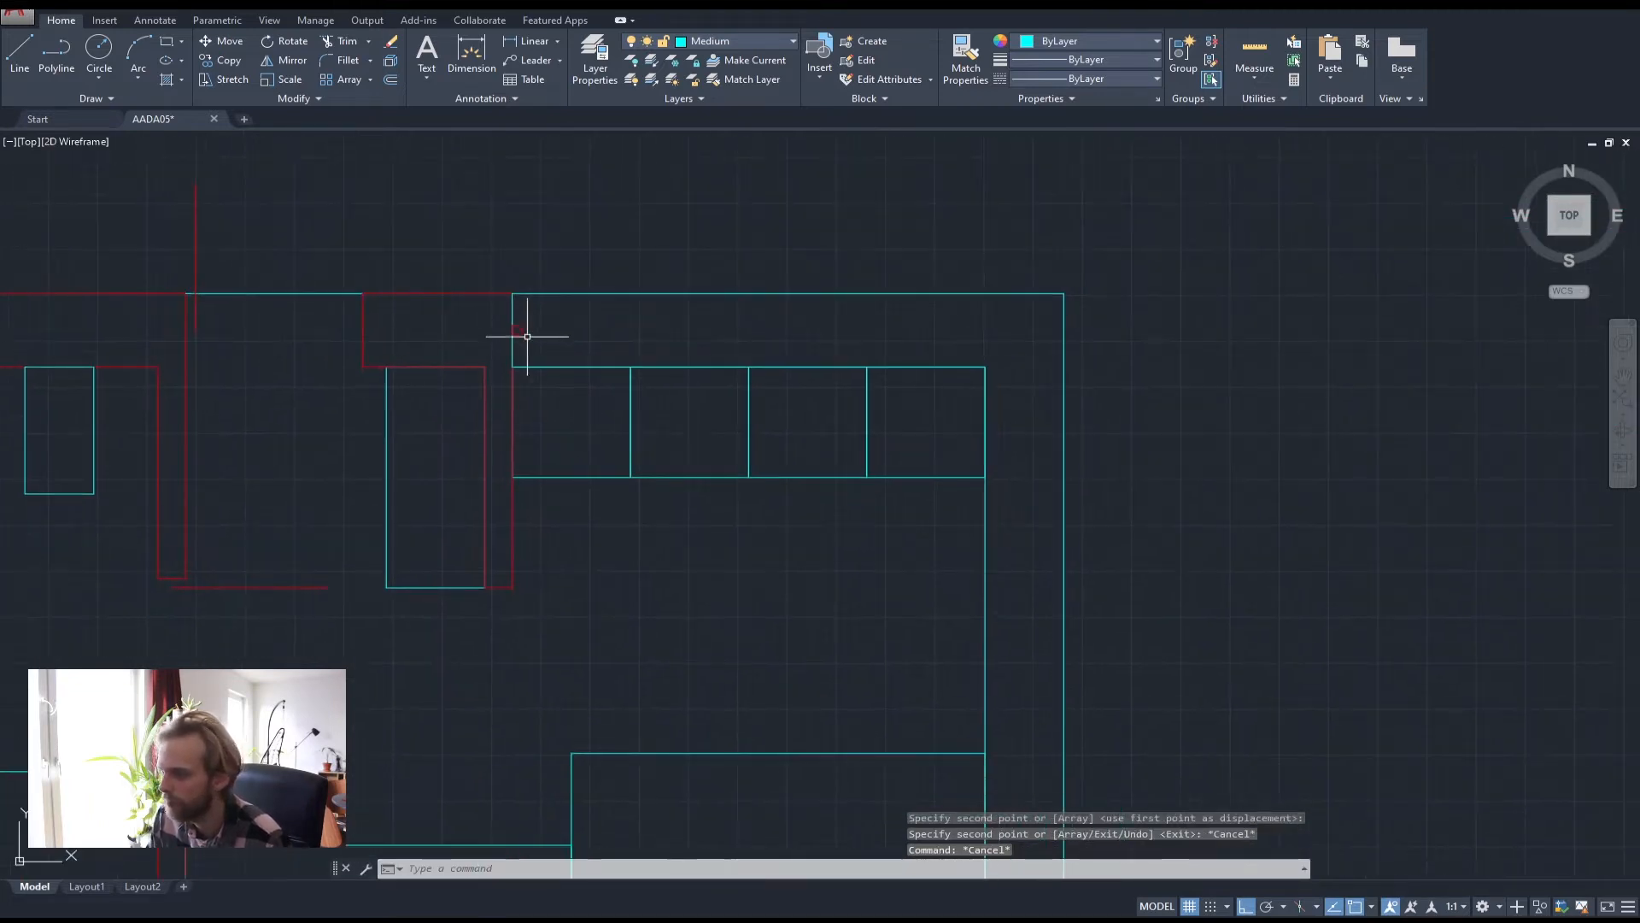
scroll(523, 341, "up", 2)
scroll(521, 340, "down", 2)
middle_click_drag(579, 425, 578, 351)
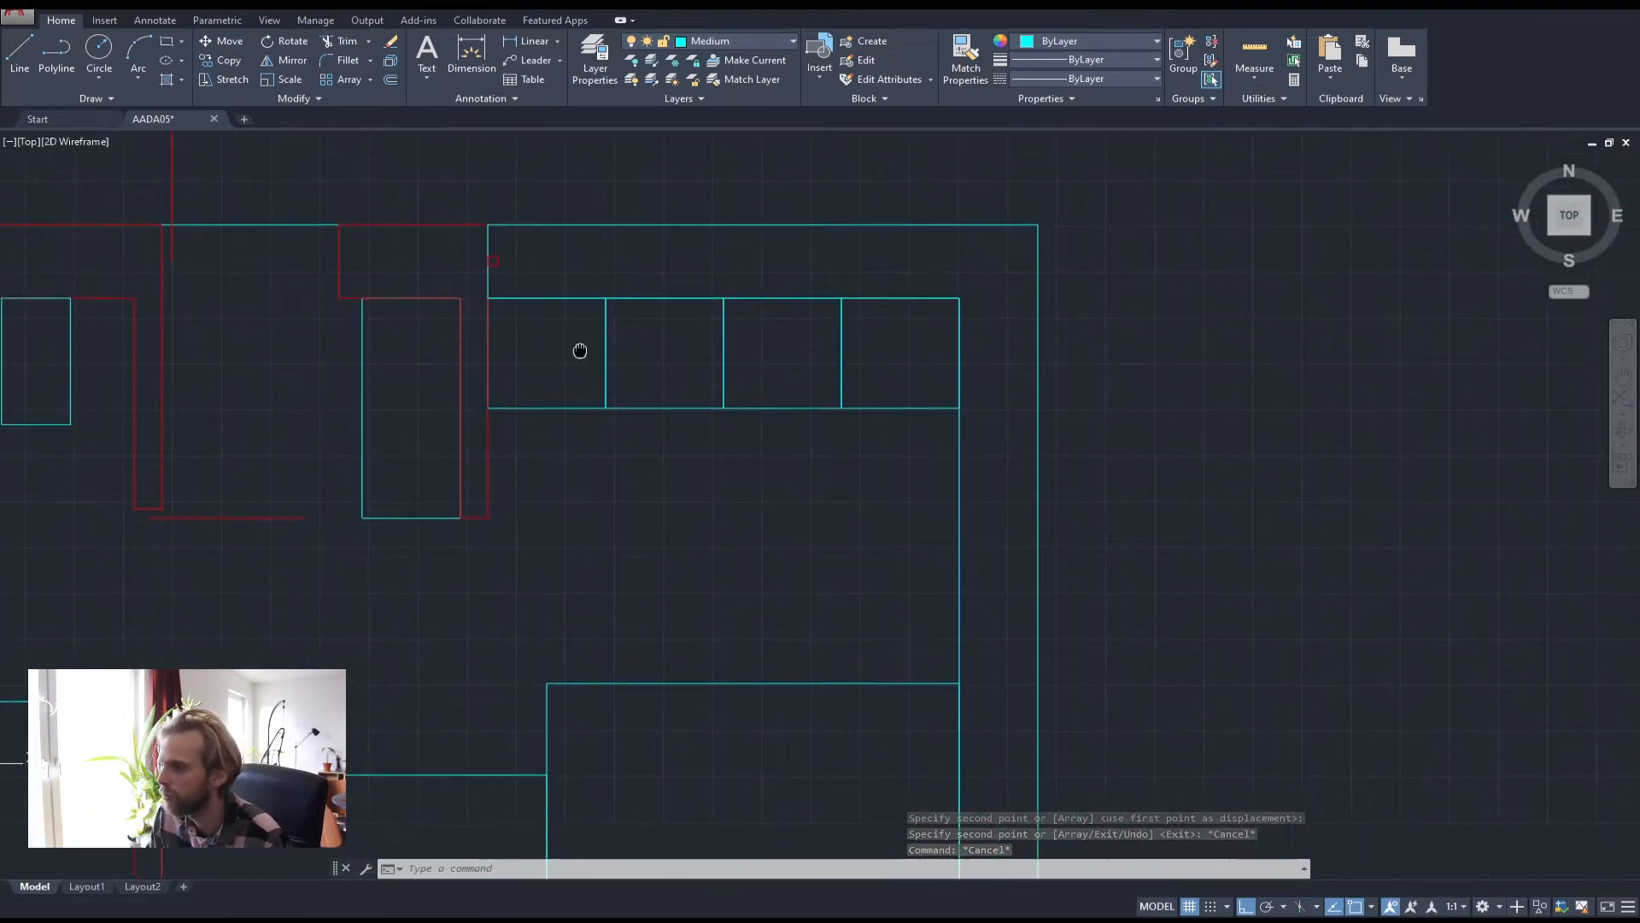
scroll(547, 315, "down", 2)
scroll(487, 268, "up", 2)
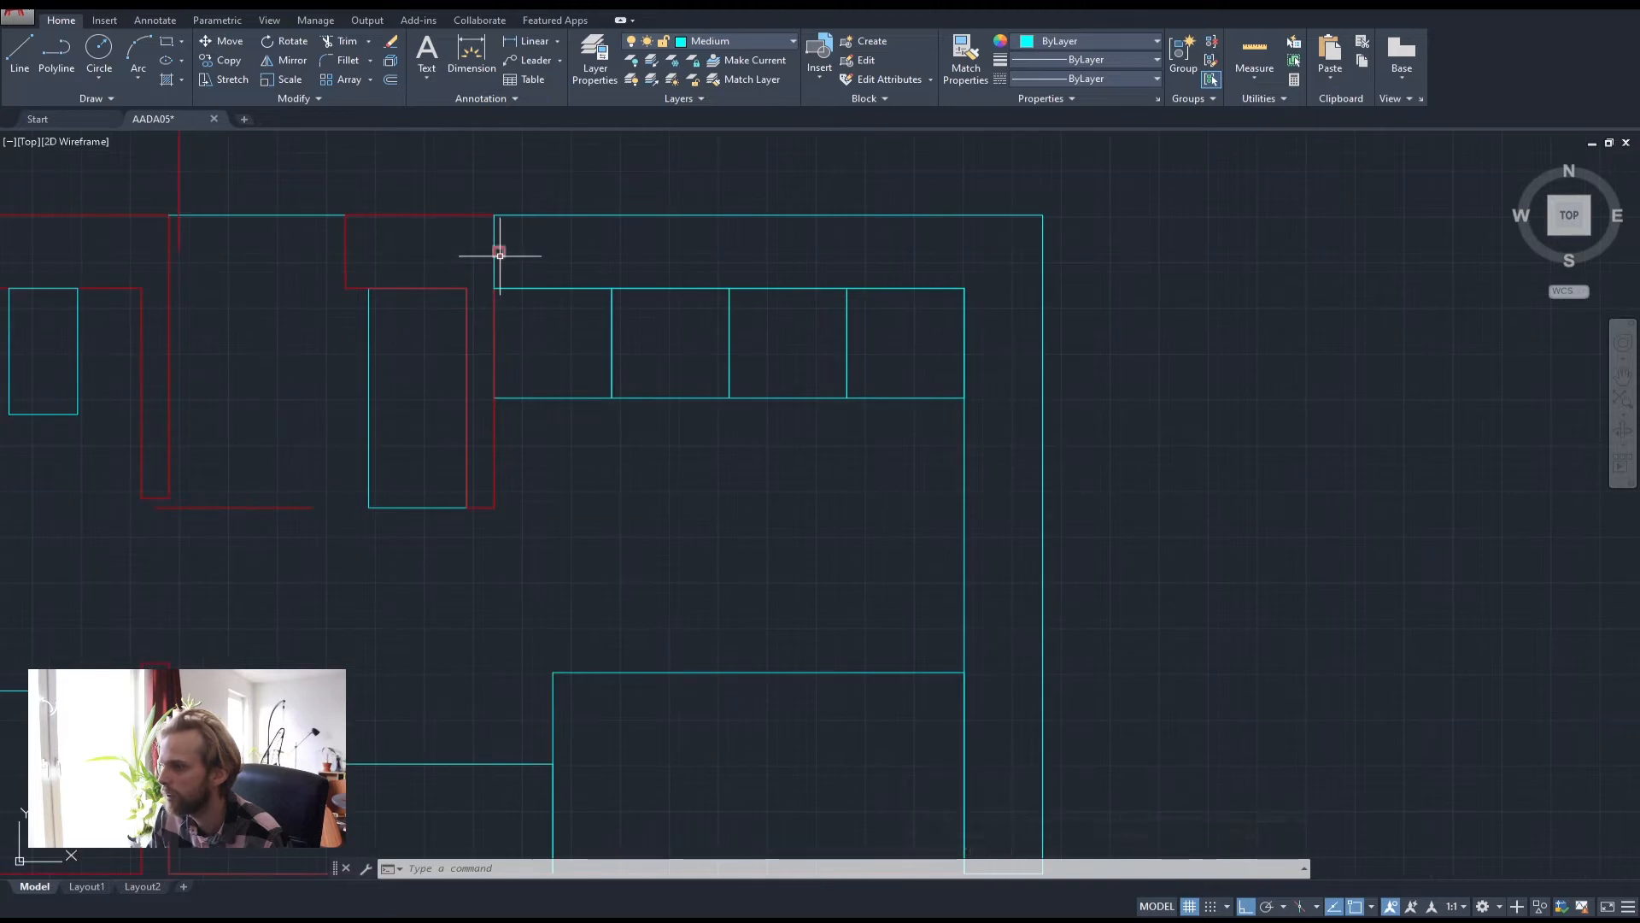
left_click(494, 256)
type("copy")
key("Return")
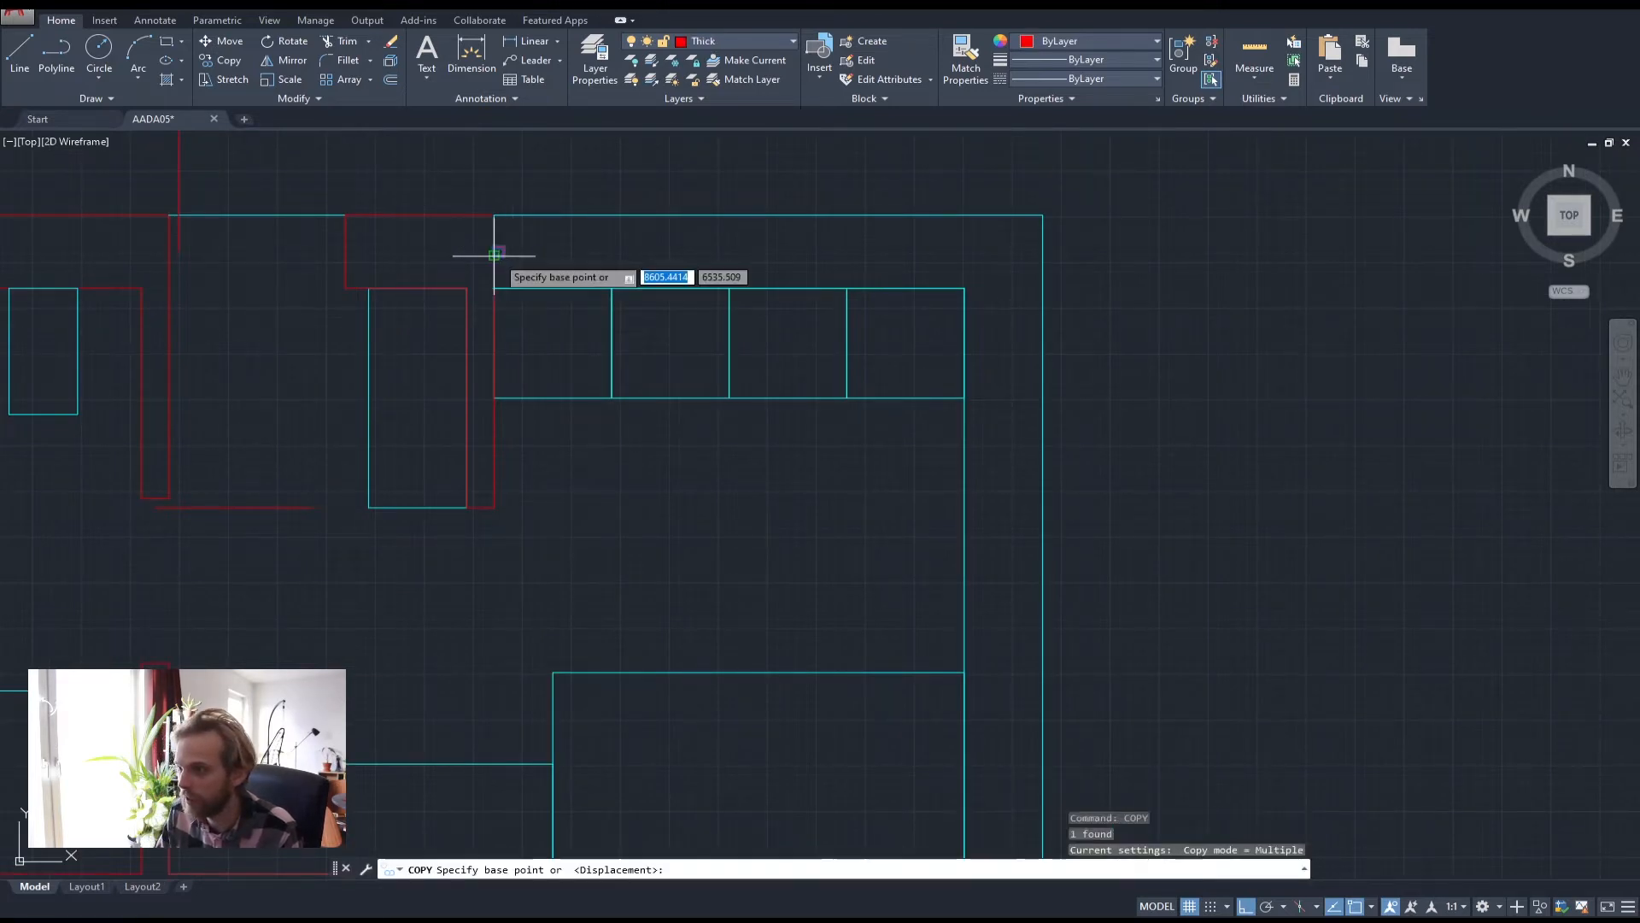
scroll(494, 256, "up", 5)
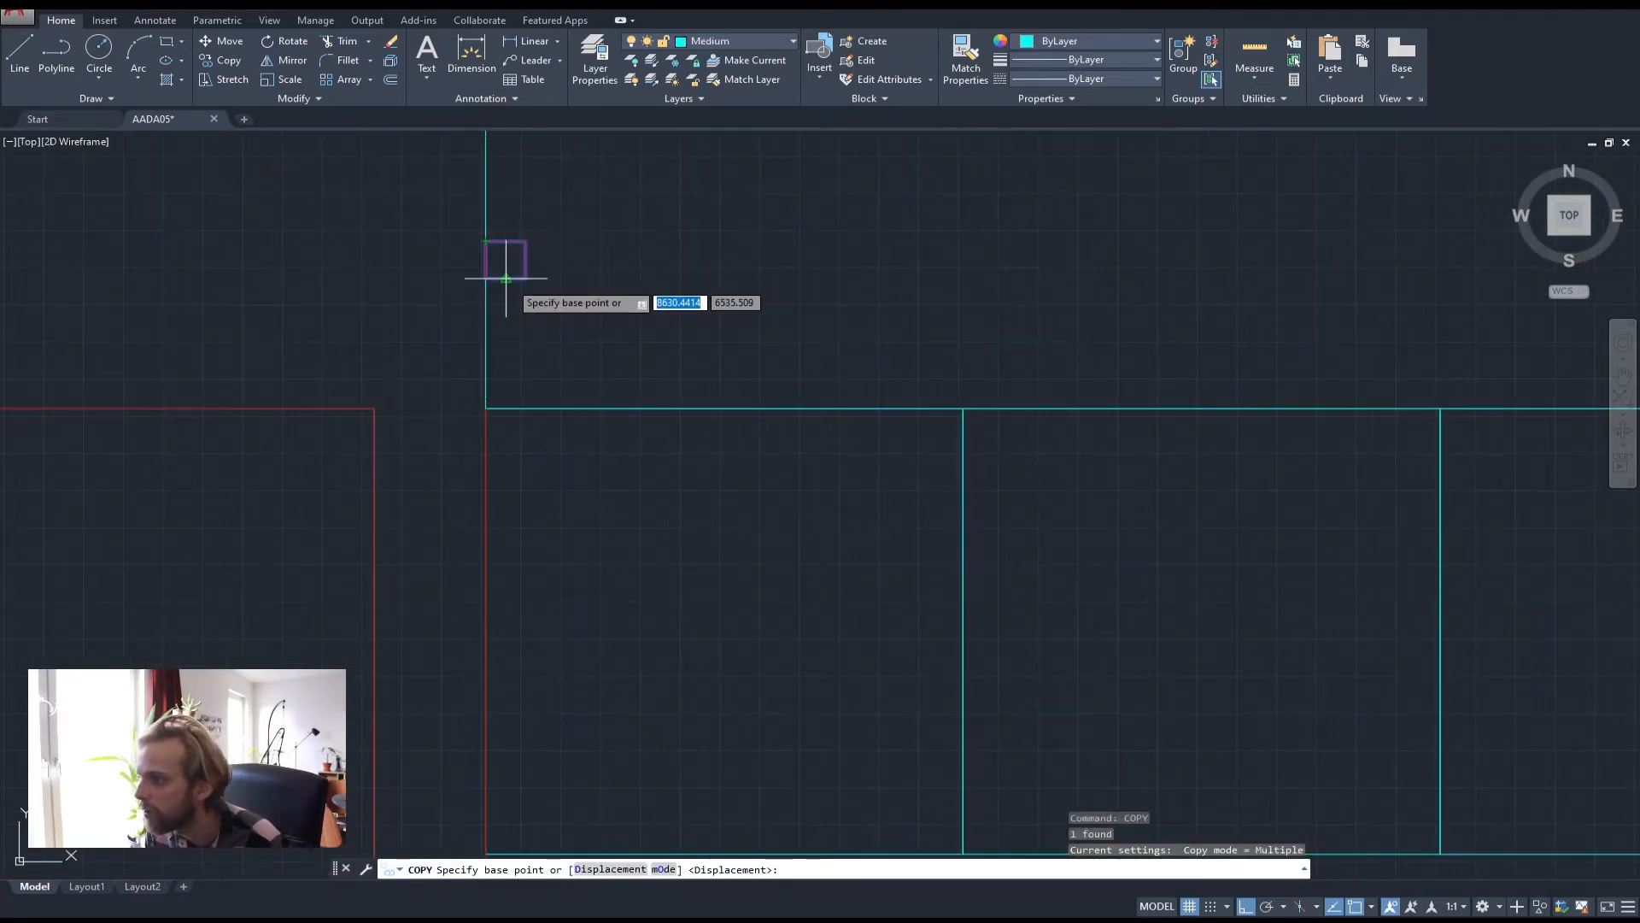
left_click(506, 277)
scroll(502, 265, "down", 6)
scroll(598, 479, "up", 6)
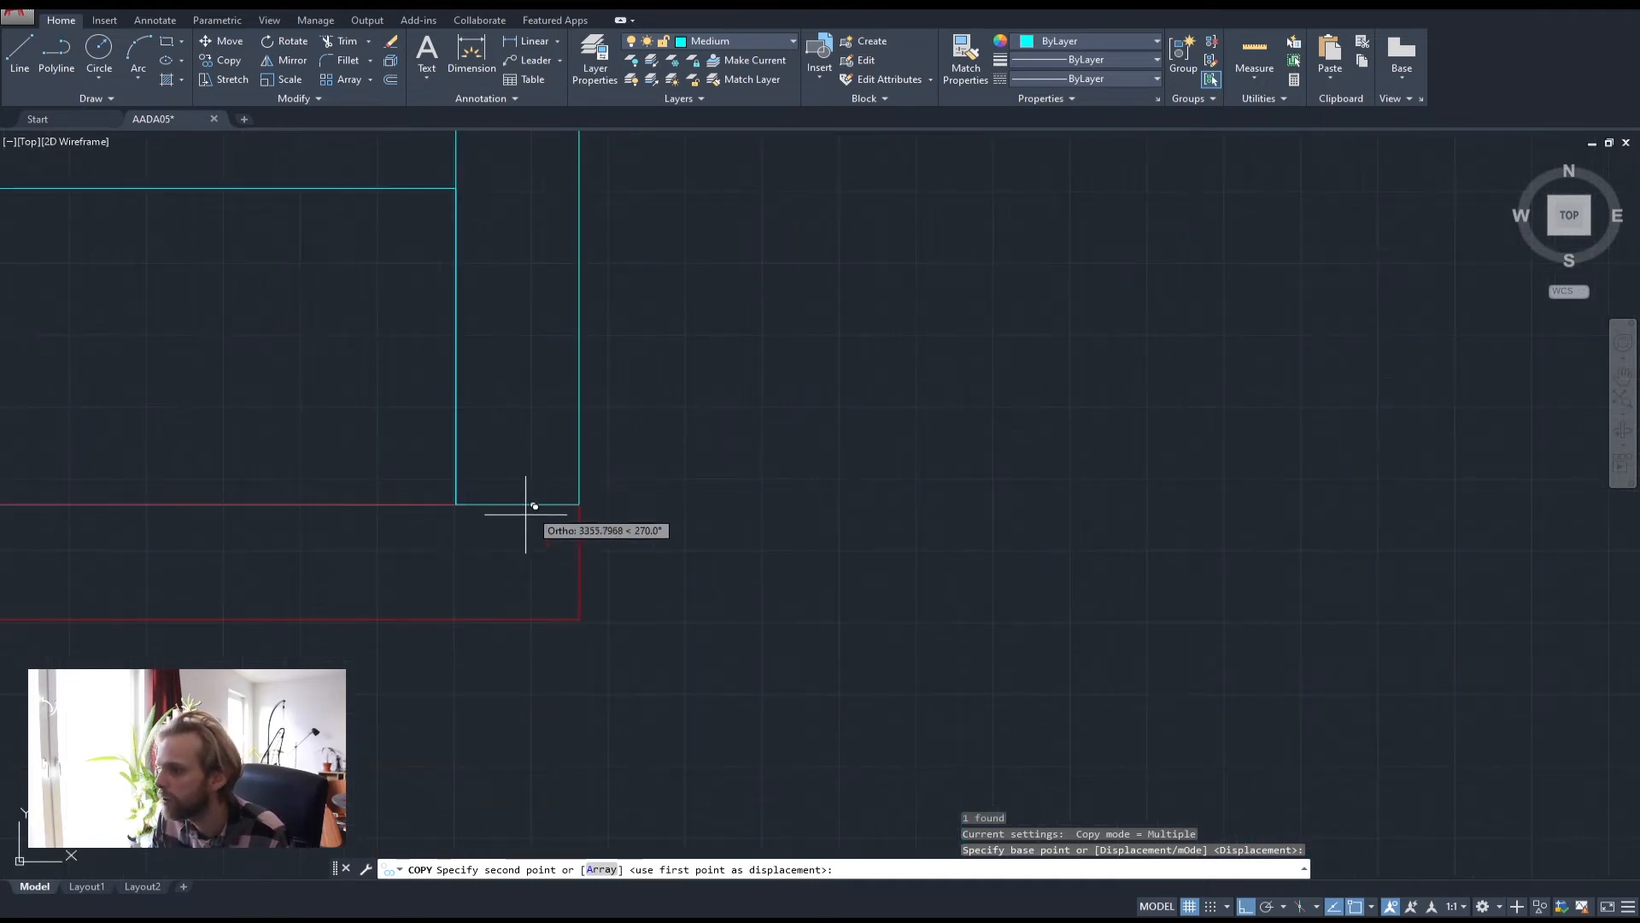
left_click(517, 502)
key("Escape")
key("Escape")
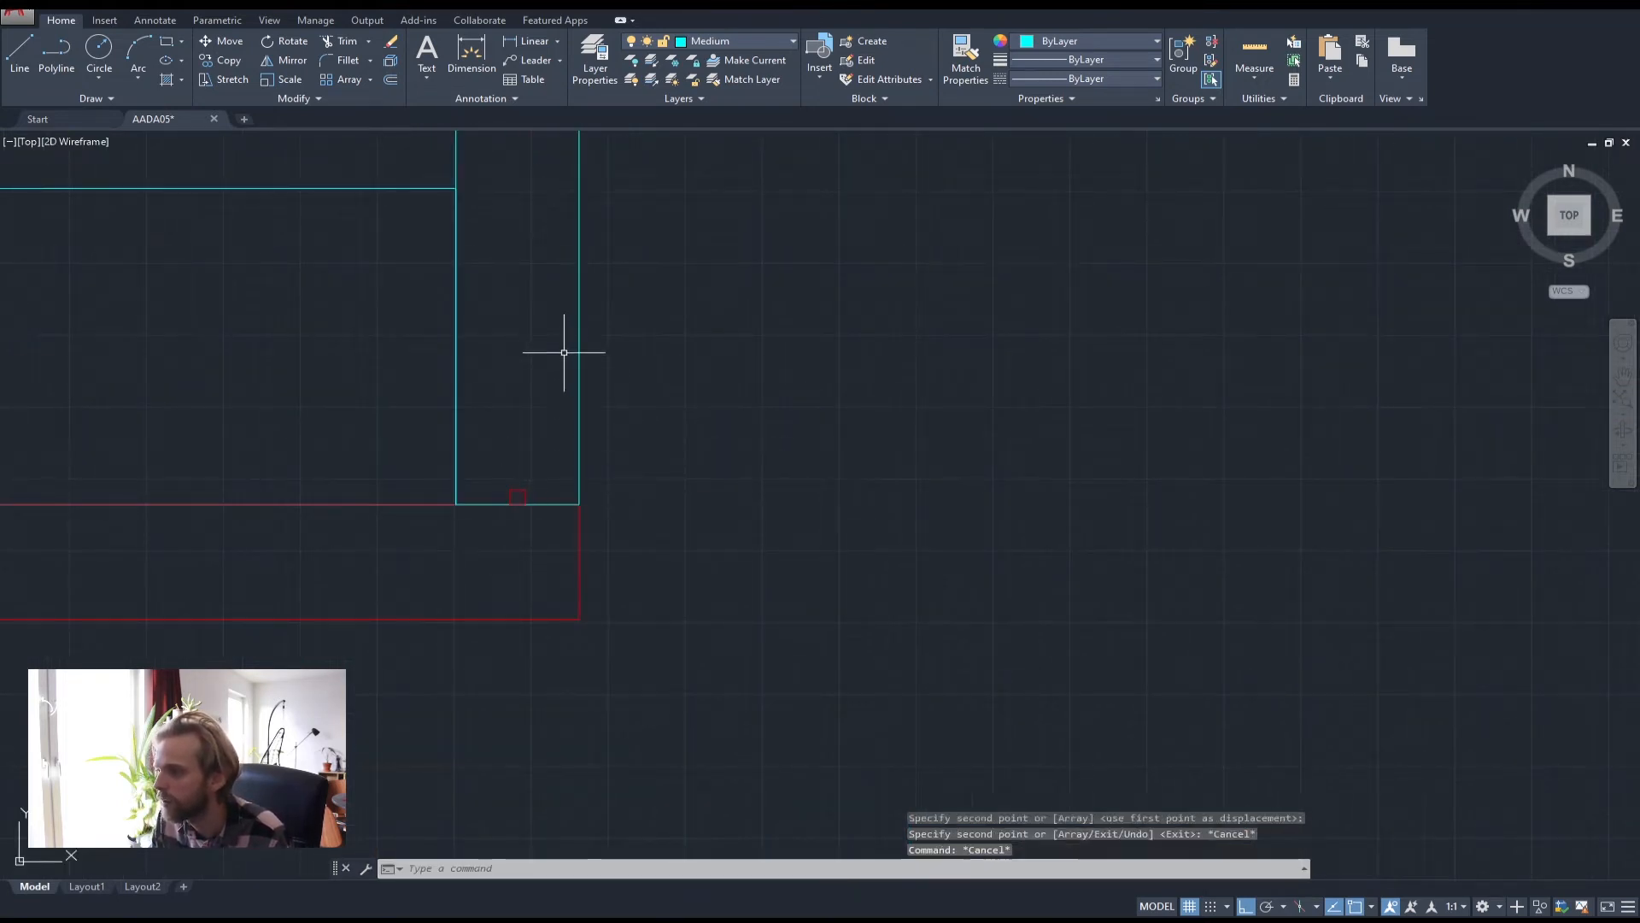
key("Escape")
scroll(564, 352, "down", 4)
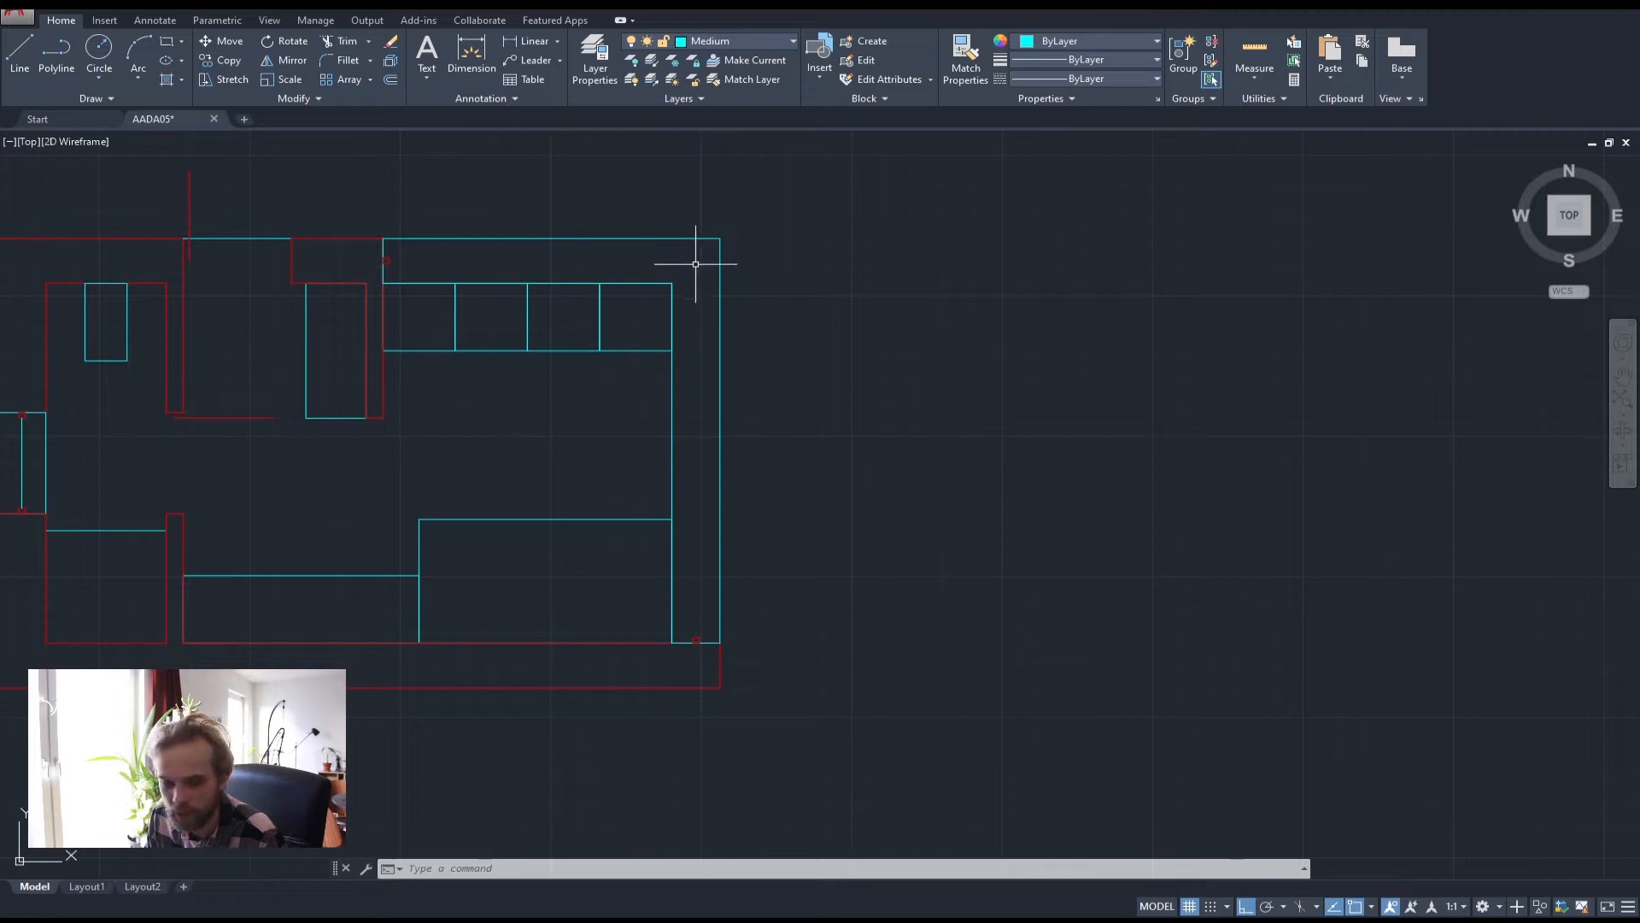
Draw a vertical guide from the counter's bottom-right corner and a horizontal guide from the marker
left_click(20, 52)
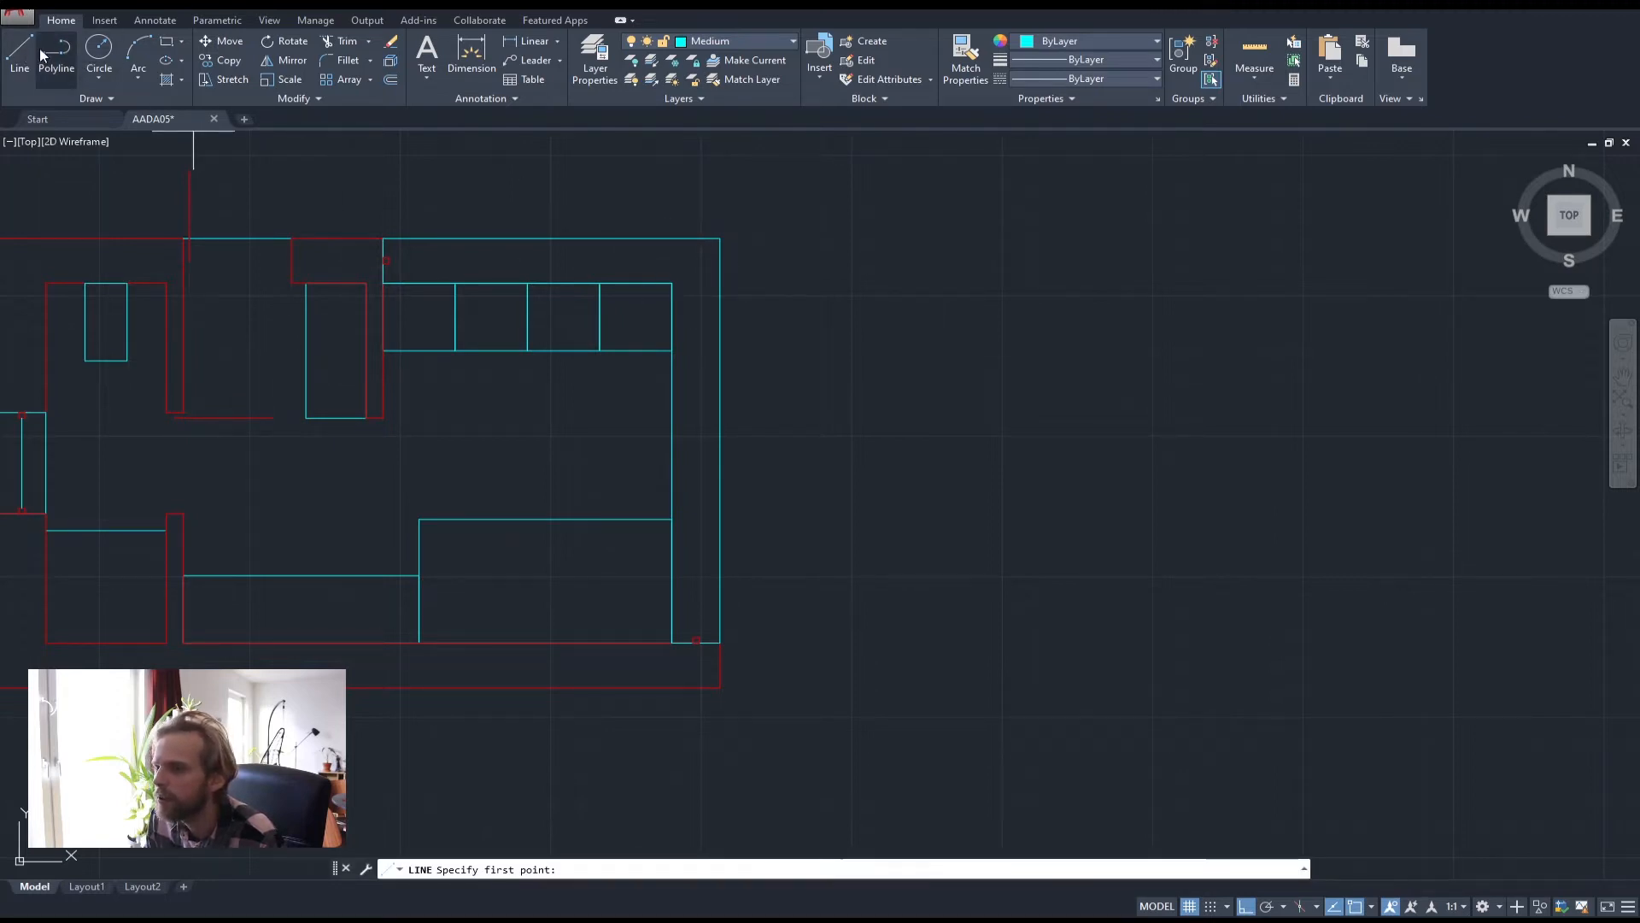
left_click(698, 637)
left_click(706, 171)
key("Return")
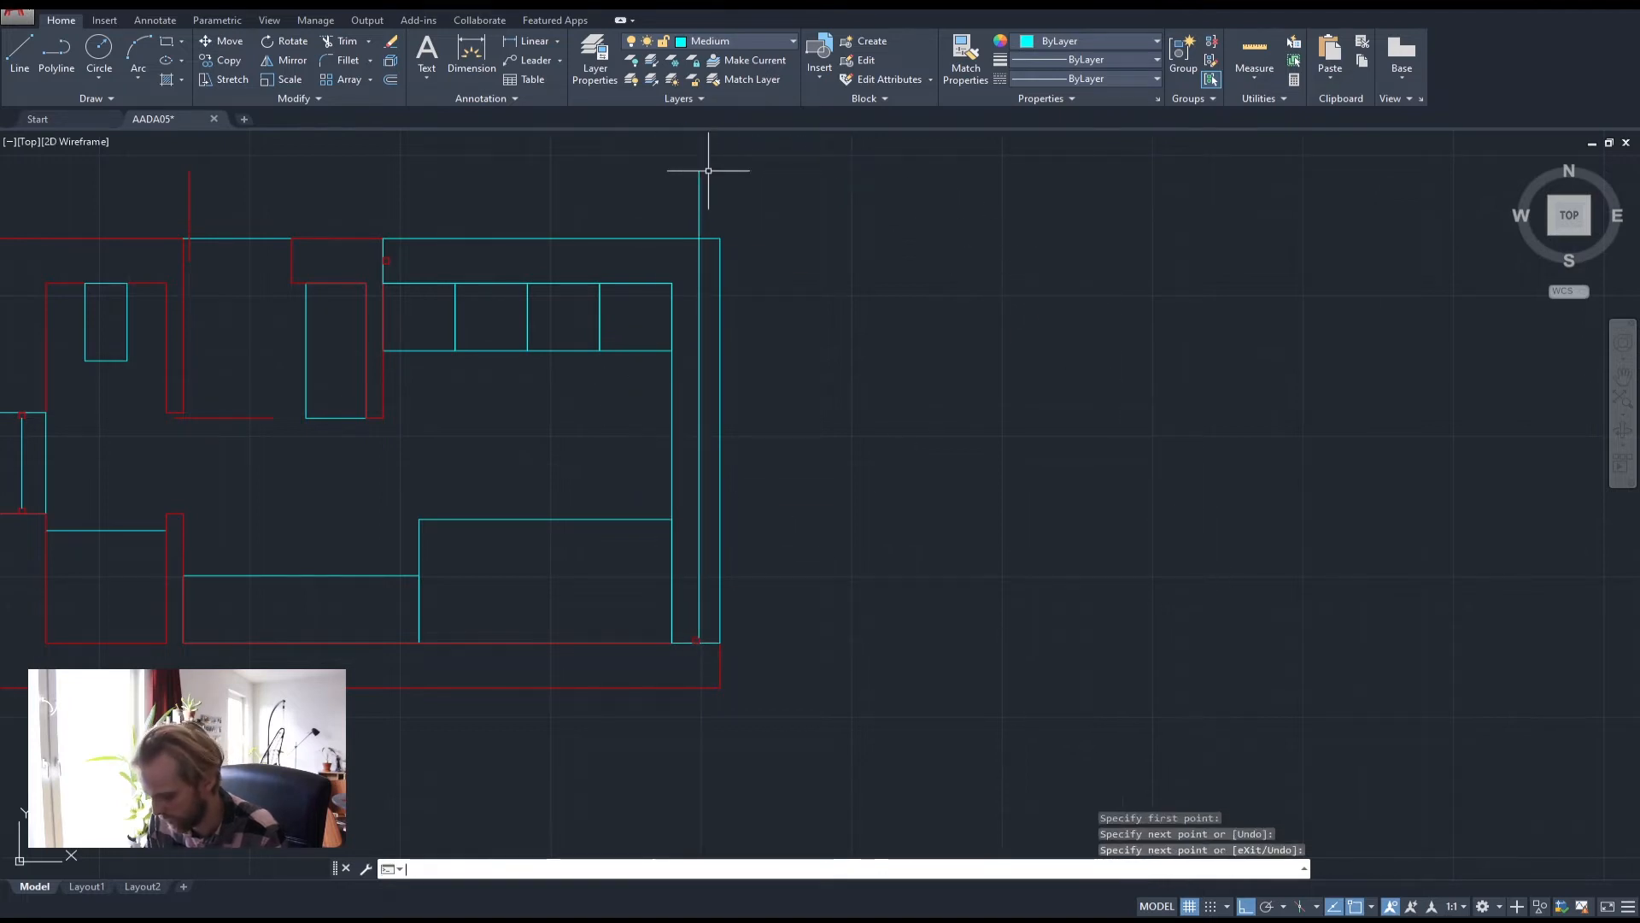
key("Return")
left_click(386, 258)
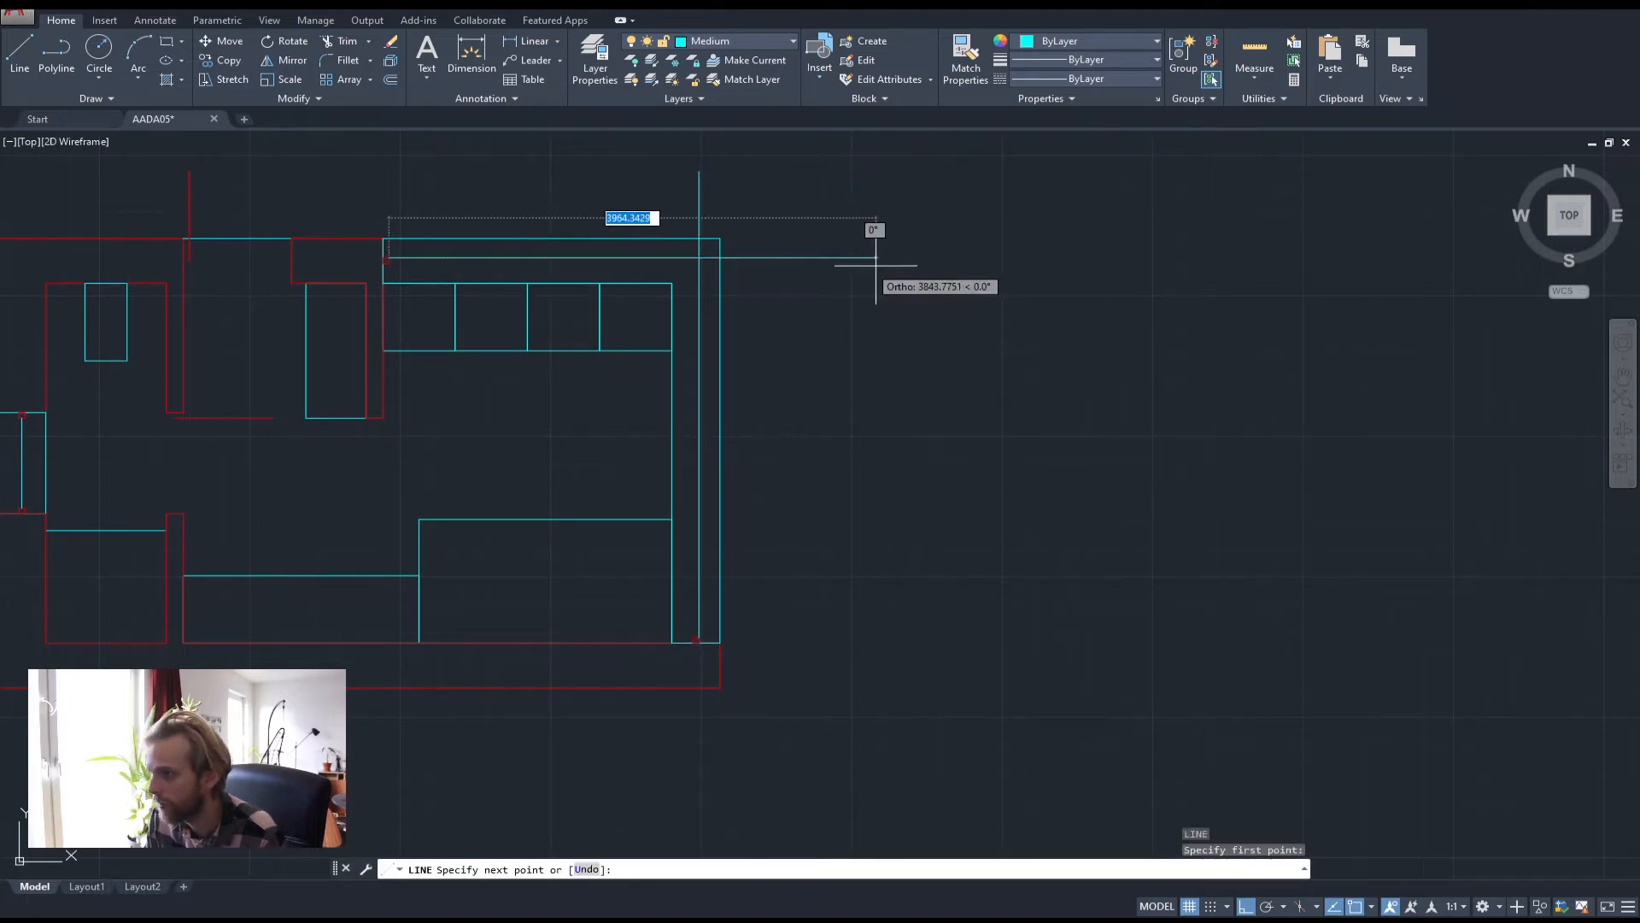
left_click(886, 257)
key("Return")
Copy the top-left marker square to the point where the two guide lines cross
scroll(385, 243, "up", 8)
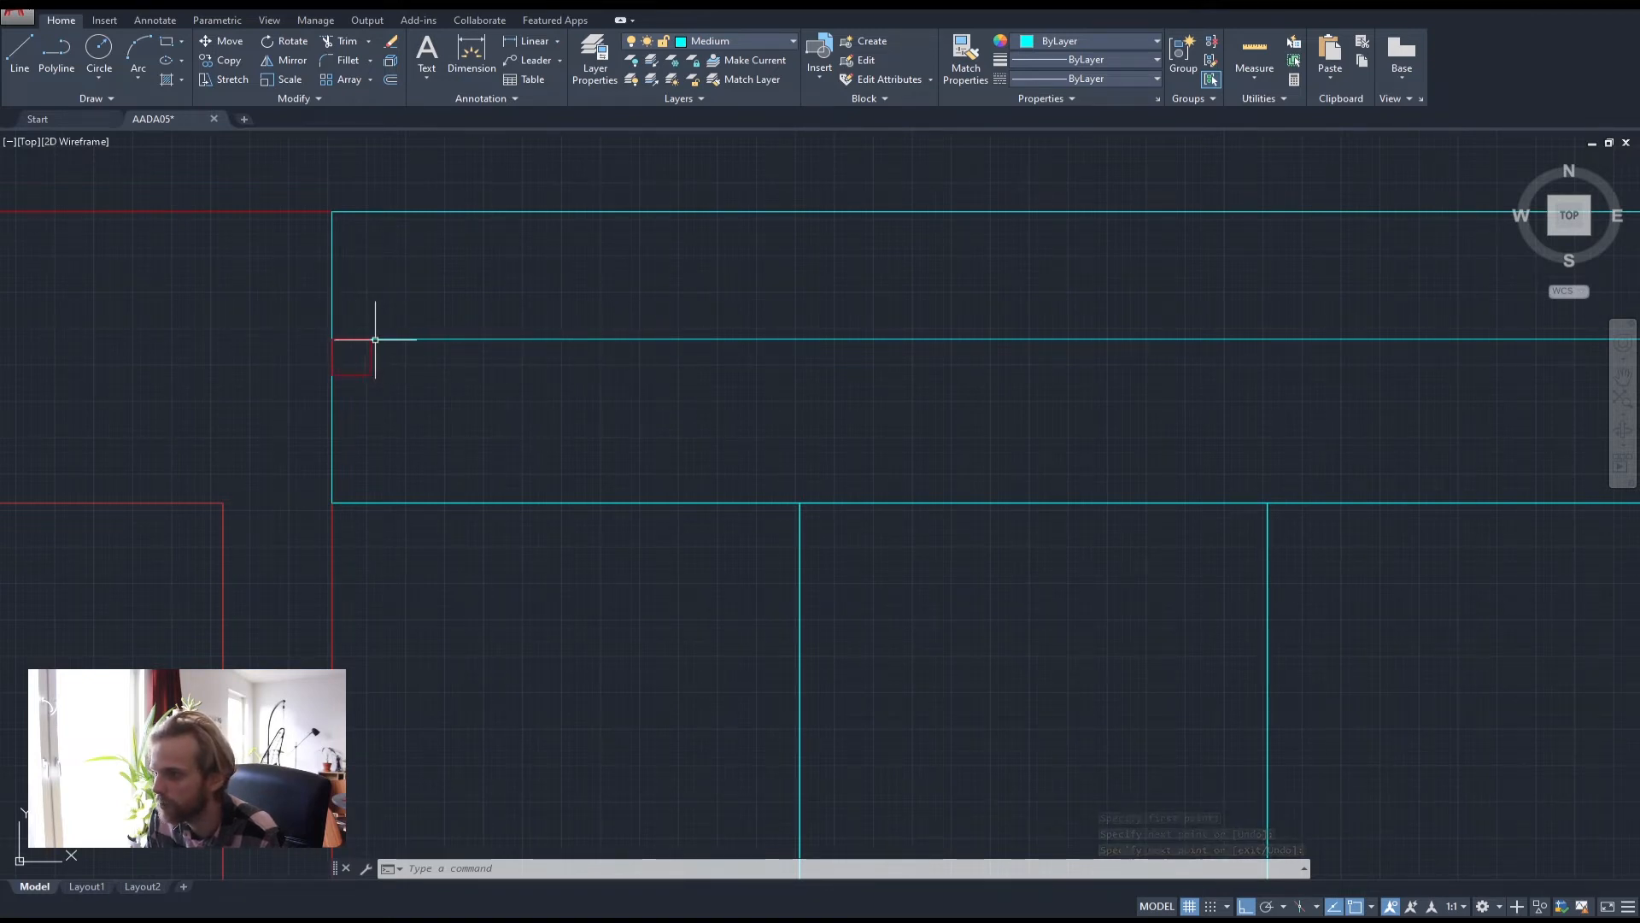
scroll(376, 350, "down", 8)
scroll(612, 615, "up", 6)
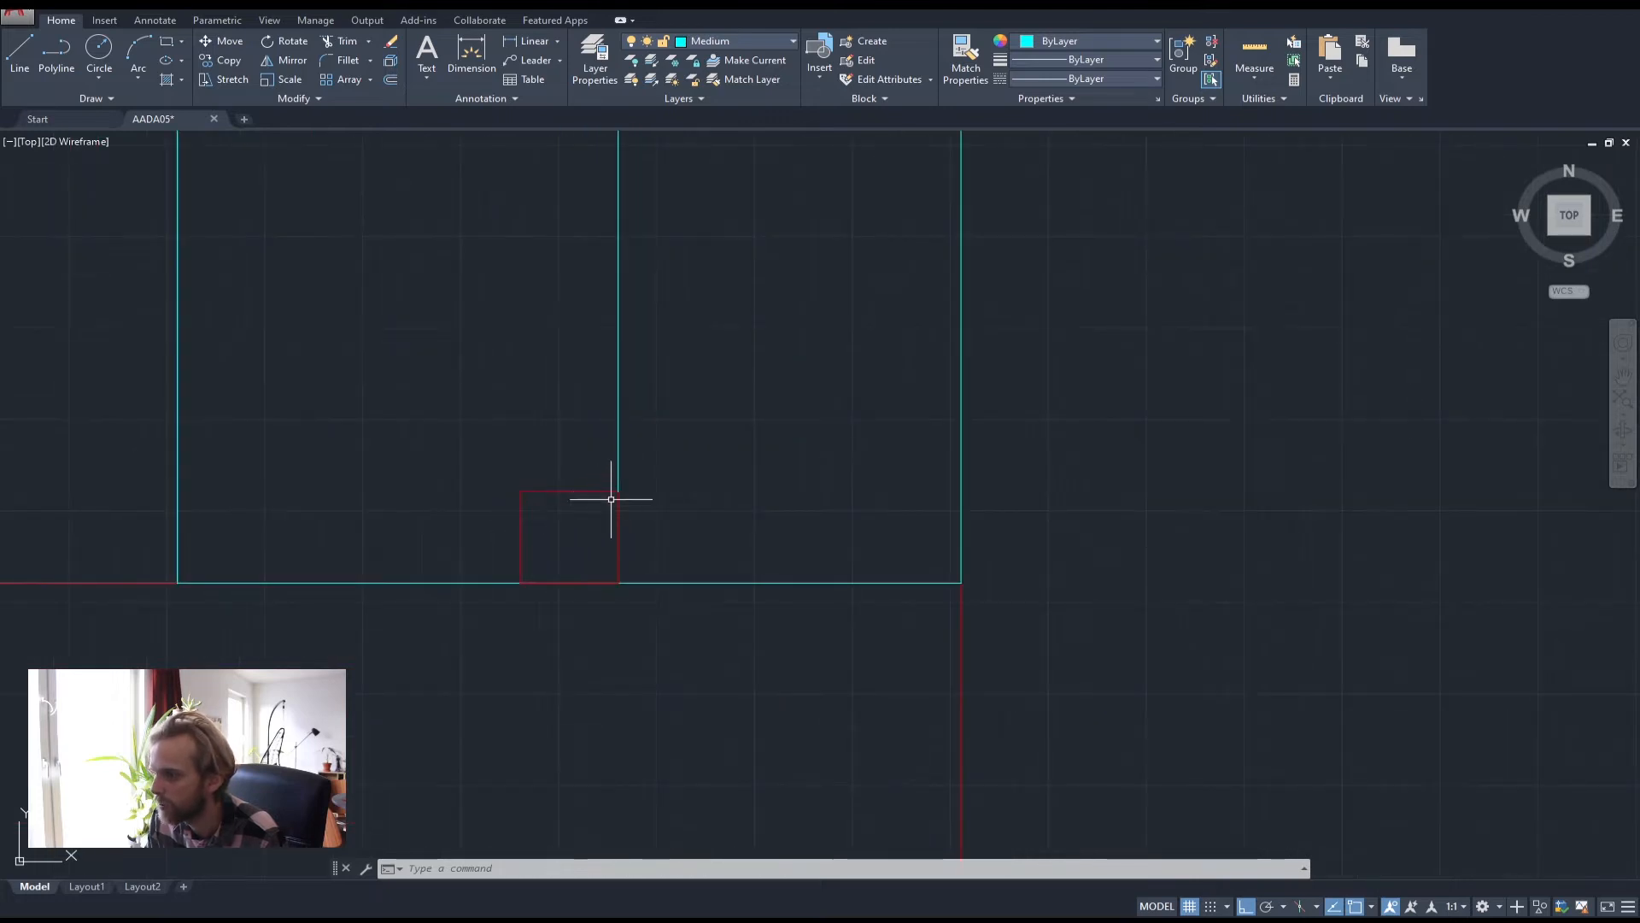
scroll(616, 498, "down", 4)
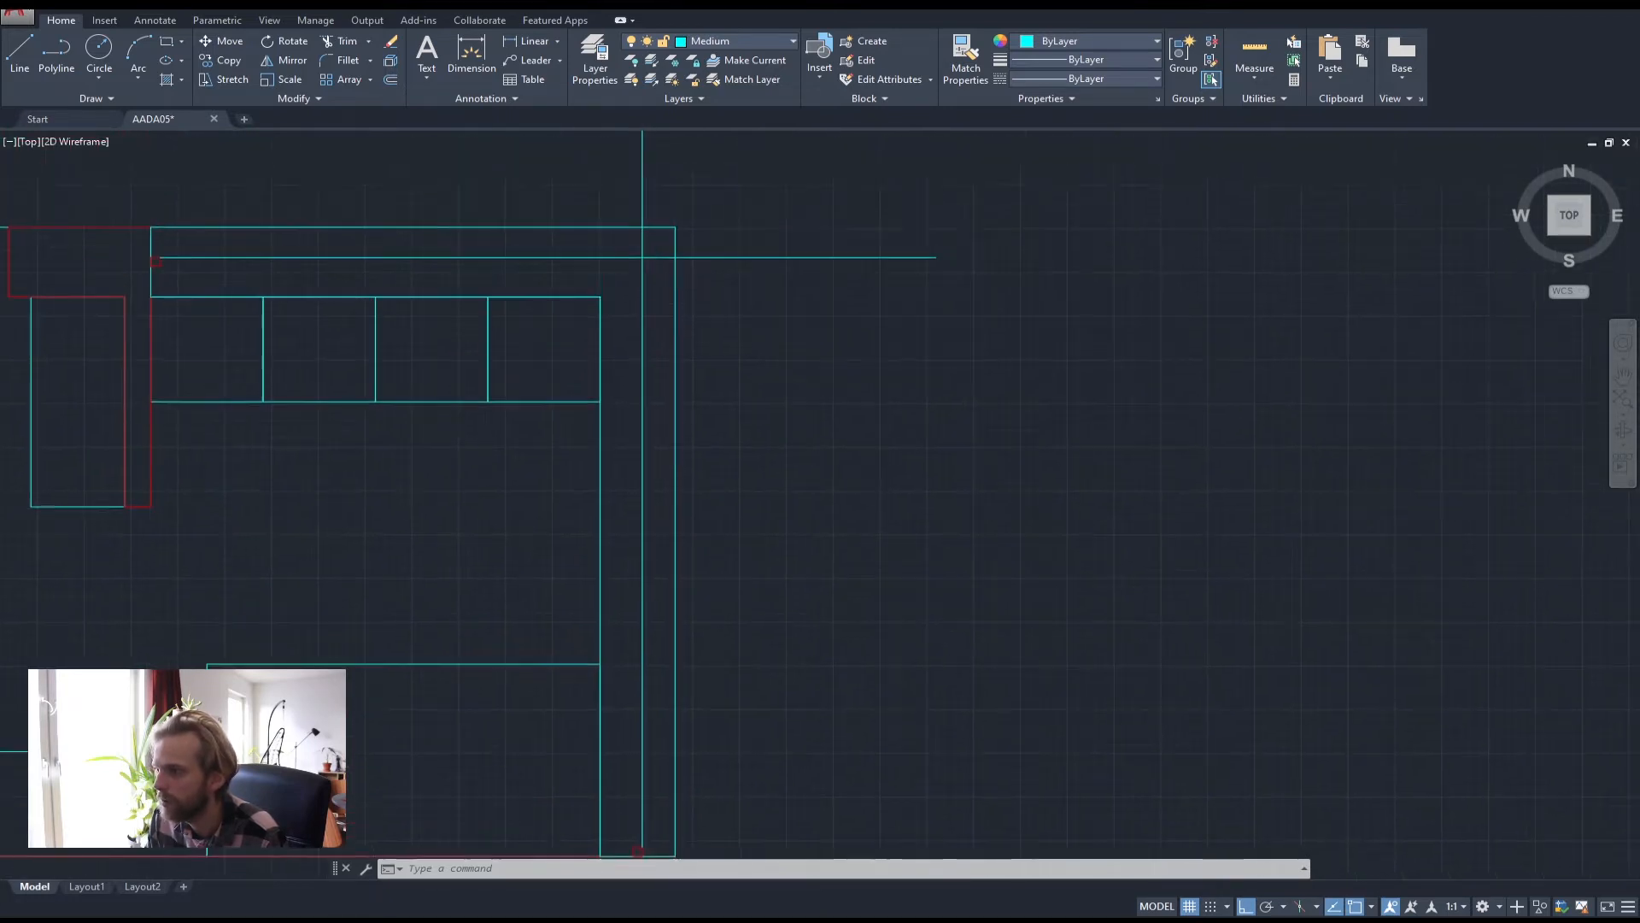
scroll(642, 257, "up", 2)
middle_click_drag(428, 267, 863, 370)
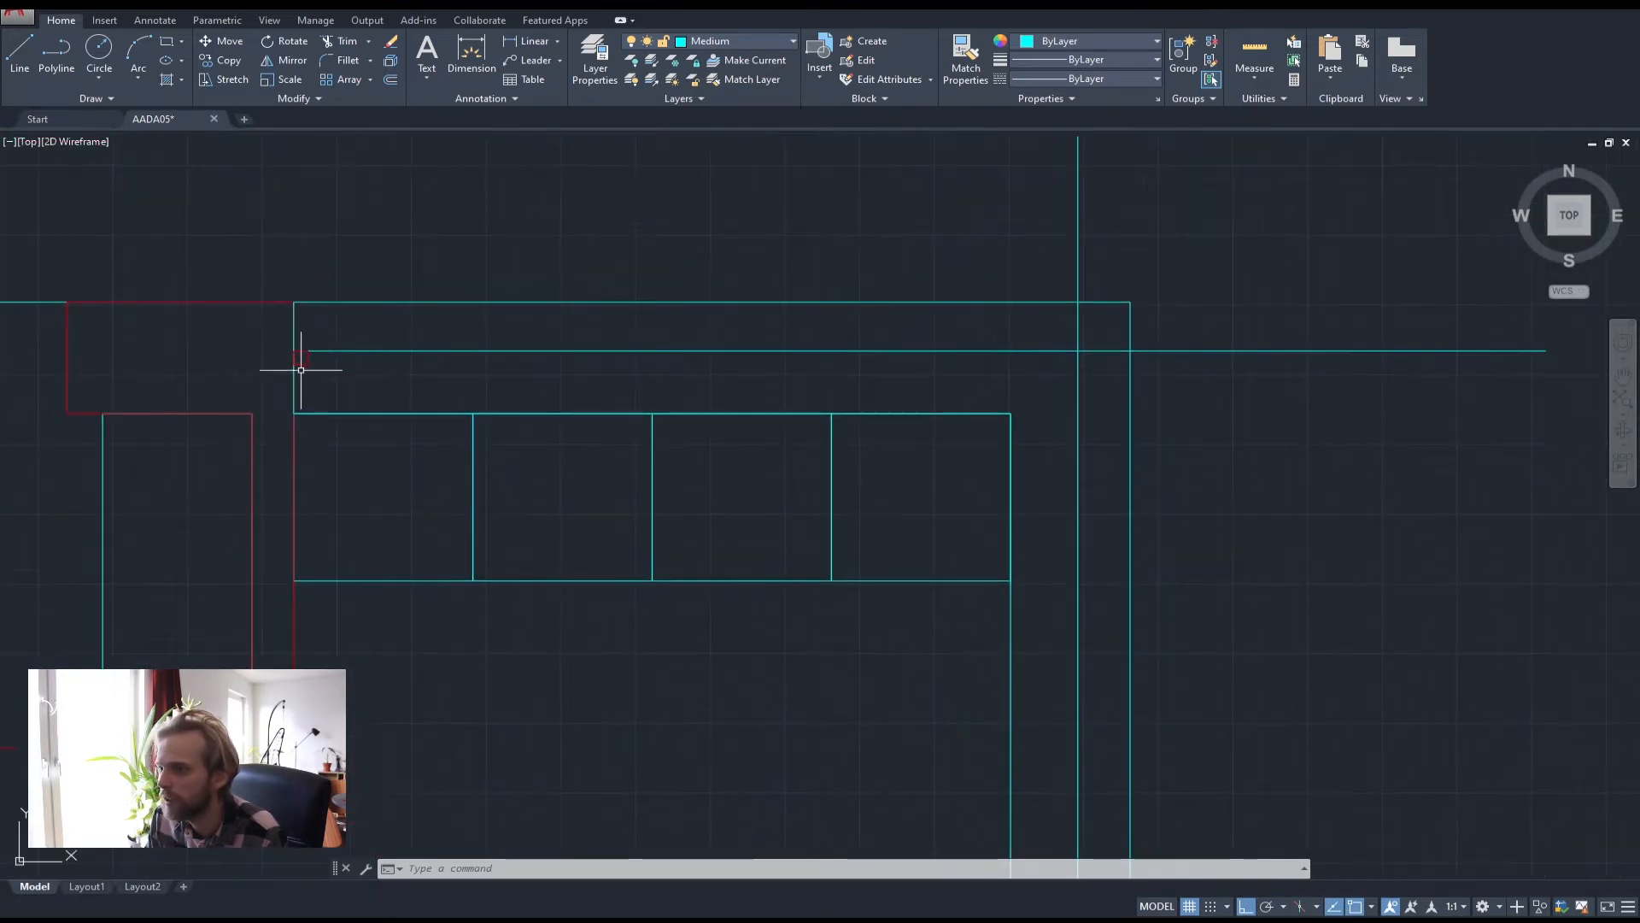
left_click(304, 361)
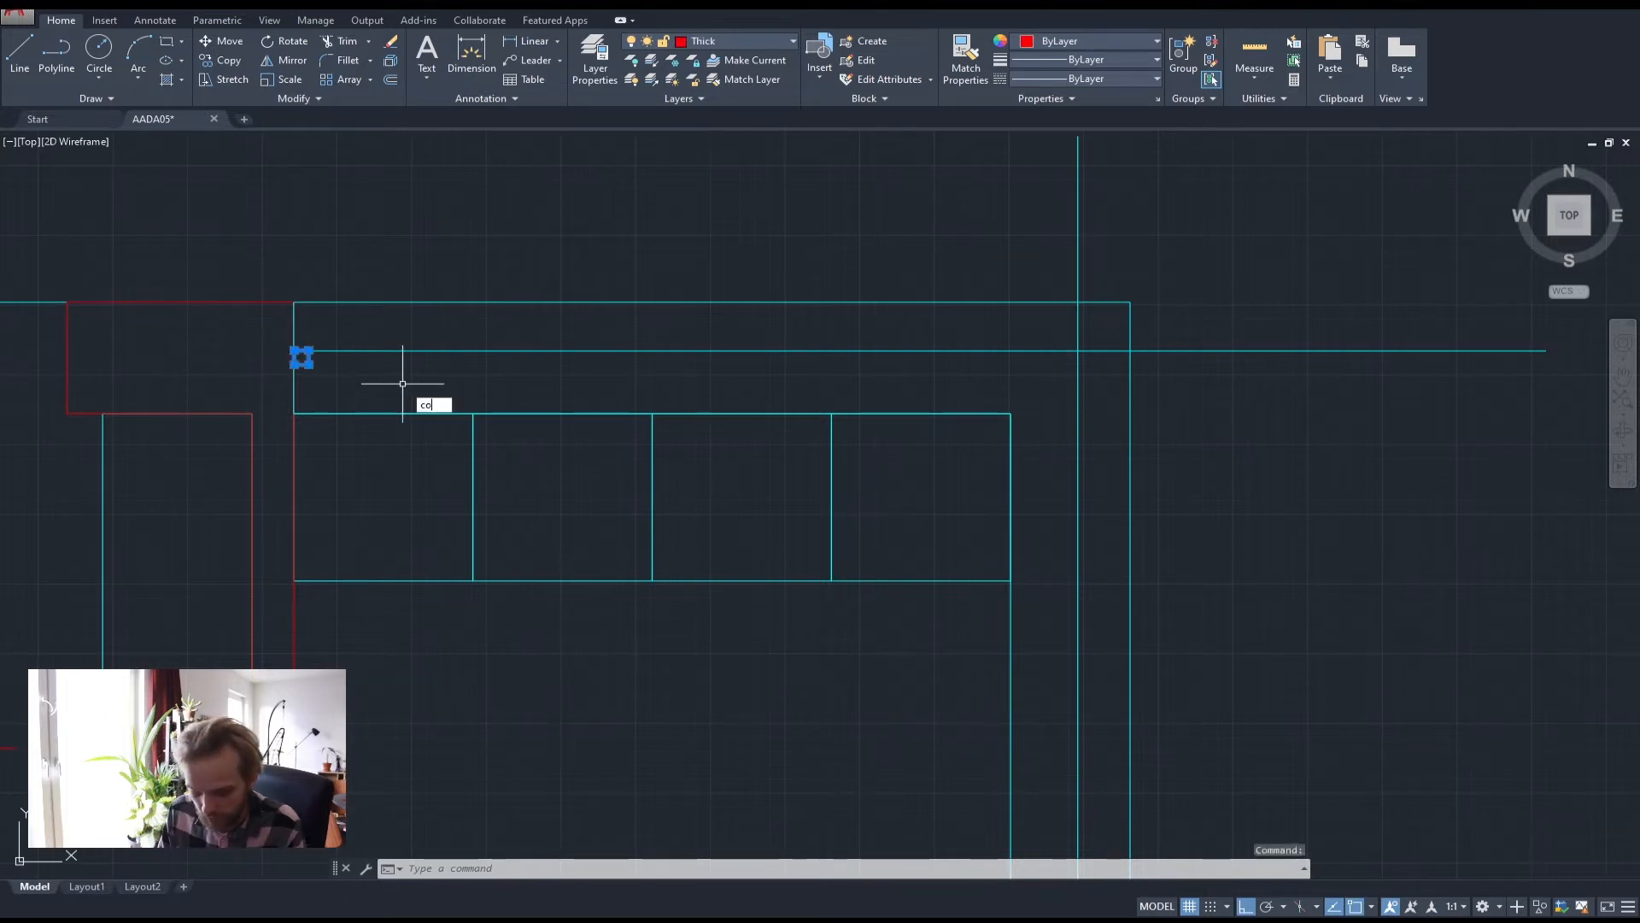
type("y")
key("Return")
scroll(320, 359, "up", 5)
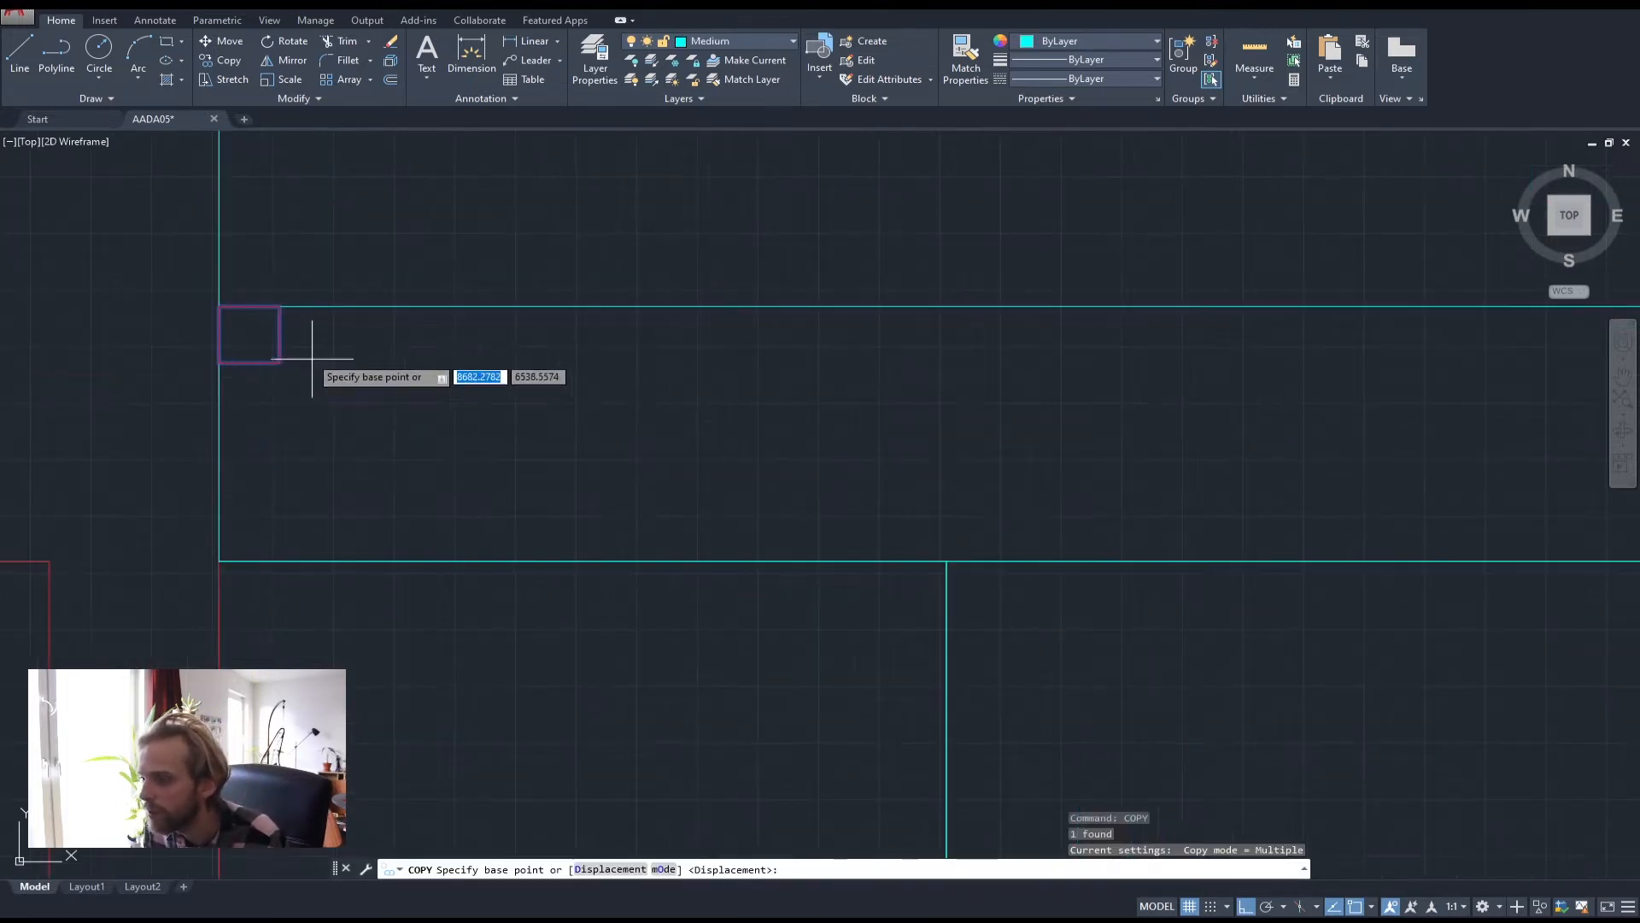
left_click(279, 305)
scroll(904, 381, "down", 4)
scroll(835, 330, "up", 3)
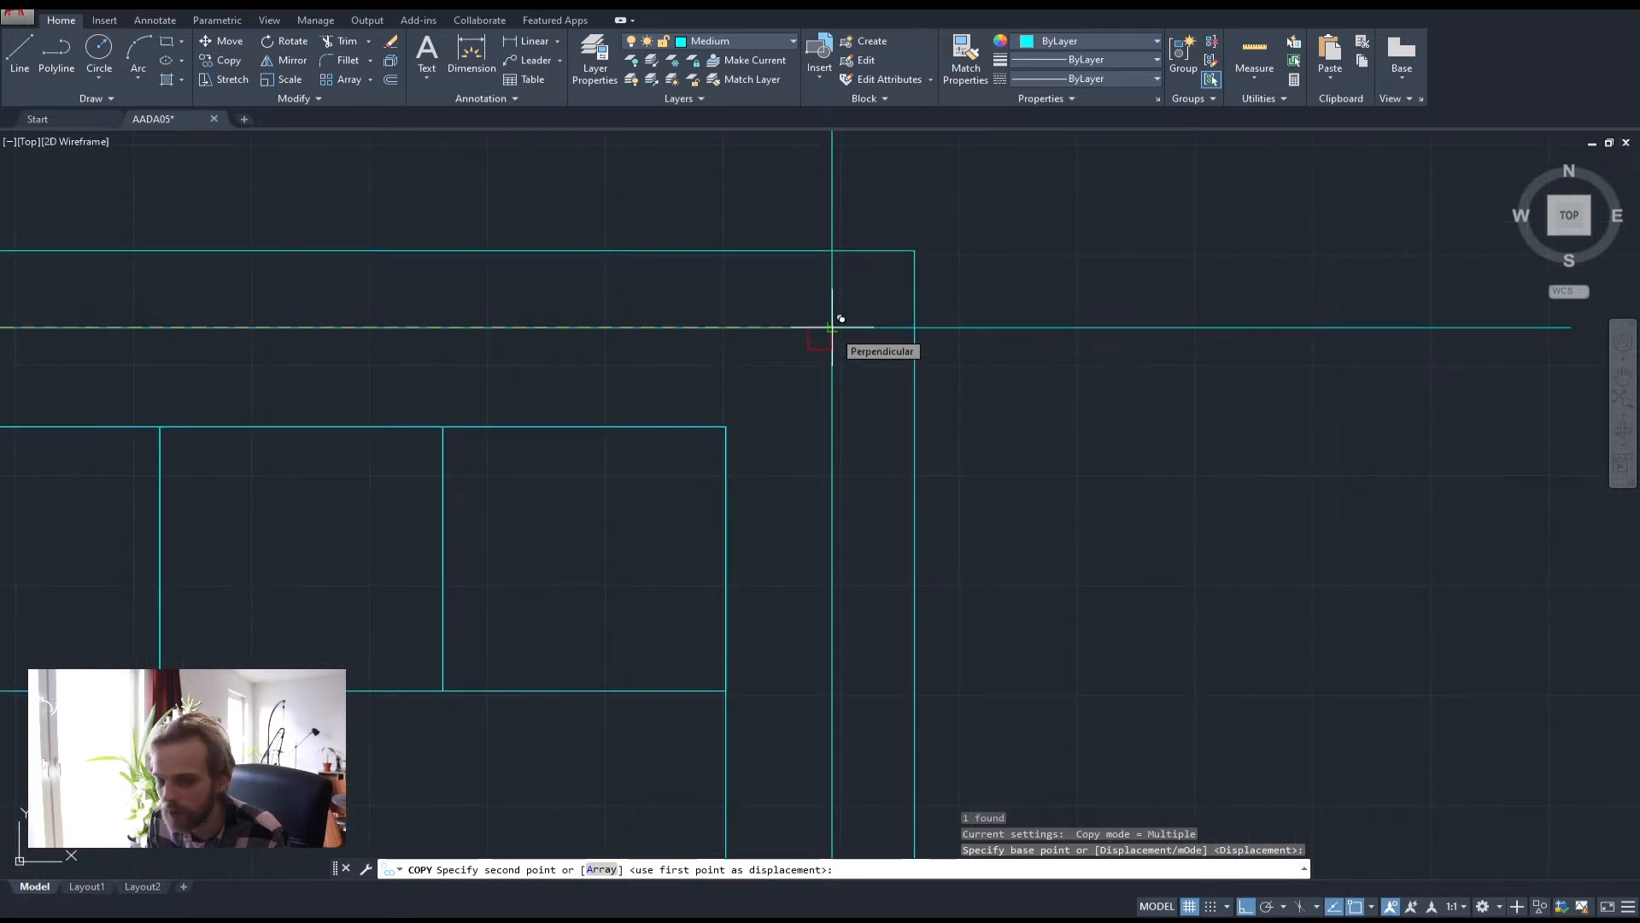
left_click(833, 327)
key("Escape")
Delete the temporary guide lines crossing the counter's right end
scroll(890, 447, "down", 4)
scroll(593, 403, "up", 3)
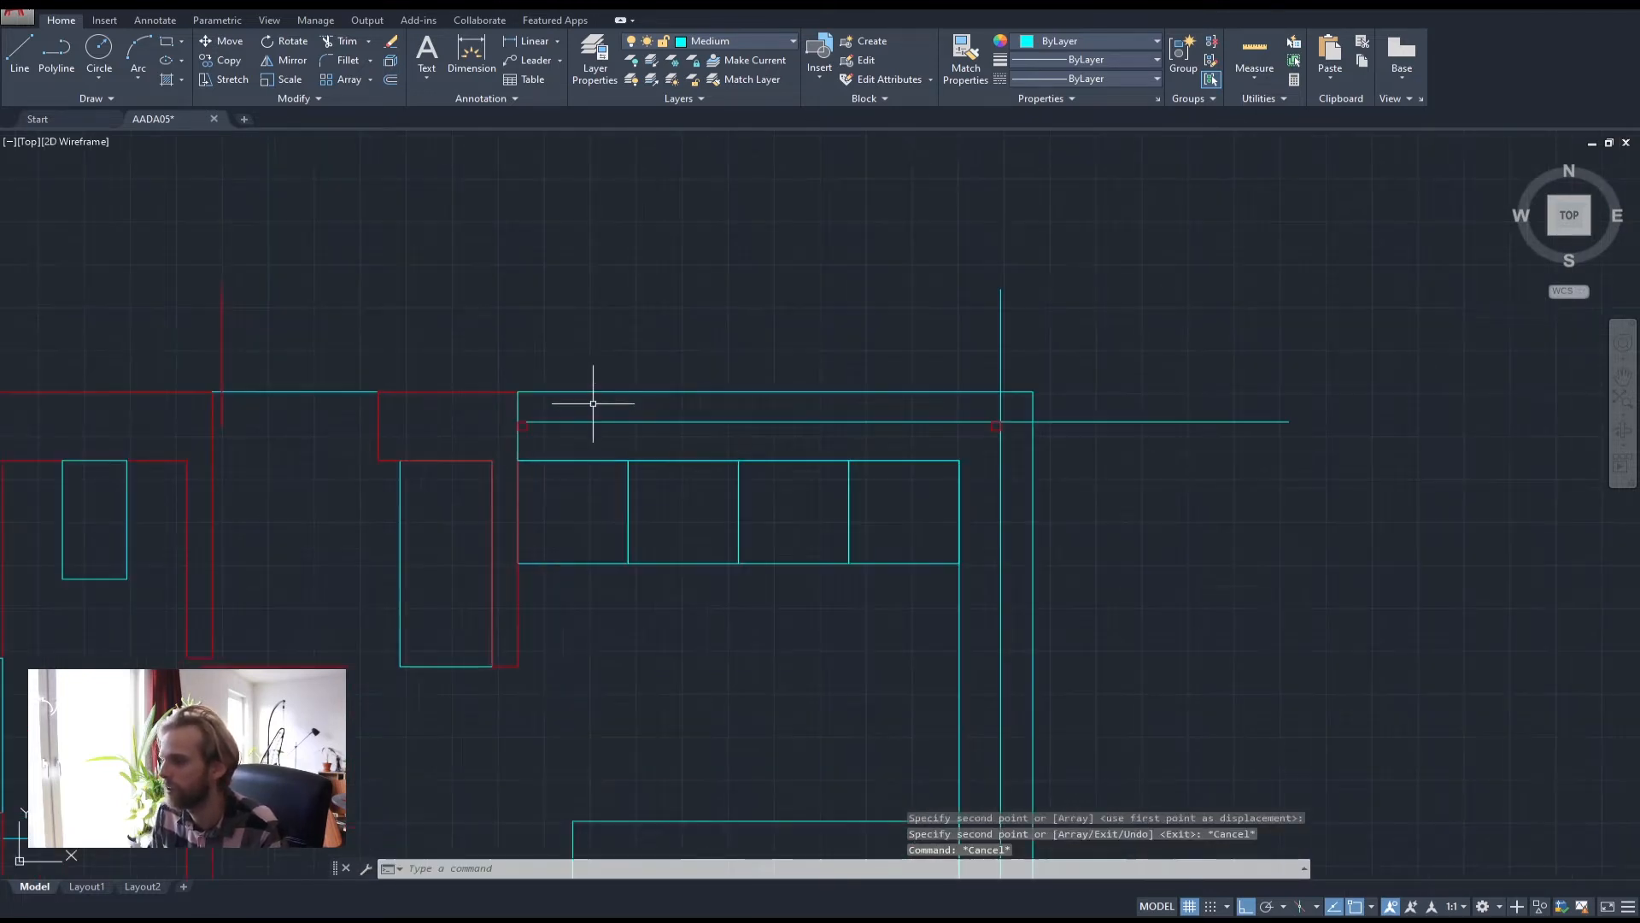
middle_click_drag(972, 565, 763, 440)
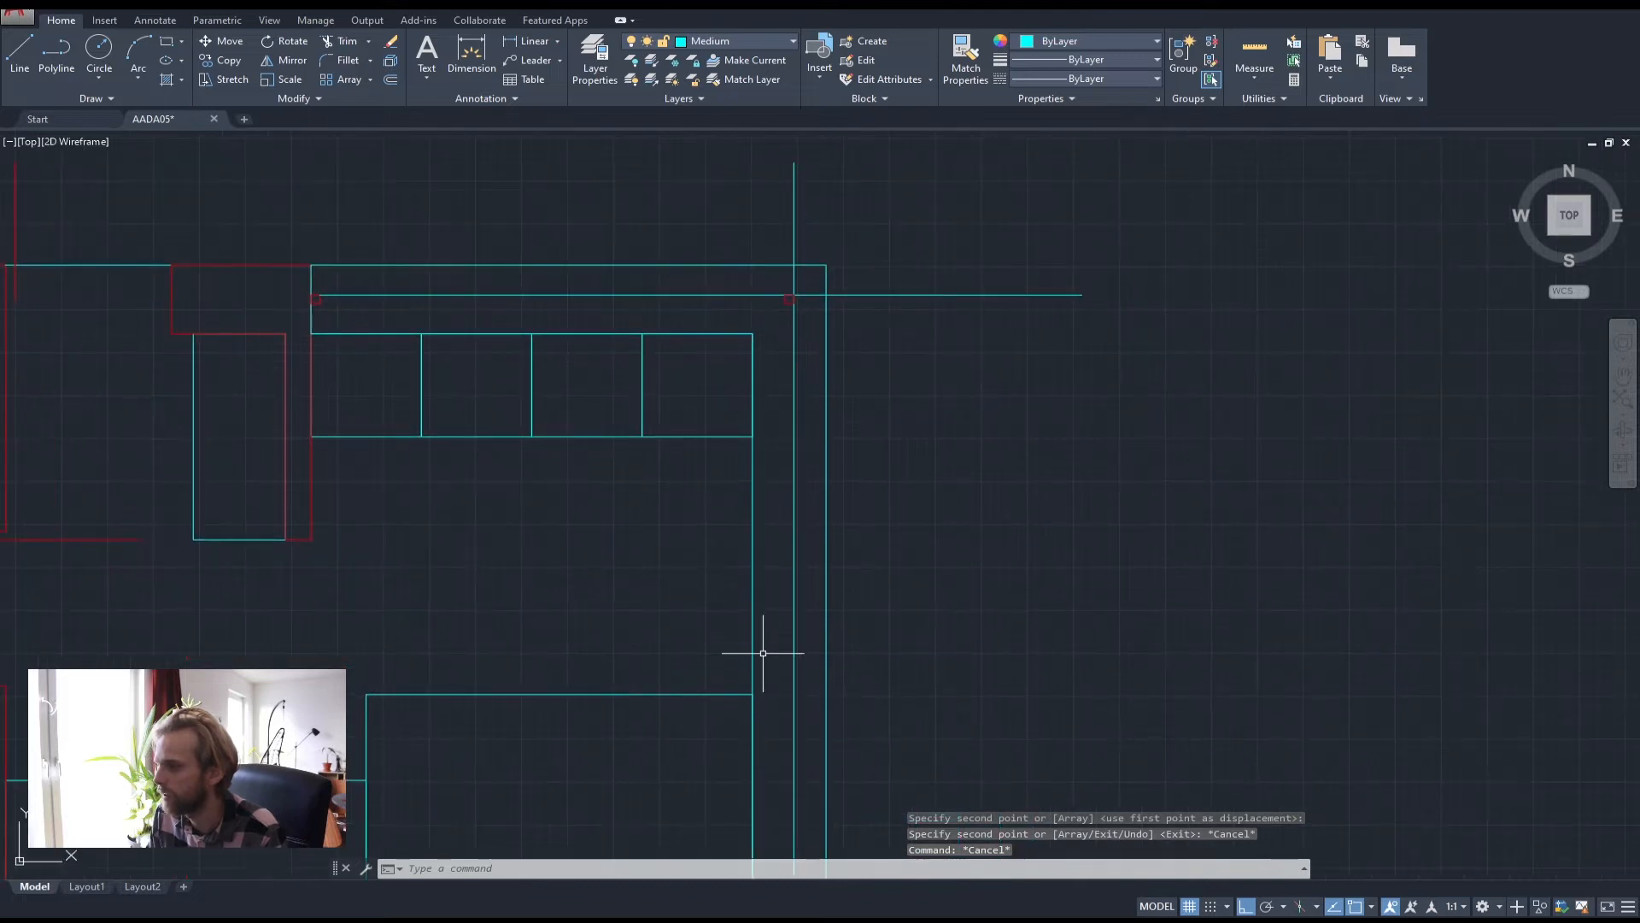
scroll(744, 465, "down", 2)
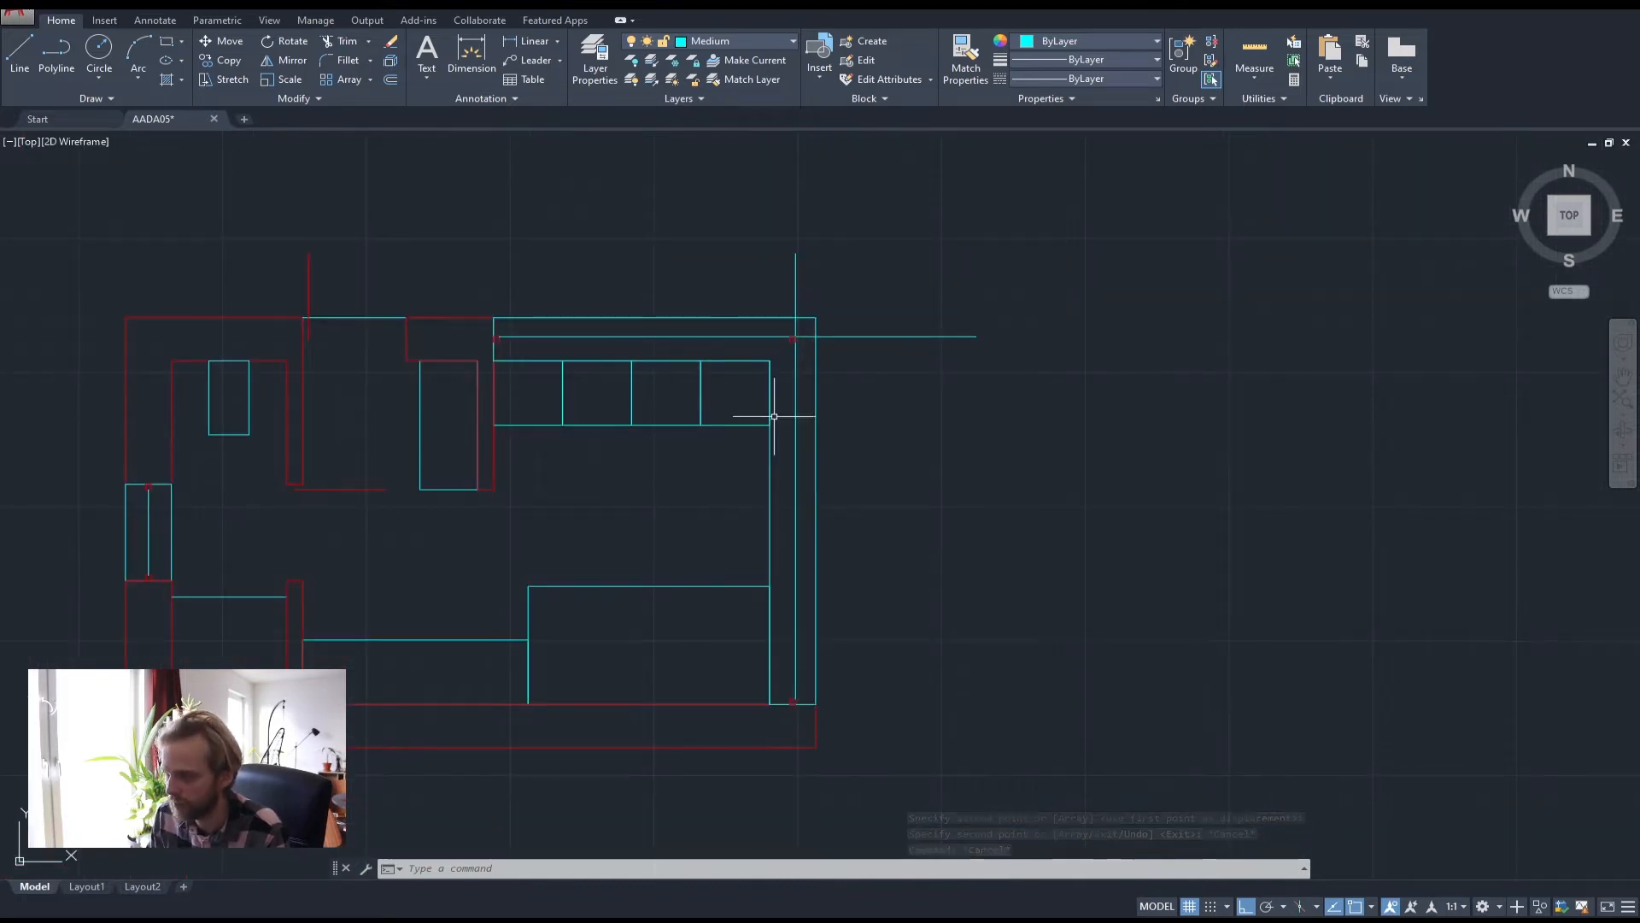
left_click(795, 376)
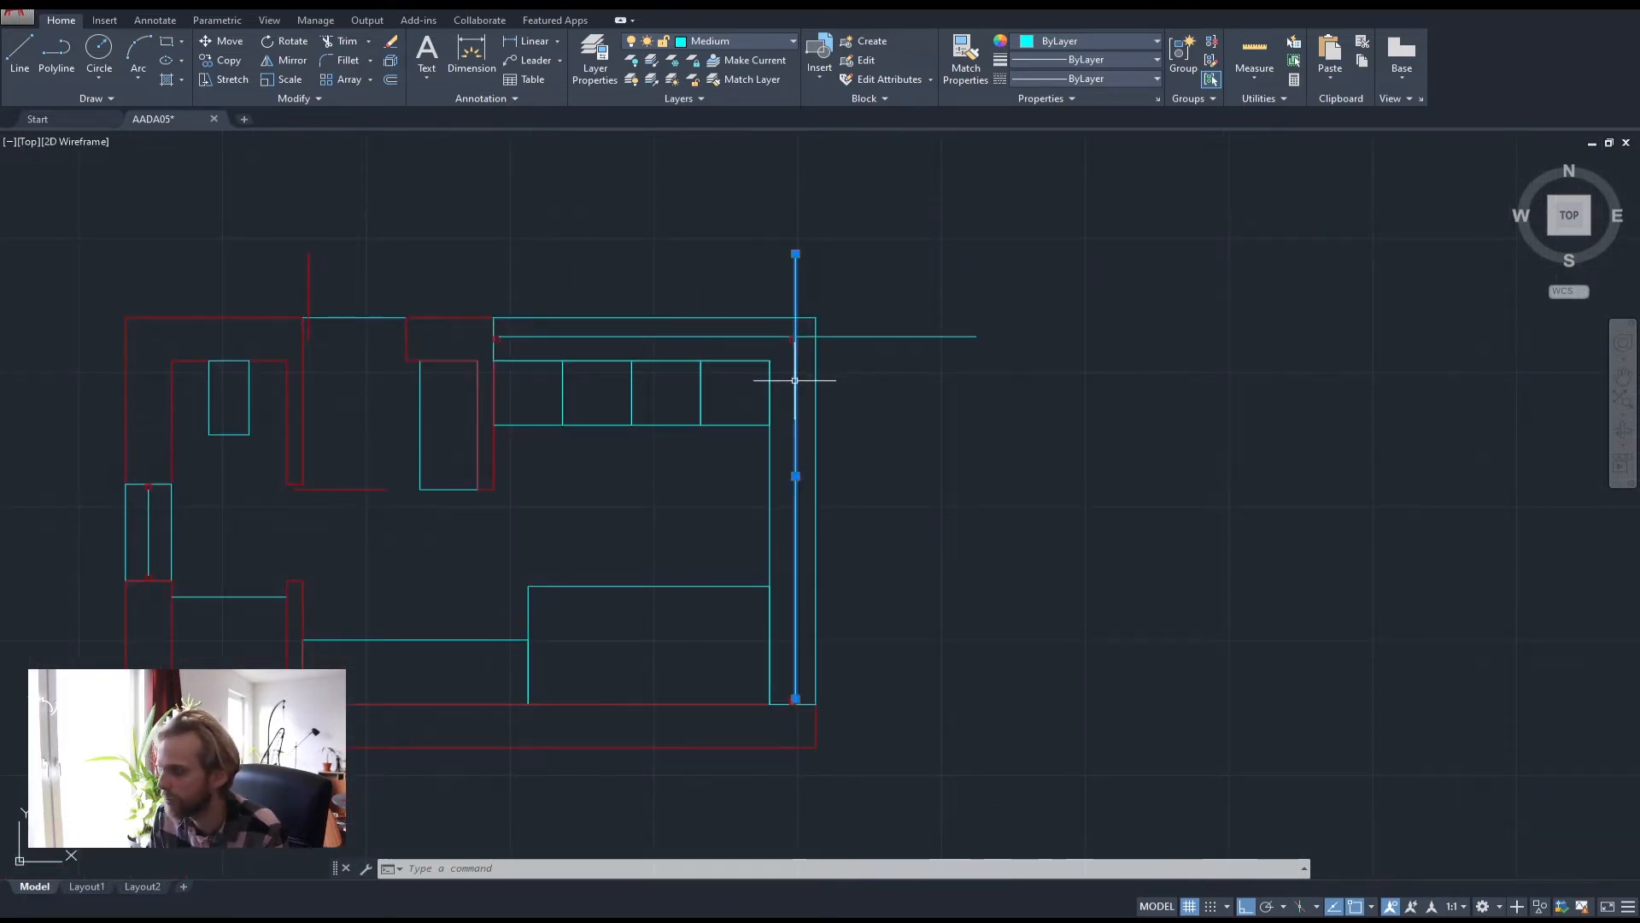
key("Delete")
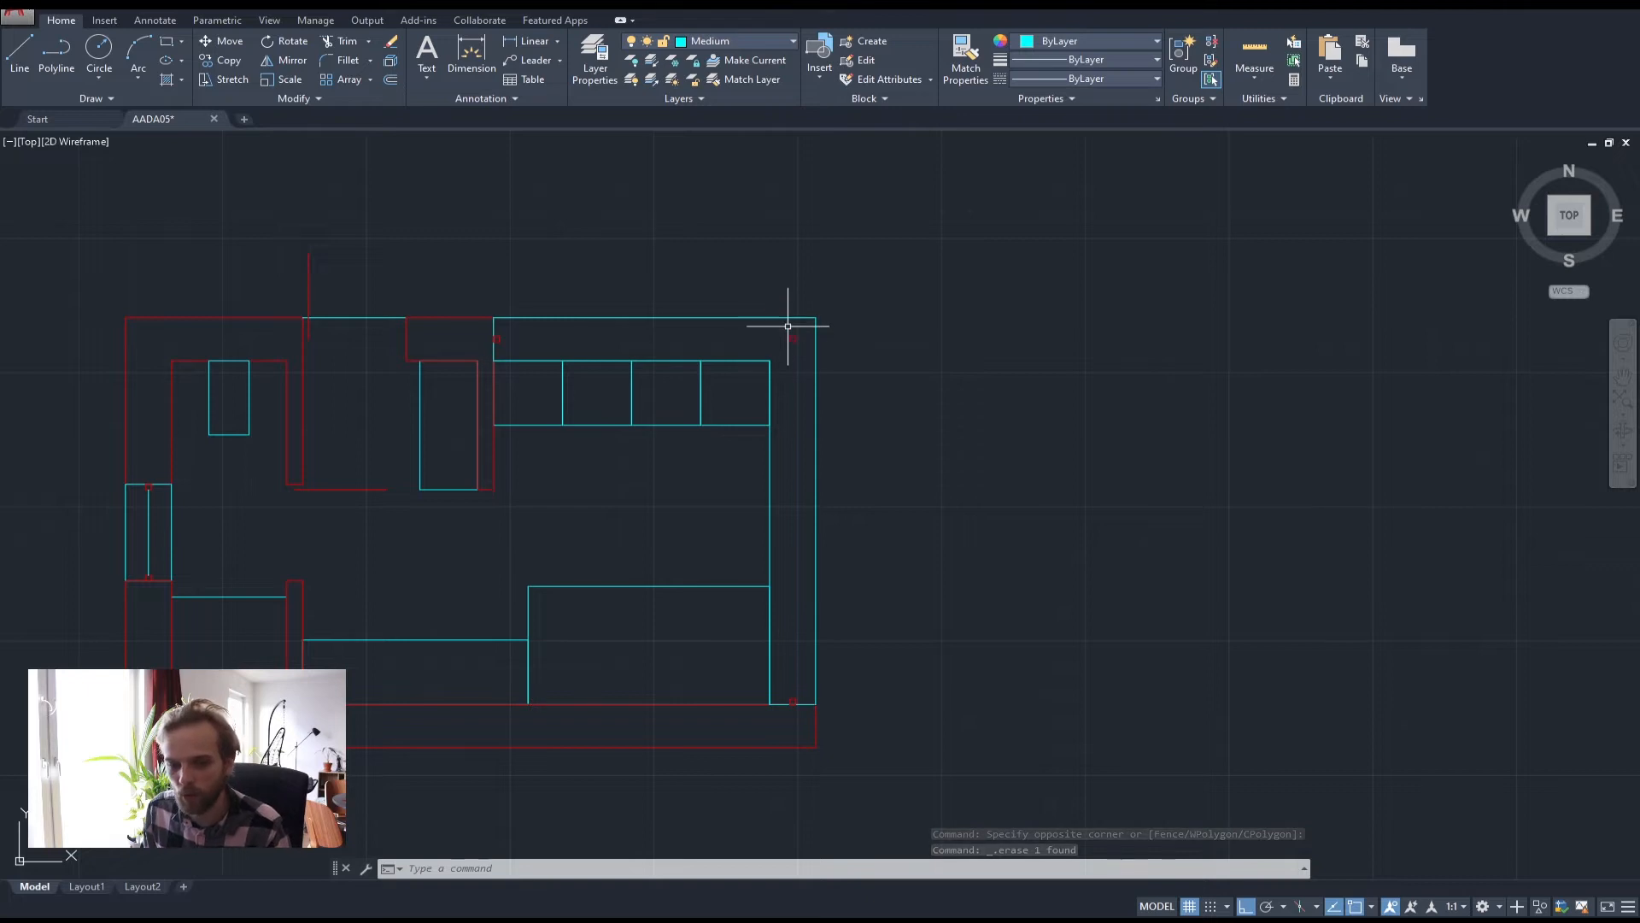
scroll(795, 338, "up", 2)
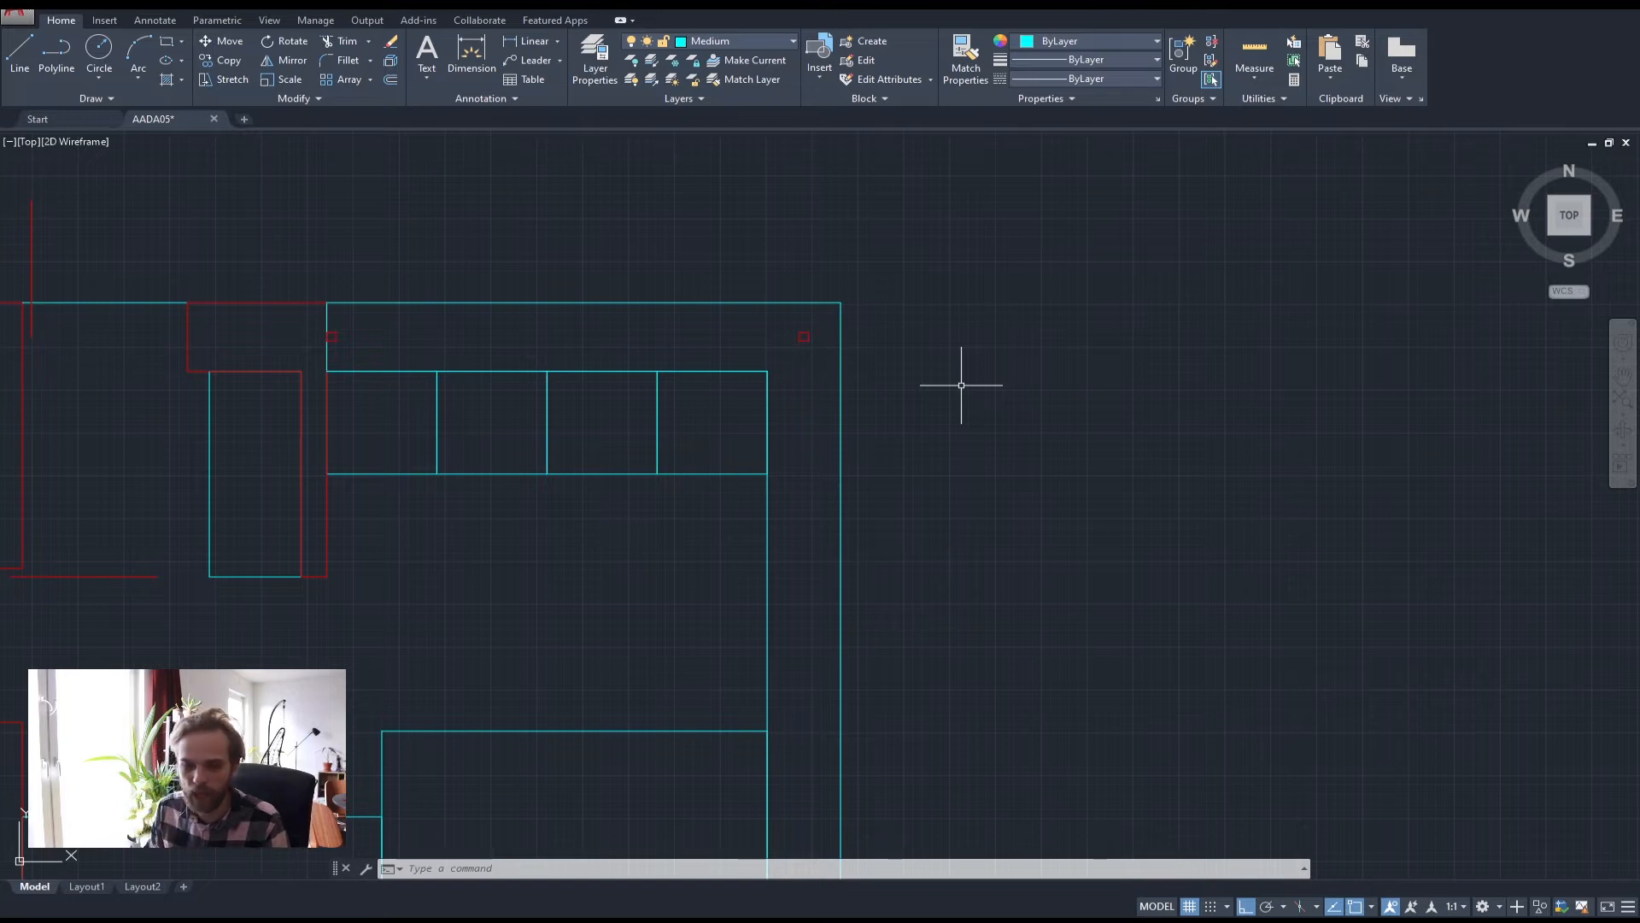
scroll(812, 337, "up", 5)
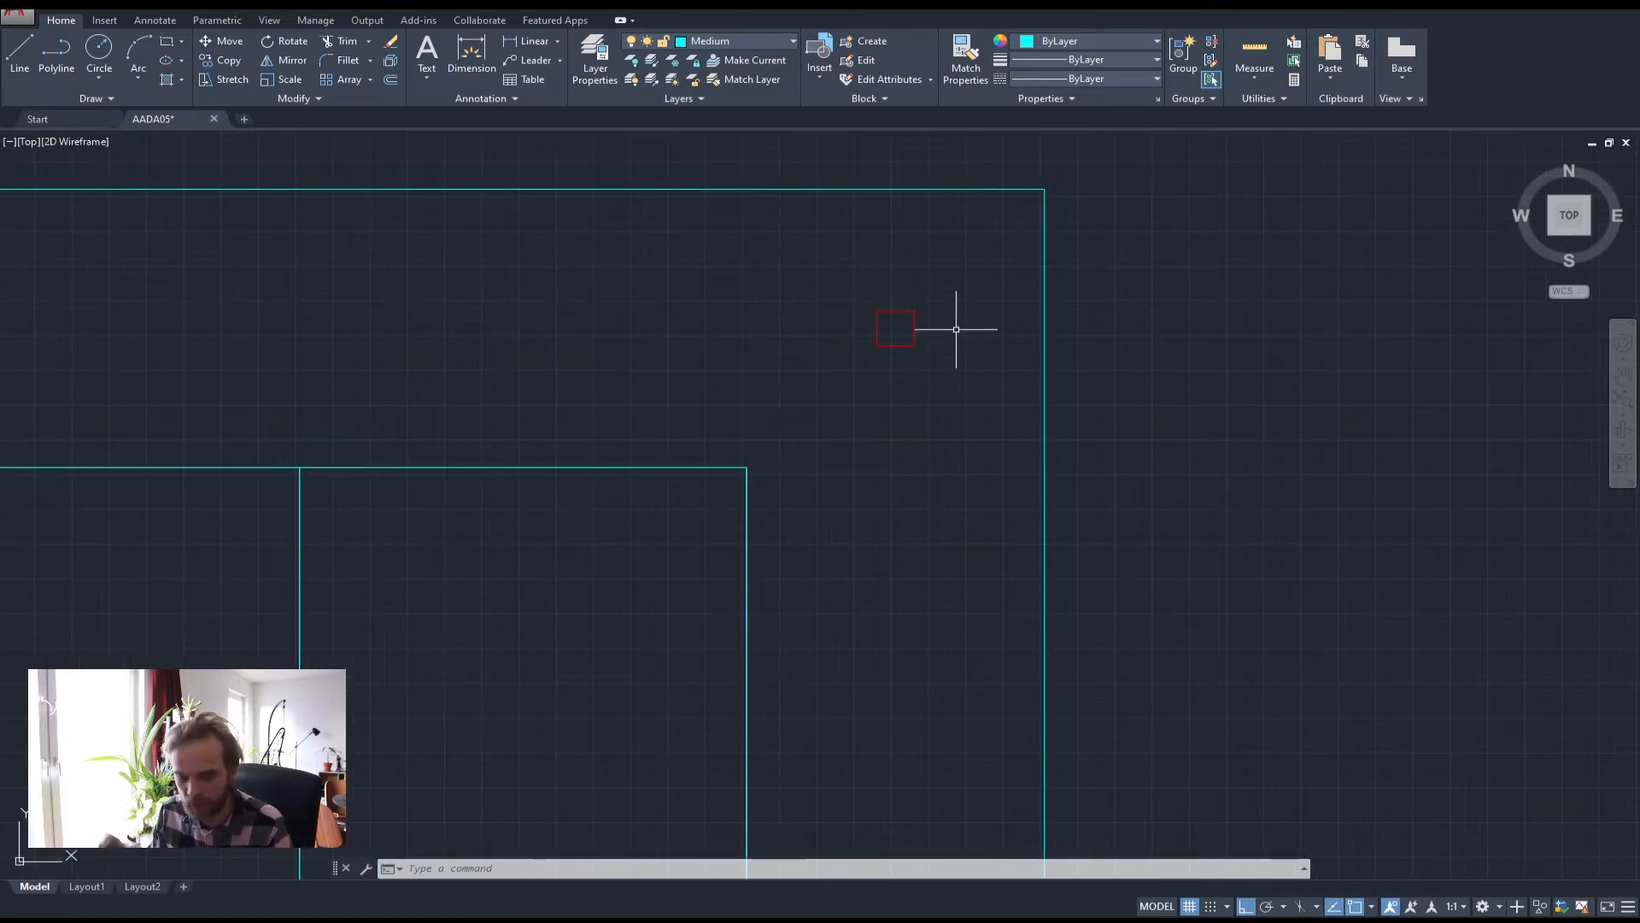
scroll(806, 293, "down", 3)
middle_click_drag(850, 395, 912, 359)
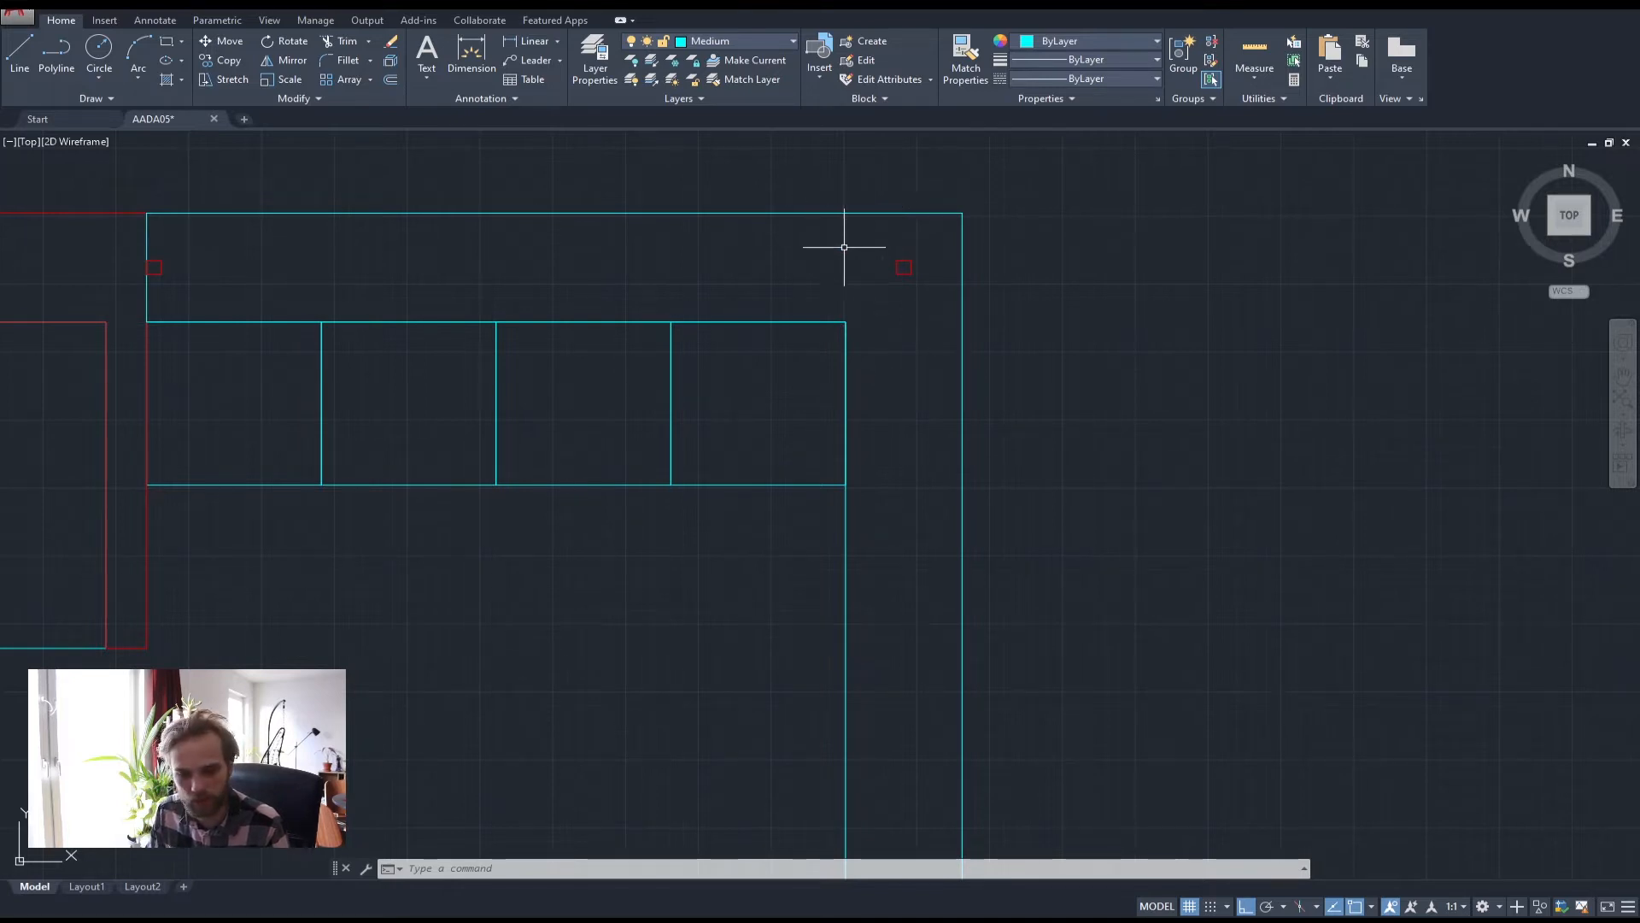
middle_click_drag(807, 270, 968, 255)
scroll(966, 255, "down", 2)
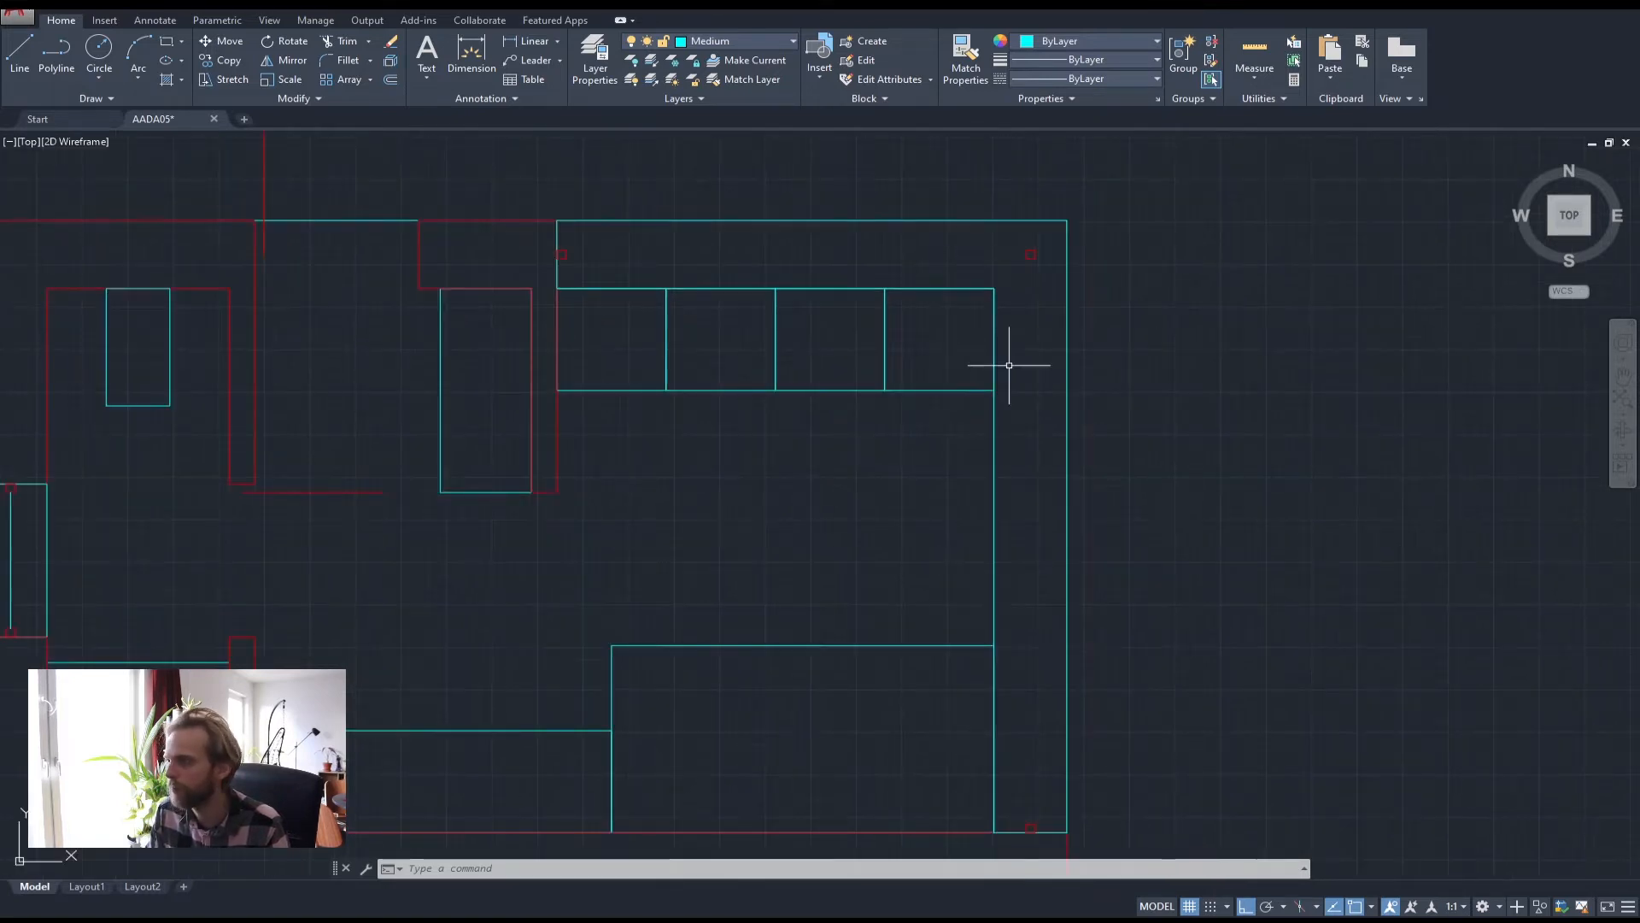
middle_click_drag(962, 350, 837, 316)
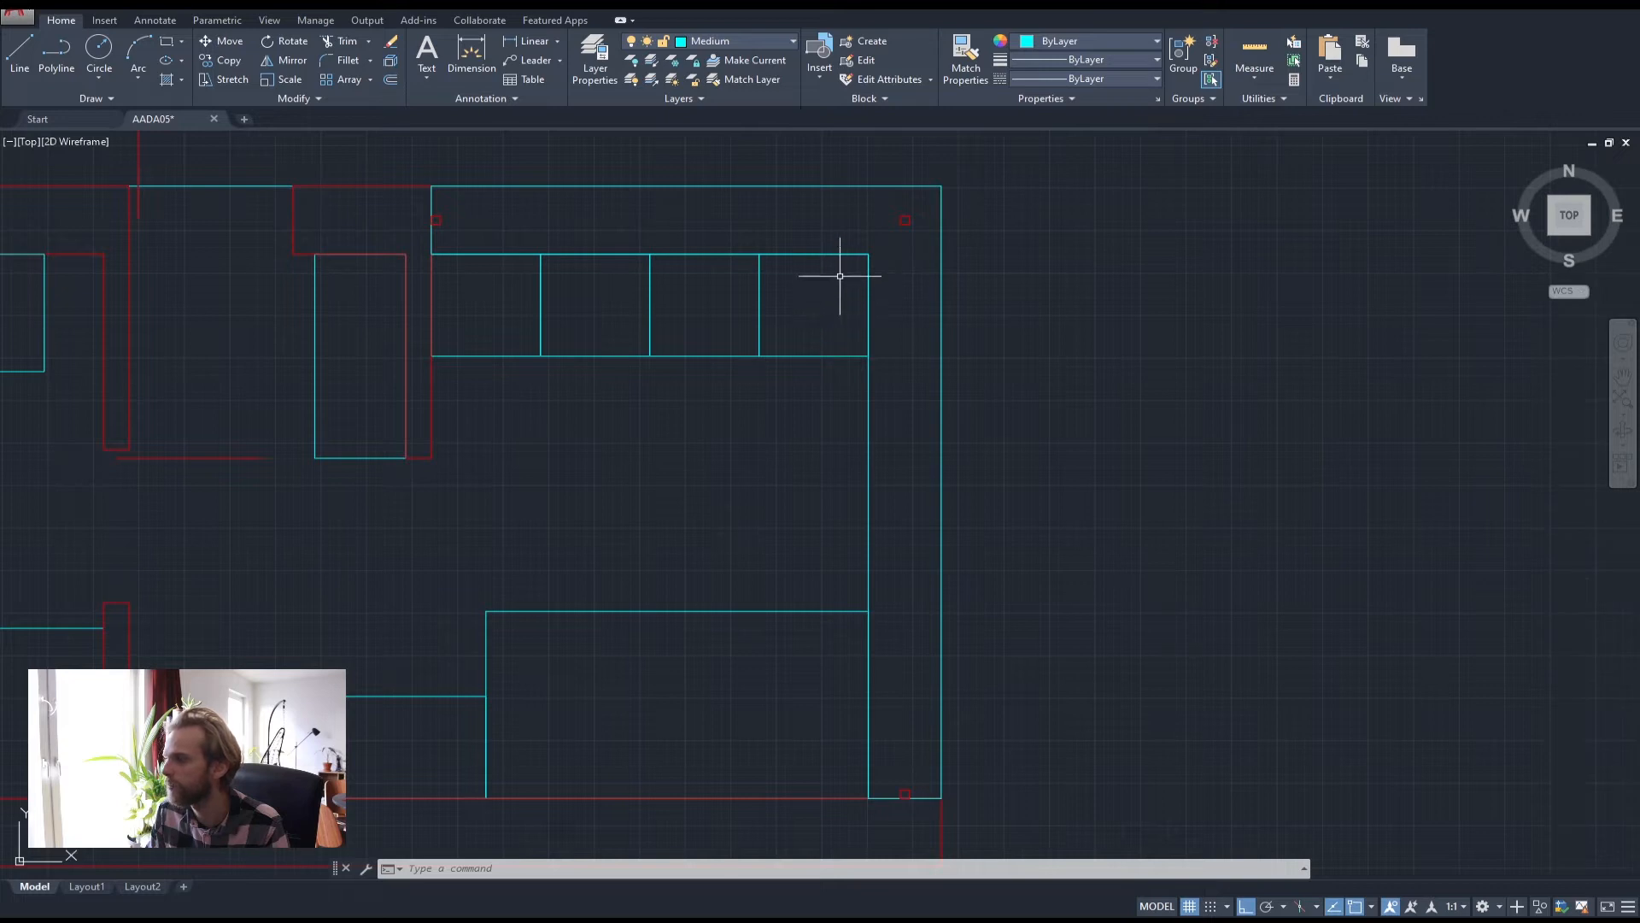
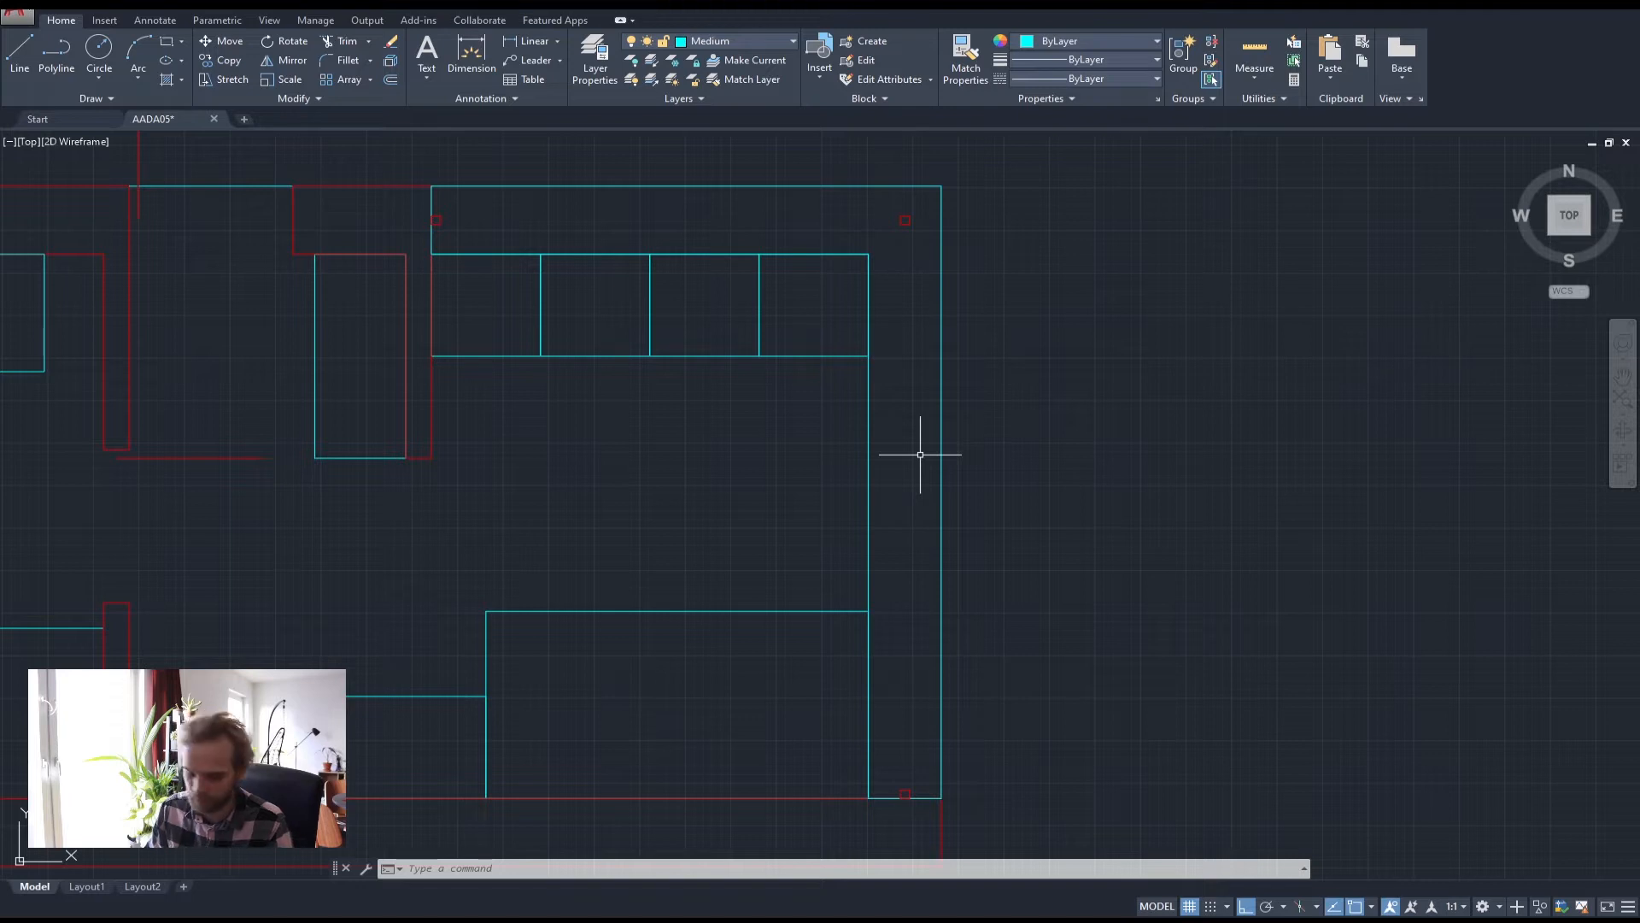
Measure from the bottom-right wall corner up to the top marker, reading 3325
key("Return")
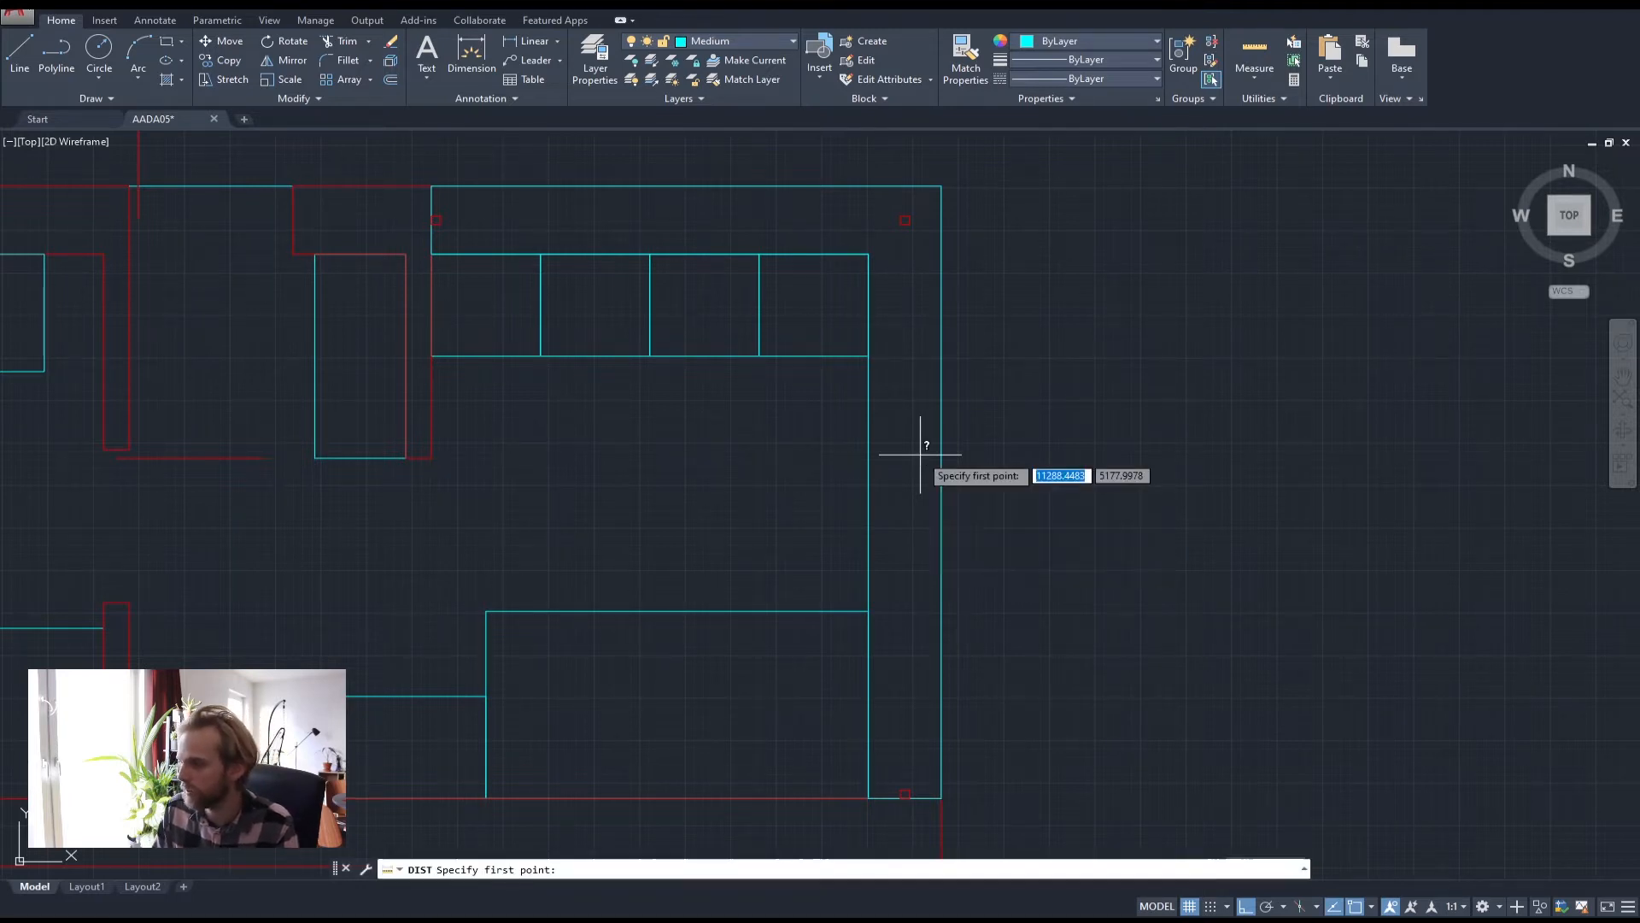
scroll(896, 799, "up", 5)
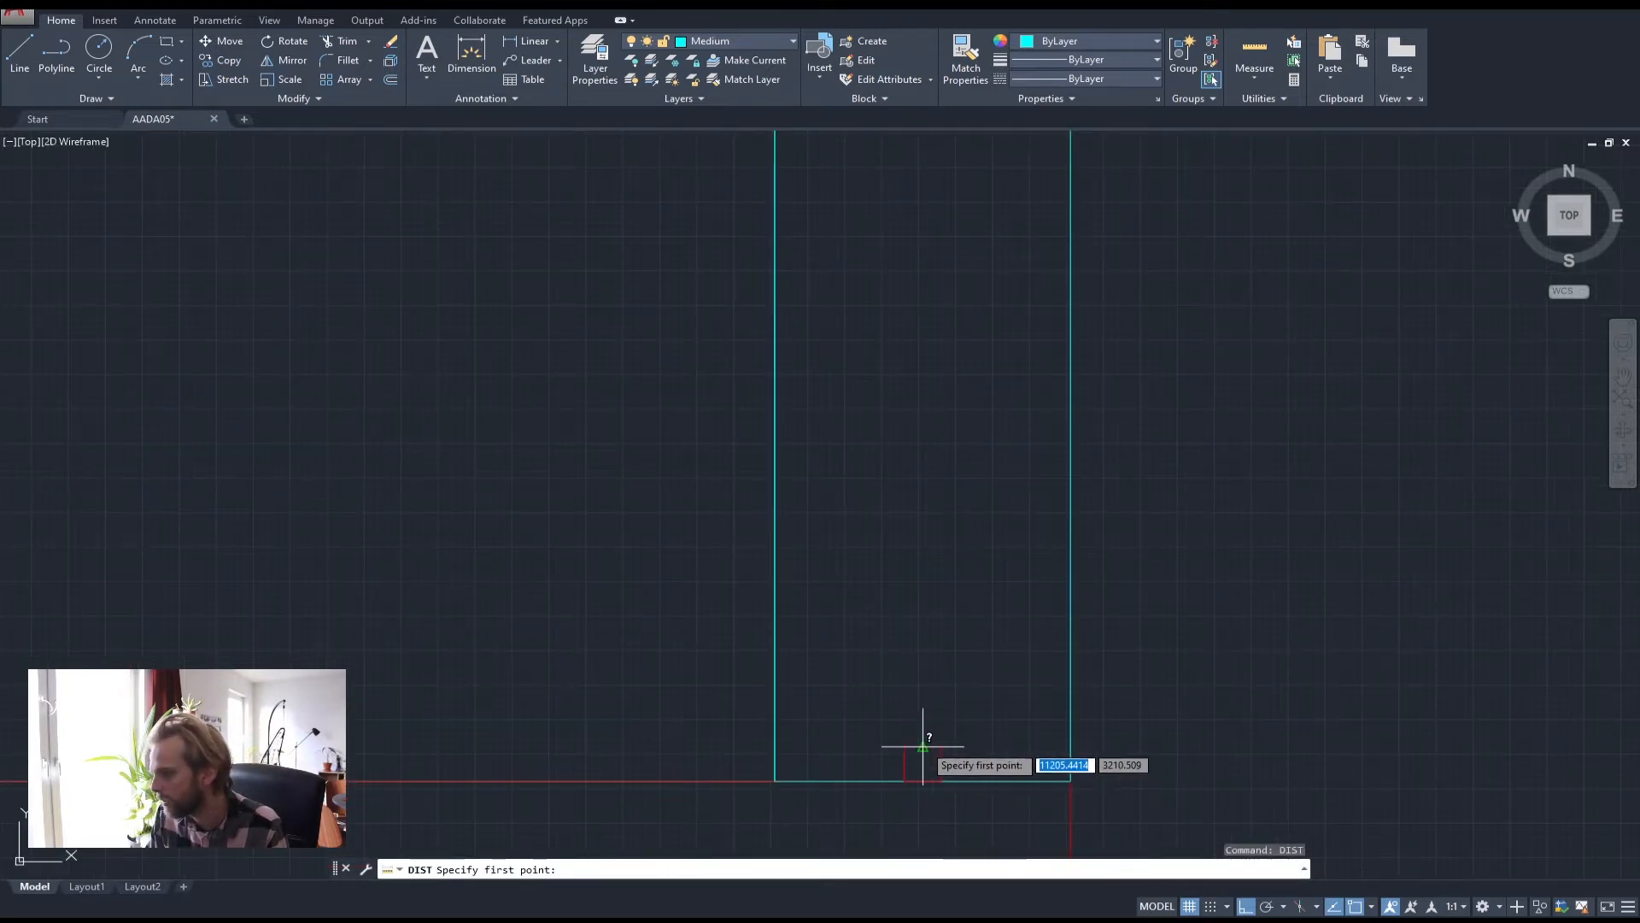
left_click(905, 797)
scroll(926, 735, "down", 8)
scroll(920, 421, "up", 5)
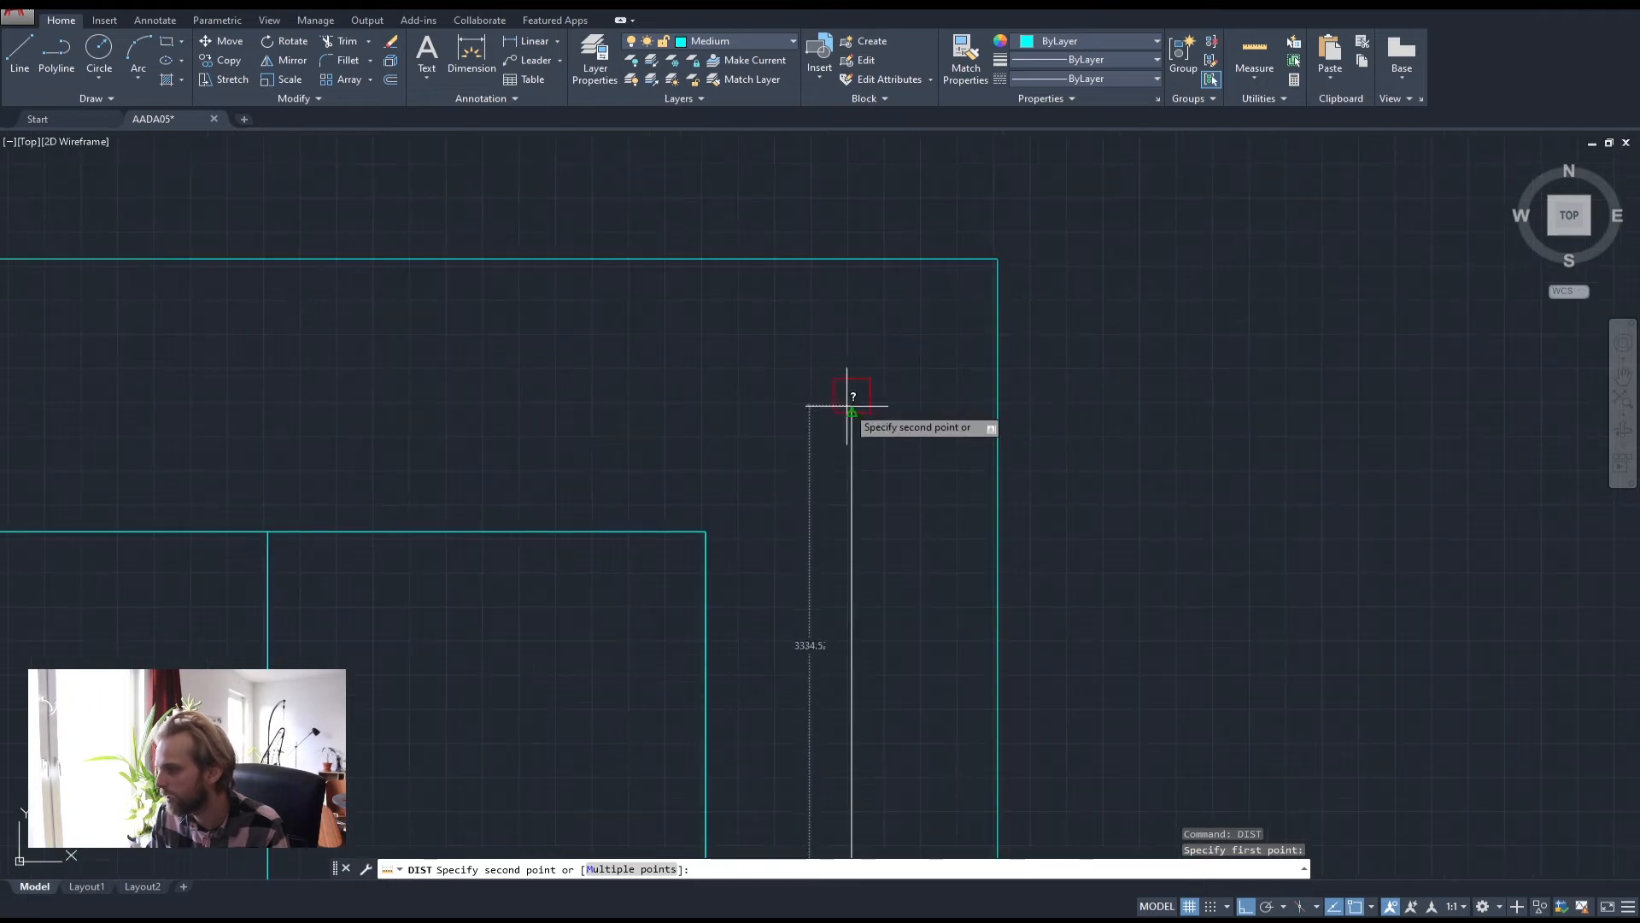
left_click(912, 423)
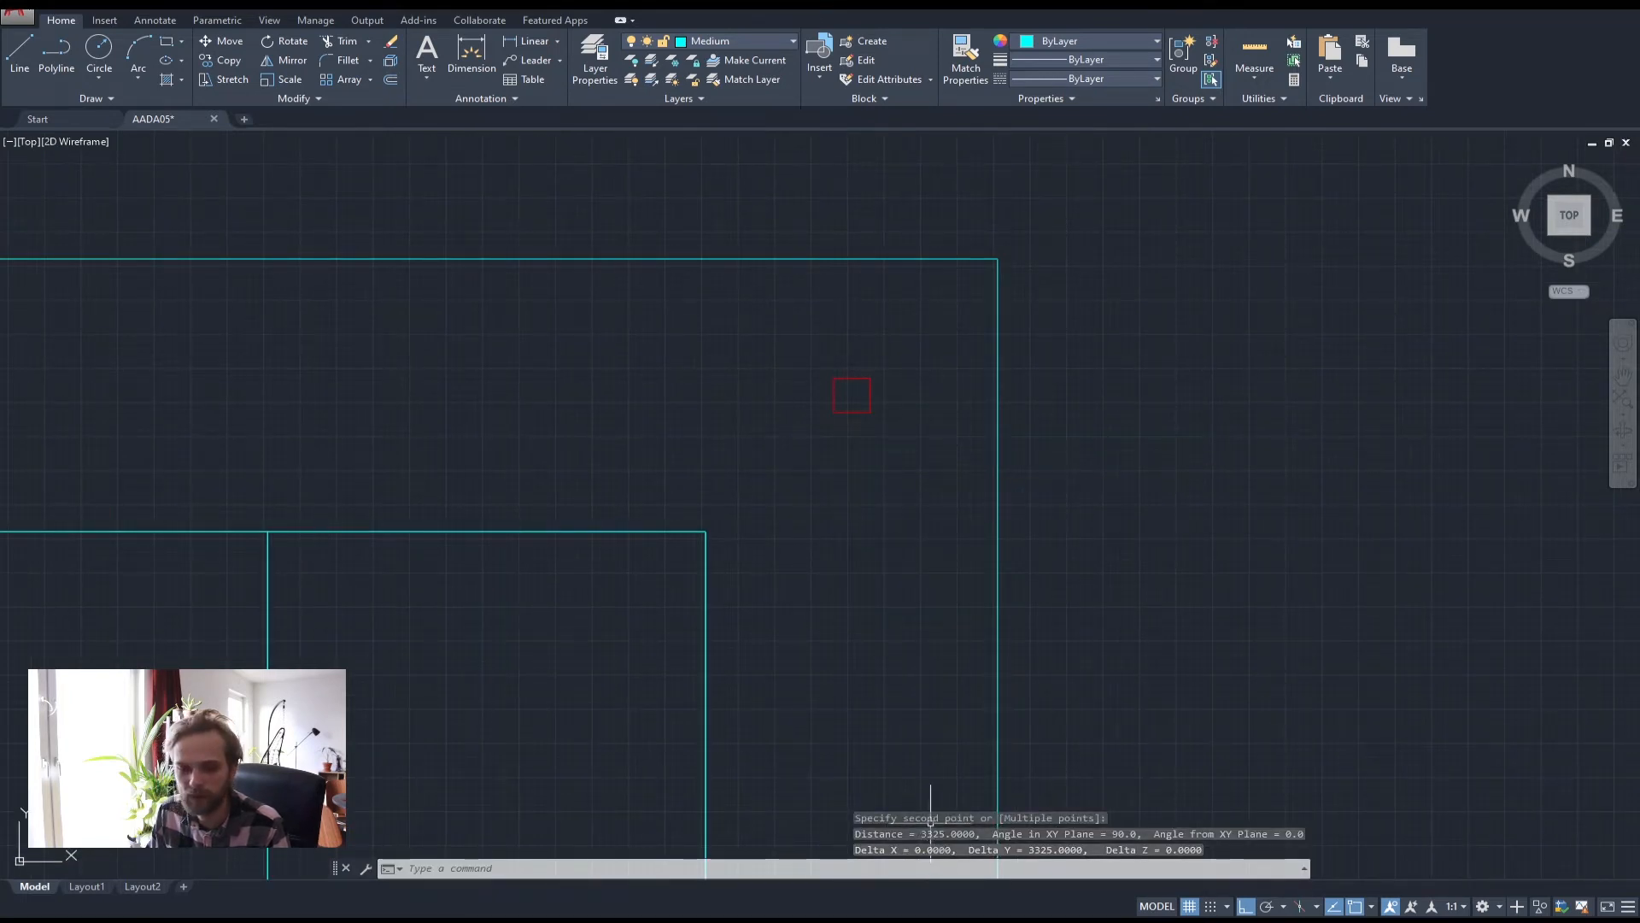
scroll(894, 453, "down", 4)
middle_click_drag(920, 616, 890, 430)
scroll(889, 433, "down", 2)
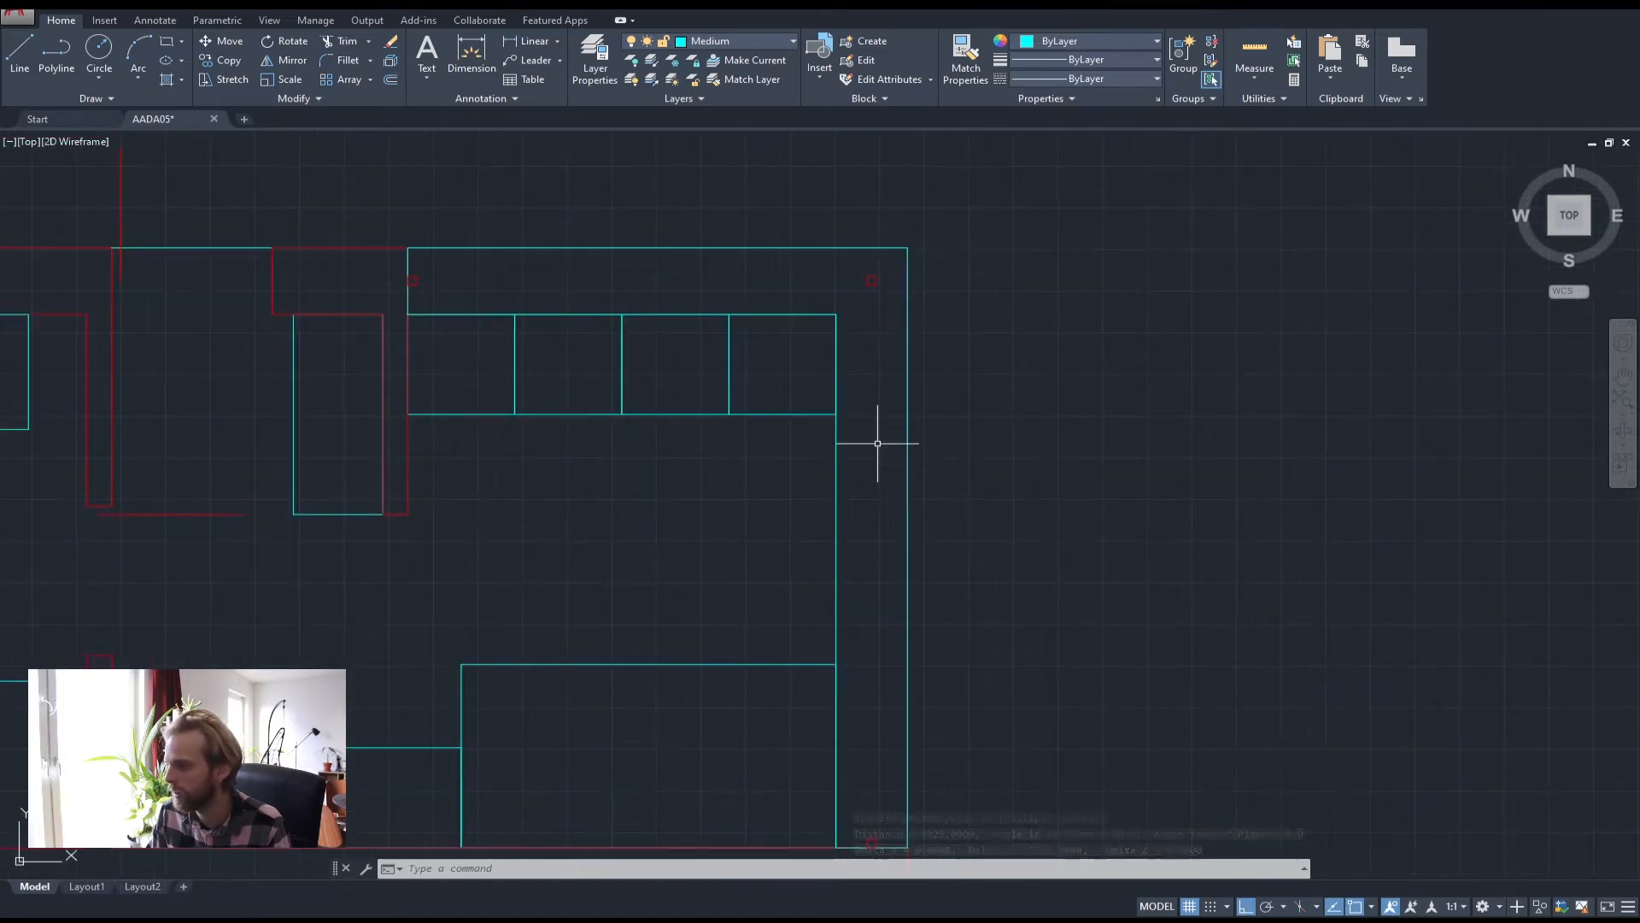
middle_click_drag(872, 511, 852, 452)
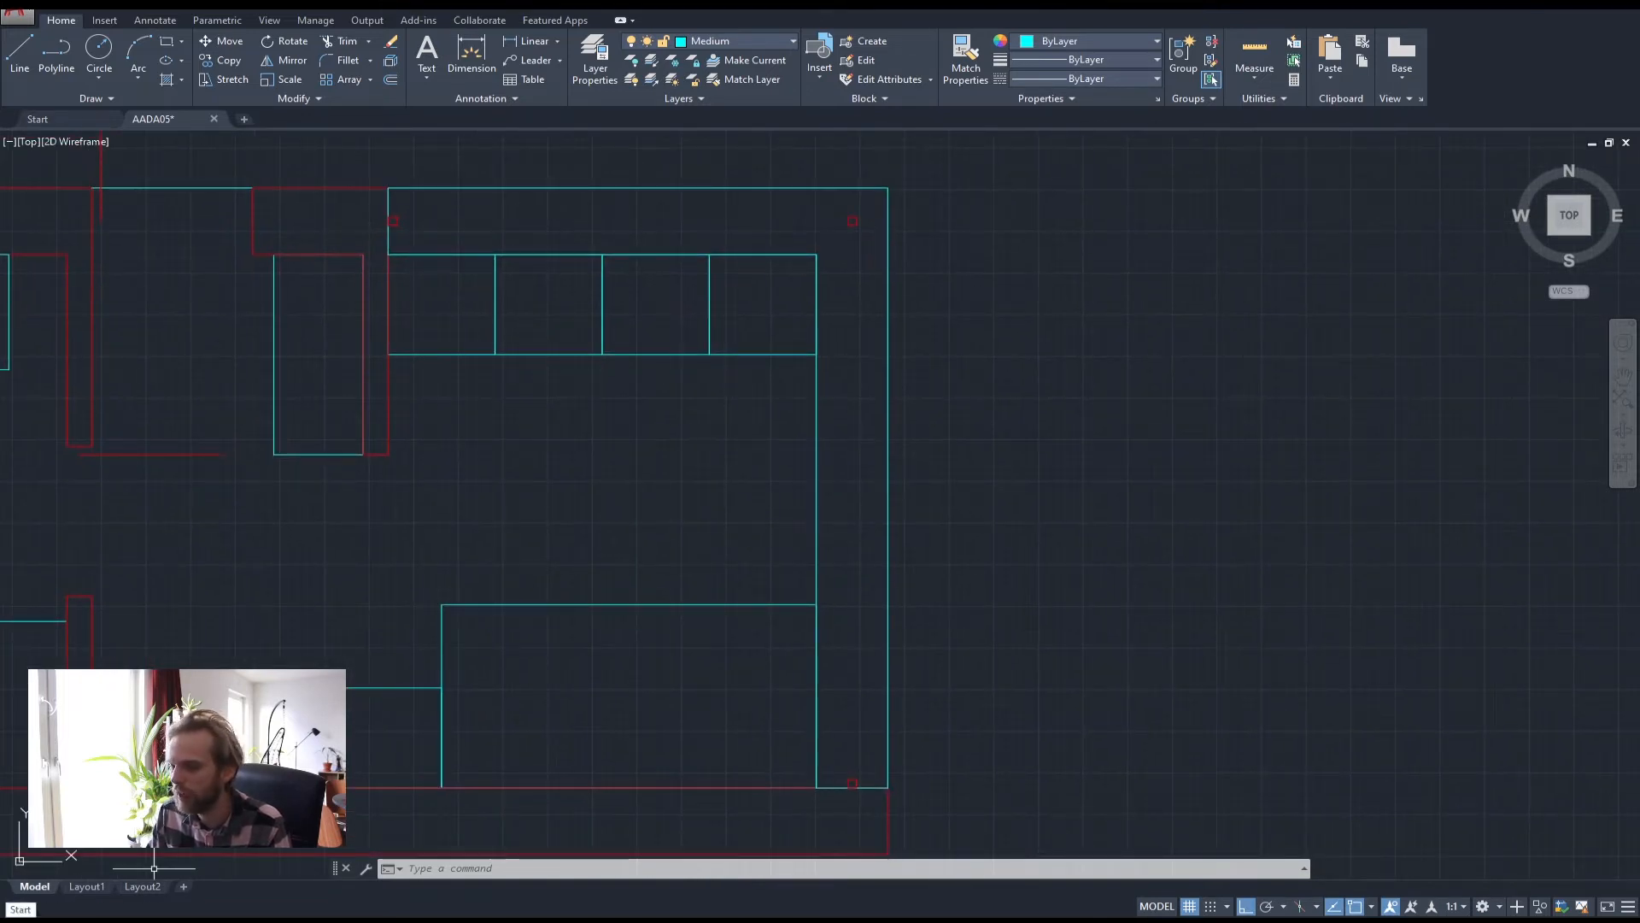
Work out 3325 divided by 3 in the Windows Calculator
left_click(21, 920)
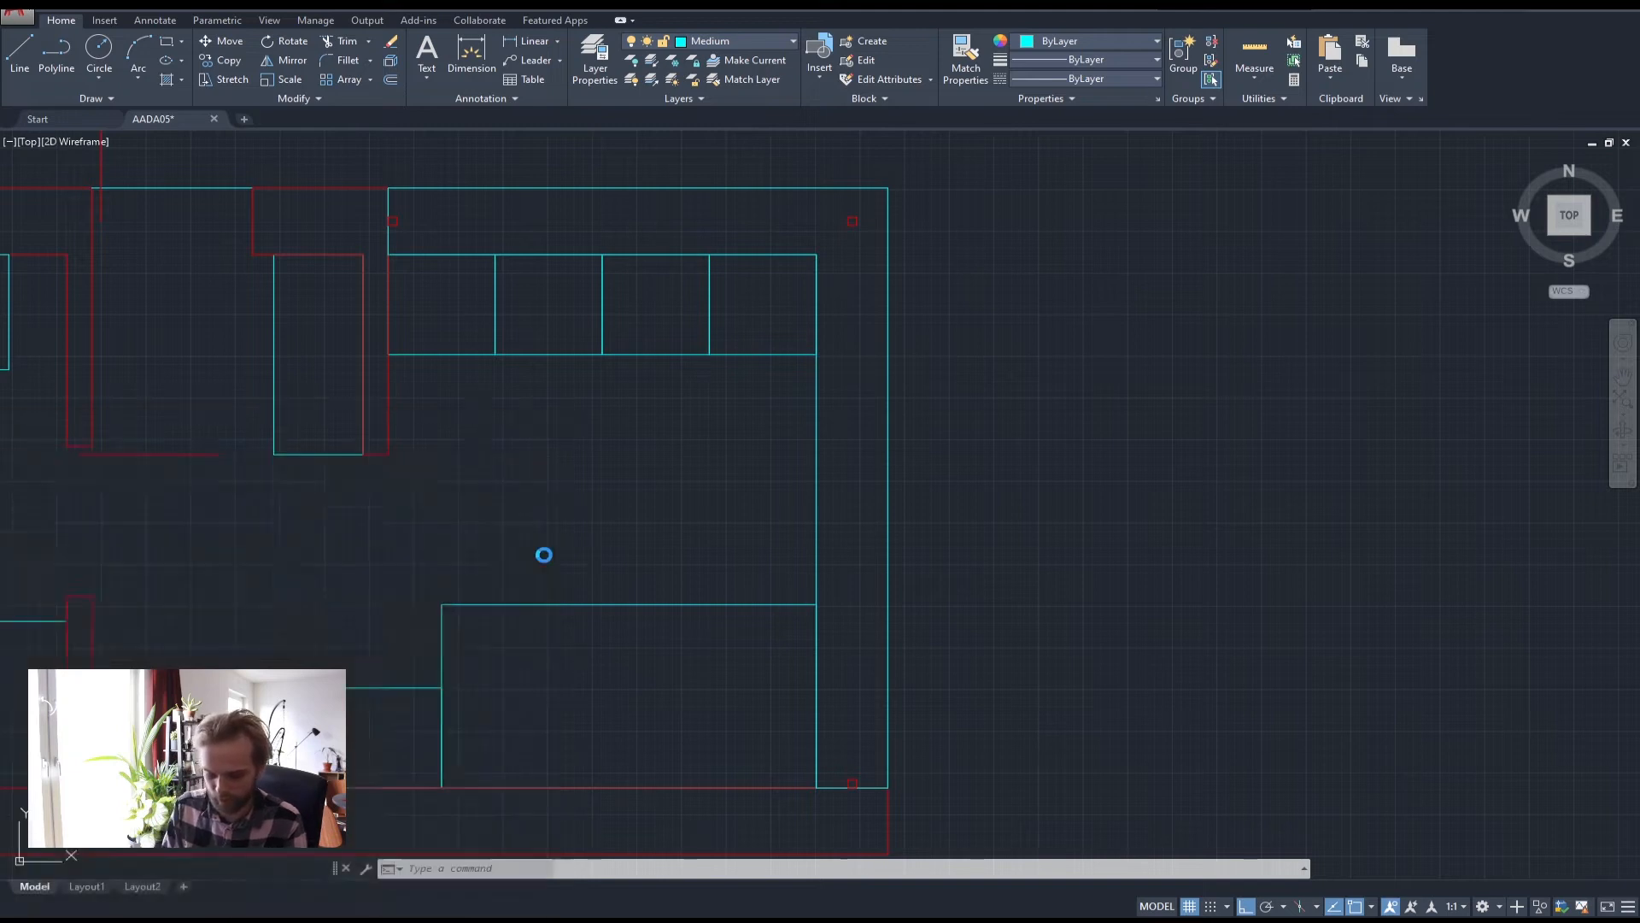
type("calc")
key("Return")
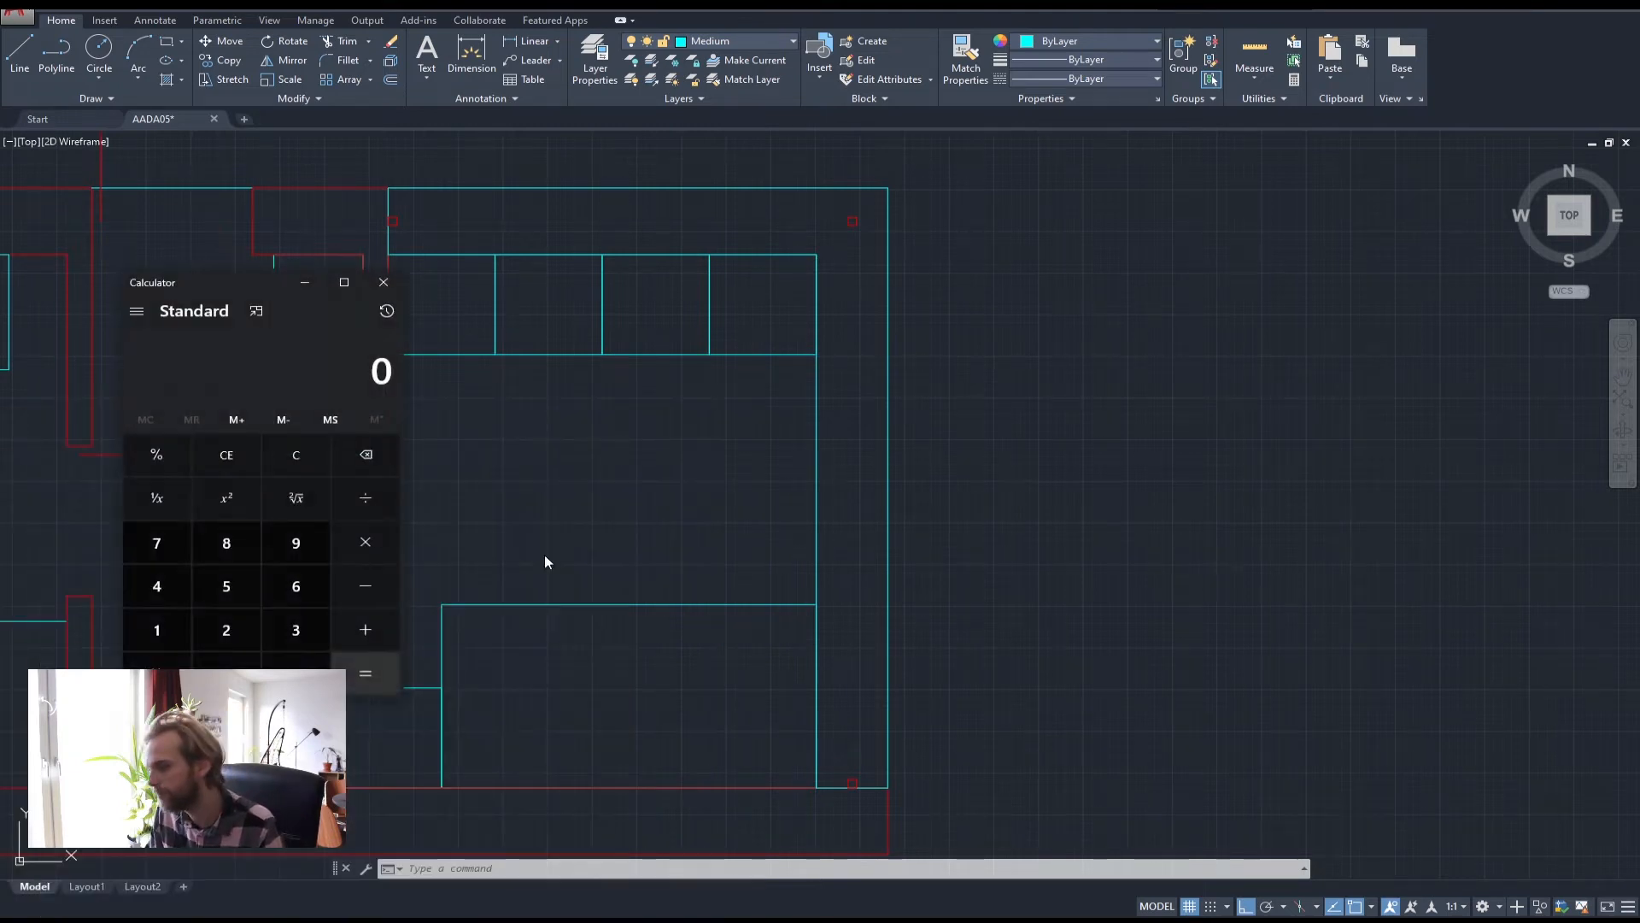
type("3325")
key("slash")
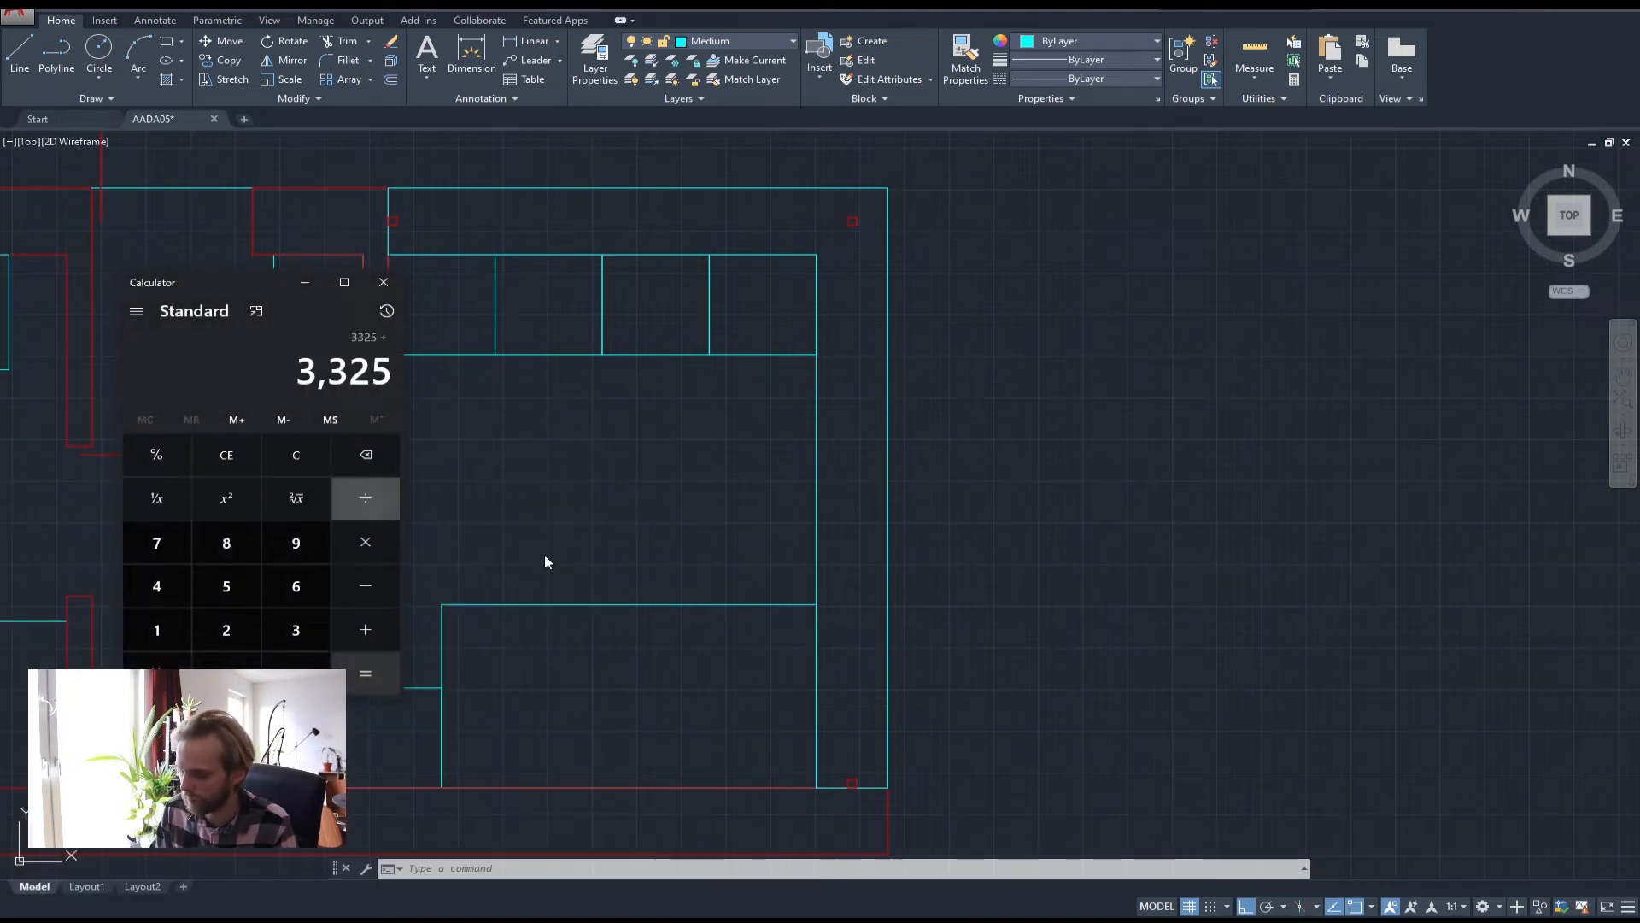
type("3")
key("Return")
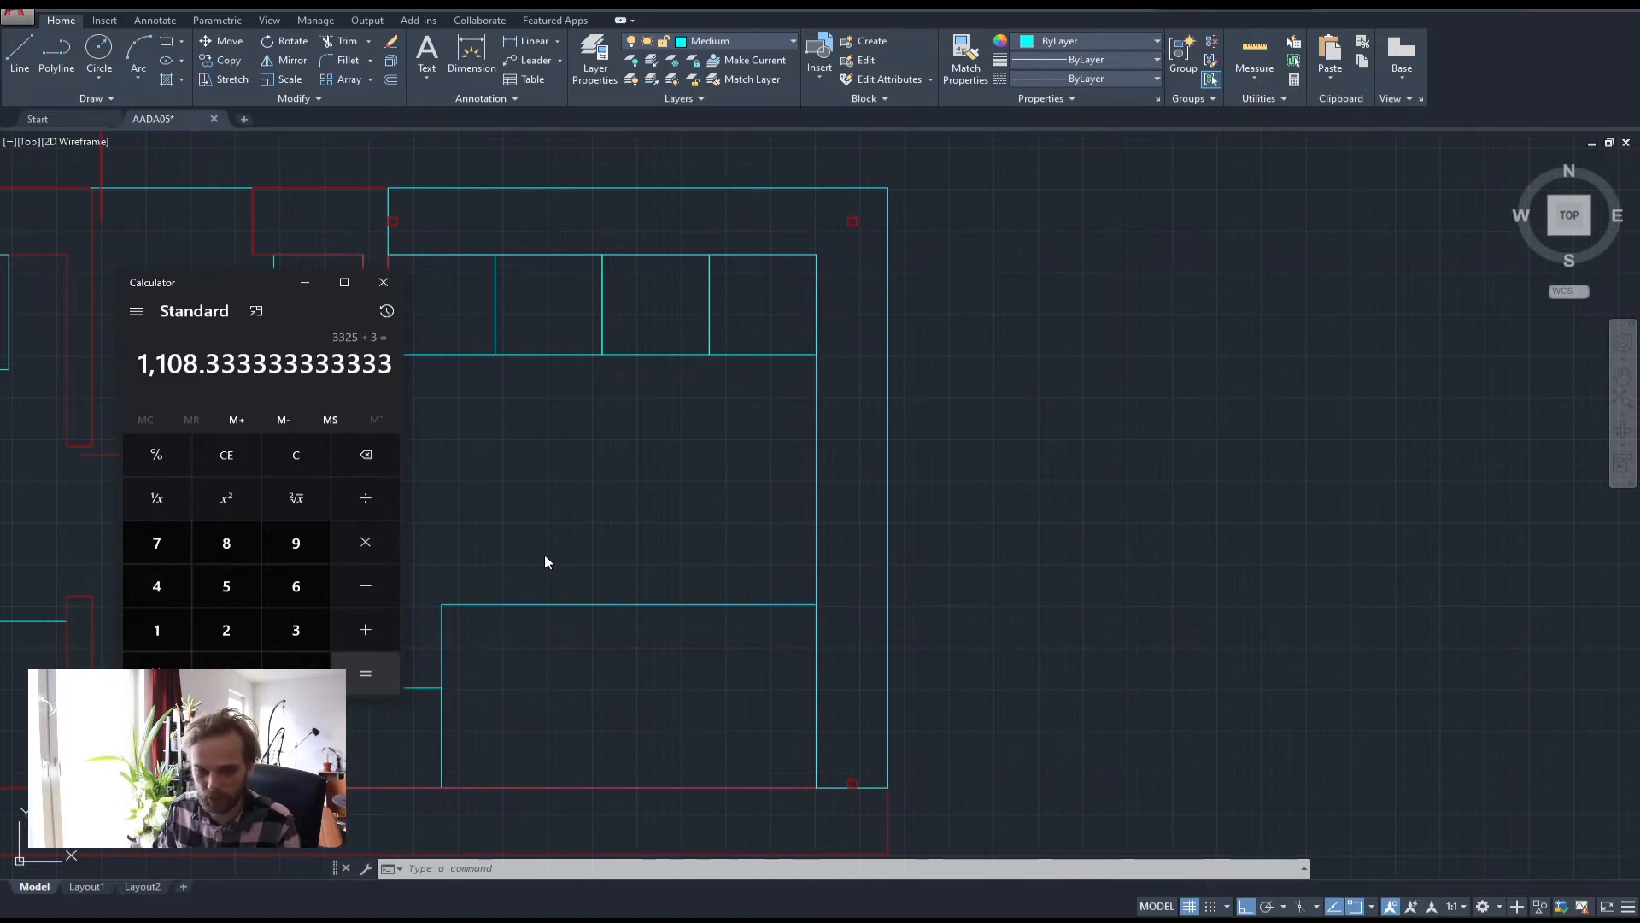
left_click(382, 282)
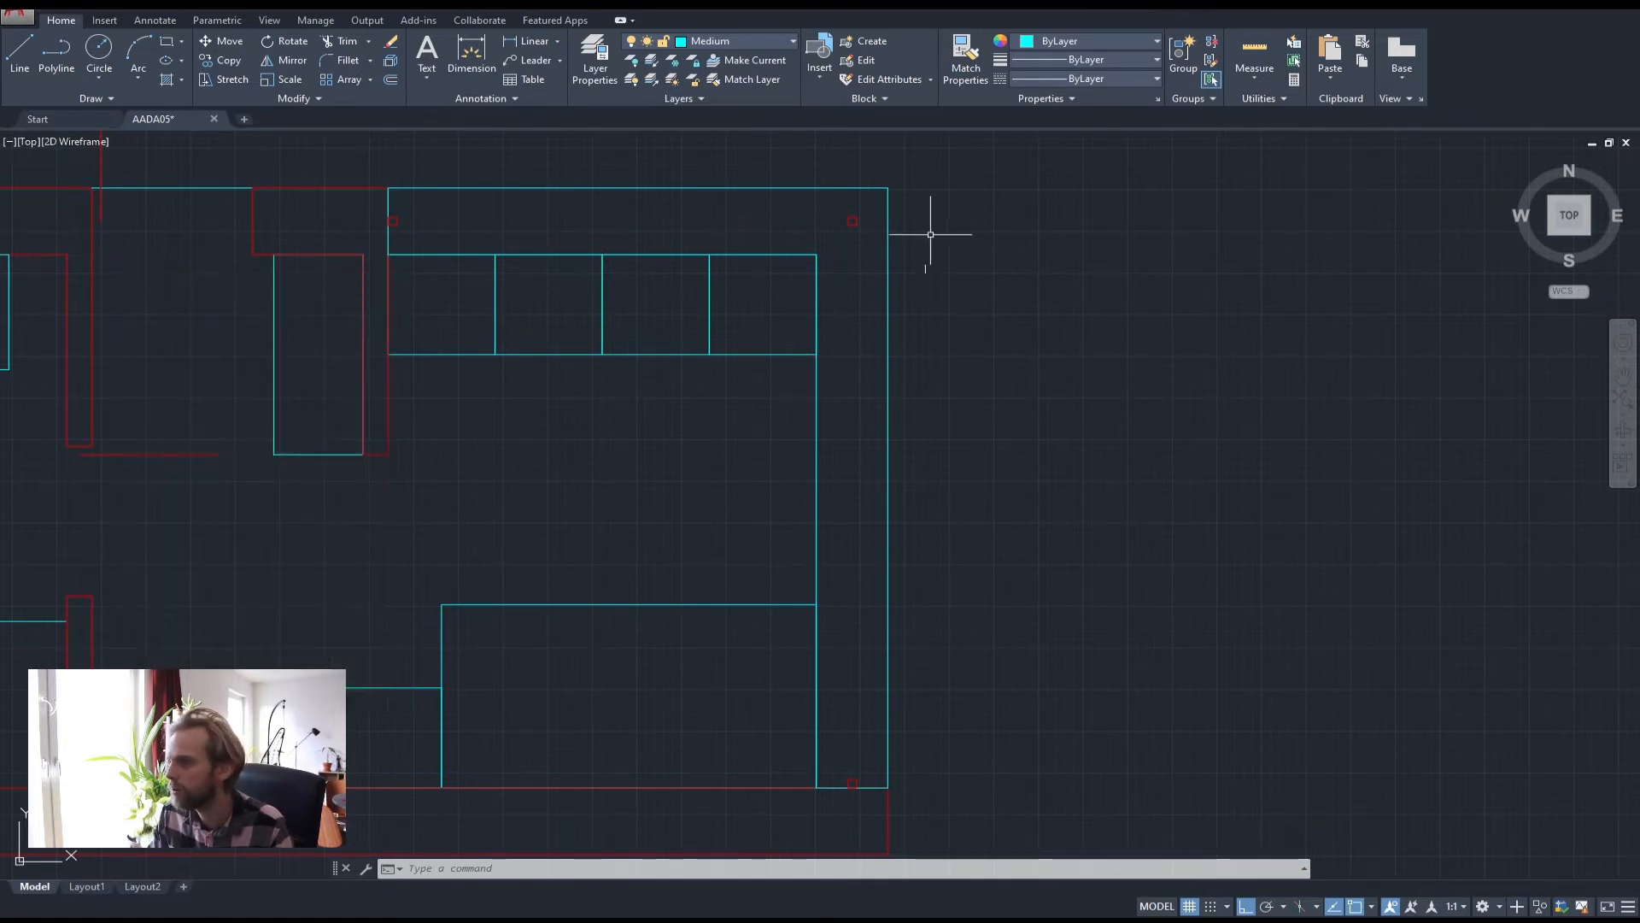
Copy the top marker square 1100 downward along the right wall
scroll(934, 231, "up", 4)
left_click(780, 314)
left_click(722, 277)
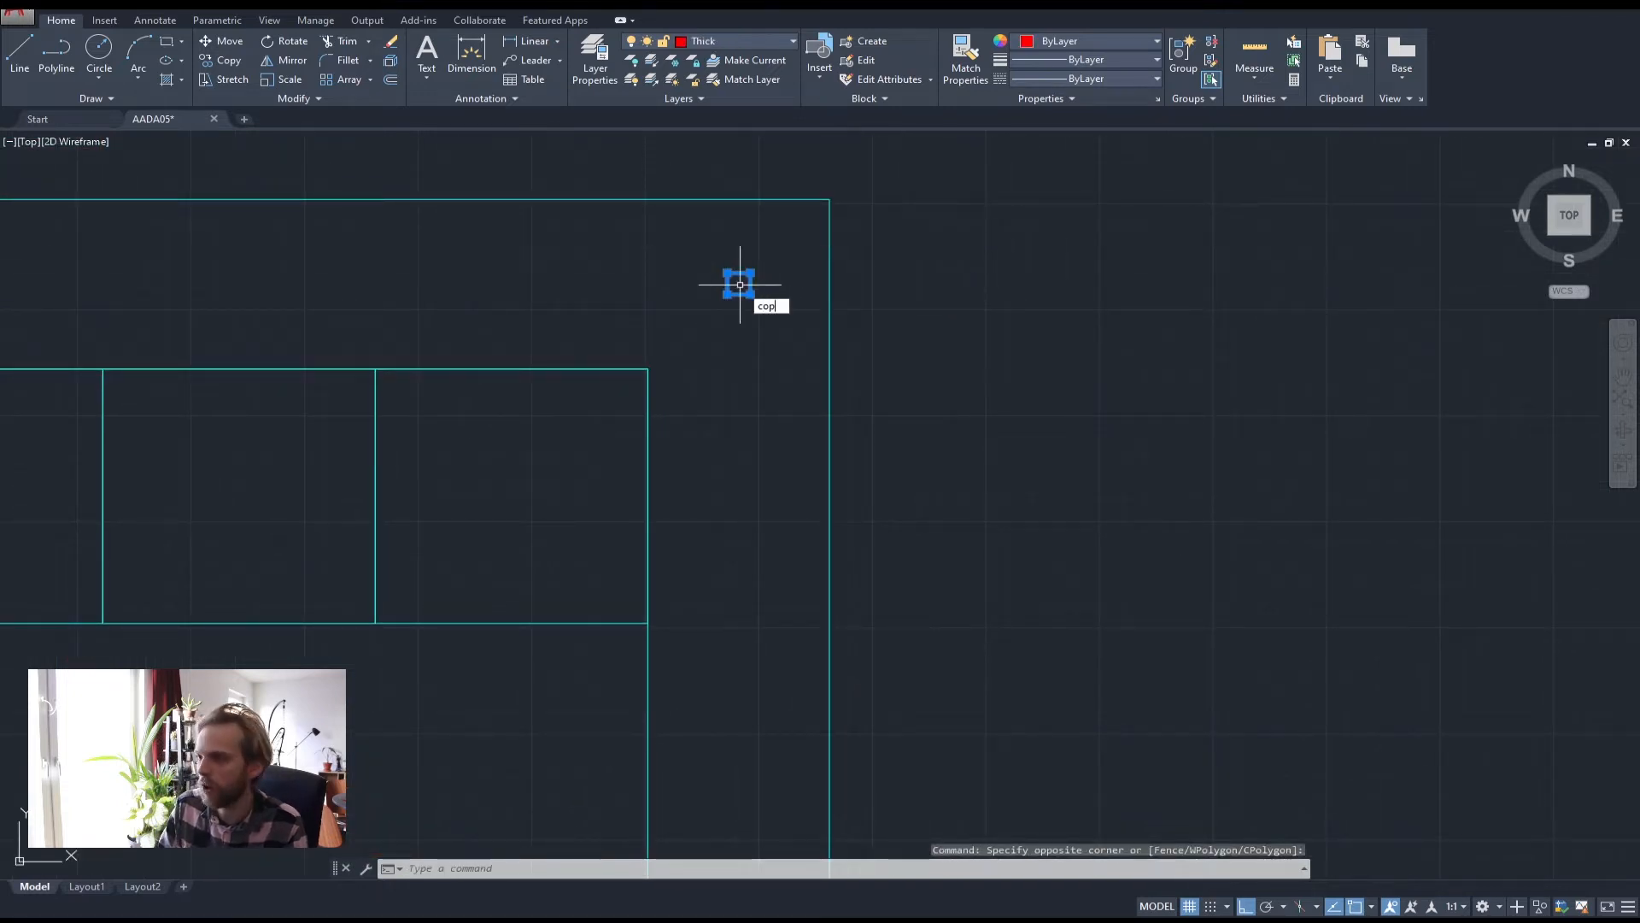
type("cop")
key("Return")
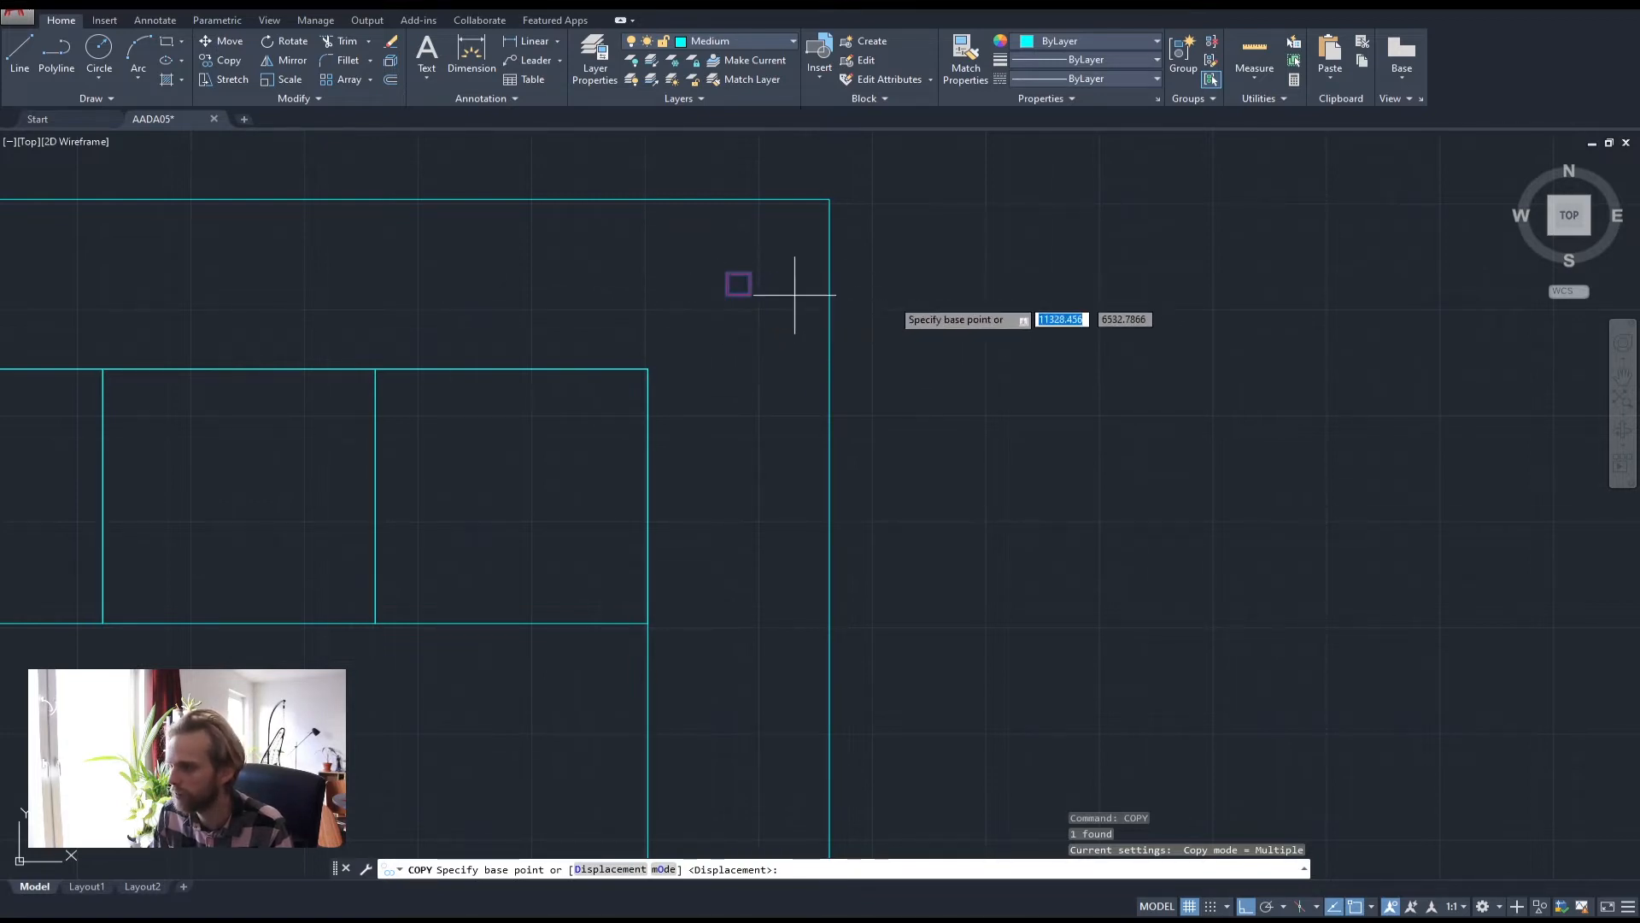
left_click(944, 270)
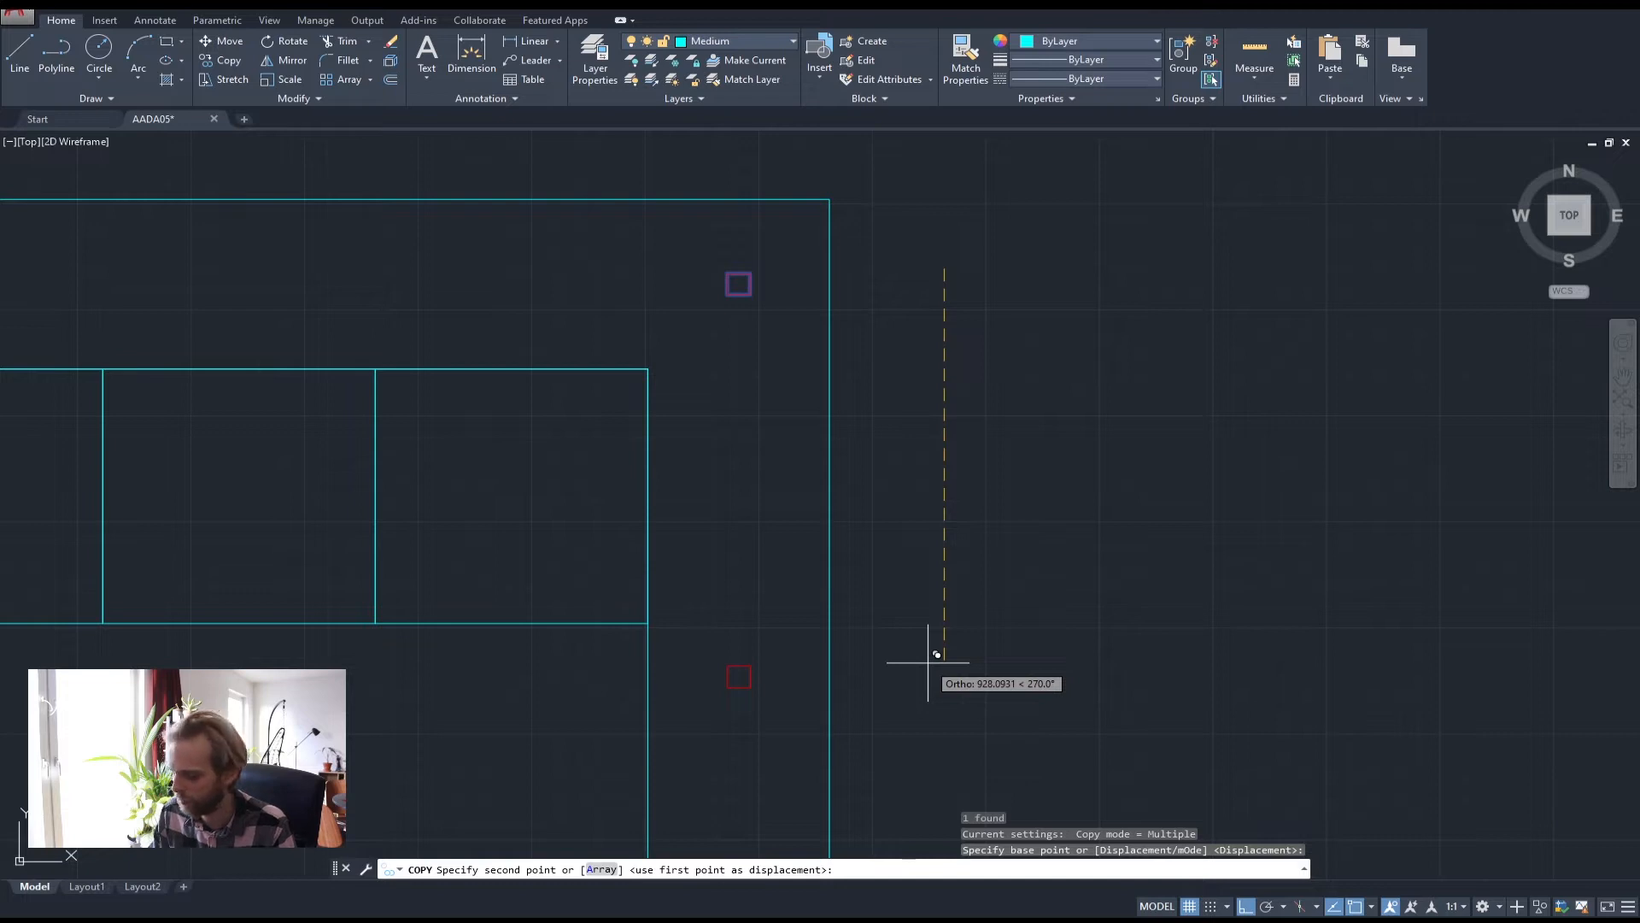
type("1100")
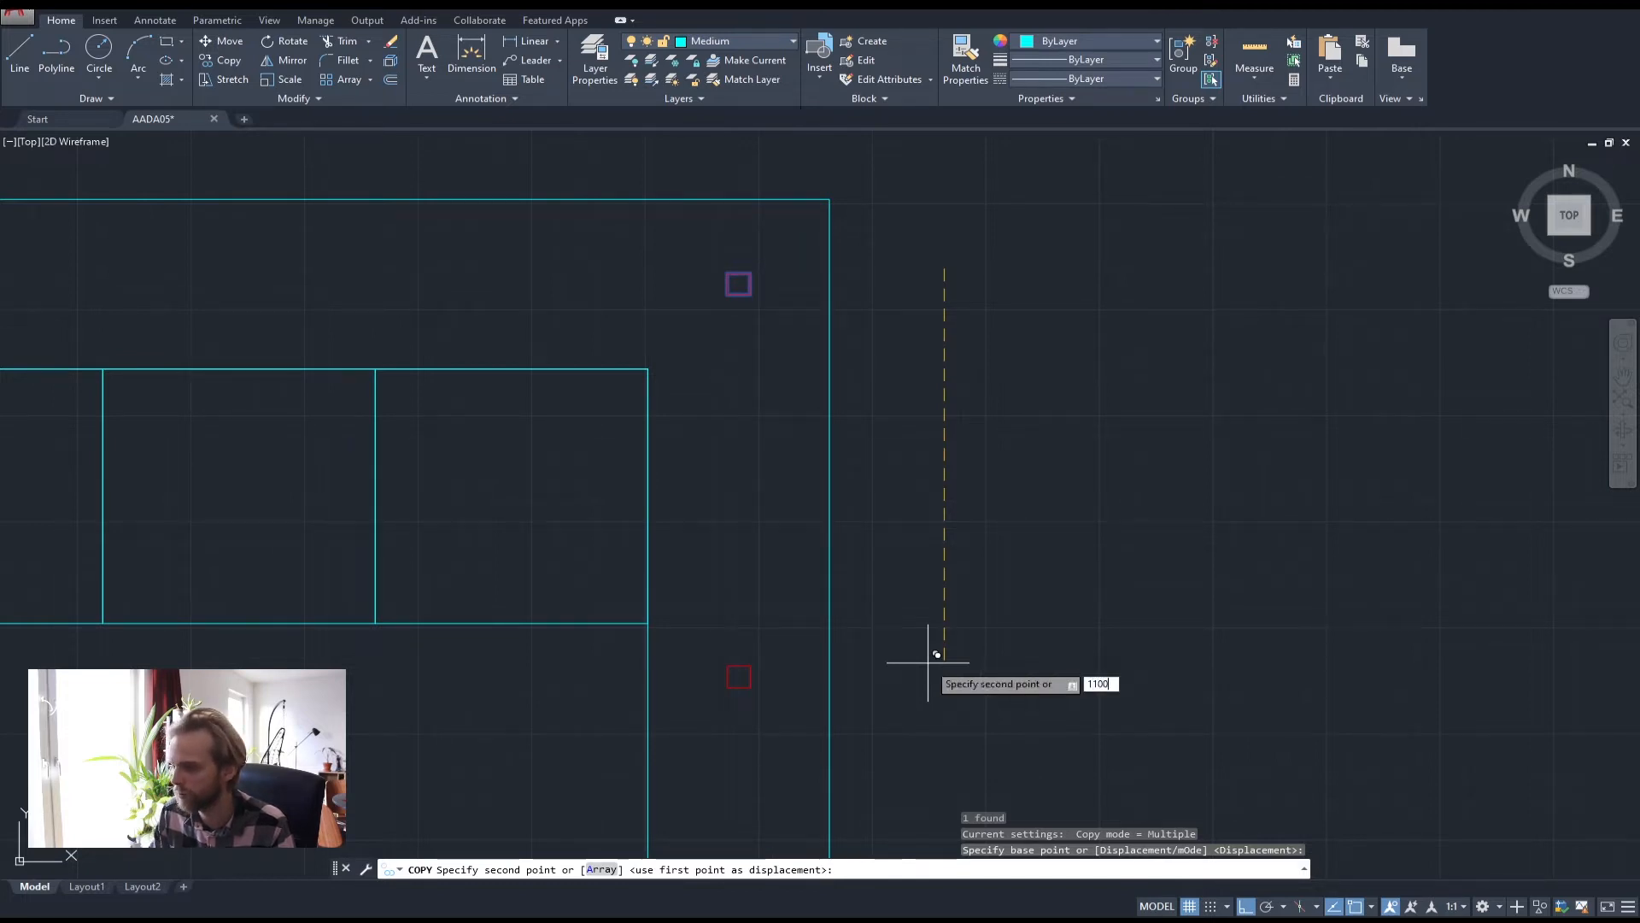
key("Return")
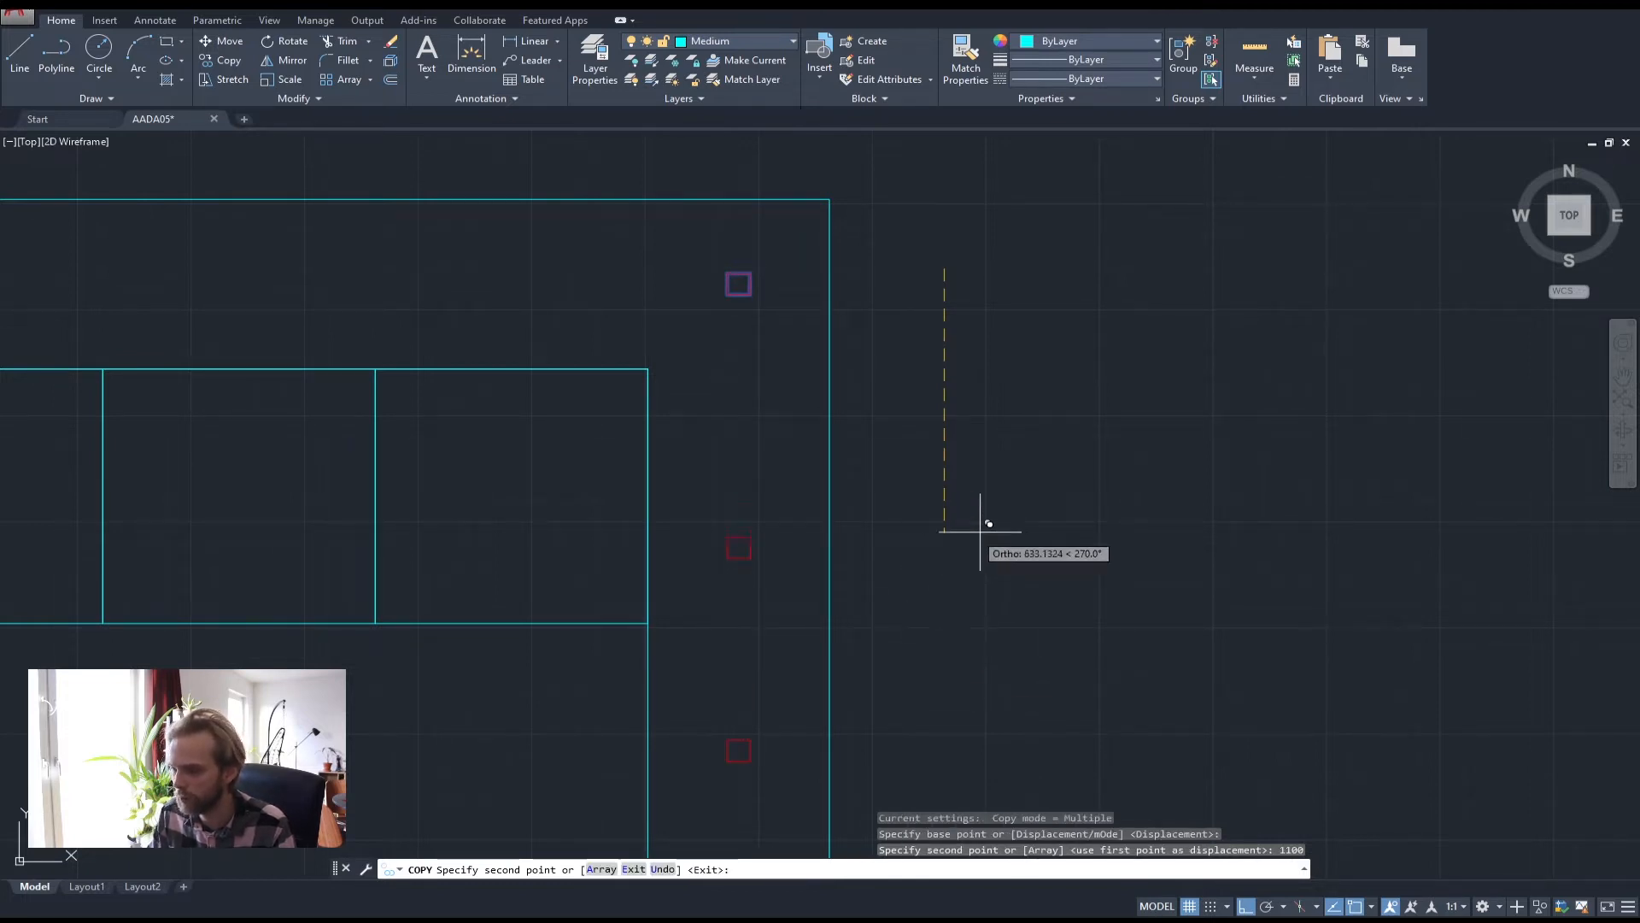
scroll(987, 525, "down", 4)
middle_click_drag(992, 535, 895, 476)
key("Escape")
Copy the bottom marker square 1100 upward along the right wall
scroll(758, 604, "up", 6)
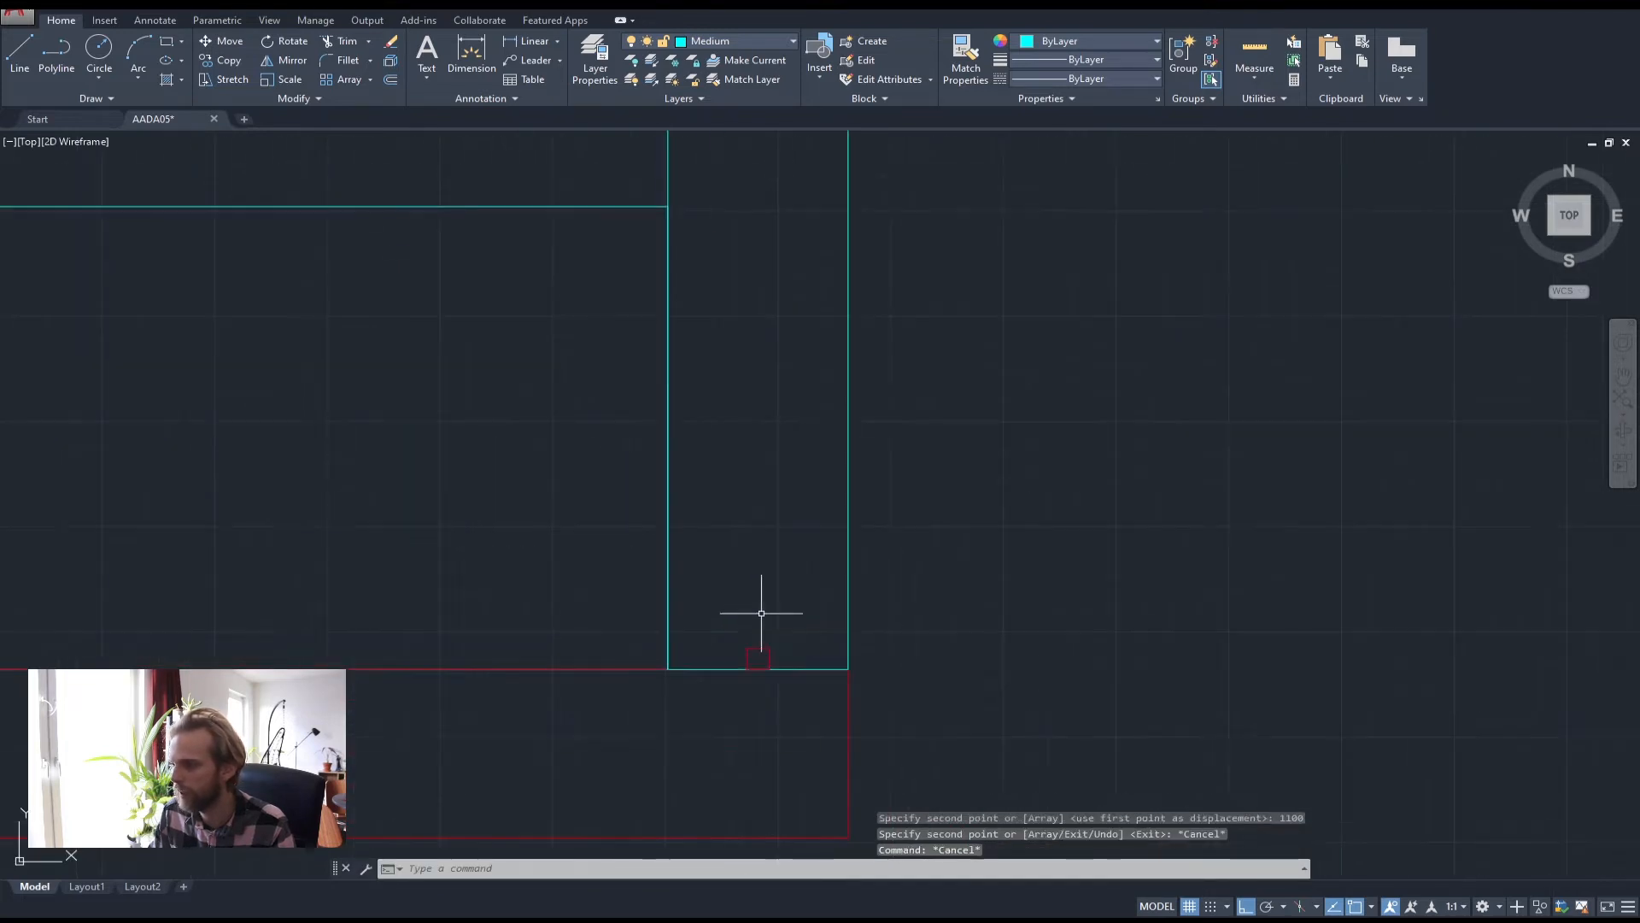
left_click(756, 649)
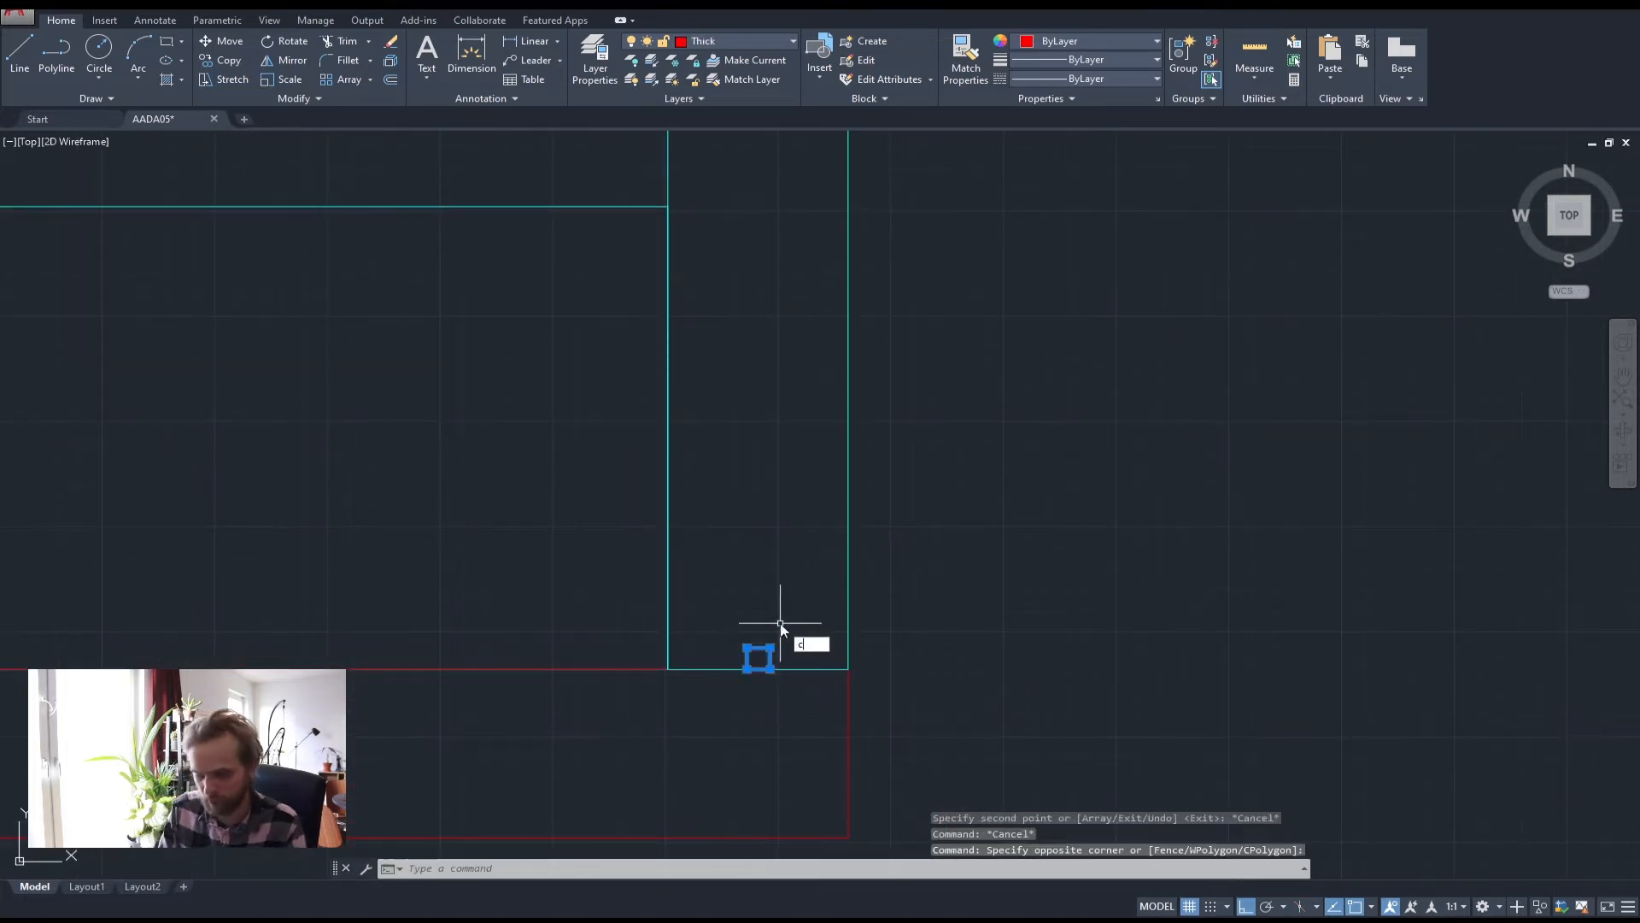
type("cop")
key("Return")
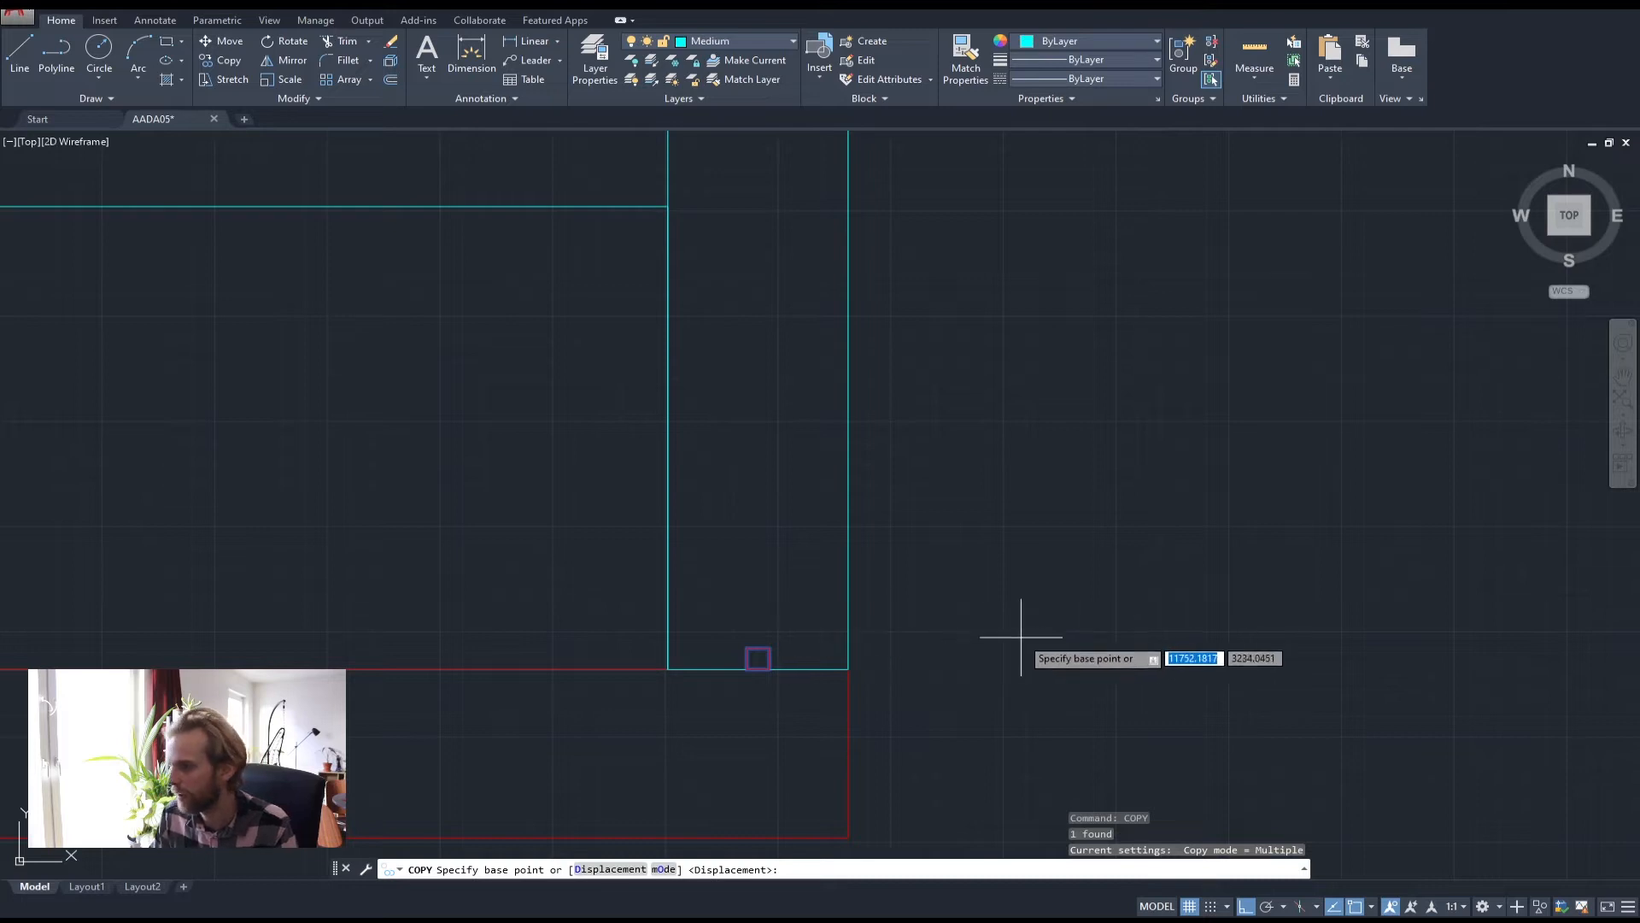
left_click(1020, 639)
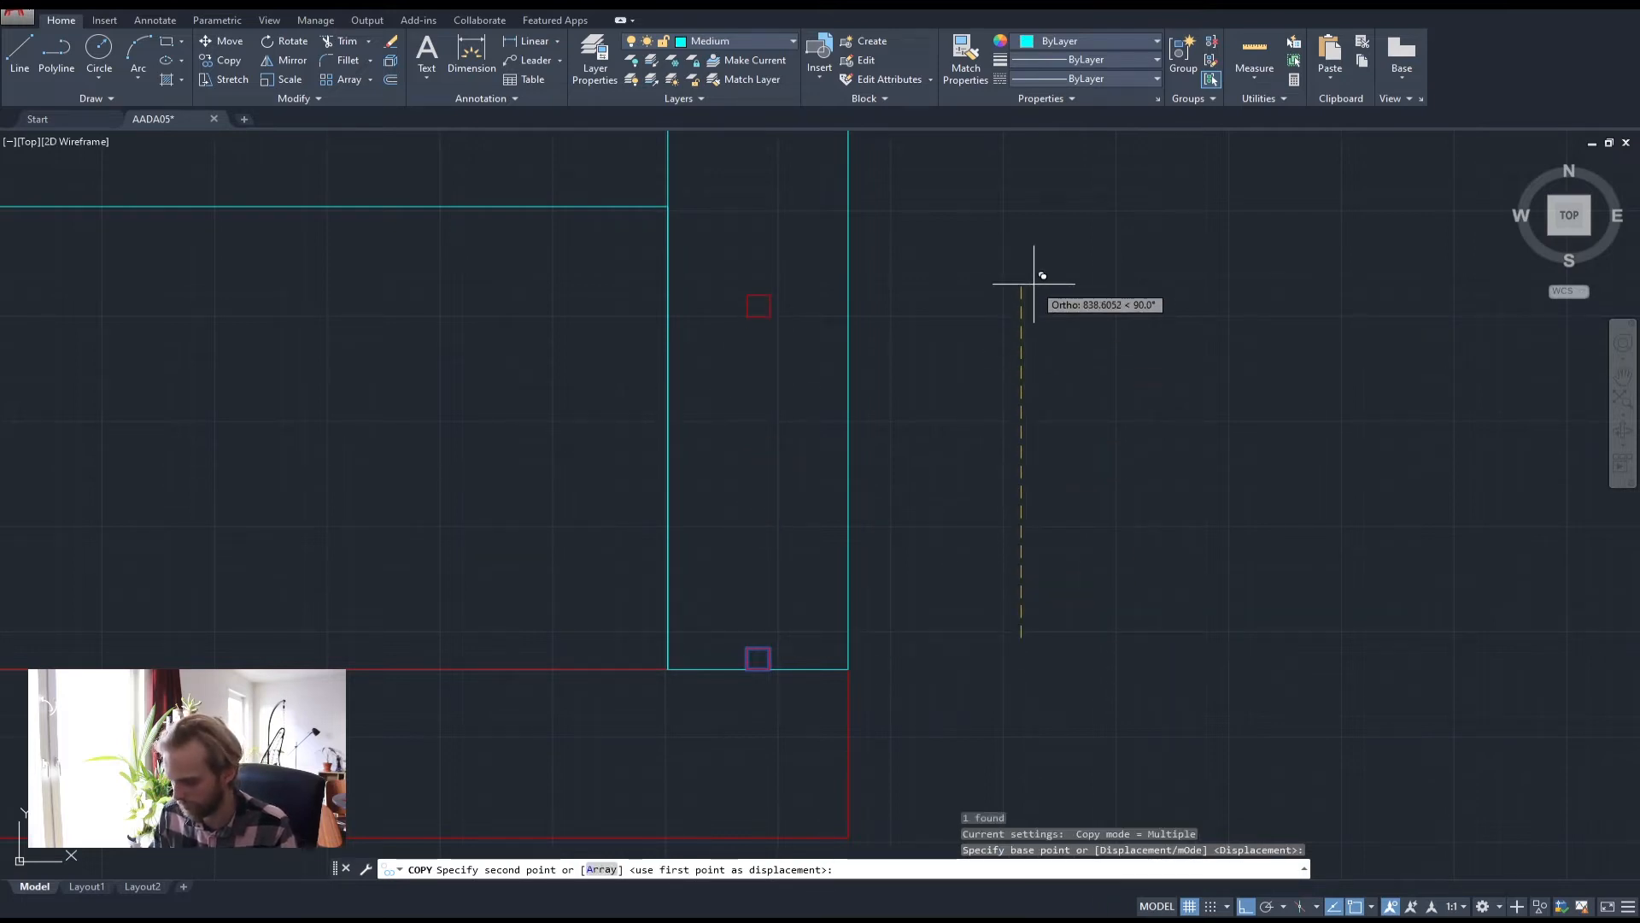
type("11")
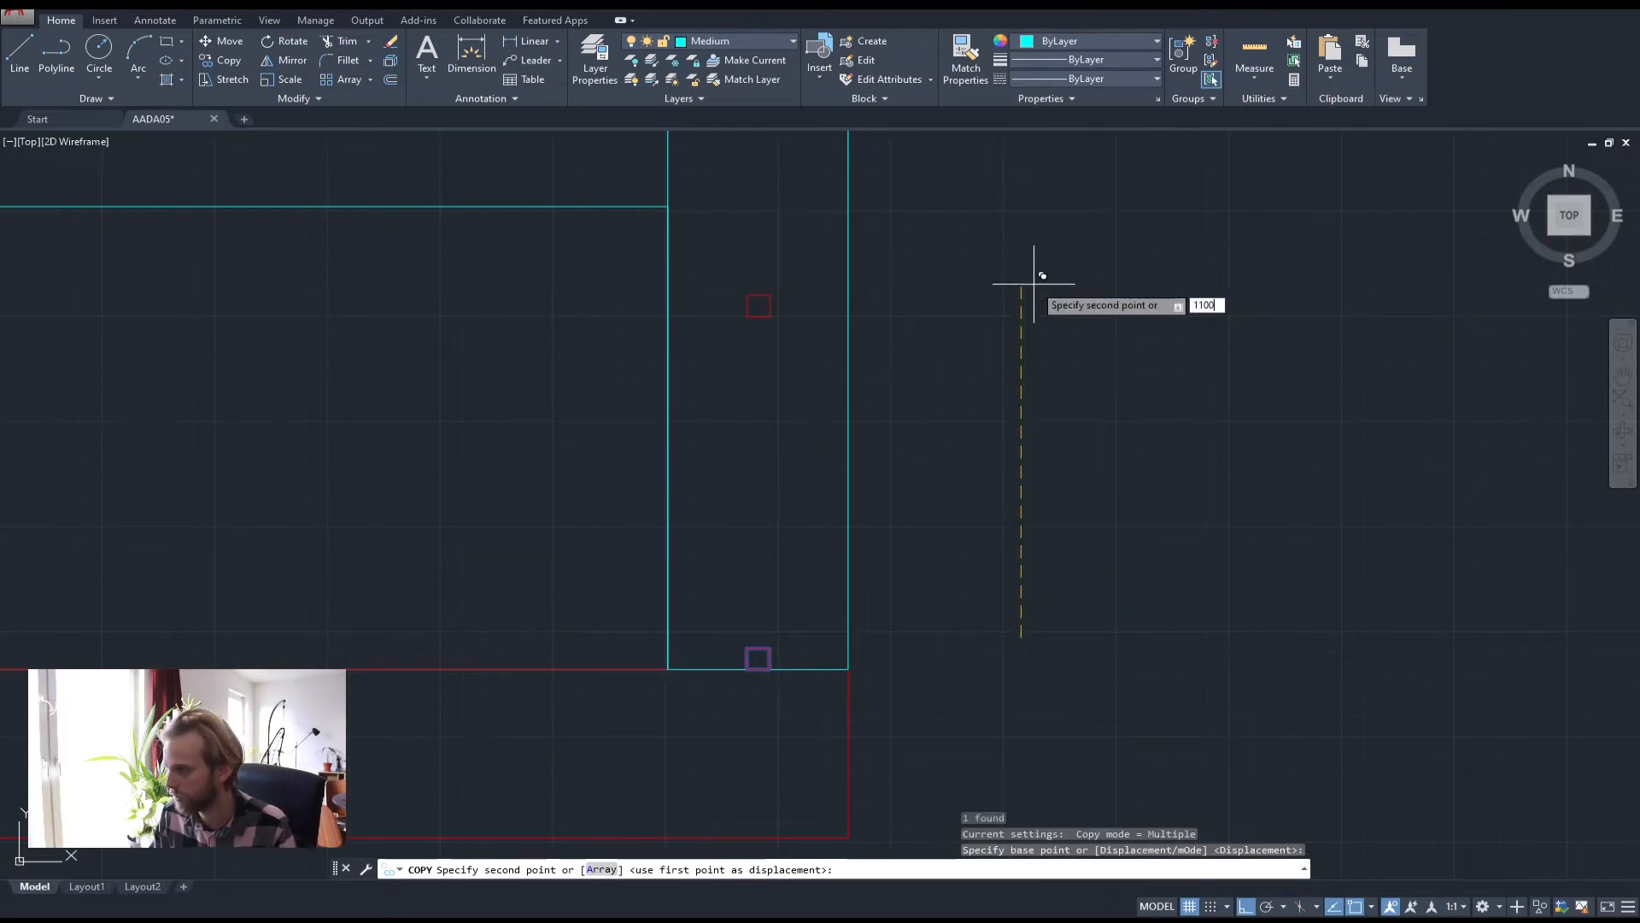
type("00")
key("Return")
scroll(983, 250, "down", 3)
key("Escape")
key("Escape")
mouse_move(1100, 356)
middle_mouse_down()
mouse_move(996, 396)
mouse_move(769, 621)
middle_mouse_up()
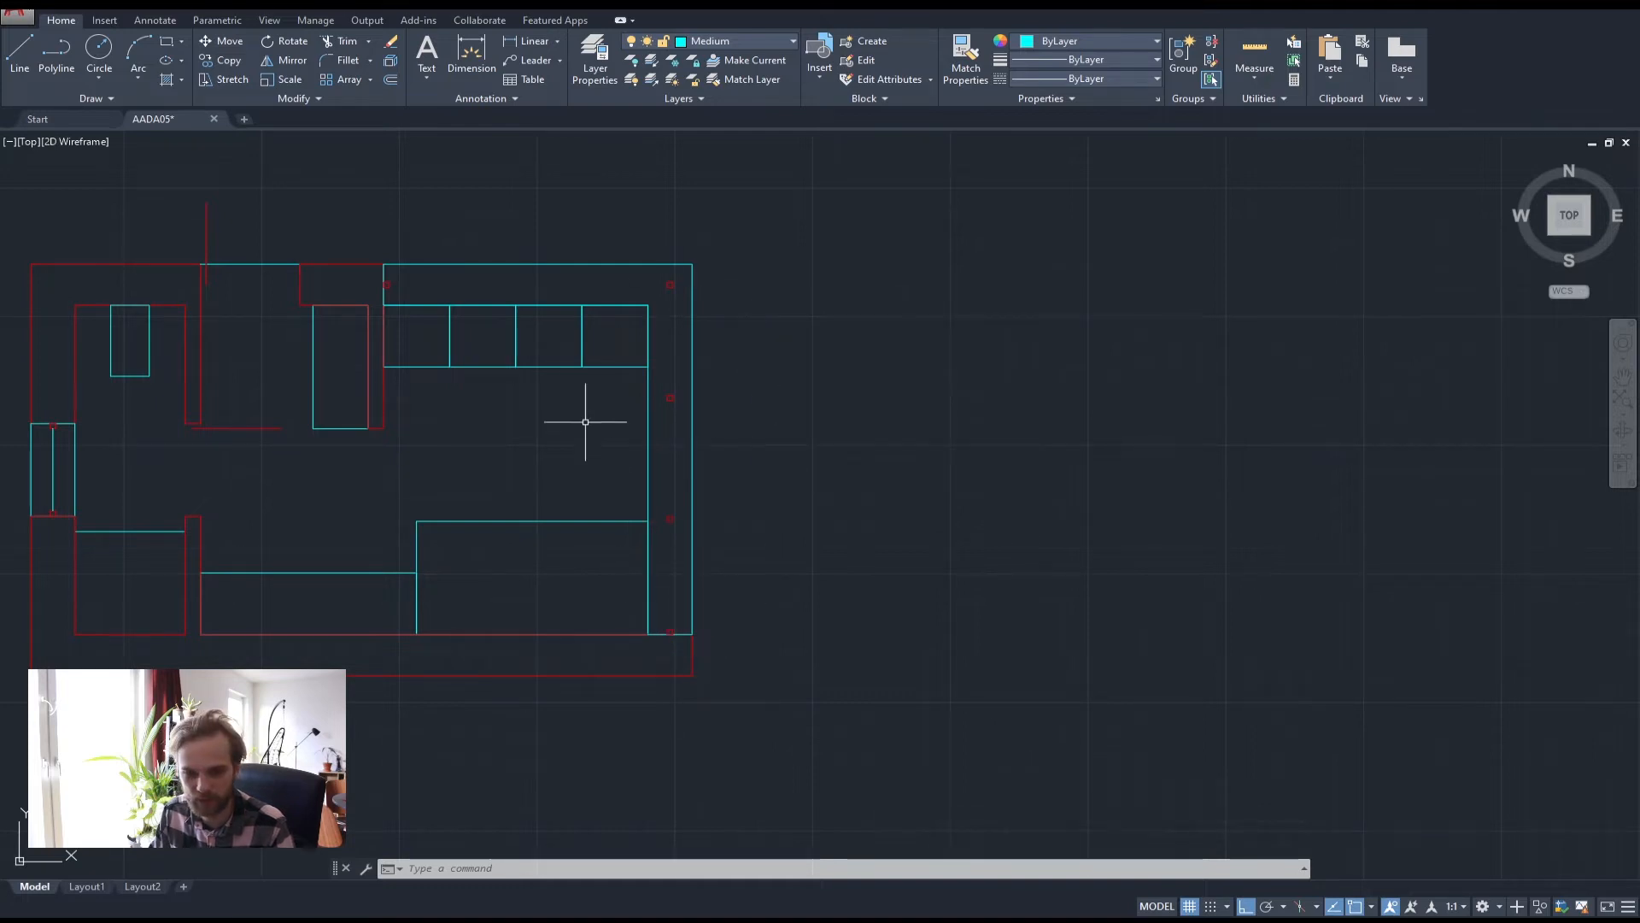
Measure the top wall from the cabinet's top-left corner to the right marker: 2525
scroll(341, 282, "up", 2)
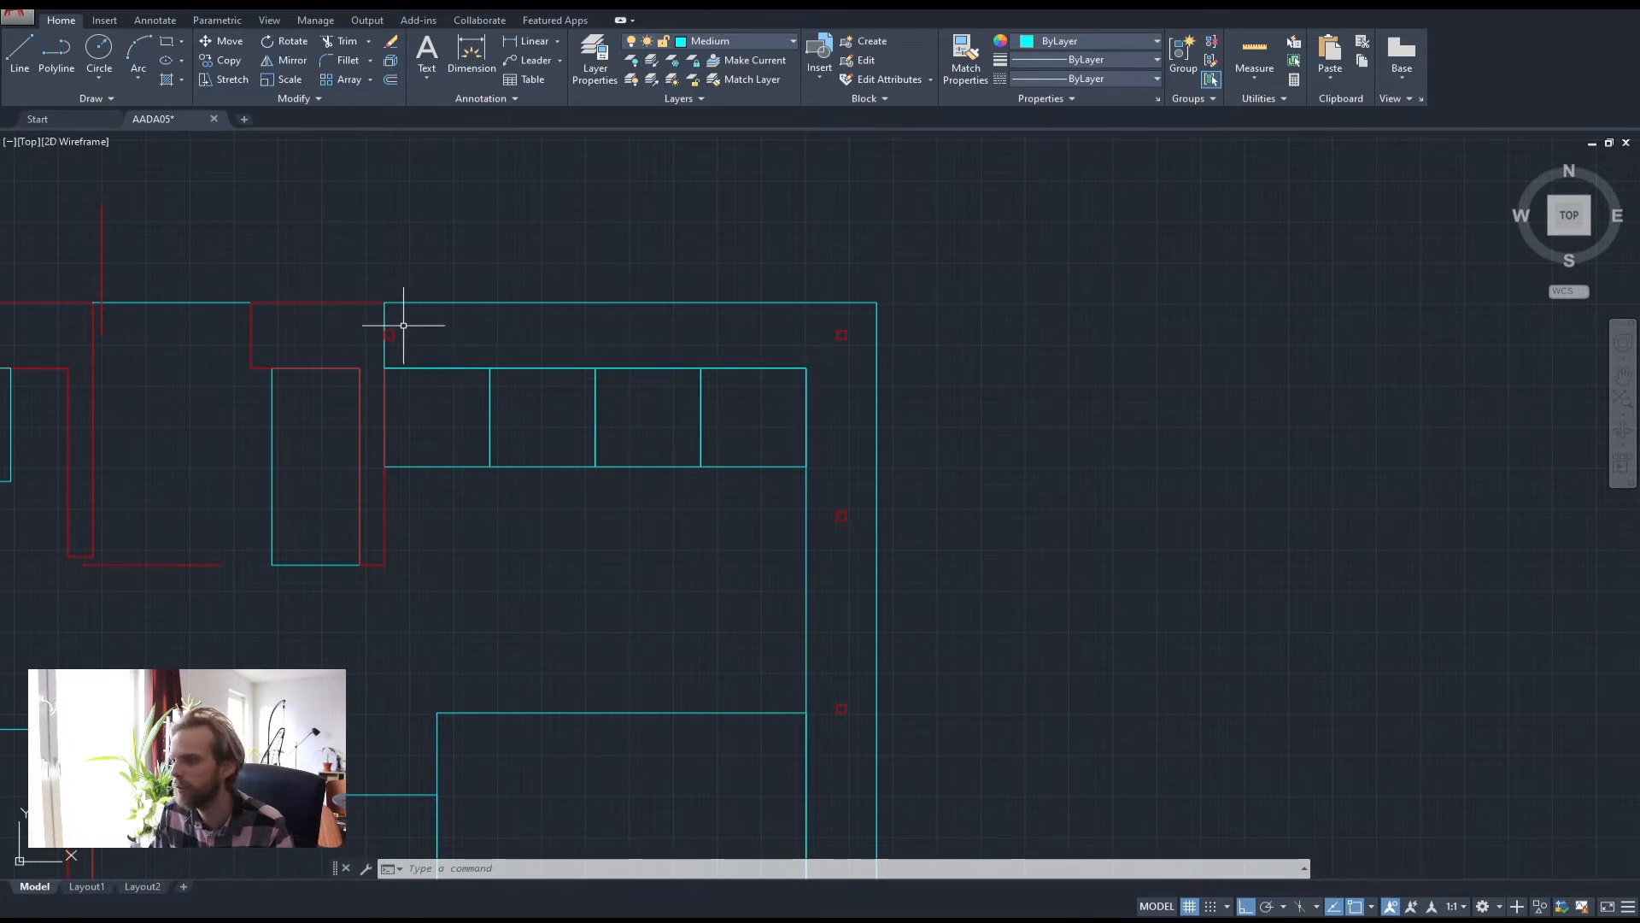
scroll(396, 327, "up", 2)
type("di")
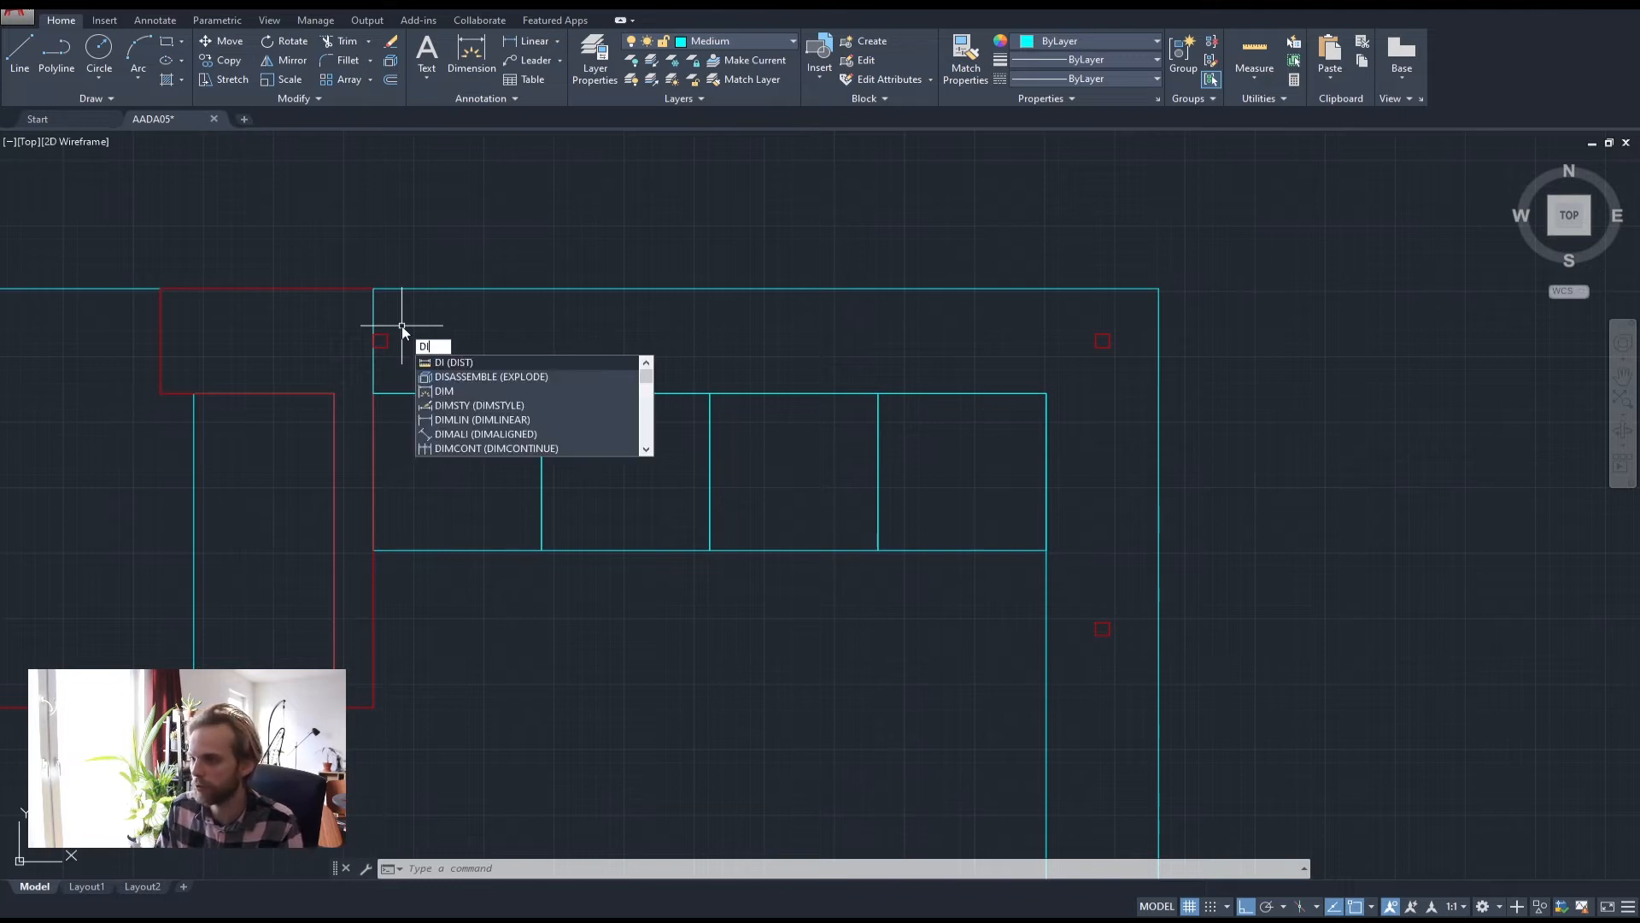
key("Return")
left_click(384, 341)
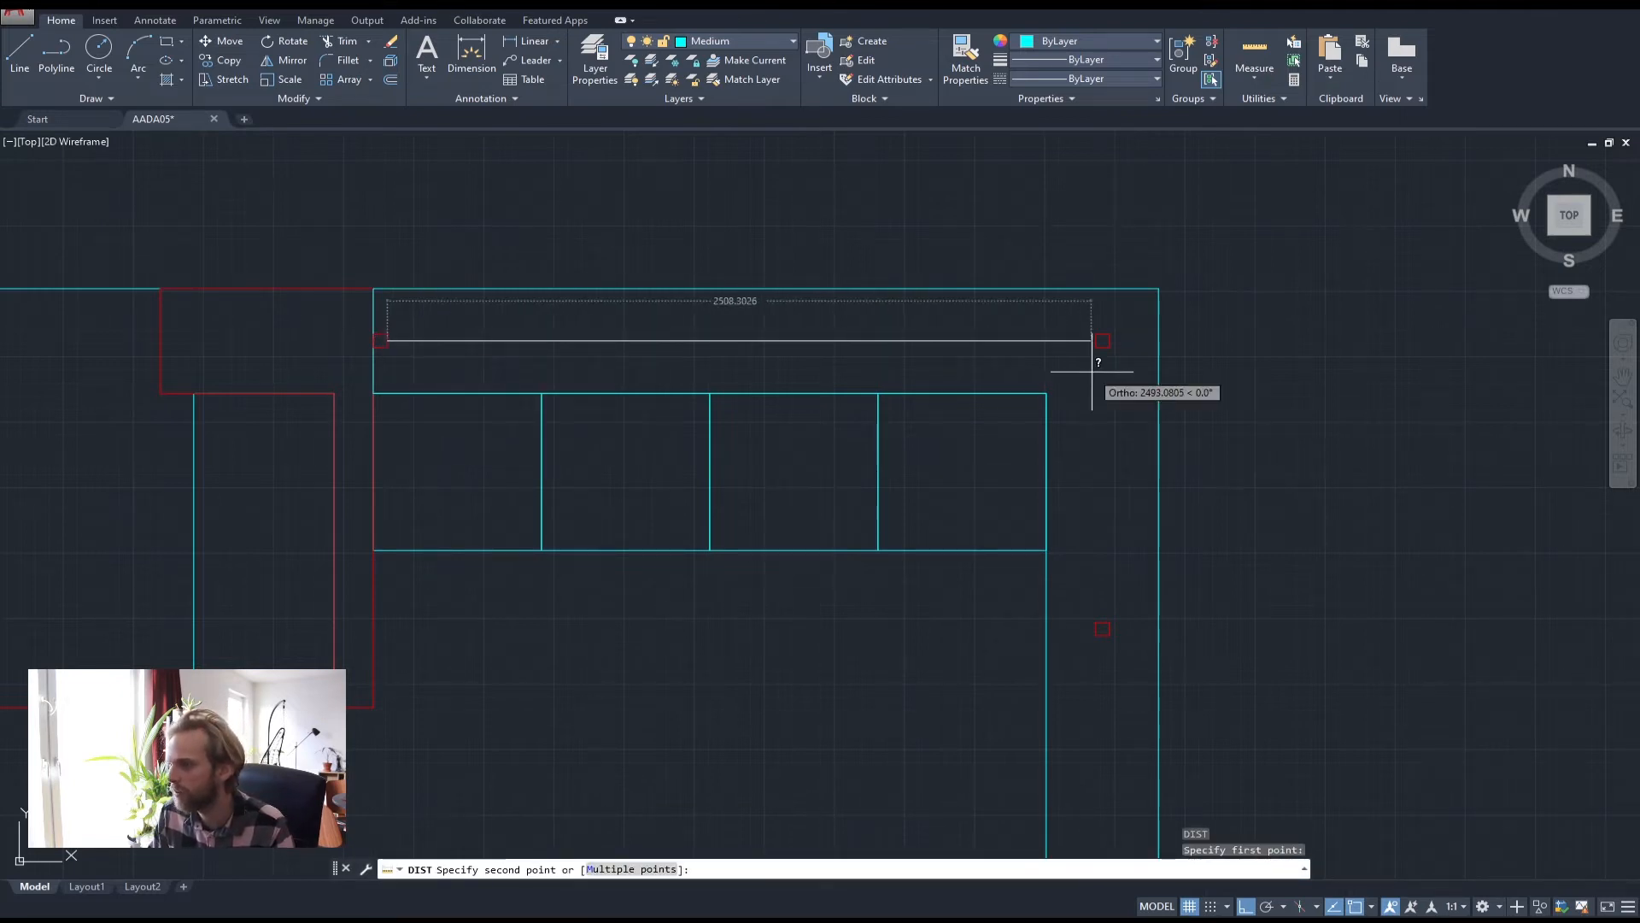
left_click(1102, 341)
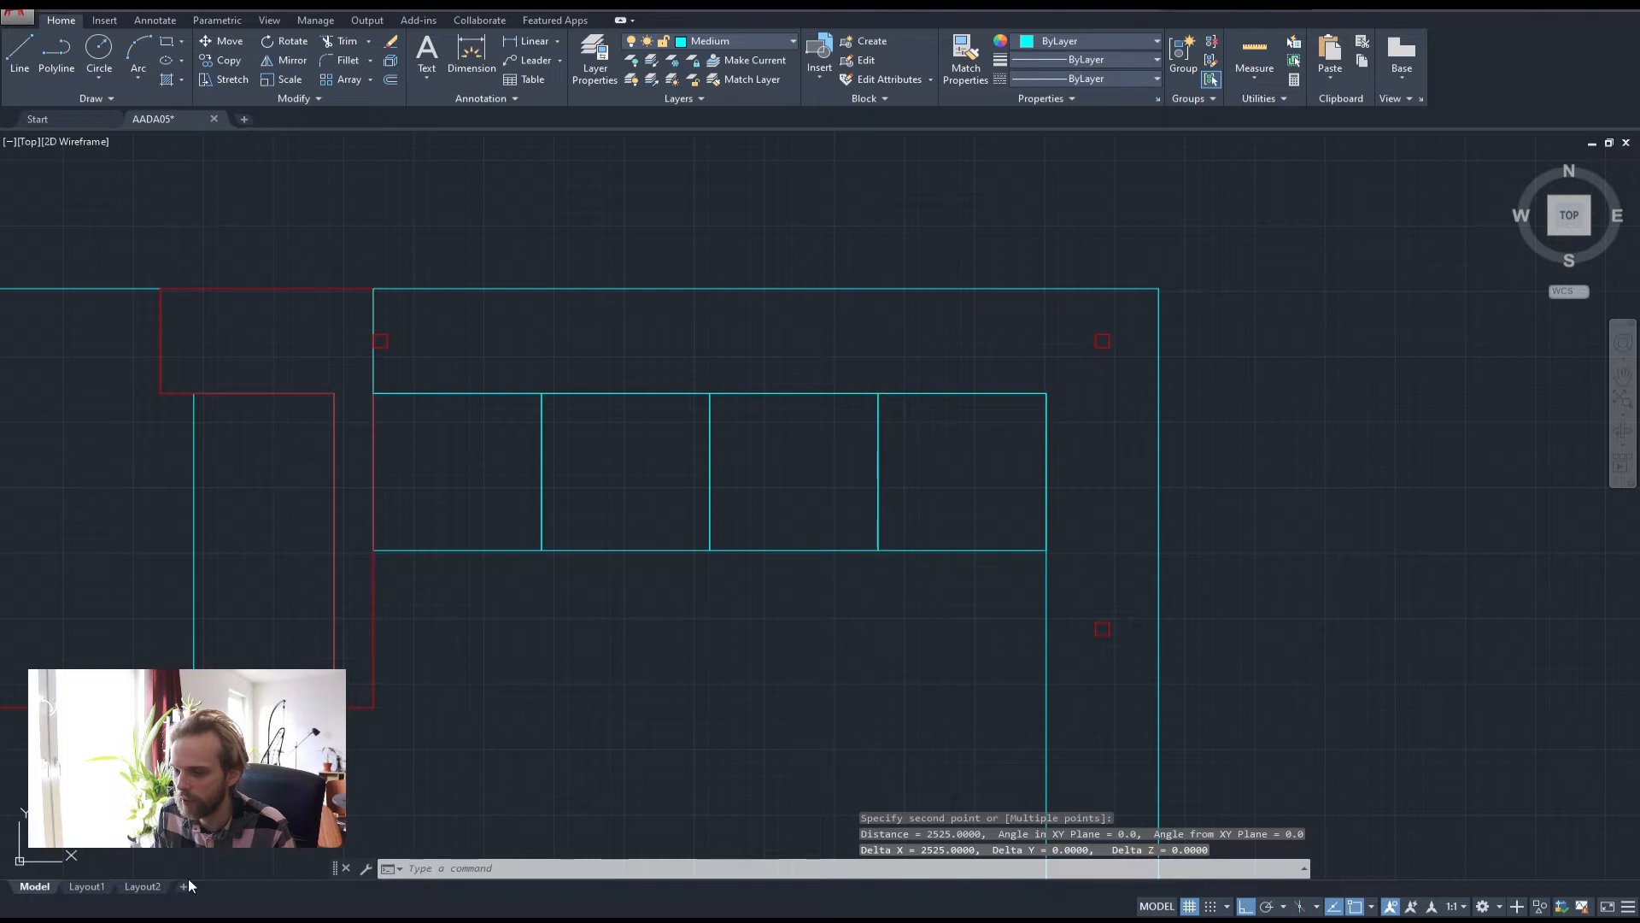
Compute 2525/2 in the Calculator and return to the drawing
key("super")
type("cal")
key("Return")
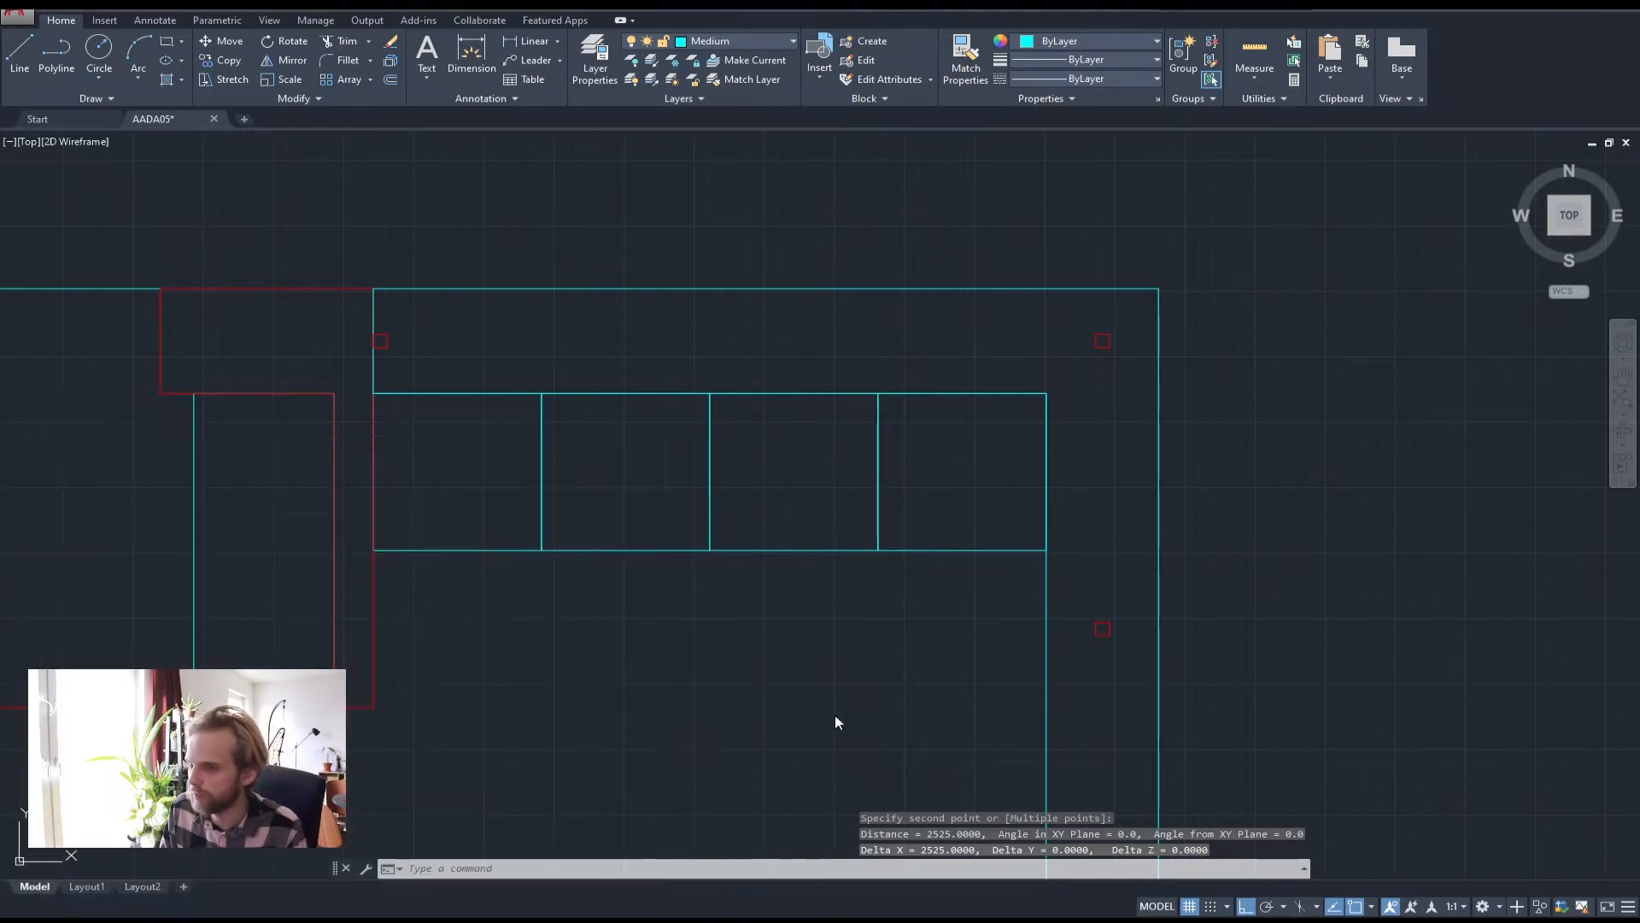
type("2525/2")
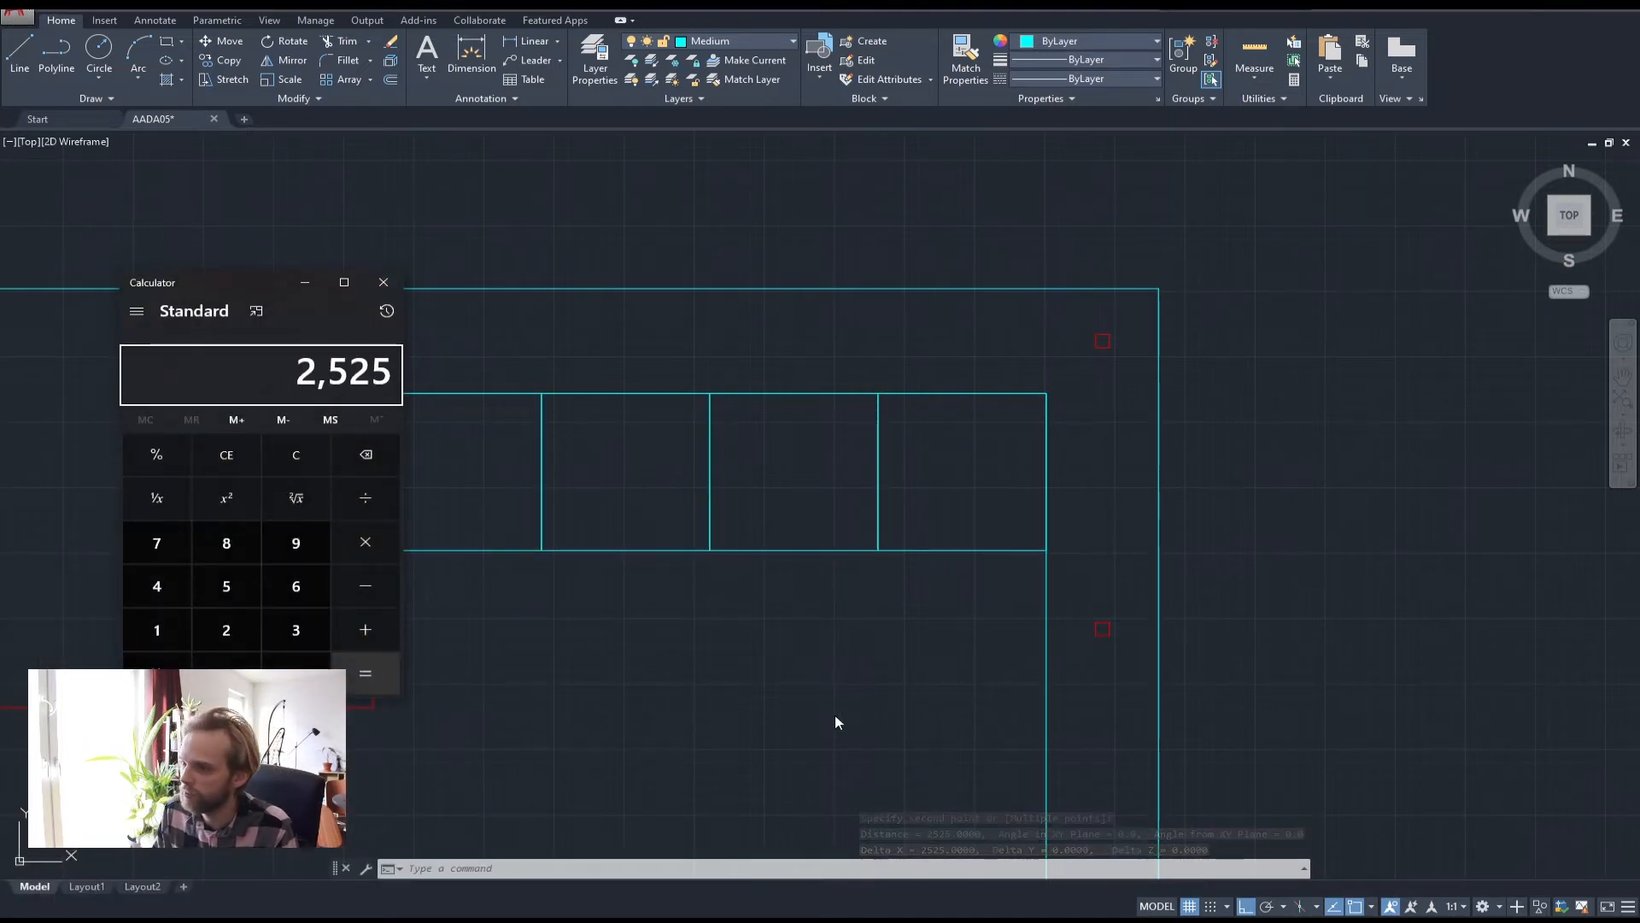
key("Return")
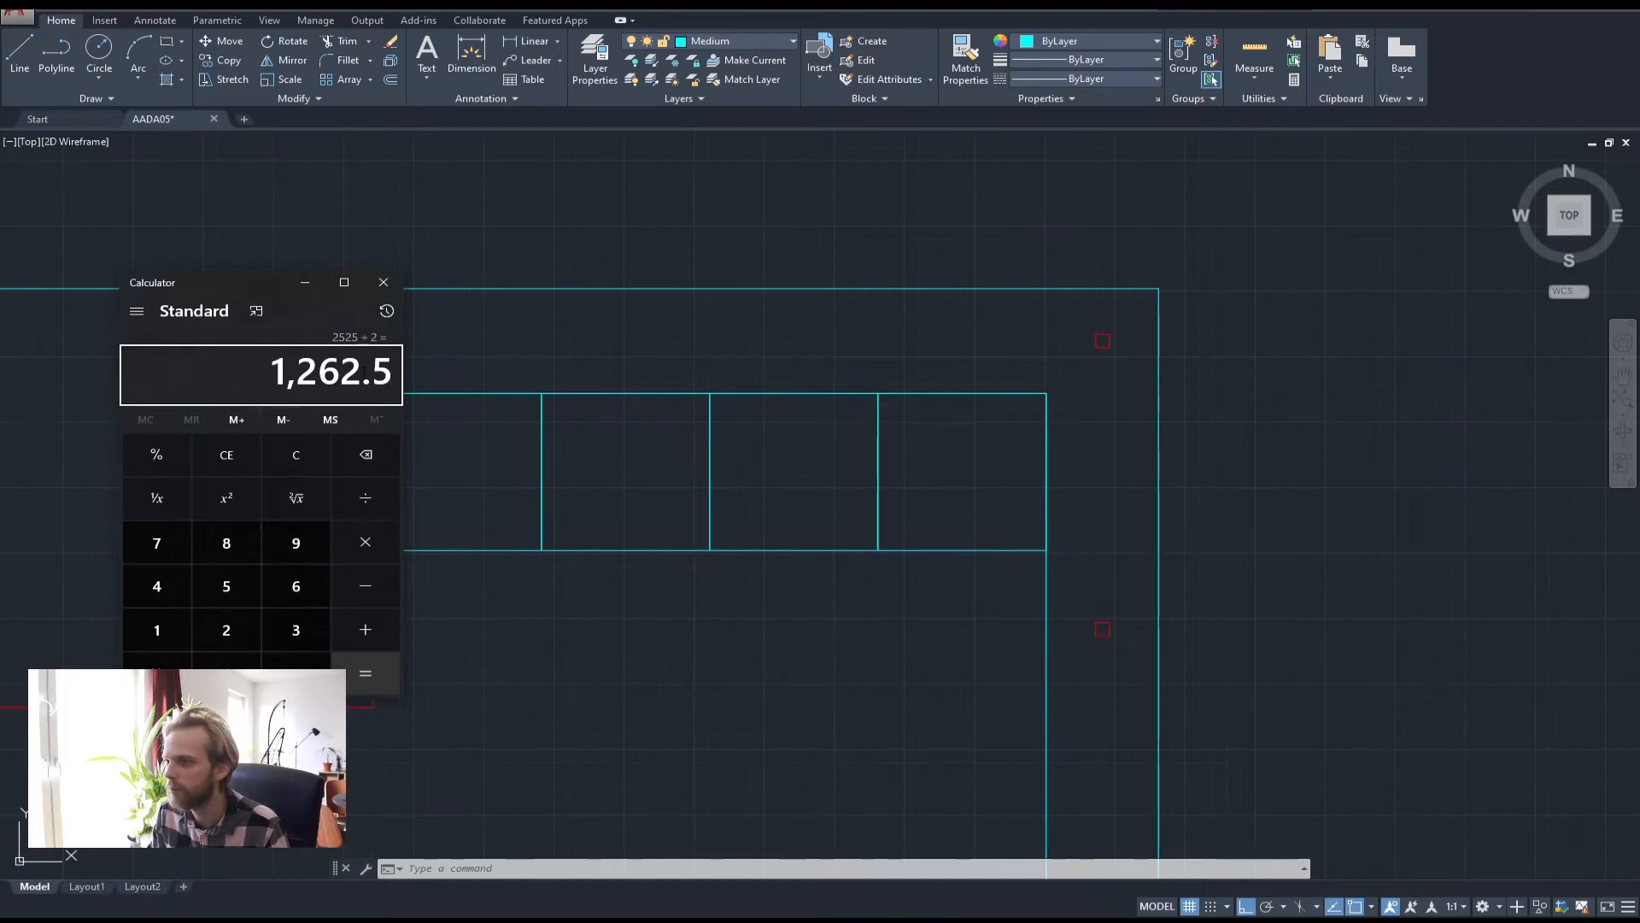
left_click(383, 282)
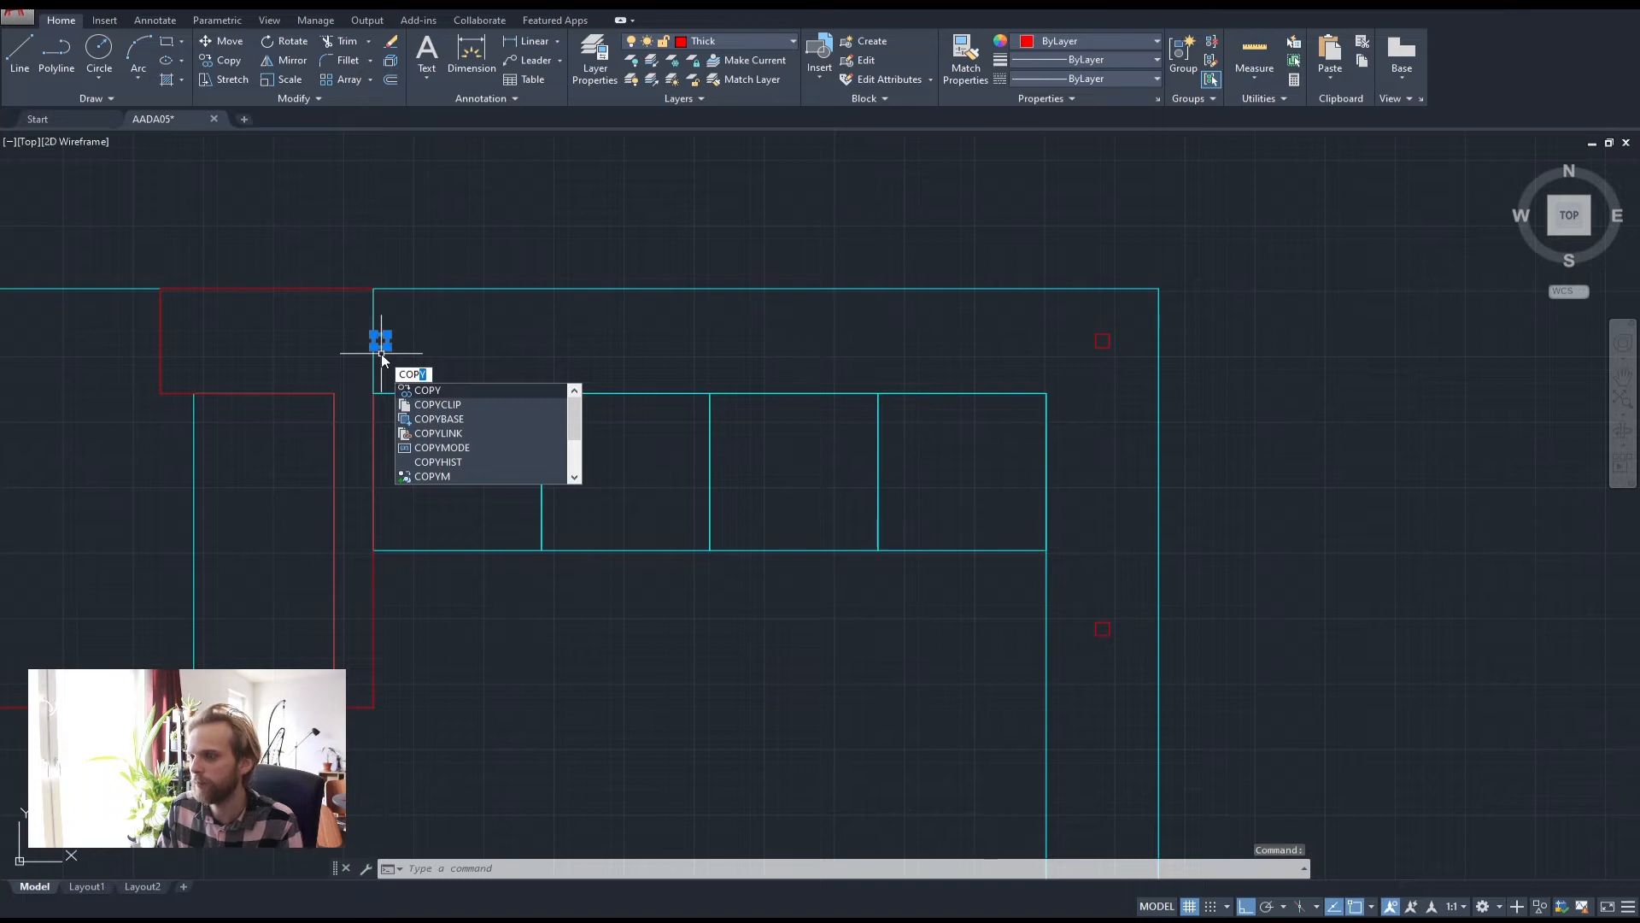
Place two trial copies of the red square along the top strip
key("Return")
left_click(365, 205)
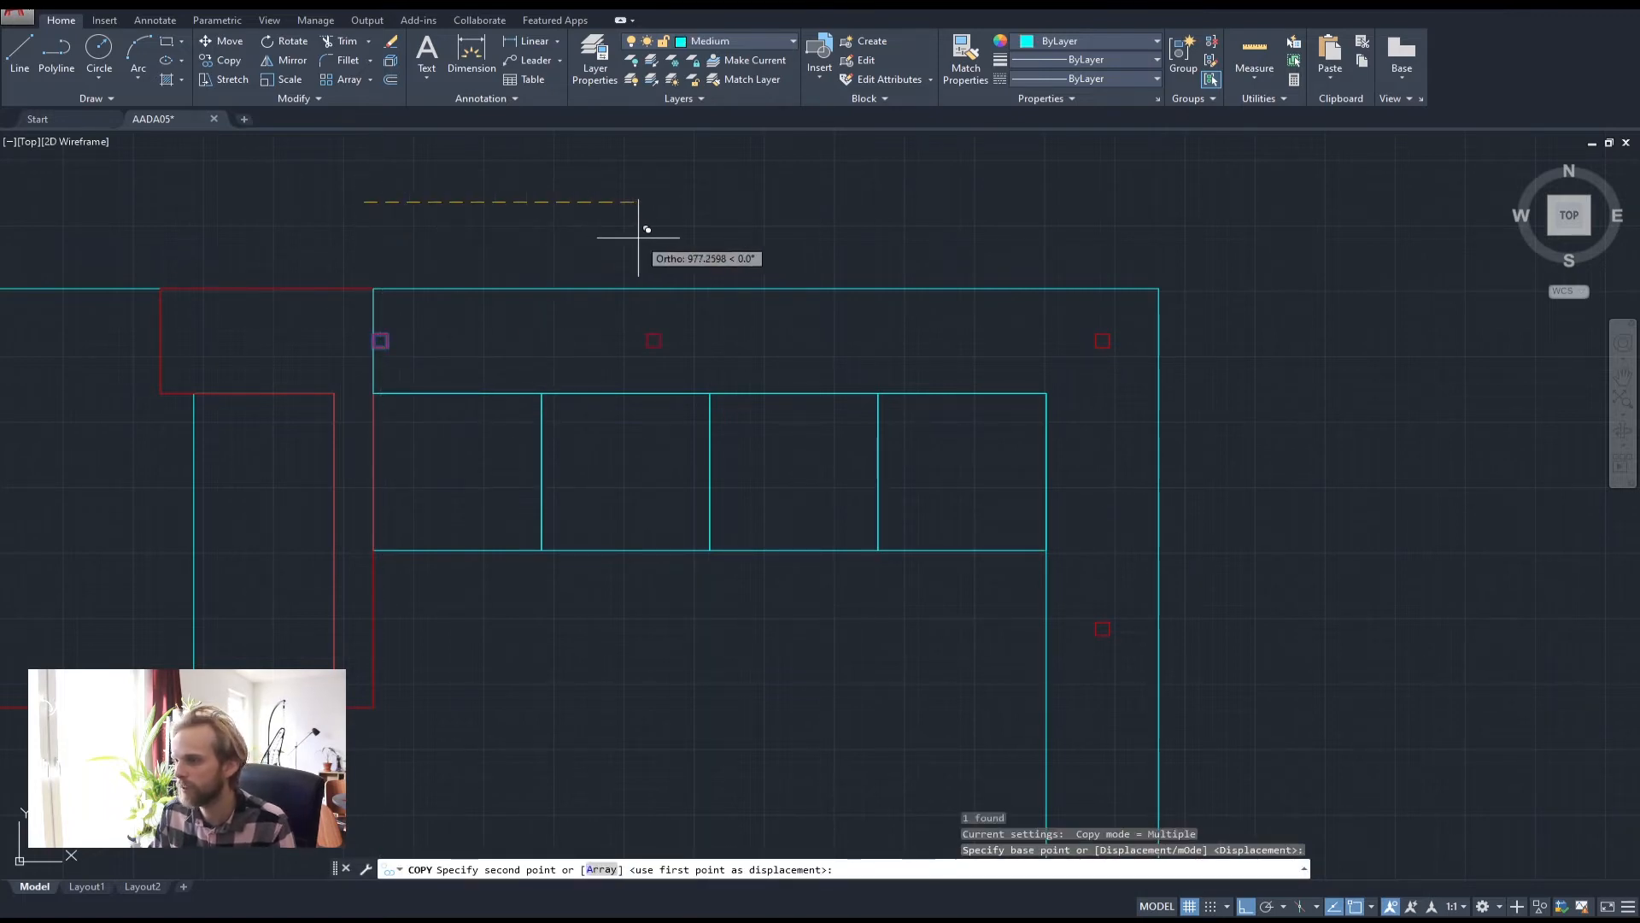
type("2565")
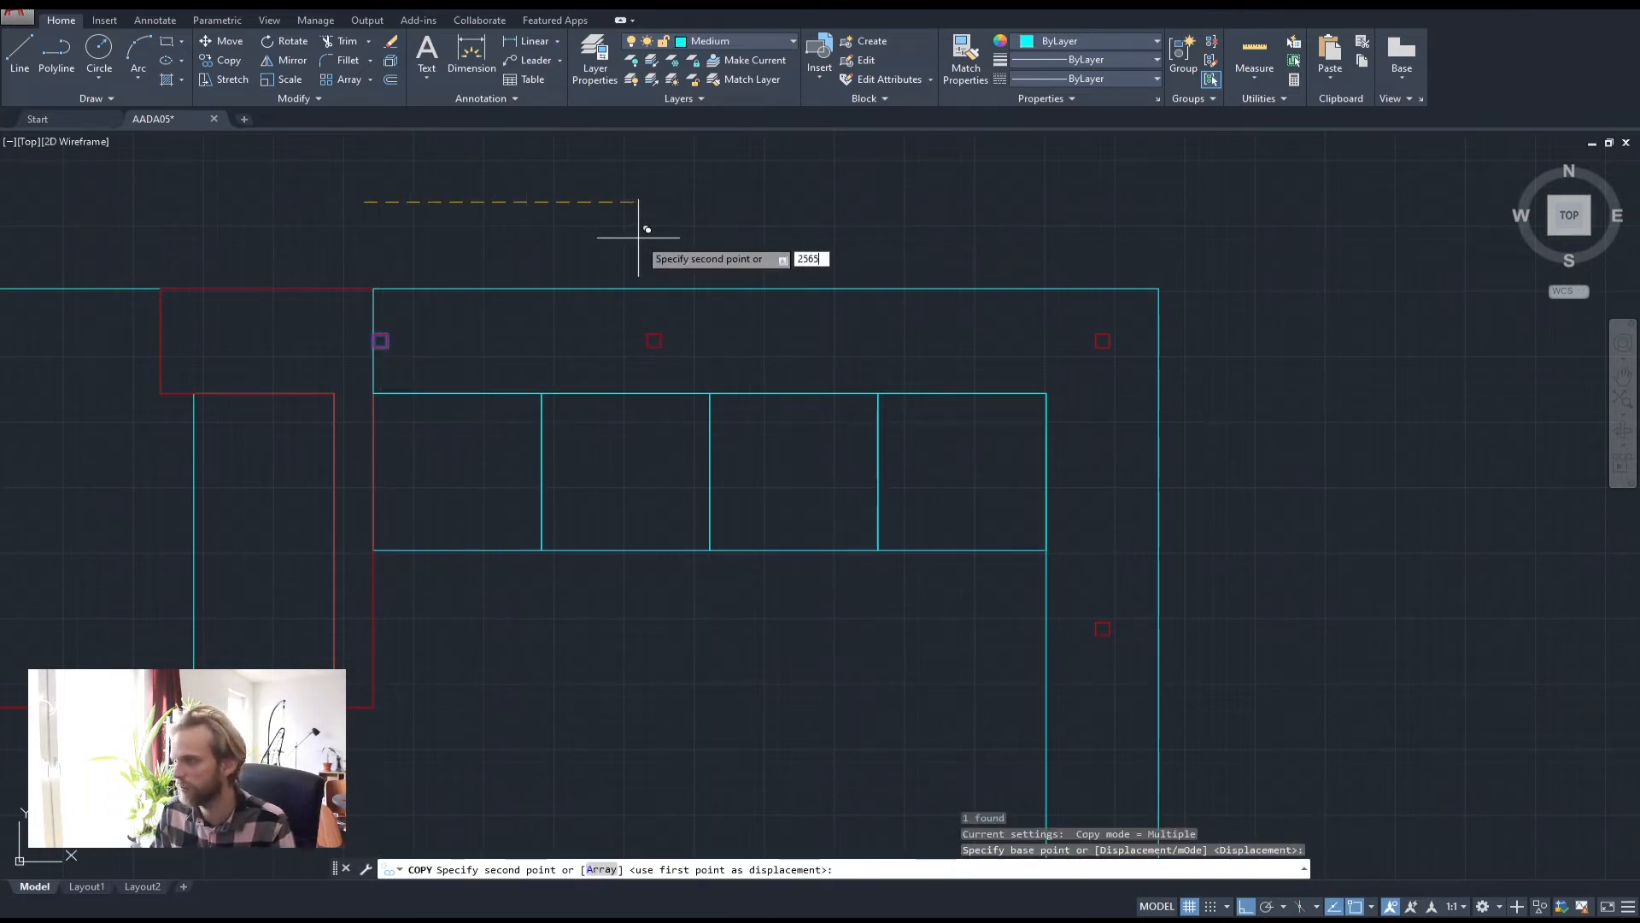
key("Return")
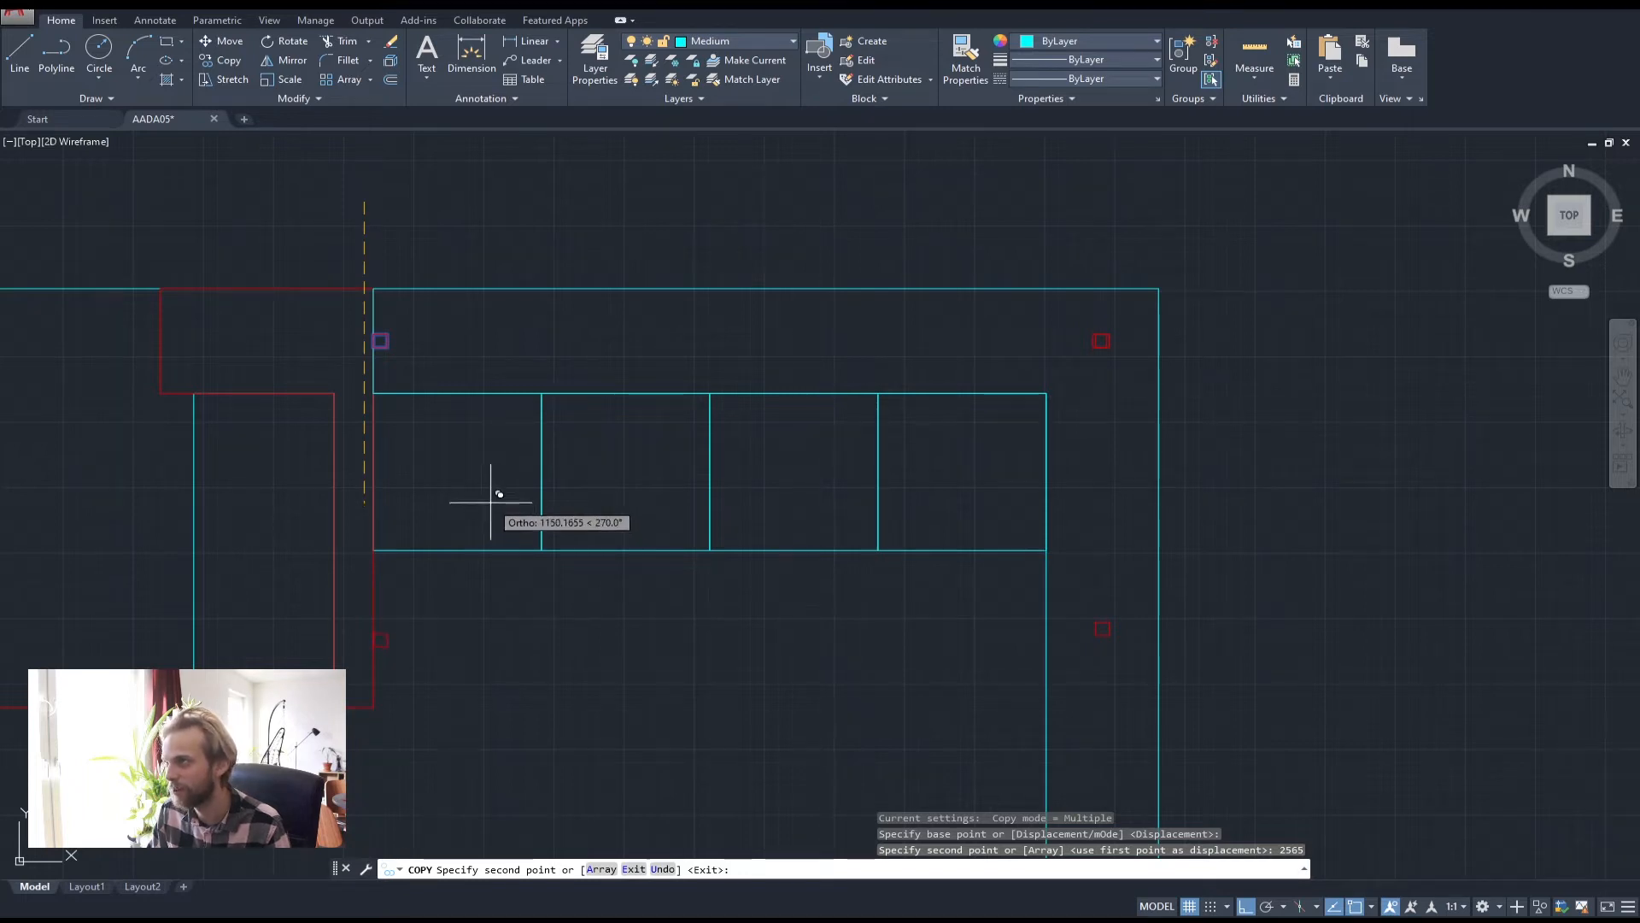
type("1625.5")
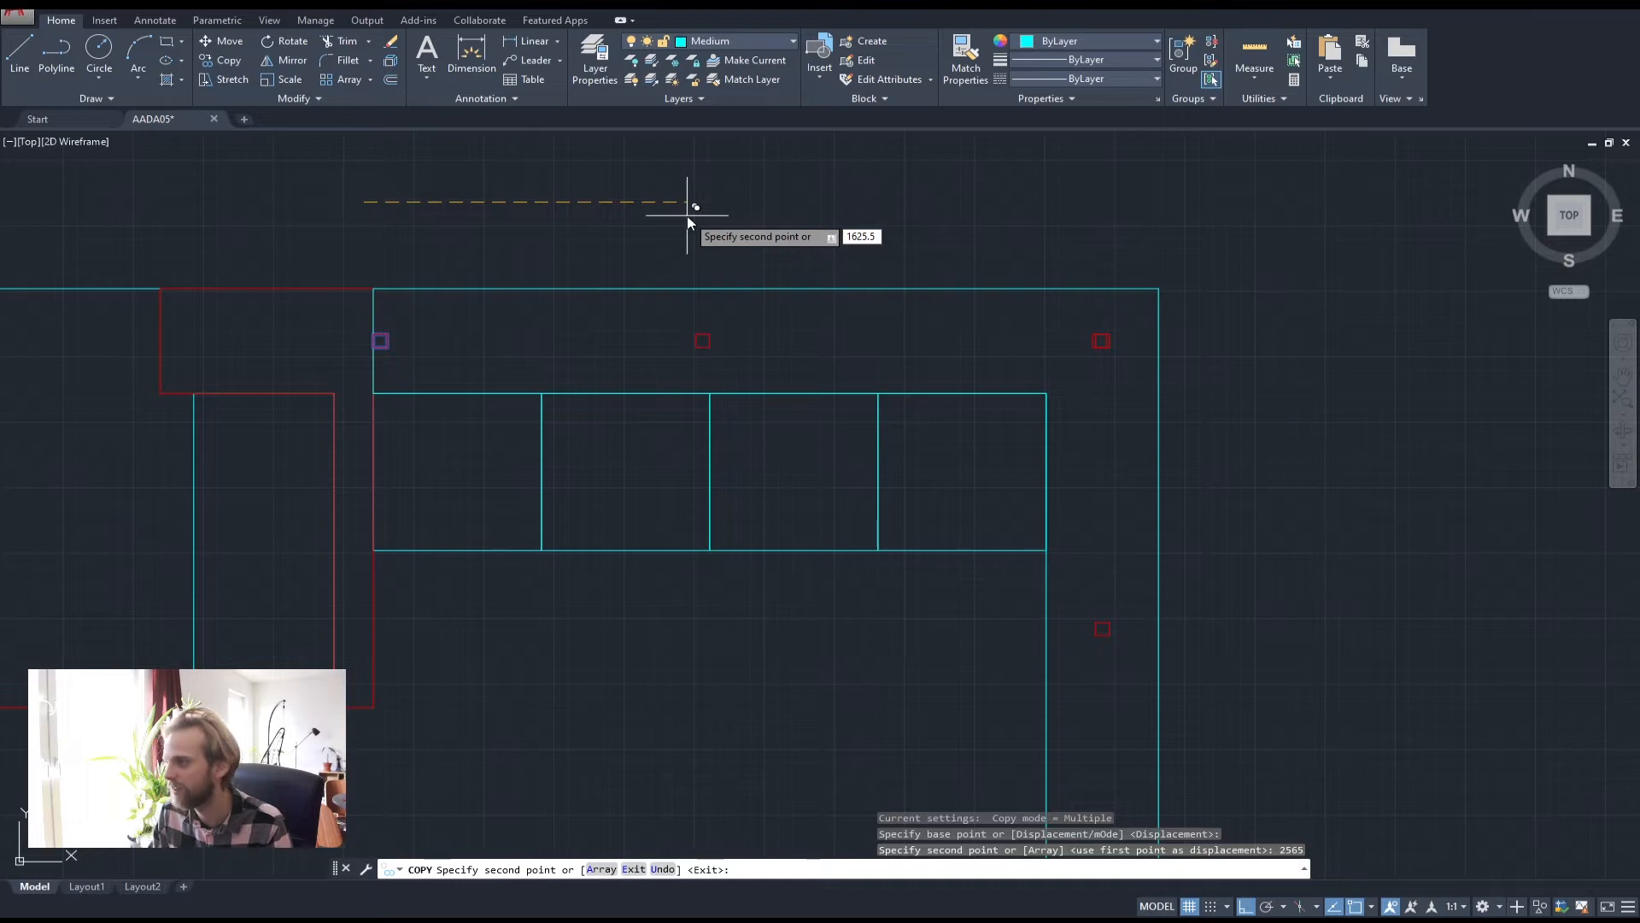
key("Return")
key("Escape")
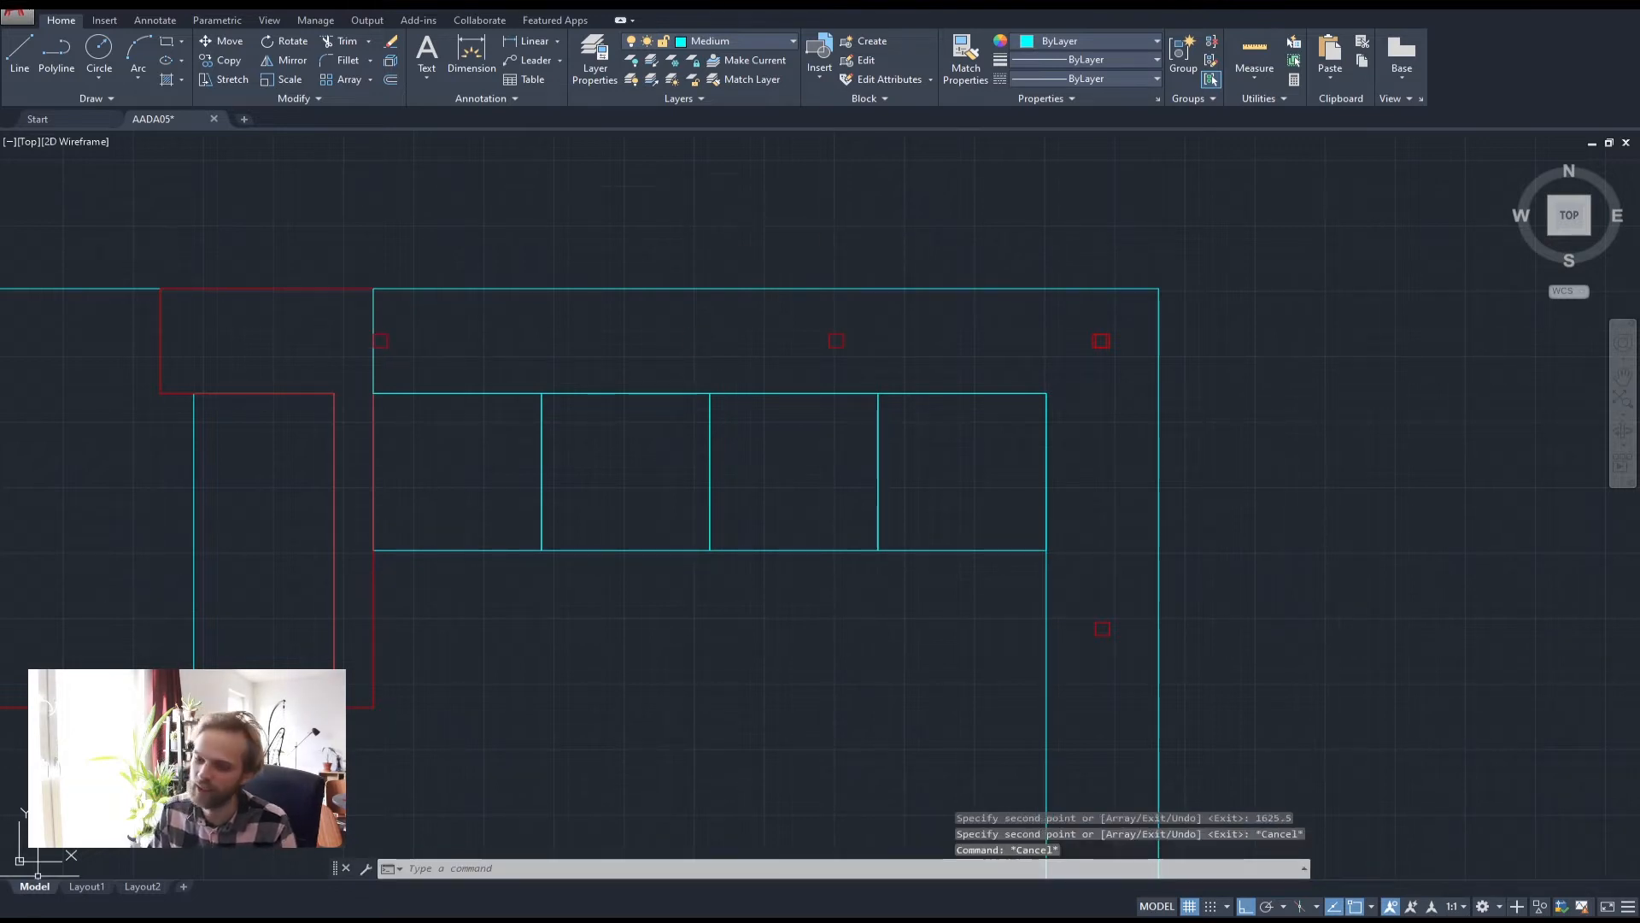
Undo the misplaced copies of the red square
key("super")
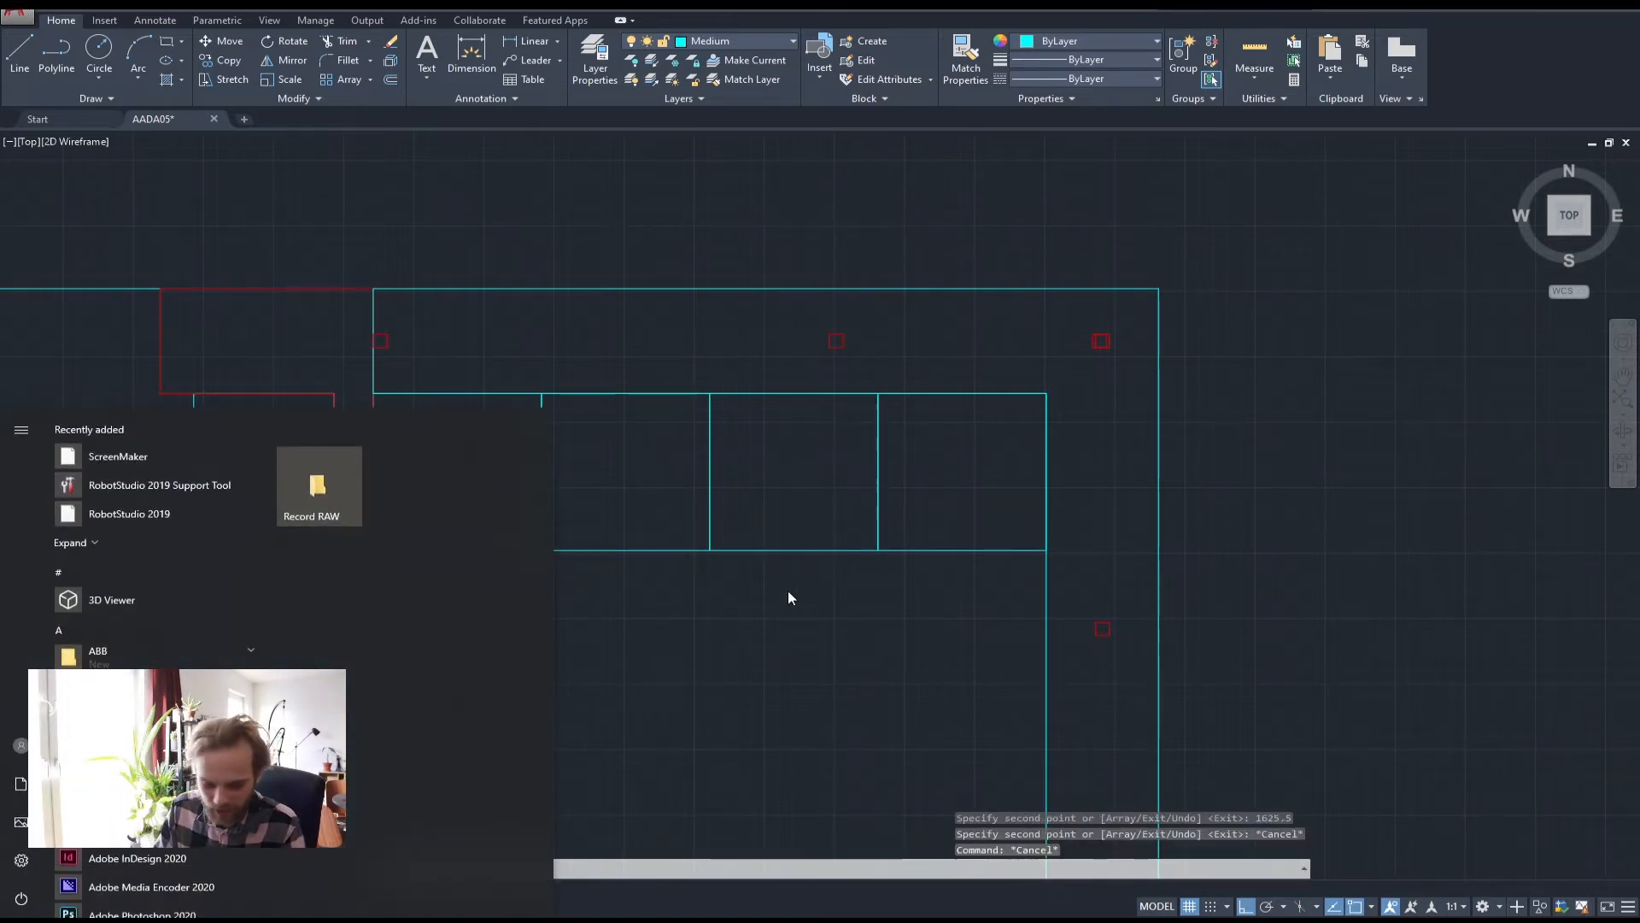
type("calc")
key("Return")
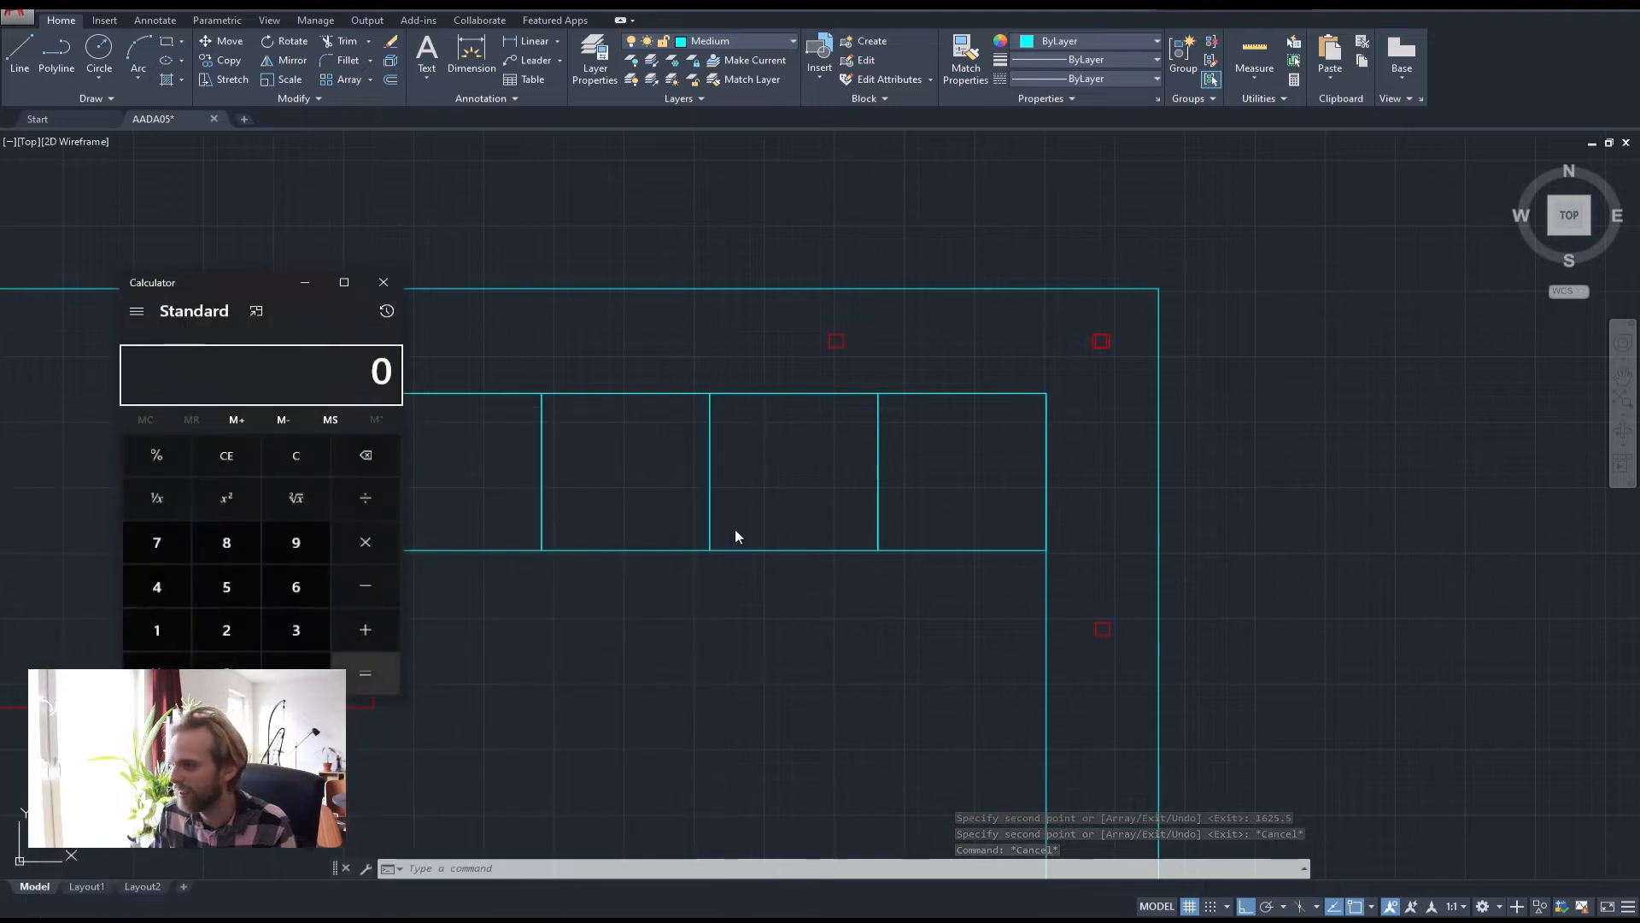
scroll(1090, 324, "up", 2)
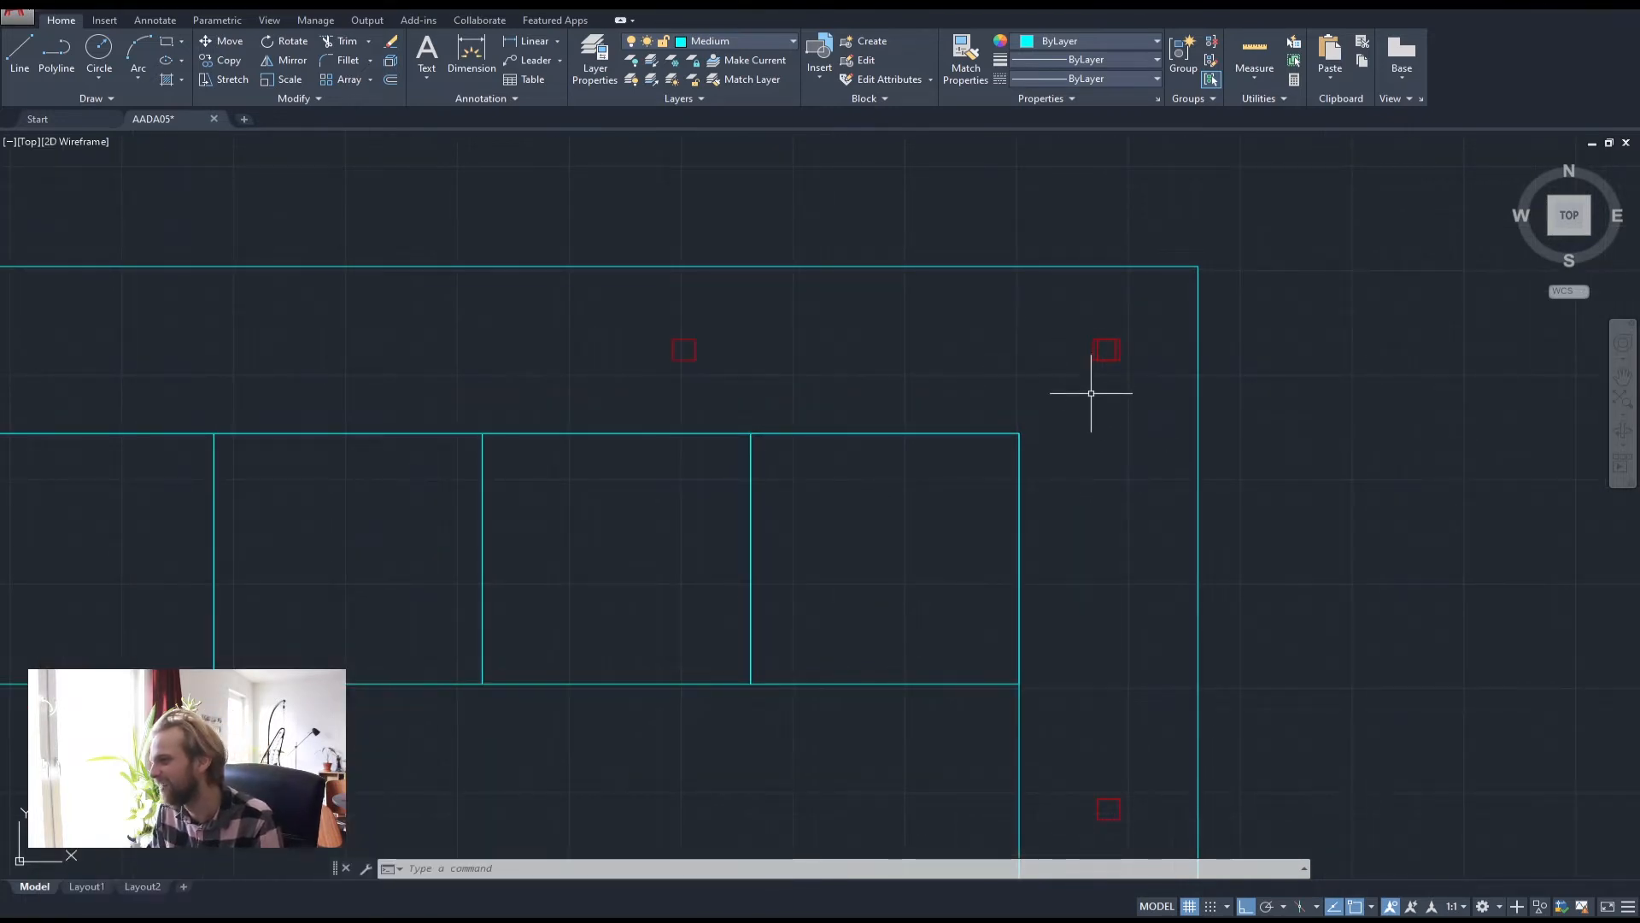
key("ctrl+z")
key("ctrl+z")
key("ctrl+z")
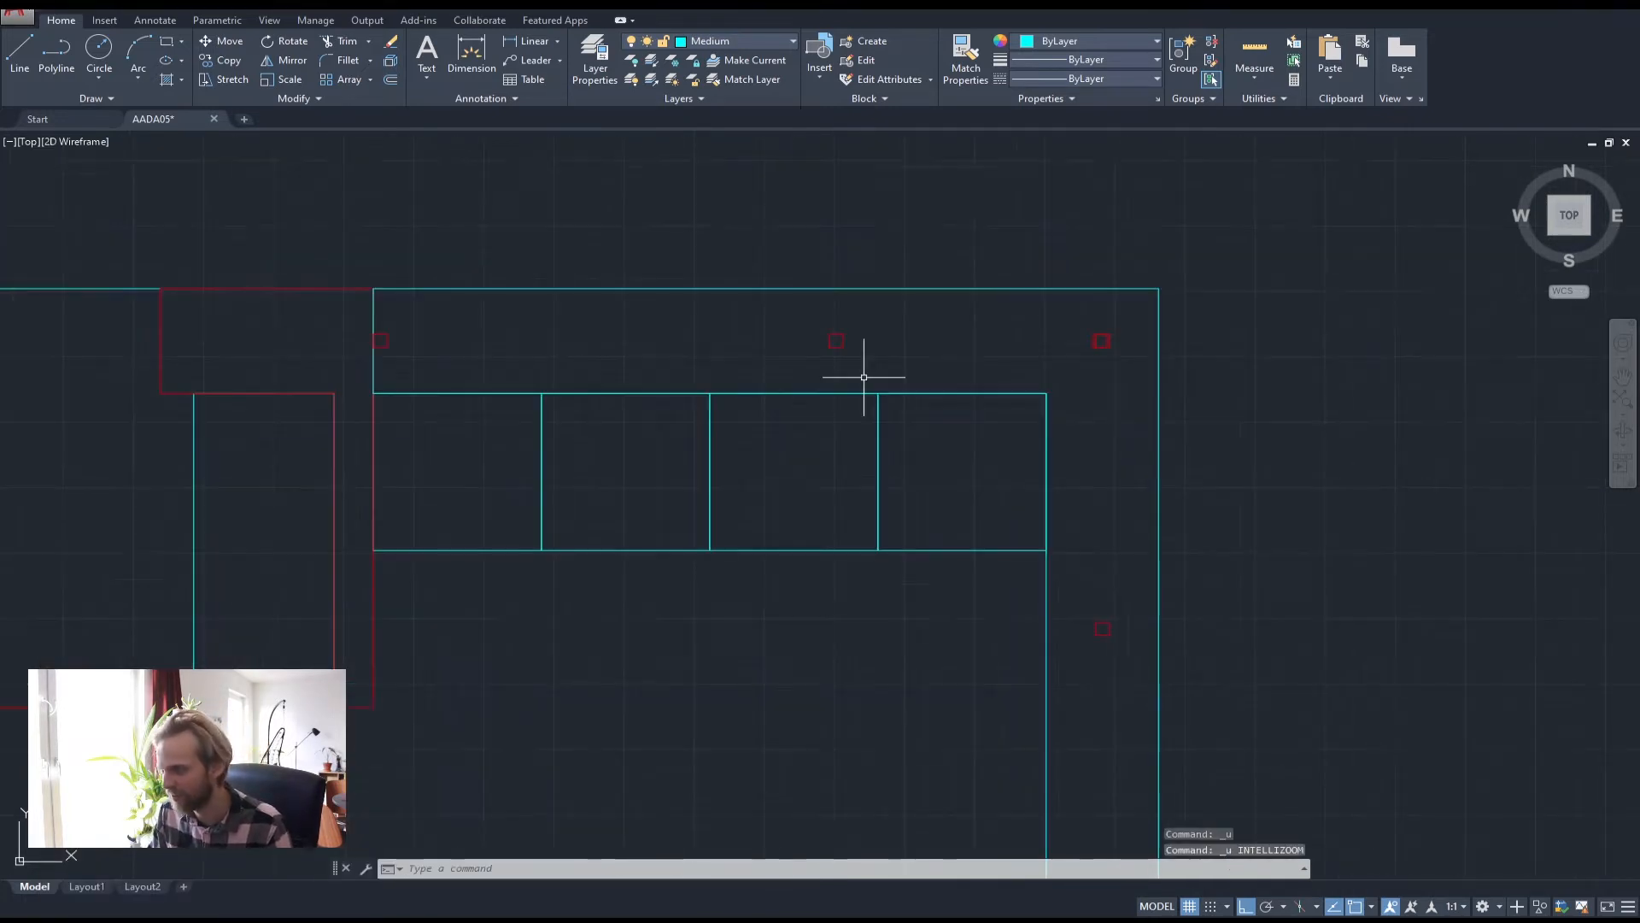
Measure the 2525 gap between the red squares and halve it in the Calculator
type("dis")
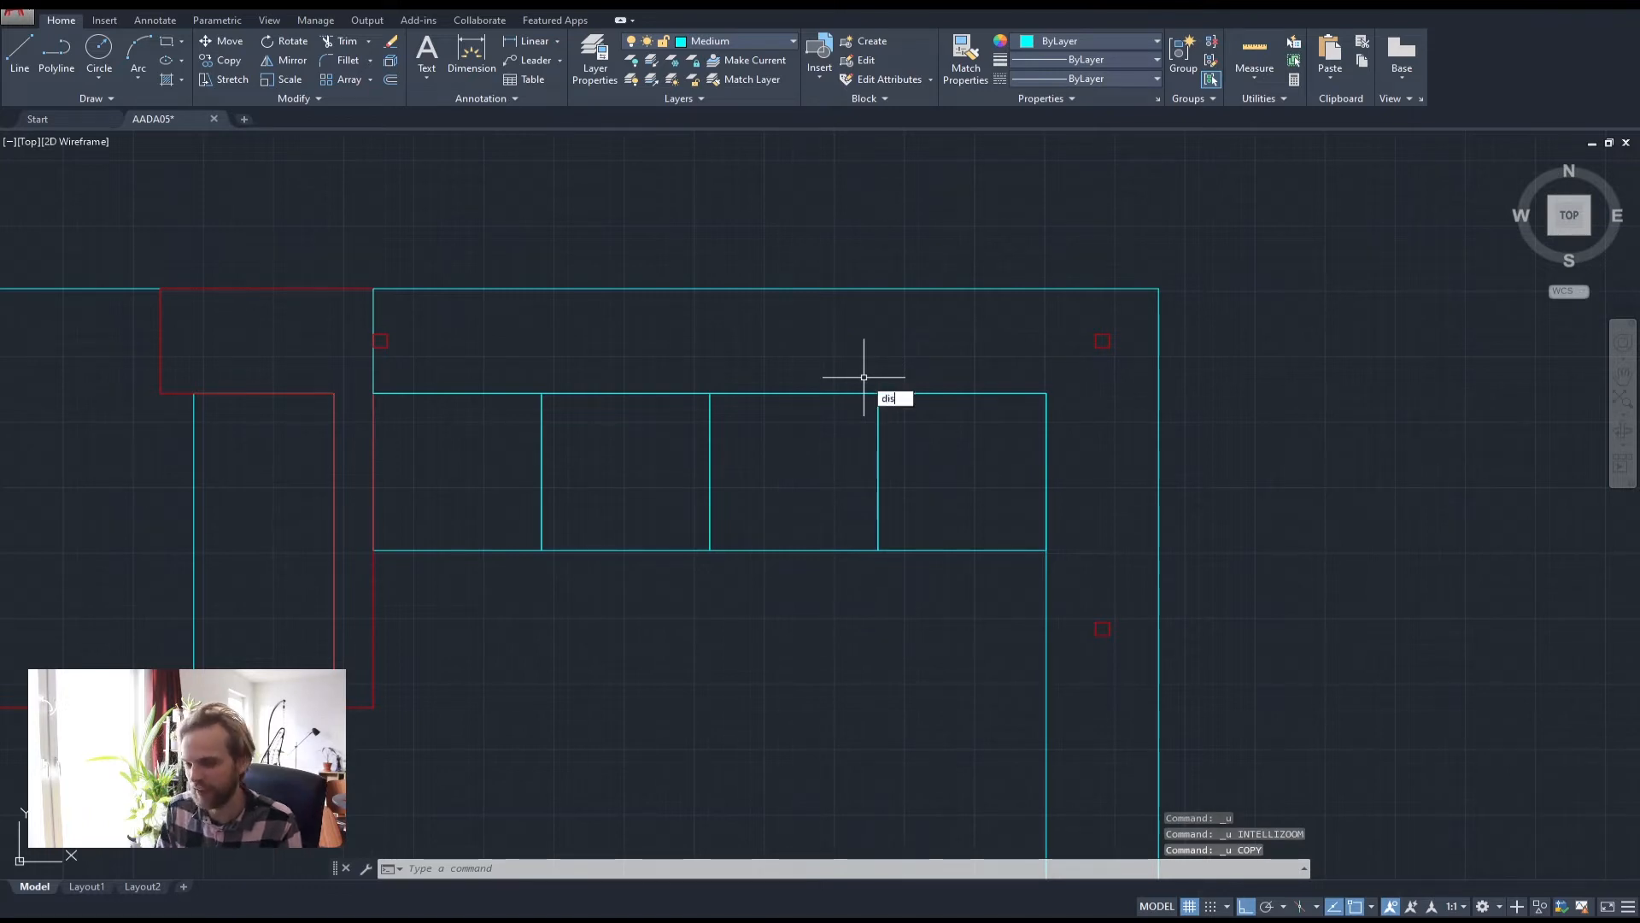
type("t")
key("Return")
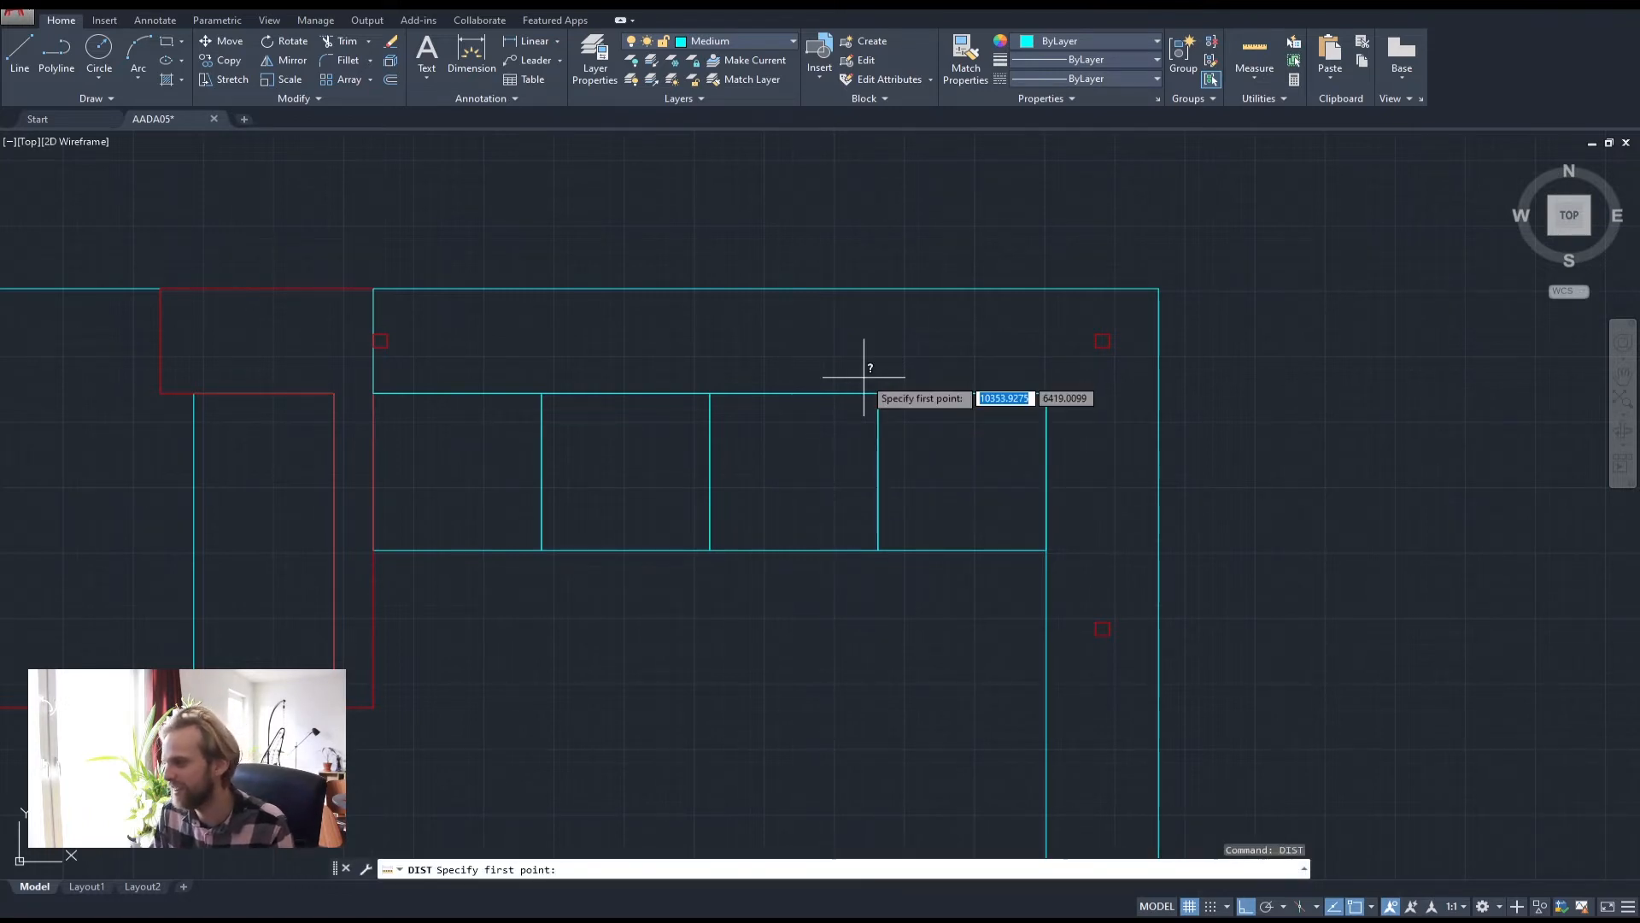
left_click(383, 340)
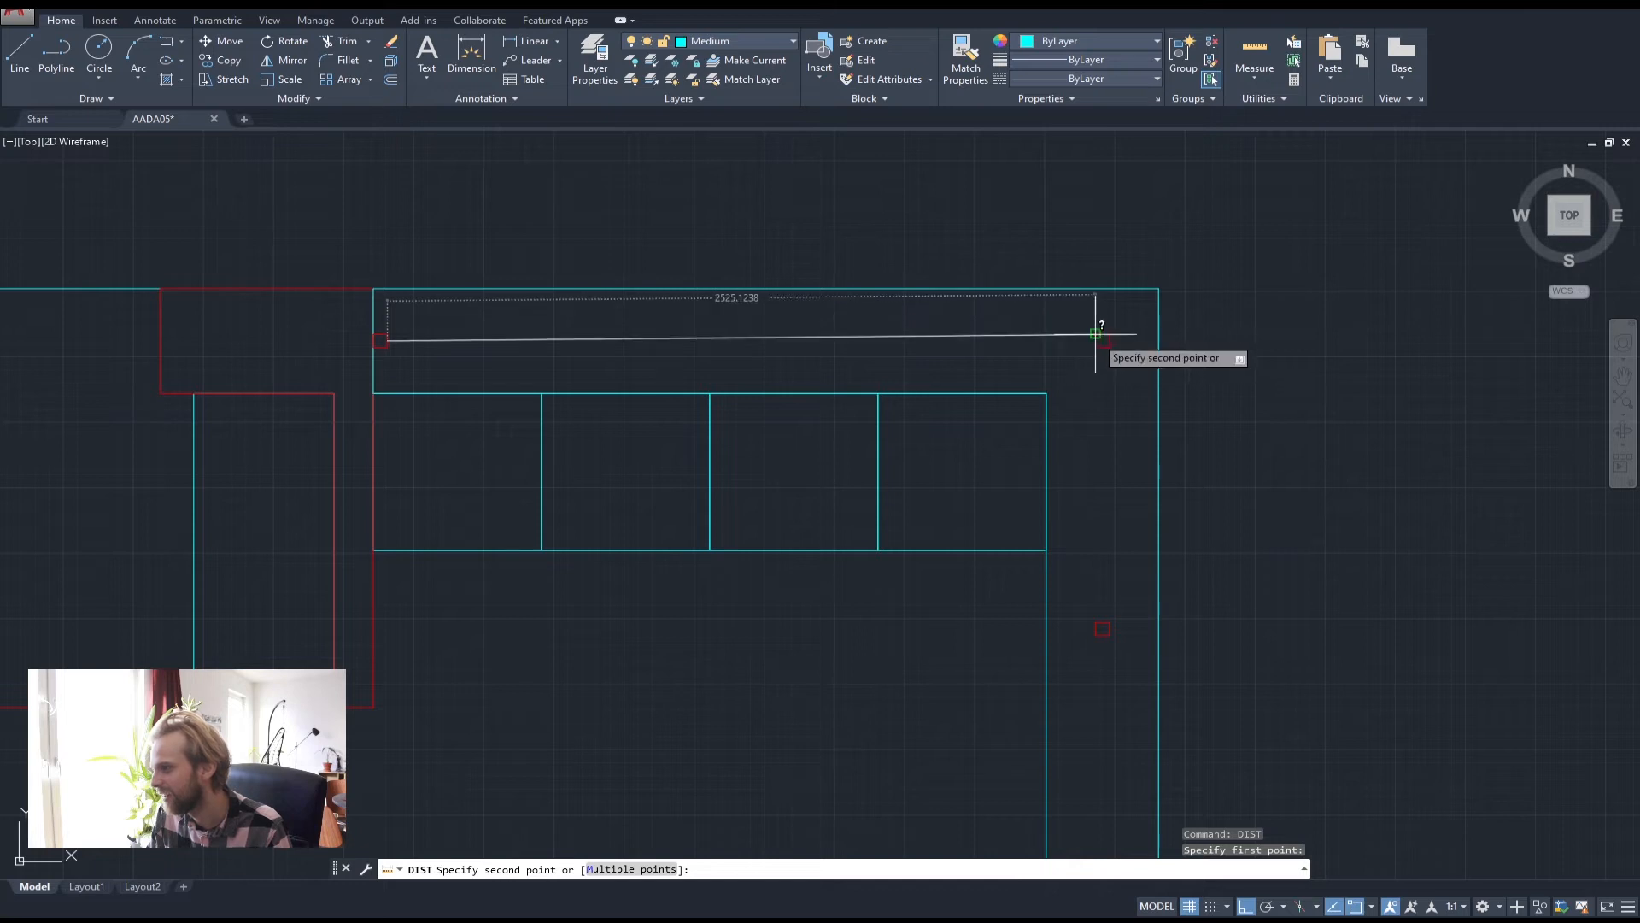
left_click(1096, 334)
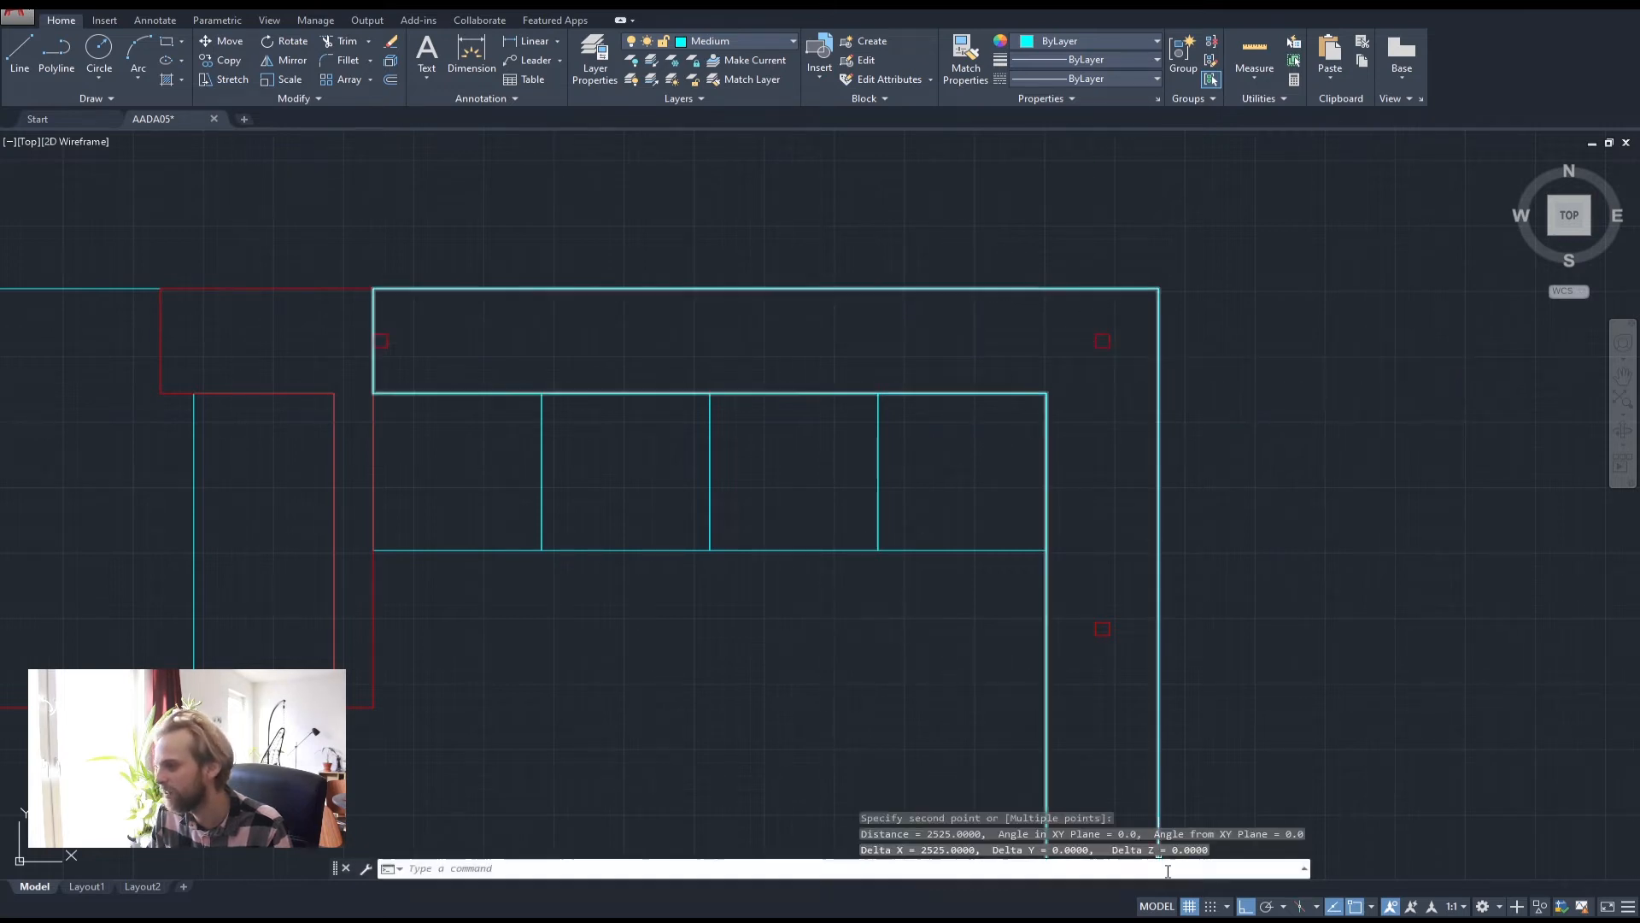
key("XF86Calculator")
type("2")
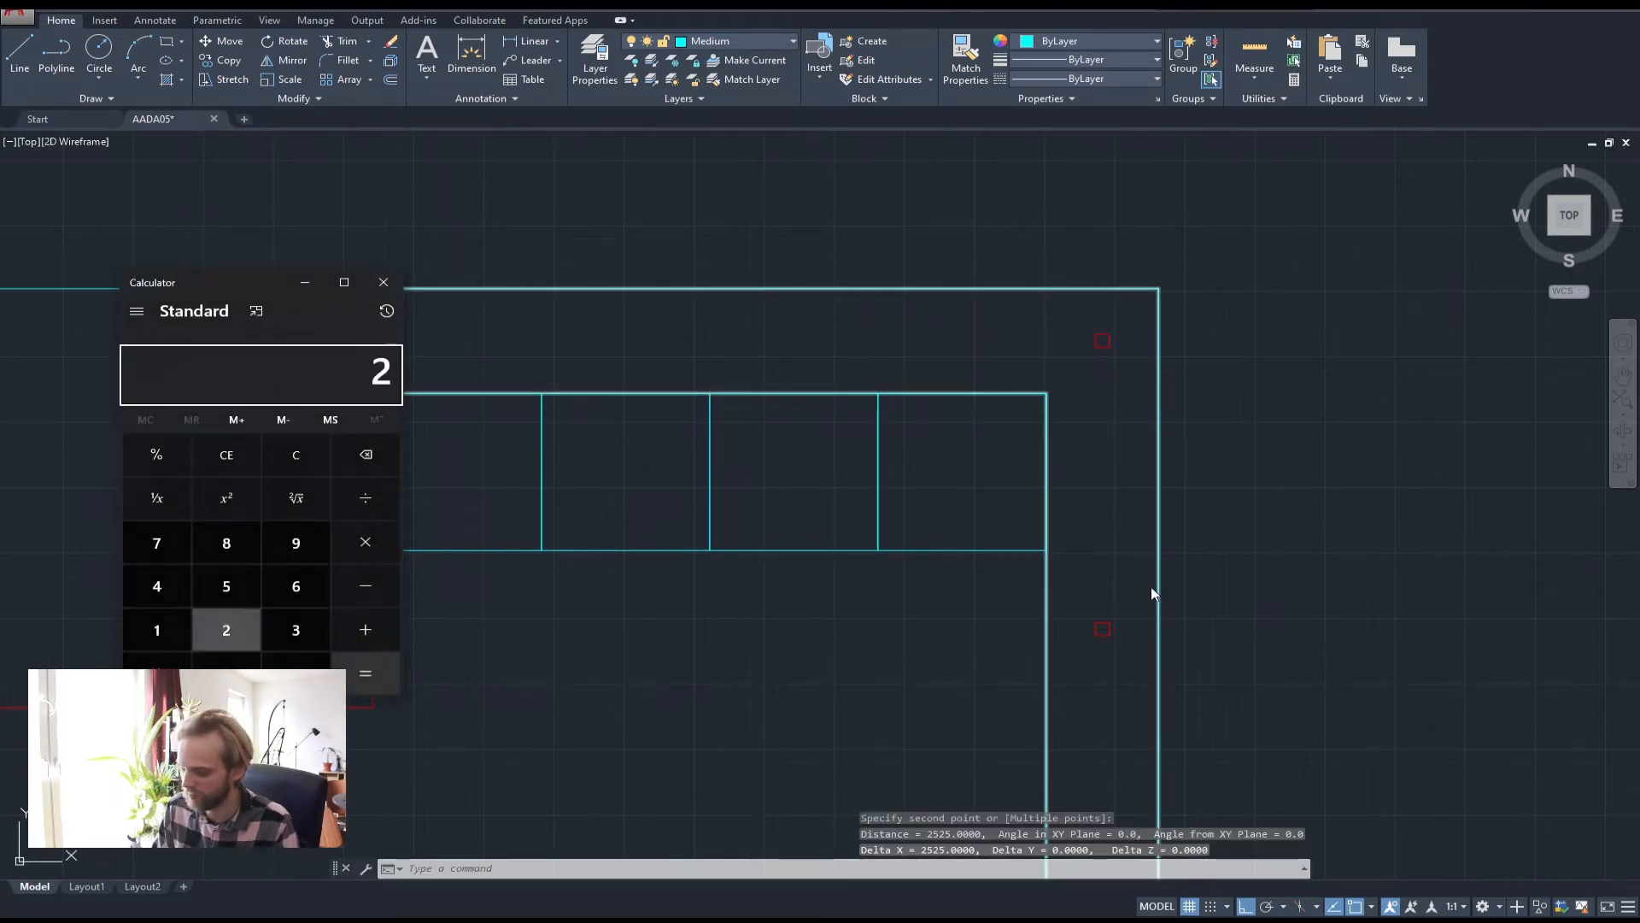
type("525/2")
key("Return")
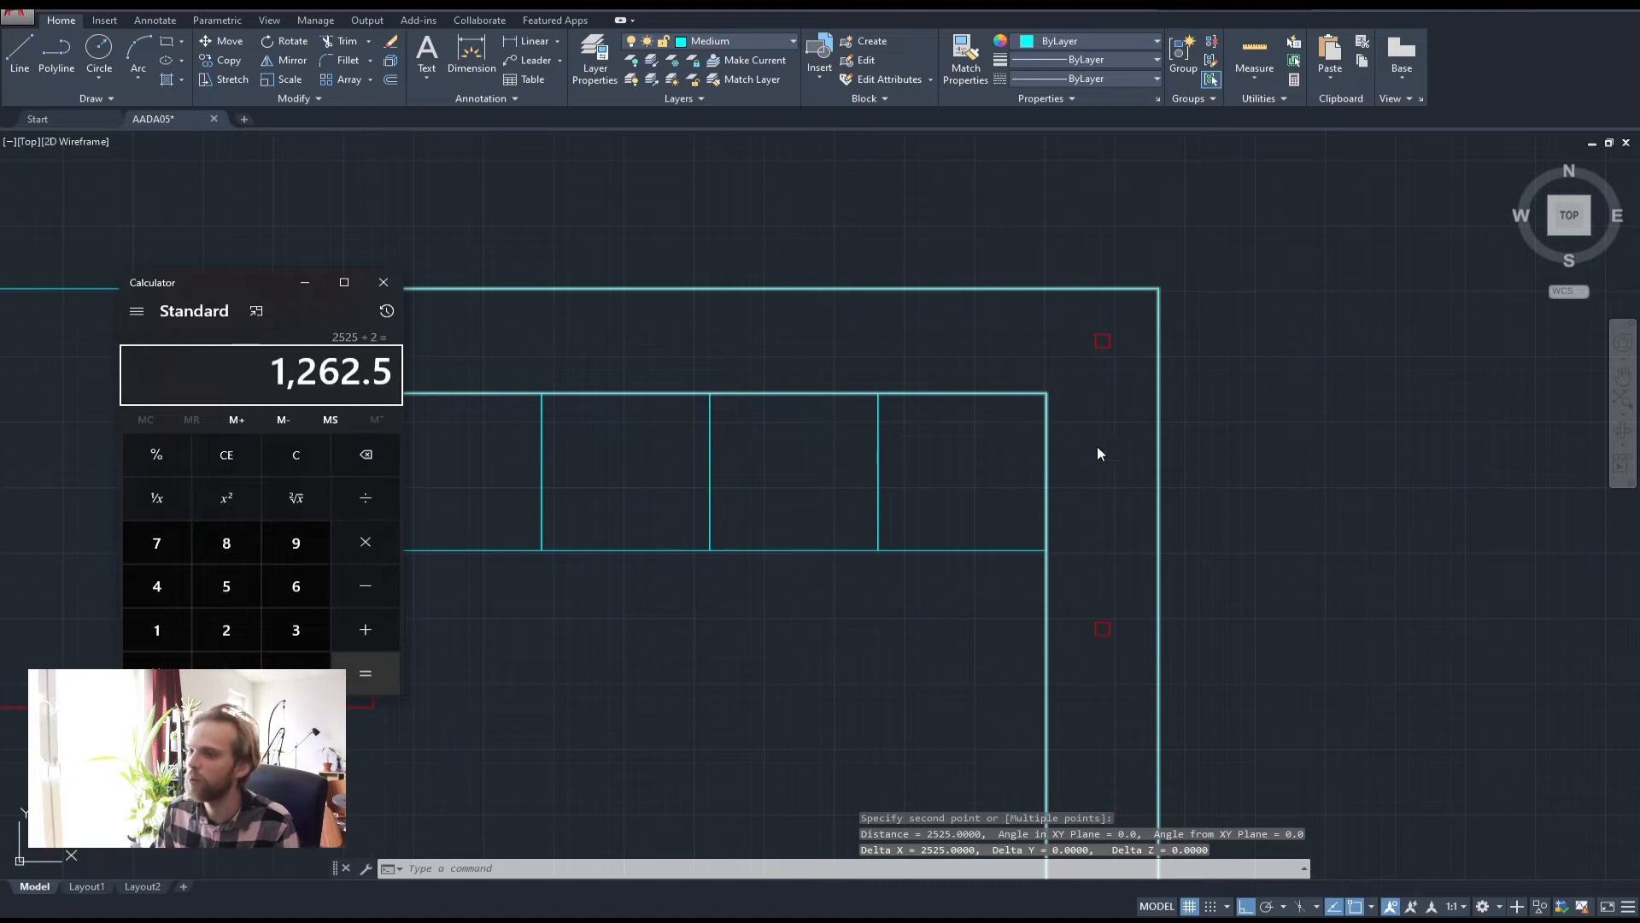
left_click(384, 282)
Select the top-left red square, clearing the stray vertex grips
scroll(390, 334, "up", 2)
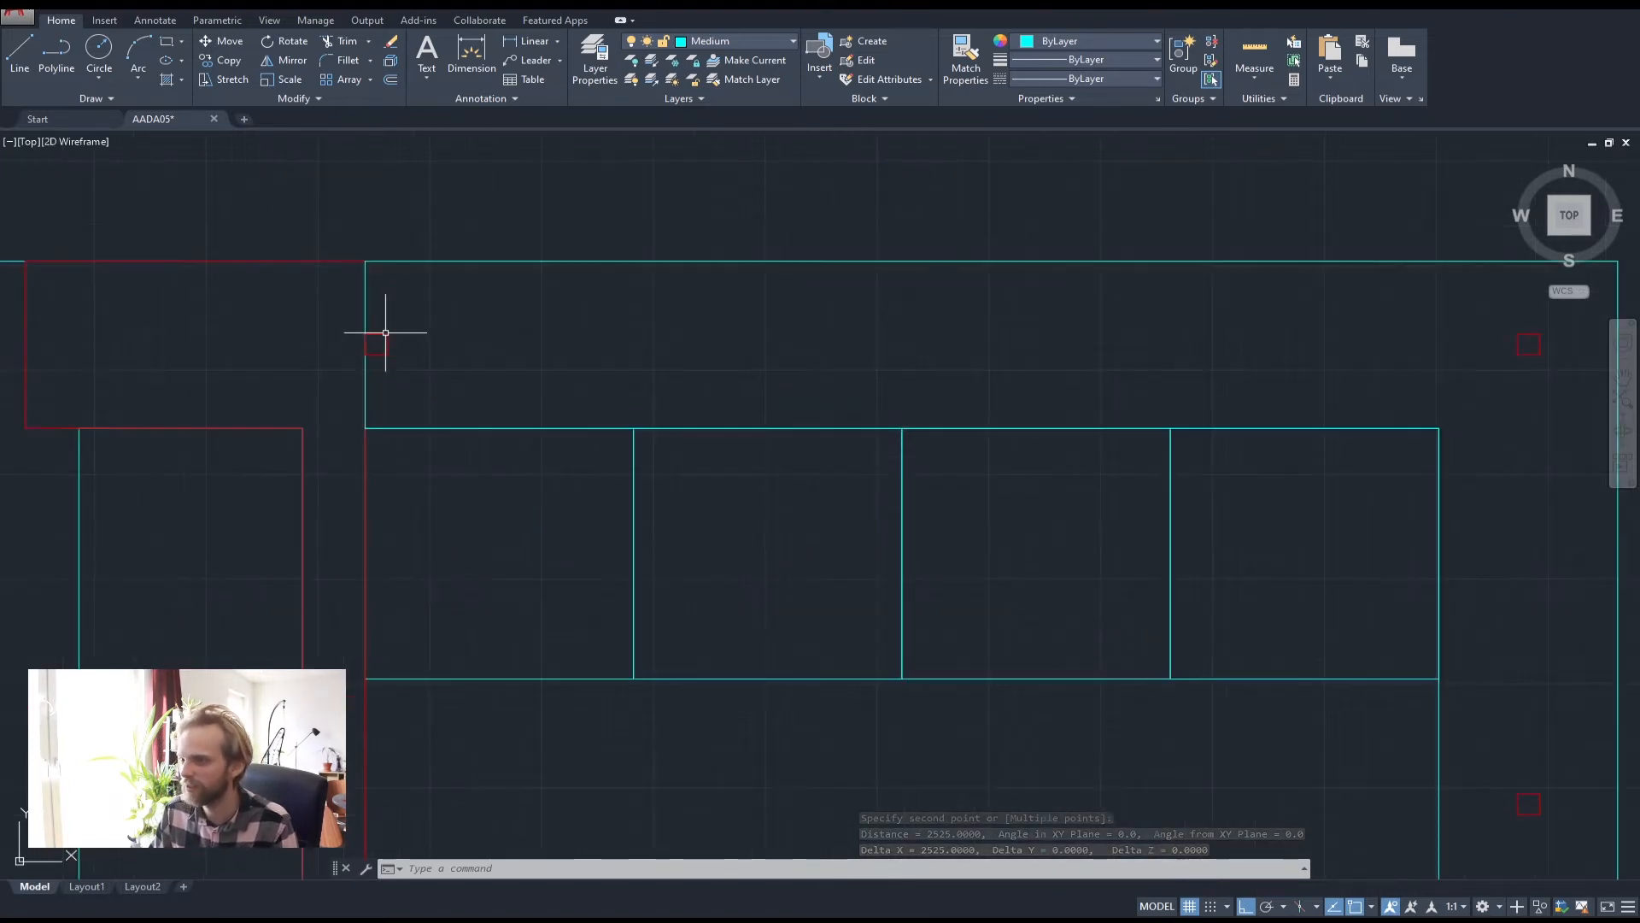
left_click(386, 333)
mouse_move(388, 334)
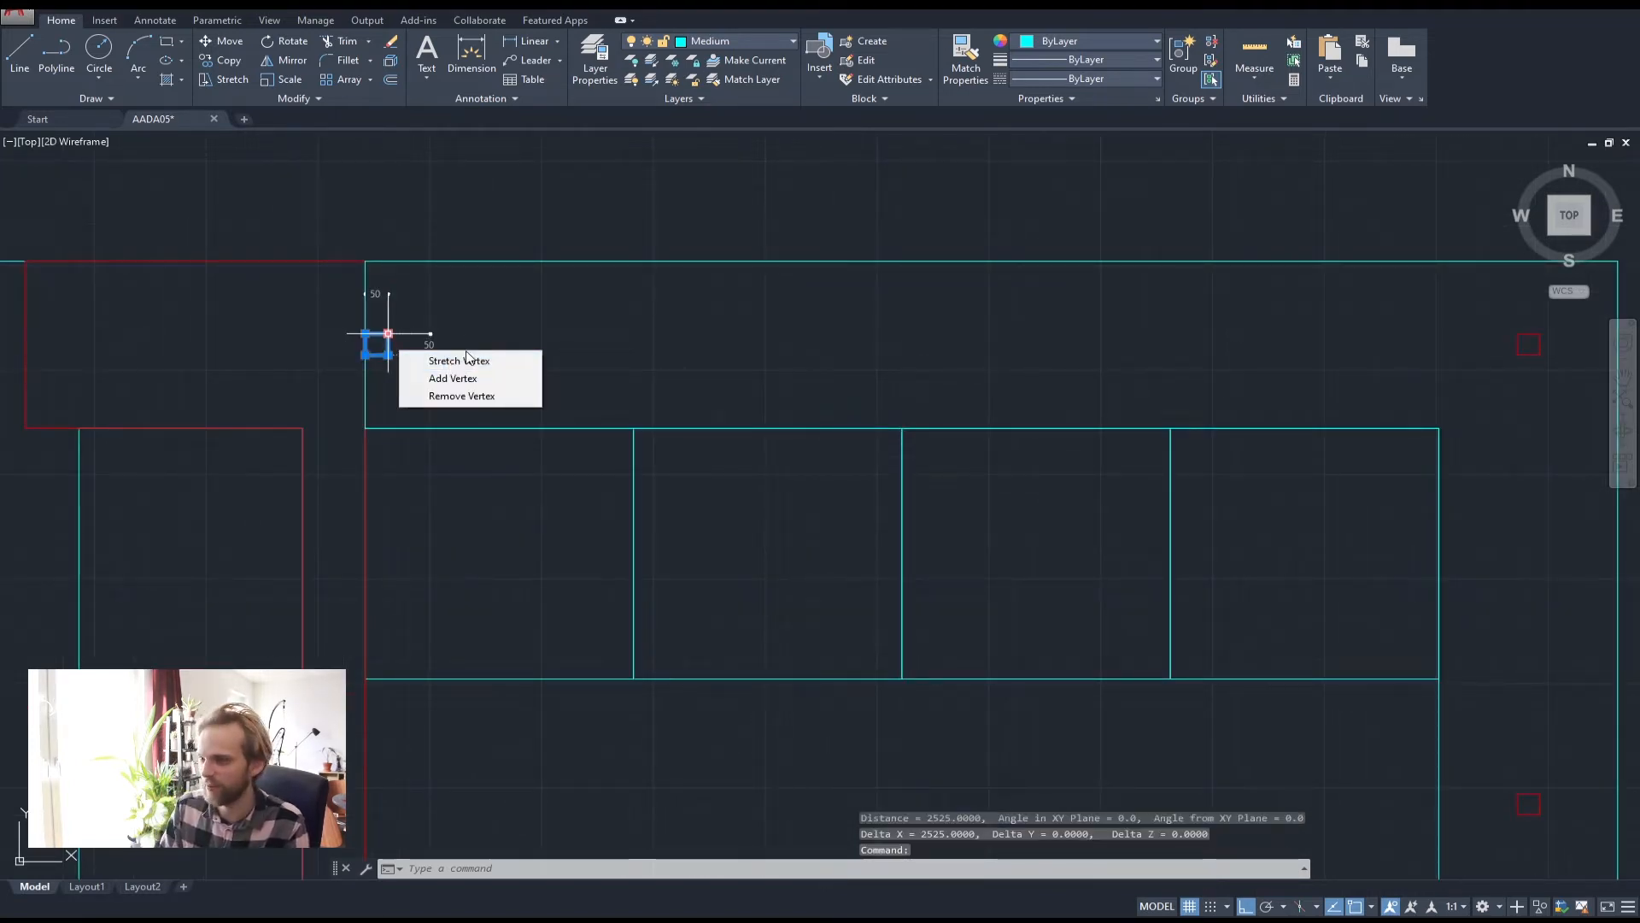
key("Escape")
left_click(388, 355)
mouse_move(388, 355)
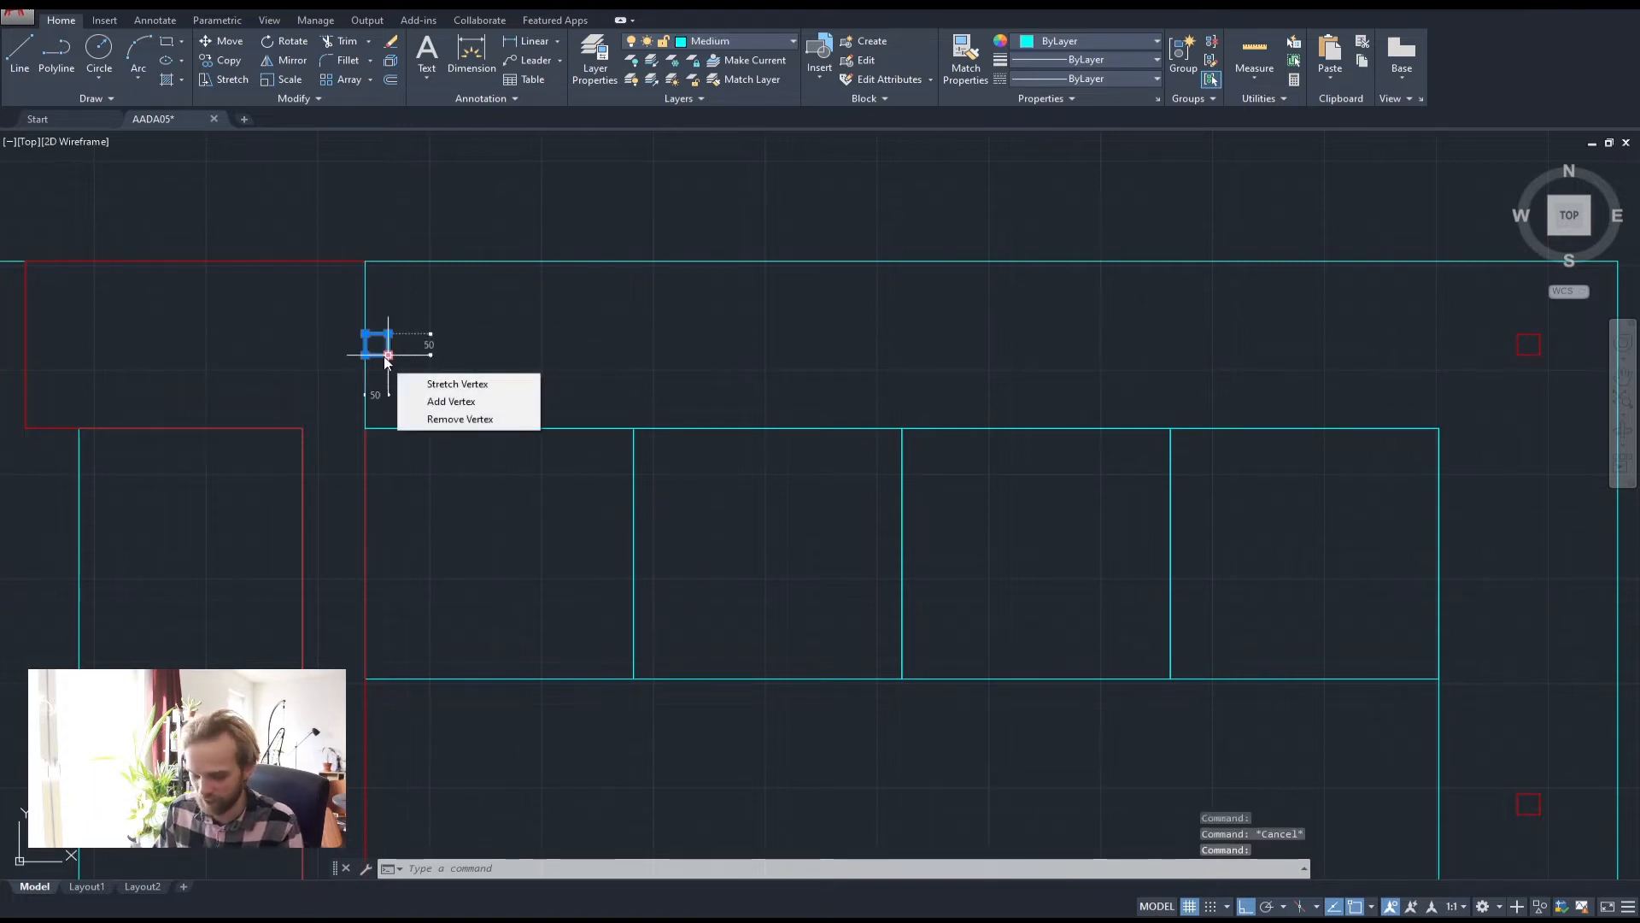
key("Escape")
key("Escape")
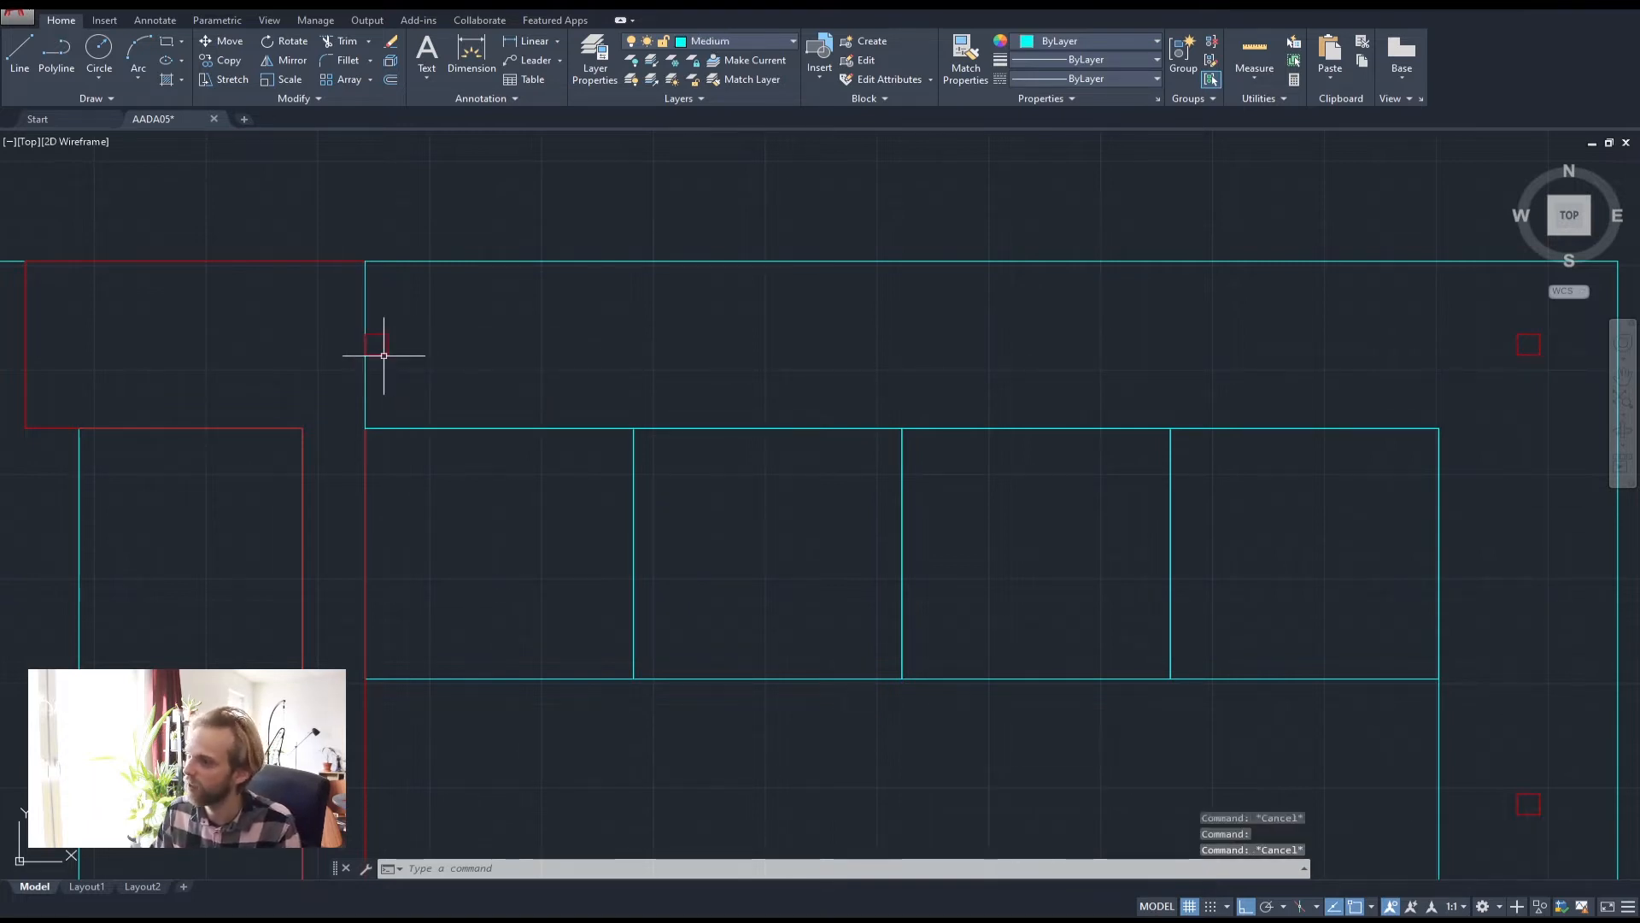
left_click(438, 373)
left_click(444, 371)
Copy the red square 1265.5 units to the right along the top strip
left_click(320, 322)
left_click(478, 379)
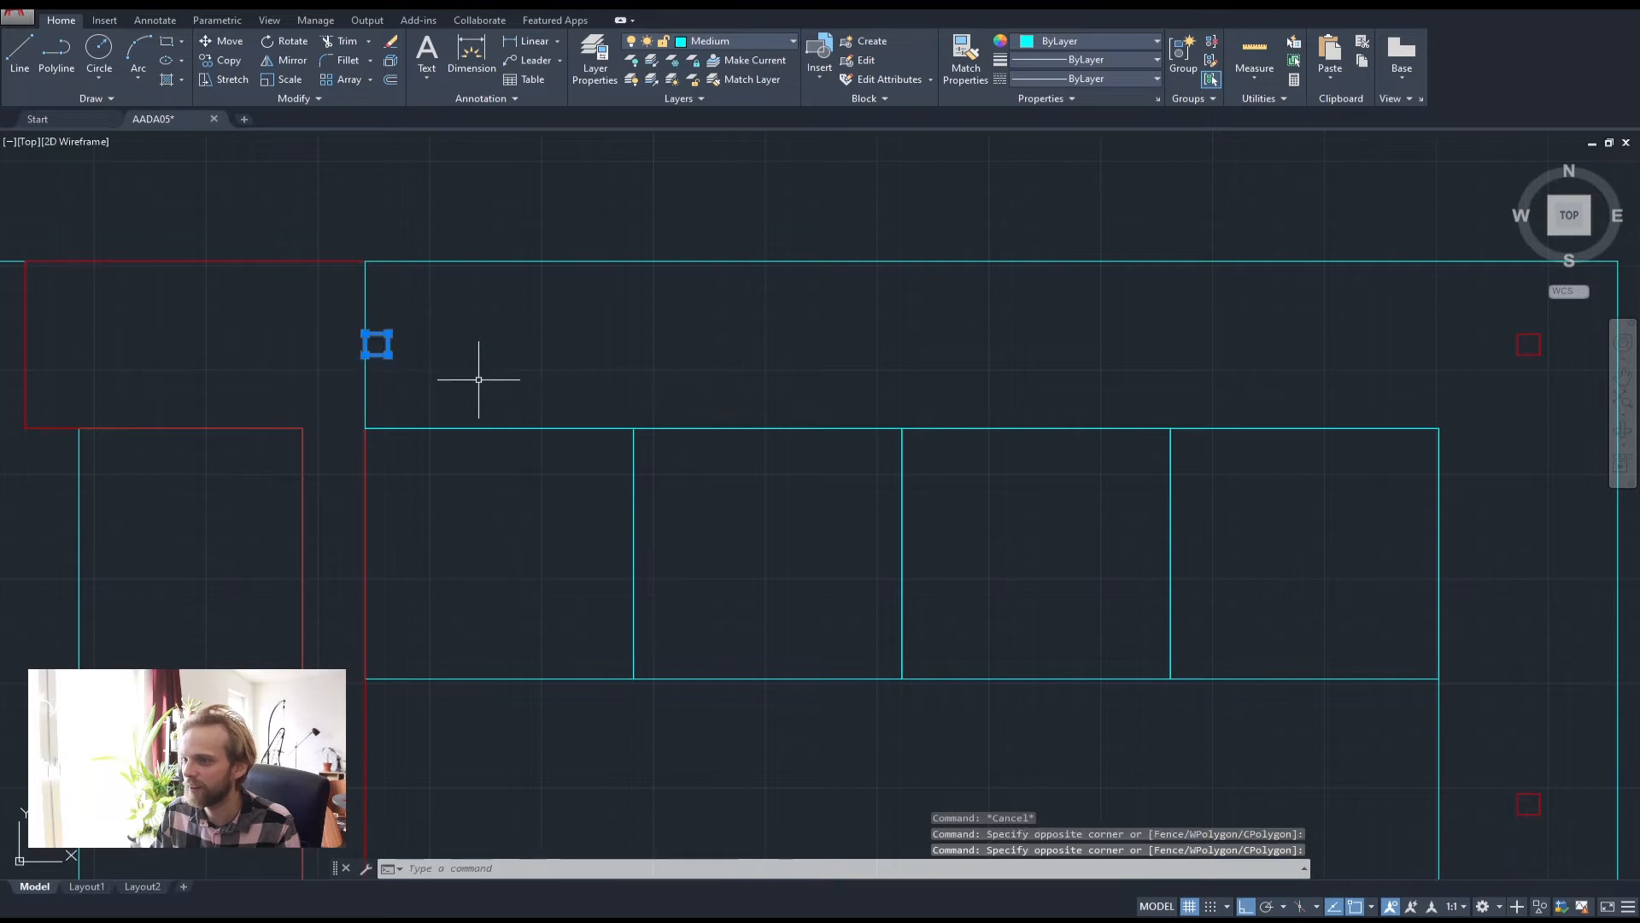
key("Return")
left_click(477, 379)
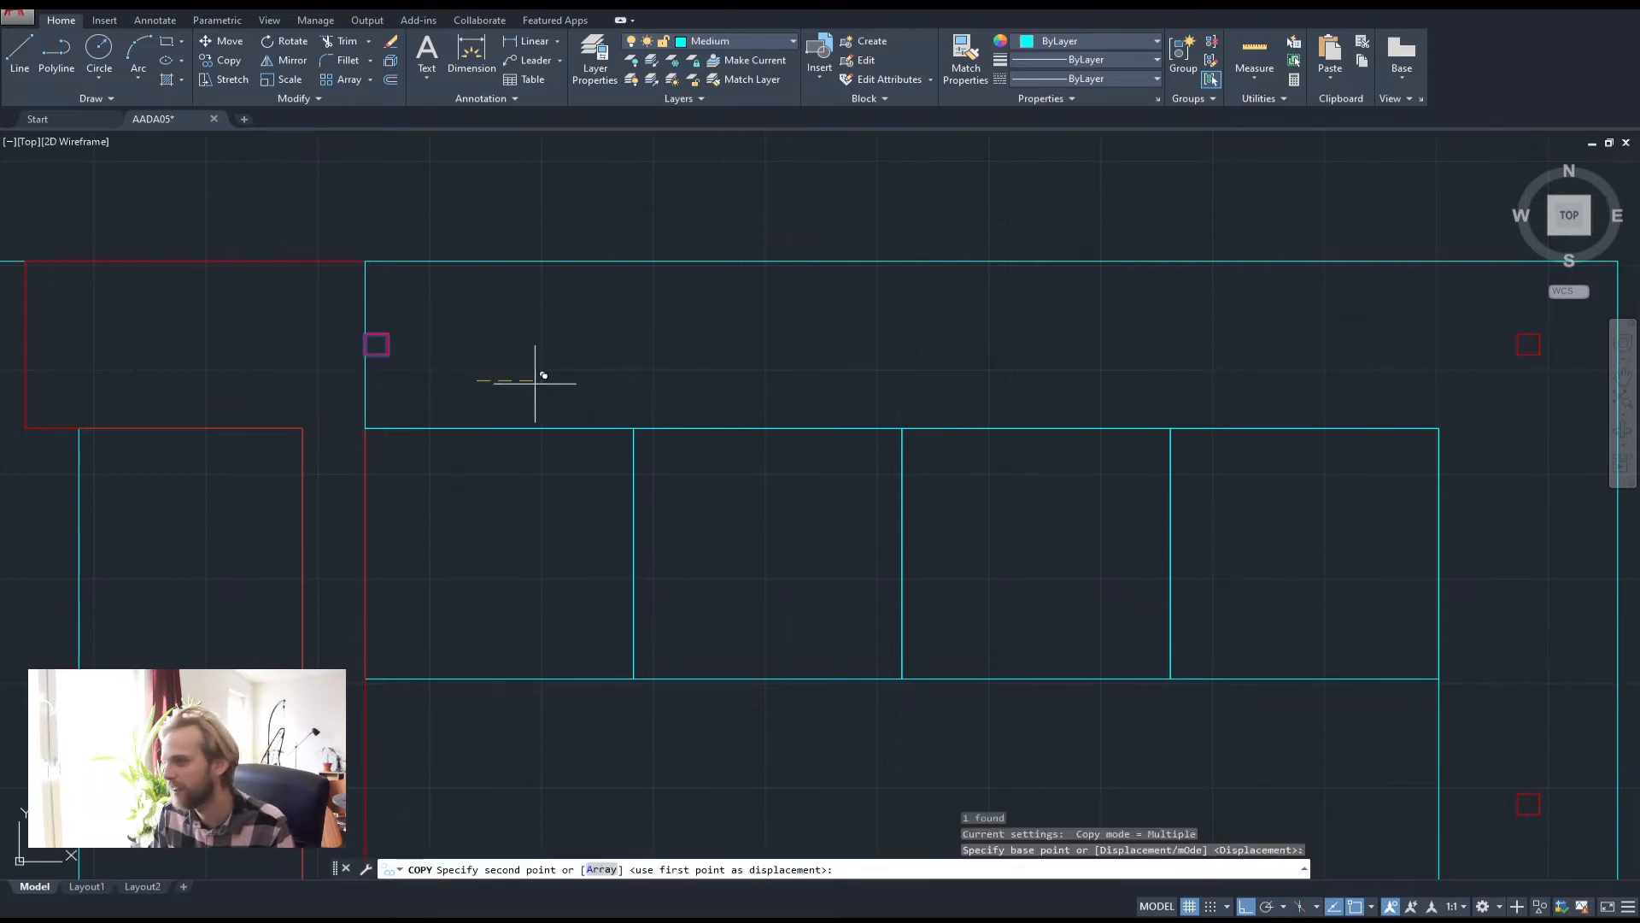
type("126")
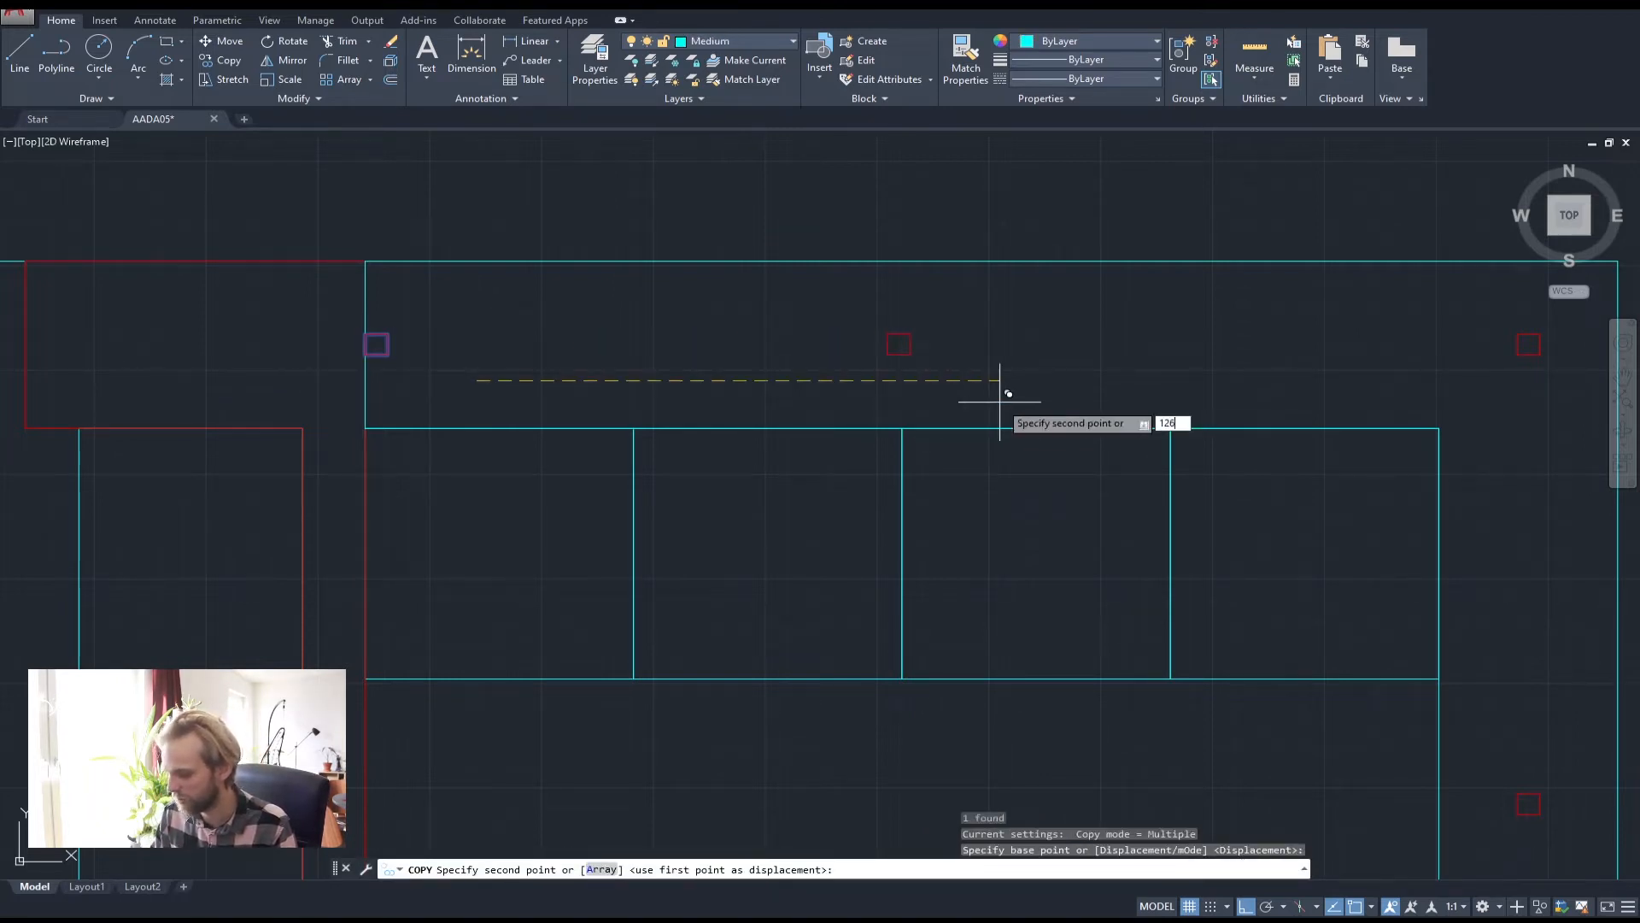
type("5.5")
key("Return")
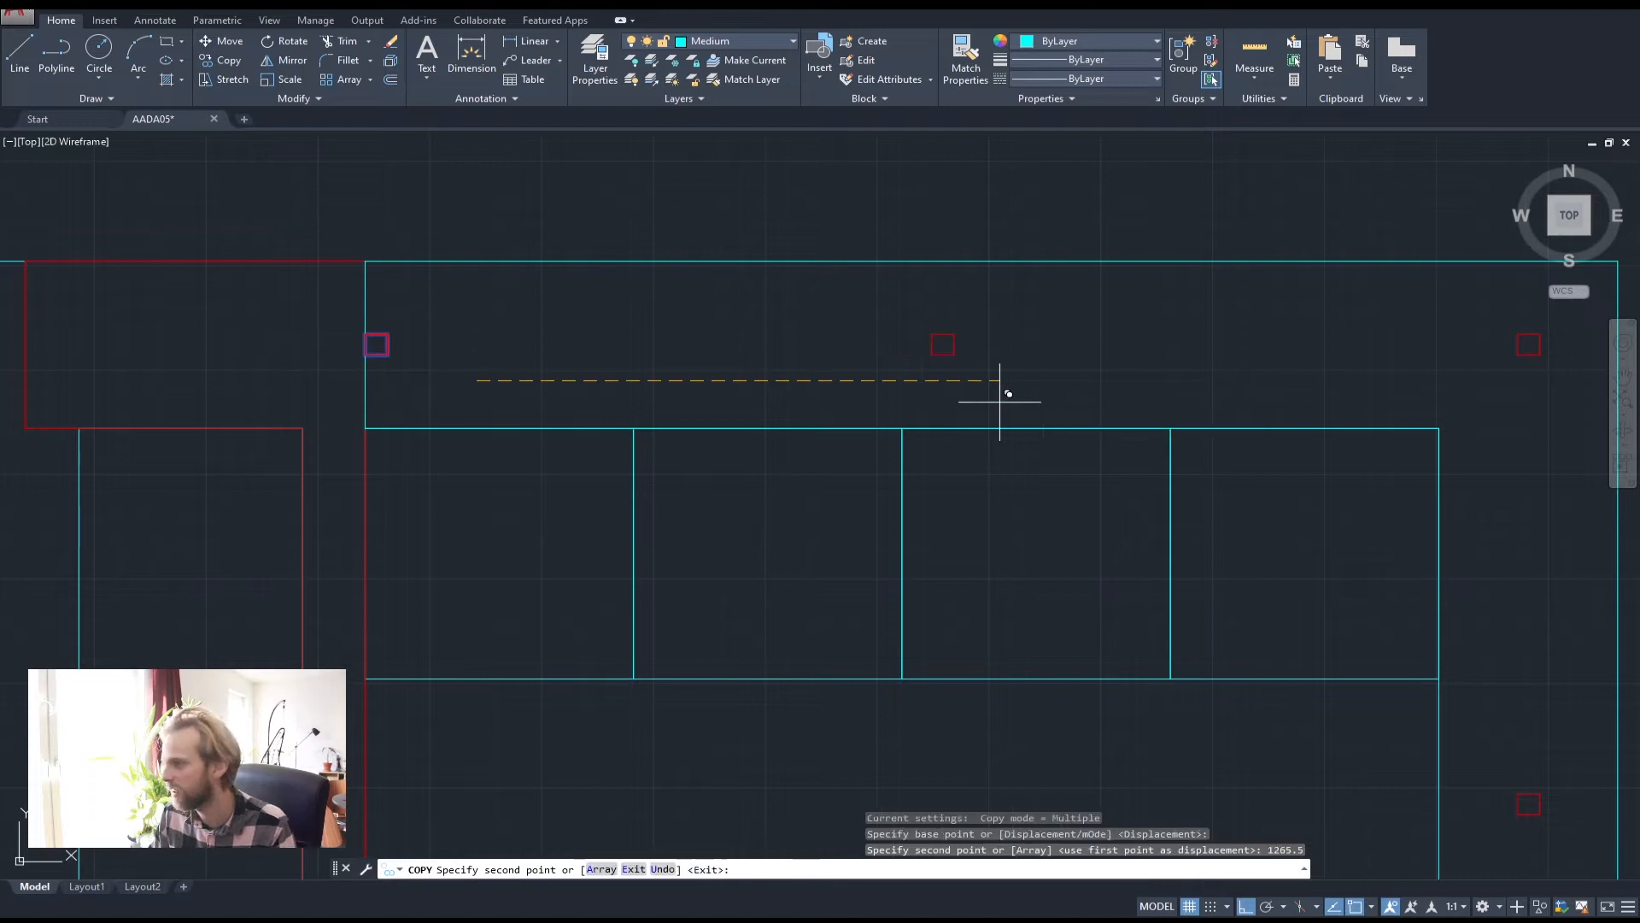
key("Escape")
key("Escape")
key("Escape")
scroll(1000, 392, "down", 5)
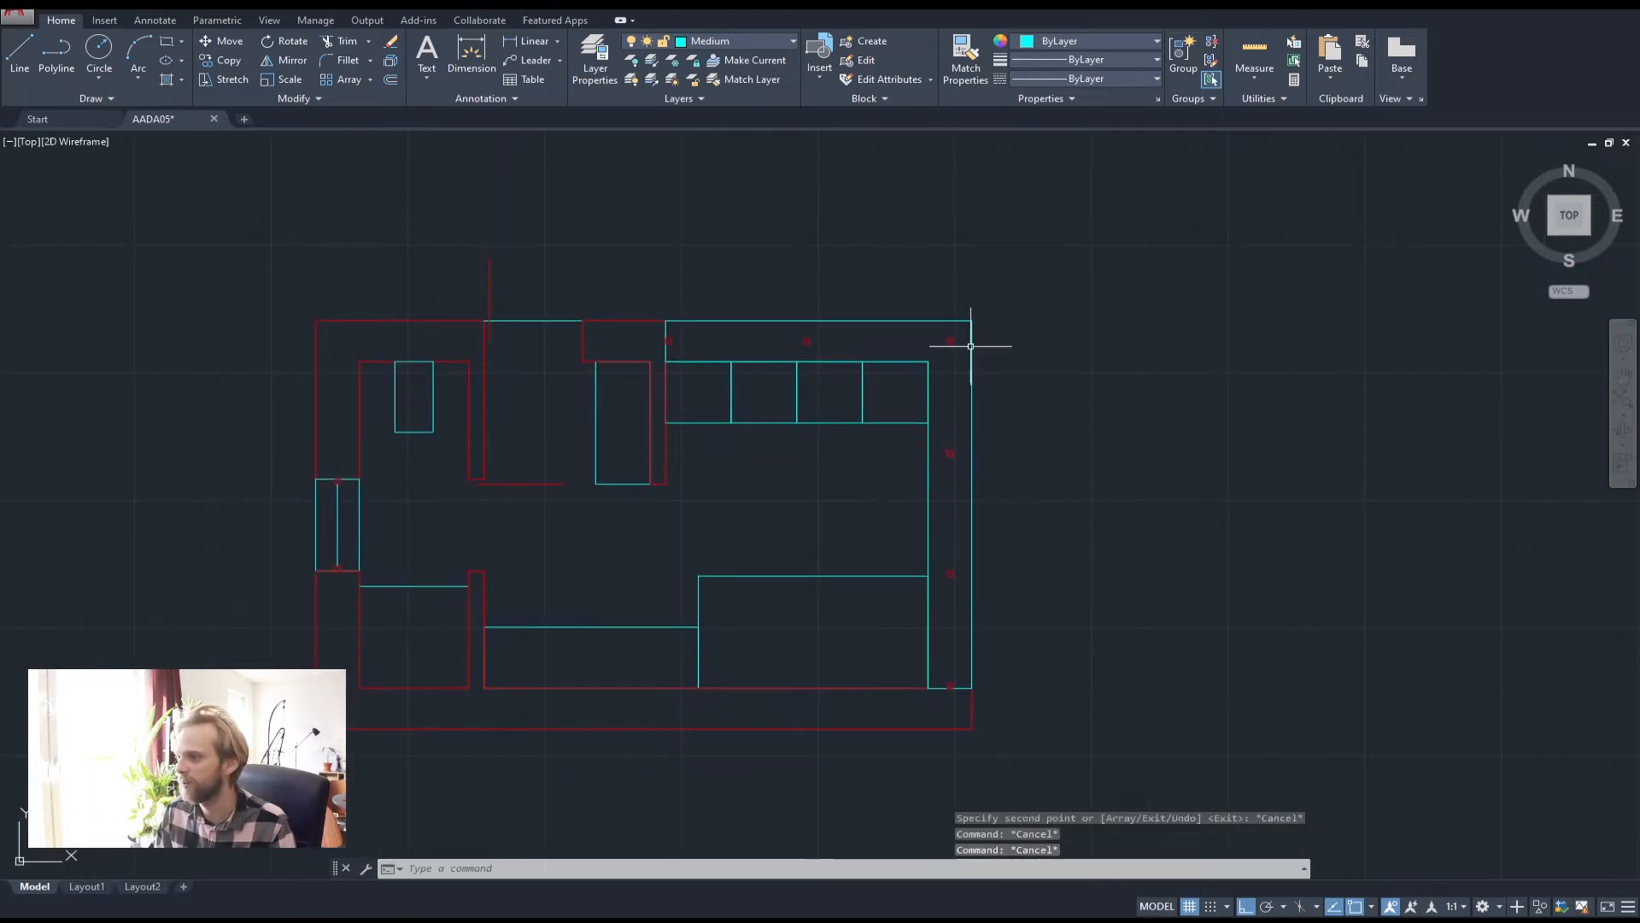
key("alt+Tab")
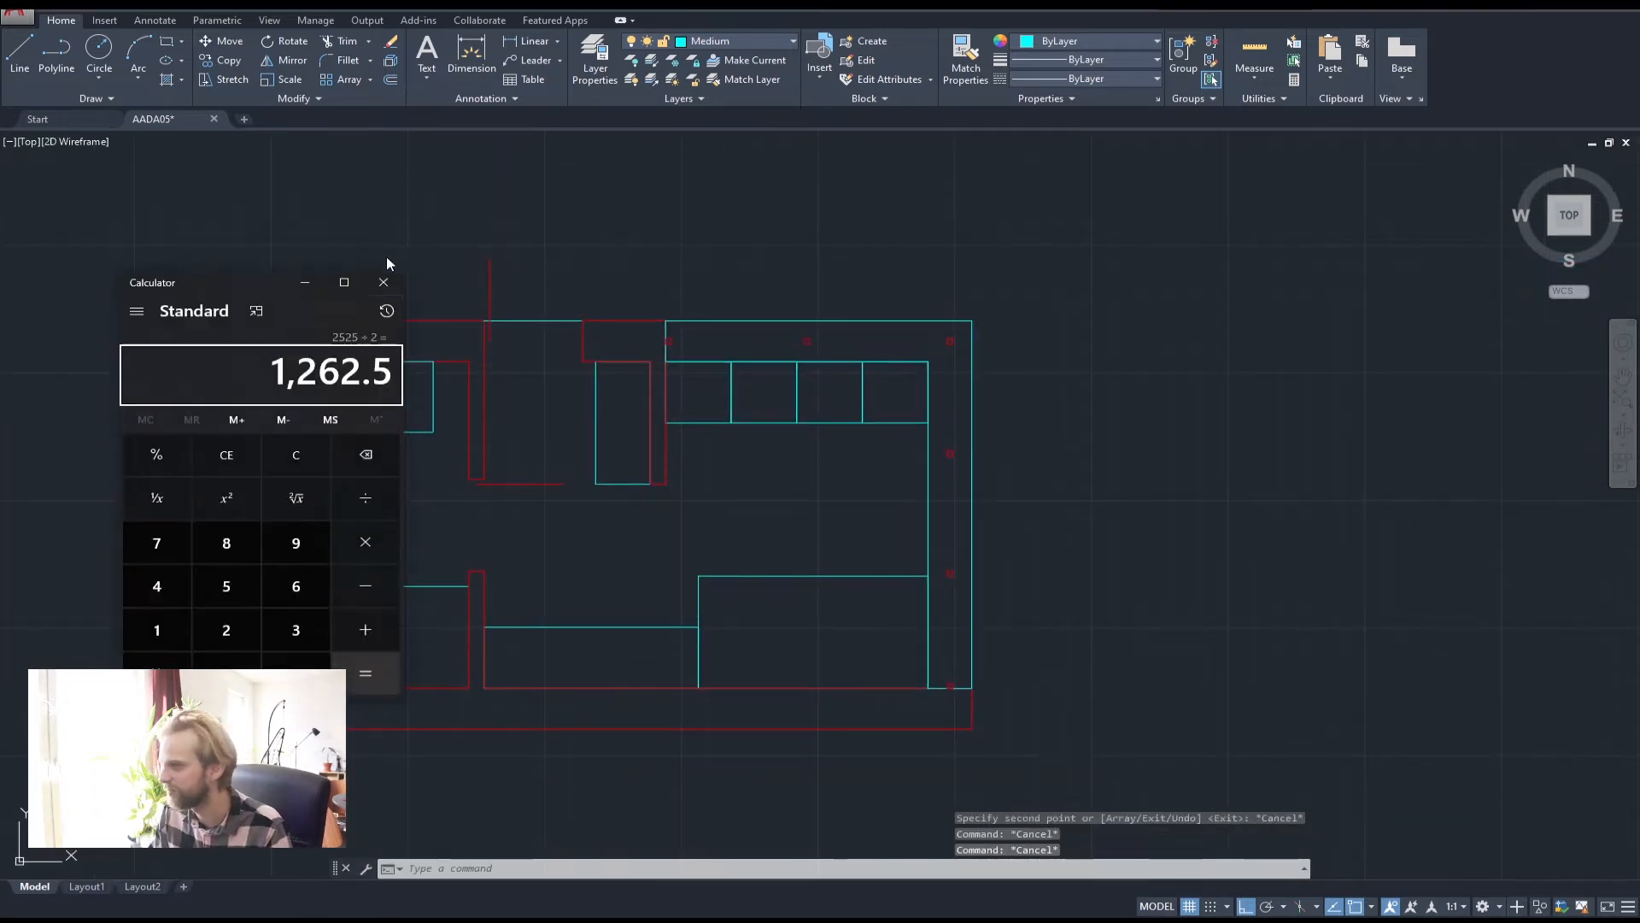
left_click(389, 282)
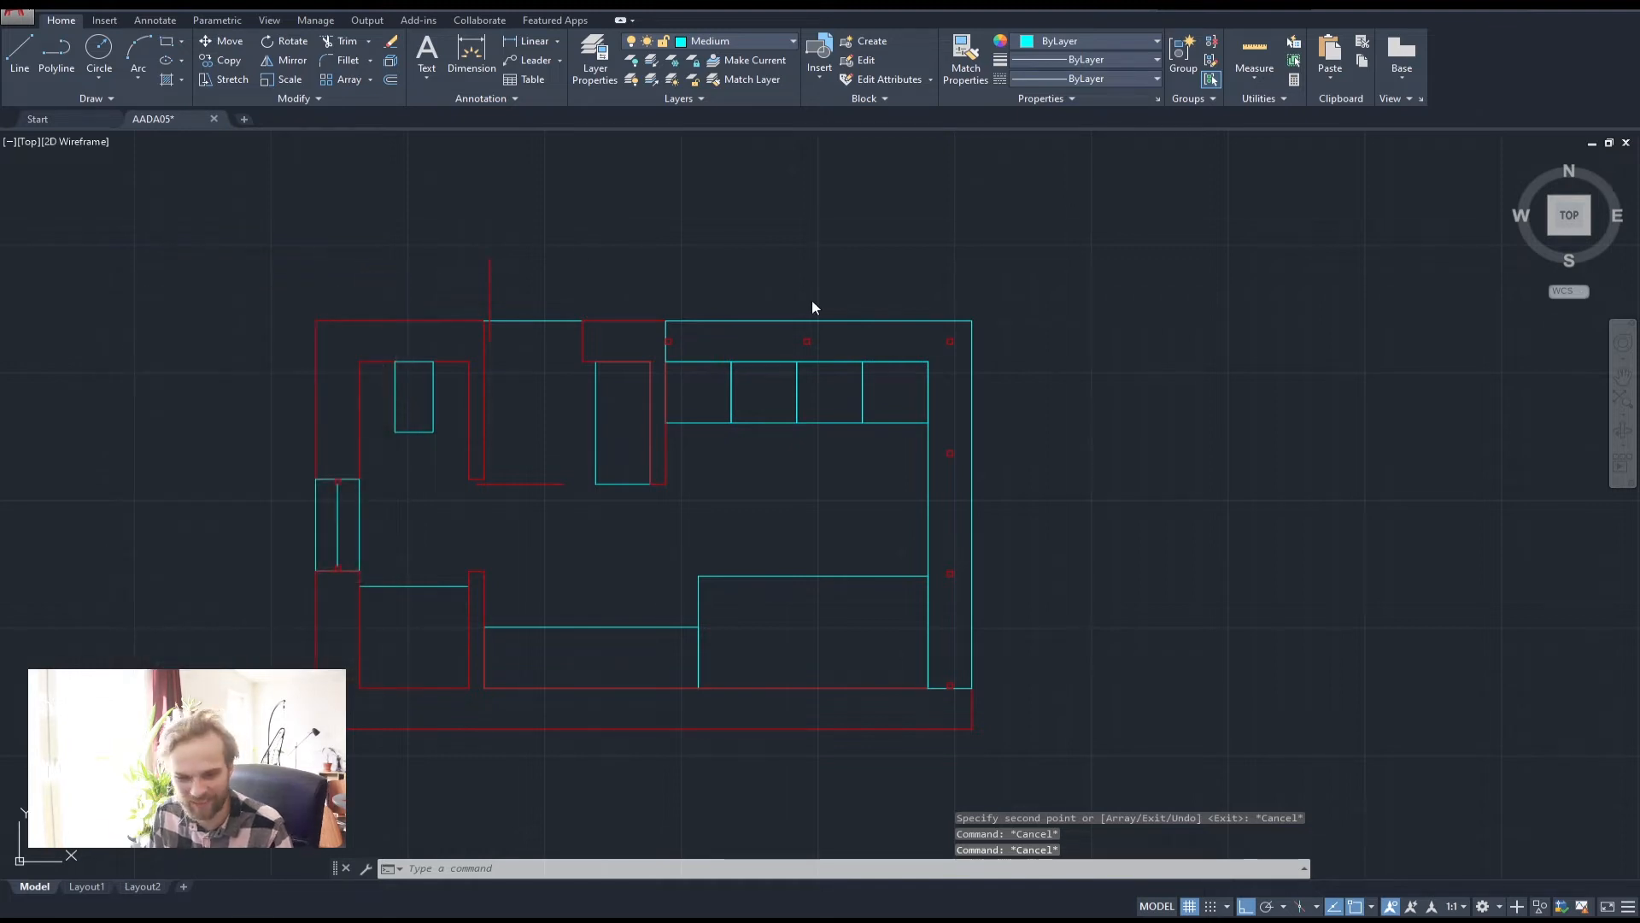
scroll(867, 351, "up", 2)
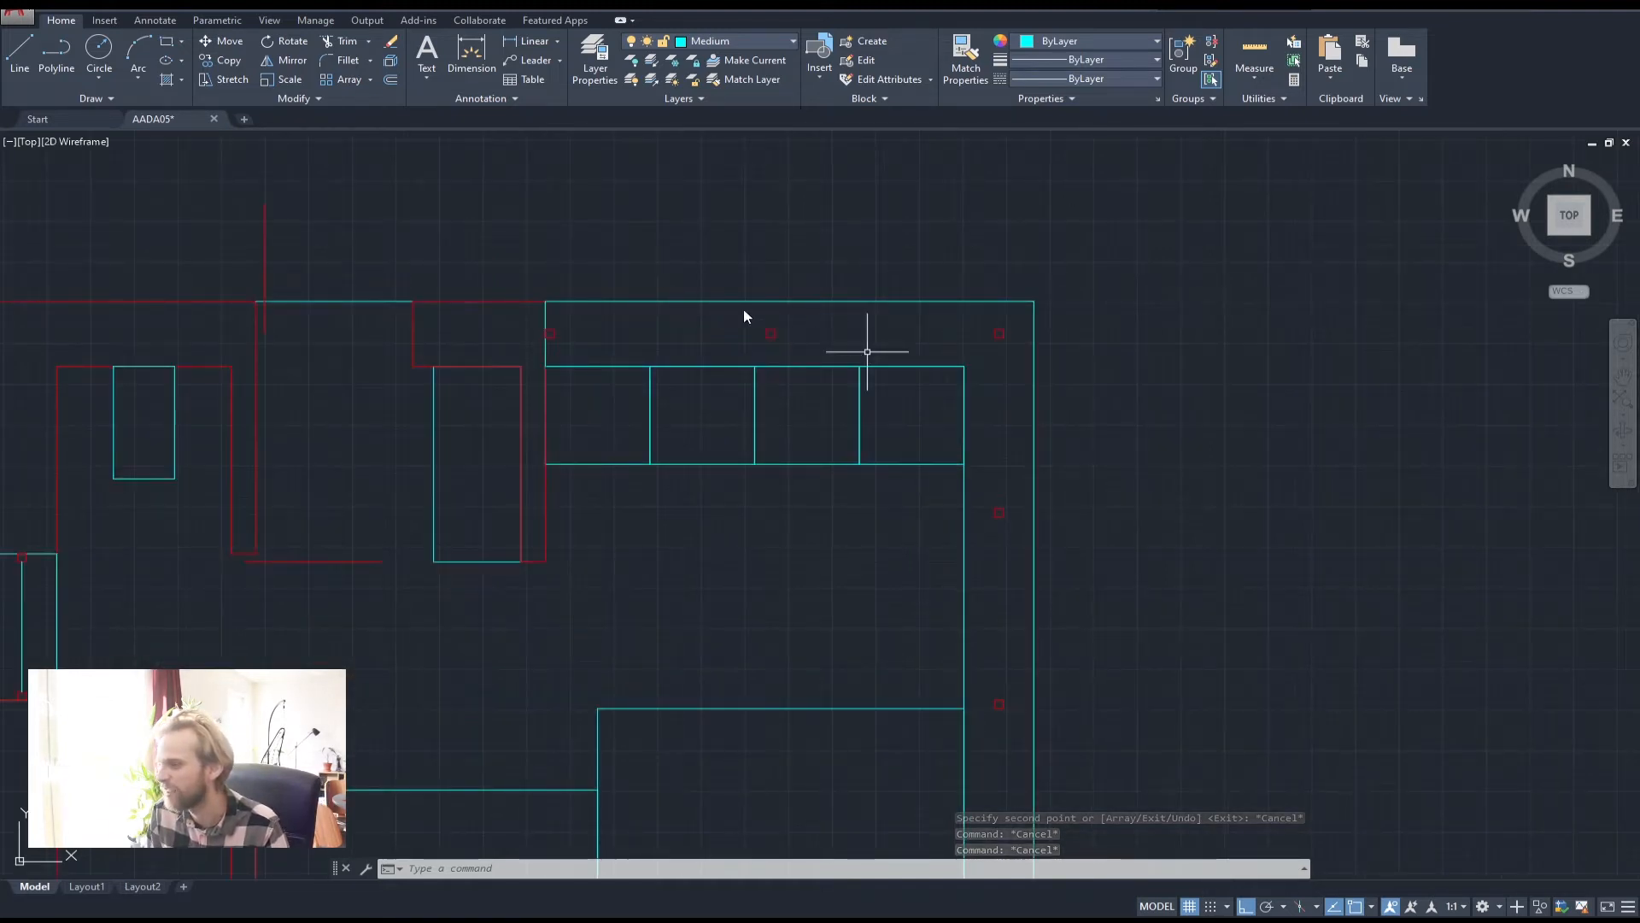
scroll(804, 317, "up", 2)
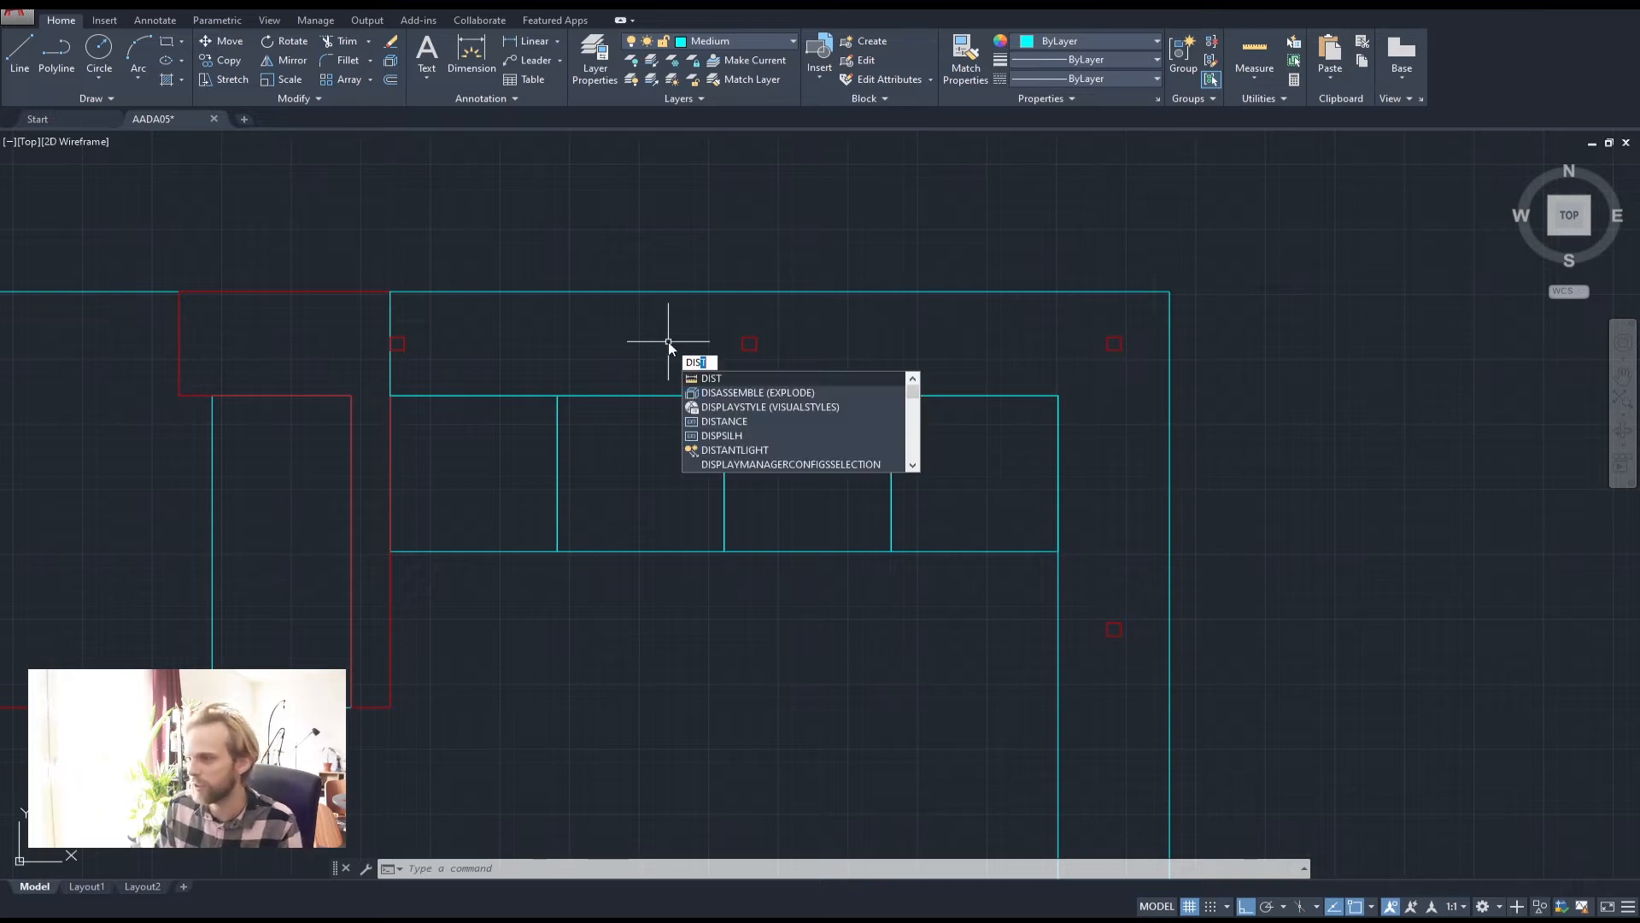
key("Return")
left_click(404, 336)
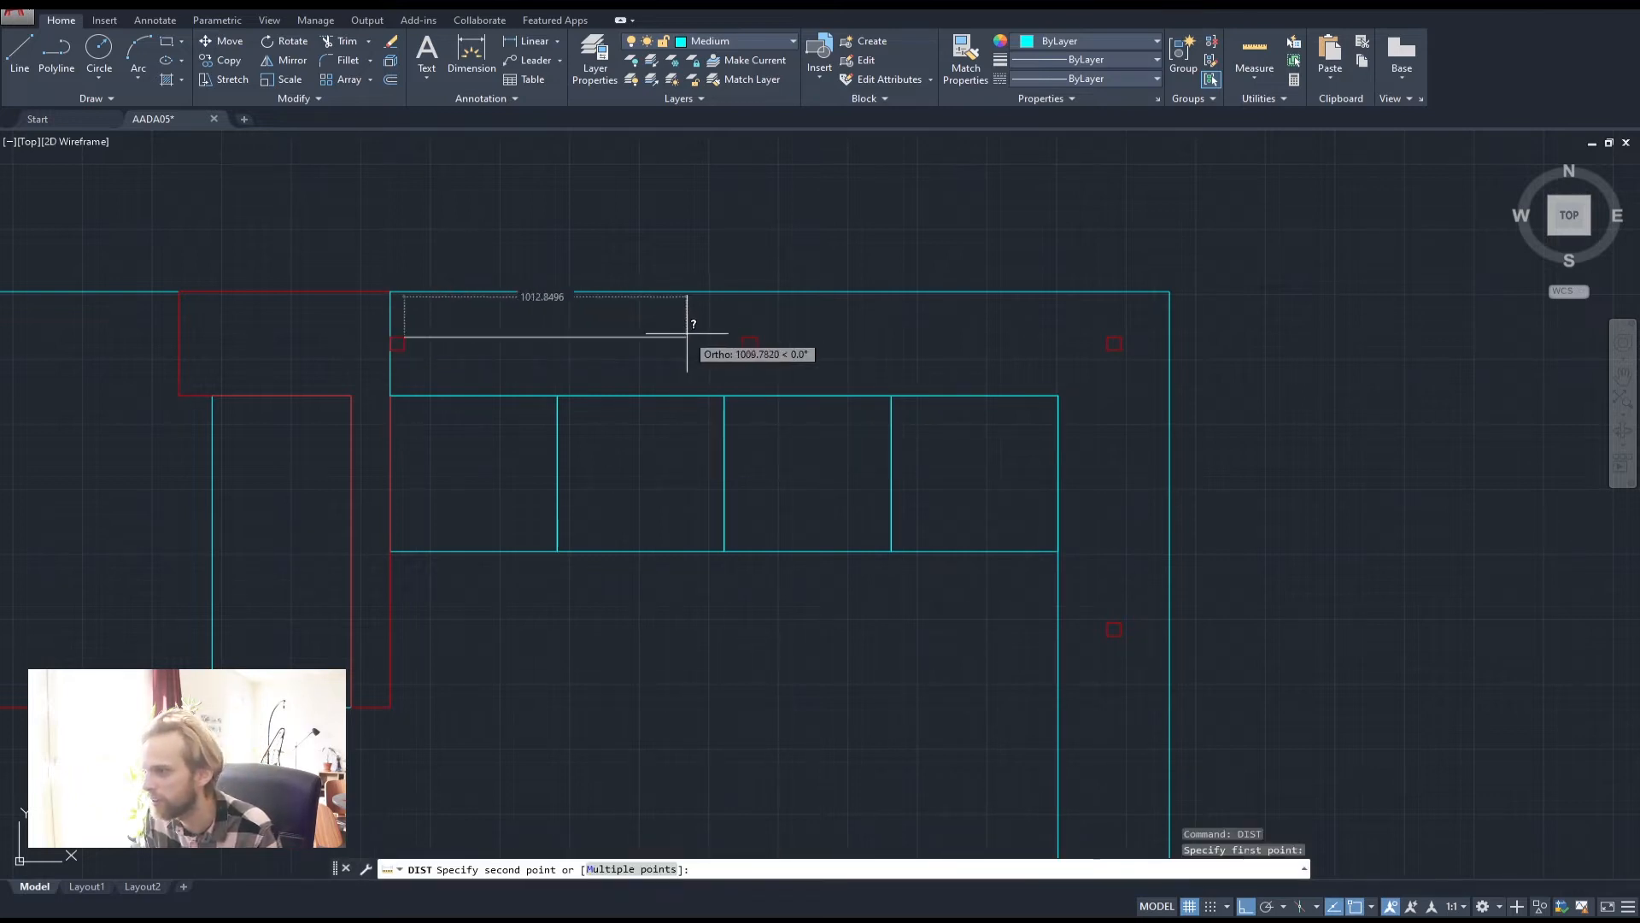
left_click(742, 336)
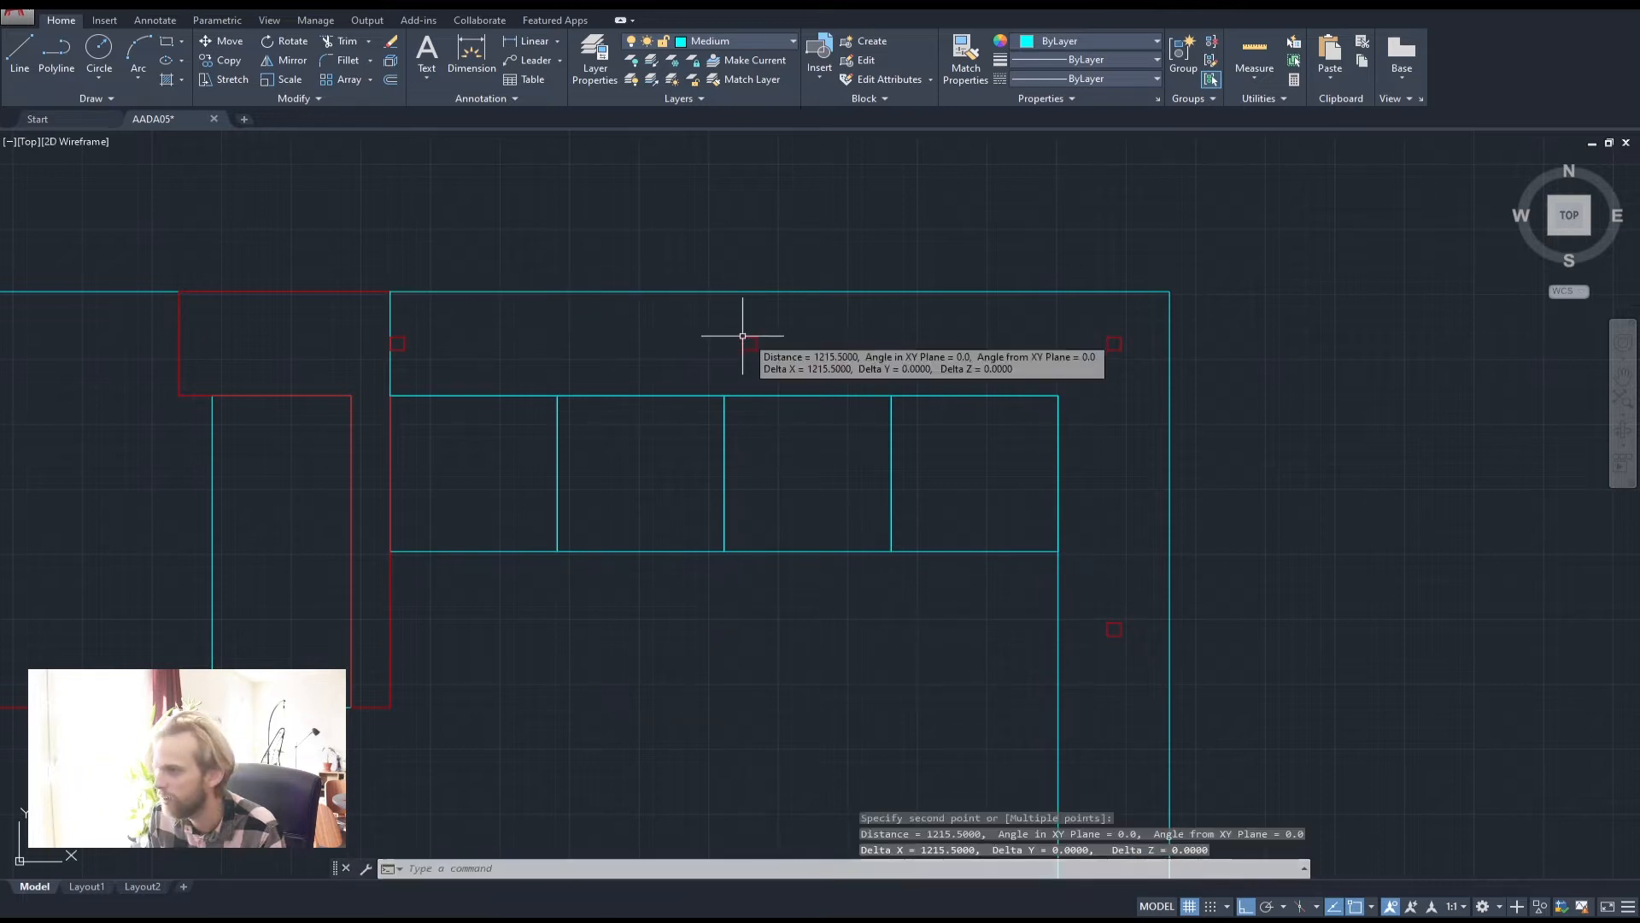
key("Return")
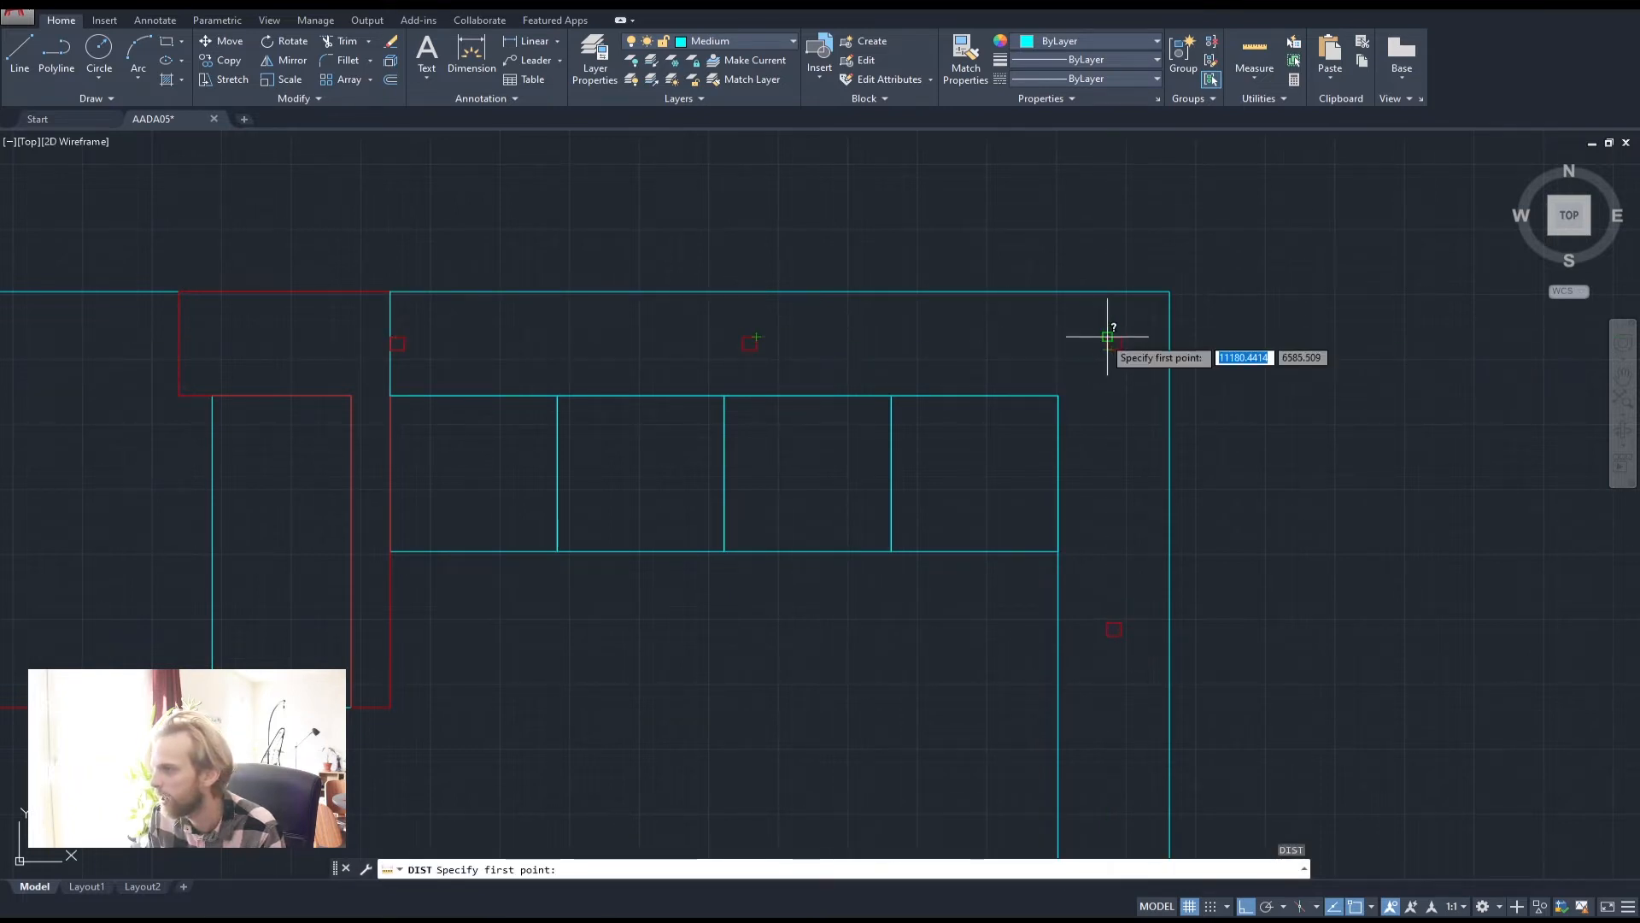
left_click(1108, 336)
left_click(1108, 337)
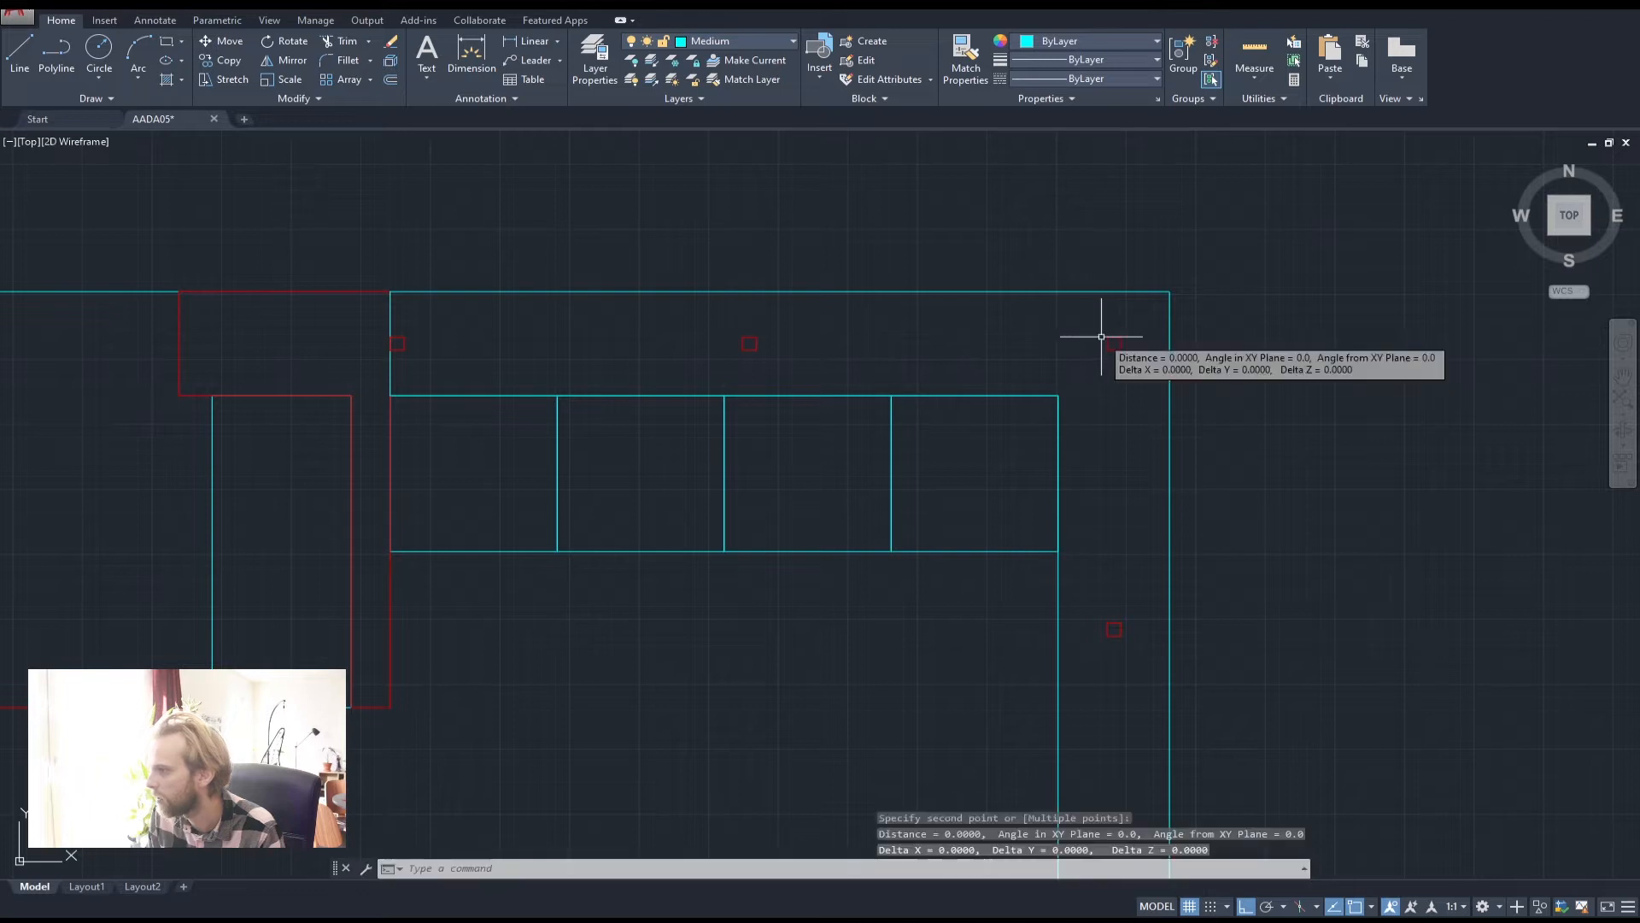
key("Return")
left_click(758, 336)
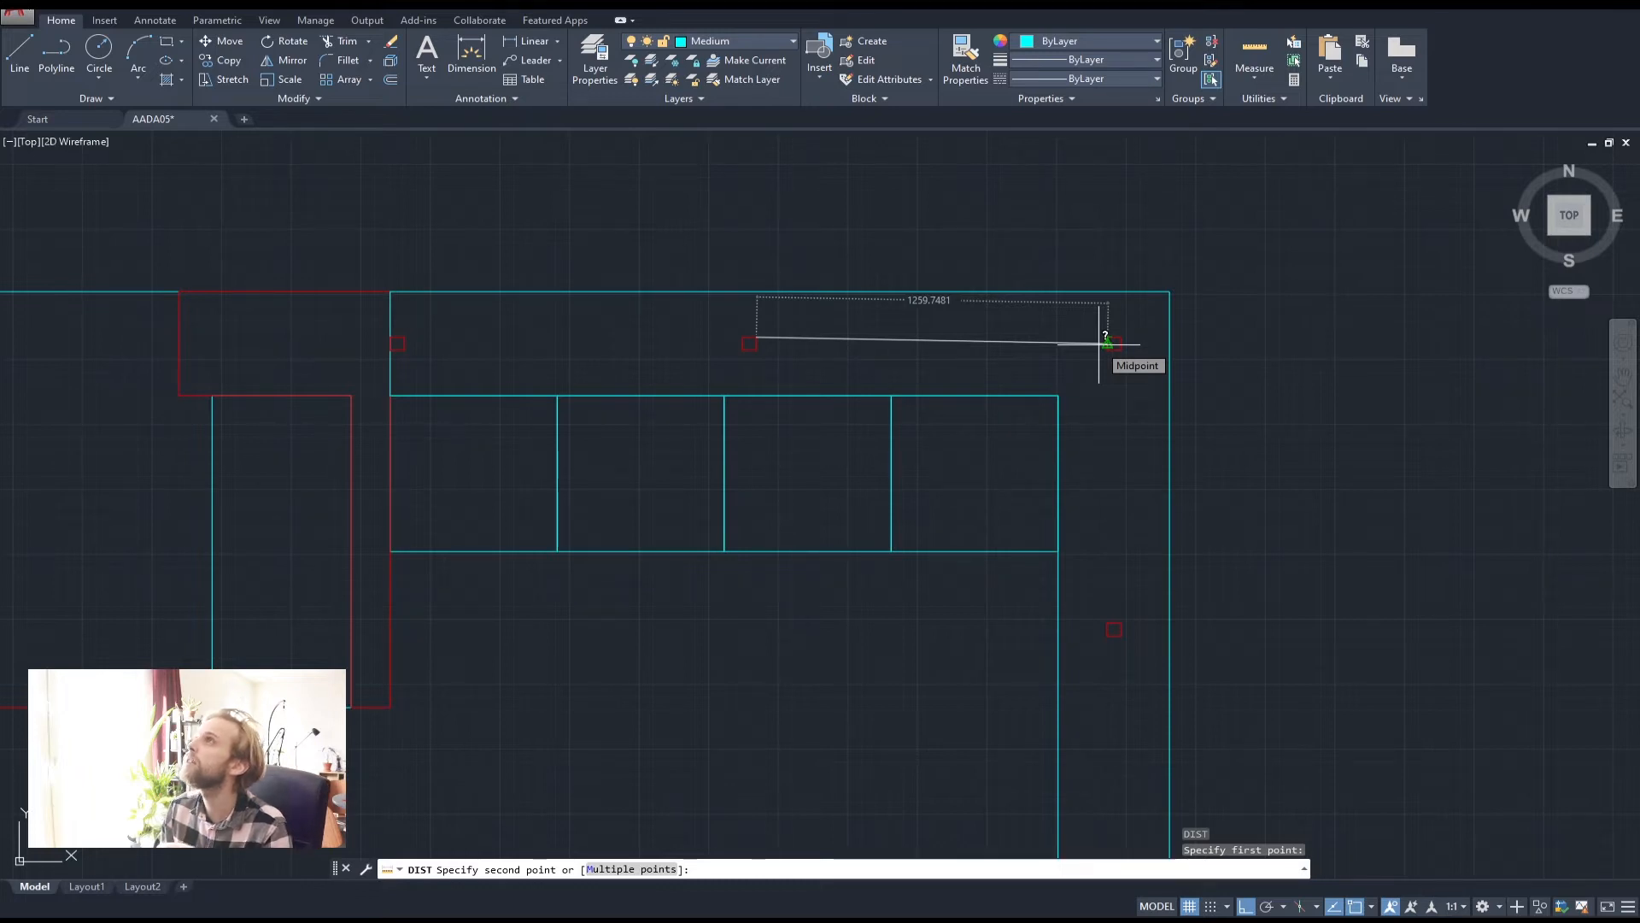
key("Escape")
key("Escape")
key("Escape")
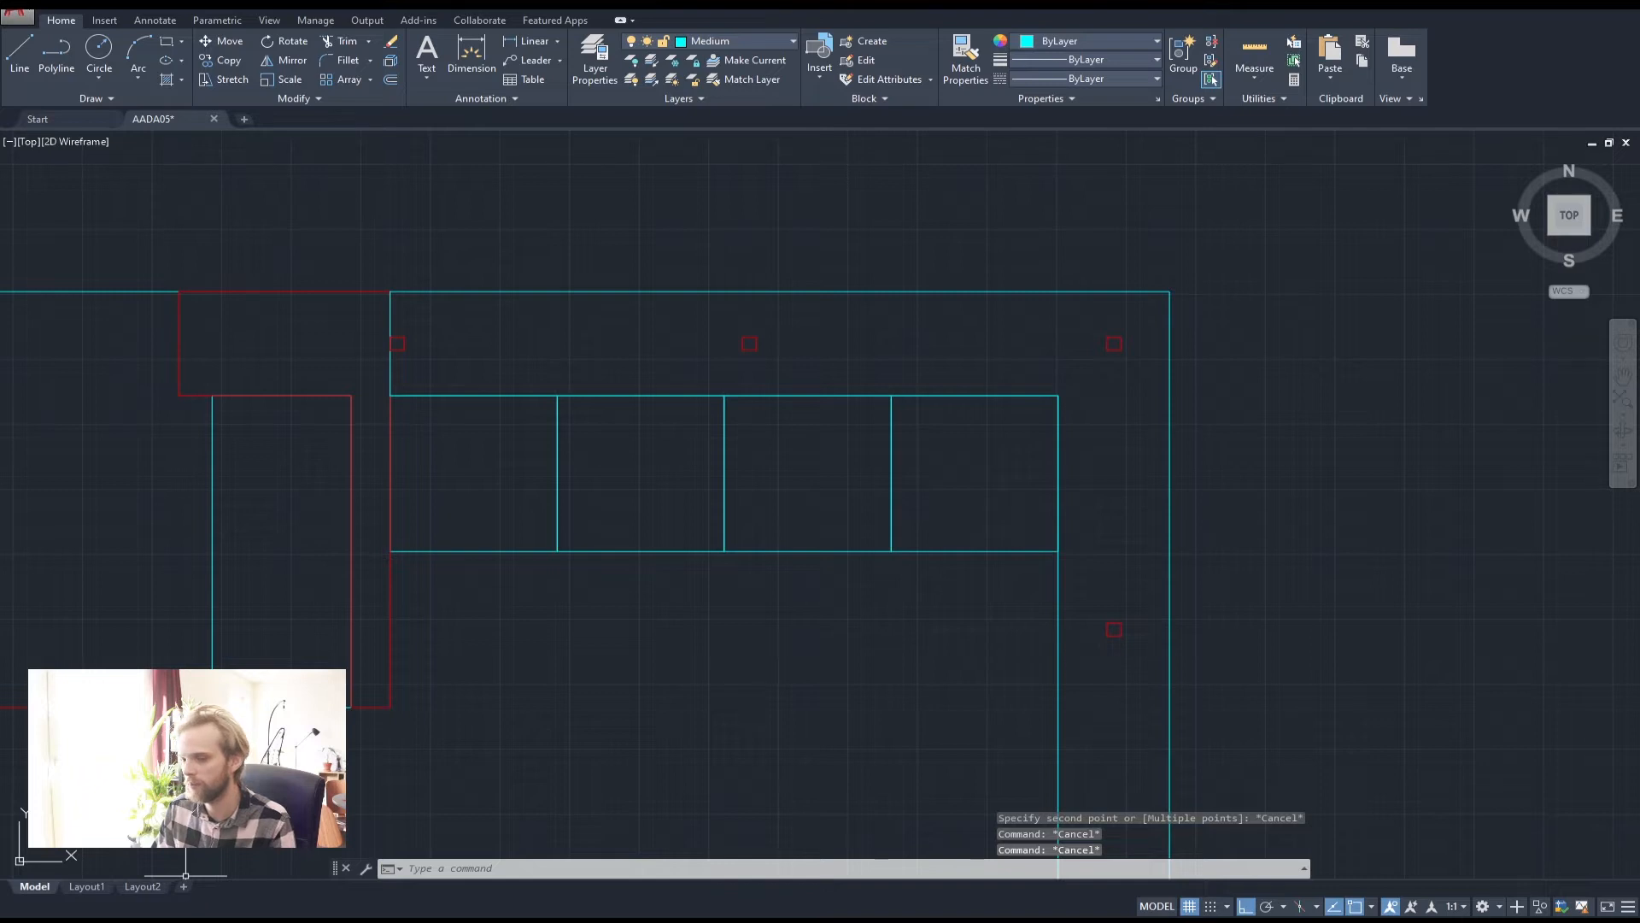
key("super")
type("calc")
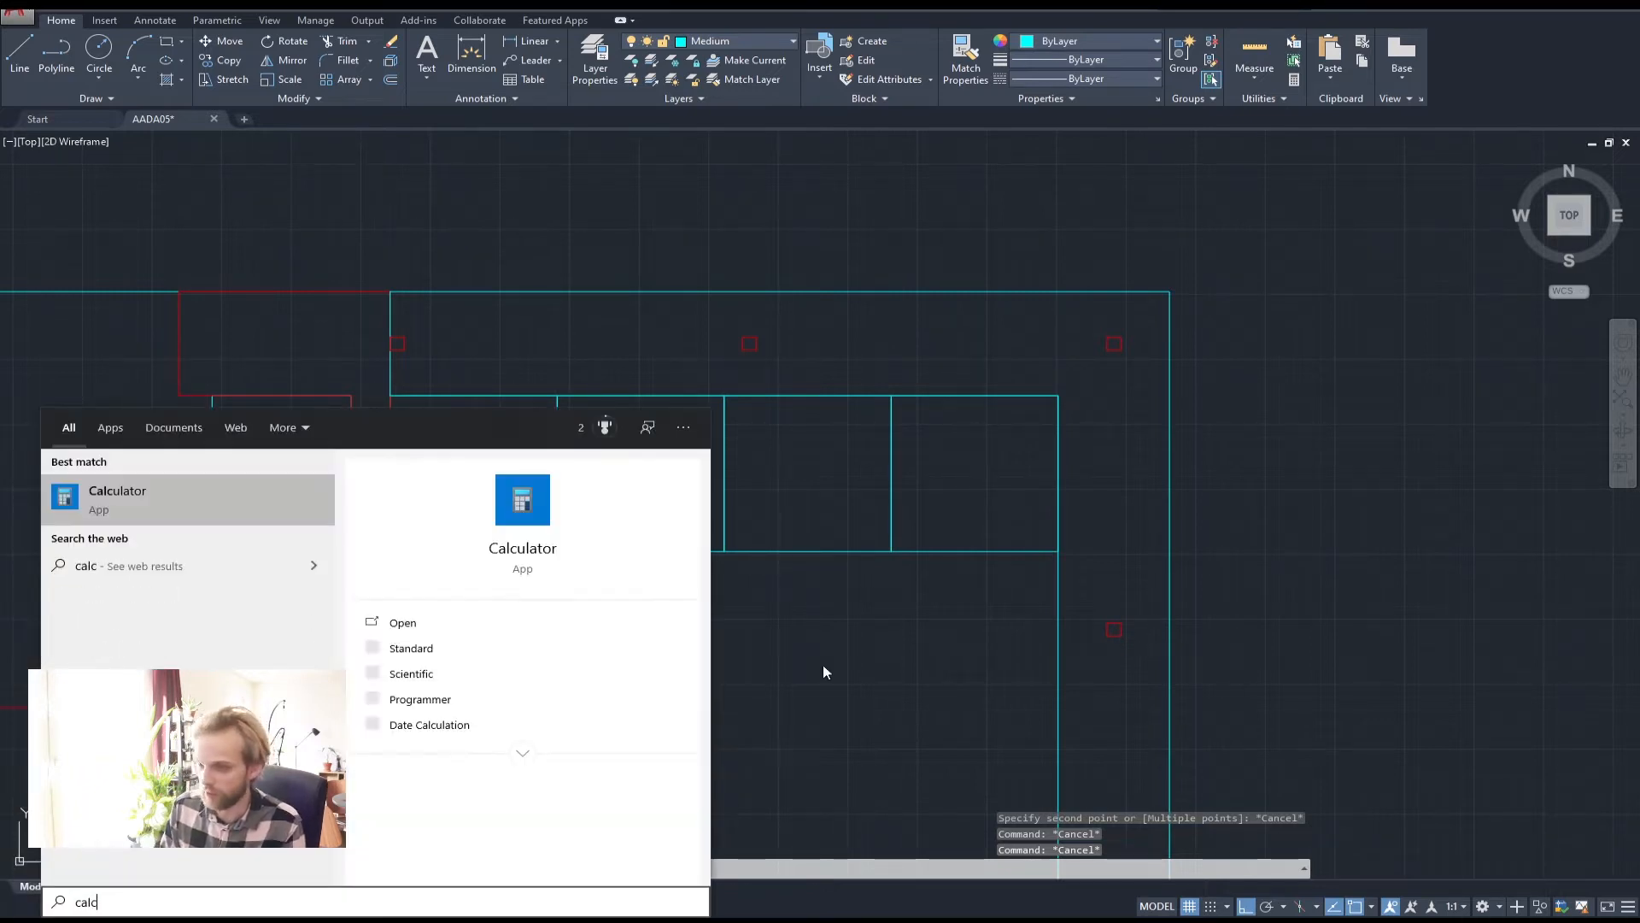
key("Return")
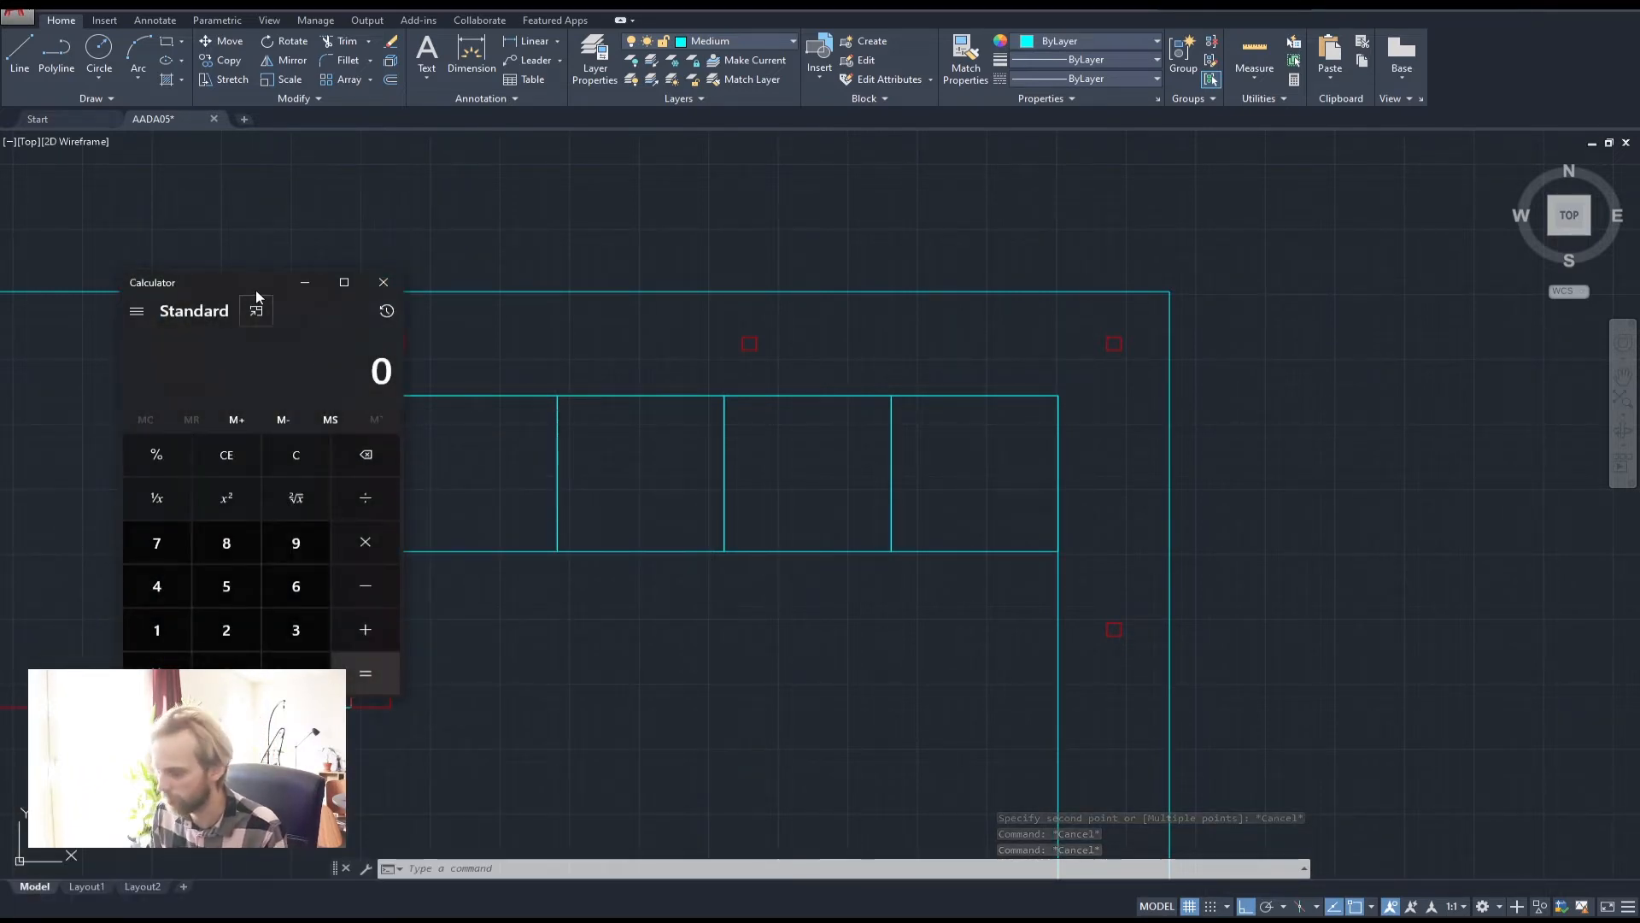
type("1259.5 - ")
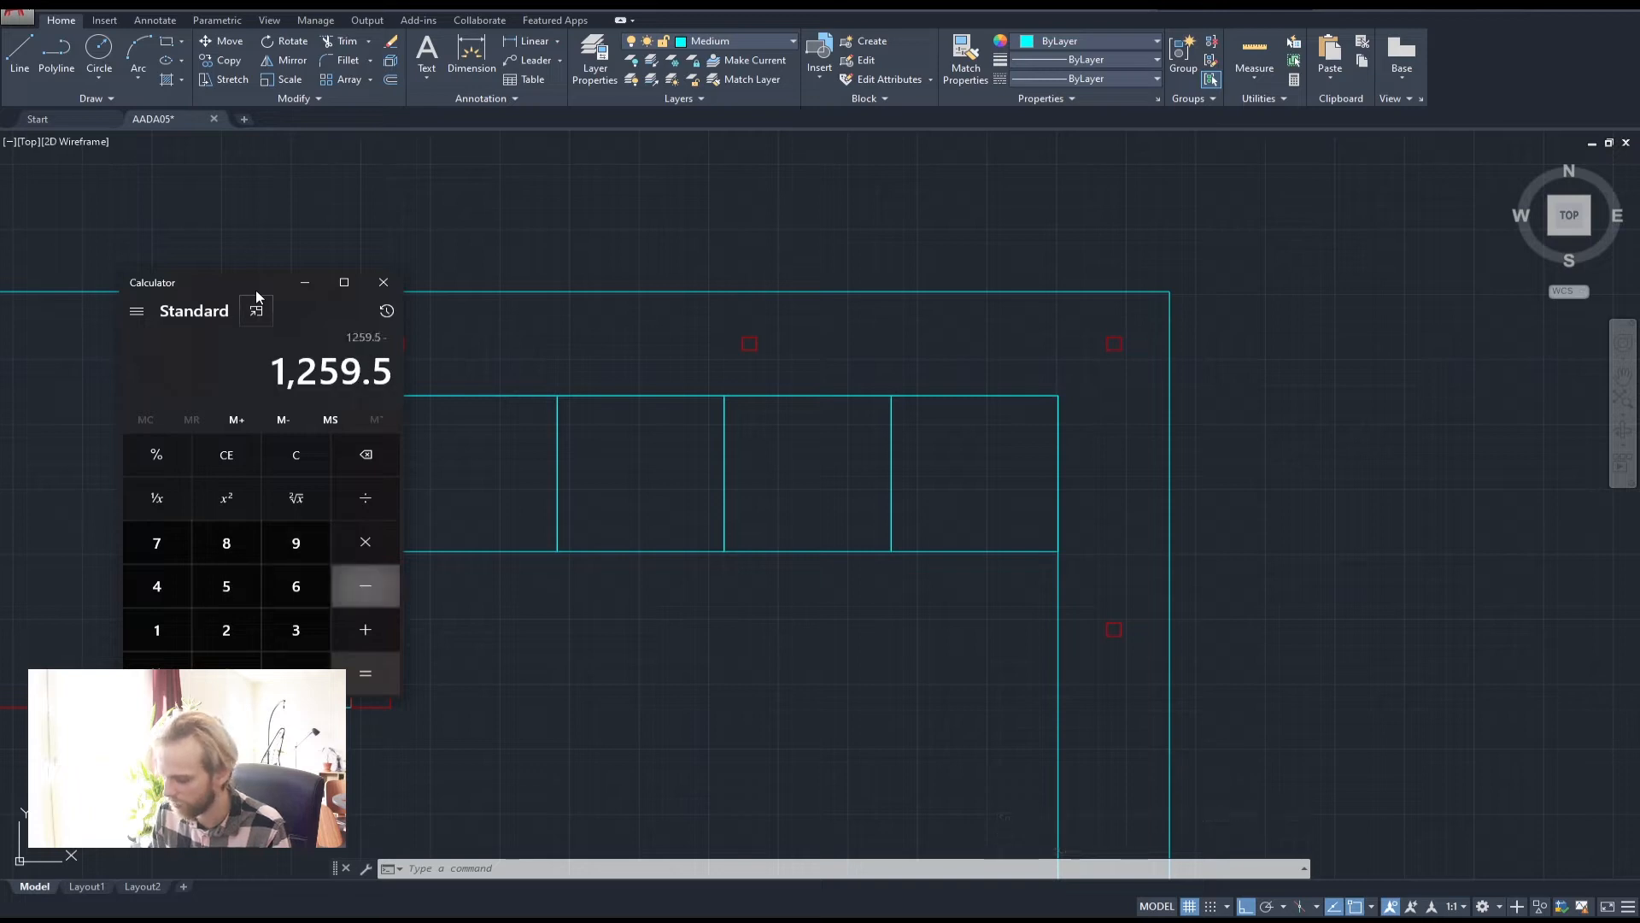
type("1215.5")
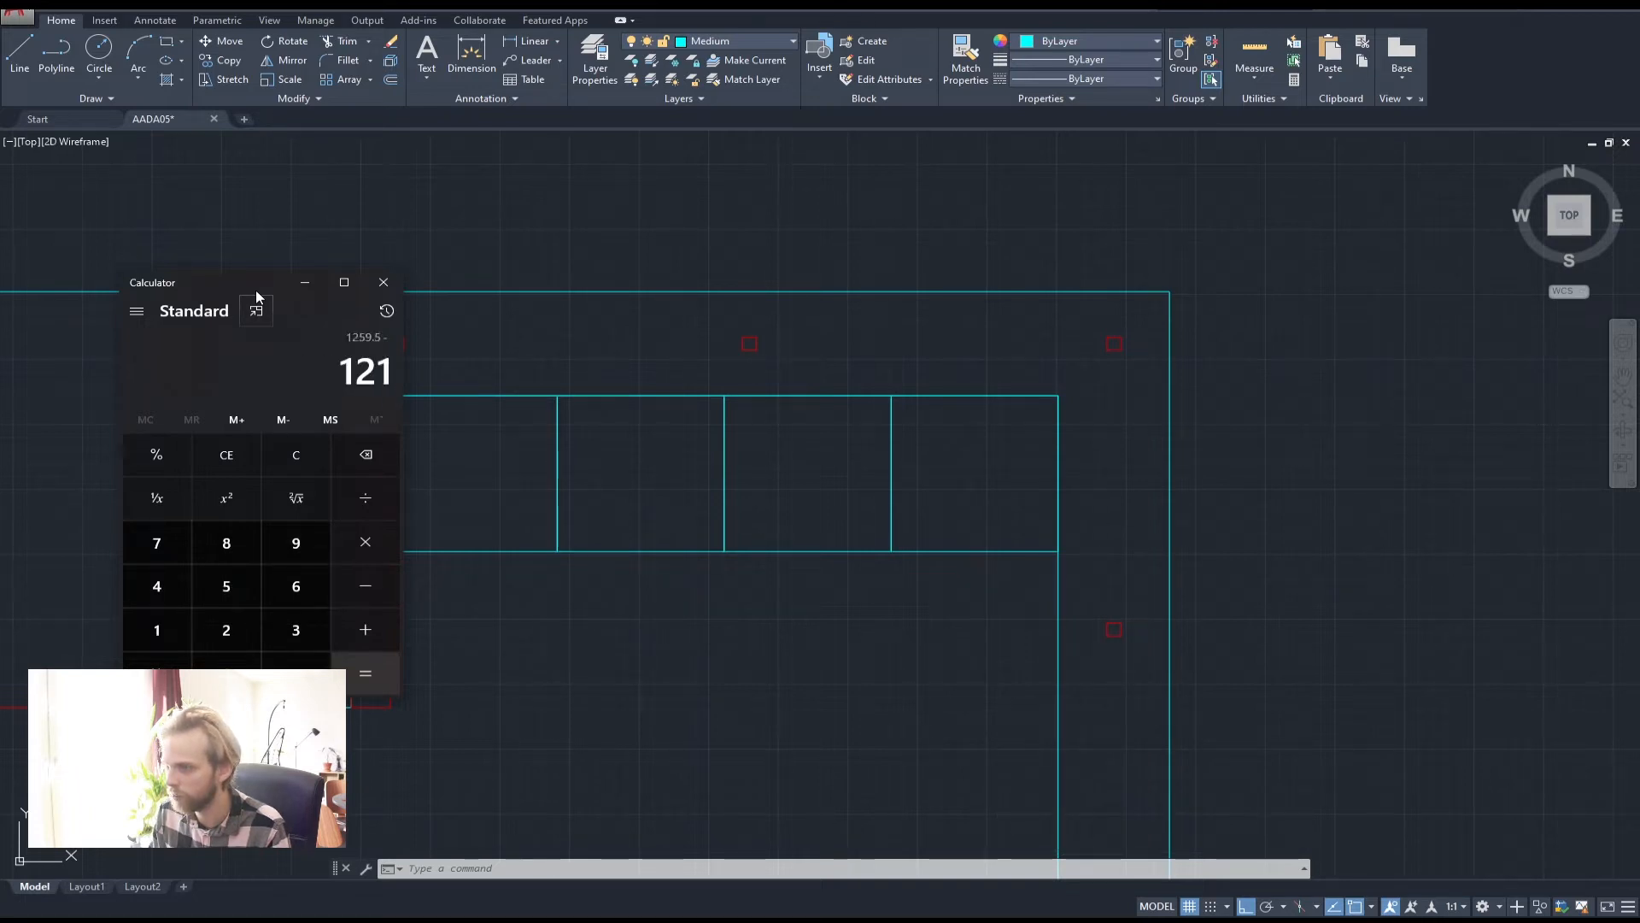
key("Return")
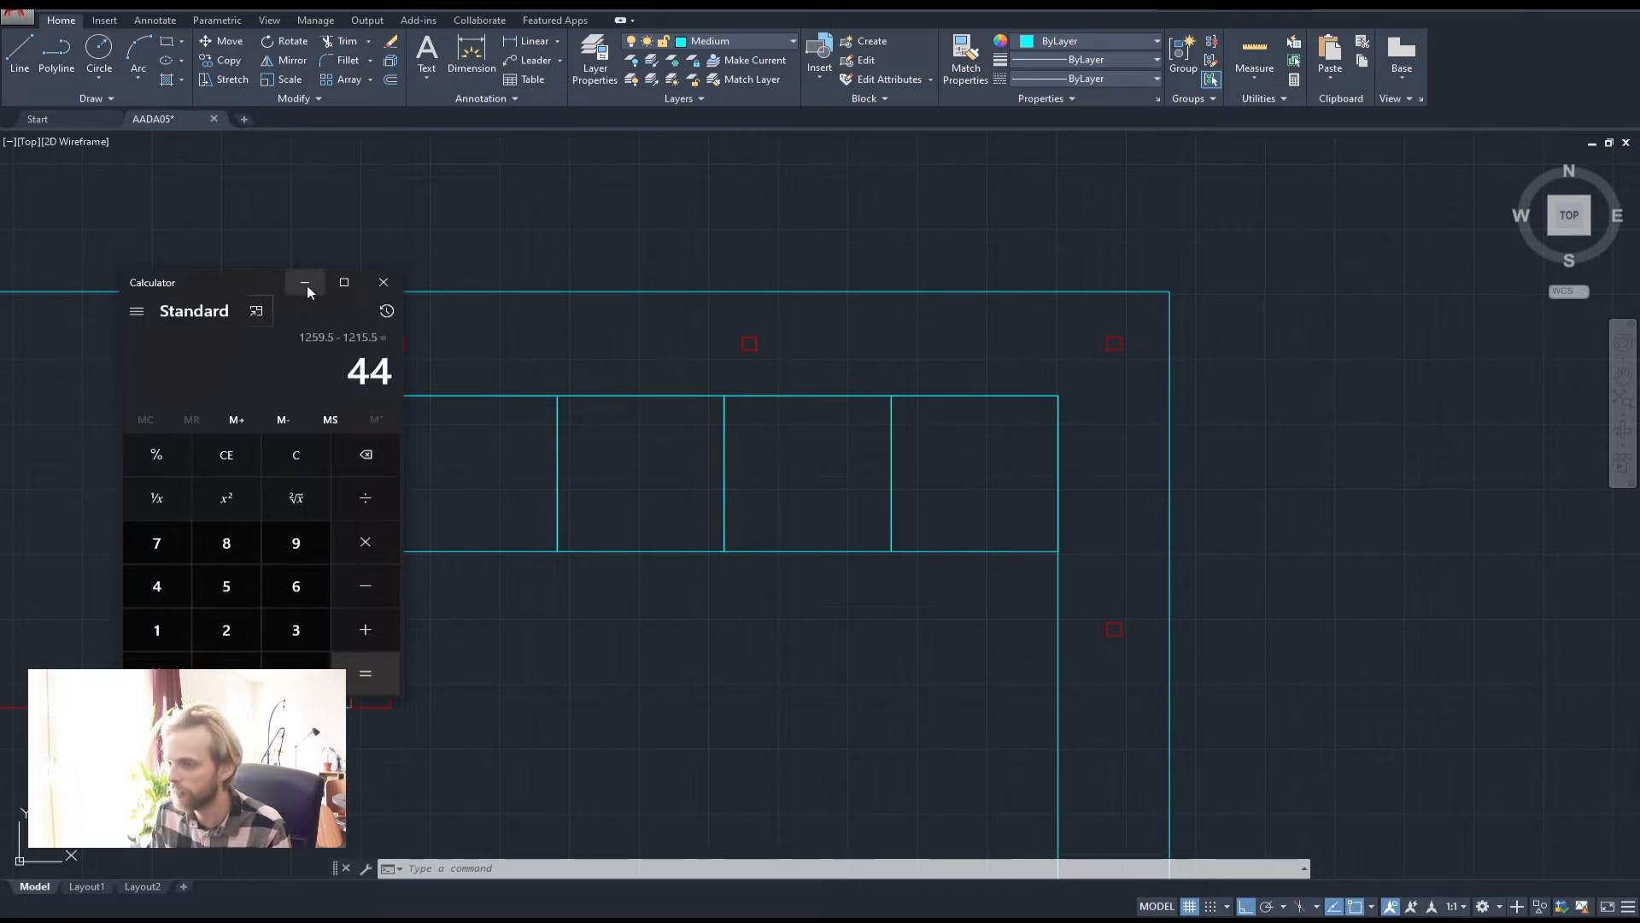
left_click(383, 282)
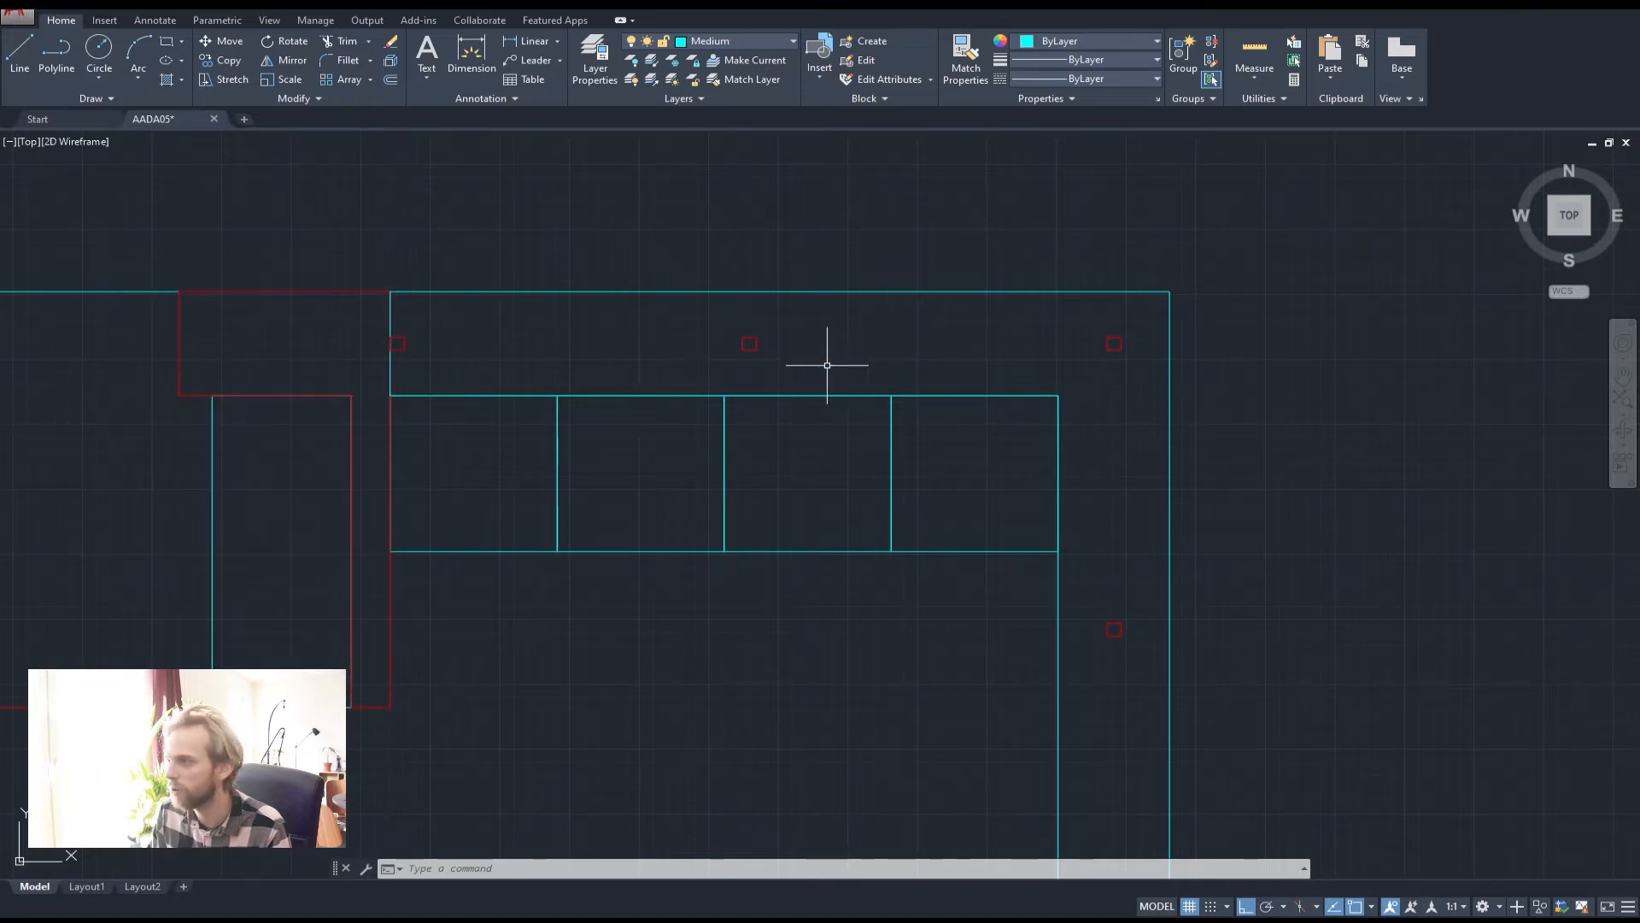
Move the middle red square 44 units to the right
left_click(721, 335)
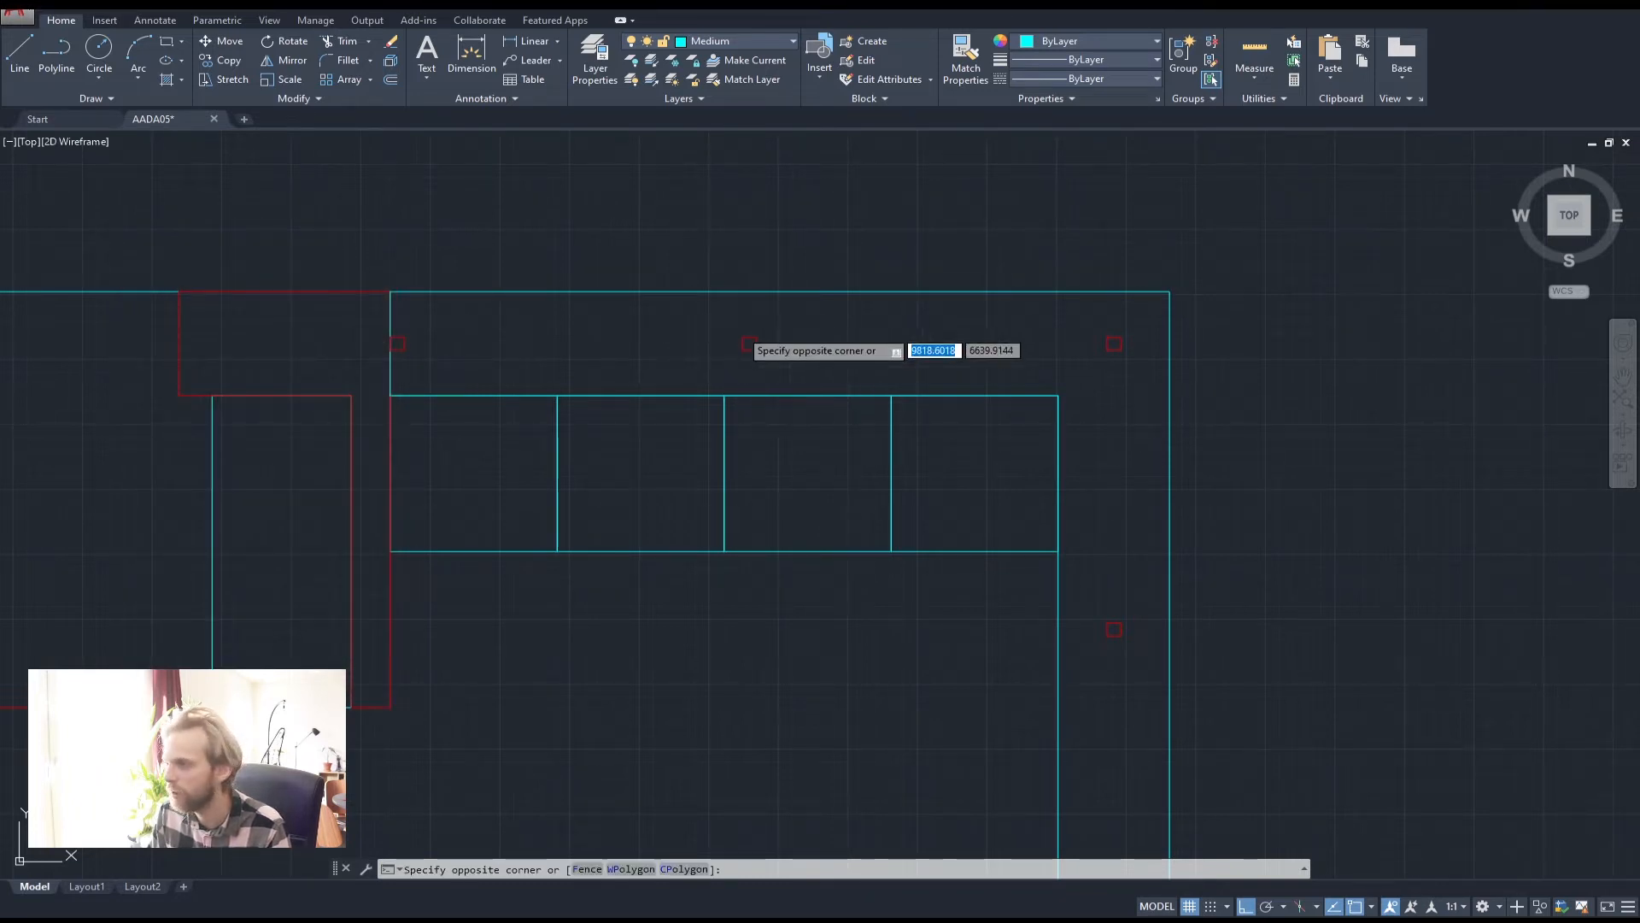
left_click(773, 364)
type("m")
key("Return")
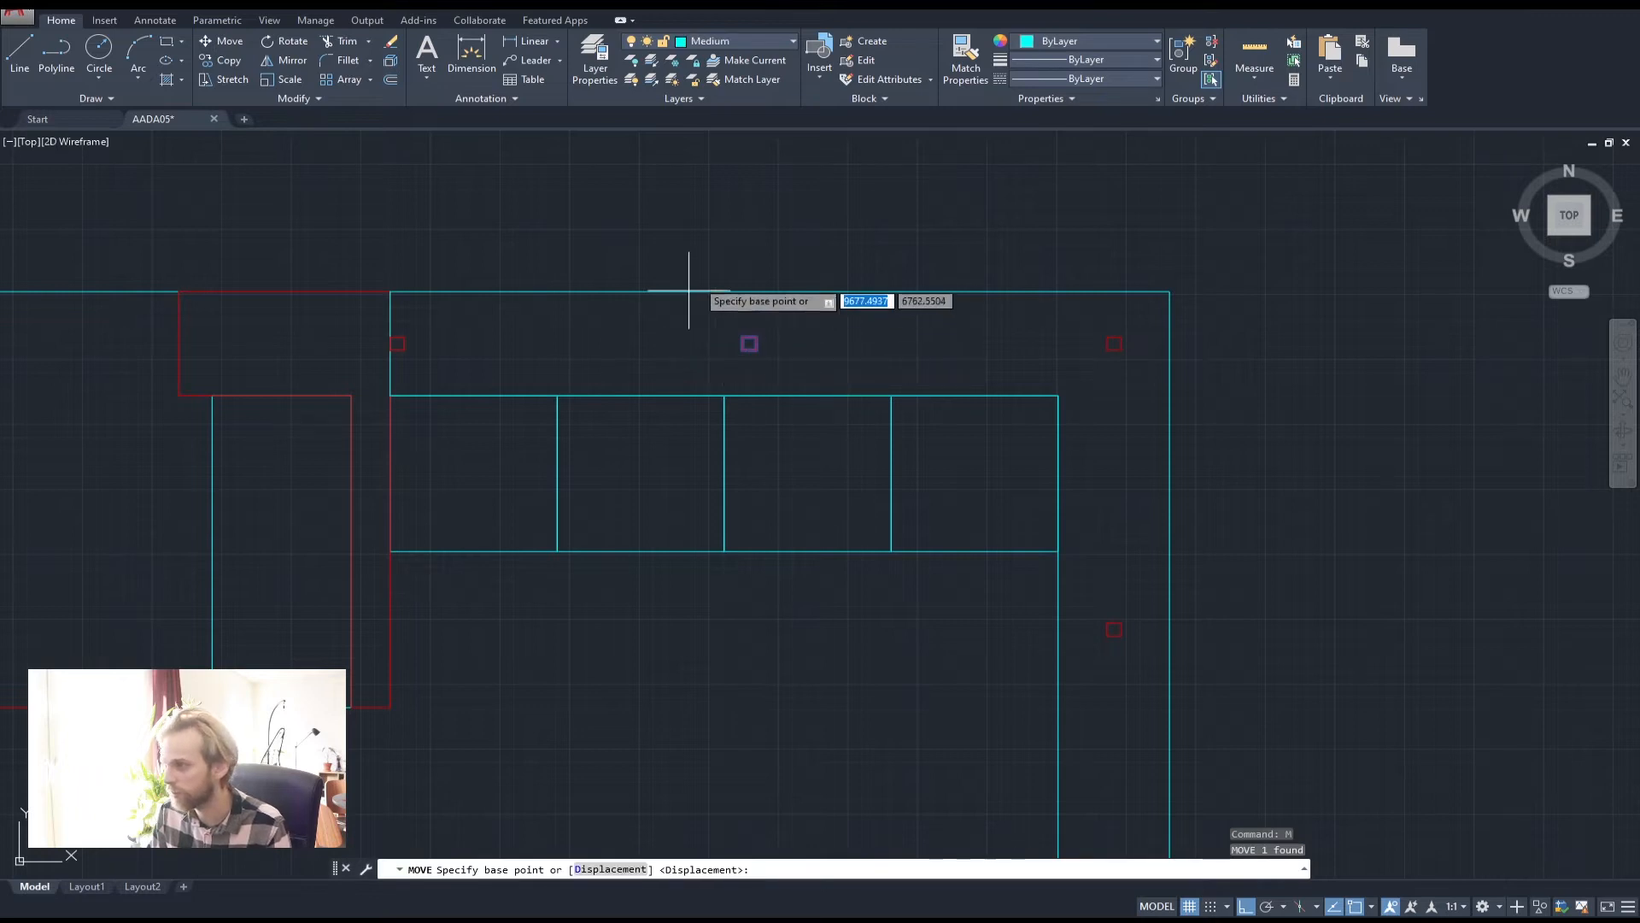
left_click(722, 240)
type("44")
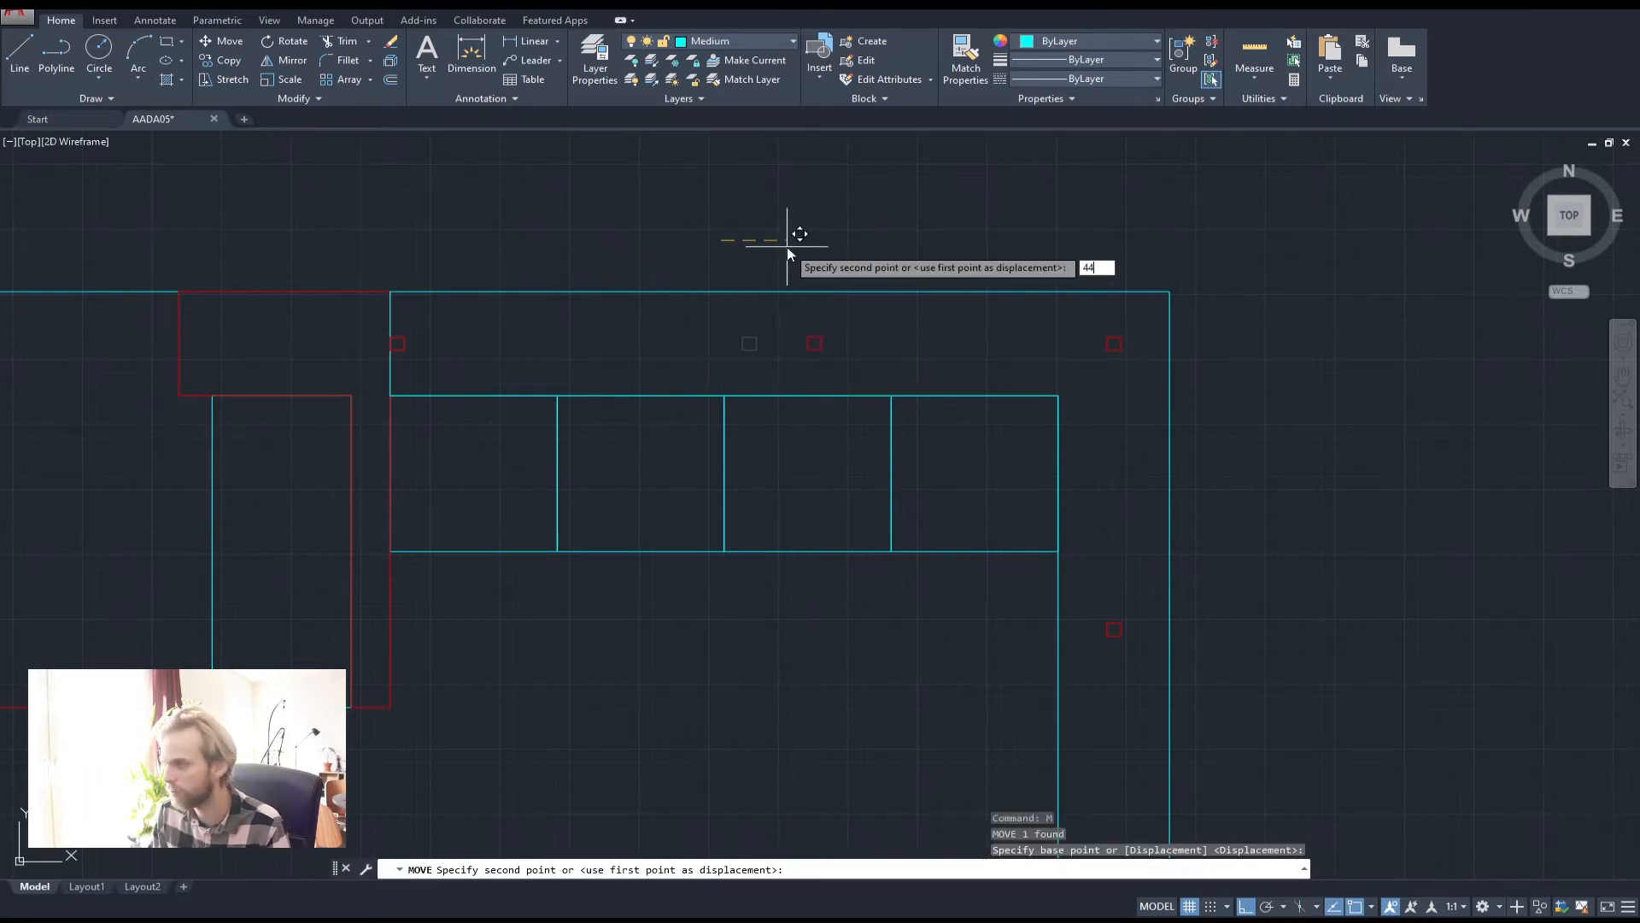
key("Return")
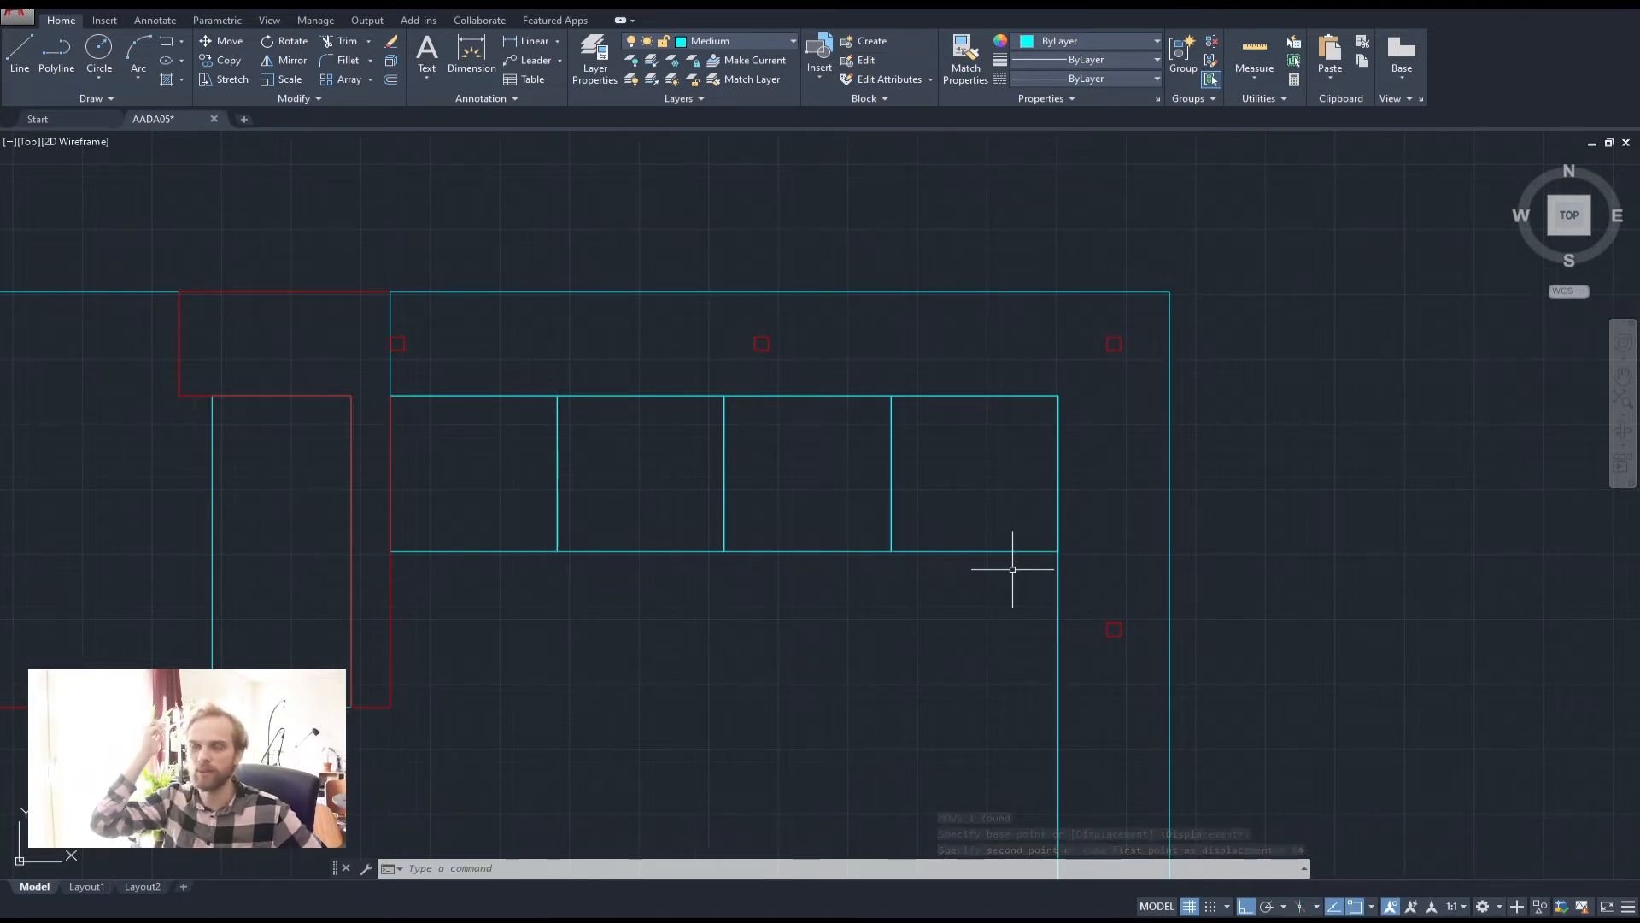
Shift the middle red square a further 22 units sideways
left_click_drag(718, 249, 793, 361)
type("m")
key("Return")
left_click(745, 198)
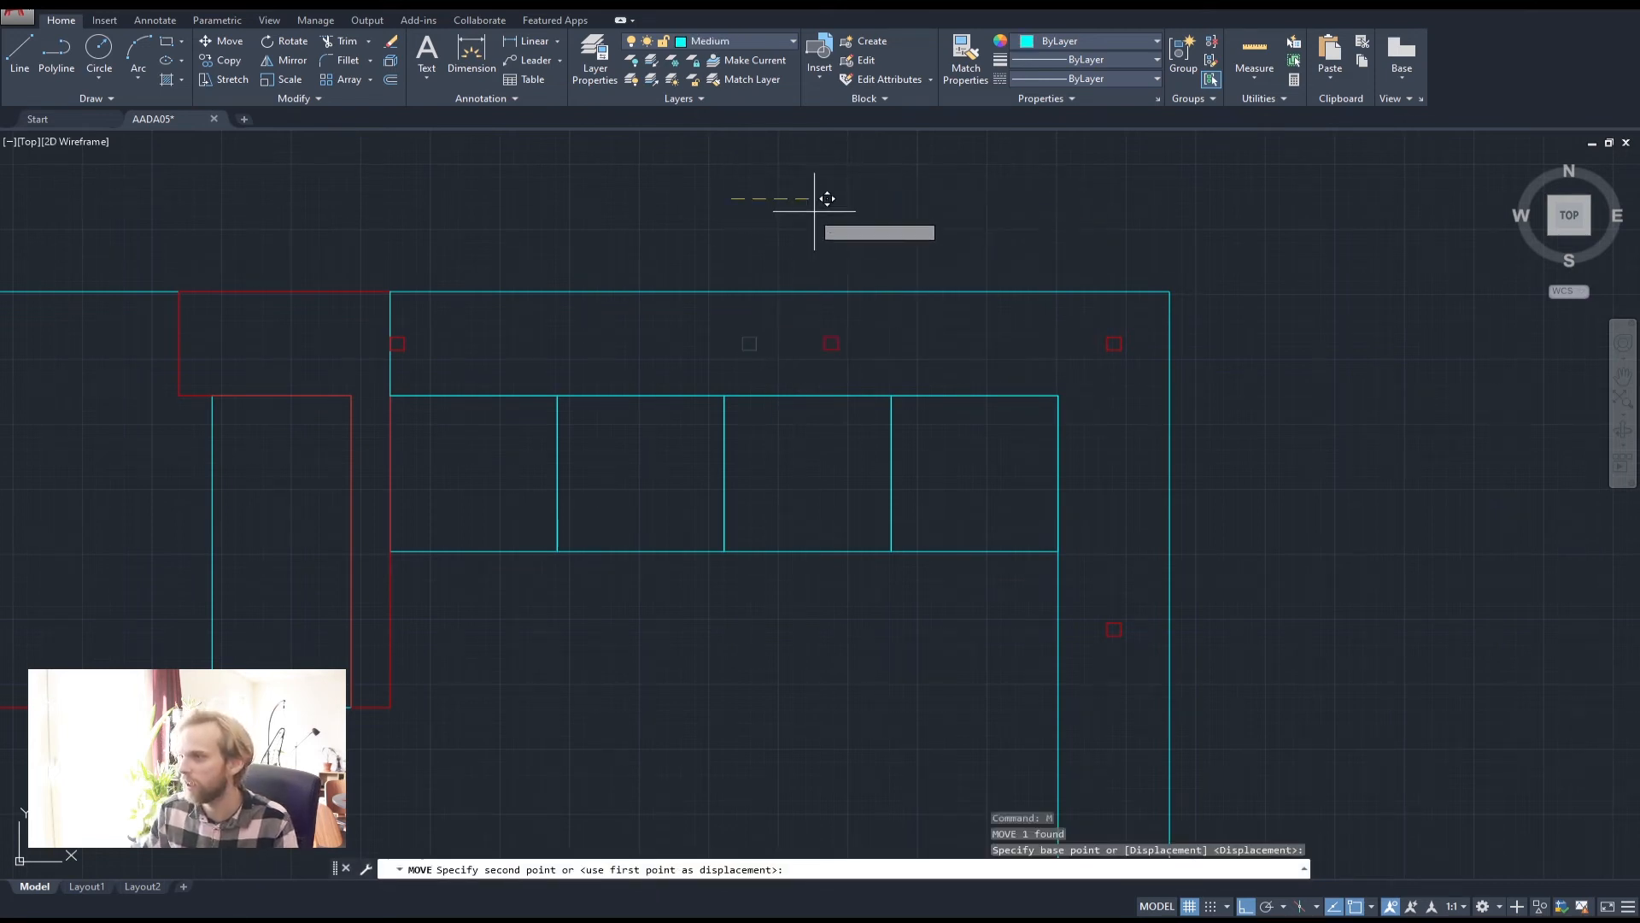
type("22")
key("Return")
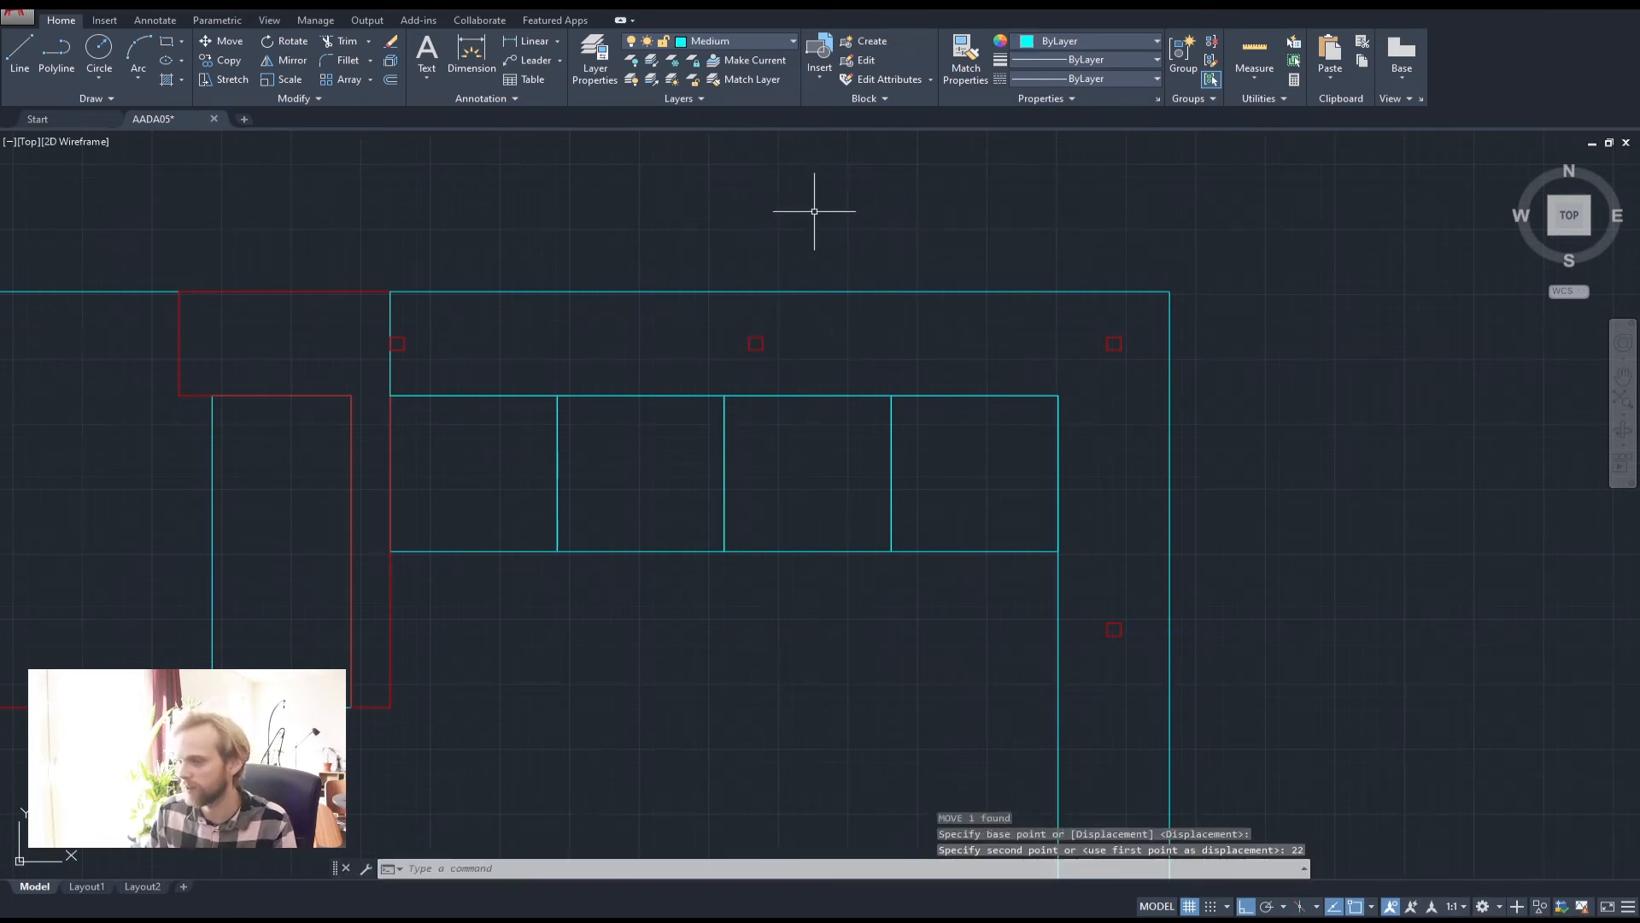
key("Escape")
key("Escape")
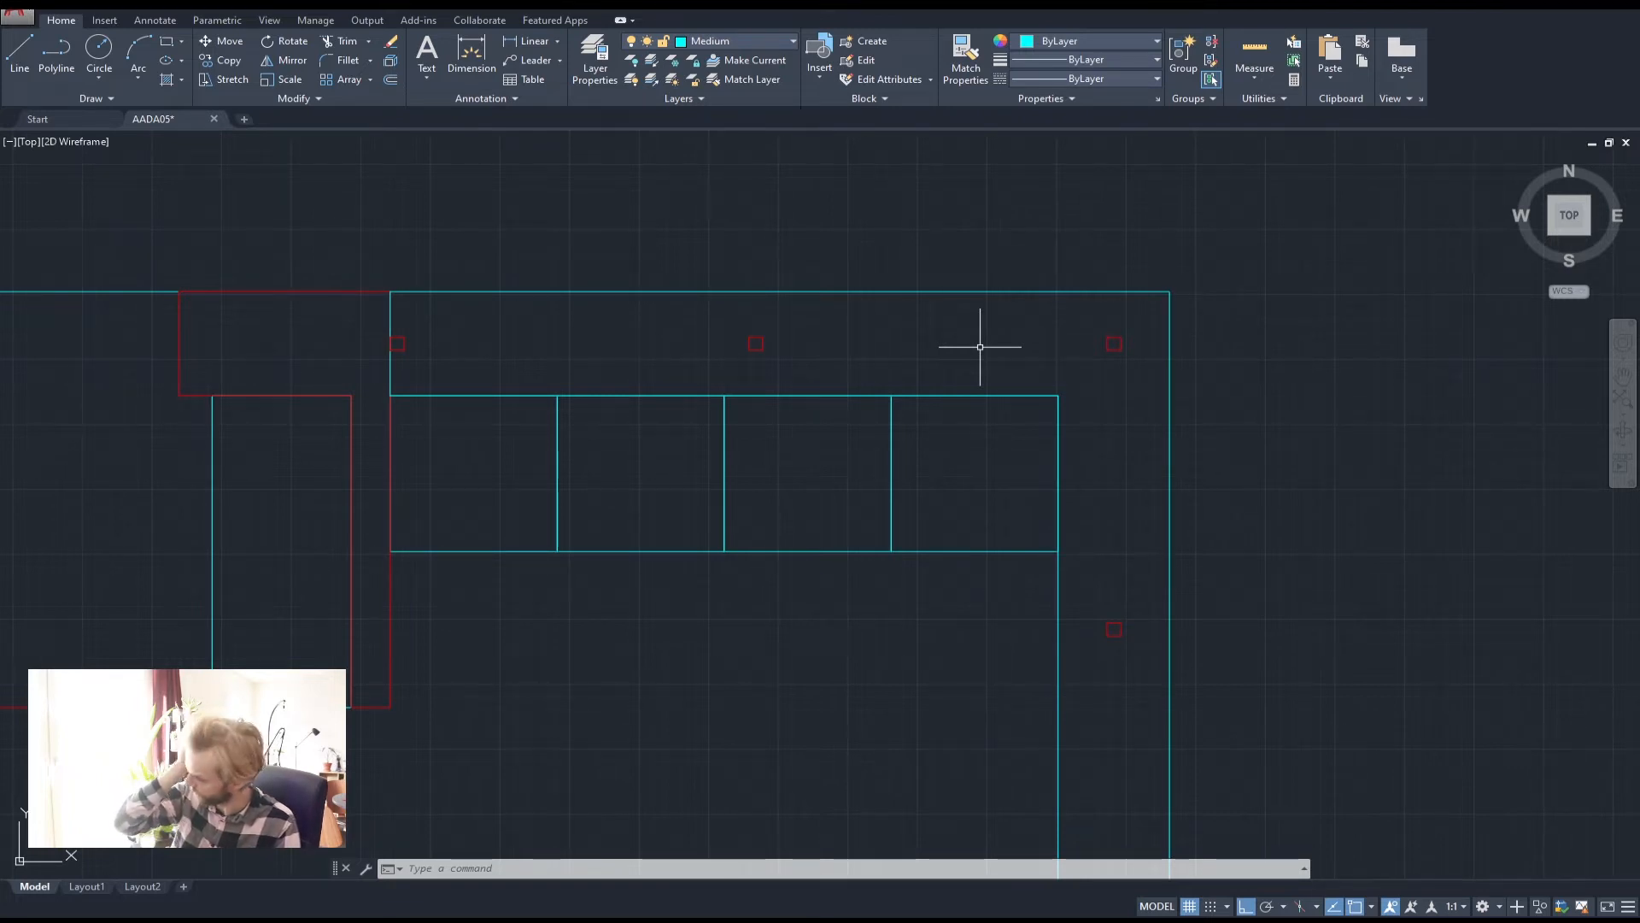
Draw lines along the top strip from the left to middle and middle to right red squares
scroll(798, 367, "down", 4)
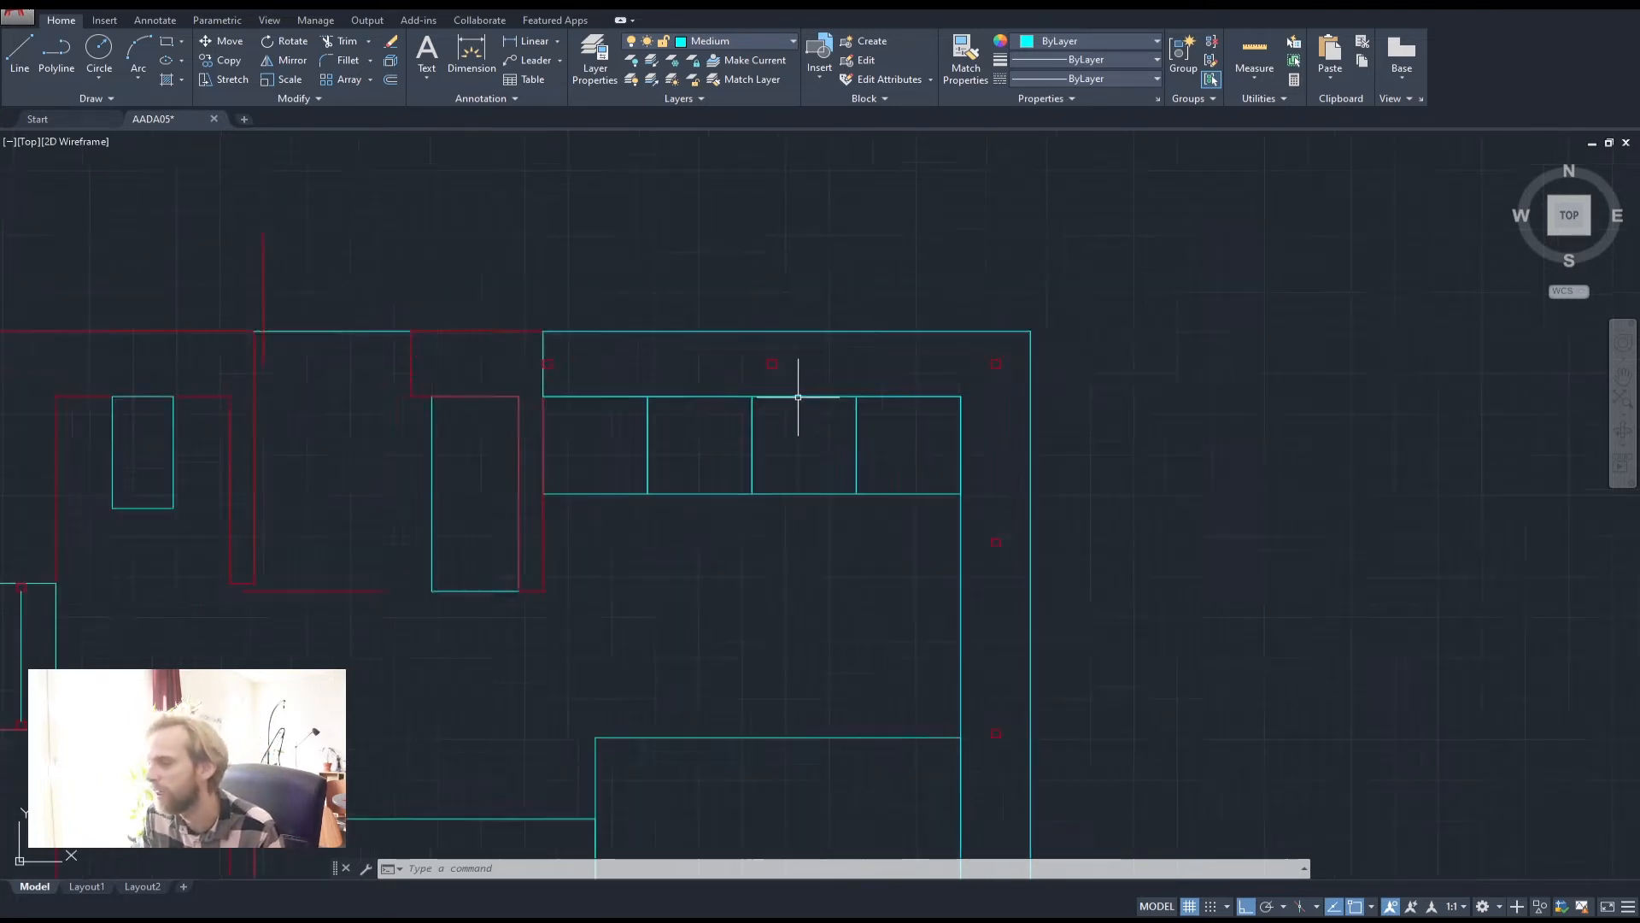
middle_click_drag(696, 428, 689, 356)
scroll(776, 296, "up", 2)
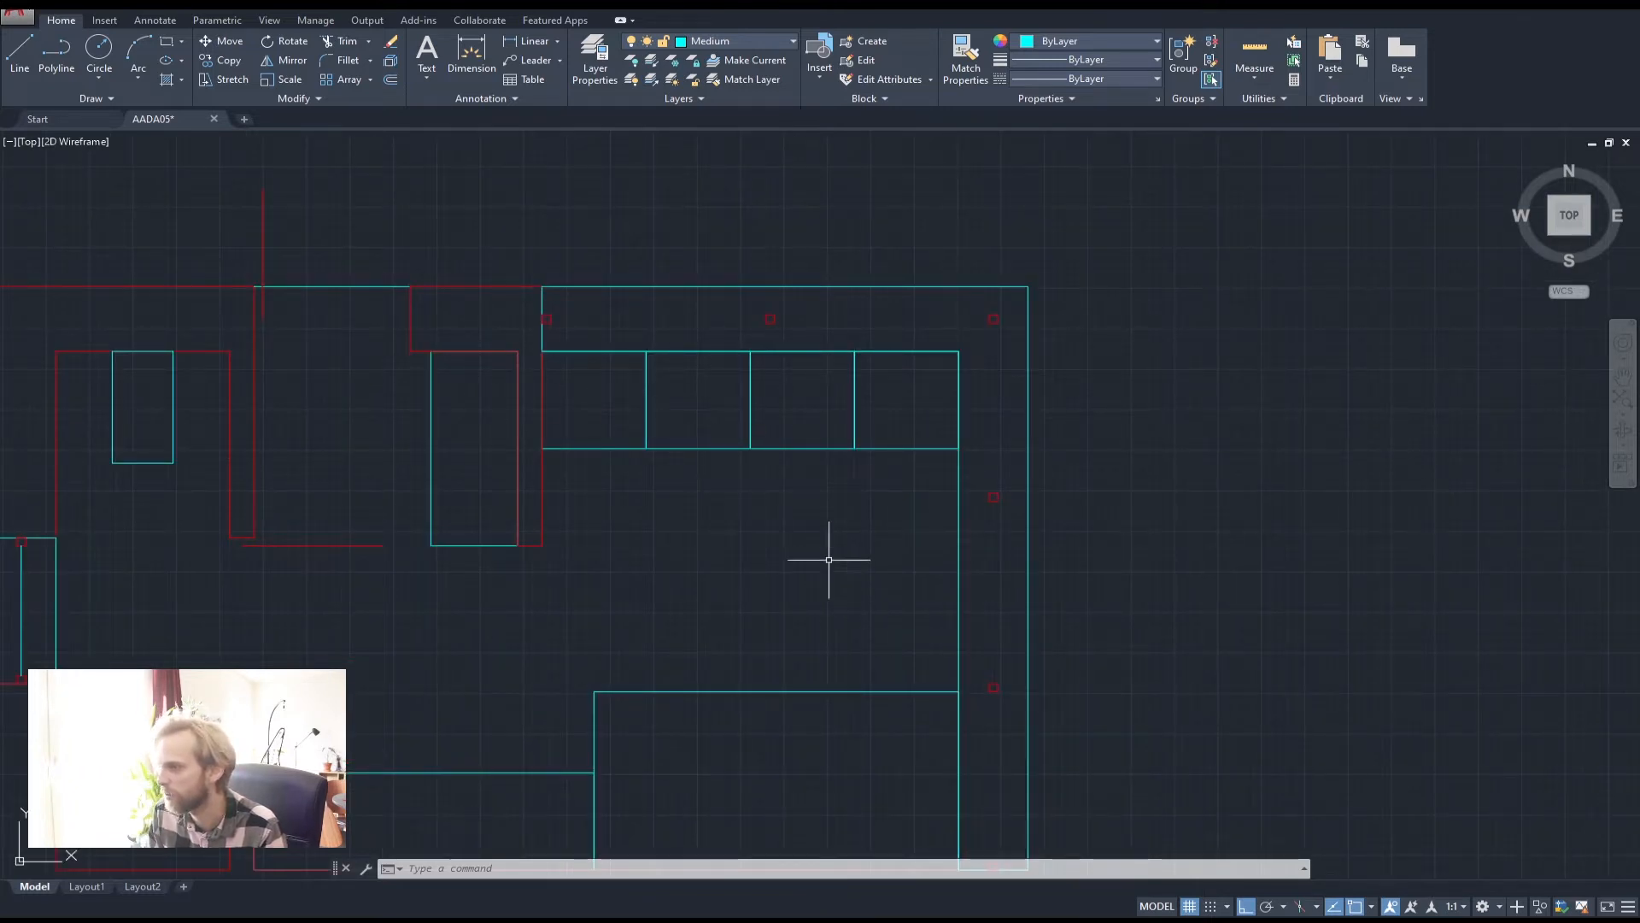
scroll(829, 559, "up", 2)
middle_click_drag(829, 559, 802, 463)
scroll(802, 444, "down", 2)
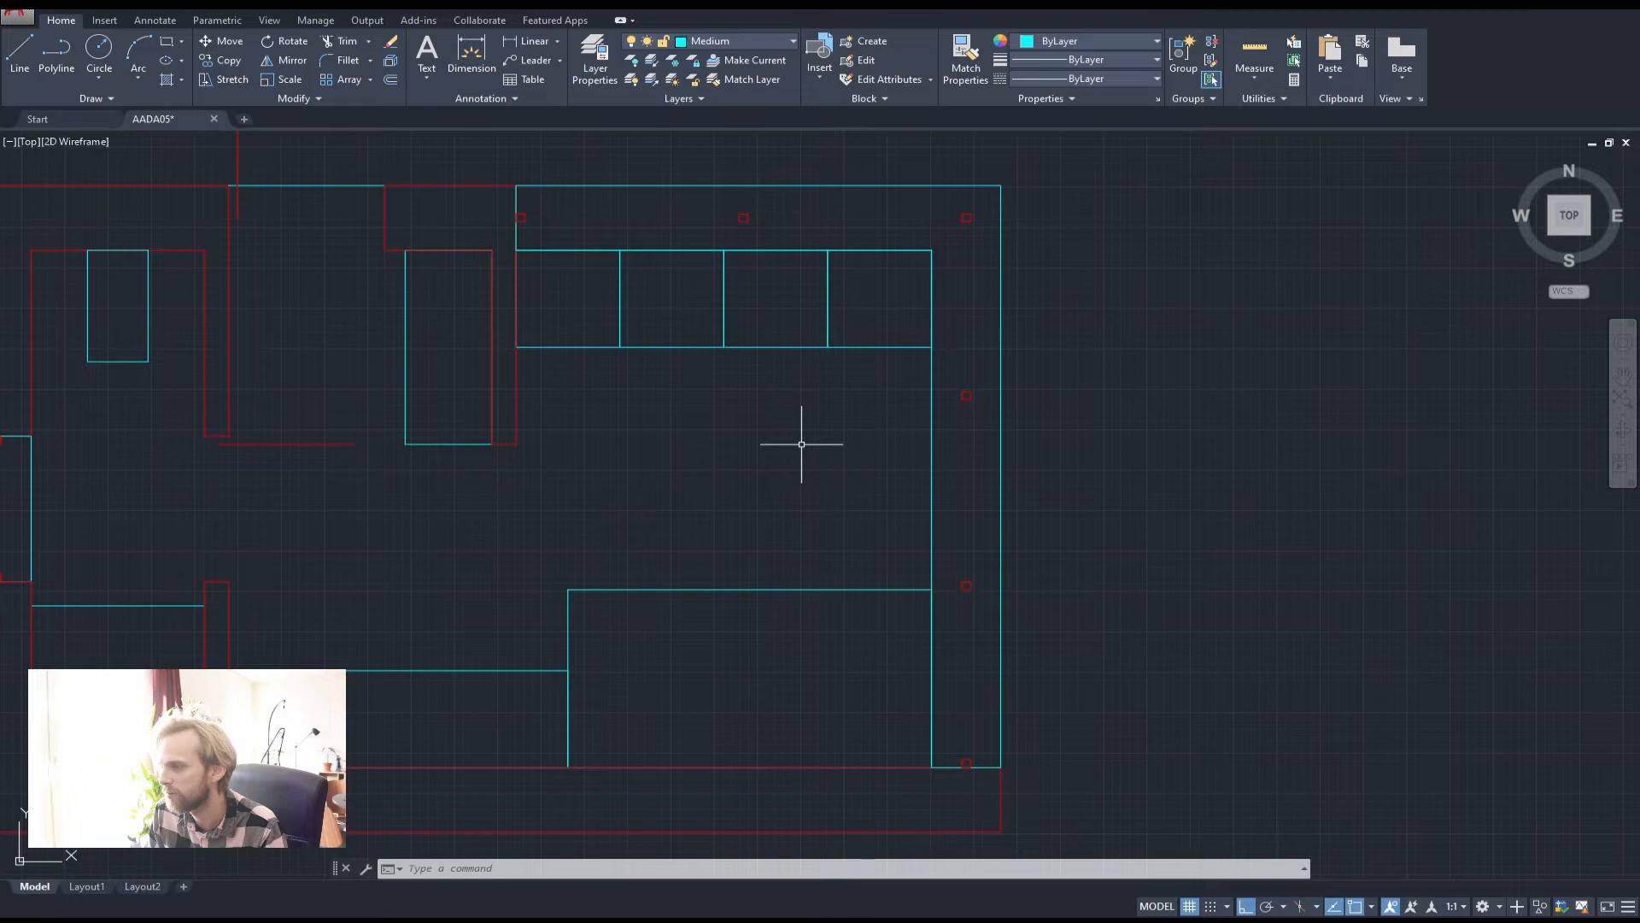
middle_click_drag(730, 411, 747, 445)
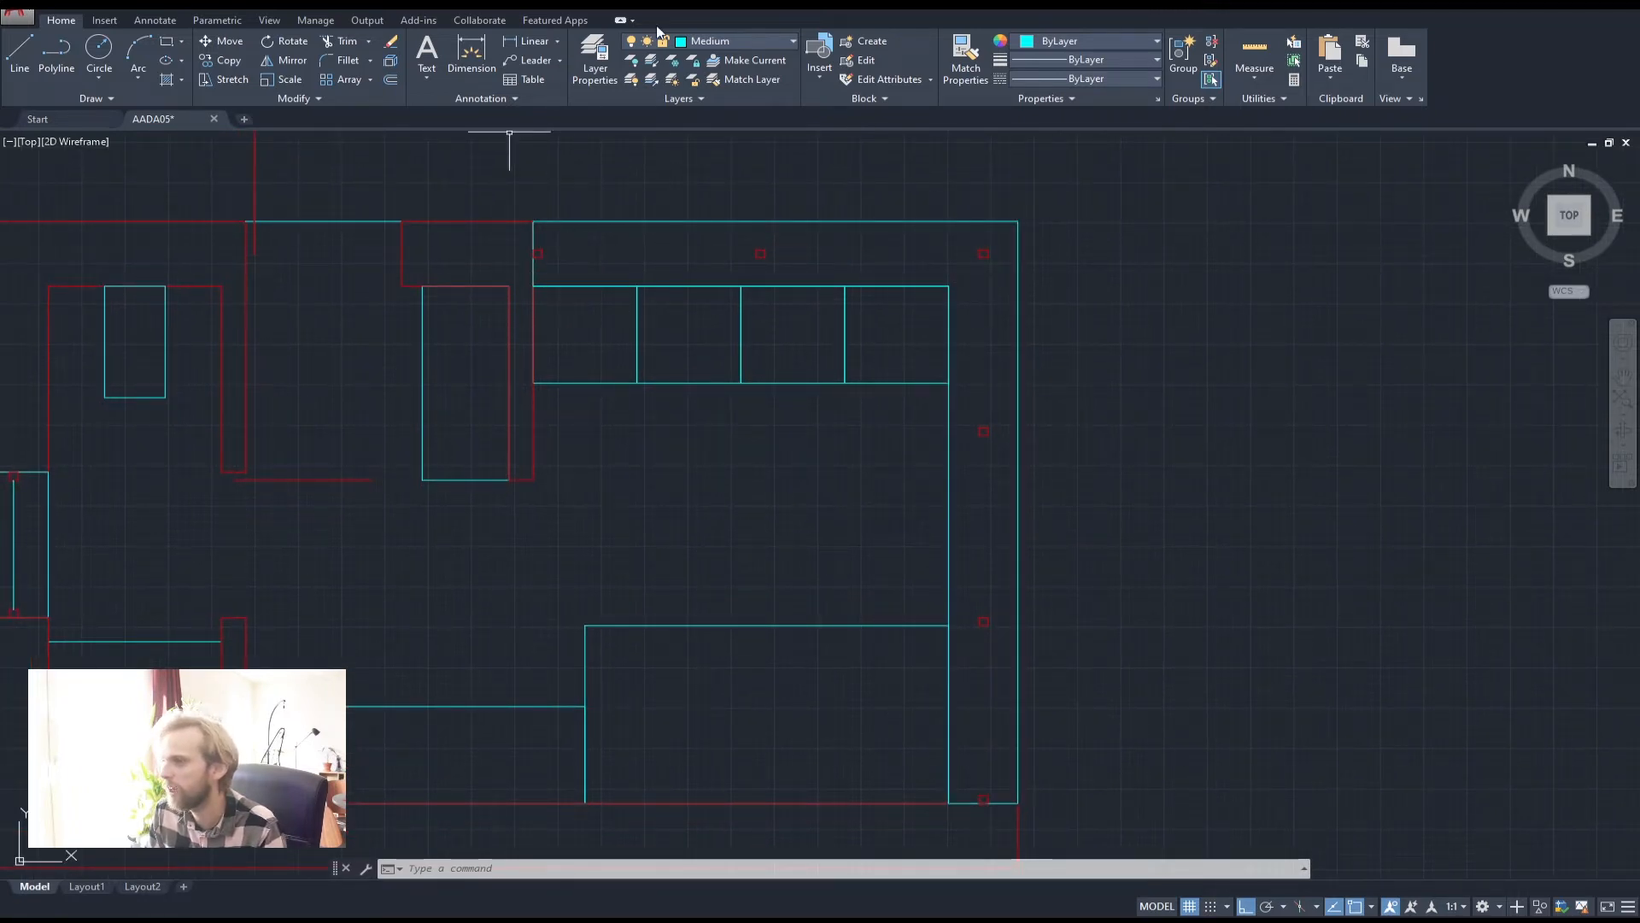
left_click(34, 48)
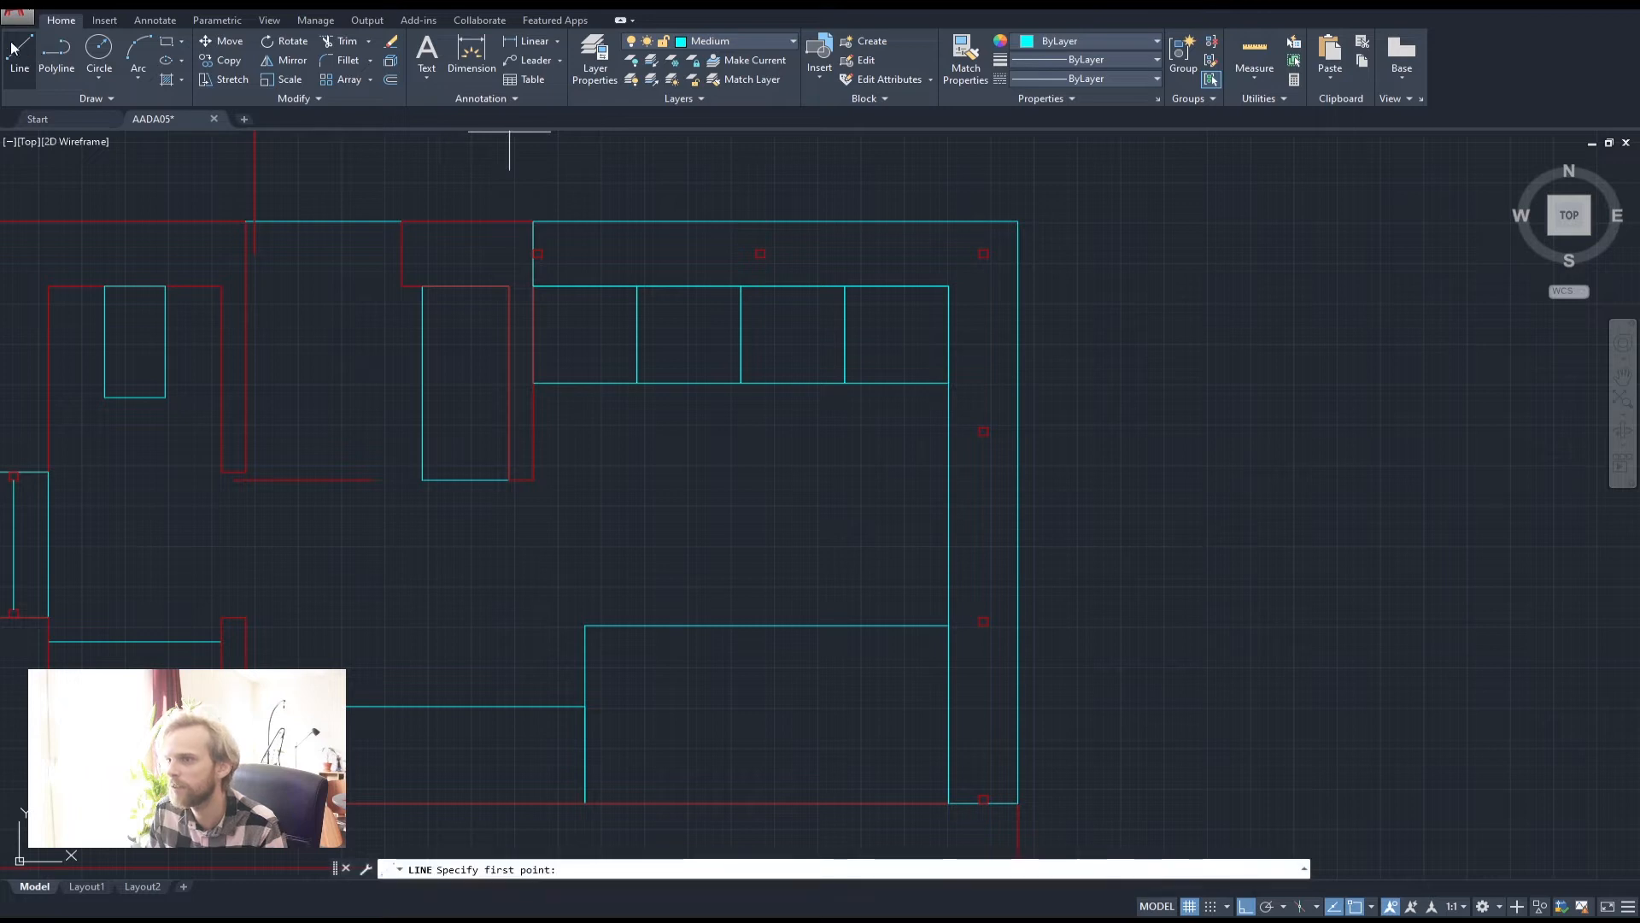
scroll(538, 256, "up", 5)
left_click(540, 222)
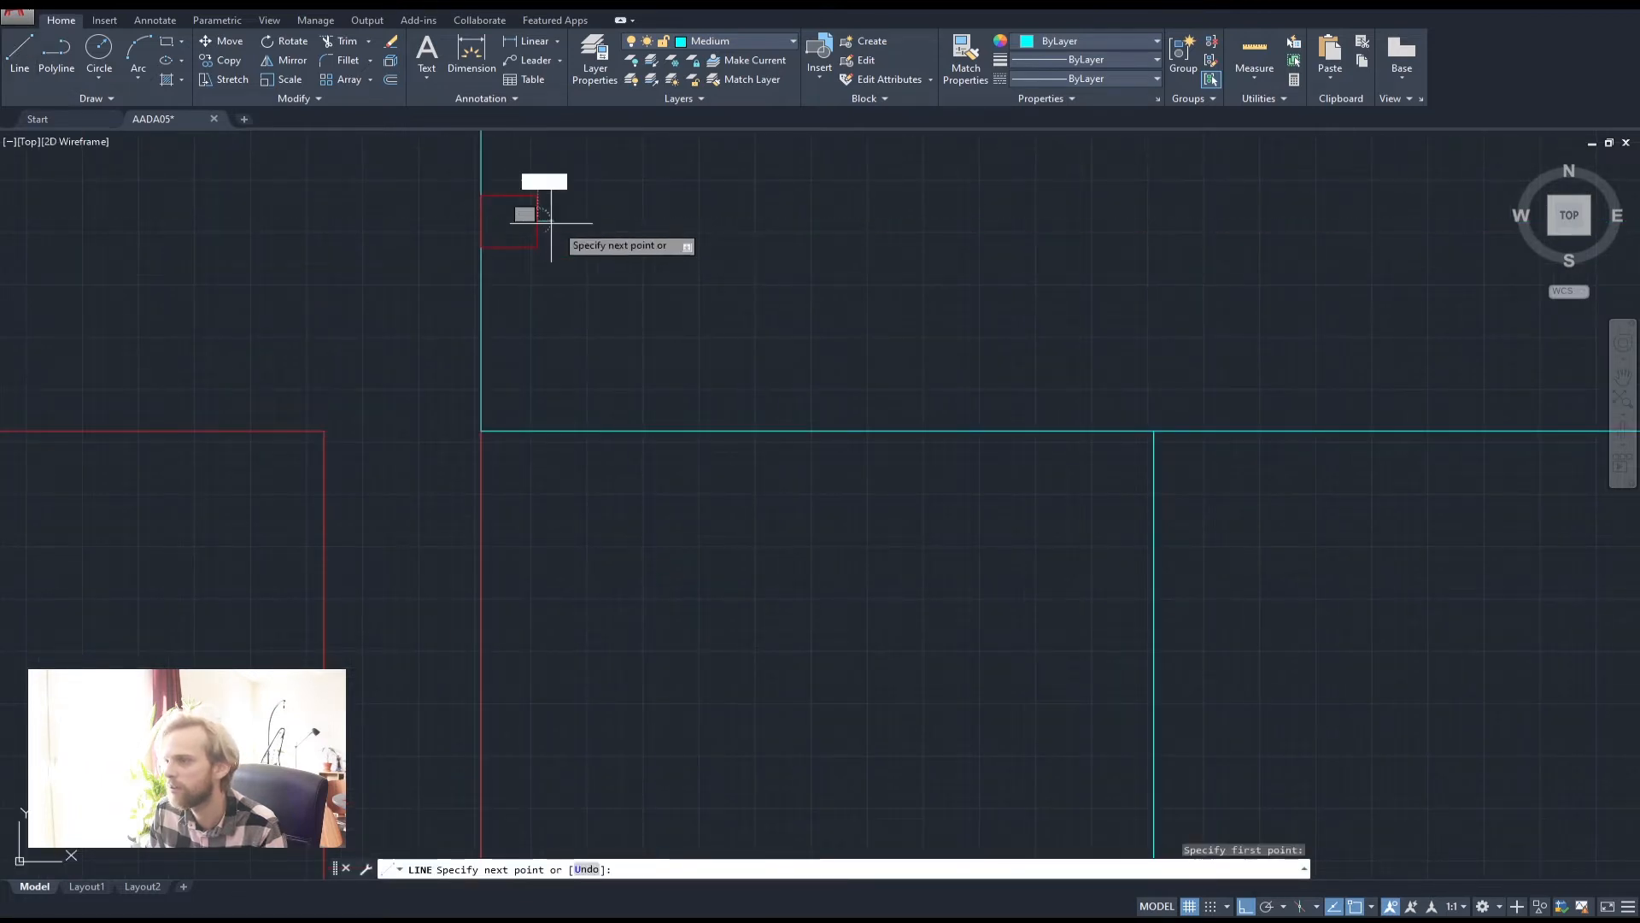
scroll(710, 256, "down", 4)
scroll(1194, 246, "up", 4)
left_click(1191, 250)
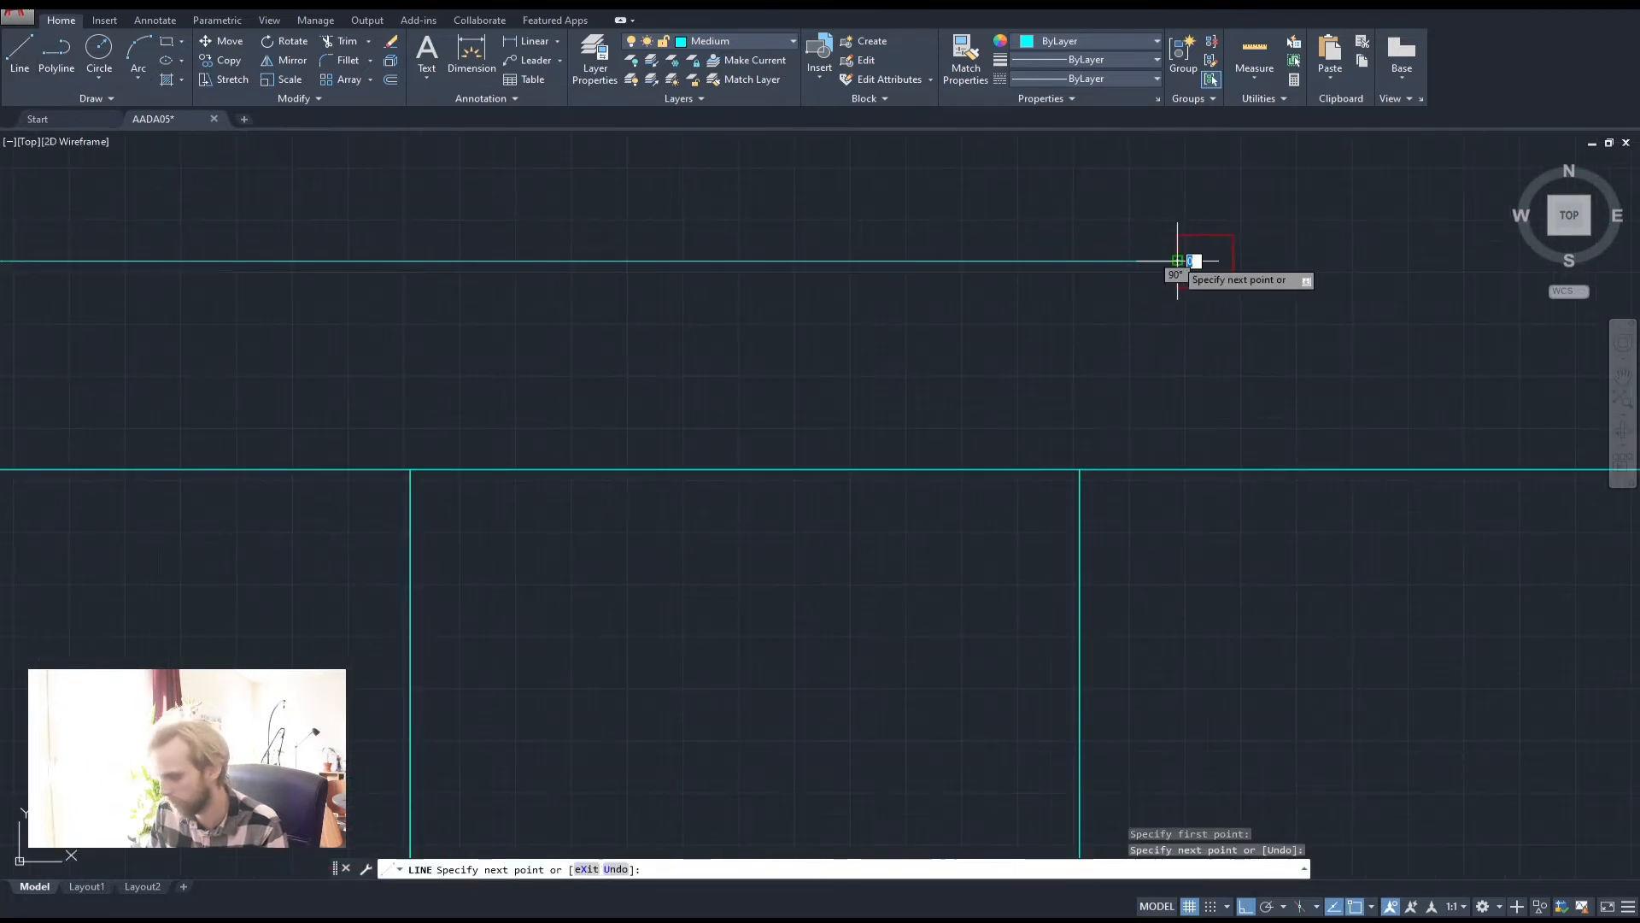
key("Escape")
scroll(1187, 261, "down", 4)
middle_click_drag(1213, 326, 641, 354)
key("space")
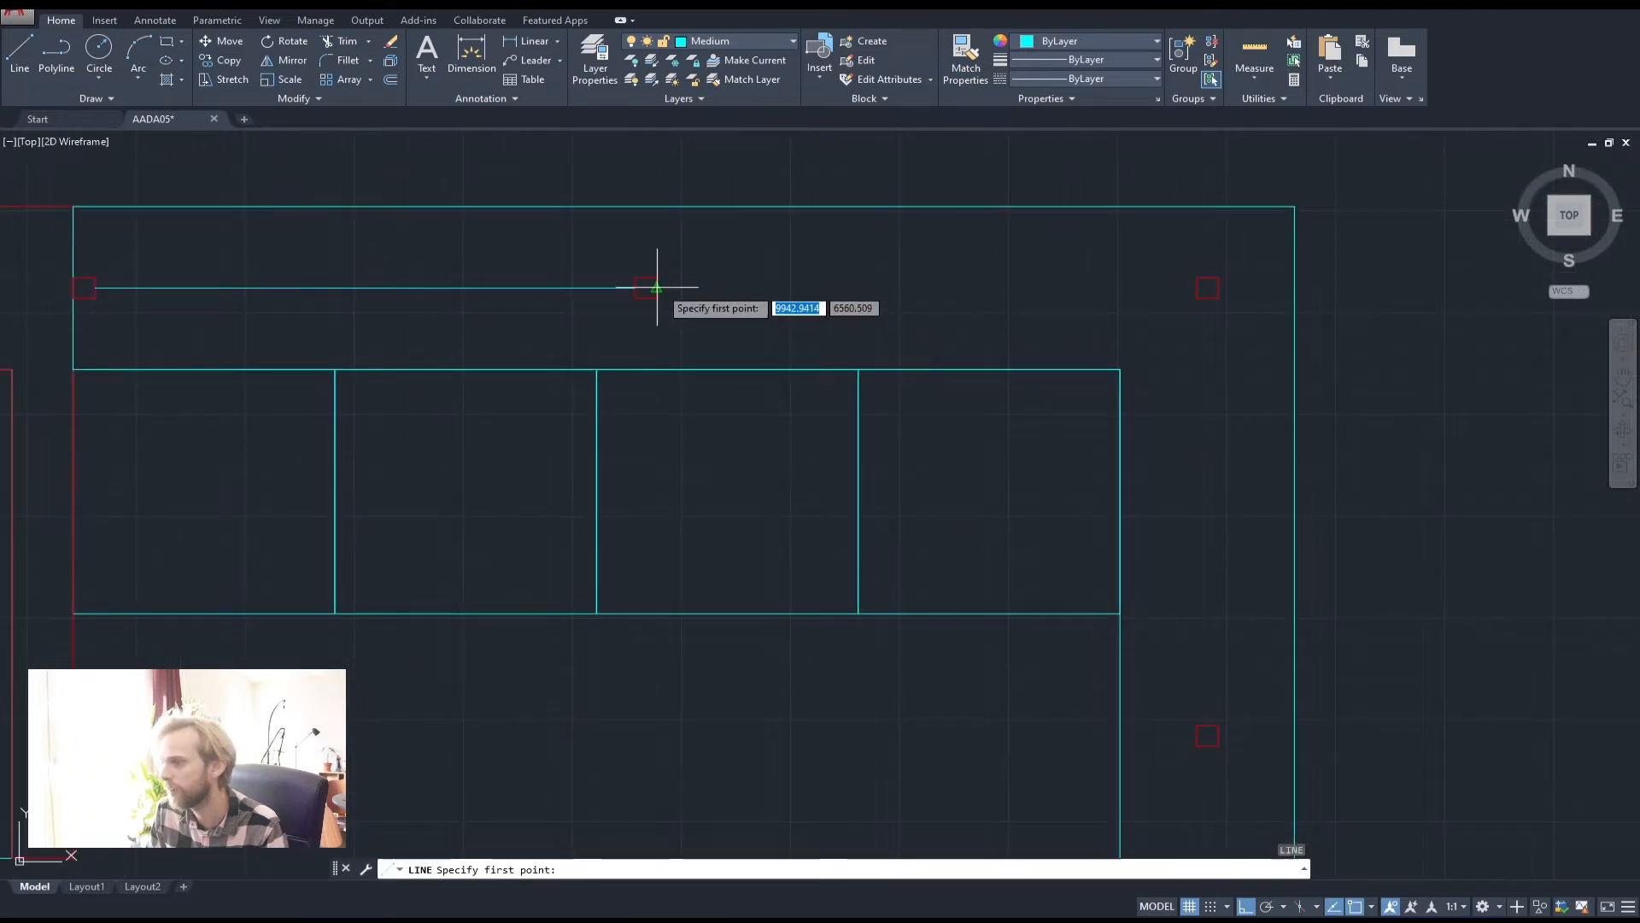
left_click(658, 287)
left_click(1192, 291)
key("space")
Draw vertical lines down the right wall between the upper and lower markers
key("space")
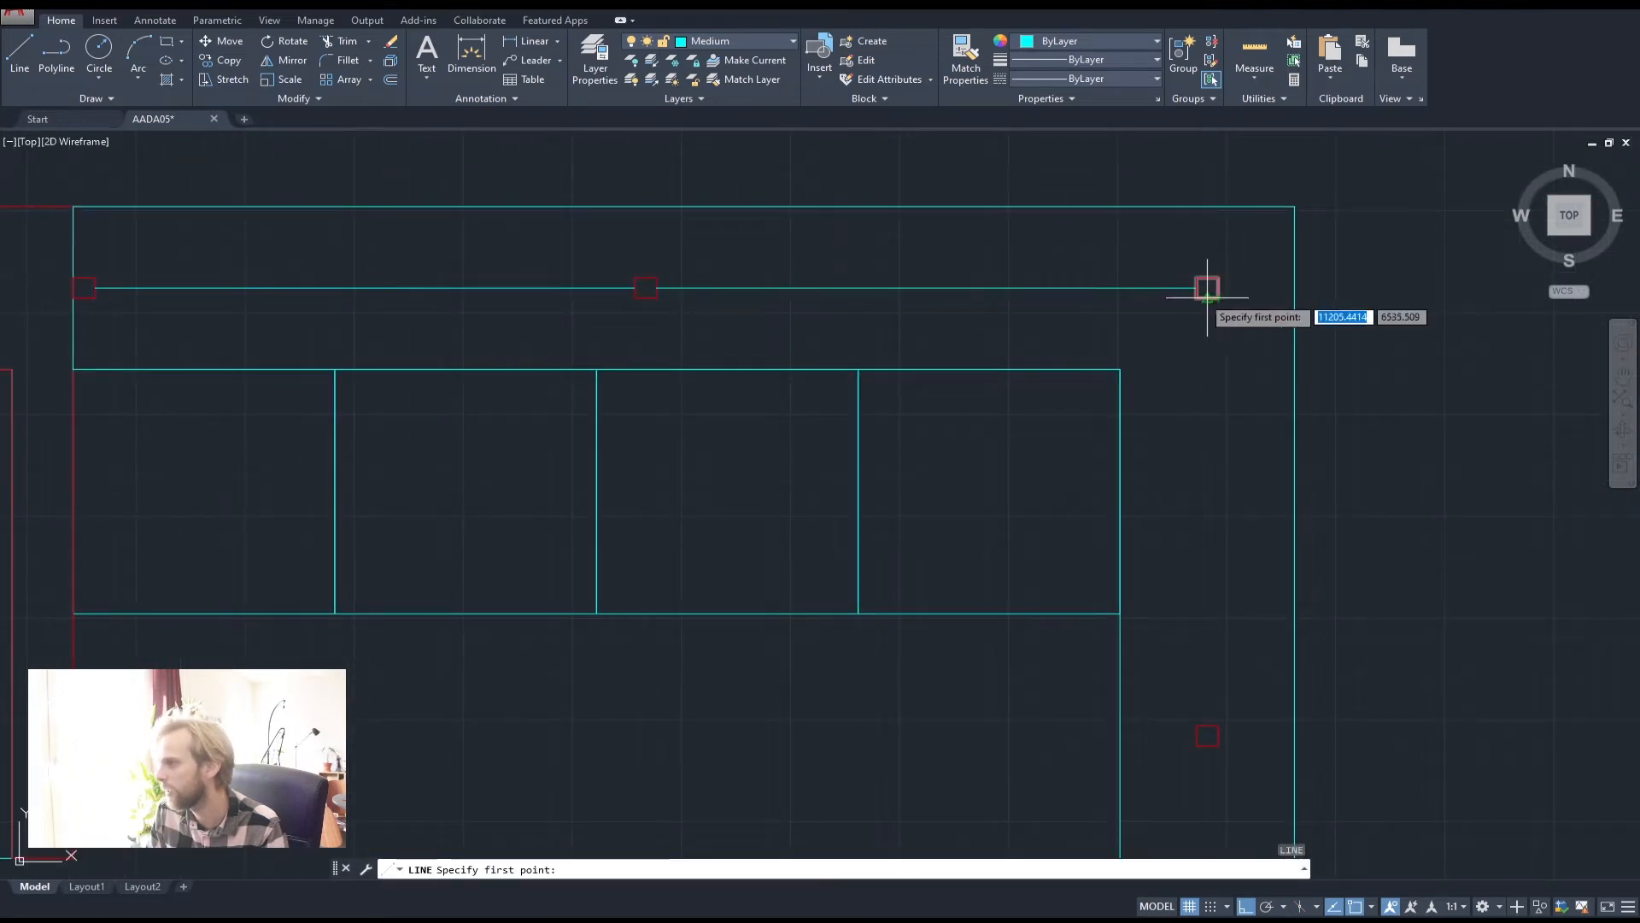
left_click(1201, 297)
key("space")
key("space")
left_click(1205, 297)
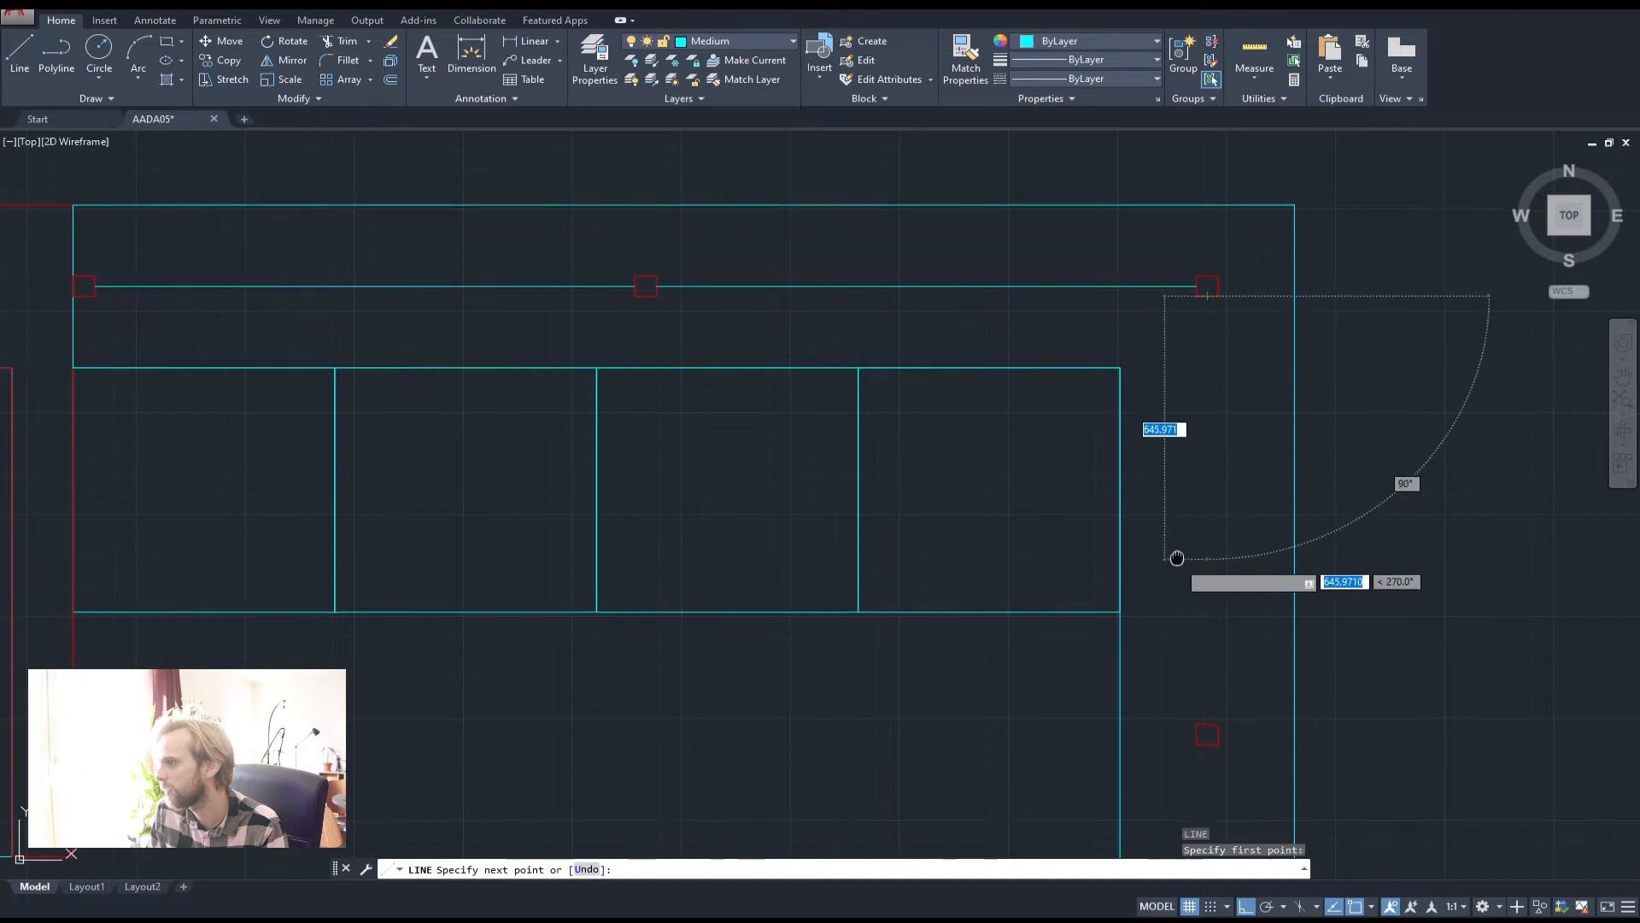
mouse_move(1171, 674)
middle_mouse_down()
mouse_move(1091, 479)
mouse_move(980, 812)
middle_mouse_up()
key("space")
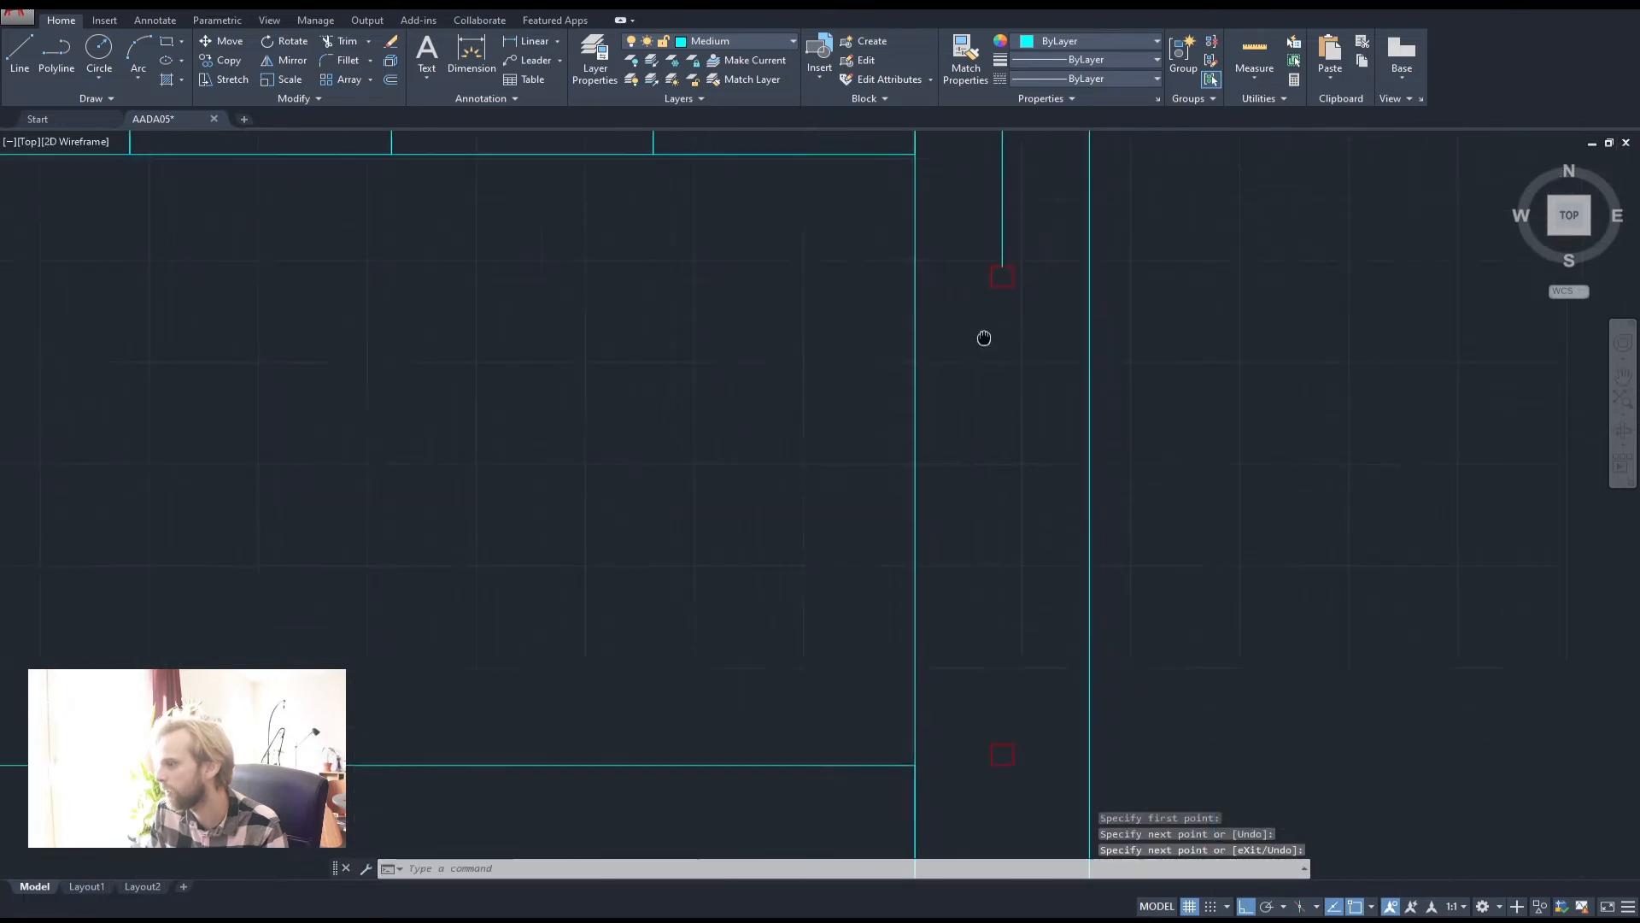
key("space")
left_click(970, 224)
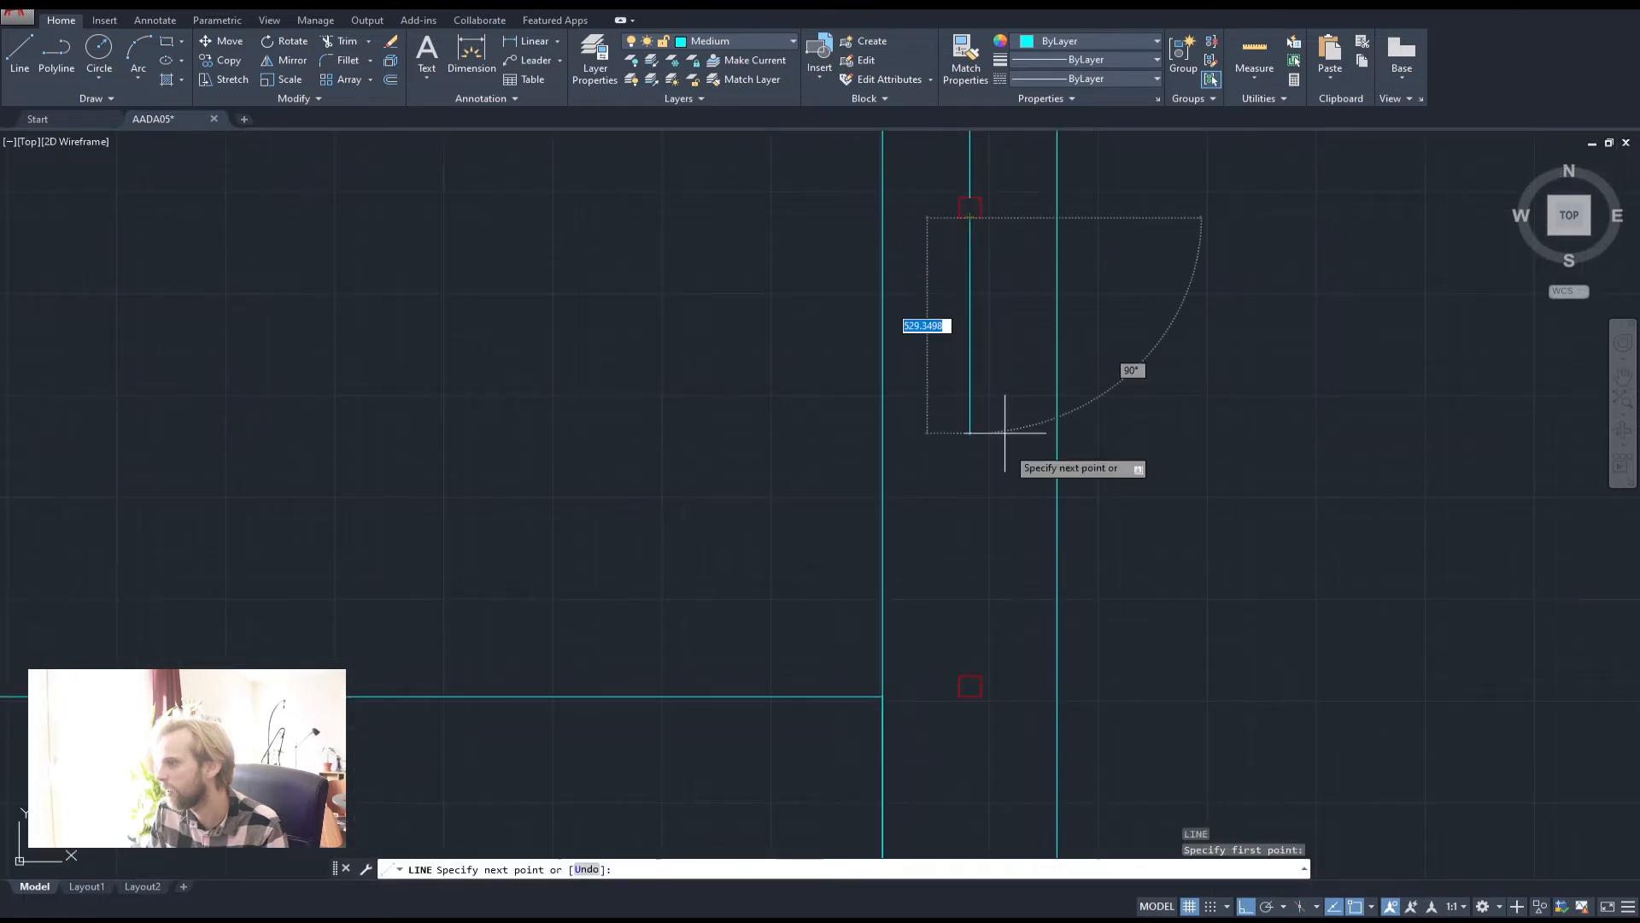
left_click(978, 688)
key("space")
middle_click_drag(980, 722, 951, 401)
key("space")
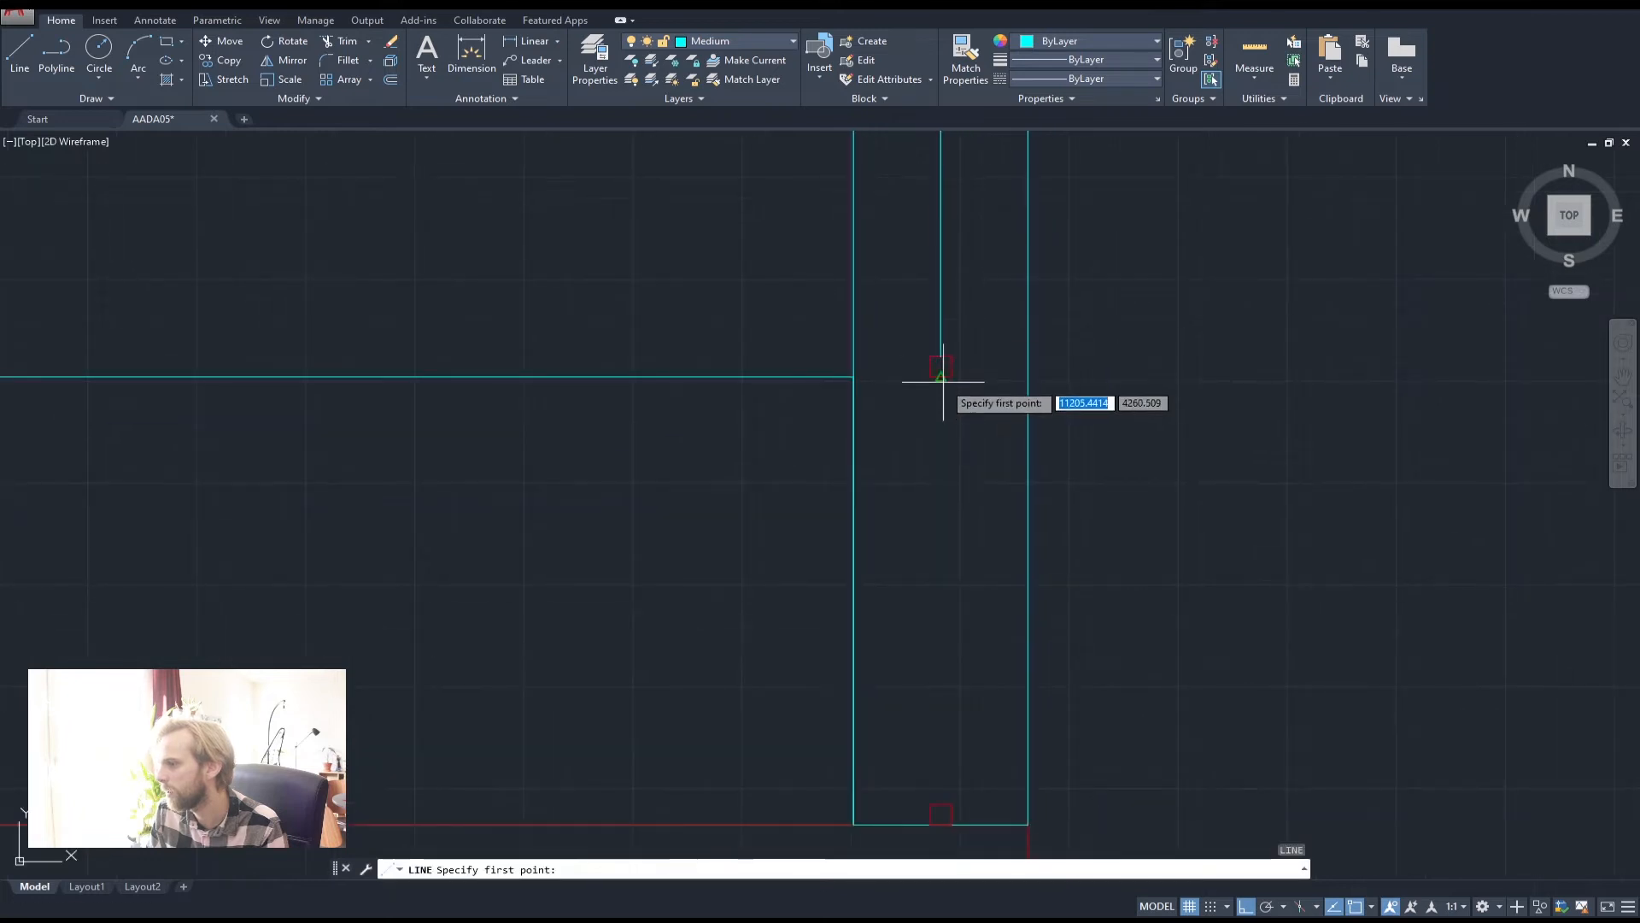
left_click(941, 368)
left_click(936, 788)
key("space")
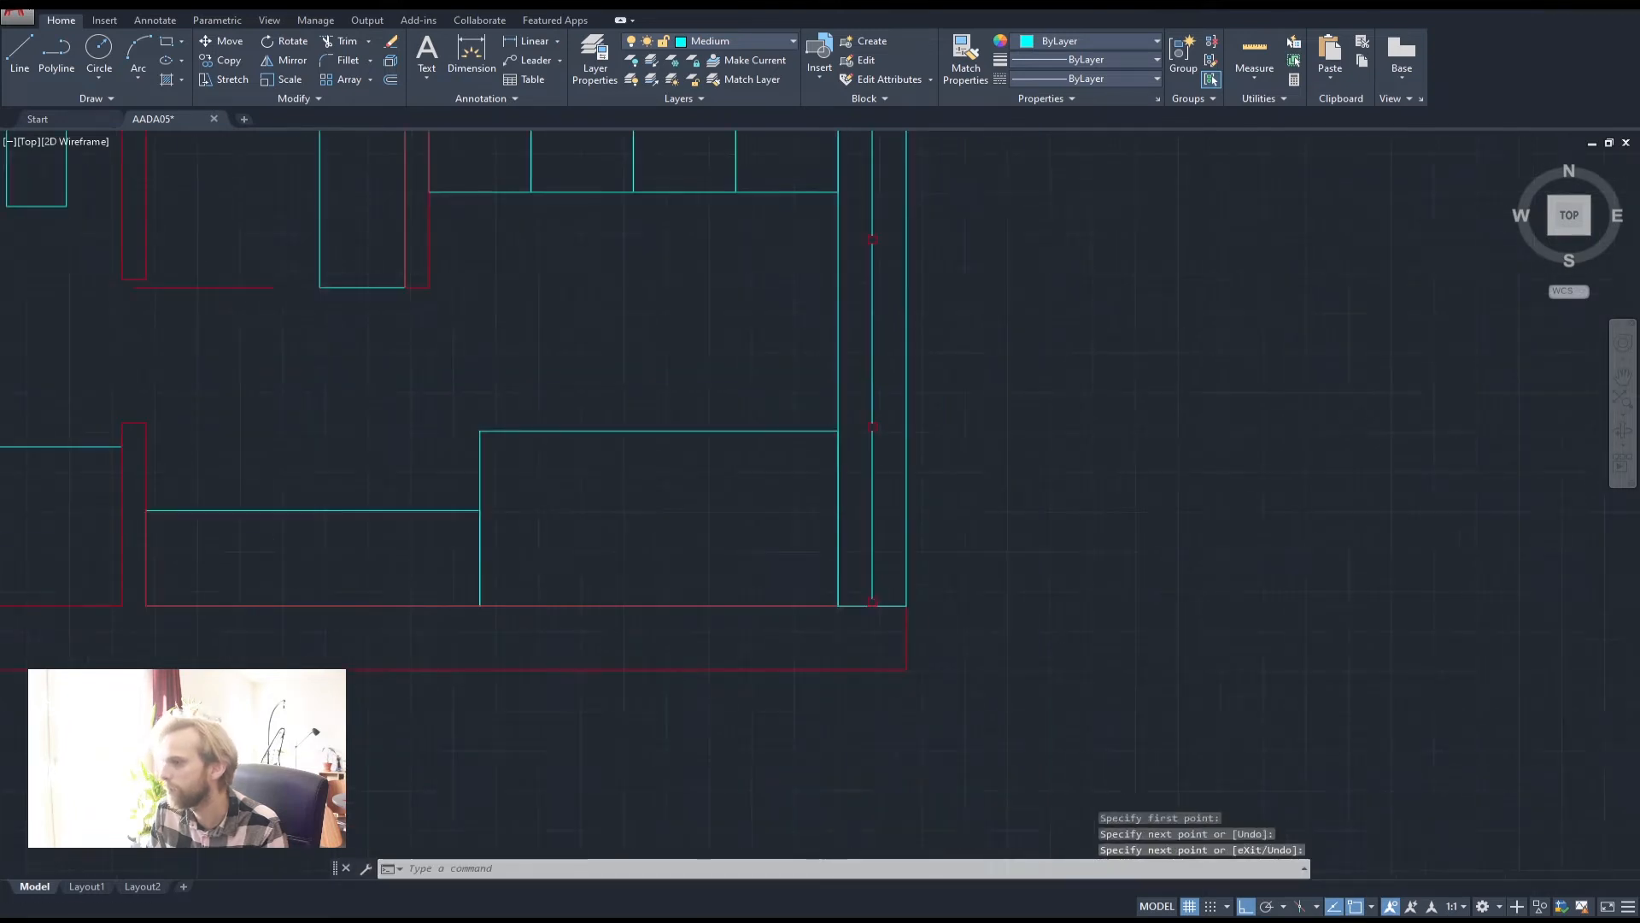
scroll(937, 788, "down", 5)
scroll(840, 423, "up", 3)
Make Thin the current layer, keep it turned on, and start a new line
left_click(714, 47)
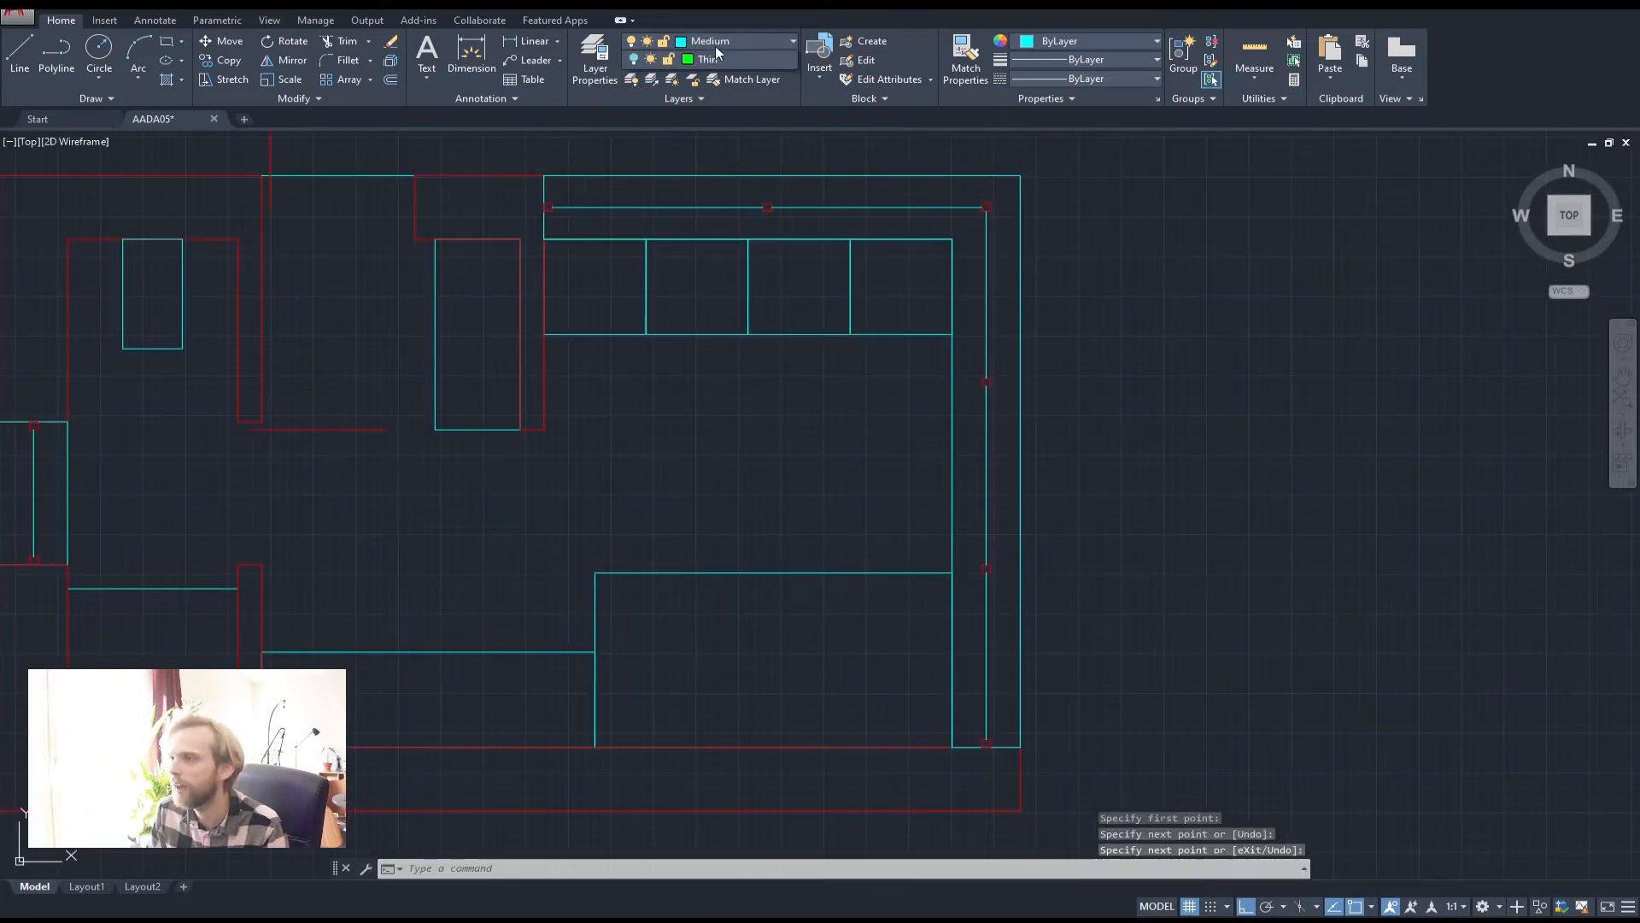
left_click(712, 115)
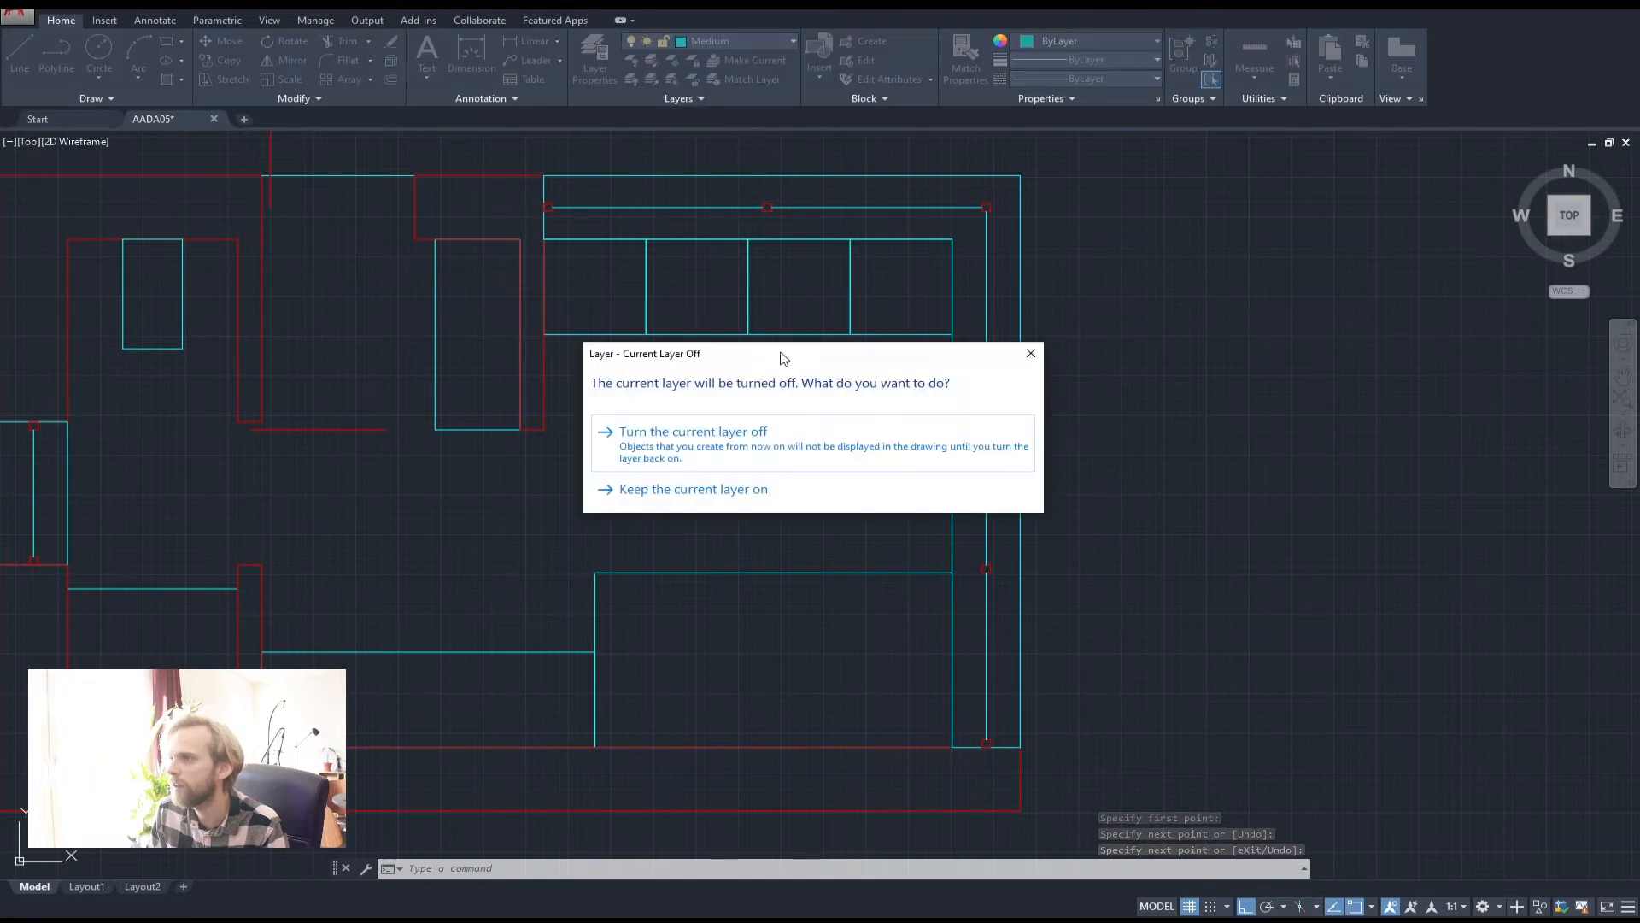
left_click(729, 494)
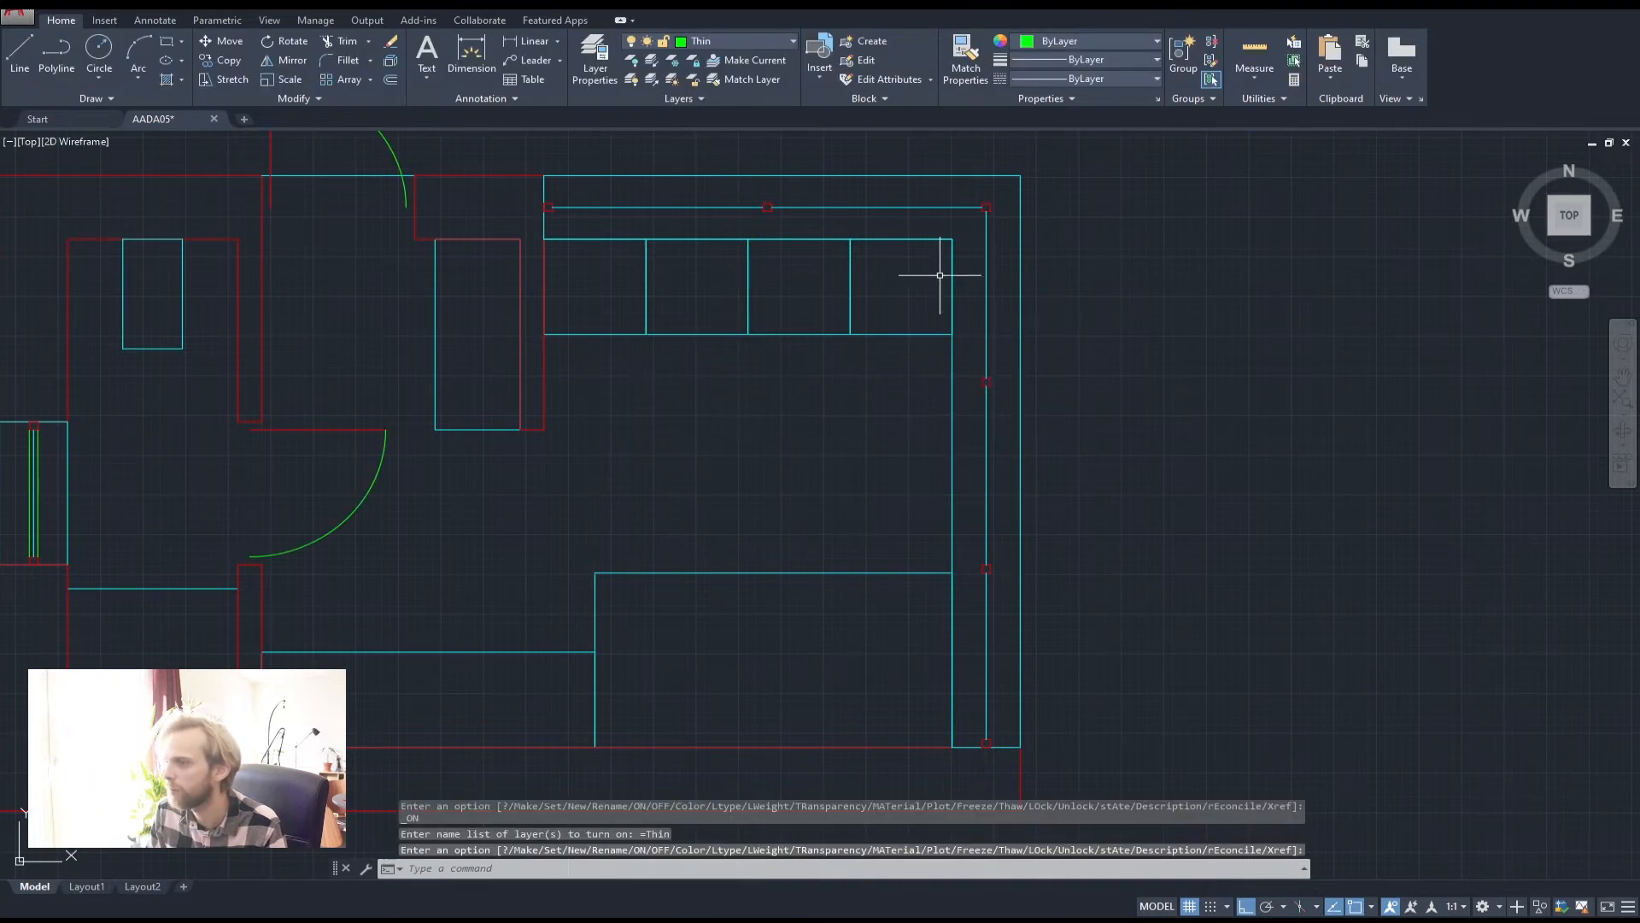
left_click(712, 42)
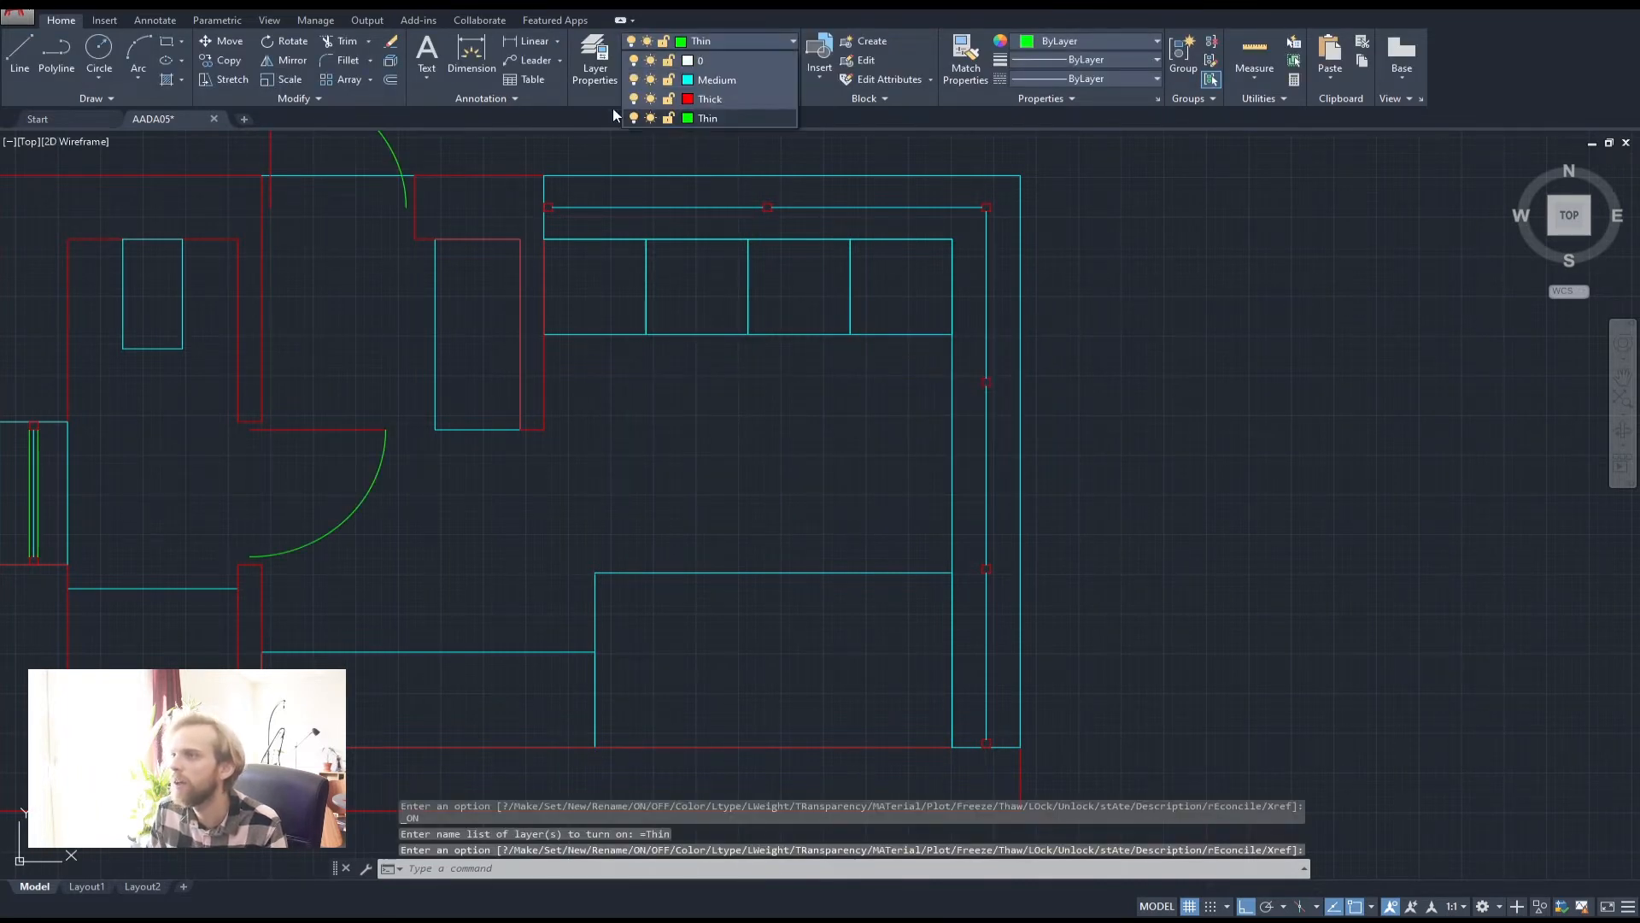
left_click(699, 118)
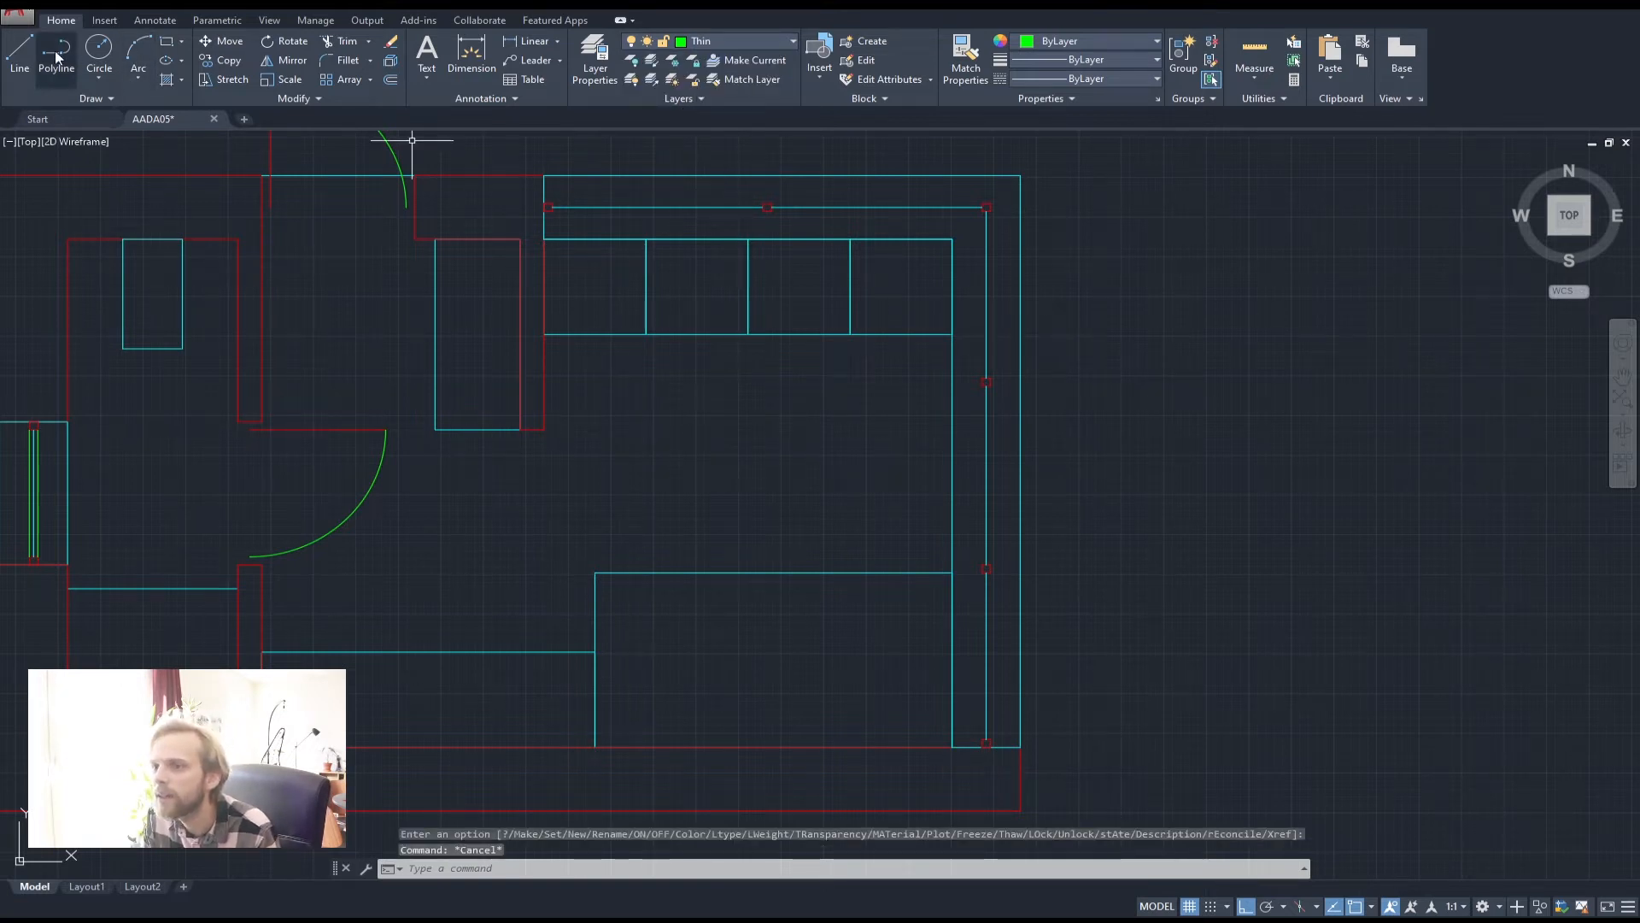
left_click(29, 48)
Draw thin window lines on both sides of the top wall's centre line
scroll(476, 176, "up", 5)
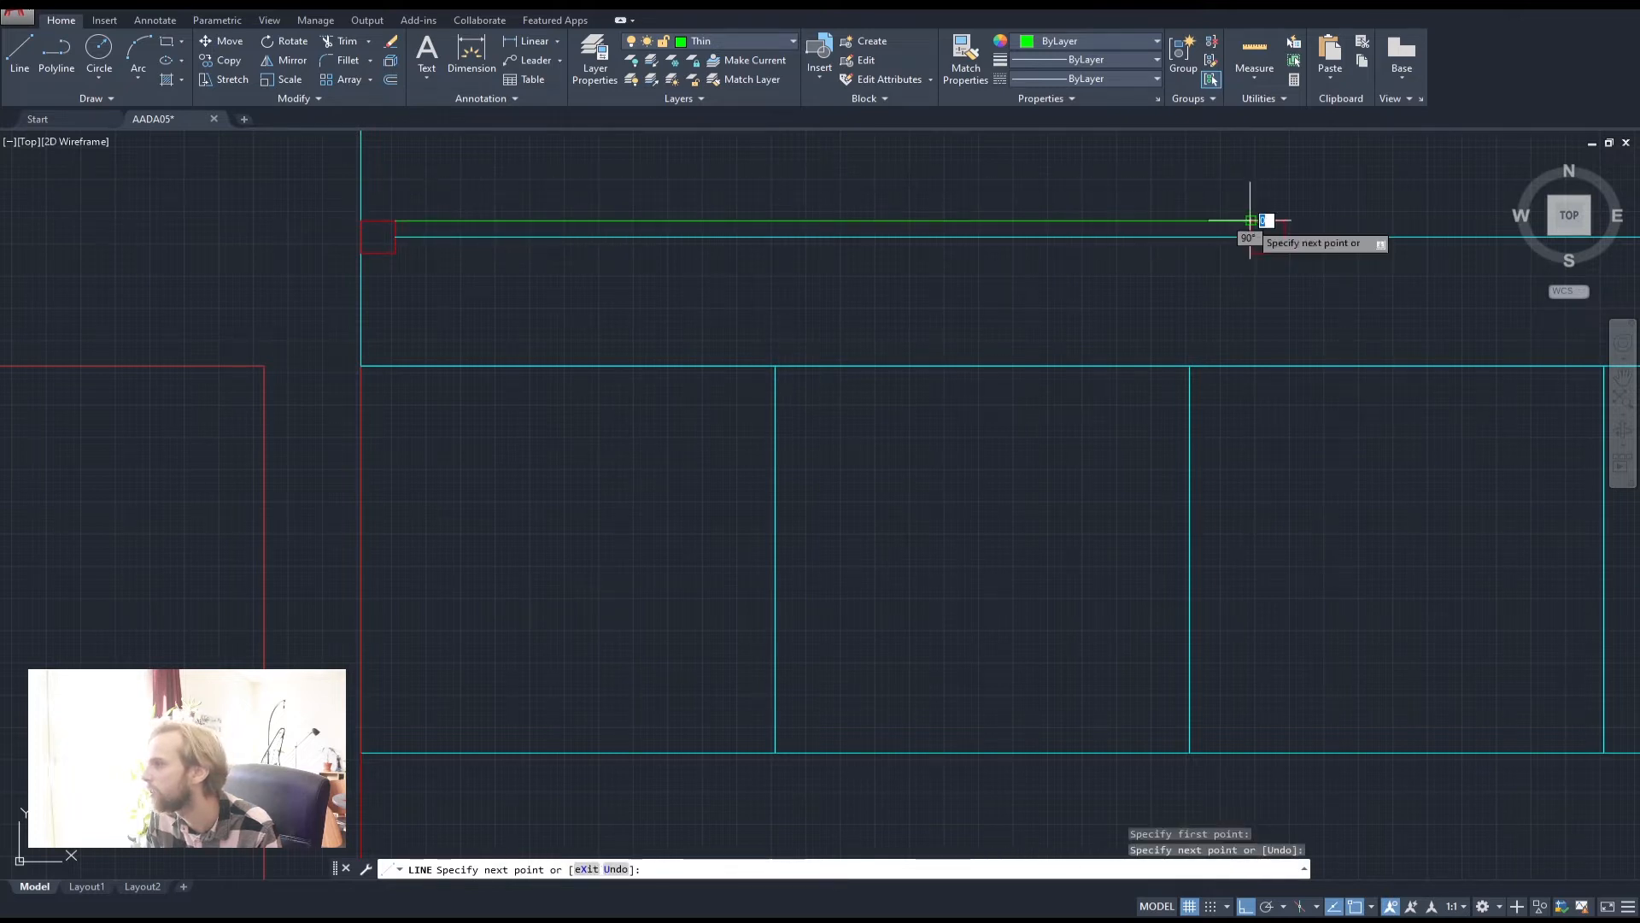
left_click(1251, 252)
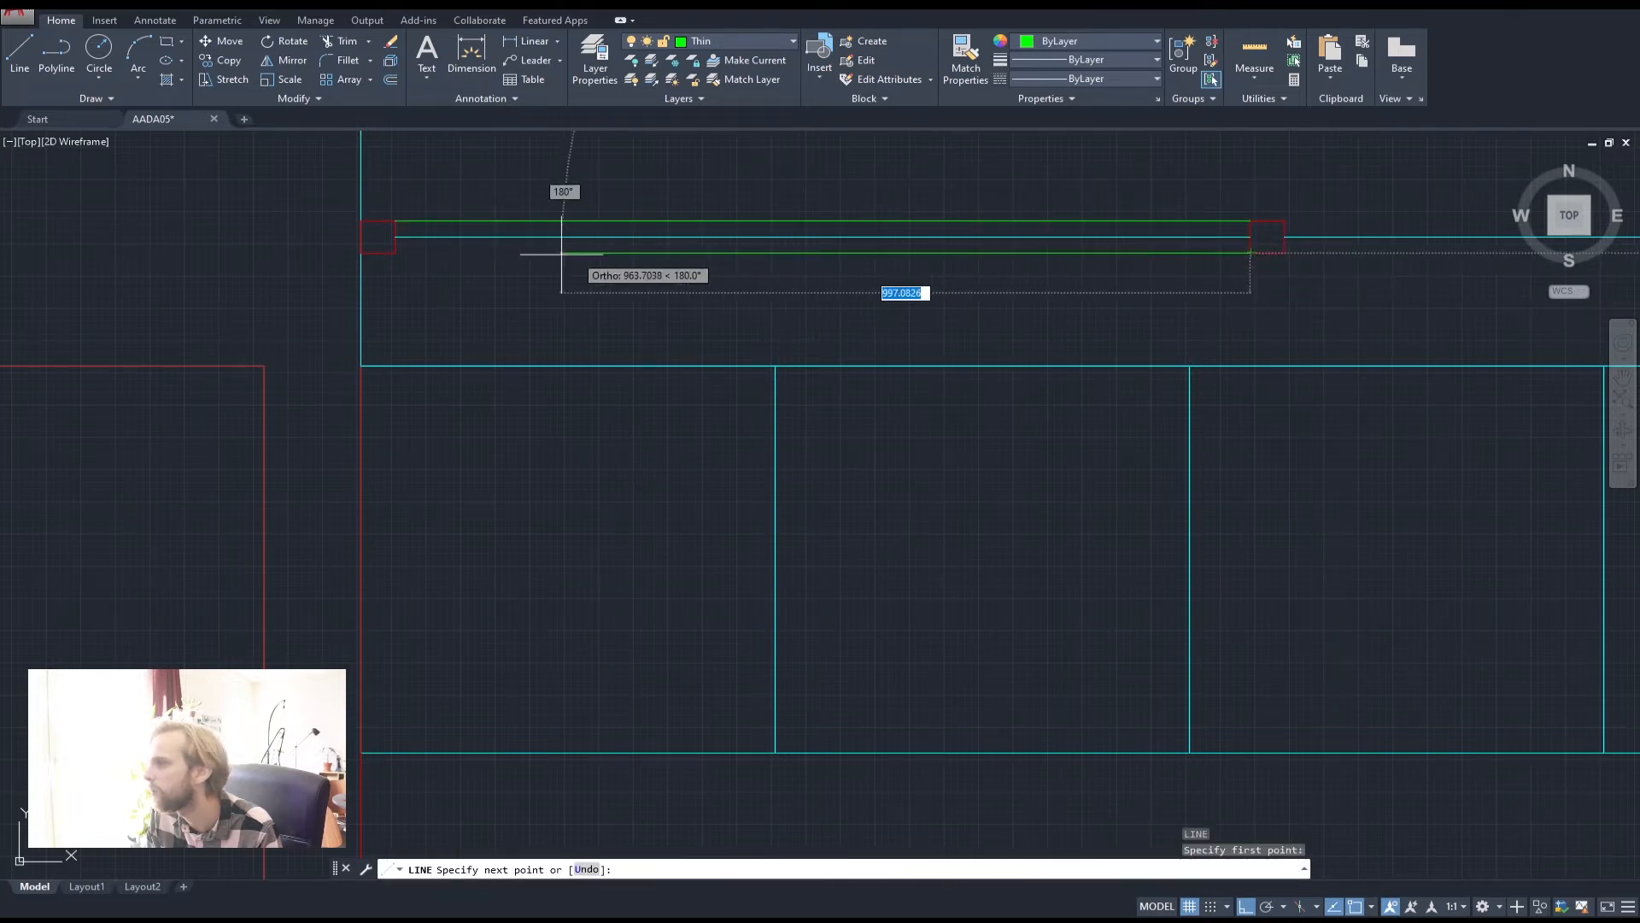
left_click(395, 252)
key("space")
middle_click_drag(1045, 321, 407, 363)
scroll(473, 357, "down", 2)
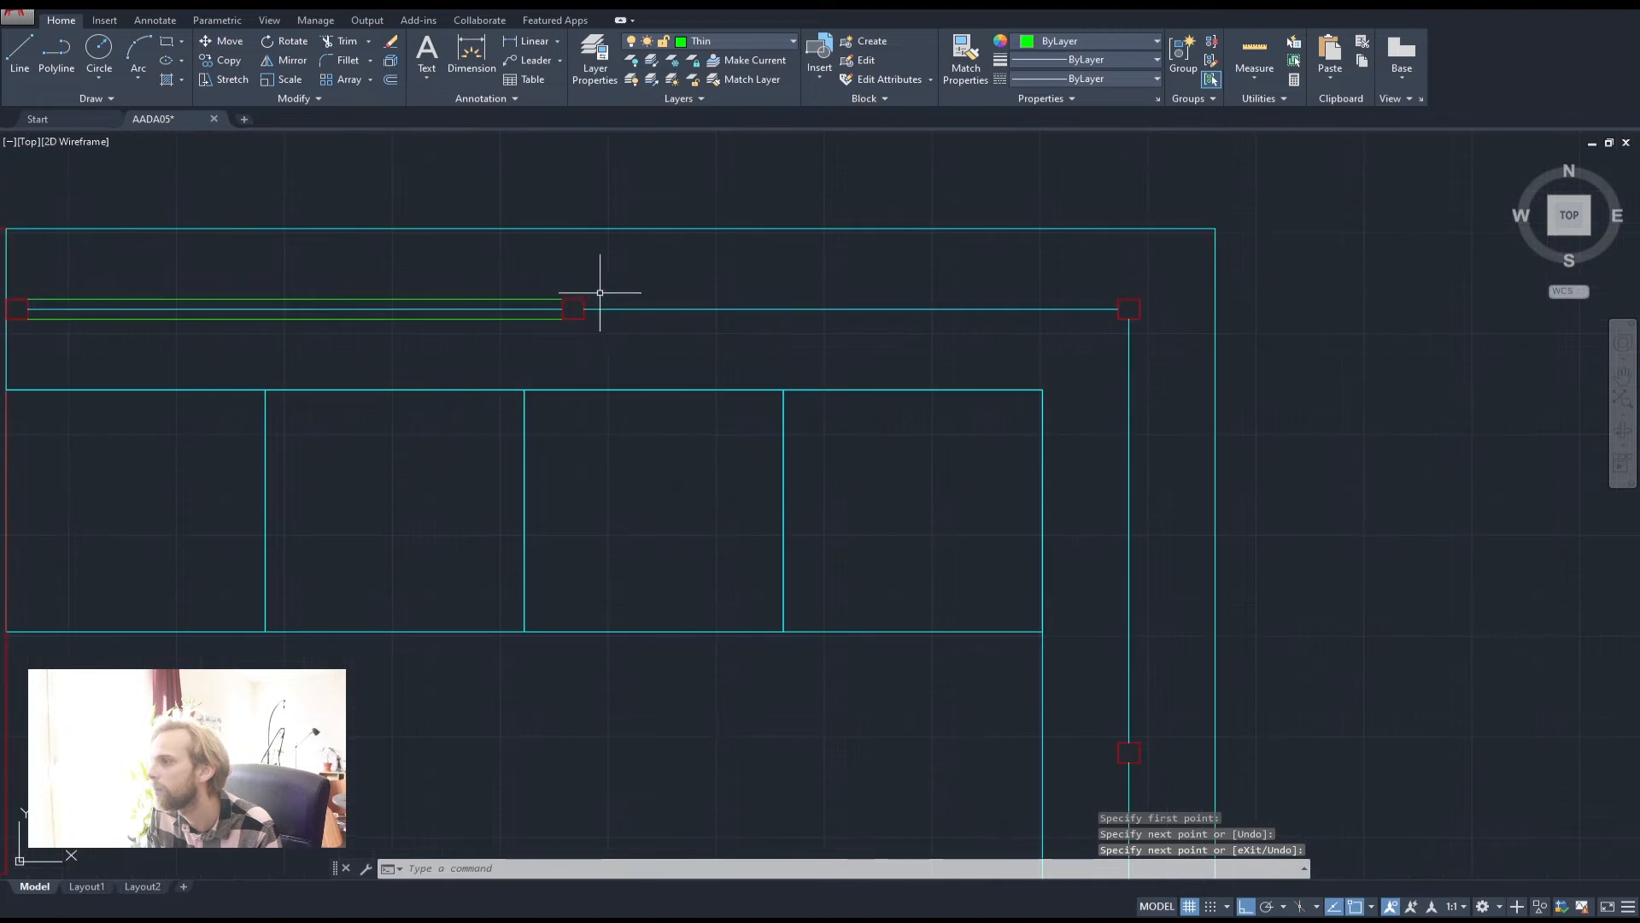
key("space")
left_click(590, 298)
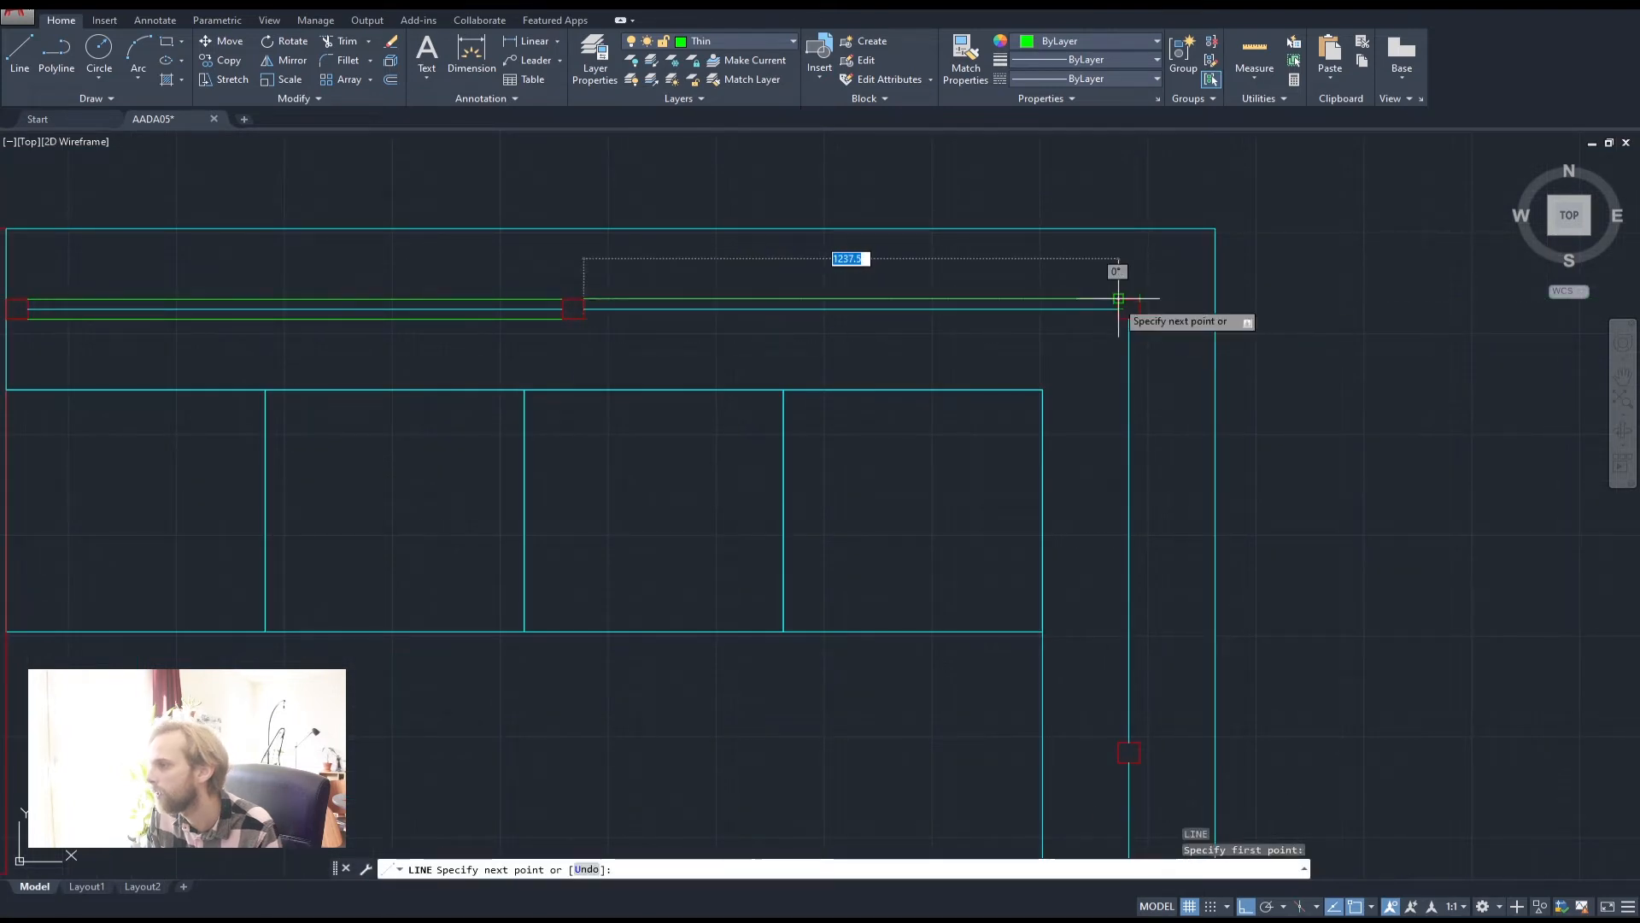
key("space")
key("space")
left_click(1118, 319)
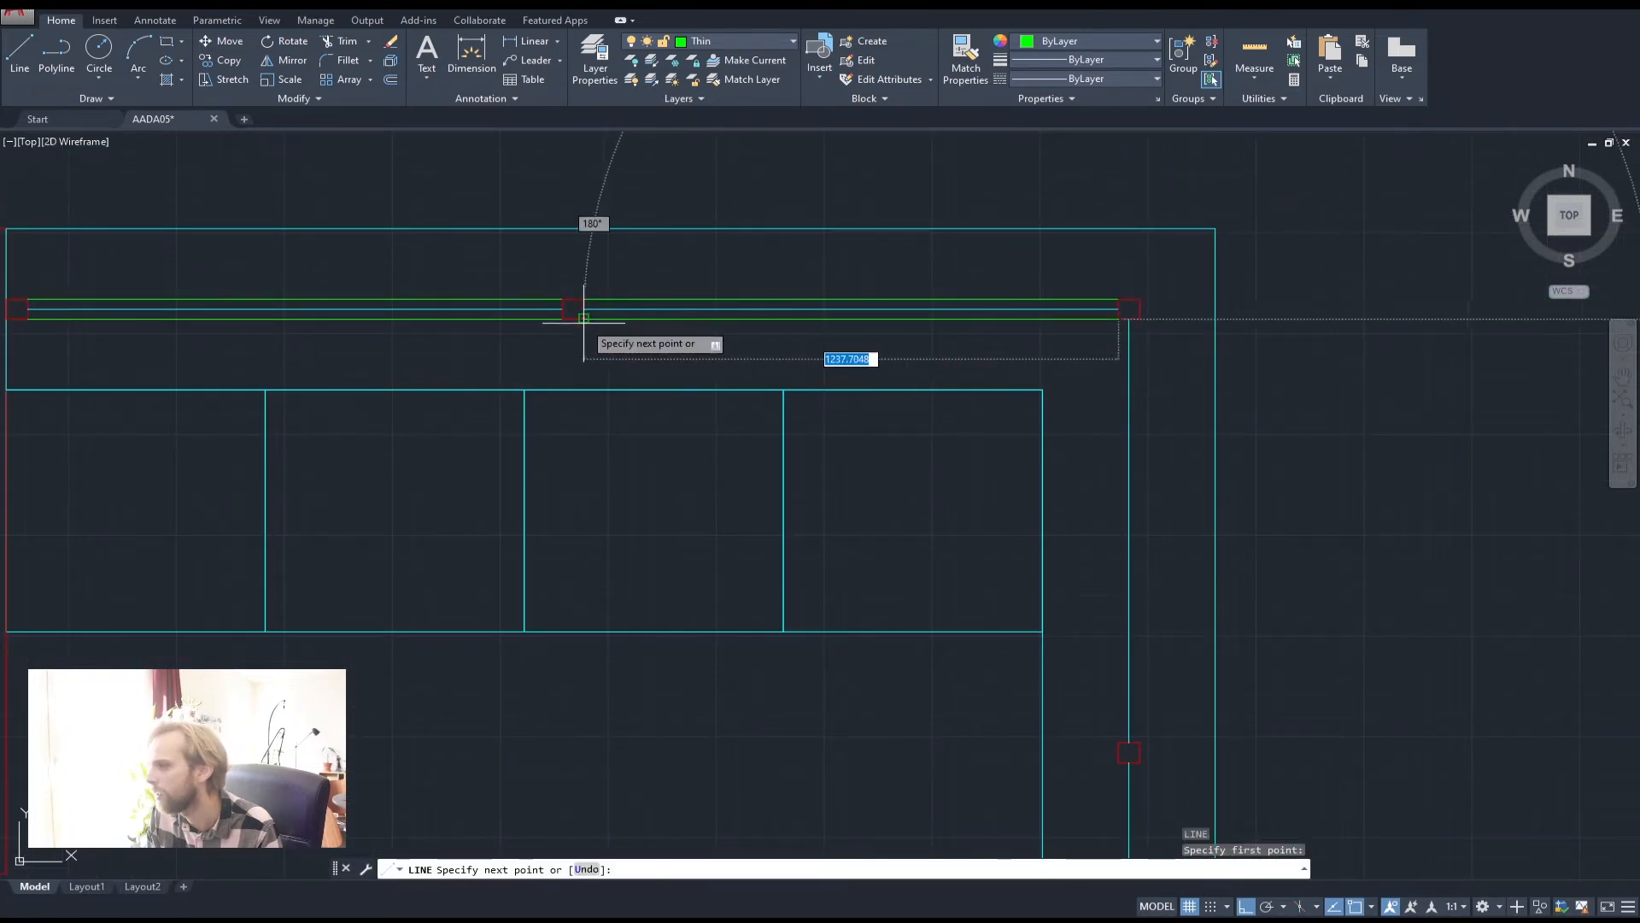
left_click(584, 318)
key("space")
Draw a pair of parallel window lines along the upper part of the right wall
mouse_move(1148, 498)
middle_mouse_down()
mouse_move(732, 236)
mouse_move(746, 351)
middle_mouse_up()
key("space")
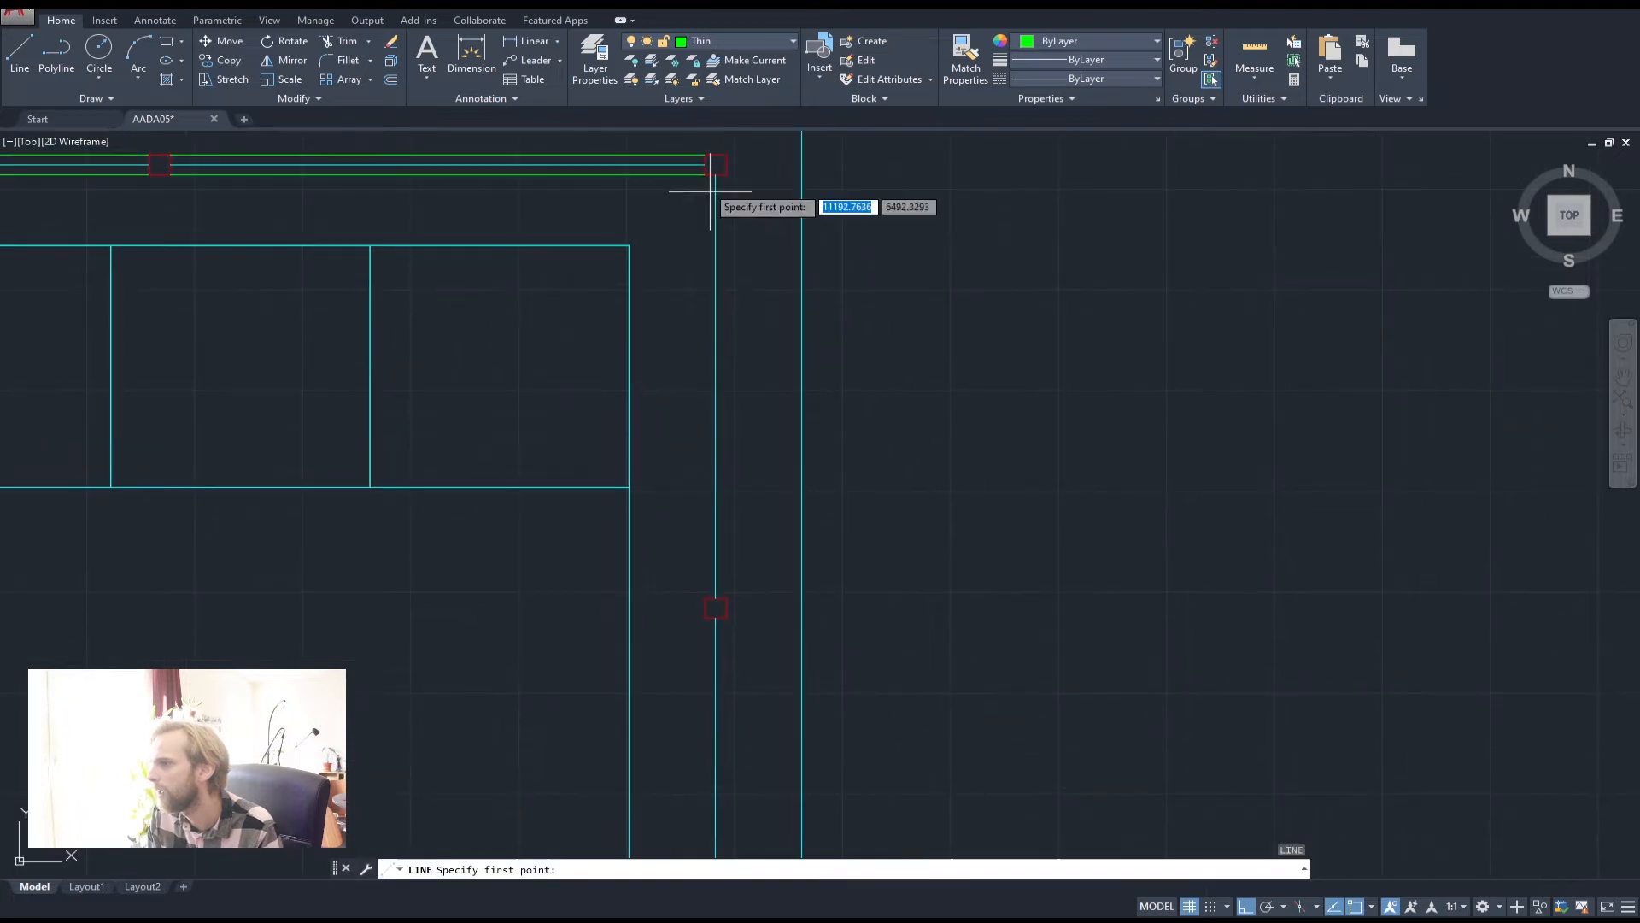
left_click(704, 175)
left_click(706, 597)
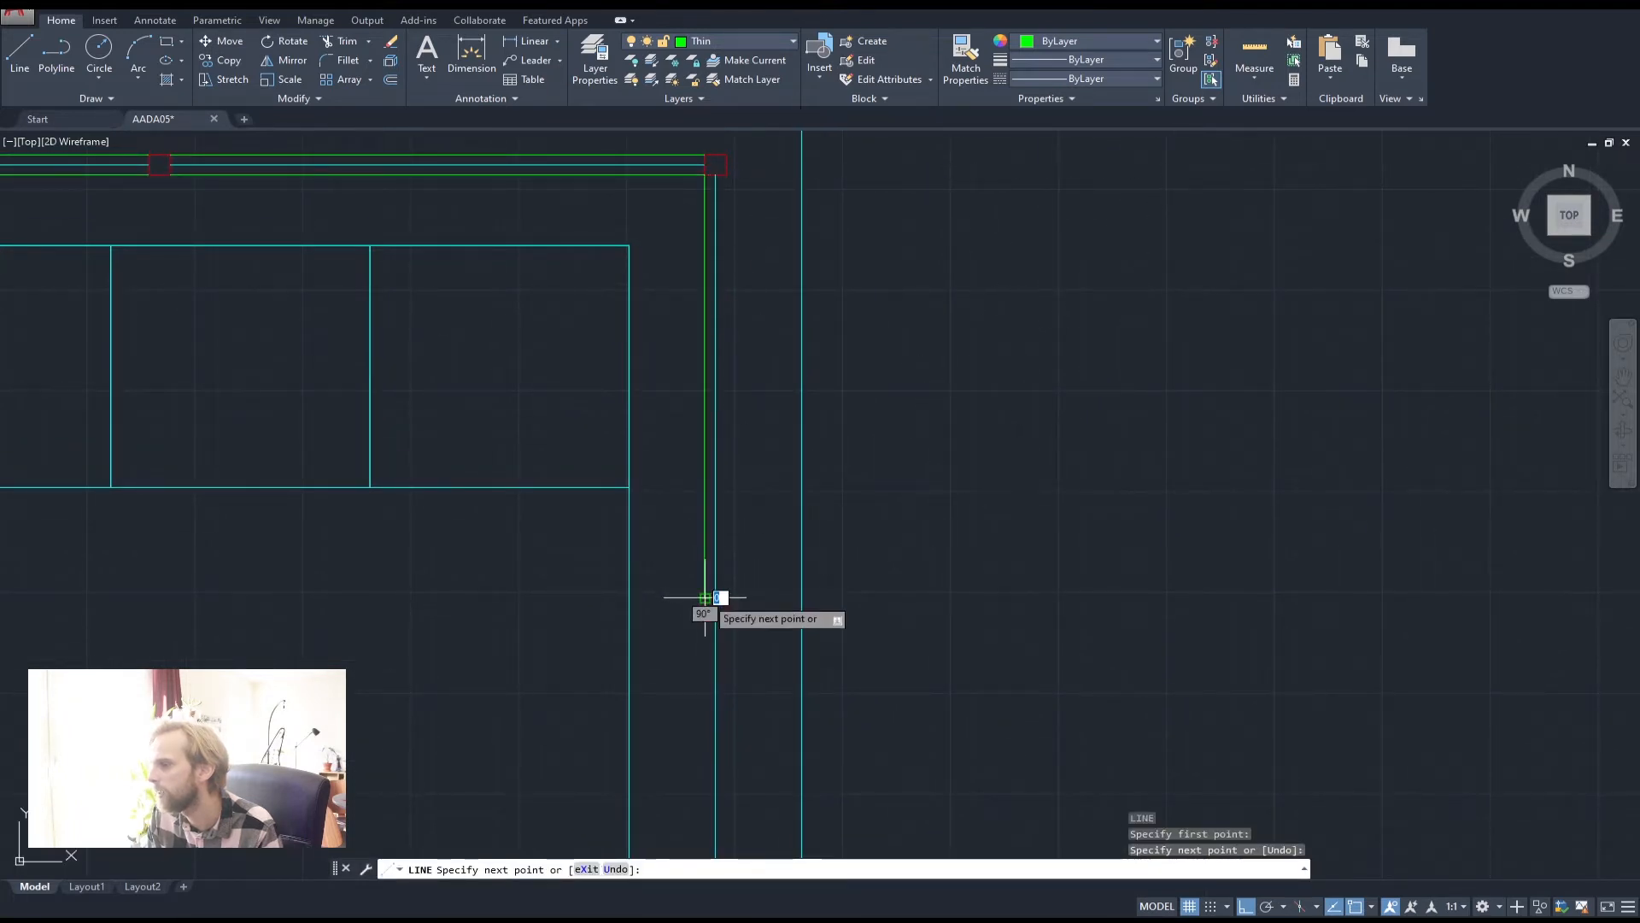
key("space")
key("space")
left_click(727, 597)
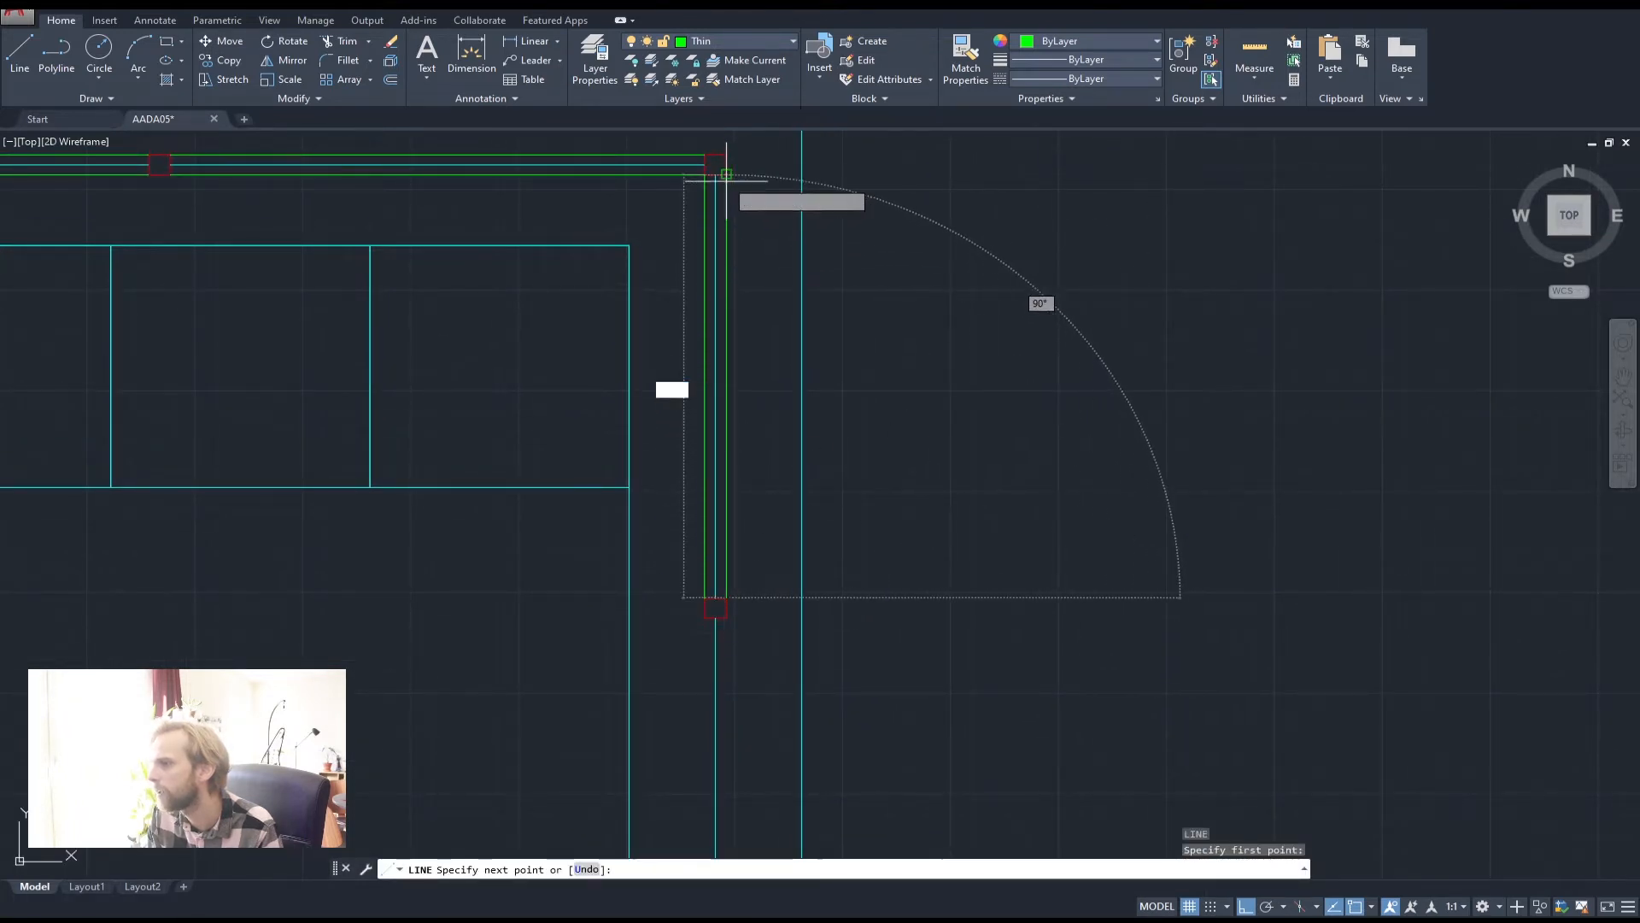
key("space")
Add two parallel window lines between the column corners further down the right wall
middle_click_drag(822, 476, 836, 172)
key("space")
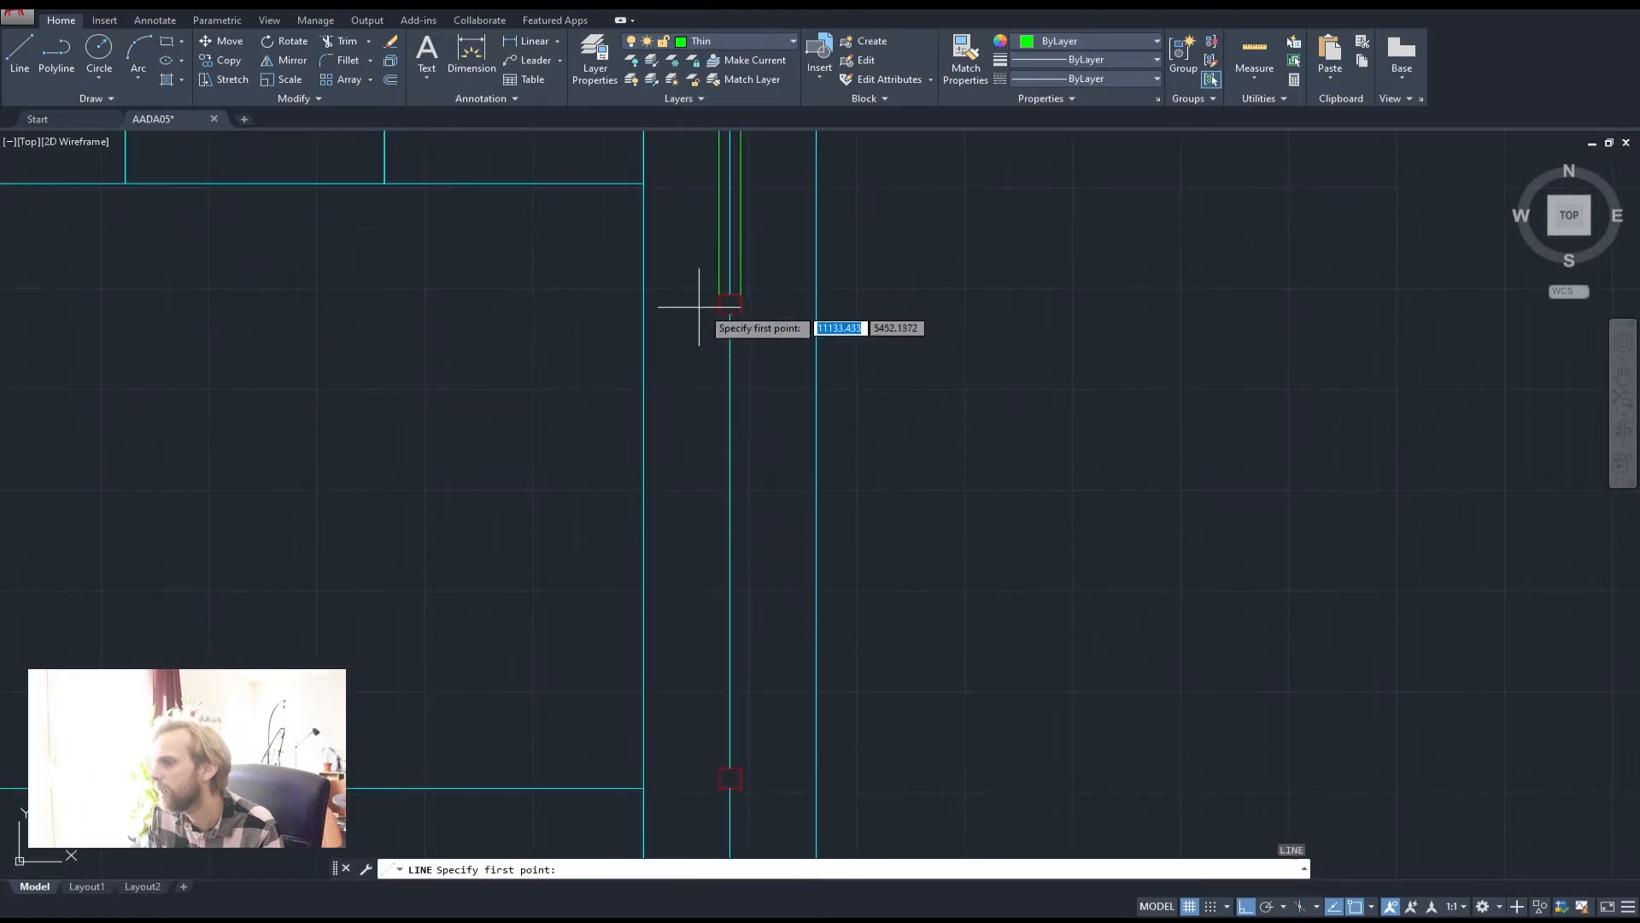
left_click(714, 317)
left_click(721, 775)
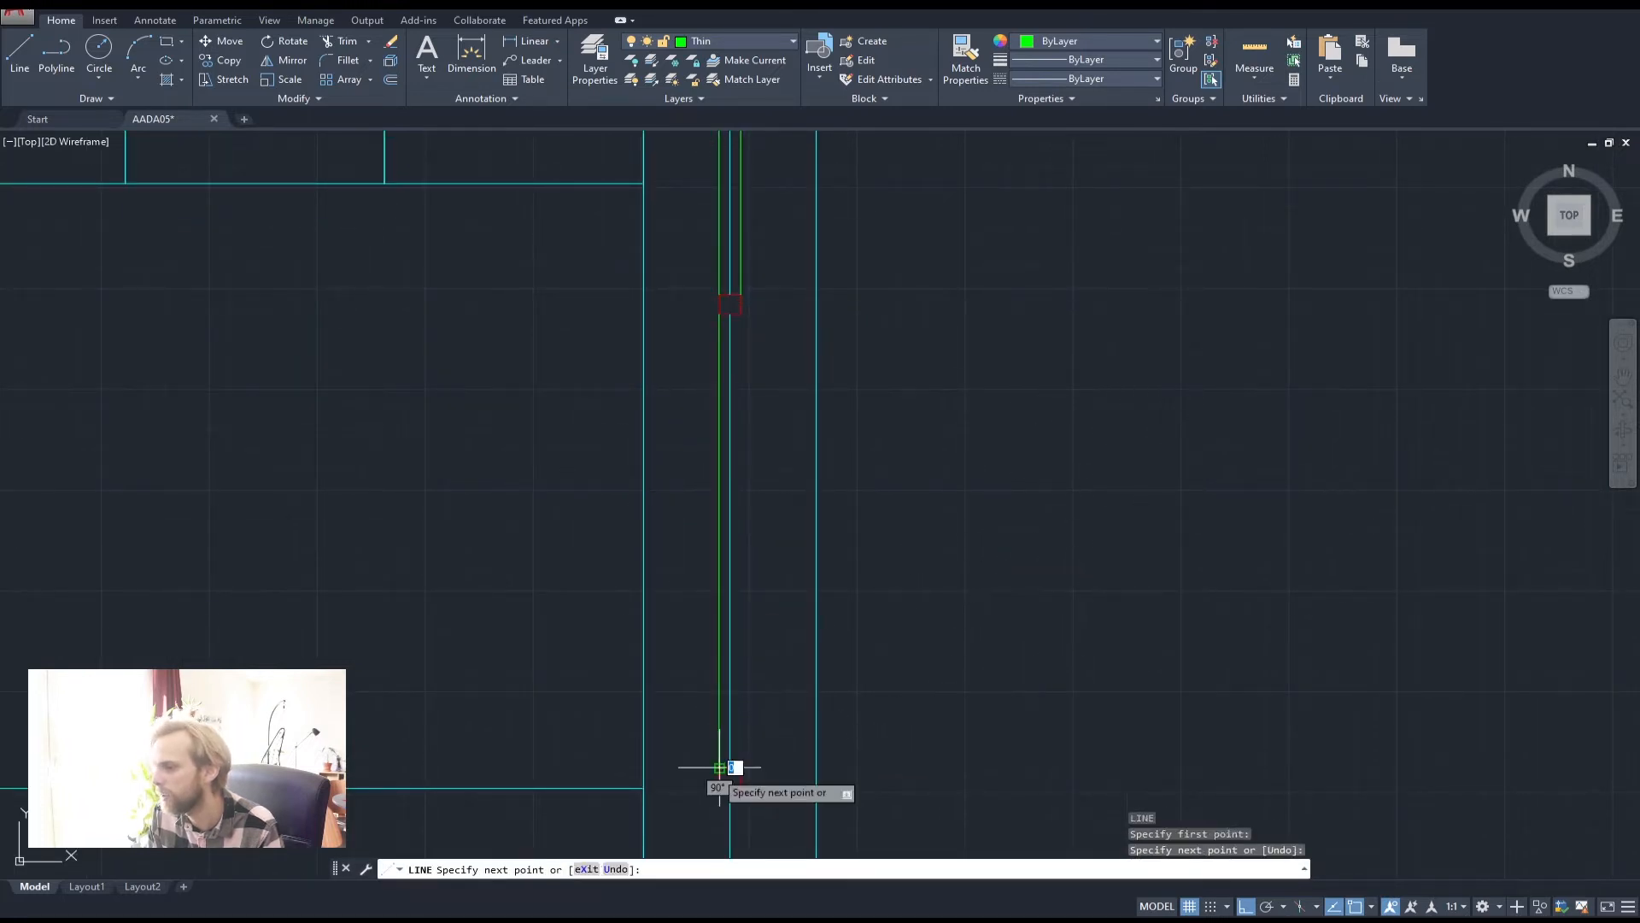
key("space")
key("space")
left_click(741, 769)
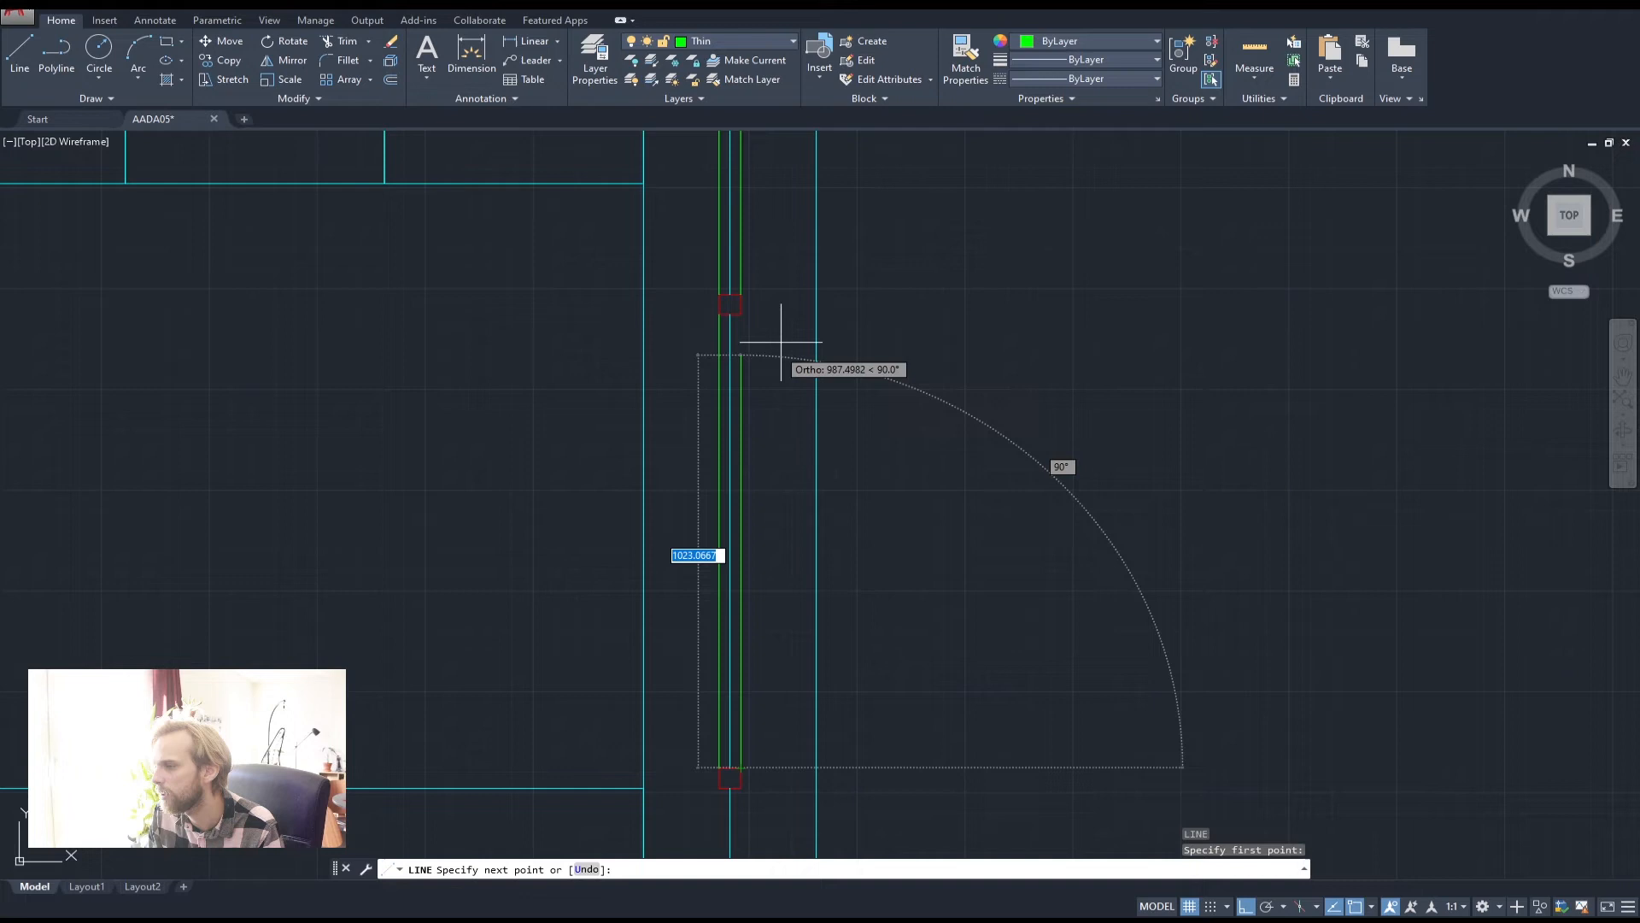
left_click(740, 313)
key("space")
Draw the last pair of window lines down to the bottom-right corner and view the whole plan
middle_click_drag(804, 635, 755, 273)
mouse_move(649, 544)
middle_mouse_down()
mouse_move(681, 436)
mouse_move(667, 304)
middle_mouse_up()
key("space")
left_click(686, 165)
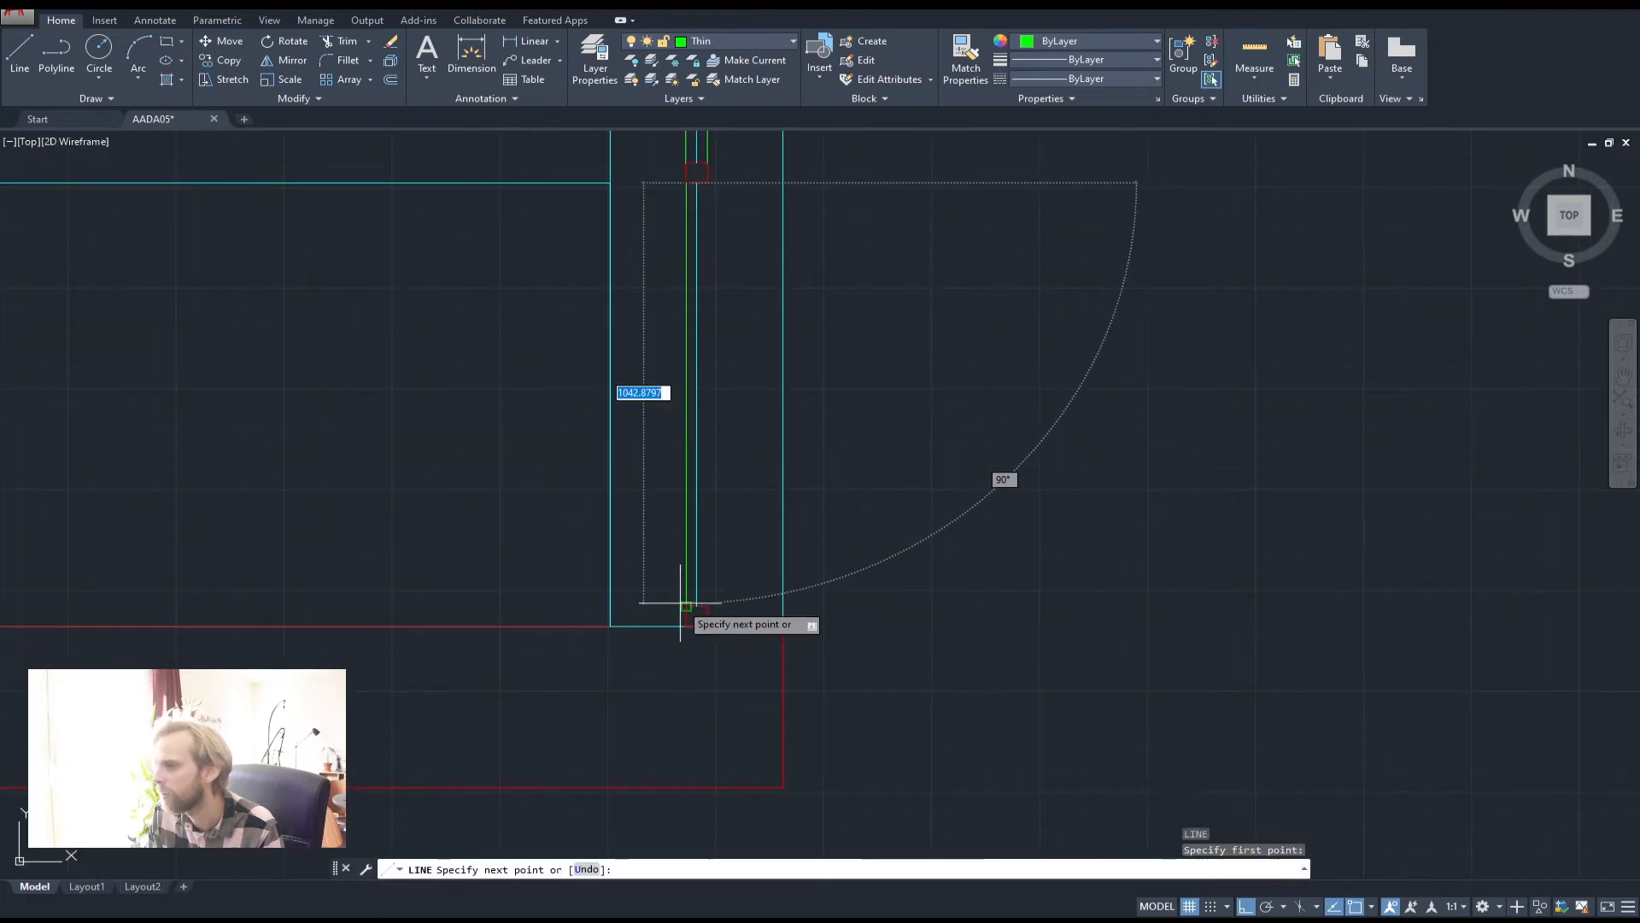
left_click(683, 604)
key("space")
key("space")
left_click(707, 606)
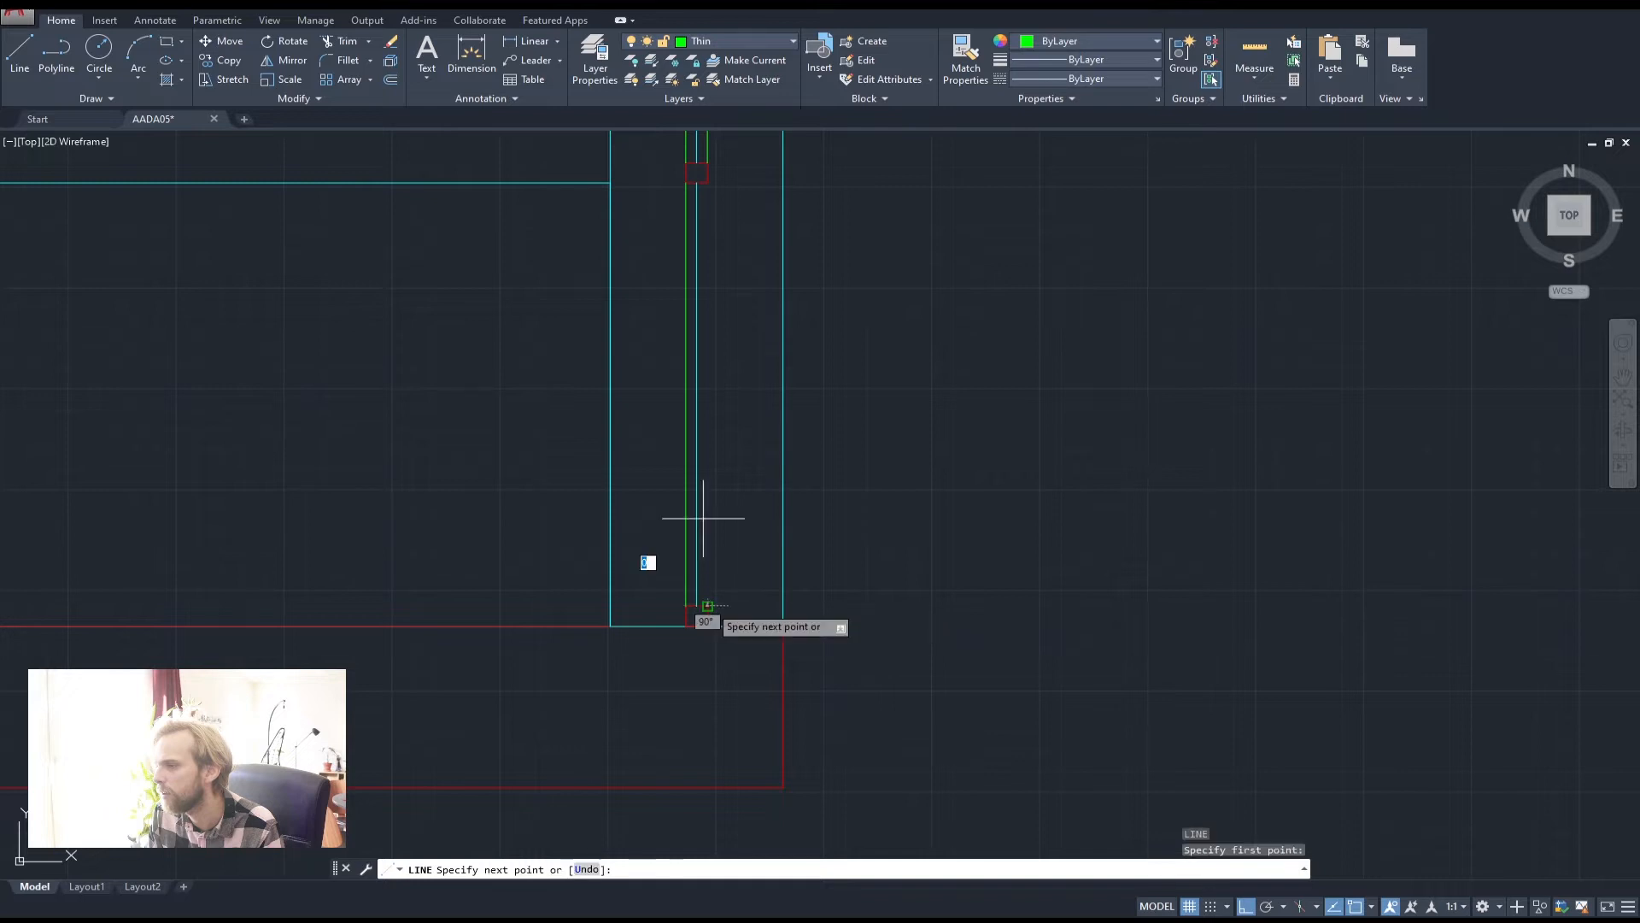
left_click(702, 182)
key("space")
scroll(575, 393, "down", 5)
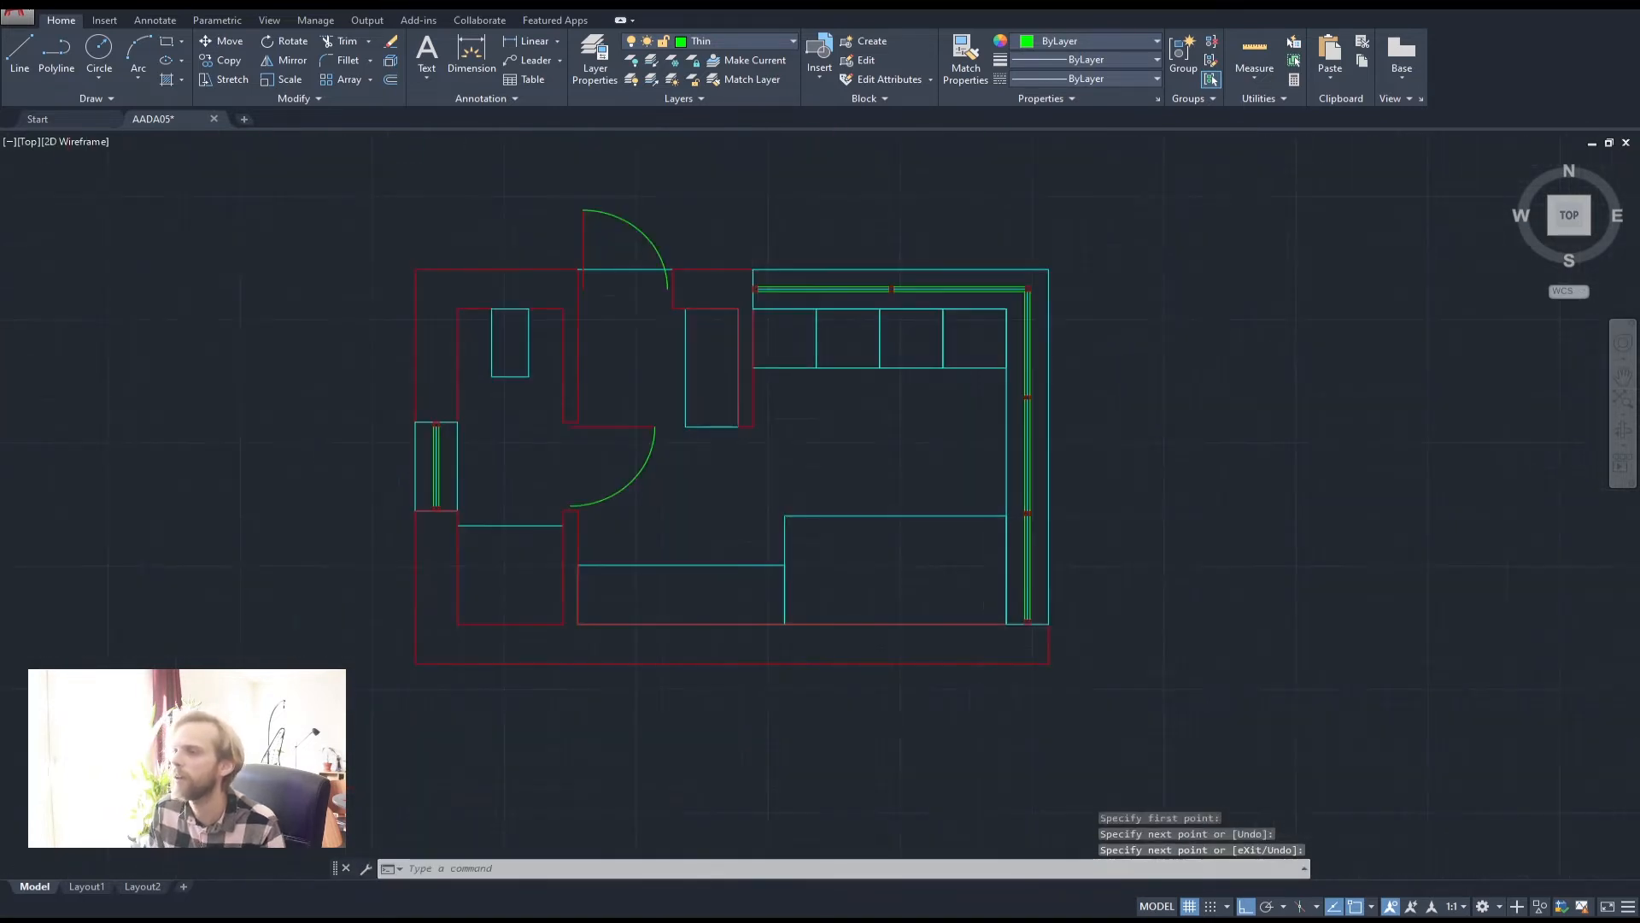
middle_click_drag(698, 434, 808, 526)
scroll(807, 526, "up", 3)
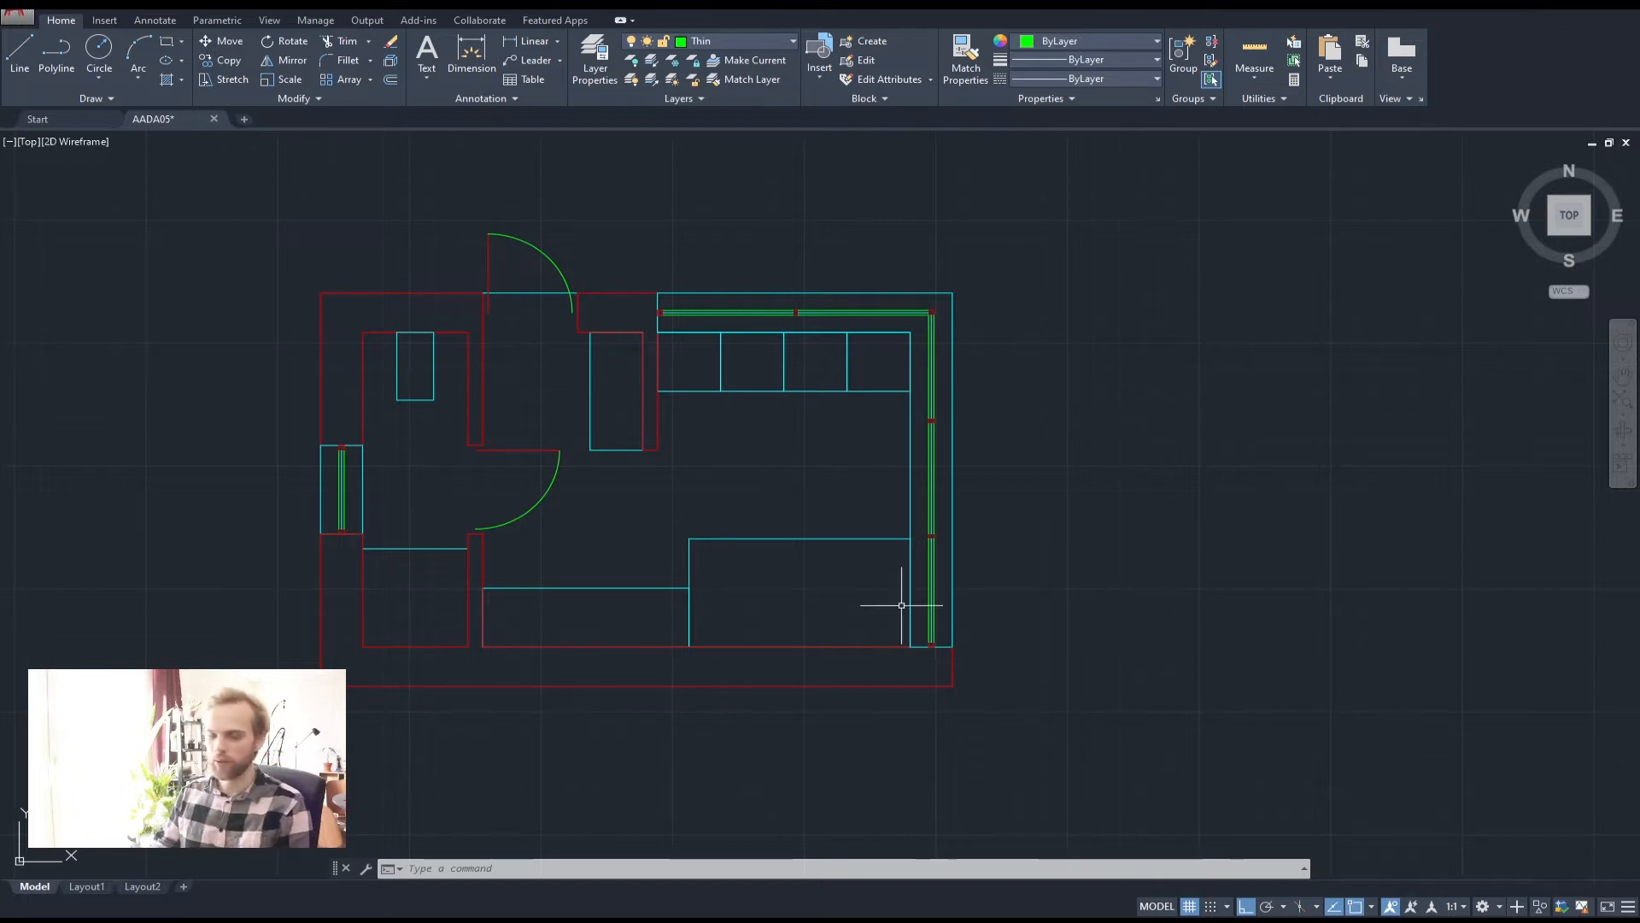
Measure the left-wall window opening with DIST from its top corner, reading 900
scroll(681, 366, "up", 2)
scroll(724, 337, "down", 2)
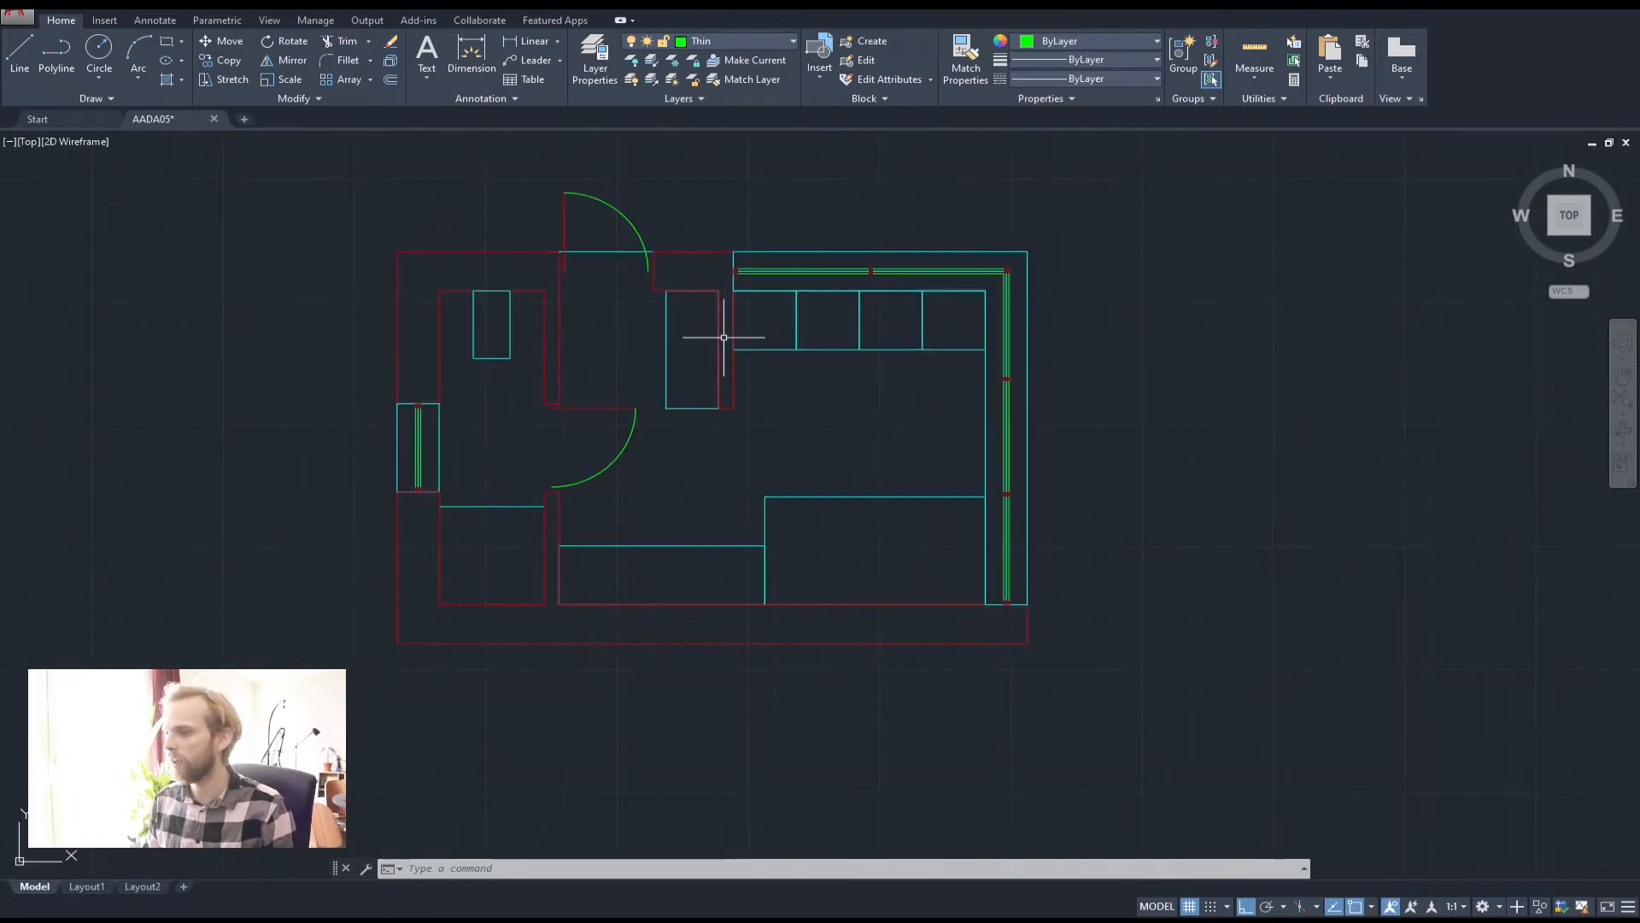
scroll(402, 435, "up", 2)
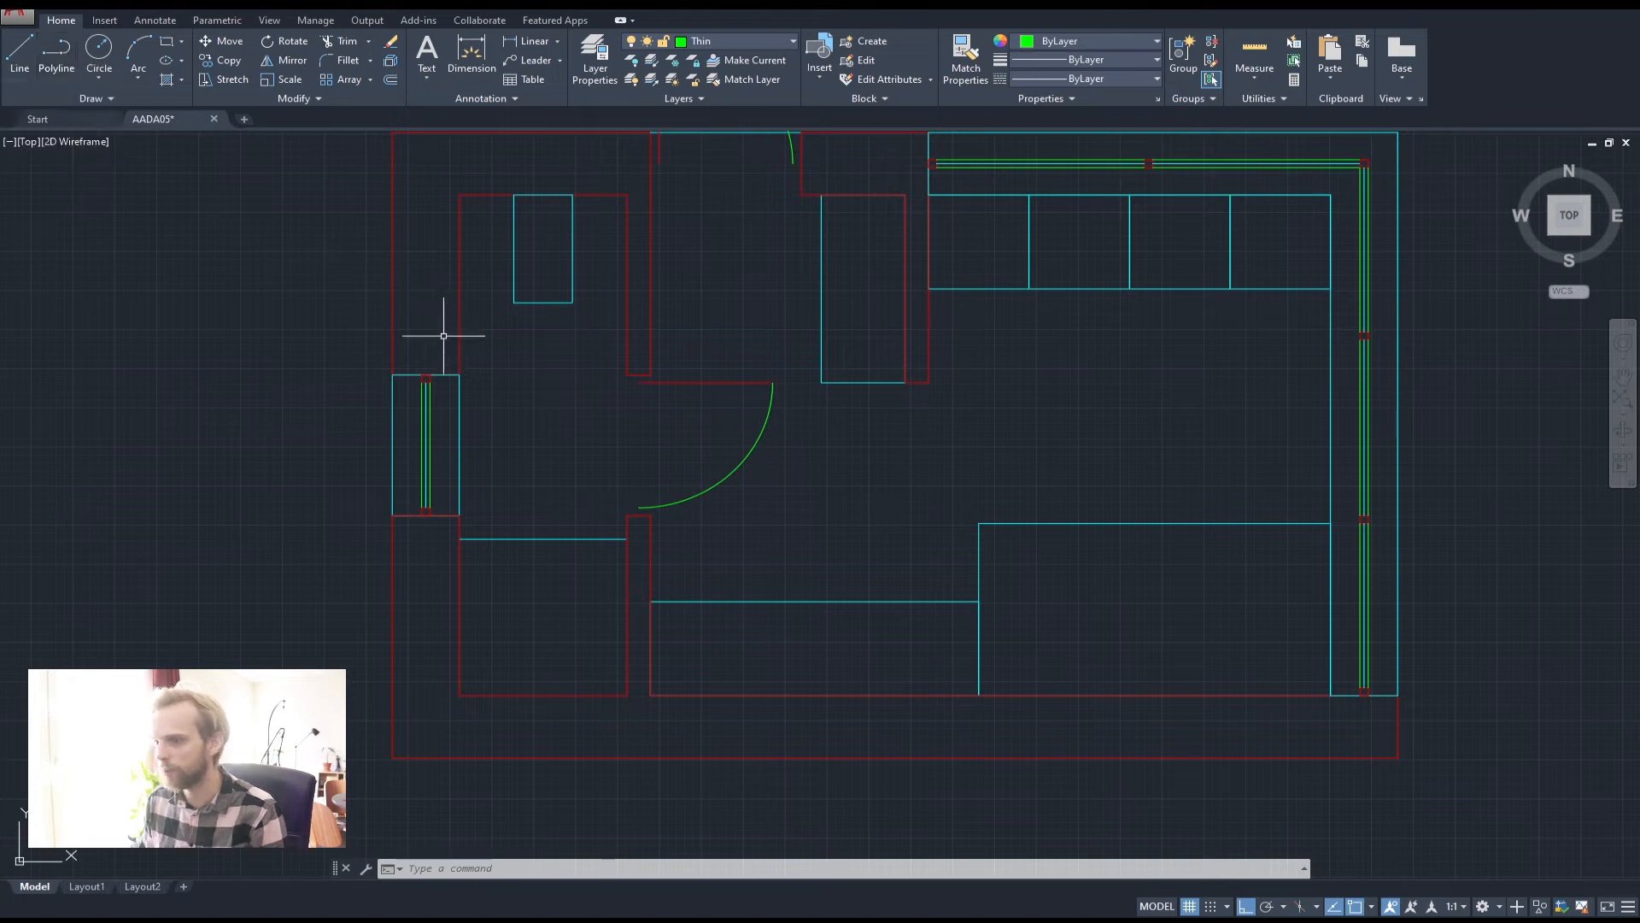
key("Return")
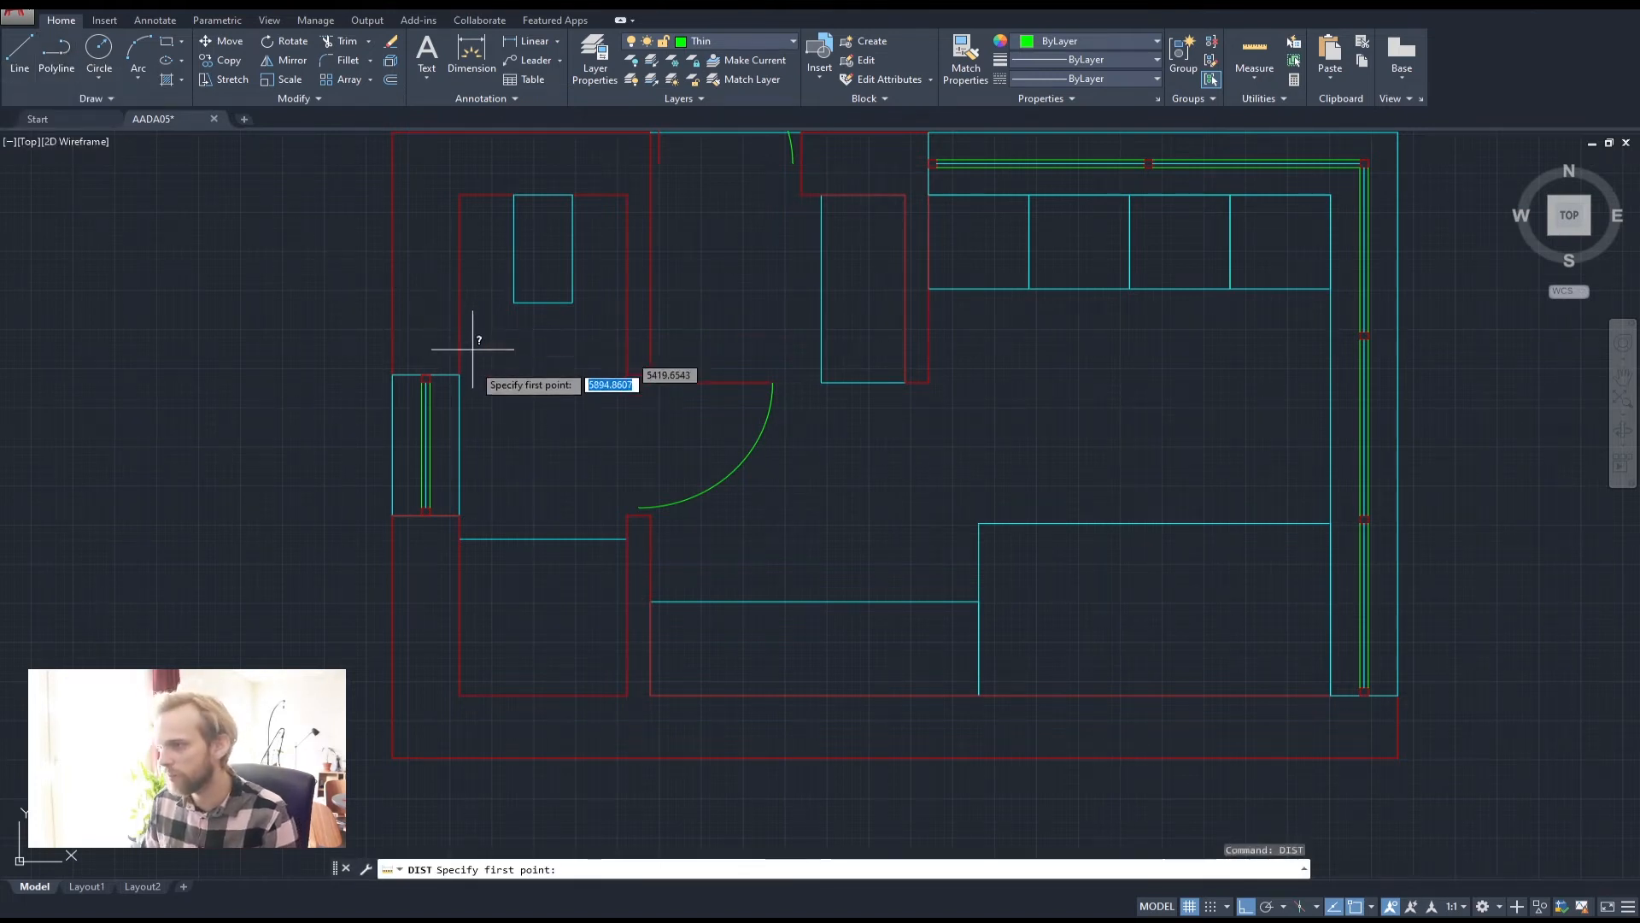
left_click(460, 374)
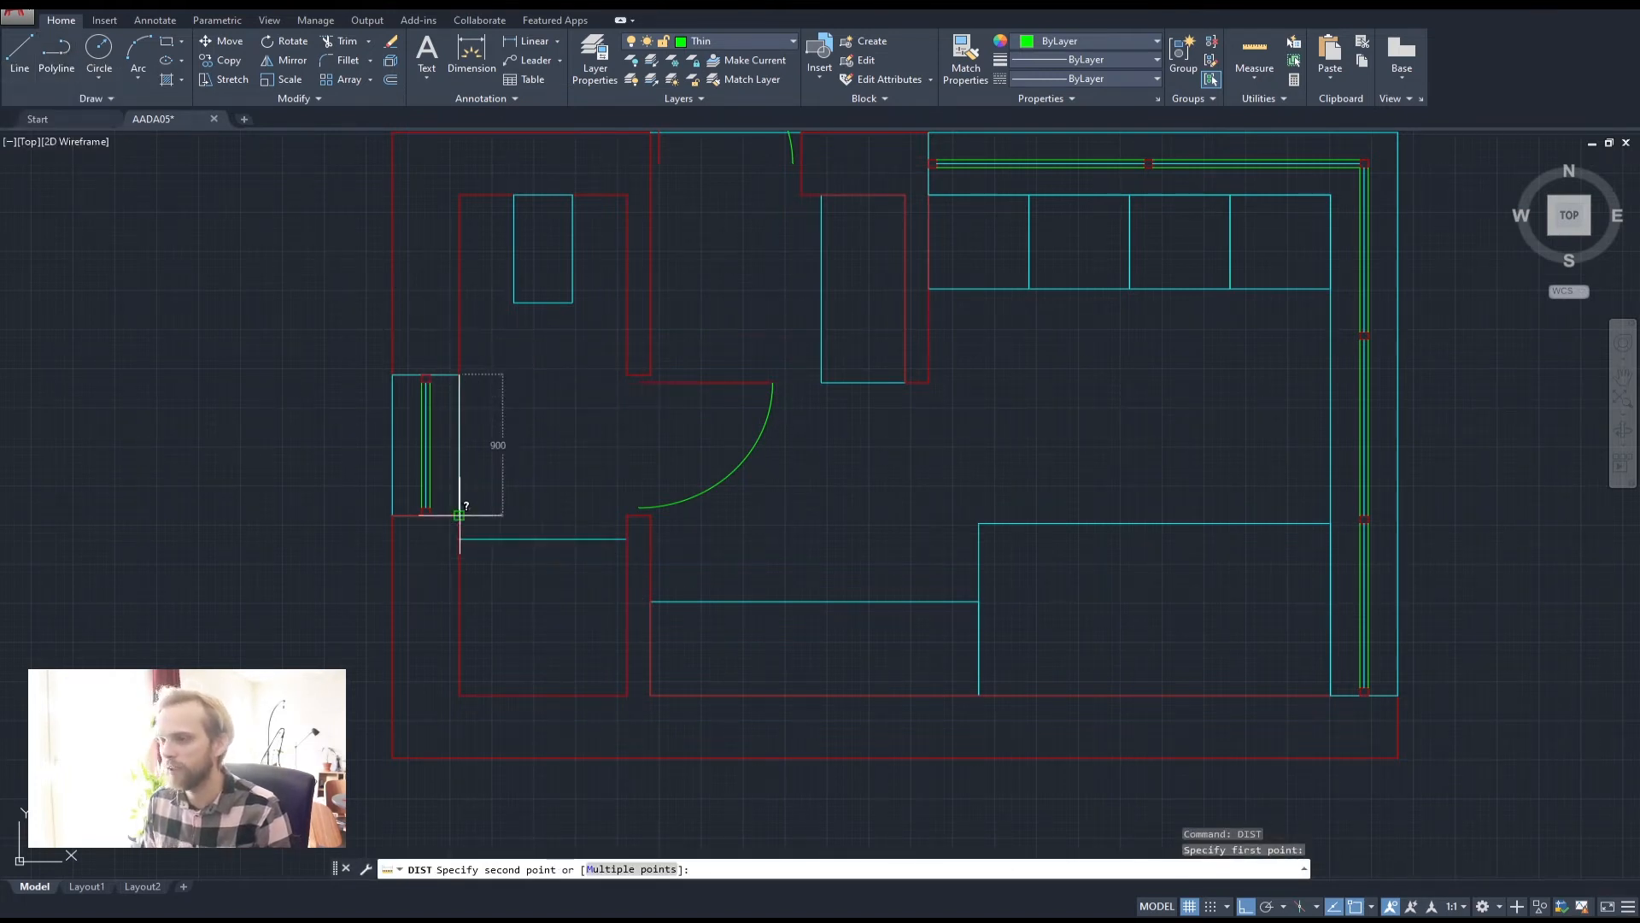
key("Escape")
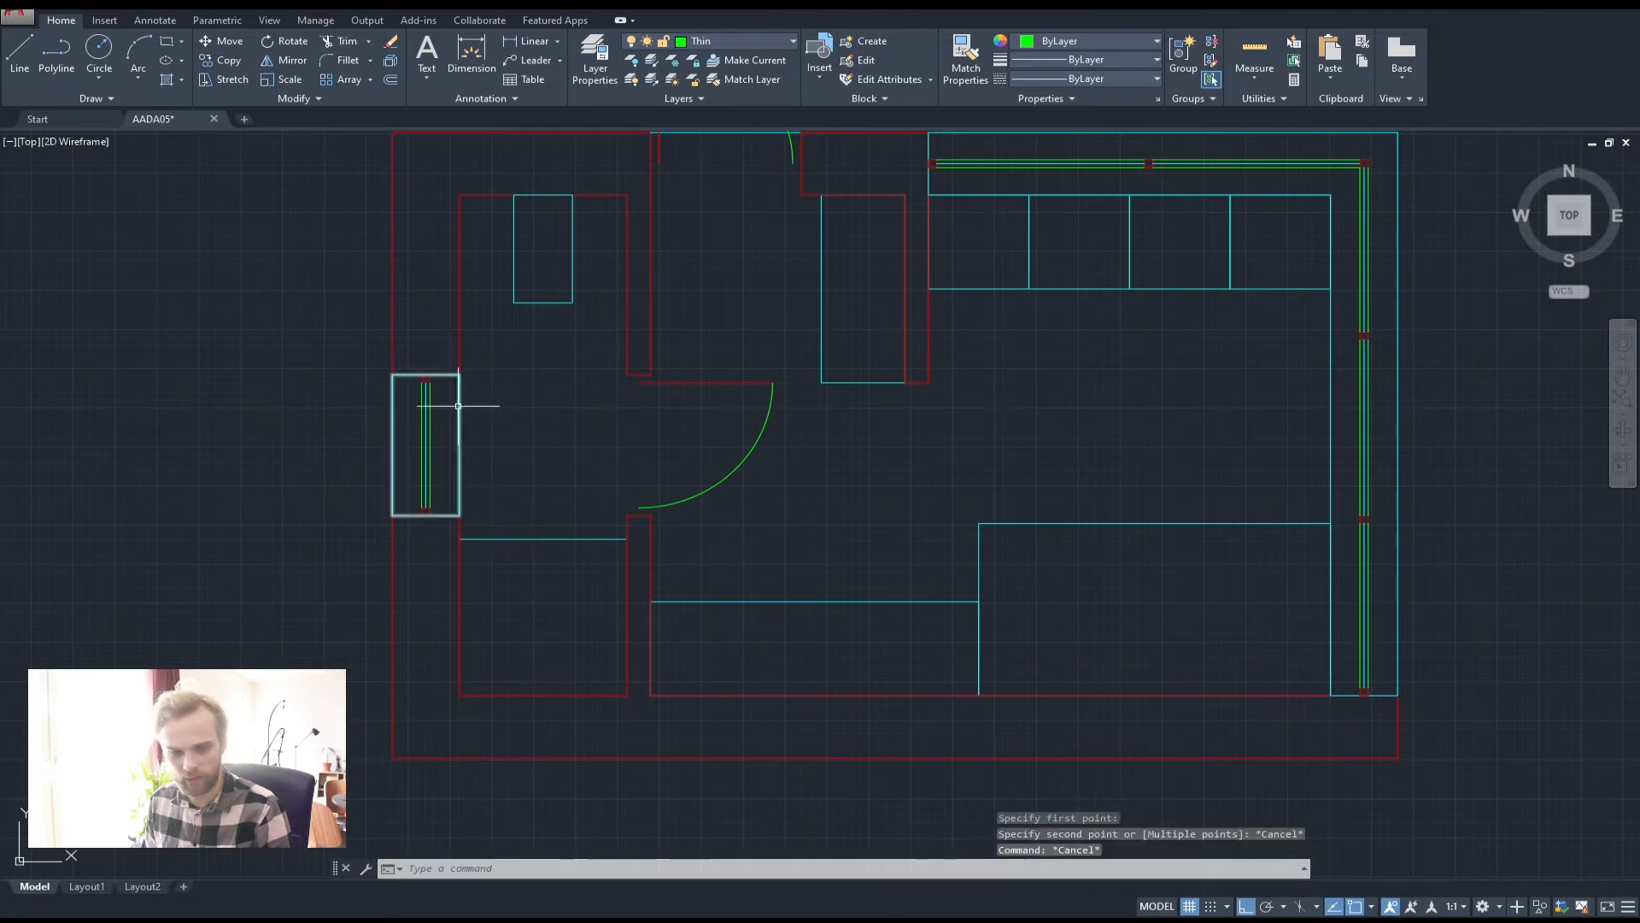
Draw a closed polyline left of the plan: 900 down, 400 across, 900 up
left_click(68, 55)
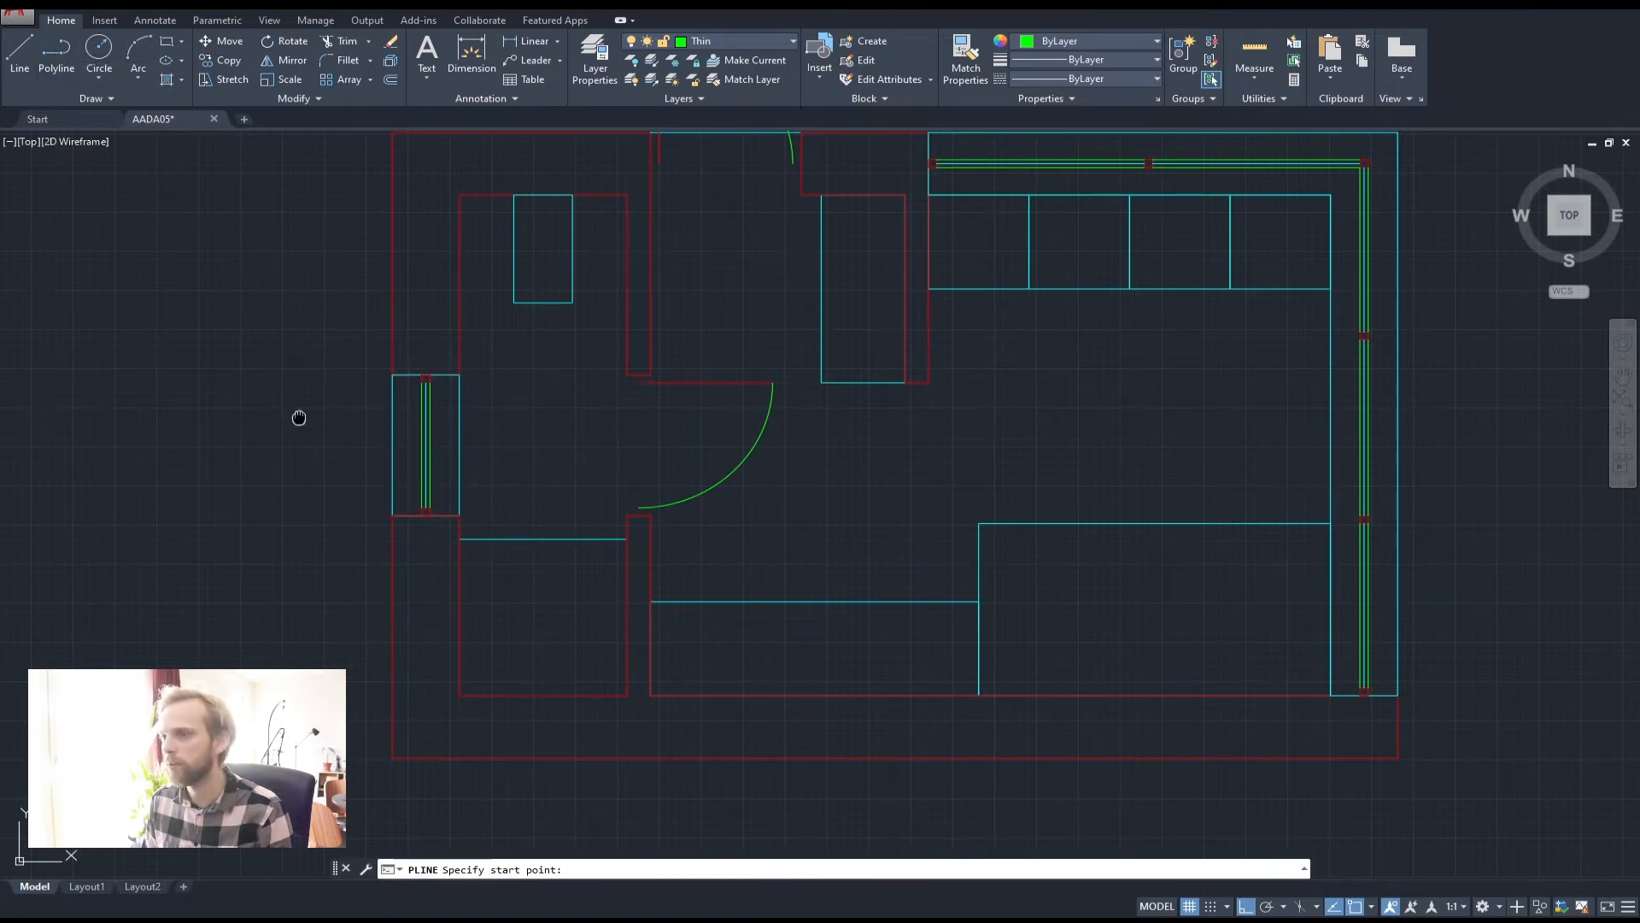
middle_click_drag(556, 403, 663, 367)
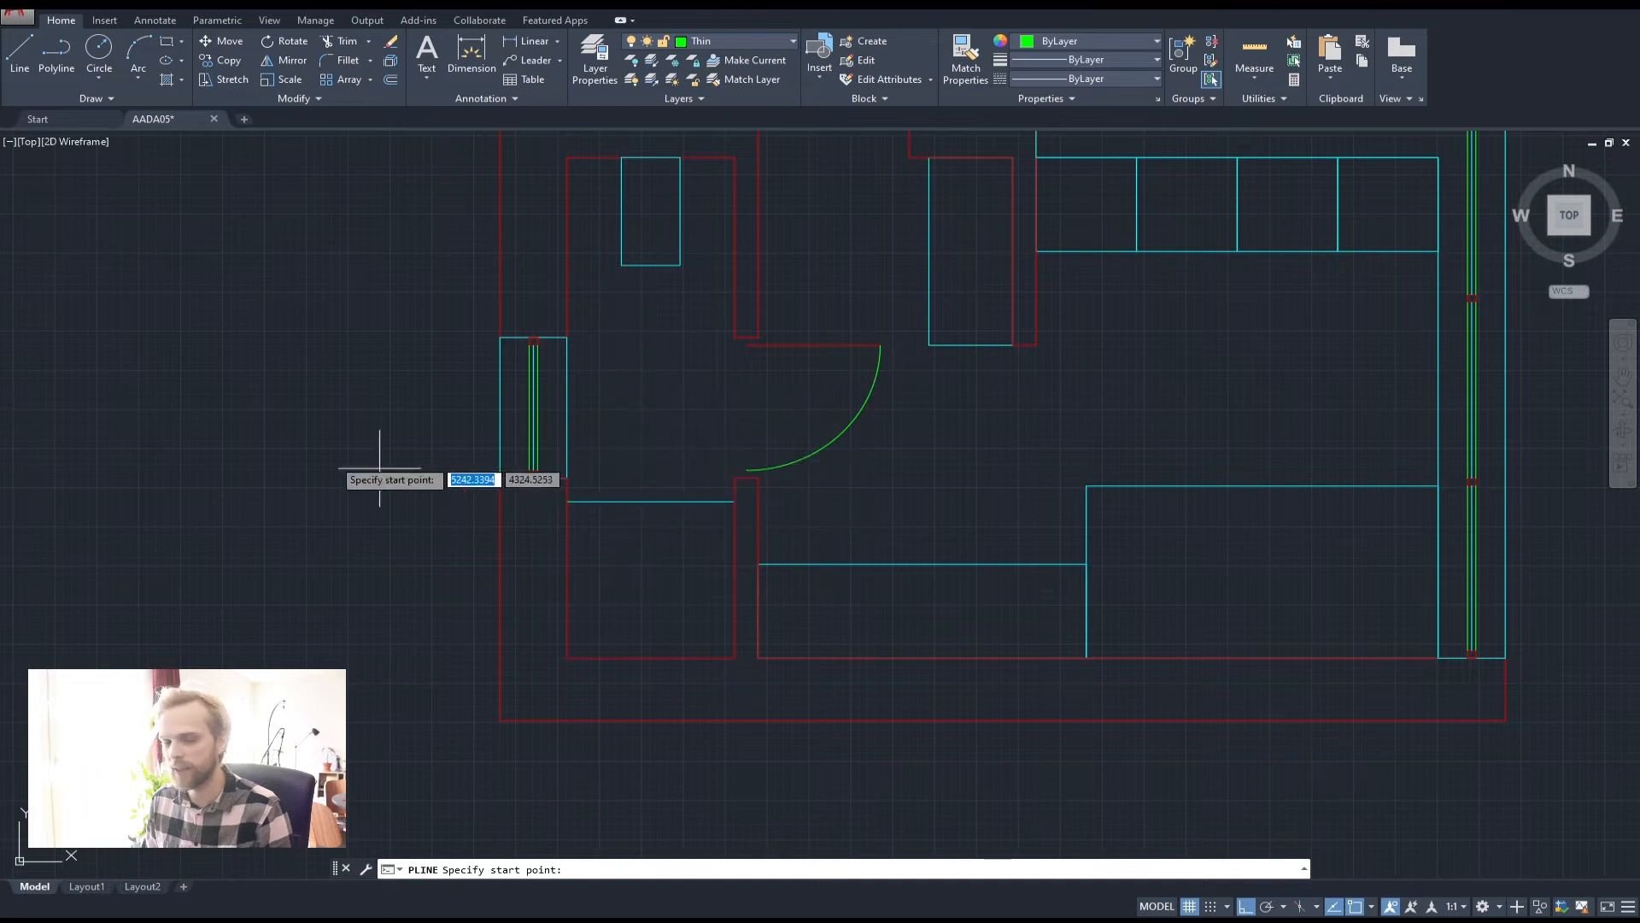
left_click(269, 339)
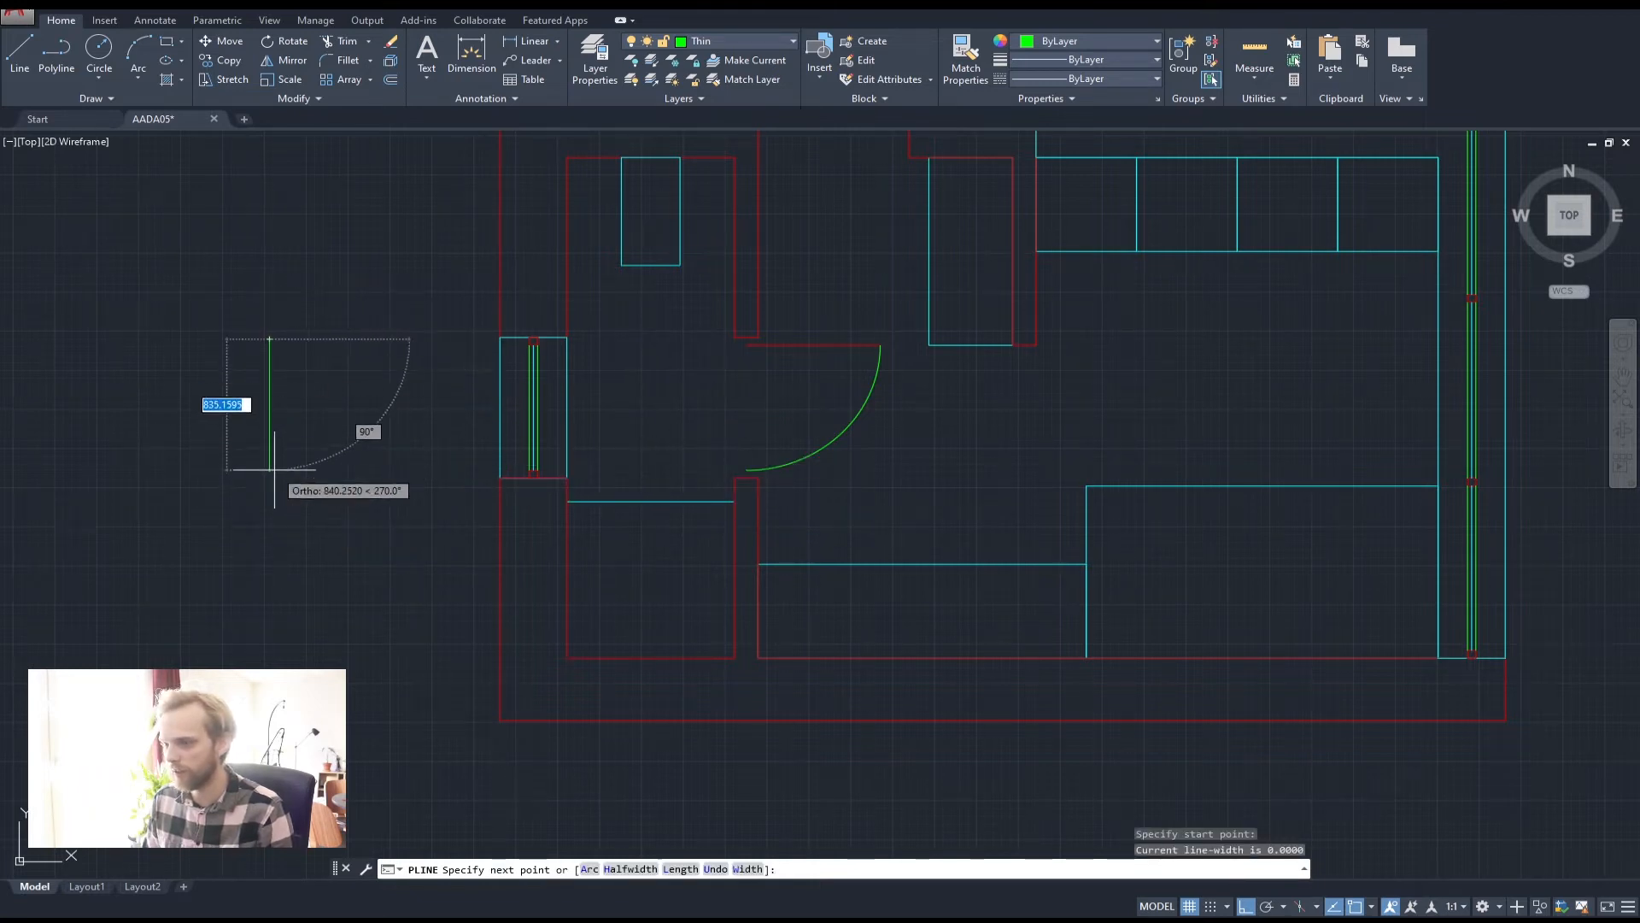
type("90")
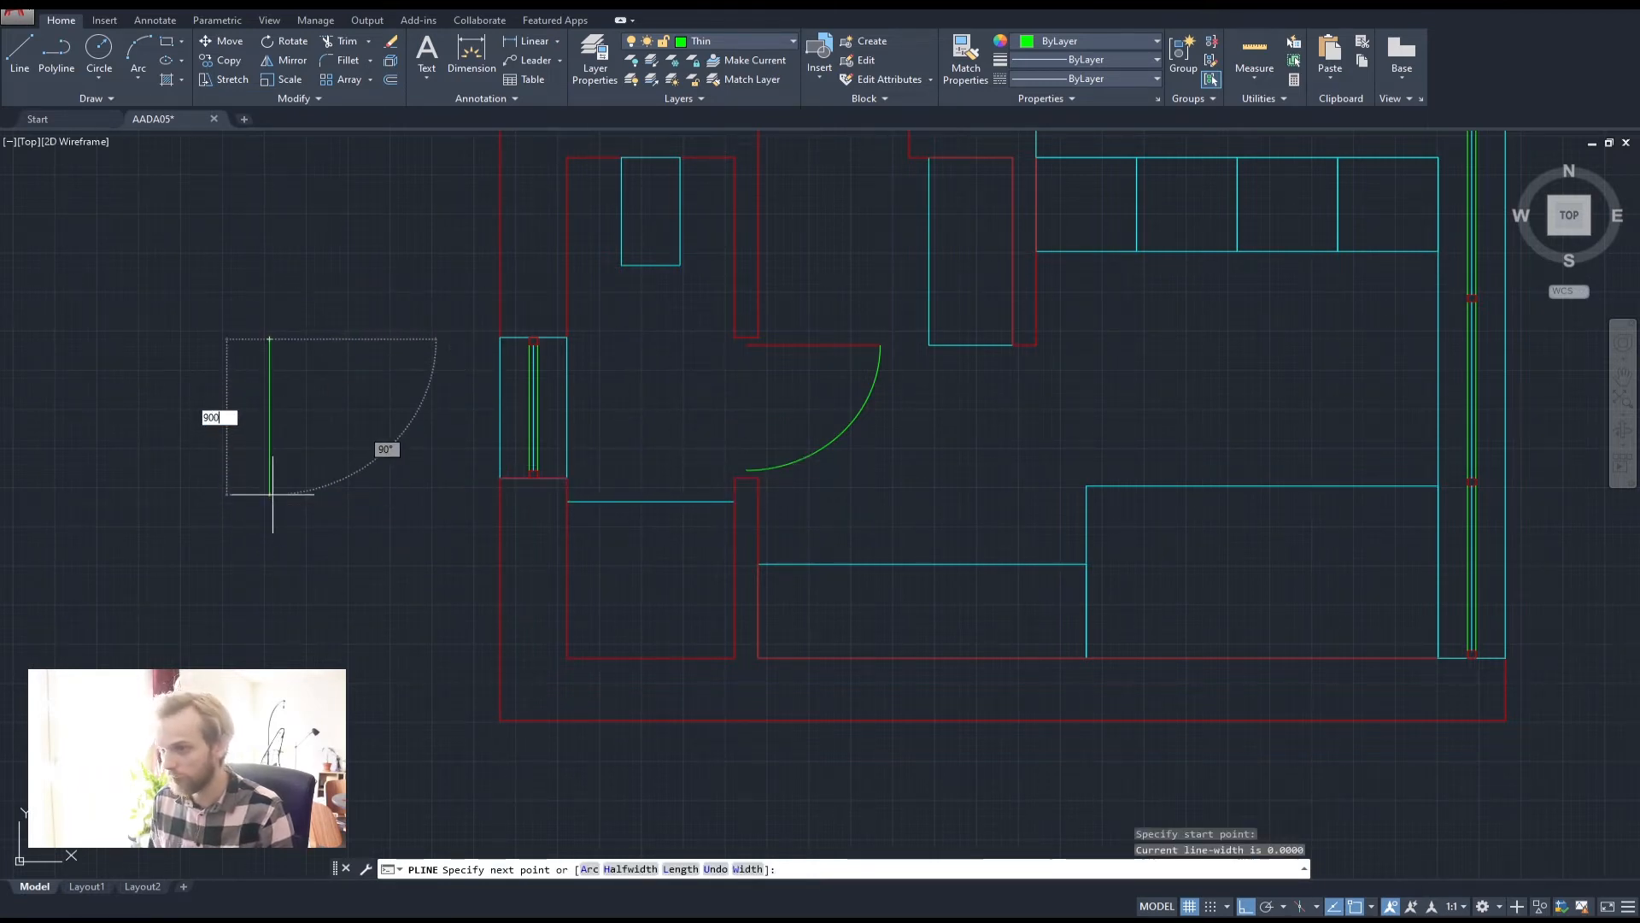
type("0")
key("Return")
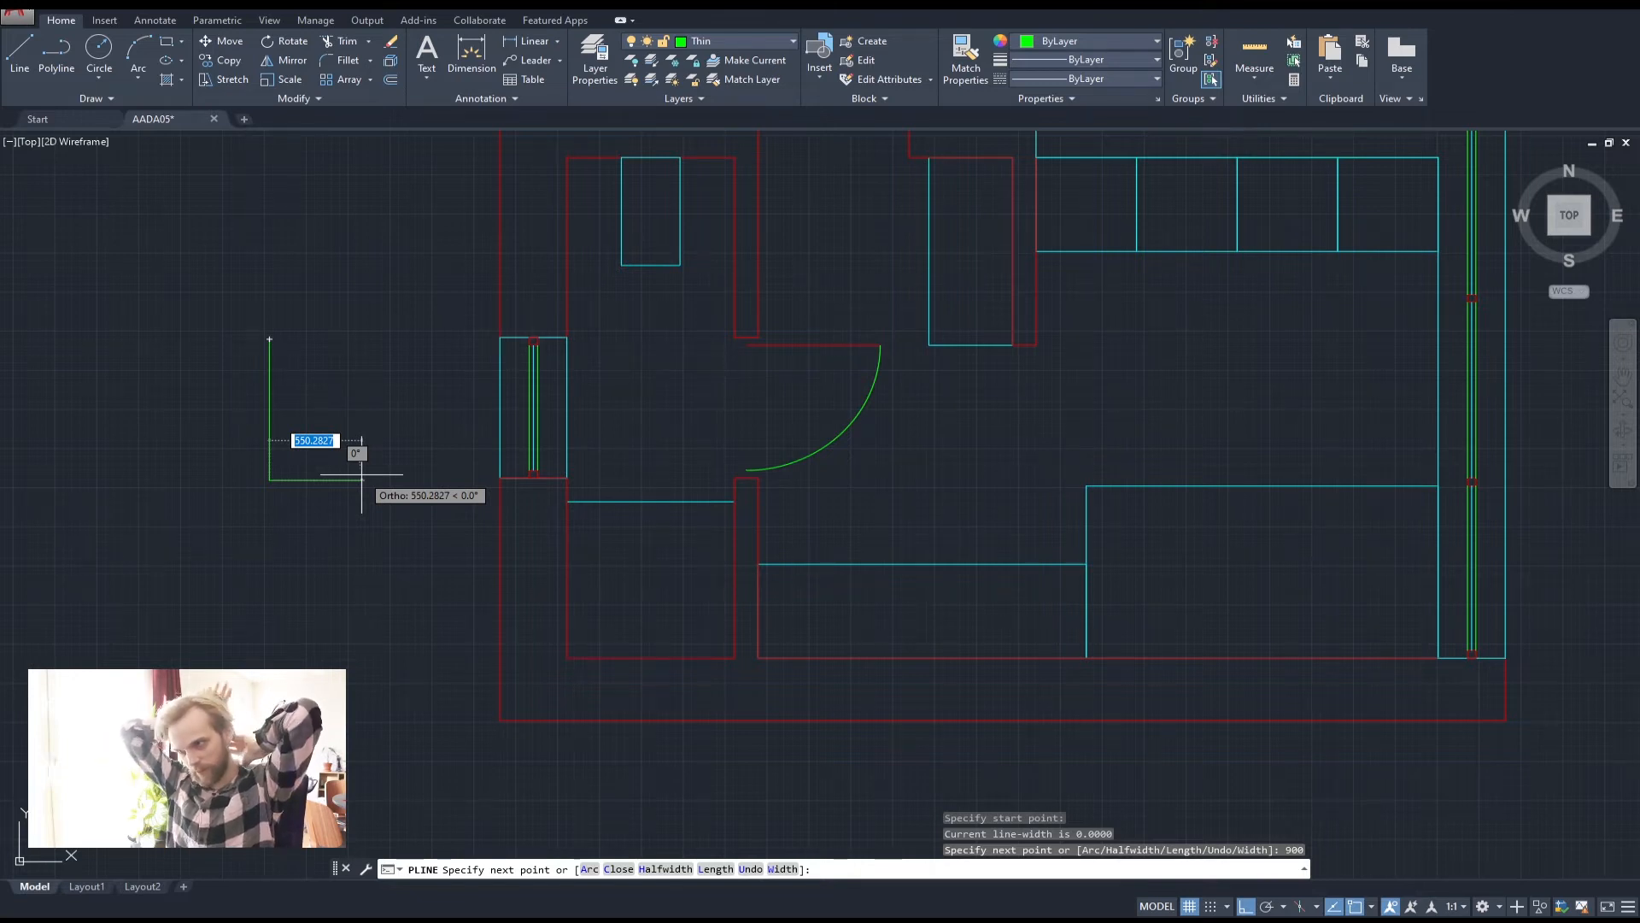
type("400")
key("Return")
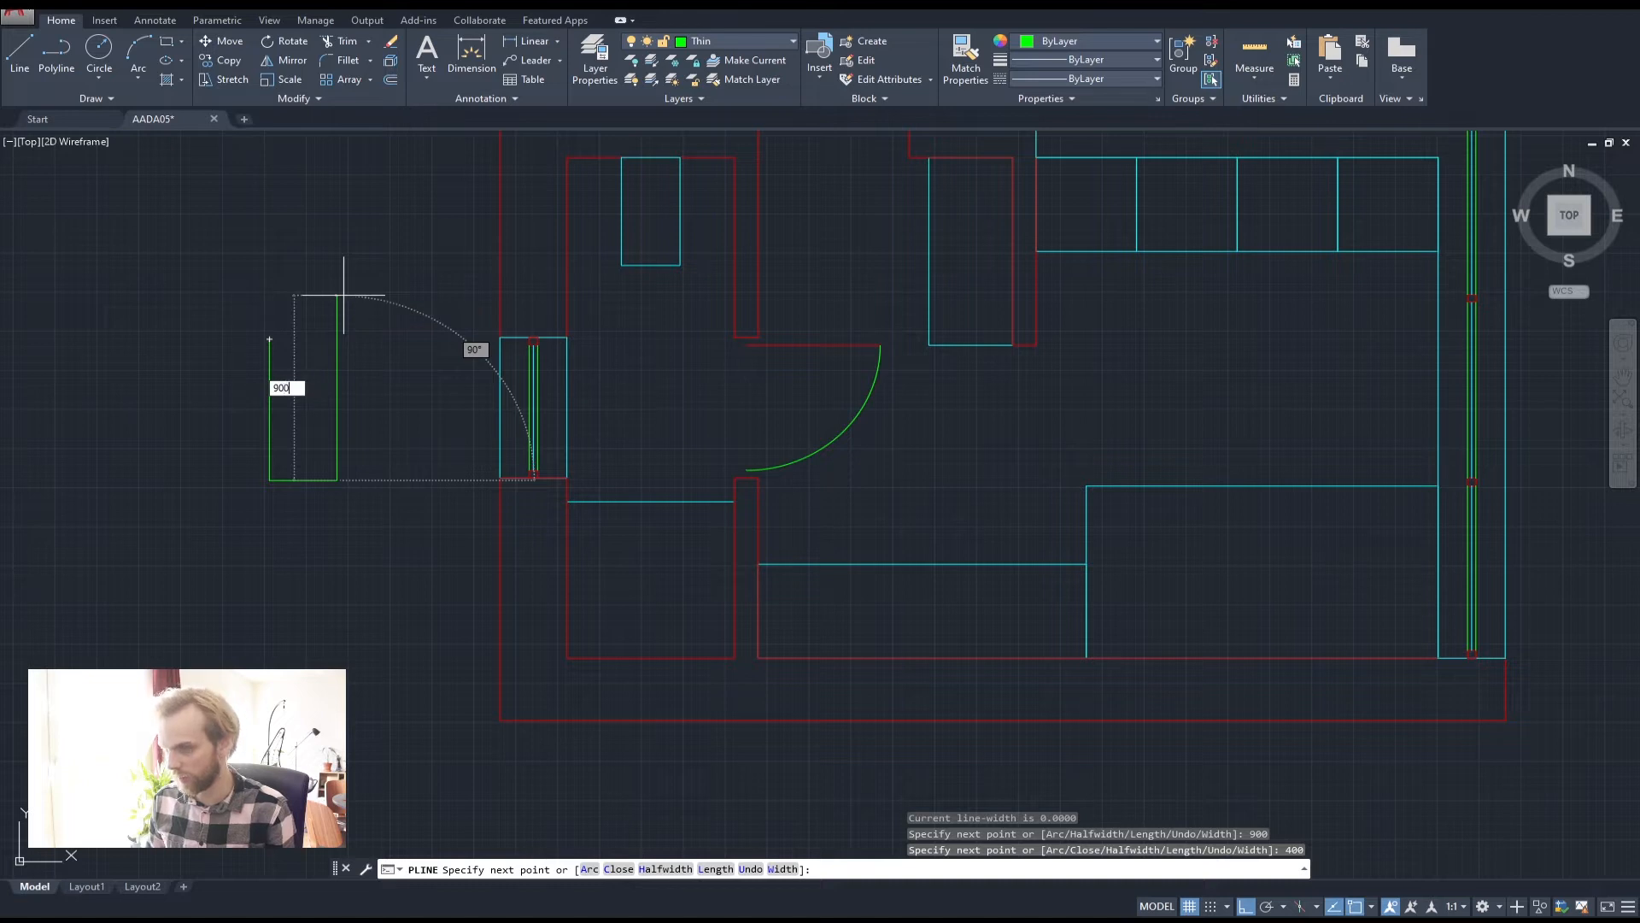
type("900")
key("Return")
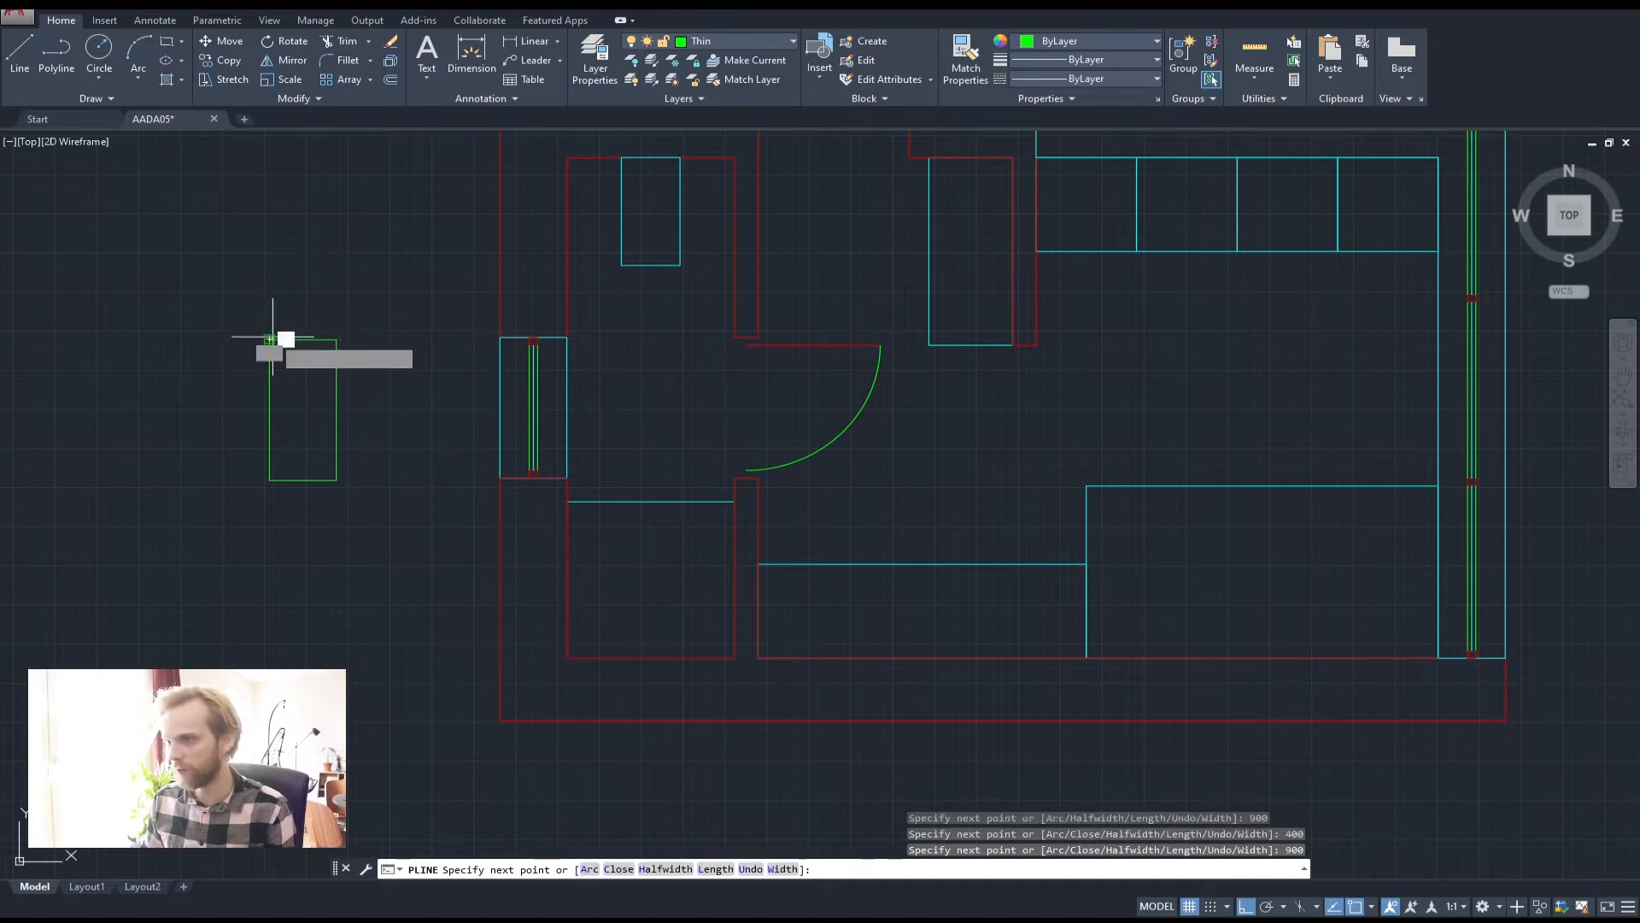
left_click(272, 339)
key("Return")
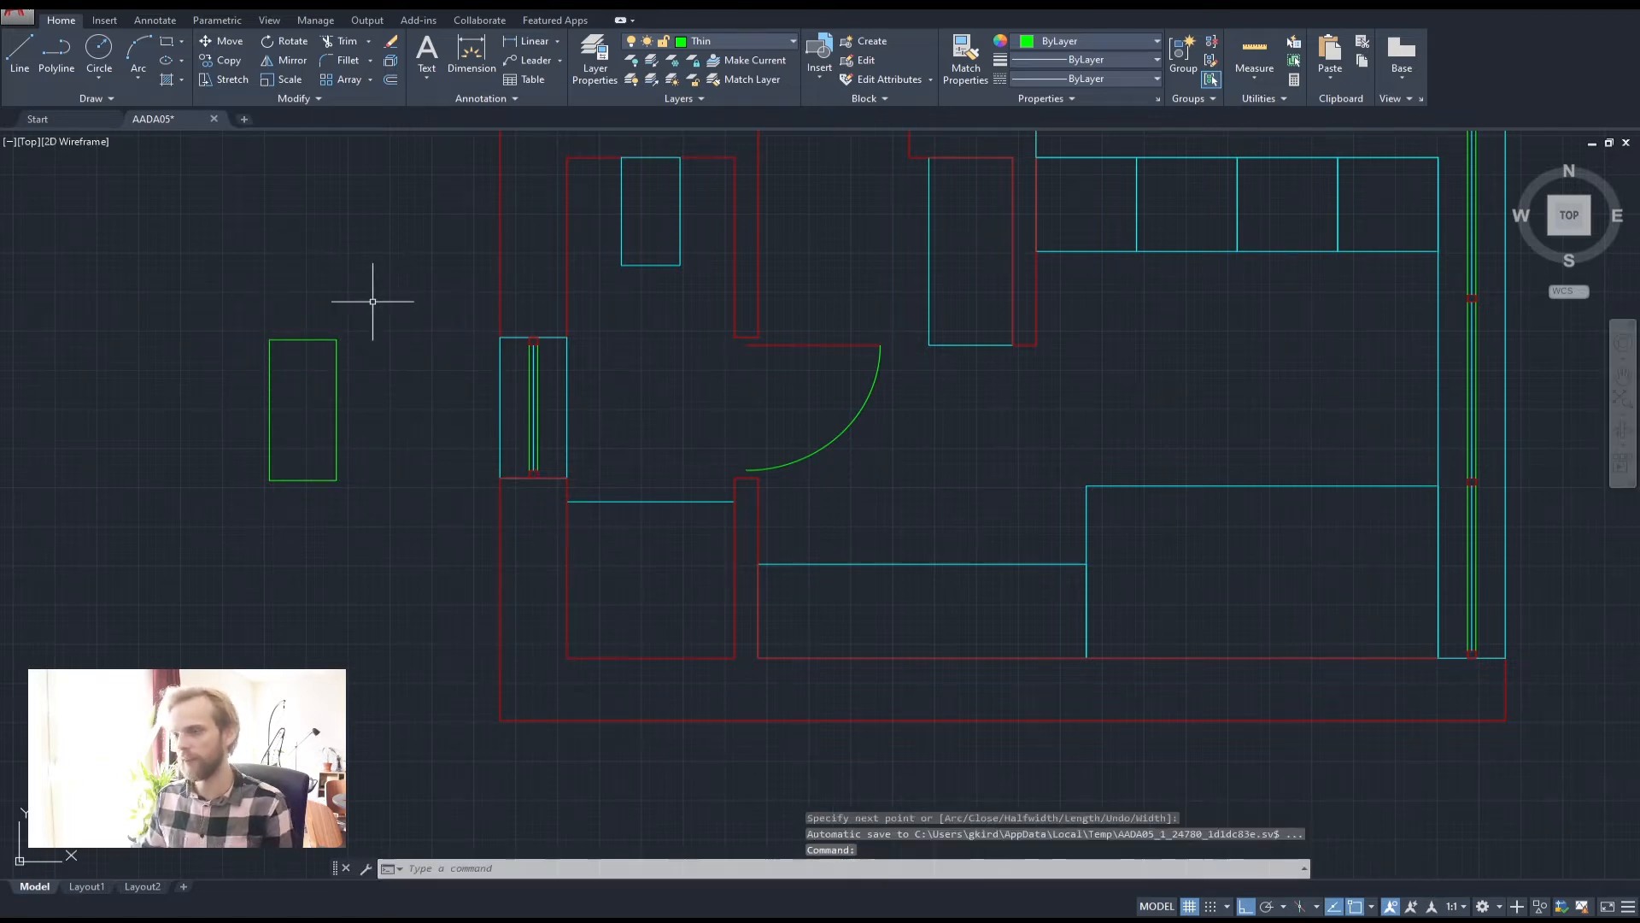
left_click(299, 339)
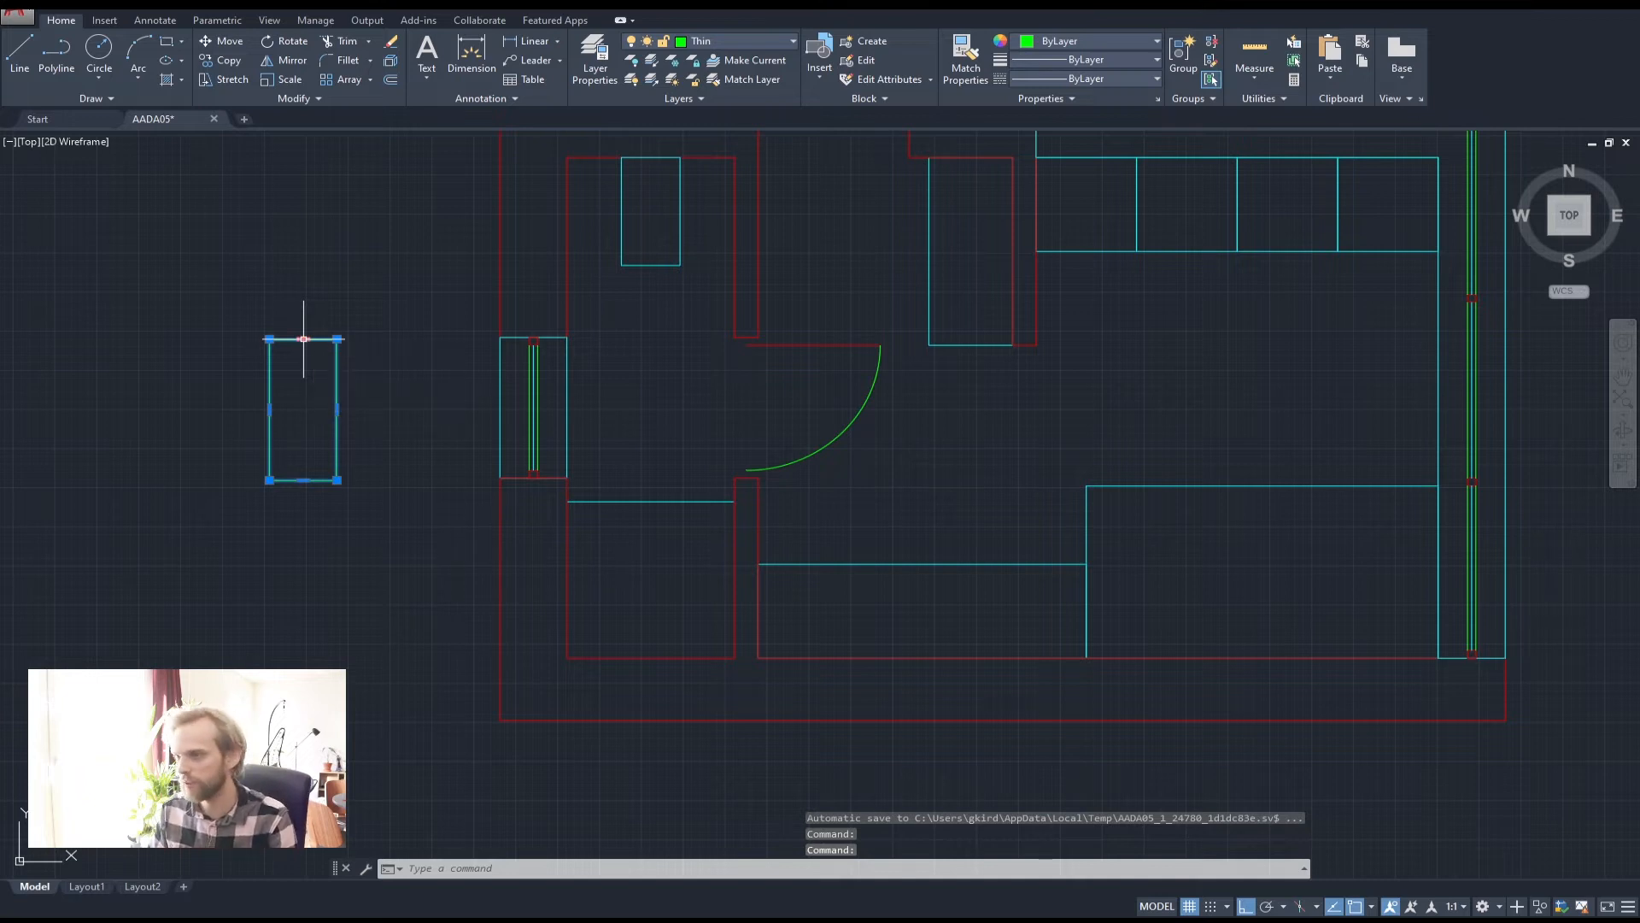
Move the 400 by 900 rectangle by its top-left corner against the bathroom's left wall
key("Escape")
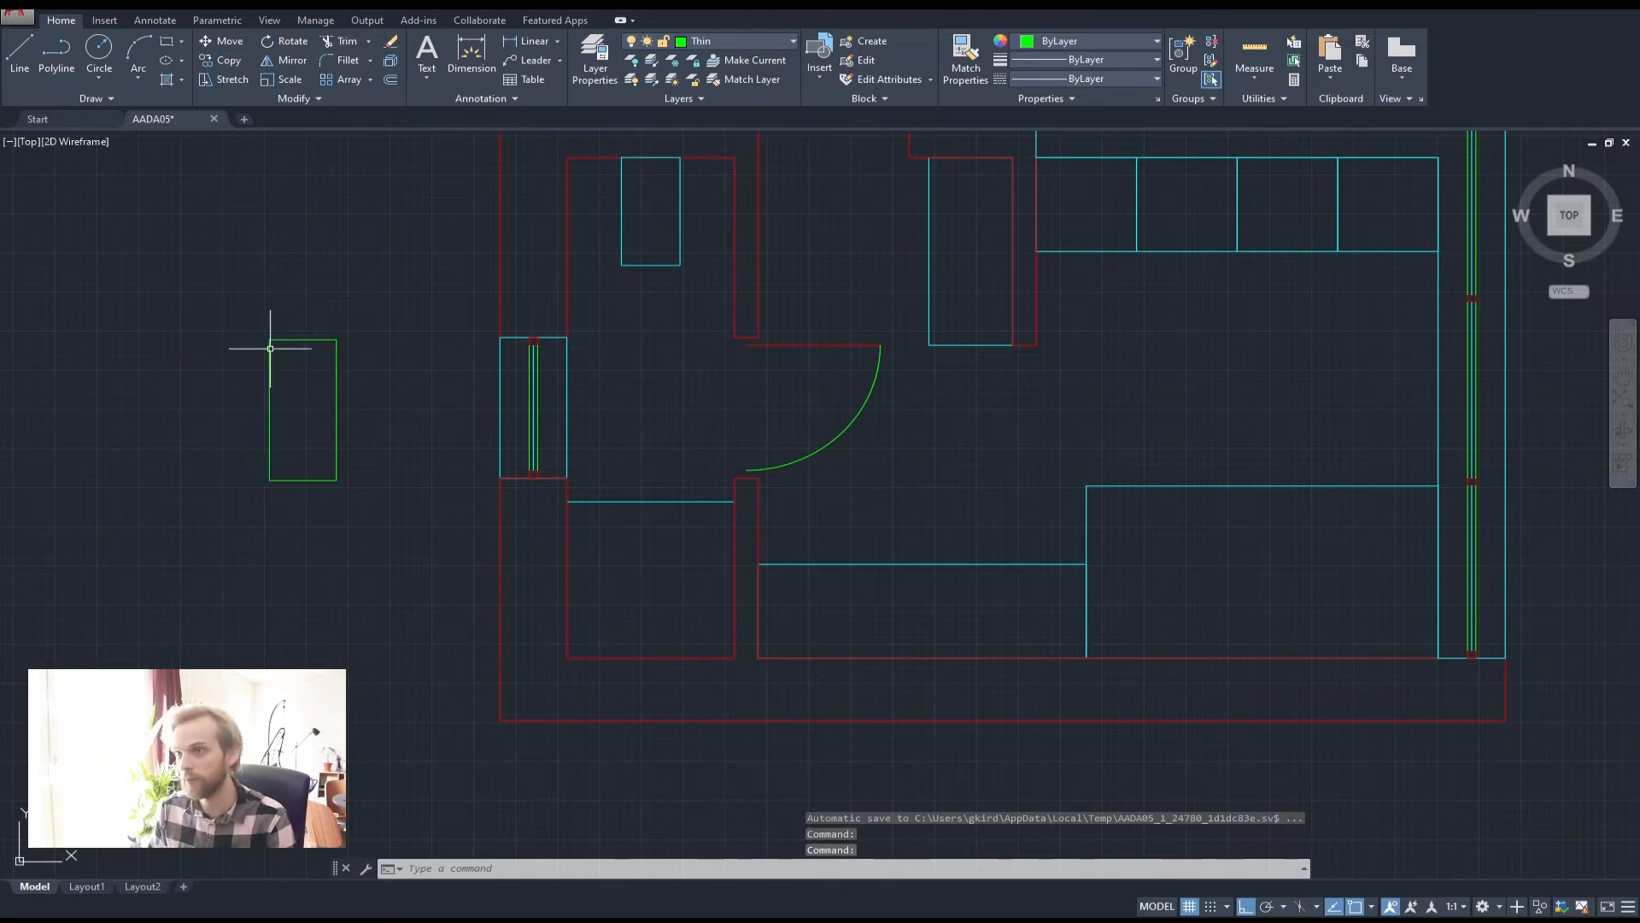
type("m")
key("Return")
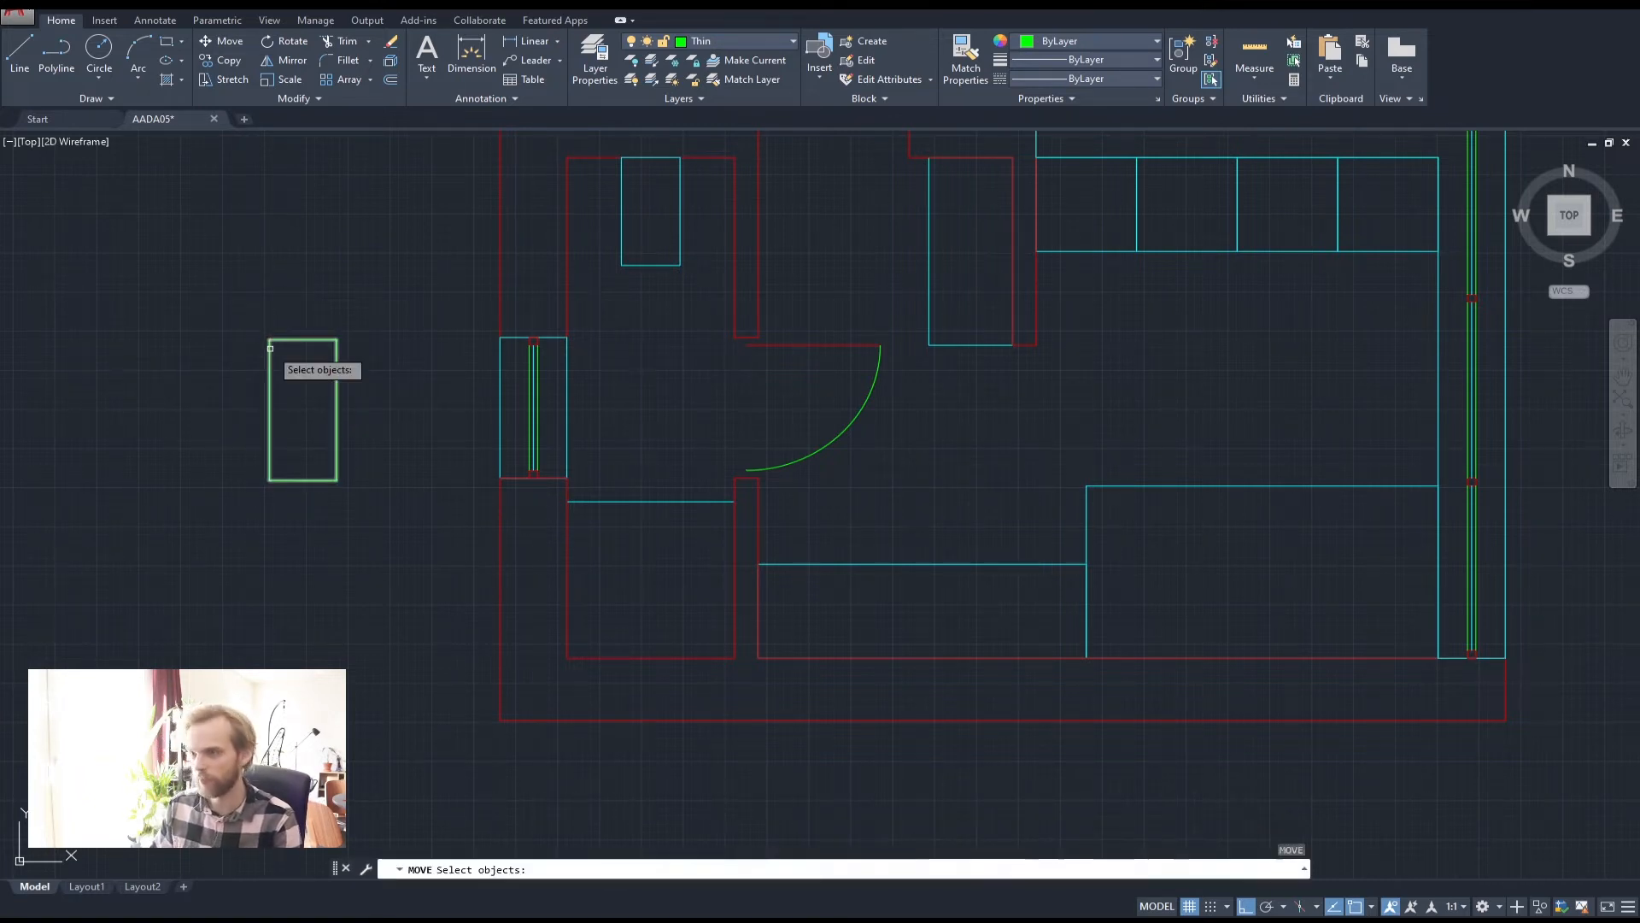
left_click(374, 482)
left_click(226, 325)
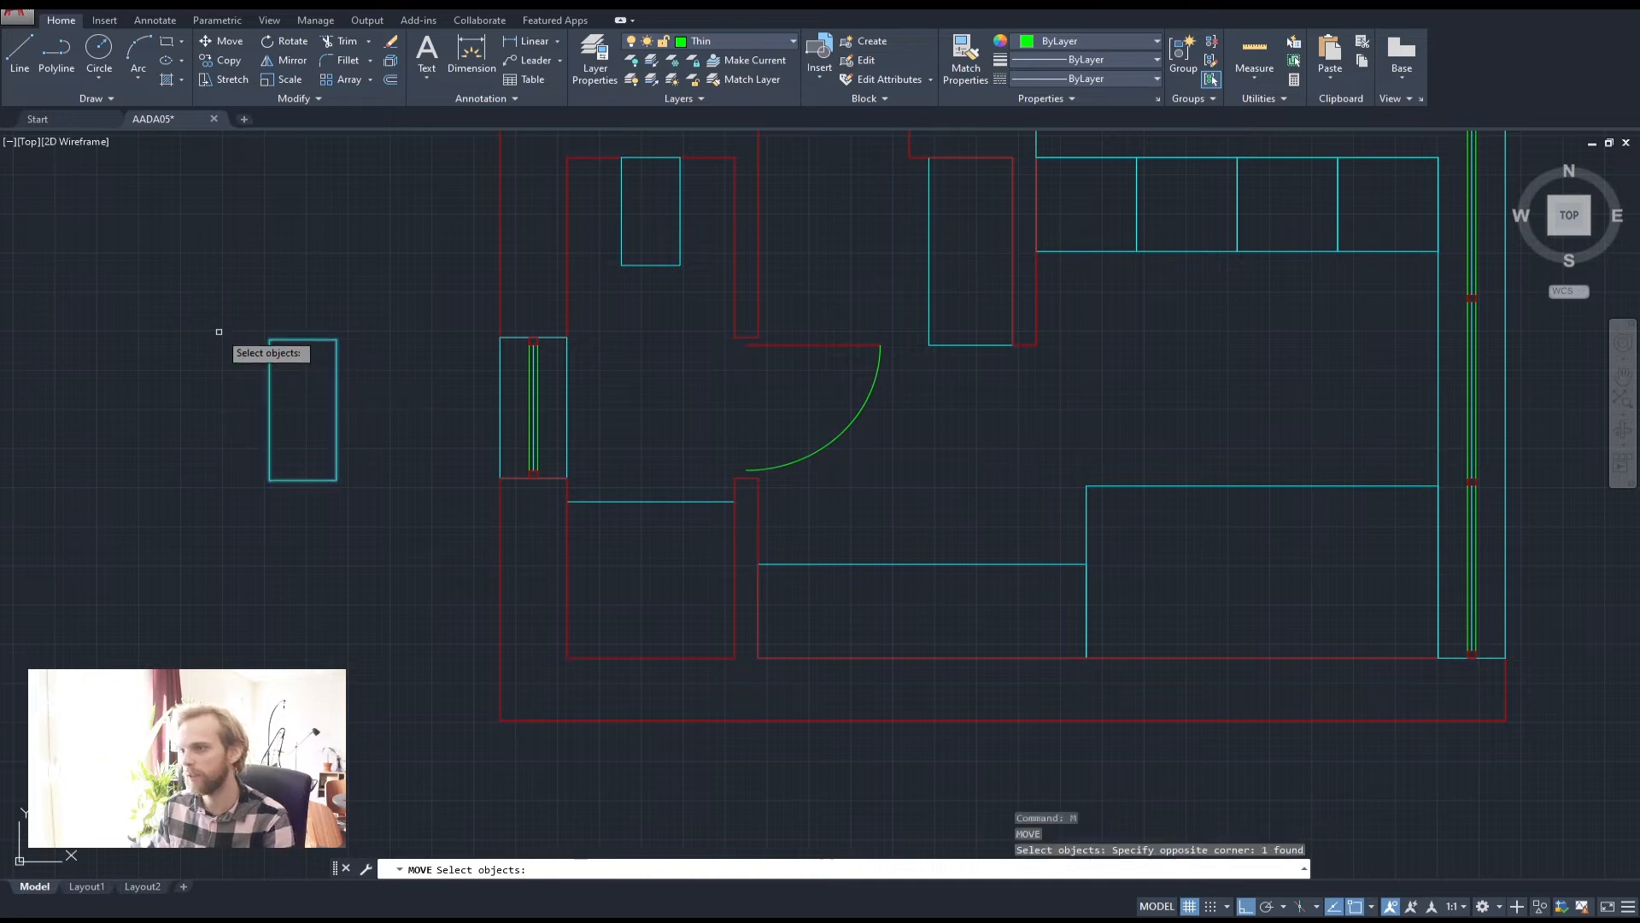
key("Return")
left_click(269, 339)
left_click(567, 339)
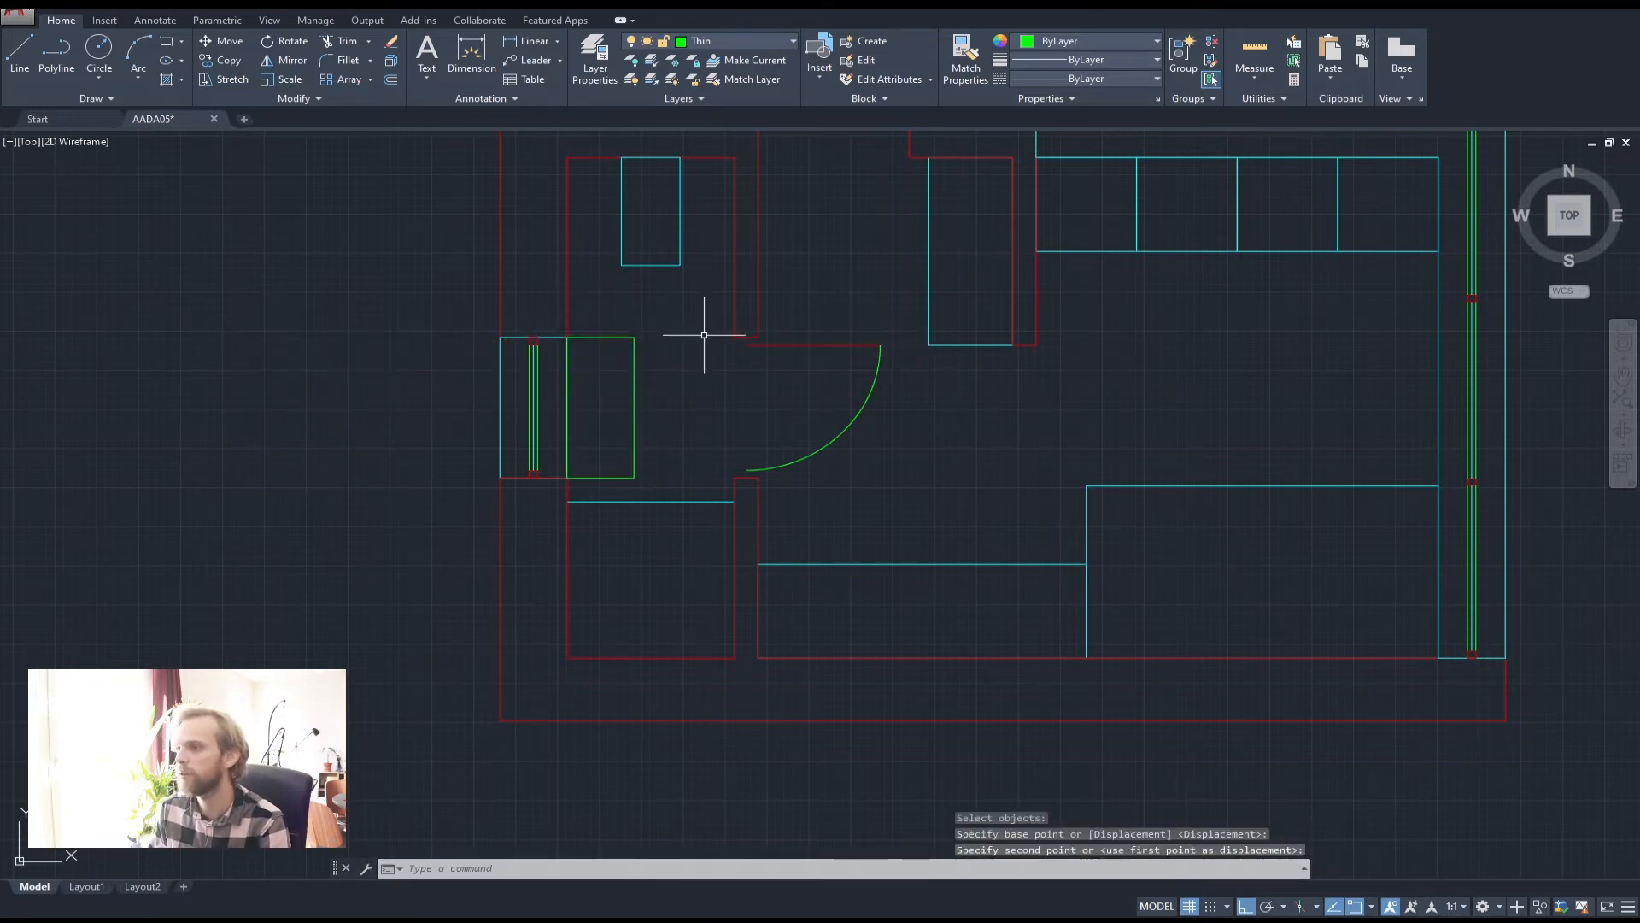
key("Escape")
key("Escape")
Put the moved rectangle on the Medium layer
left_click(688, 467)
left_click(613, 412)
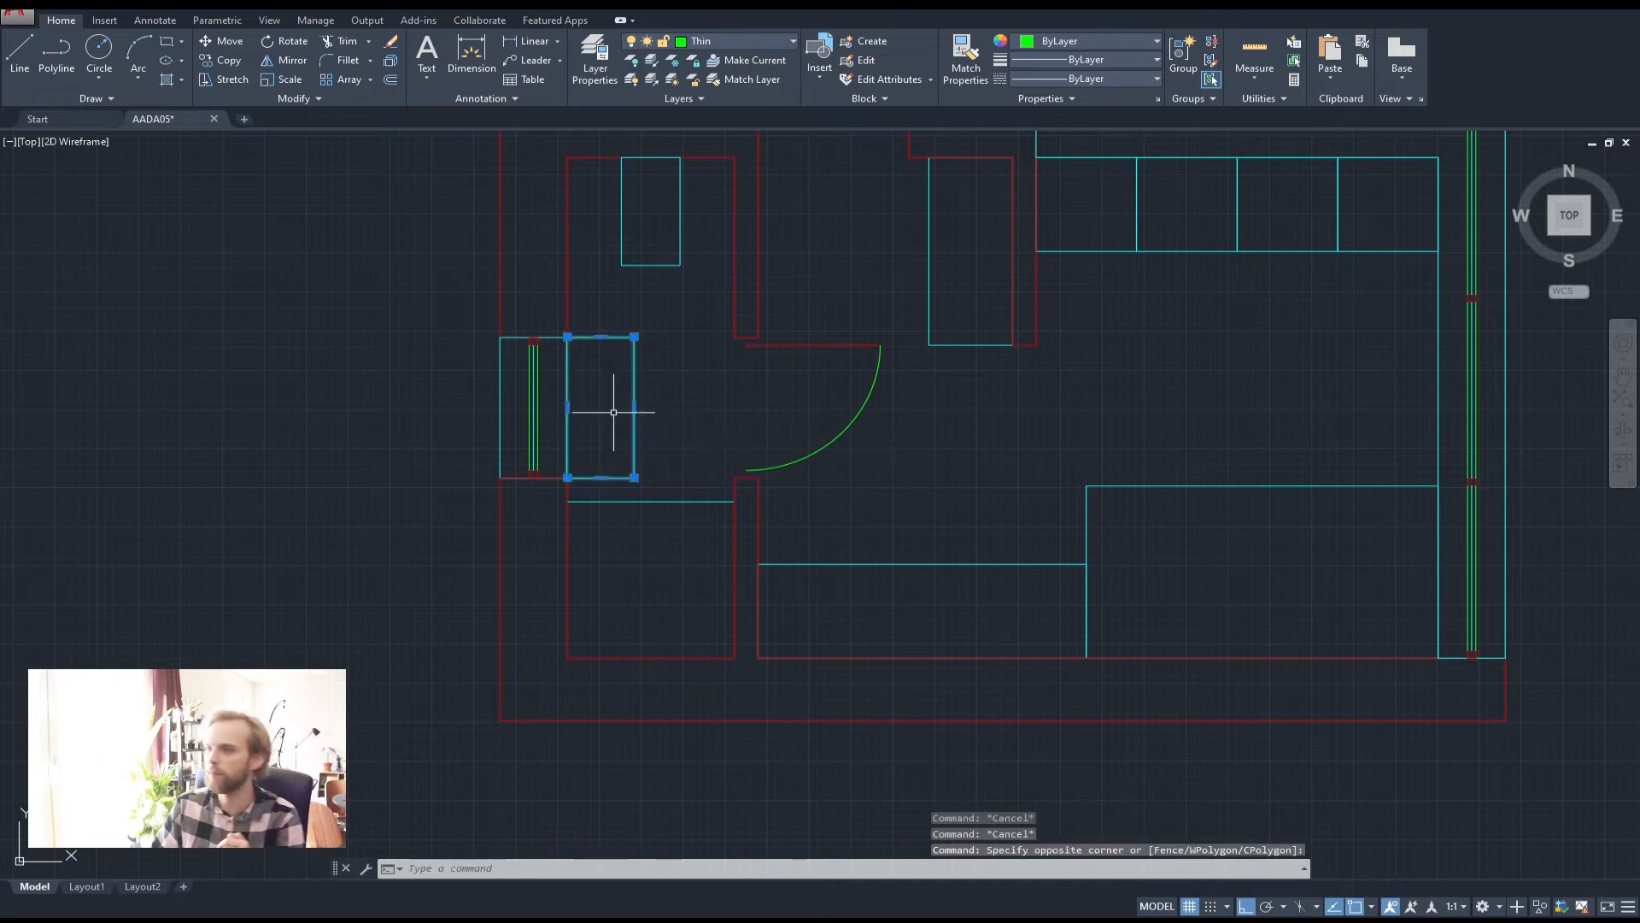
left_click(787, 44)
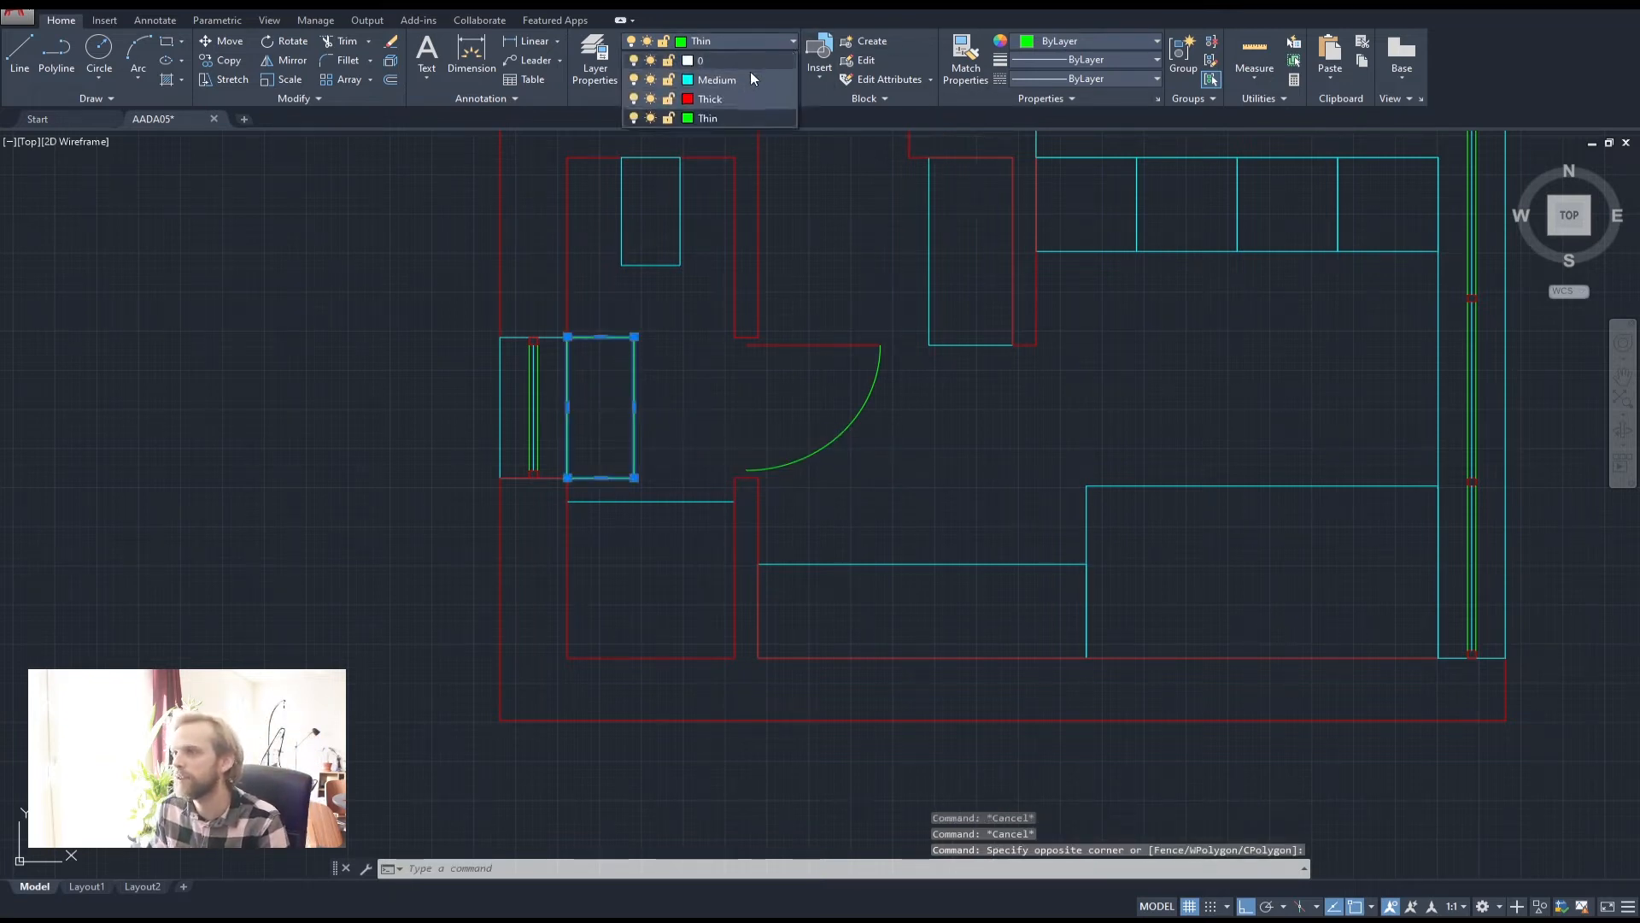
left_click(751, 73)
key("Escape")
key("Escape")
middle_click_drag(661, 501, 645, 443)
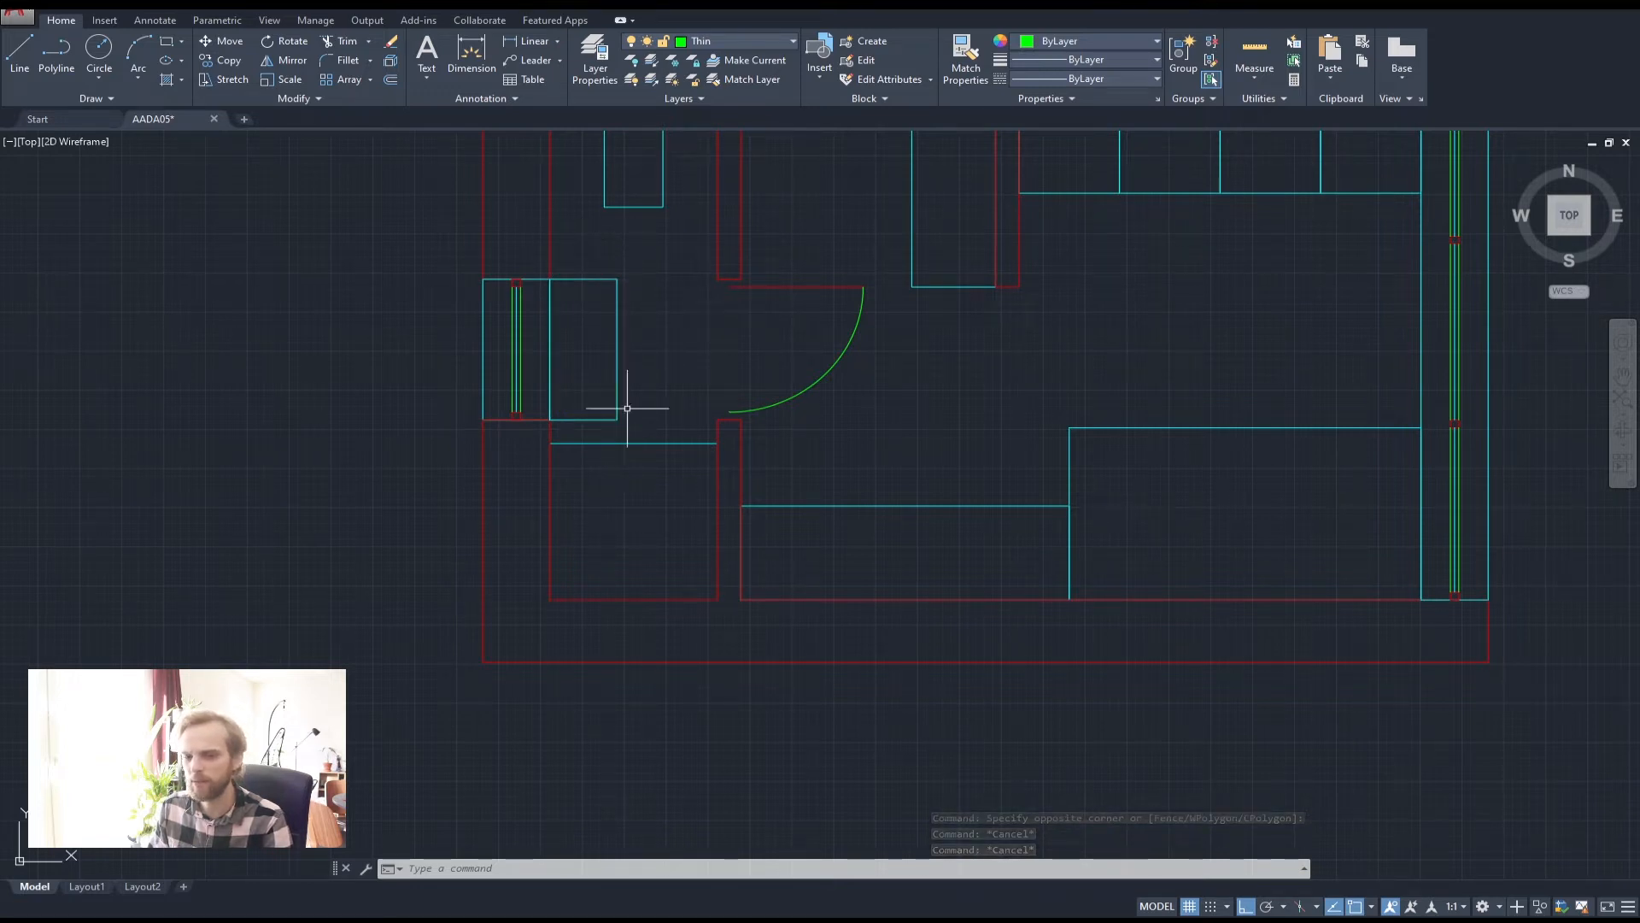
Fillet the shower tray's bottom-right corner with a 300 radius
scroll(575, 367, "up", 3)
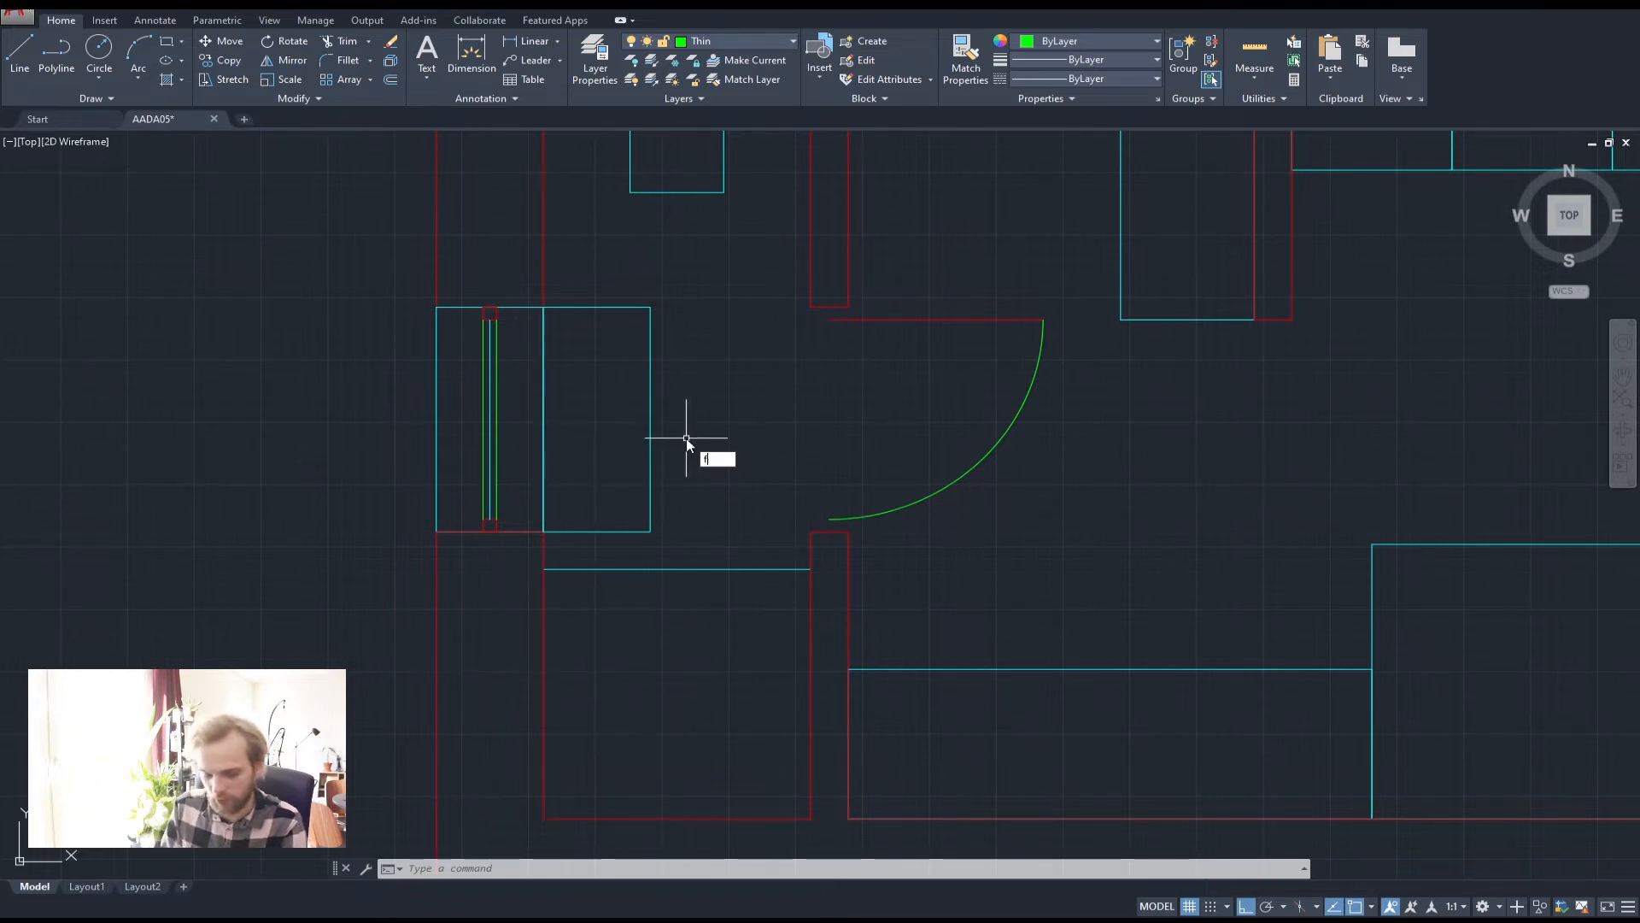
key("Return")
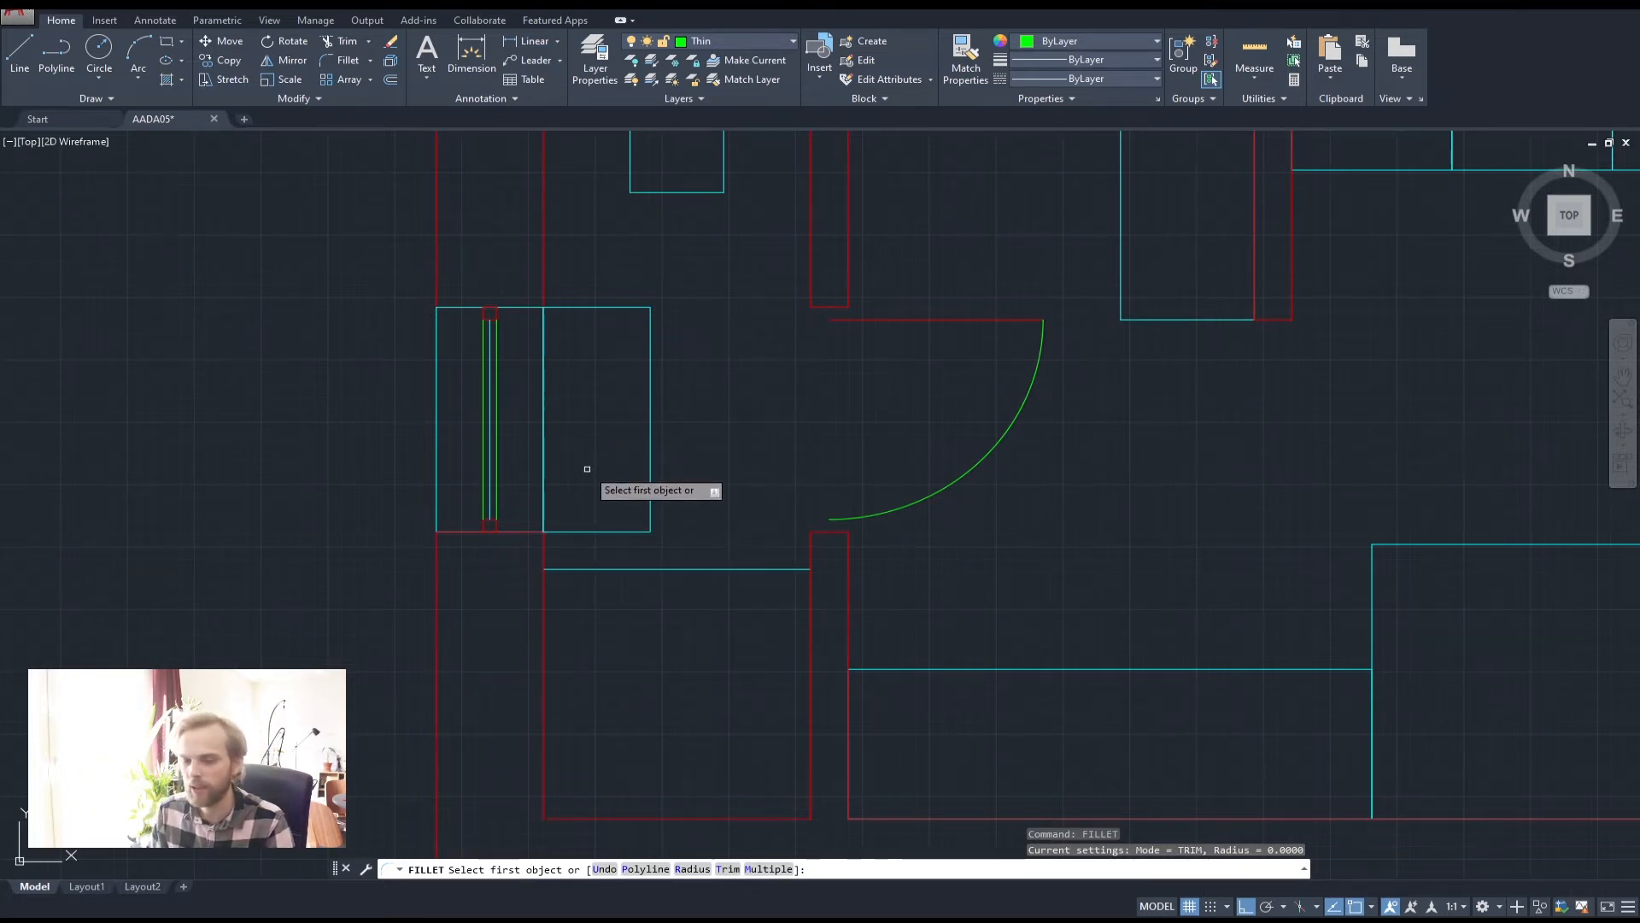
left_click(692, 869)
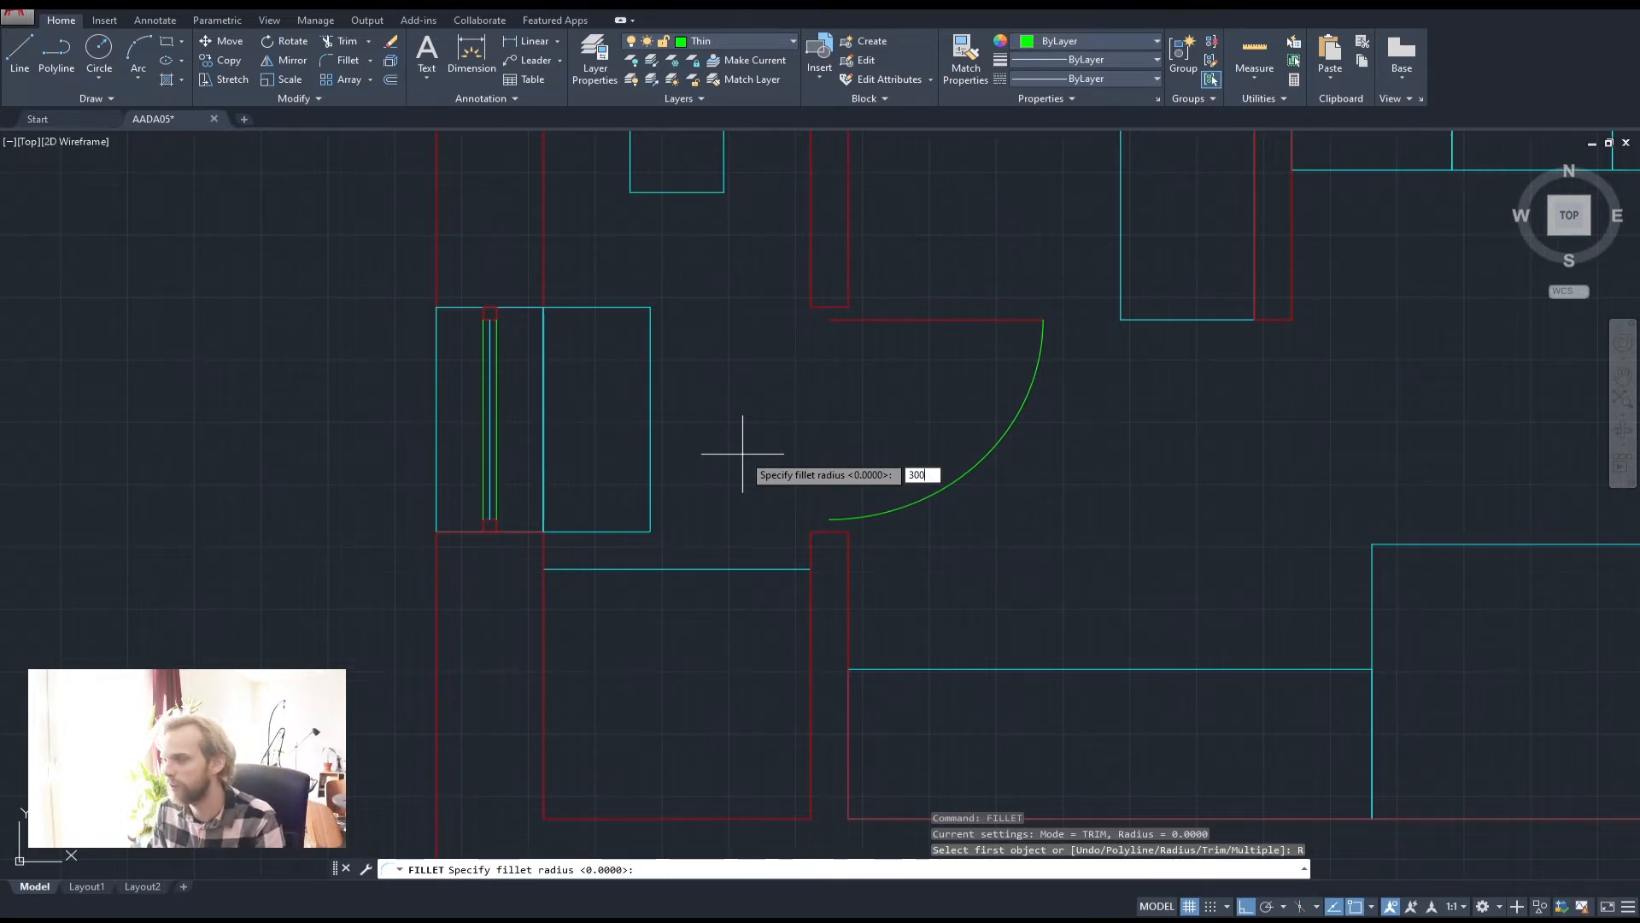
key("Return")
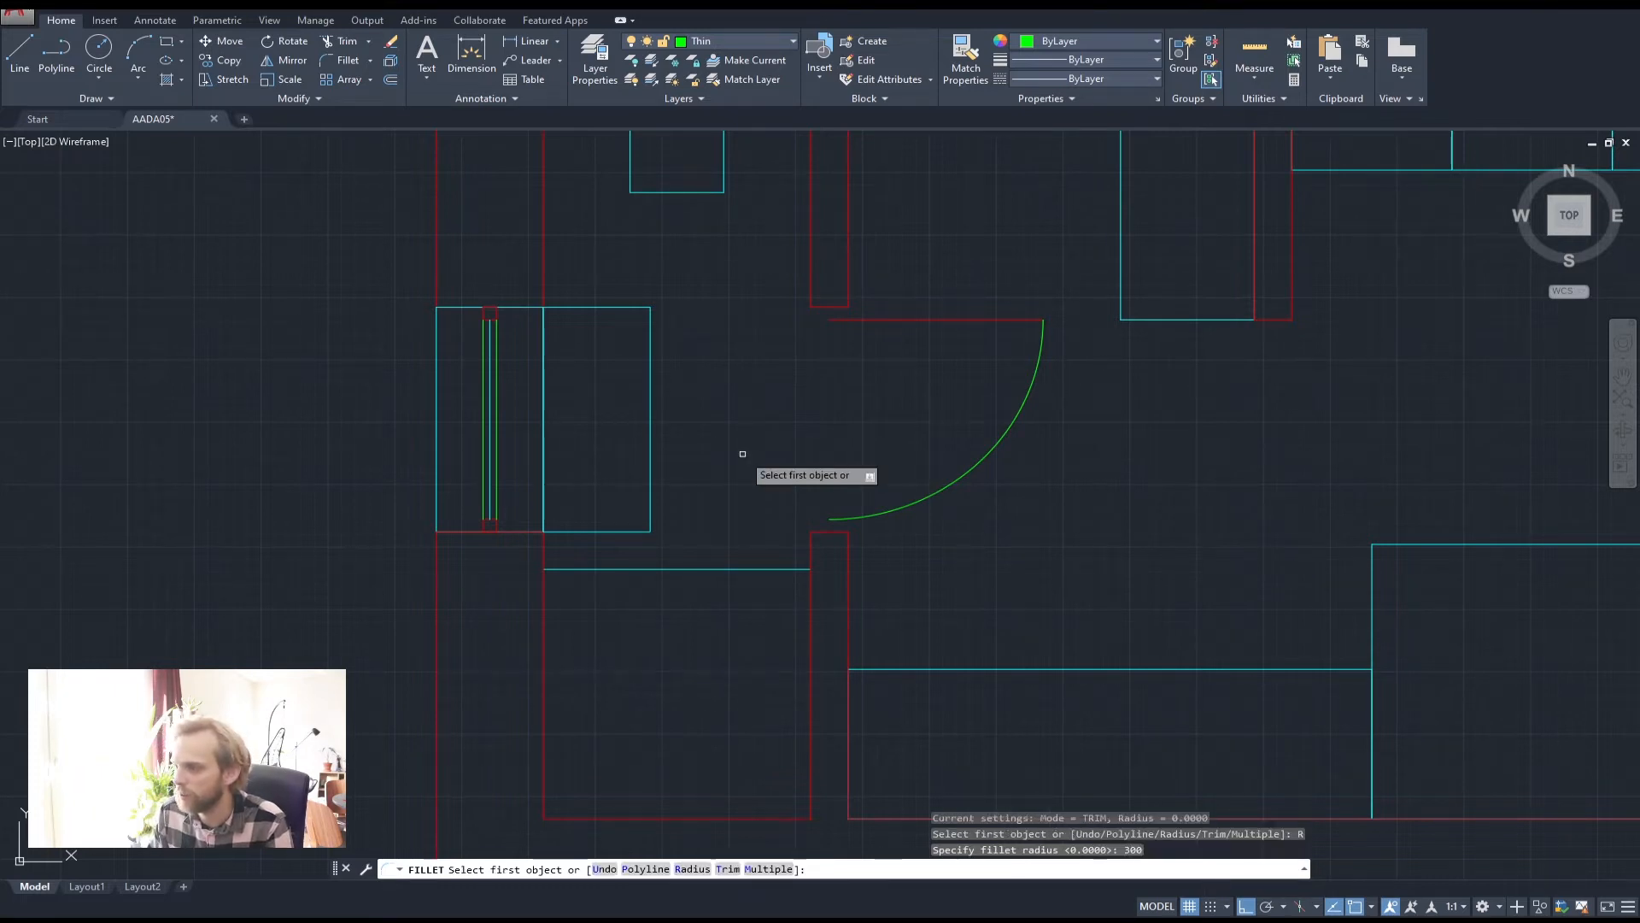
left_click(555, 531)
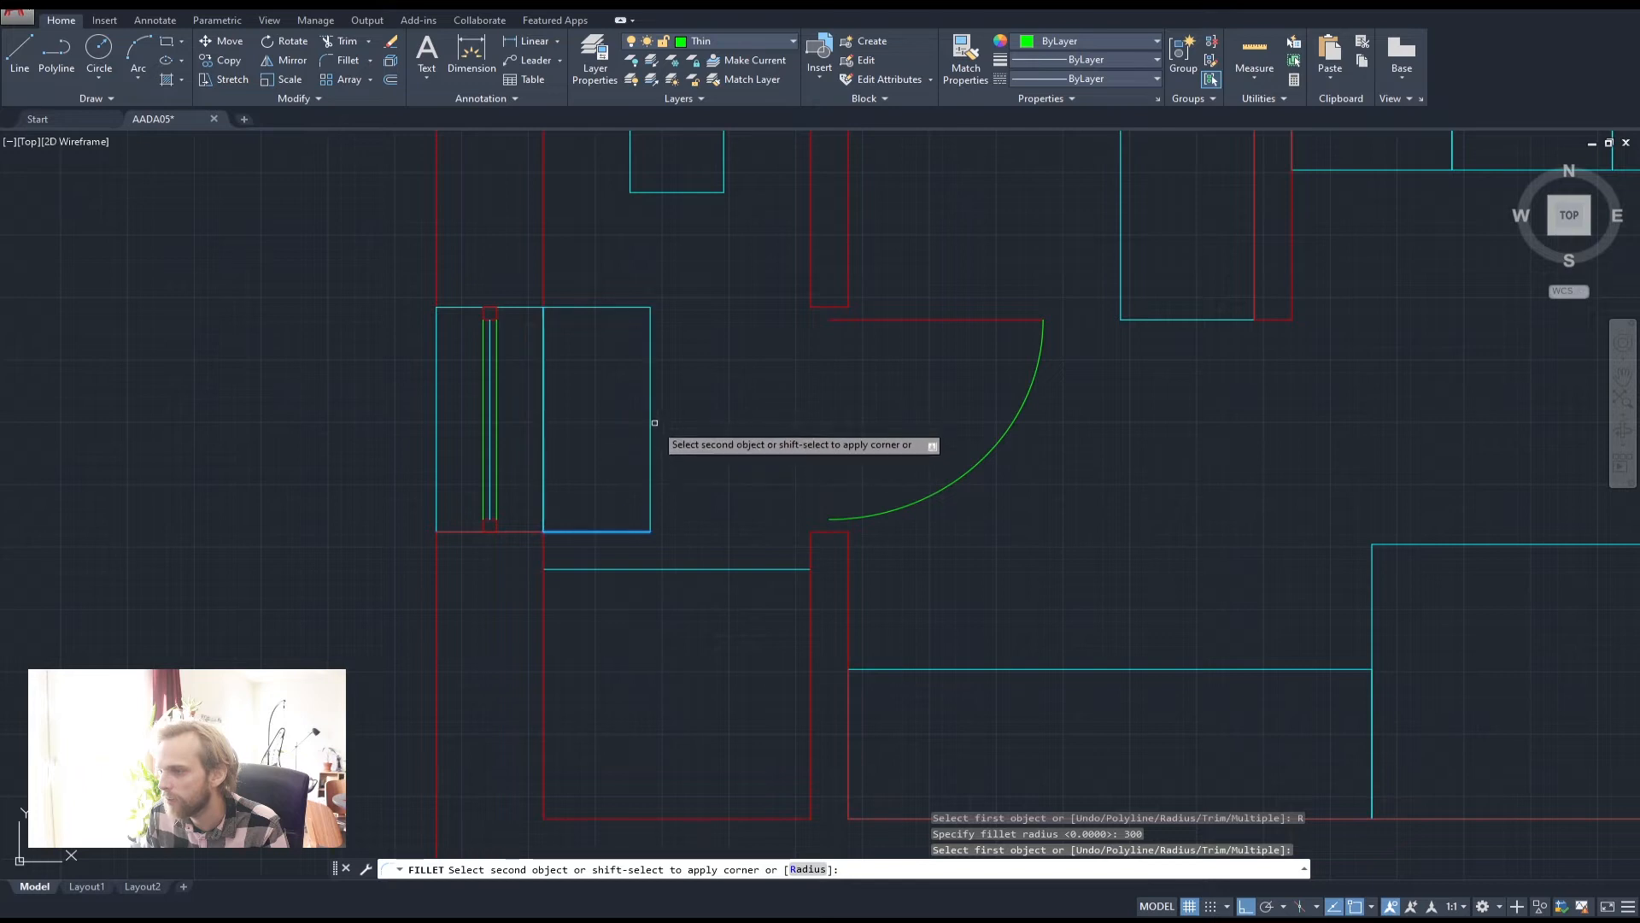
left_click(651, 417)
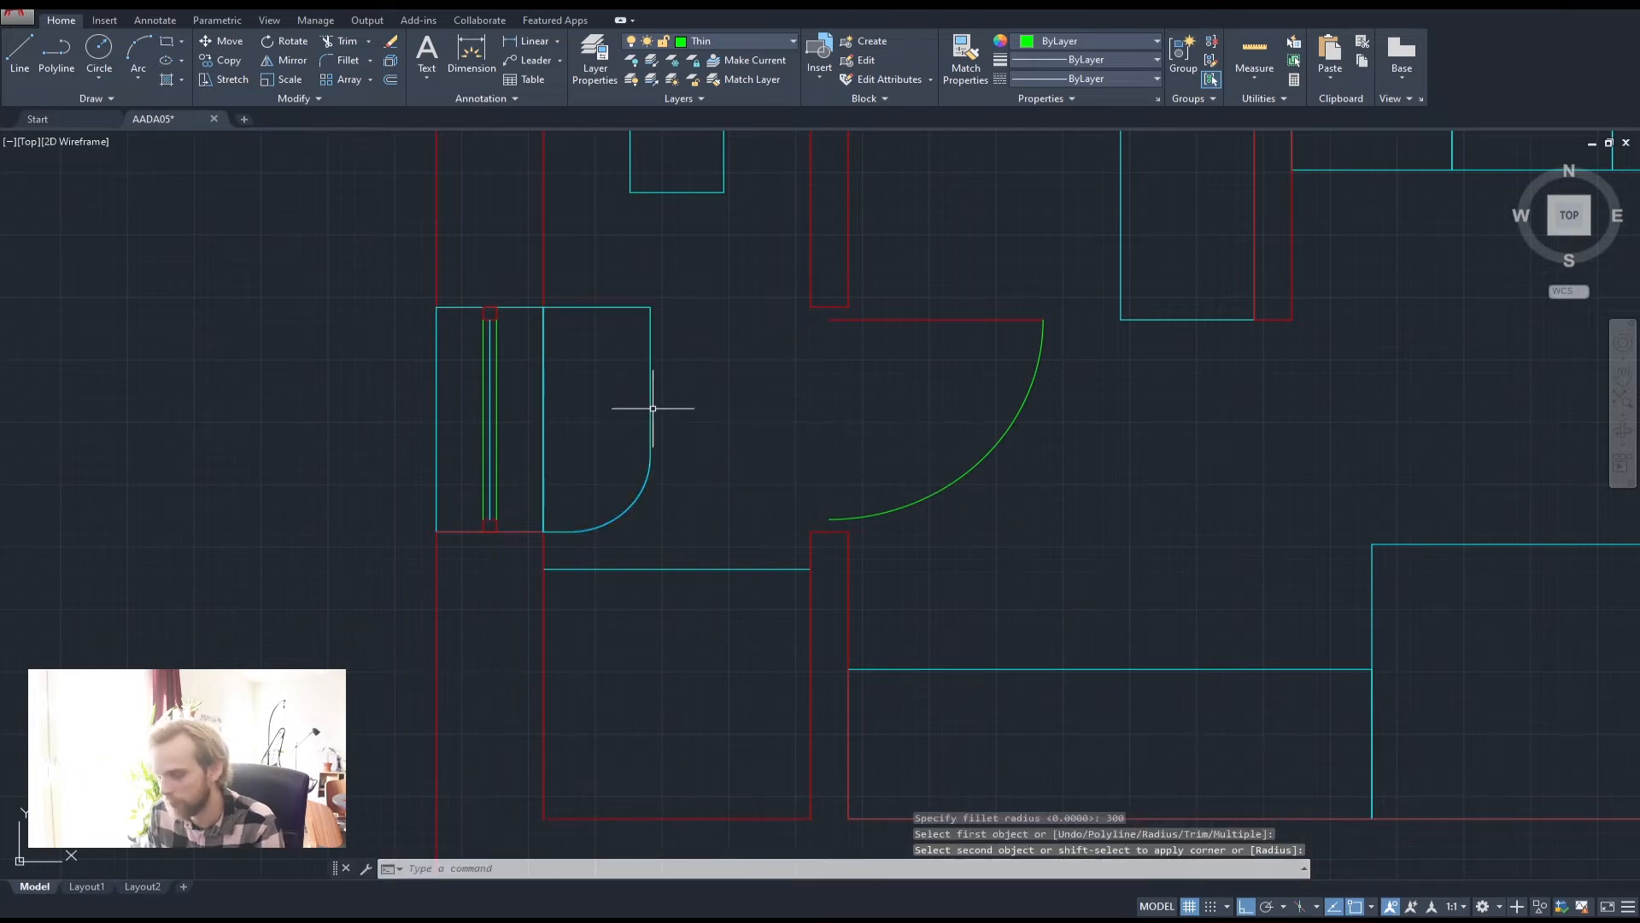
Fillet the top-right corner with the same 300 radius
key("space")
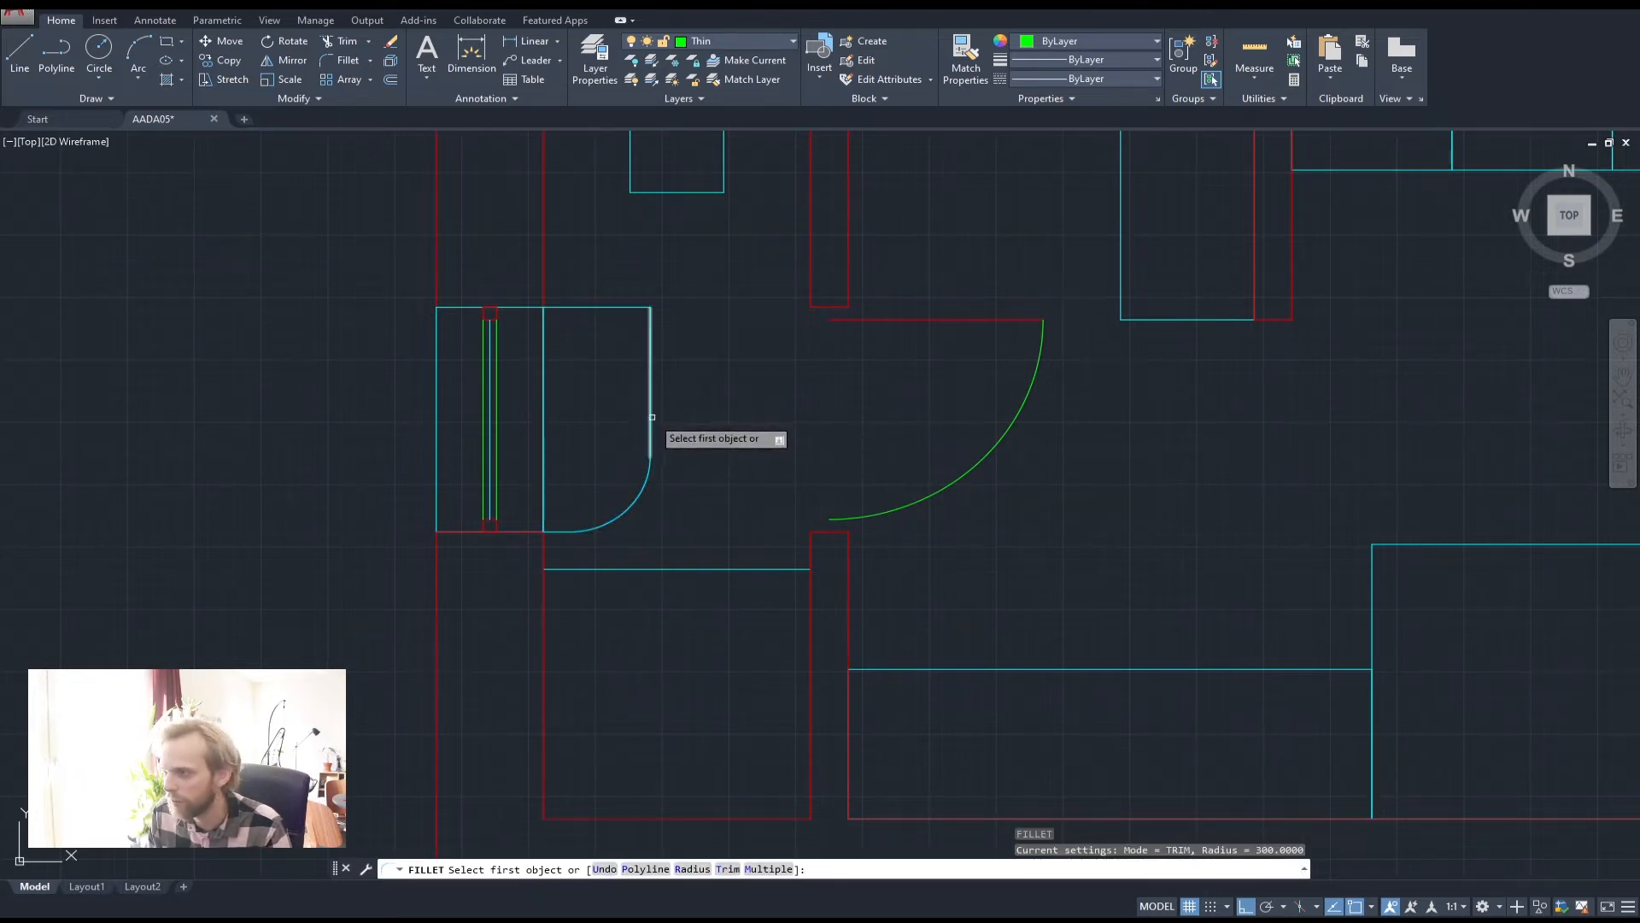
left_click(651, 417)
left_click(567, 308)
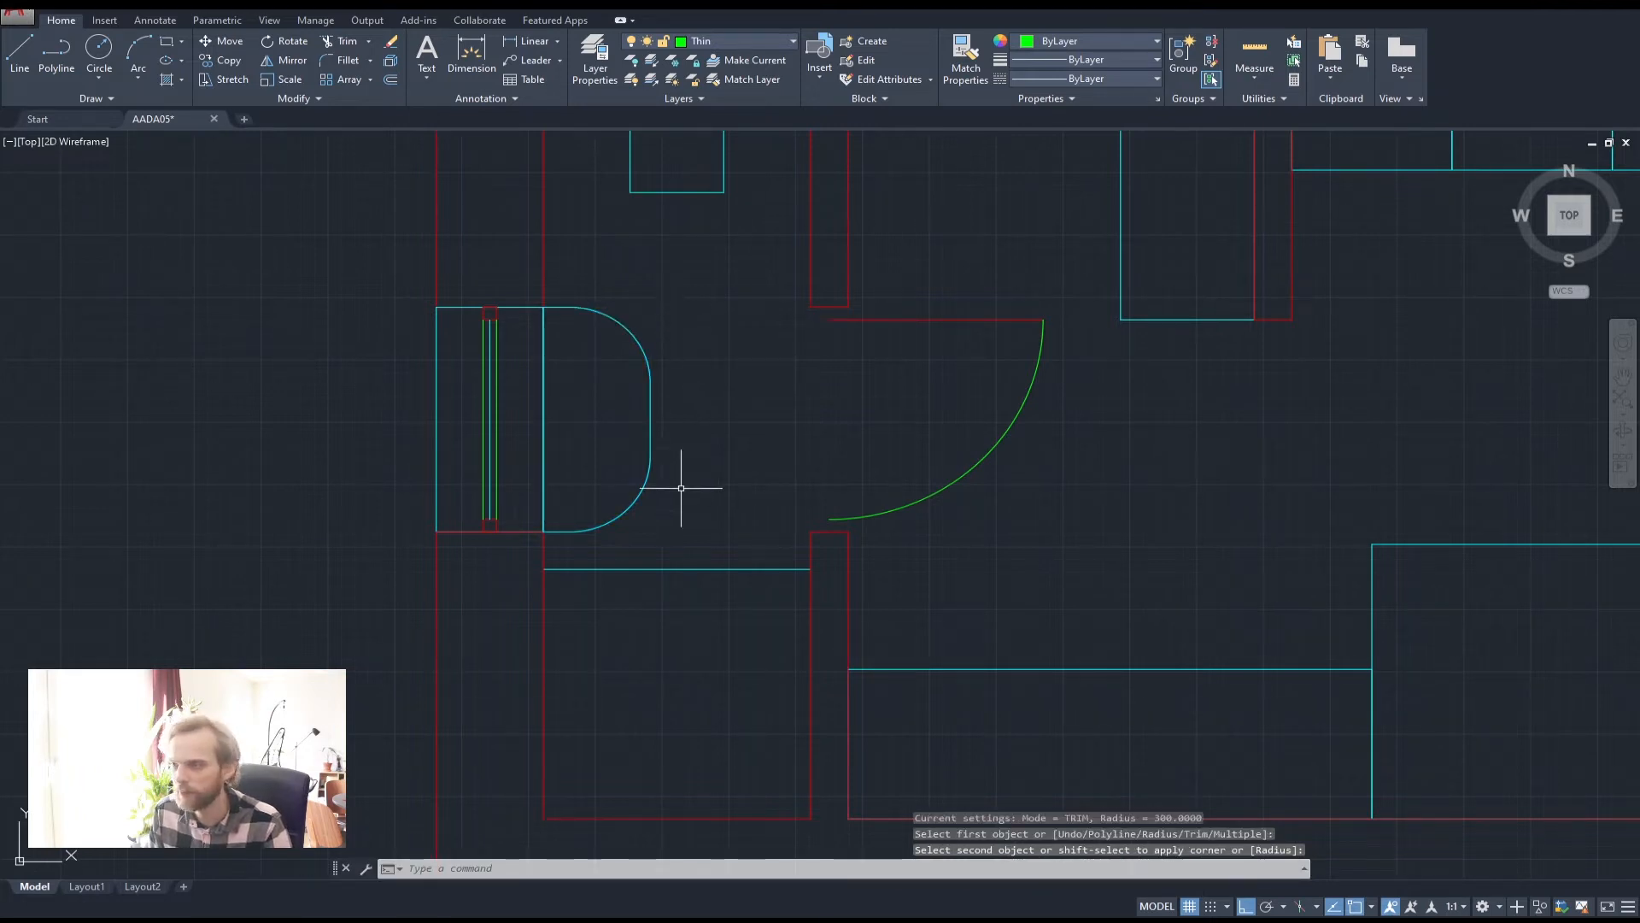
scroll(648, 384, "down", 3)
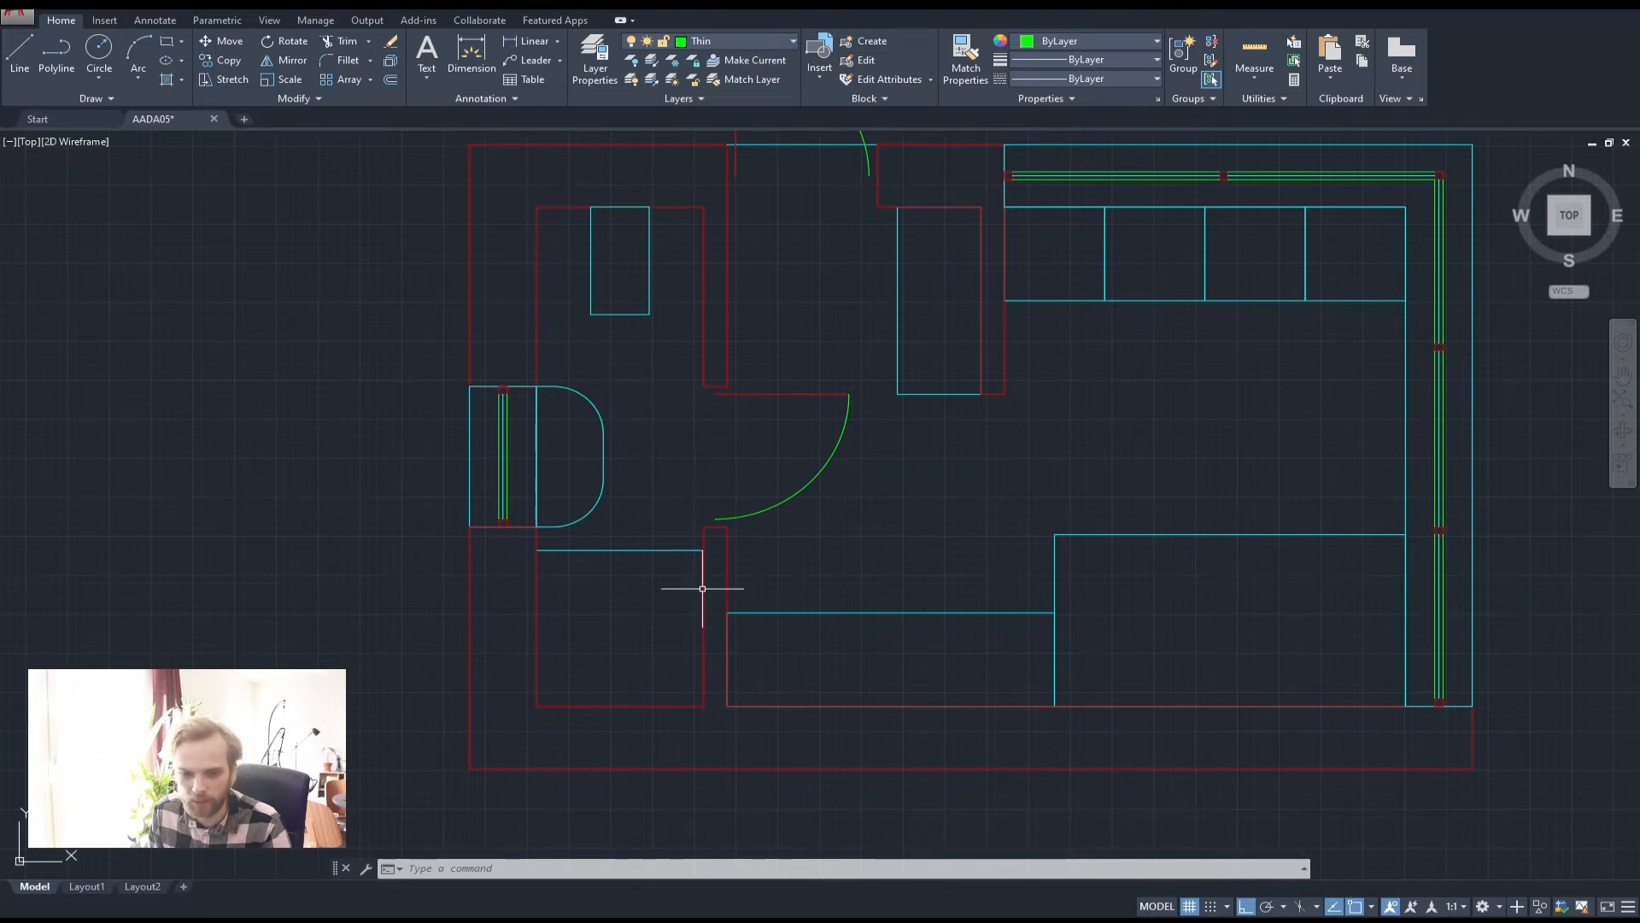
middle_click_drag(707, 333, 695, 377)
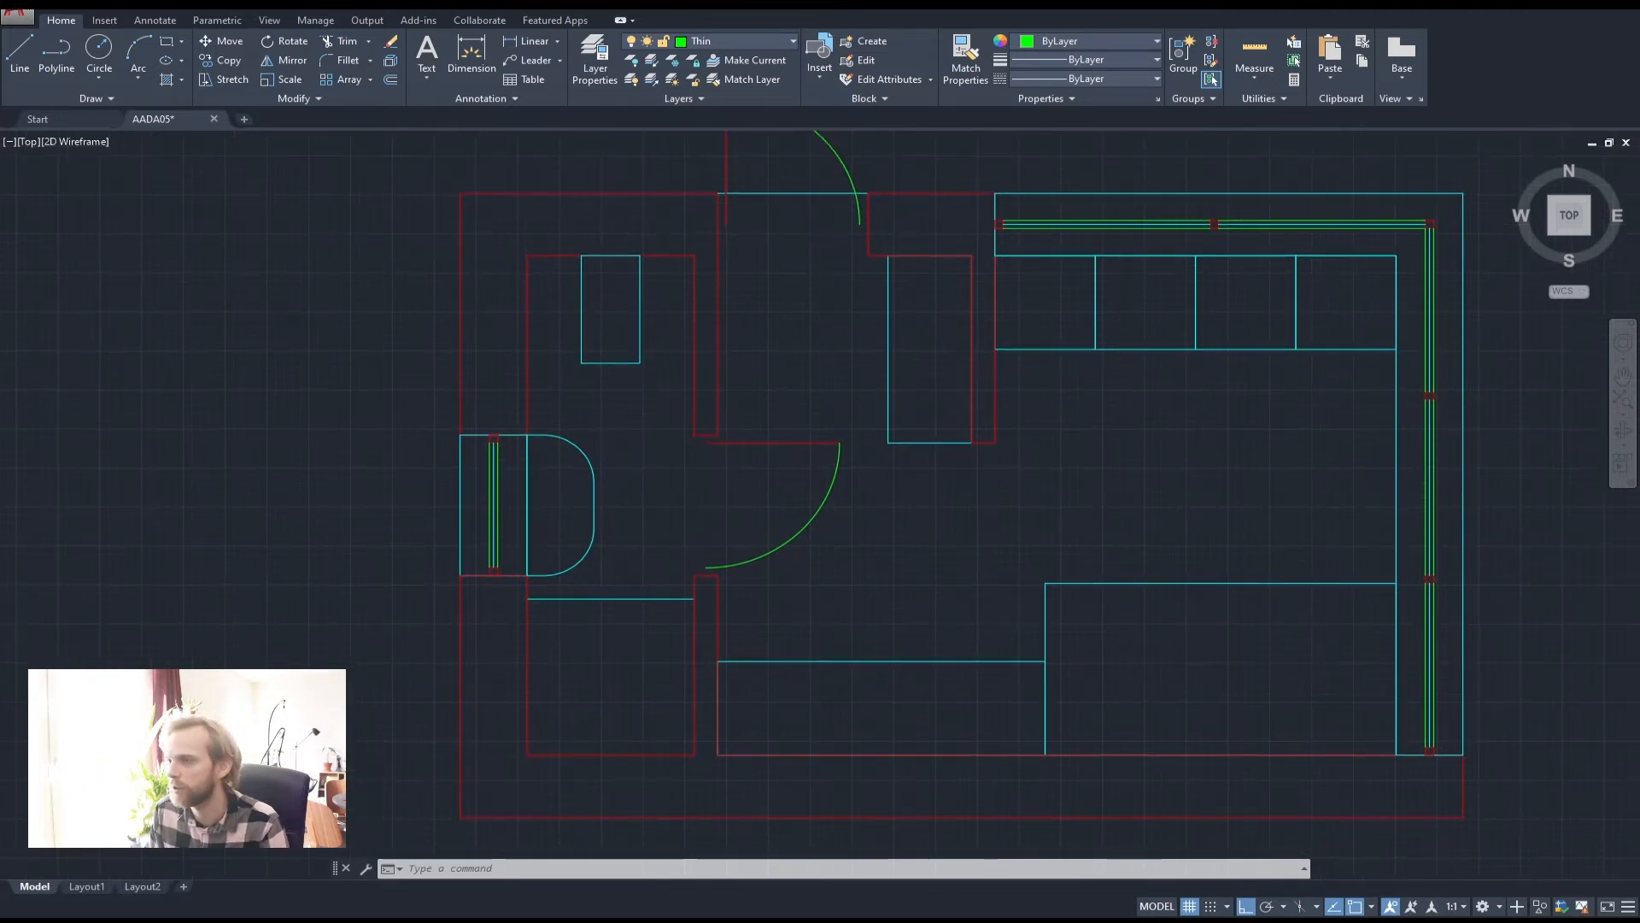
scroll(638, 315, "up", 2)
middle_click_drag(577, 295, 624, 440)
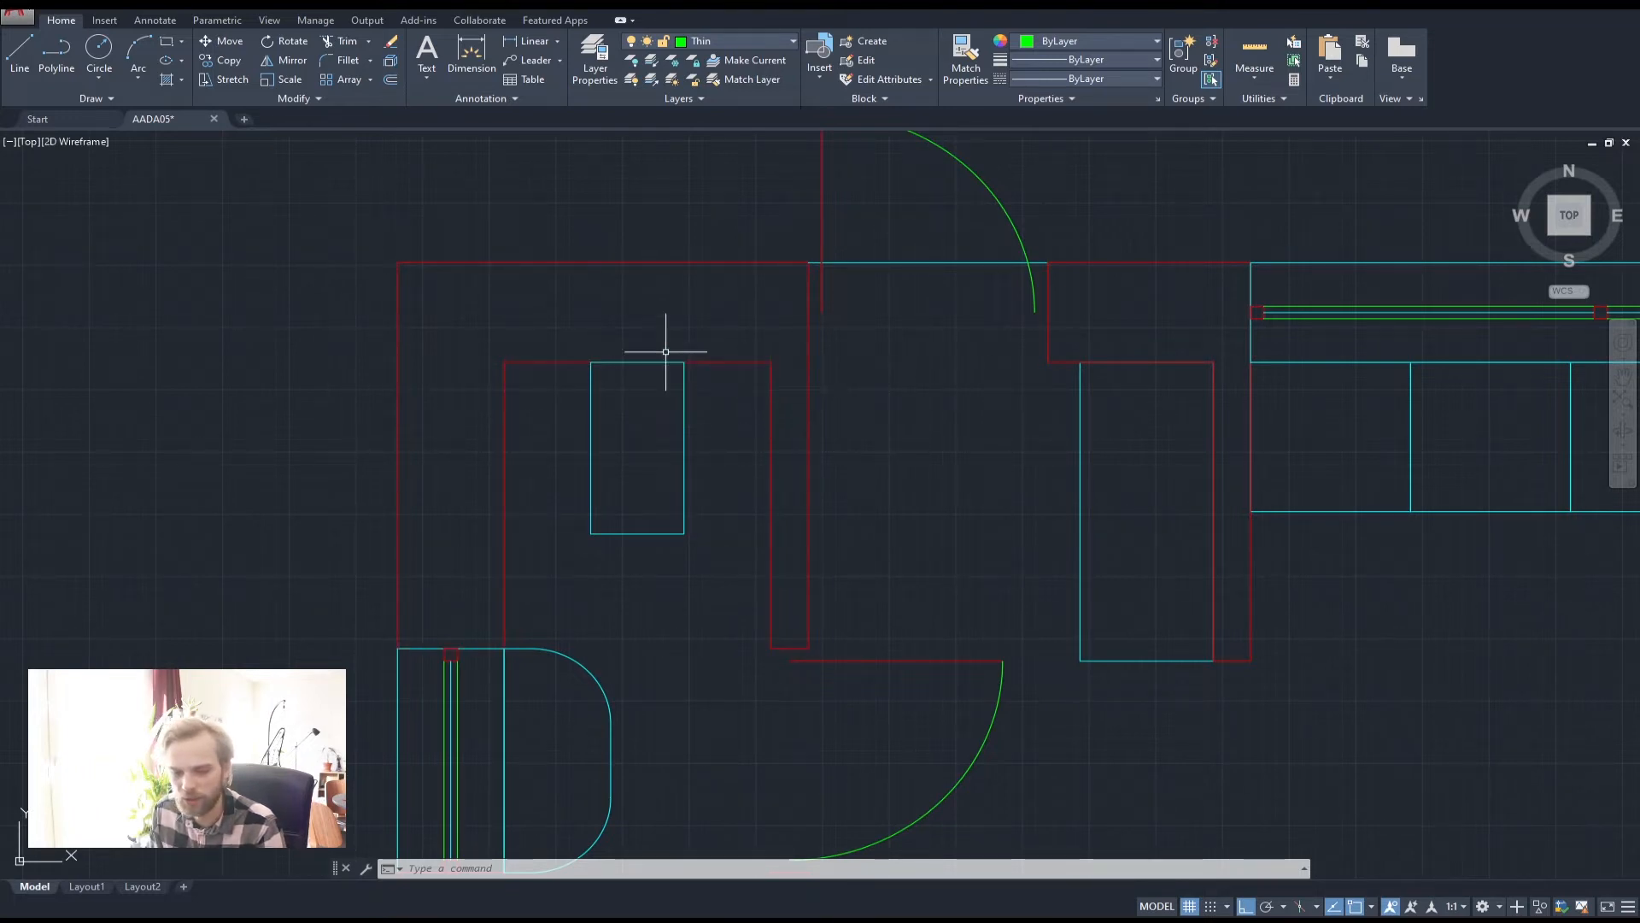
mouse_move(128, 921)
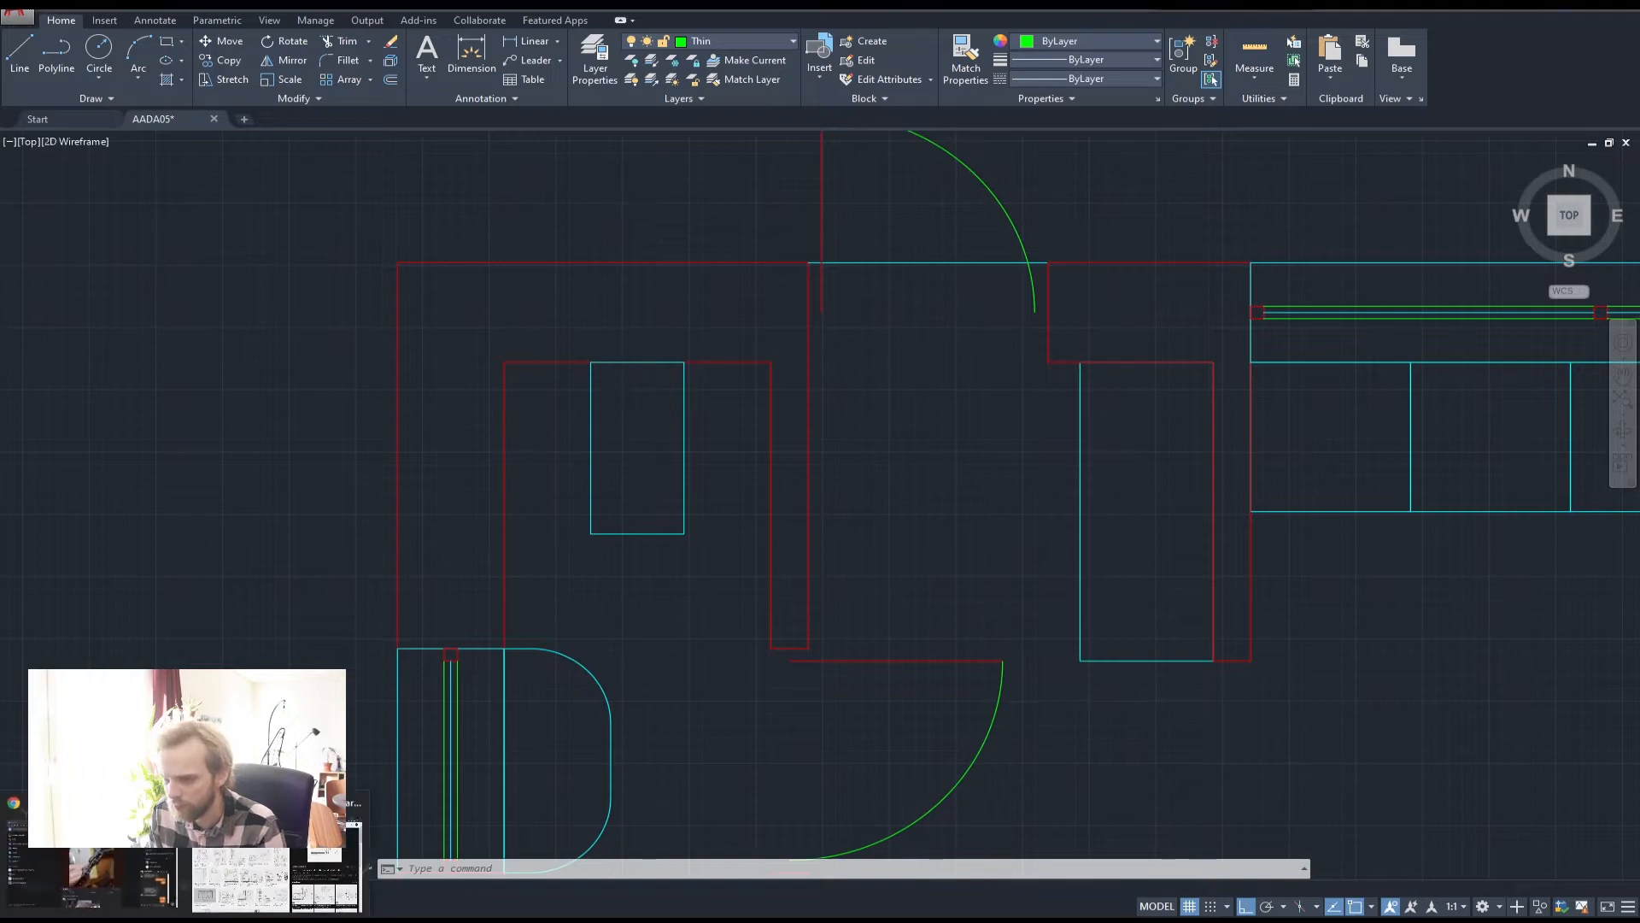
Check the Google Images toilet dimension drawings, then return to AutoCAD
left_click(290, 884)
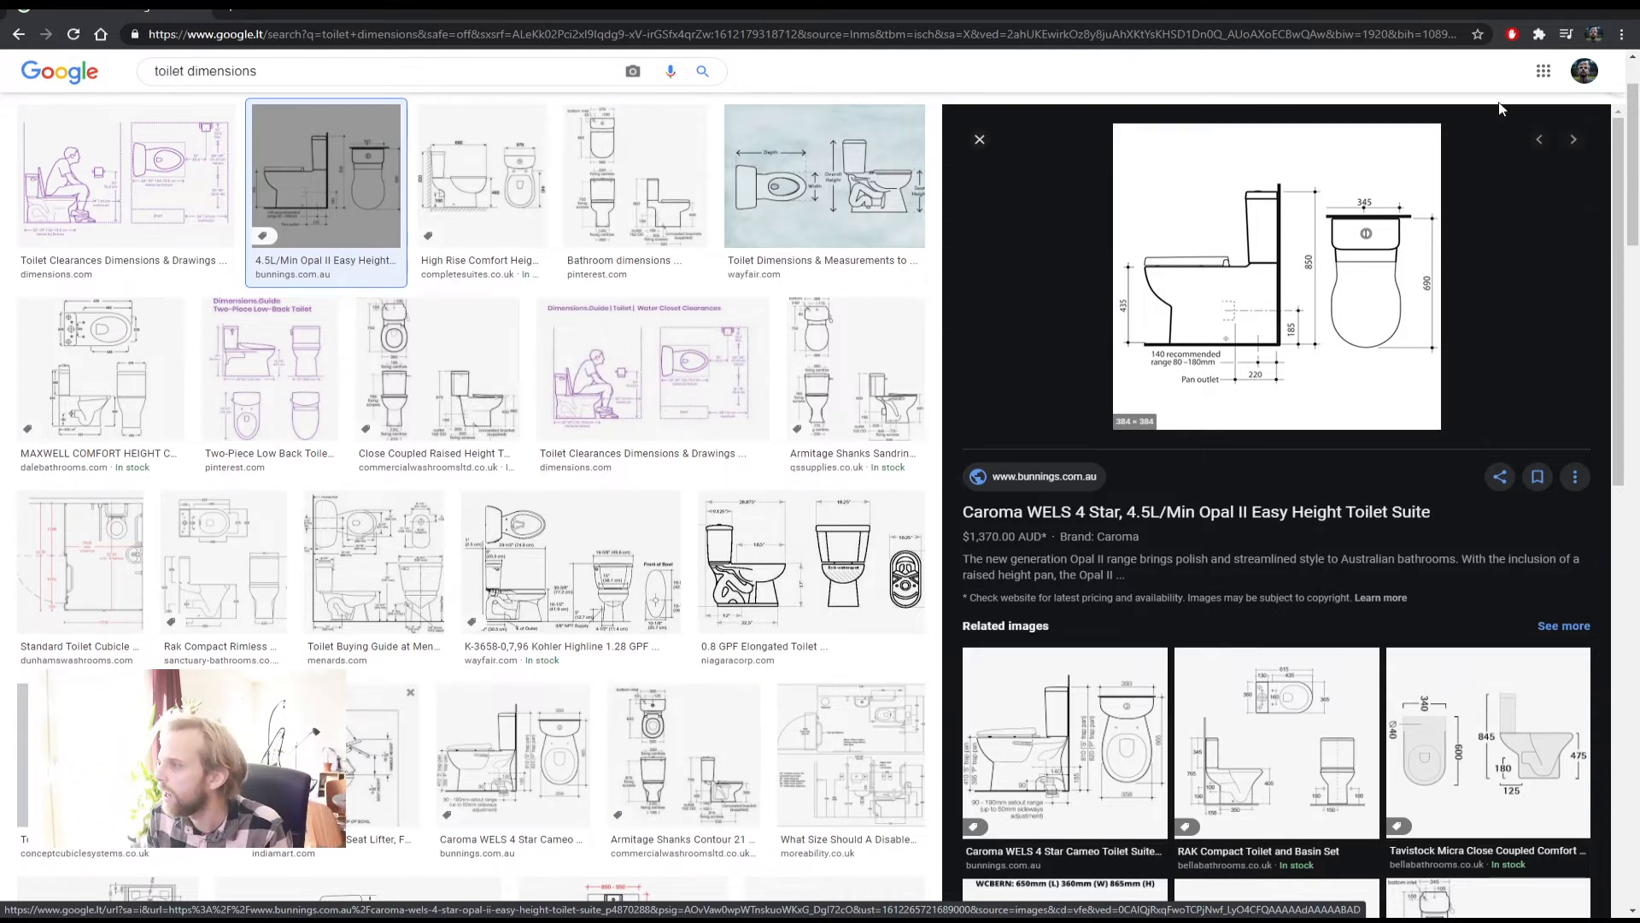
key("alt+Tab")
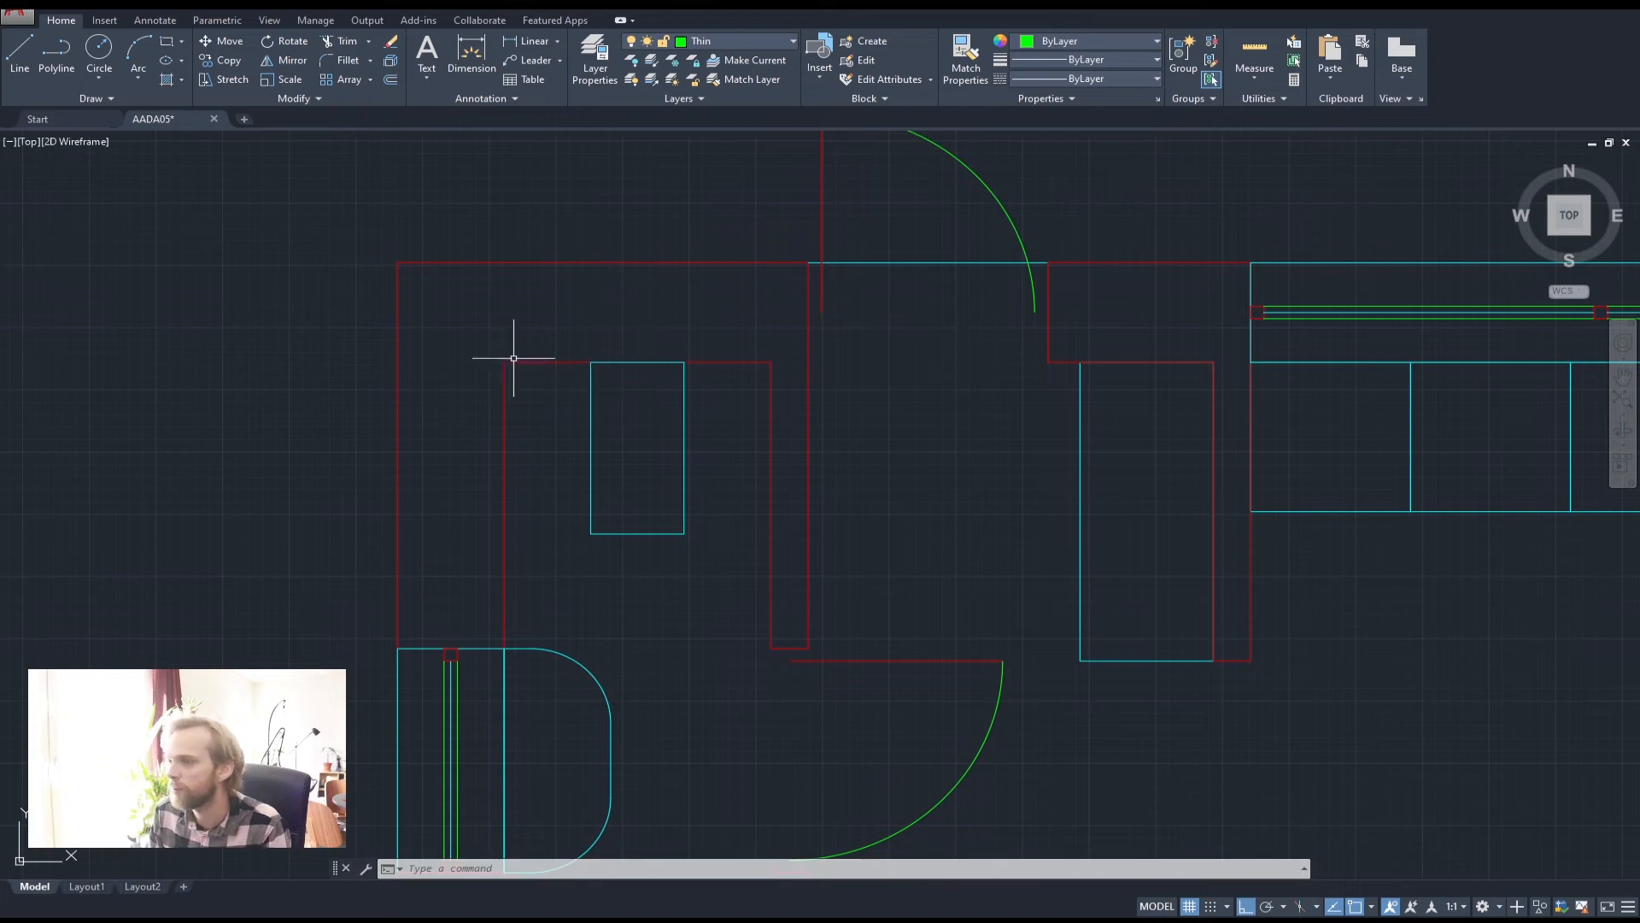
Make Medium the current layer and restart the polyline
left_click(70, 64)
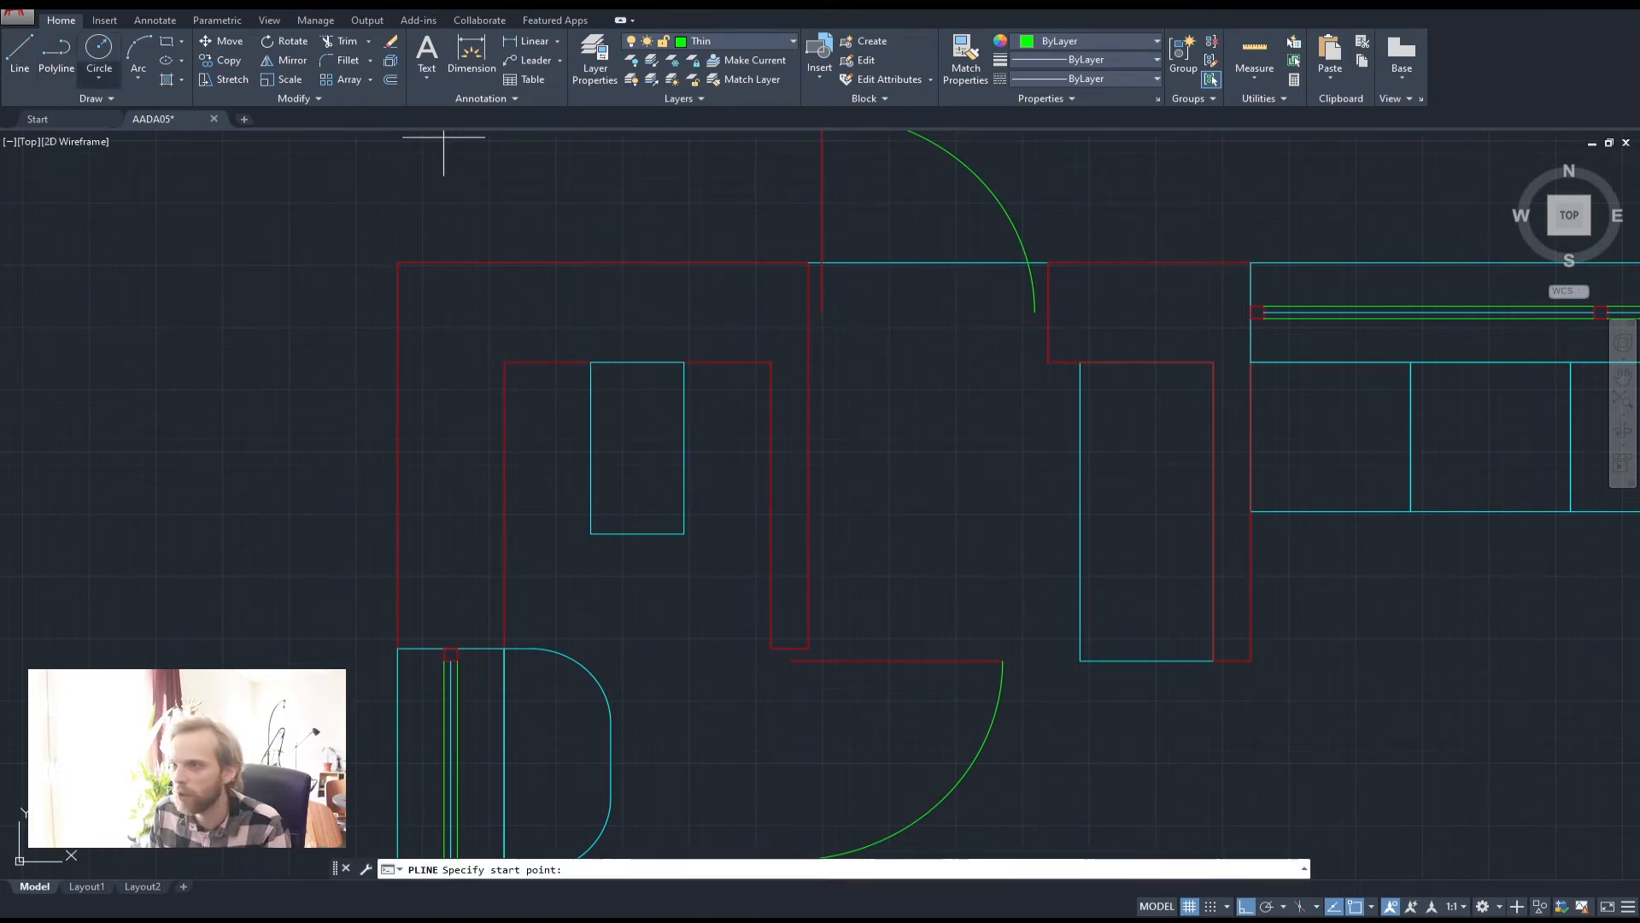
left_click(507, 363)
key("Escape")
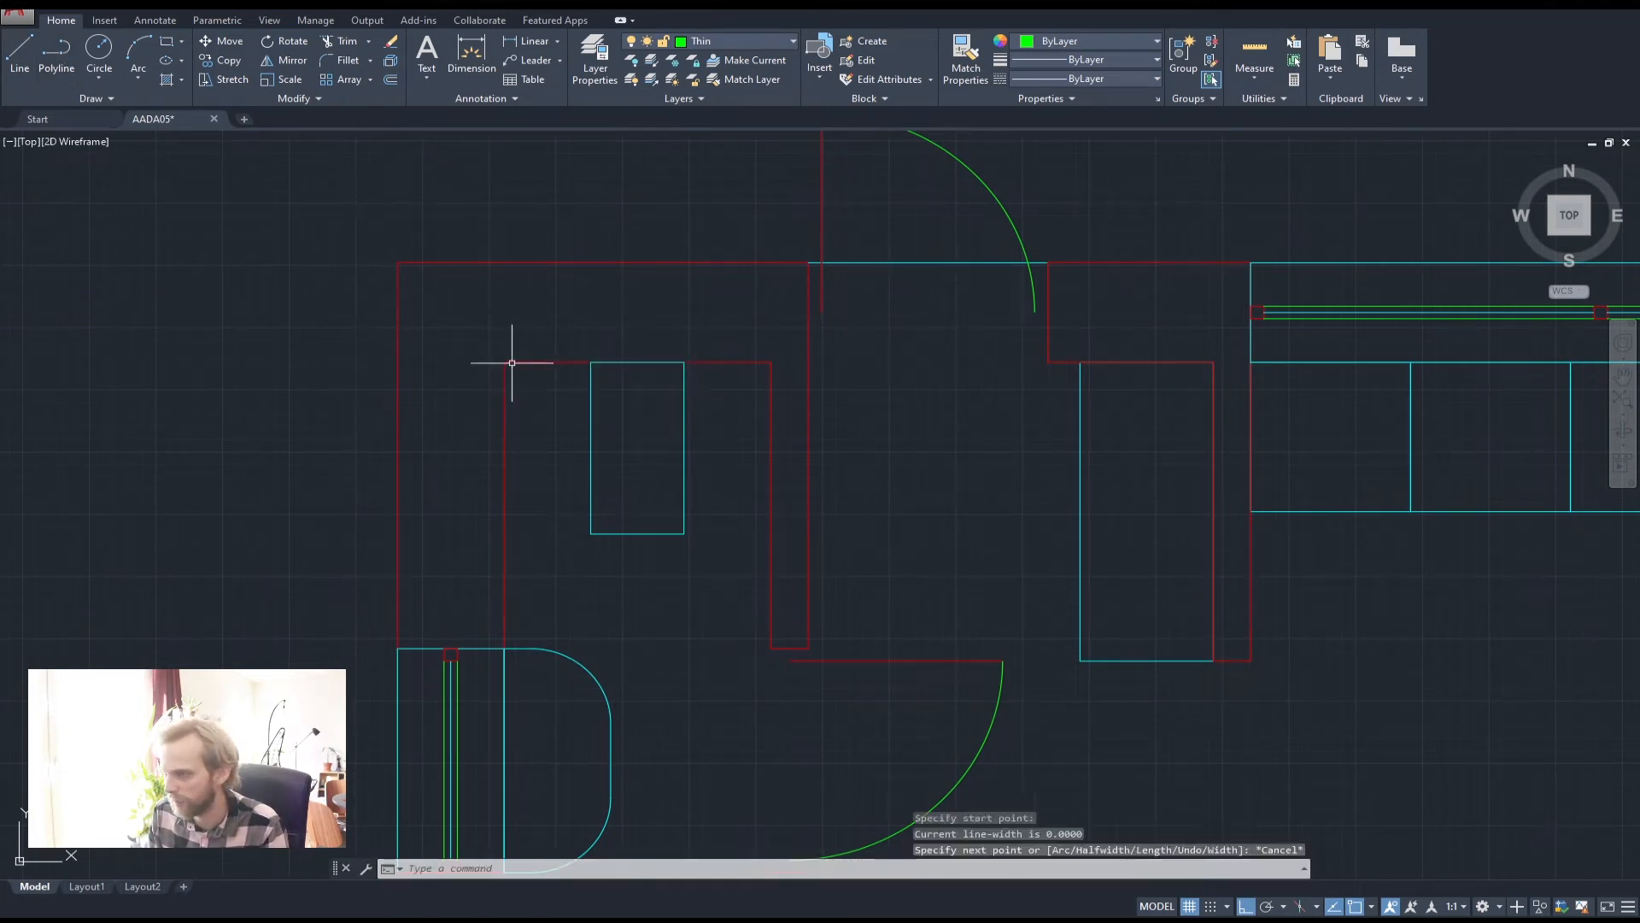
key("space")
left_click(504, 362)
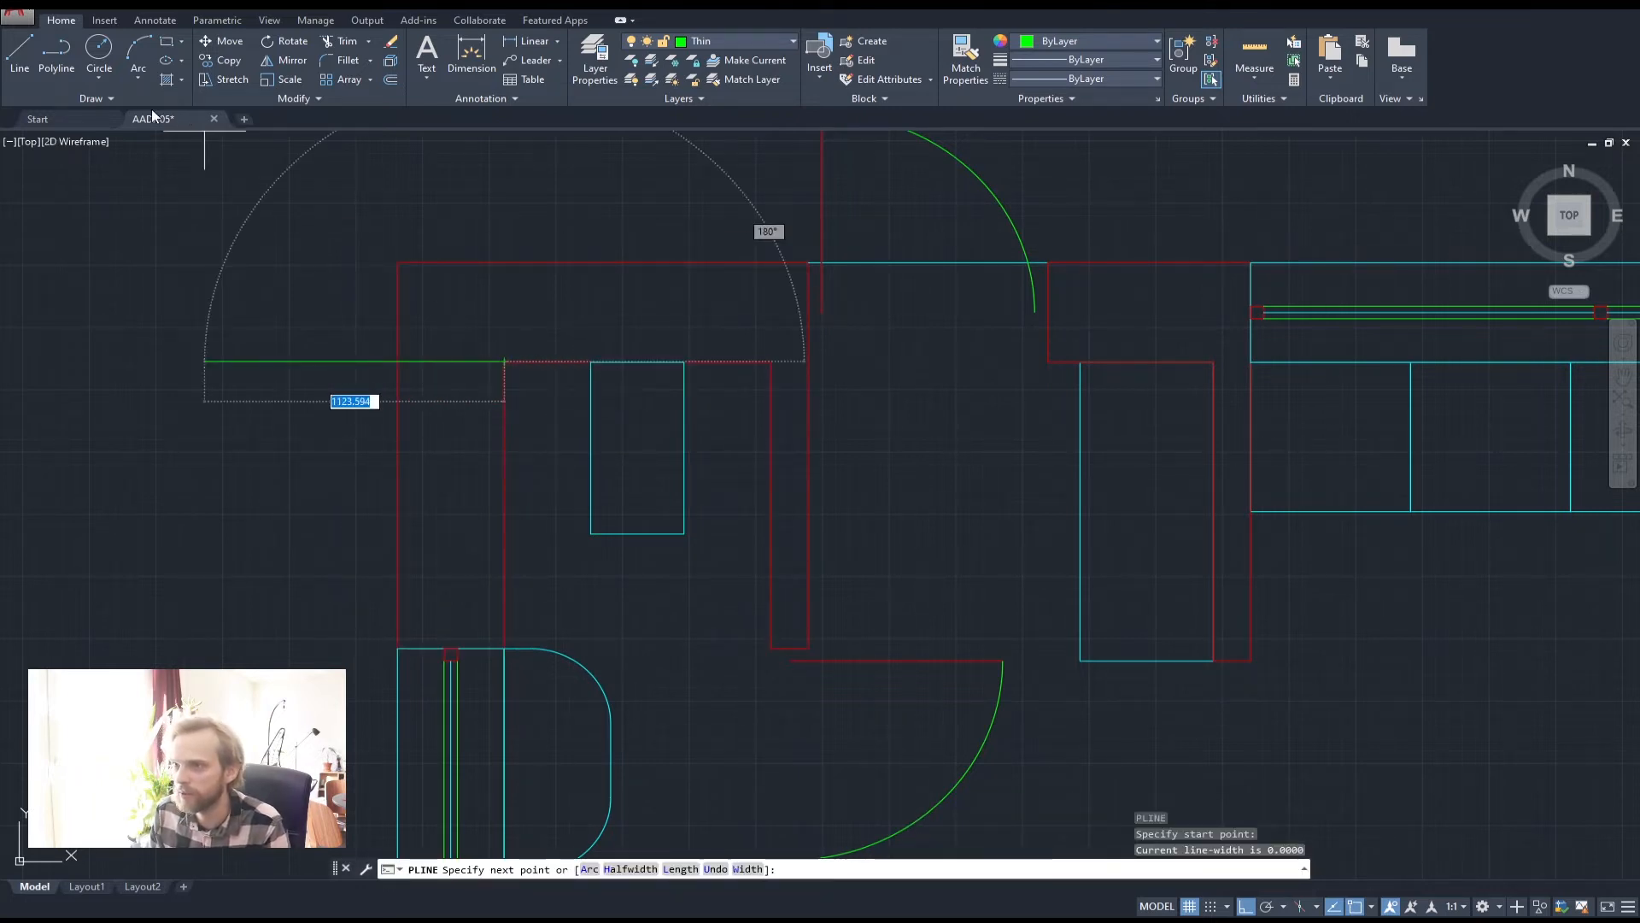
left_click(703, 42)
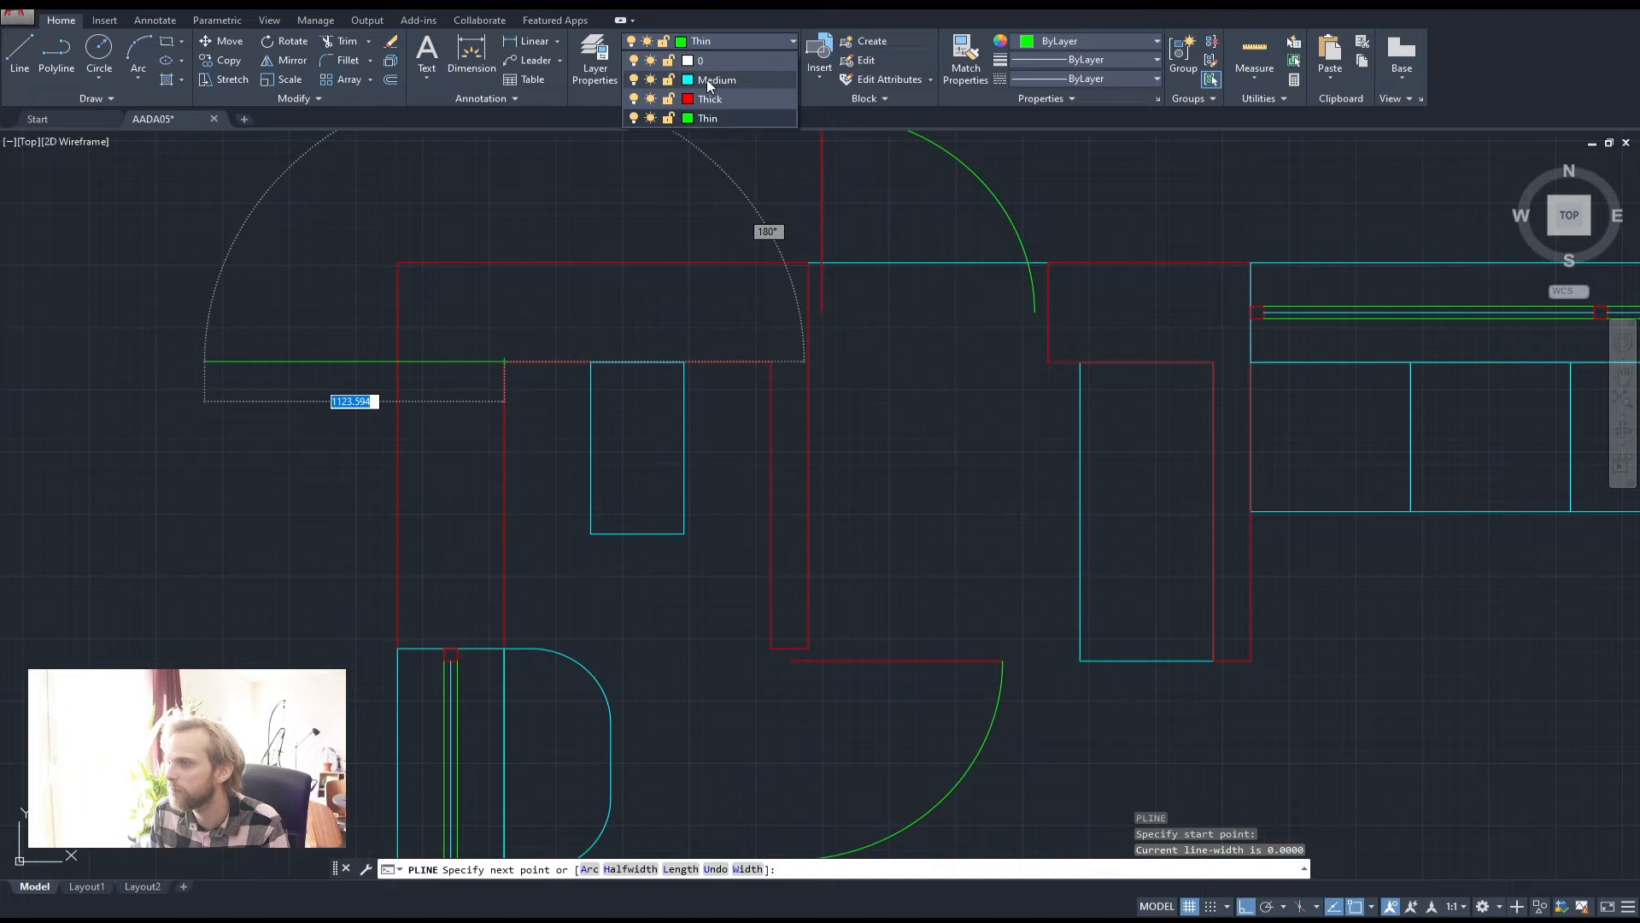
left_click(705, 79)
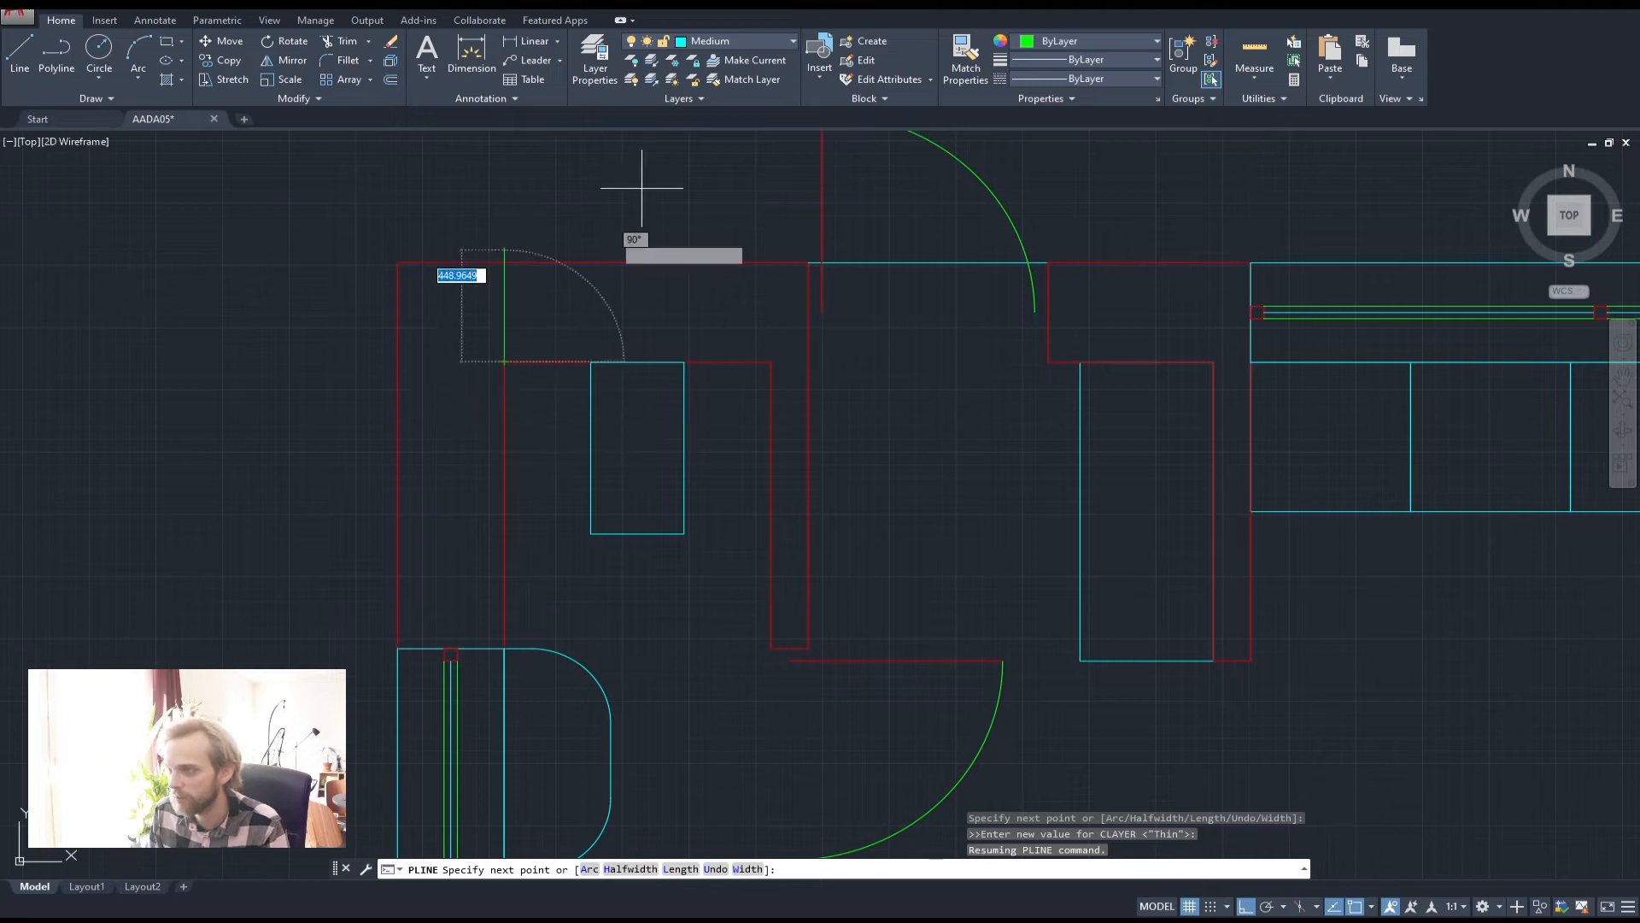
key("Return")
key("Return")
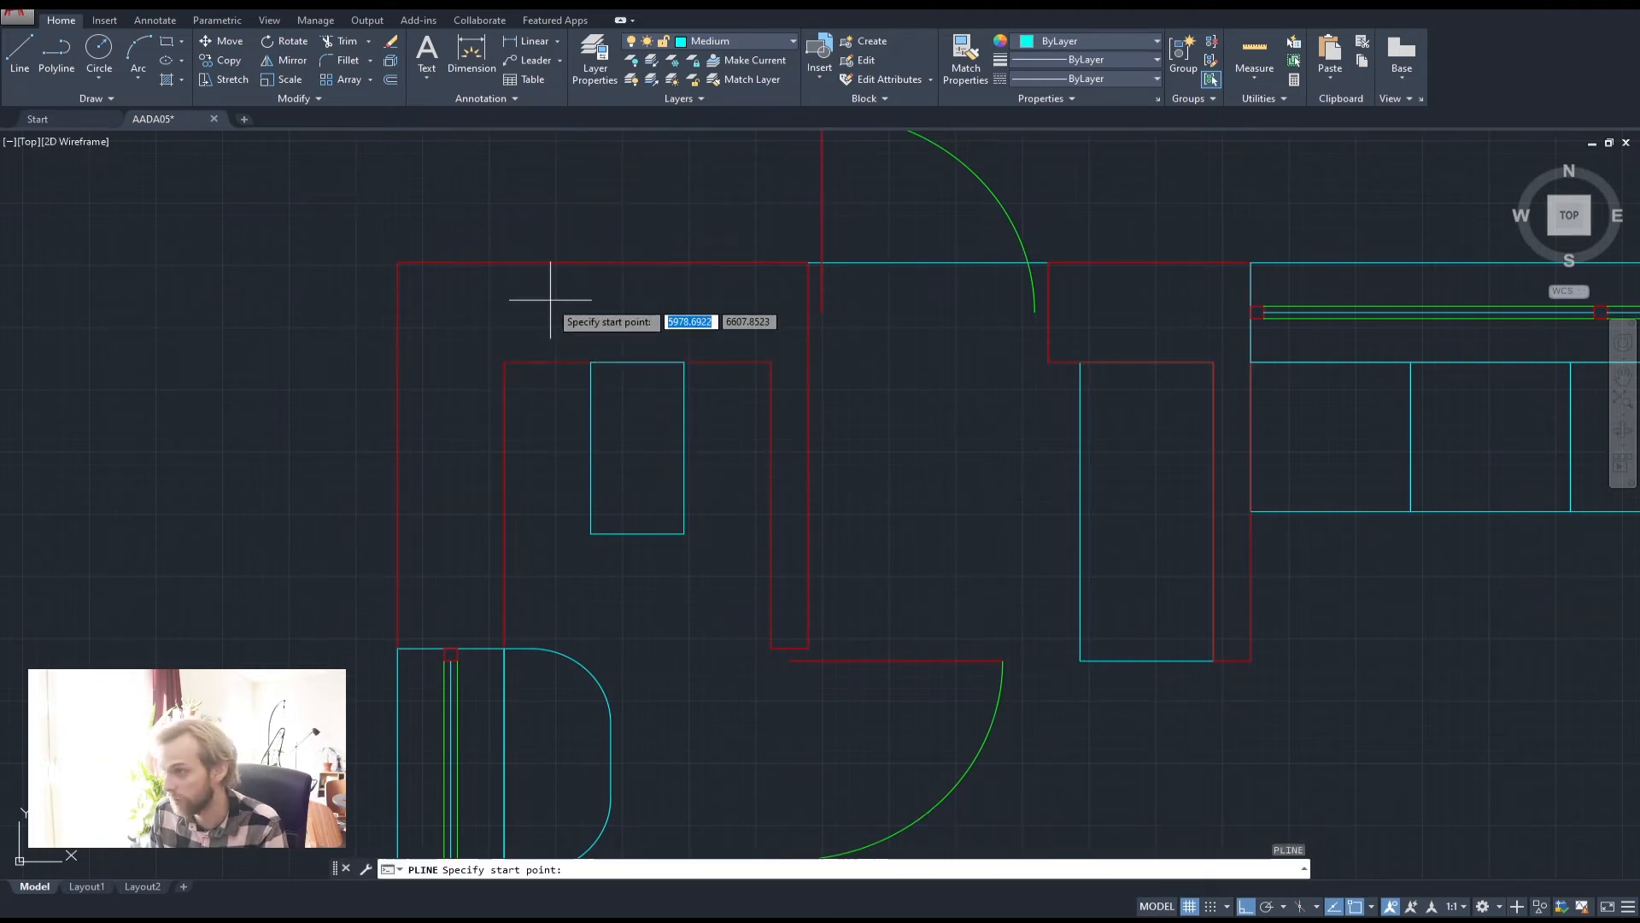
Draw a closed 200-deep rectangle from the inner corner across the top wall
left_click(505, 362)
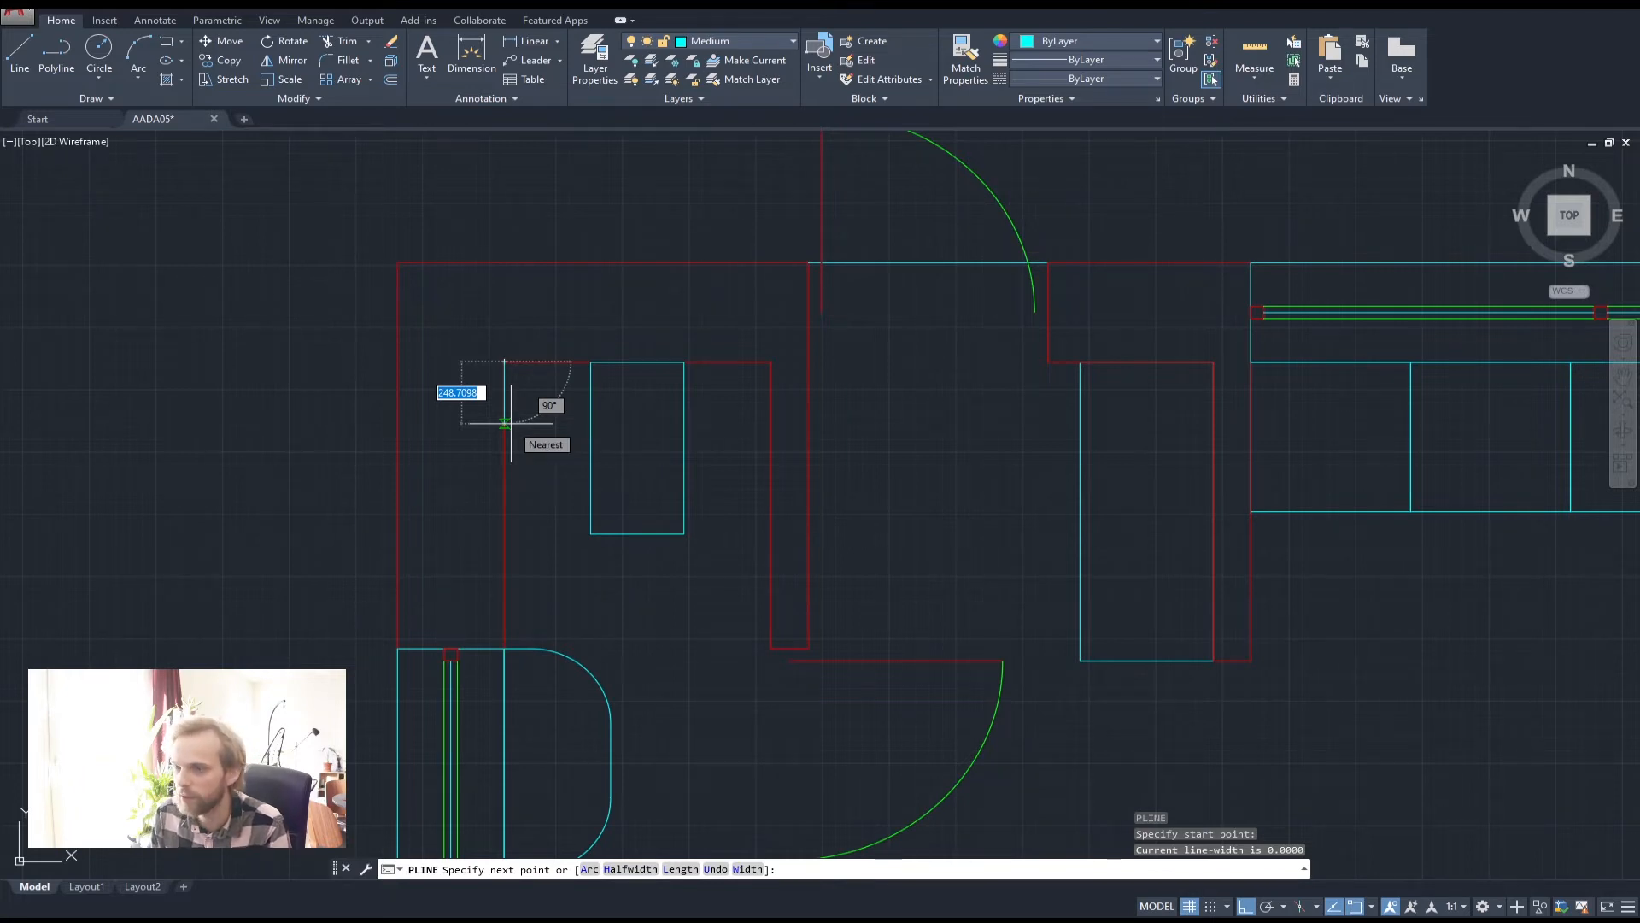
type("200")
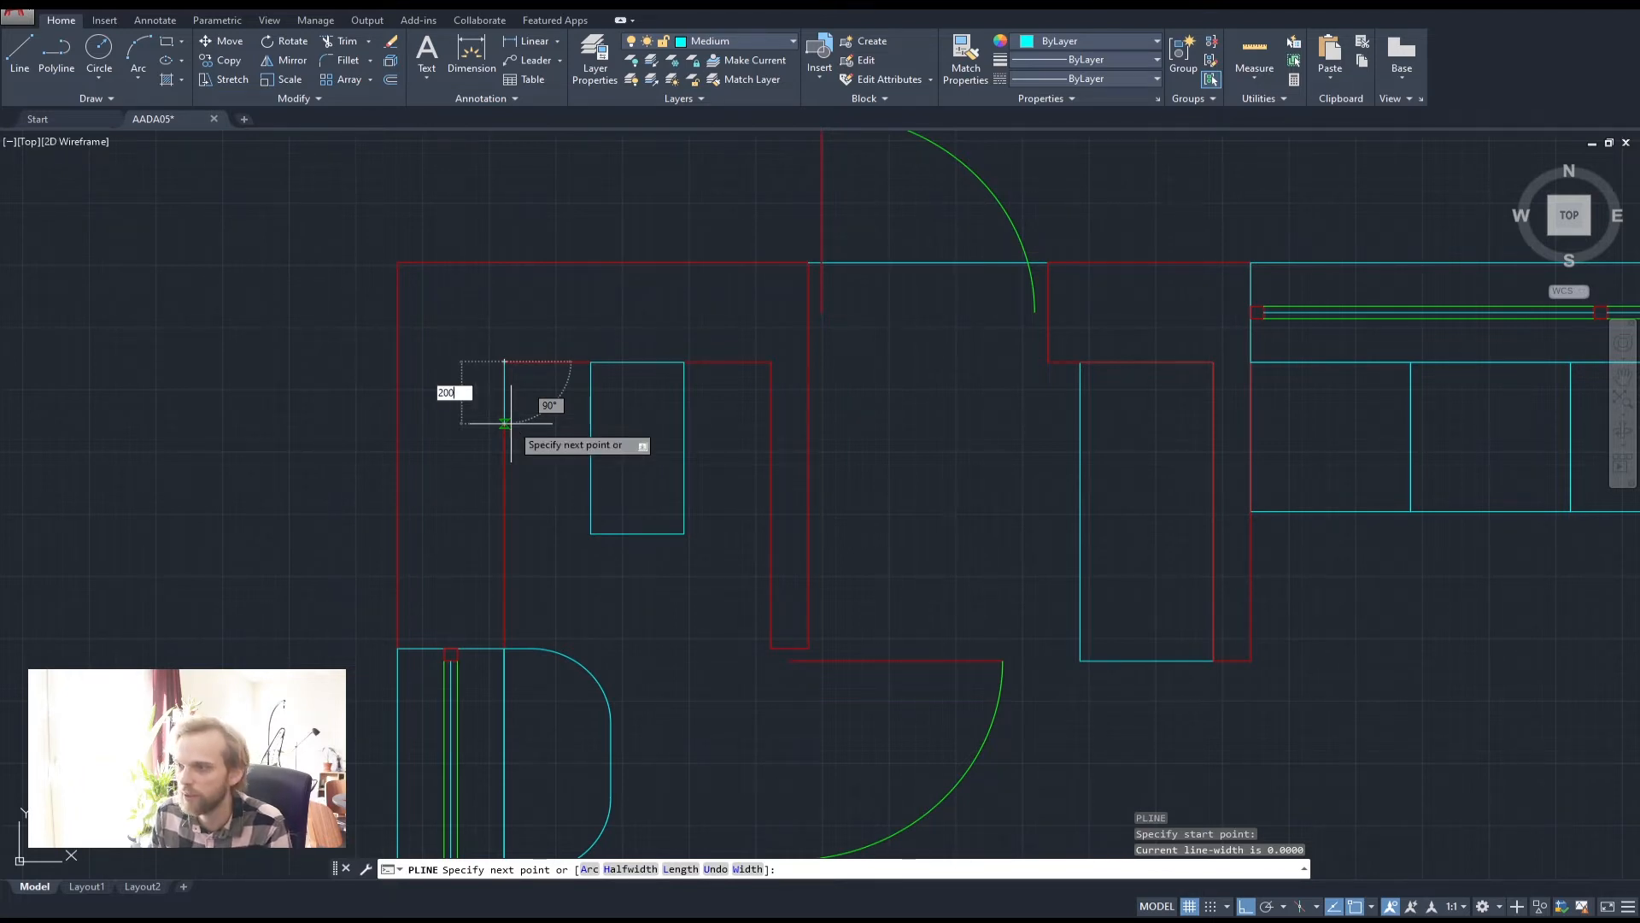
key("Return")
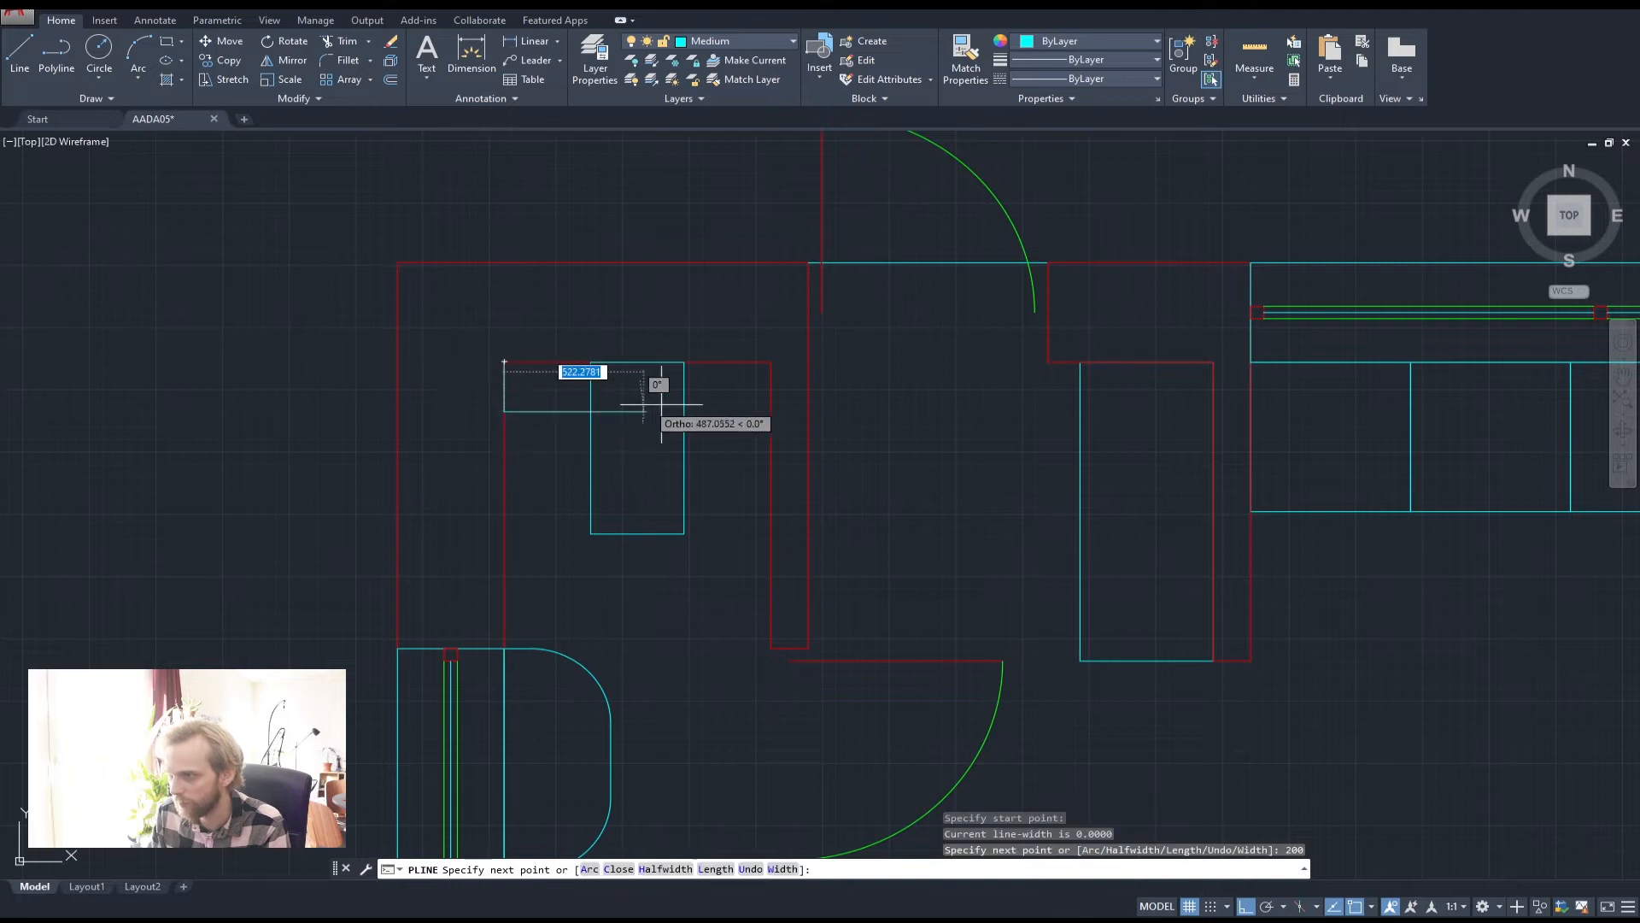
left_click(771, 412)
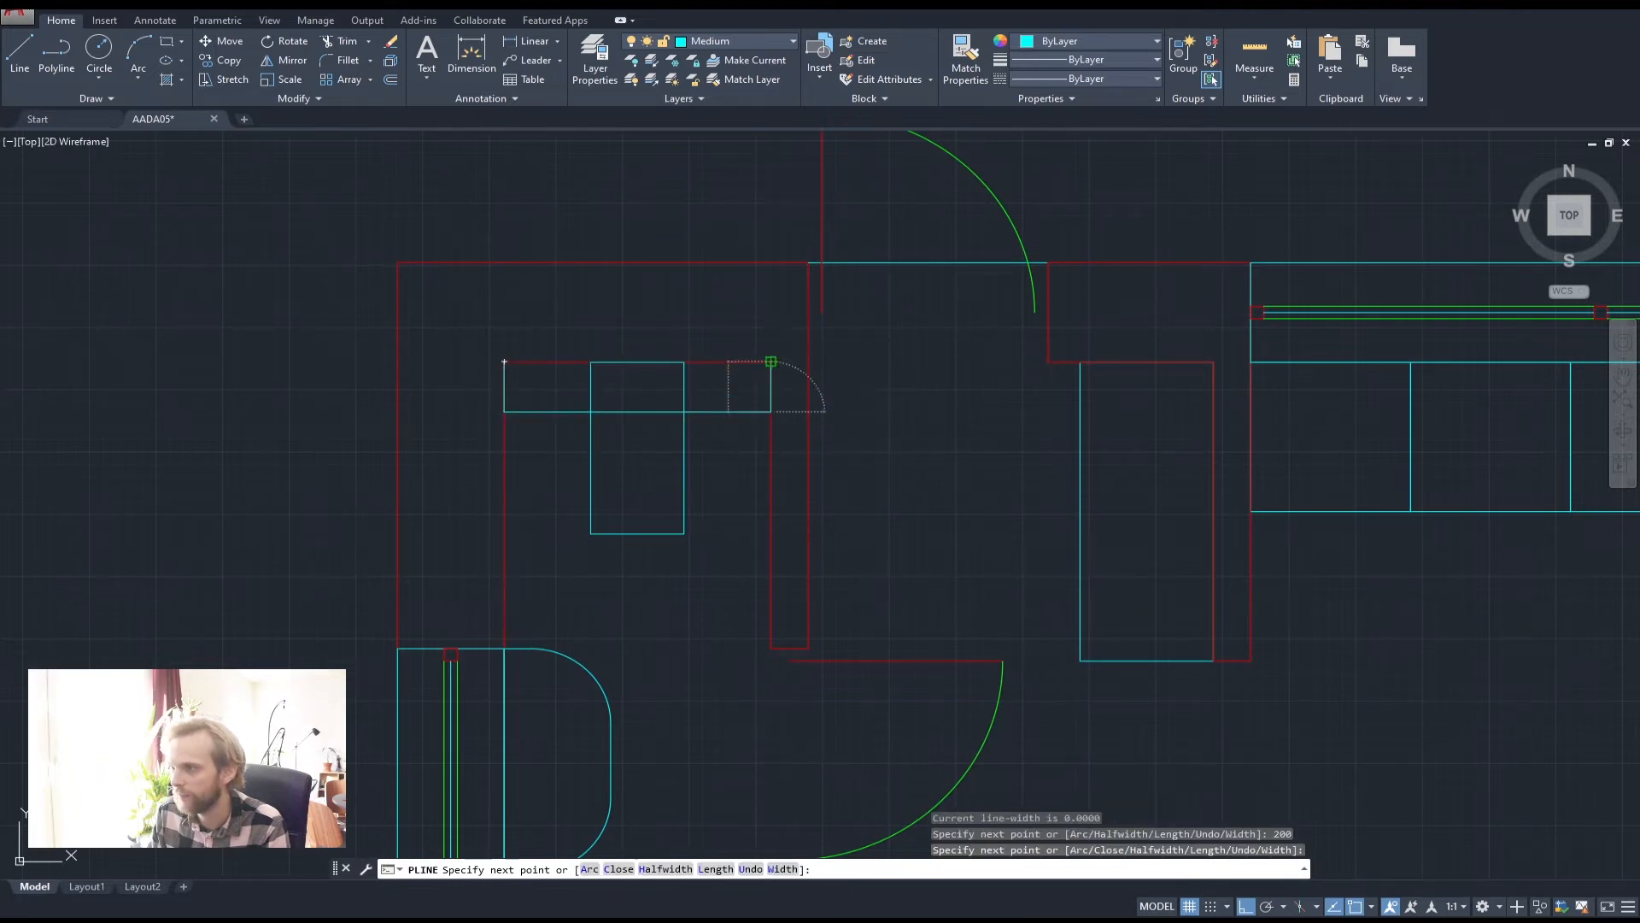
left_click(771, 363)
left_click(504, 362)
key("Return")
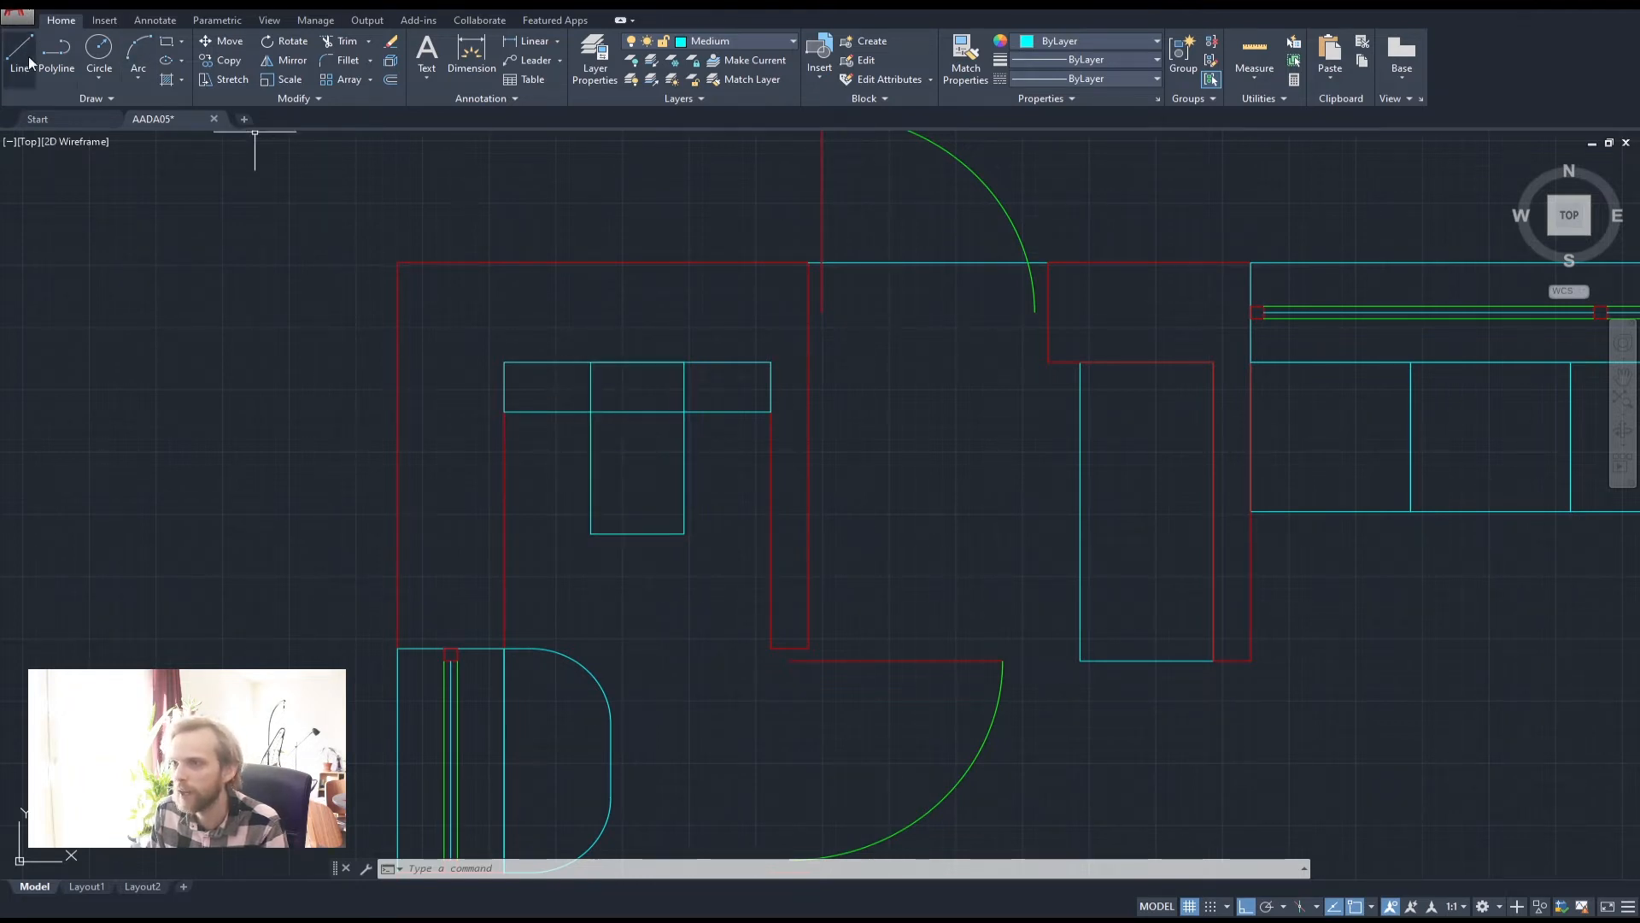
Turn on intersection object snapping
left_click(56, 52)
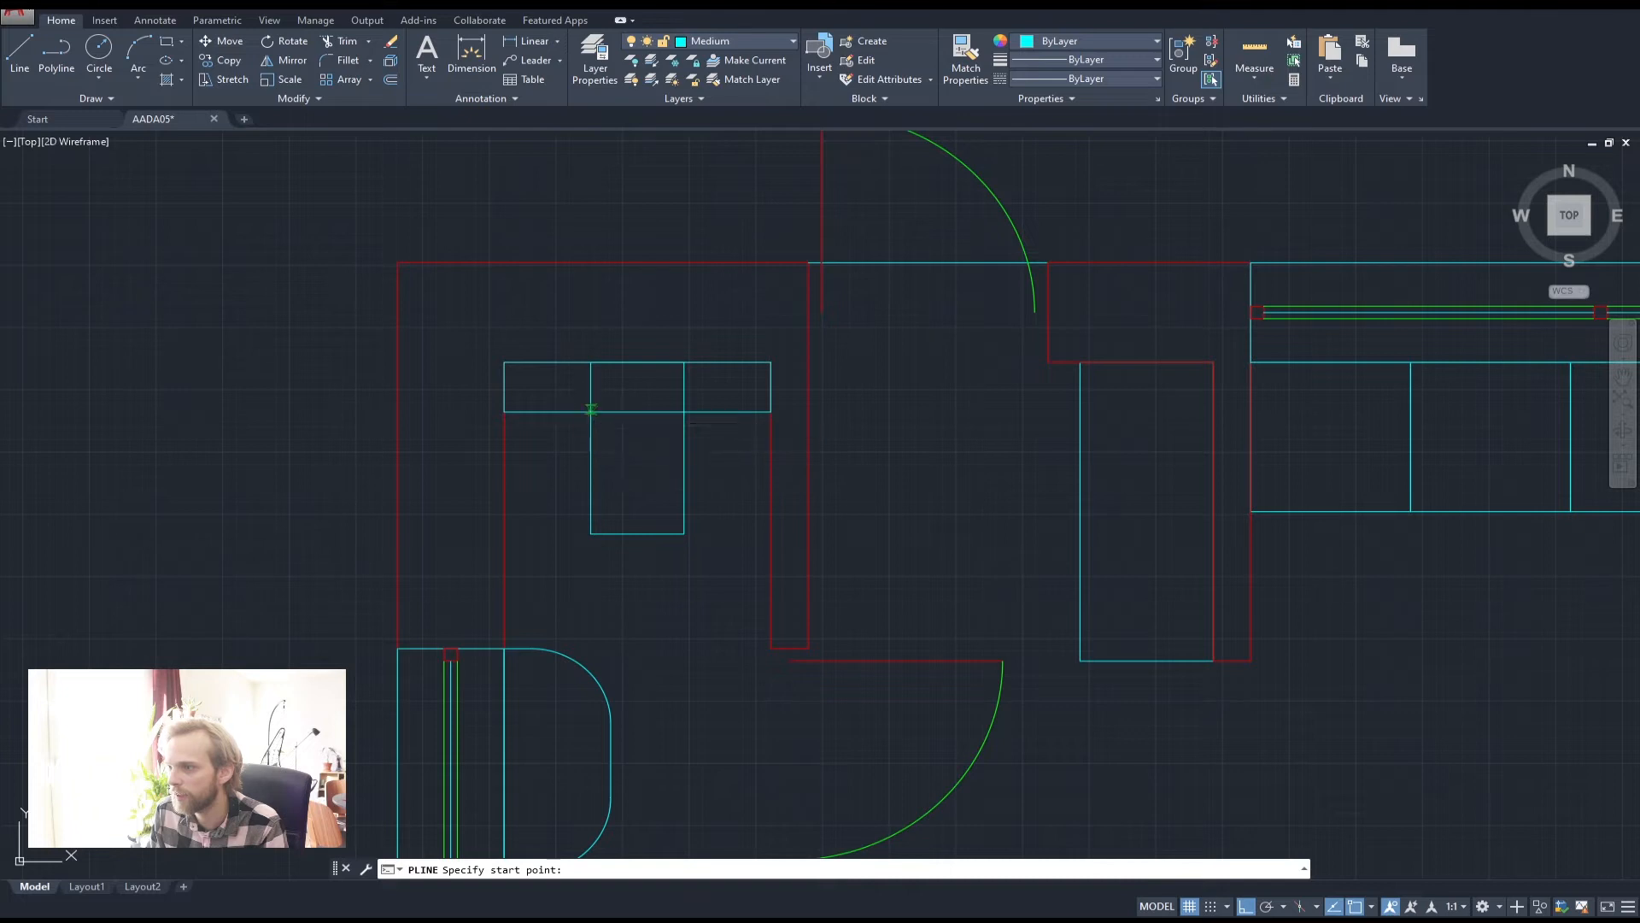
left_click(595, 413)
key("Escape")
key("Escape")
scroll(596, 410, "up", 4)
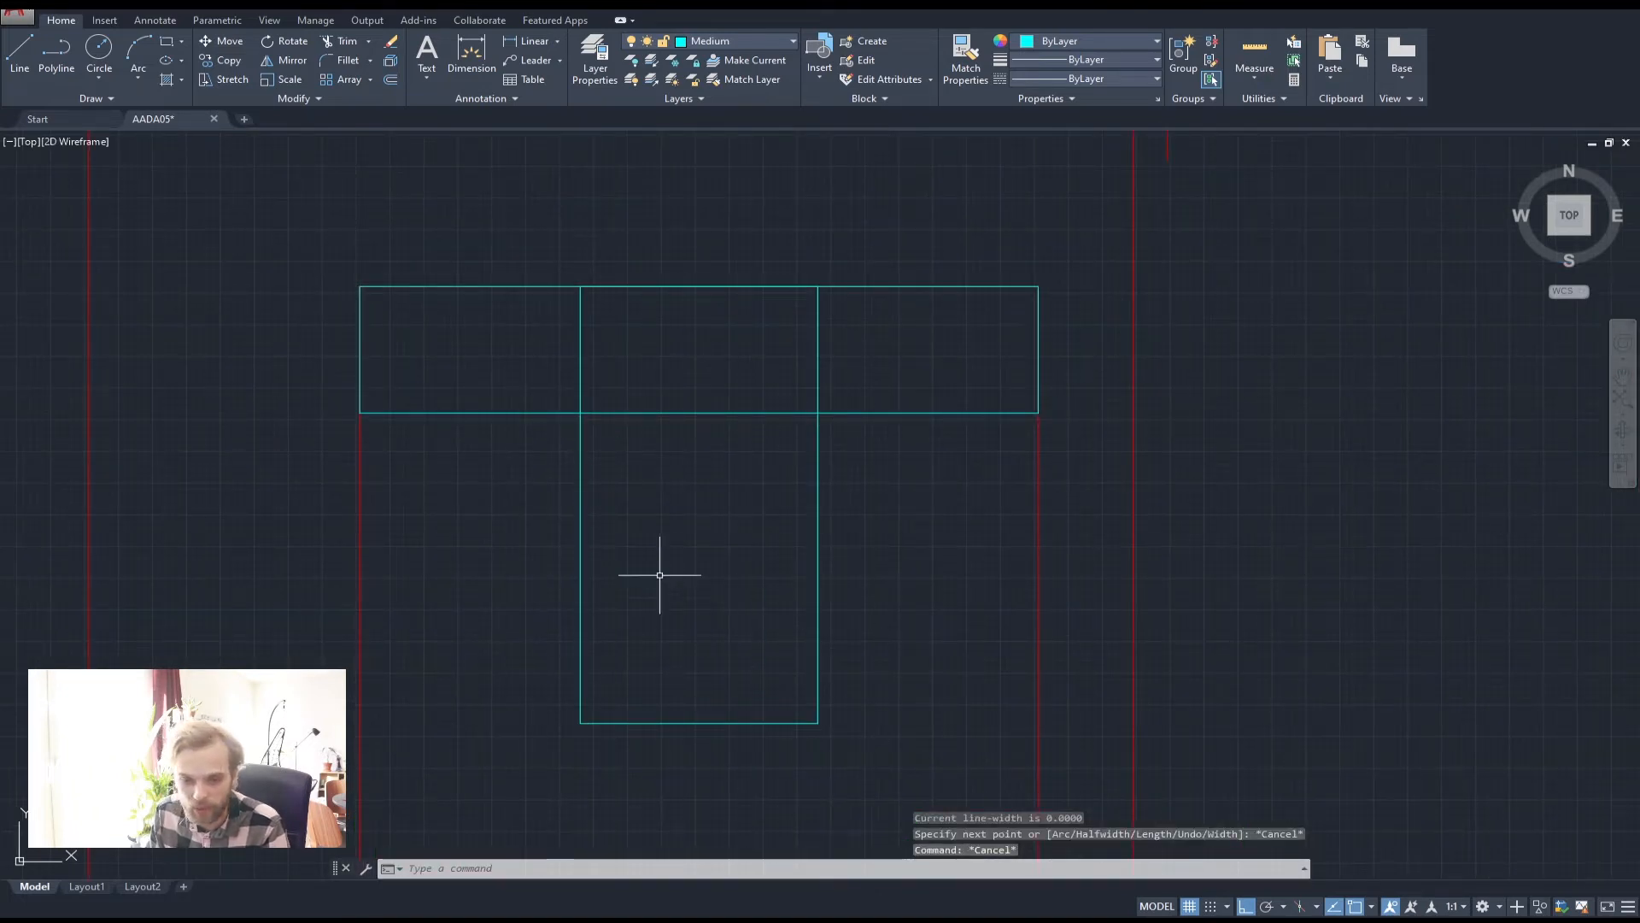
scroll(795, 475, "down", 2)
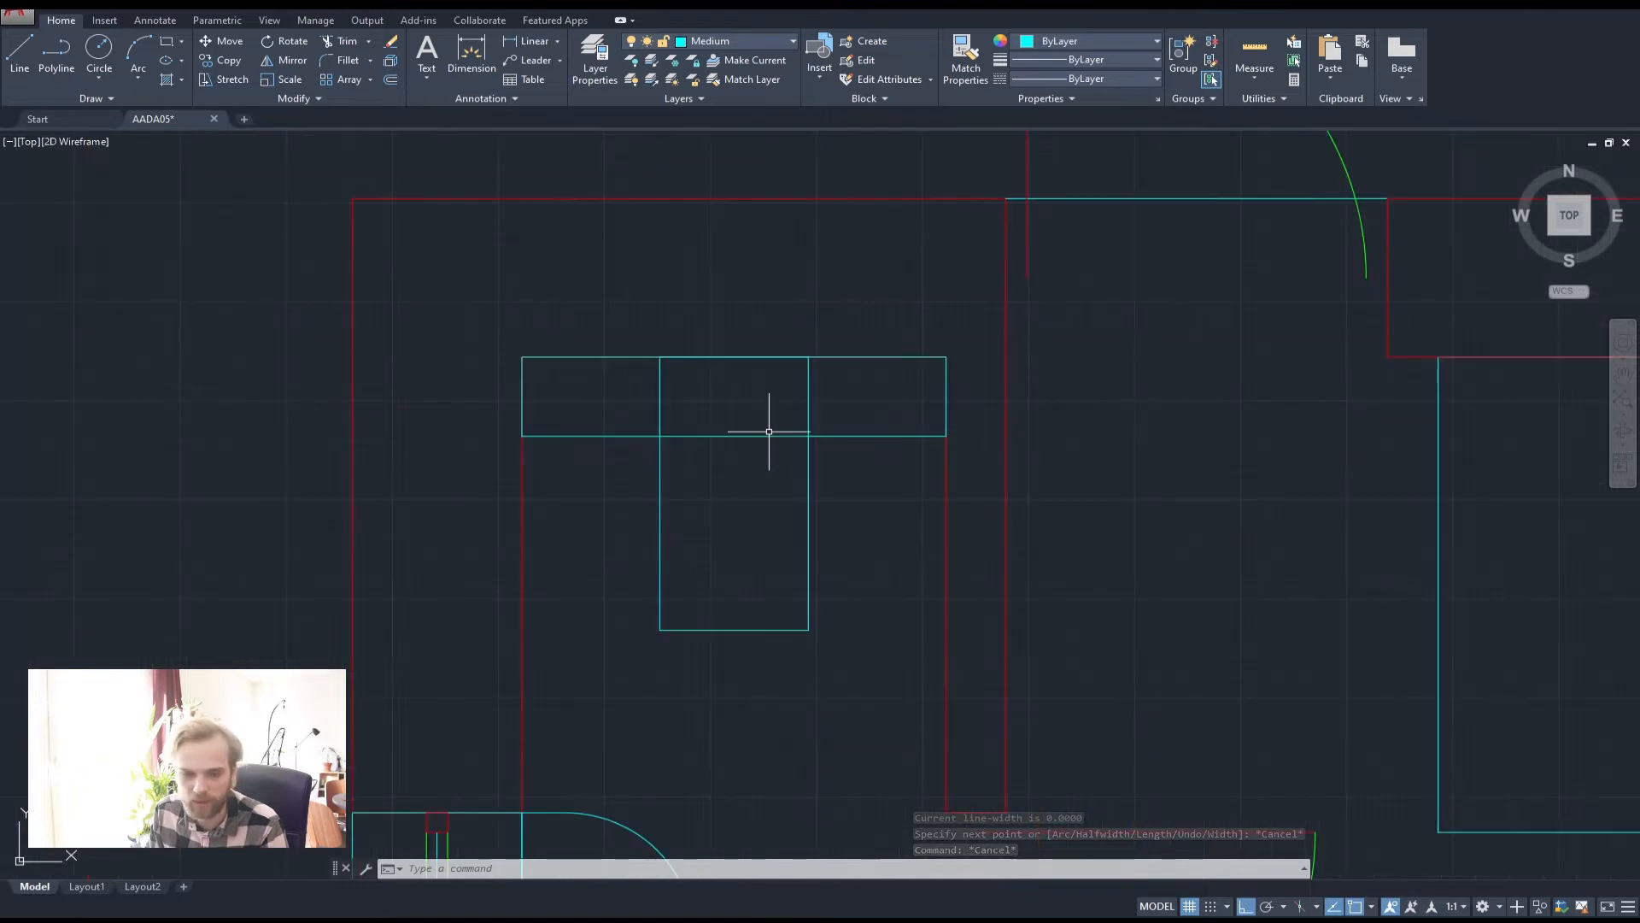
left_click(53, 51)
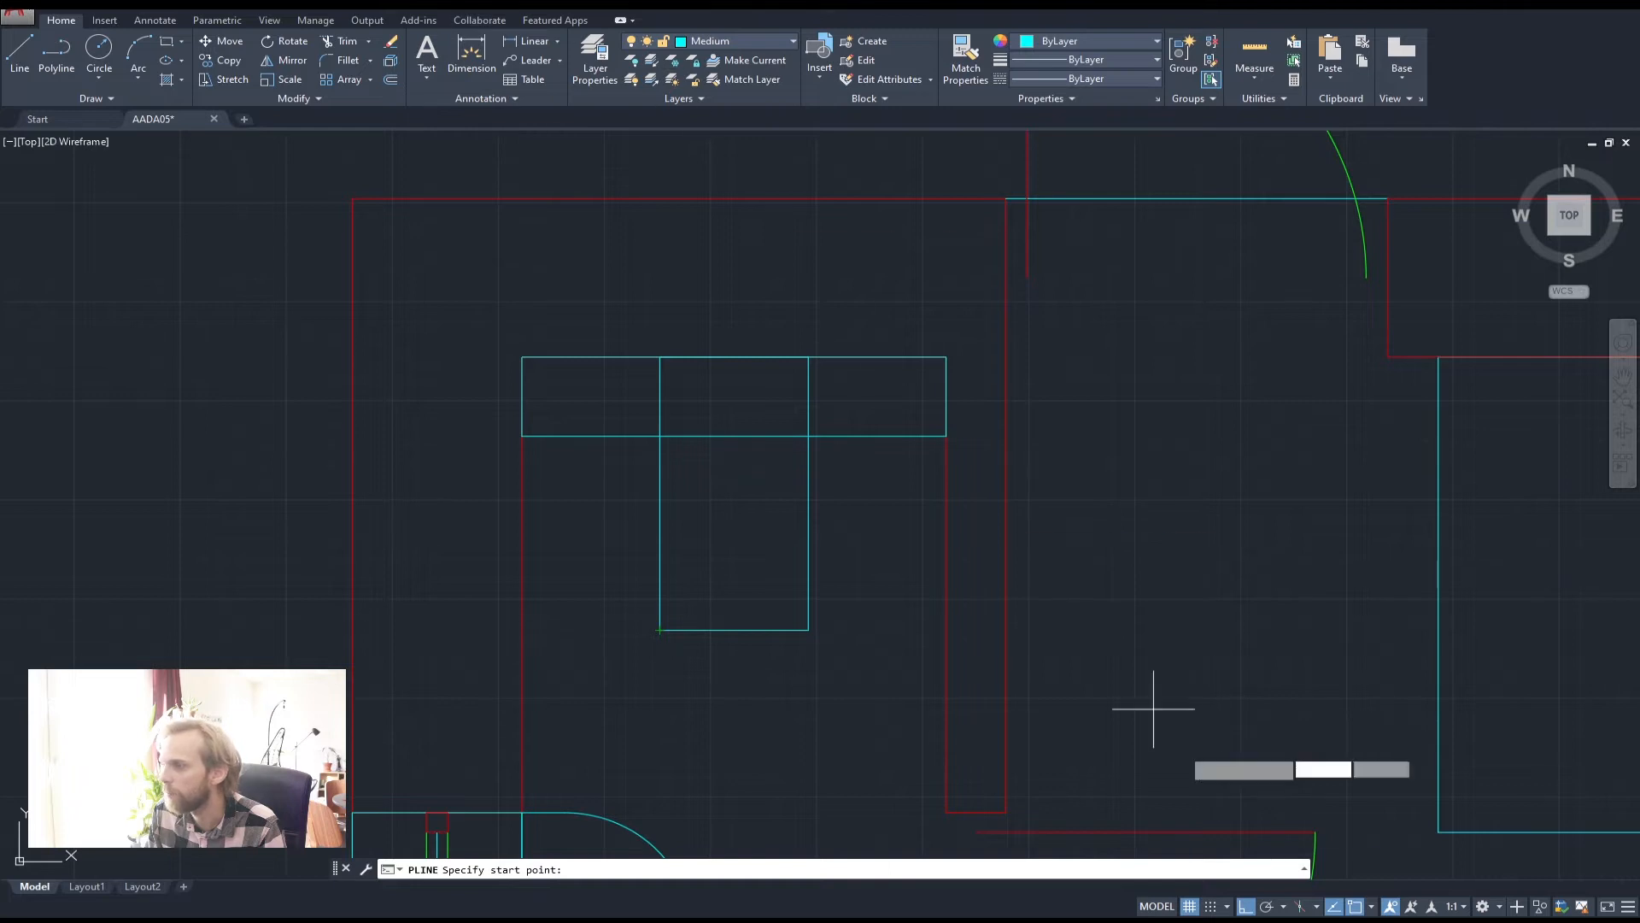
left_click(1371, 907)
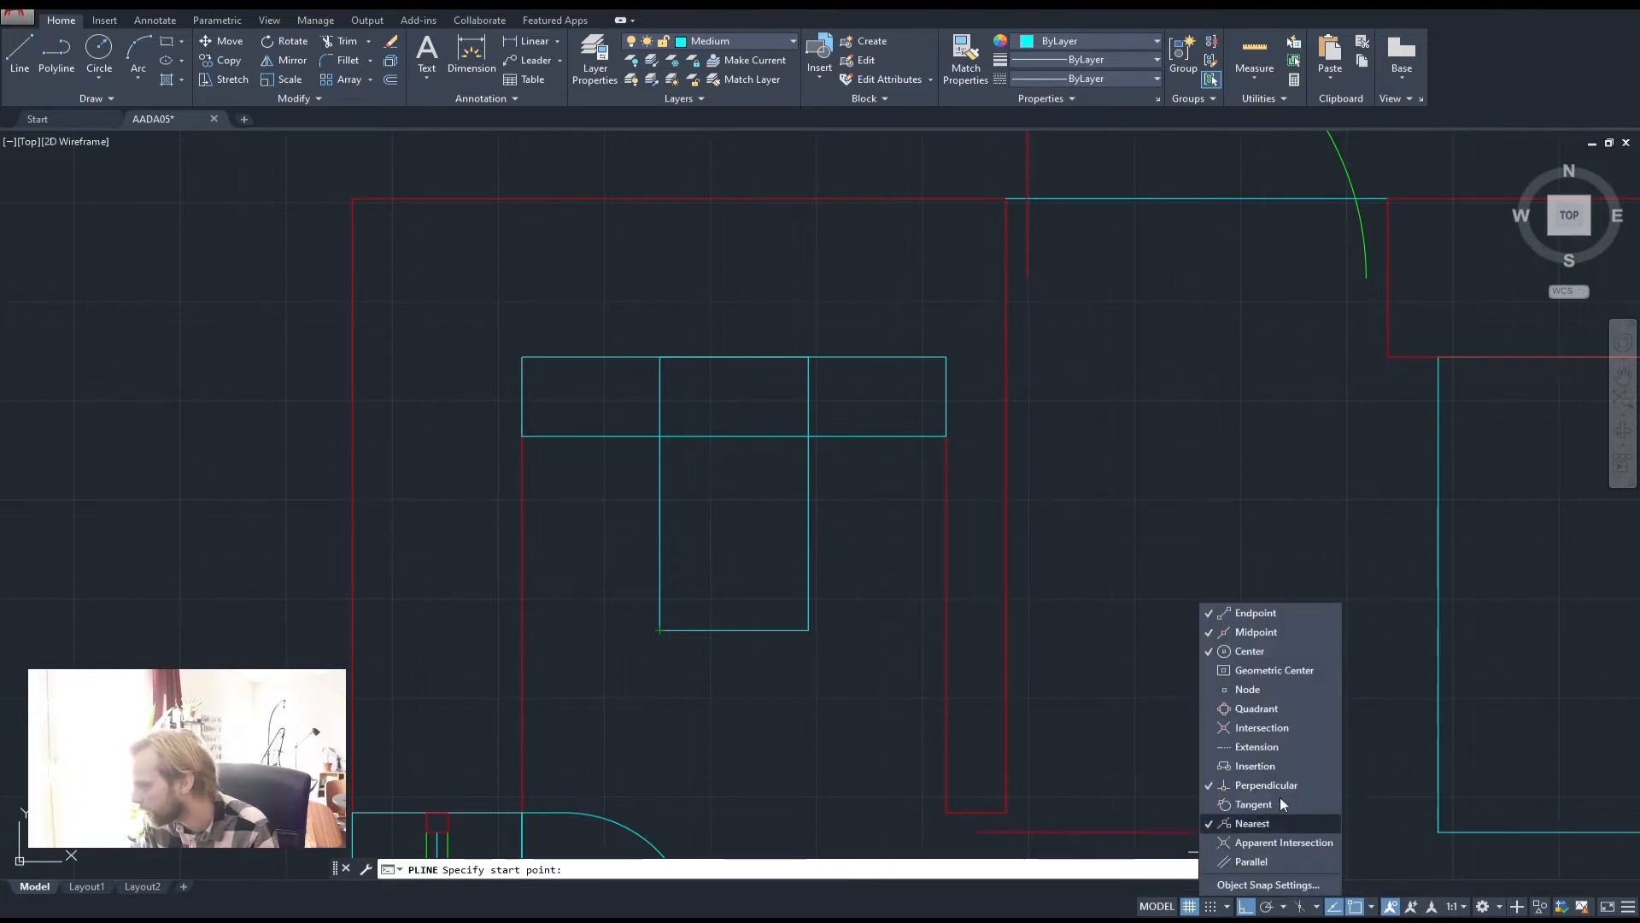
left_click(1268, 727)
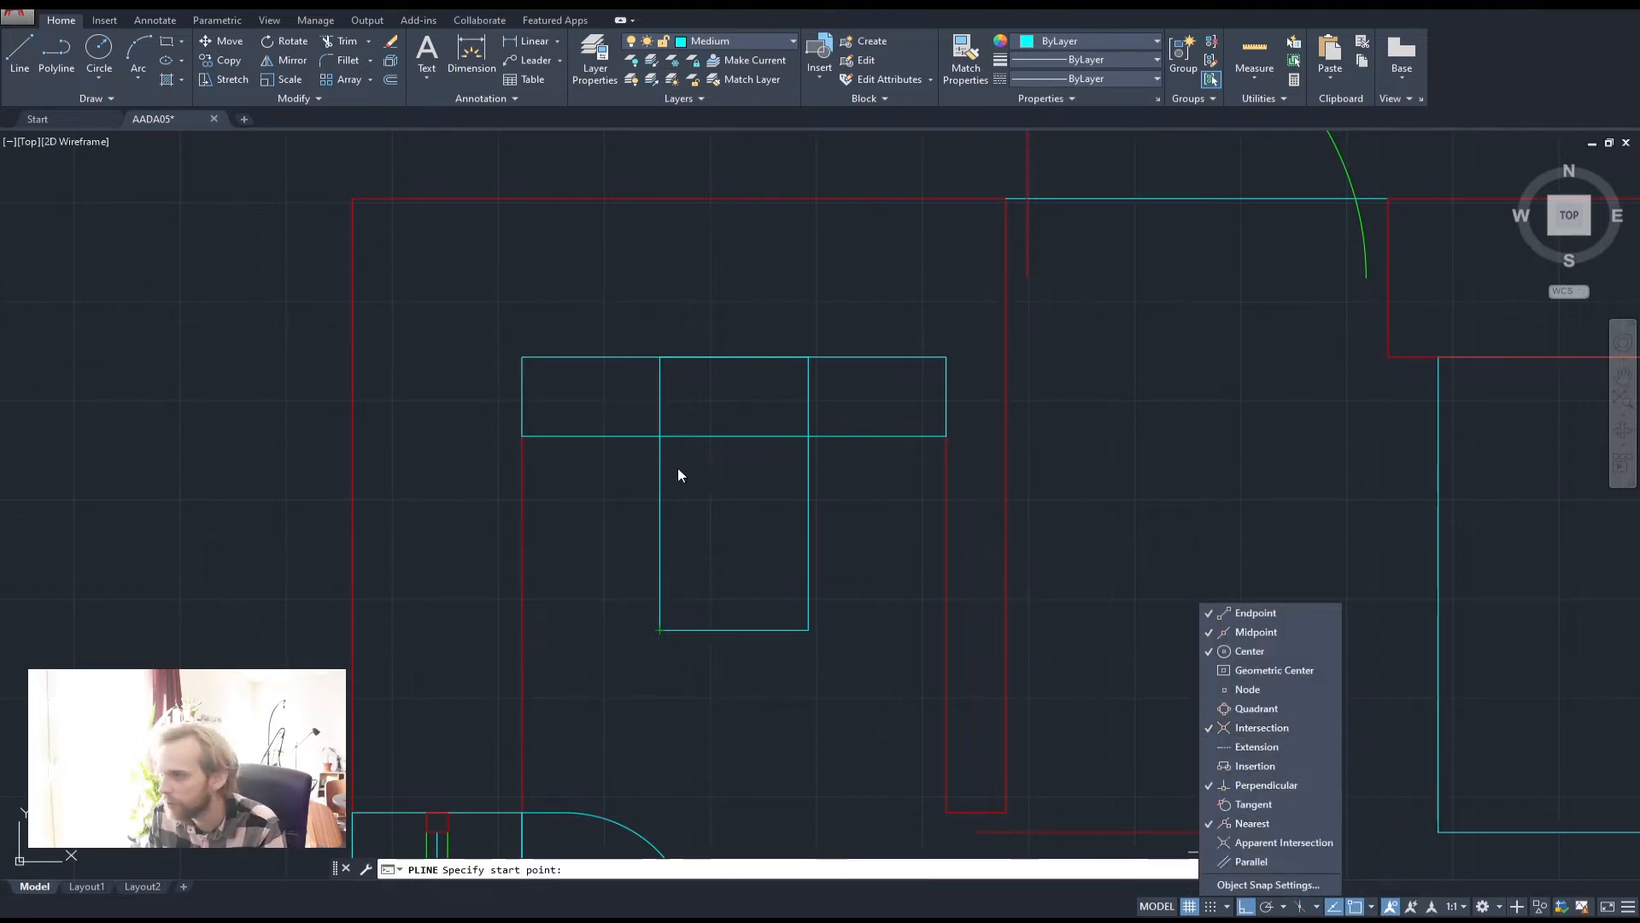
key("Escape")
key("Return")
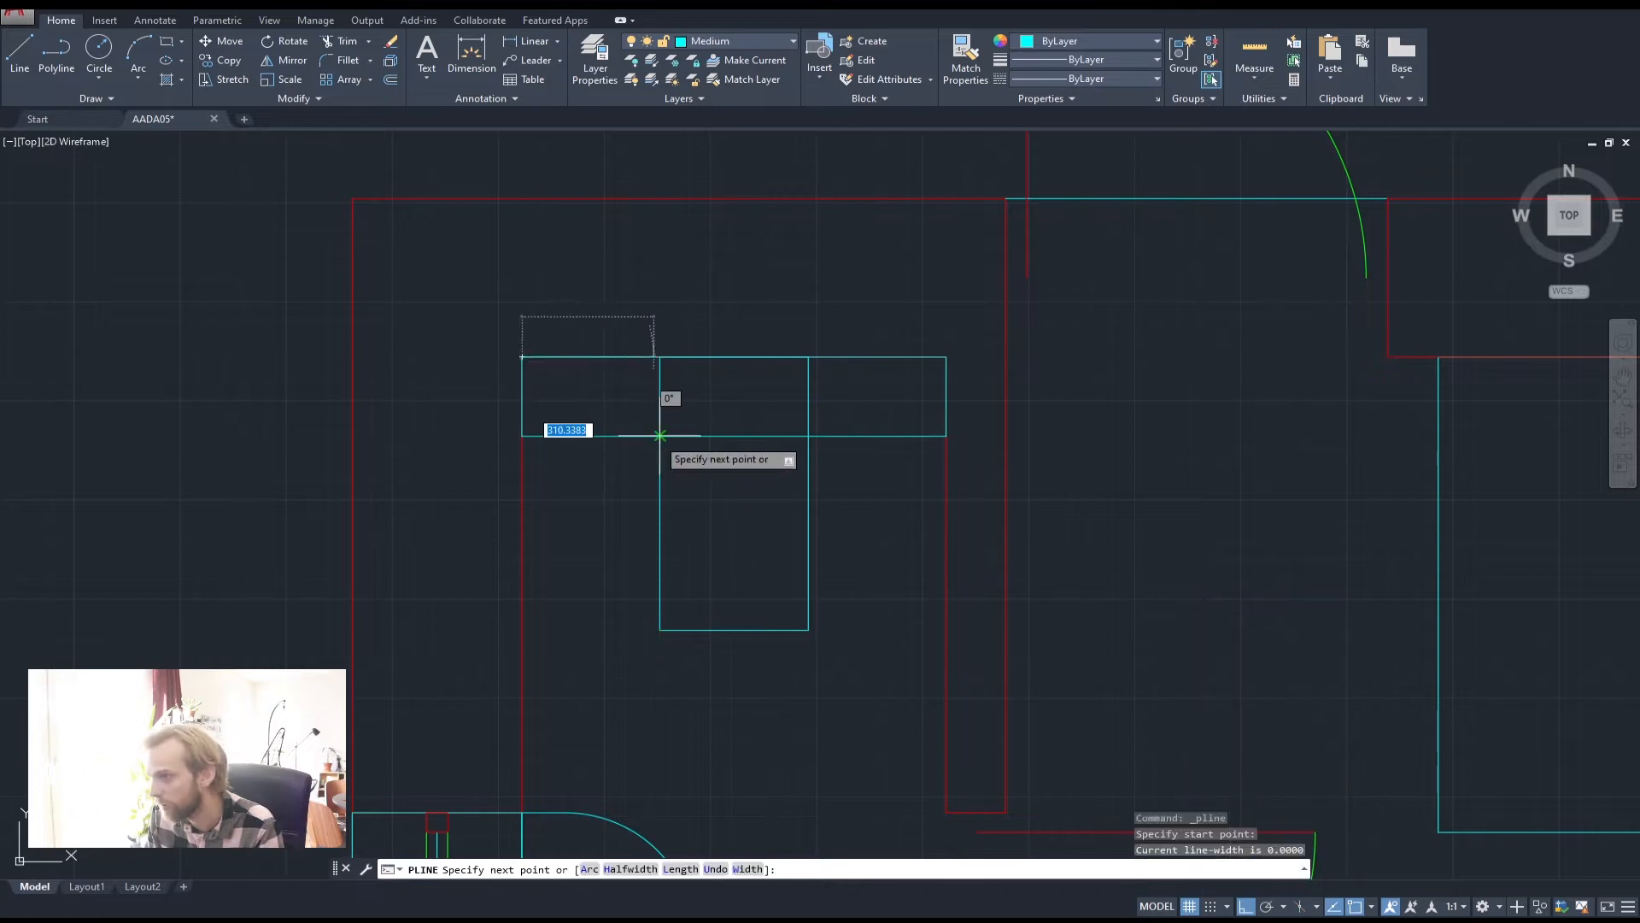
key("Escape")
Draw the bowl outline as a polyline from the intersection down and back up to the counter edge
key("Return")
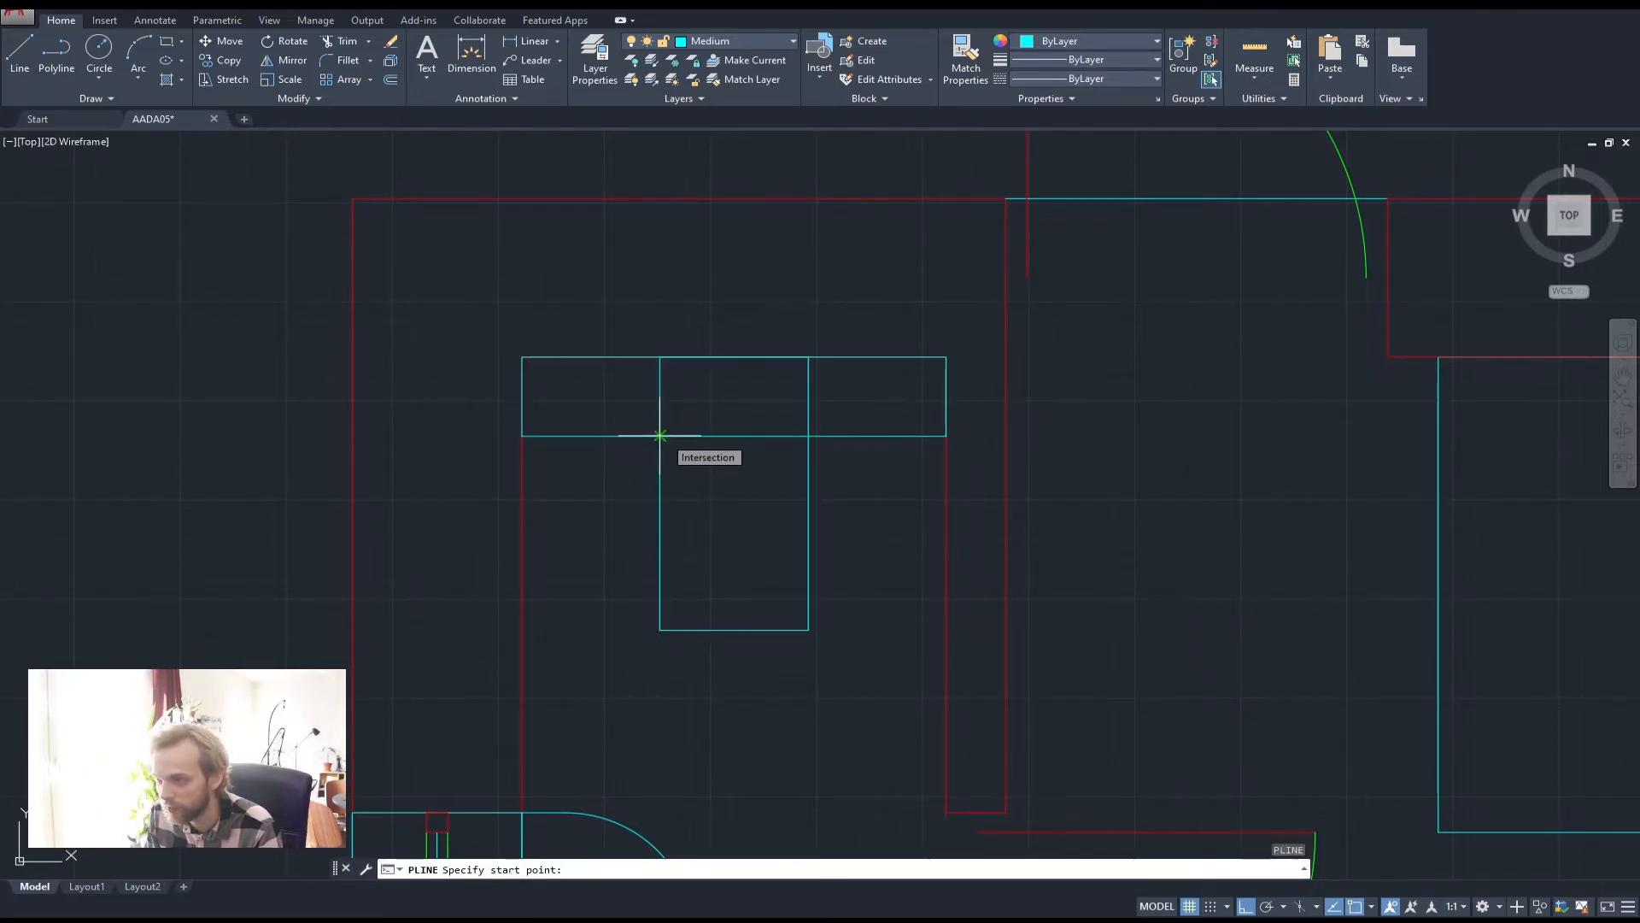
left_click(660, 435)
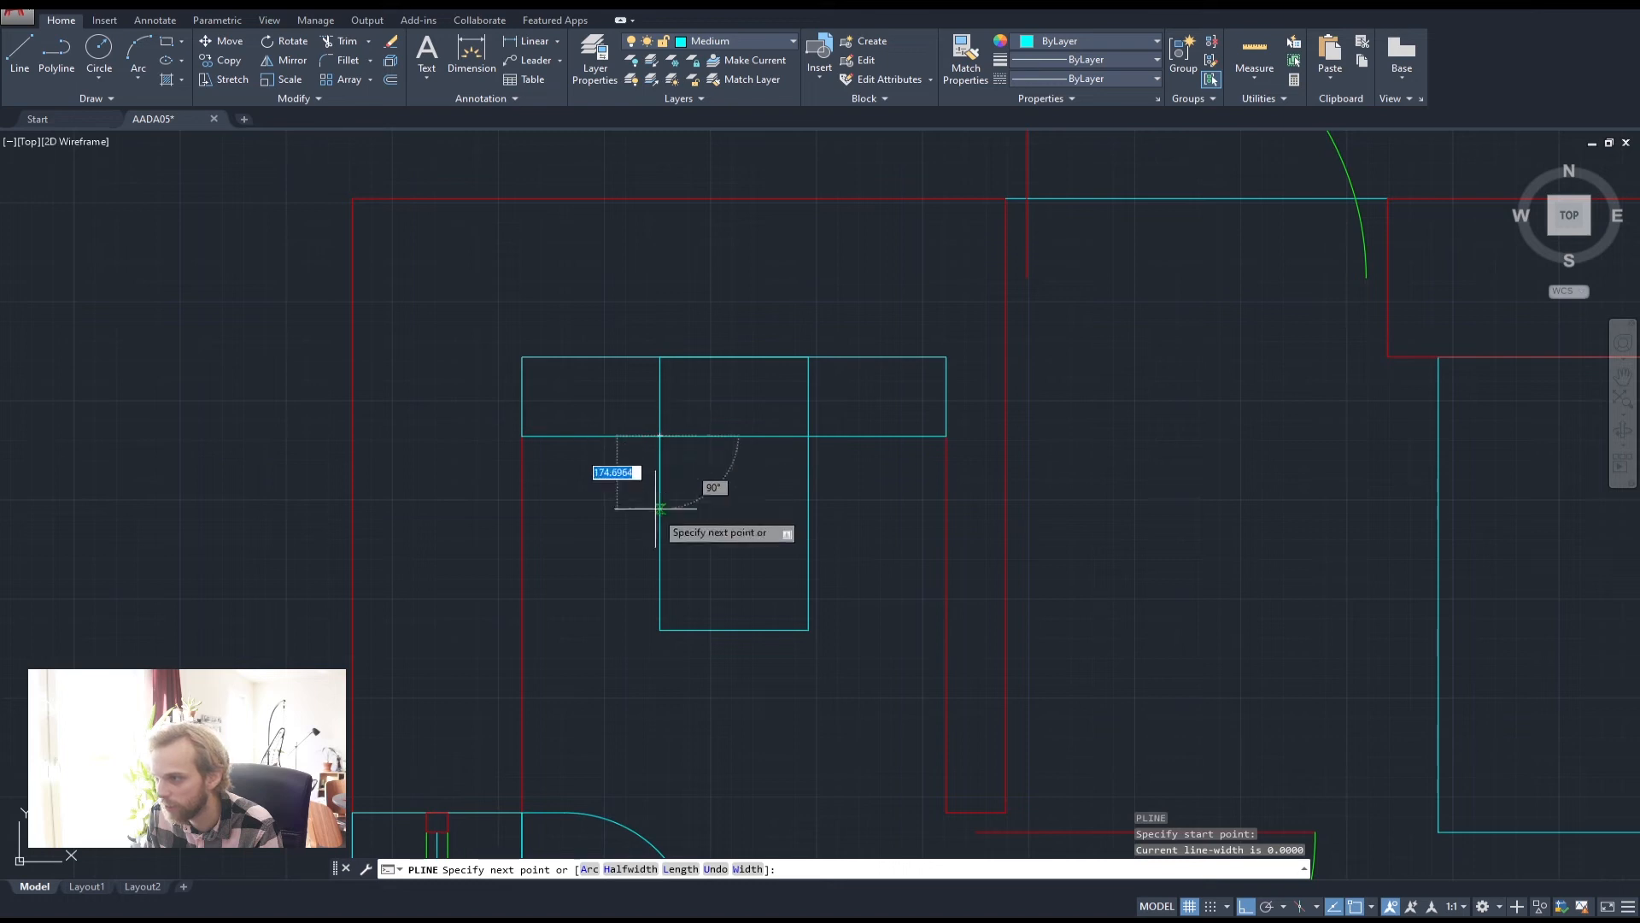
left_click(808, 630)
left_click(809, 436)
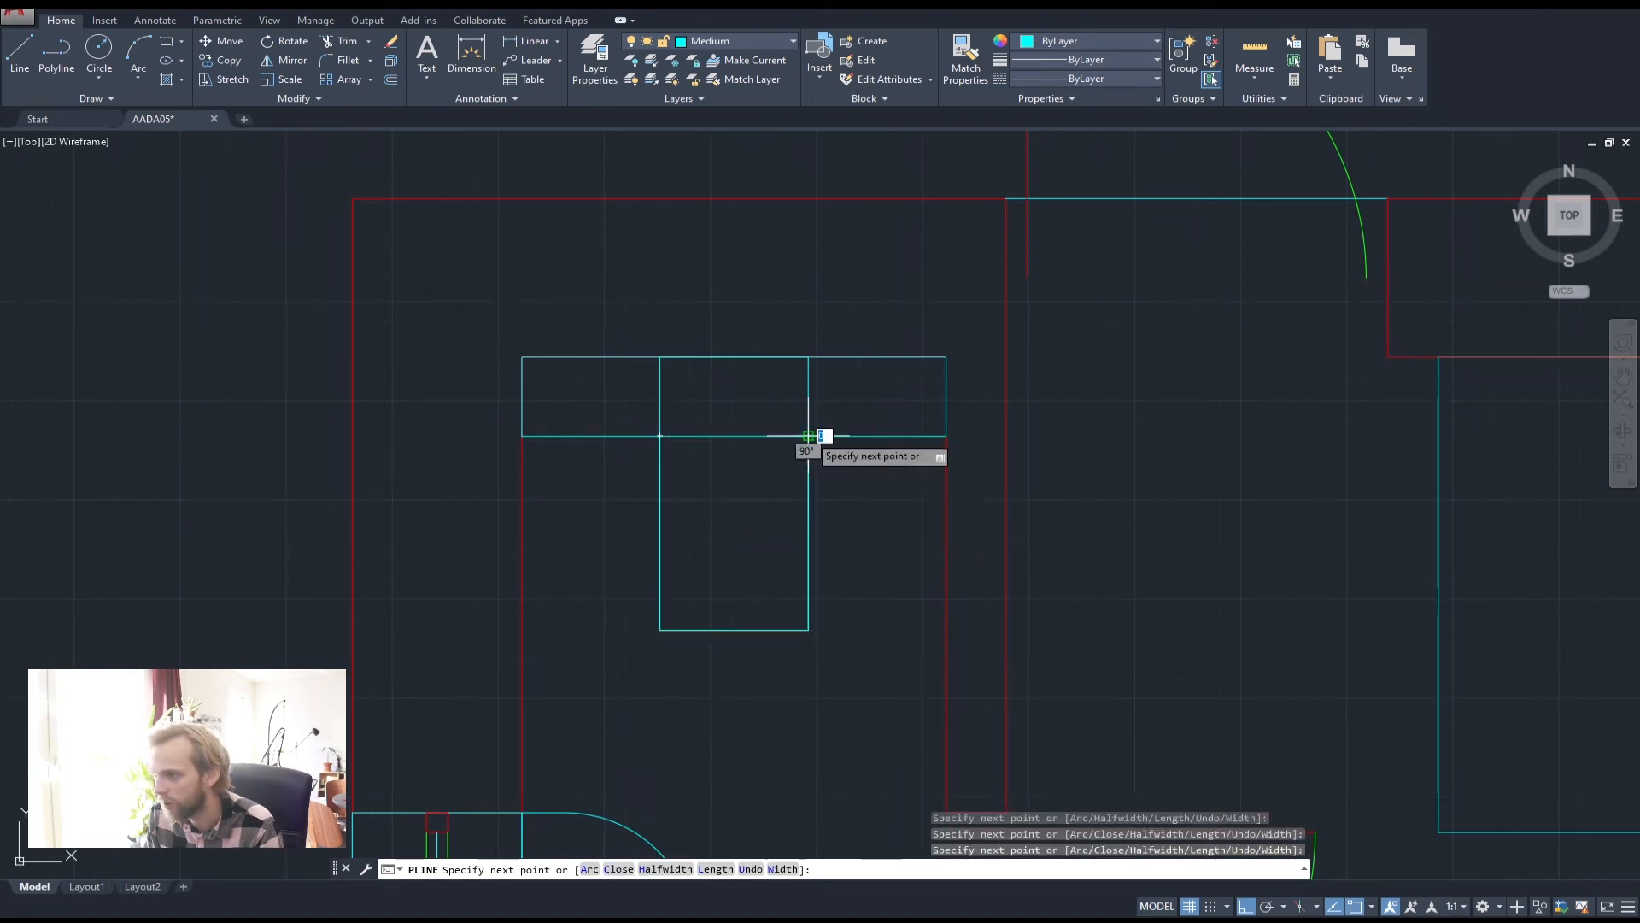
key("Return")
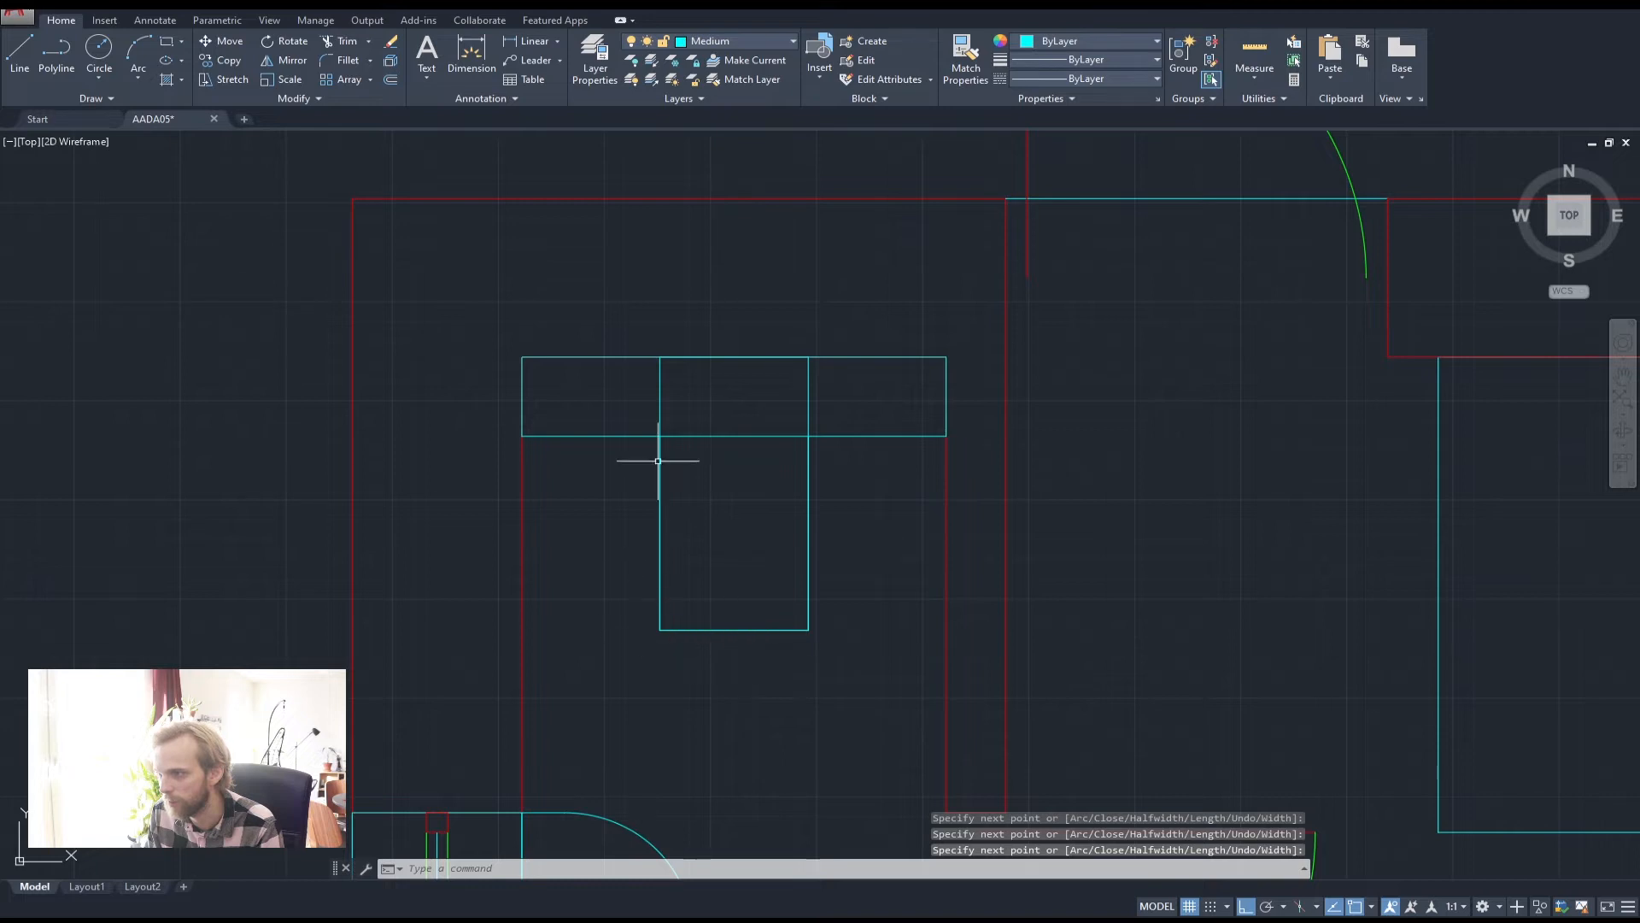
Delete the tall rectangle below the counter
left_click(849, 398)
left_click(774, 392)
key("Delete")
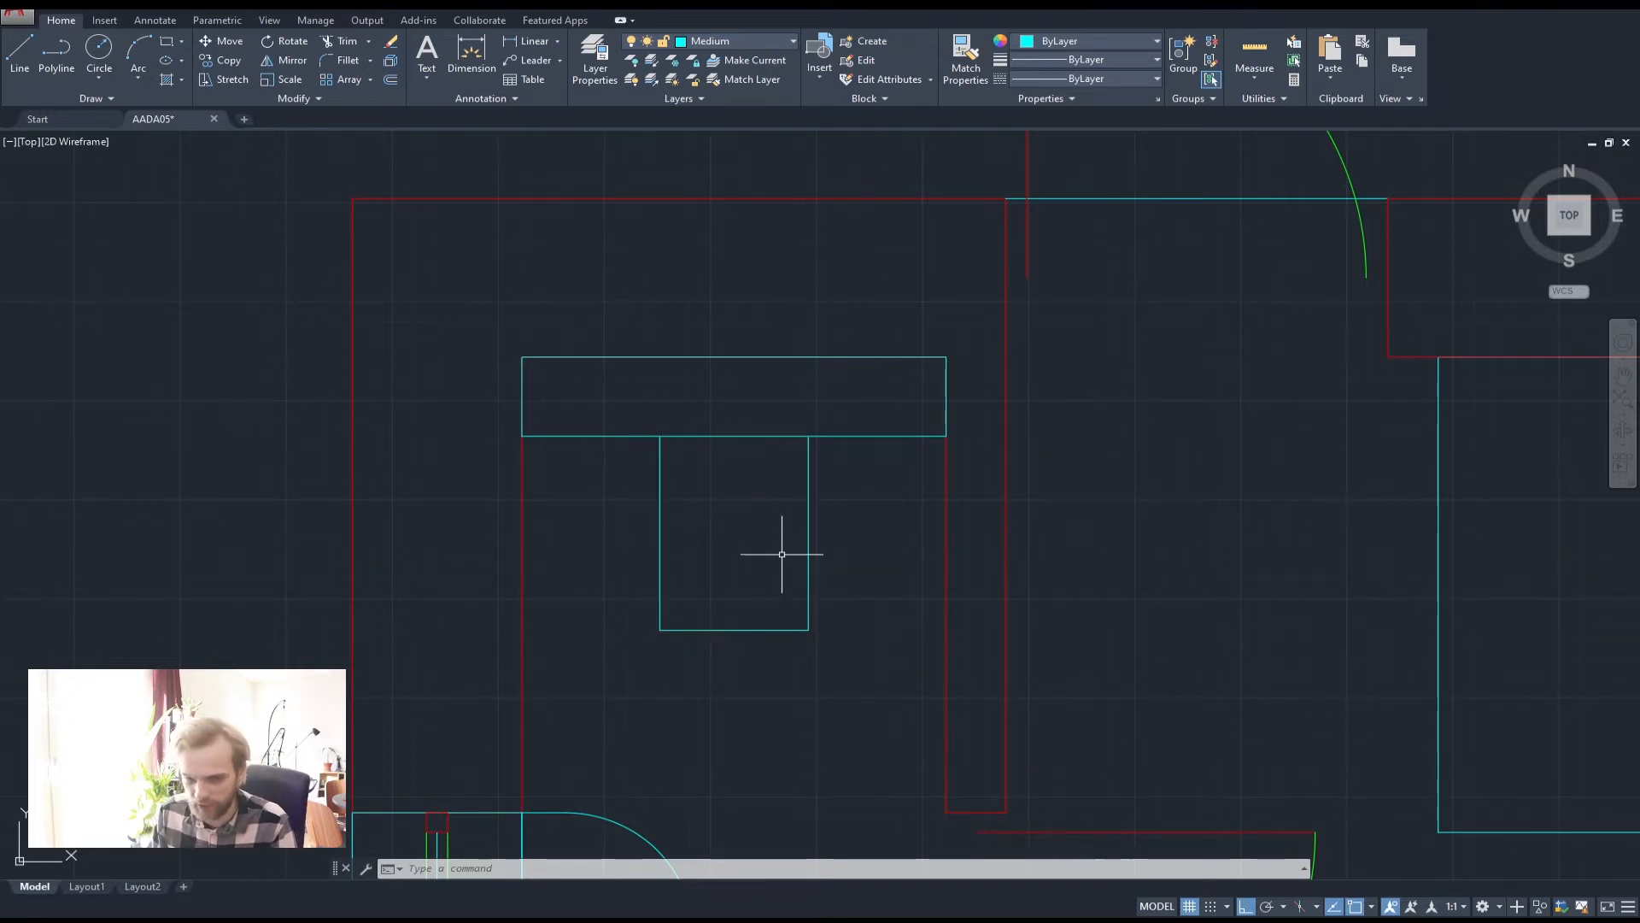
key("Escape")
key("Escape")
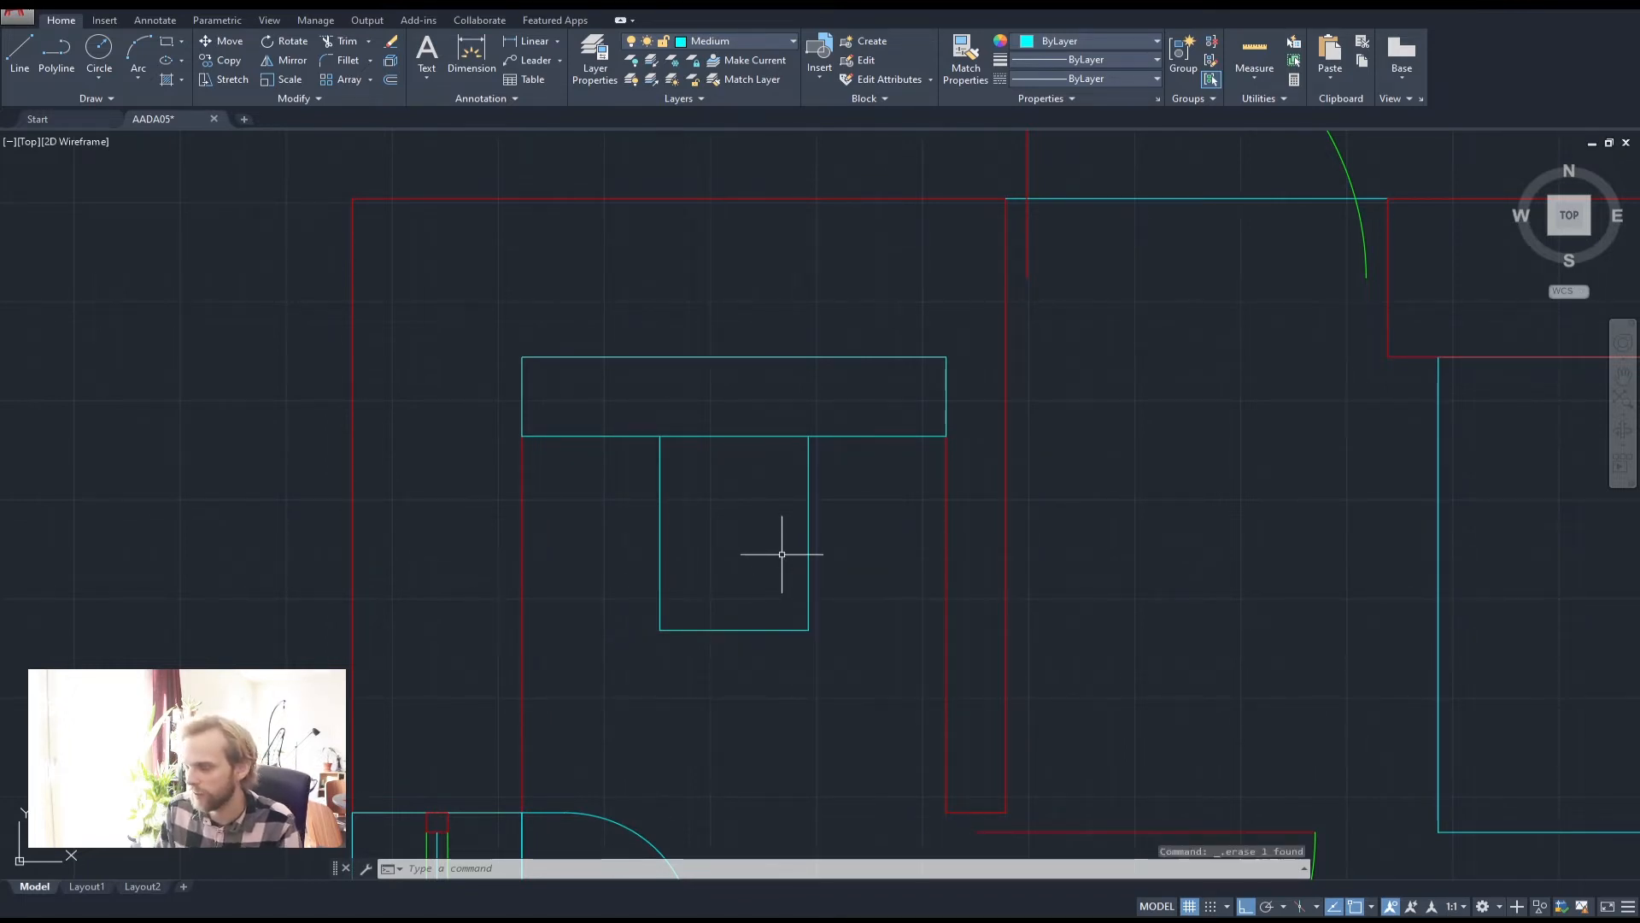
Measure the bowl's bottom edge with DIST, confirming a 350 width
type("dist")
key("Return")
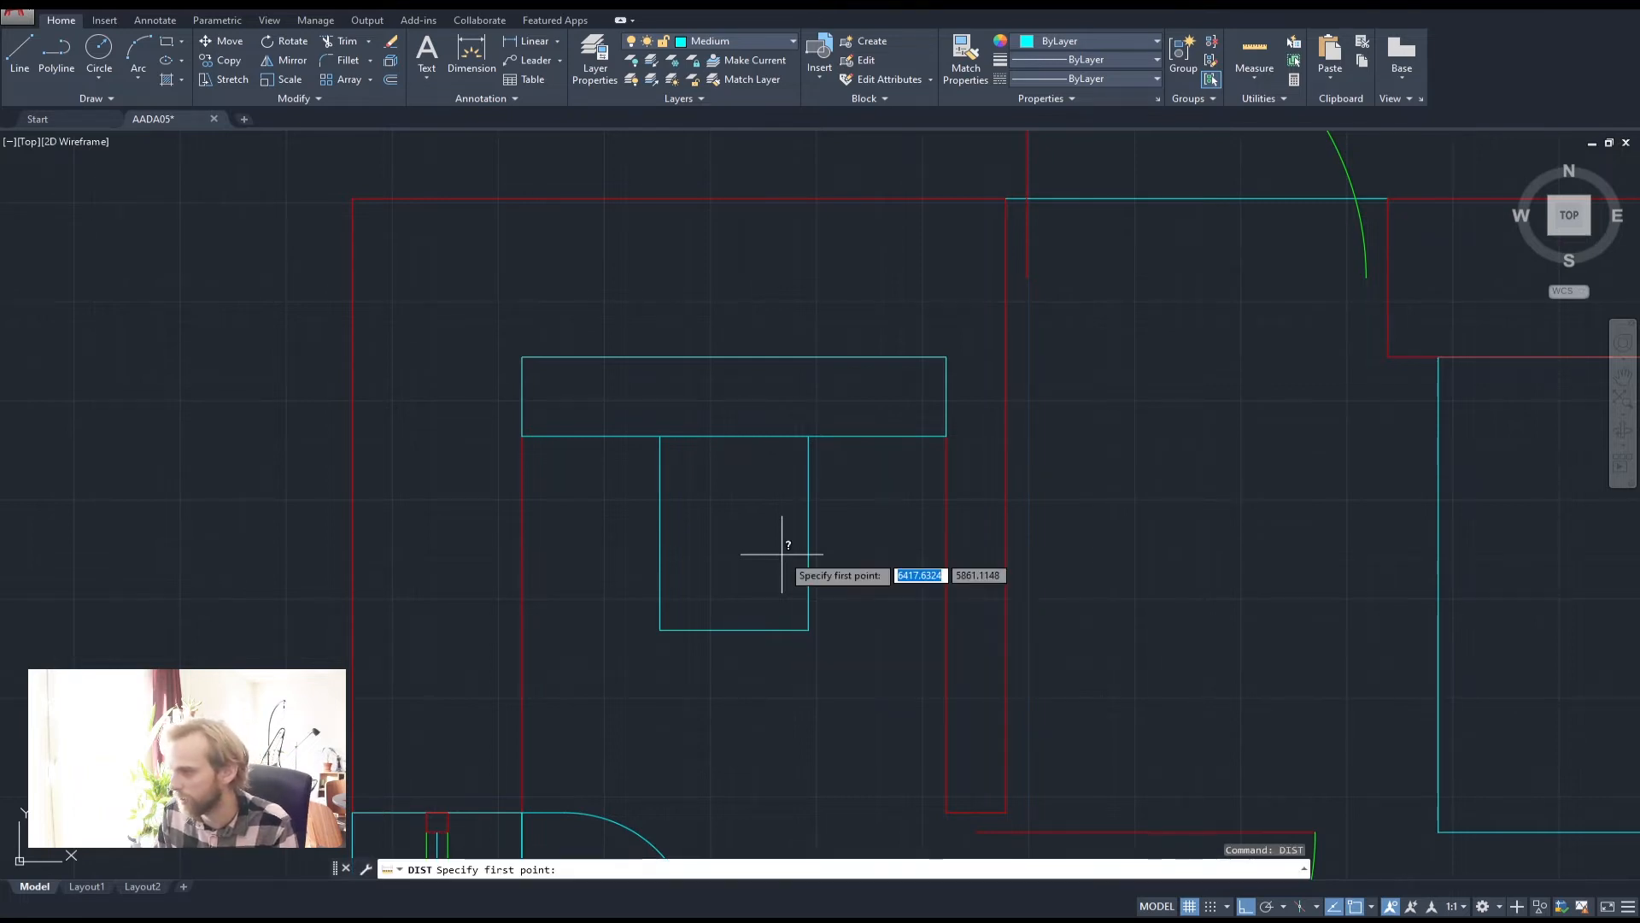
left_click(746, 630)
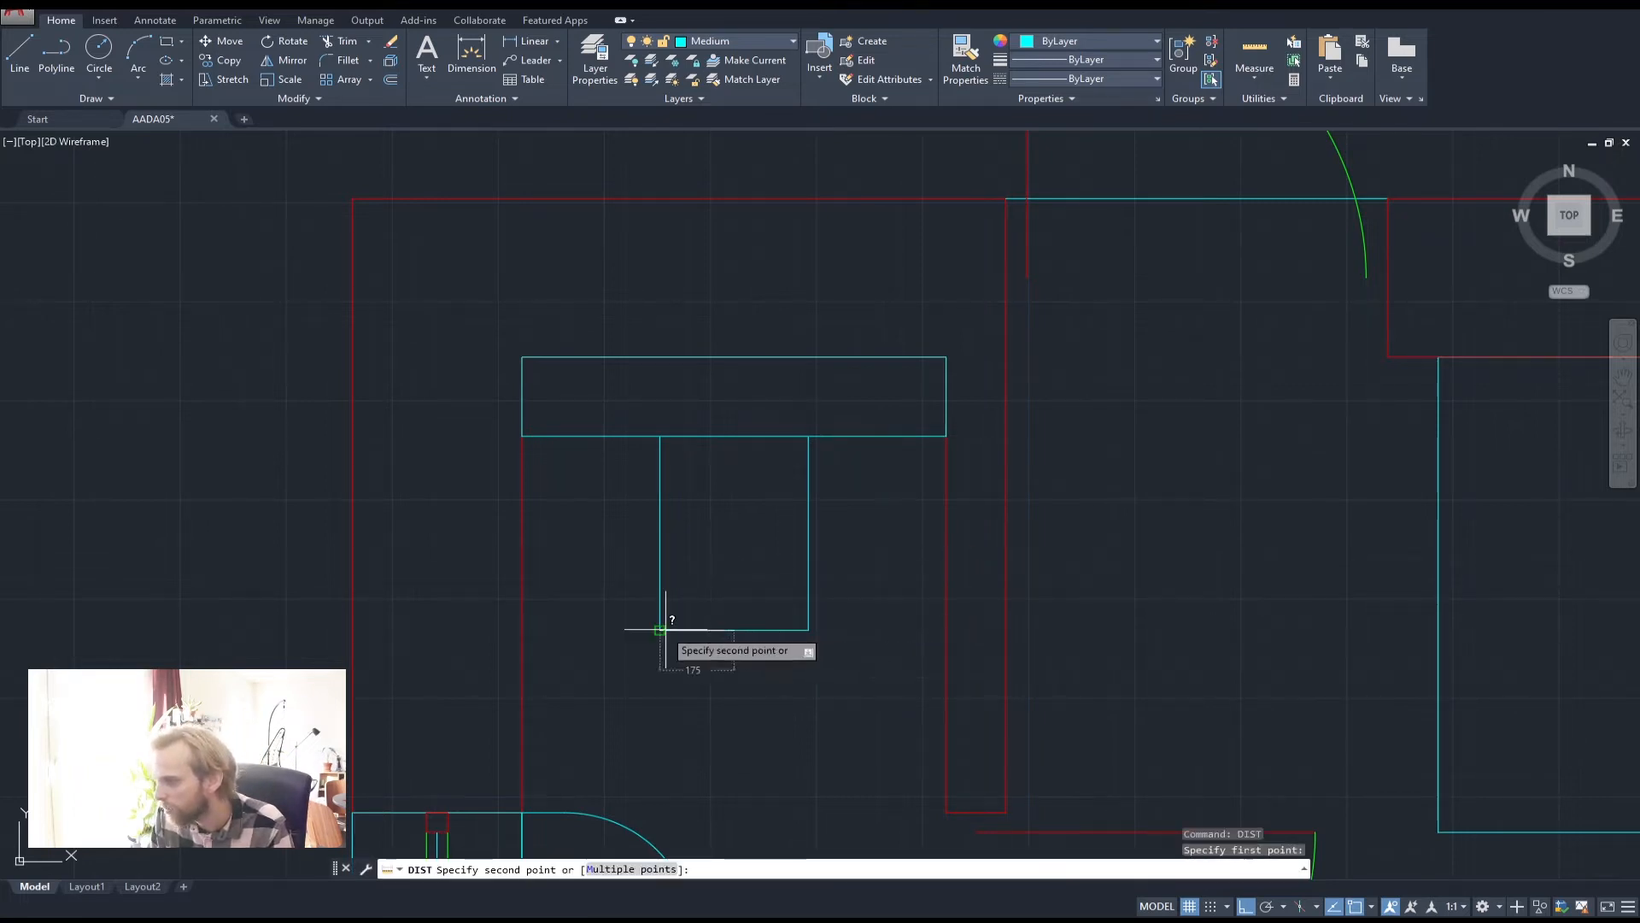
left_click(662, 631)
key("Return")
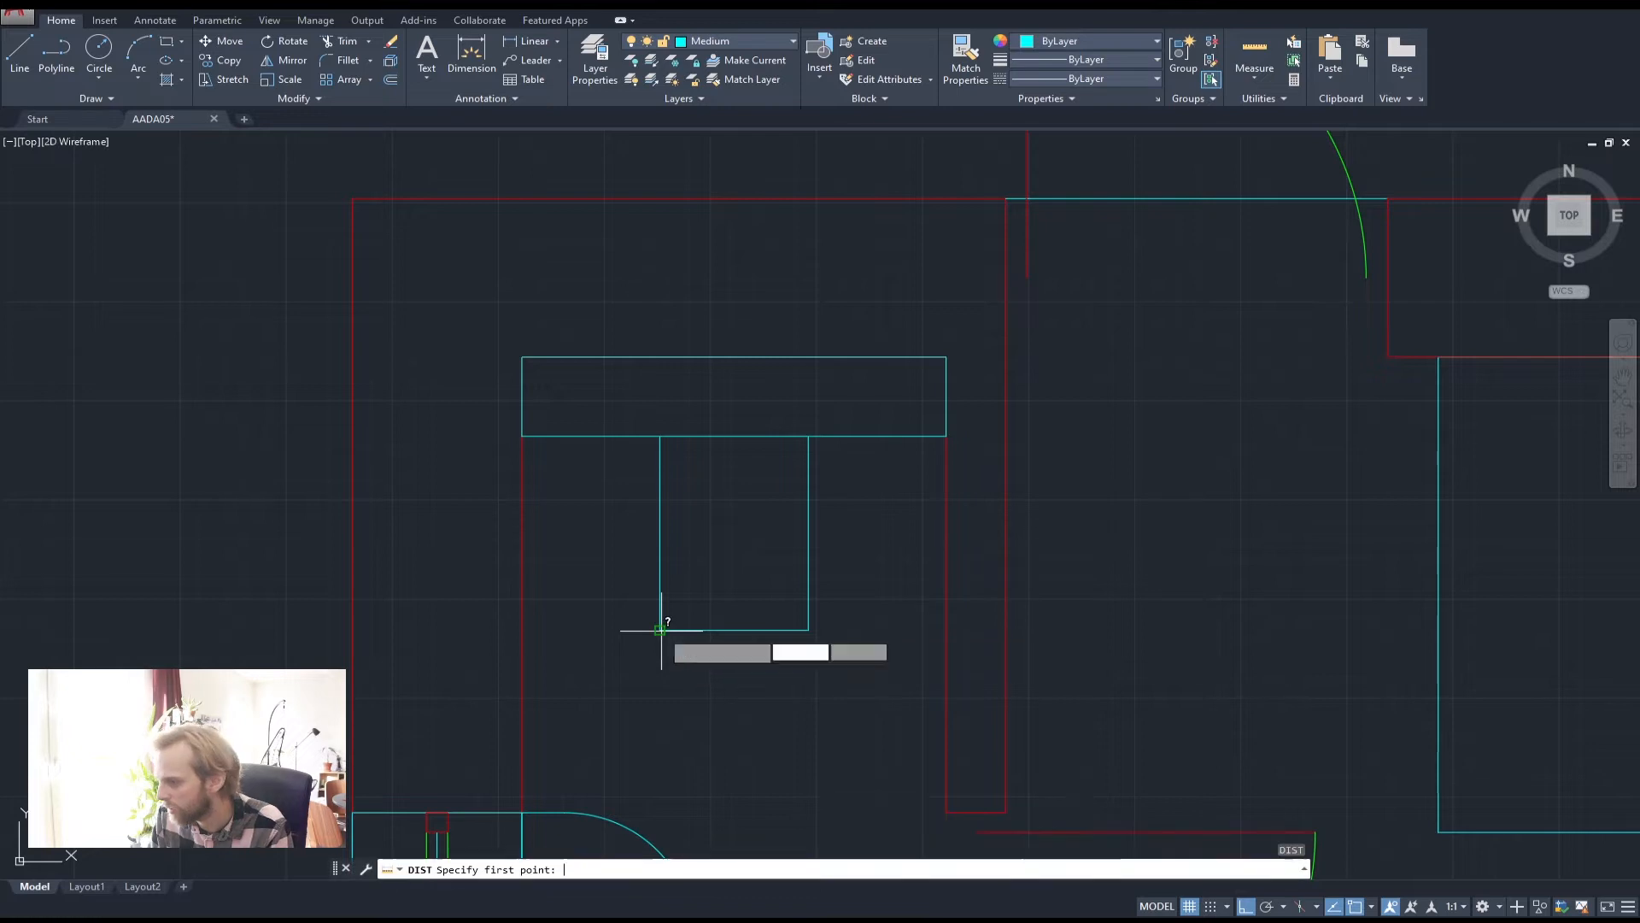
left_click(661, 631)
left_click(807, 630)
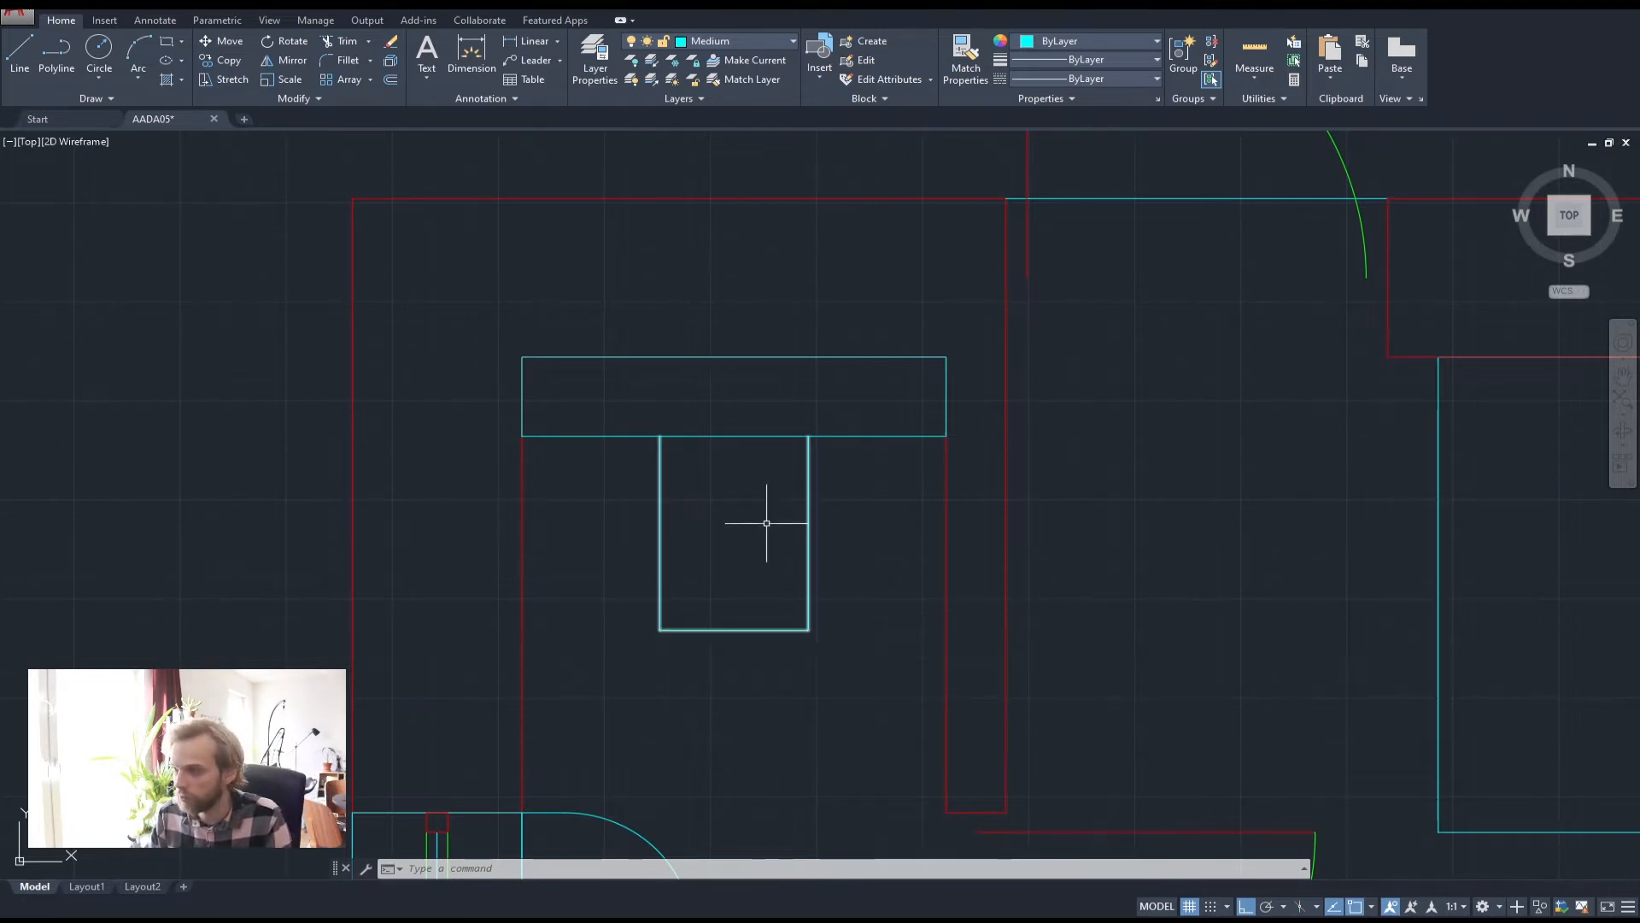
Fillet the bowl's lower-left and lower-right corners with a 150 radius
type("fillet")
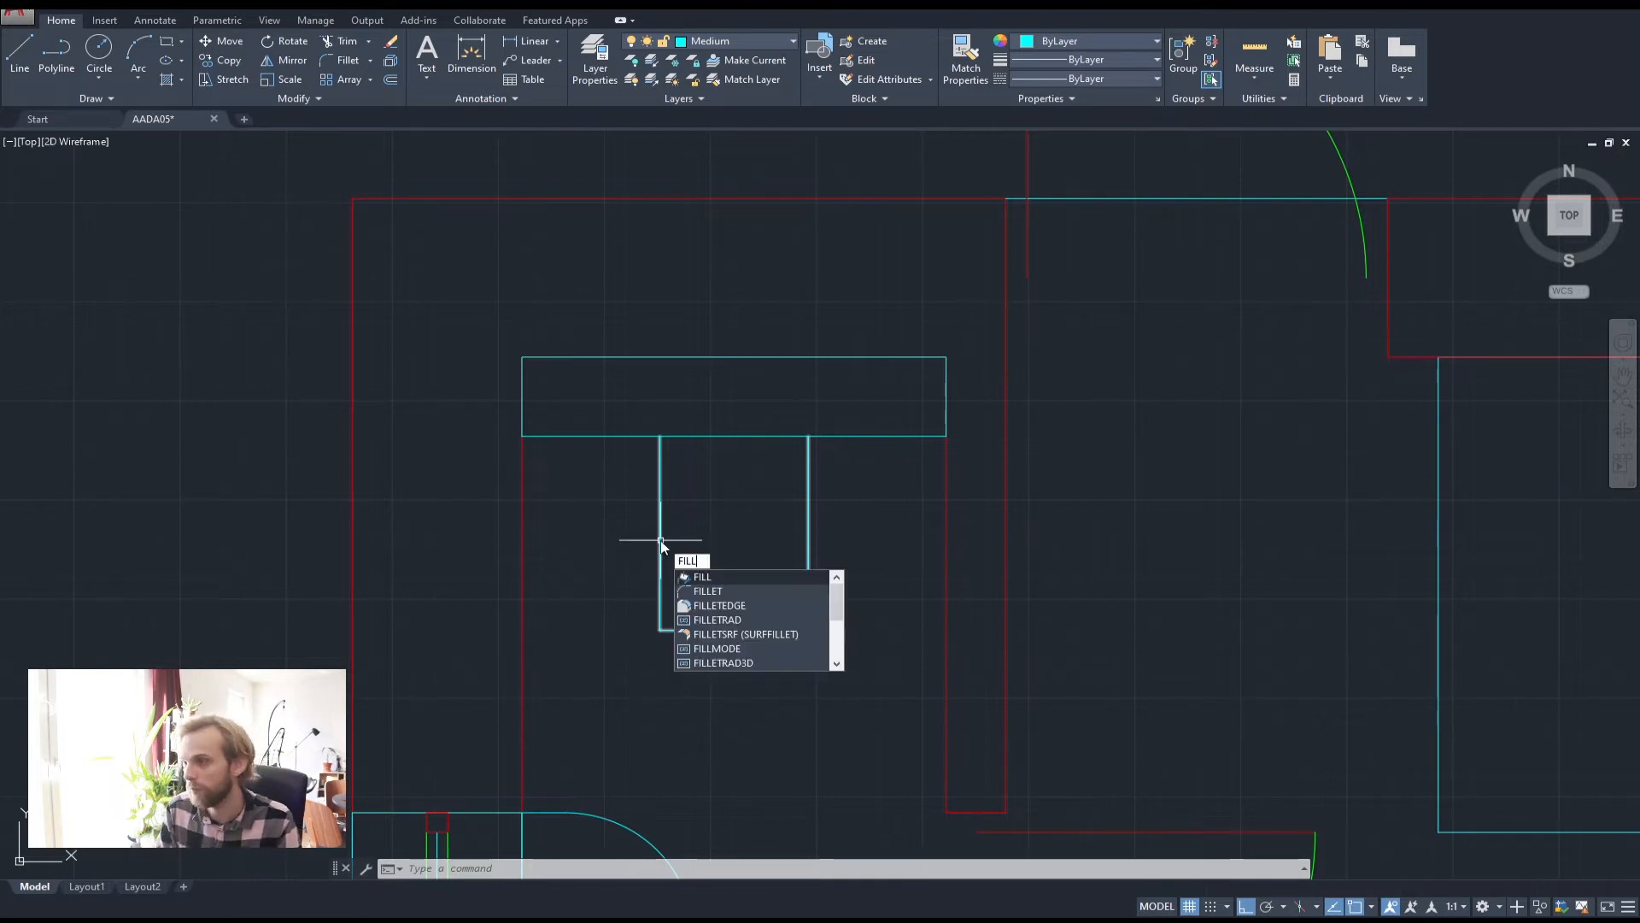
key("Return")
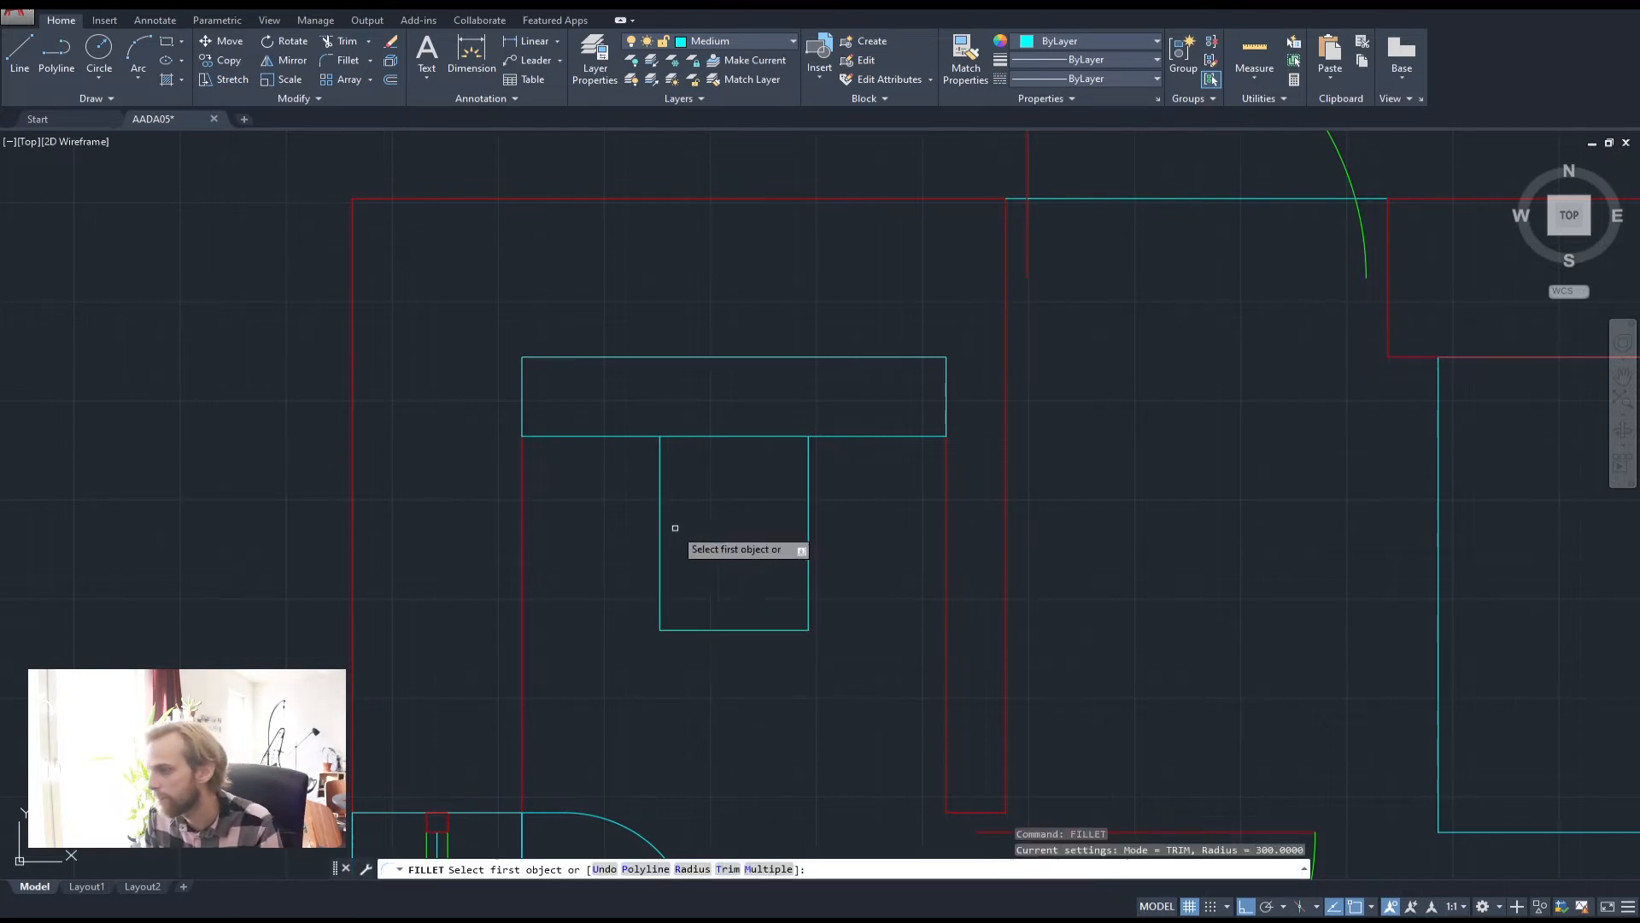
type("r")
key("Return")
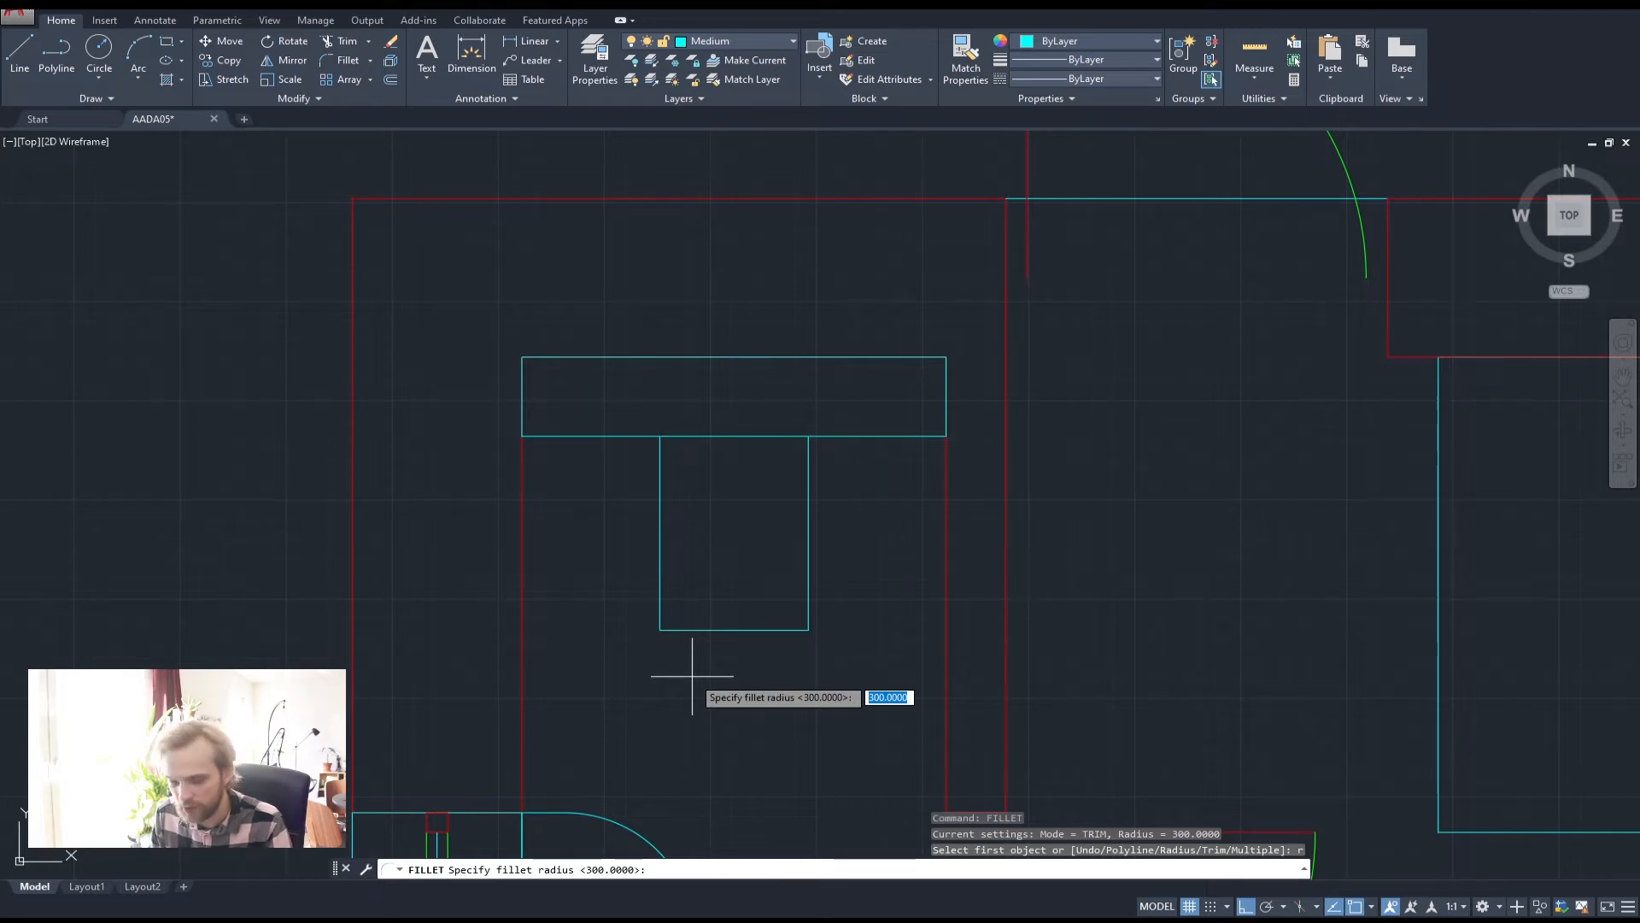
type("150")
key("Return")
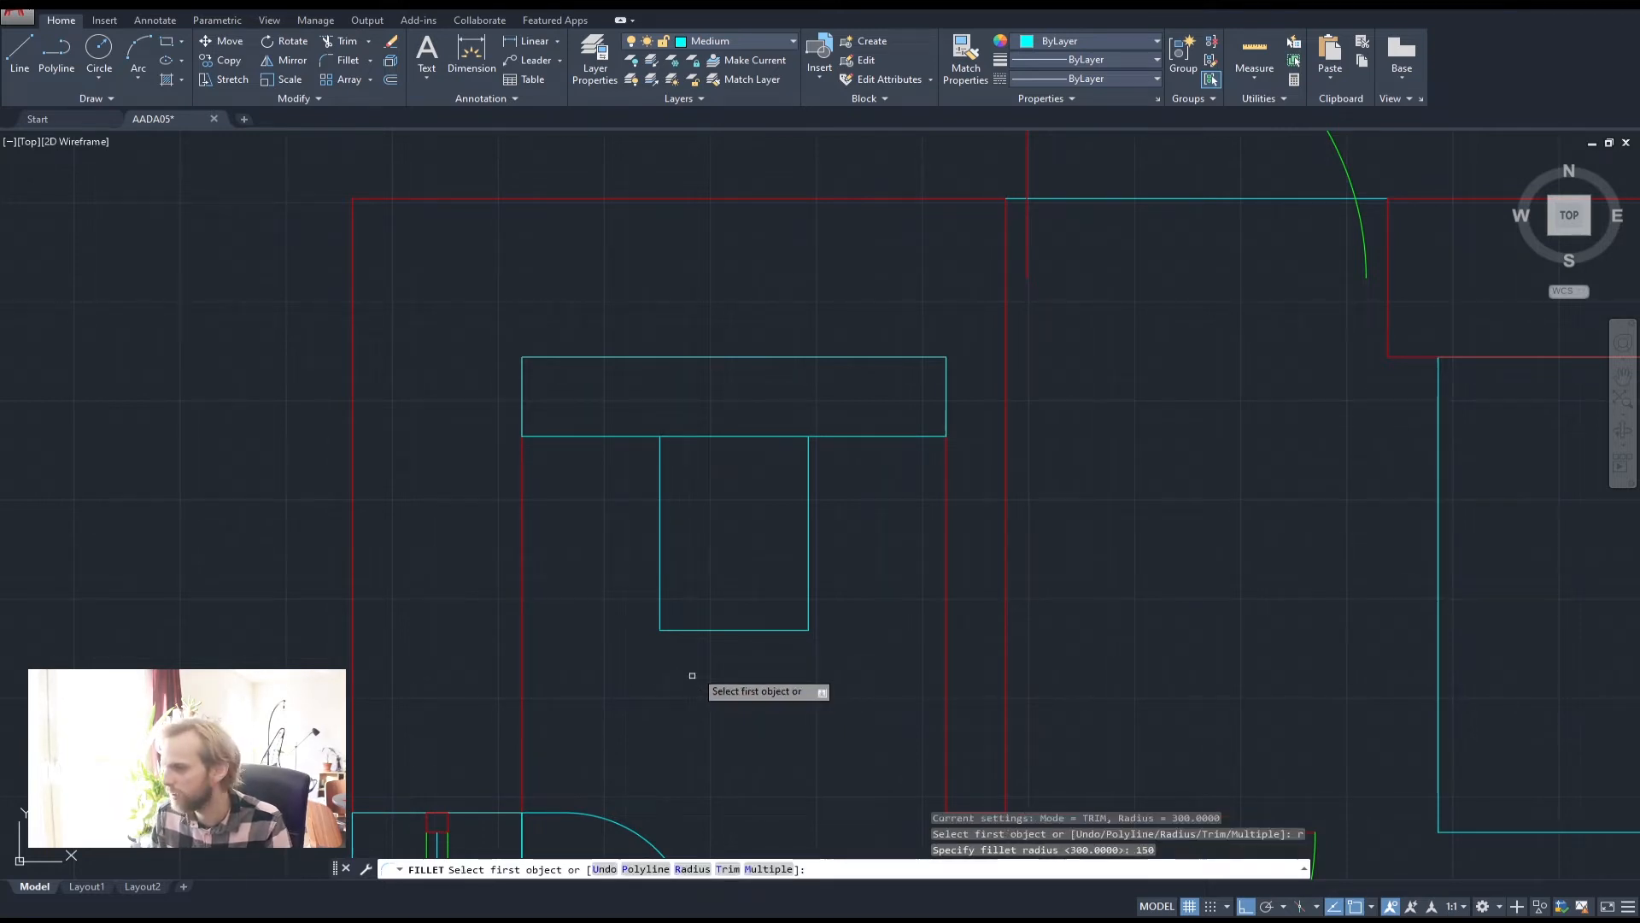
left_click(658, 538)
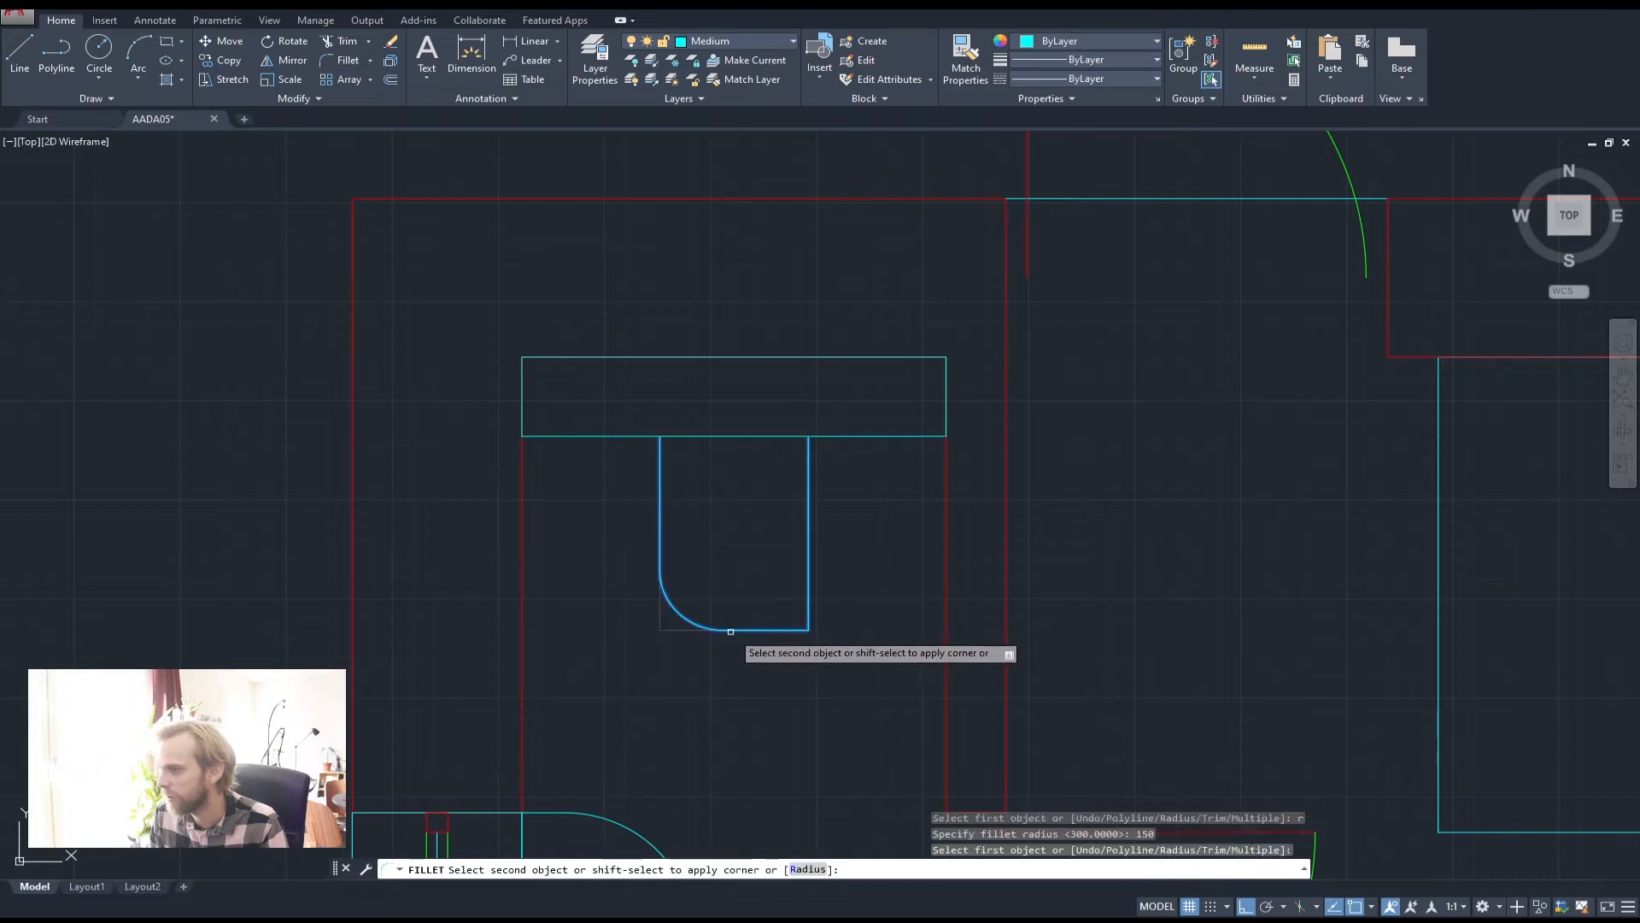
left_click(733, 630)
key("Return")
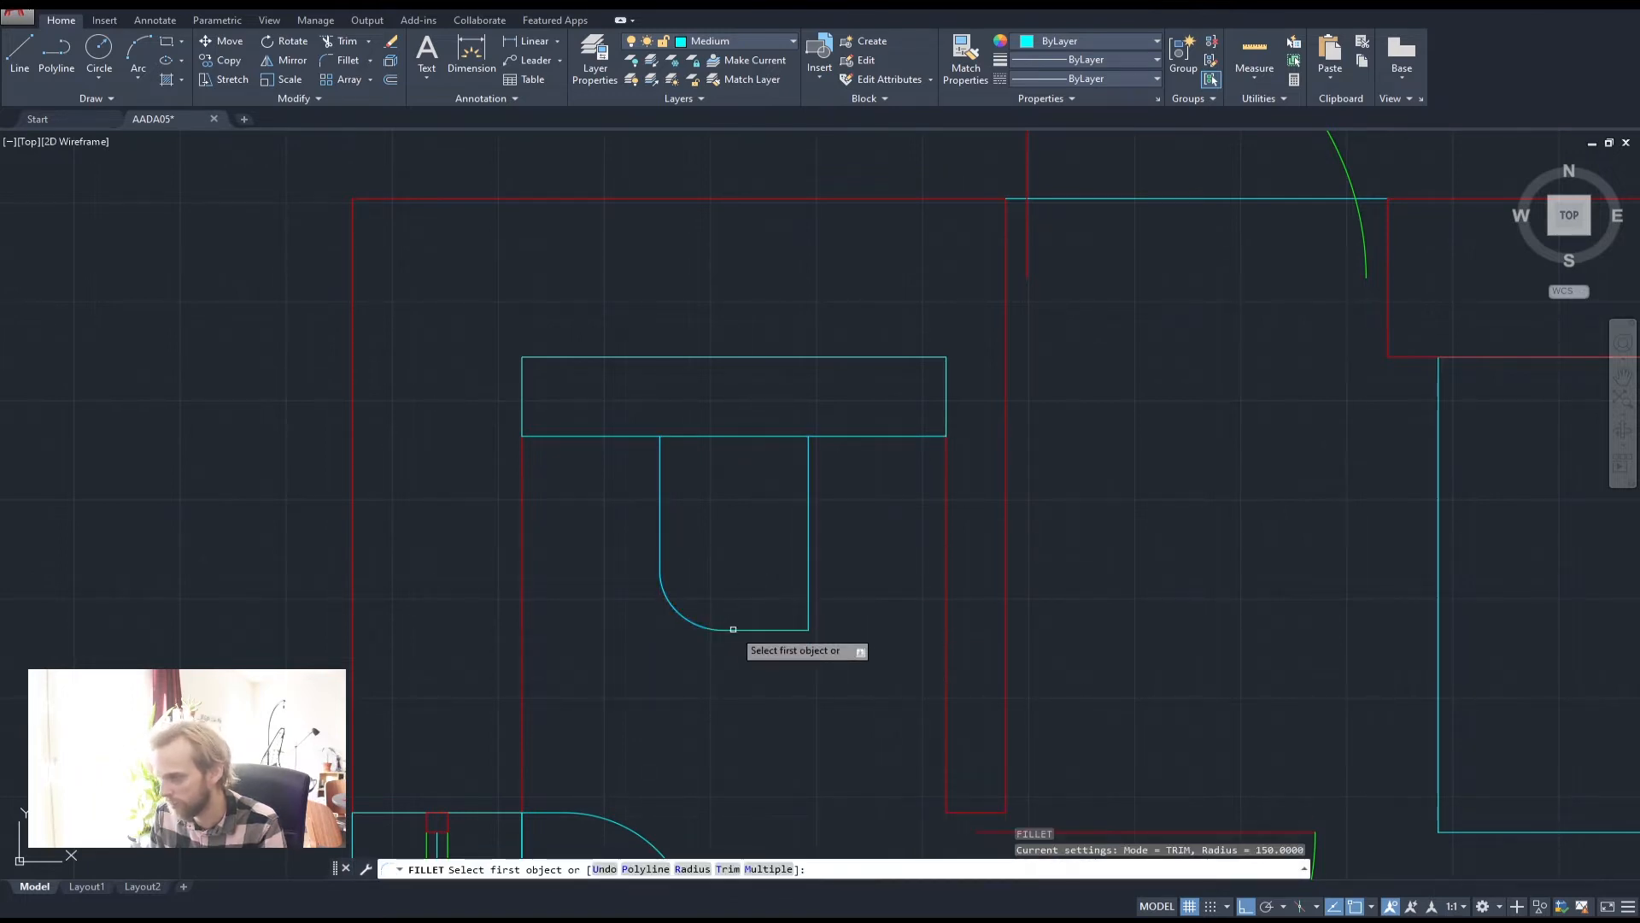
left_click(733, 630)
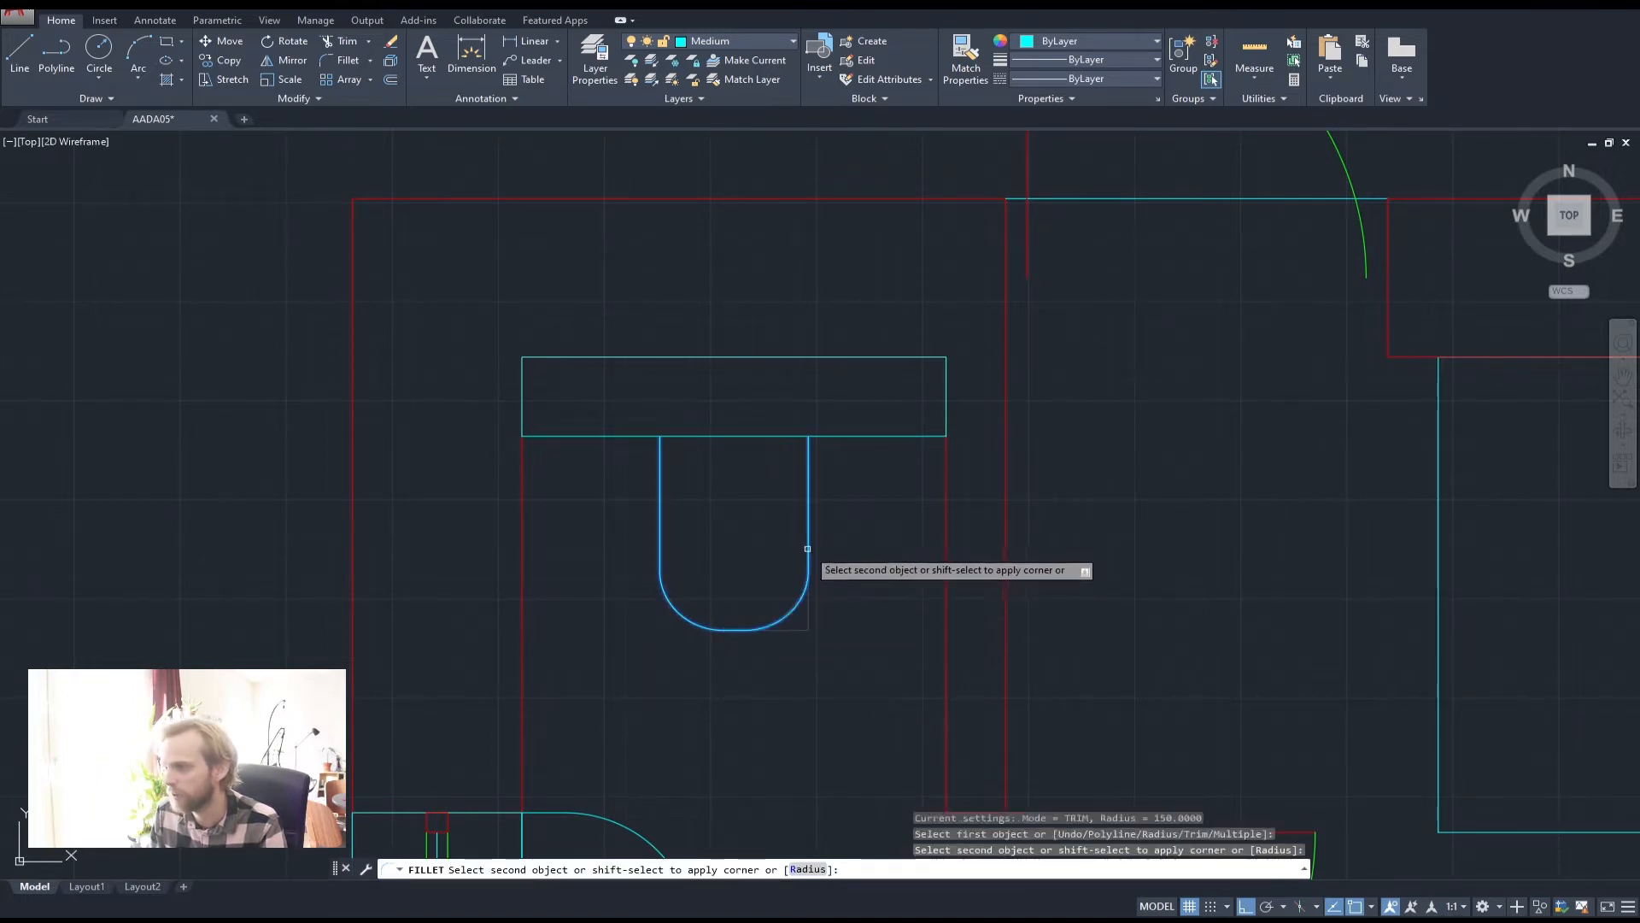
left_click(809, 550)
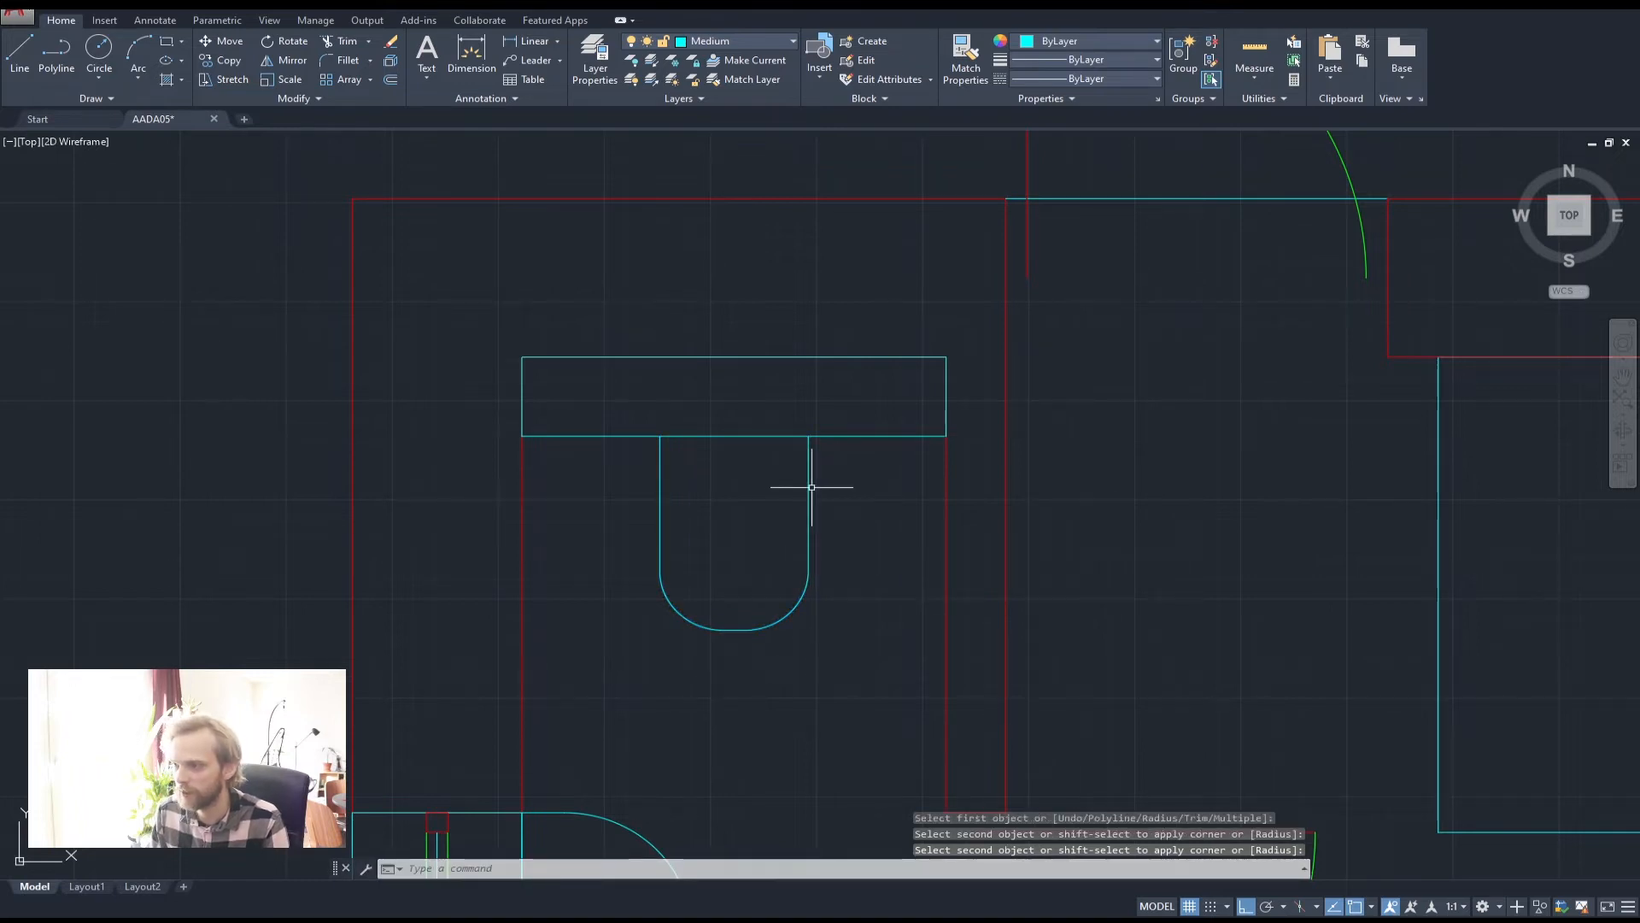
Draw a polyline across the bowl's top edge to close the outline
left_click(56, 60)
left_click(660, 436)
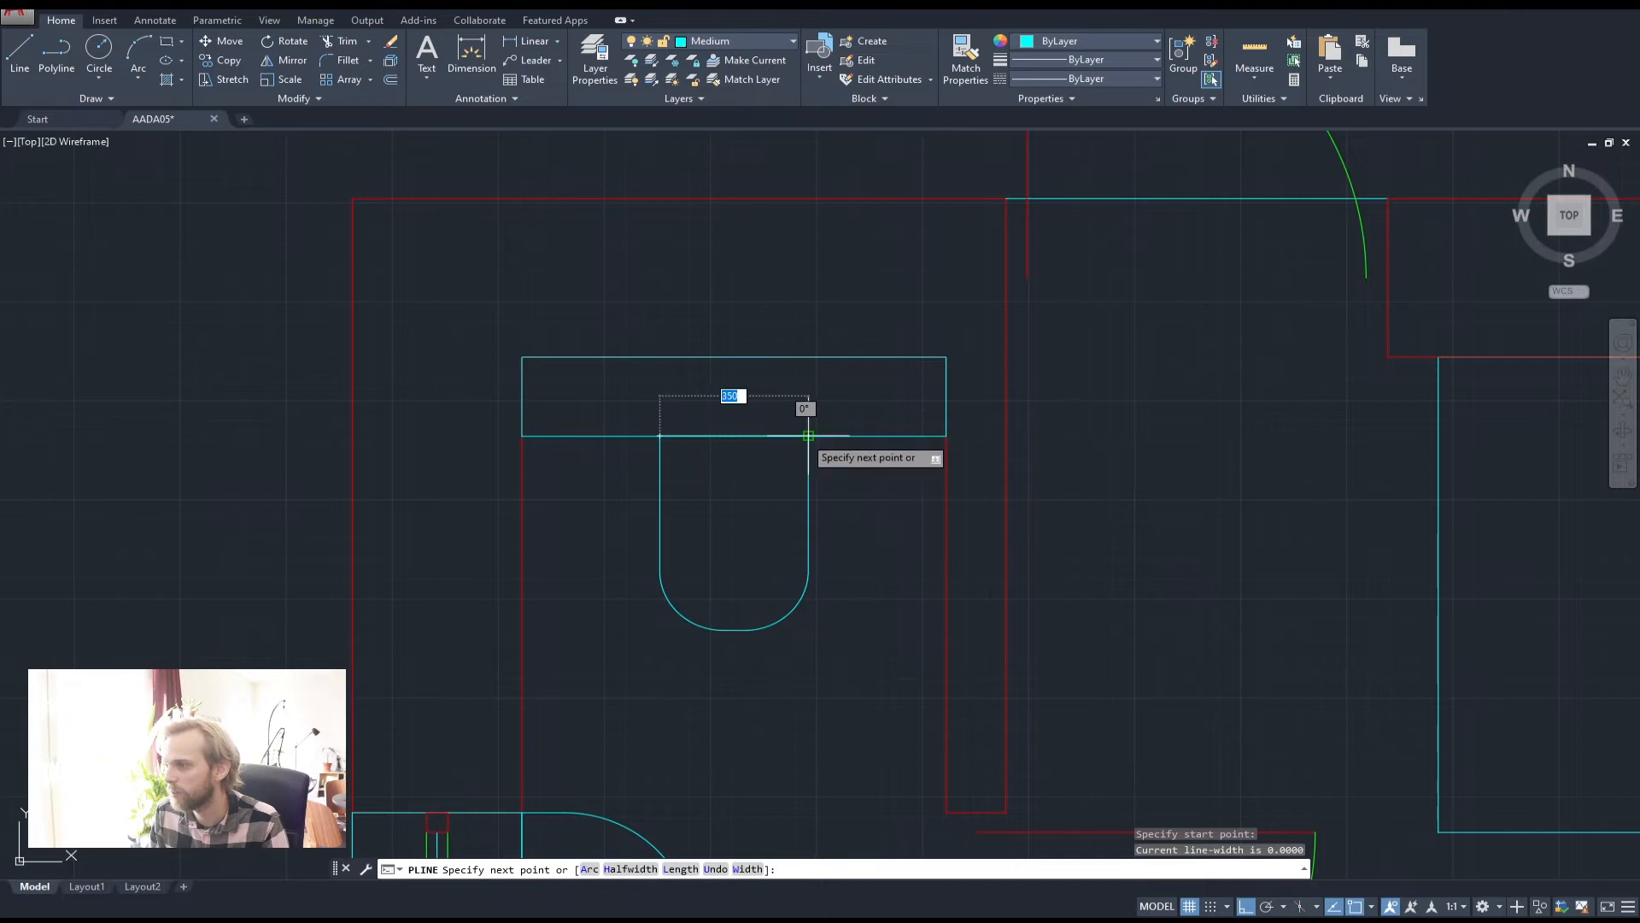
left_click(809, 435)
key("Return")
Join the top line and all bowl pieces into one polyline and check it
left_click(598, 395)
left_click(841, 492)
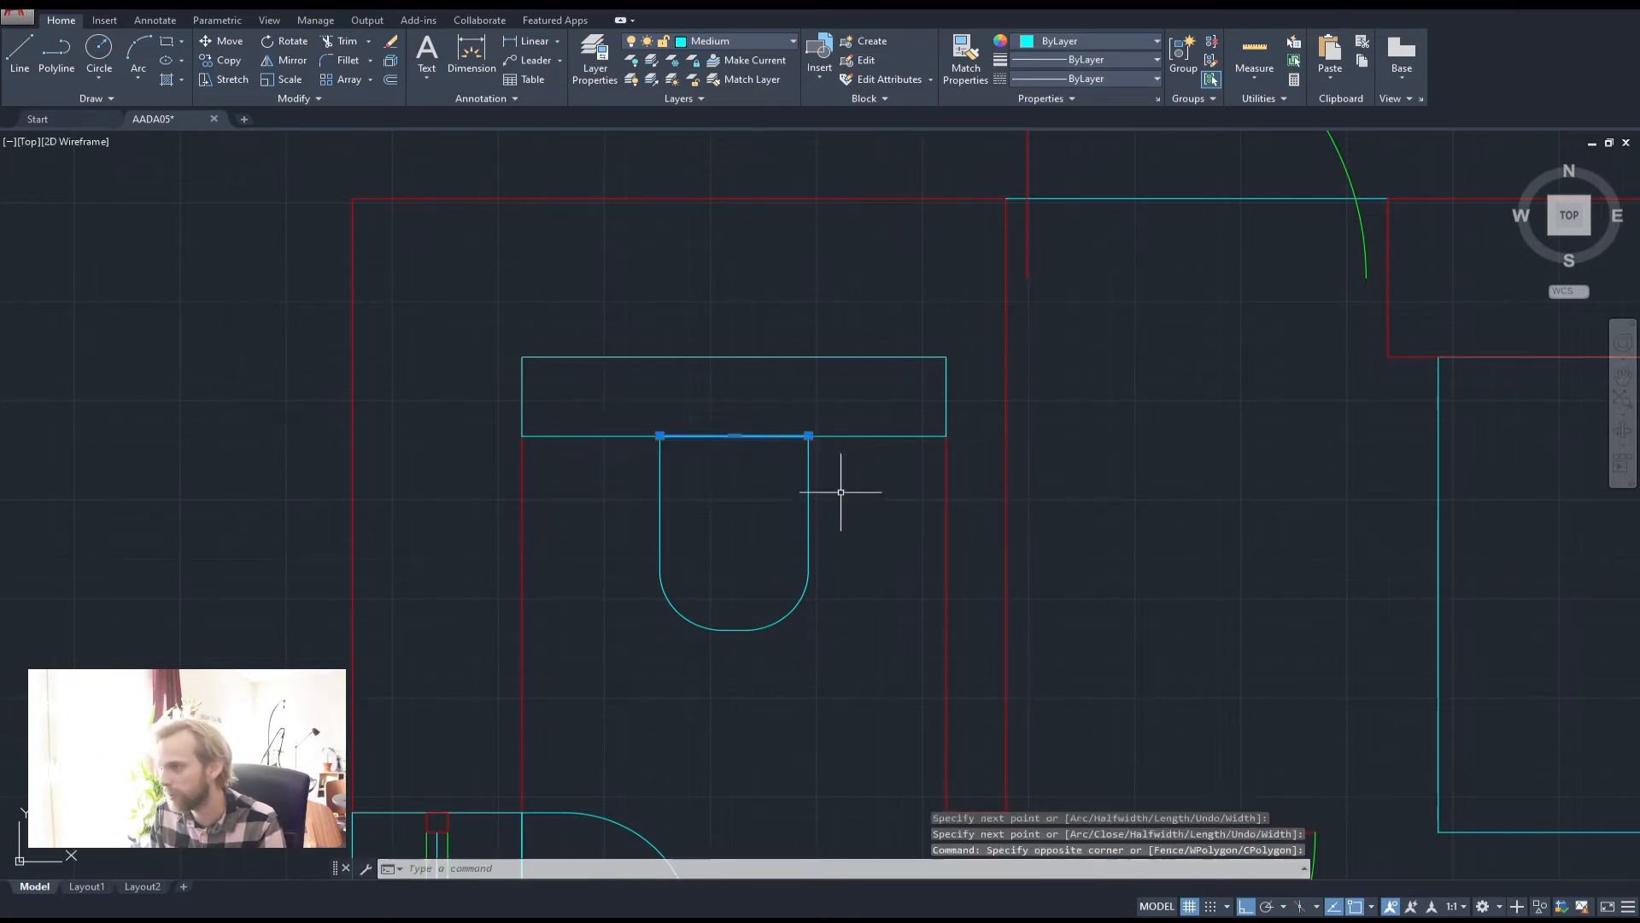
left_click(863, 566)
left_click(763, 521)
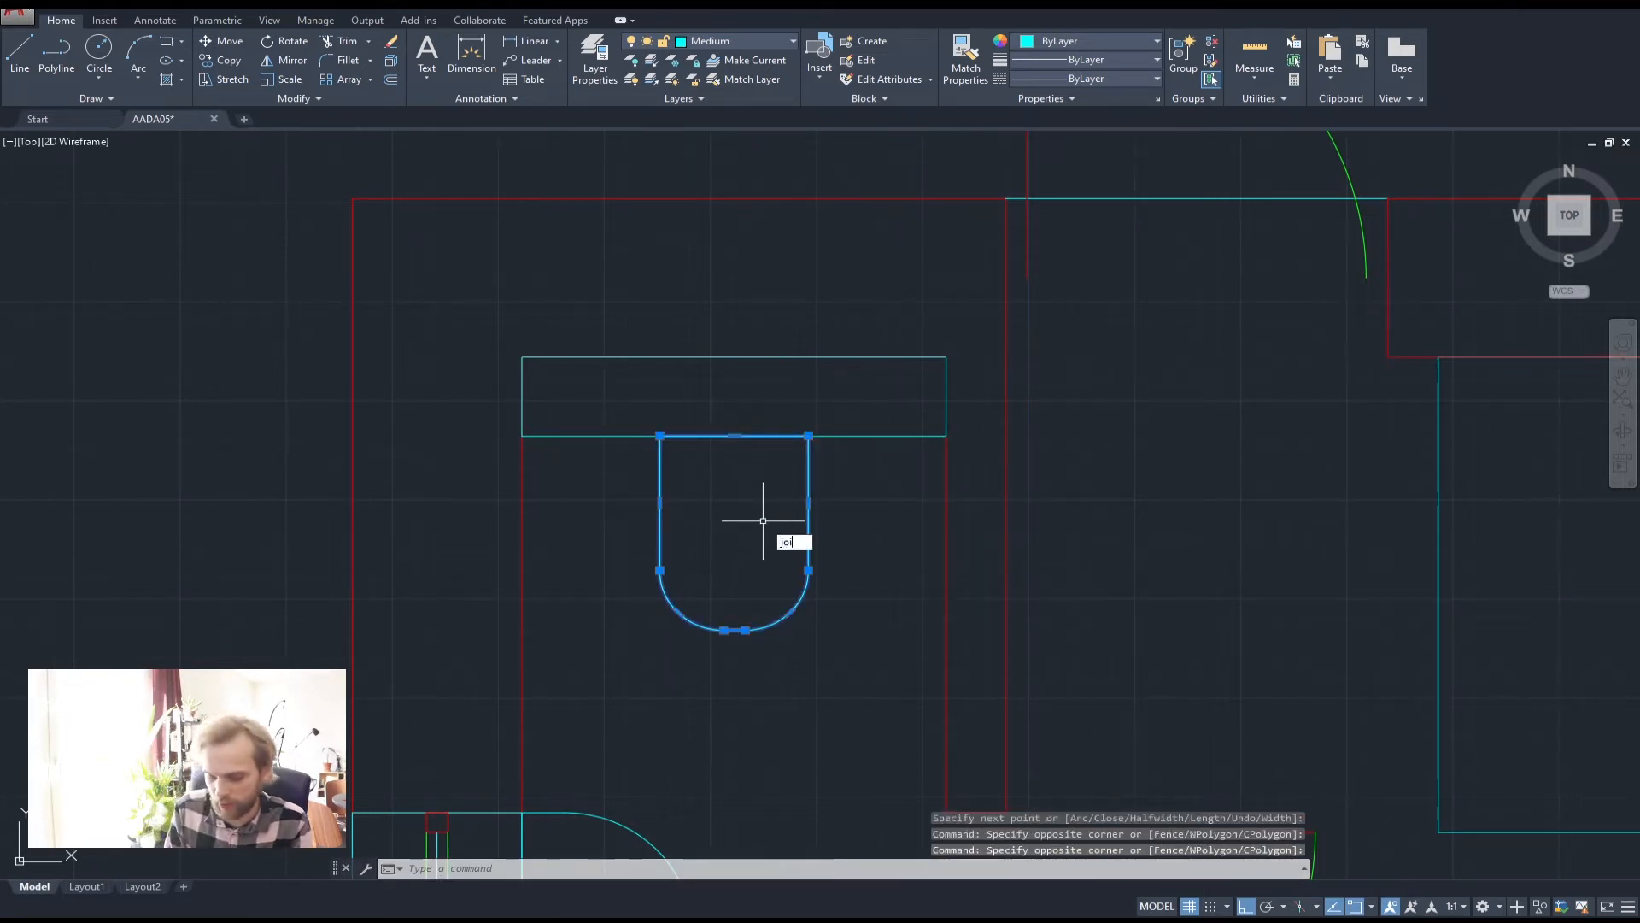
key("Return")
key("Escape")
key("Escape")
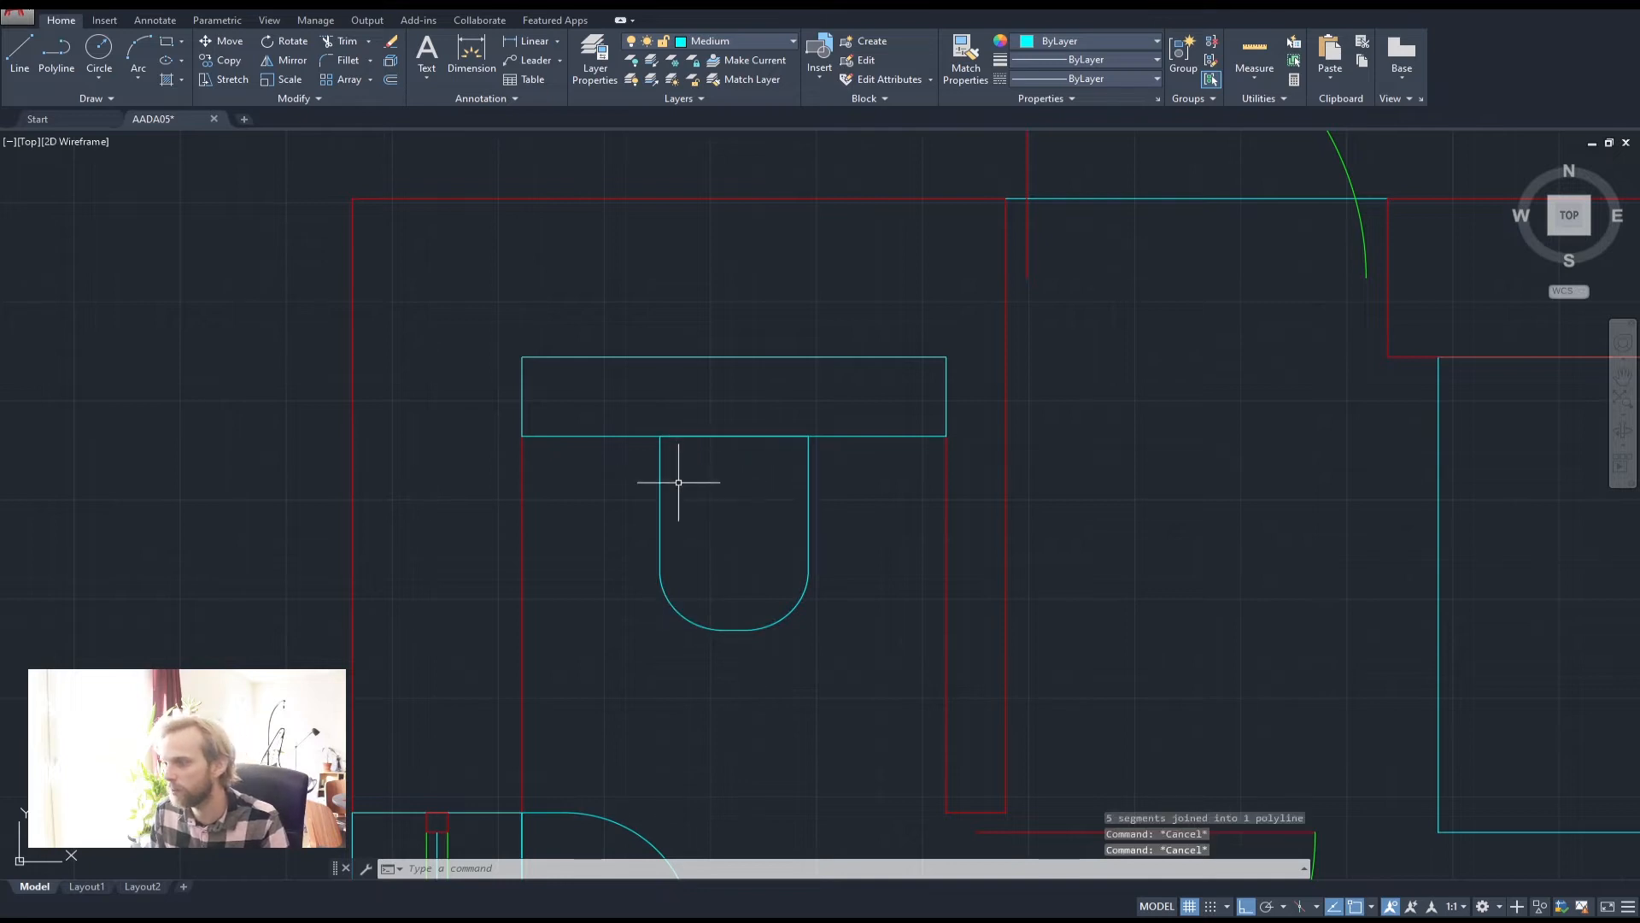
left_click(660, 483)
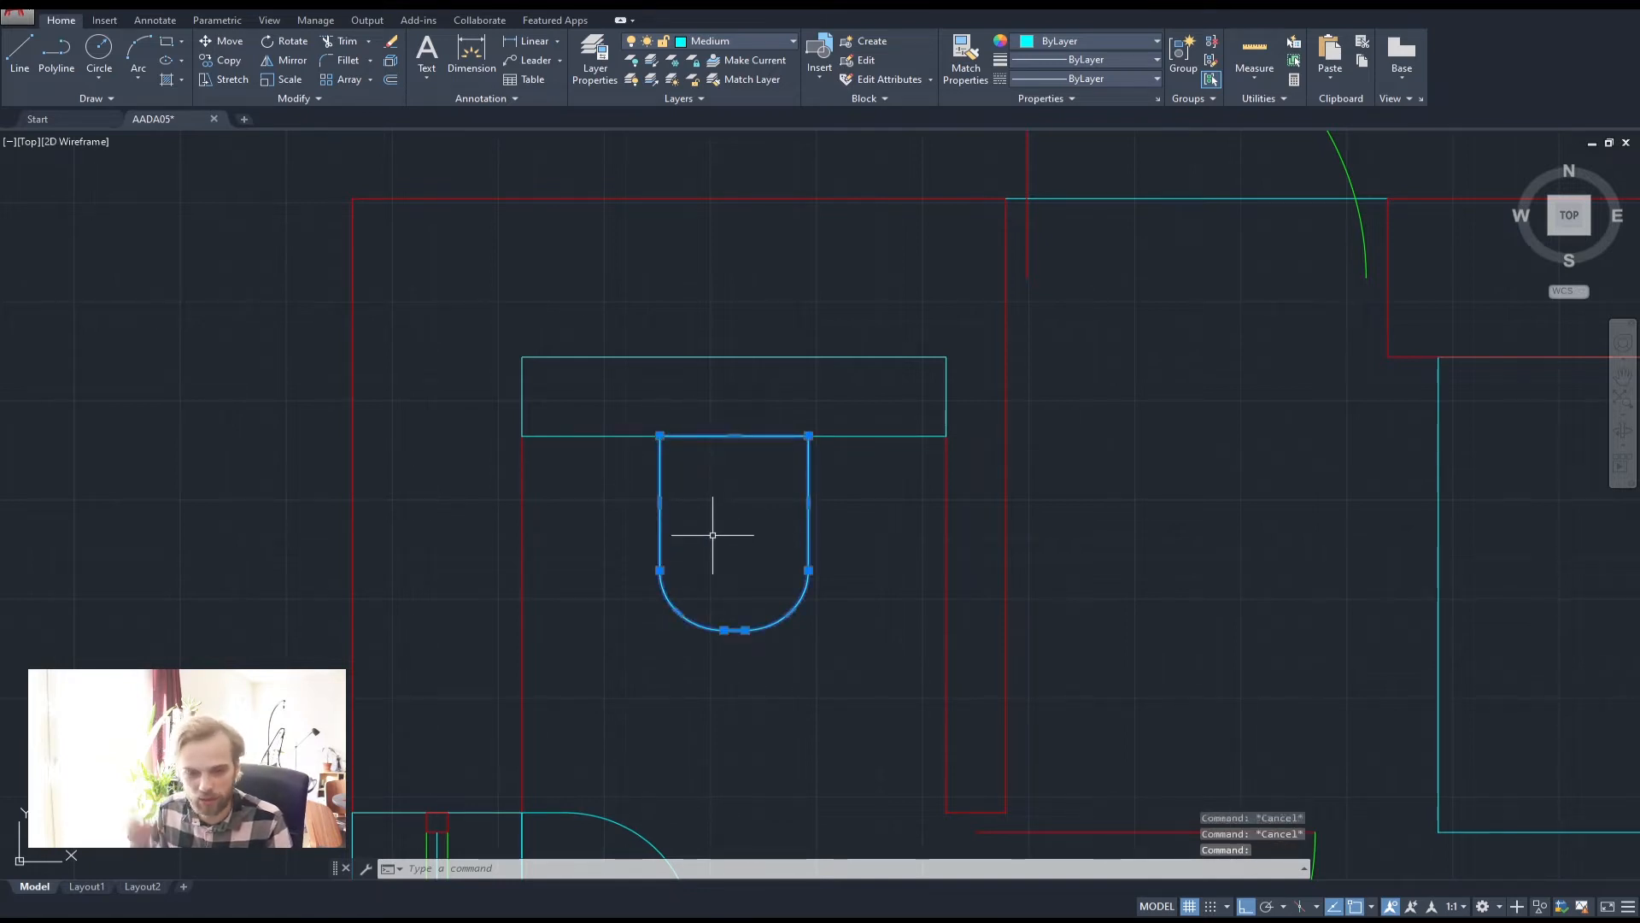
key("Escape")
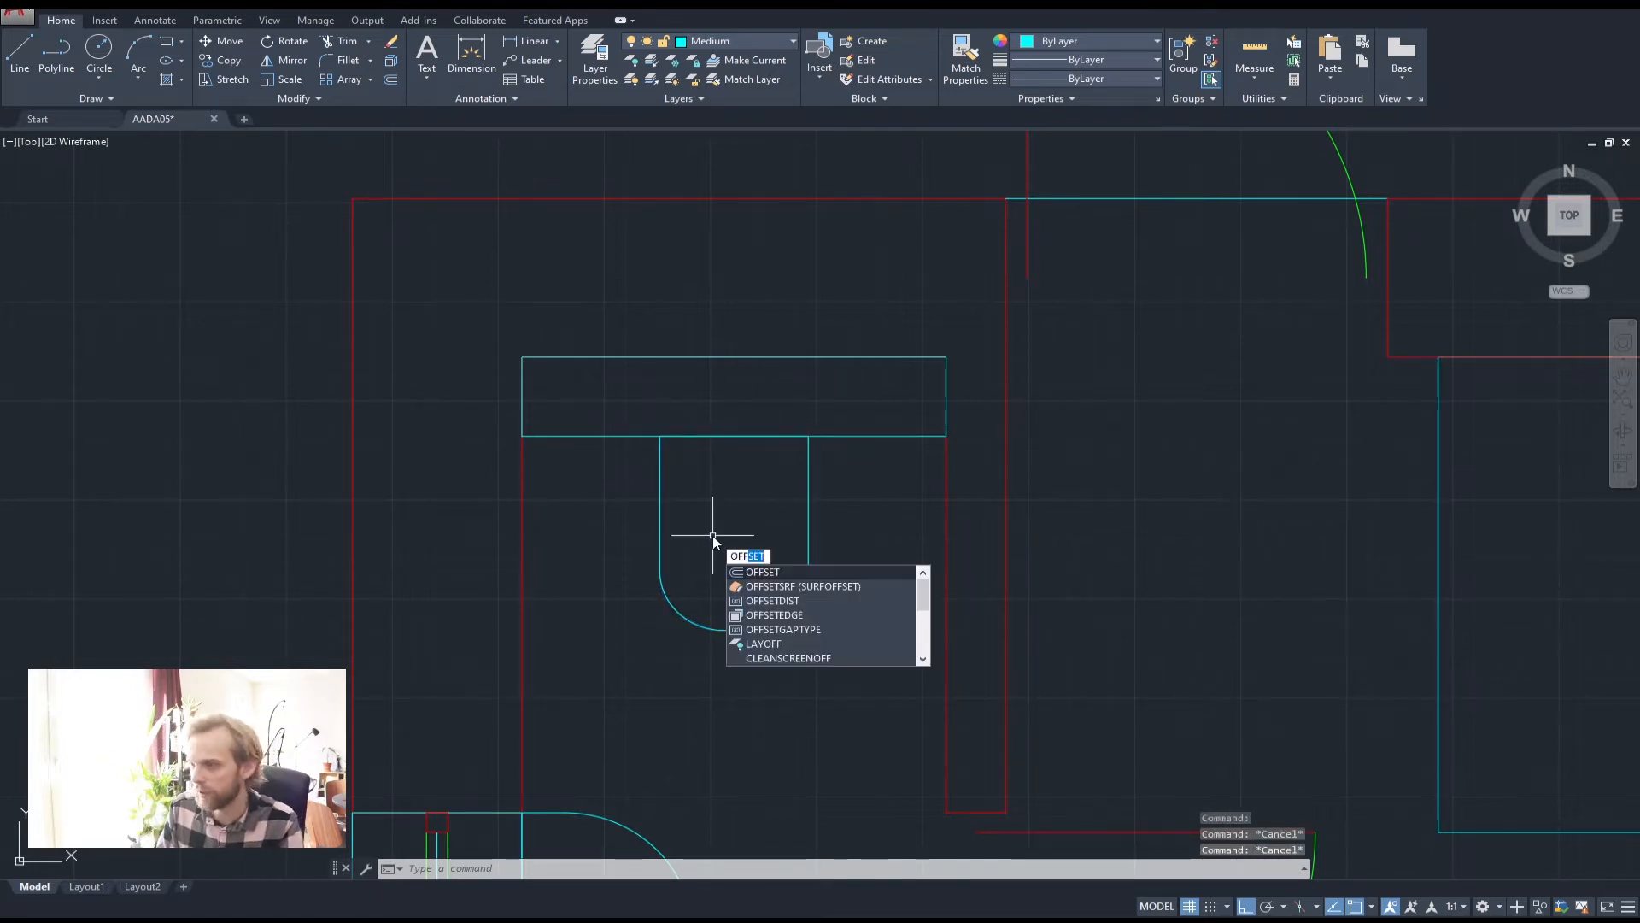
Offset the U-shaped bowl polyline 50 units inward to form the inner rim
key("Return")
type("50")
key("Return")
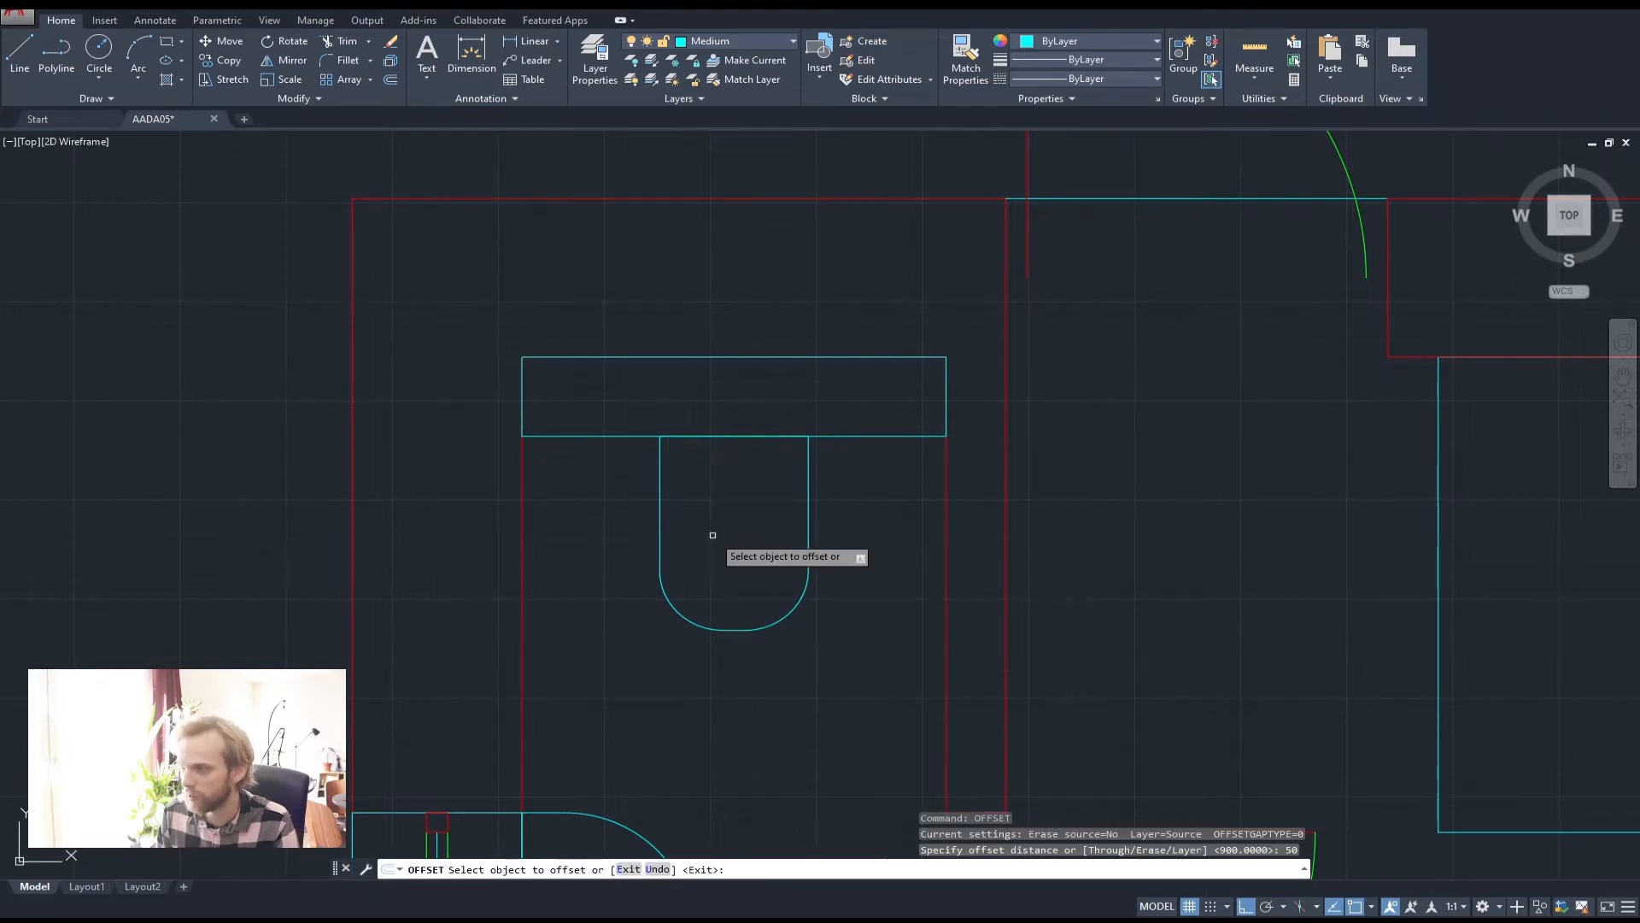
left_click(660, 521)
left_click(718, 524)
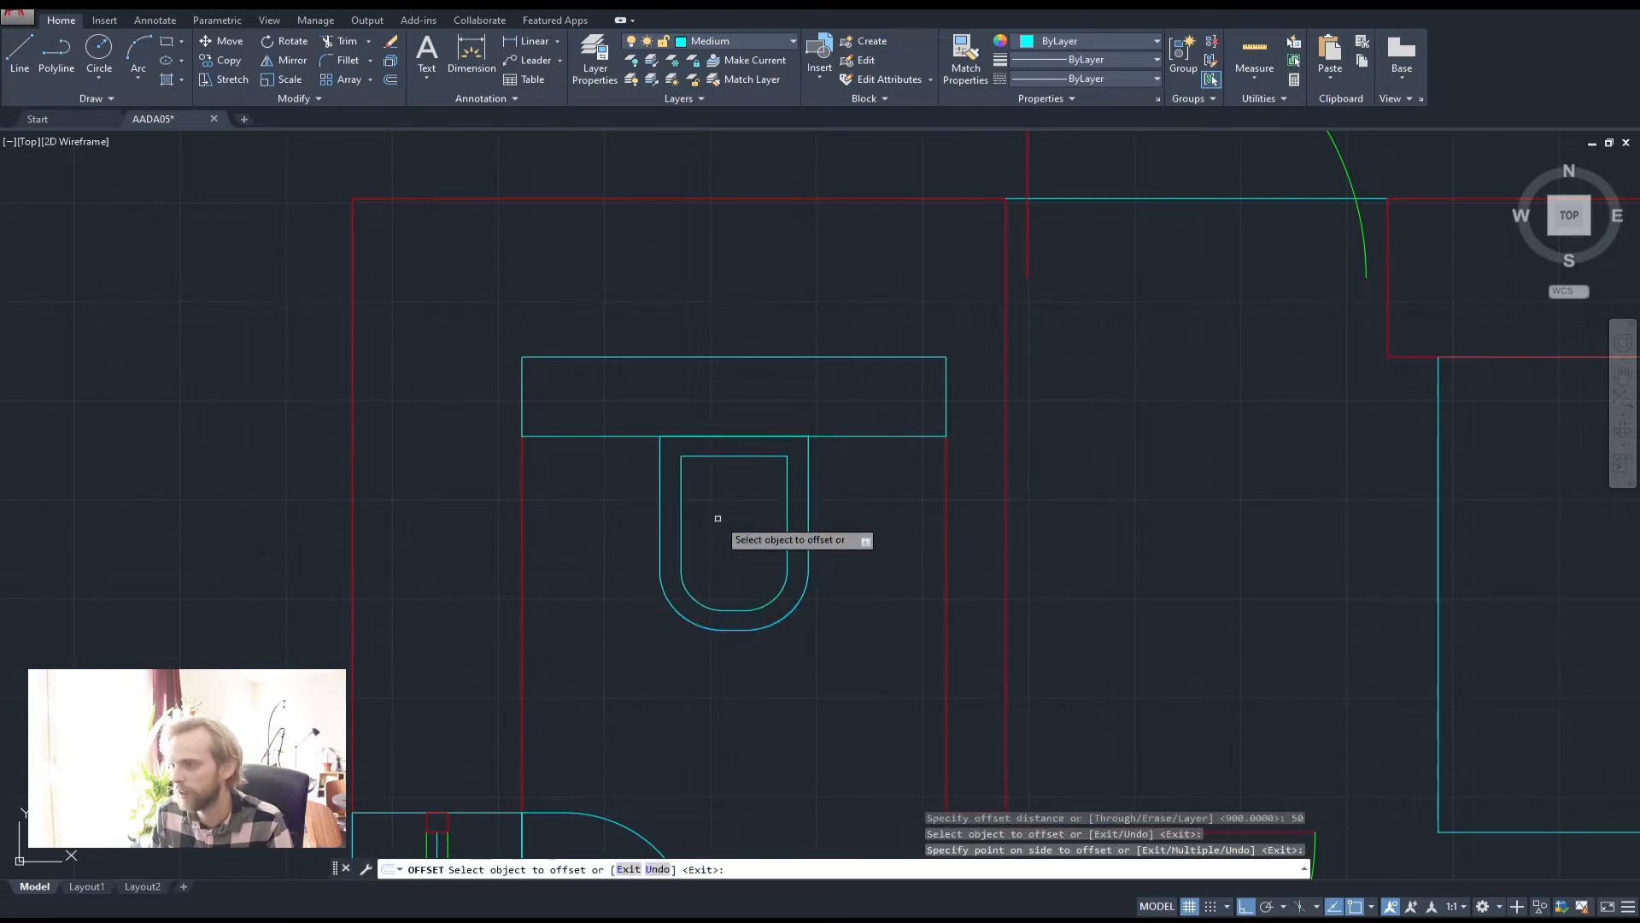
key("Escape")
key("Escape")
key("Escape")
middle_click_drag(825, 479, 762, 438)
scroll(616, 427, "up", 2)
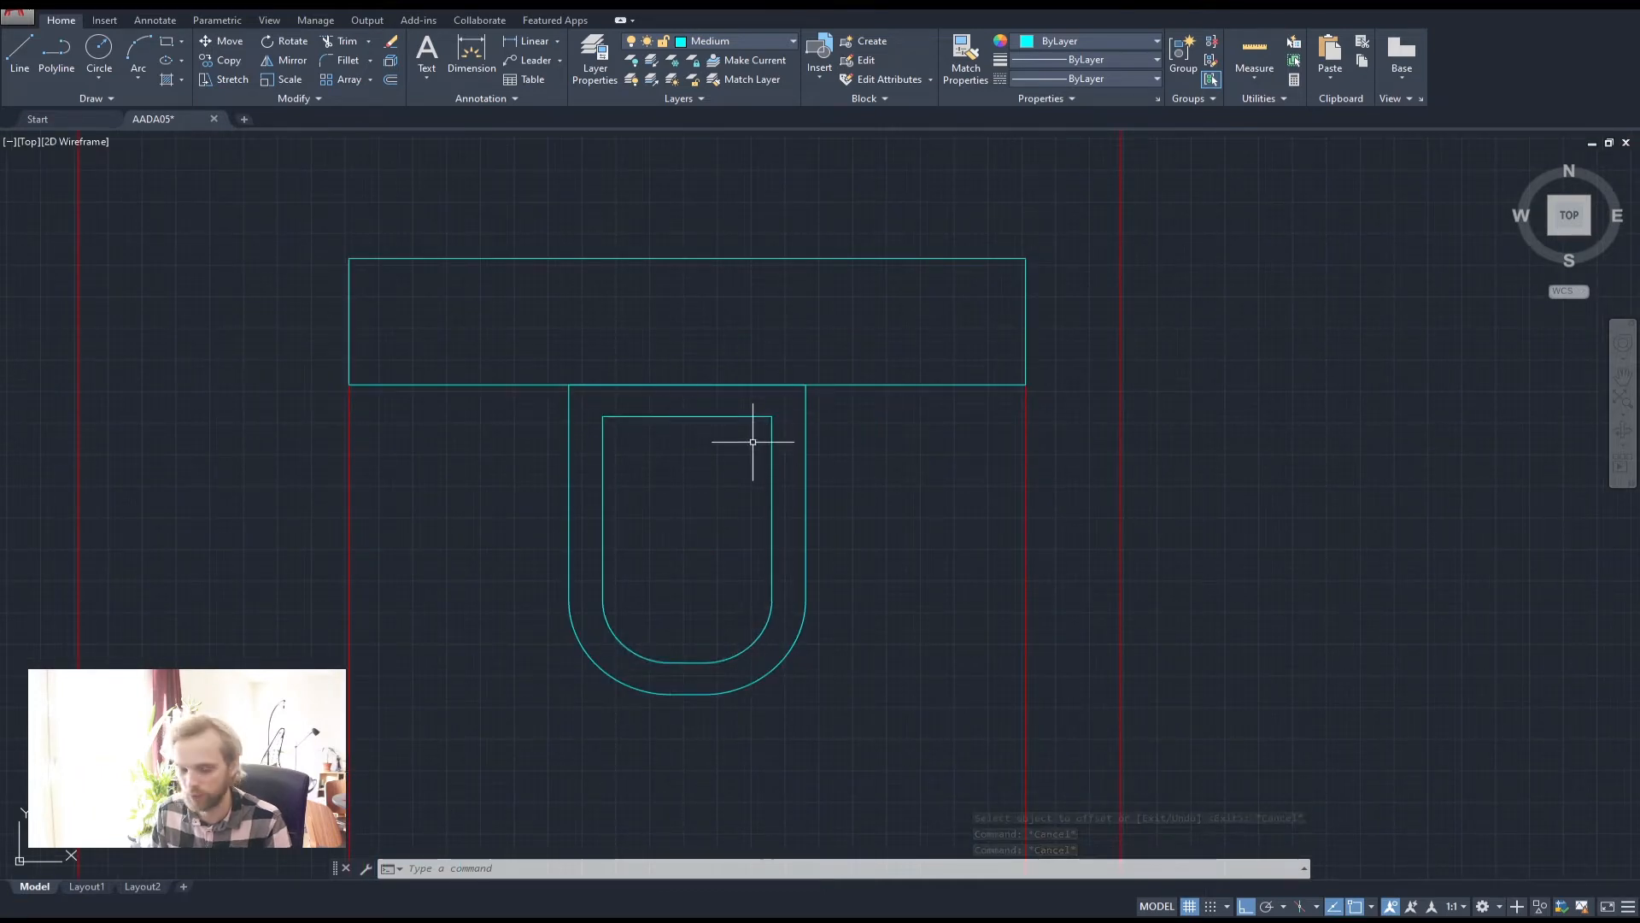
type("f")
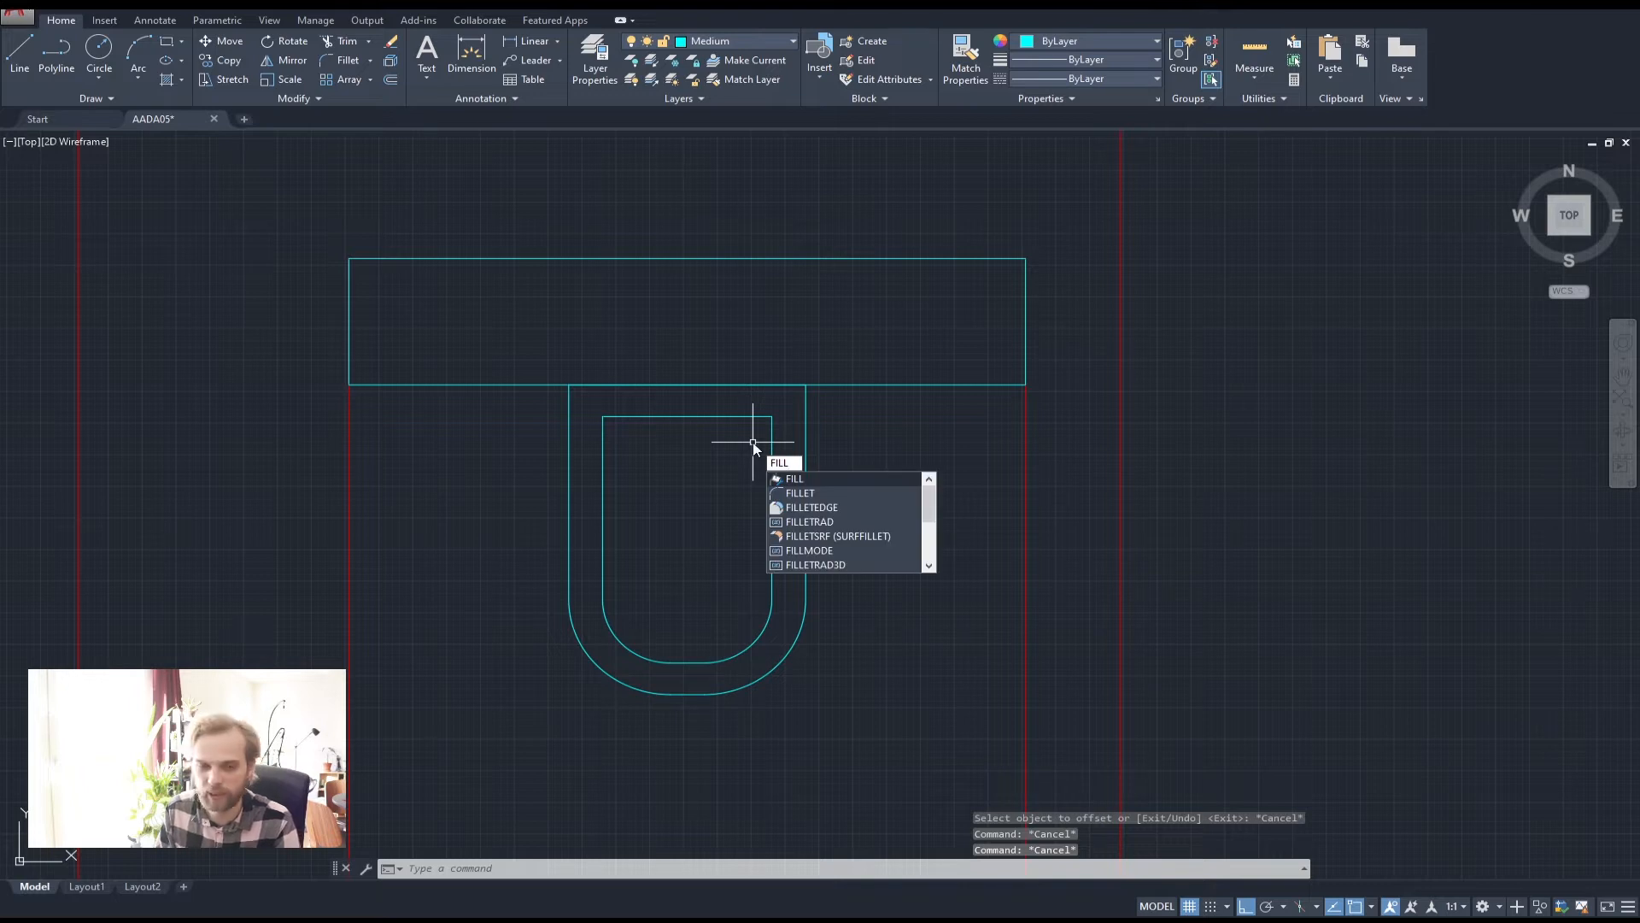
type("illet")
Fillet the inner outline's top-right and top-left corners with a 50 radius
key("Return")
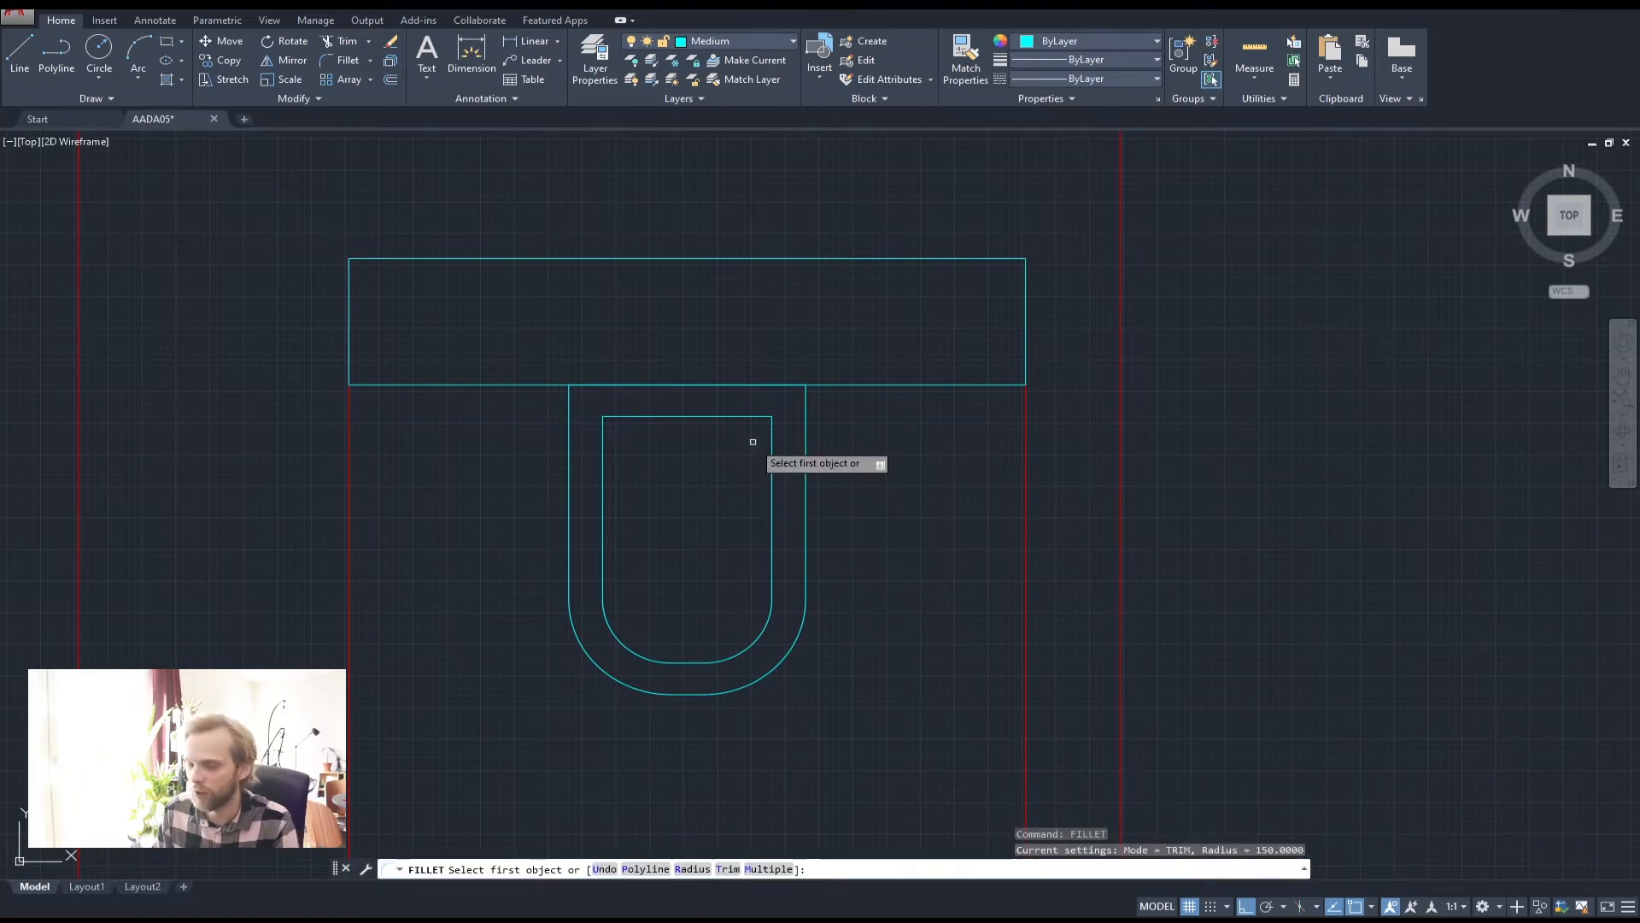
type("r")
key("Return")
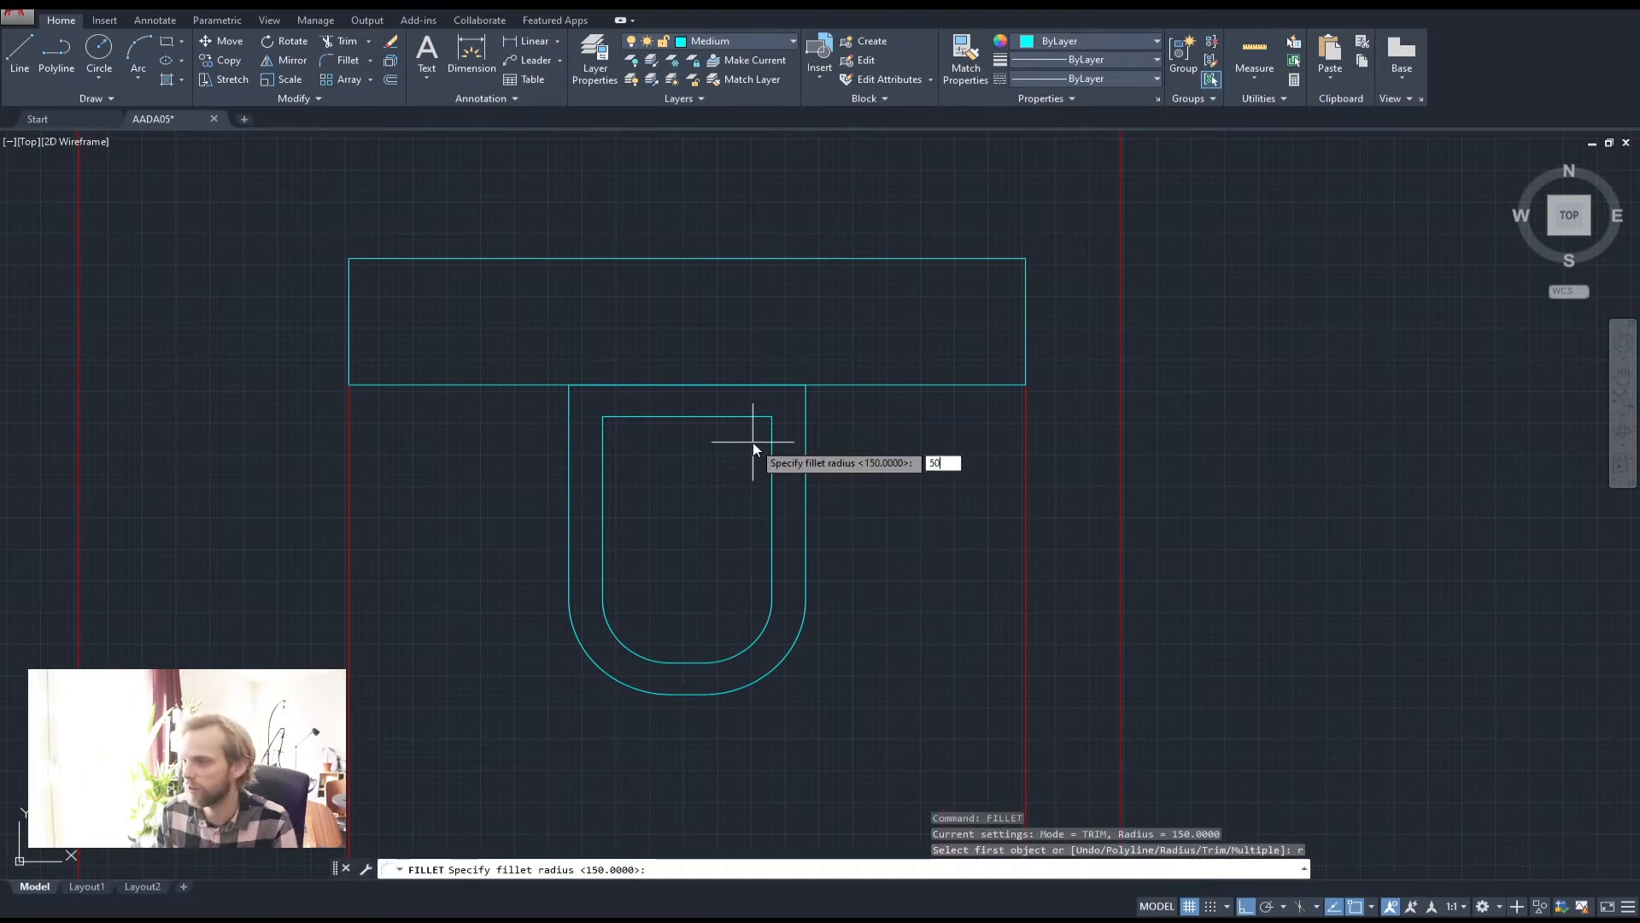
key("Return")
left_click(717, 416)
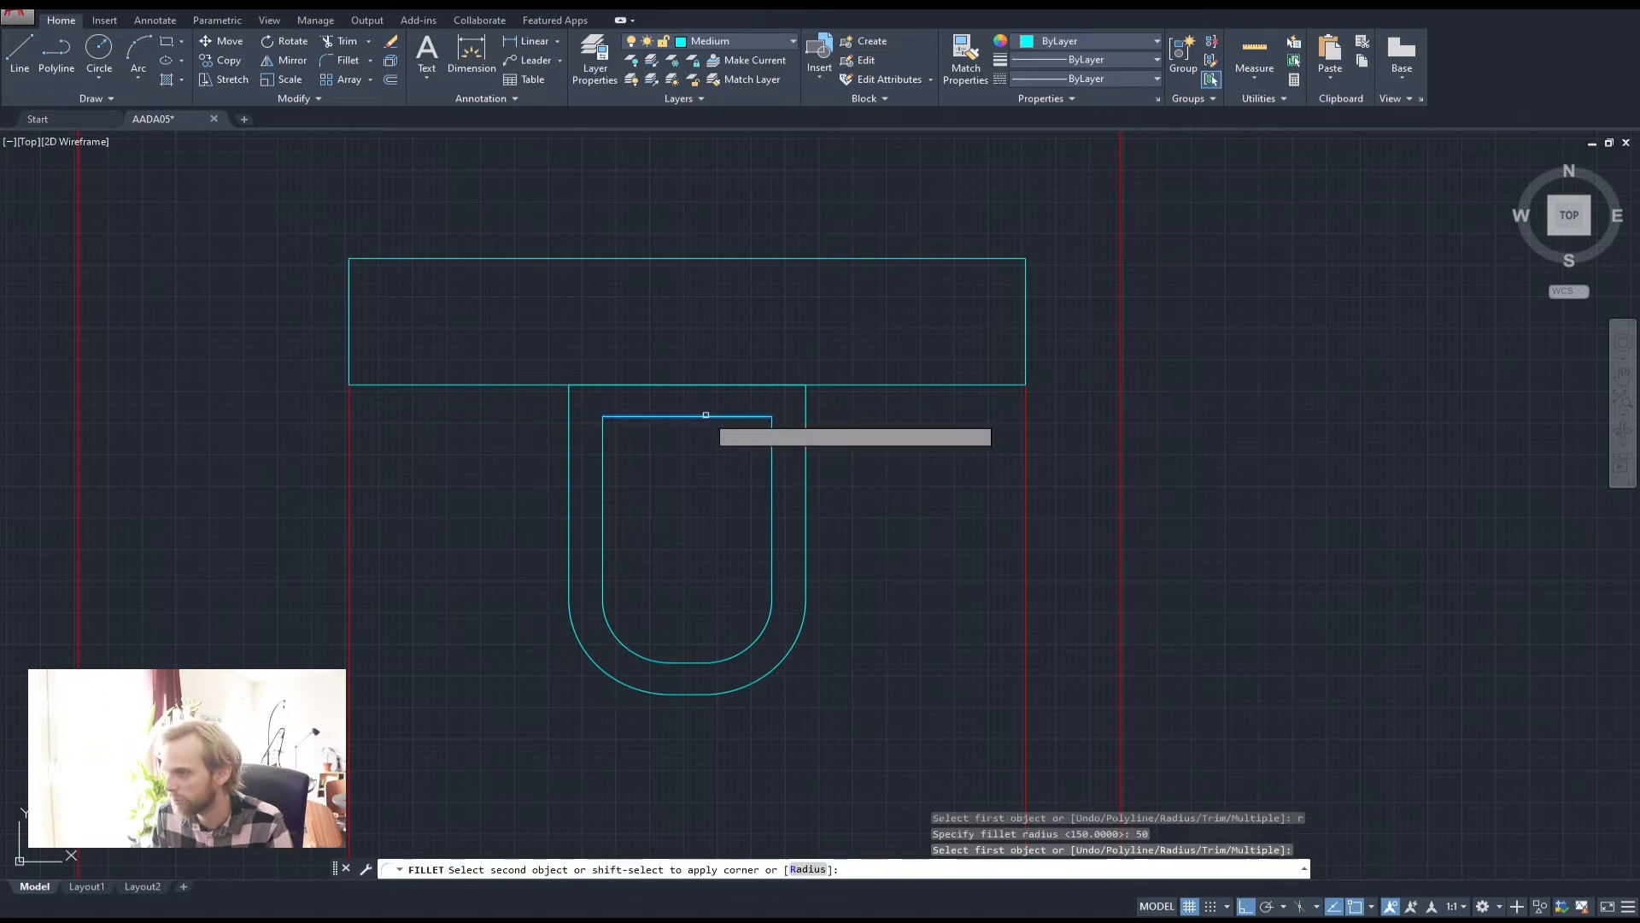
left_click(772, 489)
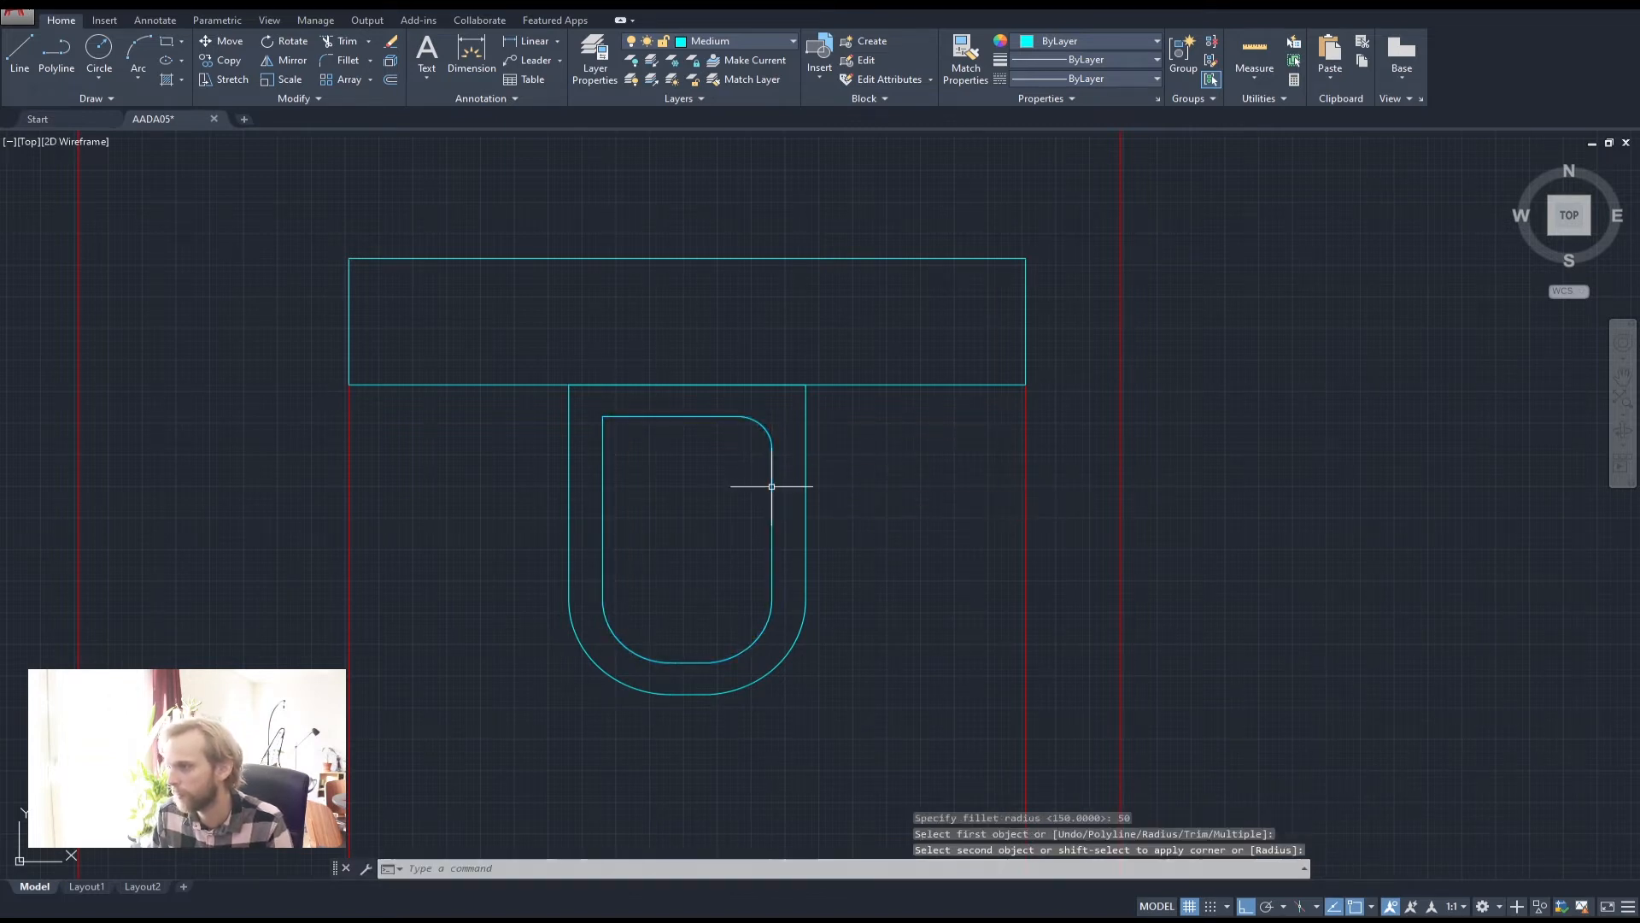
key("Return")
left_click(672, 417)
left_click(603, 472)
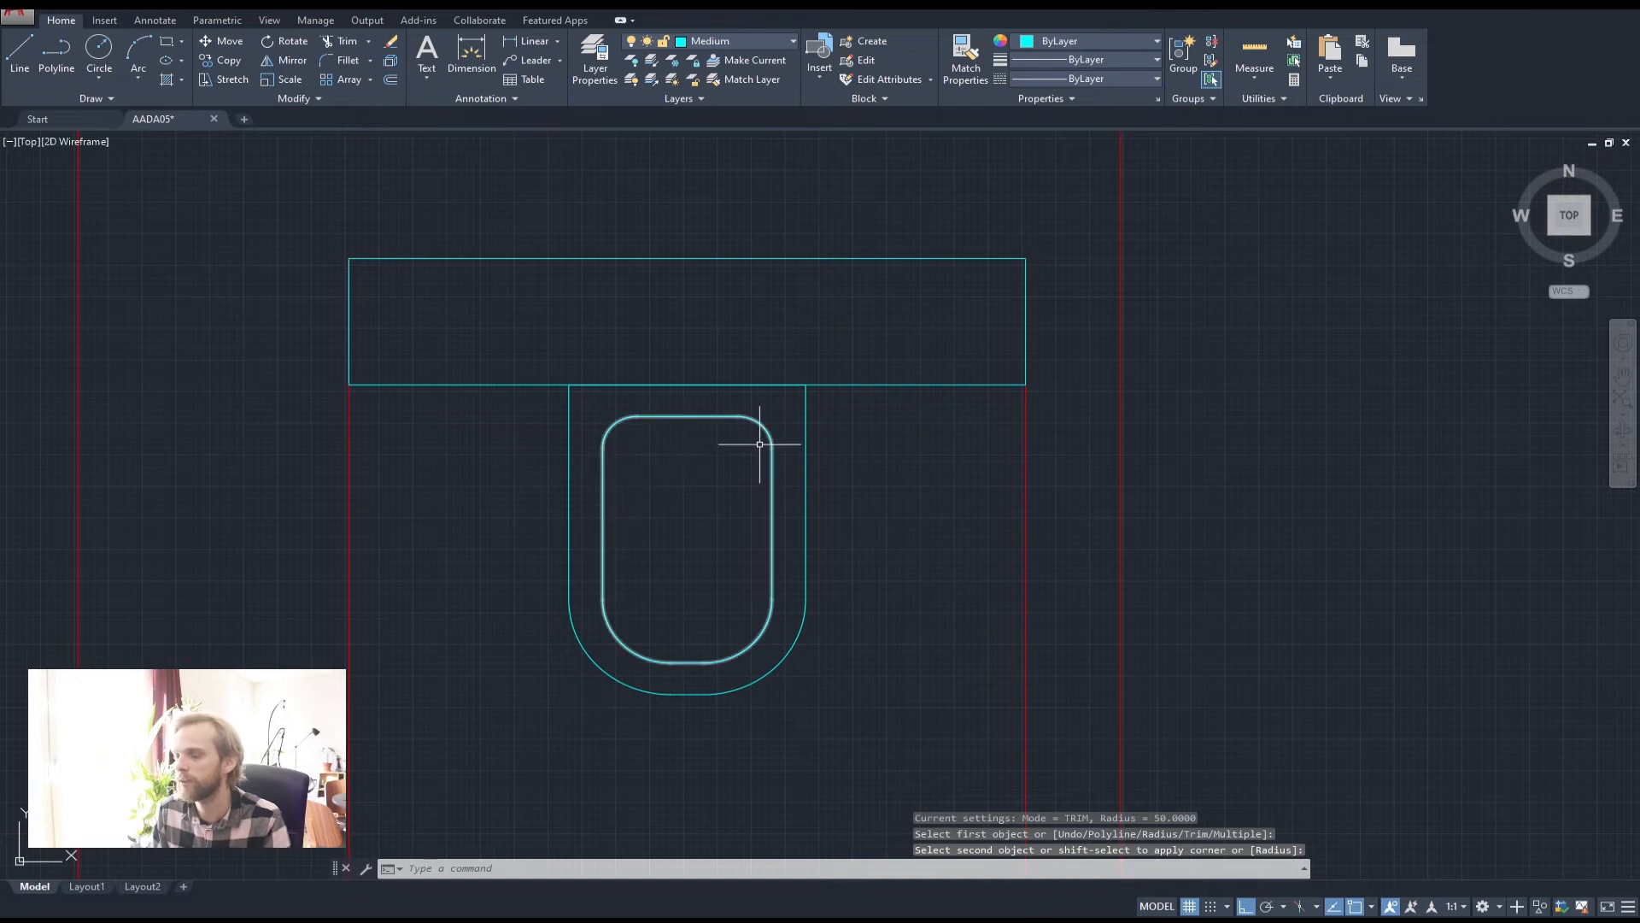
key("Escape")
key("Escape")
key("Escape")
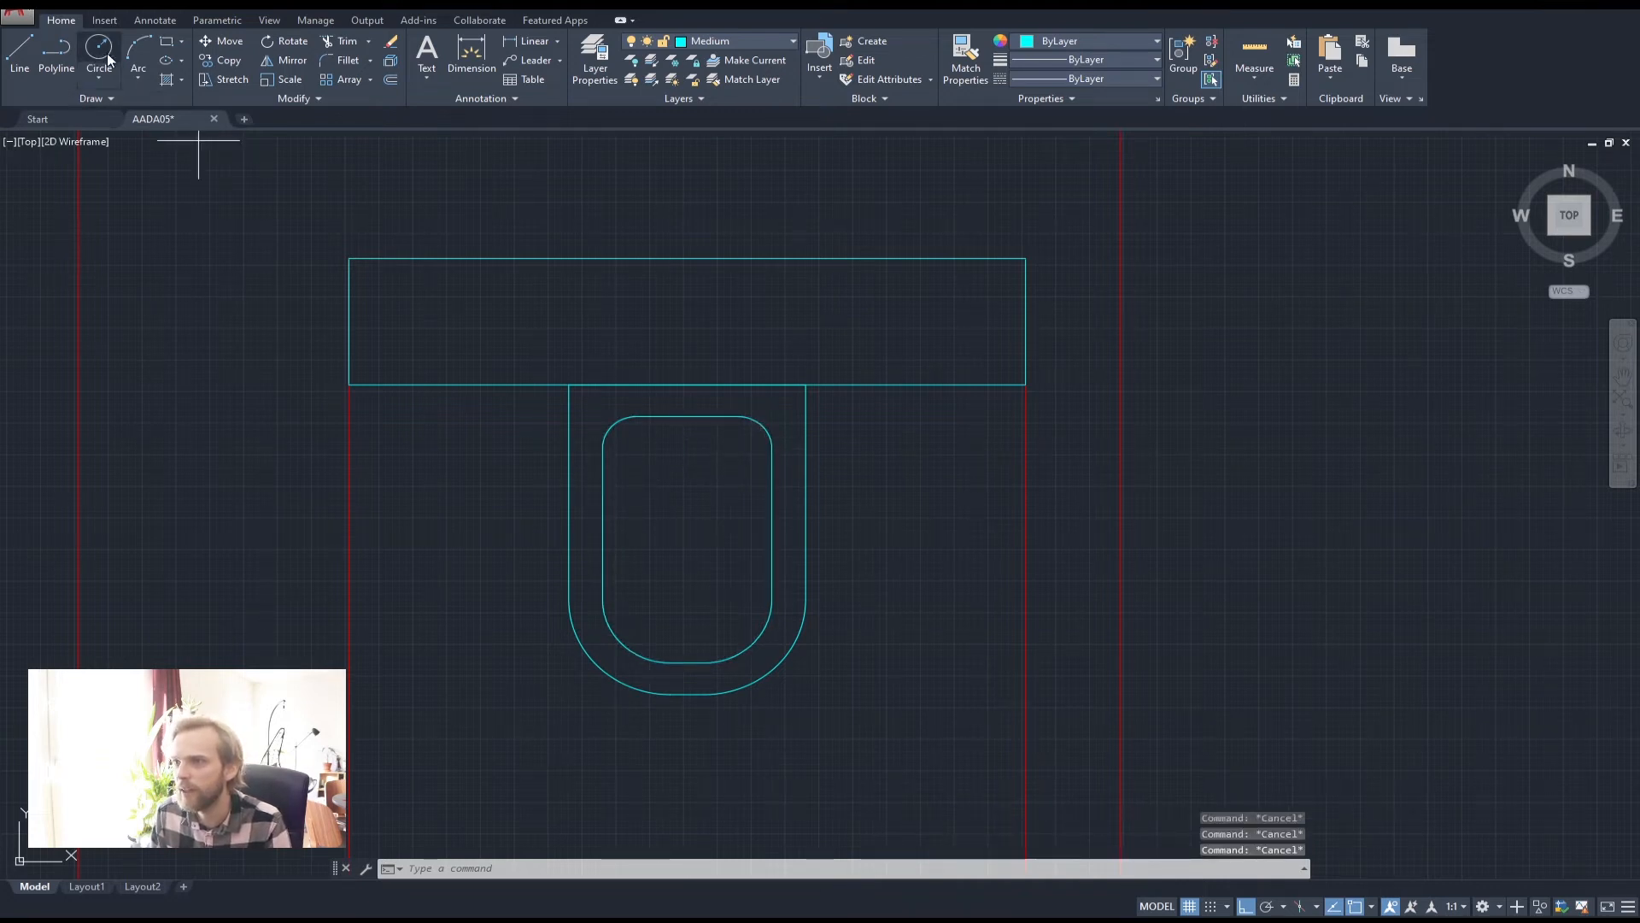
Draw a small circle at the inner top edge and move it lower into the bowl
left_click(107, 57)
left_click(687, 416)
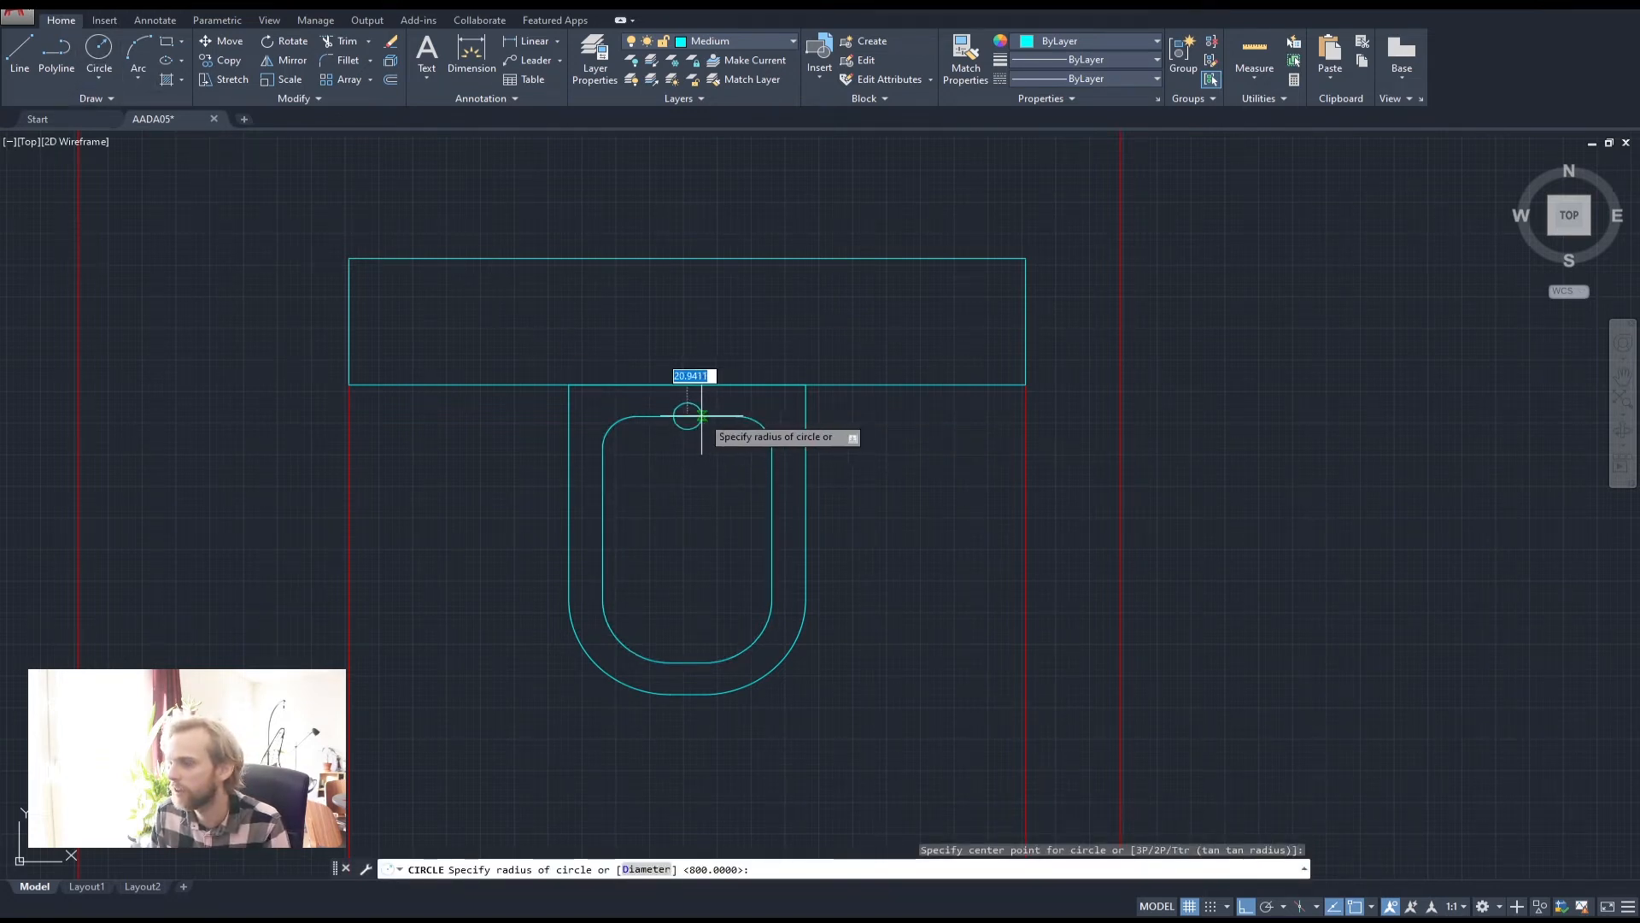
left_click(702, 416)
left_click(692, 424)
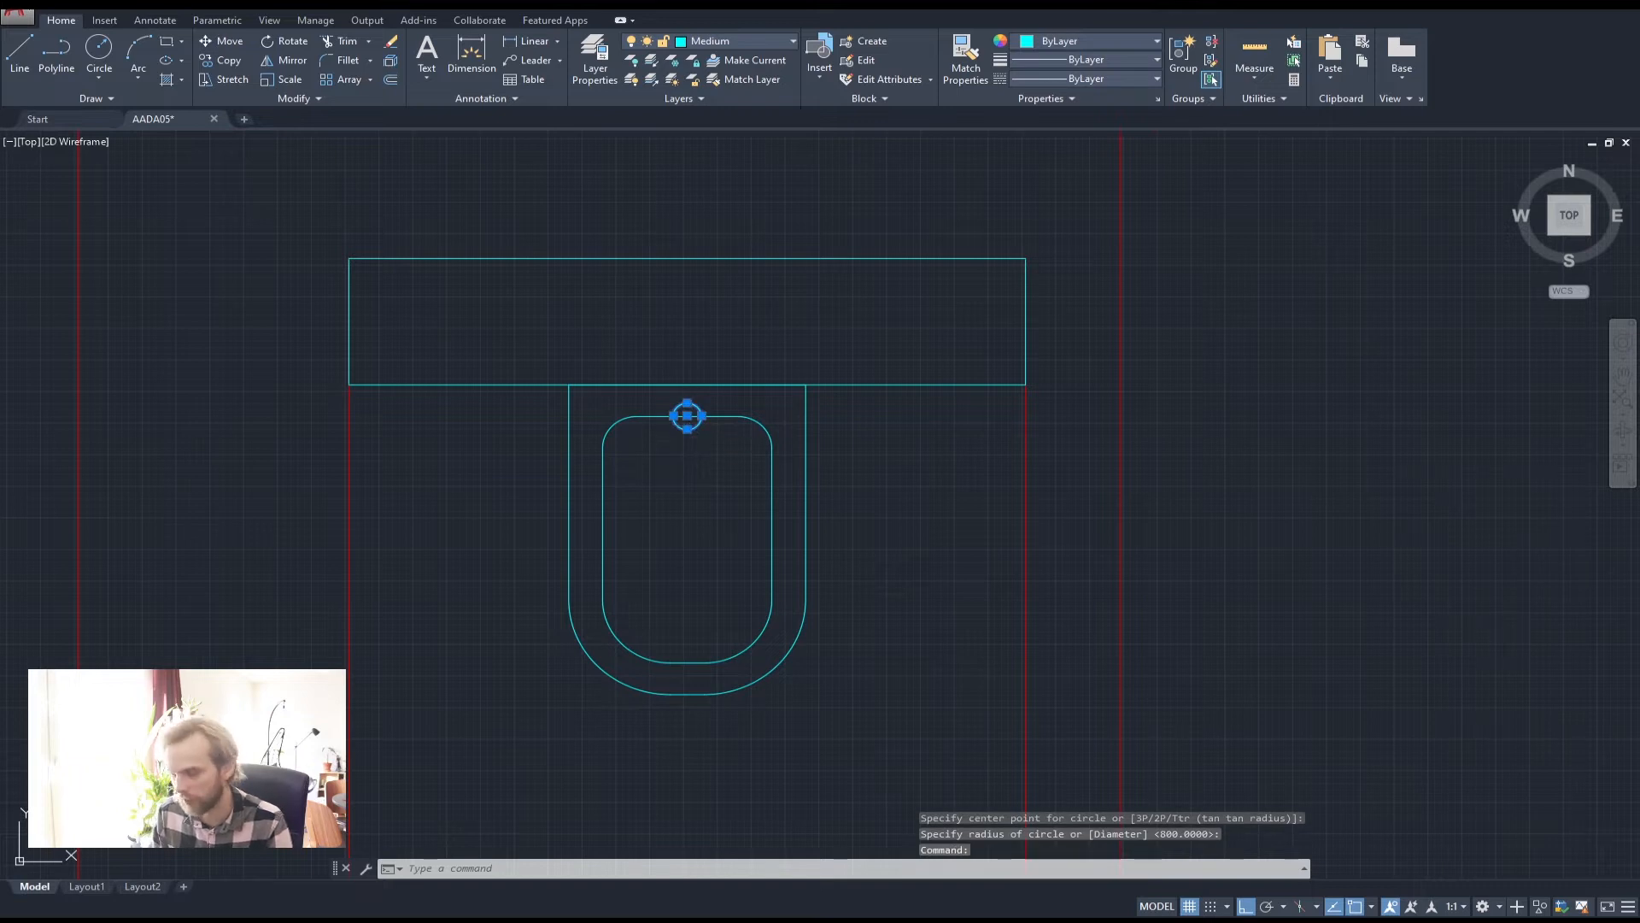
type("m")
key("Return")
left_click(717, 477)
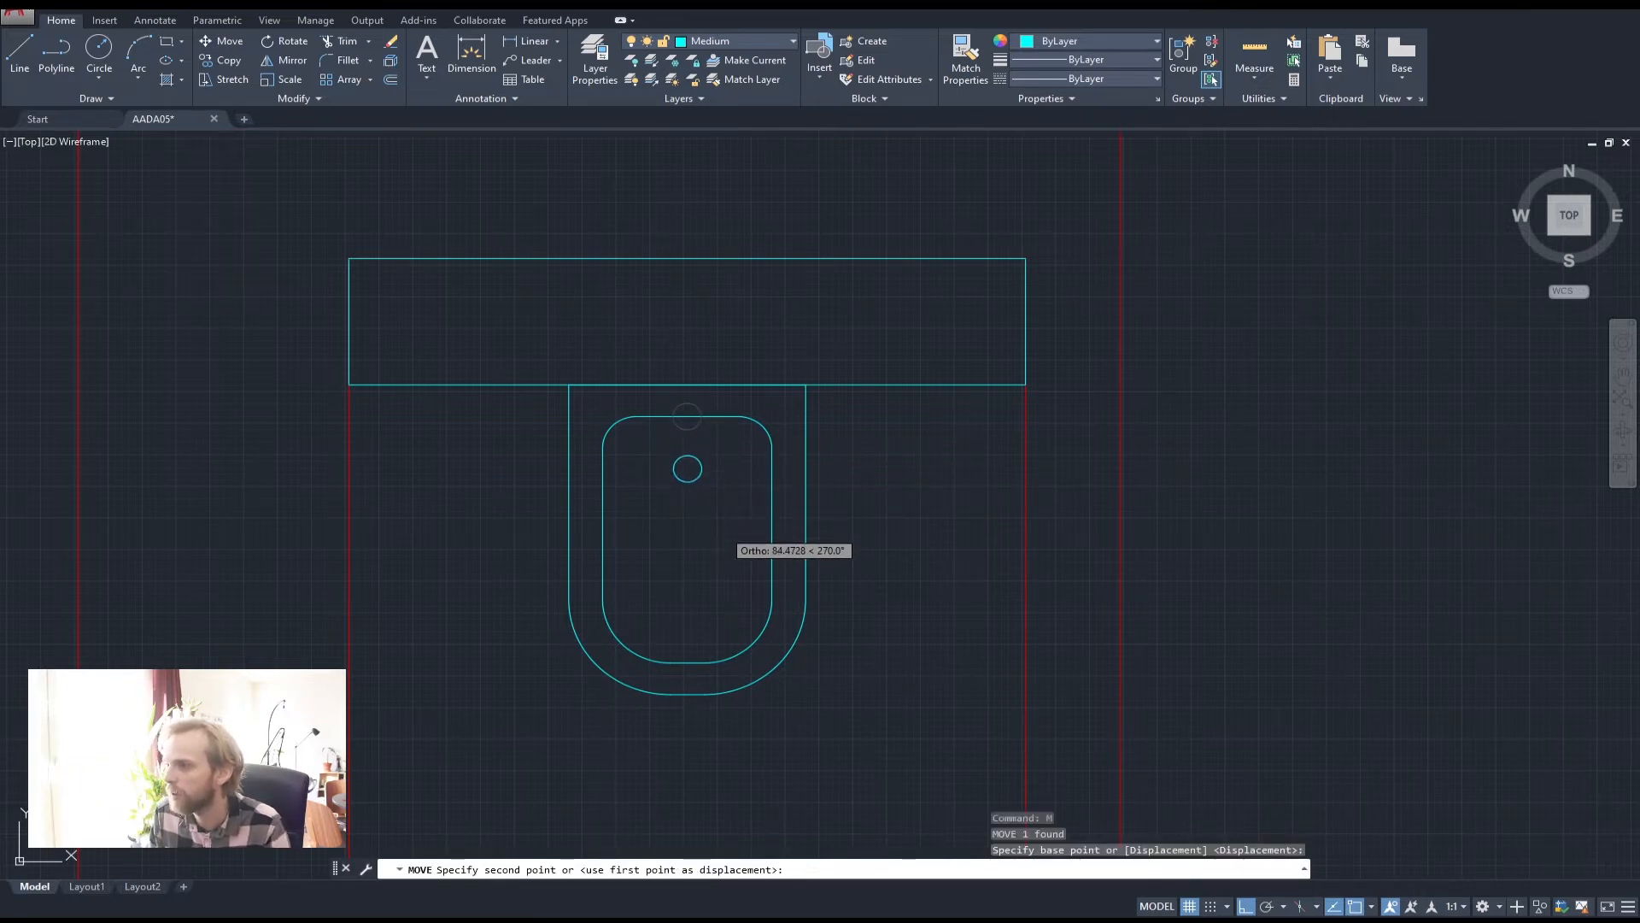
left_click(717, 529)
key("Escape")
key("Escape")
Scale the small circle by 1.5 about its centre
left_click(701, 468)
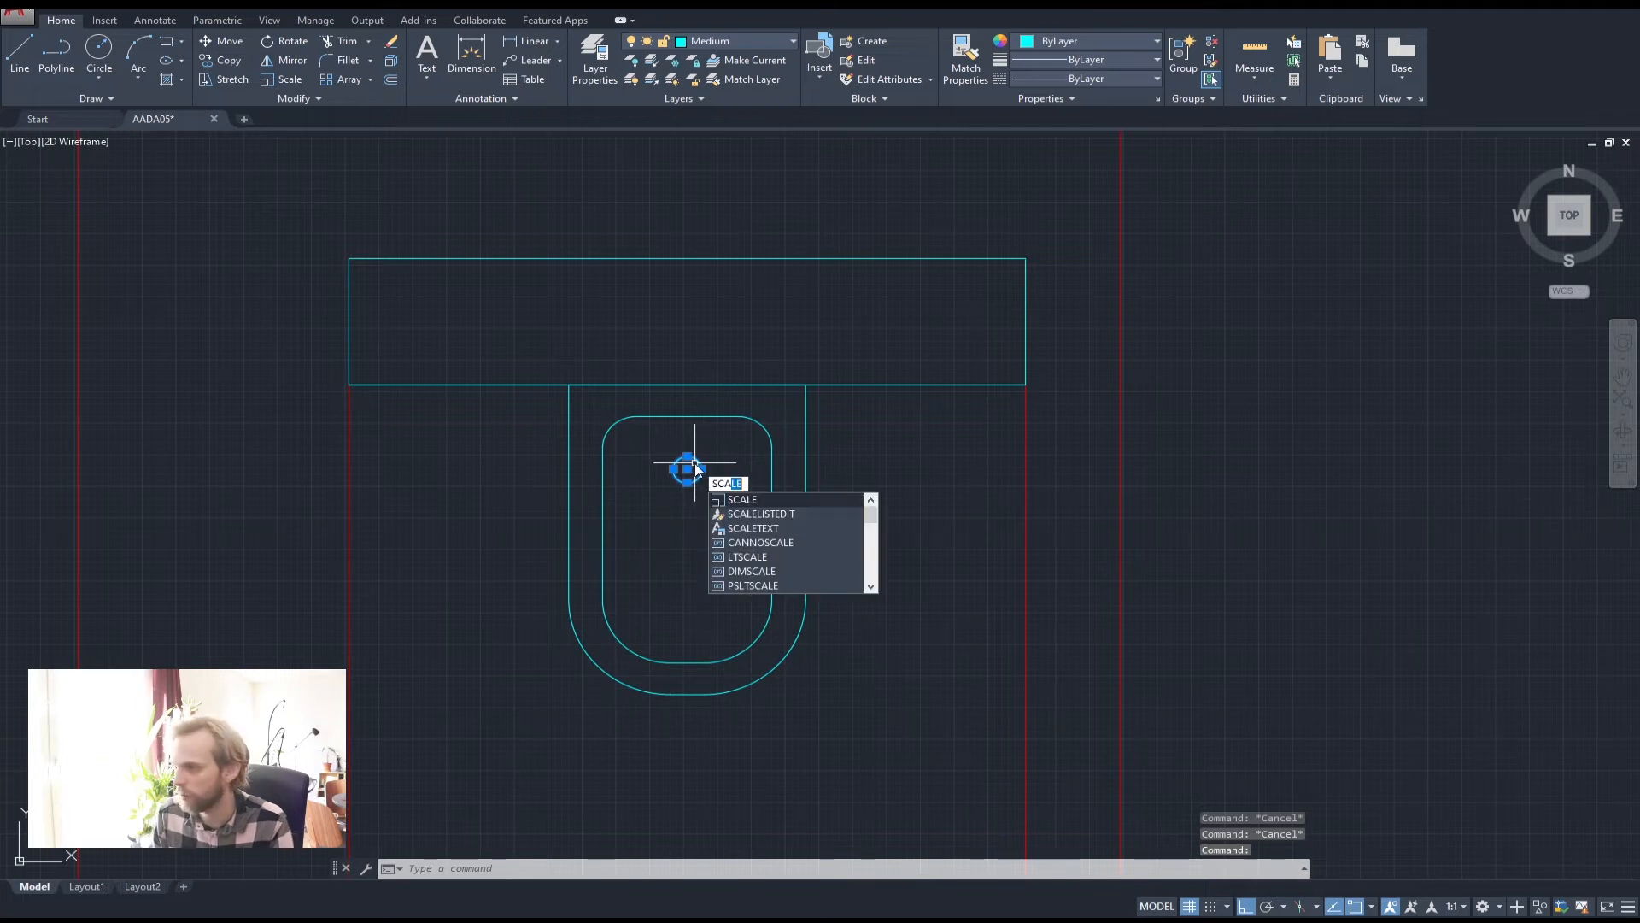
key("Return")
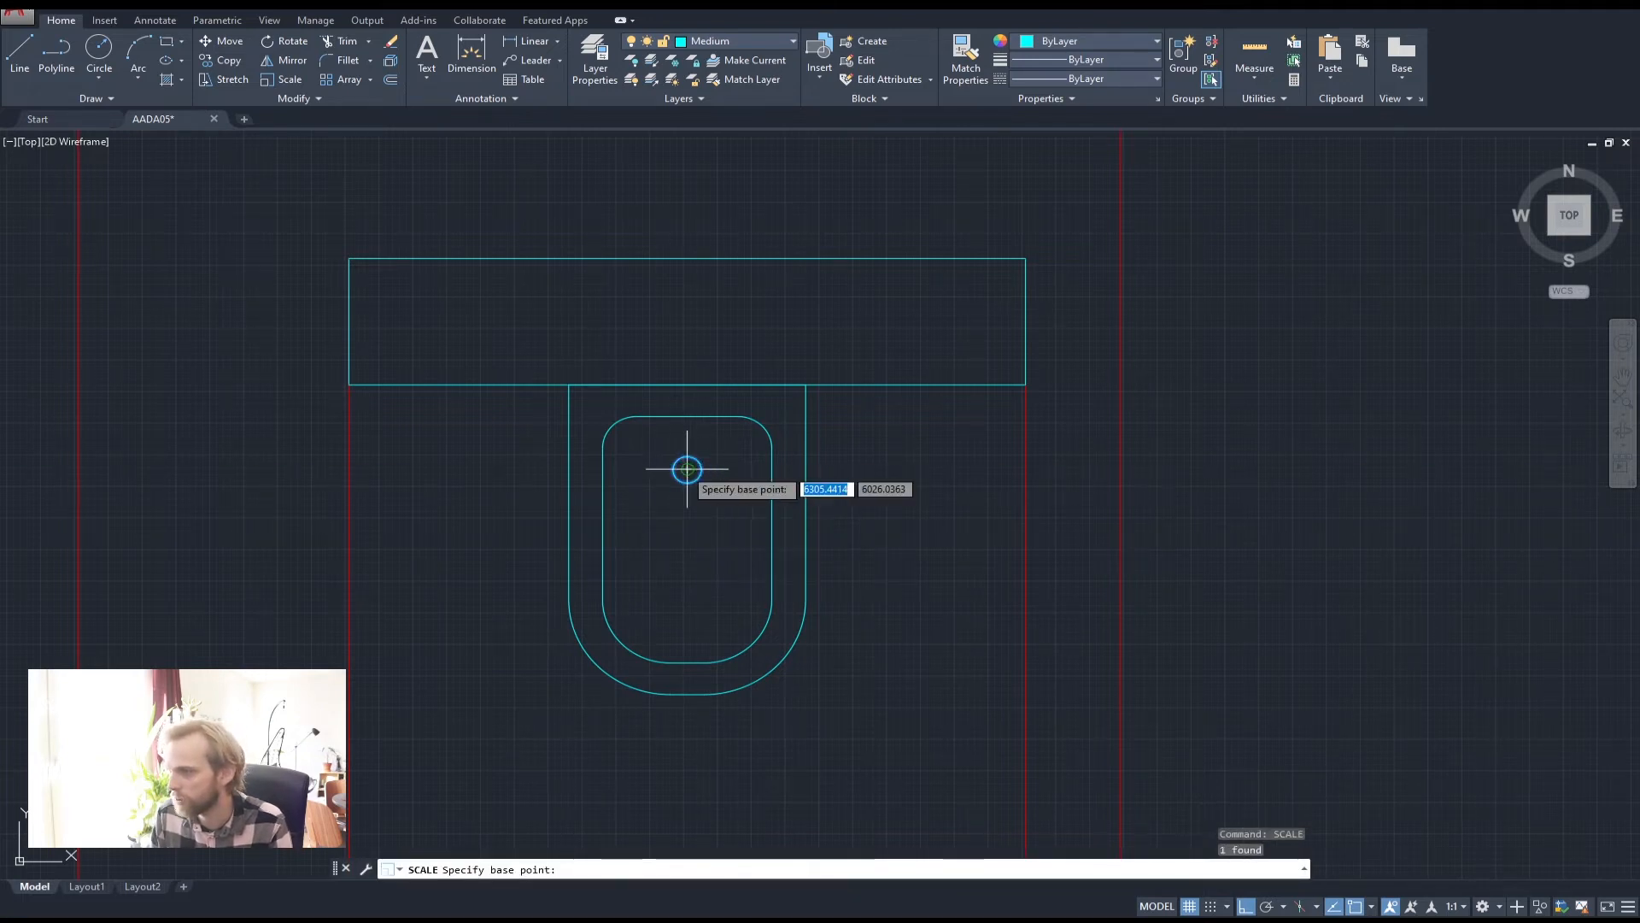
left_click(700, 468)
key("Return")
scroll(709, 470, "up", 4)
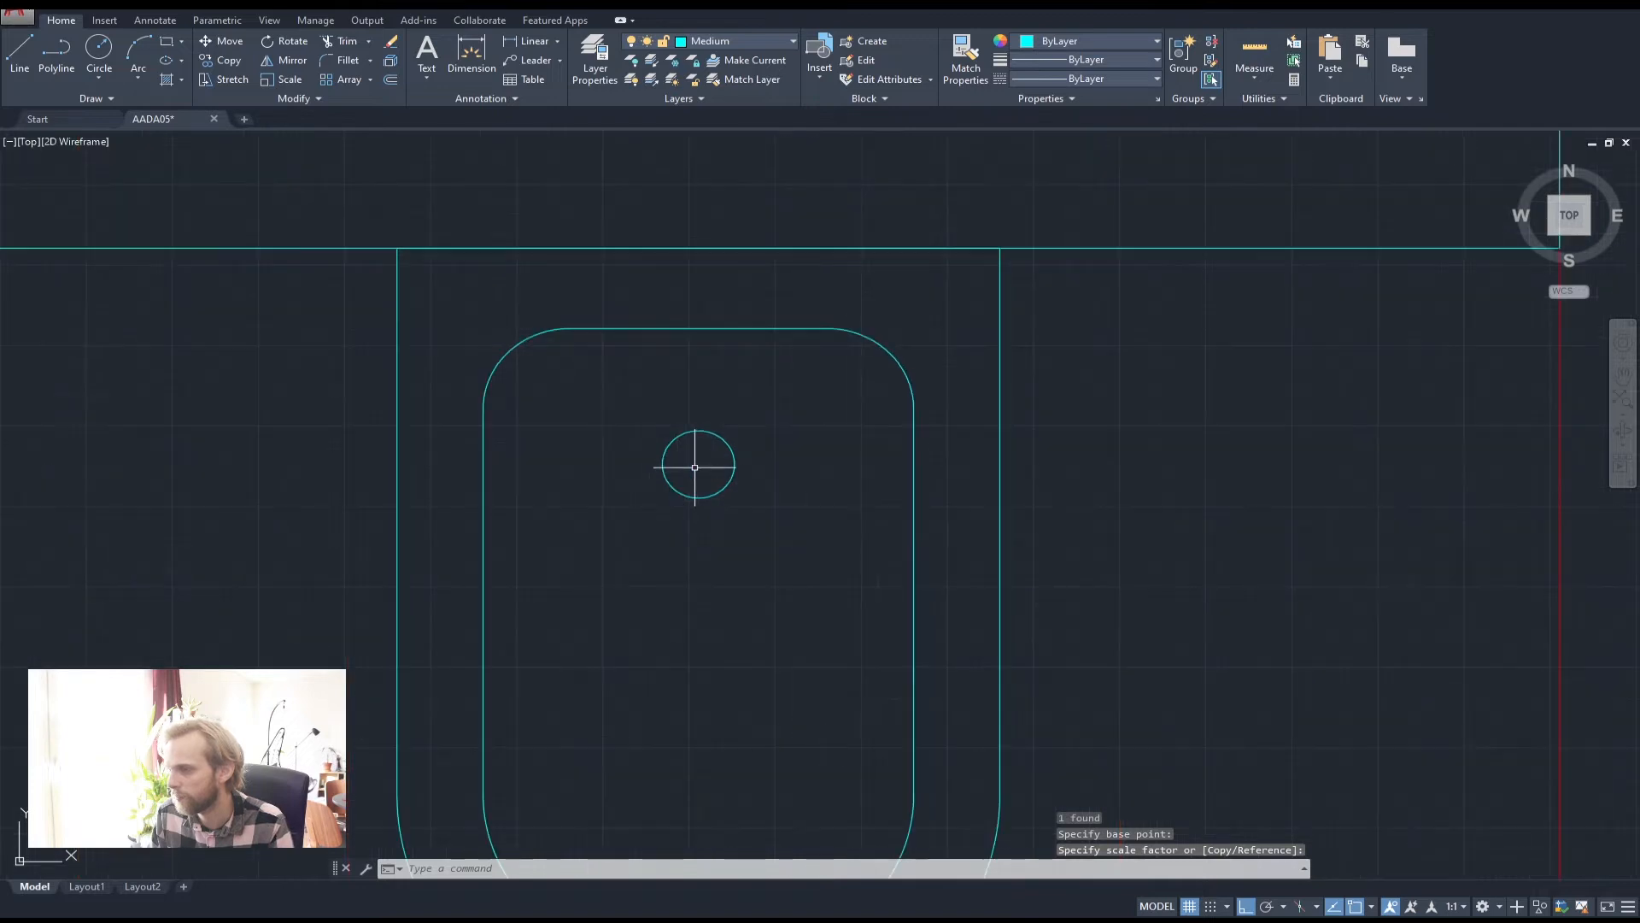
left_click(671, 462)
key("Return")
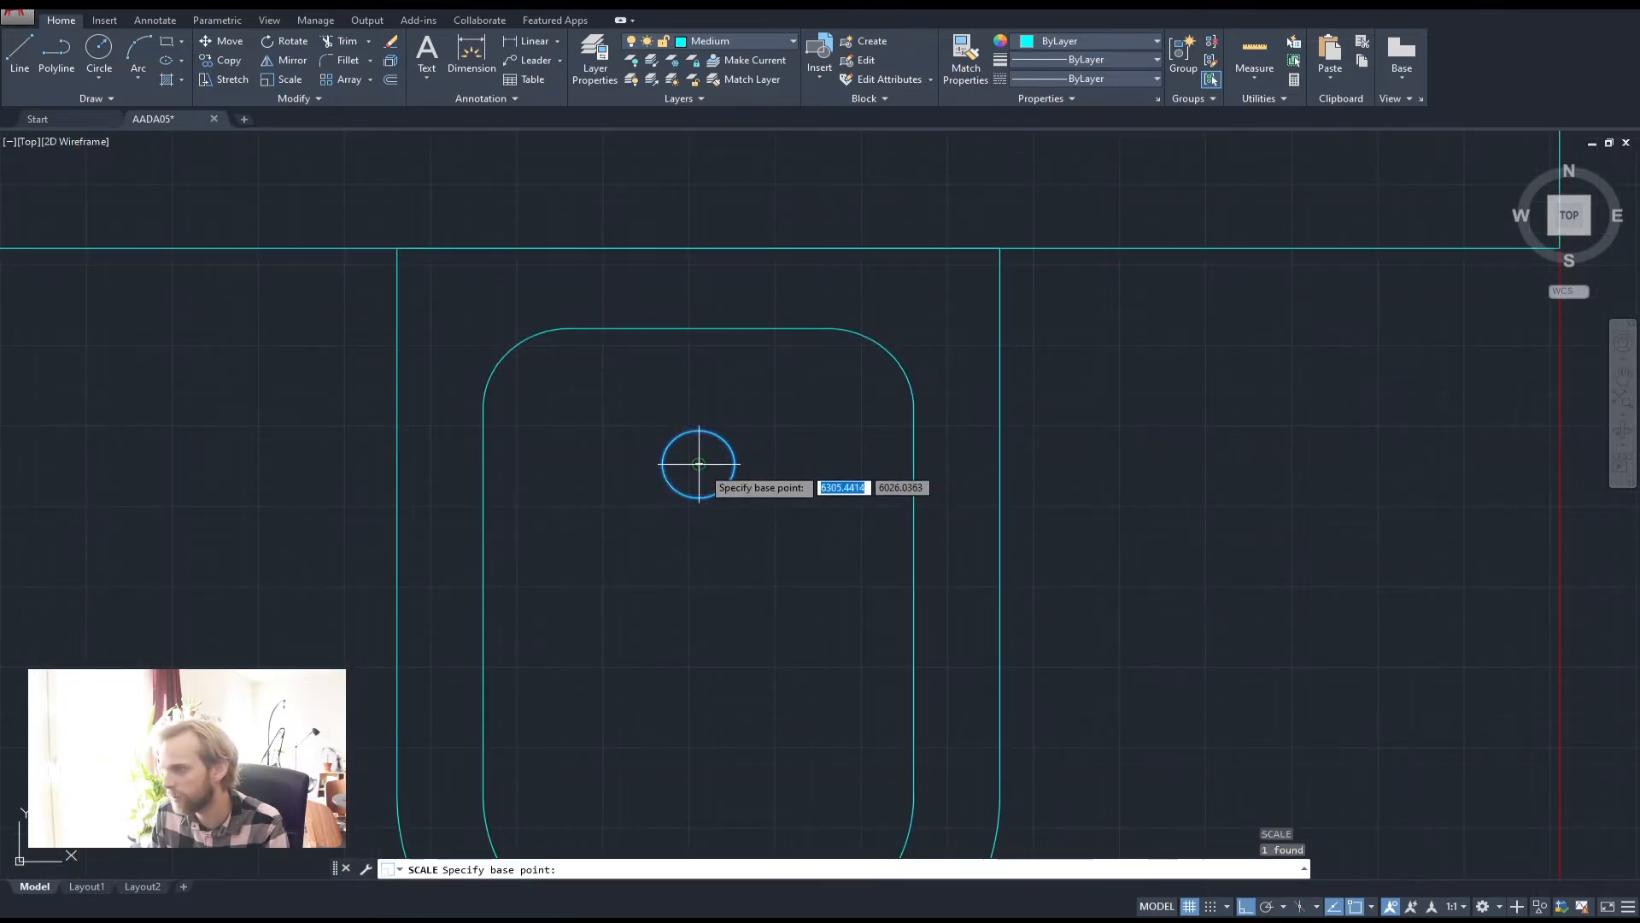
left_click(699, 464)
type("1.5")
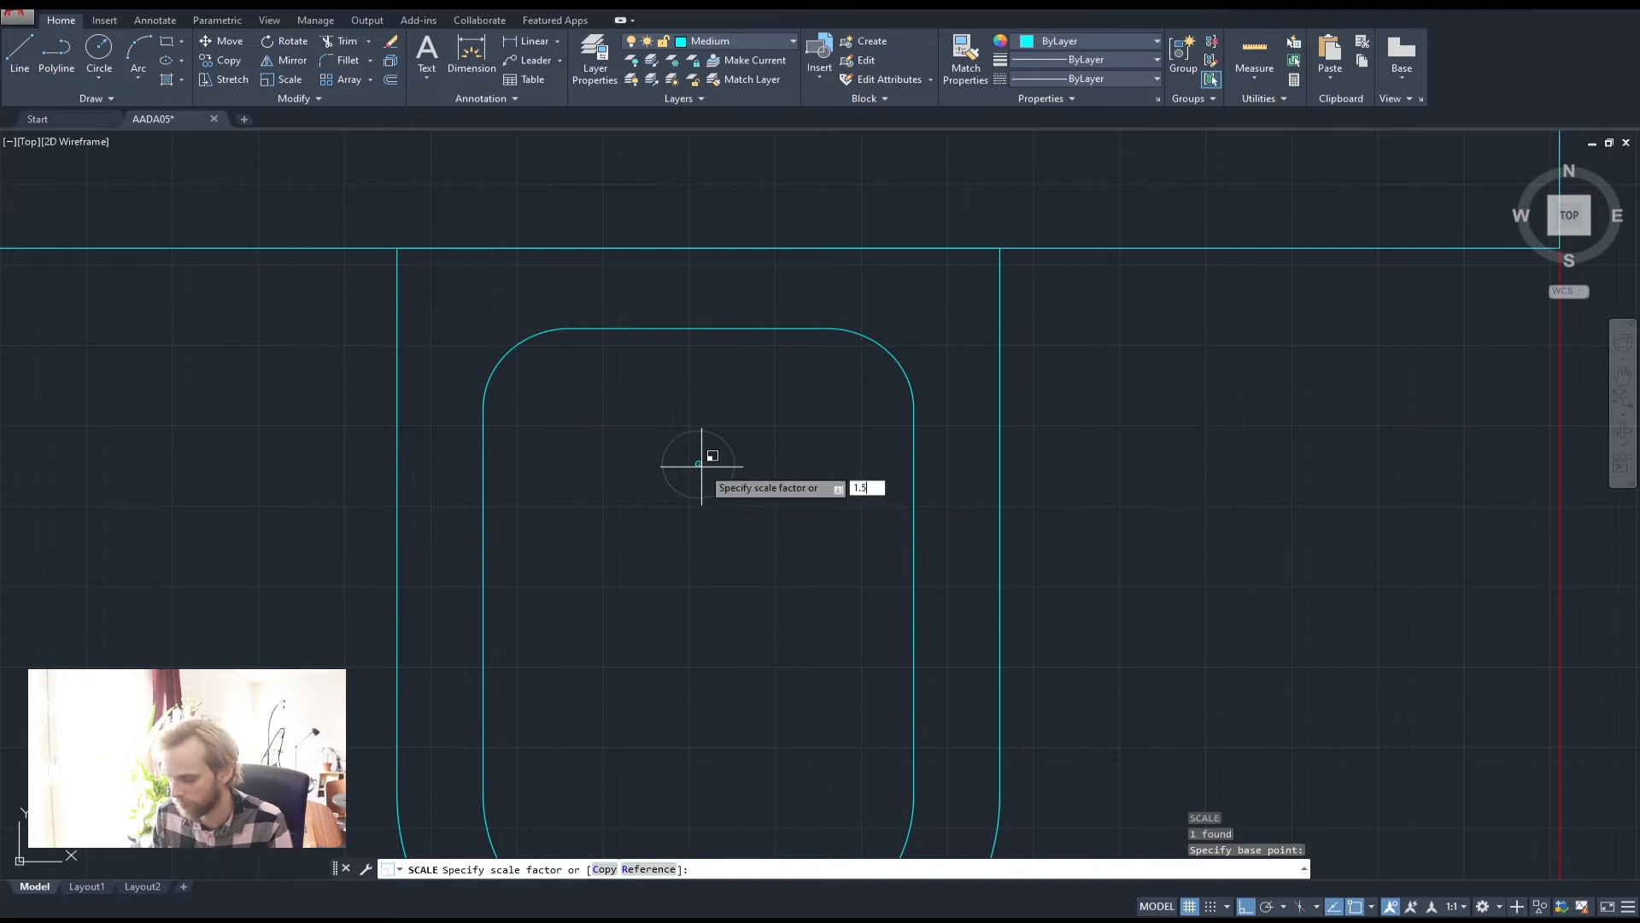
key("Return")
Window-select the inner bowl outline and the small circle
scroll(675, 453, "down", 5)
middle_click_drag(879, 516, 760, 442)
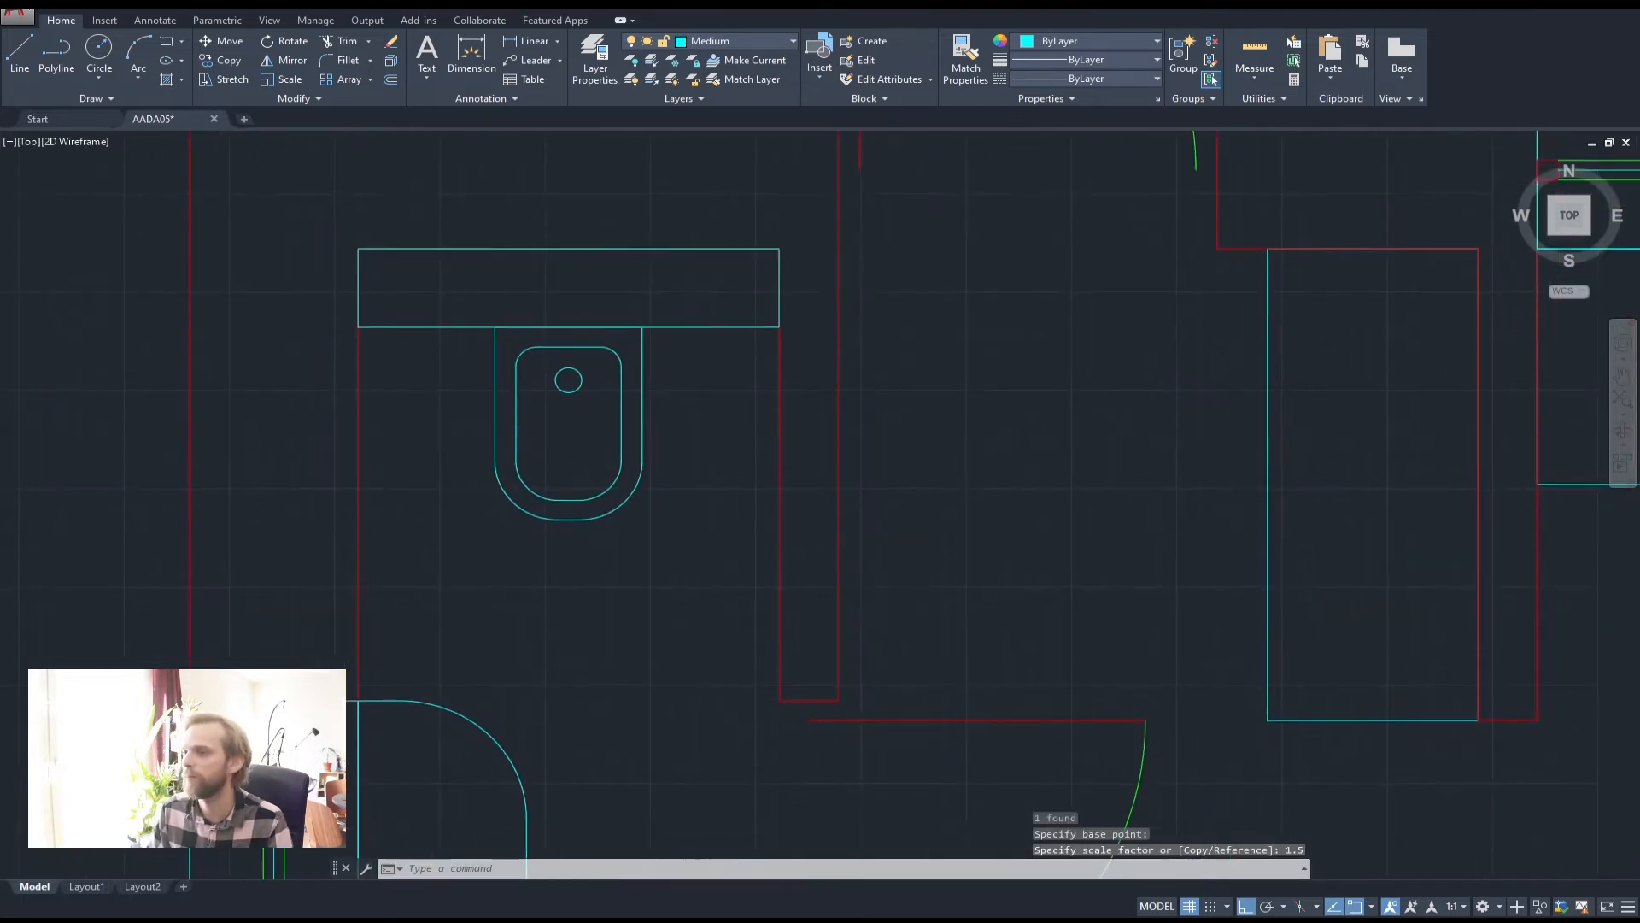
scroll(760, 442, "down", 4)
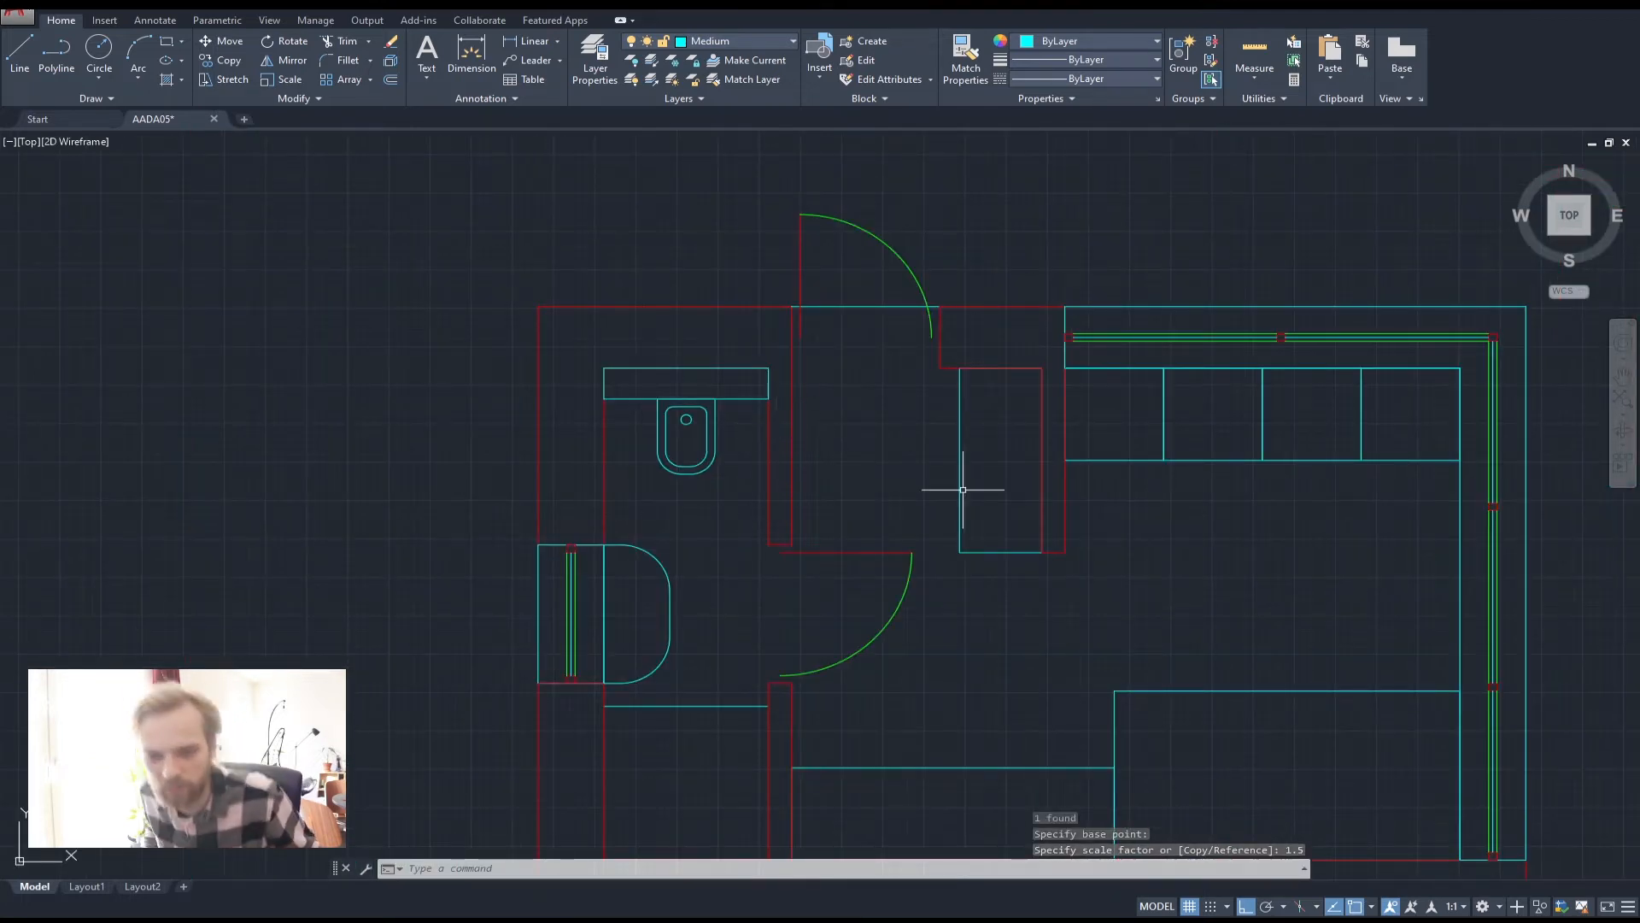
scroll(605, 414, "up", 6)
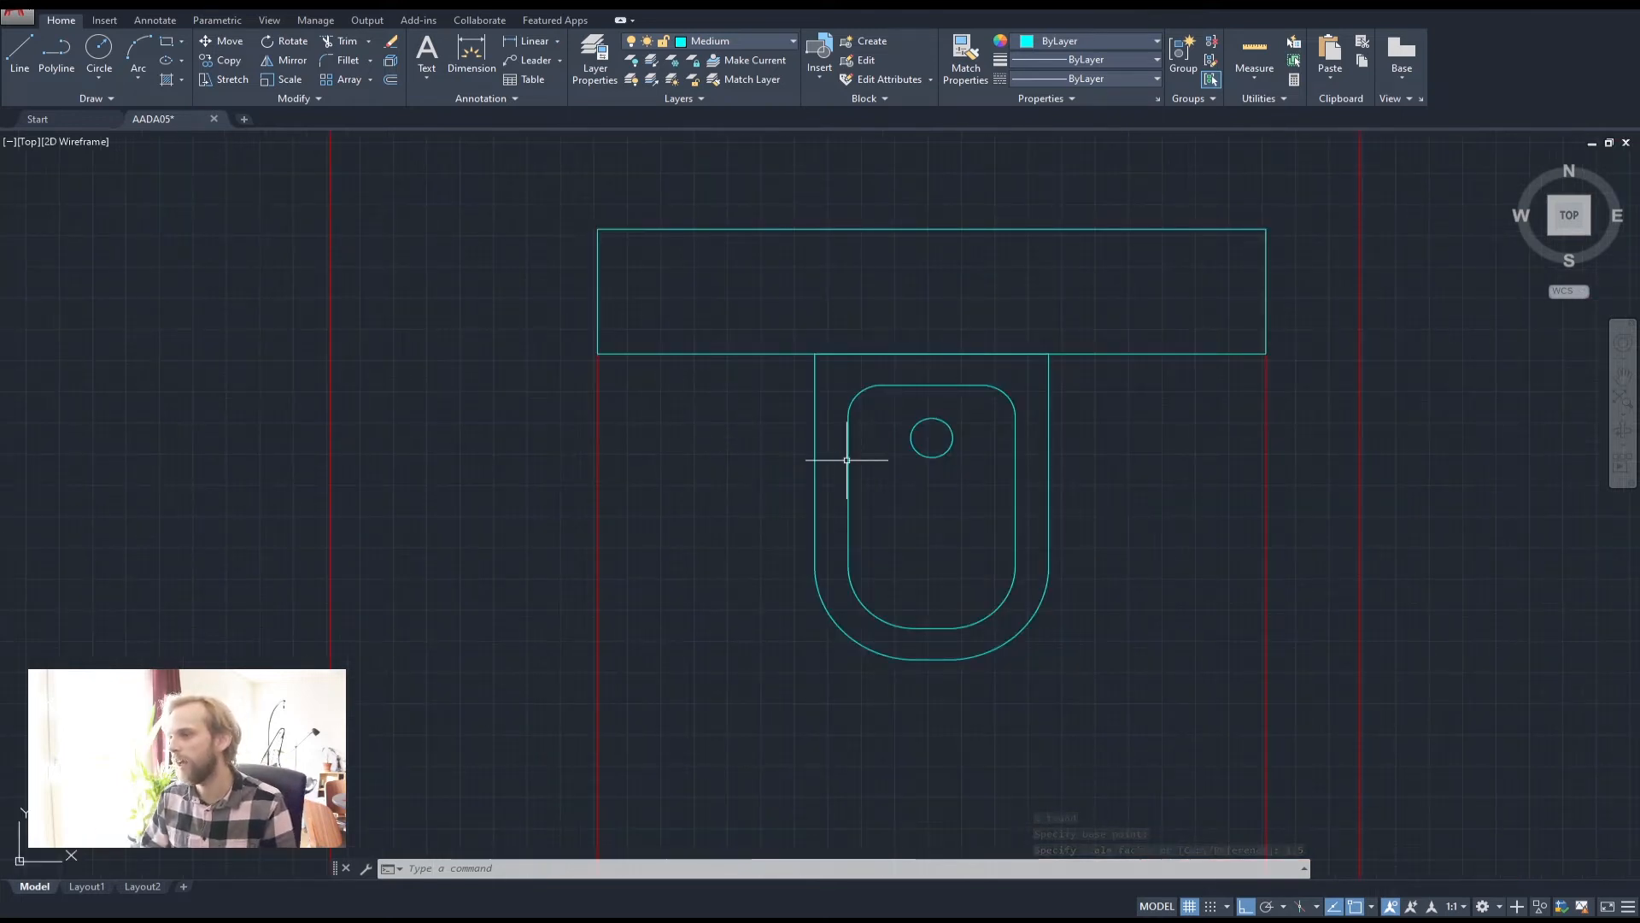
scroll(849, 458, "up", 2)
left_click(845, 483)
left_click(683, 283)
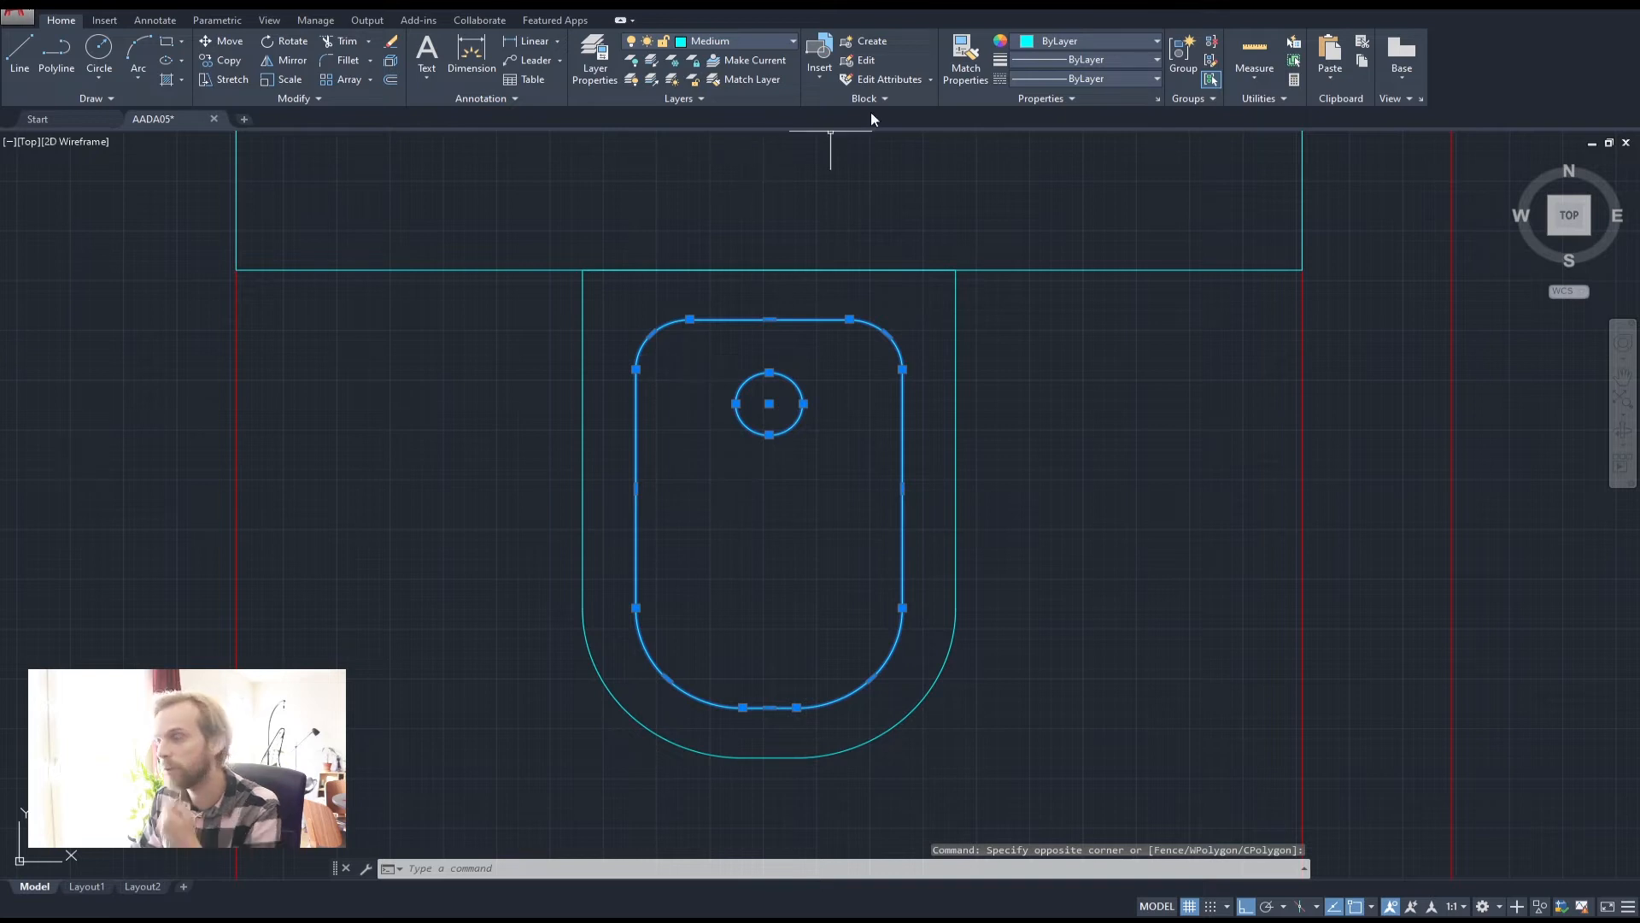
Assign the selected inner bowl outline and circle to the Thin layer
left_click(730, 40)
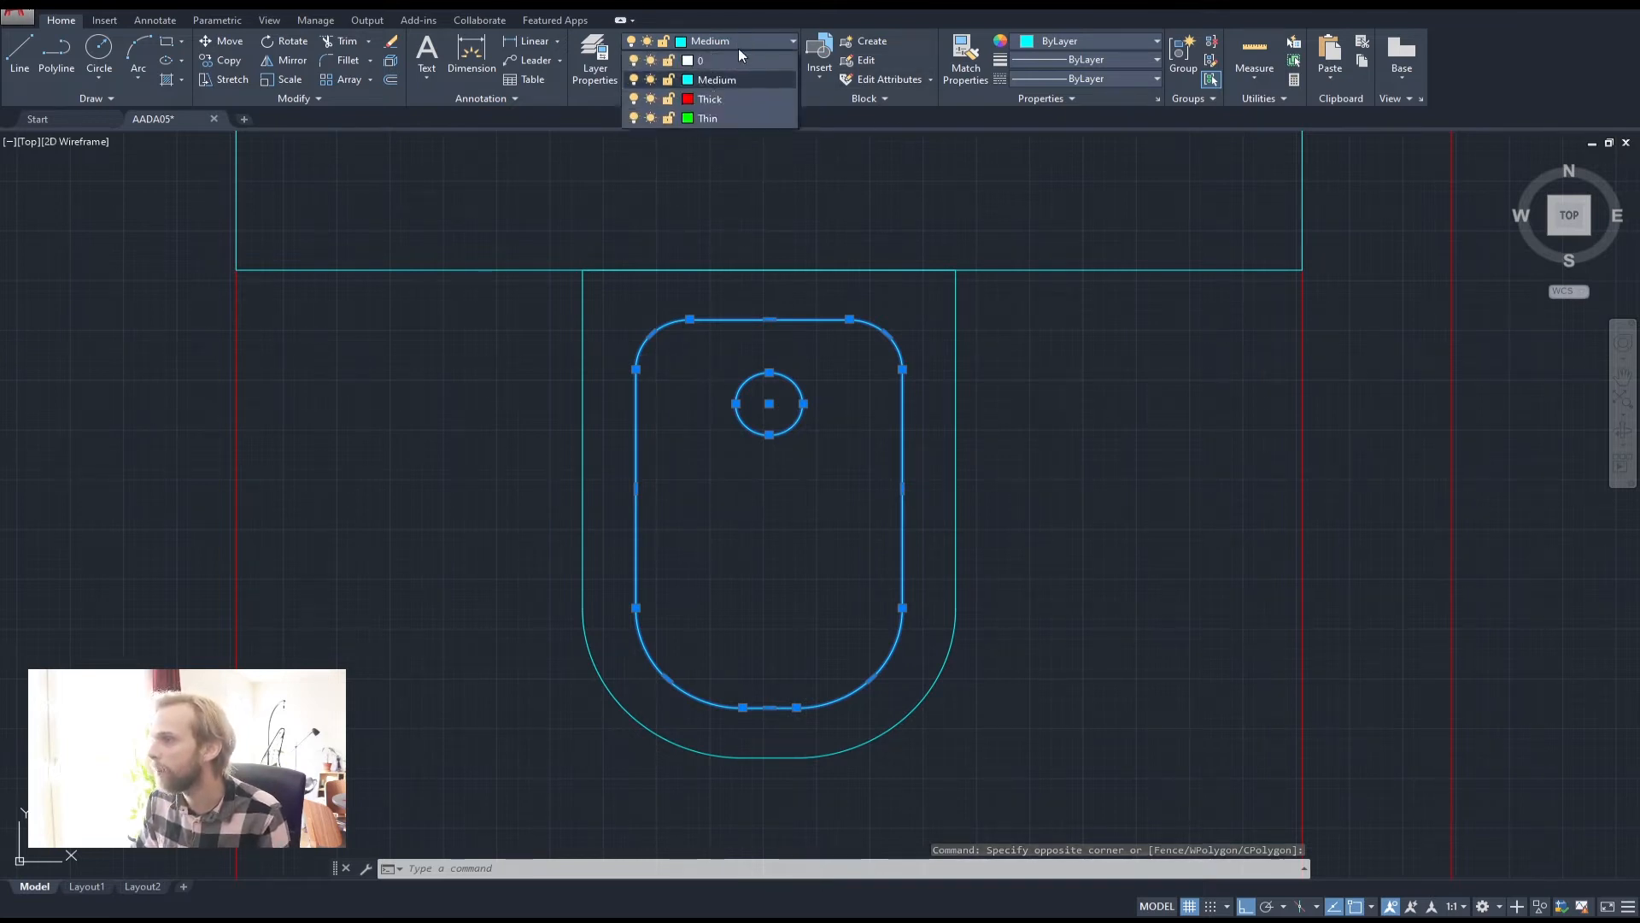
left_click(725, 118)
key("Escape")
key("Escape")
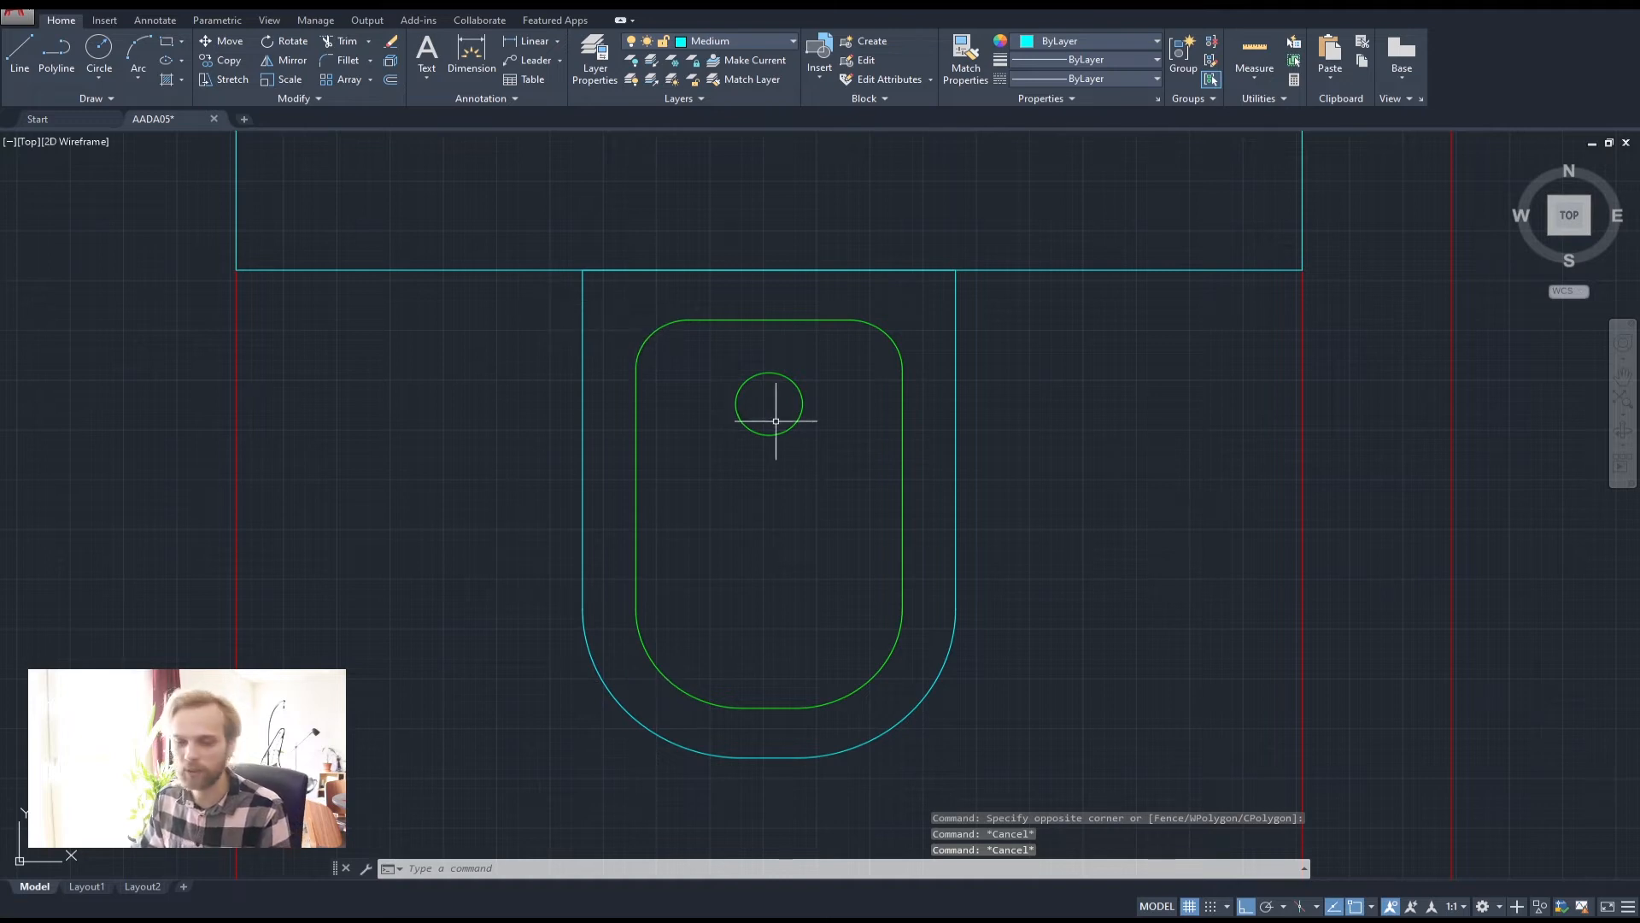
scroll(812, 434, "down", 2)
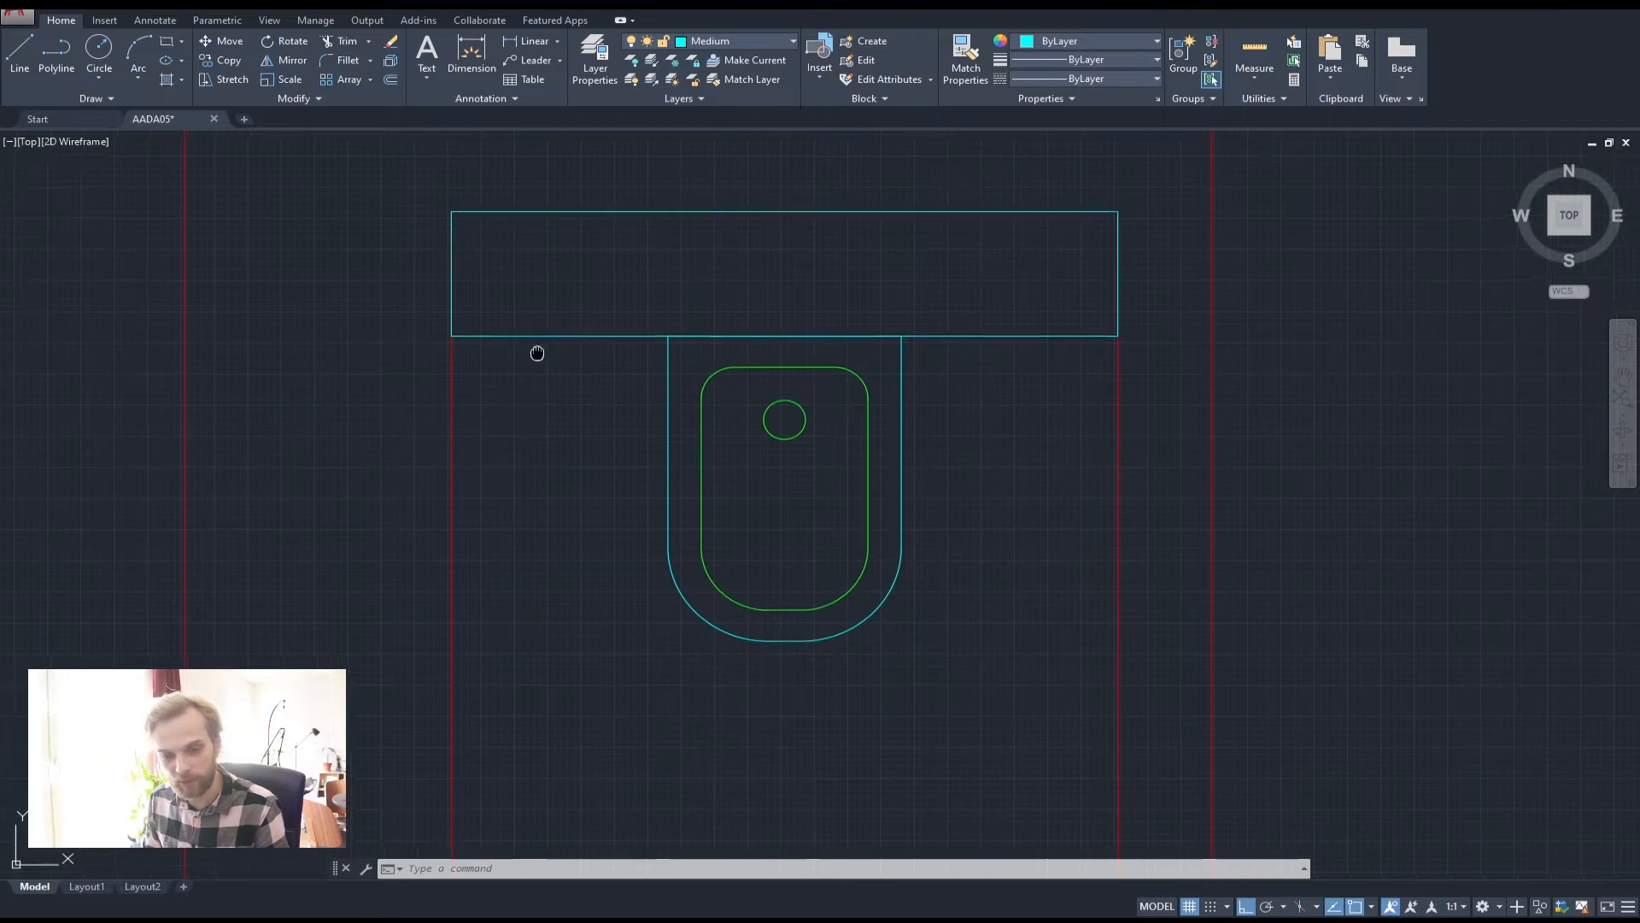
middle_click_drag(538, 351, 429, 461)
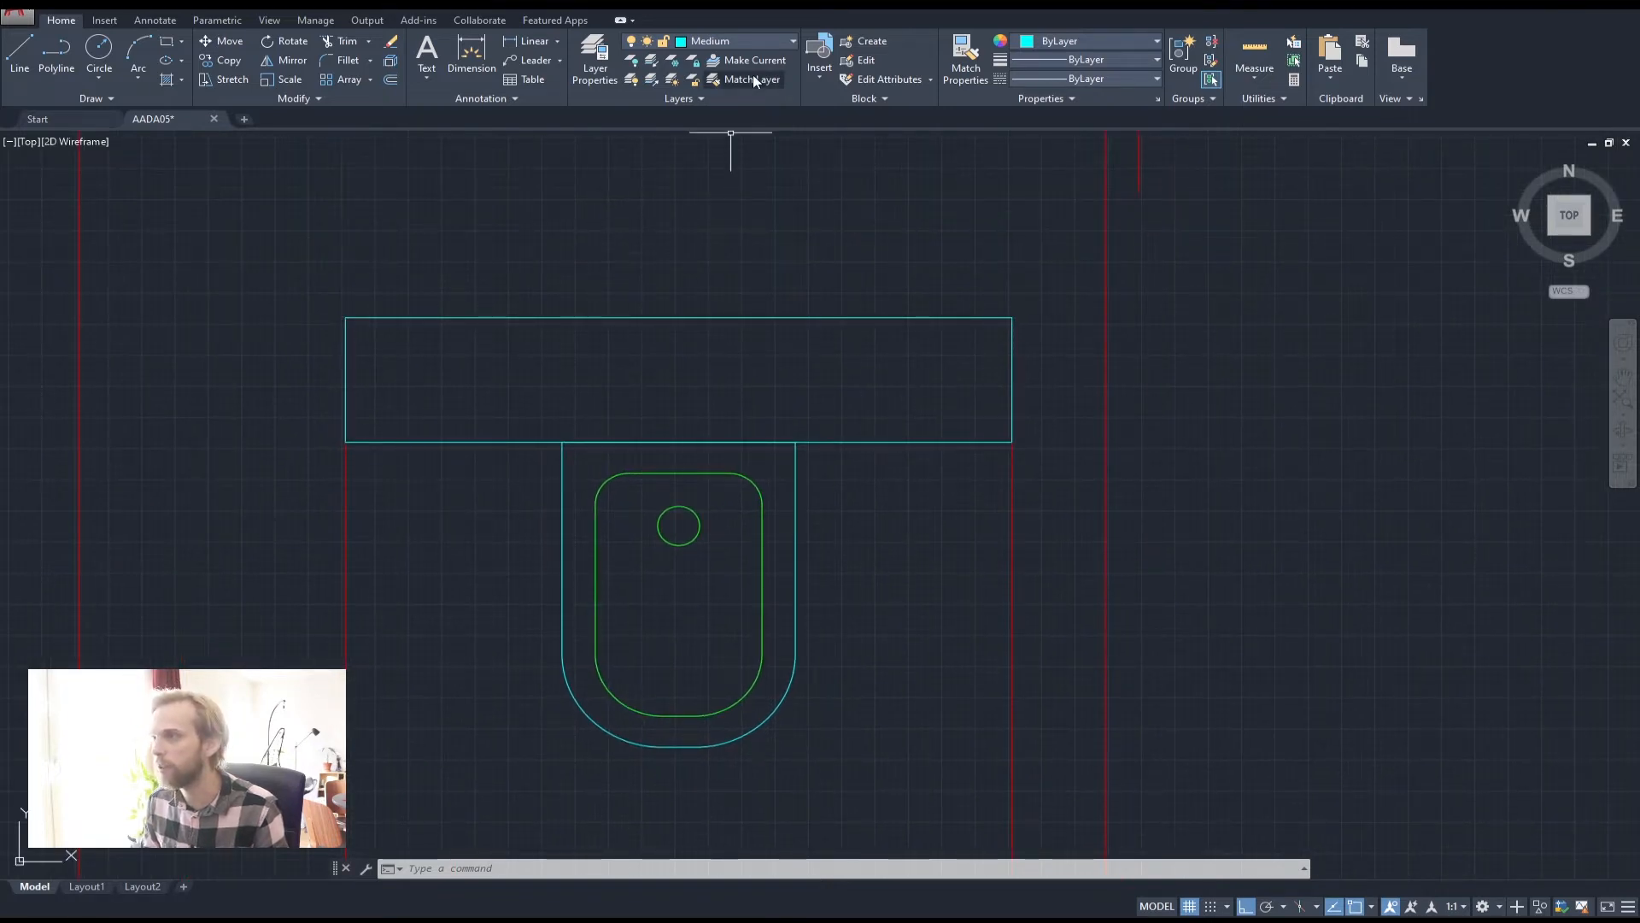
Make Thin current and draw two corner-to-corner diagonals across the rectangle above the toilet
left_click(725, 42)
left_click(726, 118)
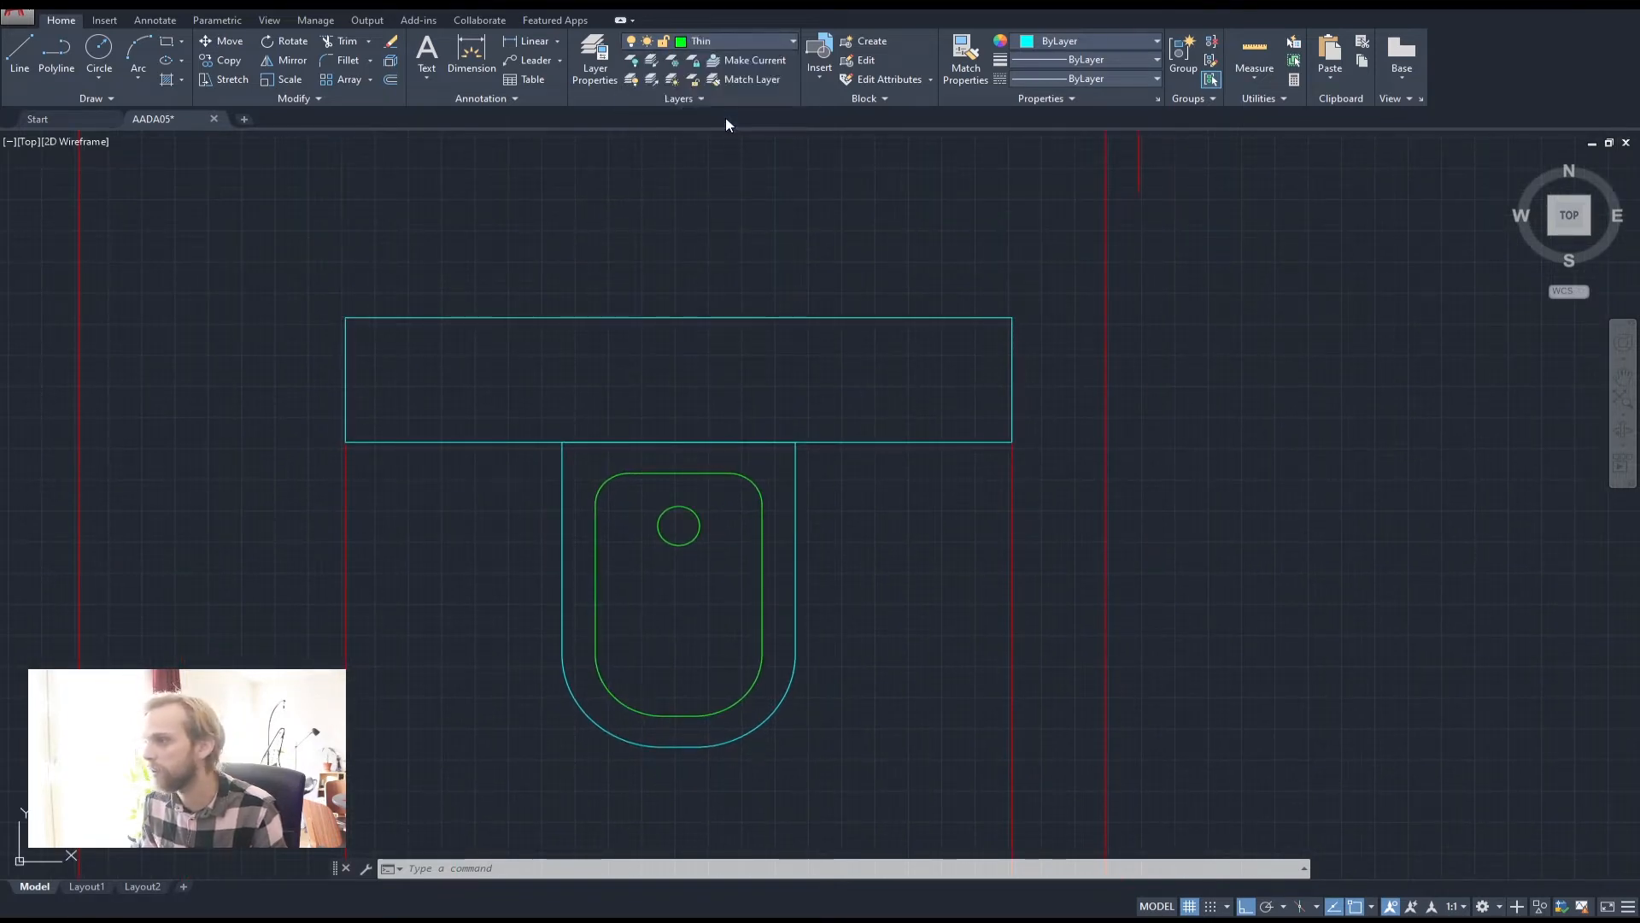
left_click(56, 56)
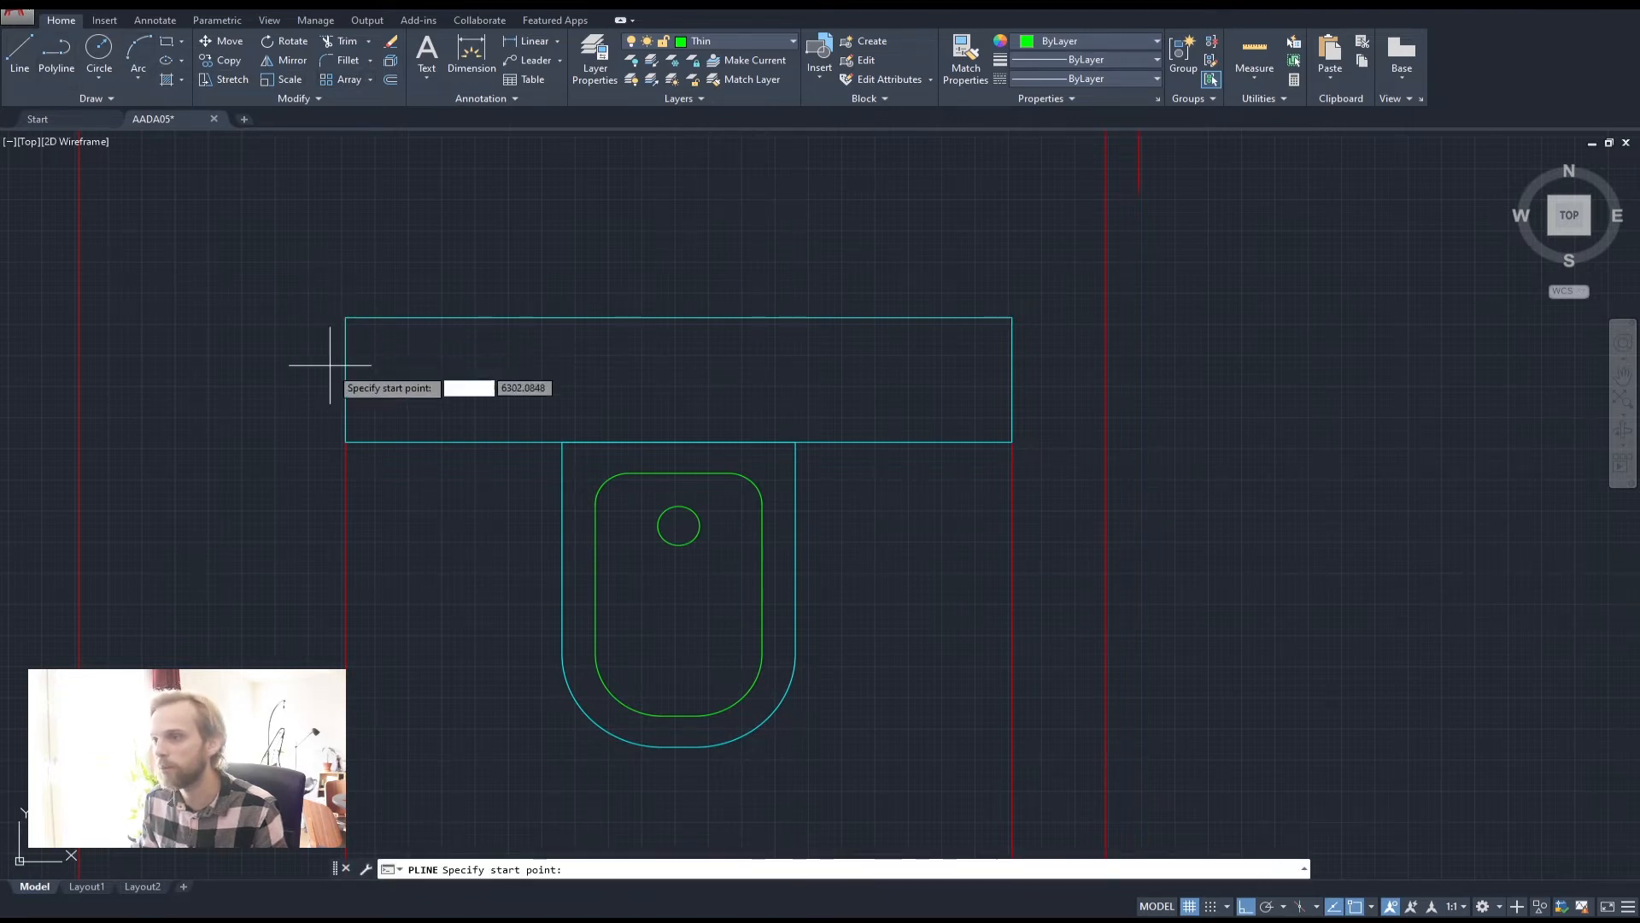
left_click(345, 442)
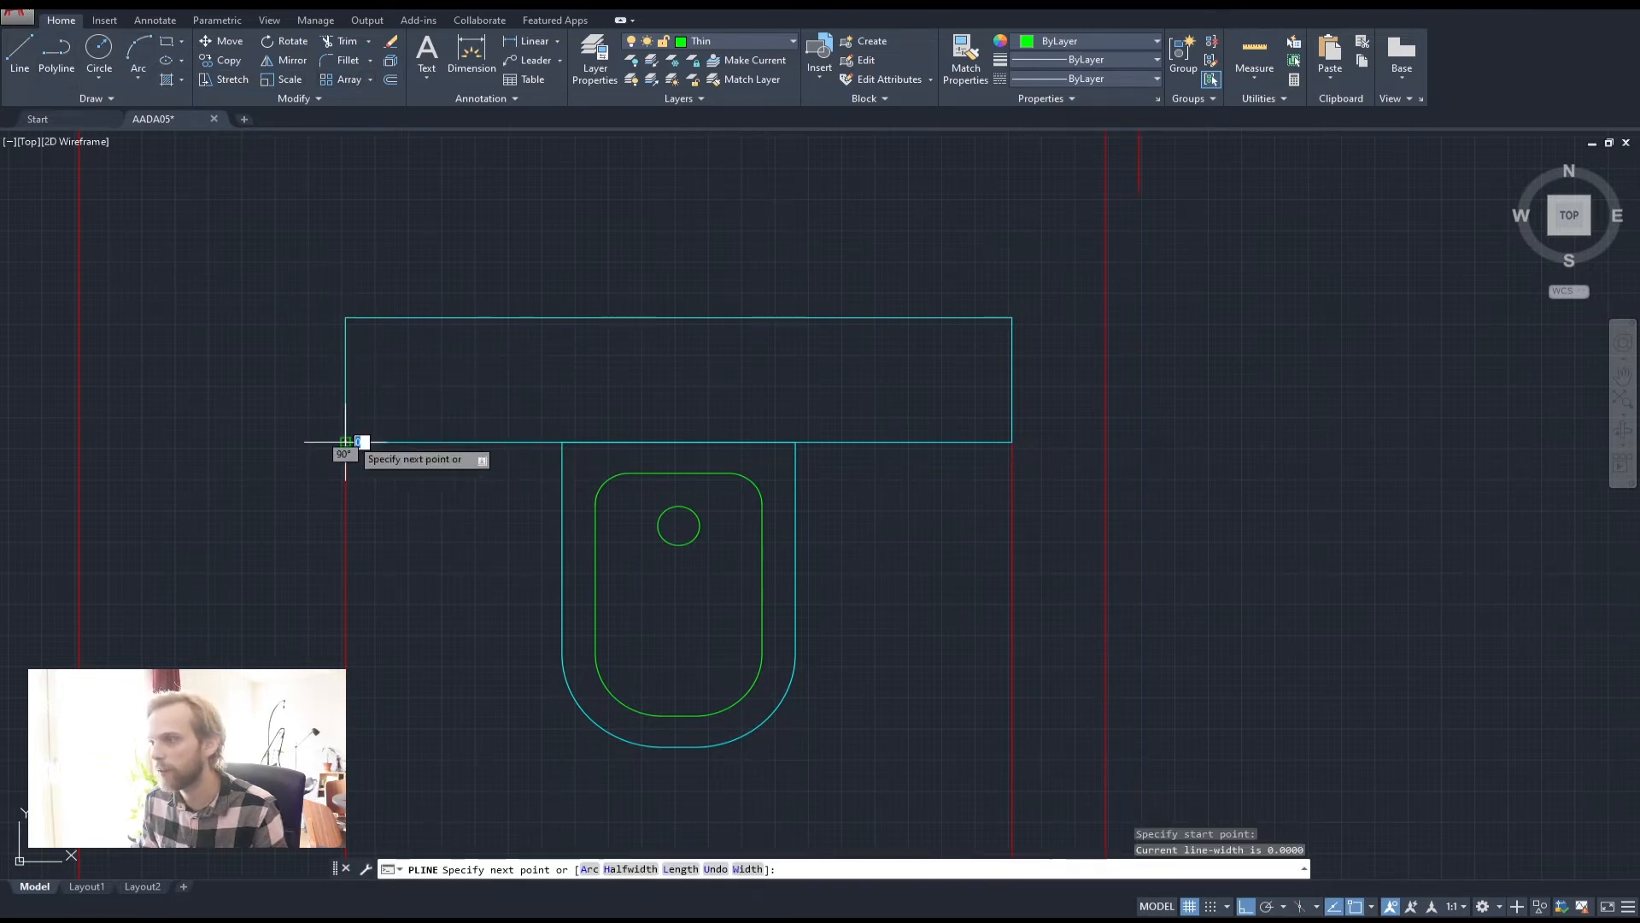
left_click(1012, 318)
key("Return")
key("Return")
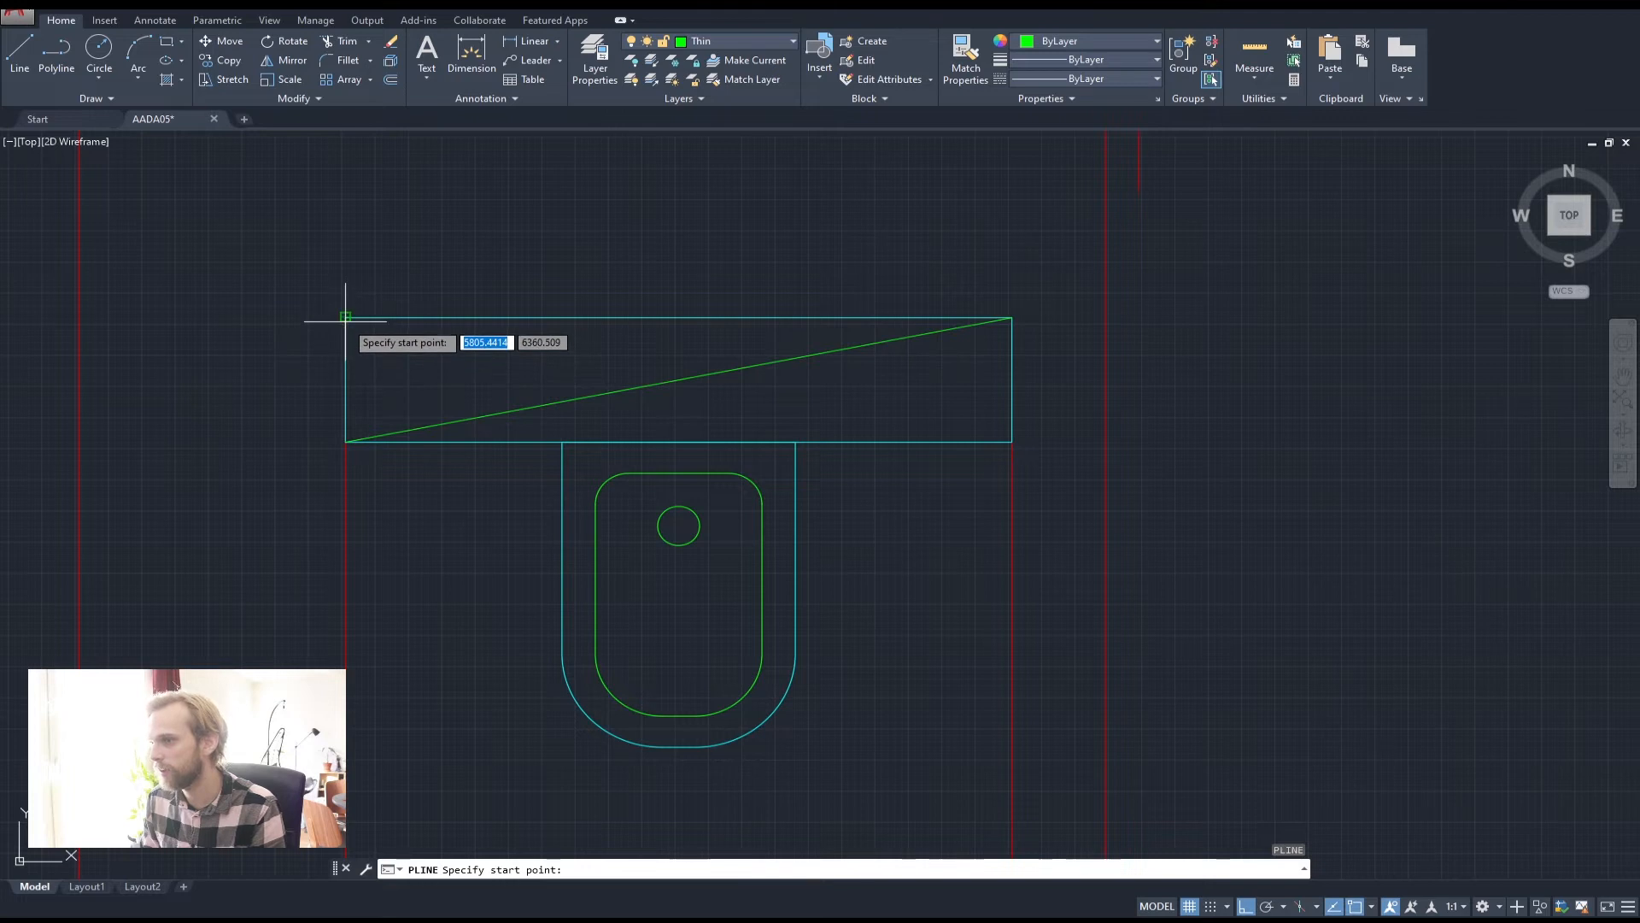
left_click(345, 317)
left_click(1011, 442)
key("Return")
Draw an X of two polyline diagonals across the shower tray rectangle
scroll(888, 339, "down", 2)
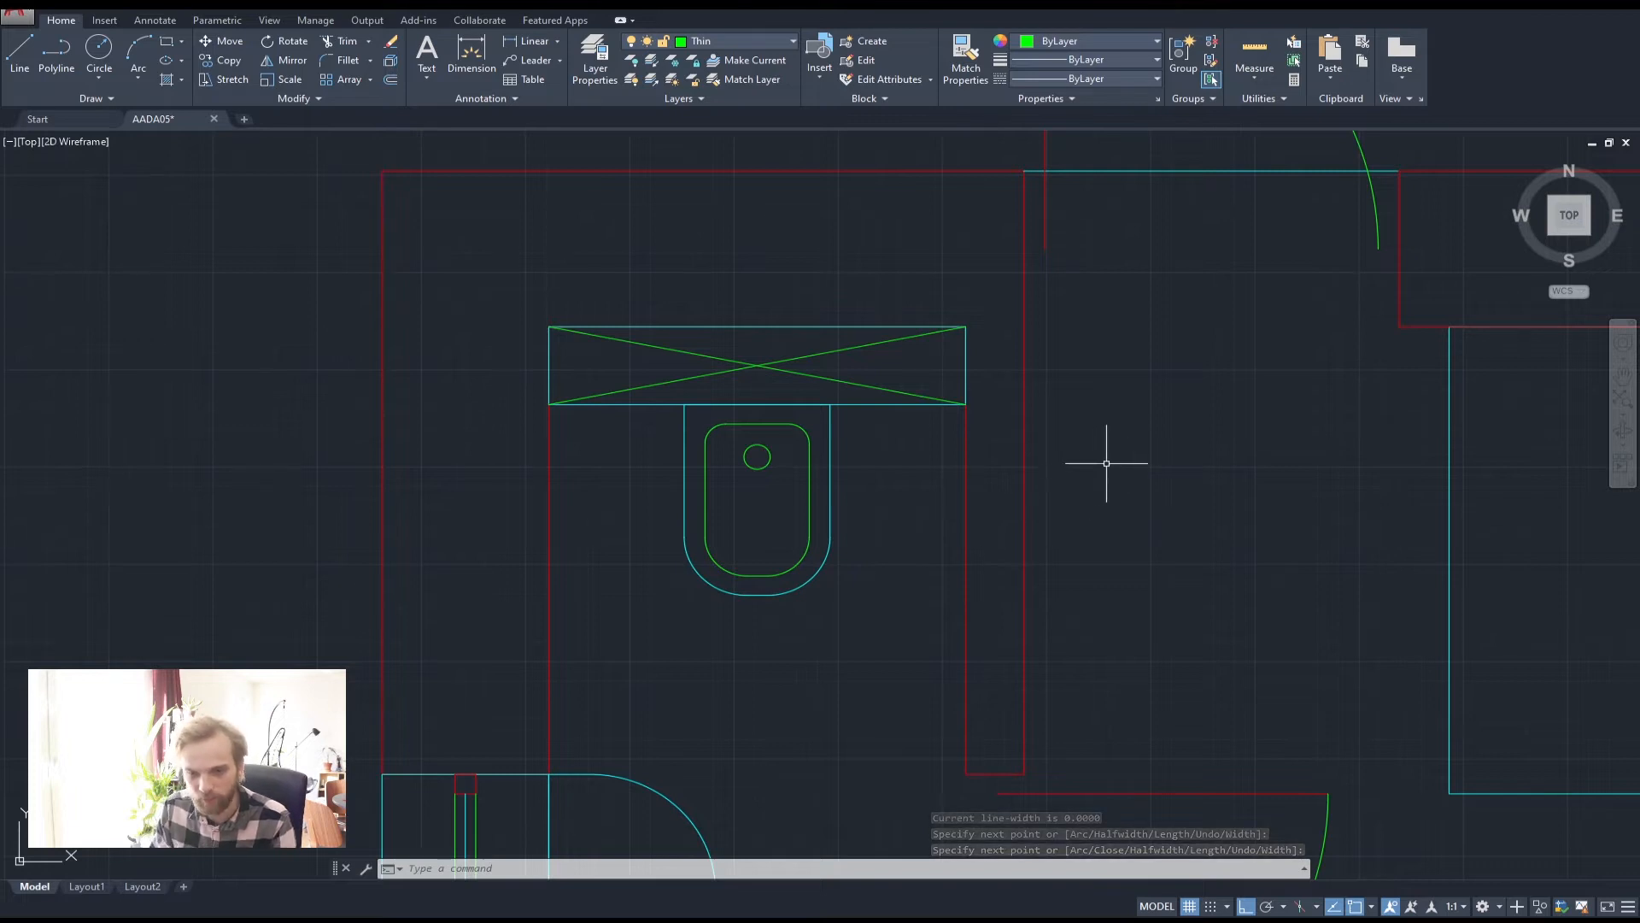
scroll(1109, 462, "down", 2)
middle_click_drag(1109, 462, 577, 453)
middle_click_drag(859, 489, 692, 384)
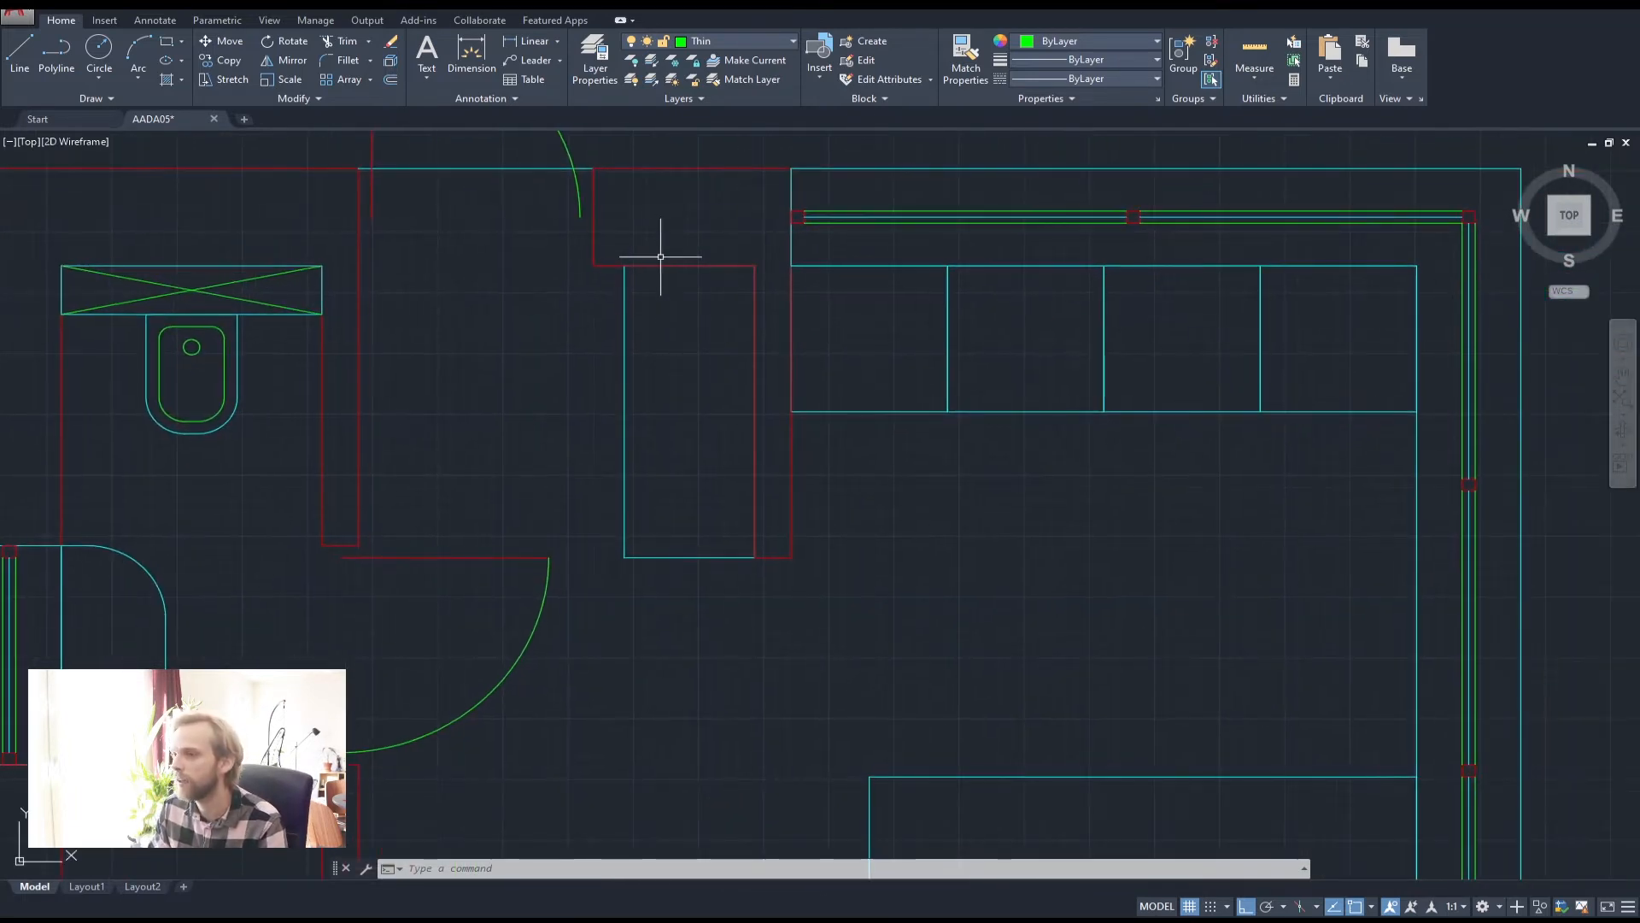
type("pl")
key("Return")
left_click(625, 266)
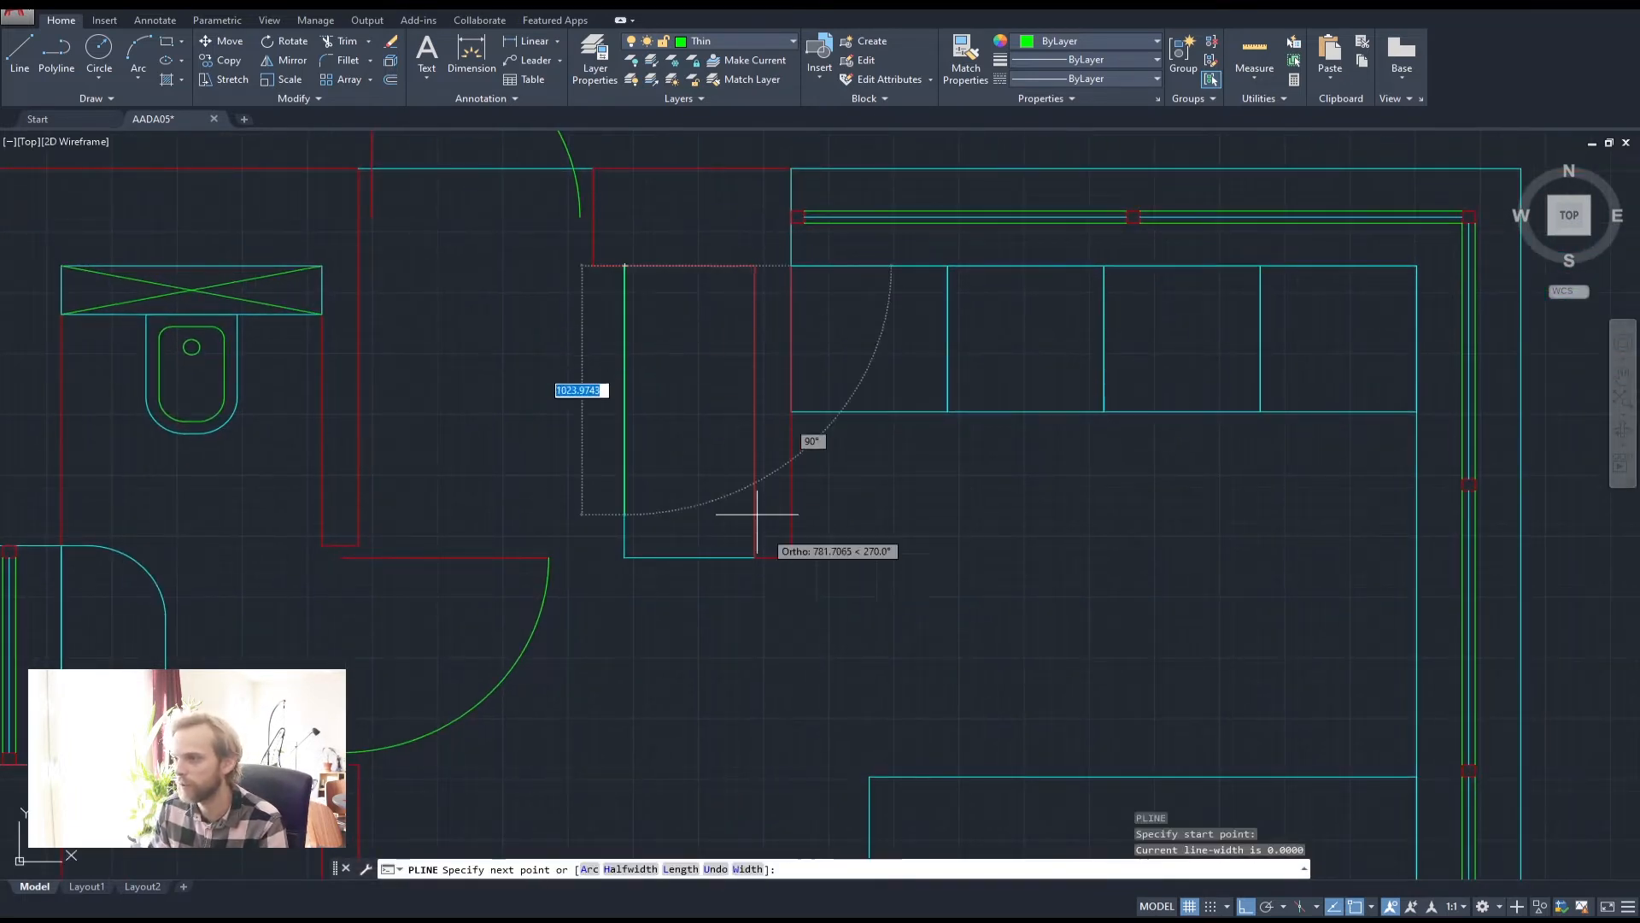
left_click(755, 557)
key("Return")
key("Return")
left_click(625, 557)
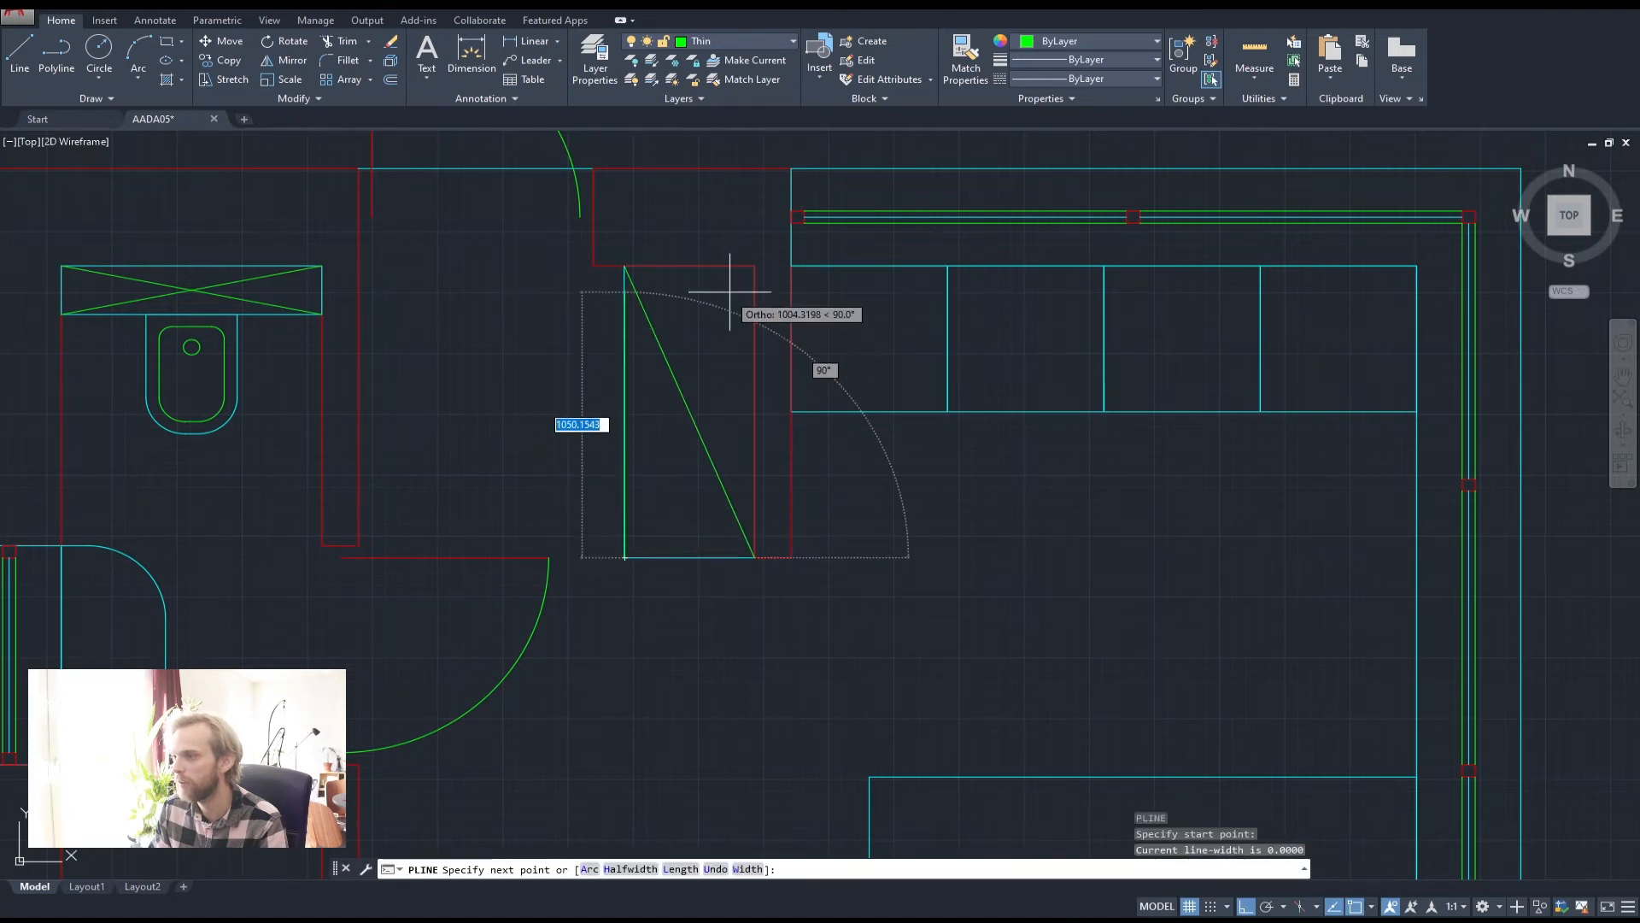
left_click(753, 265)
key("Return")
scroll(846, 501, "down", 3)
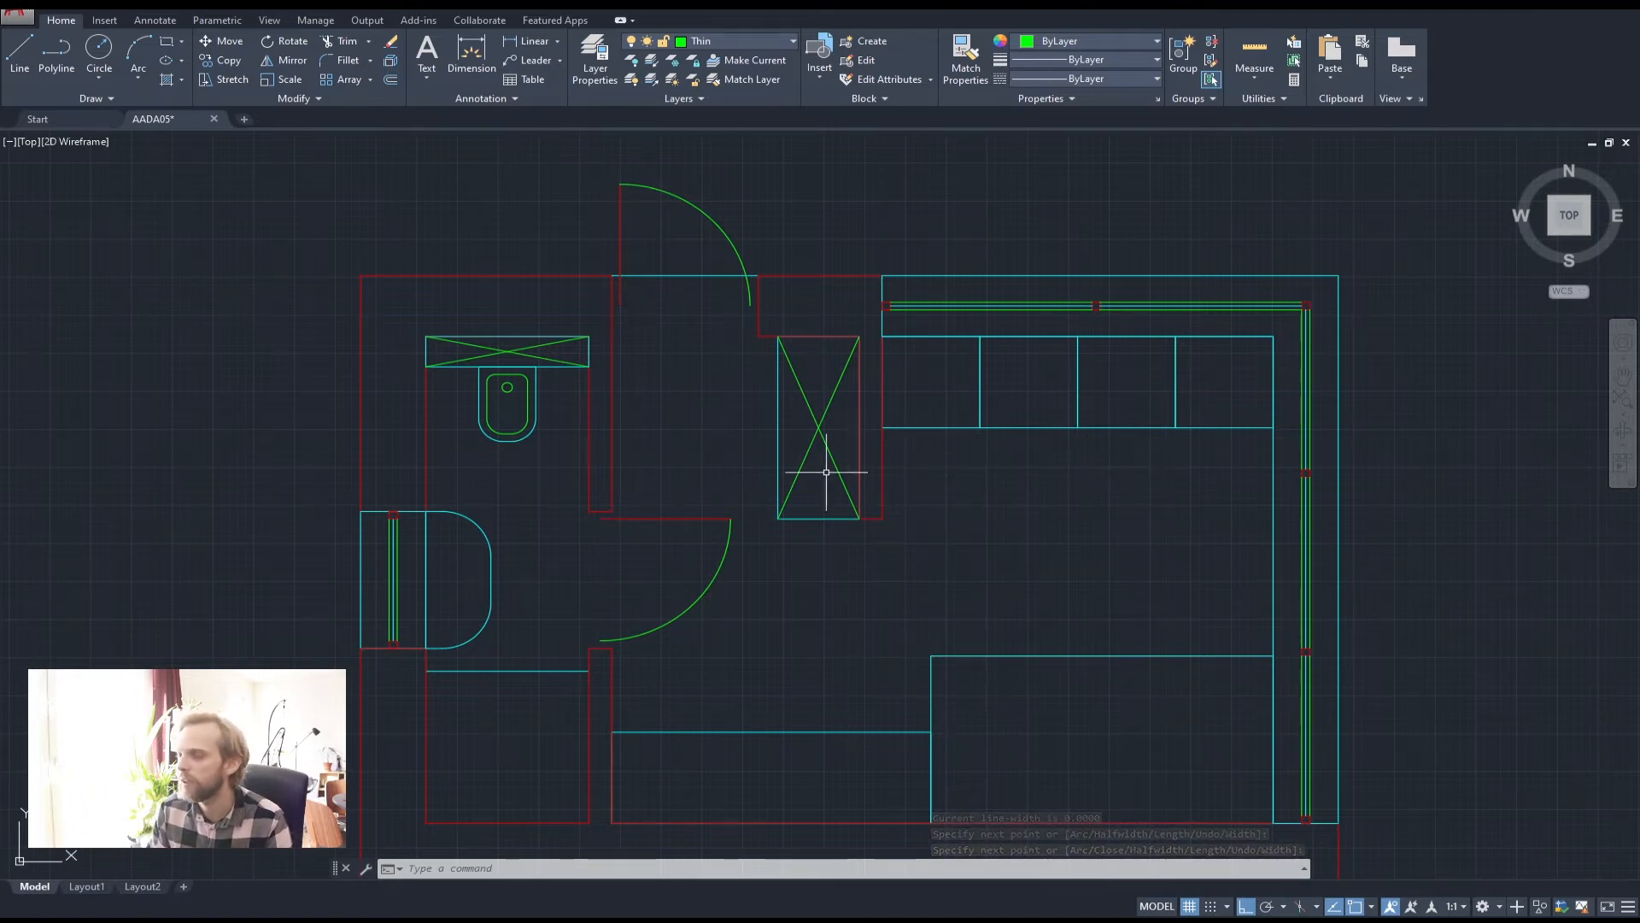
middle_click_drag(860, 447, 1006, 355)
scroll(641, 400, "up", 3)
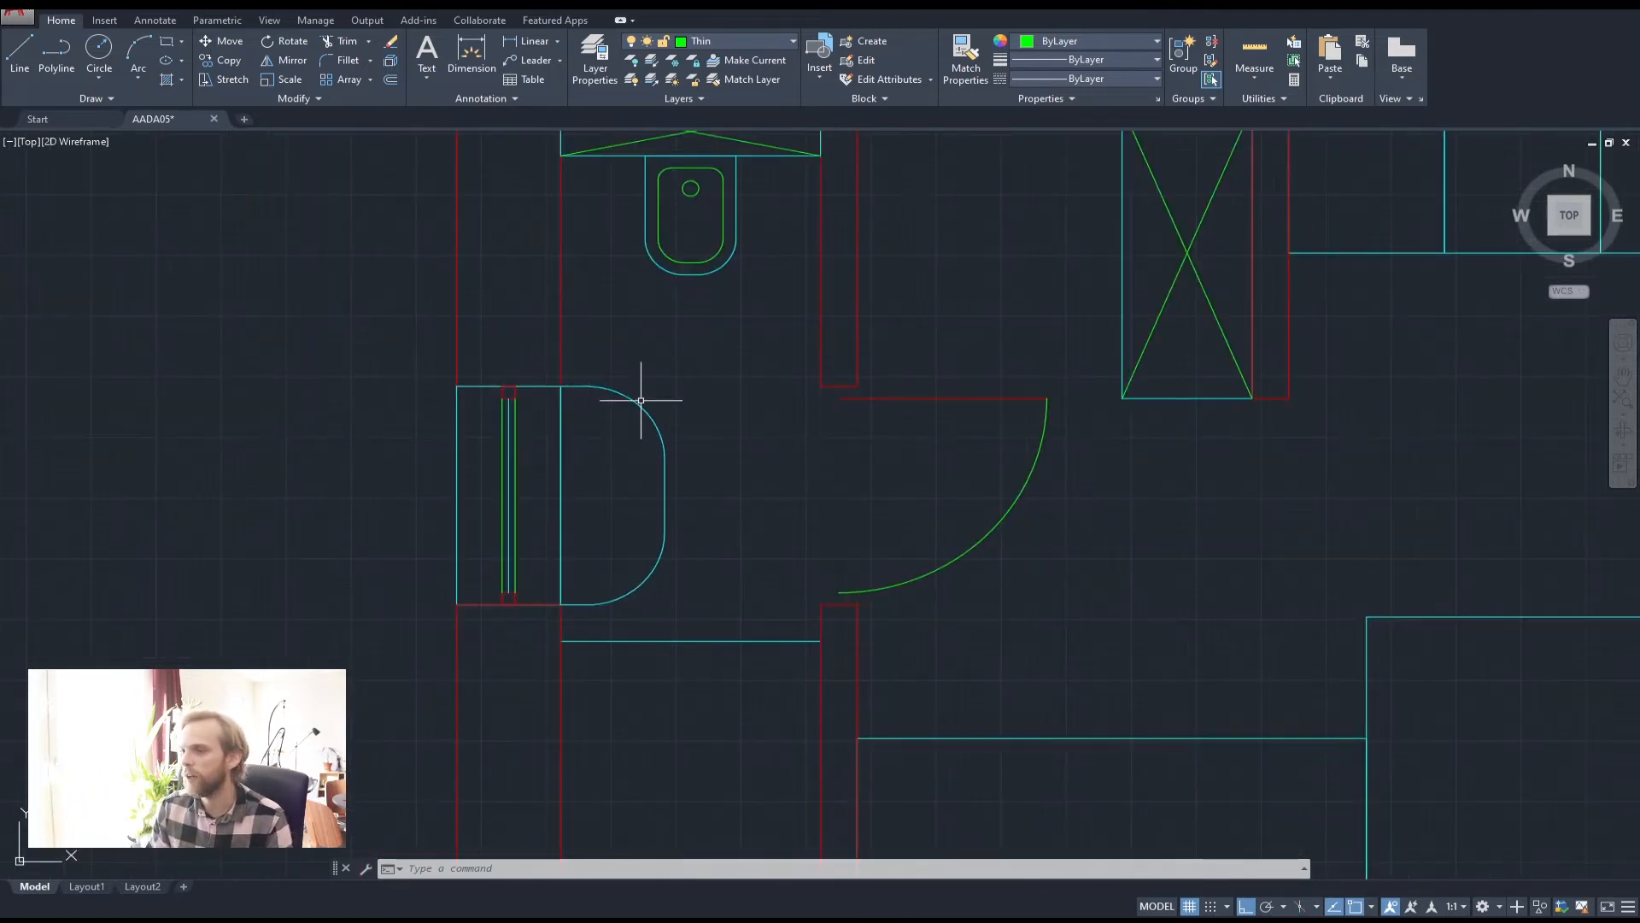
Offset the D-shaped basin outline 50 units inward
middle_click_drag(641, 400, 643, 371)
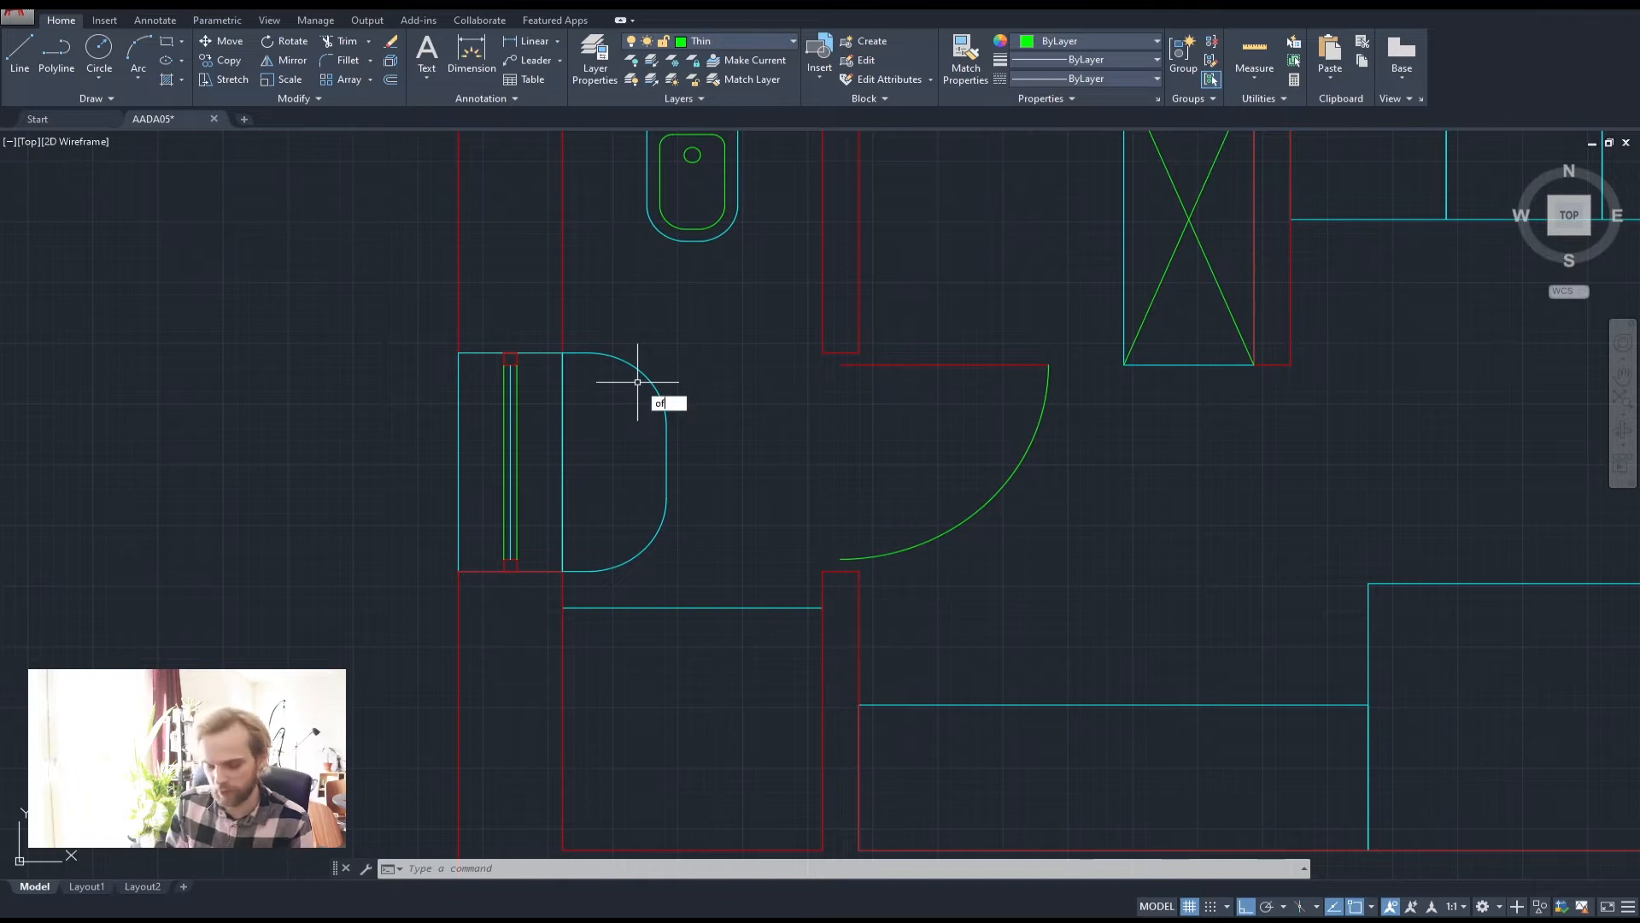
key("Return")
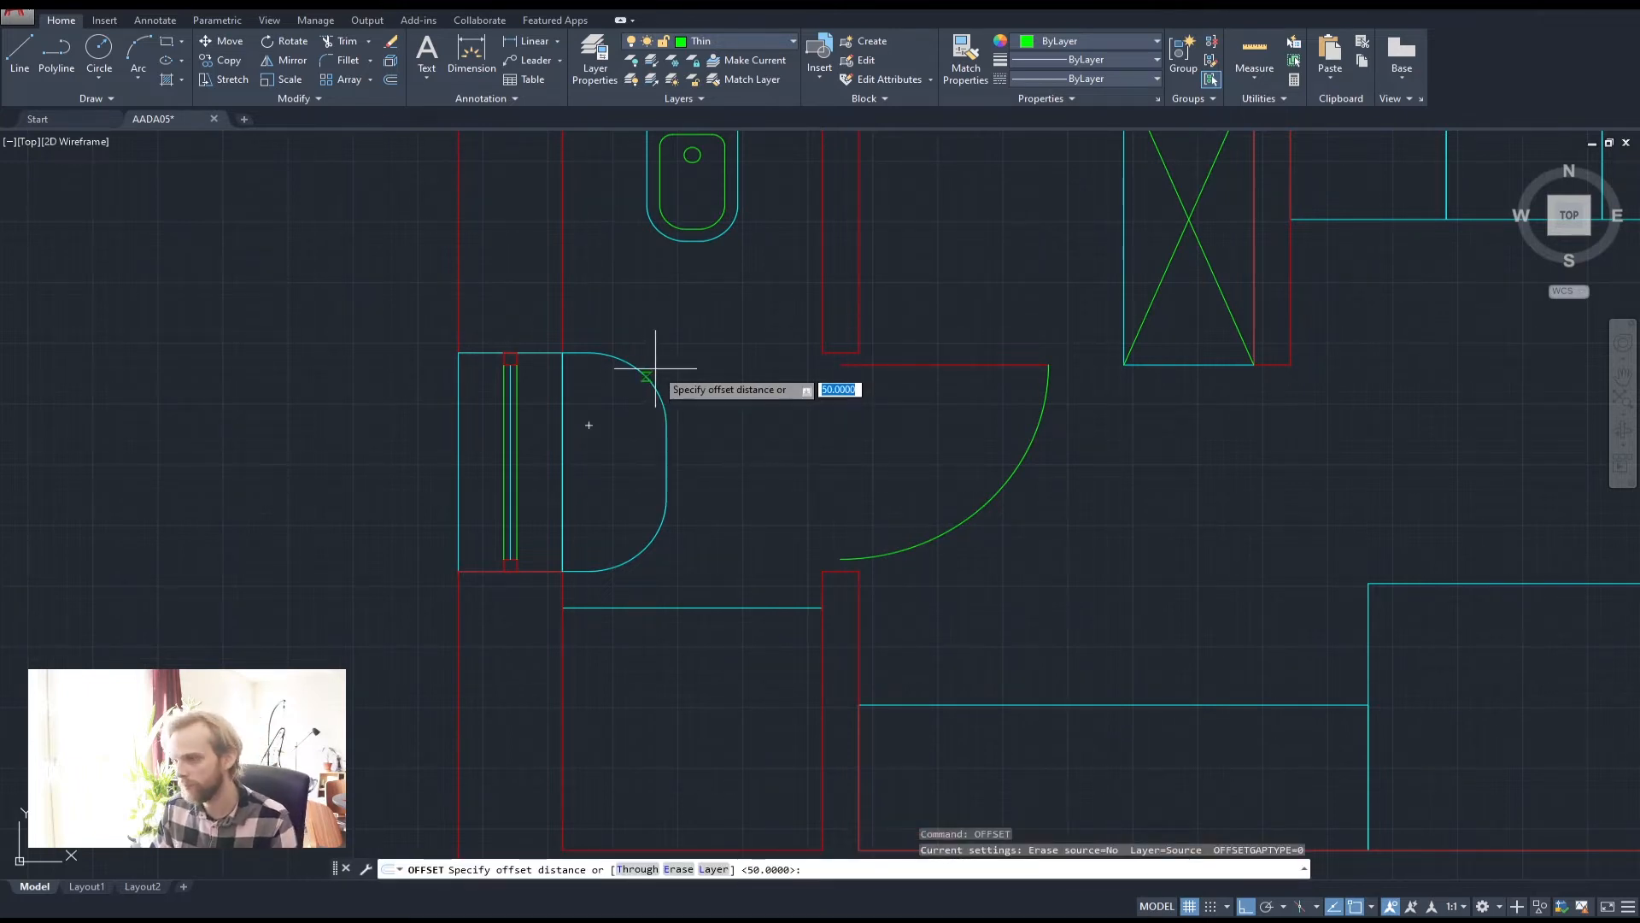
key("Return")
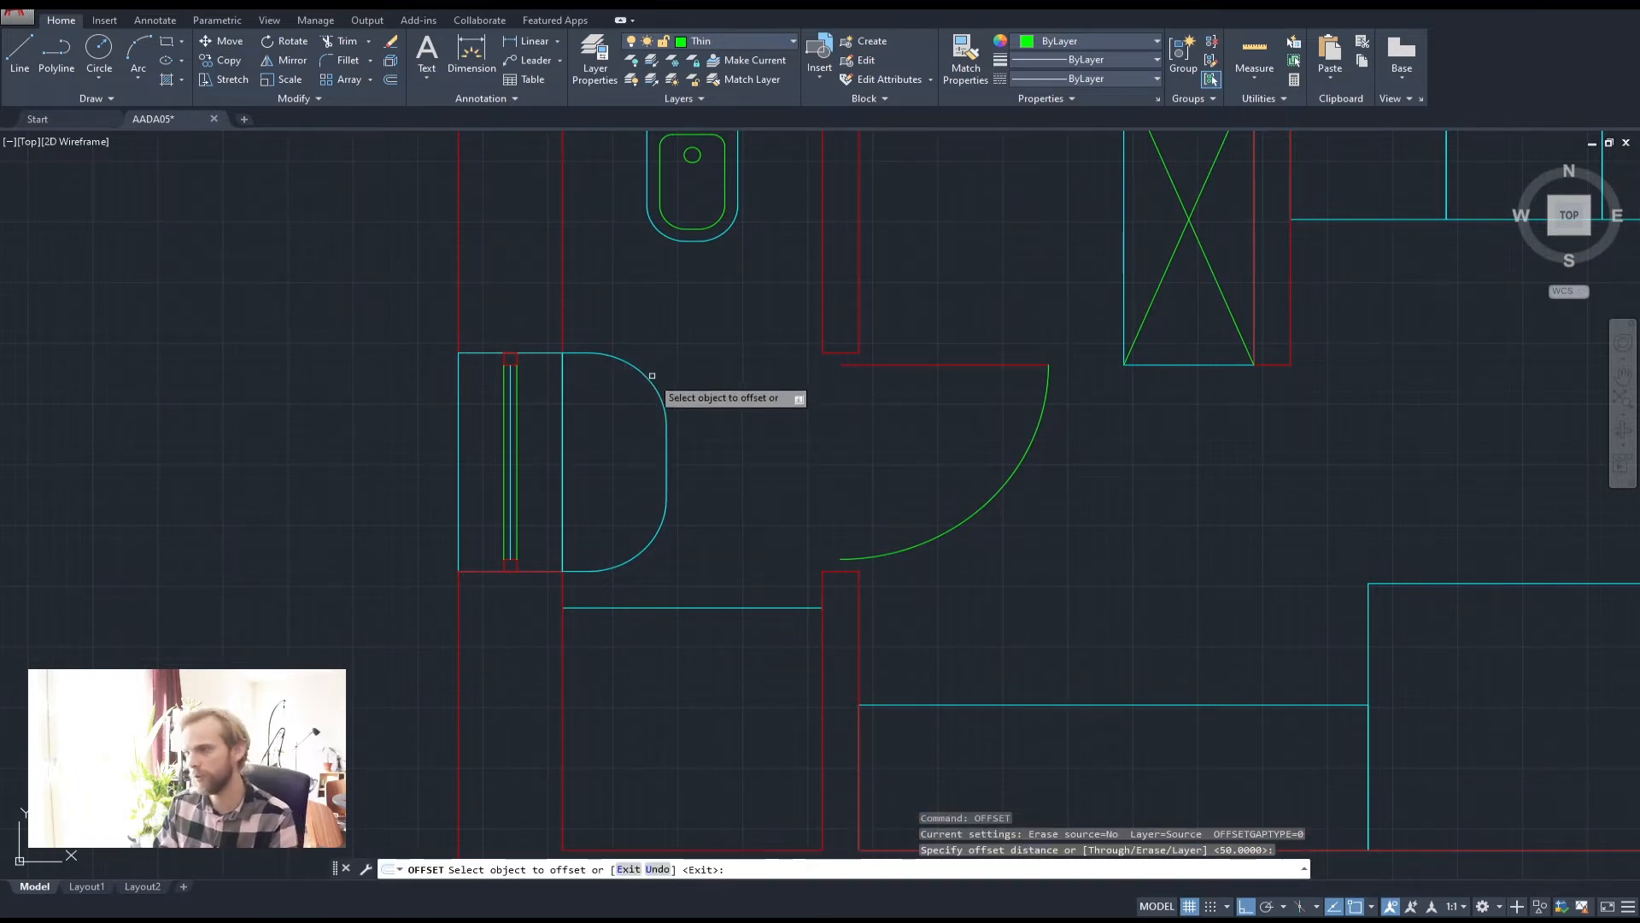
left_click(652, 384)
left_click(621, 416)
key("Escape")
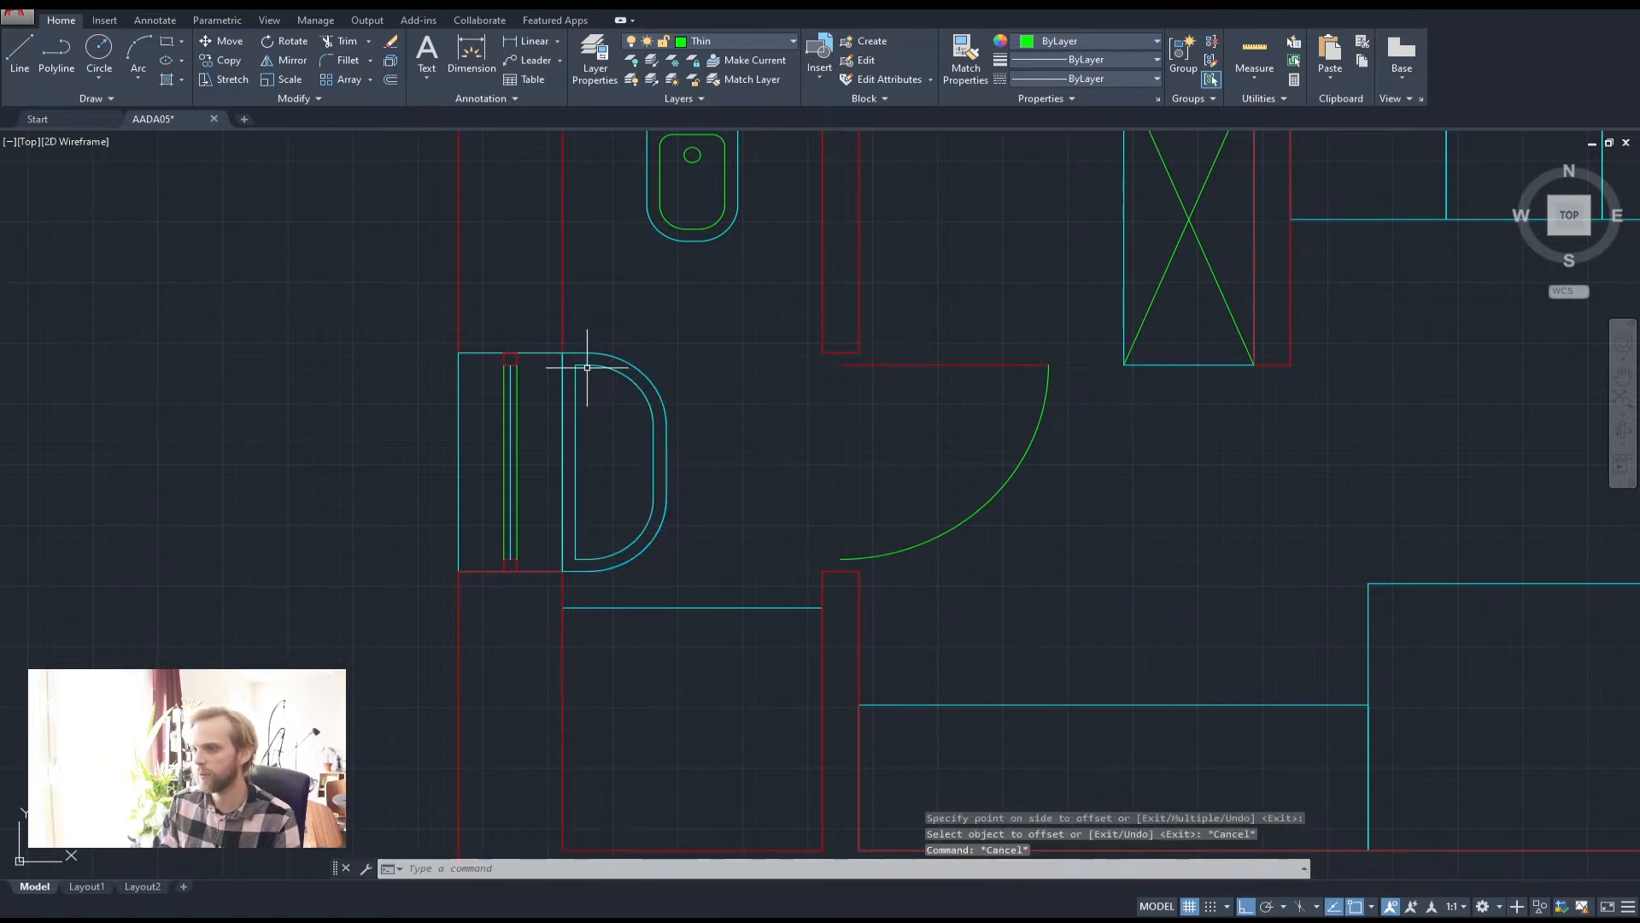
Fillet the inner outline's top and lower-left corners with a 50 radius
scroll(579, 369, "up", 2)
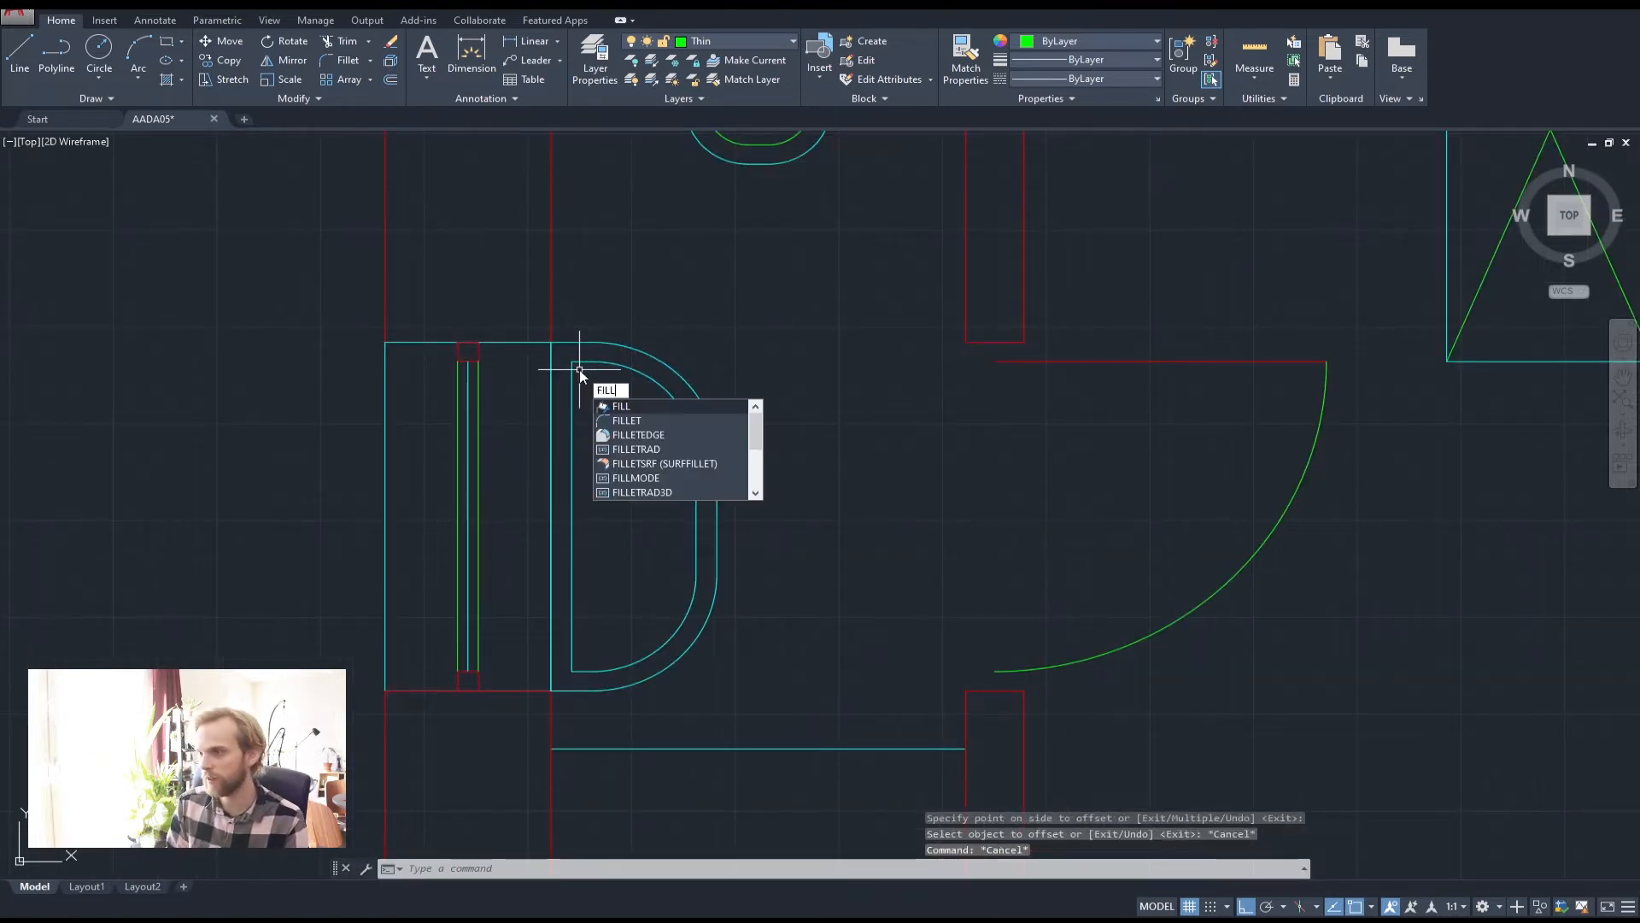
type("et")
key("Return")
type("r")
key("Return")
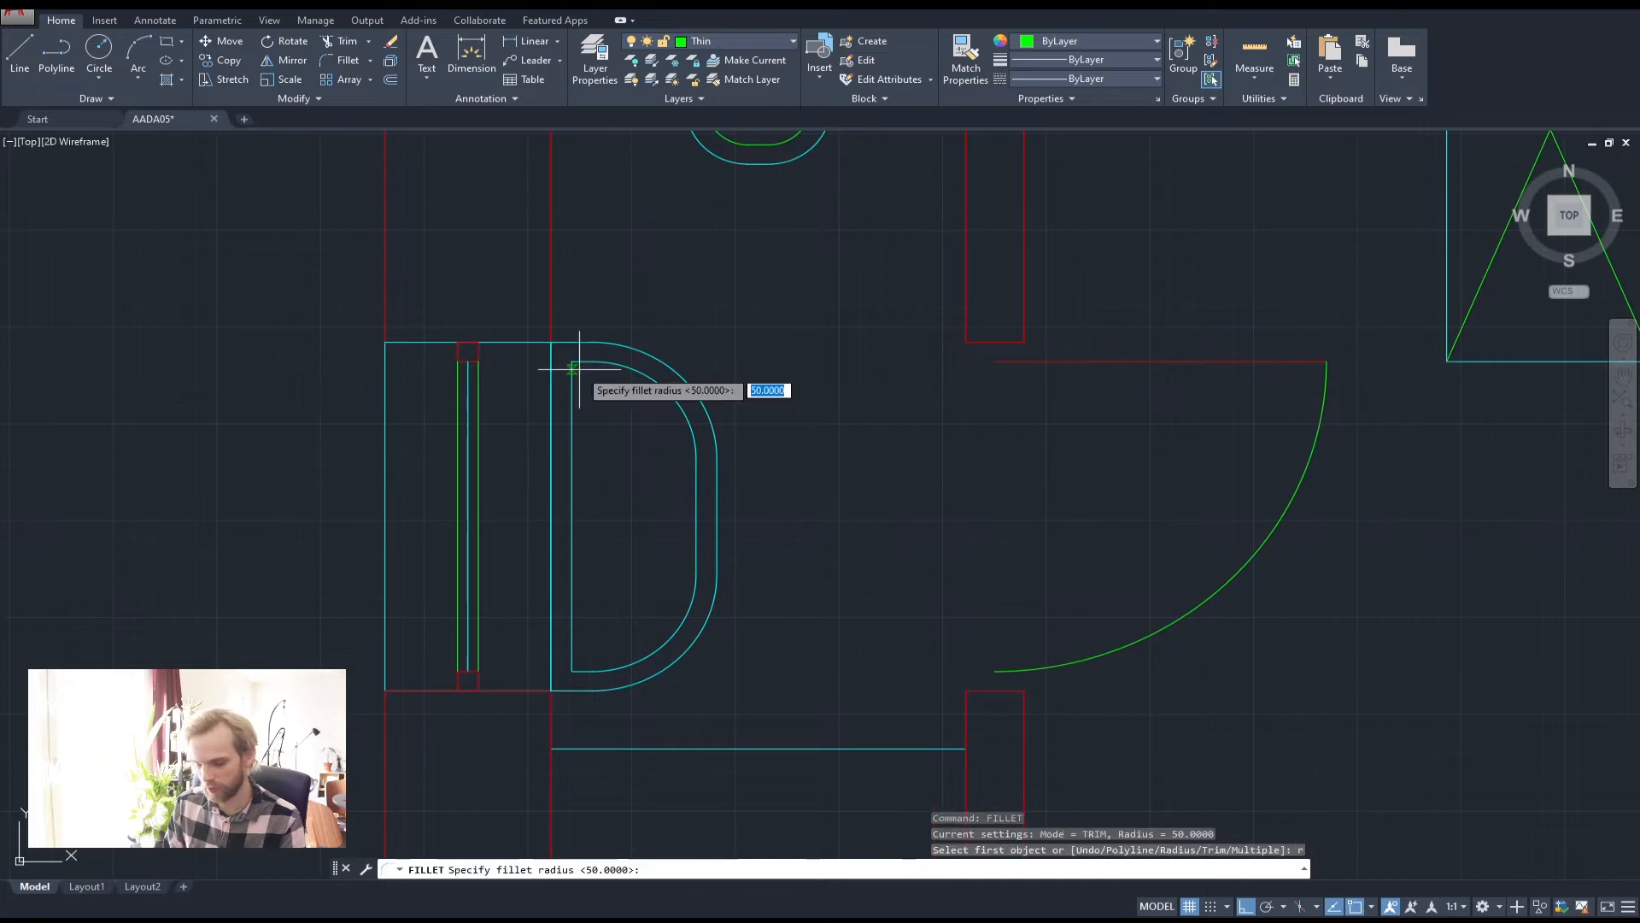
type("50")
key("Return")
scroll(588, 354, "up", 3)
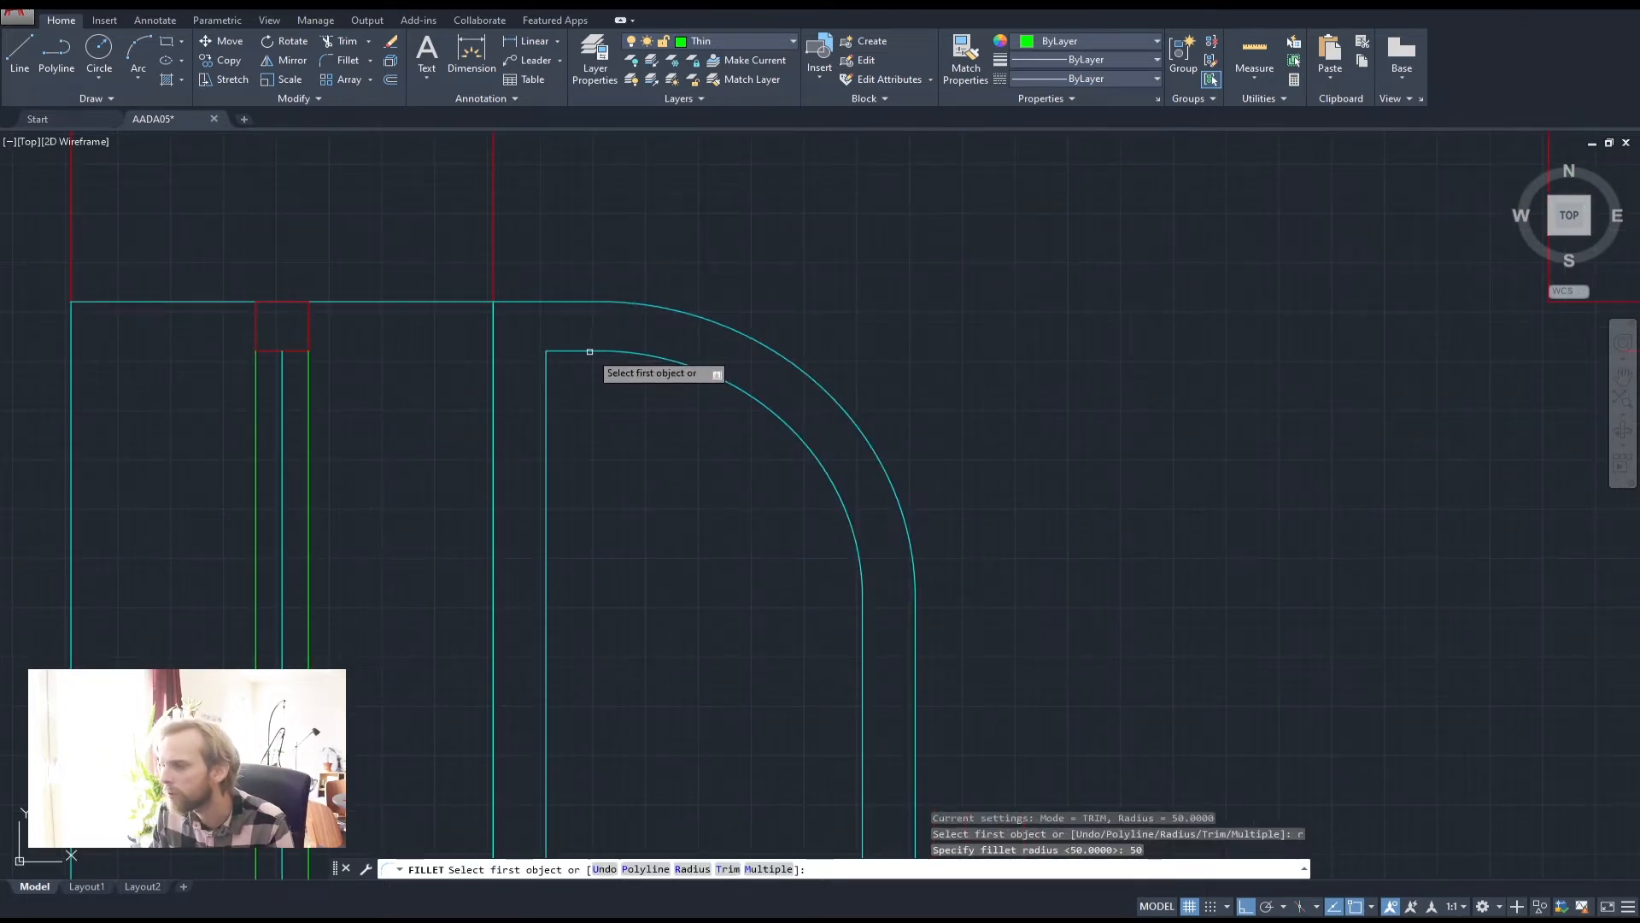
left_click(588, 351)
left_click(547, 395)
scroll(598, 453, "down", 4)
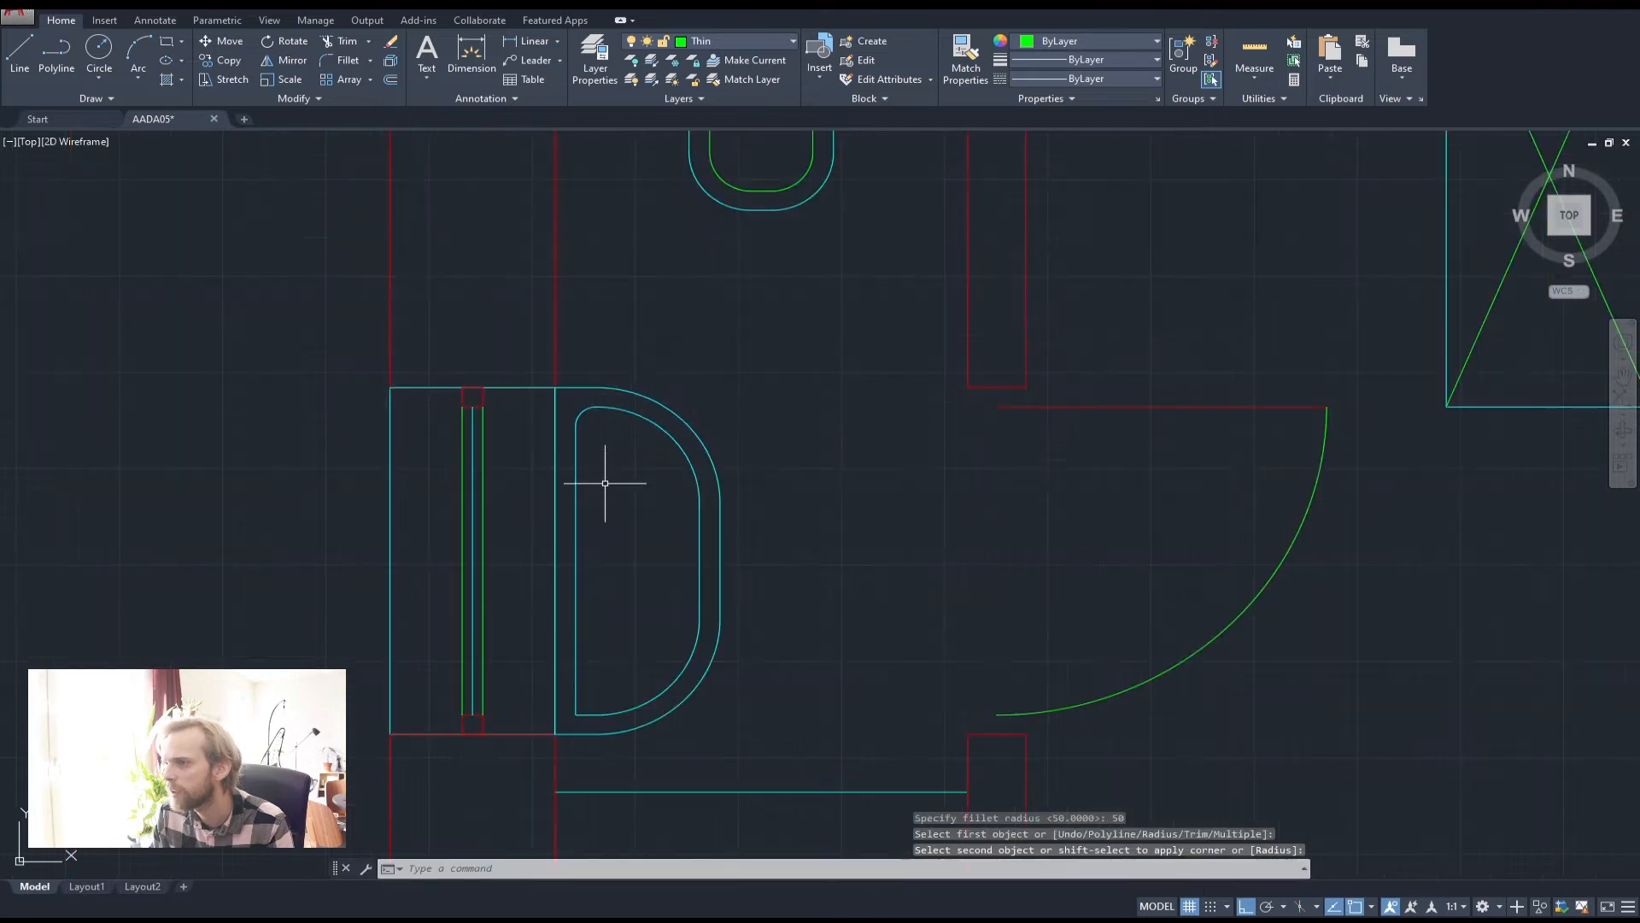
scroll(555, 513, "up", 3)
key("Return")
left_click(537, 584)
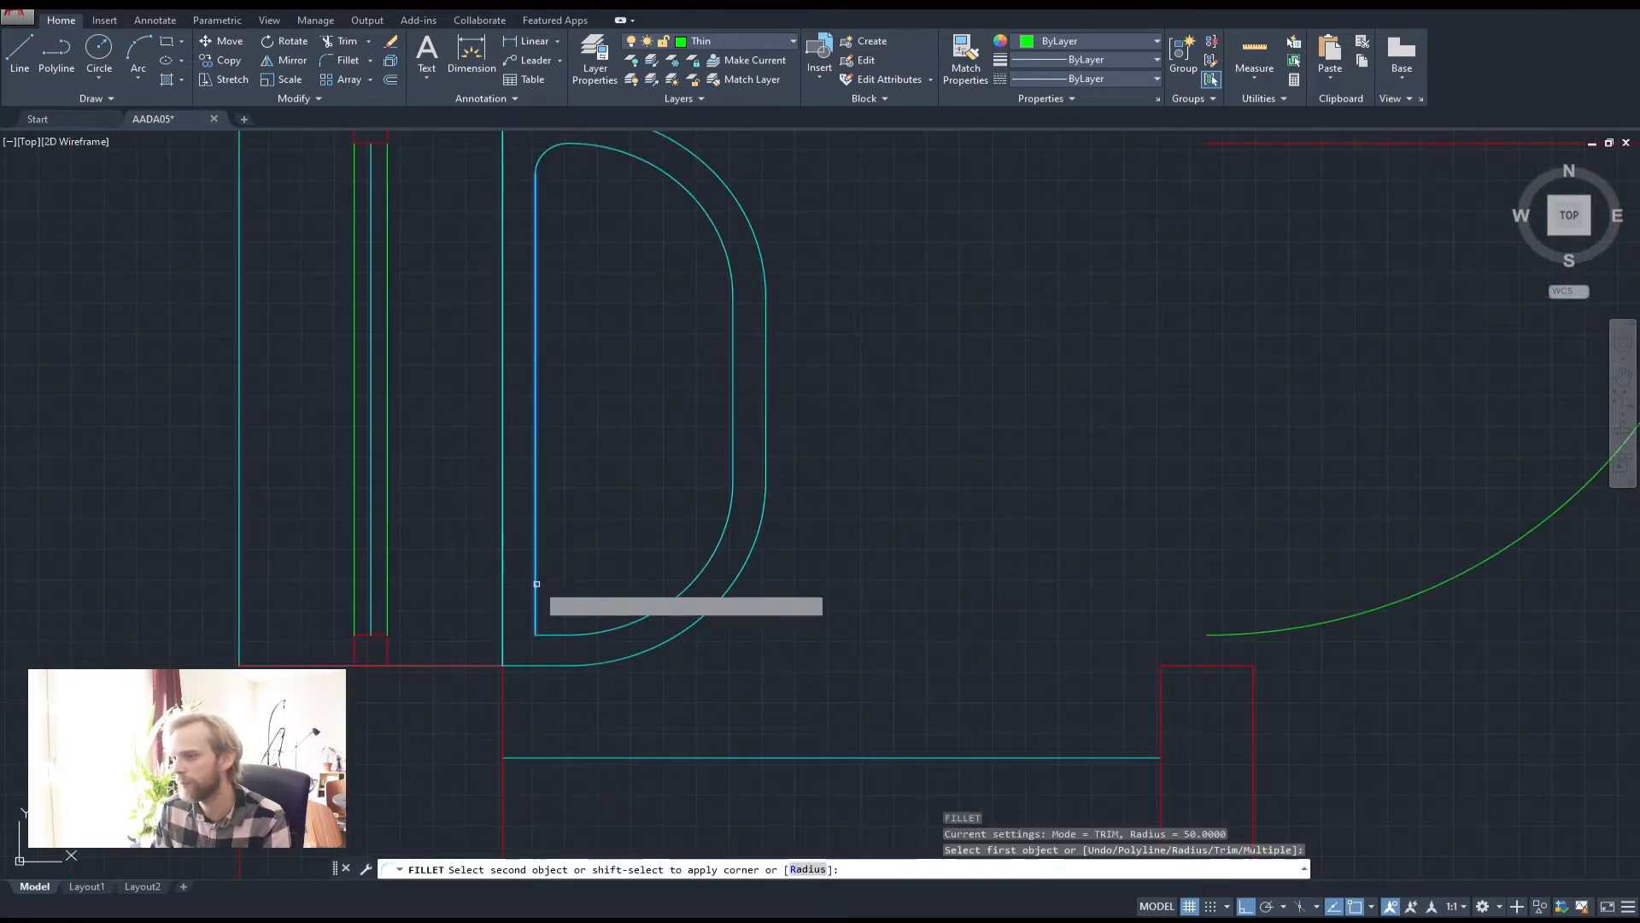
left_click(560, 634)
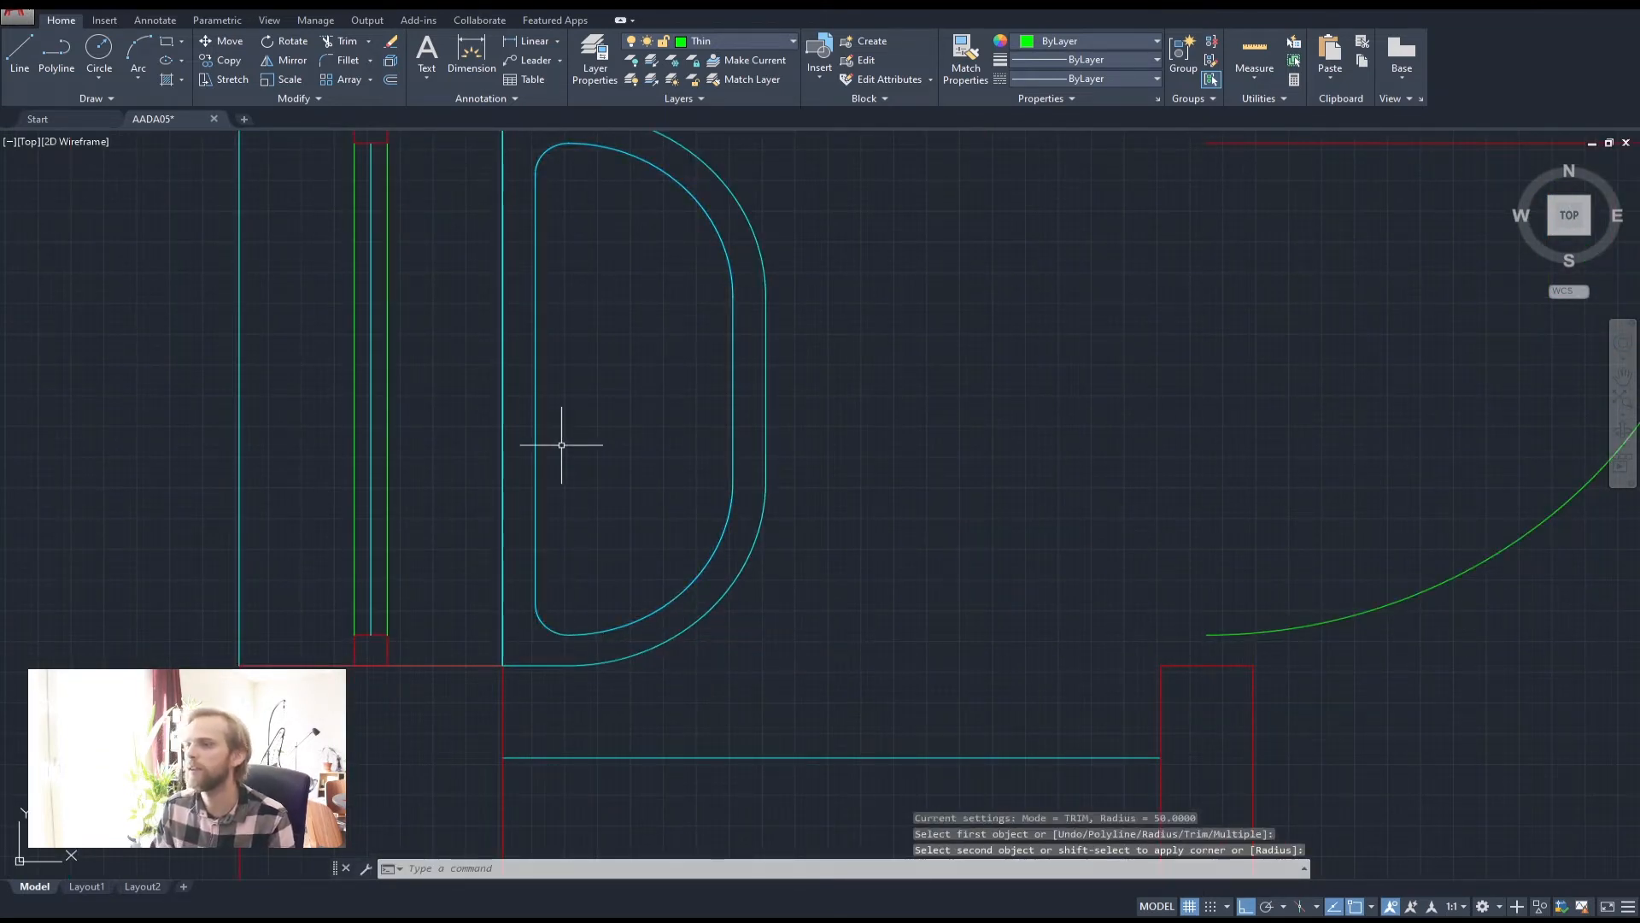
key("Escape")
key("Escape")
Draw a small drain circle and move it further inside the basin
middle_click_drag(532, 316, 522, 346)
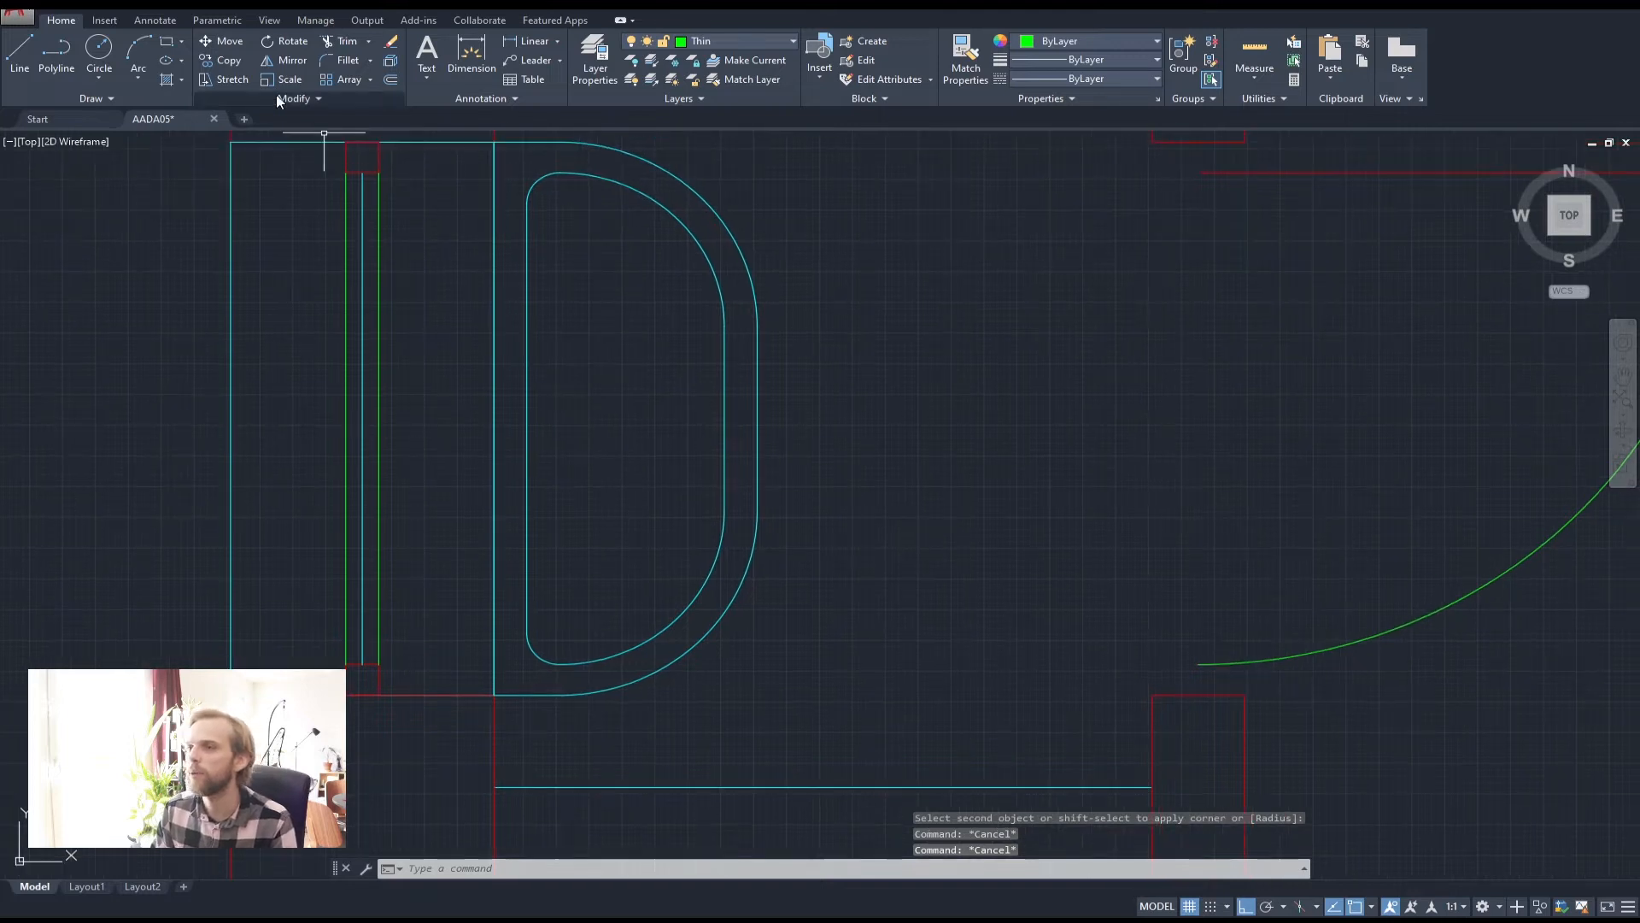
left_click(100, 54)
left_click(528, 419)
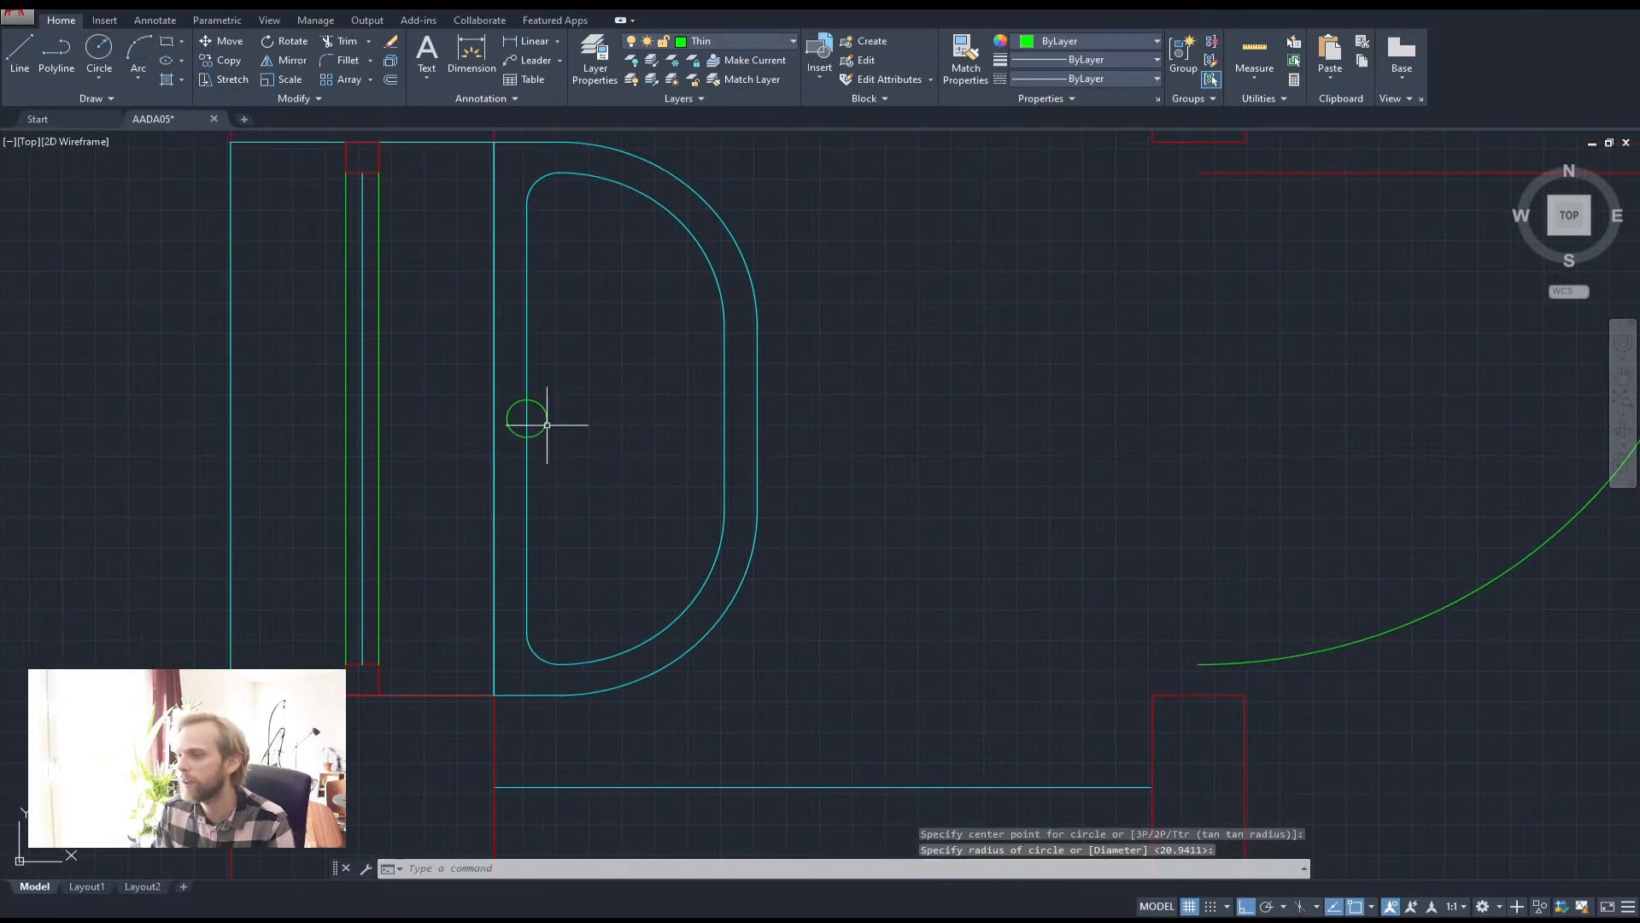
left_click(547, 424)
left_click(546, 423)
type("m")
key("Return")
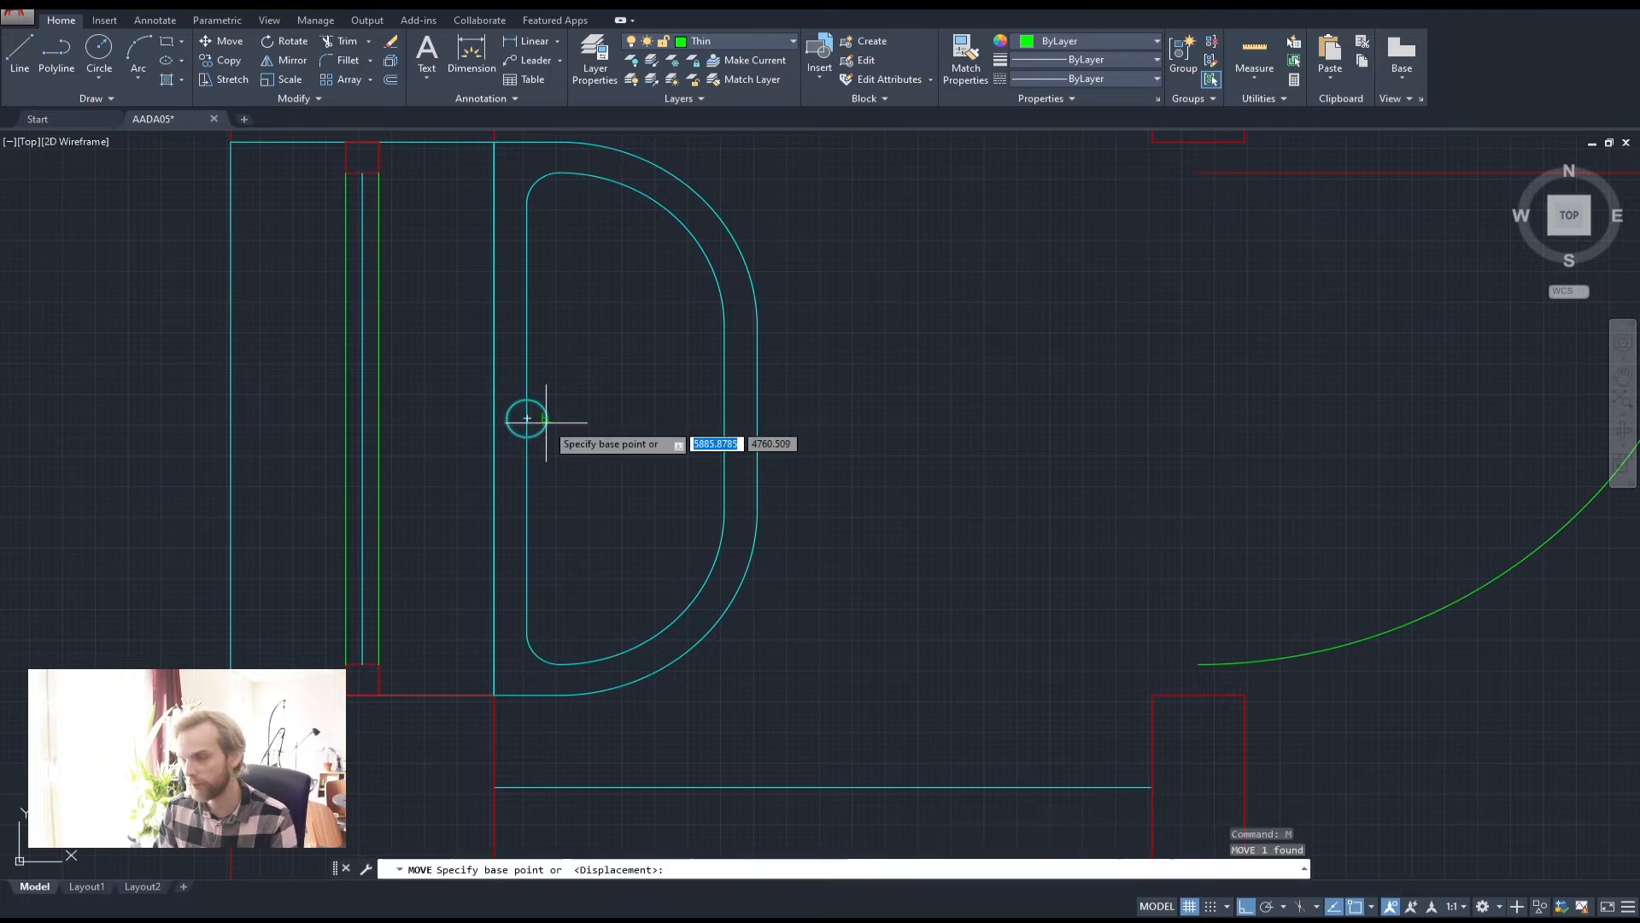
left_click(602, 408)
left_click(647, 408)
key("Escape")
key("Escape")
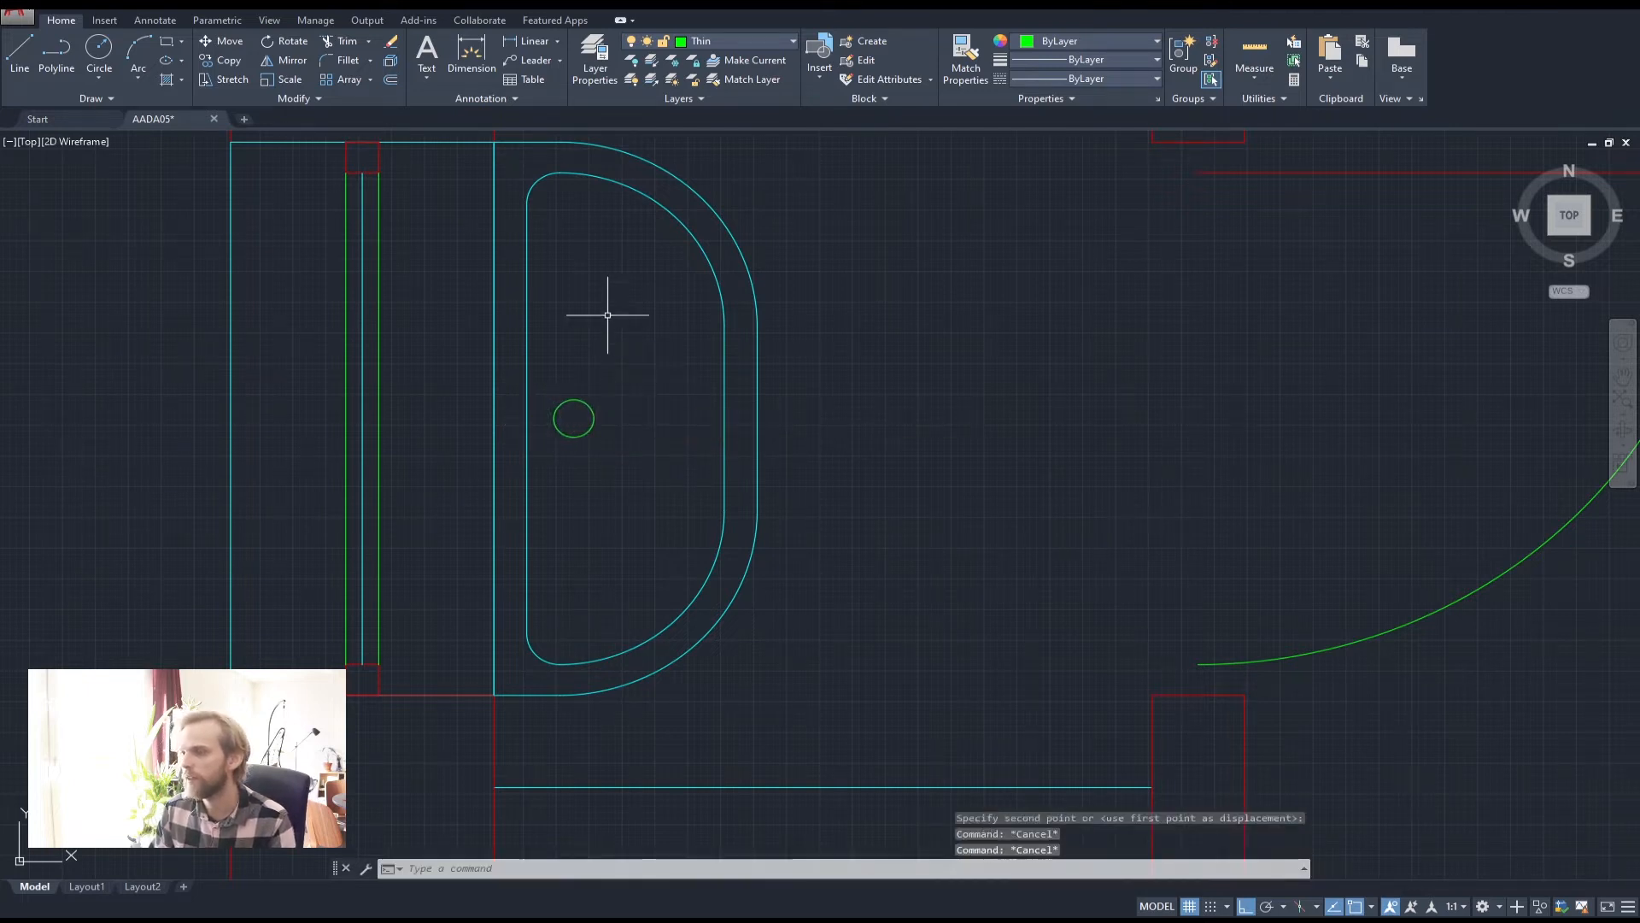
scroll(501, 337, "down", 2)
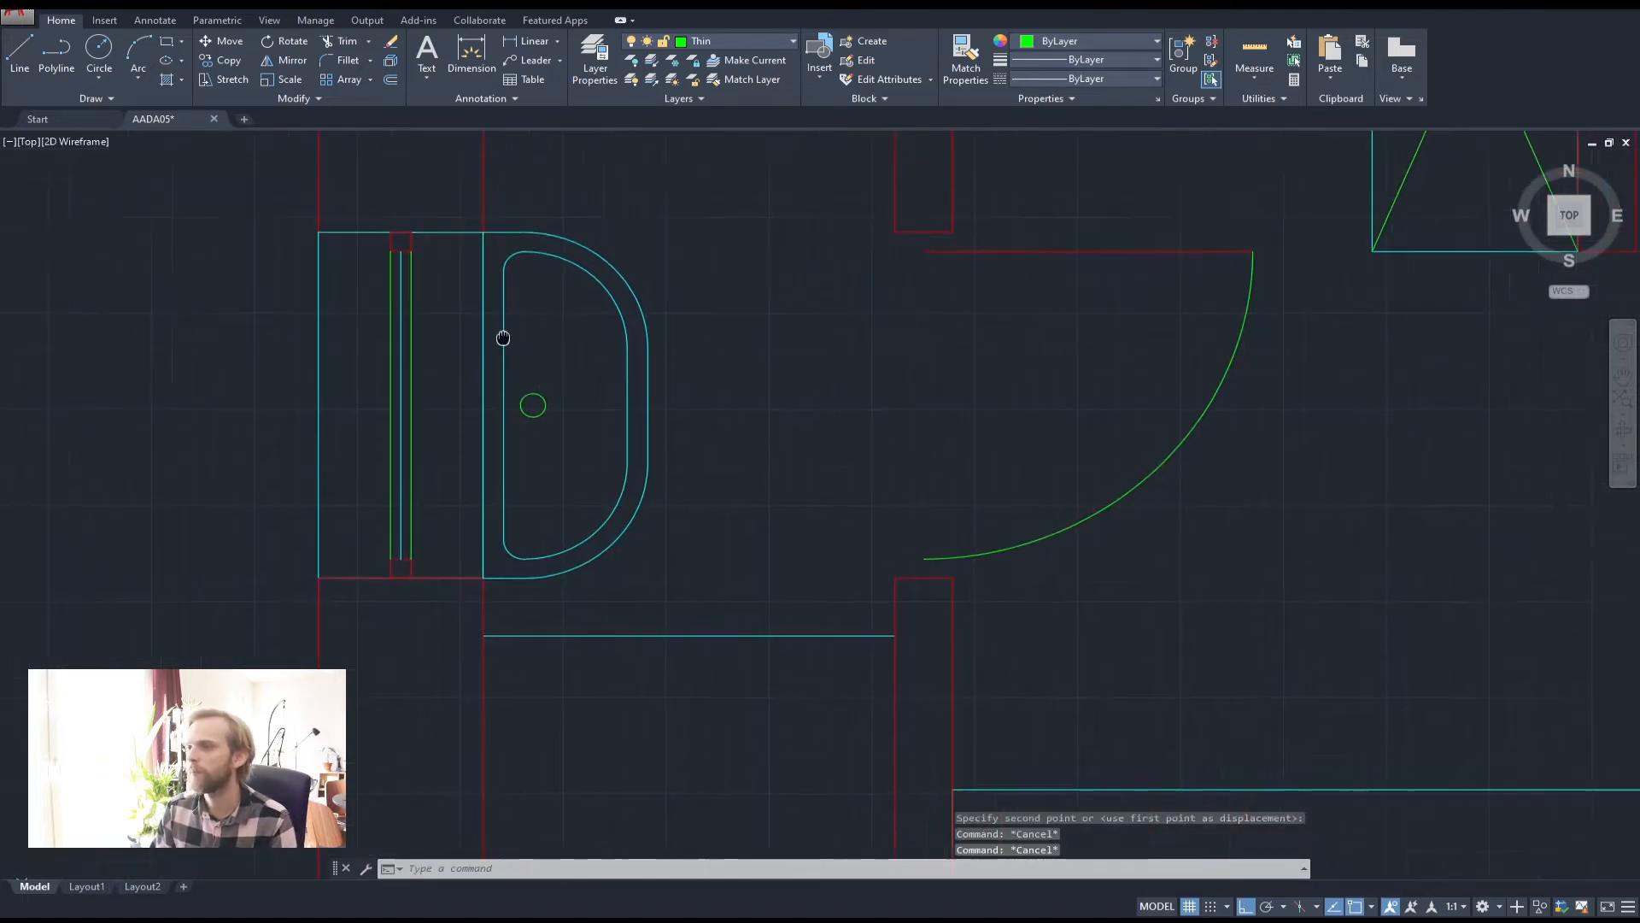
Draw the thin 150 by 20 tap rectangle just above the drain circle
left_click(56, 53)
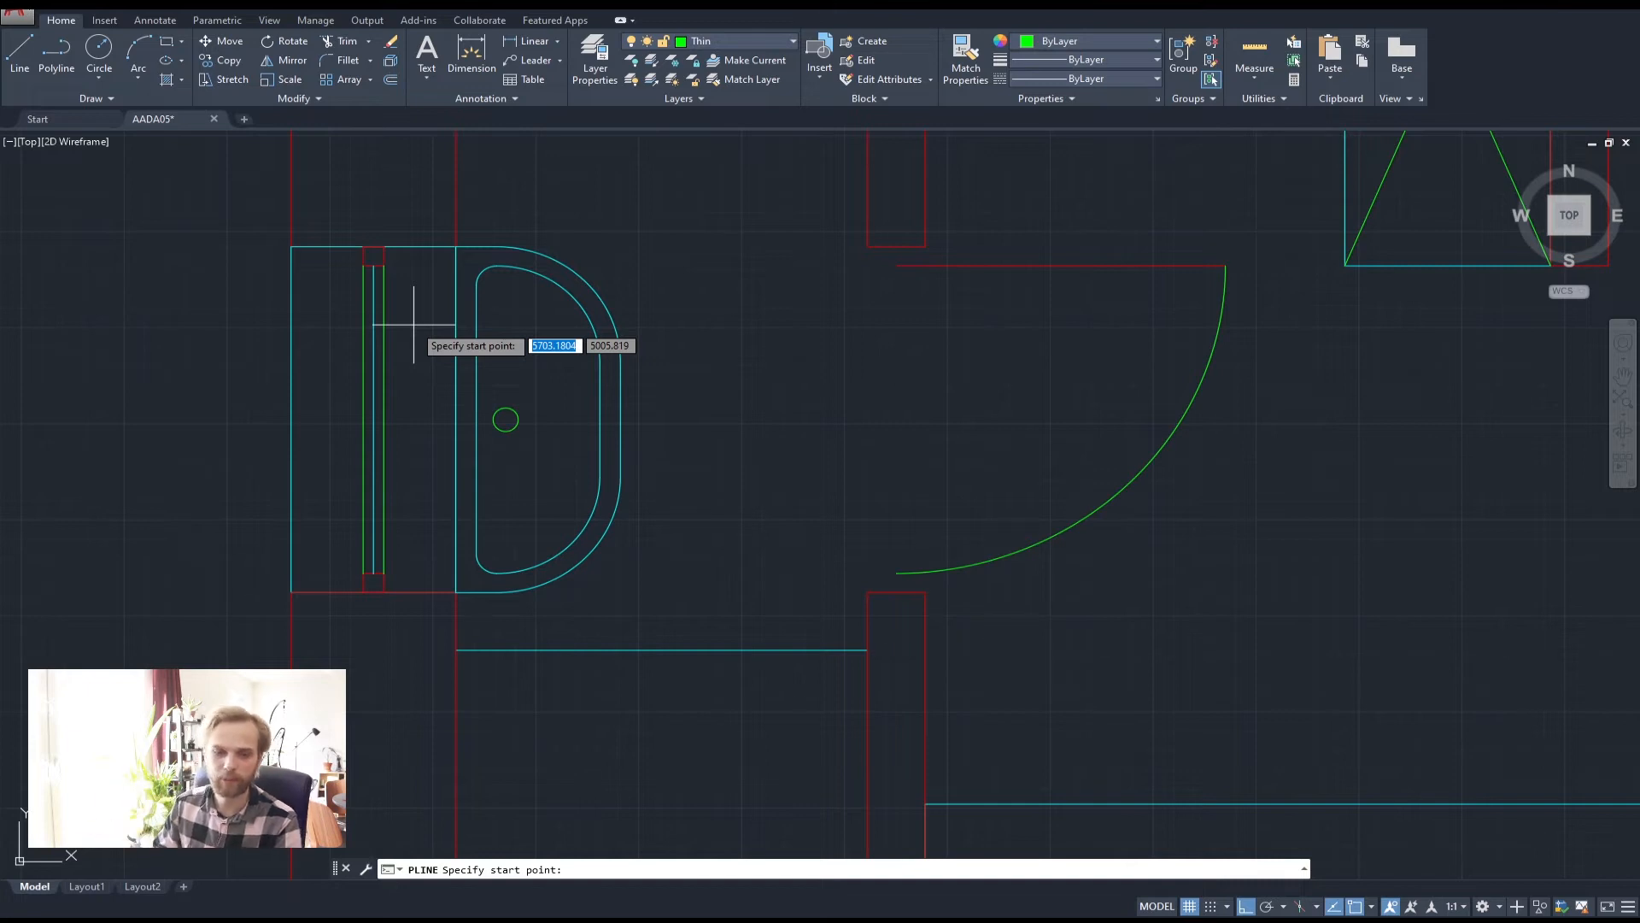
scroll(432, 403, "up", 4)
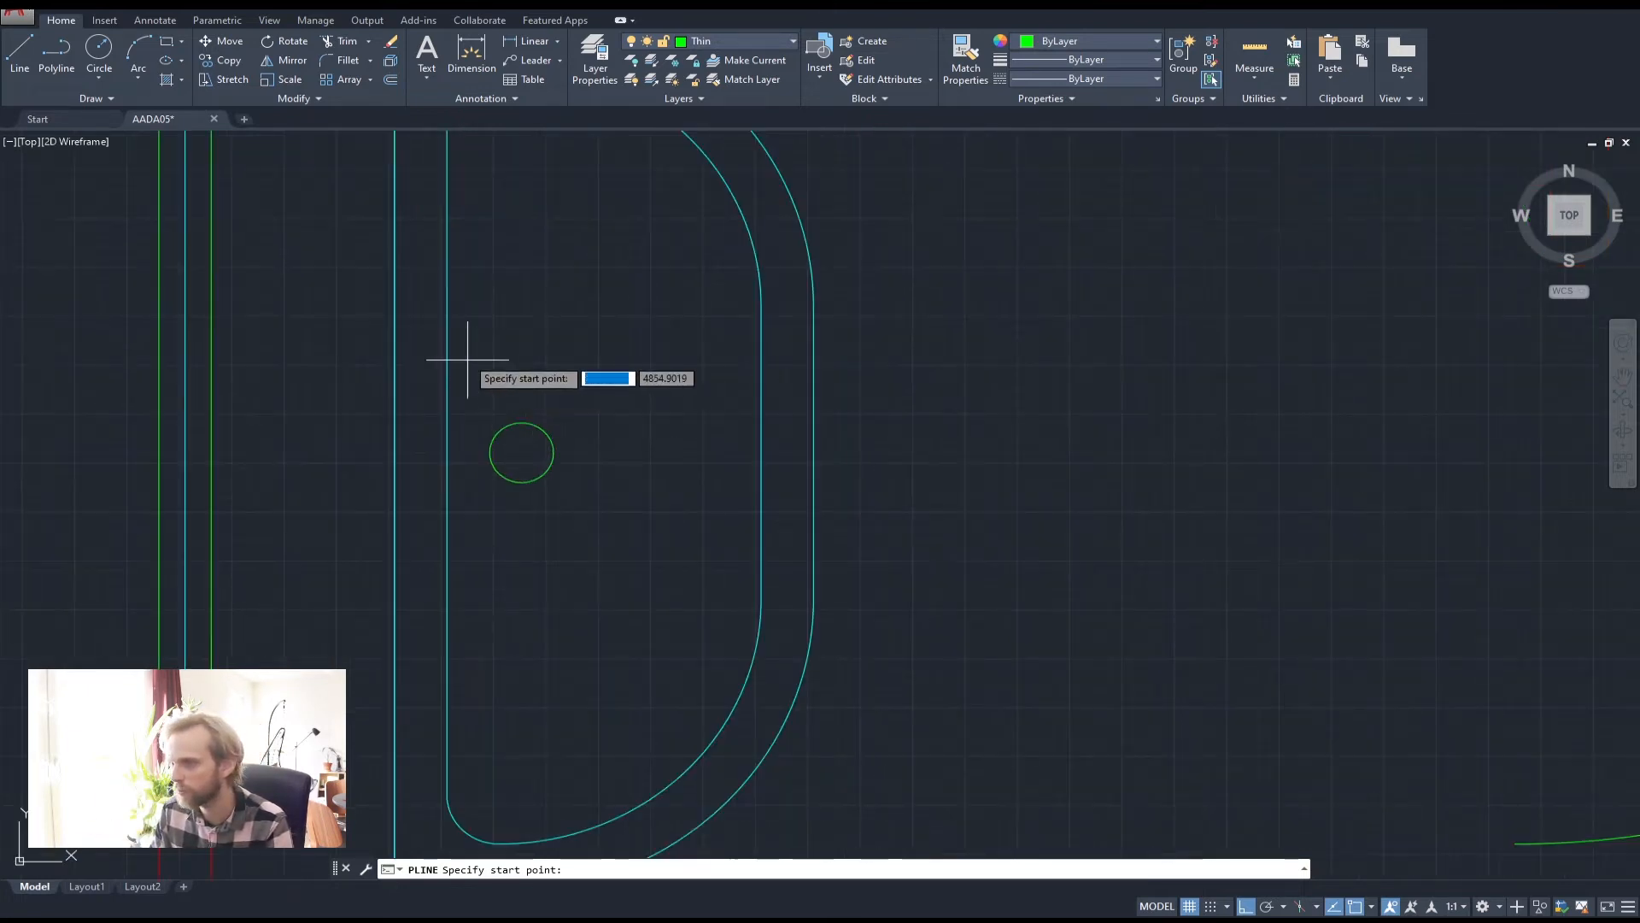
scroll(458, 350, "down", 2)
scroll(415, 446, "up", 2)
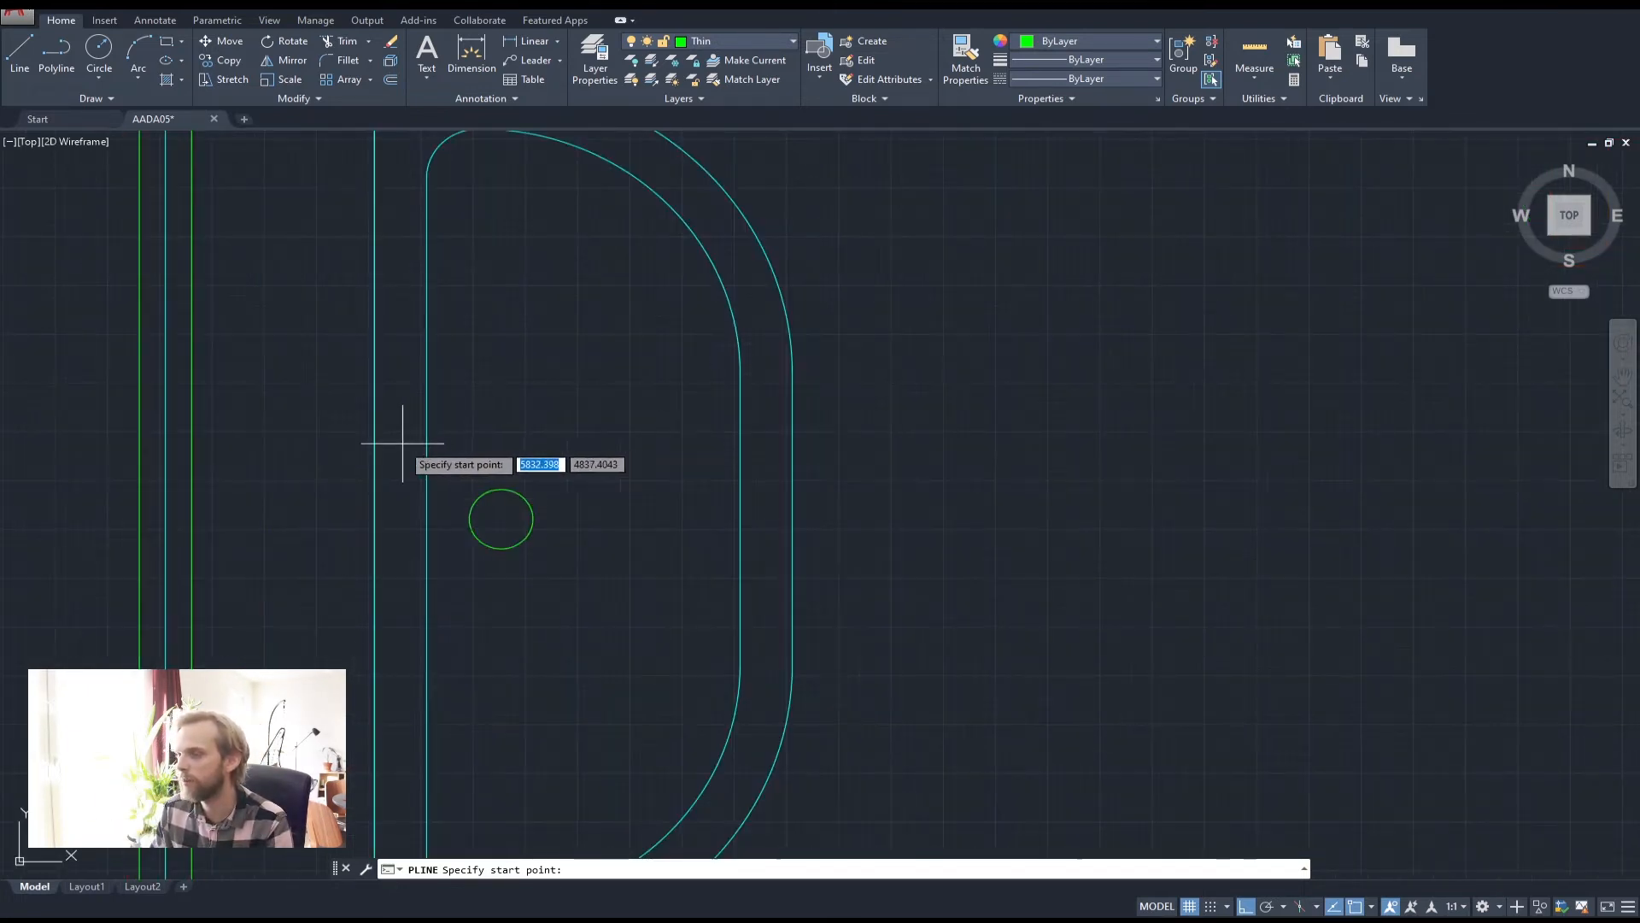
left_click(402, 443)
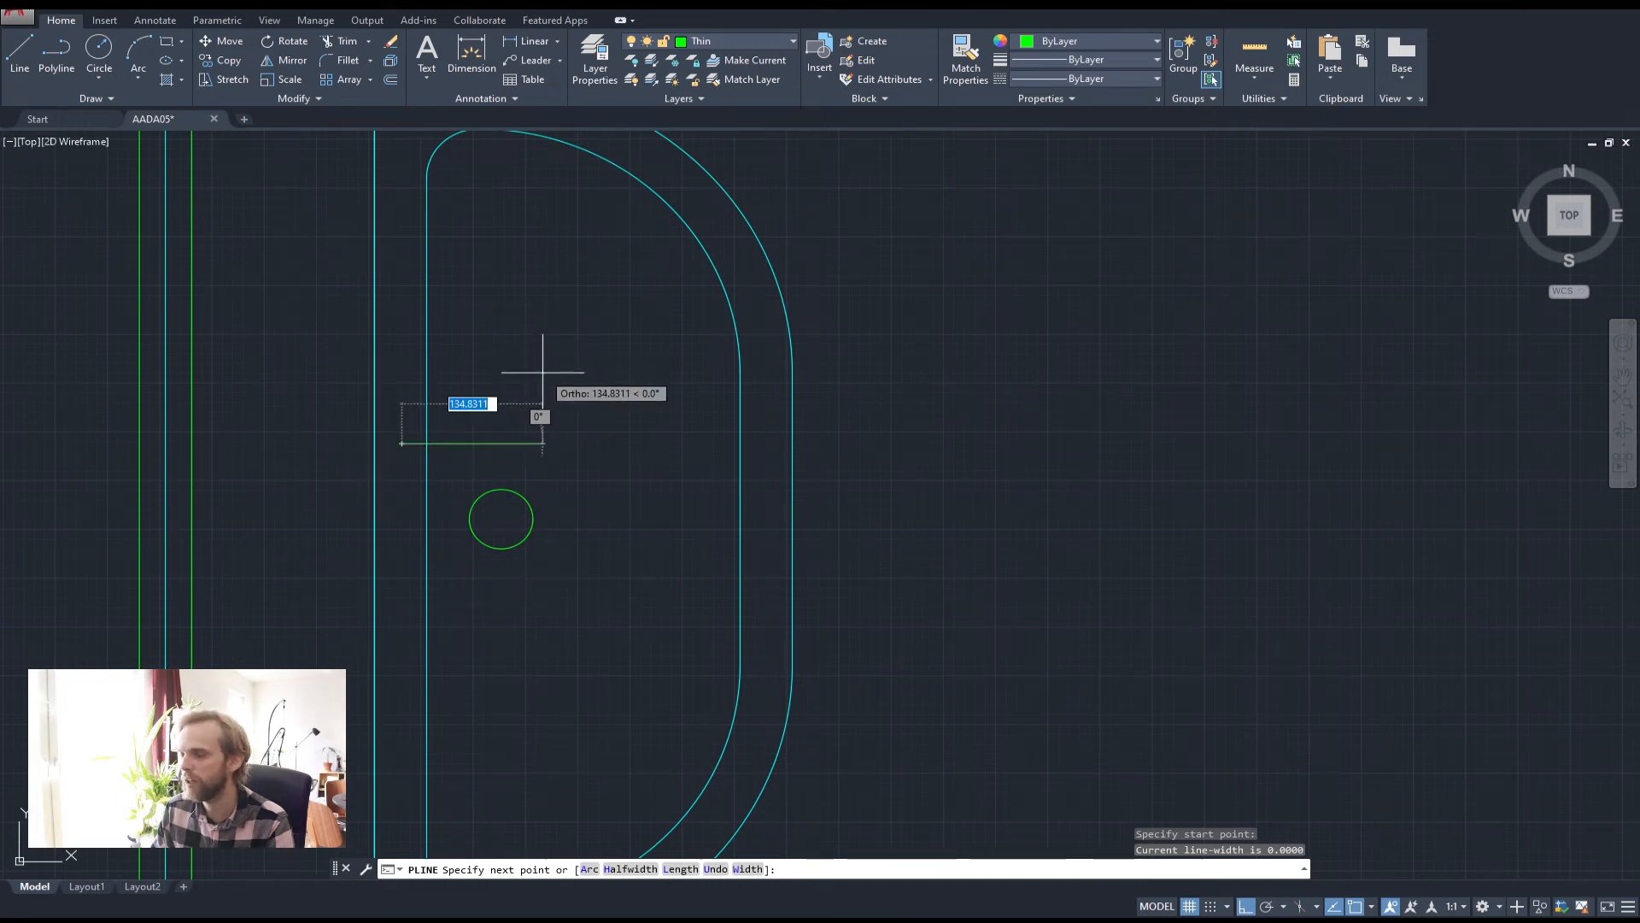
type("150")
key("Return")
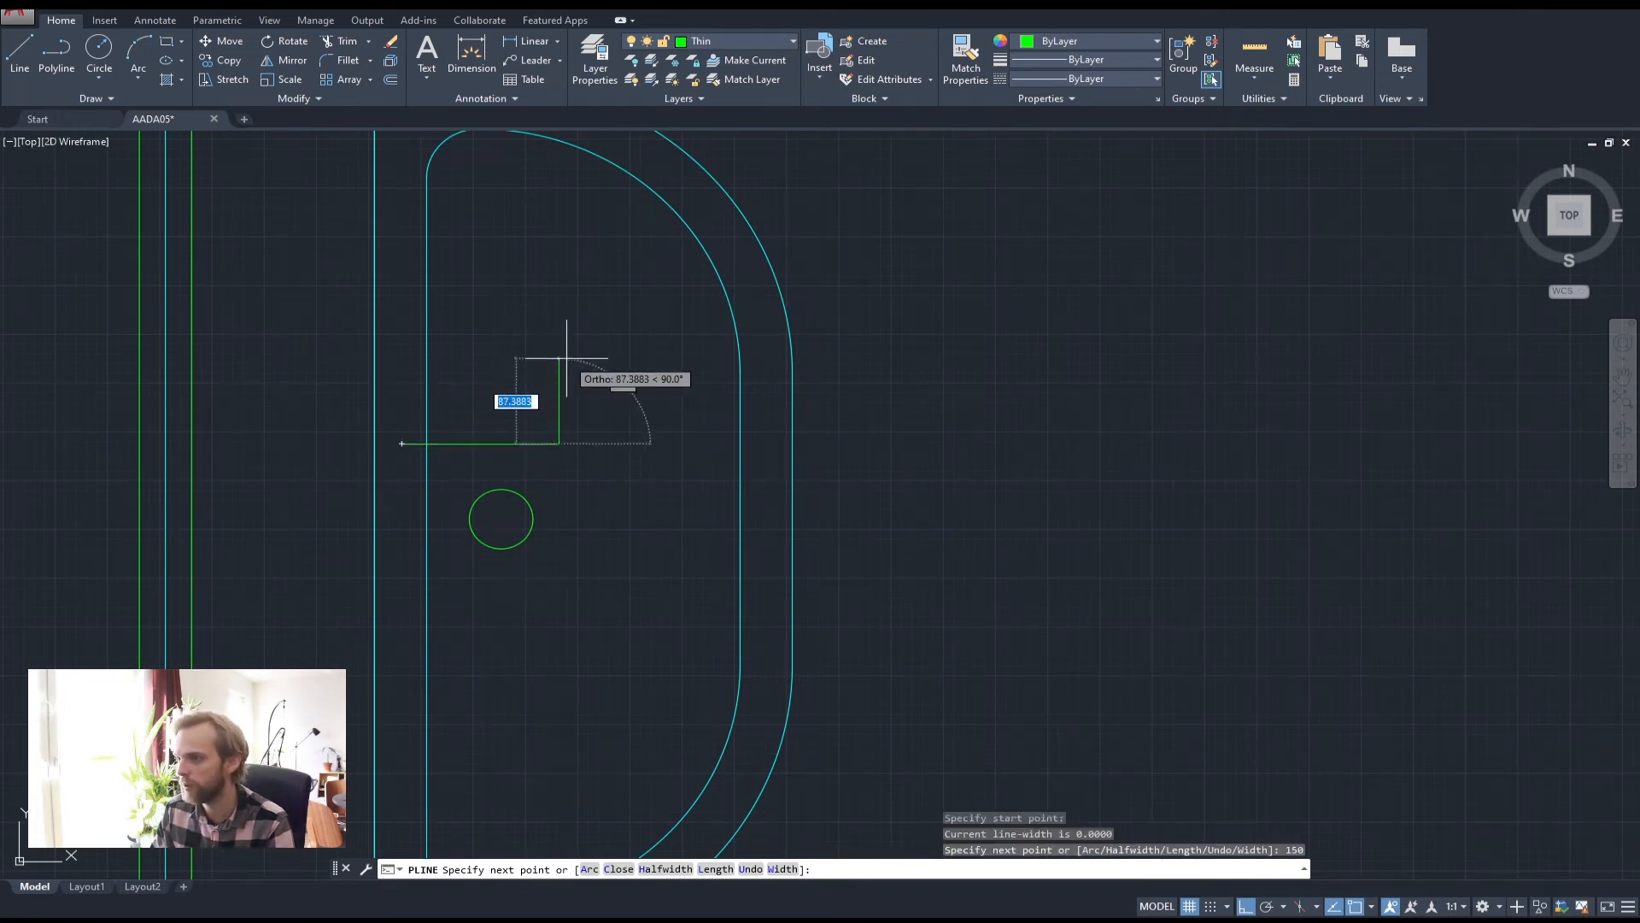
type("50")
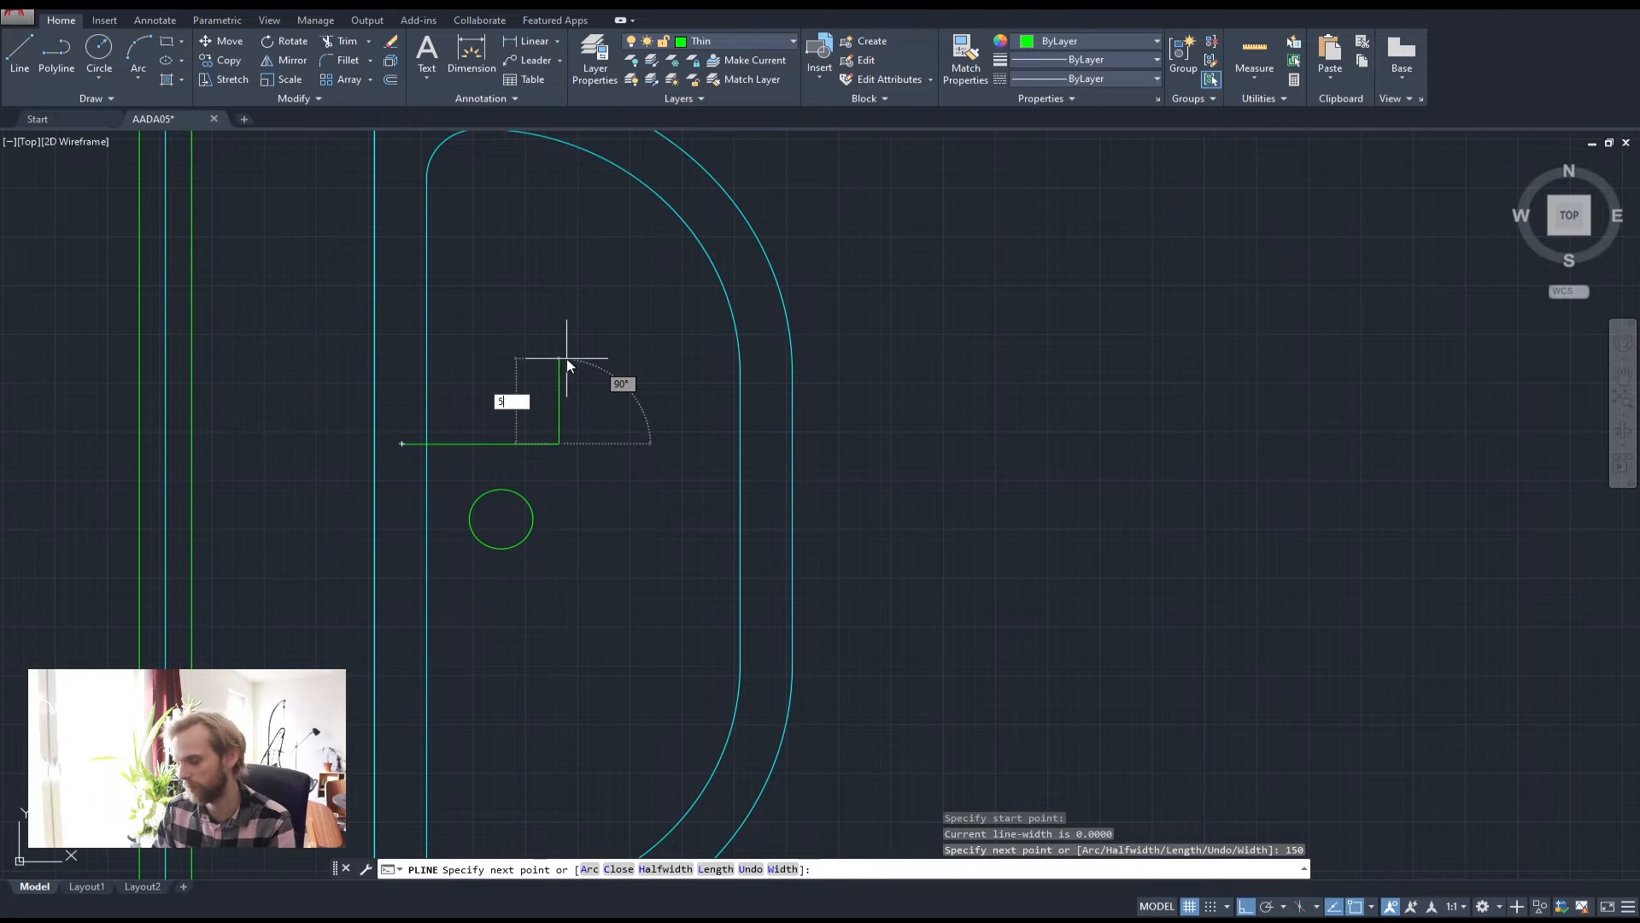
key("Return")
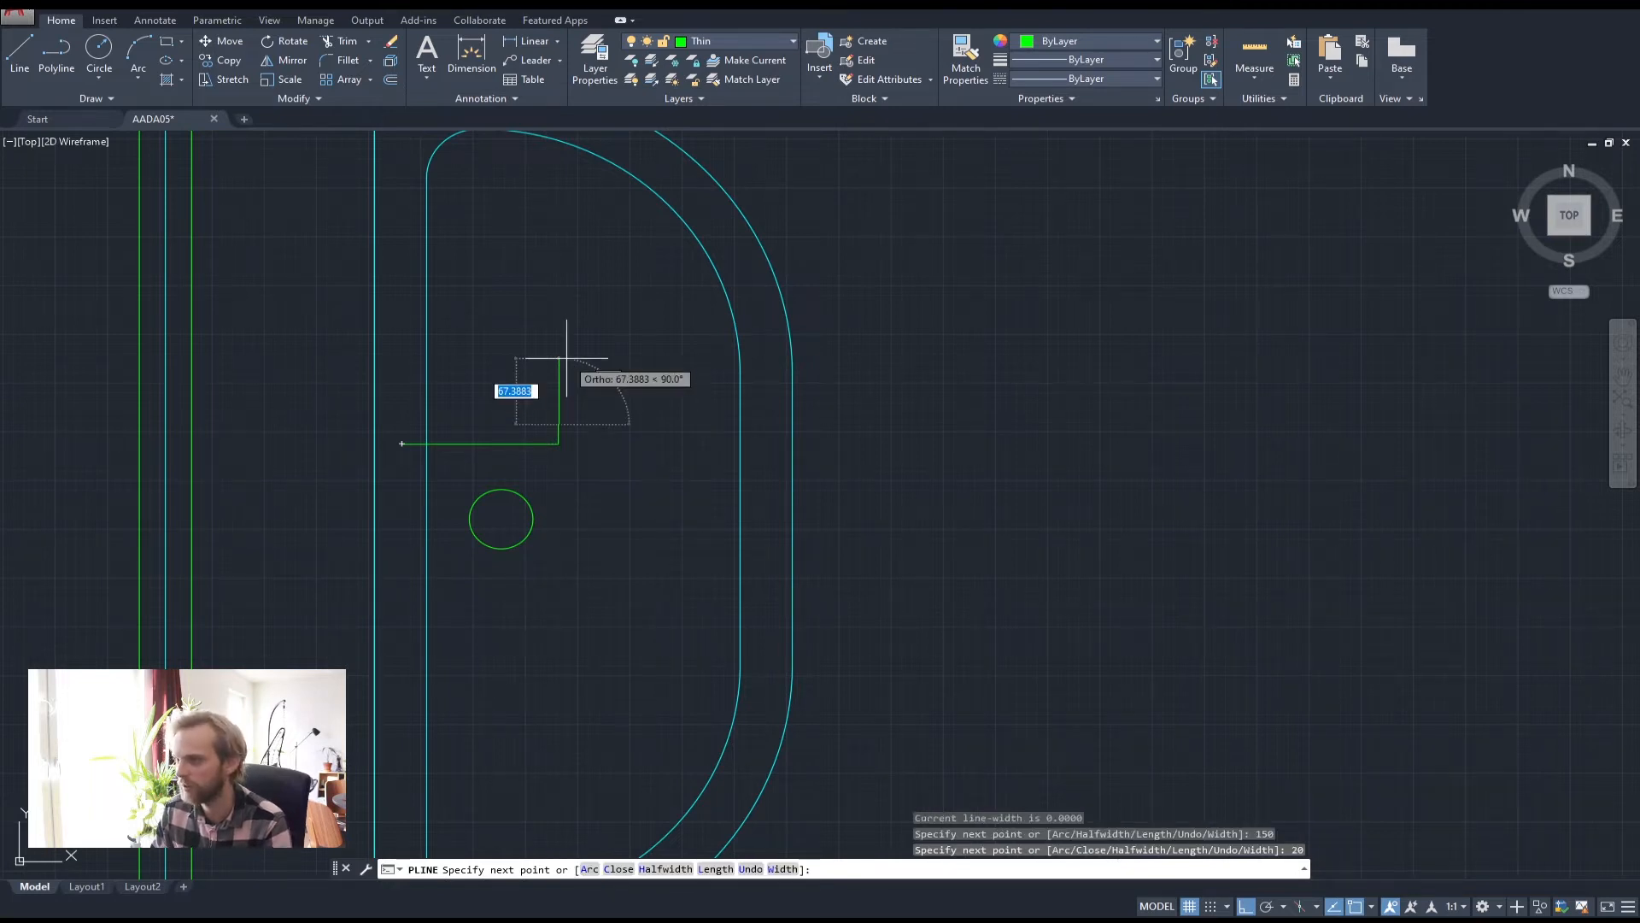
type("150")
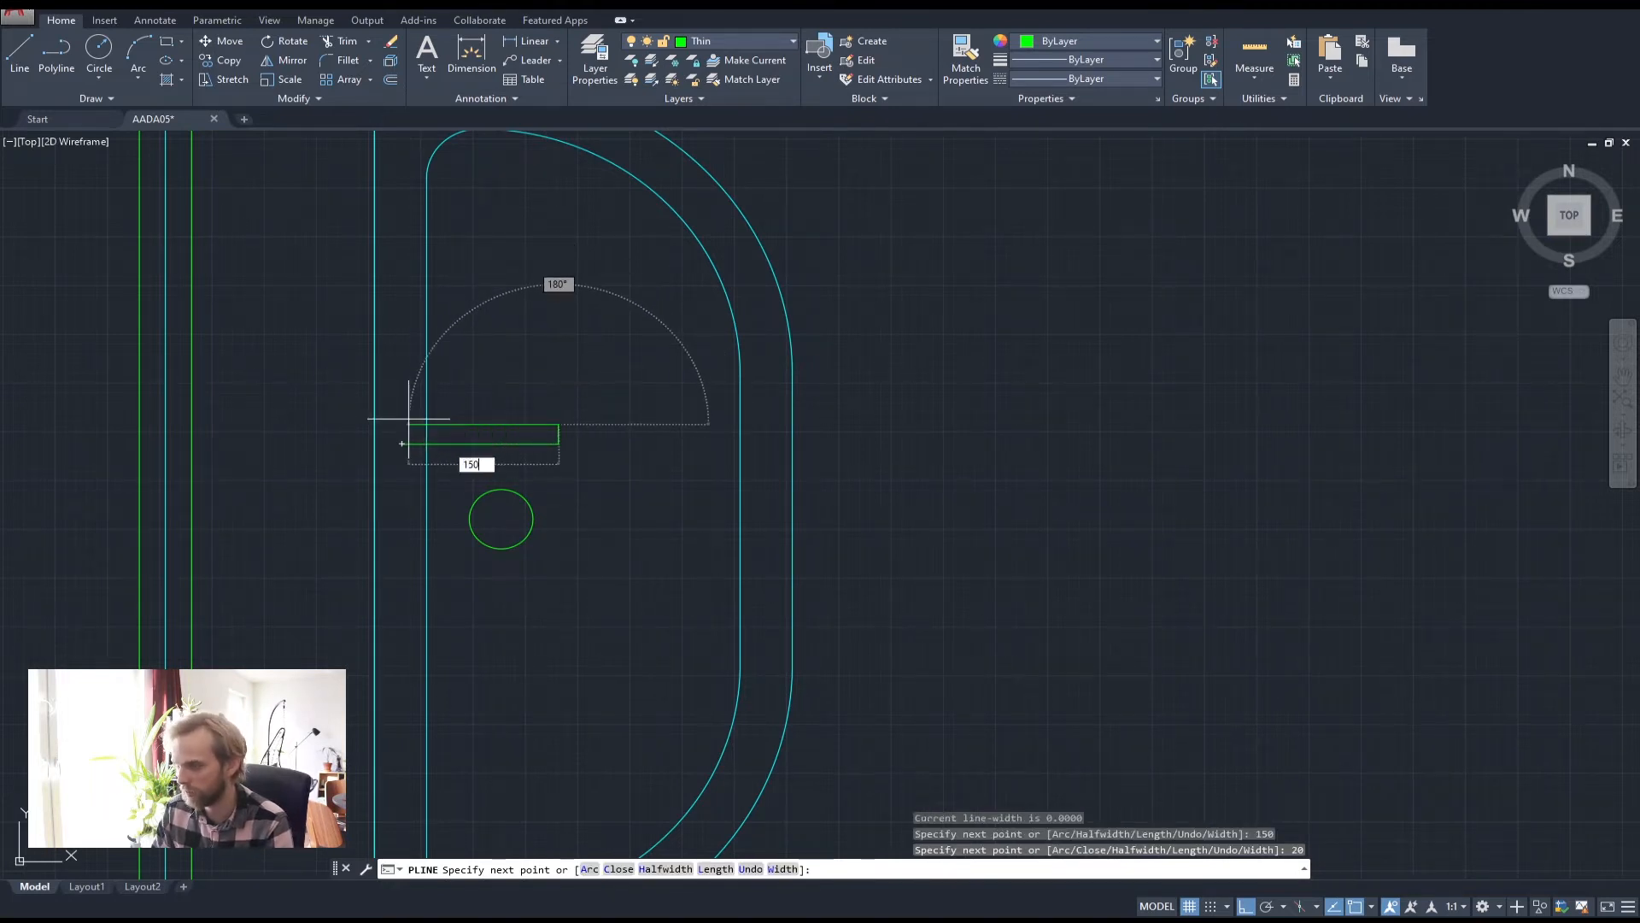
key("Return")
key("Return")
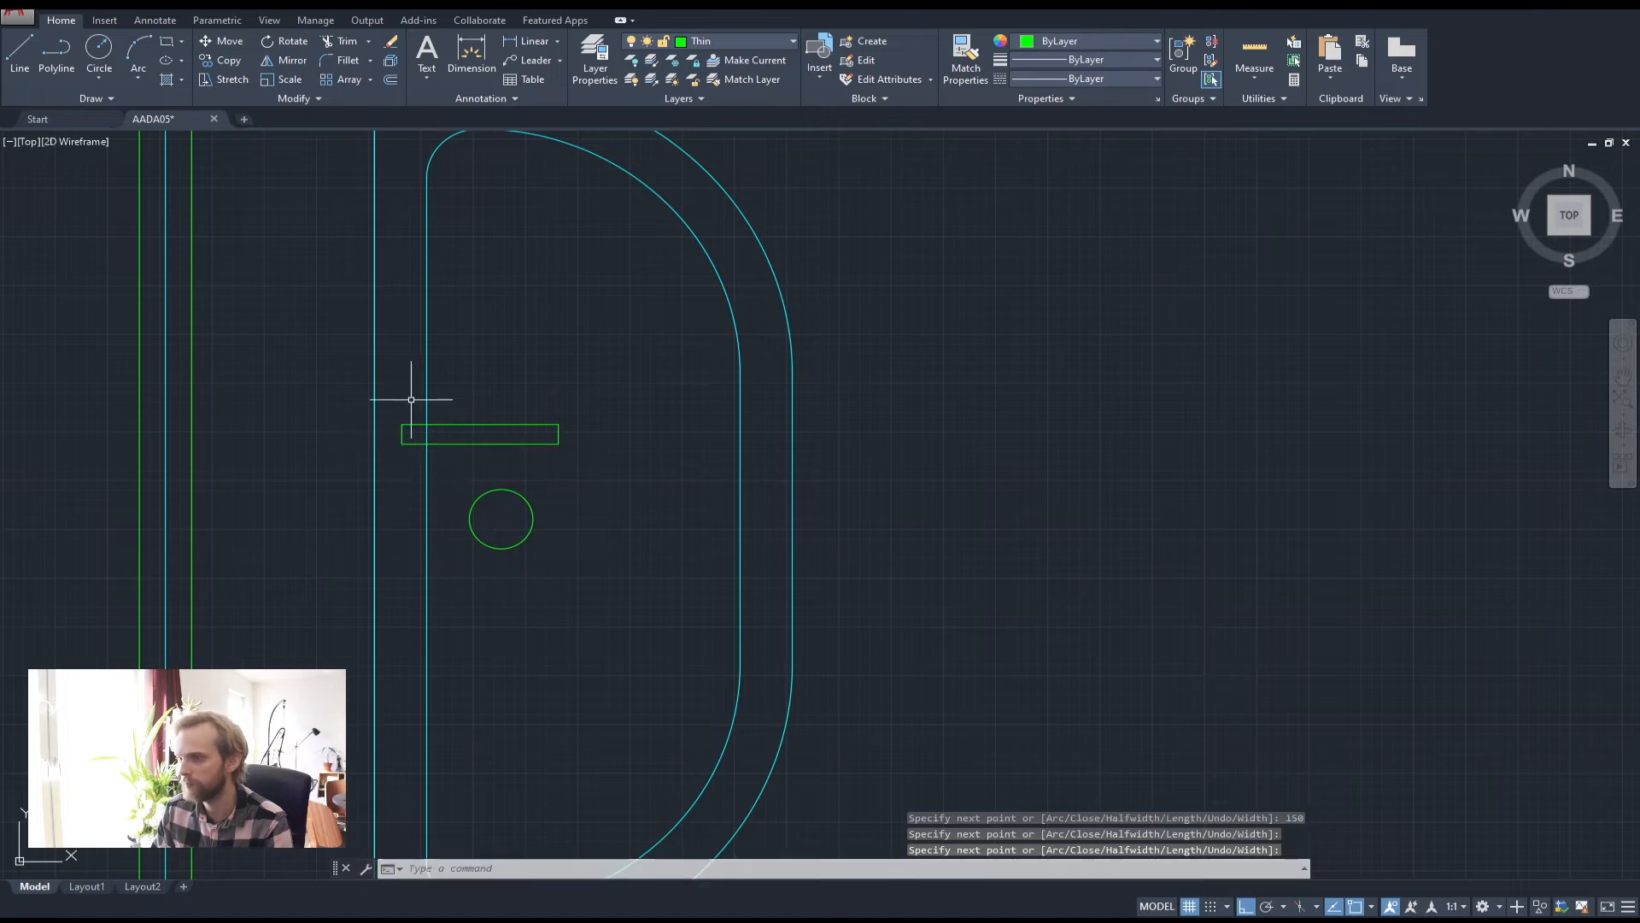
Try trimming around the tap, abandon it, and select the basin's inner outline
left_click(474, 461)
left_click(458, 400)
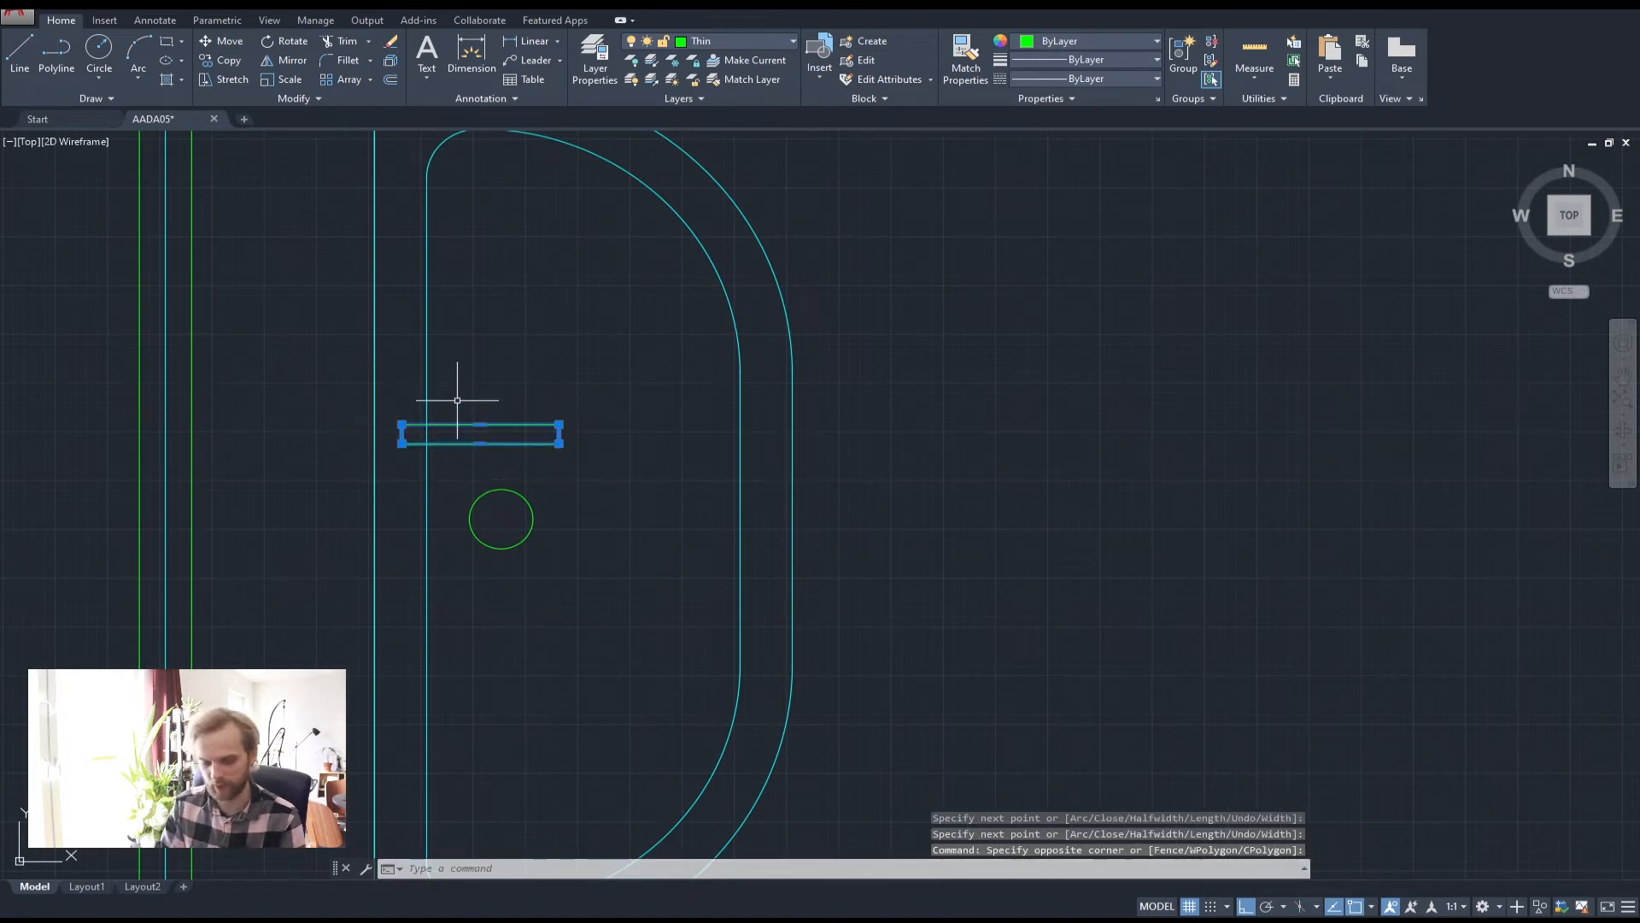
key("Return")
scroll(455, 403, "up", 6)
left_click(376, 461)
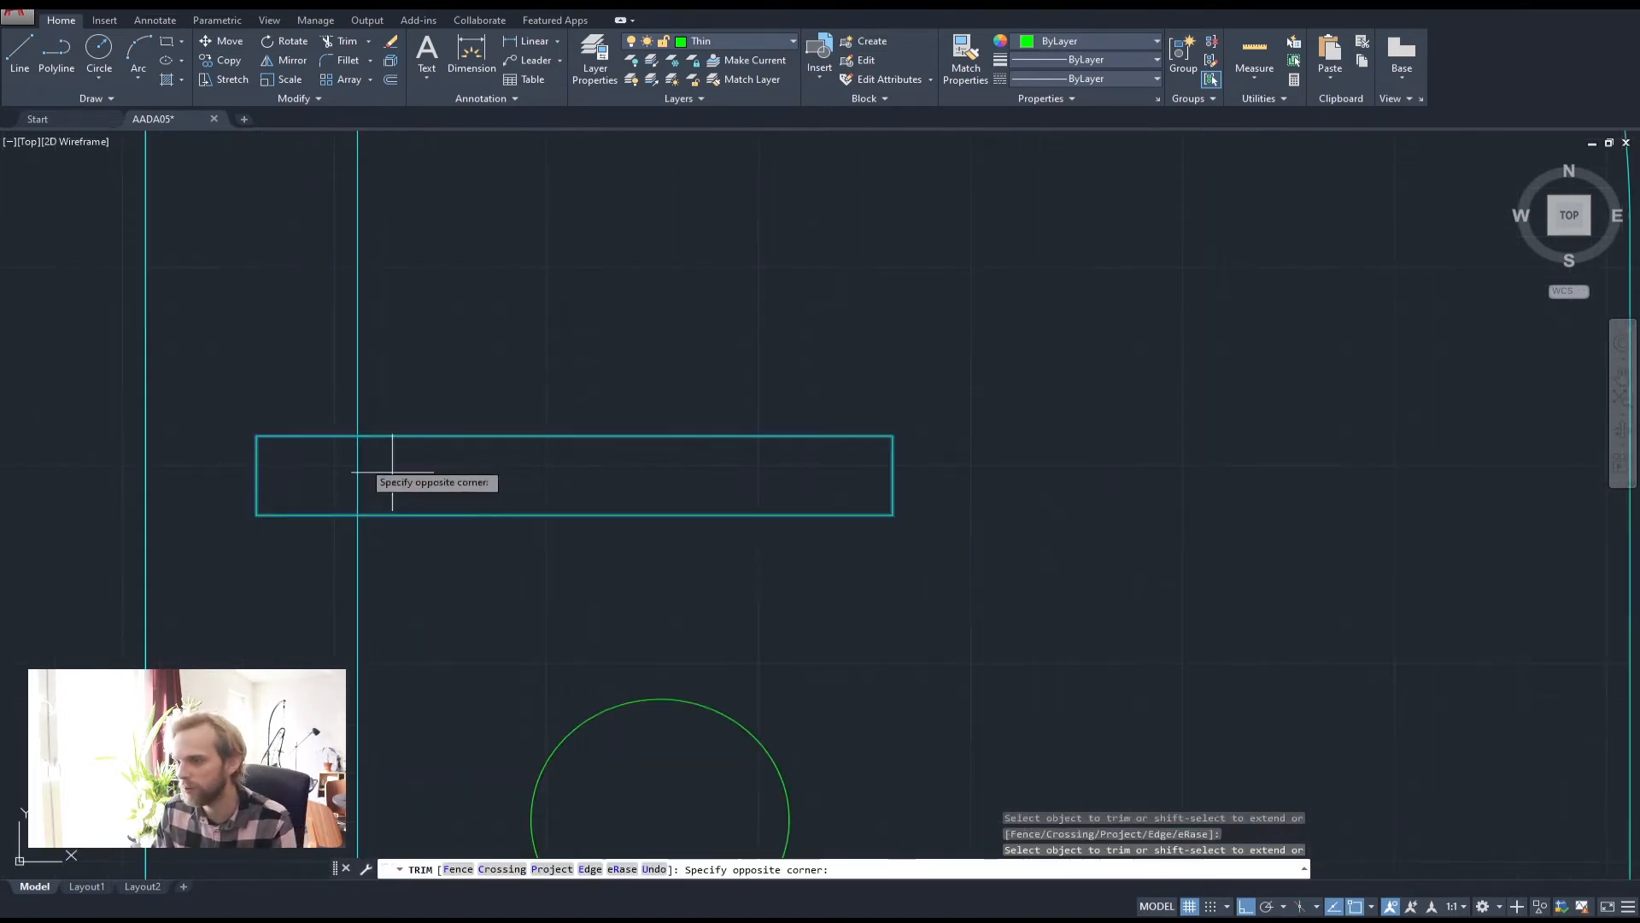
key("Escape")
scroll(373, 449, "down", 8)
key("Escape")
key("Escape")
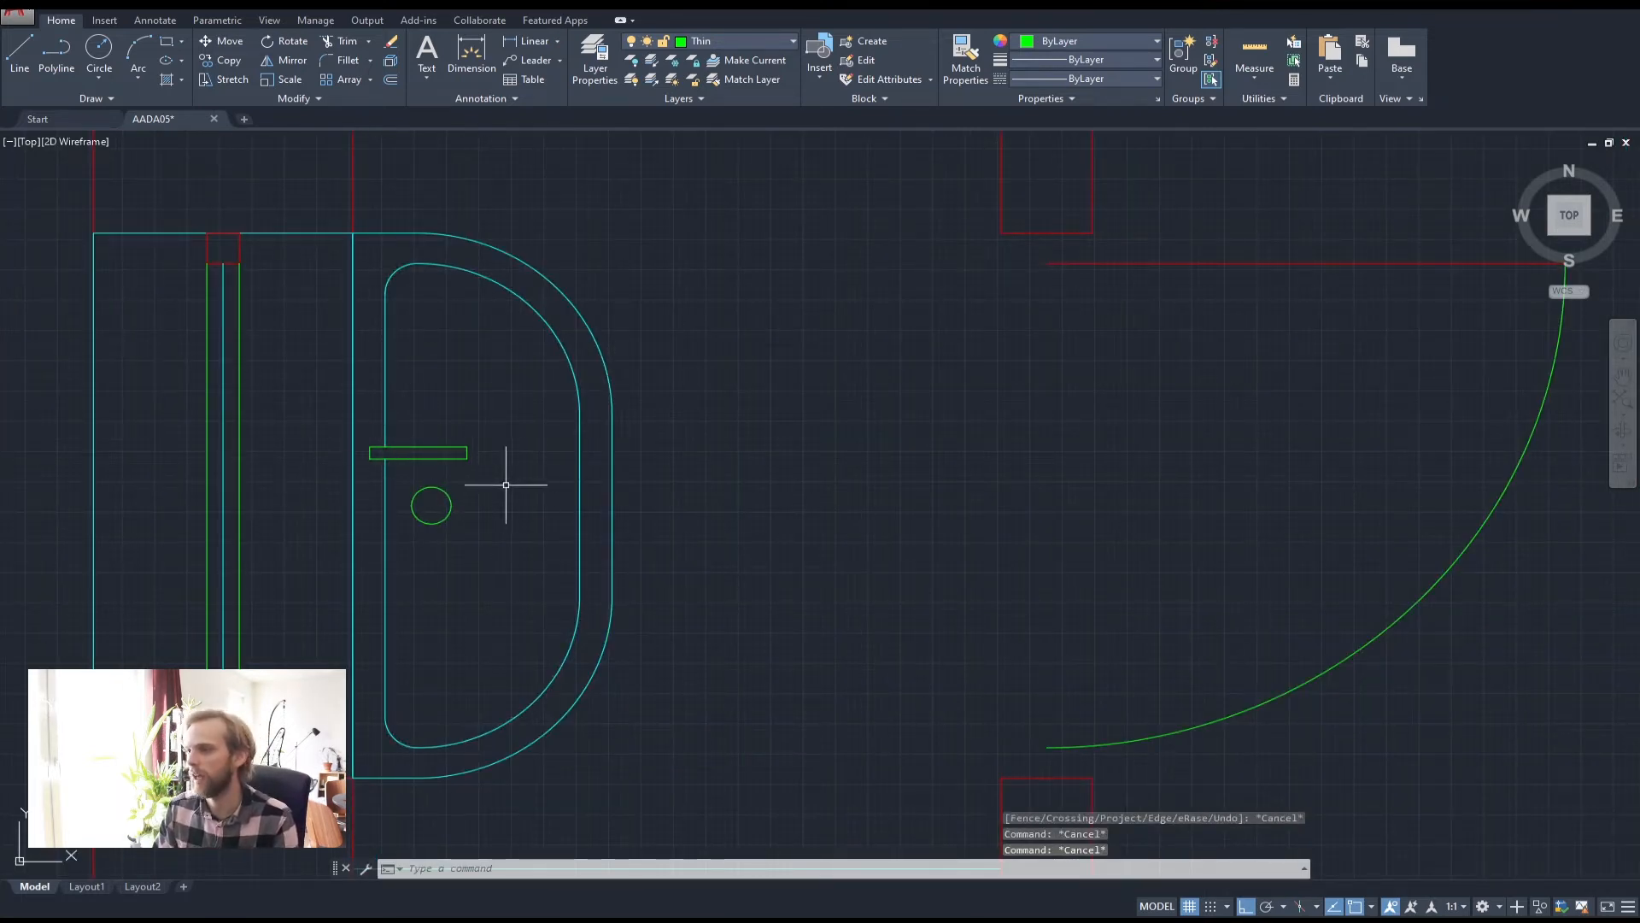
left_click(580, 478)
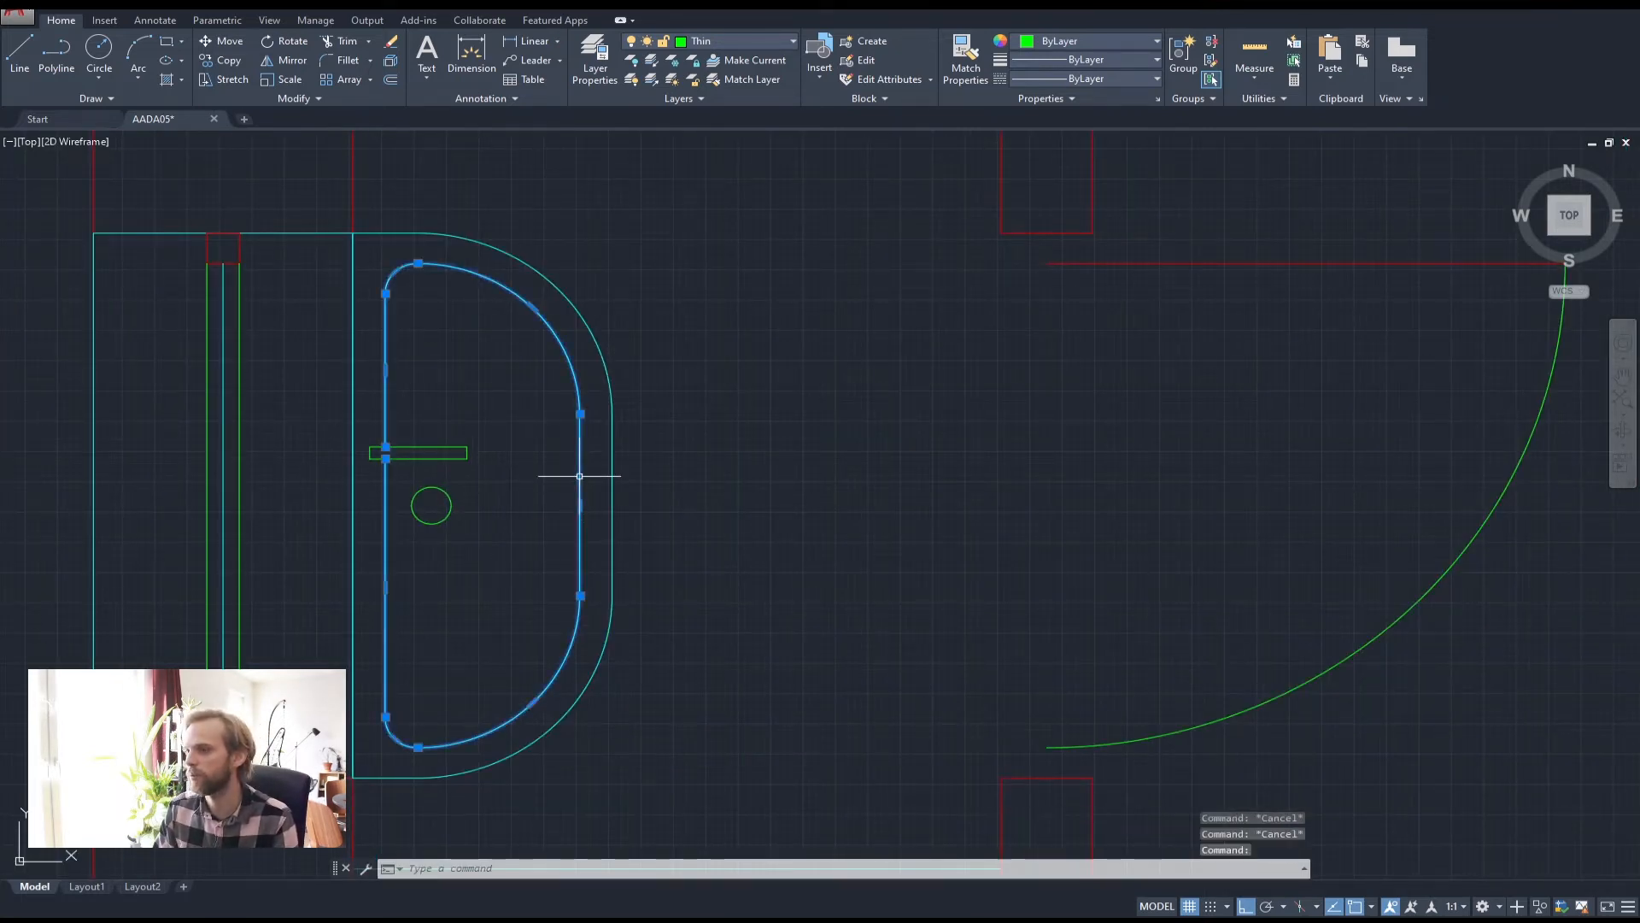
Move the basin's inner outline onto the green Thin layer
left_click(727, 39)
left_click(716, 121)
key("Escape")
Pan down to bring the room below the bathroom into view
scroll(756, 397, "down", 4)
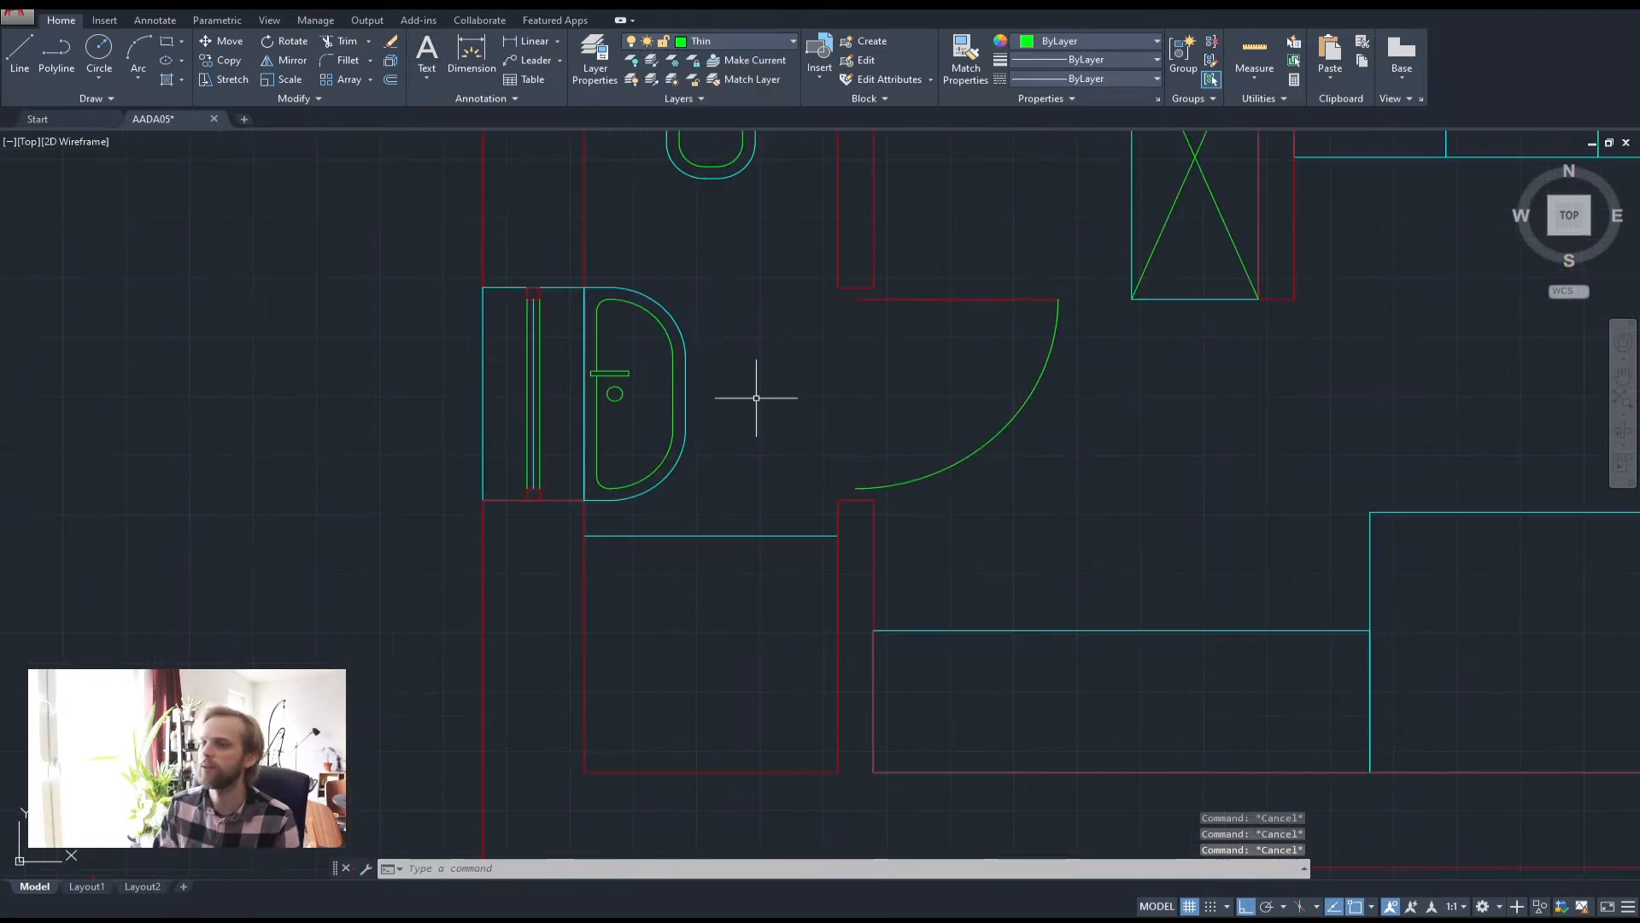
middle_click_drag(747, 406, 700, 462)
middle_click_drag(744, 546, 705, 402)
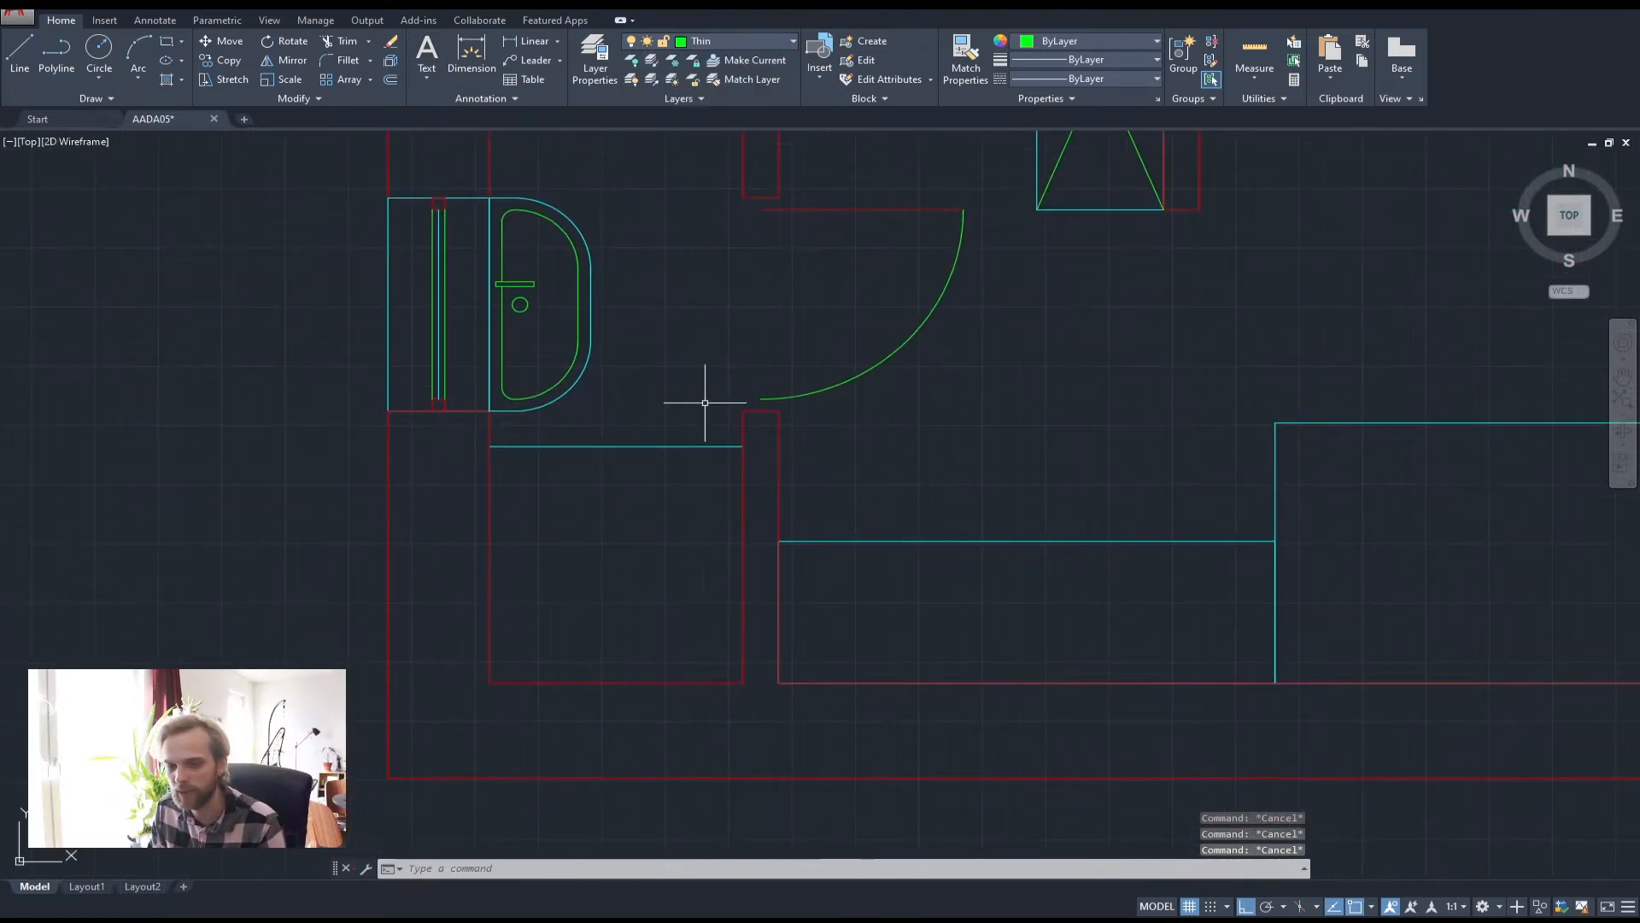
middle_click_drag(588, 570, 598, 465)
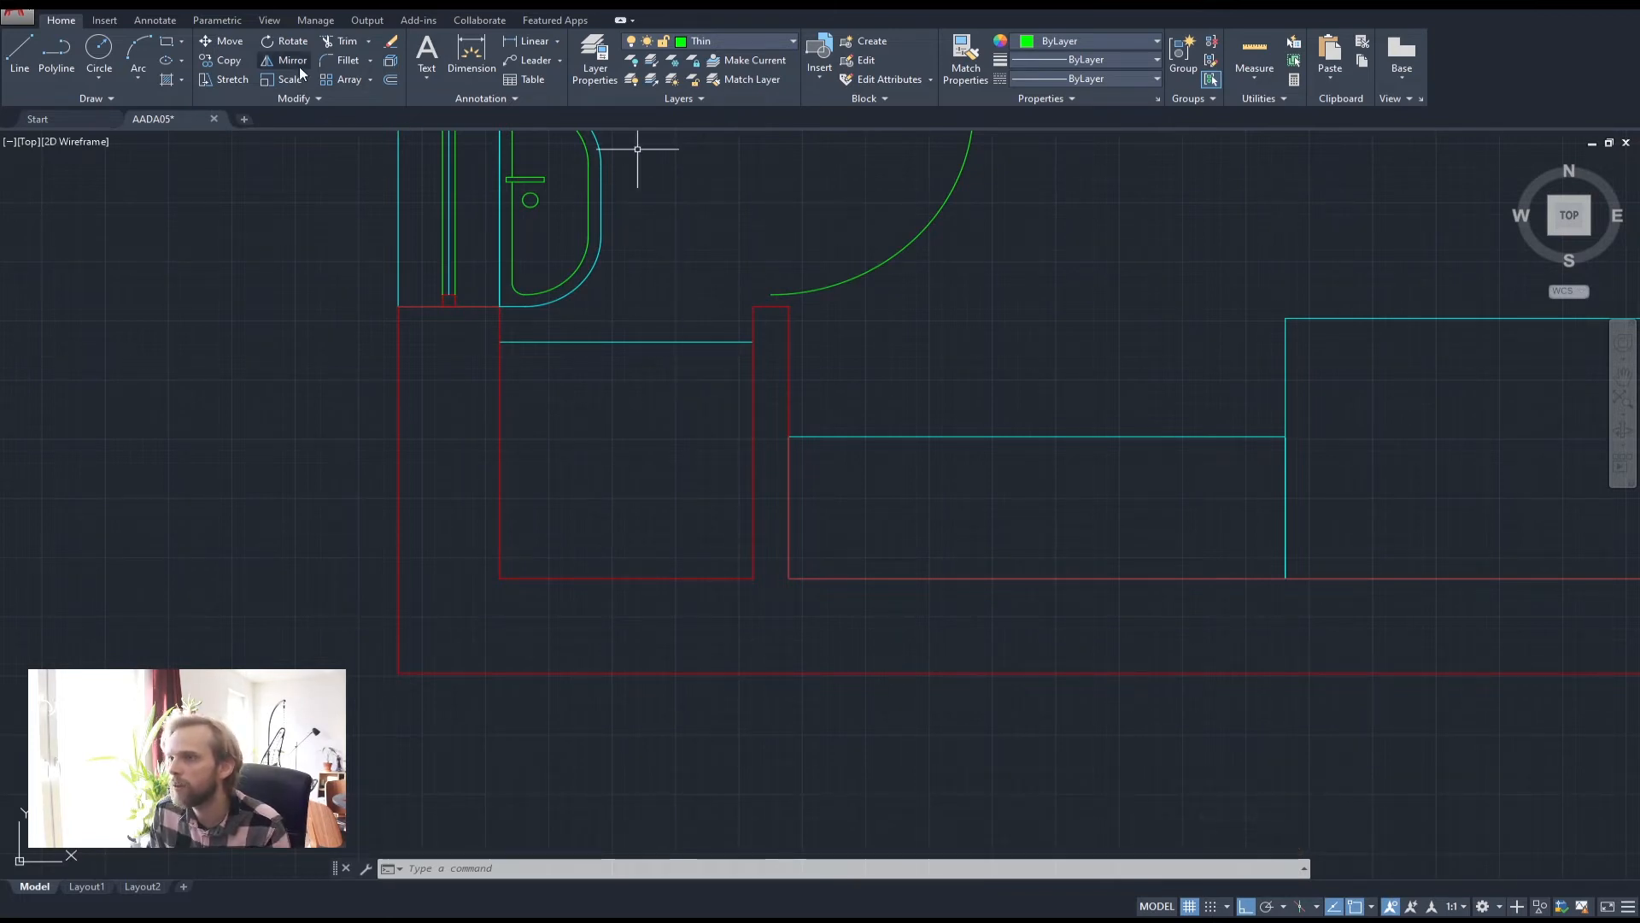
Draw a 100-high closed rectangle along the room's lower wall on the Medium layer
left_click(56, 53)
left_click(500, 578)
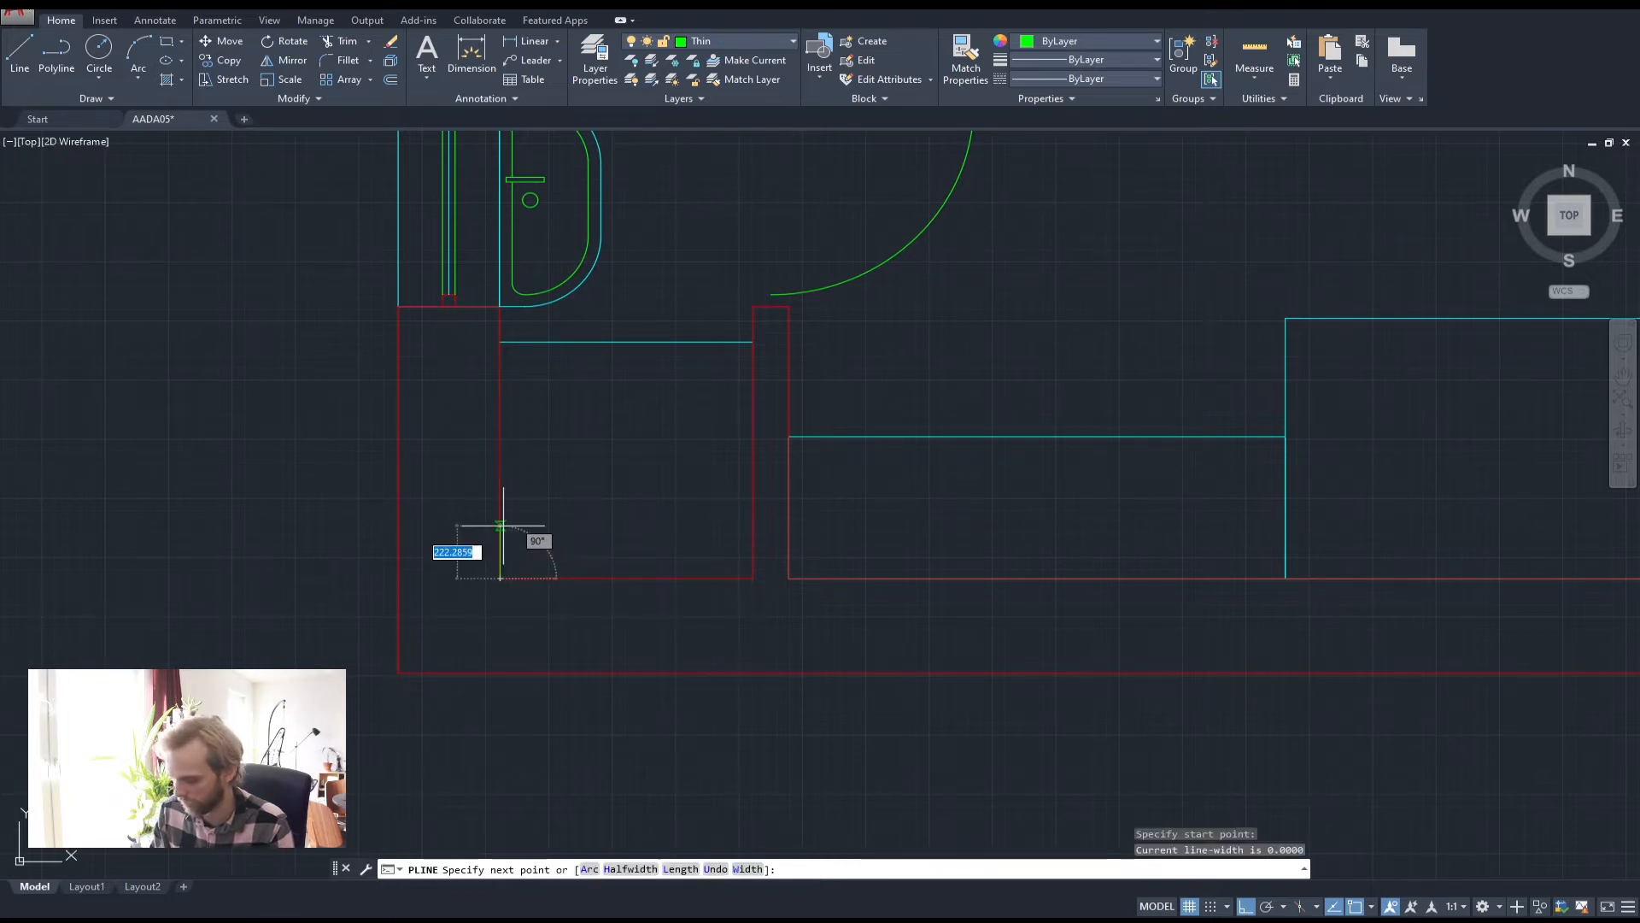
type("100")
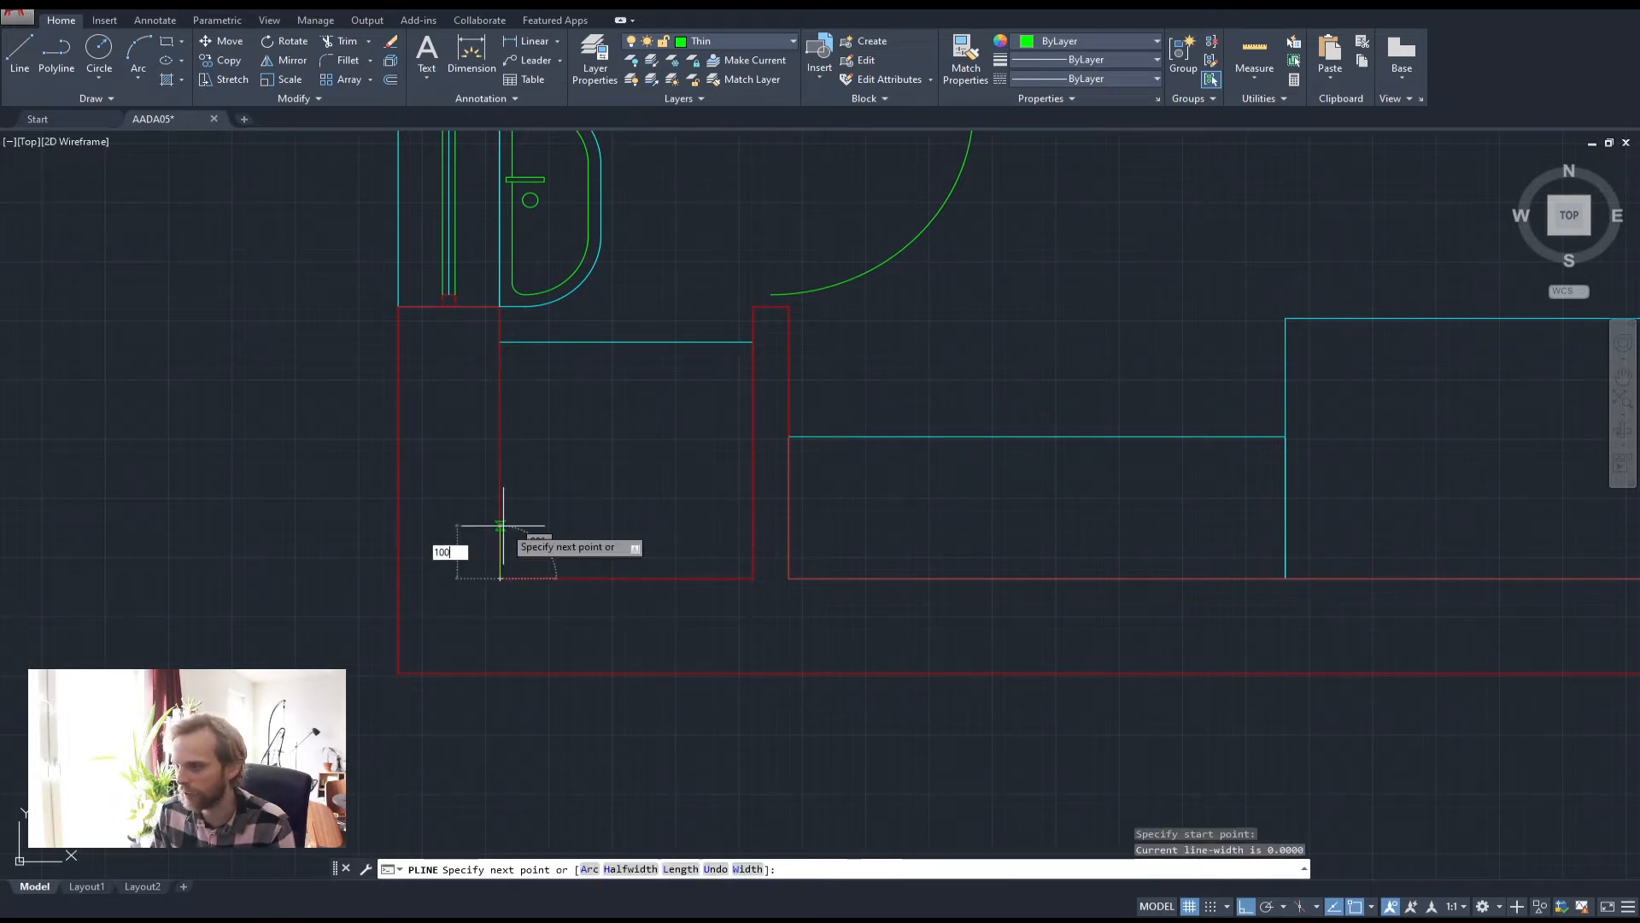
key("Return")
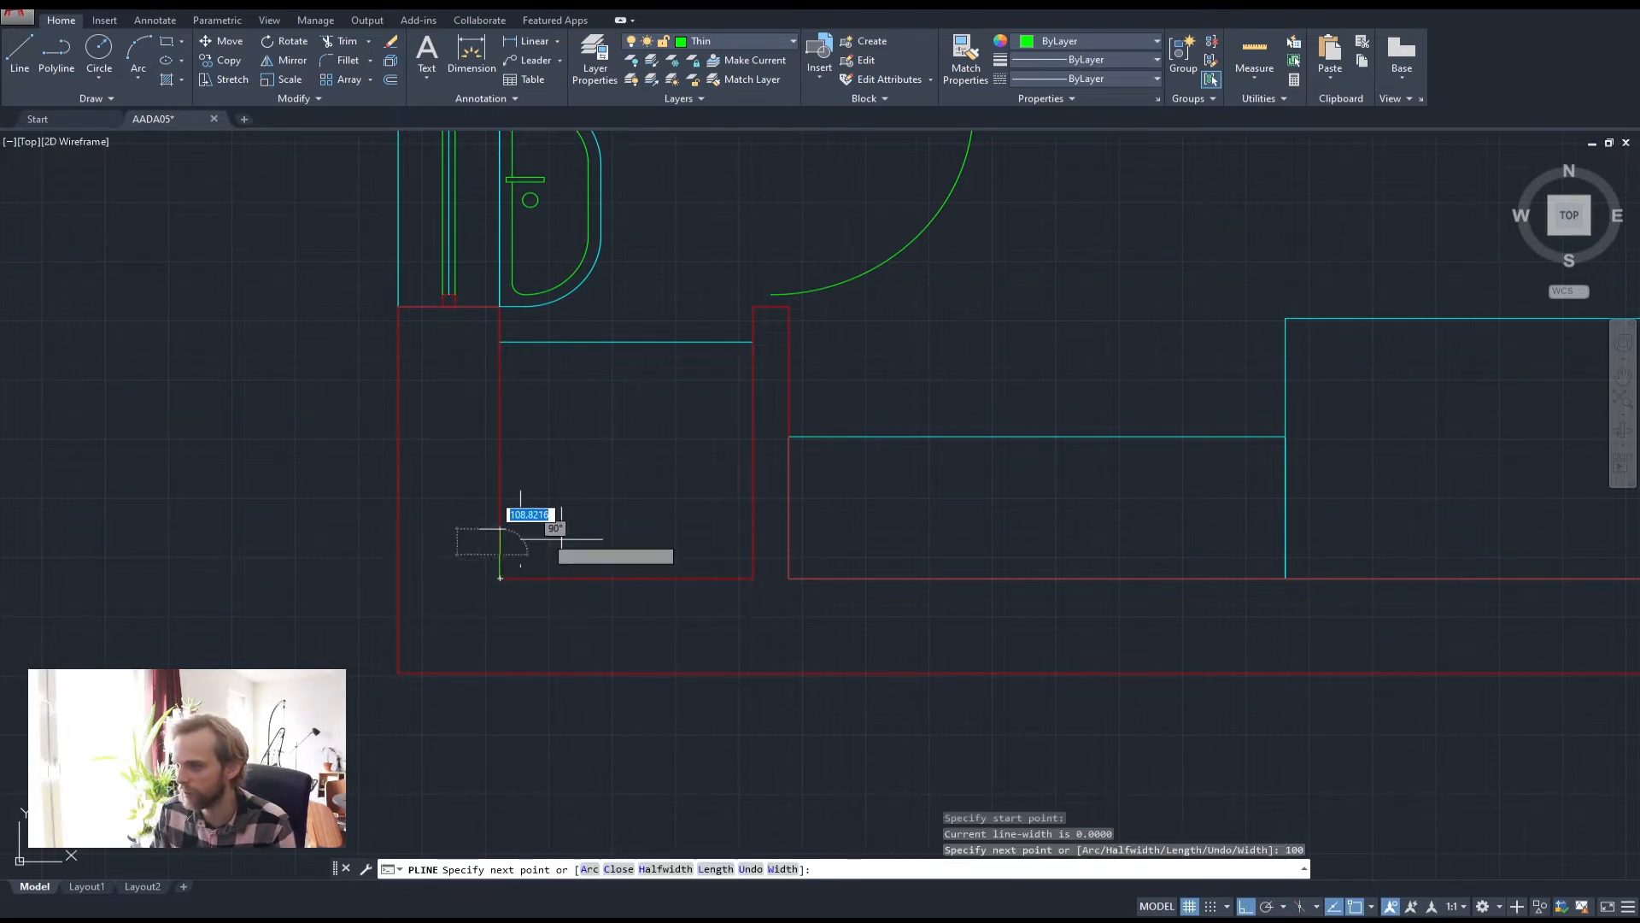
left_click(752, 555)
left_click(752, 579)
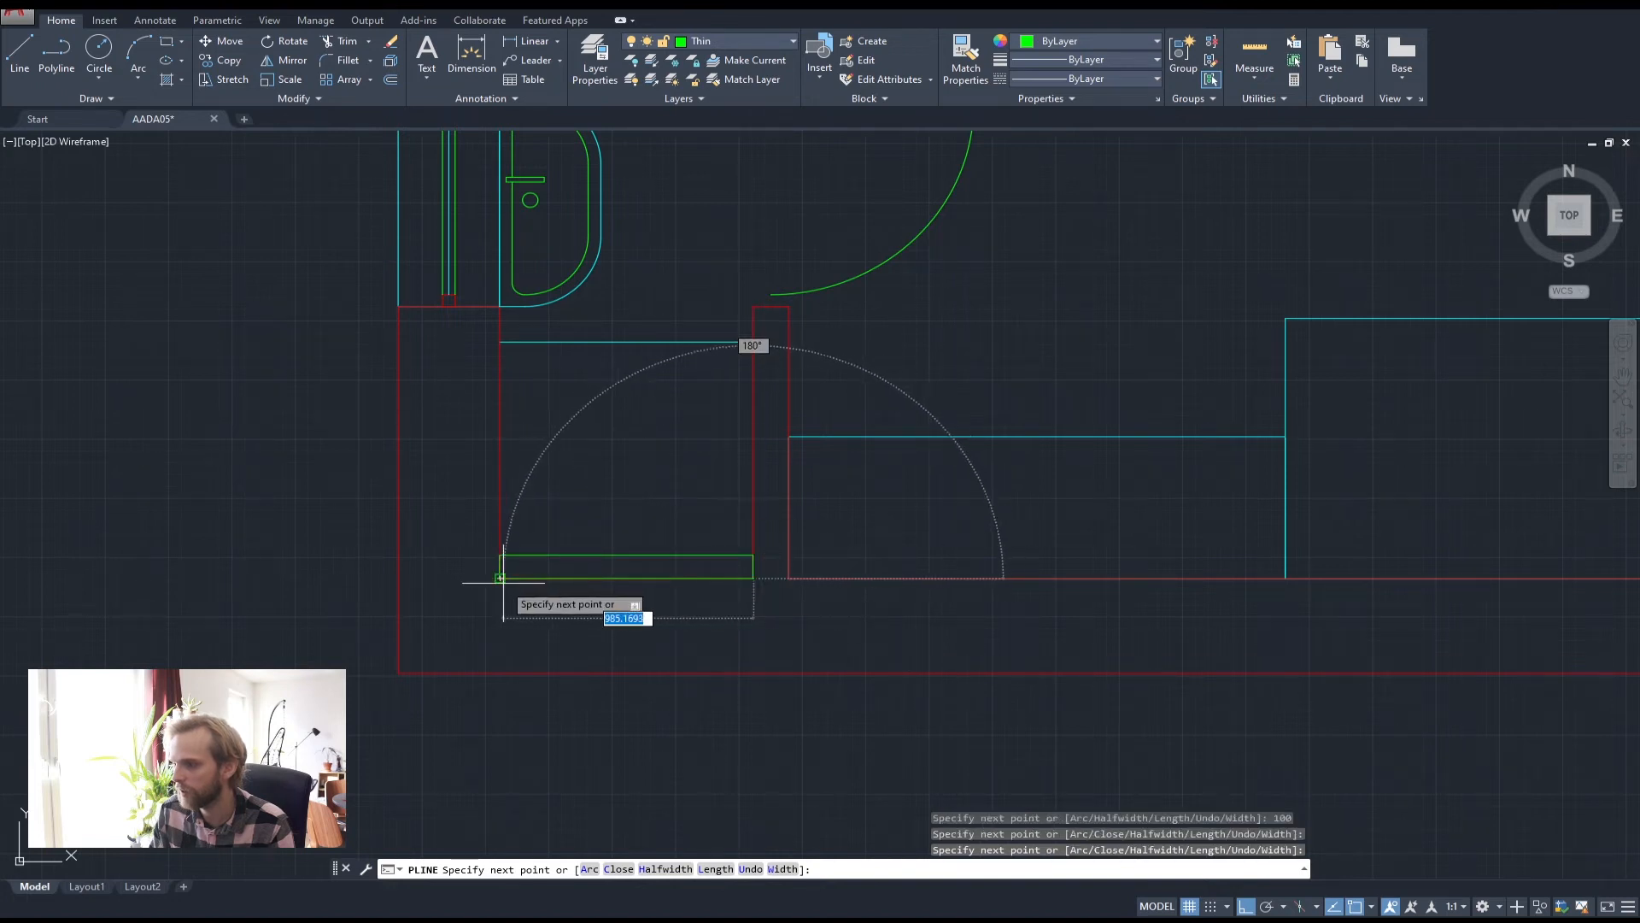
type("c")
key("Return")
left_click(514, 557)
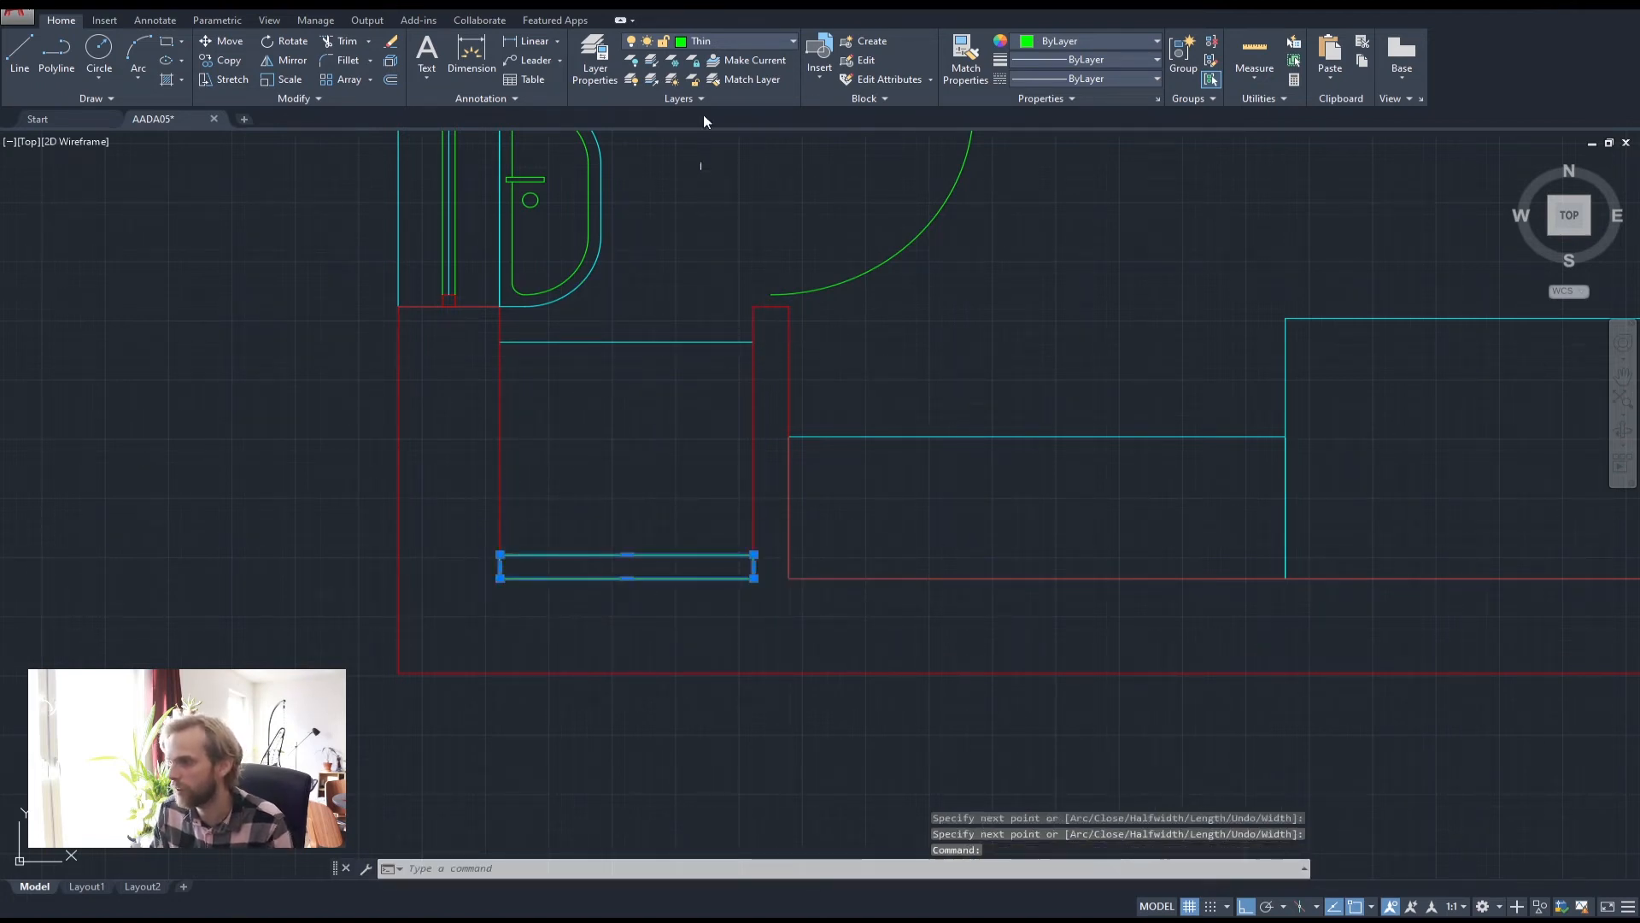
left_click(719, 44)
left_click(717, 80)
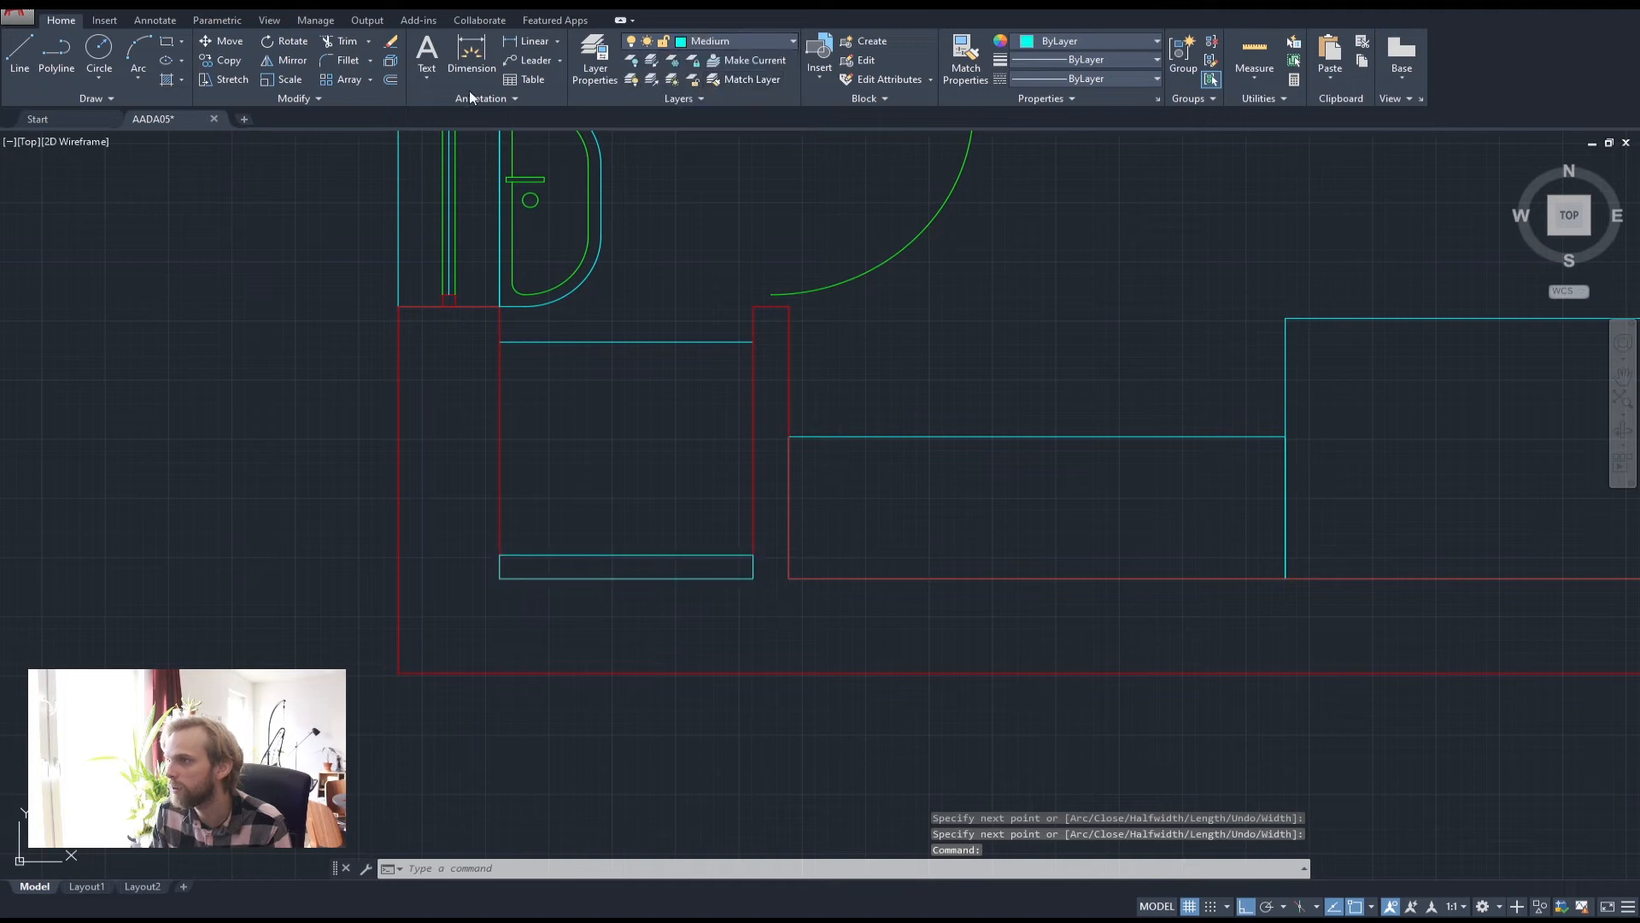
Cross the rectangle with two corner-to-corner diagonals forming an X
left_click(56, 57)
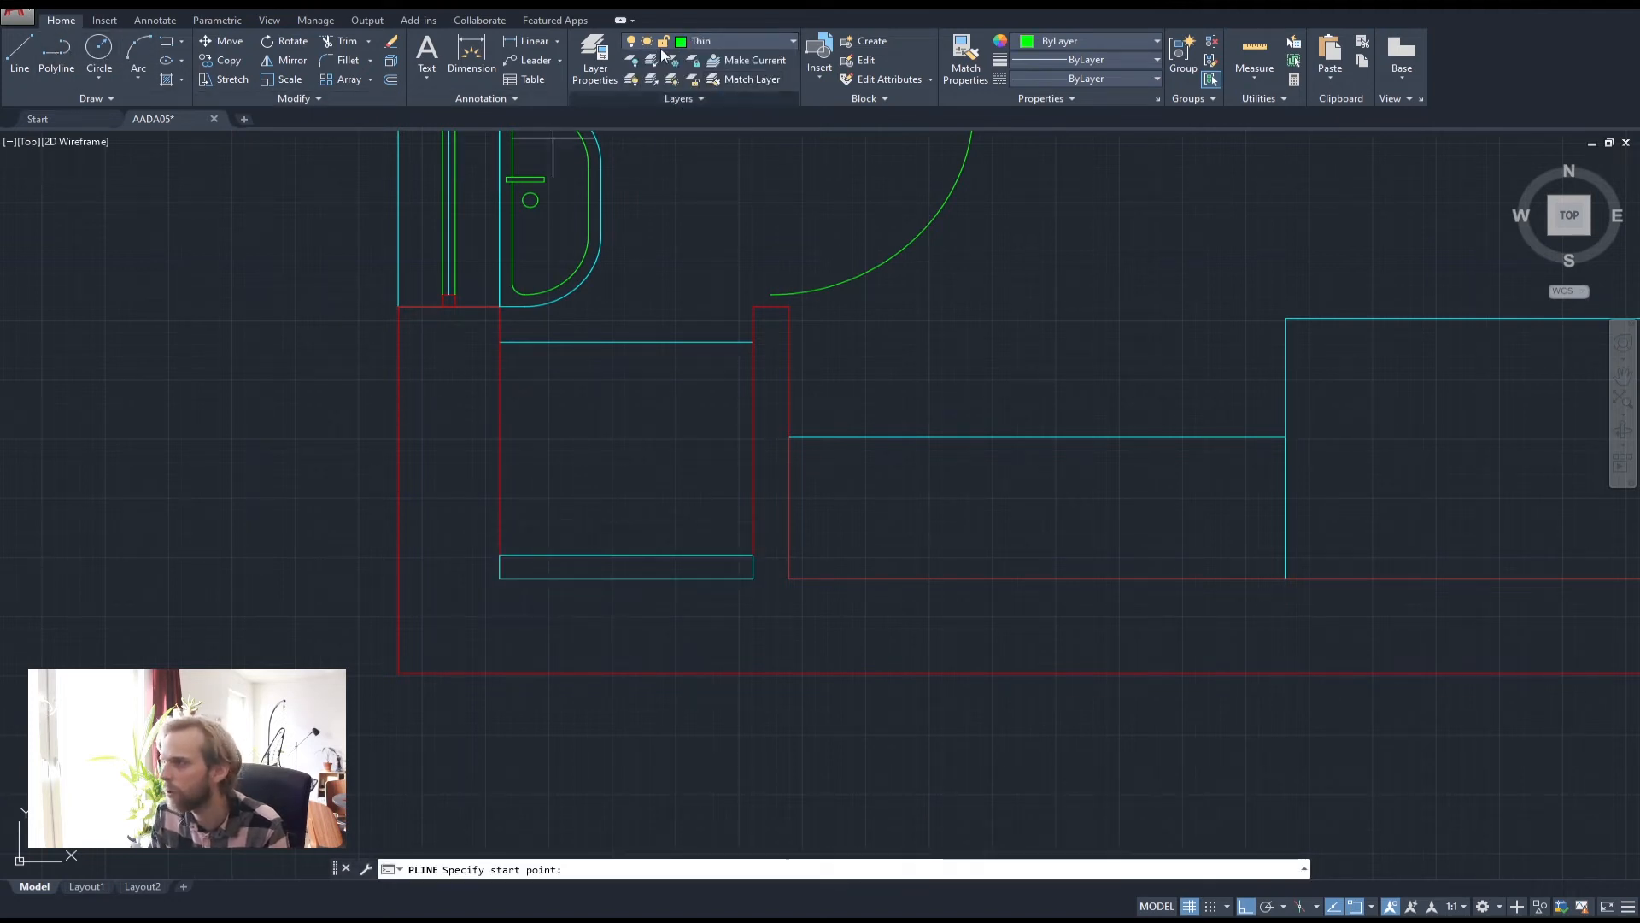
left_click(500, 578)
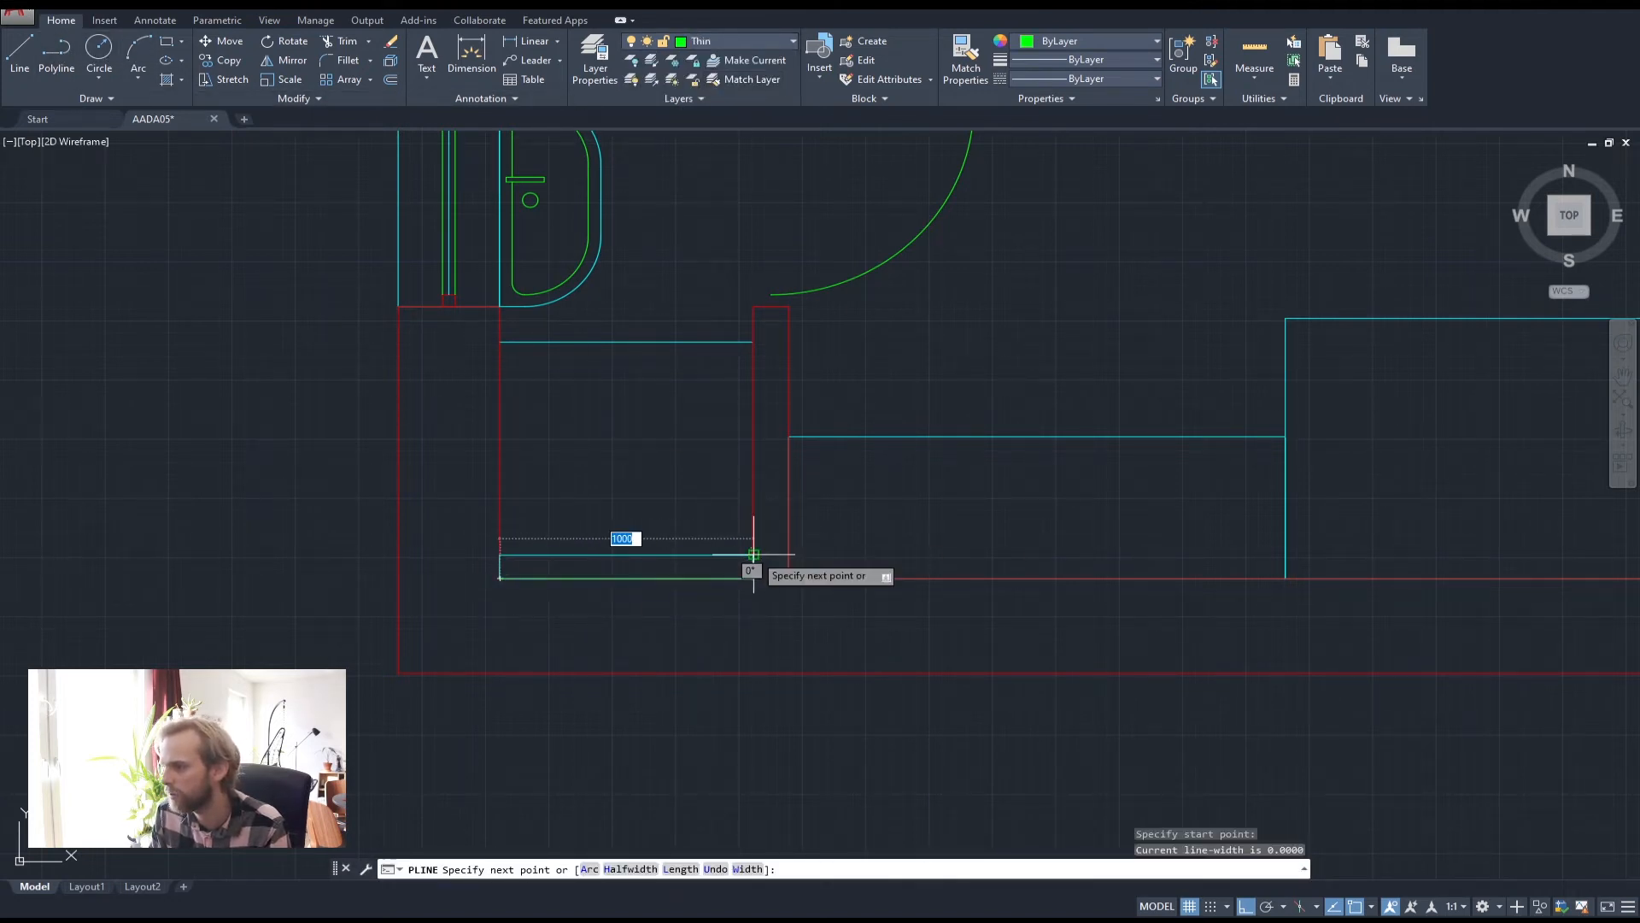
left_click(752, 555)
key("Return")
key("Return")
left_click(752, 578)
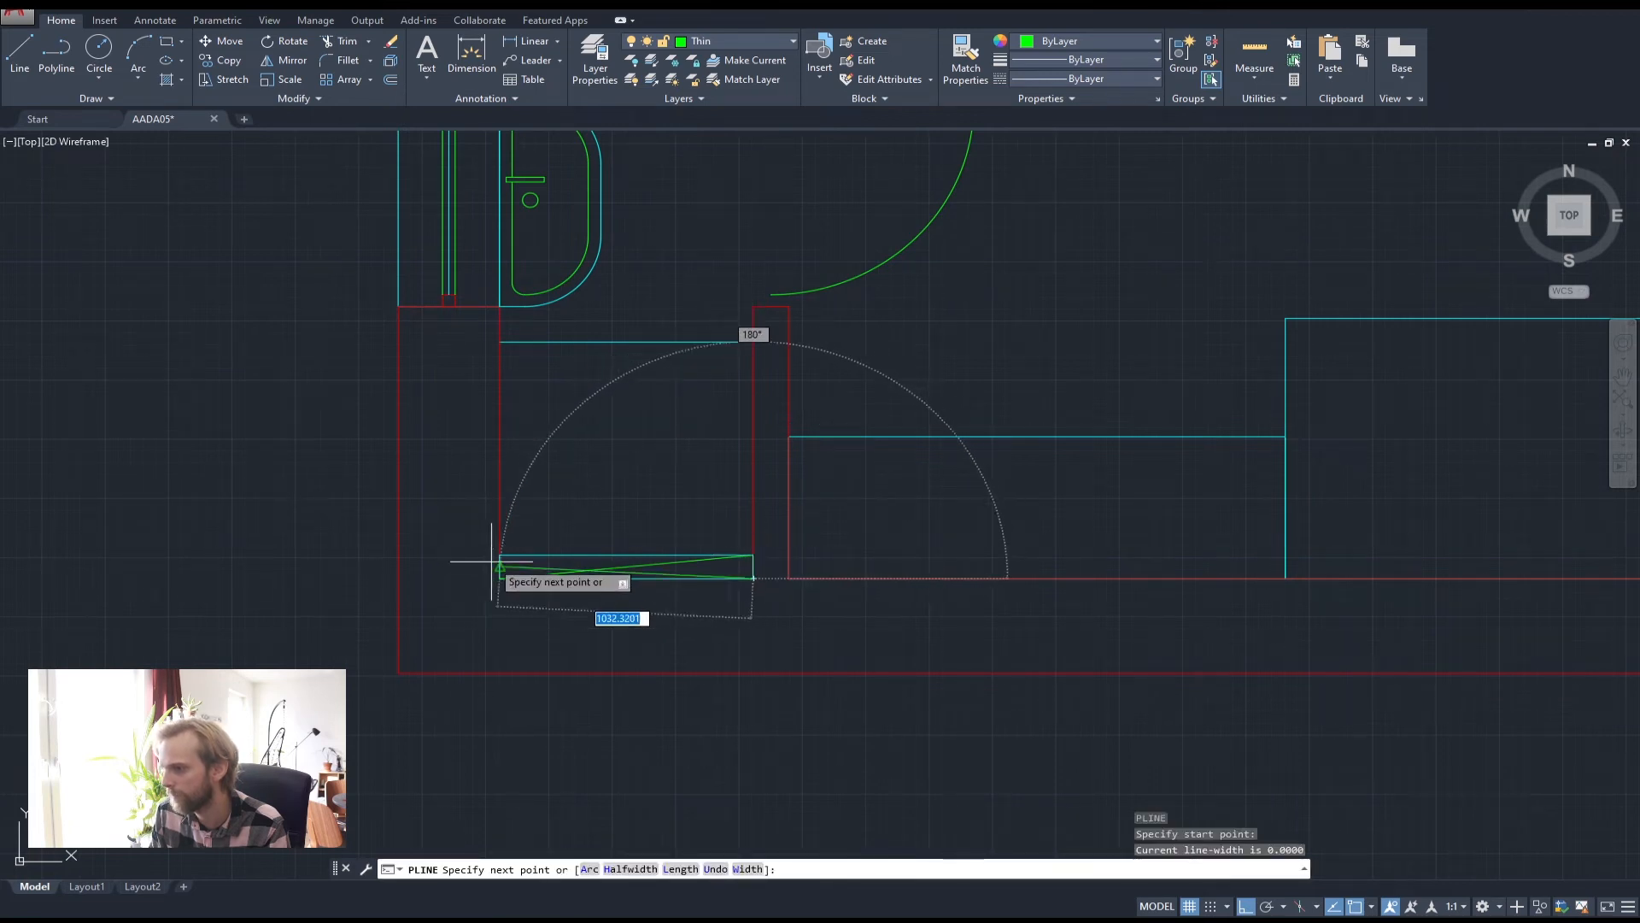
left_click(500, 555)
key("Return")
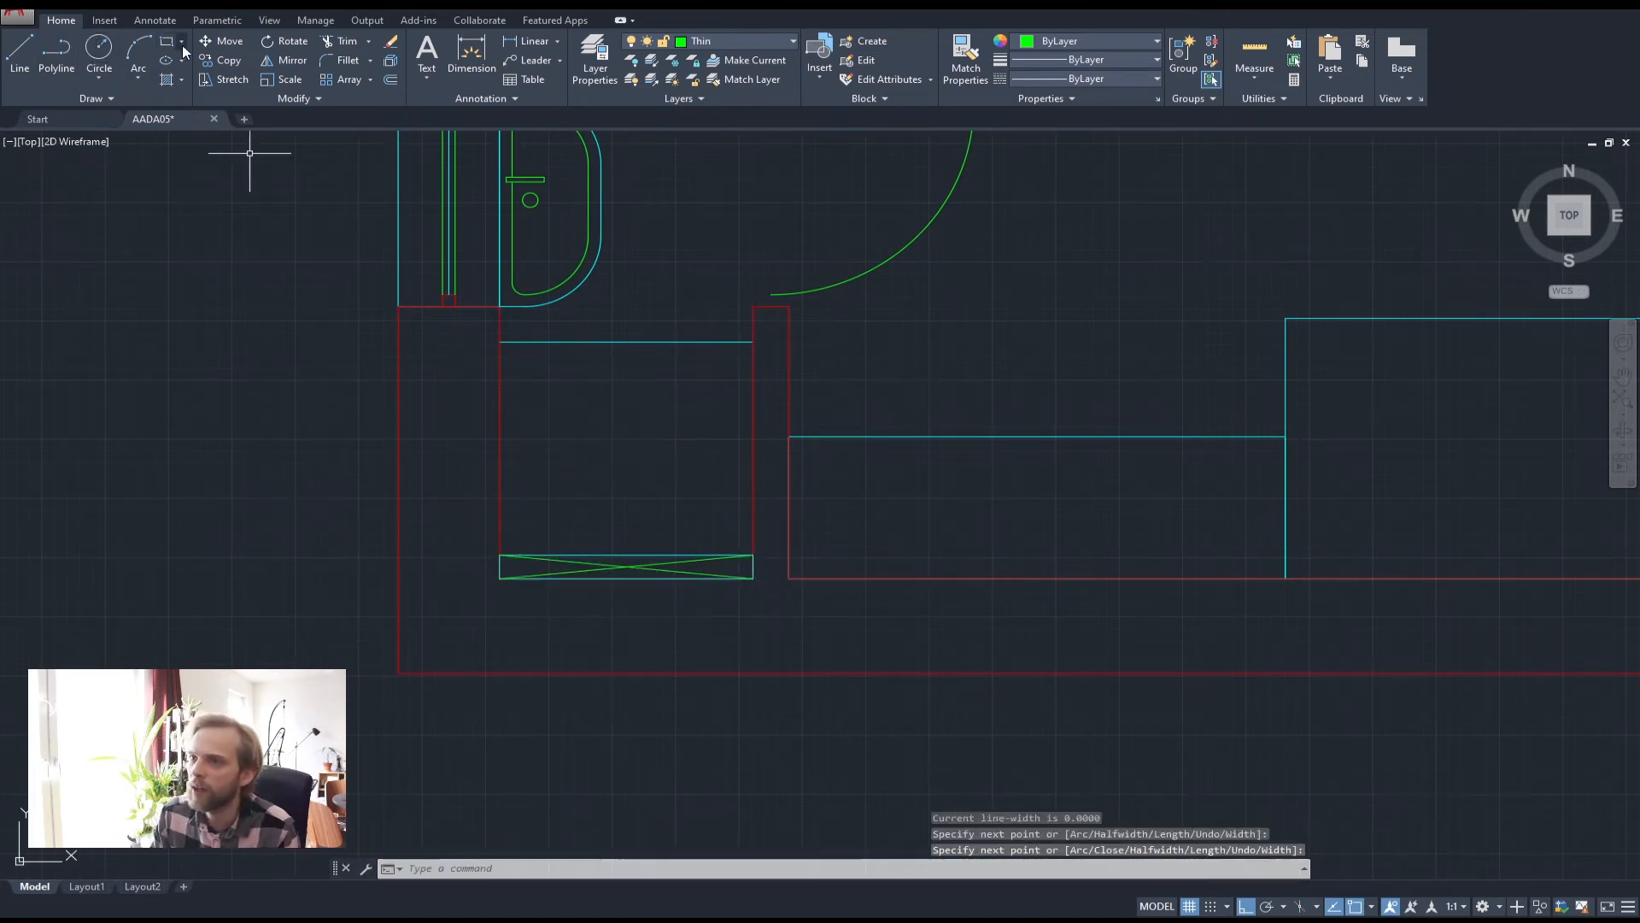
left_click(102, 52)
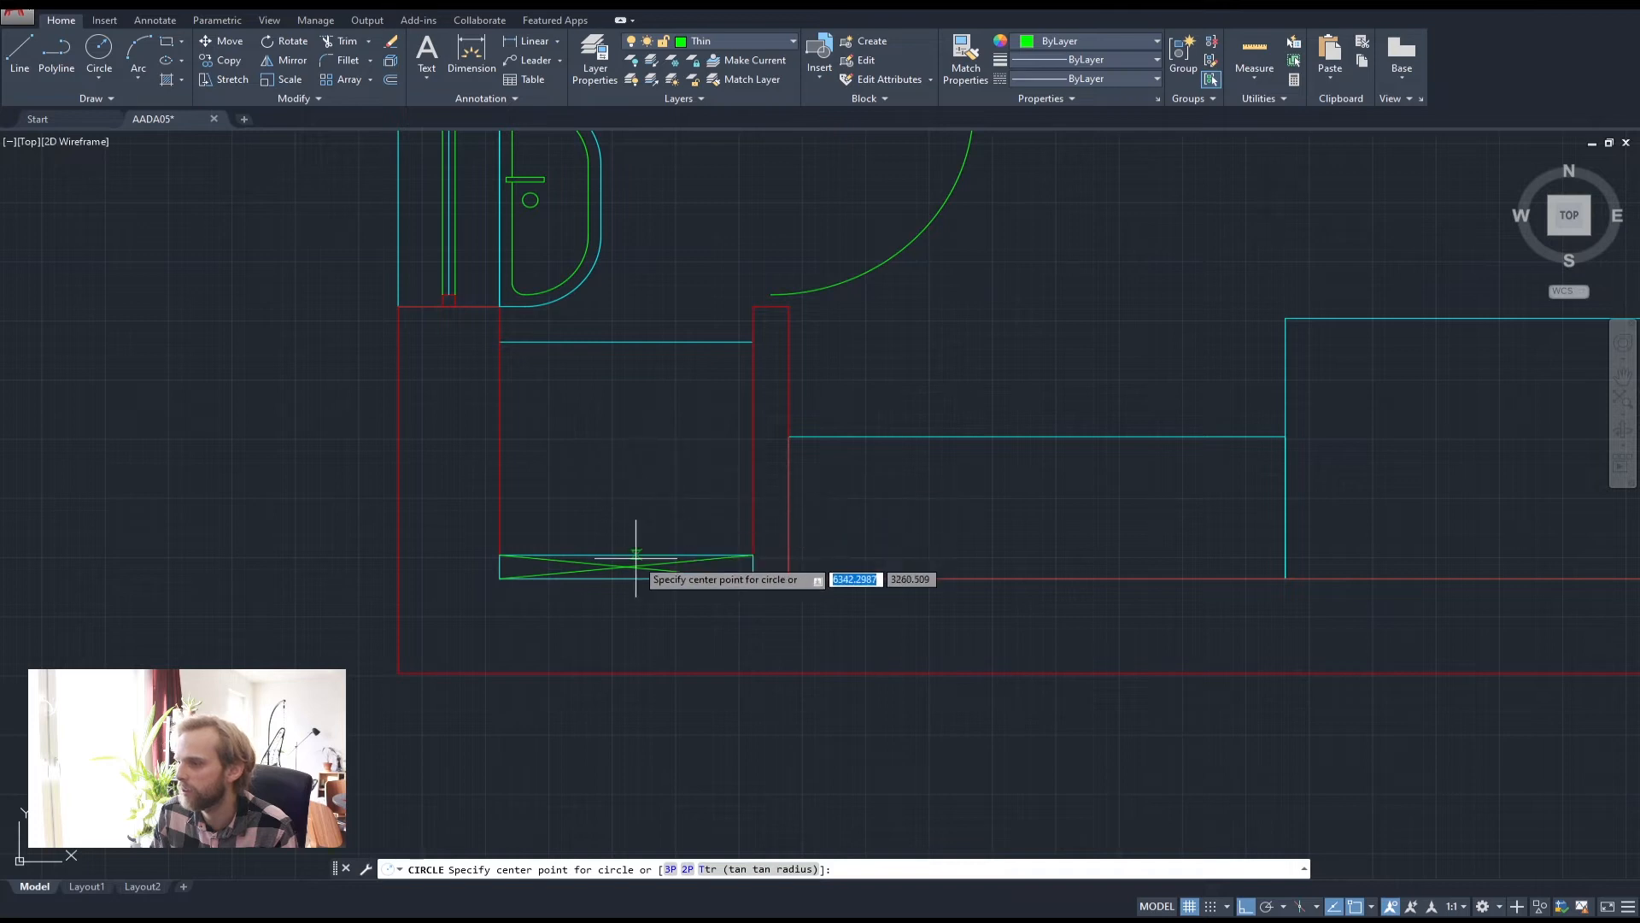
Draw a radius 200 circle at the cyan line's midpoint and move it into the shower area
left_click(626, 342)
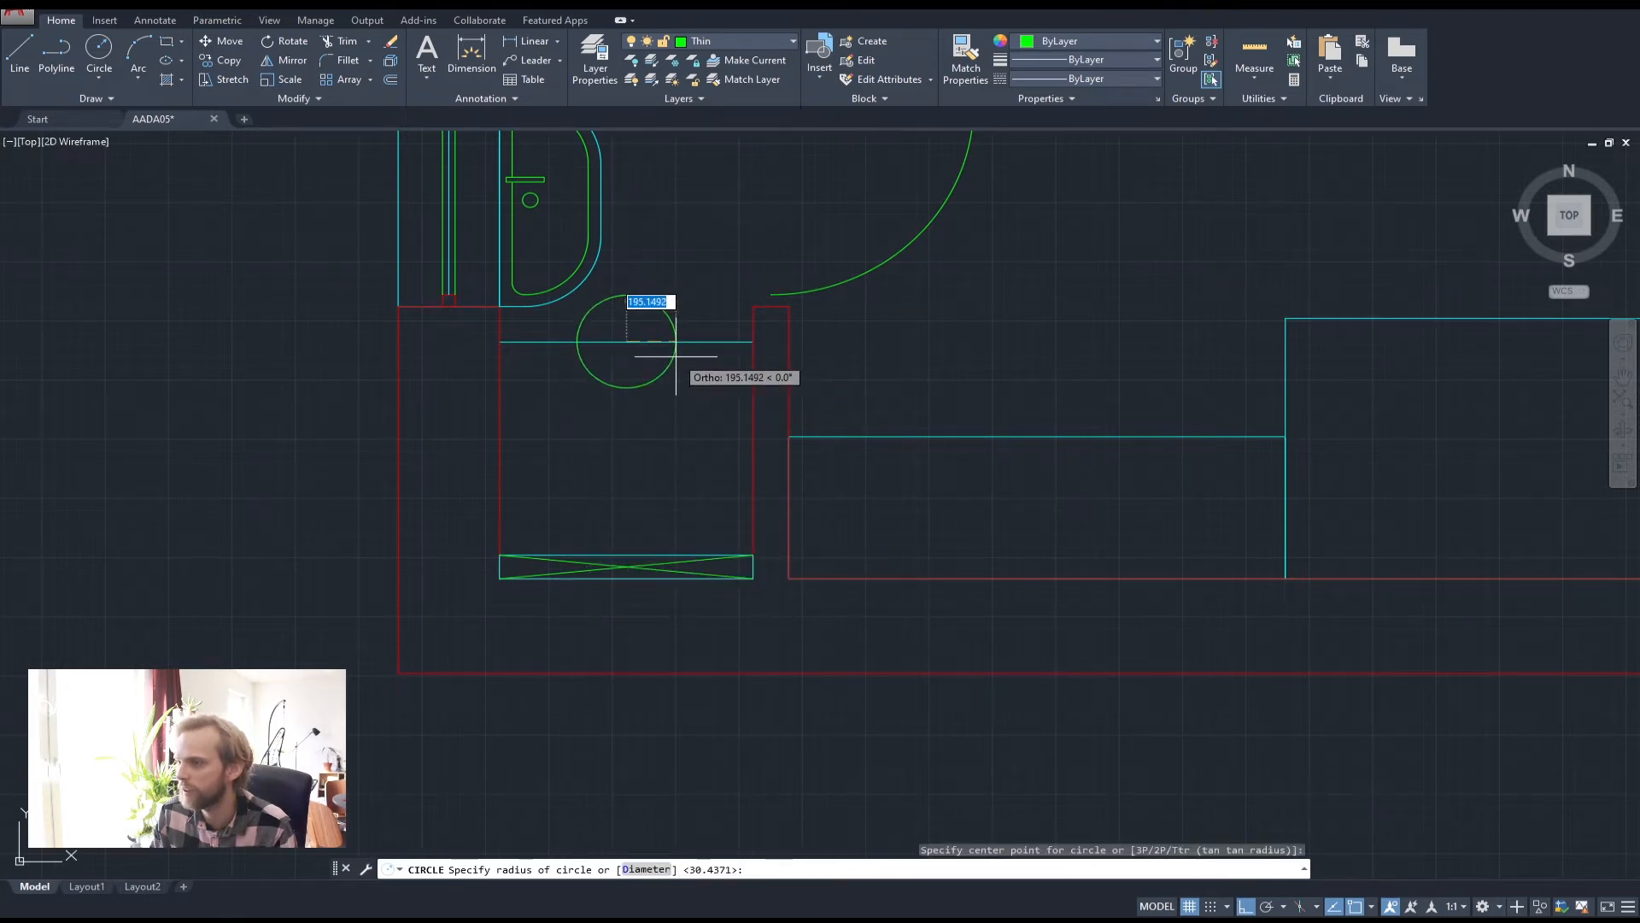
type("200")
key("Return")
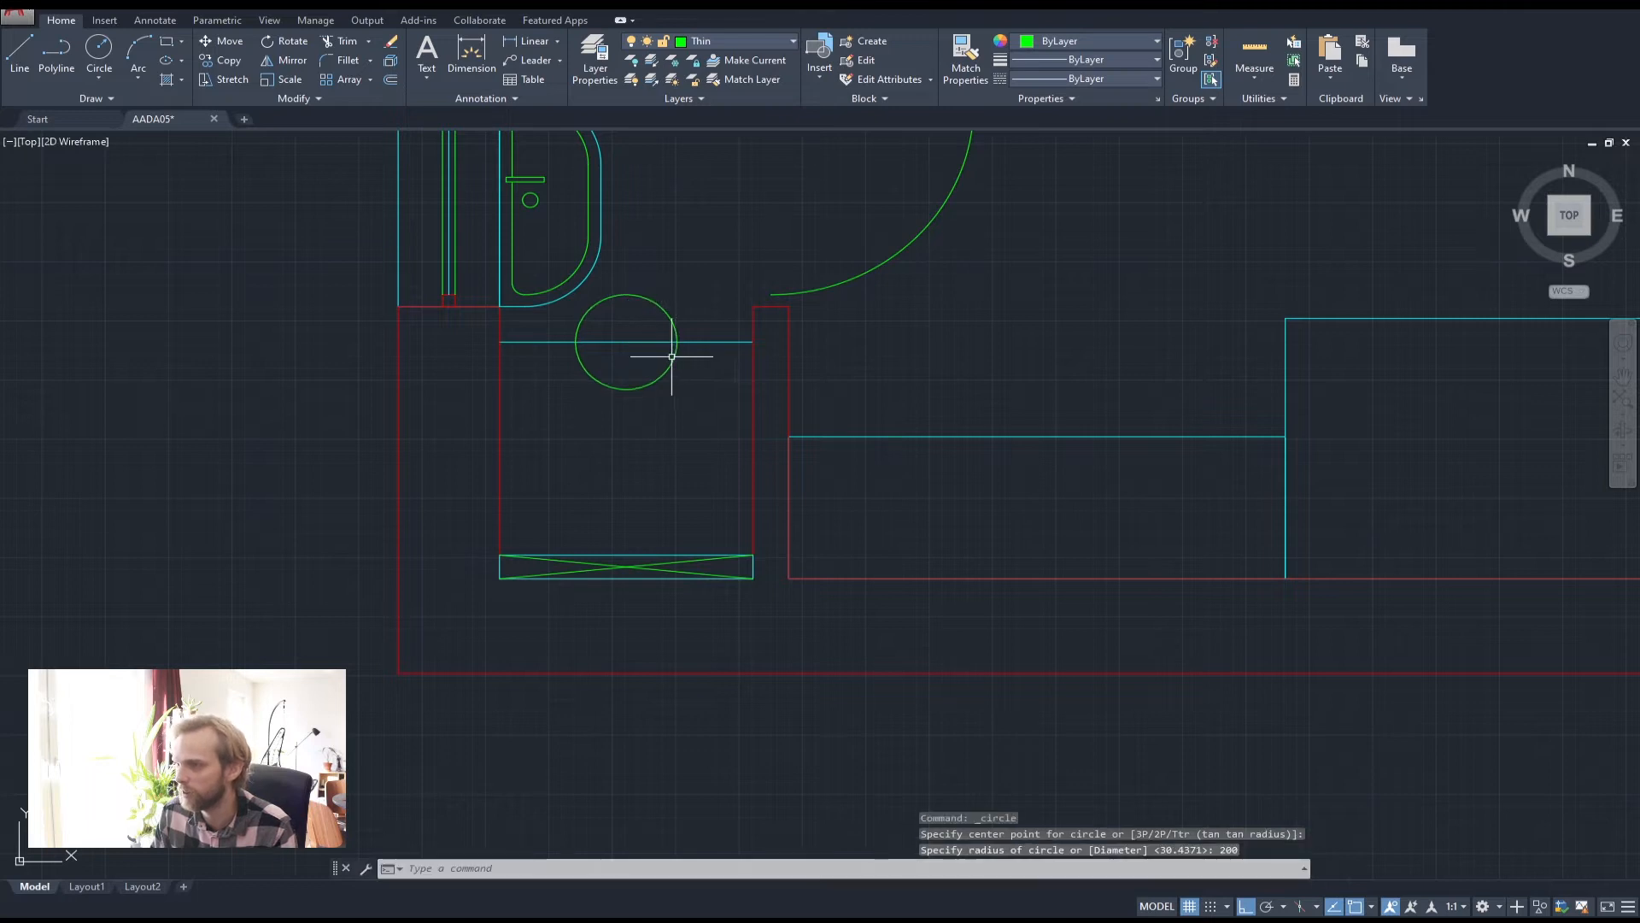
left_click(673, 357)
type("m")
key("Return")
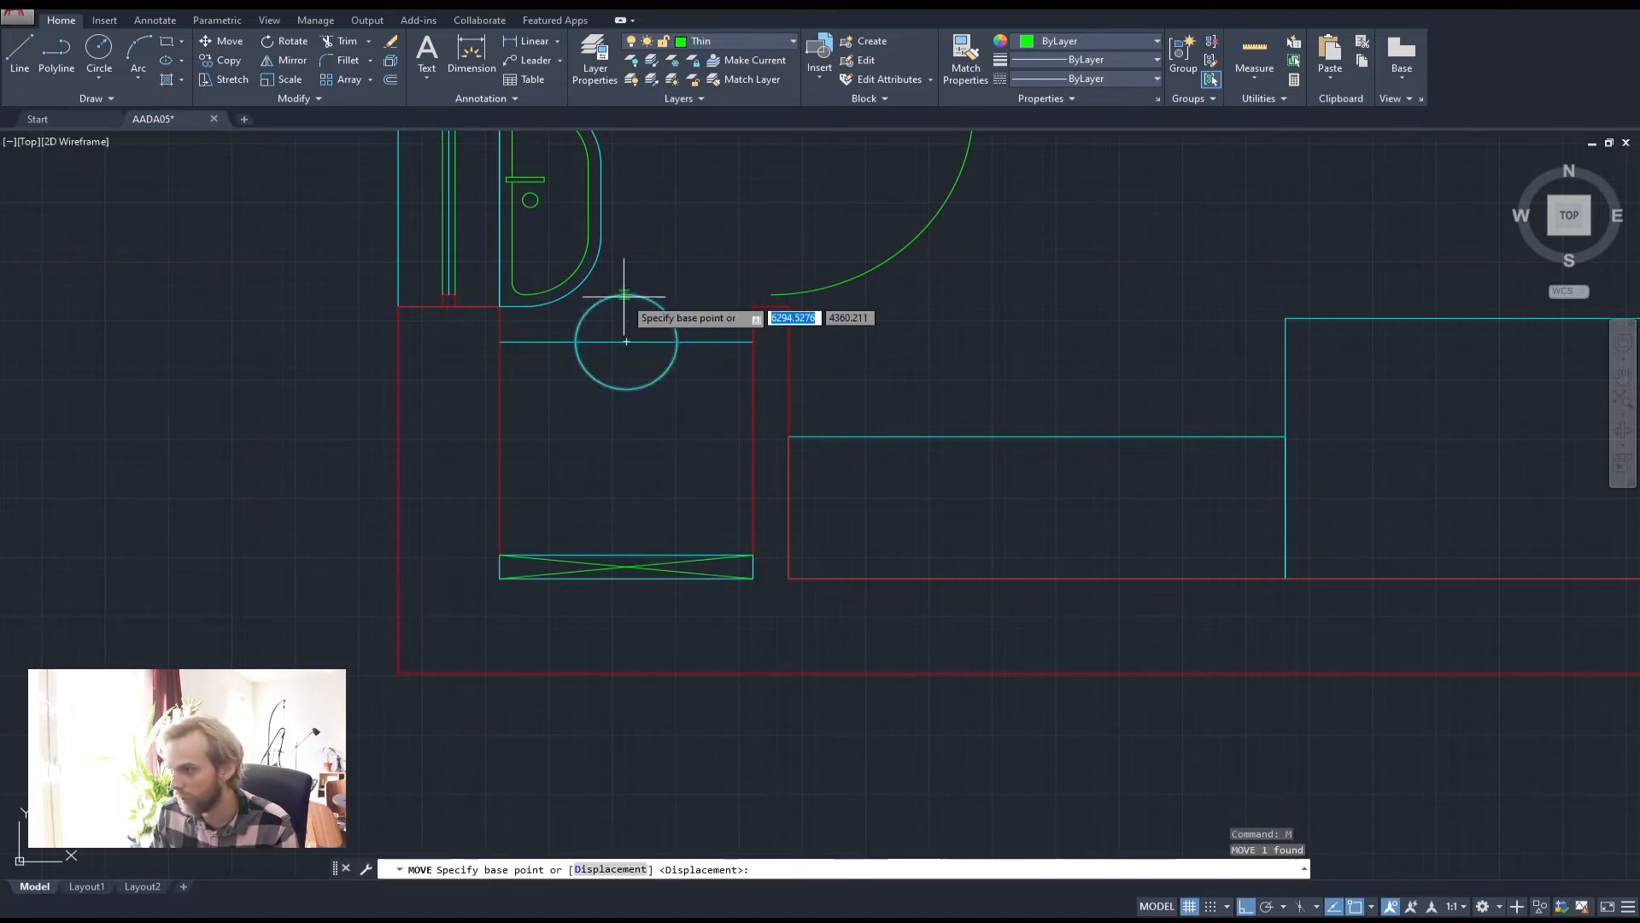
left_click(688, 209)
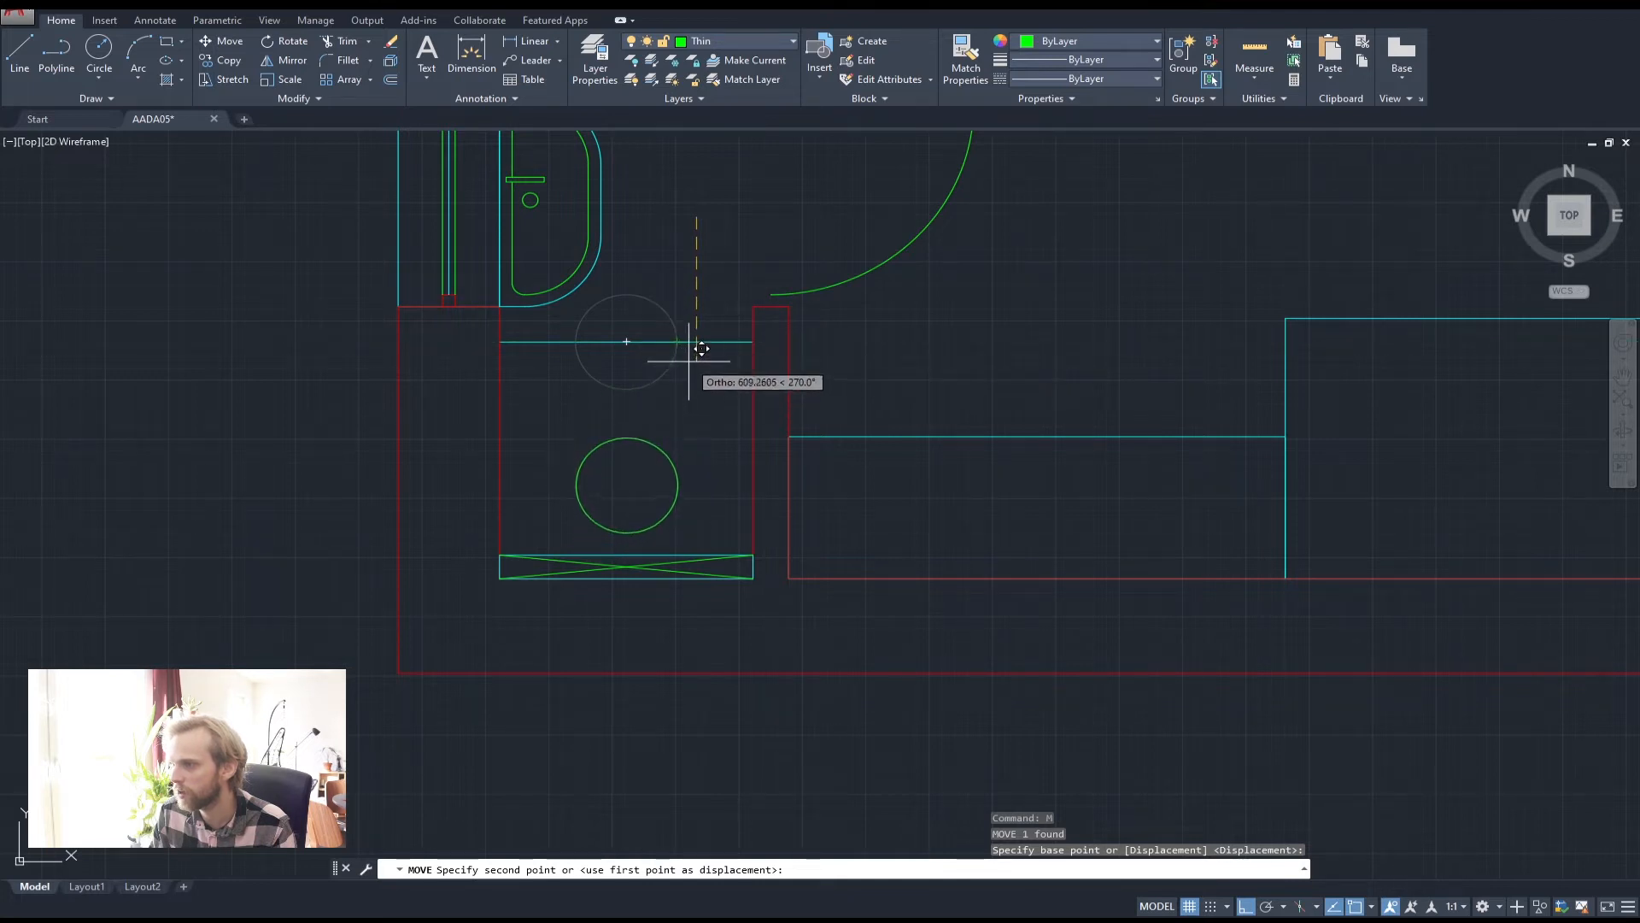
key("Escape")
key("Escape")
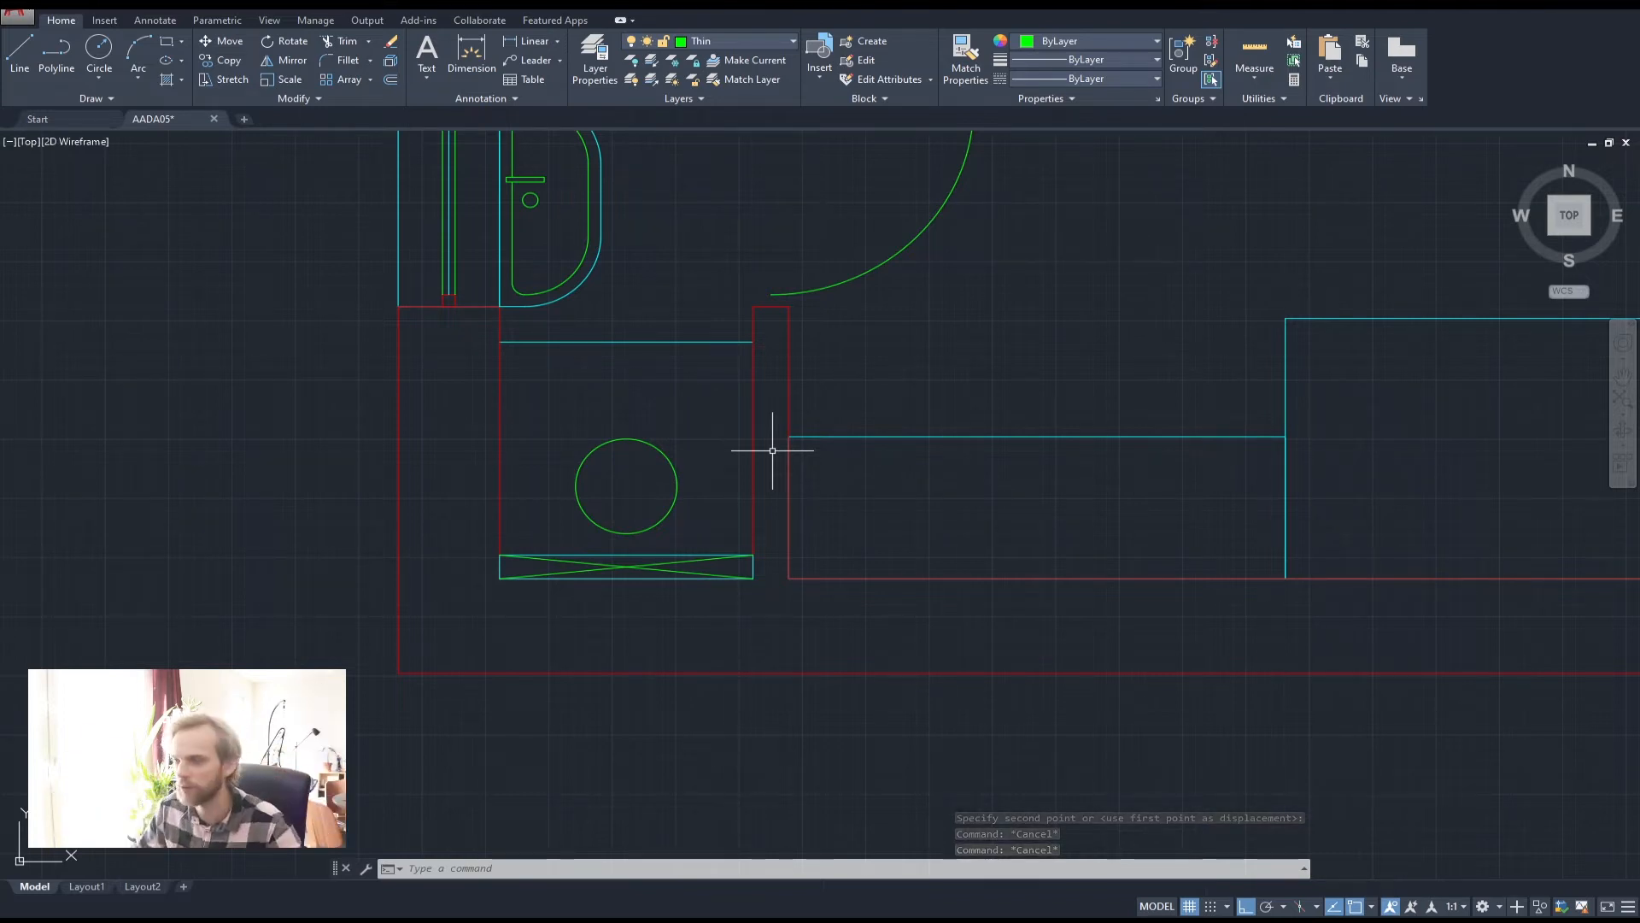
scroll(836, 463, "down", 4)
middle_click_drag(1005, 395, 886, 429)
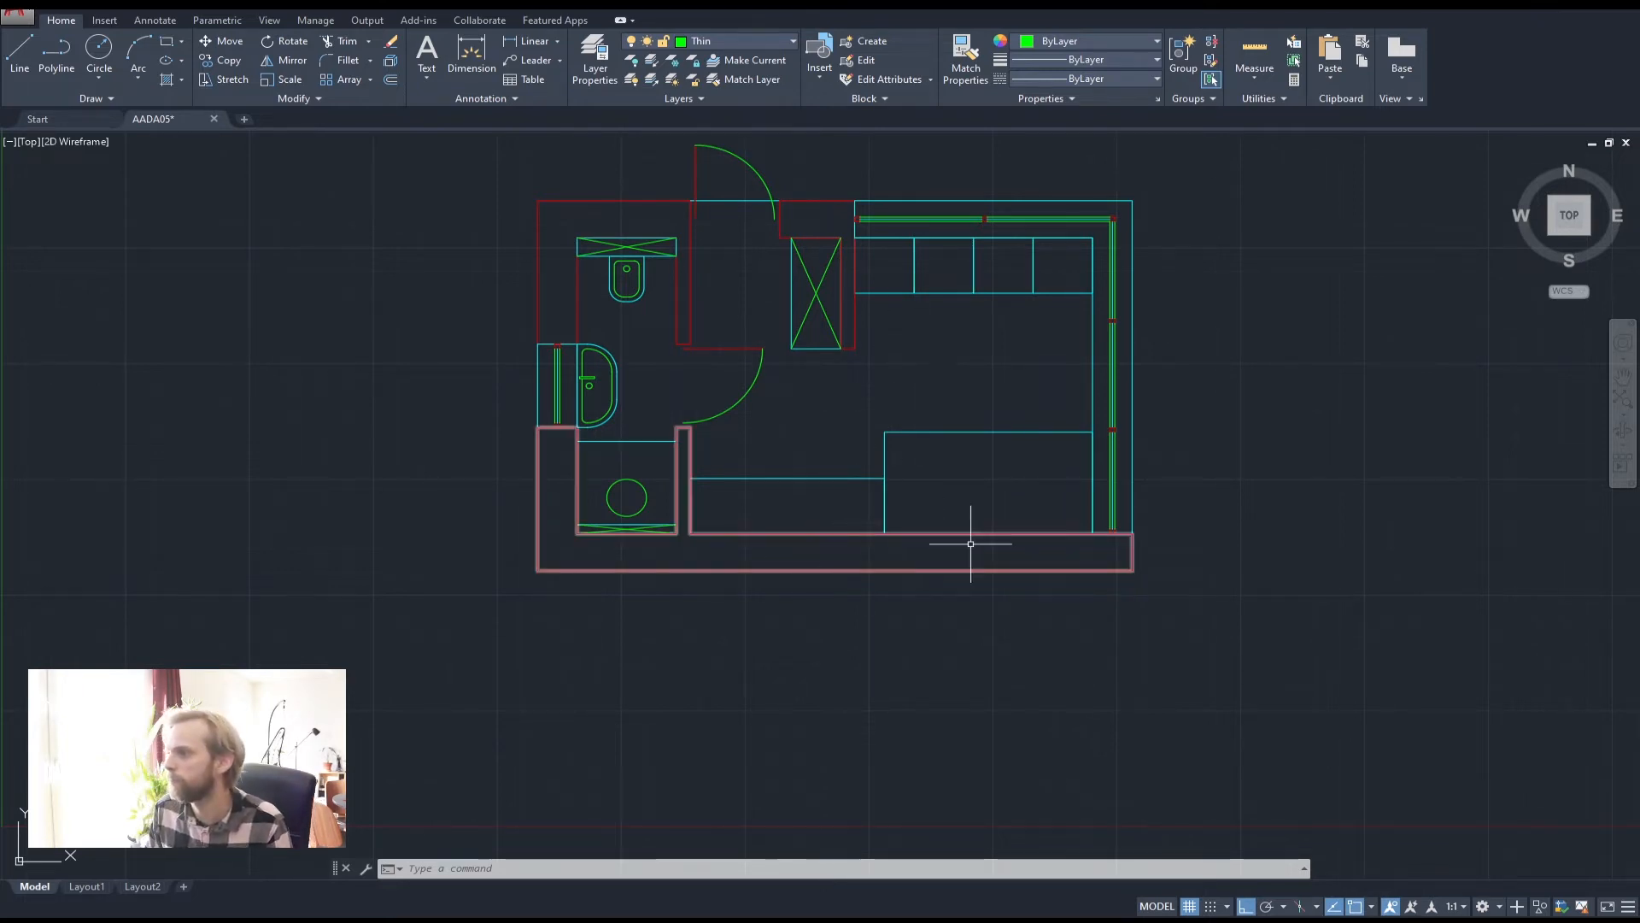
middle_click_drag(988, 405, 804, 431)
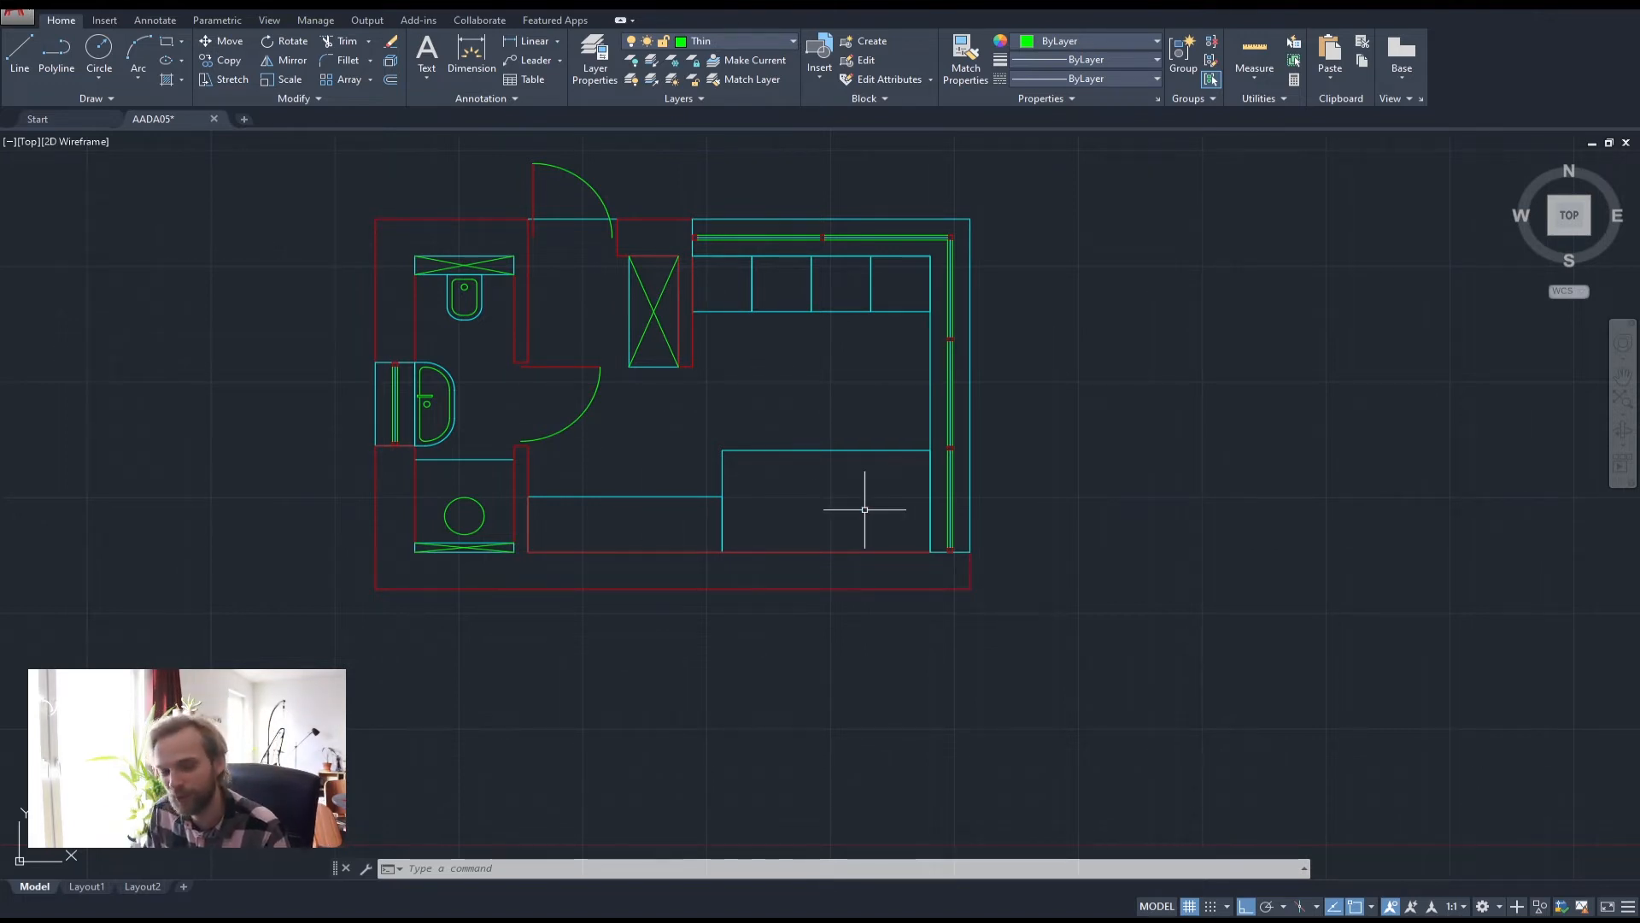
scroll(897, 322, "up", 6)
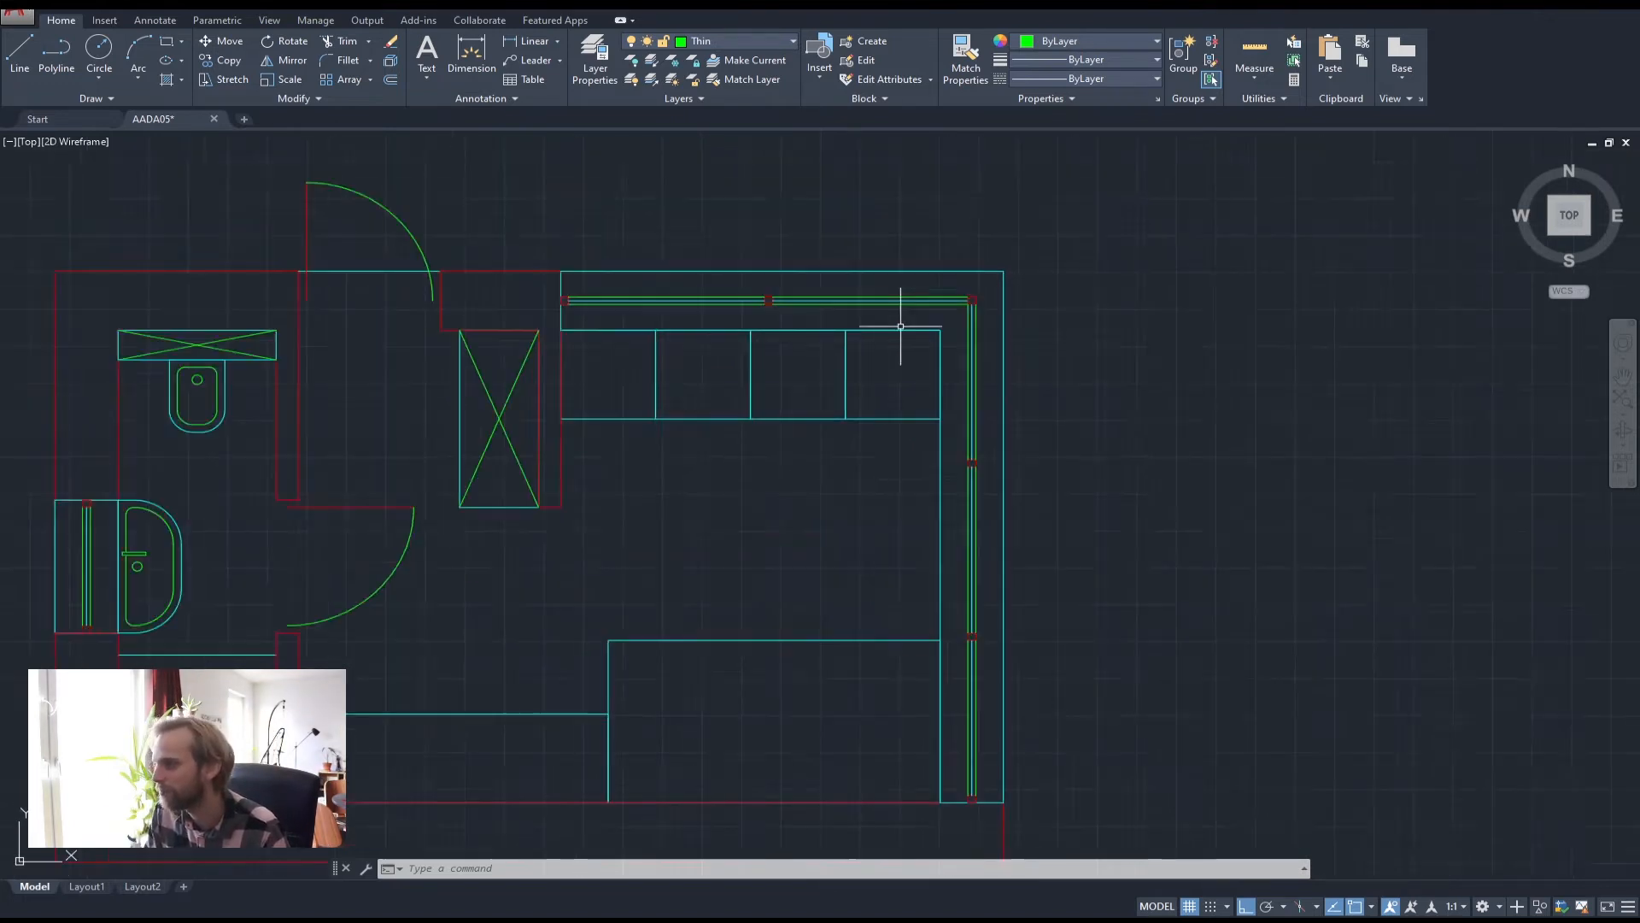
scroll(585, 565, "down", 2)
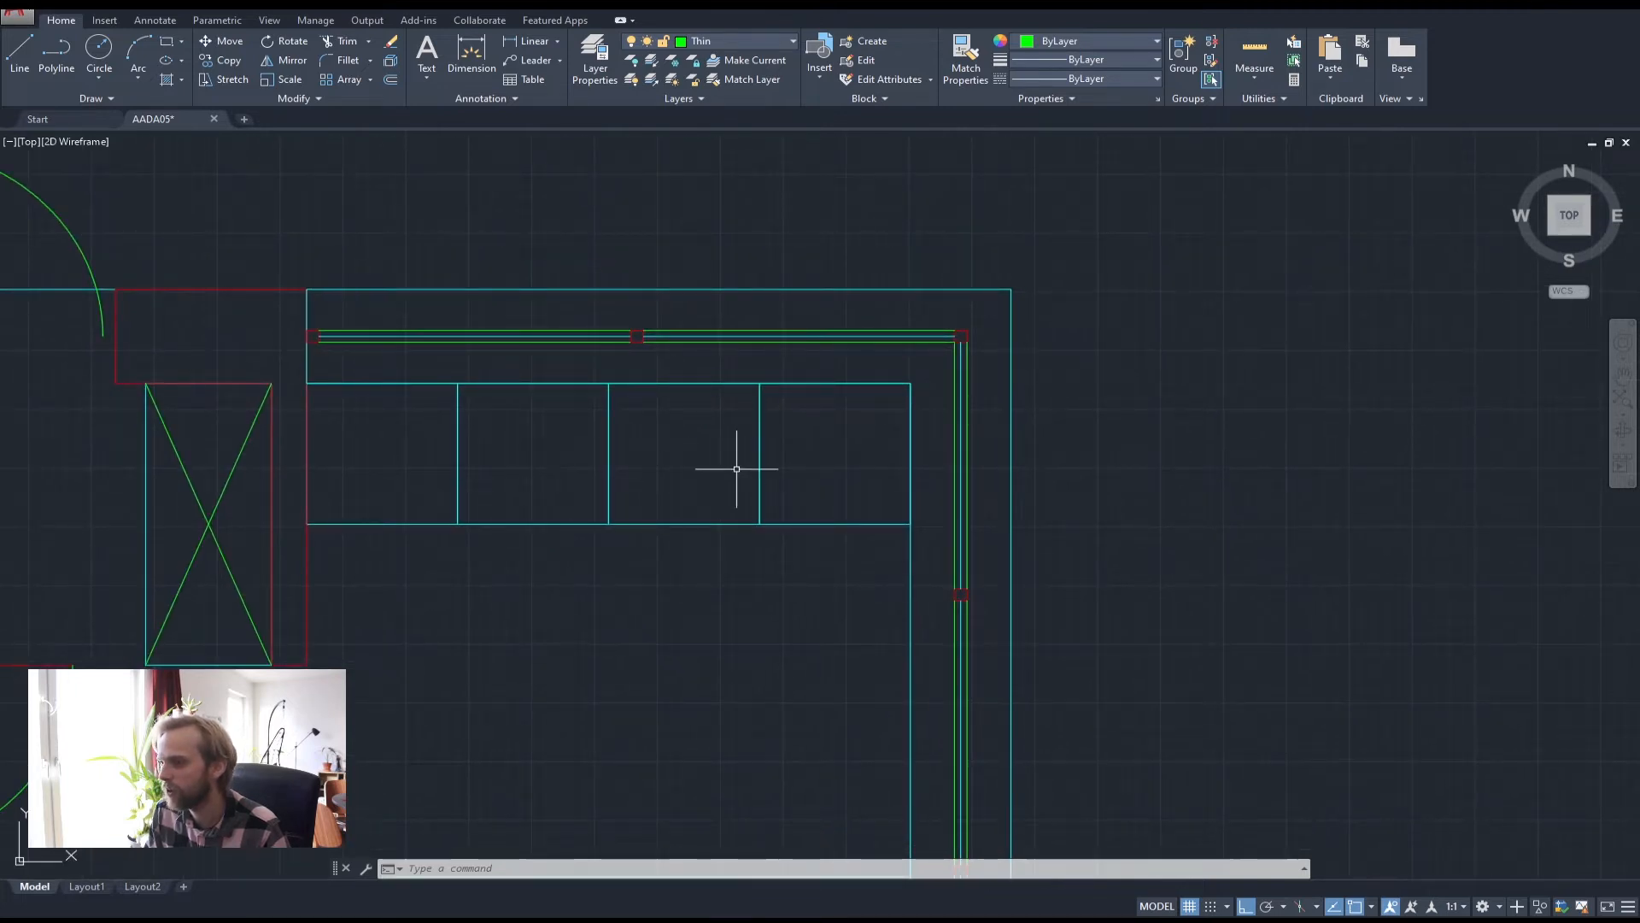
middle_click_drag(572, 456, 629, 461)
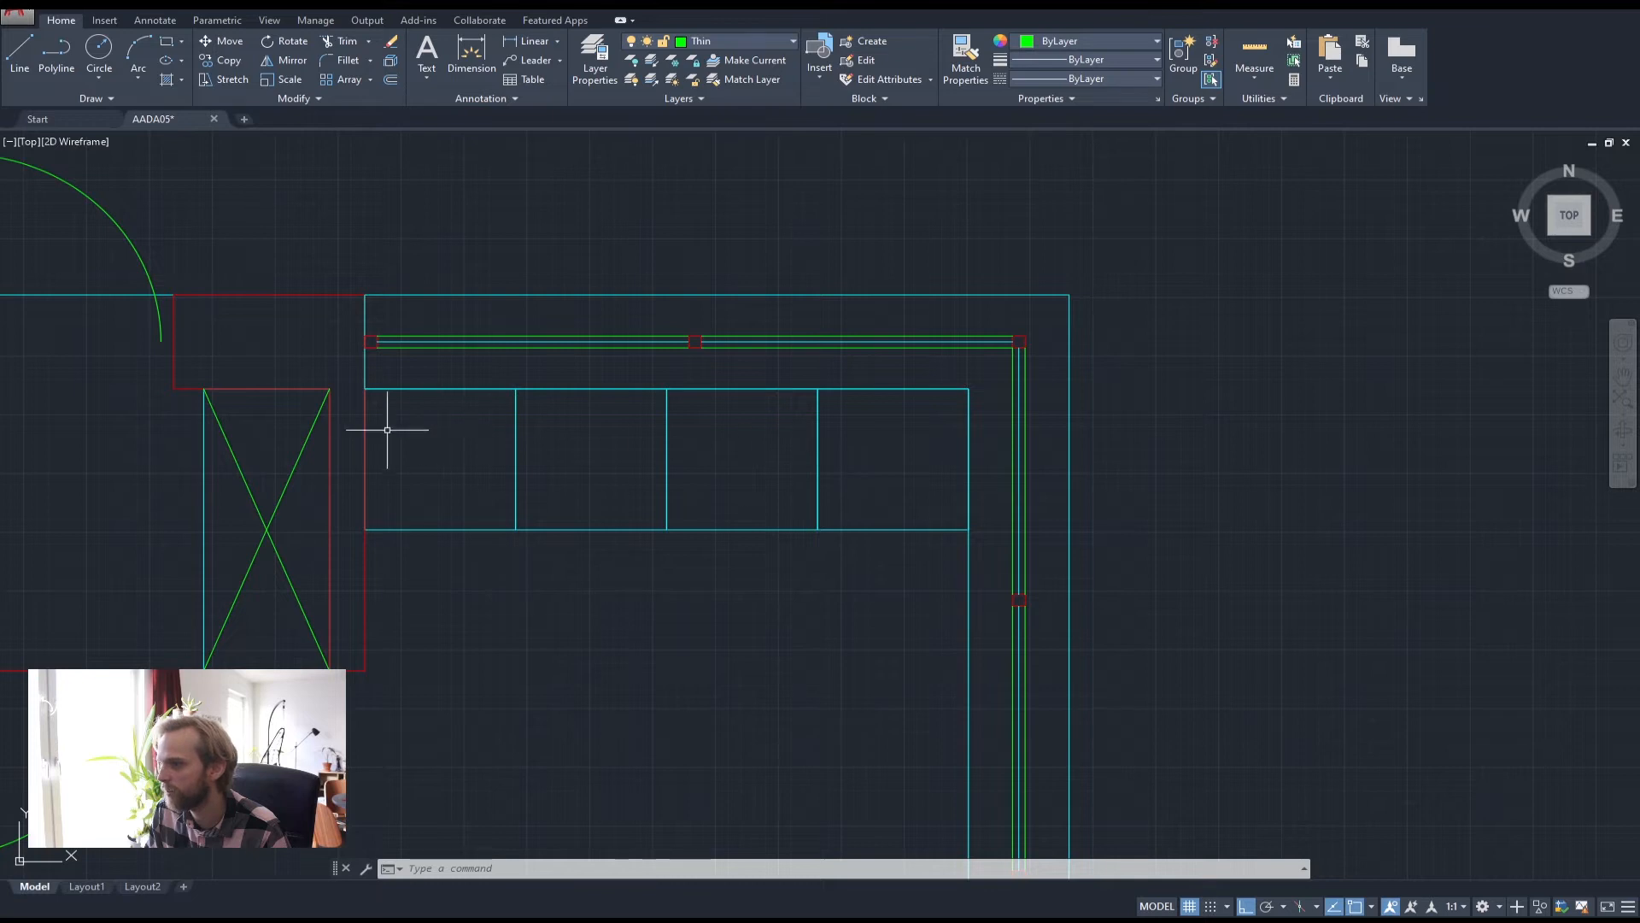
middle_click_drag(414, 453, 492, 463)
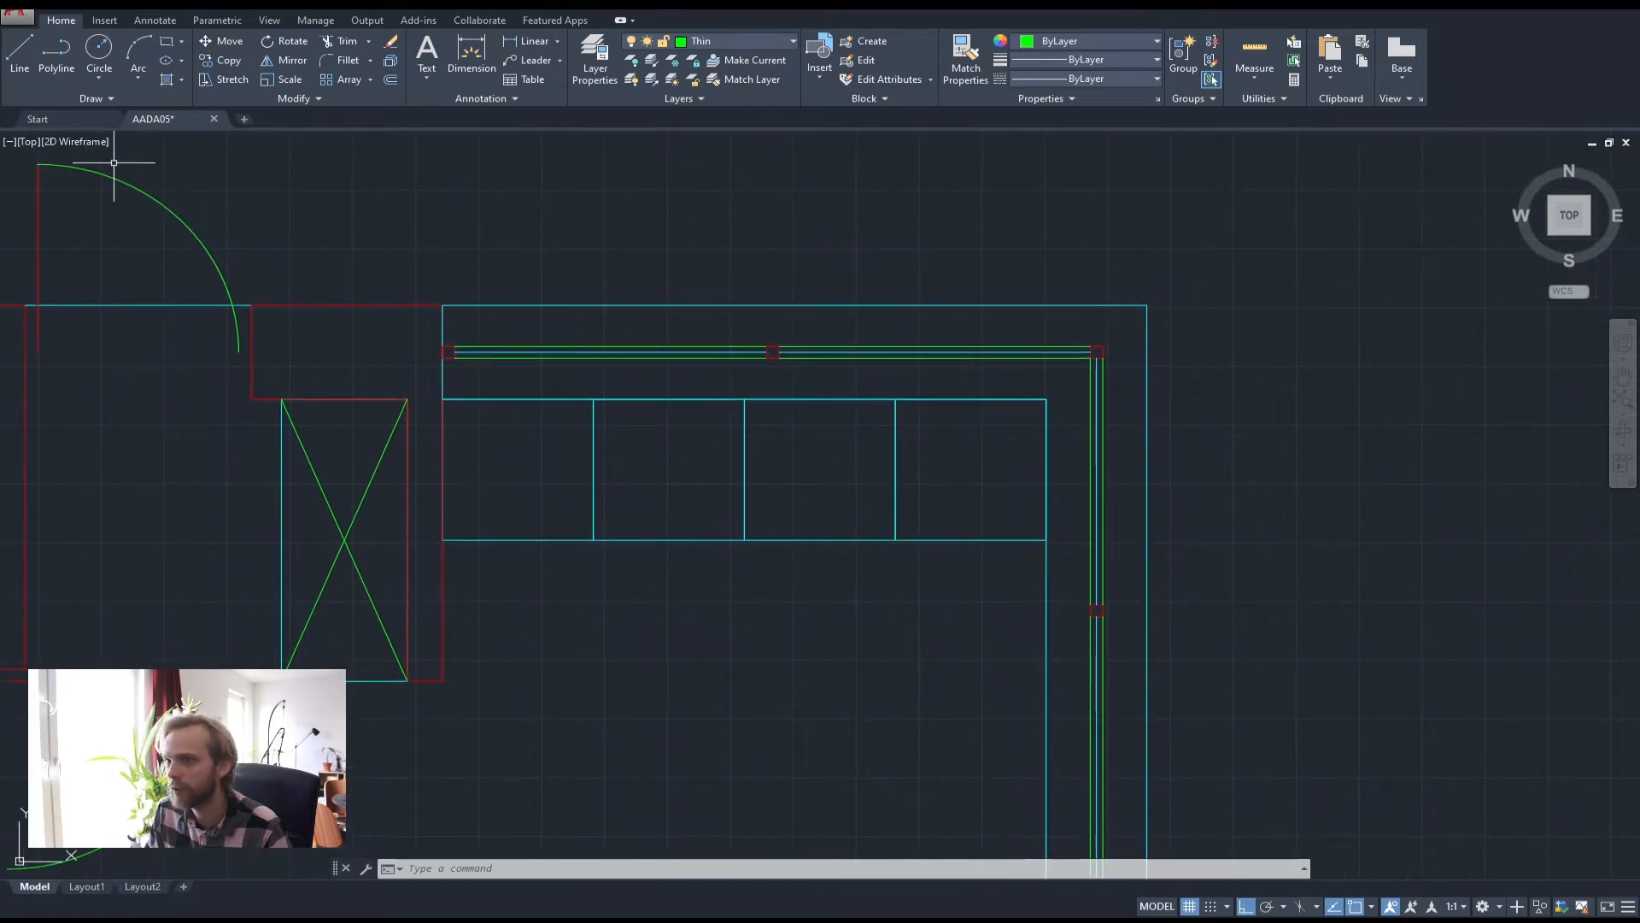
Draw both diagonals and both midlines across the leftmost cabinet box
left_click(56, 53)
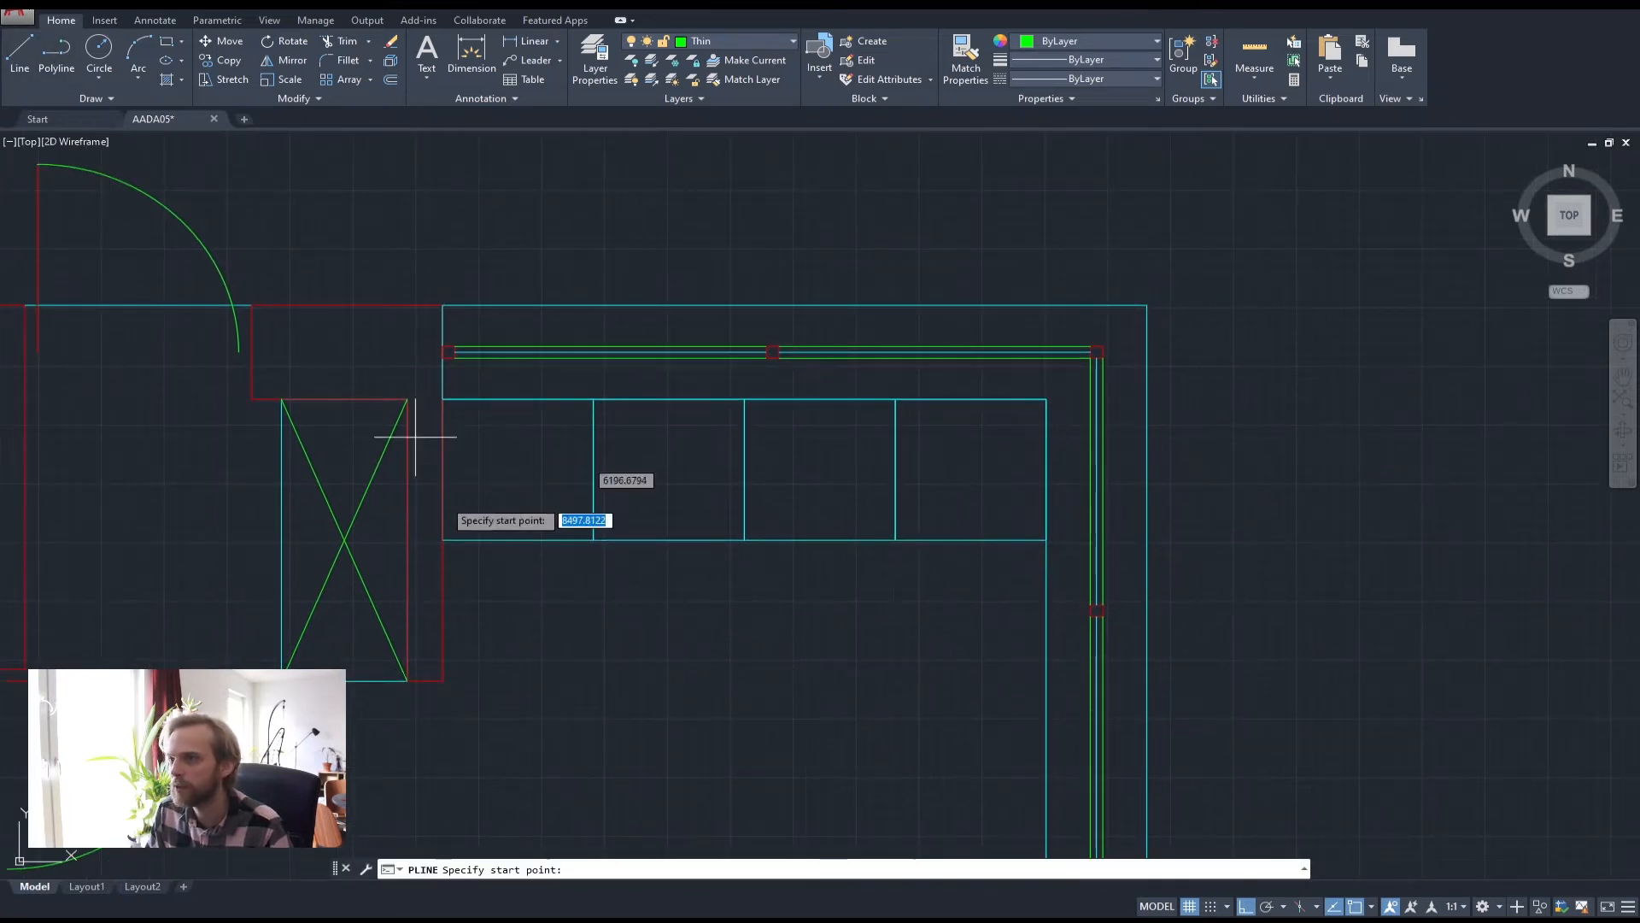
left_click(442, 540)
left_click(593, 399)
key("Return")
key("Return")
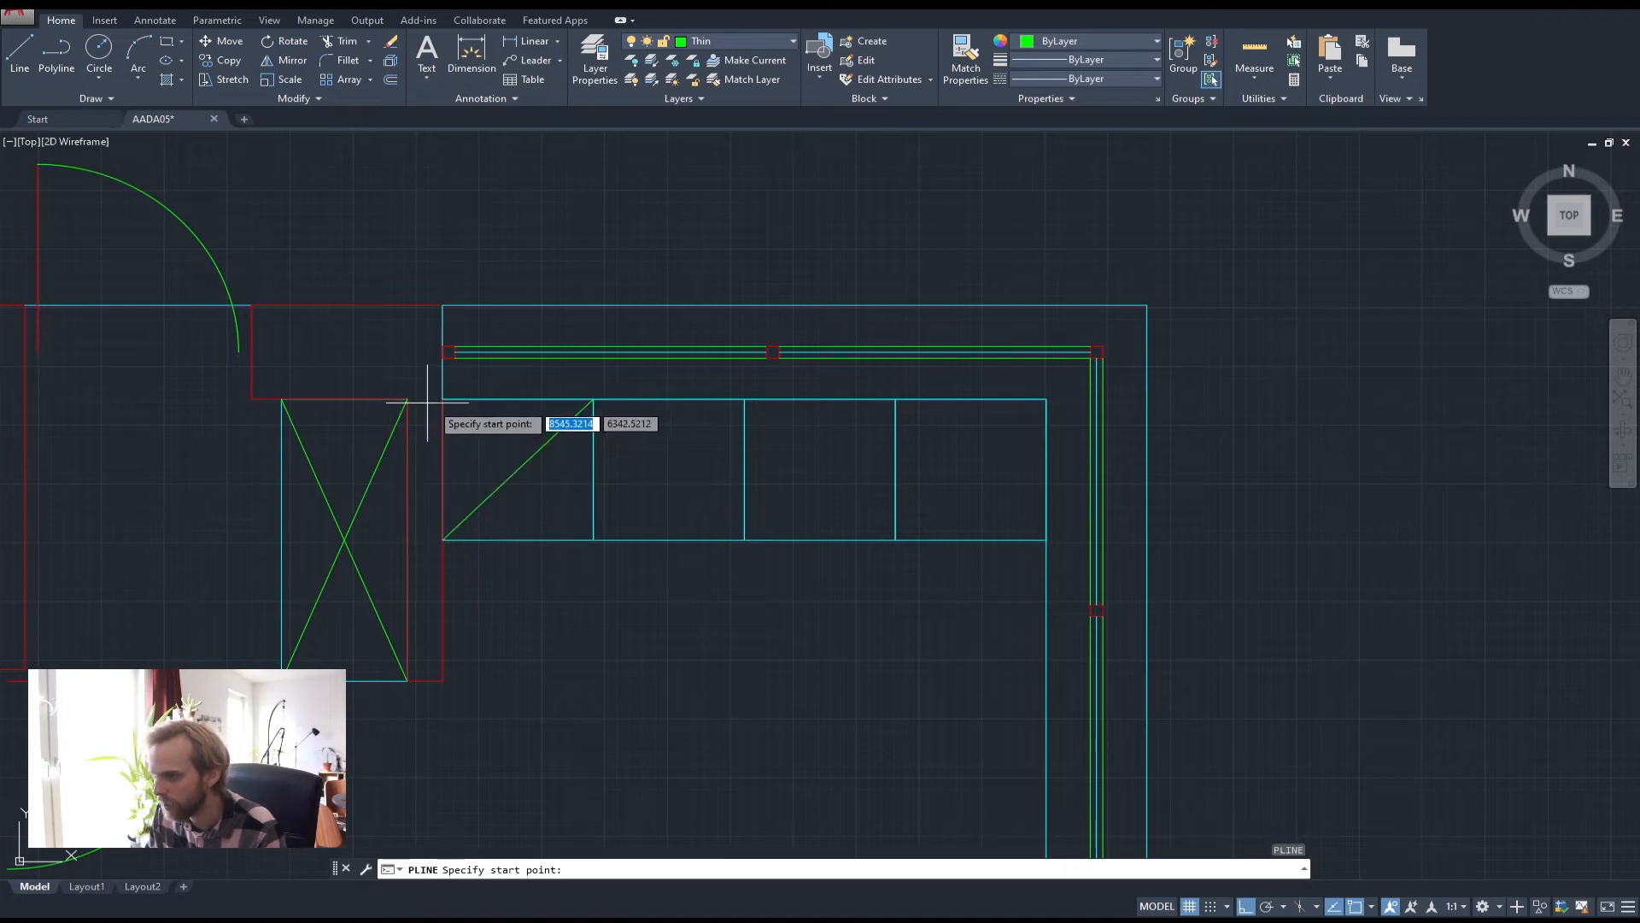
left_click(442, 399)
left_click(593, 540)
key("Return")
key("Return")
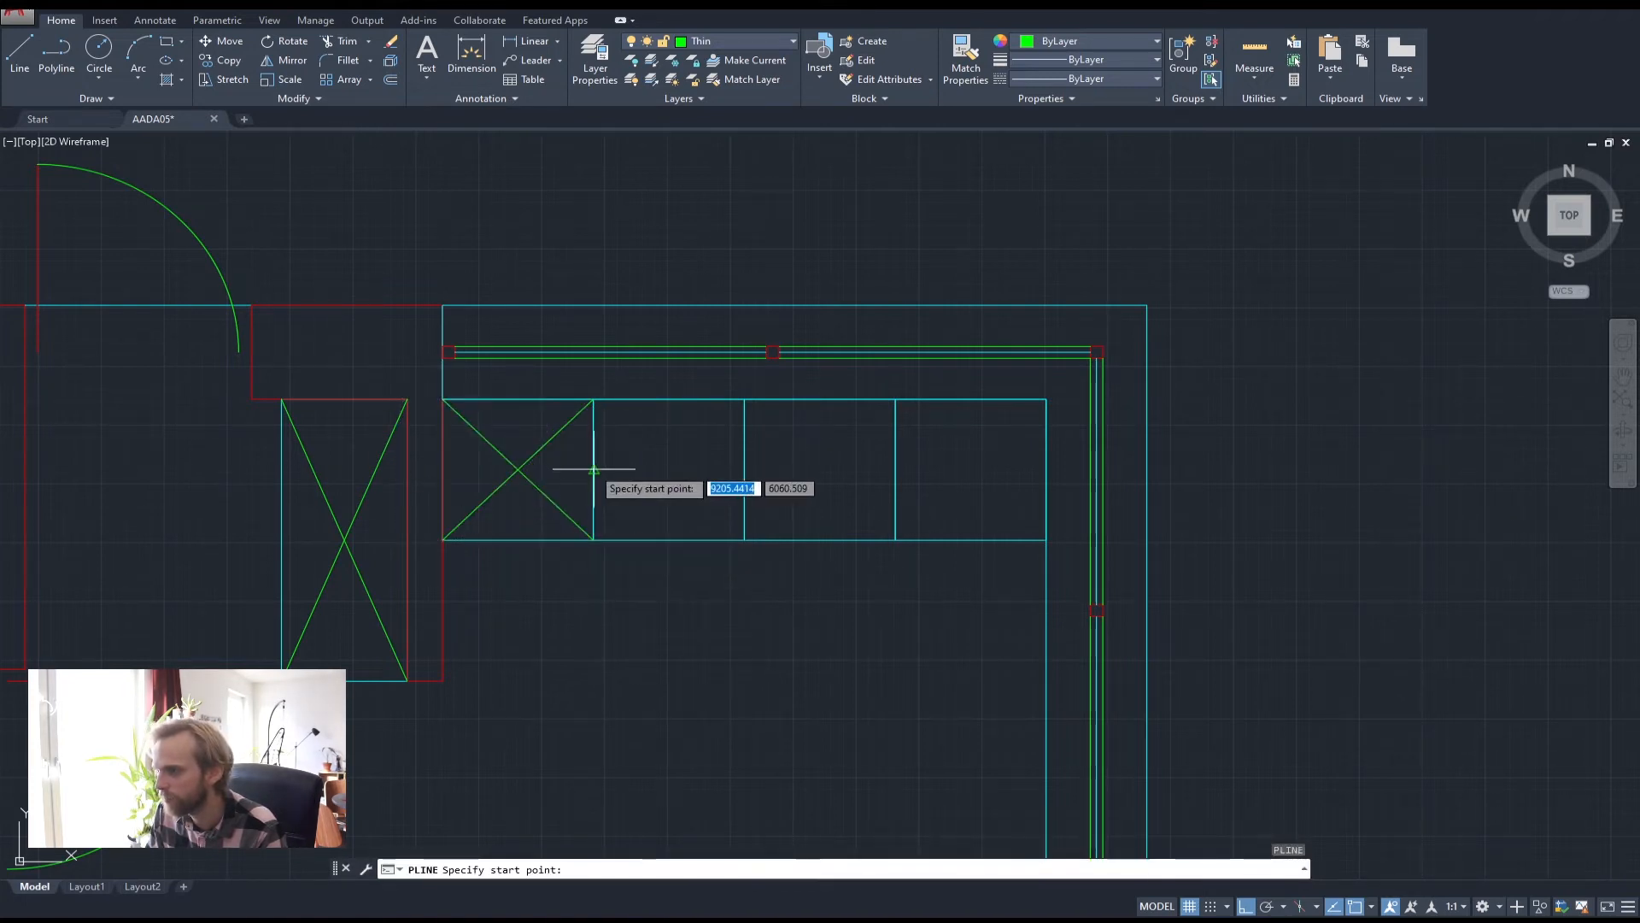
left_click(593, 469)
left_click(442, 469)
key("Return")
key("Return")
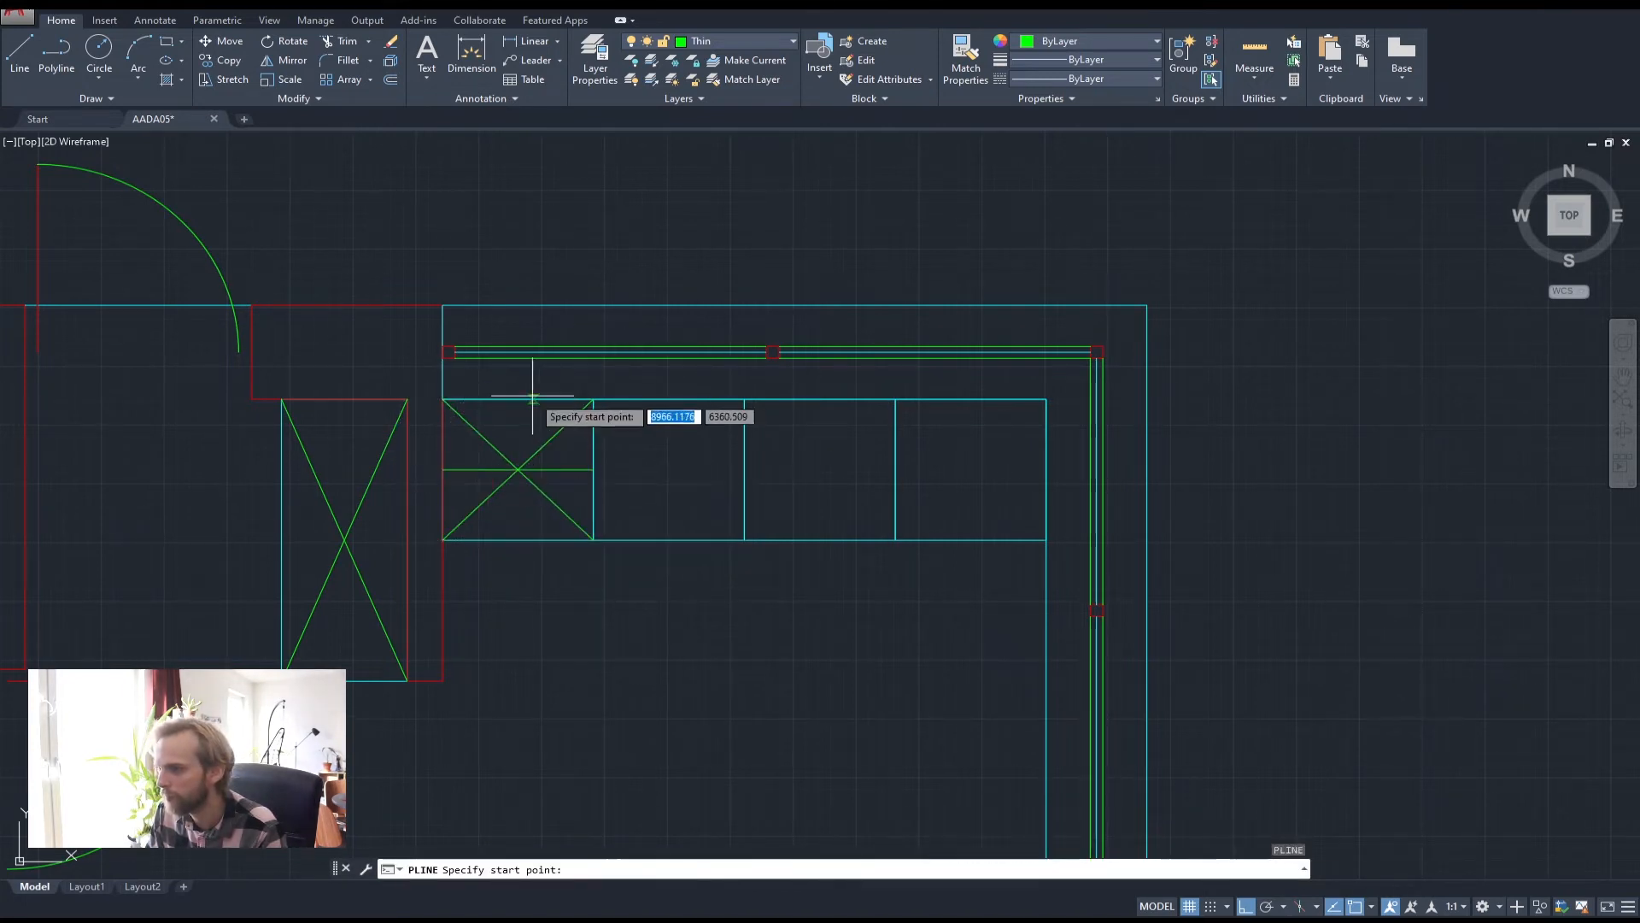
left_click(518, 399)
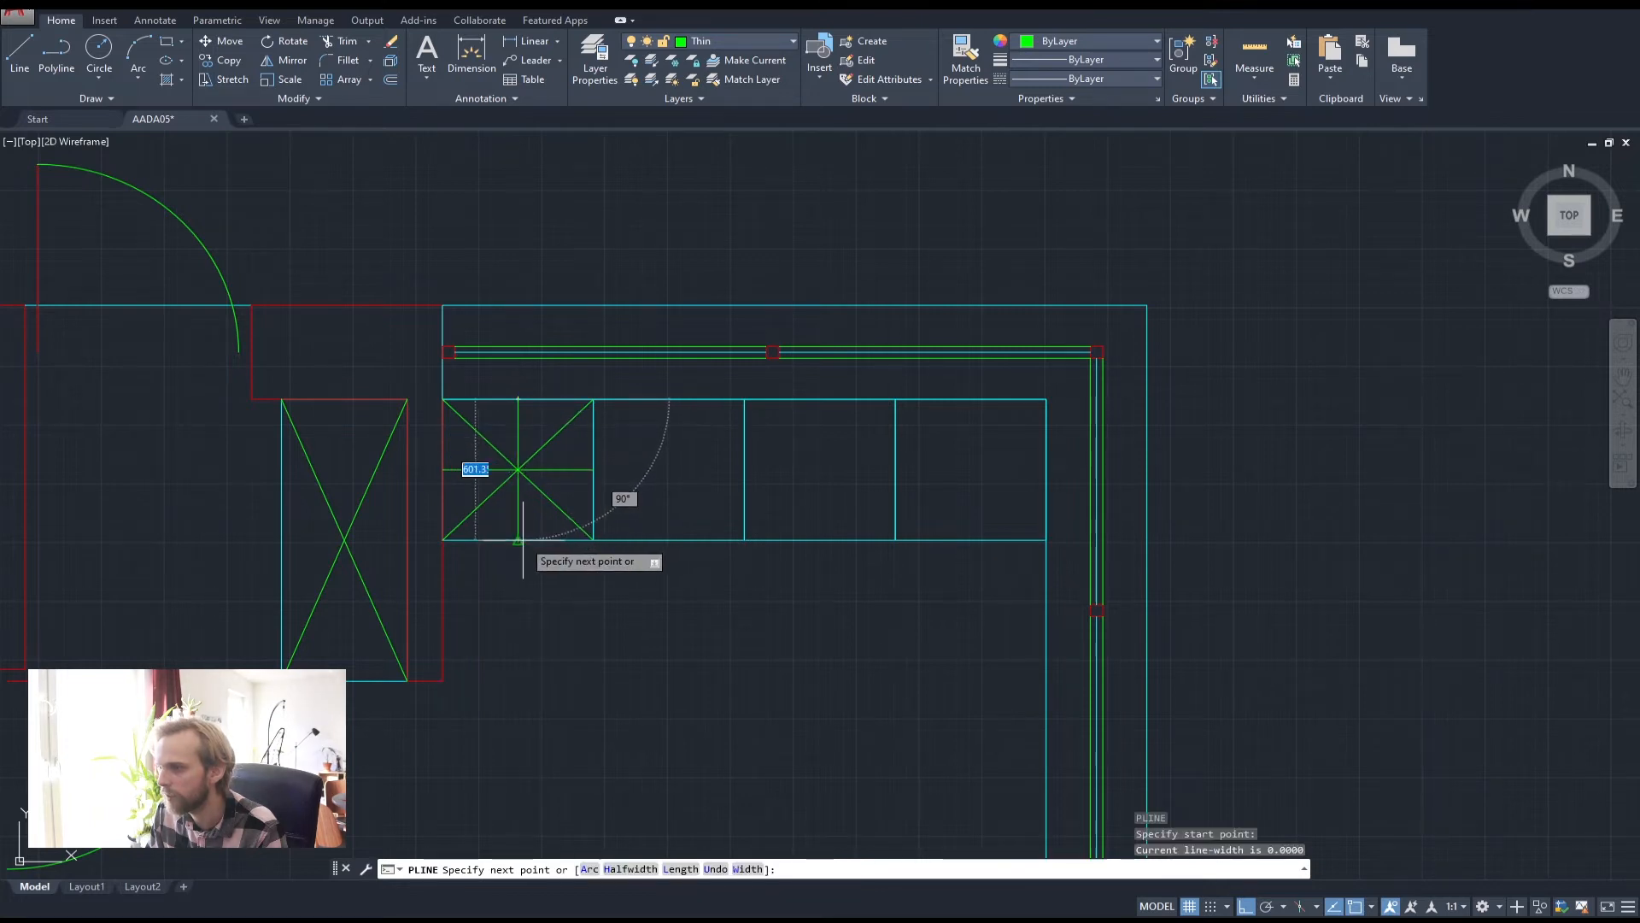
left_click(517, 540)
key("Return")
scroll(513, 483, "up", 2)
Scale the star lines by 0.3 about the centre of the box
left_click(556, 530)
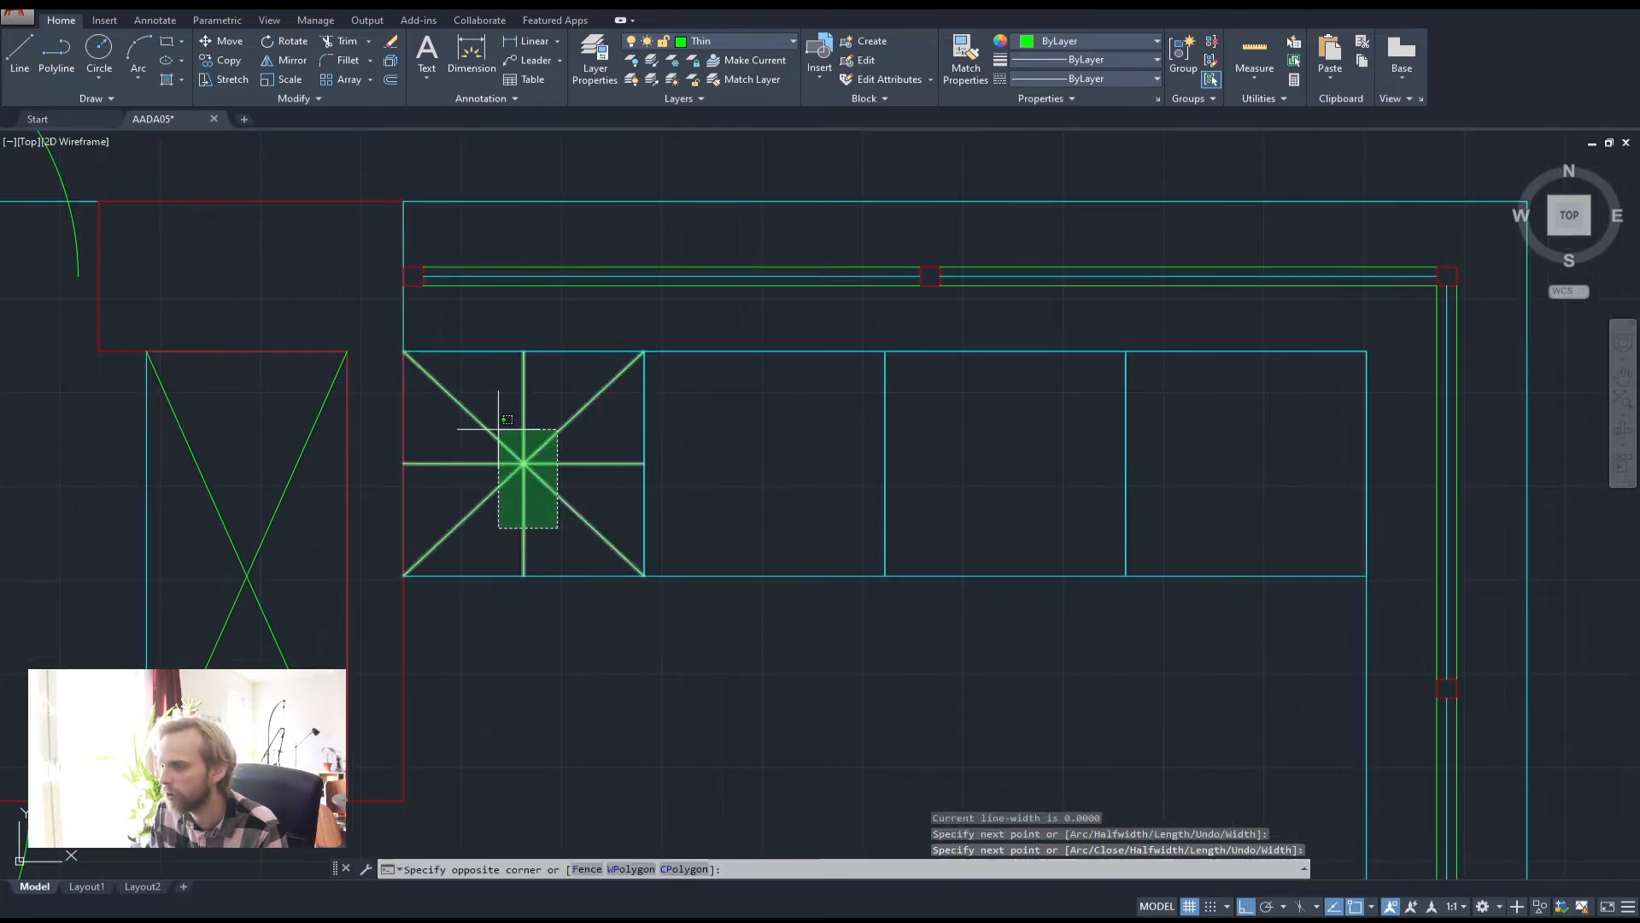
left_click(498, 429)
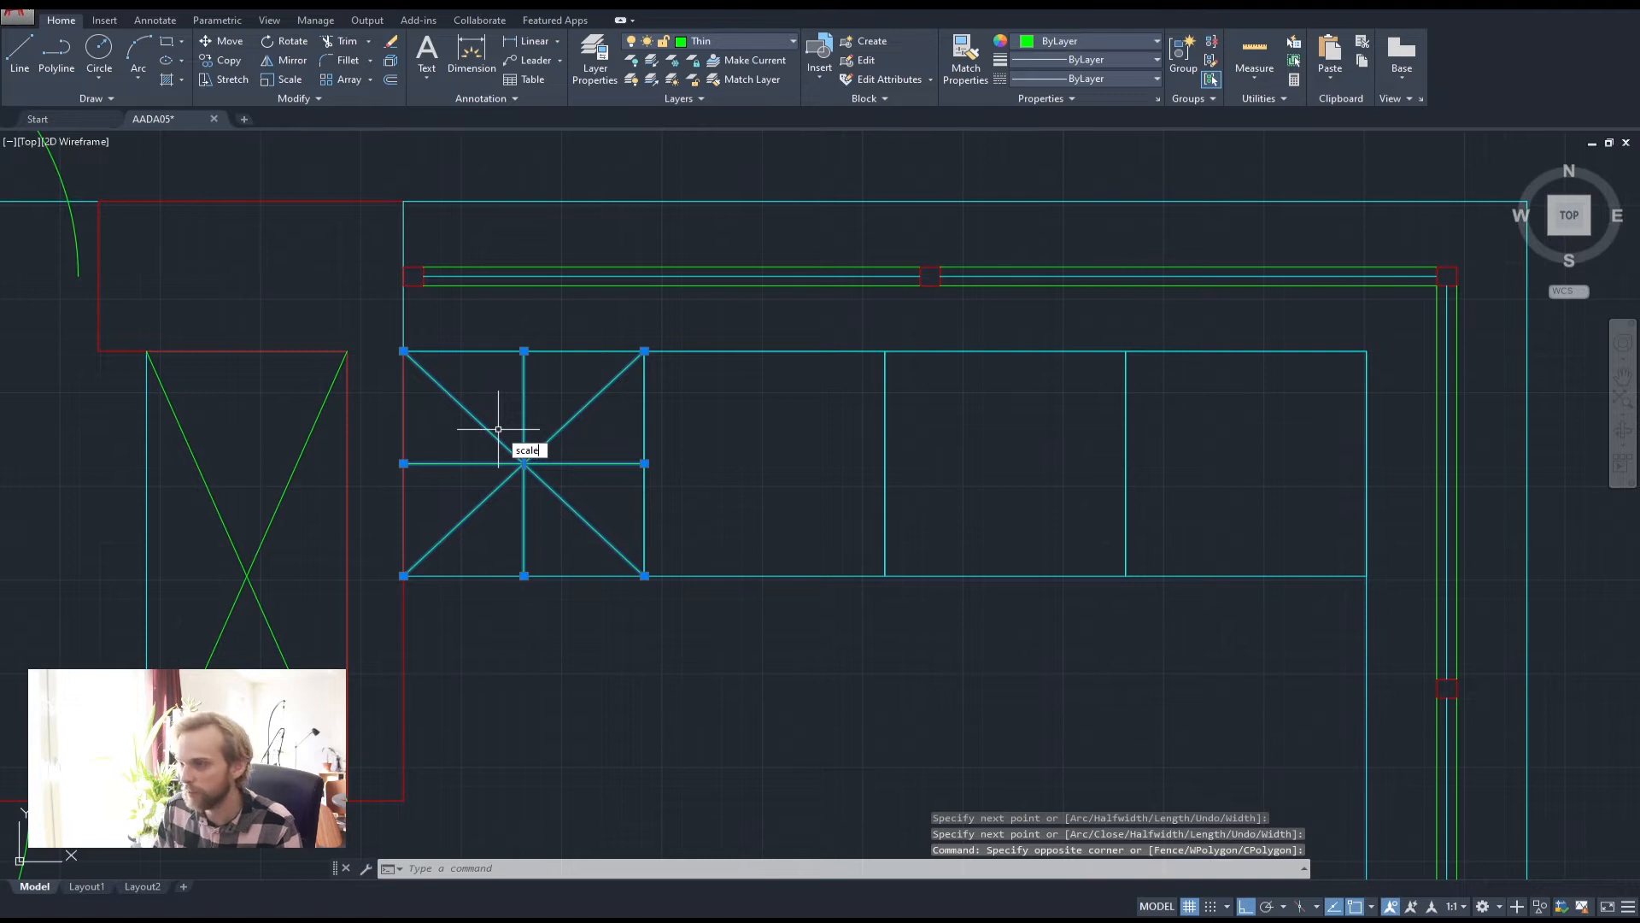
type("scale")
key("Return")
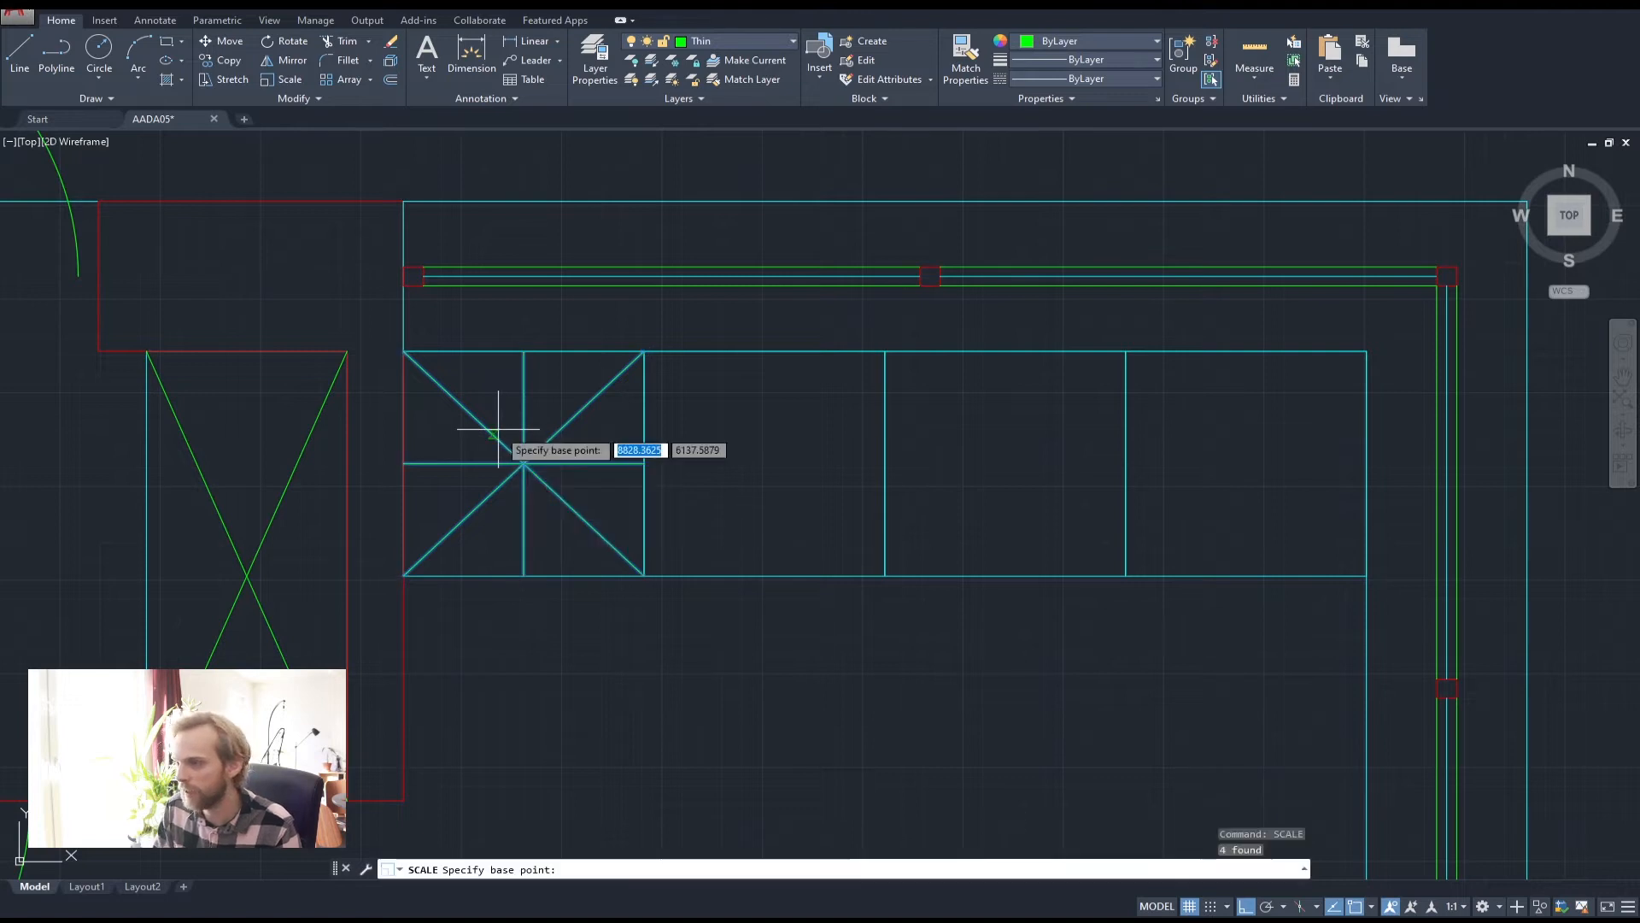
left_click(524, 463)
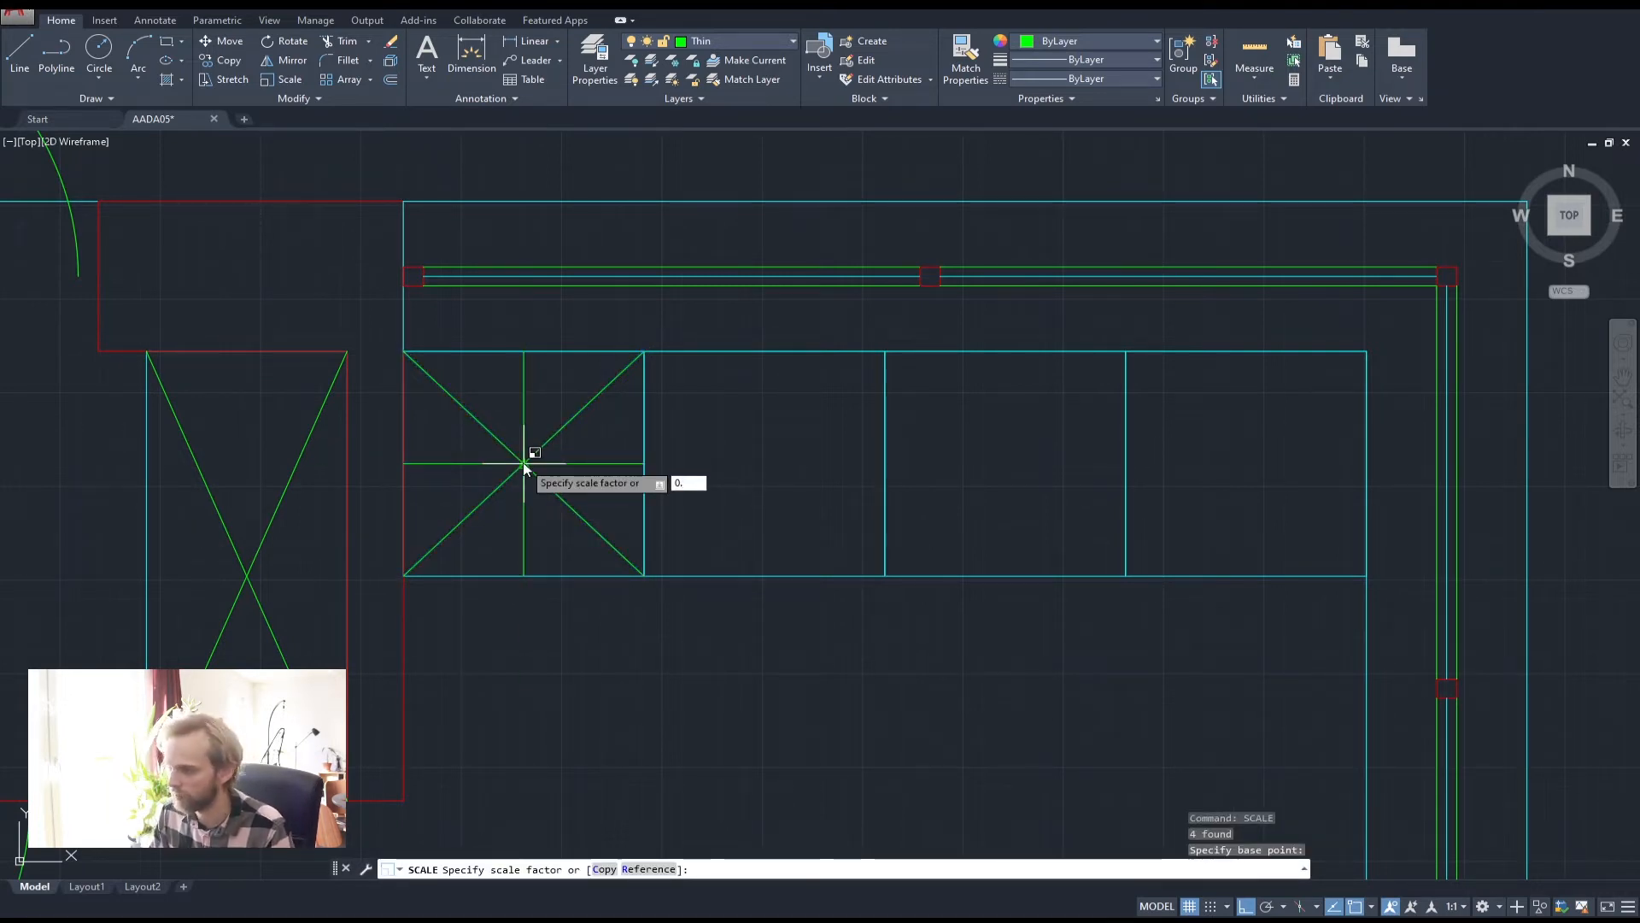
type("0.3")
key("Return")
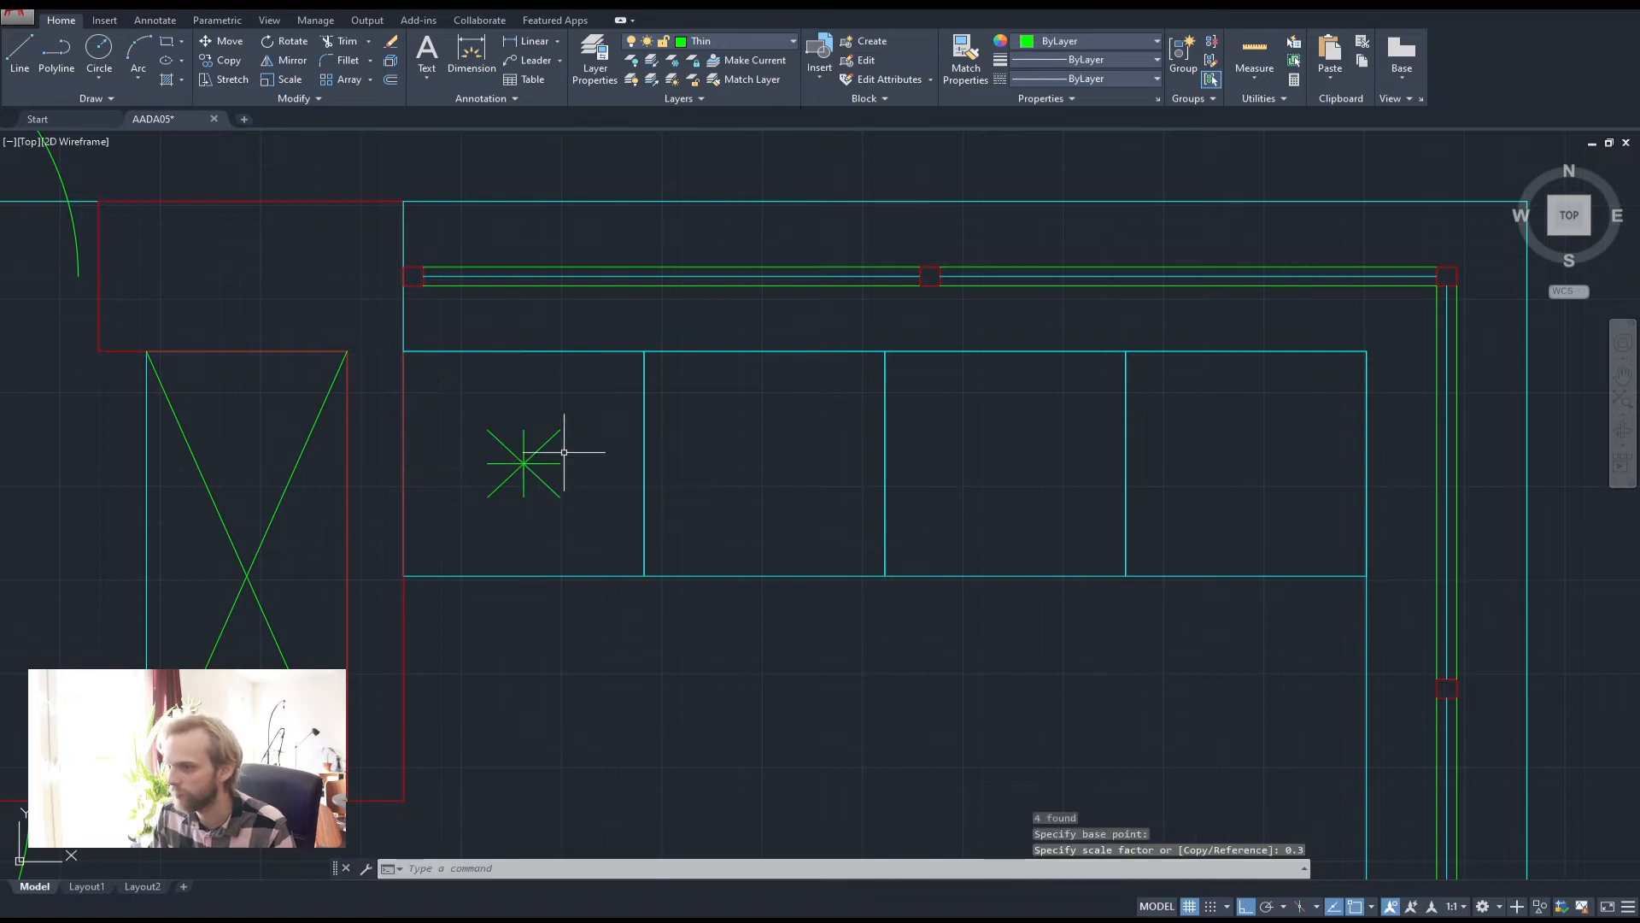
scroll(735, 424, "down", 3)
middle_click_drag(824, 491, 734, 551)
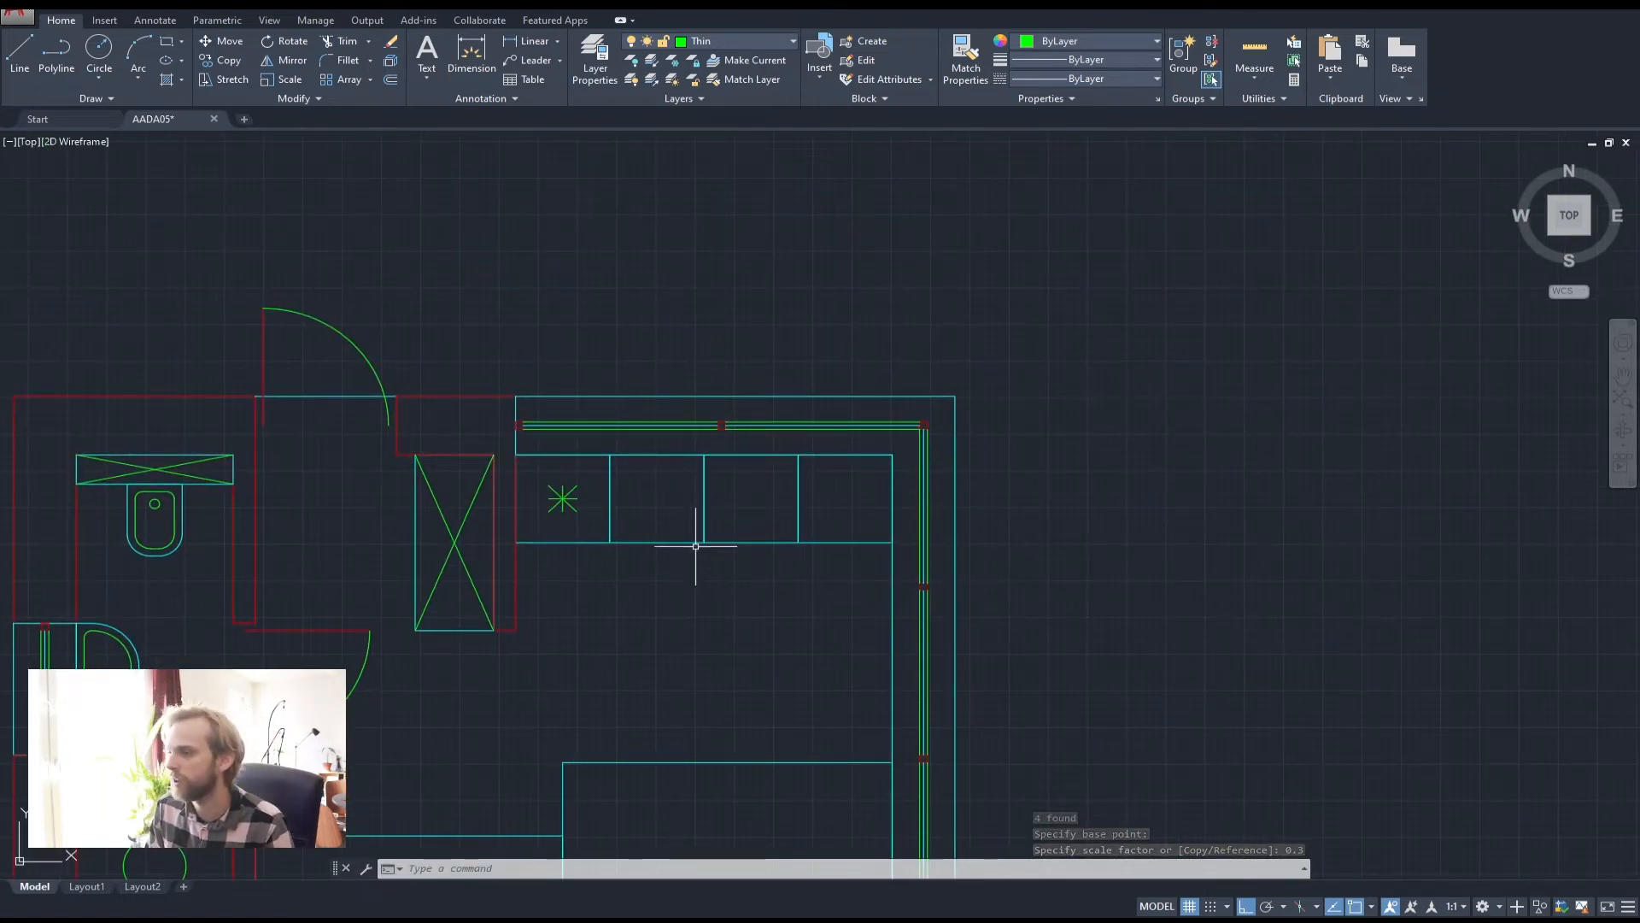
scroll(684, 526, "up", 2)
middle_click_drag(629, 465, 549, 433)
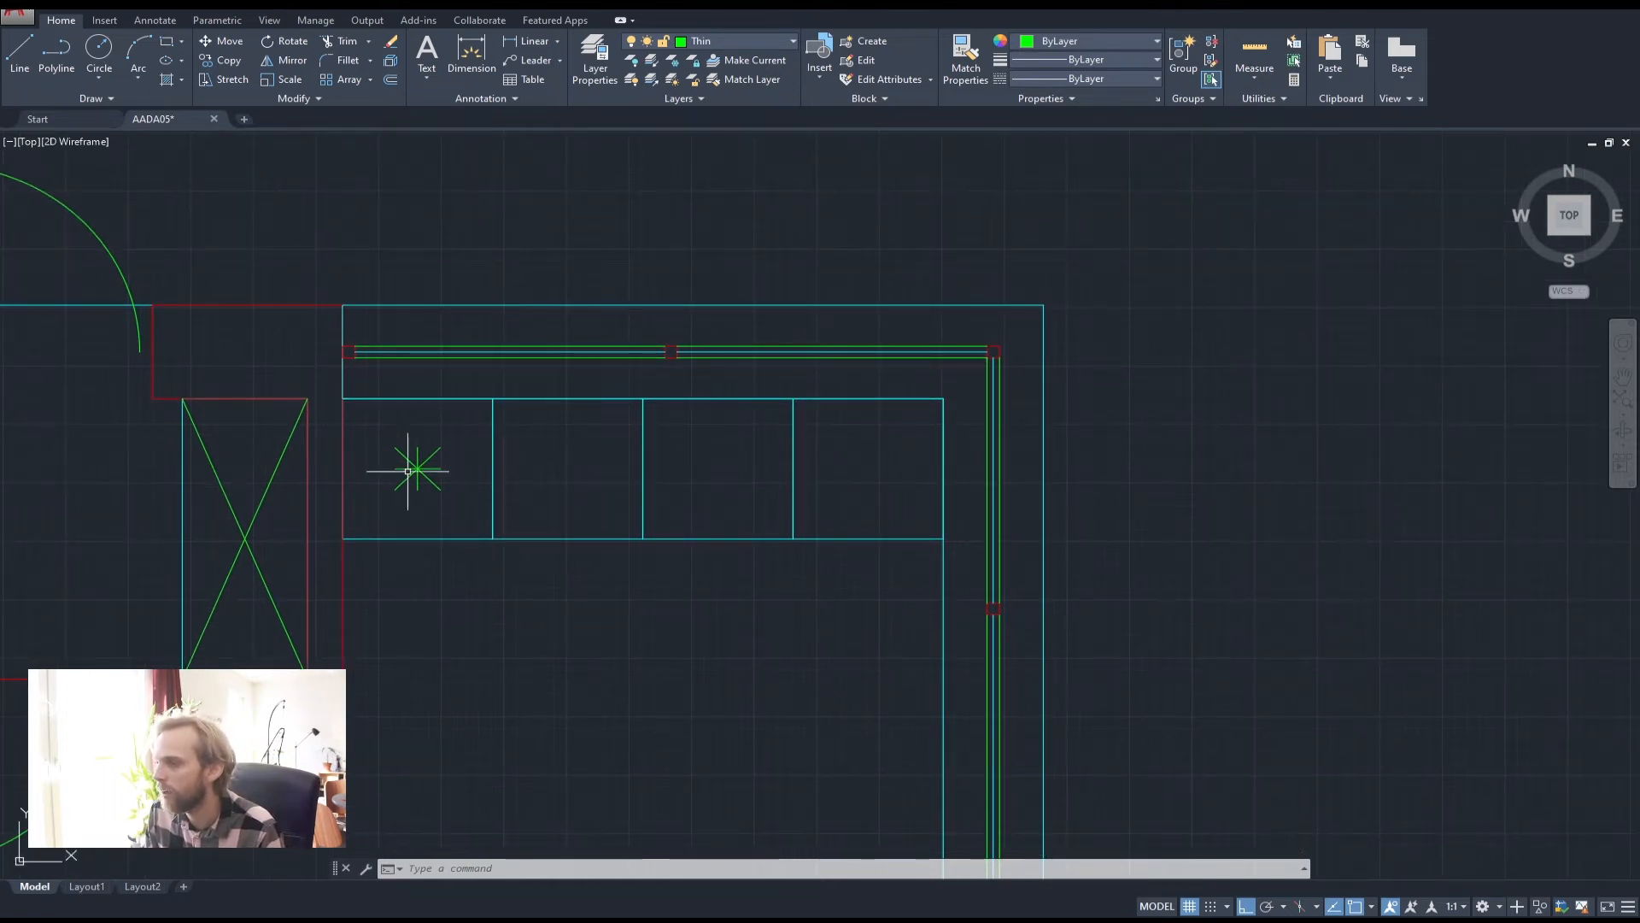
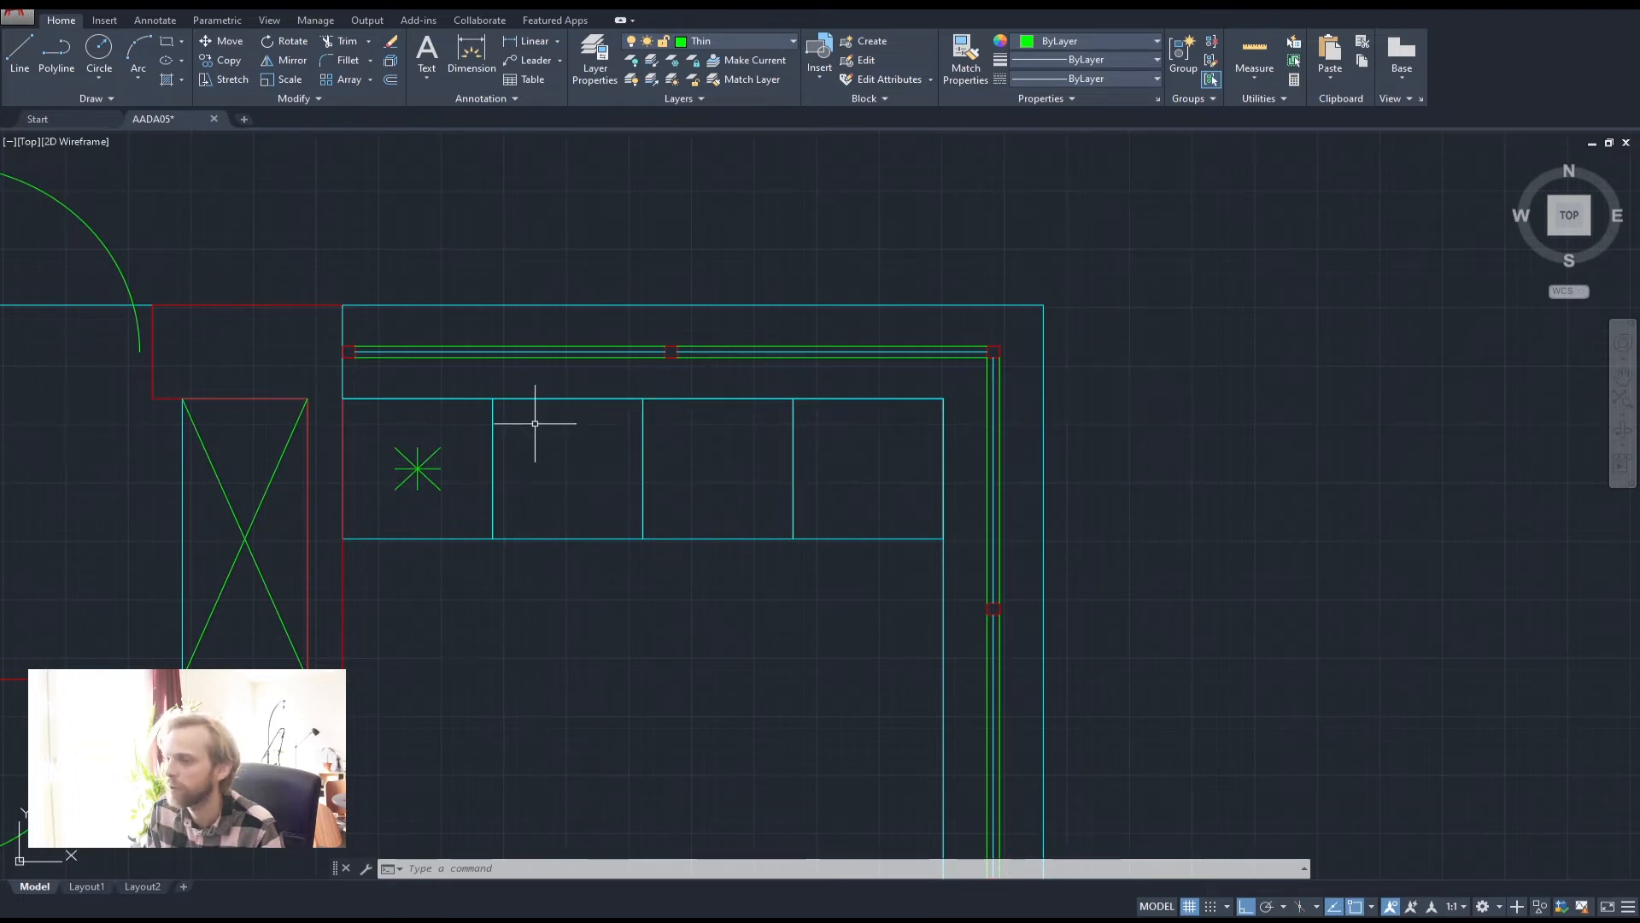
Draw a closed 500 × 300 rectangular polyline in the open floor below the kitchen counter
scroll(530, 444, "up", 2)
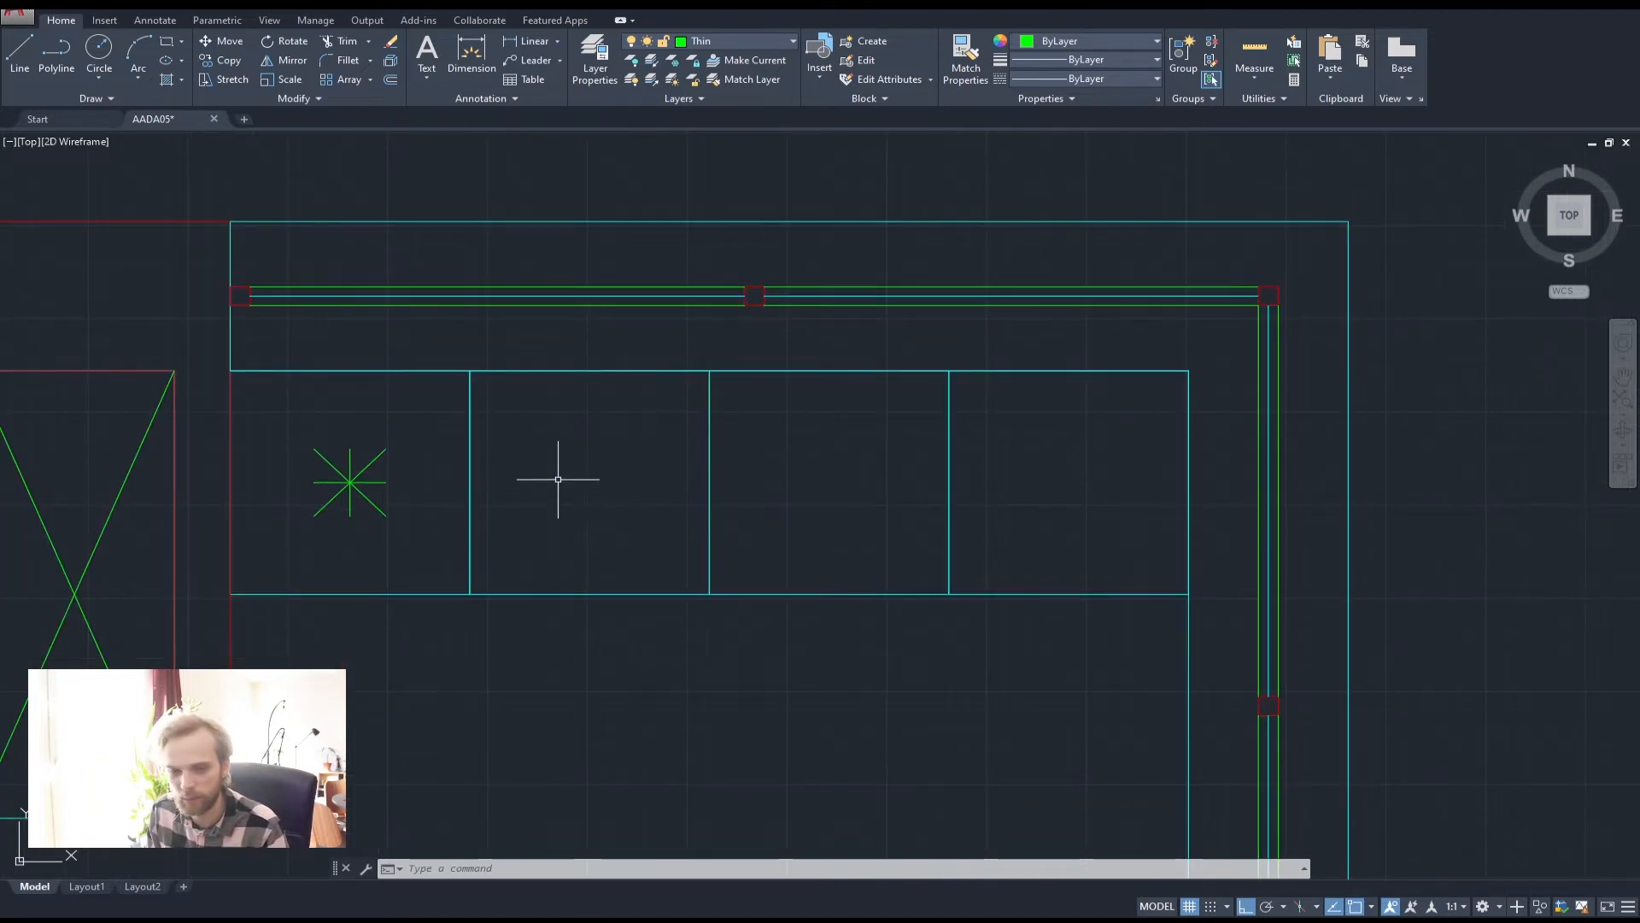
left_click(62, 64)
middle_click_drag(608, 652, 586, 374)
left_click(499, 587)
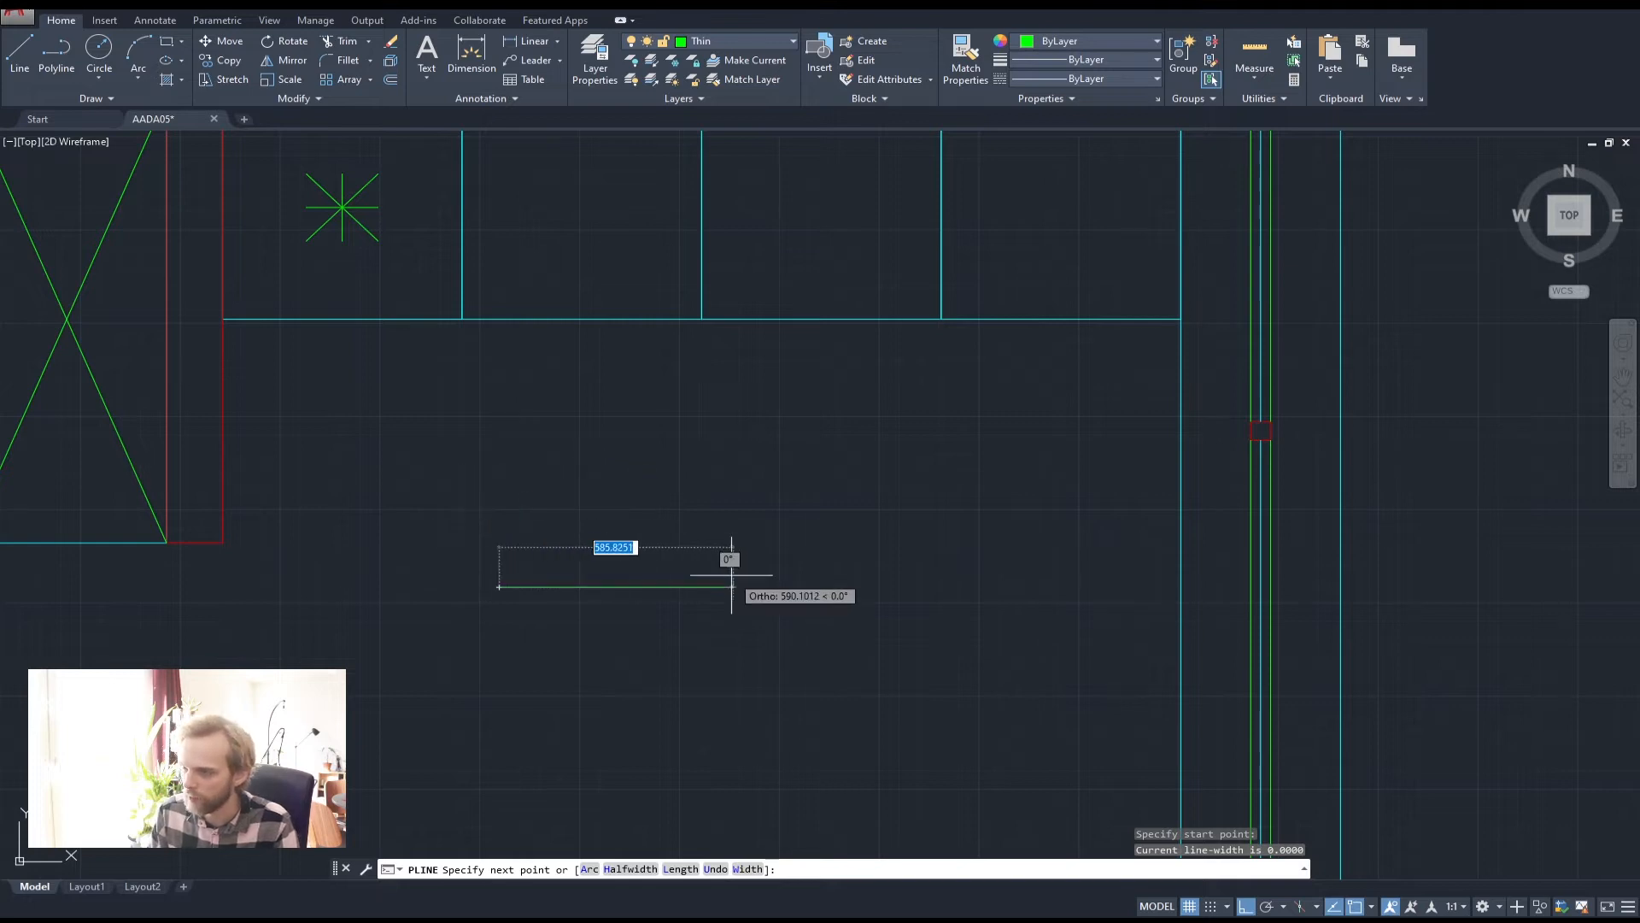
type("500")
key("Return")
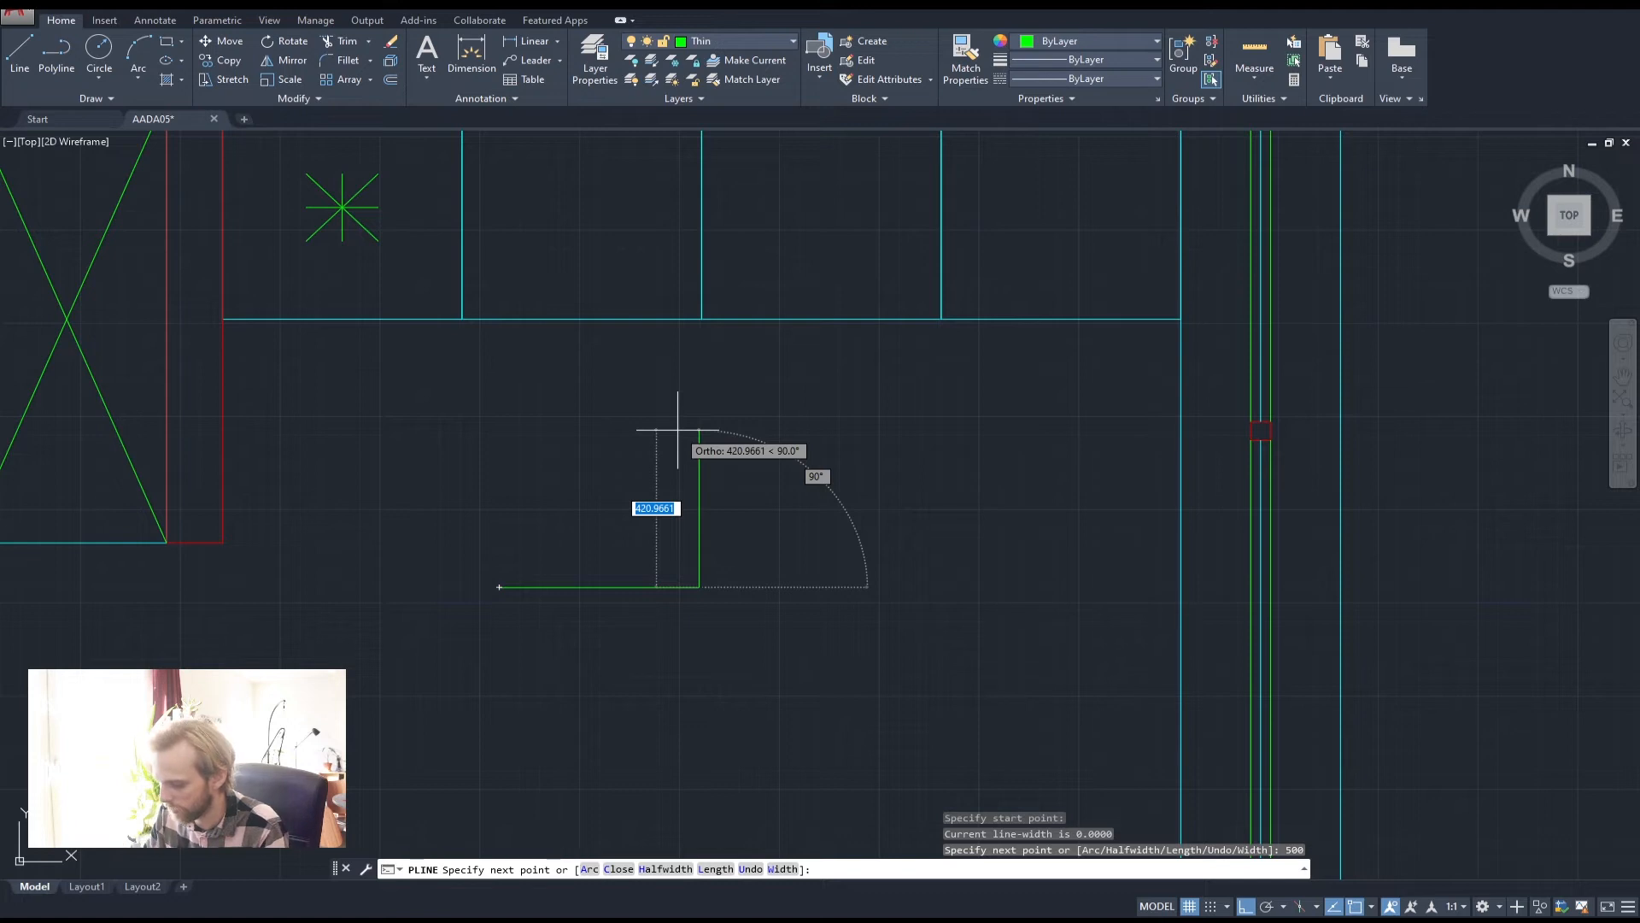
type("300")
key("Return")
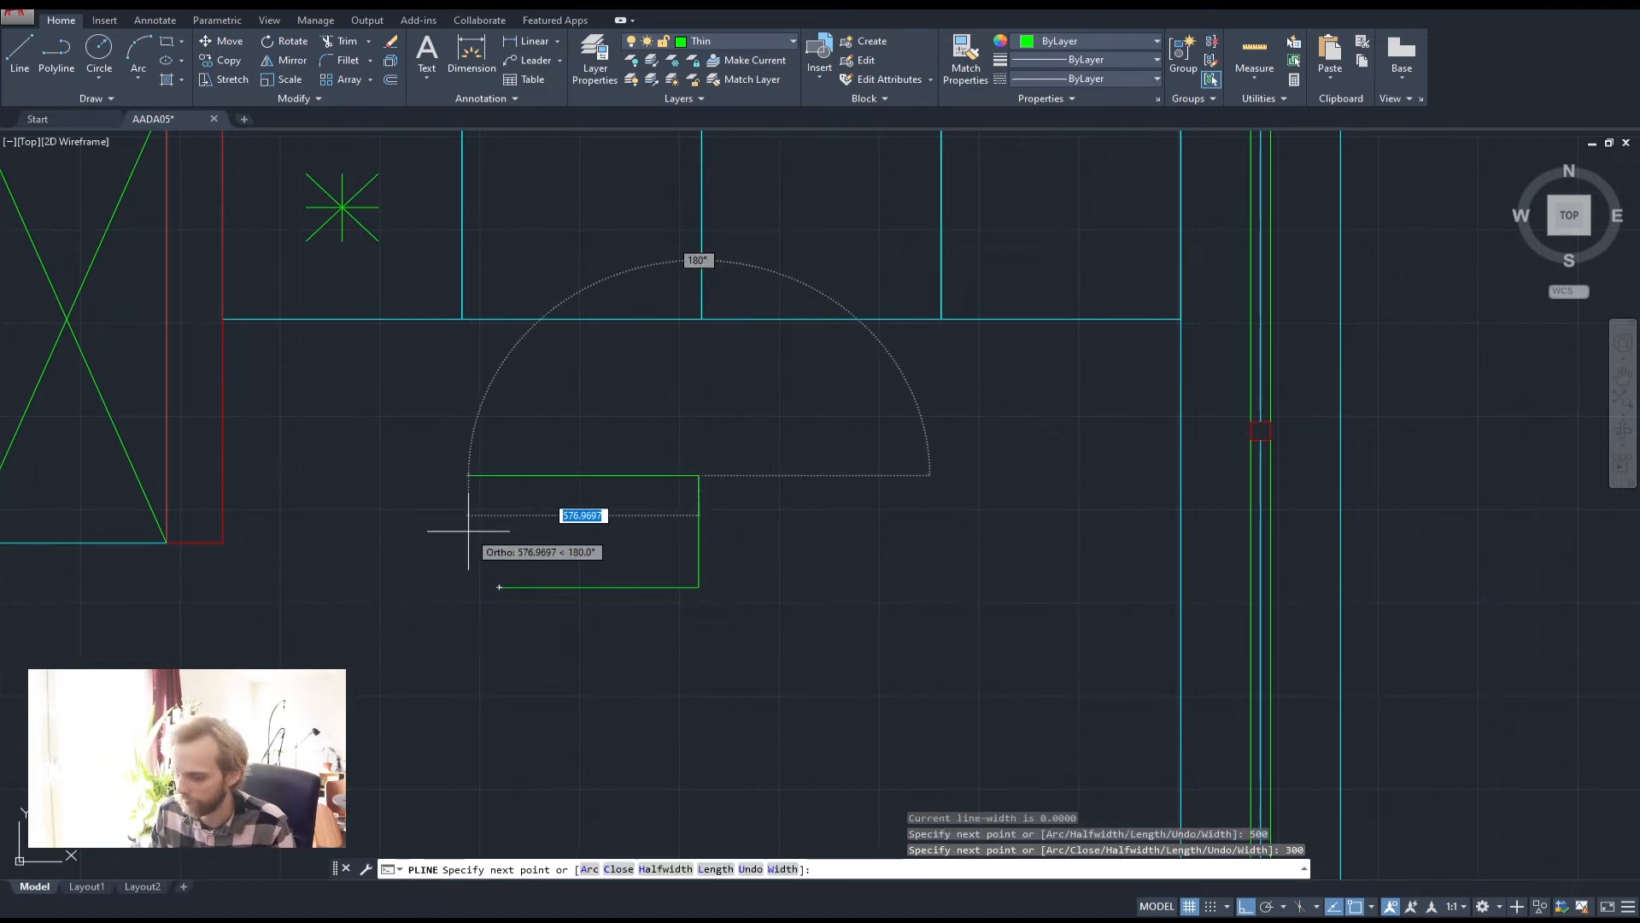
type("500")
key("Return")
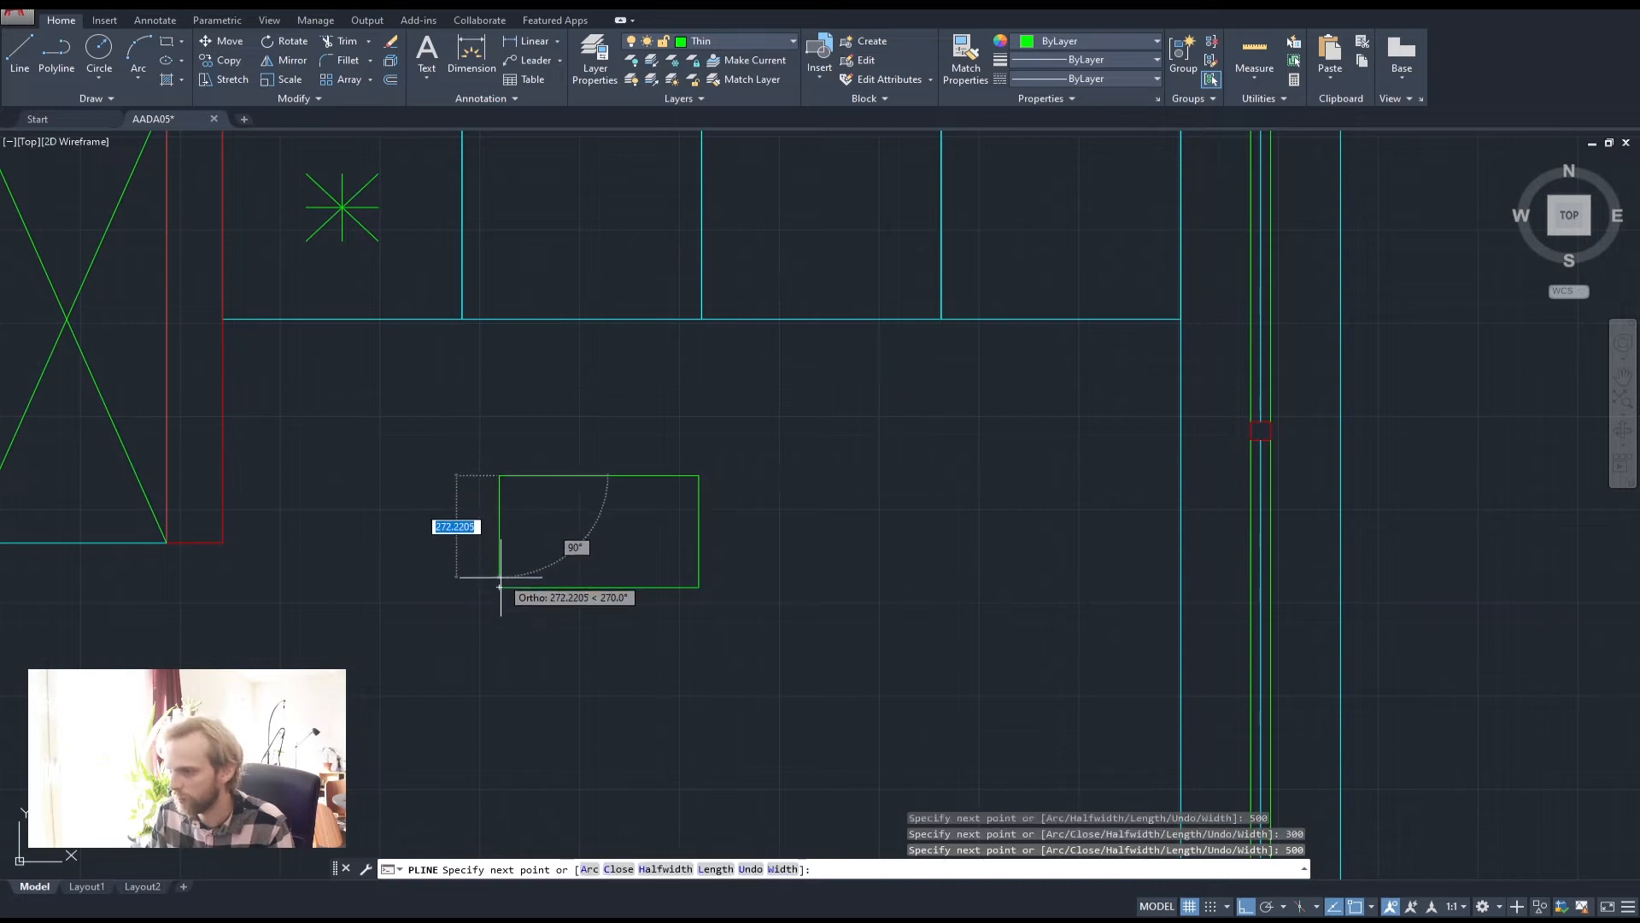
key("Return")
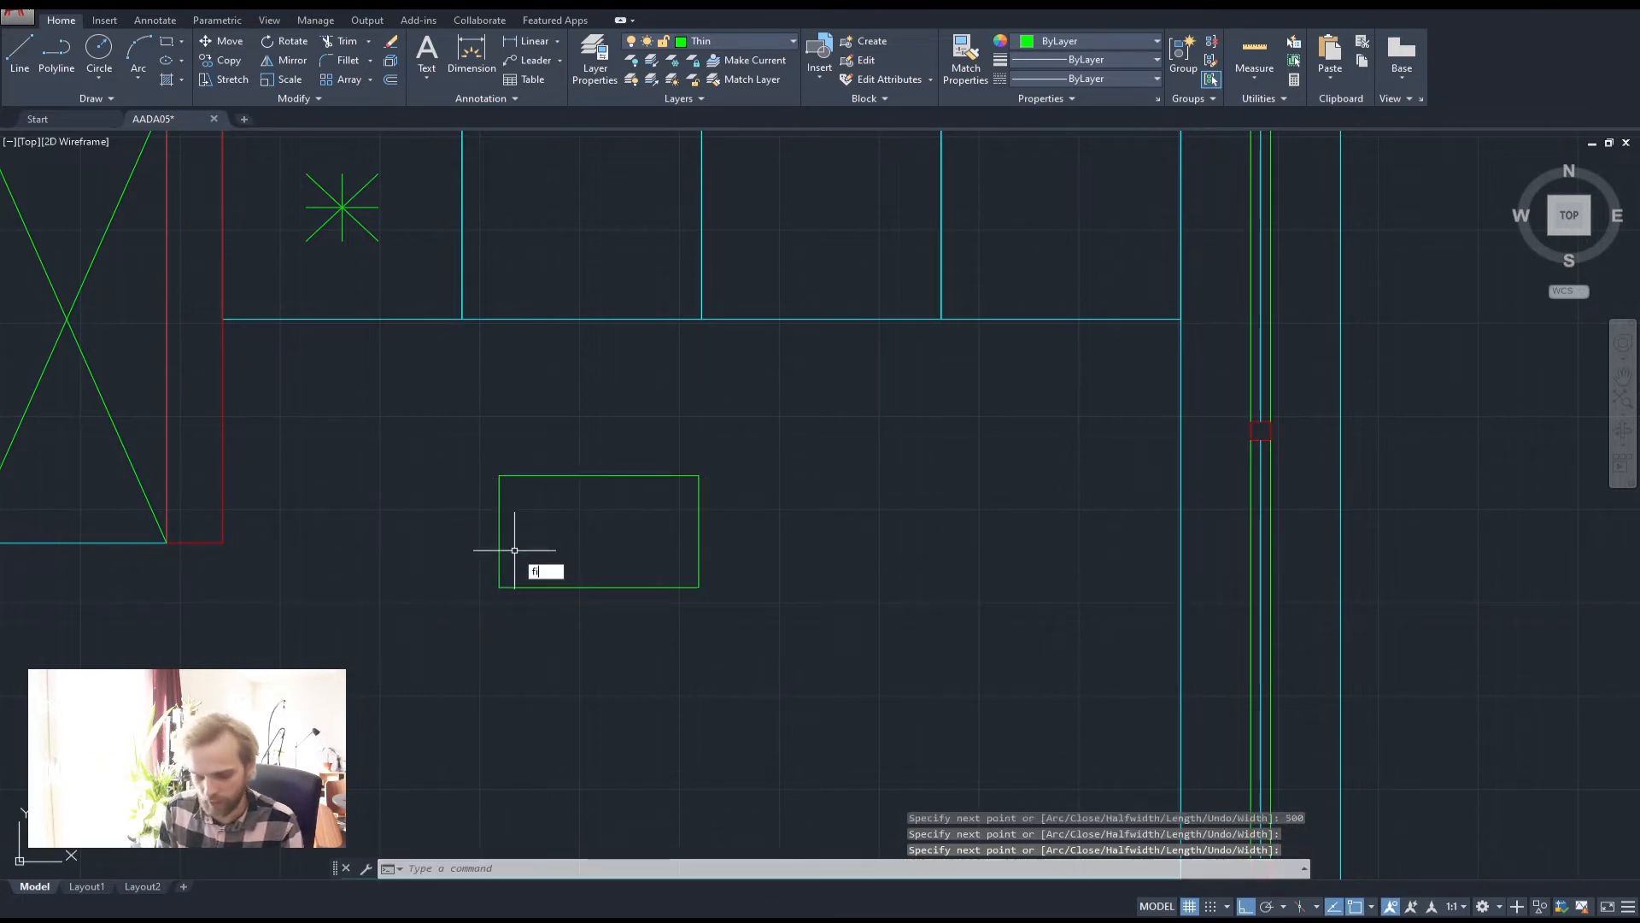
type("fille")
key("Return")
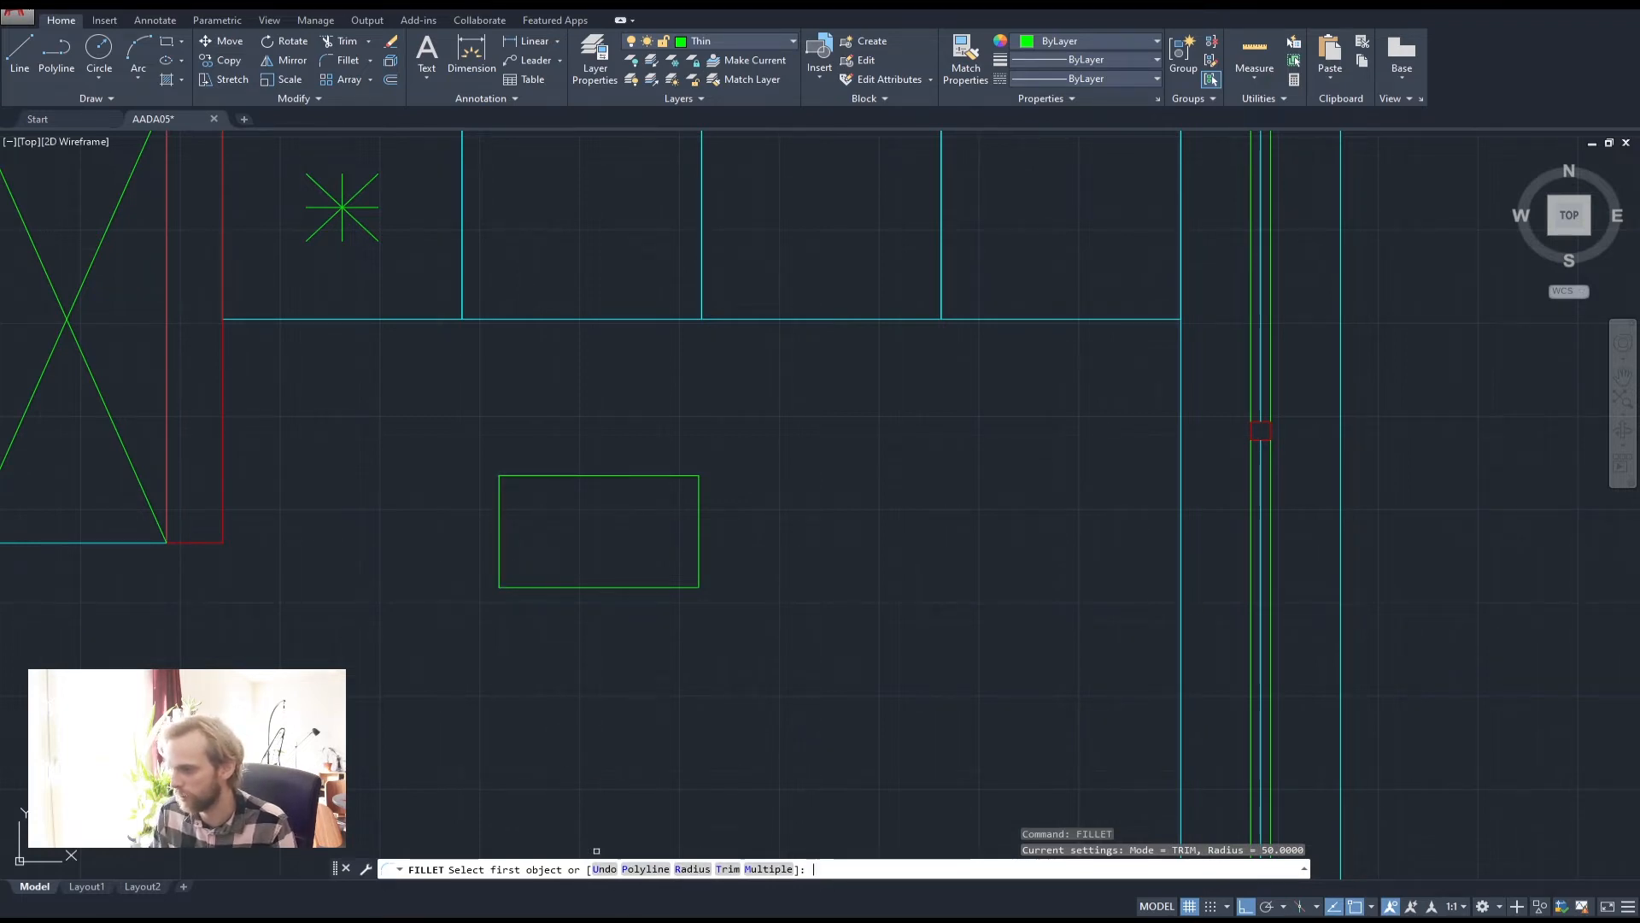
Fillet all four corners of the rectangle with radius 50
type("r")
key("Return")
type("50")
key("Return")
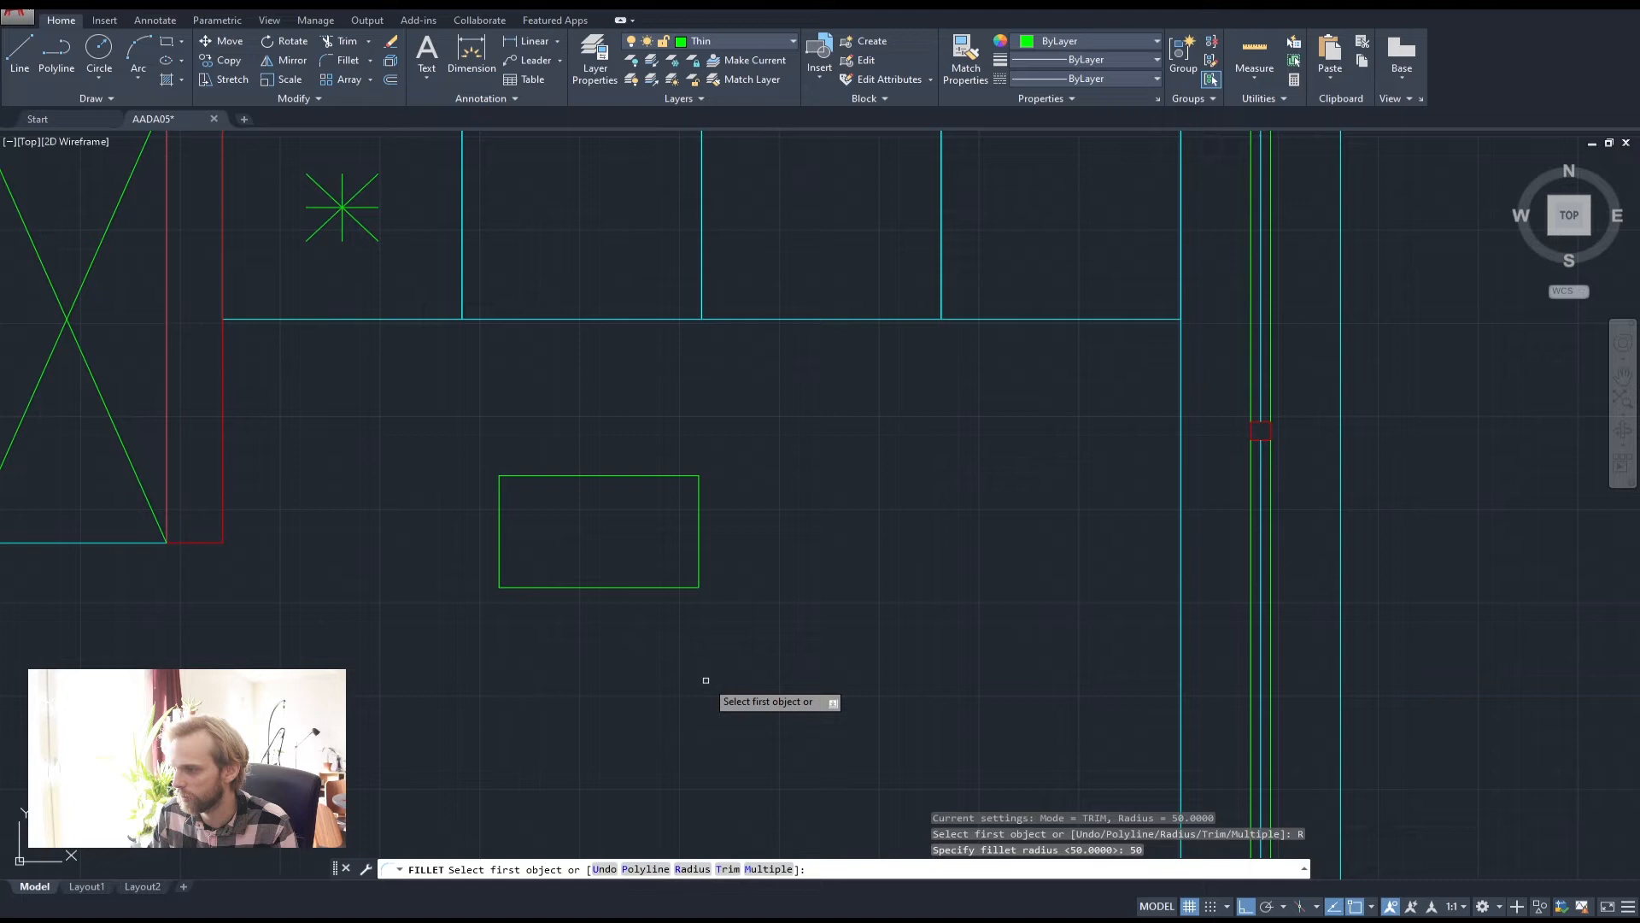
left_click(499, 551)
left_click(560, 475)
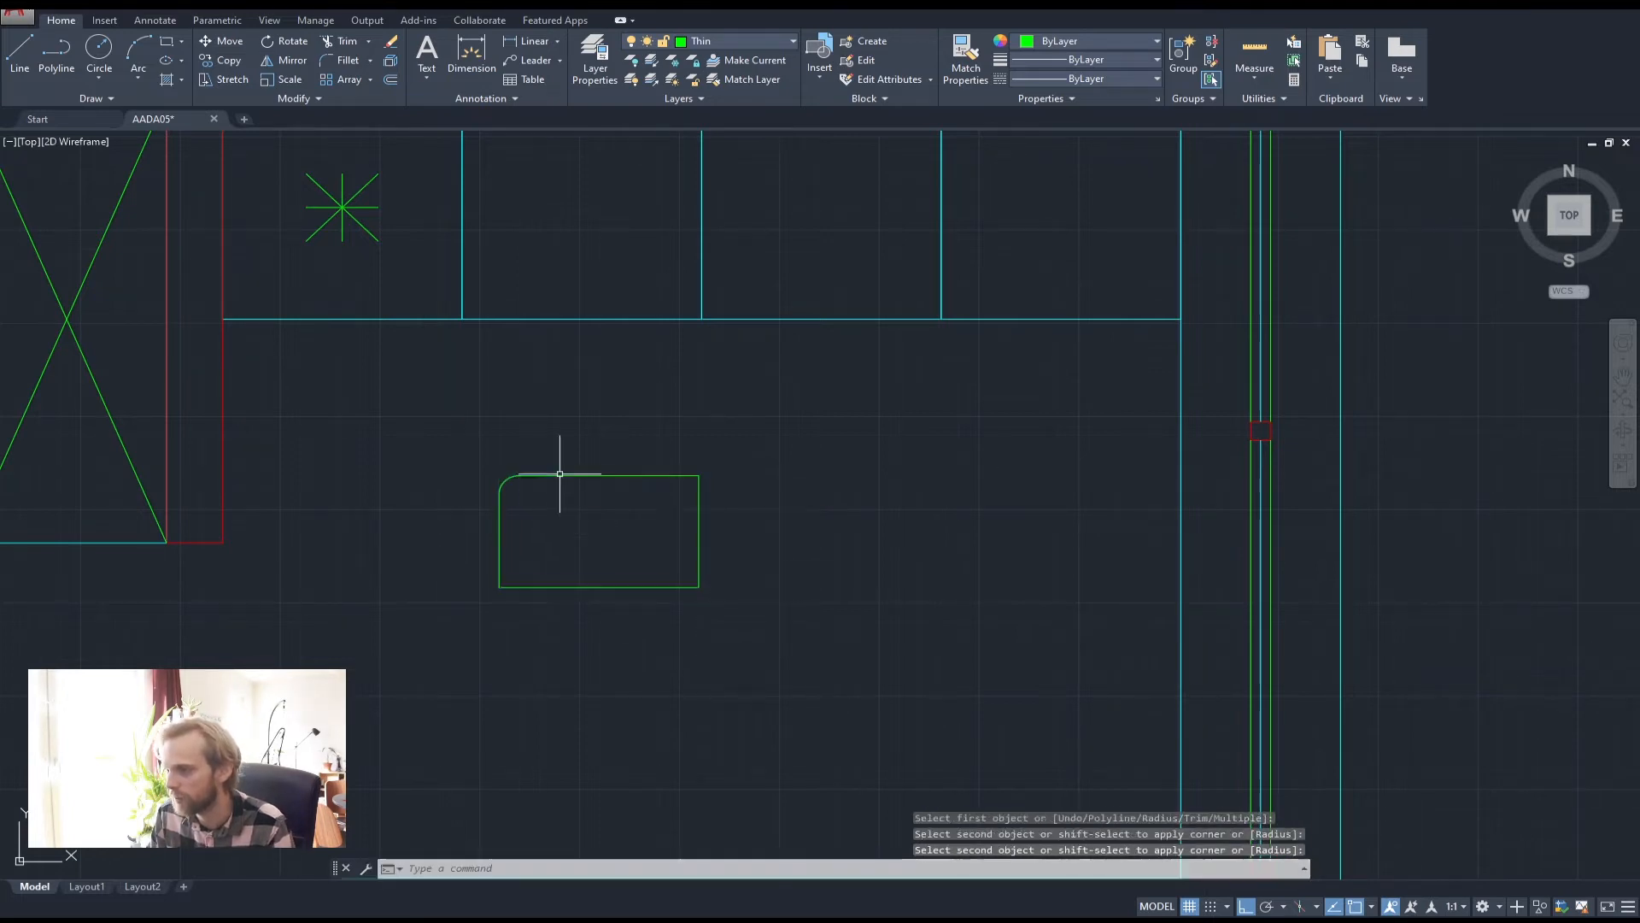
key("Return")
left_click(649, 476)
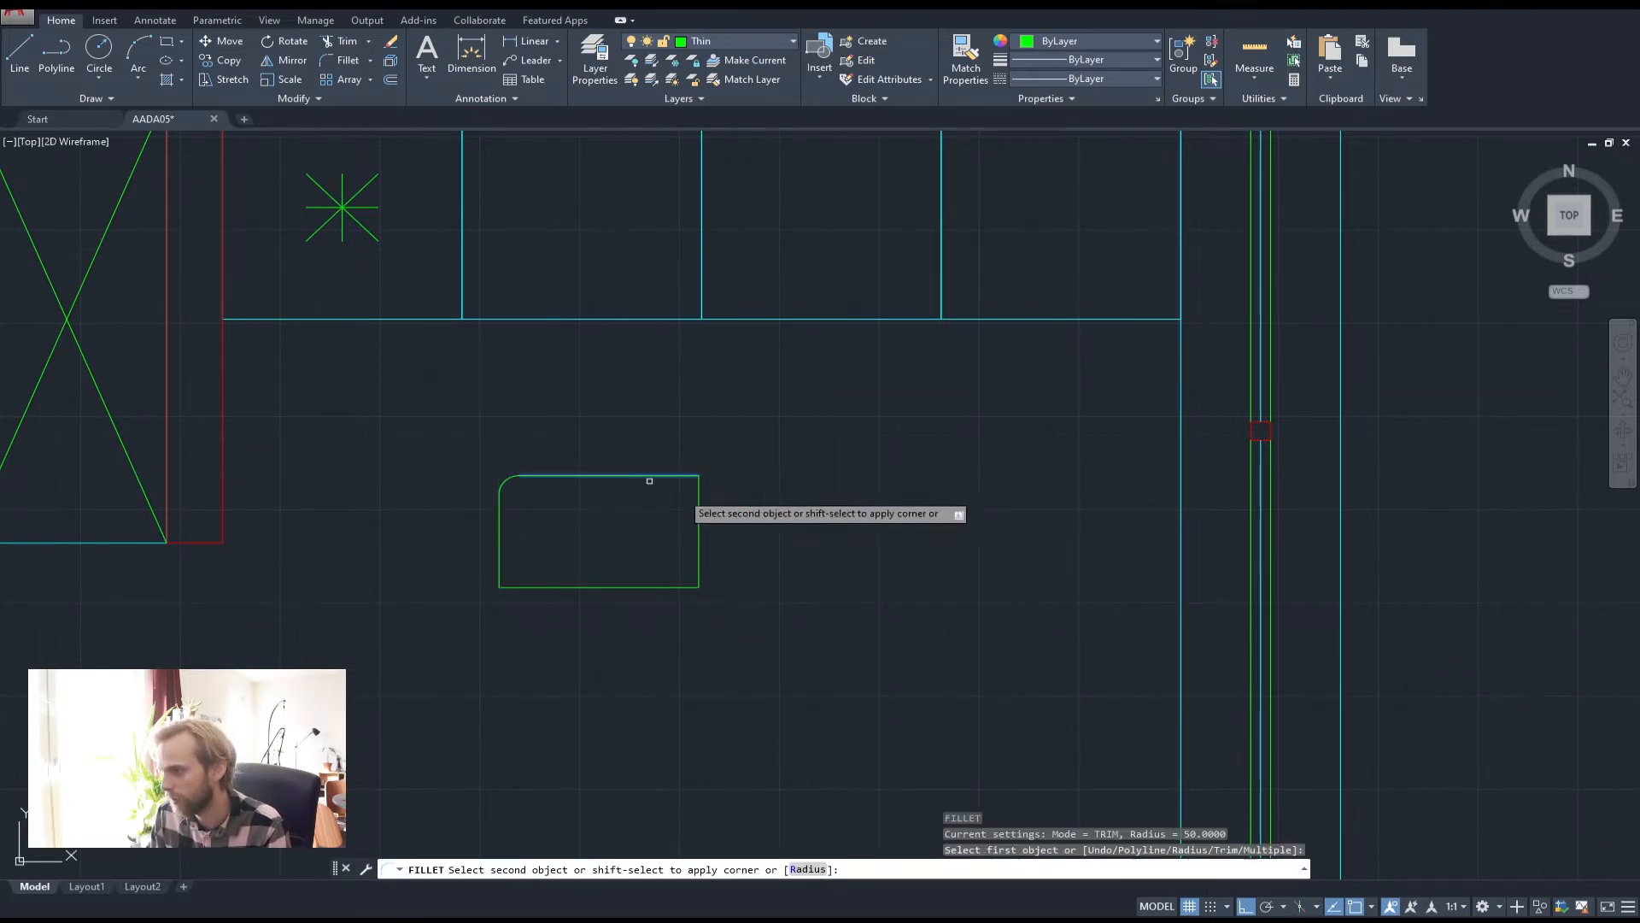
left_click(700, 516)
key("Return")
left_click(698, 555)
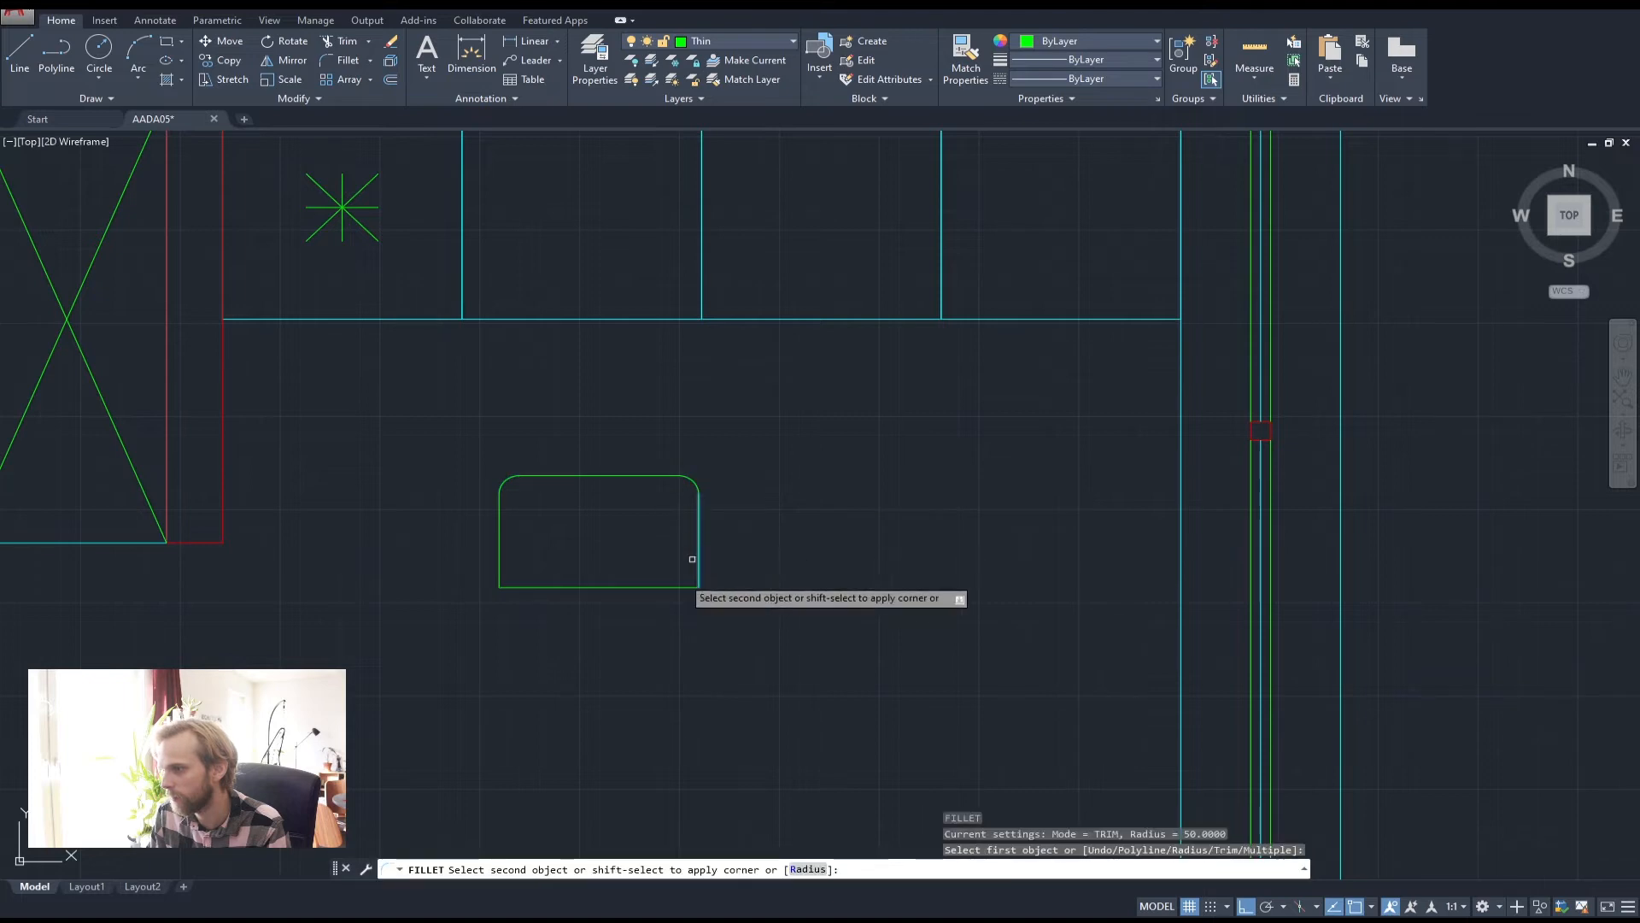
left_click(655, 587)
key("Return")
left_click(551, 587)
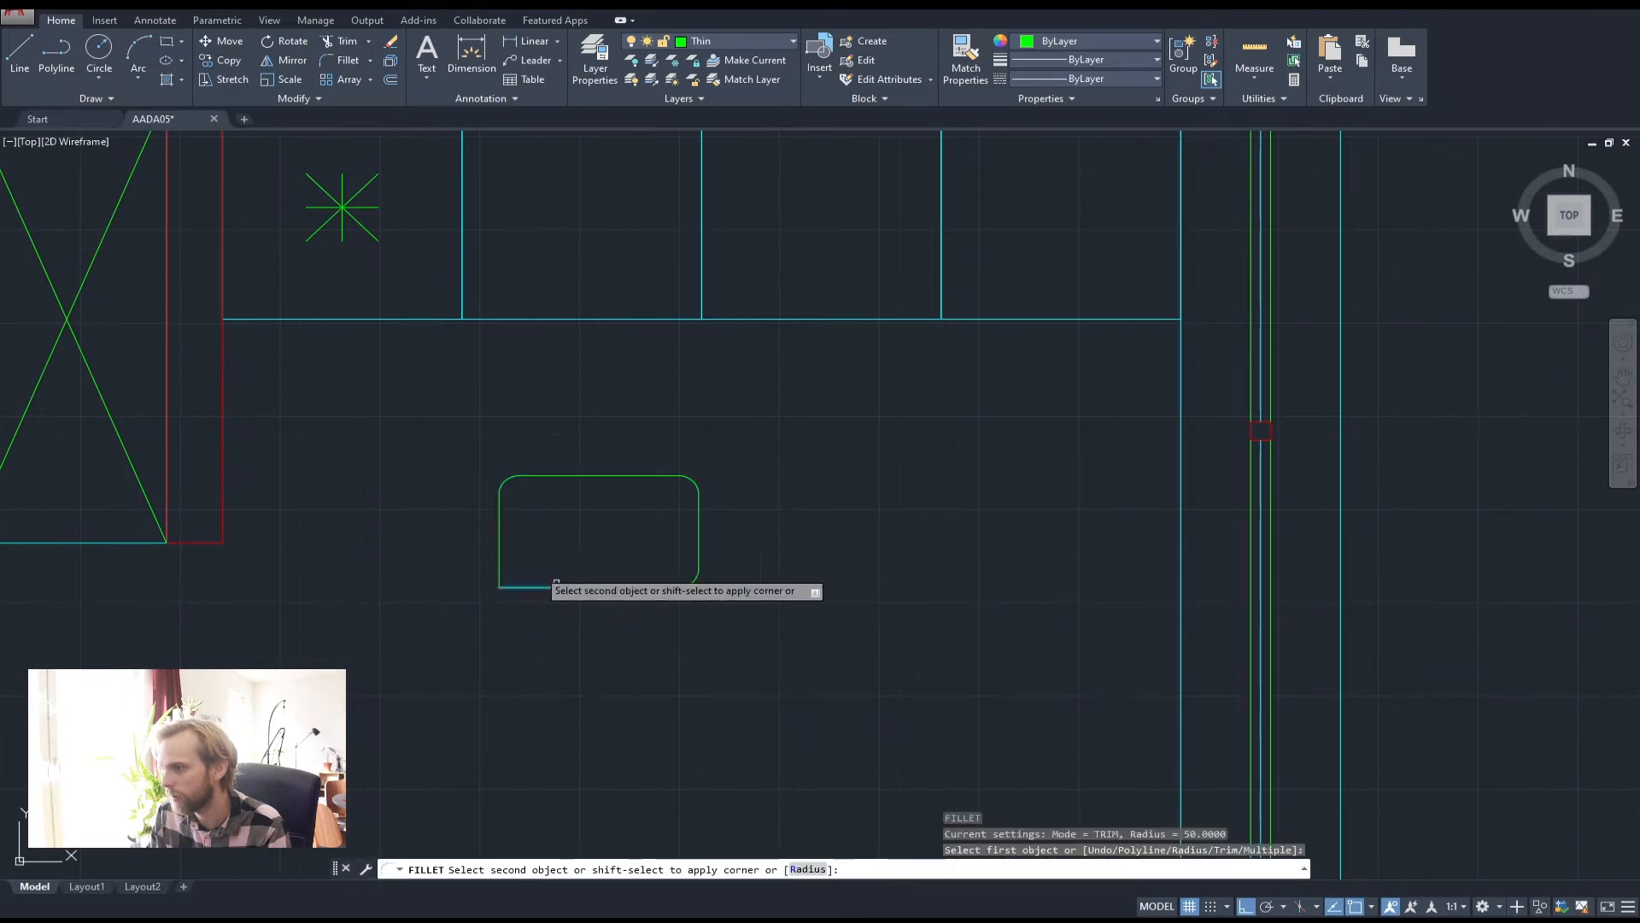
left_click(502, 549)
Move the rounded rectangle onto the second counter section's front line
left_click(491, 452)
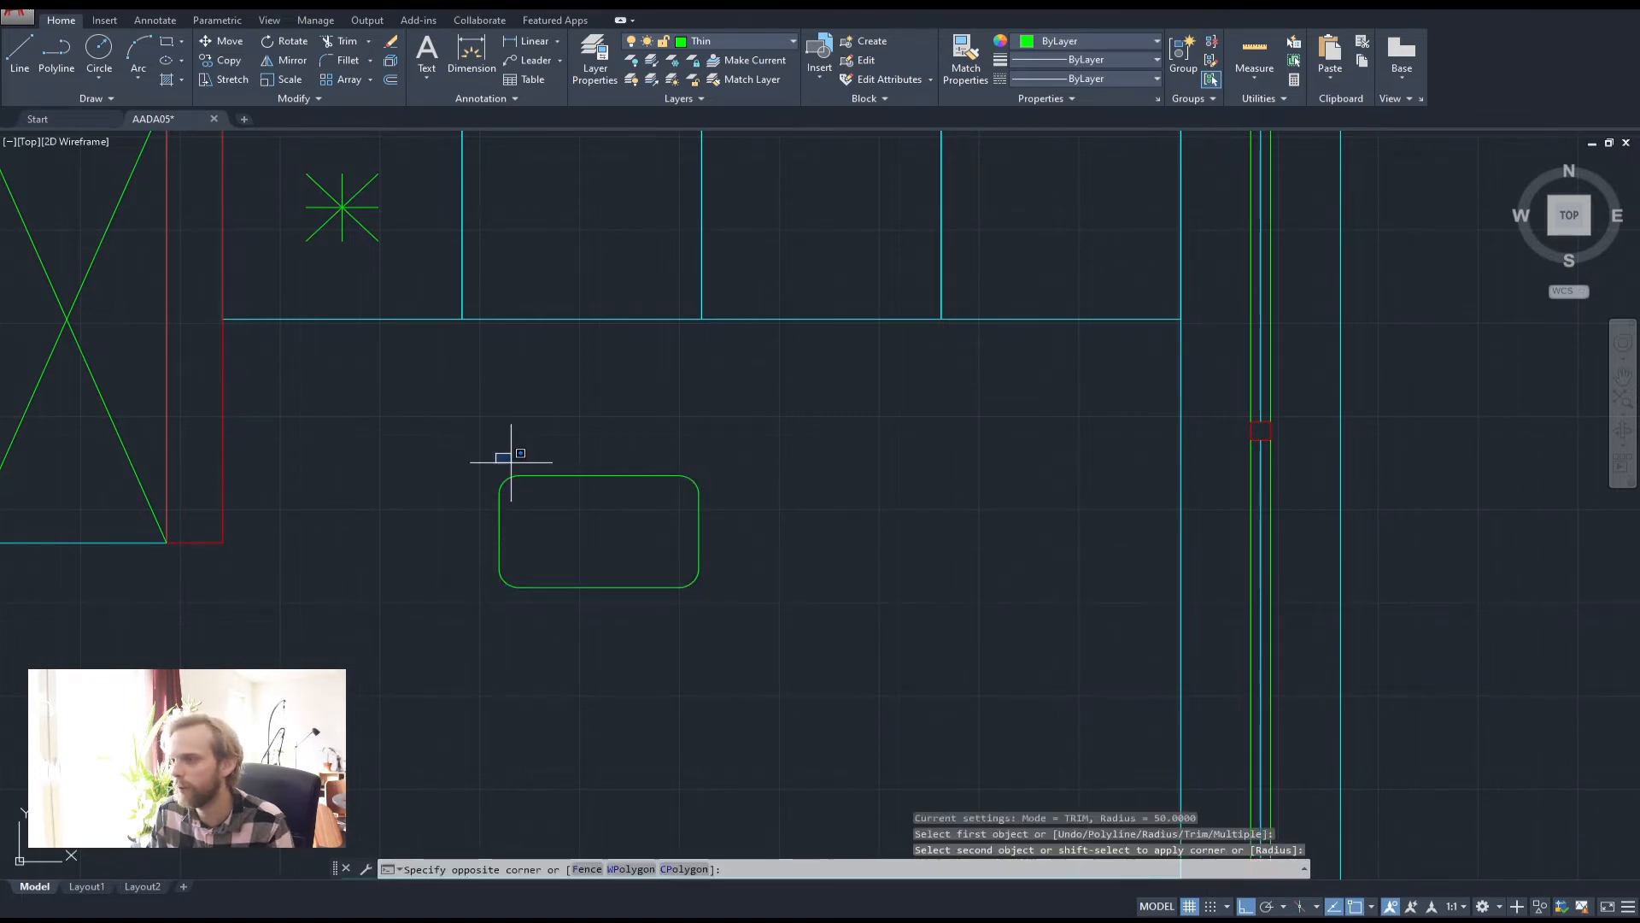
left_click(761, 610)
type("m")
key("Return")
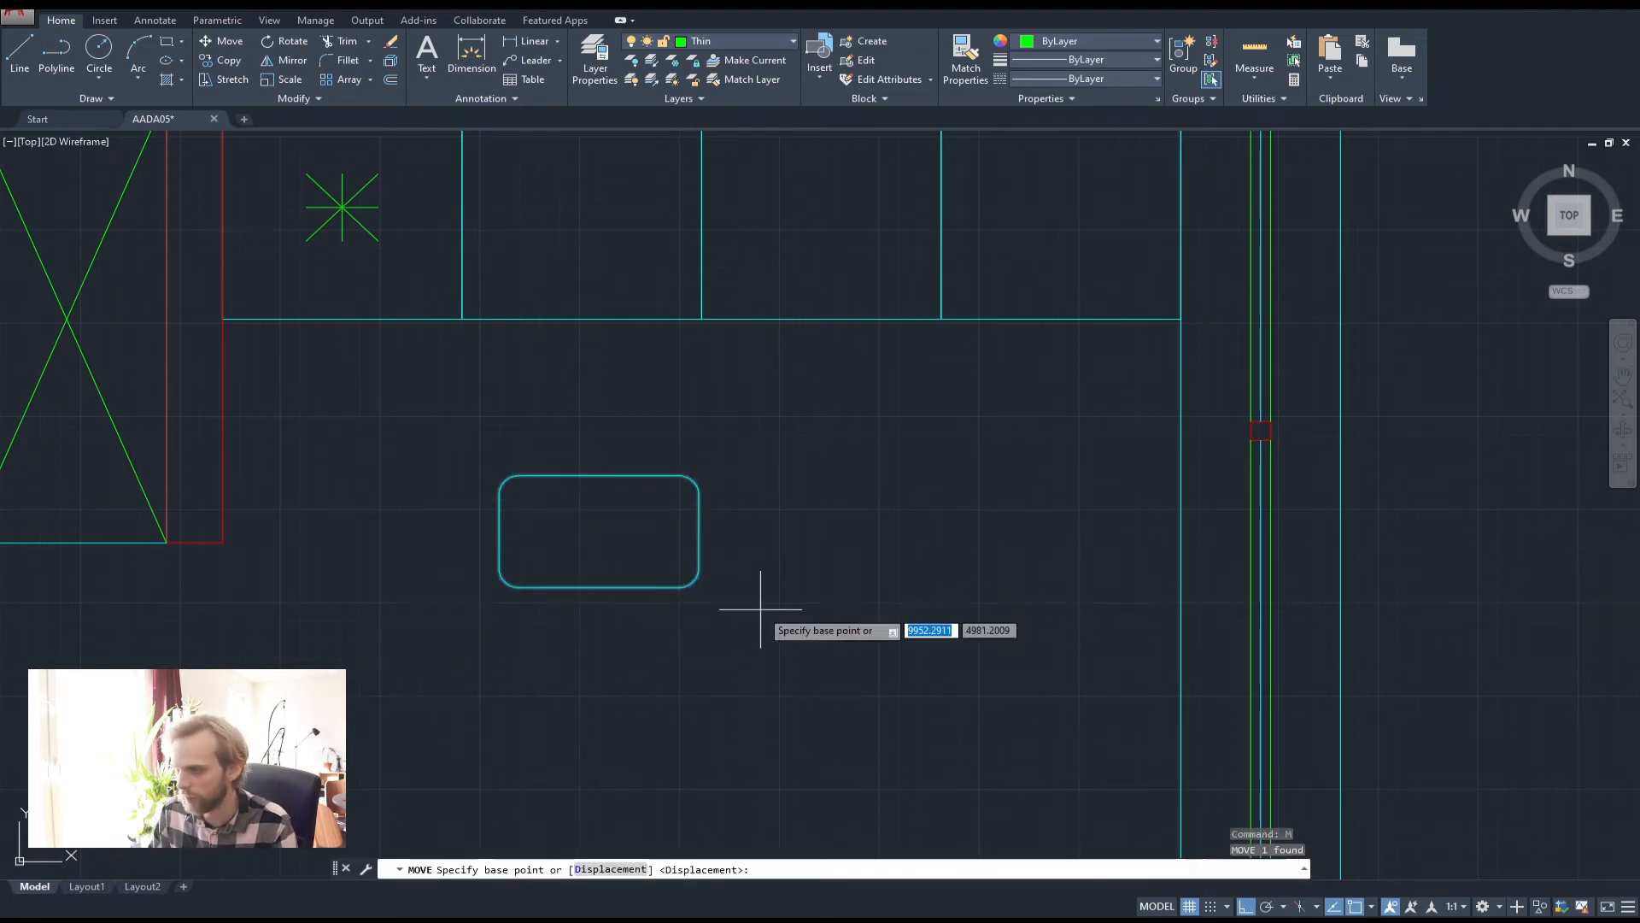
left_click(599, 584)
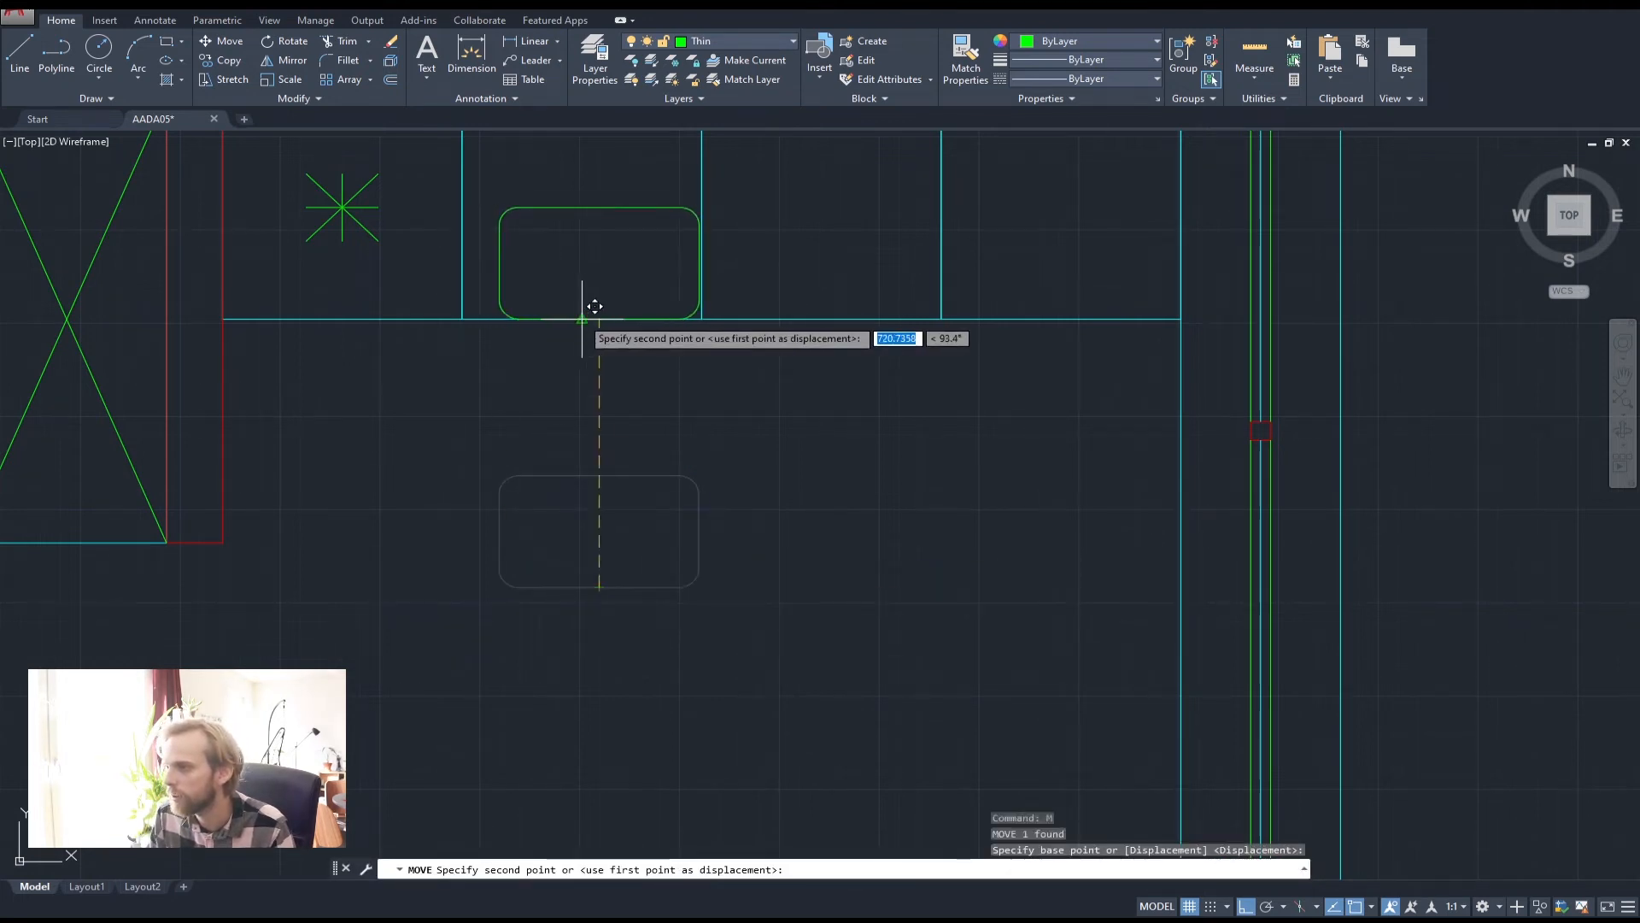
left_click(583, 316)
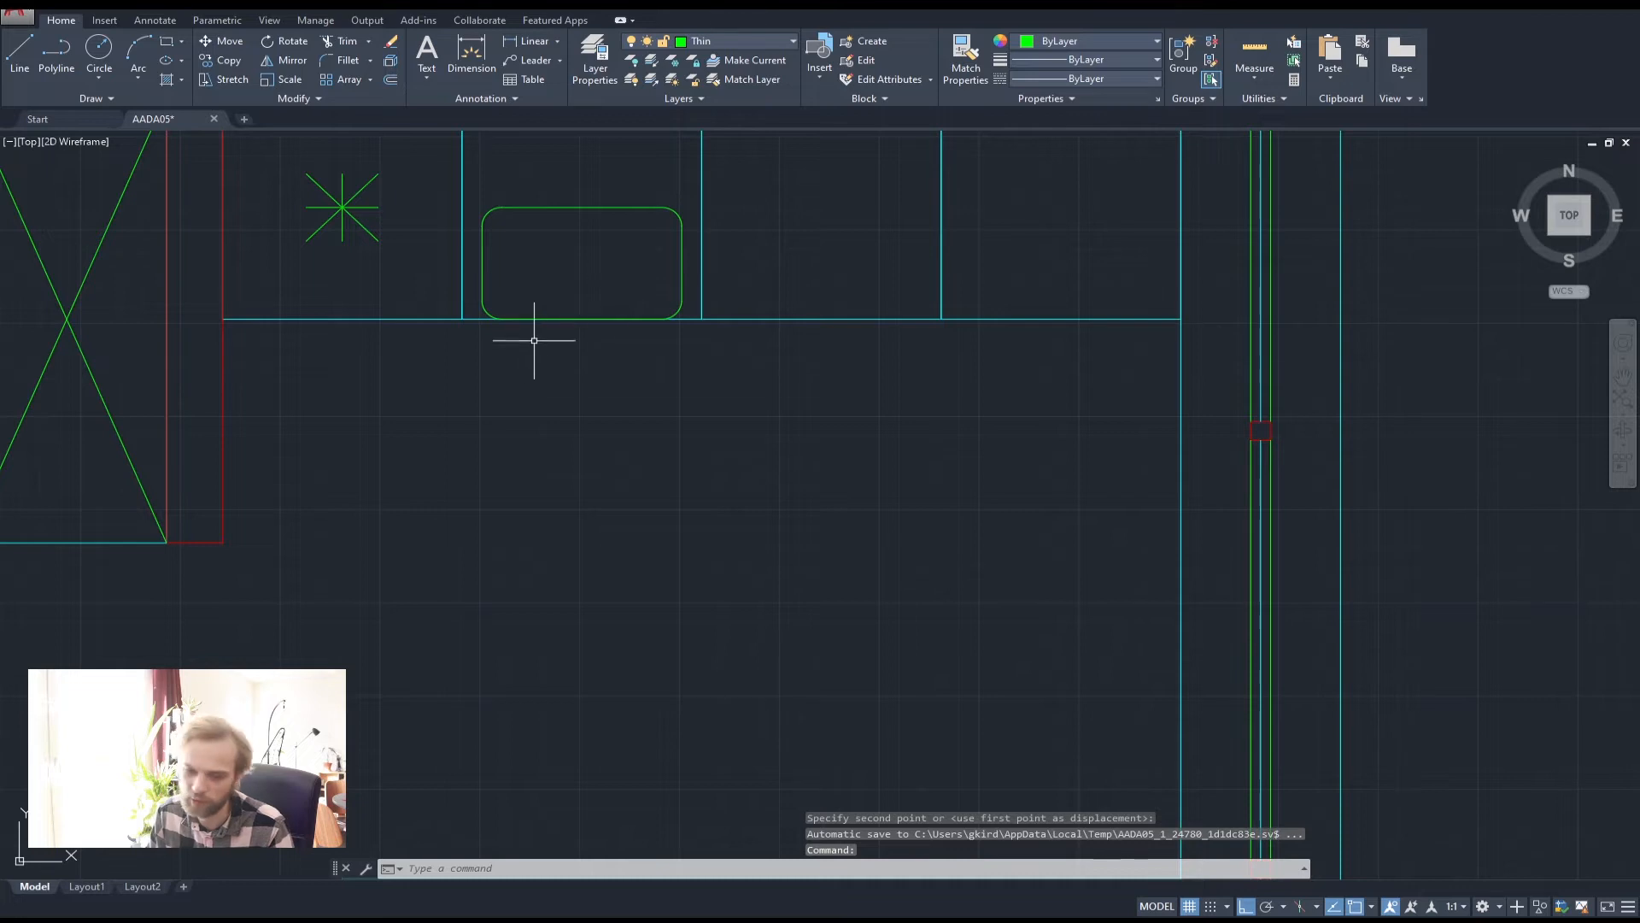
Shift the sink outline up 50 units from the counter edge
middle_click_drag(629, 334, 671, 488)
left_click(634, 432)
left_click(586, 337)
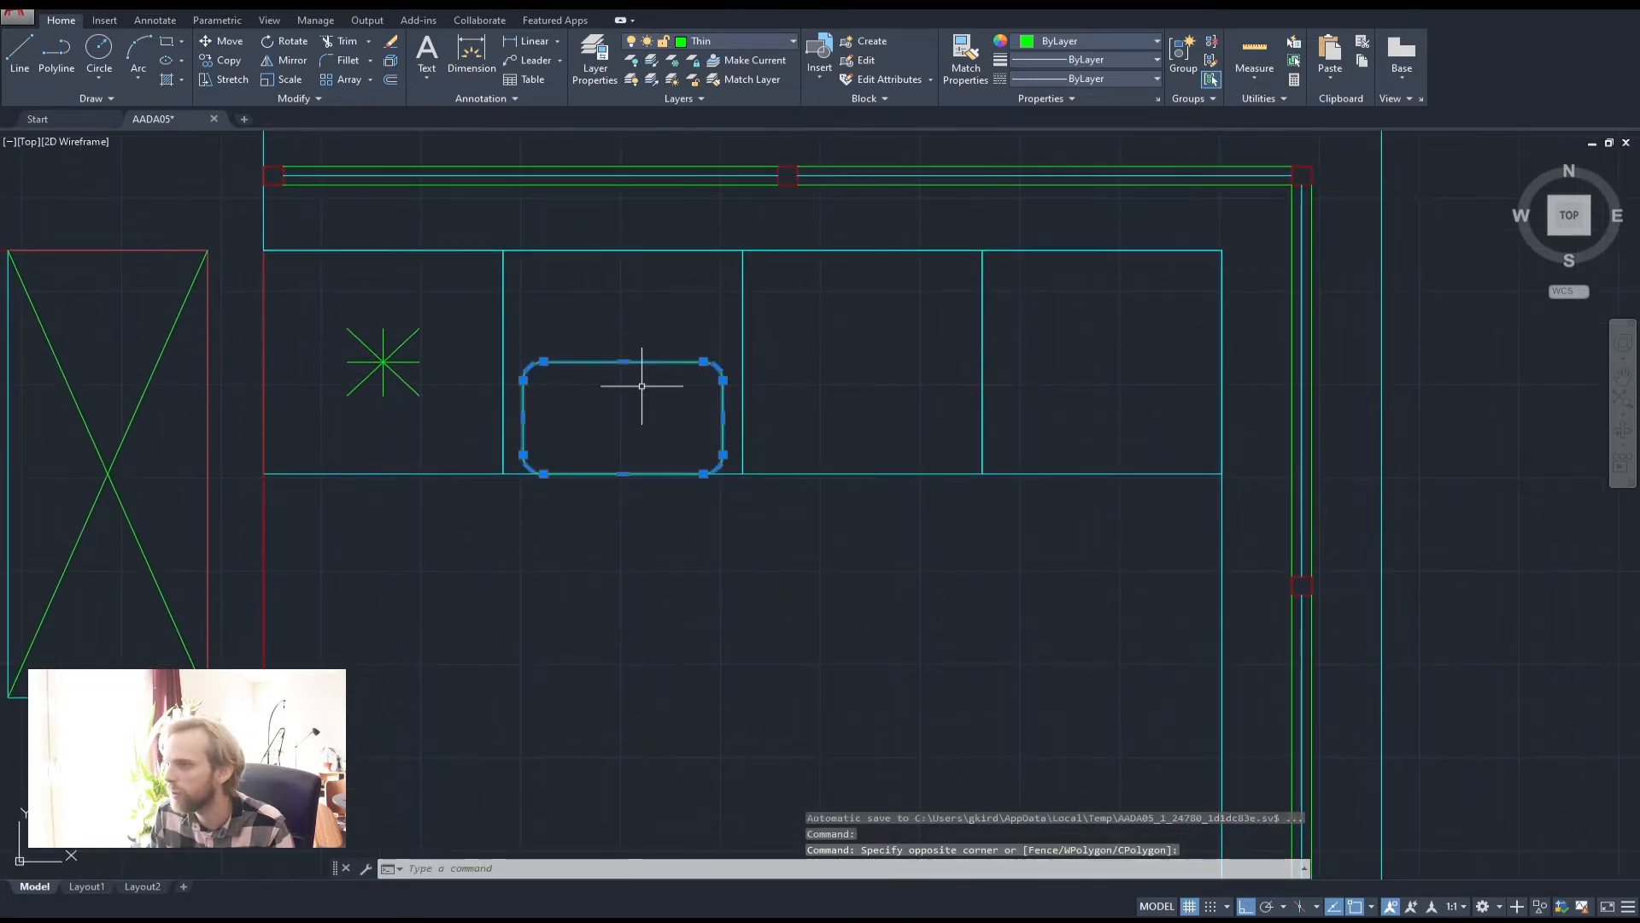
type("m")
key("Return")
left_click(788, 425)
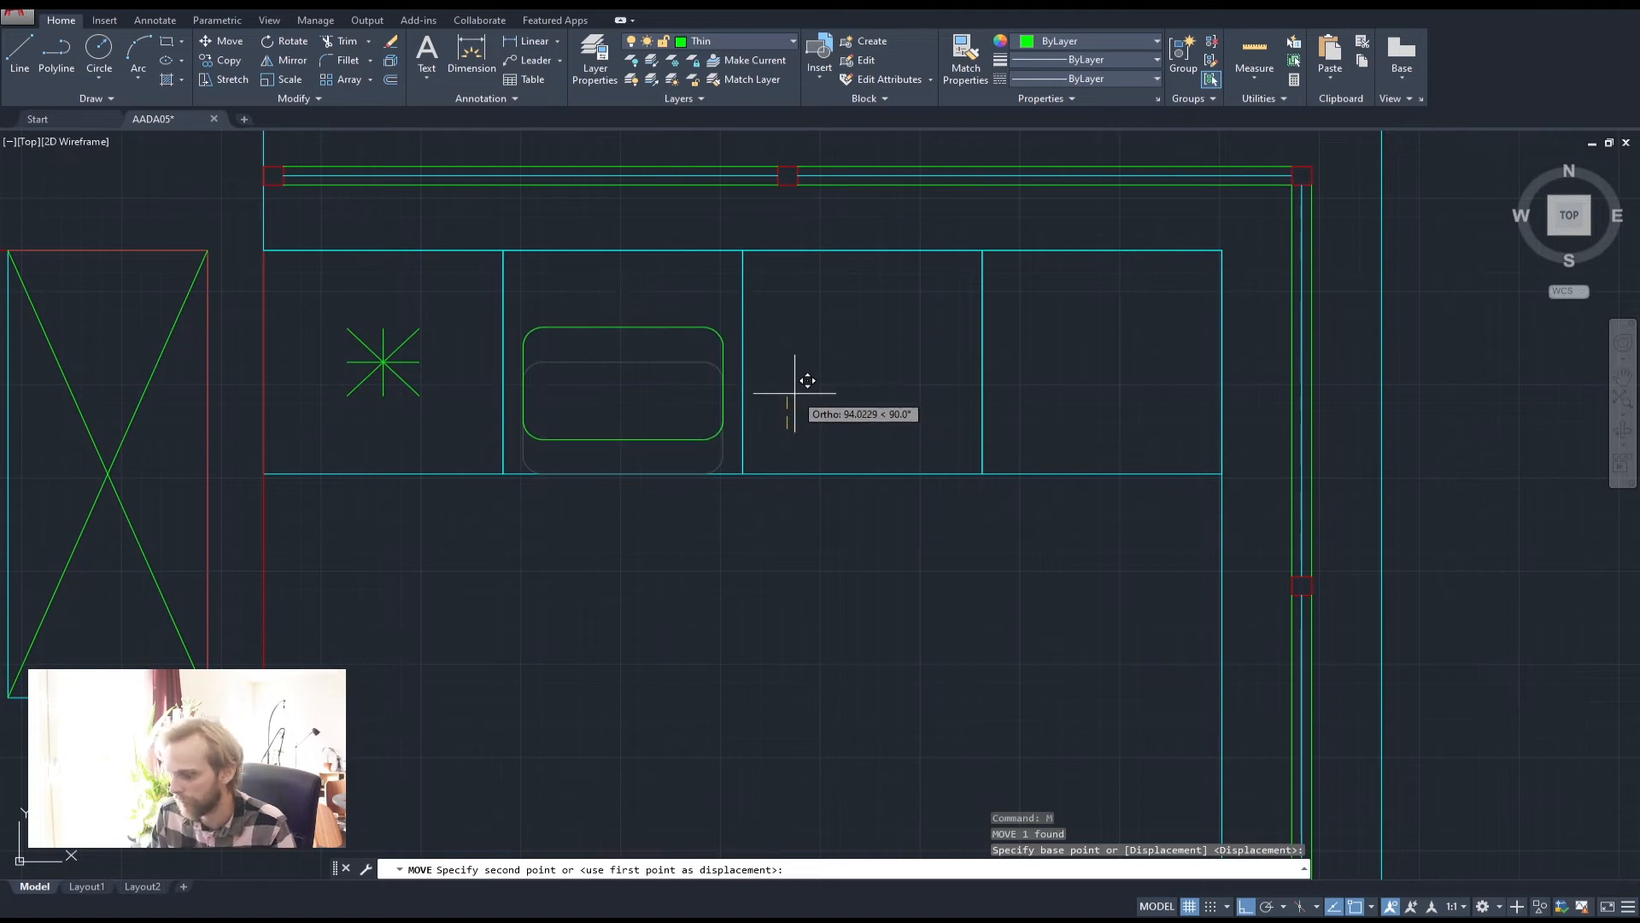
type("50")
key("Return")
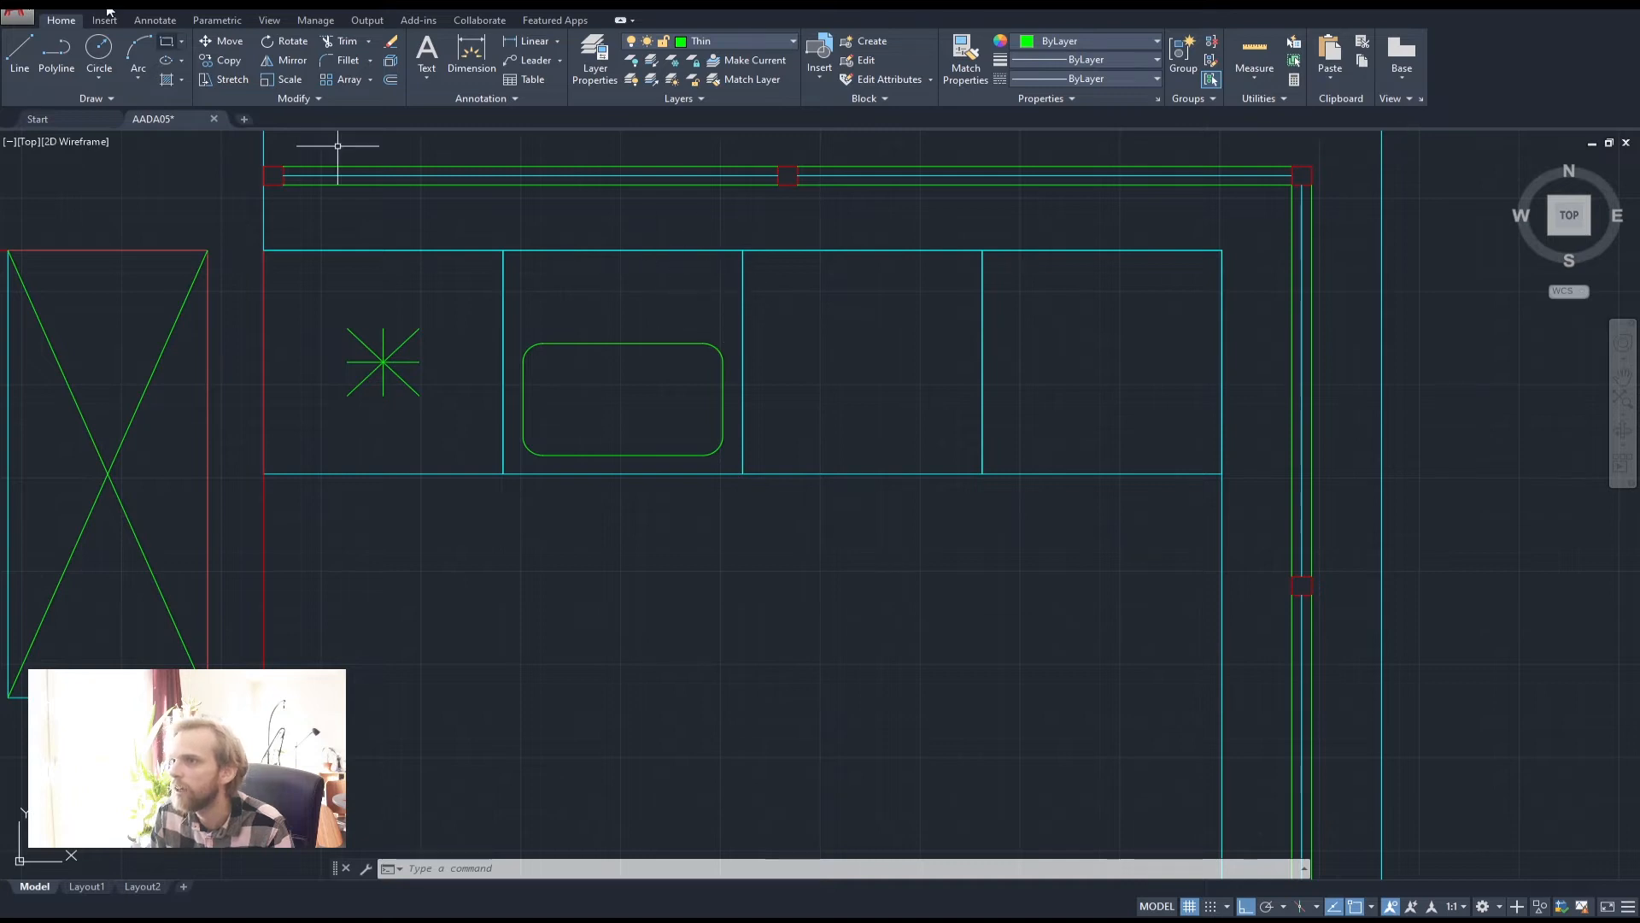
Copy the bathroom washbasin tap over to the kitchen sink area
scroll(445, 378, "down", 2)
middle_click_drag(490, 389, 919, 386)
middle_click_drag(285, 591, 454, 341)
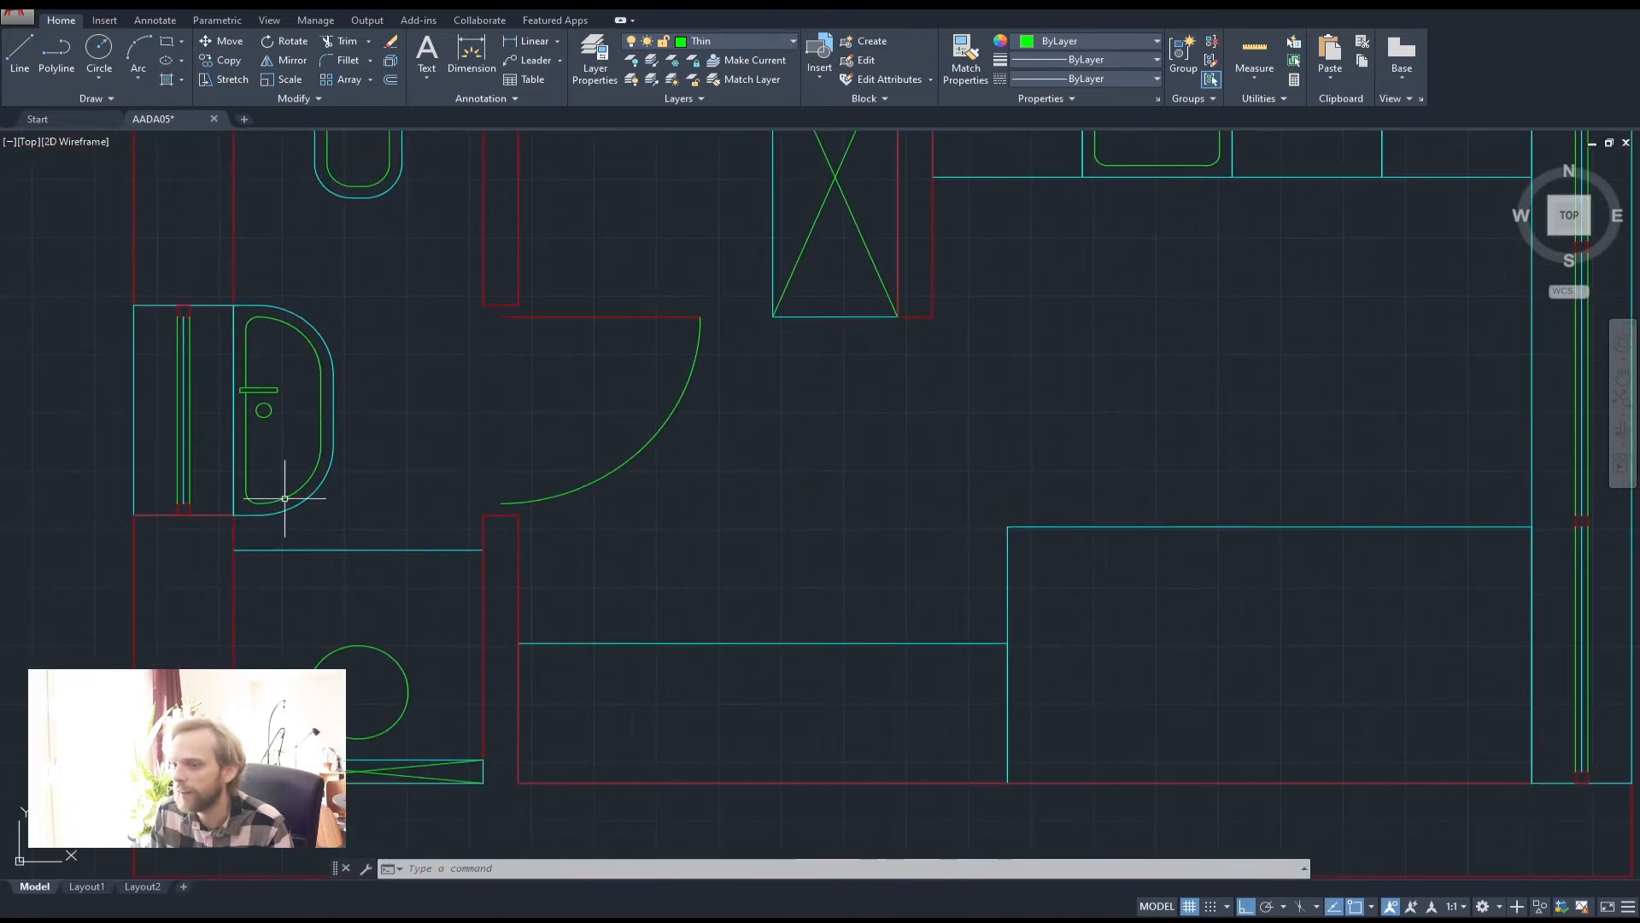
scroll(263, 386, "up", 6)
left_click(350, 420)
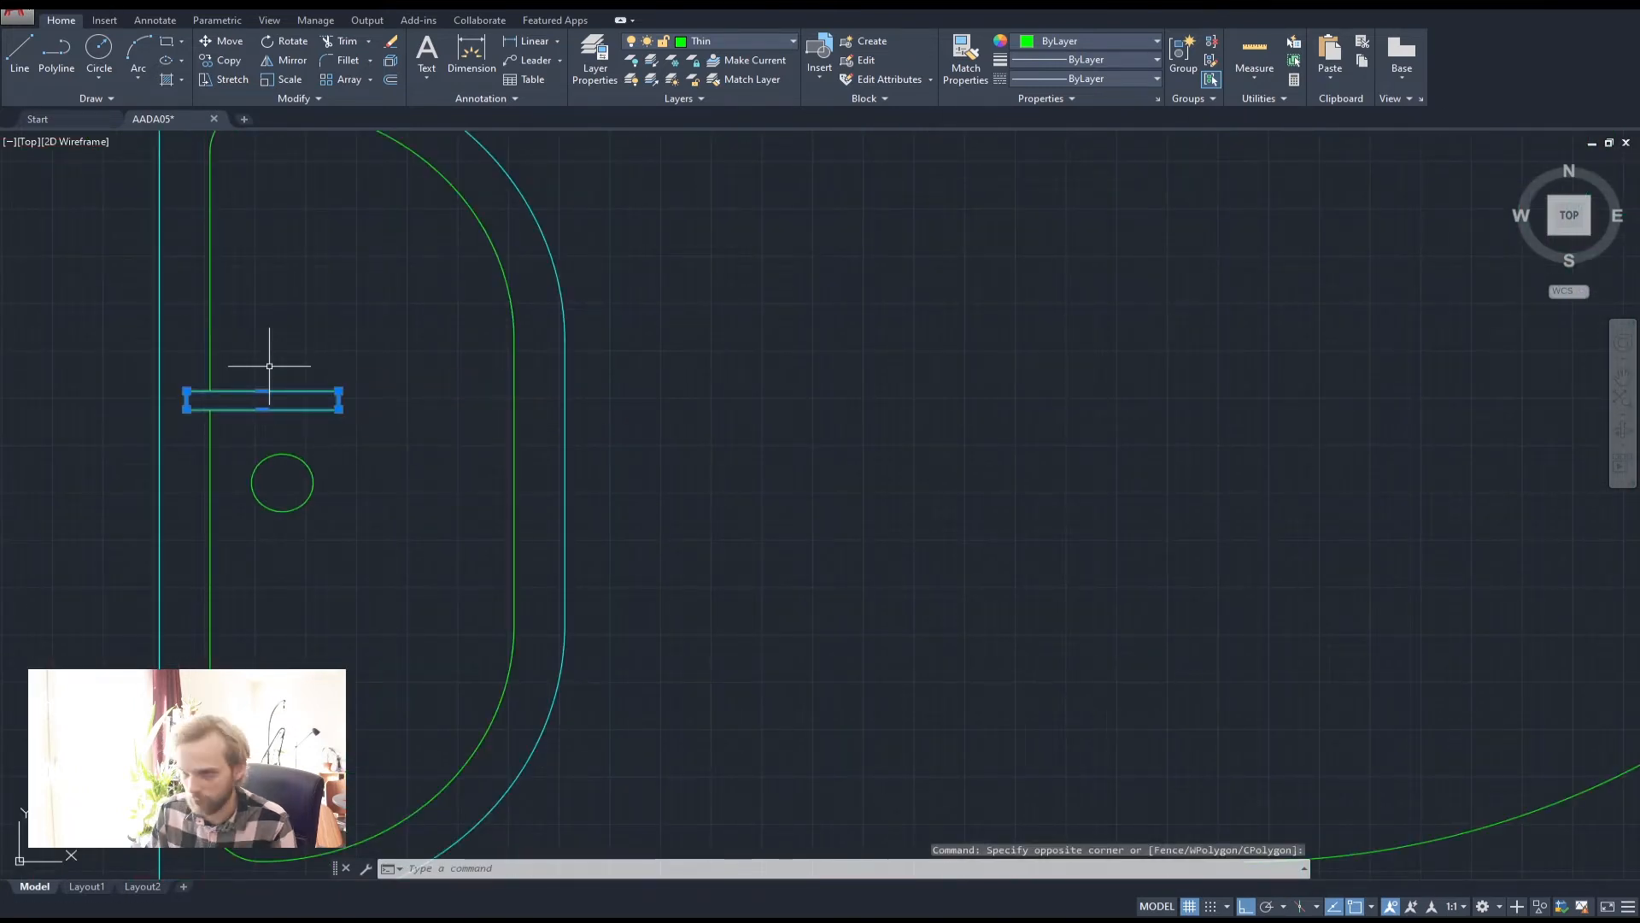
scroll(266, 361, "down", 7)
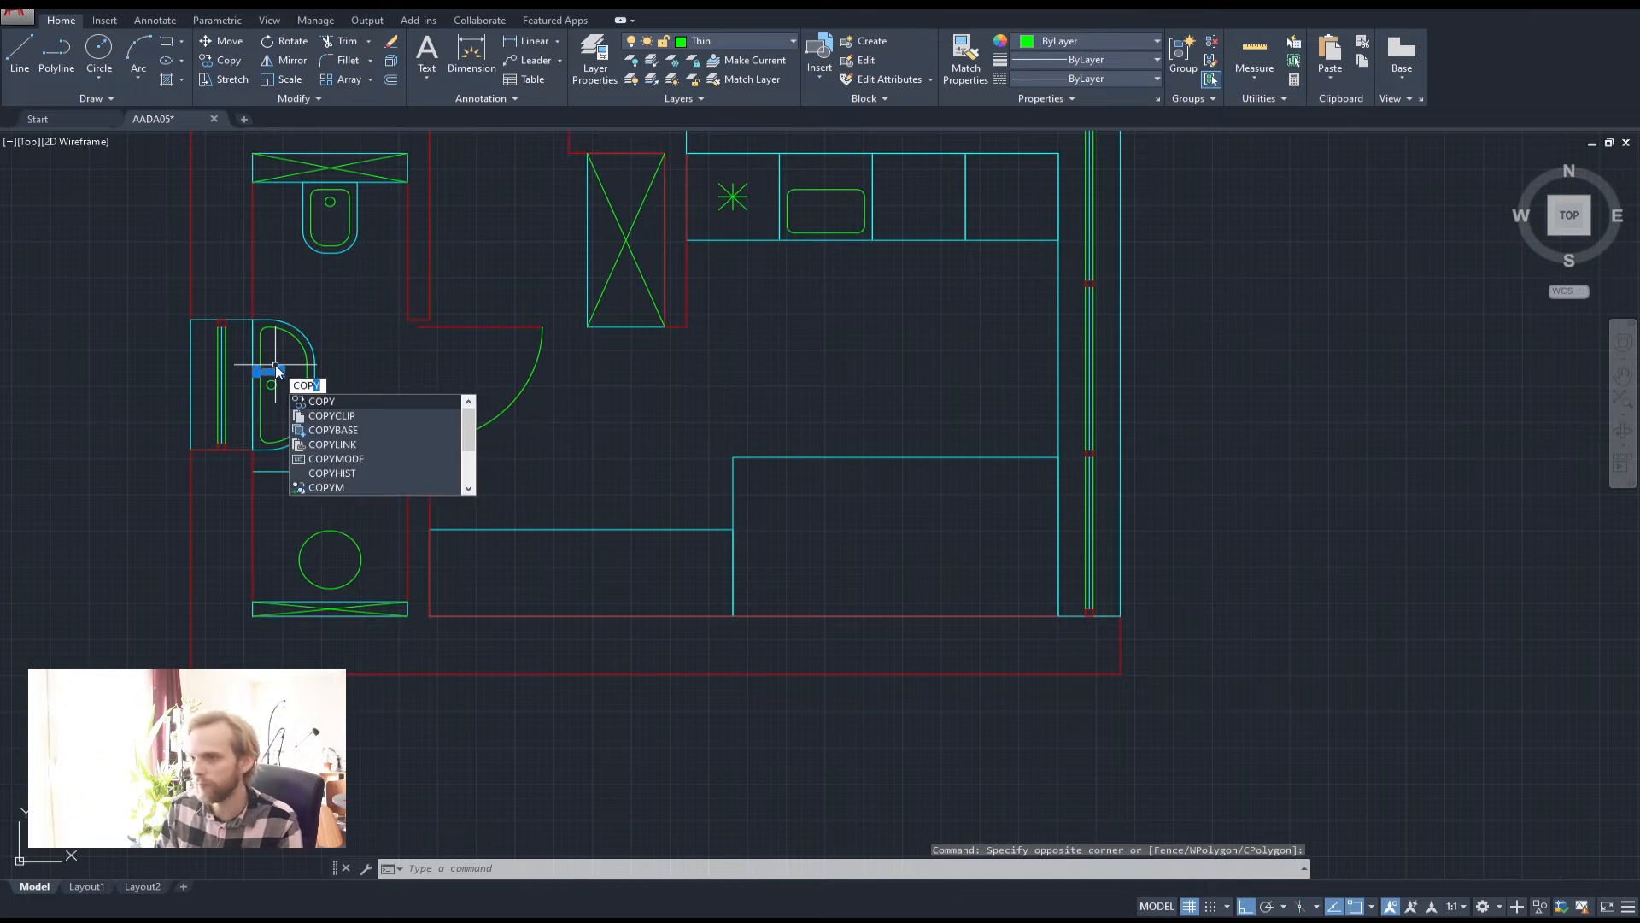
key("Return")
left_click(281, 371)
left_click(843, 272)
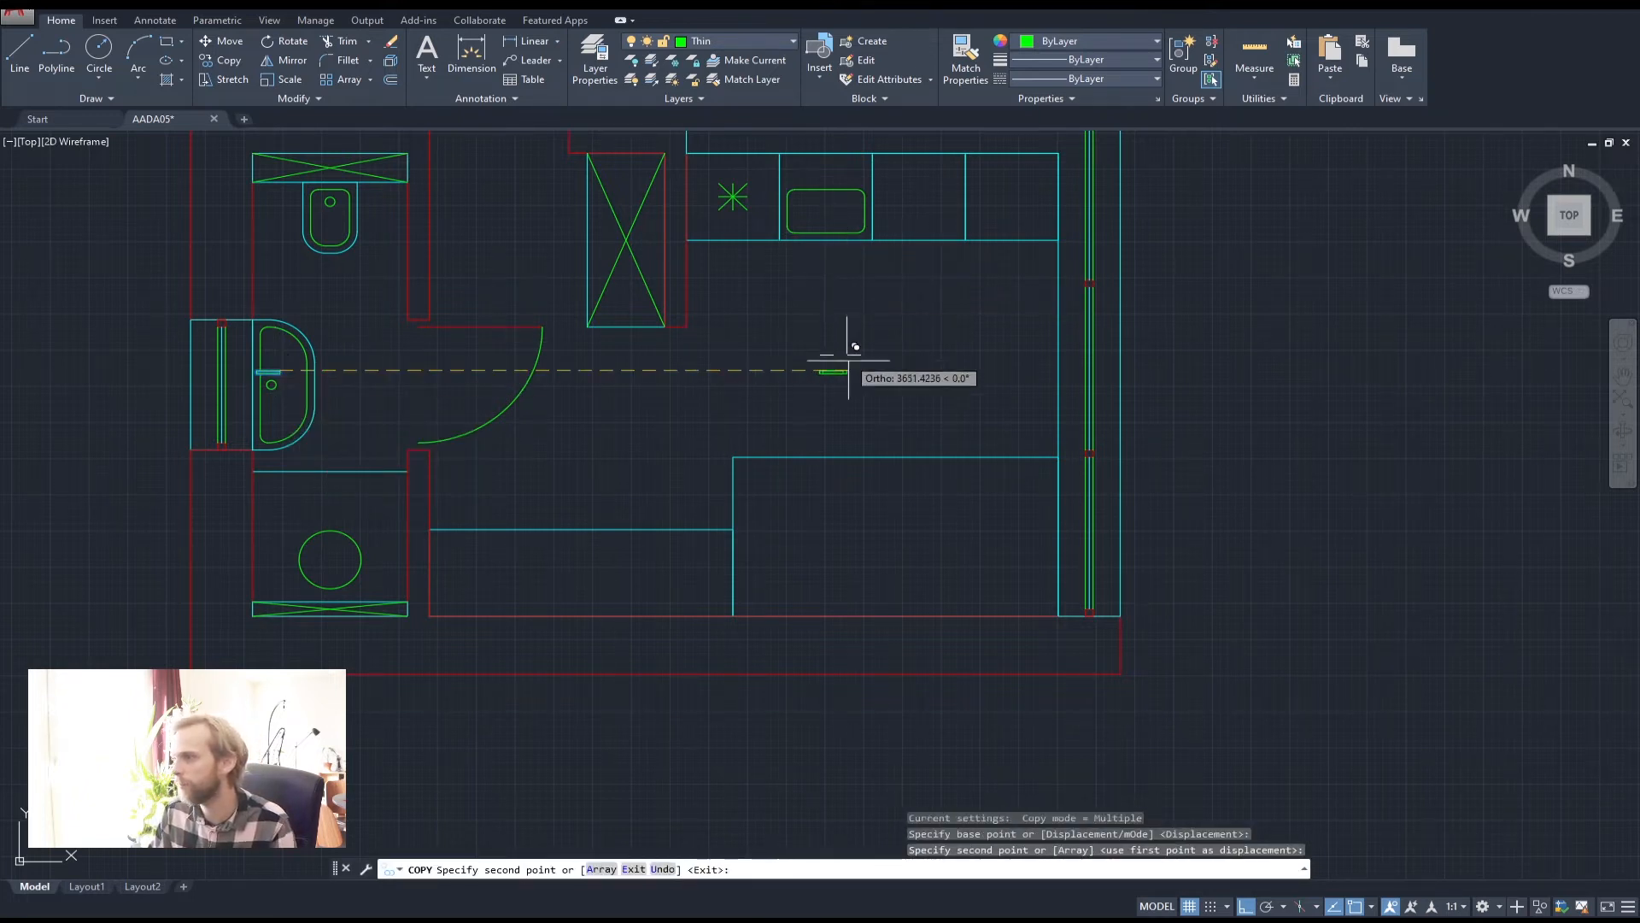
key("Escape")
key("Escape")
key("Escape")
Rotate the copied tap upright
left_click(963, 404)
left_click(802, 321)
type("m")
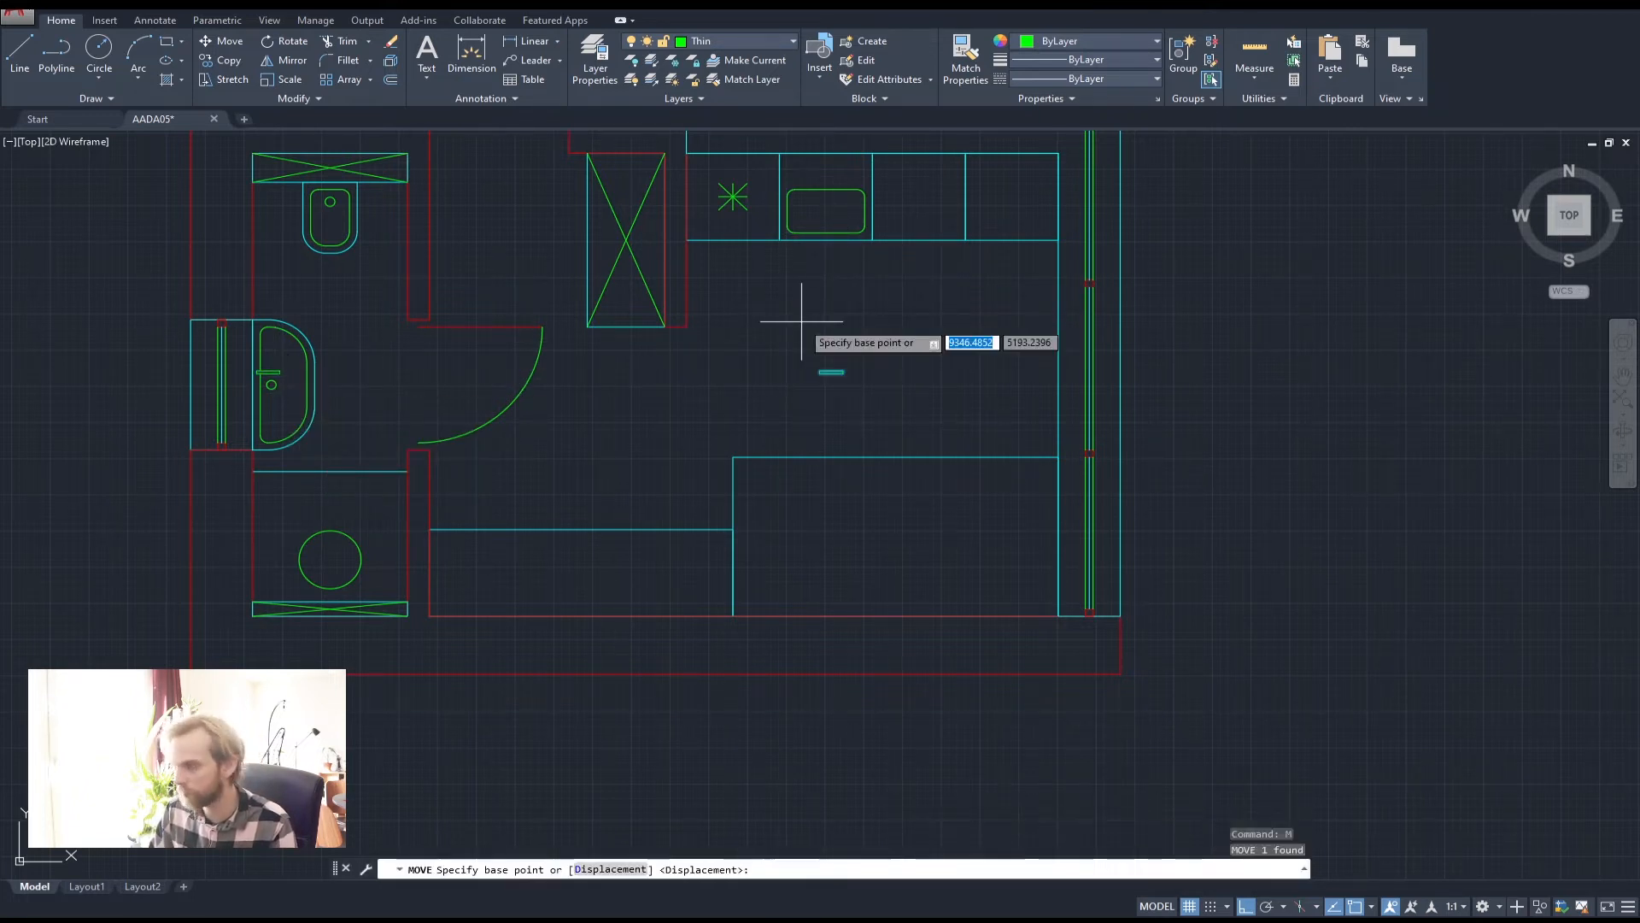
key("Return")
left_click(801, 322)
key("Escape")
scroll(838, 158, "up", 10)
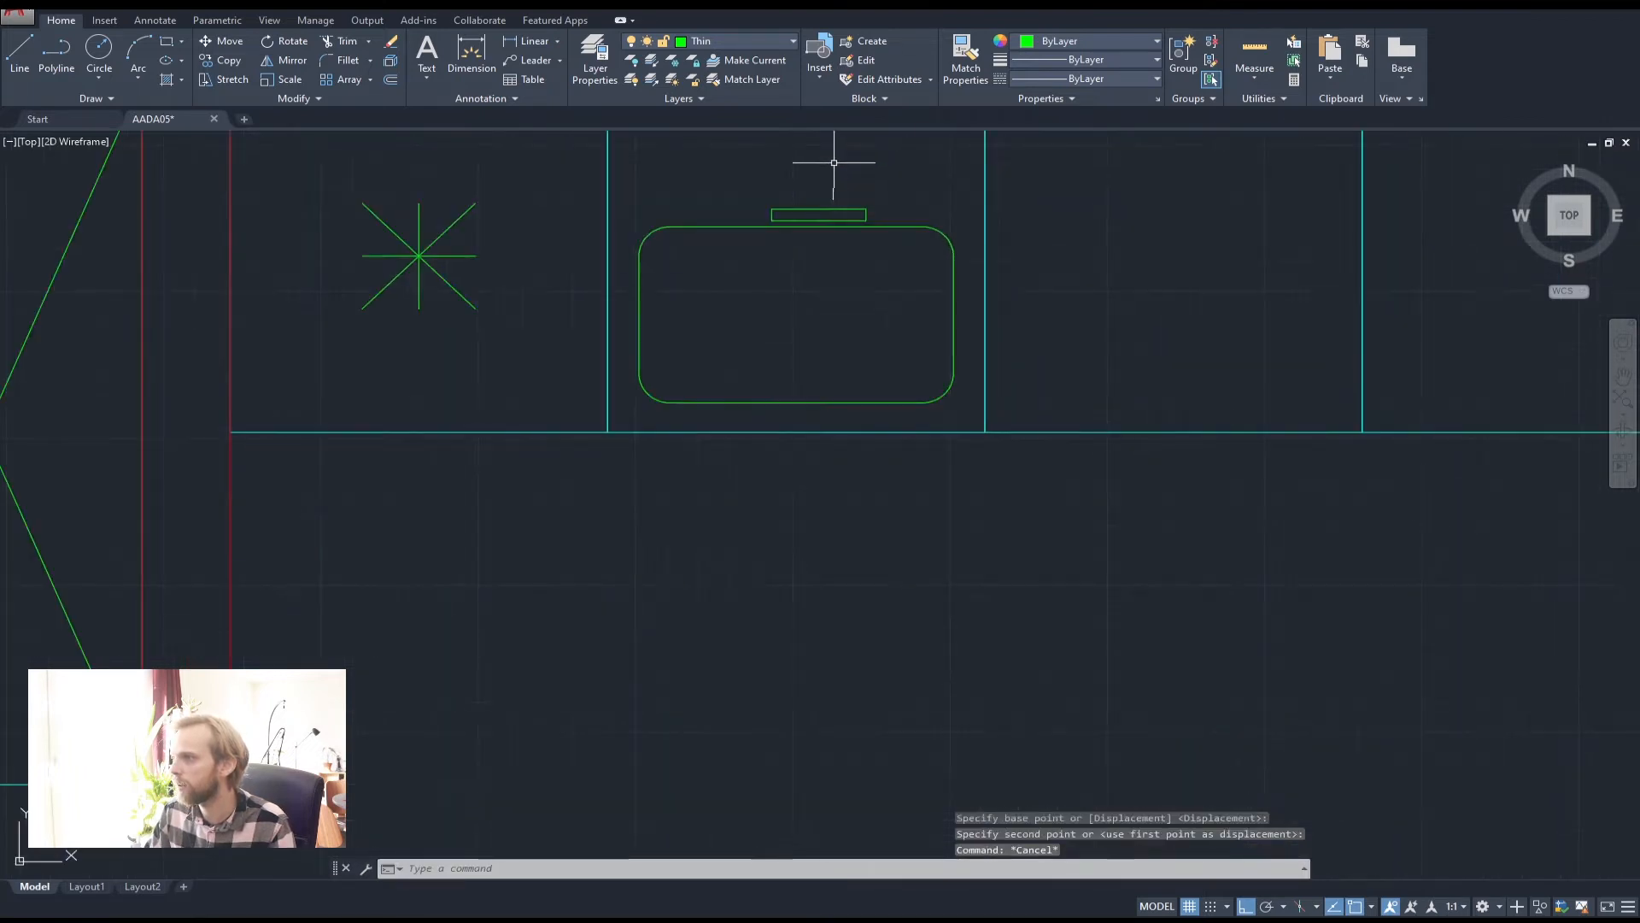
left_click(757, 390)
left_click(721, 353)
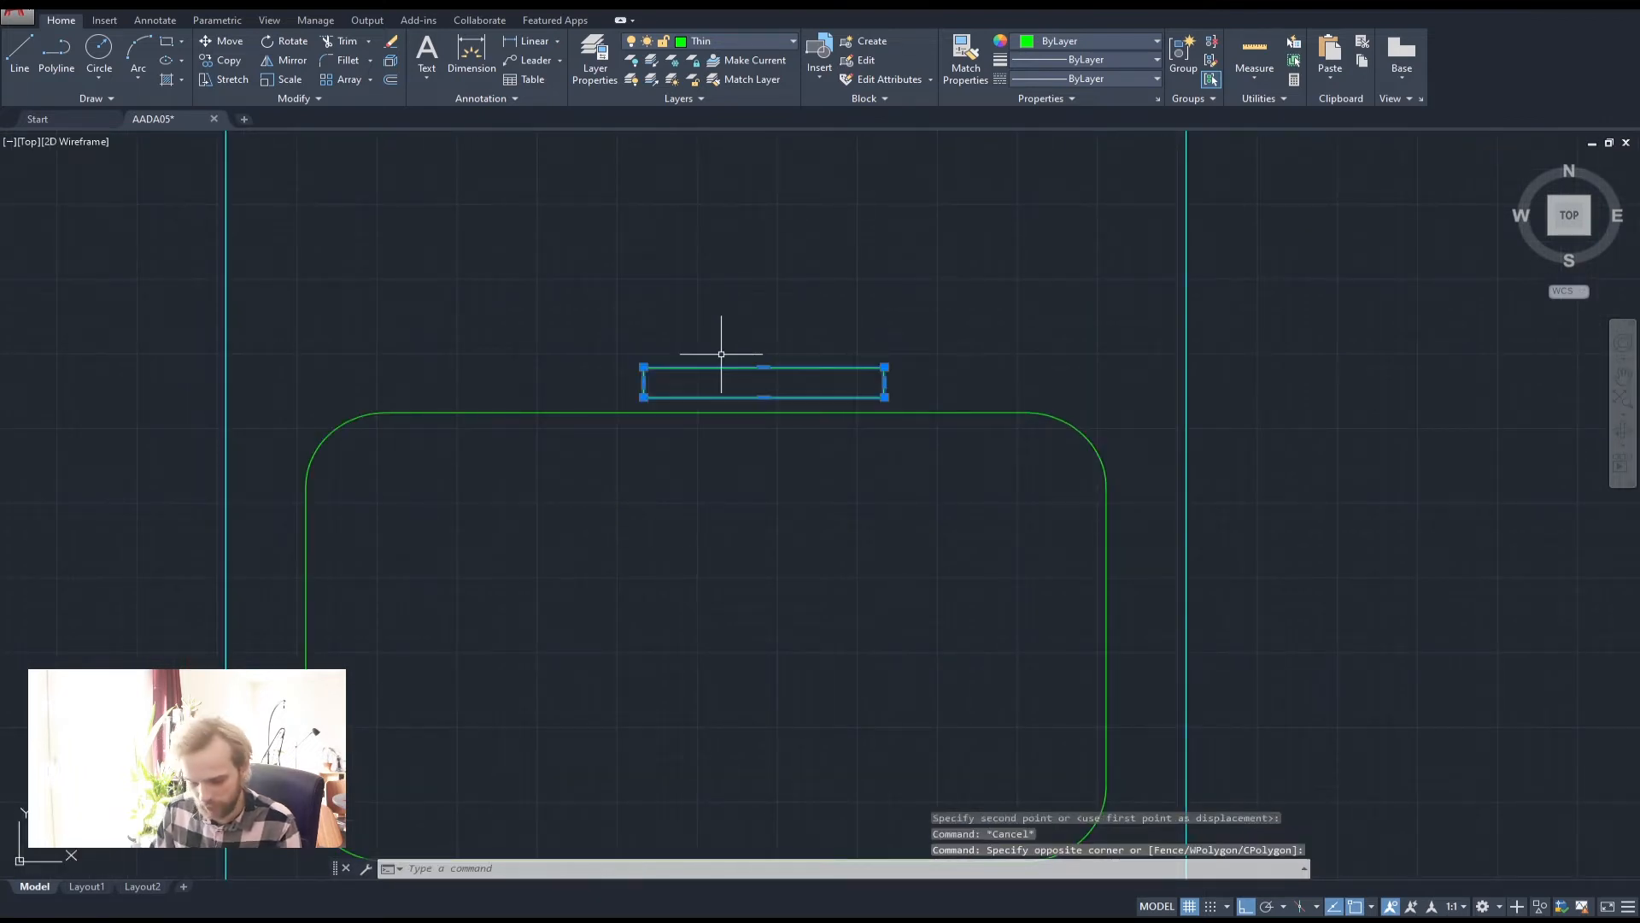
key("Return")
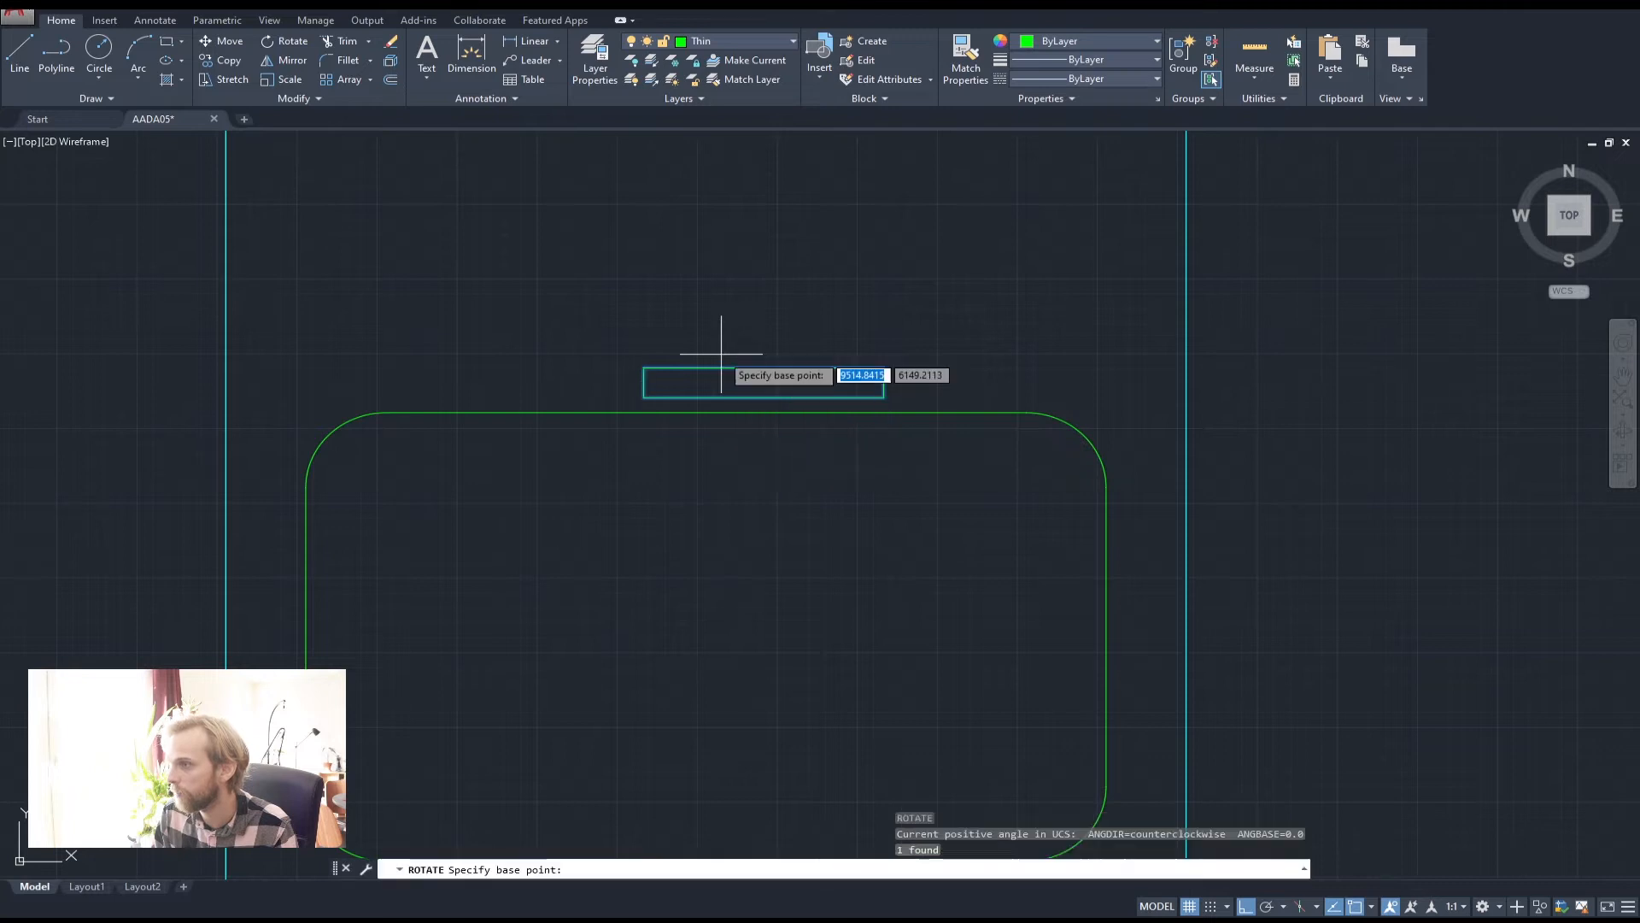
left_click(721, 353)
left_click(750, 556)
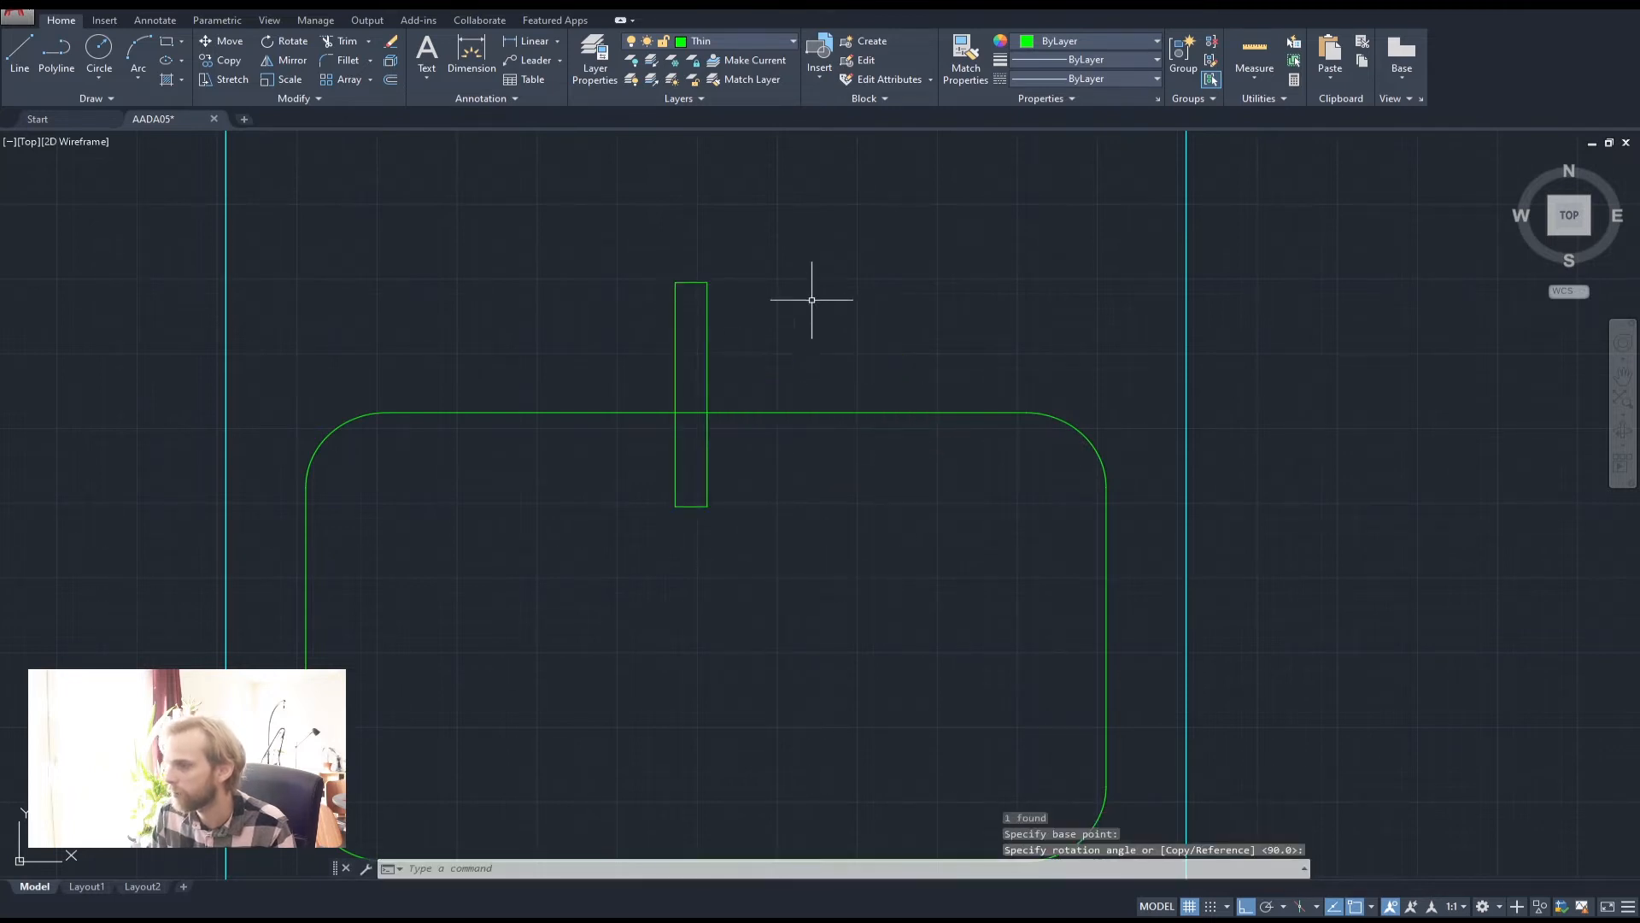
Move the upright tap further left over the sink
left_click(810, 333)
left_click(662, 302)
type("m")
key("Return")
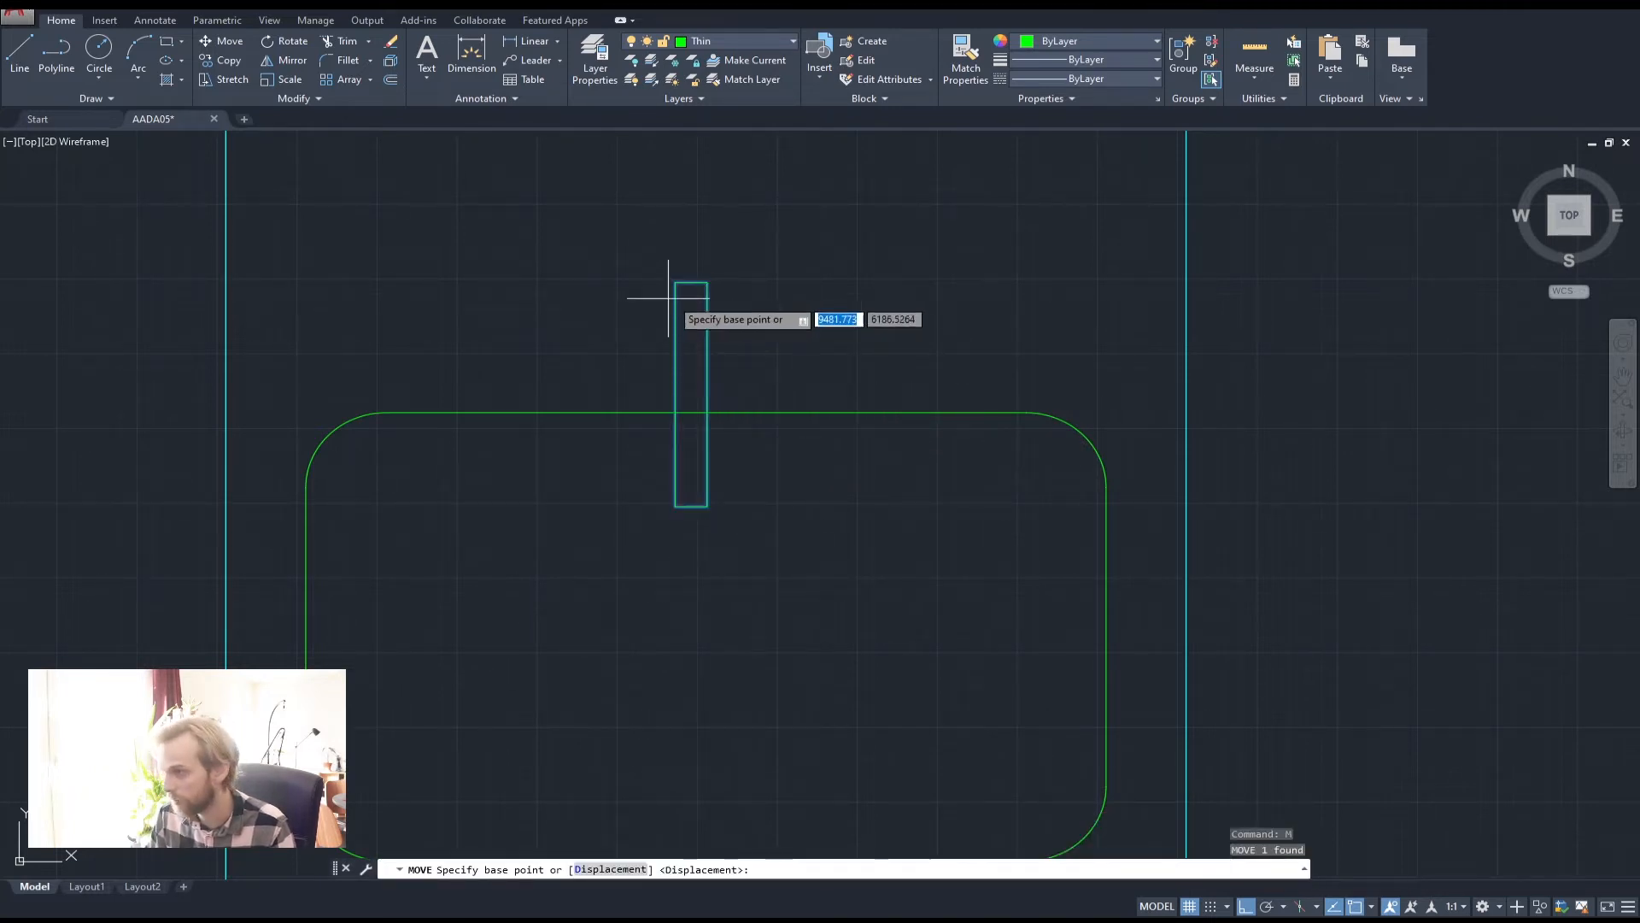
left_click(690, 282)
left_click(567, 281)
key("Escape")
key("Escape")
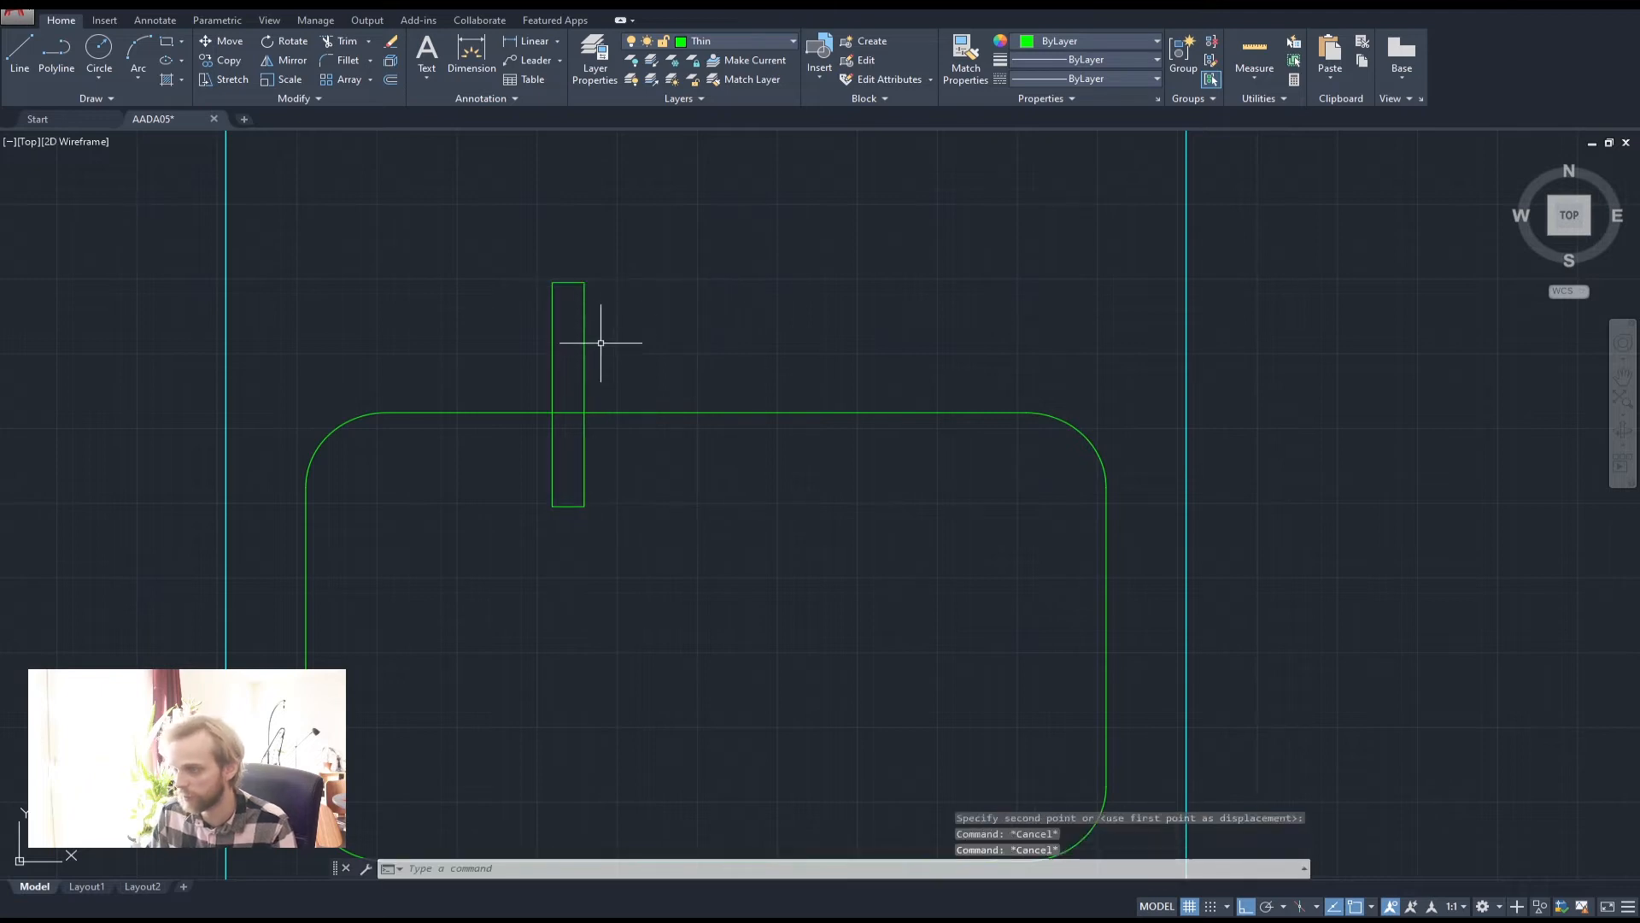
Lower the faucet rectangle so it straddles the sink's top edge
left_click(663, 352)
type("m")
key("Return")
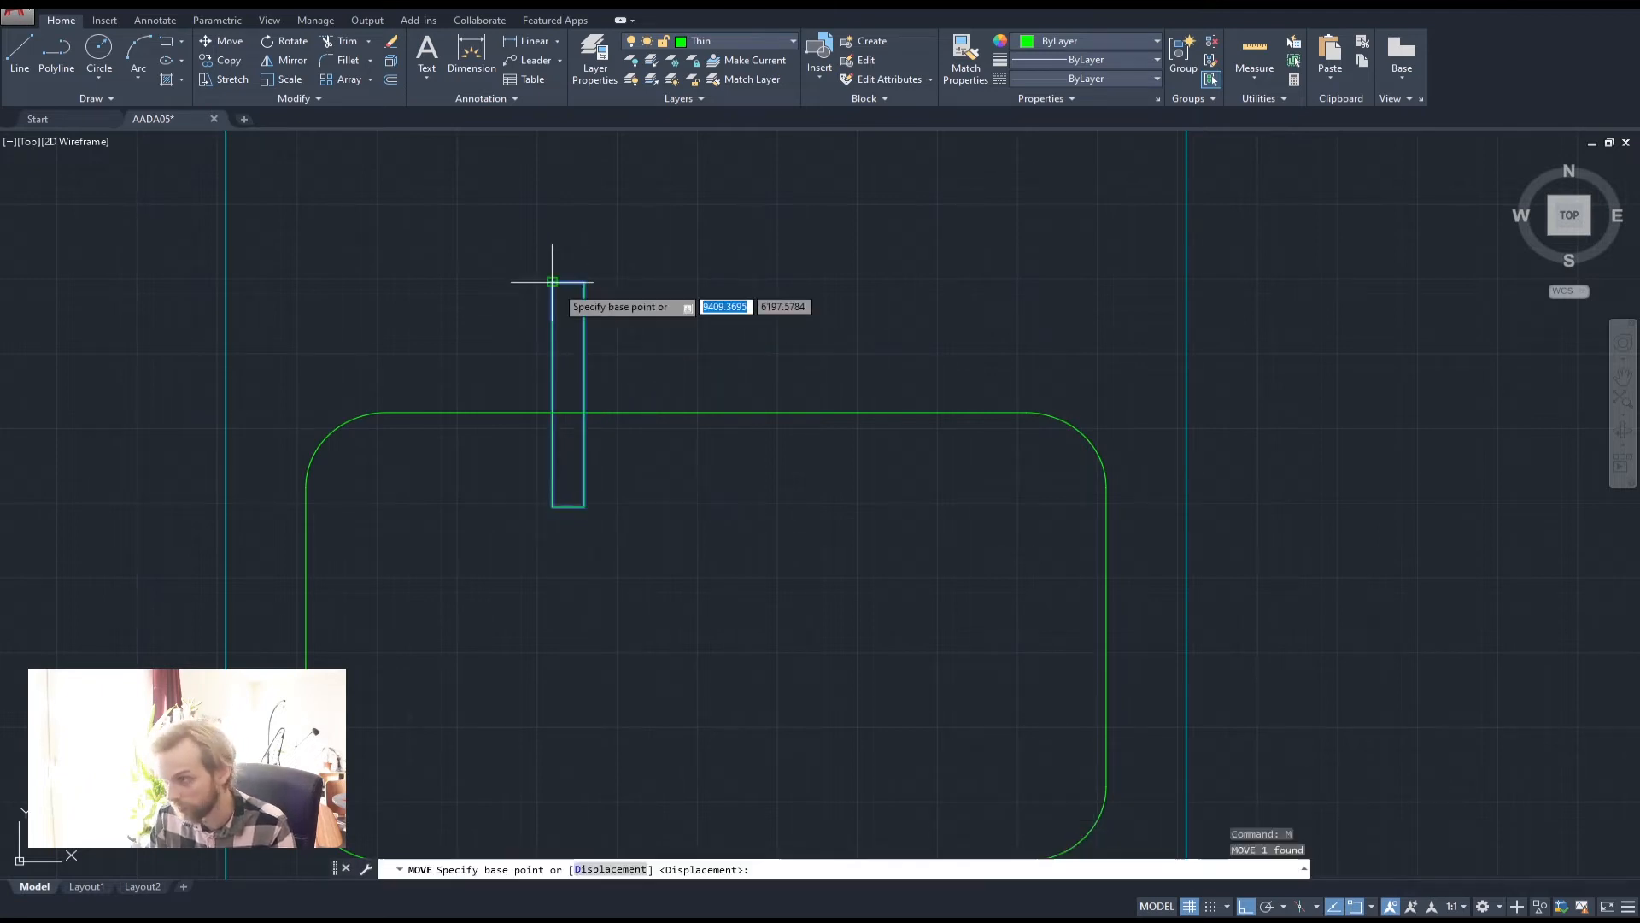
left_click(754, 282)
left_click(740, 334)
key("Escape")
key("Escape")
key("Escape")
Select the narrow faucet rectangle and briefly start TRIM, then cancel it
middle_click_drag(561, 318, 546, 372)
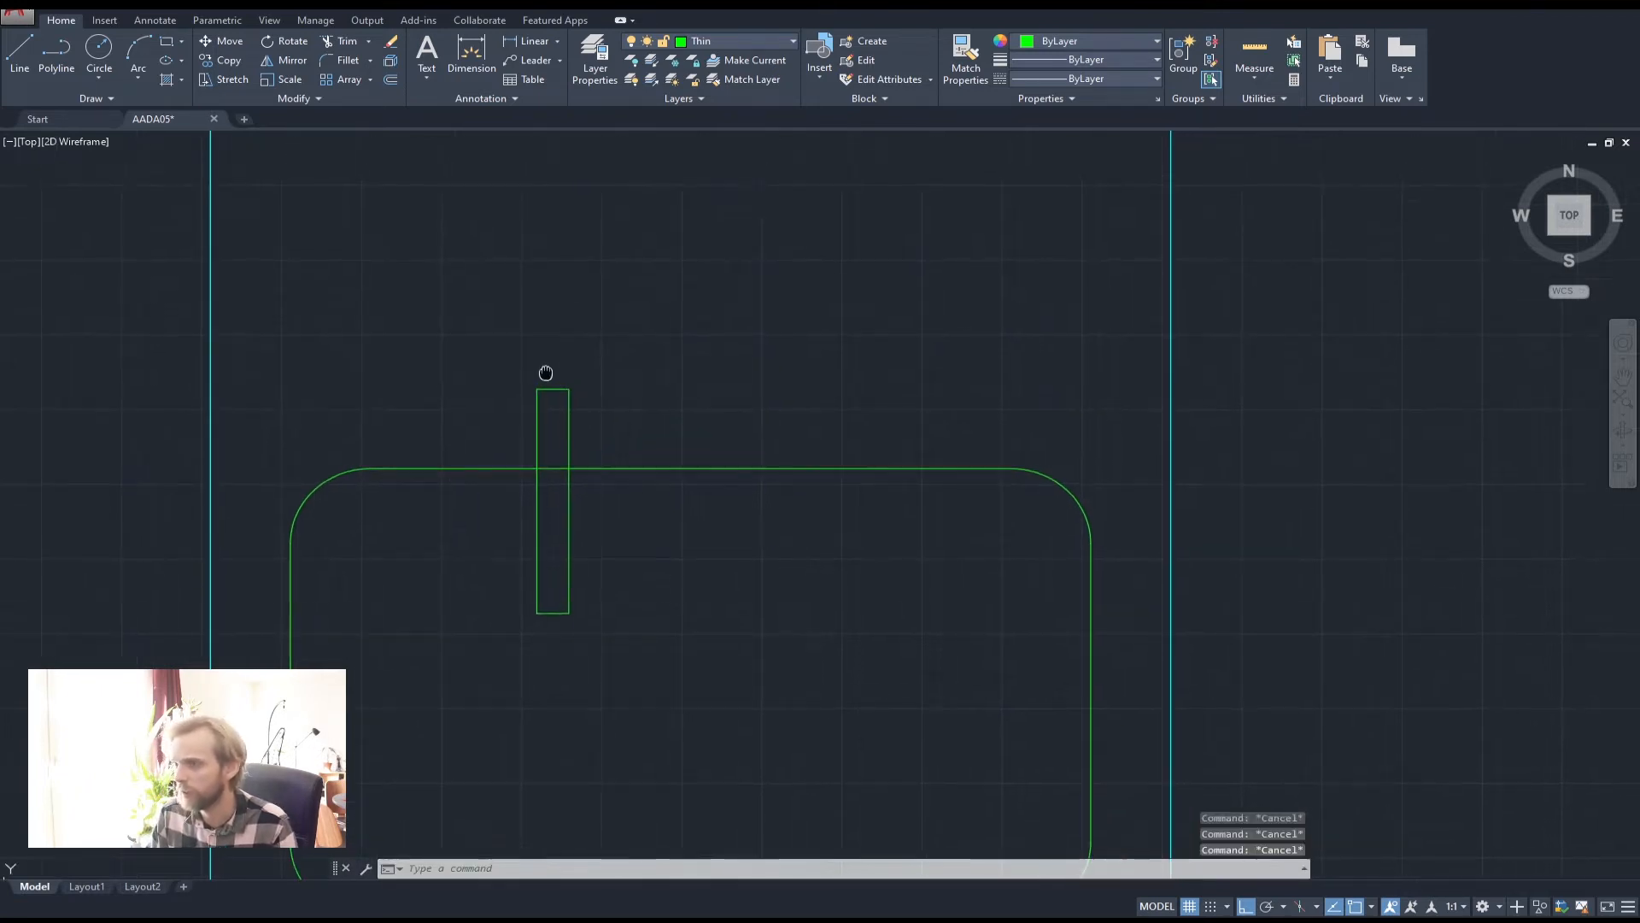
scroll(531, 352, "down", 2)
scroll(547, 452, "up", 2)
left_click(581, 466)
left_click(492, 461)
type("tri")
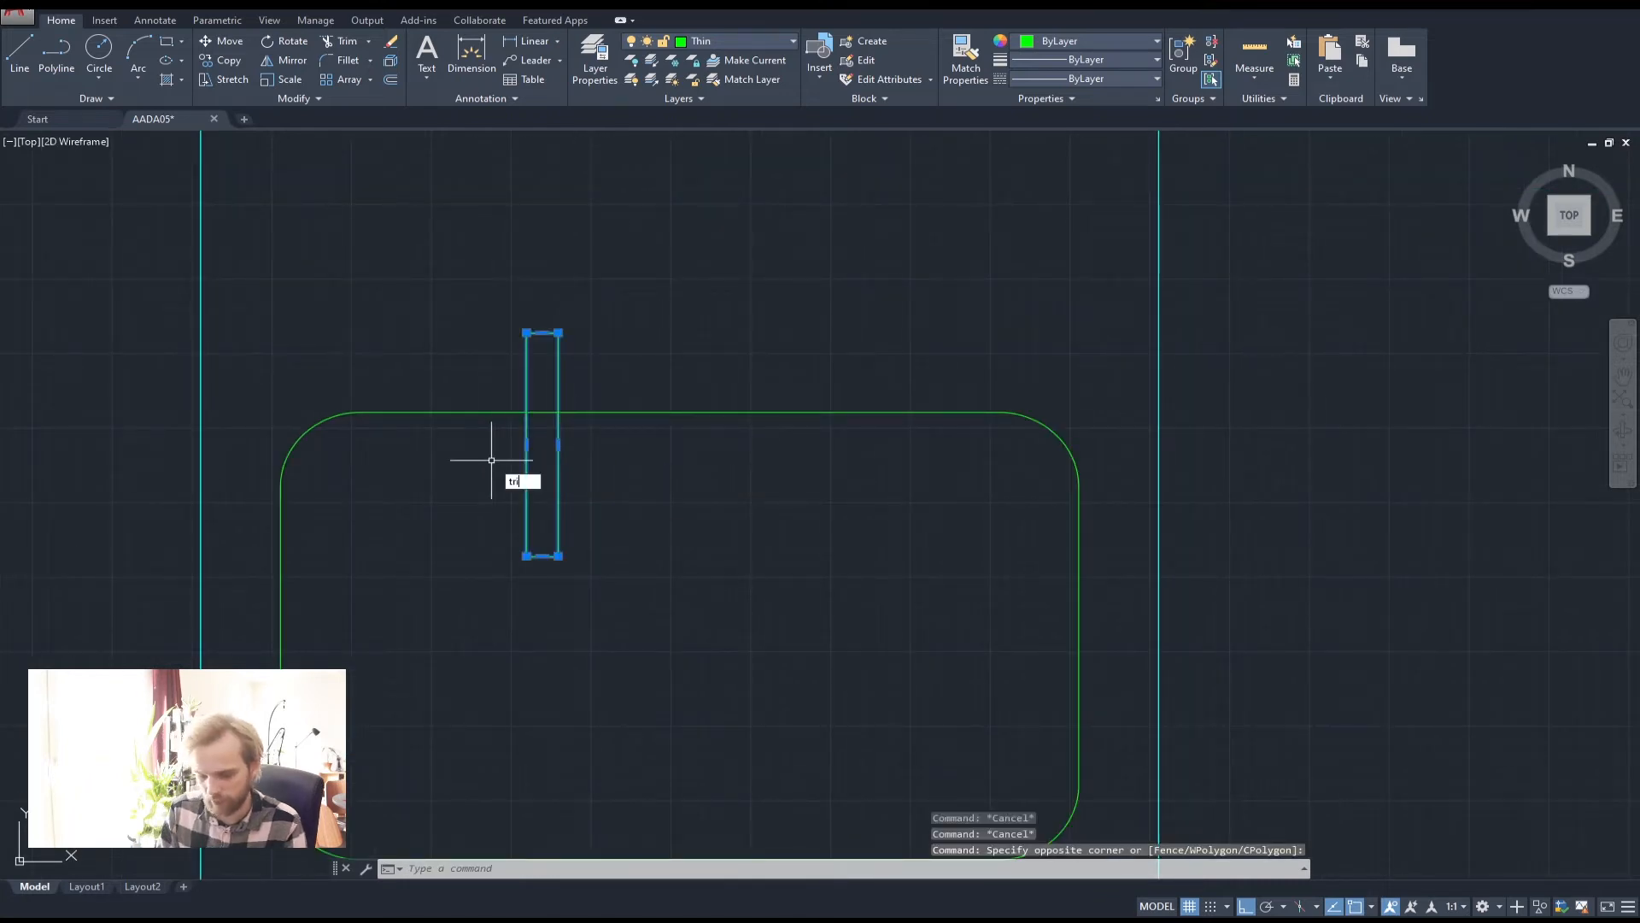
type("m")
key("Return")
key("Escape")
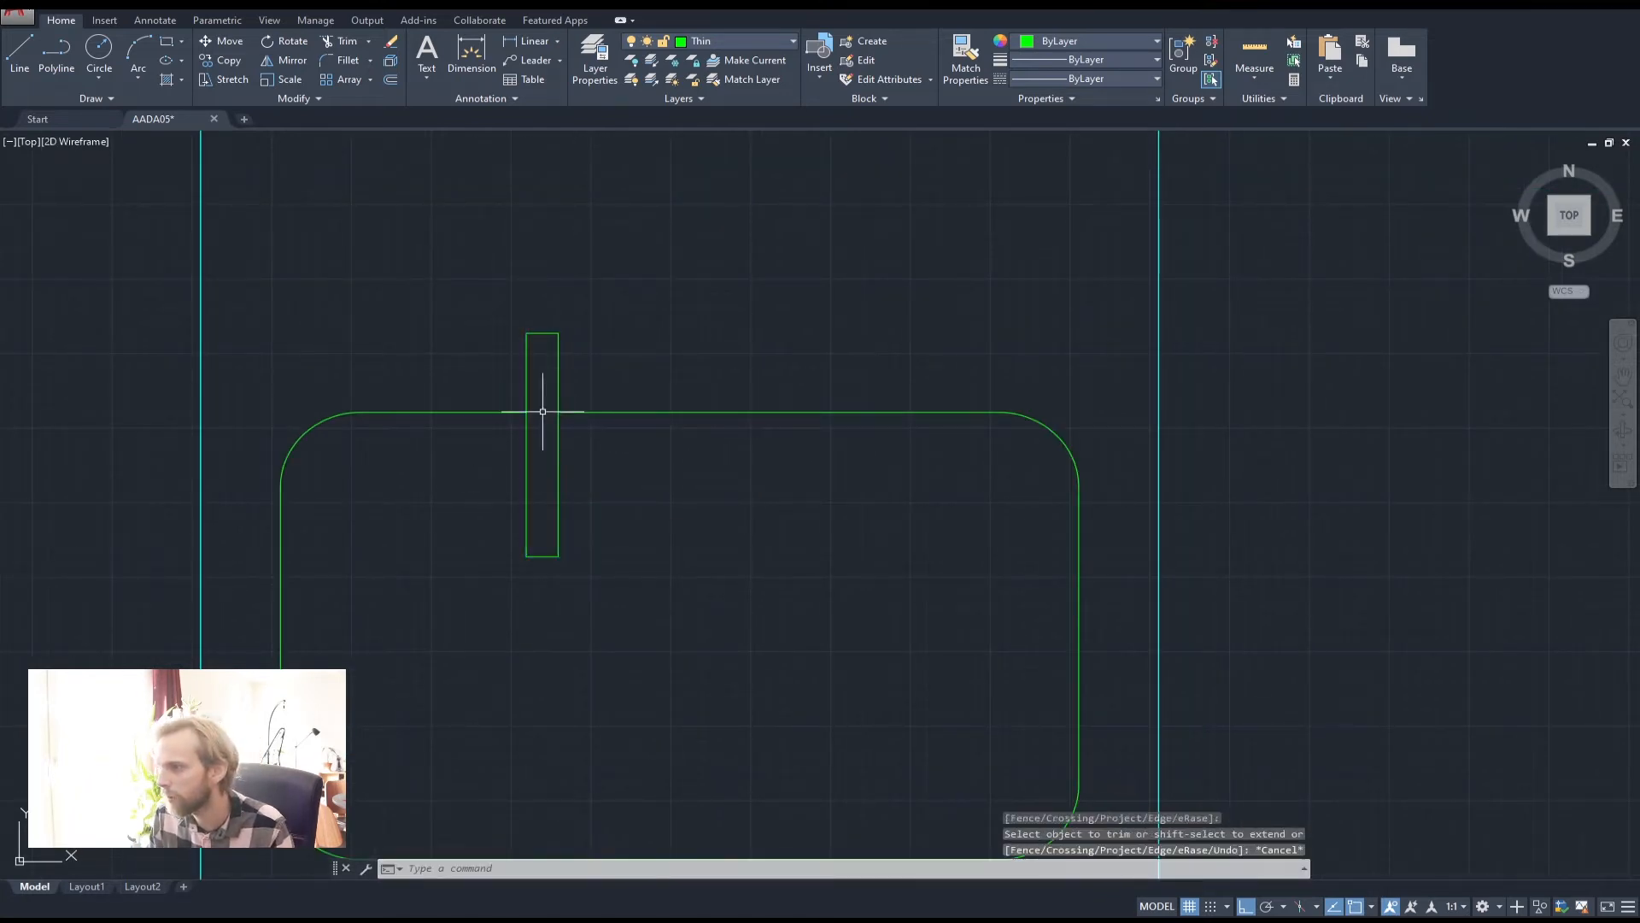
scroll(543, 411, "down", 5)
left_click(99, 50)
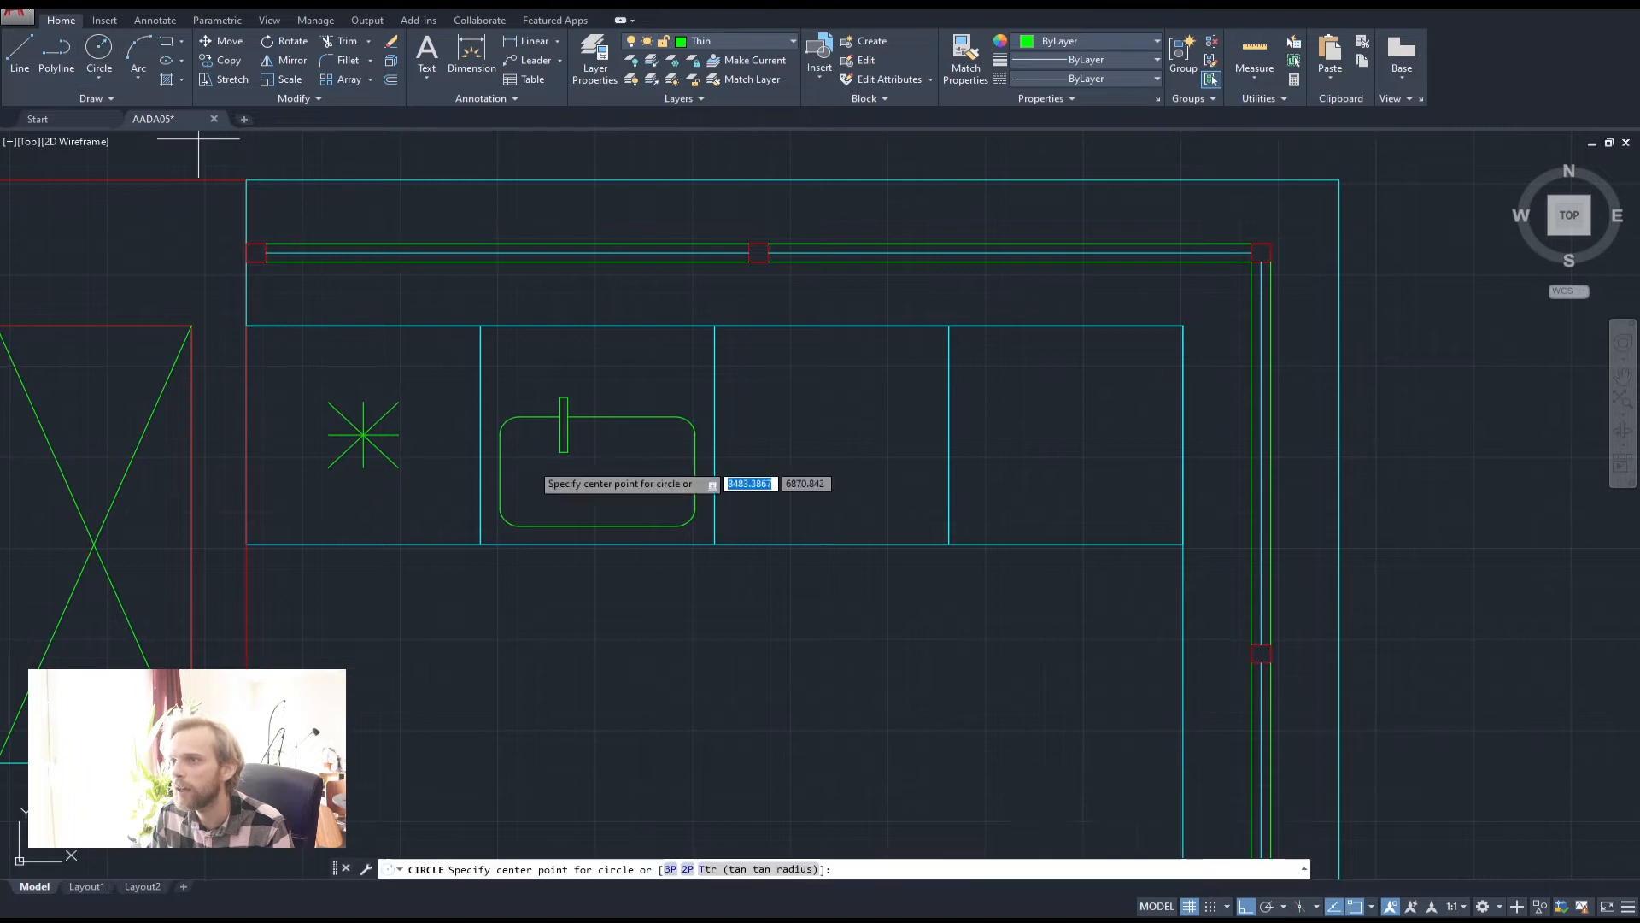
Add a default-radius circle drain inside the sink beside the faucet
scroll(564, 492, "up", 4)
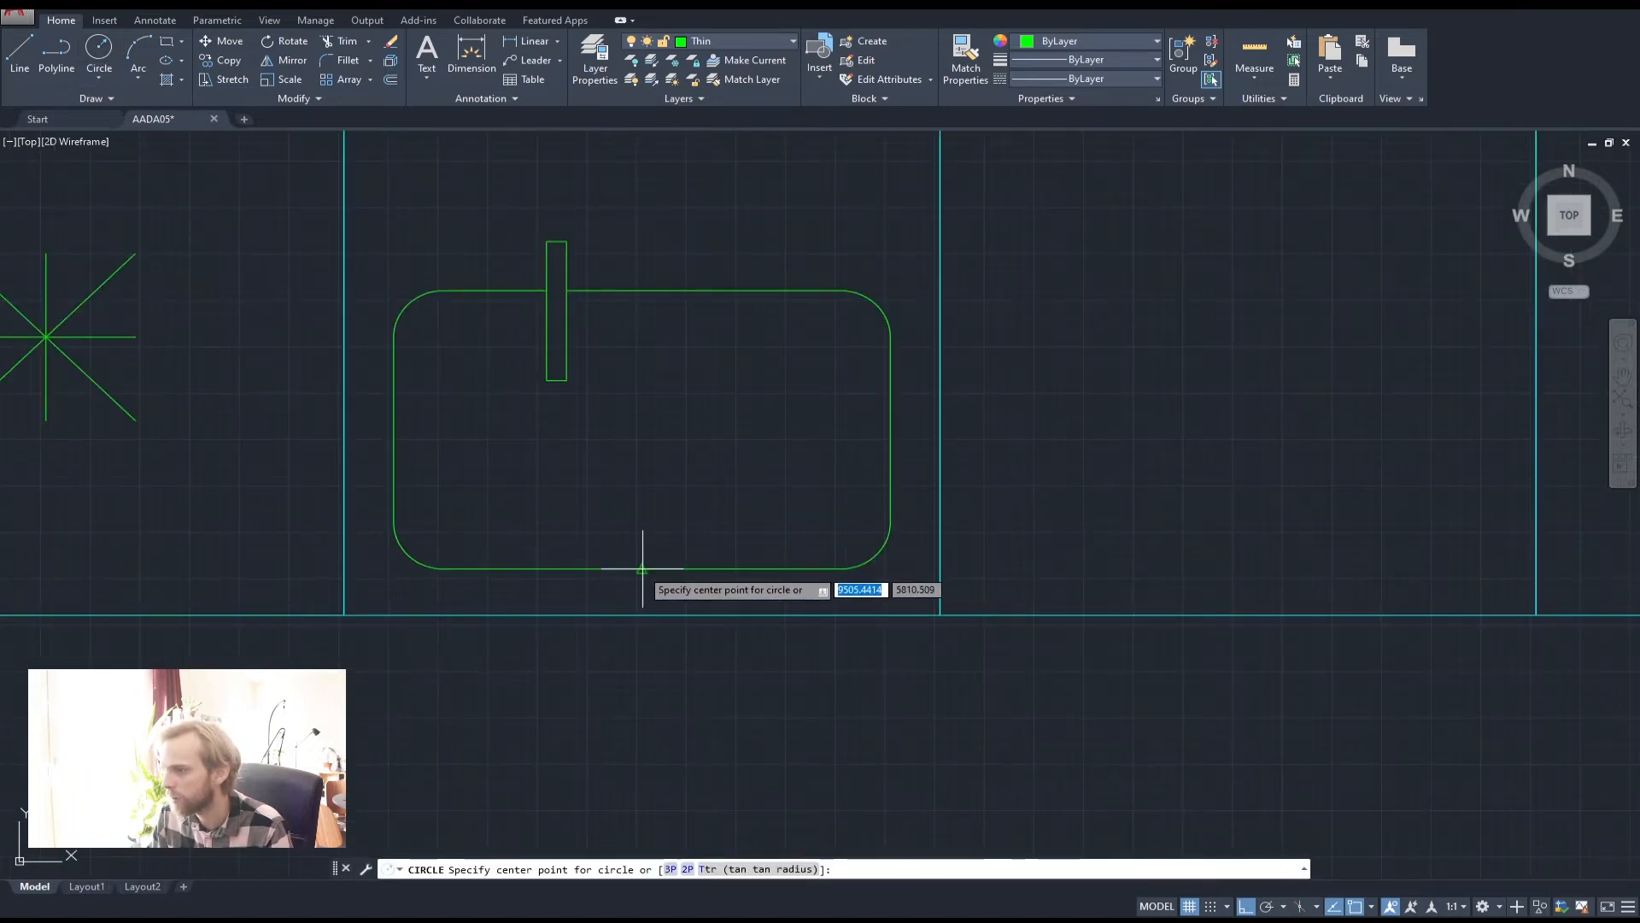
left_click(643, 568)
key("Return")
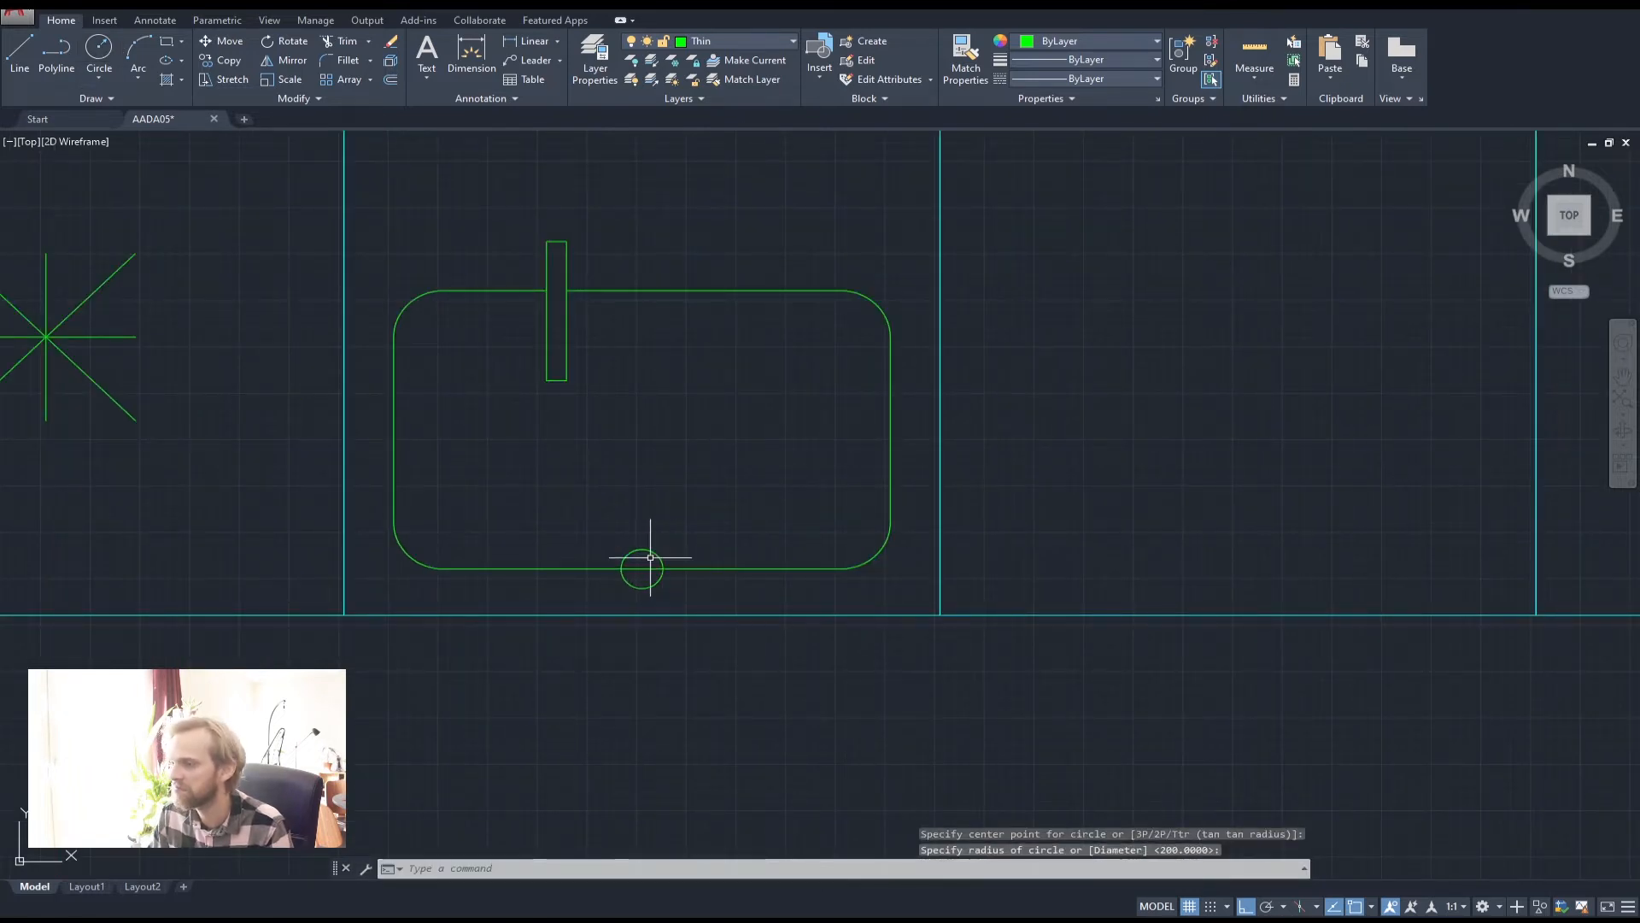
left_click_drag(640, 560, 639, 534)
type("m")
key("Return")
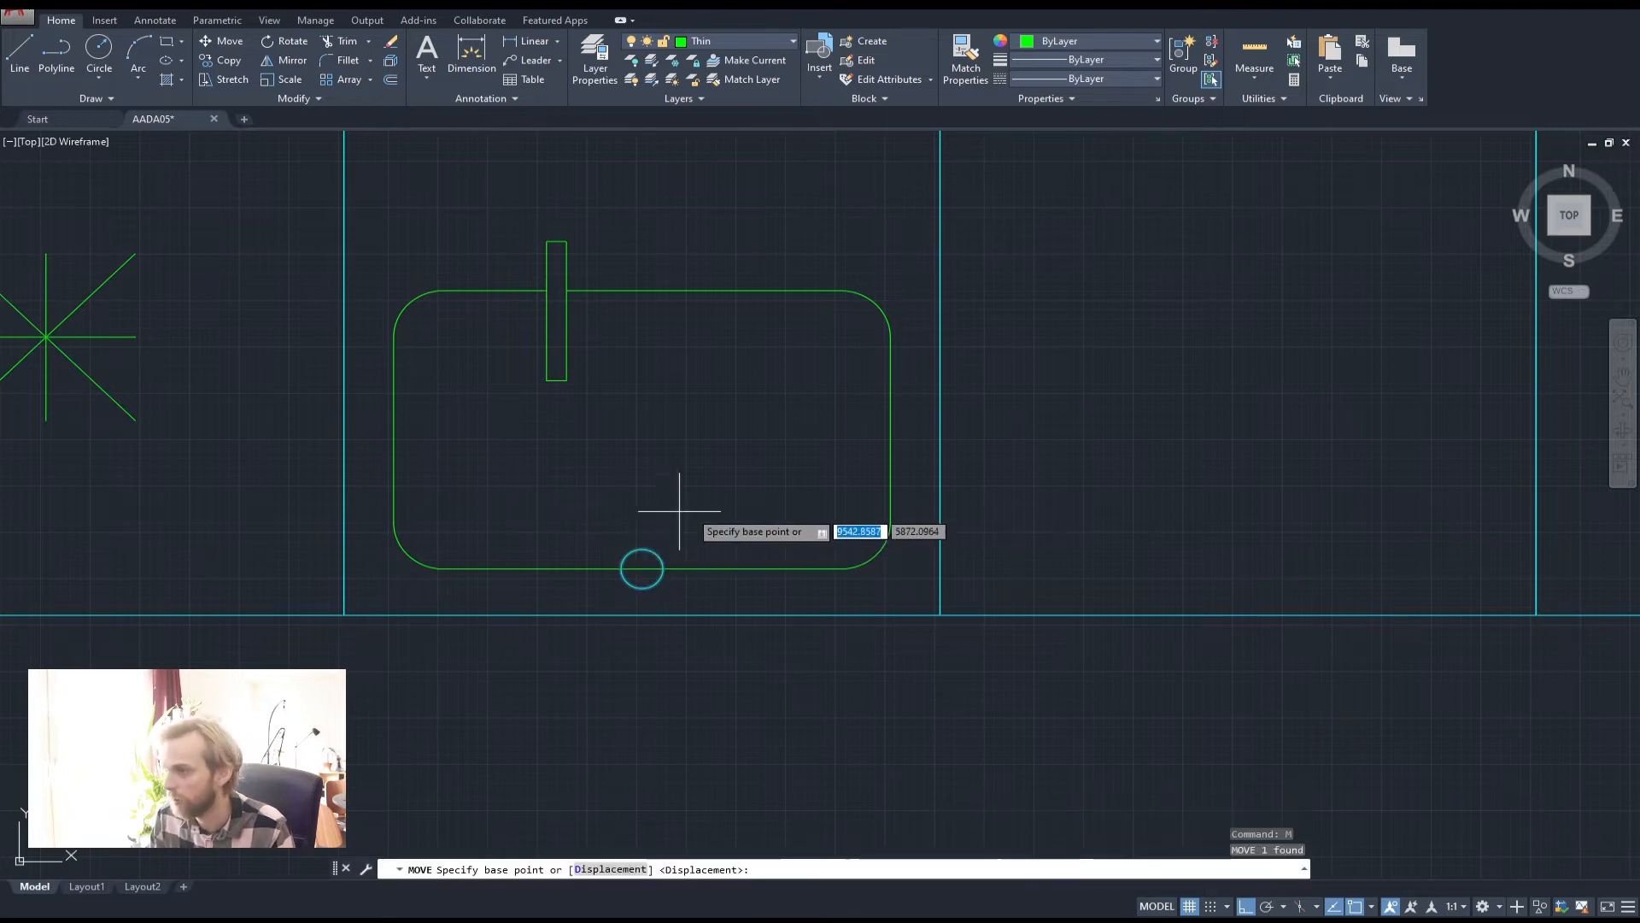
left_click(689, 510)
left_click(710, 317)
key("Escape")
key("Escape")
Pan the view over to the last kitchen cabinet
scroll(728, 341, "down", 5)
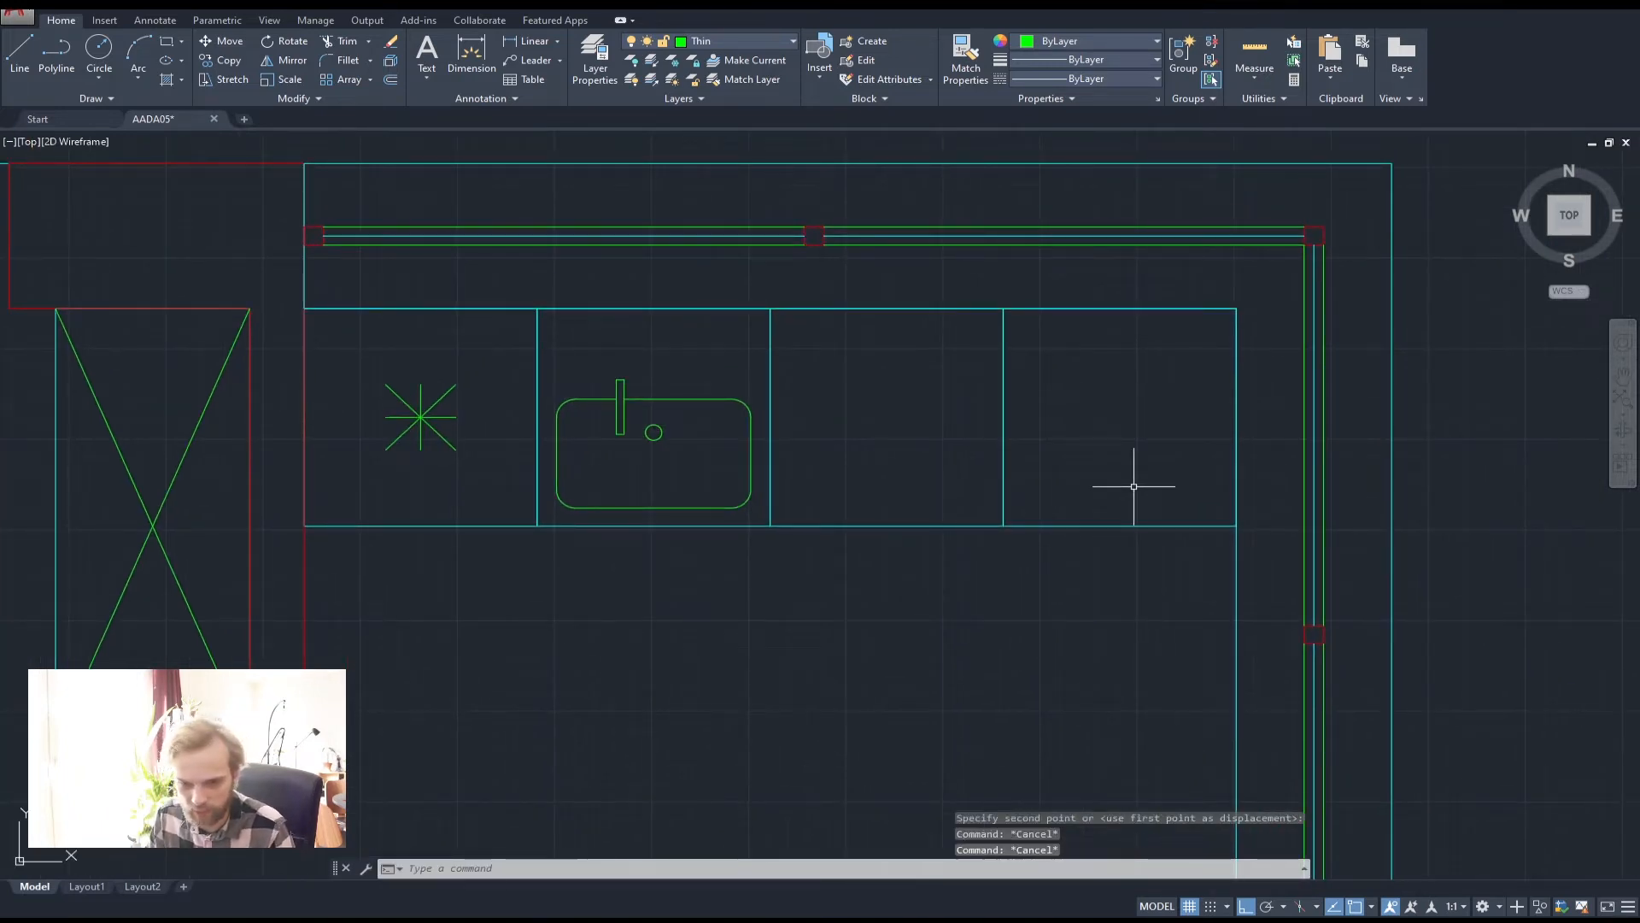
middle_click_drag(1134, 486, 855, 495)
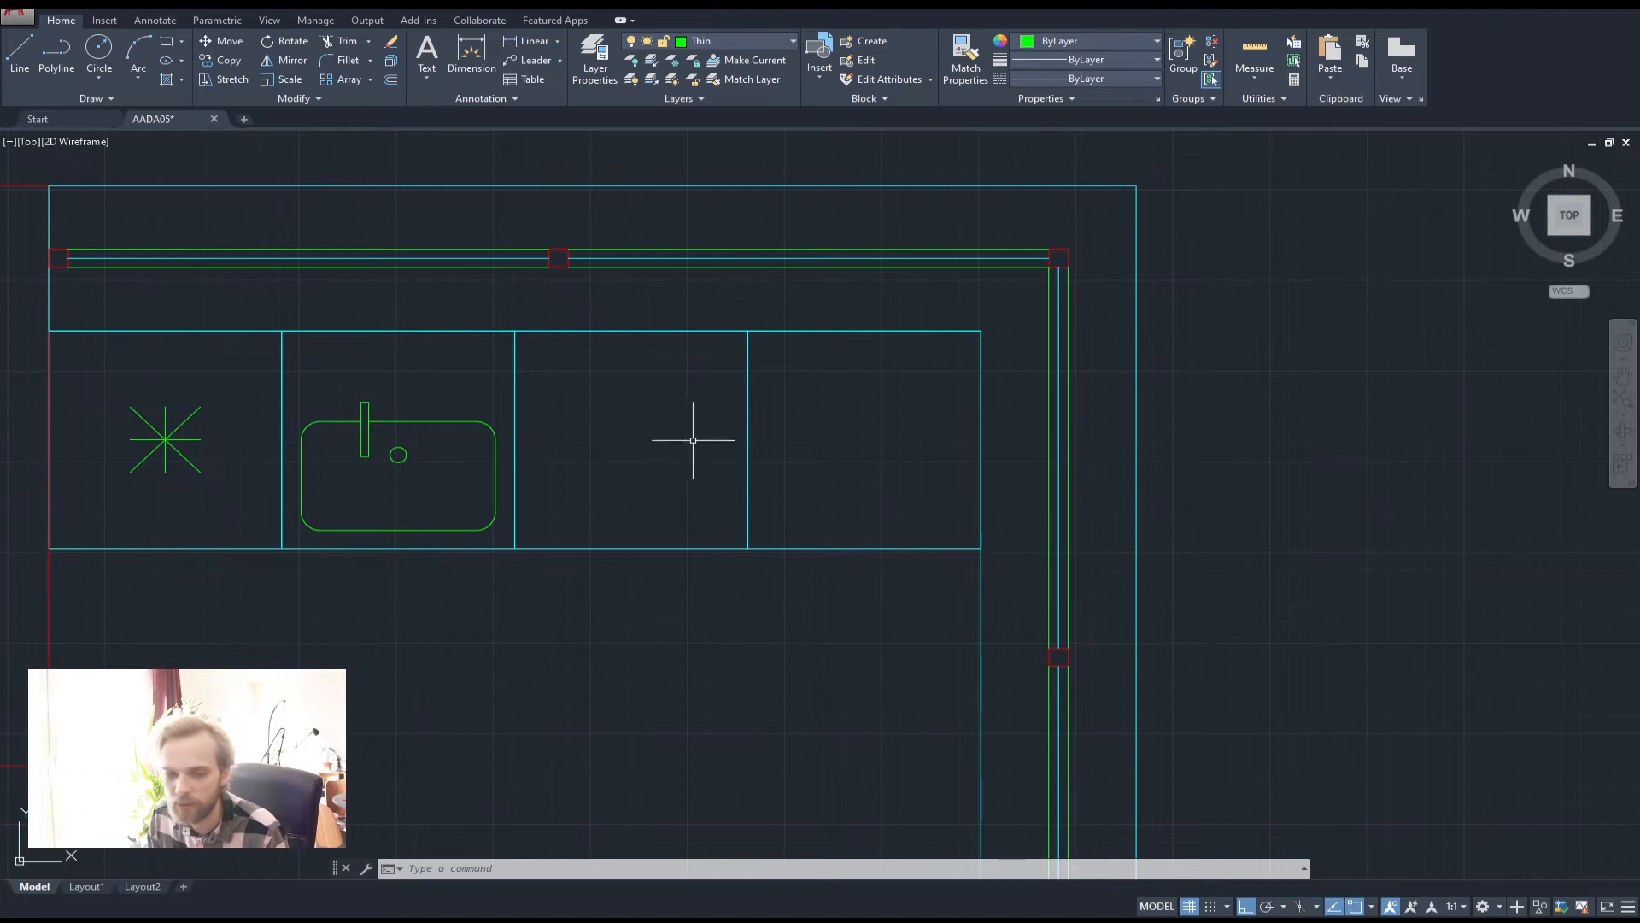
middle_click_drag(940, 457, 753, 445)
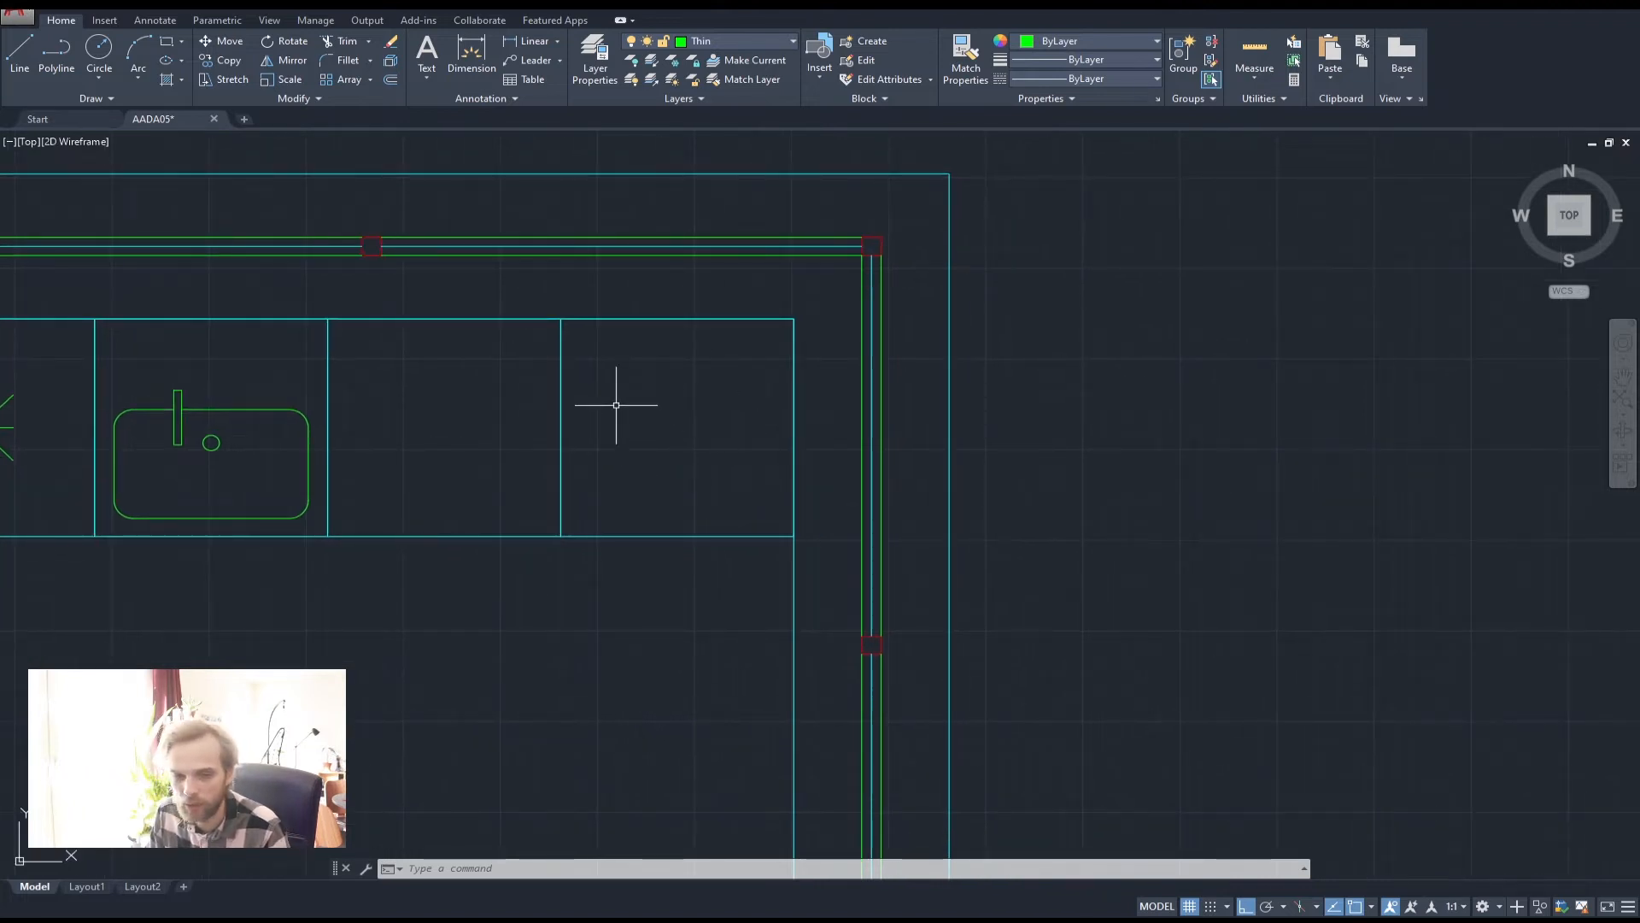
left_click(56, 64)
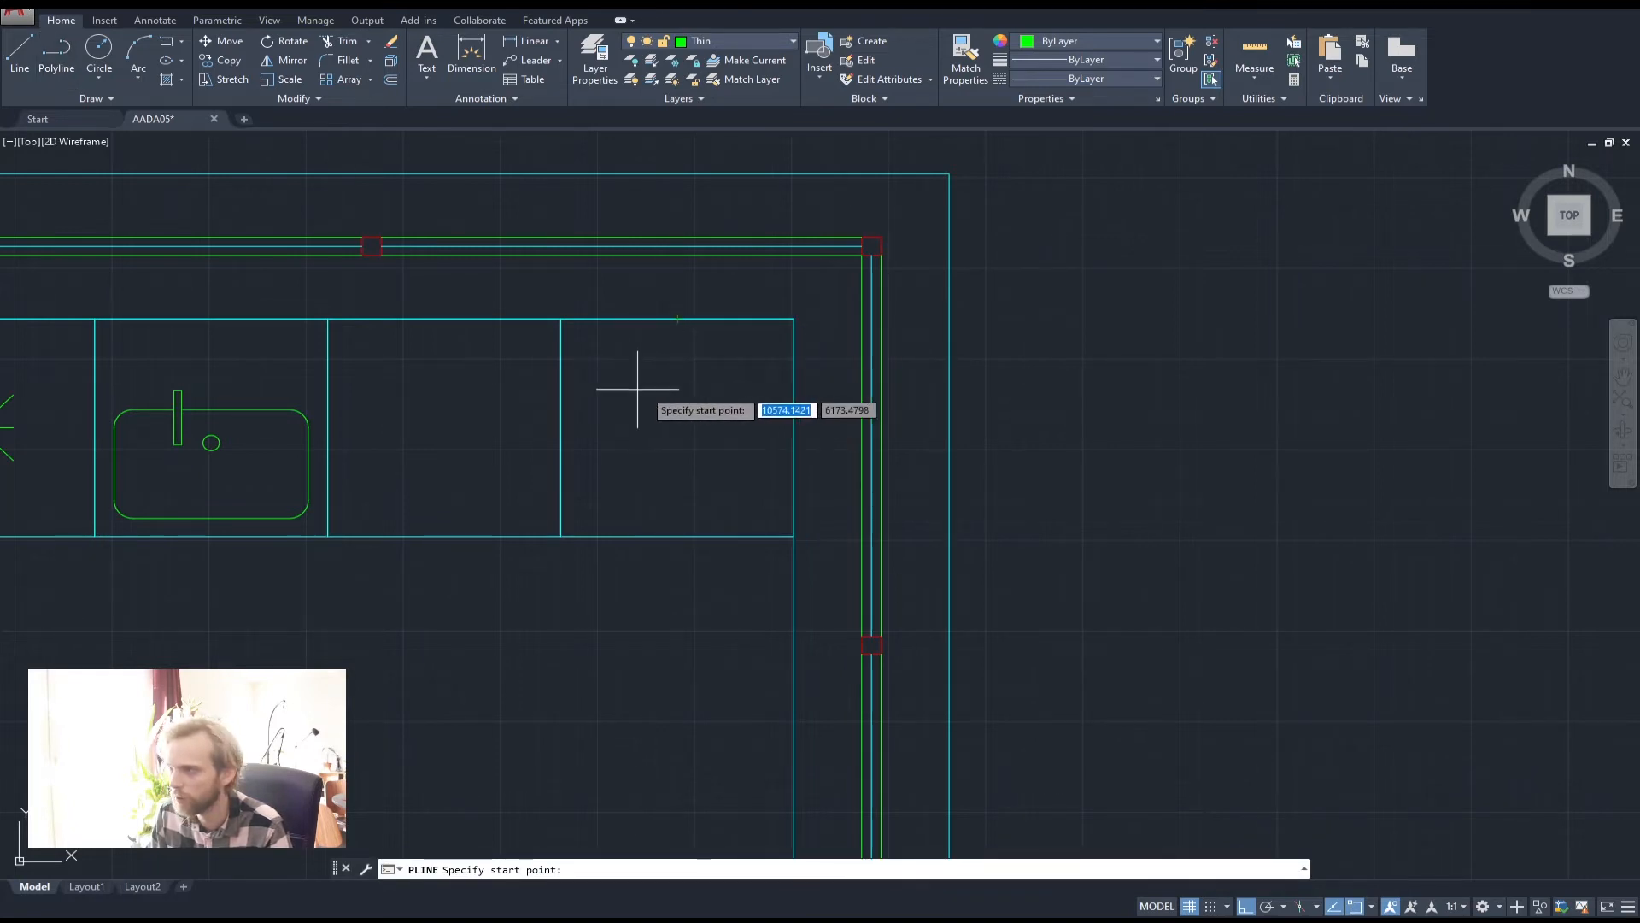
Draw vertical and horizontal midlines splitting the last cabinet into quarters
left_click(683, 319)
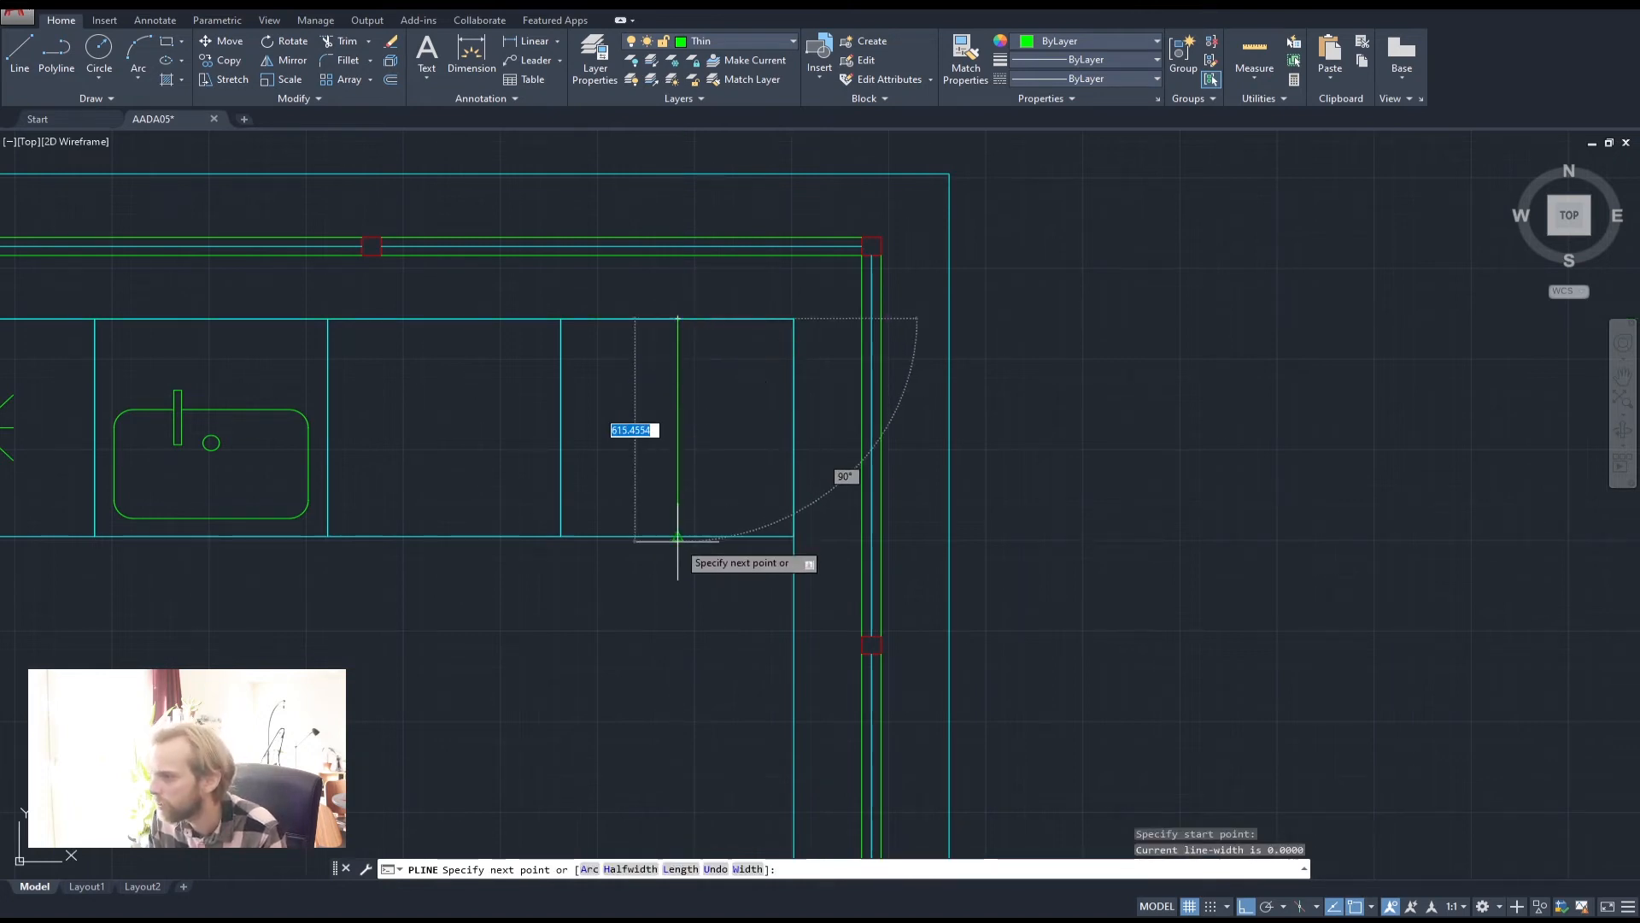
left_click(678, 536)
key("Return")
key("Return")
left_click(560, 427)
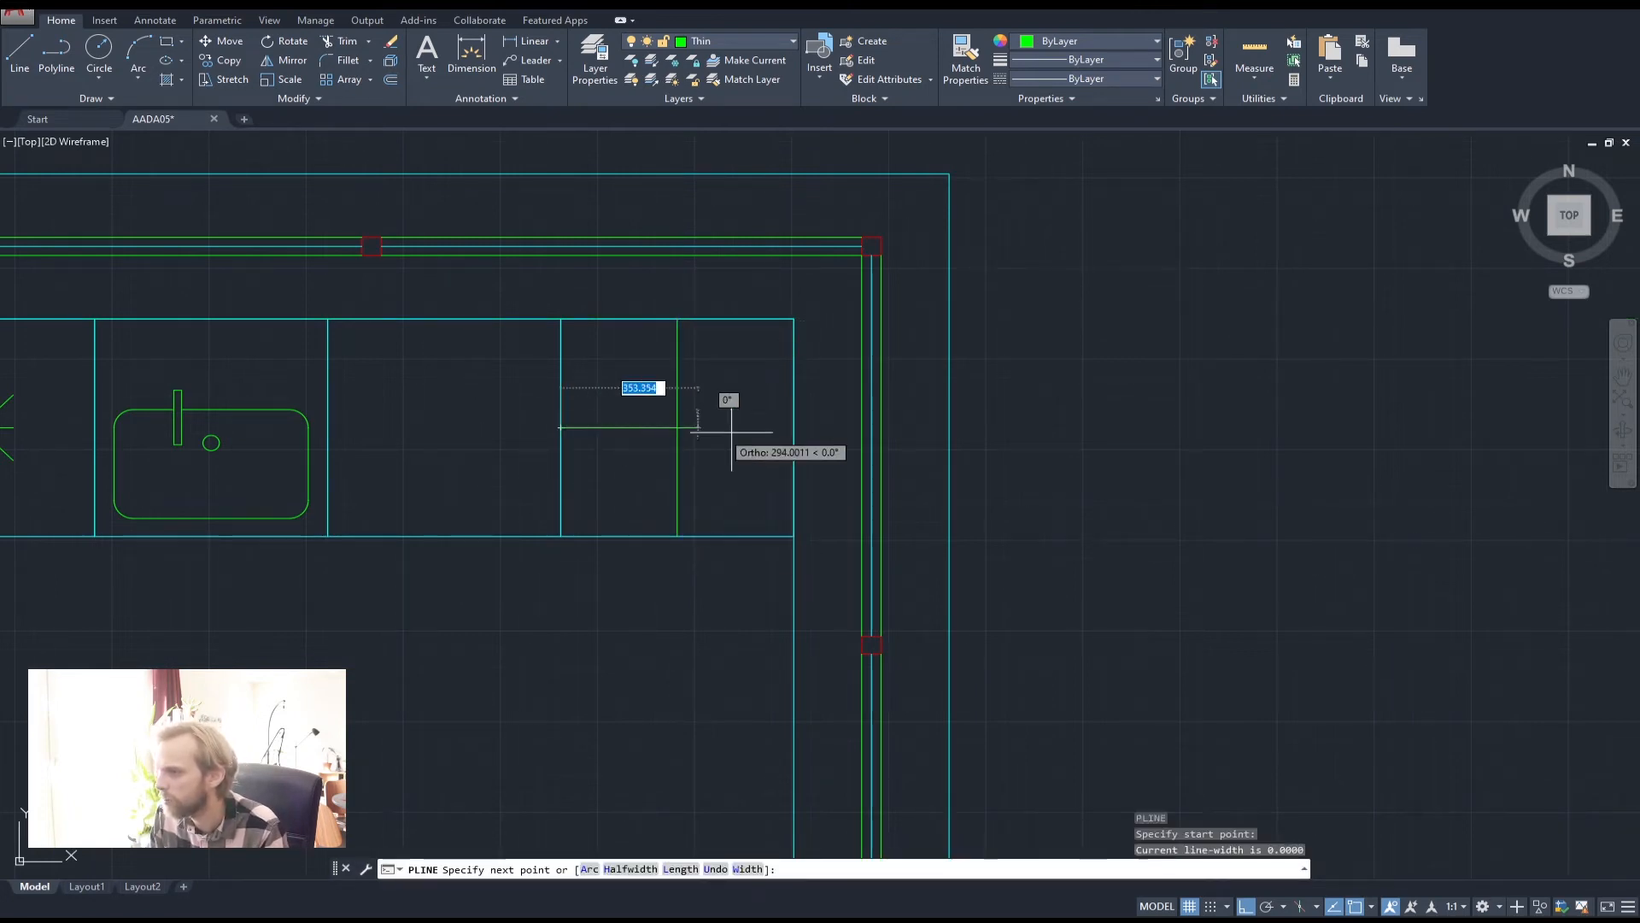
left_click(794, 428)
key("Return")
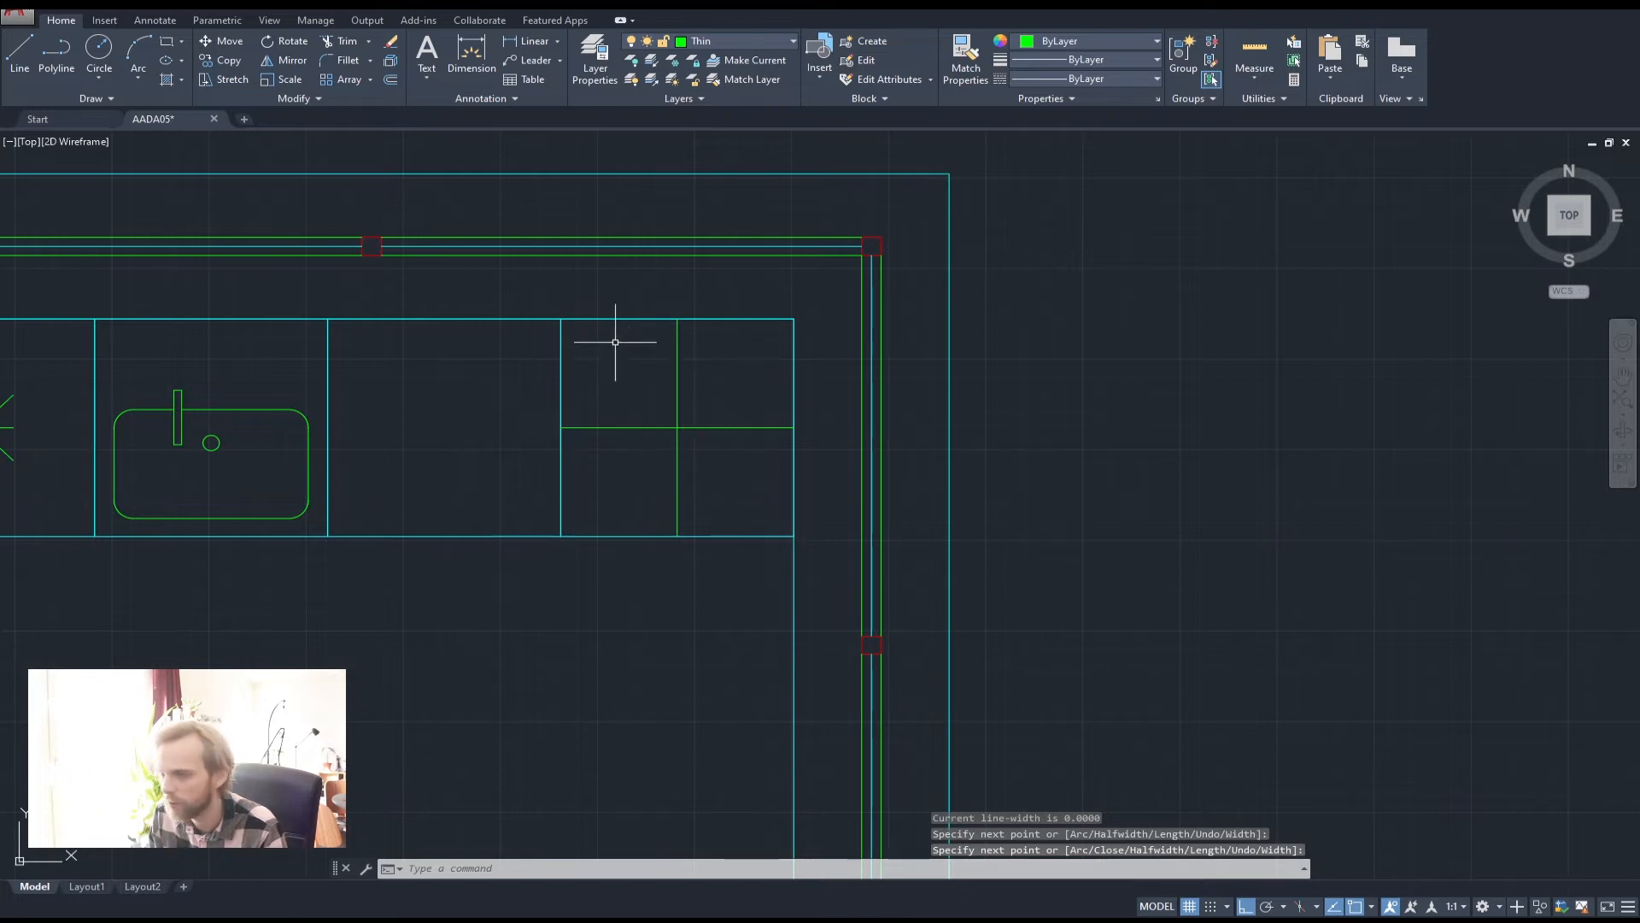
Draw diagonals across the top-left and top-right quarters
scroll(615, 342, "up", 2)
middle_click_drag(604, 333, 450, 296)
key("Return")
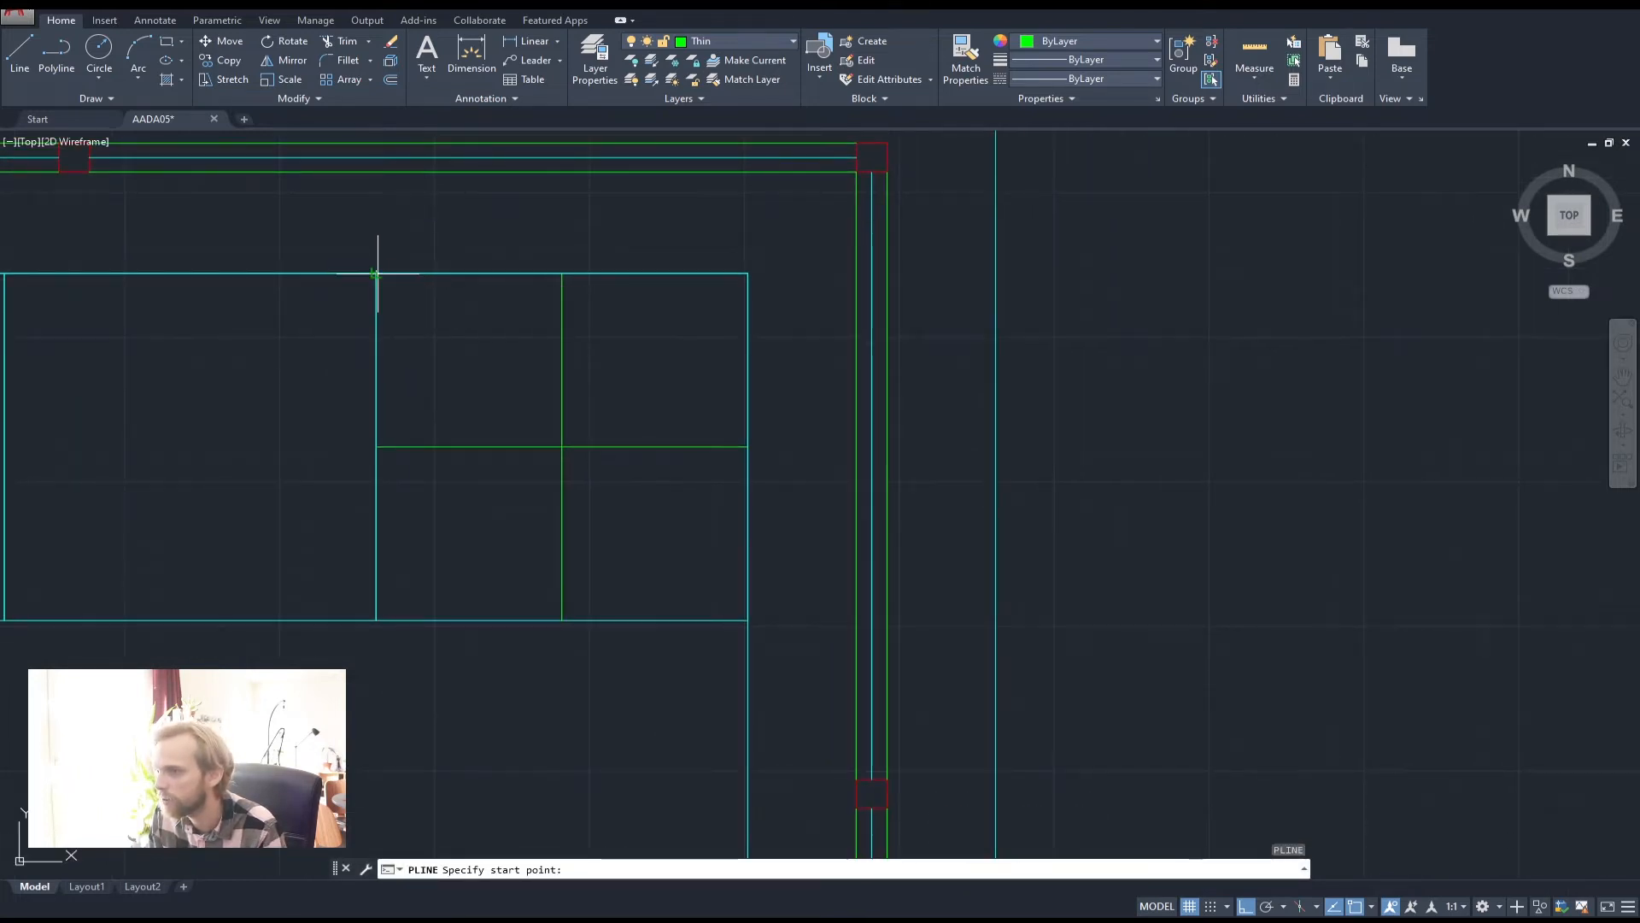
left_click(376, 273)
left_click(562, 446)
key("Return")
key("Return")
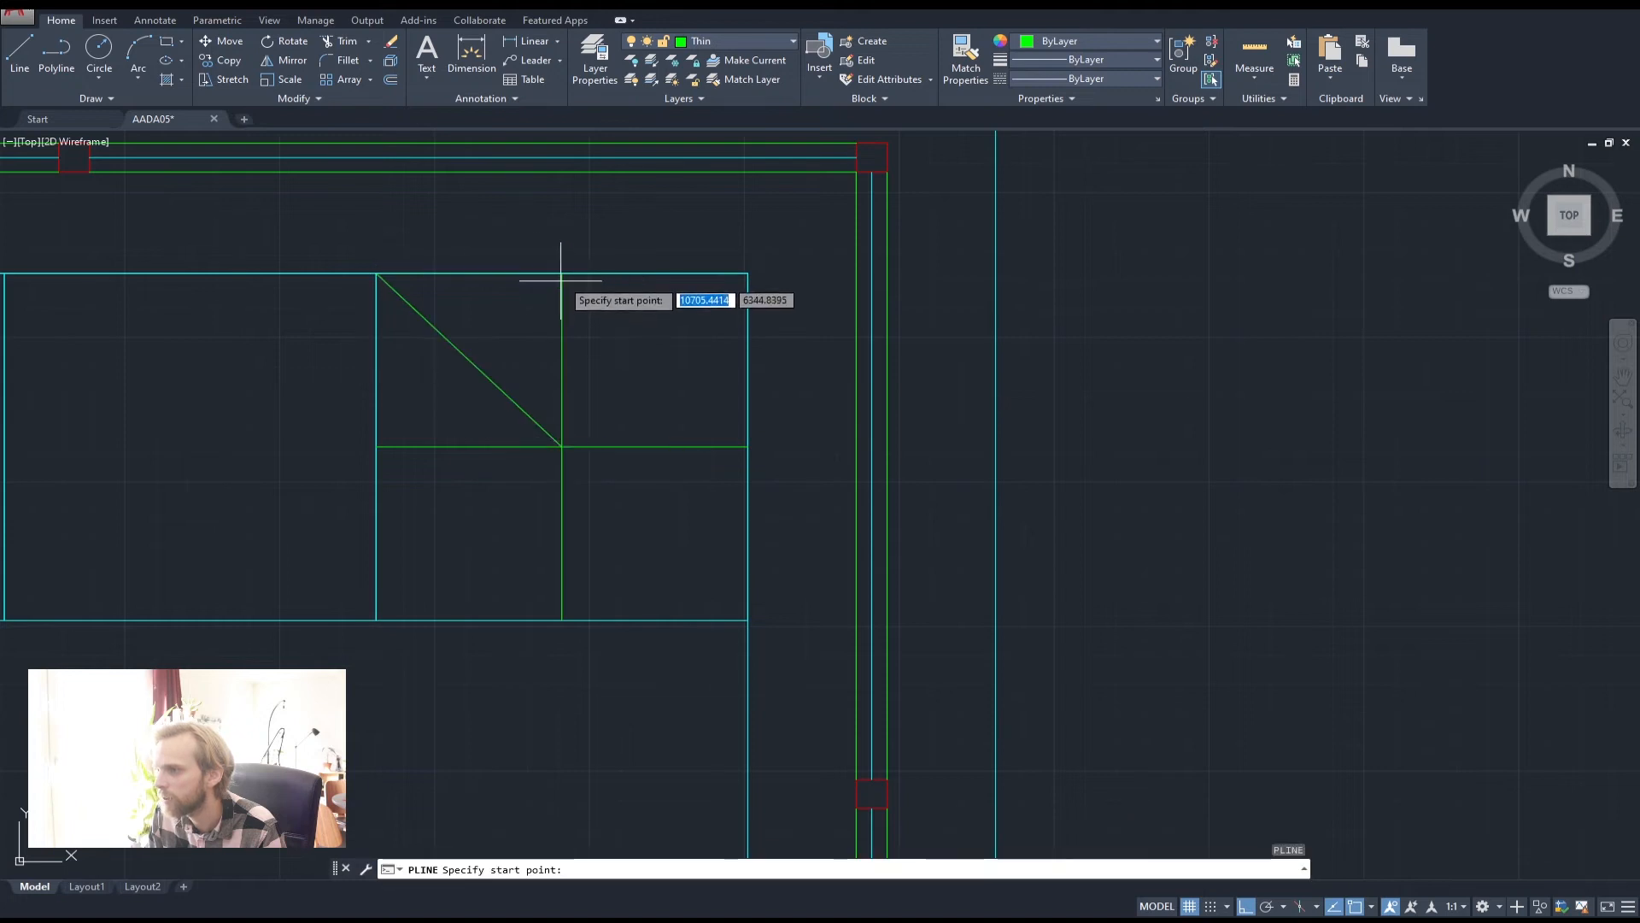
left_click(562, 274)
left_click(748, 446)
Draw diagonals across the bottom-right and bottom-left quarters
key("Return")
key("Return")
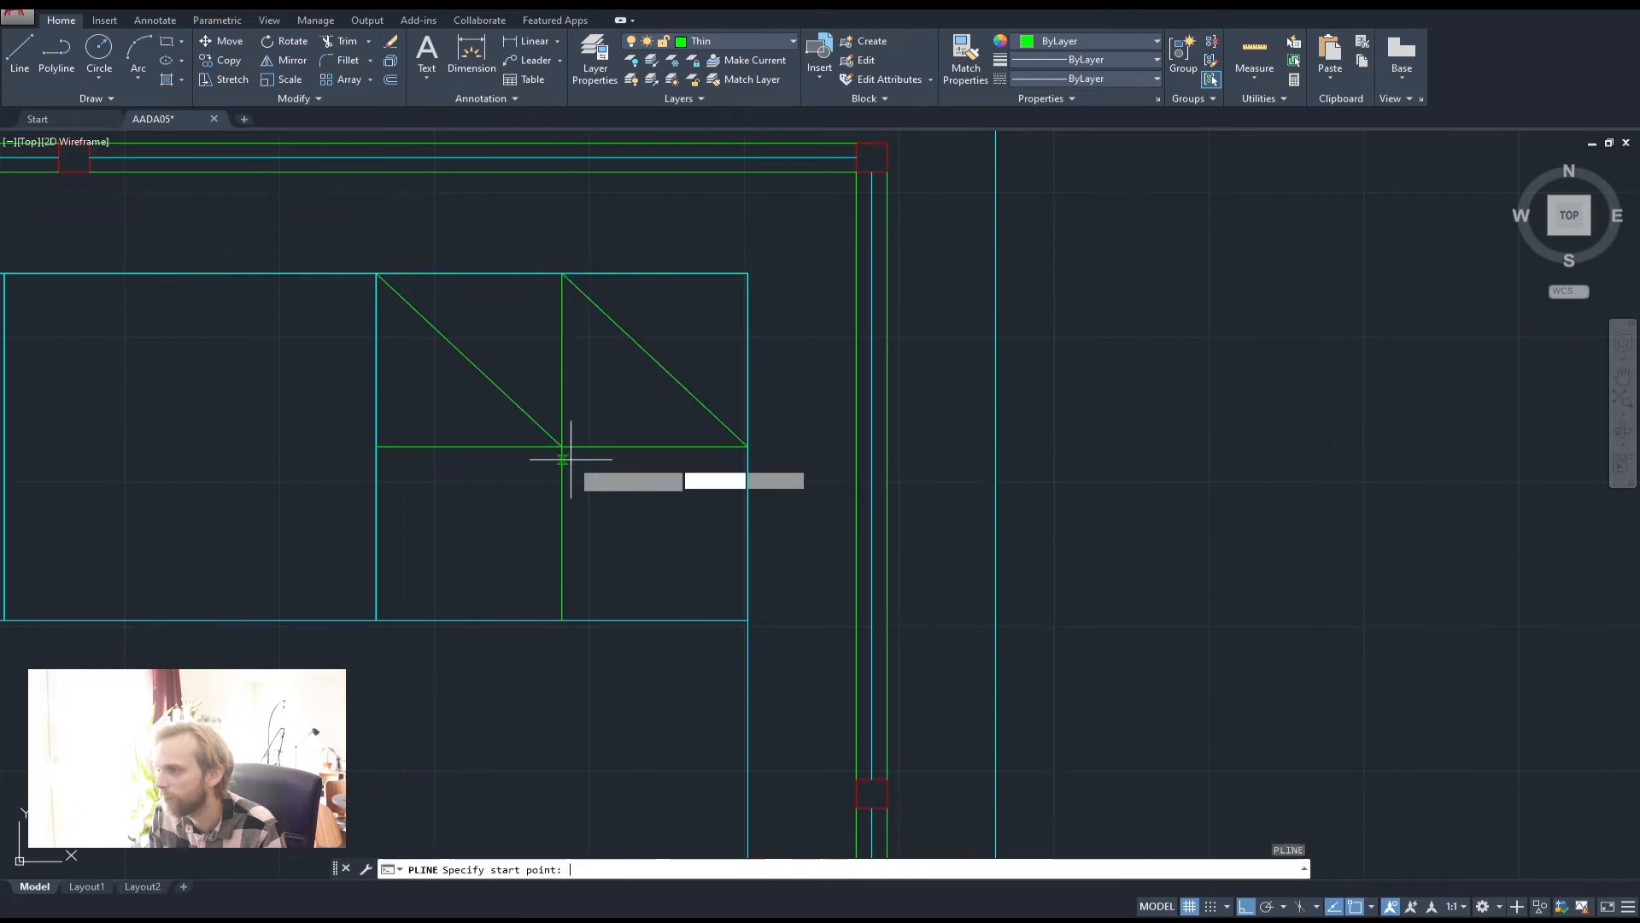
left_click(562, 446)
left_click(747, 619)
key("Return")
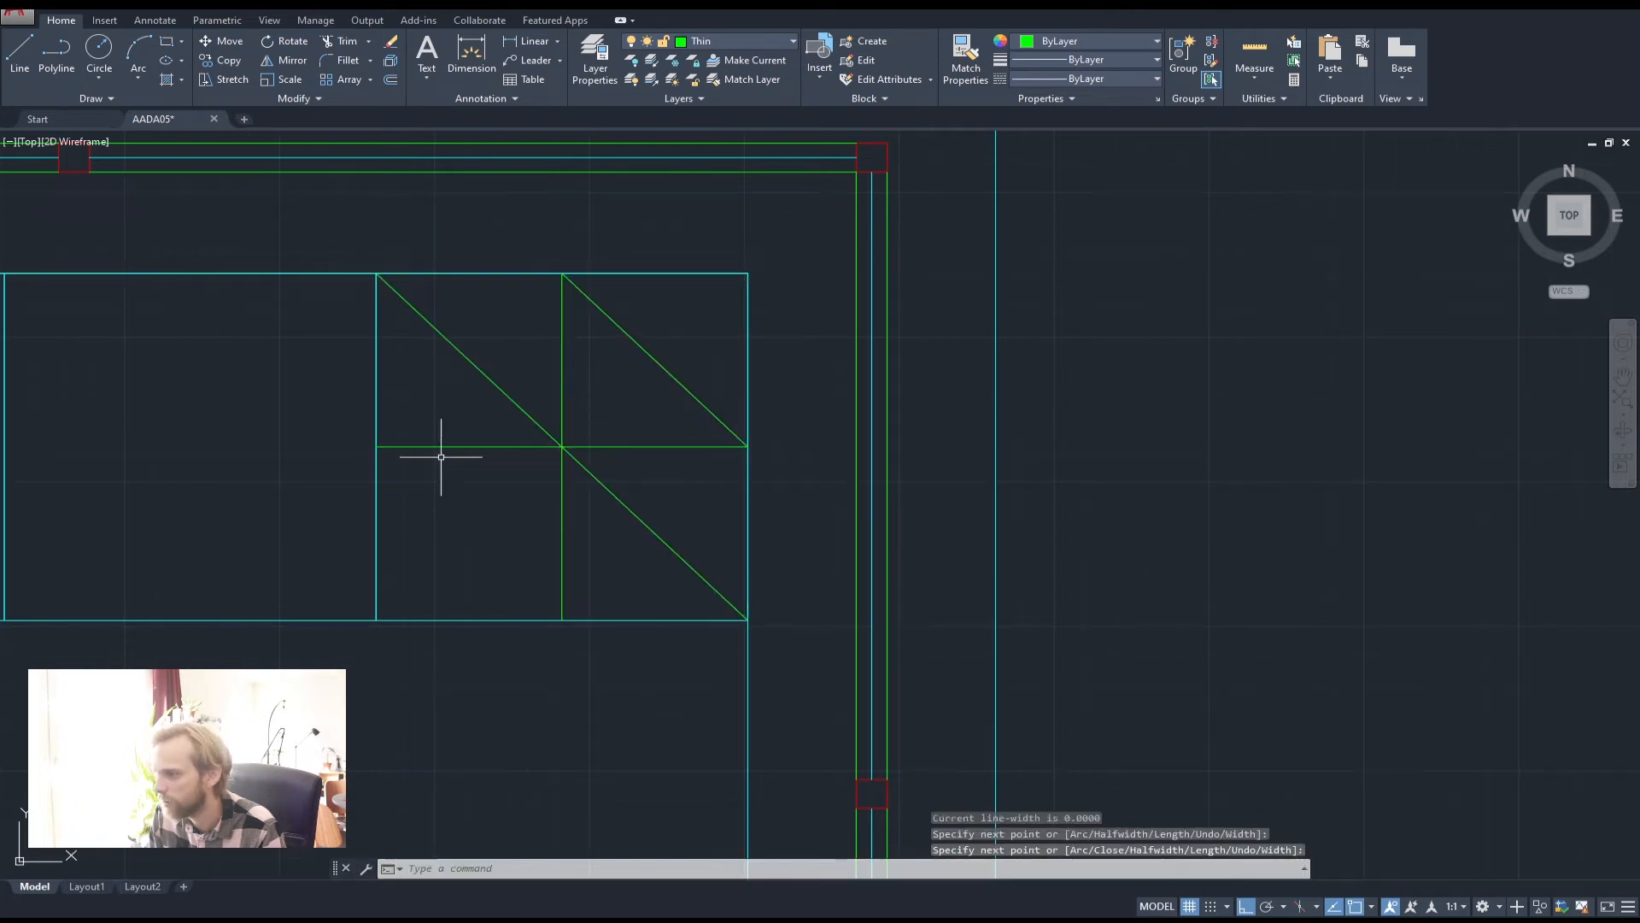
key("Return")
left_click(376, 446)
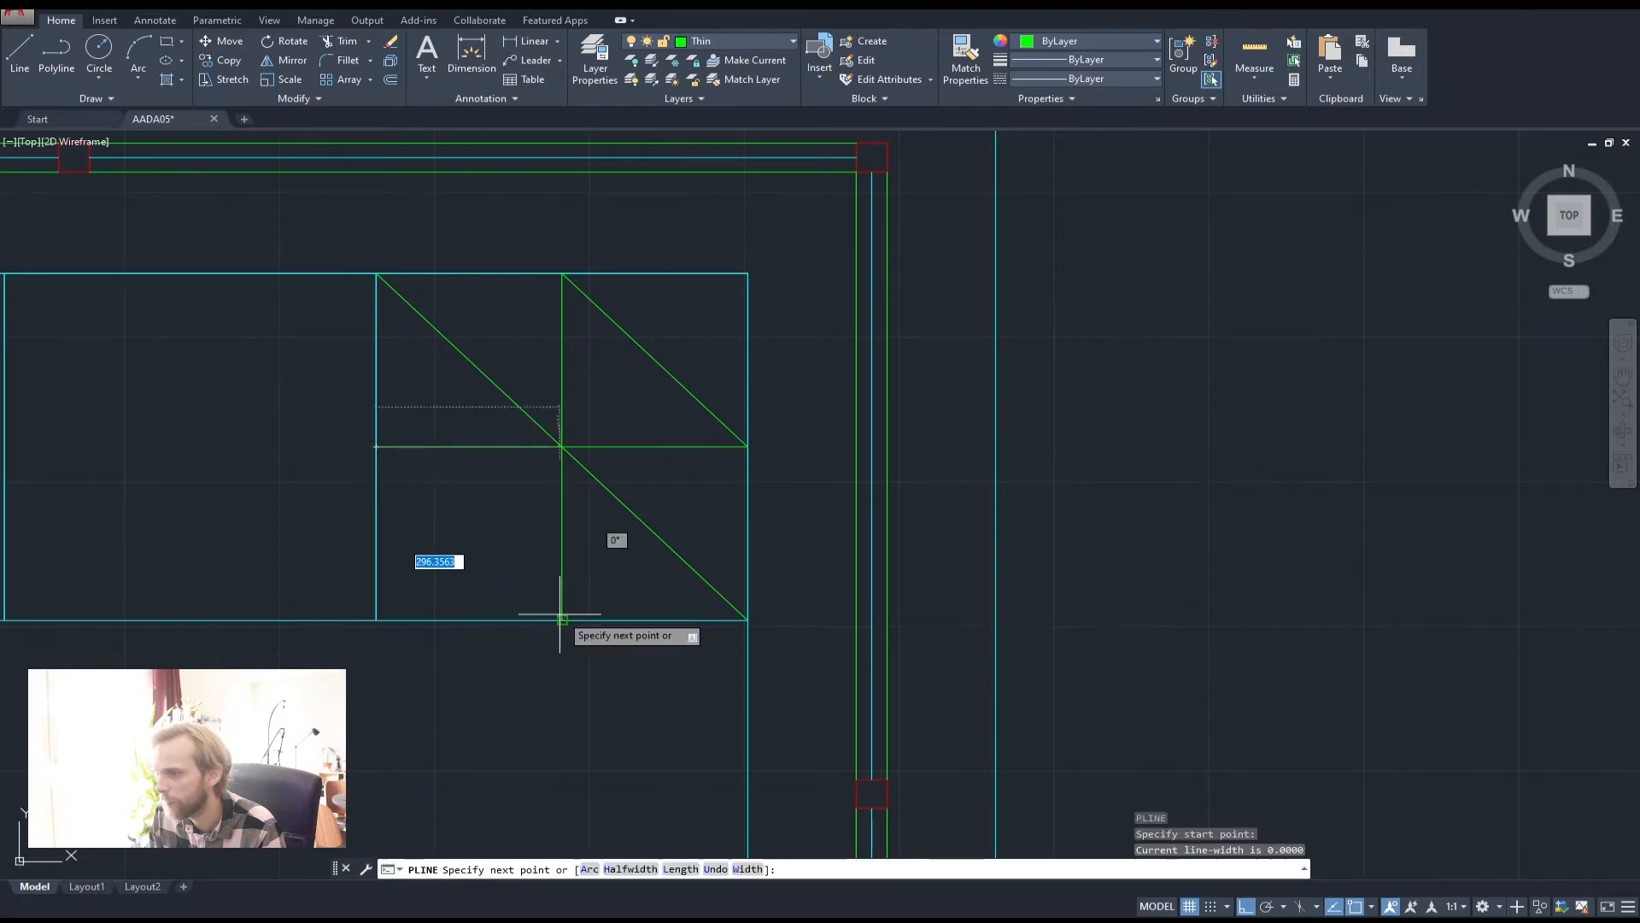
left_click(561, 619)
key("Return")
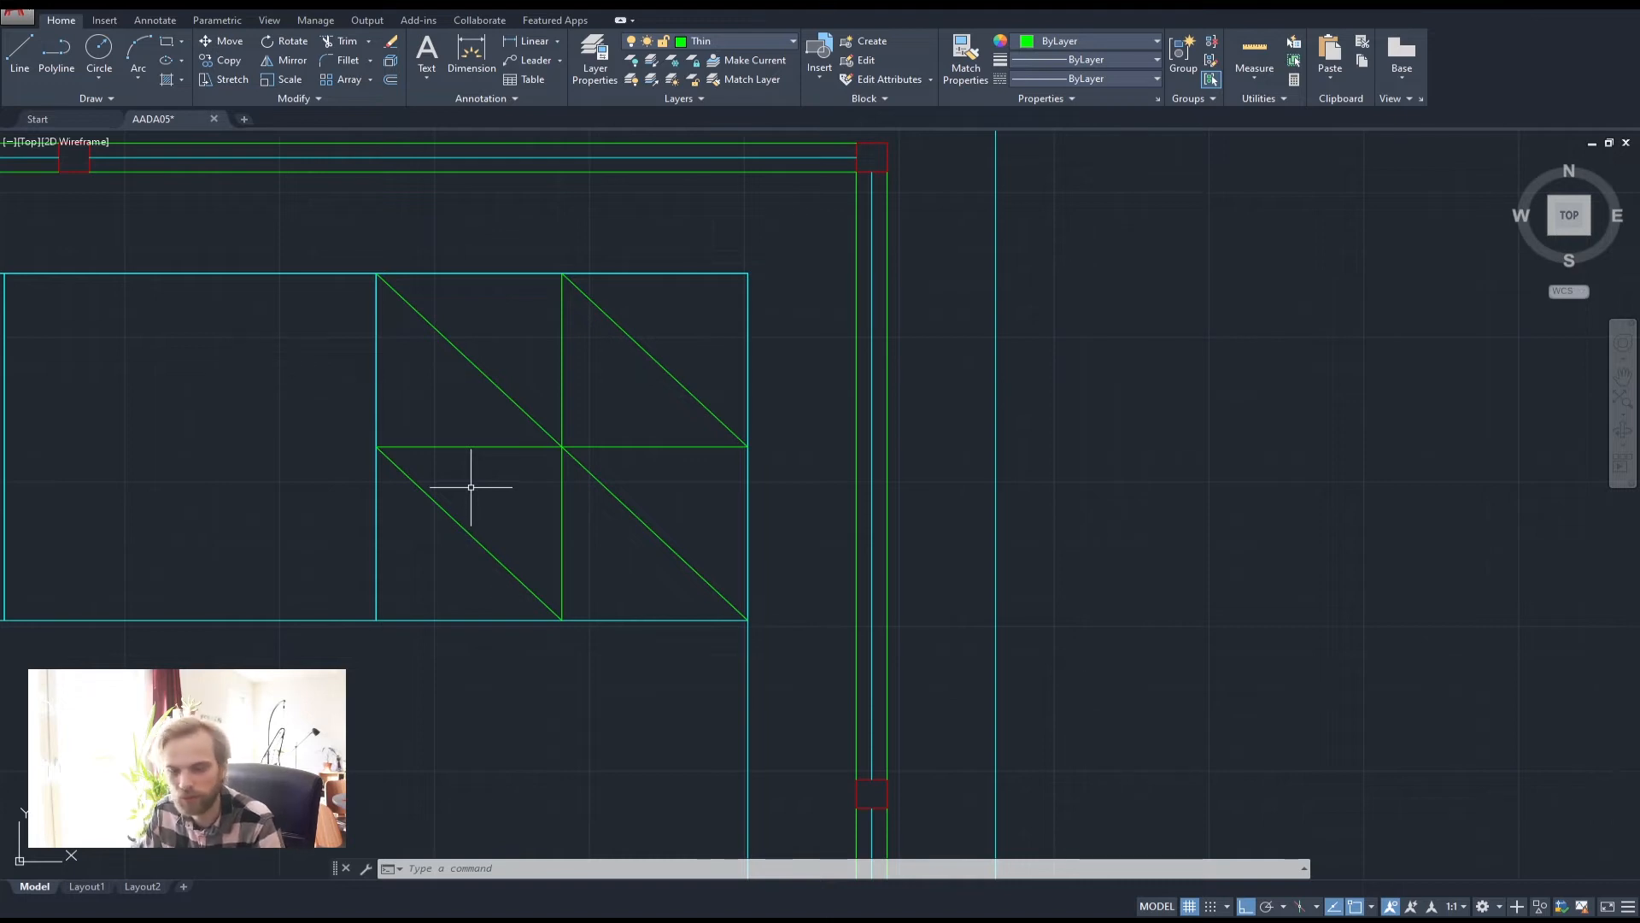
Draw a 70-radius burner circle centred on the diagonal's midpoint
left_click(99, 52)
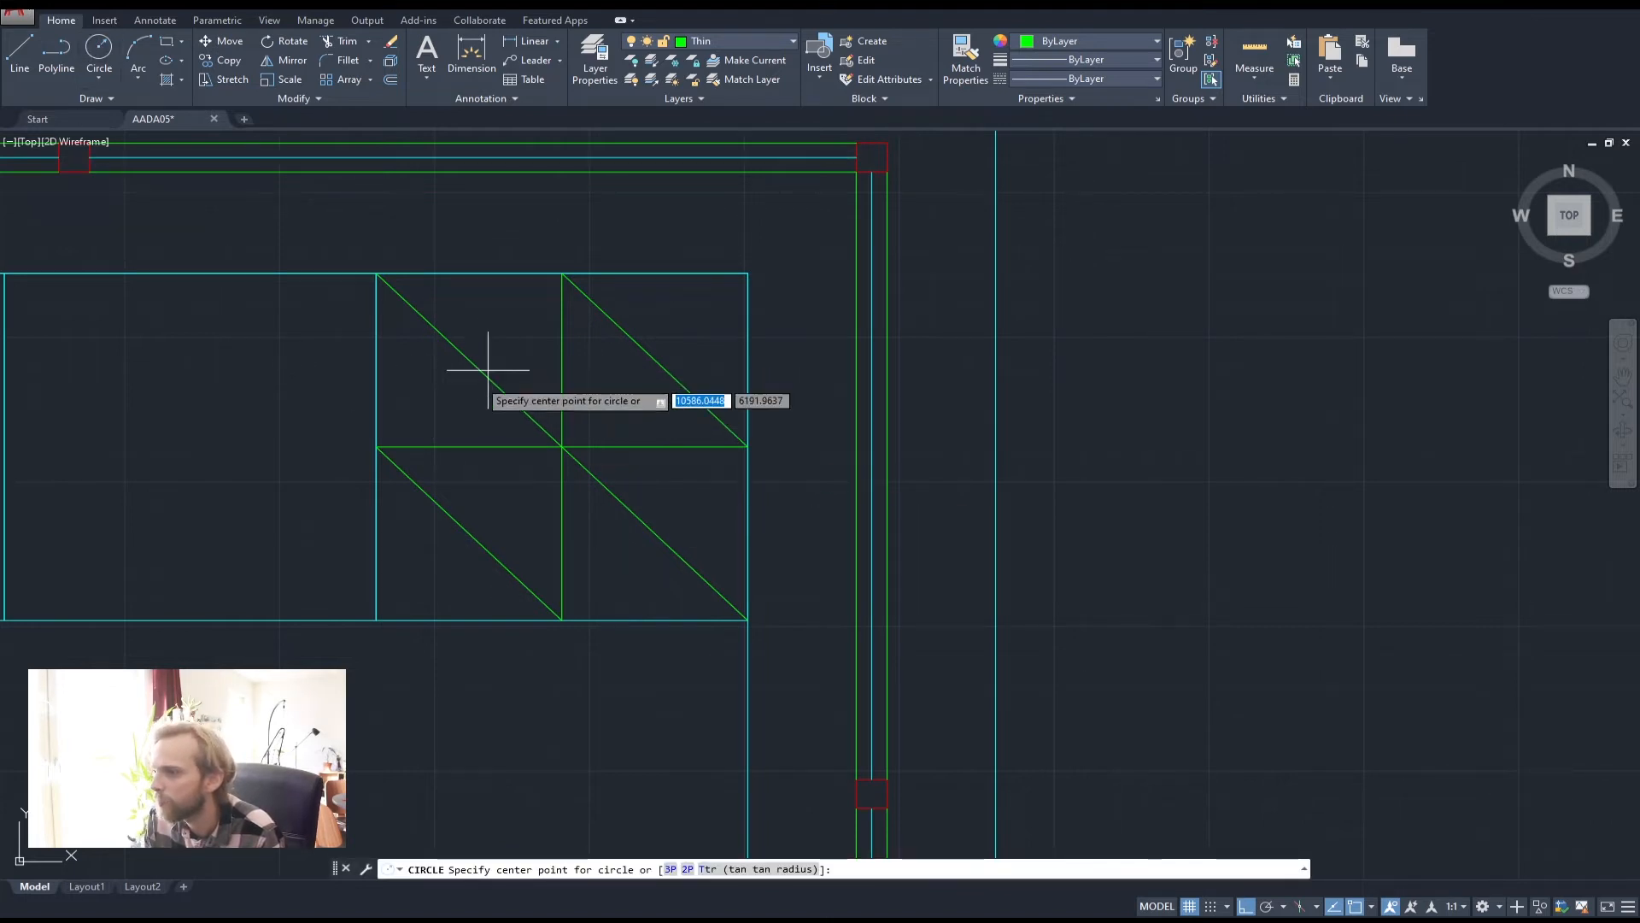
left_click(659, 355)
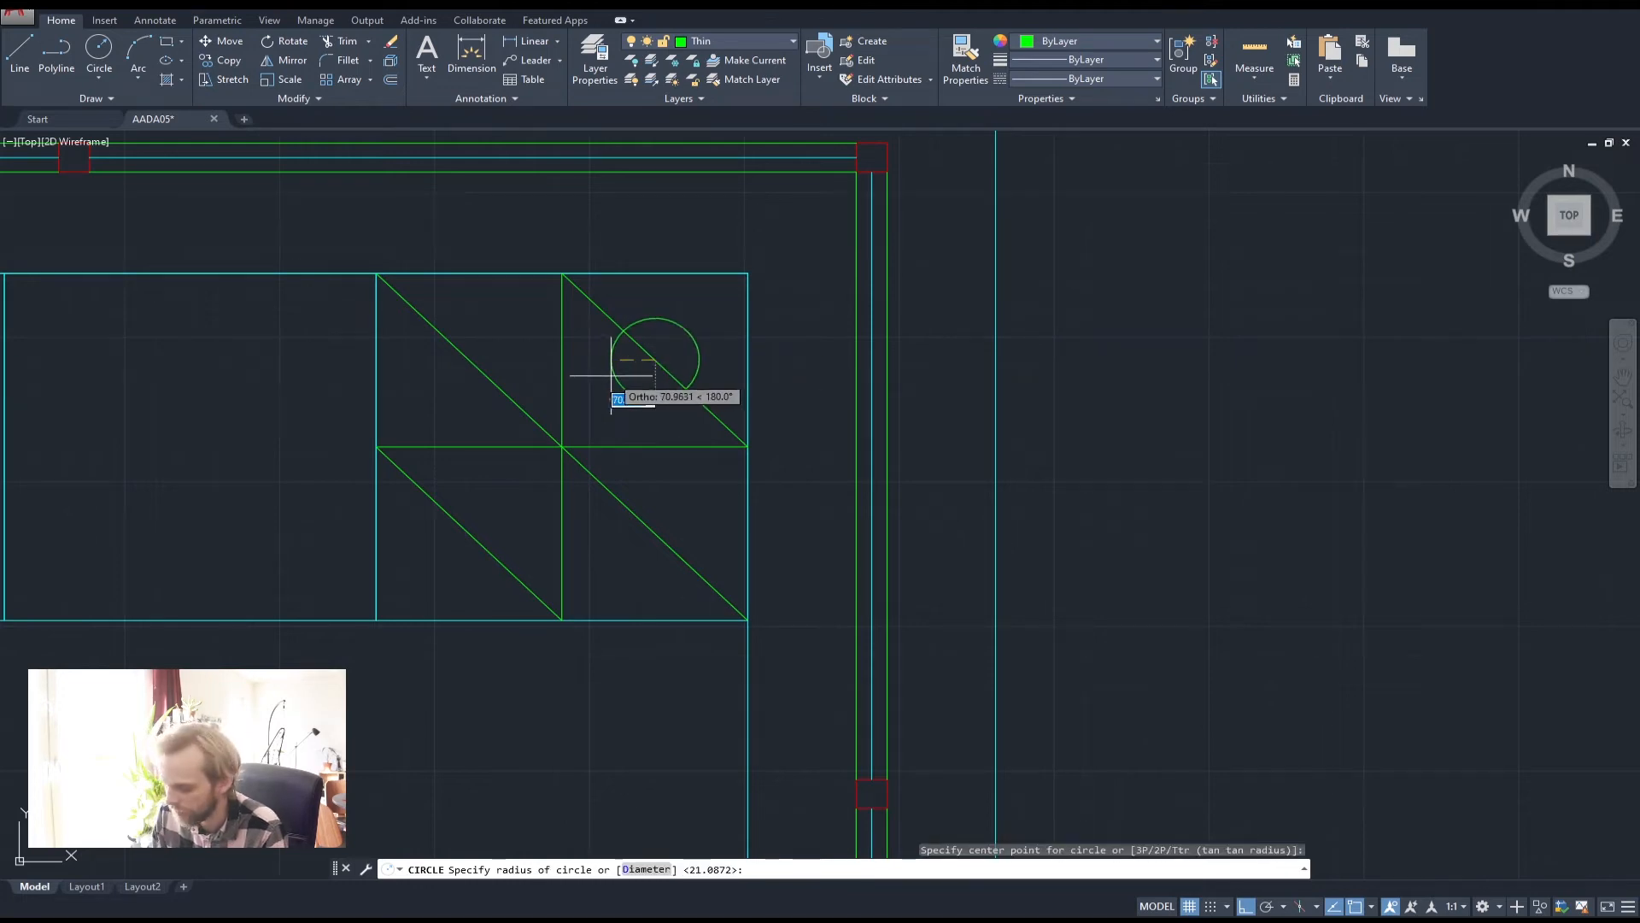
type("70")
key("Return")
Copy the 70-radius circle into the lower-right quadrant of the hob
left_click(625, 374)
left_click(597, 367)
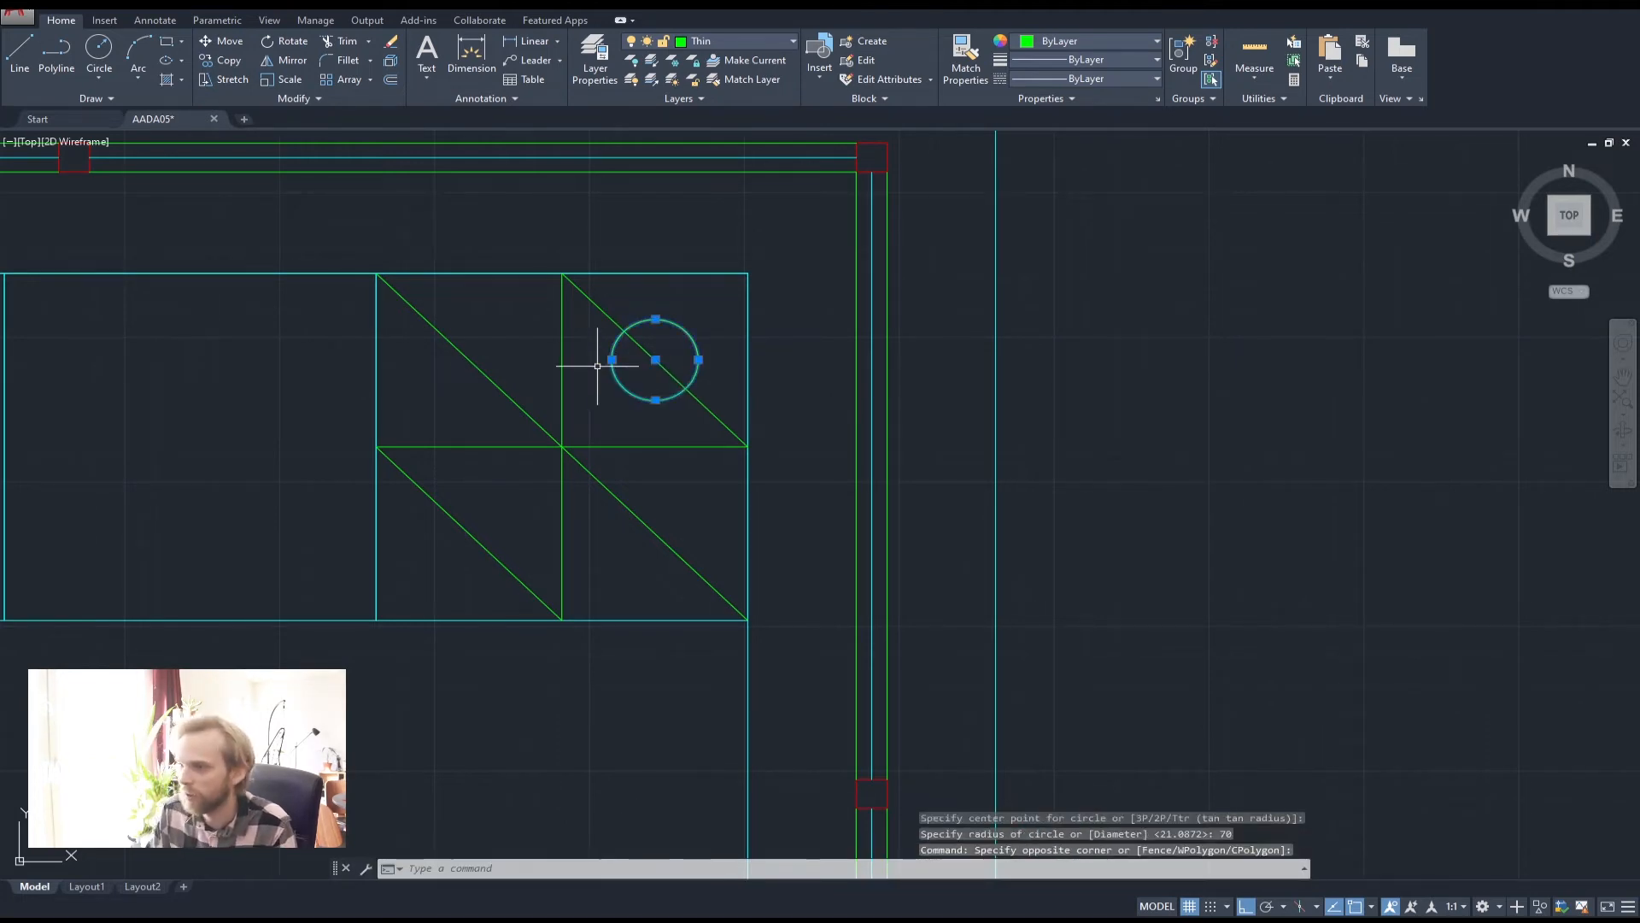
type("co")
key("space")
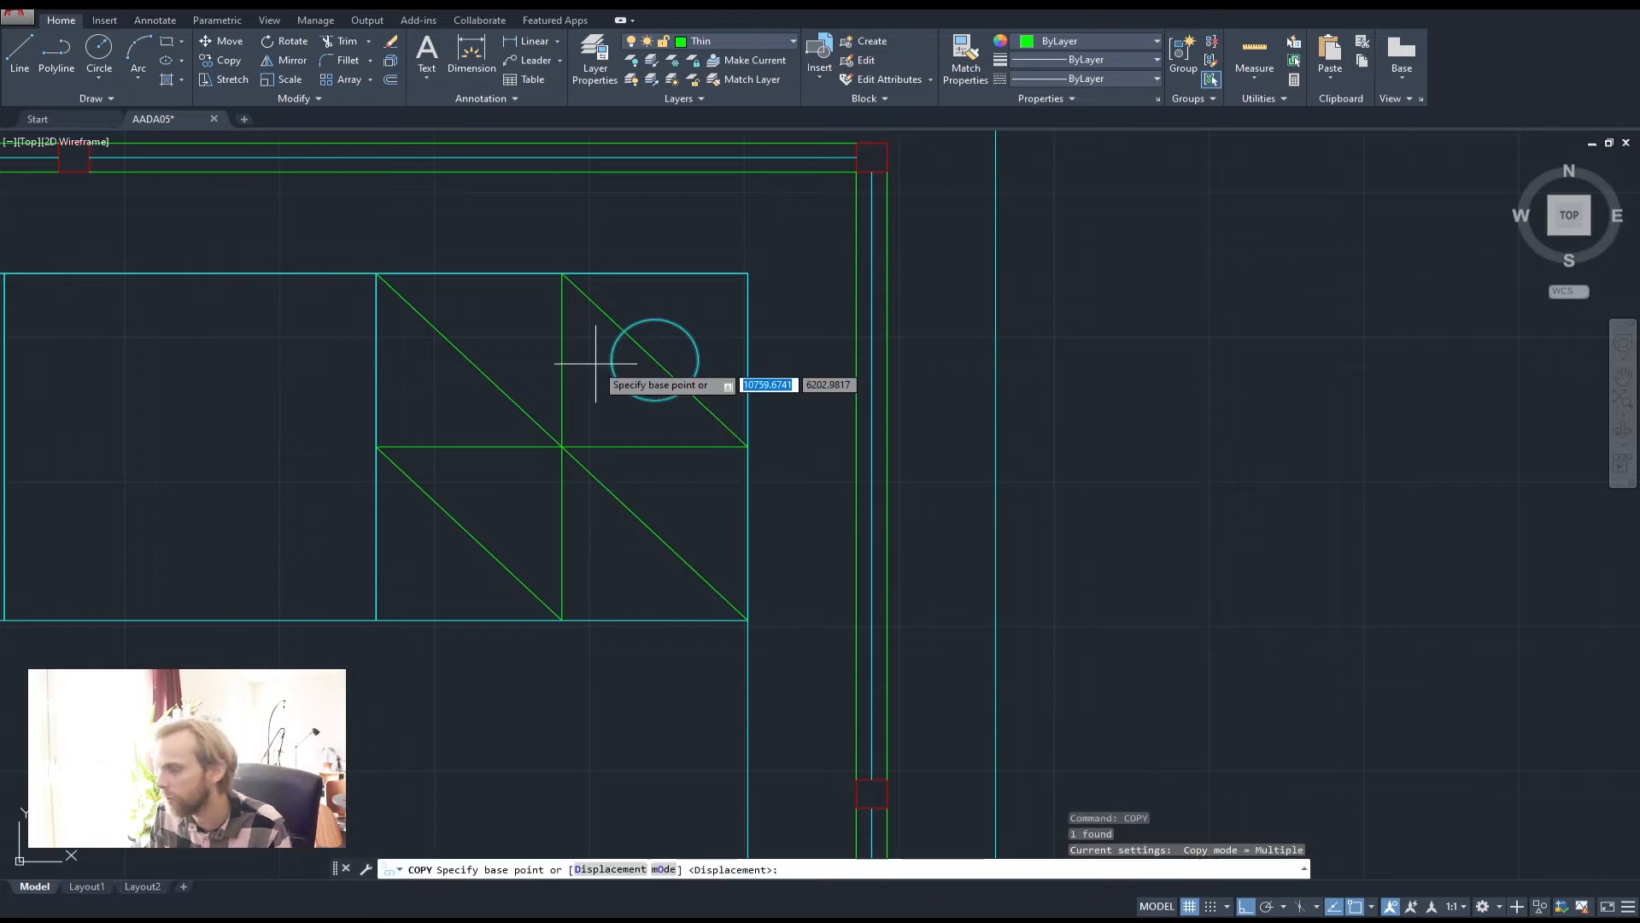
left_click(656, 359)
left_click(656, 533)
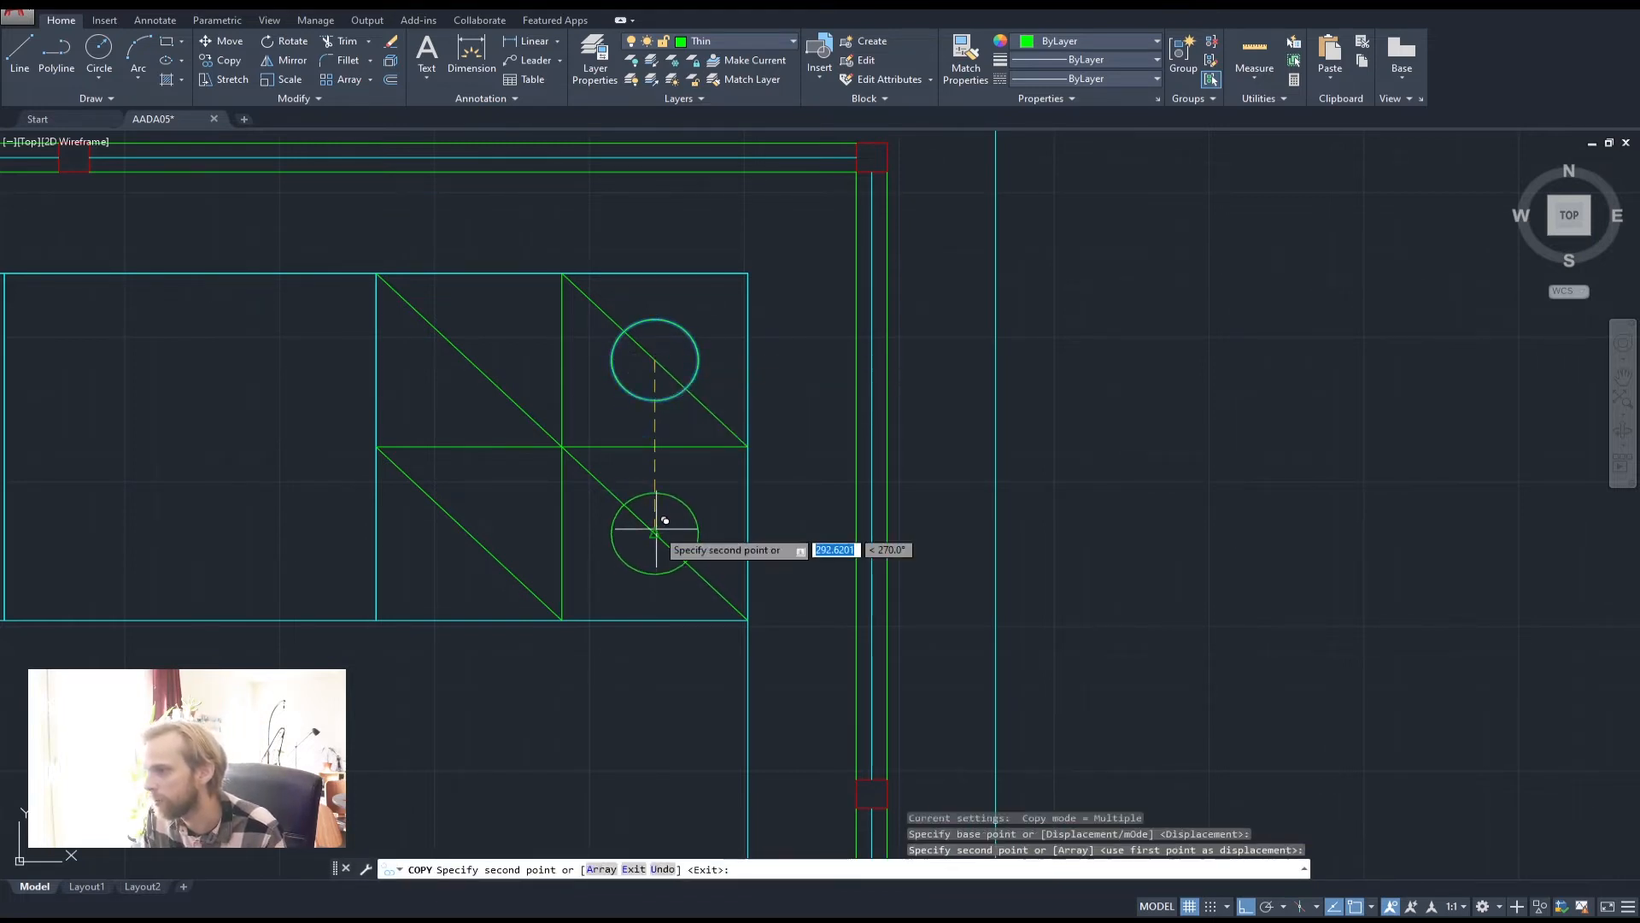
key("Escape")
key("Escape")
key("Escape")
left_click(623, 392)
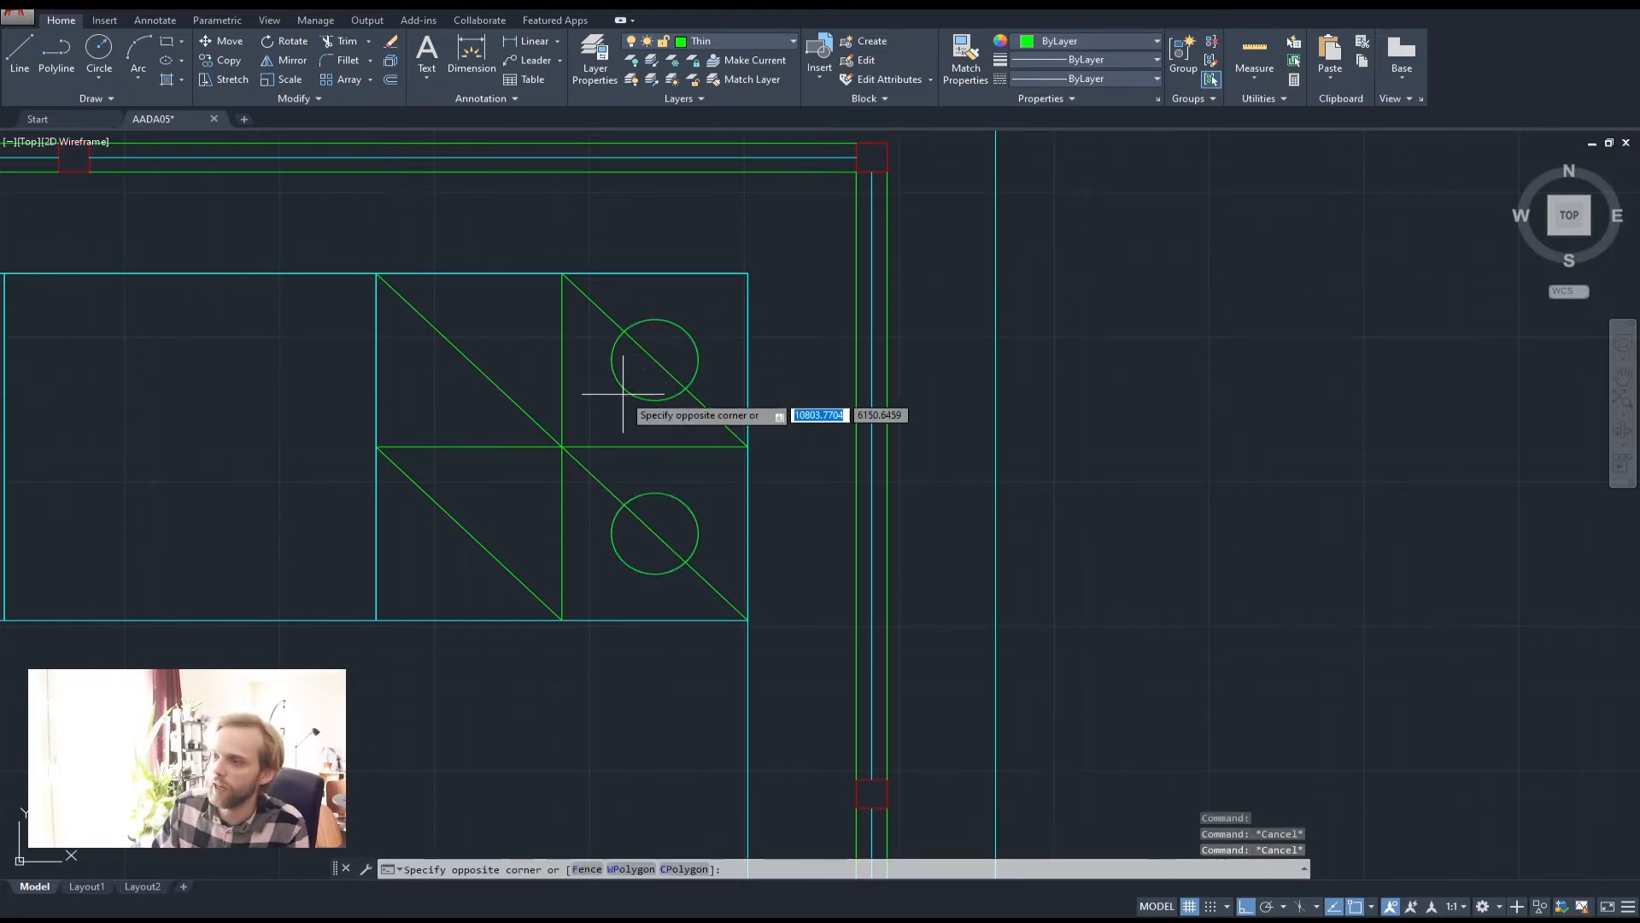
left_click(608, 367)
key("Escape")
key("Escape")
Add a 100-radius burner on the top-left diagonal and a 50-radius one lower-left
left_click(99, 49)
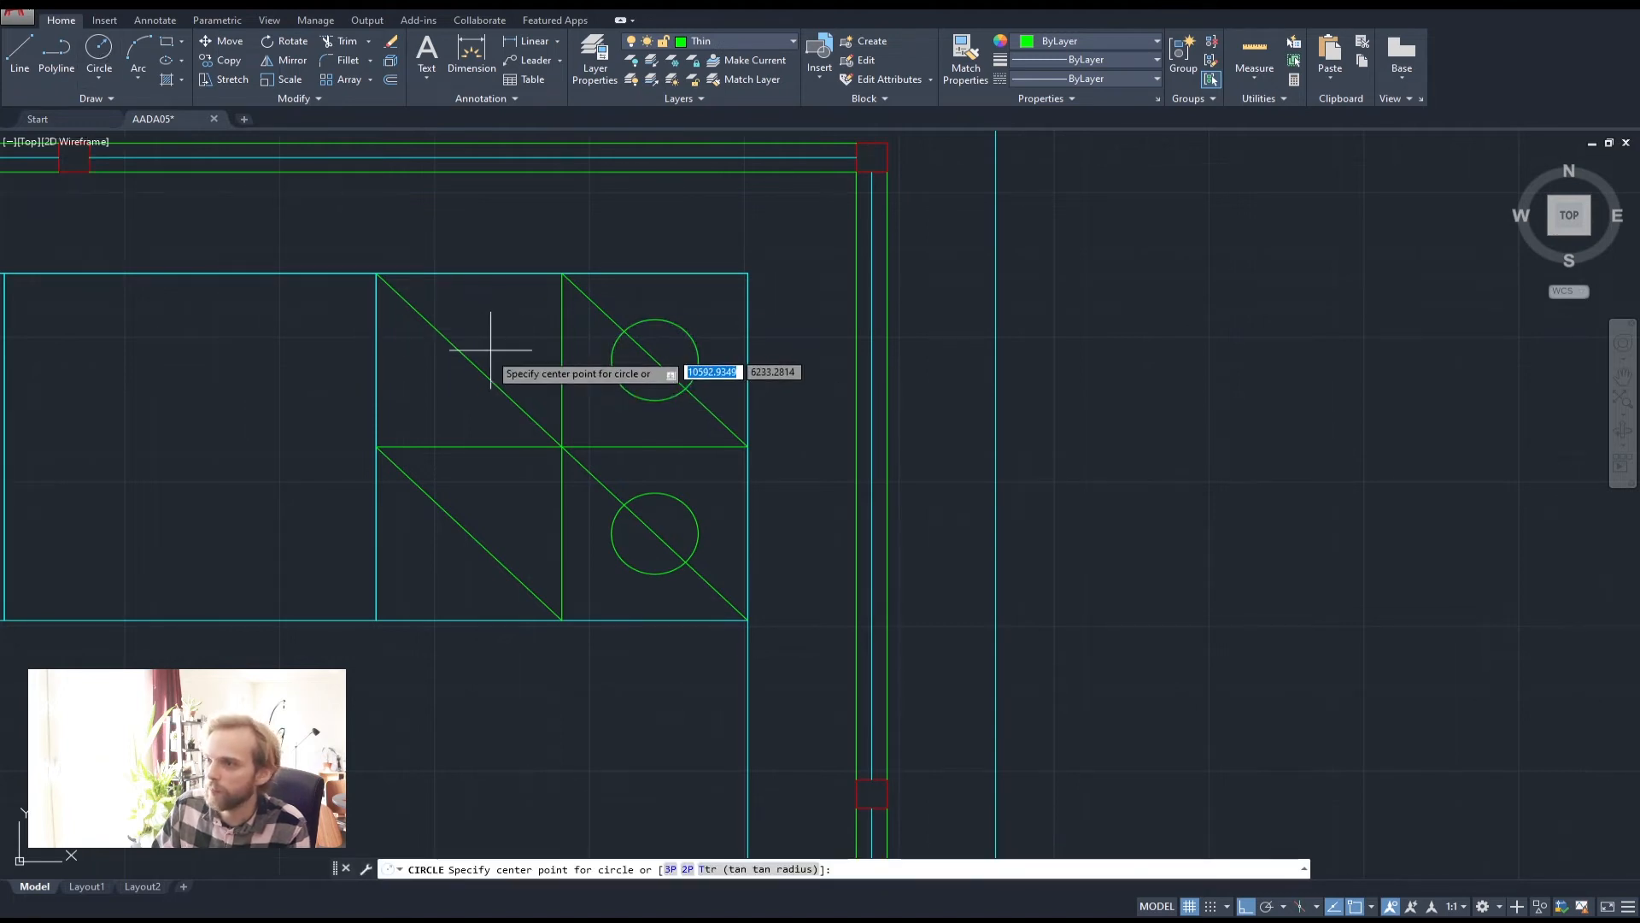
left_click(469, 360)
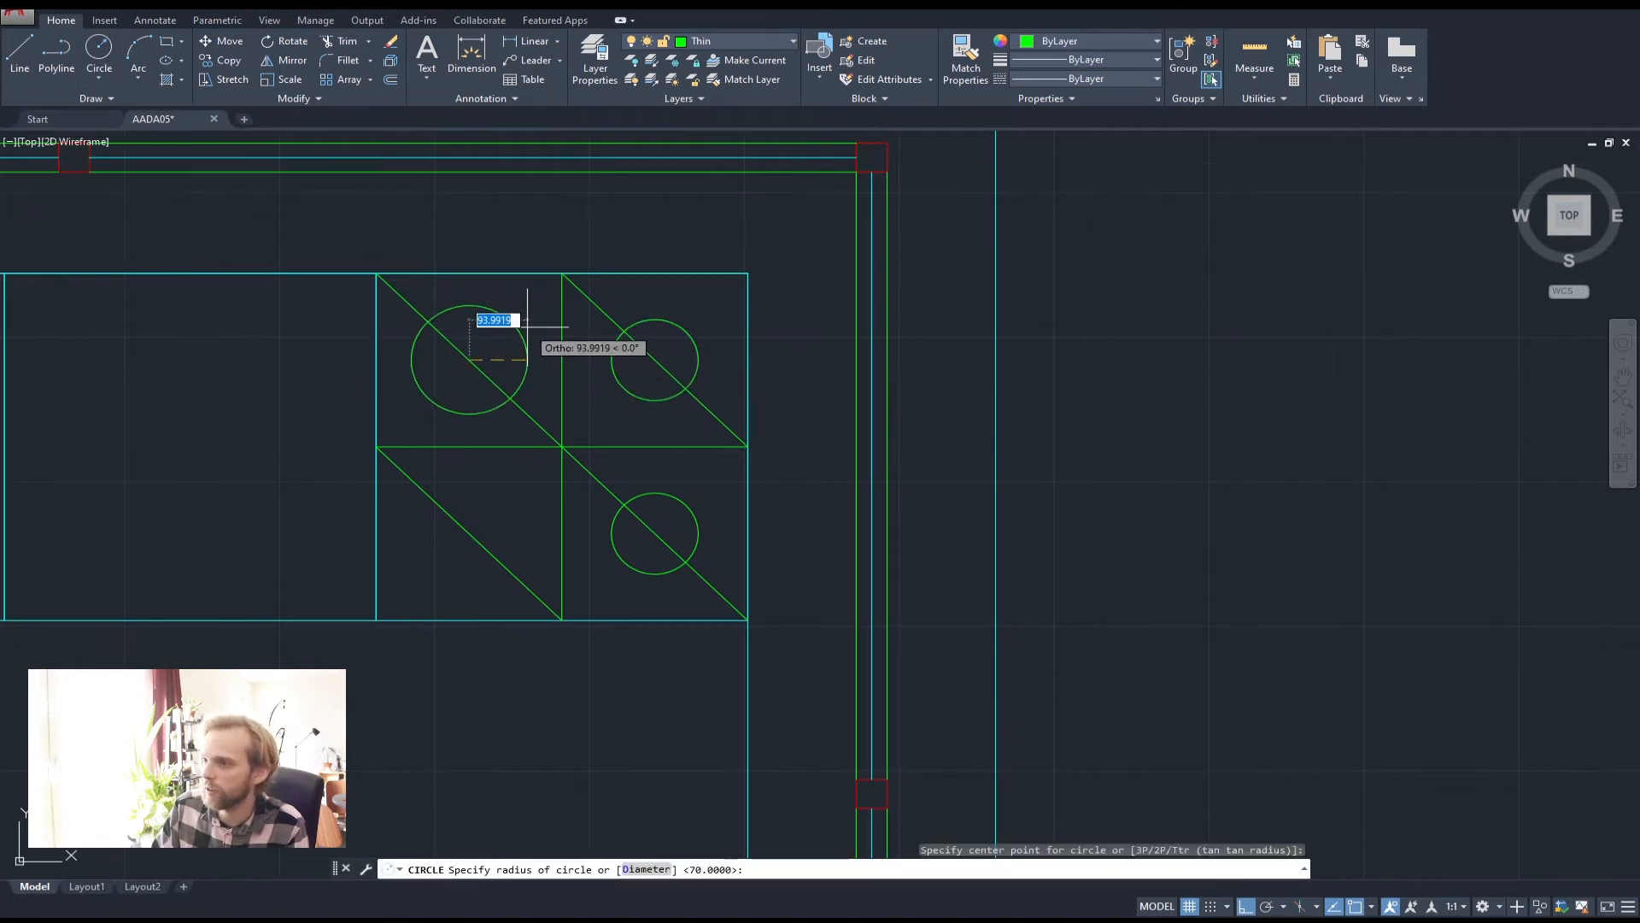
type("100")
key("Return")
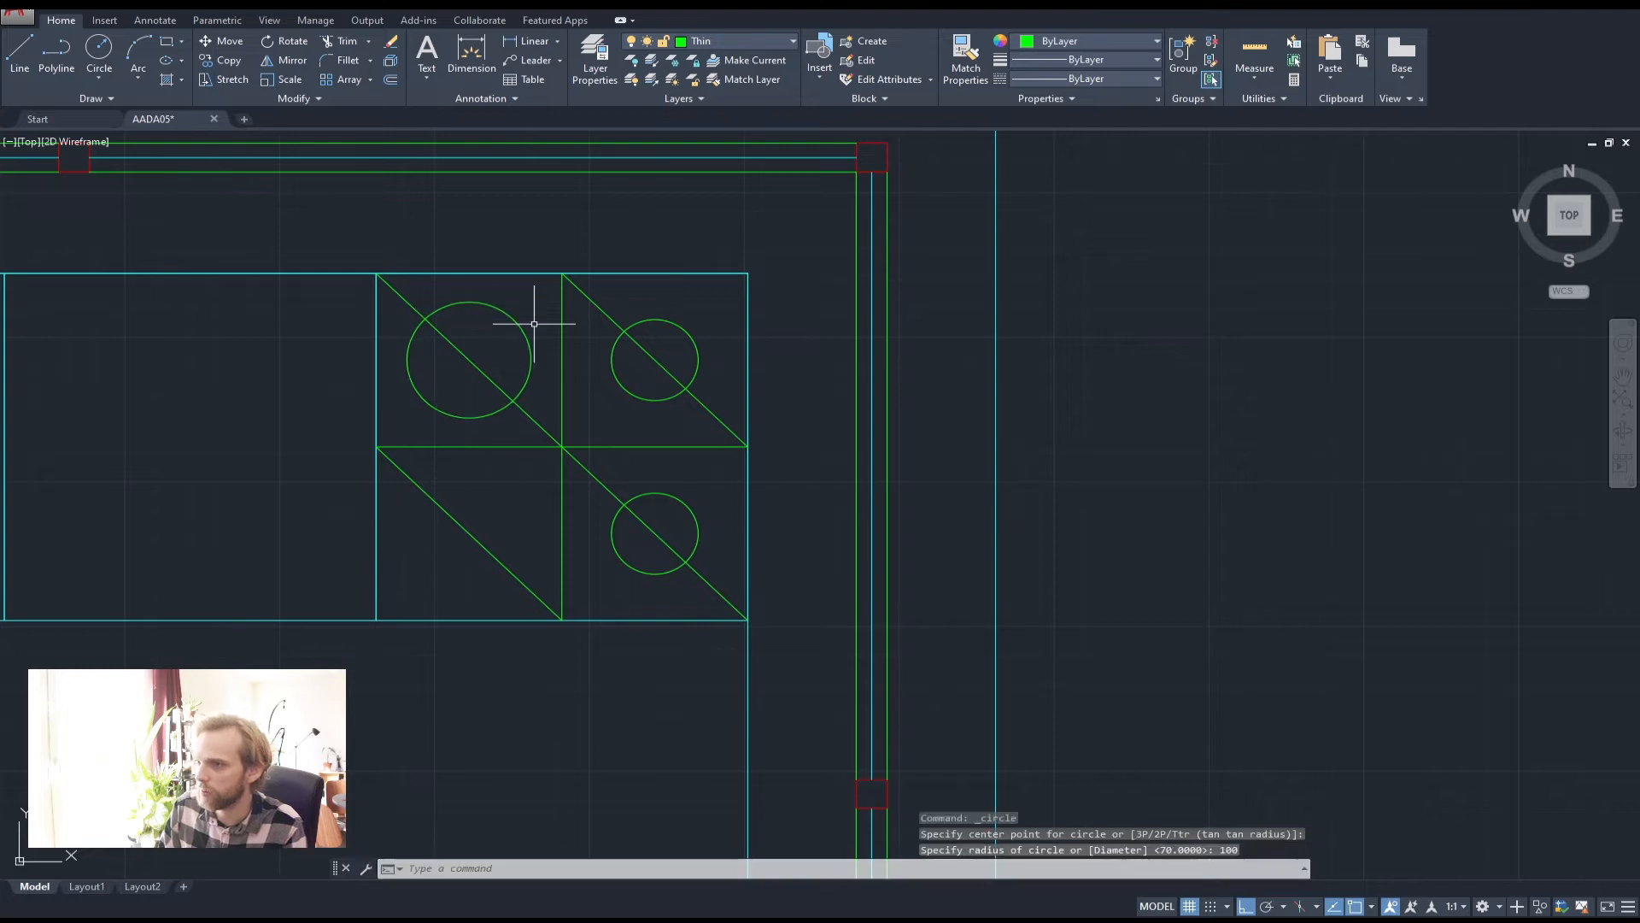
middle_click_drag(494, 471, 509, 402)
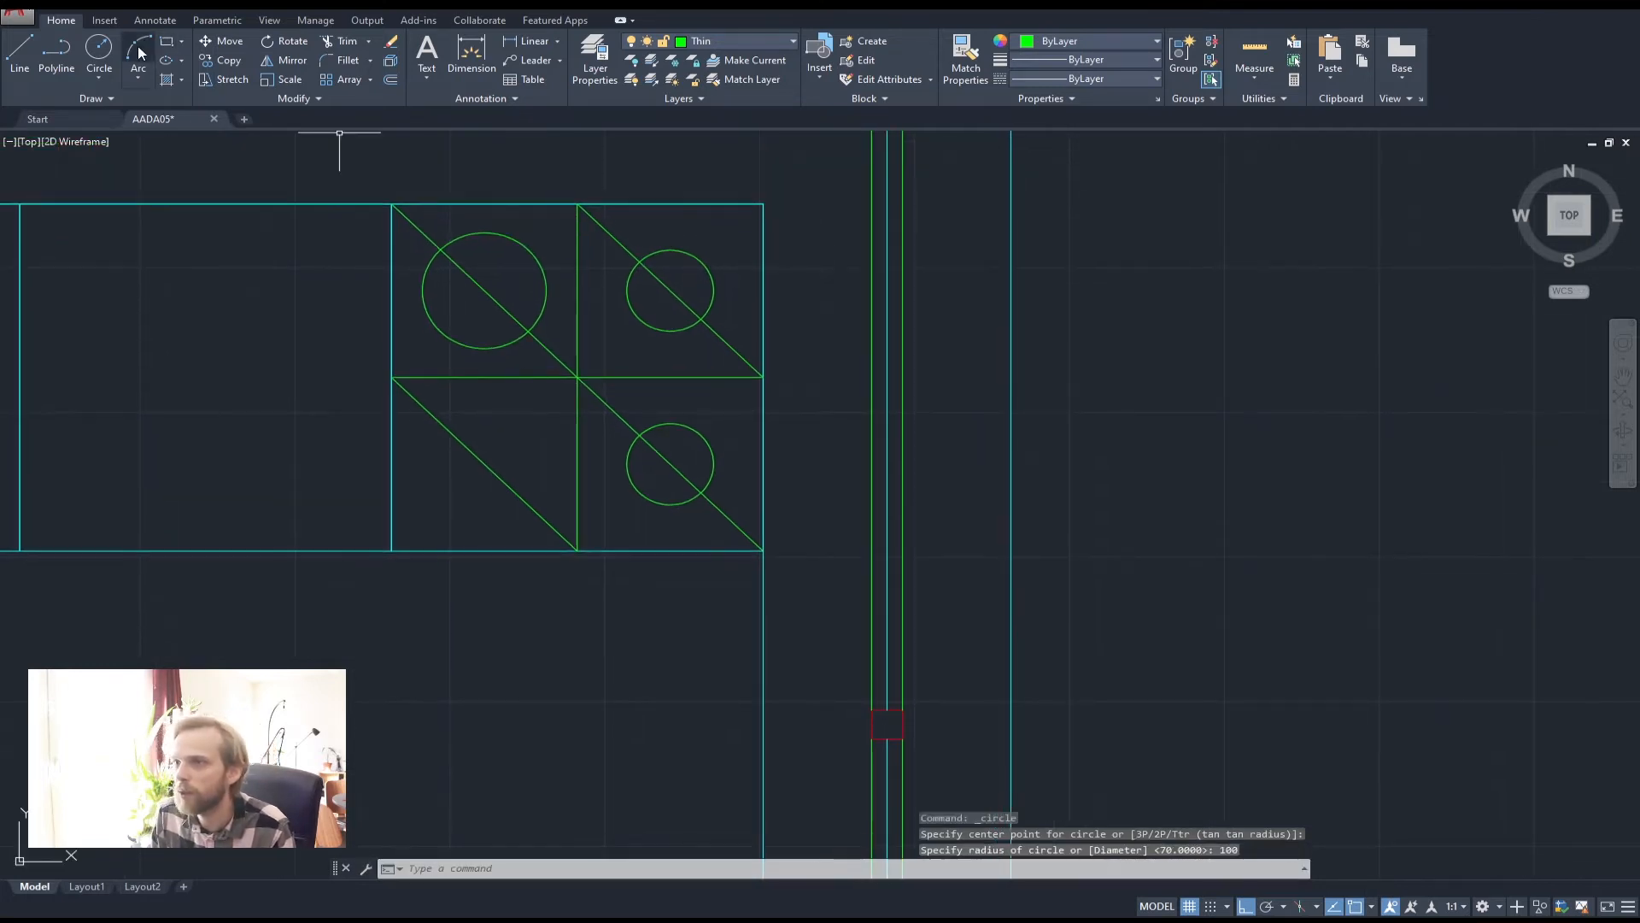
left_click(99, 49)
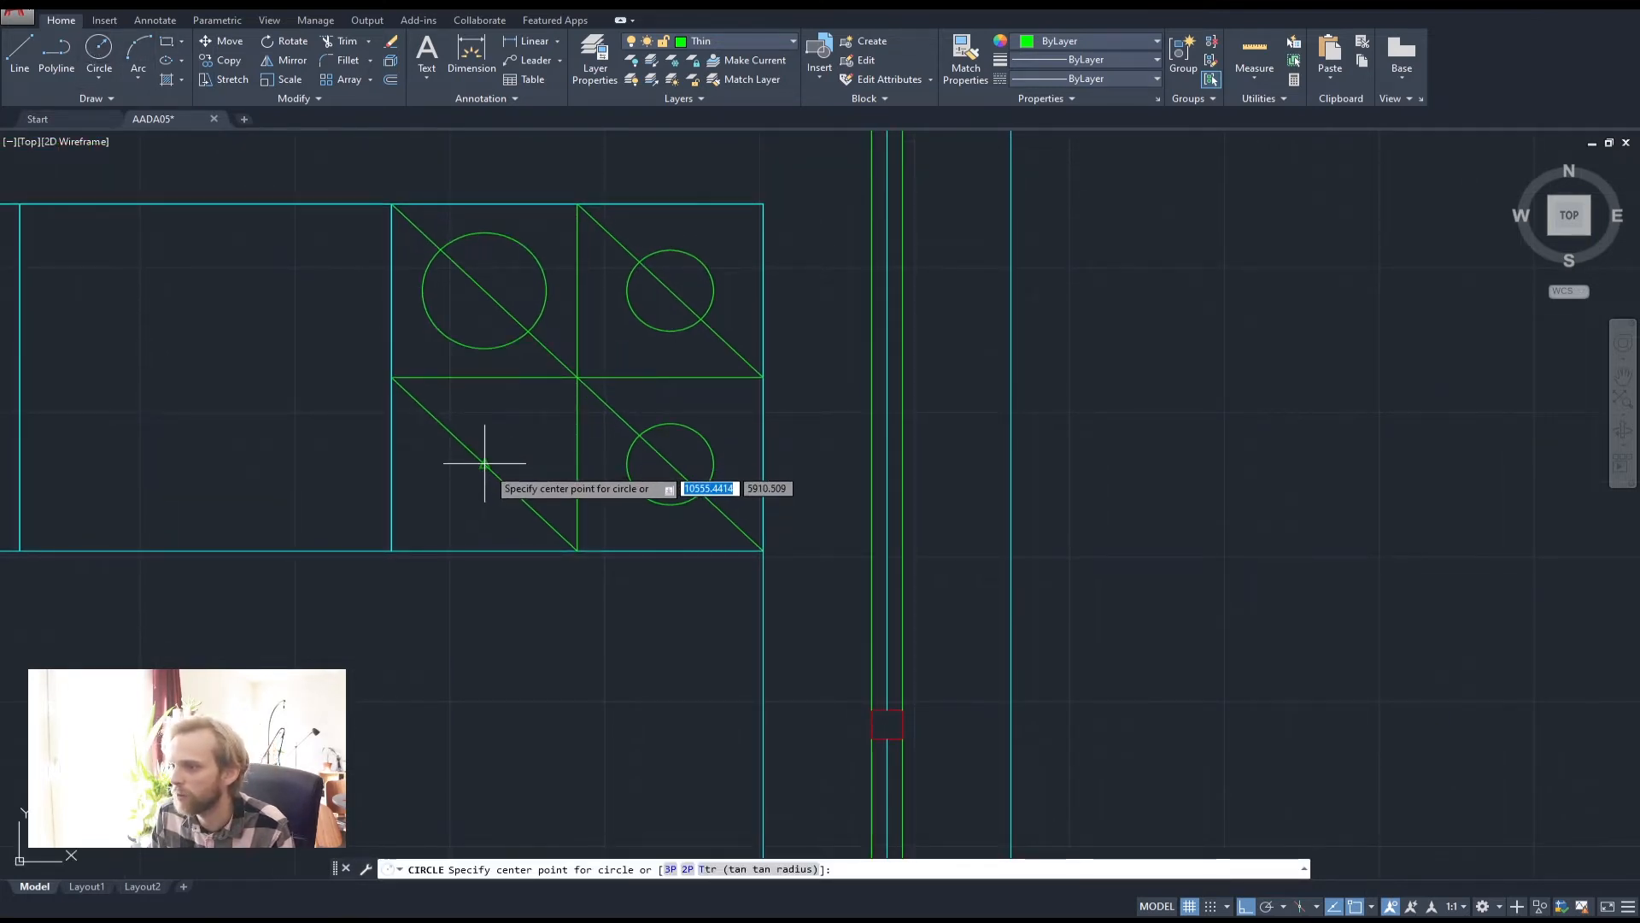
left_click(484, 463)
type("50")
key("Return")
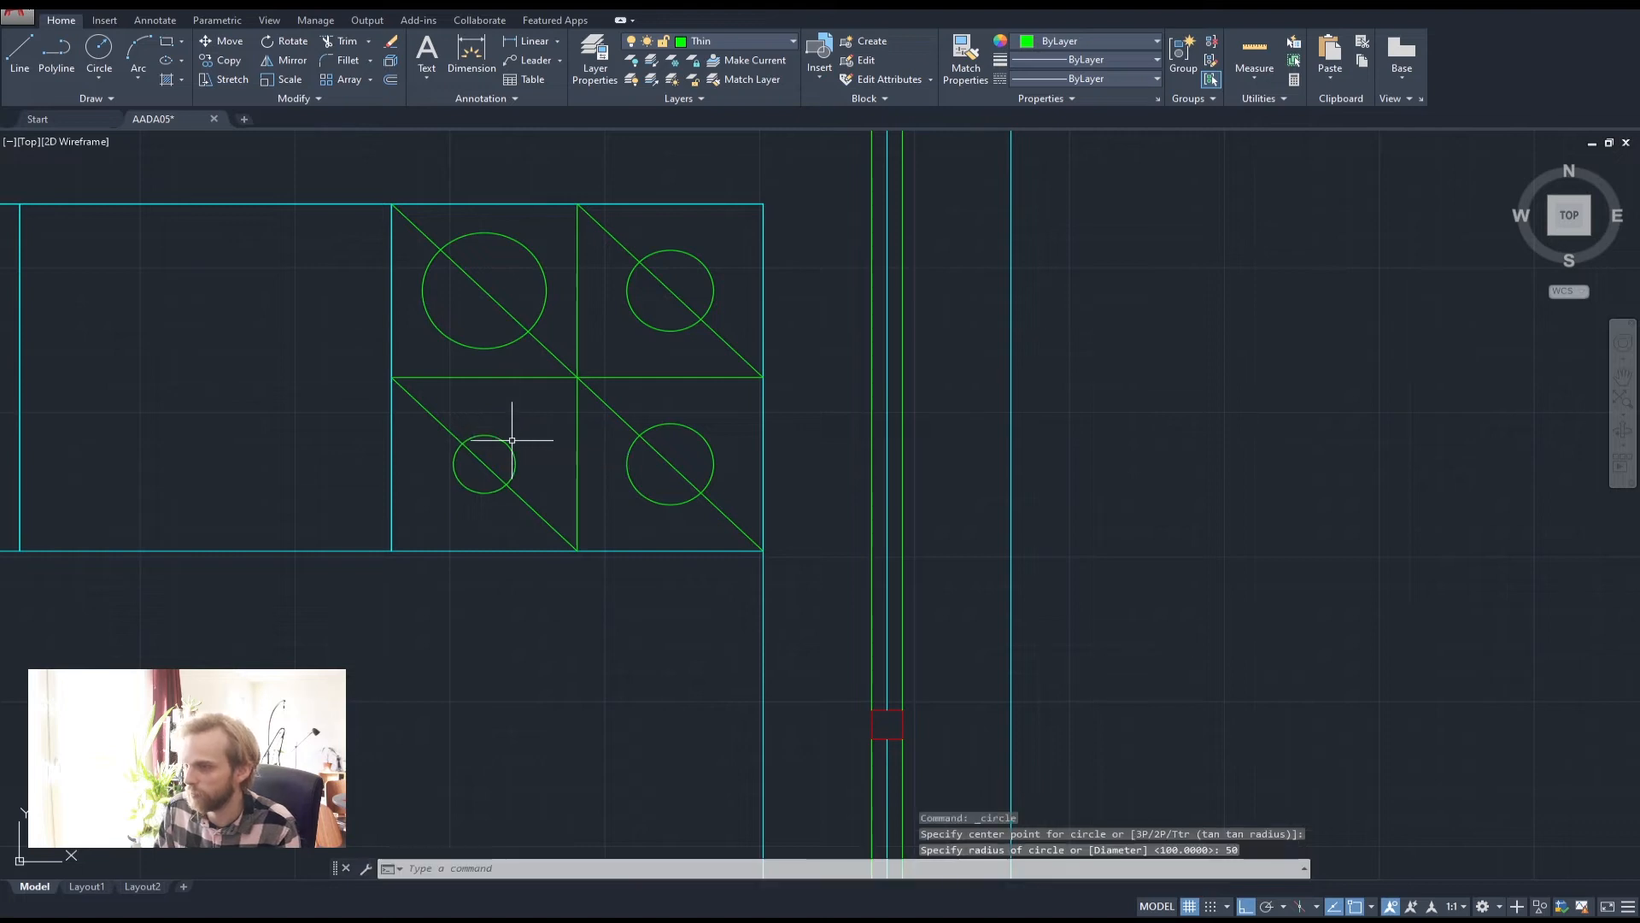
Erase the stray guide lines and top-right diagonal, then select the lower-left diagonal
left_click(604, 421)
left_click(556, 356)
key("Delete")
left_click(597, 227)
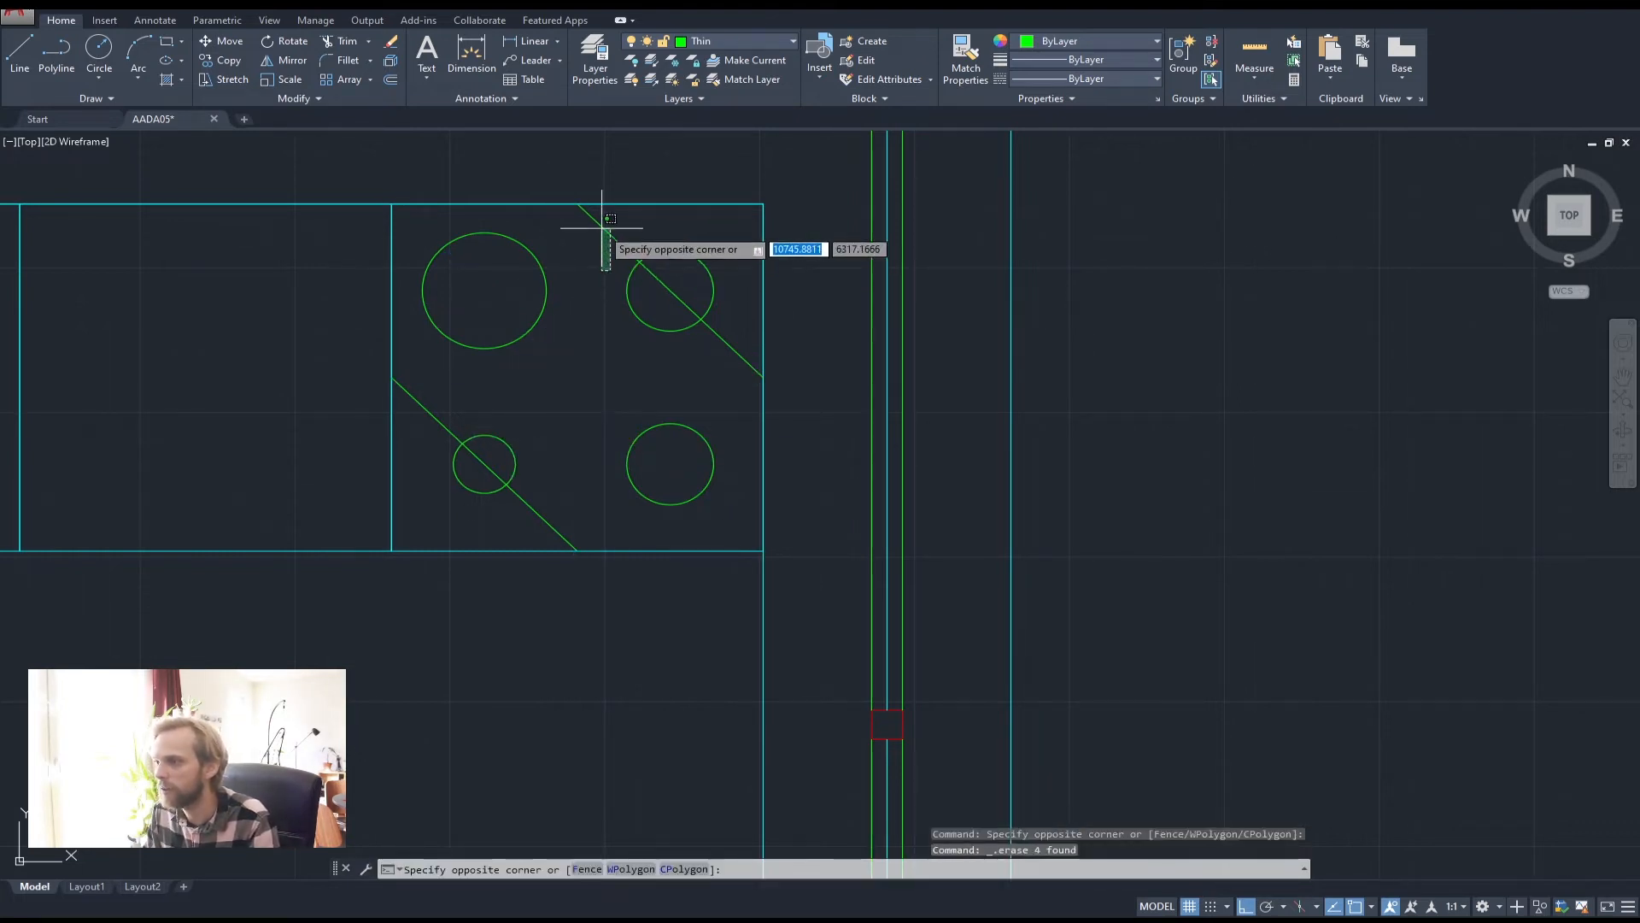
left_click(588, 221)
key("Delete")
left_click(477, 424)
left_click(421, 414)
Delete the lower-left diagonal remaining over the hob
key("Delete")
scroll(530, 417, "down", 2)
middle_click_drag(528, 422, 631, 467)
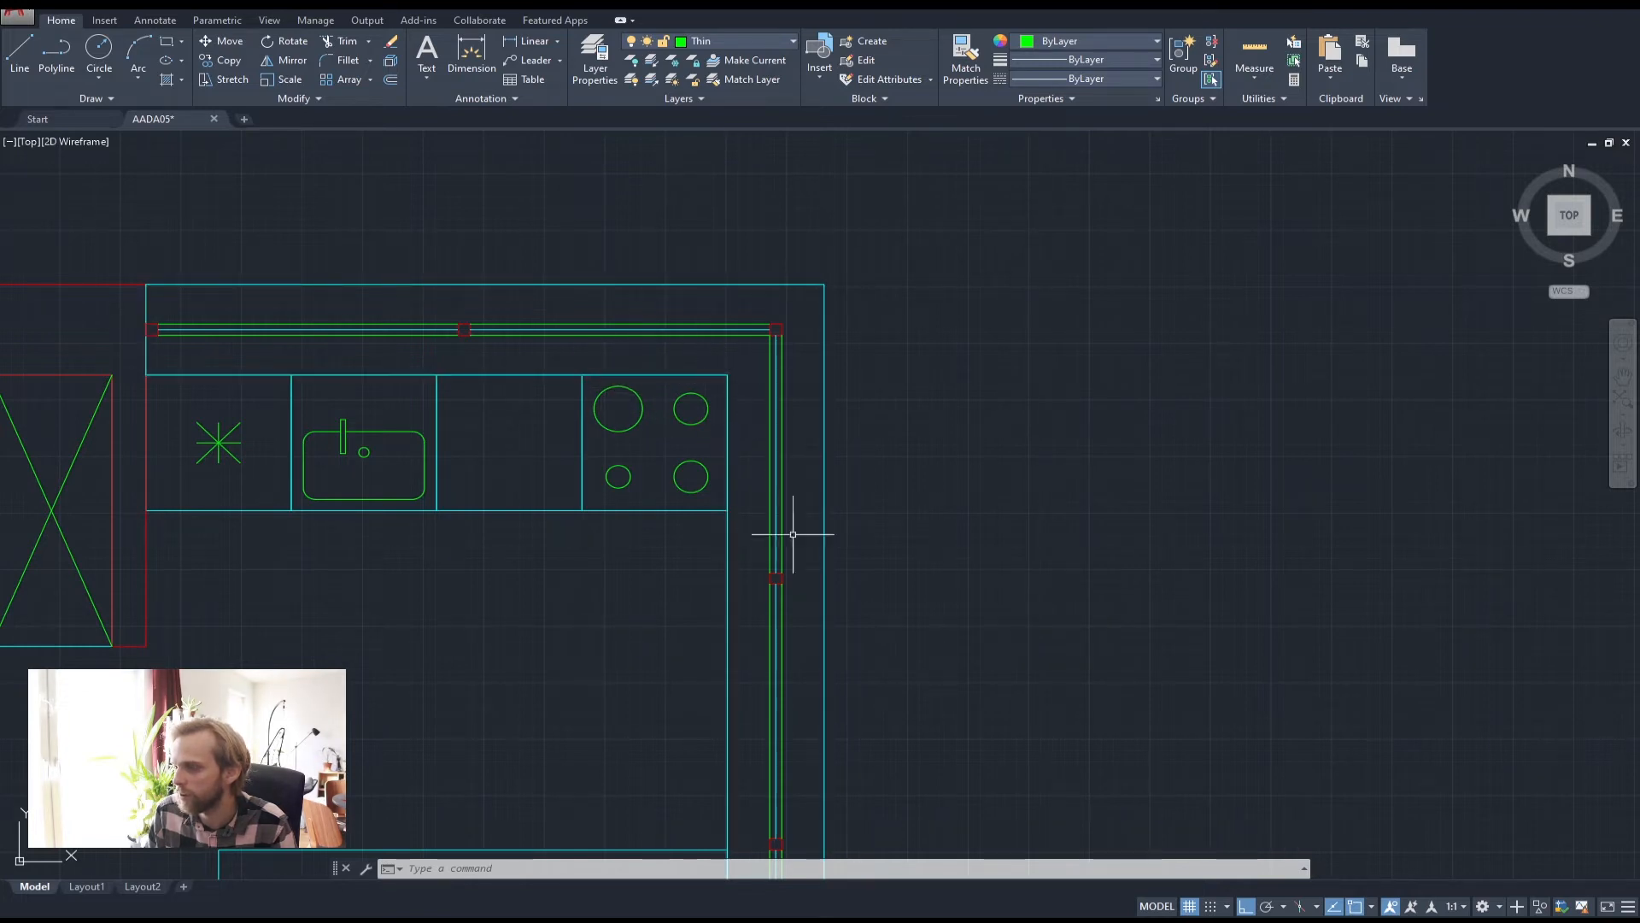
scroll(772, 487, "up", 2)
Move the two upper burner circles slightly lower with the M command
left_click(647, 411)
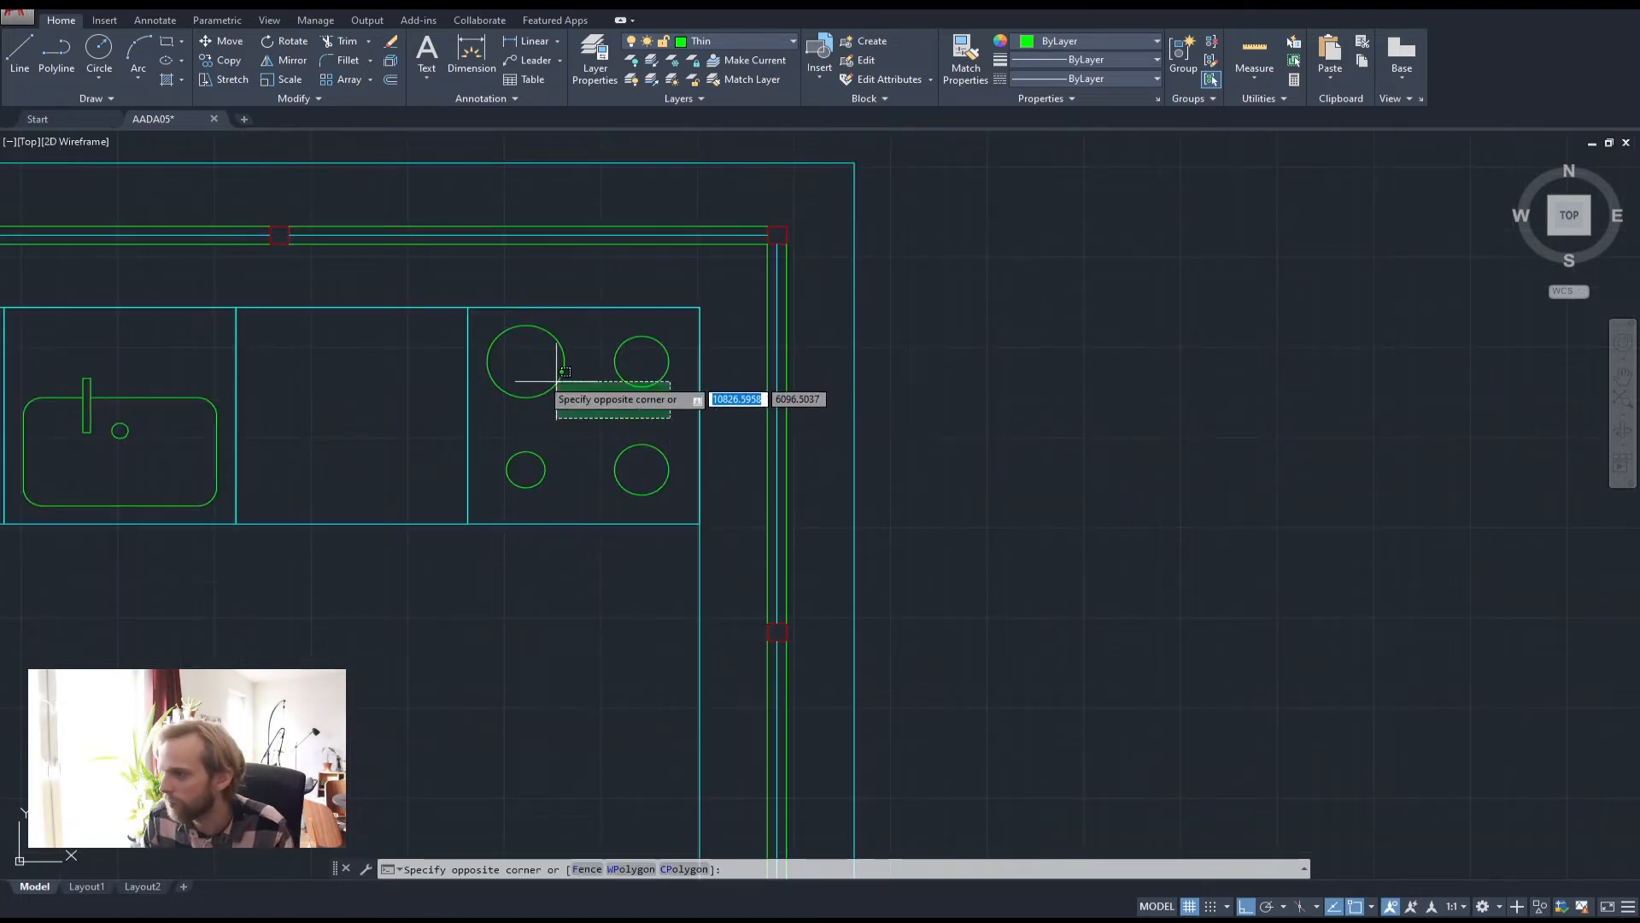
left_click(522, 370)
type("m")
key("Return")
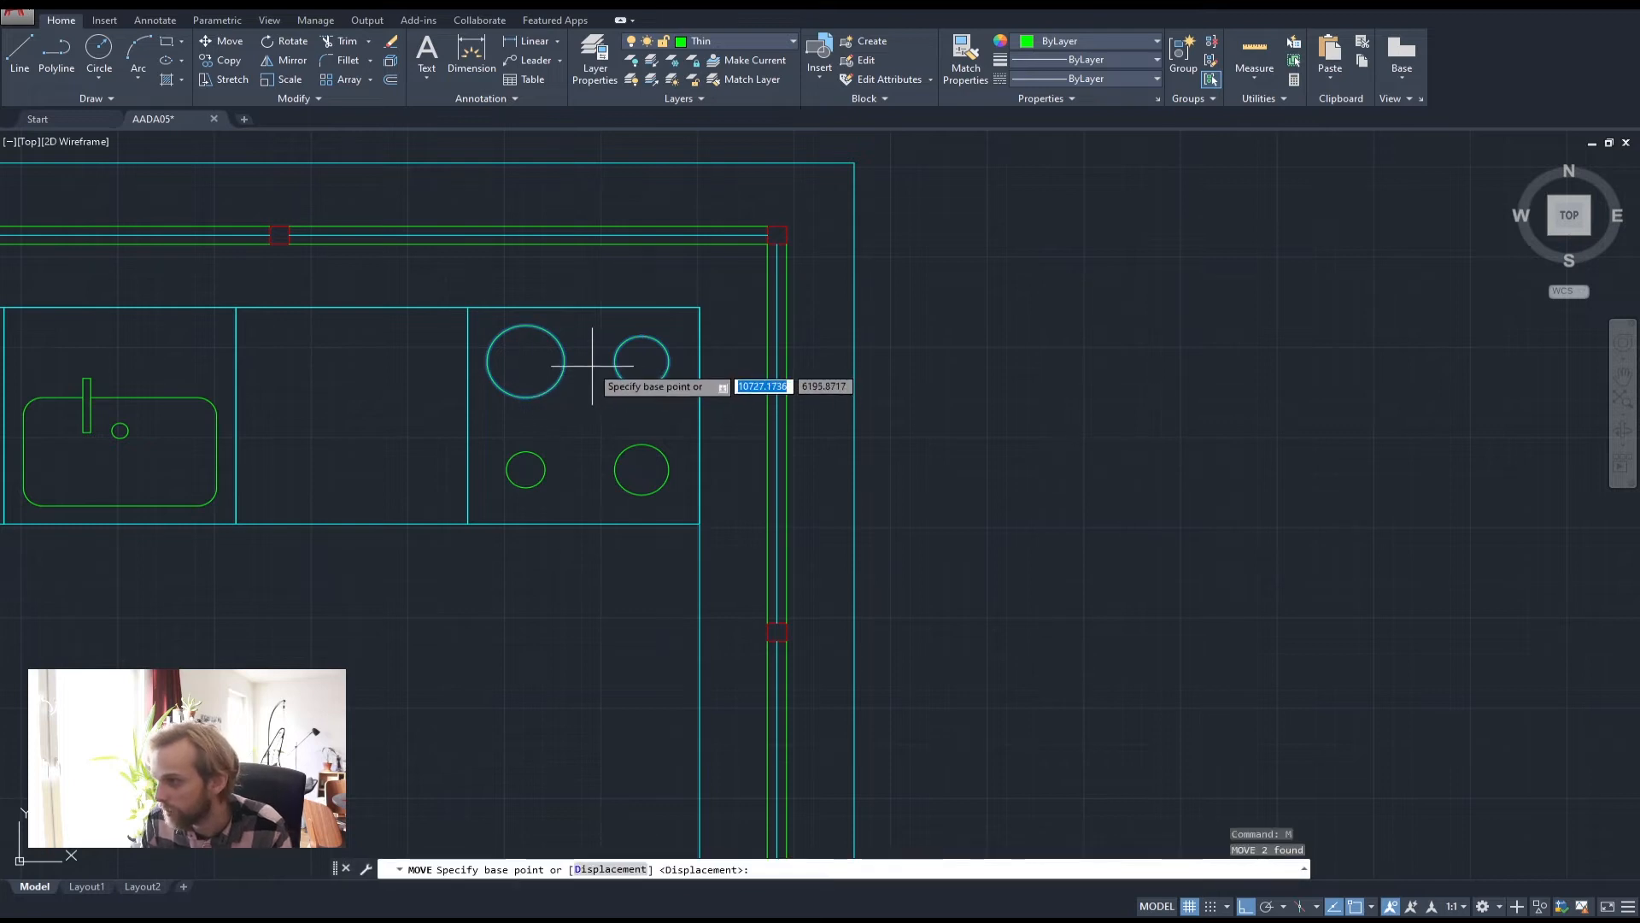
left_click(588, 367)
left_click(589, 386)
key("Escape")
key("Escape")
scroll(898, 375, "down", 2)
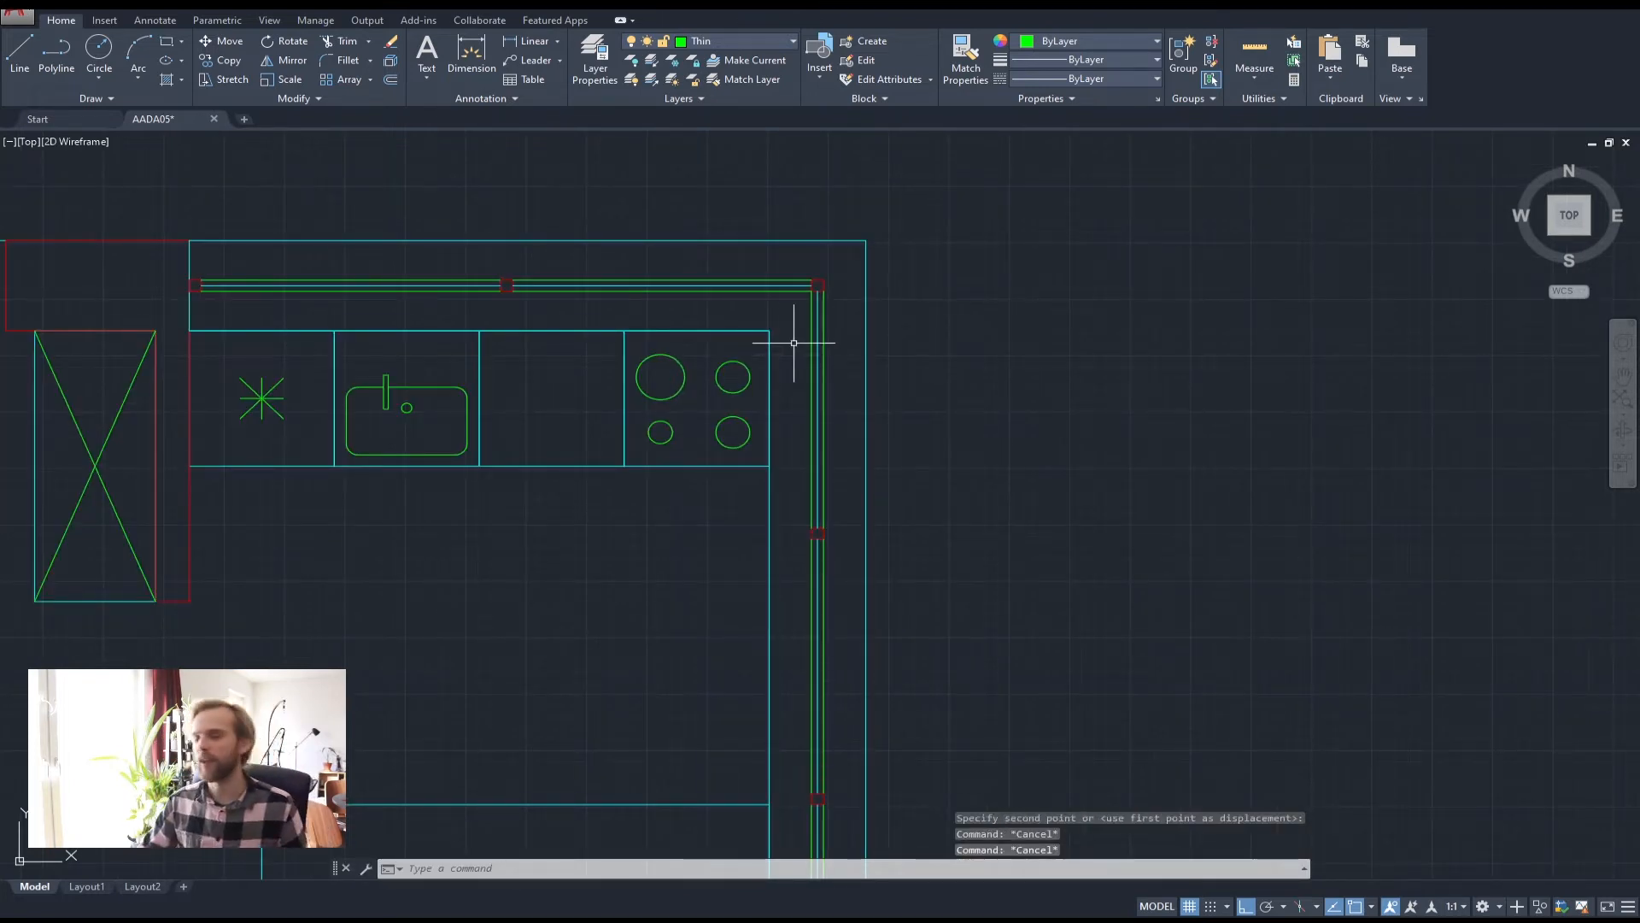
middle_click_drag(411, 422, 590, 373)
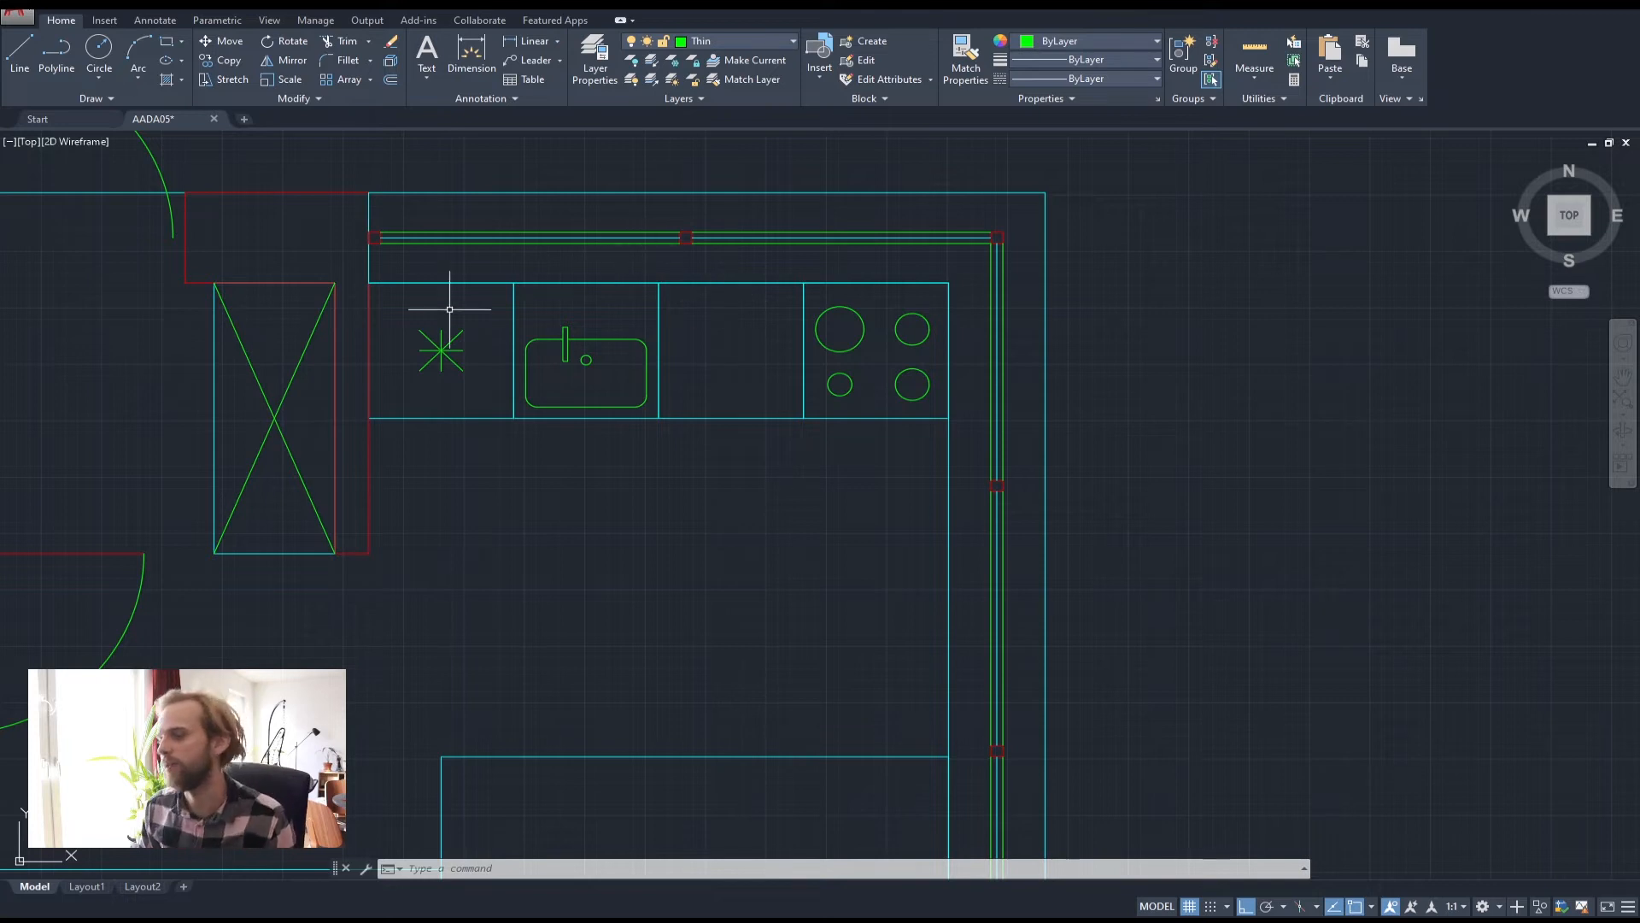
scroll(444, 300, "up", 4)
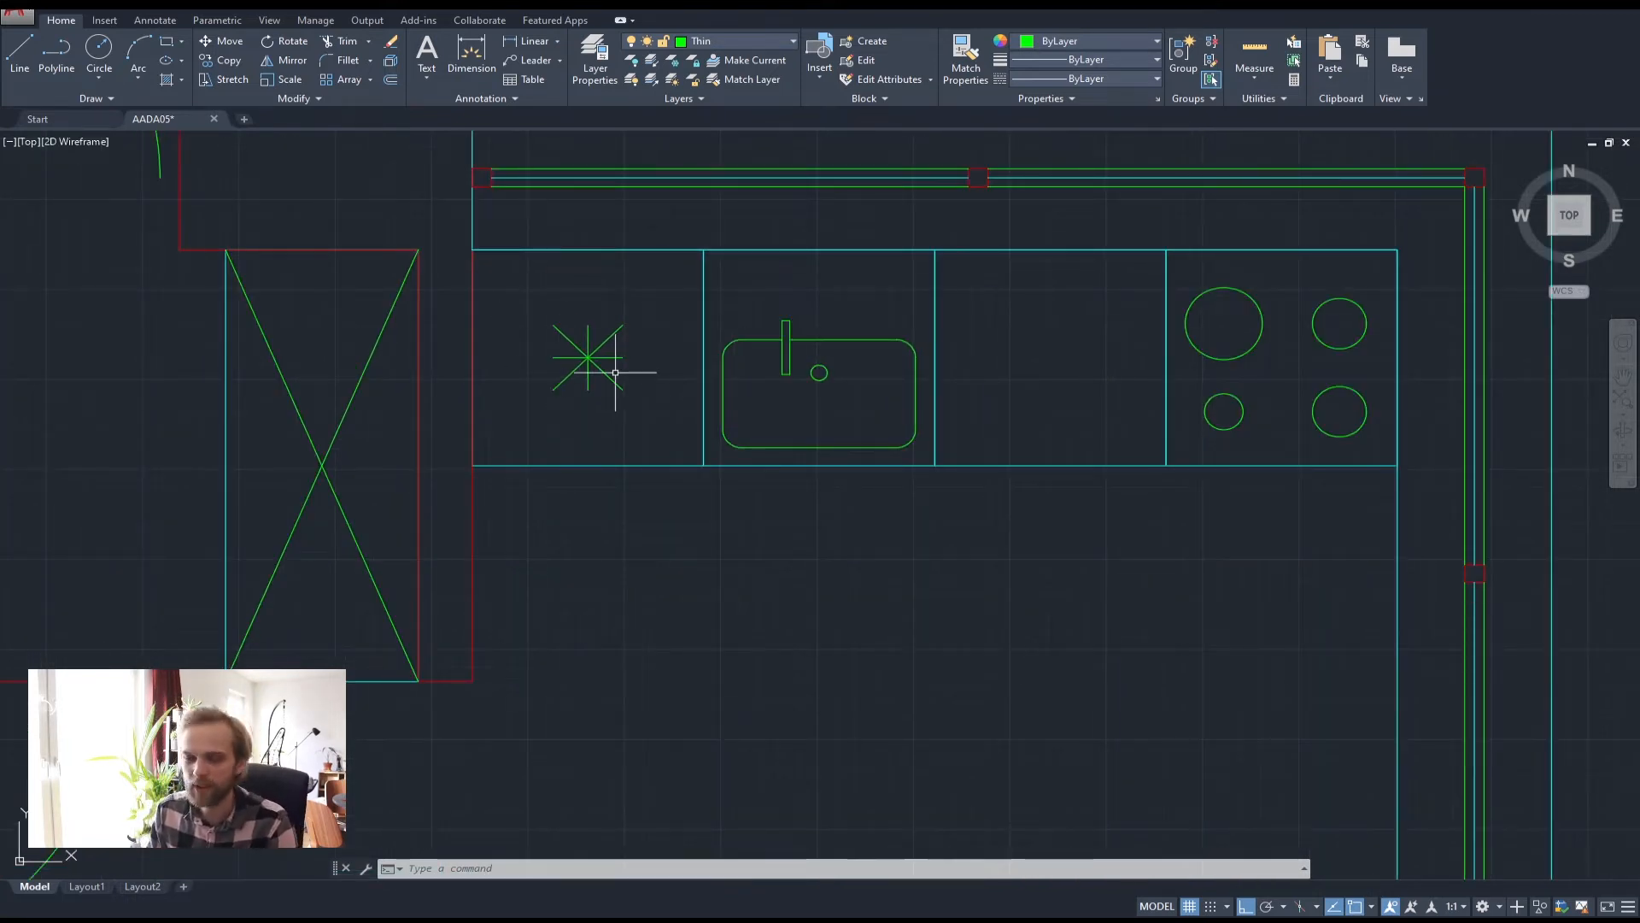
scroll(628, 342, "up", 2)
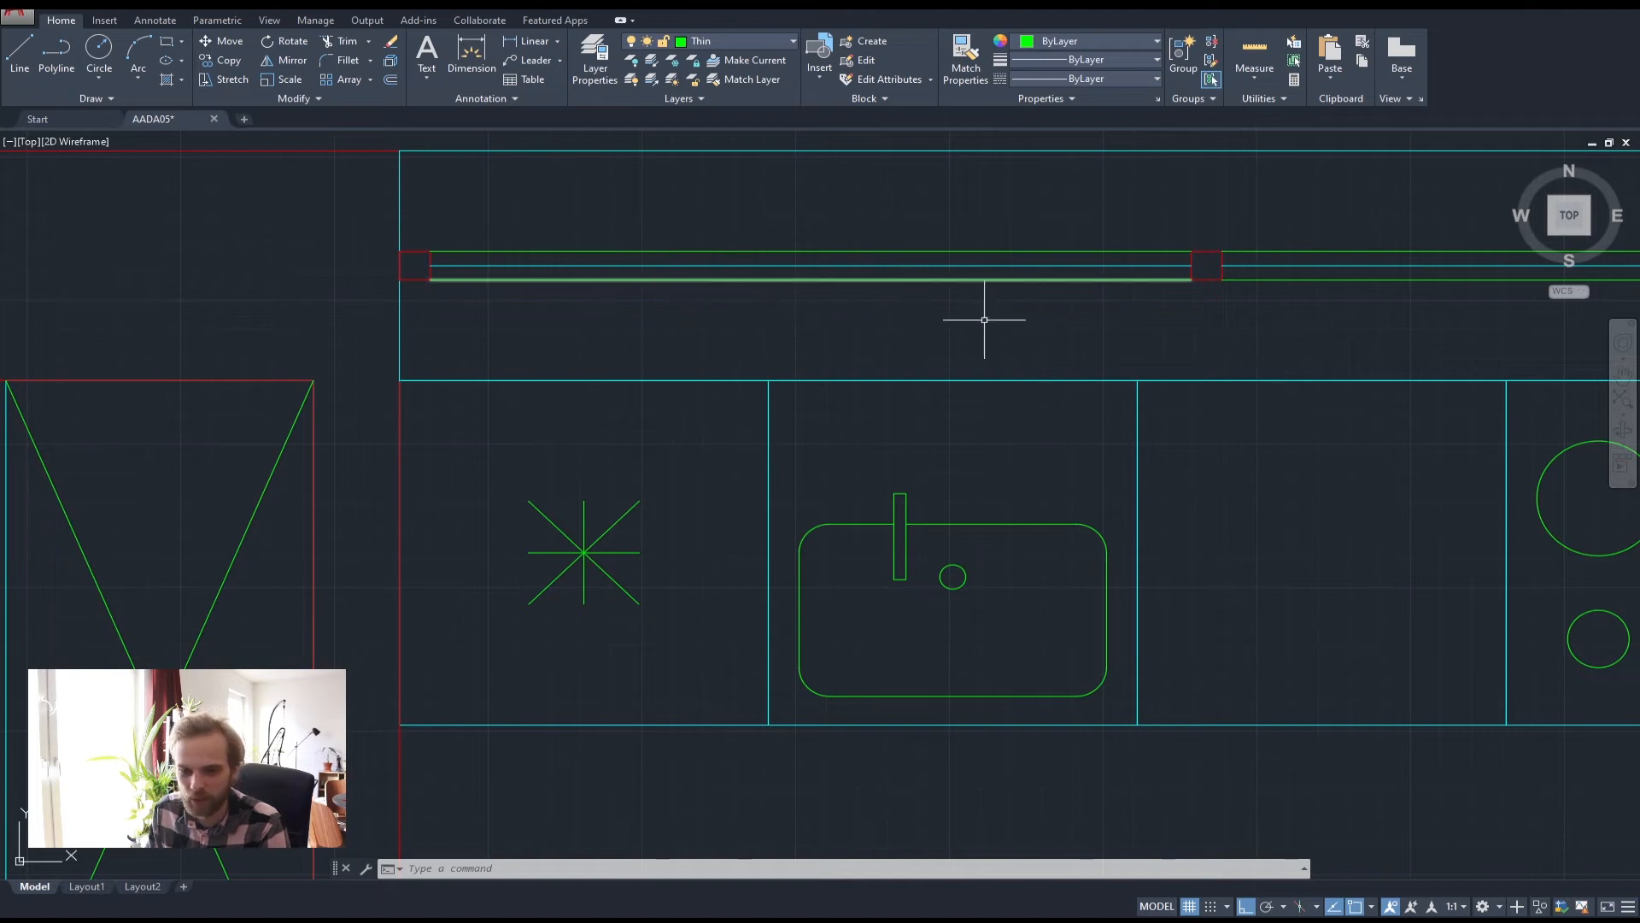
scroll(612, 373, "down", 2)
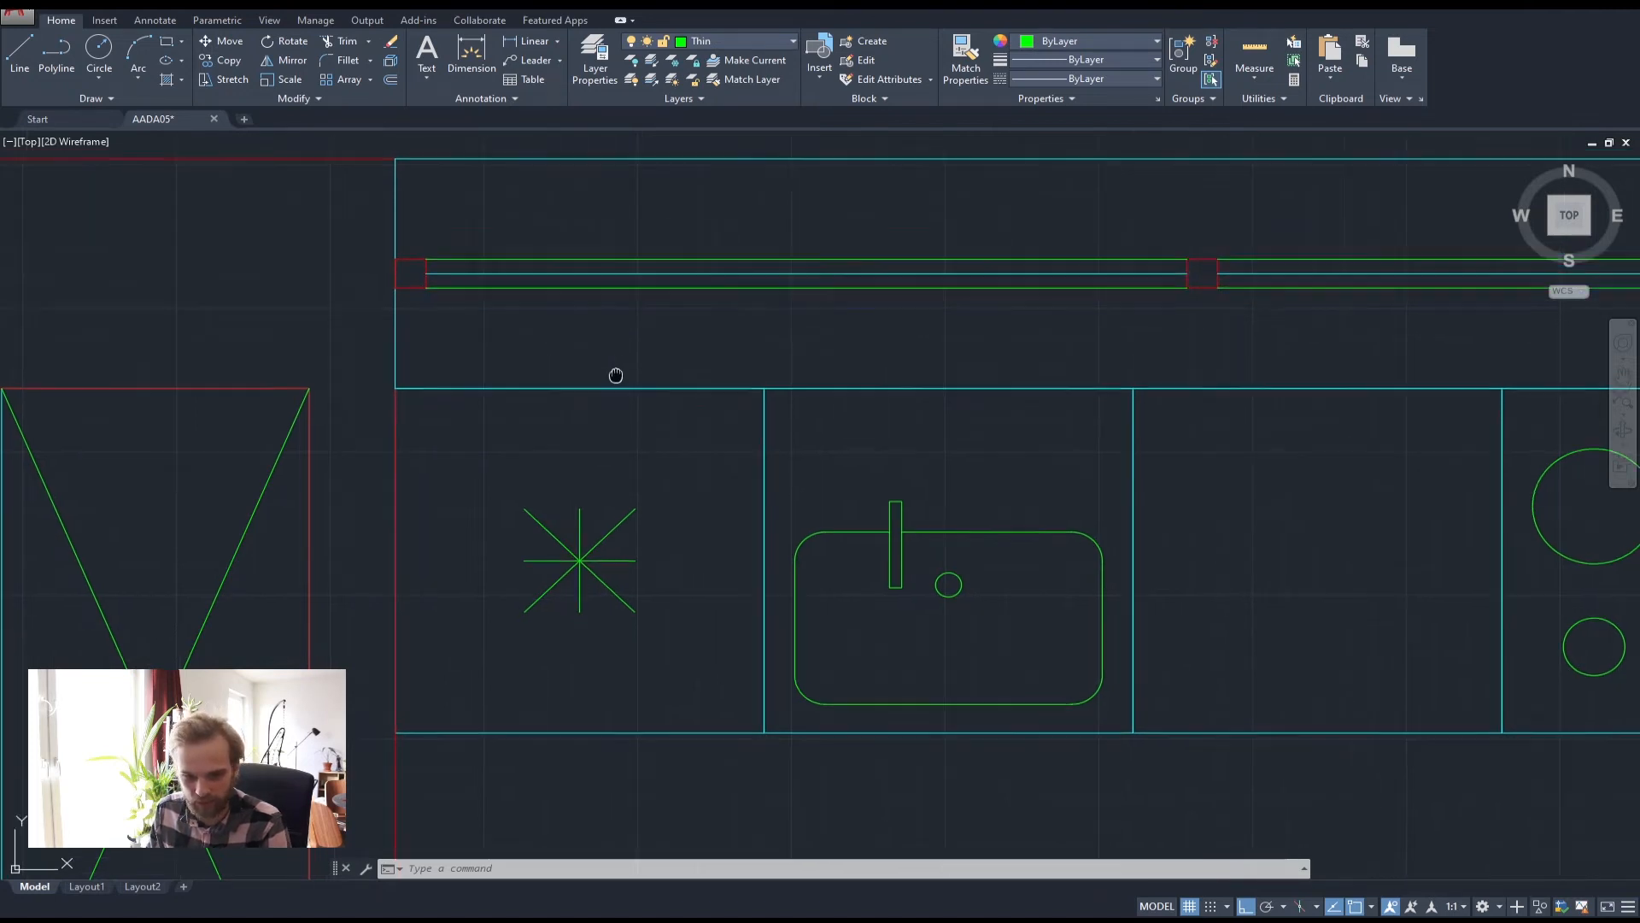
scroll(348, 396, "down", 3)
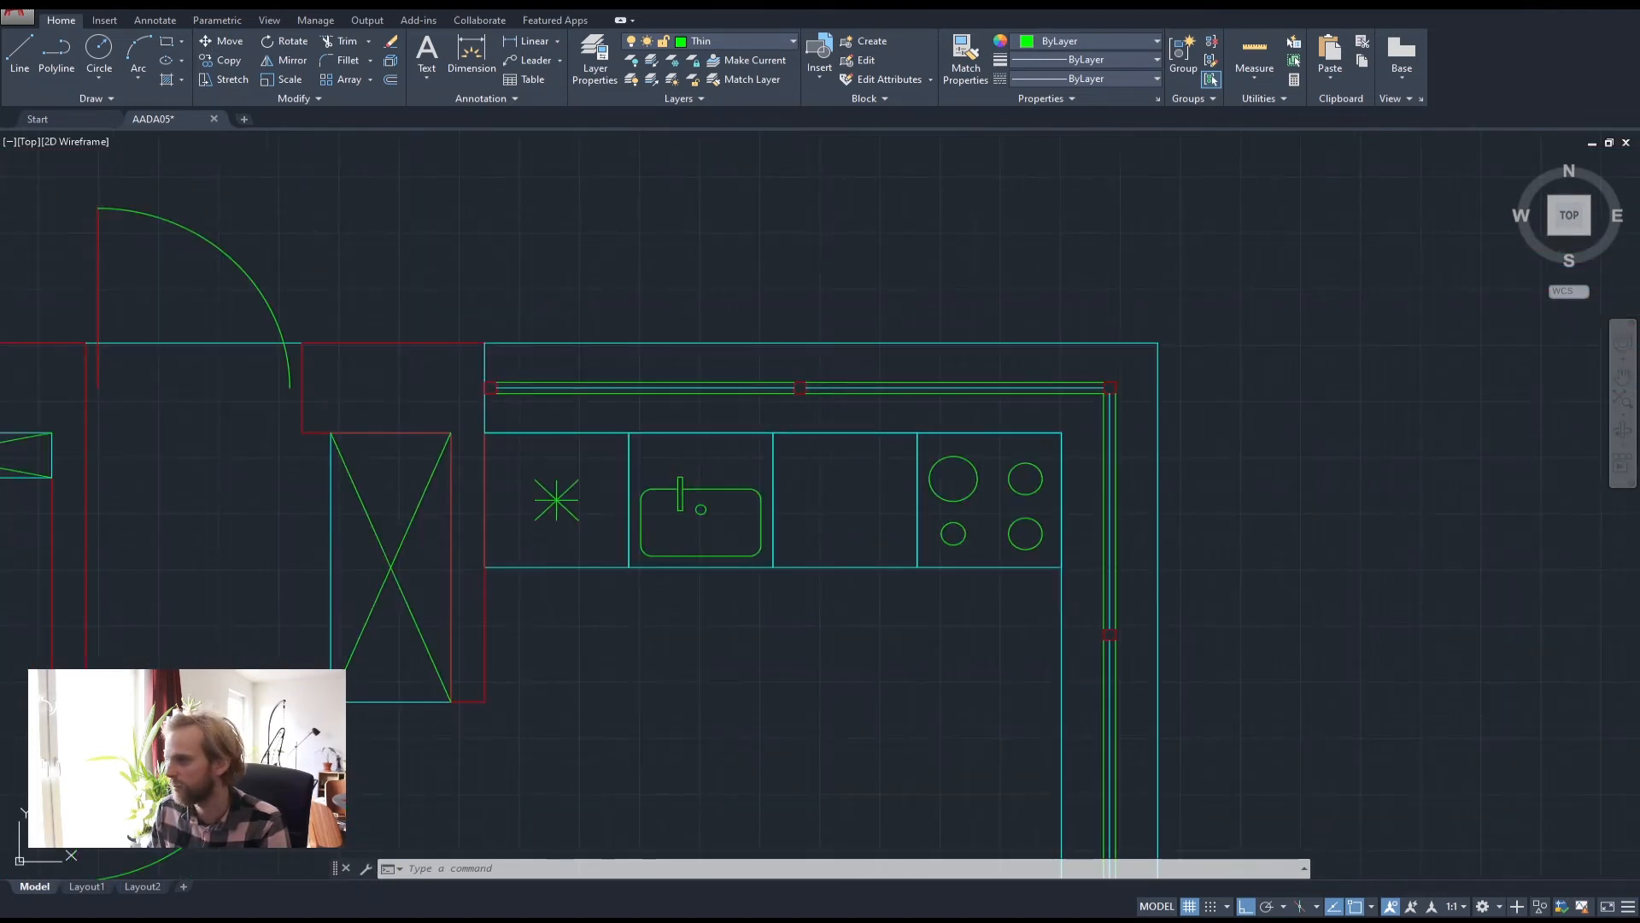
Erase the green double lines above the counter using two crossing windows
left_click(854, 405)
left_click(494, 368)
key("Delete")
scroll(476, 409, "up", 3)
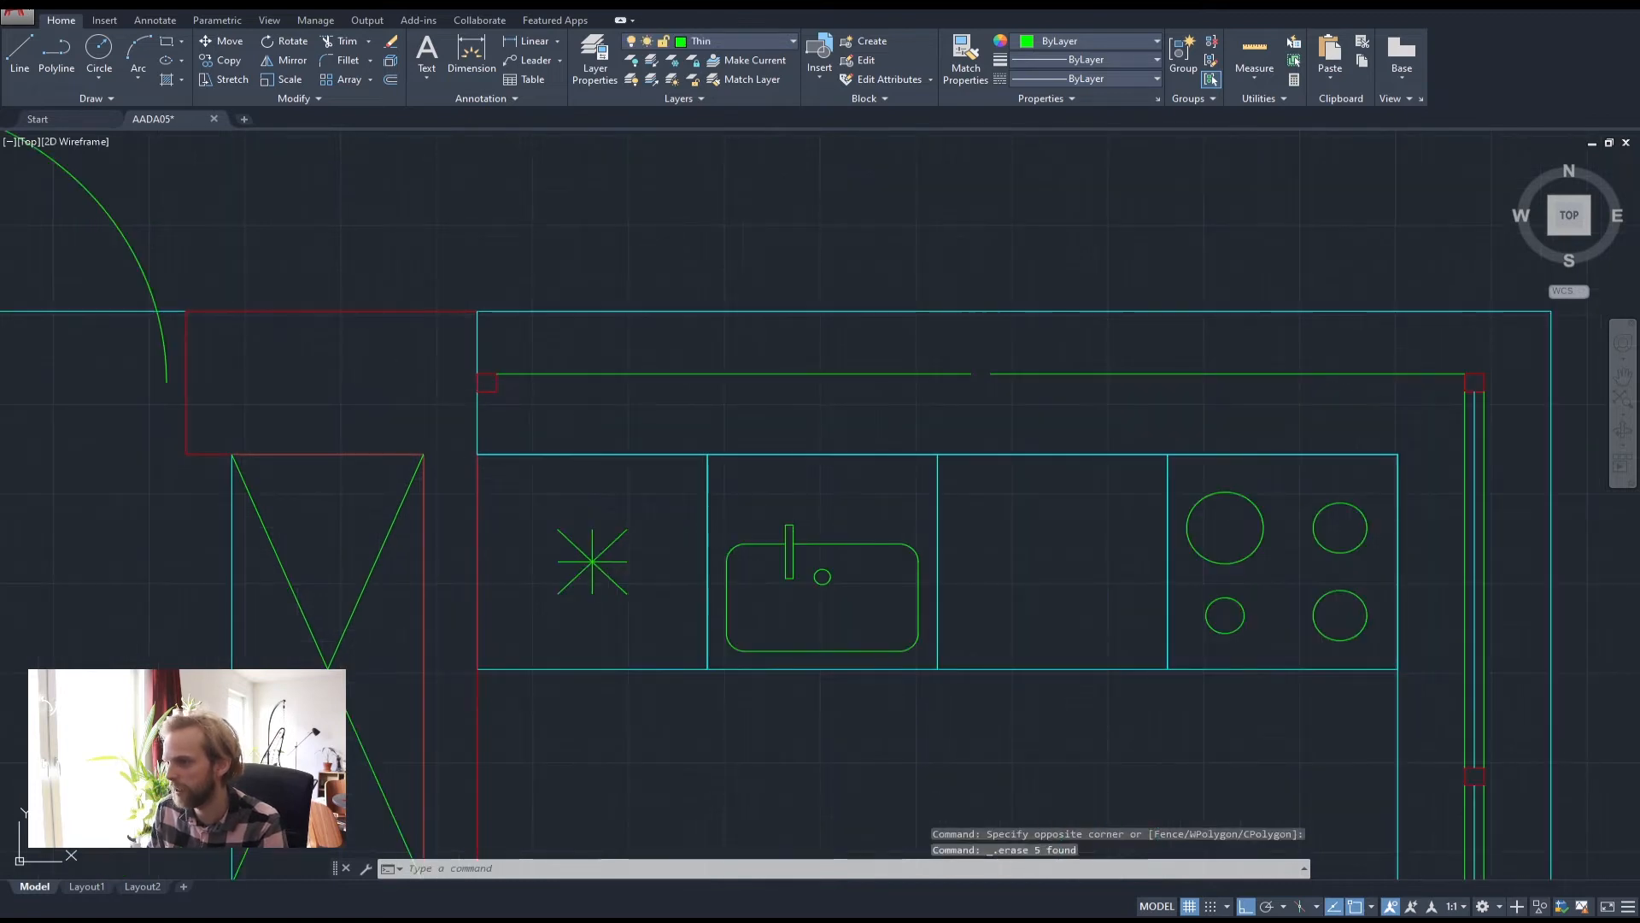
left_click(1196, 393)
left_click(824, 362)
key("Delete")
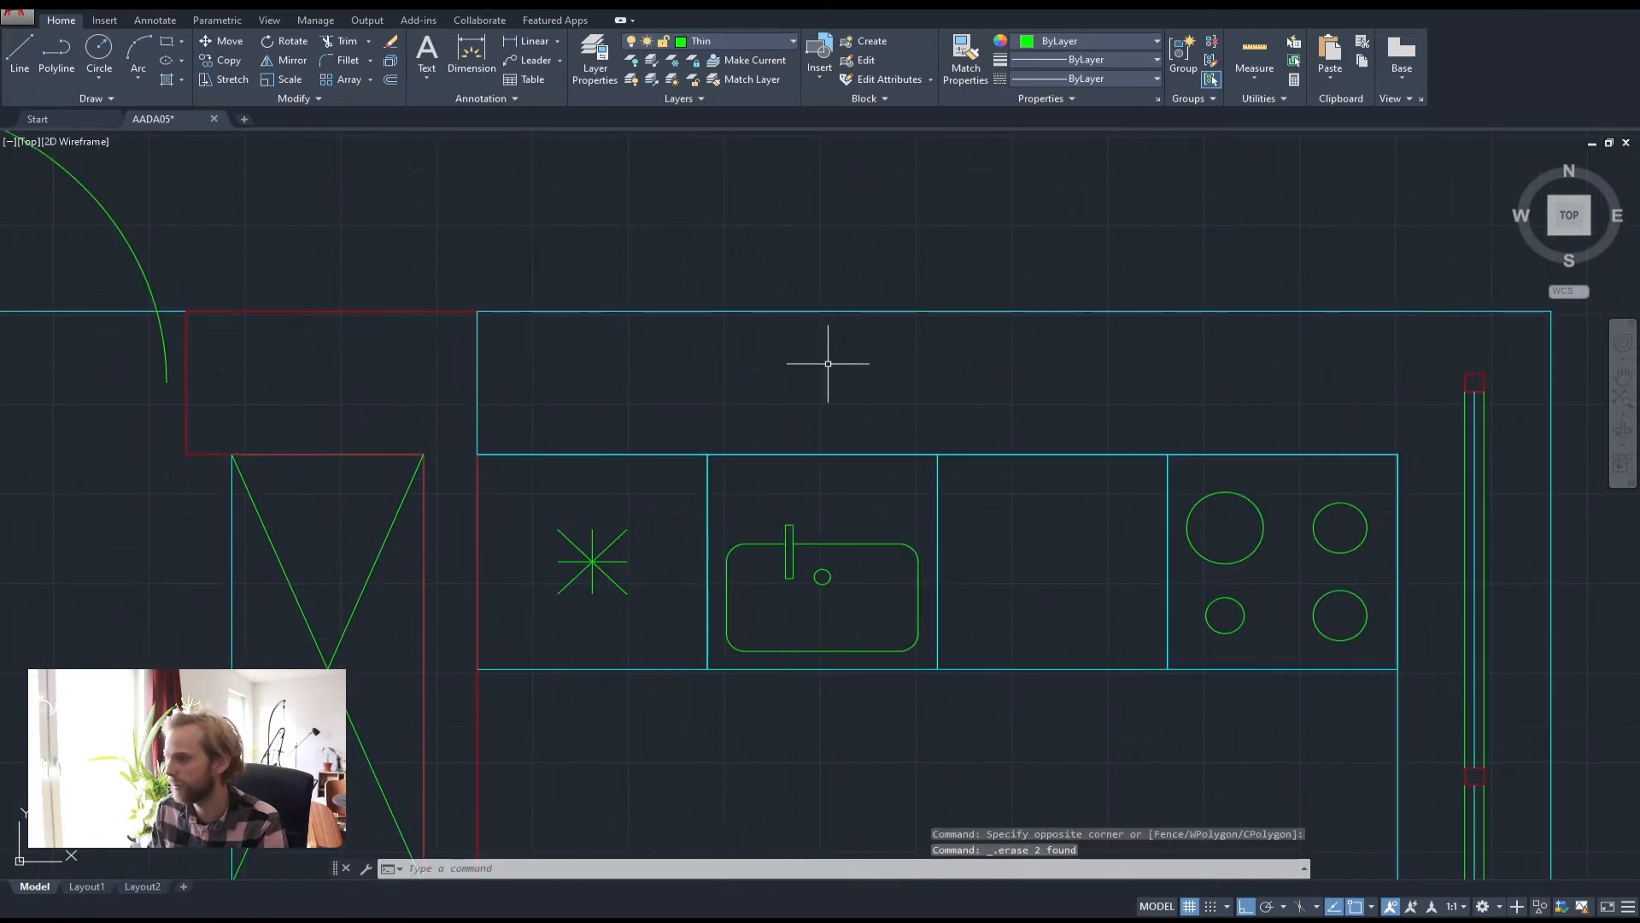
Select the L-shaped counter outline and upper wall outline to inspect them, then deselect
left_click(477, 368)
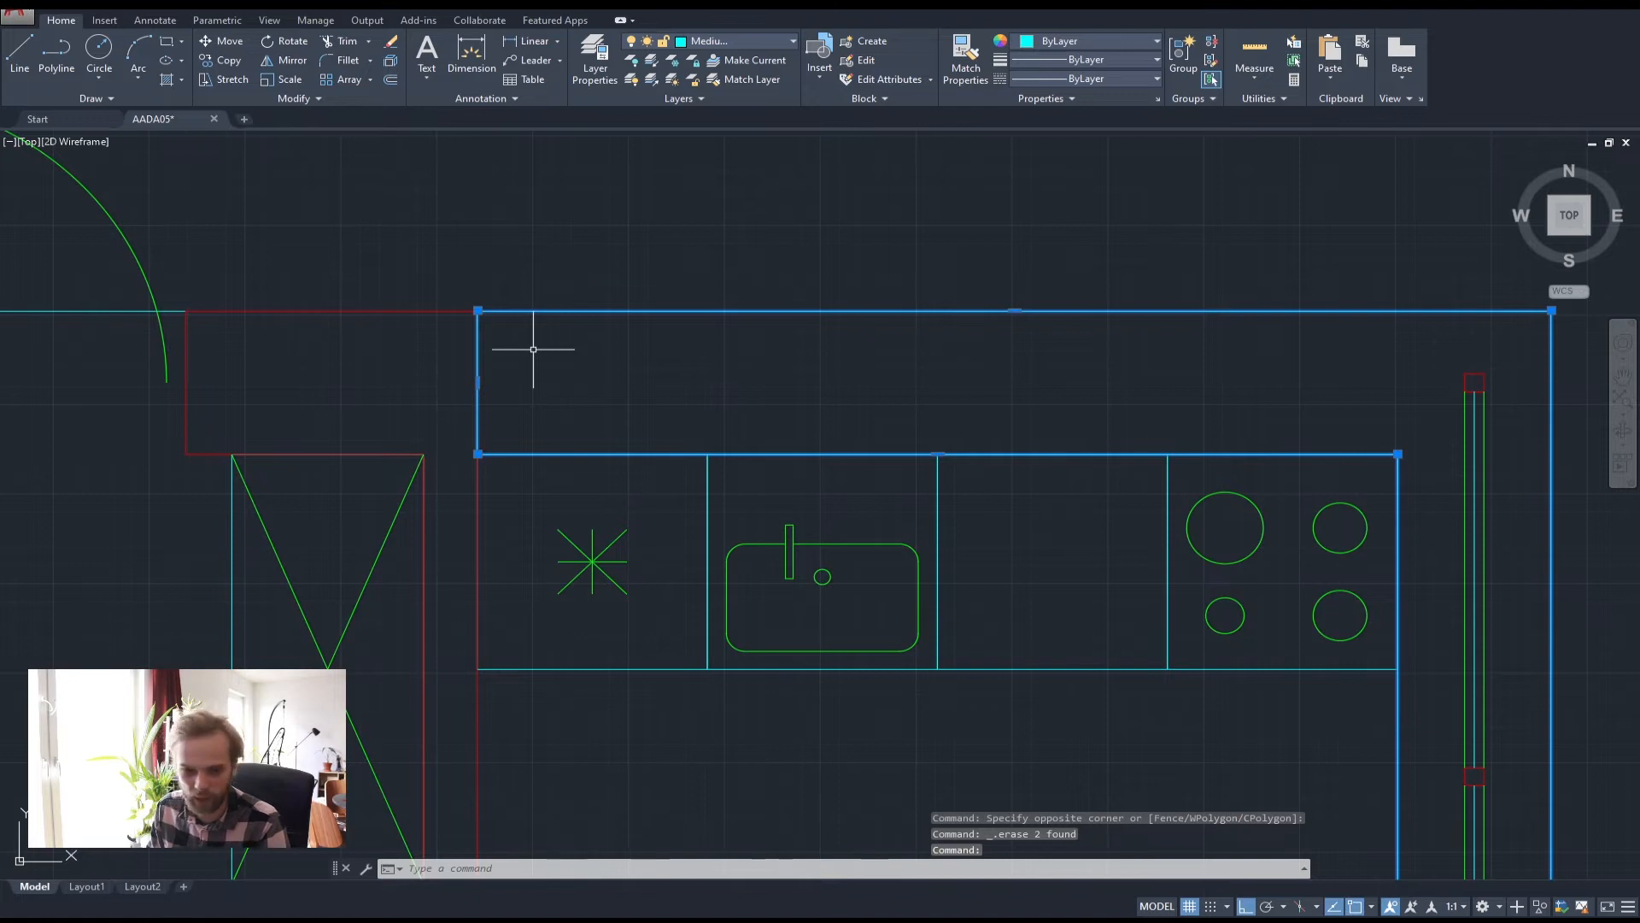
key("Escape")
key("Escape")
key("Escape")
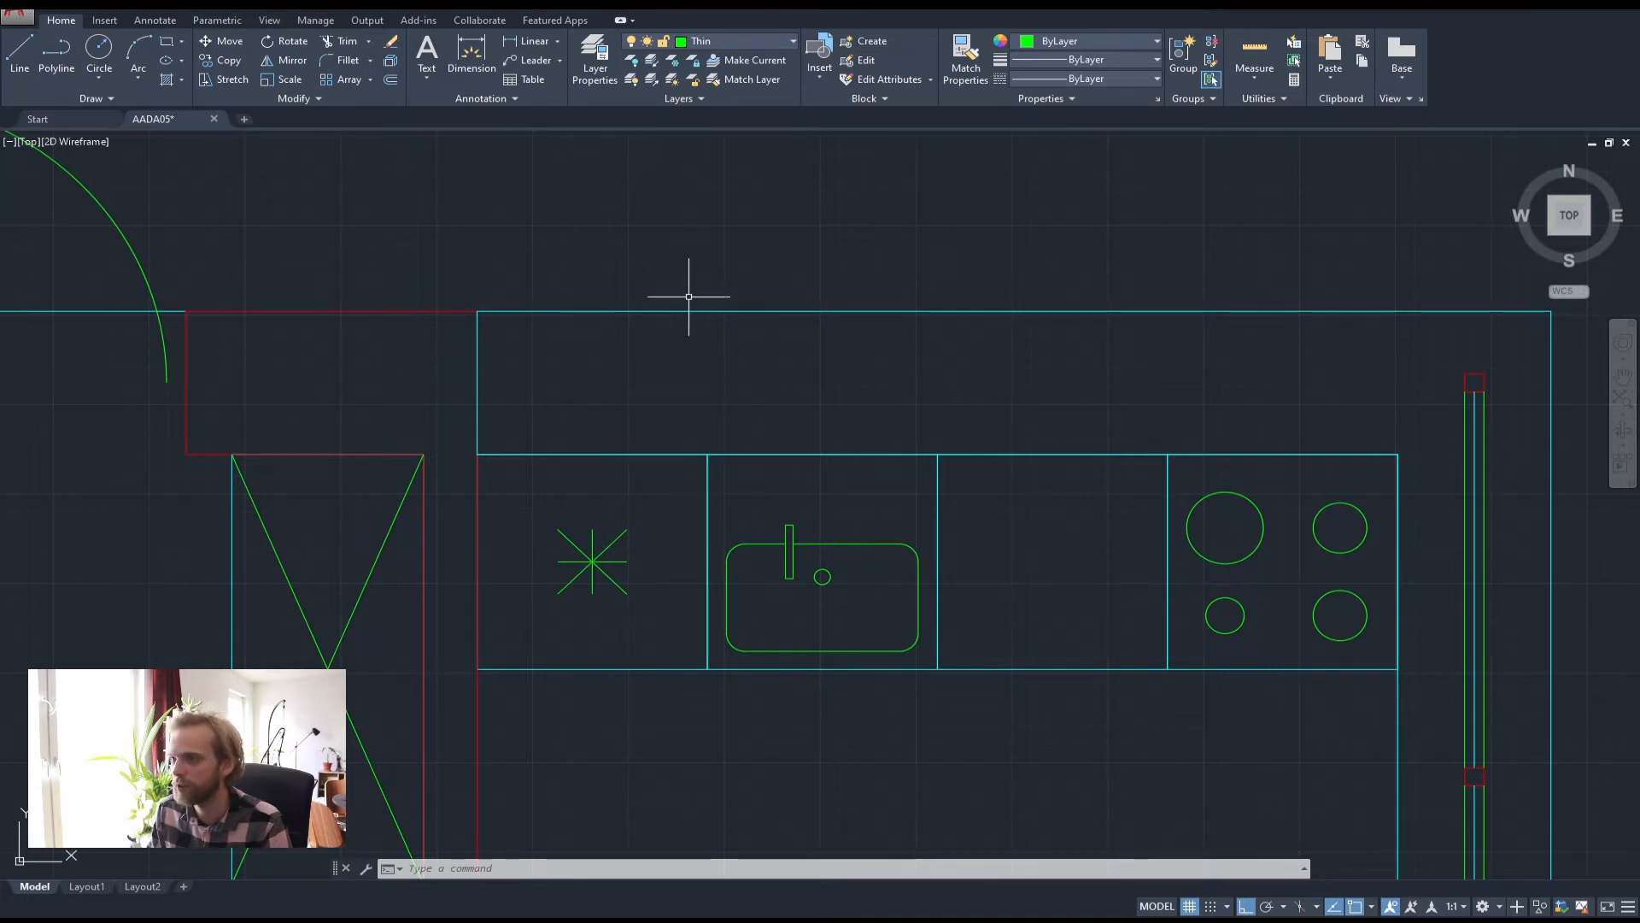
left_click(823, 403)
left_click(634, 279)
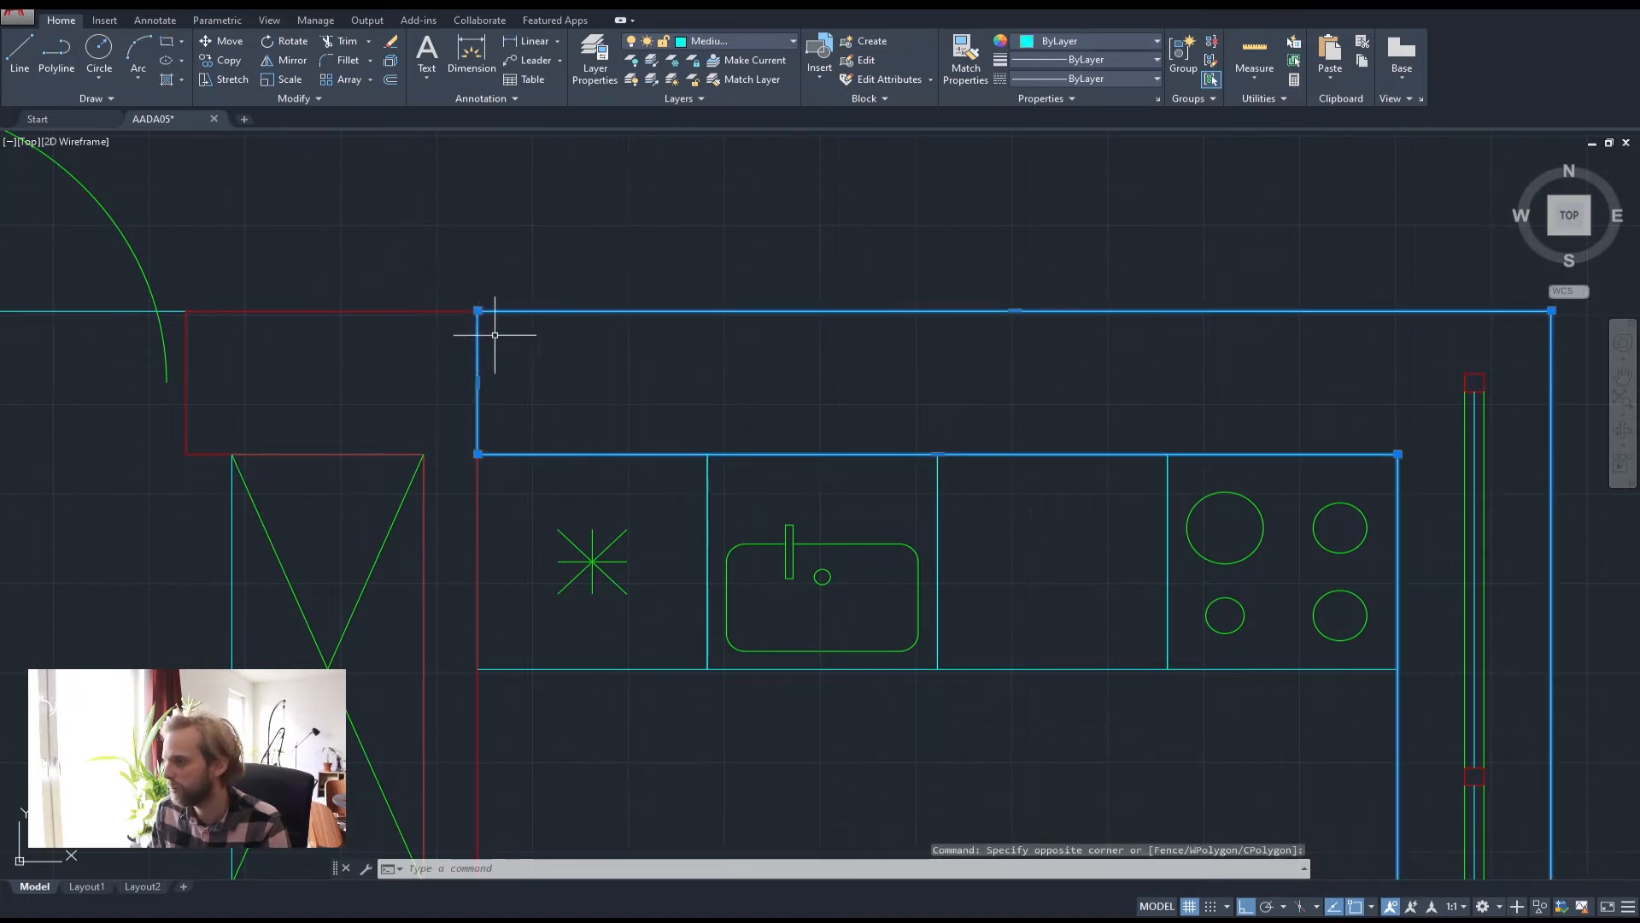
key("Escape")
key("Escape")
key("Escape")
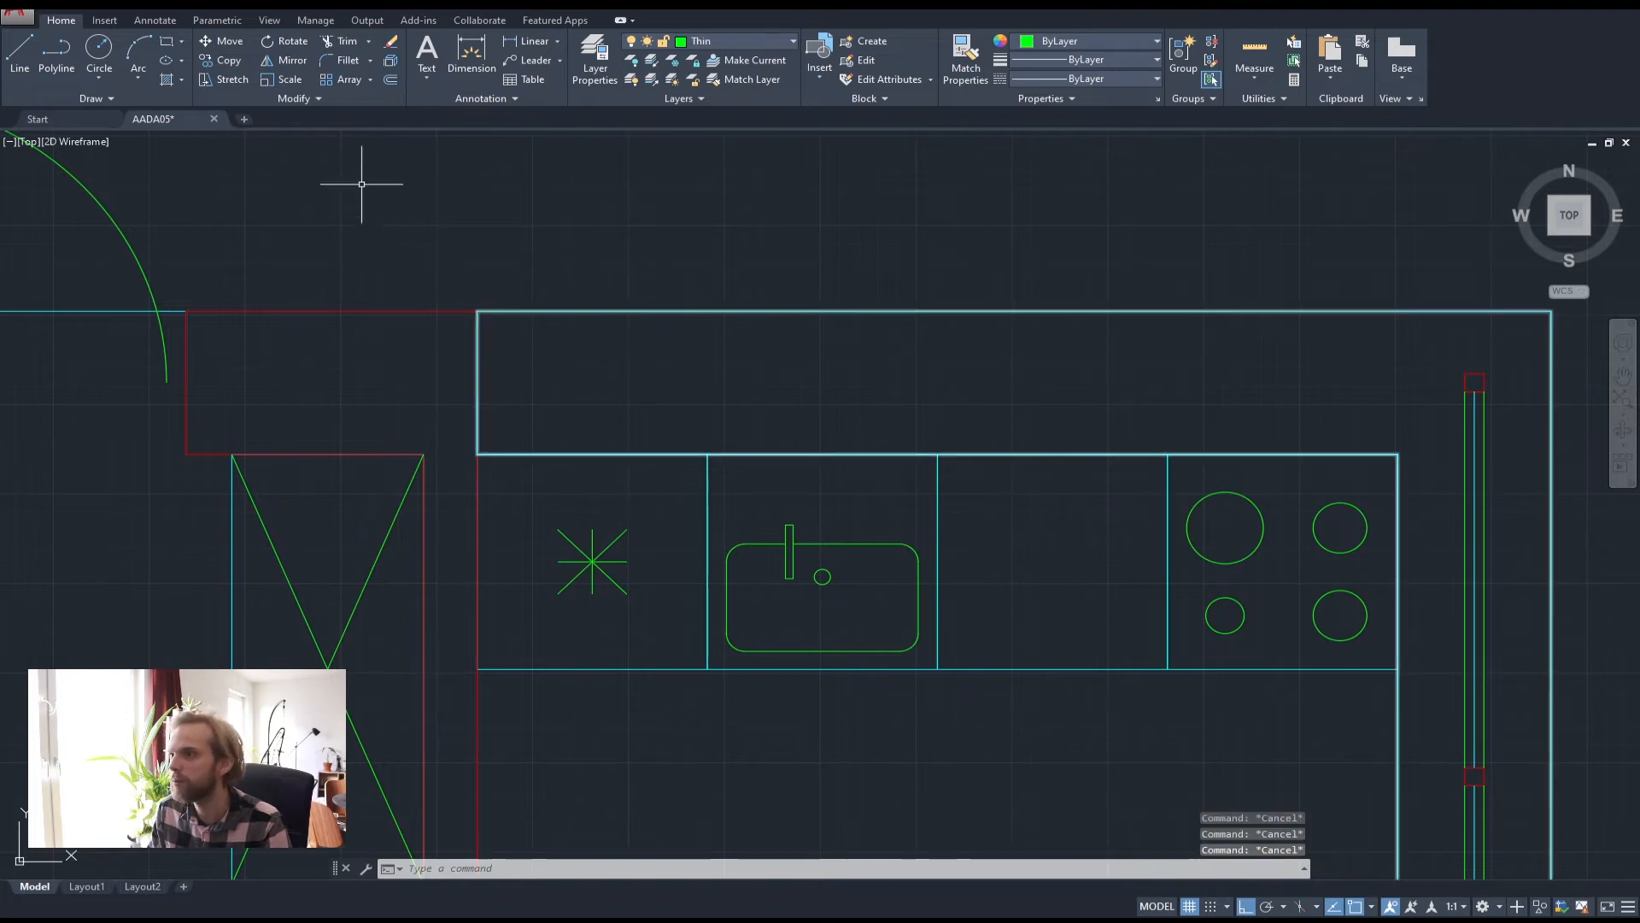
On the Thick layer, draw a rectangular polyline outlining the counter strip
left_click(735, 41)
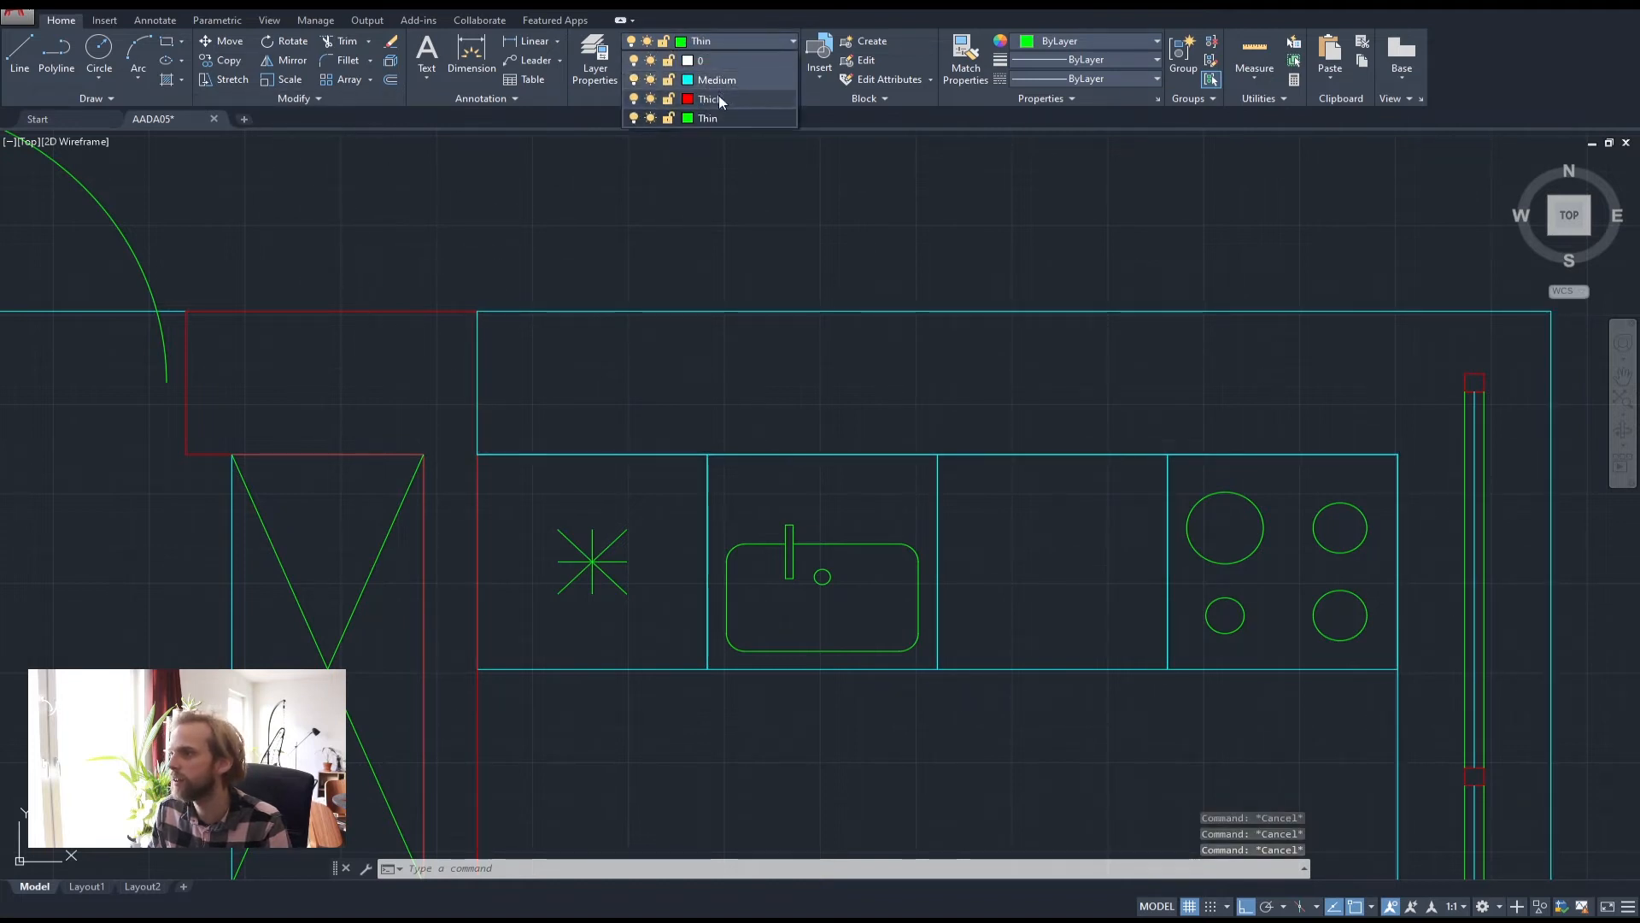
left_click(720, 99)
left_click(56, 53)
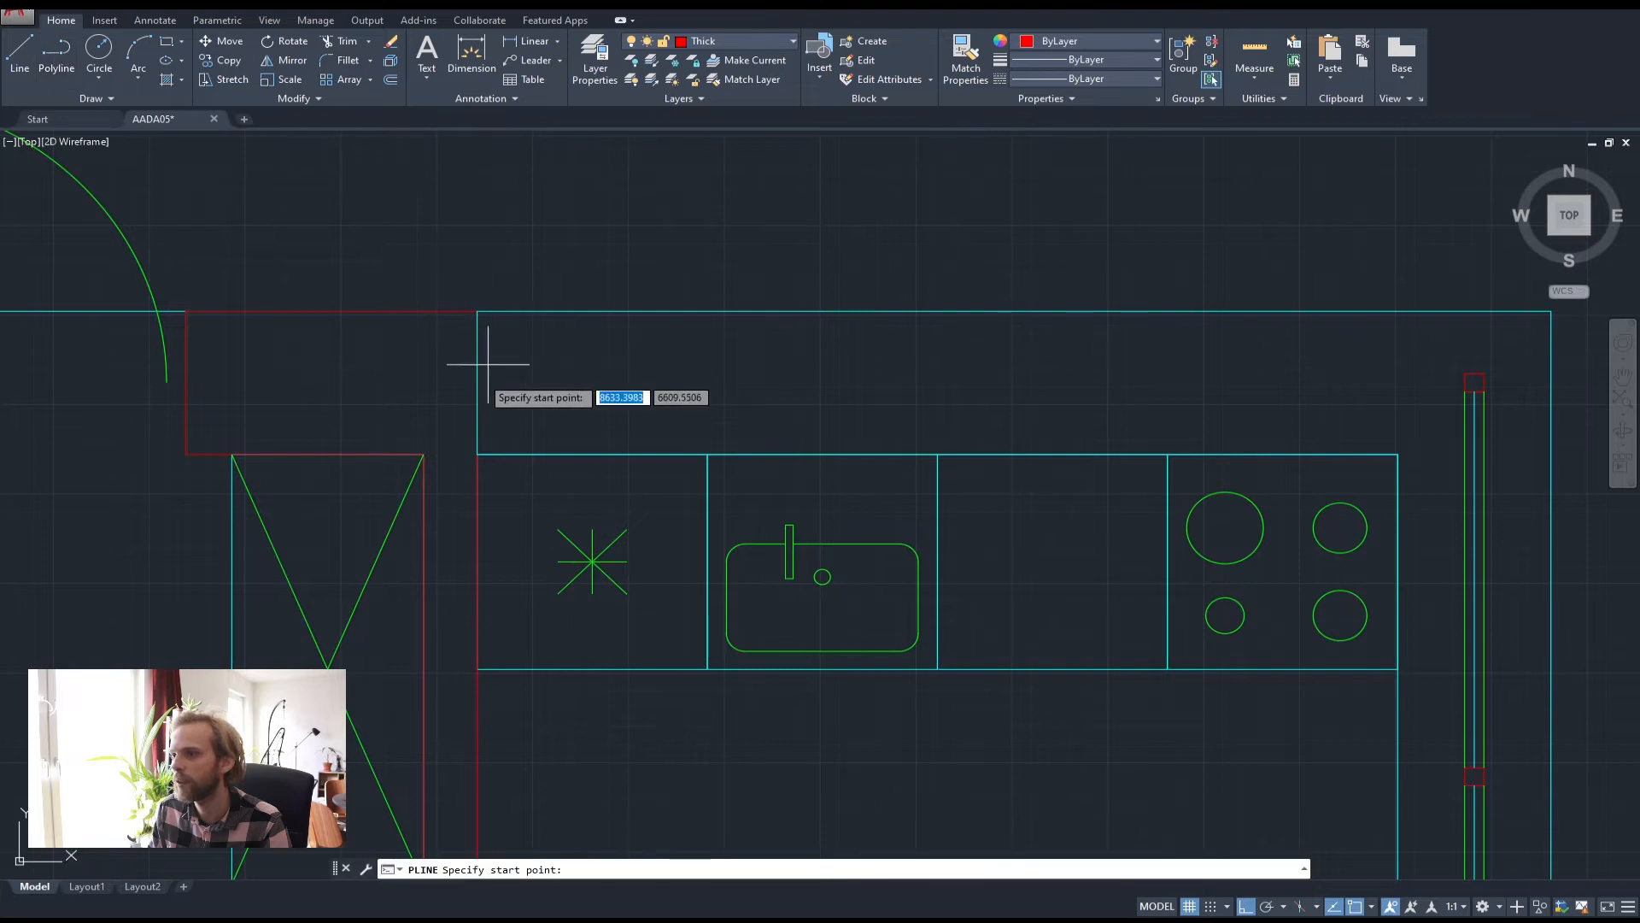
left_click(478, 454)
left_click(708, 454)
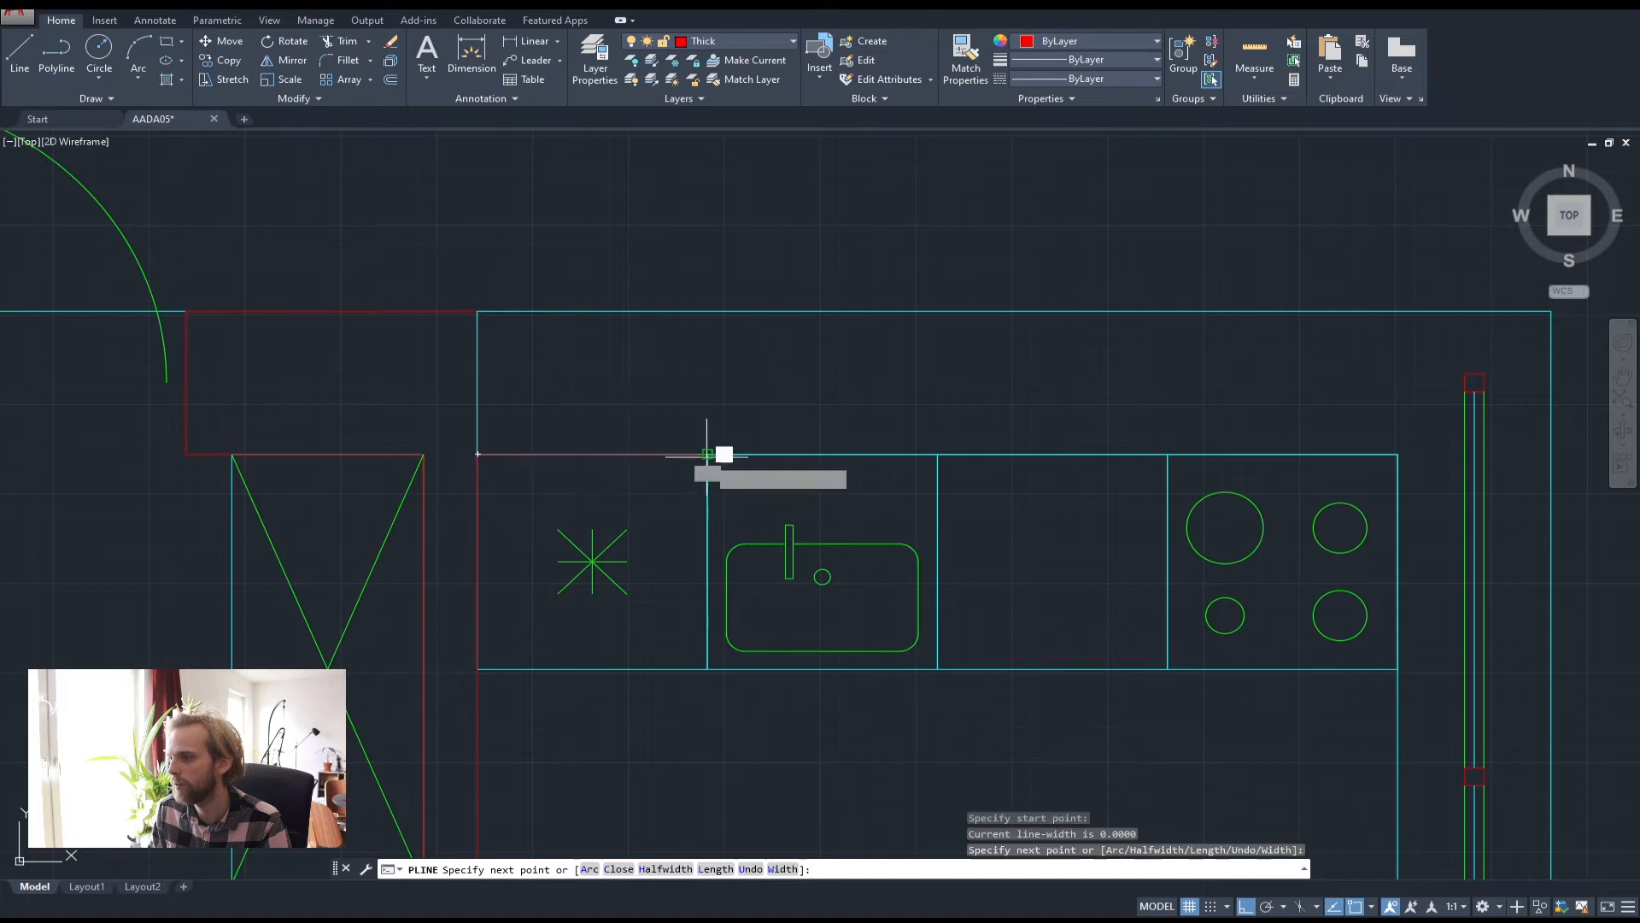
left_click(708, 311)
left_click(477, 311)
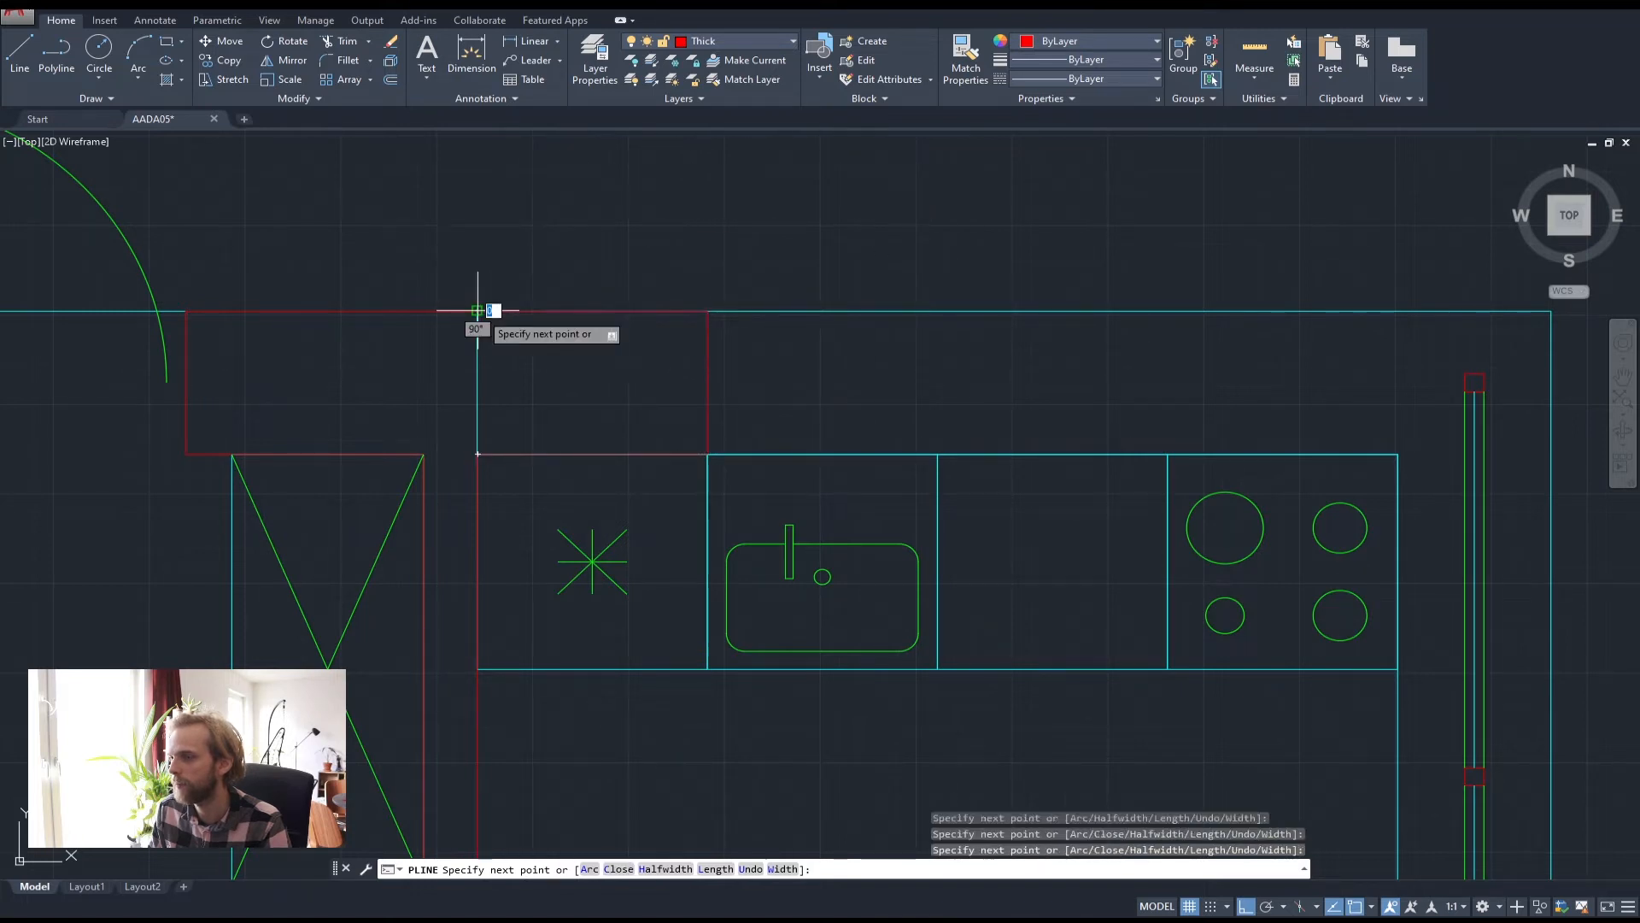
key("Escape")
key("Escape")
Stretch the counter outline's left corners onto the red line end to straighten the edge
left_click(773, 311)
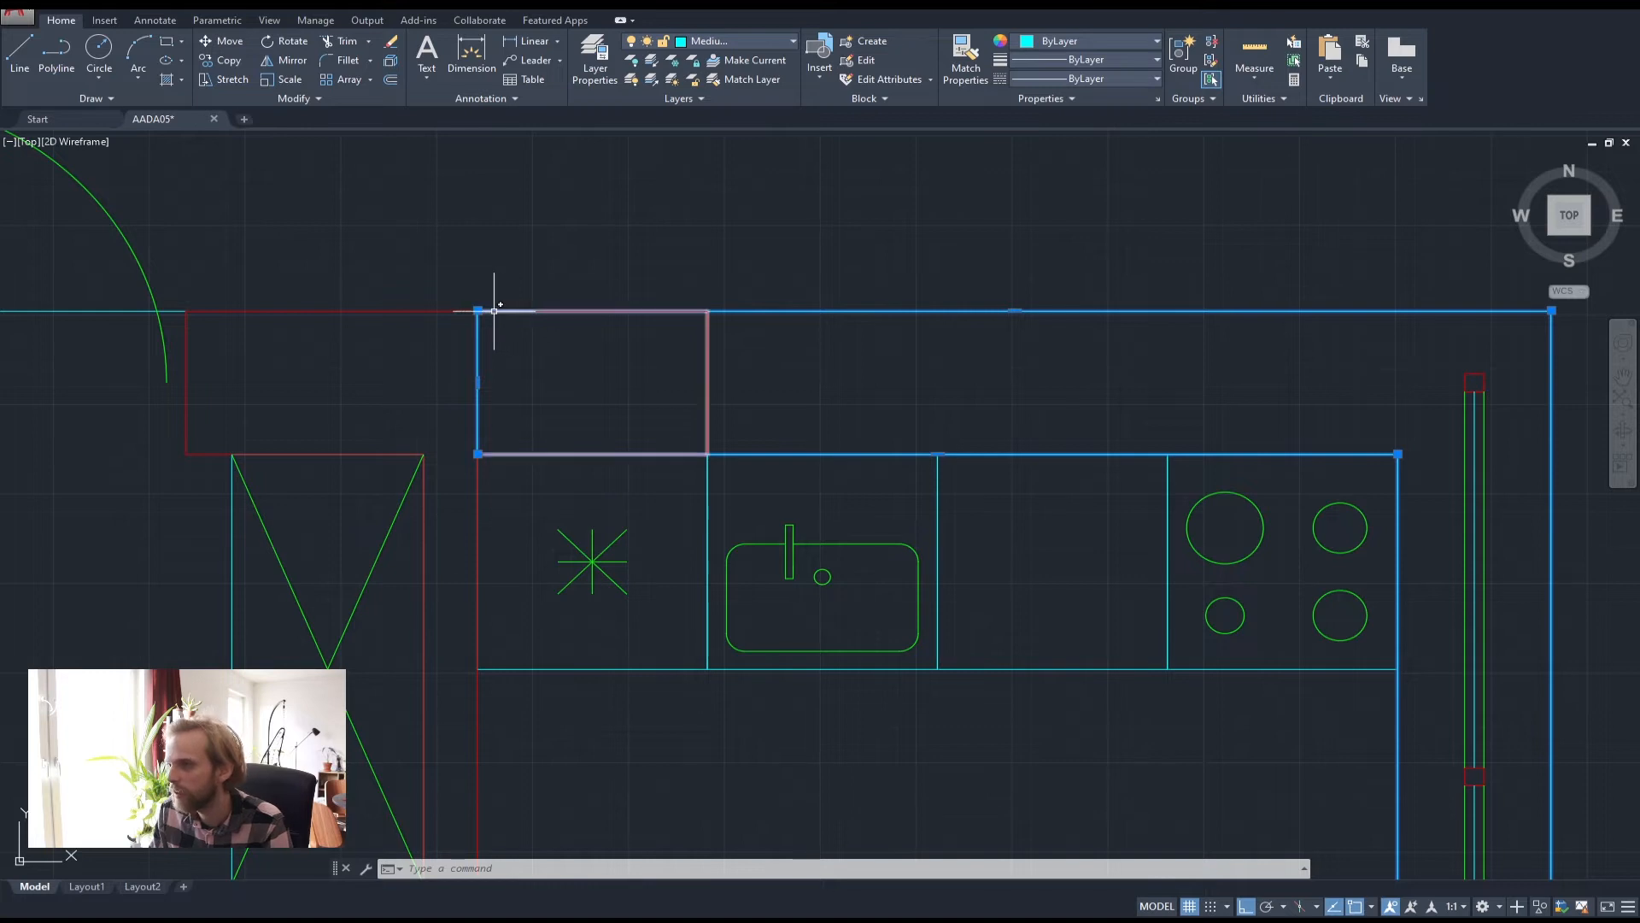
middle_click_drag(494, 310, 391, 302)
left_click(378, 303)
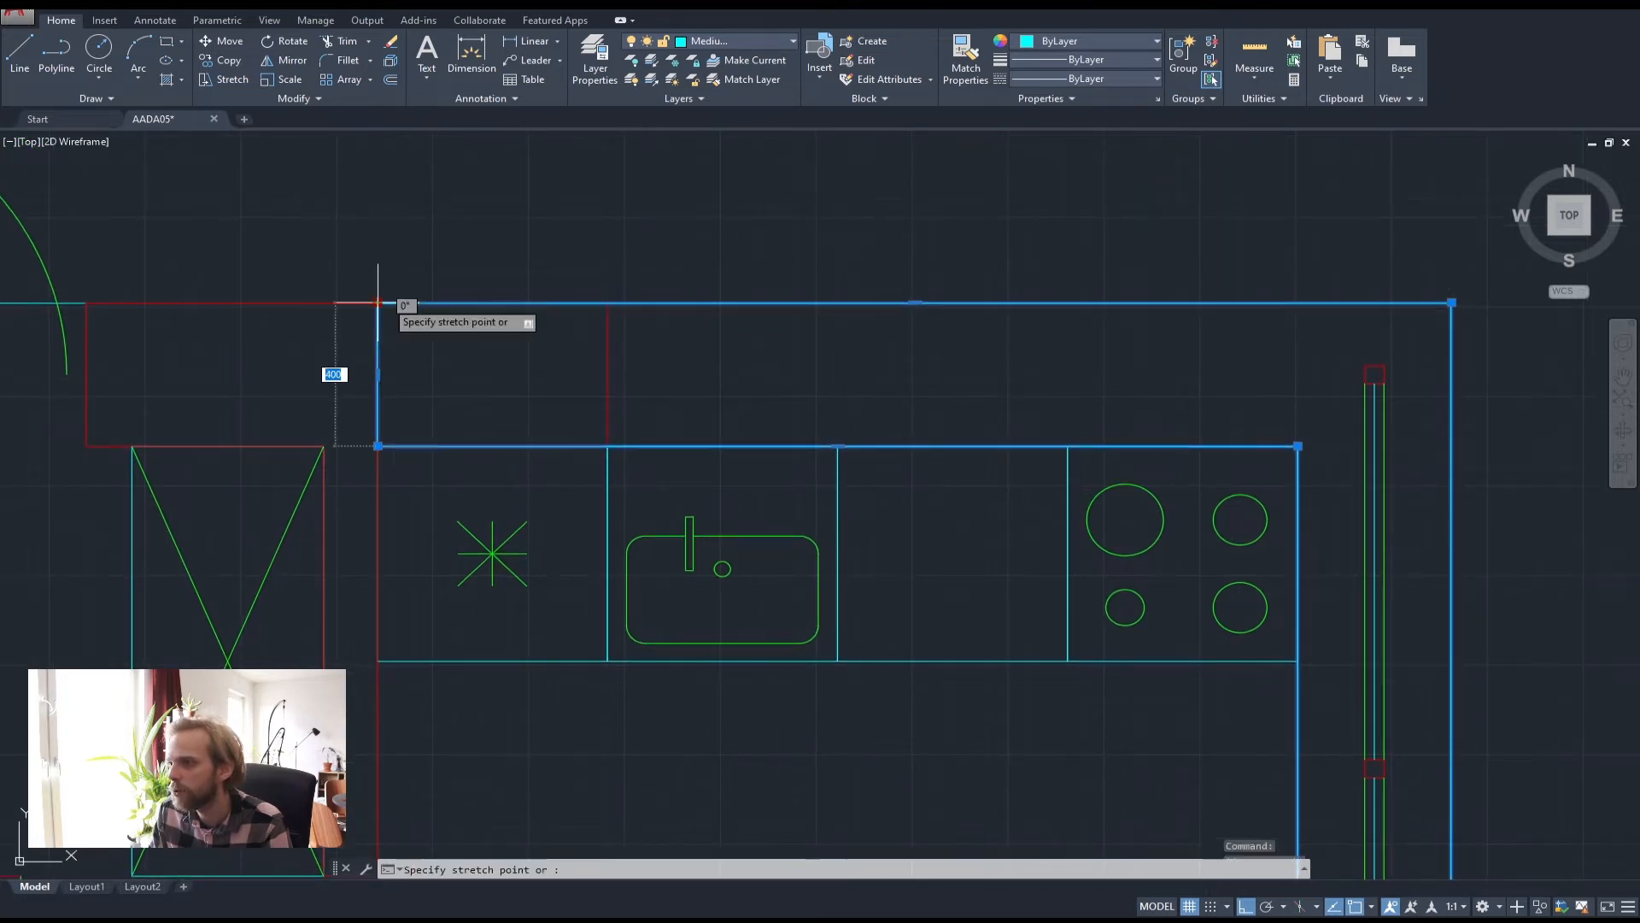
left_click(608, 303)
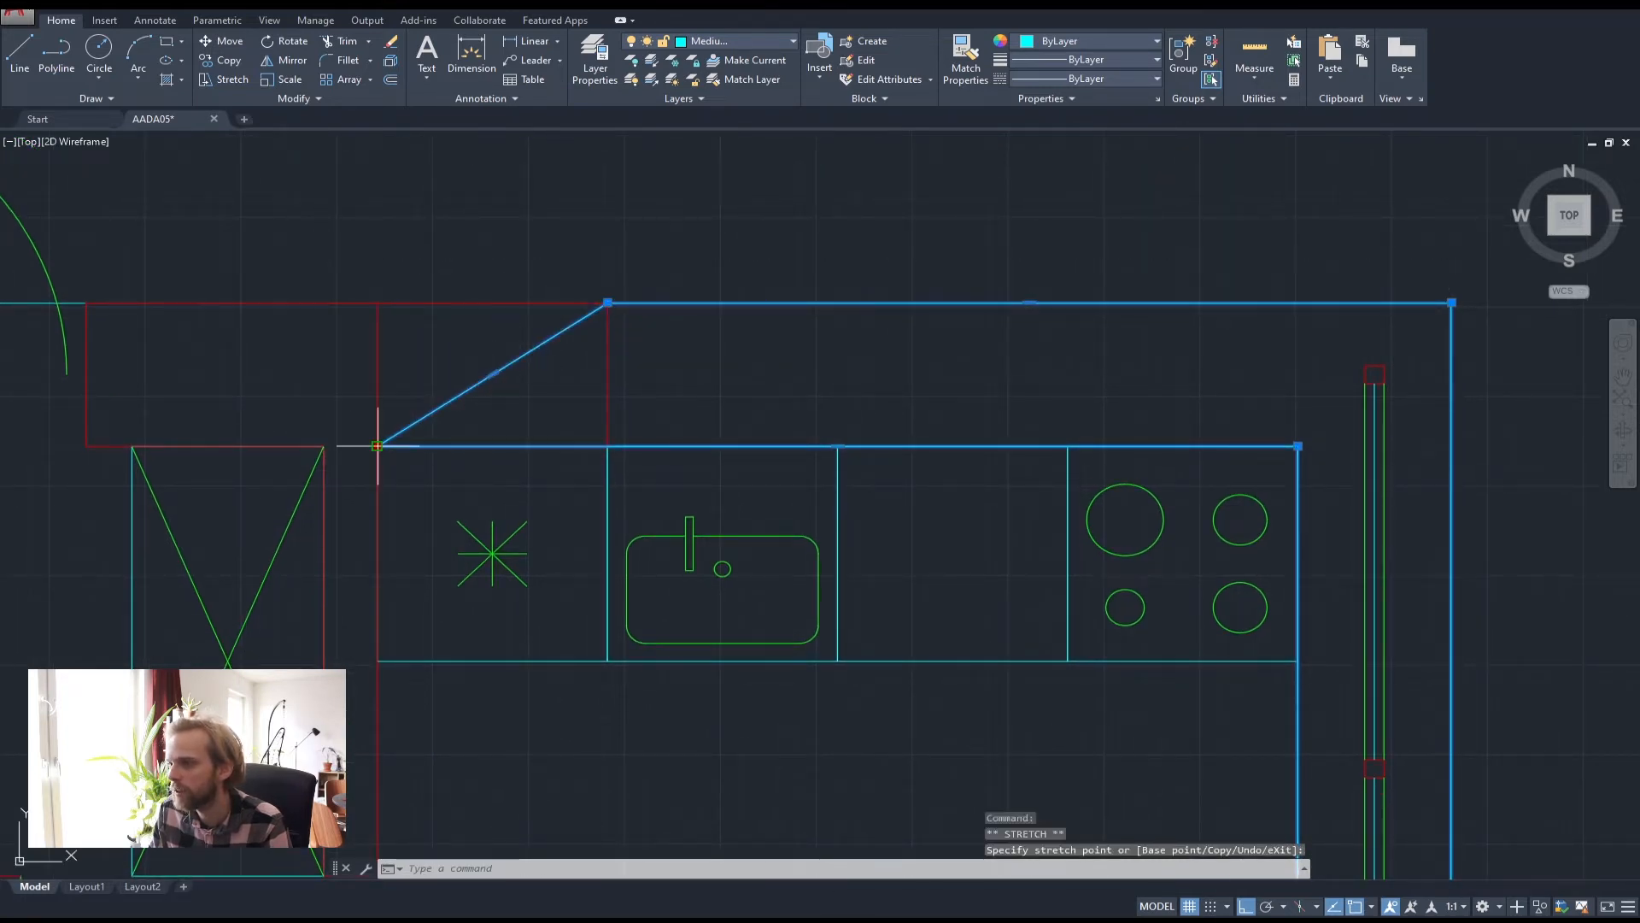
left_click(608, 446)
key("Escape")
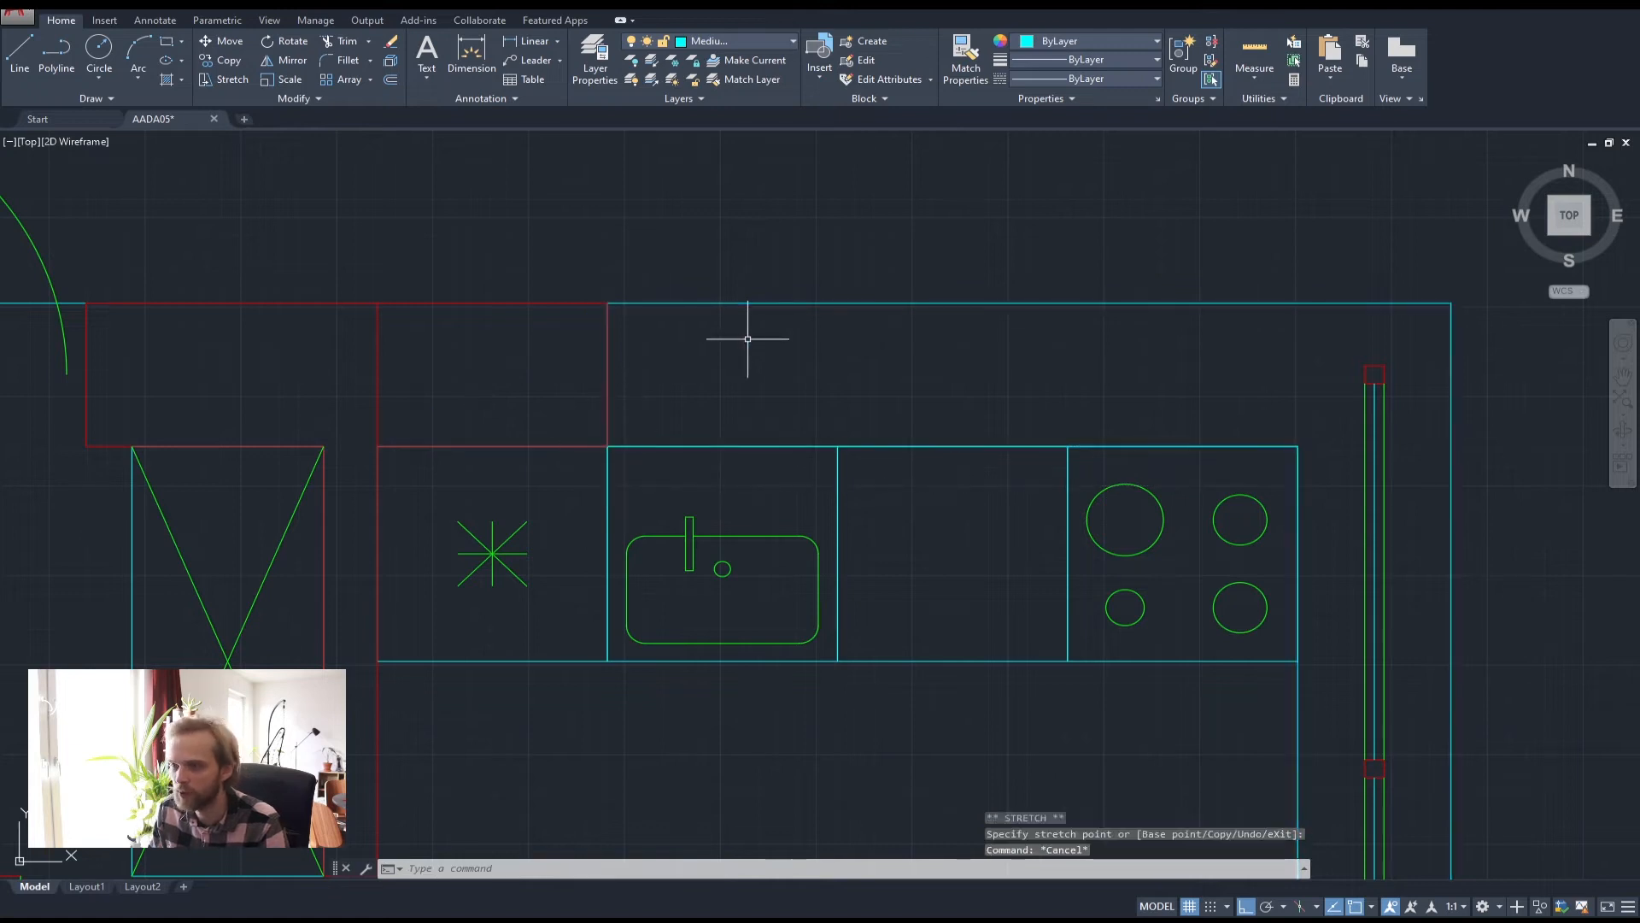
key("Escape")
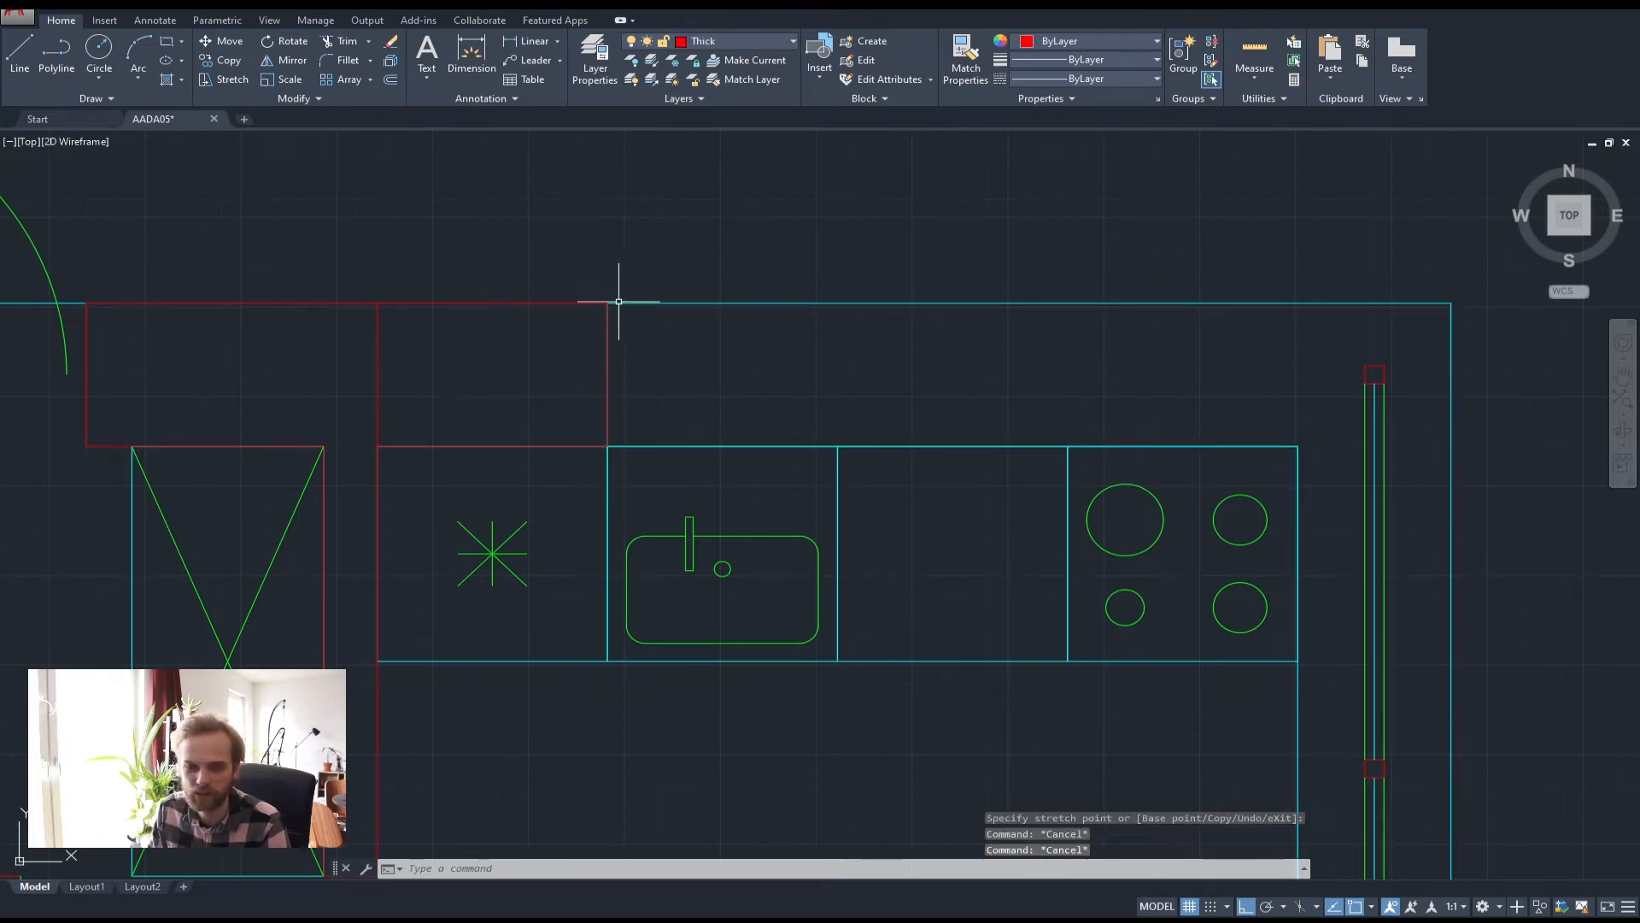
Trim away the overlapping vertical divider inside the red outline
middle_click_drag(591, 357, 677, 322)
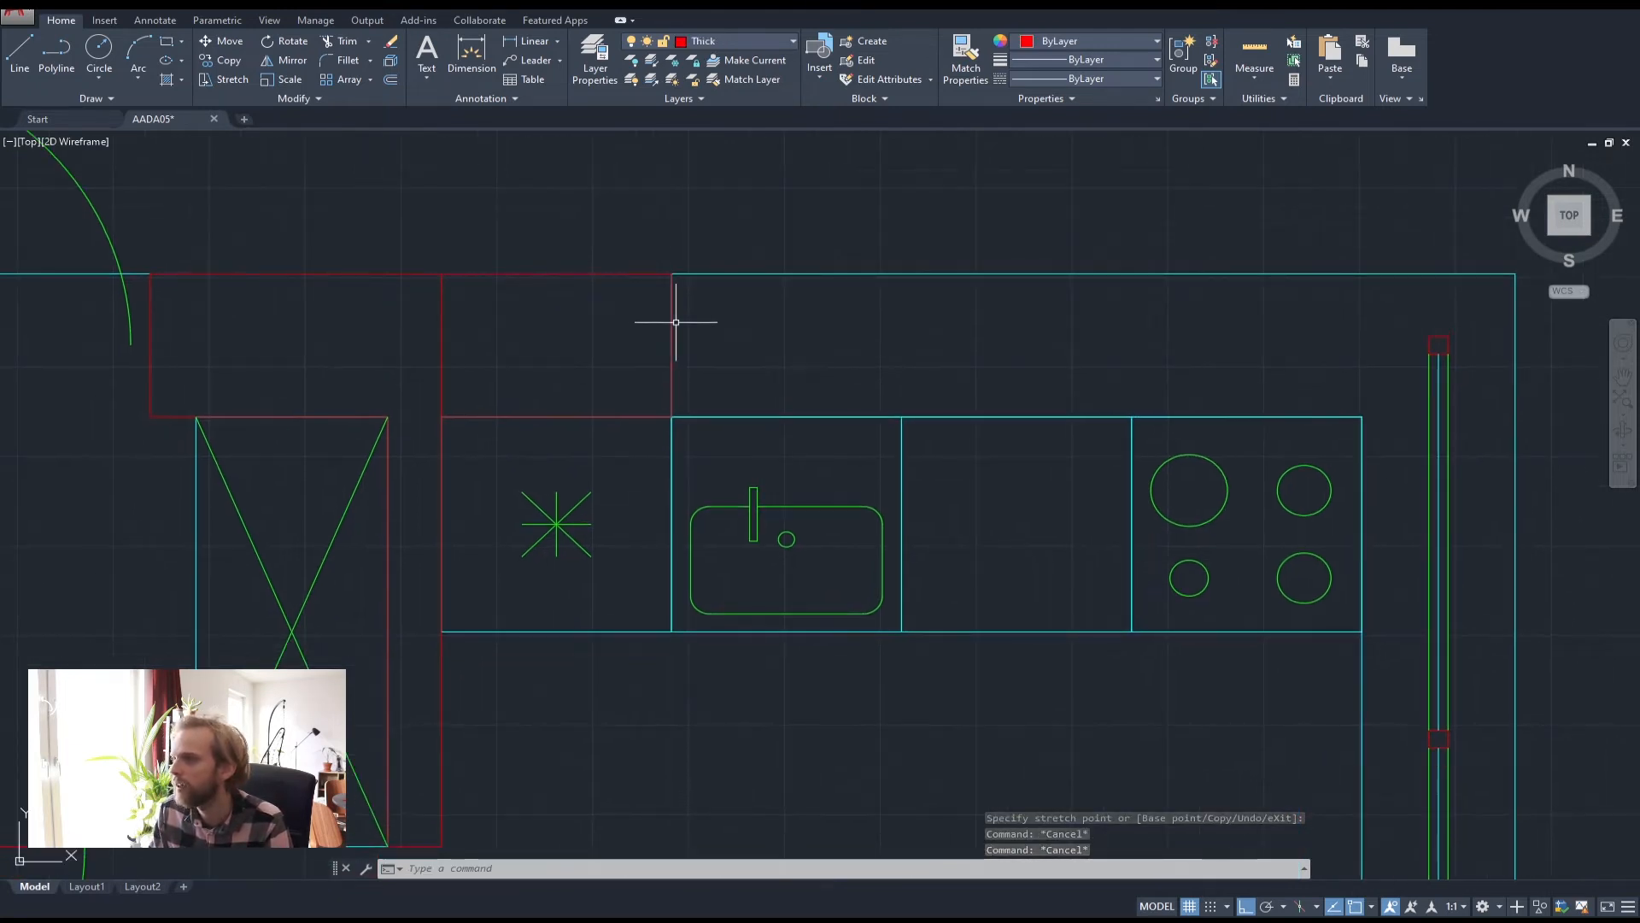
left_click(671, 322)
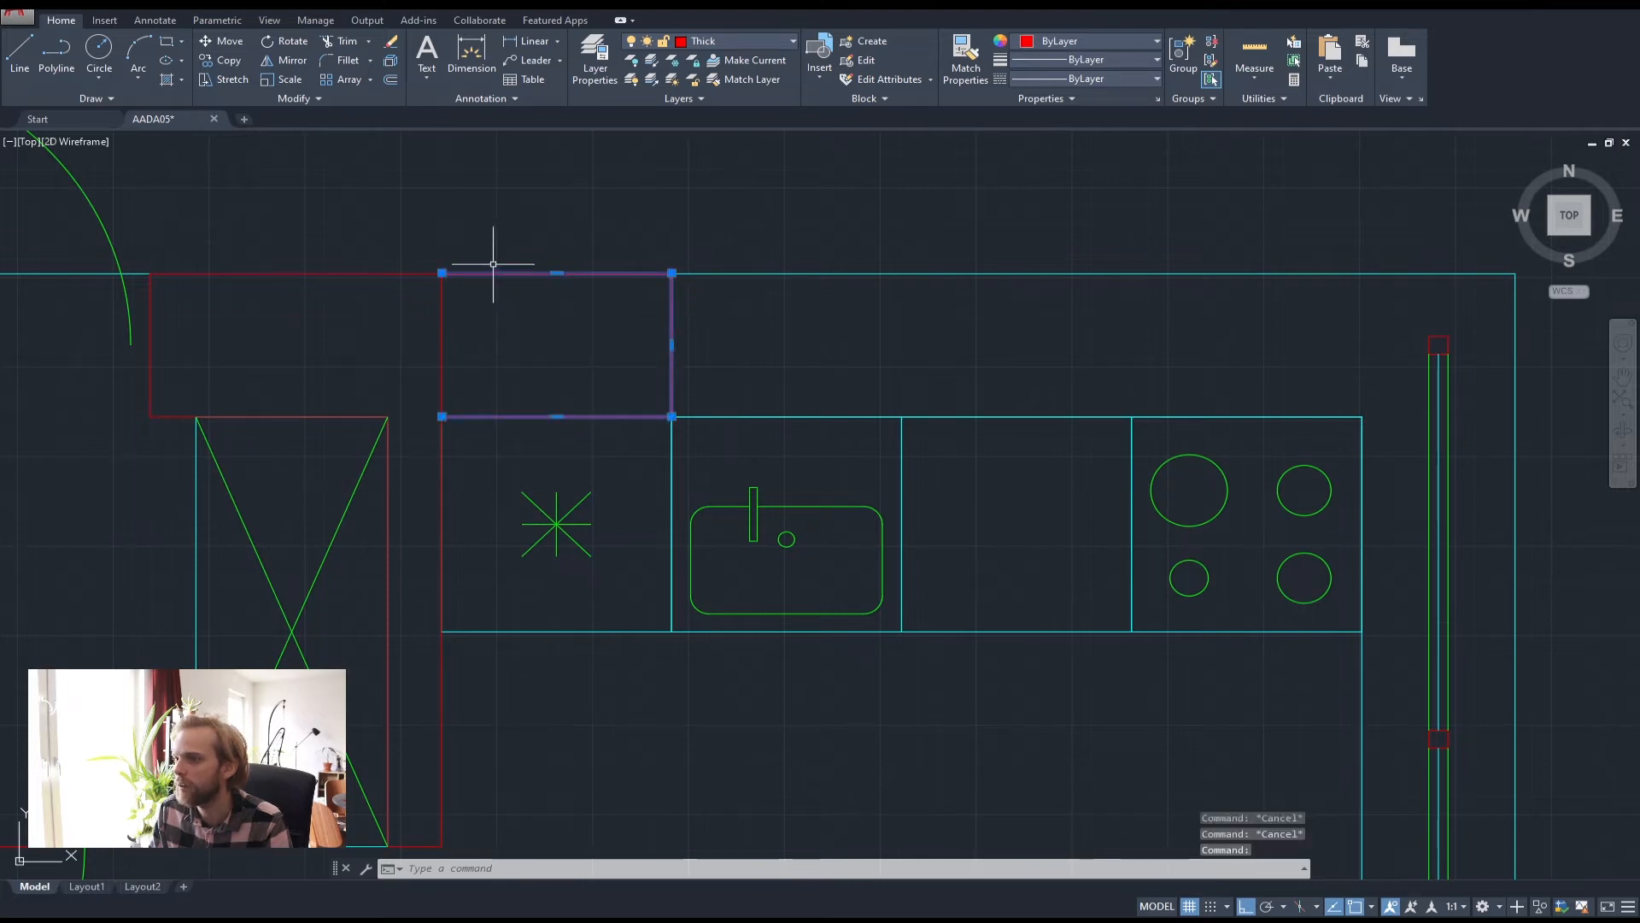
key("Escape")
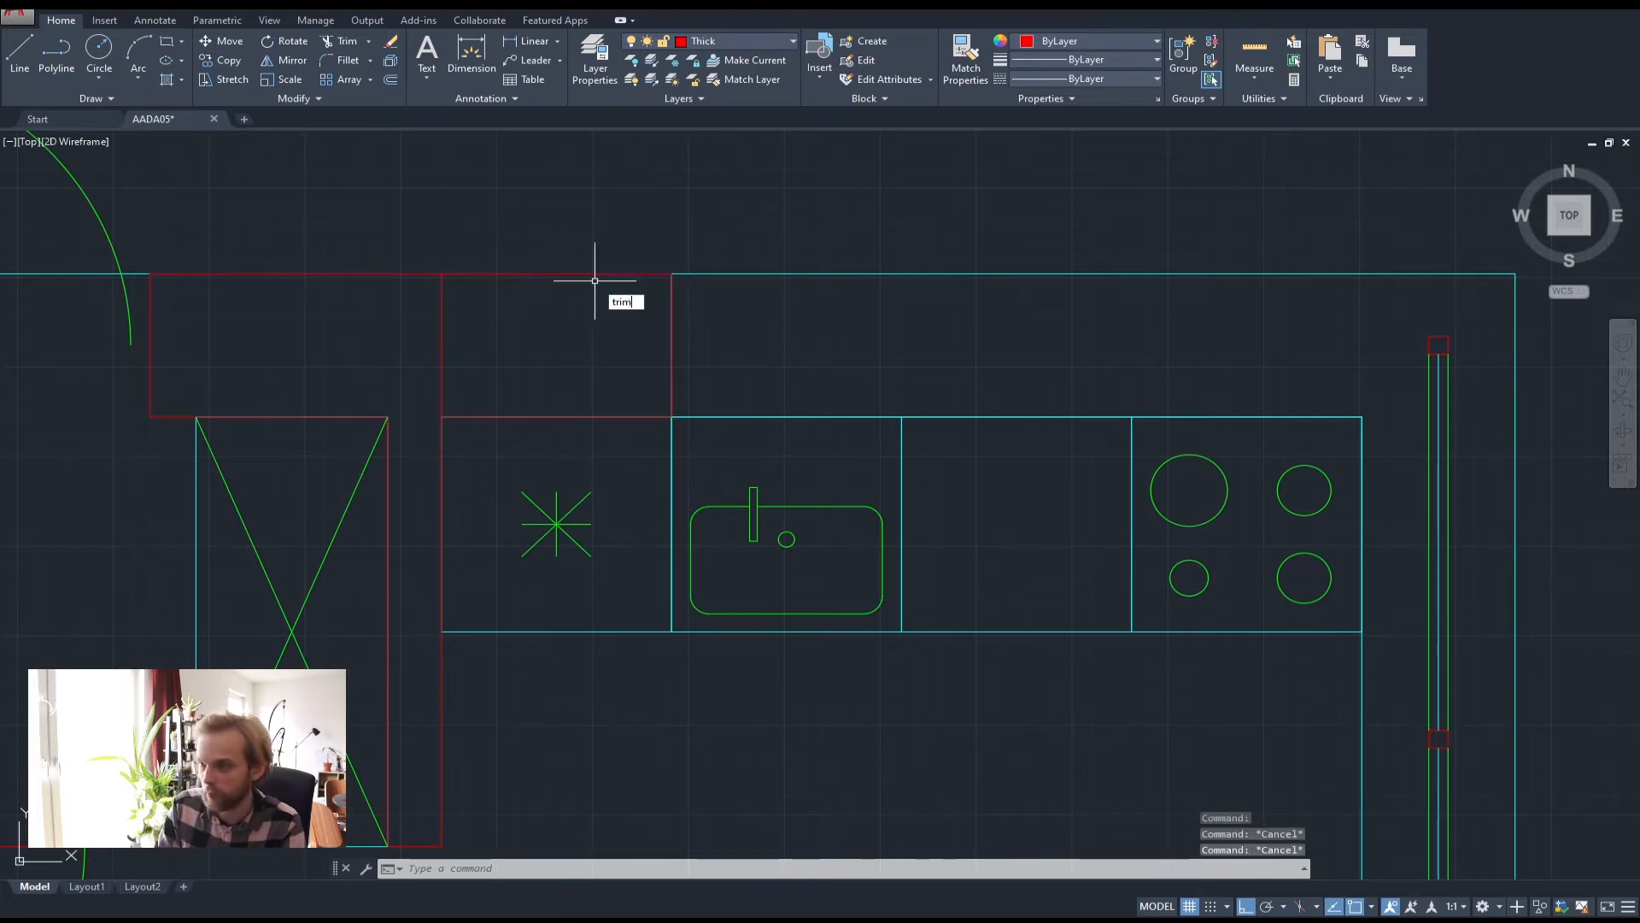
key("Return")
key("Return")
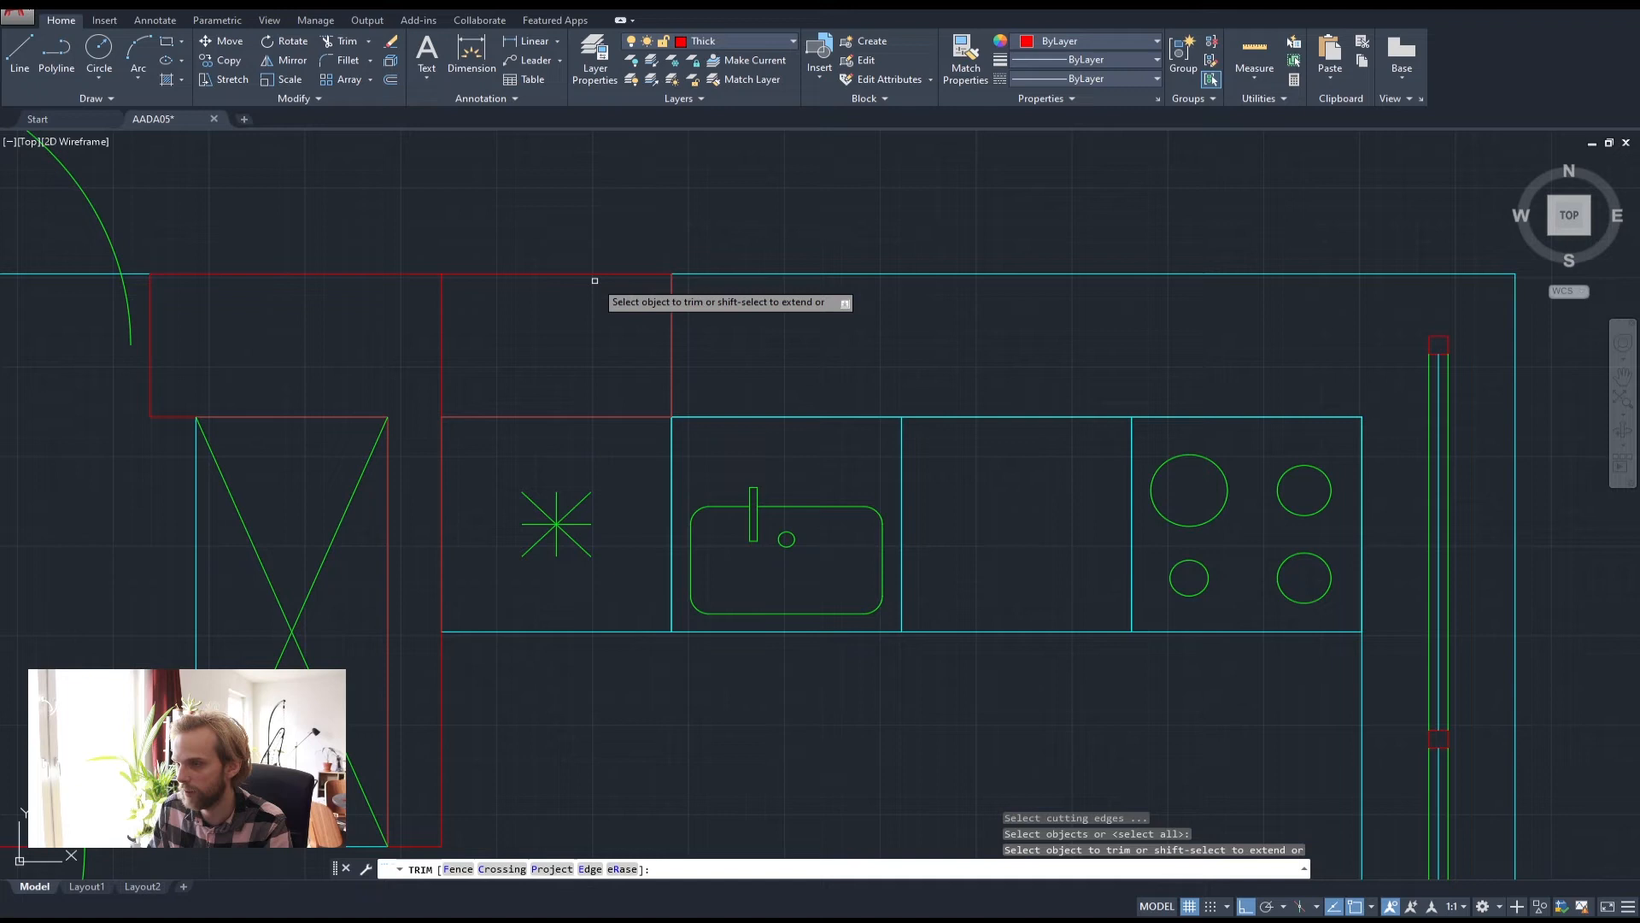
left_click(437, 330)
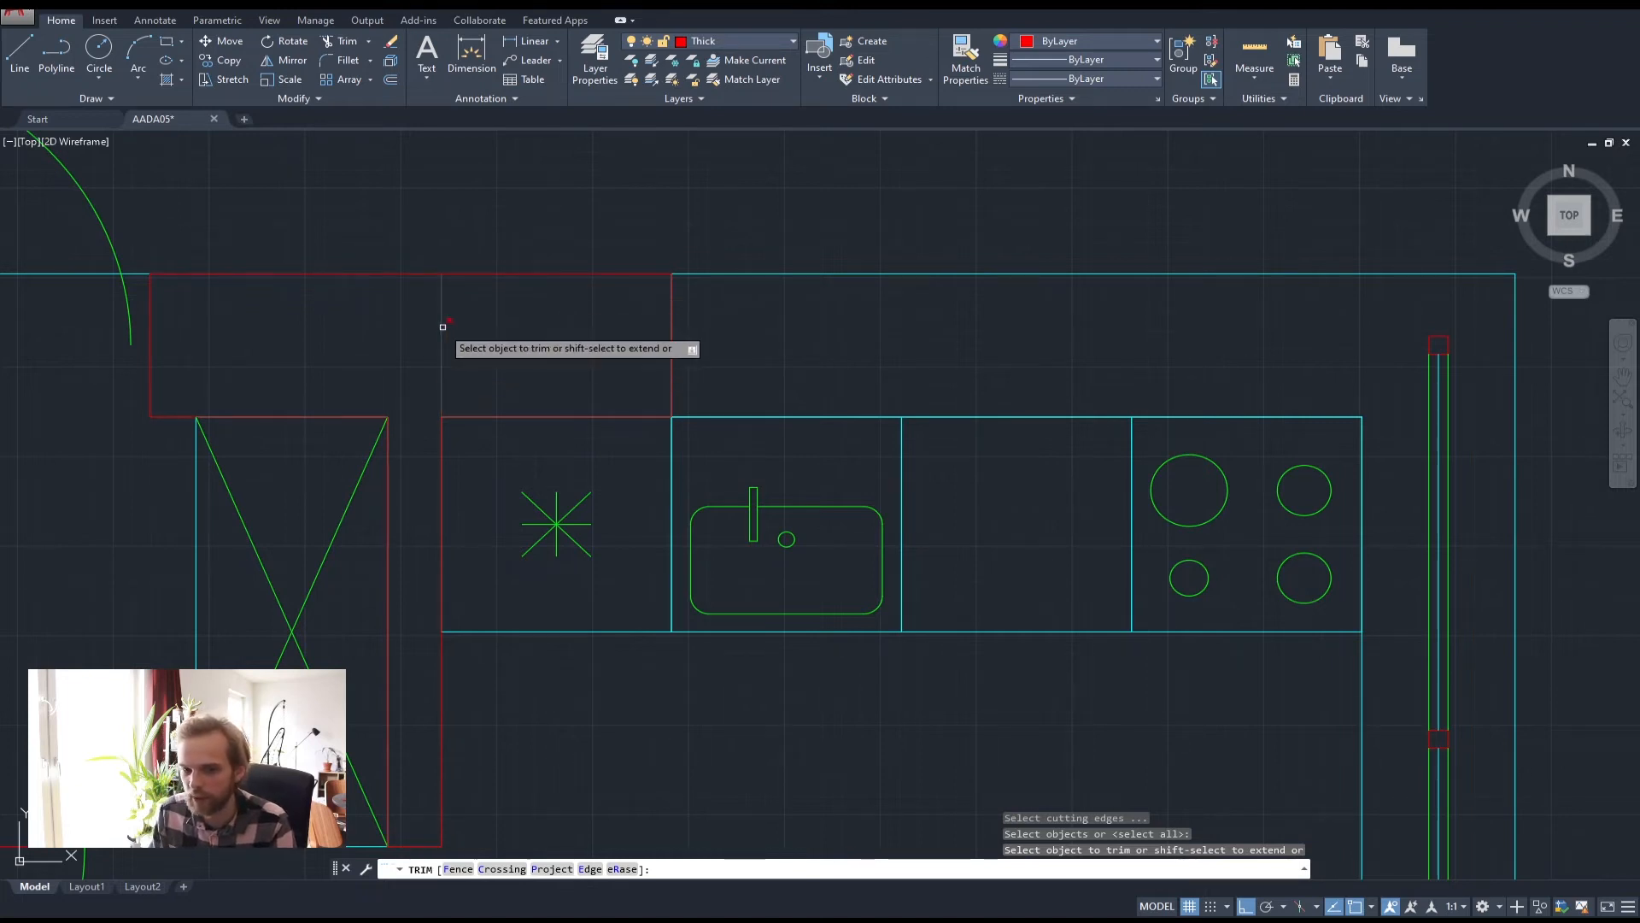
key("Escape")
key("Escape")
key("Escape")
Join the red outline segments into one polyline and reselect red and cyan outlines to verify
left_click(551, 392)
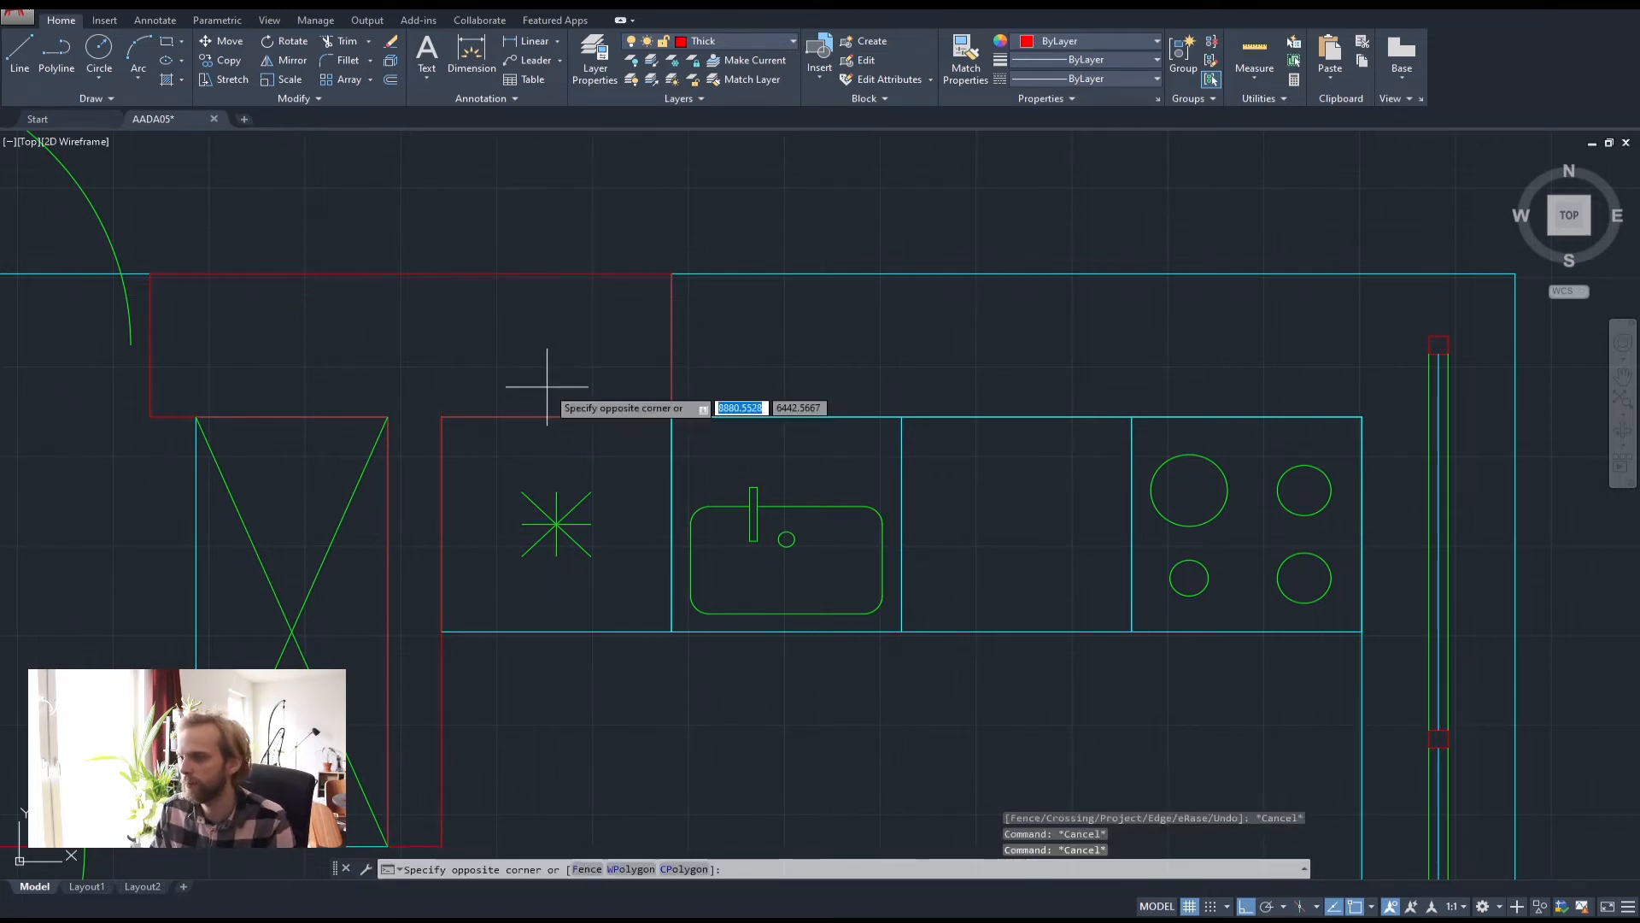
left_click(401, 233)
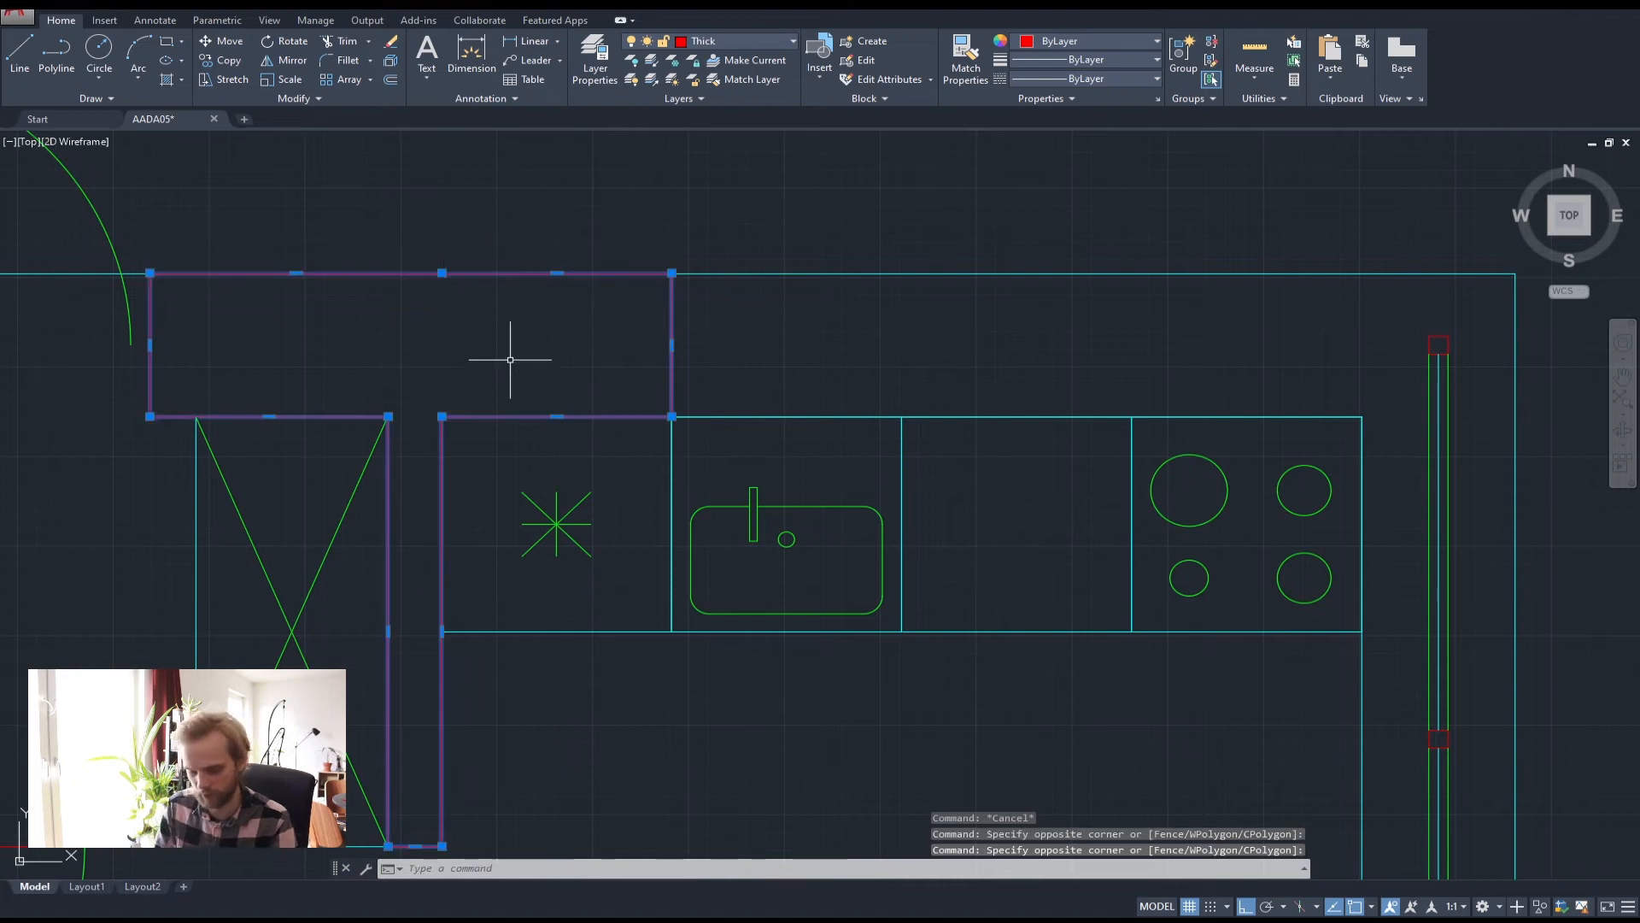
key("Return")
key("Escape")
key("Escape")
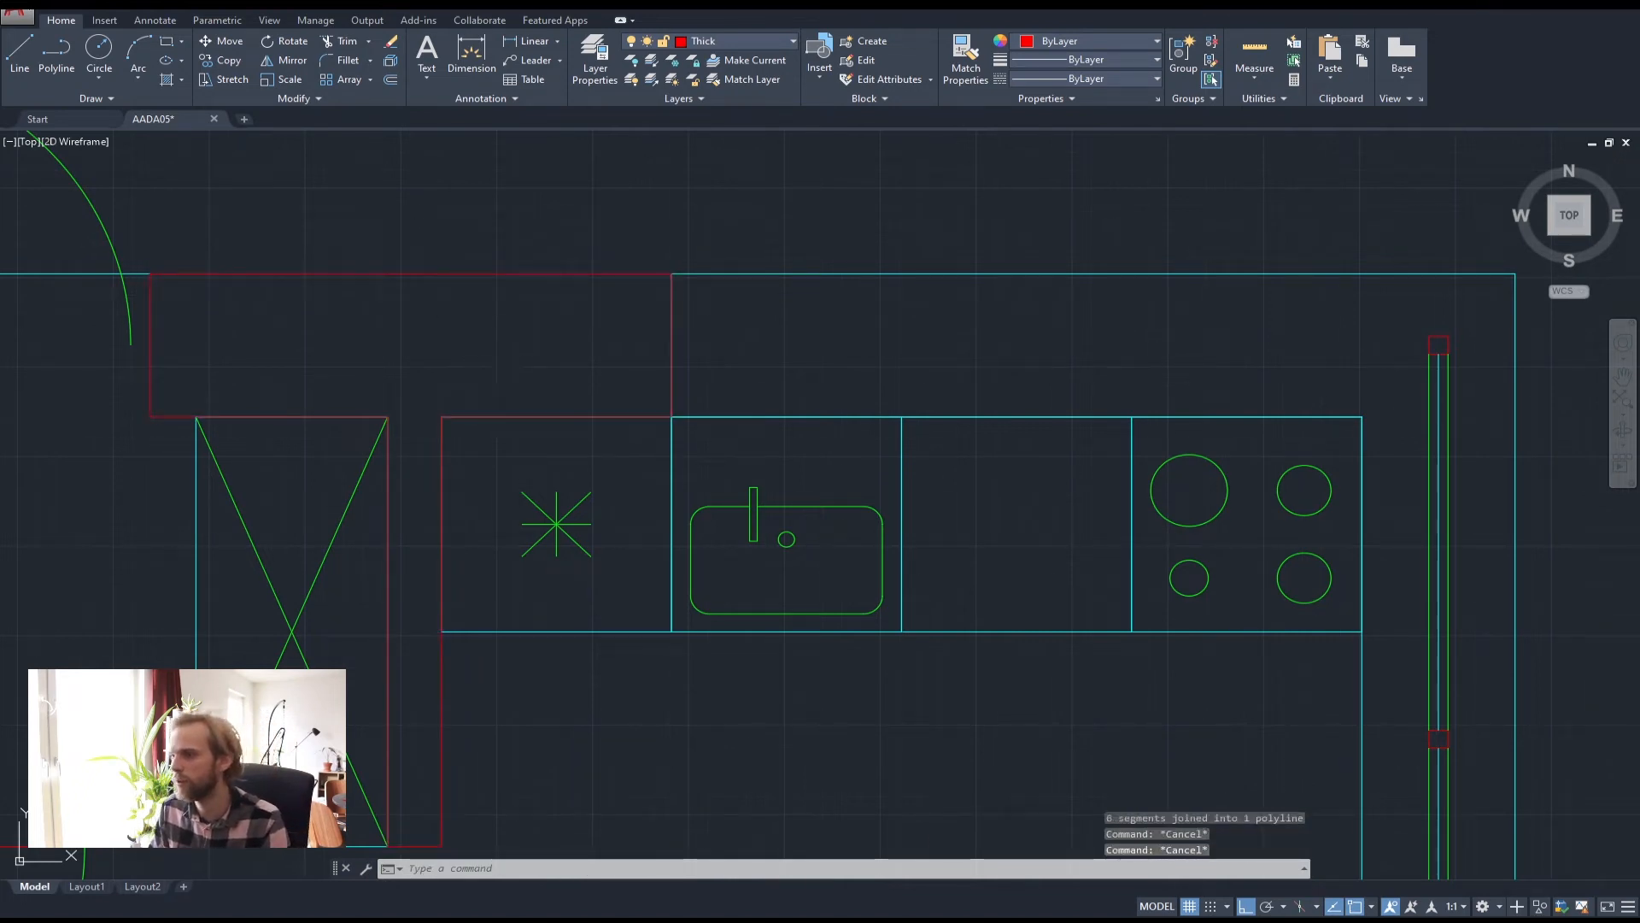
left_click(507, 357)
left_click(413, 256)
key("Escape")
key("Escape")
left_click(850, 343)
left_click(776, 253)
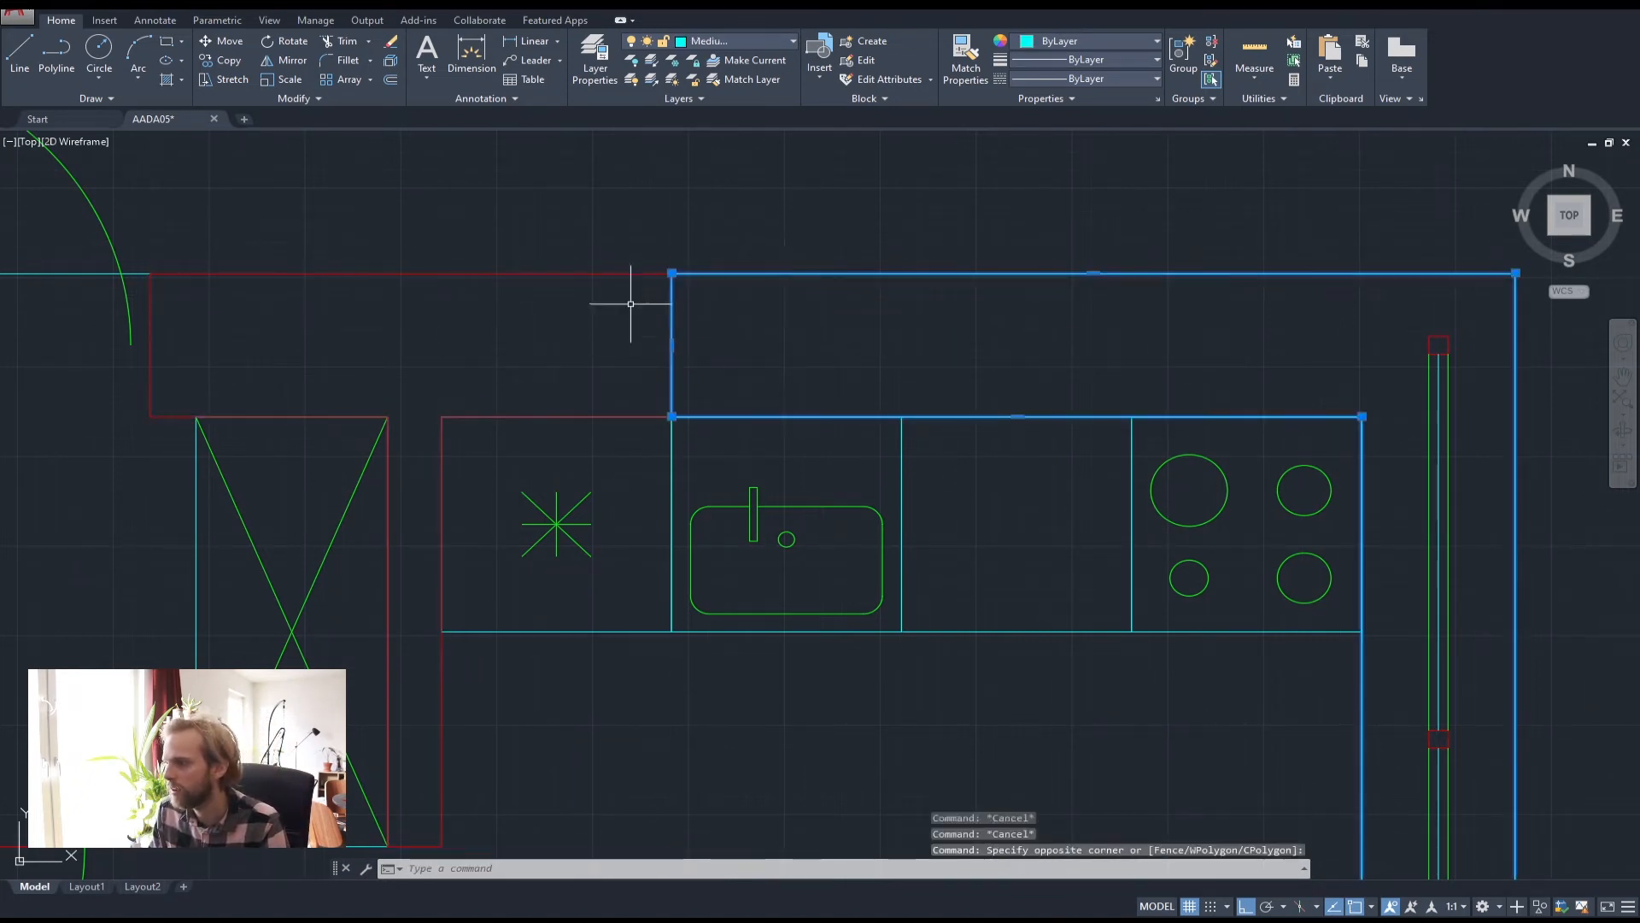
Copy the small red square to the left end of the wall opening
key("Escape")
scroll(1119, 413, "down", 2)
middle_click_drag(1125, 439, 772, 421)
key("Escape")
scroll(906, 344, "up", 3)
left_click(1046, 367)
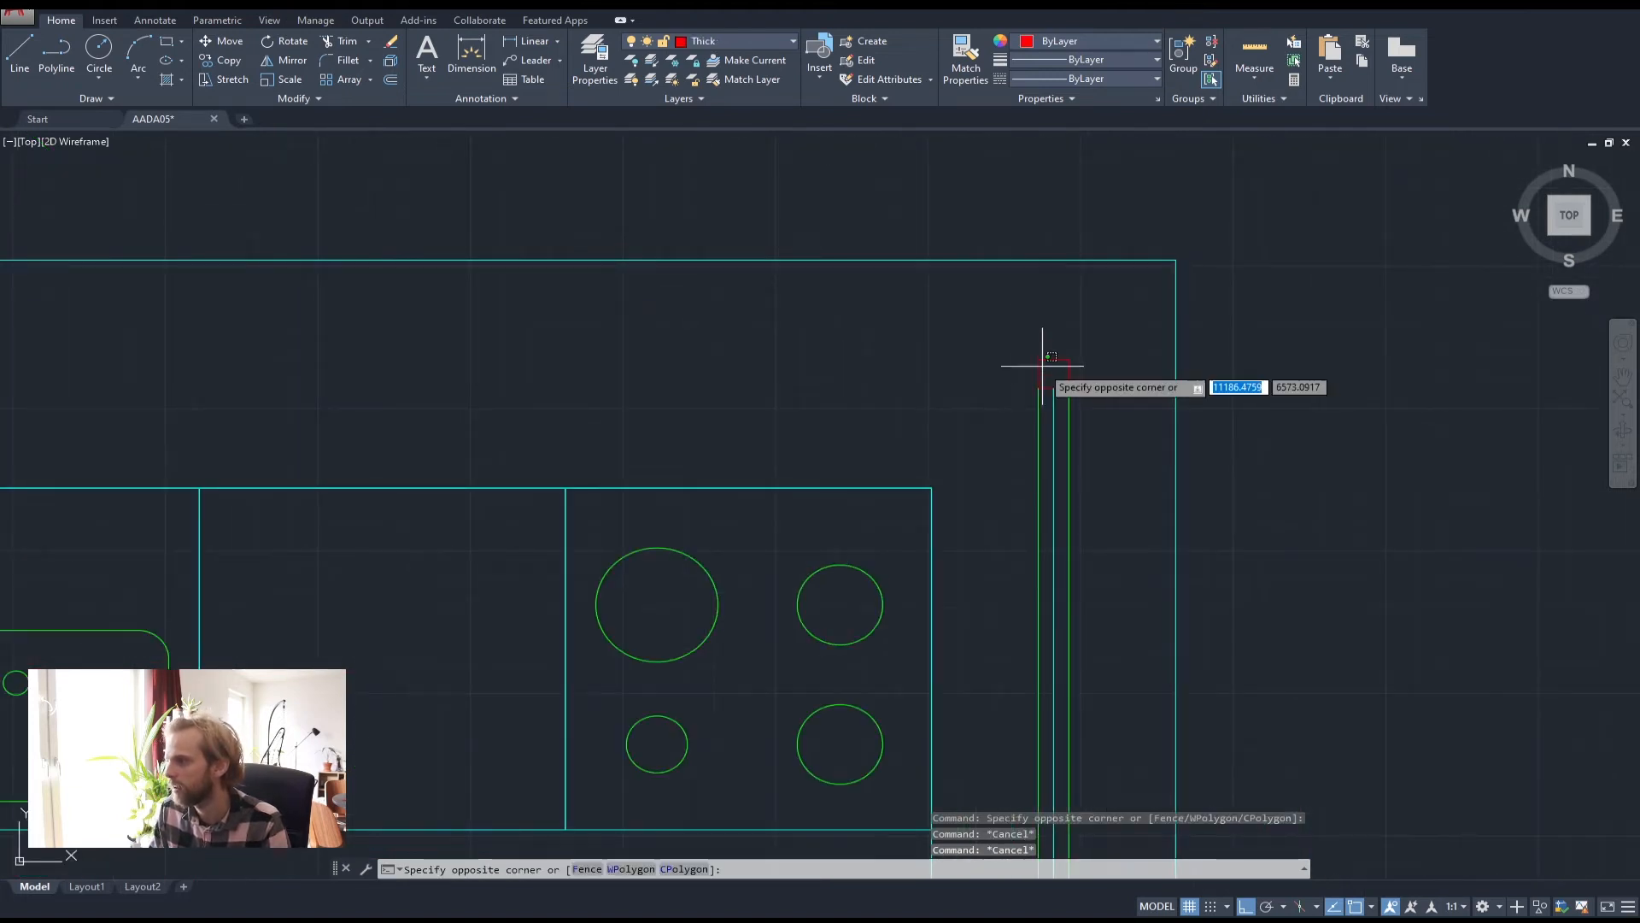
left_click(999, 346)
type("co")
key("Return")
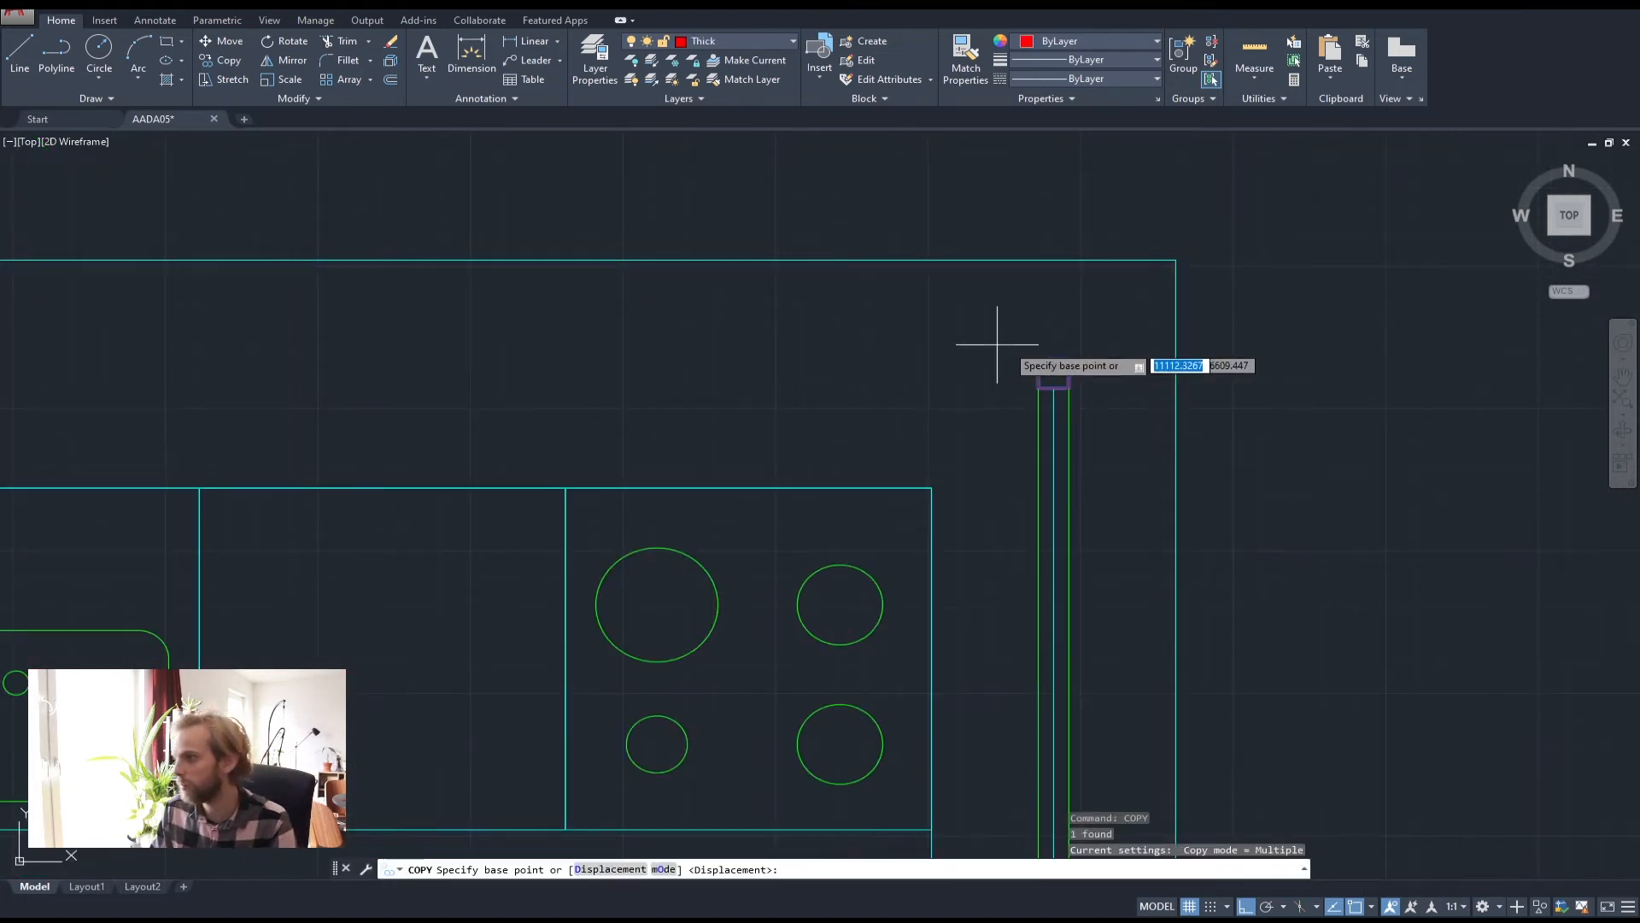
left_click(1039, 374)
scroll(1039, 373, "down", 3)
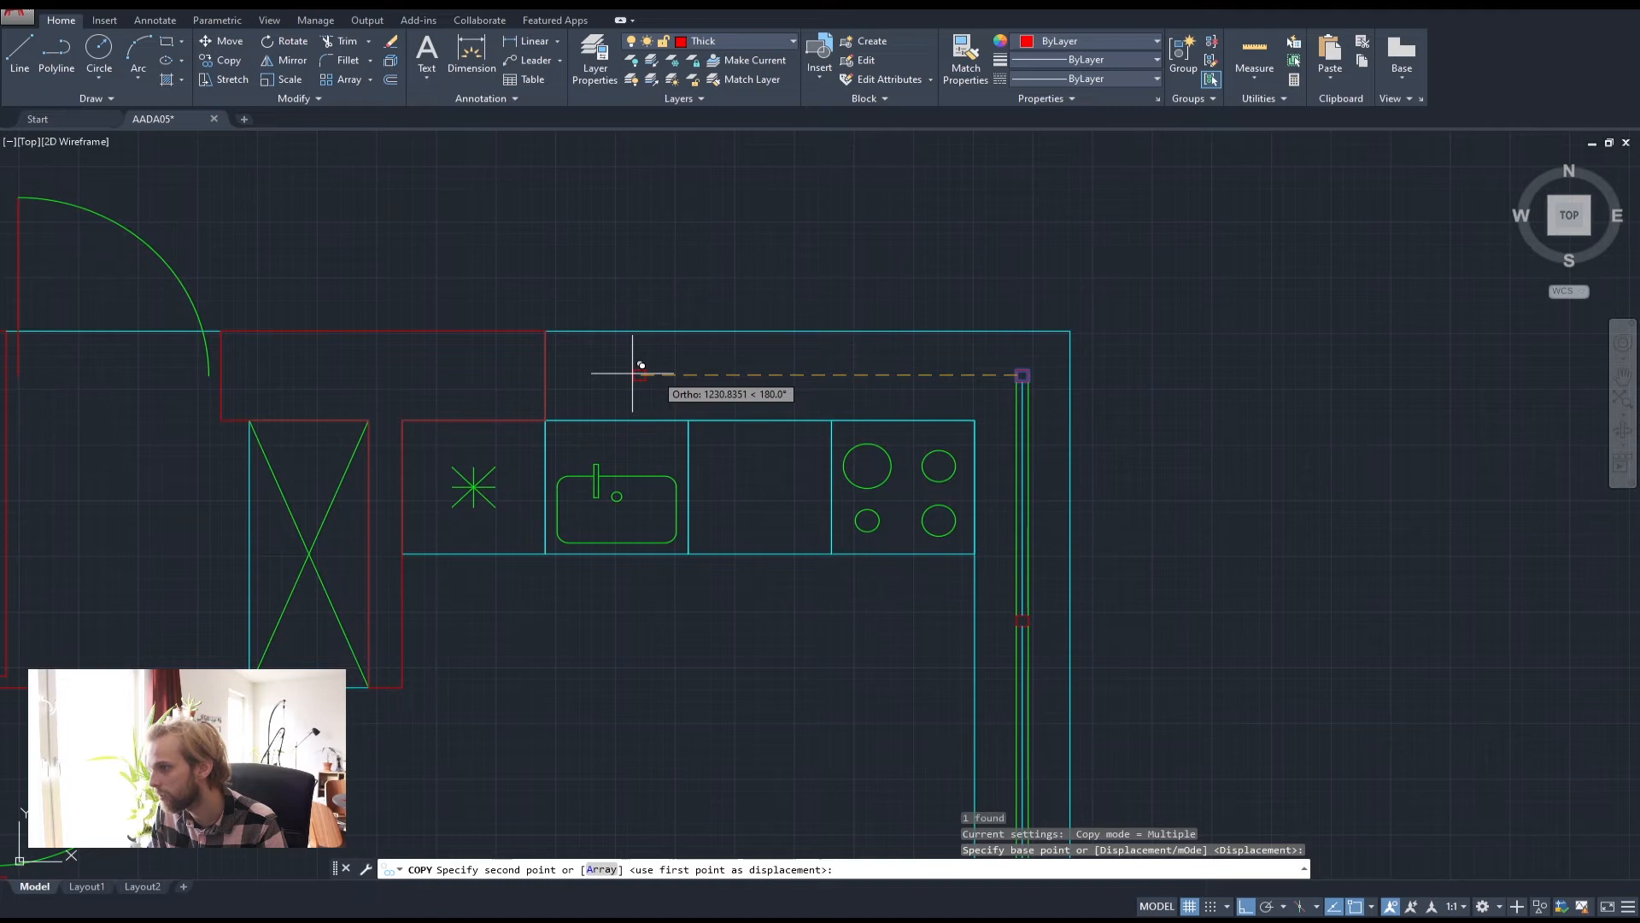
left_click(552, 371)
key("Escape")
key("Escape")
key("Escape")
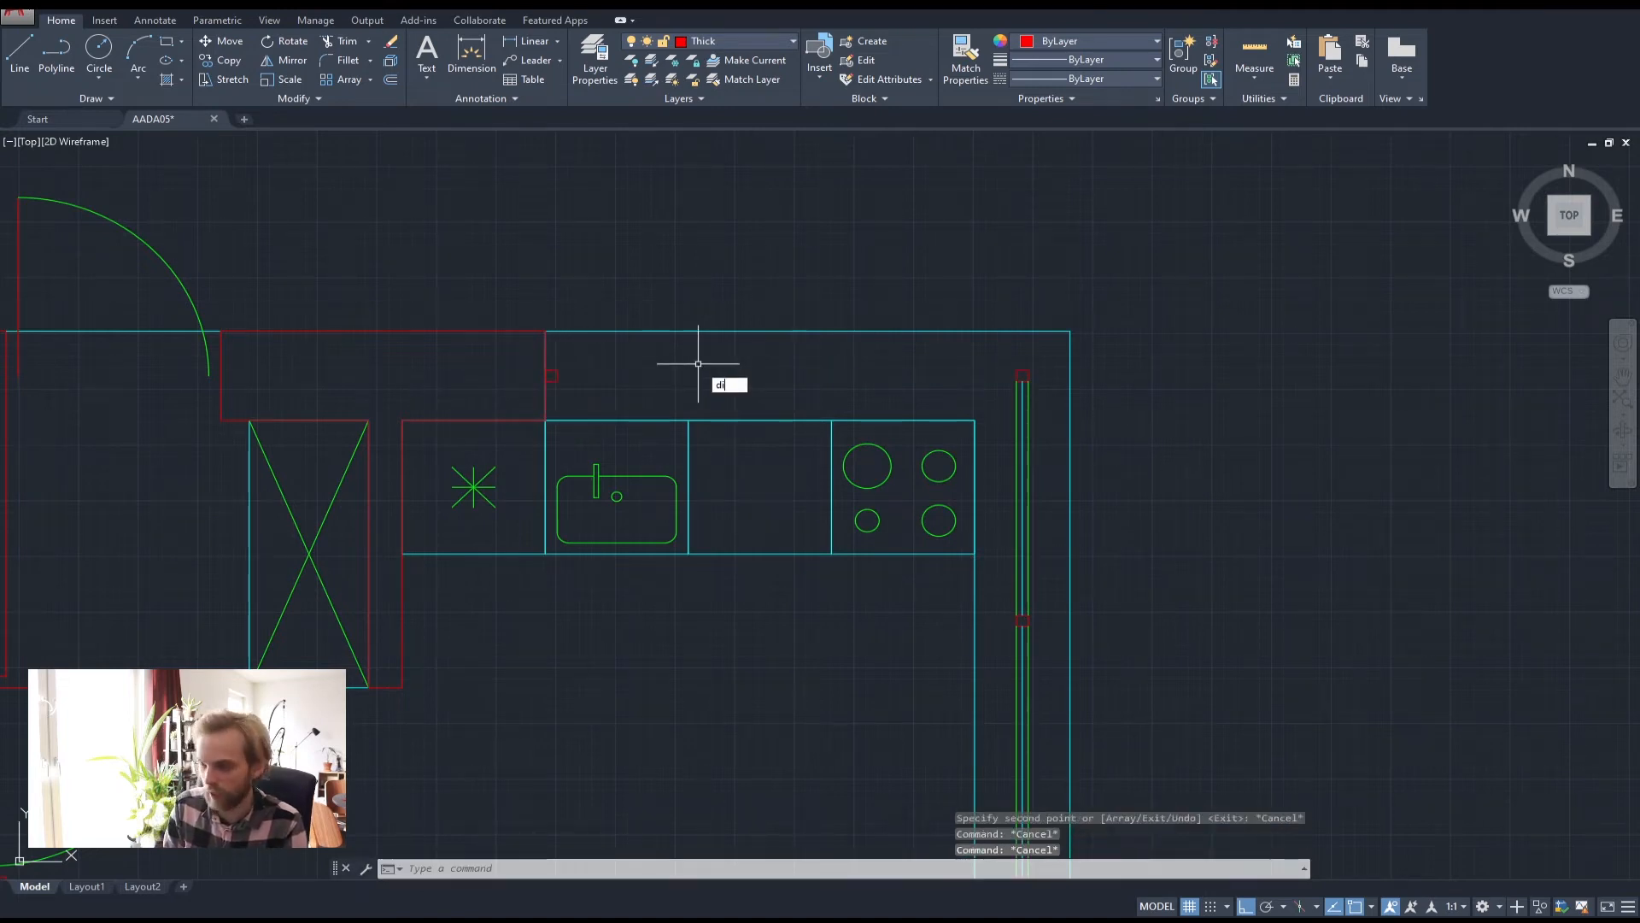
Measure the distance between the left and right red squares with DIST
type("di")
key("Return")
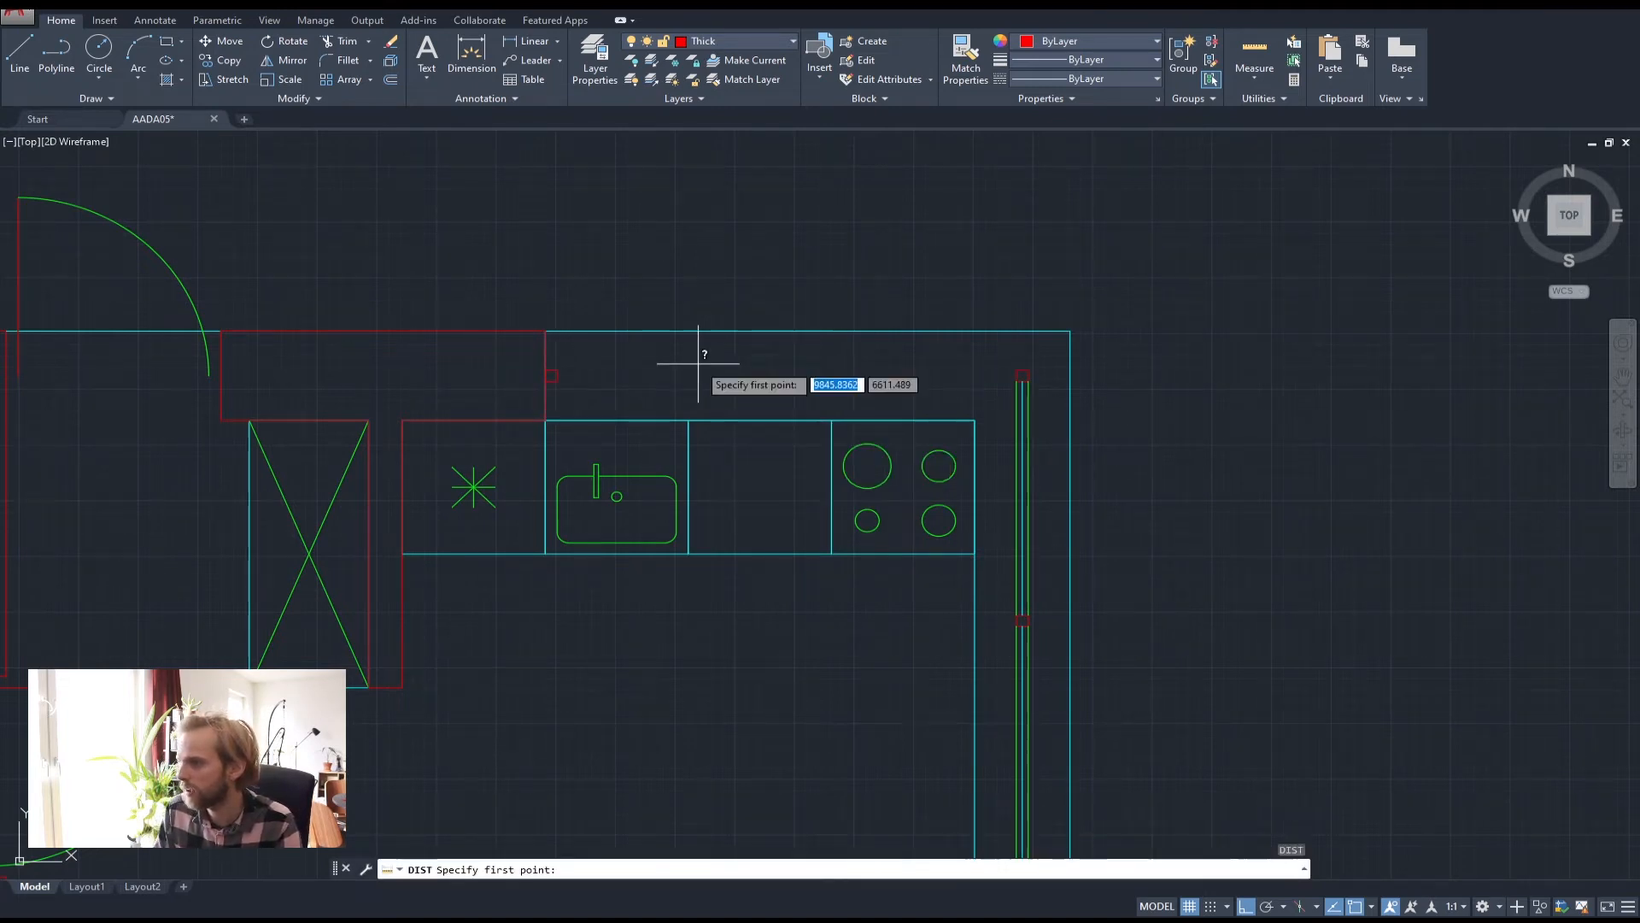
left_click(552, 375)
scroll(1020, 368, "up", 5)
left_click(1017, 375)
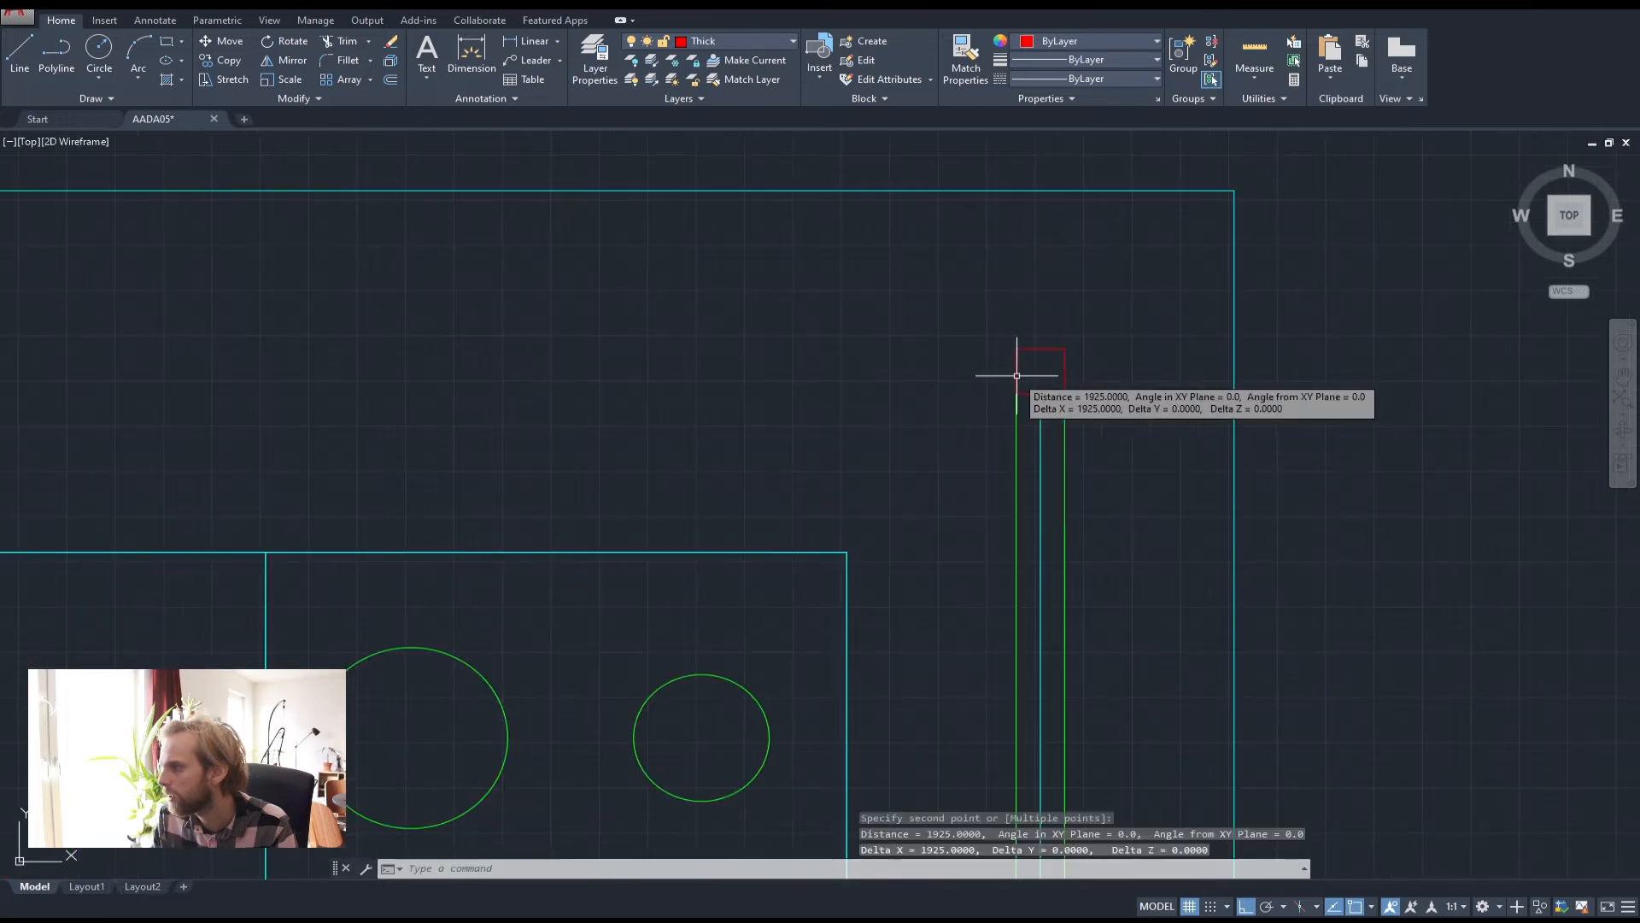
scroll(1016, 375, "down", 2)
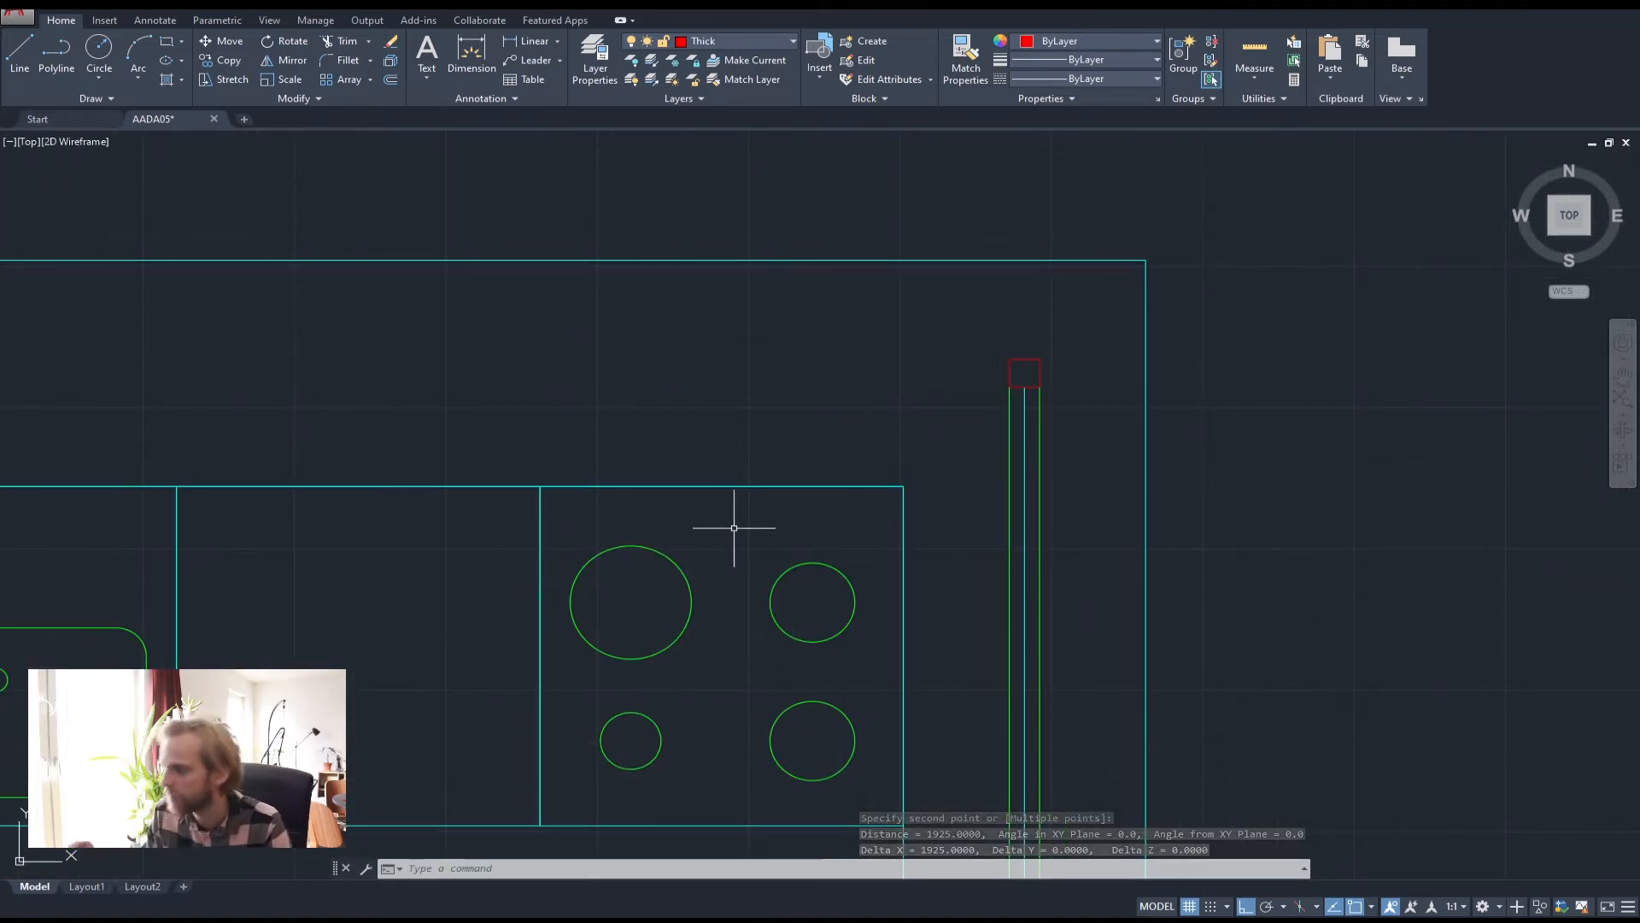
middle_click_drag(842, 645, 1088, 595)
scroll(982, 564, "down", 2)
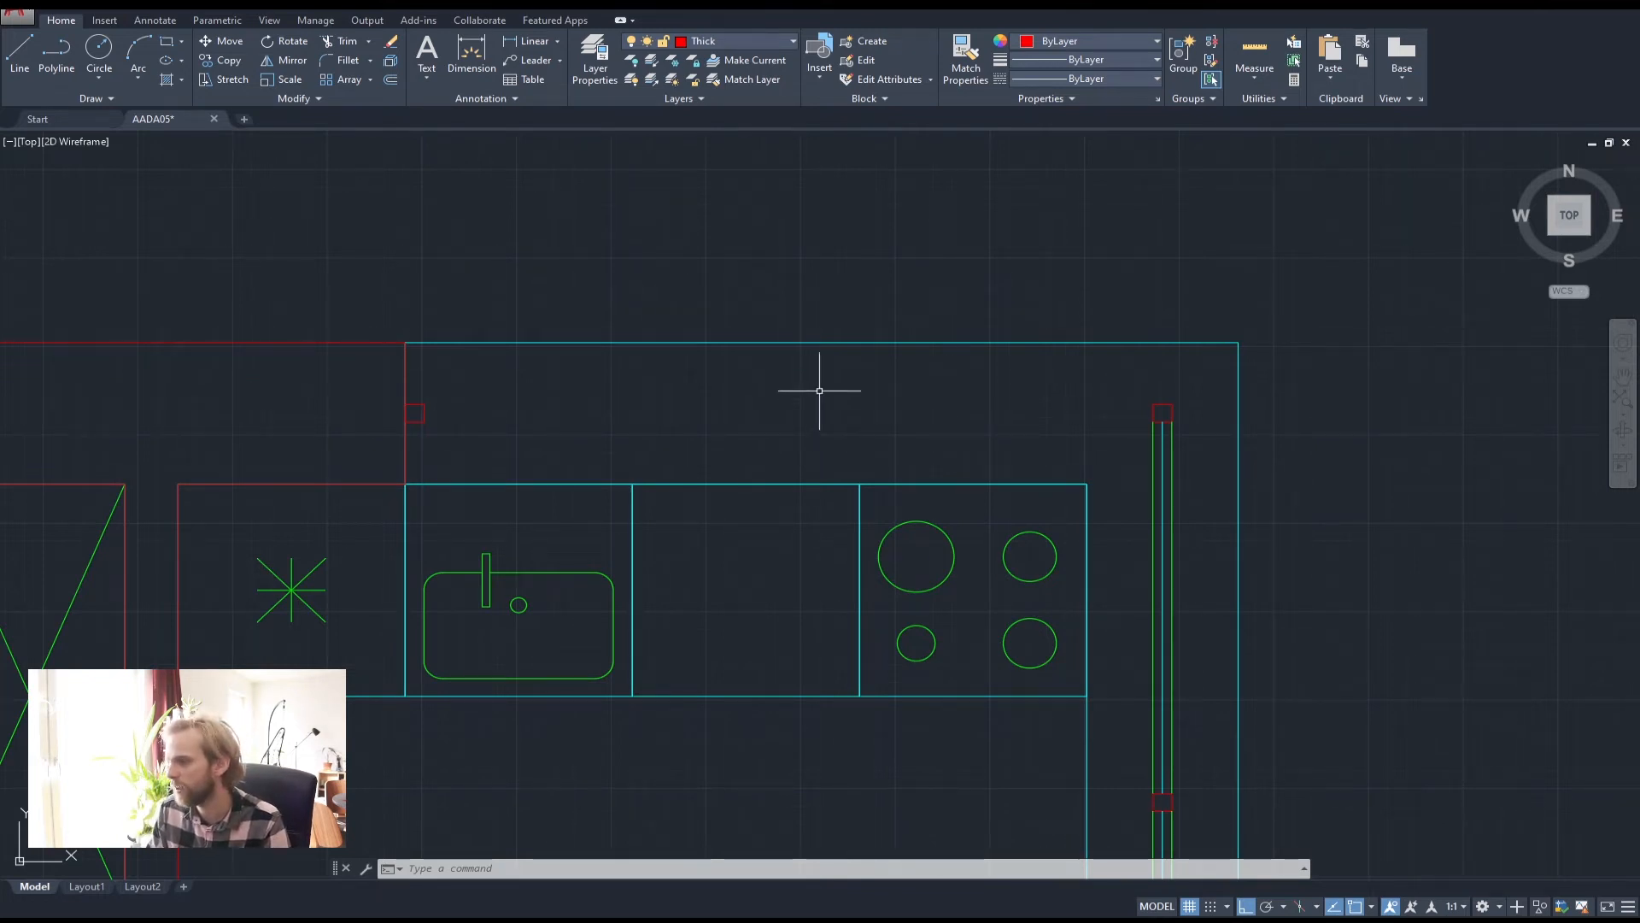
scroll(466, 386, "up", 2)
Draw a helper line spanning from the left square to the right square
left_click(19, 52)
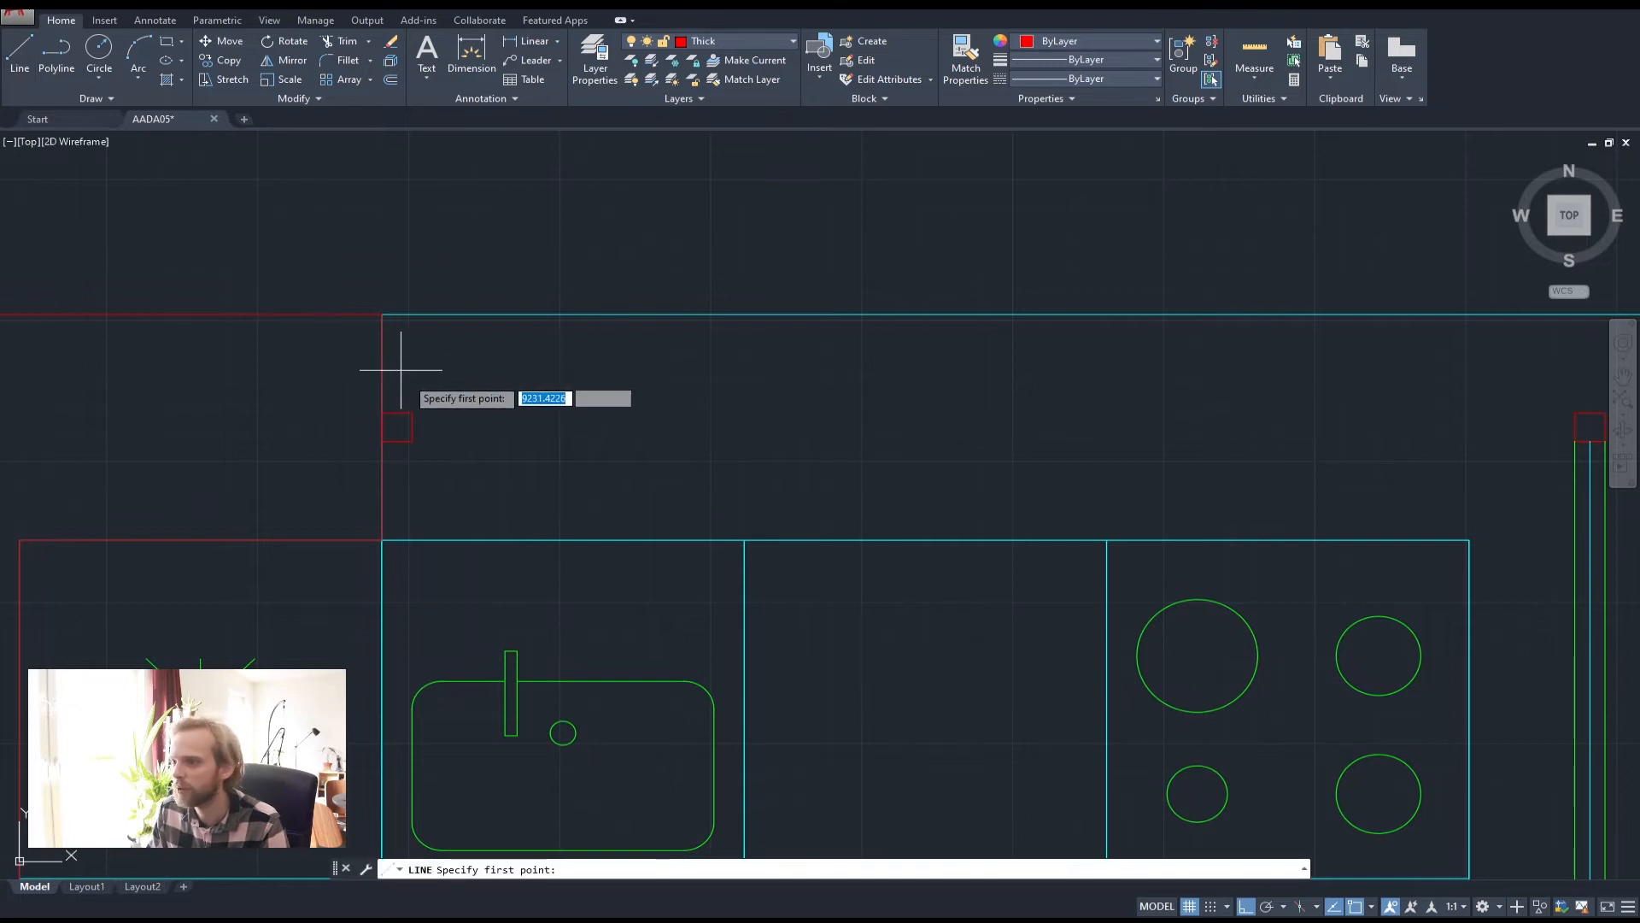
left_click(413, 415)
scroll(1080, 465, "down", 2)
scroll(1157, 413, "up", 2)
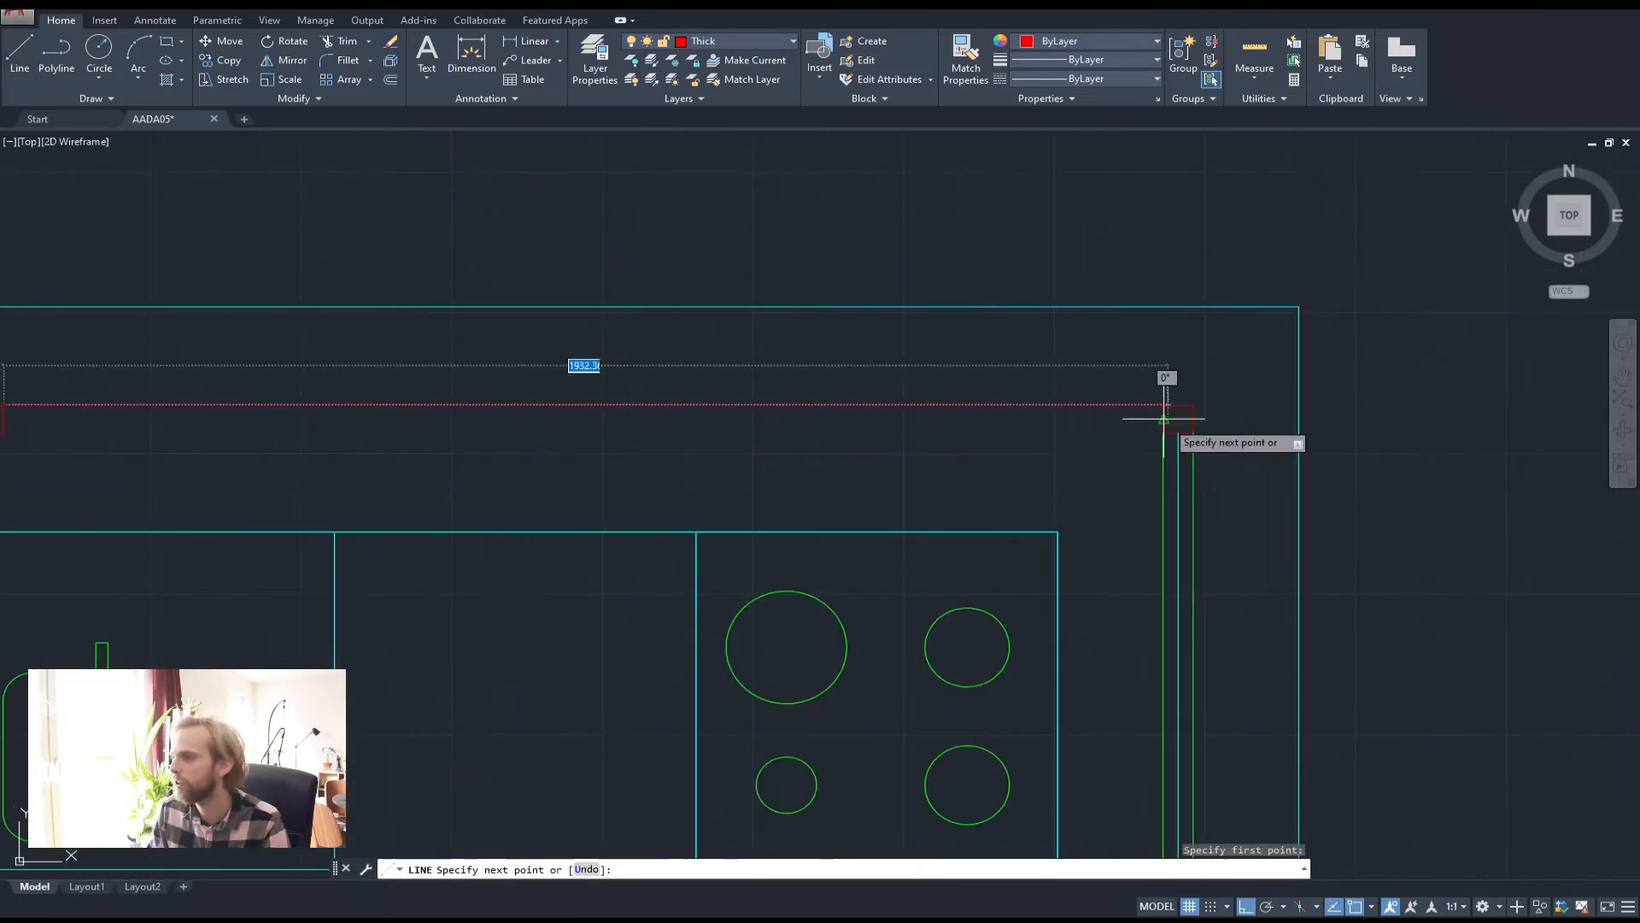
left_click(1159, 406)
key("Return")
middle_click_drag(755, 426, 985, 444)
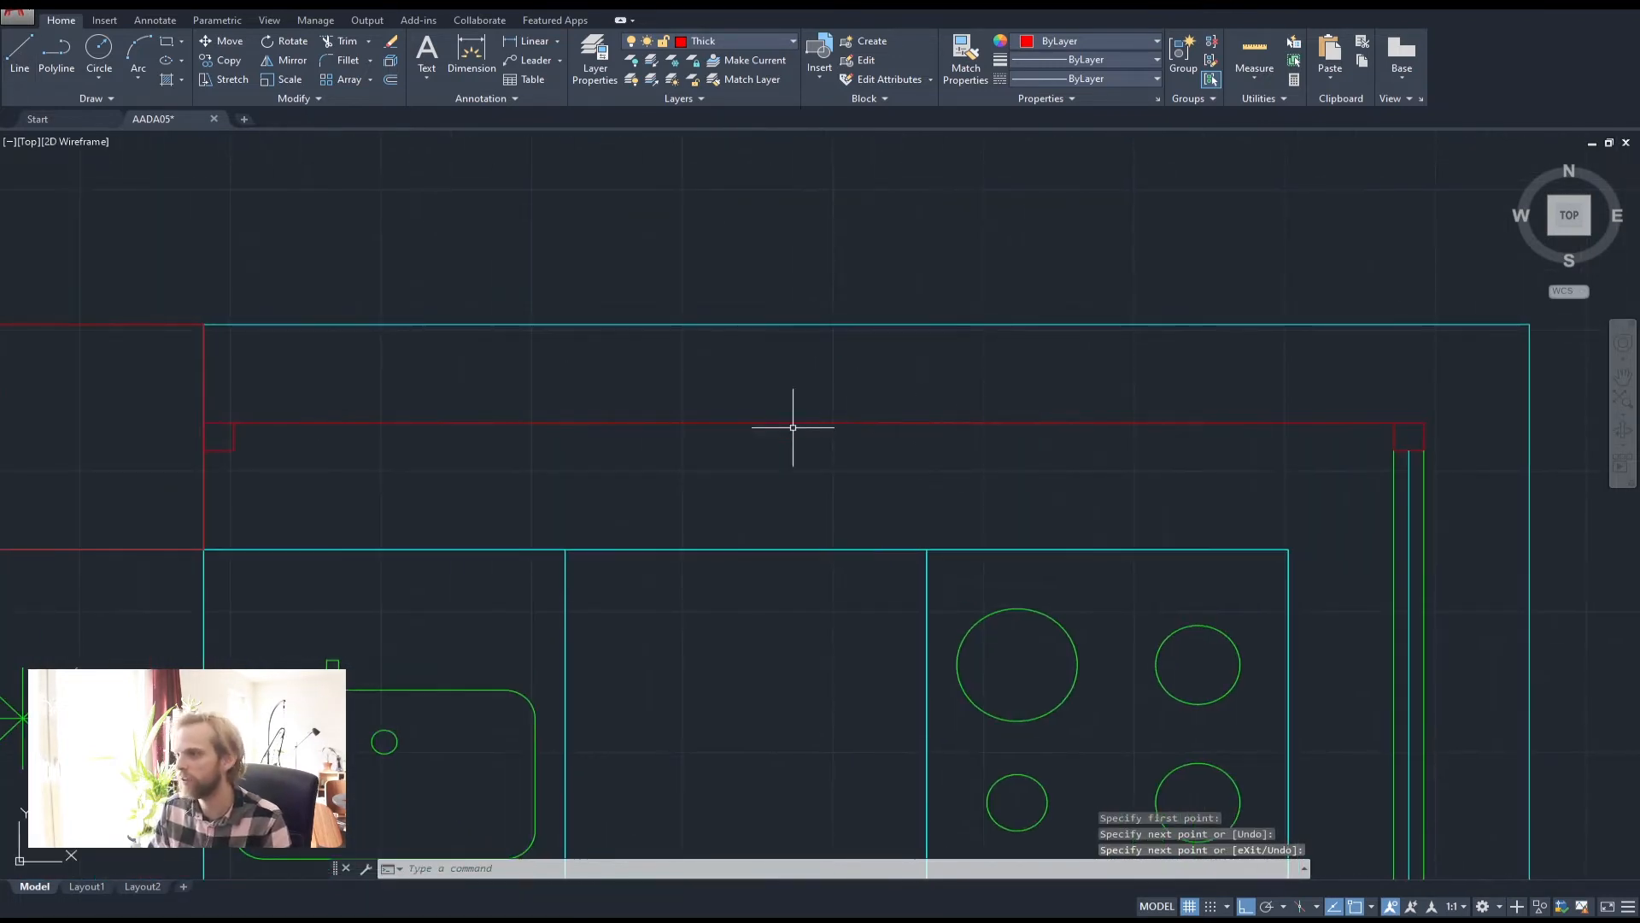
Copy the red square to the helper line's midpoint, then delete the helper line
left_click(231, 440)
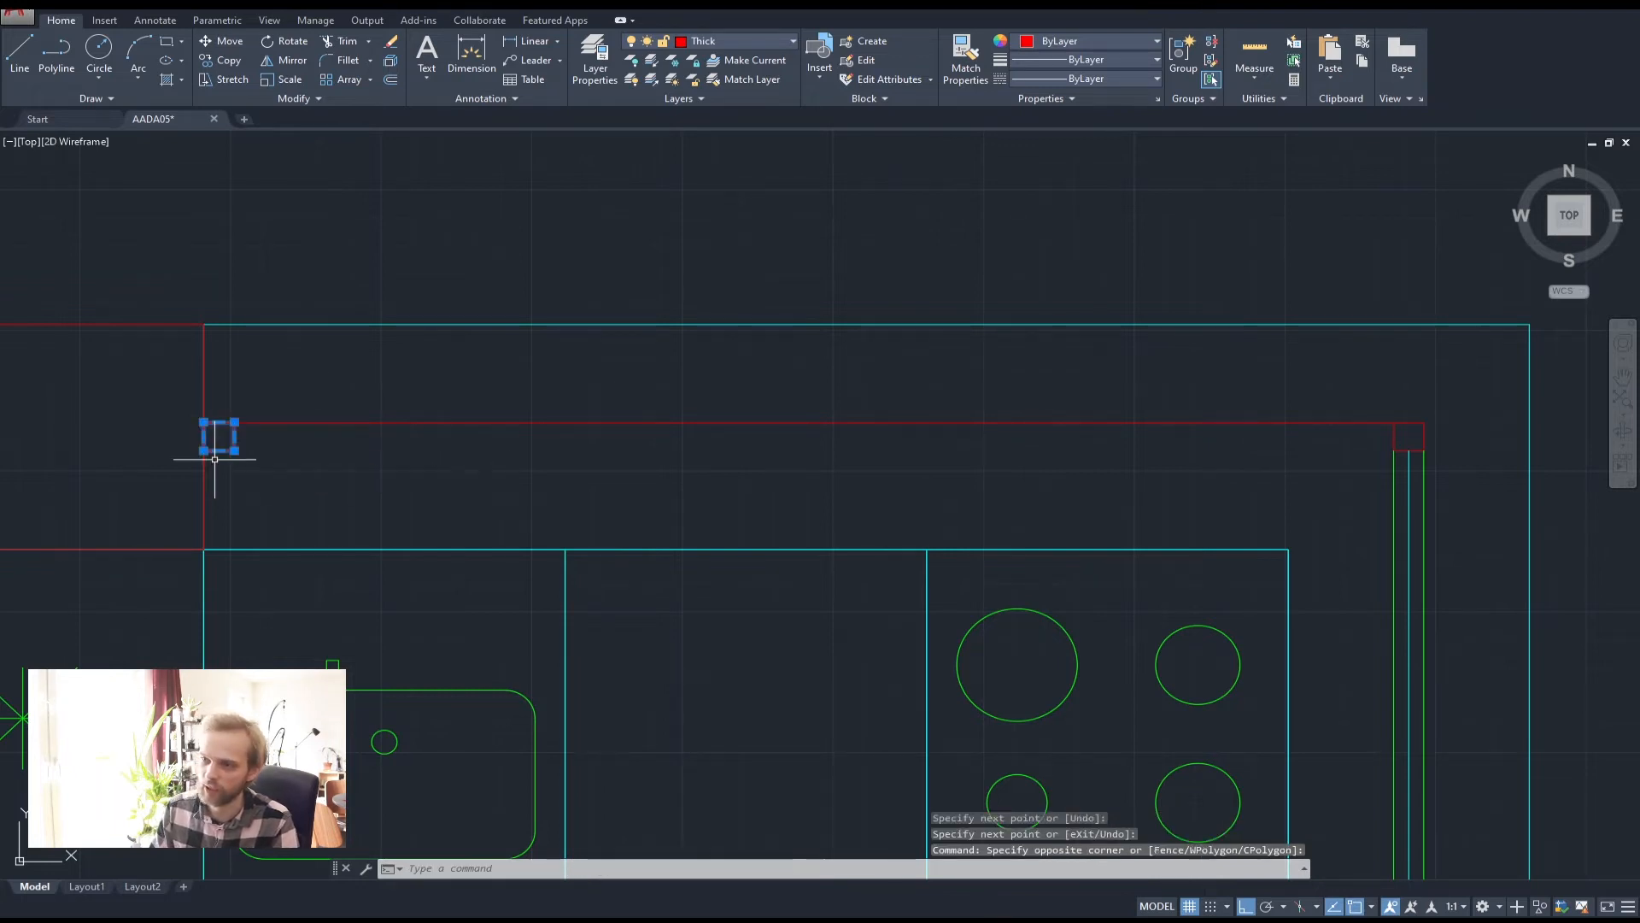
type("y")
key("Return")
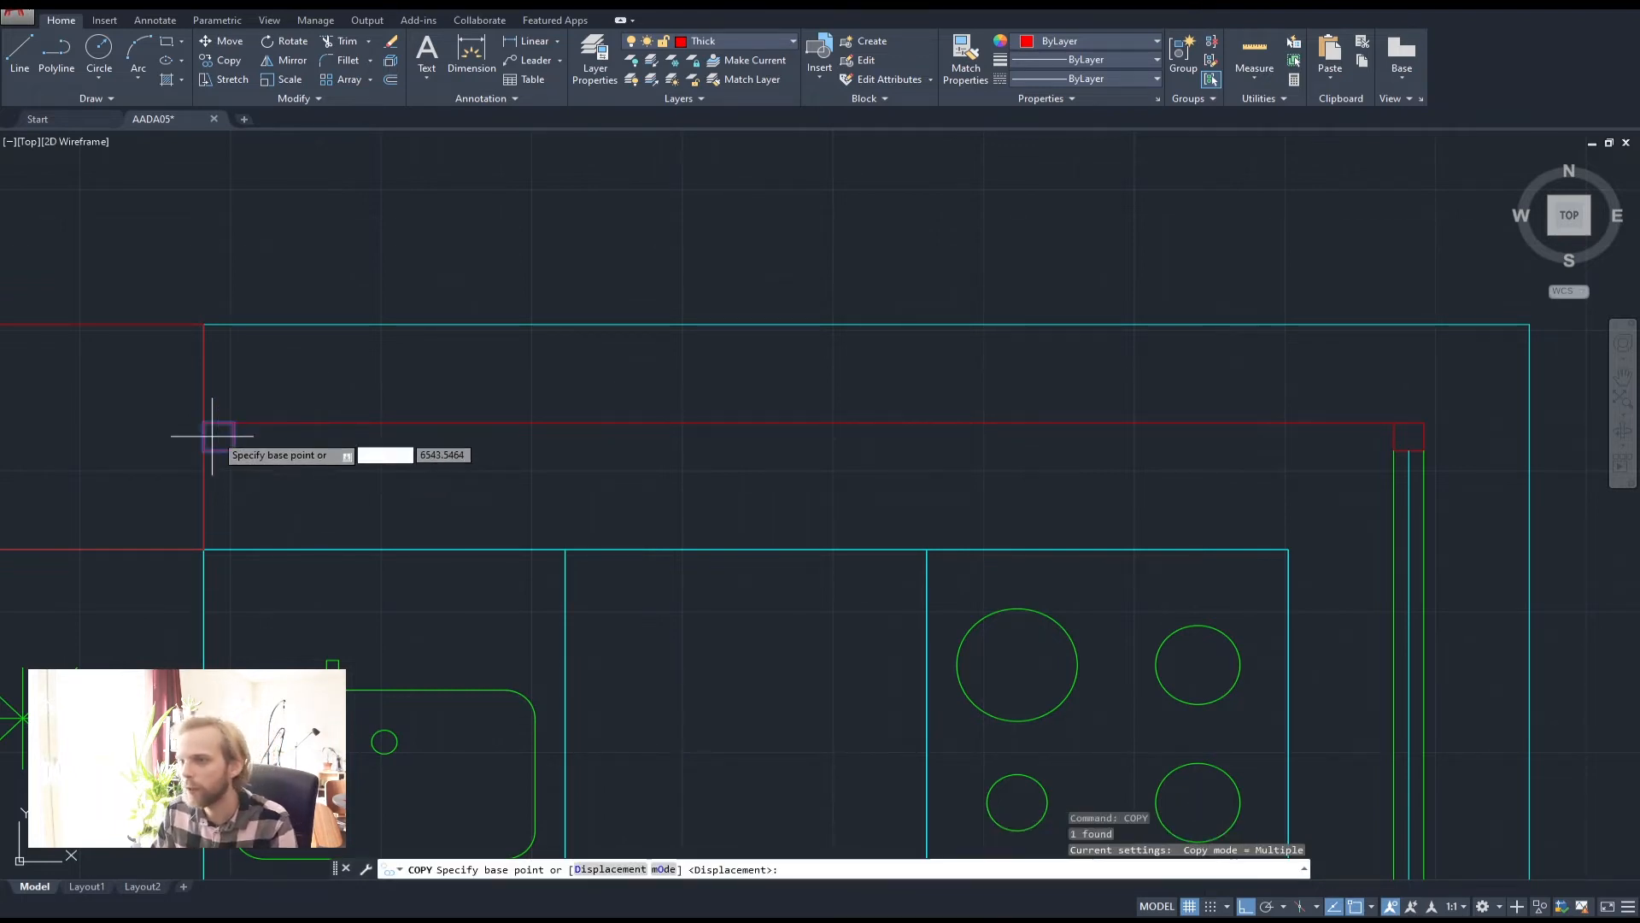
left_click(204, 422)
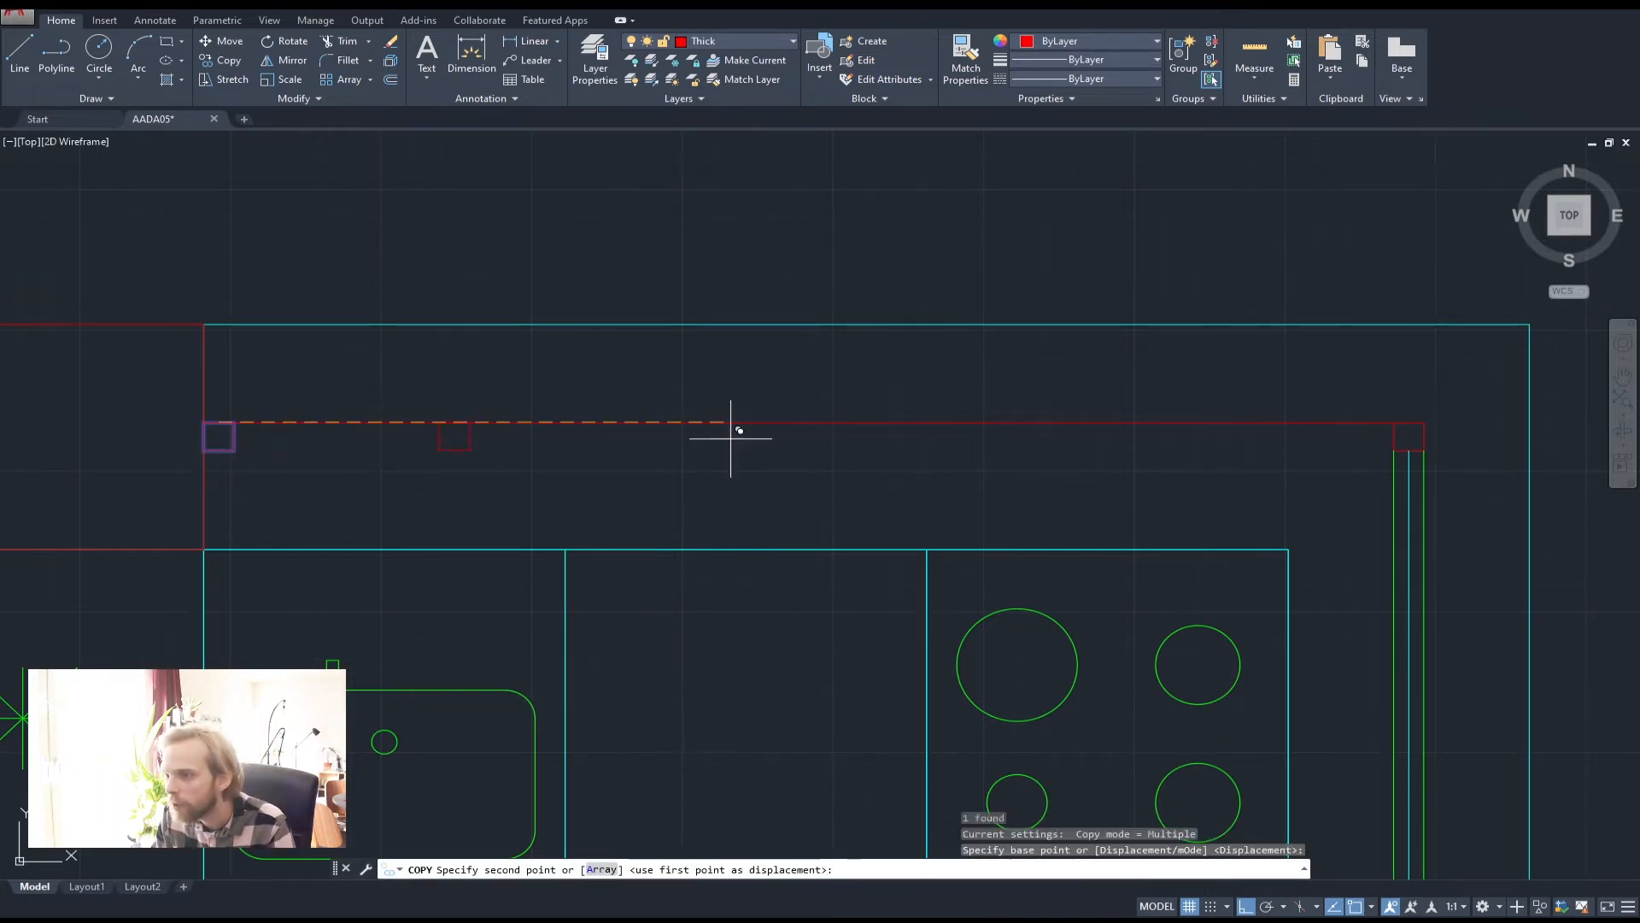
left_click(814, 423)
key("Escape")
left_click(972, 444)
left_click(944, 398)
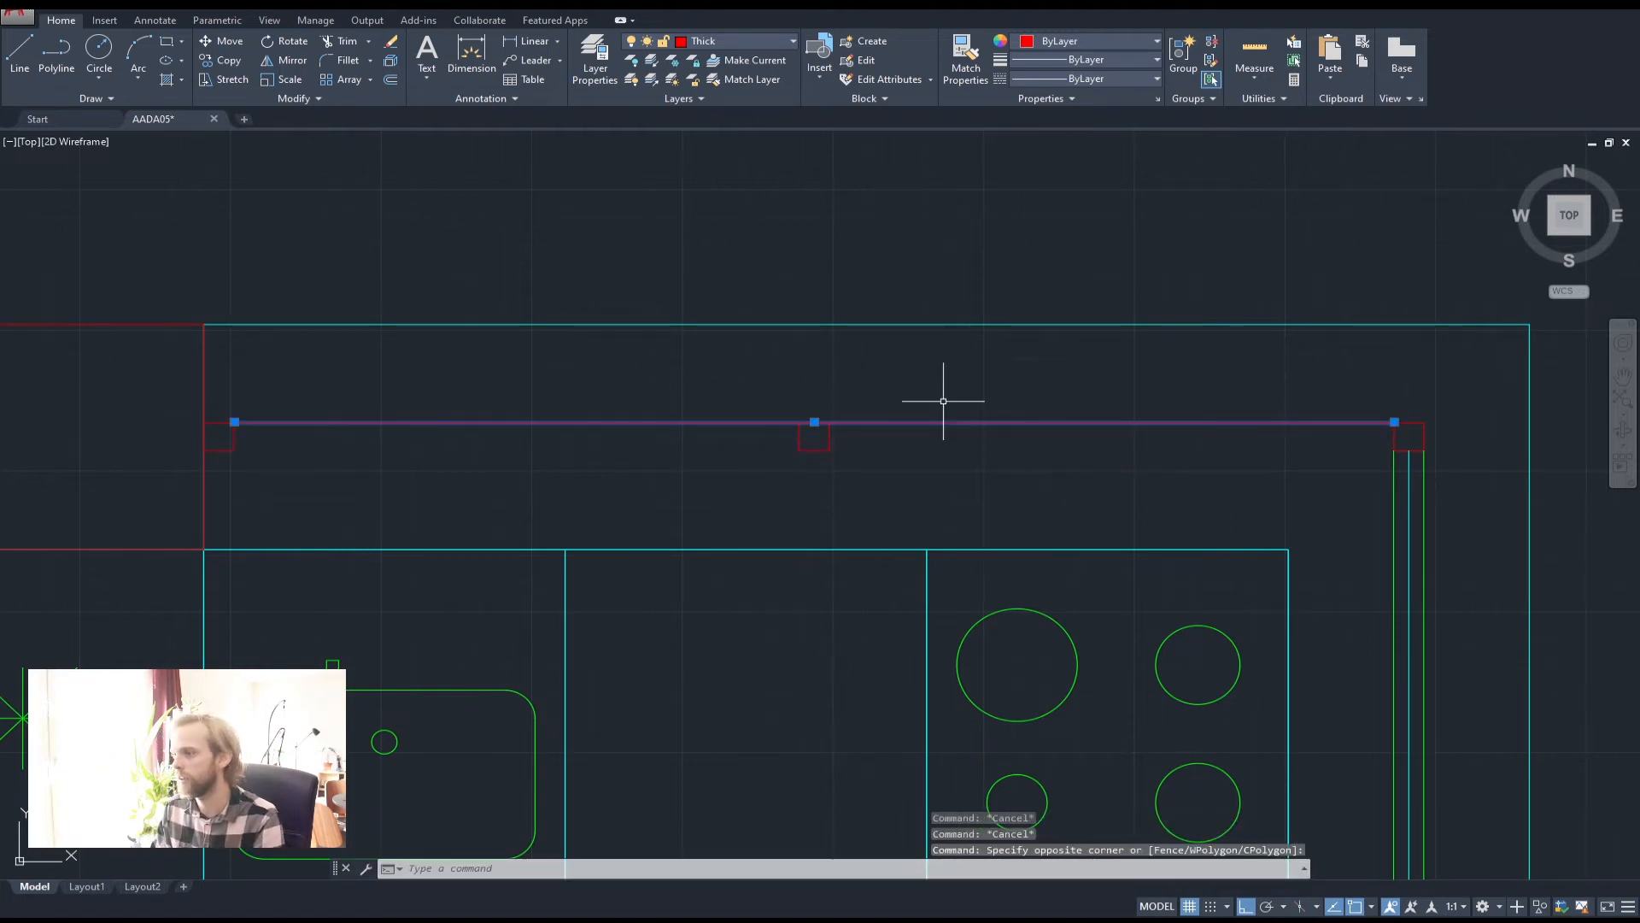
key("Delete")
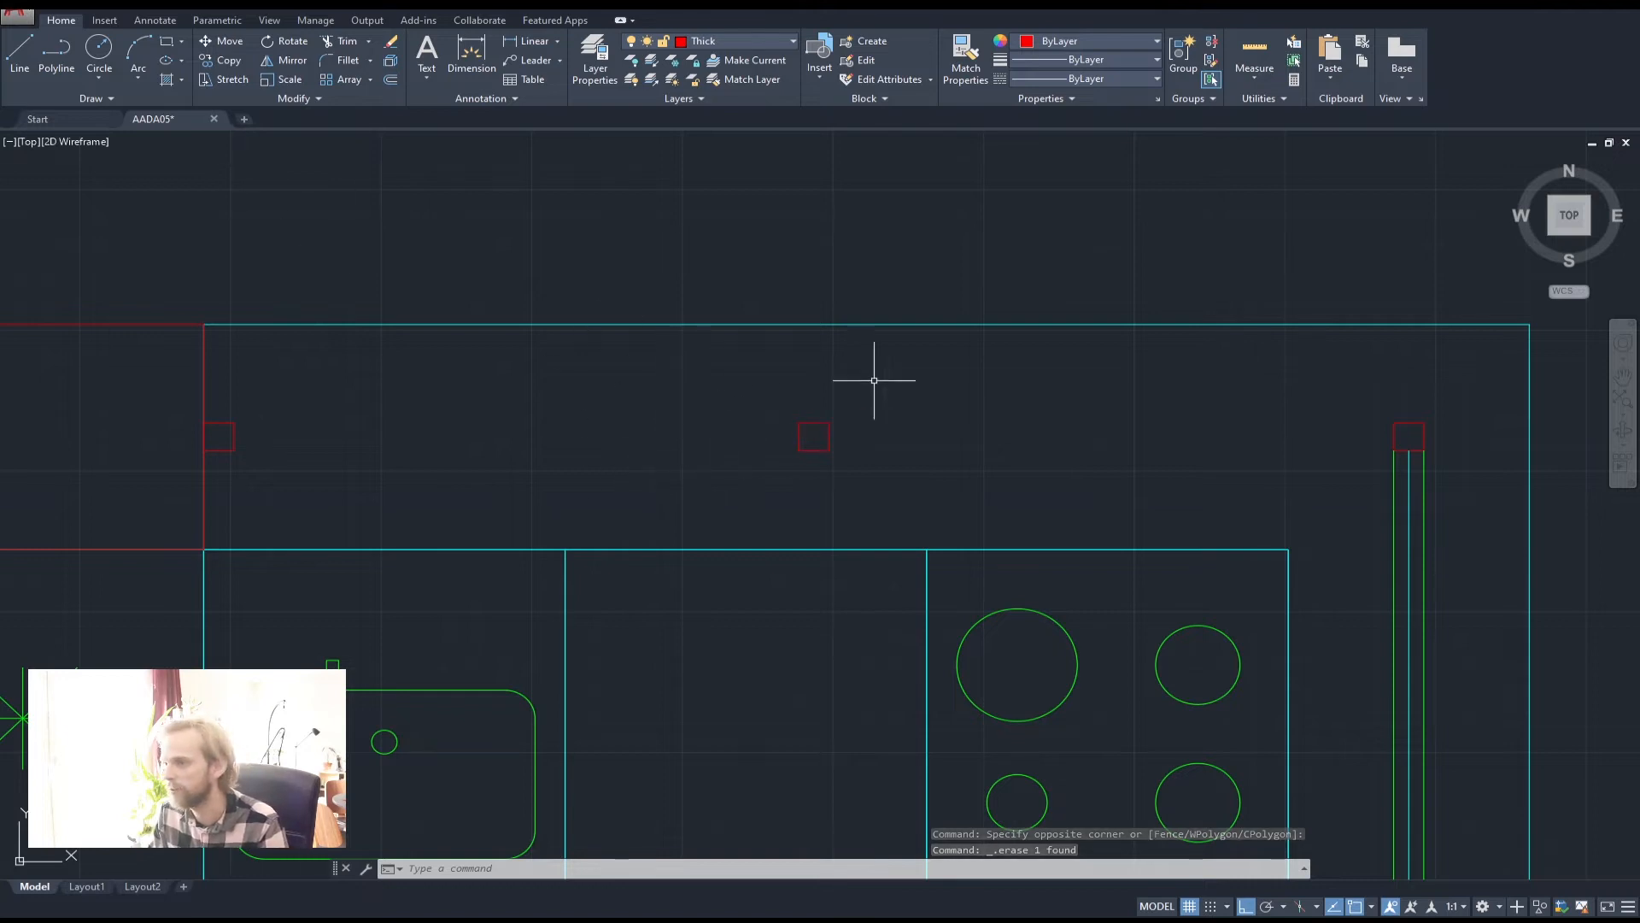
Draw the left pane's three window polylines from the left square to the middle square
left_click(56, 53)
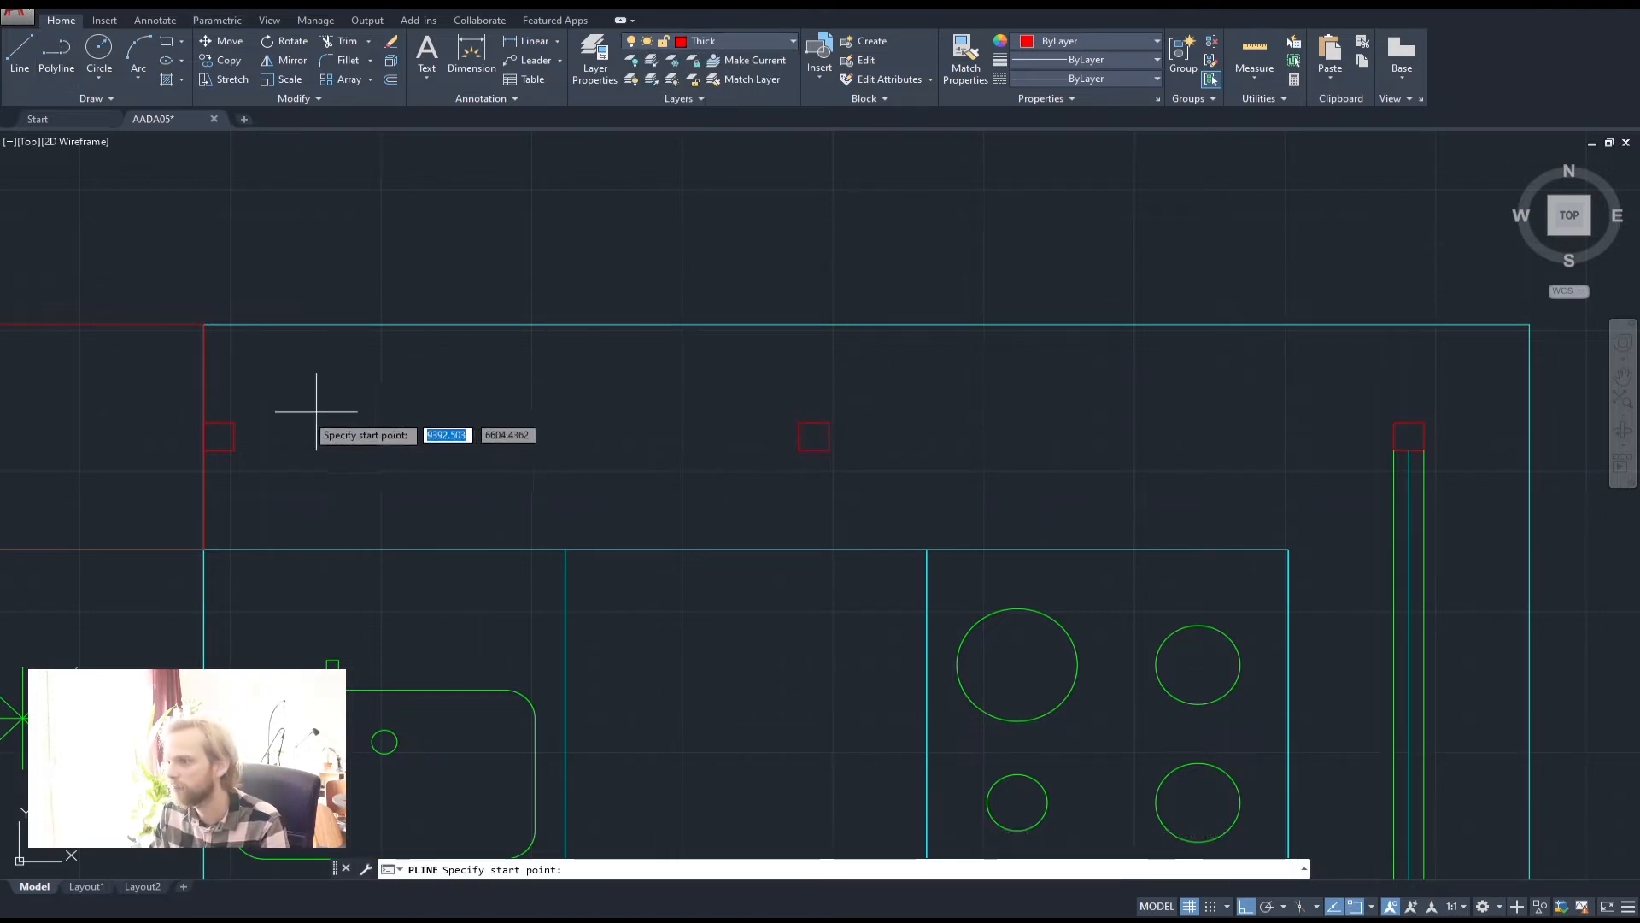
left_click(236, 436)
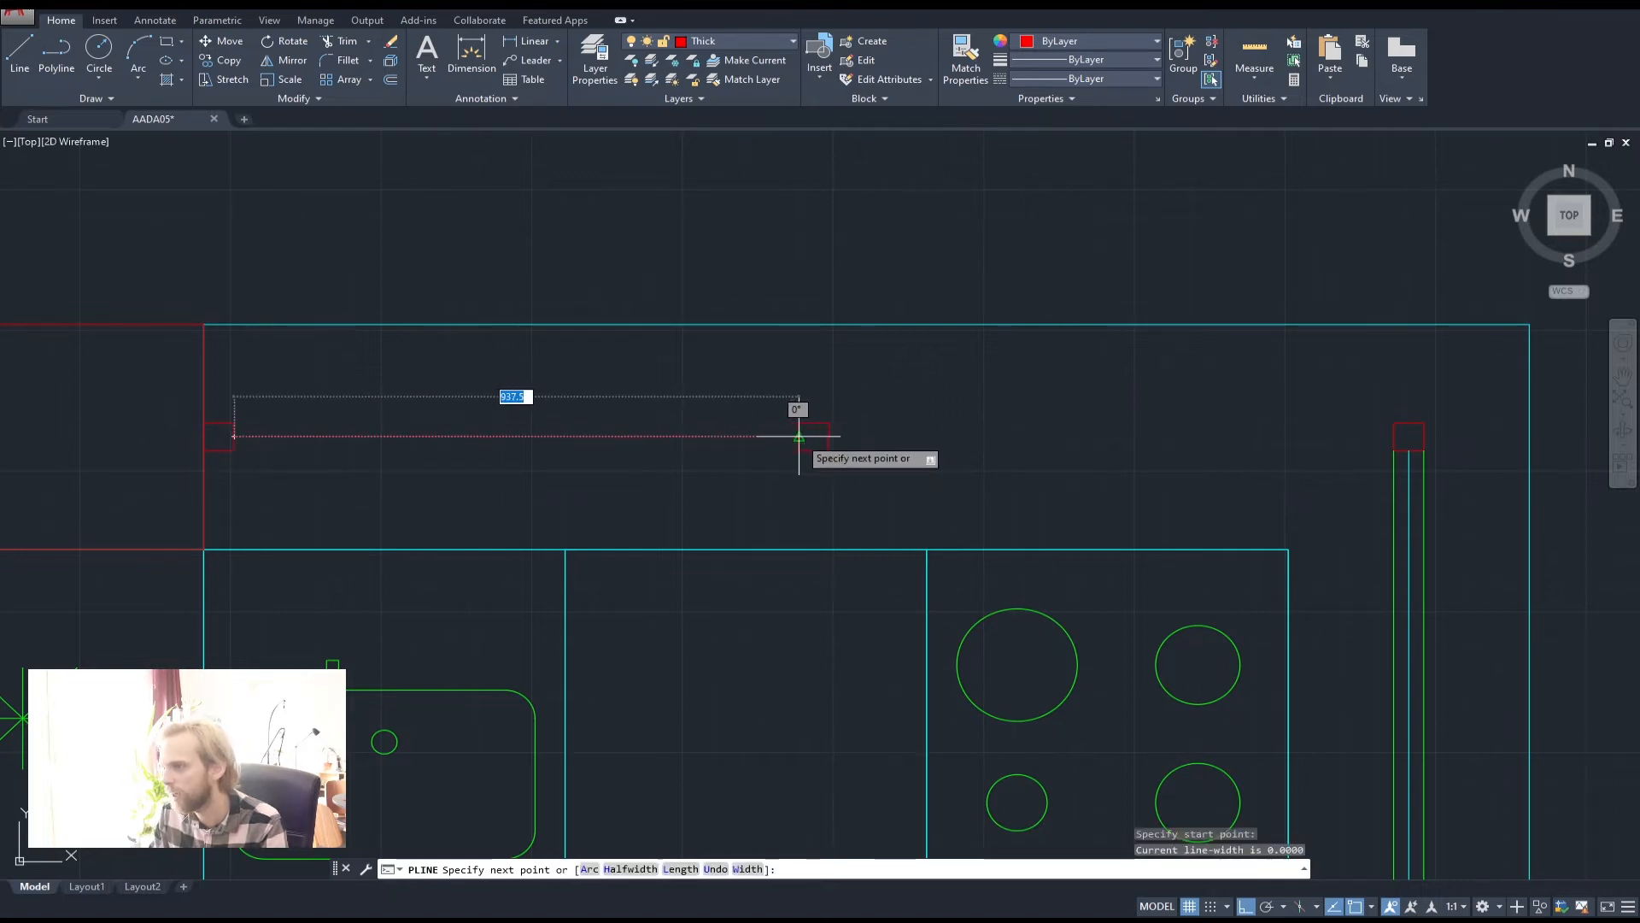
left_click(801, 425)
key("space")
left_click(801, 423)
left_click(235, 423)
key("space")
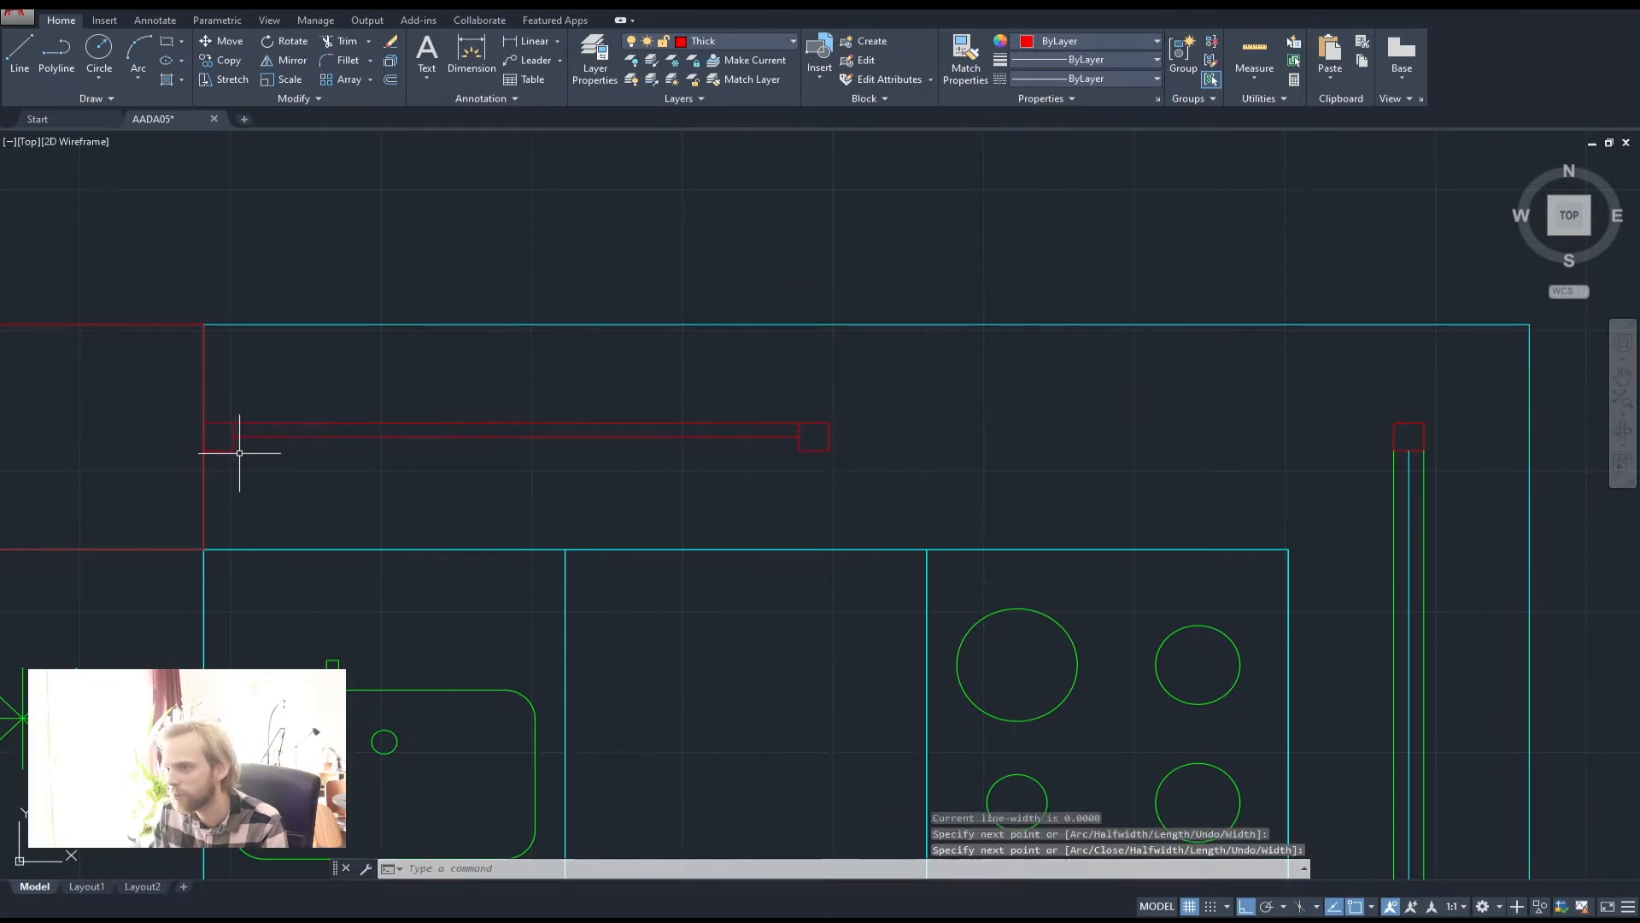
key("space")
left_click(233, 451)
left_click(800, 451)
key("space")
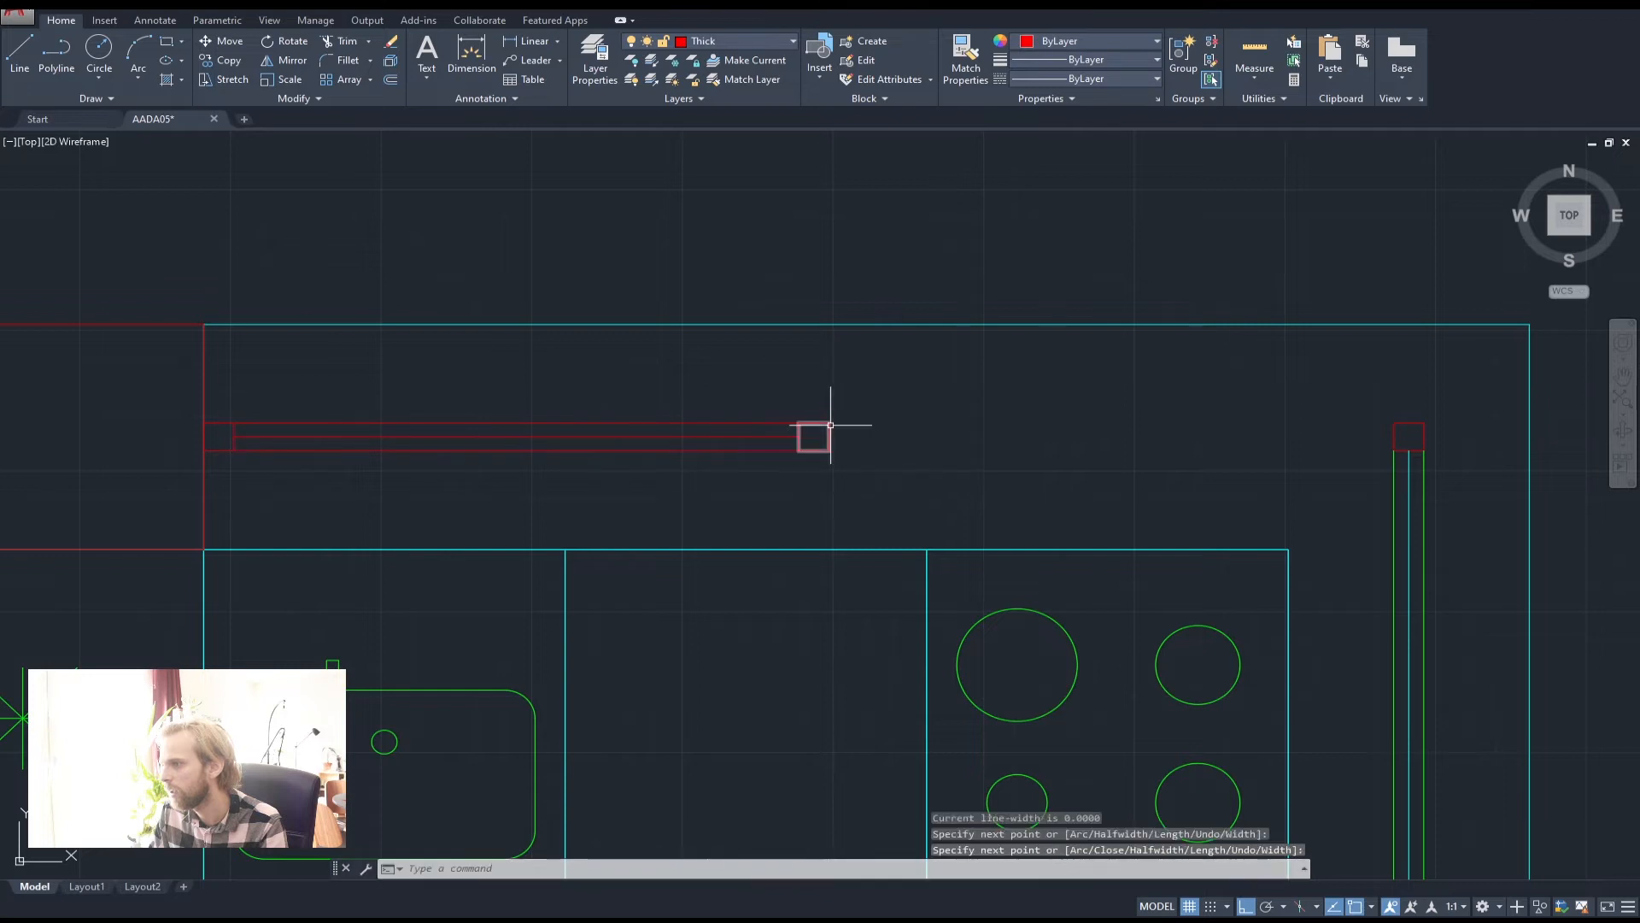
Draw the right pane's three window polylines from the middle square to the right square
key("space")
left_click(829, 422)
left_click(1394, 423)
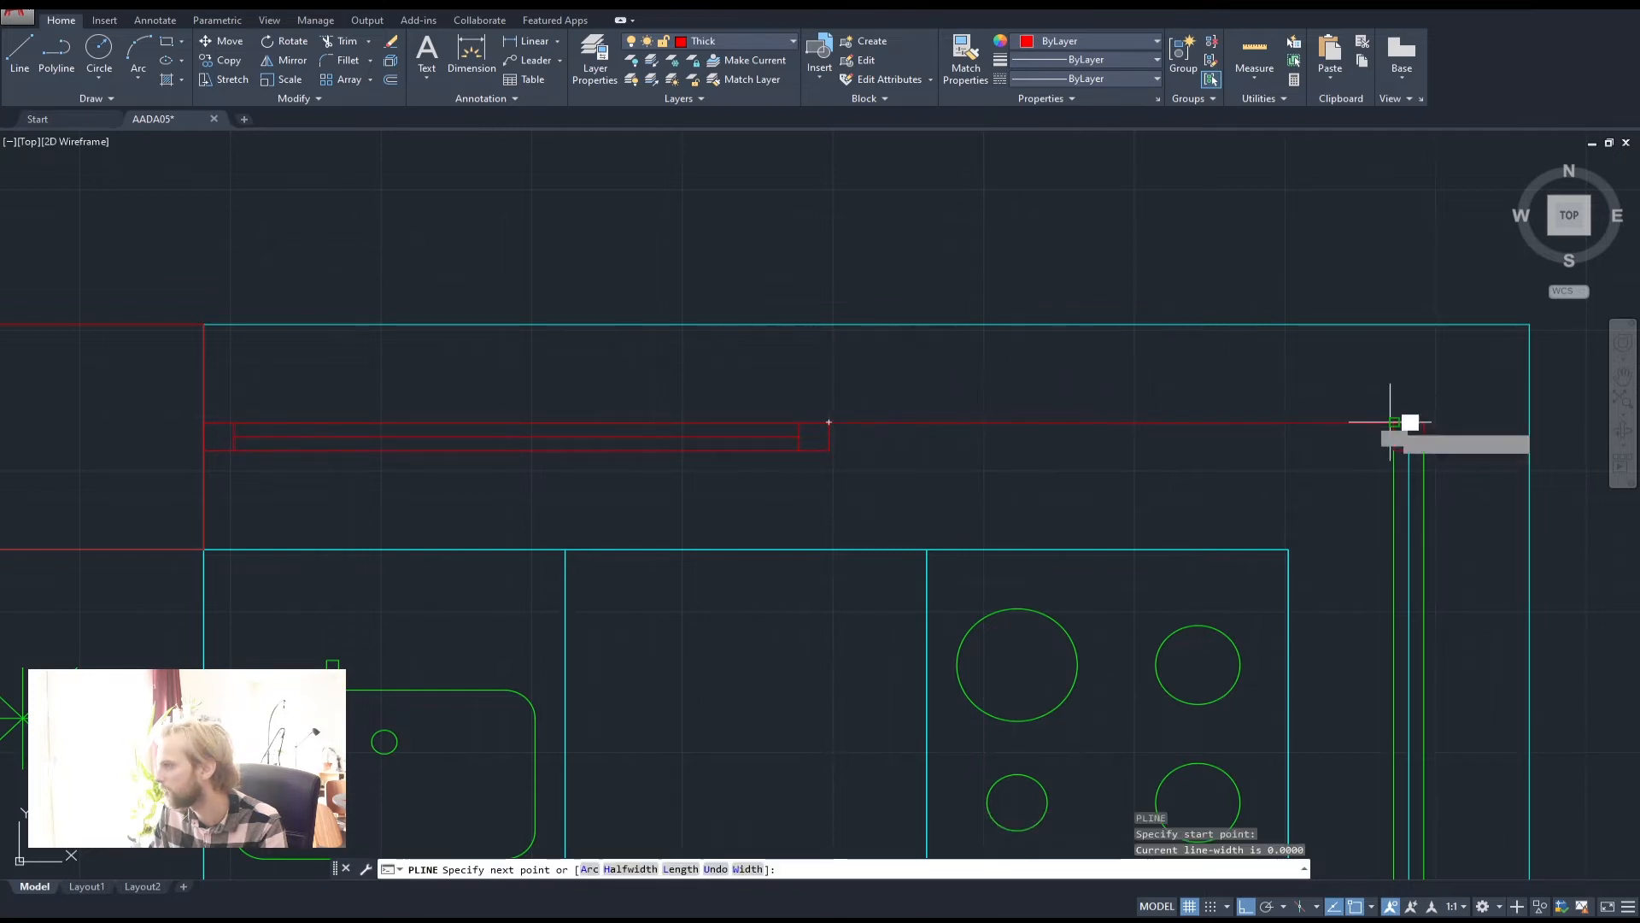
key("space")
key("space")
left_click(1394, 437)
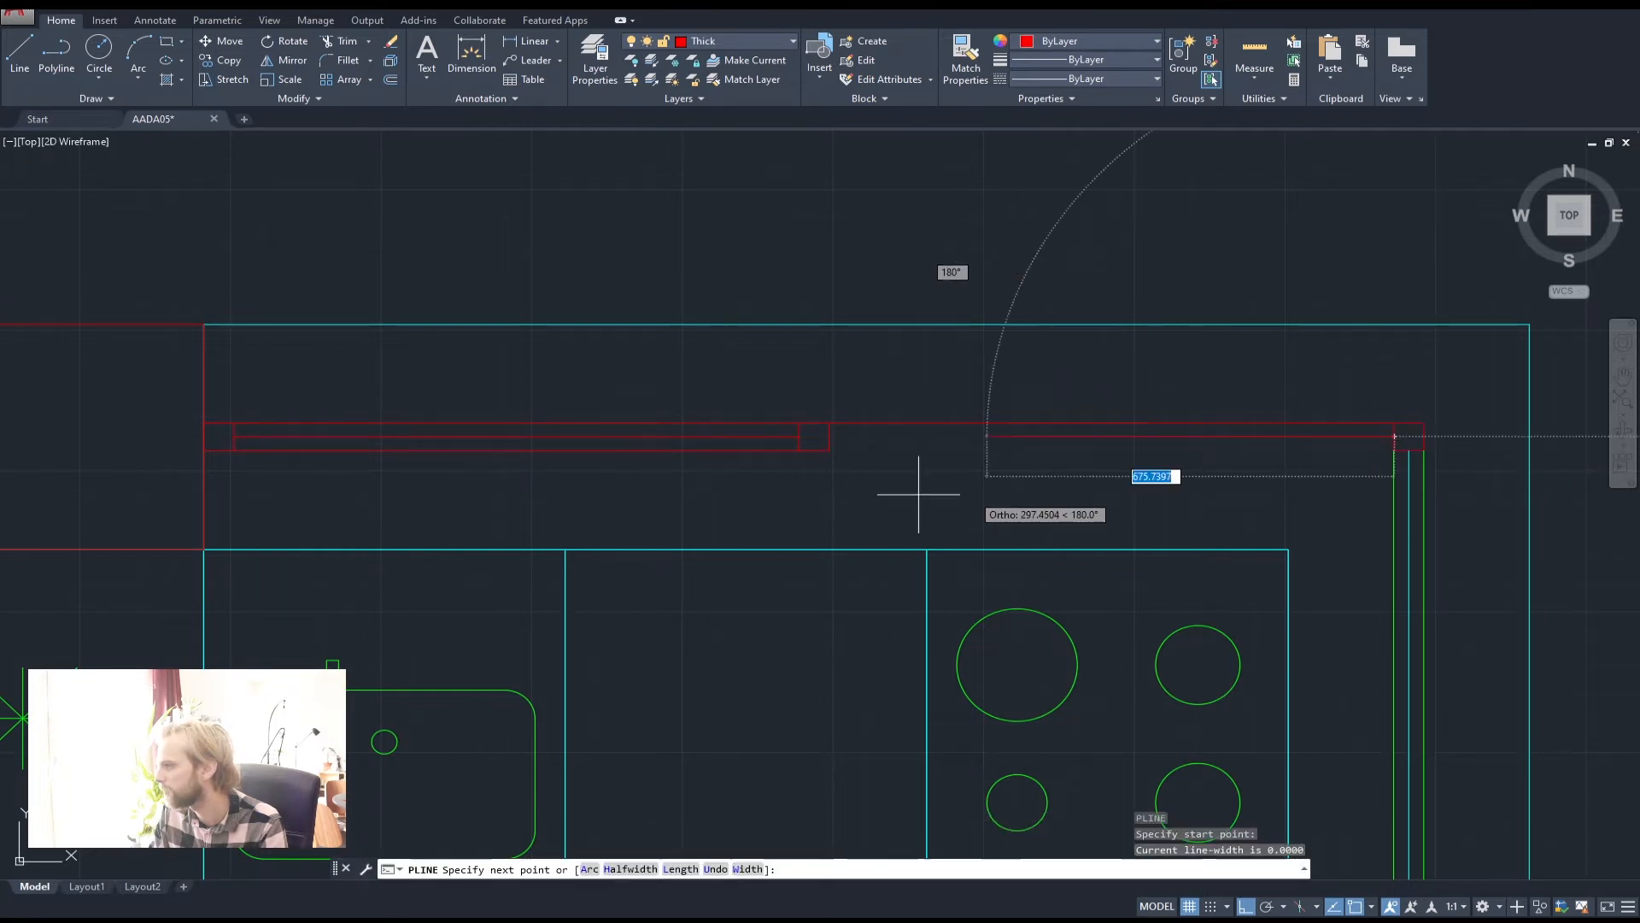
left_click(832, 436)
key("space")
key("space")
left_click(831, 450)
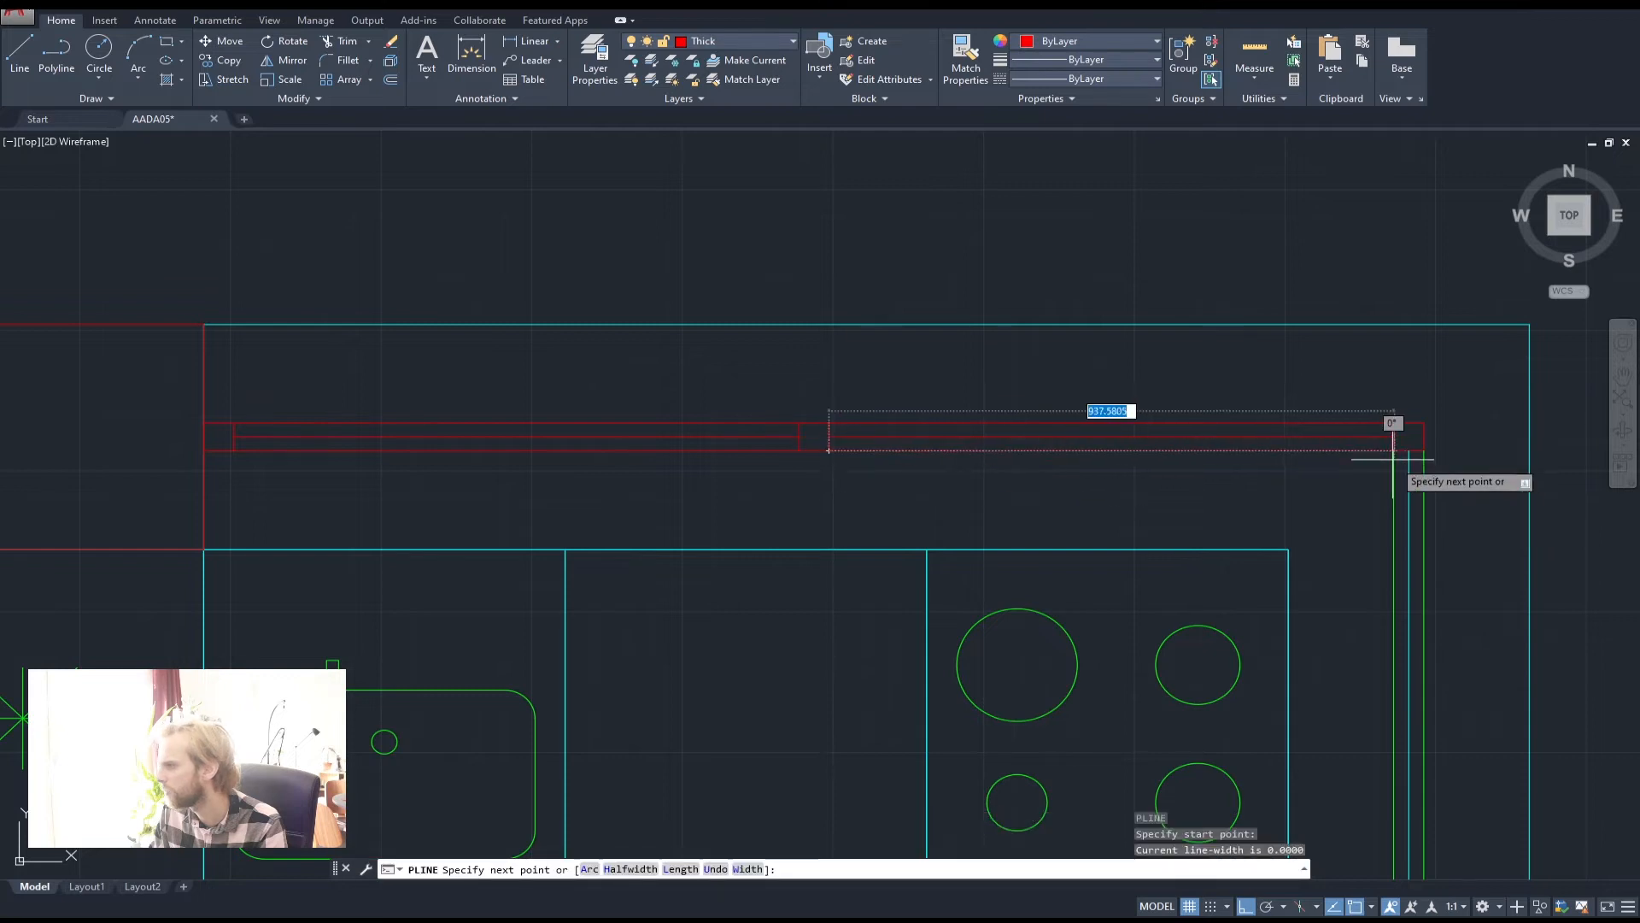
left_click(1391, 451)
key("space")
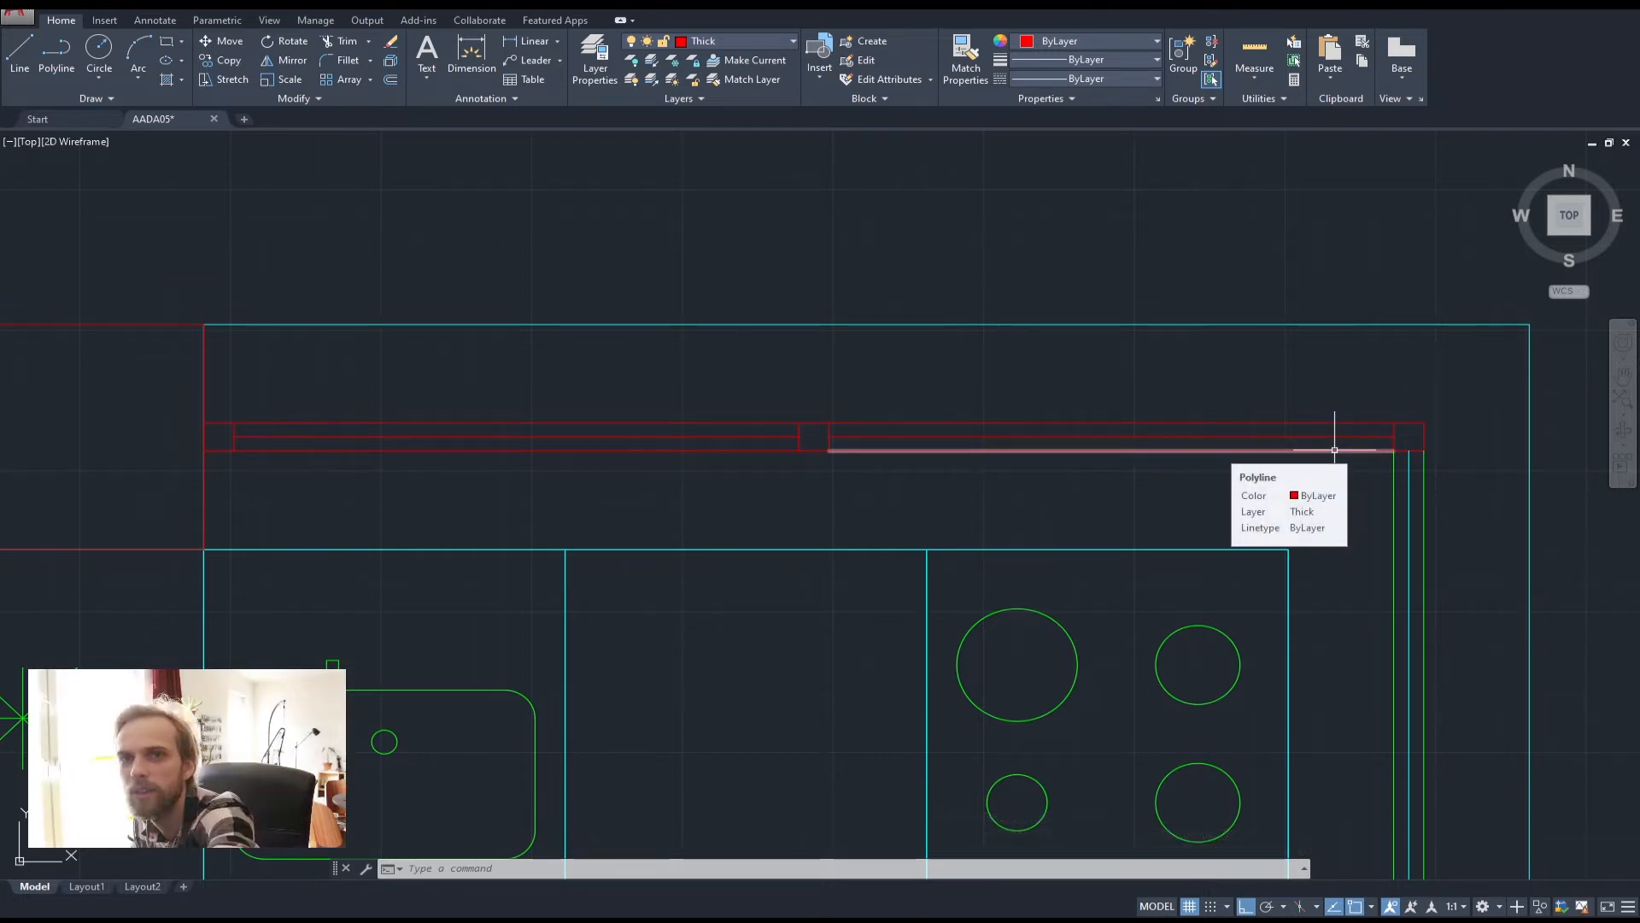
Put all six window lines on layer Thin
left_click(1202, 475)
left_click(1139, 414)
left_click(700, 487)
left_click(609, 360)
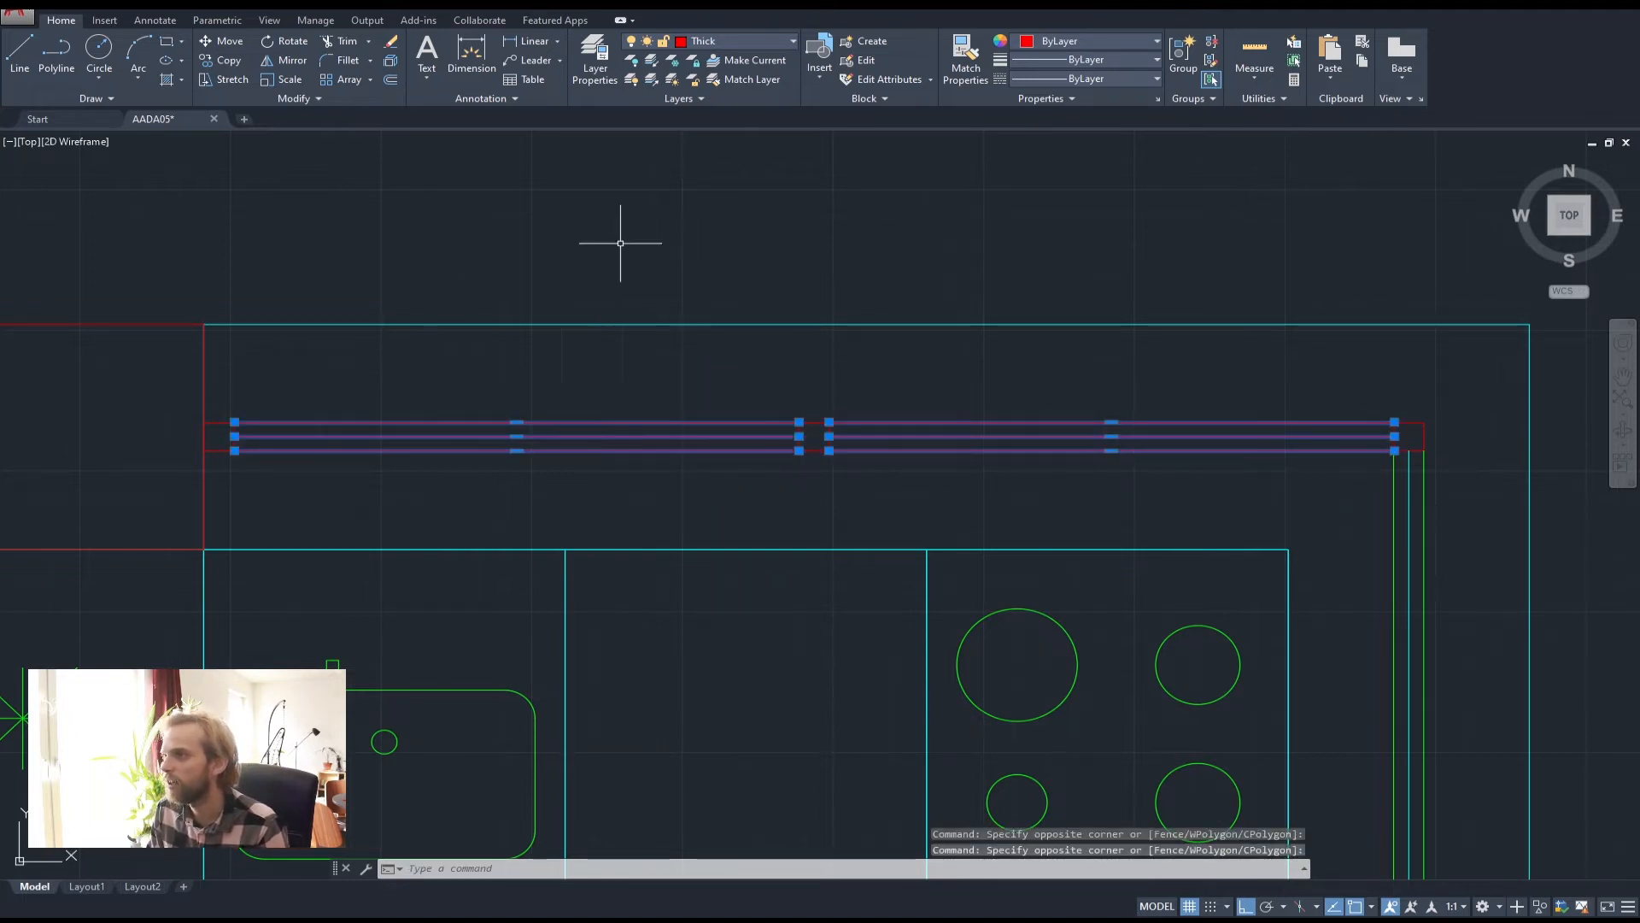
left_click(761, 44)
left_click(718, 121)
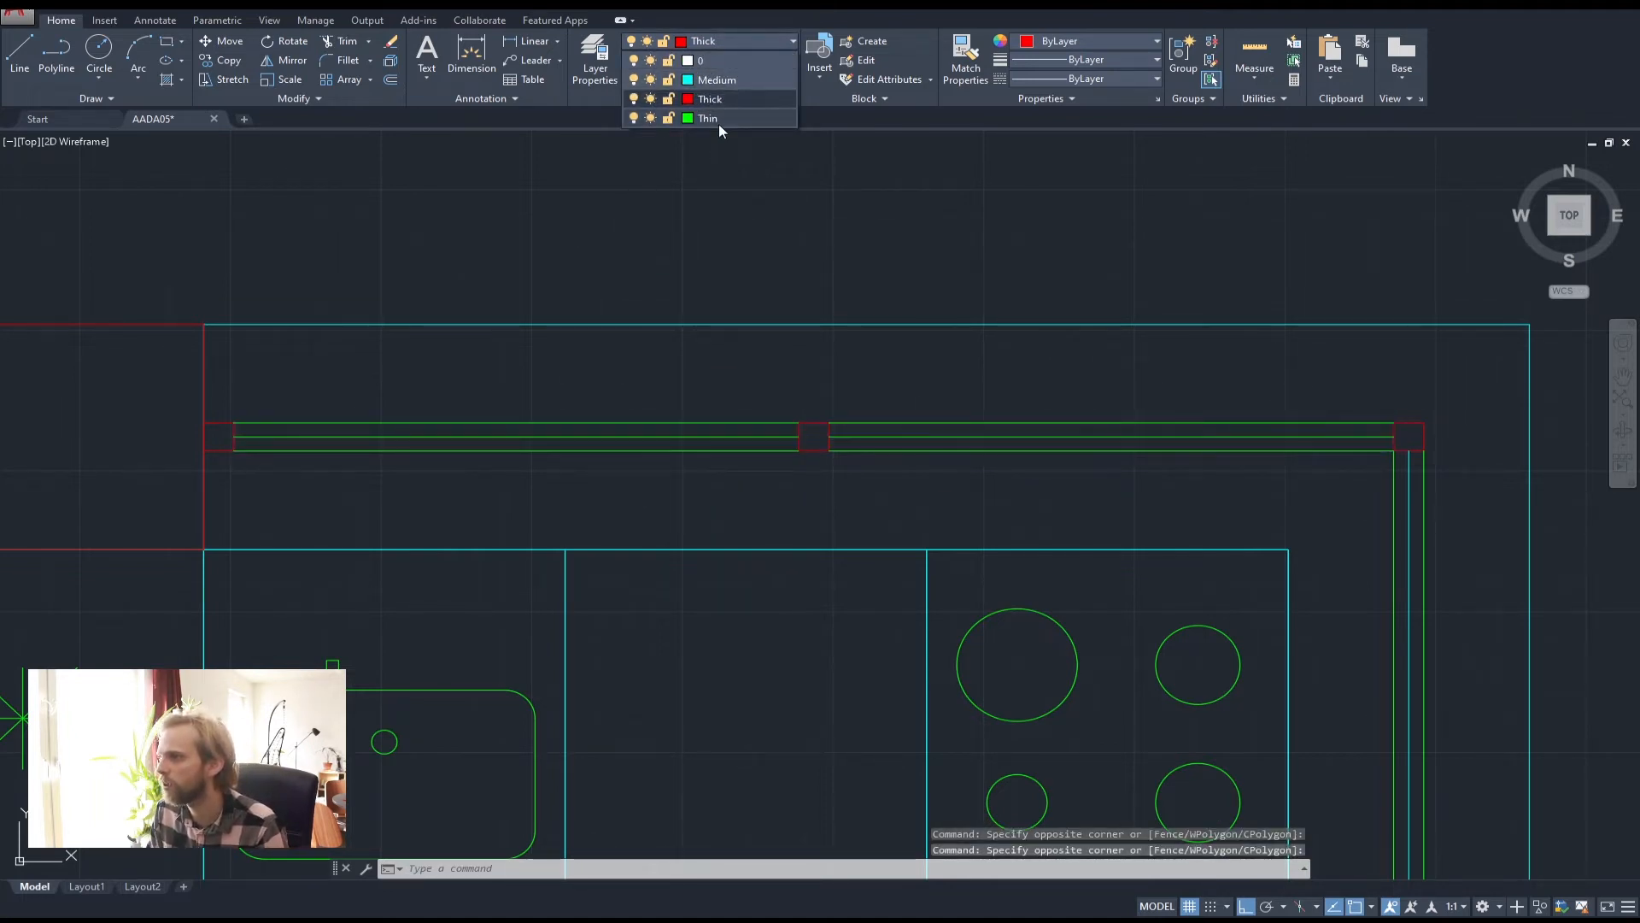
left_click(721, 113)
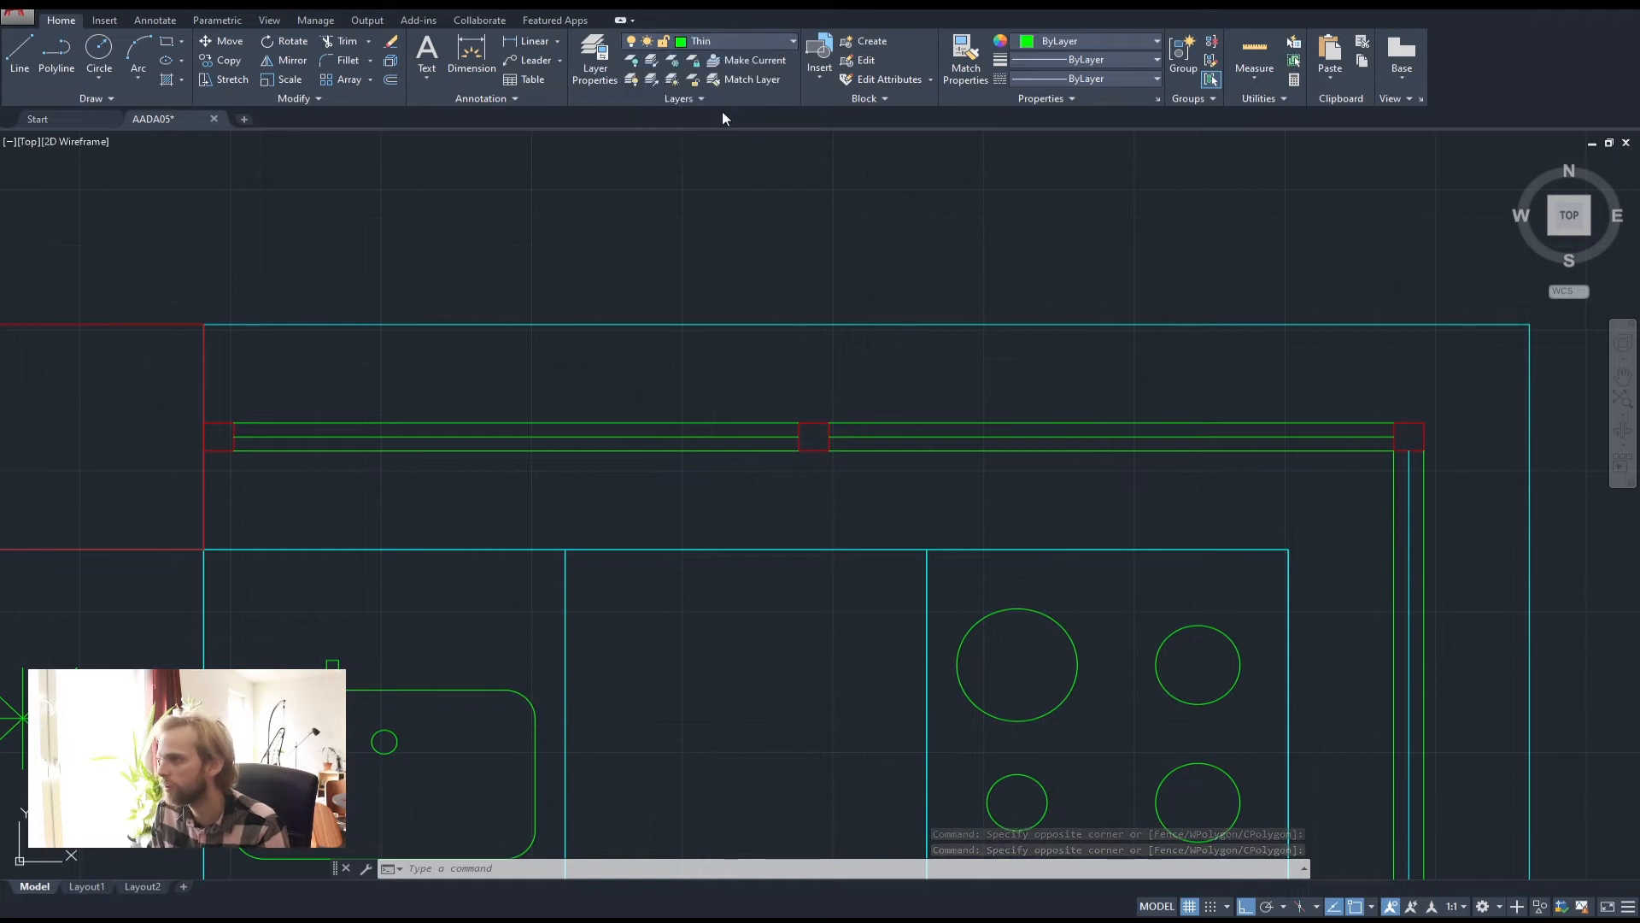
key("Escape")
key("Escape")
key("Escape")
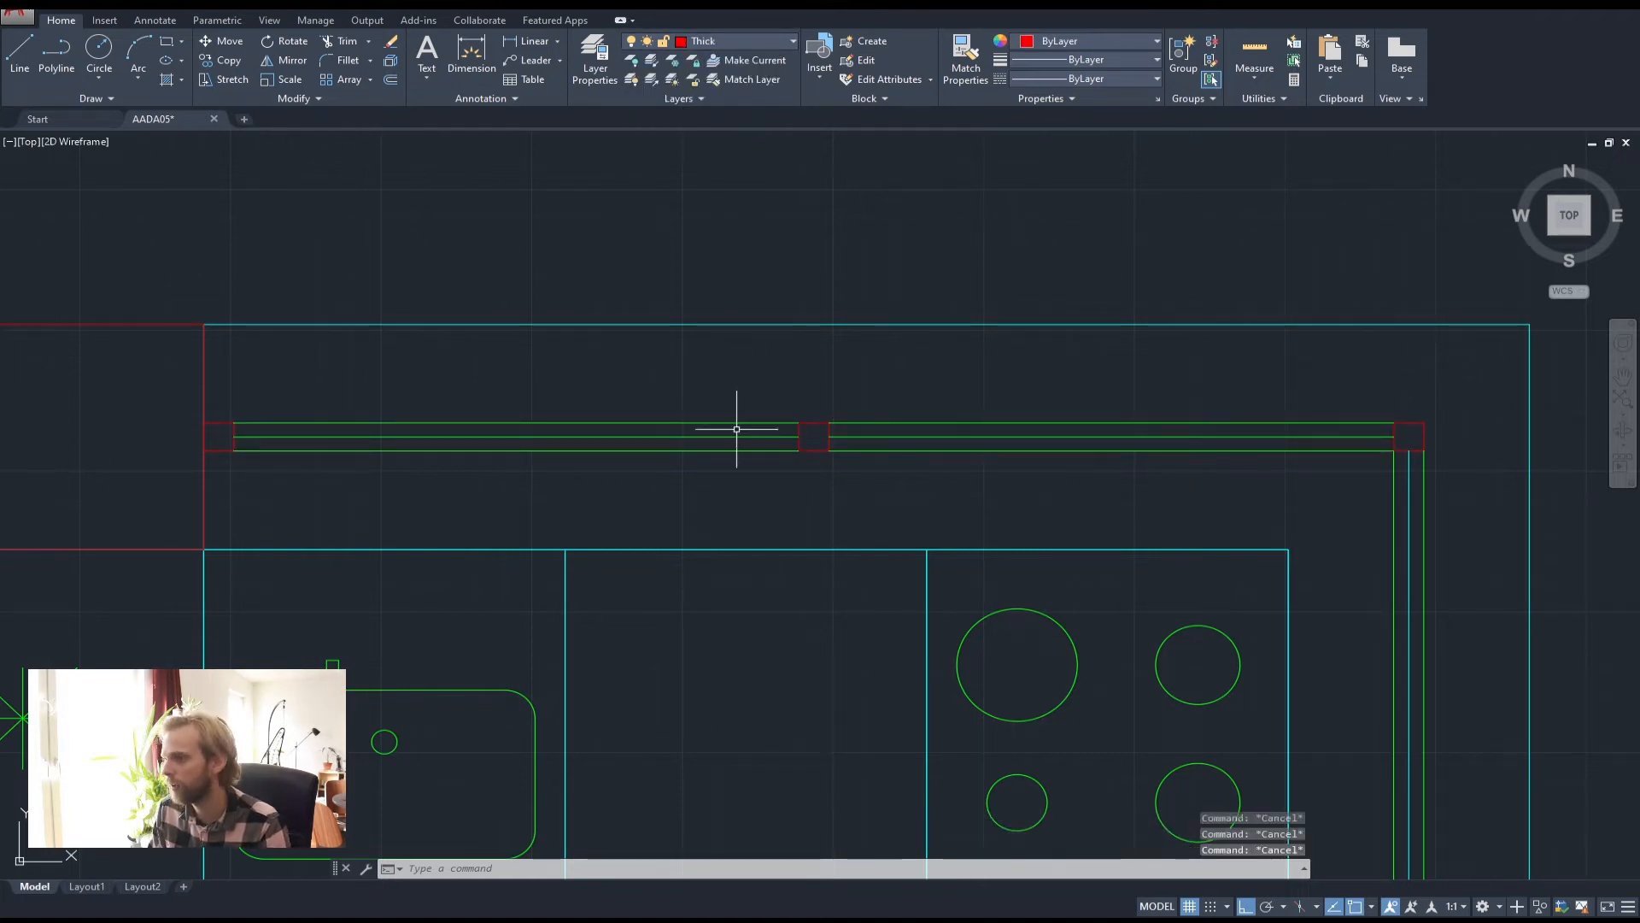
Move the two centre window lines to layer Medium and view the whole kitchen
left_click(740, 436)
left_click(901, 437)
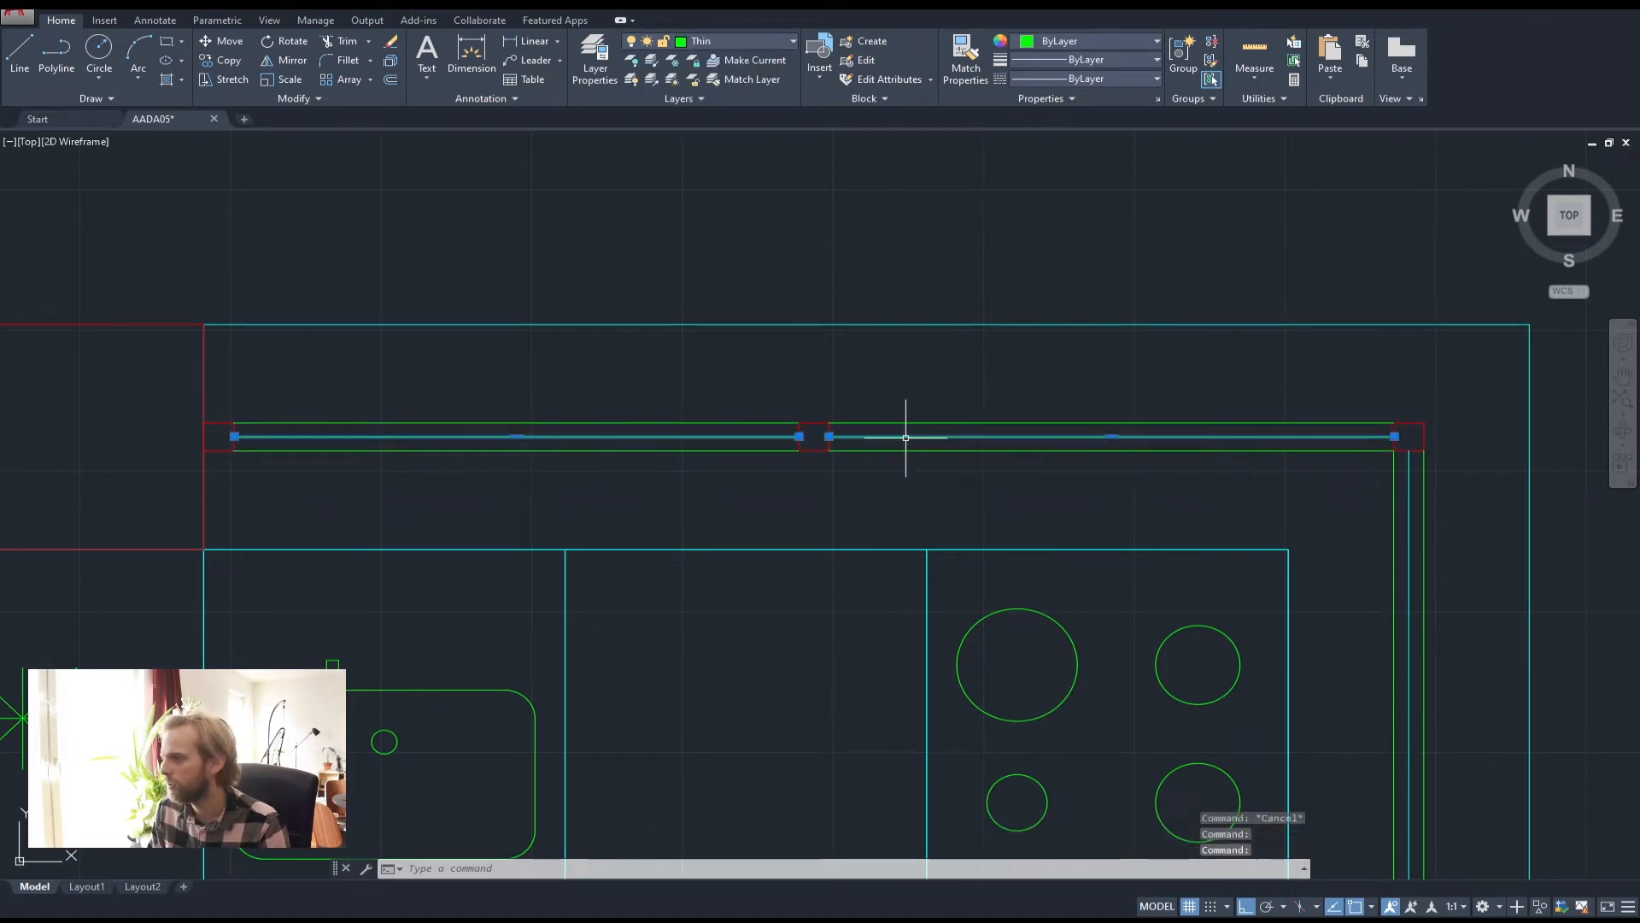
left_click(726, 41)
left_click(705, 80)
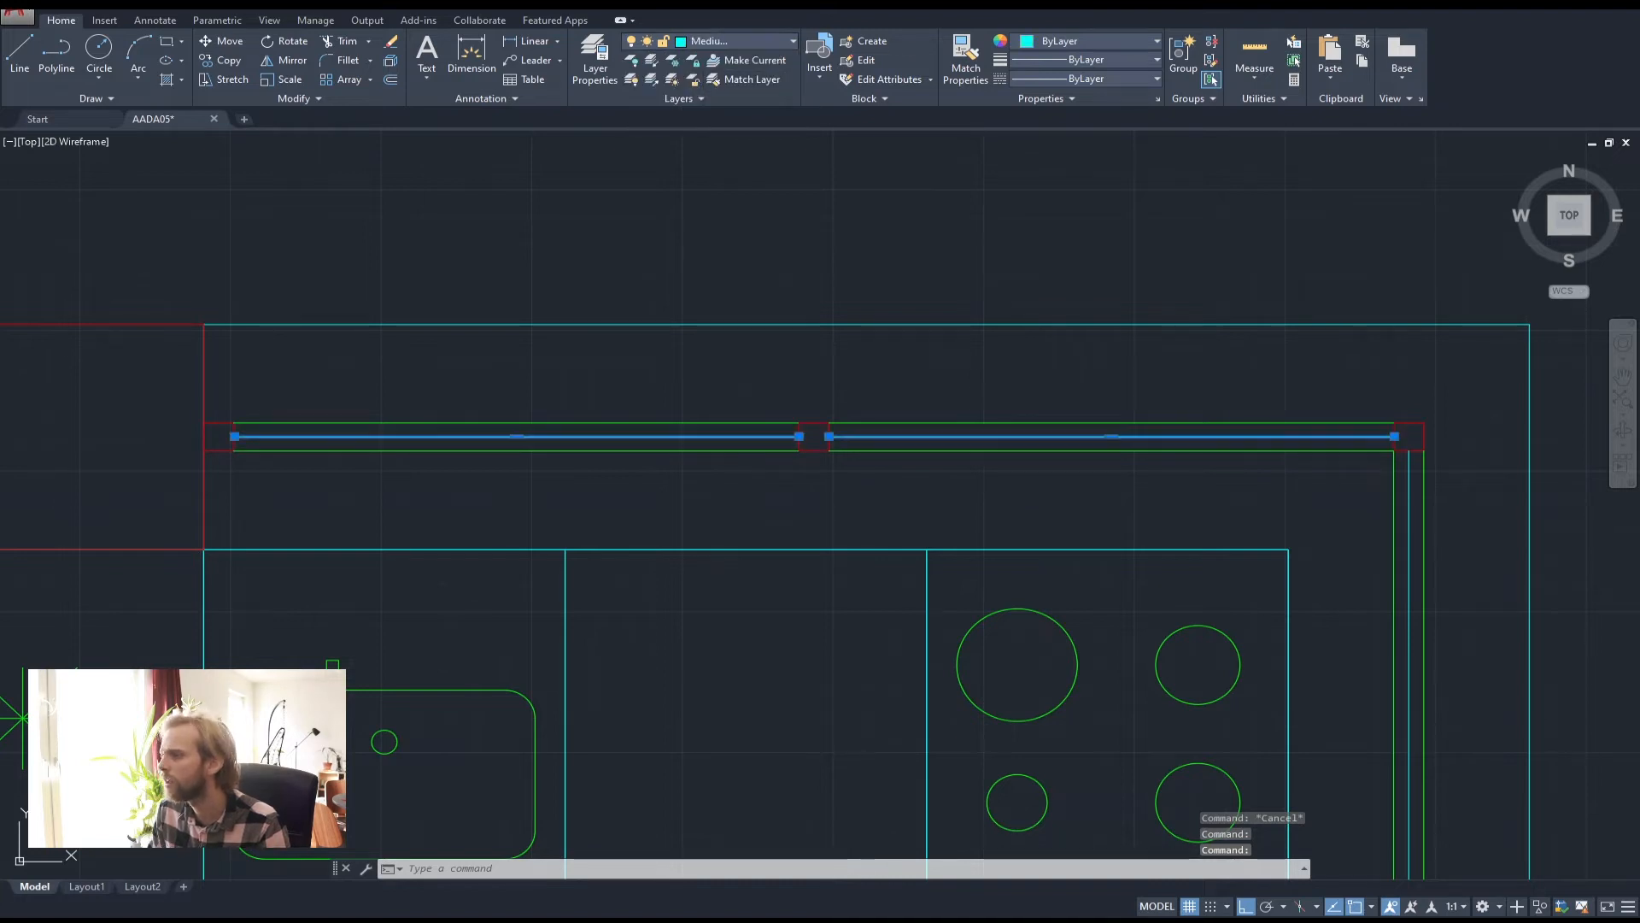
key("Escape")
key("Escape")
scroll(833, 404, "down", 4)
middle_click_drag(707, 469, 806, 328)
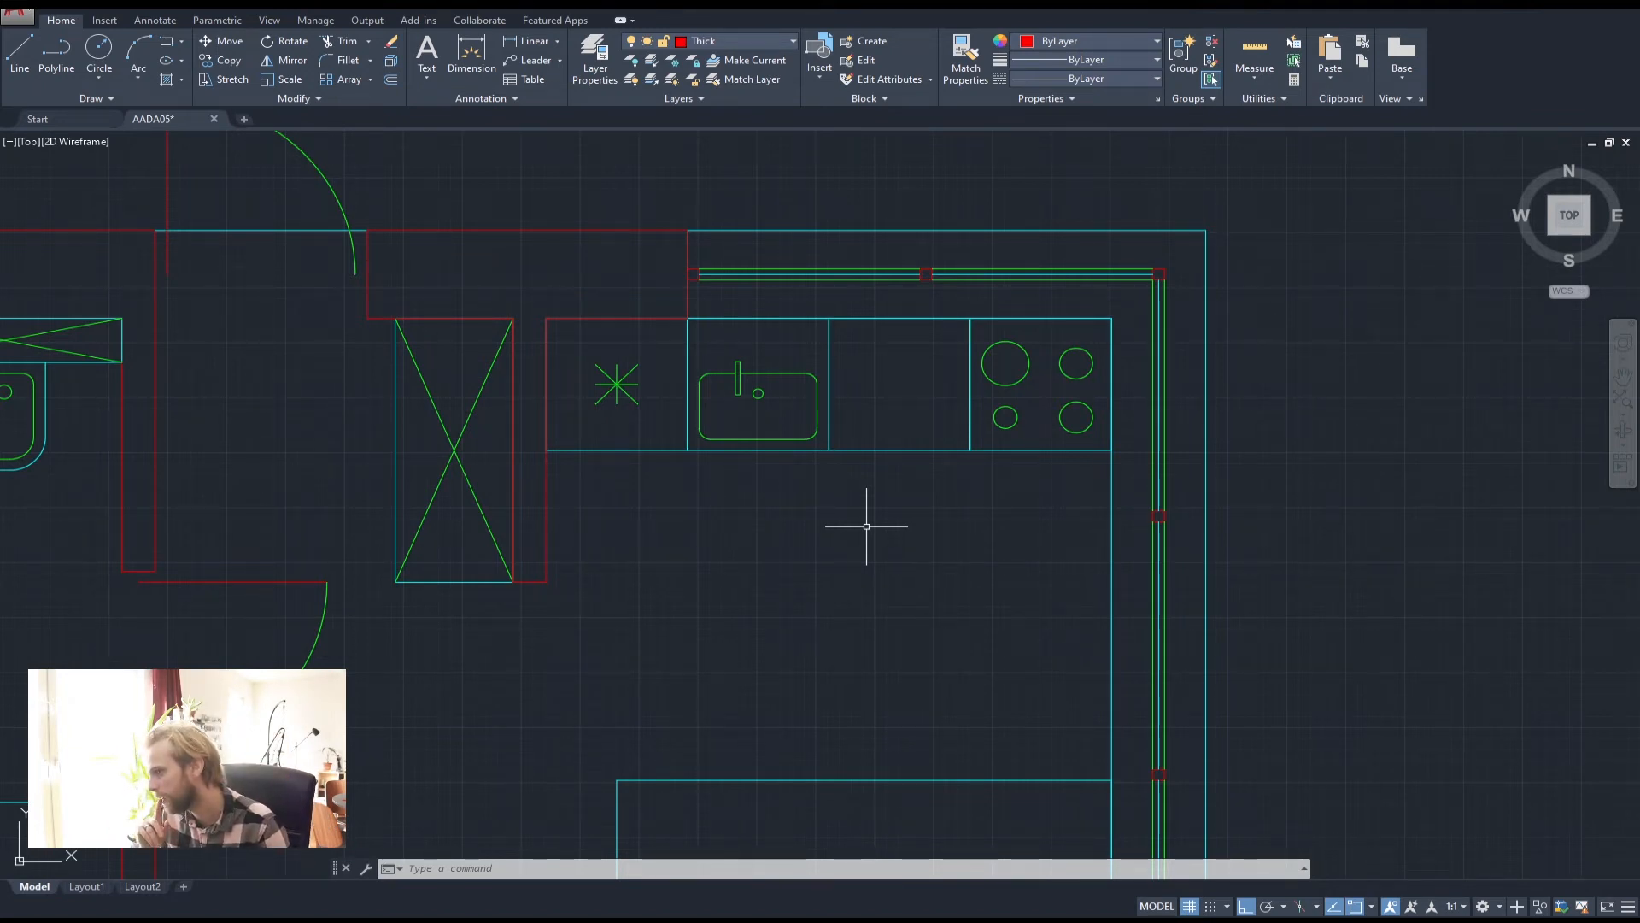
scroll(855, 479, "down", 5)
scroll(758, 484, "up", 3)
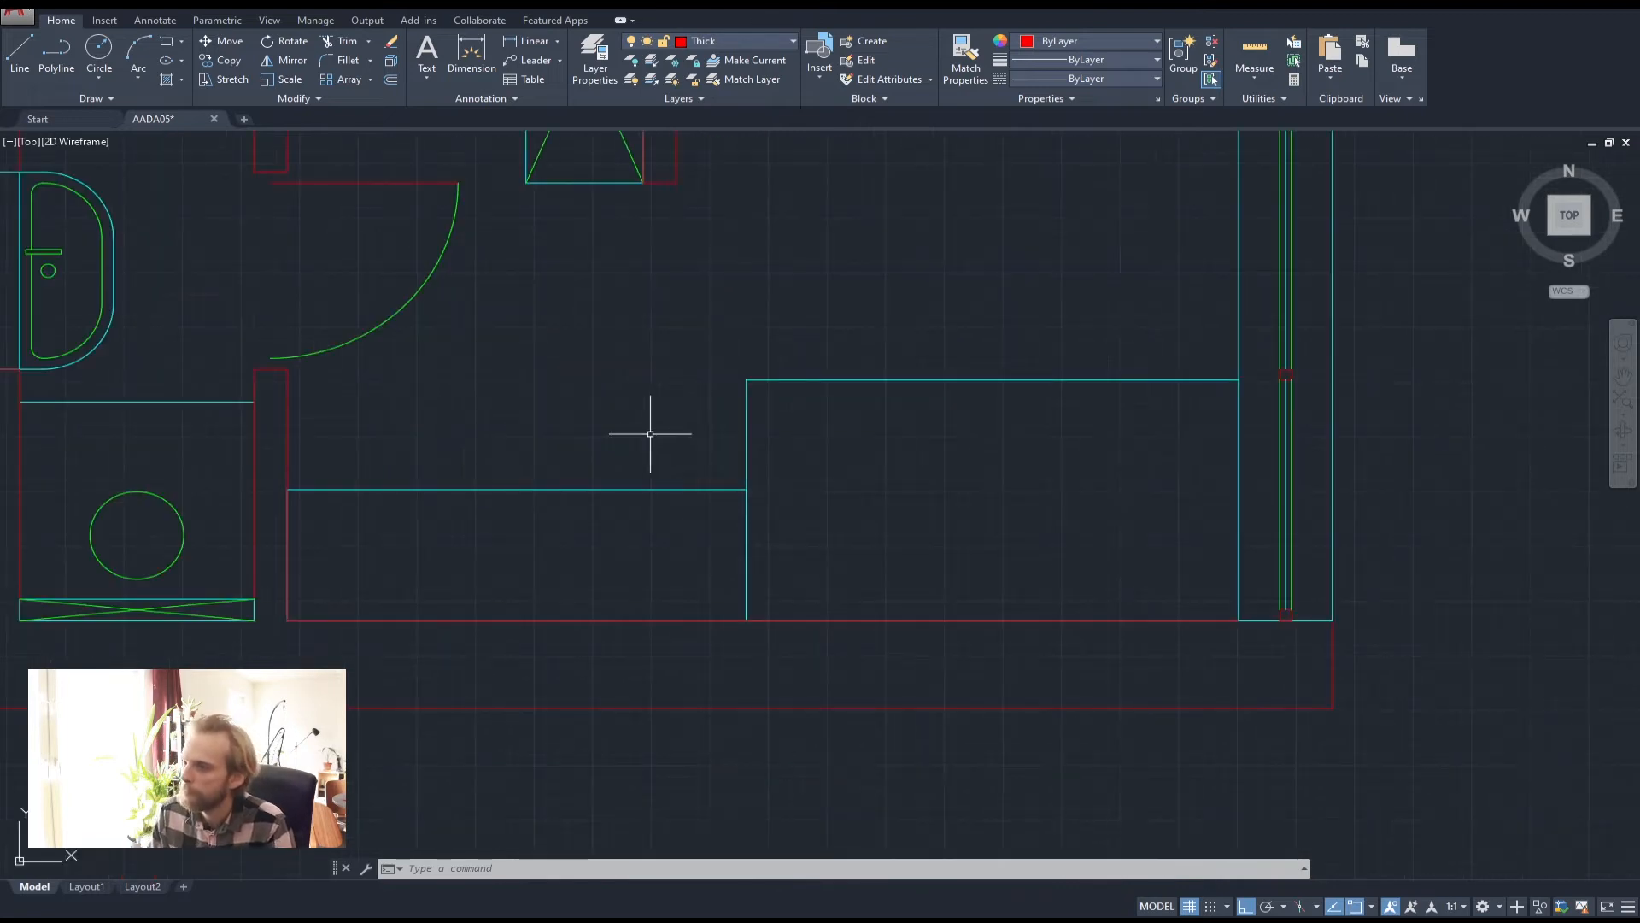
mouse_move(648, 432)
middle_mouse_down()
mouse_move(618, 586)
mouse_move(635, 604)
middle_mouse_up()
scroll(629, 504, "down", 4)
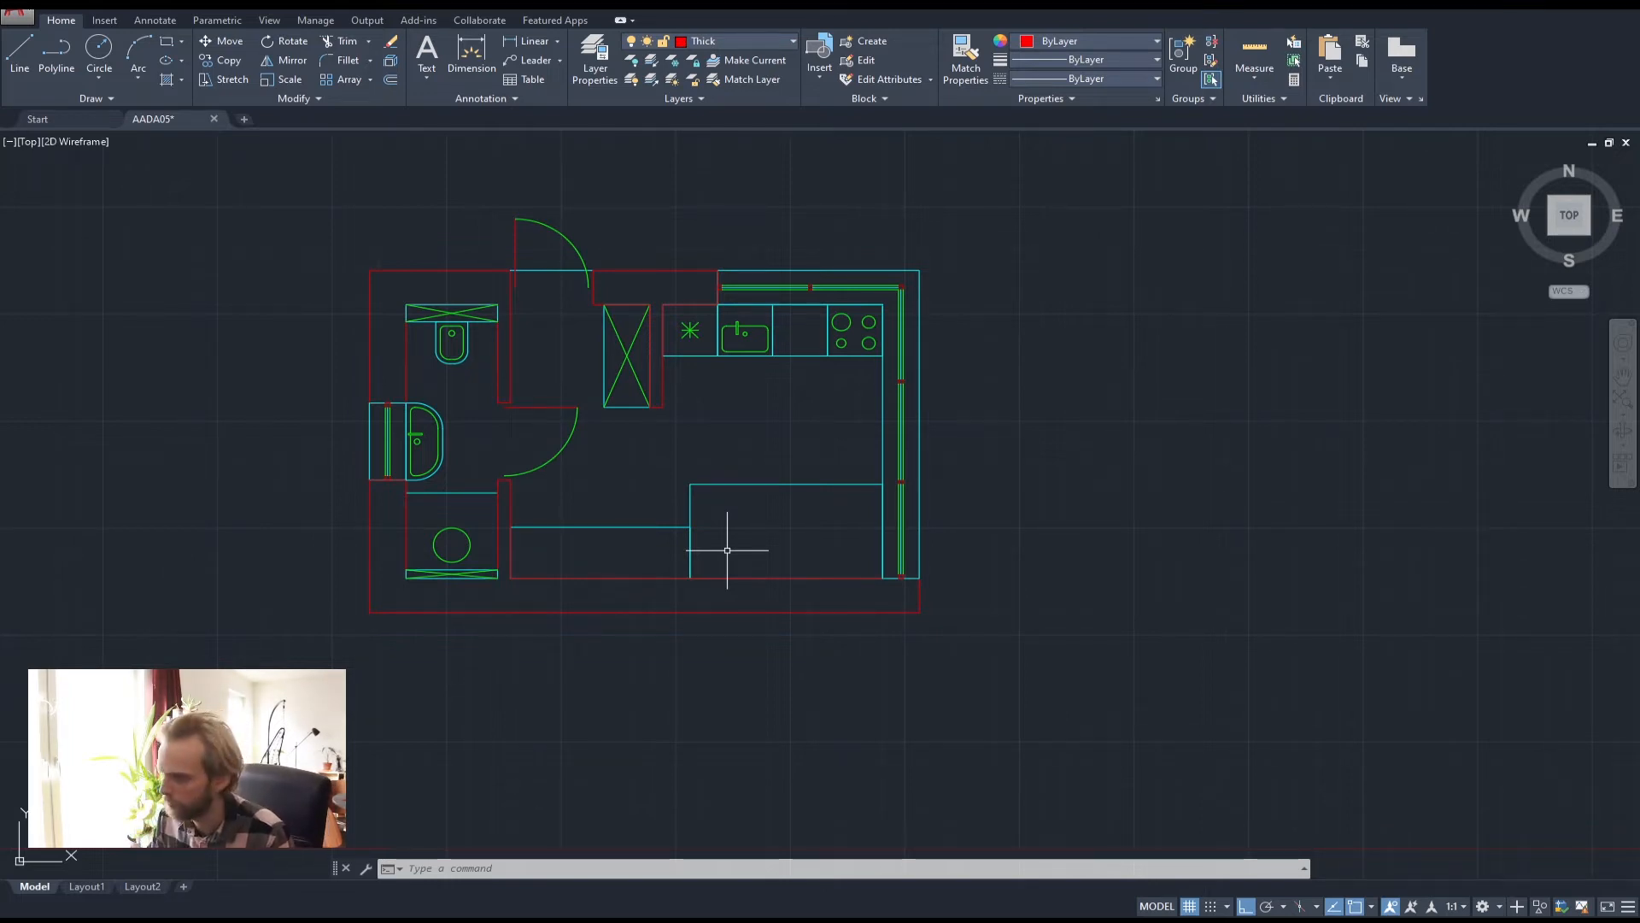
middle_click_drag(746, 512, 879, 494)
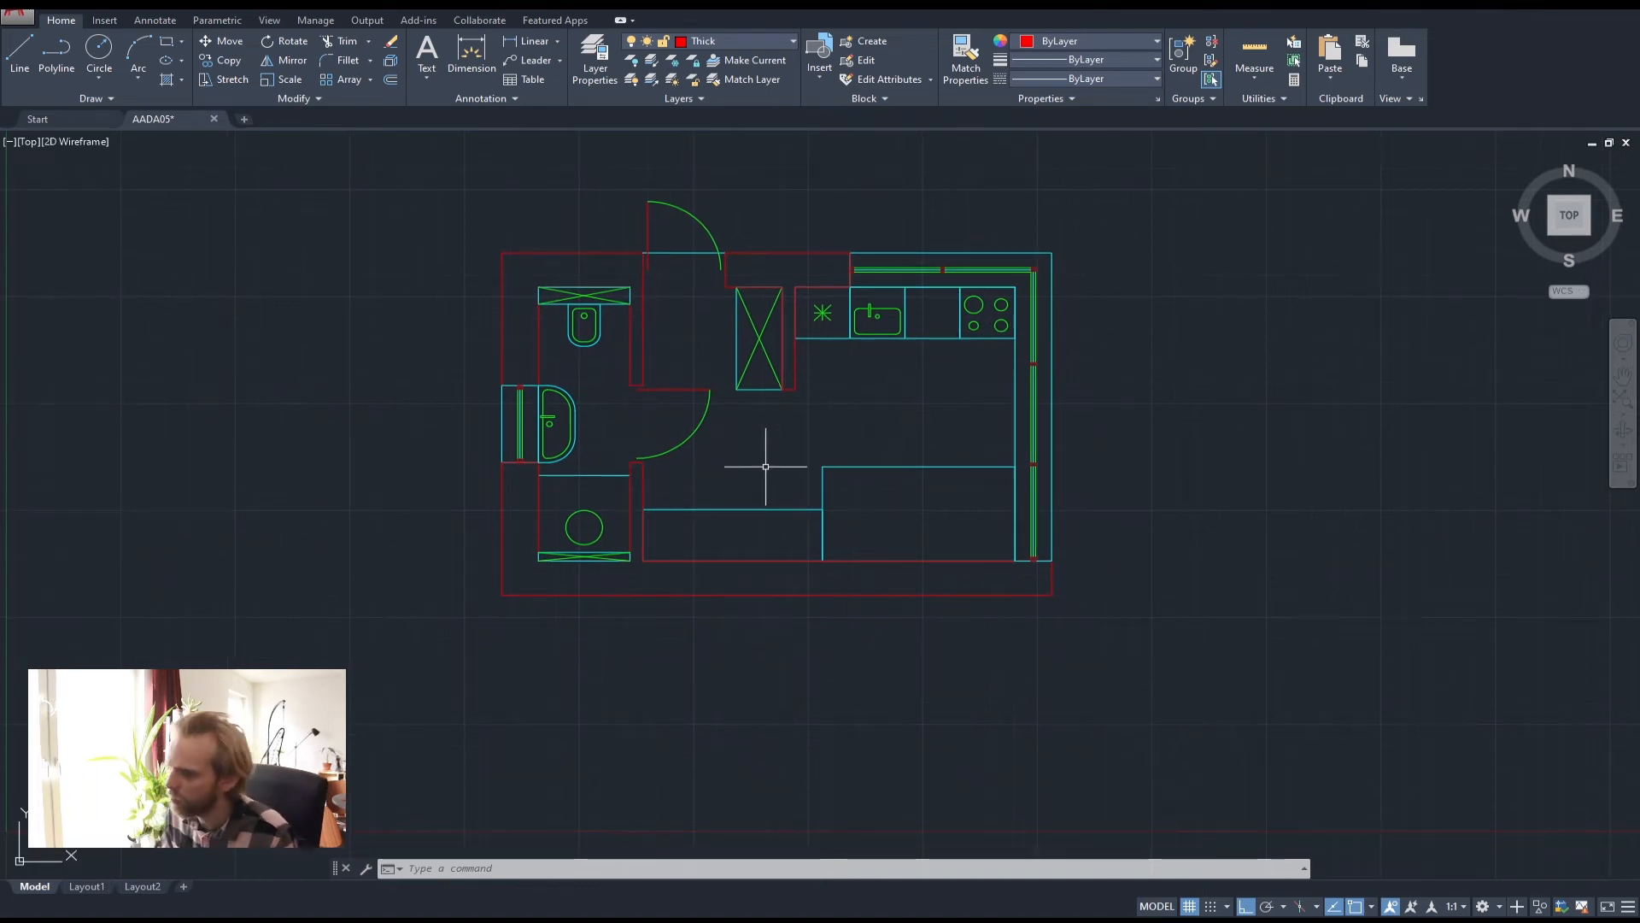
scroll(760, 544, "up", 2)
left_click(762, 515)
left_click(741, 436)
key("Escape")
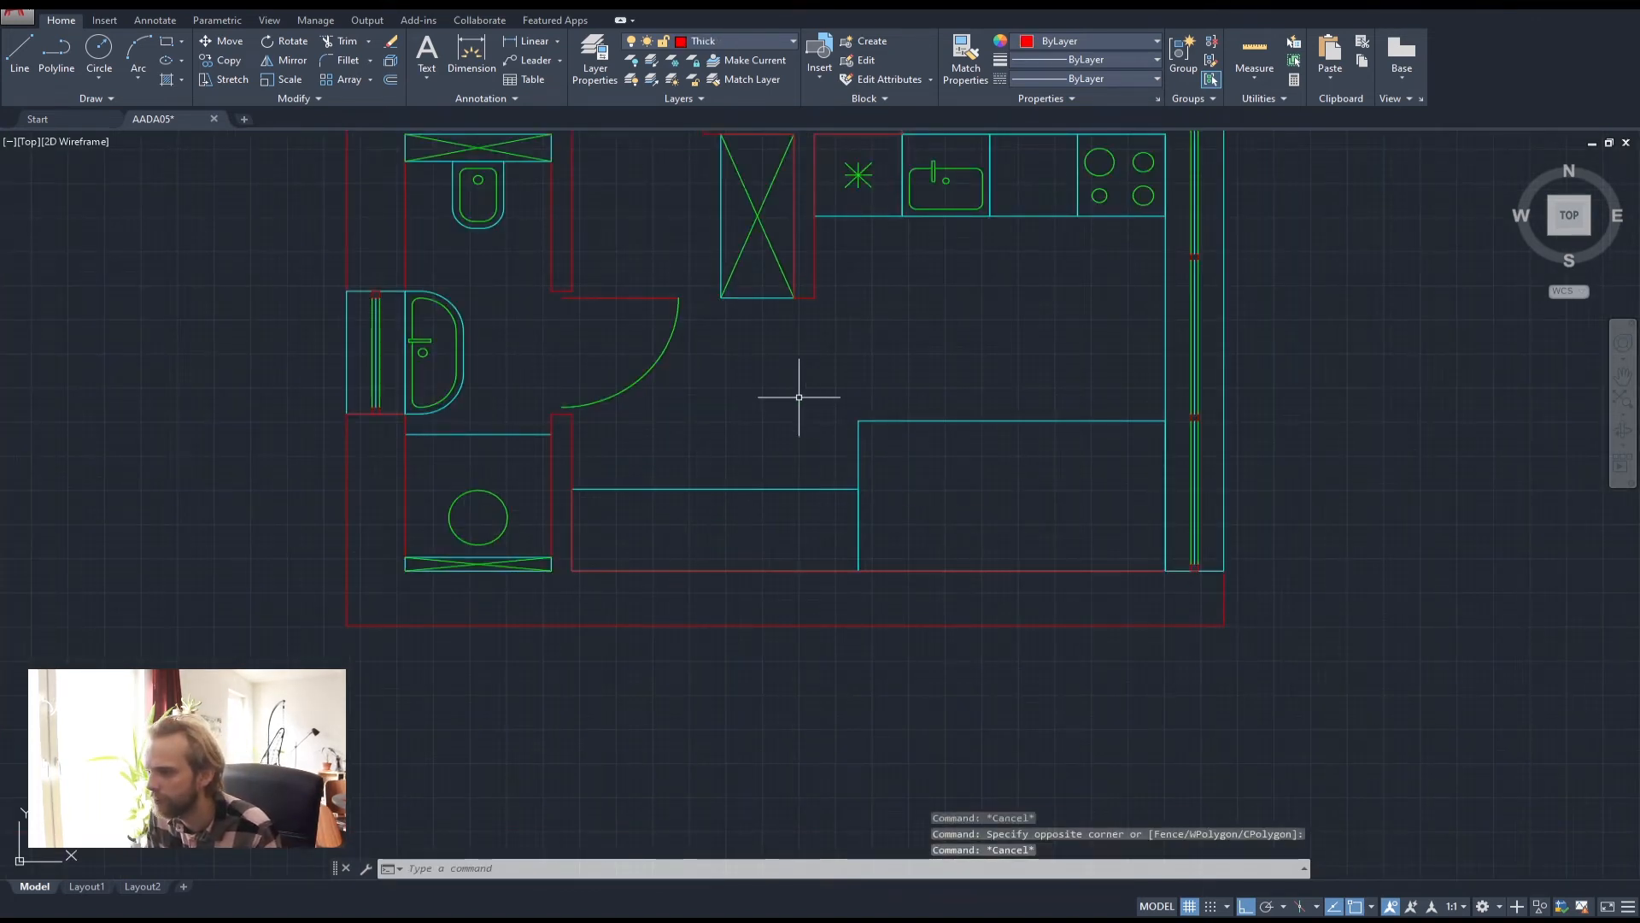
key("Escape")
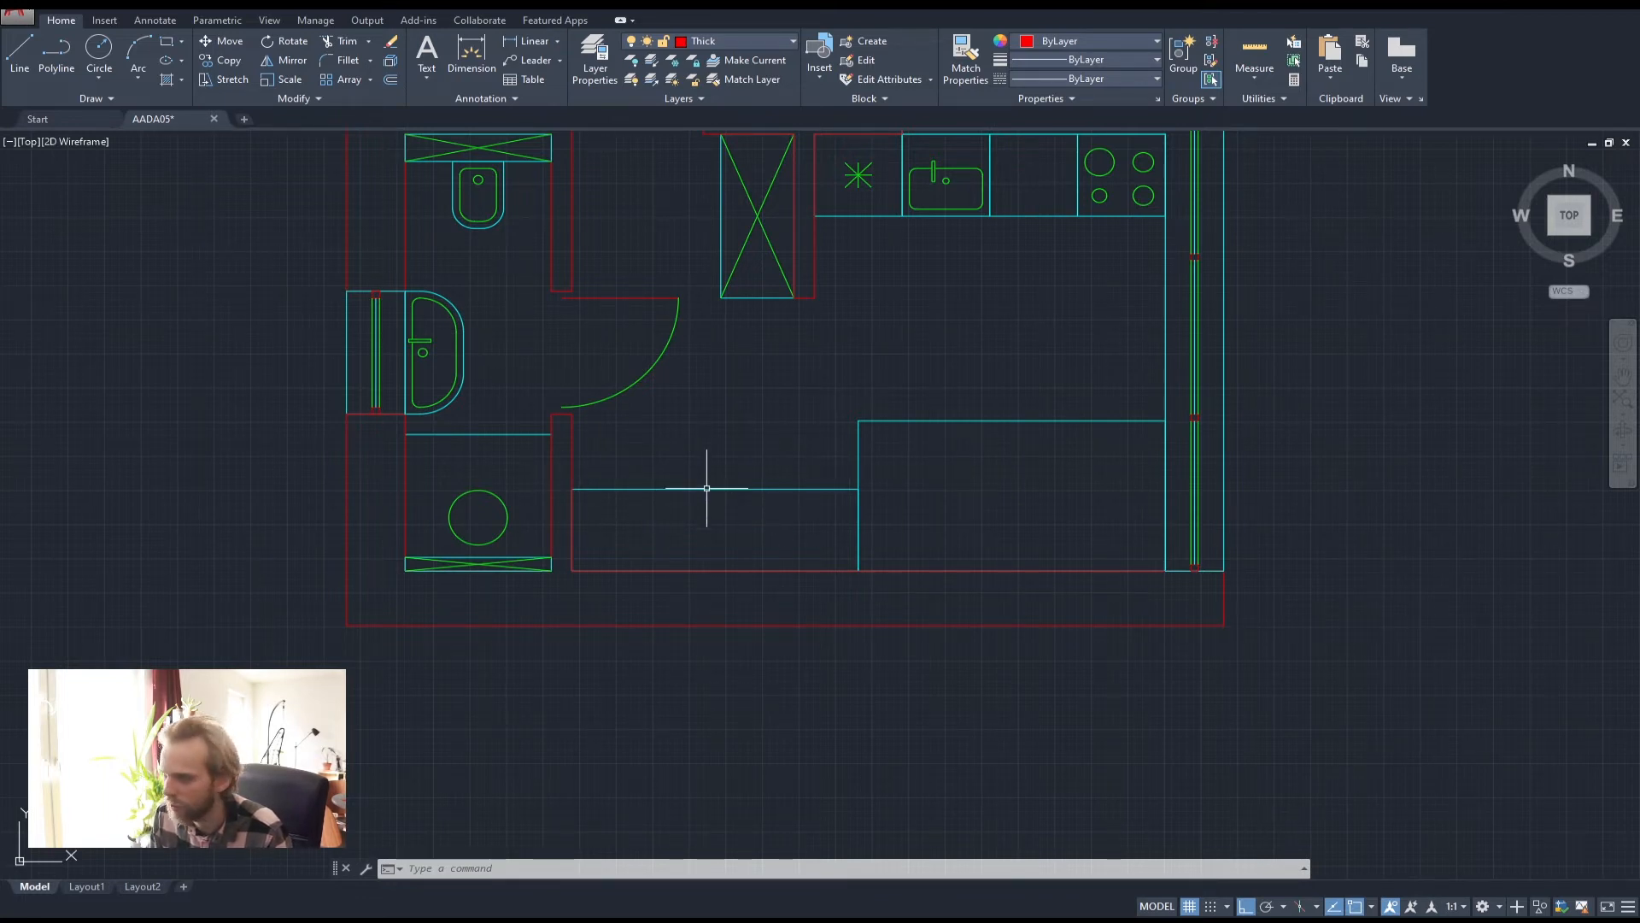
middle_click_drag(798, 458, 724, 469)
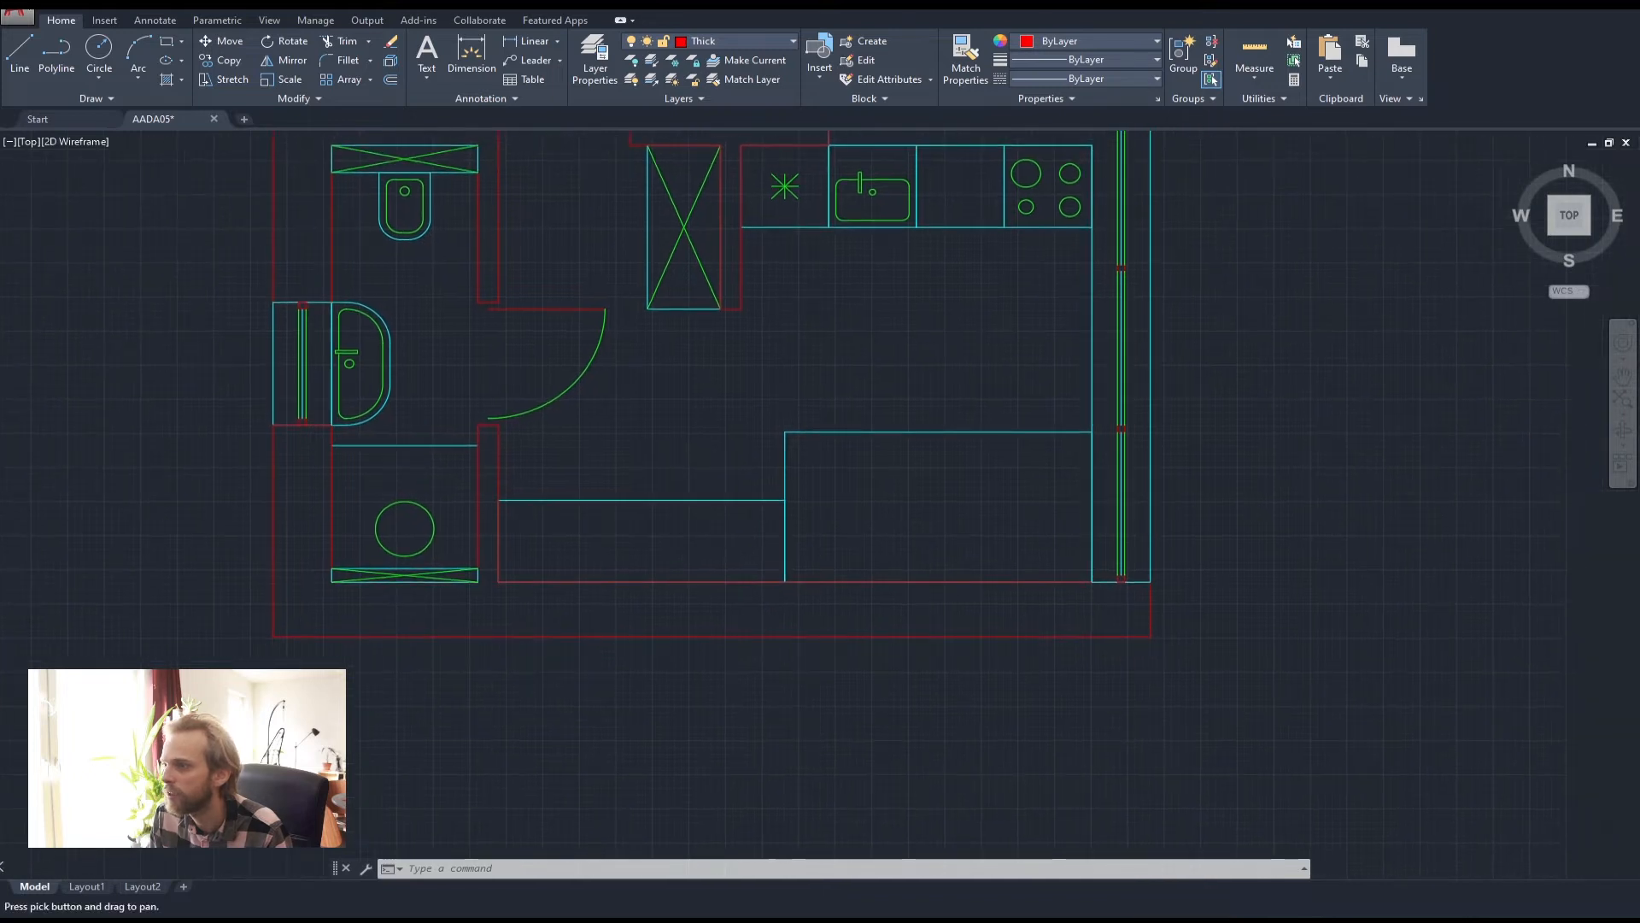
Draw a circle of radius 200 centred on the snapped midpoint
left_click(96, 52)
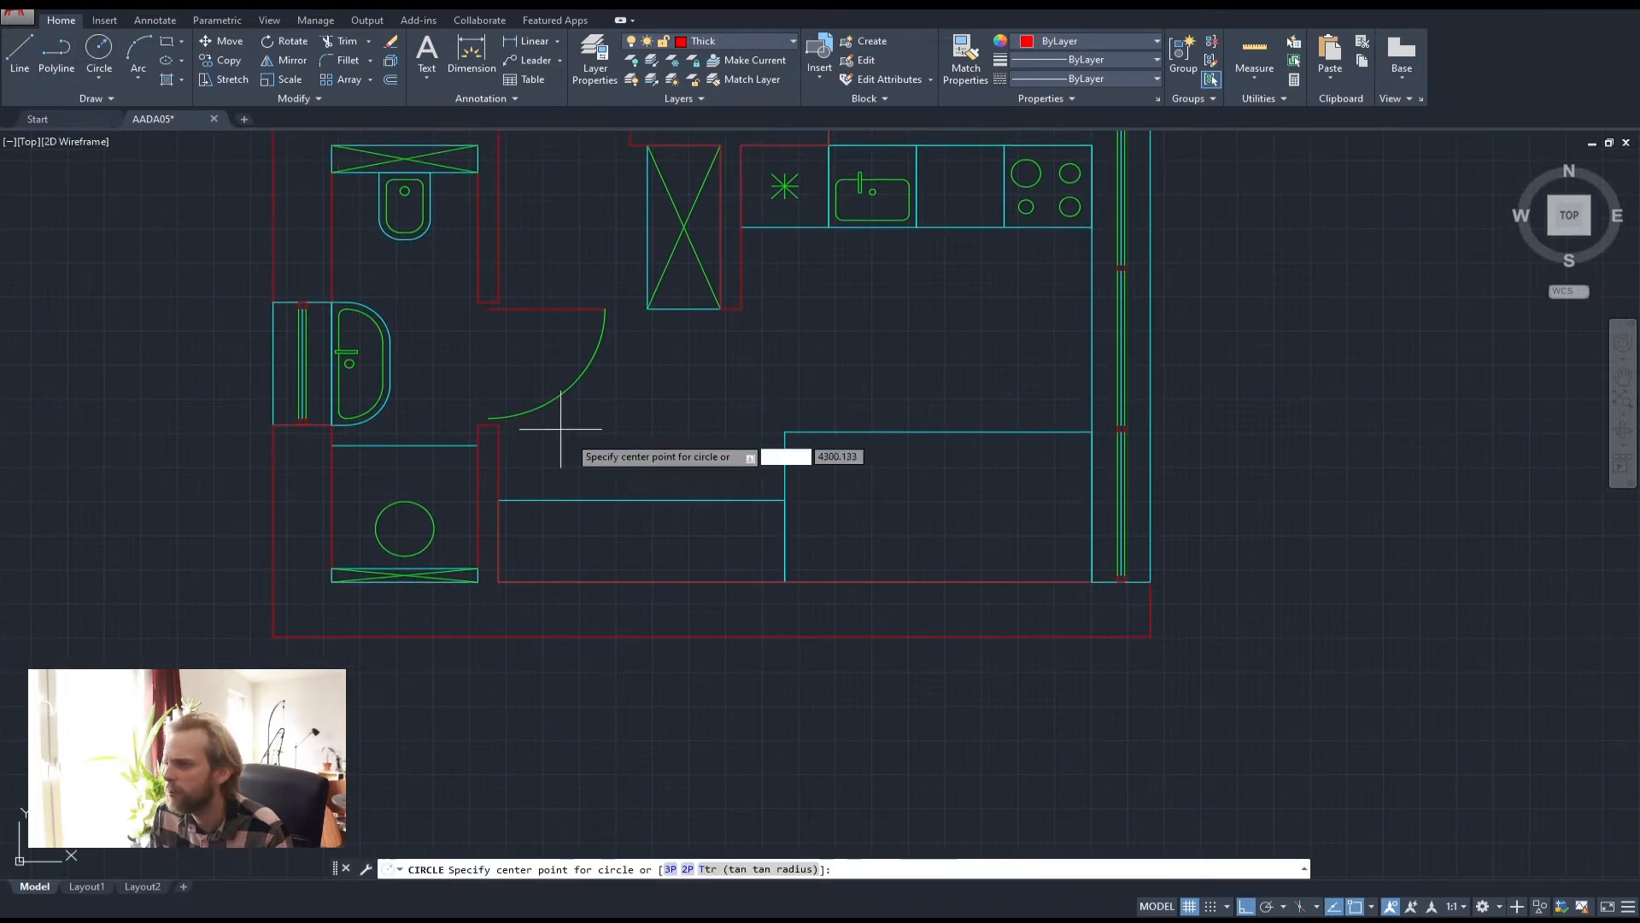
left_click(642, 433)
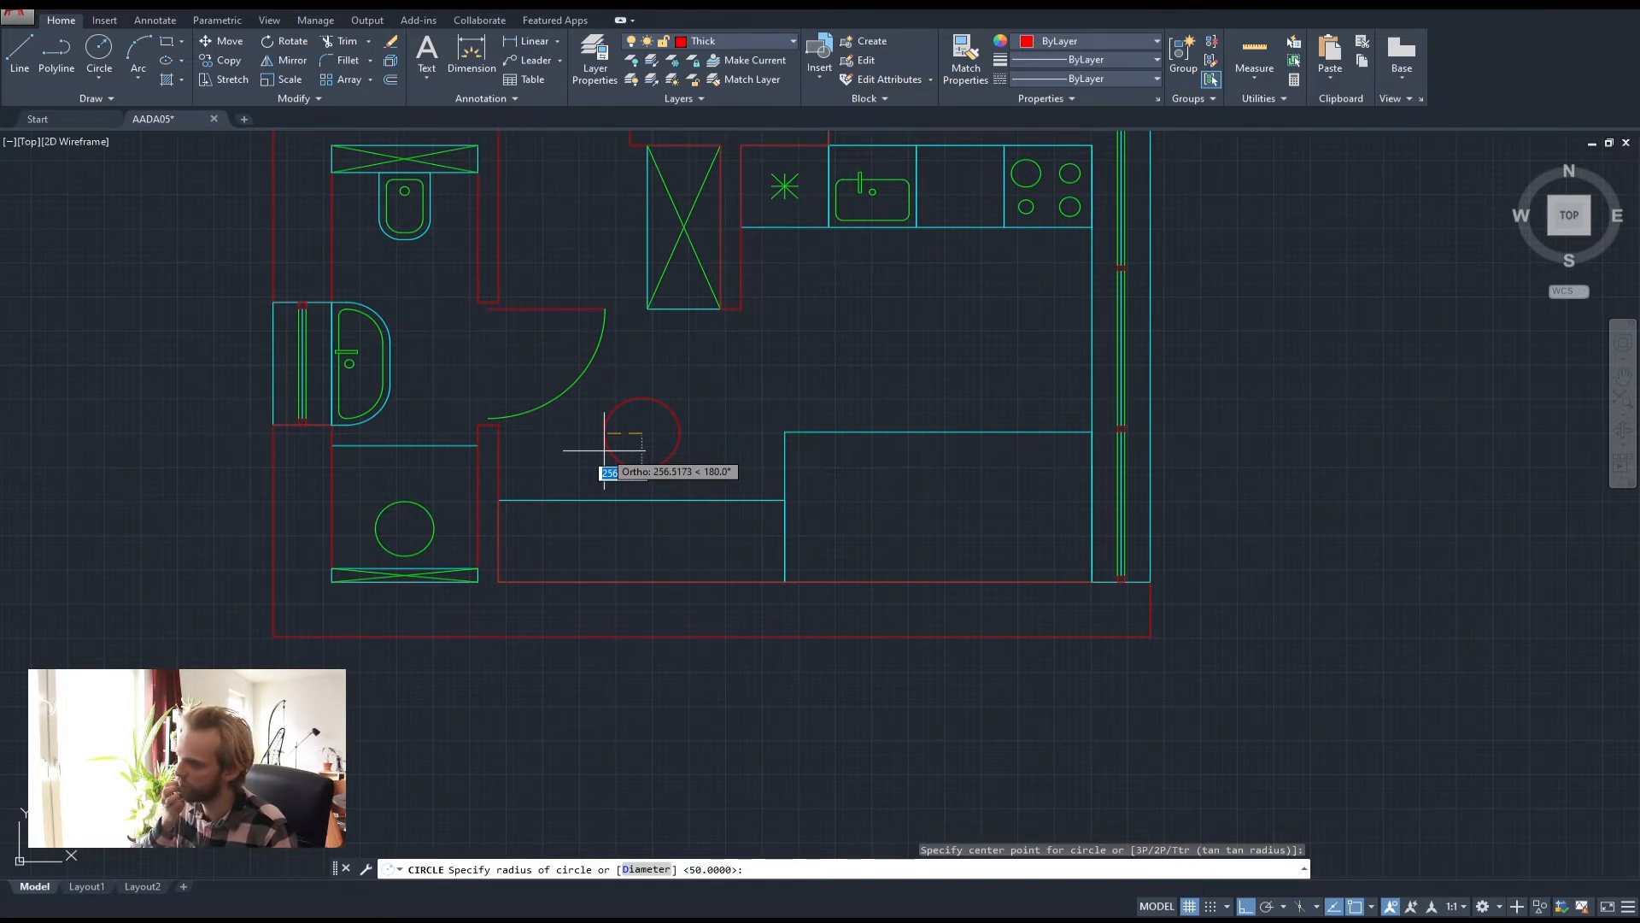
type("200")
key("Return")
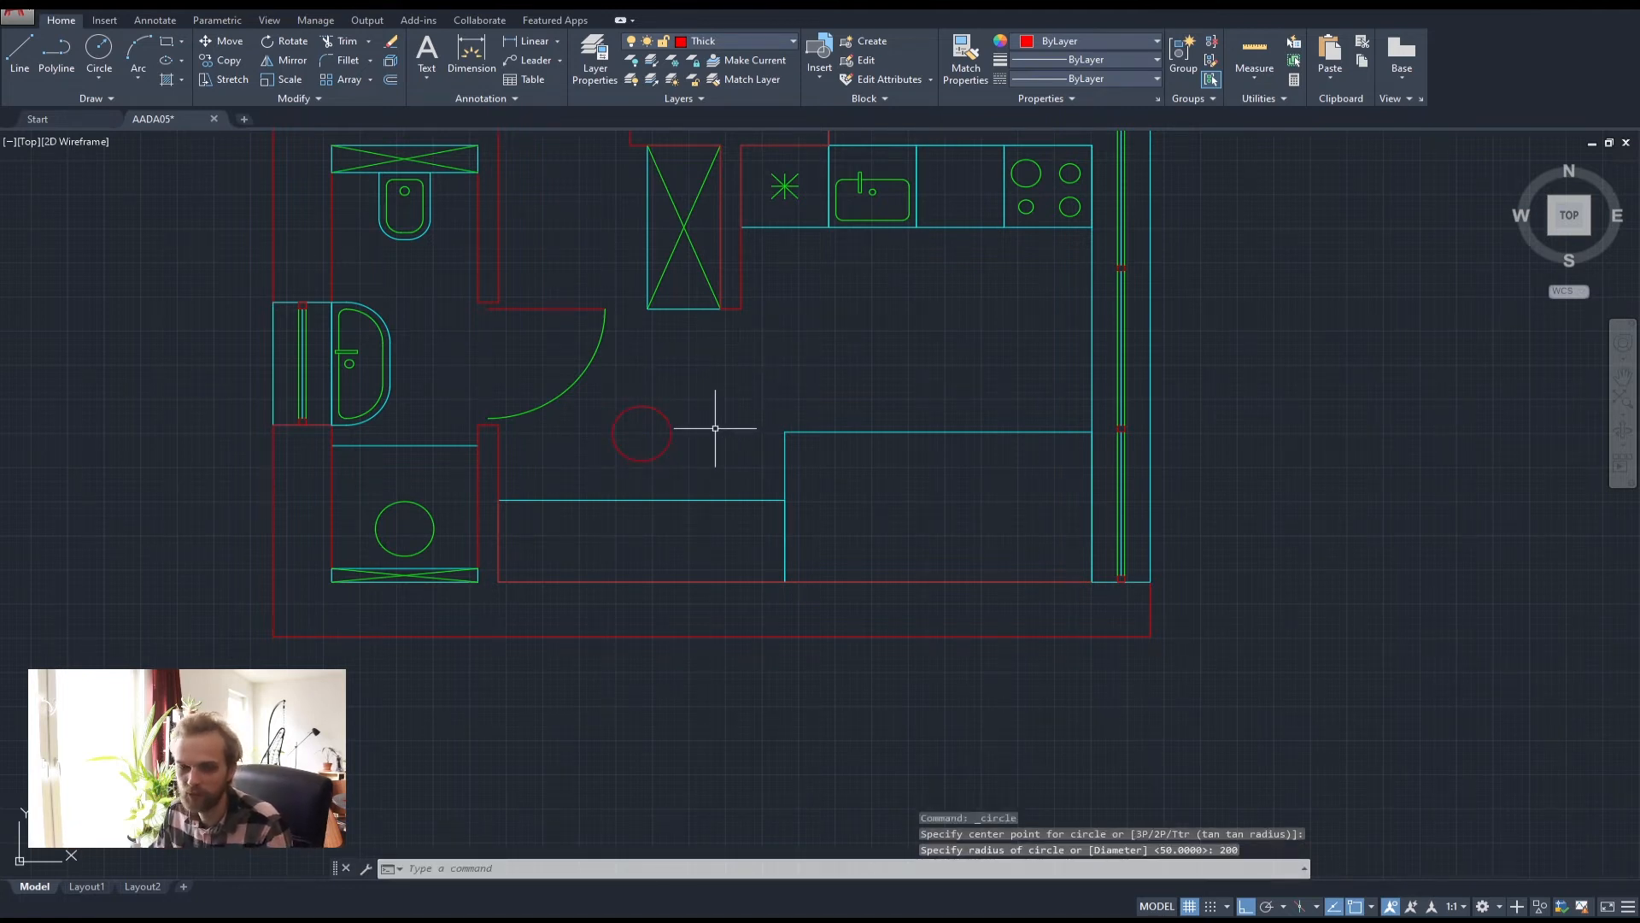
Erase that circle and redraw it beside the door swing with radius 250
left_click(714, 429)
left_click(598, 425)
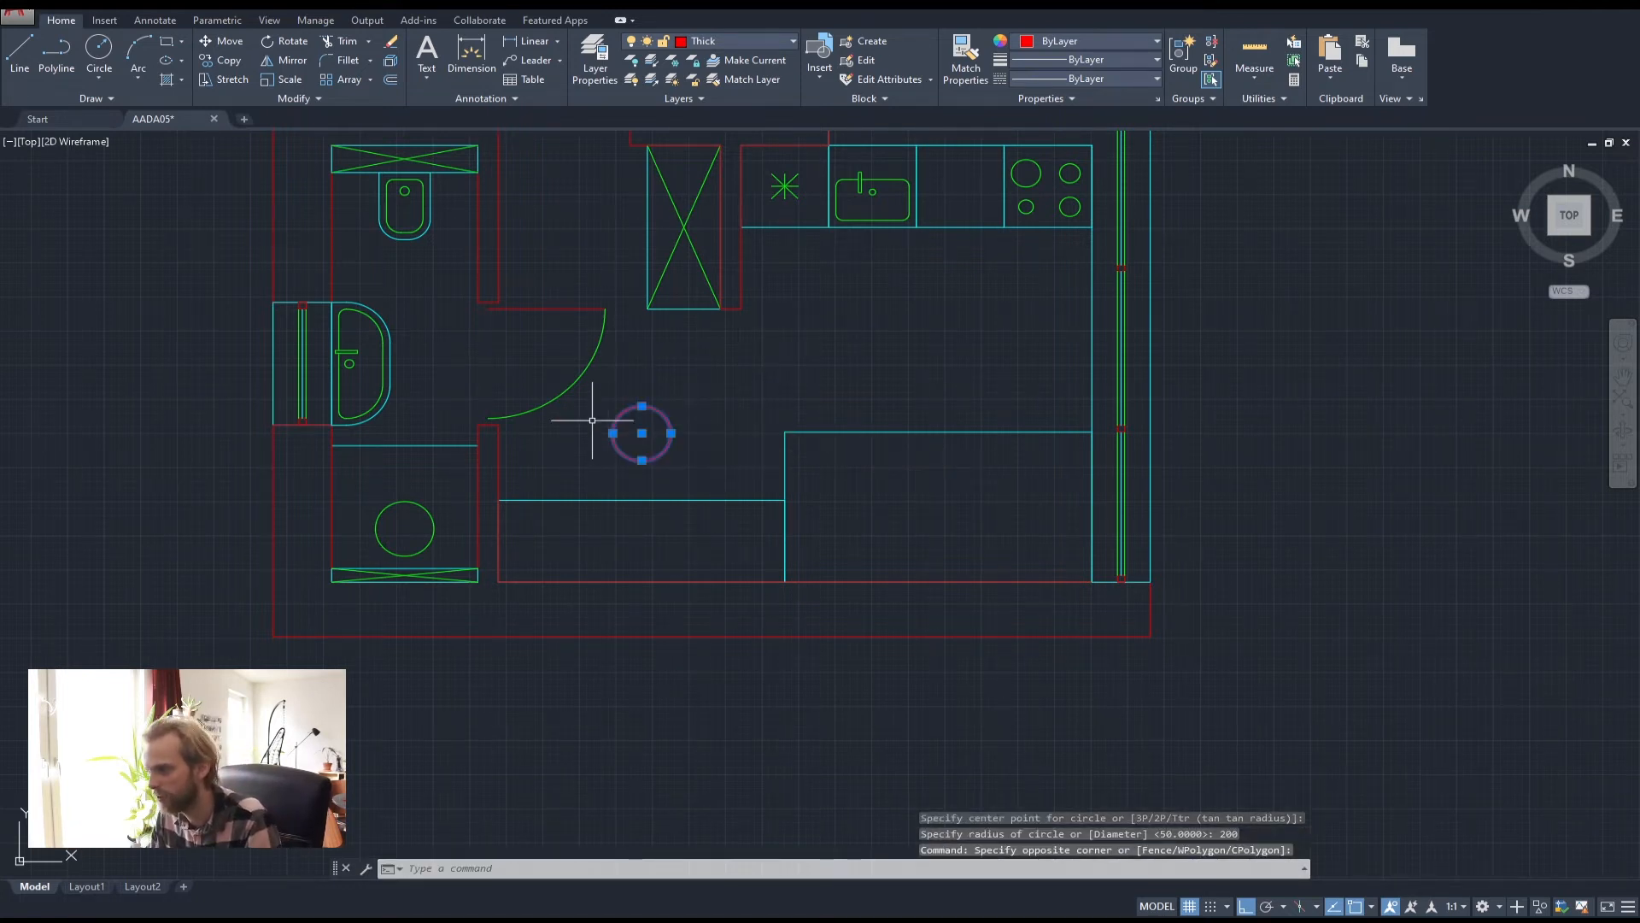
key("Delete")
key("Return")
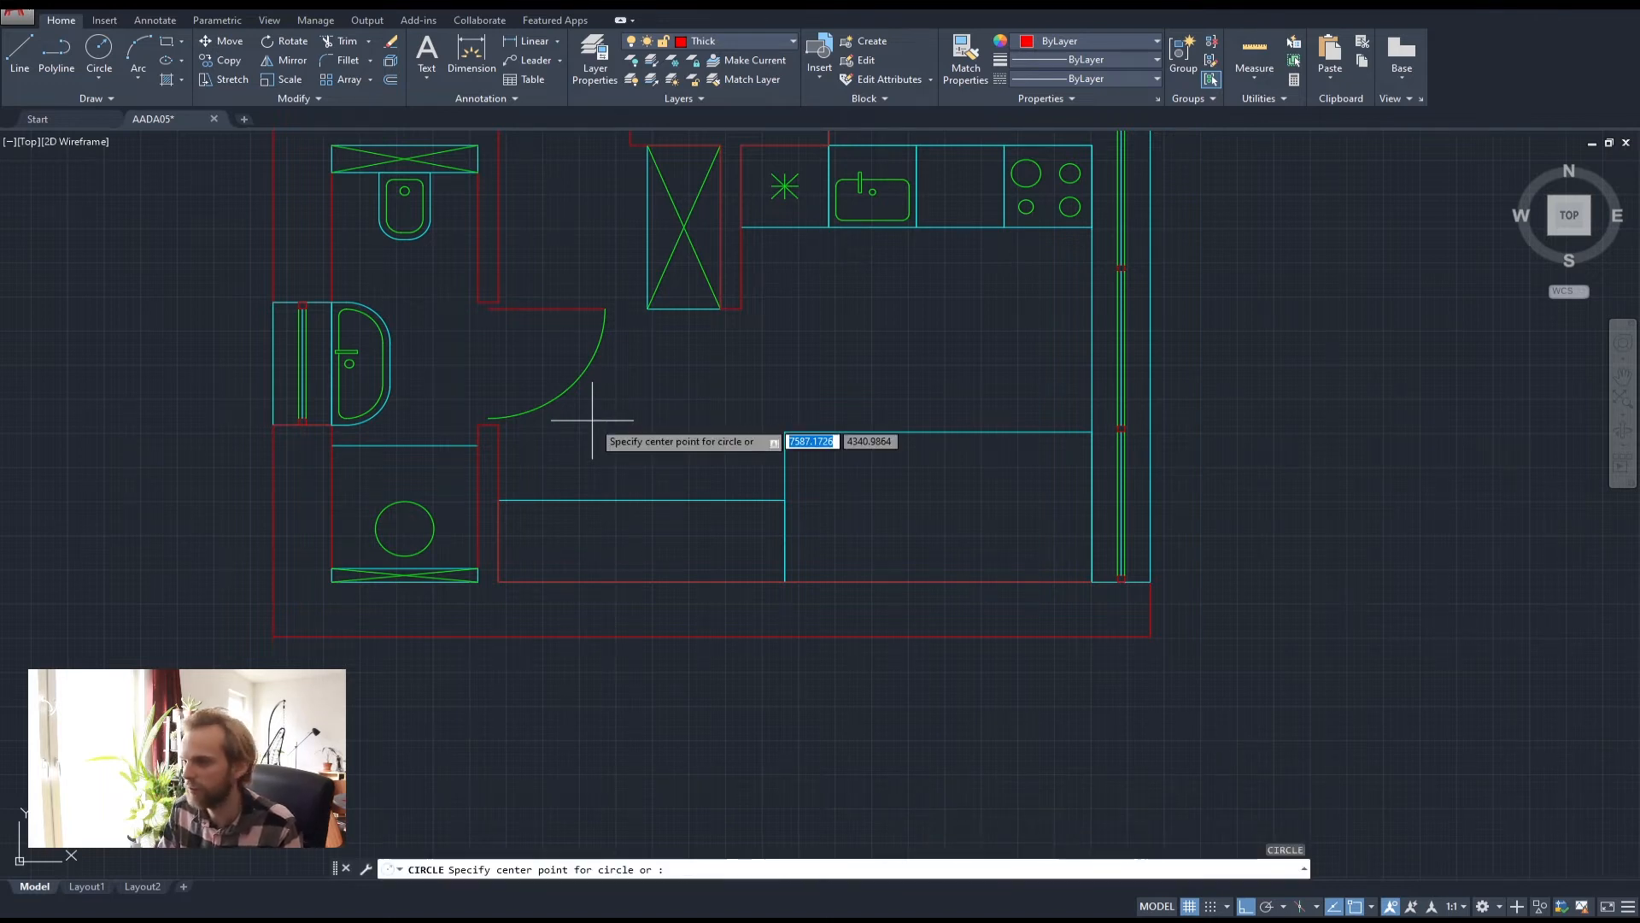
left_click(635, 435)
type("2")
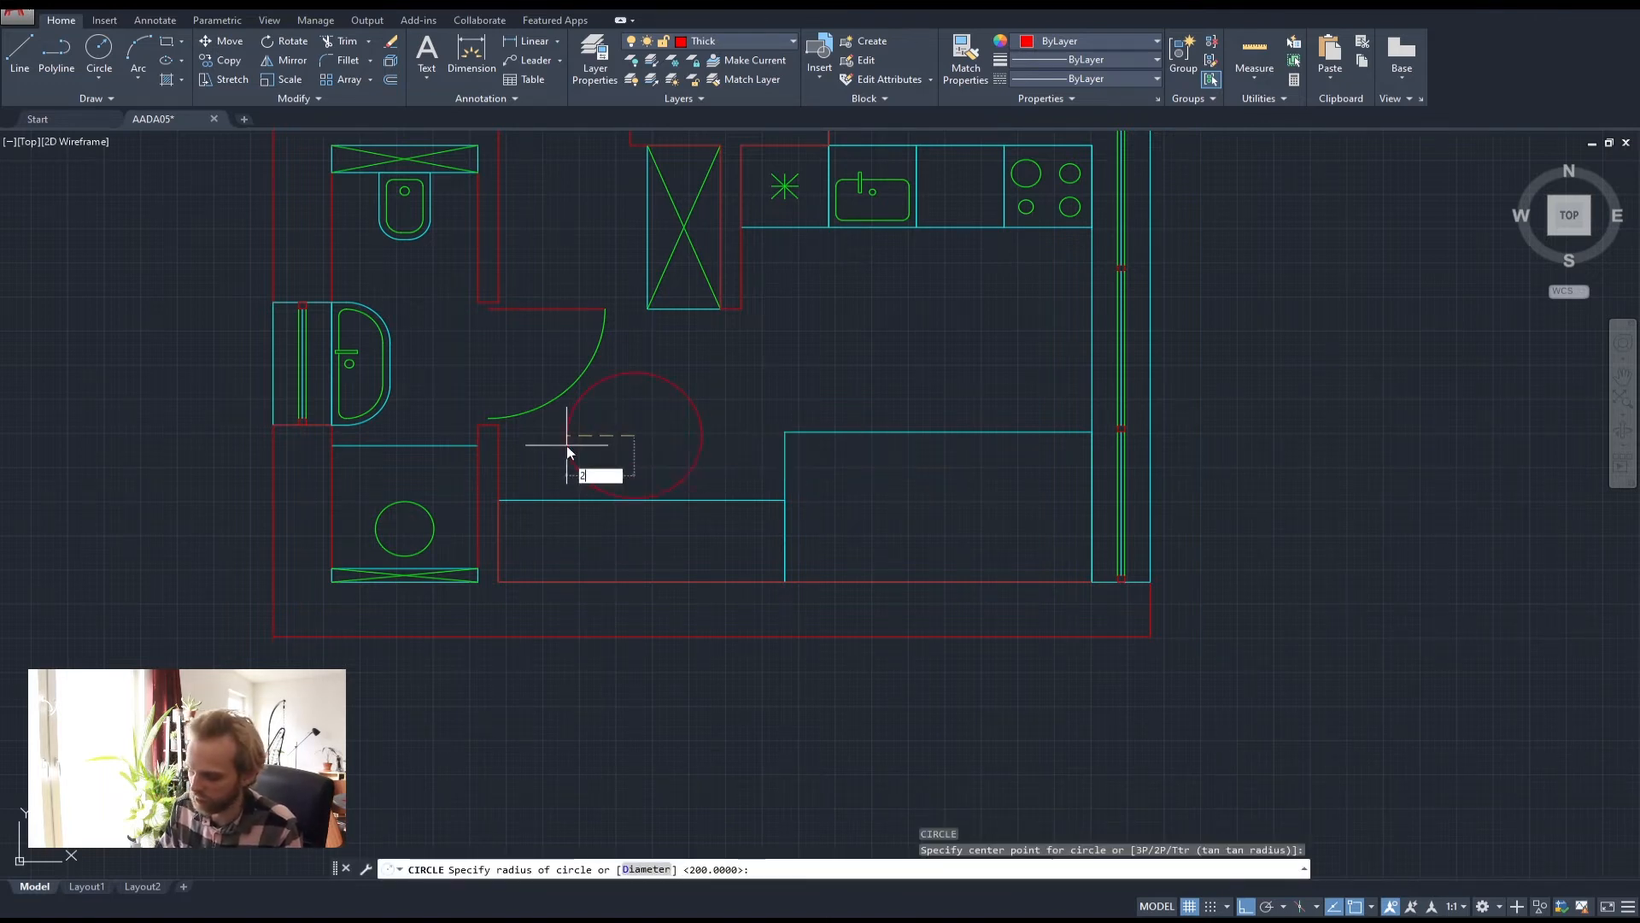
type("50")
key("Return")
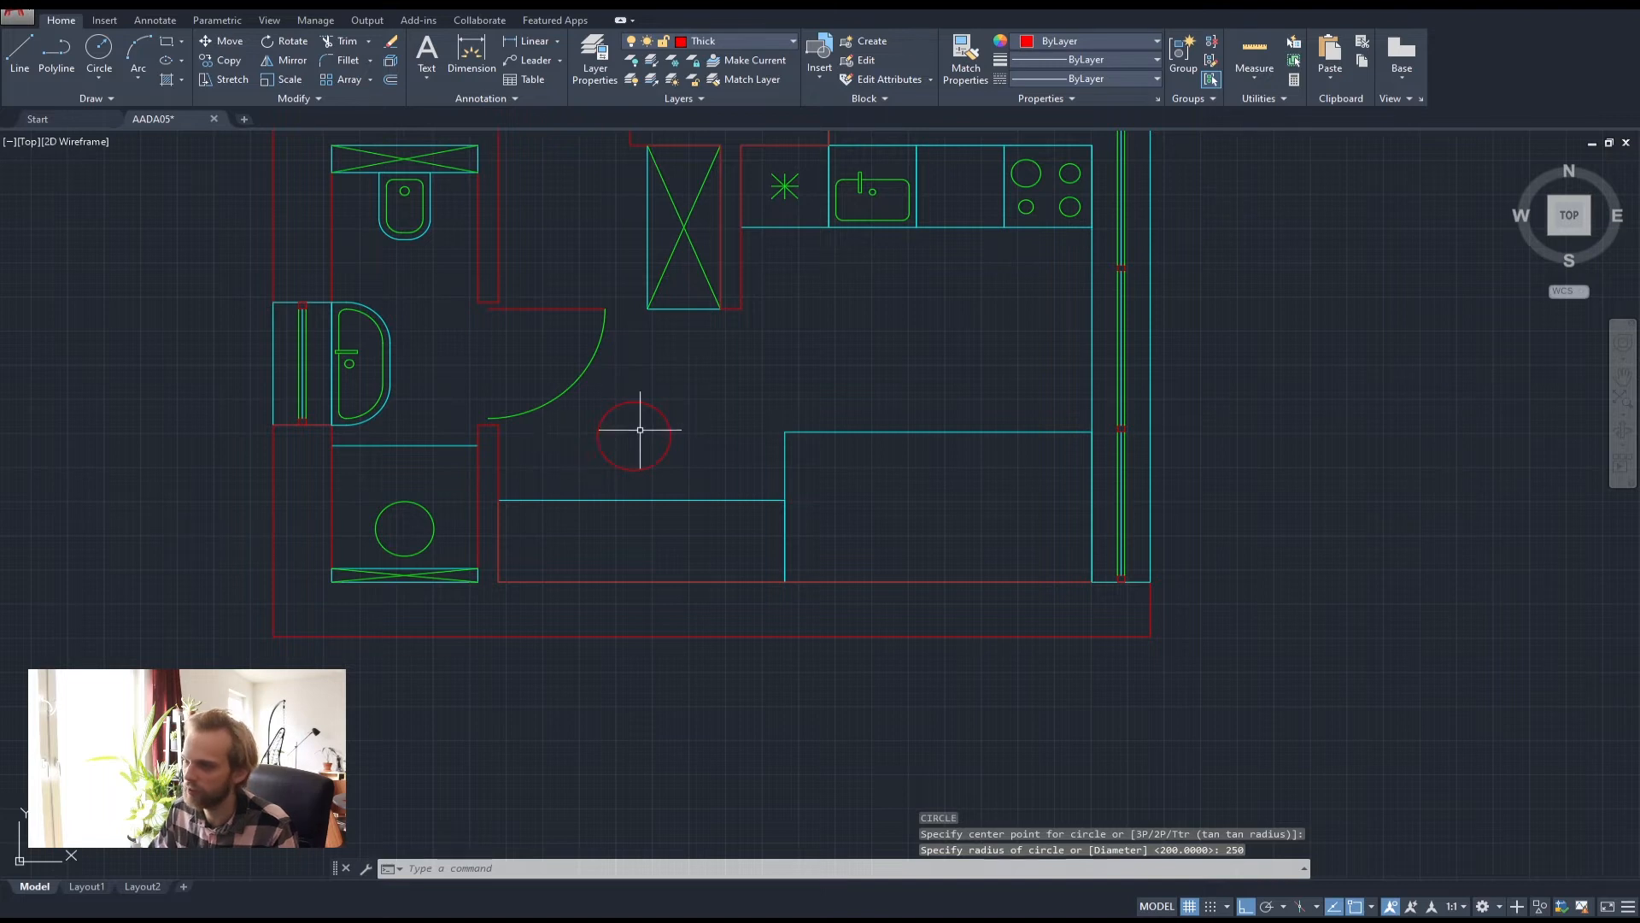
scroll(641, 433, "up", 2)
left_click(604, 447)
left_click(494, 406)
key("Escape")
key("Escape")
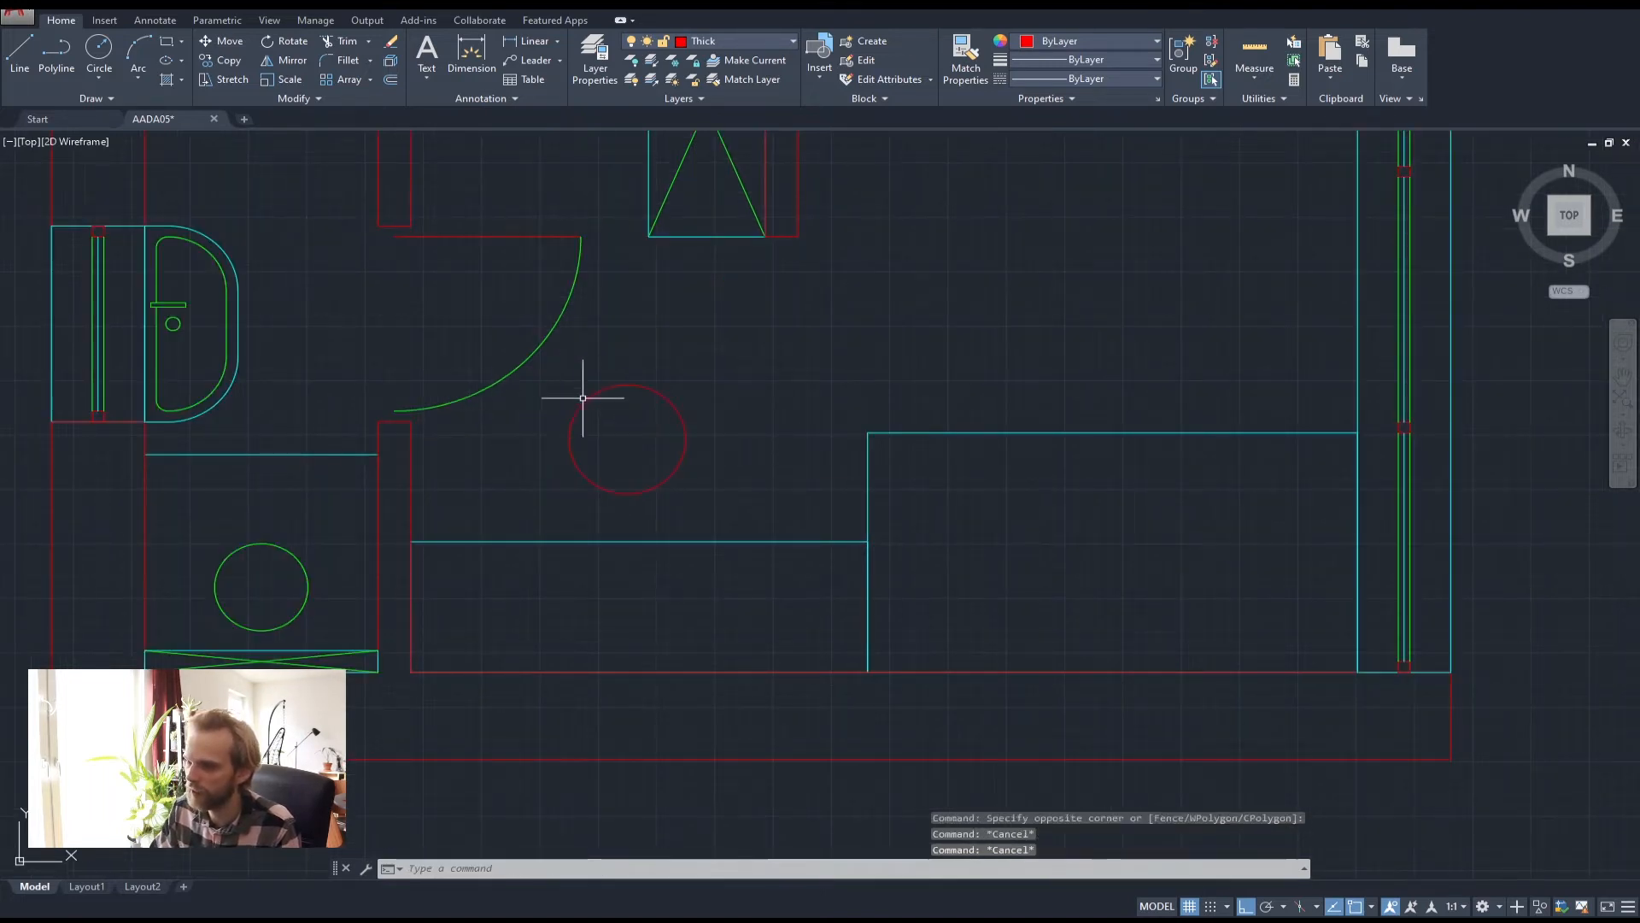
middle_click_drag(546, 451, 506, 506)
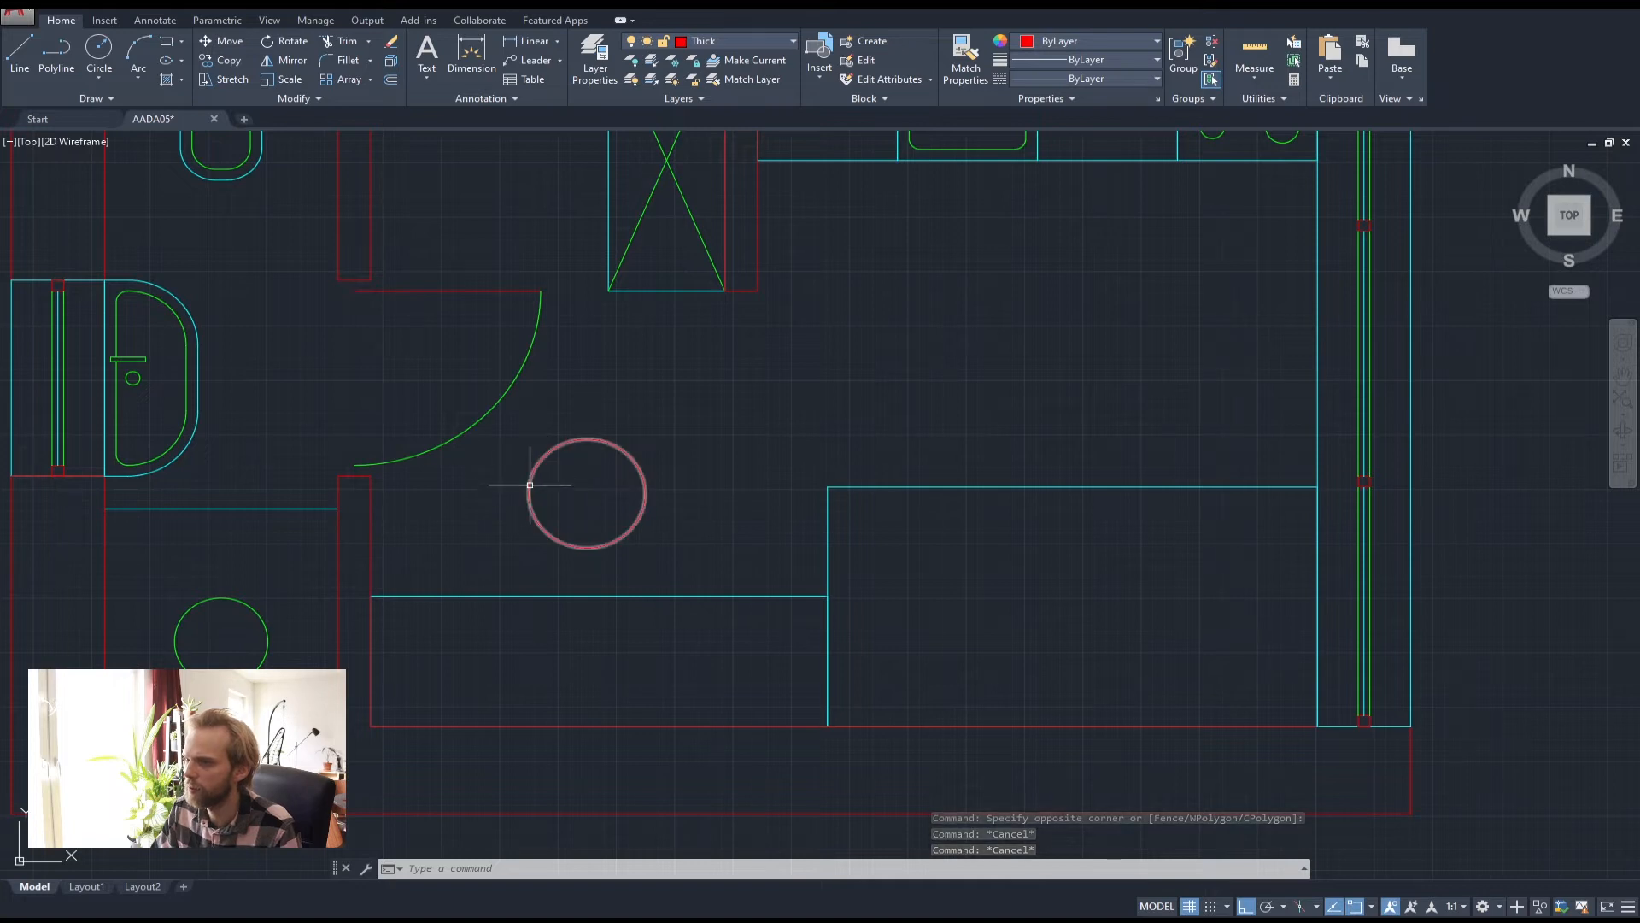
scroll(526, 476, "up", 3)
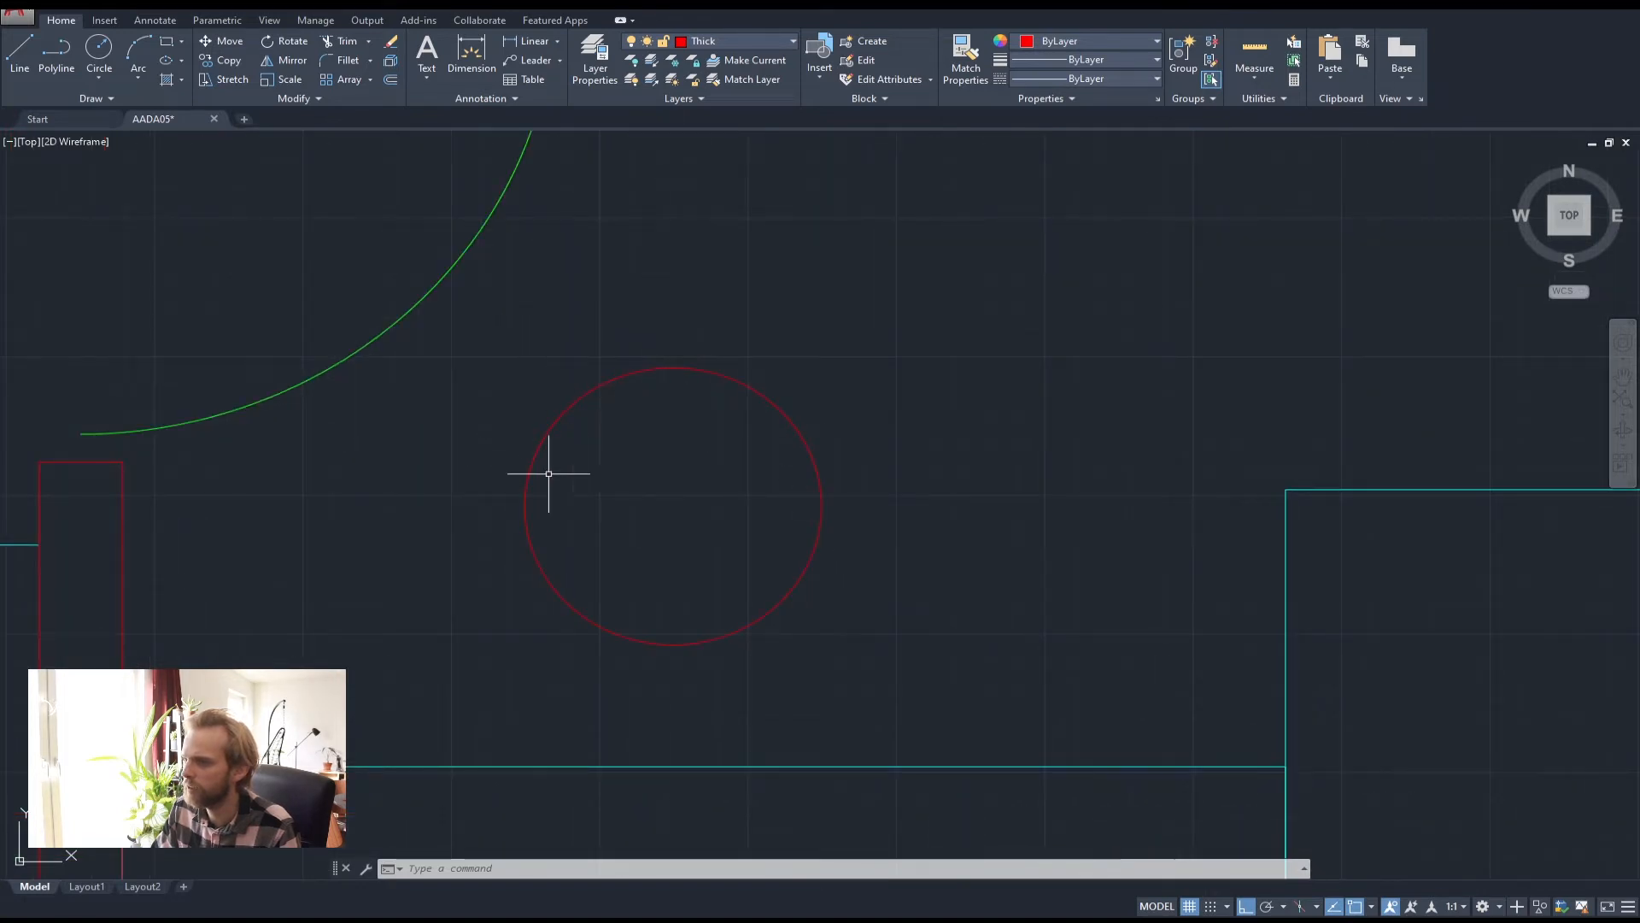
Offset the red circle 50 inward to make an inner circle
type("o")
key("Return")
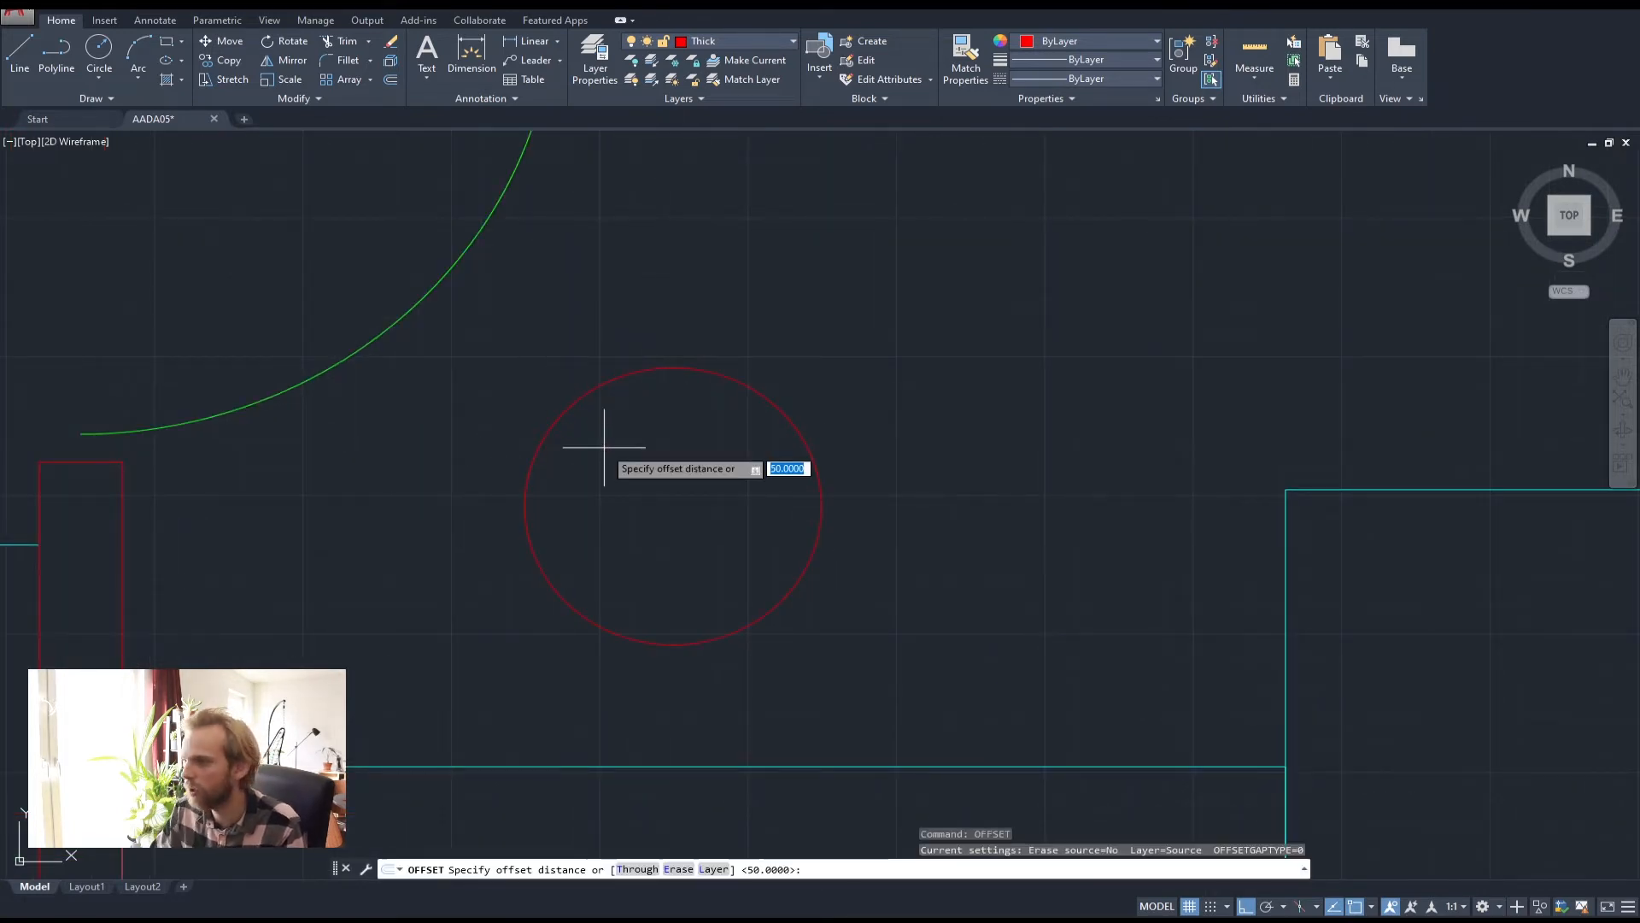
key("Return")
left_click(563, 413)
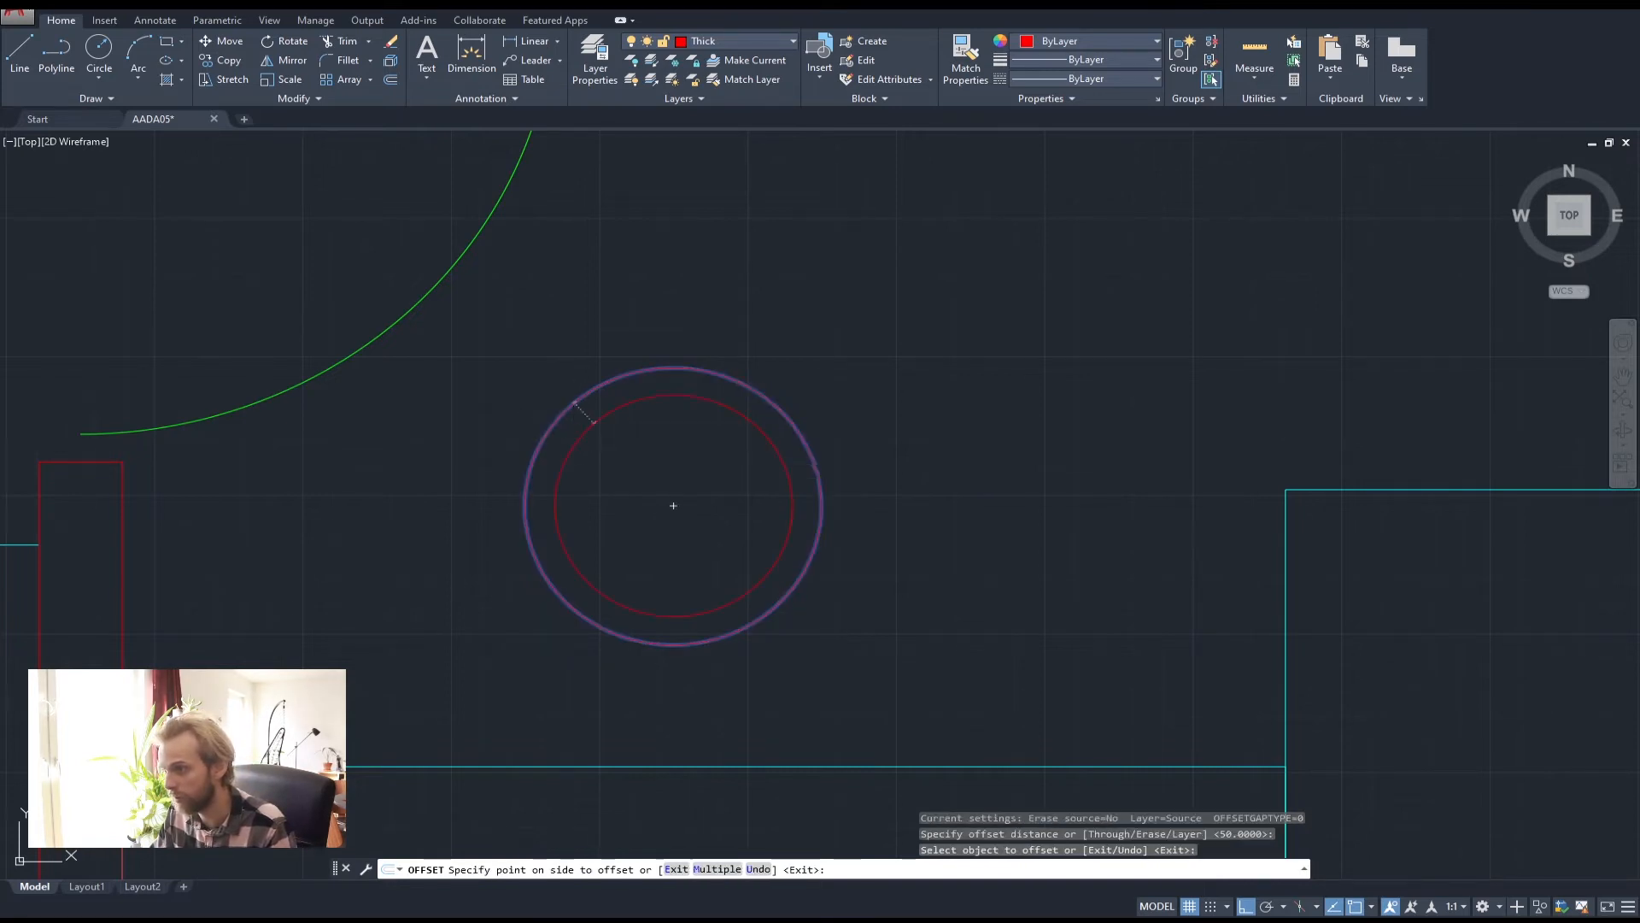
left_click(604, 447)
key("Escape")
key("Escape")
key("Escape")
Draw a horizontal line through the circles' centre extending past both sides
left_click(64, 46)
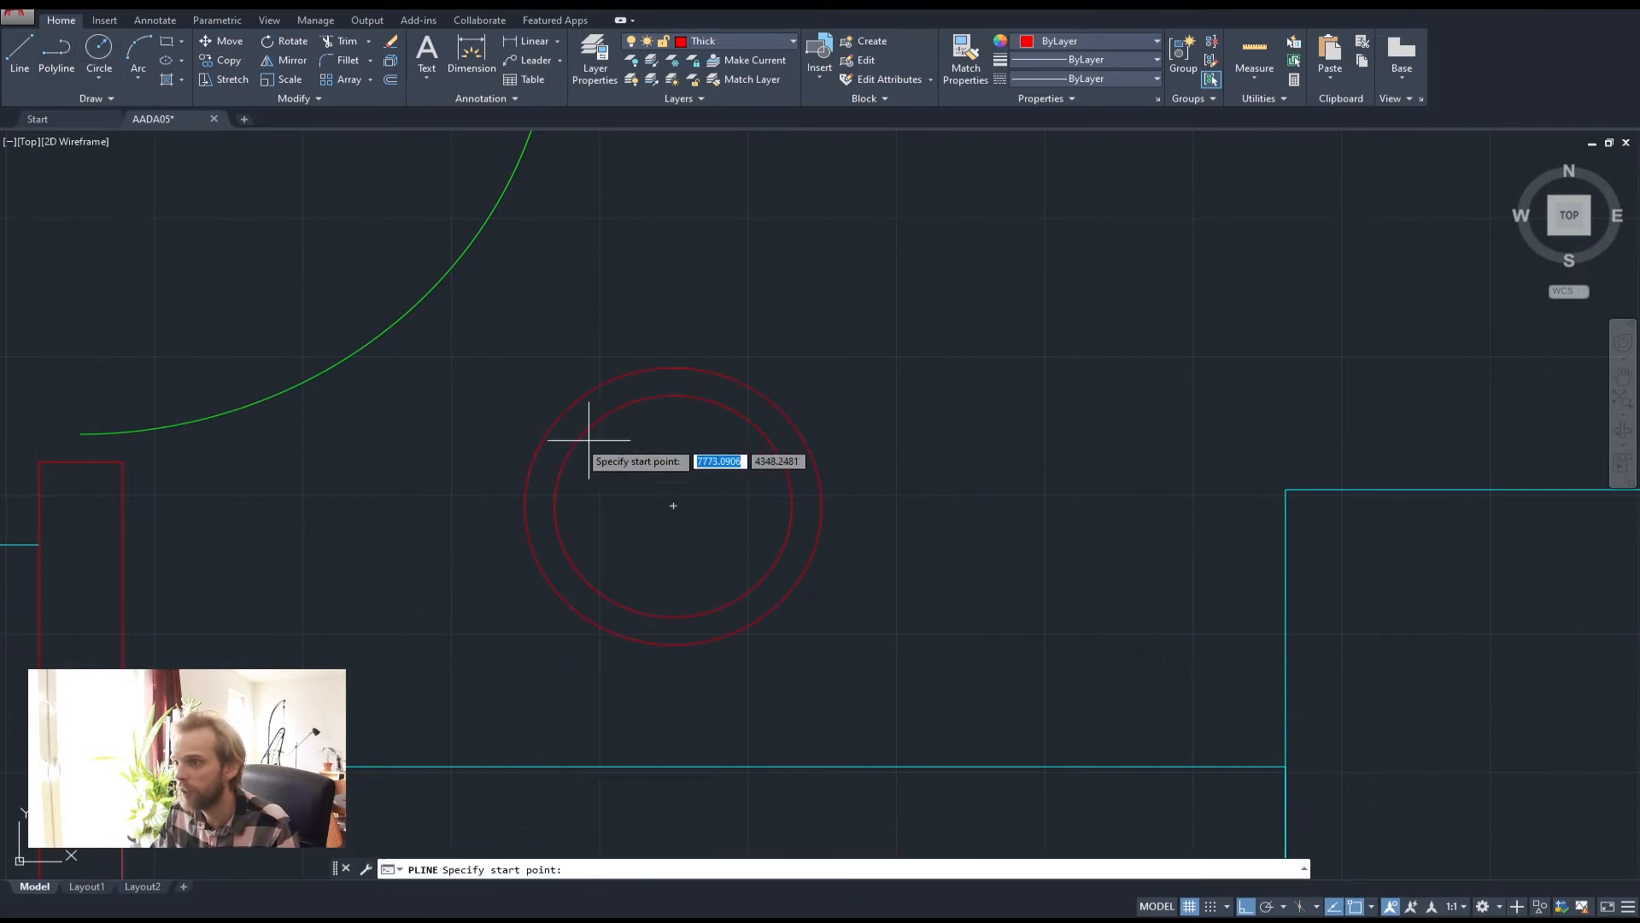
left_click(674, 506)
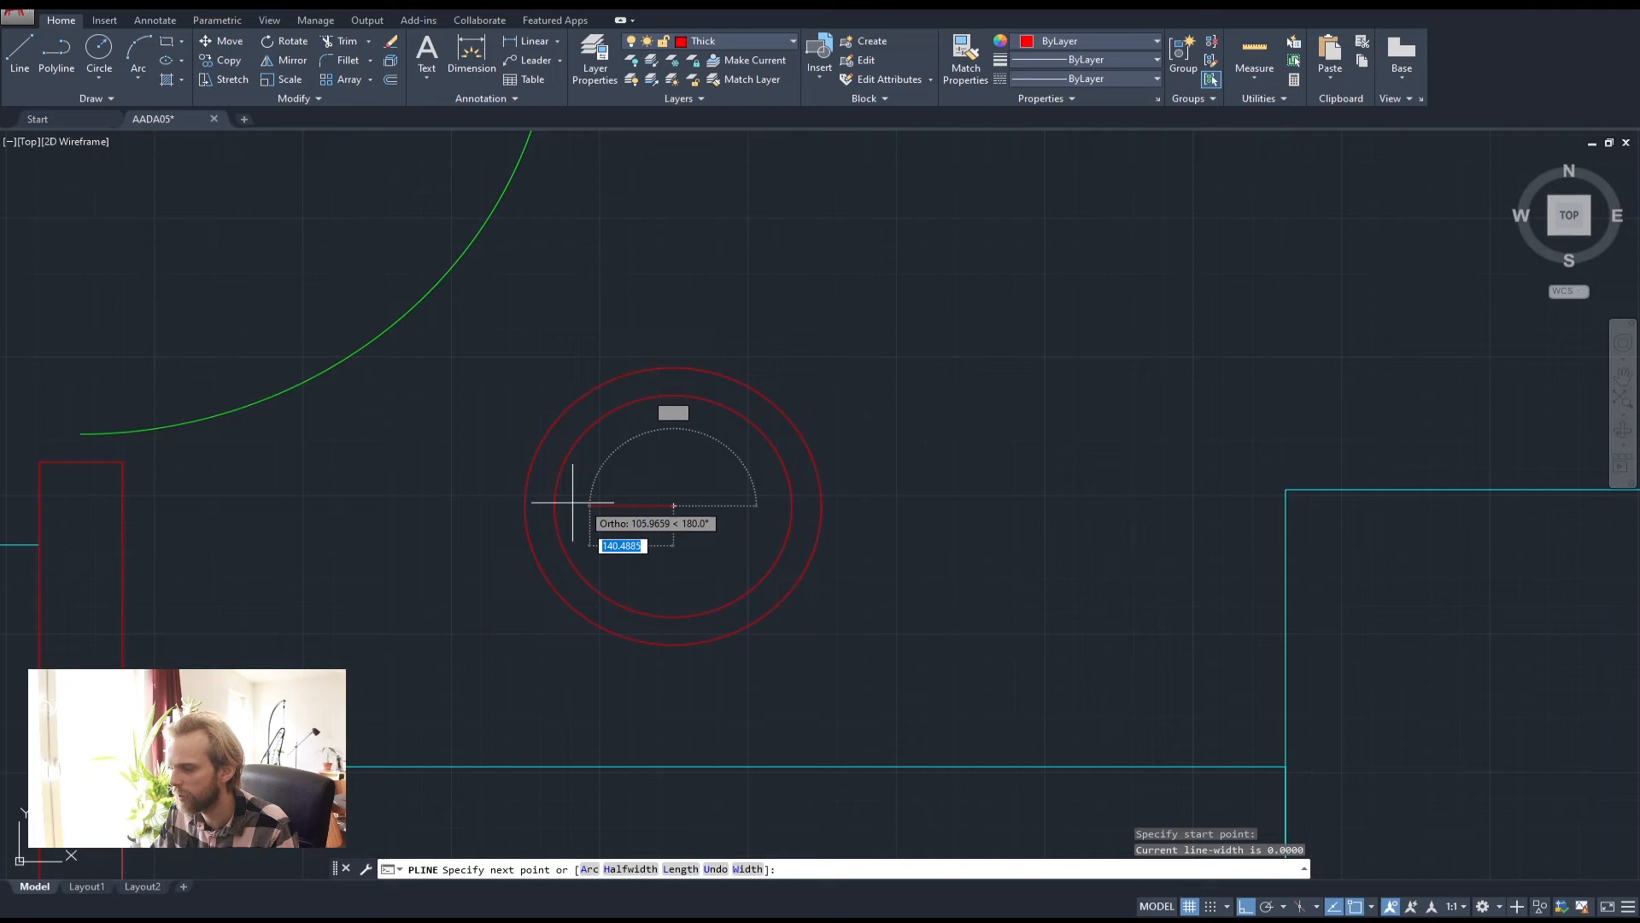
left_click(457, 509)
key("Return")
key("Return")
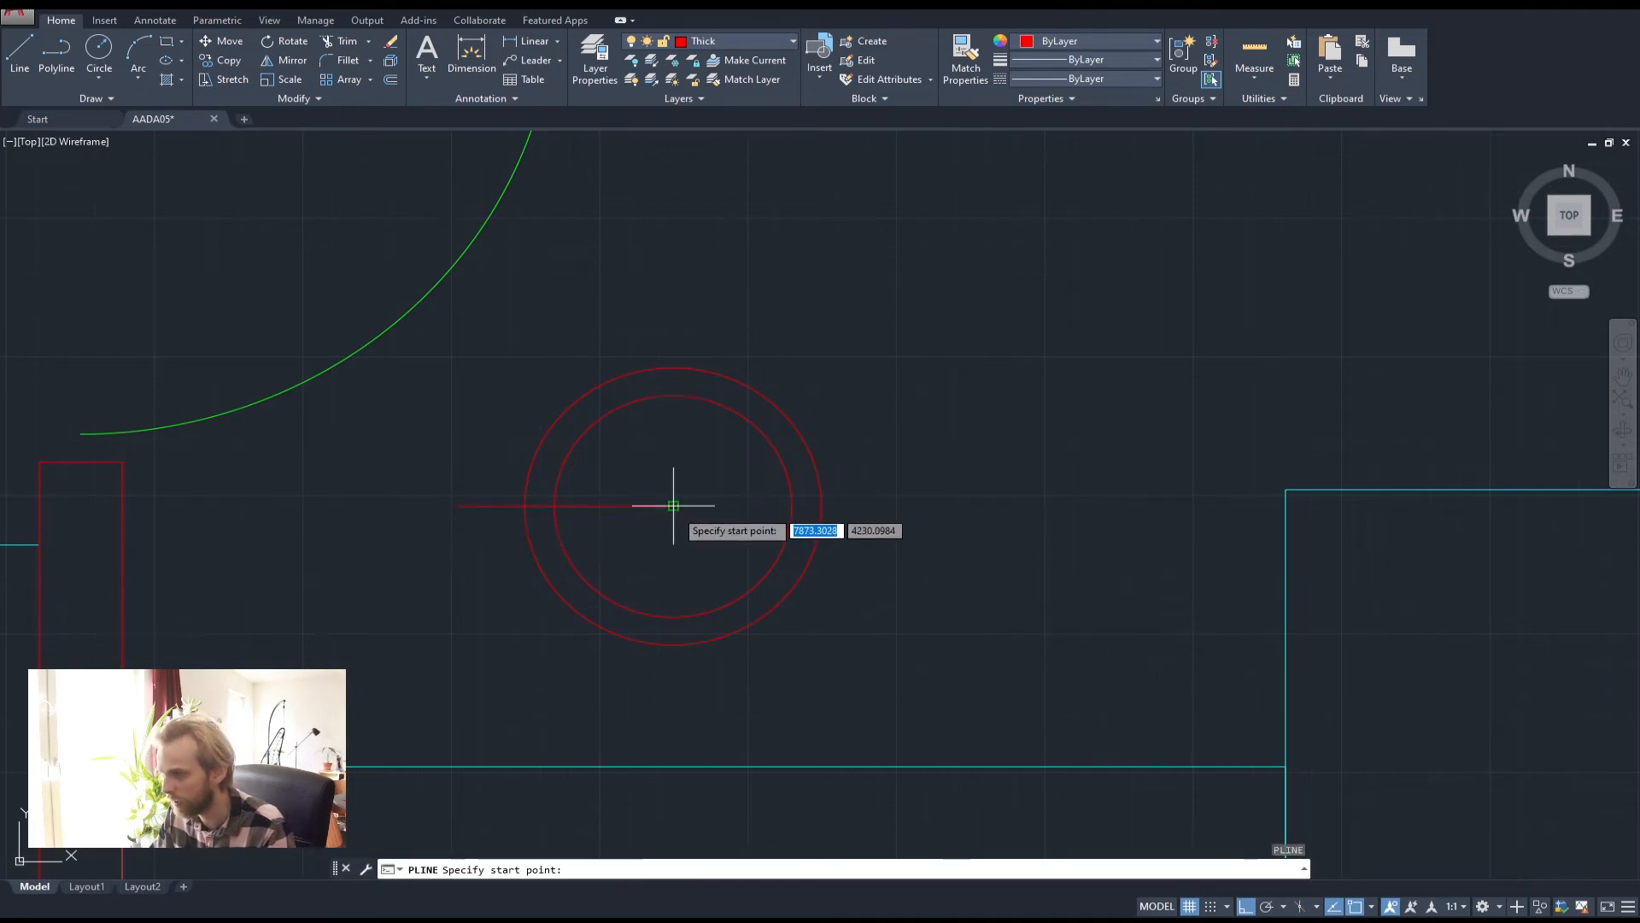
left_click(674, 505)
left_click(904, 511)
key("Return")
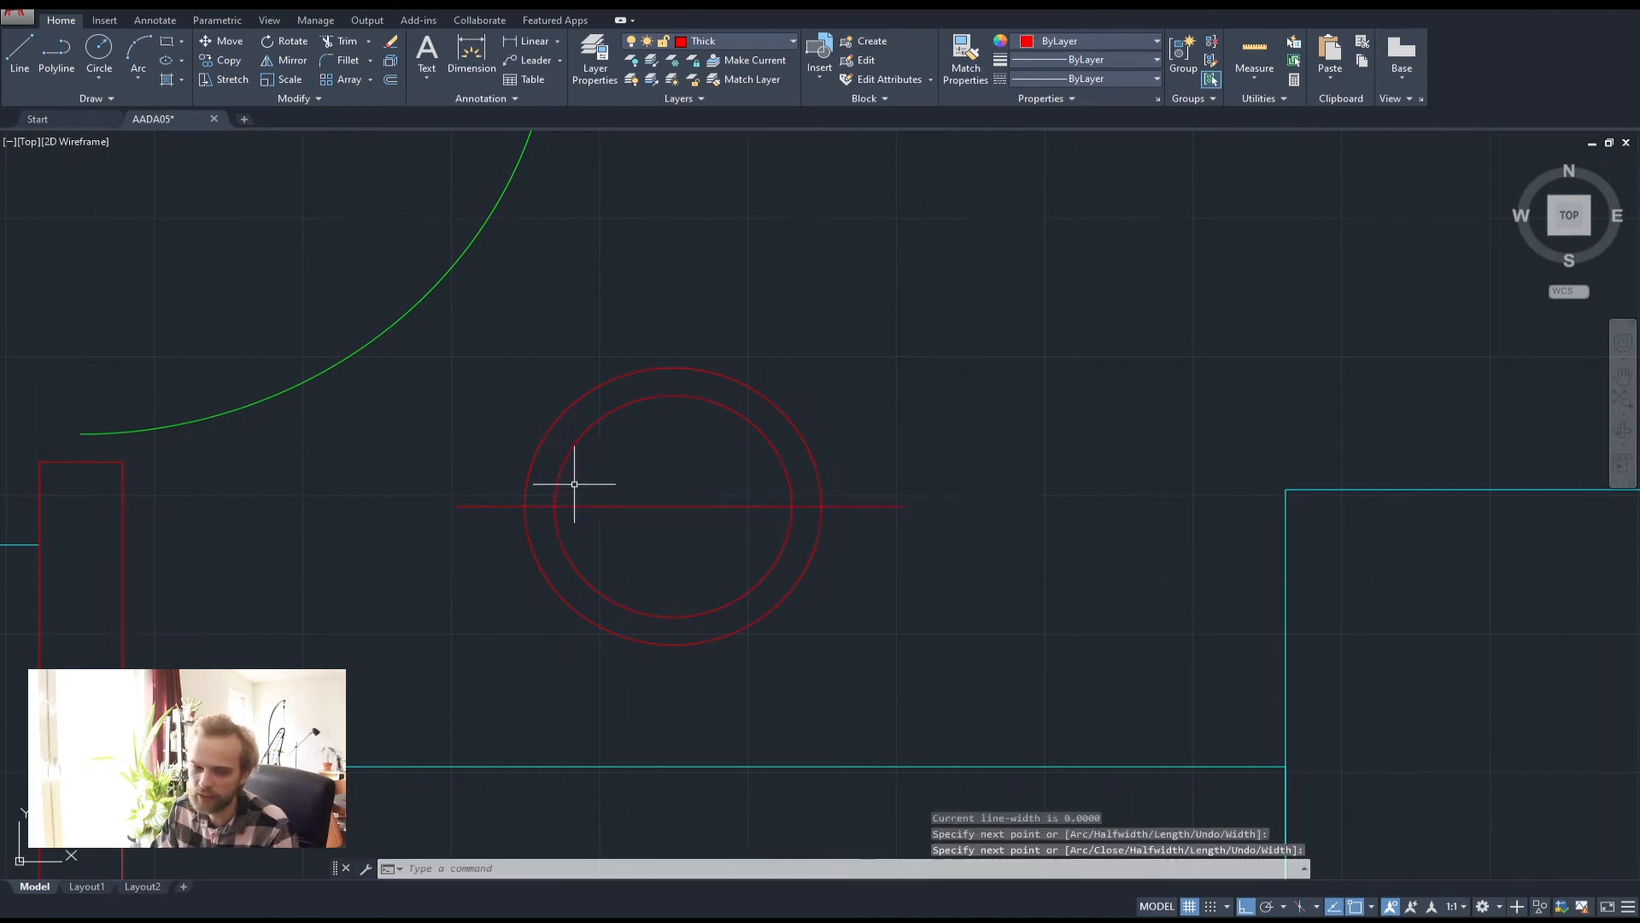
left_click(686, 534)
left_click(651, 476)
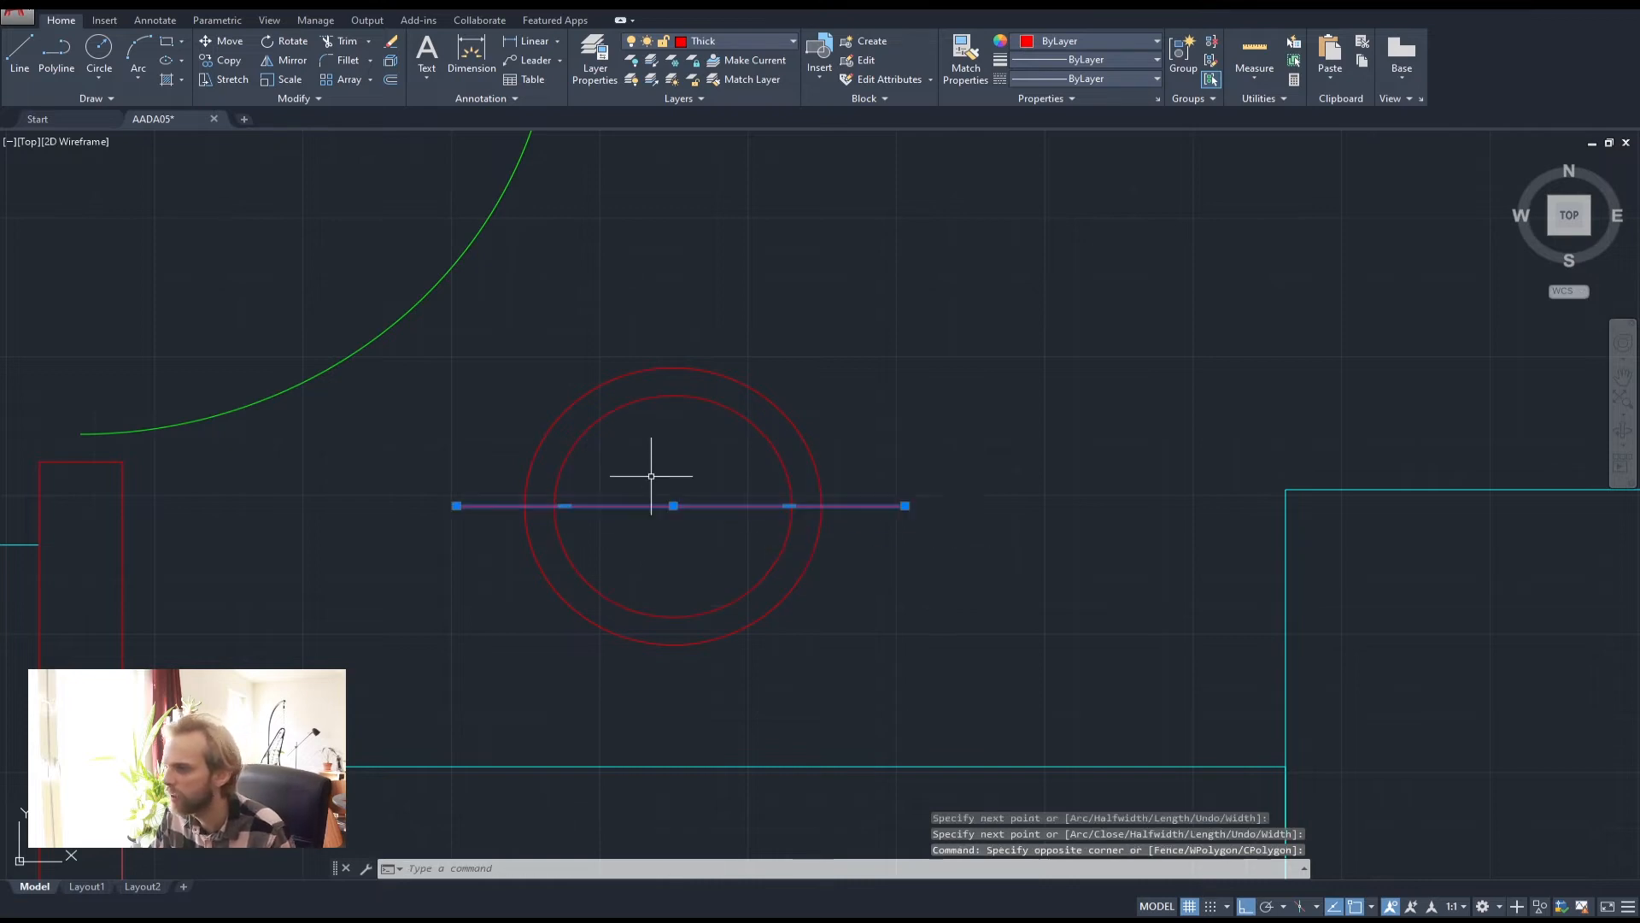
key("Escape")
key("Escape")
key("Escape")
Trim the line and the inner circle's lower half, leaving an inner arc with short end lines
type("r")
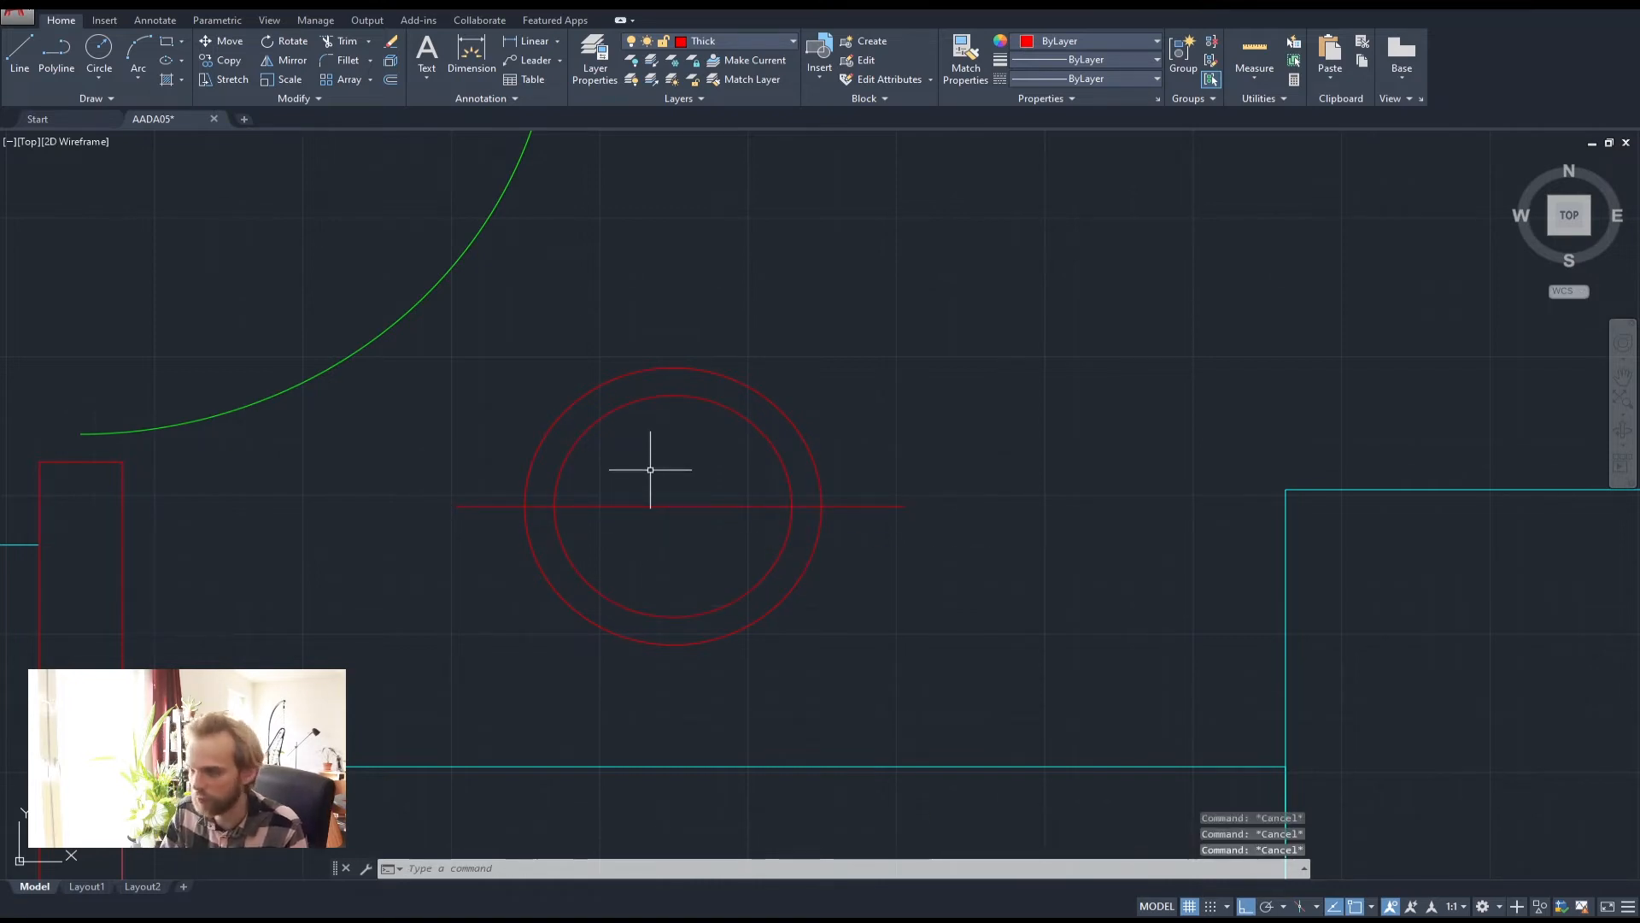
key("Return")
left_click(480, 504)
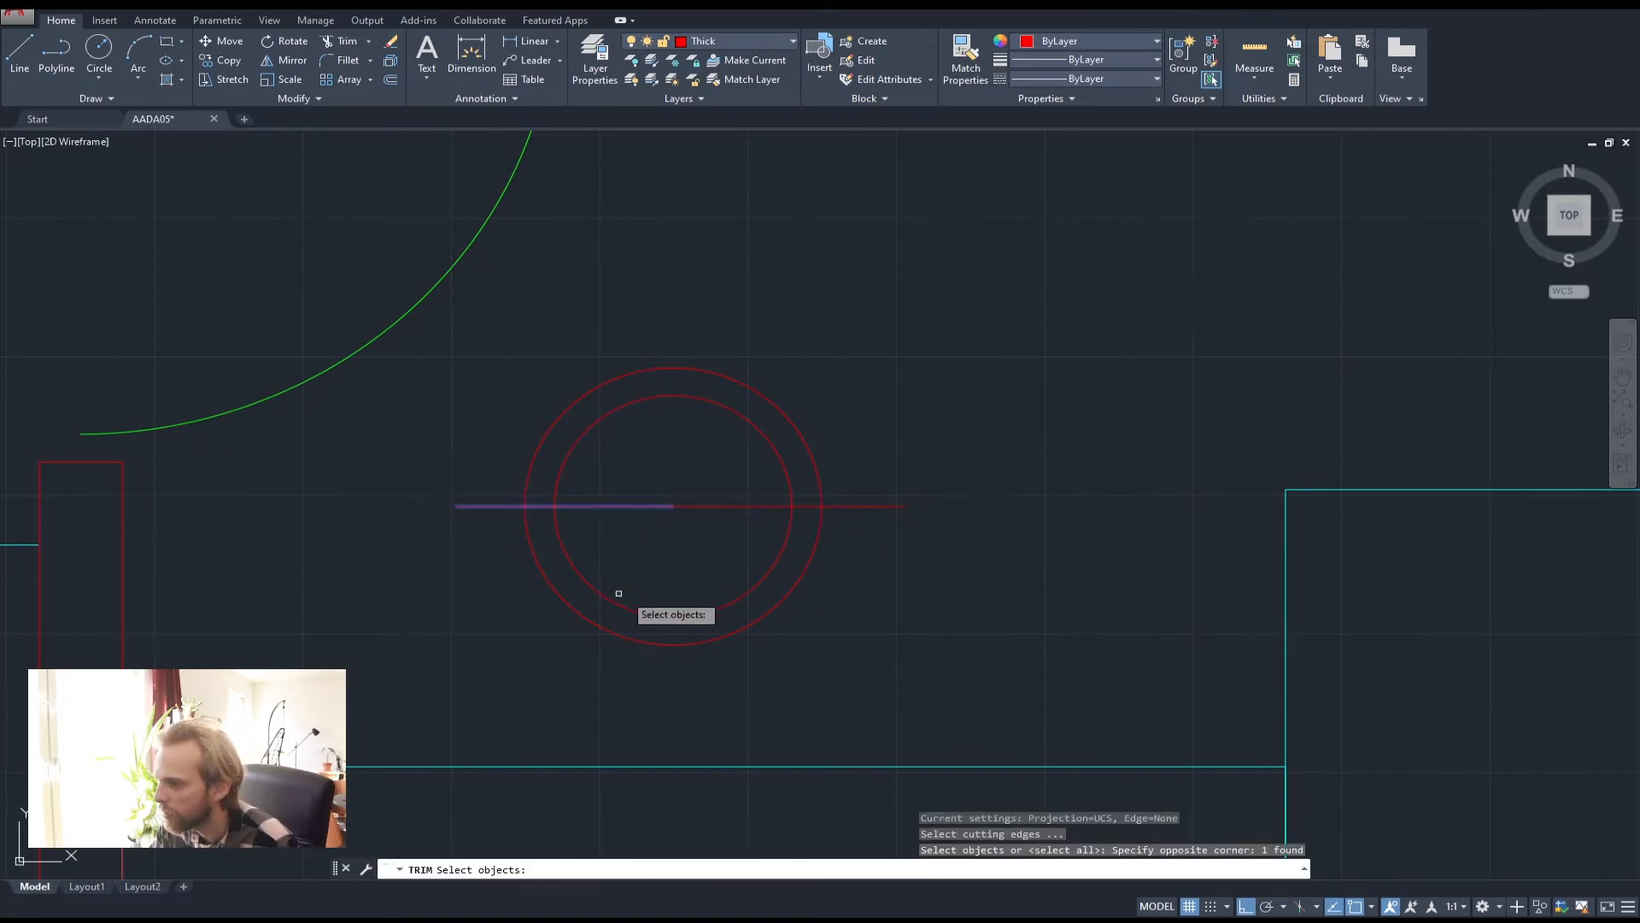
left_click(539, 541)
key("Escape")
key("Escape")
type("trim")
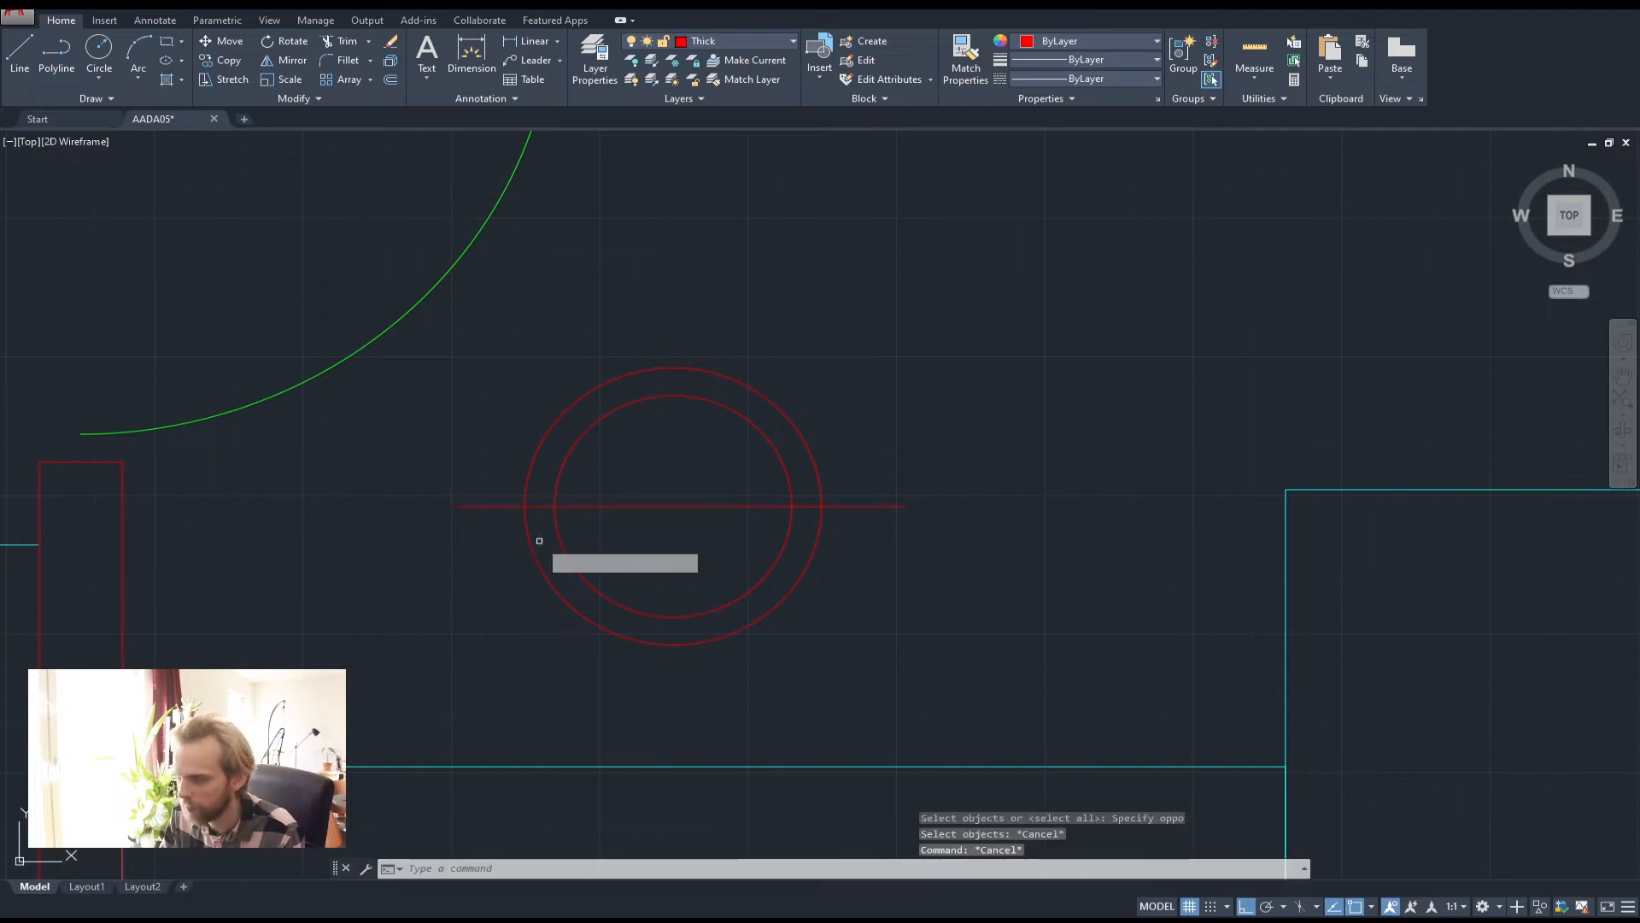
key("Return")
left_click(689, 540)
left_click(633, 441)
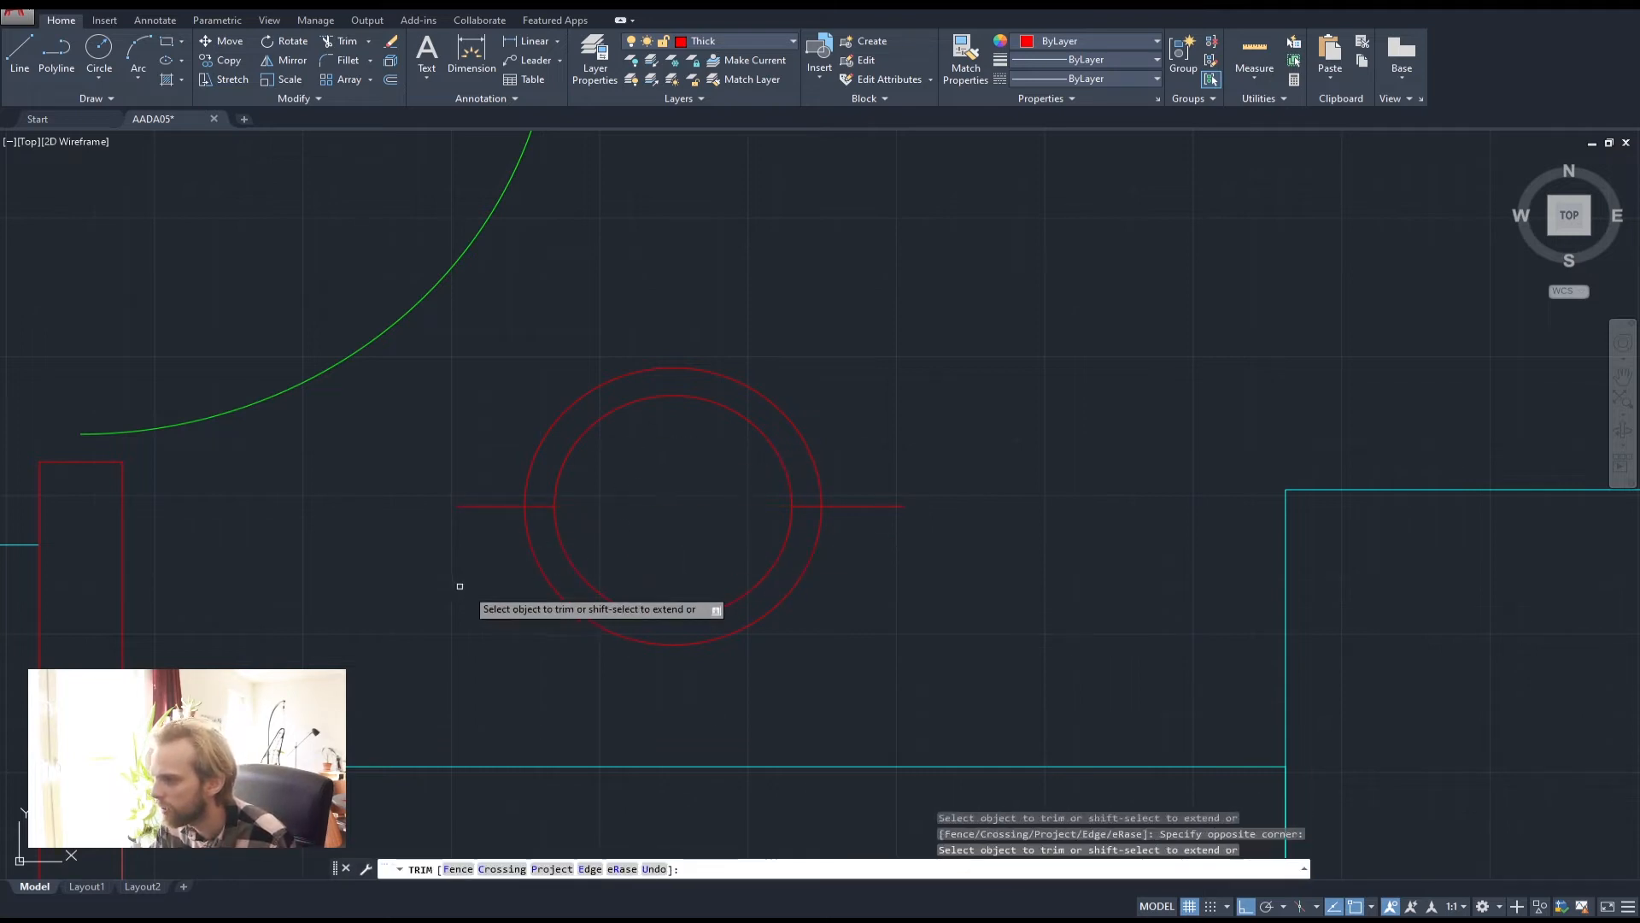
left_click(461, 583)
left_click(410, 443)
left_click(860, 546)
left_click(827, 469)
left_click(785, 552)
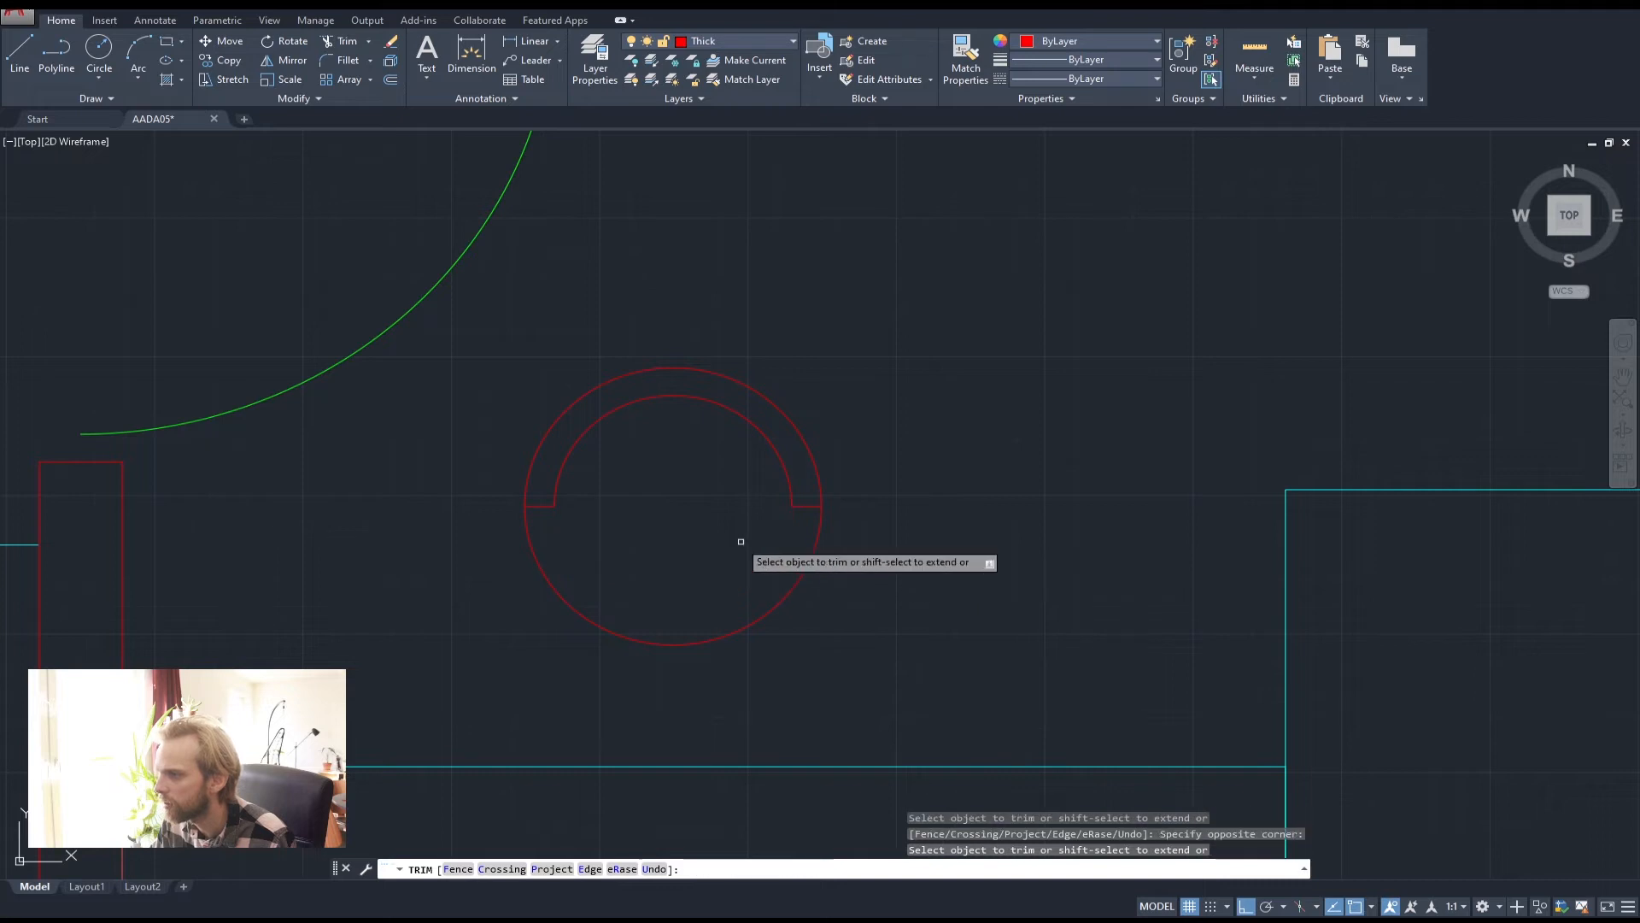
key("Escape")
key("Escape")
key("Escape")
Join the inner arc and its short end lines into one object
scroll(871, 560, "down", 2)
scroll(810, 511, "up", 2)
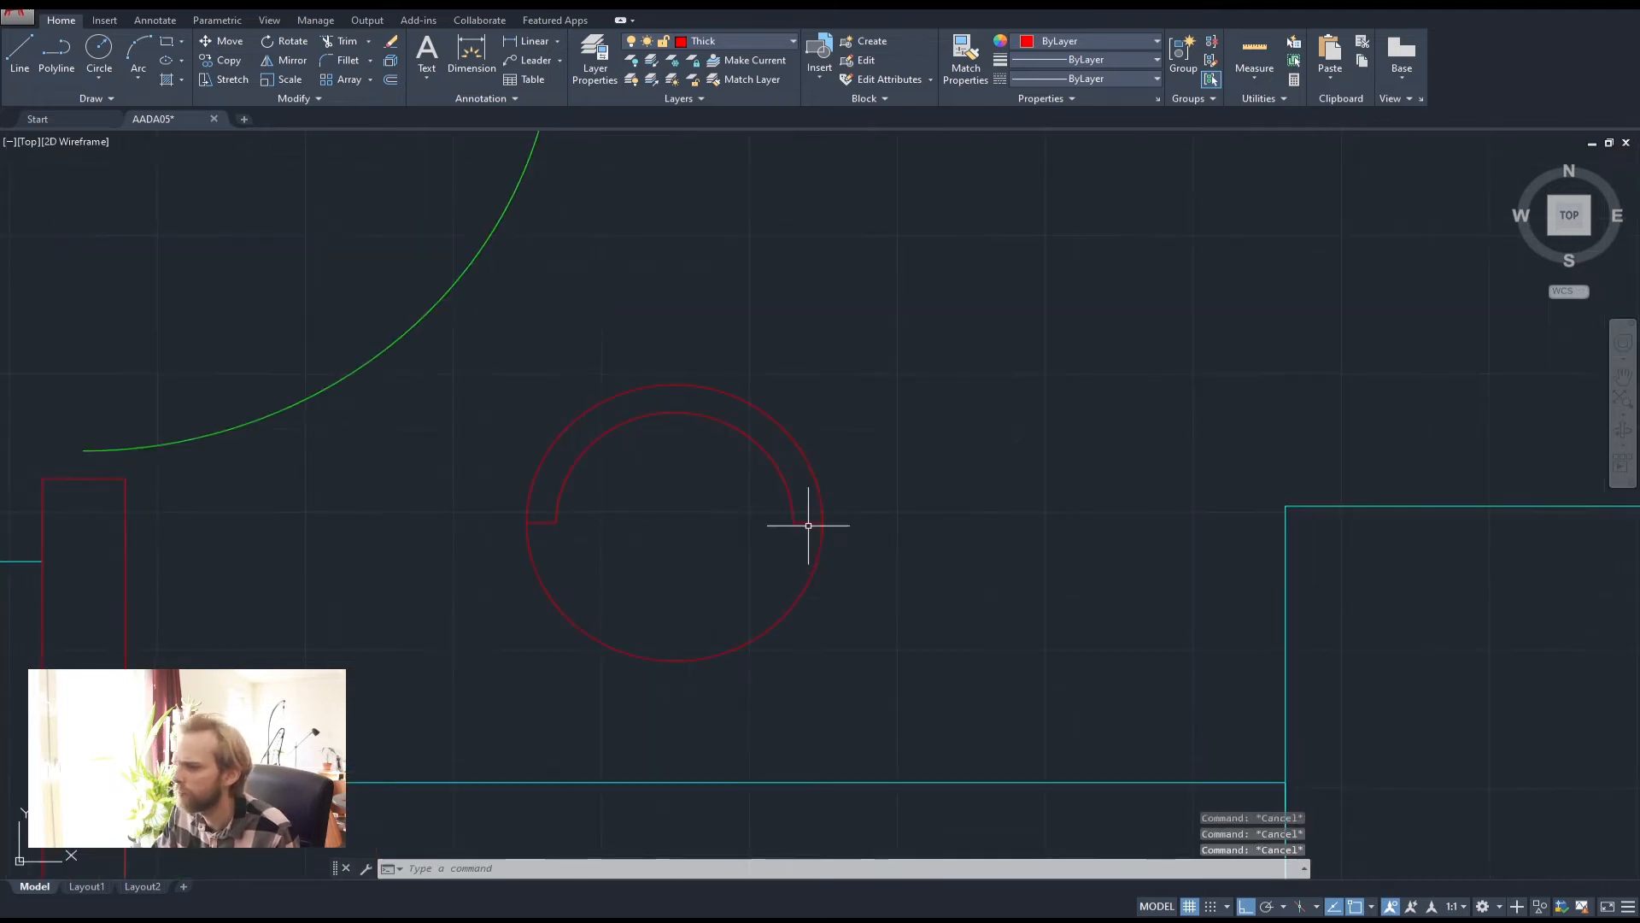
left_click(811, 540)
left_click(551, 478)
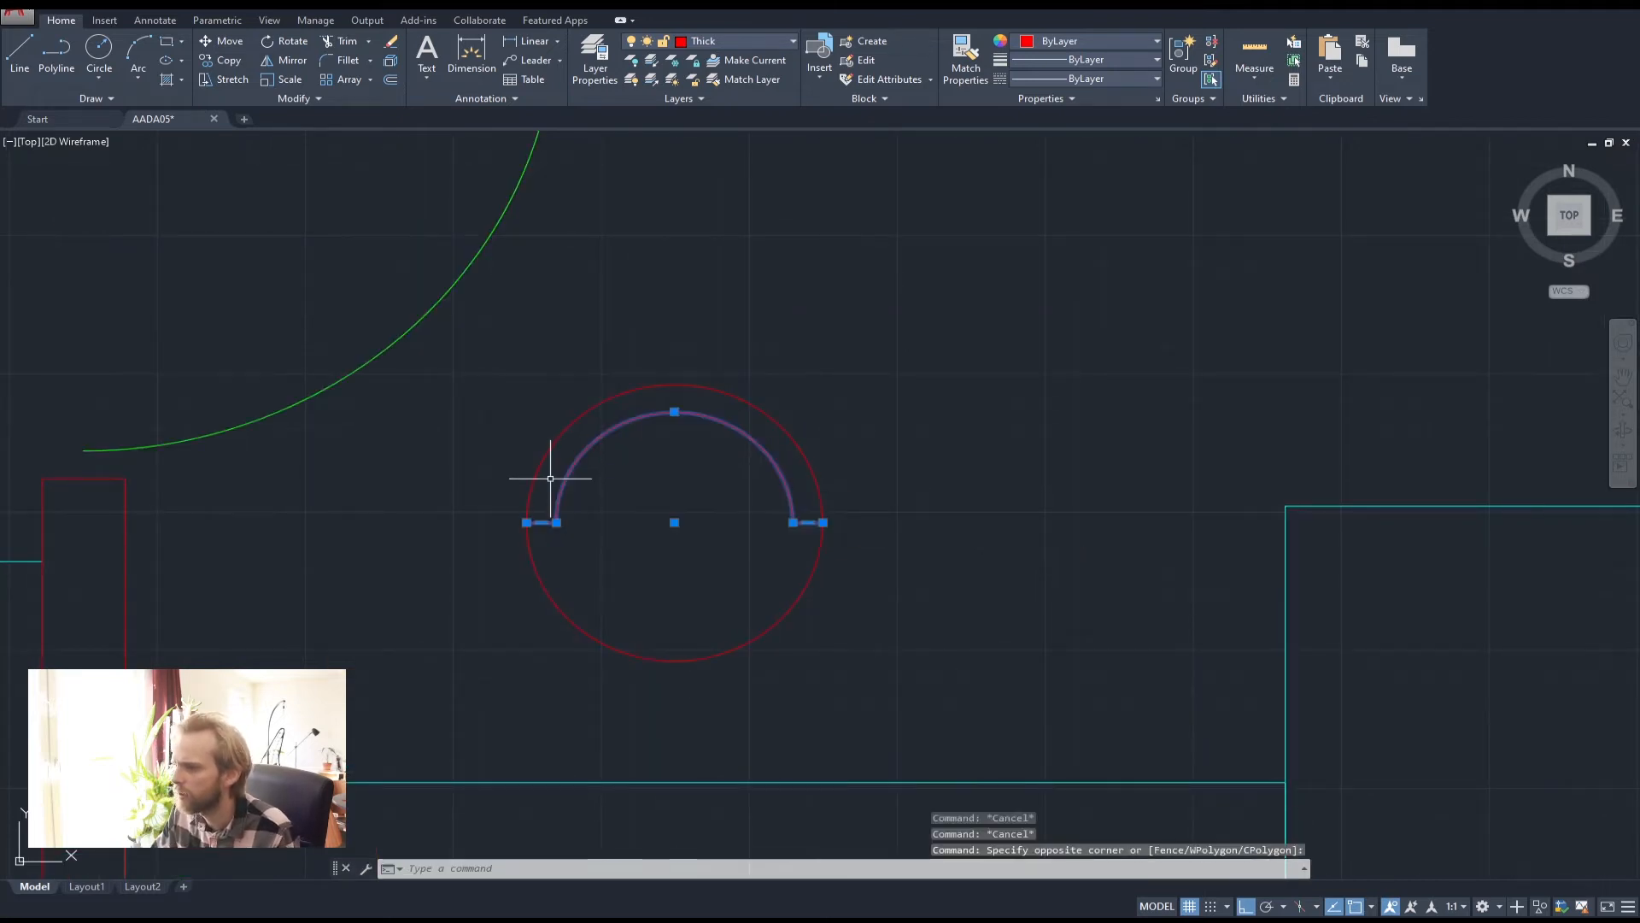
key("Return")
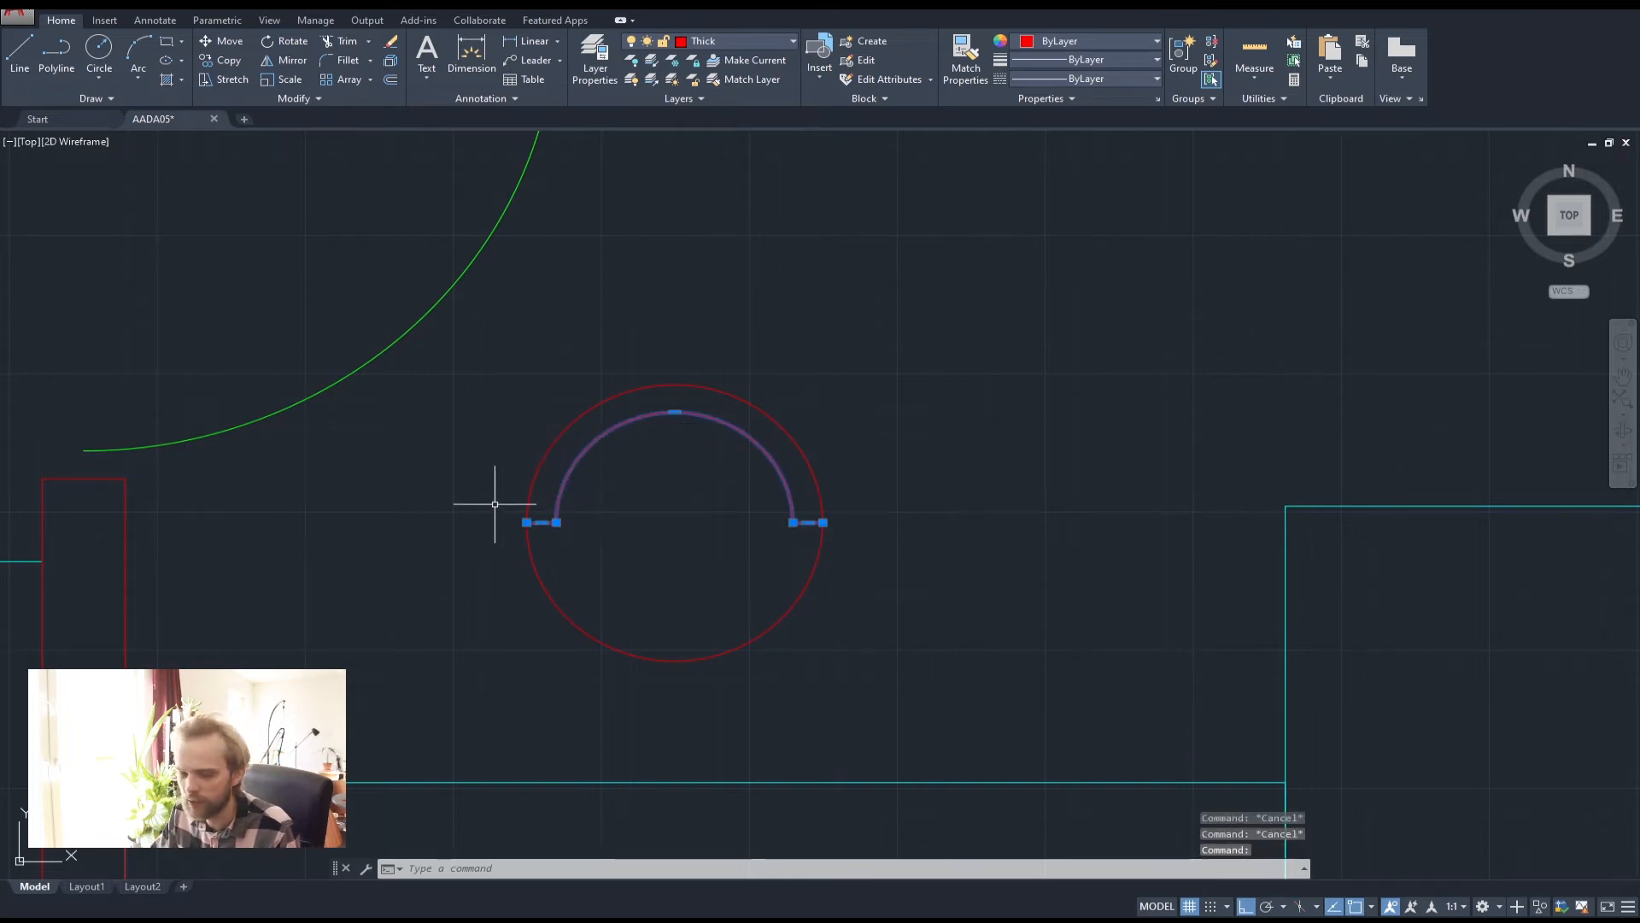
key("Escape")
key("Escape")
Put the chair's outer circle on layer Medium and its inner arc on layer Thin
left_click(588, 604)
left_click(498, 624)
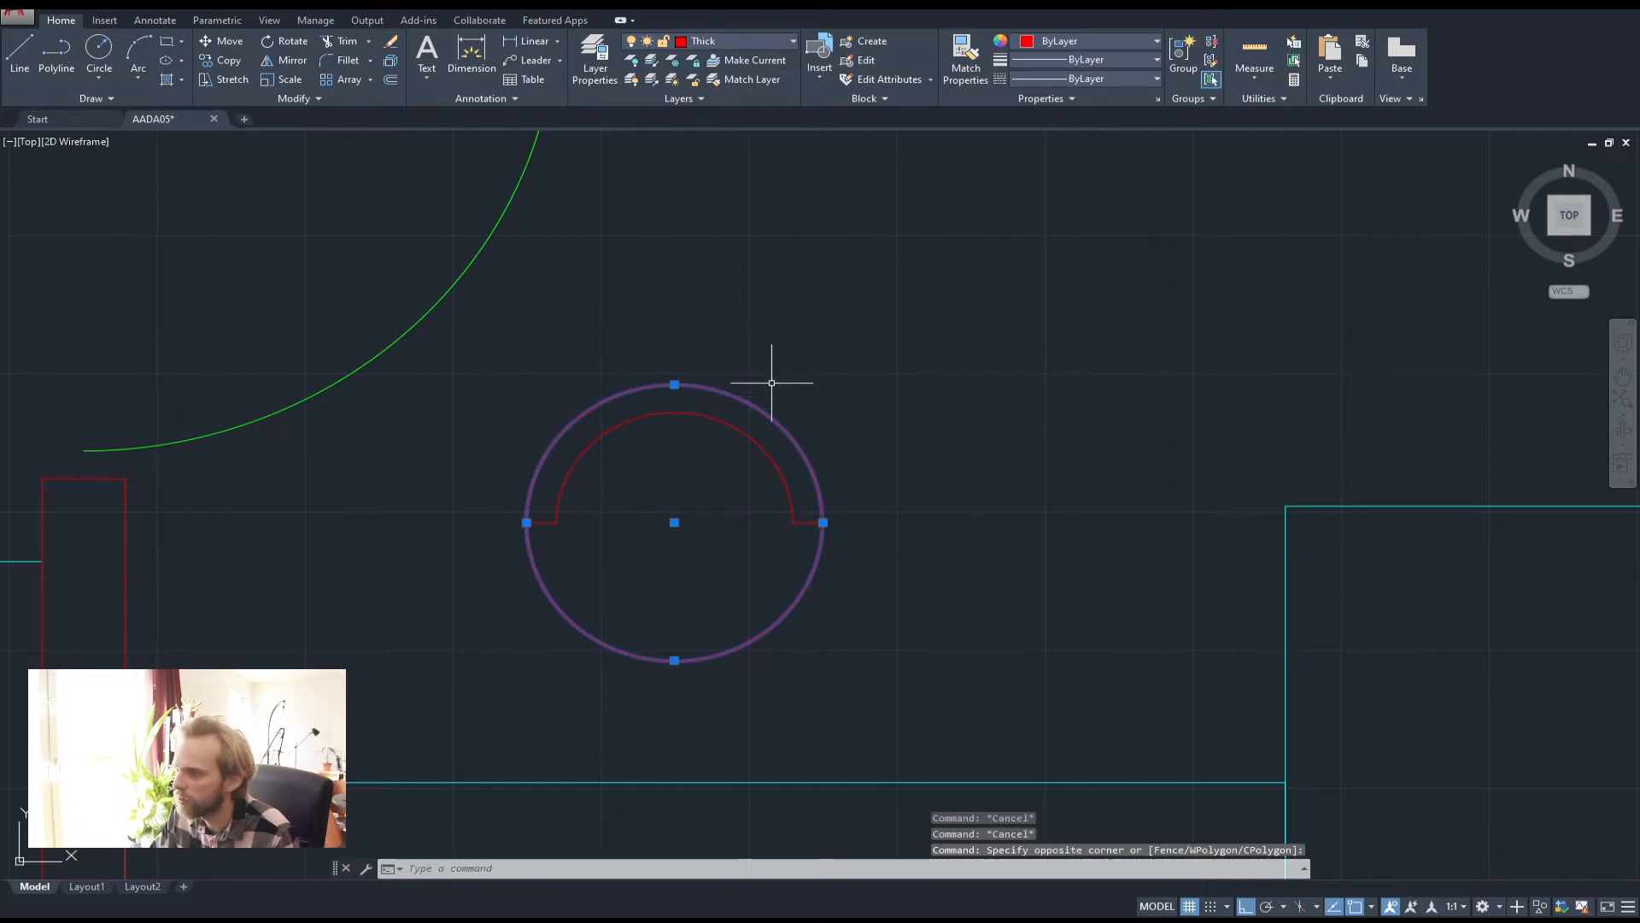
left_click(759, 39)
left_click(711, 84)
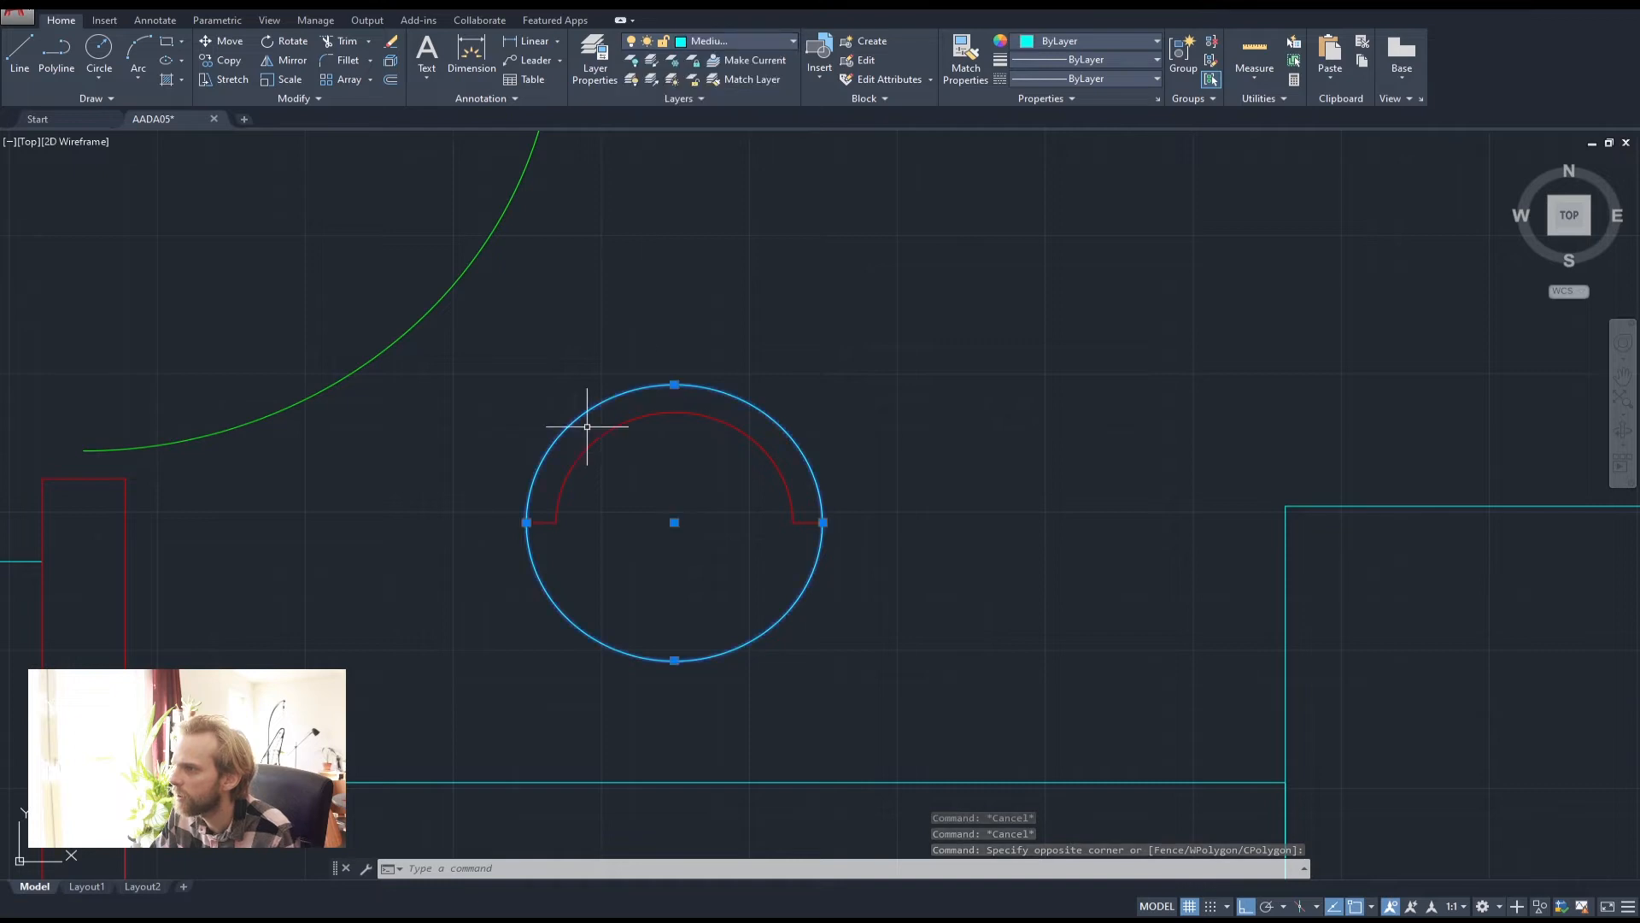
key("Escape")
key("Escape")
left_click_drag(690, 471, 670, 340)
left_click(752, 39)
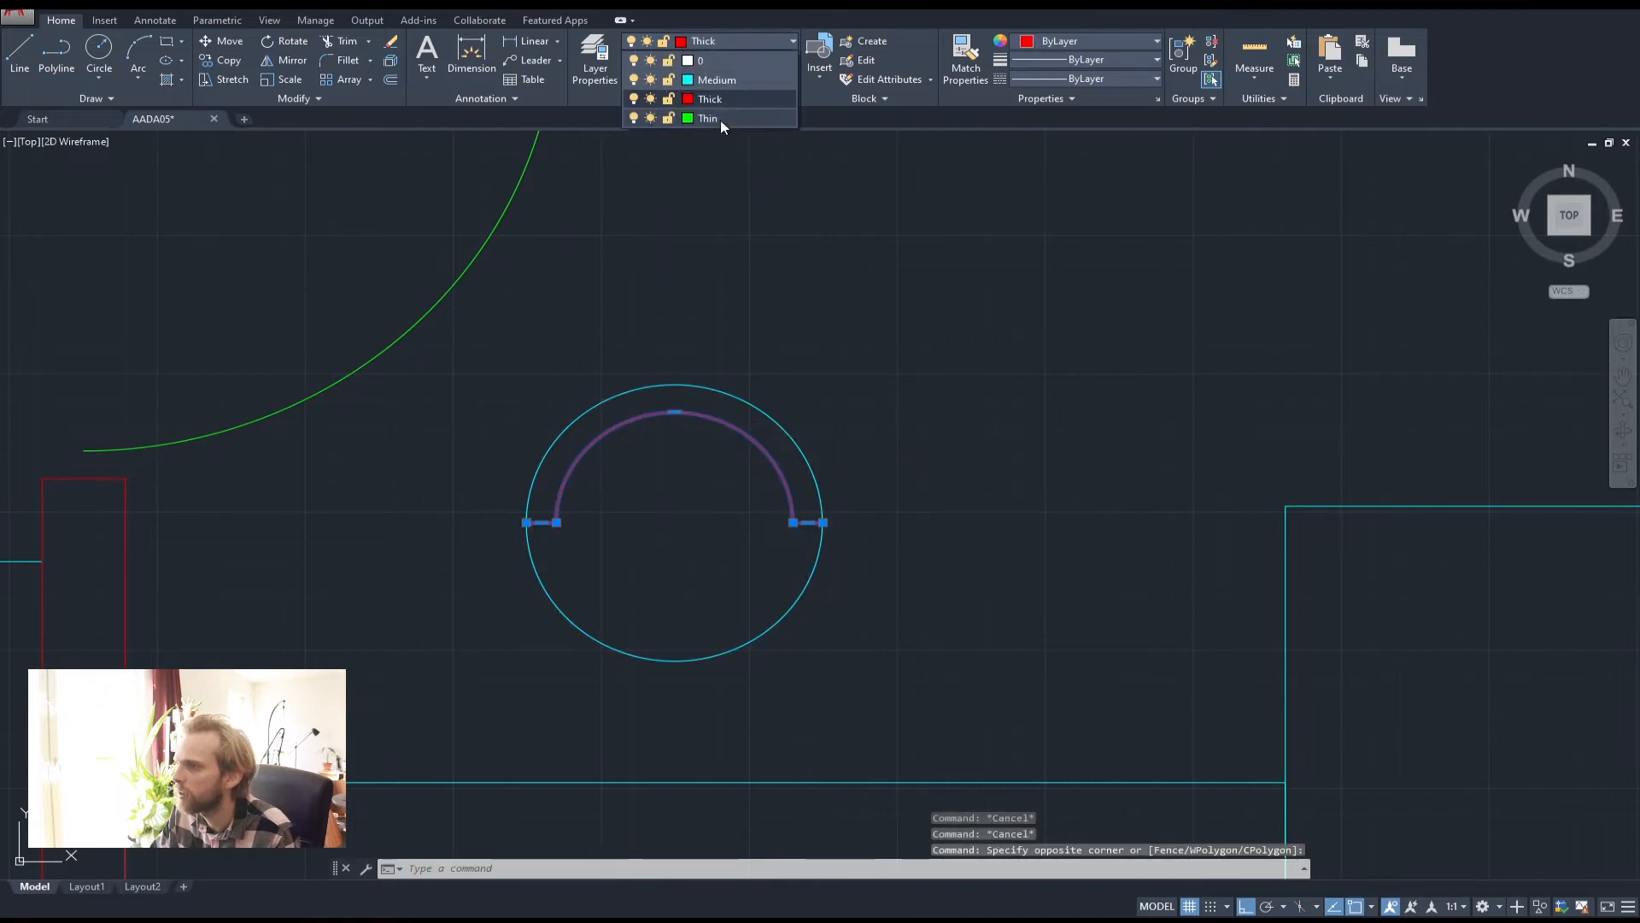
left_click(720, 120)
key("Escape")
key("Escape")
Rotate the chair's circle and arc freely about the circle's centre
scroll(769, 239, "down", 5)
left_click_drag(955, 414, 684, 305)
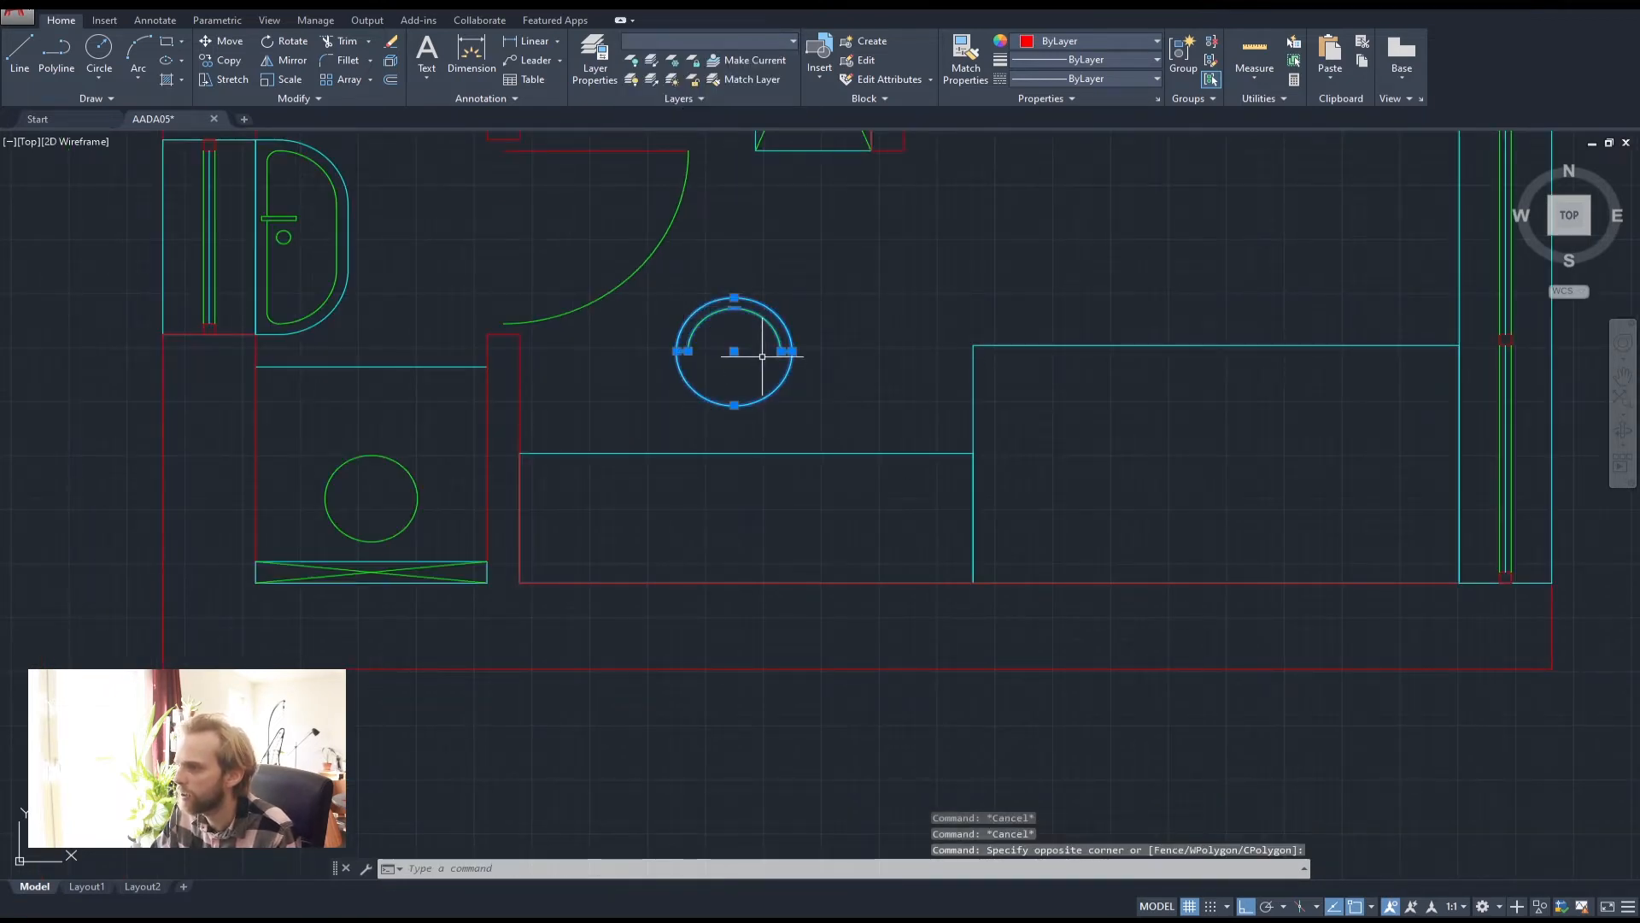
type("m")
key("space")
scroll(773, 368, "up", 3)
key("Escape")
key("Escape")
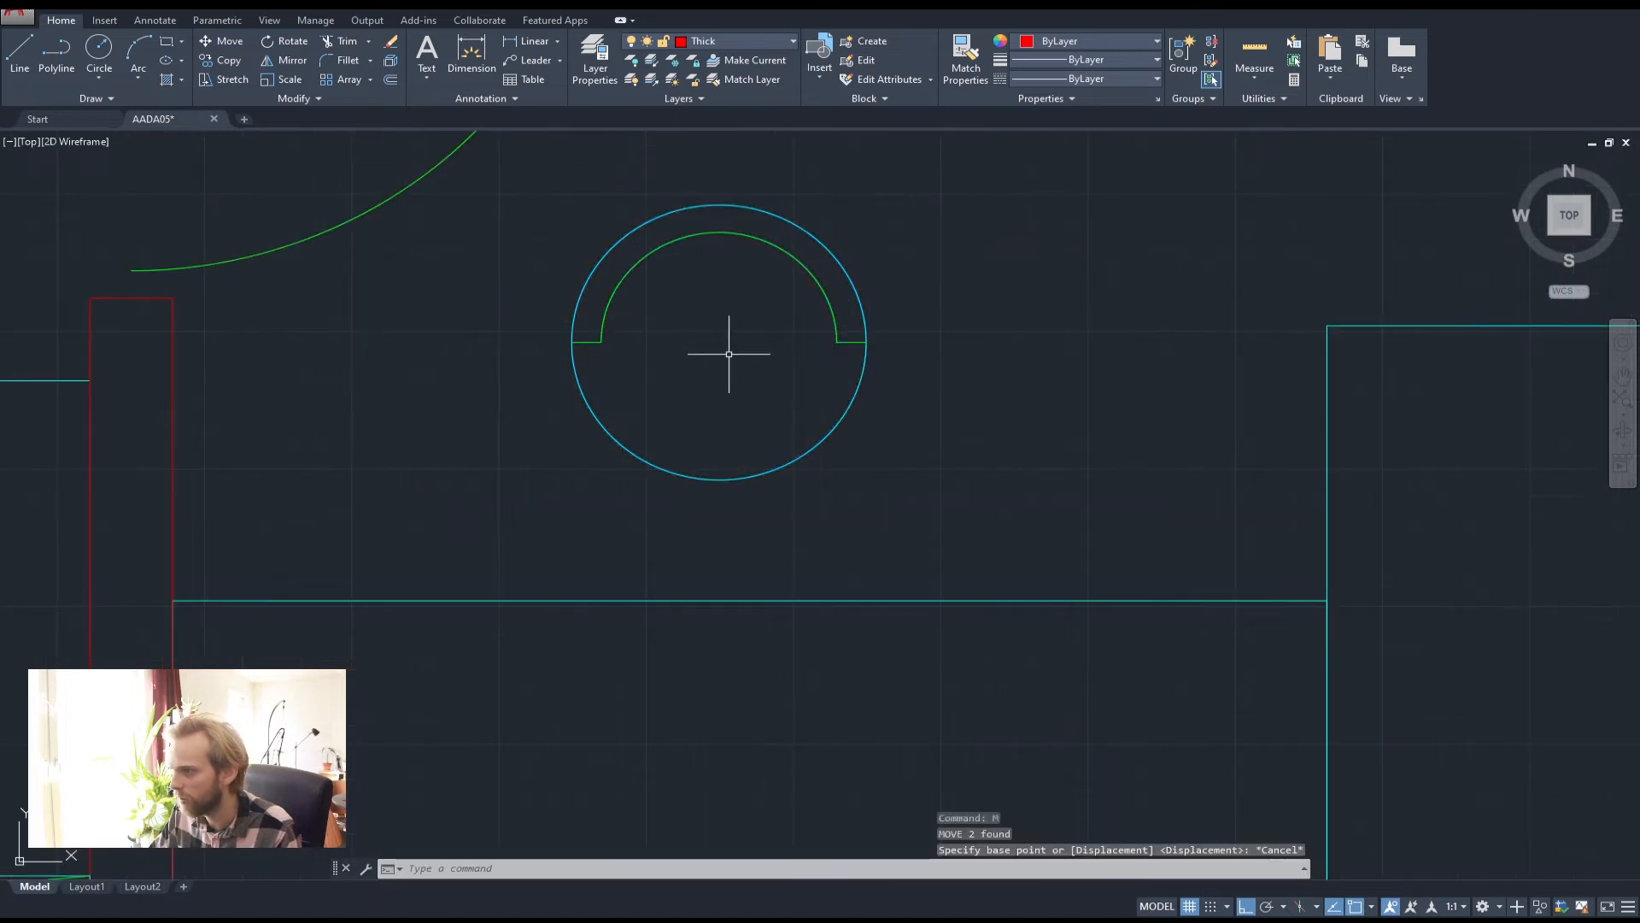
left_click(929, 453)
left_click(572, 241)
type("ro")
key("space")
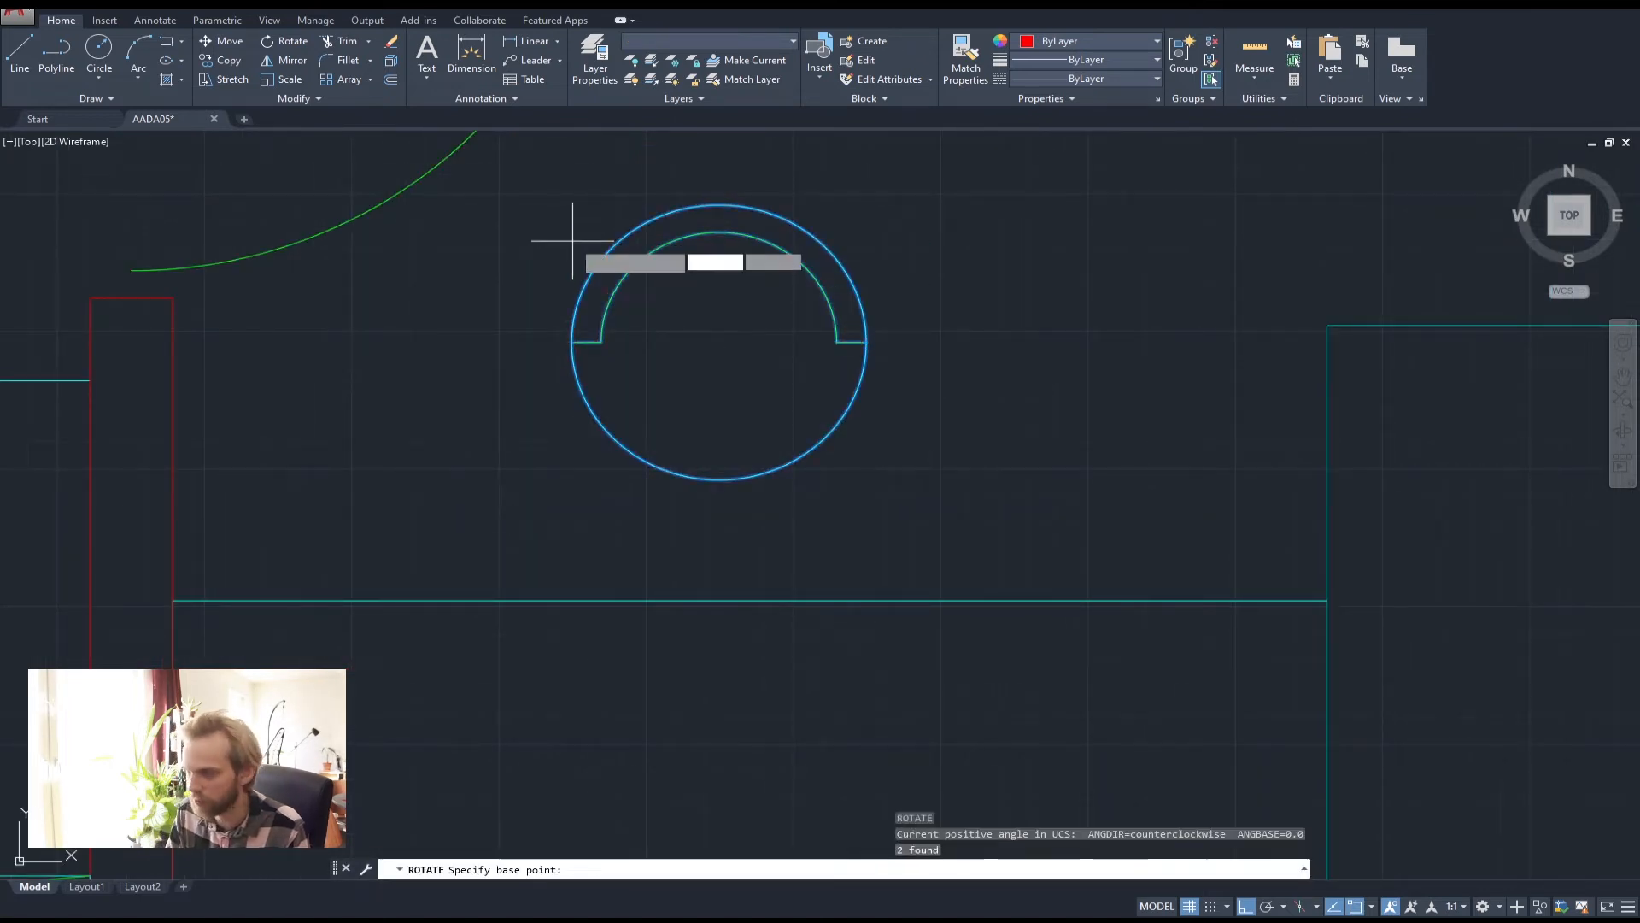
left_click(679, 349)
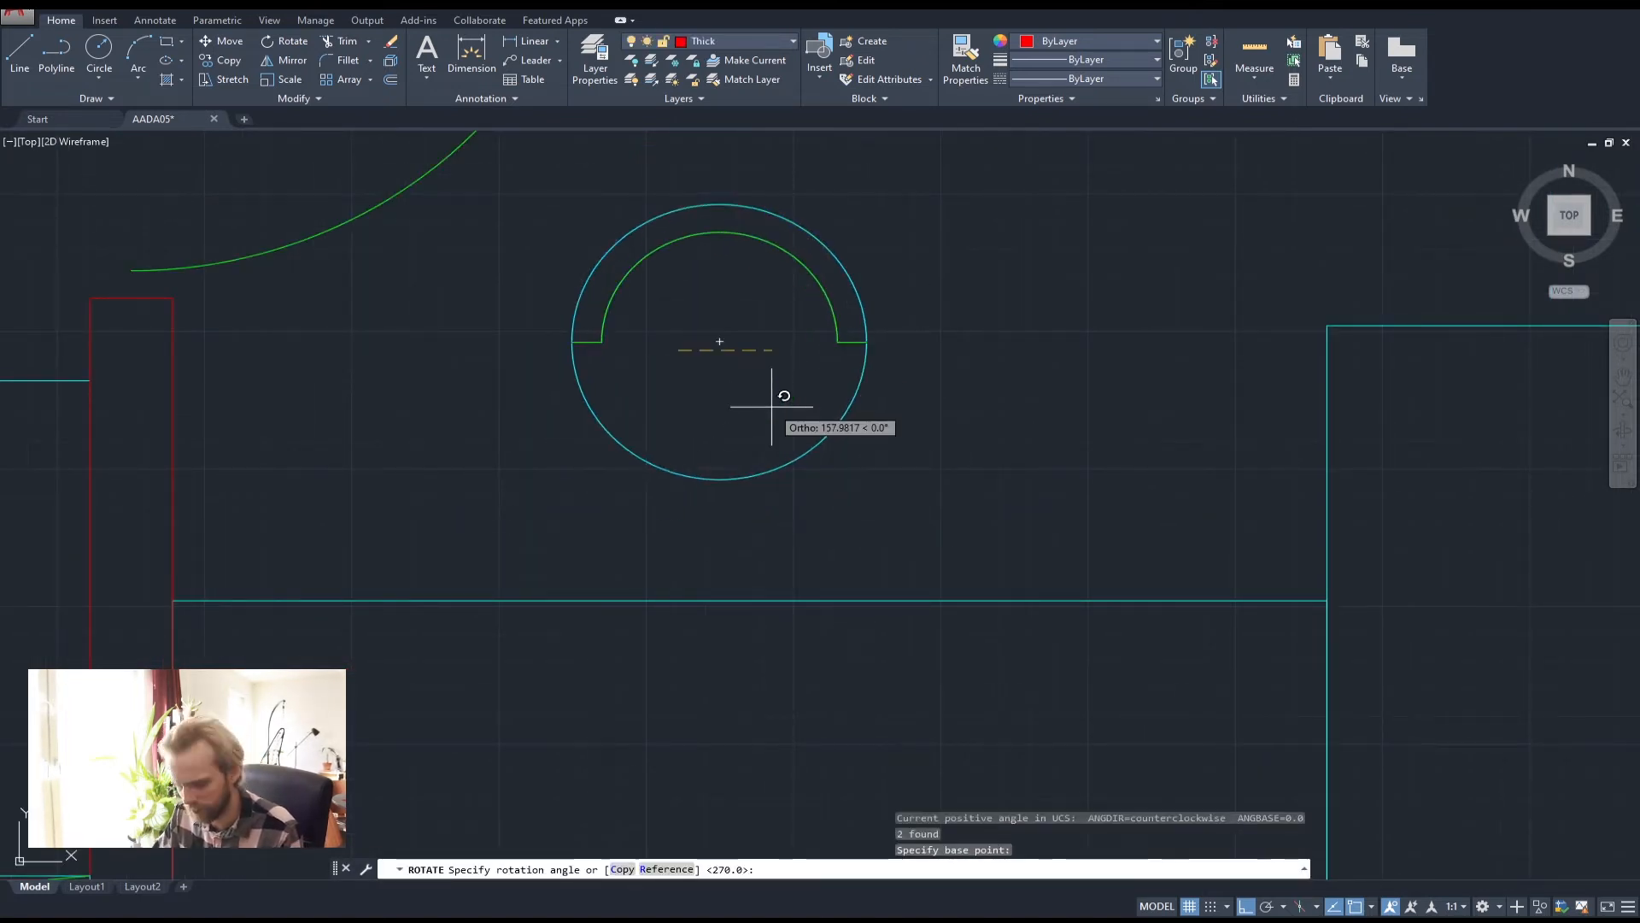
key("F8")
left_click(806, 220)
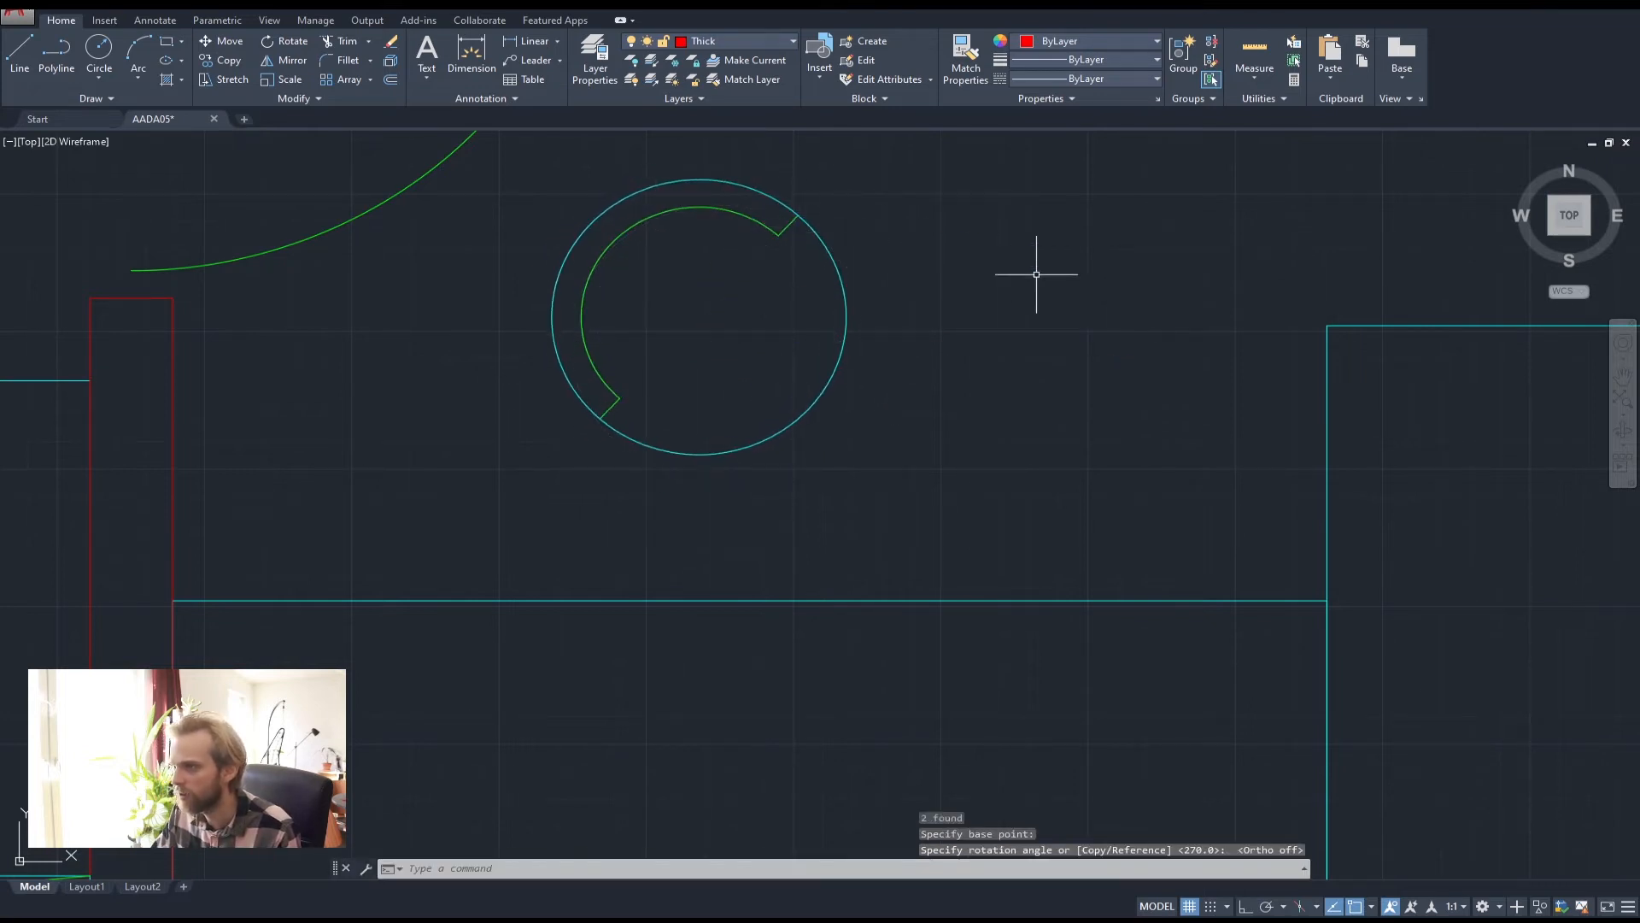
Rotate the chair a second time about its middle to its final orientation
left_click(897, 447)
left_click(490, 206)
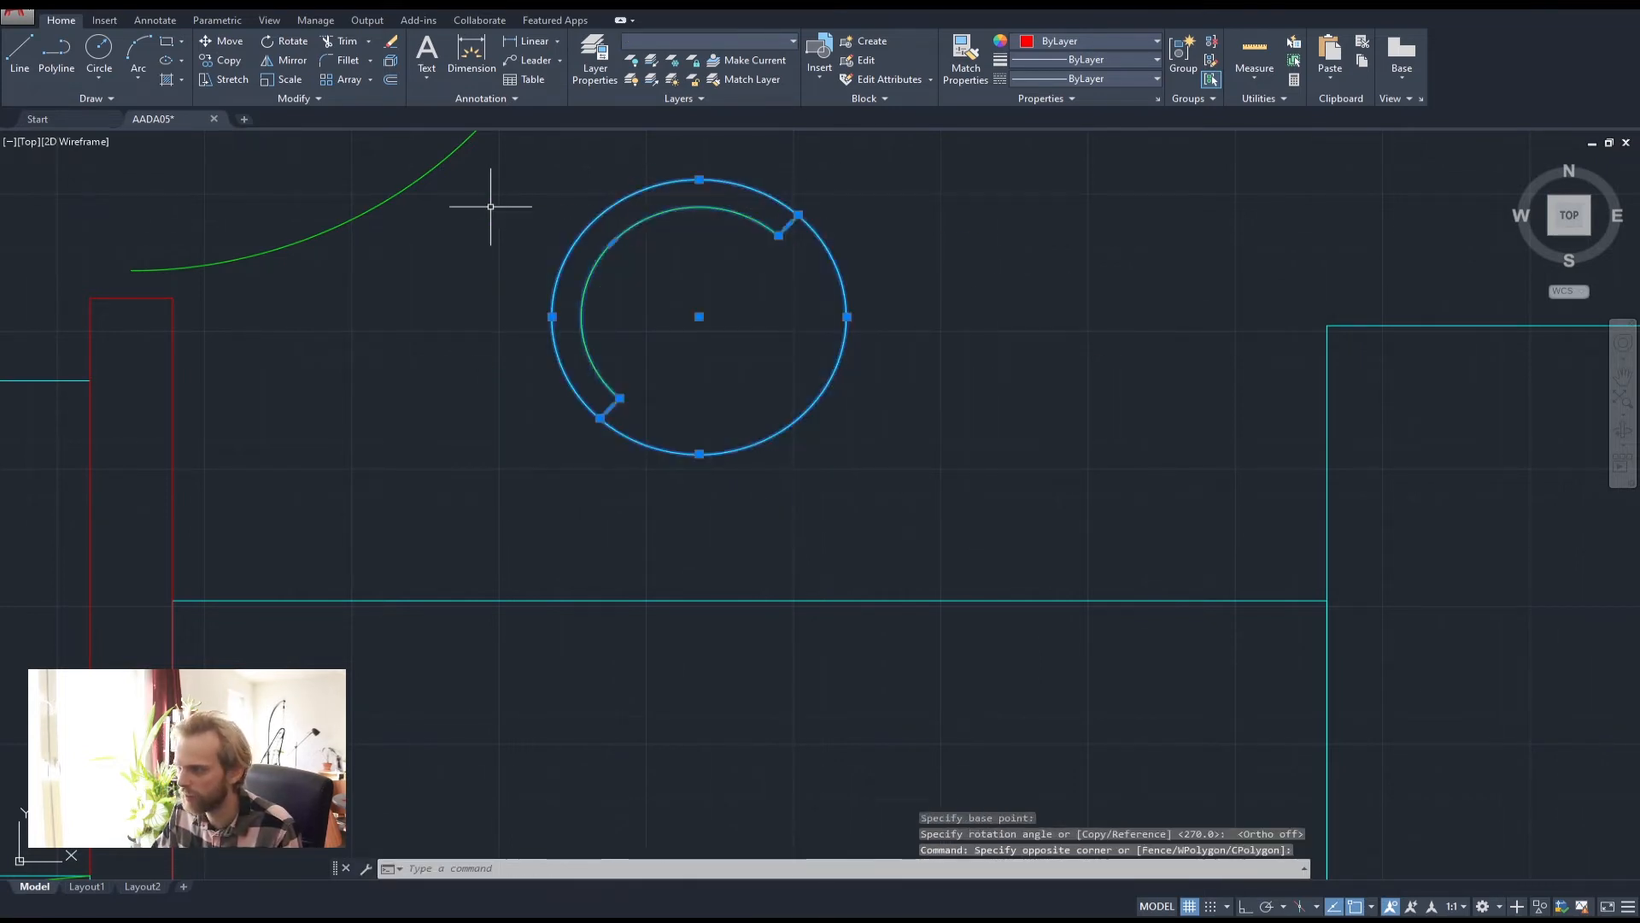
type("ro")
key("Return")
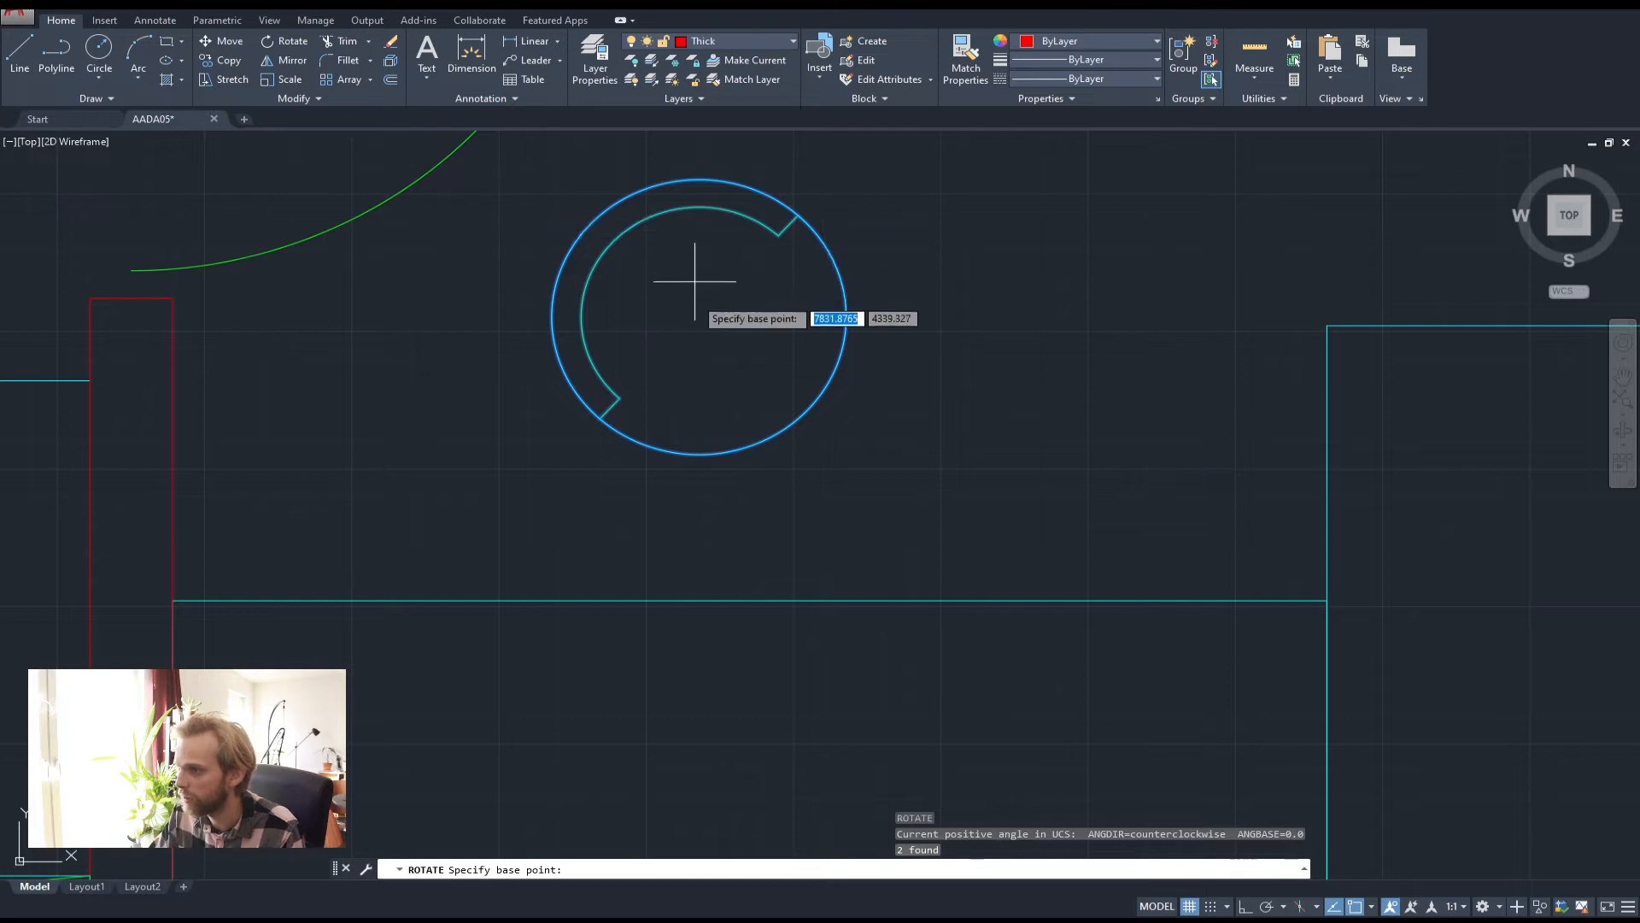
left_click(703, 363)
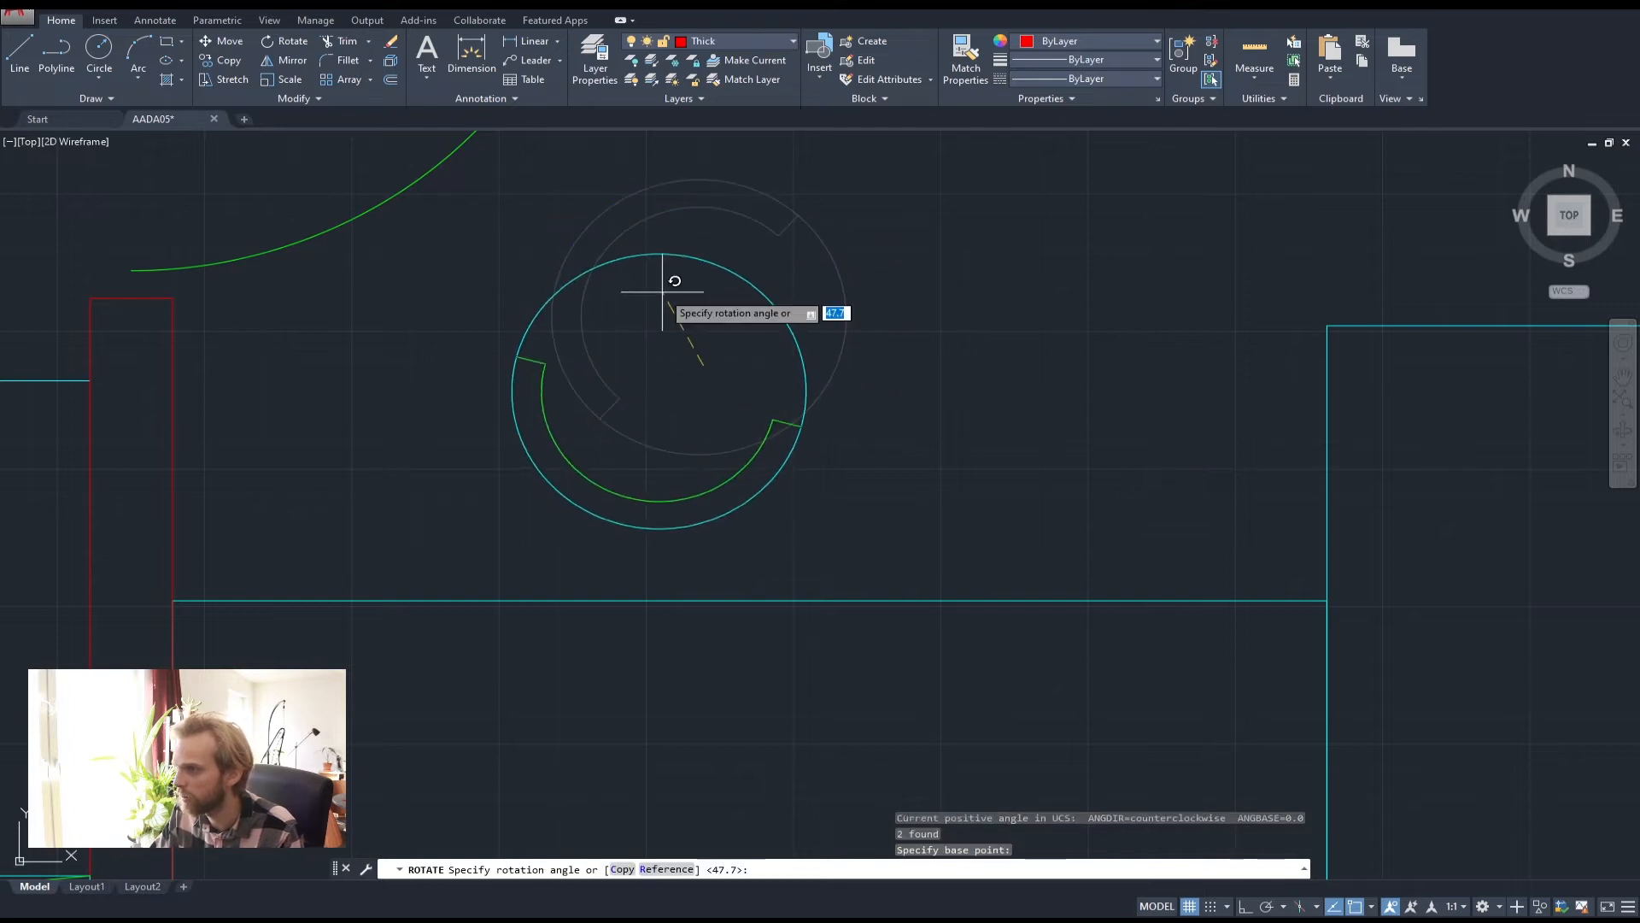
left_click(979, 537)
Move the rotated chair toward the cyan rectangle's top edge
scroll(1035, 267, "down", 2)
left_click(944, 468)
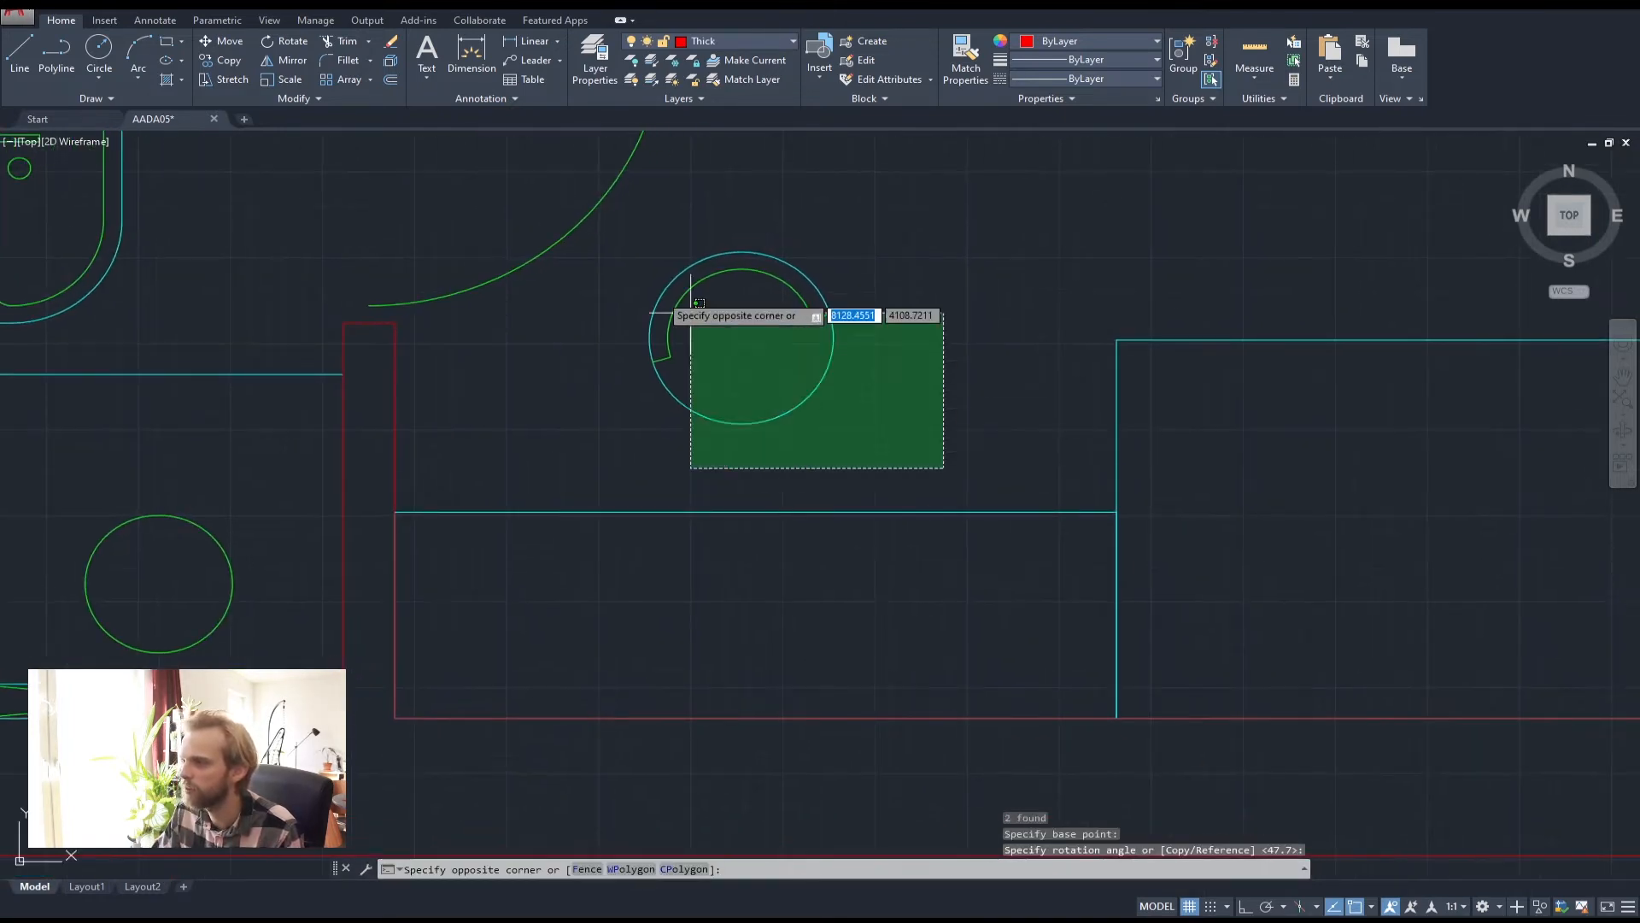
left_click(611, 244)
type("m")
key("Return")
left_click(583, 371)
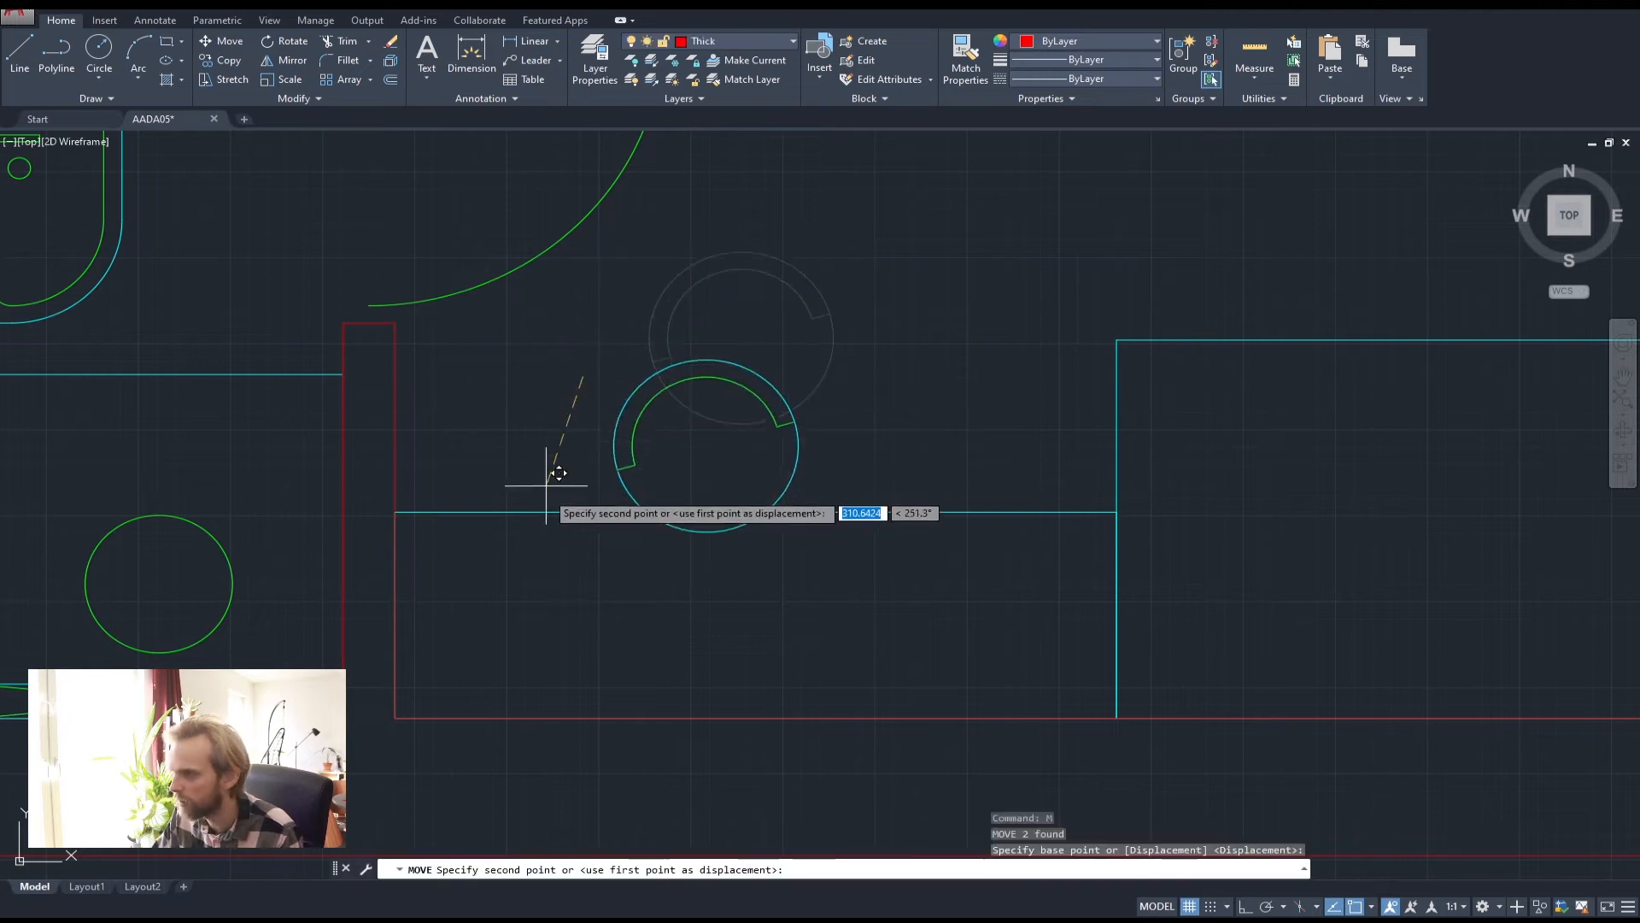
key("Escape")
key("Escape")
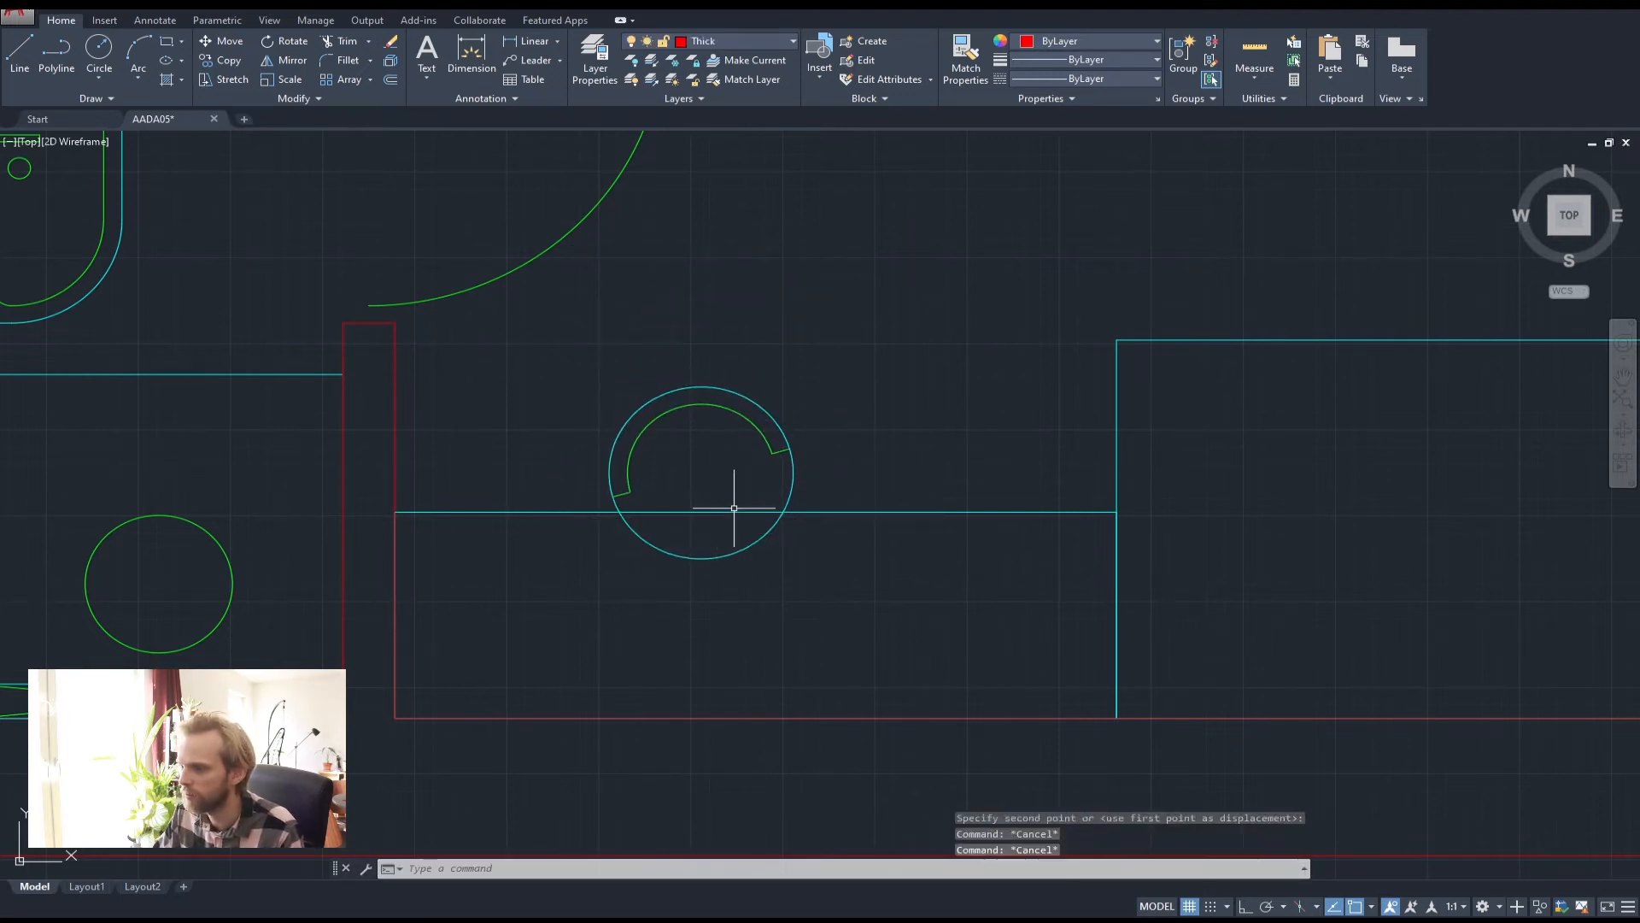
Trim the chair circle below the cyan rectangle's top edge
left_click(745, 513)
type("t")
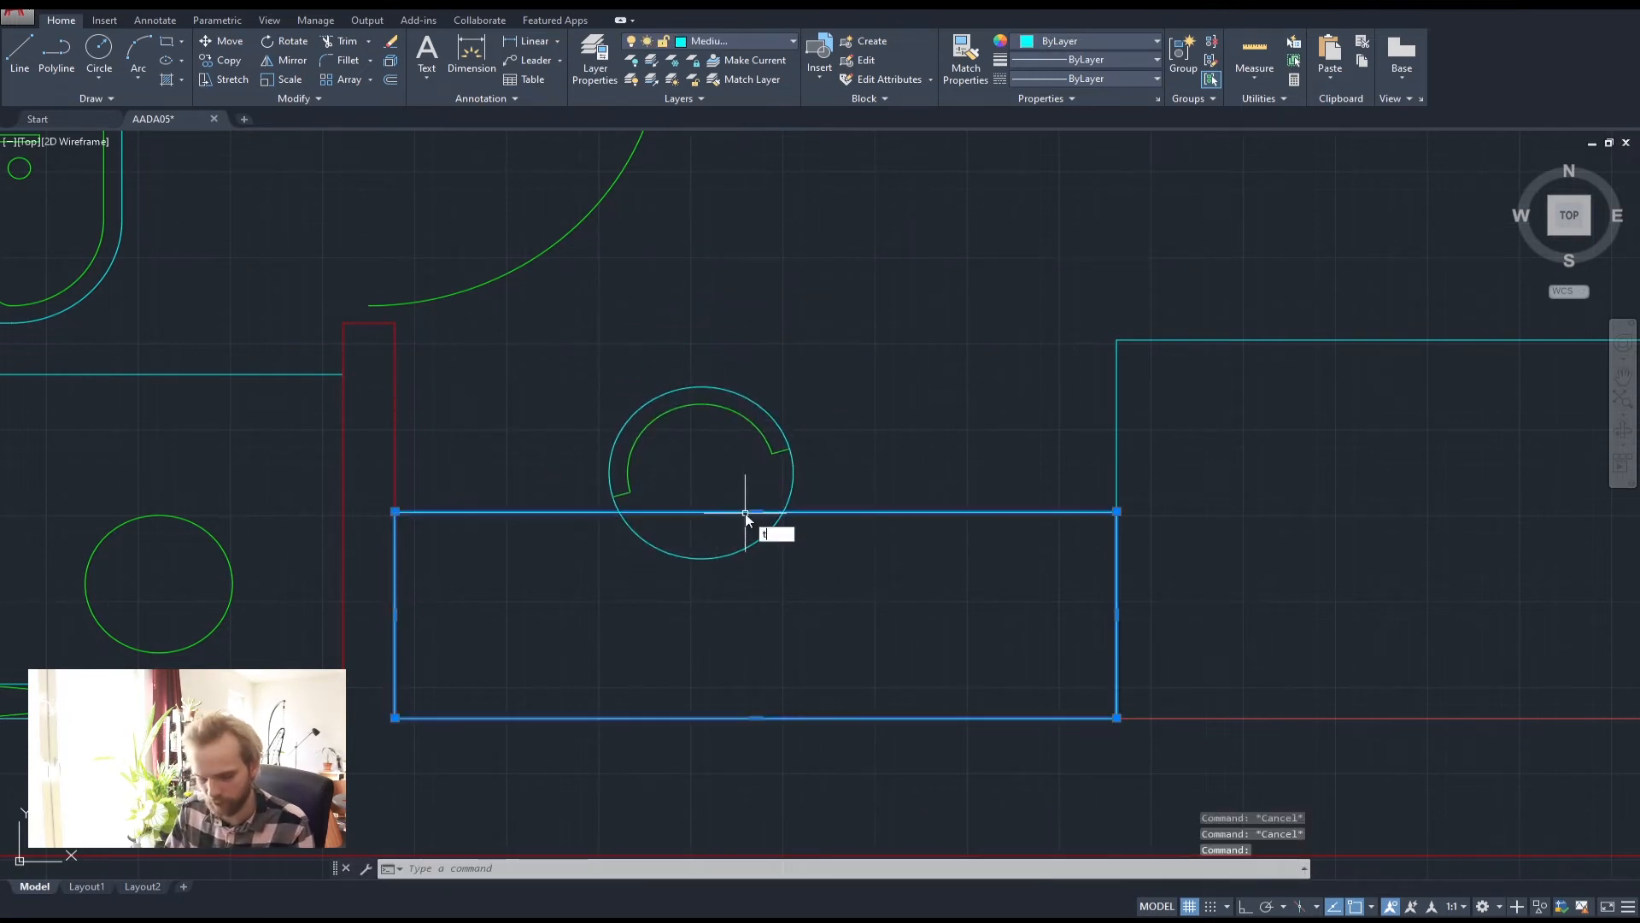
type("r")
key("Return")
left_click(867, 608)
left_click(671, 539)
key("Escape")
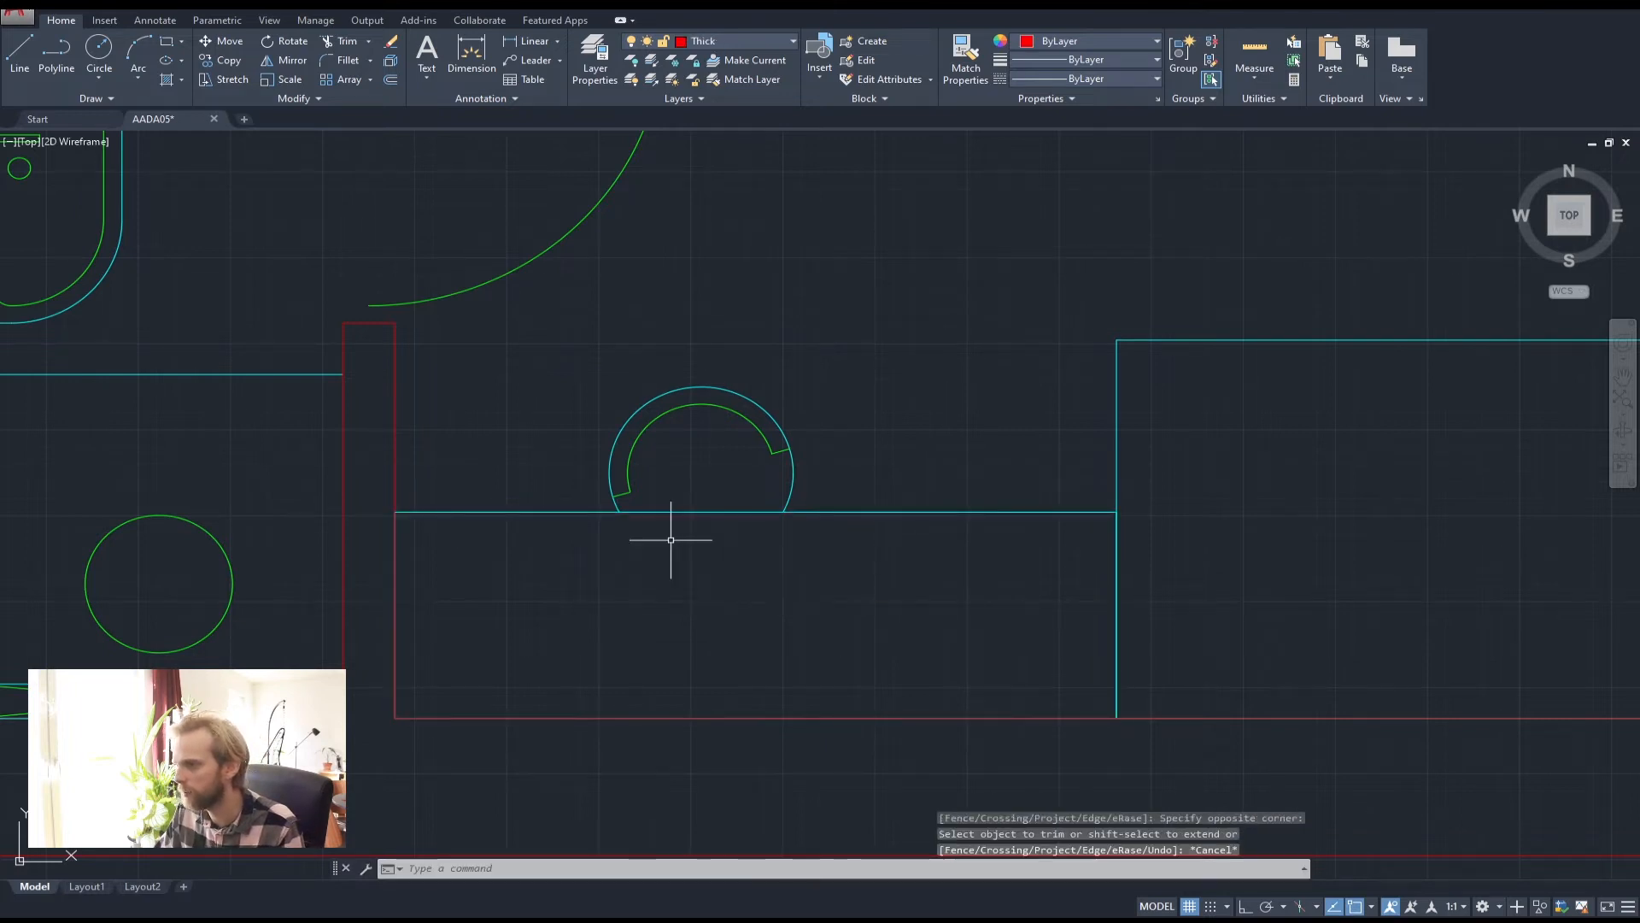
key("Escape")
key("Escape")
scroll(872, 376, "down", 4)
middle_click_drag(871, 377, 762, 432)
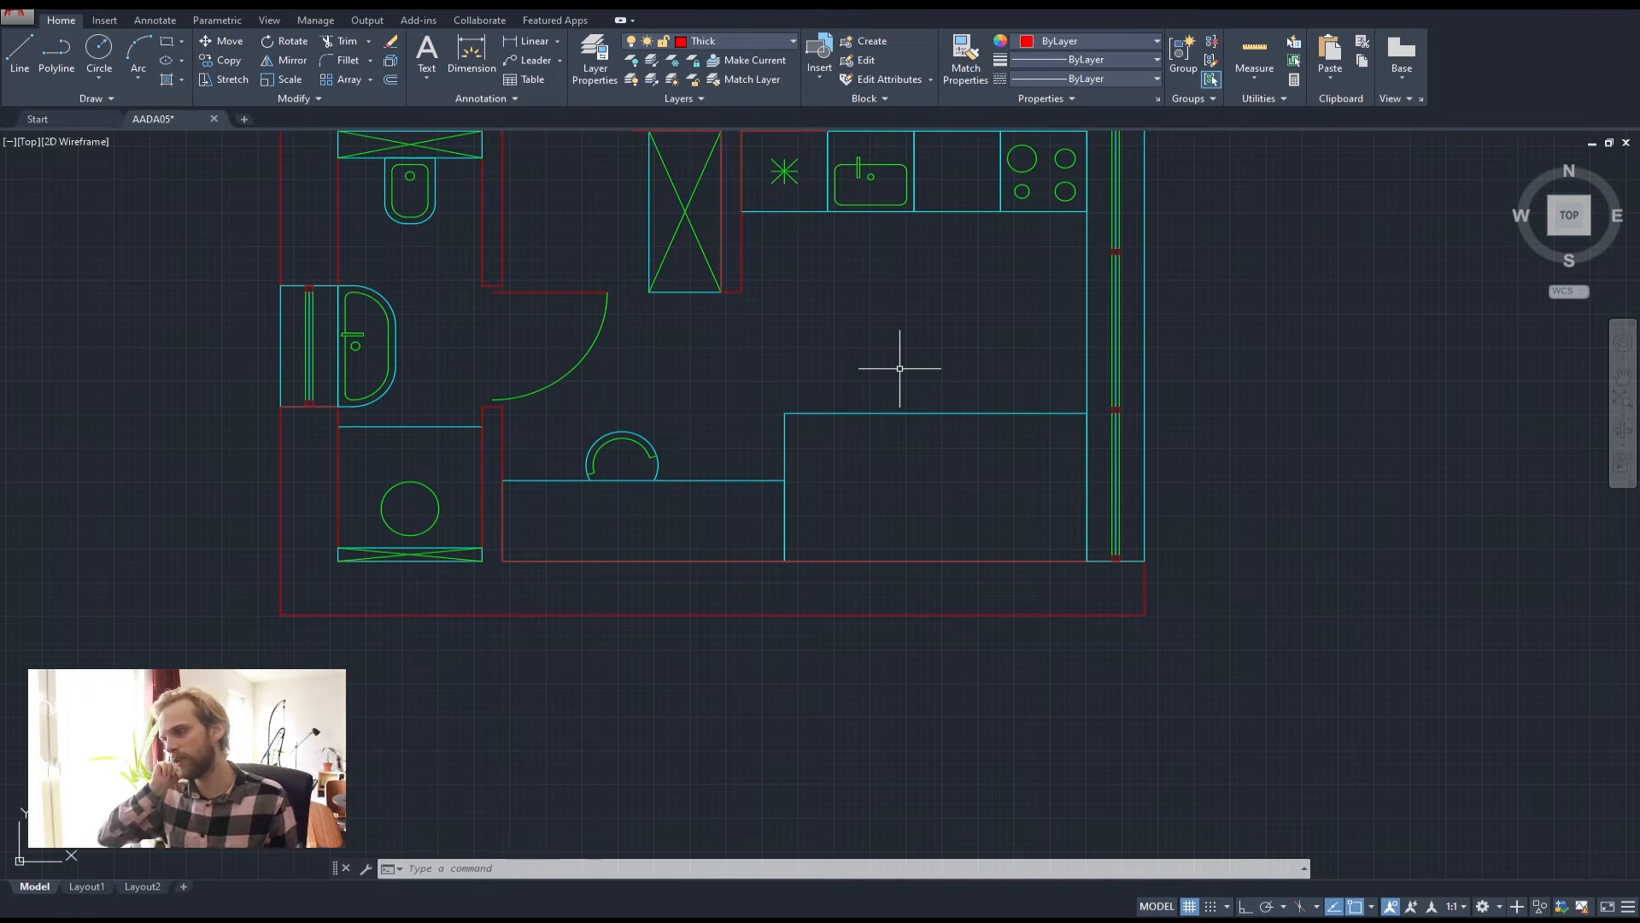
Zoom into the lower-right room's counter and window wall and start the Rectangle tool
middle_click_drag(864, 359, 356, 293)
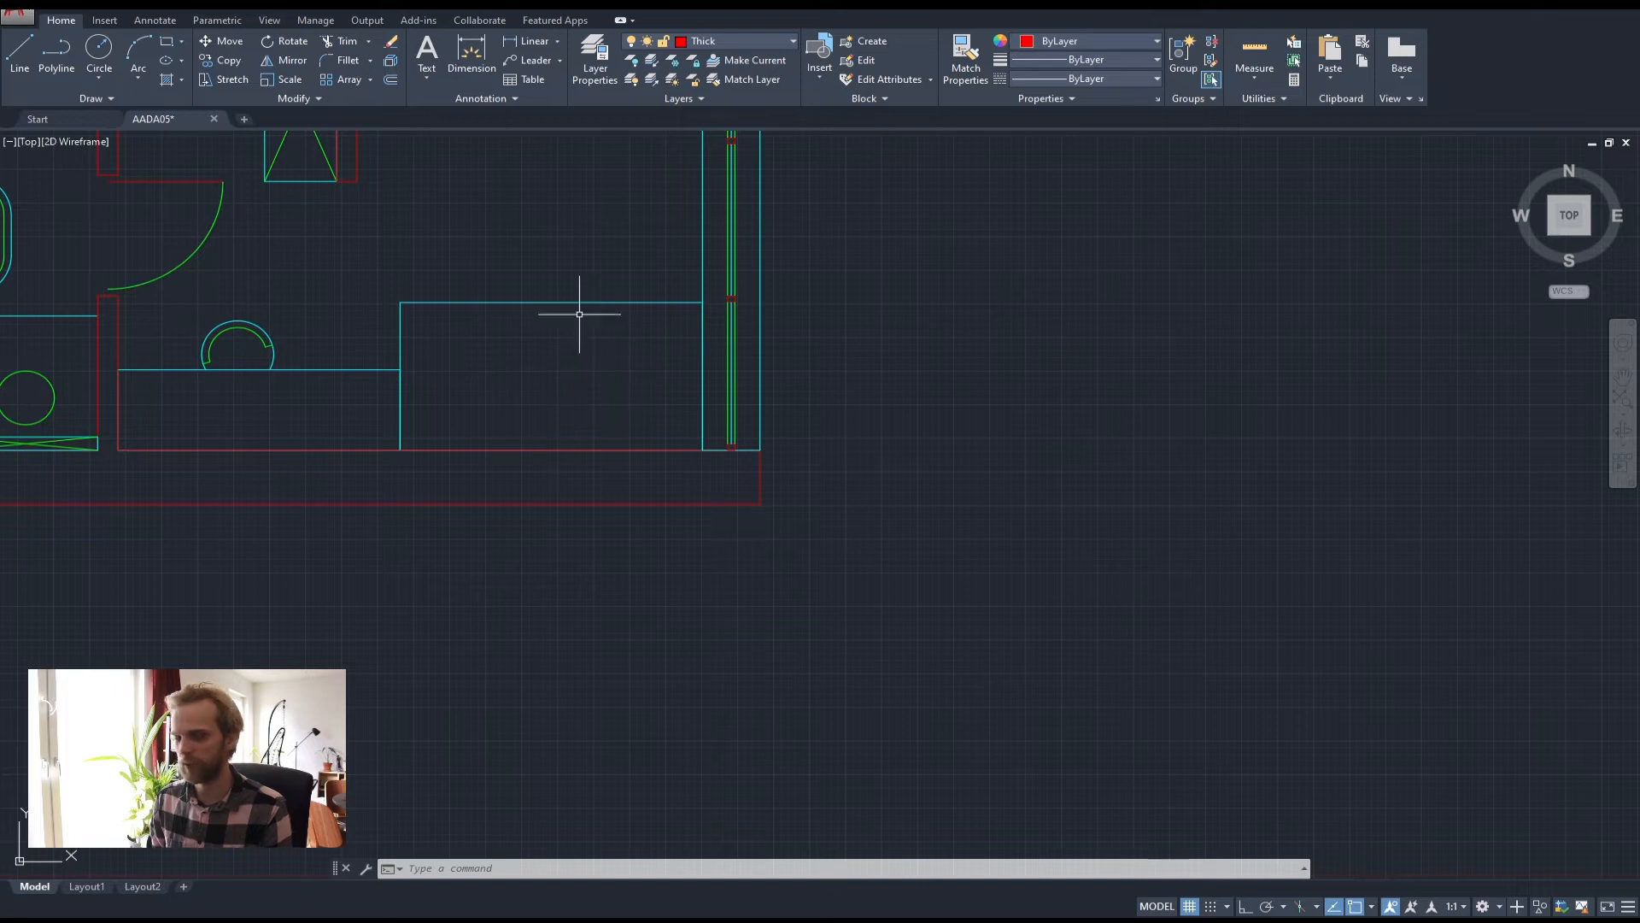
scroll(630, 348, "up", 2)
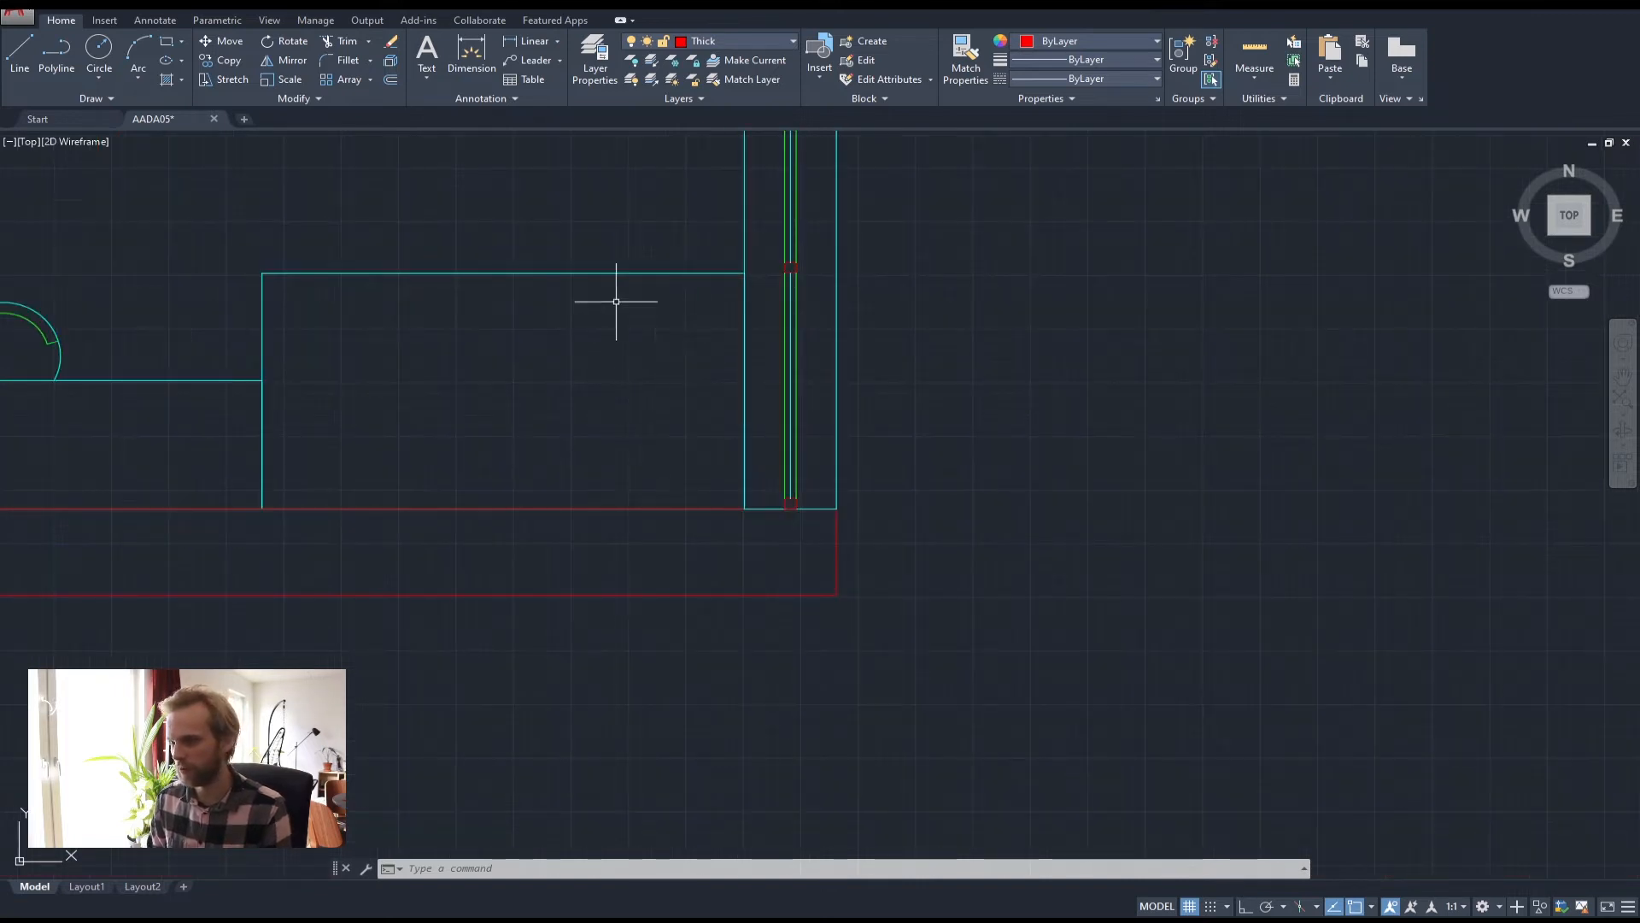
middle_click_drag(604, 322, 559, 315)
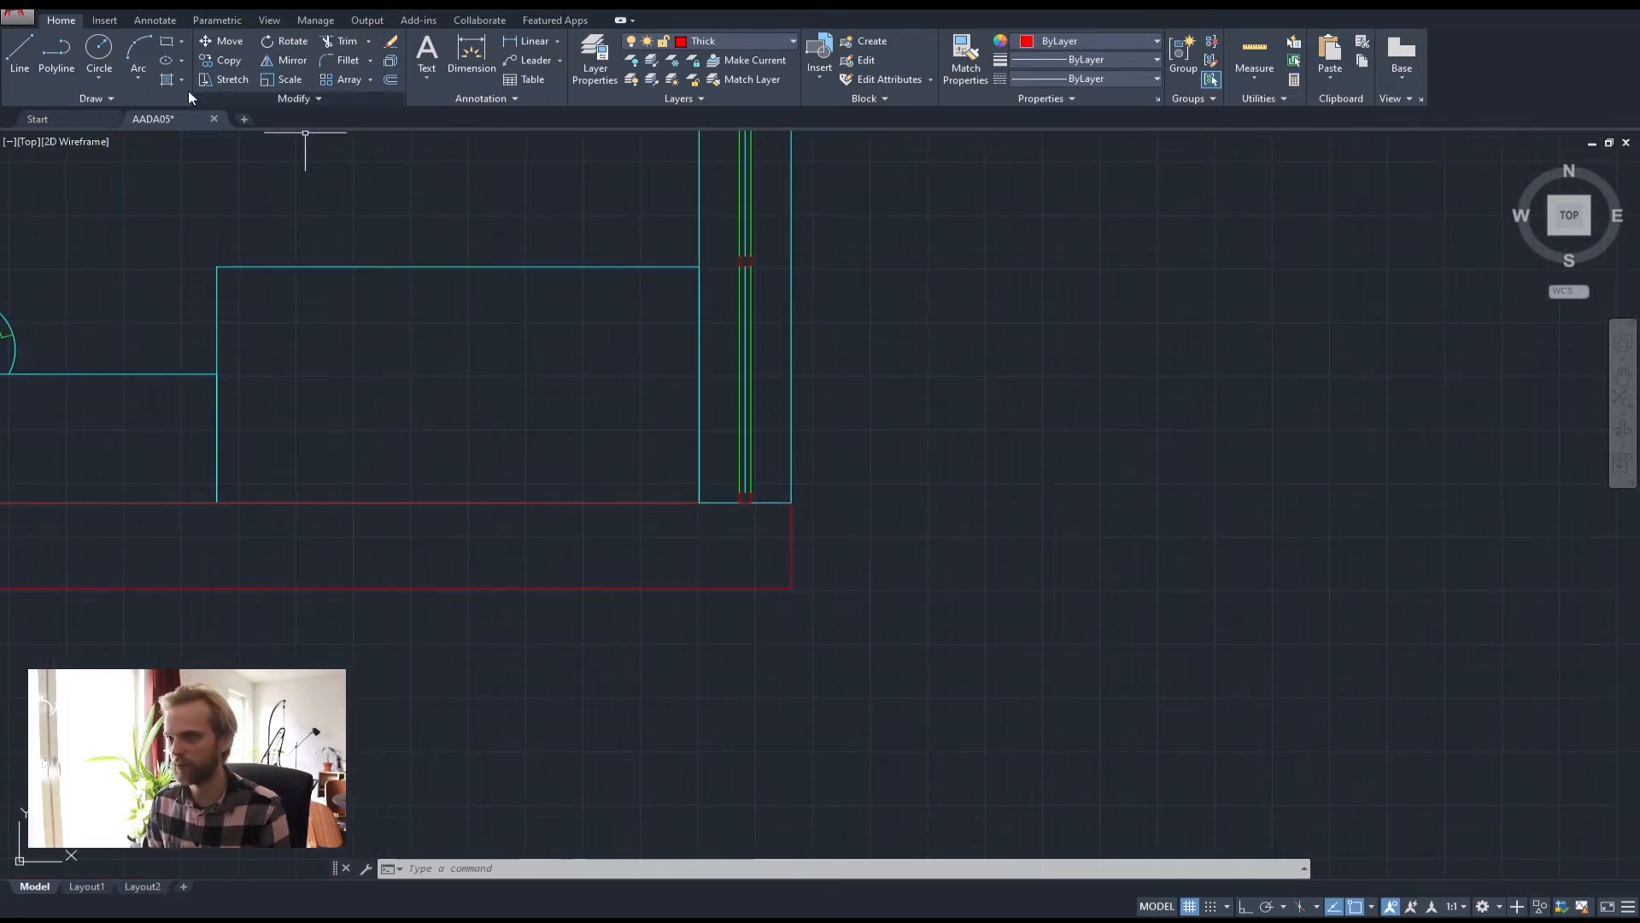
left_click(168, 52)
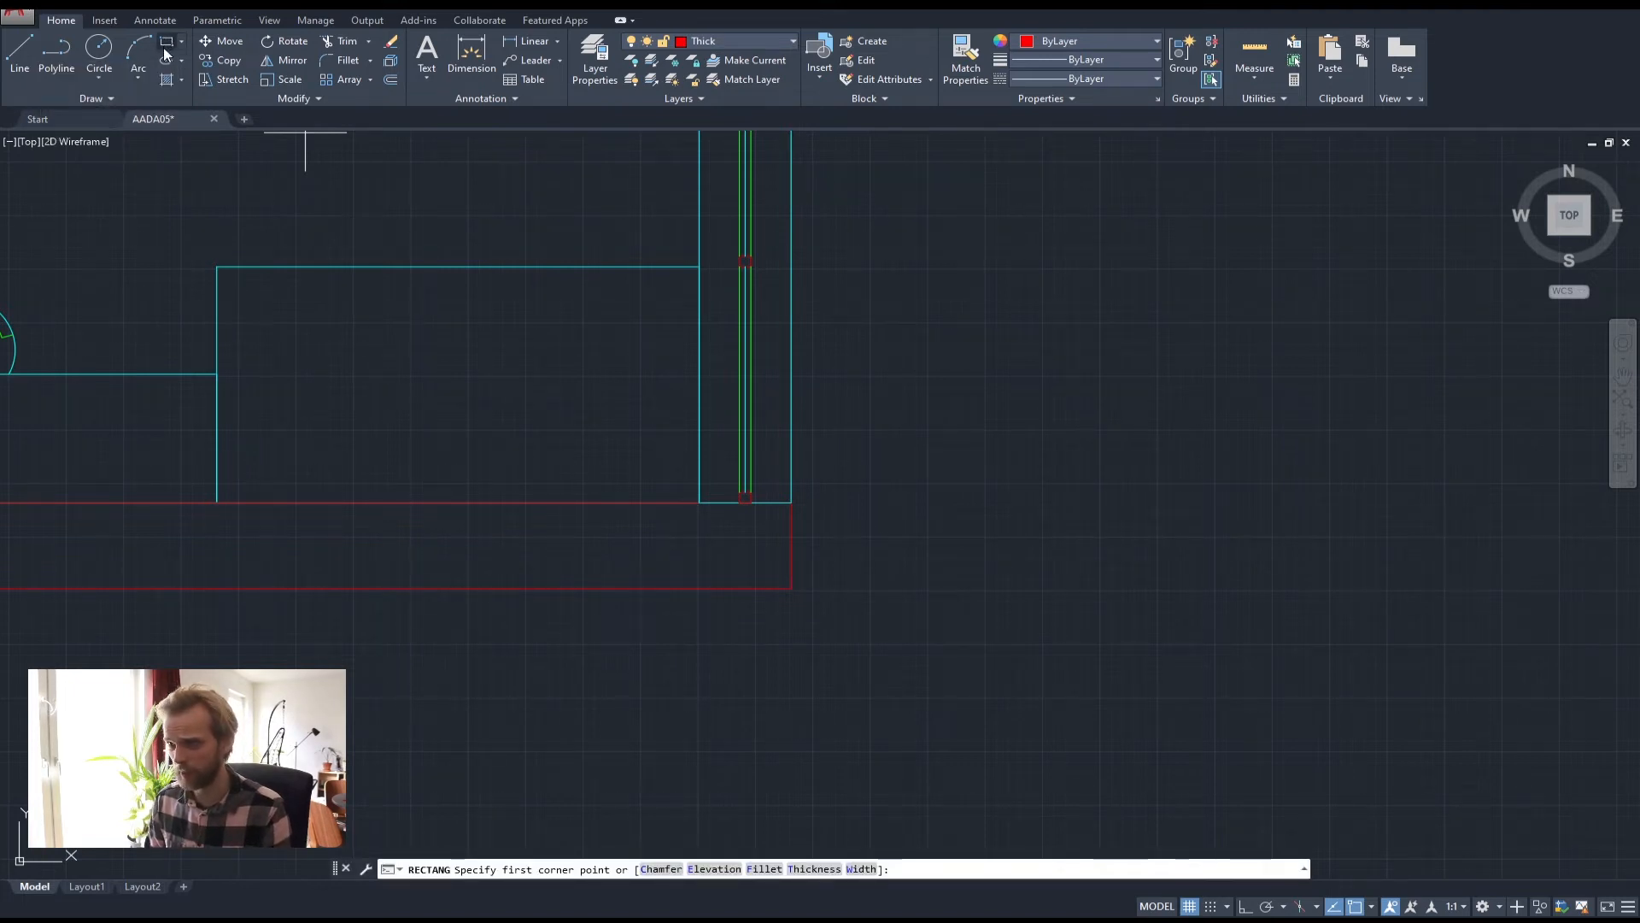
Draw two square rectangles in the lower-right room, the second below the first
scroll(615, 345, "up", 2)
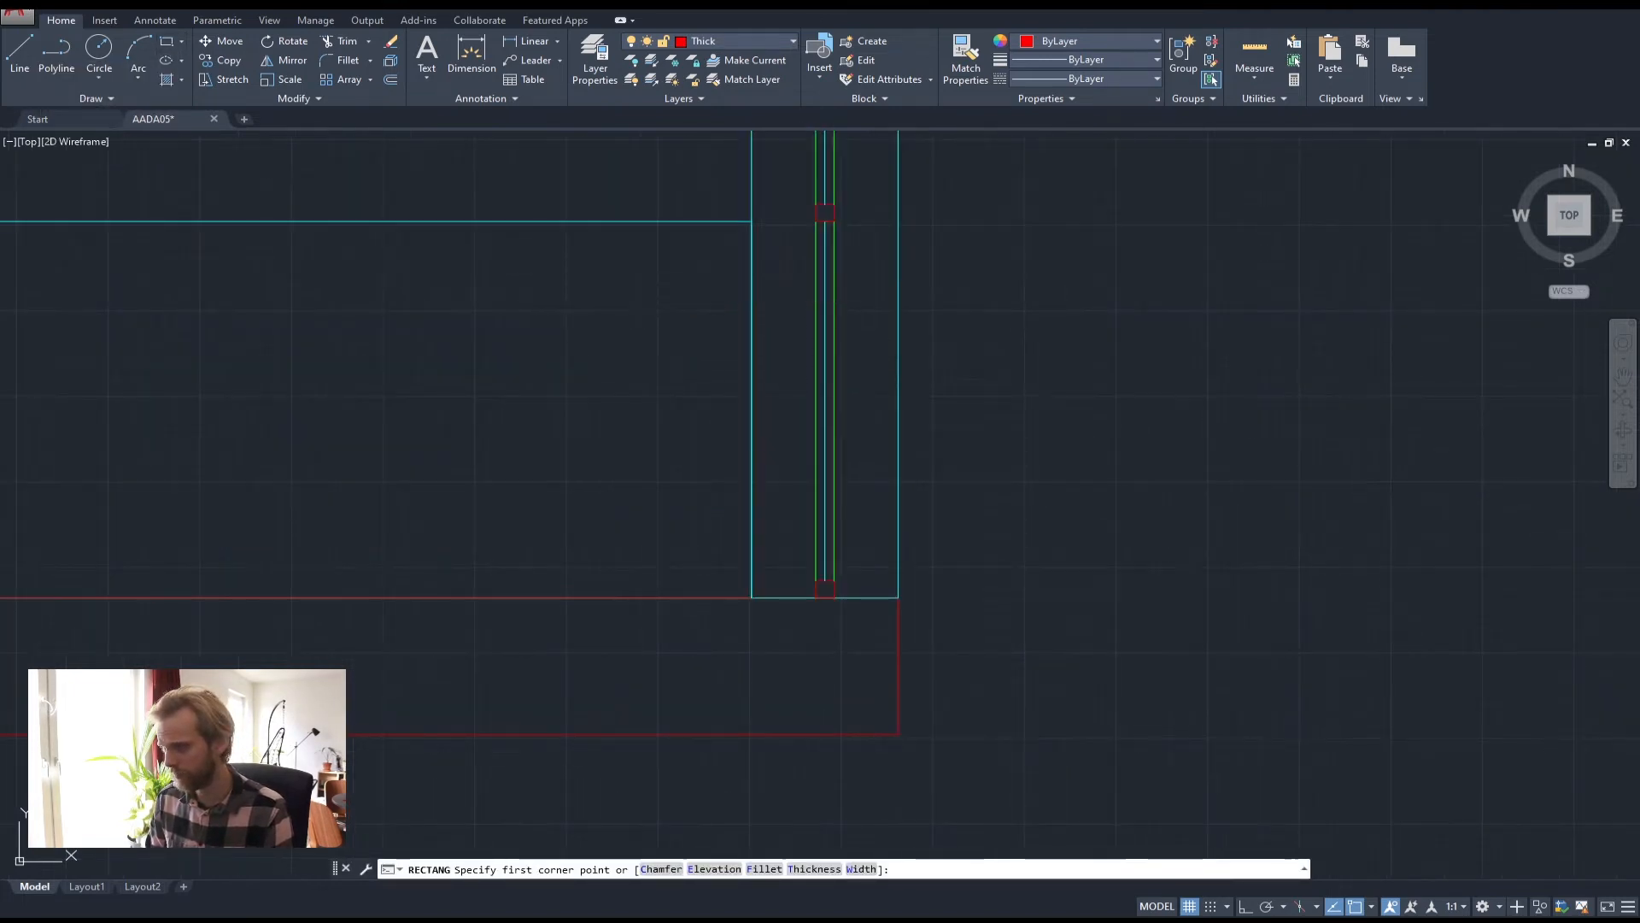
left_click(537, 271)
left_click(673, 419)
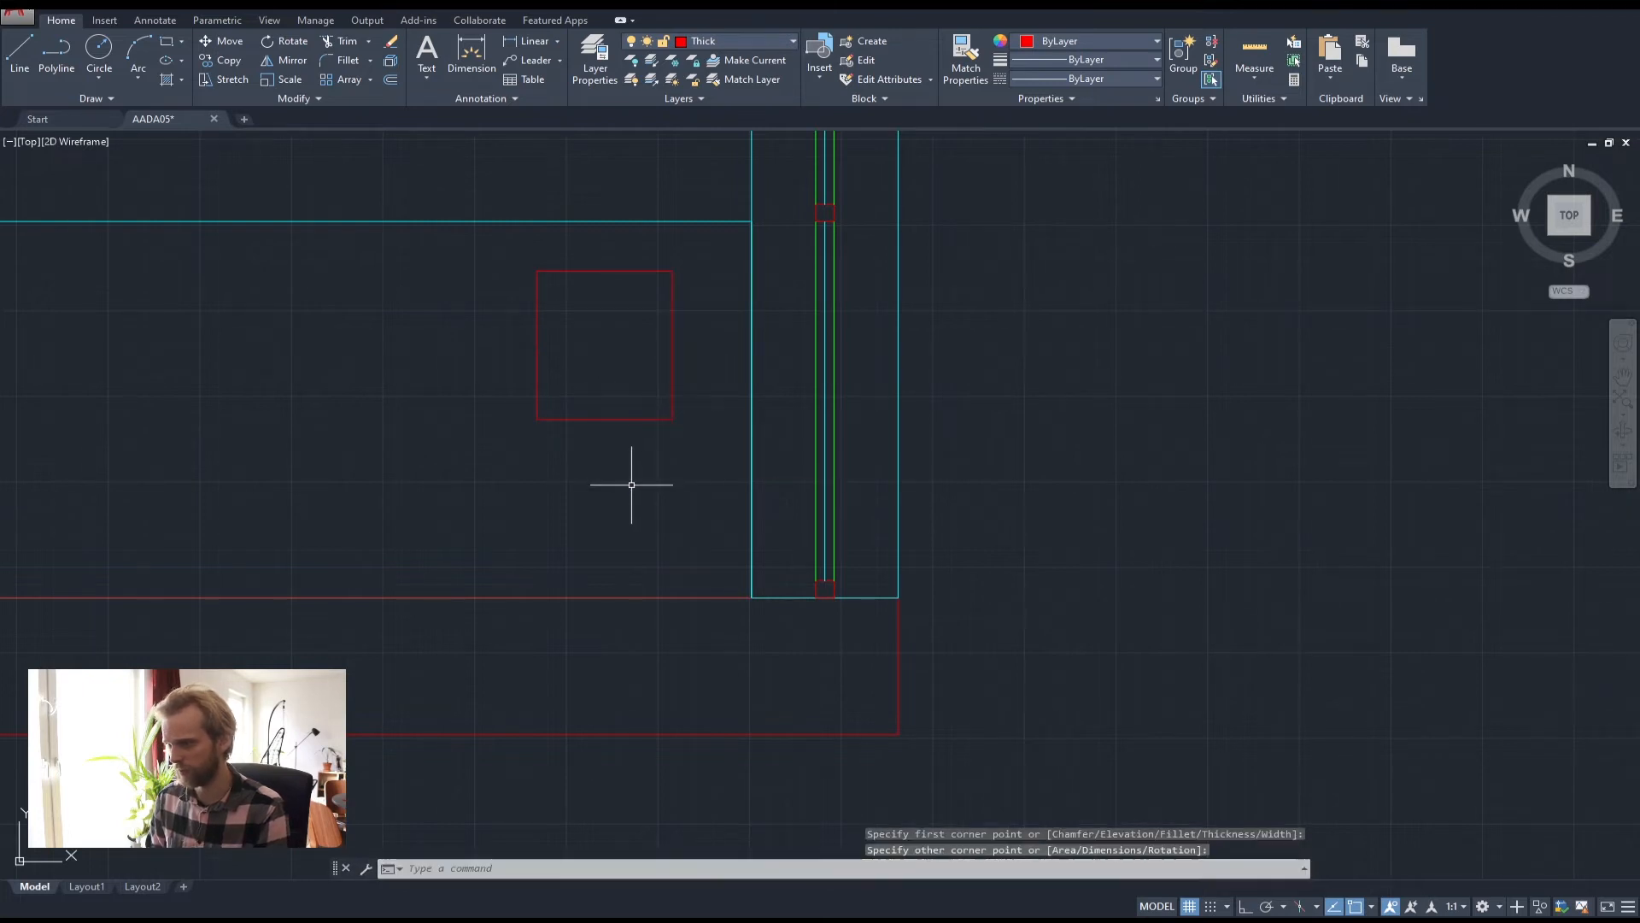
key("Return")
left_click(595, 450)
left_click(711, 581)
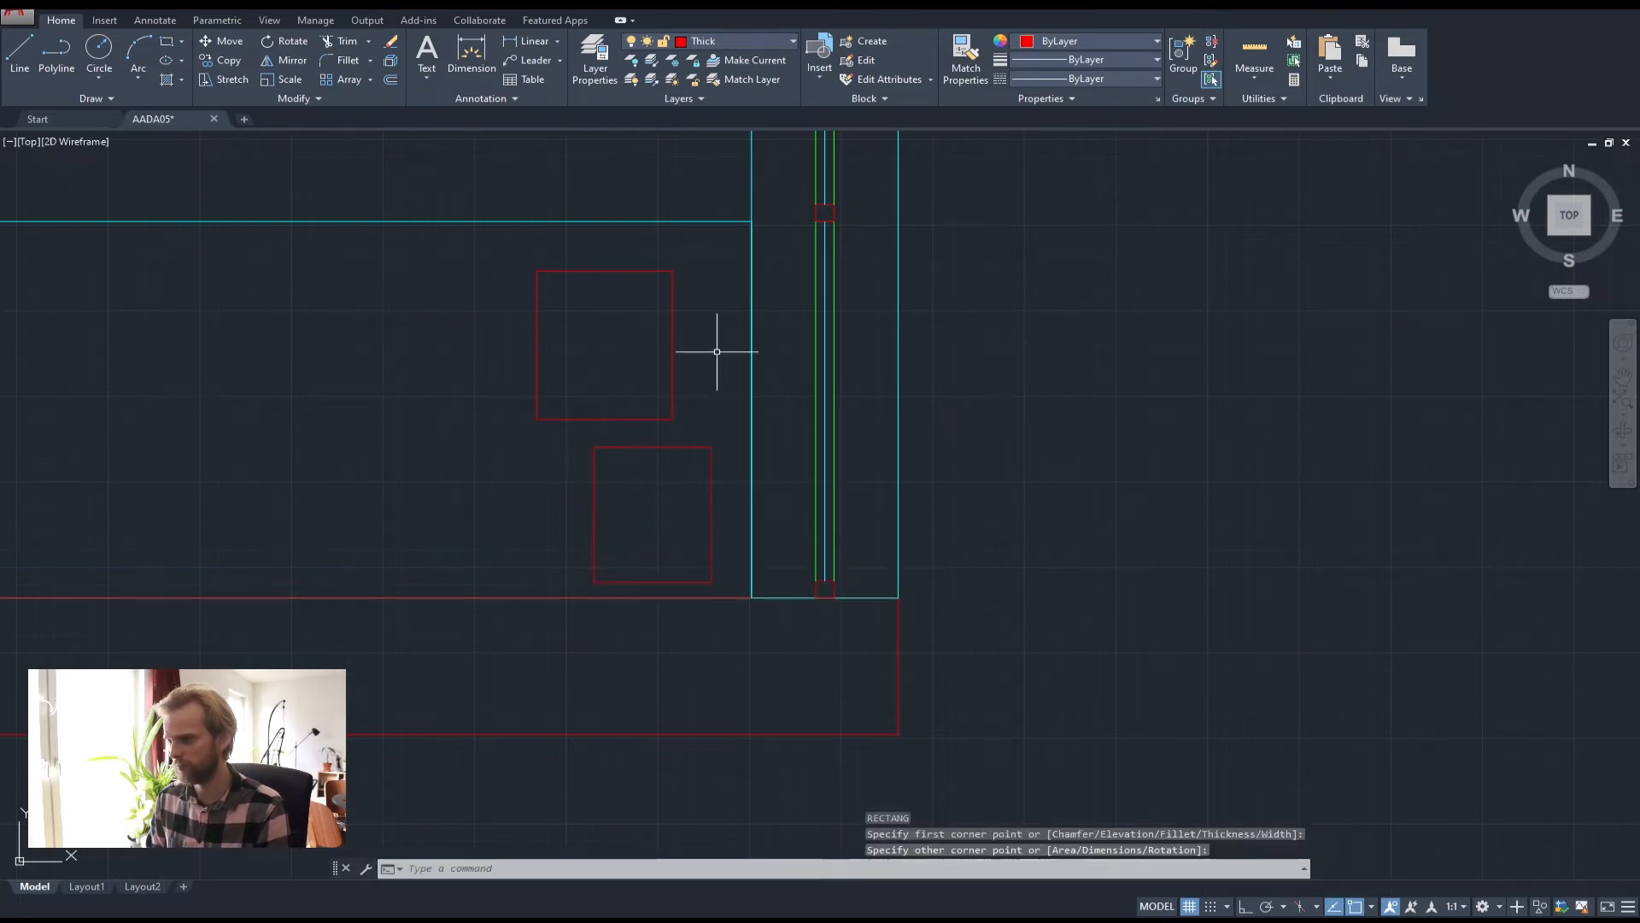
Move the upper square slightly up and to the right
scroll(718, 350, "down", 2)
scroll(675, 380, "up", 2)
left_click(706, 389)
left_click(616, 357)
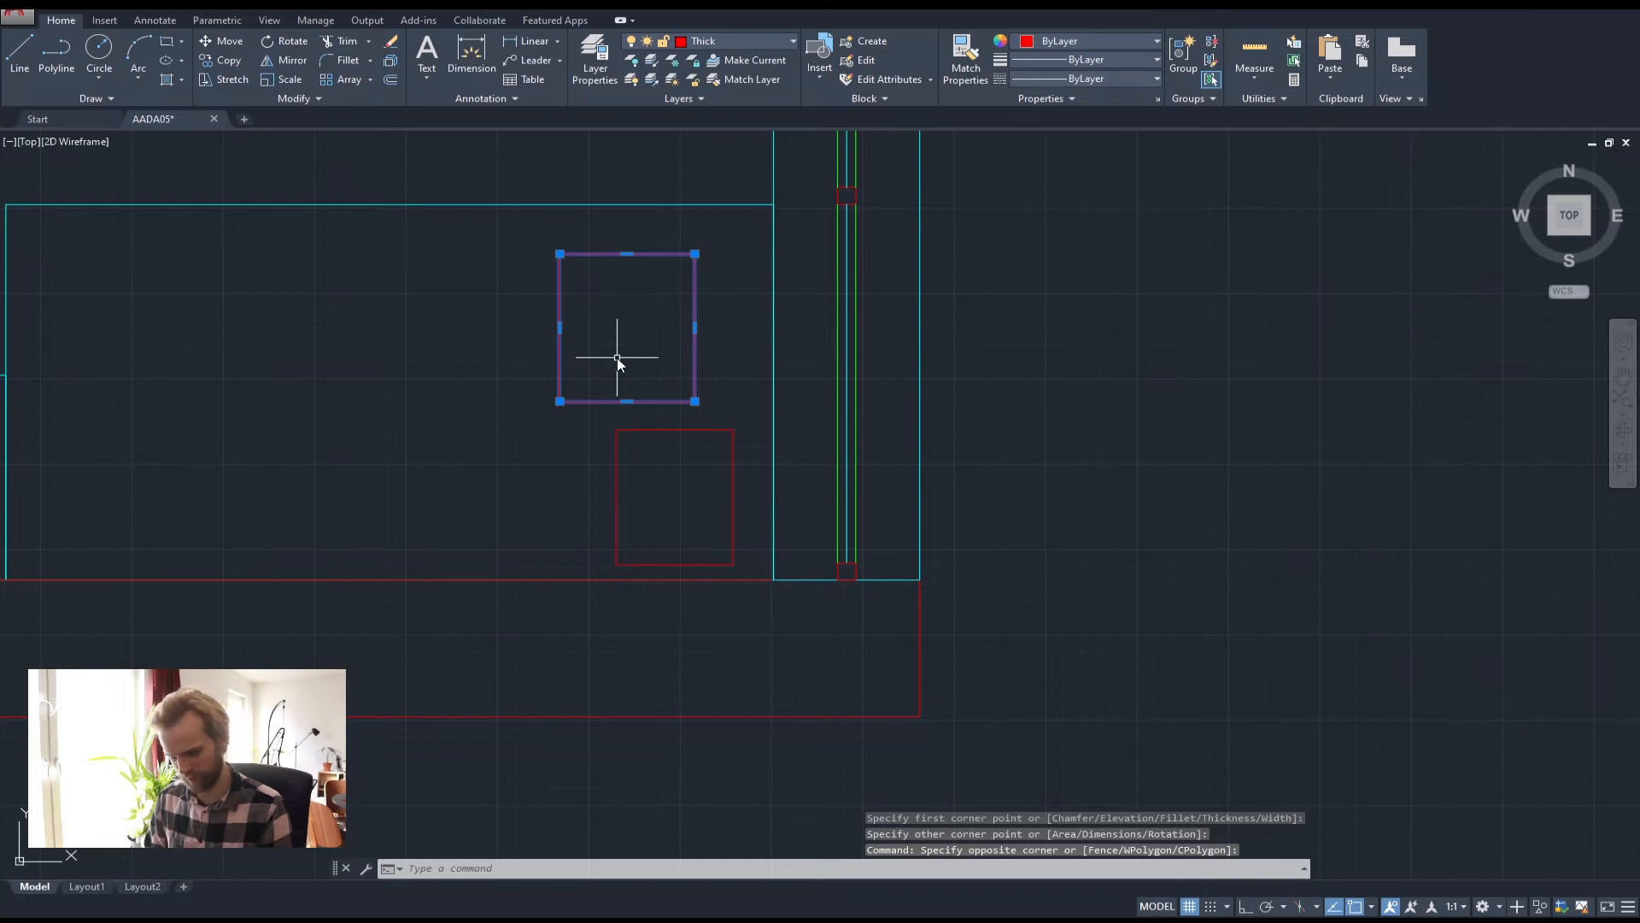
type("m")
key("Return")
left_click(616, 348)
left_click(637, 333)
key("Escape")
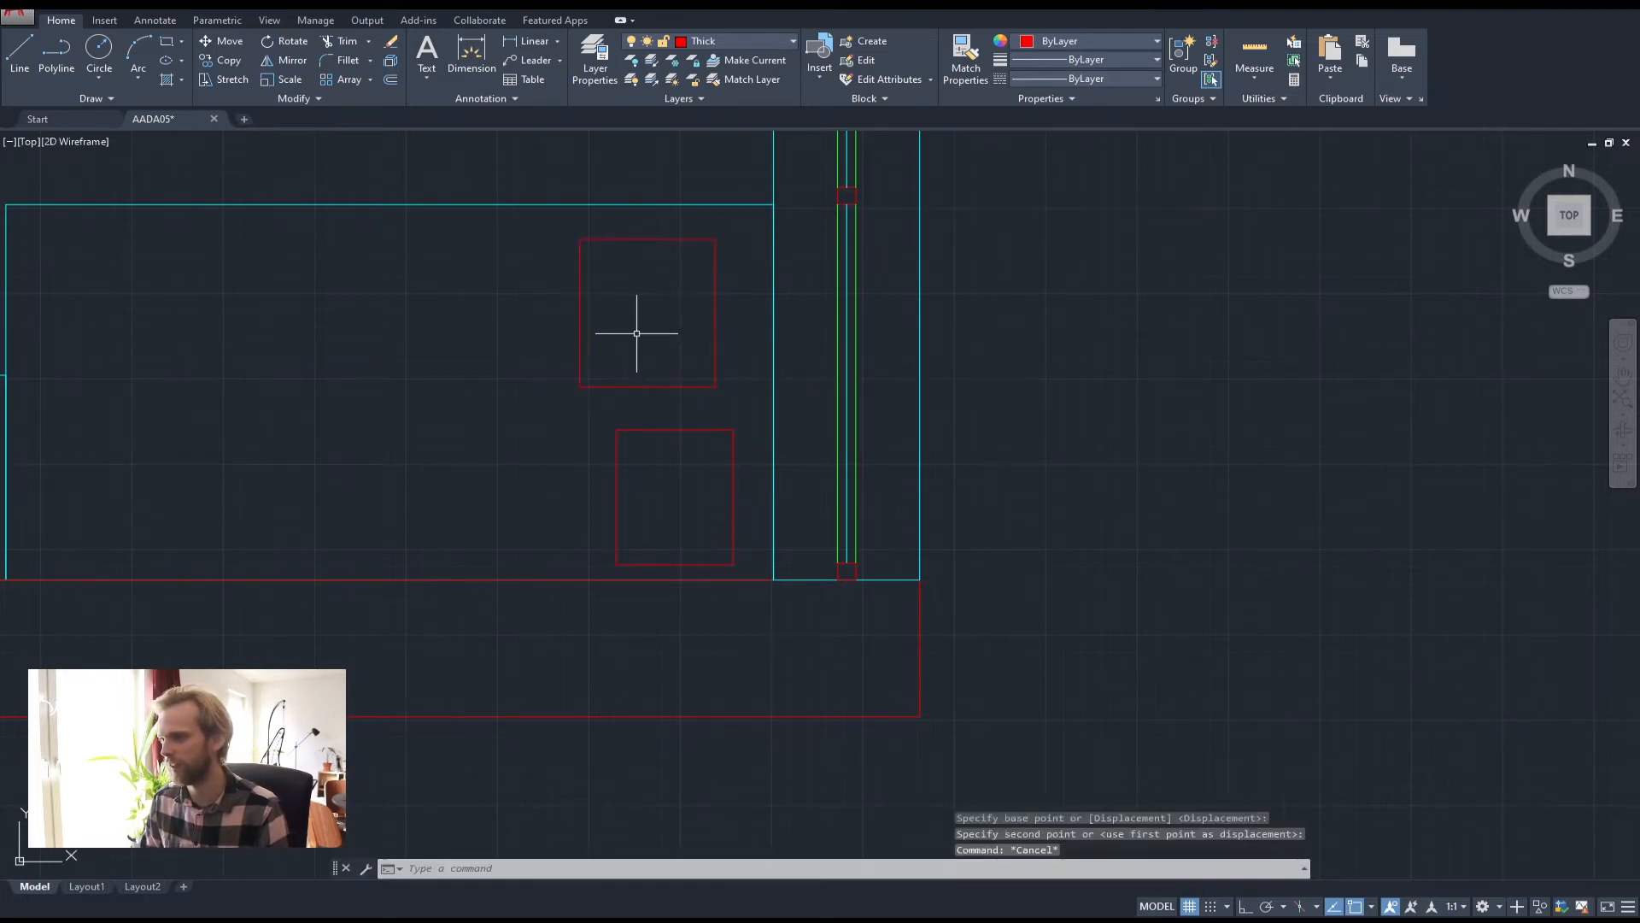
key("Escape")
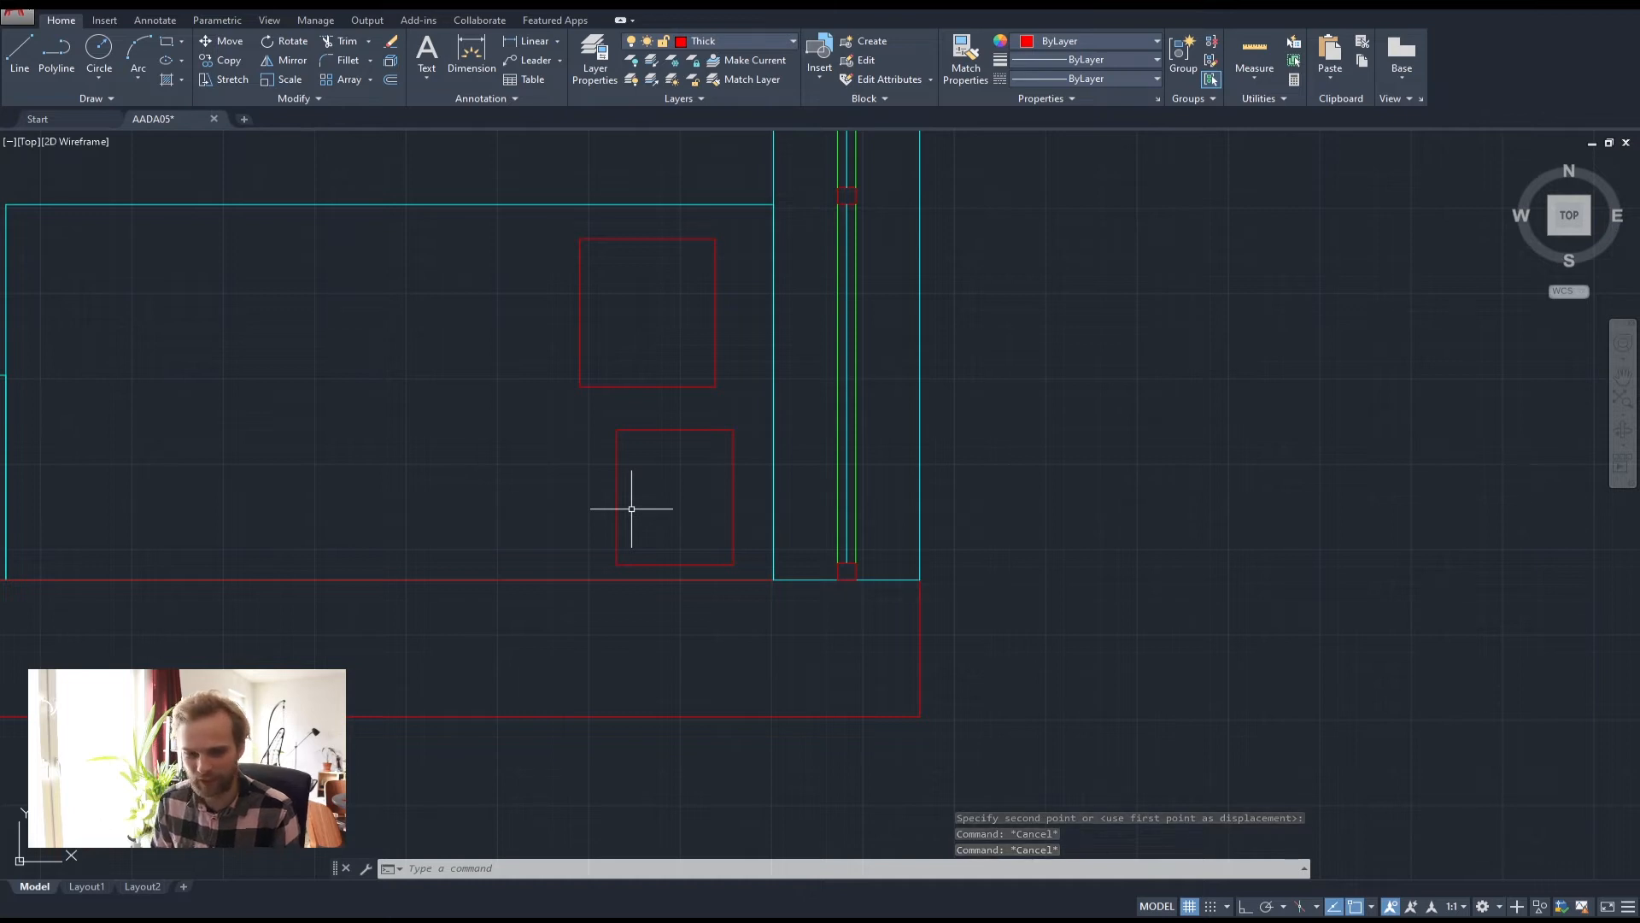
Start a DIST measurement from the lower square's top-left corner, then cancel it
type("di")
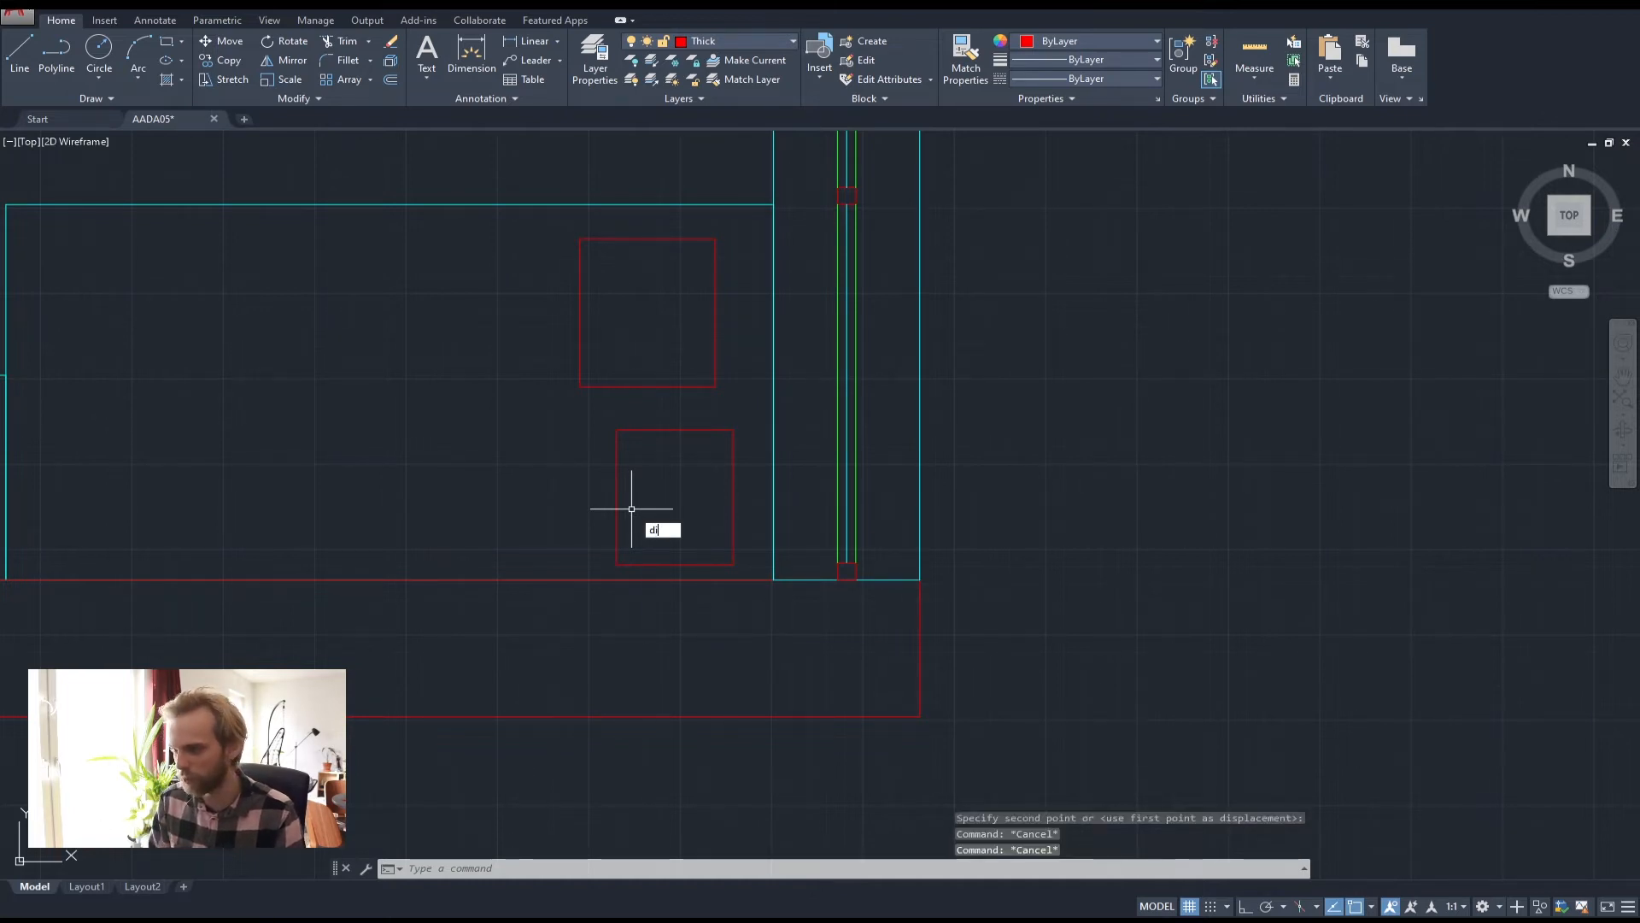
type("st")
key("Return")
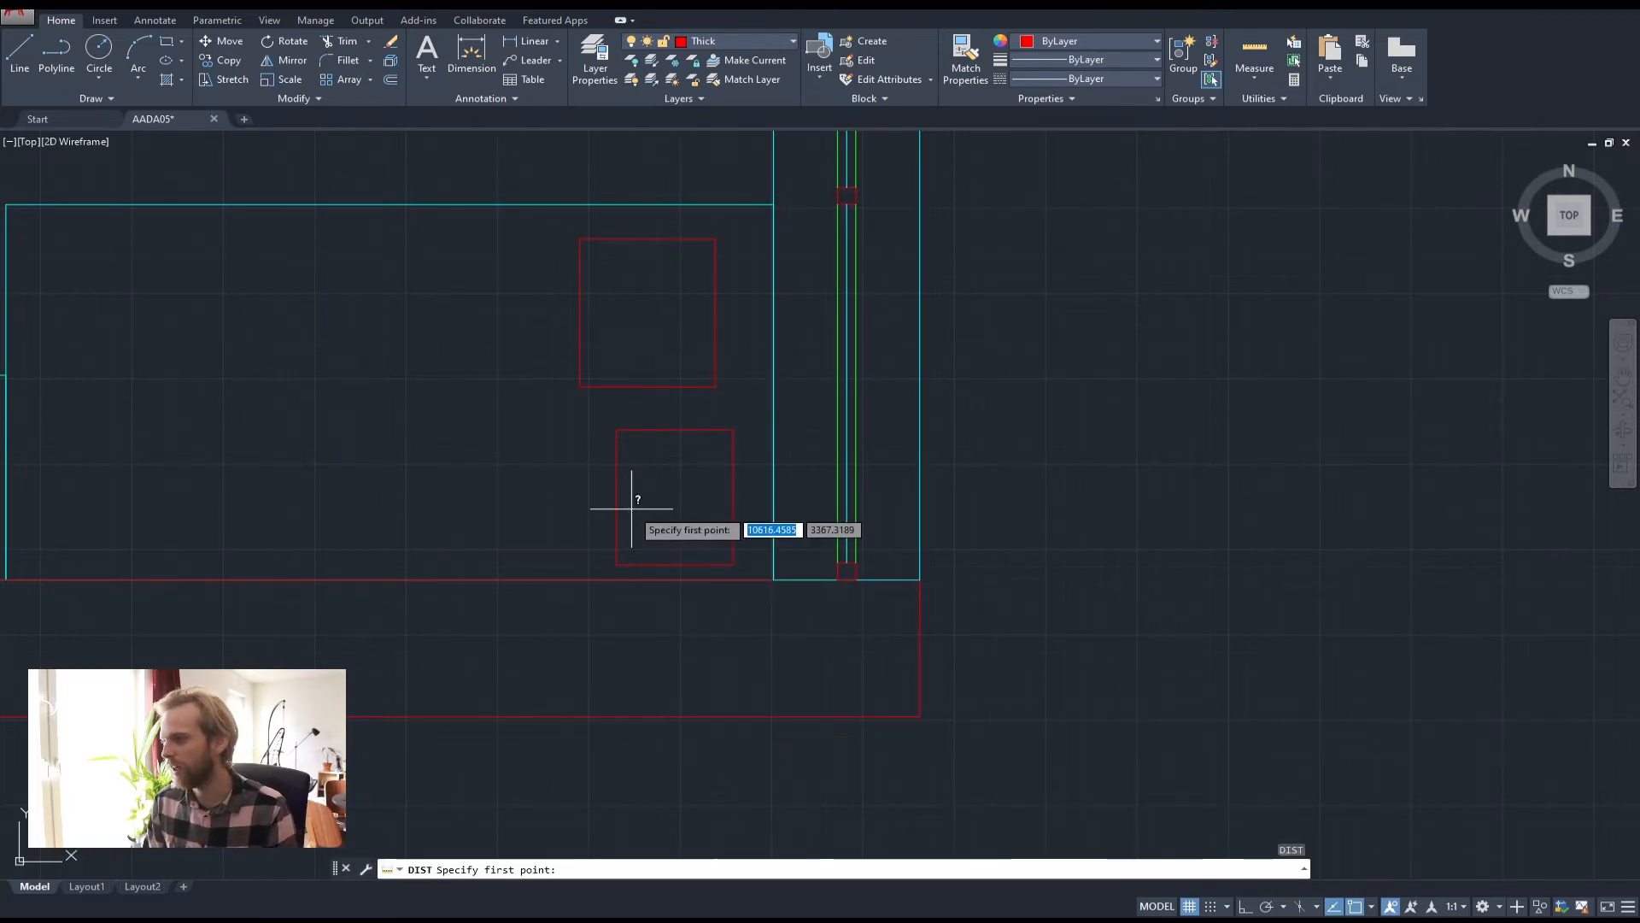
left_click(616, 430)
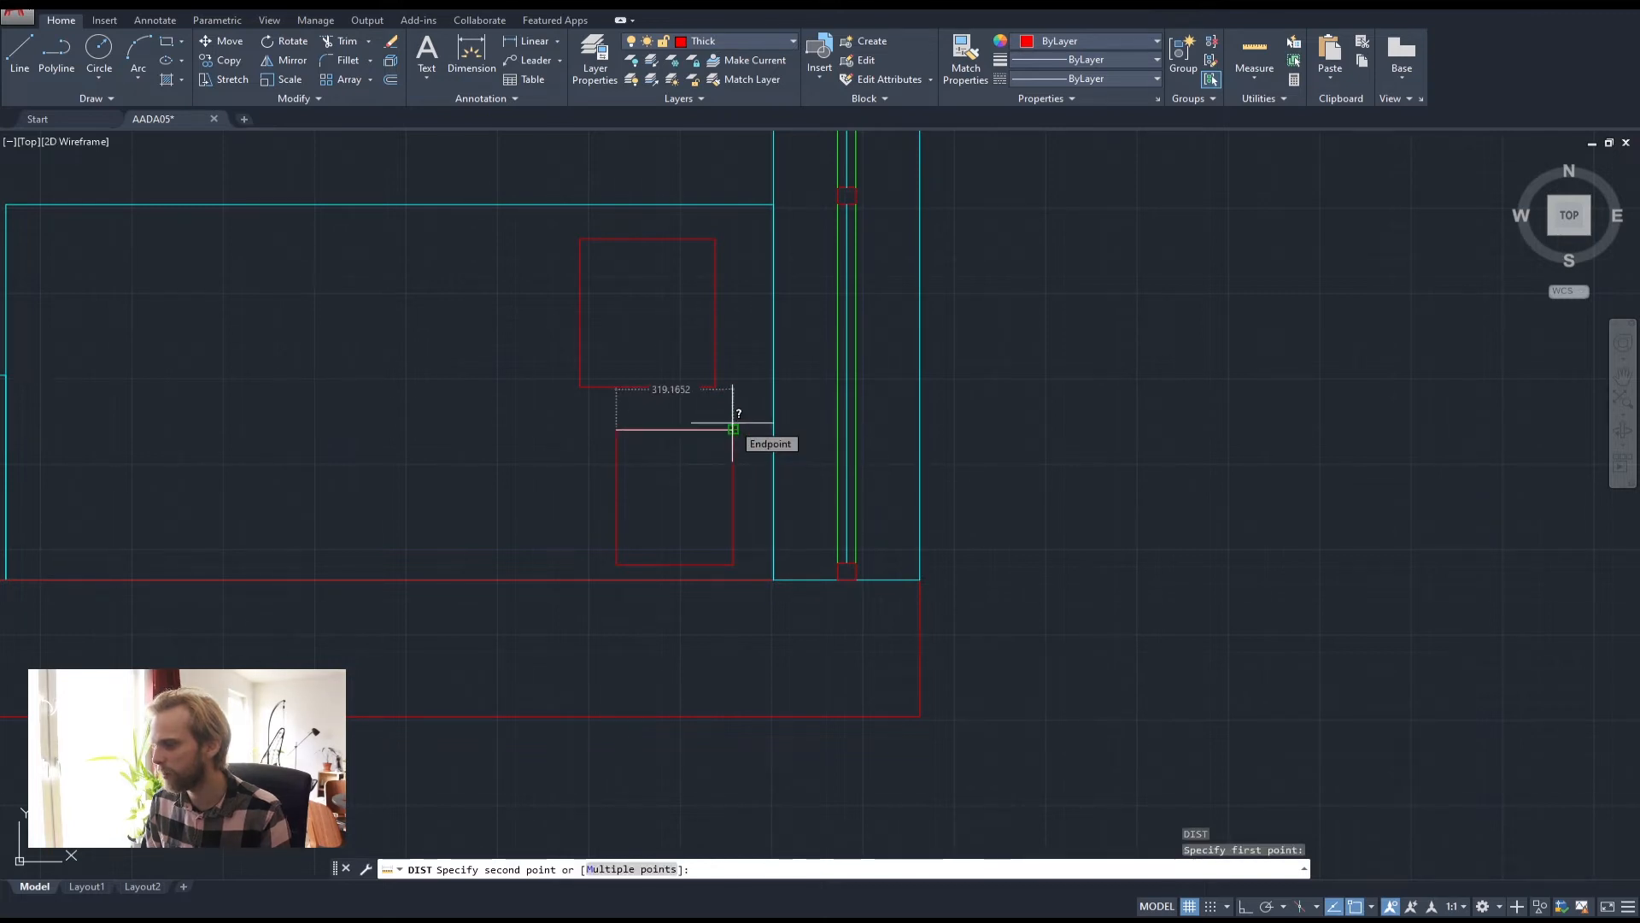
key("Escape")
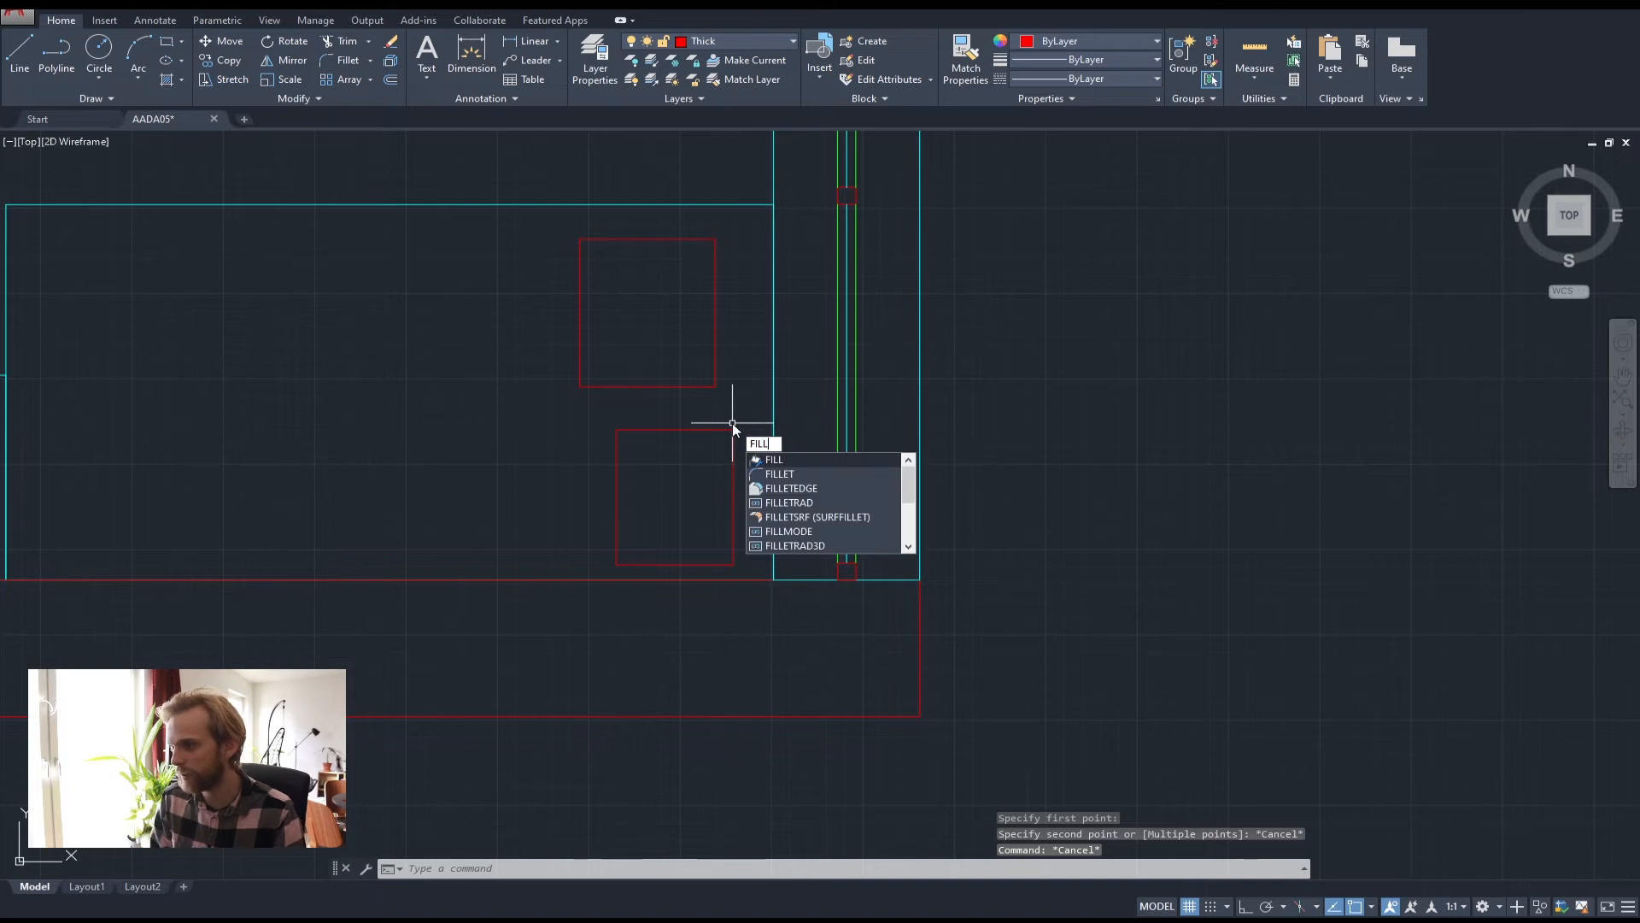
Try rounding the upper square's bottom-right corner, then cancel and undo it
key("Return")
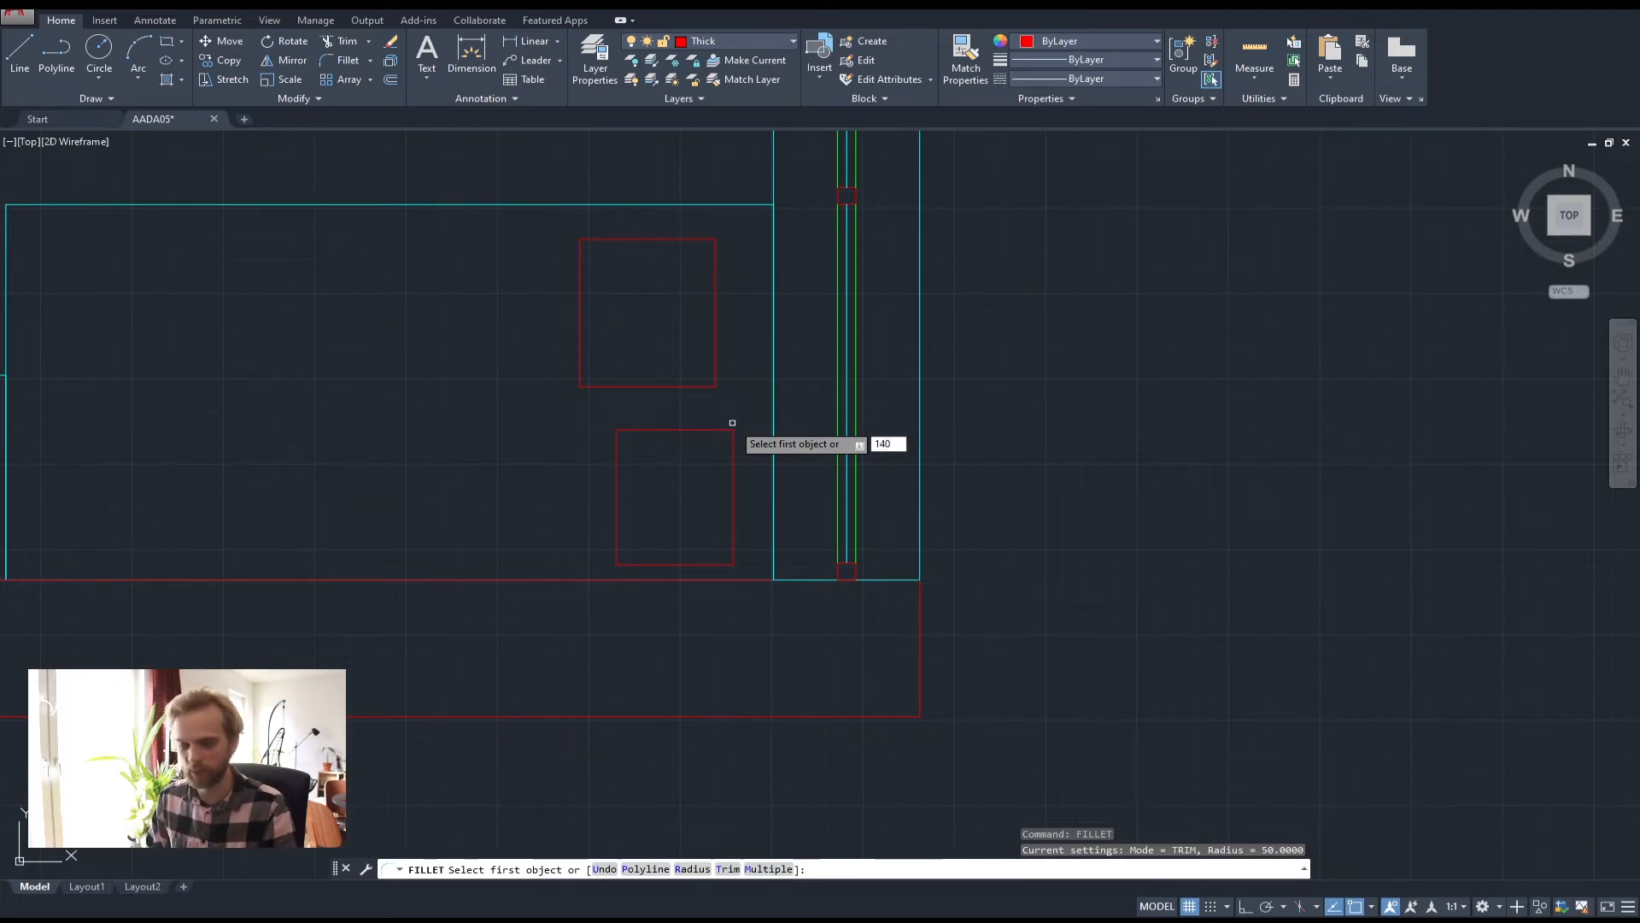
key("Return")
left_click(660, 386)
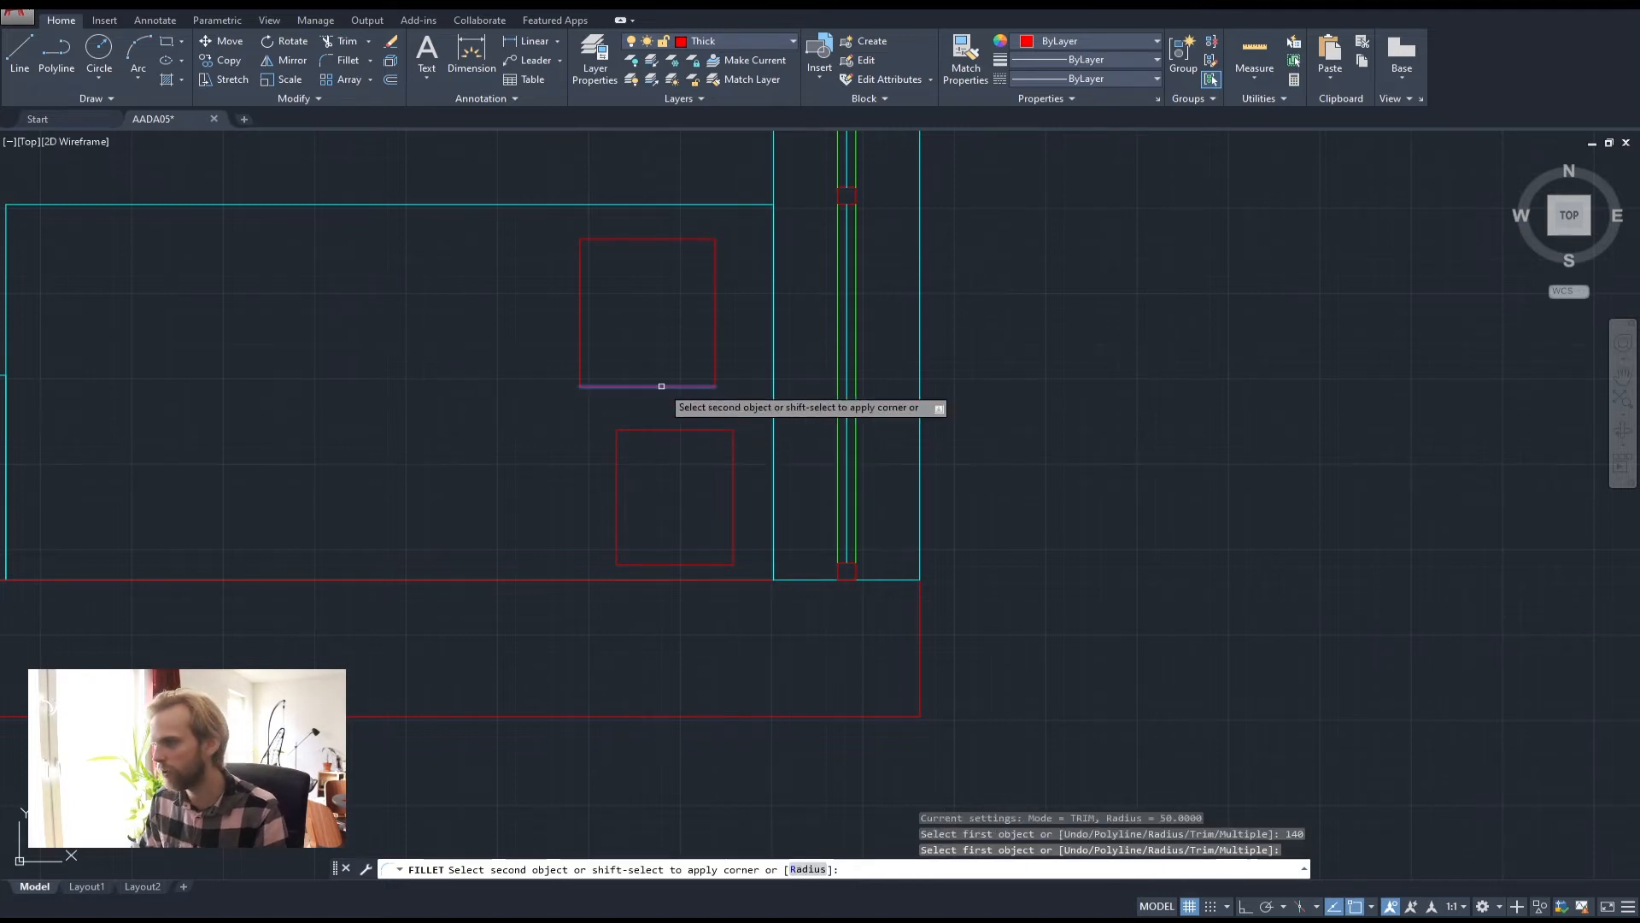
left_click(717, 322)
key("space")
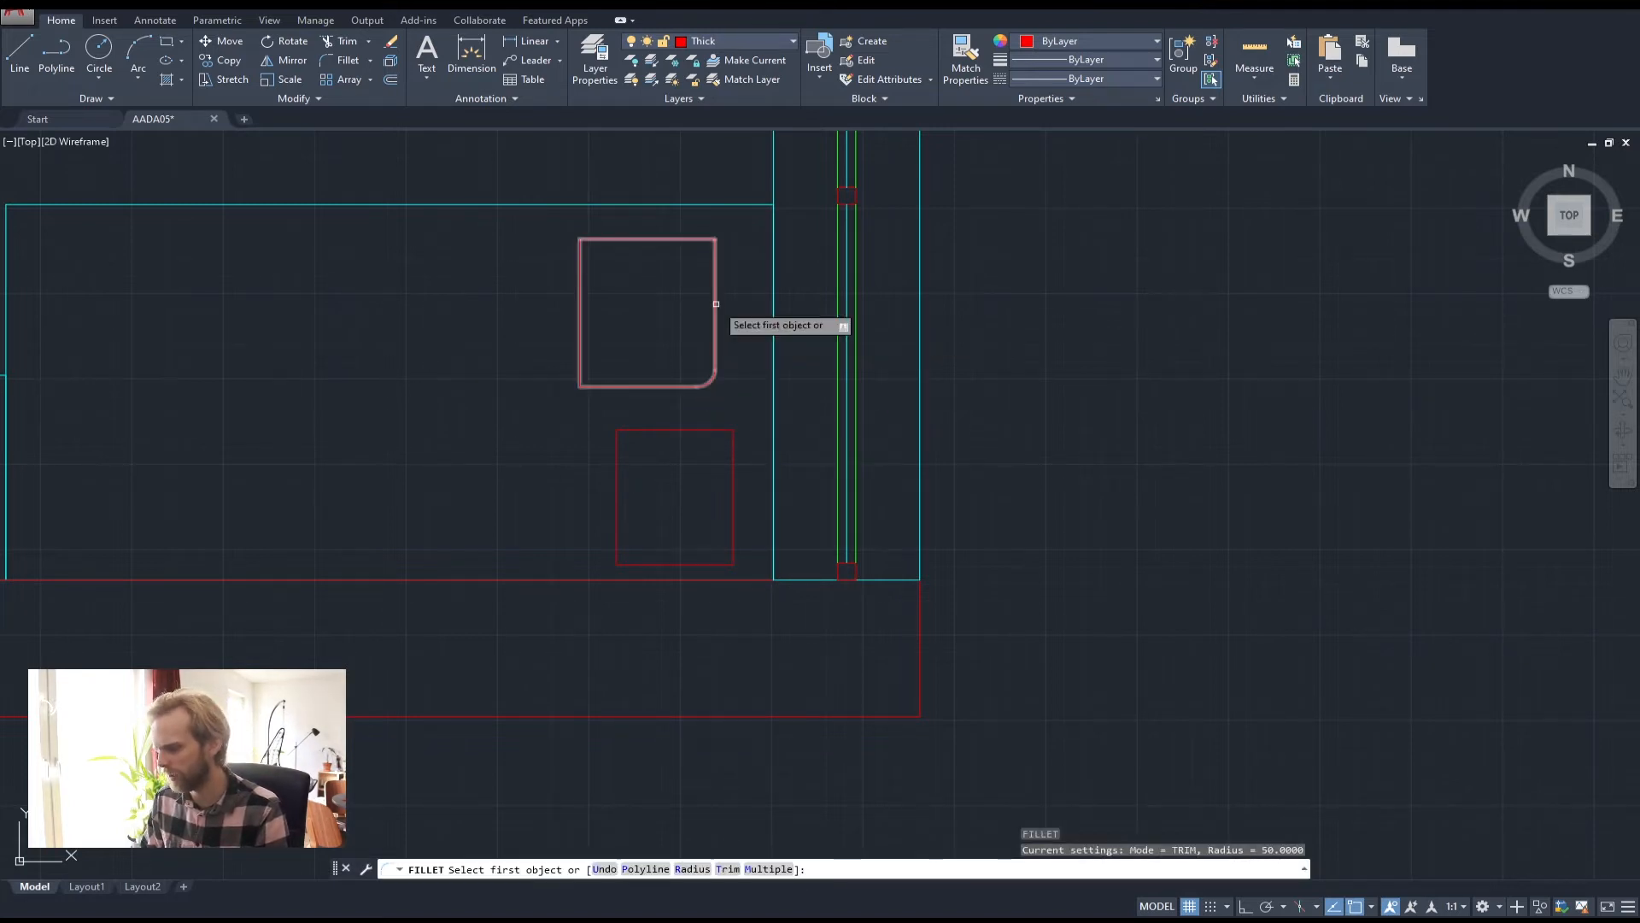
key("Escape")
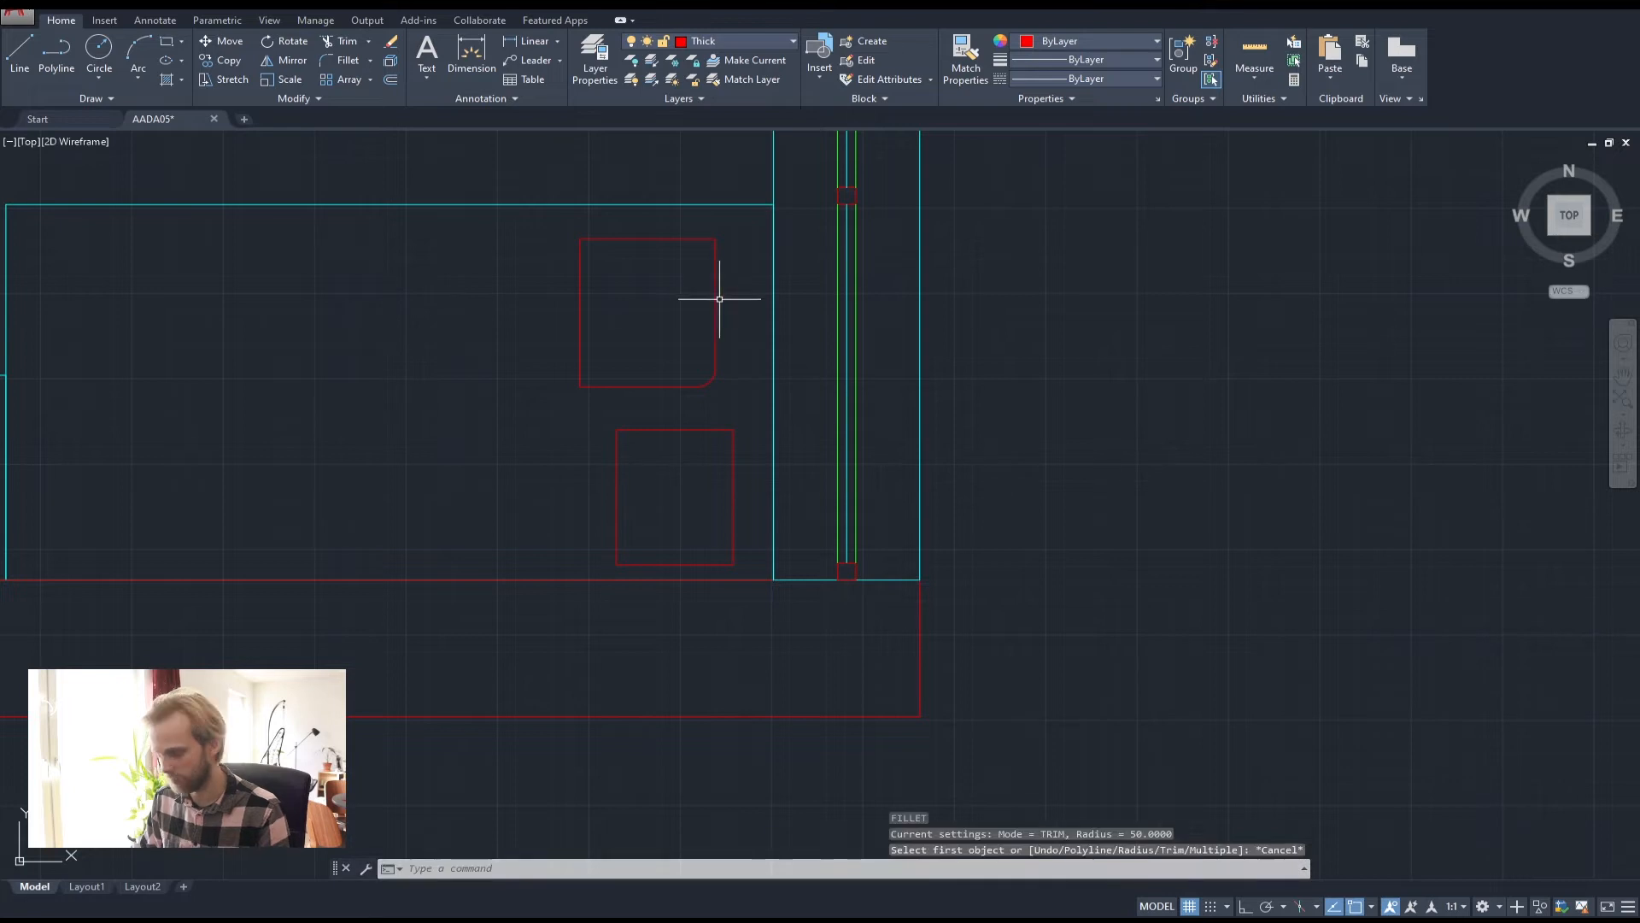
key("ctrl+z")
key("ctrl+z")
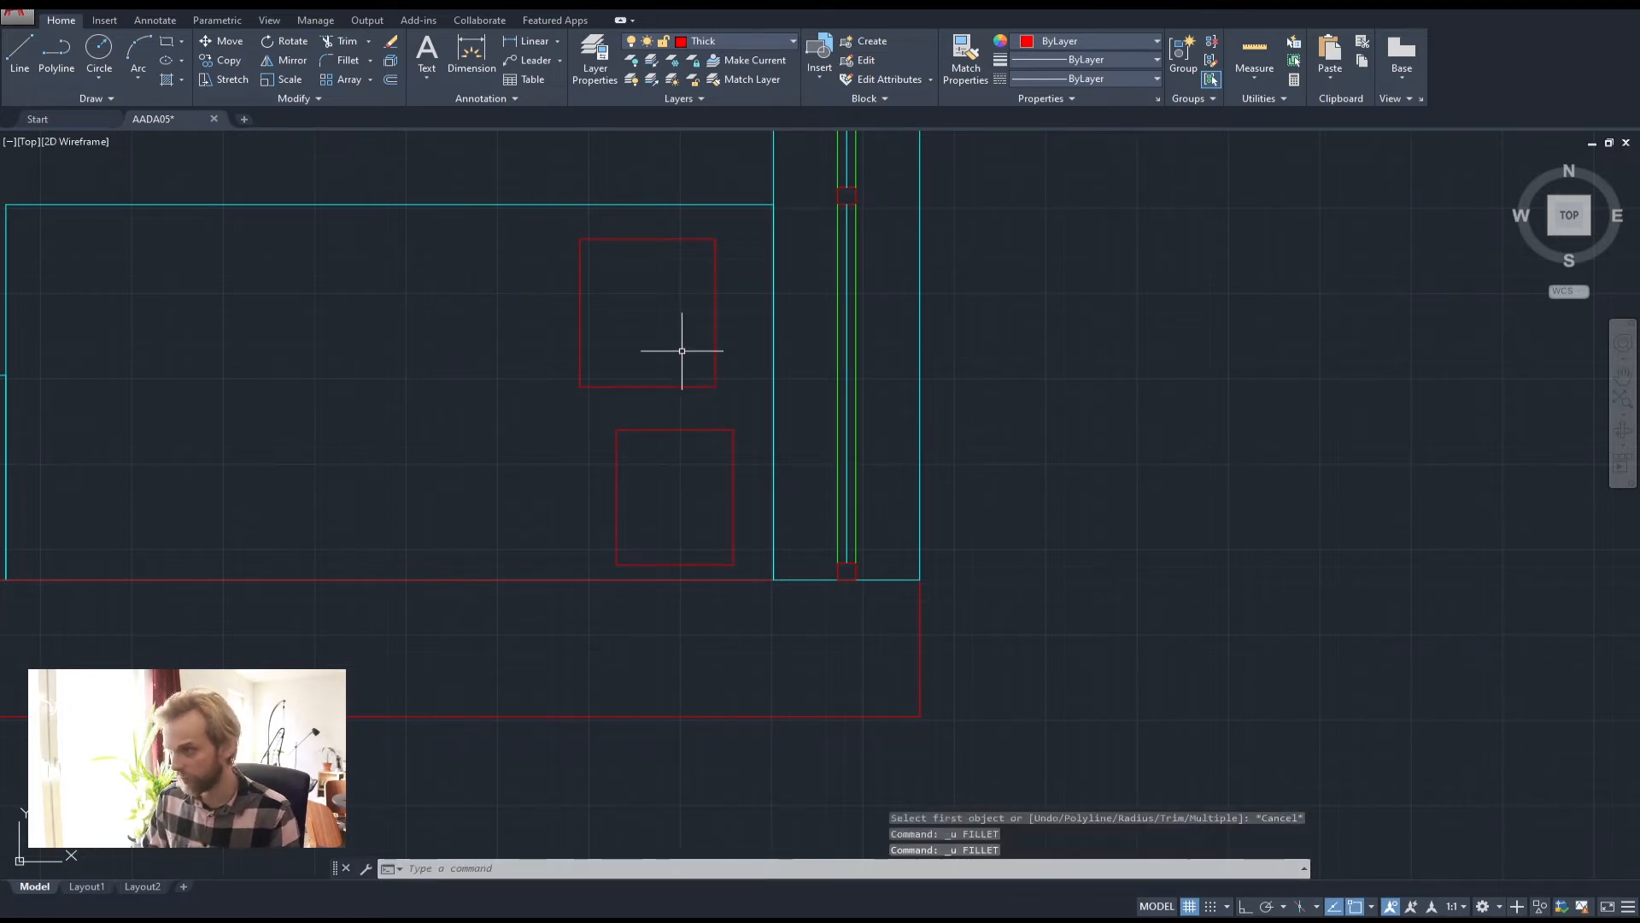
Run FILLET with a 140 radius on the upper square's bottom-right corner
type("fillet")
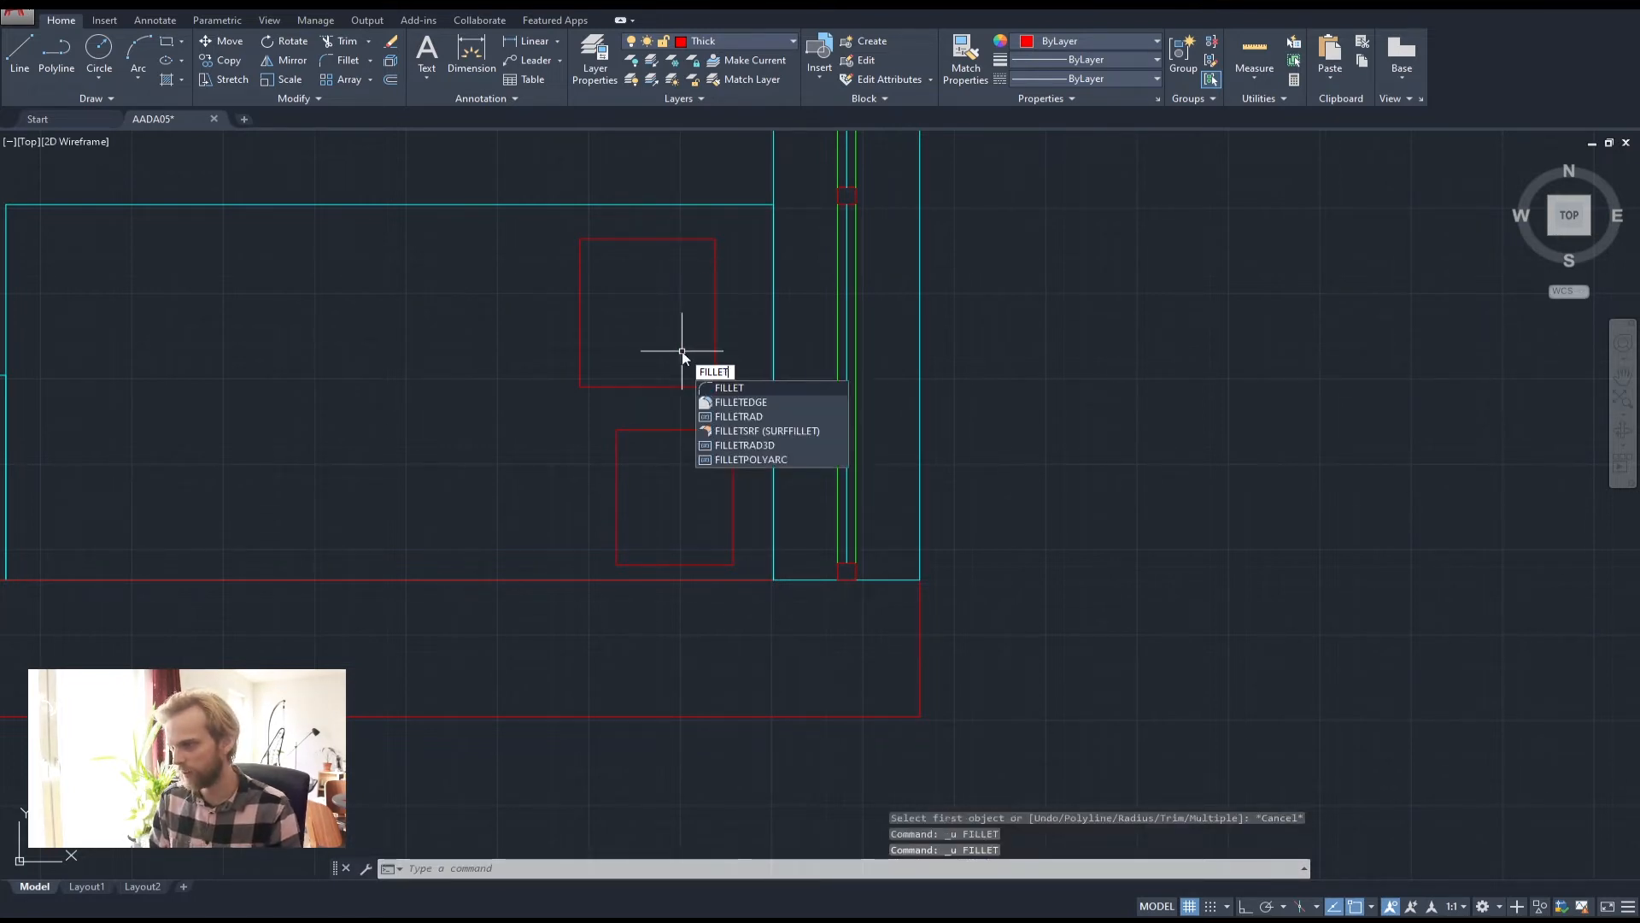
key("Return")
type("r")
key("Return")
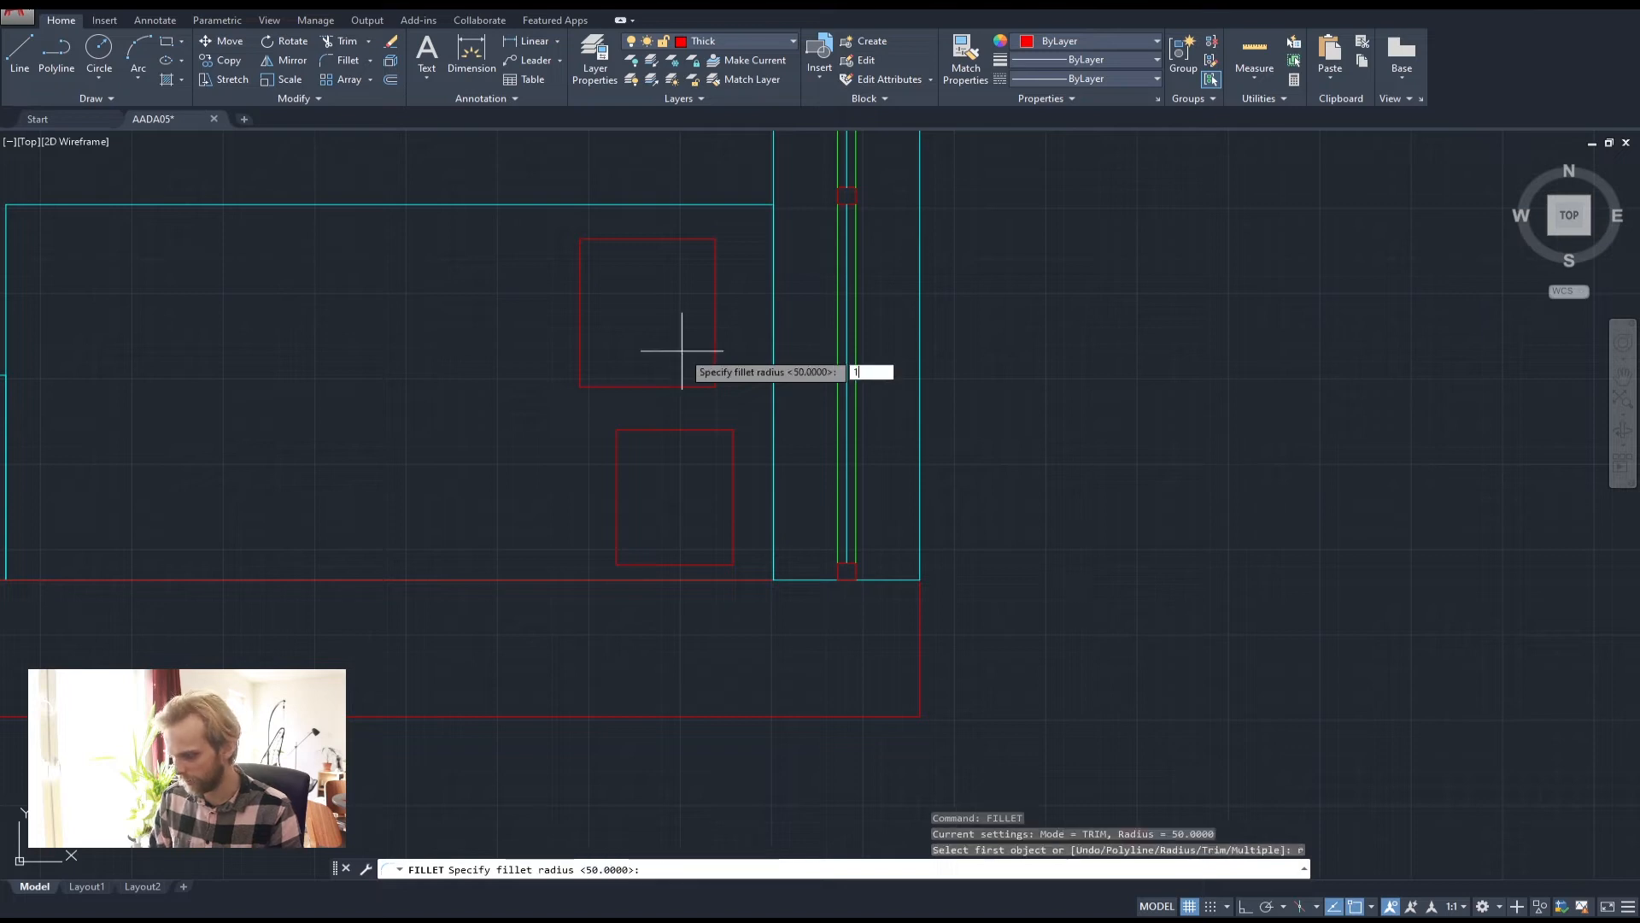
type("140")
key("Return")
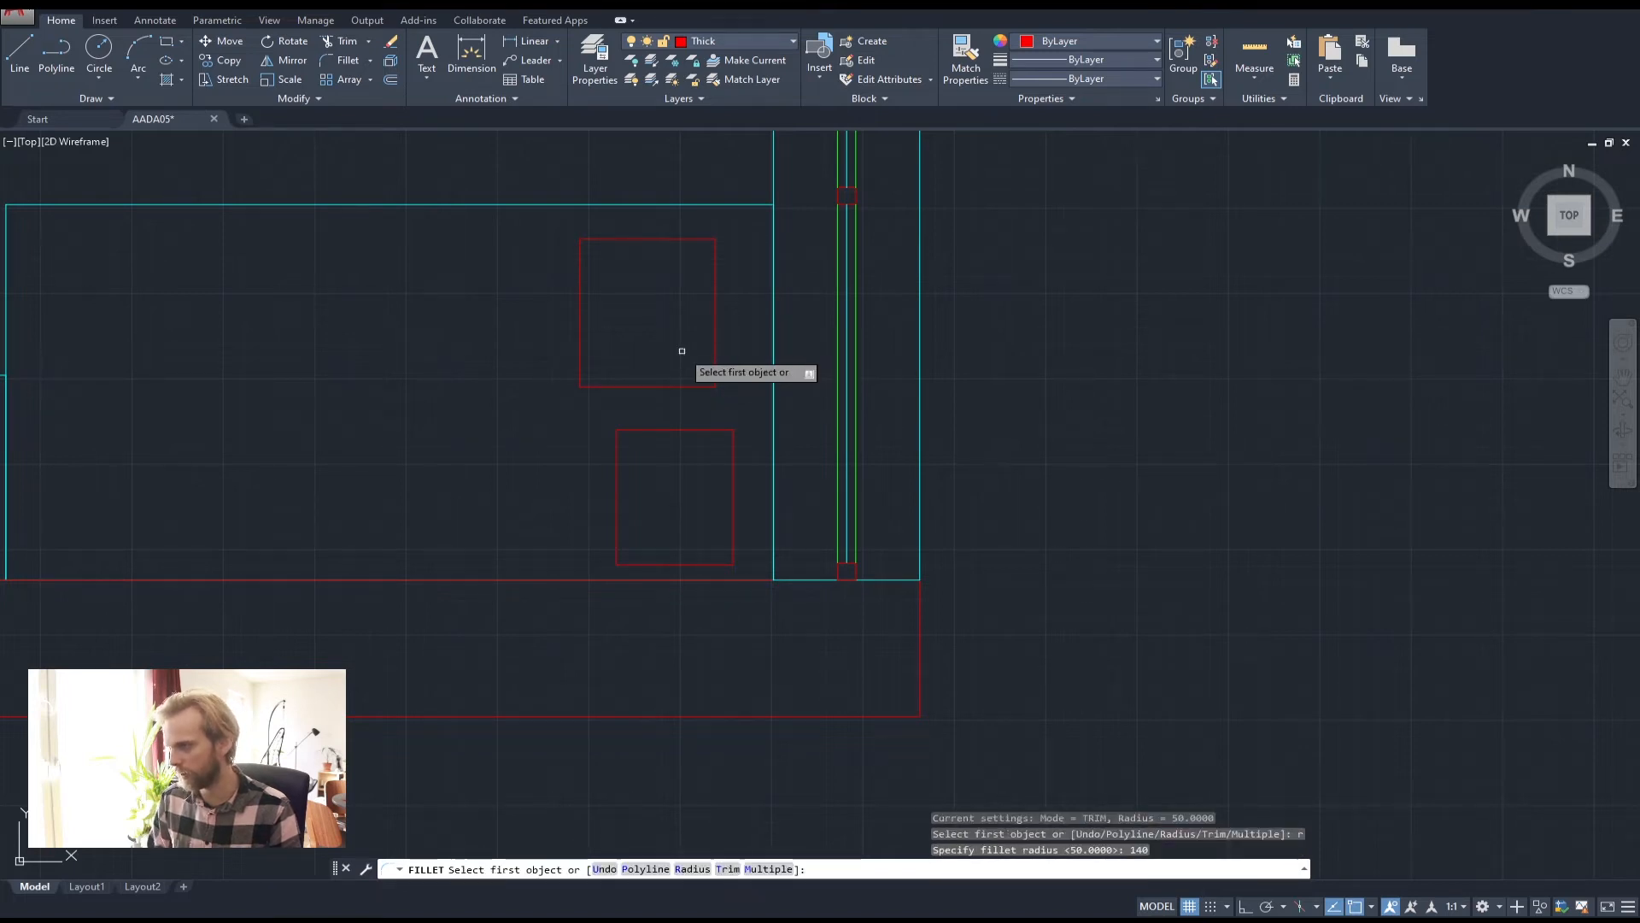
left_click(648, 387)
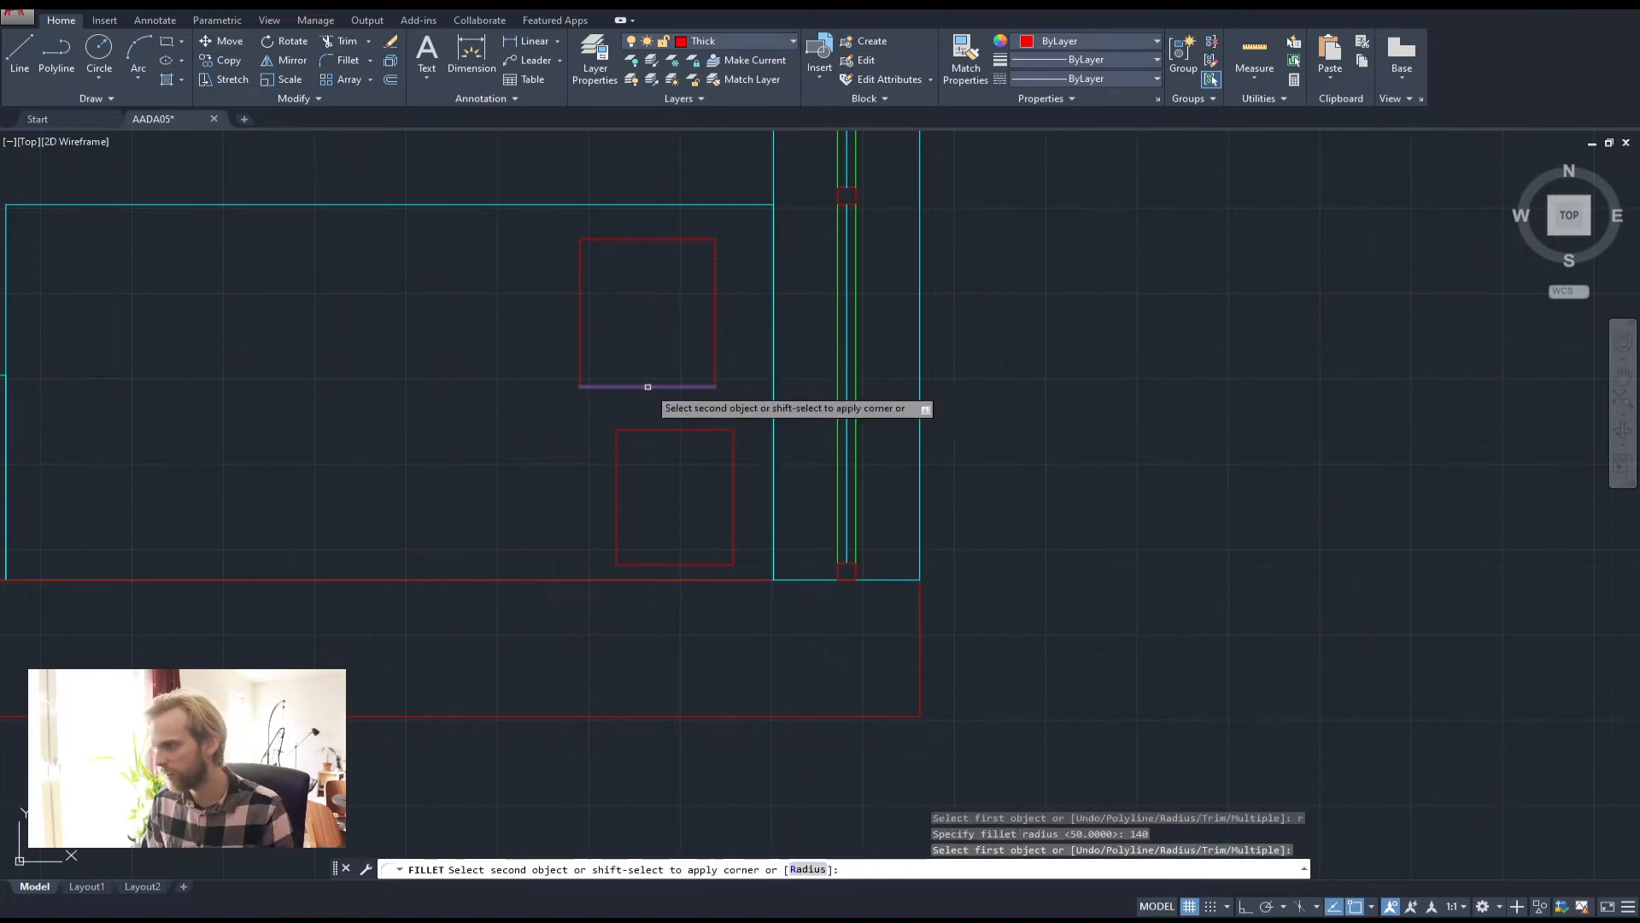
left_click(717, 303)
Round the upper square's top-right, top-left and bottom-left corners
key("Return")
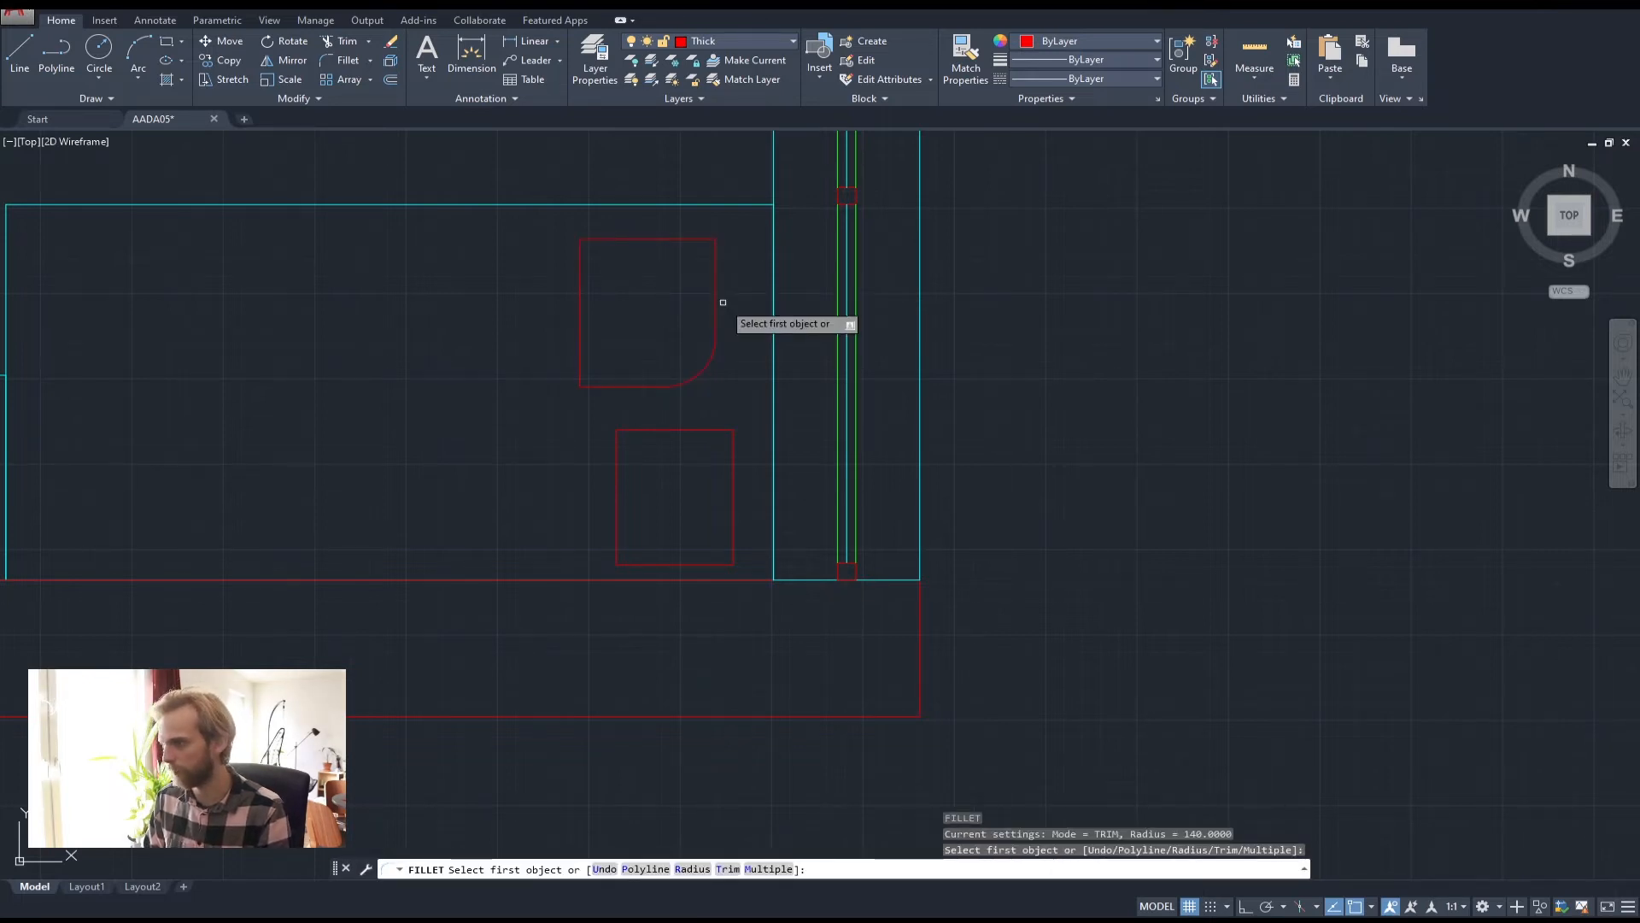
left_click(713, 303)
left_click(683, 240)
key("Return")
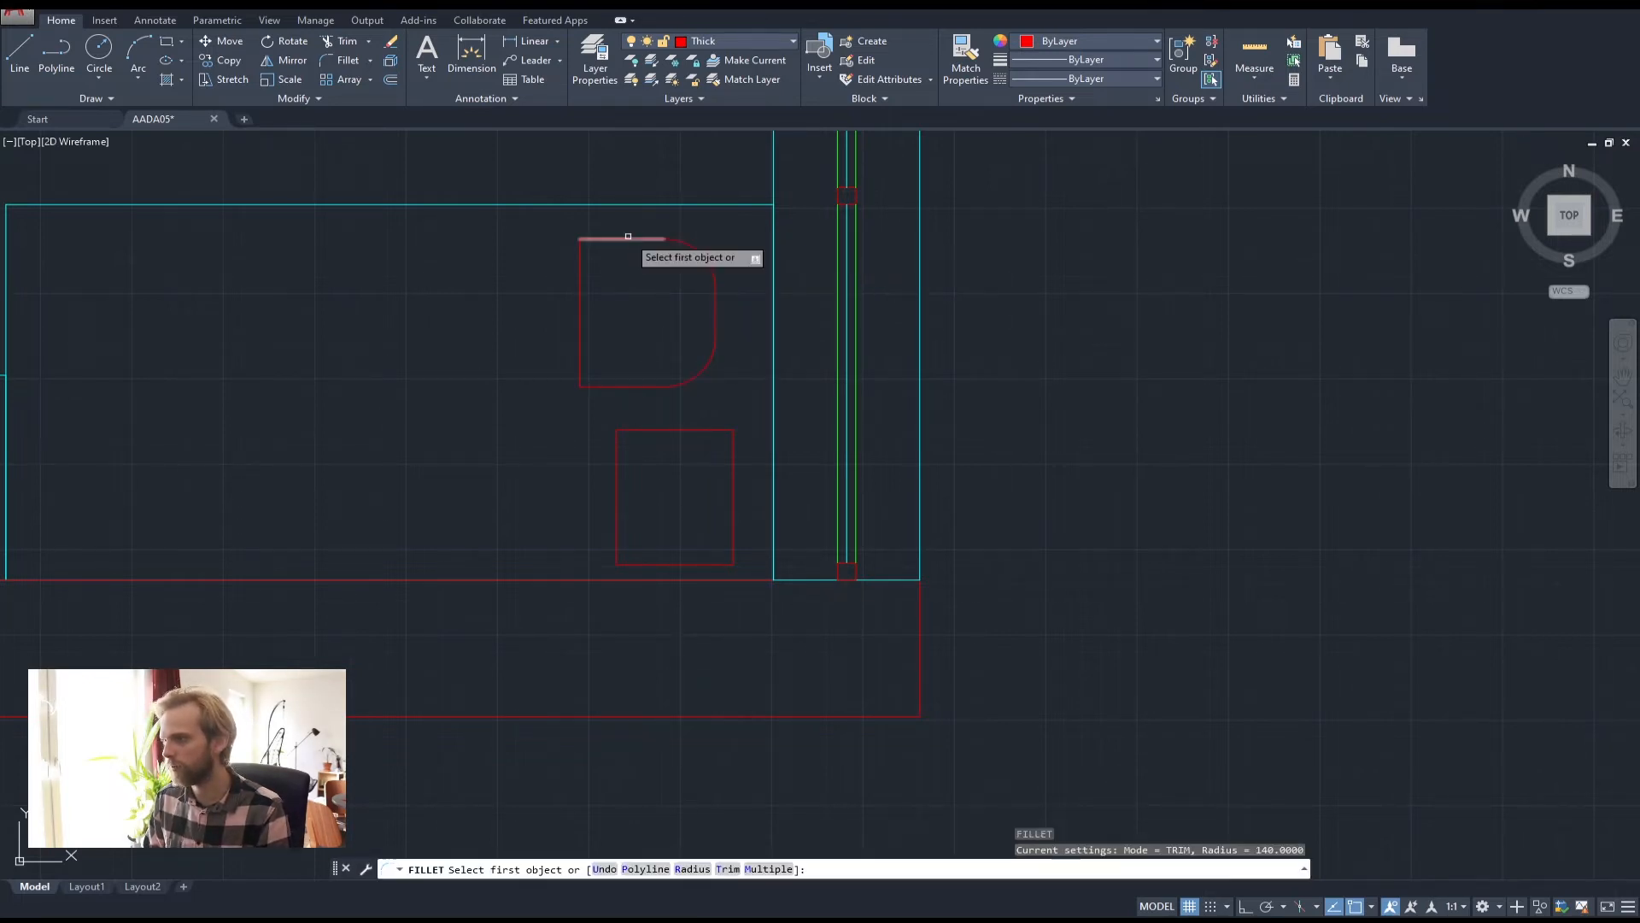
left_click(626, 239)
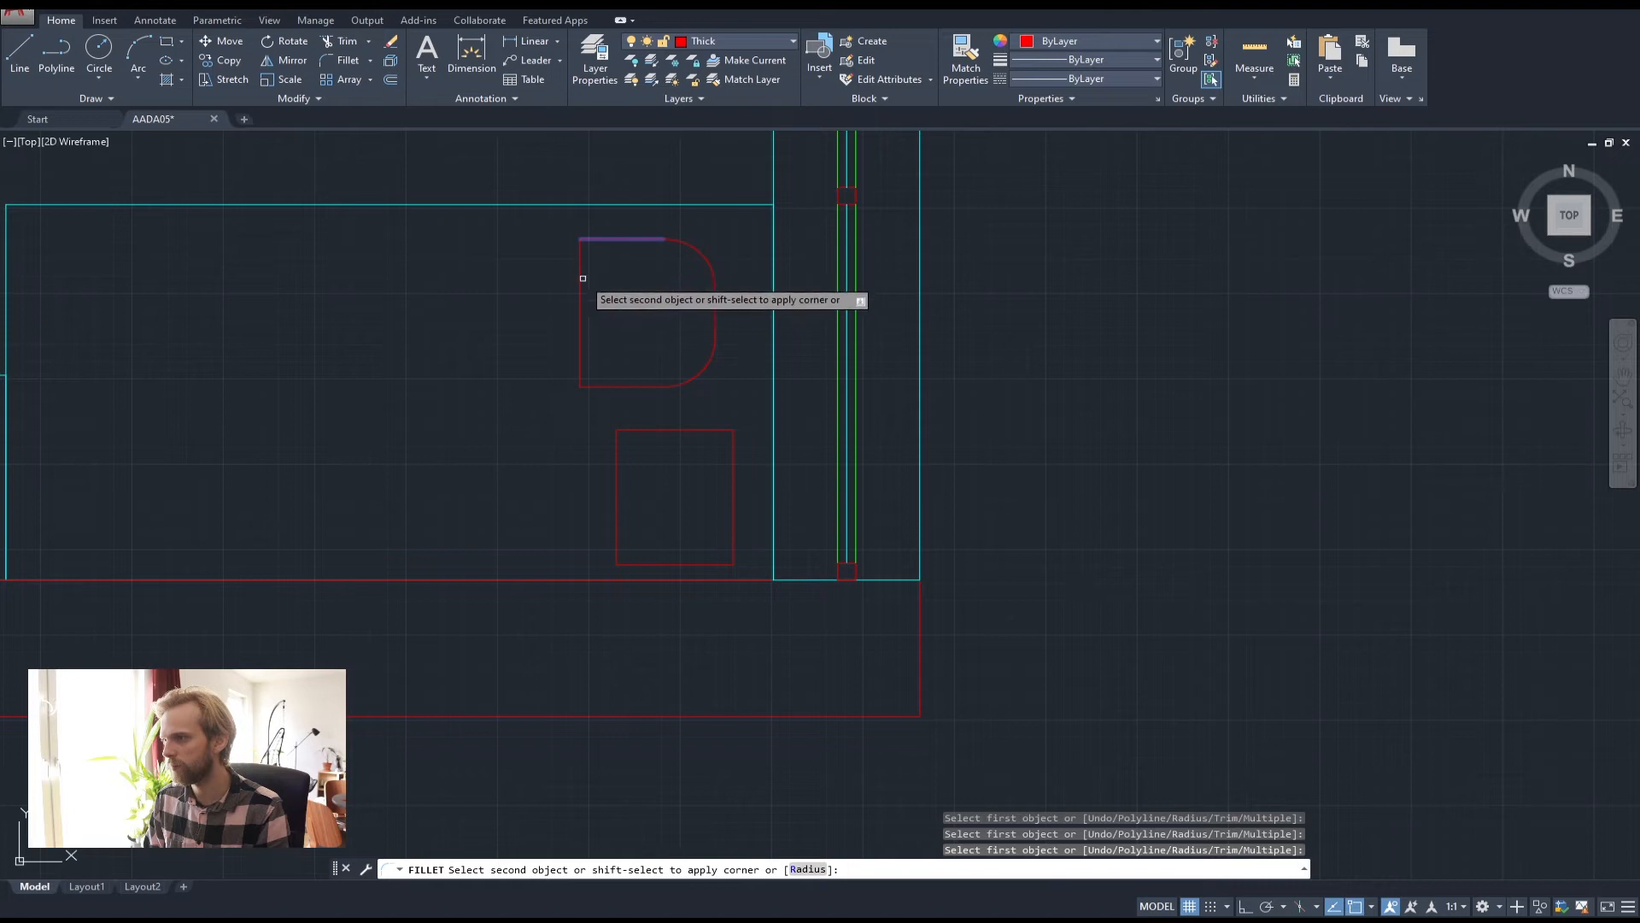
left_click(581, 286)
key("Return")
left_click(580, 332)
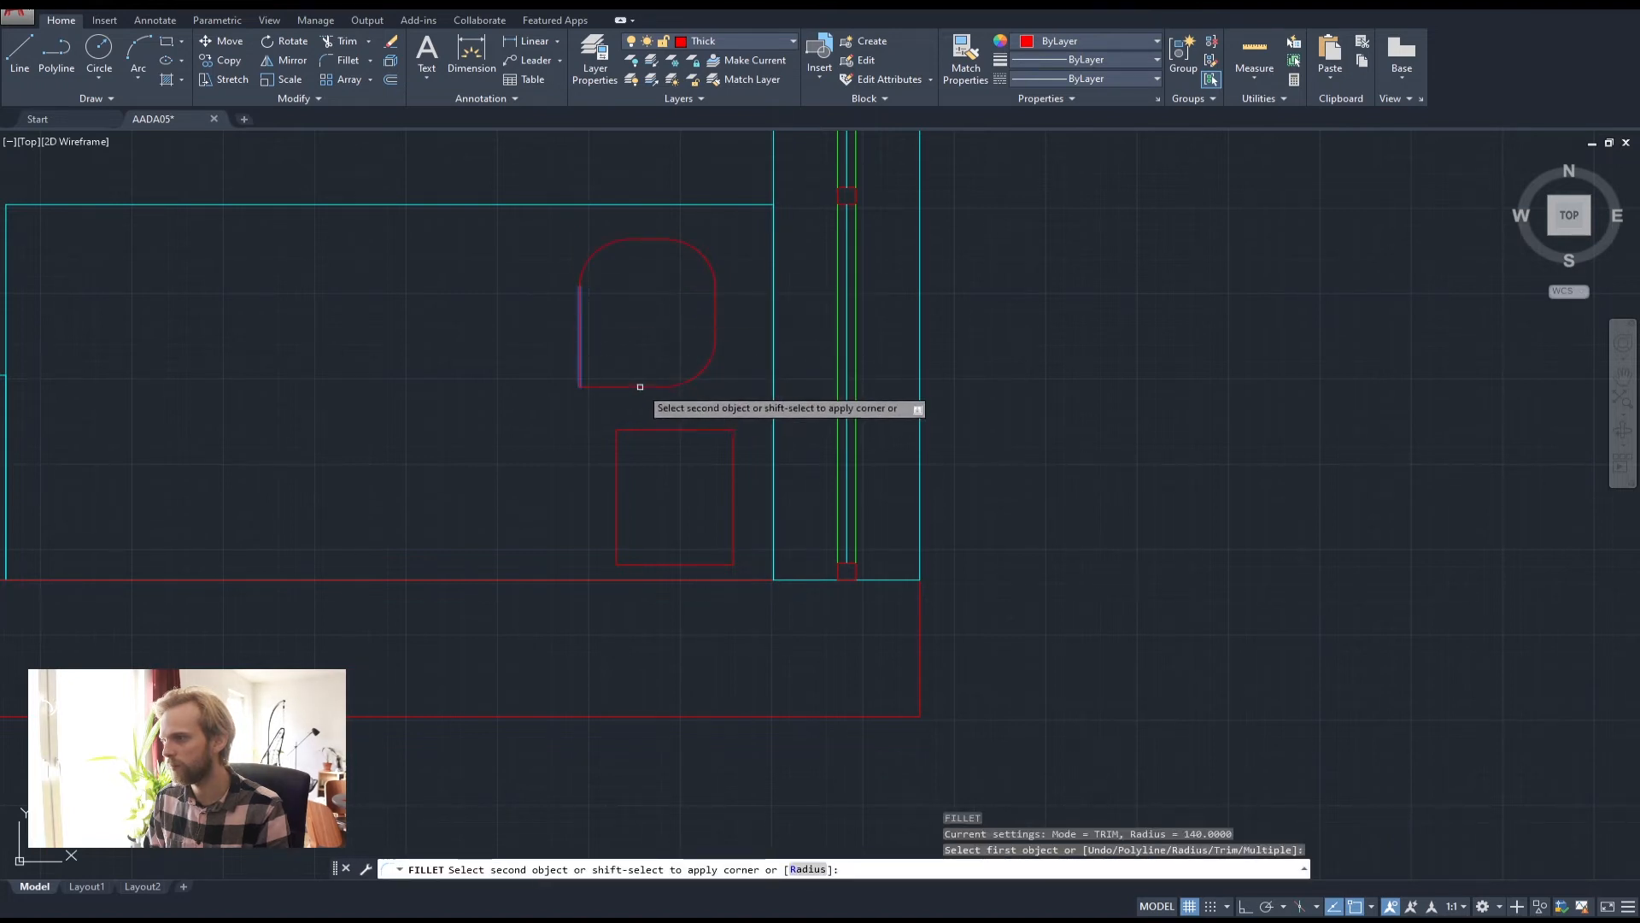
key("Return")
left_click(663, 430)
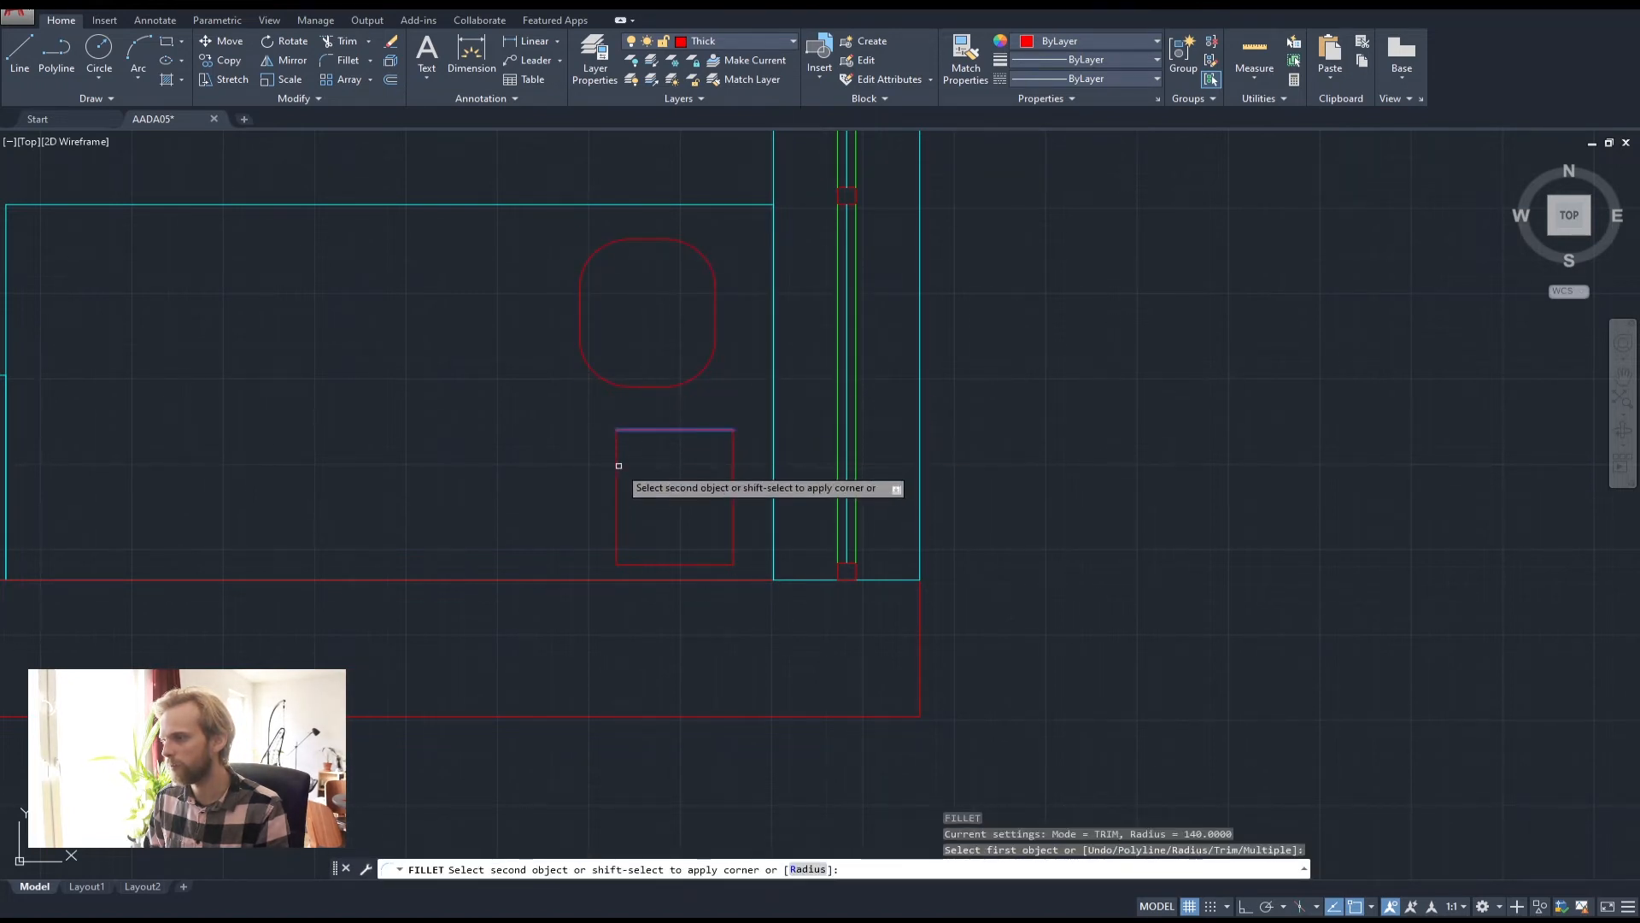
Round all four corners of the lower square with the same 140 radius
left_click(614, 471)
key("Return")
left_click(615, 513)
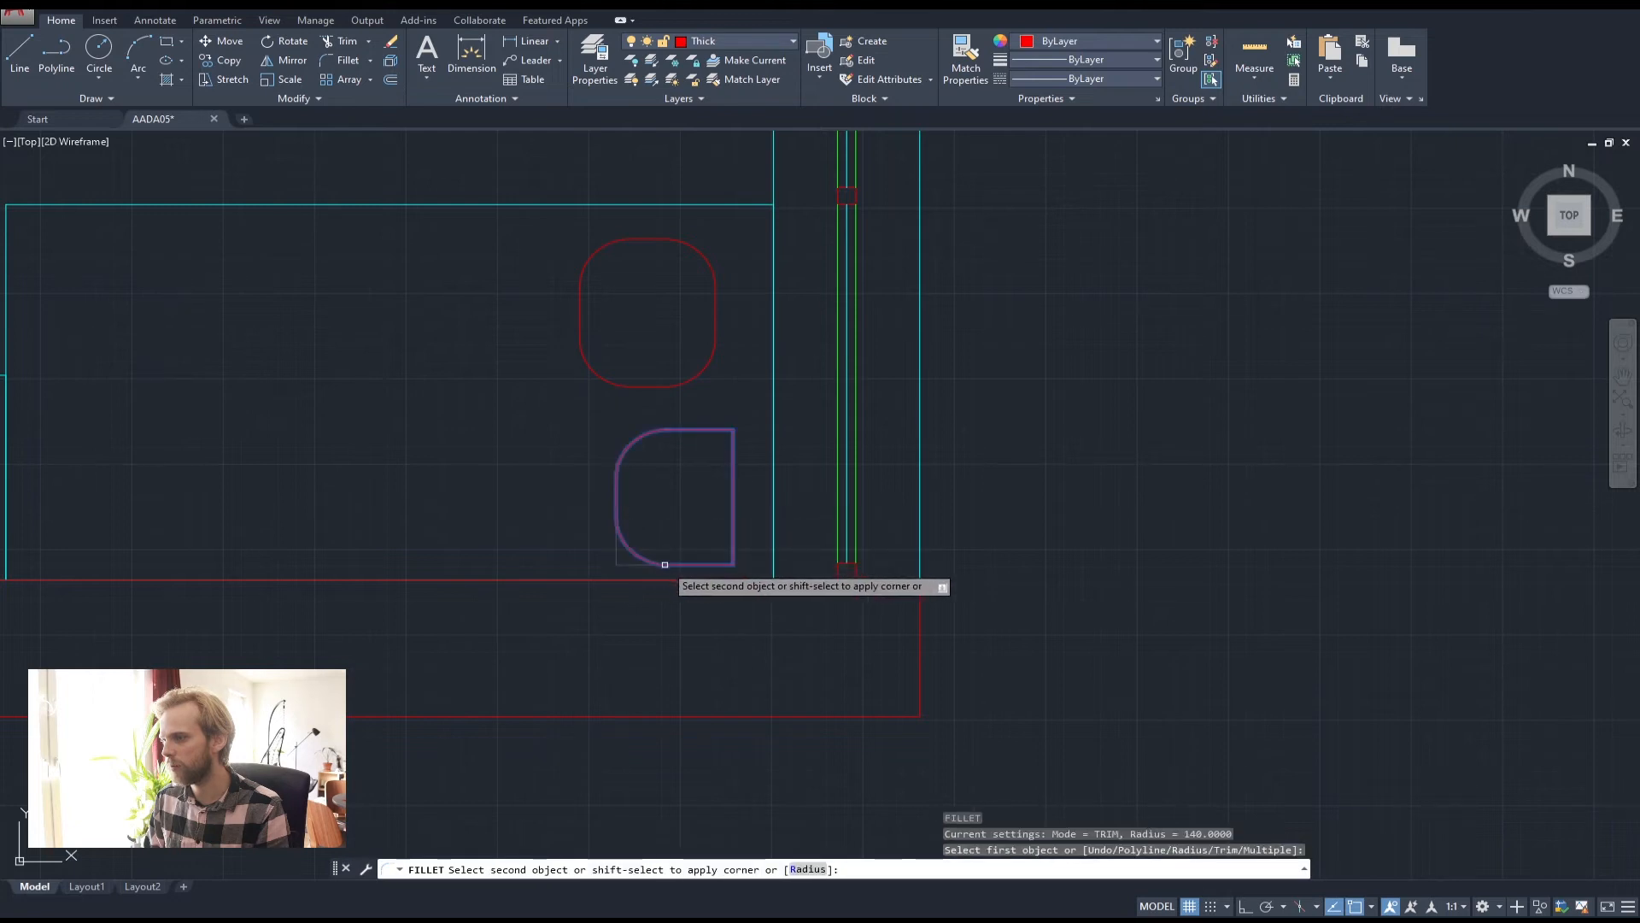
left_click(681, 565)
key("Return")
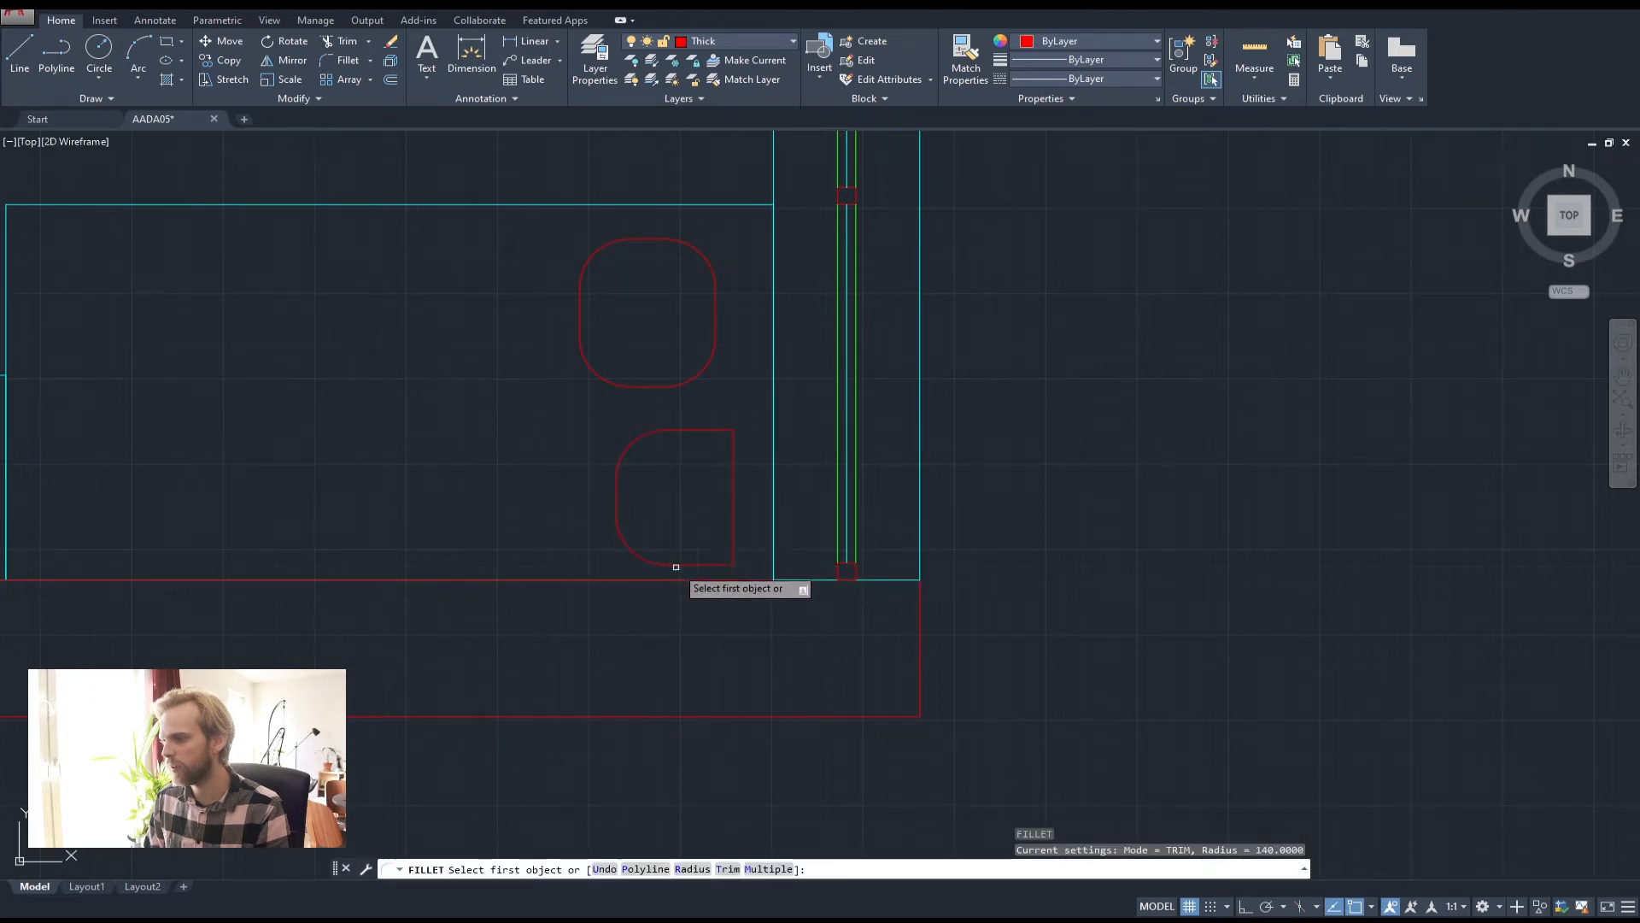
left_click(676, 565)
left_click(735, 501)
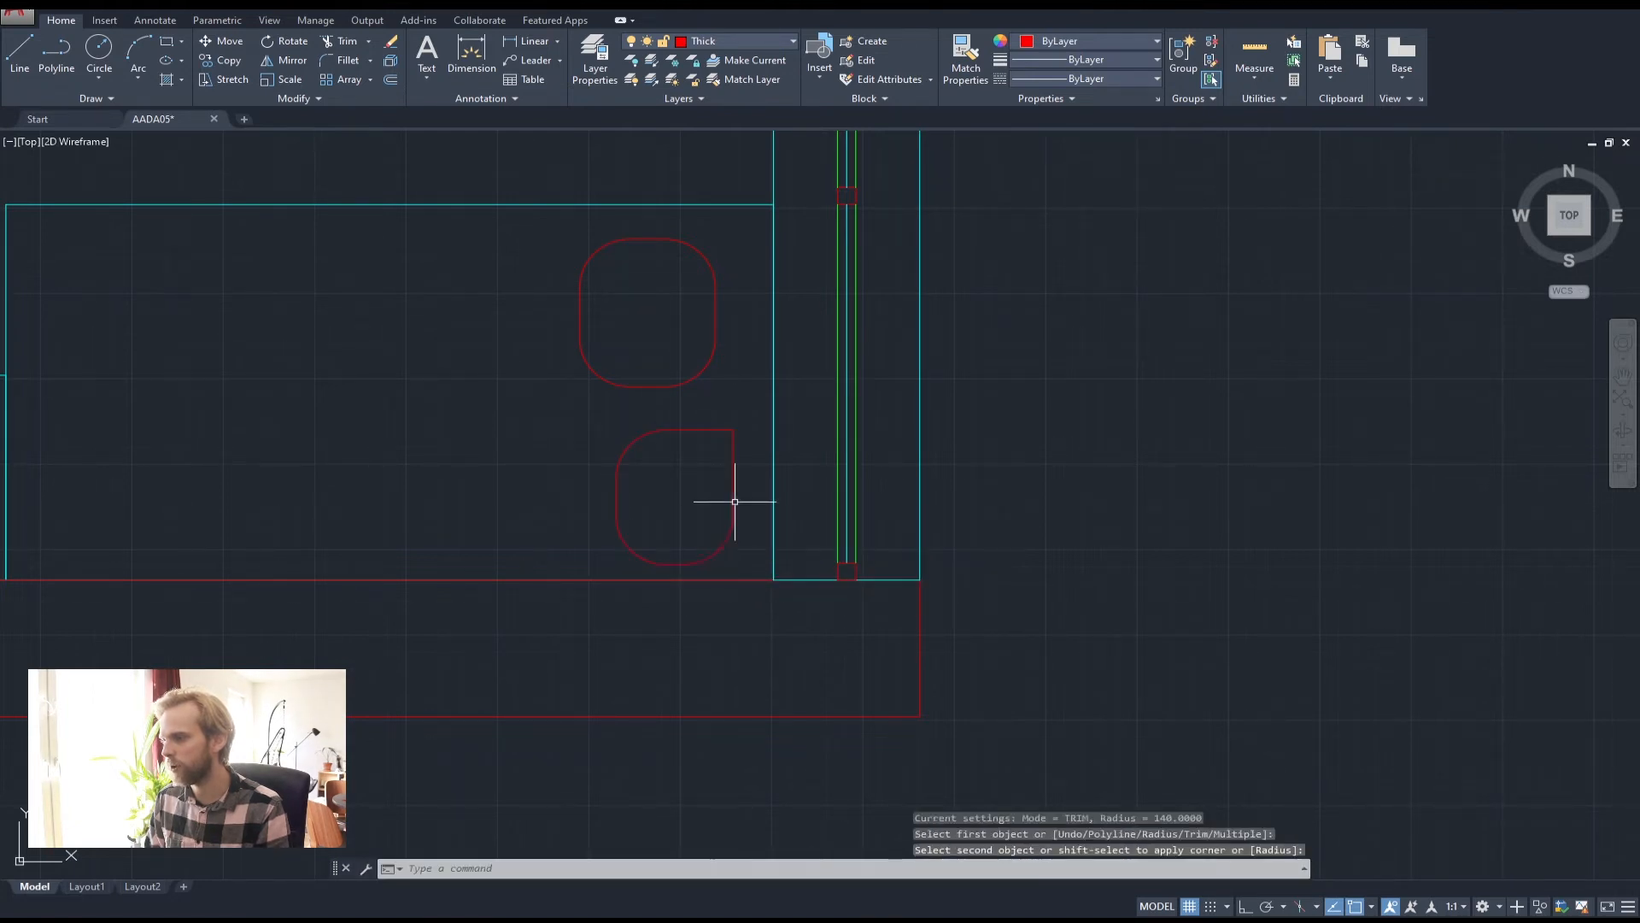
key("Return")
left_click(735, 493)
left_click(698, 432)
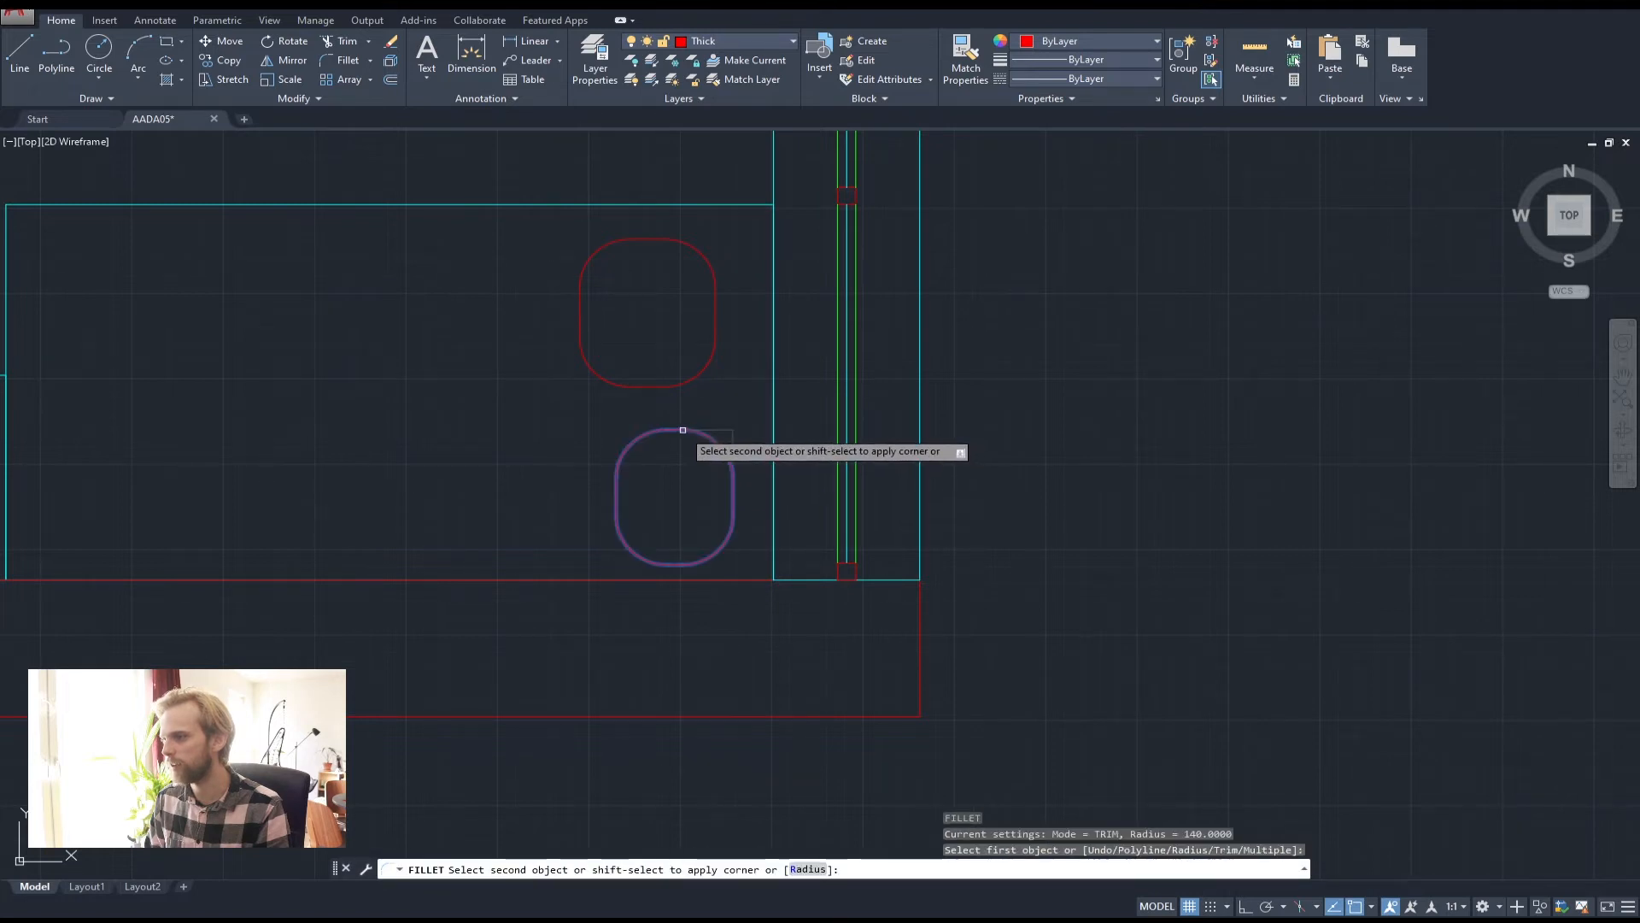
key("Escape")
key("Escape")
key("Escape")
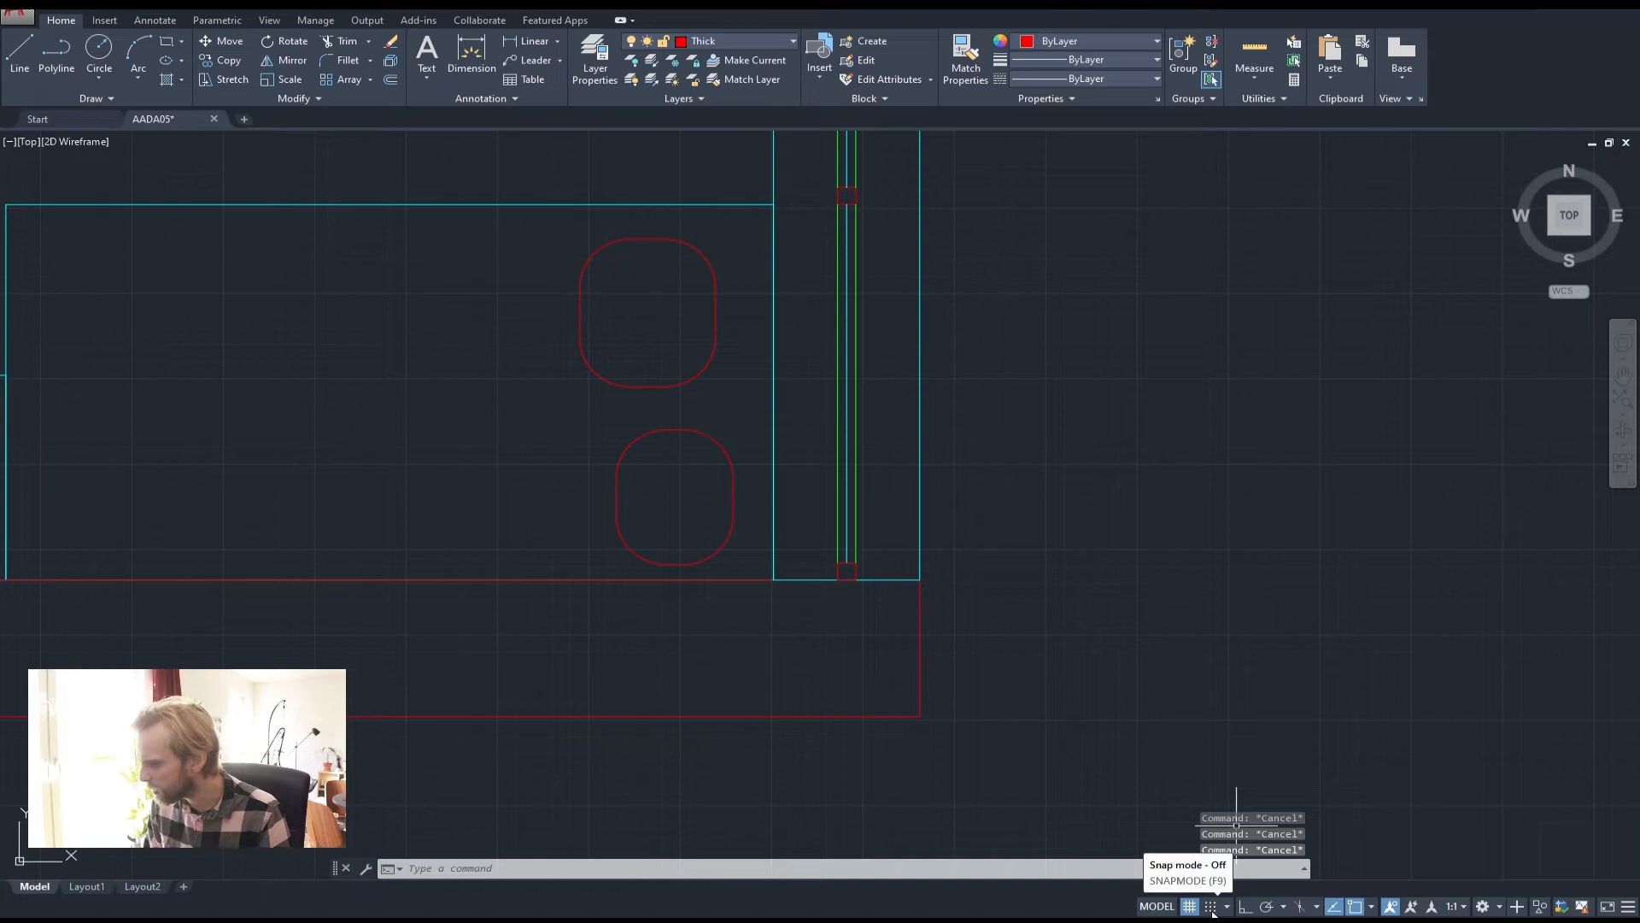
Turn grid snap on, start and cancel a polyline, then turn snap off
left_click(1226, 907)
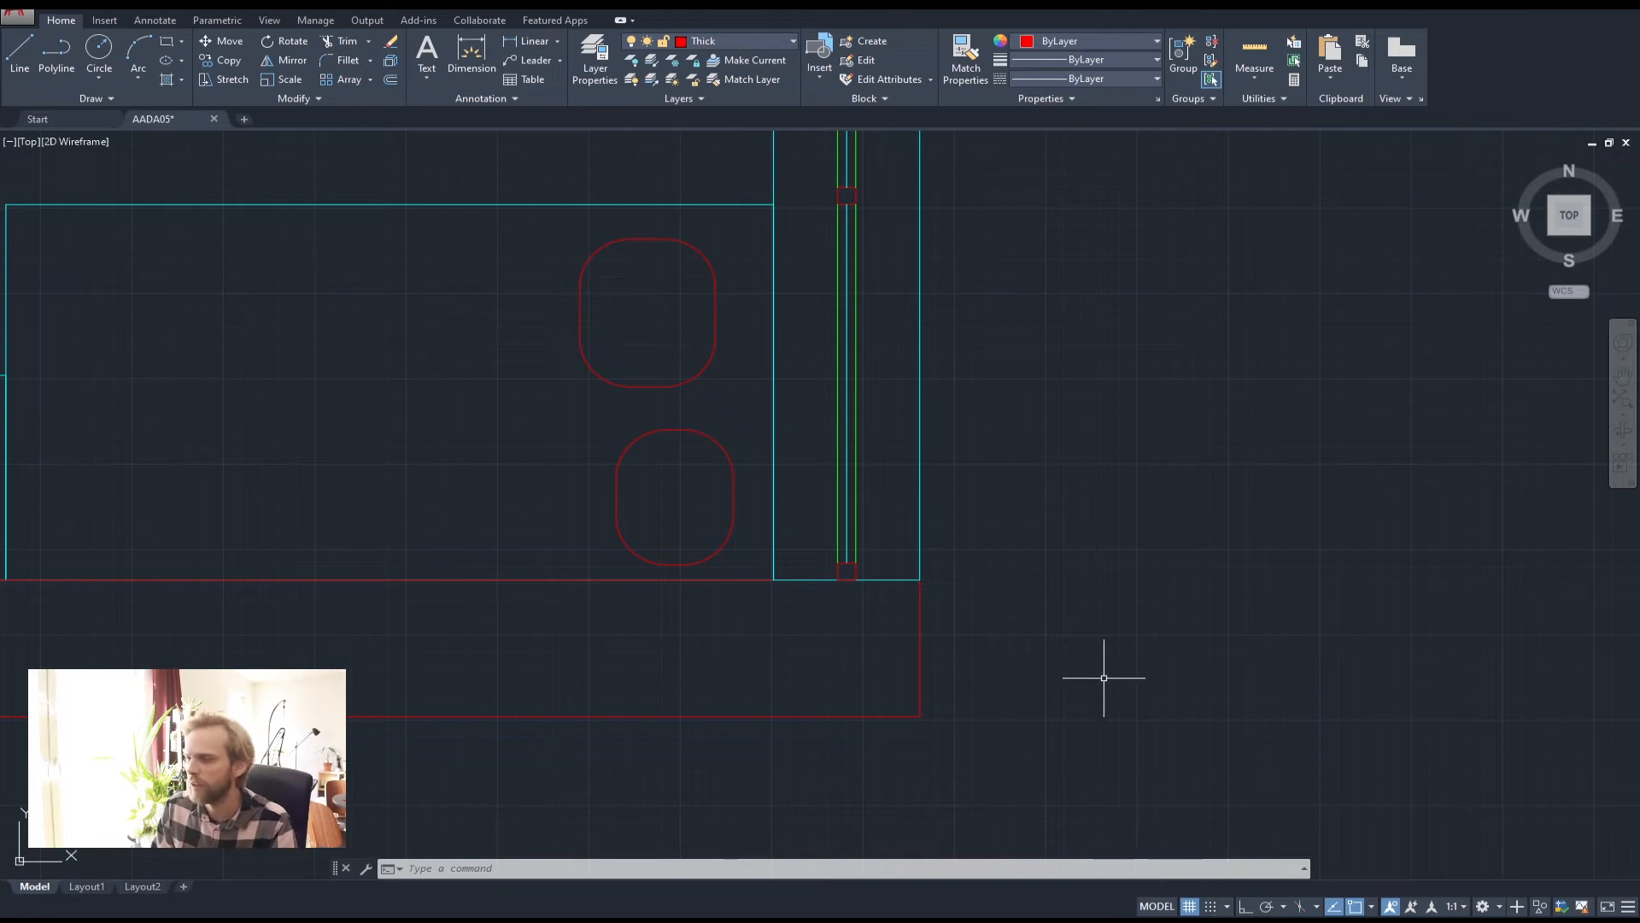
left_click(1211, 907)
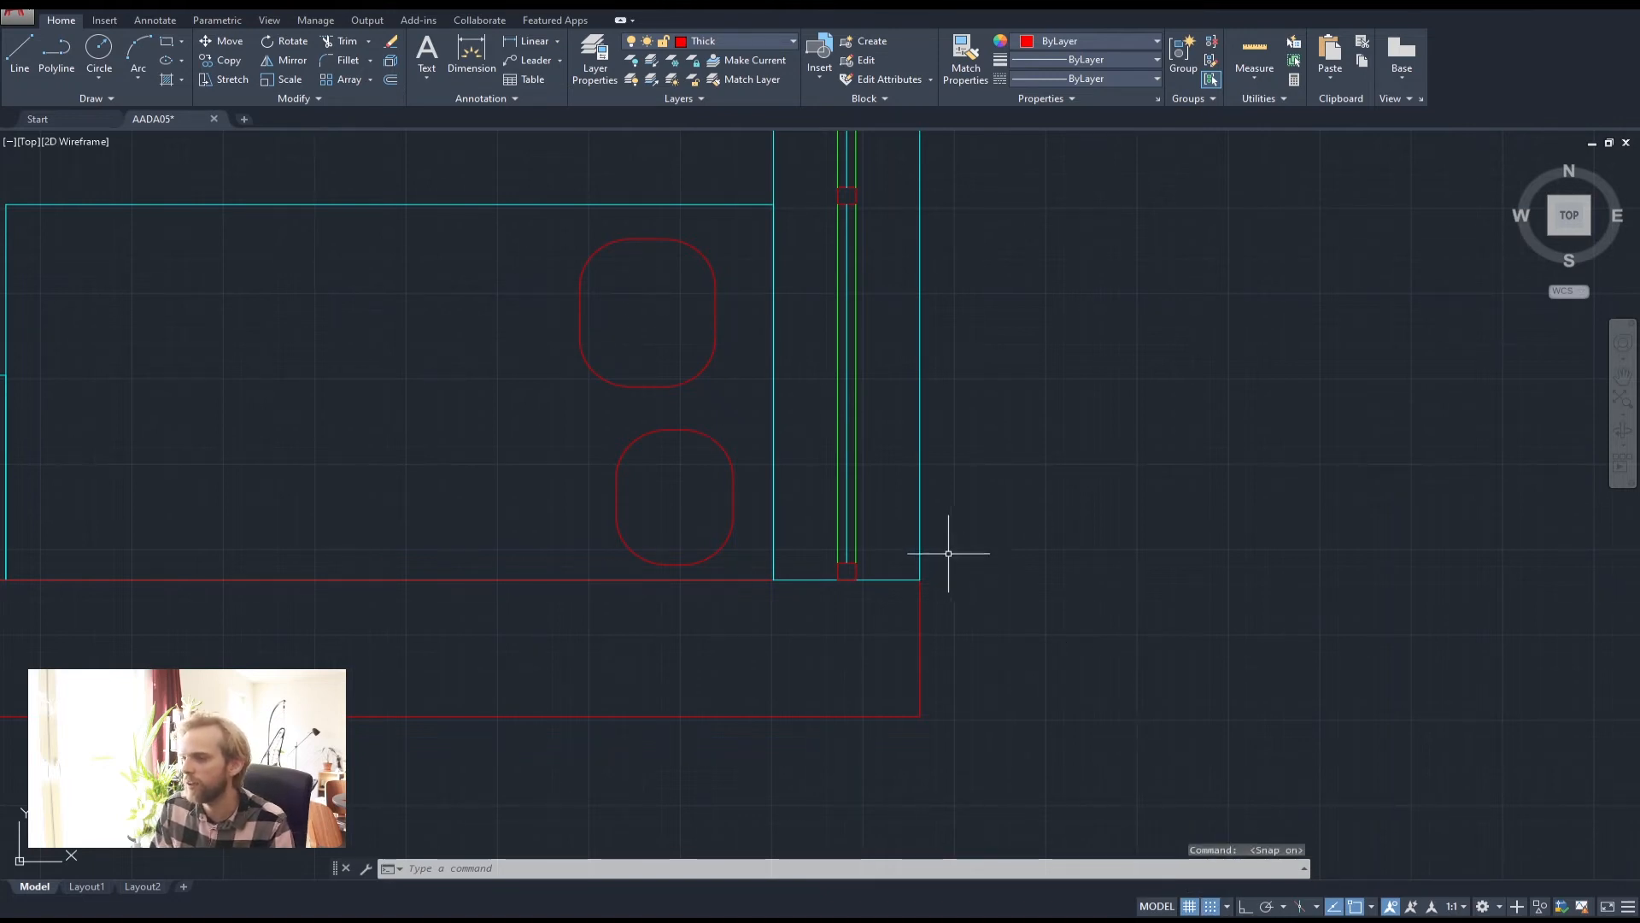
scroll(590, 448, "up", 2)
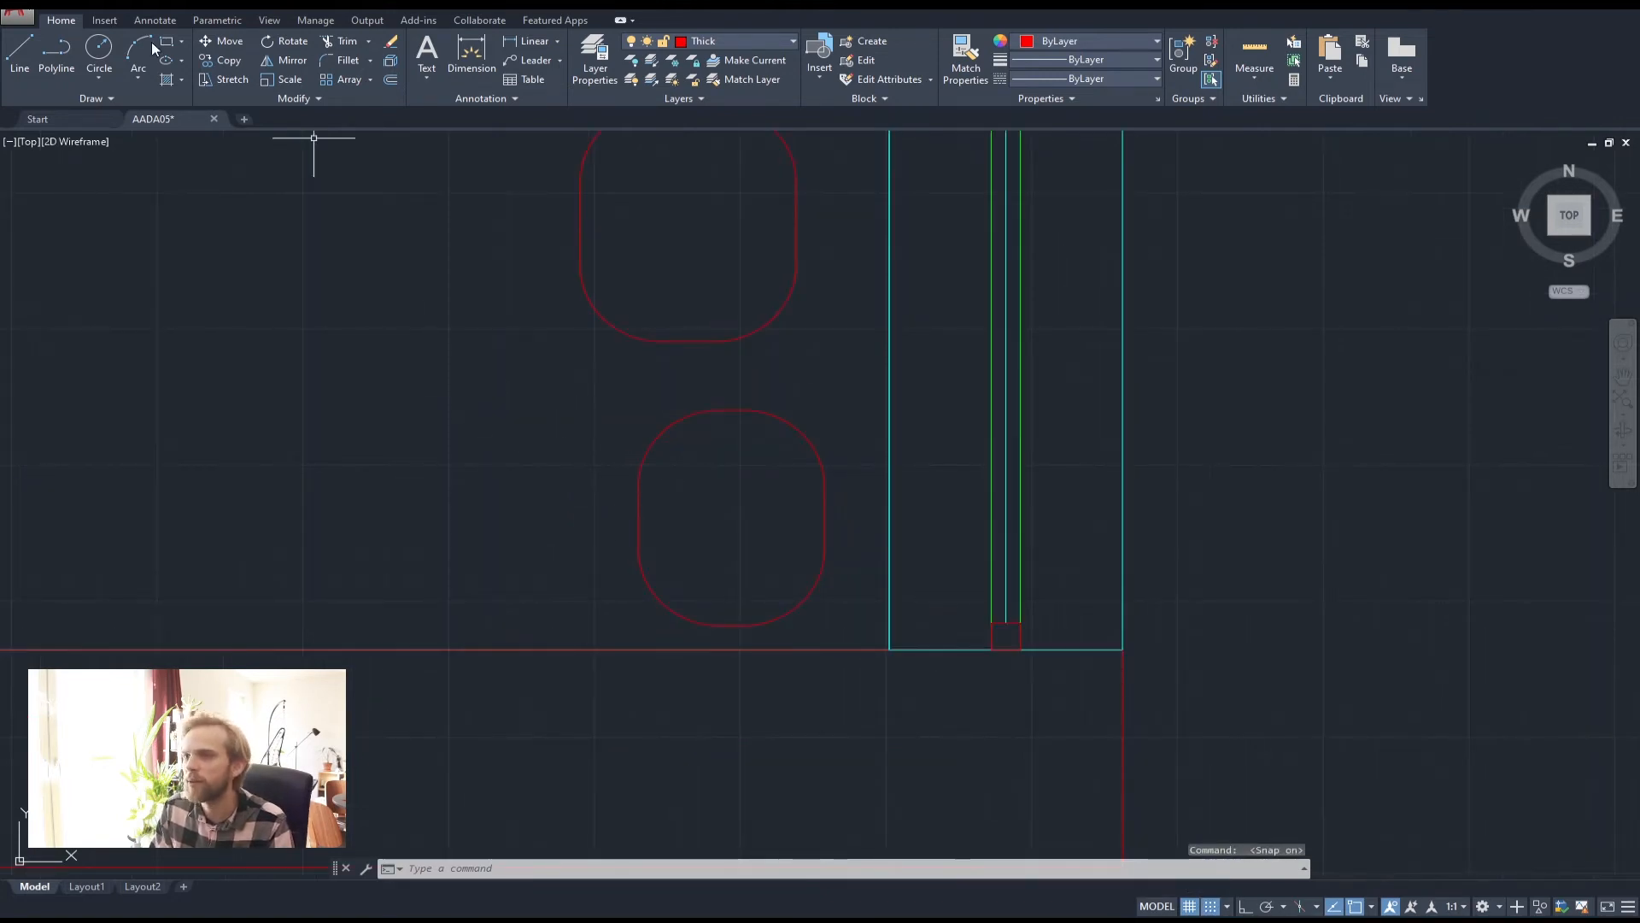
left_click(53, 48)
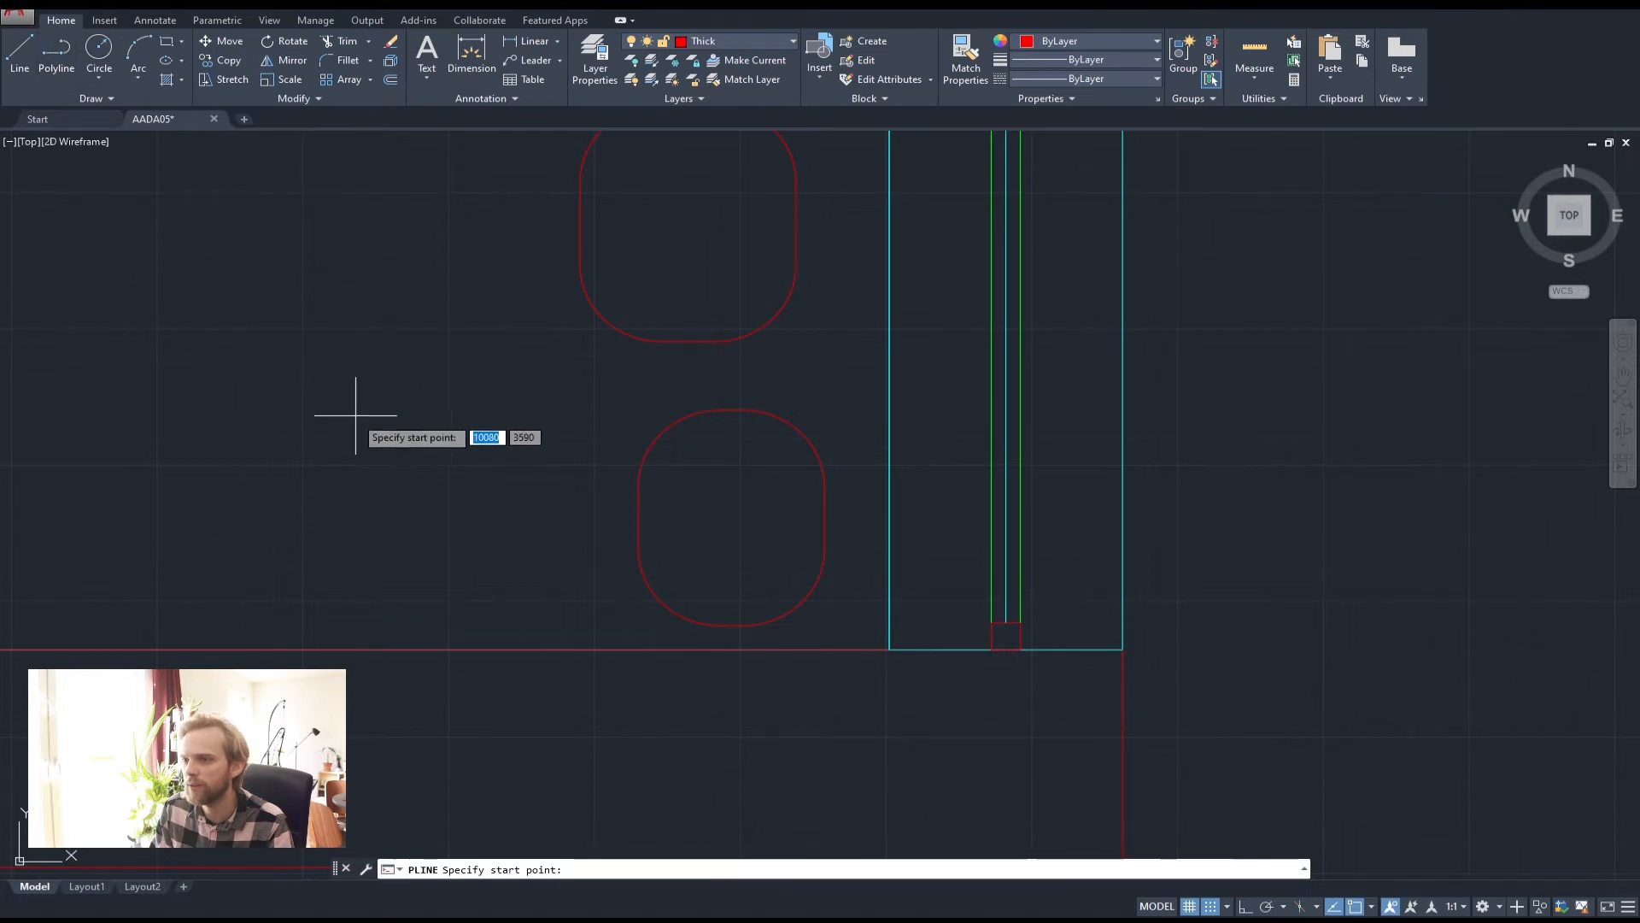
scroll(355, 416, "up", 5)
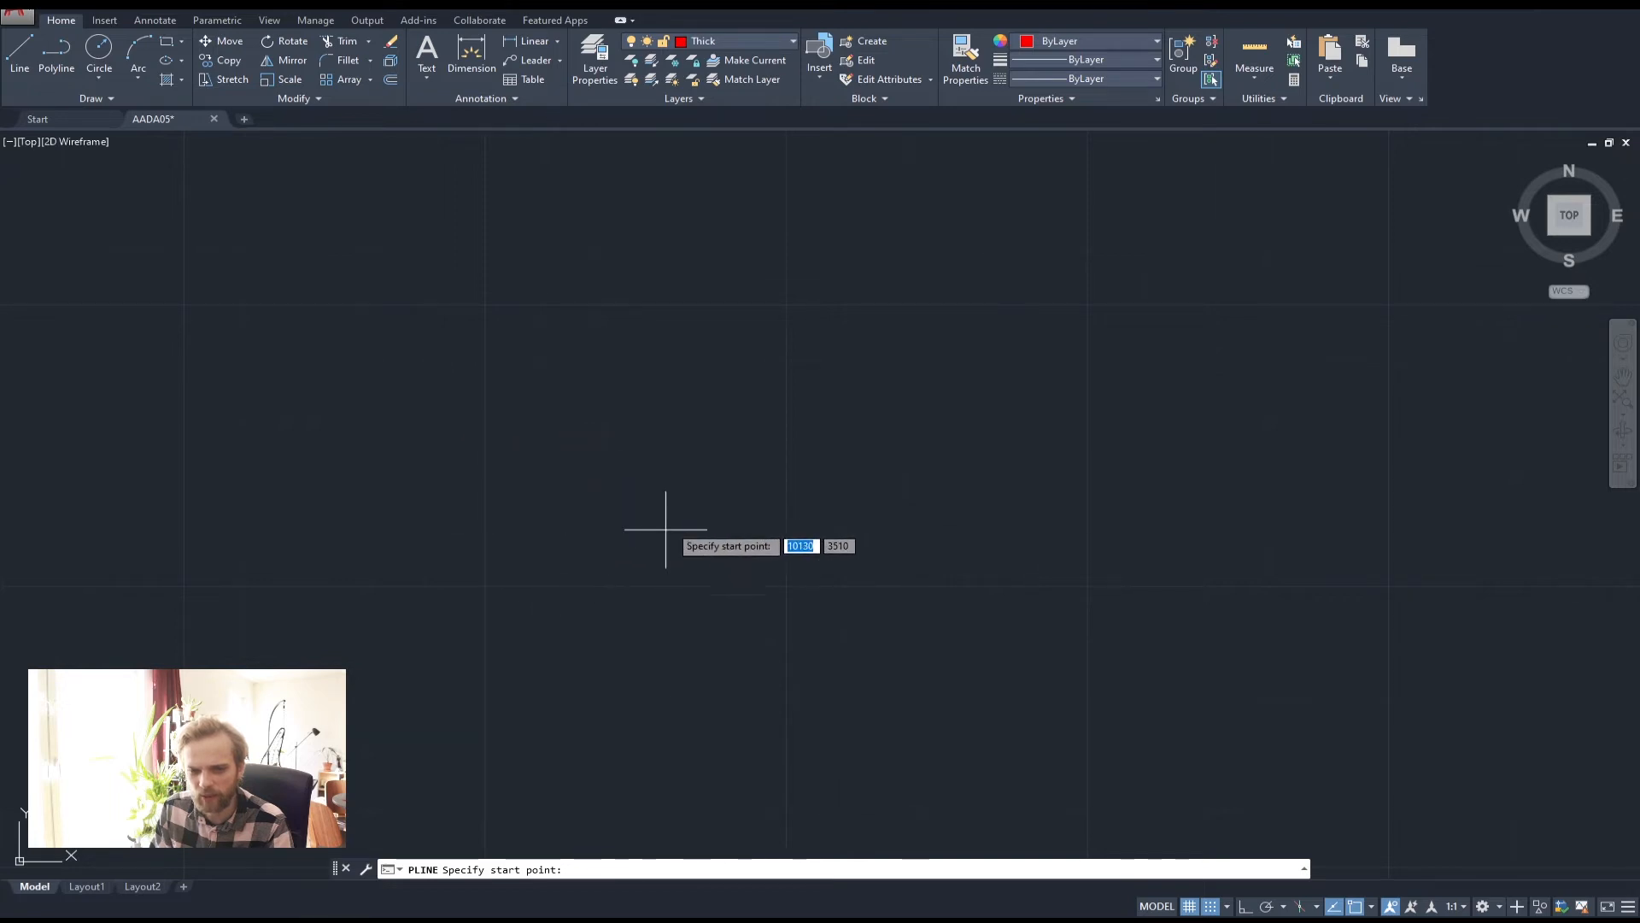
scroll(969, 637, "down", 4)
scroll(1015, 578, "down", 2)
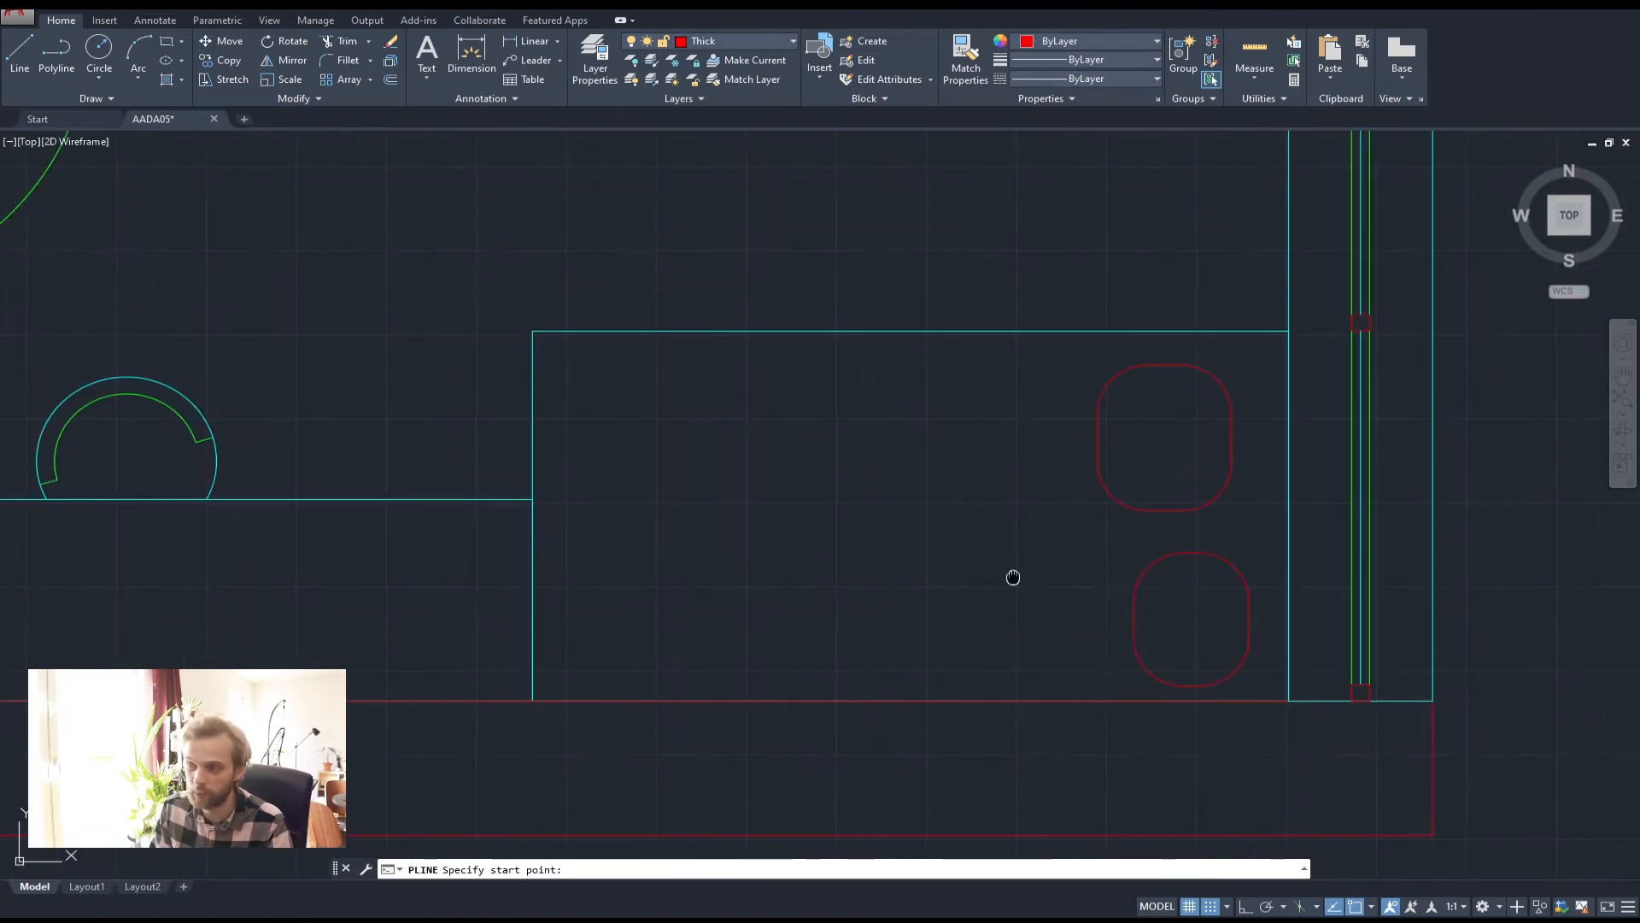
middle_click_drag(1013, 578, 735, 510)
key("Escape")
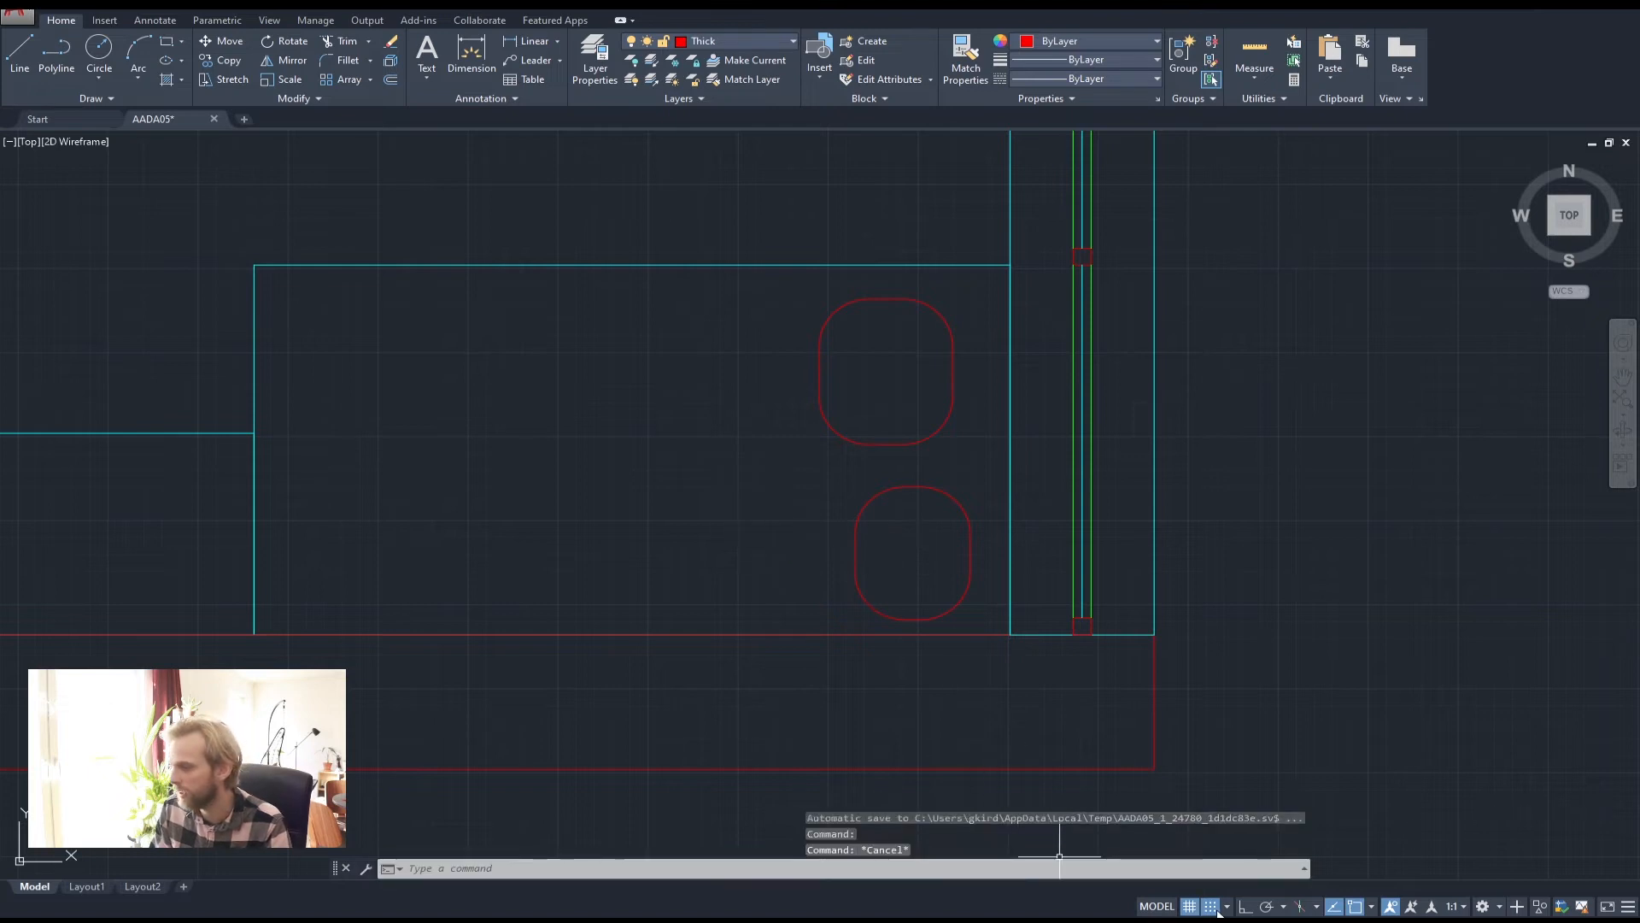
left_click(1216, 908)
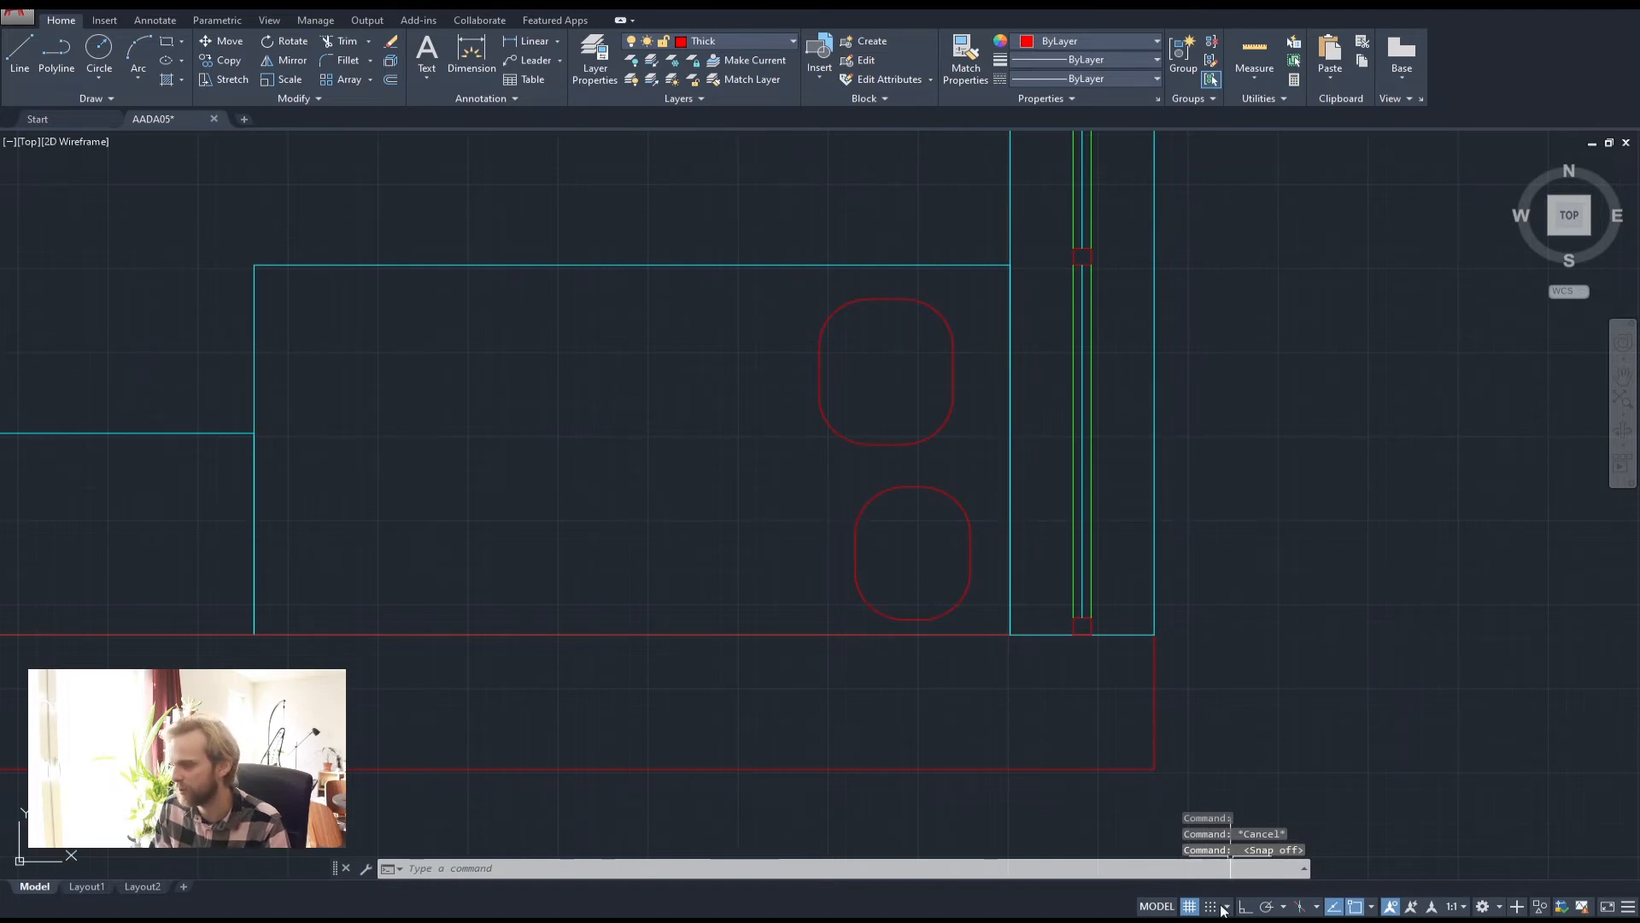
scroll(969, 653, "down", 2)
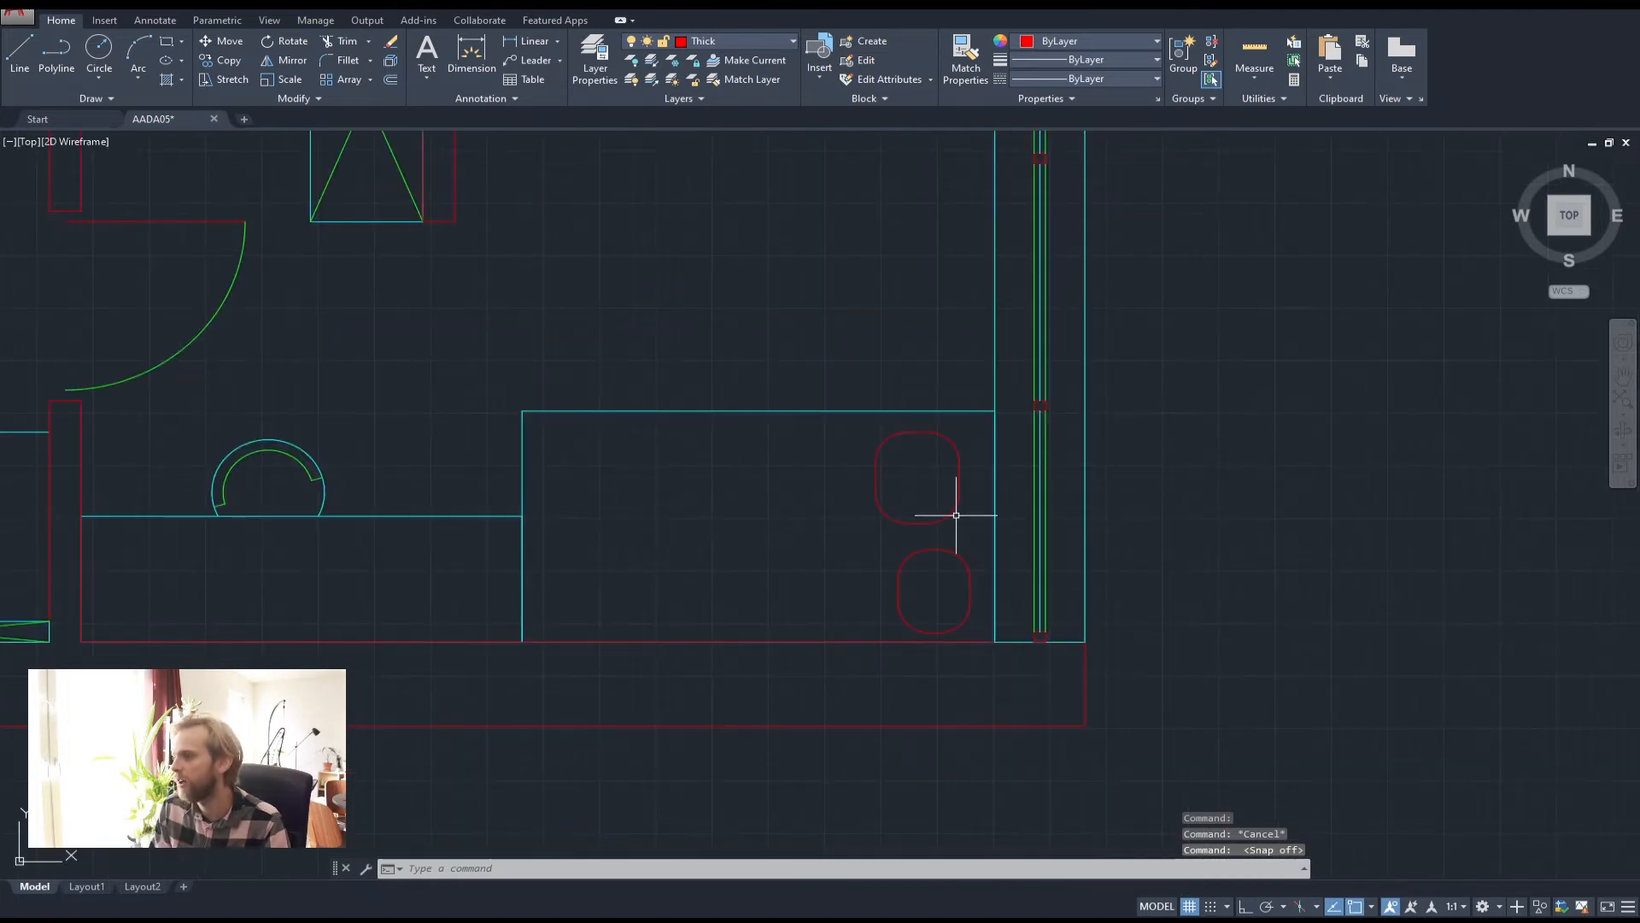
scroll(956, 516, "up", 4)
left_click(922, 484)
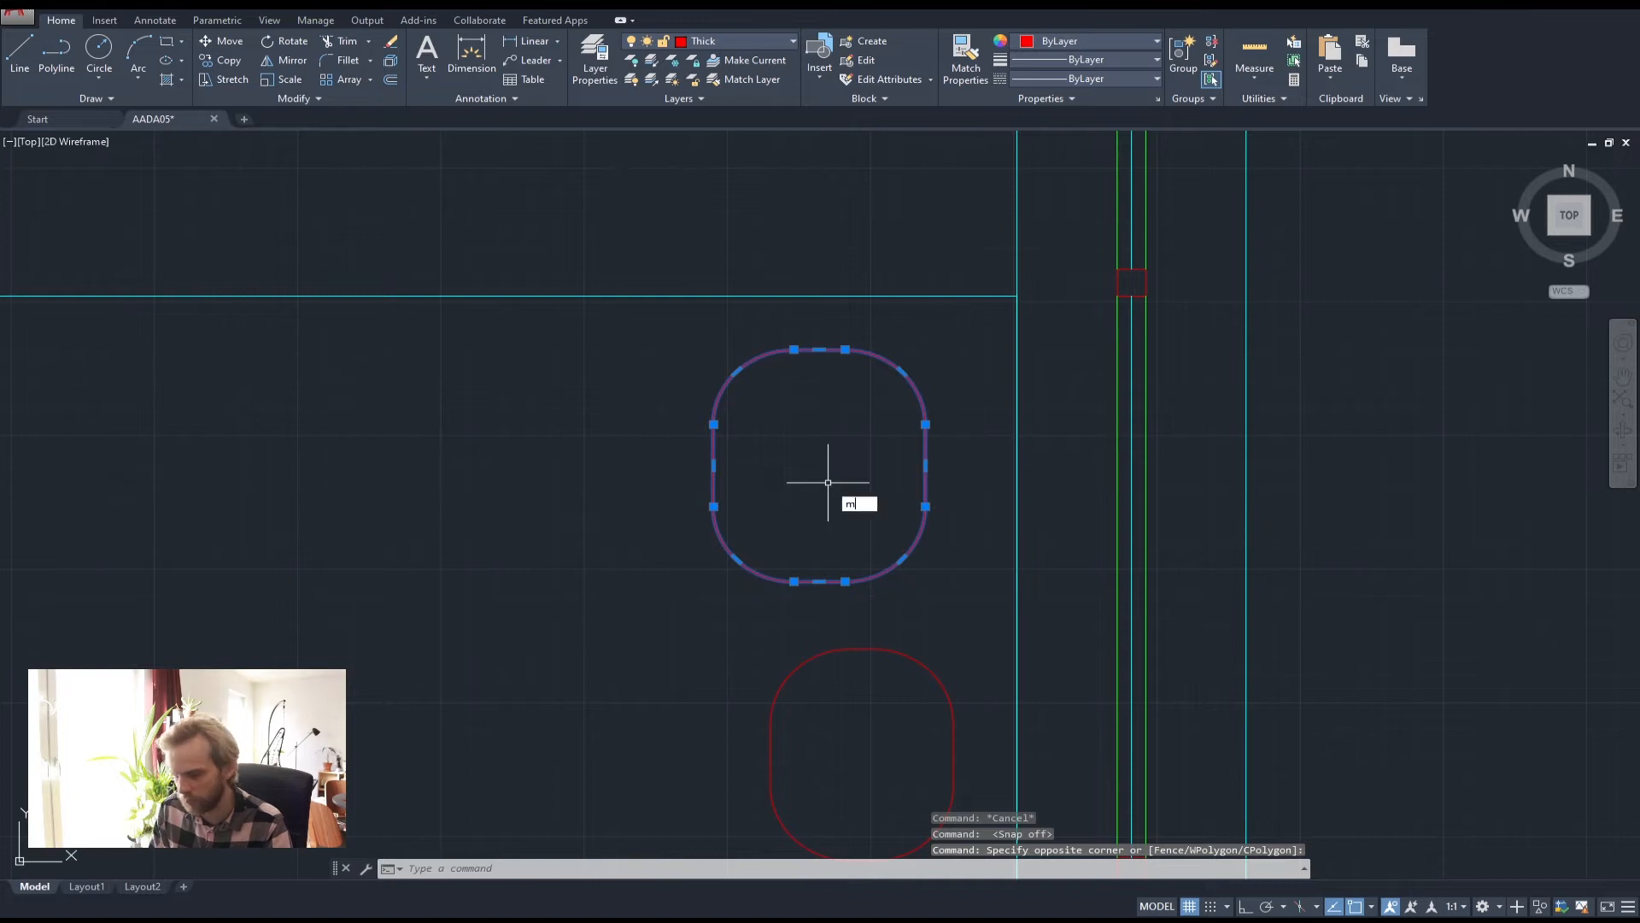
Move the lower rounded rectangle up so it overlaps the upper one
key("space")
left_click(828, 483)
left_click(867, 479)
key("Escape")
key("Escape")
left_click(959, 733)
left_click(769, 658)
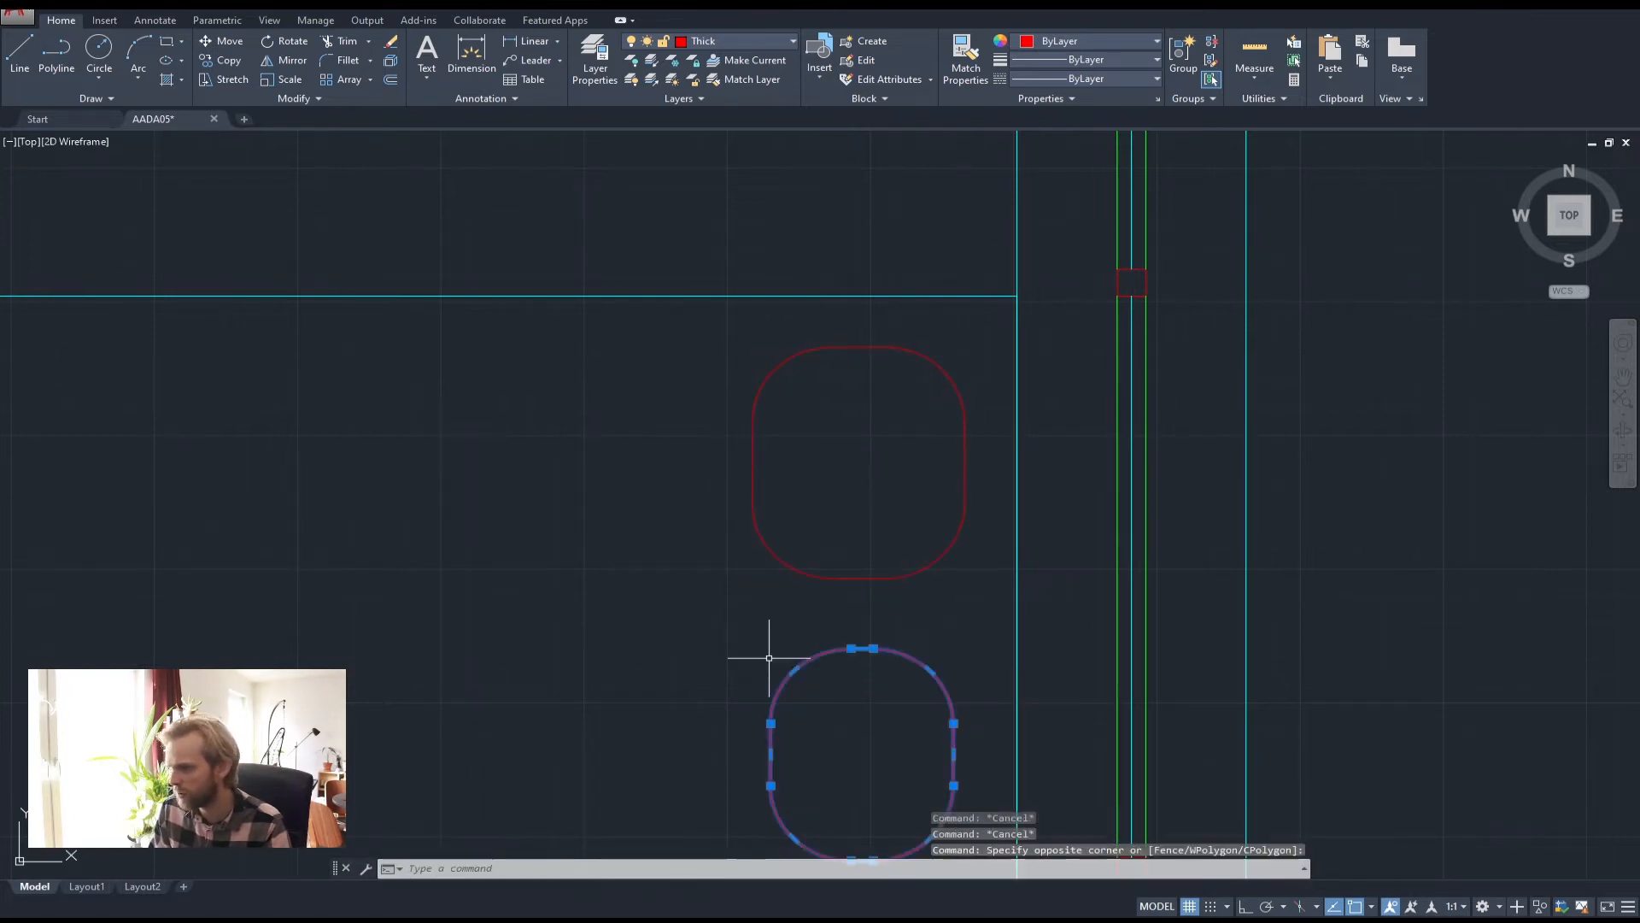
type("m")
key("Return")
left_click(851, 725)
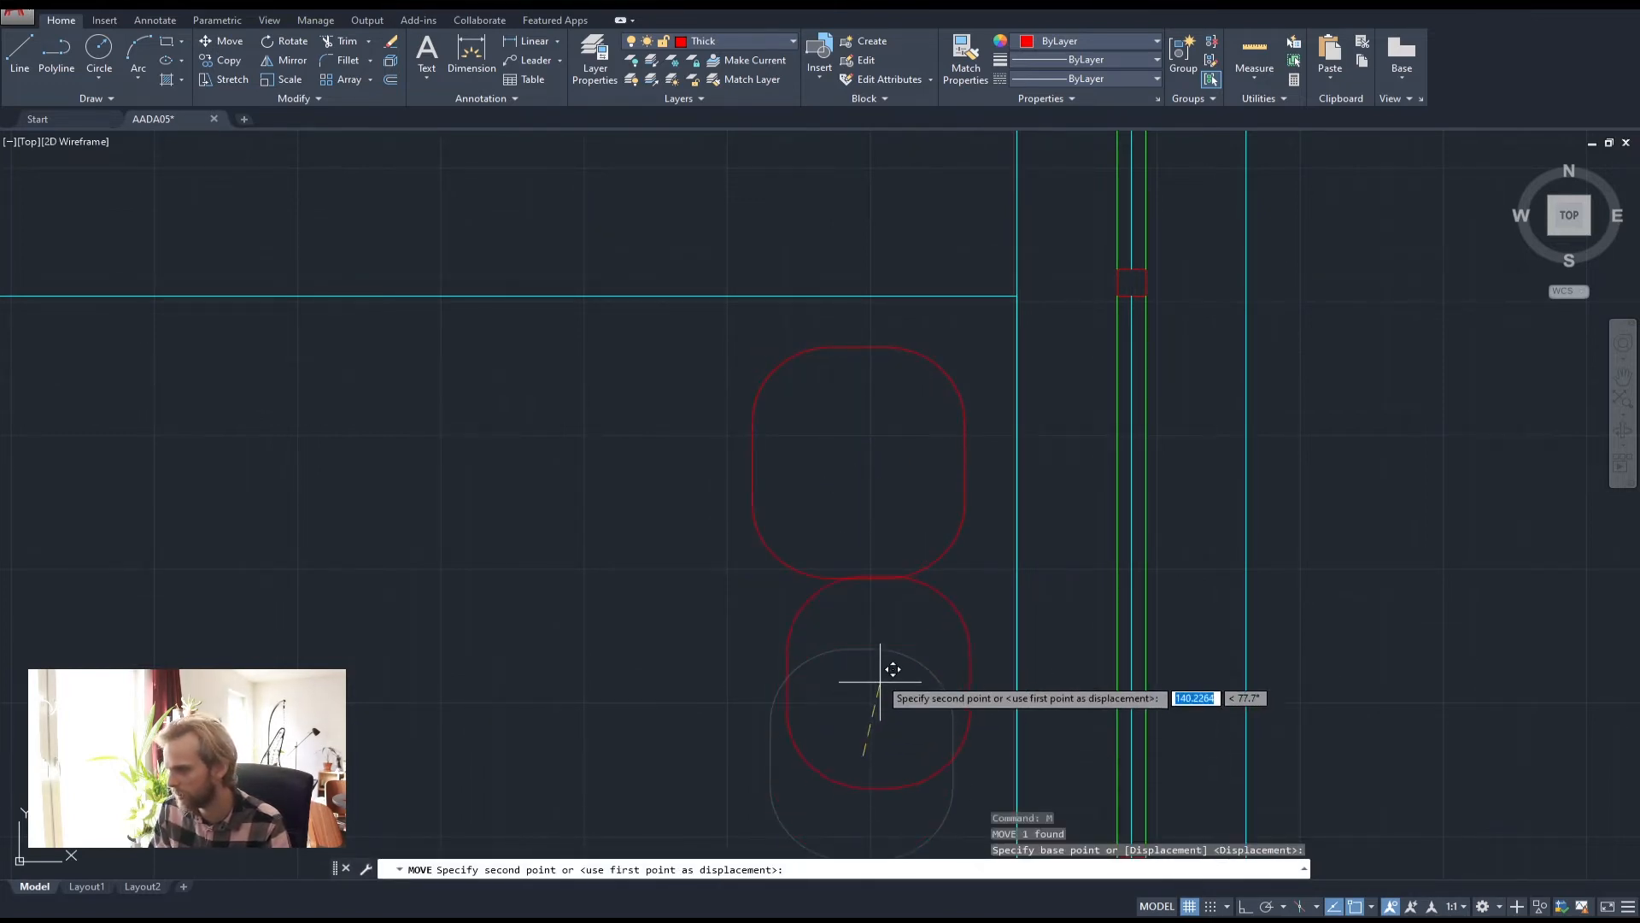
left_click(834, 637)
key("Escape")
key("Escape")
Trim the upper shape's arc that lies inside the lower shape
left_click(937, 663)
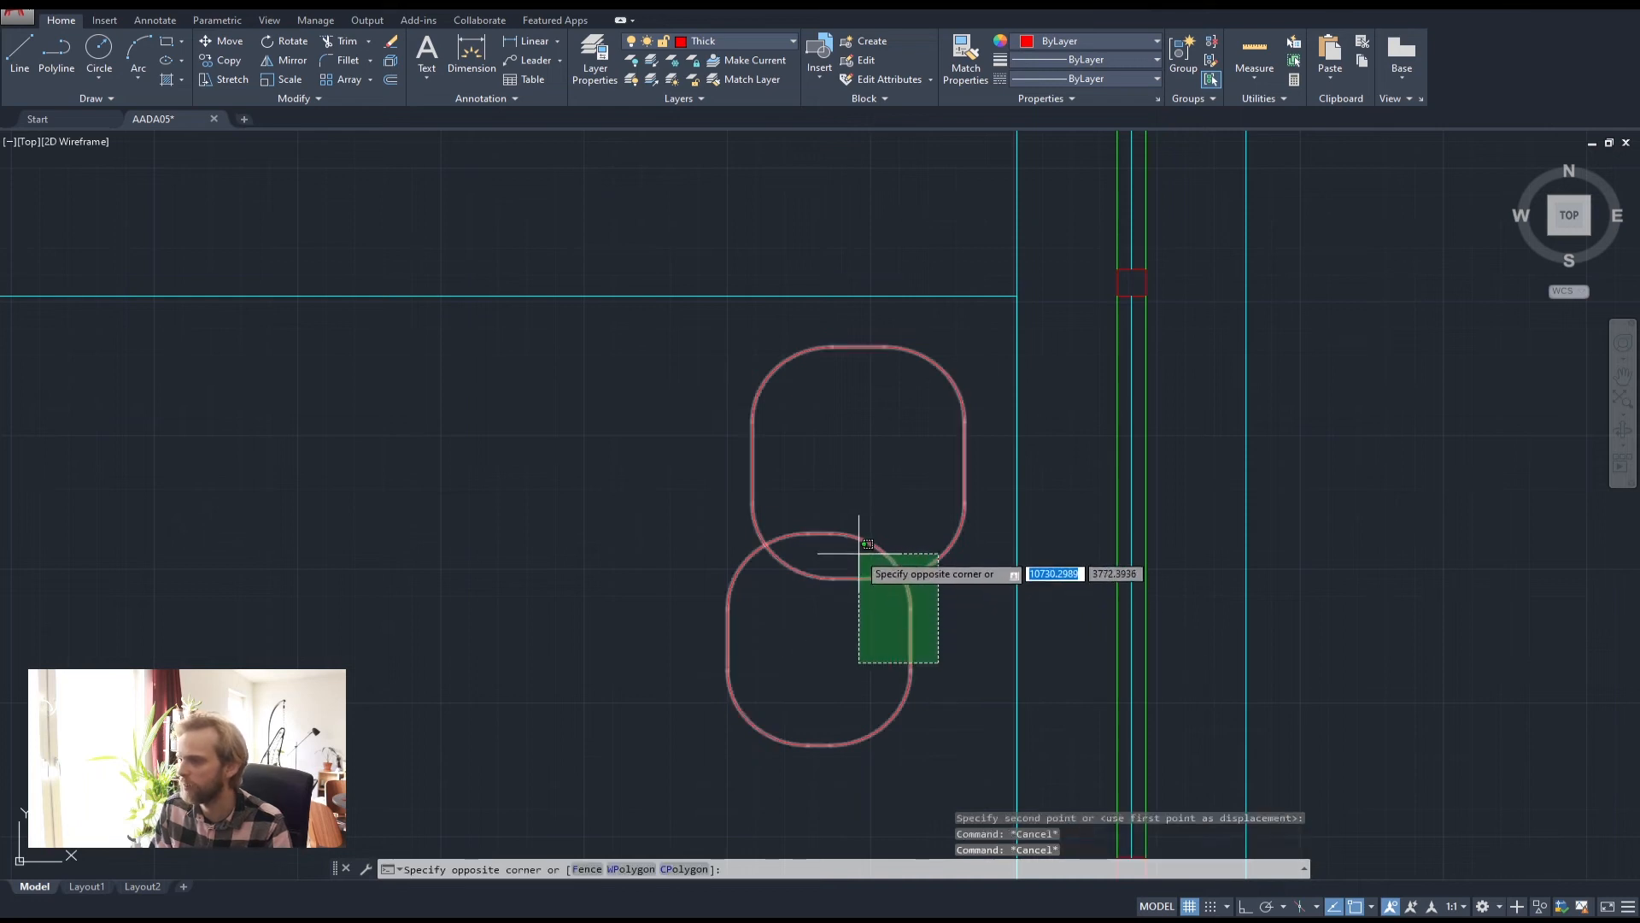
left_click(861, 551)
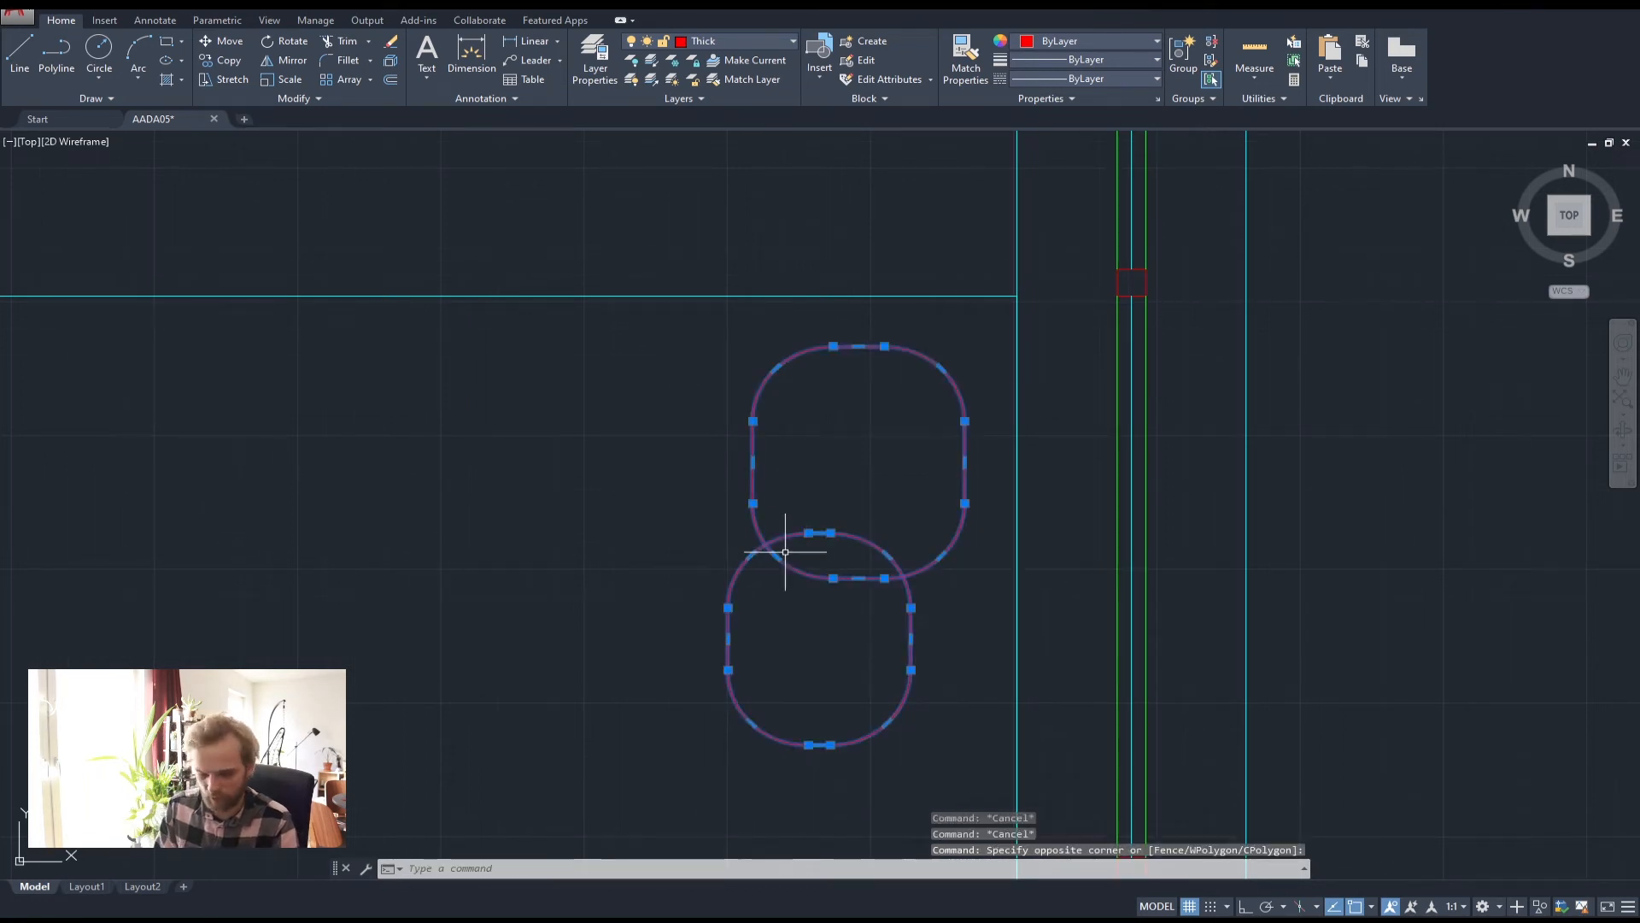
key("Return")
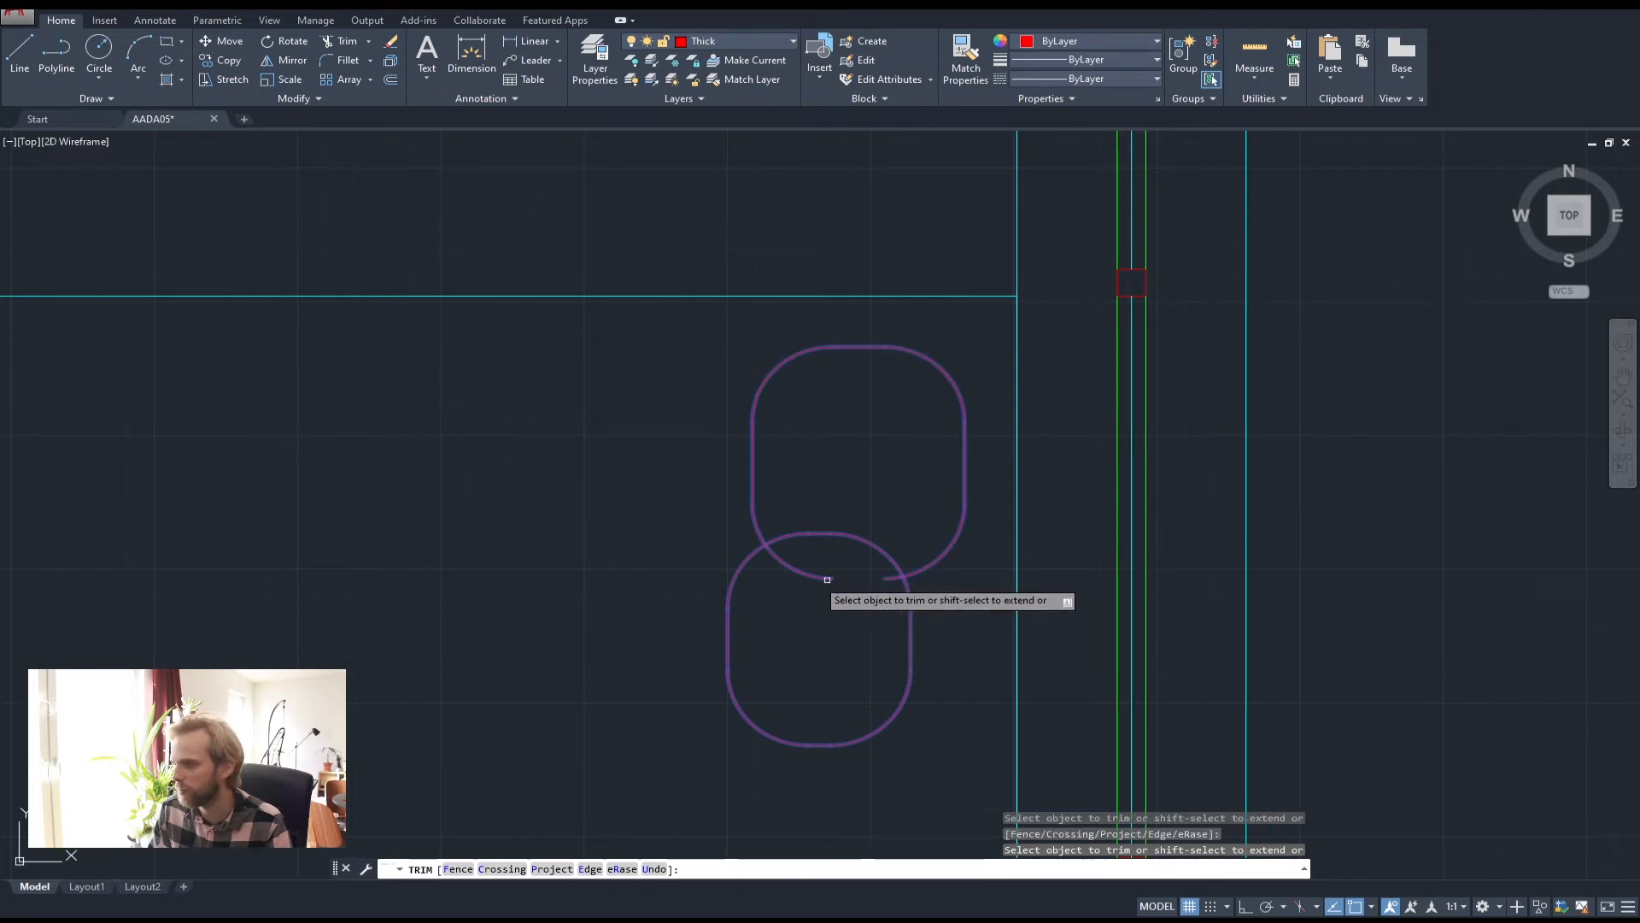
left_click(799, 570)
key("Escape")
key("Escape")
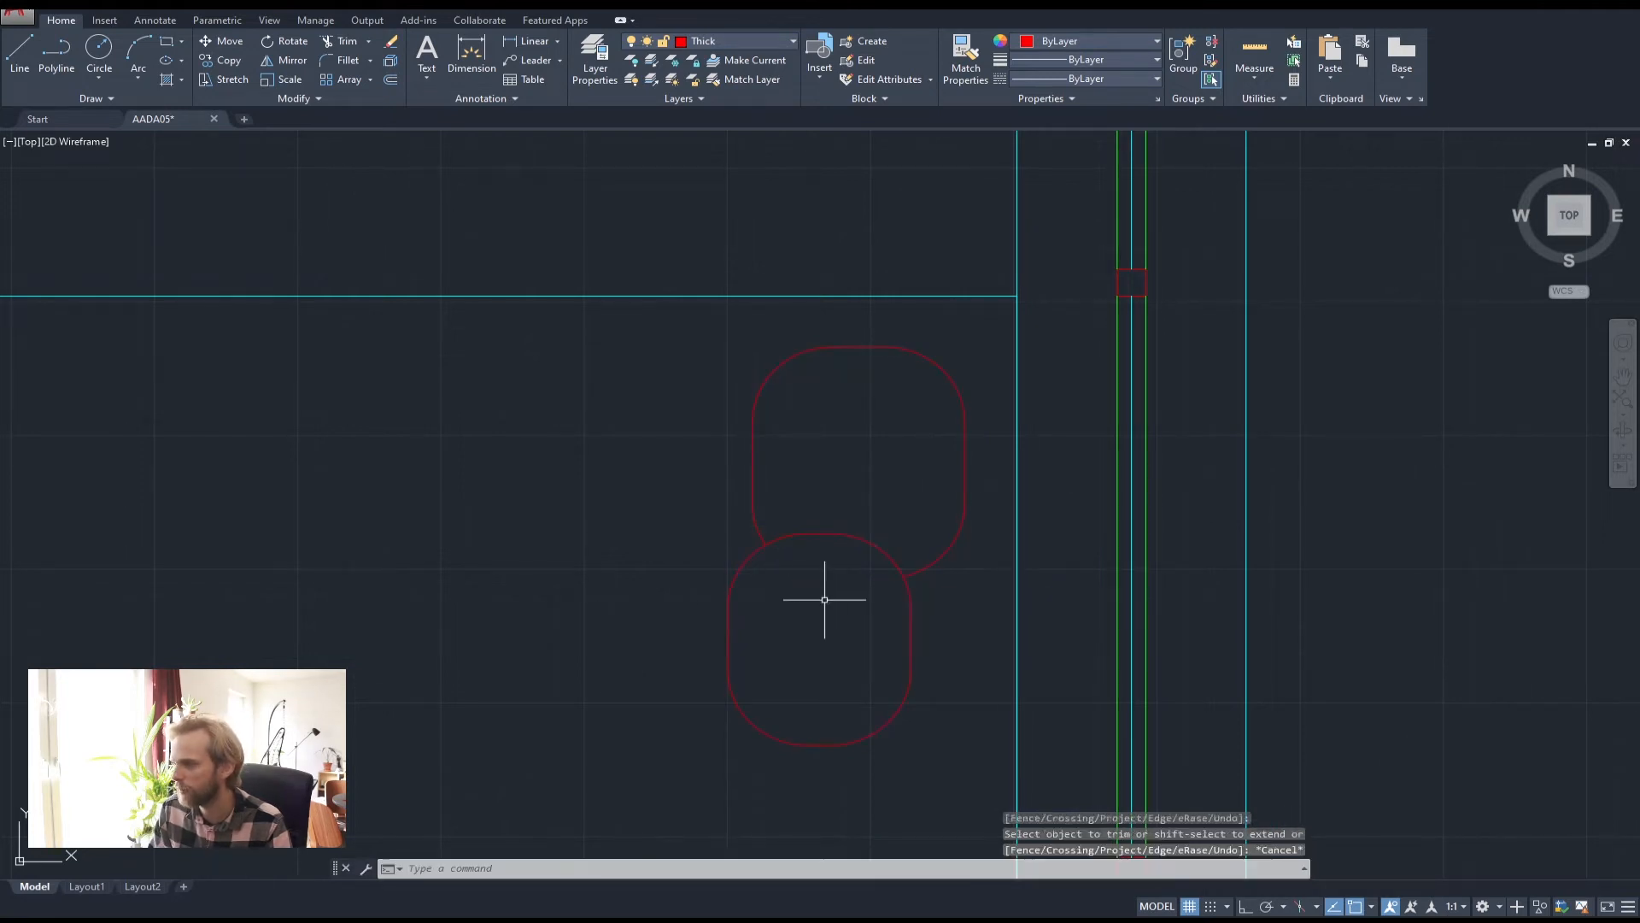
Put both rounded shapes on the Thin layer
scroll(825, 600, "down", 5)
scroll(826, 637, "up", 4)
left_click(694, 645)
left_click(921, 381)
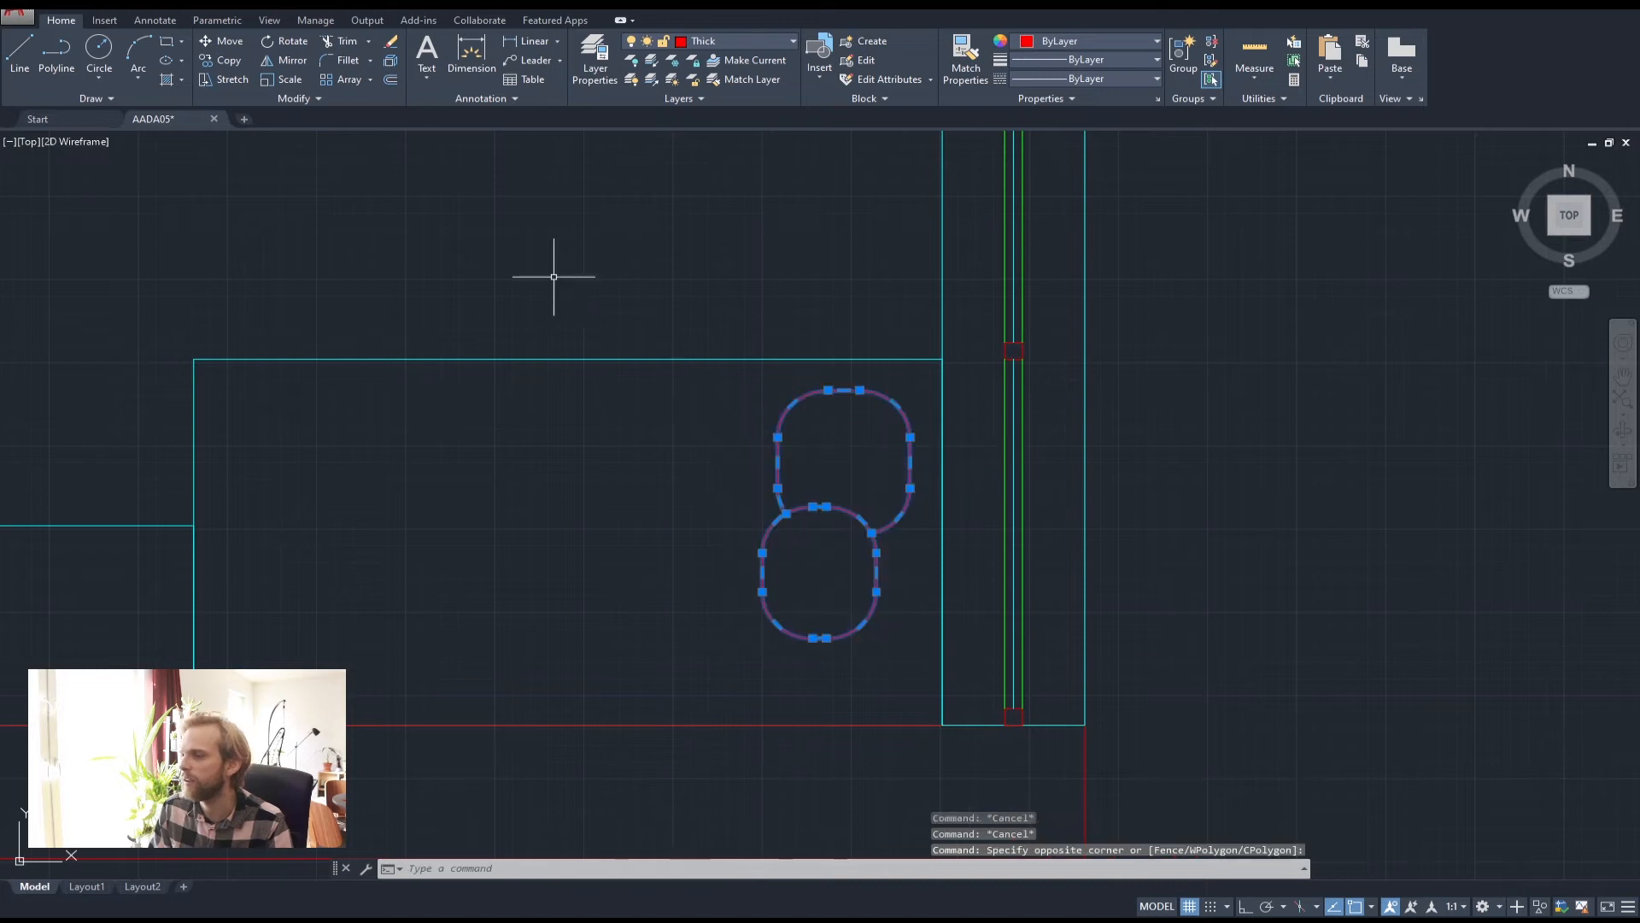
left_click(702, 43)
left_click(725, 120)
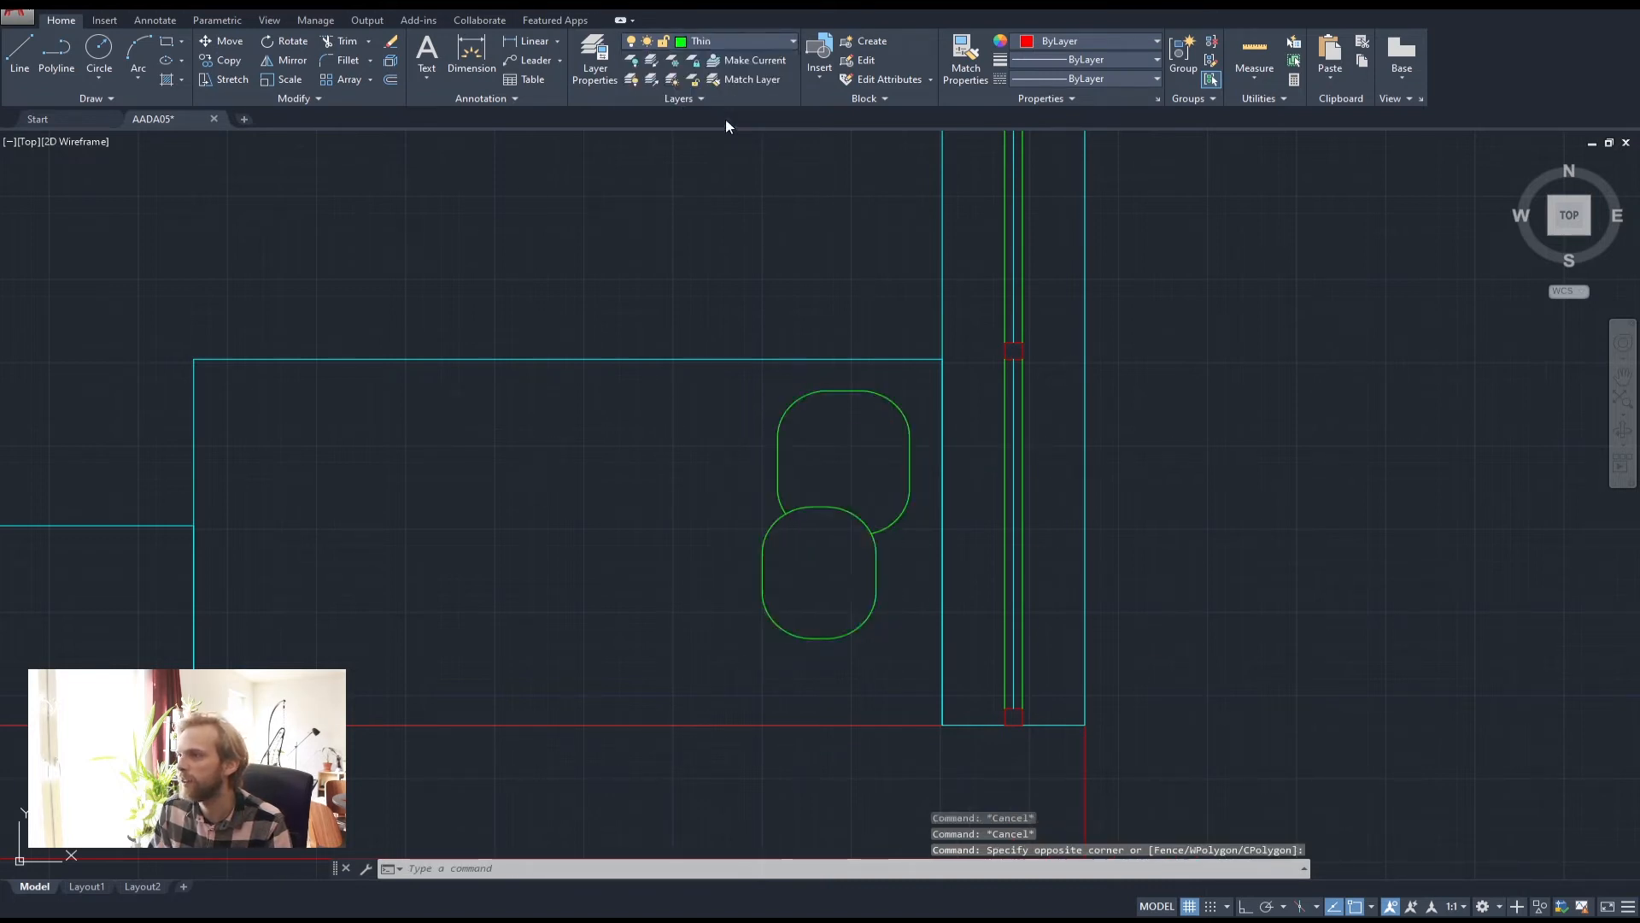
key("Escape")
key("Escape")
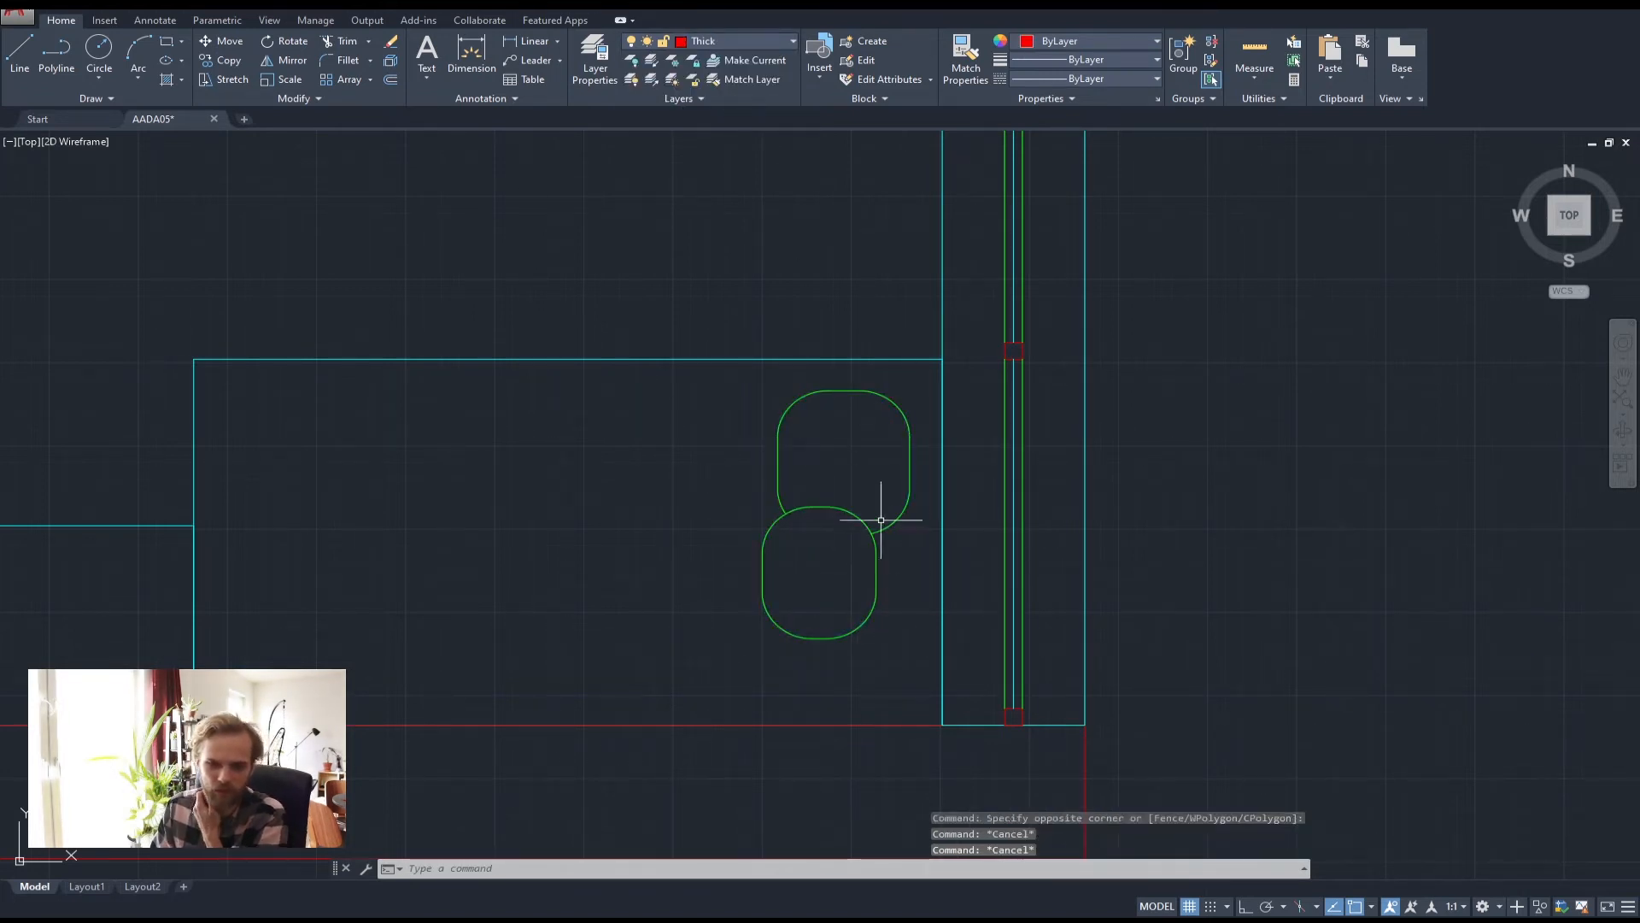
Move both rounded shapes slightly to the right
left_click(875, 597)
left_click(675, 423)
left_click(799, 497)
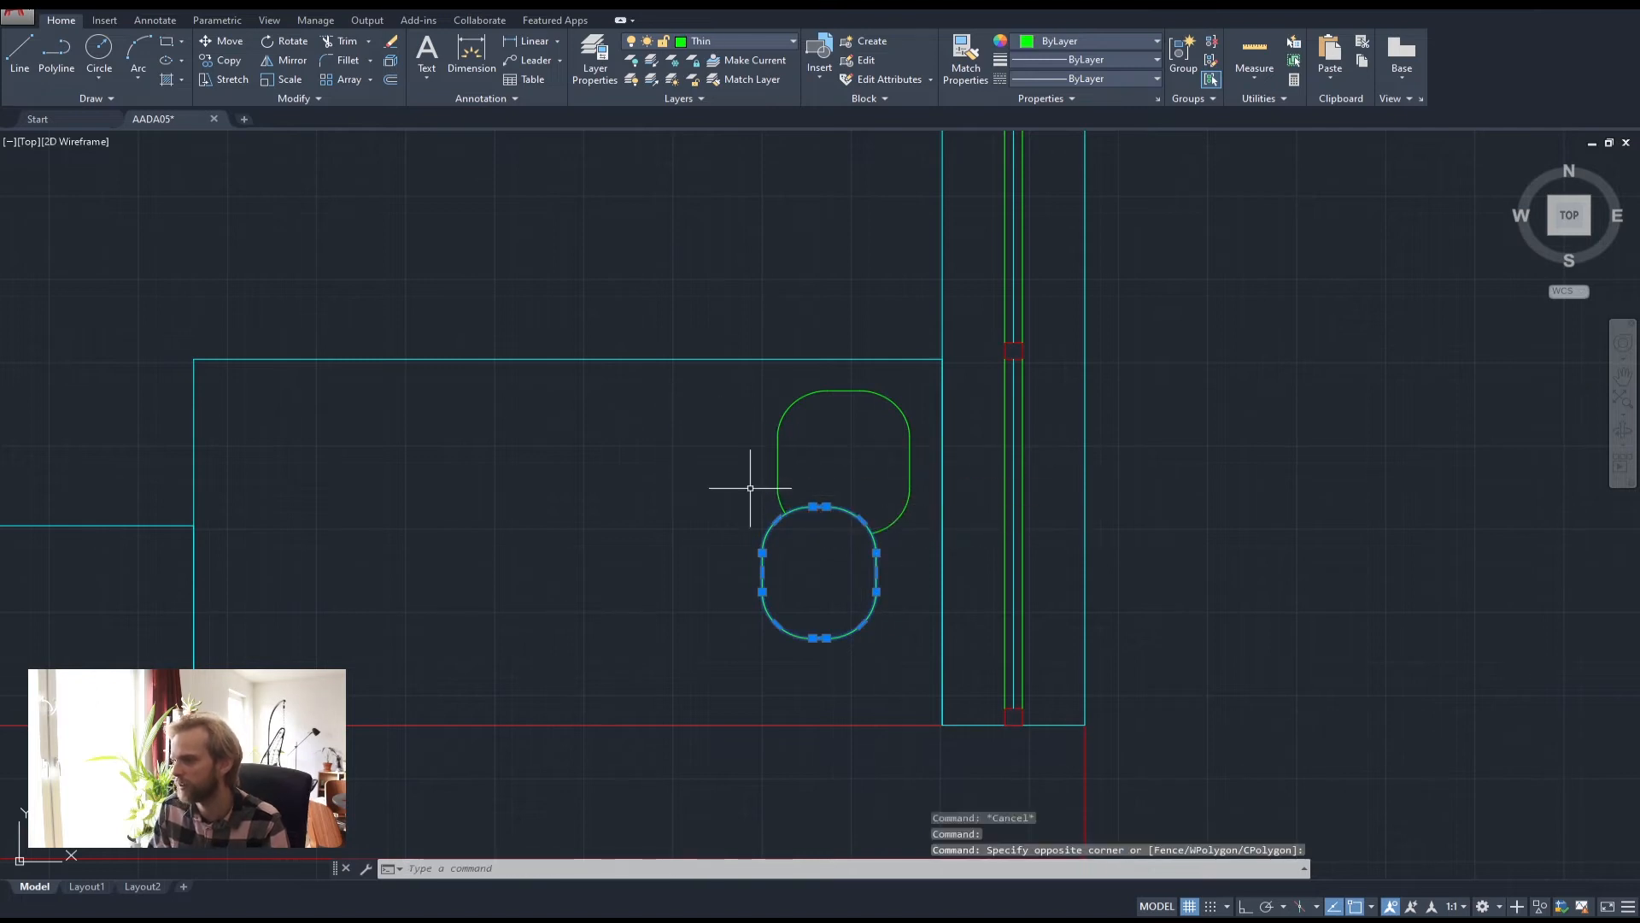
left_click(851, 487)
left_click(733, 447)
type("m")
key("Return")
left_click(731, 448)
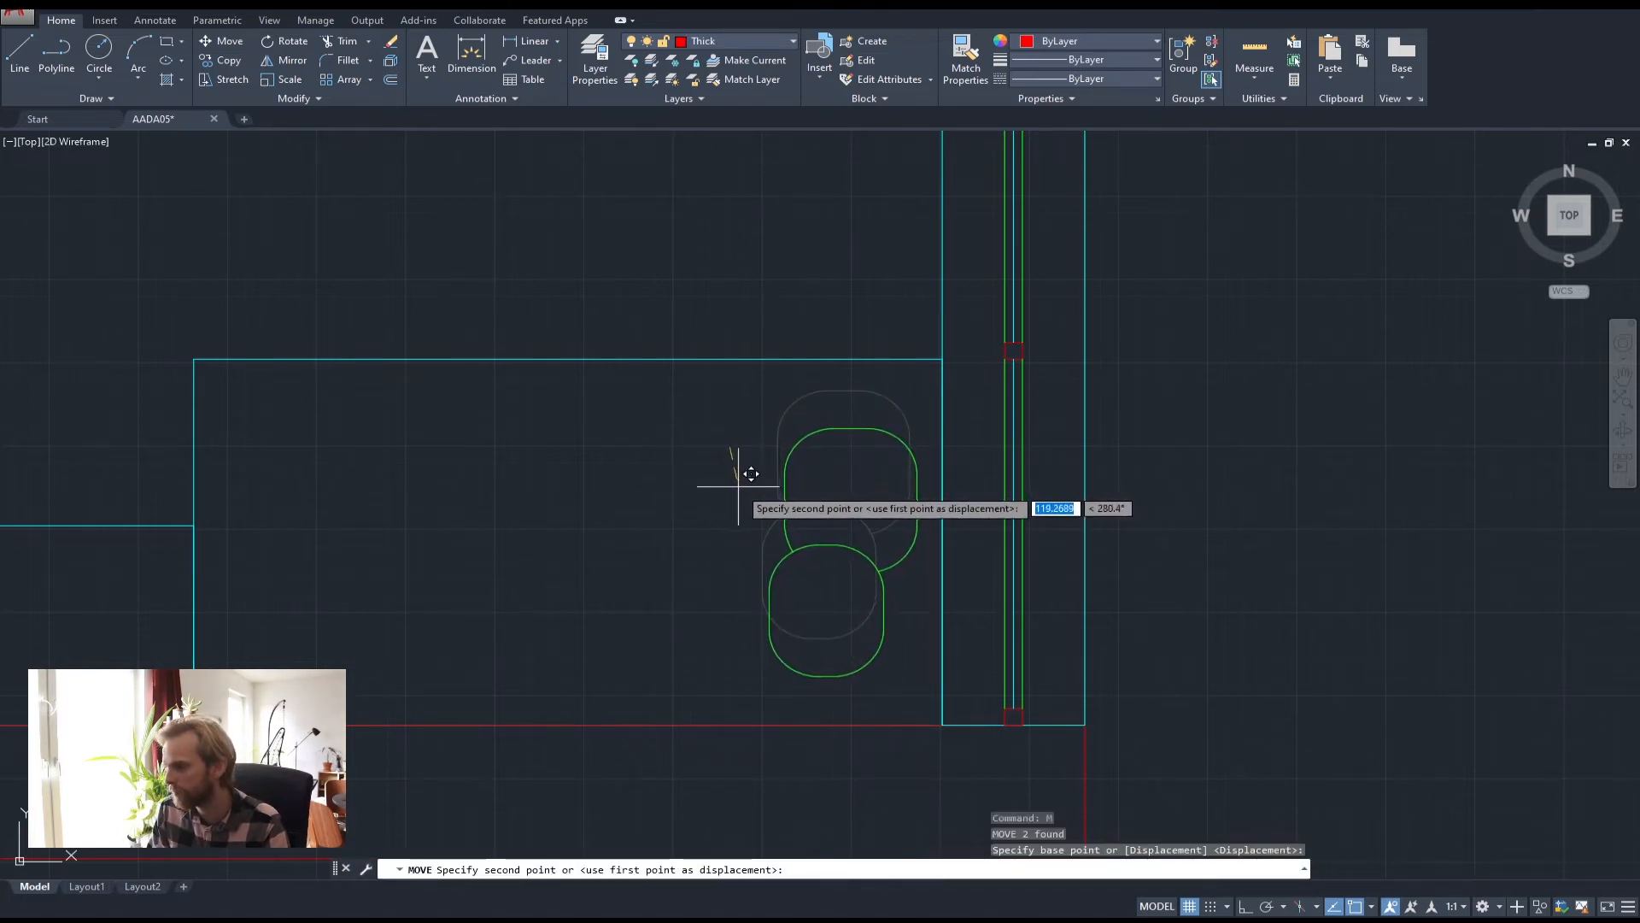
left_click(743, 487)
key("Escape")
key("Escape")
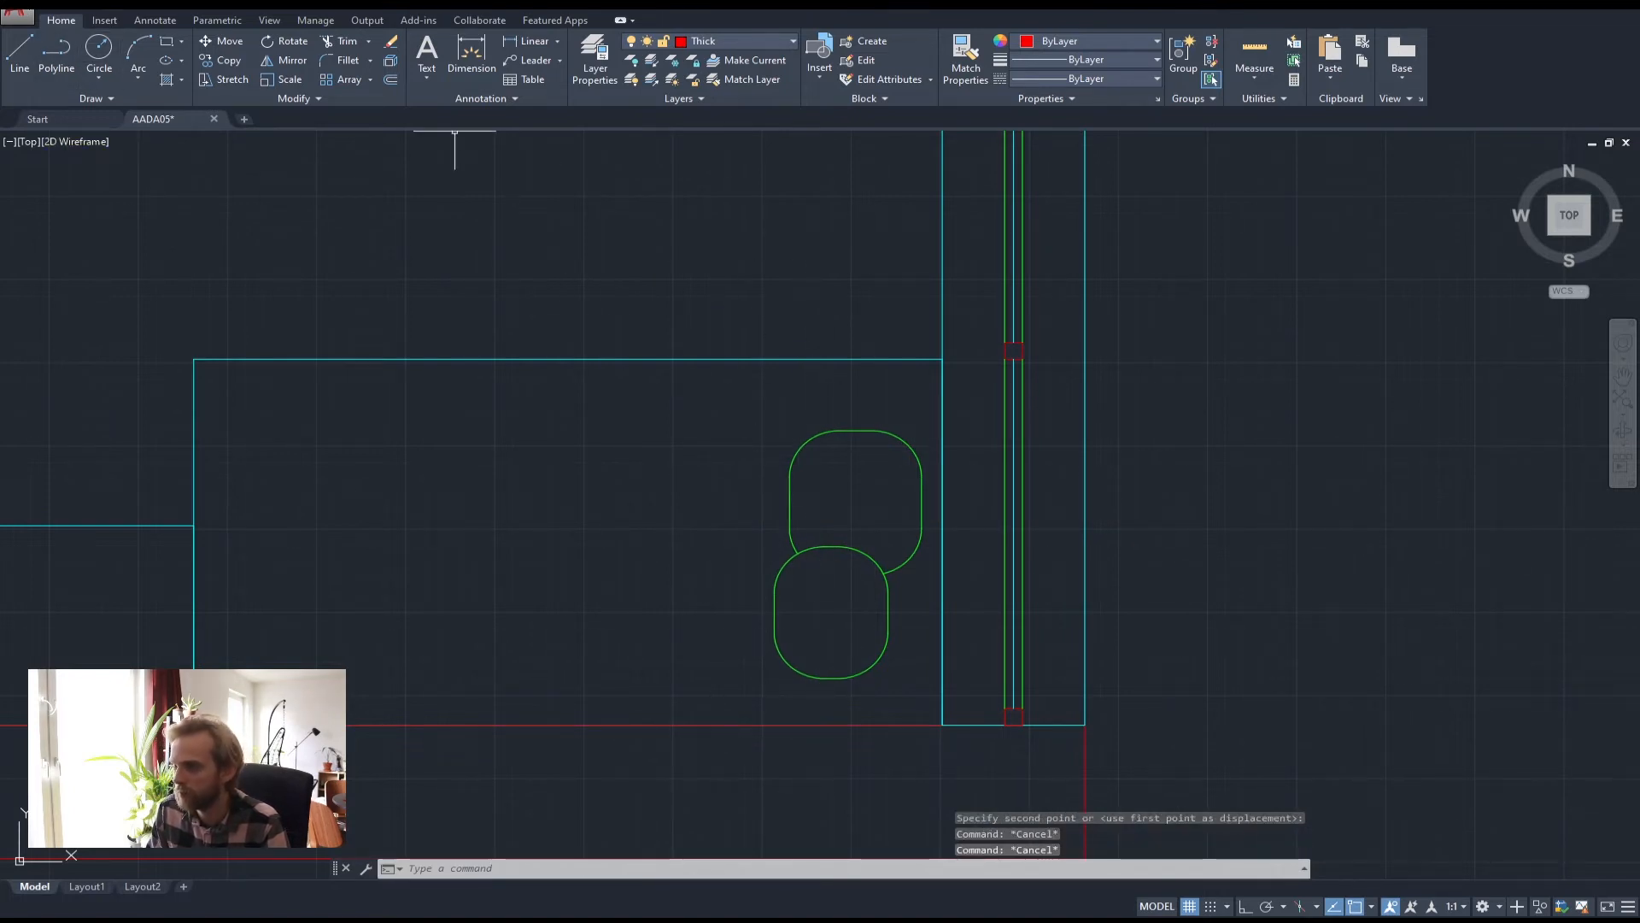
Draw a vertical polyline from the bottom wall edge to the top wall edge
left_click(57, 53)
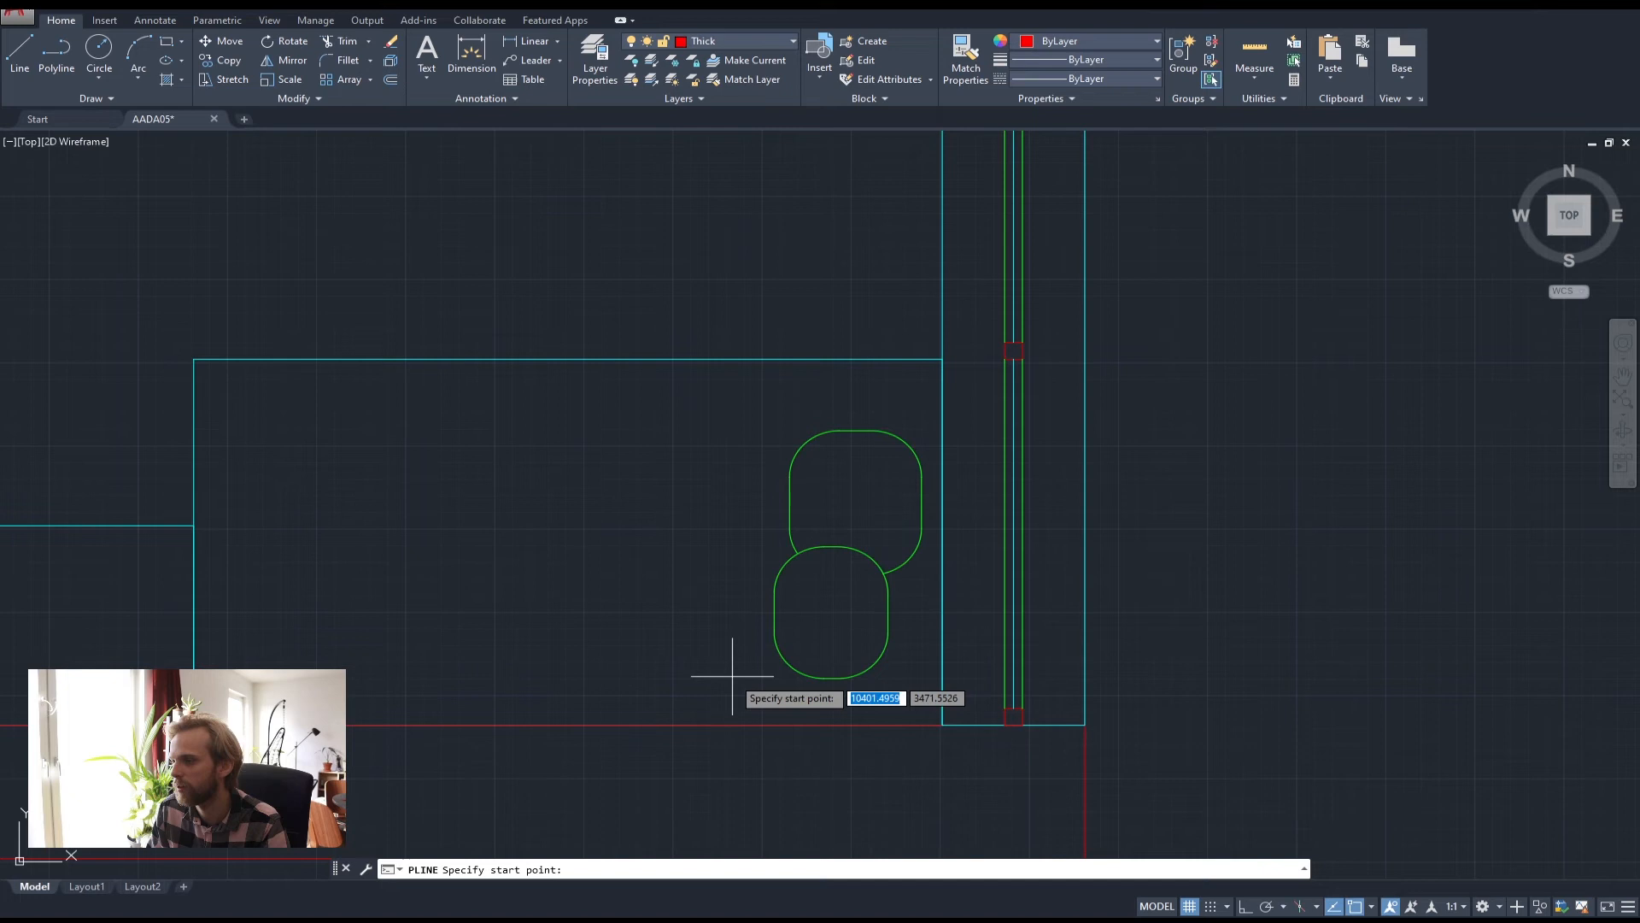
left_click(835, 726)
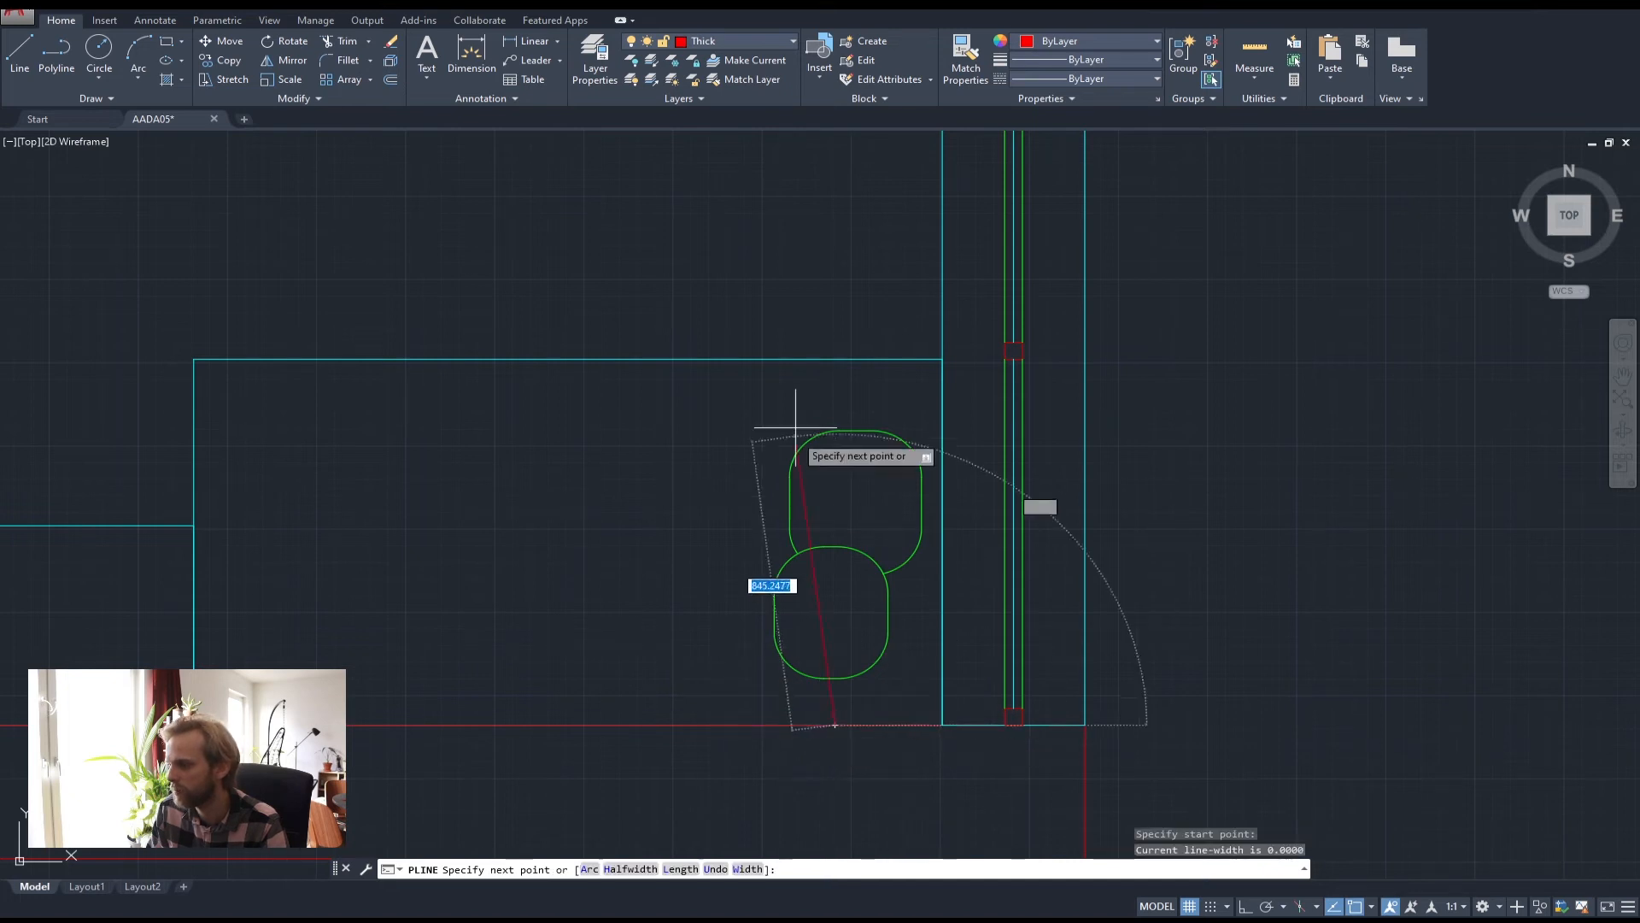
left_click(827, 357)
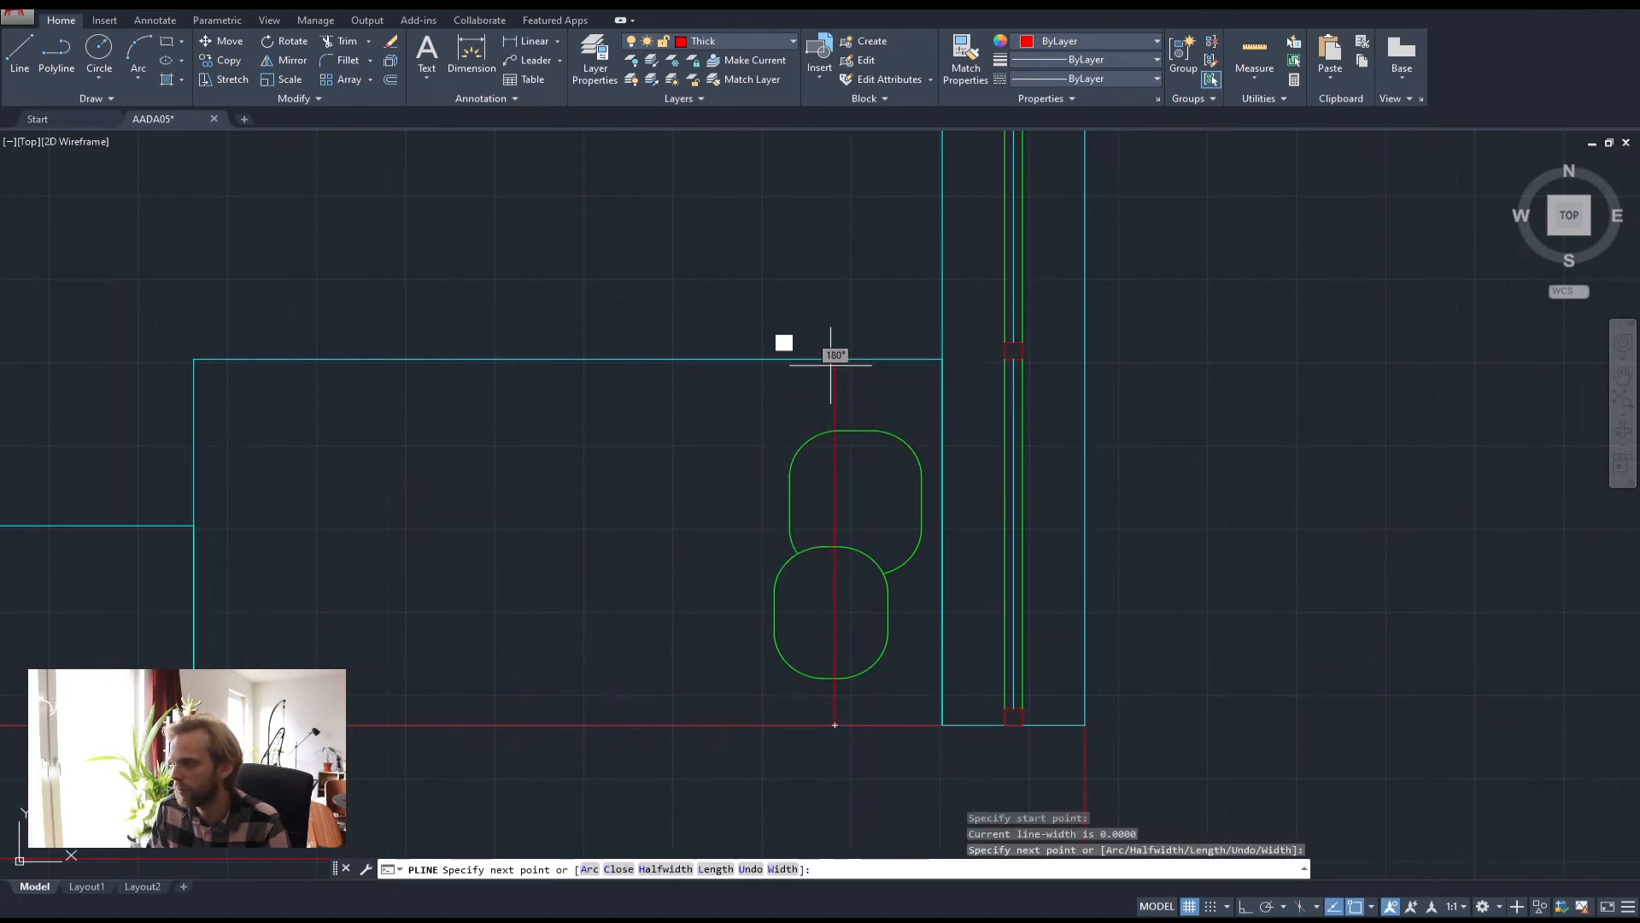
key("Return")
Trim away the left halves of both rounded shapes against the vertical line
left_click(858, 386)
left_click(795, 371)
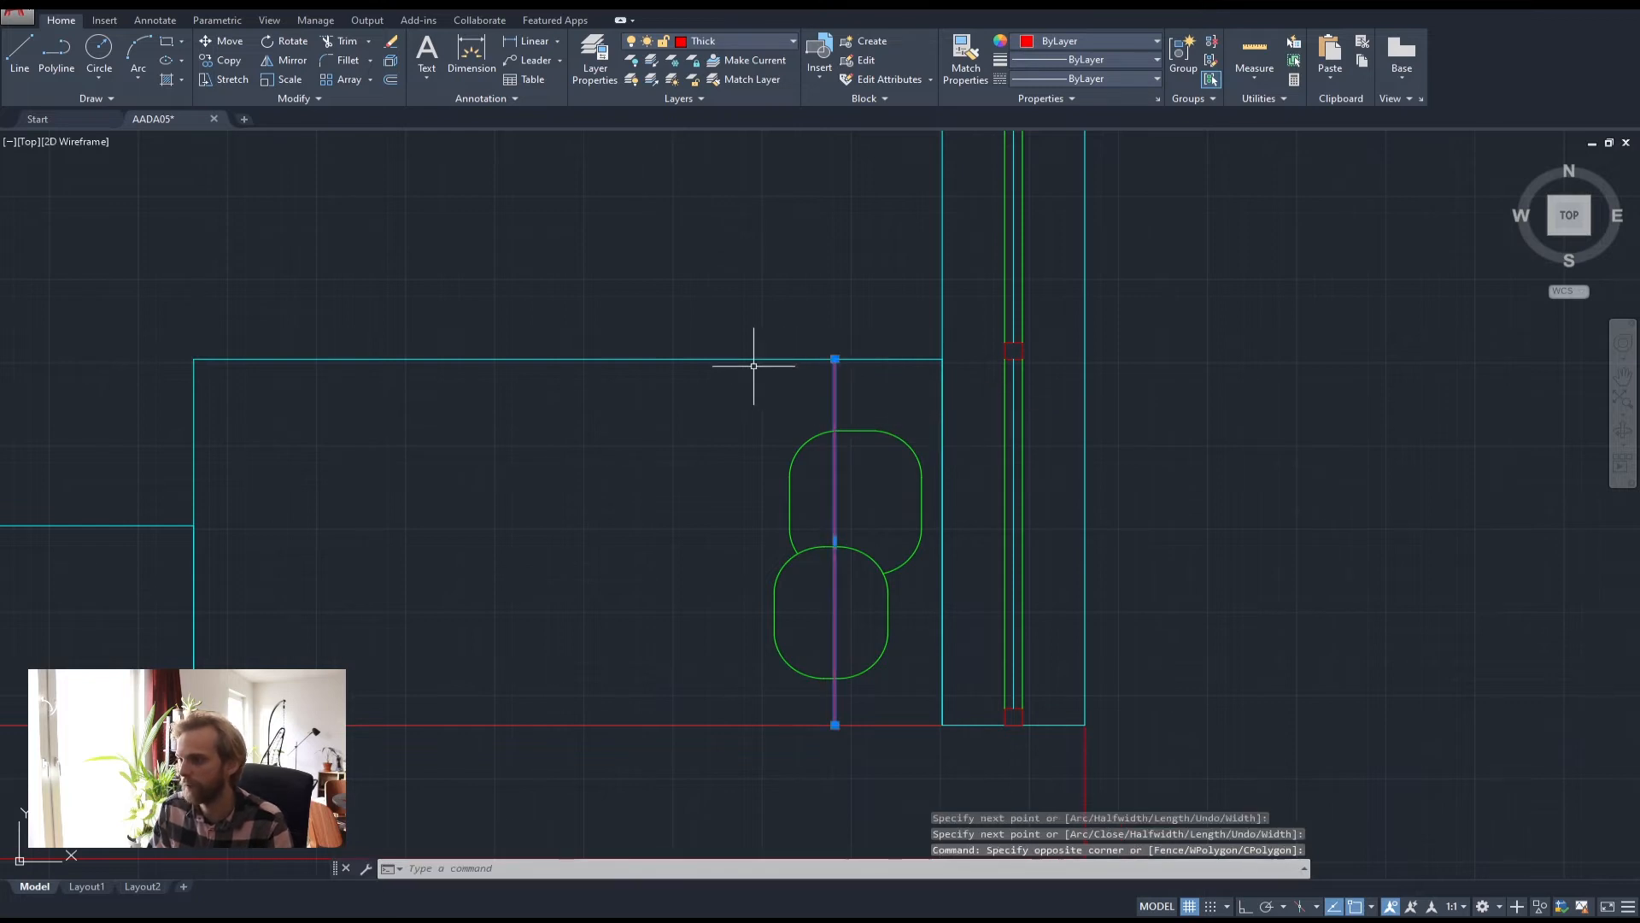
type("t")
key("Return")
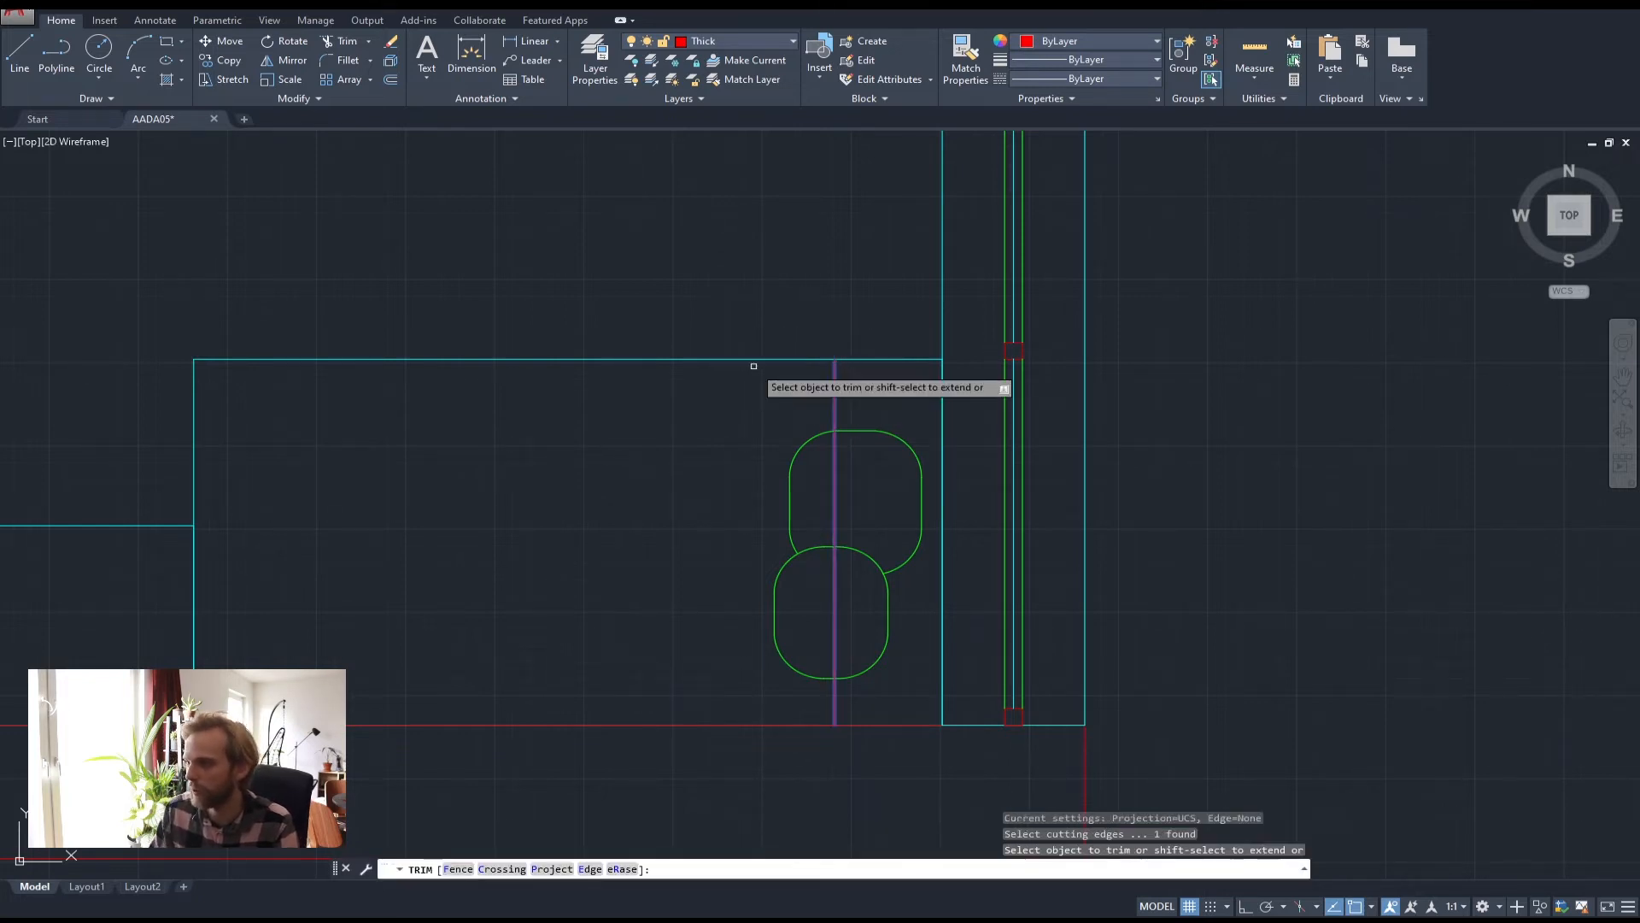
left_click(809, 597)
left_click(744, 491)
key("Escape")
key("Escape")
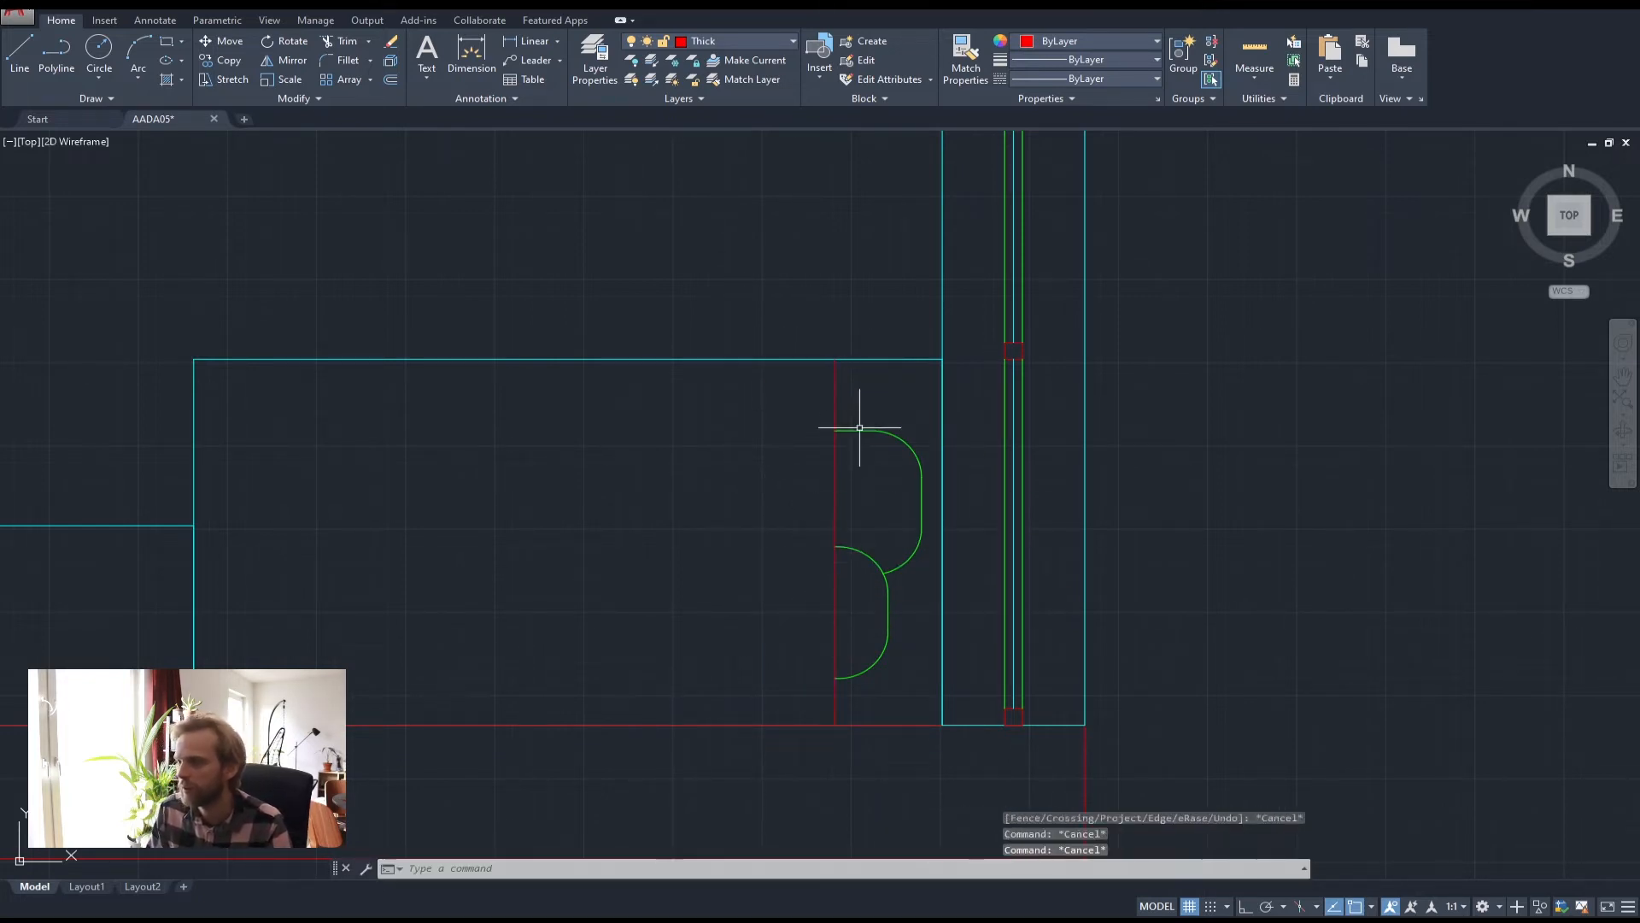
Put the vertical line on the Thin layer
left_click(854, 432)
left_click(789, 384)
left_click(735, 36)
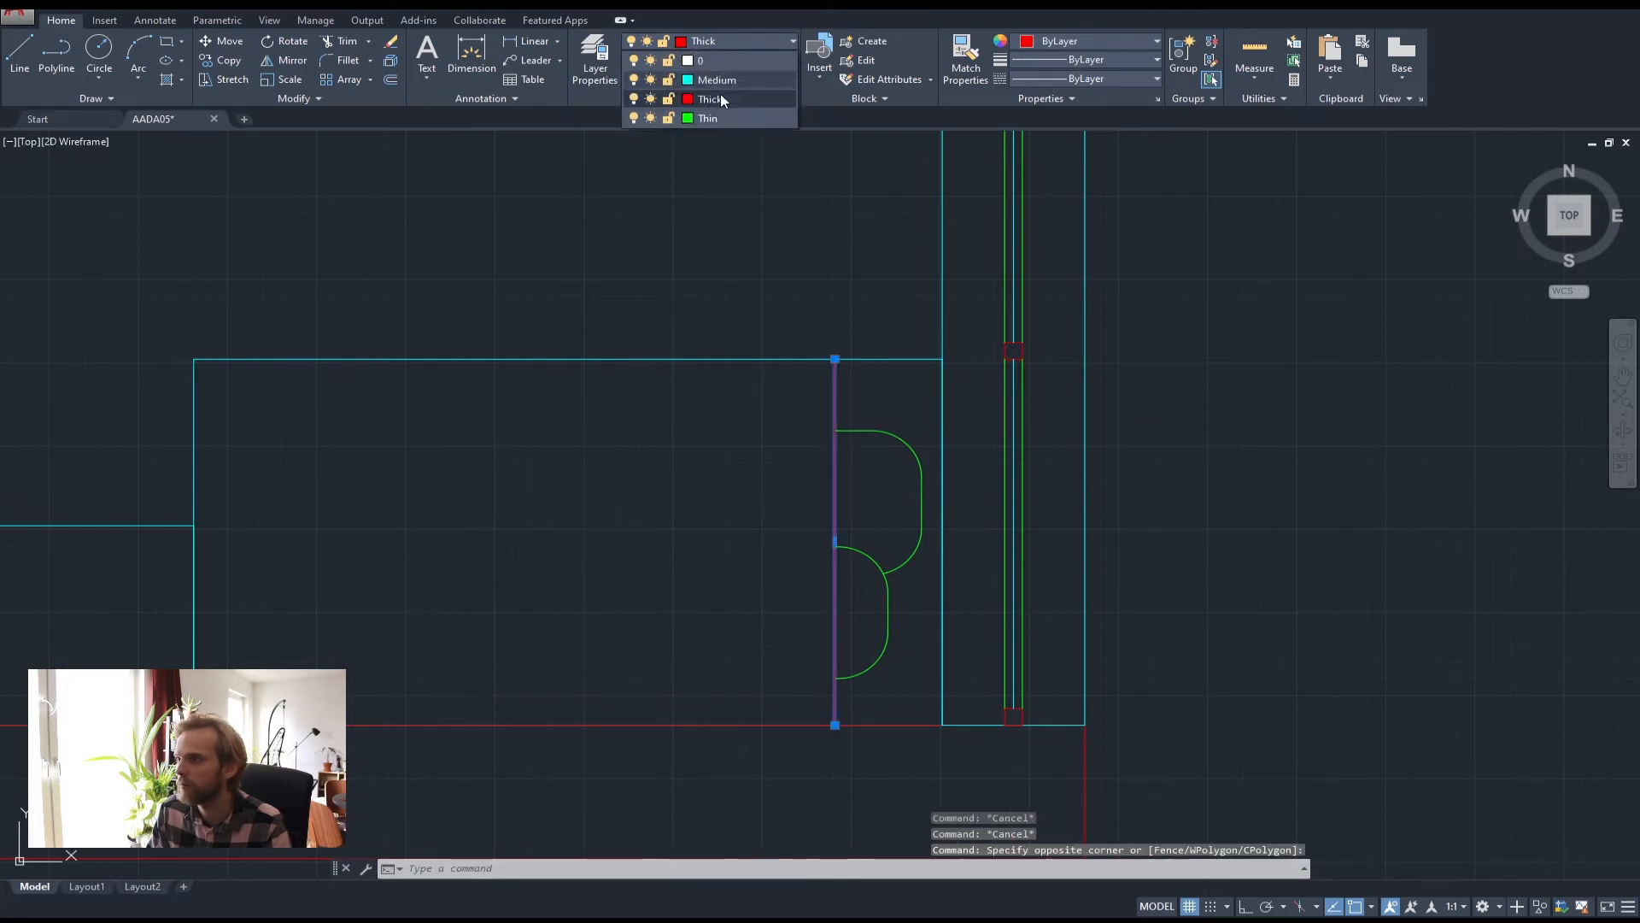
left_click(720, 94)
key("Escape")
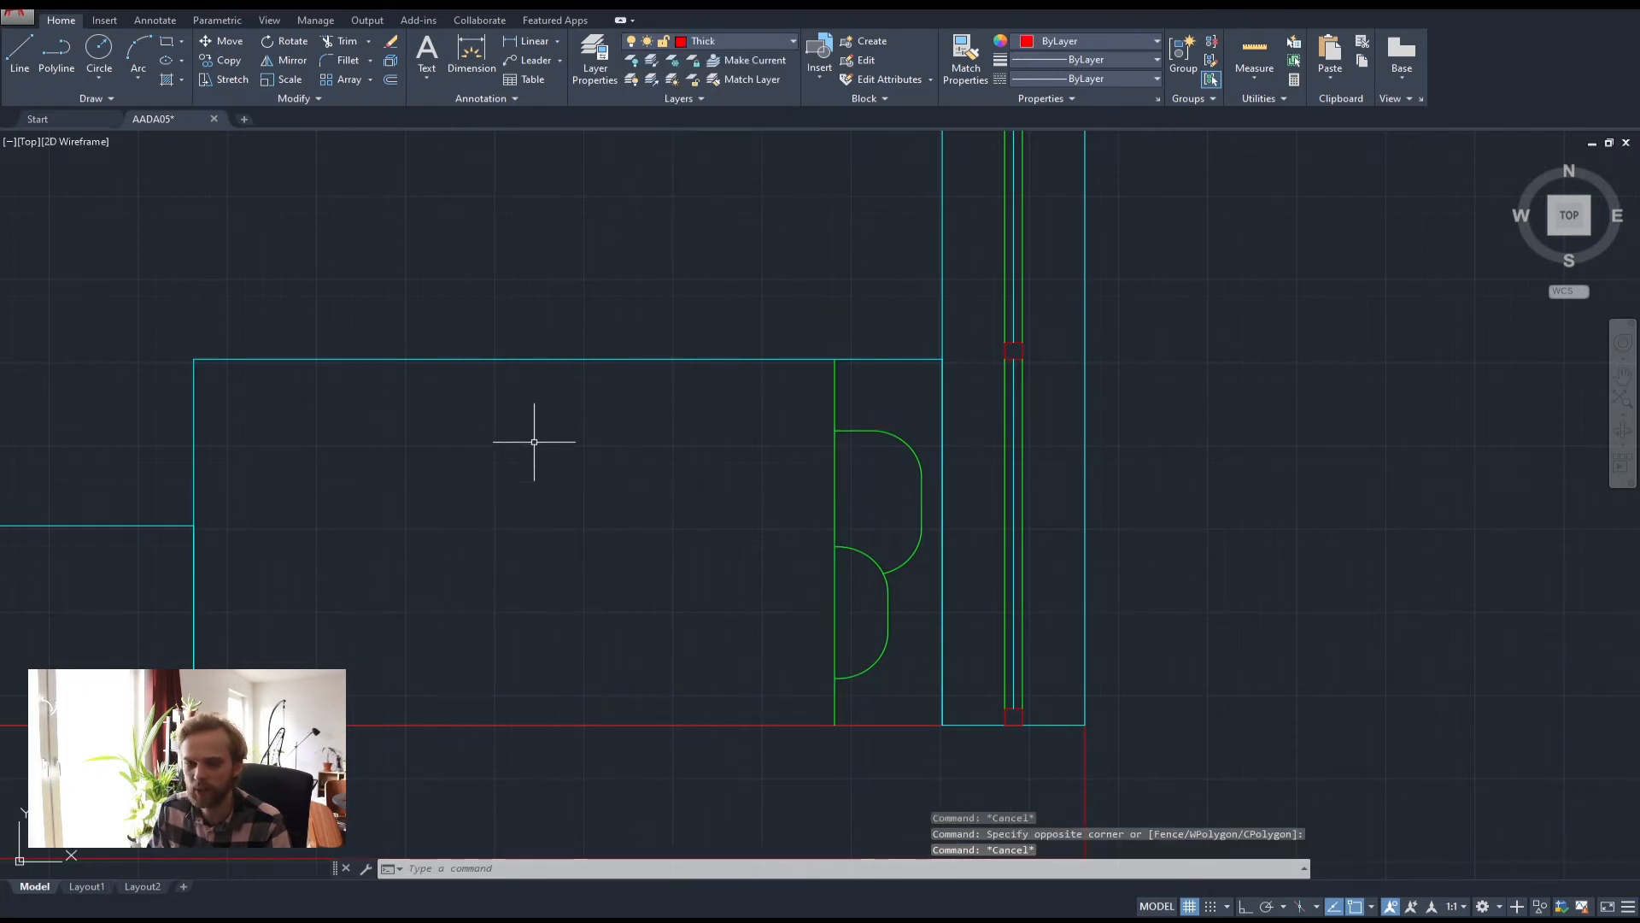
Draw a triangular polyline from the line's top, out left, back to its bottom
left_click(56, 53)
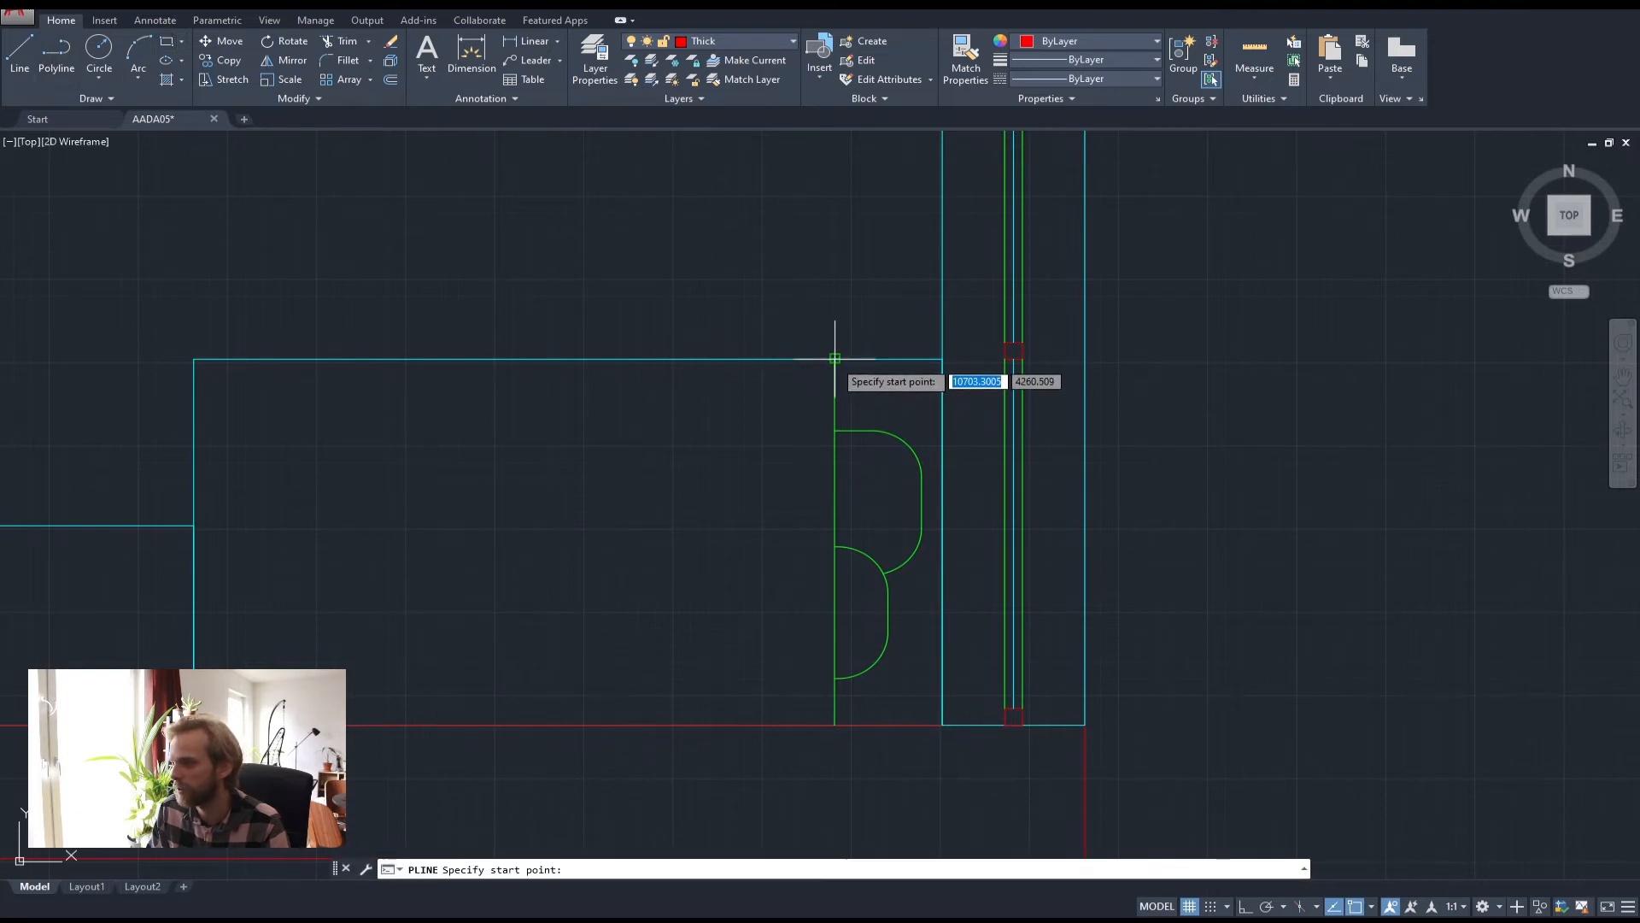
left_click(834, 359)
left_click(722, 447)
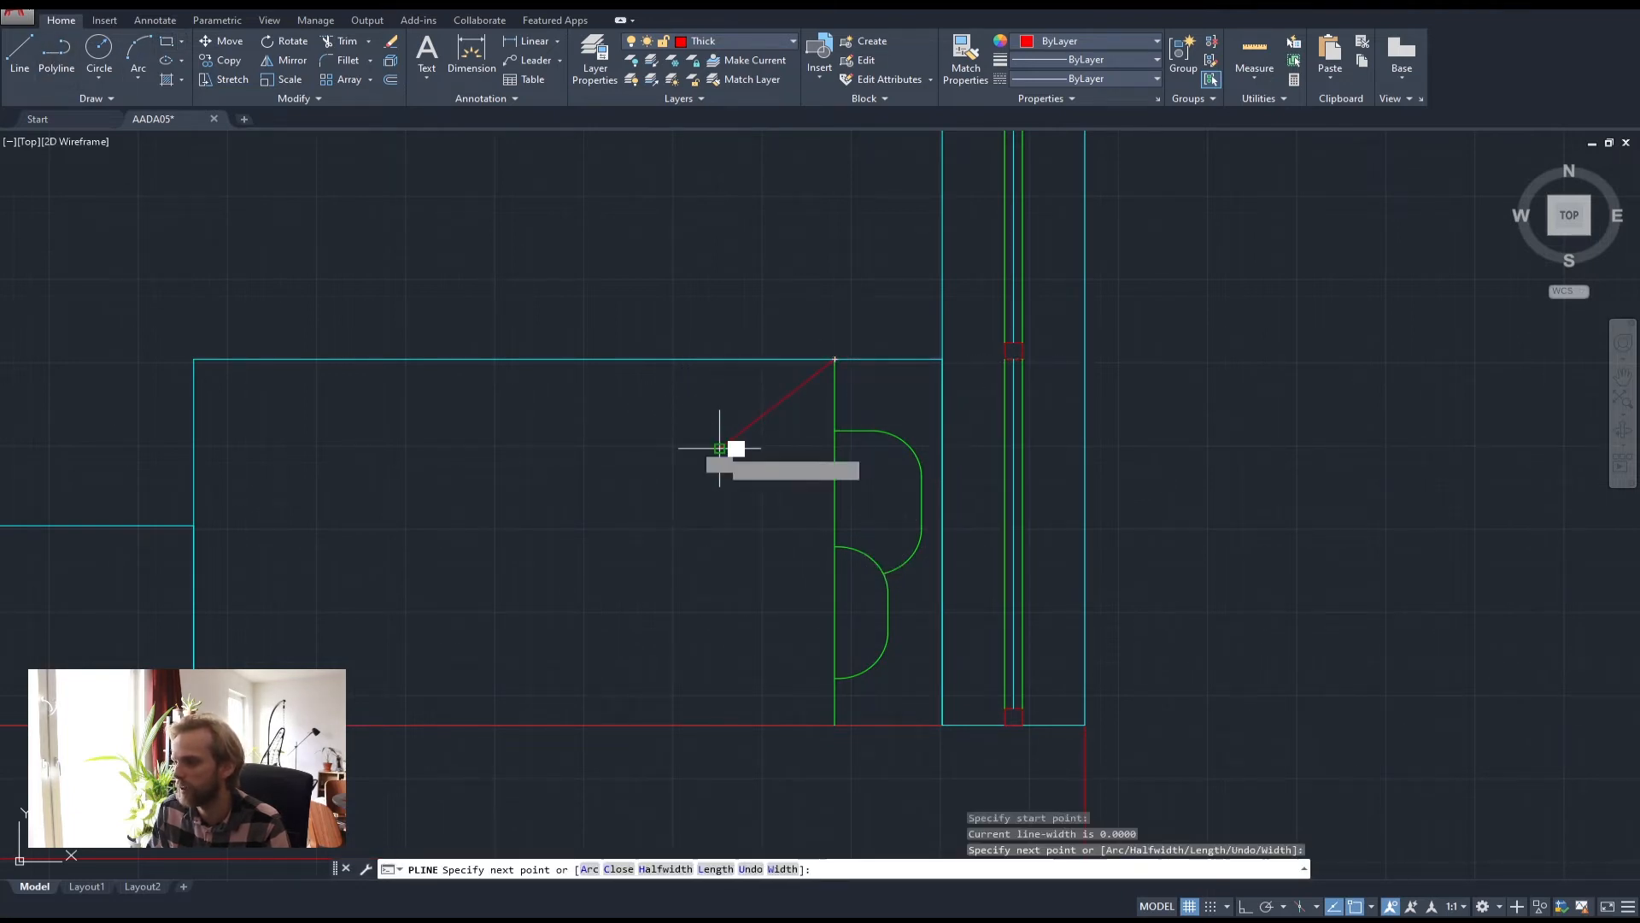
left_click(834, 700)
key("Return")
Put the triangular outline on the Thin layer
left_click(787, 513)
left_click(678, 402)
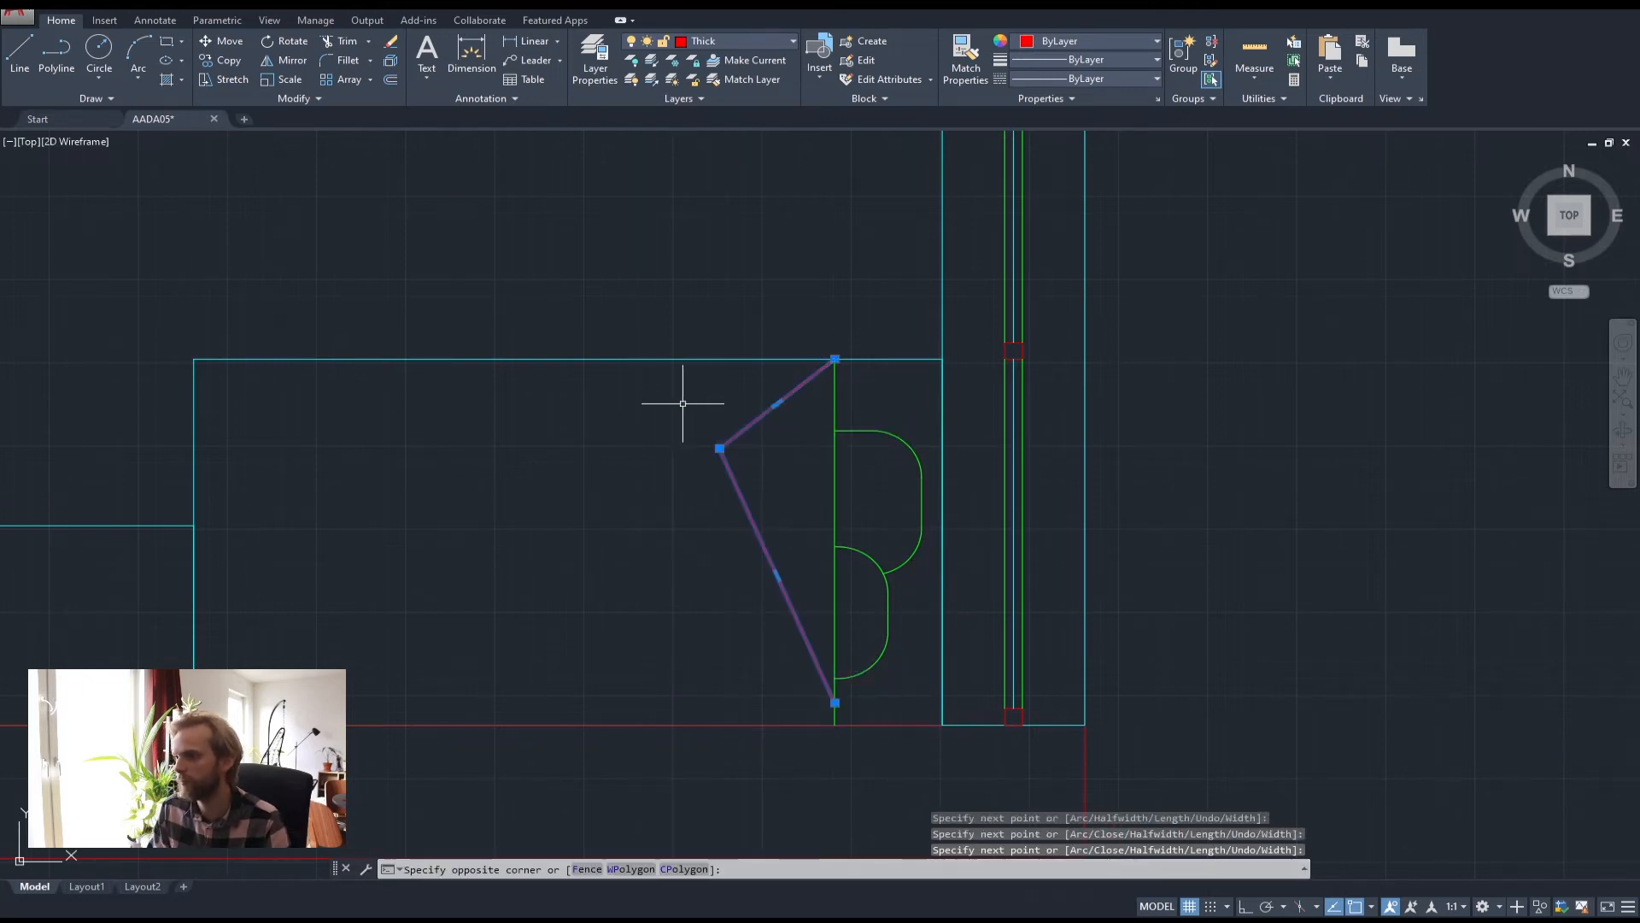
left_click(735, 40)
left_click(725, 116)
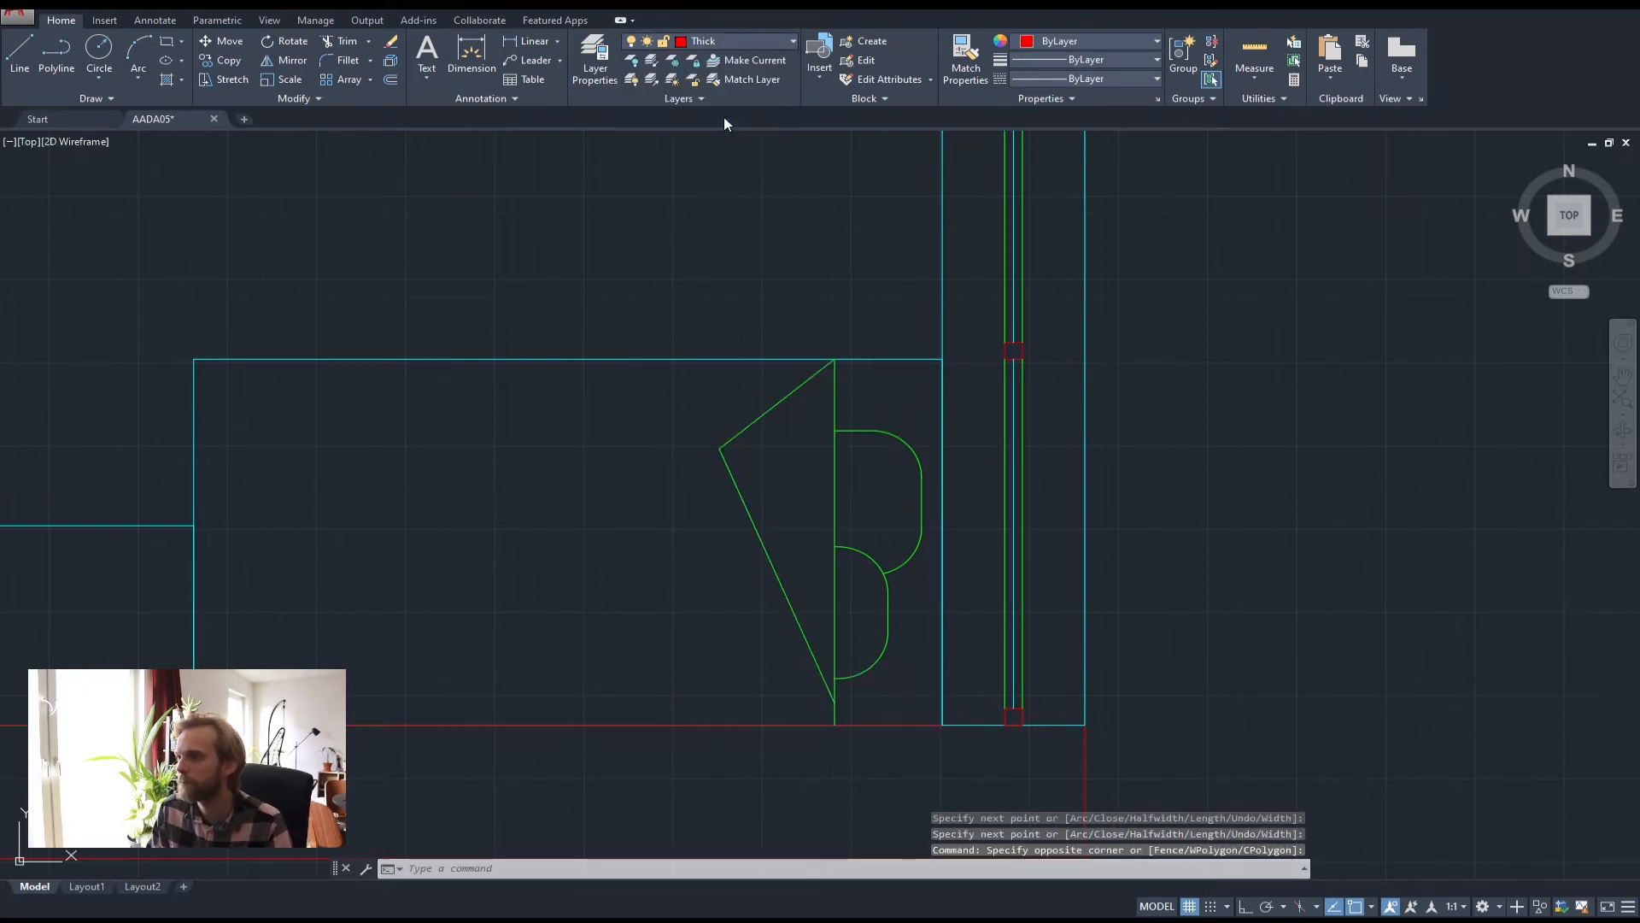
key("Escape")
key("Escape")
scroll(756, 359, "down", 4)
scroll(803, 476, "up", 2)
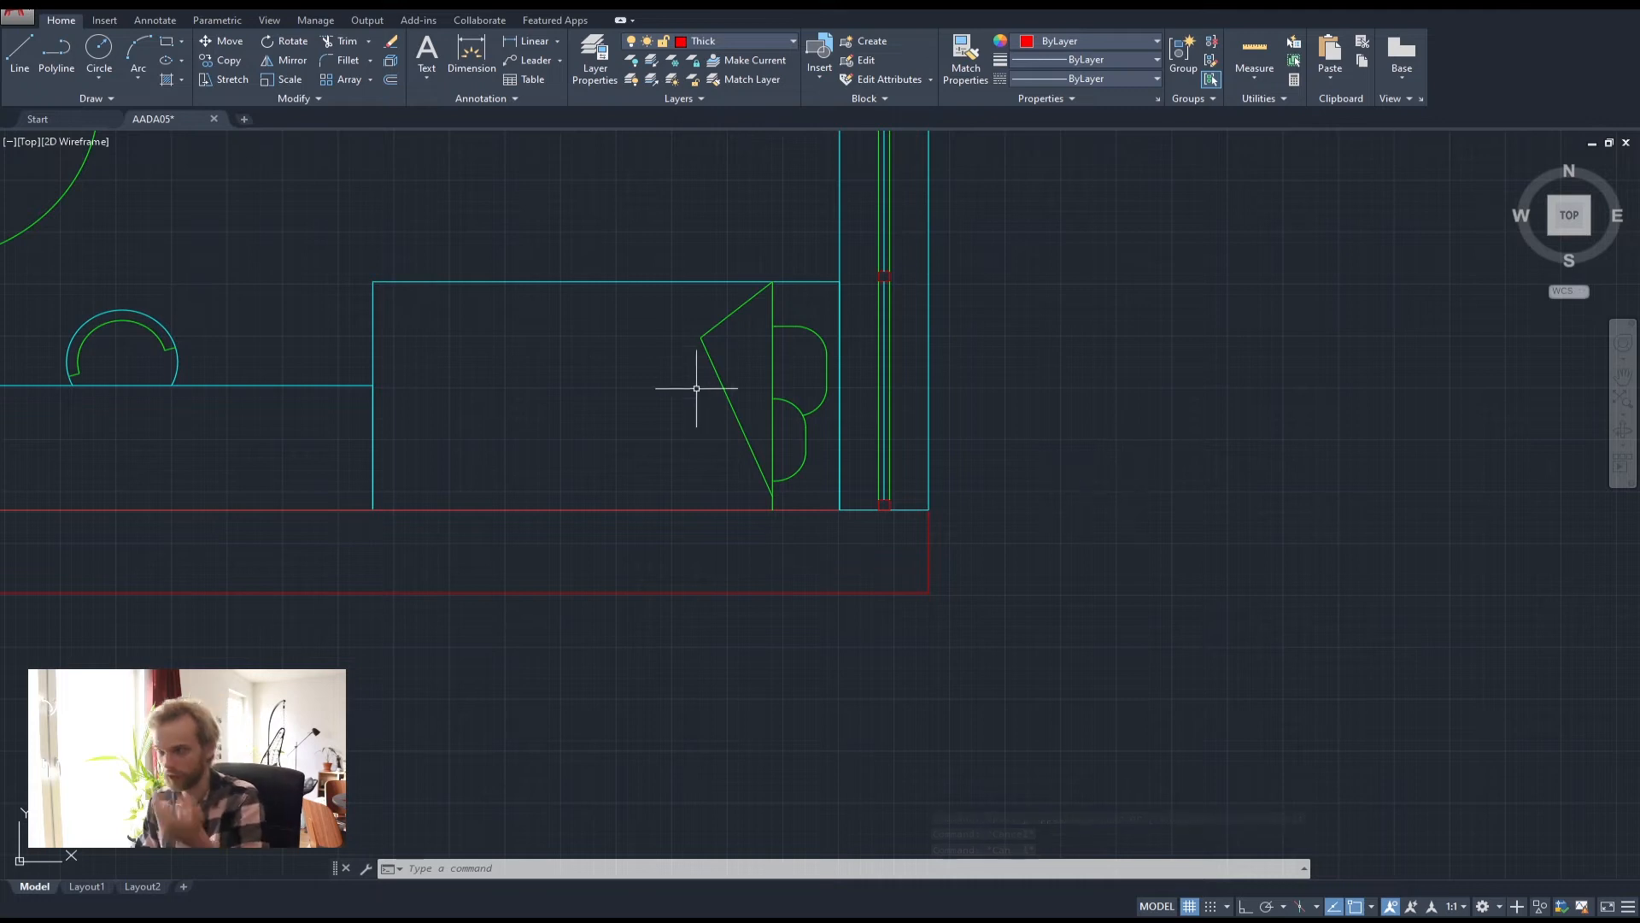
scroll(819, 380, "down", 2)
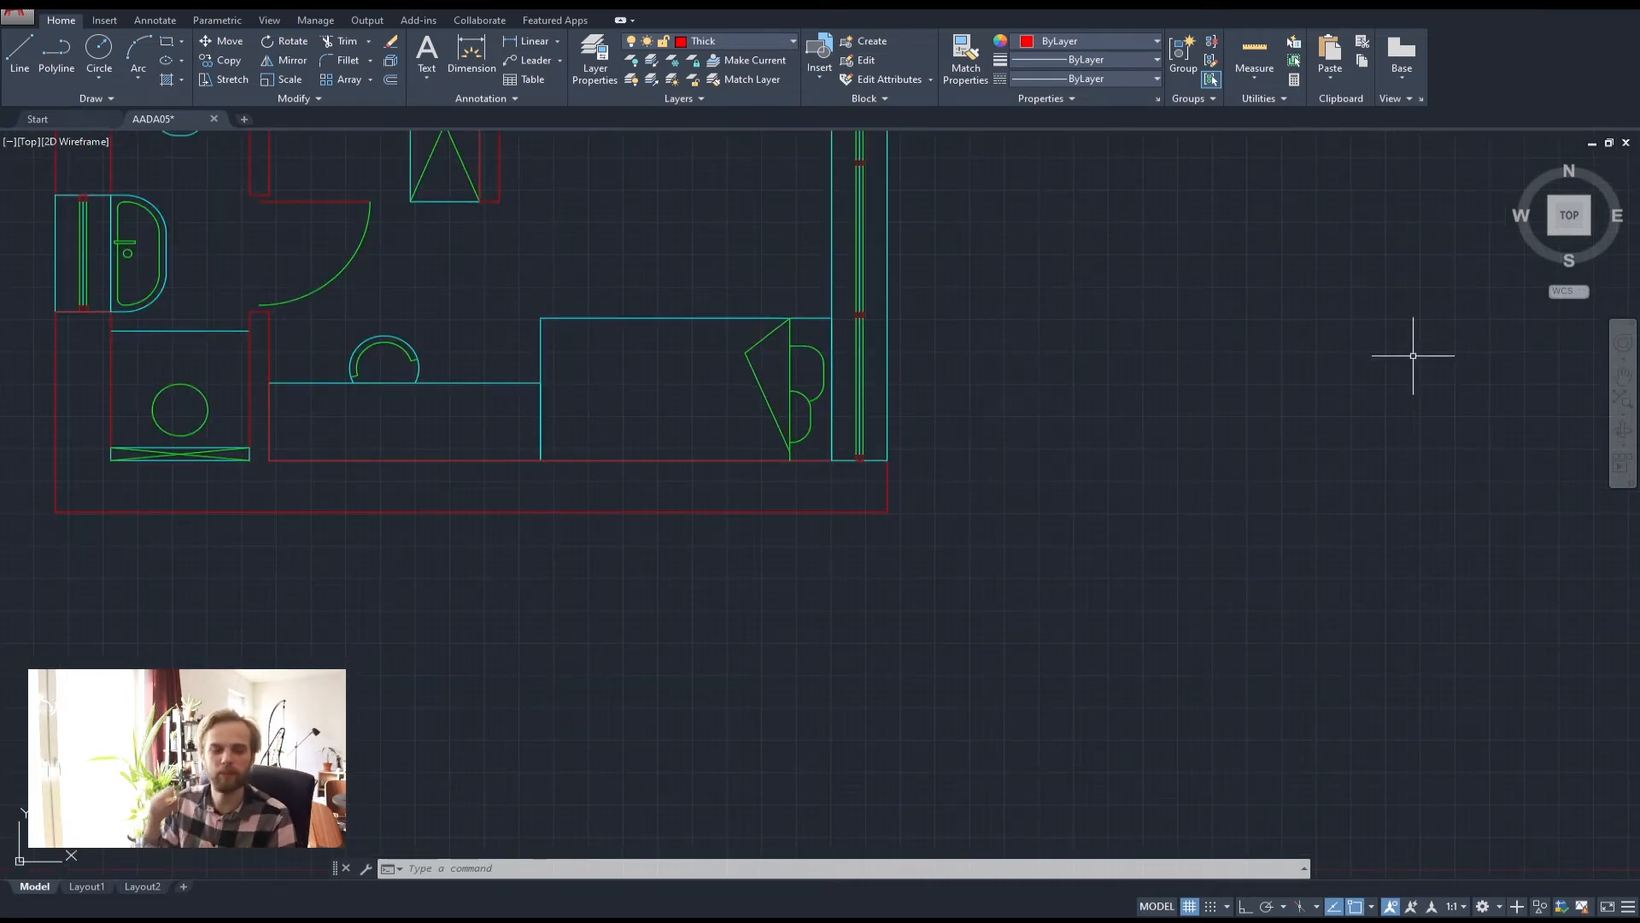
scroll(1350, 311, "down", 2)
middle_click_drag(1044, 346, 980, 467)
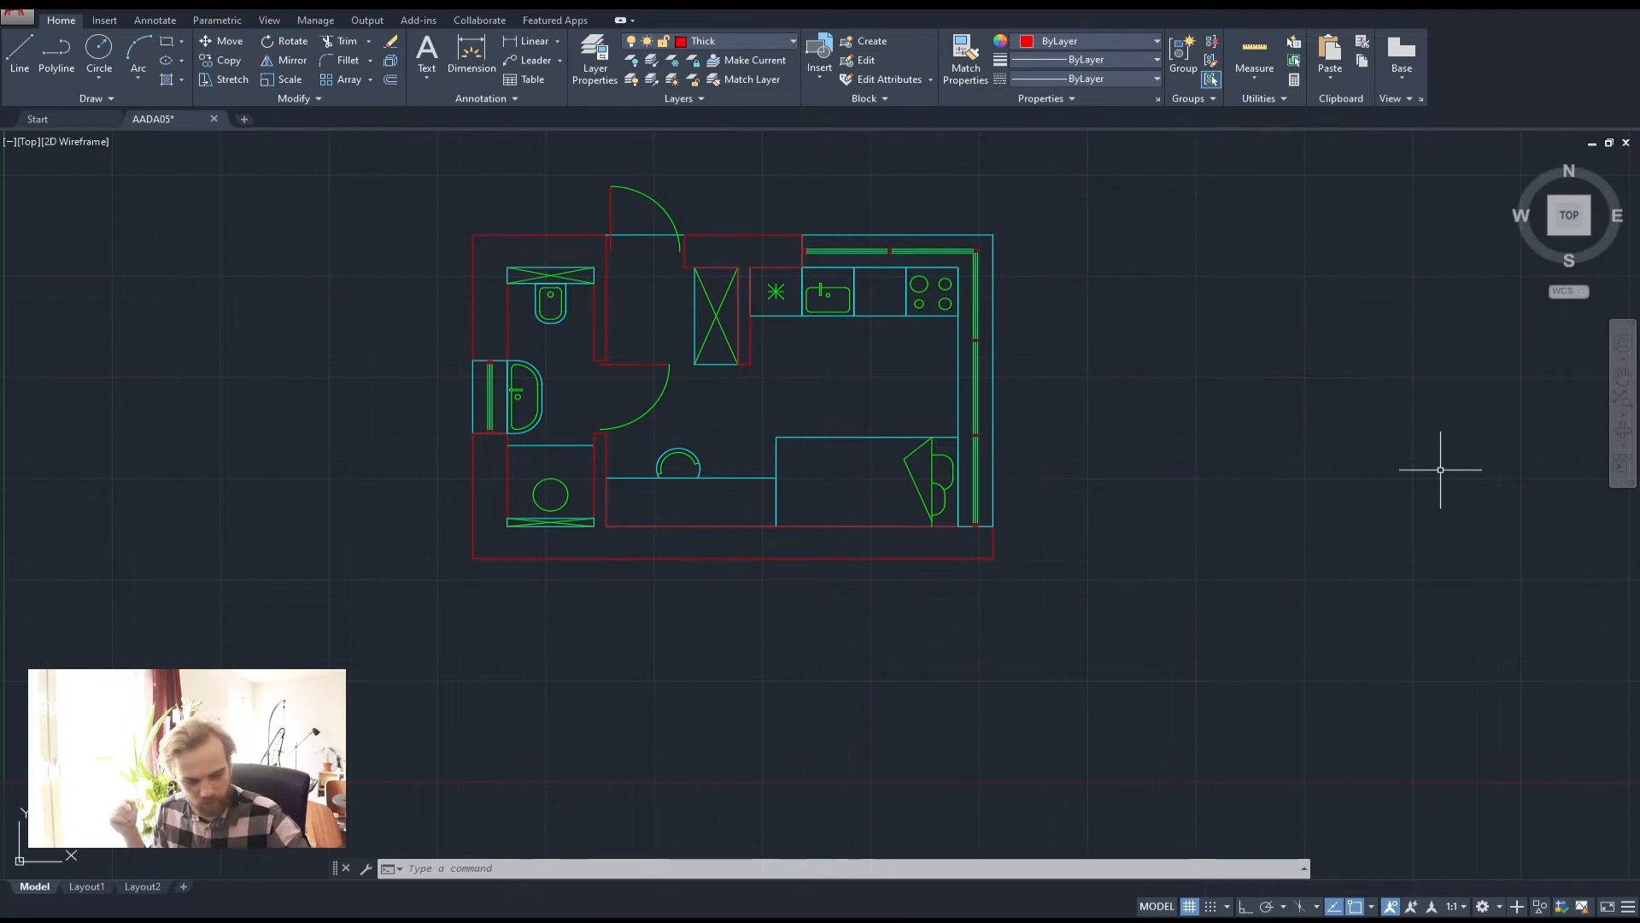
mouse_move(1065, 615)
middle_mouse_down()
mouse_move(1047, 464)
mouse_move(1063, 496)
middle_mouse_up()
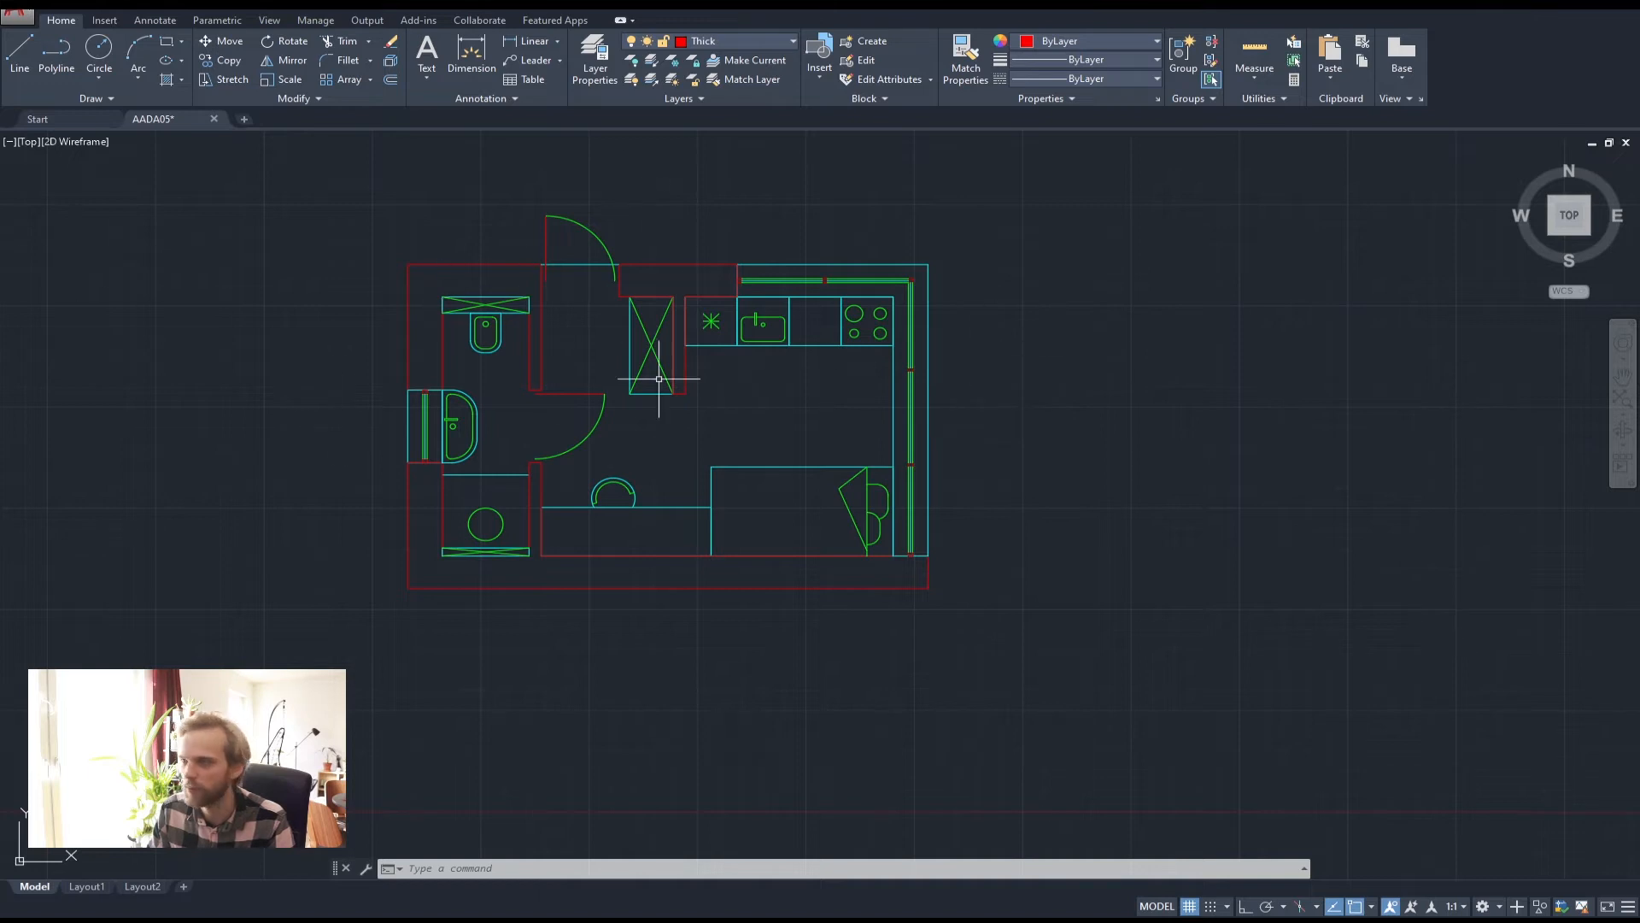
Draw a horizontal polyline with Ortho on, spanning the plan from left to right
left_click(57, 53)
left_click(203, 450)
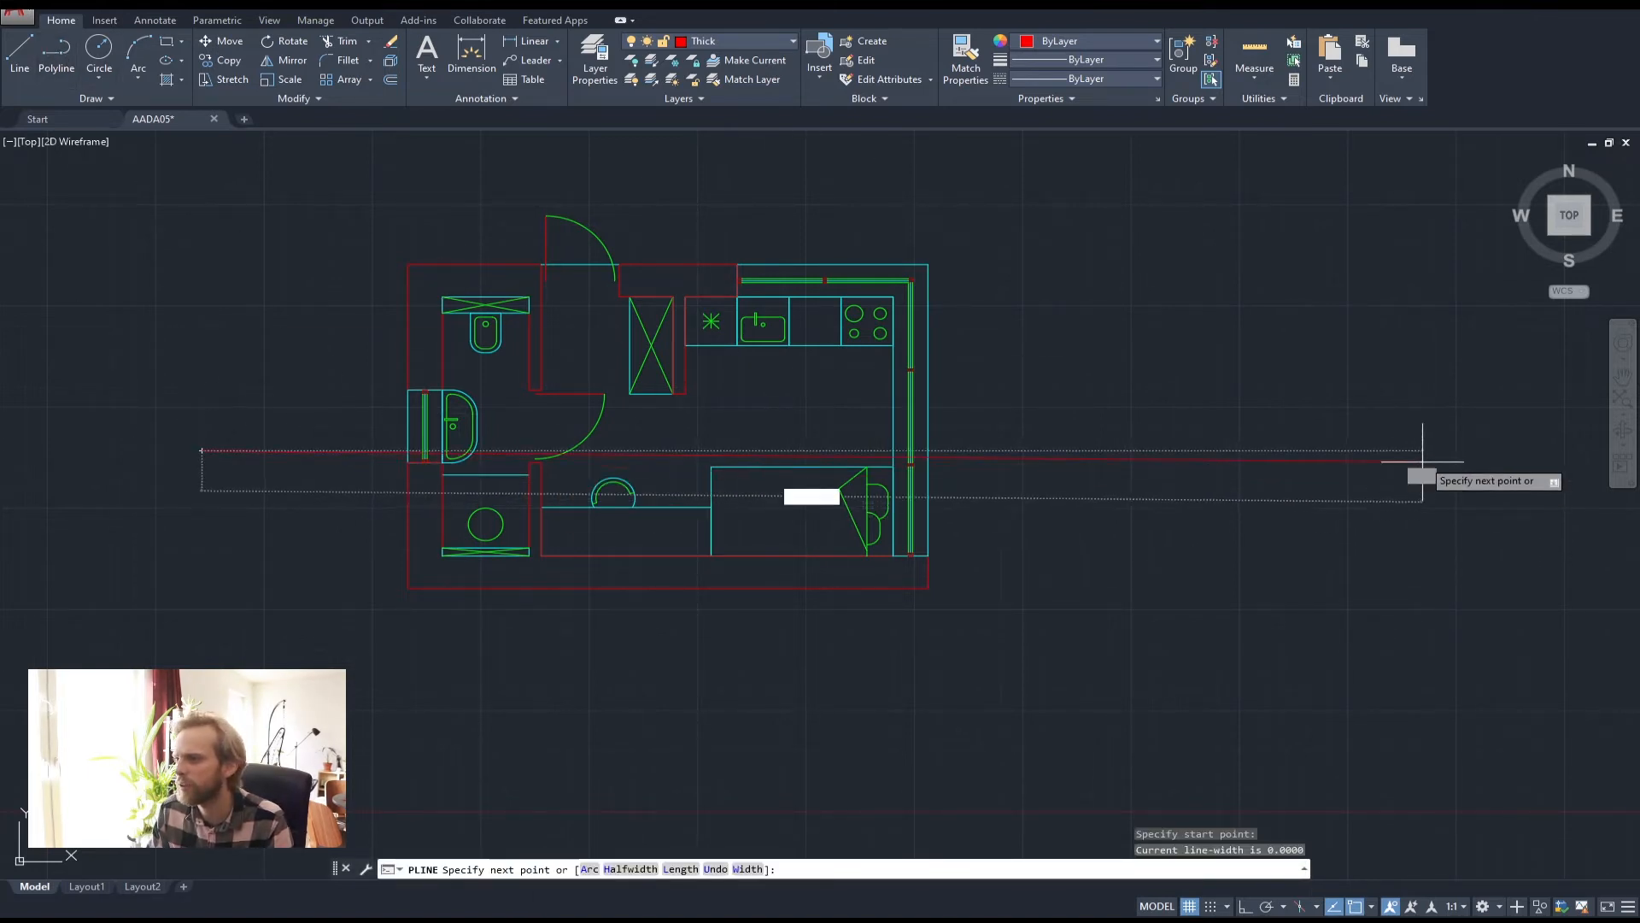
key("F8")
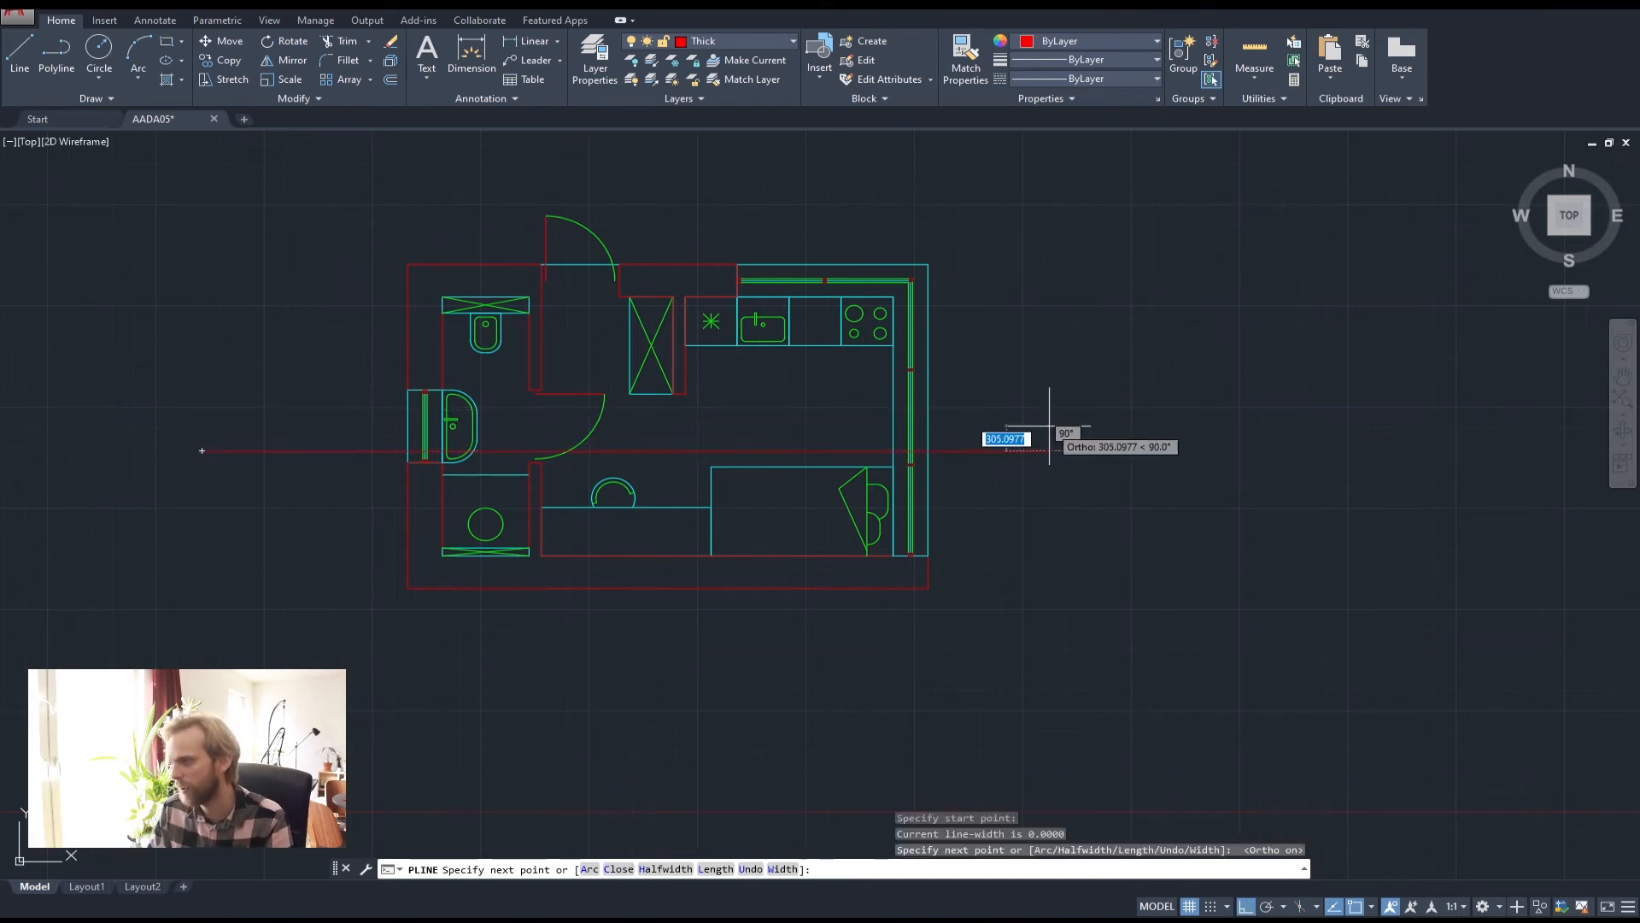
left_click(1051, 434)
key("Return")
Select the cut line and begin moving it, picking a base point
left_click(502, 449)
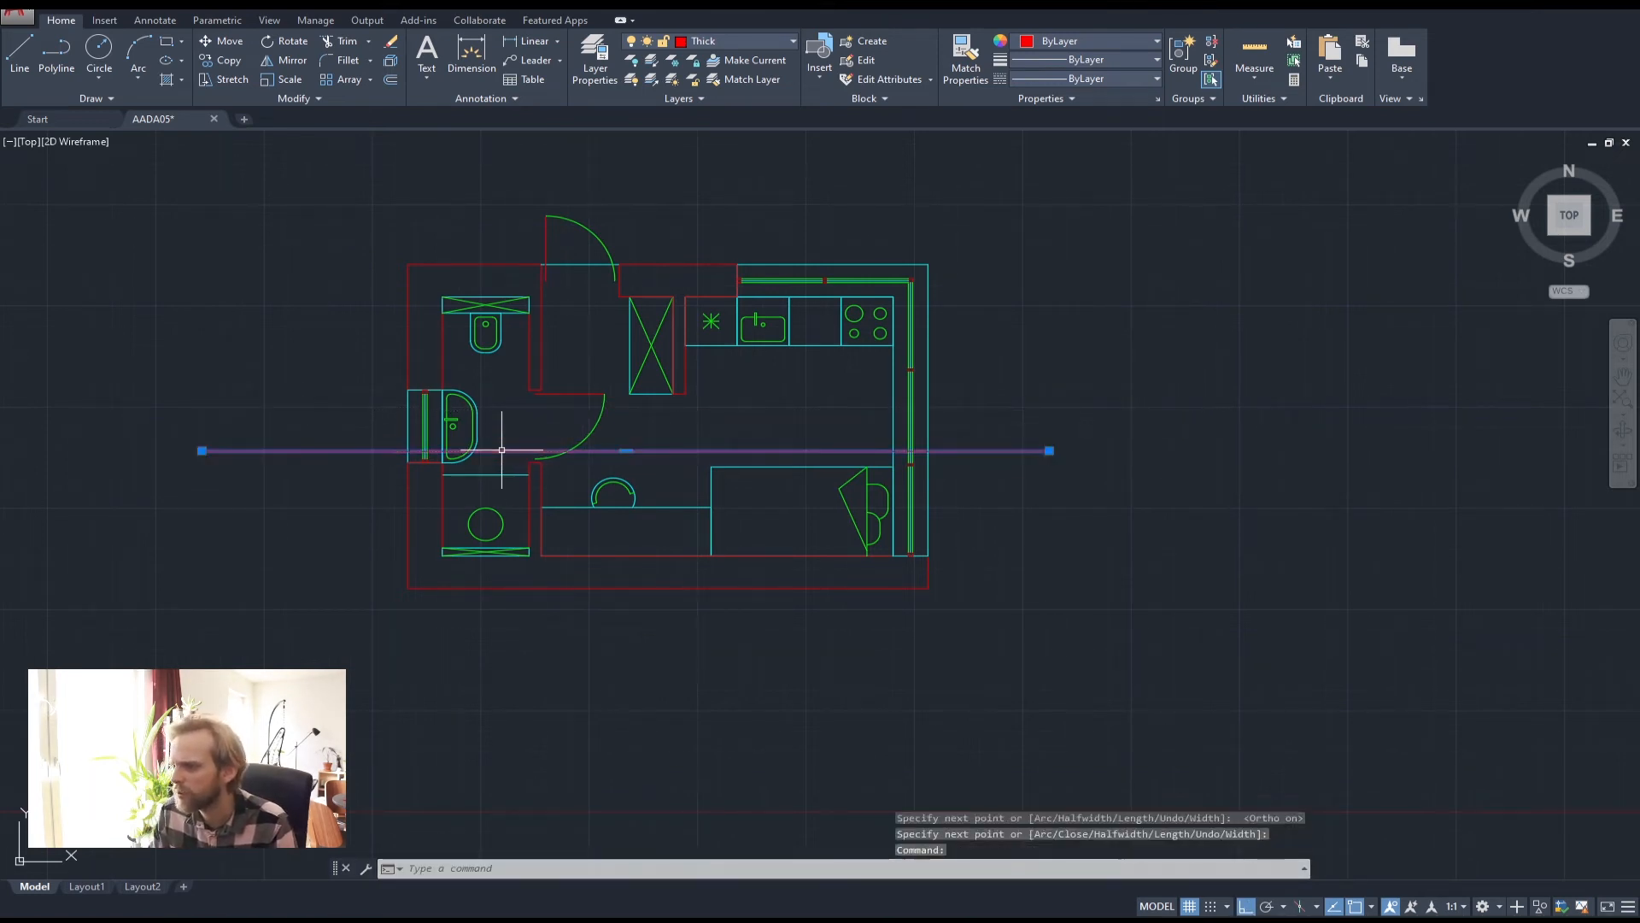
type("M")
key("Return")
left_click(292, 610)
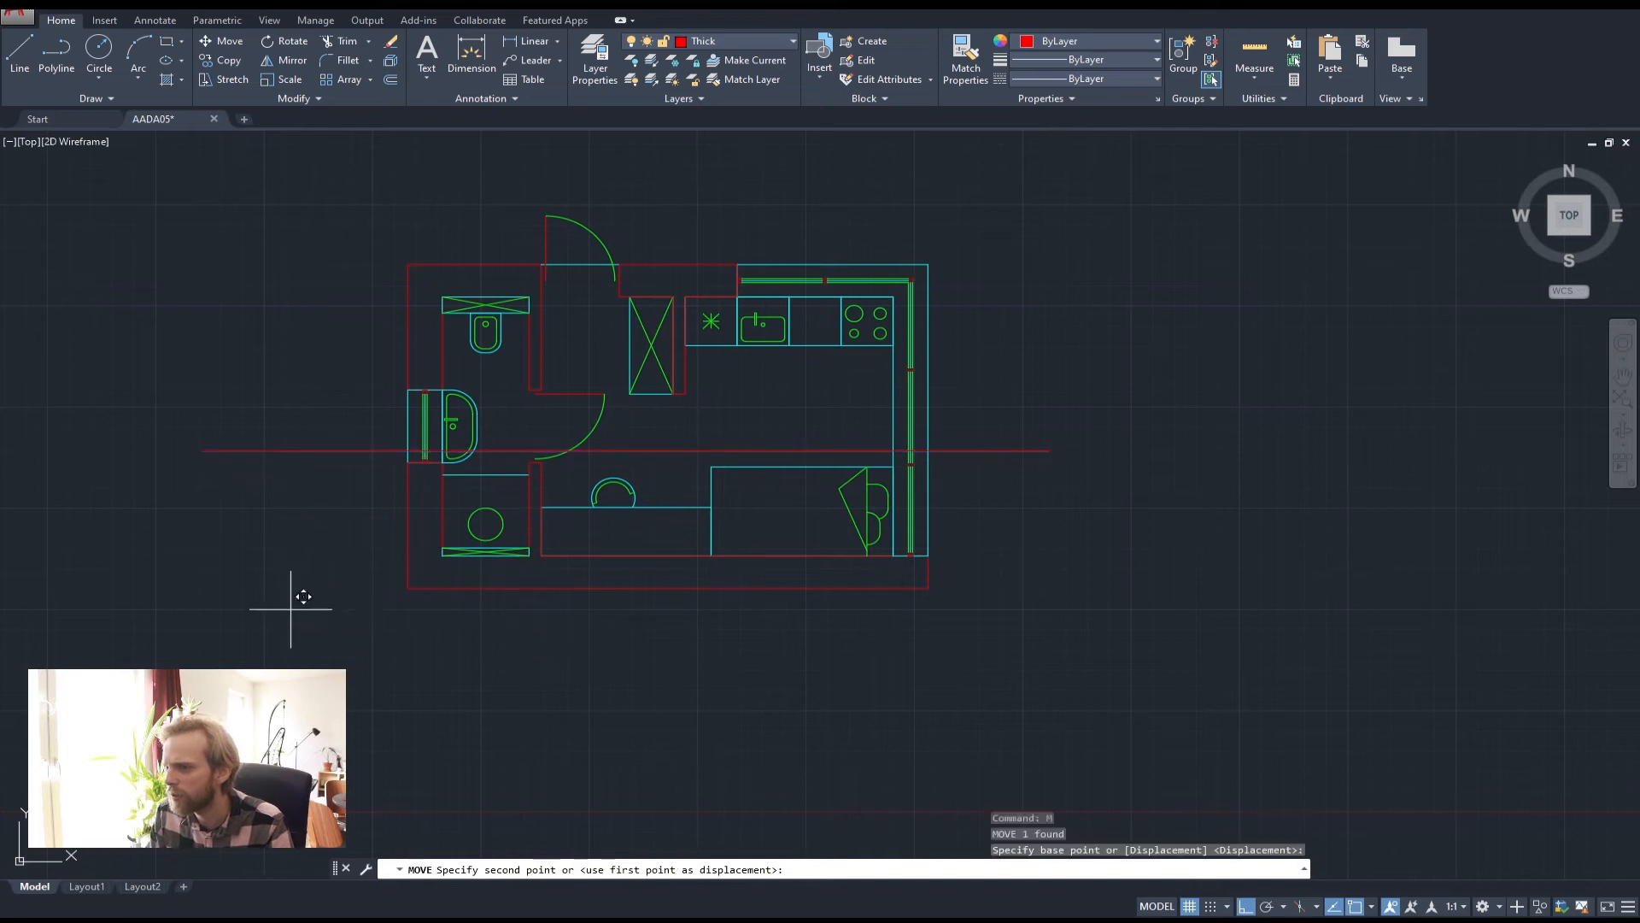
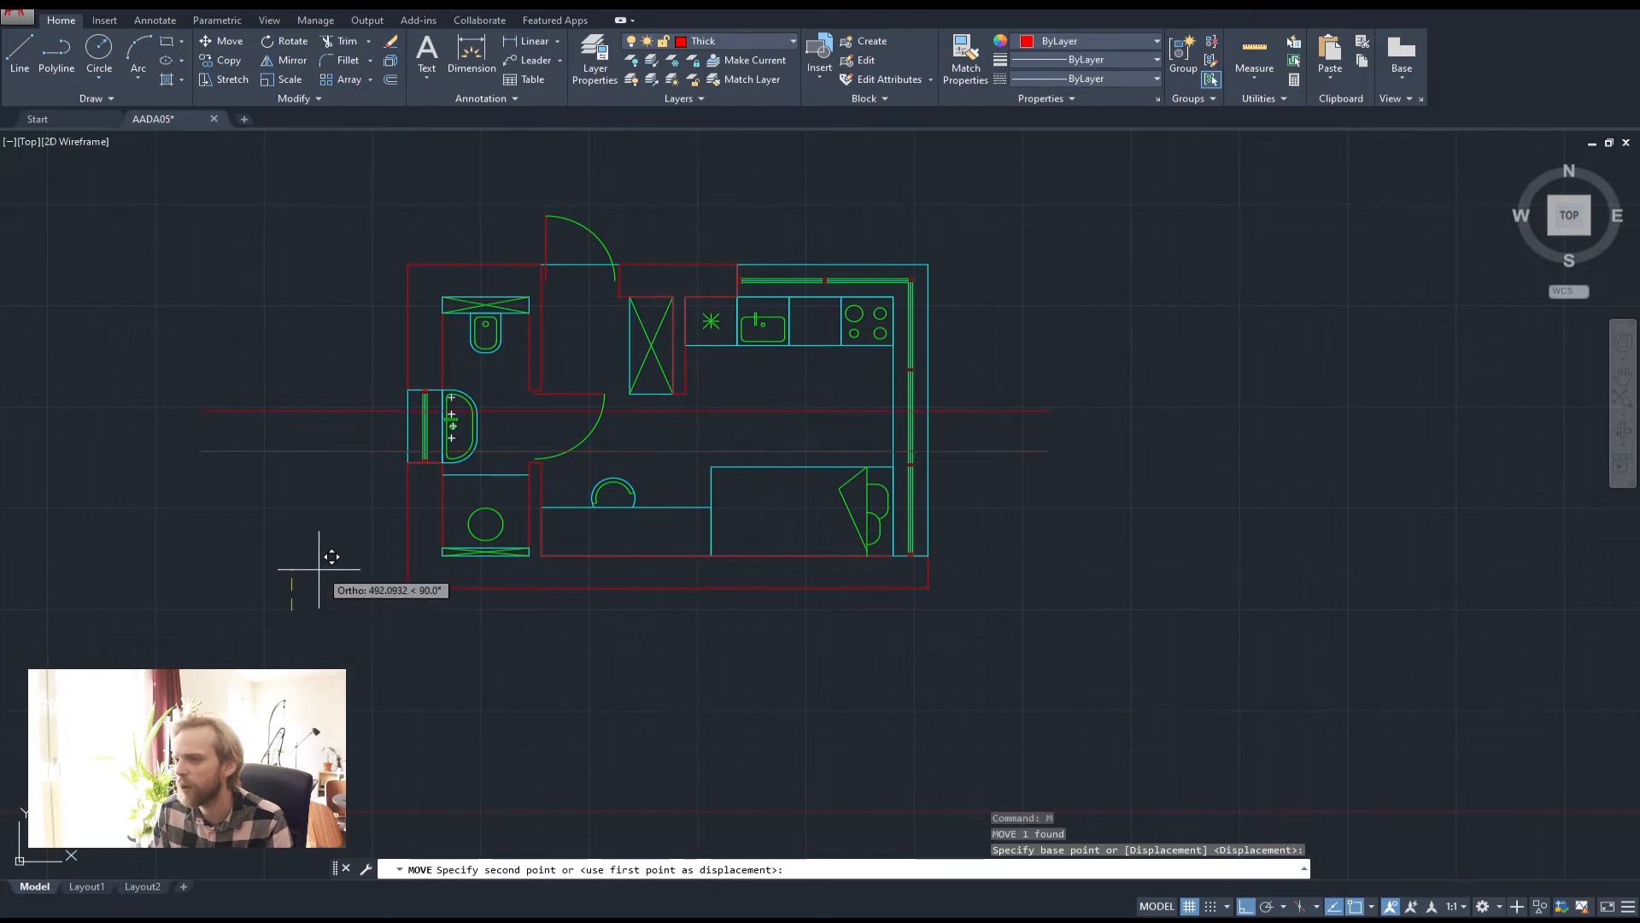
Cancel the pending move so the red section line stays where it was
key("Escape")
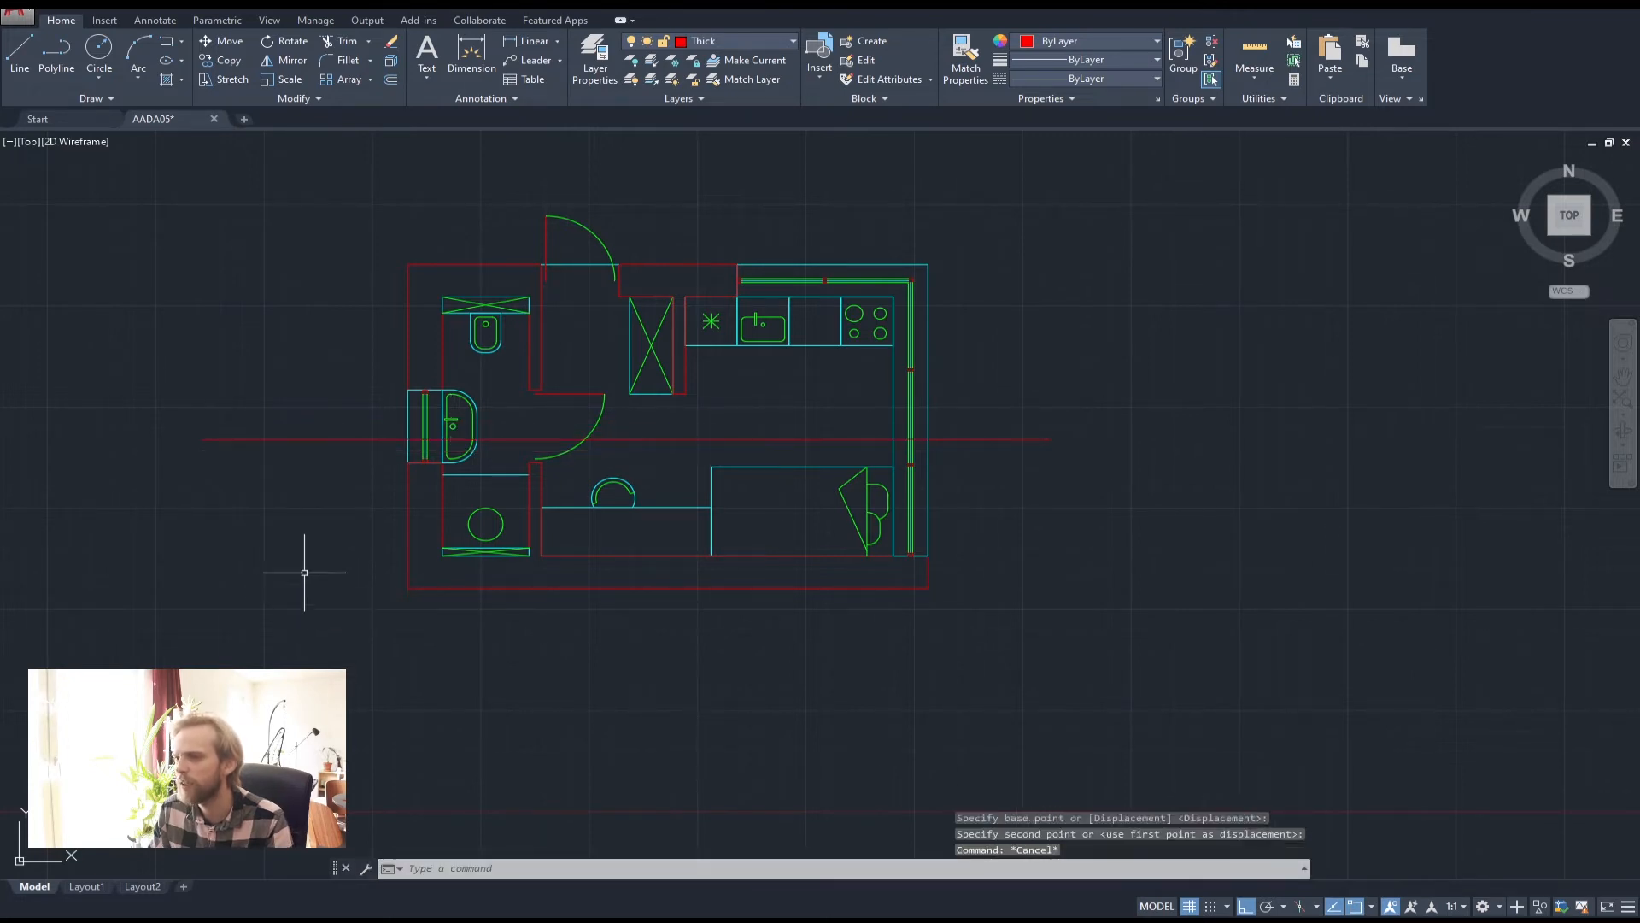
key("Escape")
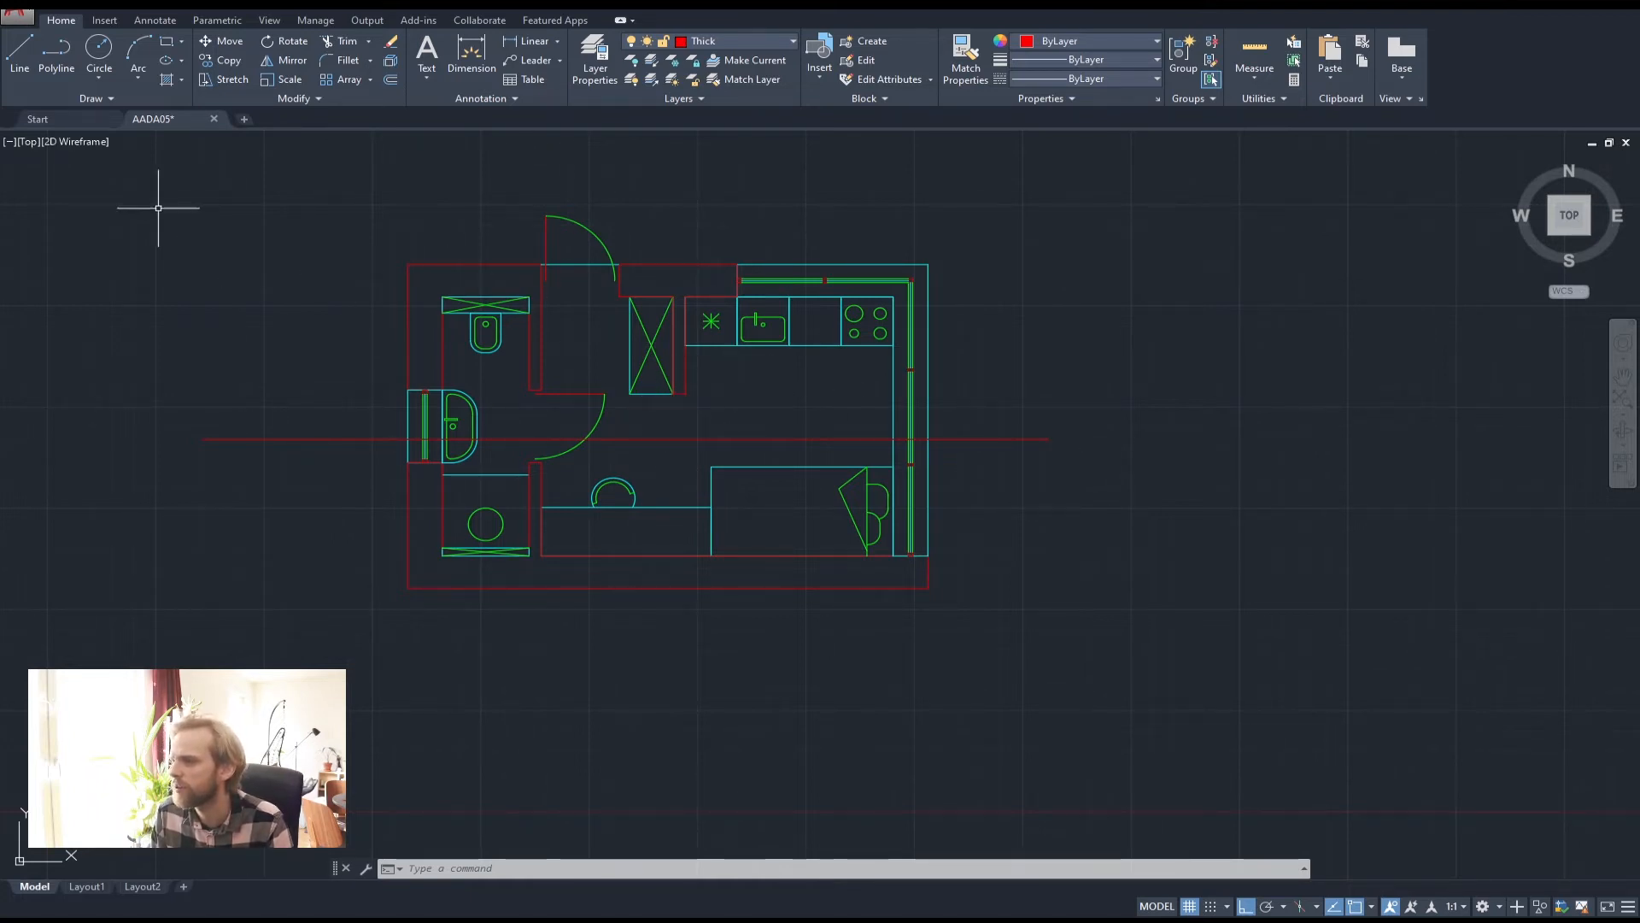
Draw a red polyline arrow pointing up at the section line's left end
left_click(62, 48)
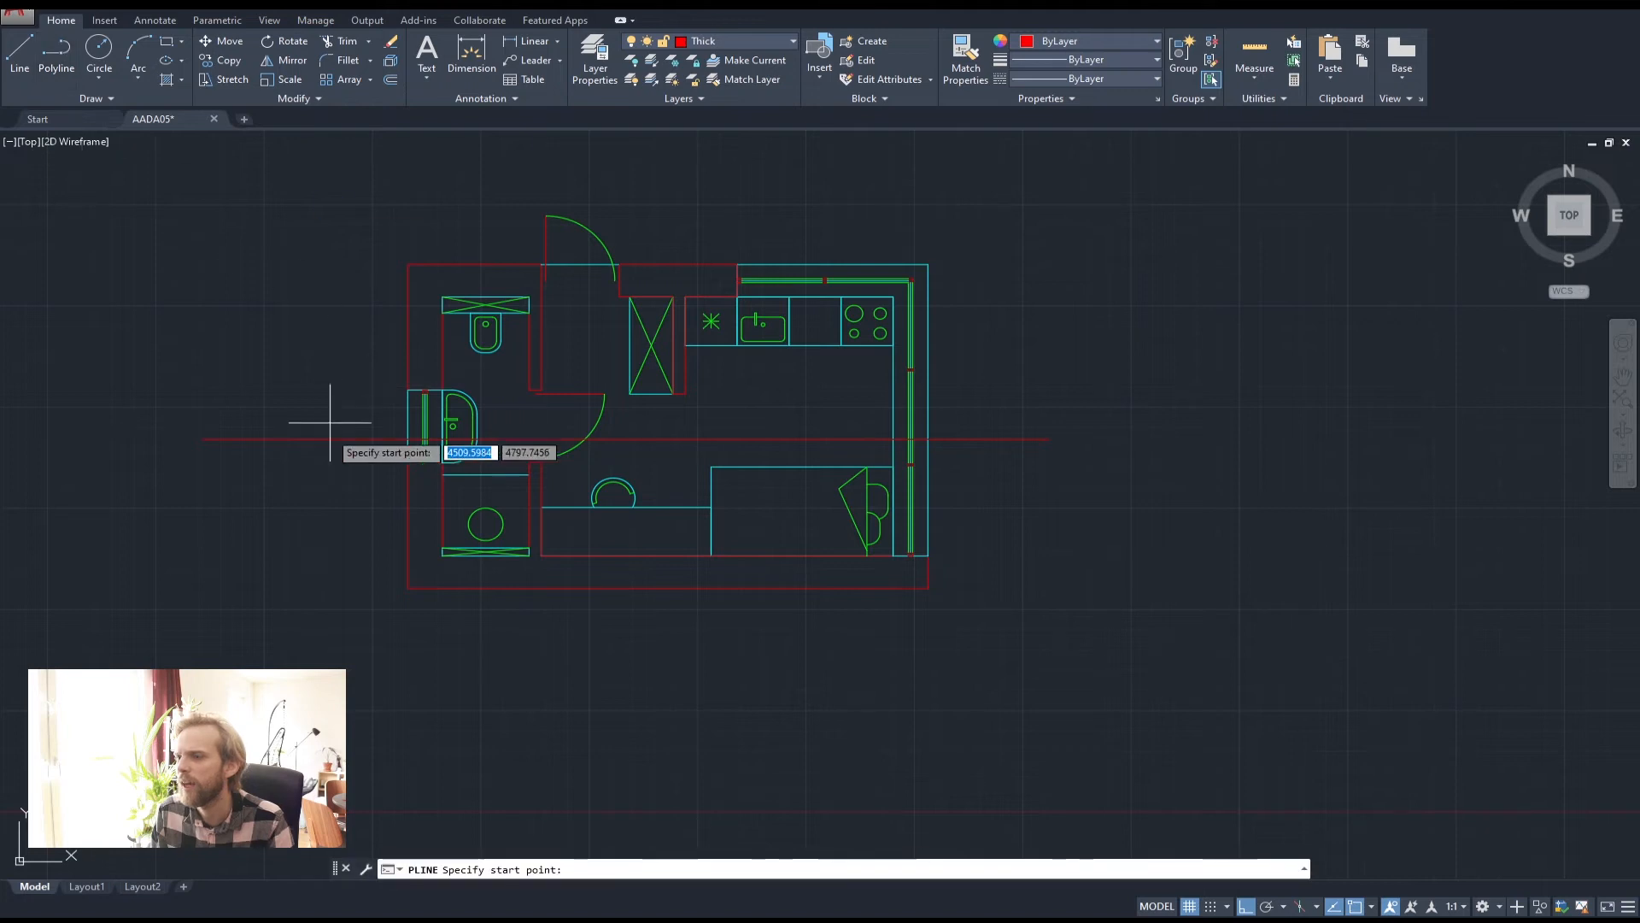
scroll(340, 492, "up", 3)
left_click(342, 493)
left_click(342, 348)
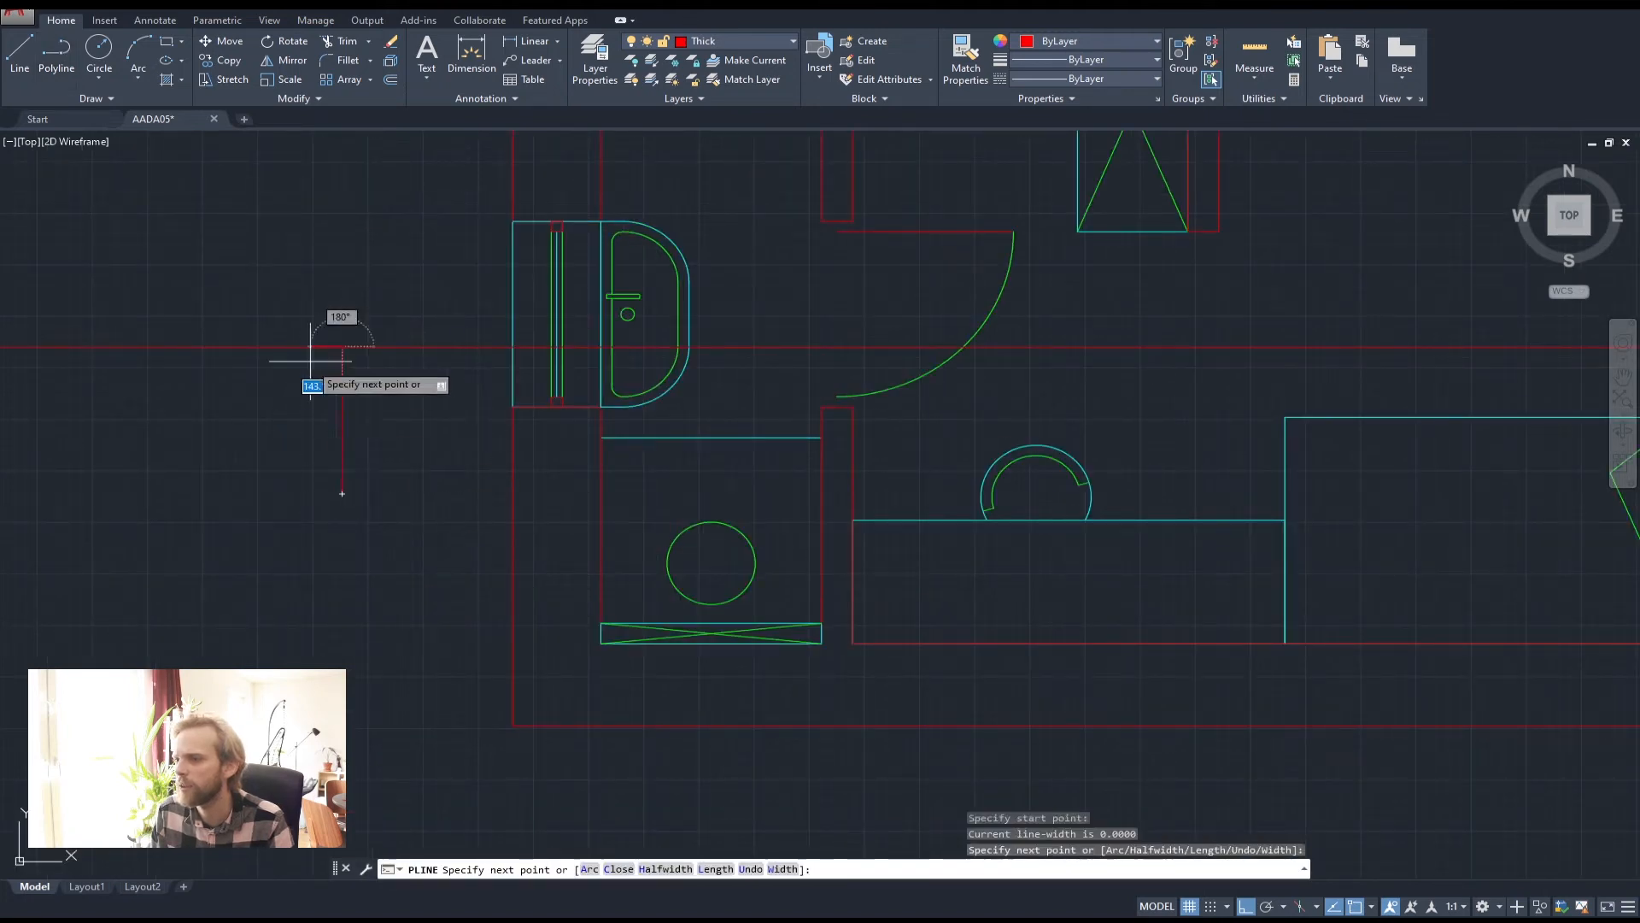
key("F8")
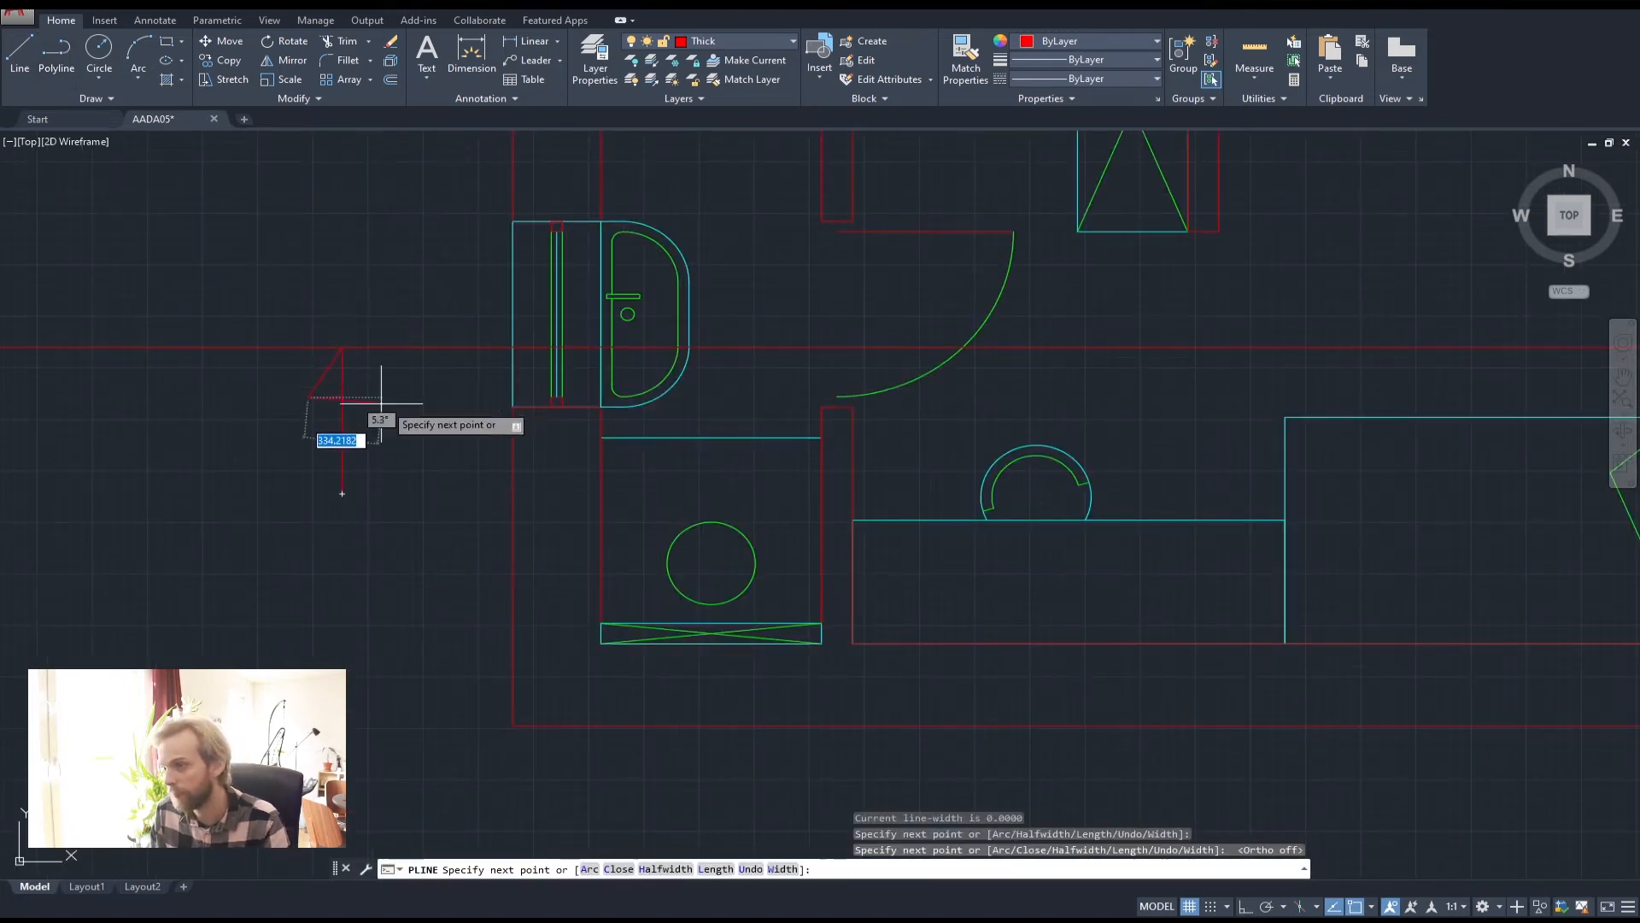
left_click(341, 348)
key("Return")
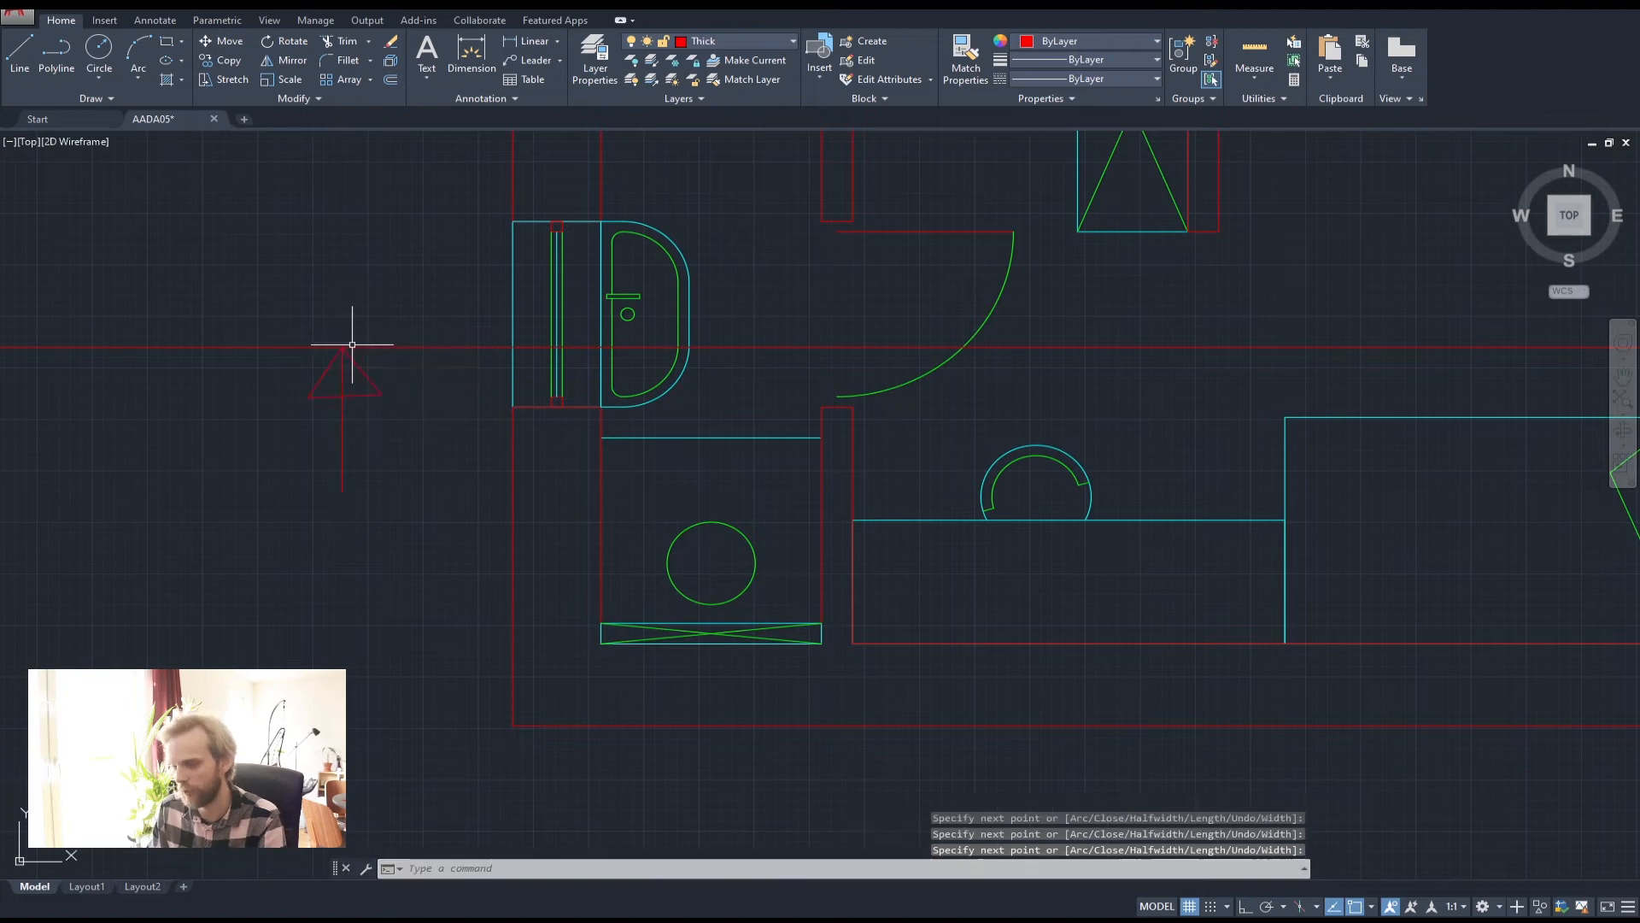
Pan and zoom around the floor plan, then recentre the whole plan in view
scroll(352, 348, "down", 4)
scroll(575, 366, "up", 5)
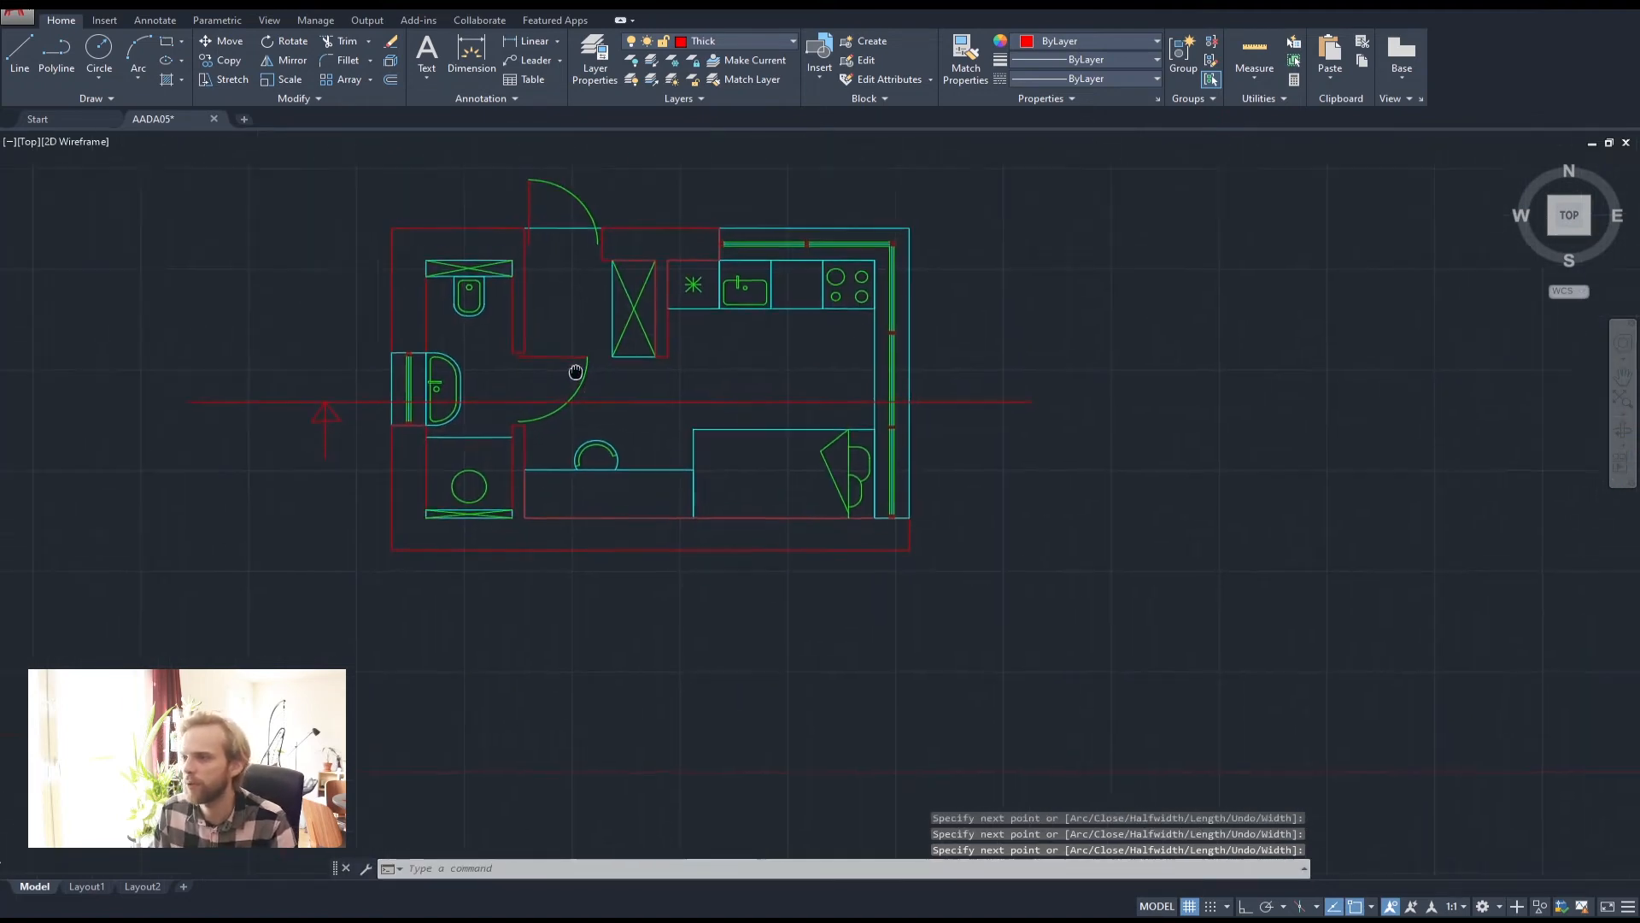
middle_click_drag(415, 341, 425, 435)
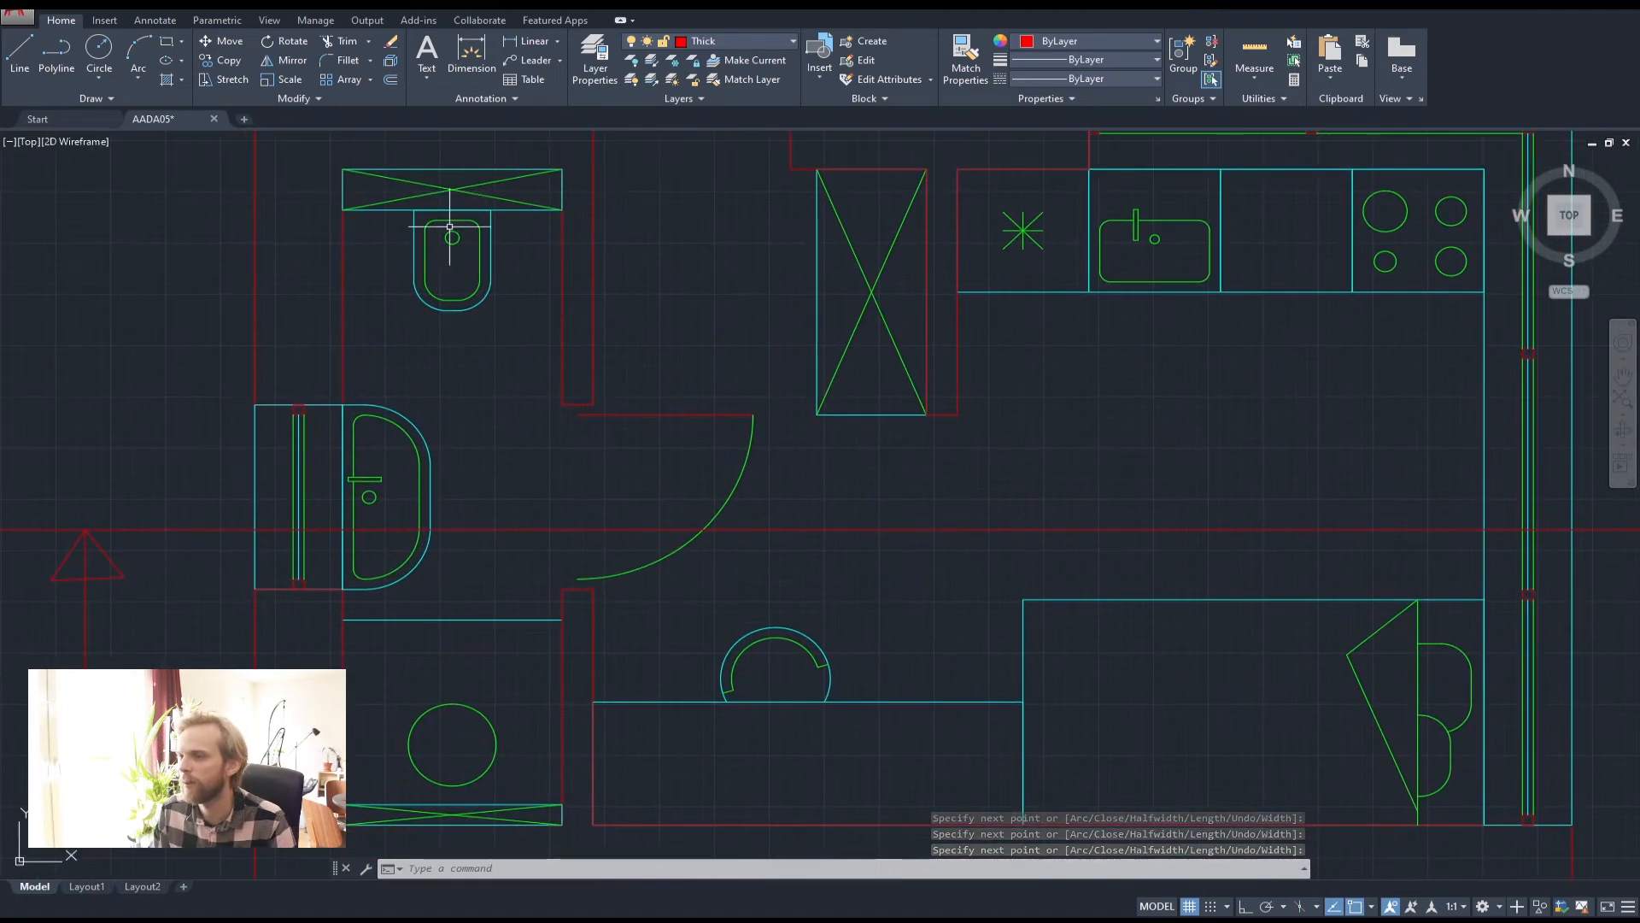
scroll(314, 522, "down", 2)
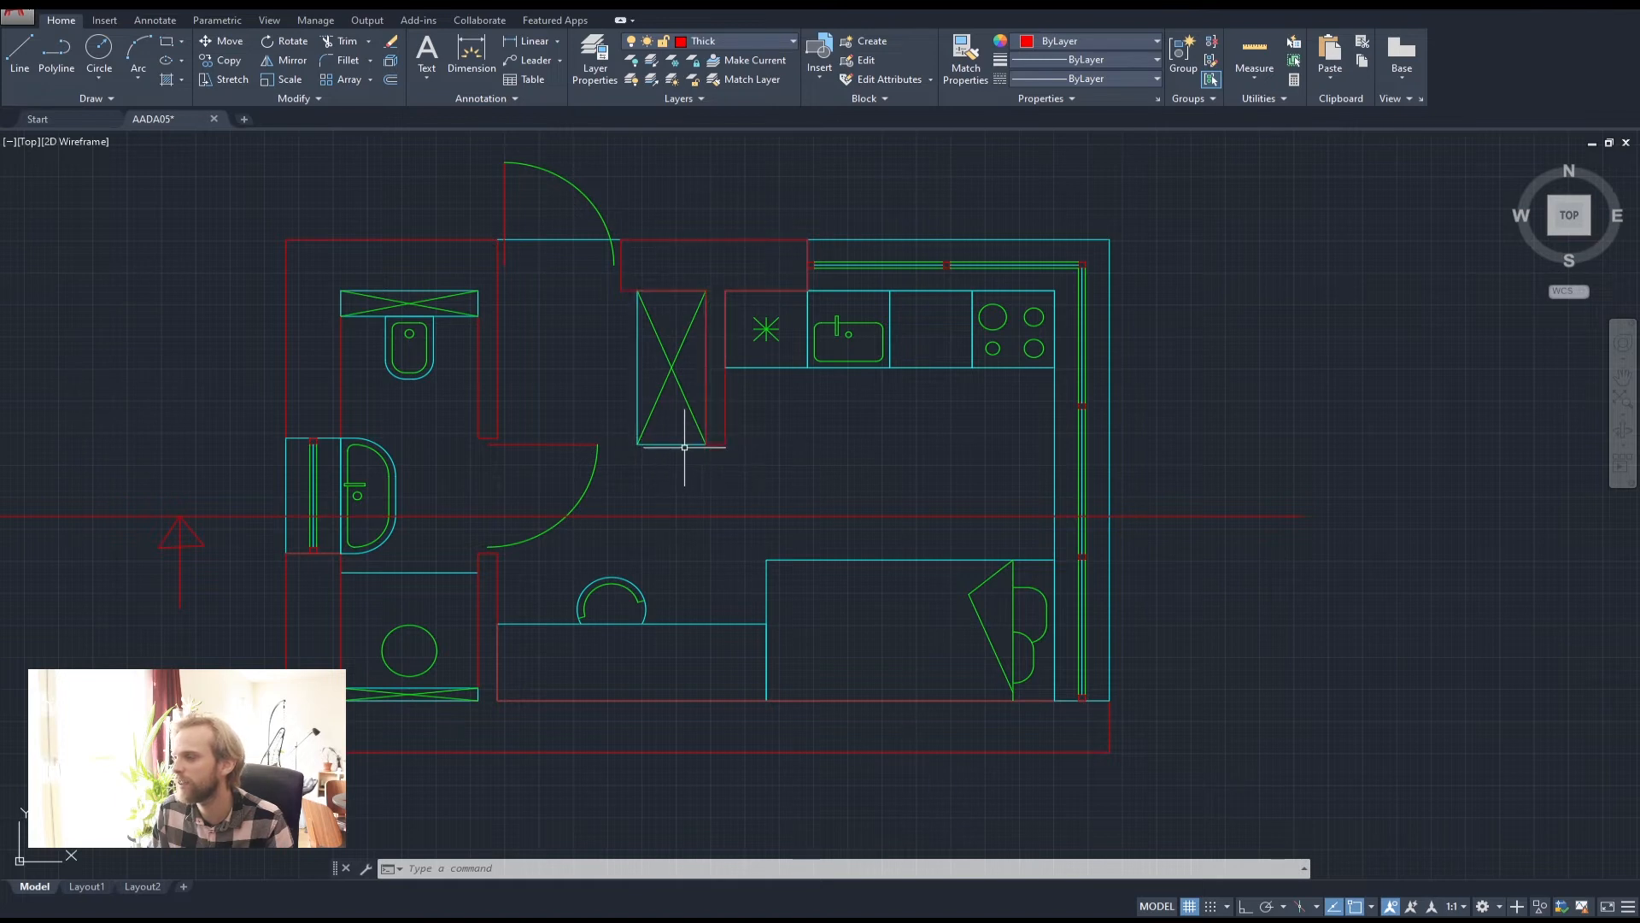
middle_click_drag(855, 359, 747, 370)
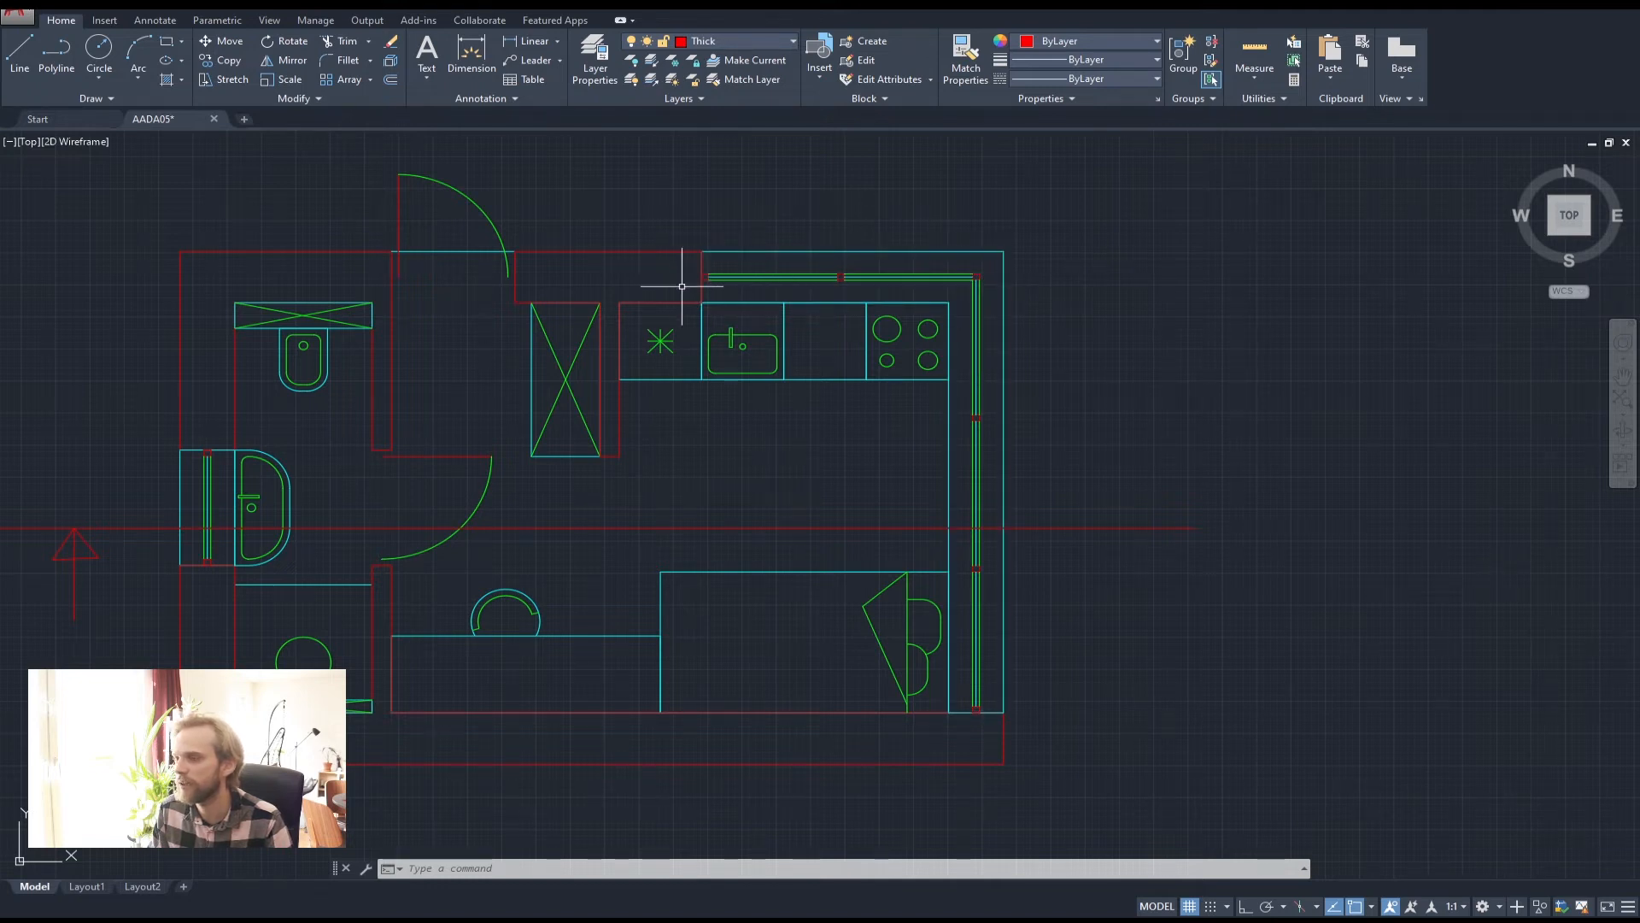
middle_click_drag(411, 509, 464, 446)
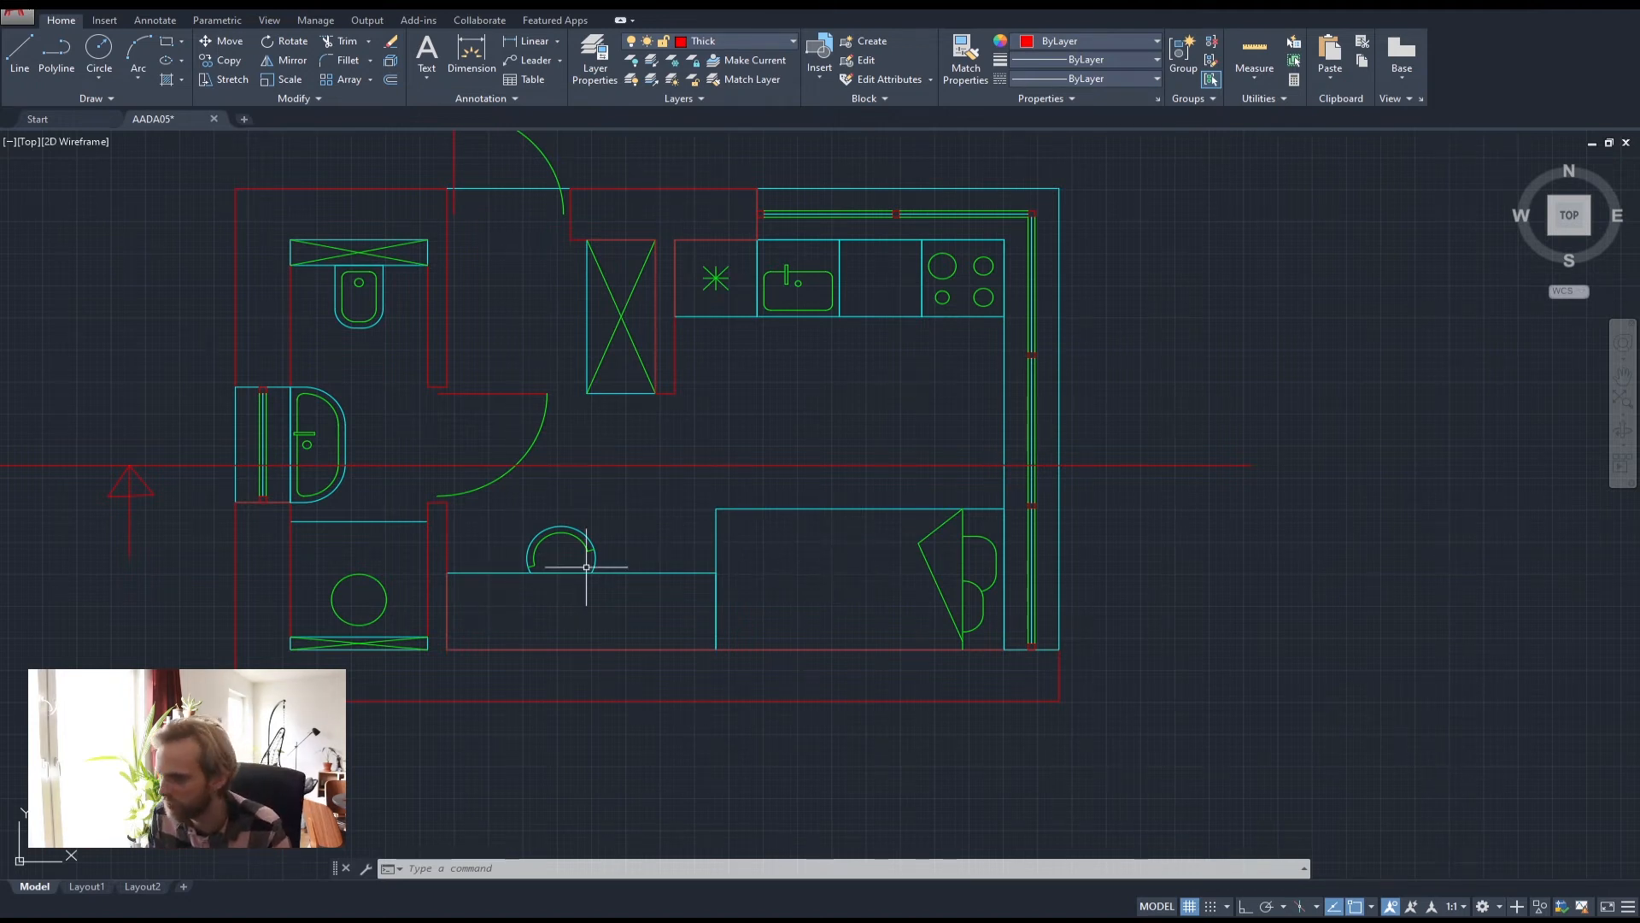
key("Escape")
key("Escape")
middle_click_drag(634, 507, 727, 517)
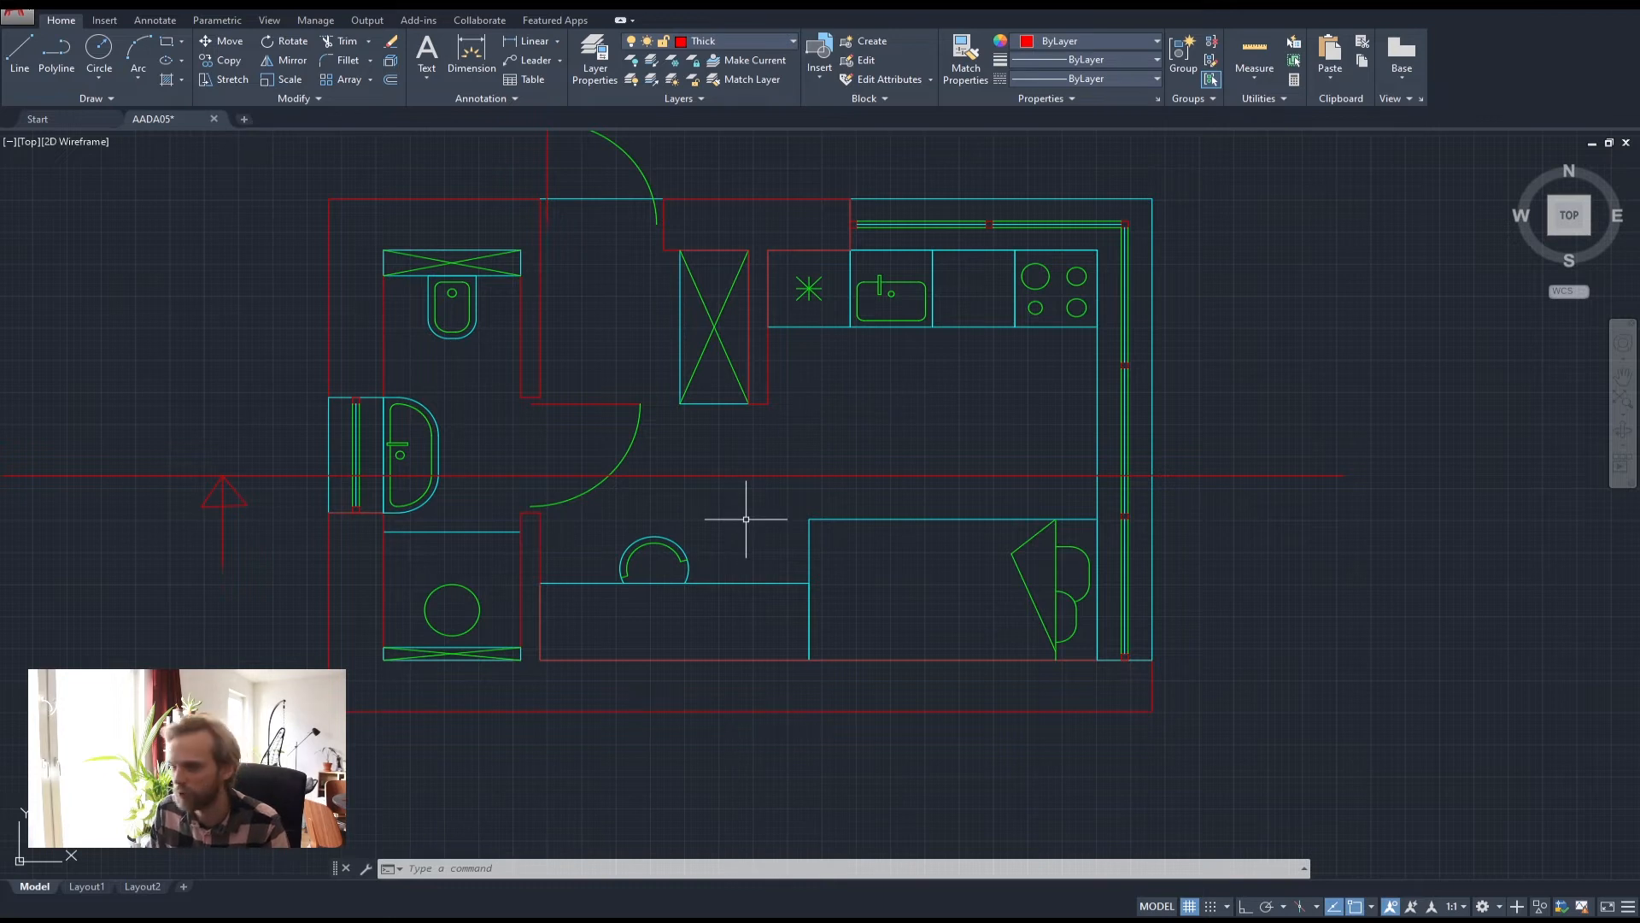
scroll(991, 478, "down", 2)
middle_click_drag(988, 476, 853, 411)
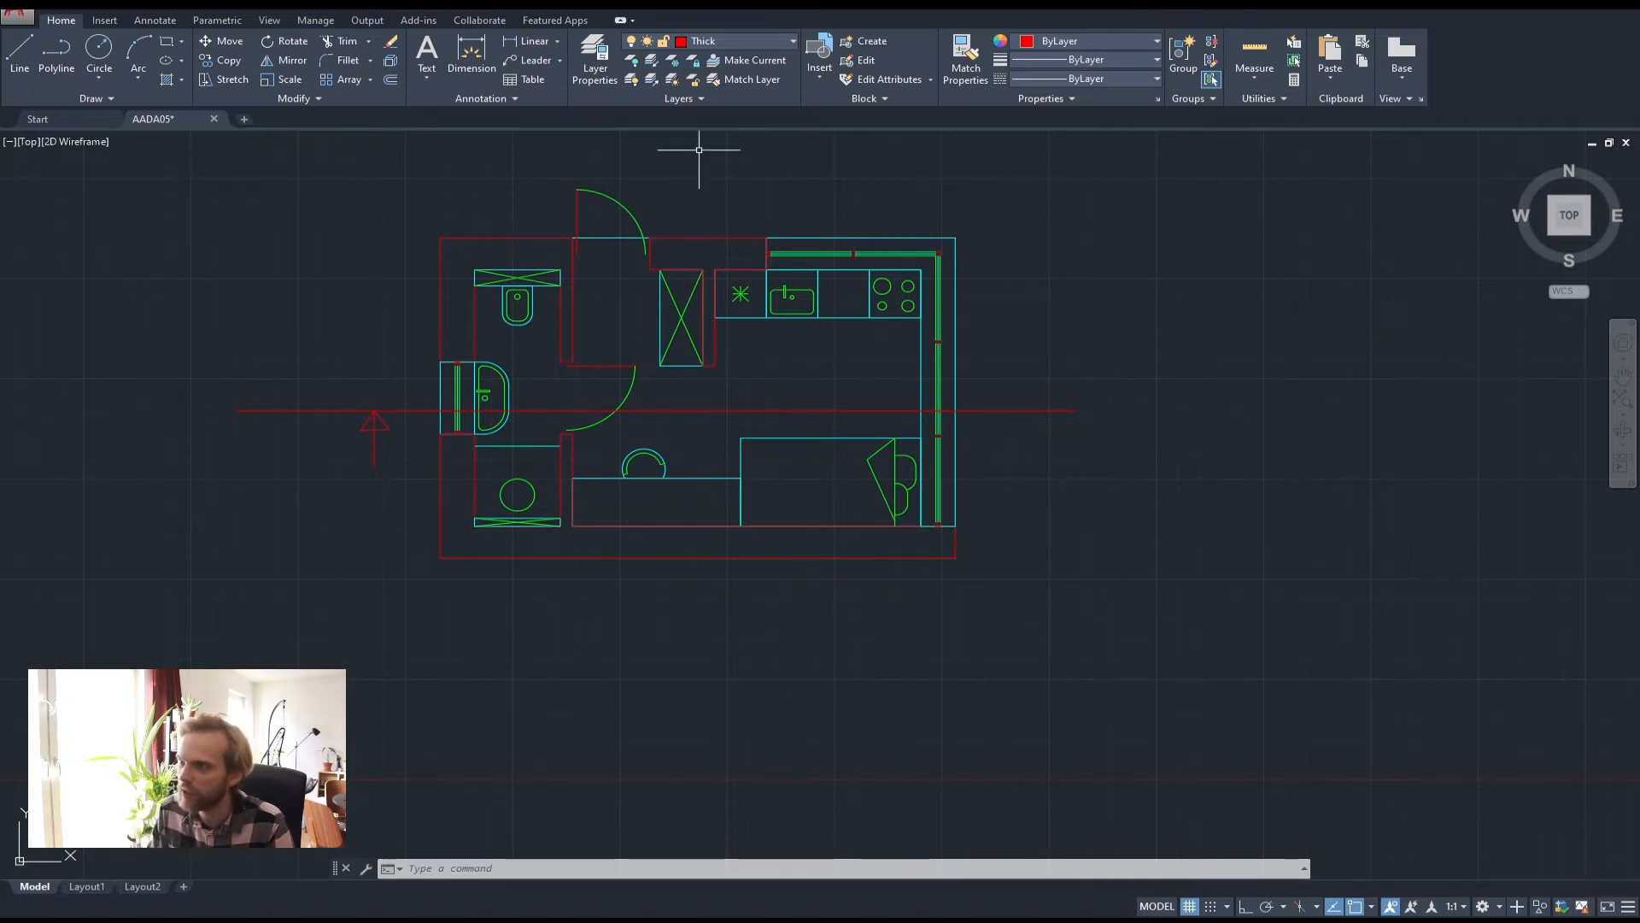
Create a white layer named Helper and make it the current layer
left_click(602, 58)
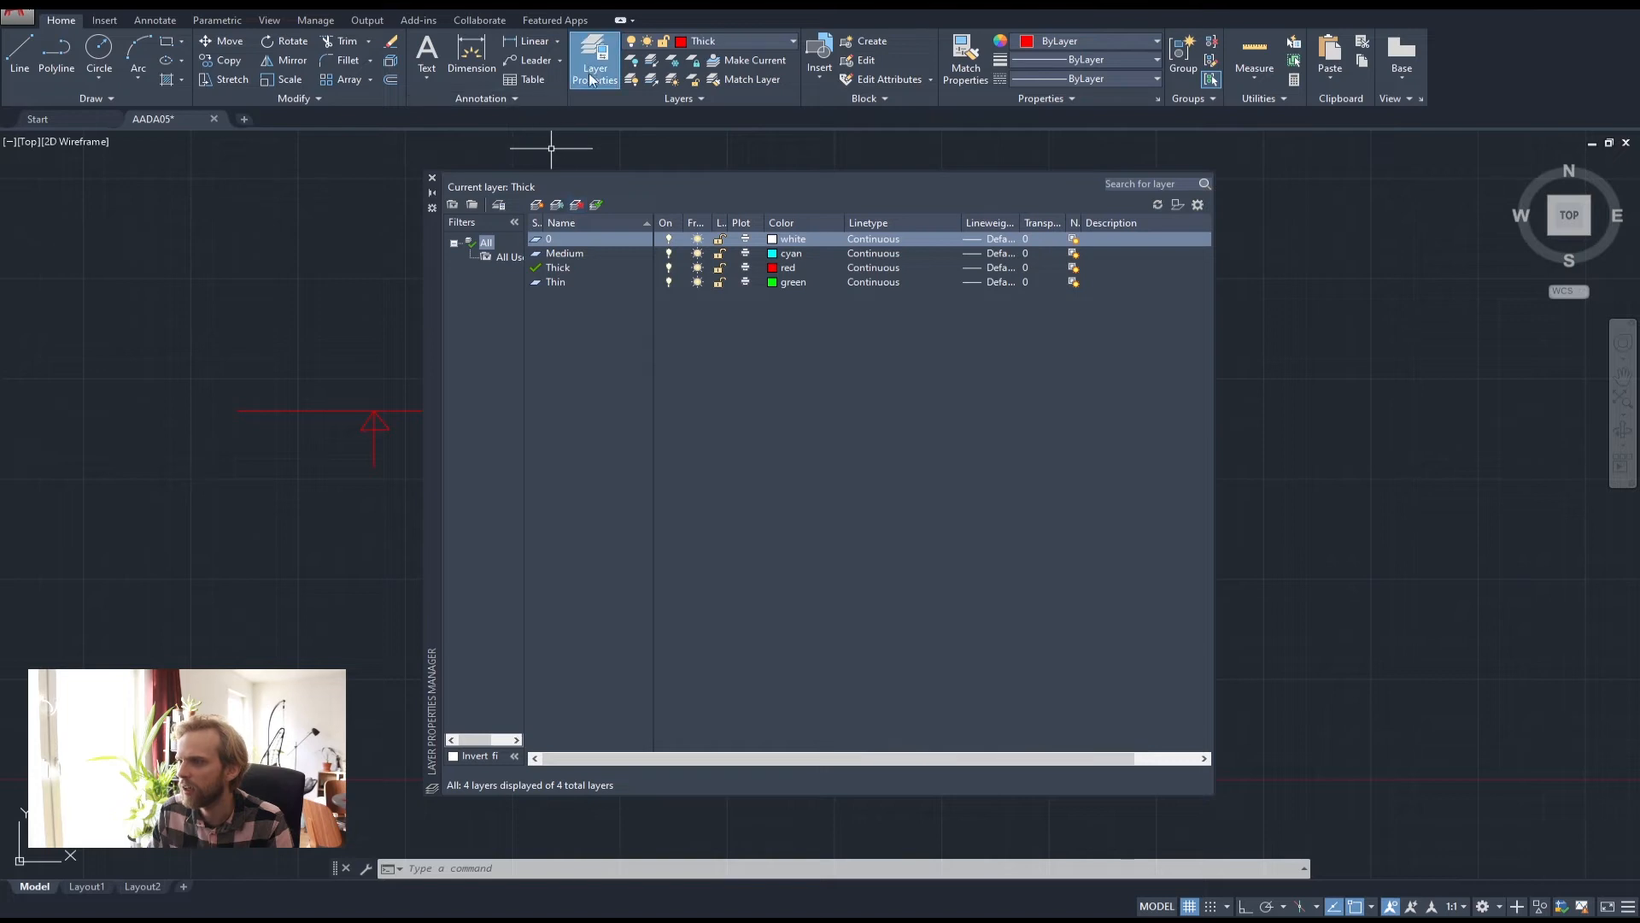
left_click(537, 205)
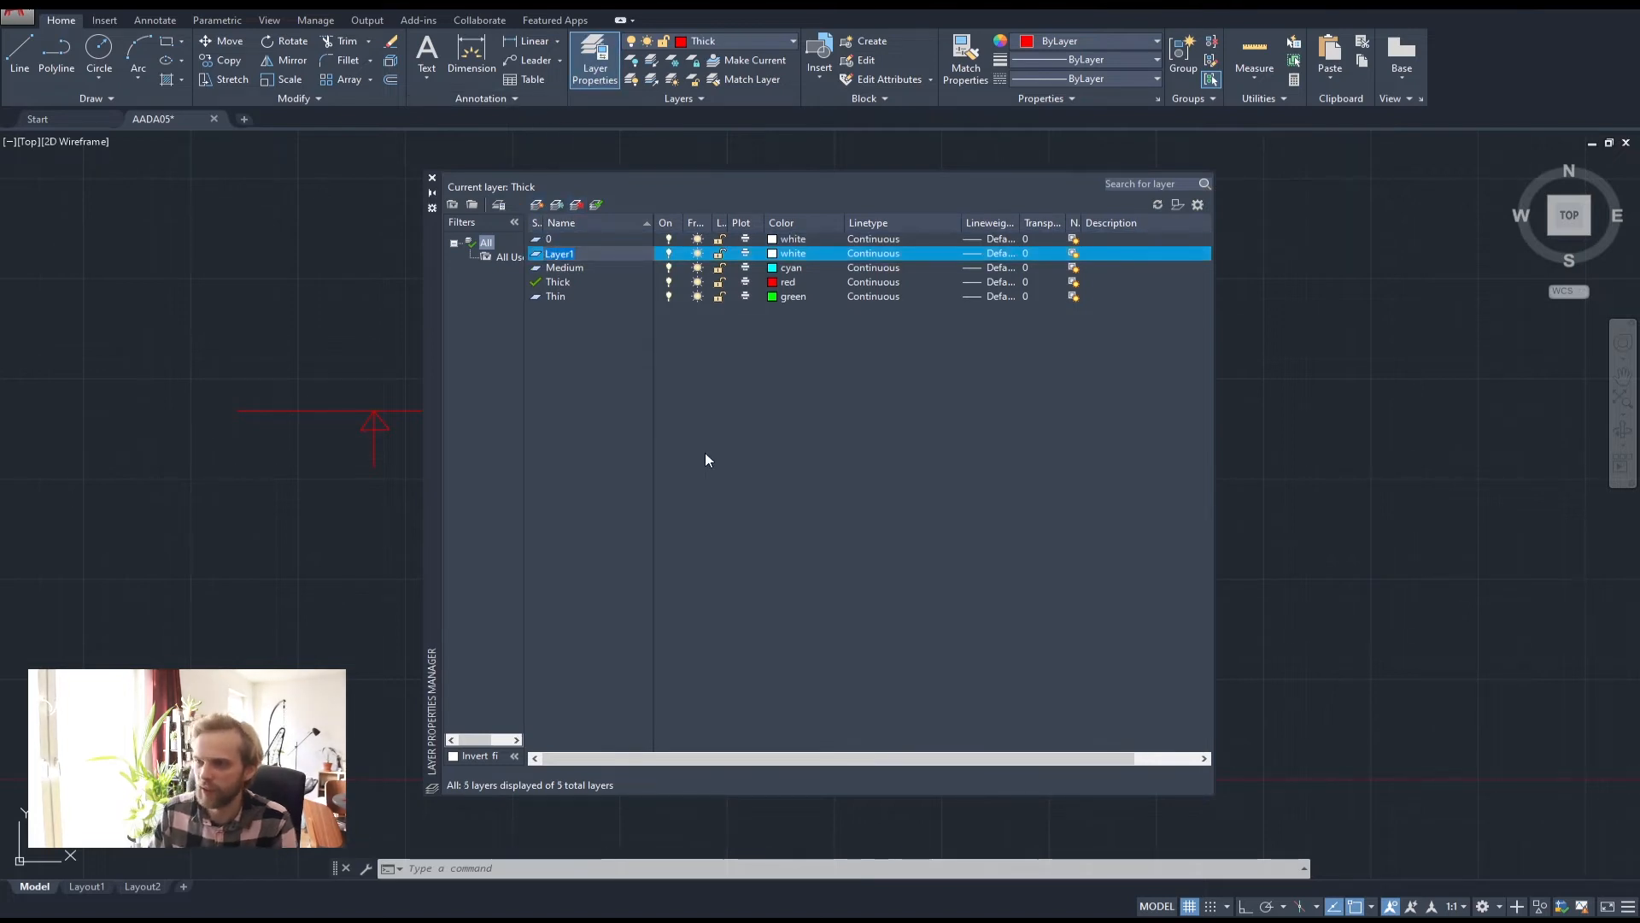
type("Helper")
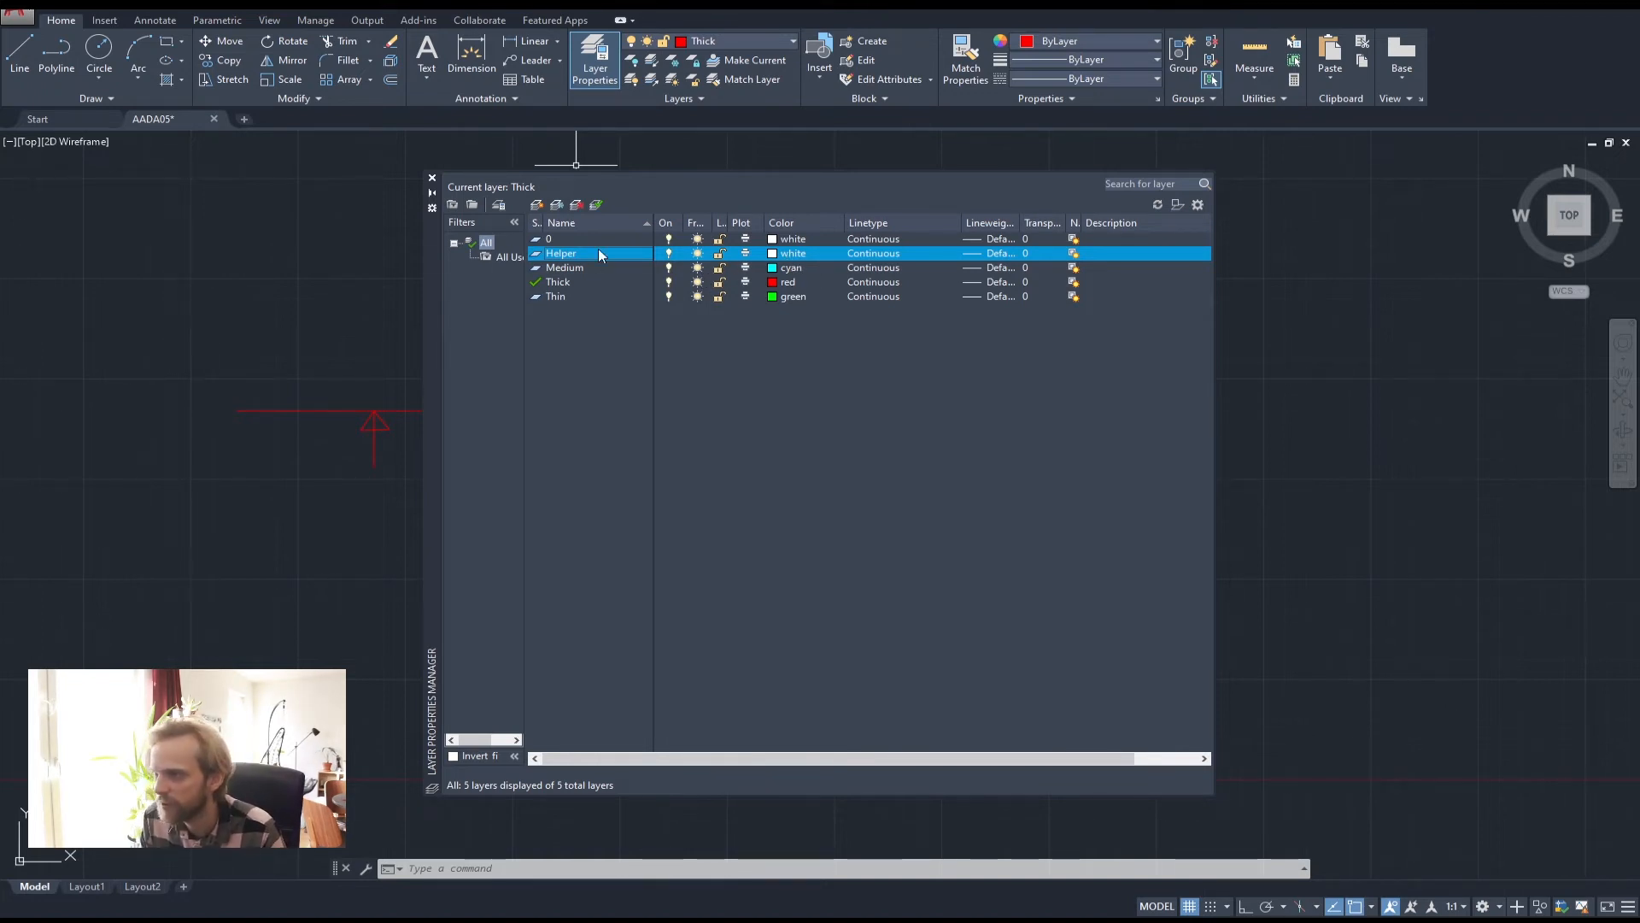
left_click(431, 177)
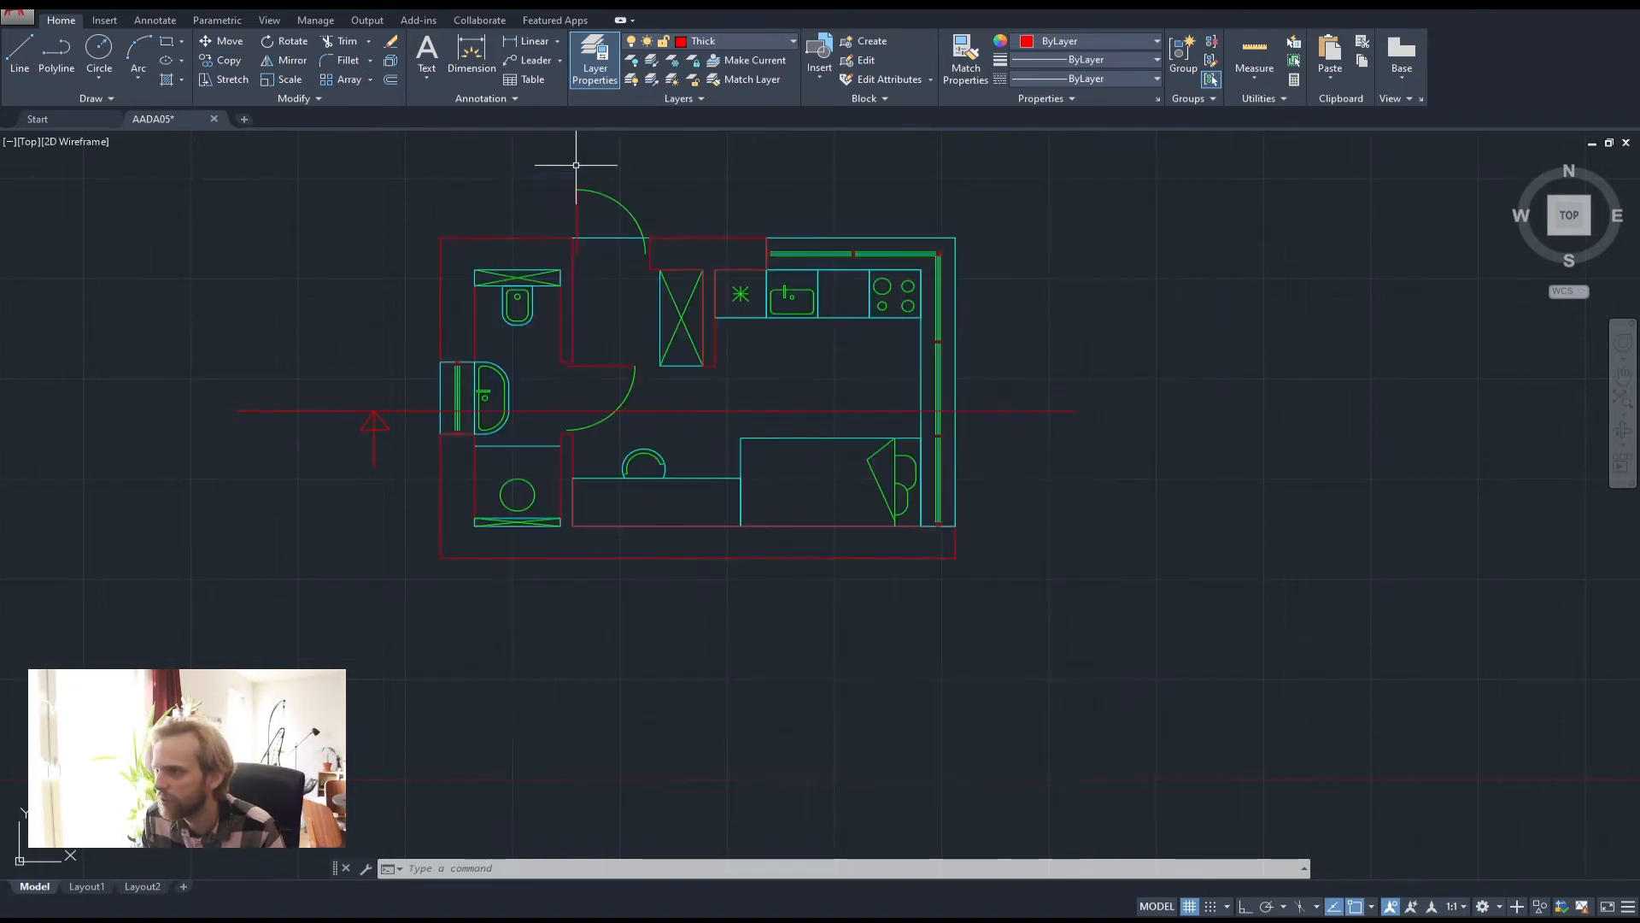
left_click(746, 44)
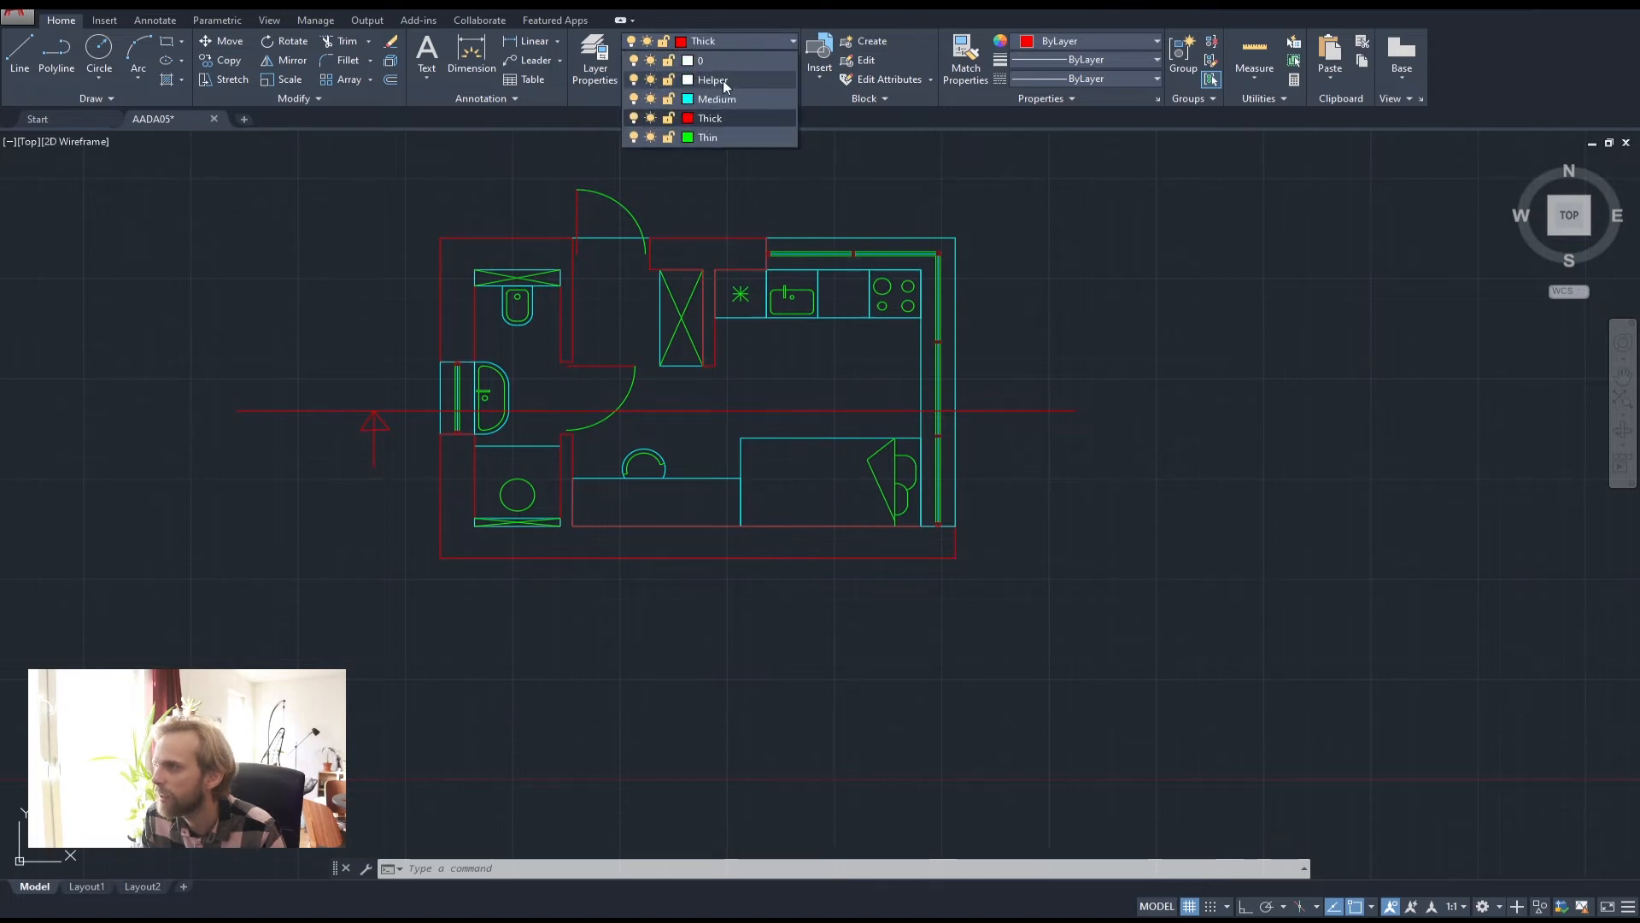
left_click(722, 80)
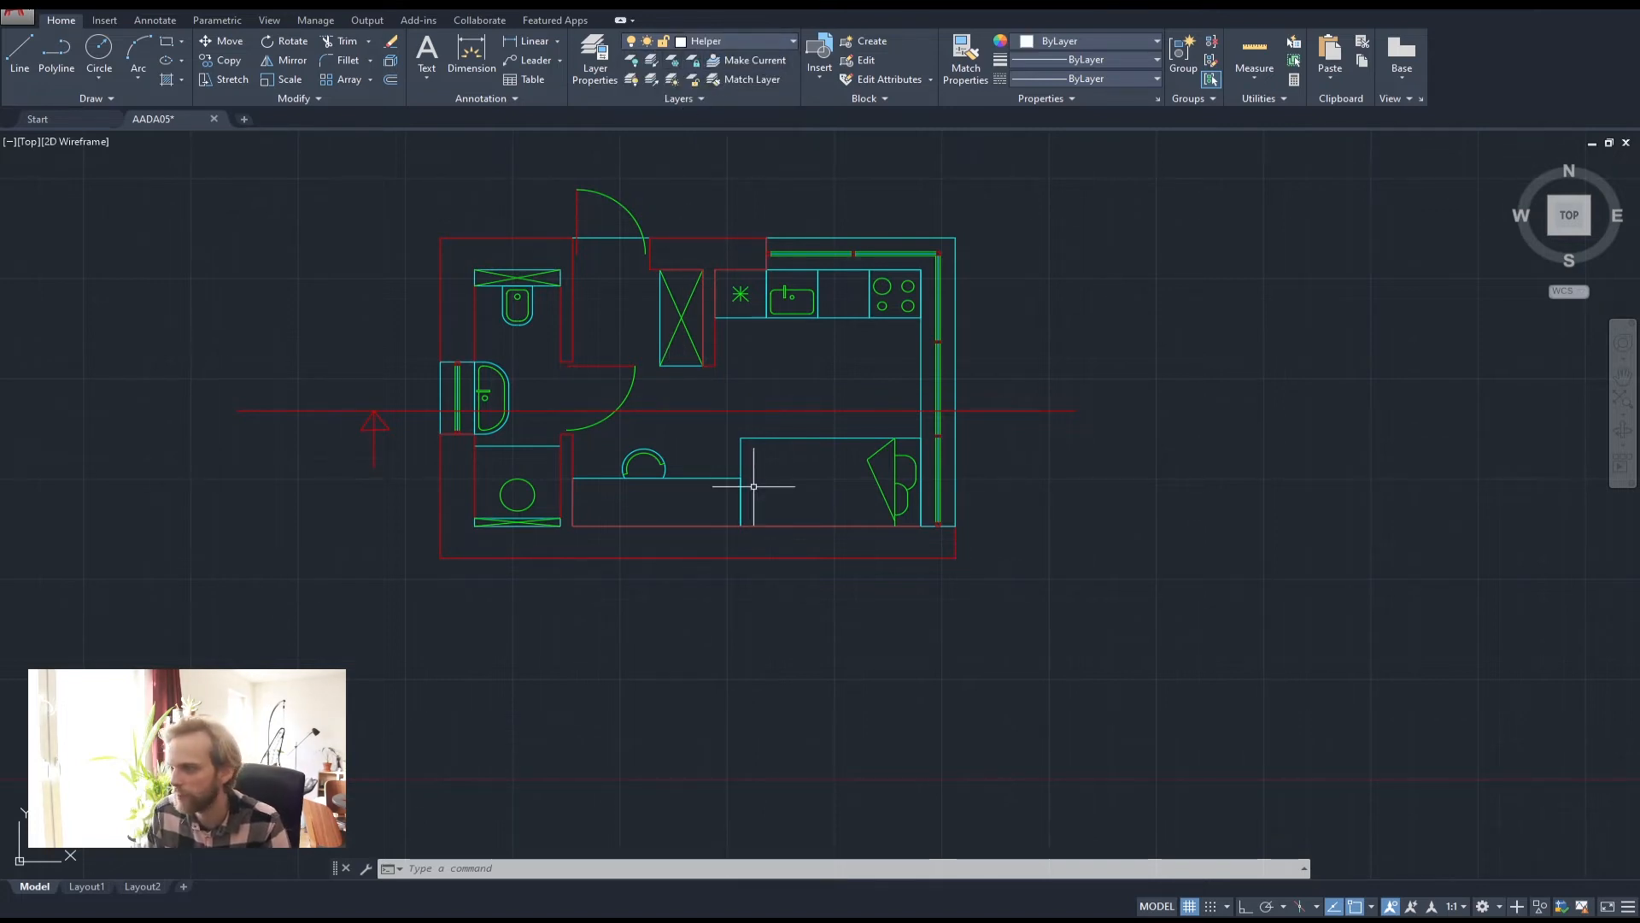
Drop two trial vertical helper lines from the lower-left walls with Ortho on, then delete them
scroll(726, 324, "down", 4)
scroll(669, 398, "up", 4)
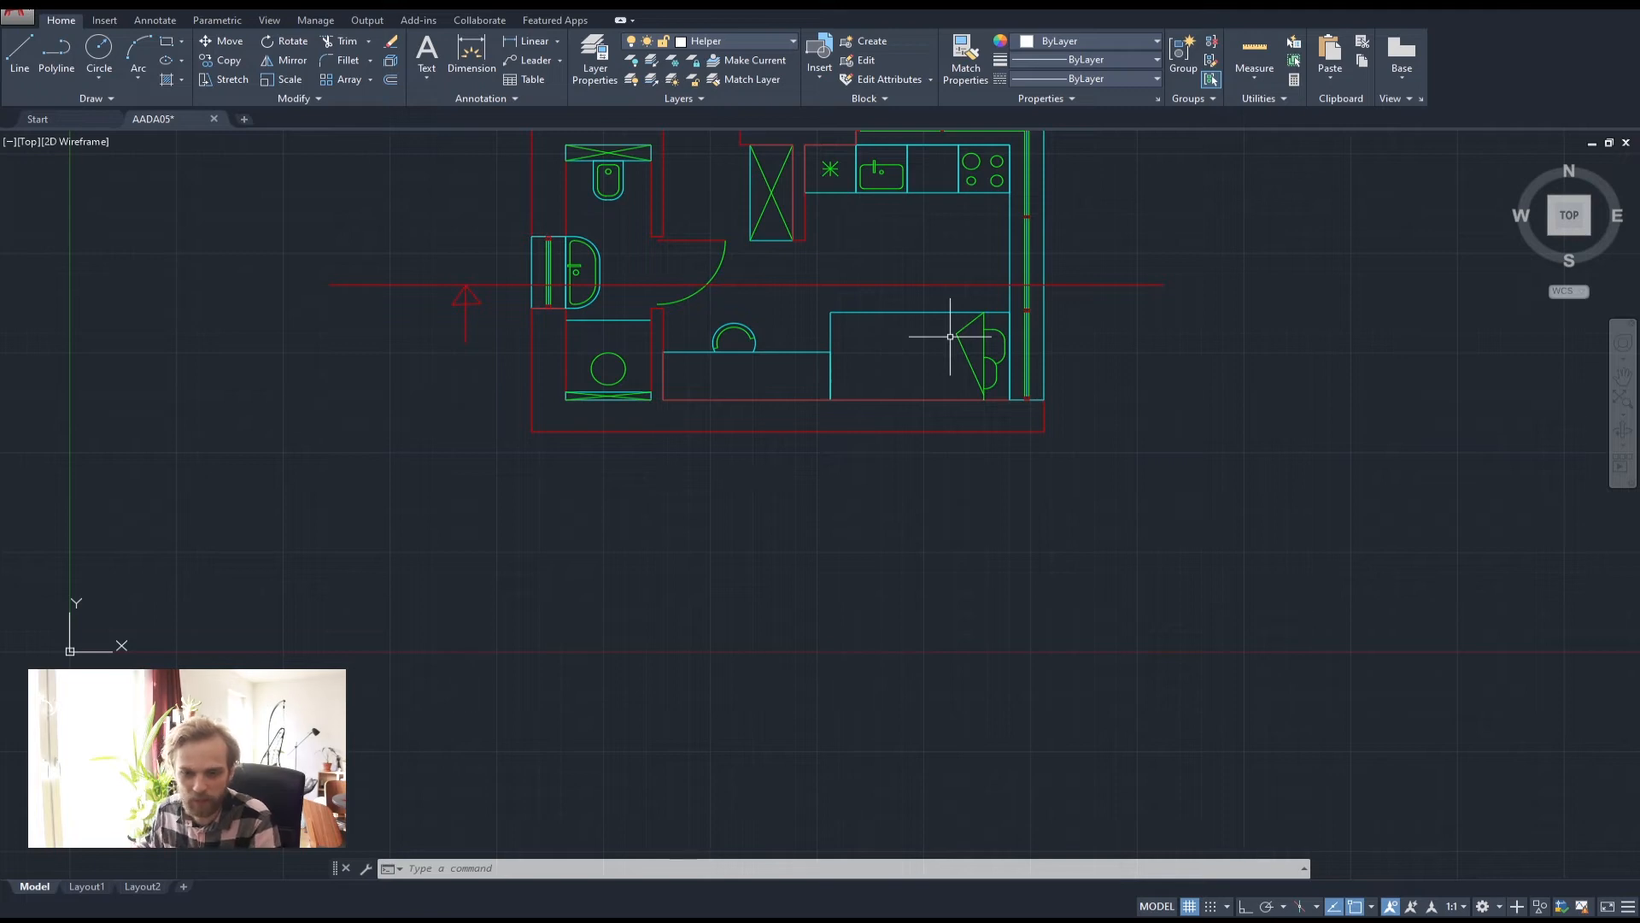
left_click(71, 51)
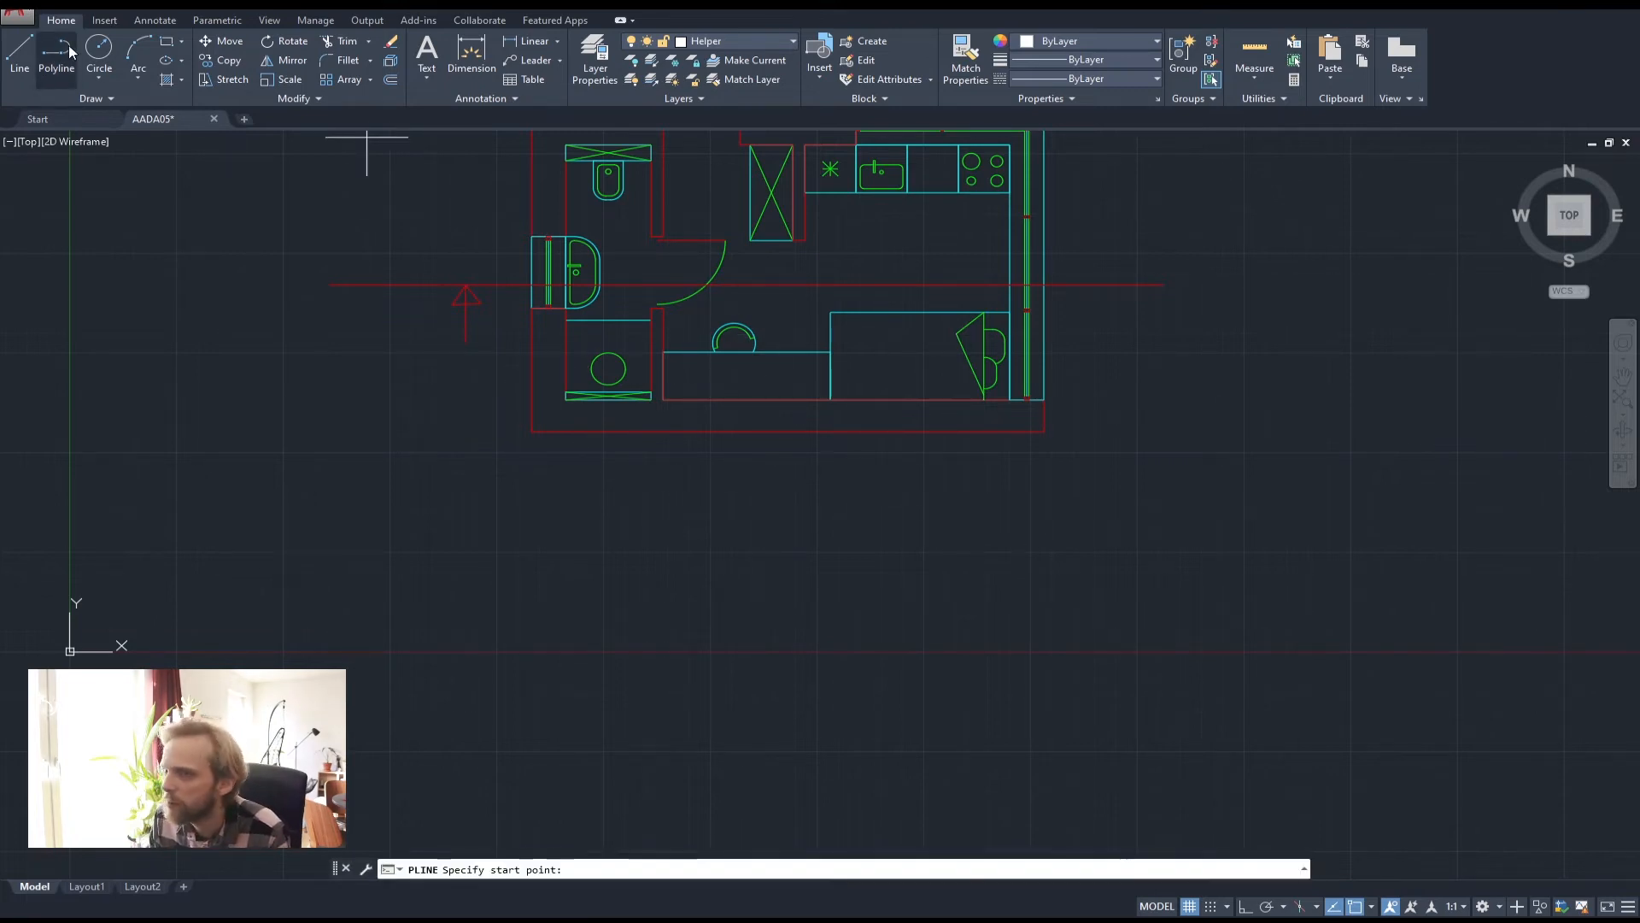
left_click(532, 431)
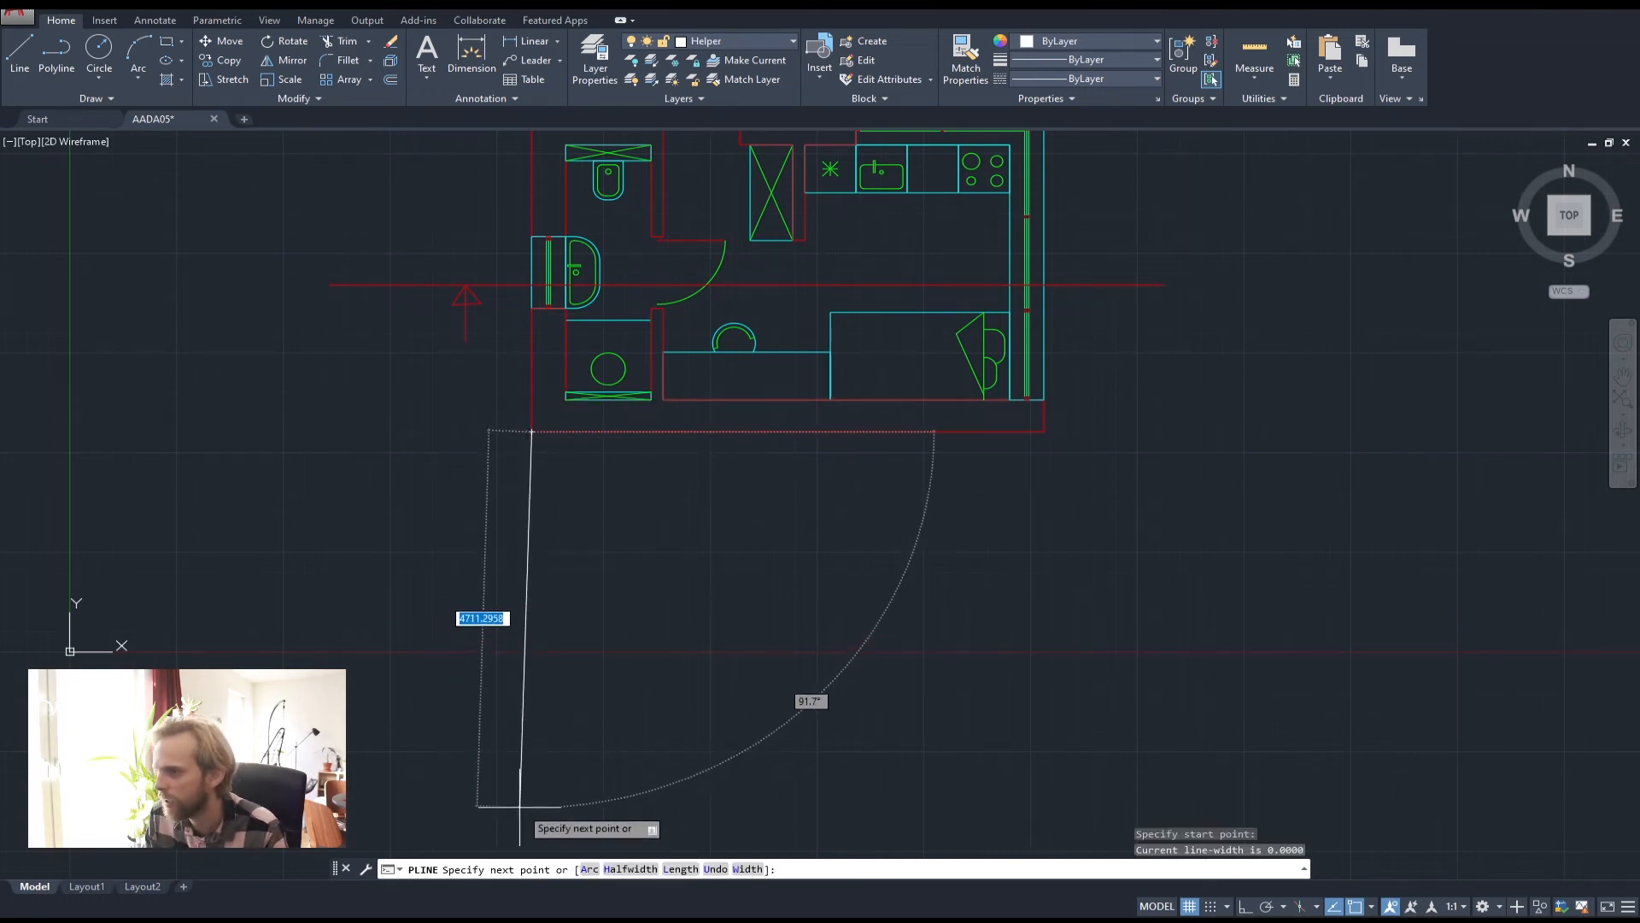
key("F8")
left_click(525, 766)
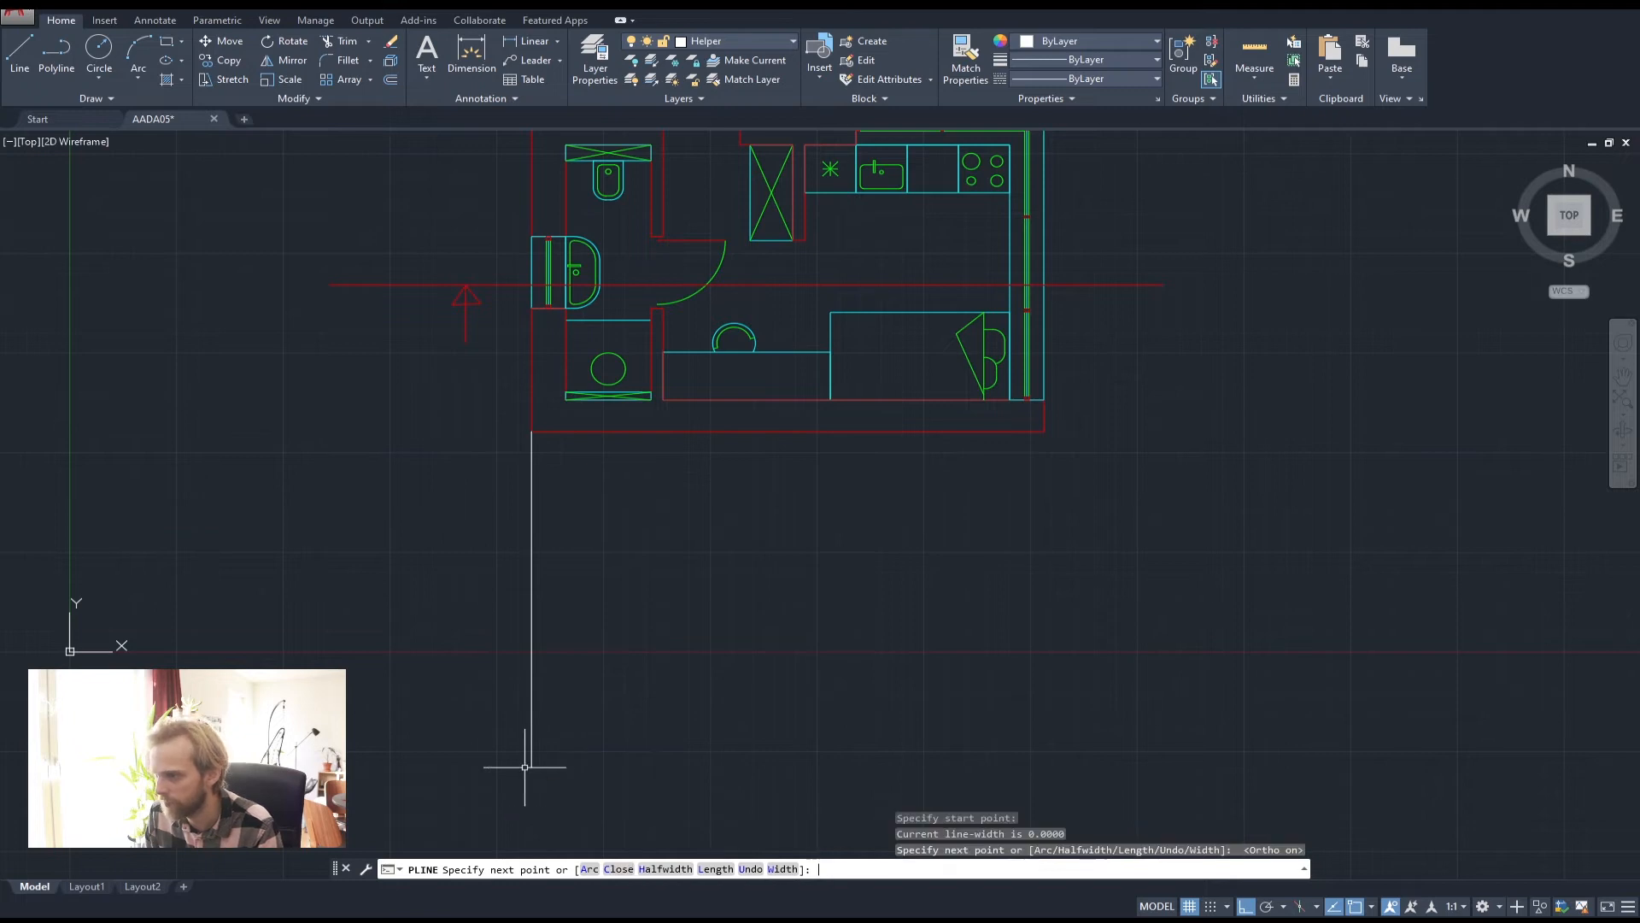
key("Return")
key("Return")
left_click(565, 399)
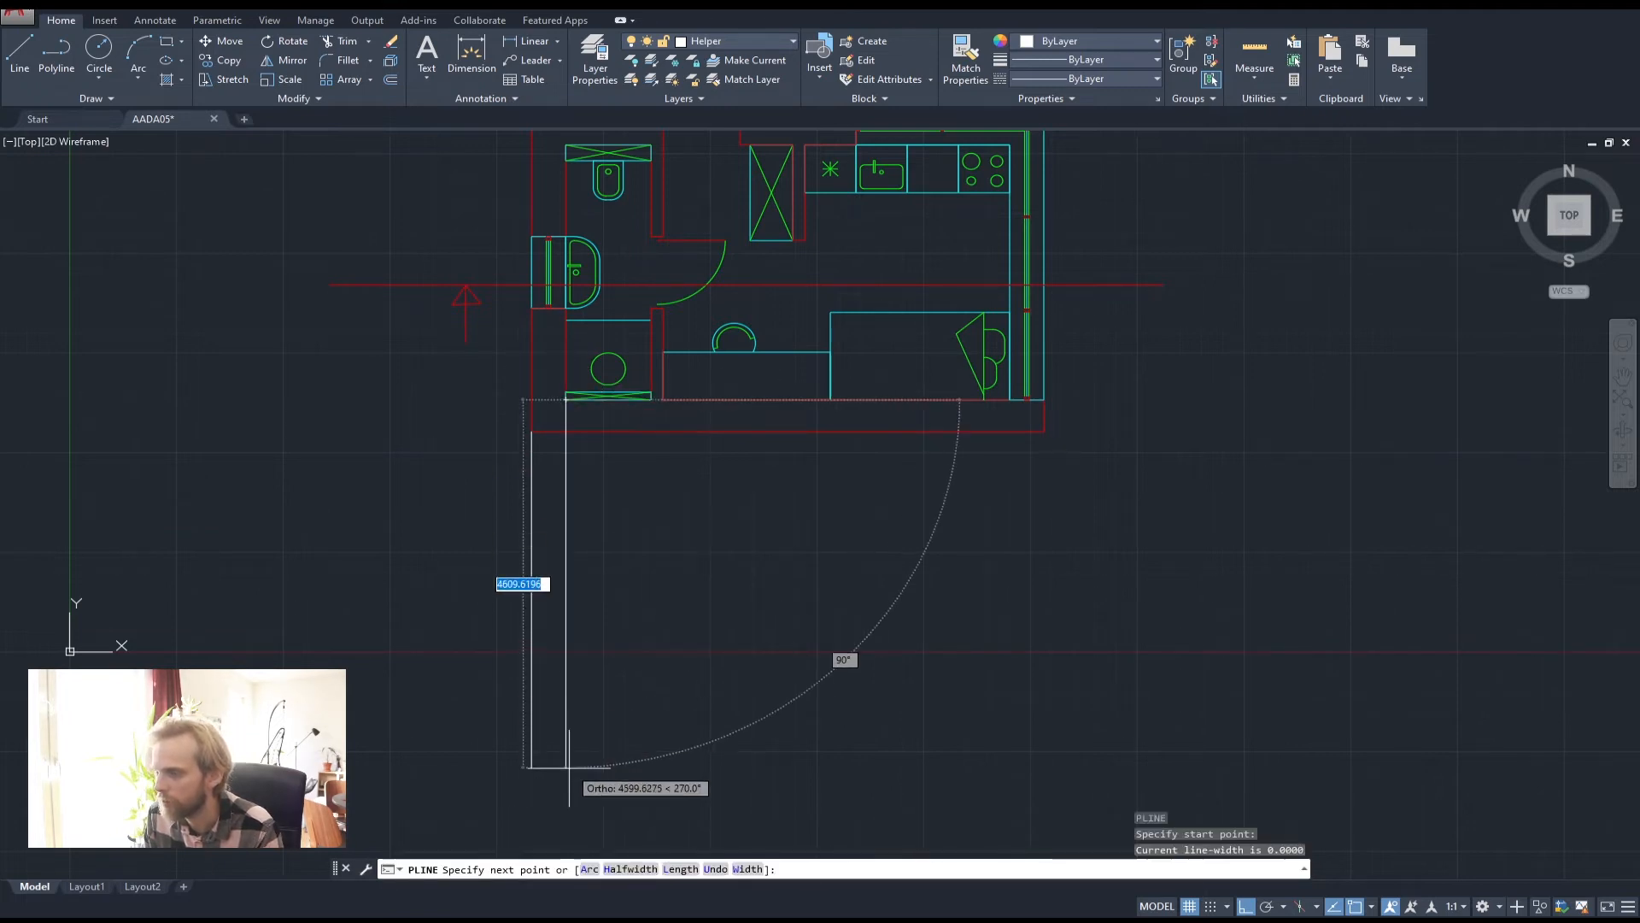
left_click(569, 766)
key("Return")
scroll(536, 342, "up", 5)
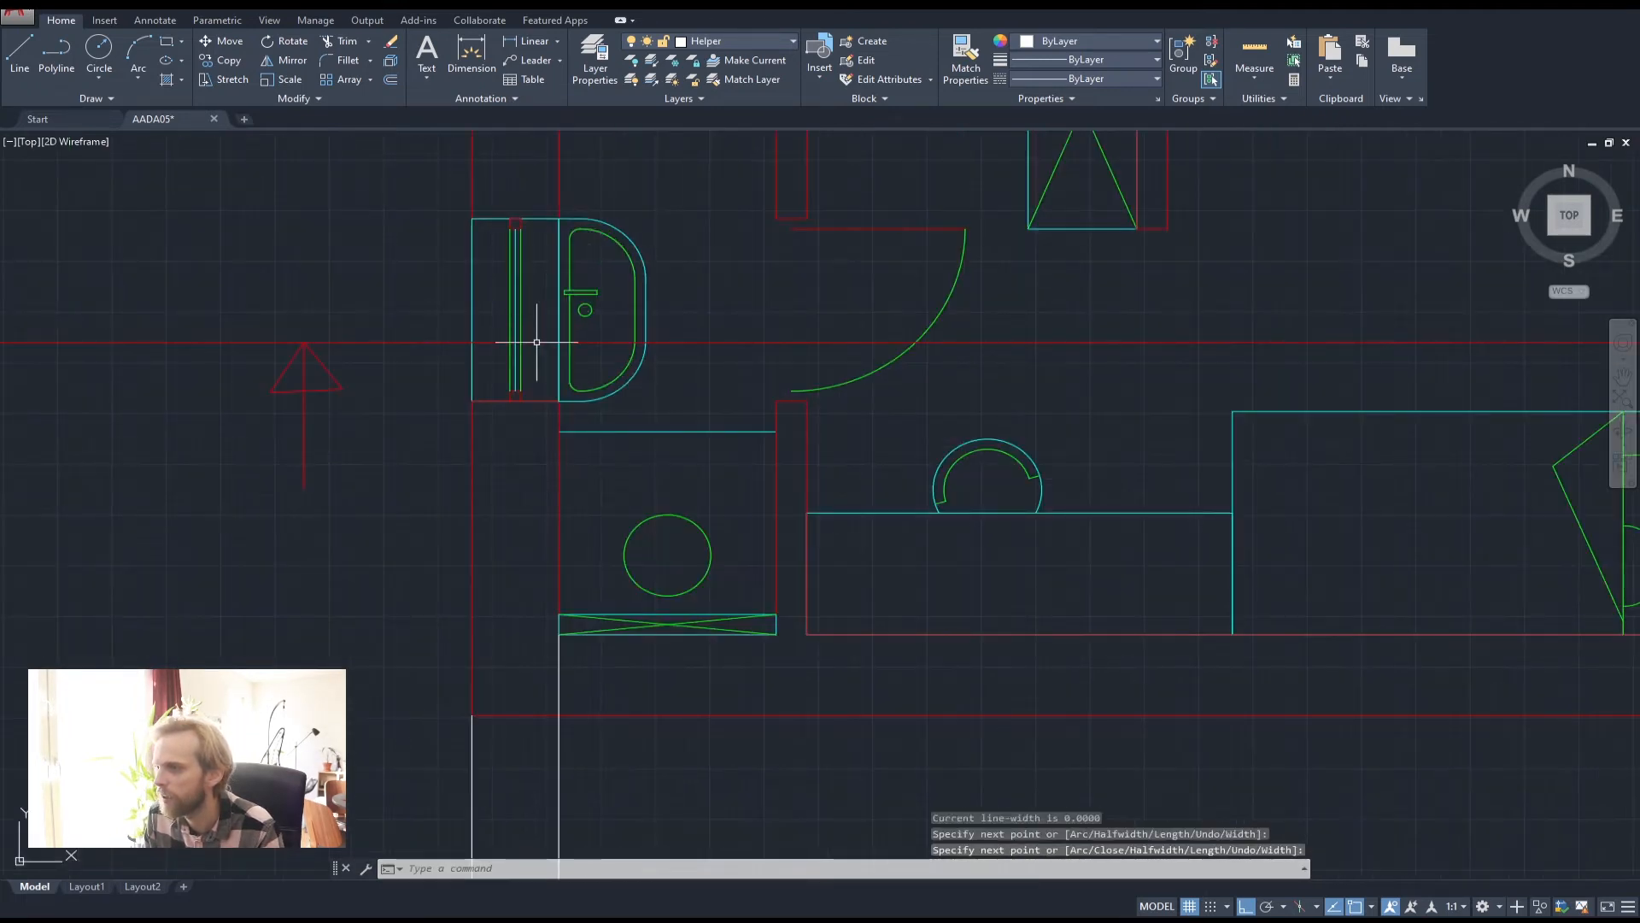
scroll(618, 311, "down", 2)
left_click(614, 602)
left_click(352, 609)
key("Delete")
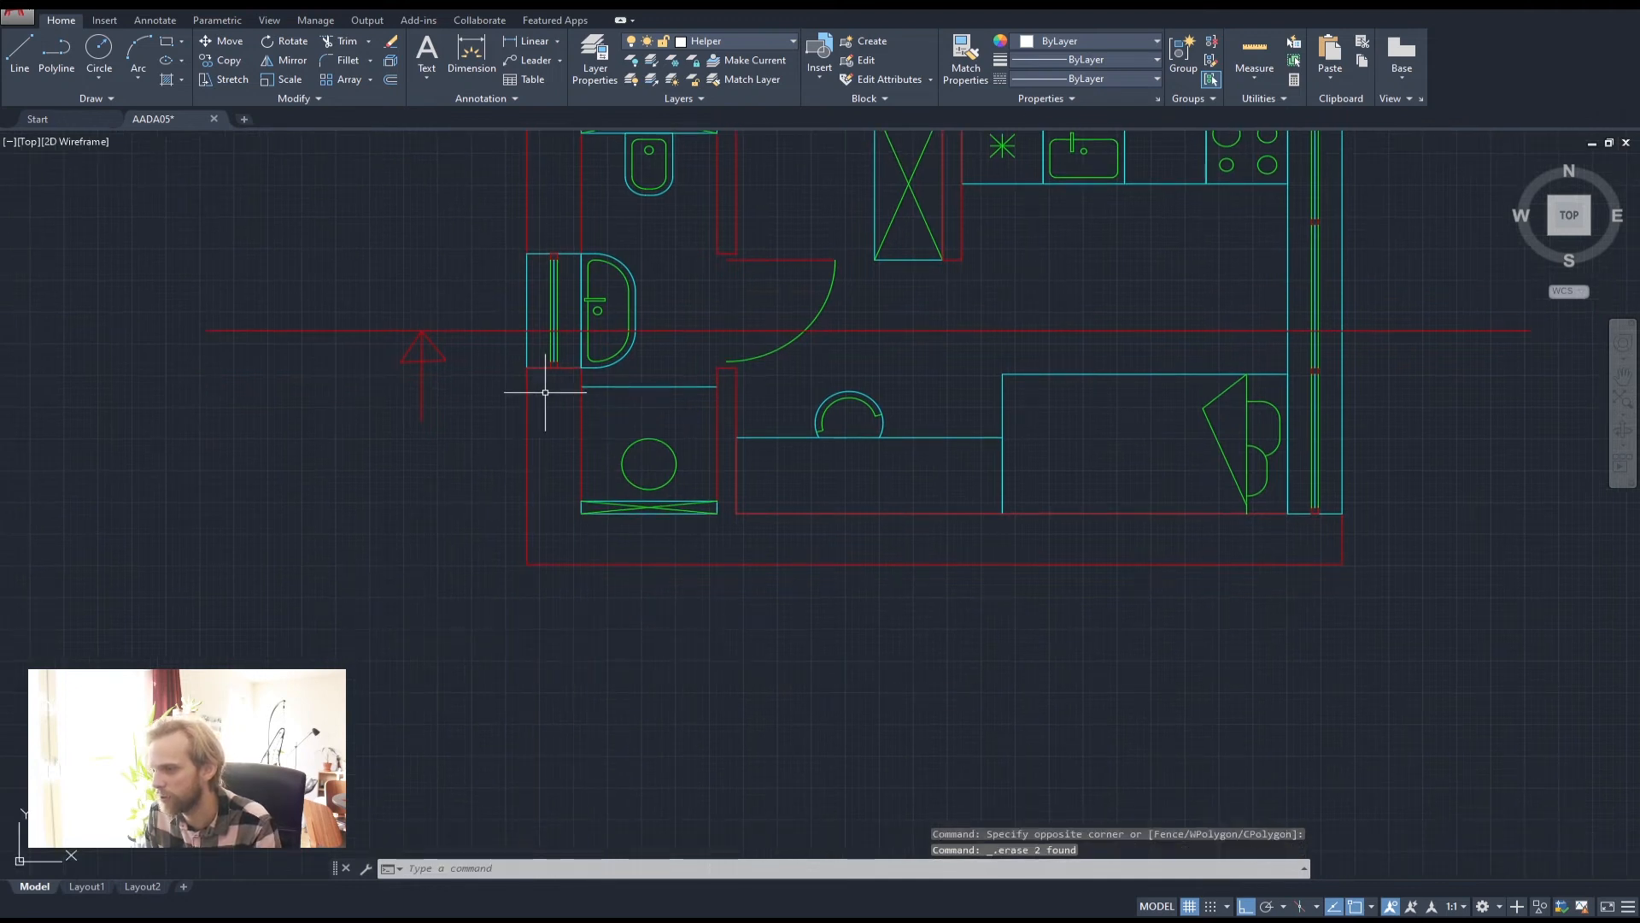
Drop vertical helper lines from the outer wall edge, a wall corner and the wall top below the plan
left_click(57, 51)
left_click(528, 329)
scroll(581, 530, "down", 5)
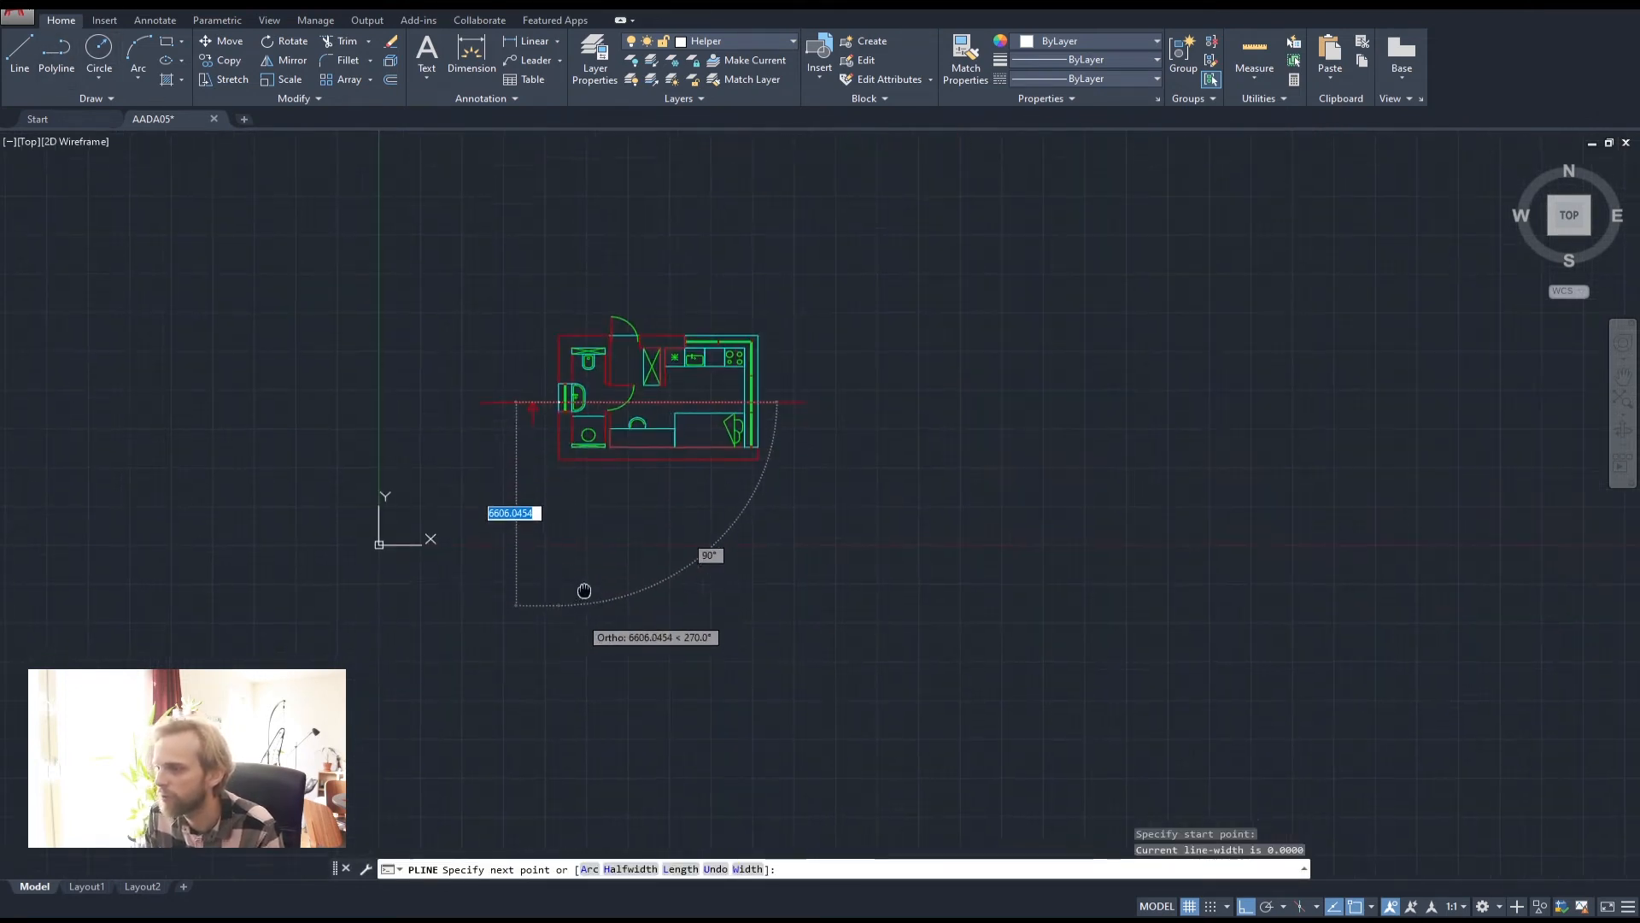
key("space")
scroll(532, 213, "up", 10)
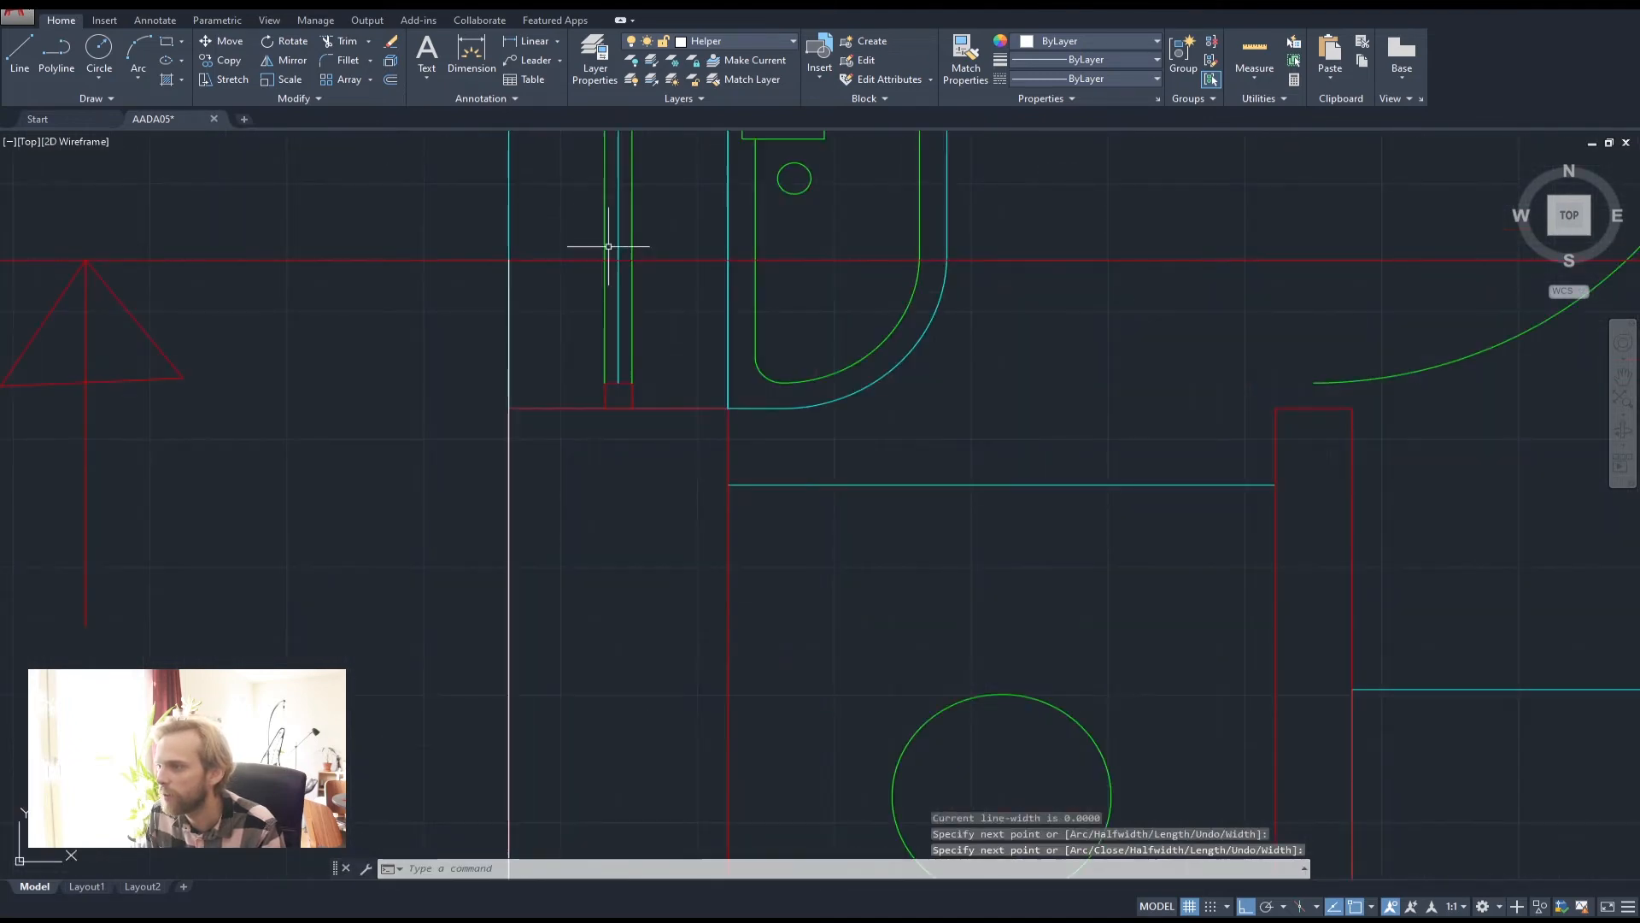
key("space")
left_click(728, 259)
scroll(681, 384, "down", 8)
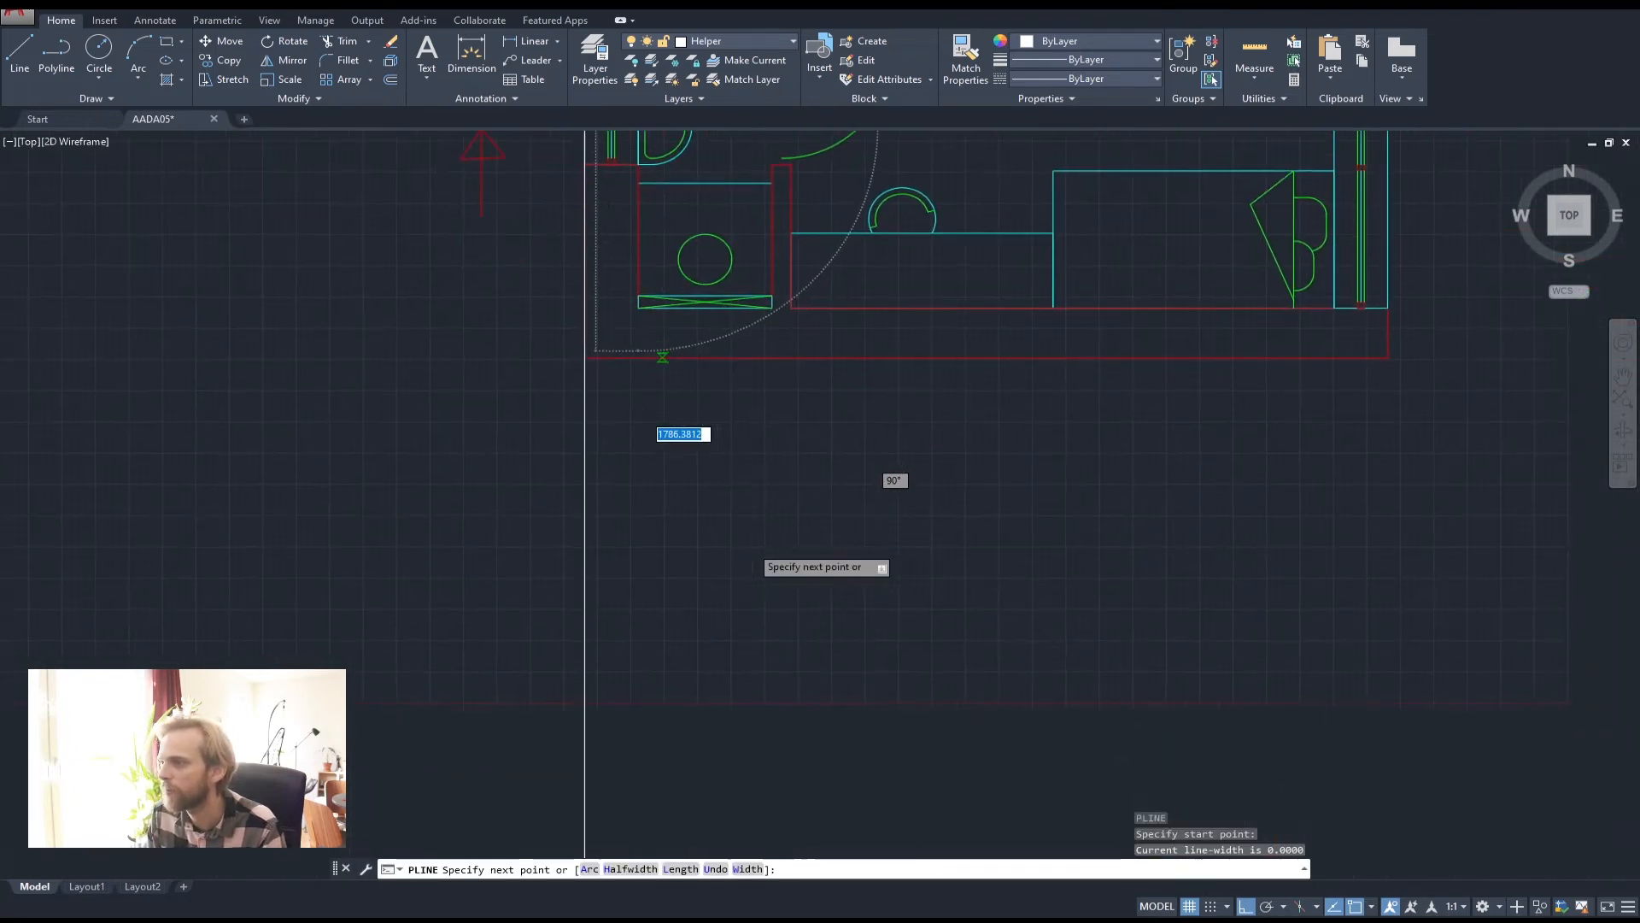
scroll(614, 694, "down", 3)
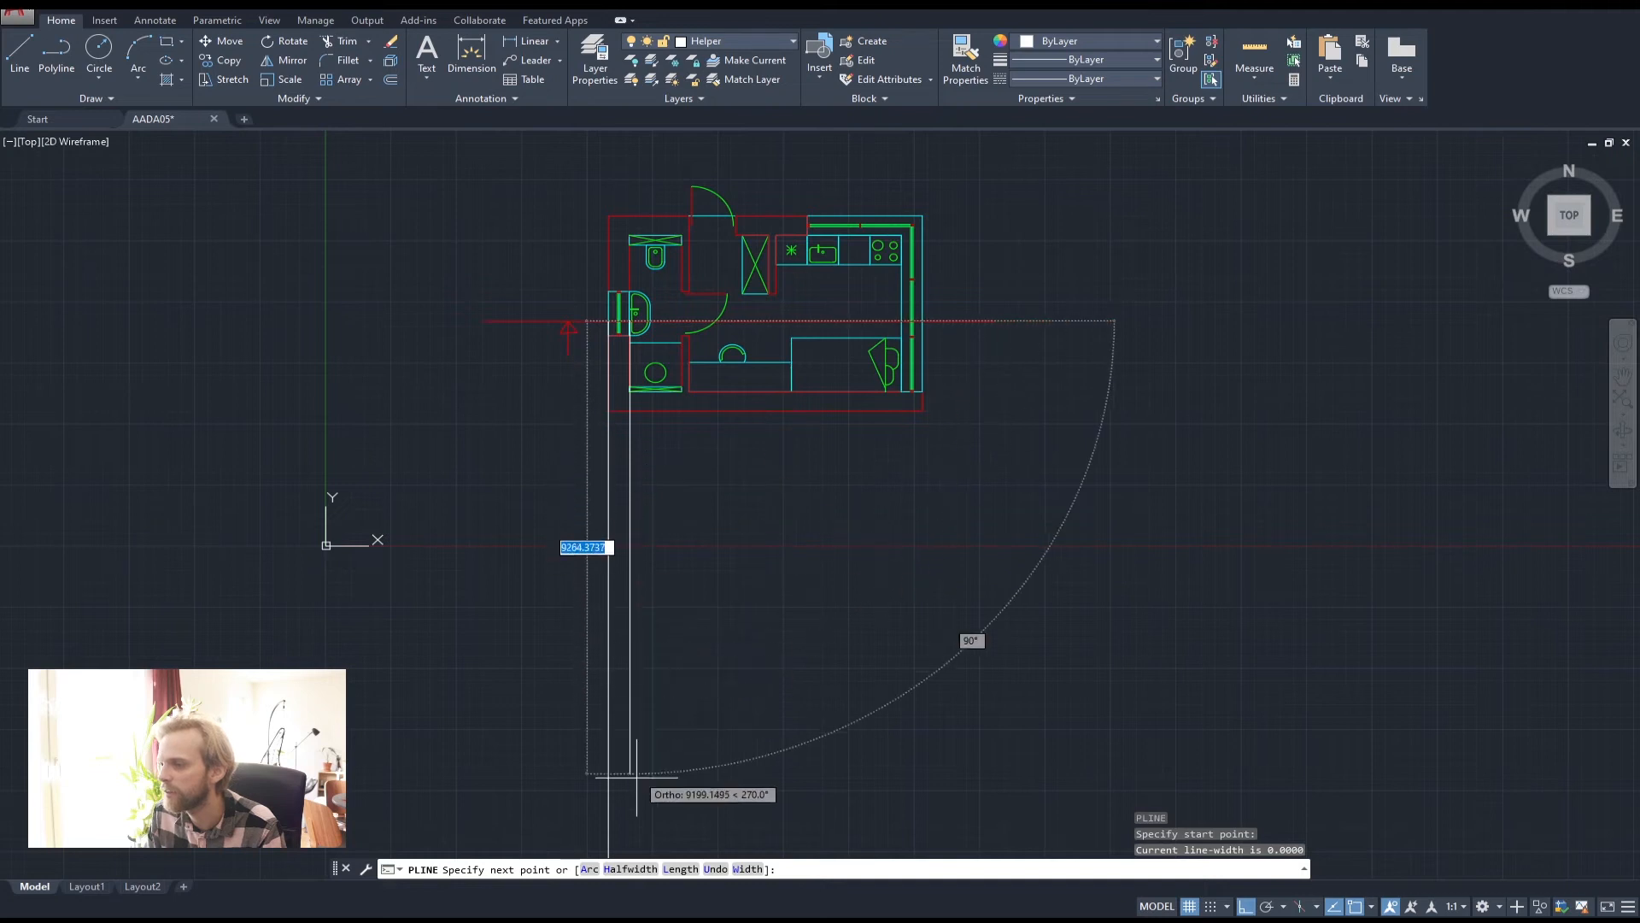
left_click(604, 787)
key("space")
scroll(663, 359, "up", 8)
scroll(707, 404, "up", 2)
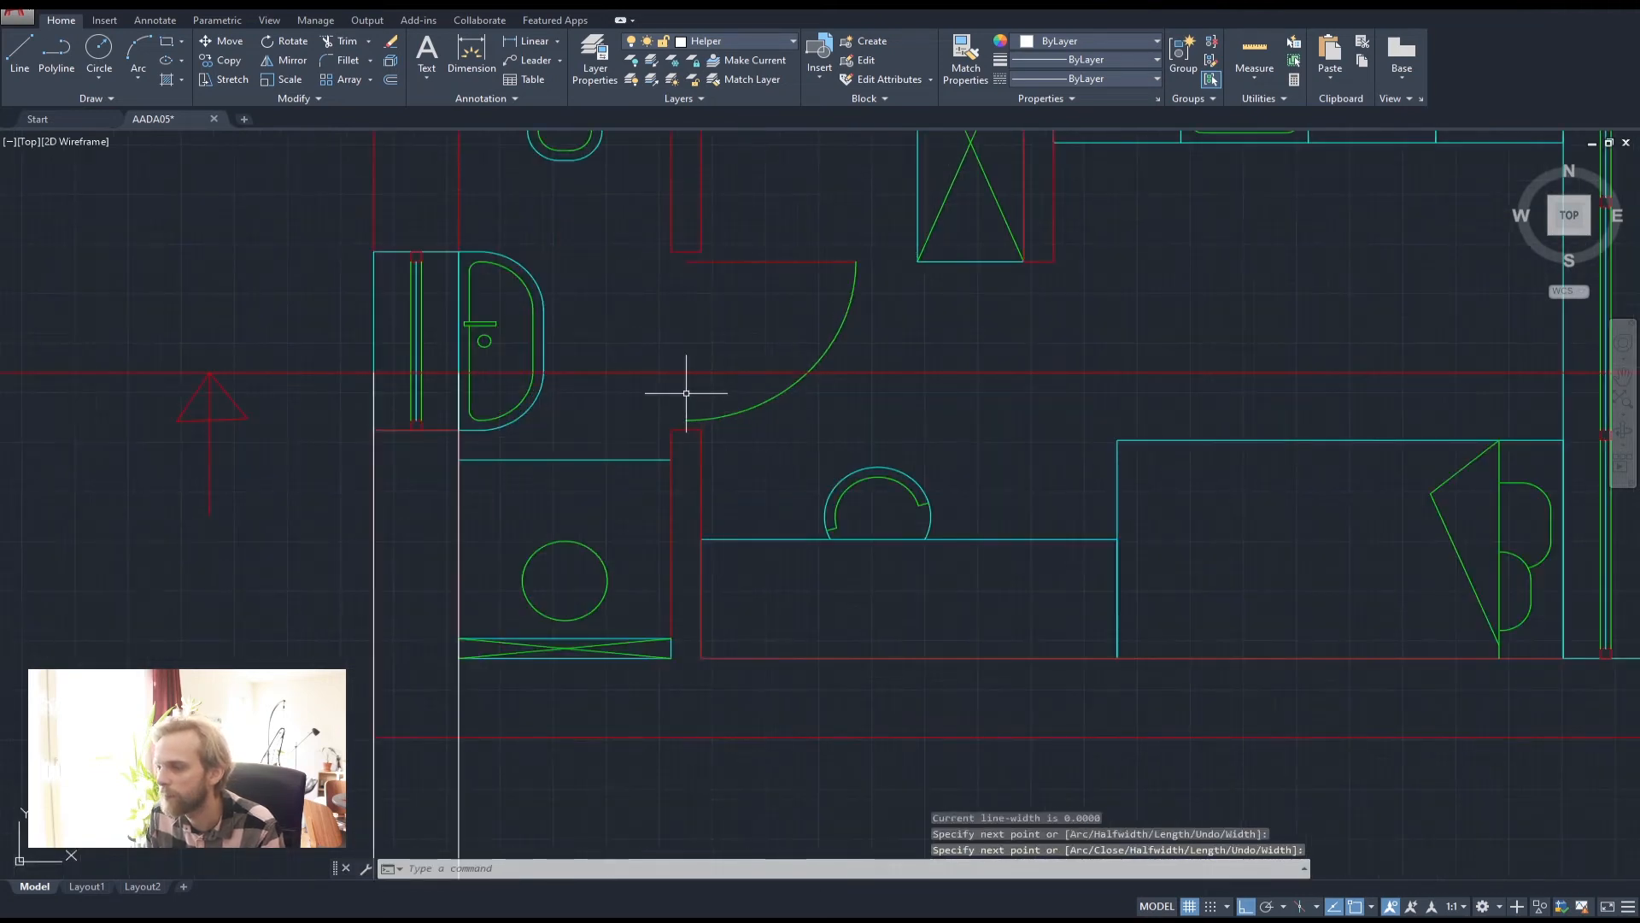
key("space")
left_click(672, 253)
scroll(690, 523, "down", 4)
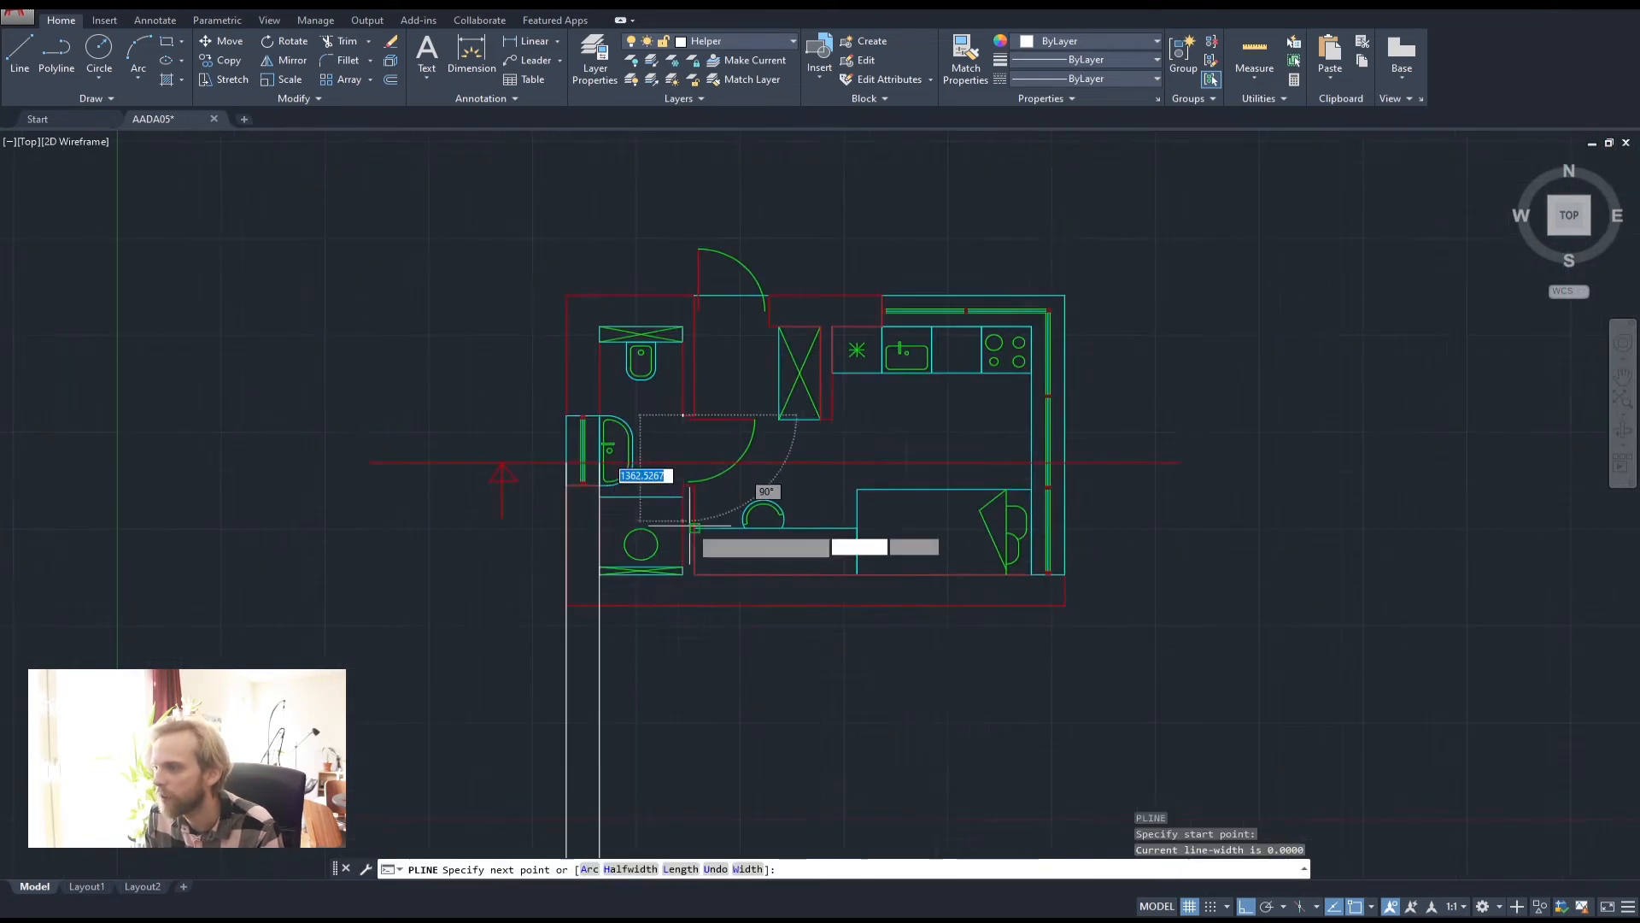
middle_click_drag(690, 523, 654, 286)
left_click(647, 812)
key("space")
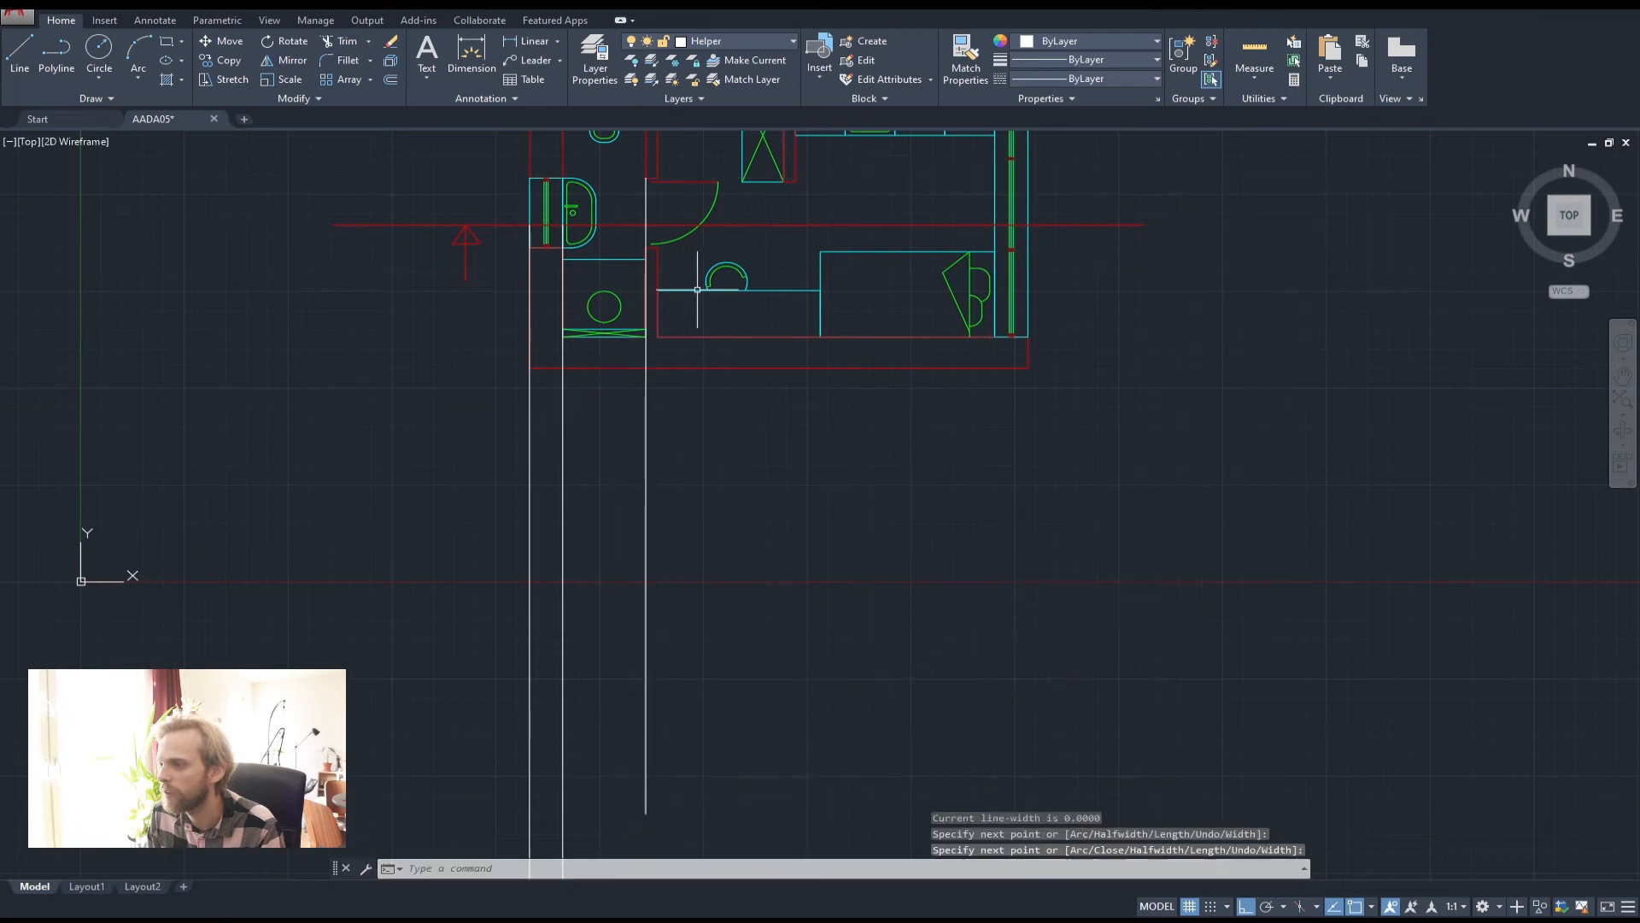
key("space")
left_click(658, 177)
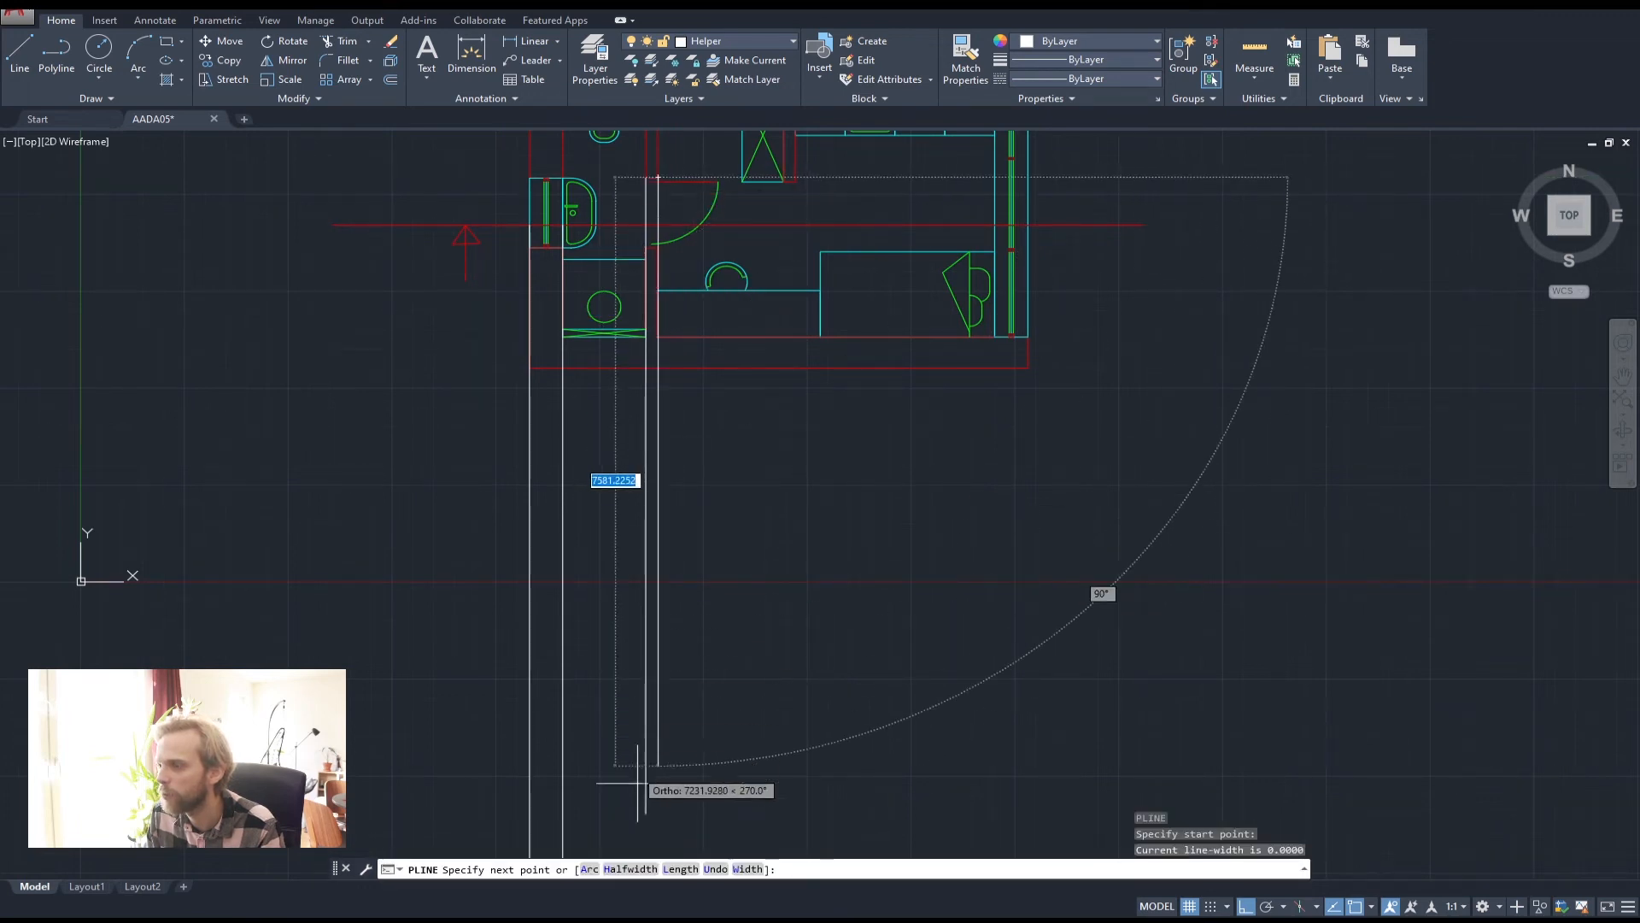
left_click(639, 831)
key("space")
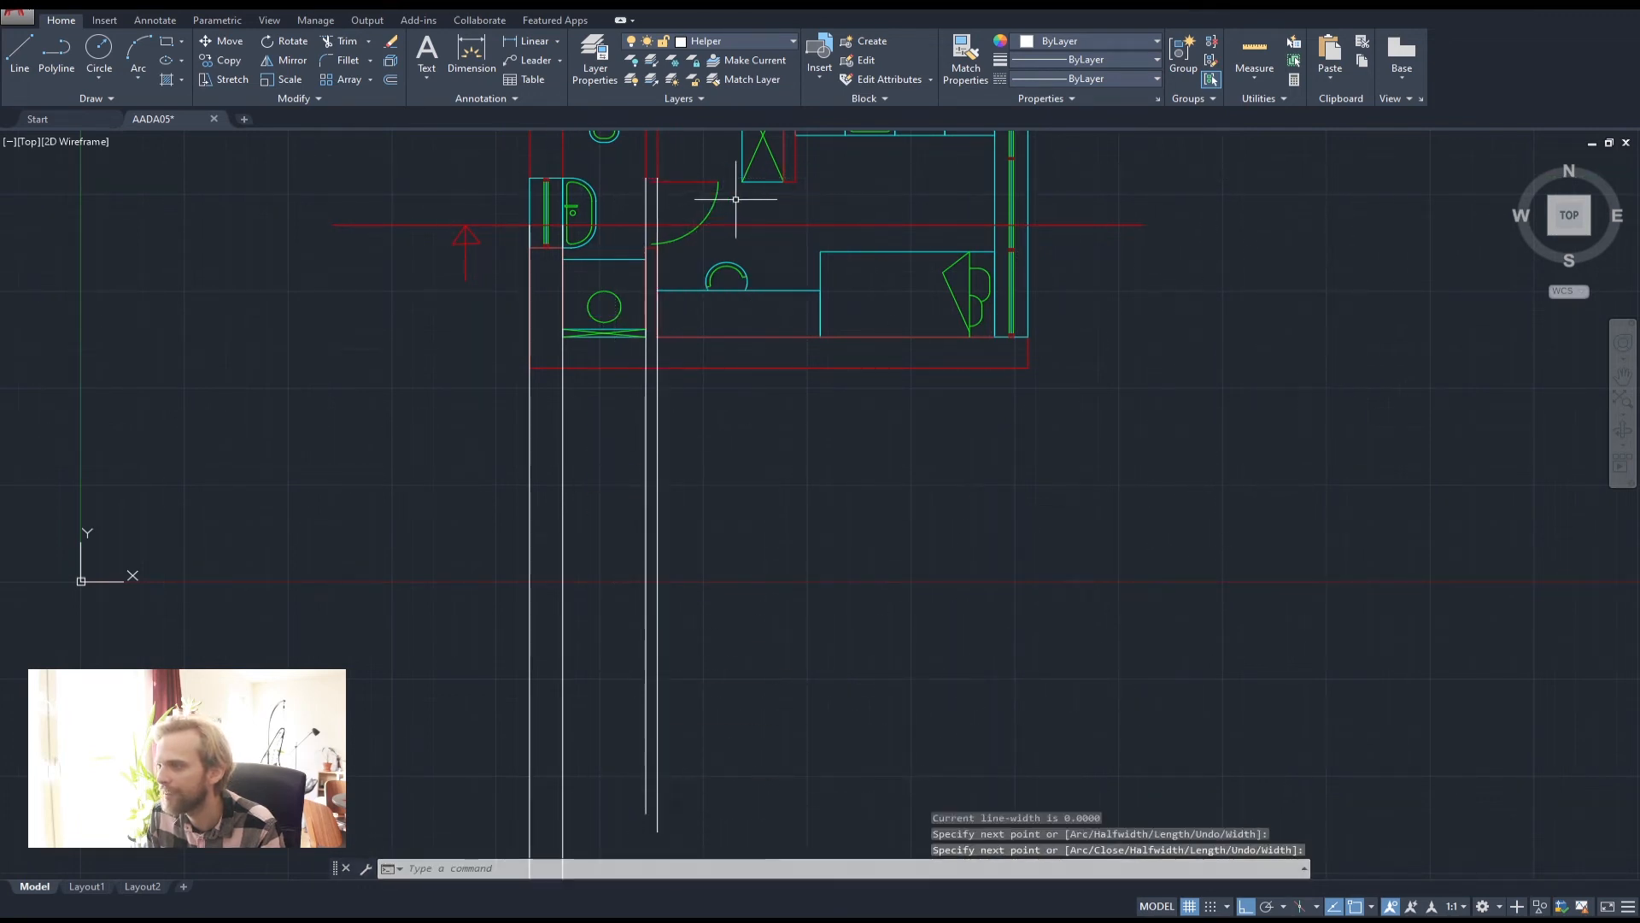
Add more helper lines from wall corners and the triangle's bottom-left corner down below the plan
mouse_move(743, 198)
middle_mouse_down()
mouse_move(583, 246)
mouse_move(604, 268)
middle_mouse_up()
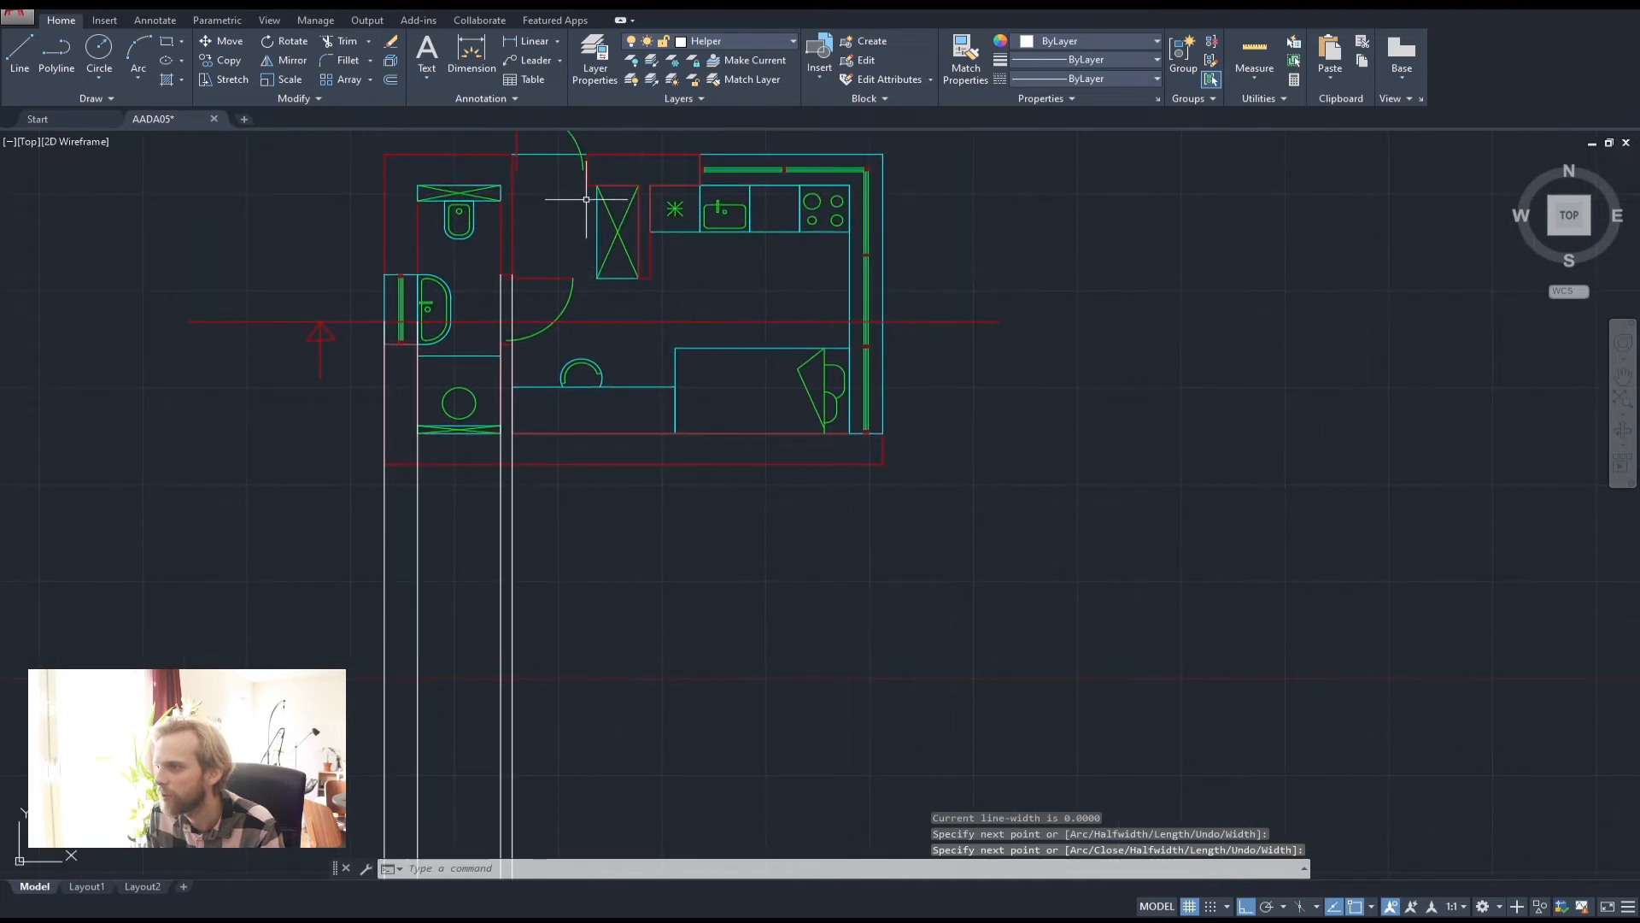
key("space")
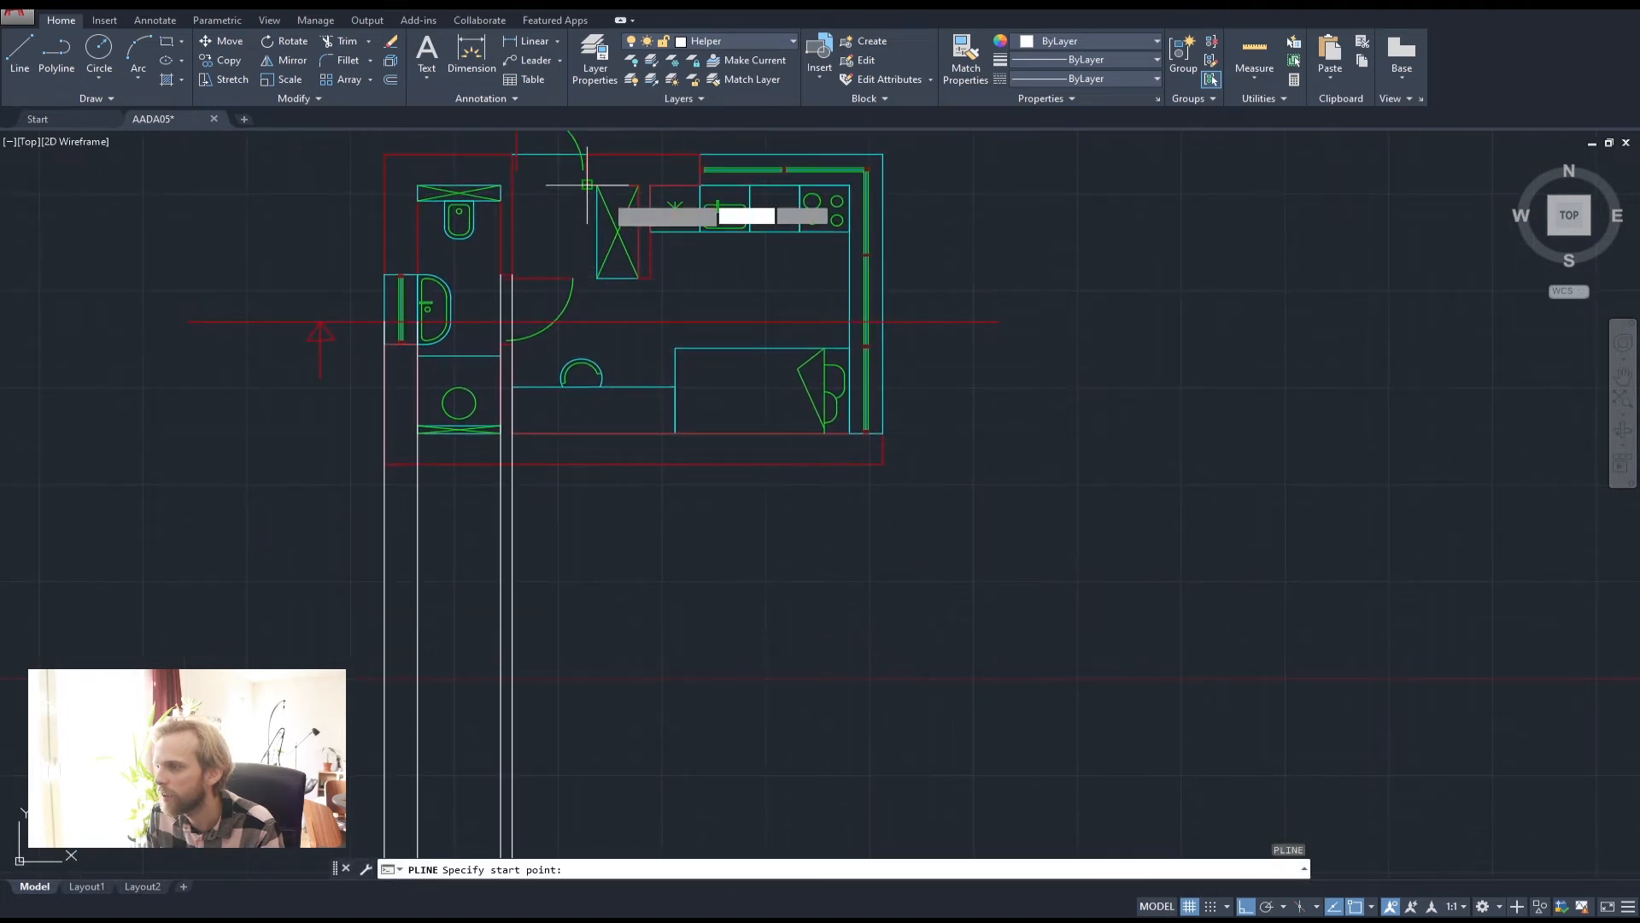
middle_click_drag(919, 373, 837, 318)
middle_click_drag(837, 318, 1010, 467)
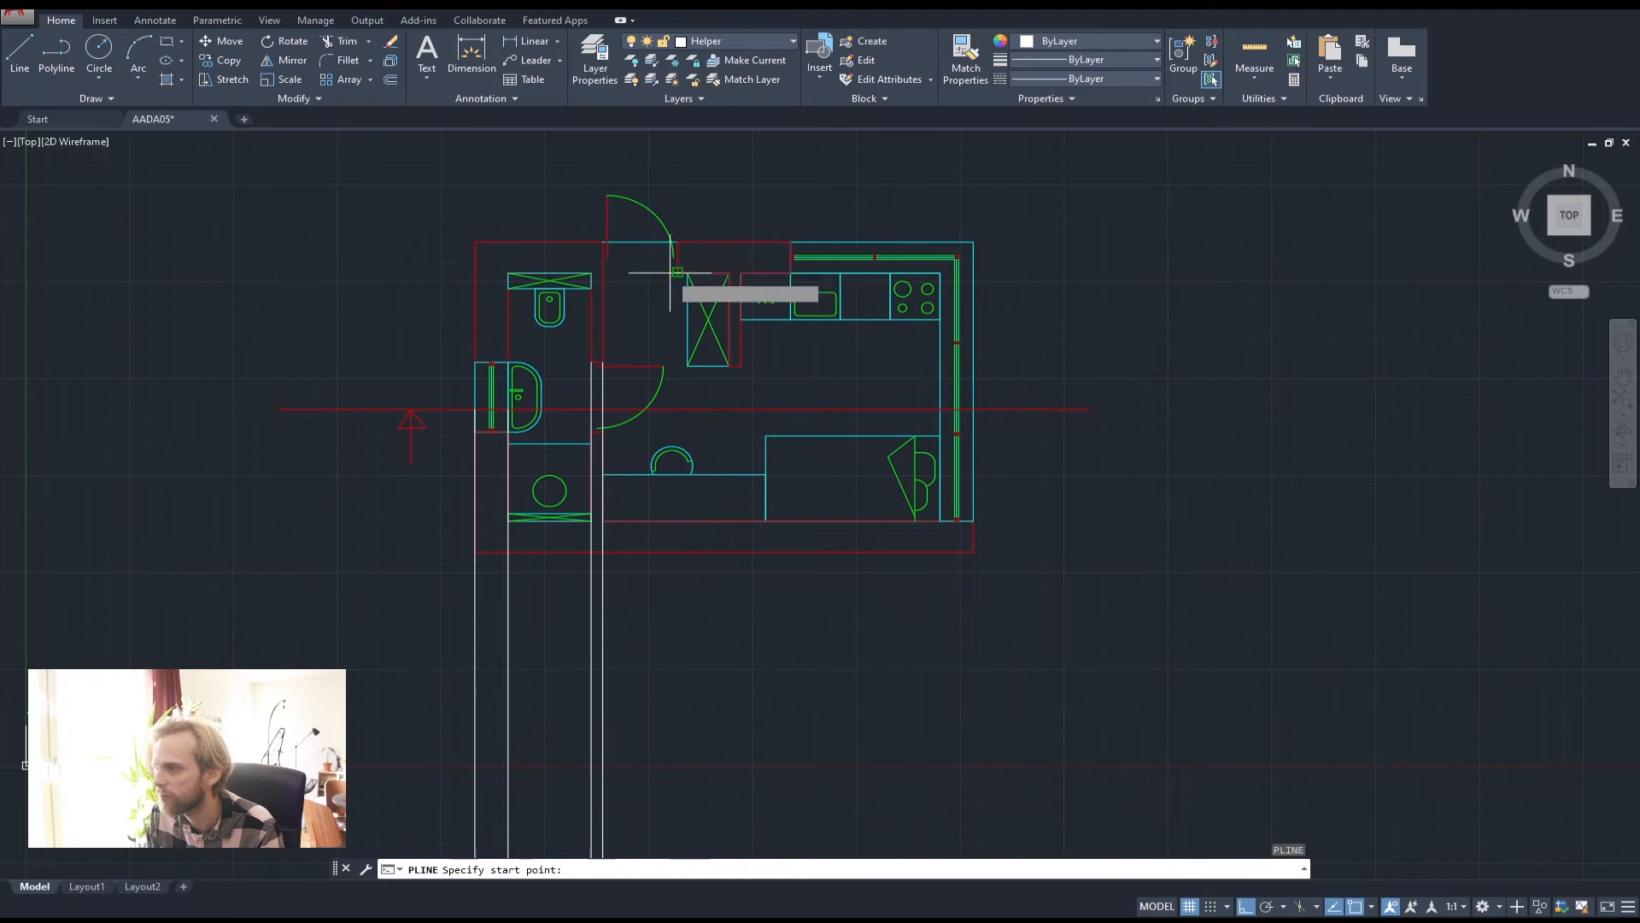
left_click(677, 272)
middle_click_drag(690, 559, 654, 248)
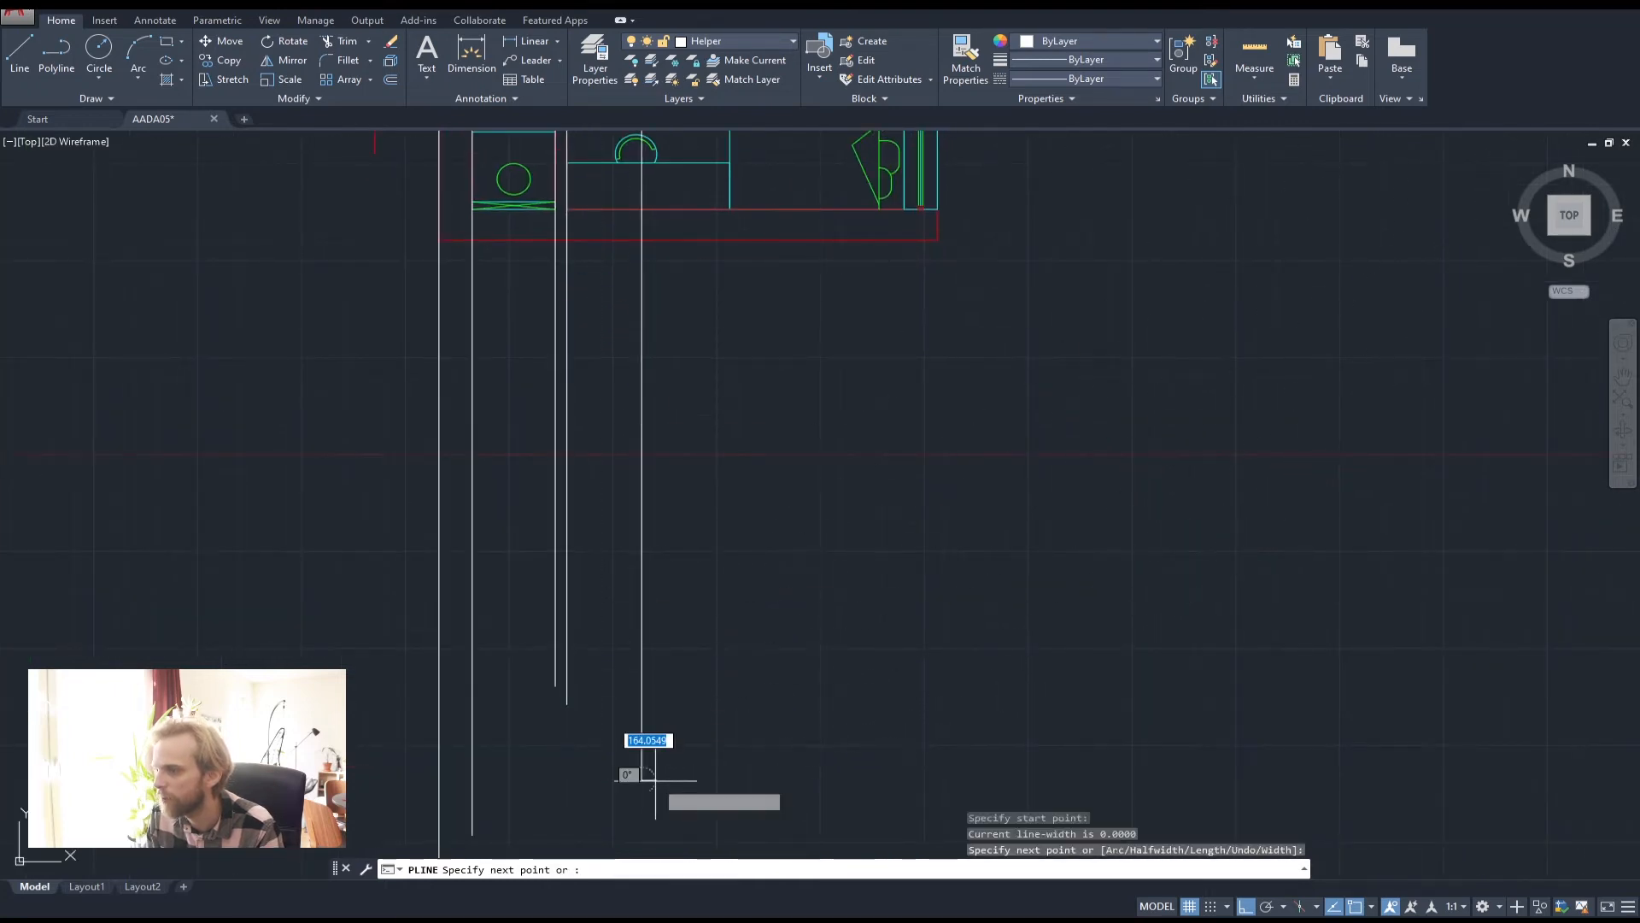
key("space")
middle_click_drag(725, 136, 655, 359)
key("space")
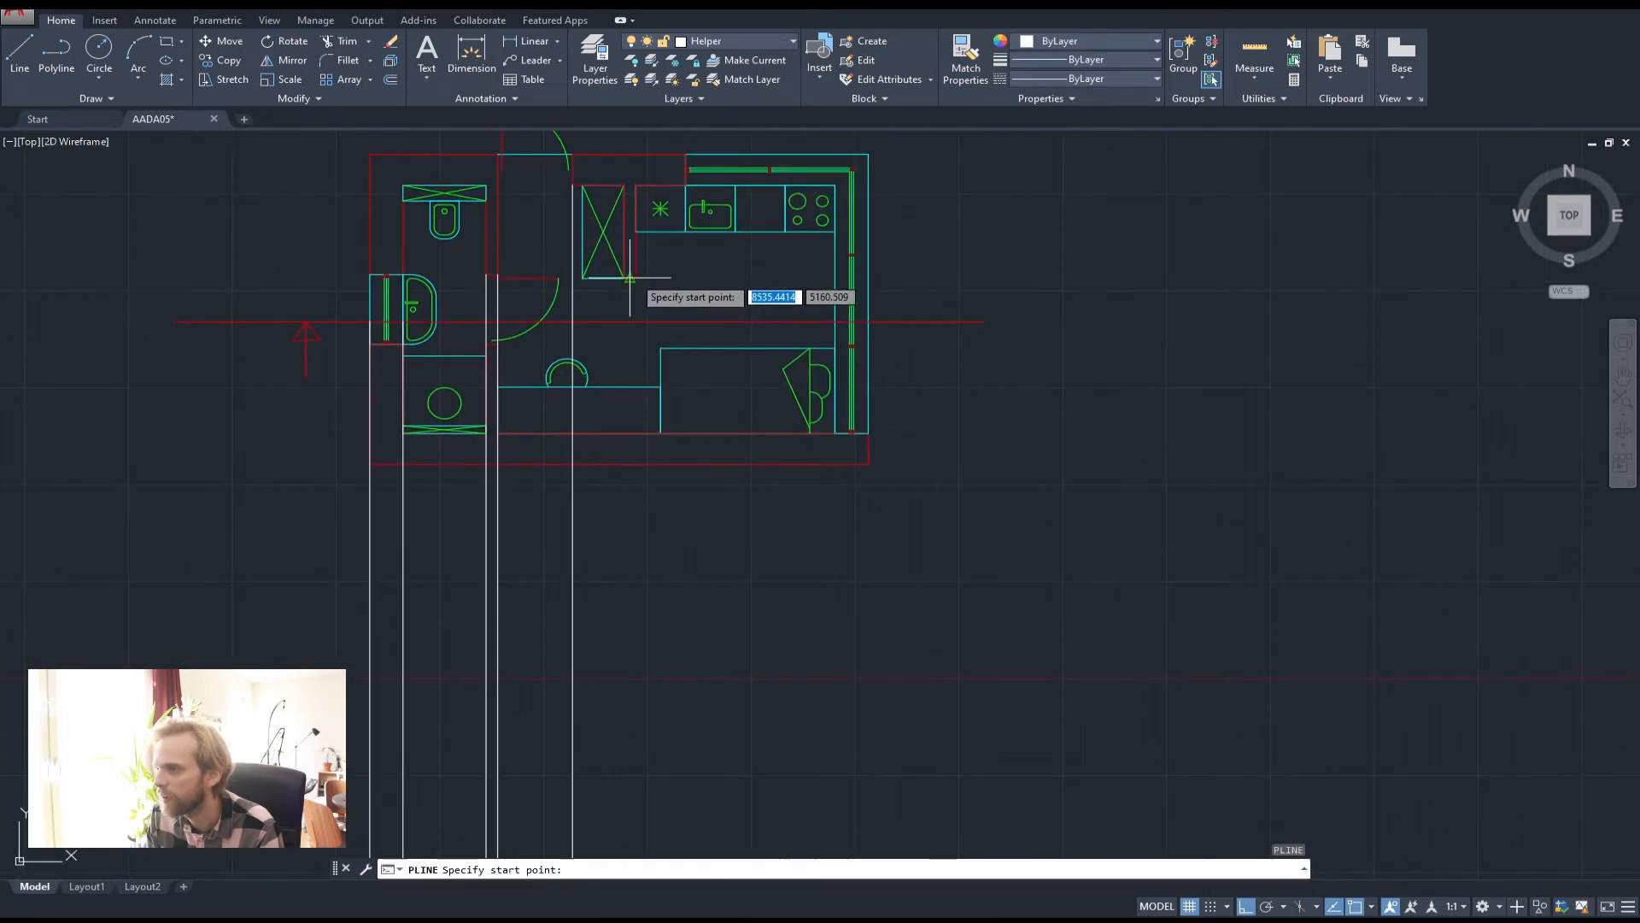
left_click(636, 278)
middle_click_drag(615, 686, 644, 406)
left_click(673, 721)
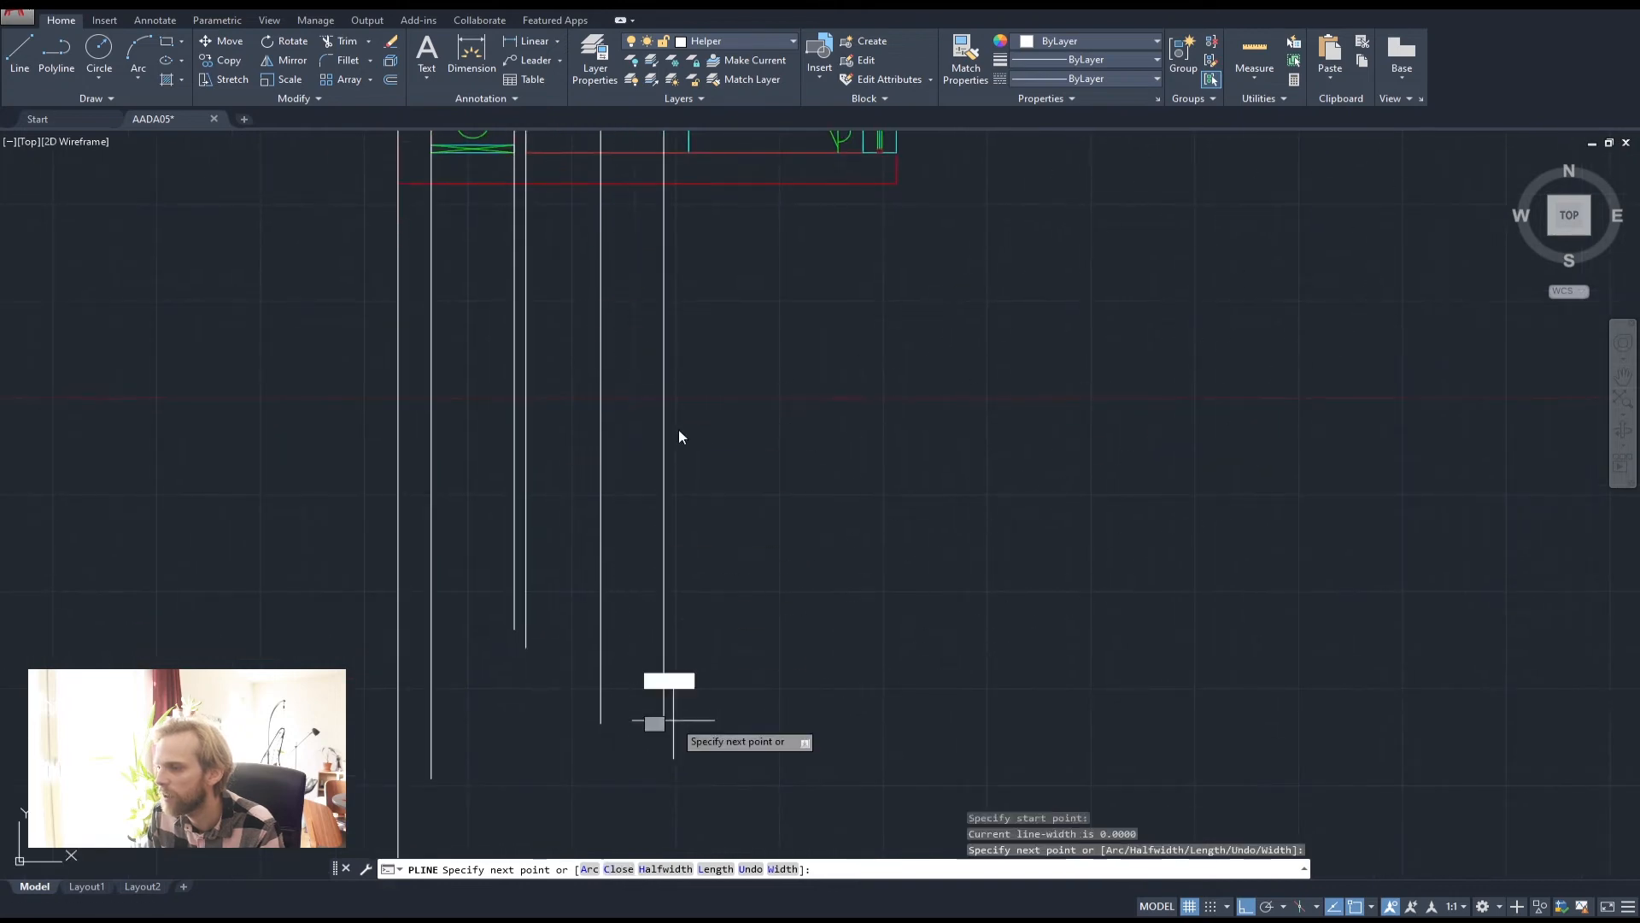
key("space")
scroll(598, 317, "down", 3)
scroll(524, 227, "up", 5)
key("space")
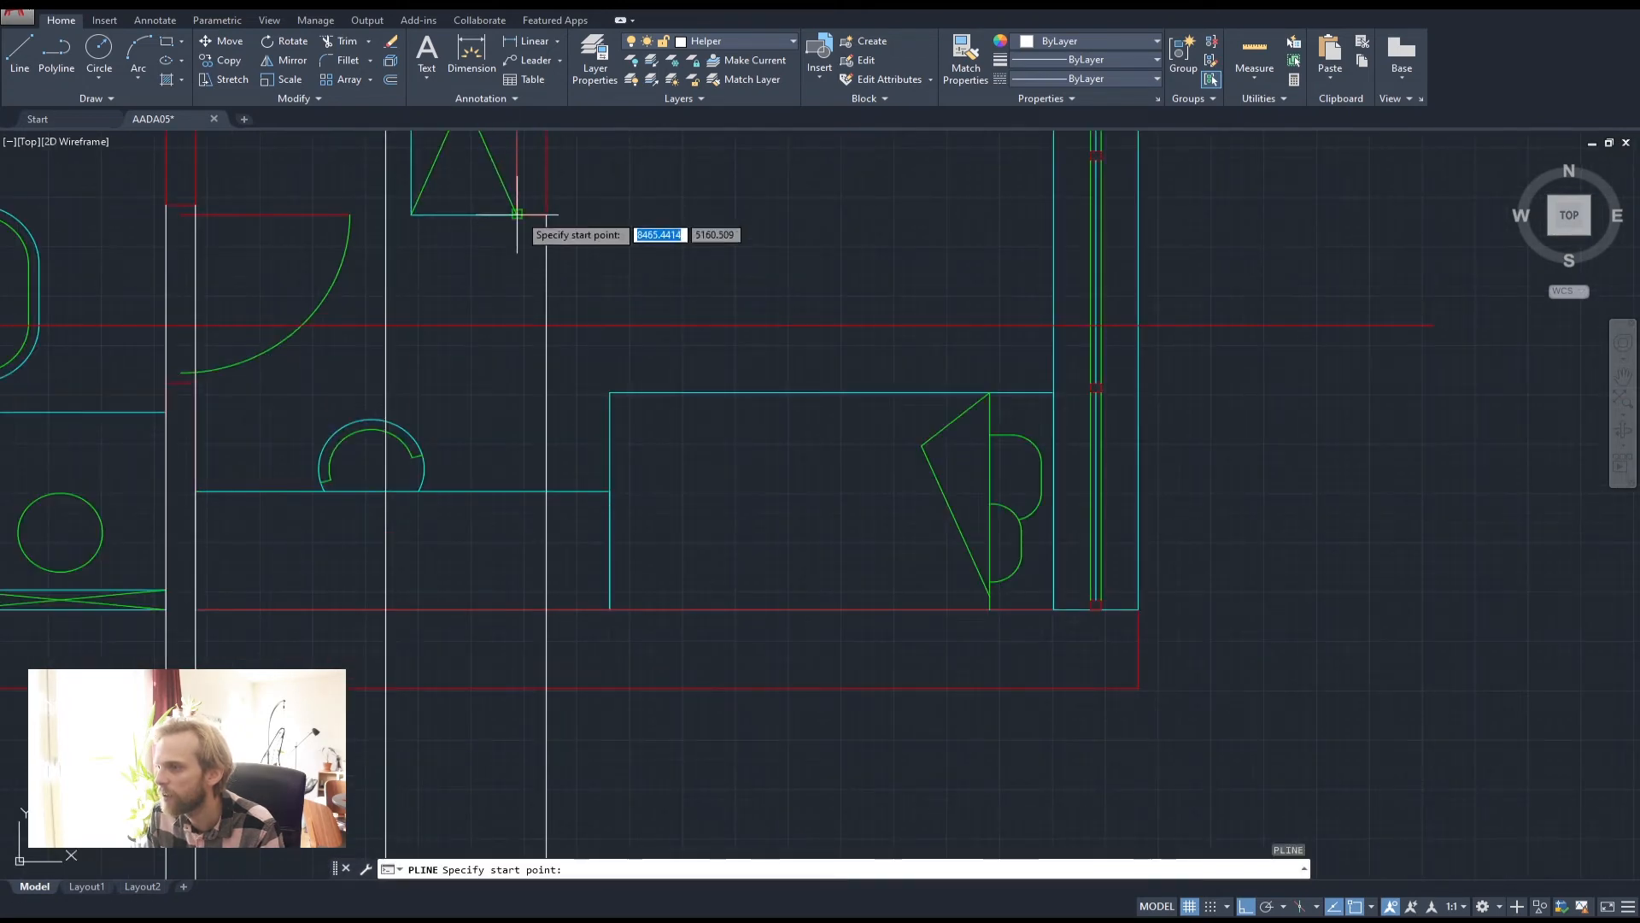
left_click(412, 214)
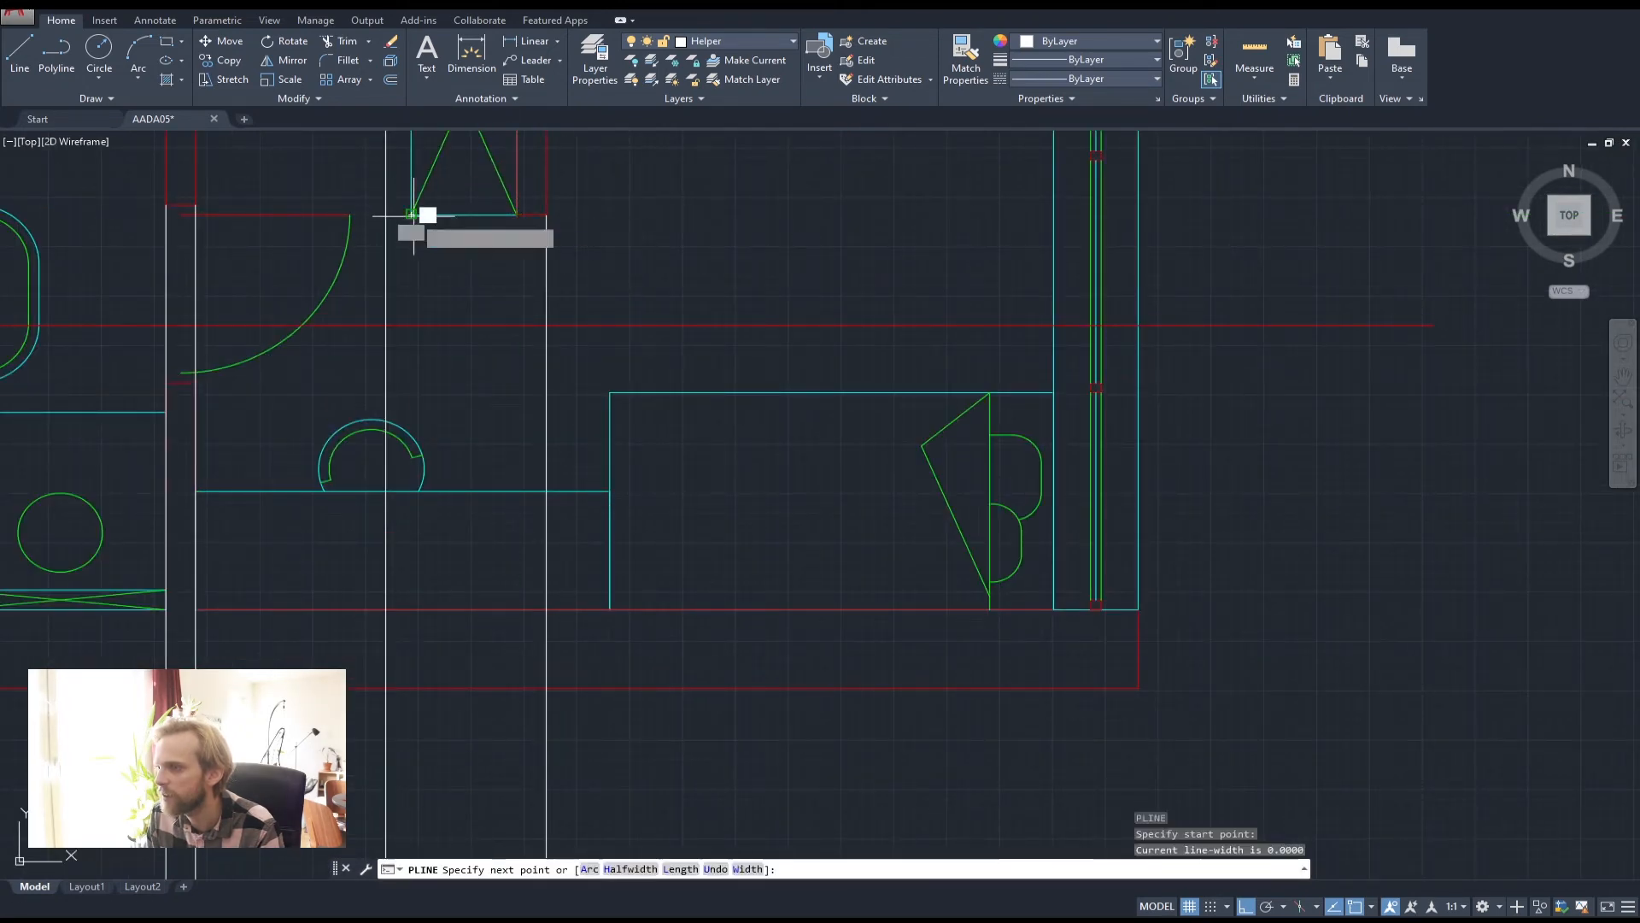
scroll(489, 334, "down", 6)
scroll(466, 756, "up", 4)
left_click(493, 779)
key("space")
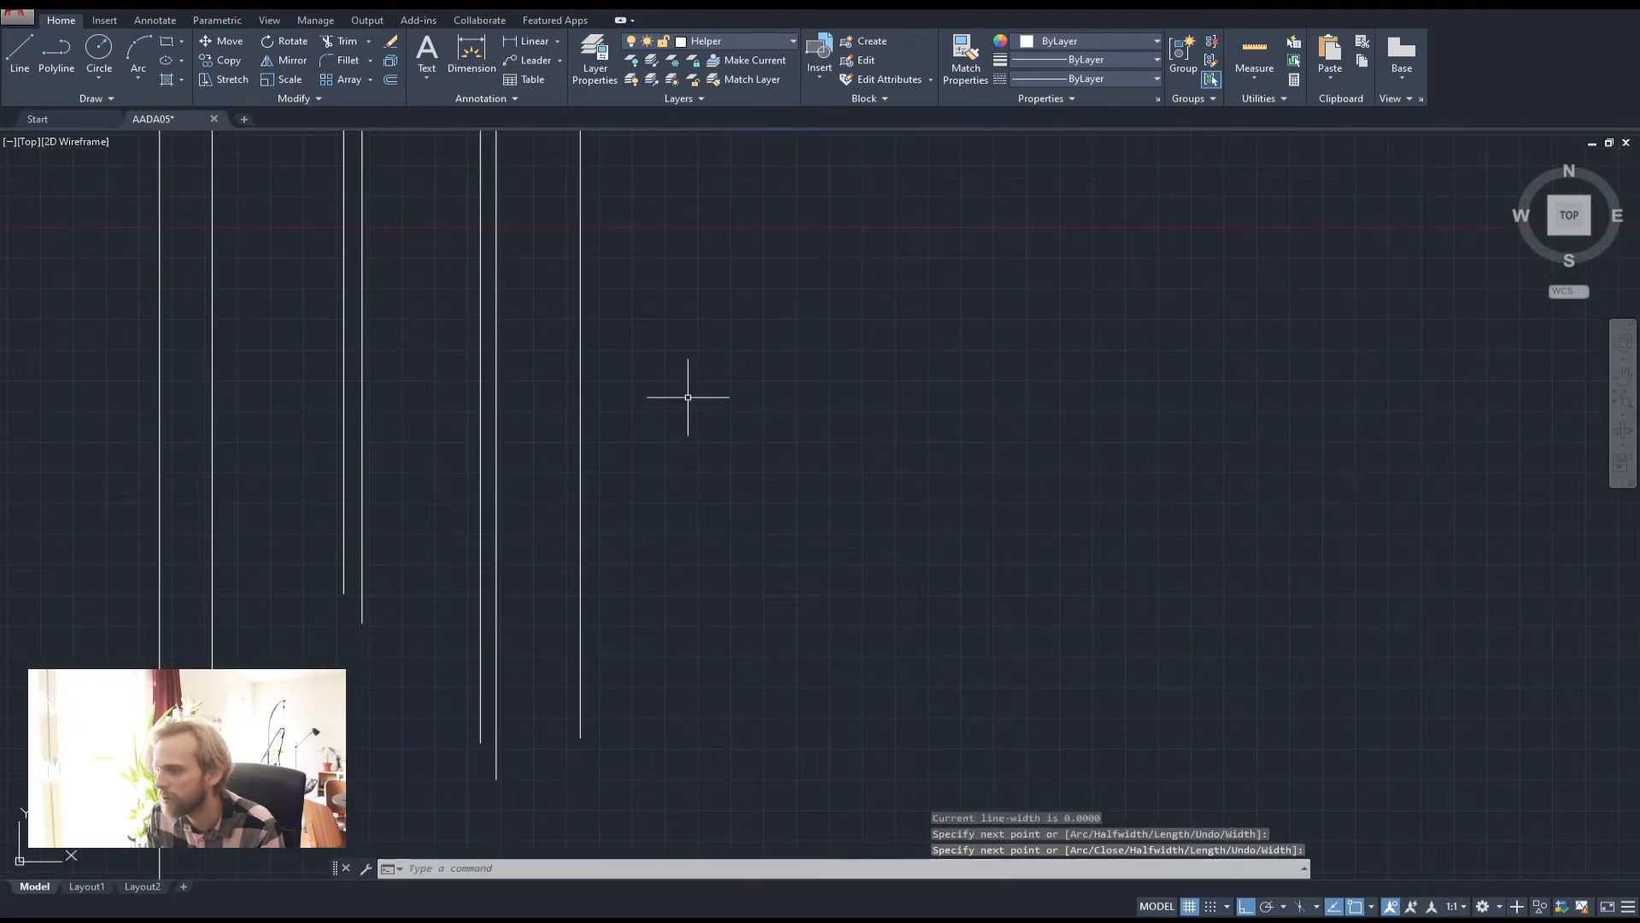
scroll(560, 622, "down", 6)
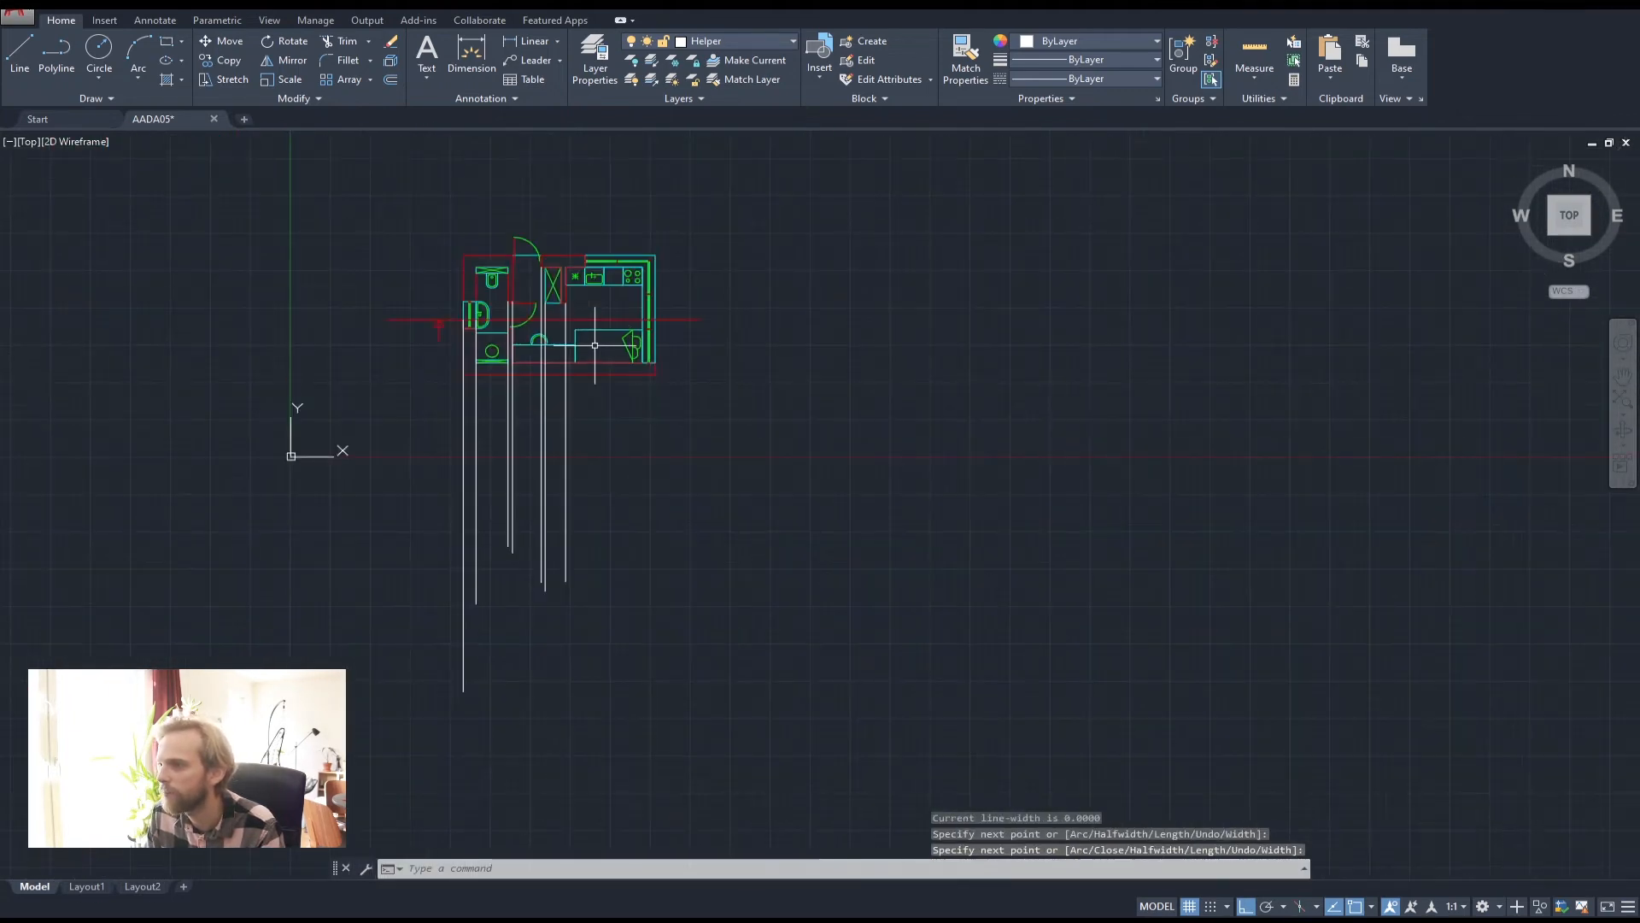
scroll(595, 345, "up", 4)
middle_click_drag(733, 293, 646, 207)
Drop the last helper lines from the right-hand and outer wall corners, then recentre the plan
key("space")
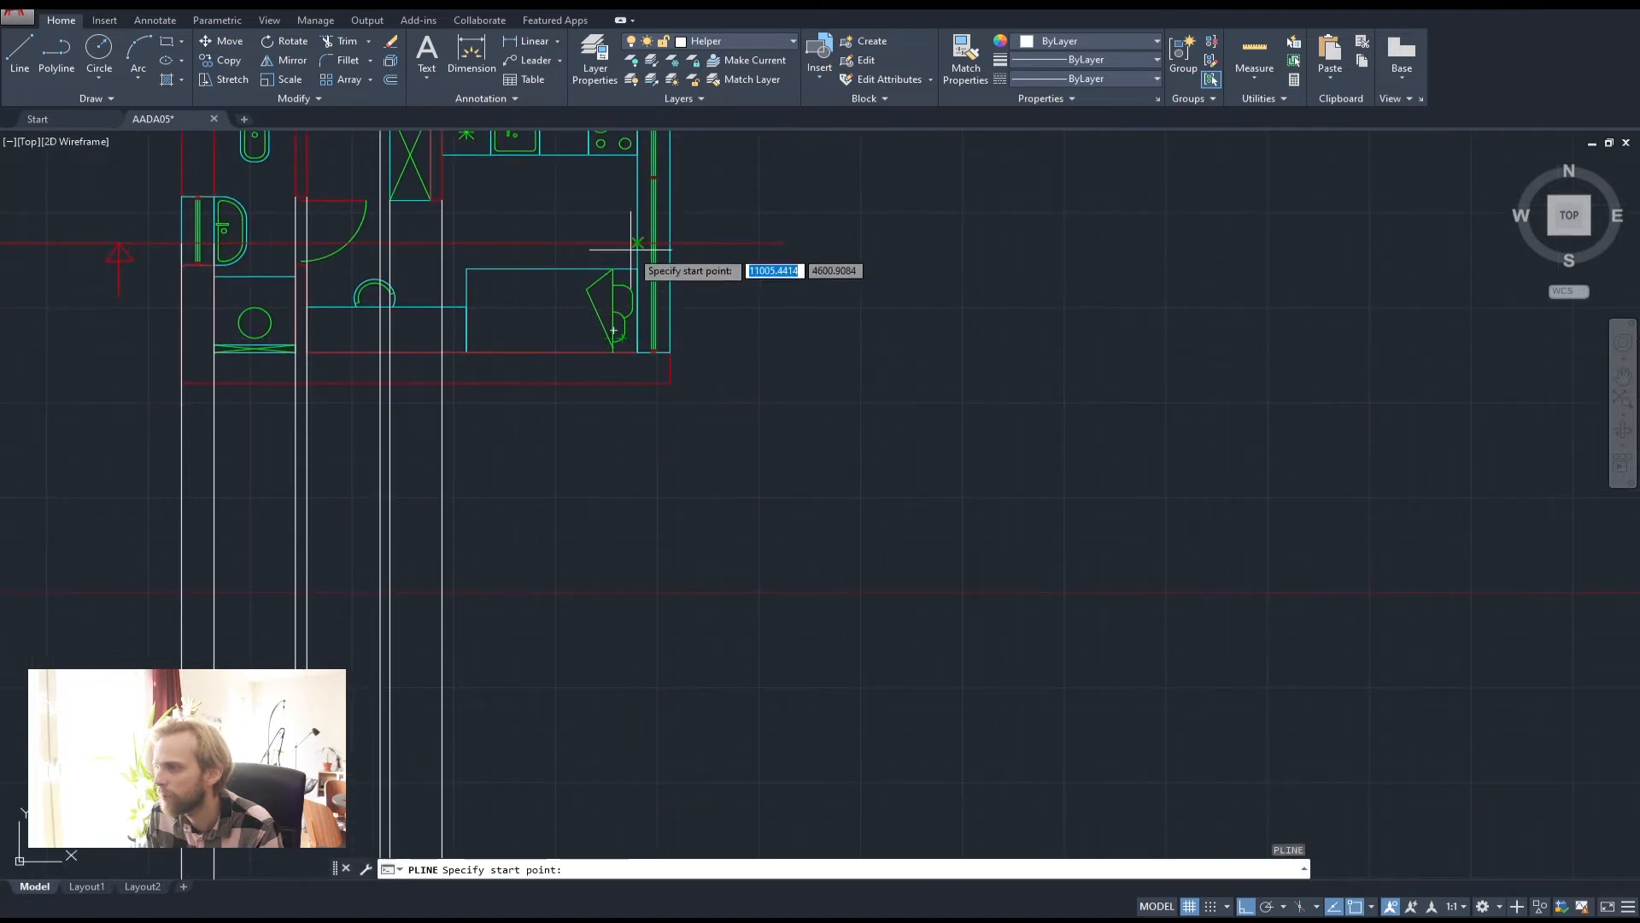
left_click(594, 243)
middle_click_drag(610, 664, 617, 445)
left_click(637, 729)
key("space")
middle_click_drag(653, 333, 629, 596)
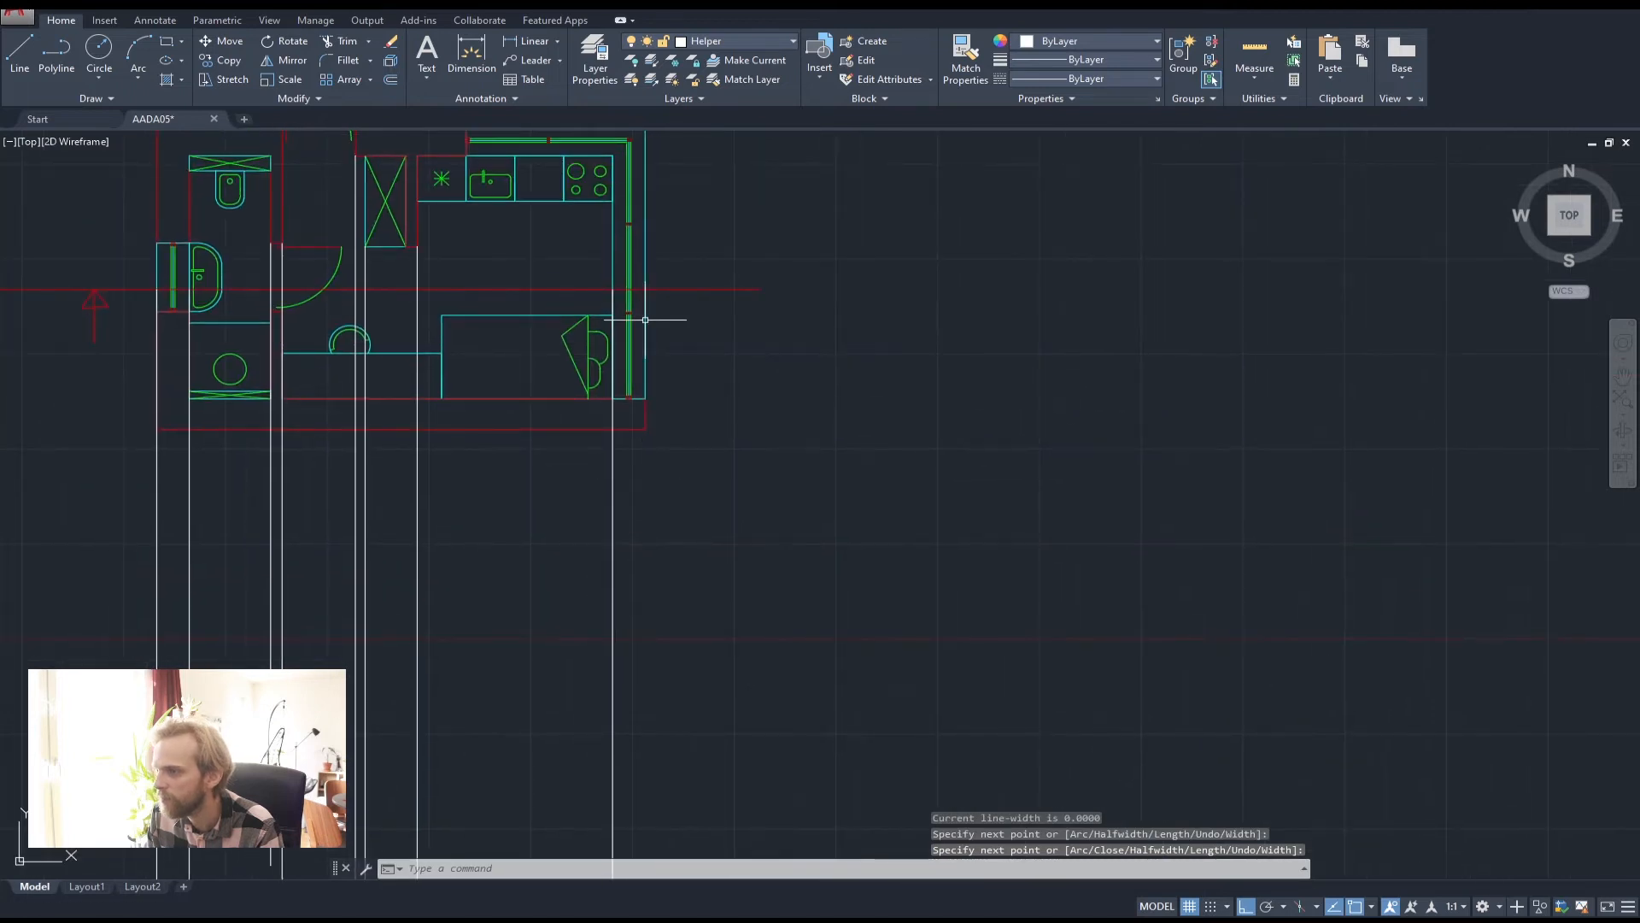
key("space")
left_click(646, 292)
scroll(675, 598, "down", 2)
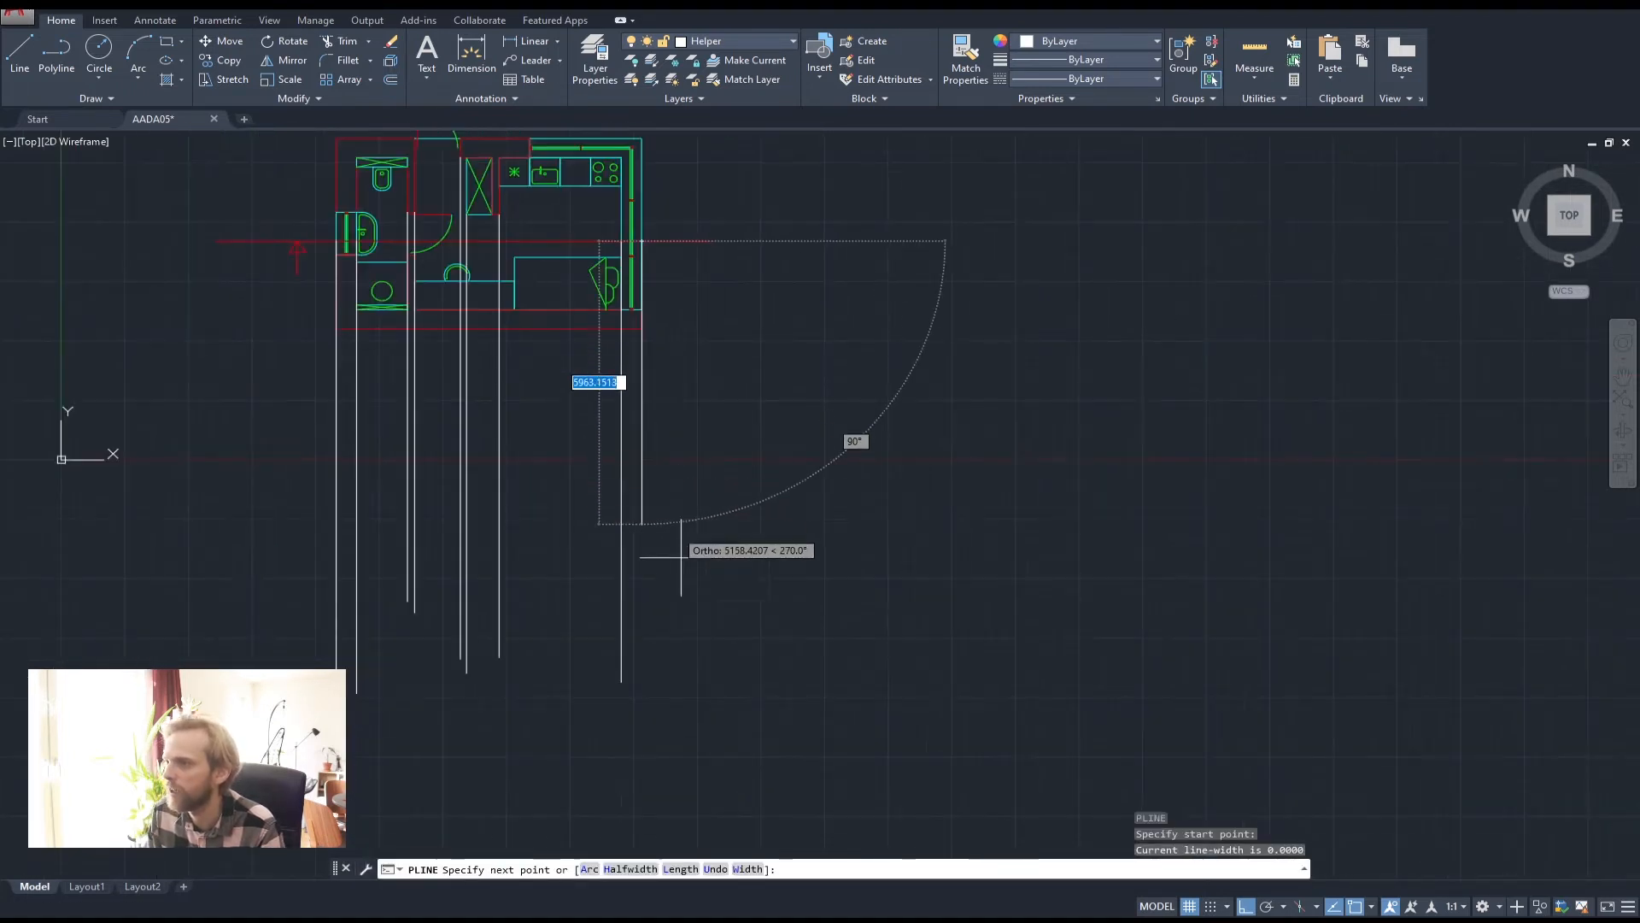
left_click(702, 728)
key("space")
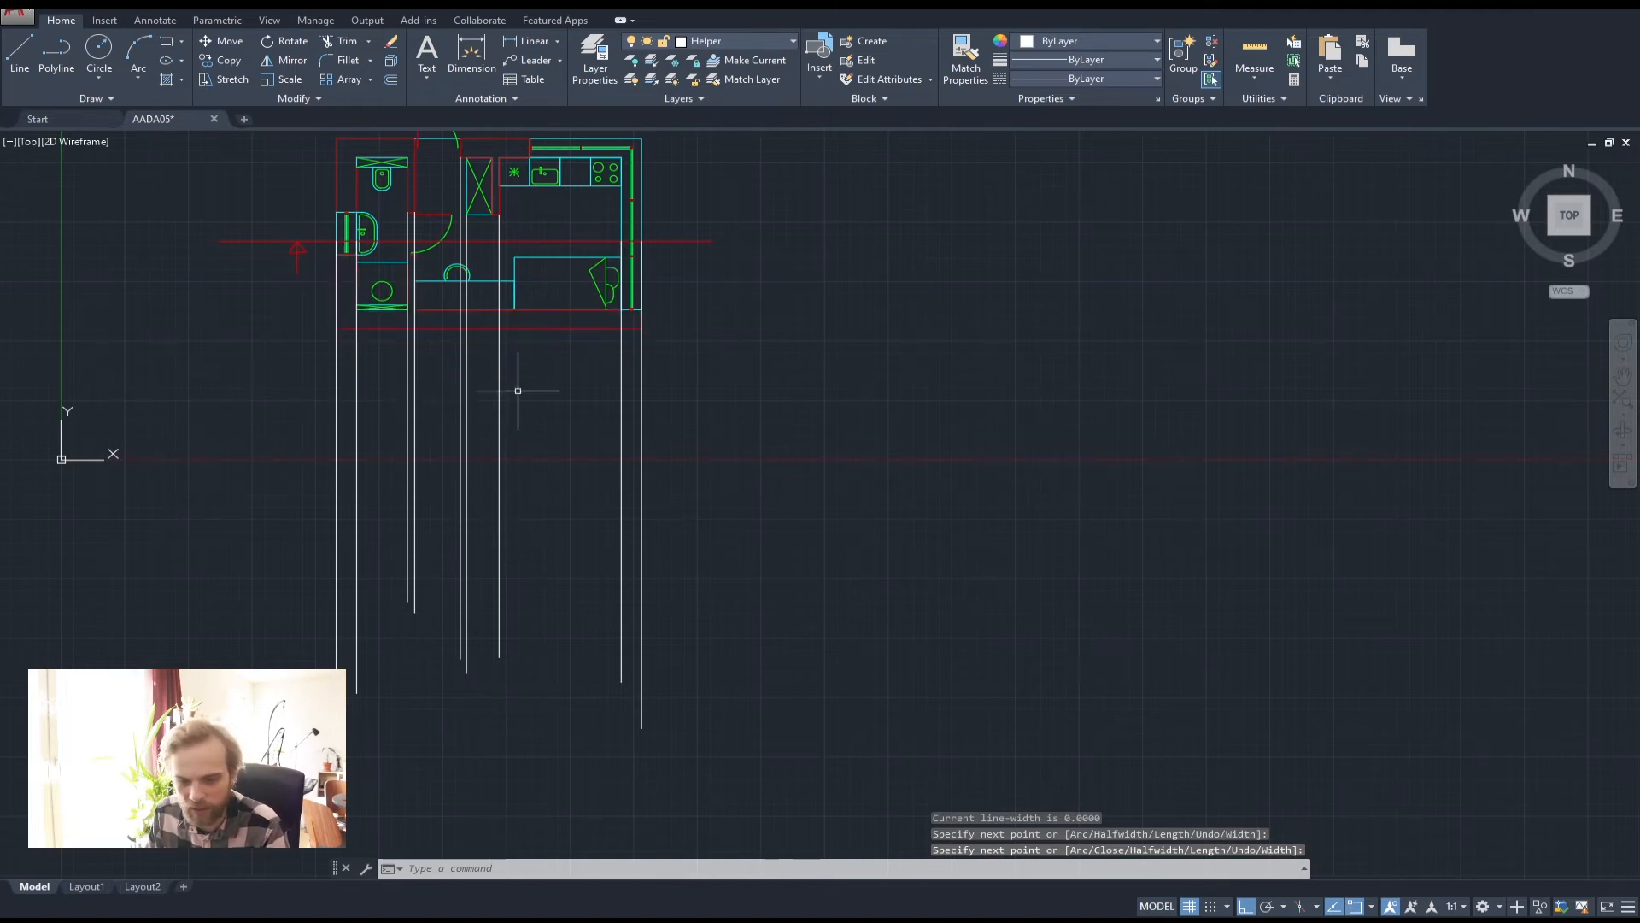
scroll(437, 320, "down", 2)
middle_click_drag(437, 320, 589, 316)
scroll(436, 210, "up", 2)
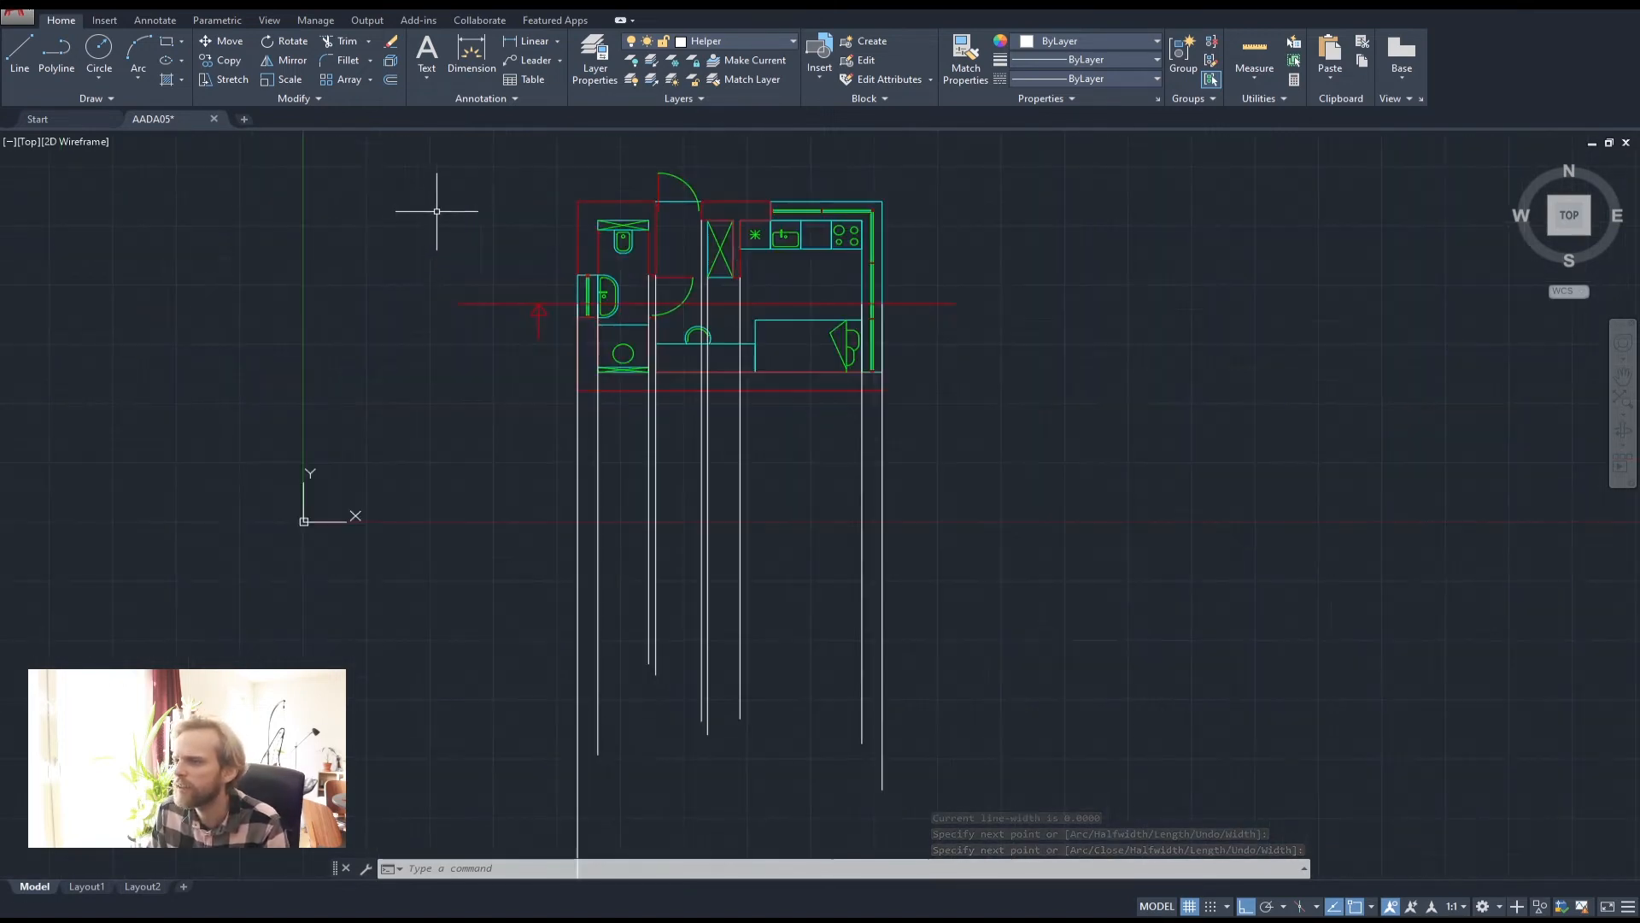
middle_click_drag(436, 210, 391, 271)
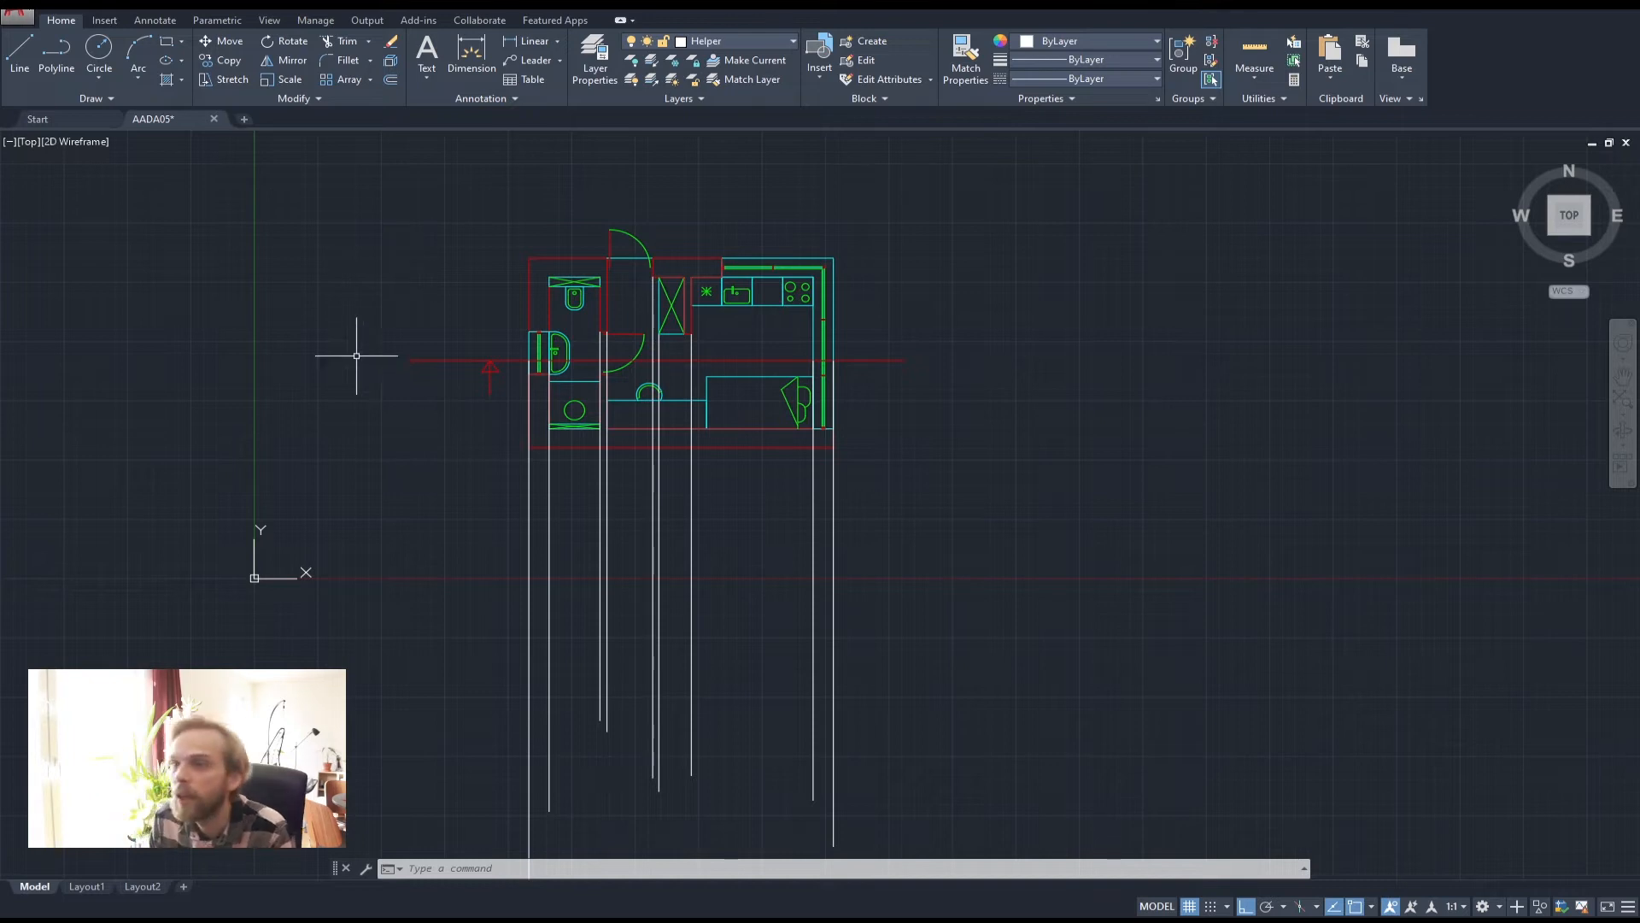
Abandon a new construction line and delete a stray vertical construction line
left_click(69, 99)
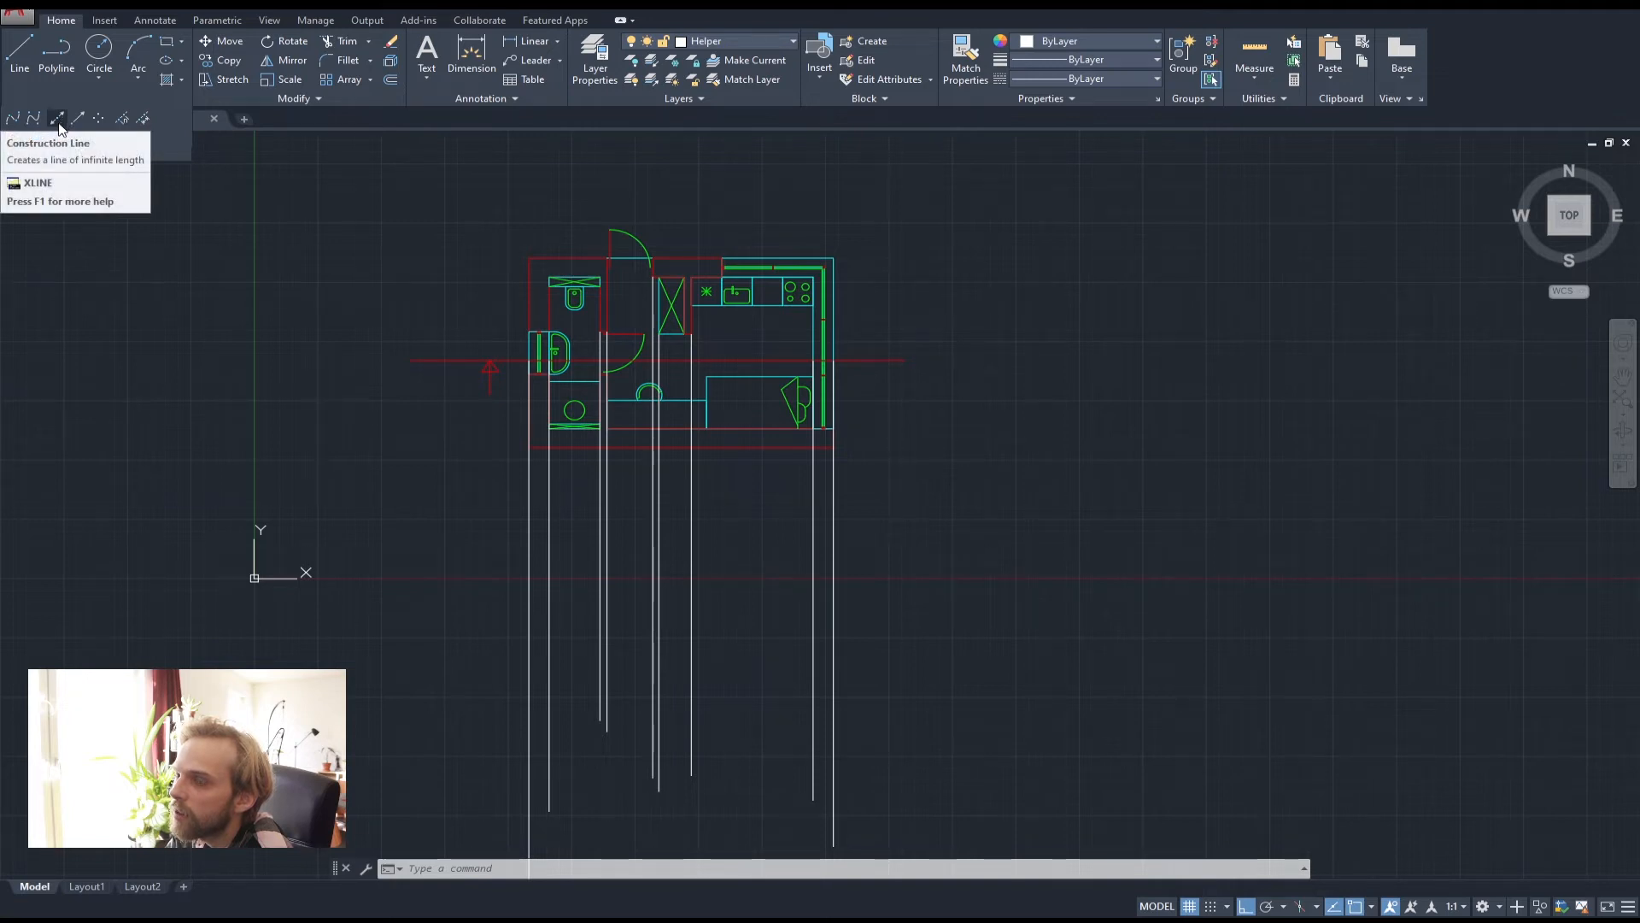
left_click(59, 125)
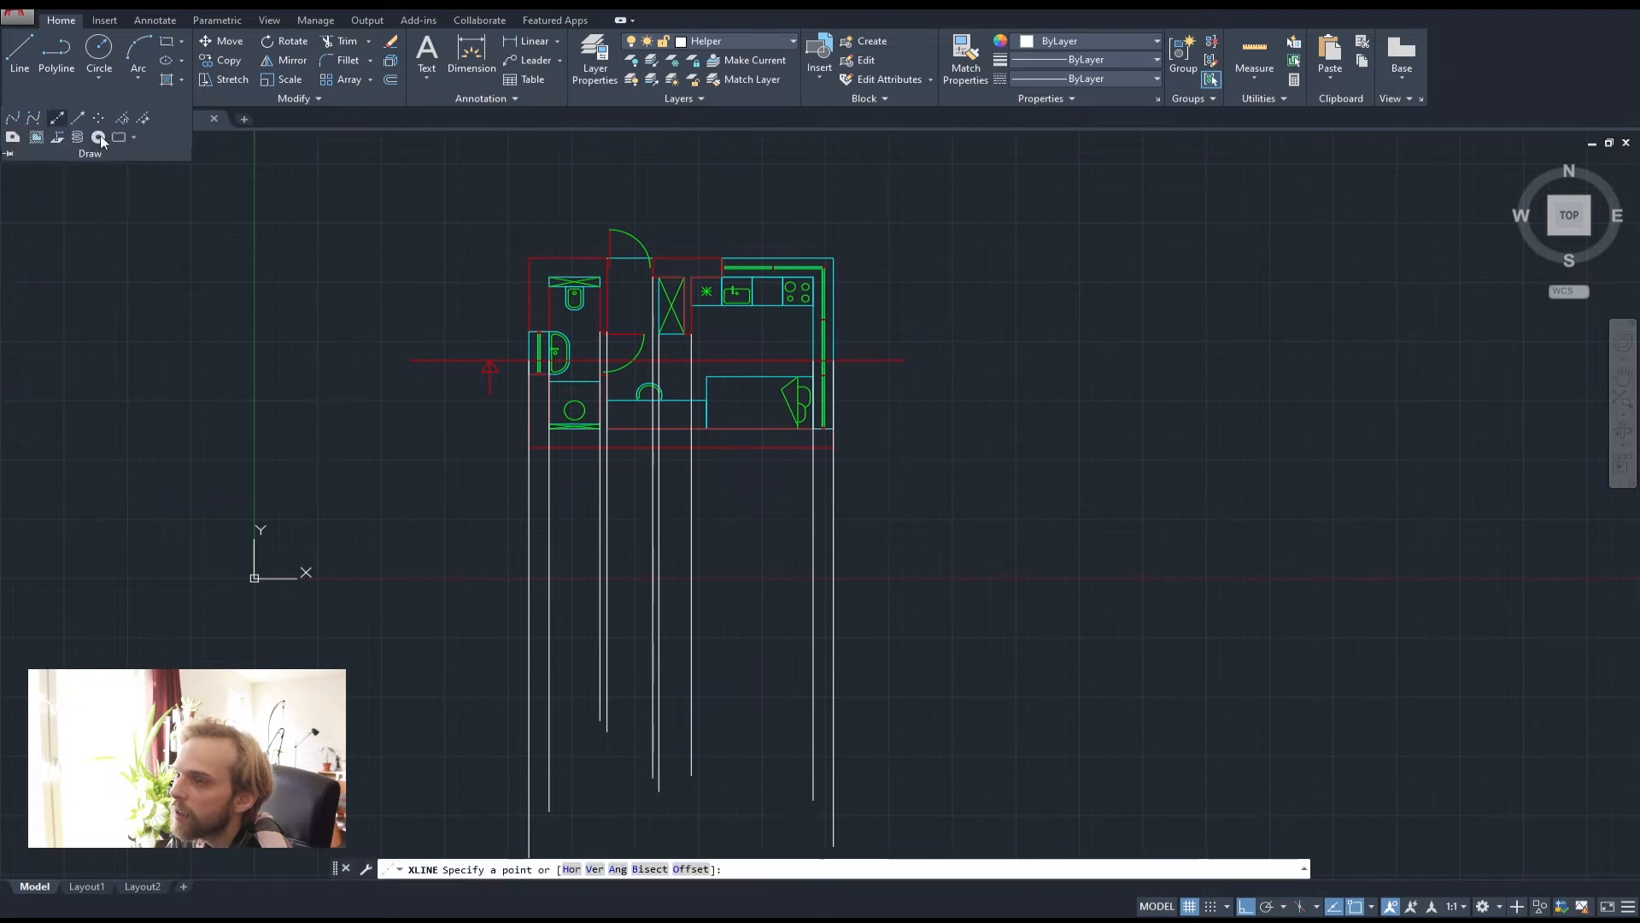
left_click(529, 319)
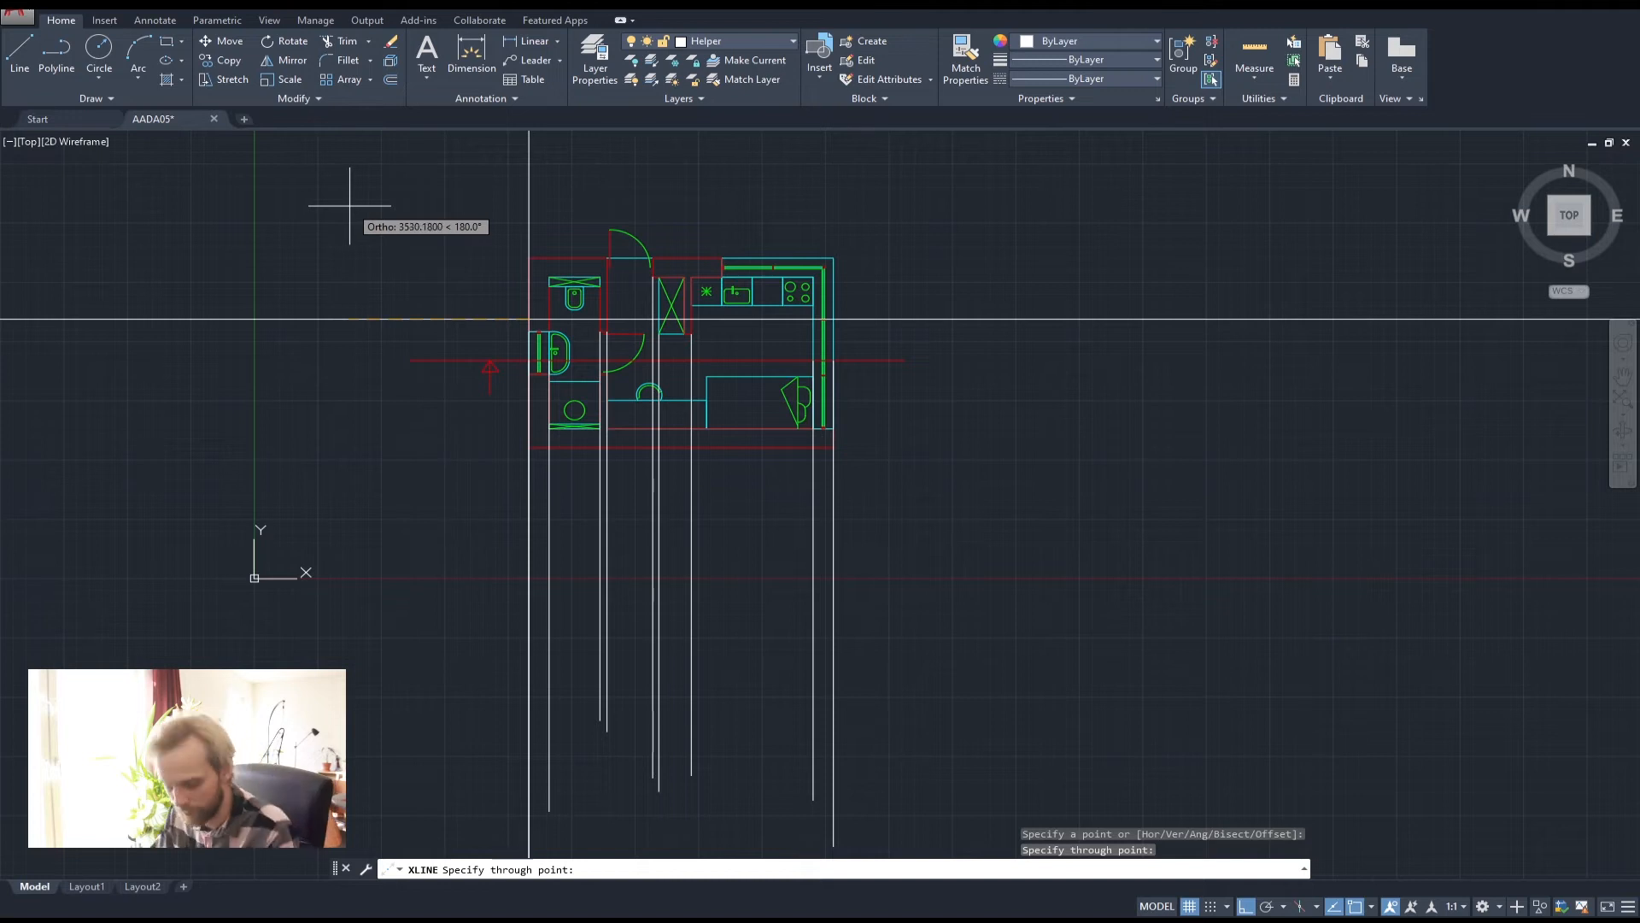
key("Escape")
key("Escape")
left_click(547, 205)
left_click(466, 192)
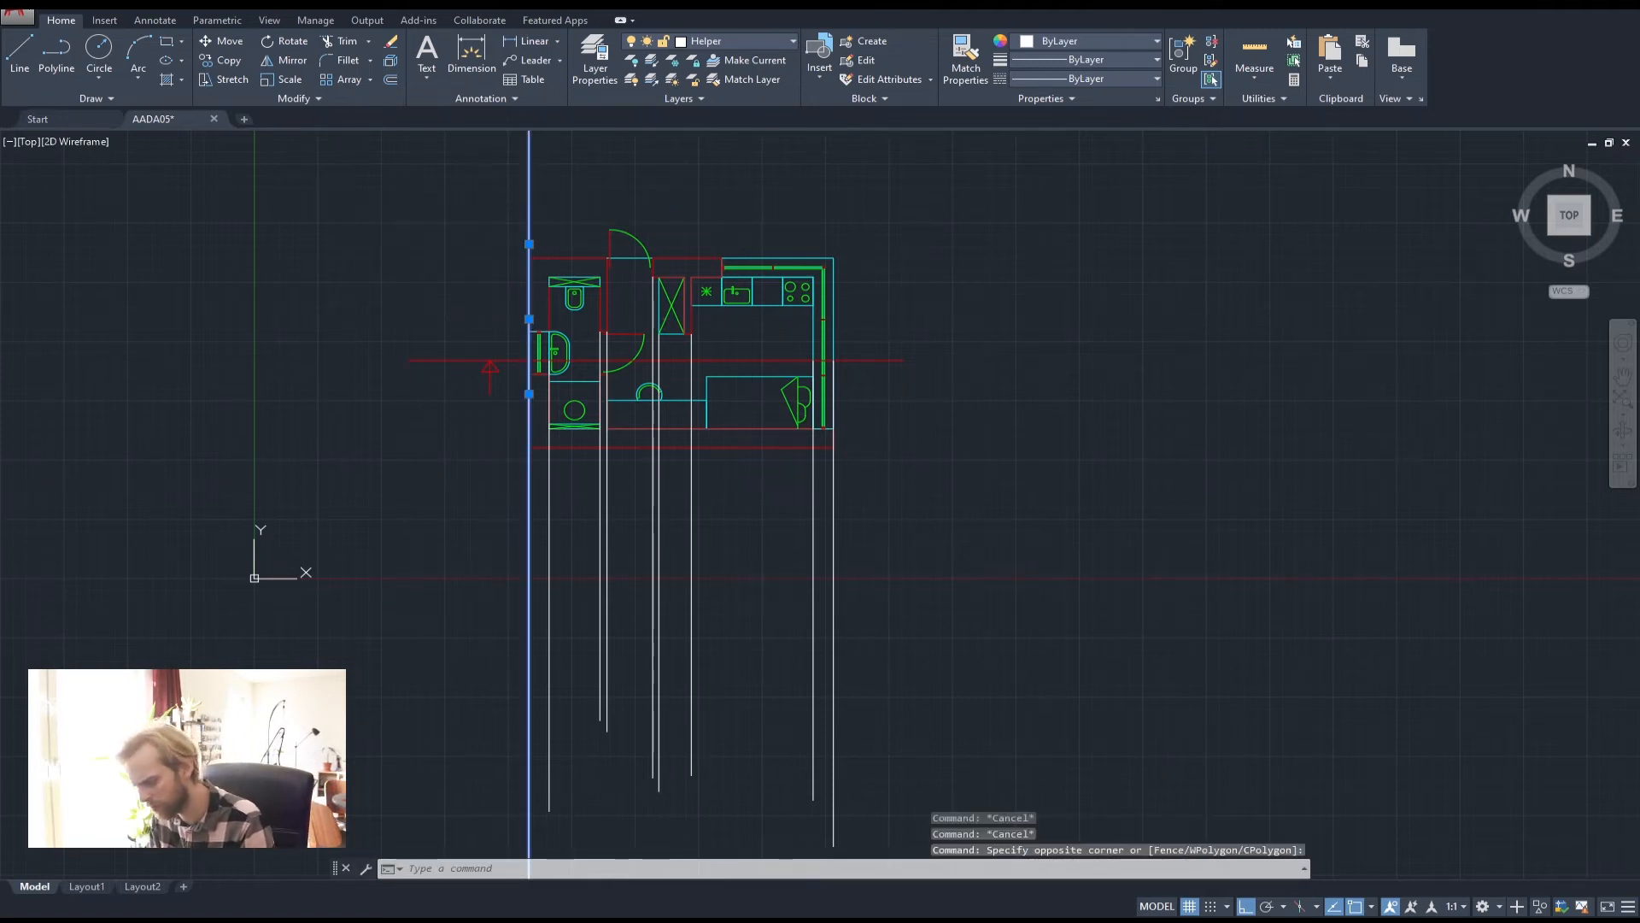
key("Delete")
middle_click_drag(926, 577, 658, 527)
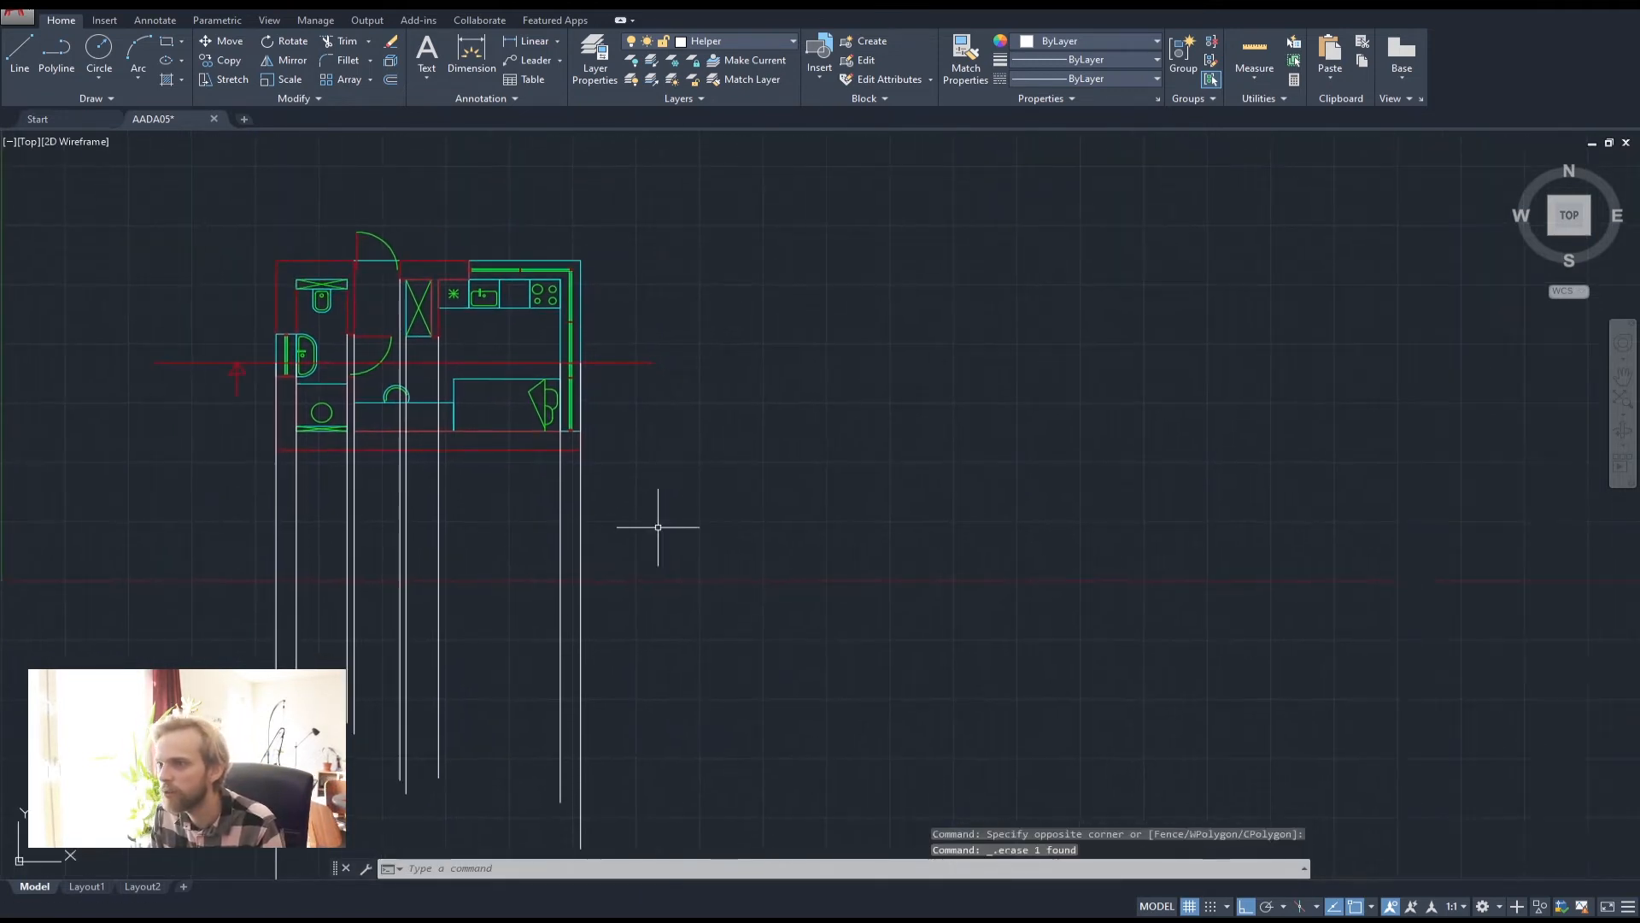
Draw two vertical XLINE construction lines to the right of the plan
left_click(95, 99)
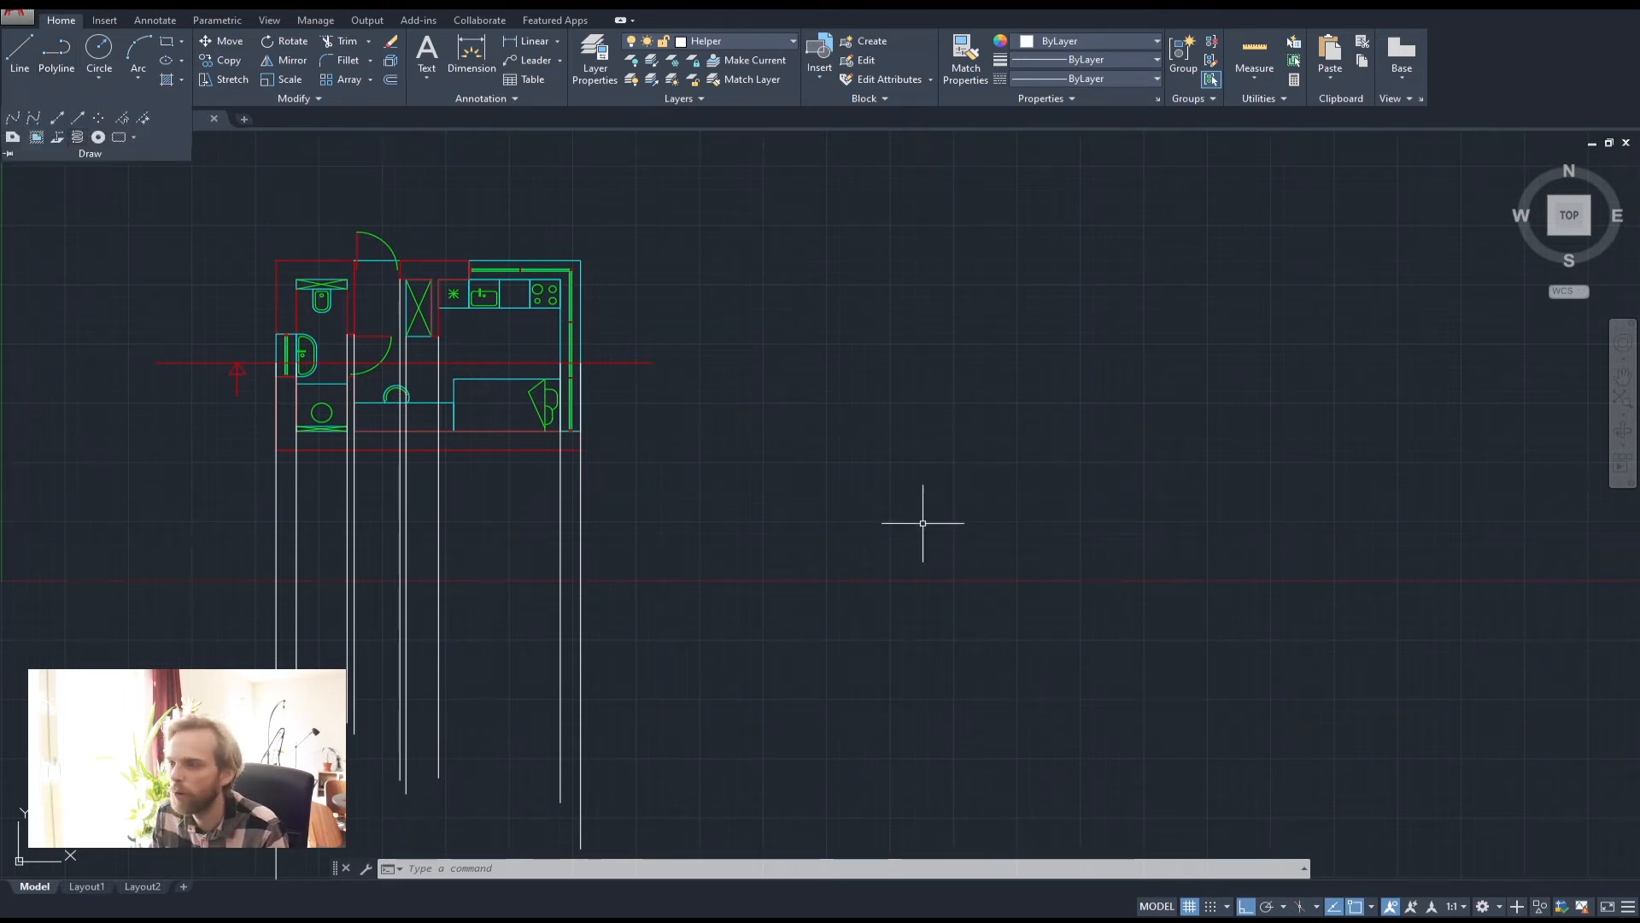
key("Escape")
key("Escape")
type("x")
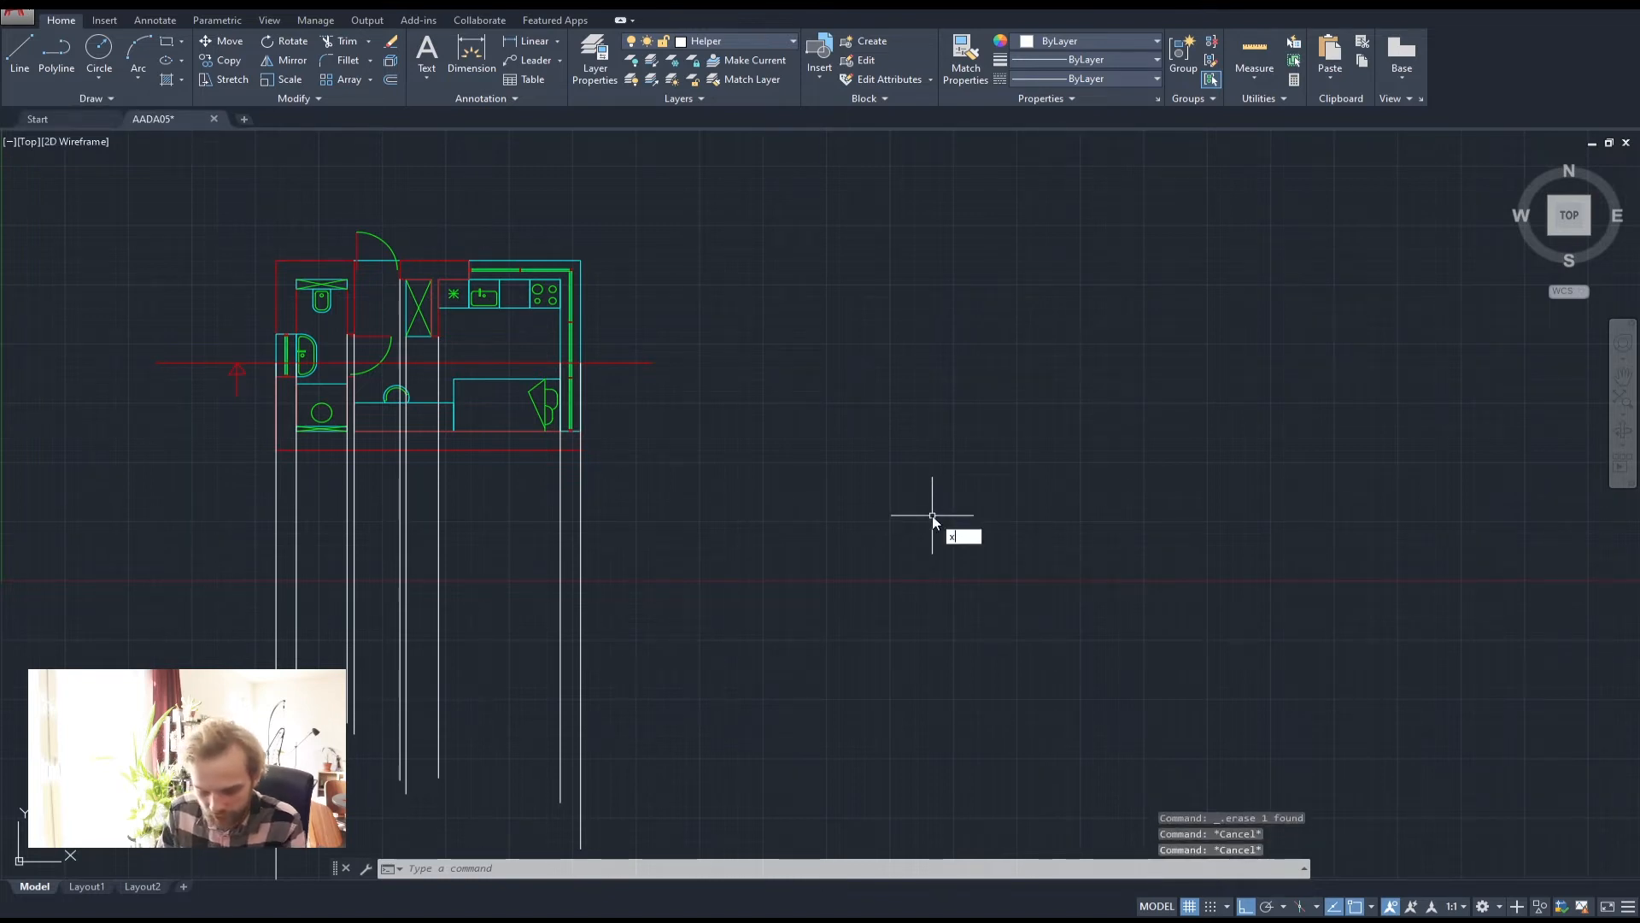
type("l")
key("Return")
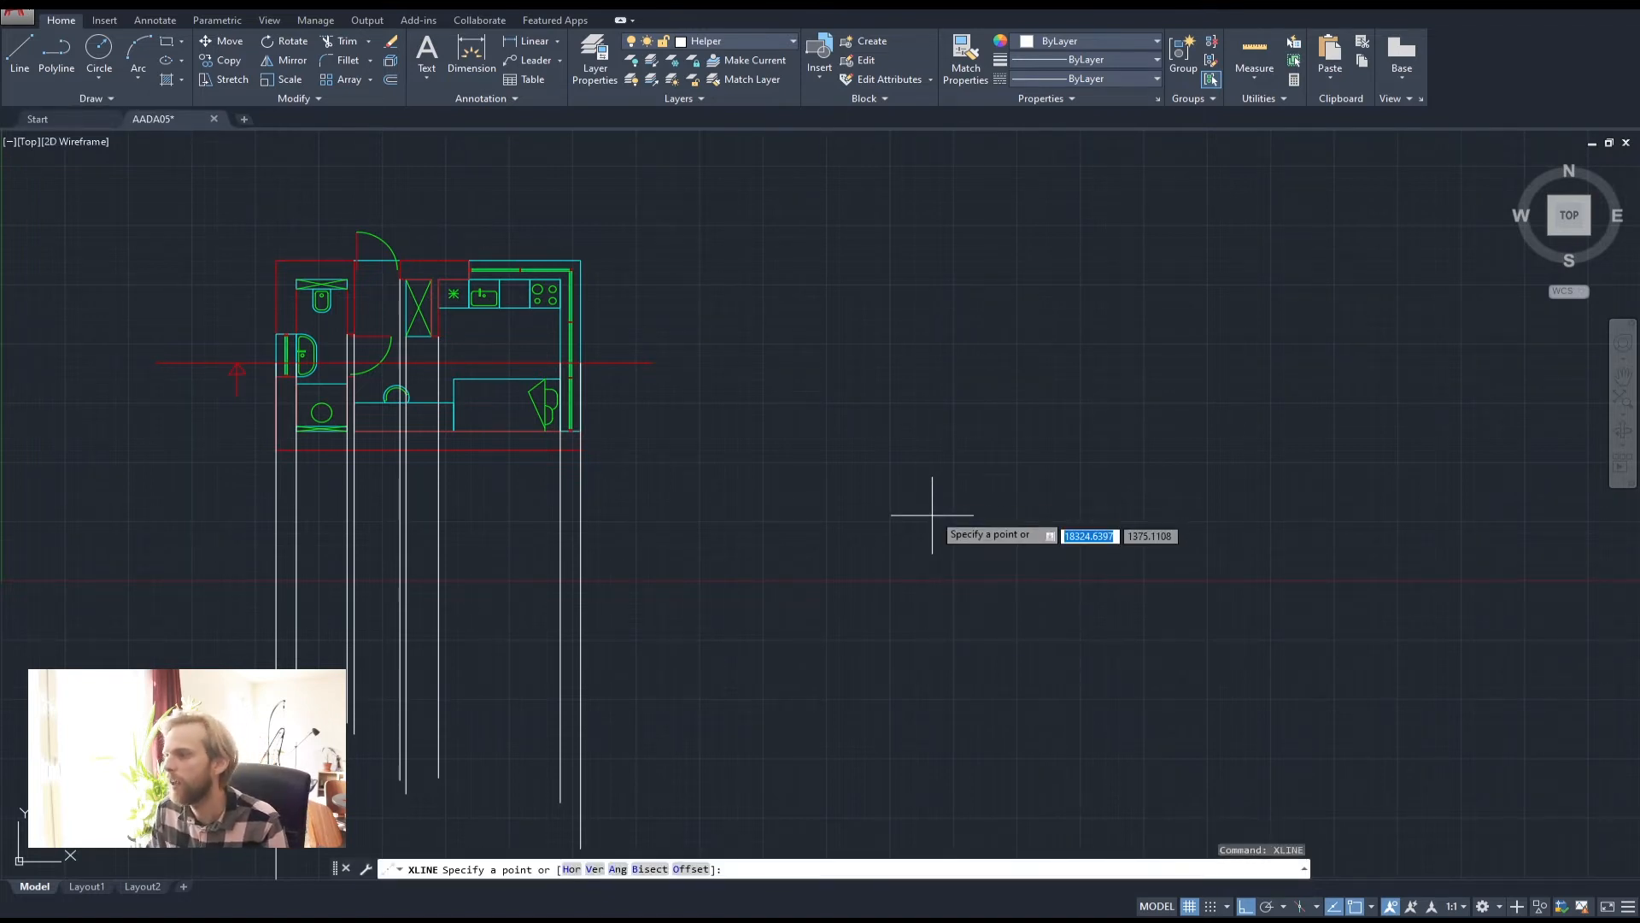
left_click(885, 355)
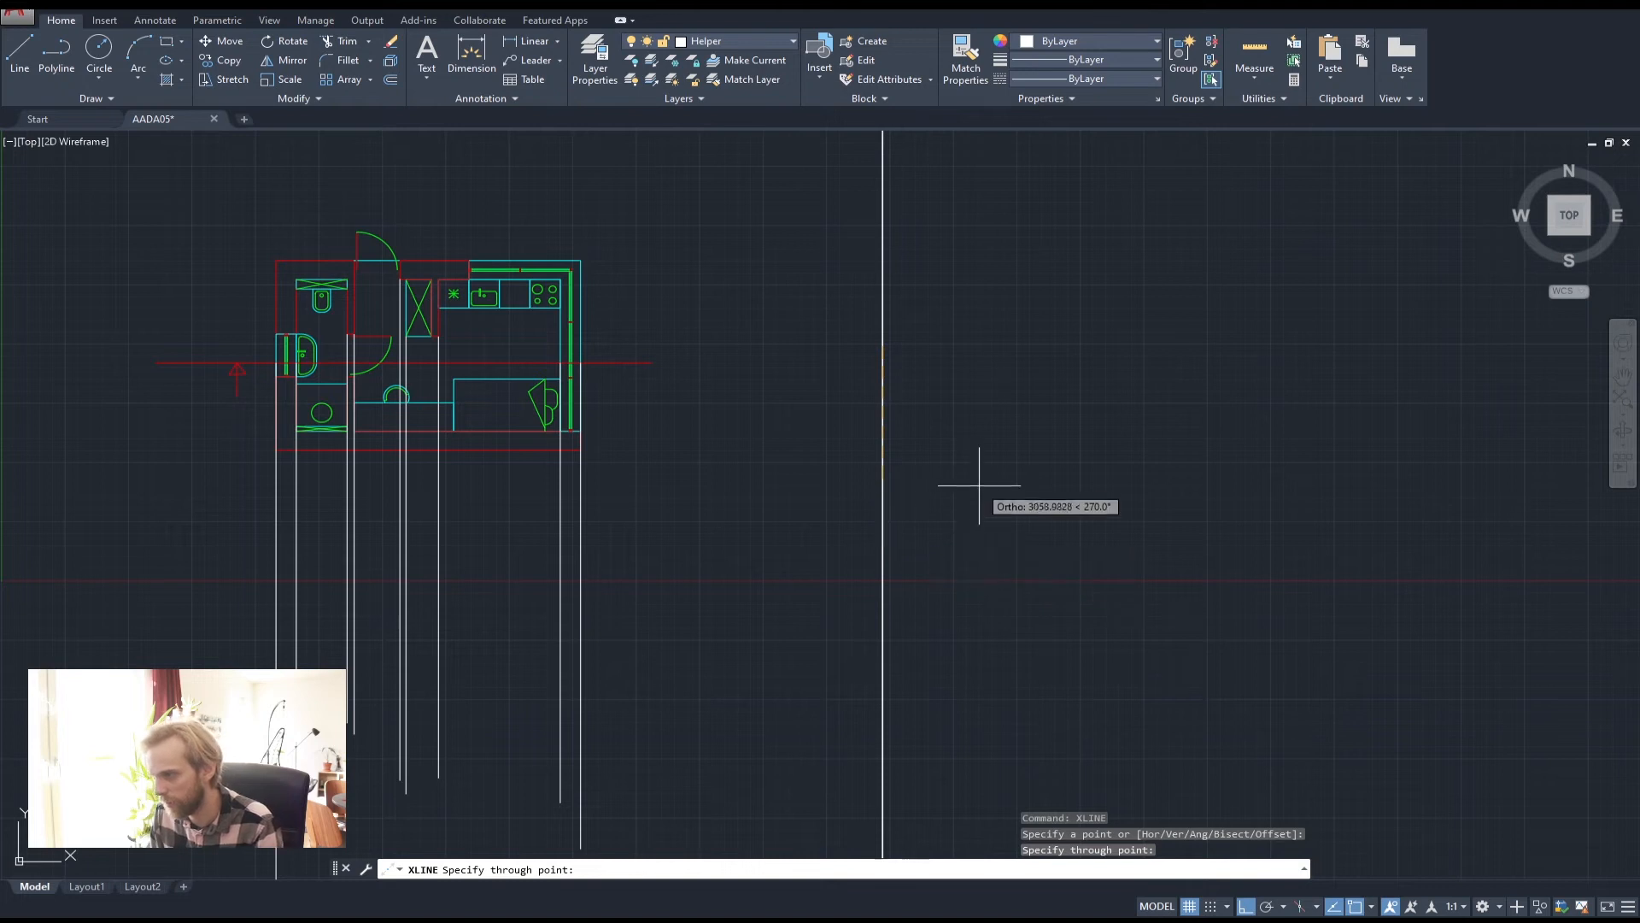
left_click(980, 481)
key("Return")
key("Return")
left_click(982, 338)
left_click(1024, 526)
key("Return")
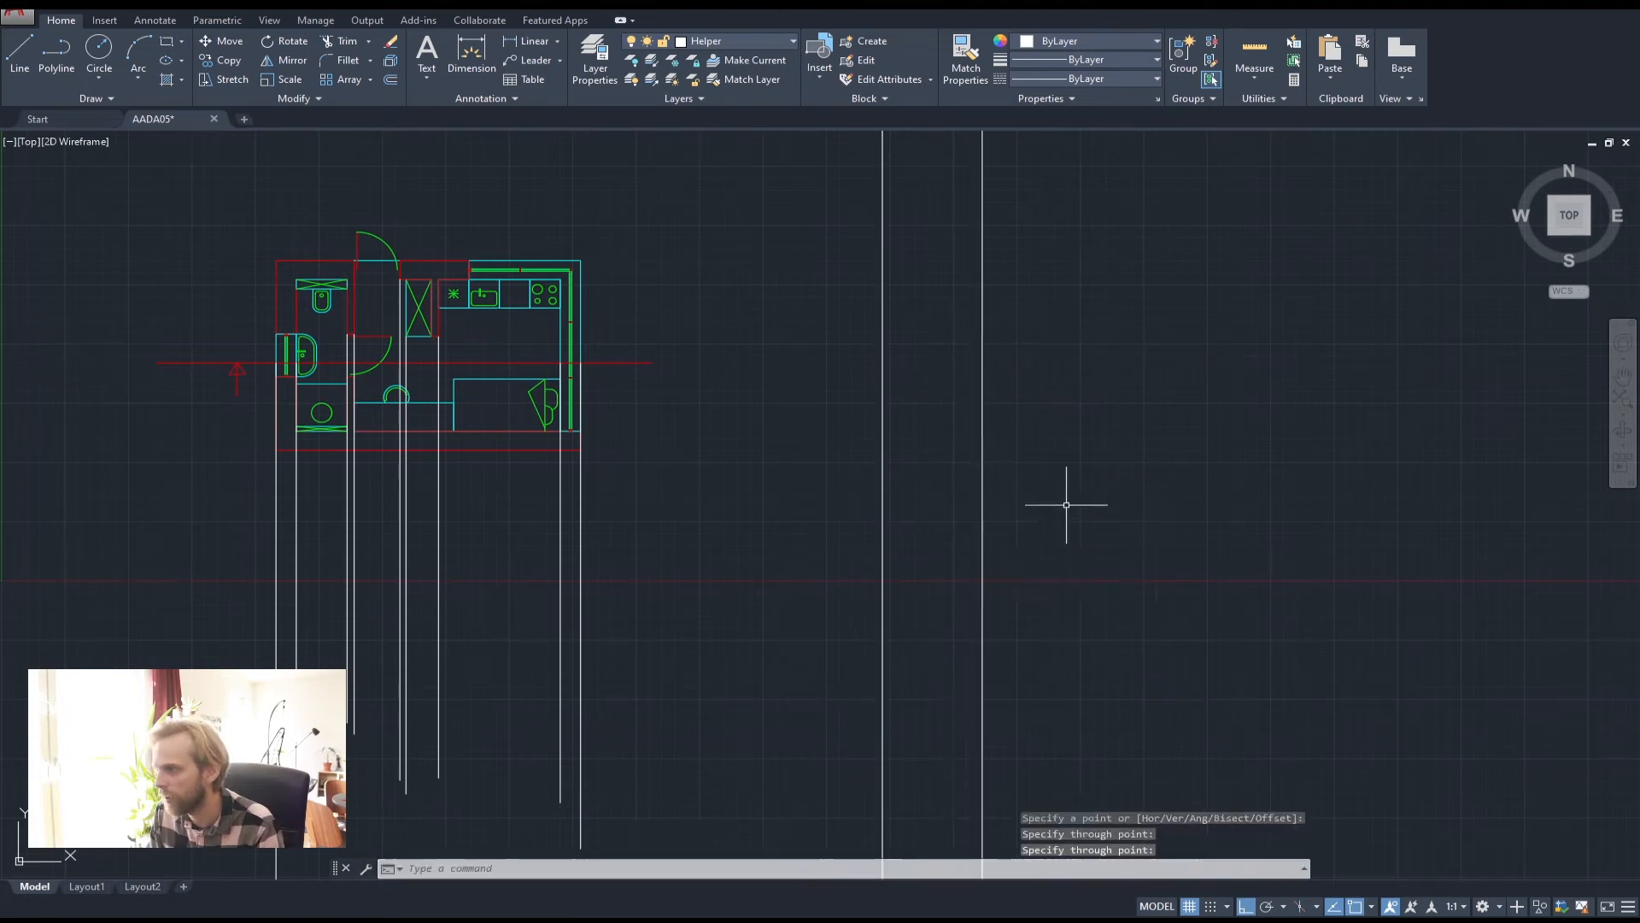
scroll(1067, 505, "down", 10)
scroll(1078, 477, "up", 6)
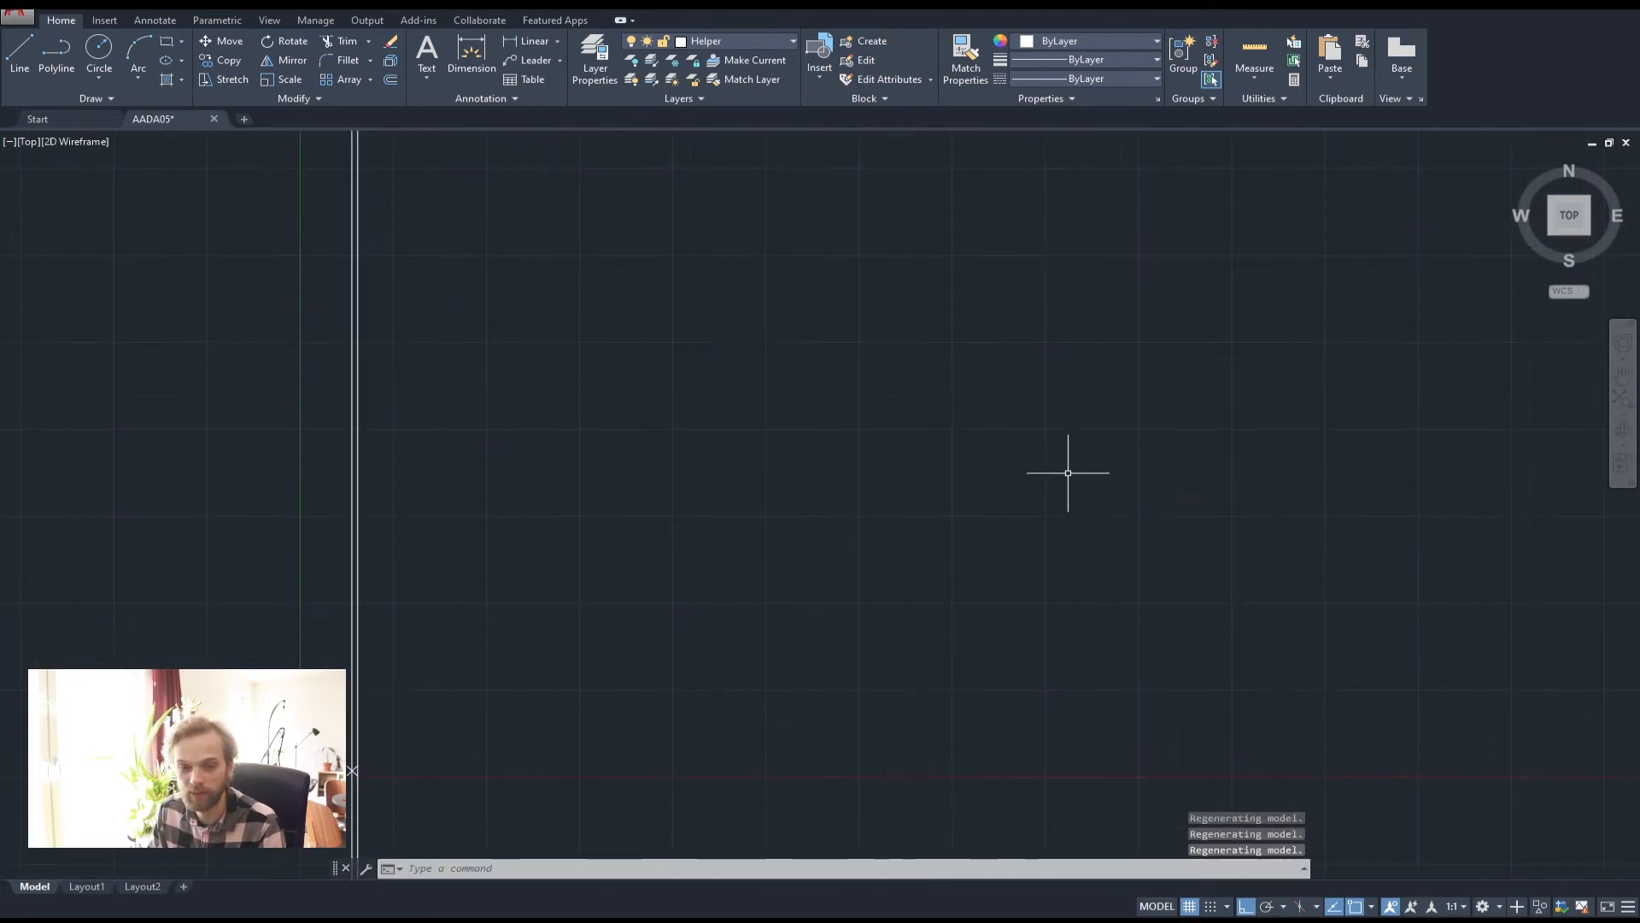
mouse_move(626, 549)
middle_mouse_down()
mouse_move(781, 410)
mouse_move(1115, 360)
middle_mouse_up()
scroll(854, 581, "up", 5)
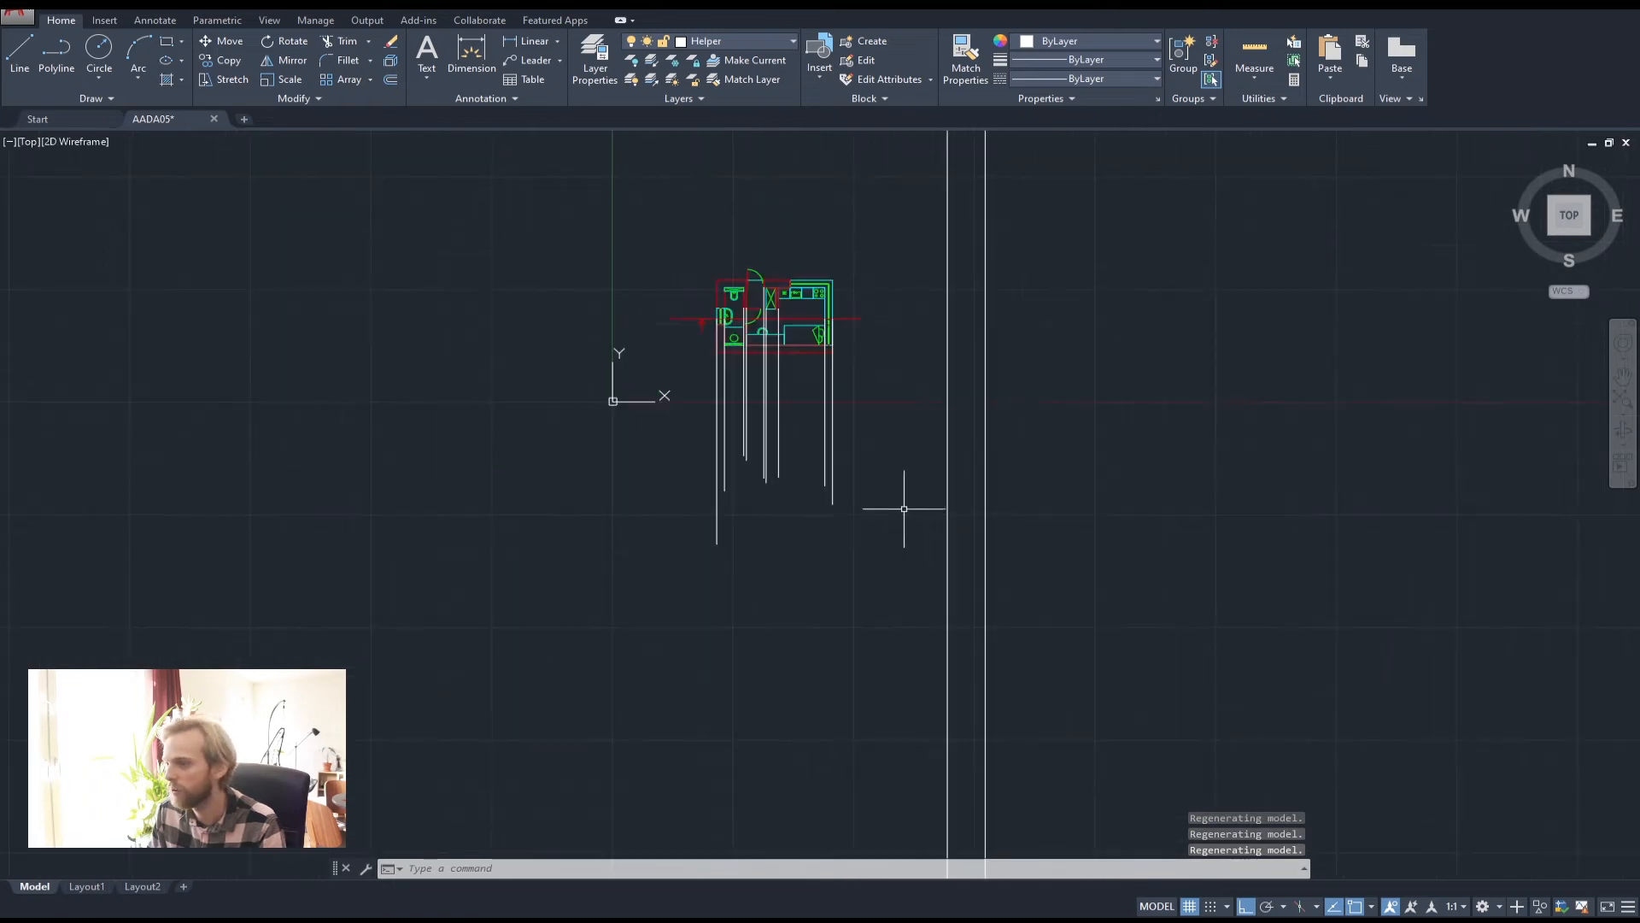
scroll(963, 318, "up", 2)
Add two horizontal construction lines, one above and one below the plan
key("Return")
left_click(762, 345)
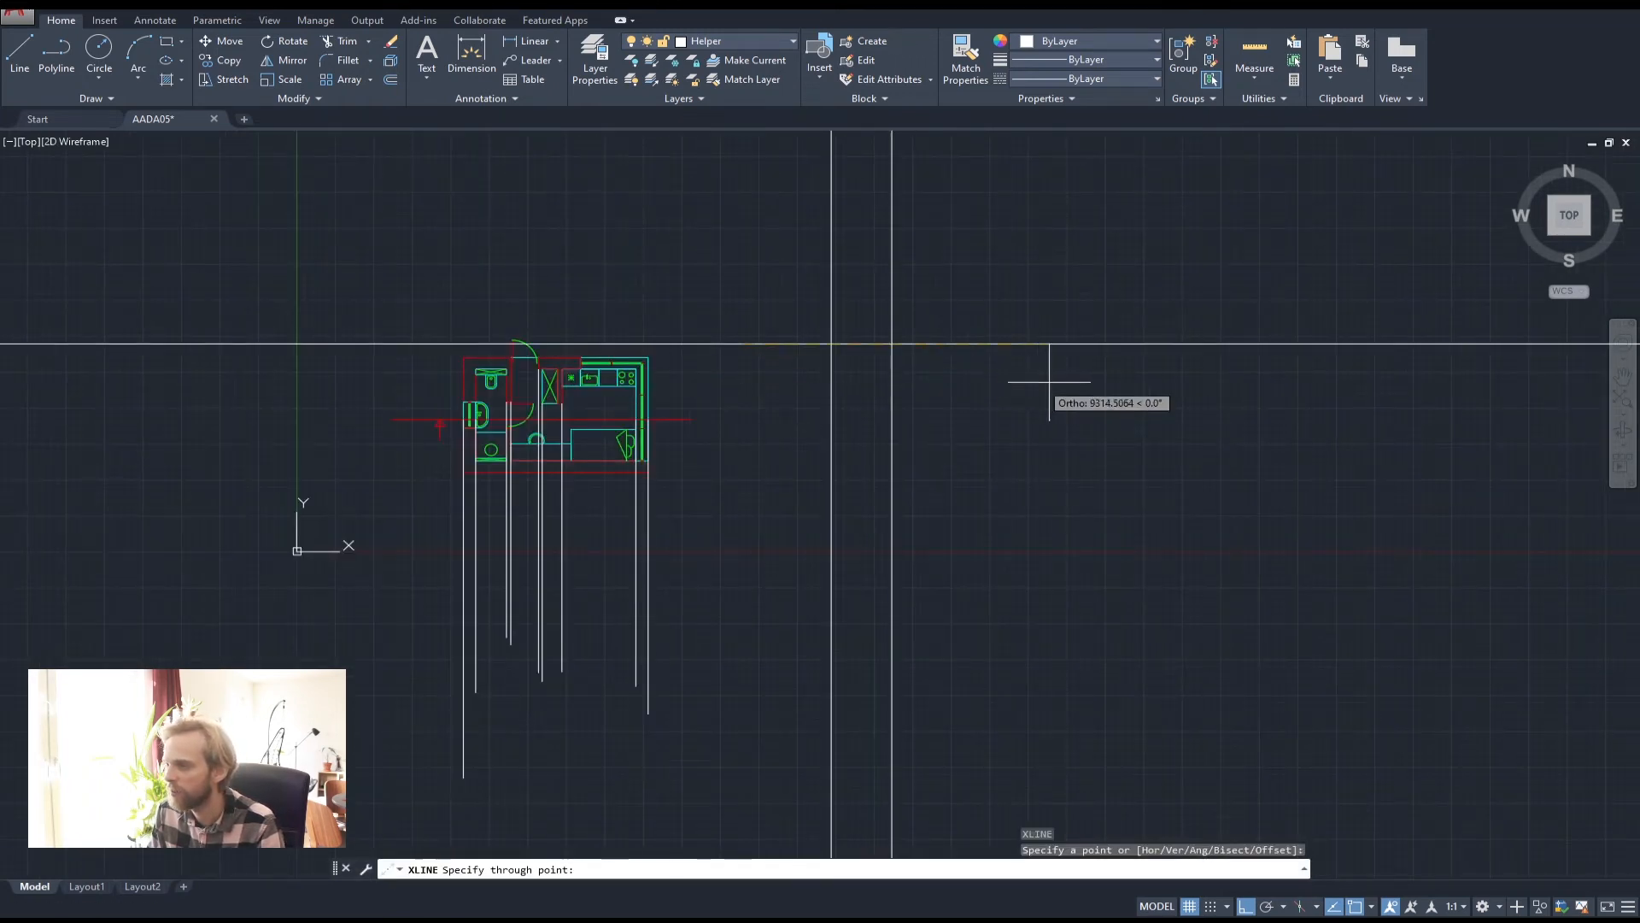
left_click(1050, 382)
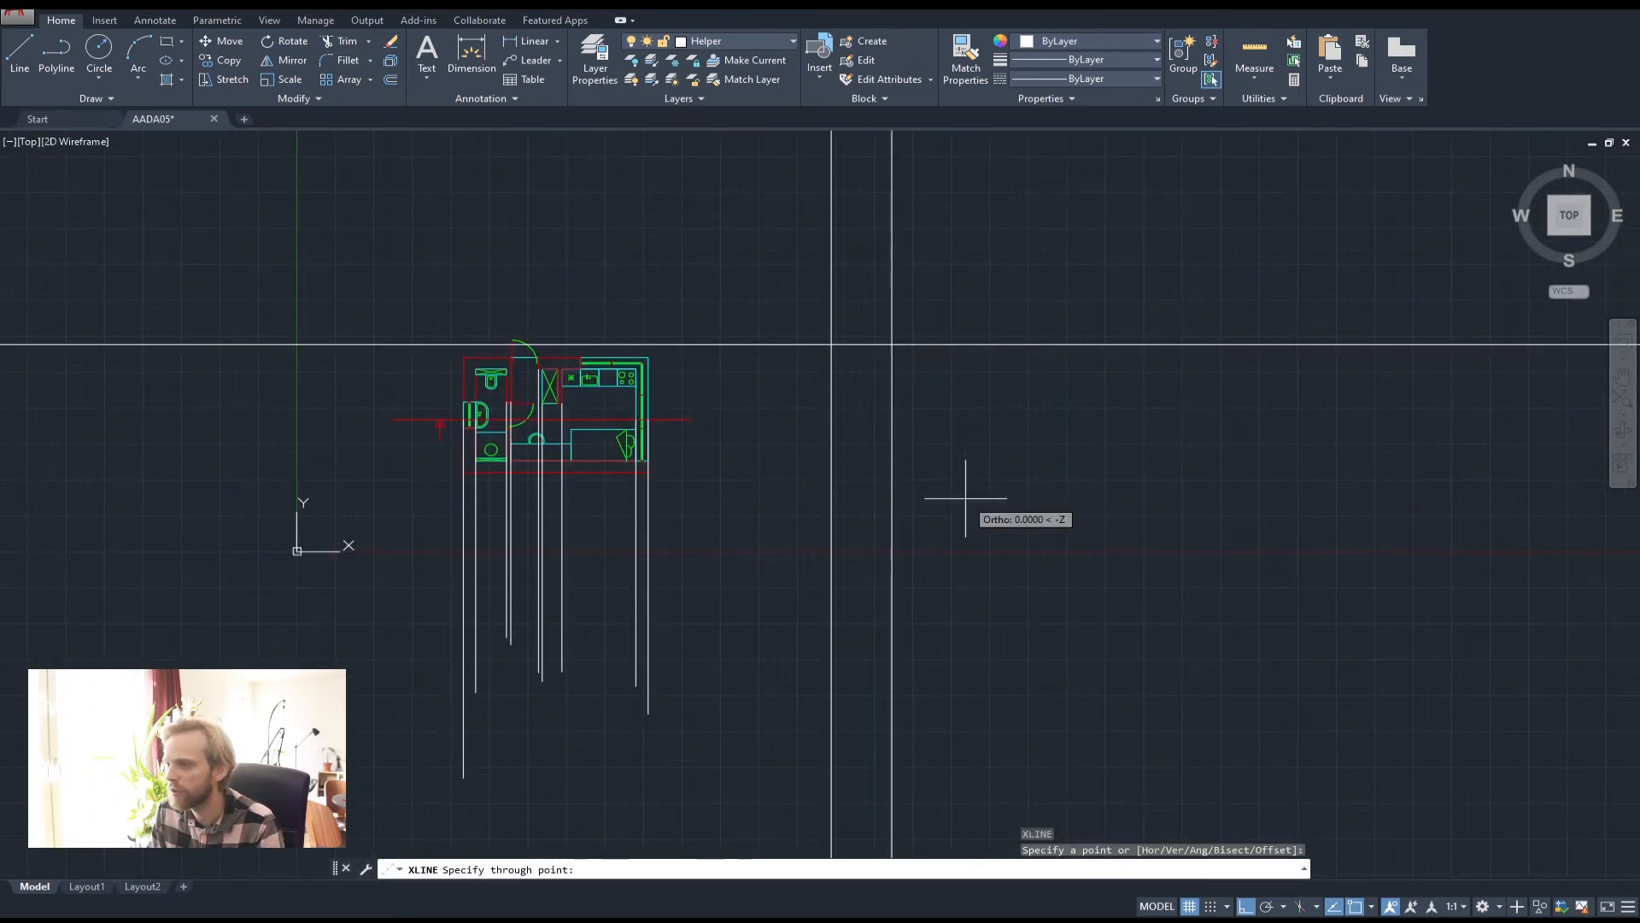
key("Return")
key("Return")
left_click(780, 500)
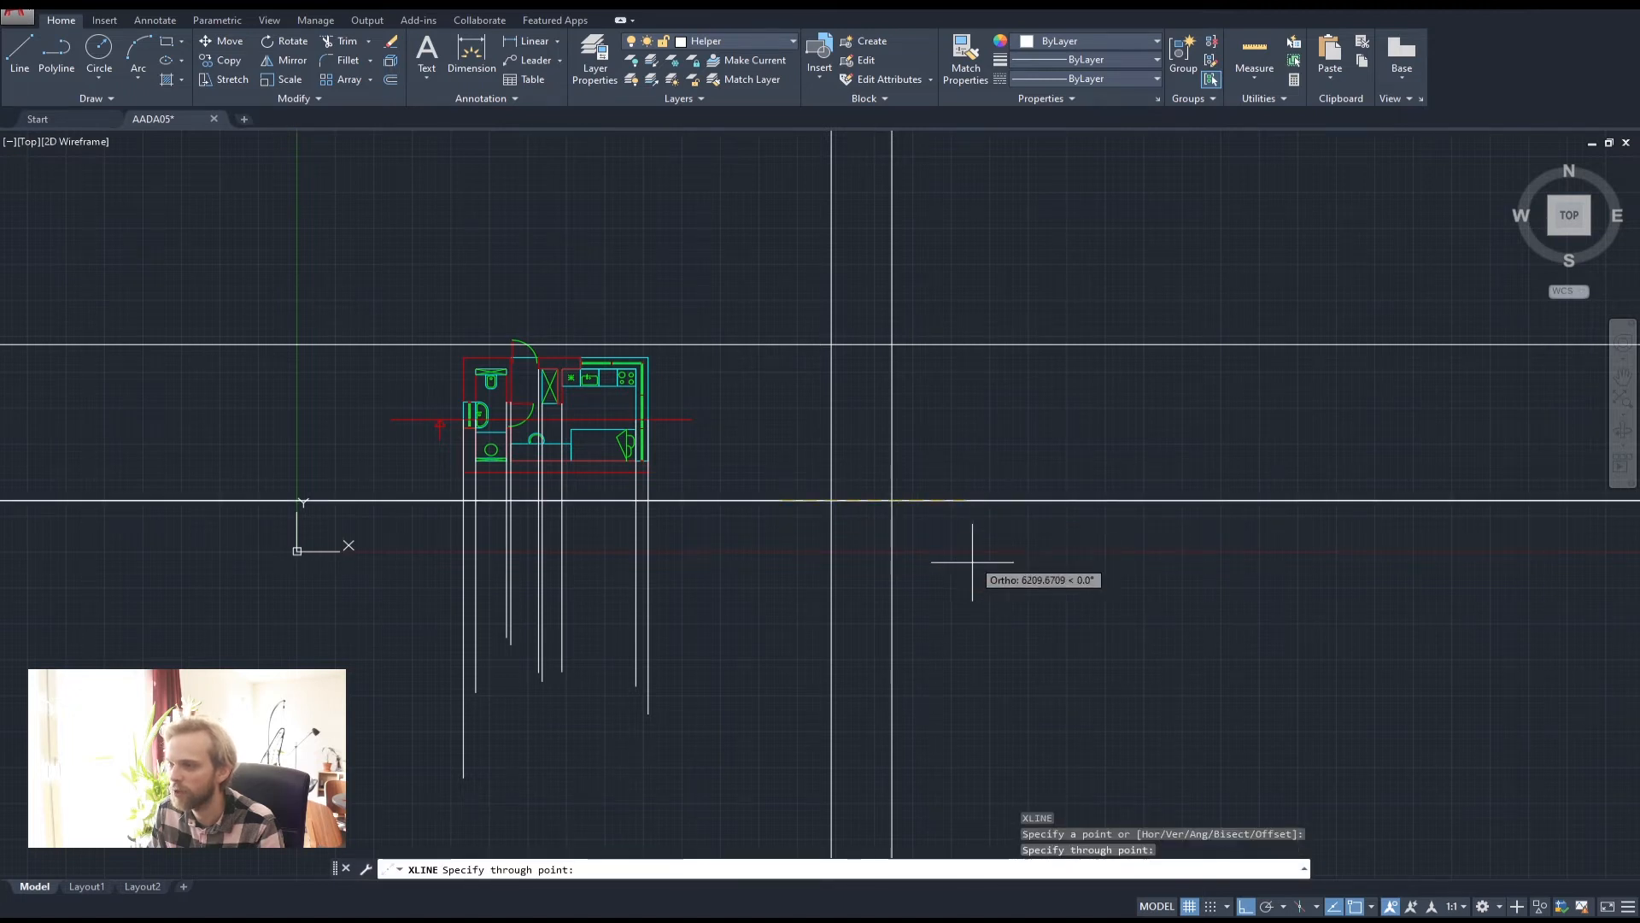
left_click(940, 547)
key("Return")
Crossing-select the four long construction lines and erase them
left_click(988, 588)
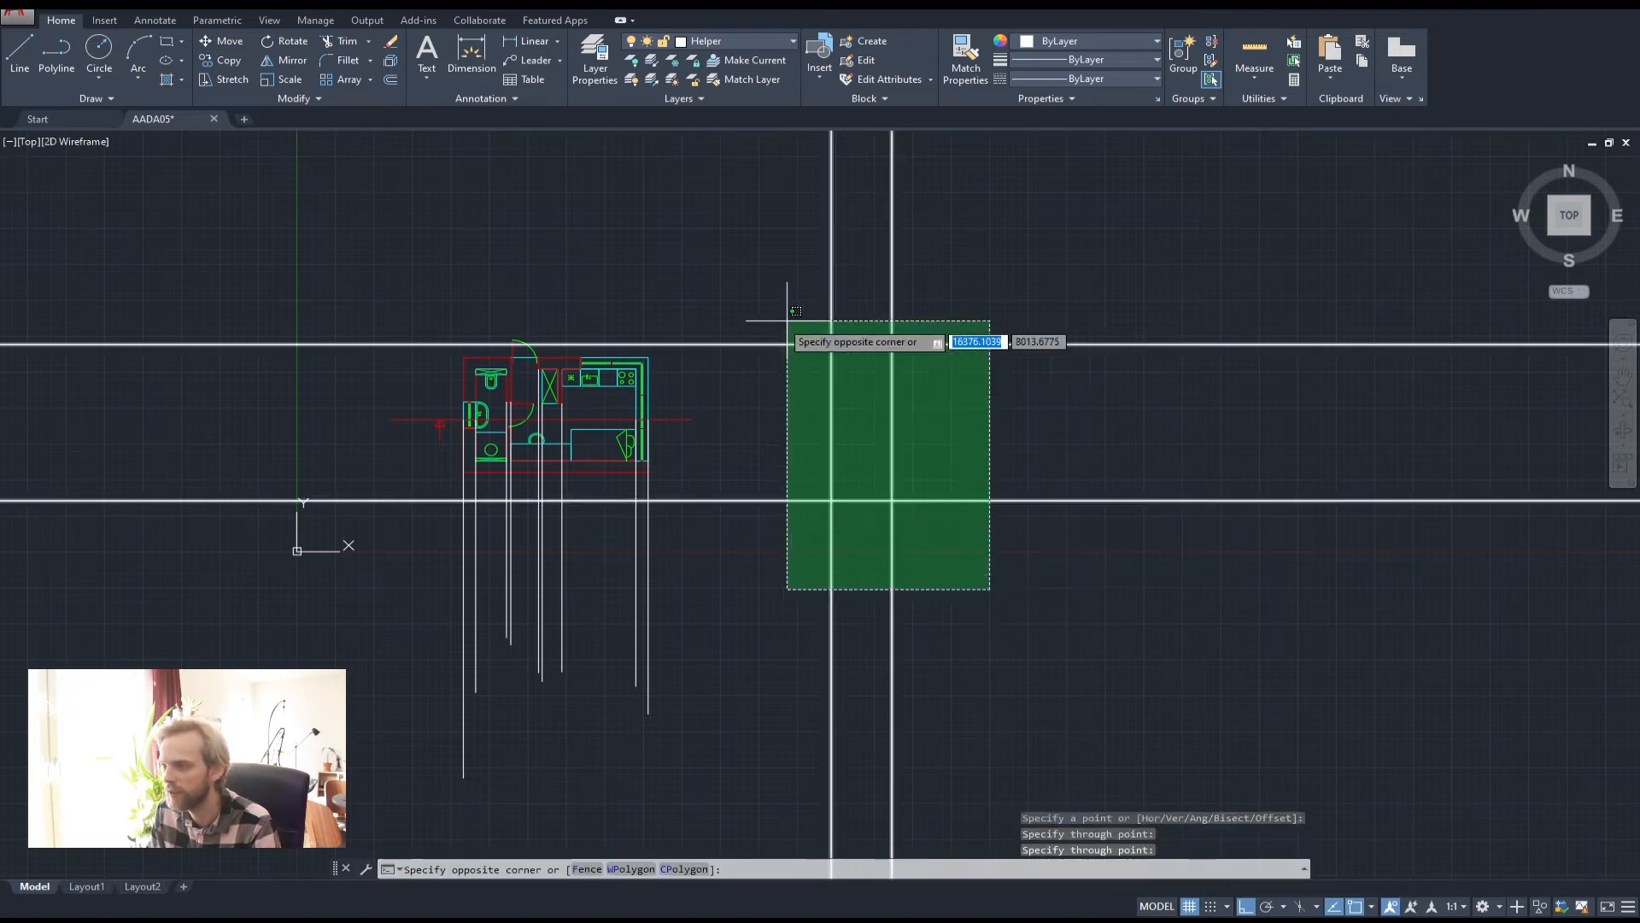
left_click(787, 319)
key("Delete")
scroll(615, 508, "up", 2)
middle_click_drag(614, 508, 827, 433)
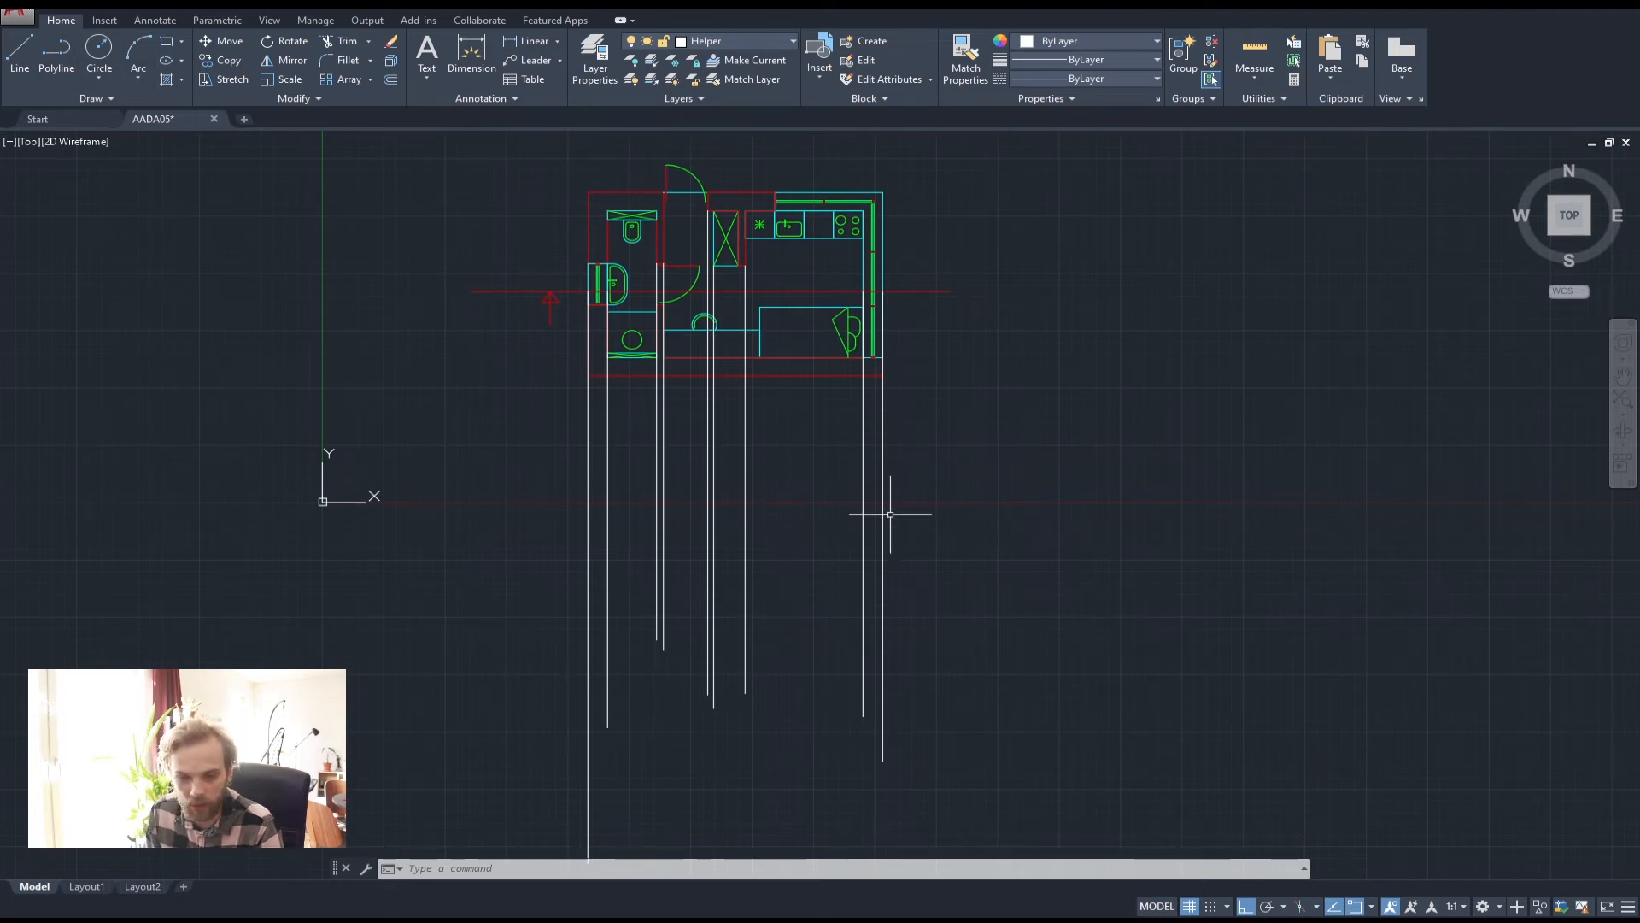
Draw a long horizontal ground line below the plan, keeping Helper as the current layer
left_click(728, 44)
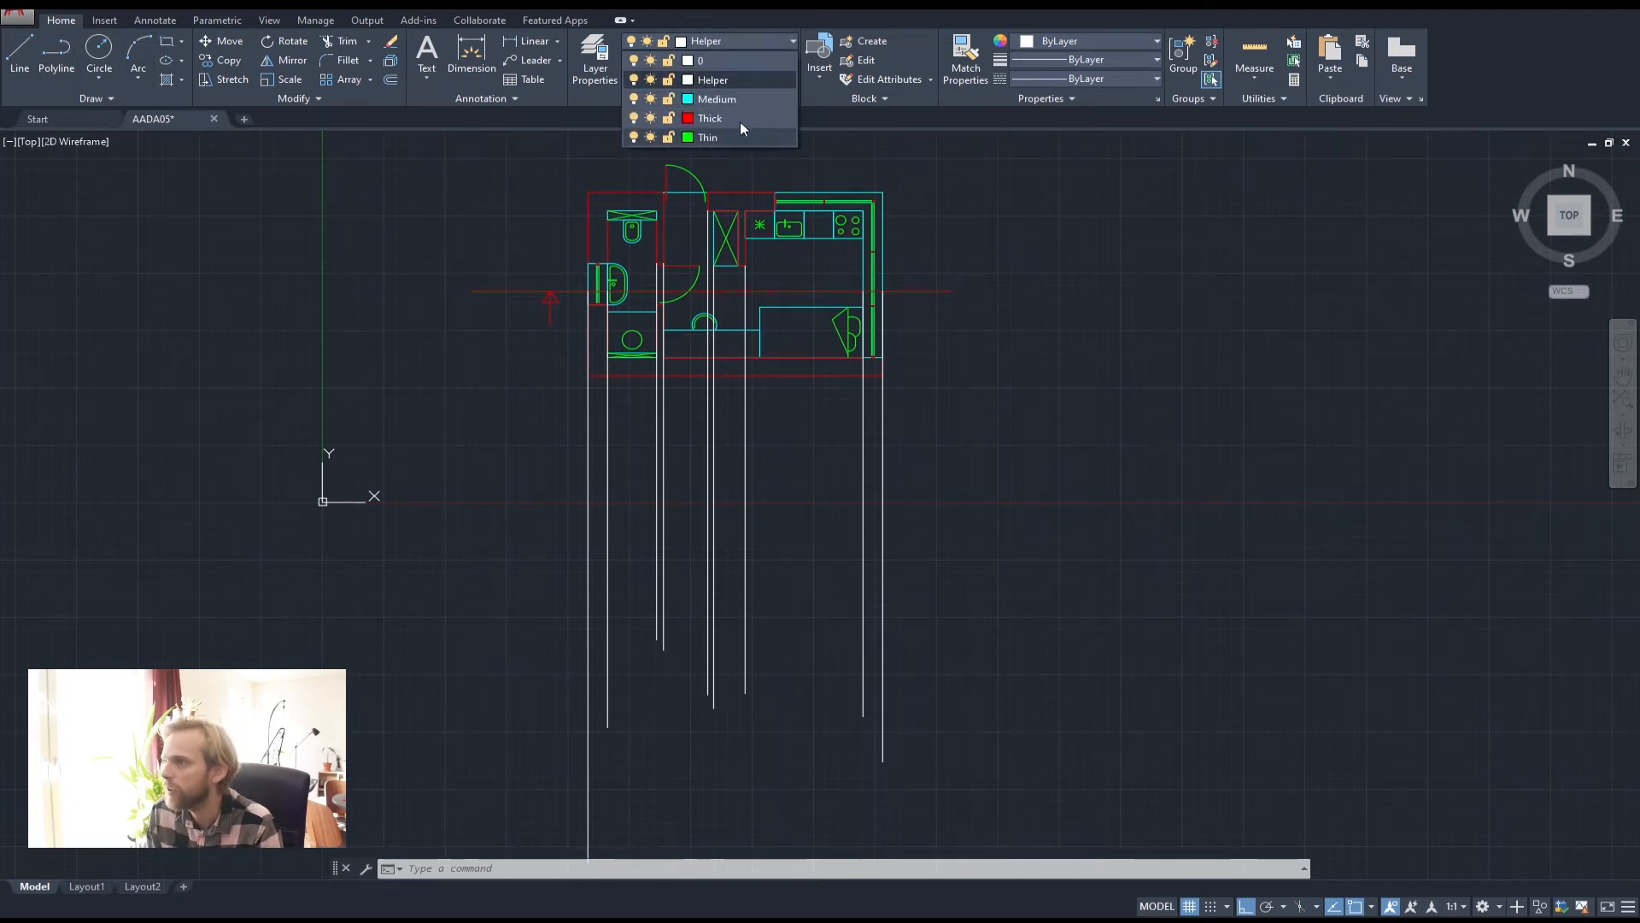
left_click(720, 39)
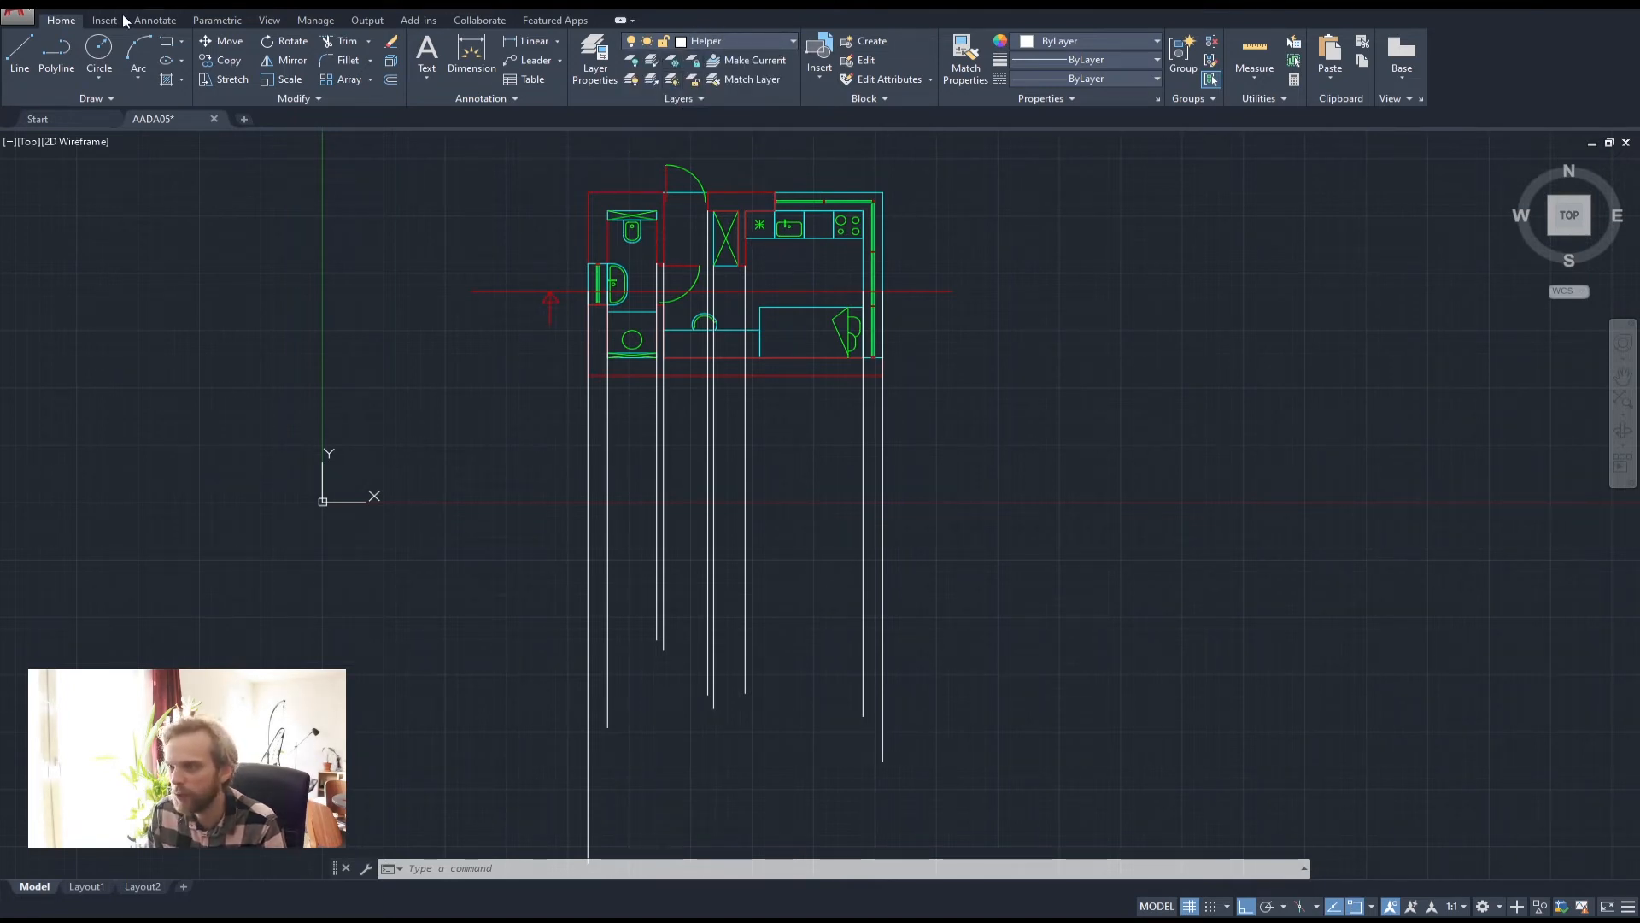
left_click(56, 51)
left_click(438, 584)
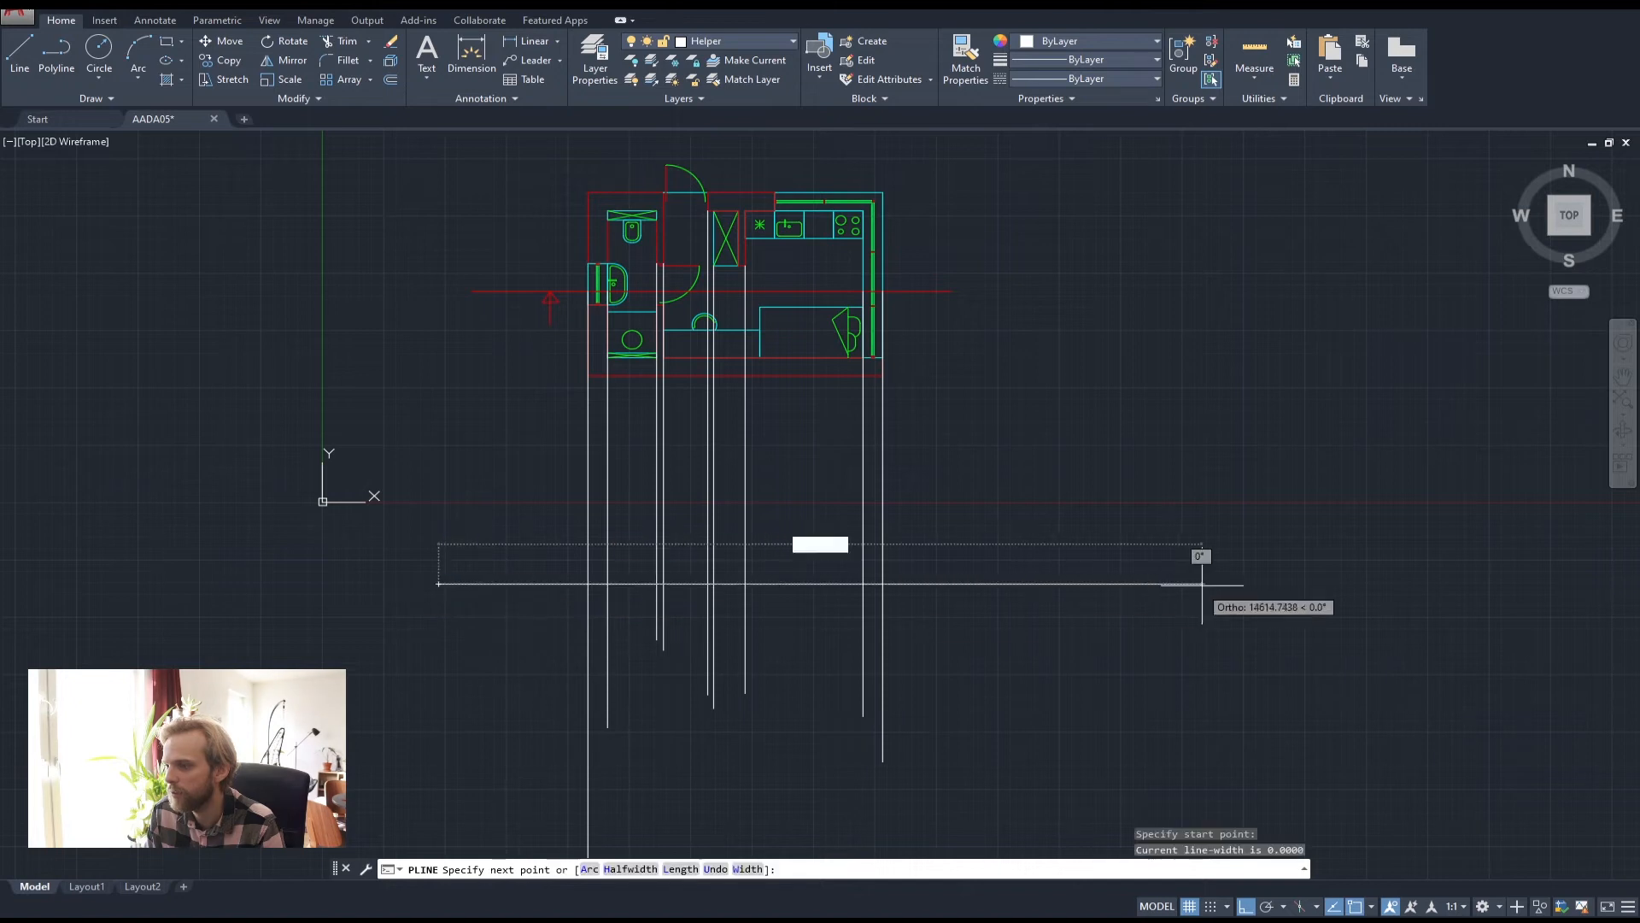
left_click(1008, 585)
key("Return")
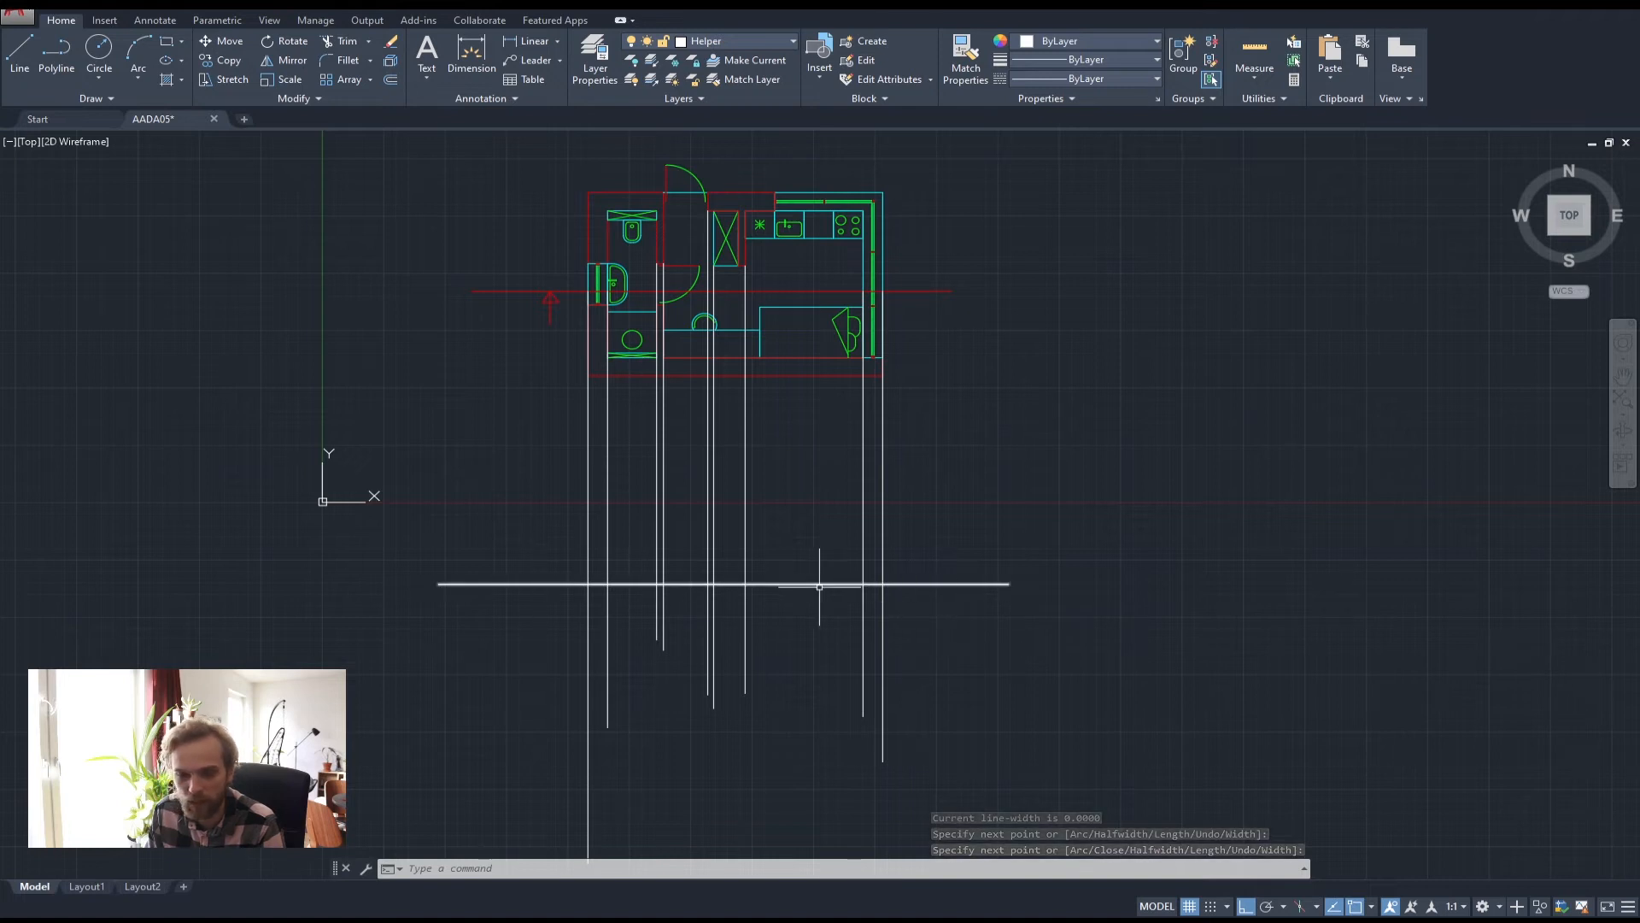
Select the leftmost and rightmost helper lines, then clear the selection and recentre on them
scroll(609, 568, "up", 2)
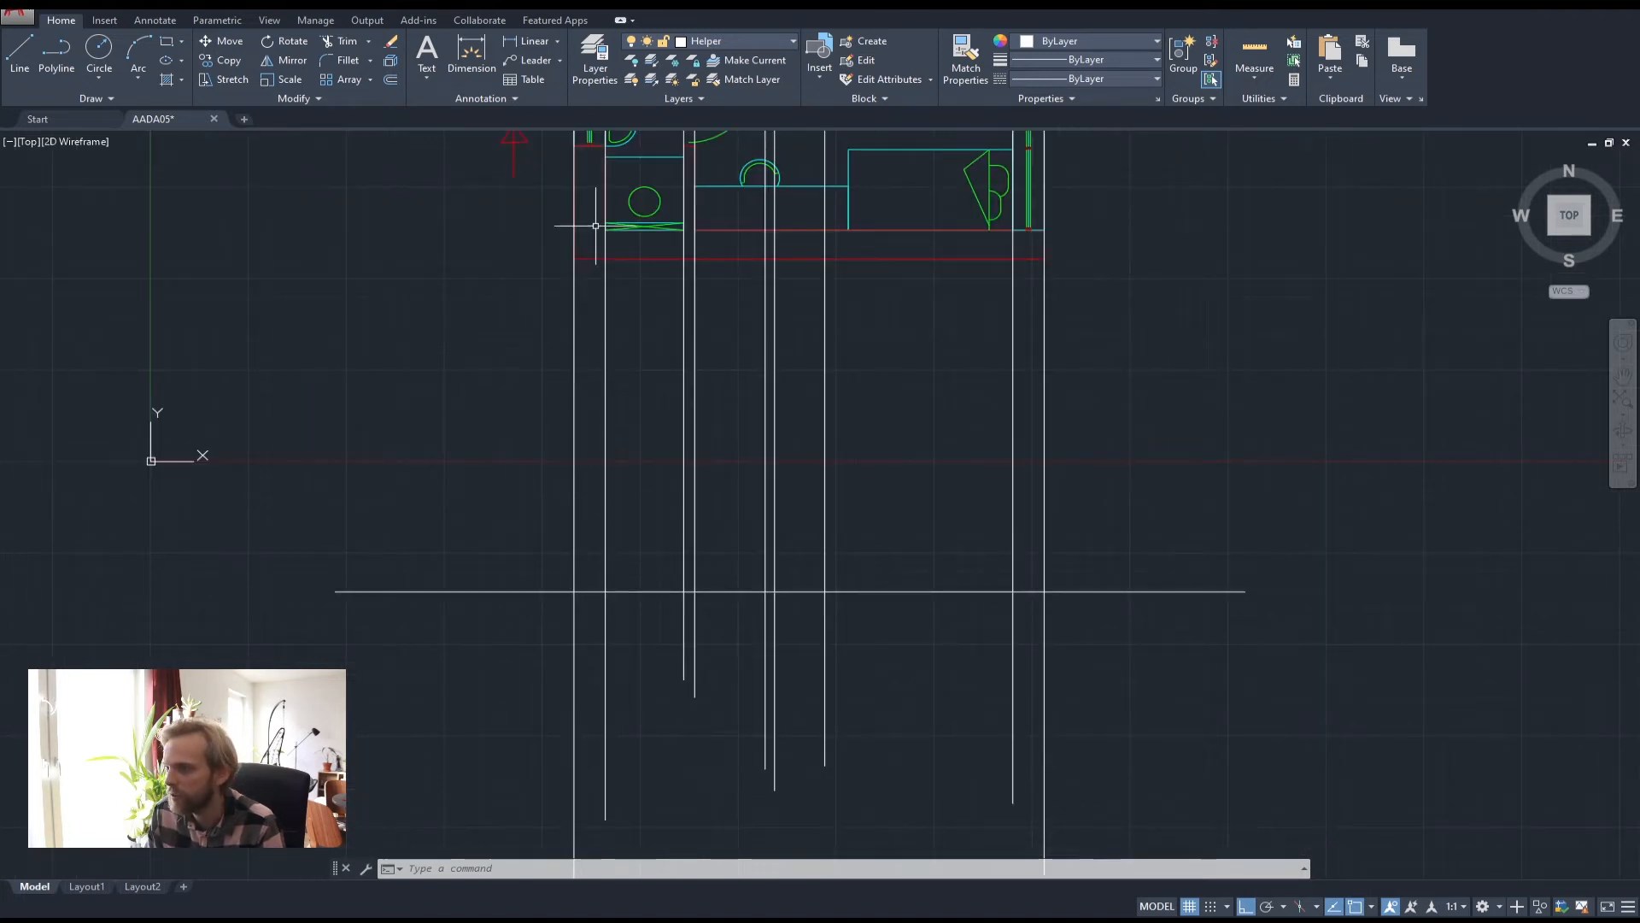
middle_click_drag(595, 225, 577, 369)
left_click(551, 648)
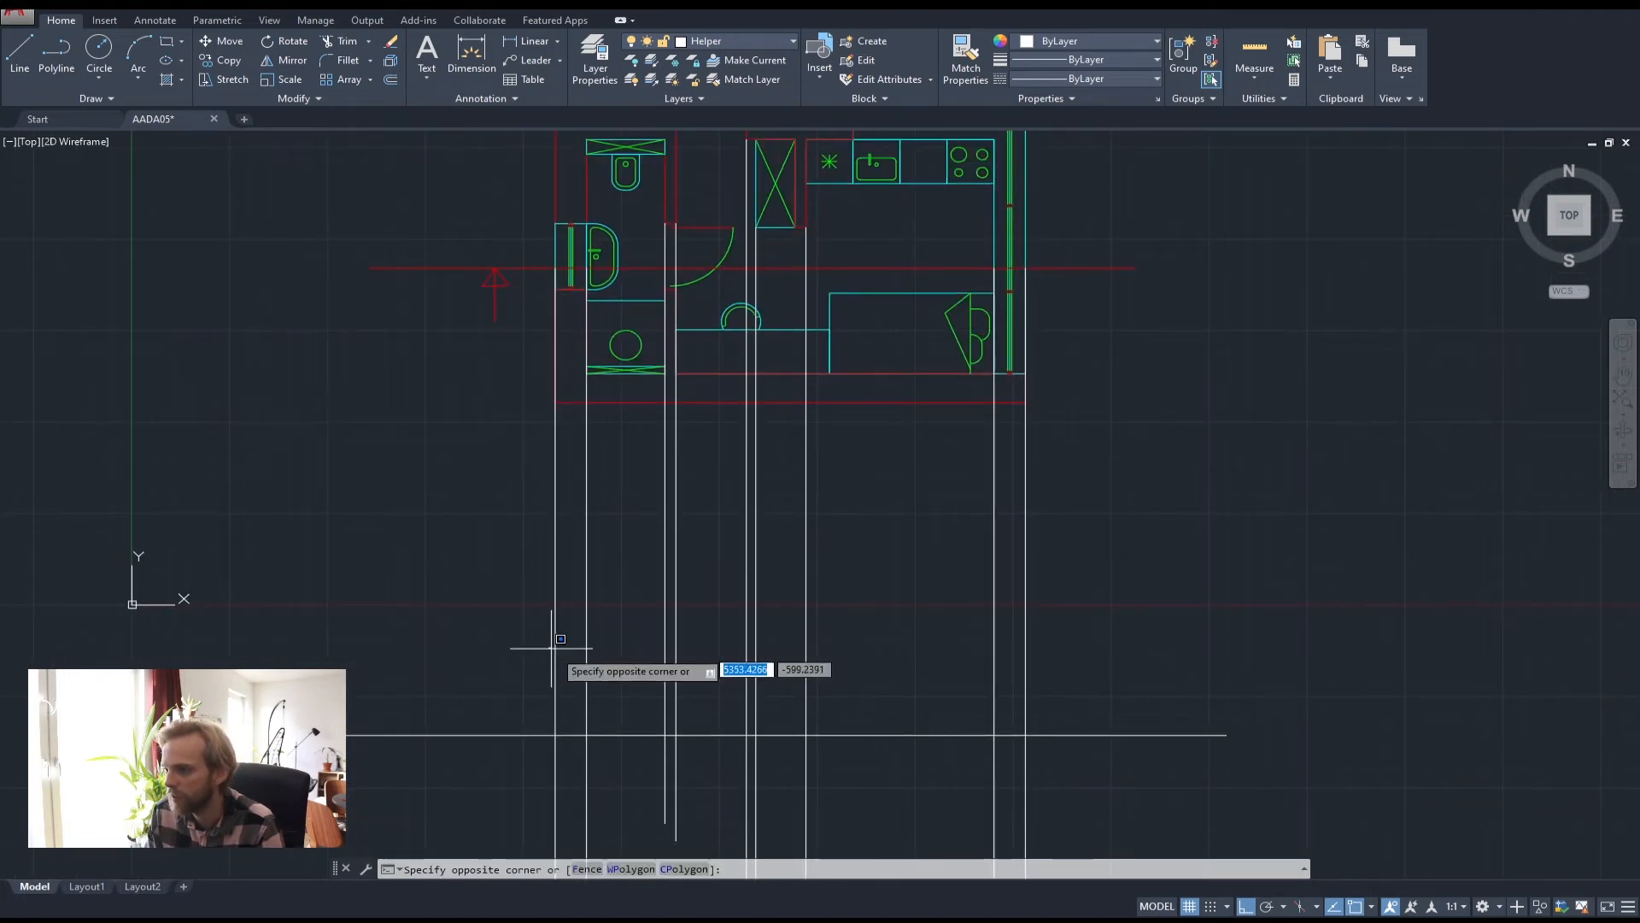
left_click(556, 670)
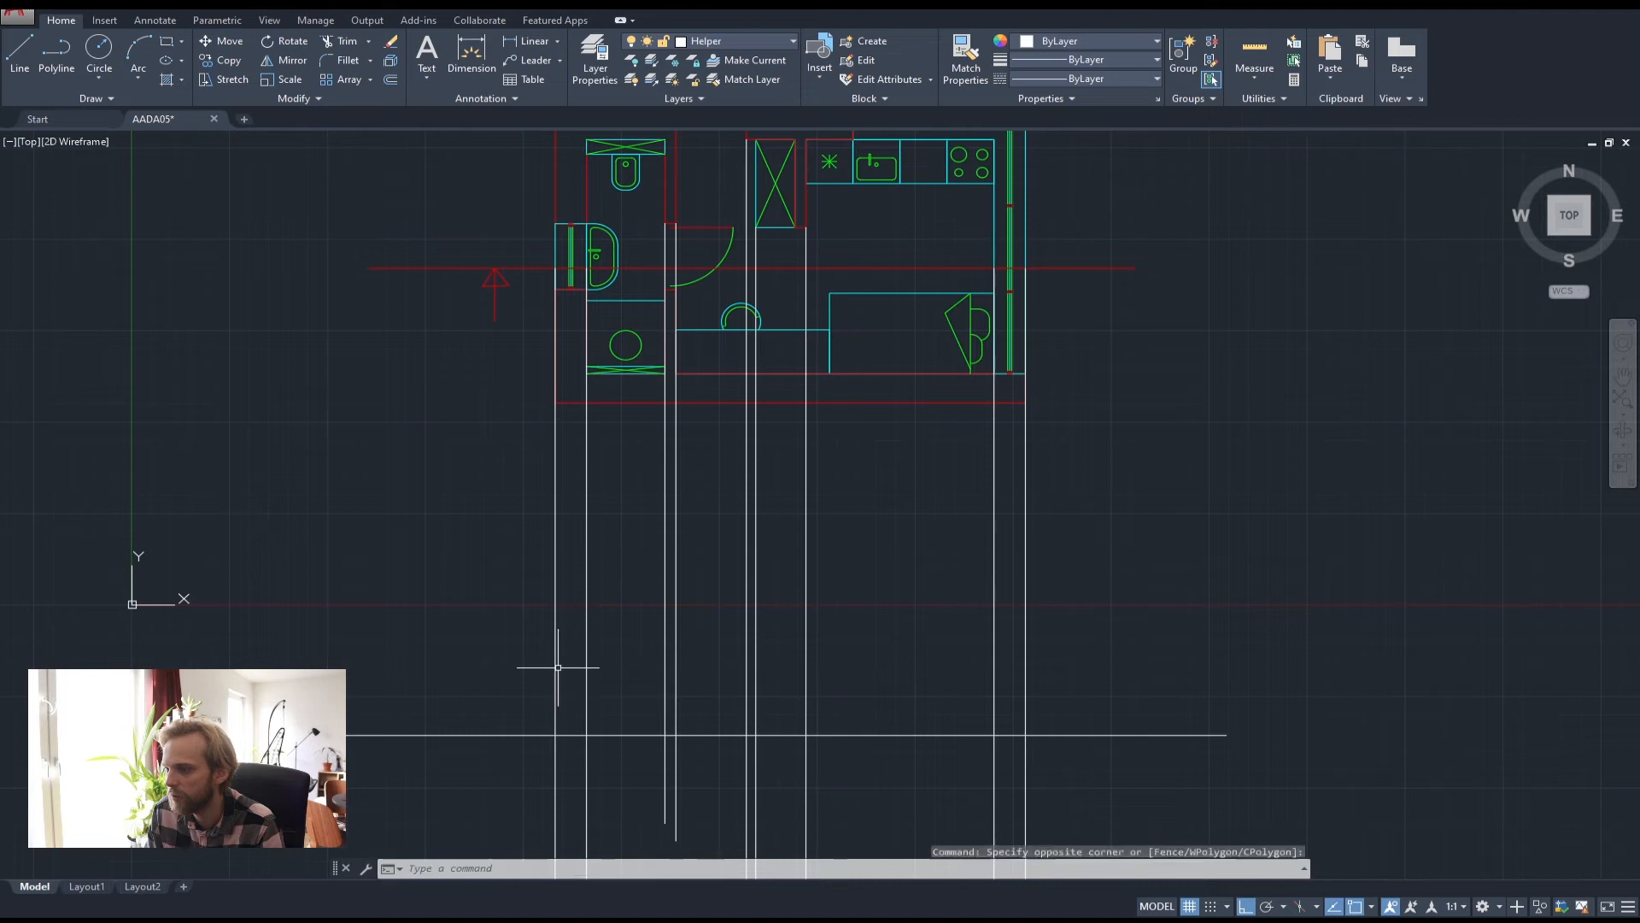
left_click(1025, 672)
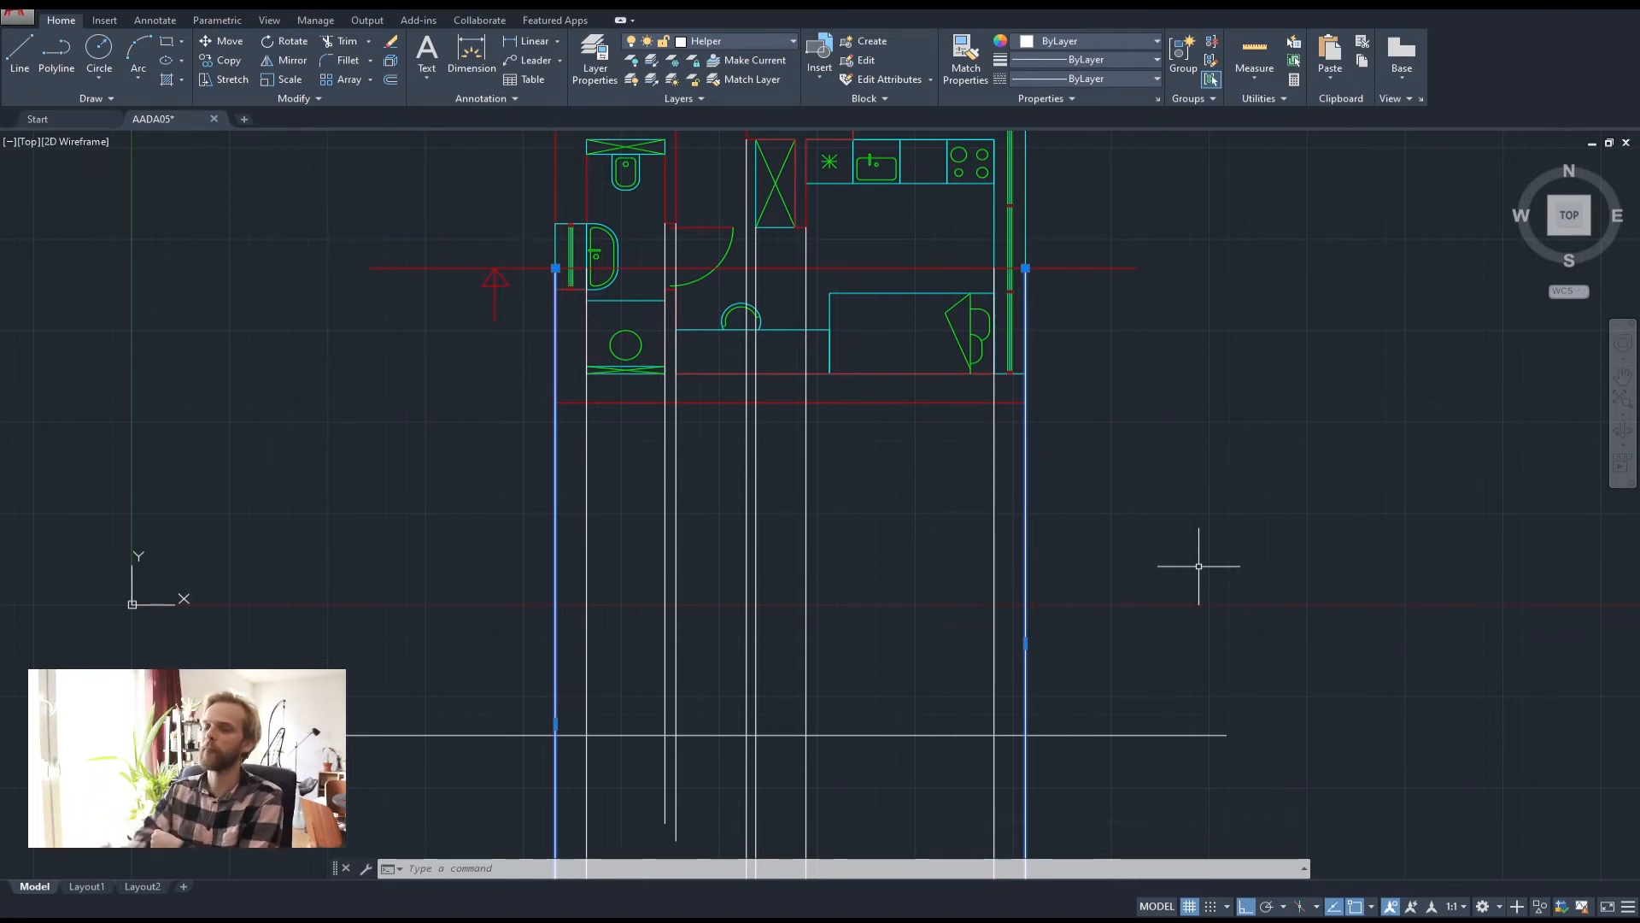
key("Escape")
key("Escape")
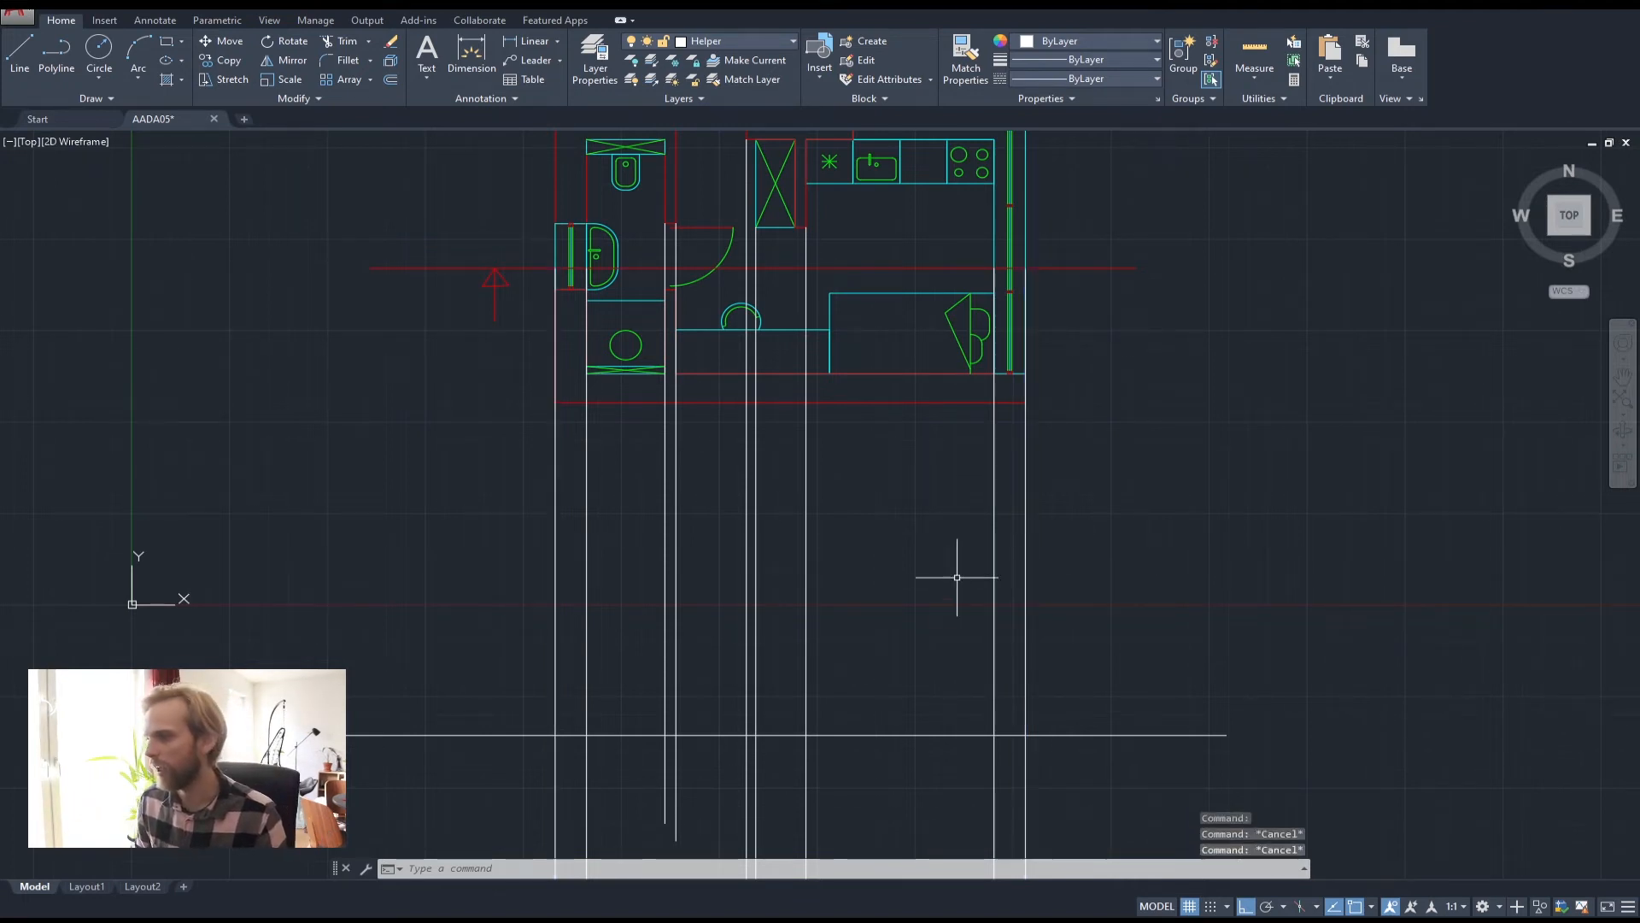
middle_click_drag(839, 626, 915, 502)
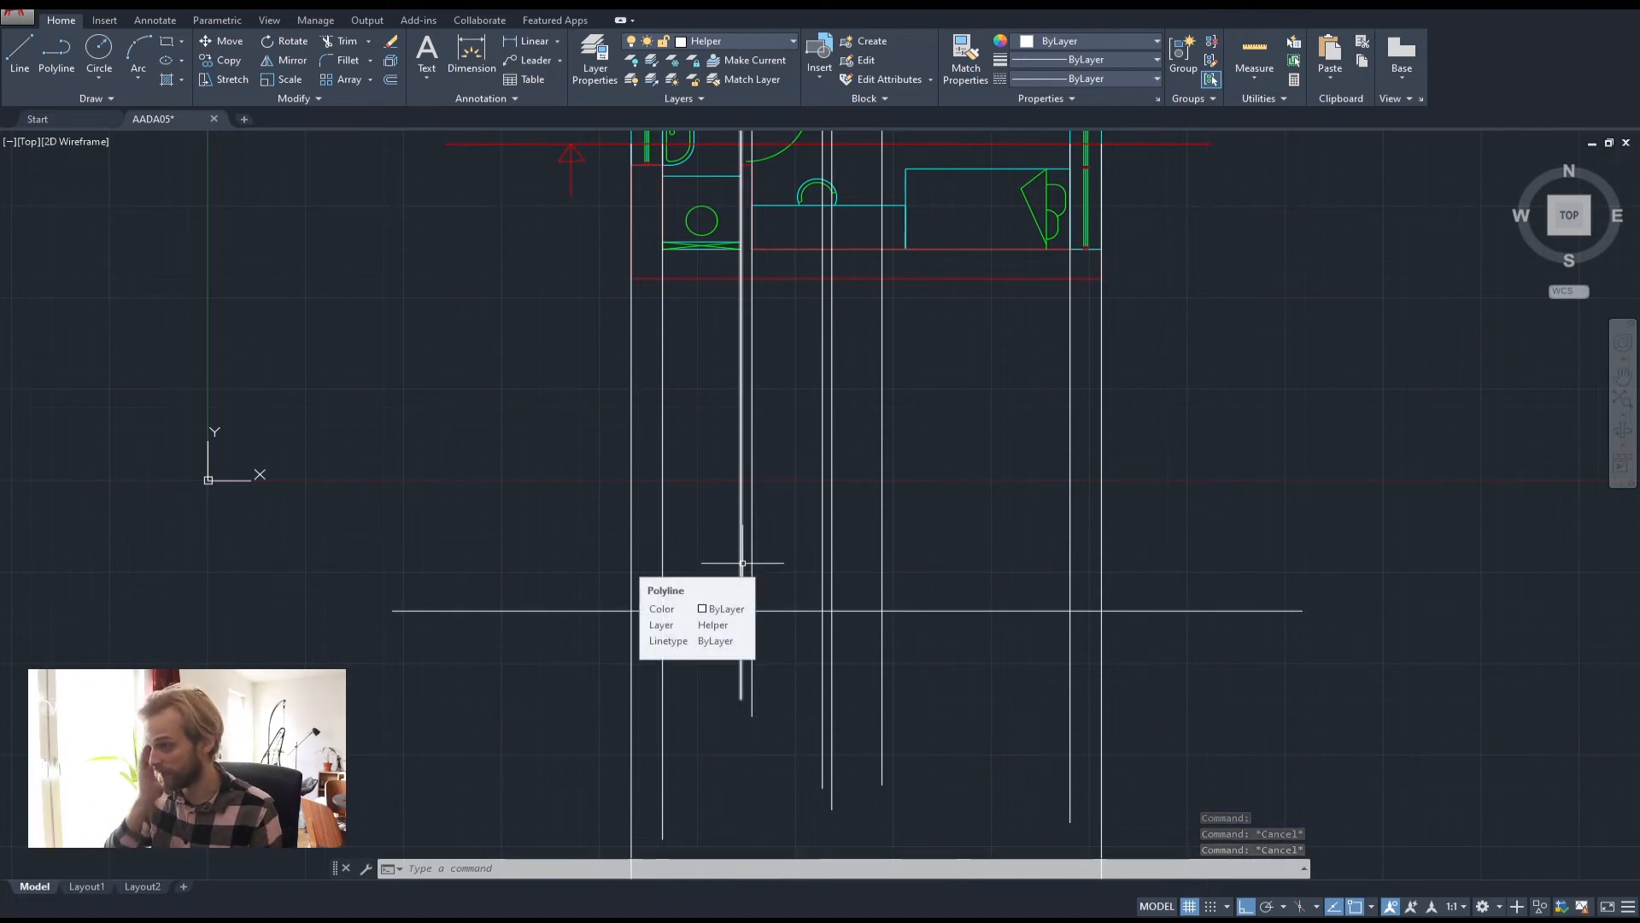
Make Thick the current layer and zoom in where the ground line meets the helper lines
left_click(745, 40)
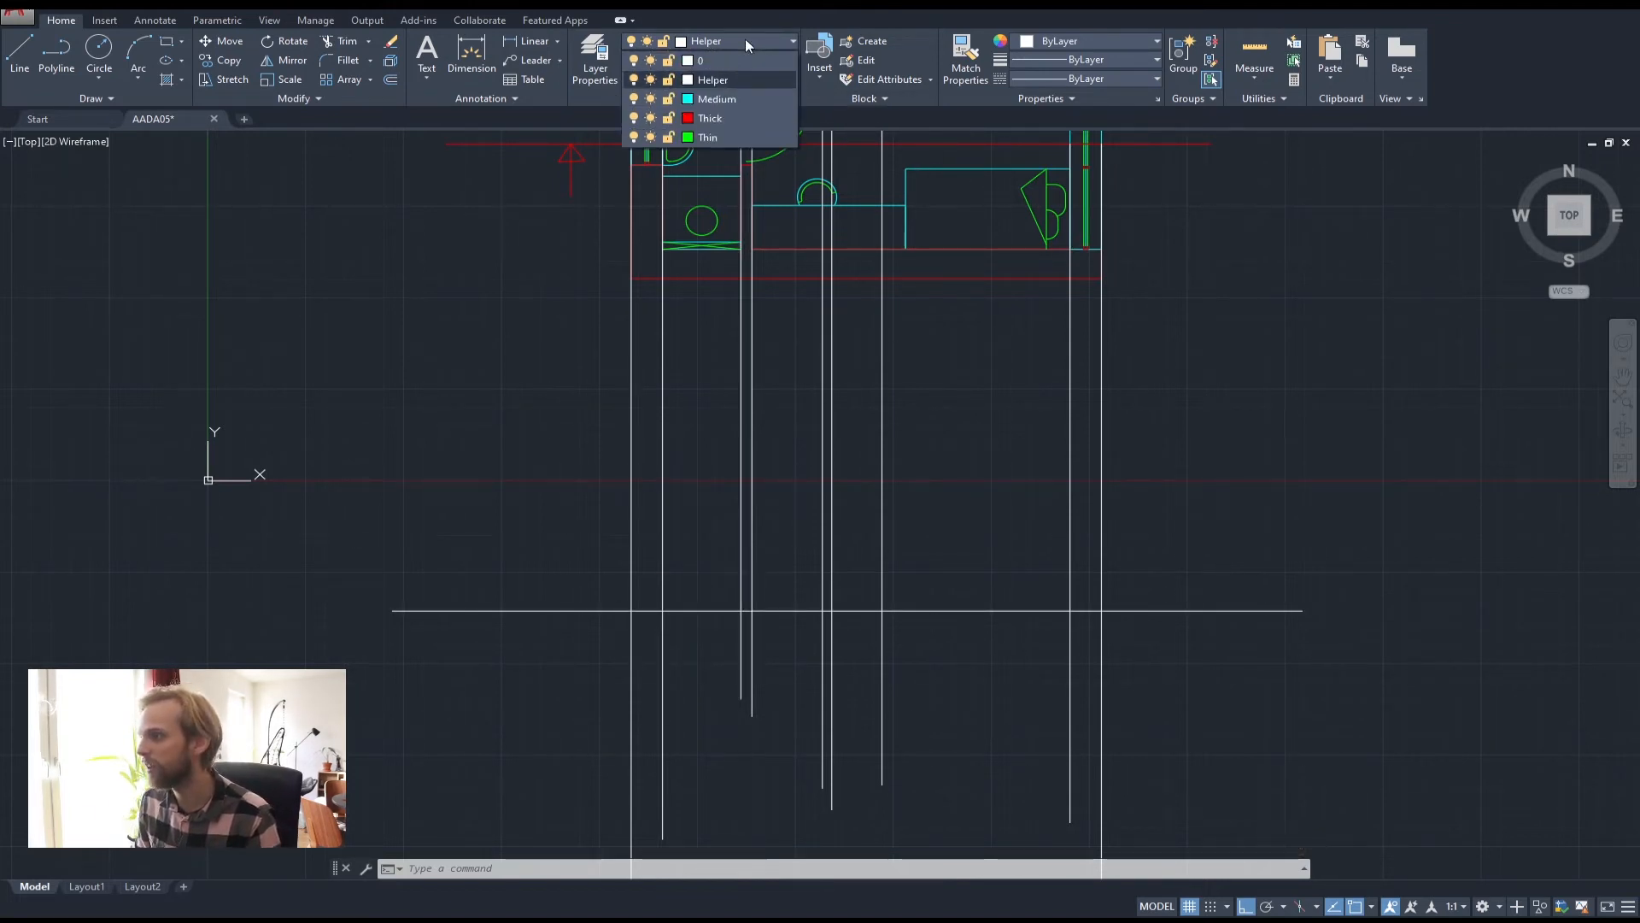
left_click(719, 116)
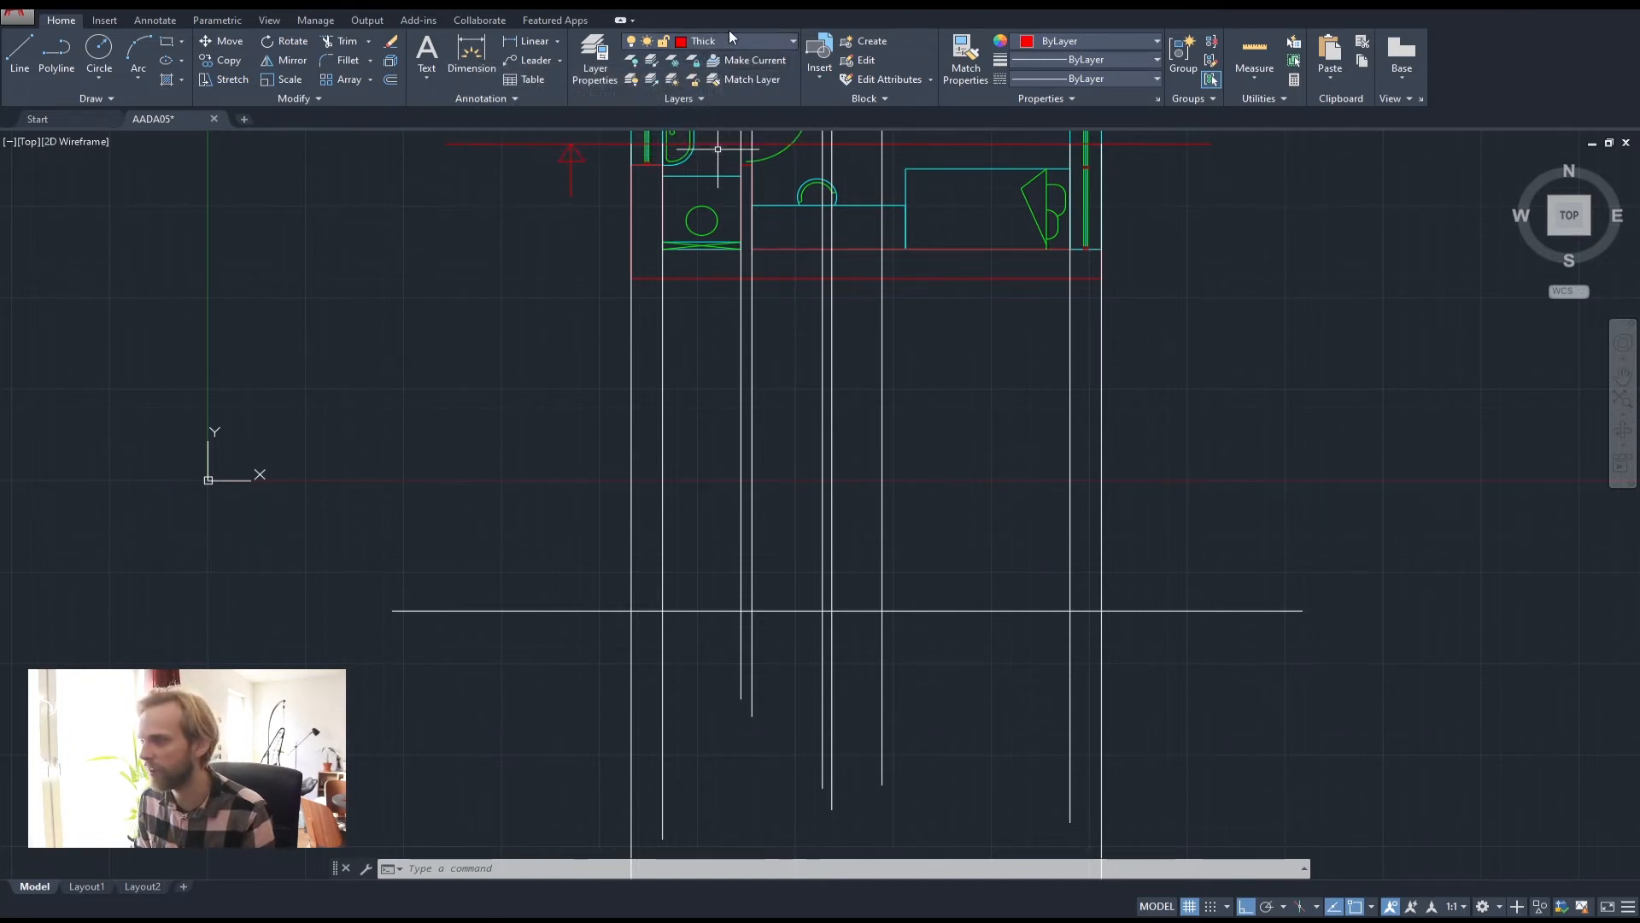
left_click(51, 56)
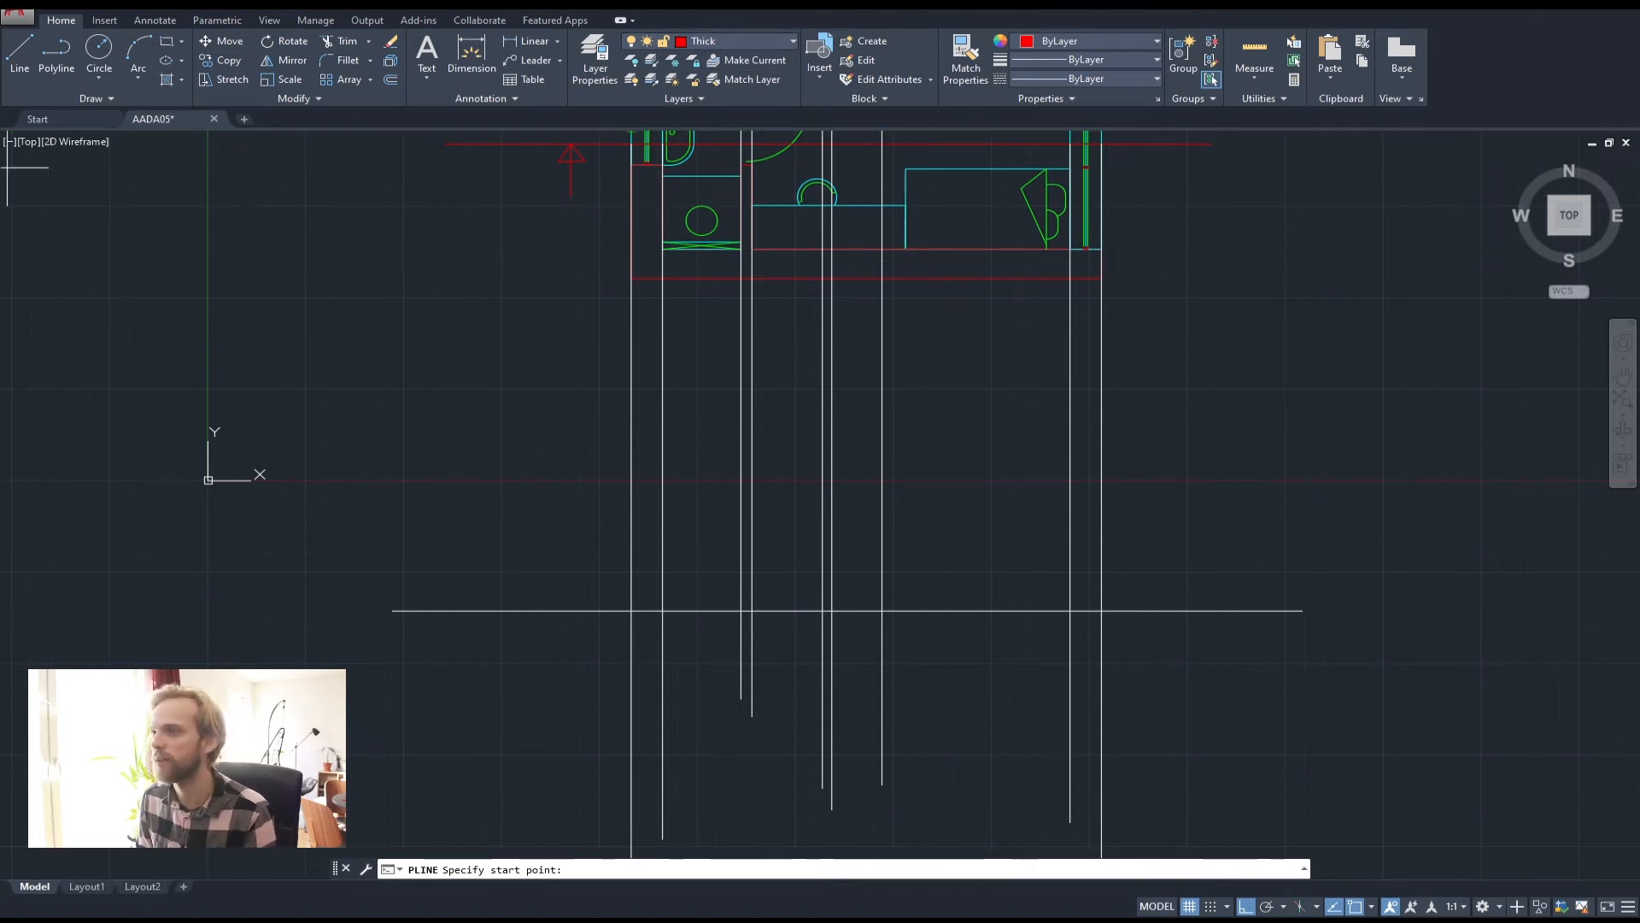
scroll(630, 607, "up", 2)
middle_click_drag(623, 623, 505, 586)
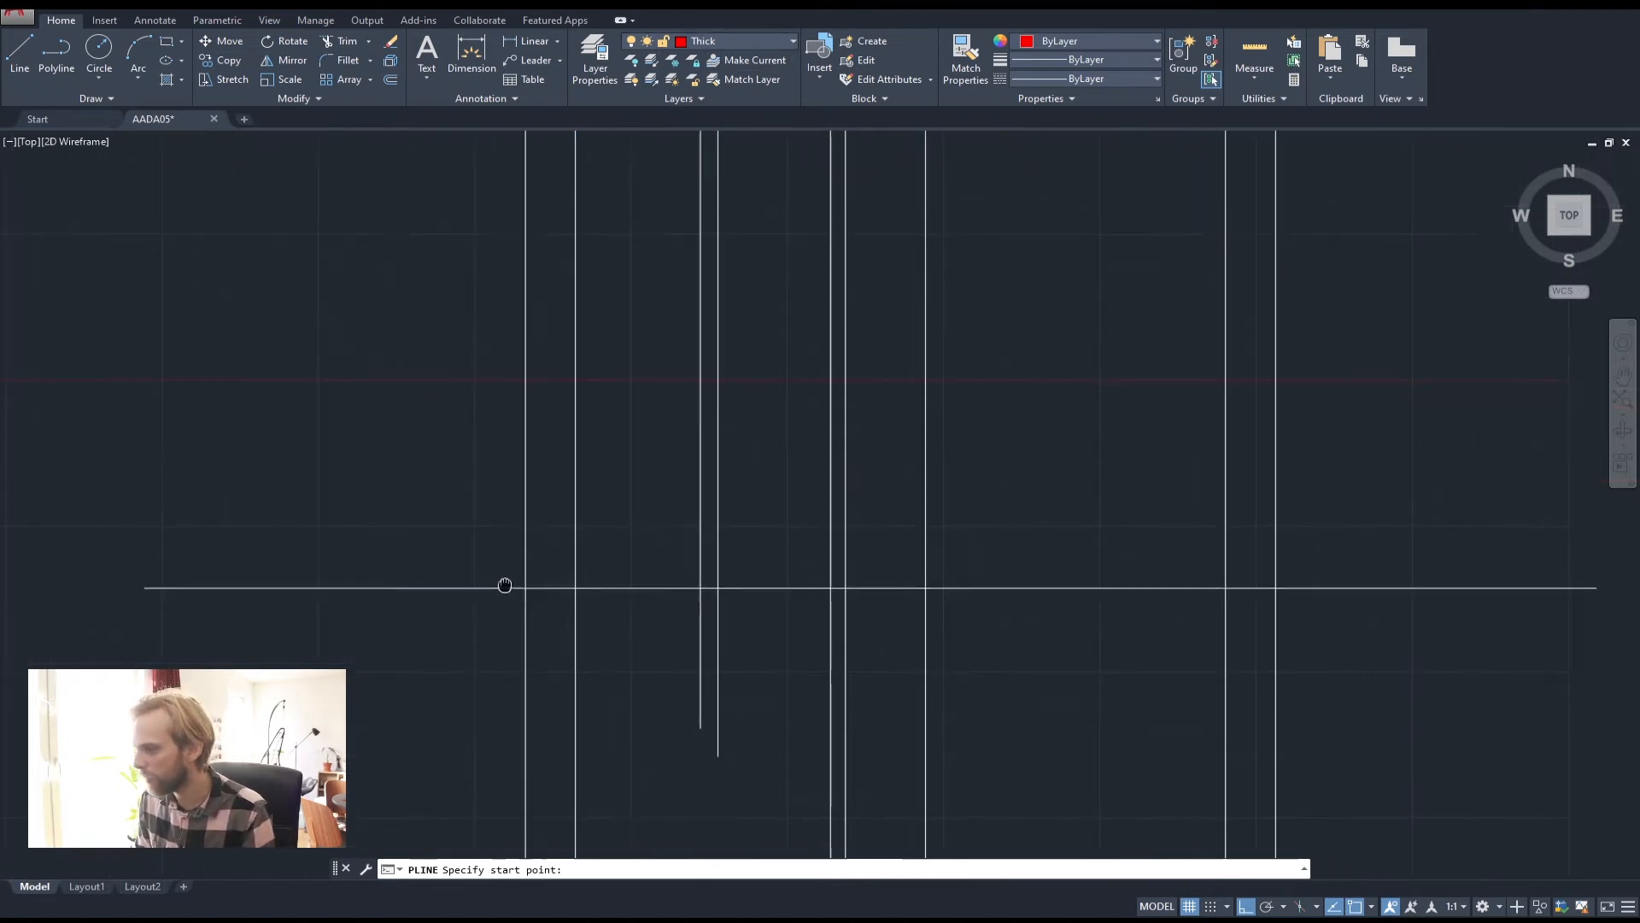
scroll(410, 575, "down", 4)
scroll(408, 565, "up", 2)
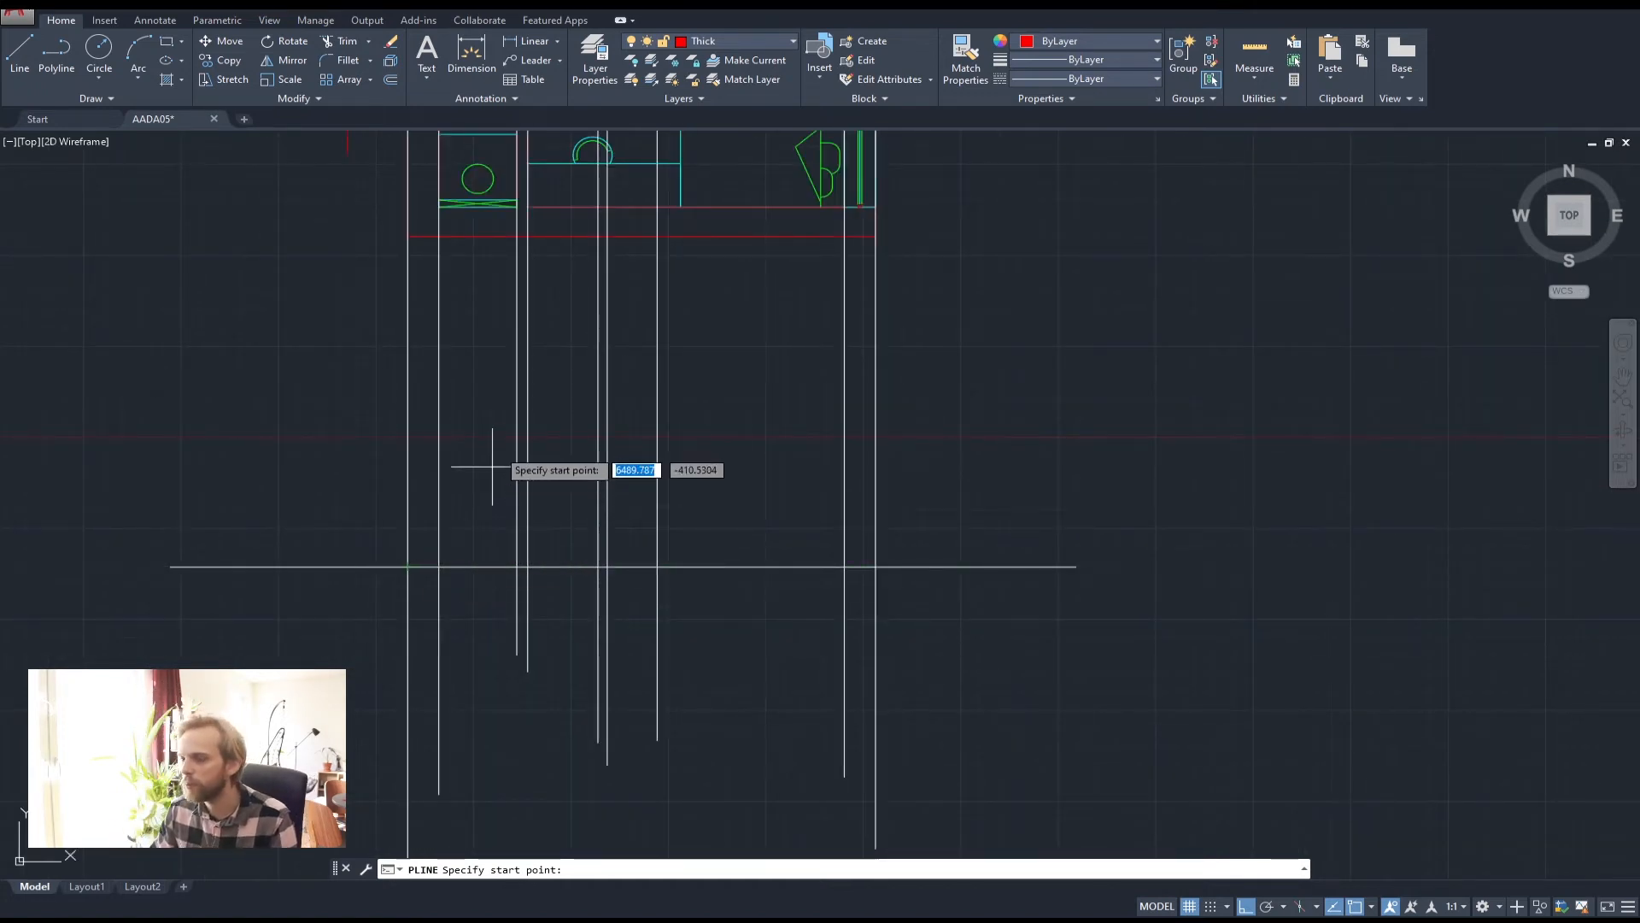
middle_click_drag(500, 432, 542, 601)
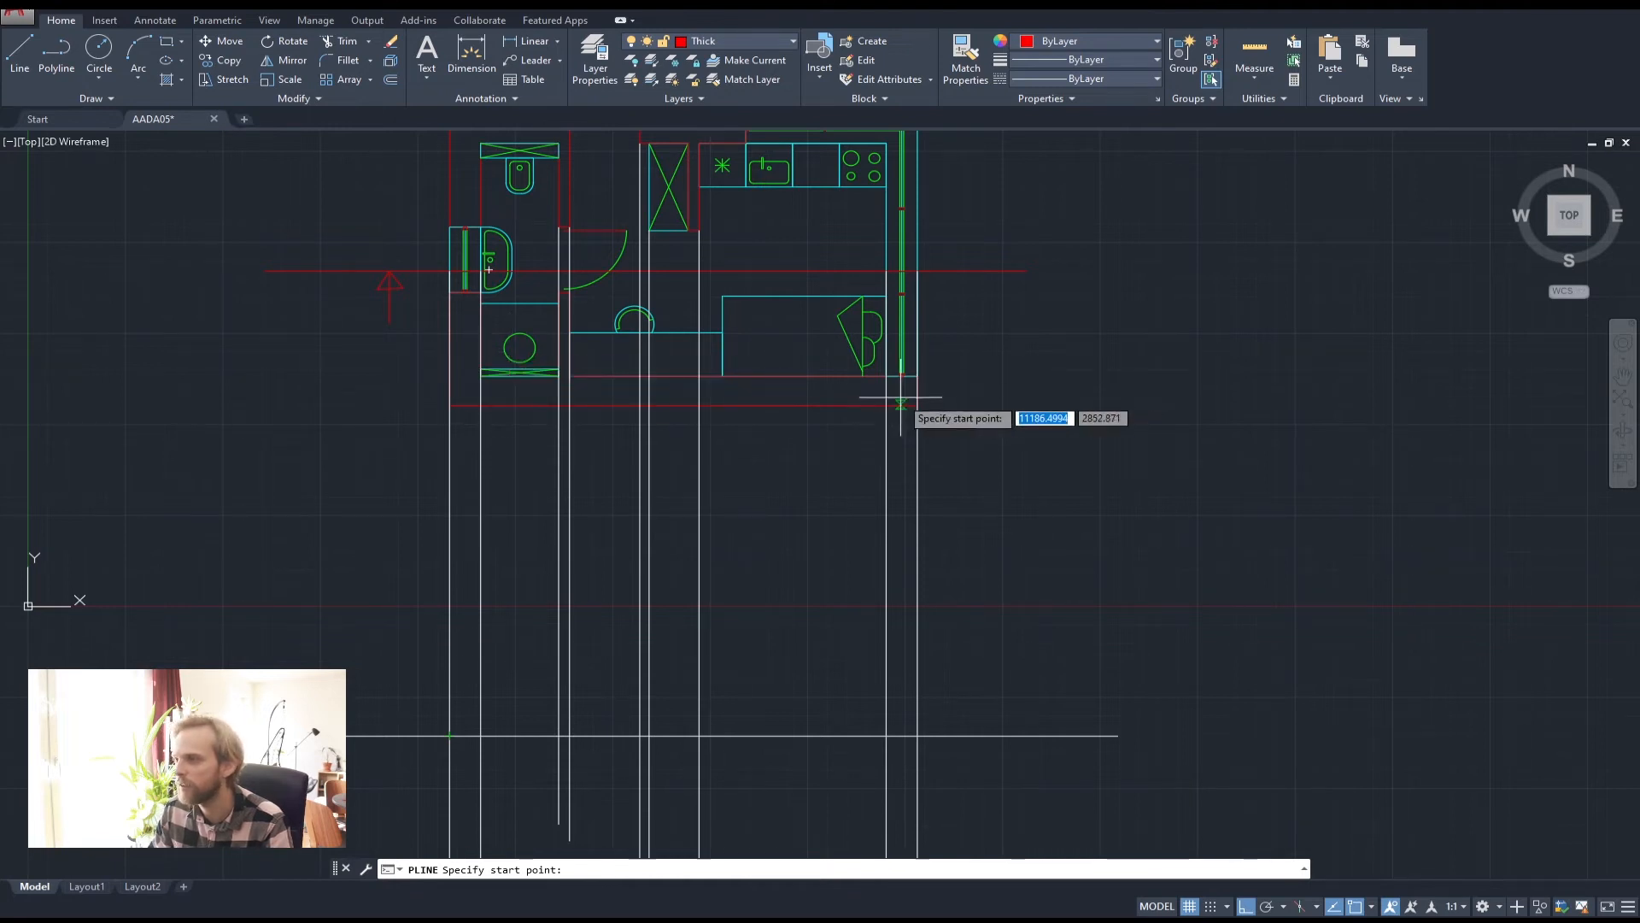
middle_click_drag(880, 754, 982, 667)
scroll(987, 651, "up", 2)
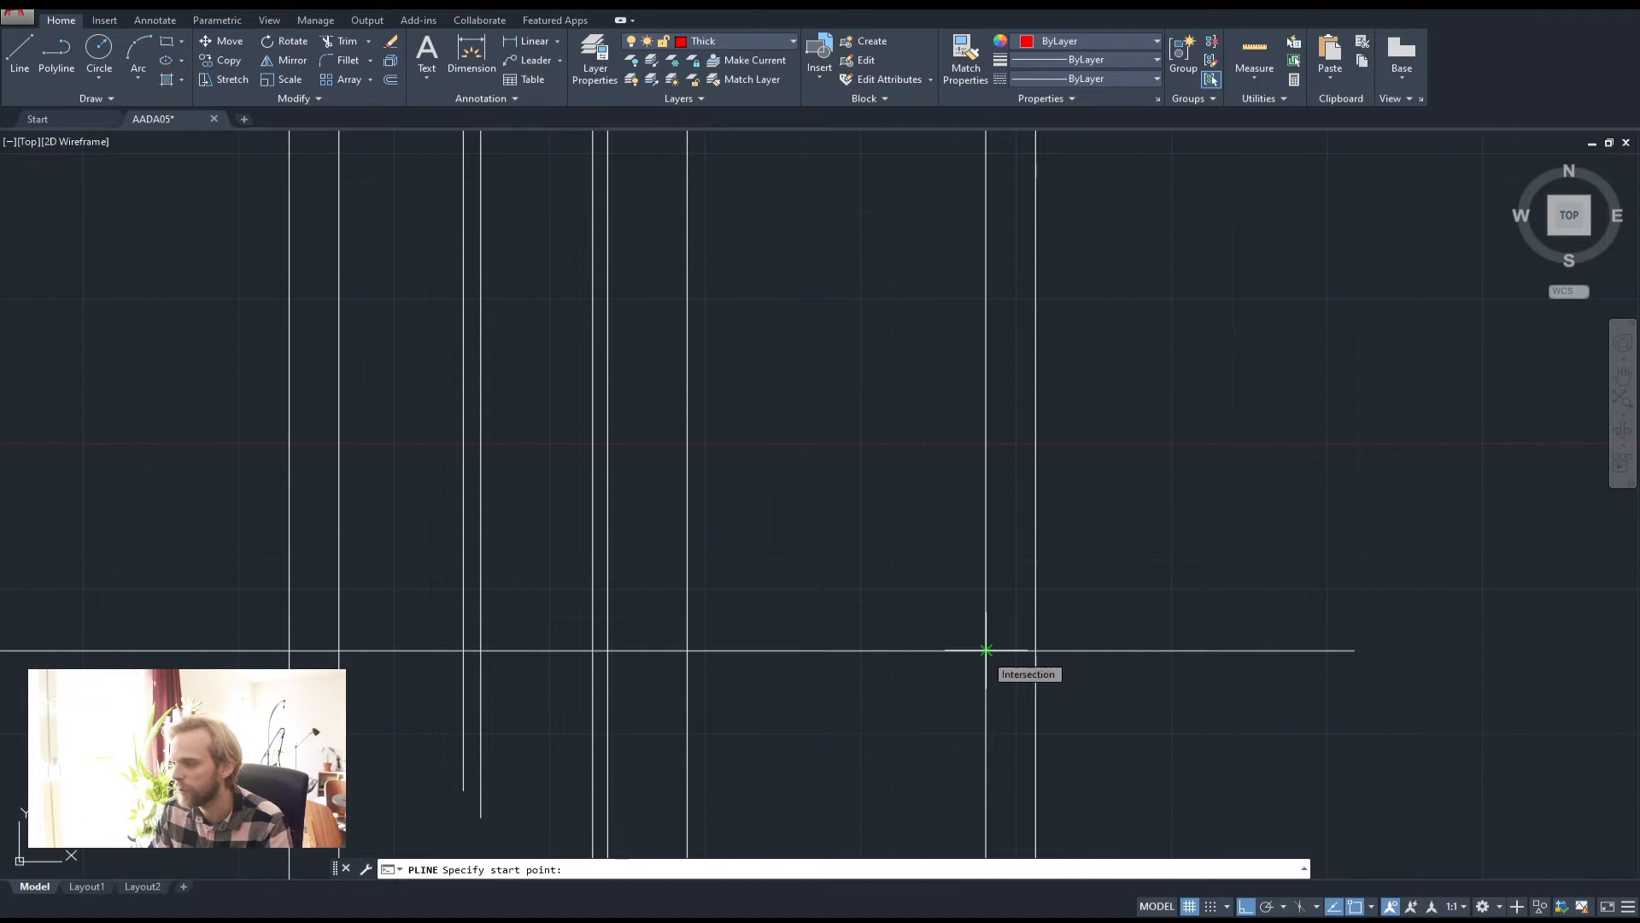
Draw the 400-unit-tall slab outline from the ground line intersection, then select it
left_click(987, 650)
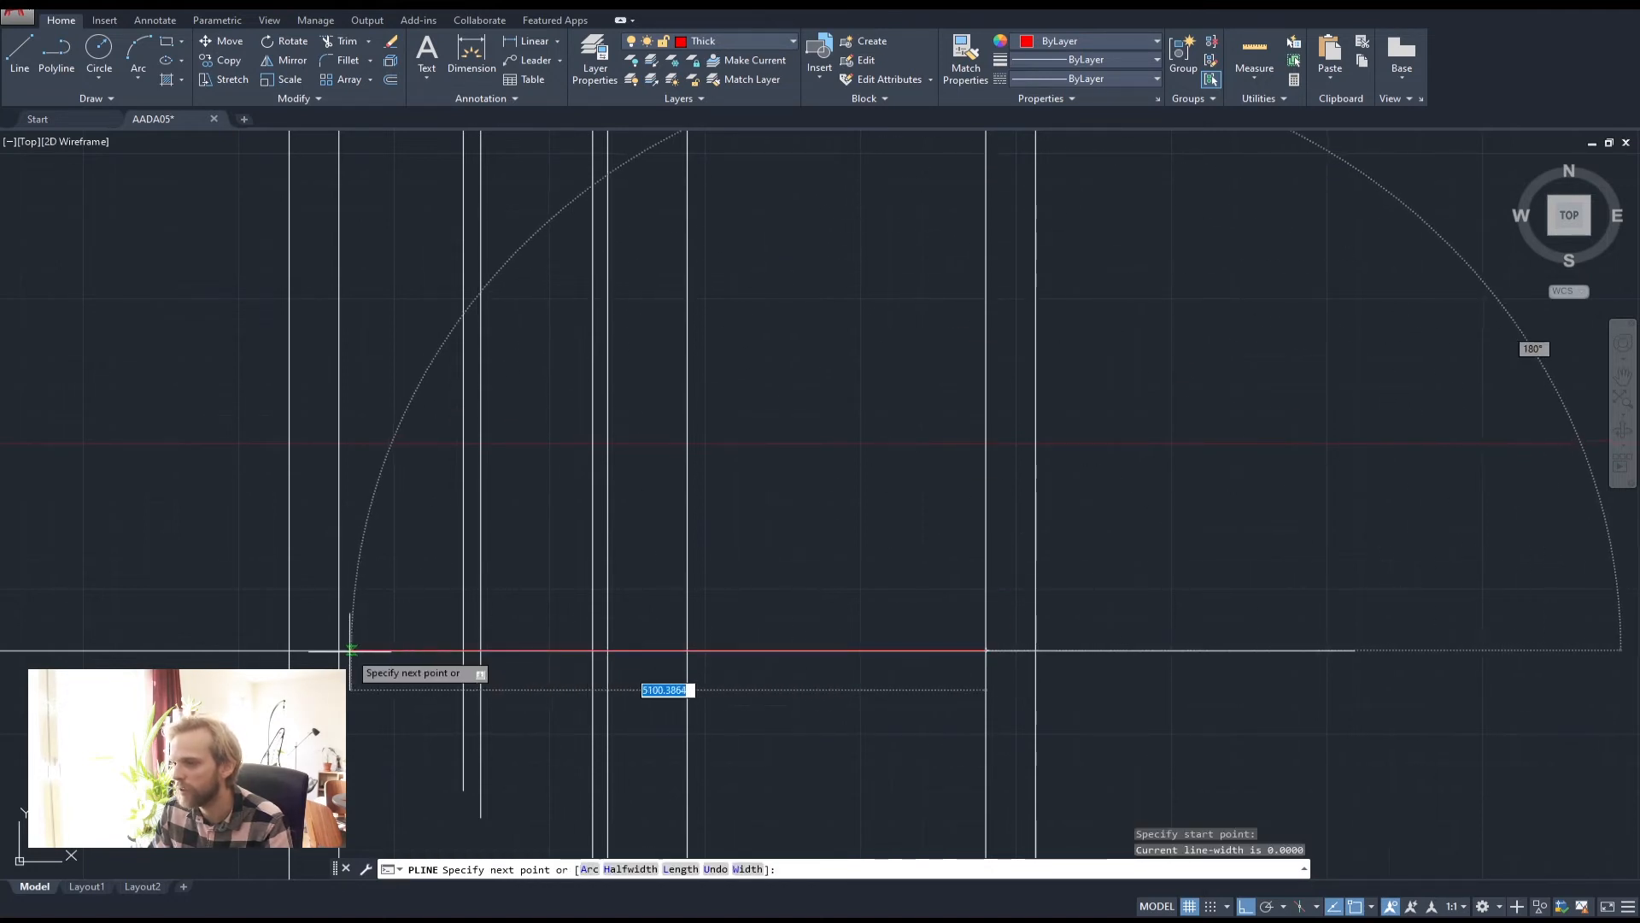
left_click(340, 650)
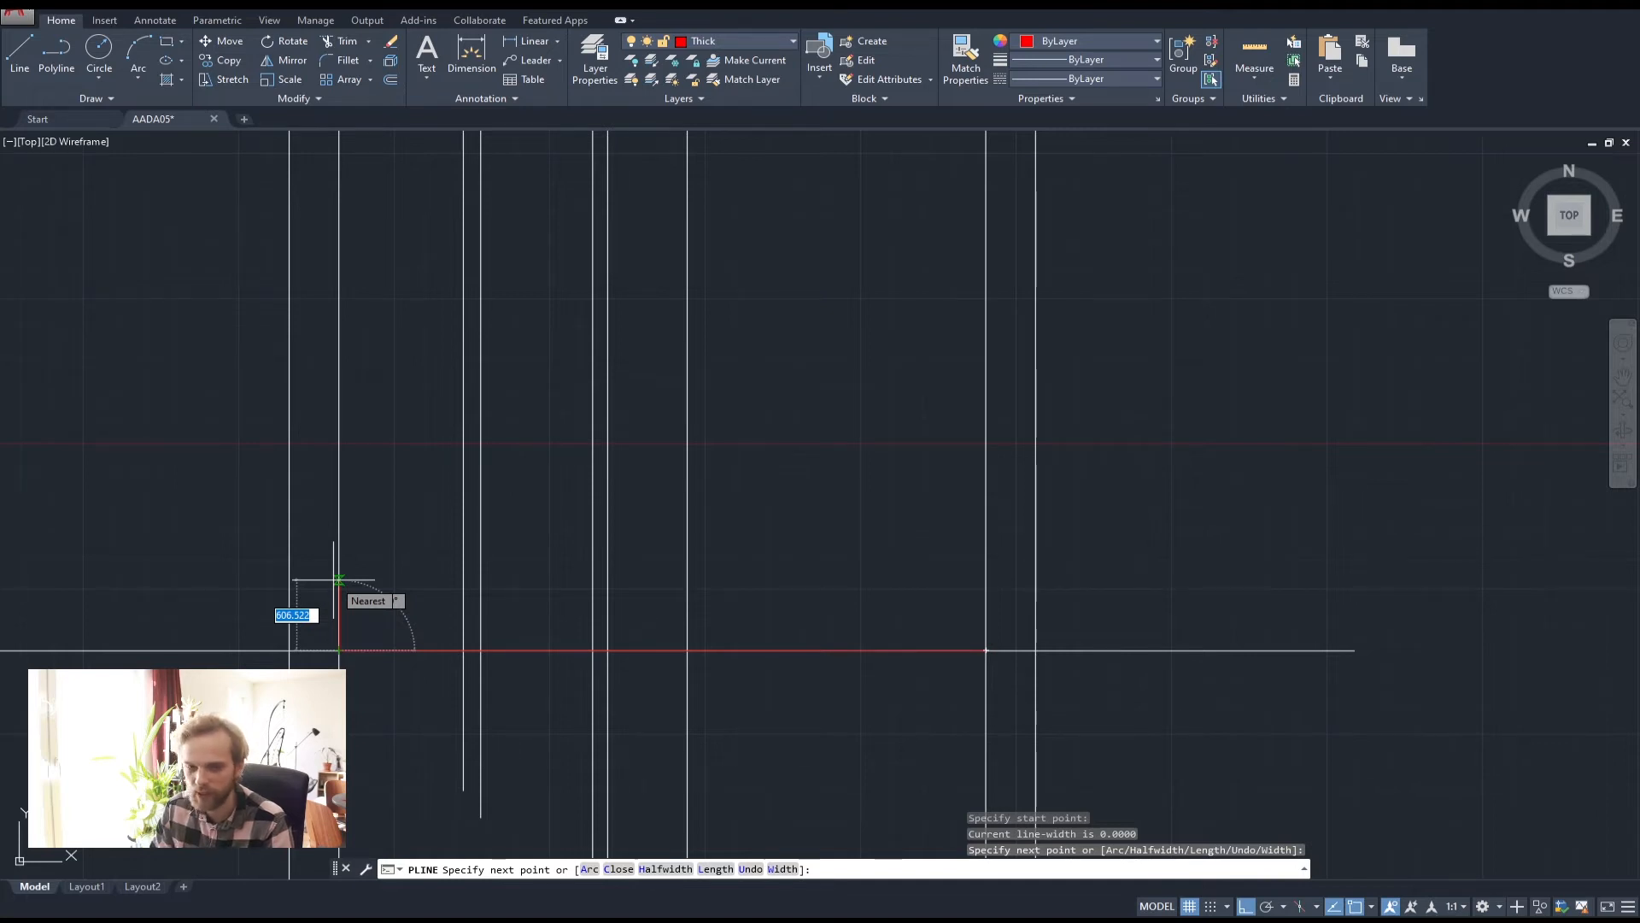
type("400")
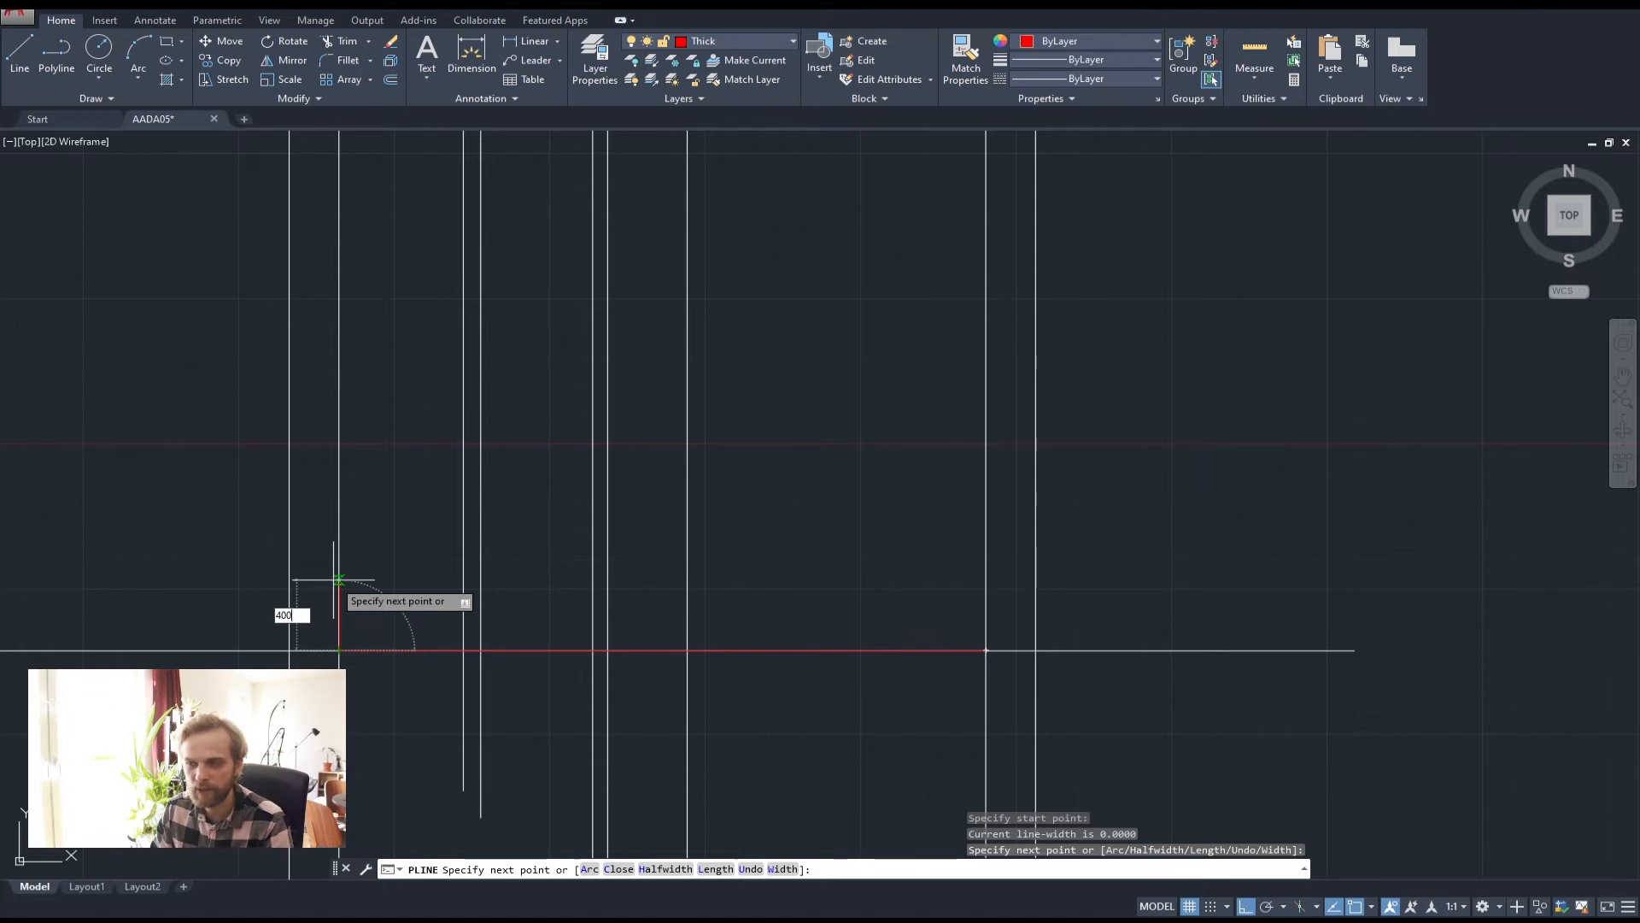
key("Return")
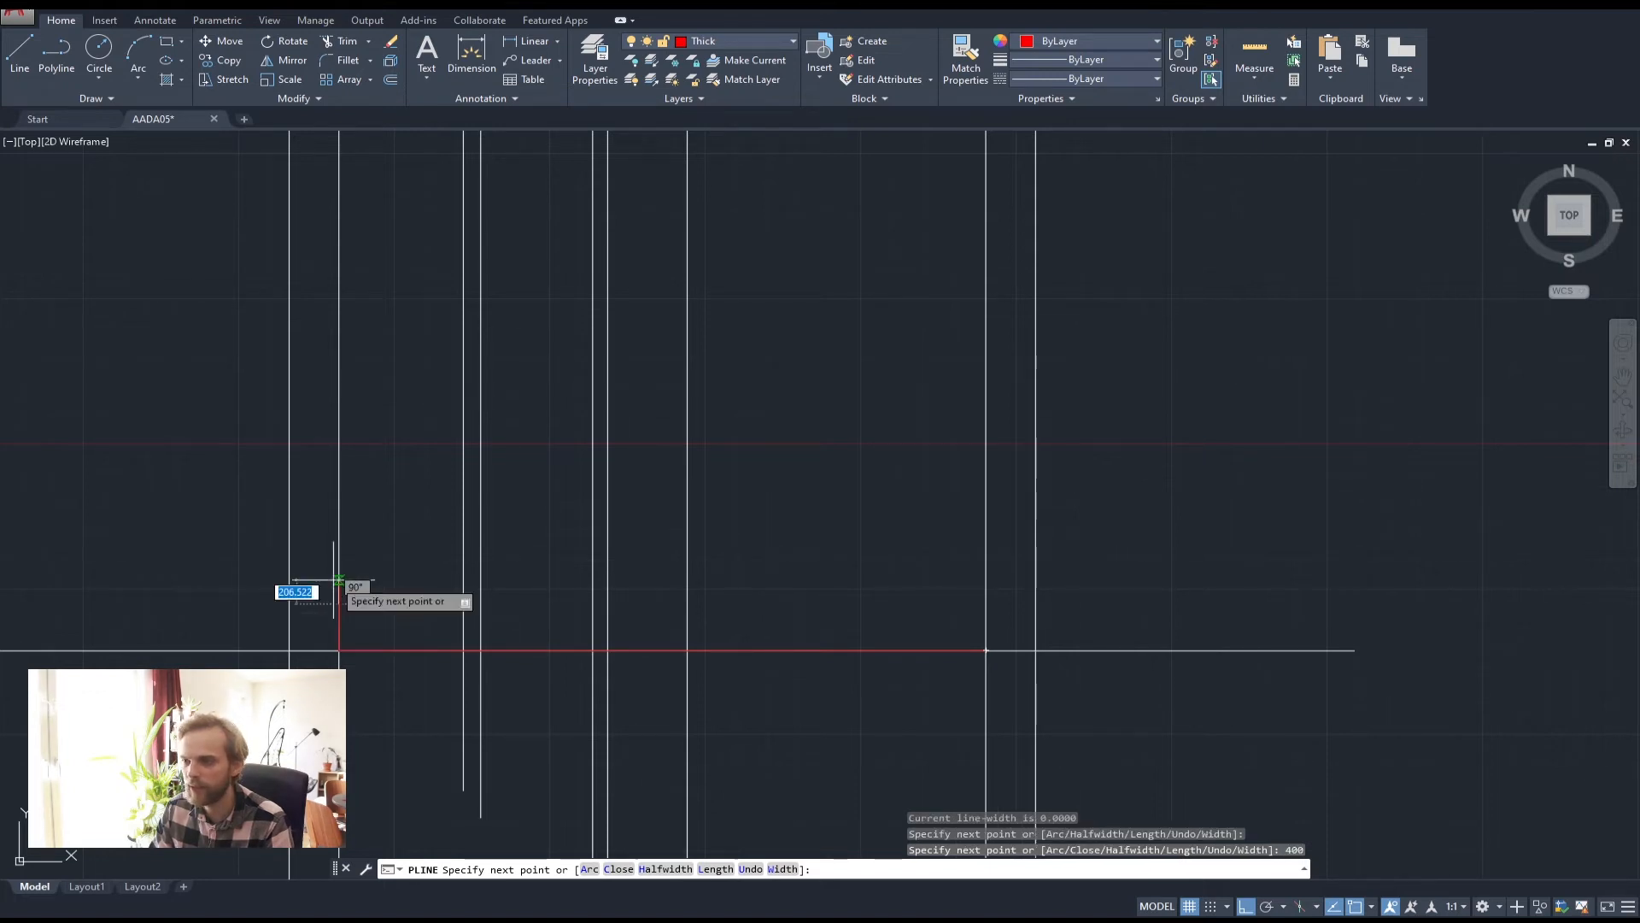
left_click(984, 604)
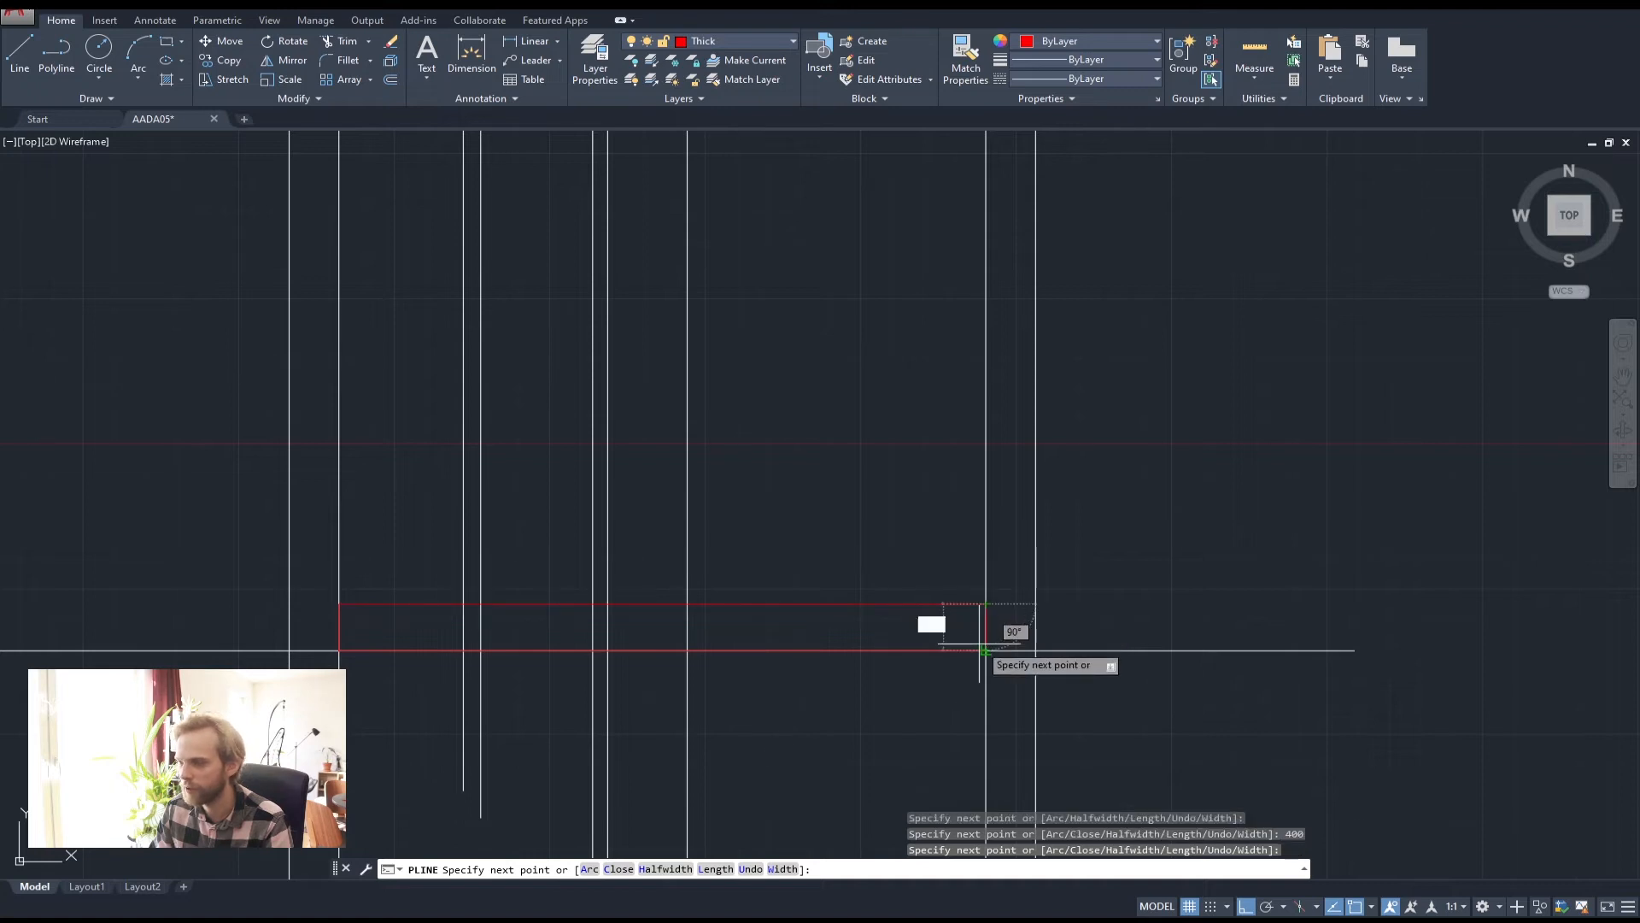
left_click(983, 648)
key("Return")
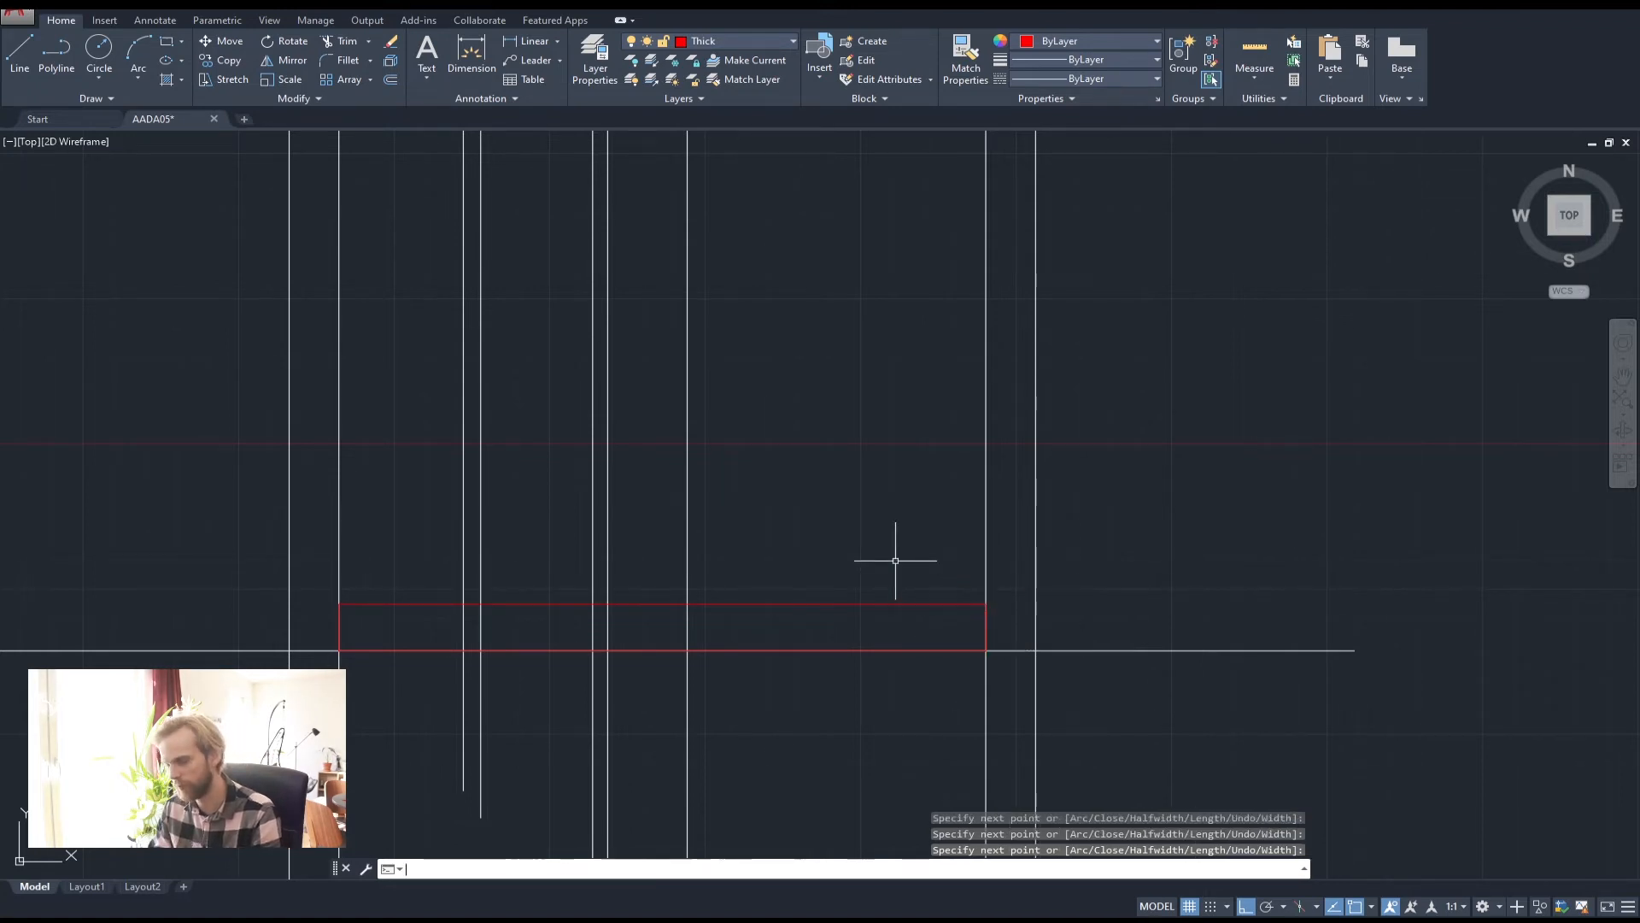
left_click(868, 605)
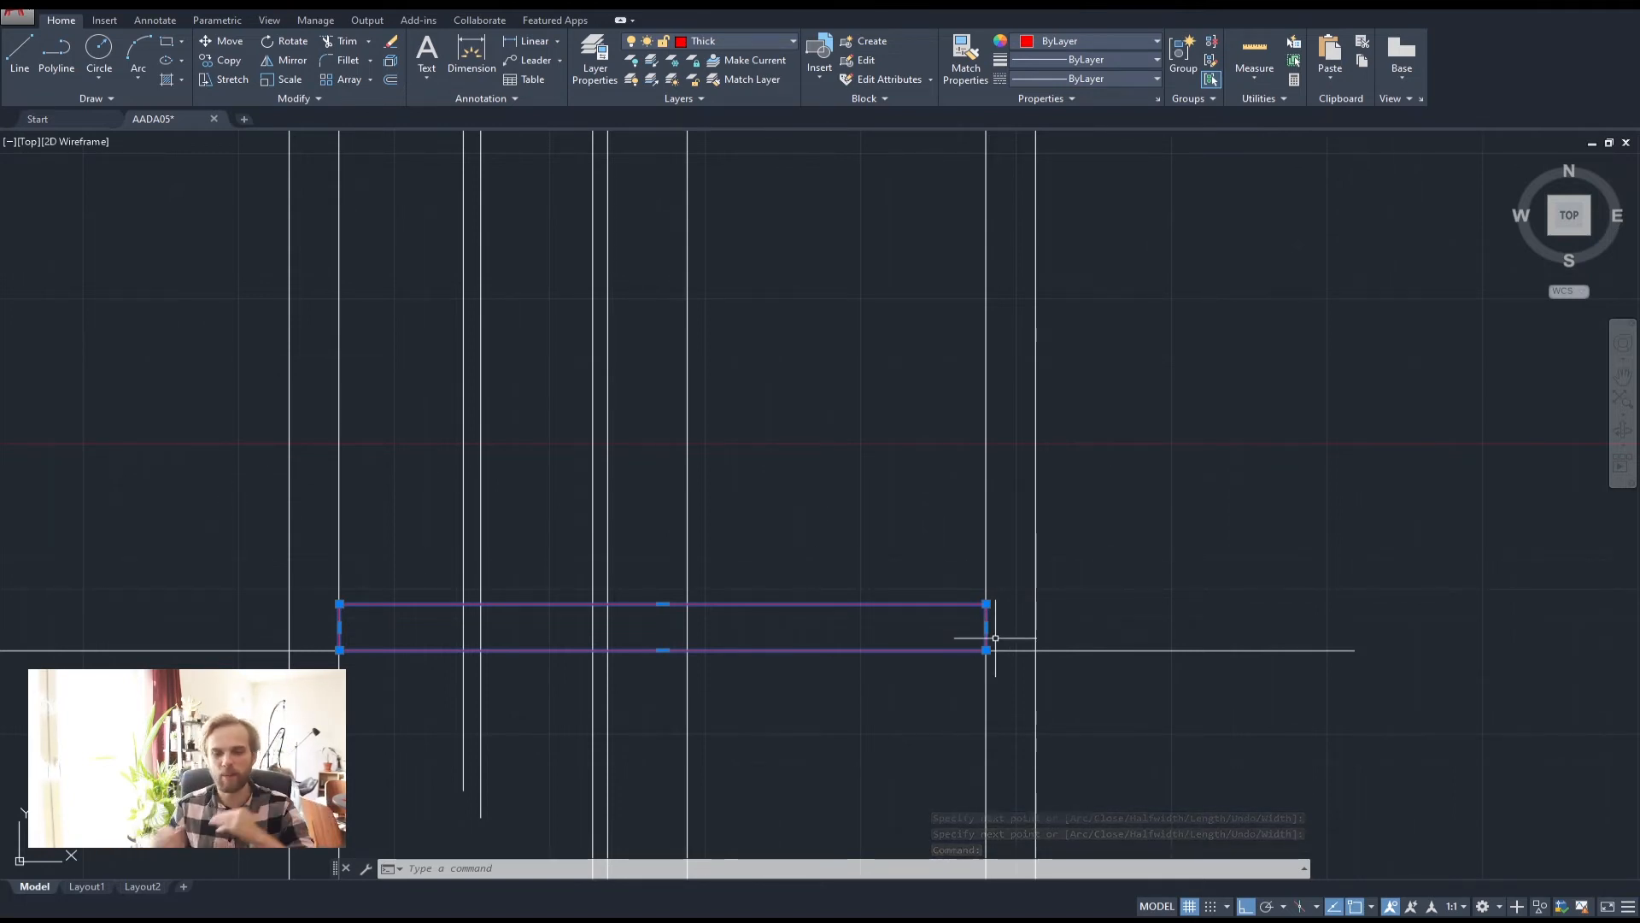
Select the long ground line, then clear the selection
key("Escape")
key("Escape")
left_click(1219, 688)
left_click(1113, 571)
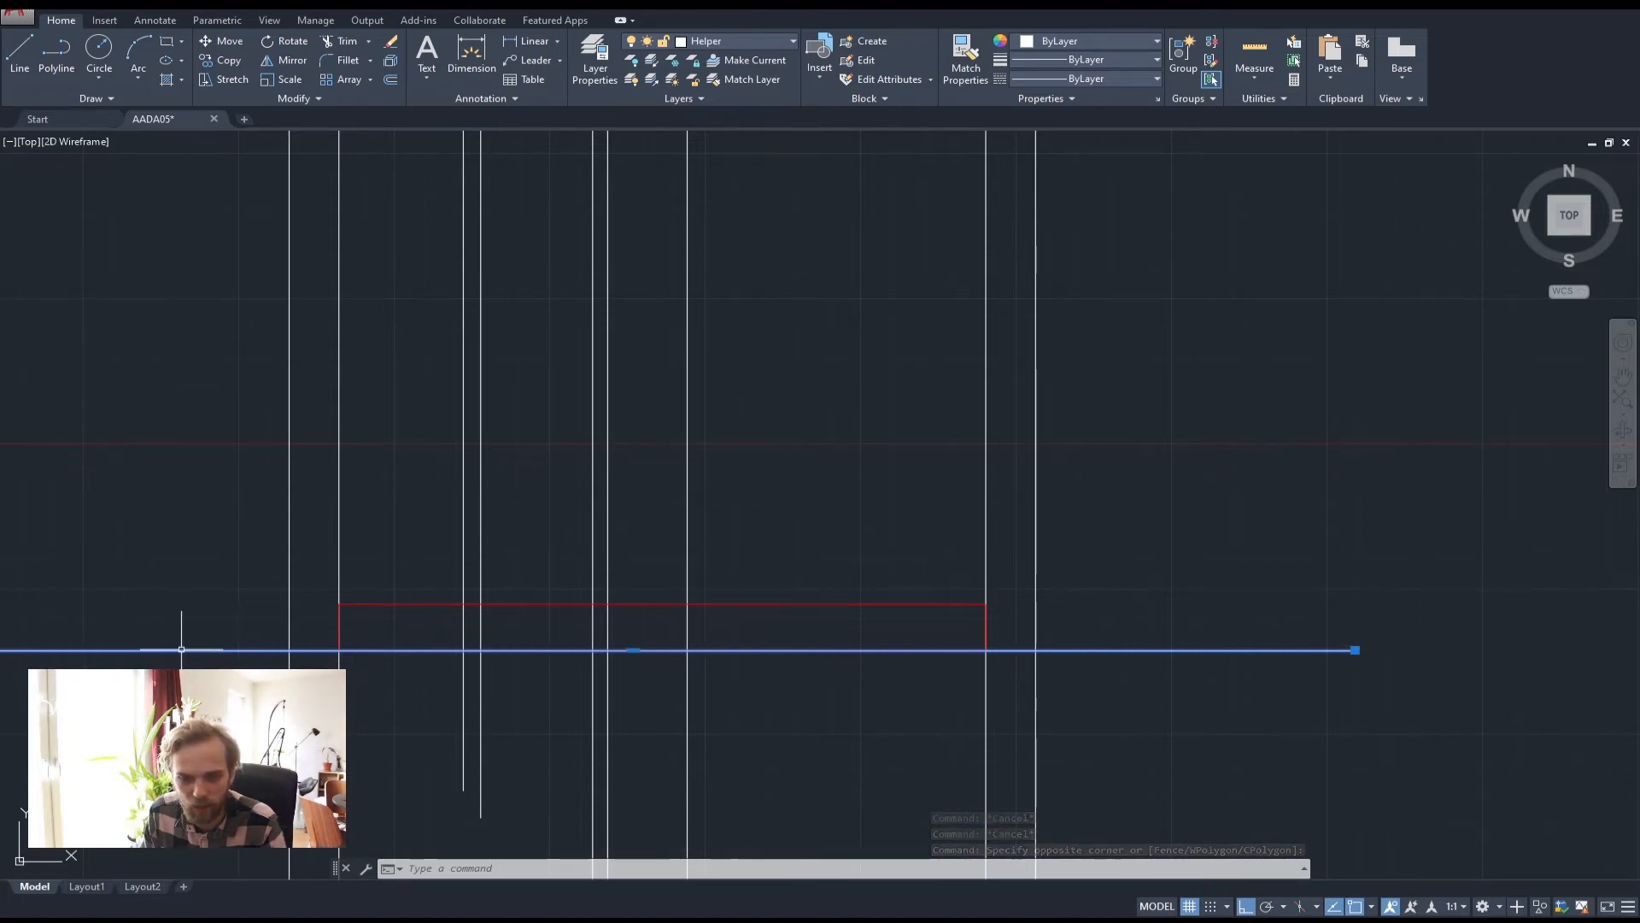
key("Escape")
key("Escape")
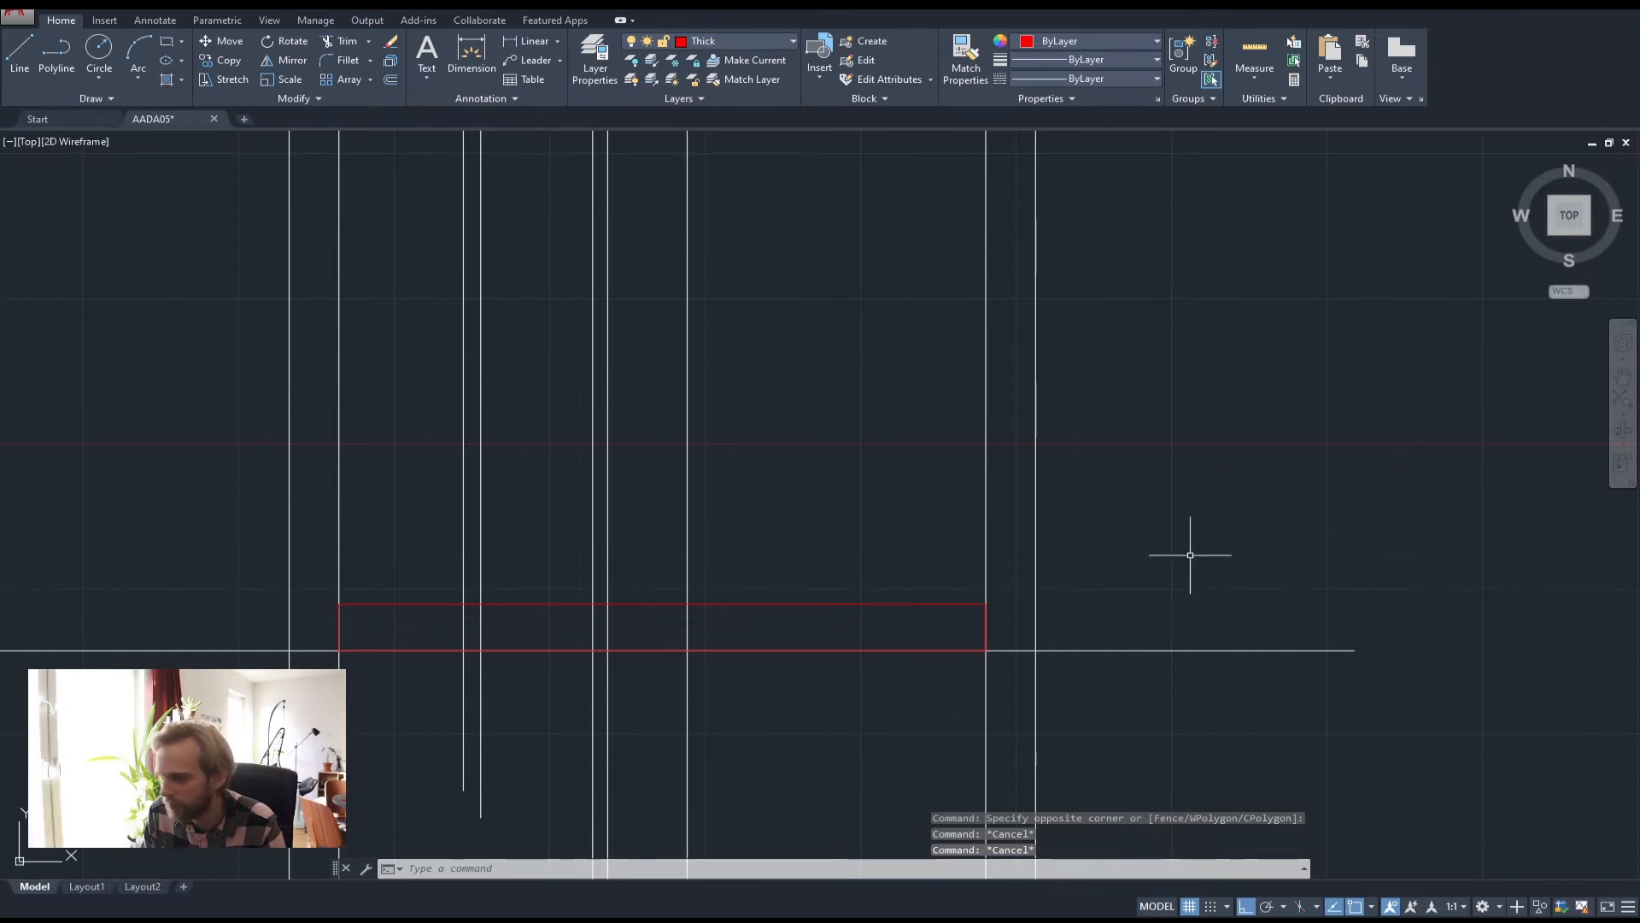
Move the red slab rectangle 400 down from its top-right corner and reframe the plan
left_click(1062, 677)
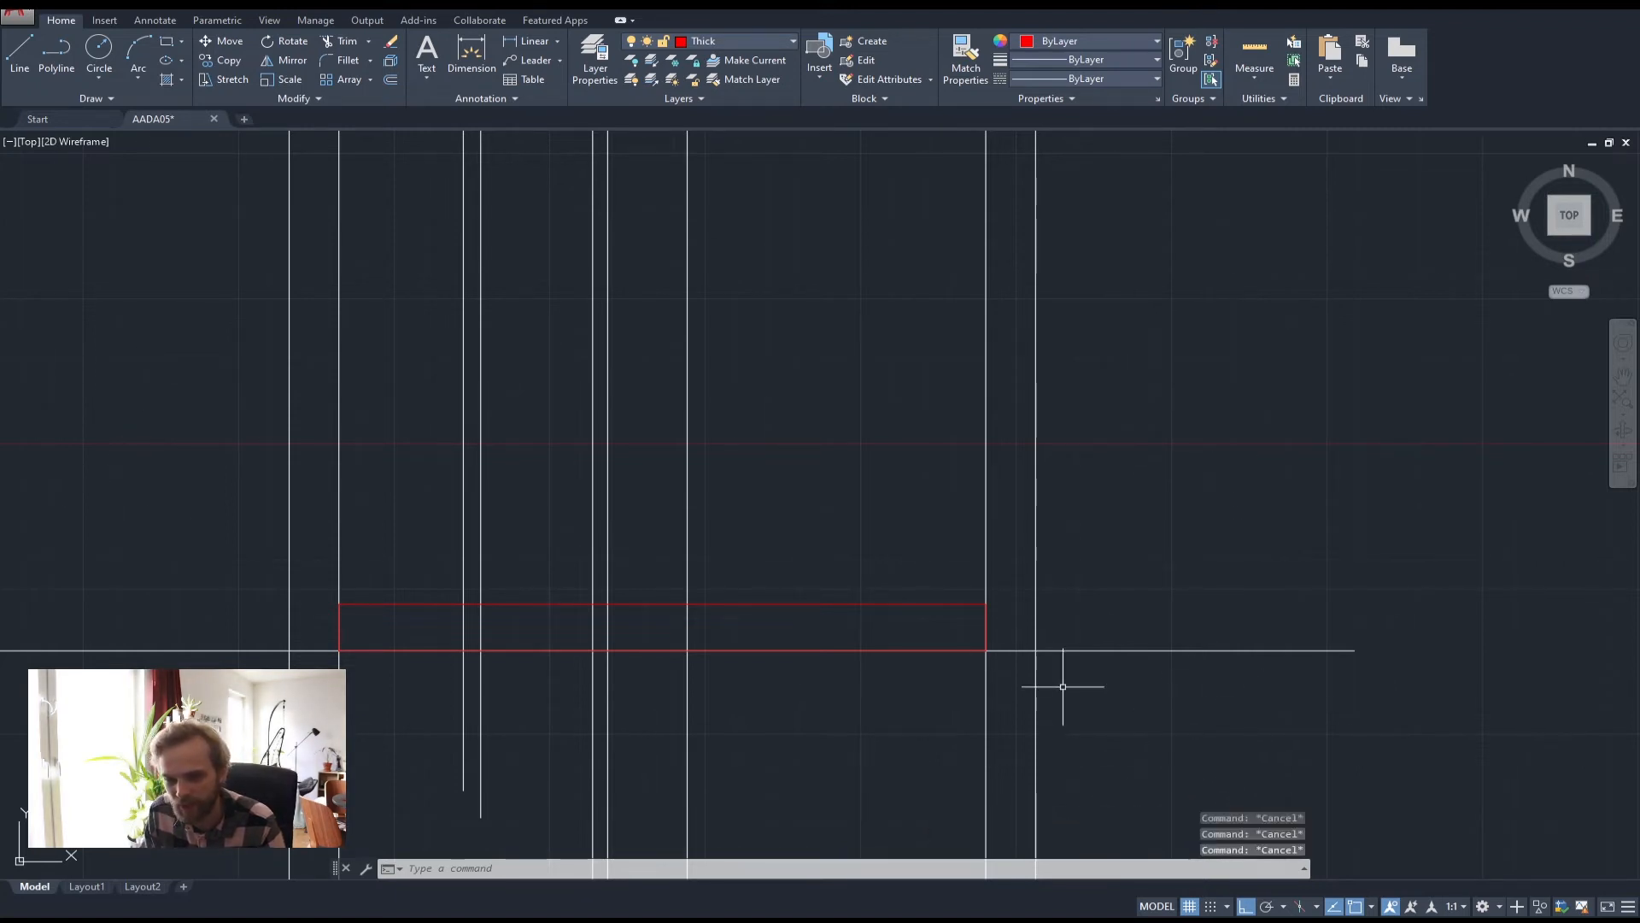
left_click(841, 575)
type("m")
key("Return")
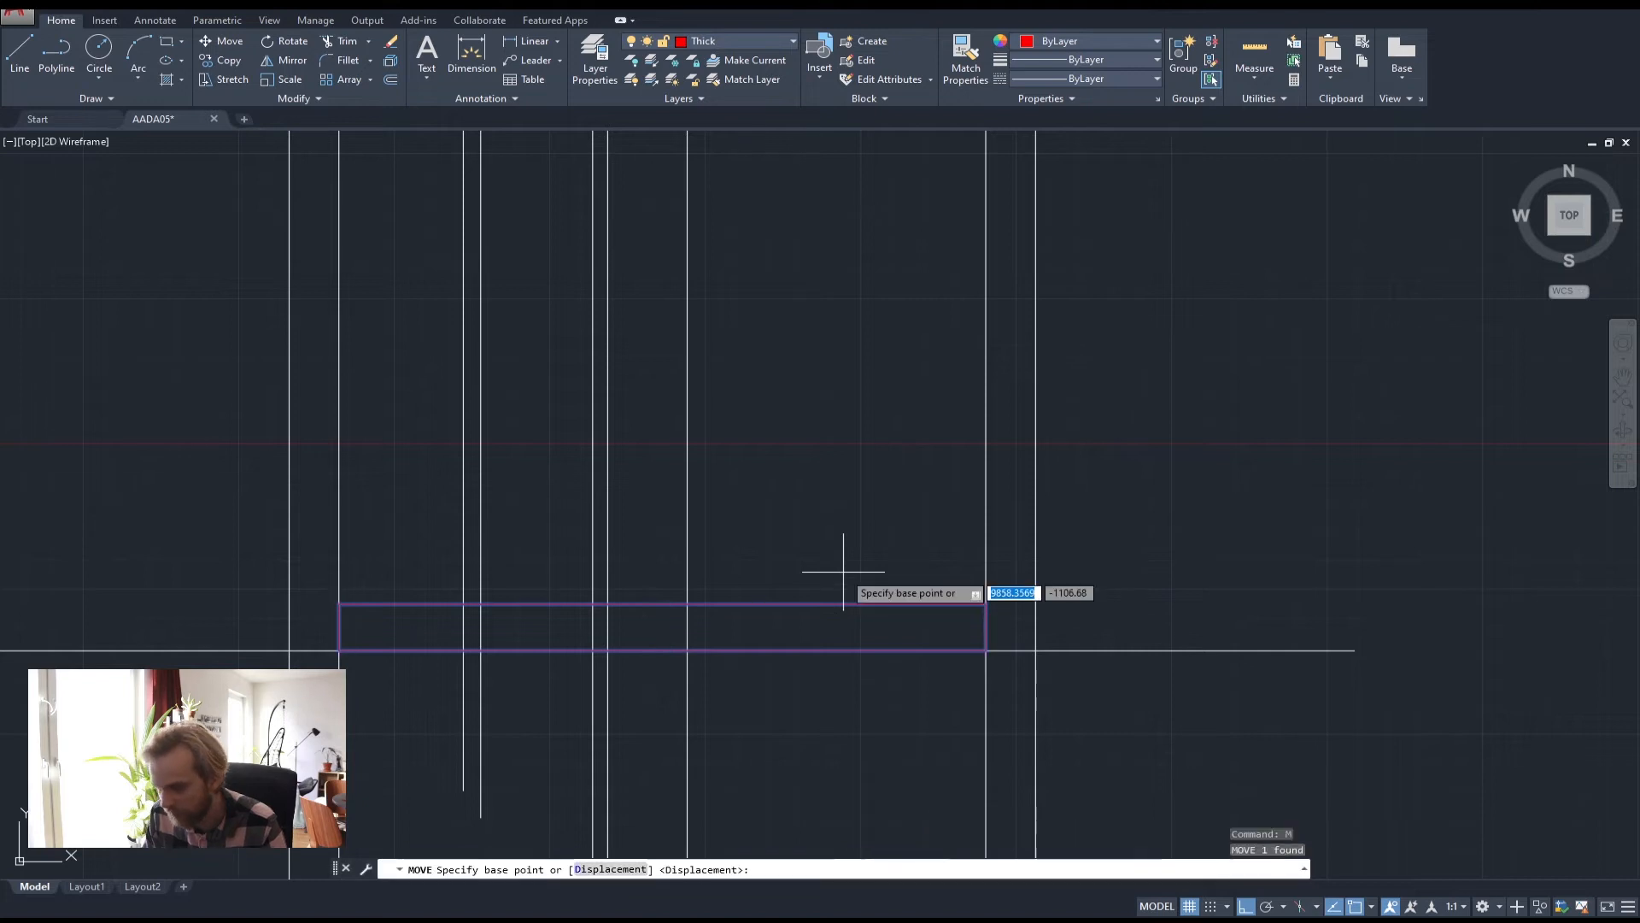
left_click(986, 604)
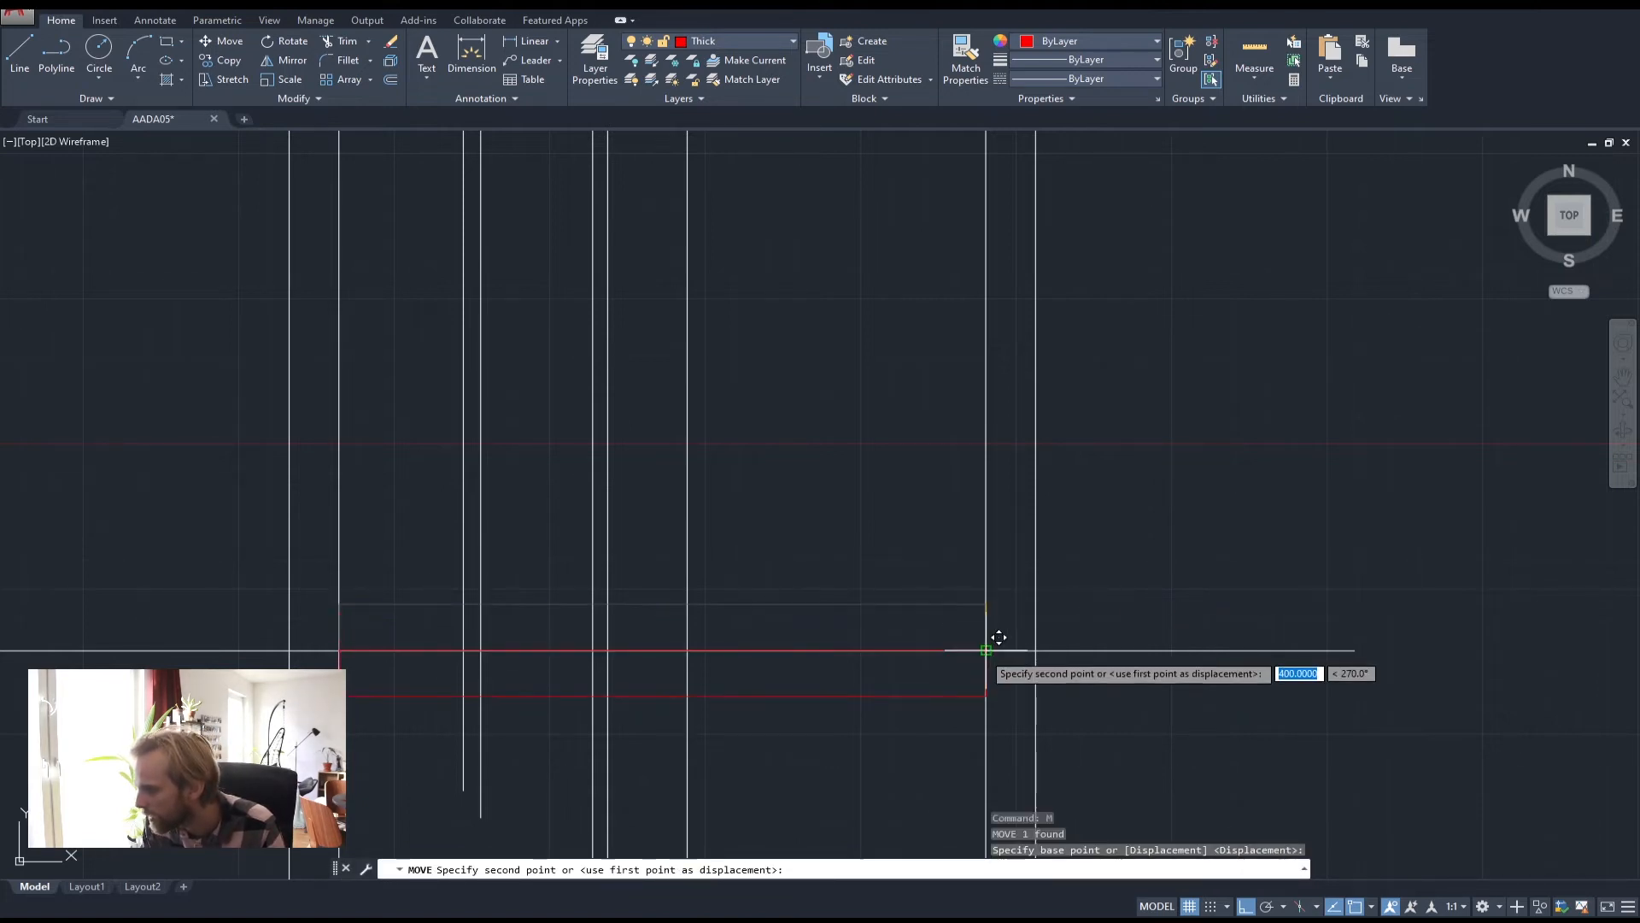
key("Escape")
key("Escape")
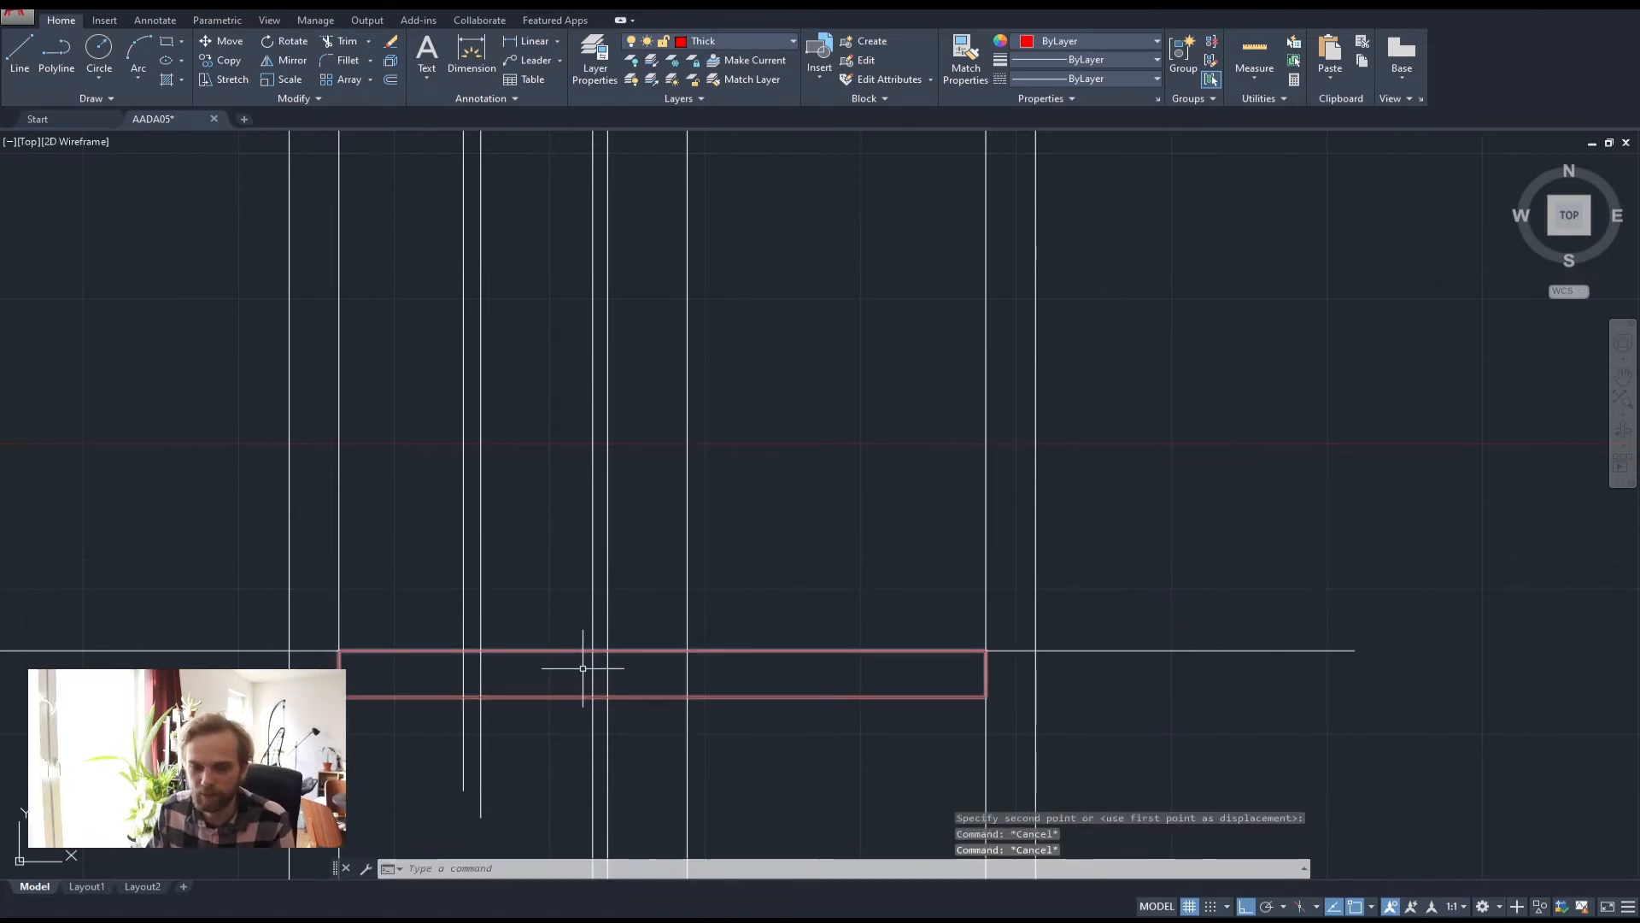
mouse_move(704, 694)
middle_mouse_down()
mouse_move(776, 695)
mouse_move(844, 669)
middle_mouse_up()
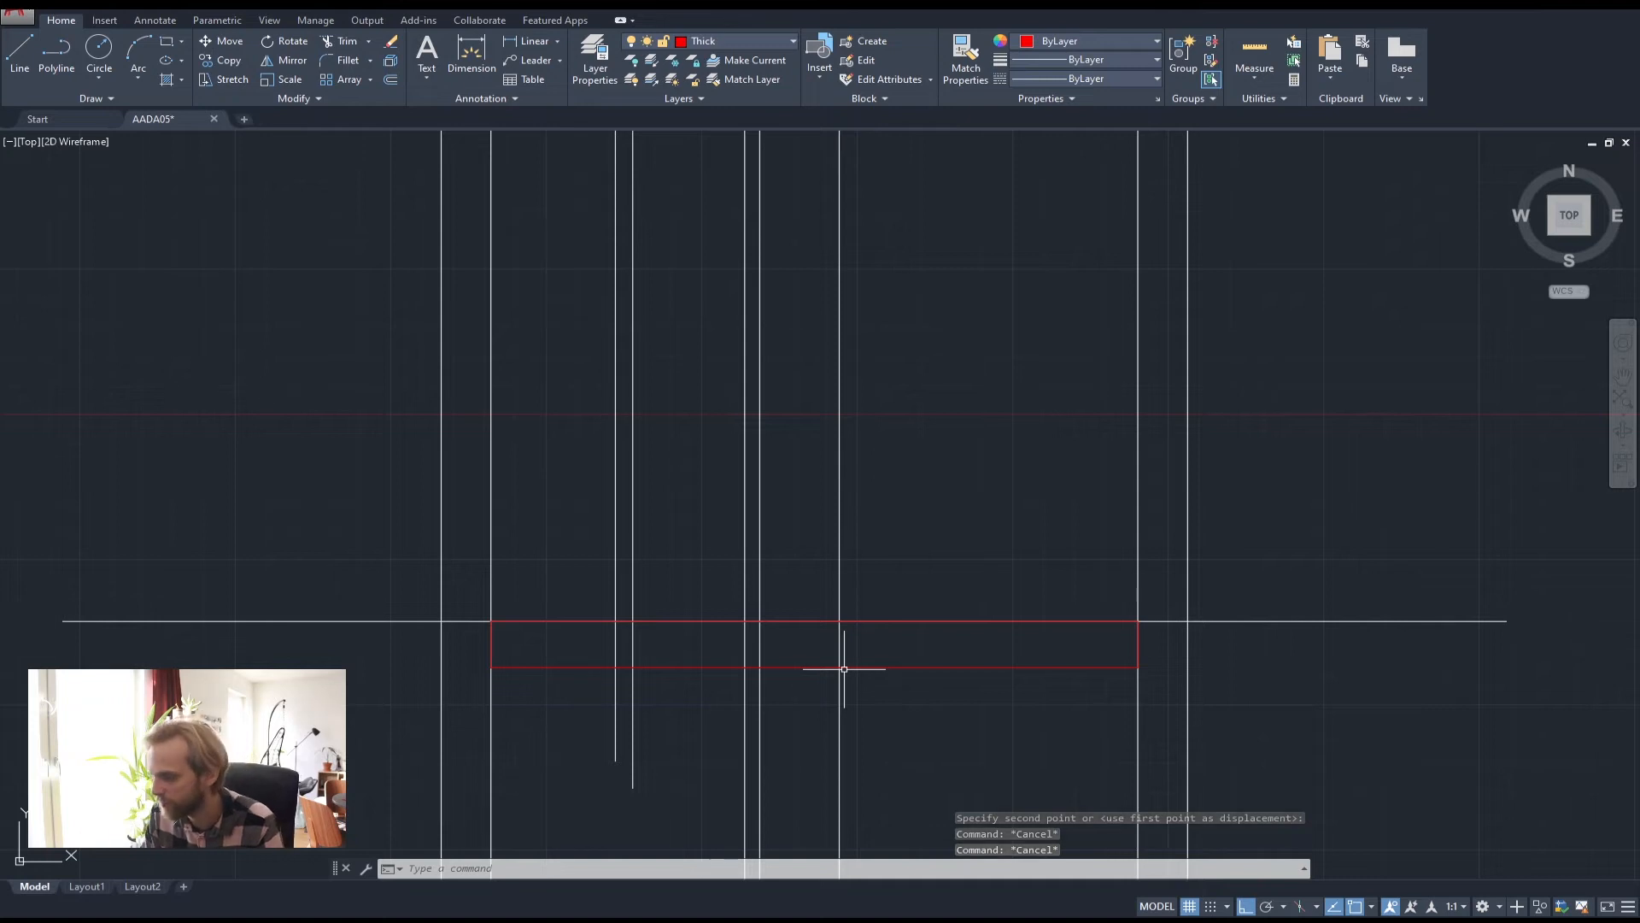
scroll(675, 619, "down", 2)
middle_click_drag(670, 623, 688, 707)
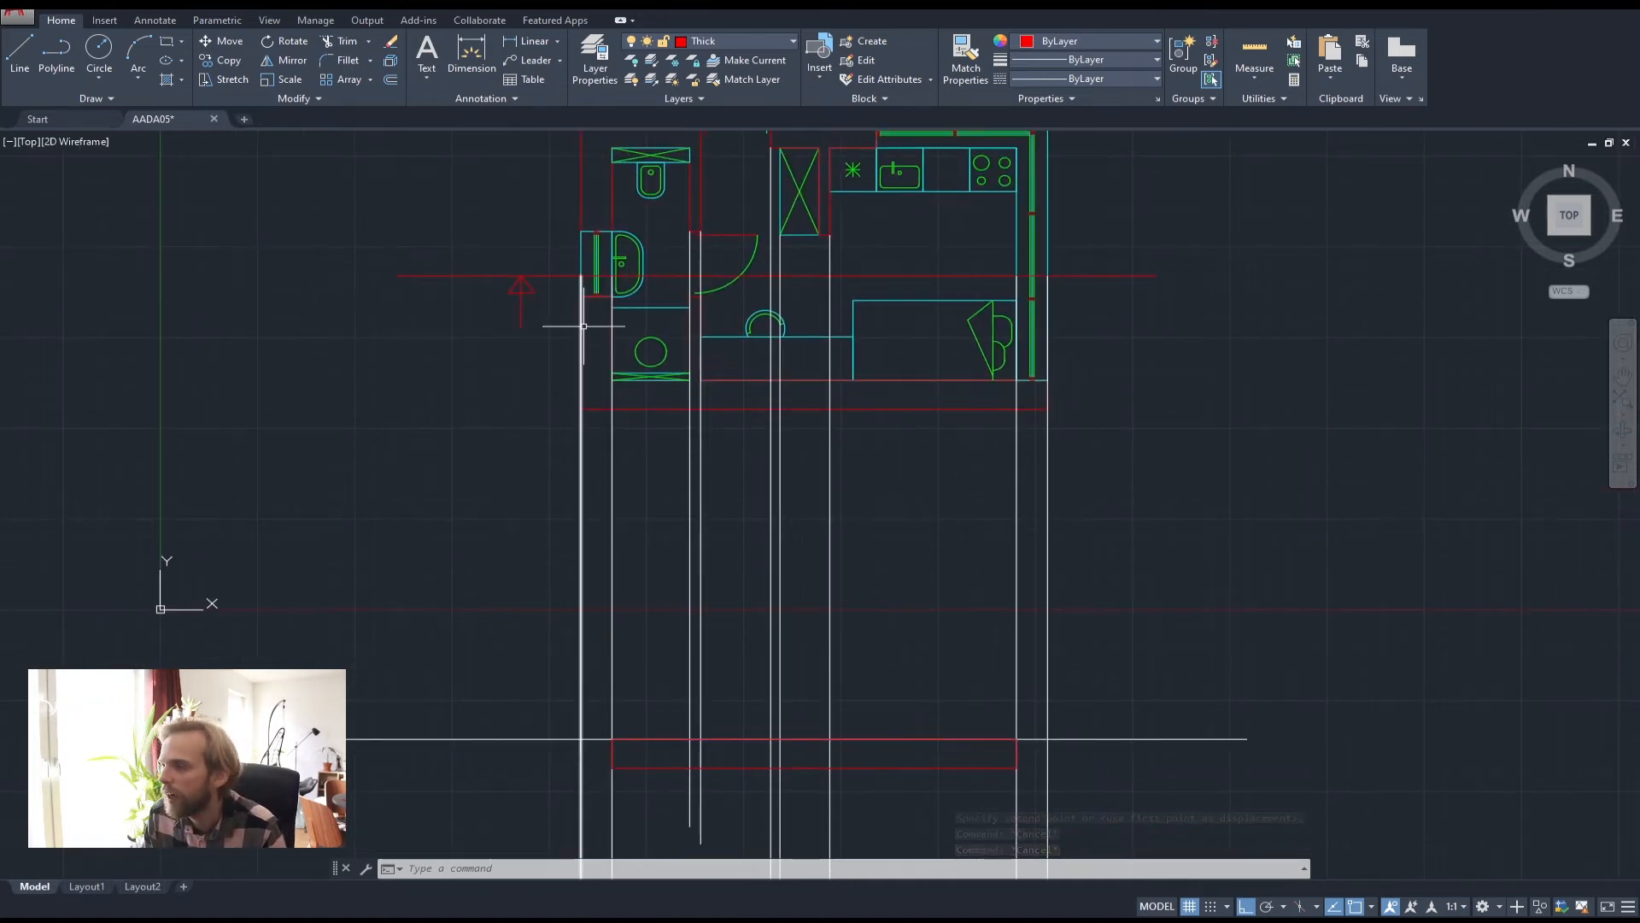
middle_click_drag(583, 326, 581, 393)
middle_click_drag(591, 854, 590, 583)
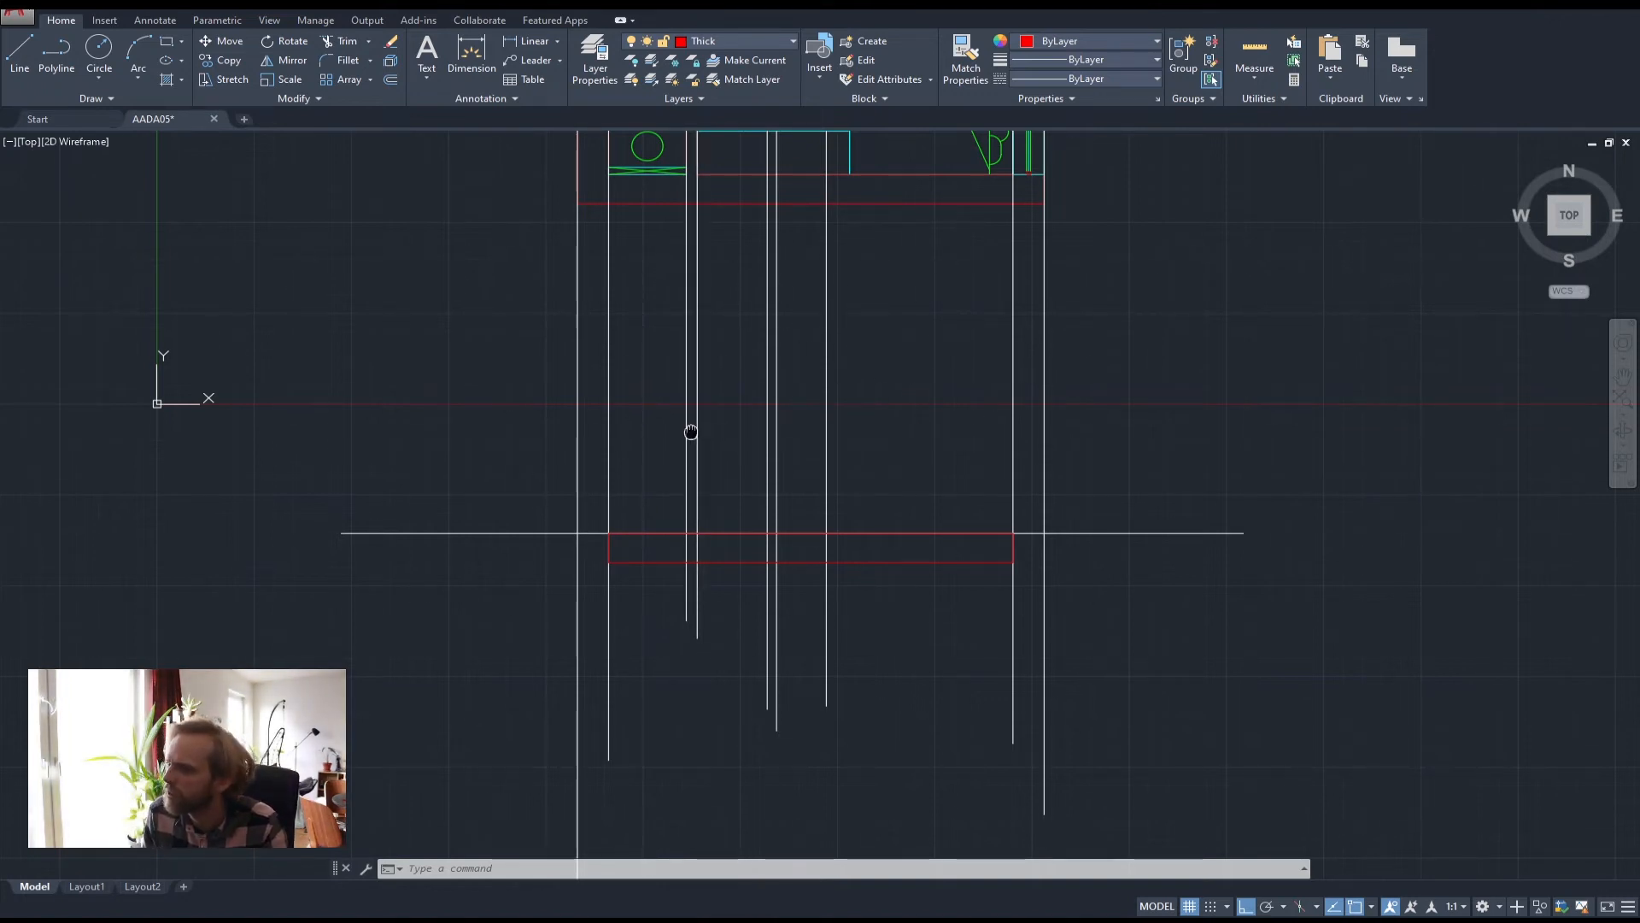
middle_click_drag(689, 428, 683, 470)
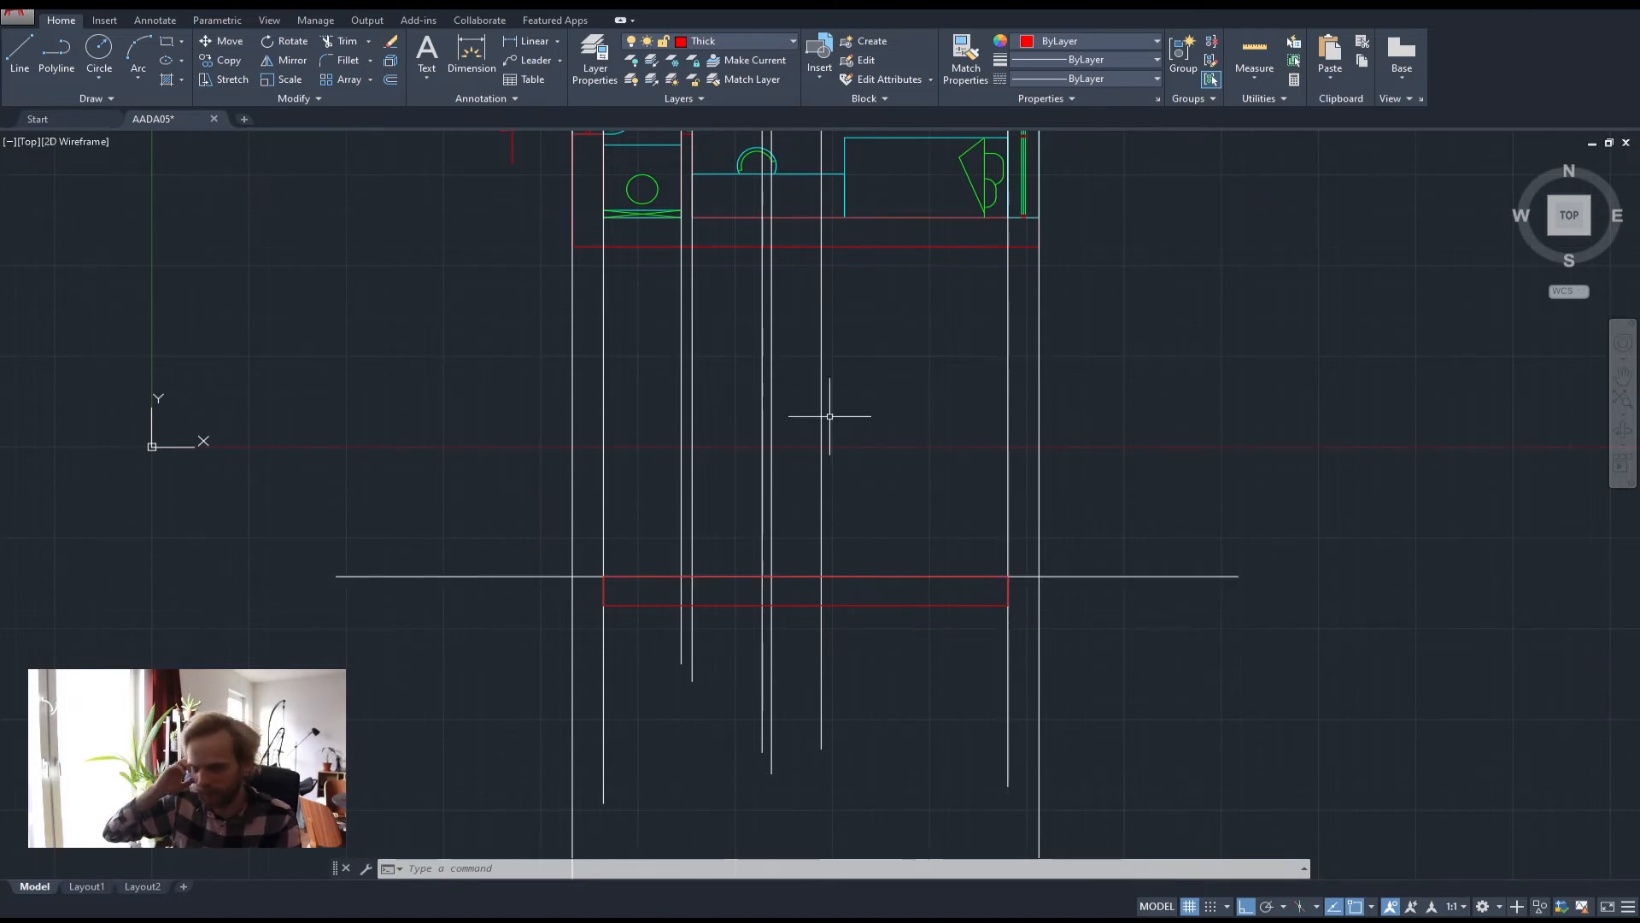
Offset the ground line 2600 upward, then delete that trial copy
type("OFFSET")
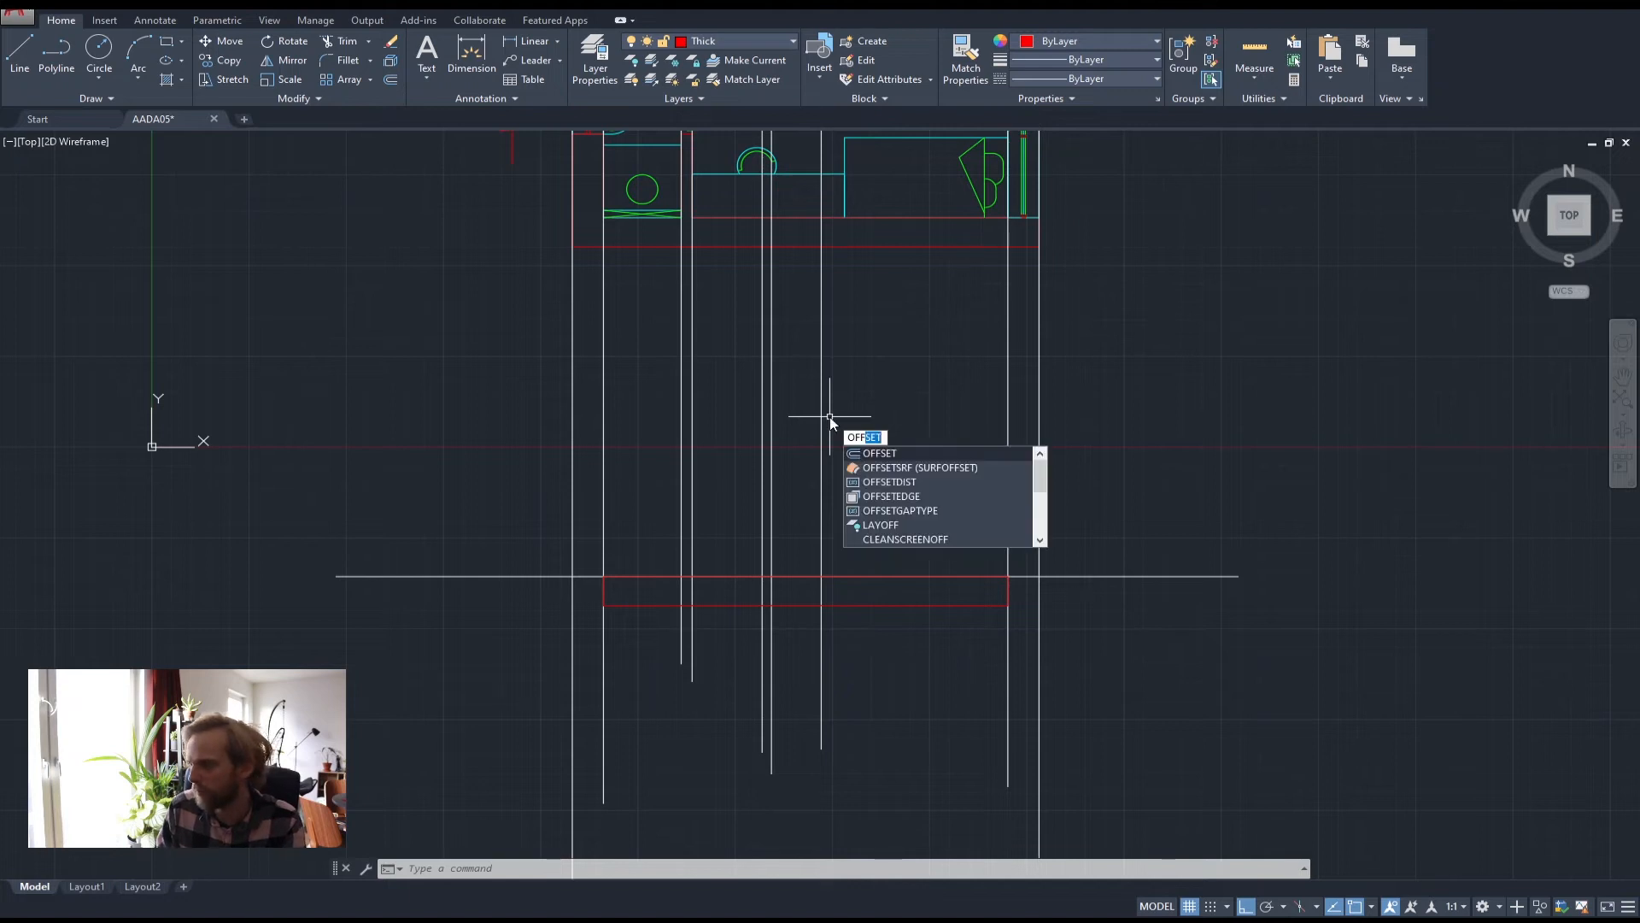
key("Return")
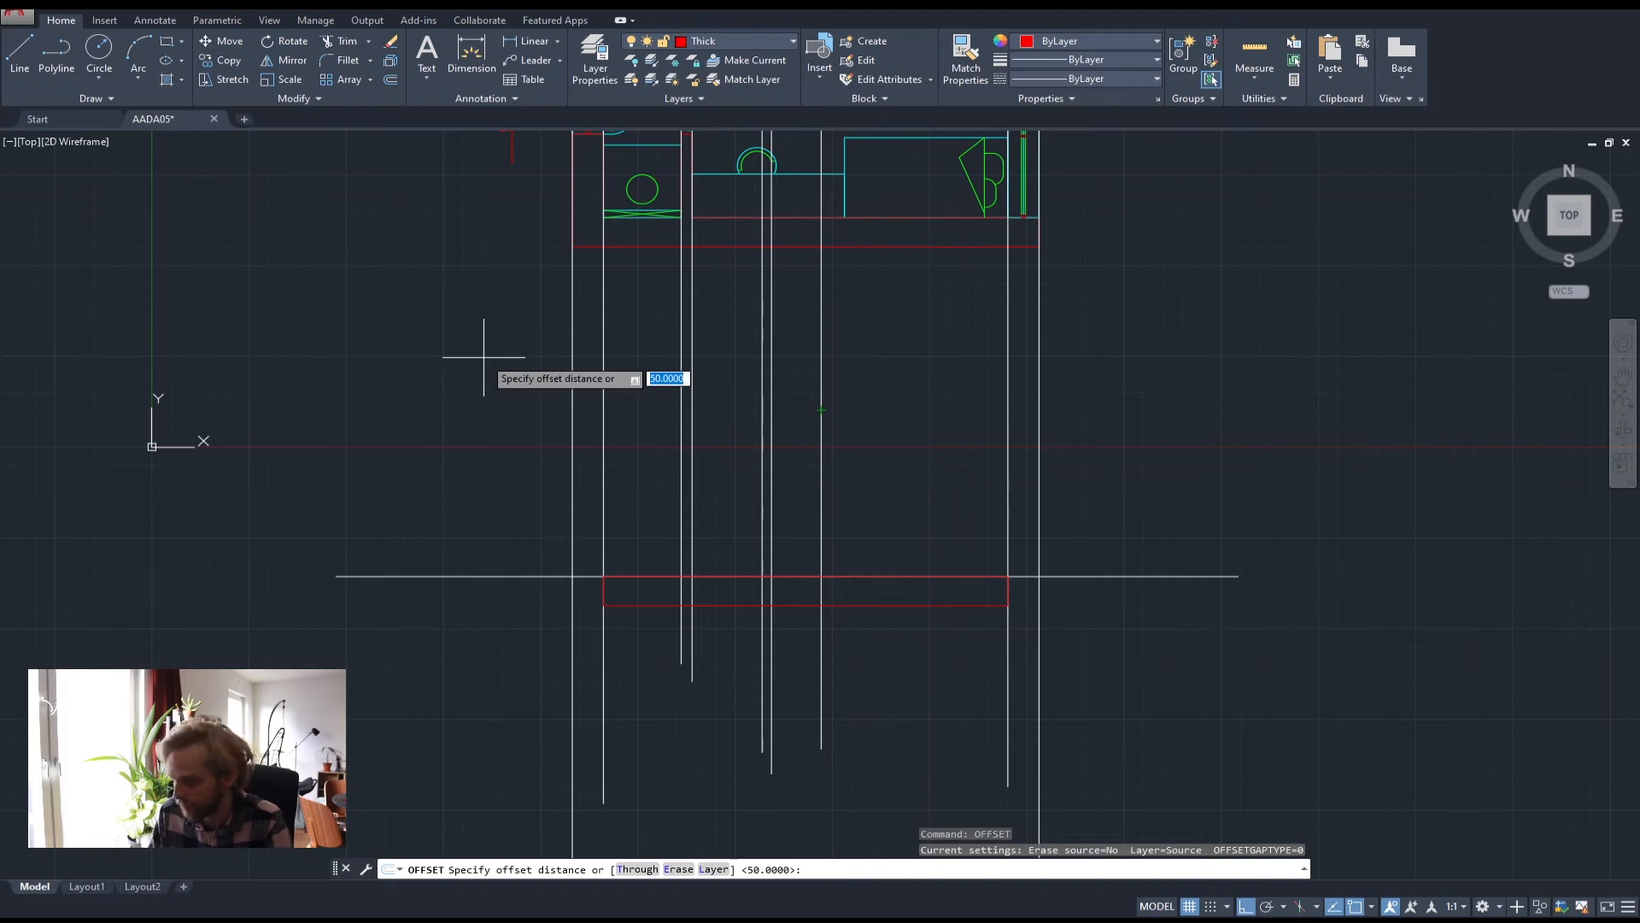
type("26")
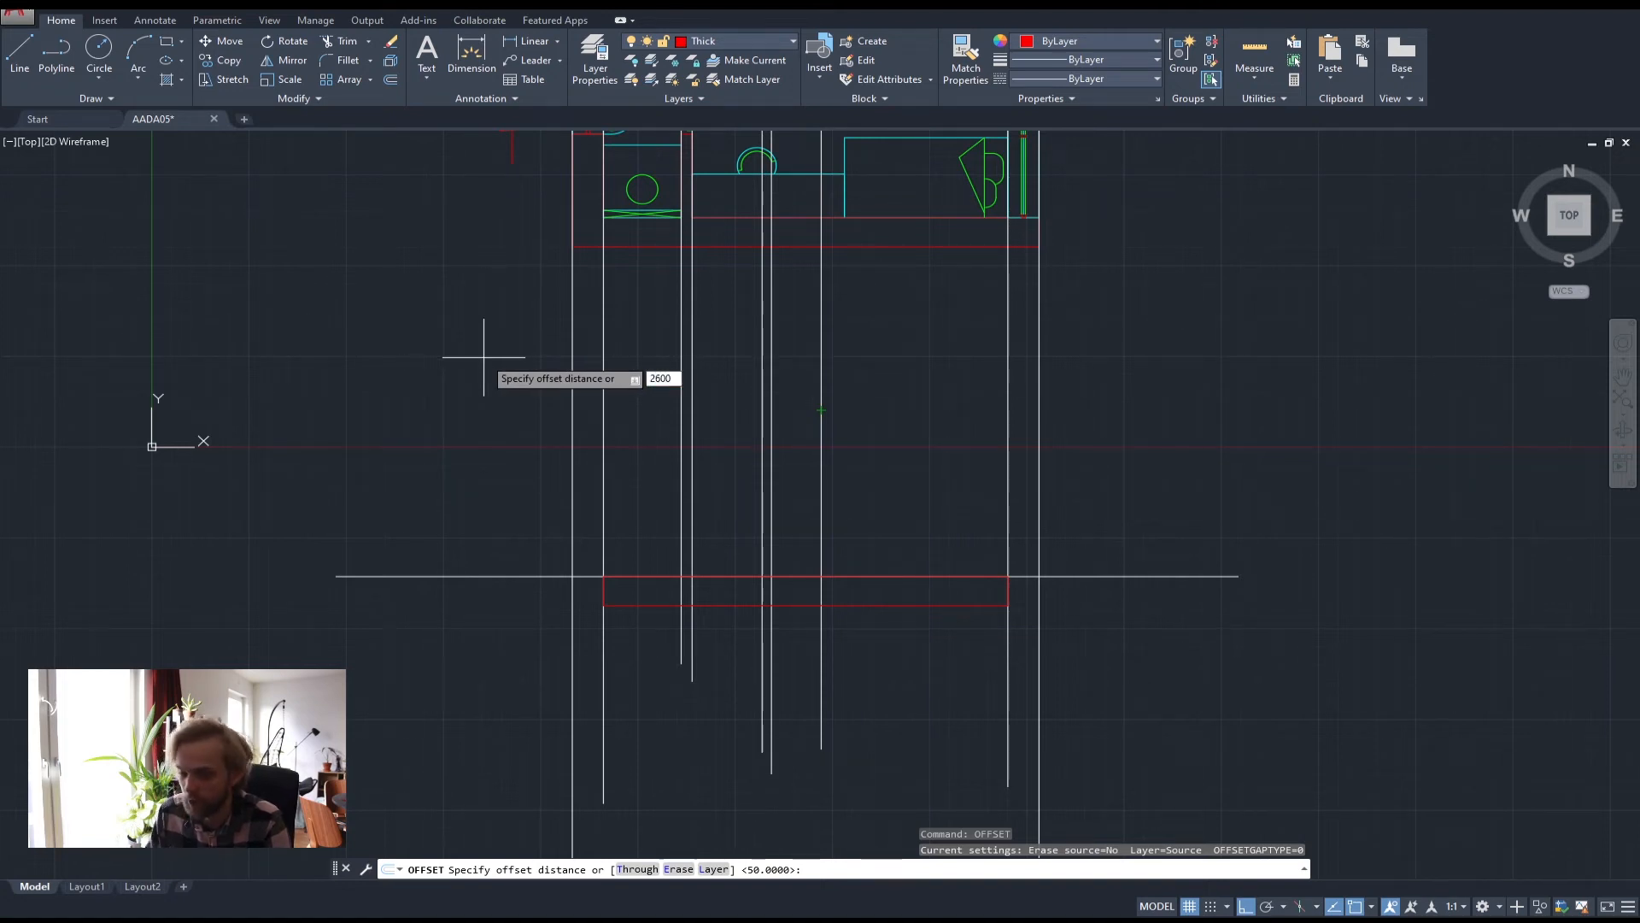
type("00")
key("Return")
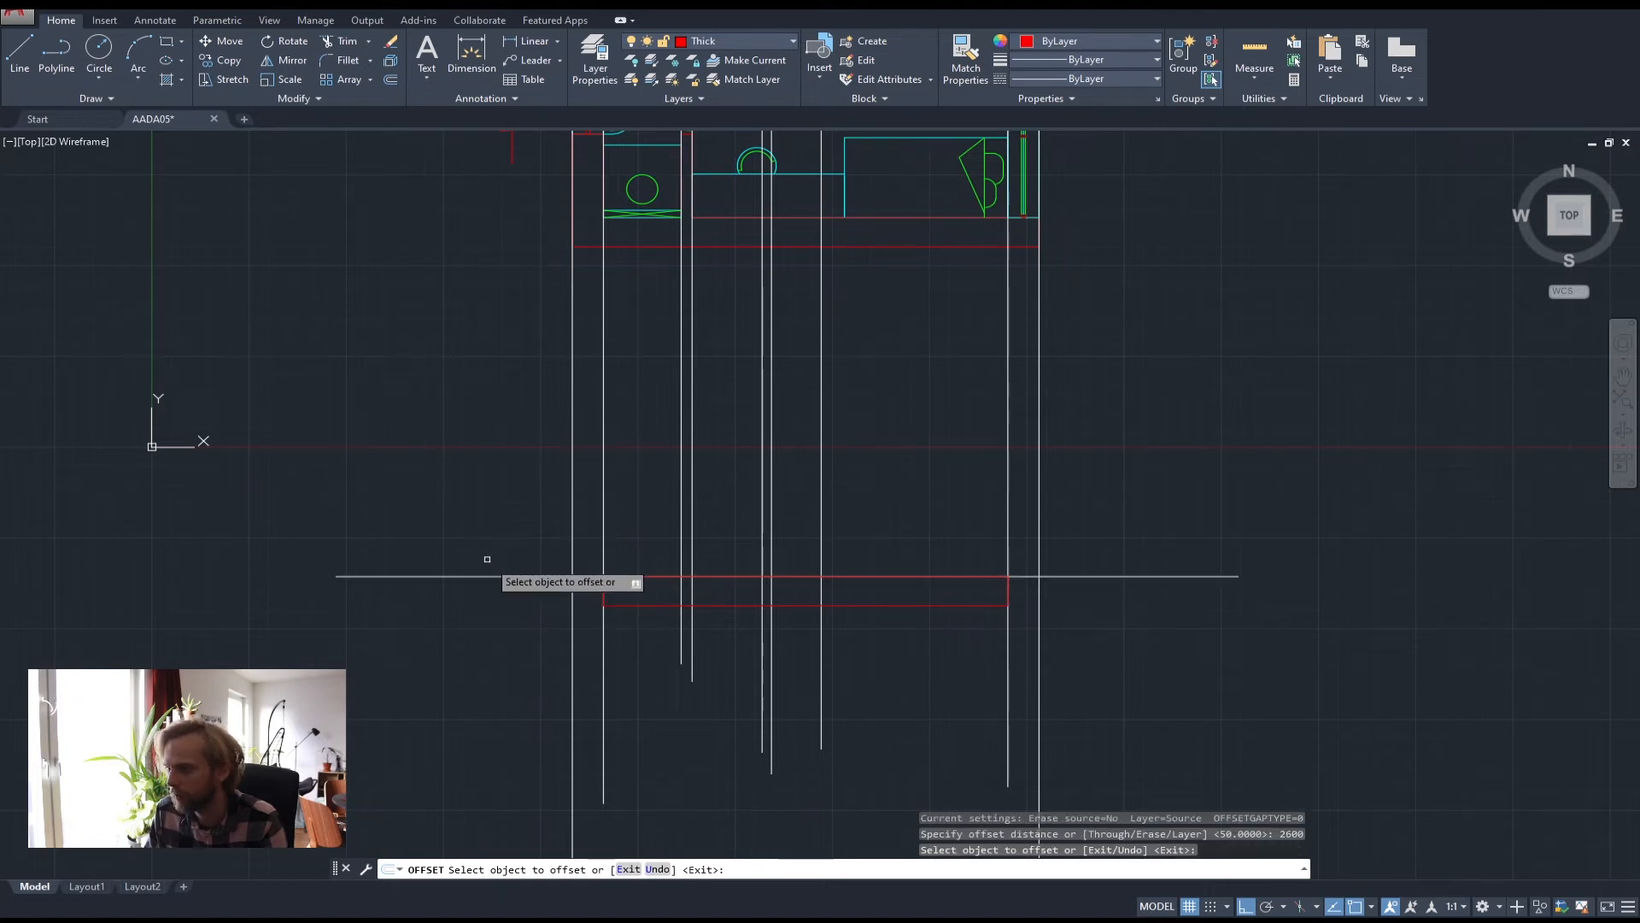
left_click(490, 576)
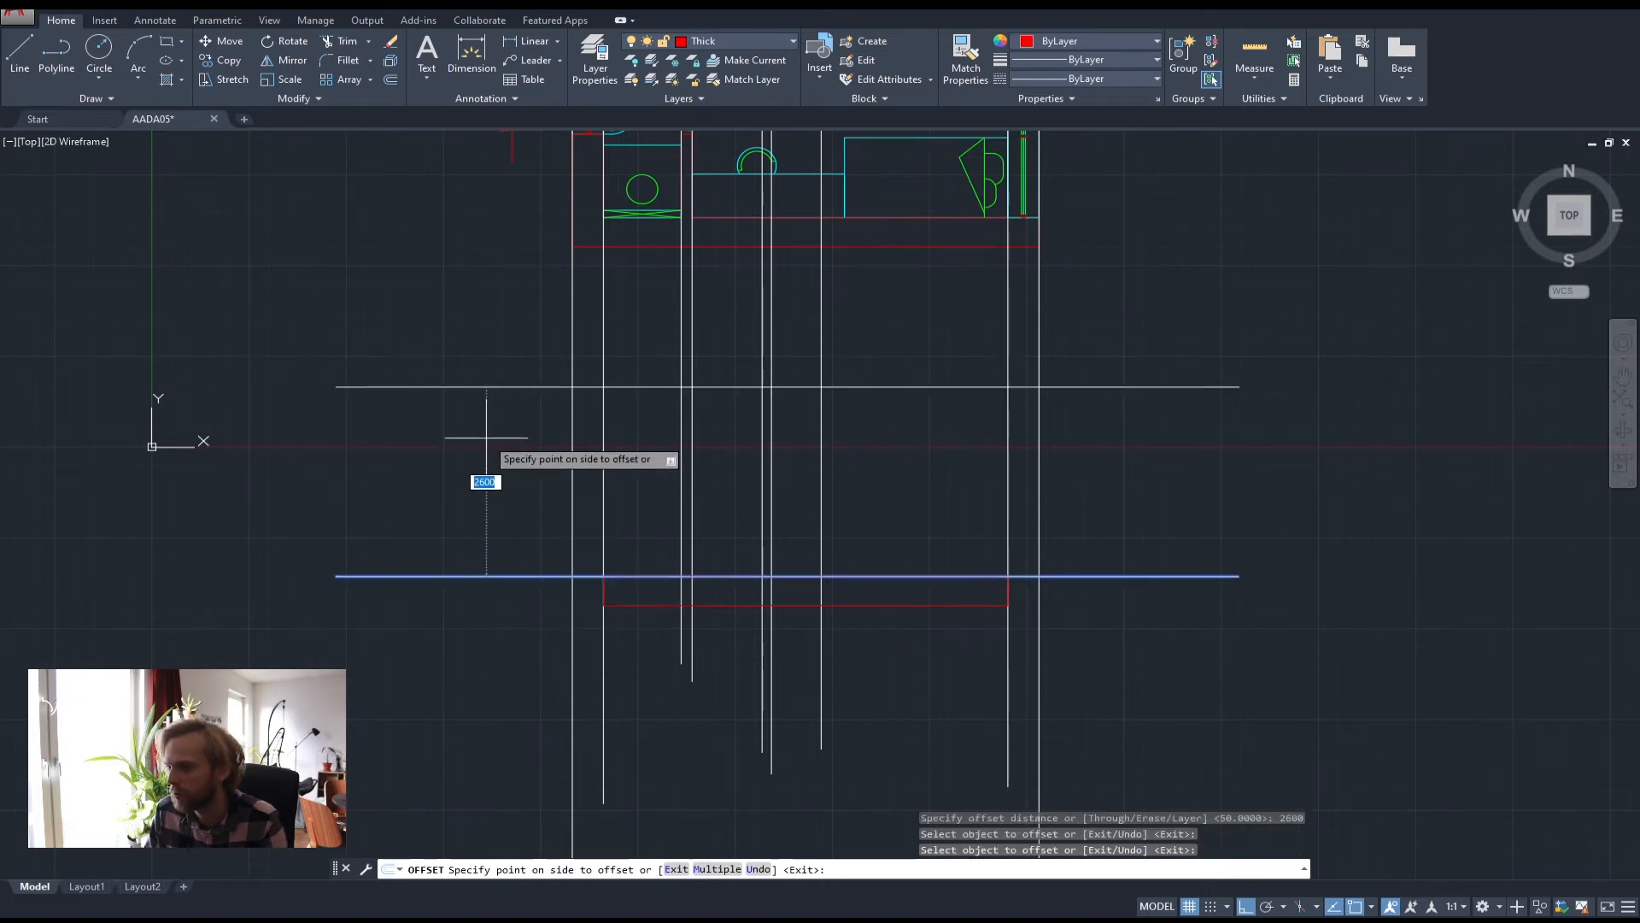
left_click(486, 438)
key("Escape")
key("Escape")
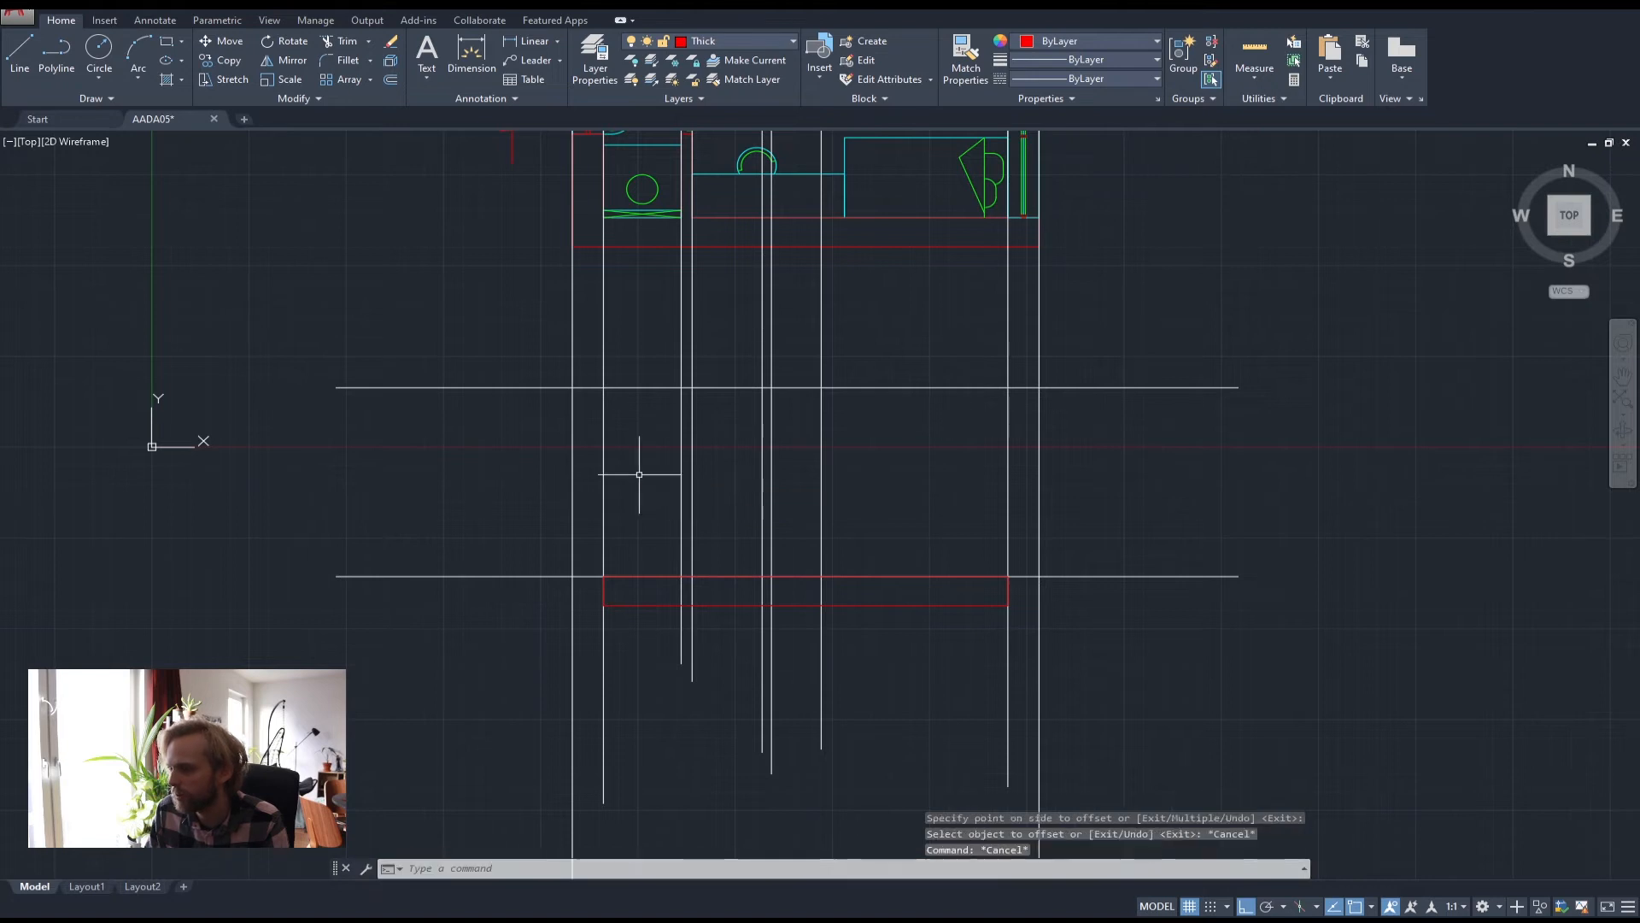
left_click(506, 440)
left_click(450, 364)
key("Delete")
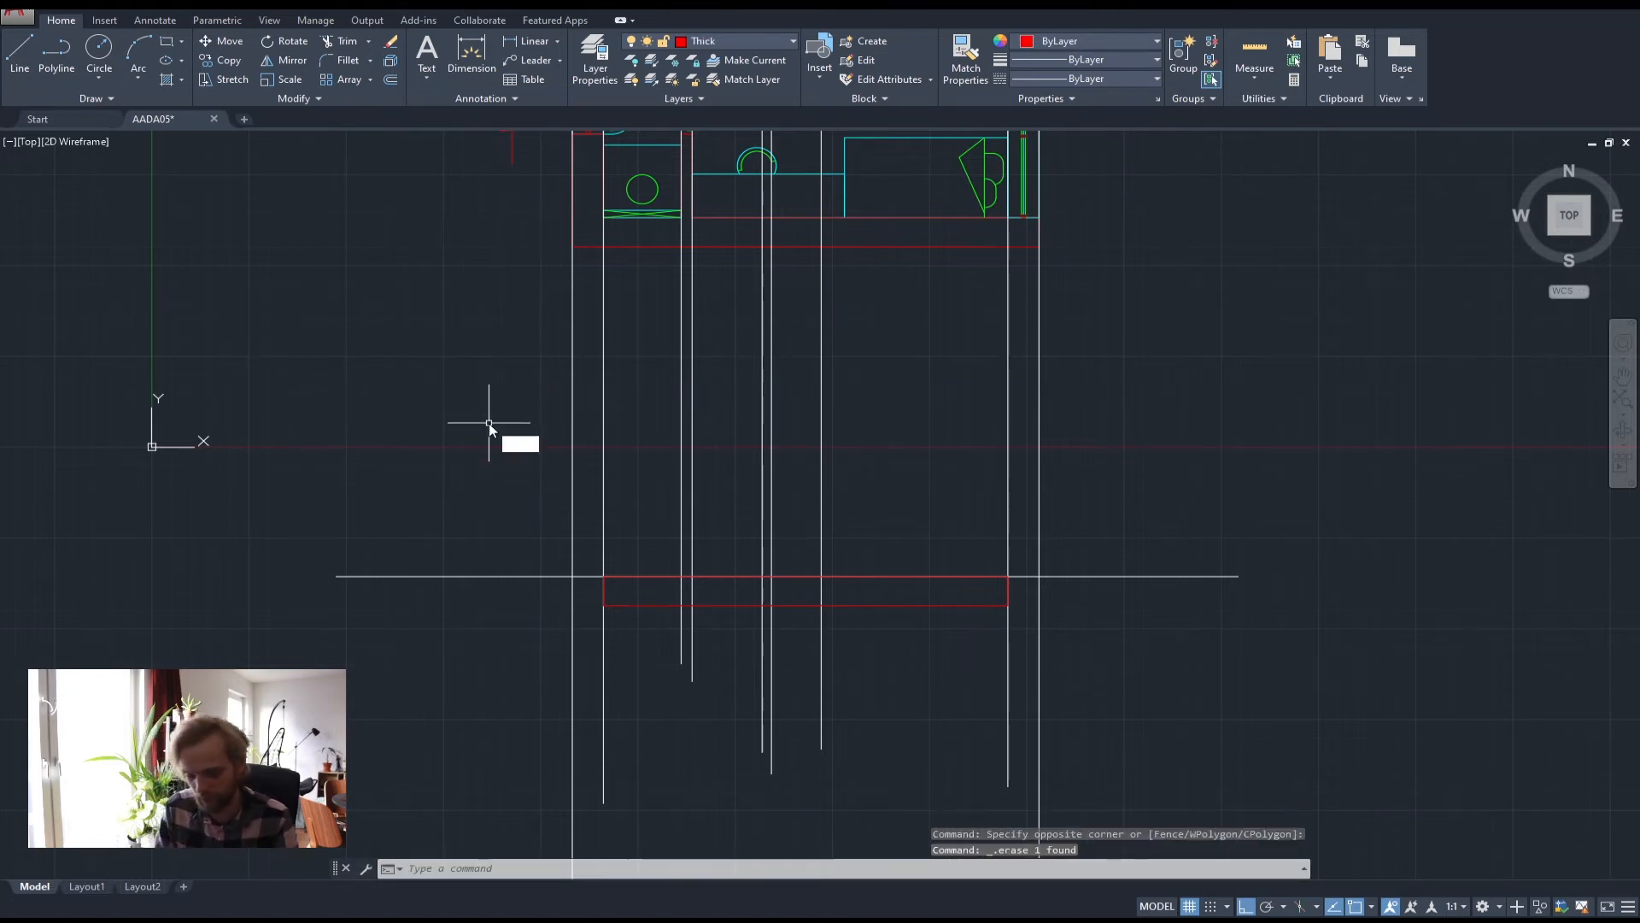
Offset the ground line 2400 upward and select the new line
key("Return")
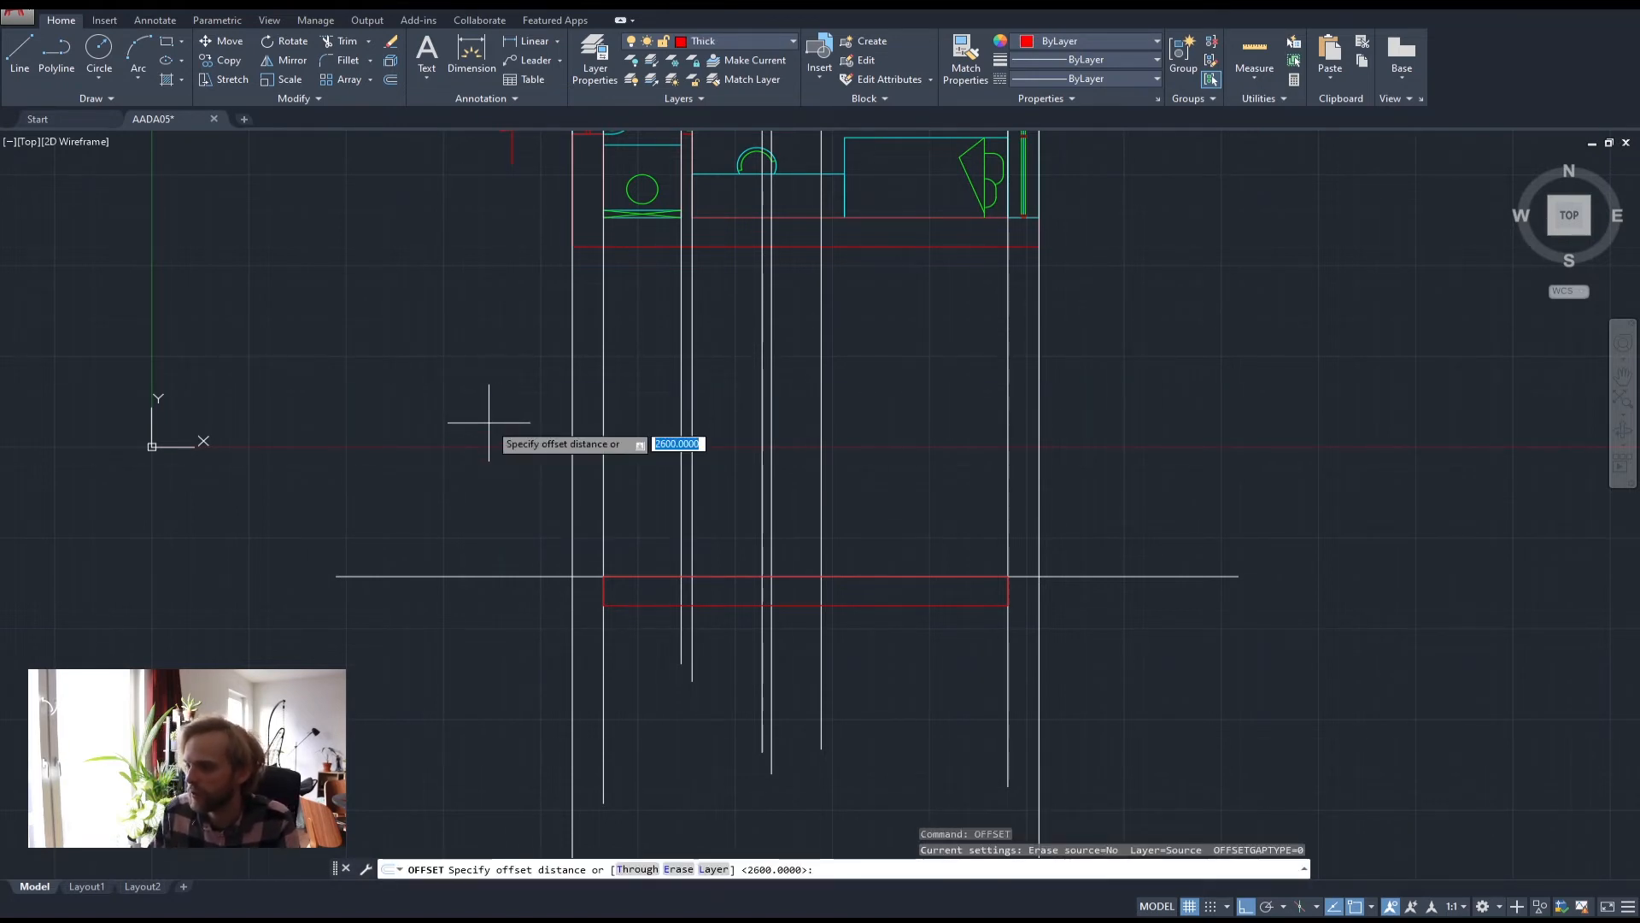
type("2400")
key("Return")
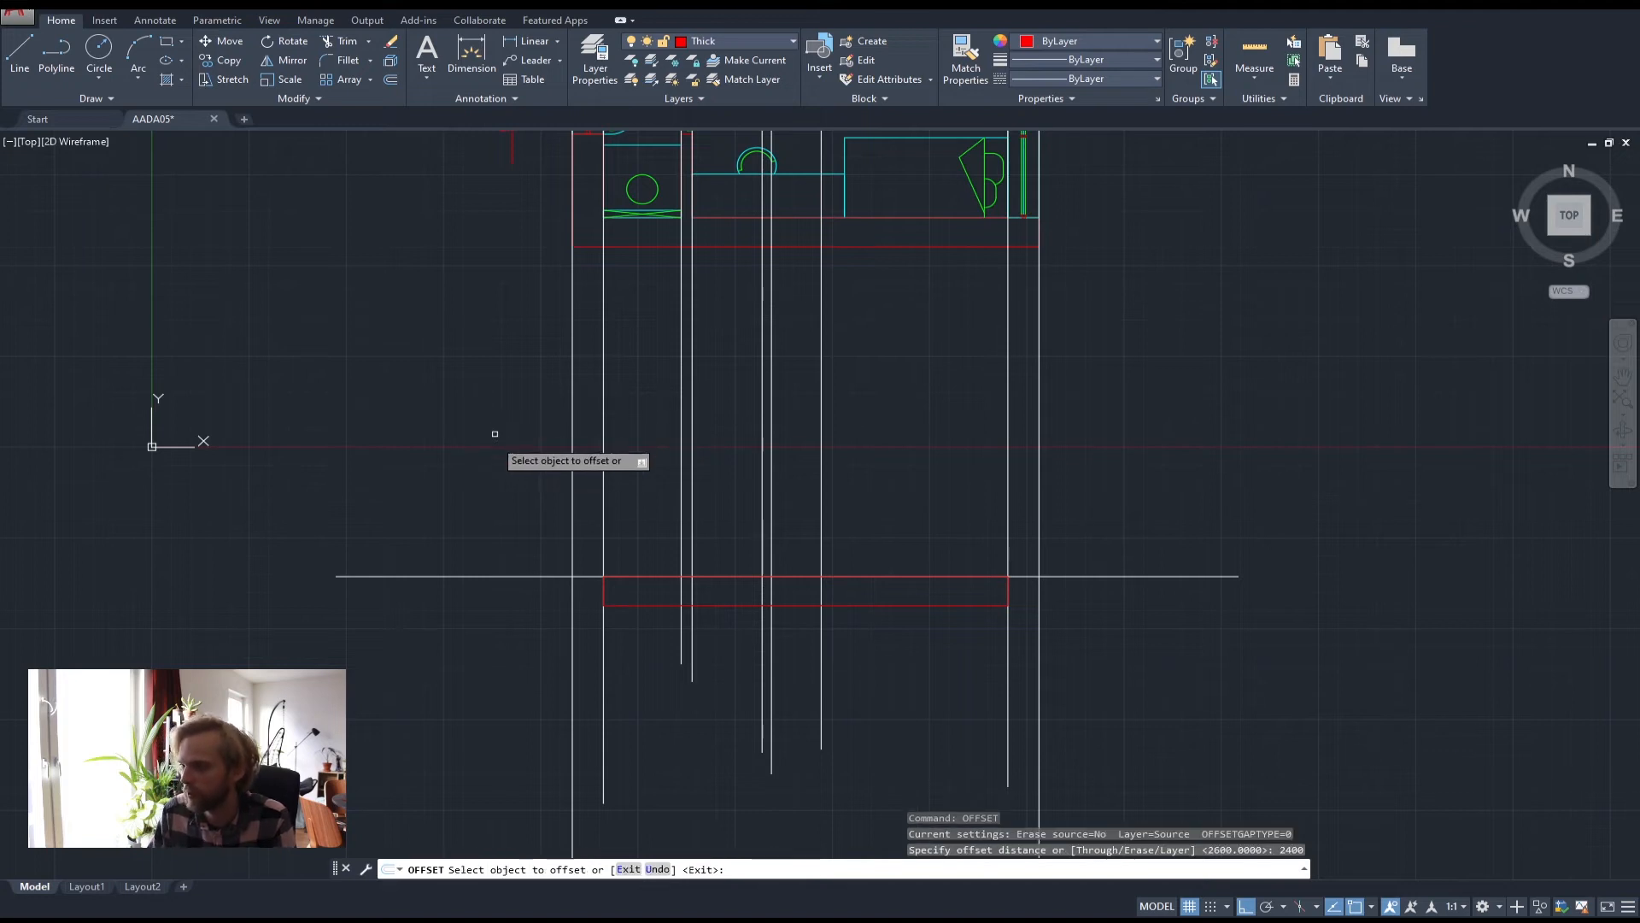
left_click(487, 572)
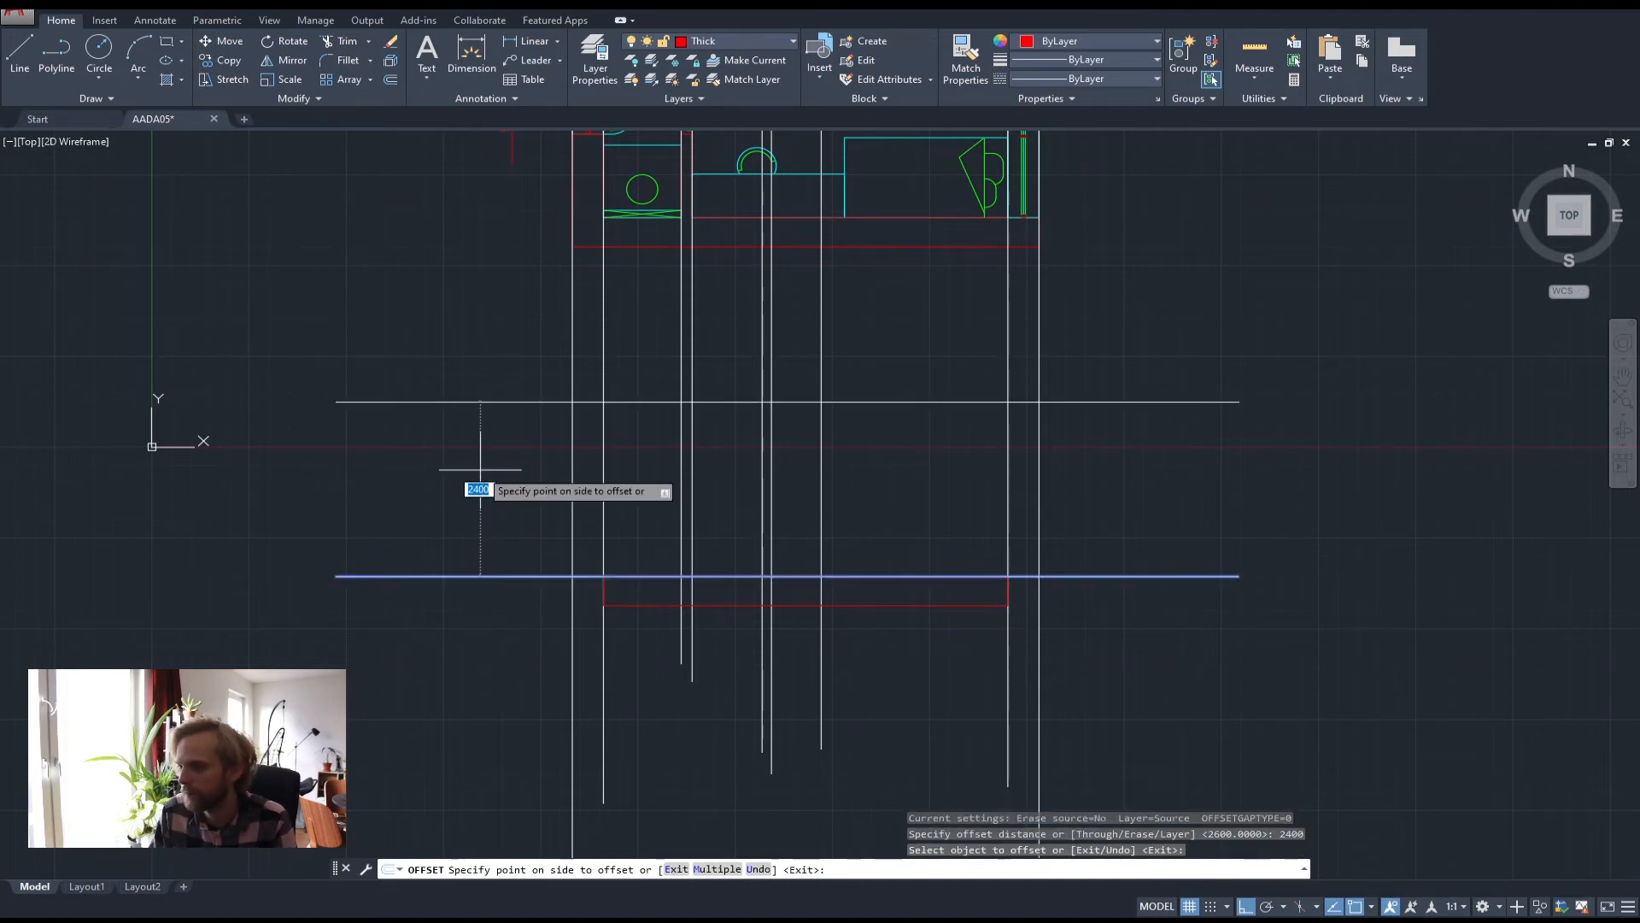
left_click(564, 465)
key("Escape")
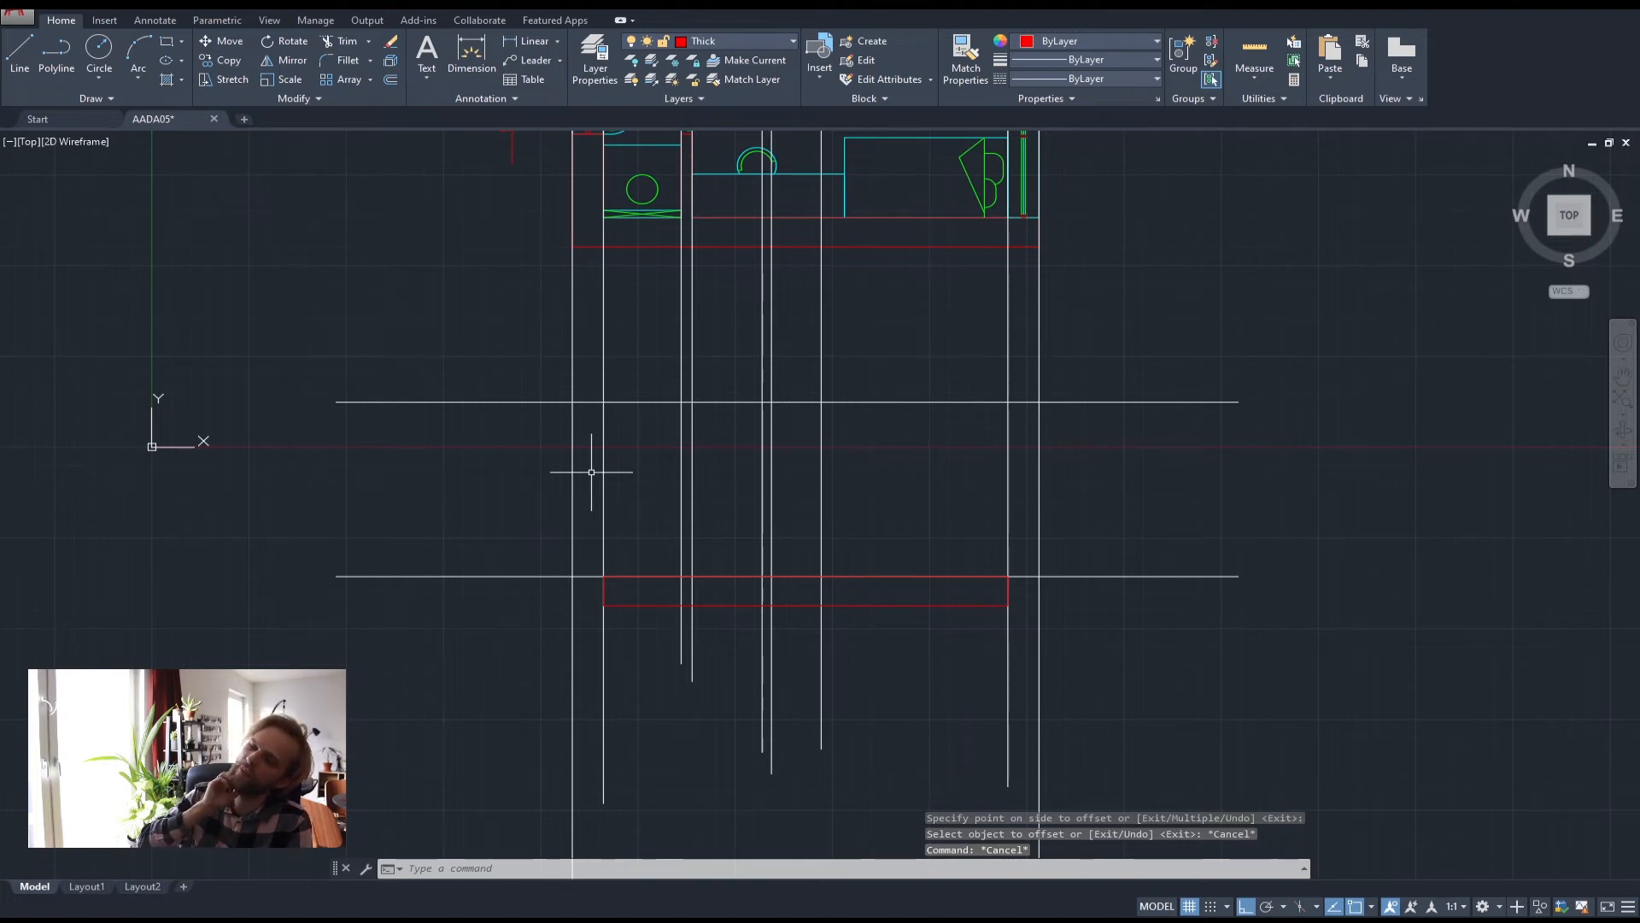
left_click(514, 468)
left_click(416, 334)
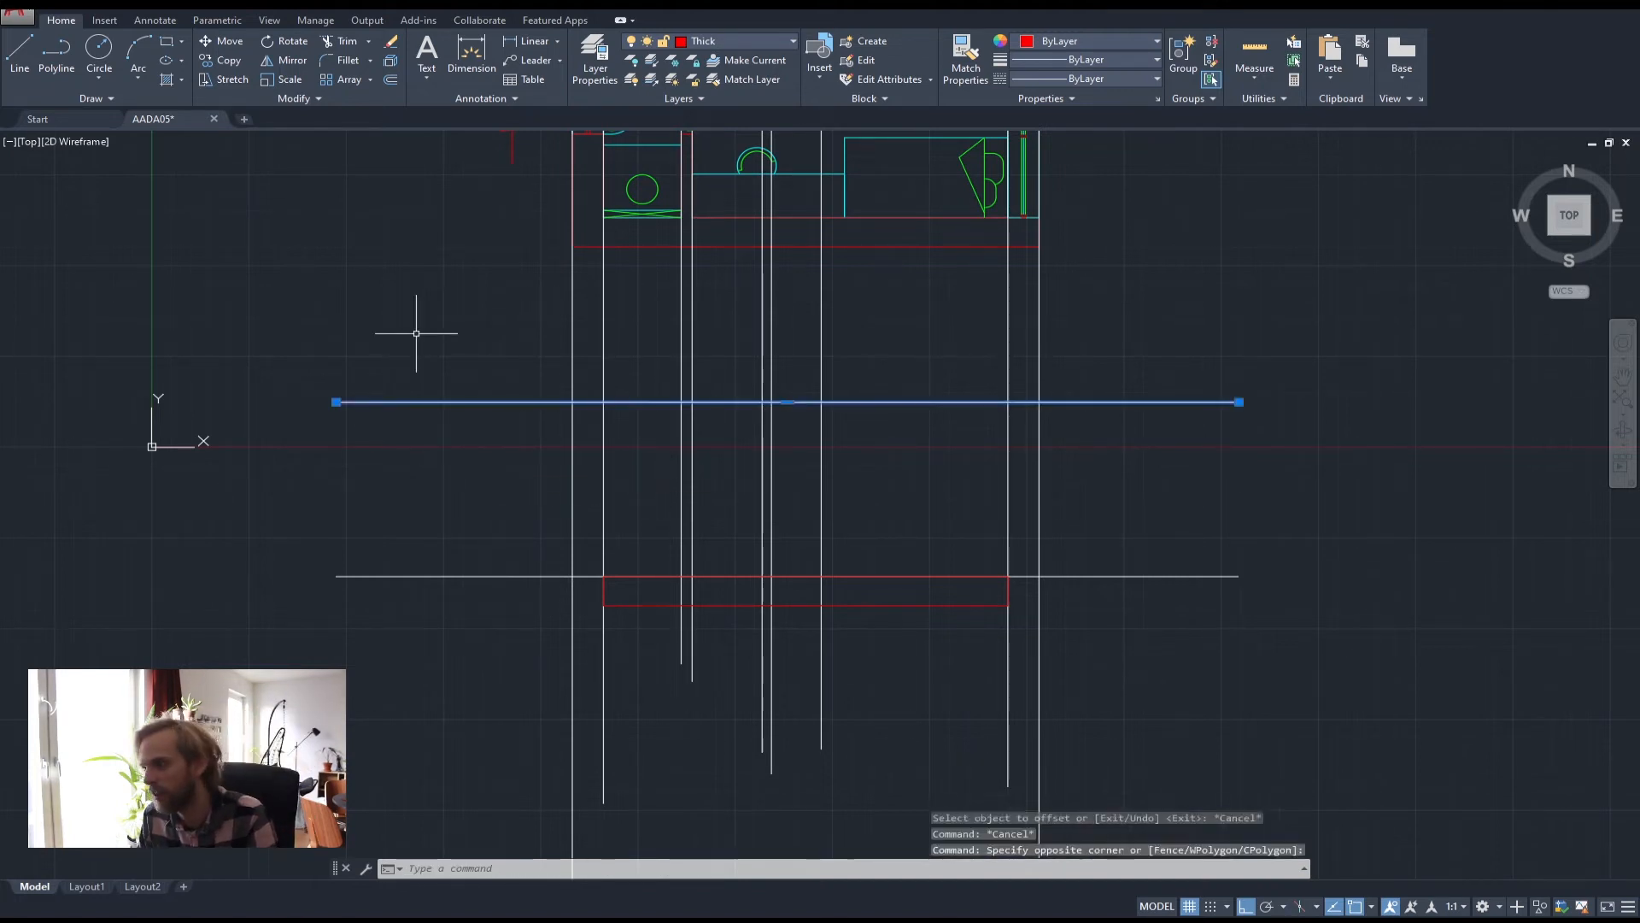
Delete the 2400 line and offset the ground line 2300 upward instead
key("Delete")
type("of")
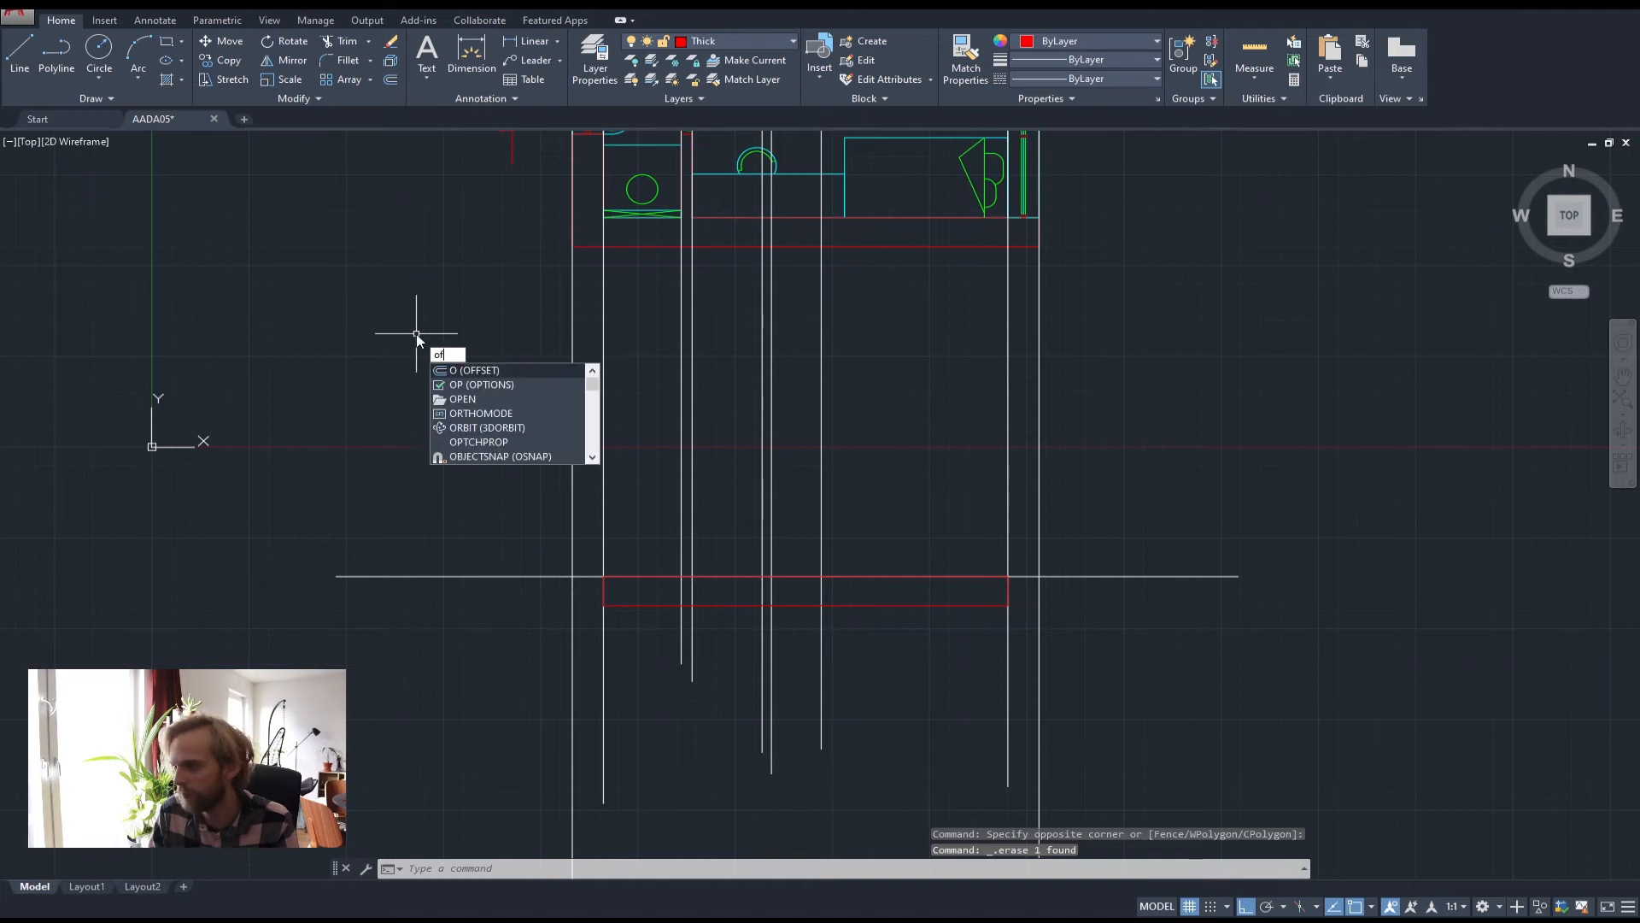
key("Return")
type("2")
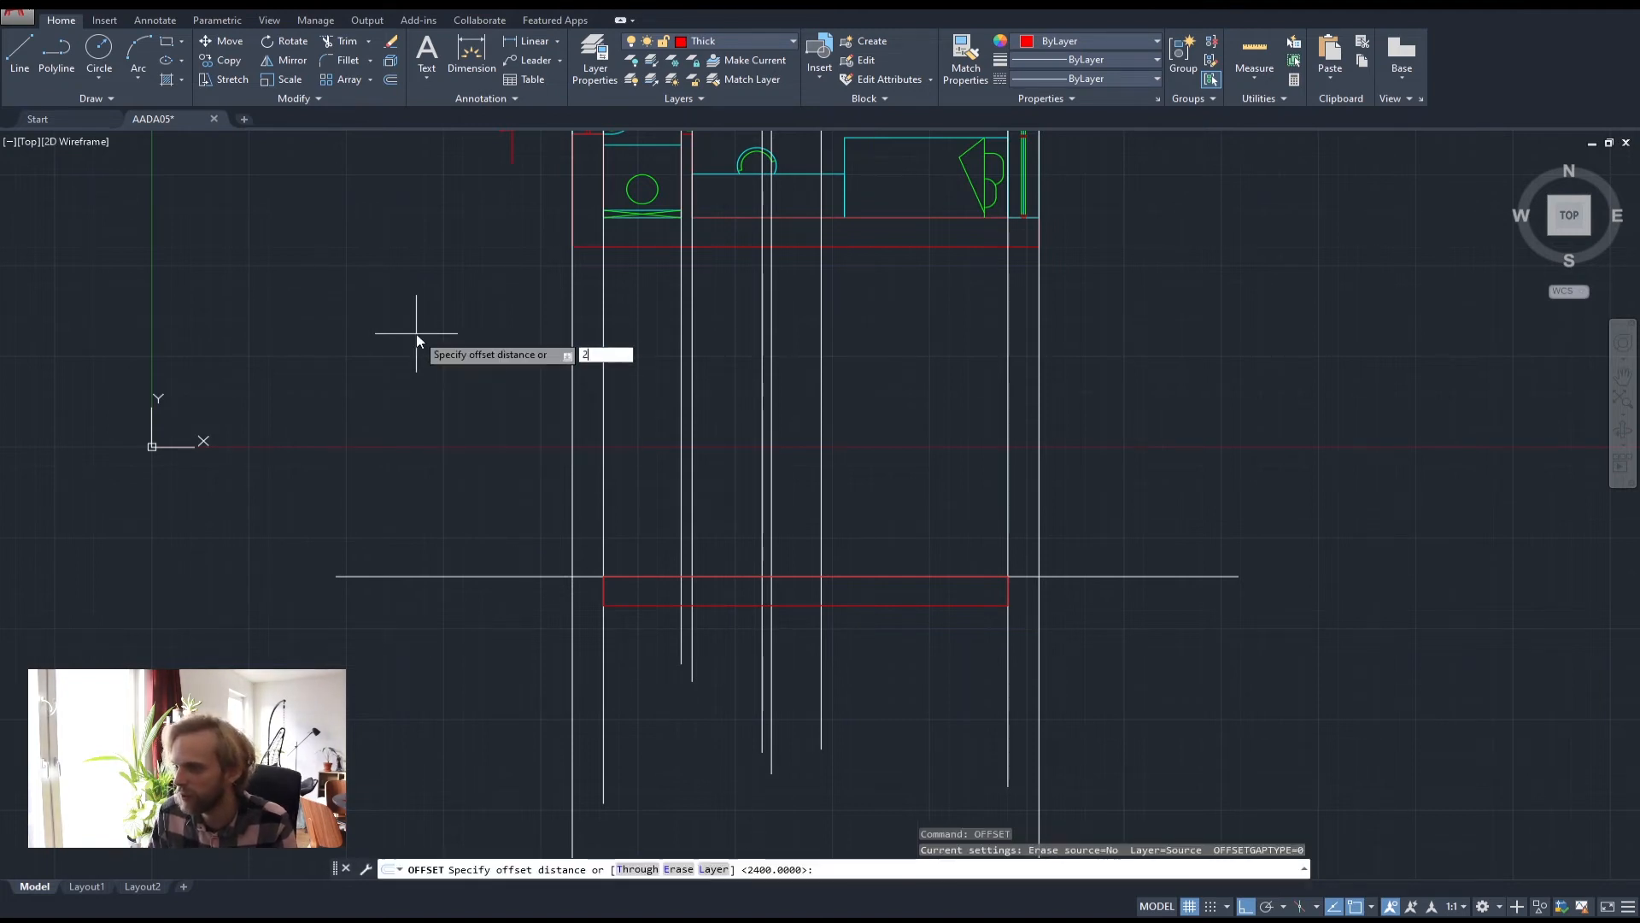
type("300")
key("Return")
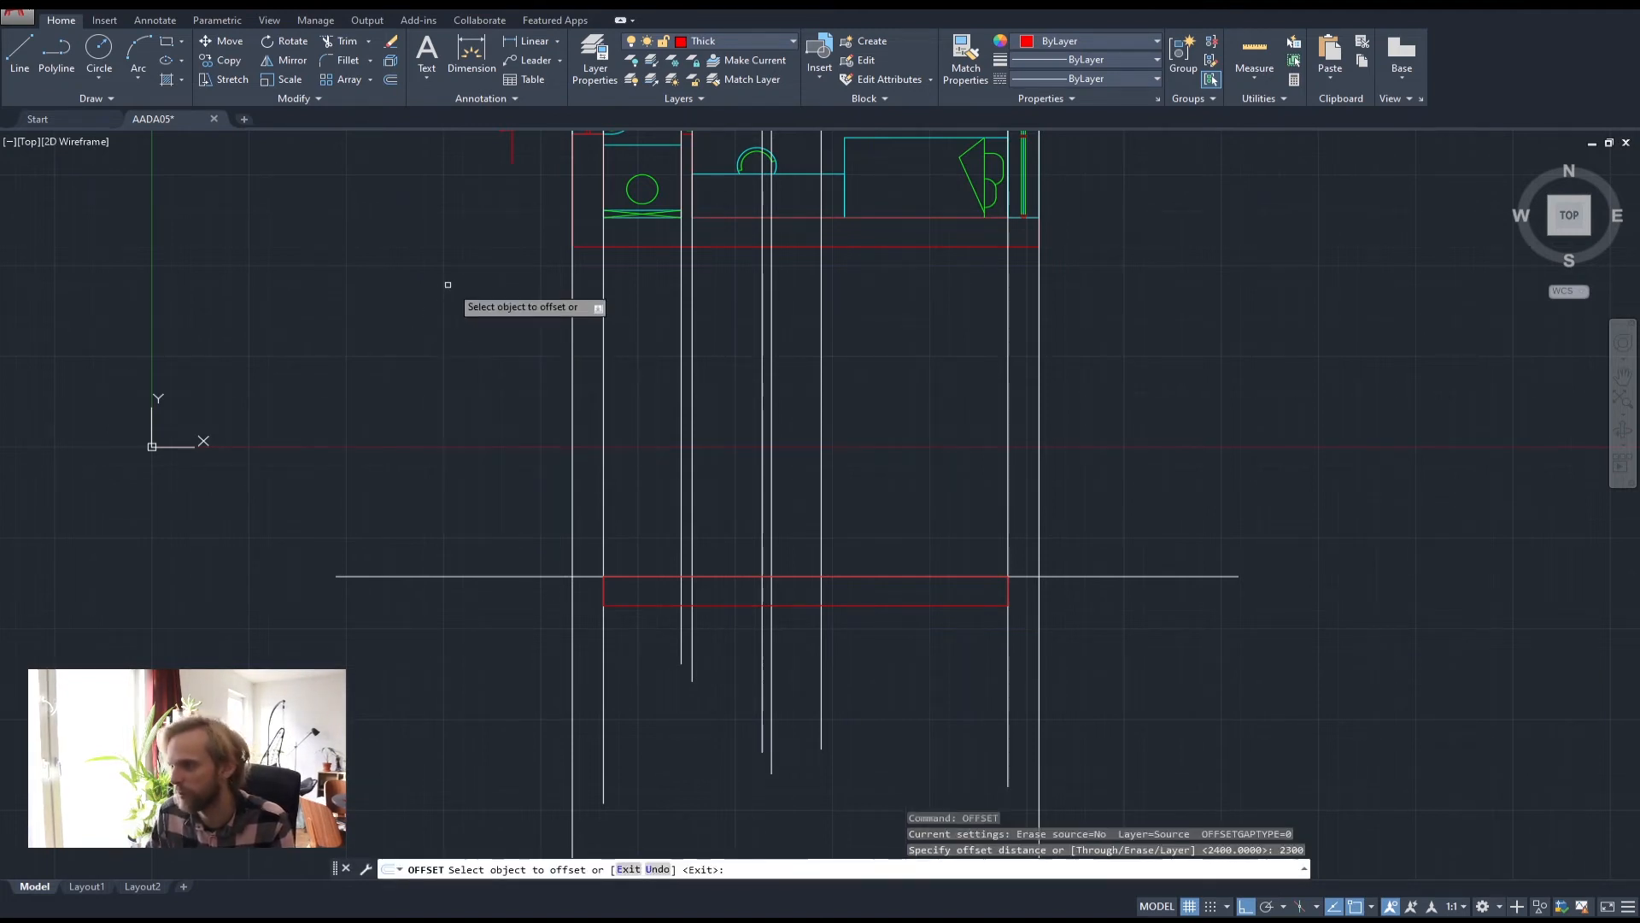
left_click(462, 576)
left_click(441, 445)
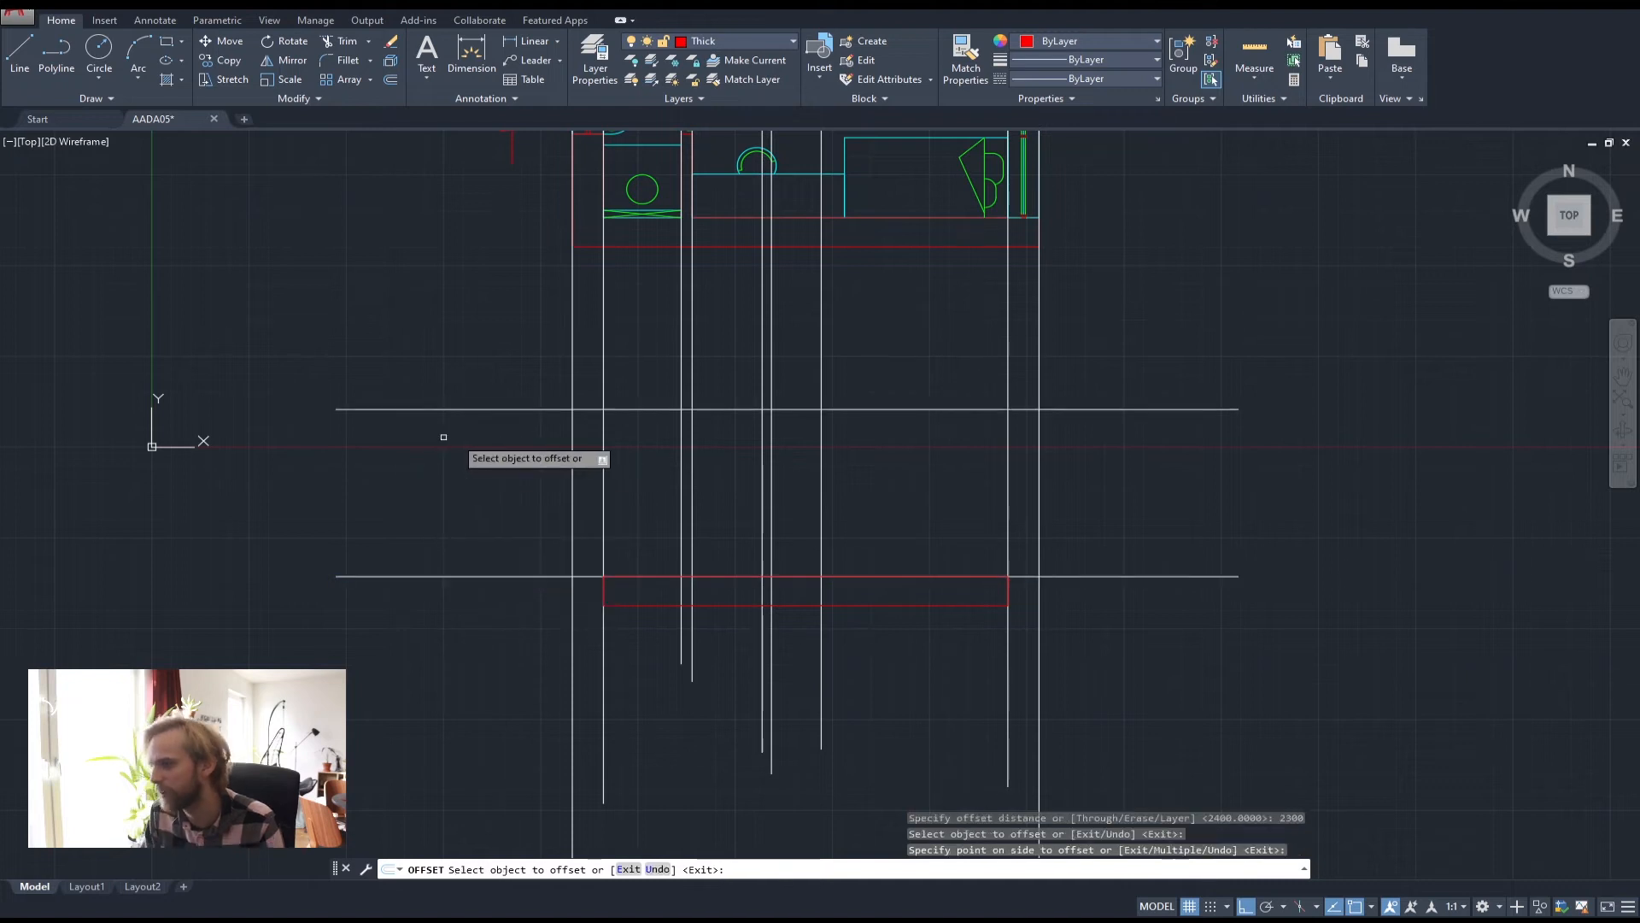
key("Escape")
key("Escape")
Offset the lowest horizontal line 3000 units upward
middle_click_drag(651, 219, 644, 321)
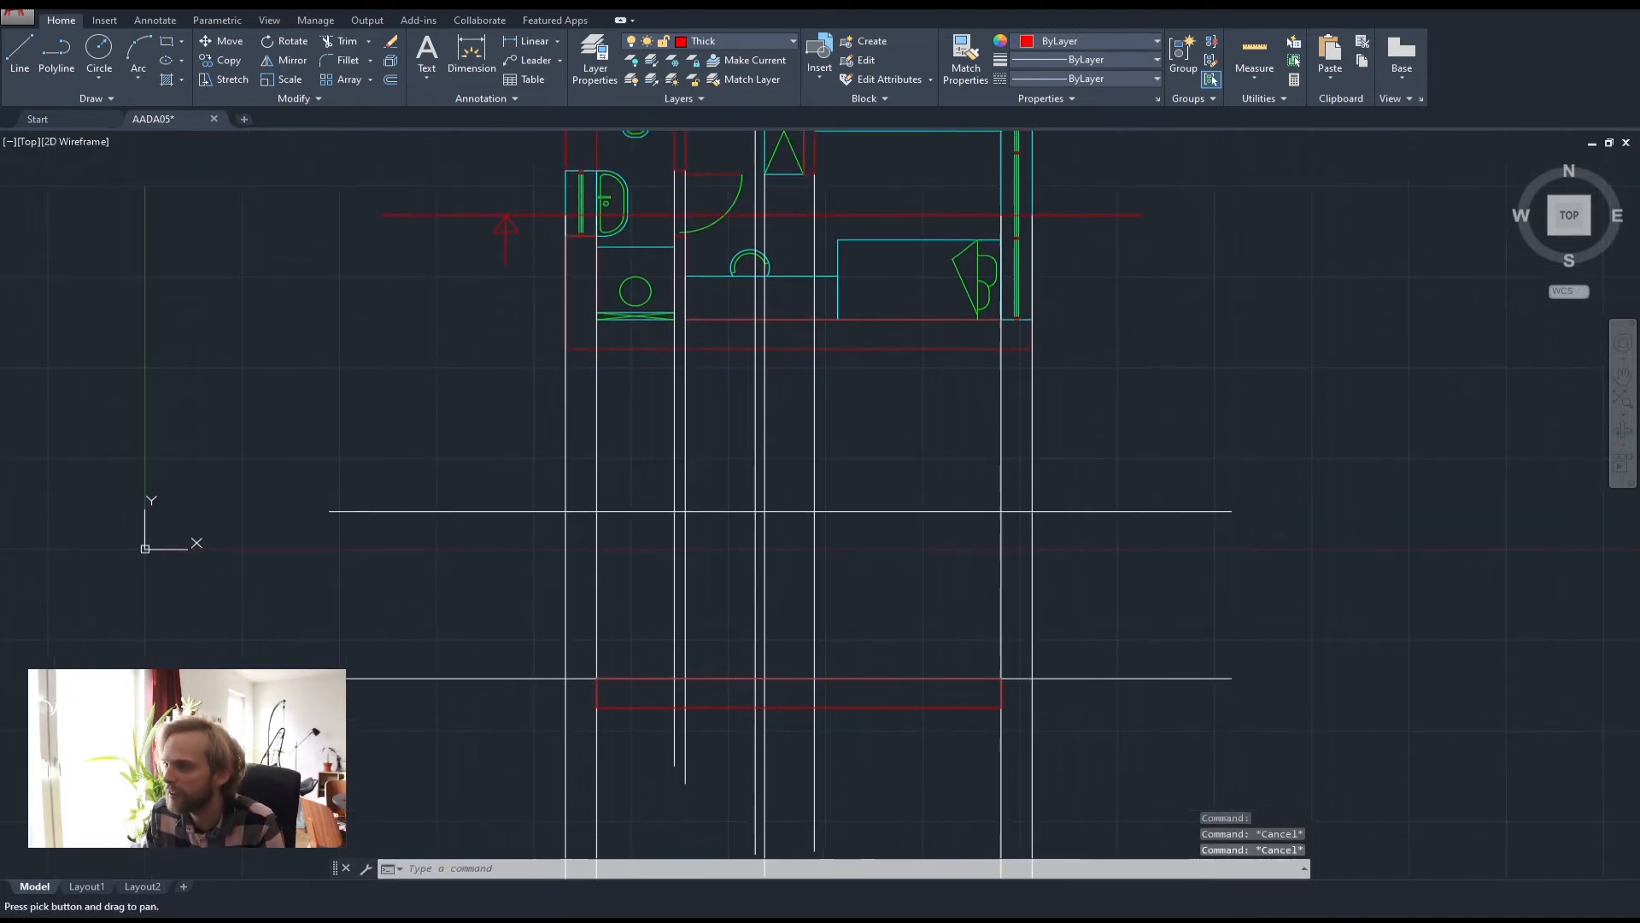
middle_click_drag(827, 411, 583, 406)
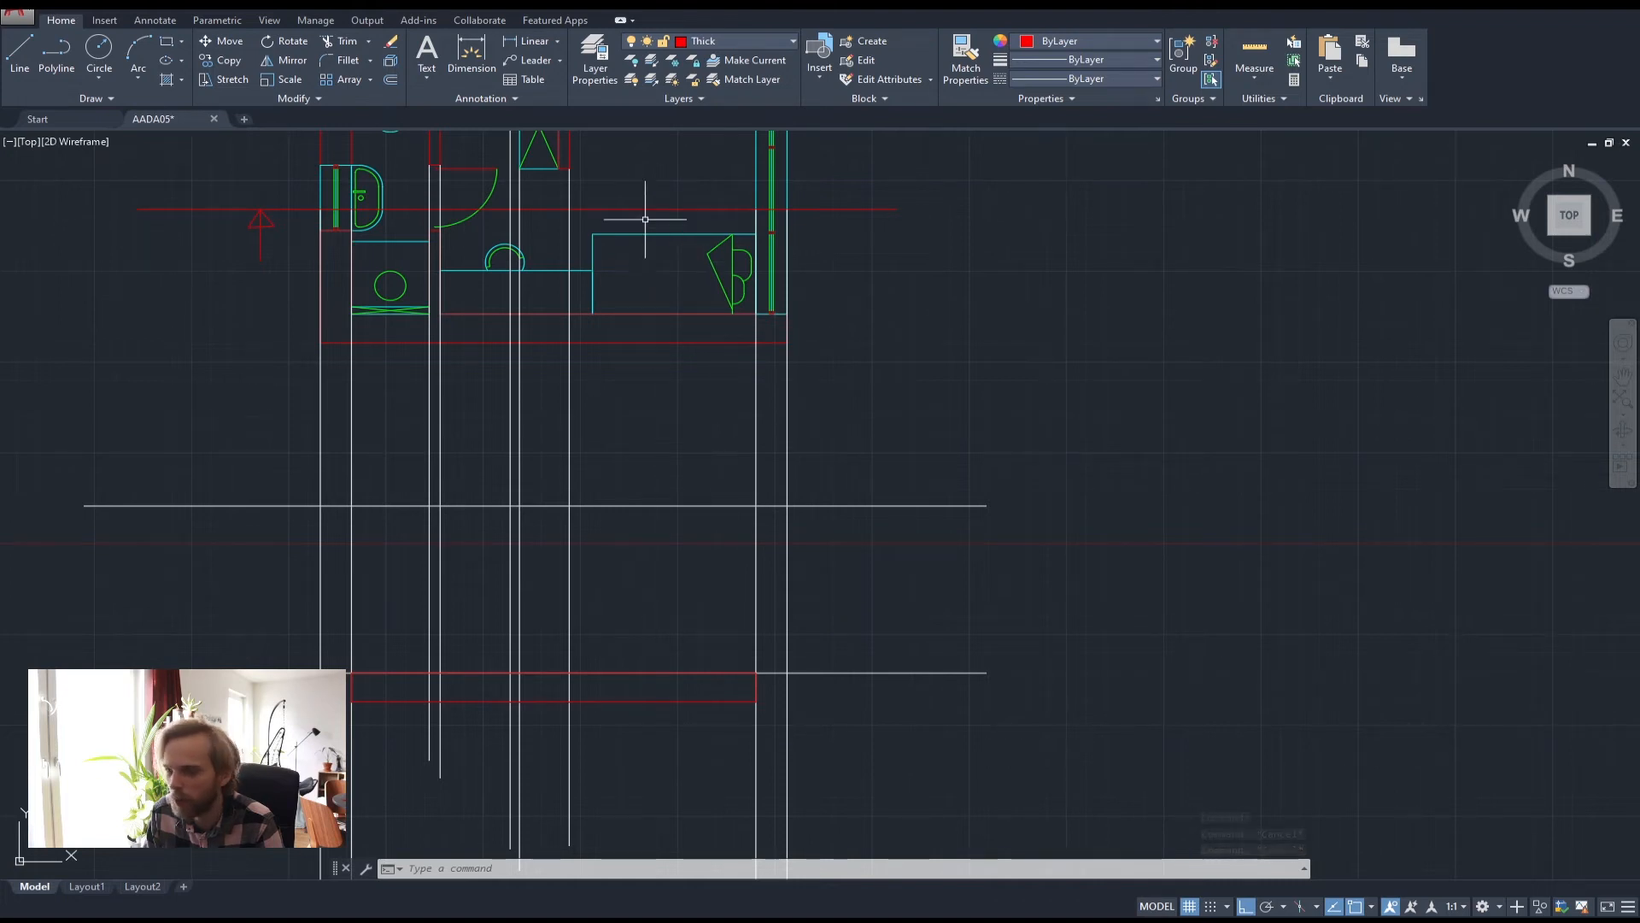
middle_click_drag(676, 439, 734, 380)
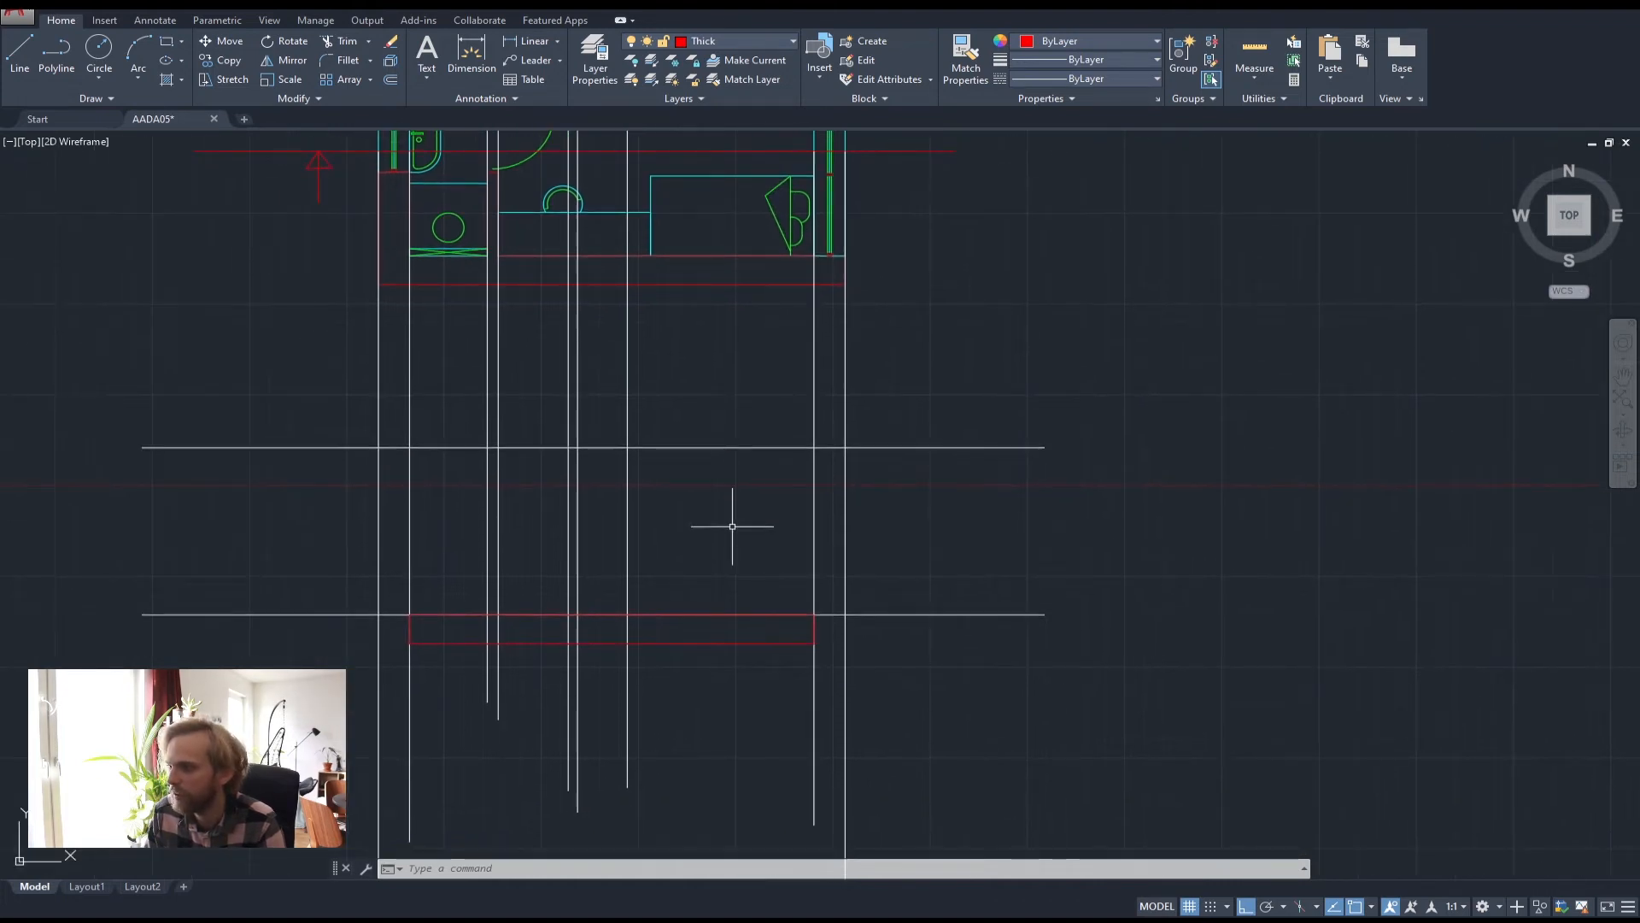
type("o")
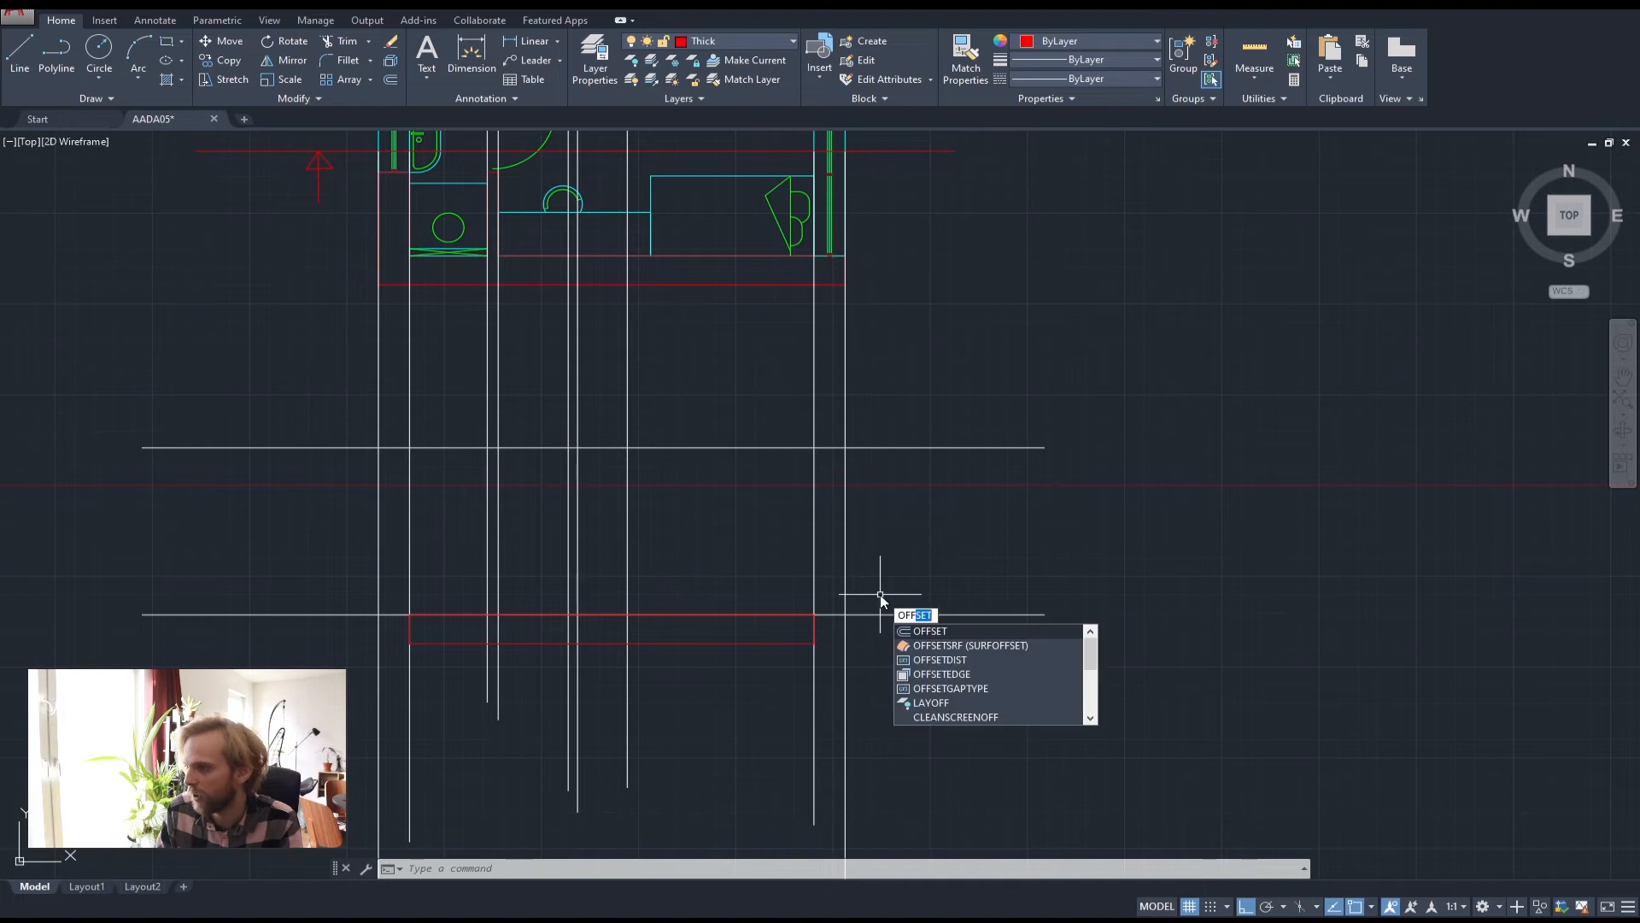
key("Return")
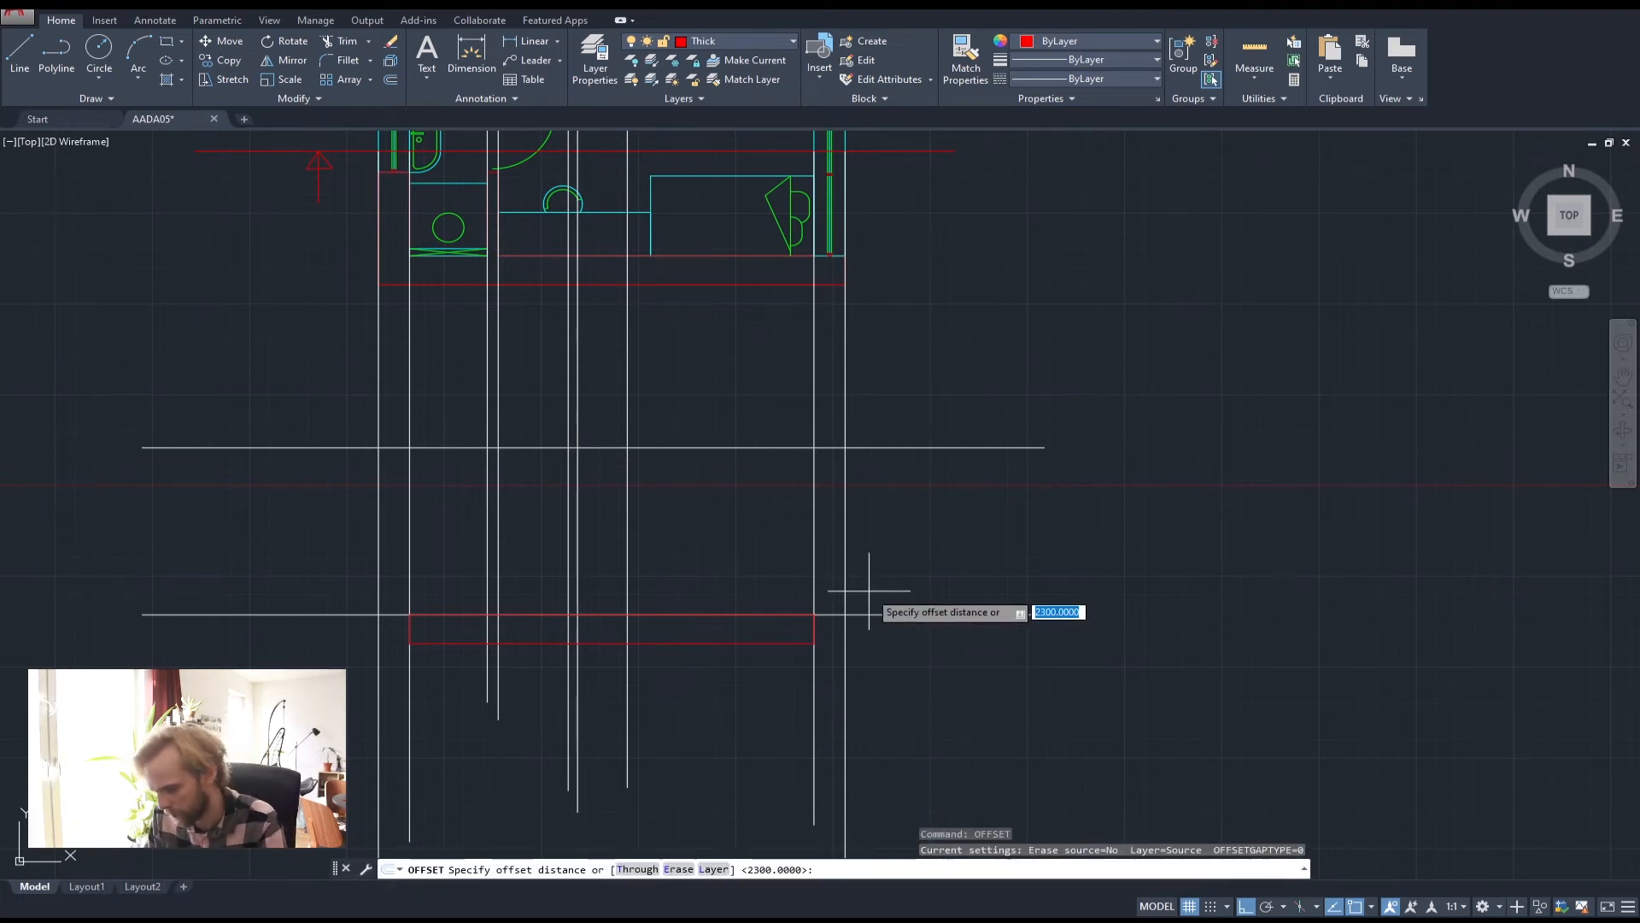
type("30")
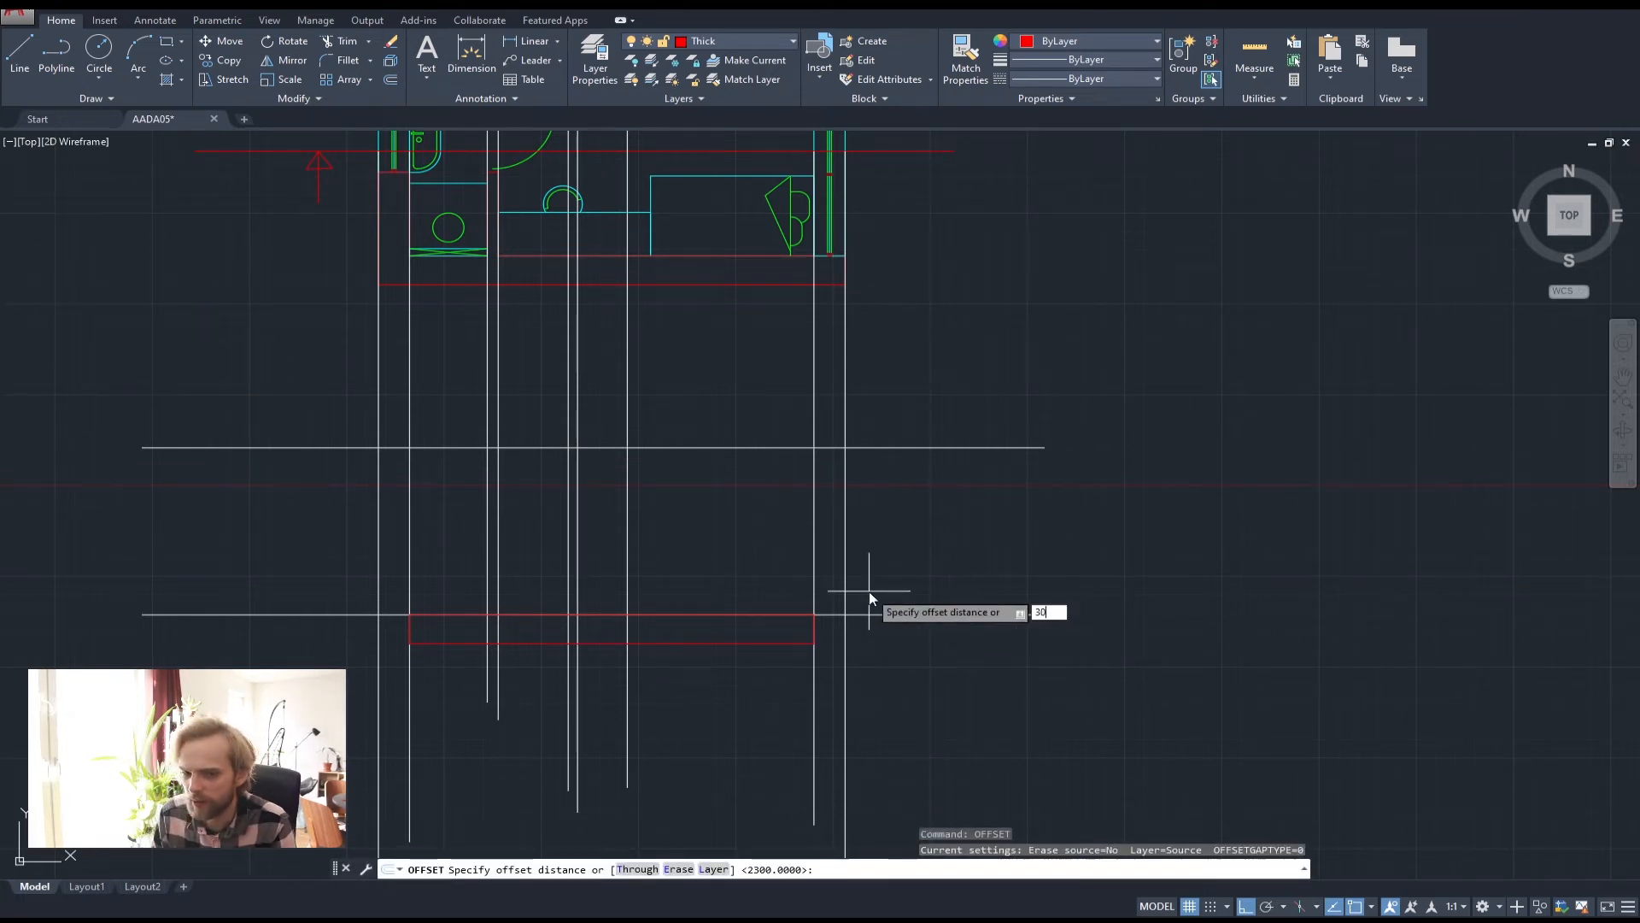
type("00")
key("Return")
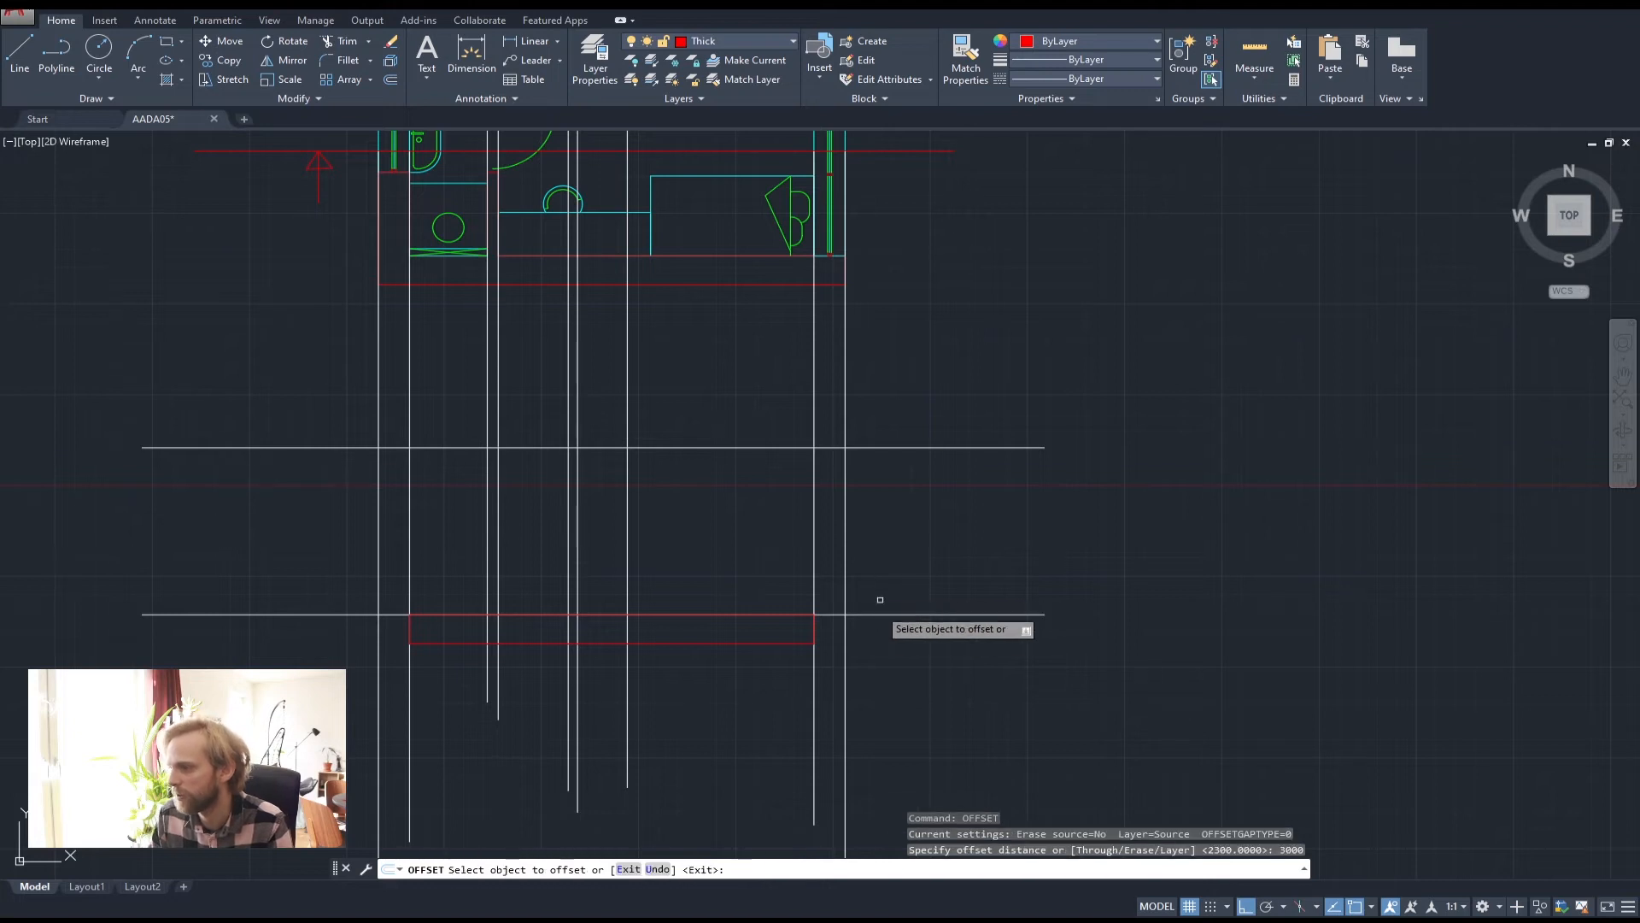
left_click(880, 614)
left_click(929, 530)
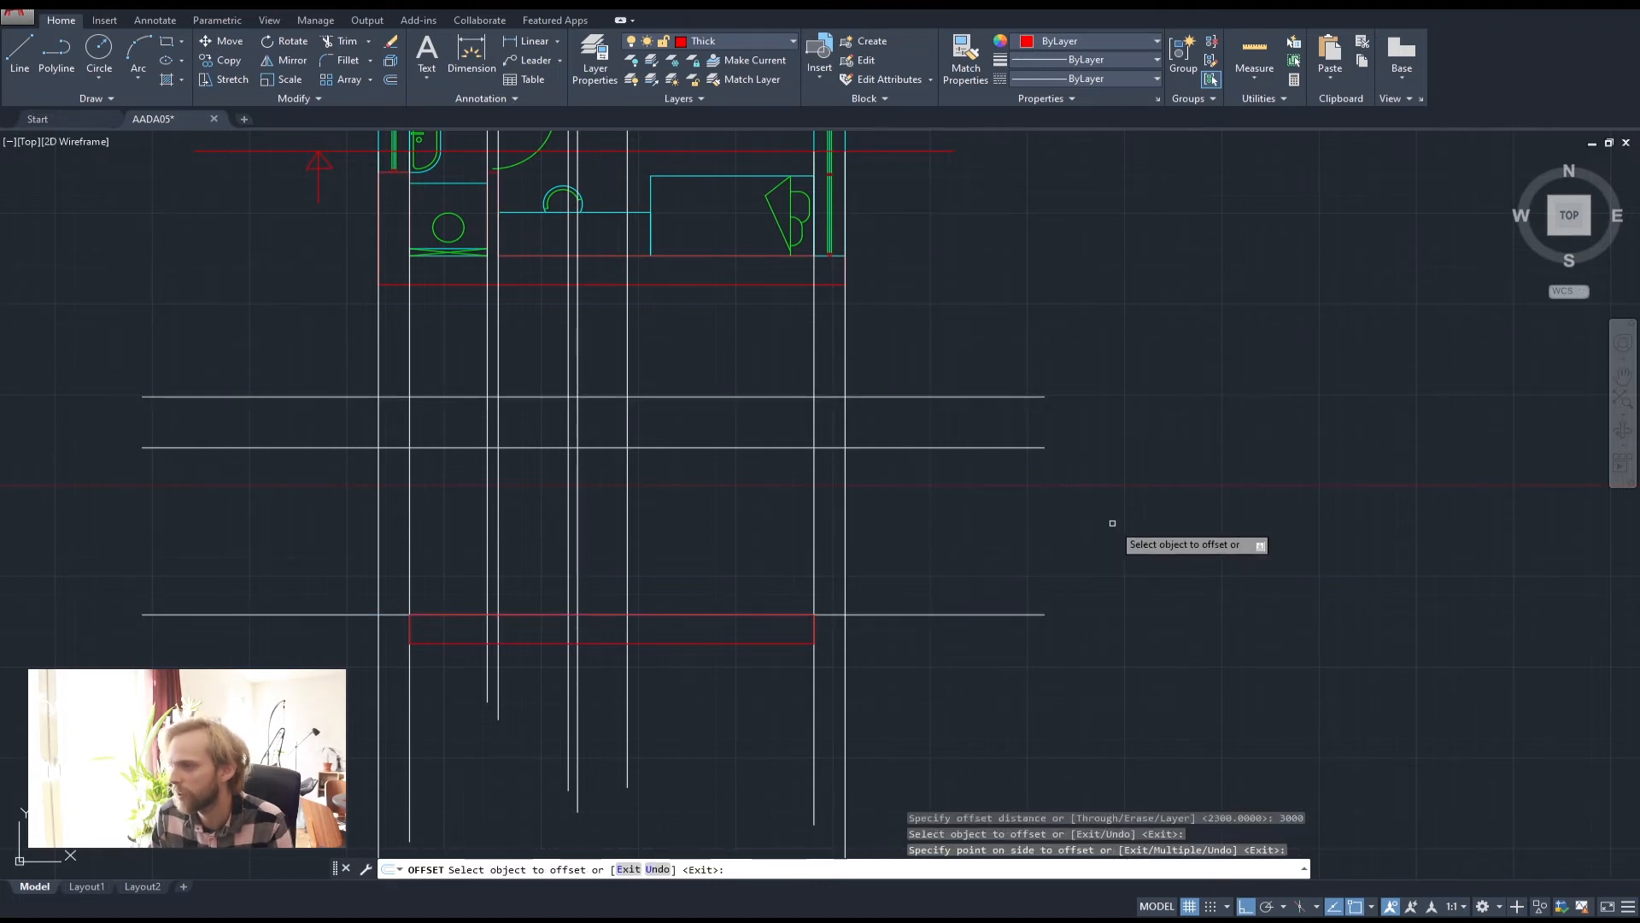
key("Escape")
key("Escape")
key("Escape")
middle_click_drag(739, 280, 744, 539)
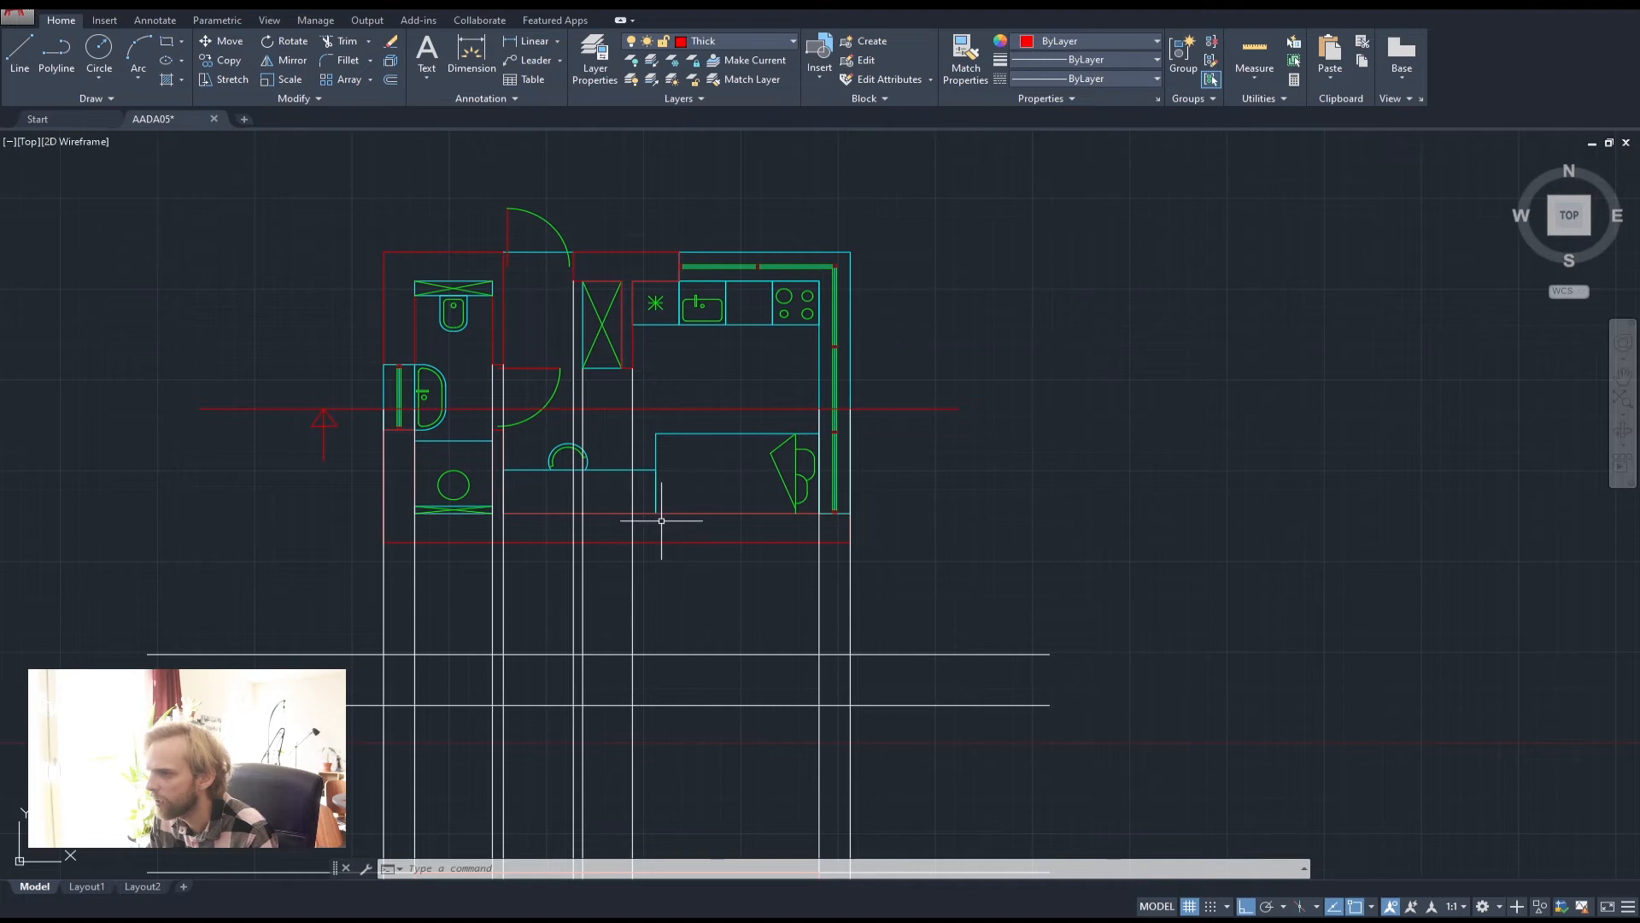
scroll(658, 513, "down", 2)
scroll(722, 603, "up", 2)
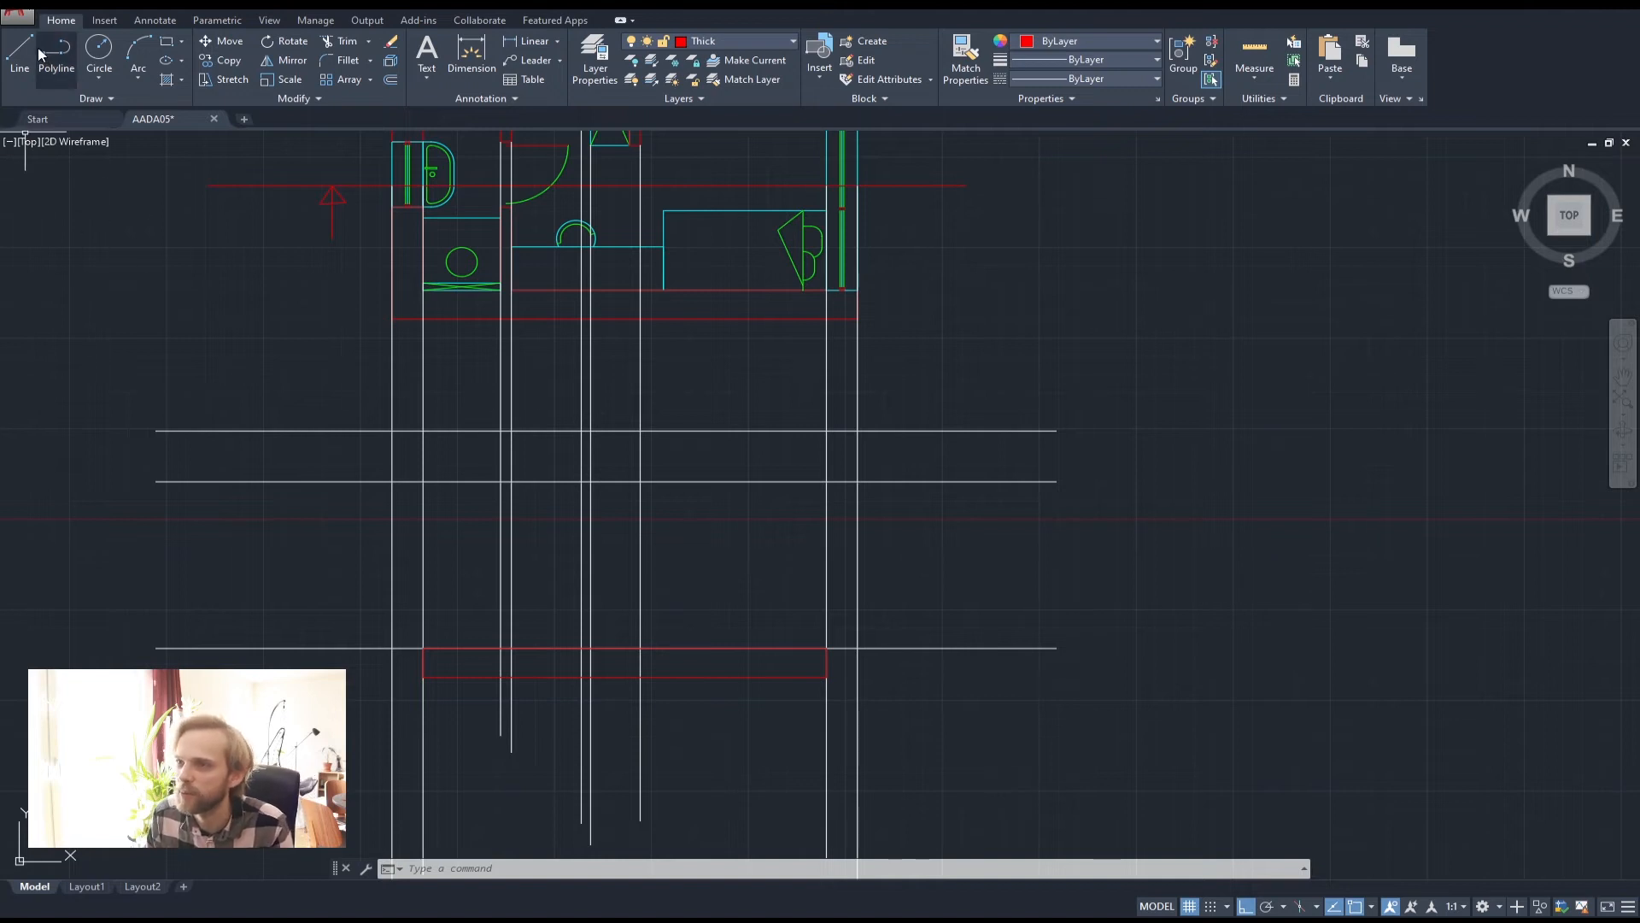
middle_click_drag(718, 343, 710, 479)
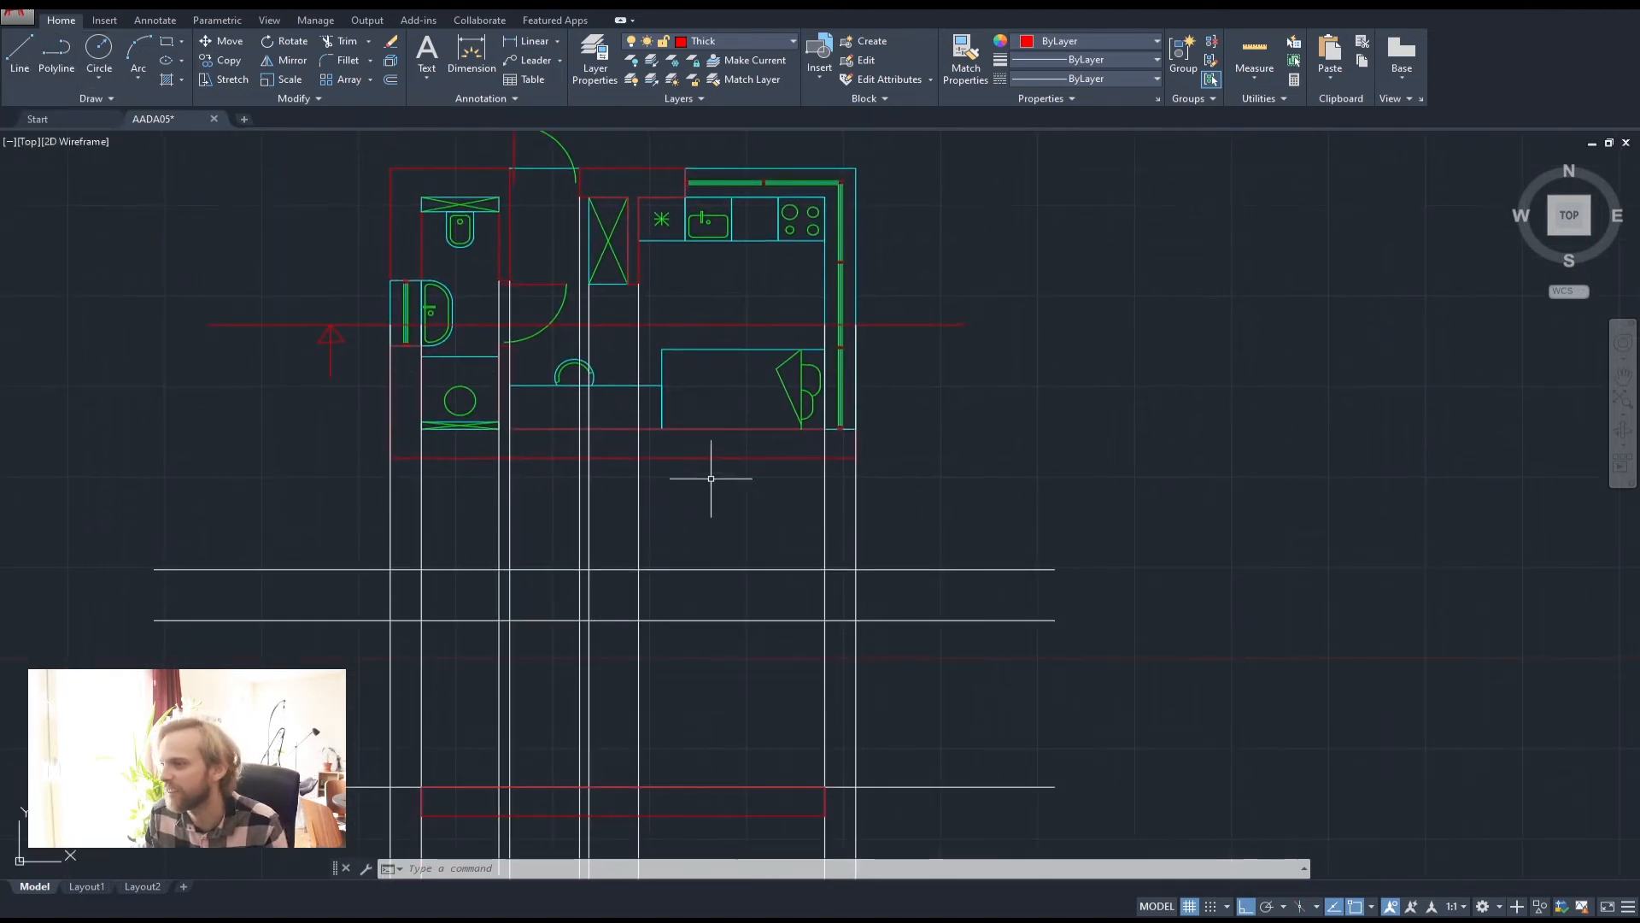
middle_click_drag(634, 567, 641, 458)
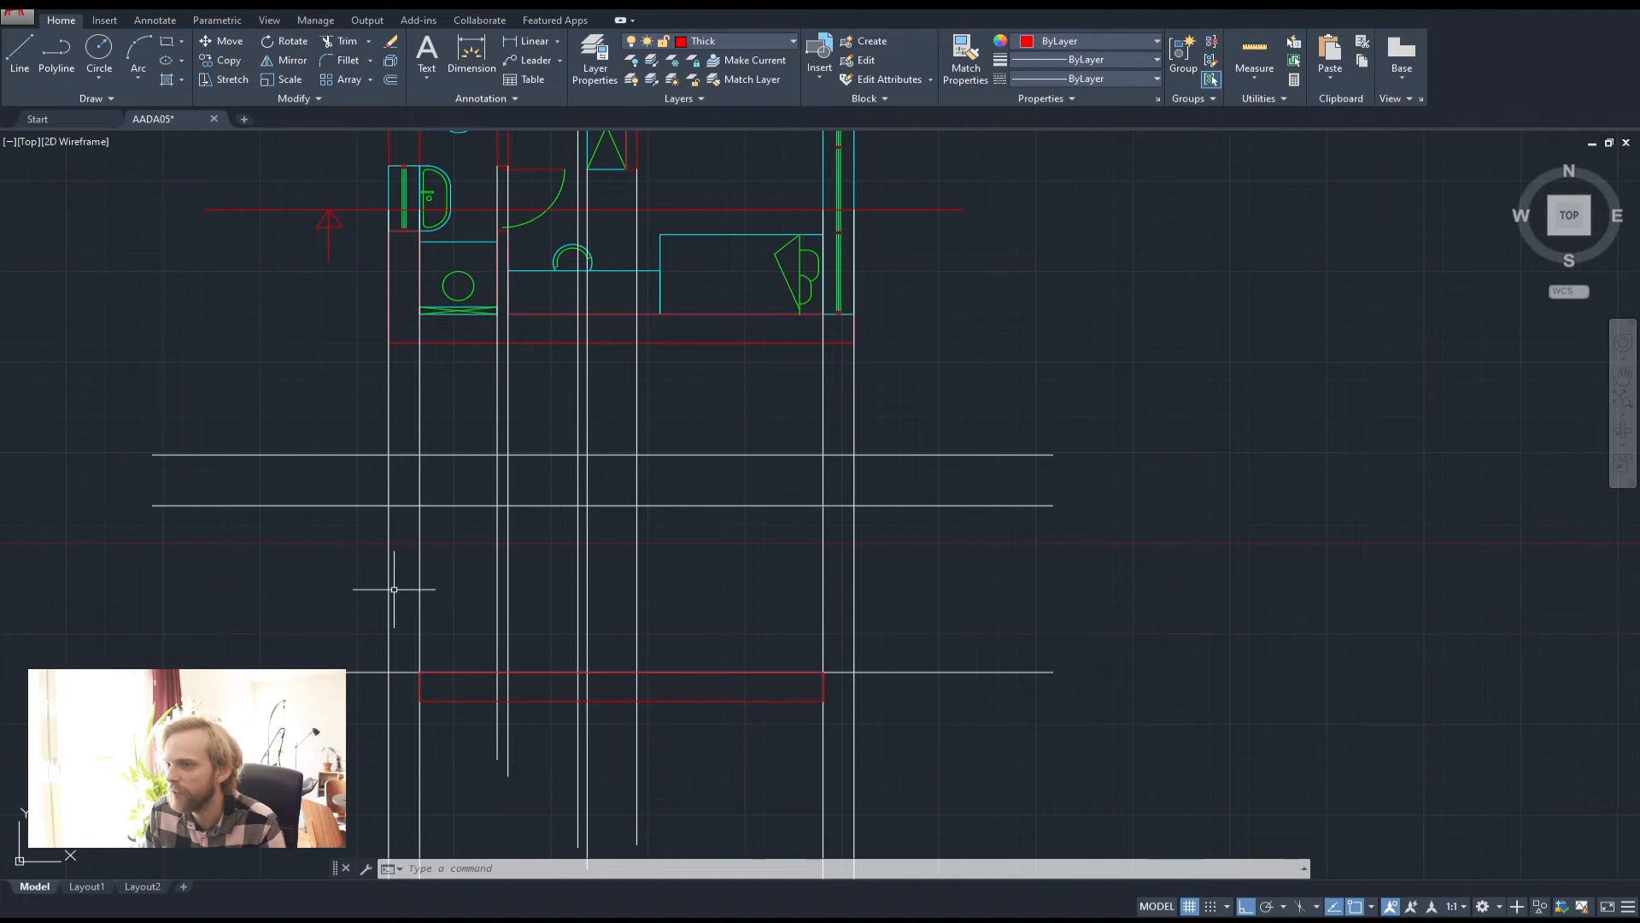
Trace the left wall as a closed red polyline from the helper intersection down to the slab
left_click(53, 49)
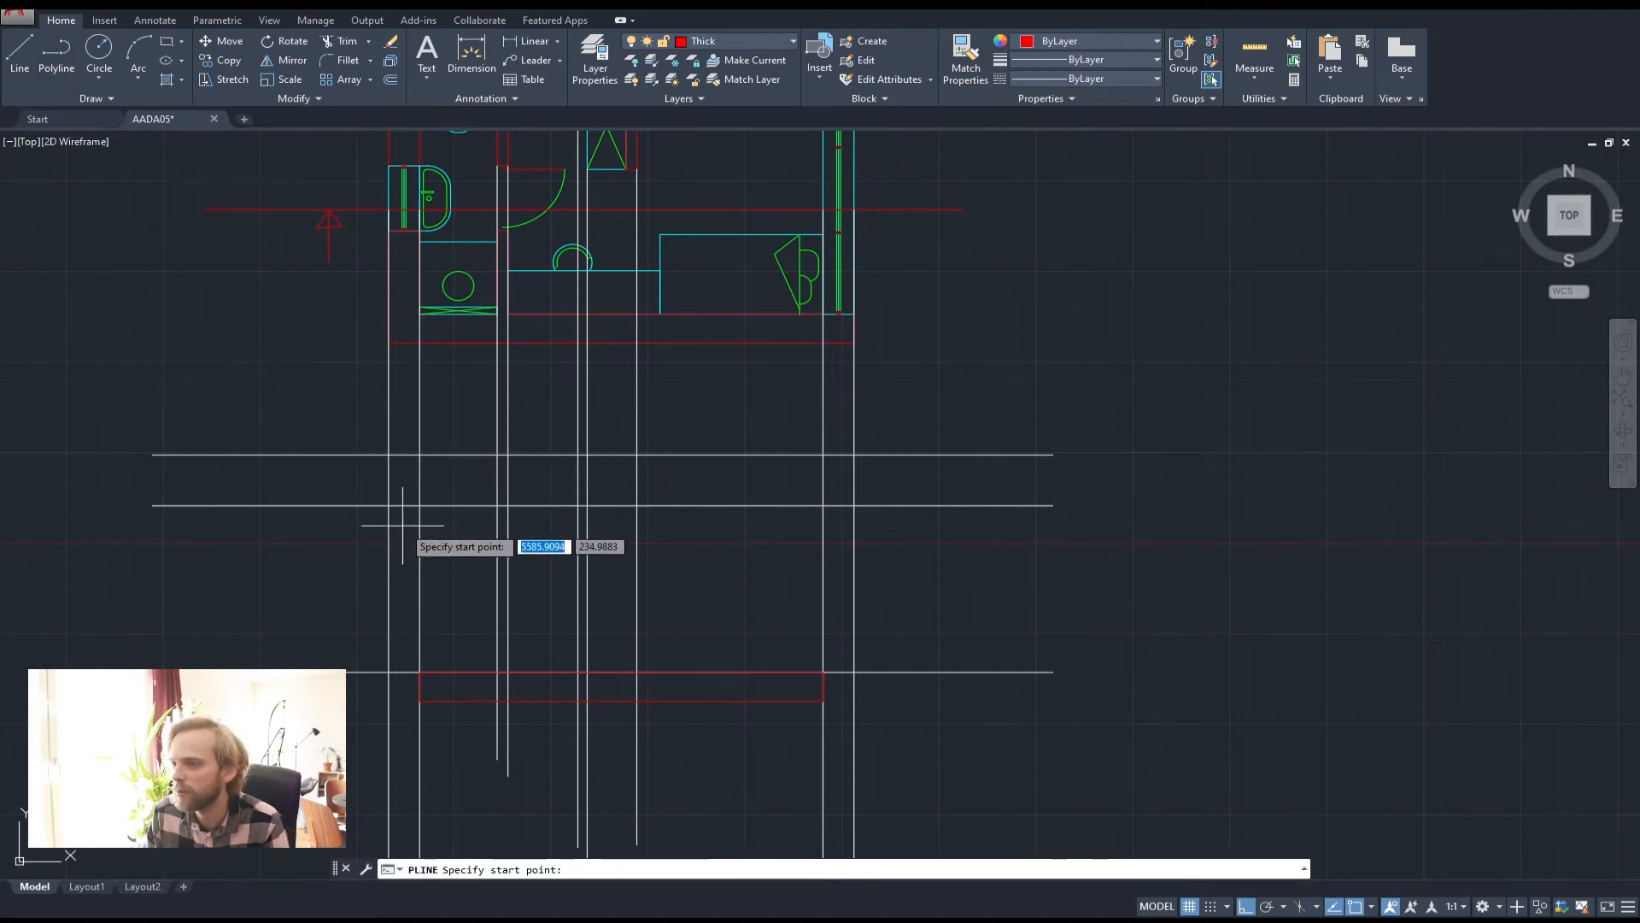
middle_click_drag(418, 569, 439, 481)
scroll(423, 405, "down", 5)
scroll(419, 376, "up", 3)
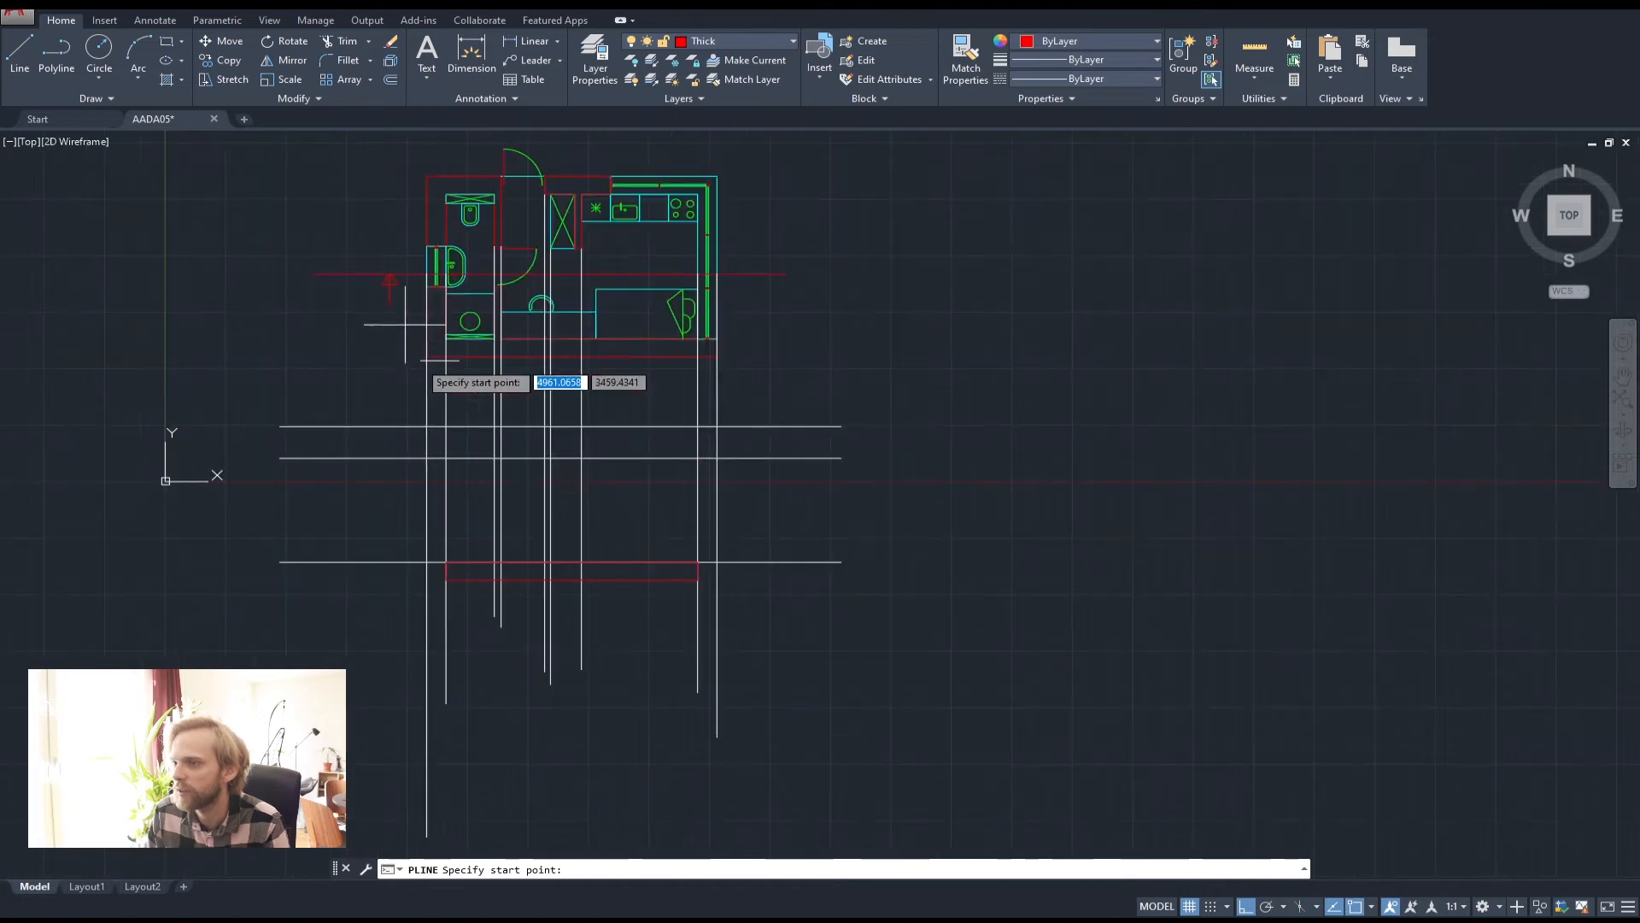
scroll(439, 487, "up", 2)
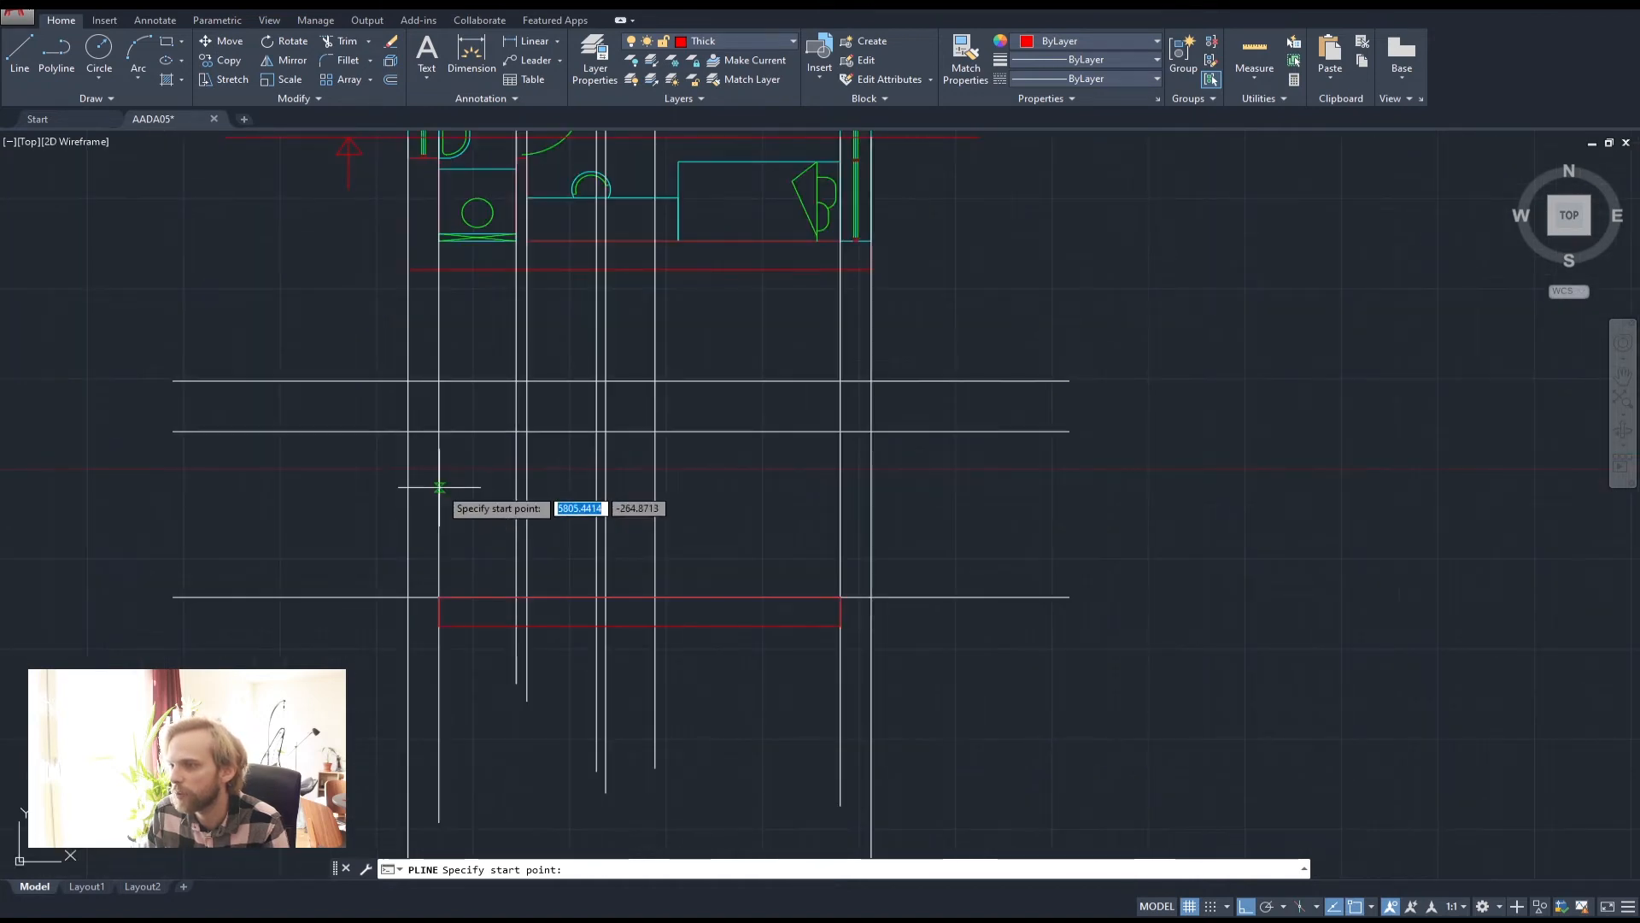
left_click(408, 432)
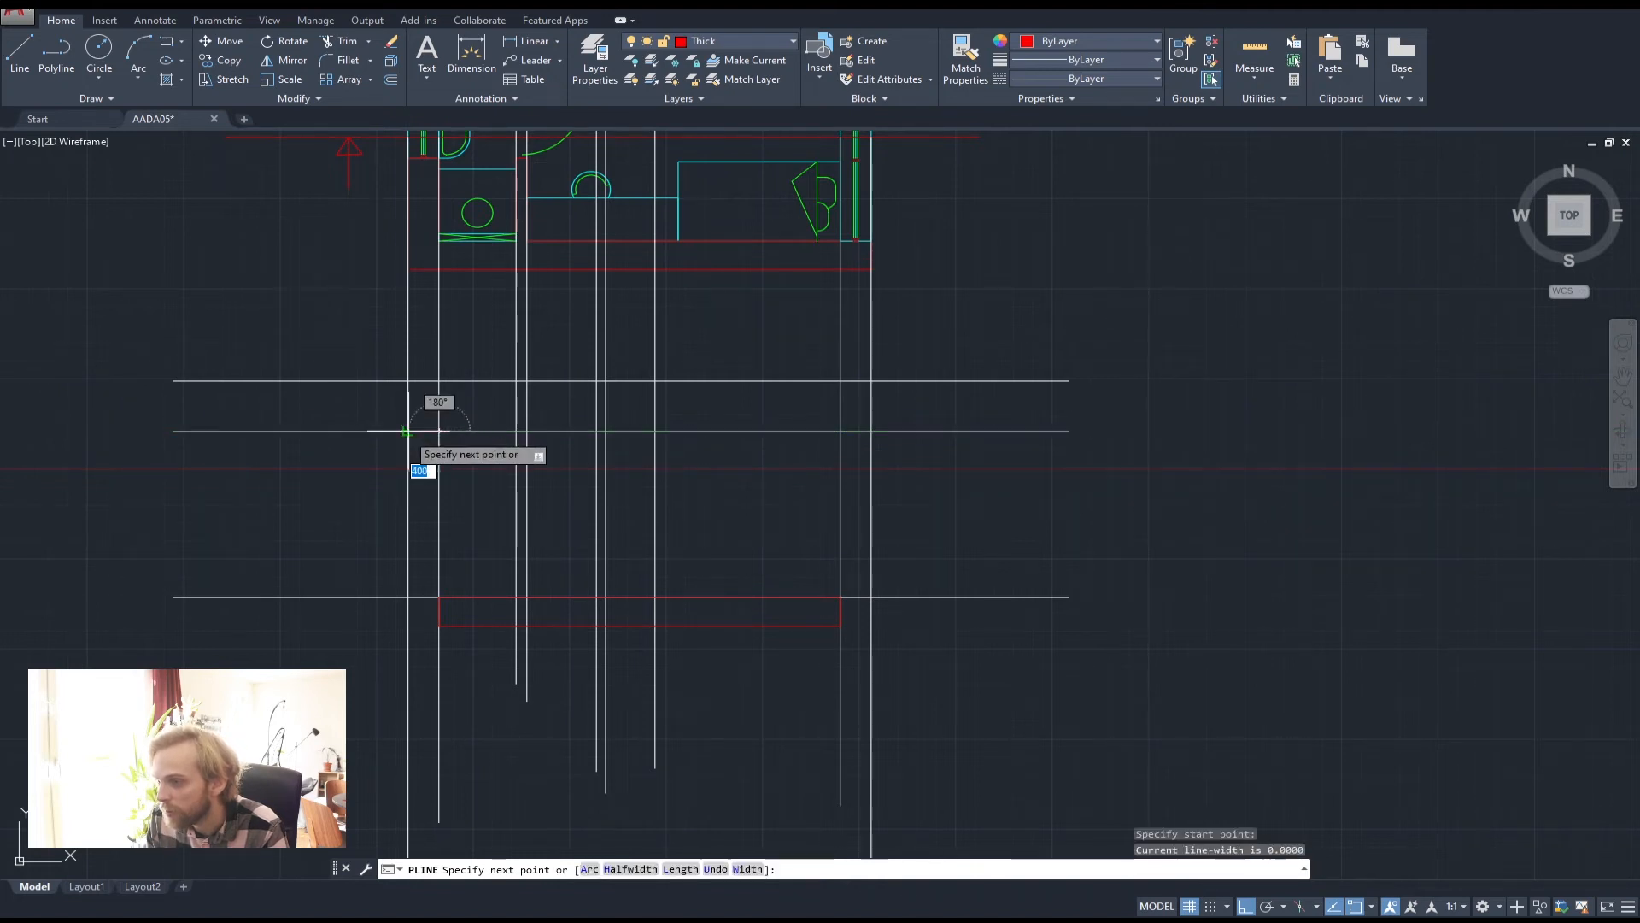
left_click(409, 597)
left_click(439, 597)
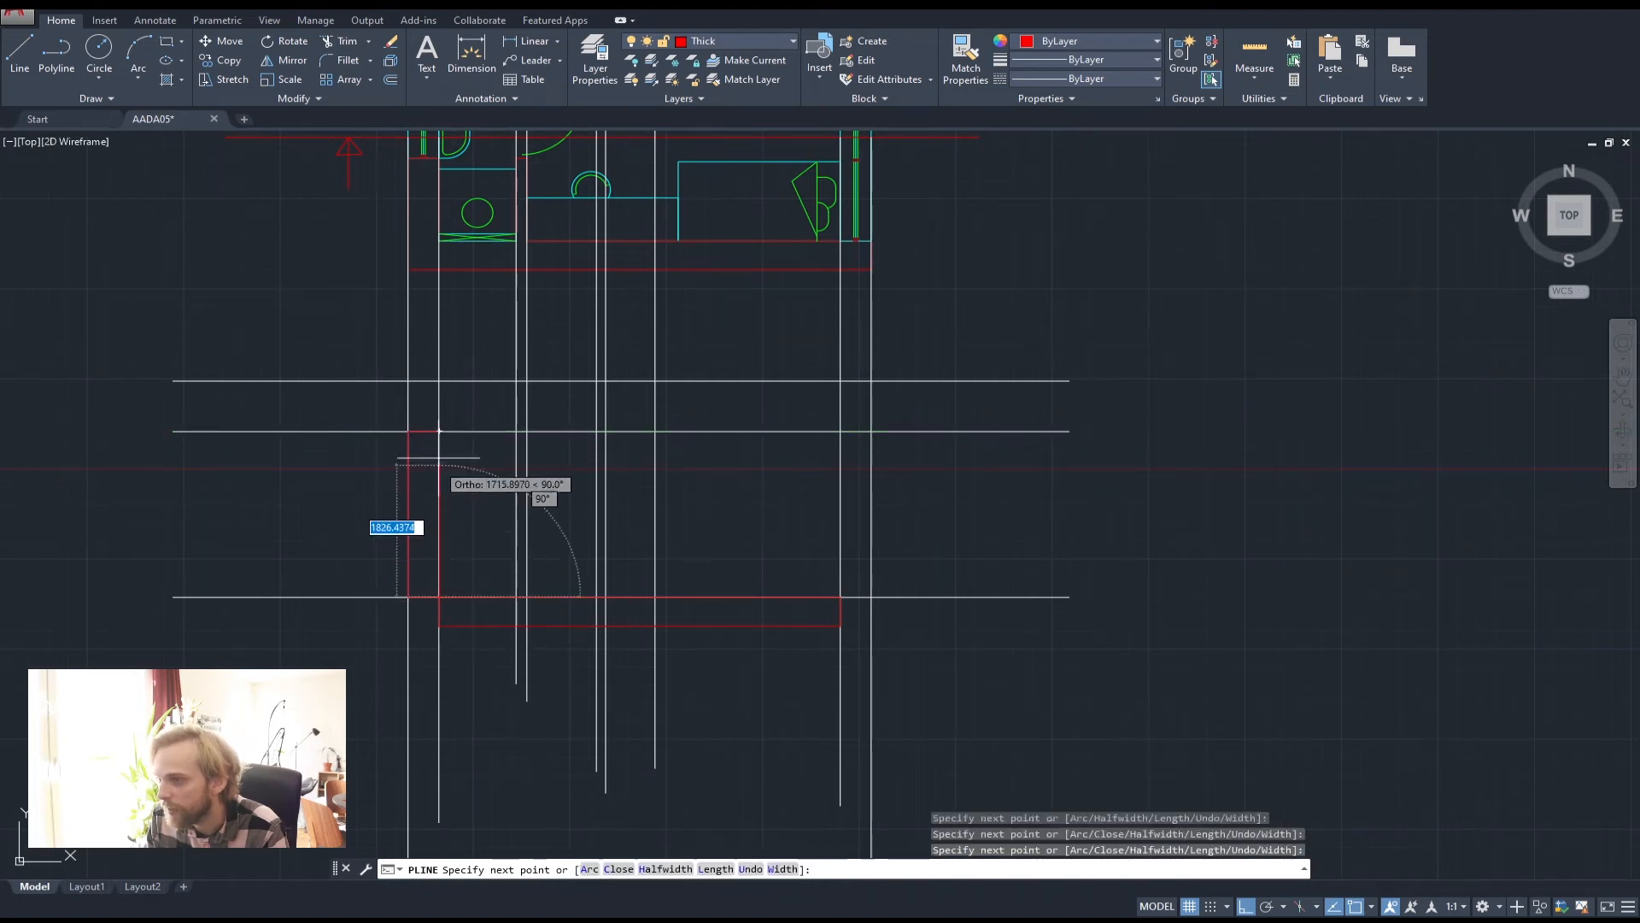
left_click(439, 432)
key("Return")
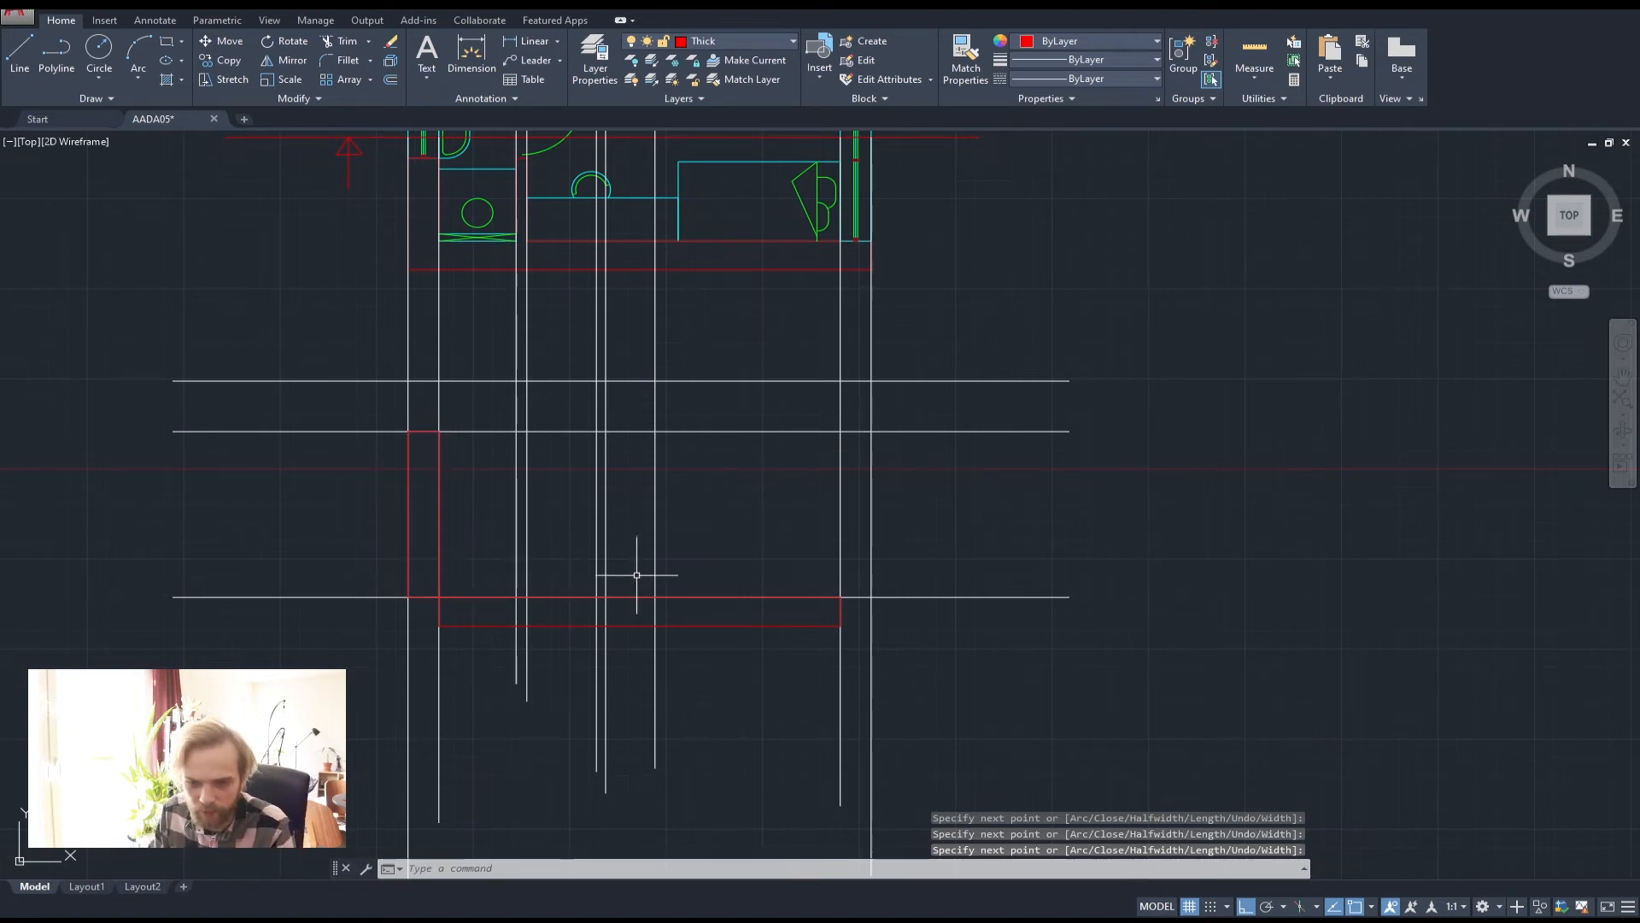
Trace the right wall as a closed red polyline down to the slab
mouse_move(856, 527)
middle_mouse_down()
mouse_move(732, 575)
mouse_move(725, 608)
middle_mouse_up()
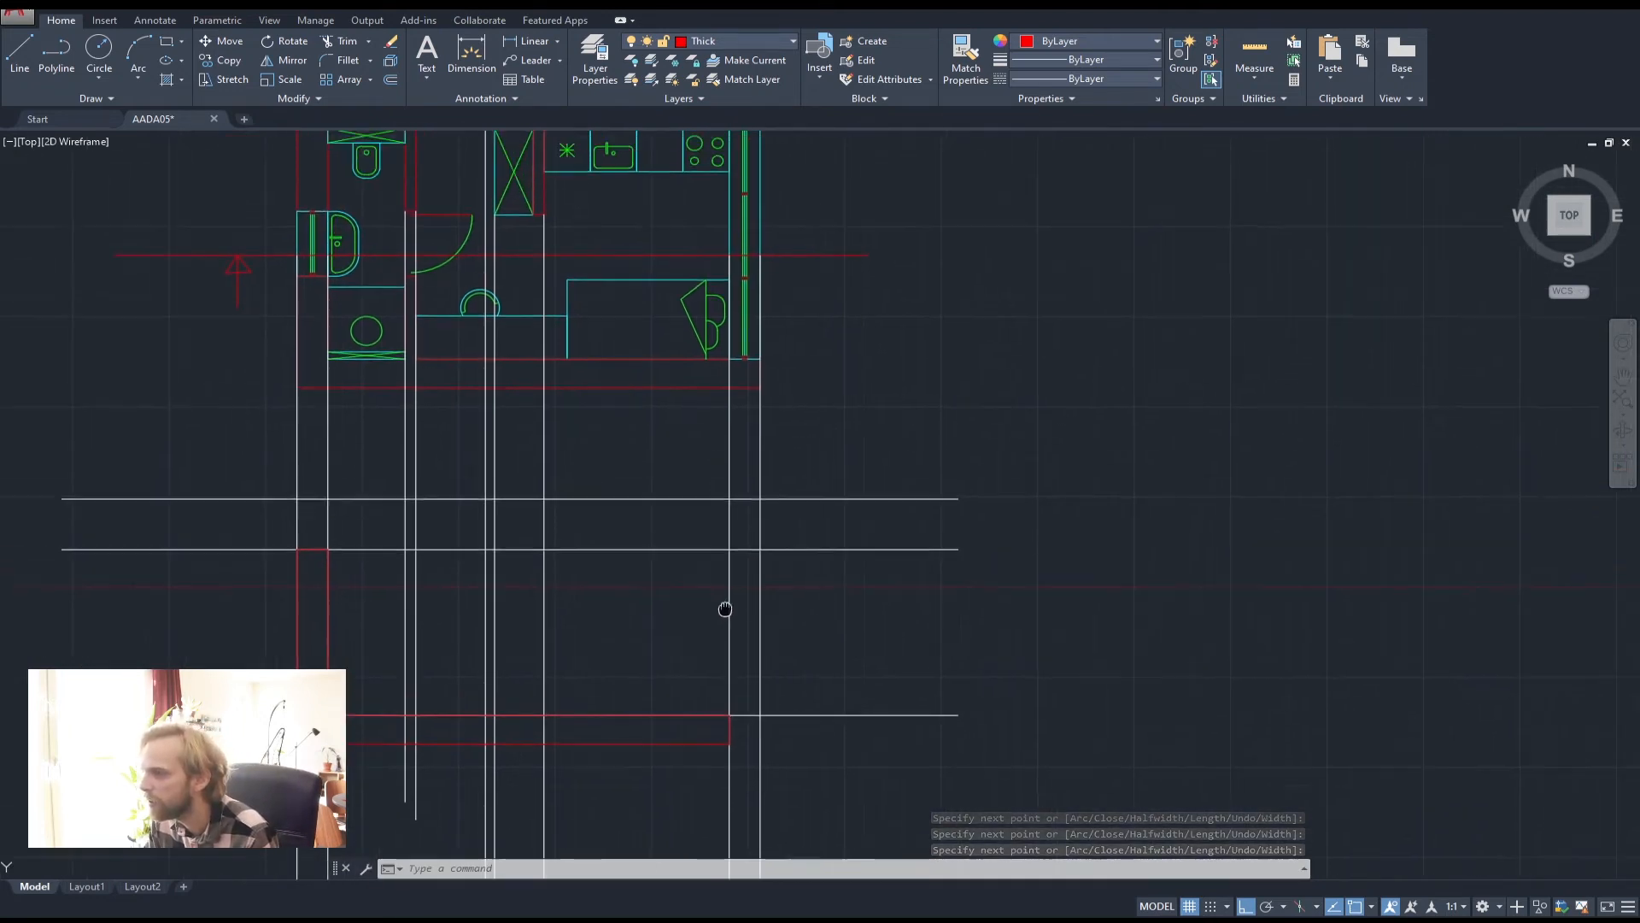
key("space")
left_click(730, 507)
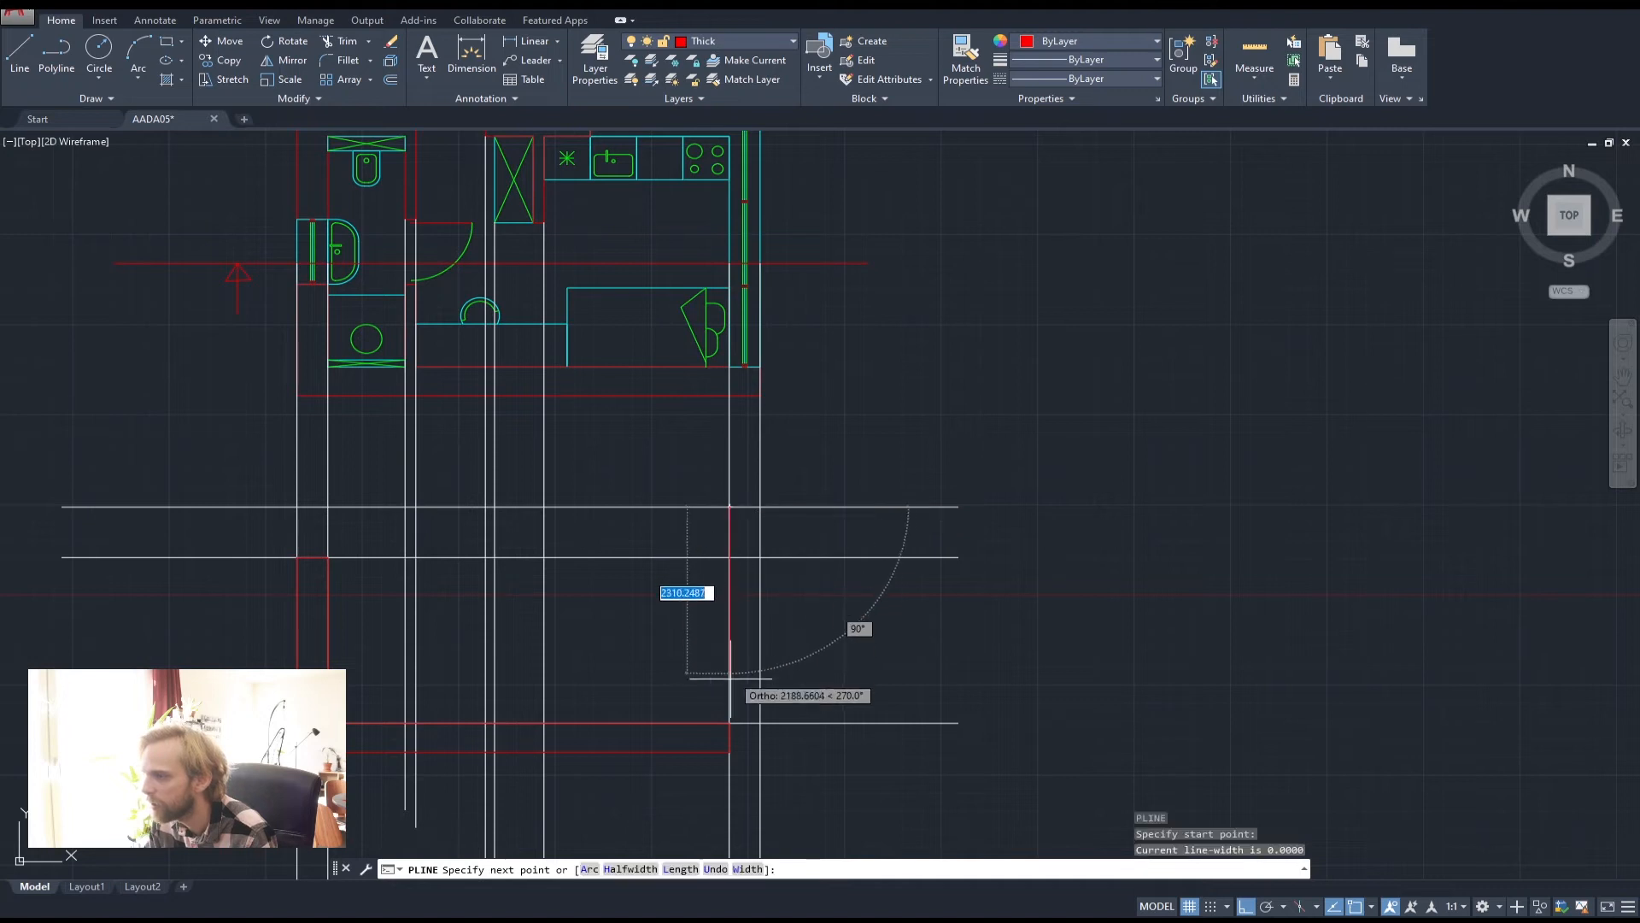
left_click(762, 723)
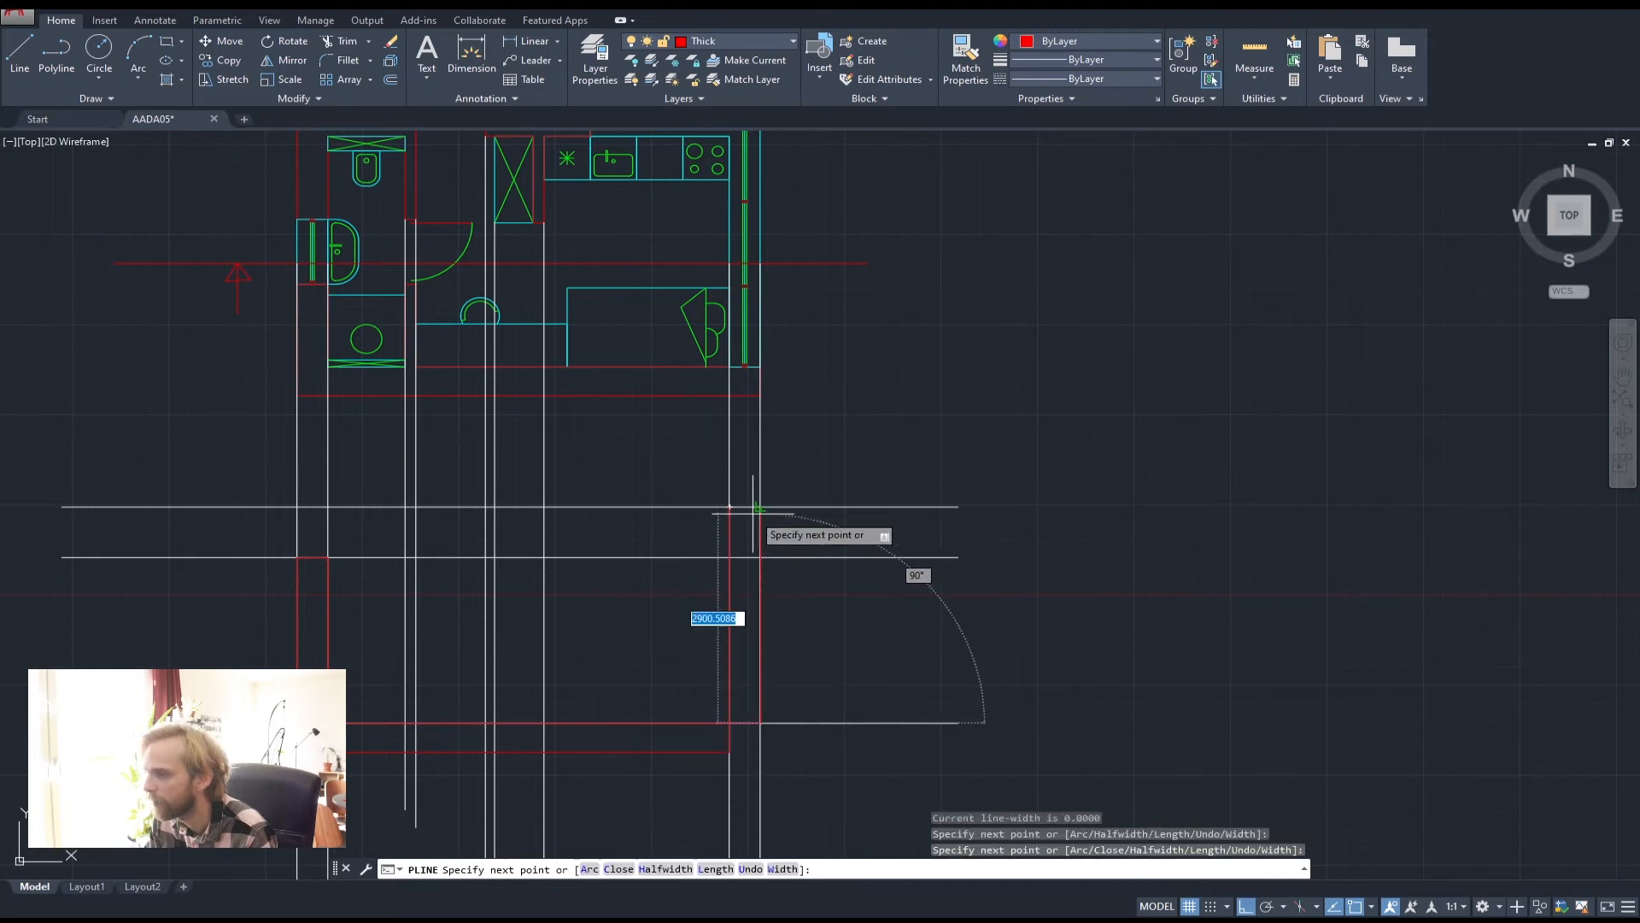
left_click(761, 507)
left_click(730, 507)
key("space")
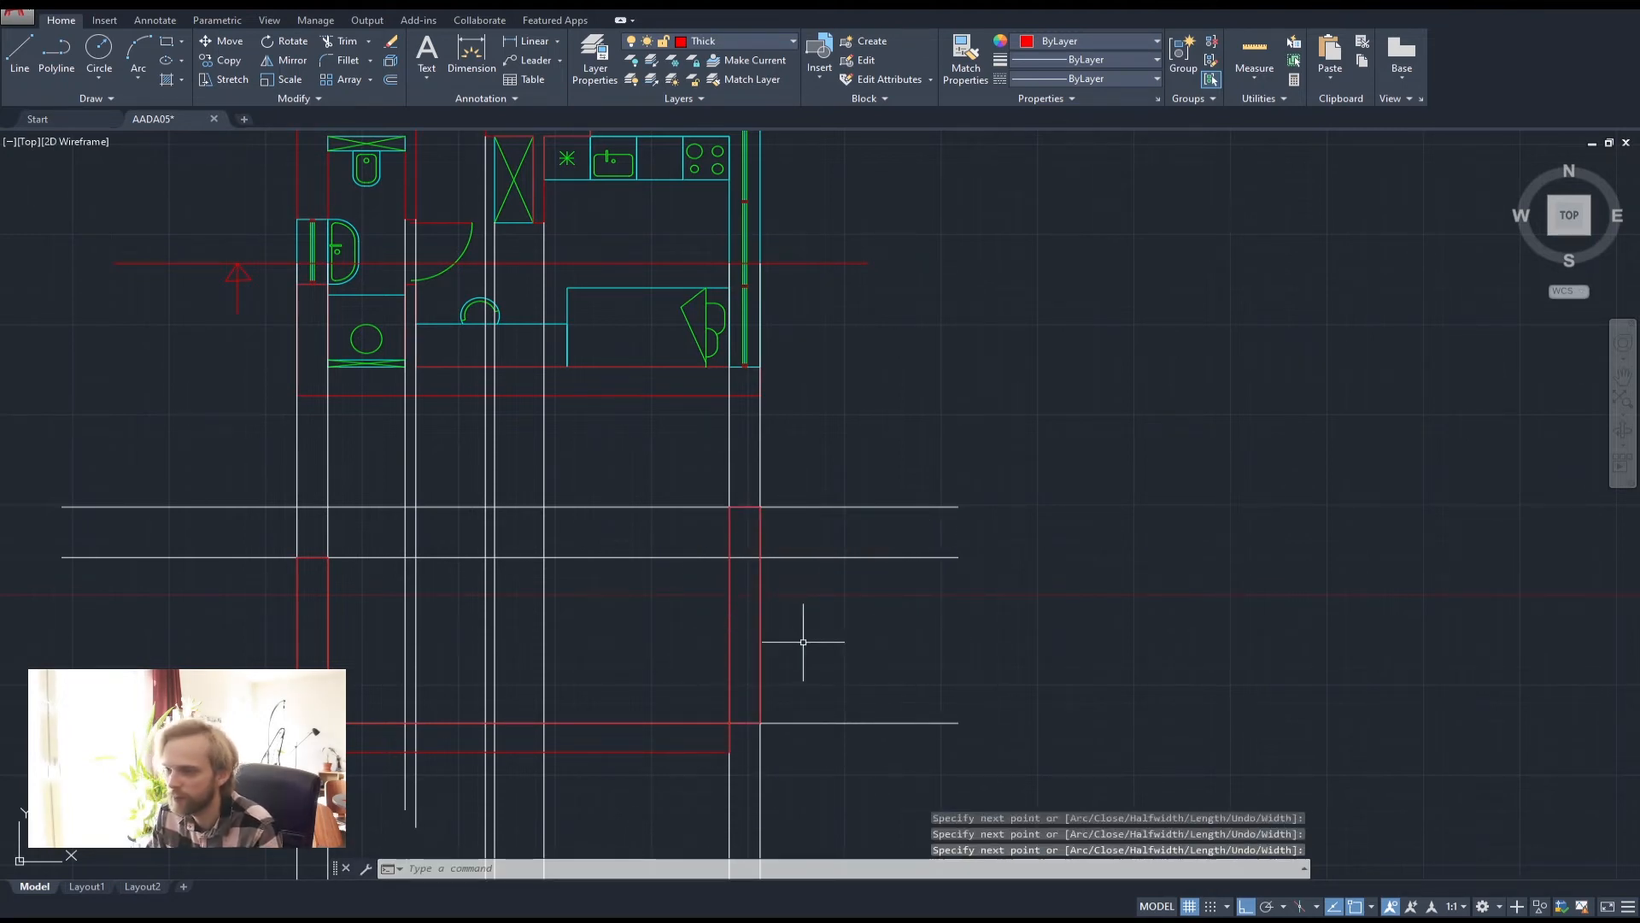
Select both wall outlines to check them, then clear the selection and recentre the section
left_click(761, 650)
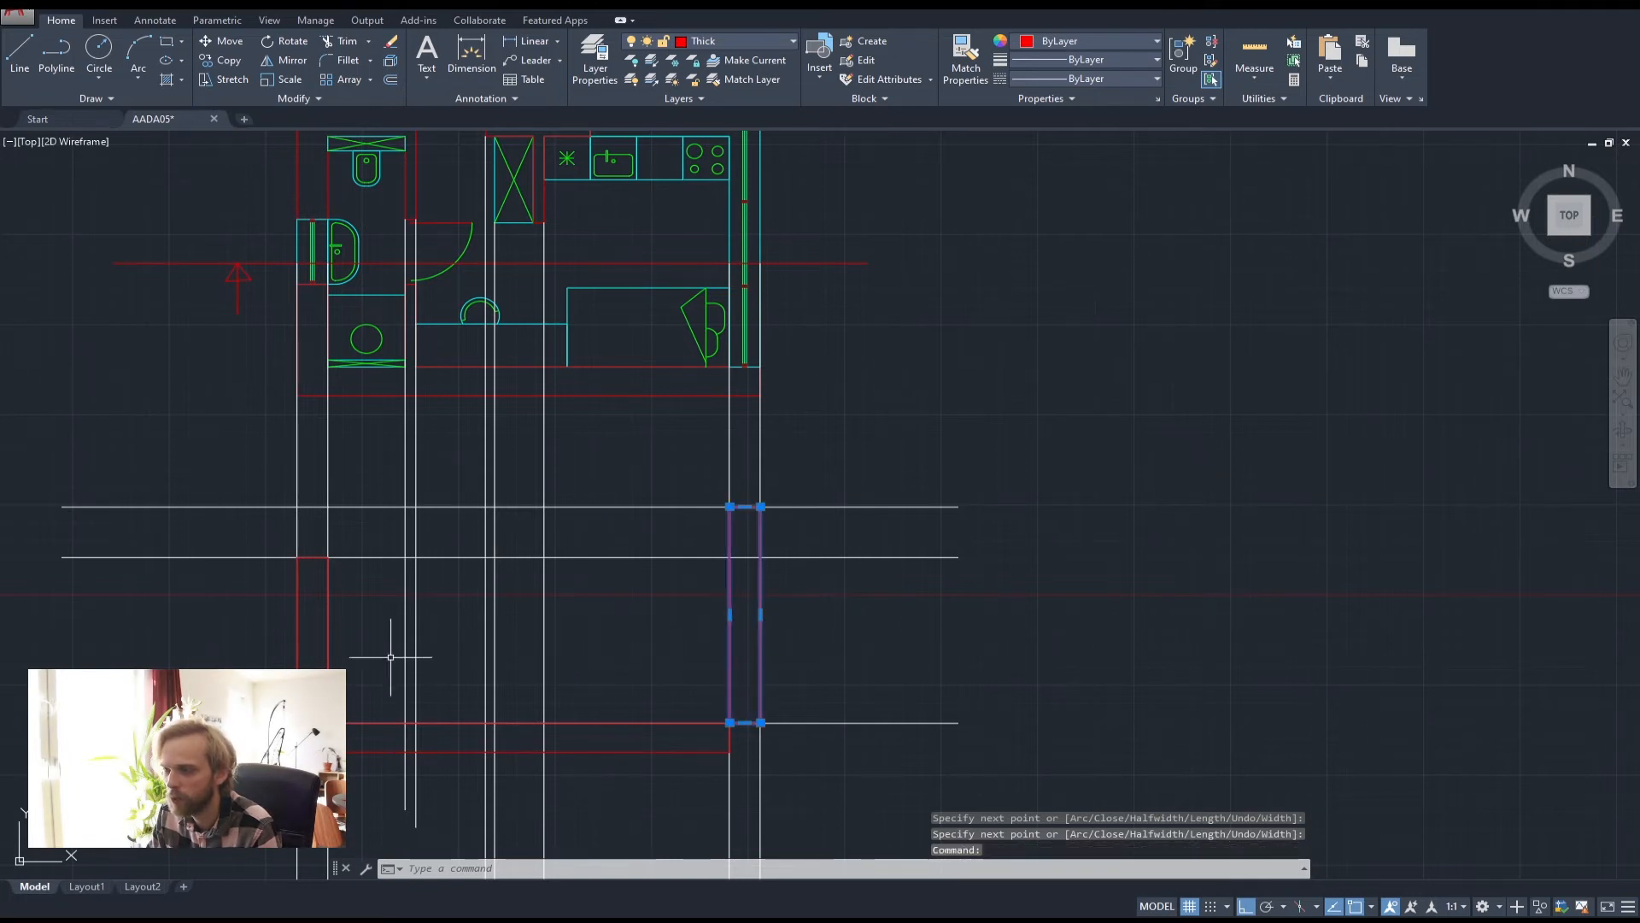
left_click(328, 630)
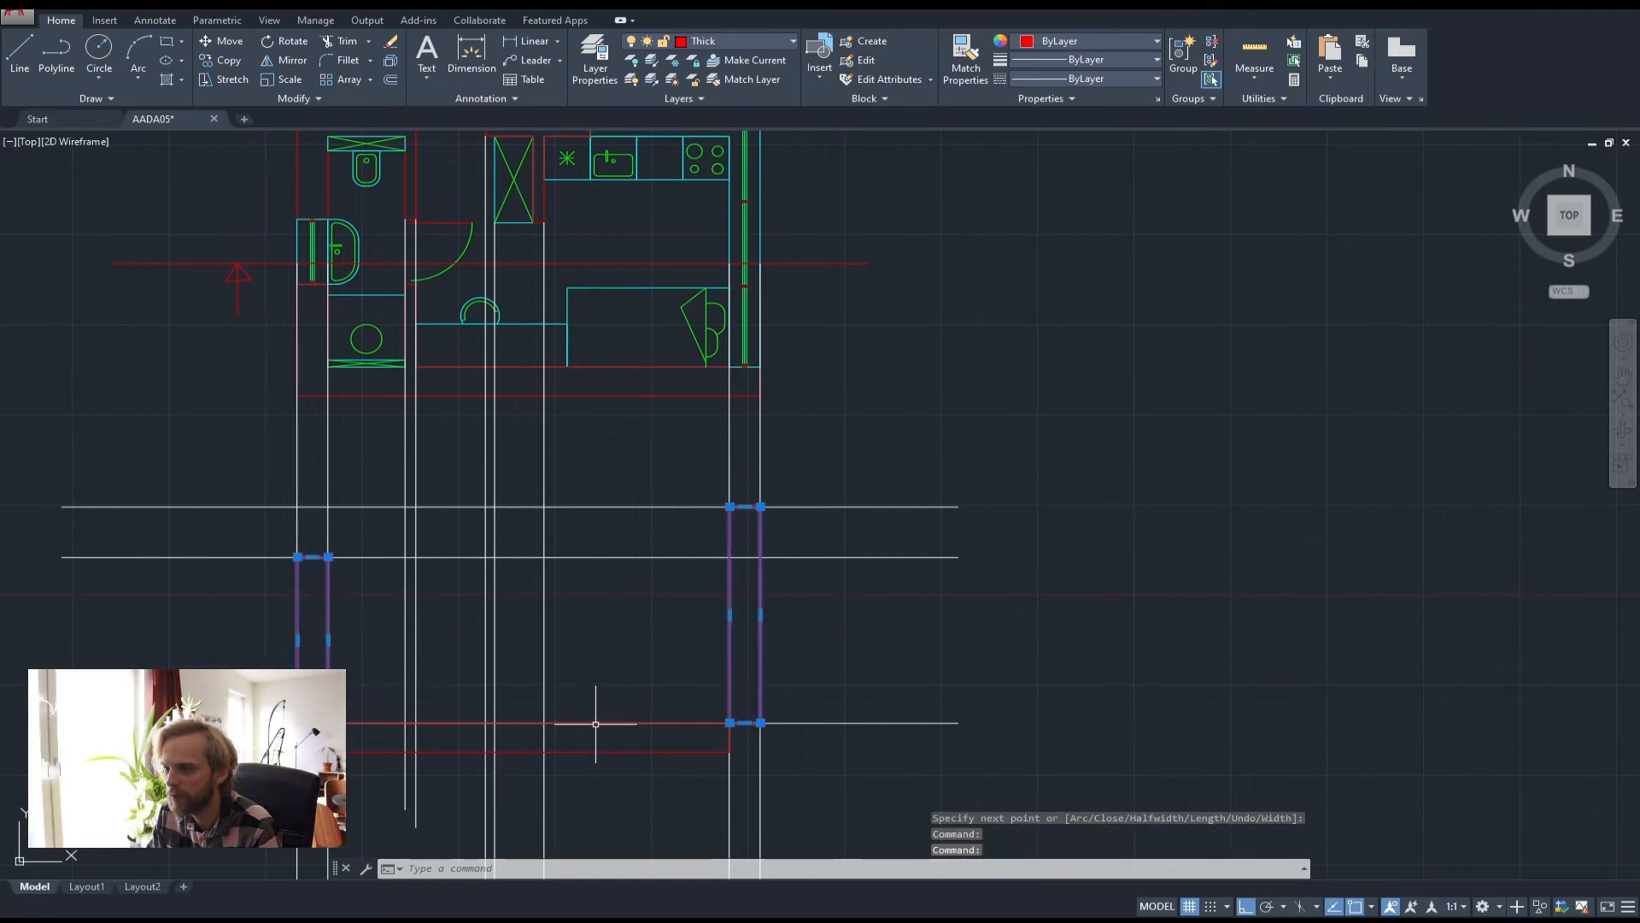
key("Escape")
key("Escape")
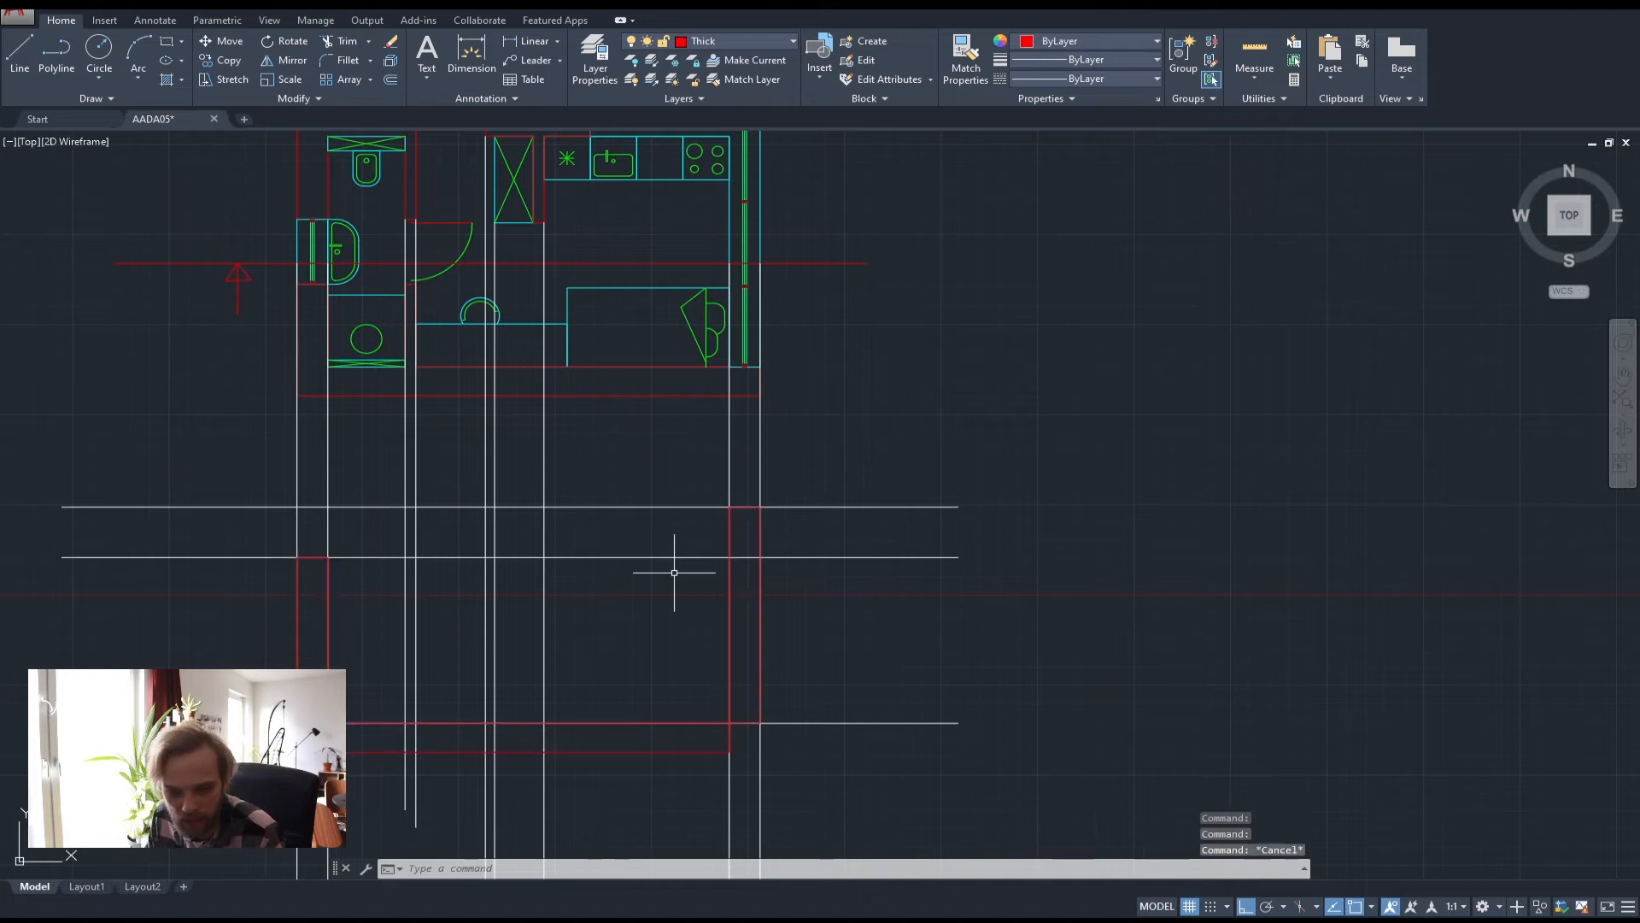
mouse_move(659, 703)
middle_mouse_down()
mouse_move(842, 645)
mouse_move(845, 626)
middle_mouse_up()
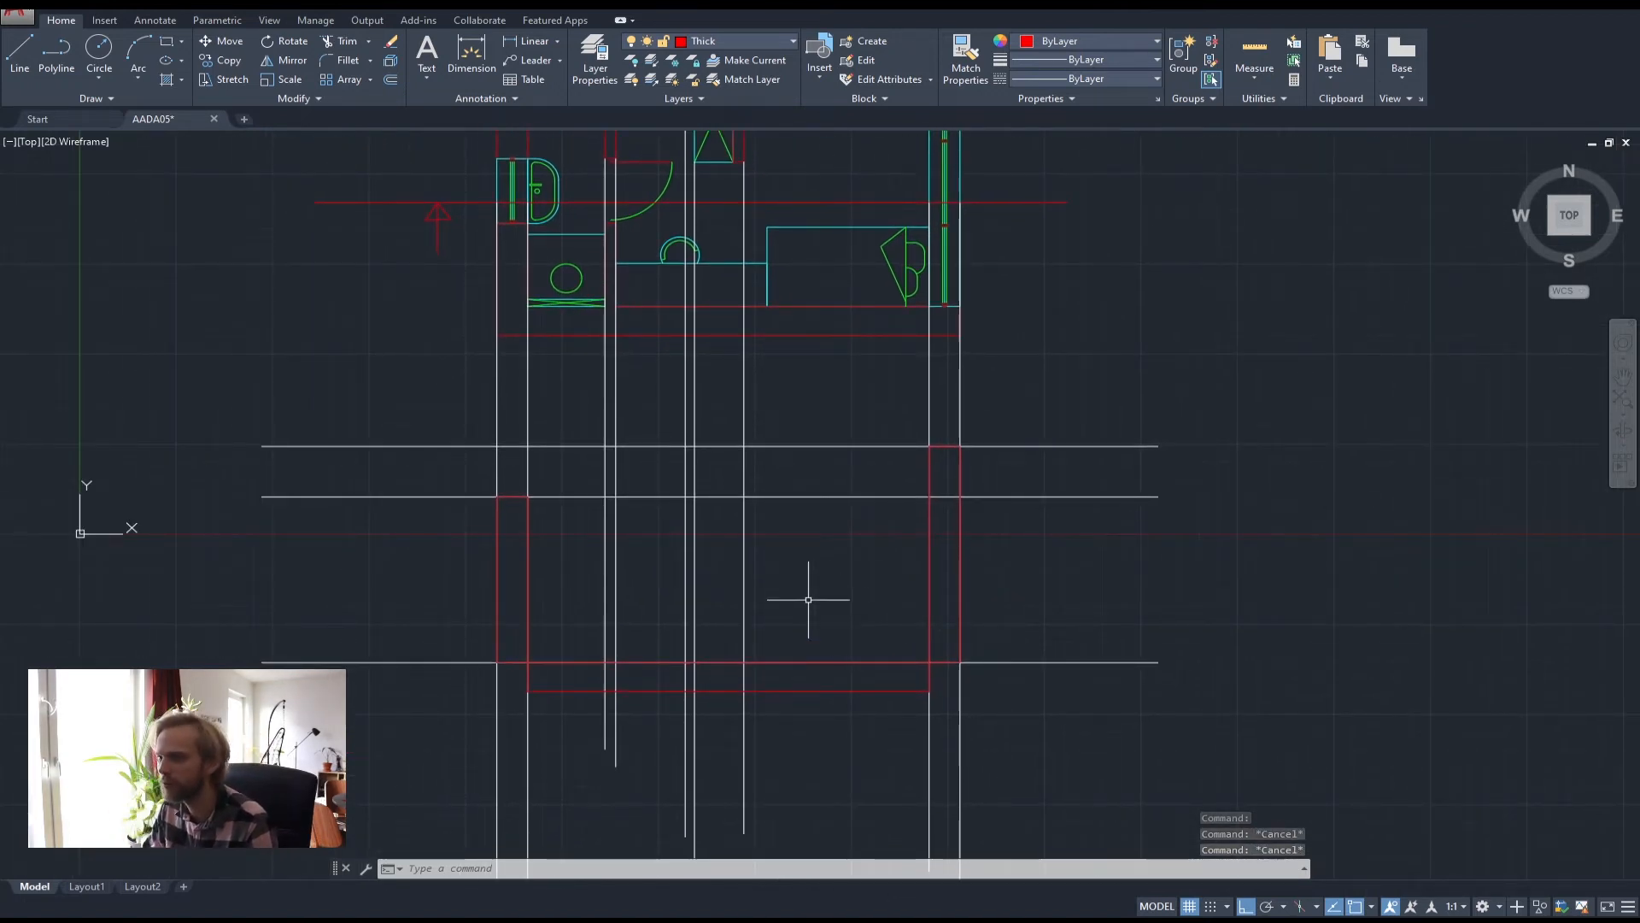
middle_click_drag(890, 570, 1015, 574)
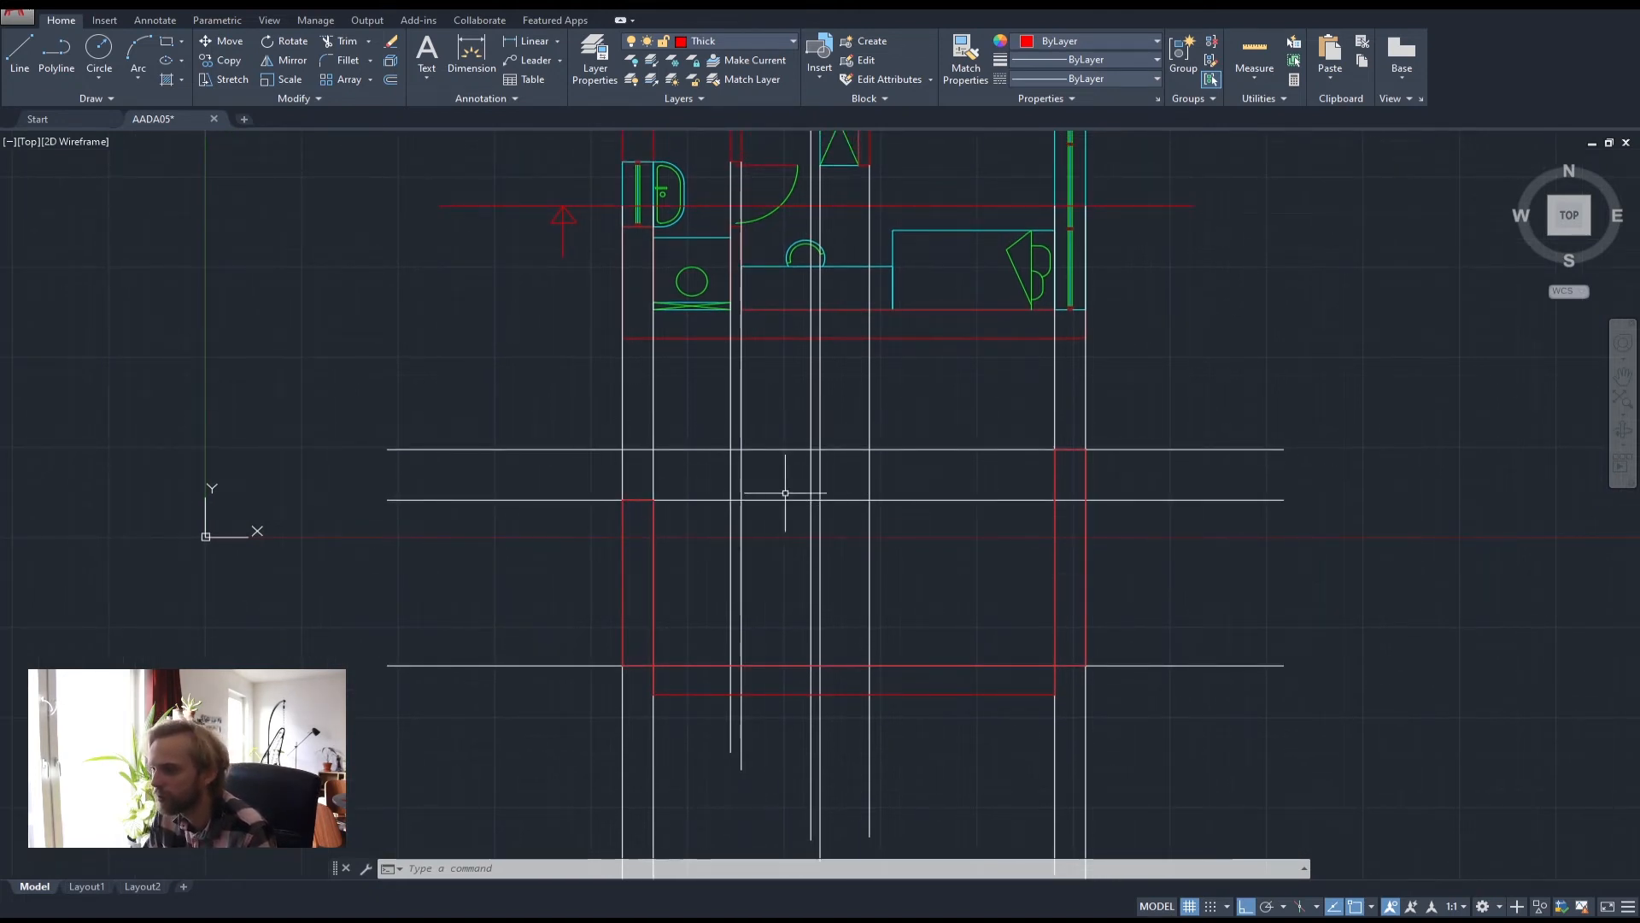
middle_click_drag(732, 424, 752, 465)
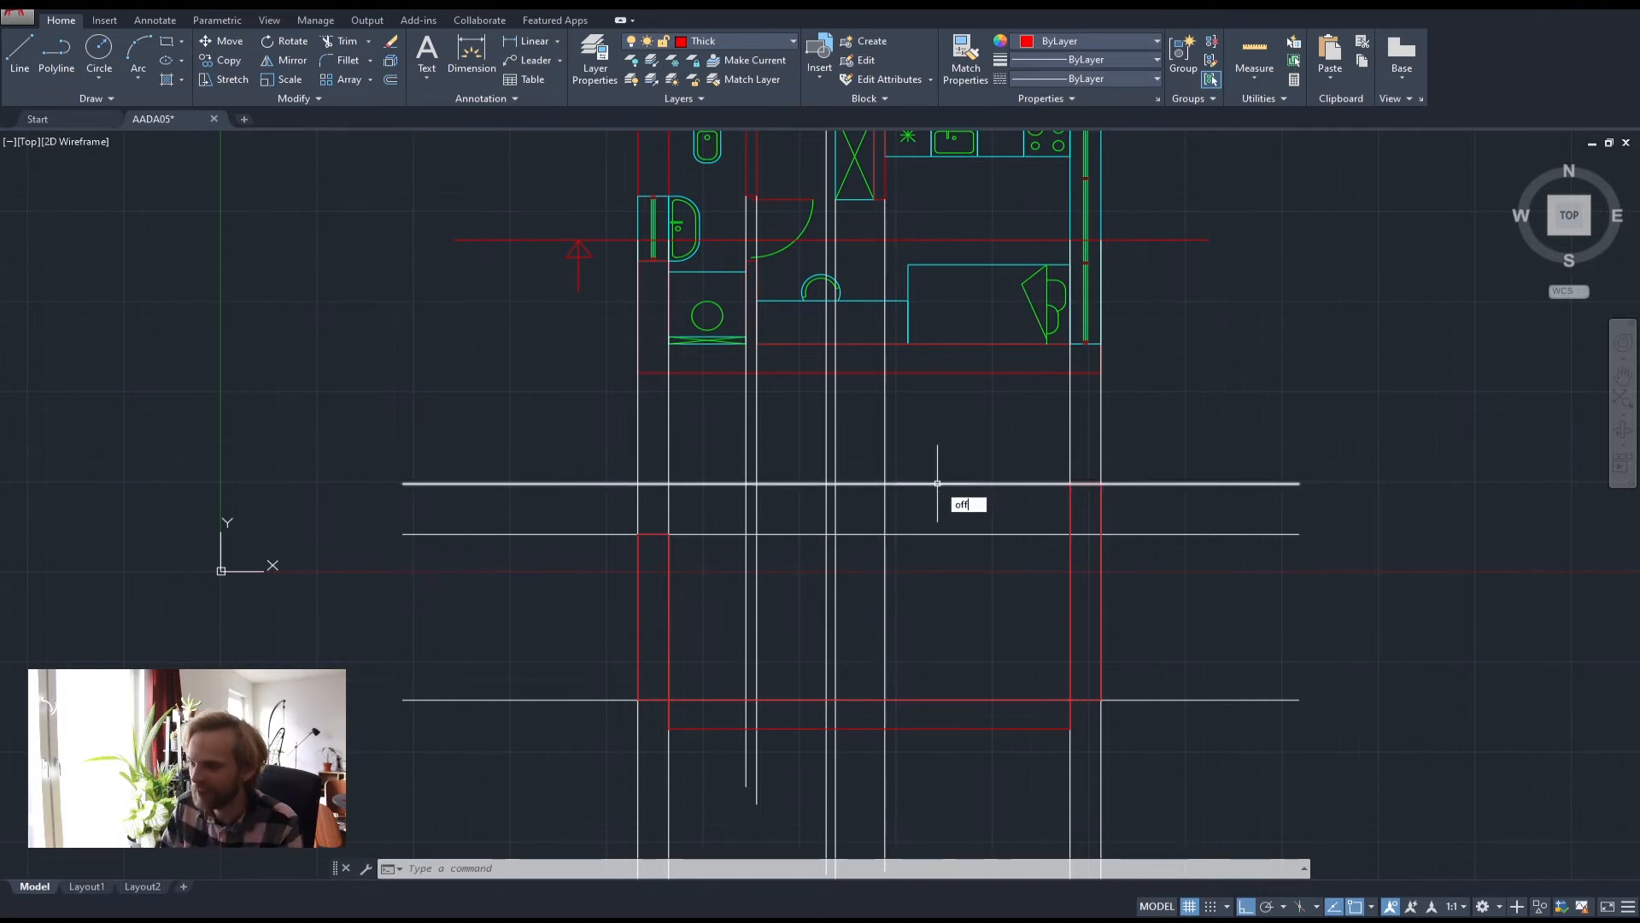
Offset the top horizontal helper line and the next lower one each 450 units upward
key("Return")
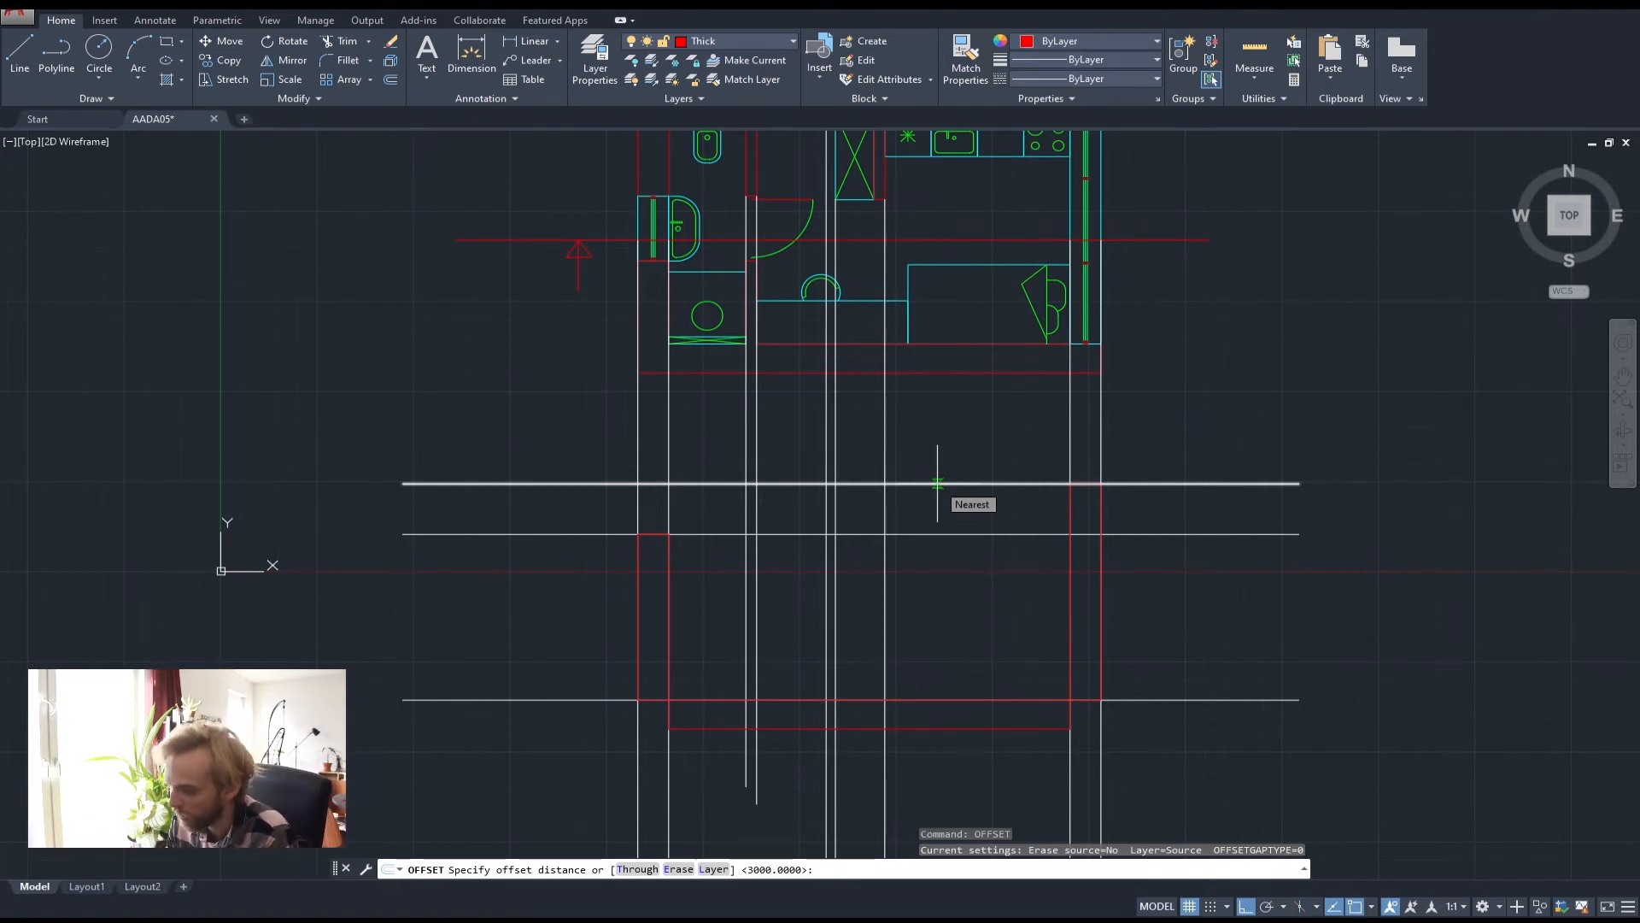
type("450")
key("Return")
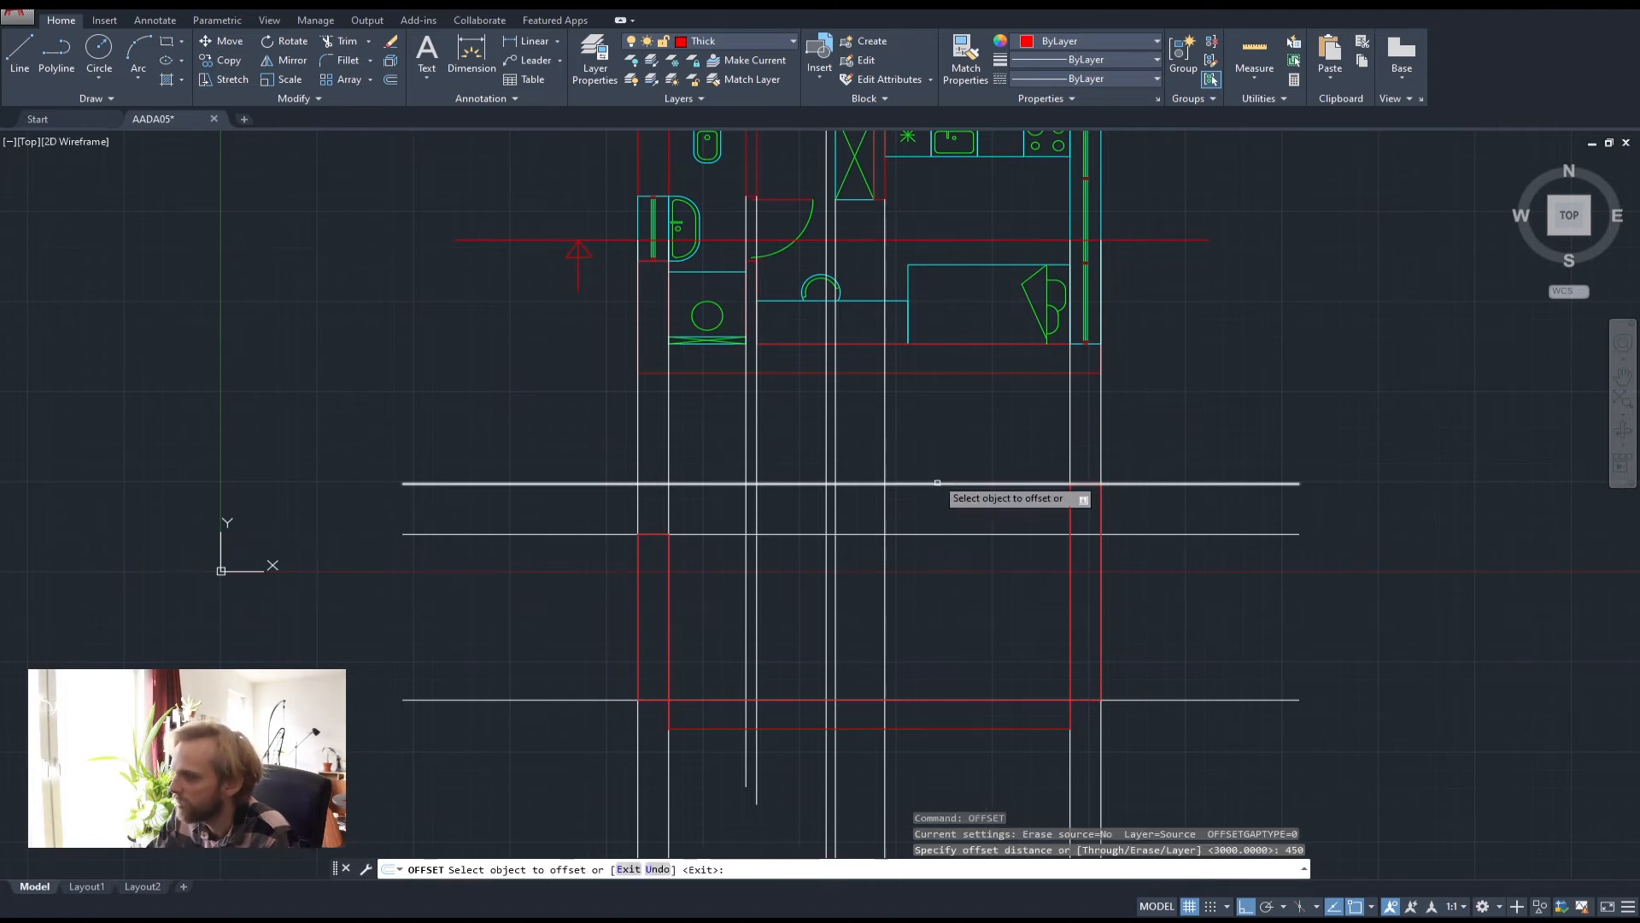
scroll(982, 491, "up", 2)
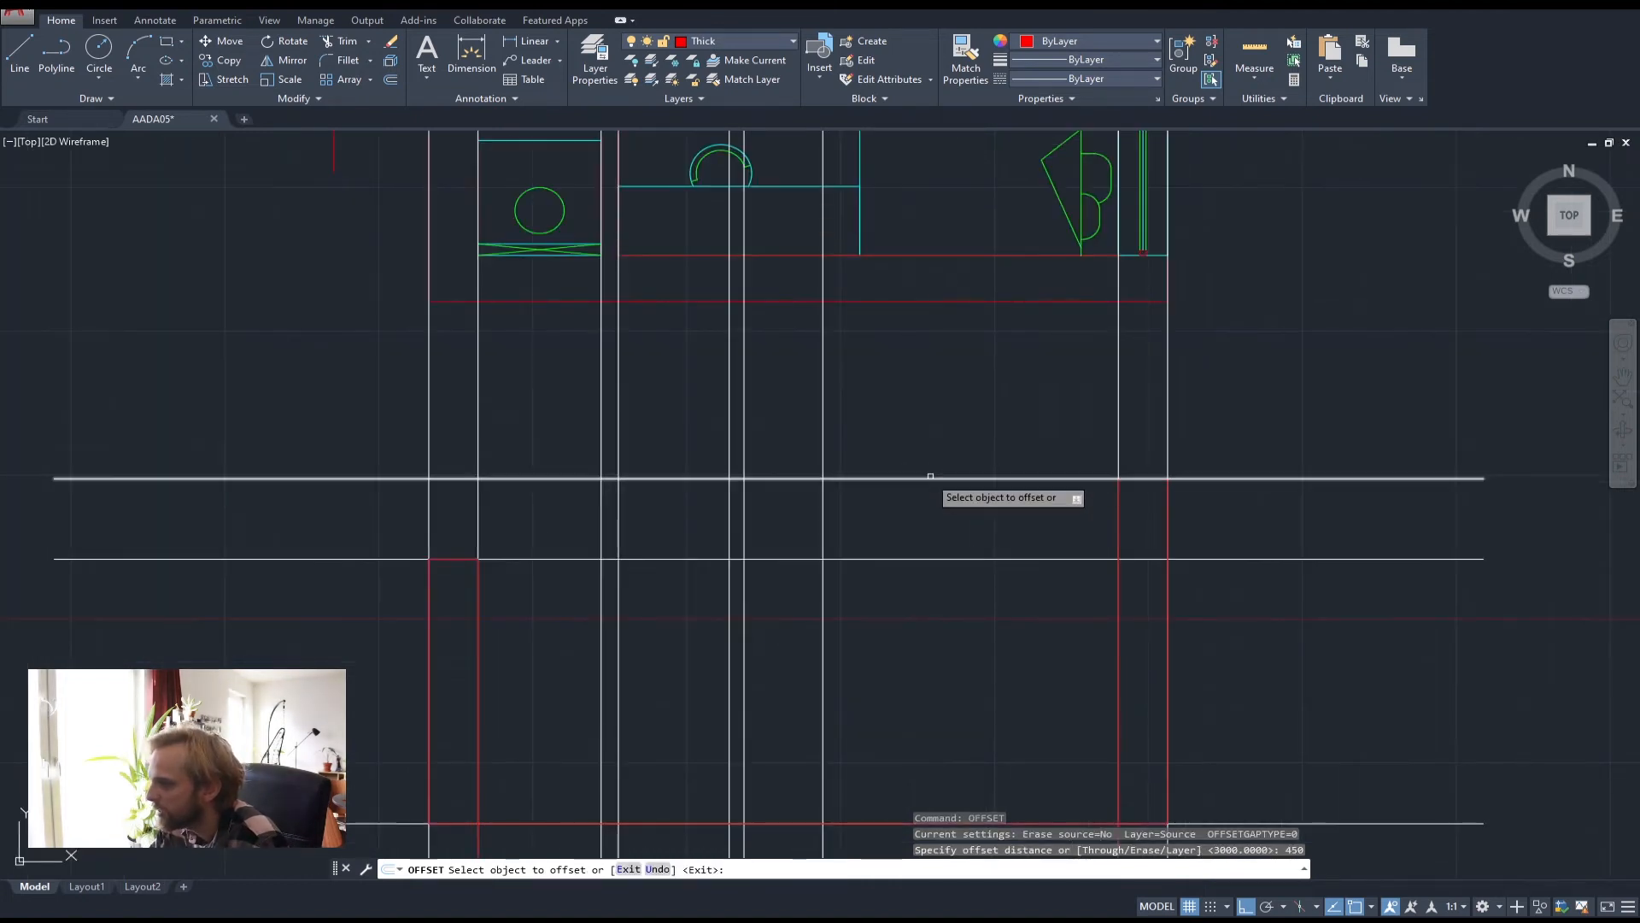
left_click(923, 477)
left_click(940, 414)
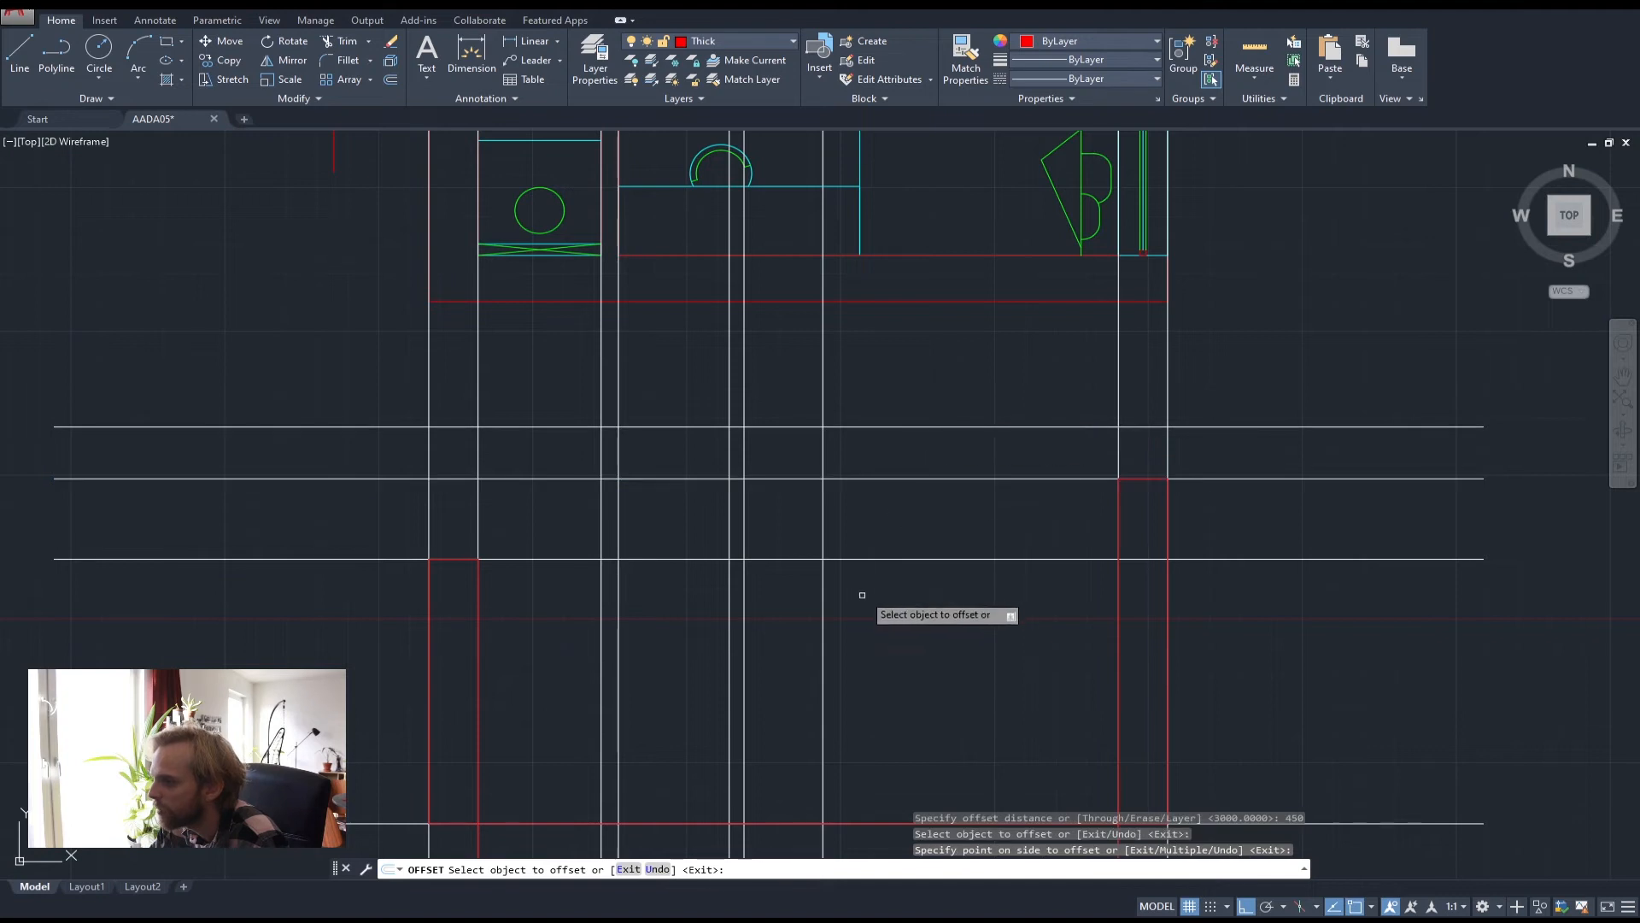
left_click(925, 560)
left_click(944, 508)
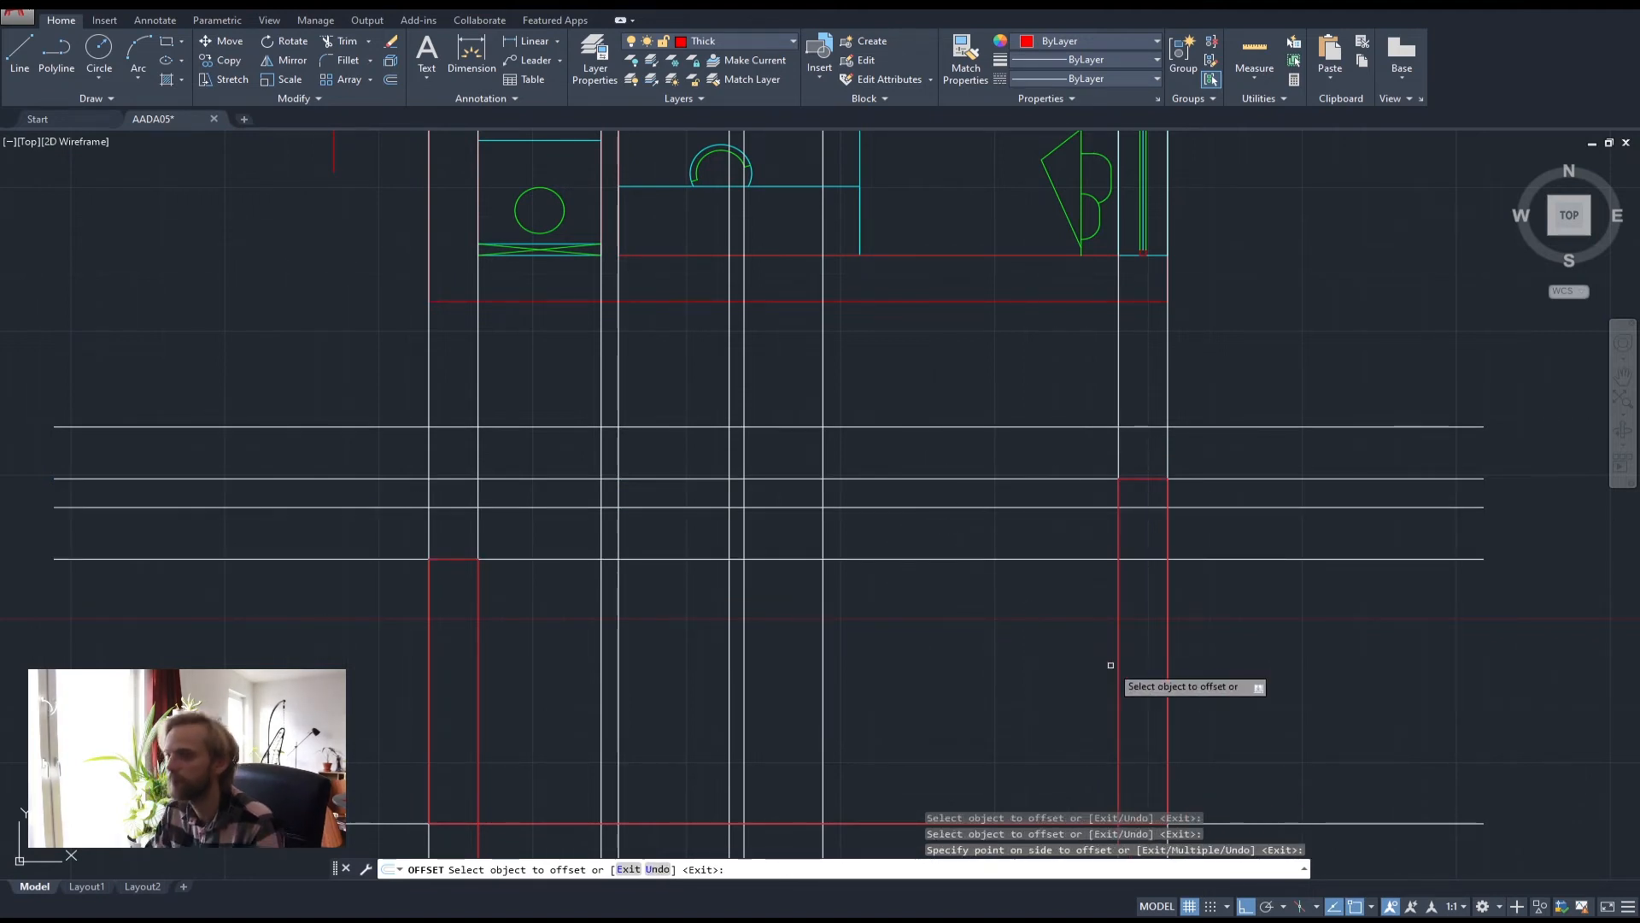
key("Escape")
key("Escape")
key("Escape")
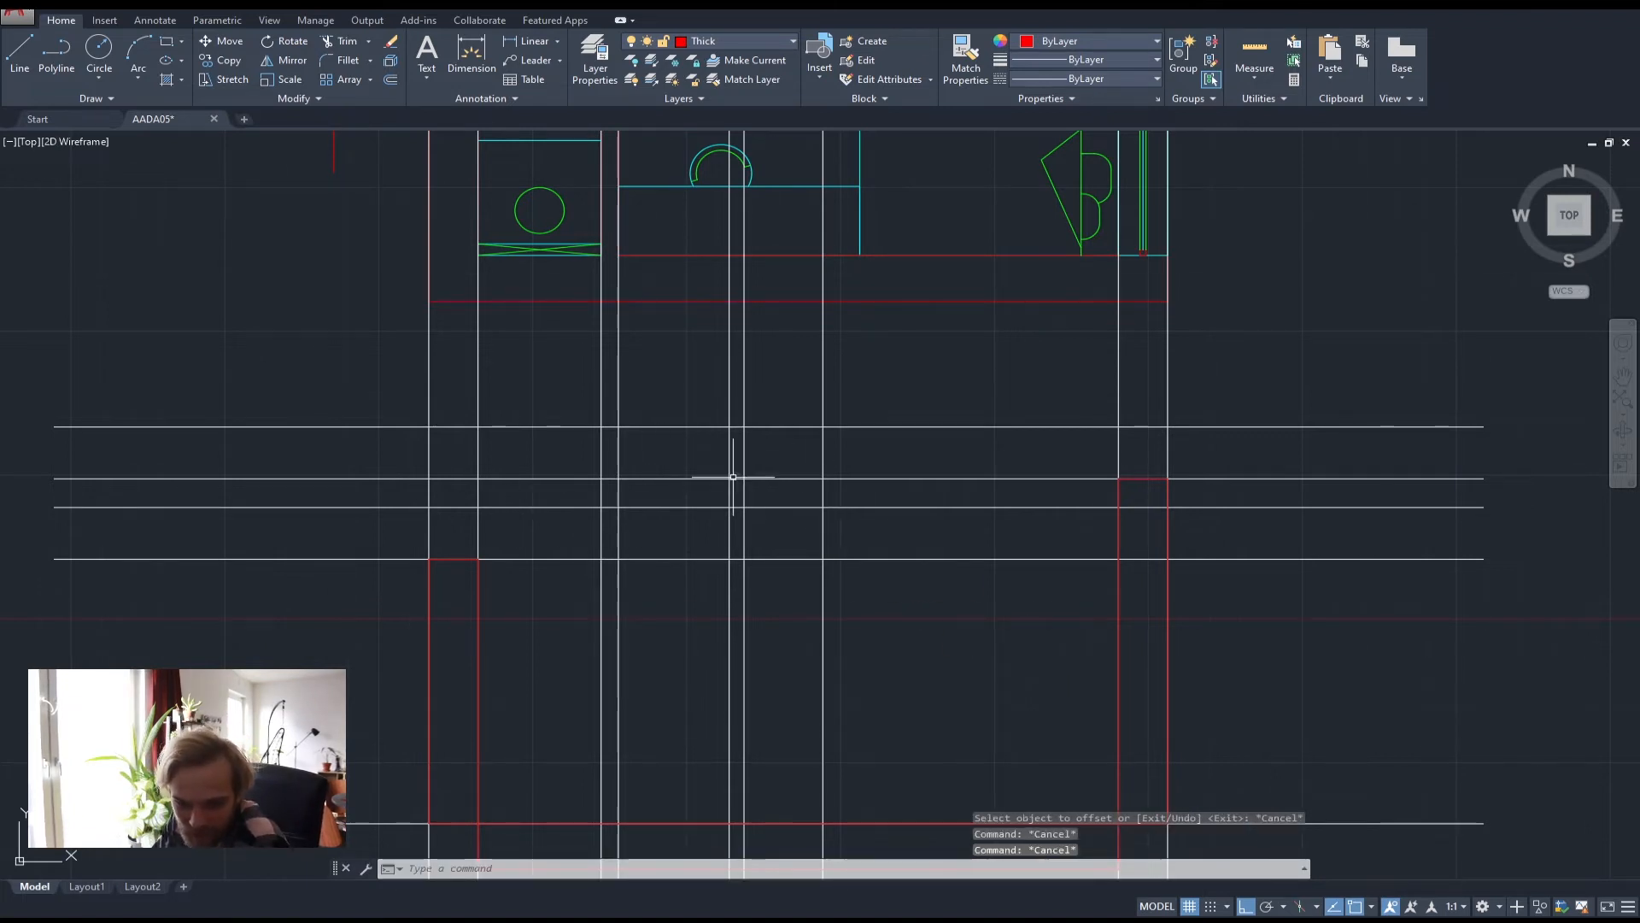
scroll(733, 477, "down", 2)
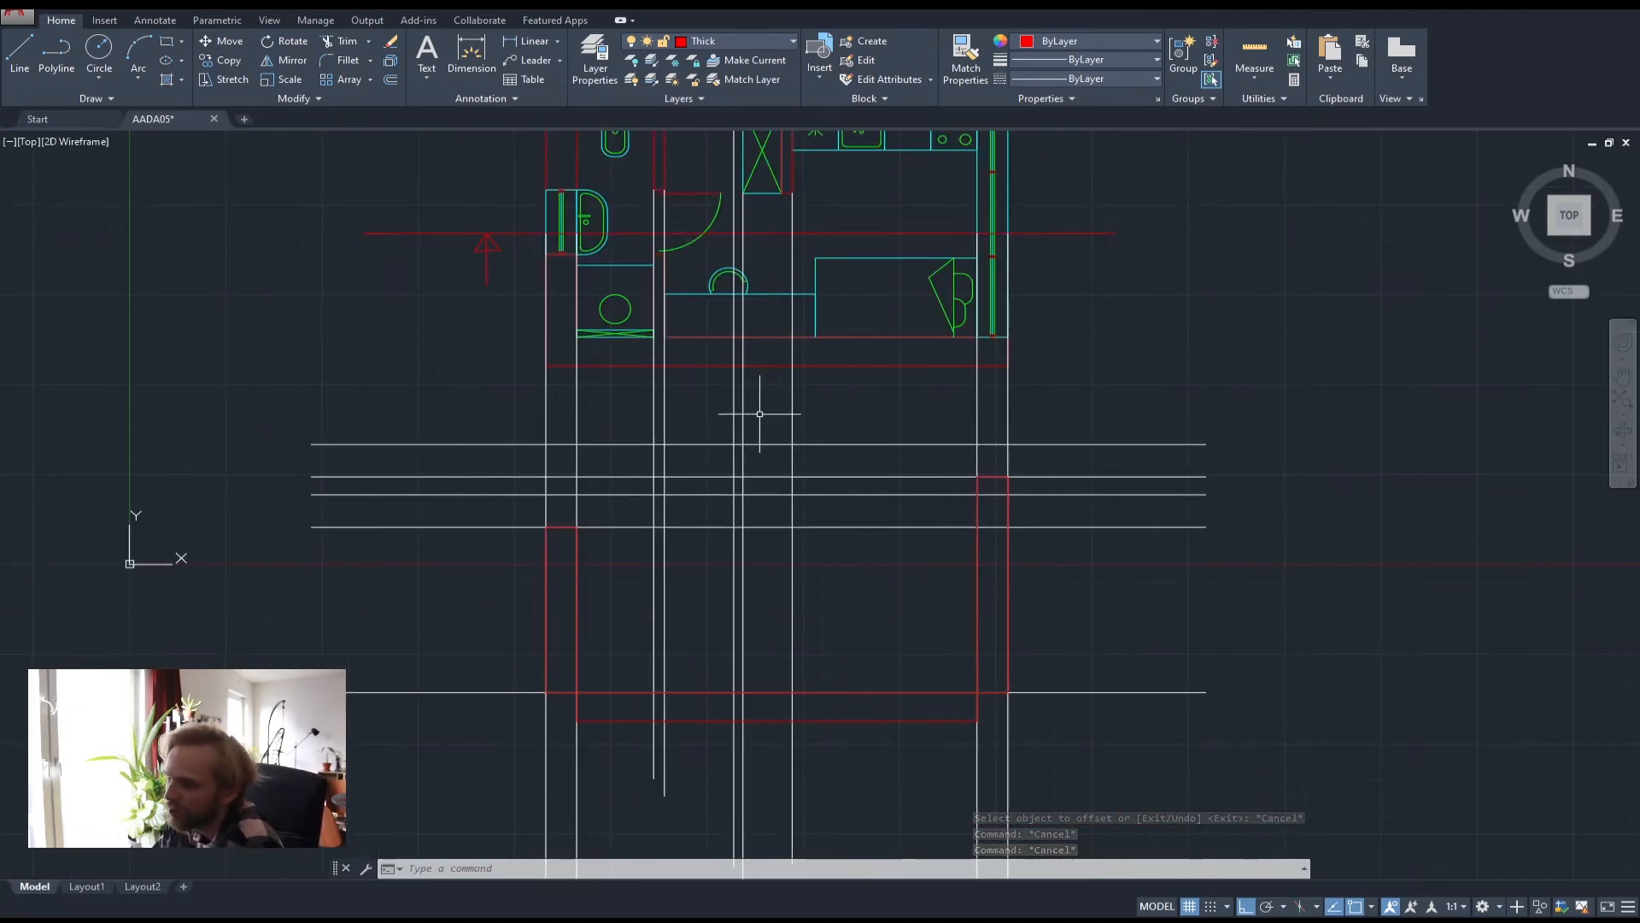
scroll(736, 411, "up", 2)
middle_click_drag(752, 410, 790, 346)
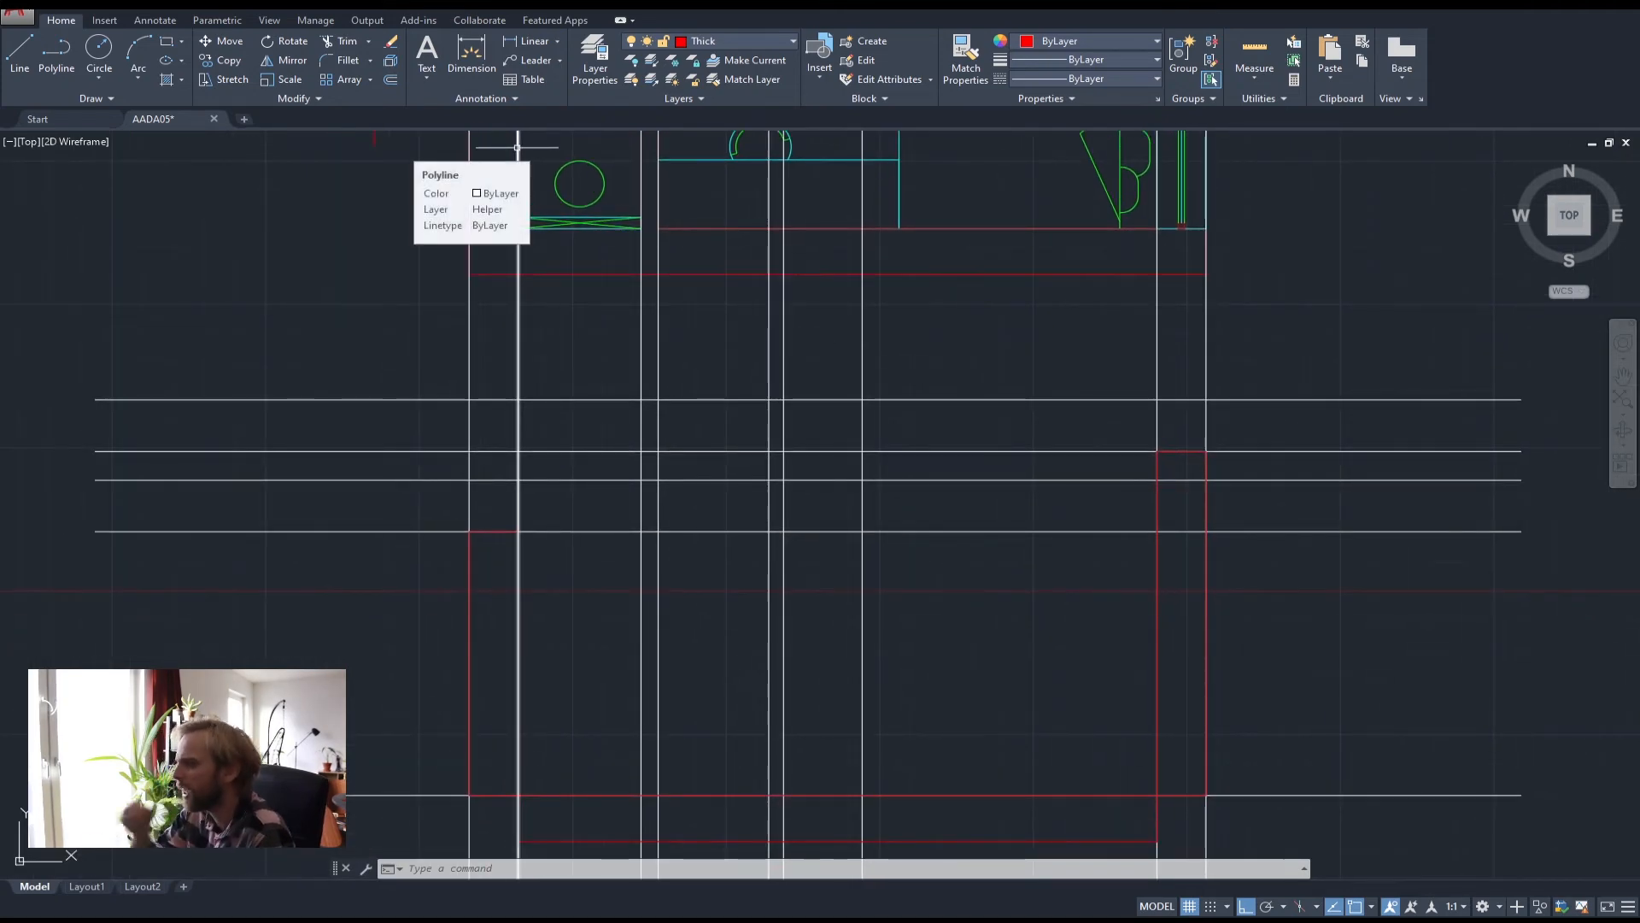
scroll(575, 423, "down", 2)
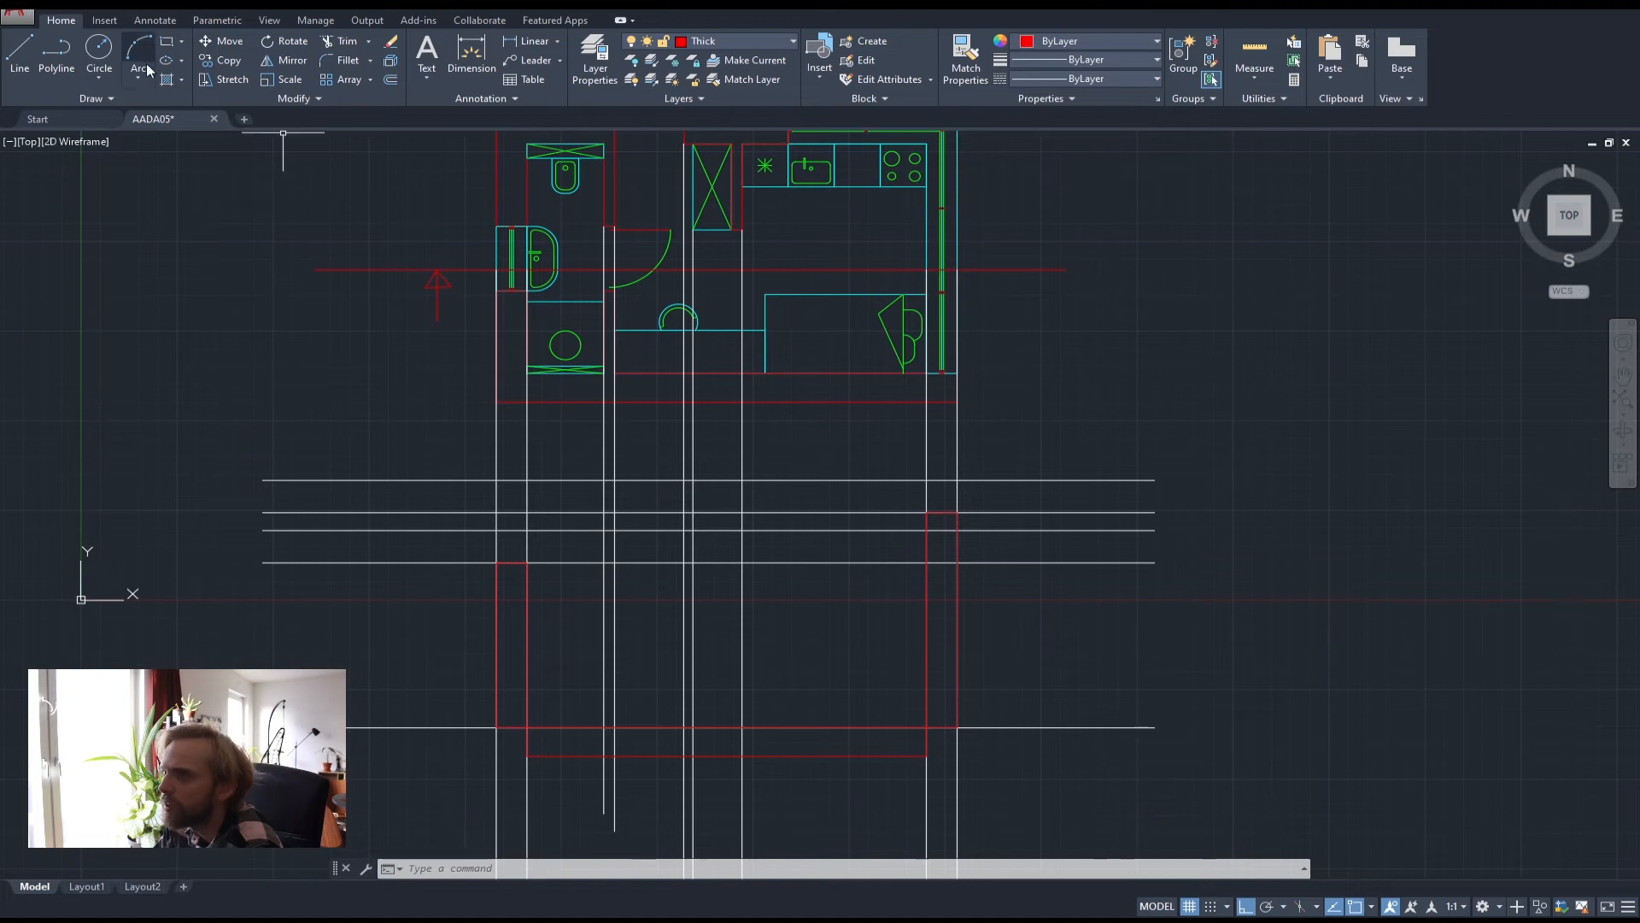
left_click(165, 44)
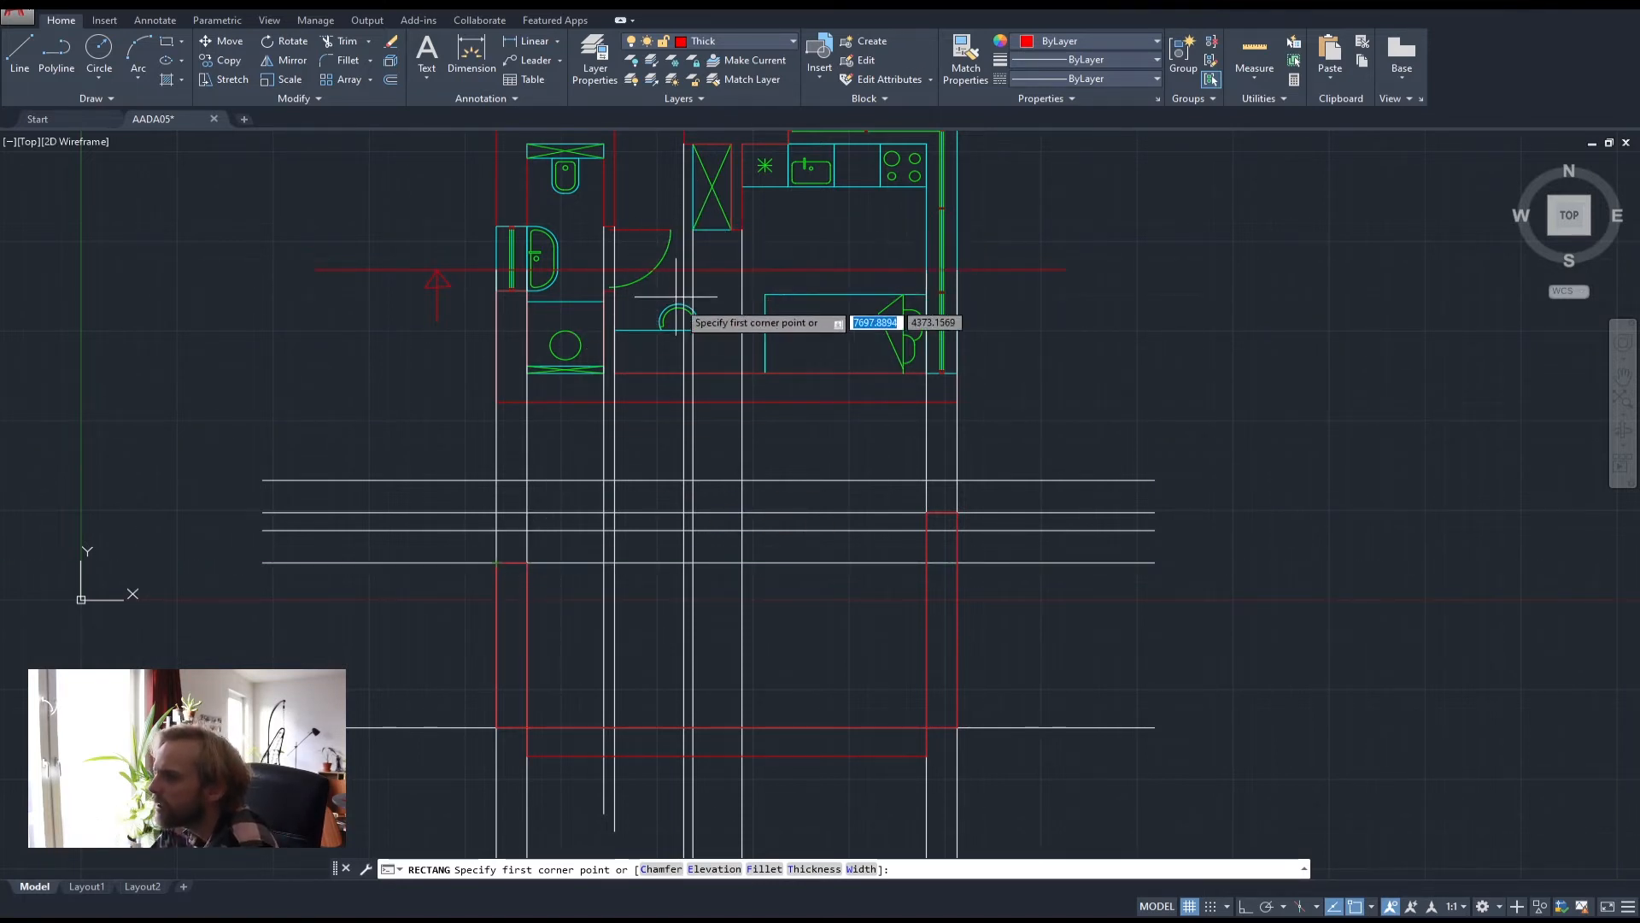
key("Escape")
key("Escape")
middle_click_drag(671, 309, 685, 383)
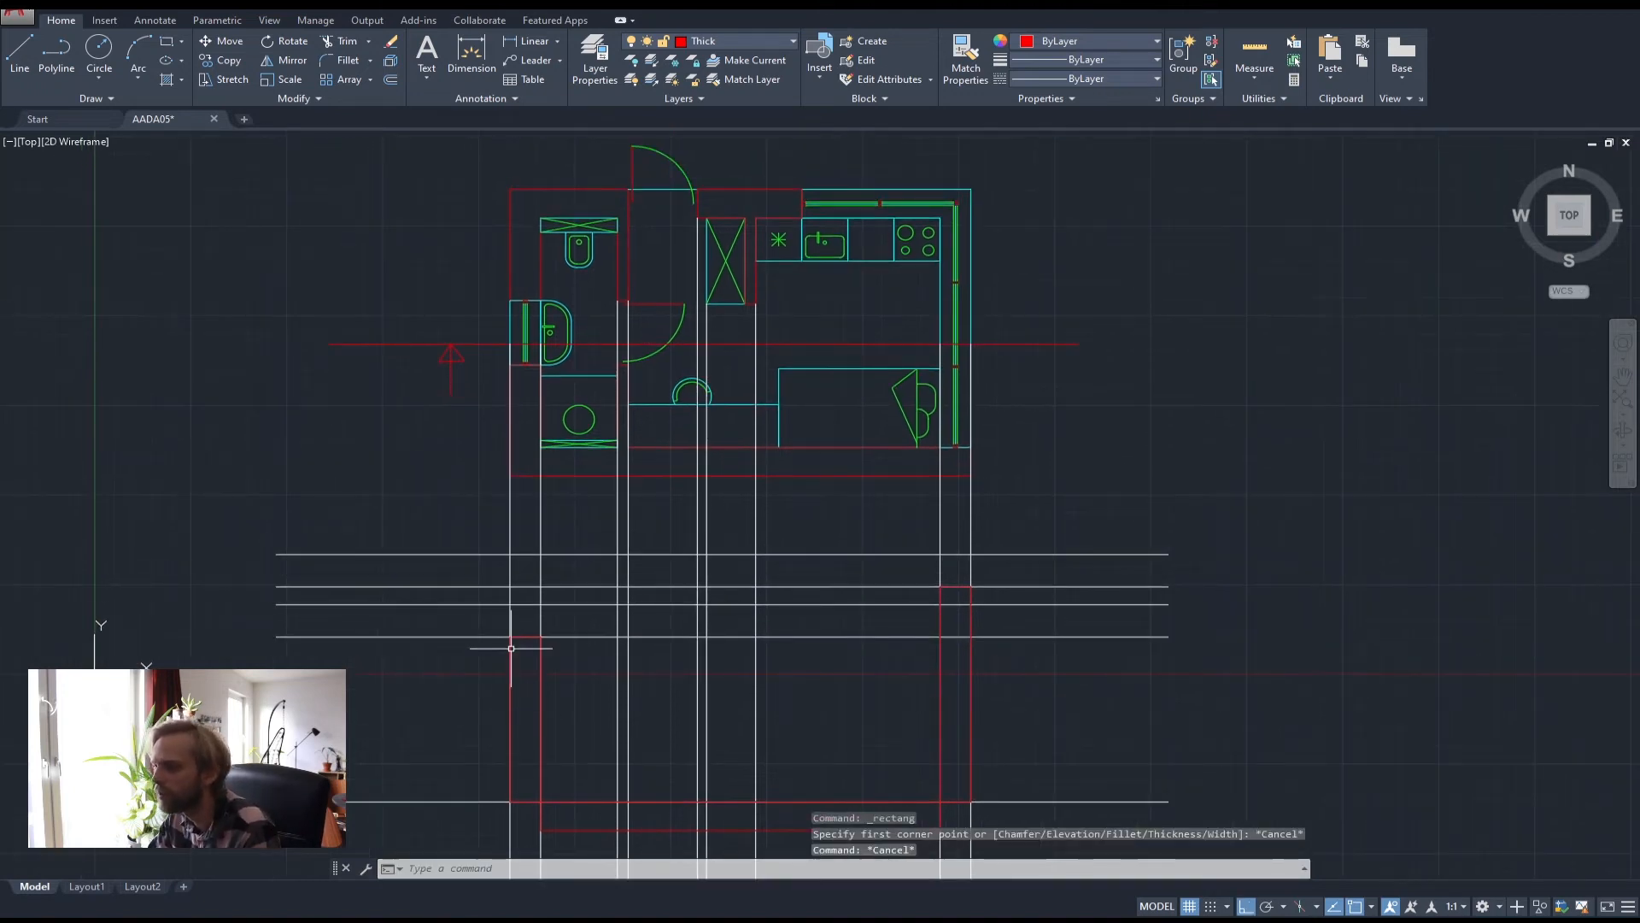
left_click(708, 315)
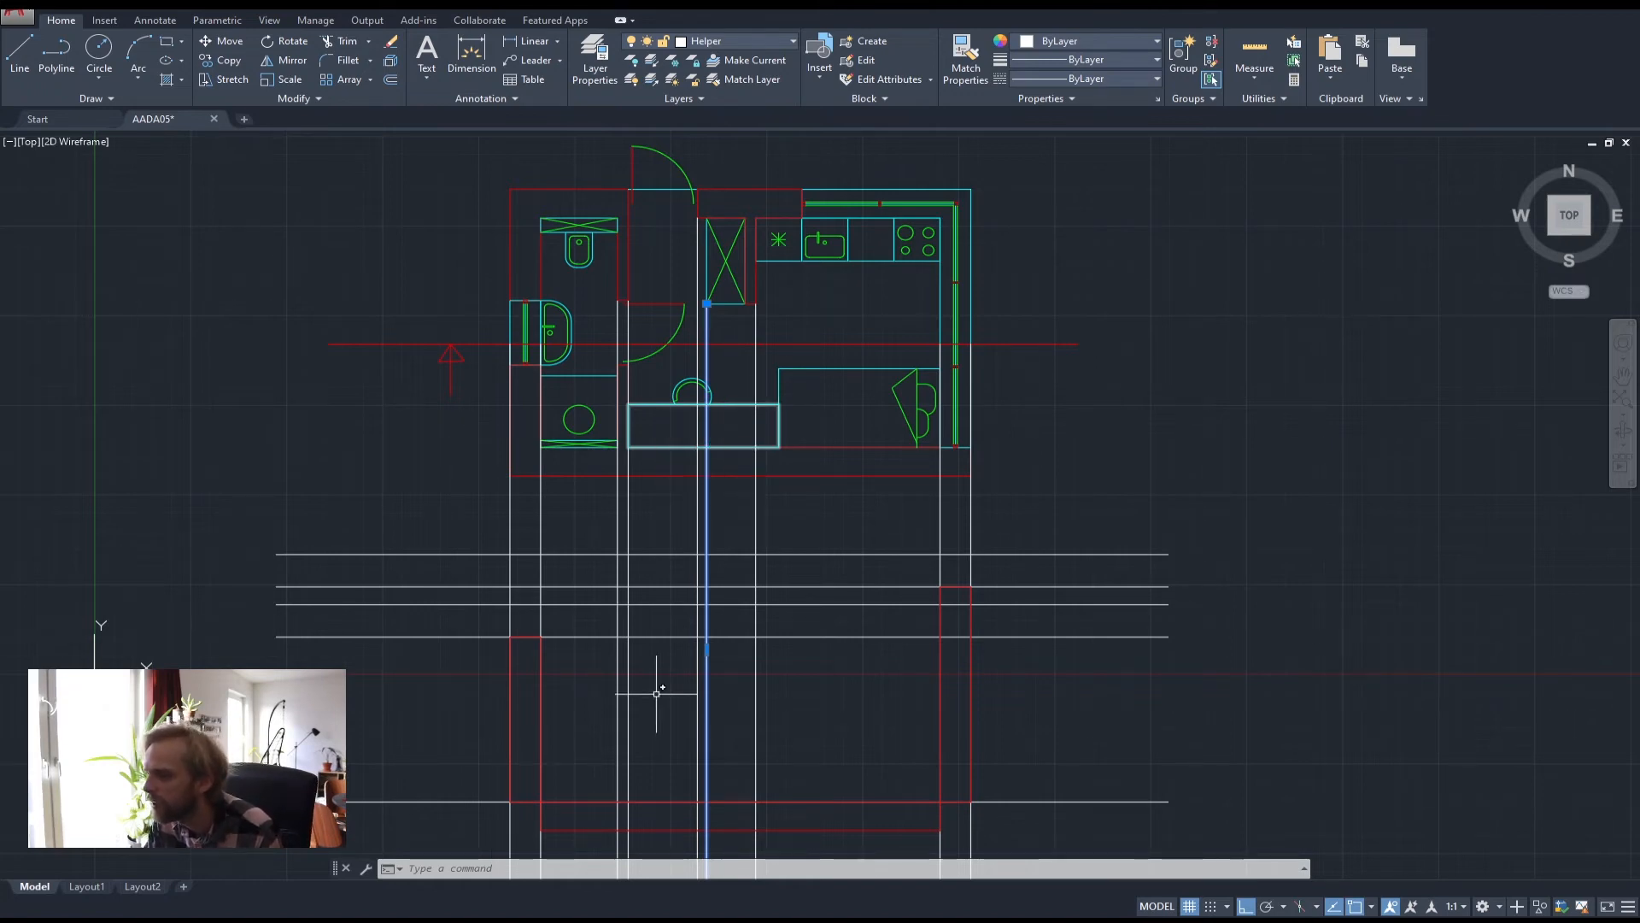
scroll(731, 659, "up", 2)
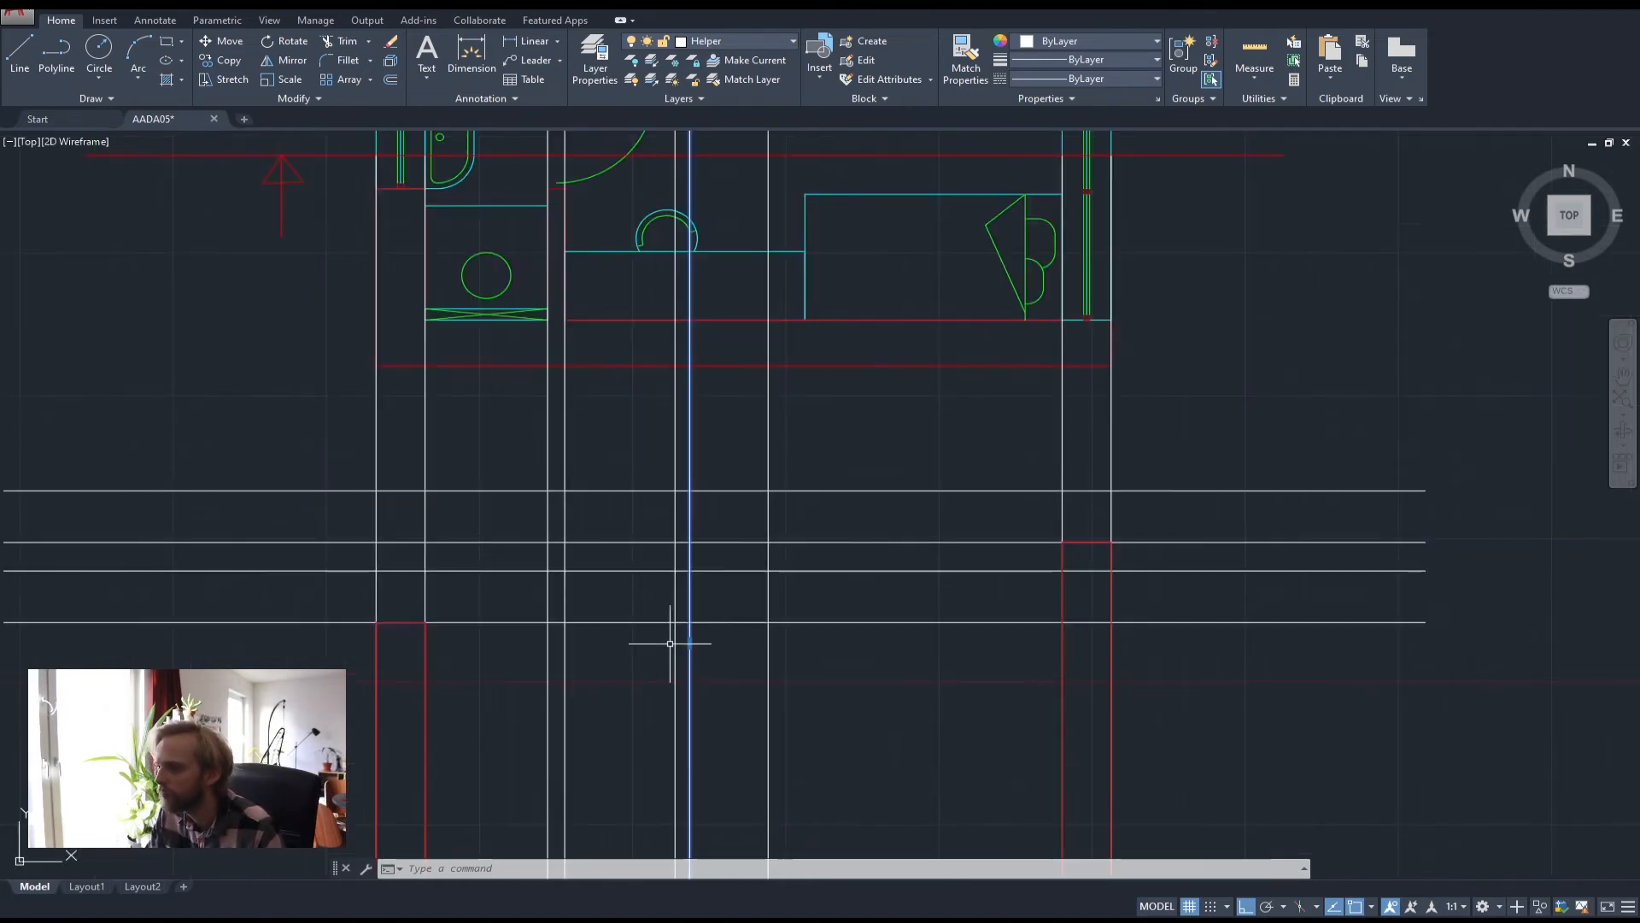
scroll(696, 549, "up", 2)
scroll(697, 550, "down", 5)
scroll(704, 379, "up", 2)
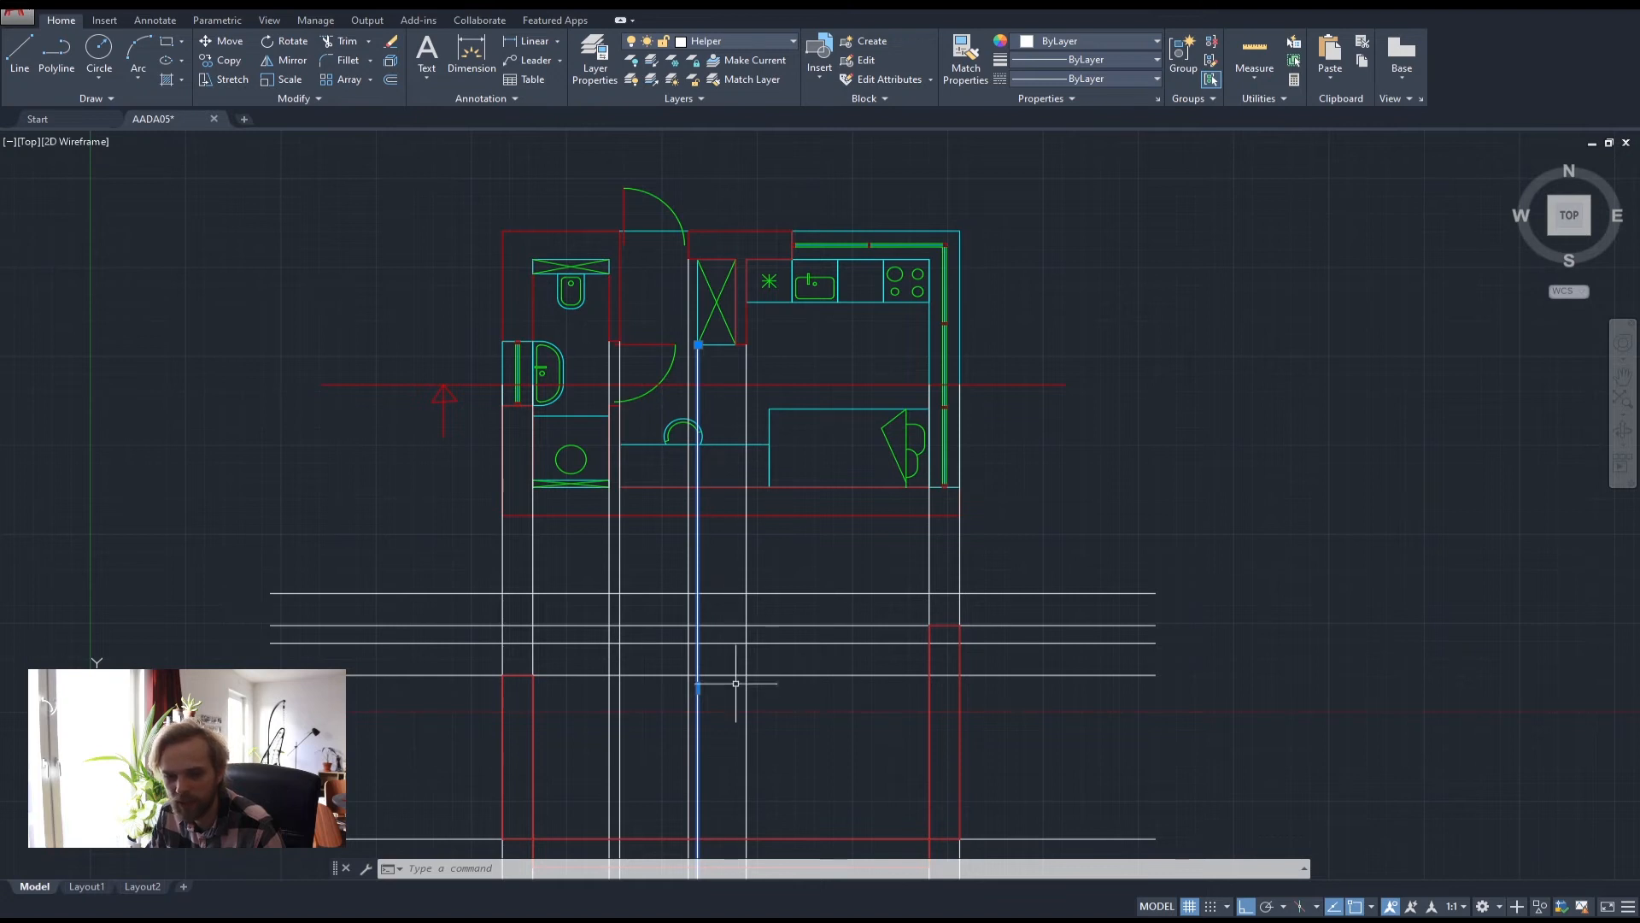
scroll(682, 620, "up", 2)
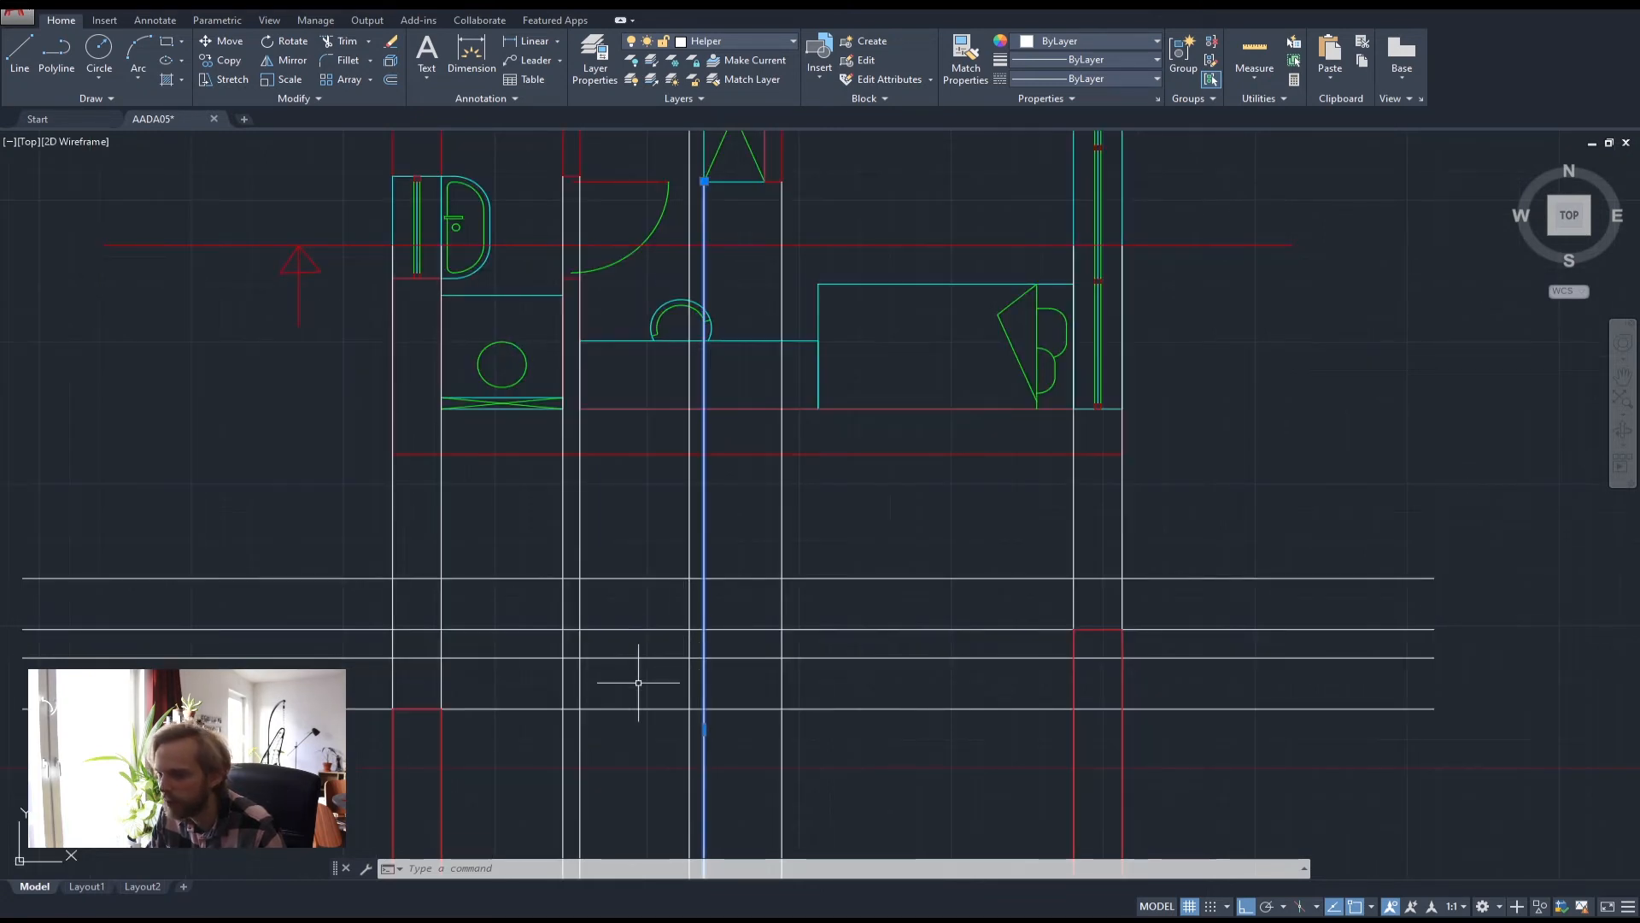
middle_click_drag(440, 640, 520, 575)
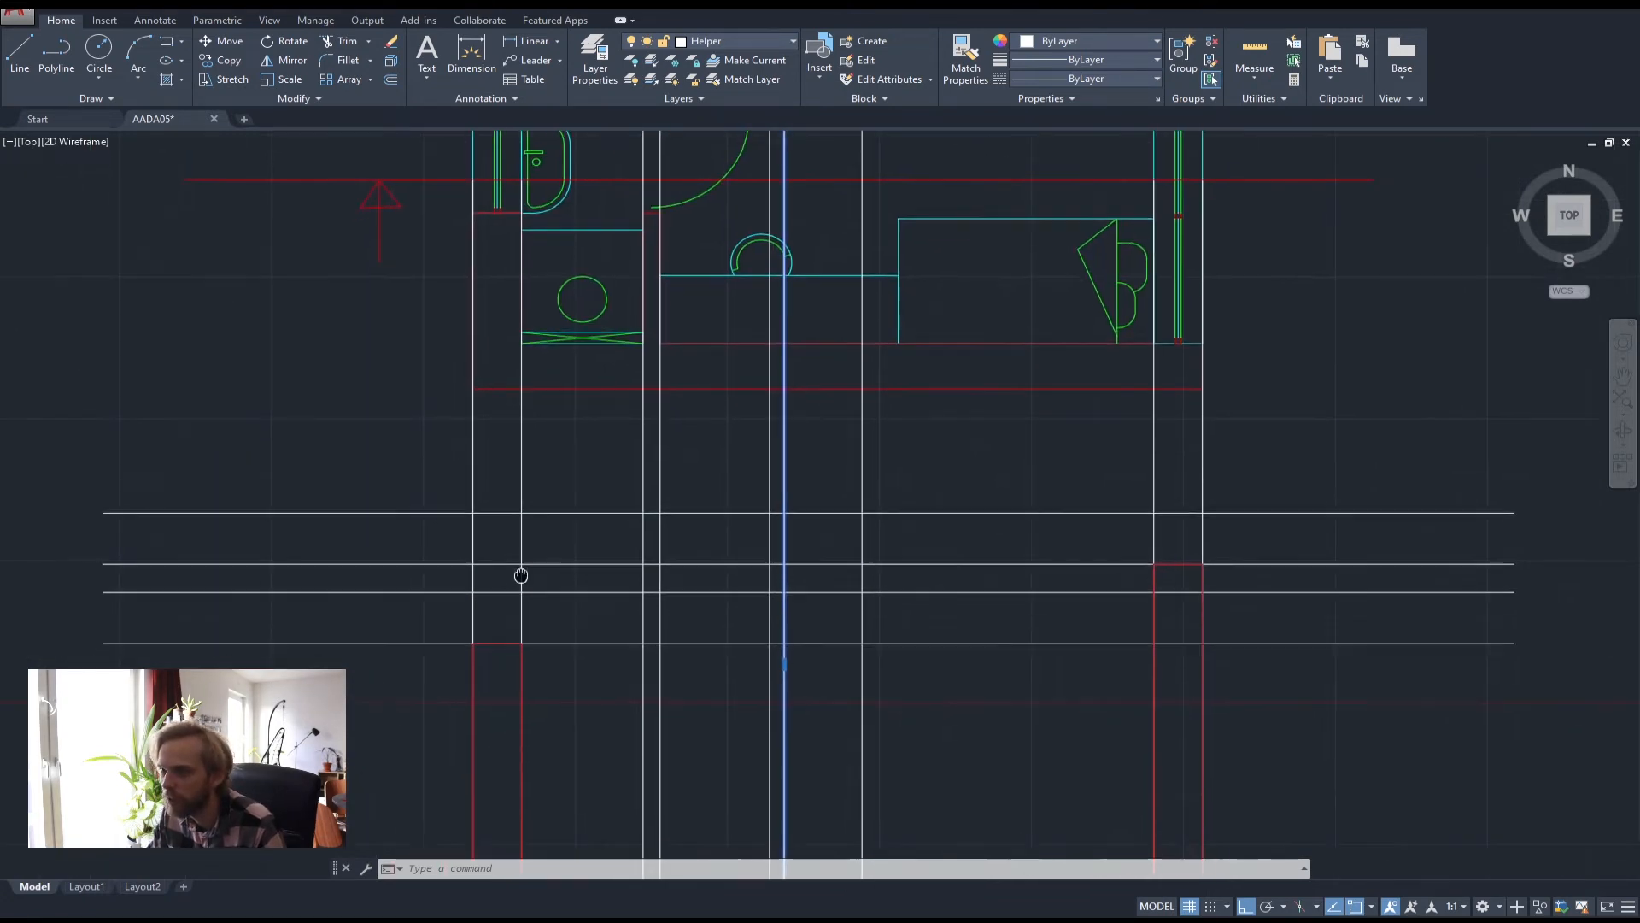
Draw the lower left slab piece as a rectangle from the wall line to the helper intersection
key("Escape")
key("Escape")
left_click(167, 42)
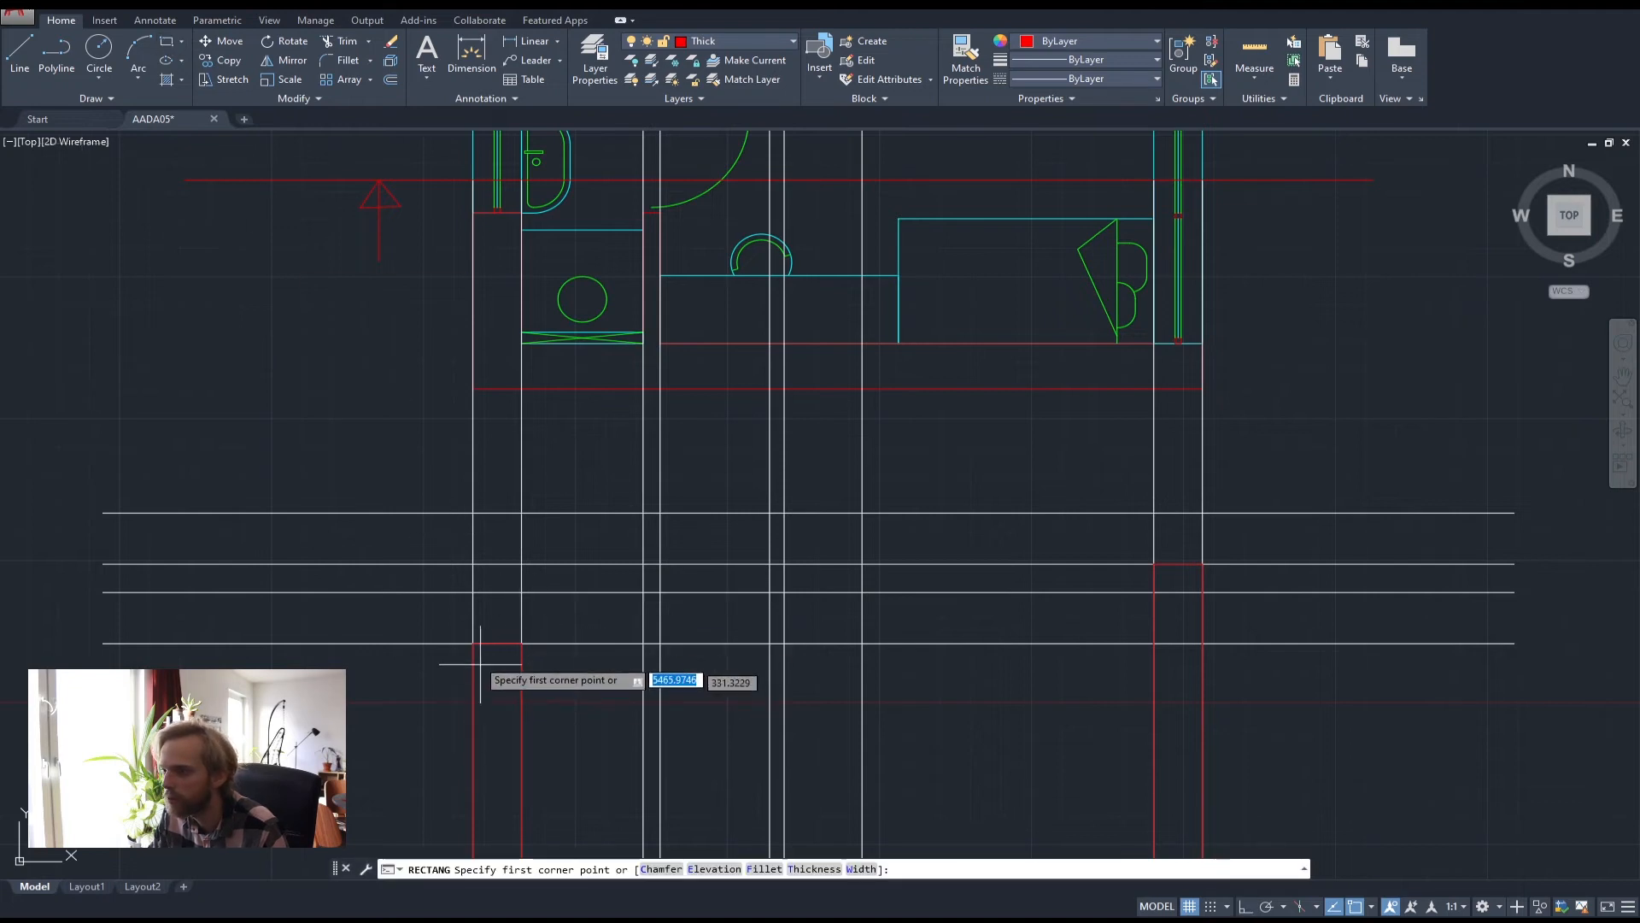
scroll(720, 604, "down", 2)
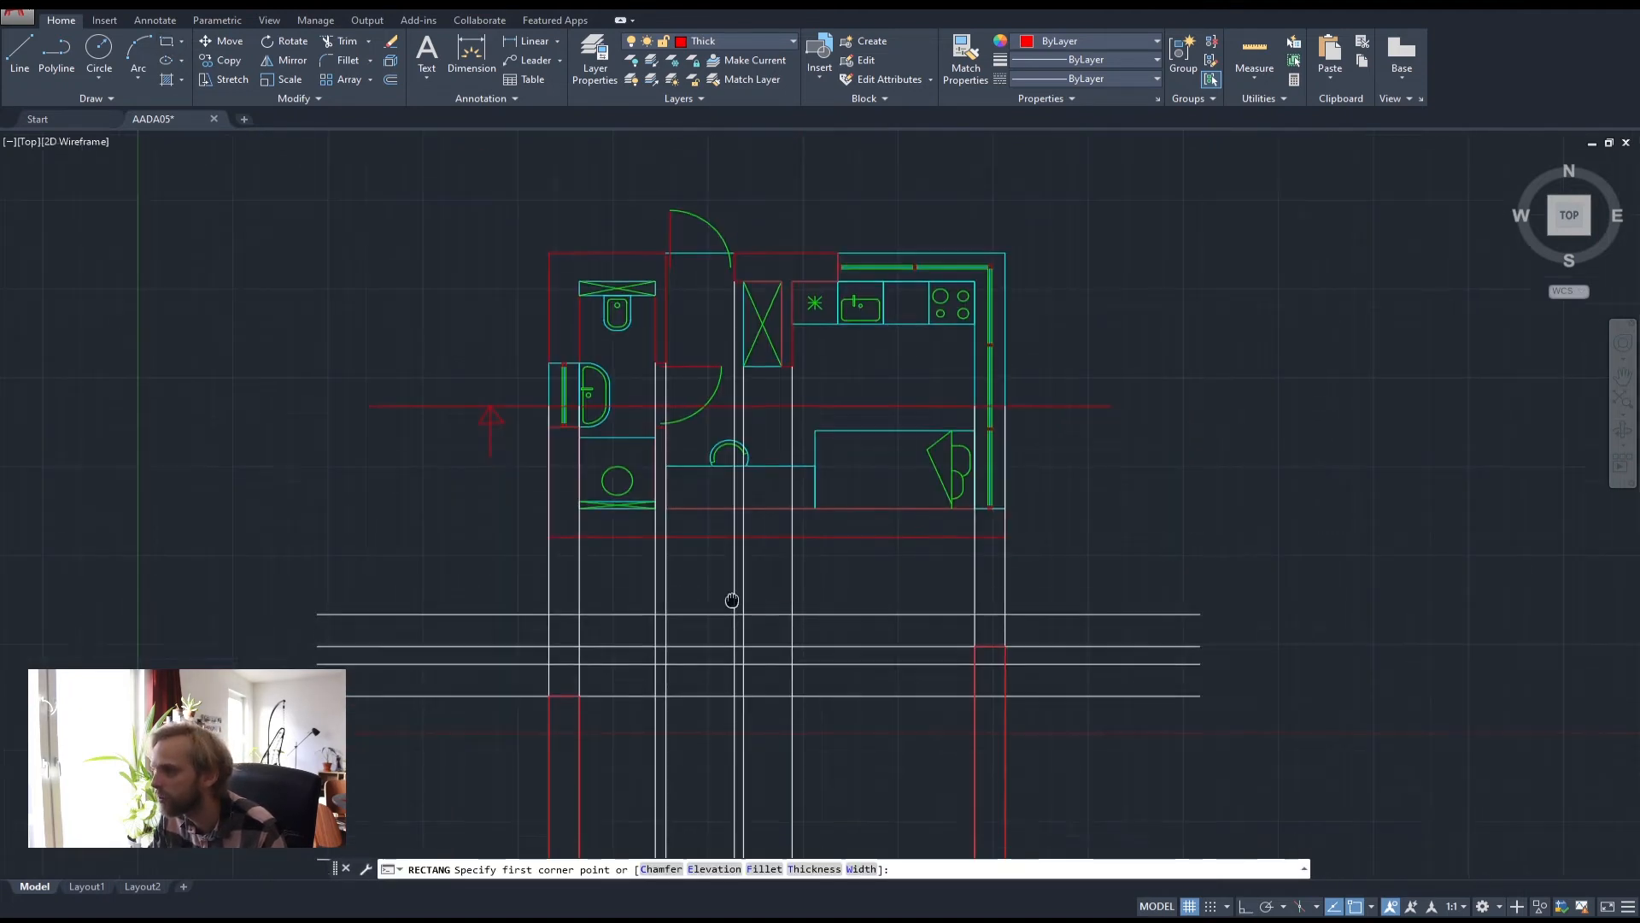
middle_click_drag(732, 597, 738, 472)
scroll(744, 564, "up", 2)
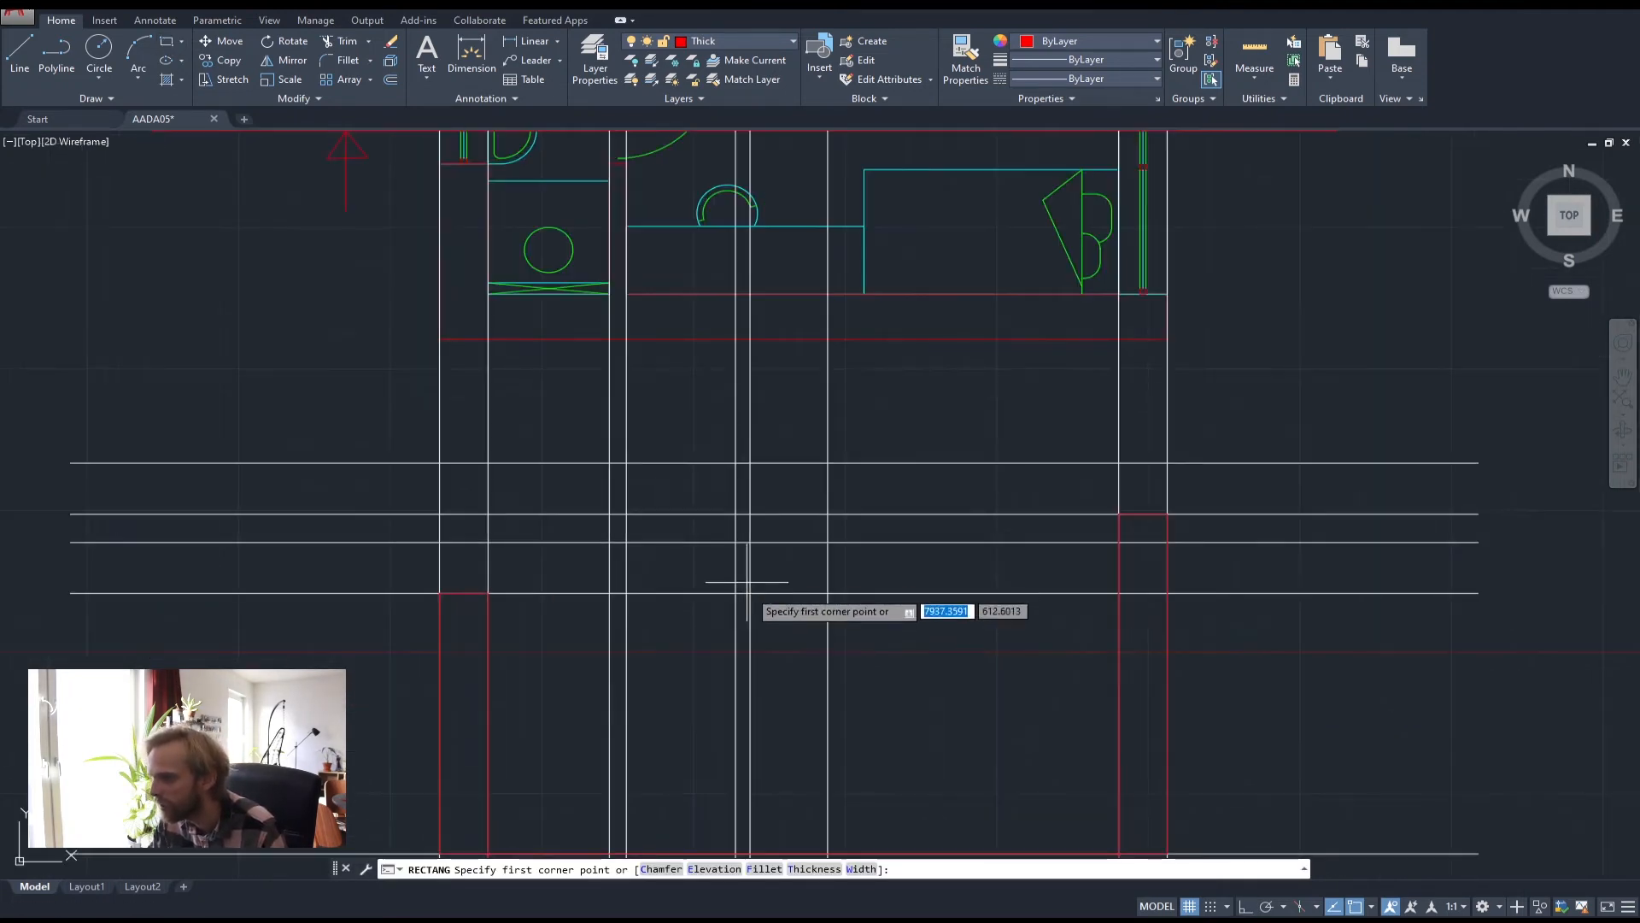
left_click(749, 592)
left_click(439, 542)
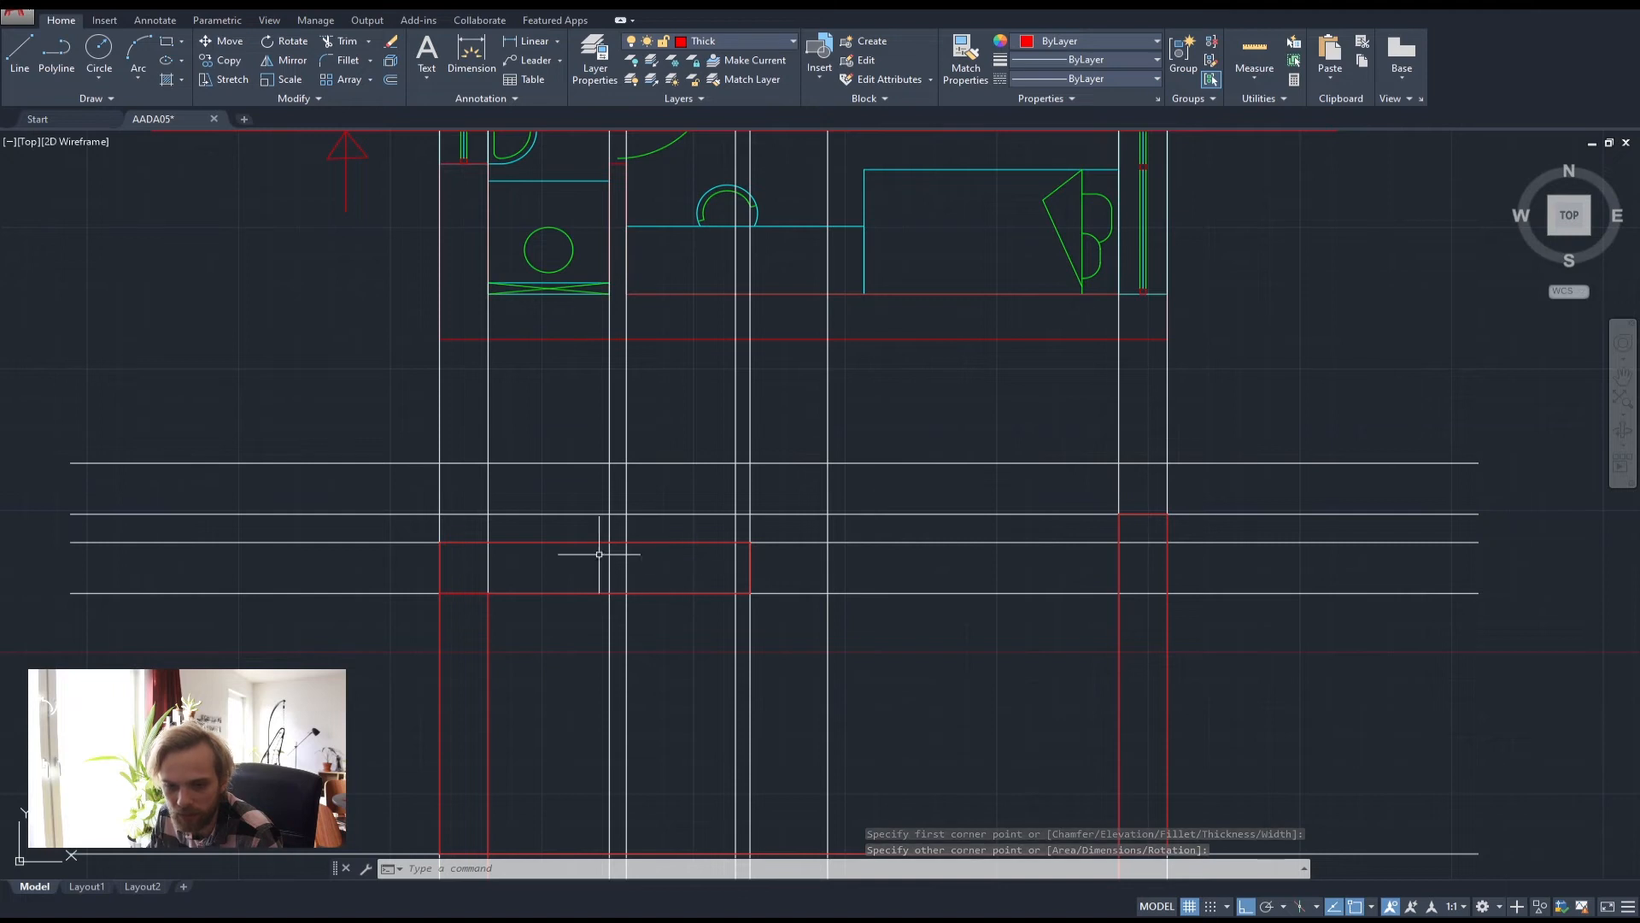
middle_click_drag(817, 527, 641, 579)
scroll(649, 547, "down", 2)
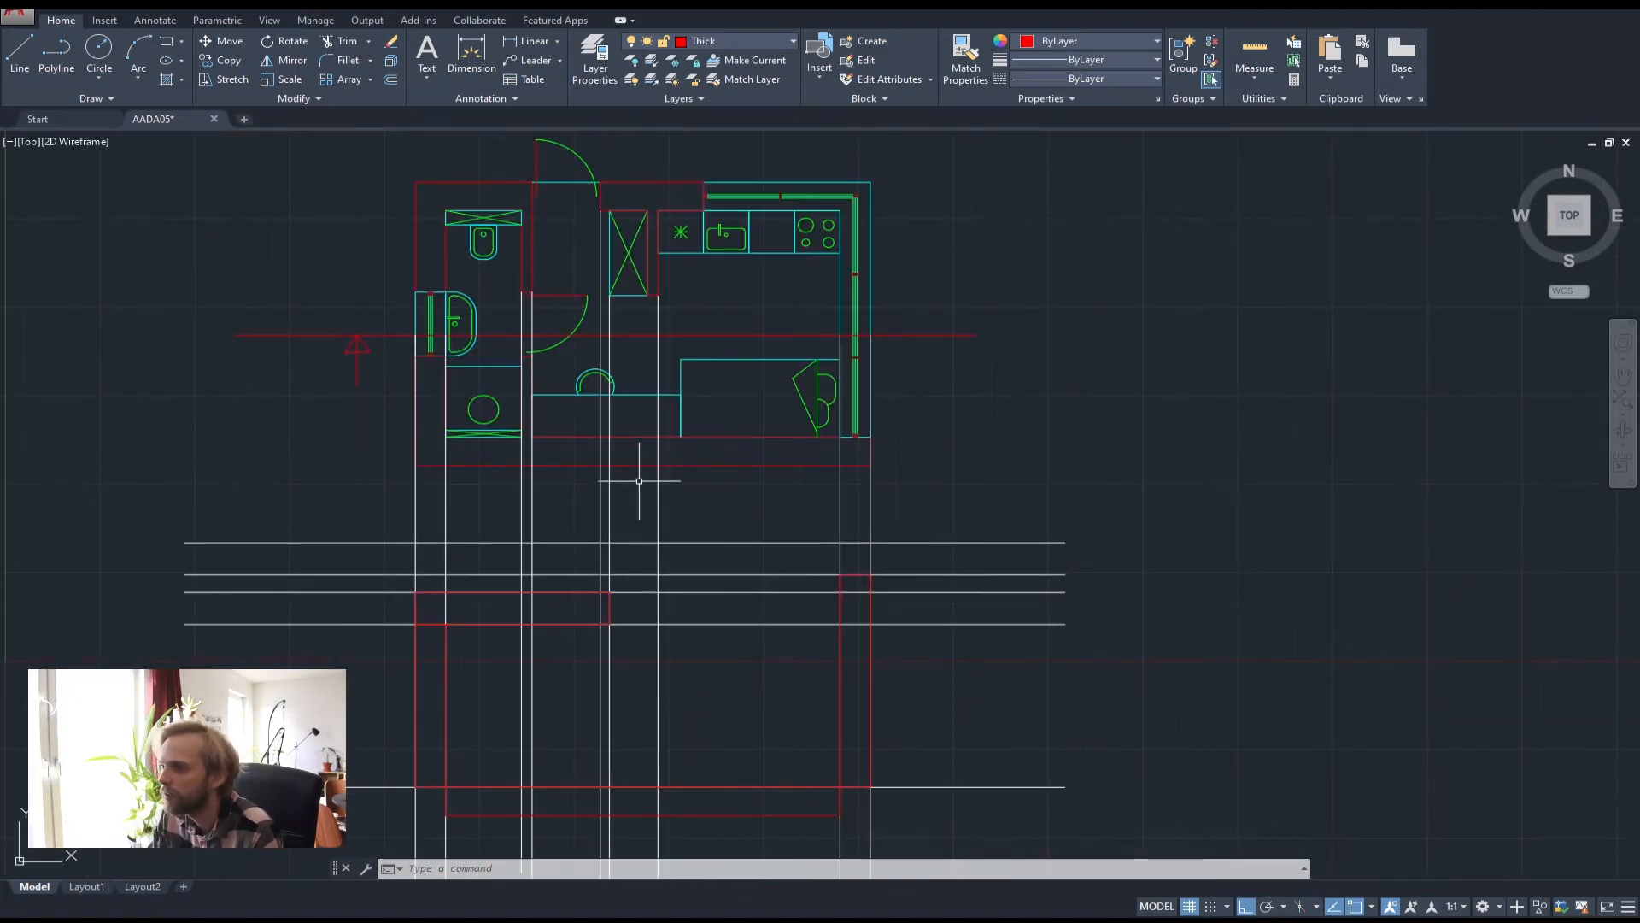
scroll(650, 574, "up", 2)
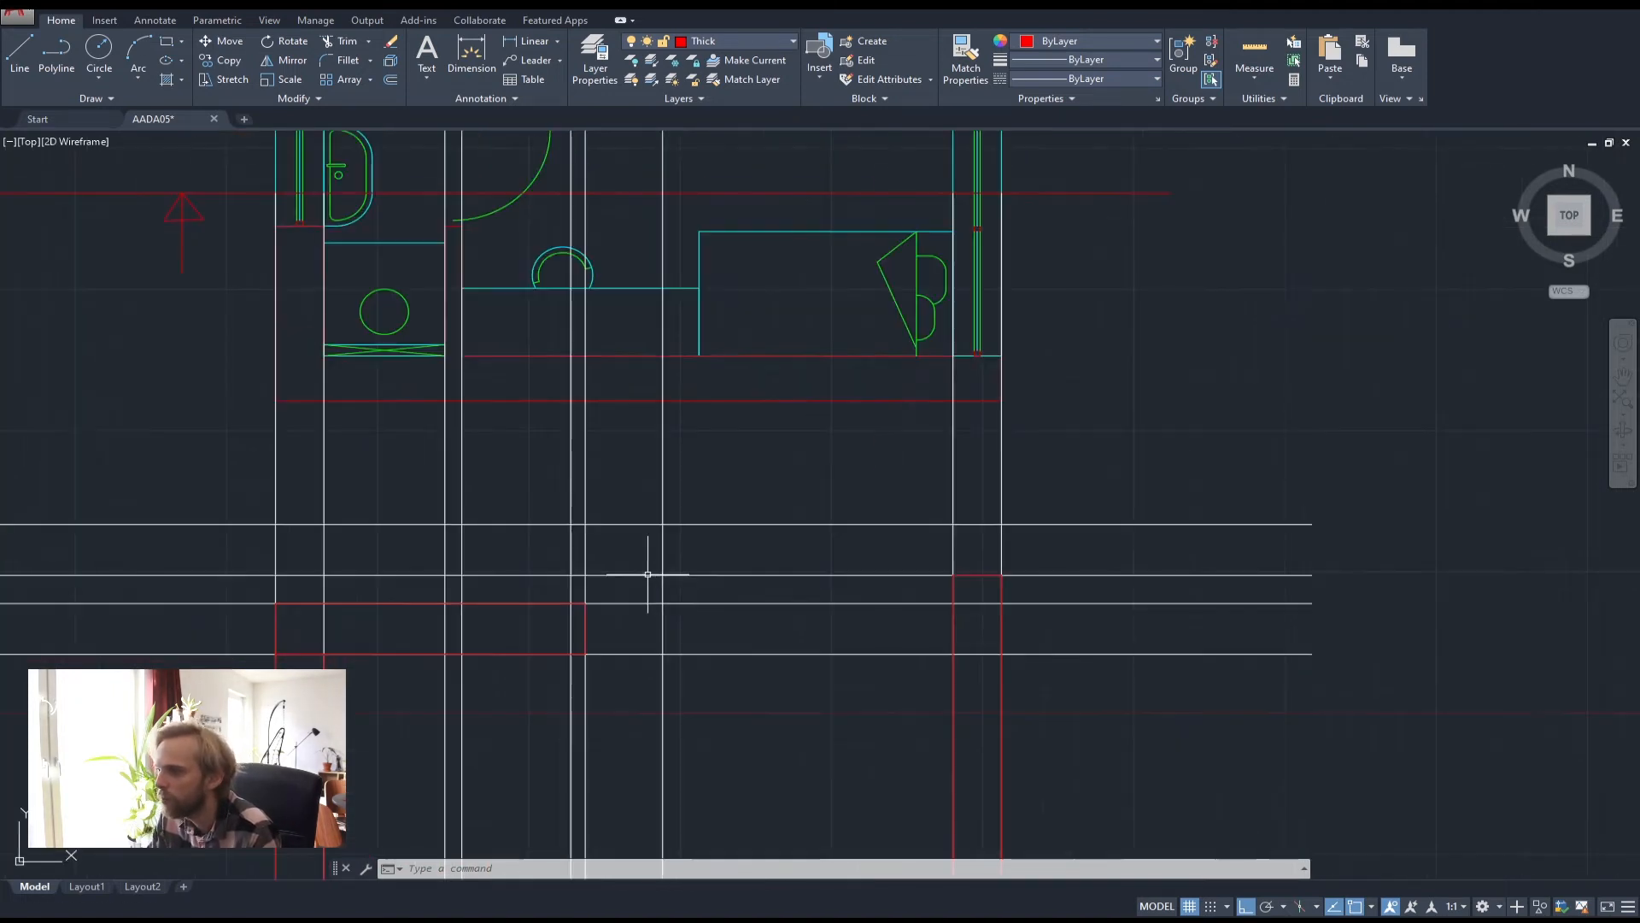
Draw the higher right slab rectangle out to the outer wall
key("space")
left_click(586, 575)
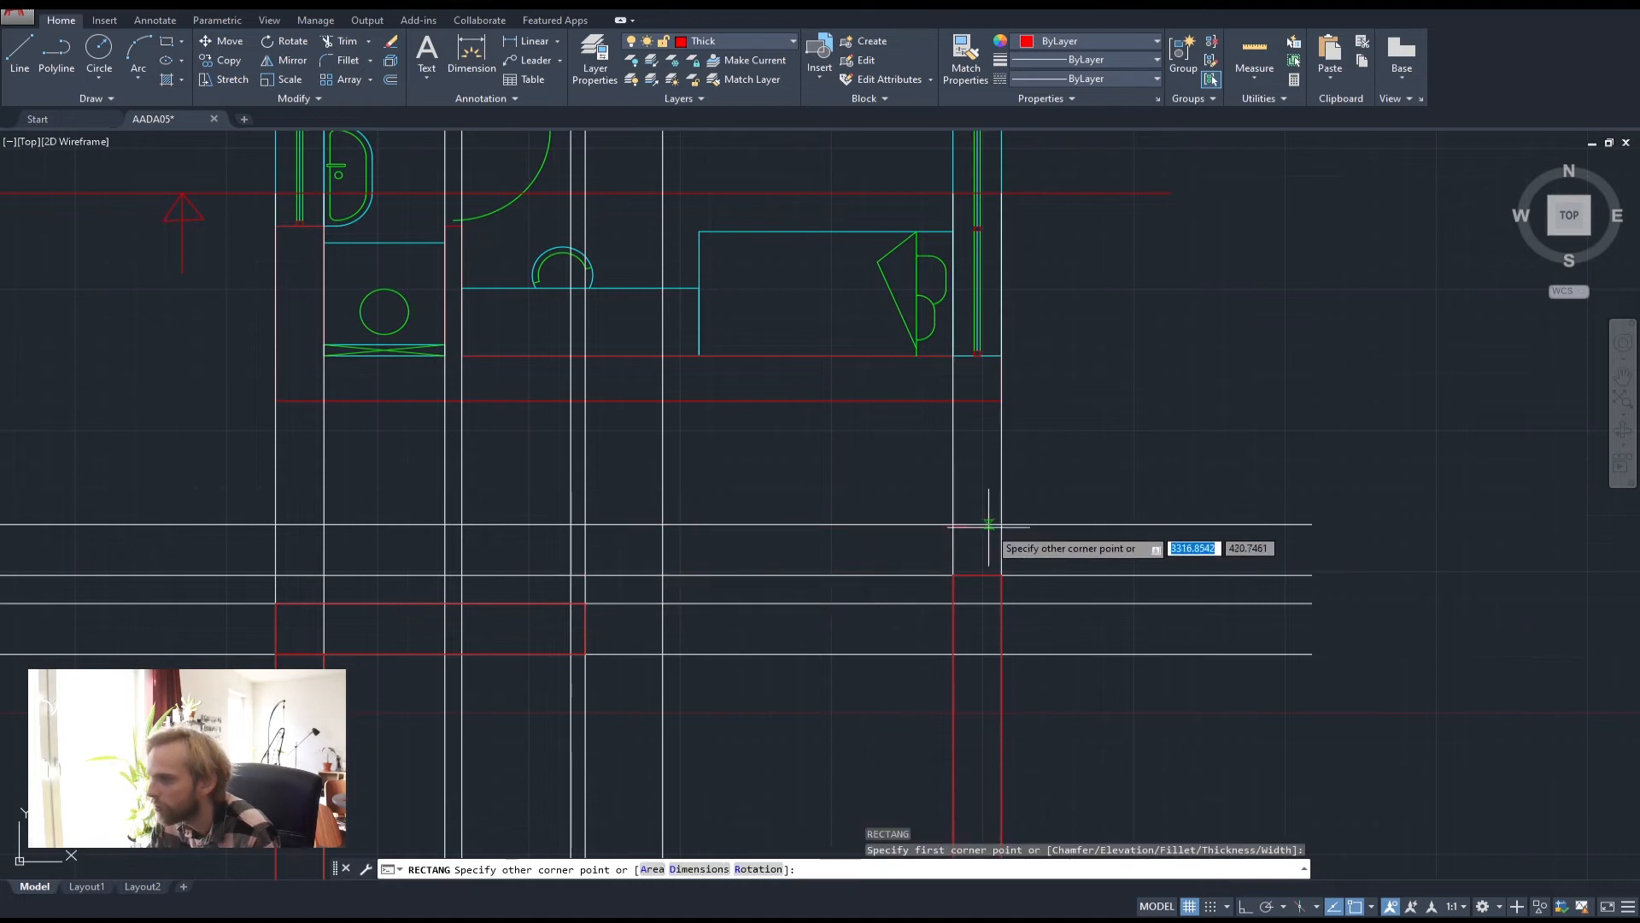
left_click(1003, 524)
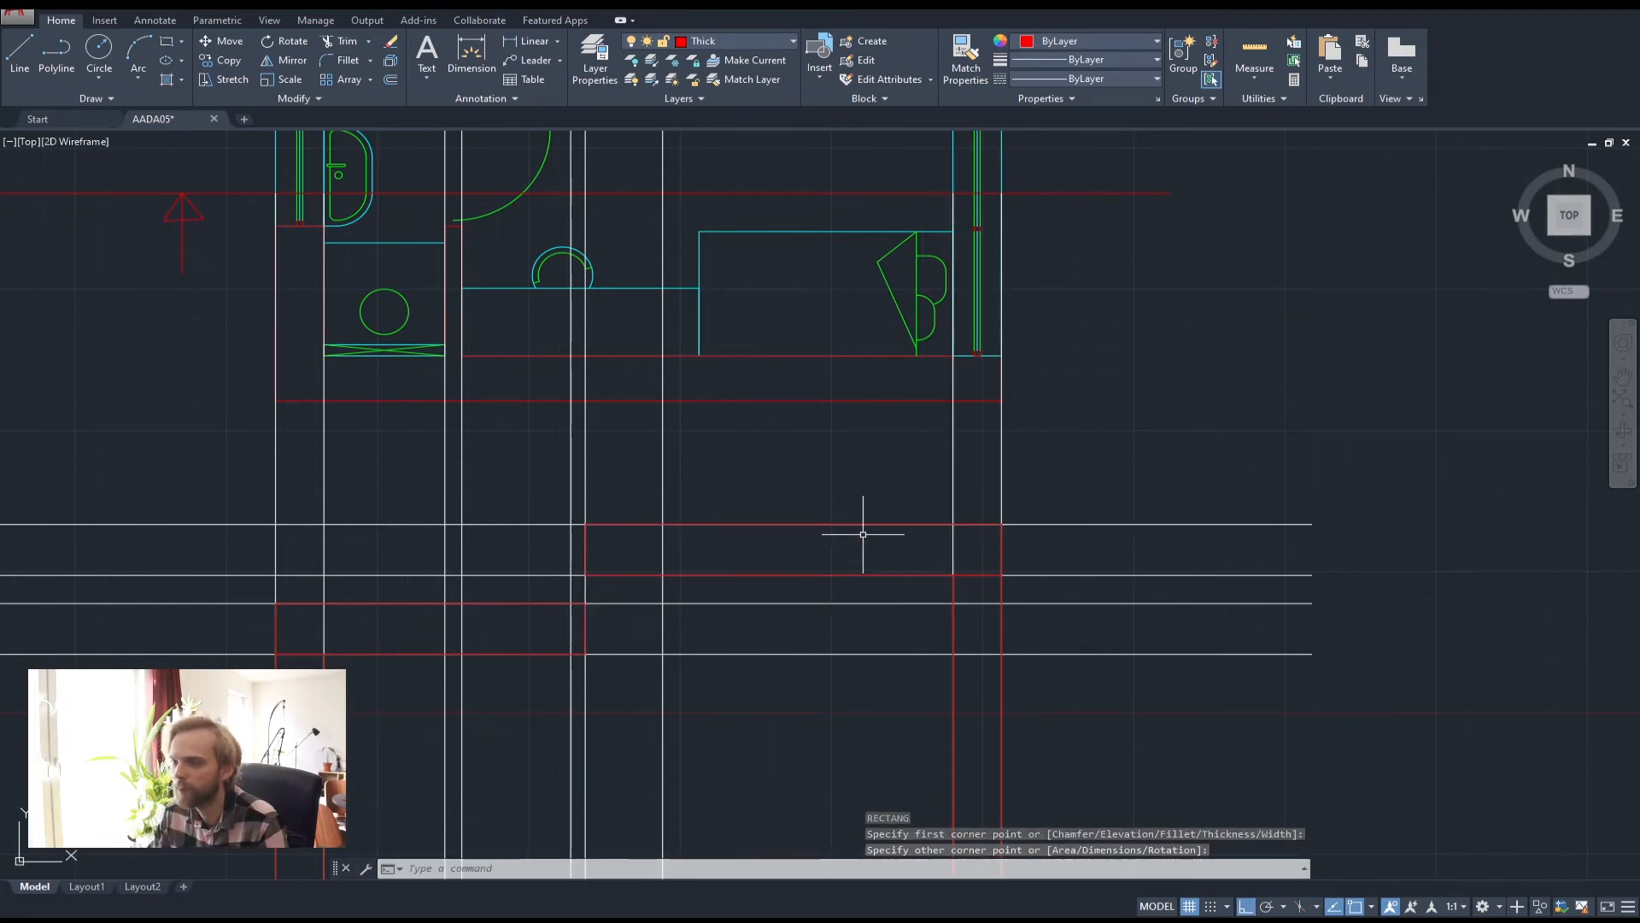
scroll(876, 513, "down", 2)
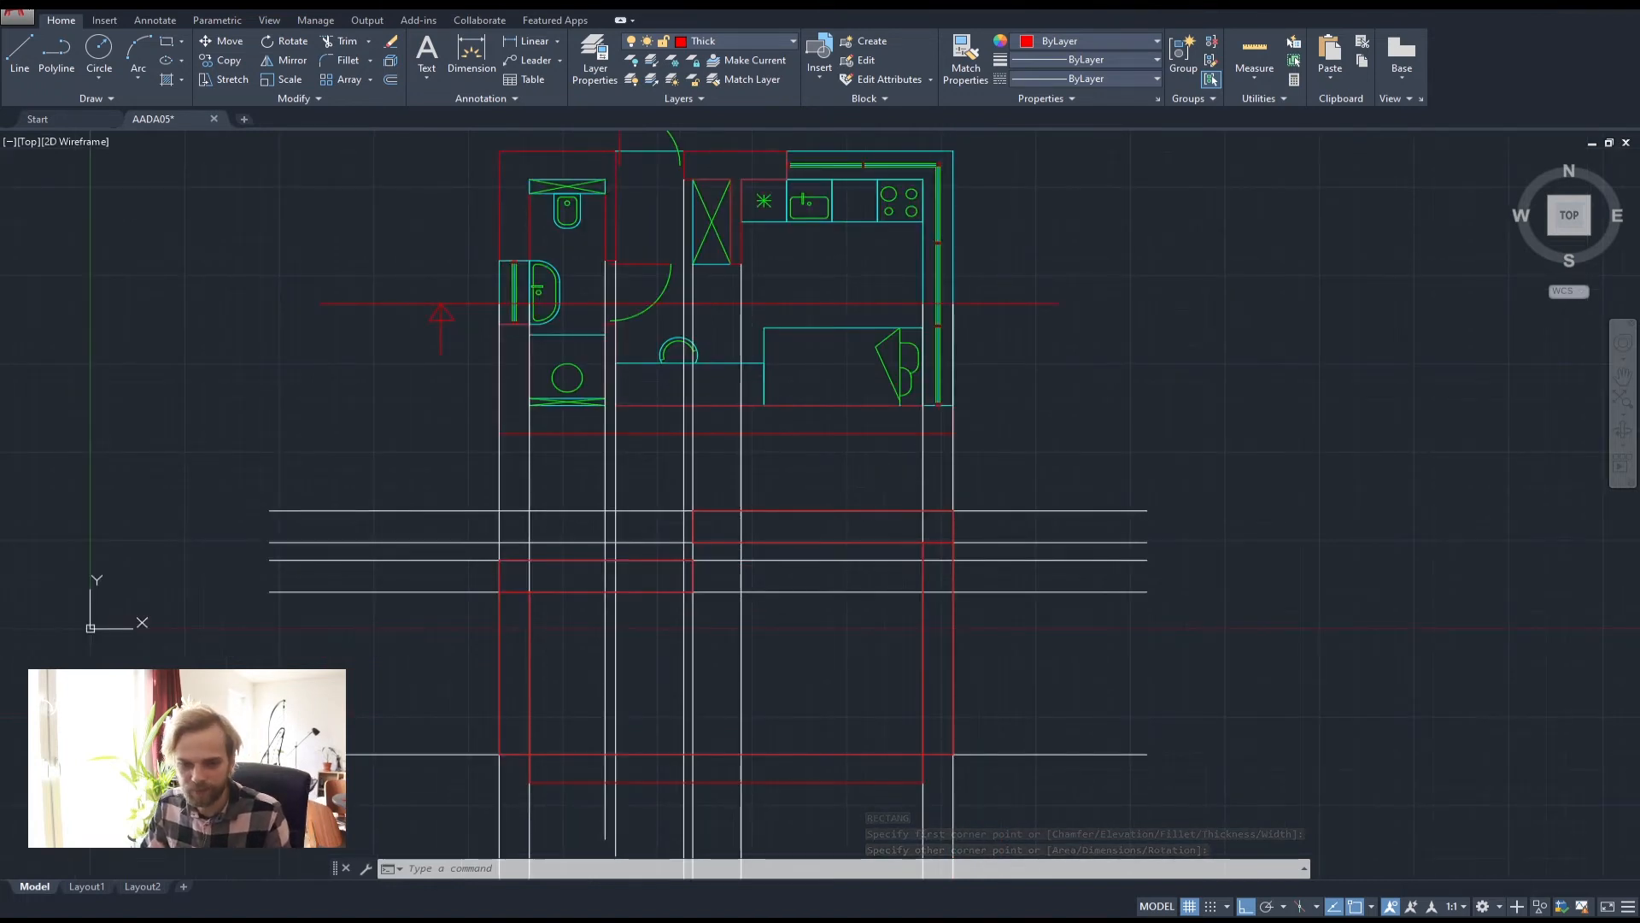
middle_click_drag(902, 519, 909, 439)
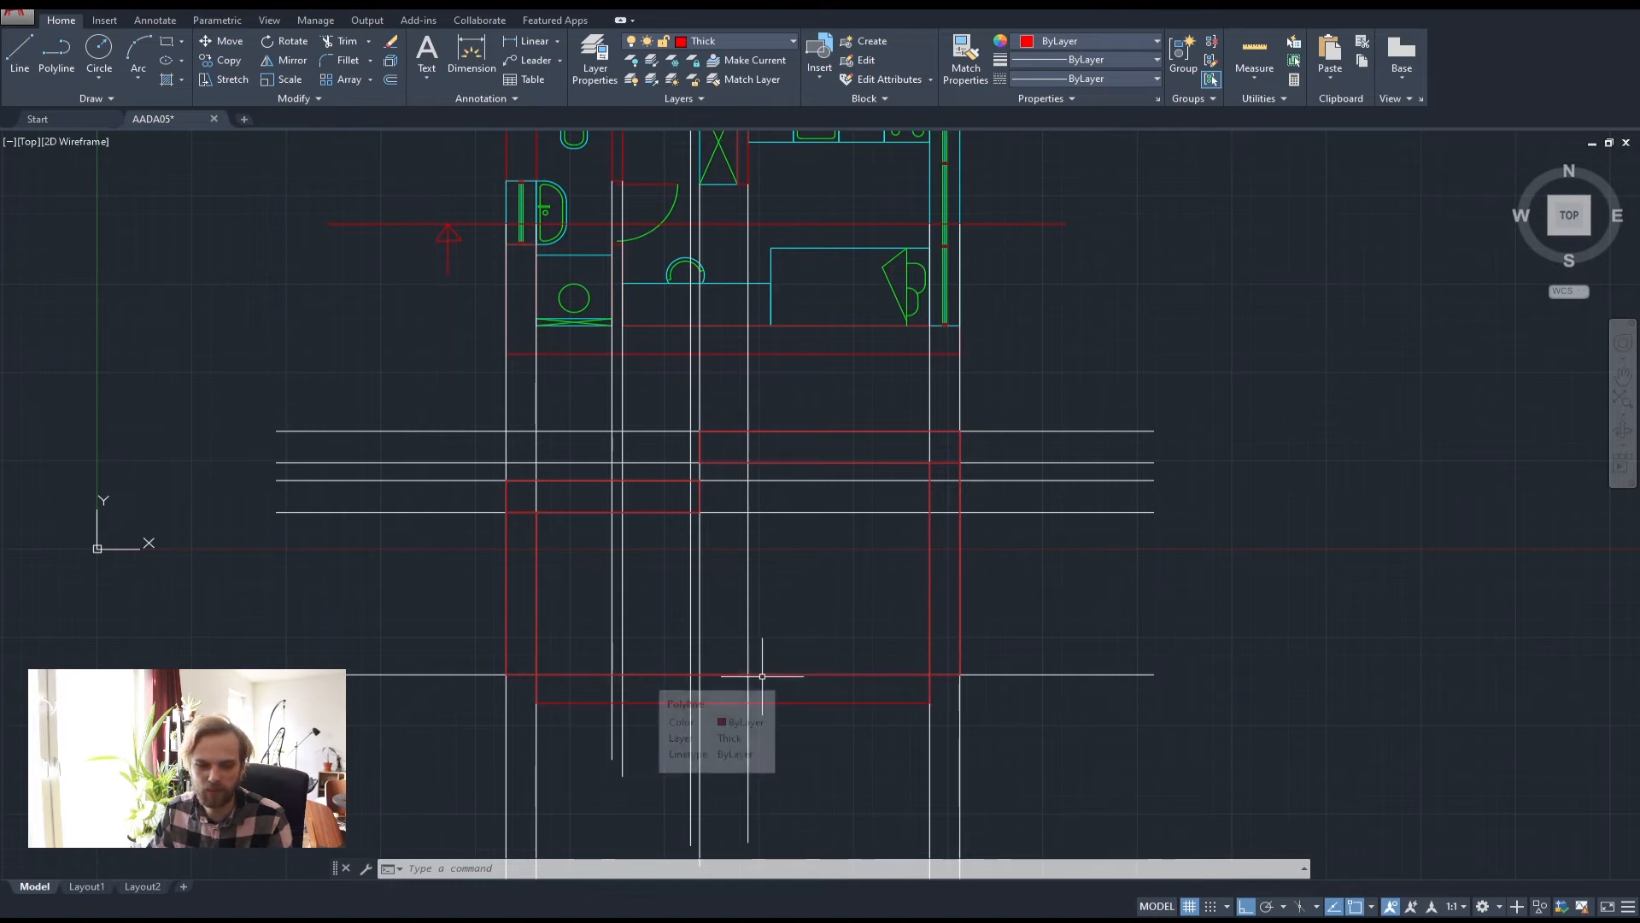
Erase the four horizontal helper lines and the long bottom horizontal line
left_click(1098, 585)
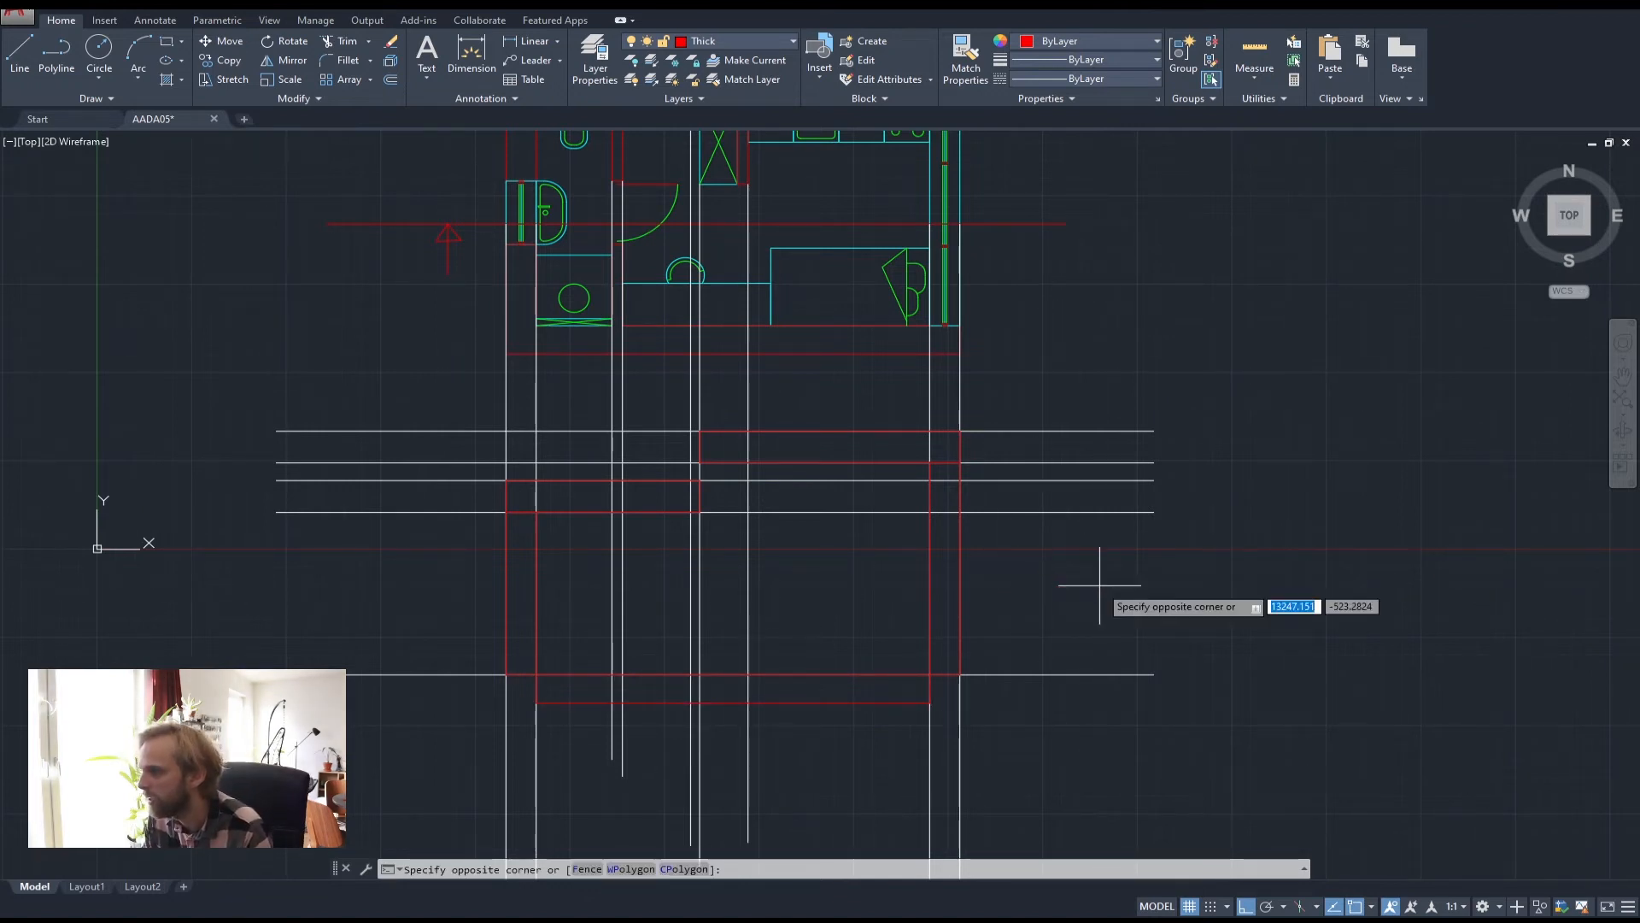
left_click(1056, 383)
key("Delete")
left_click(1096, 721)
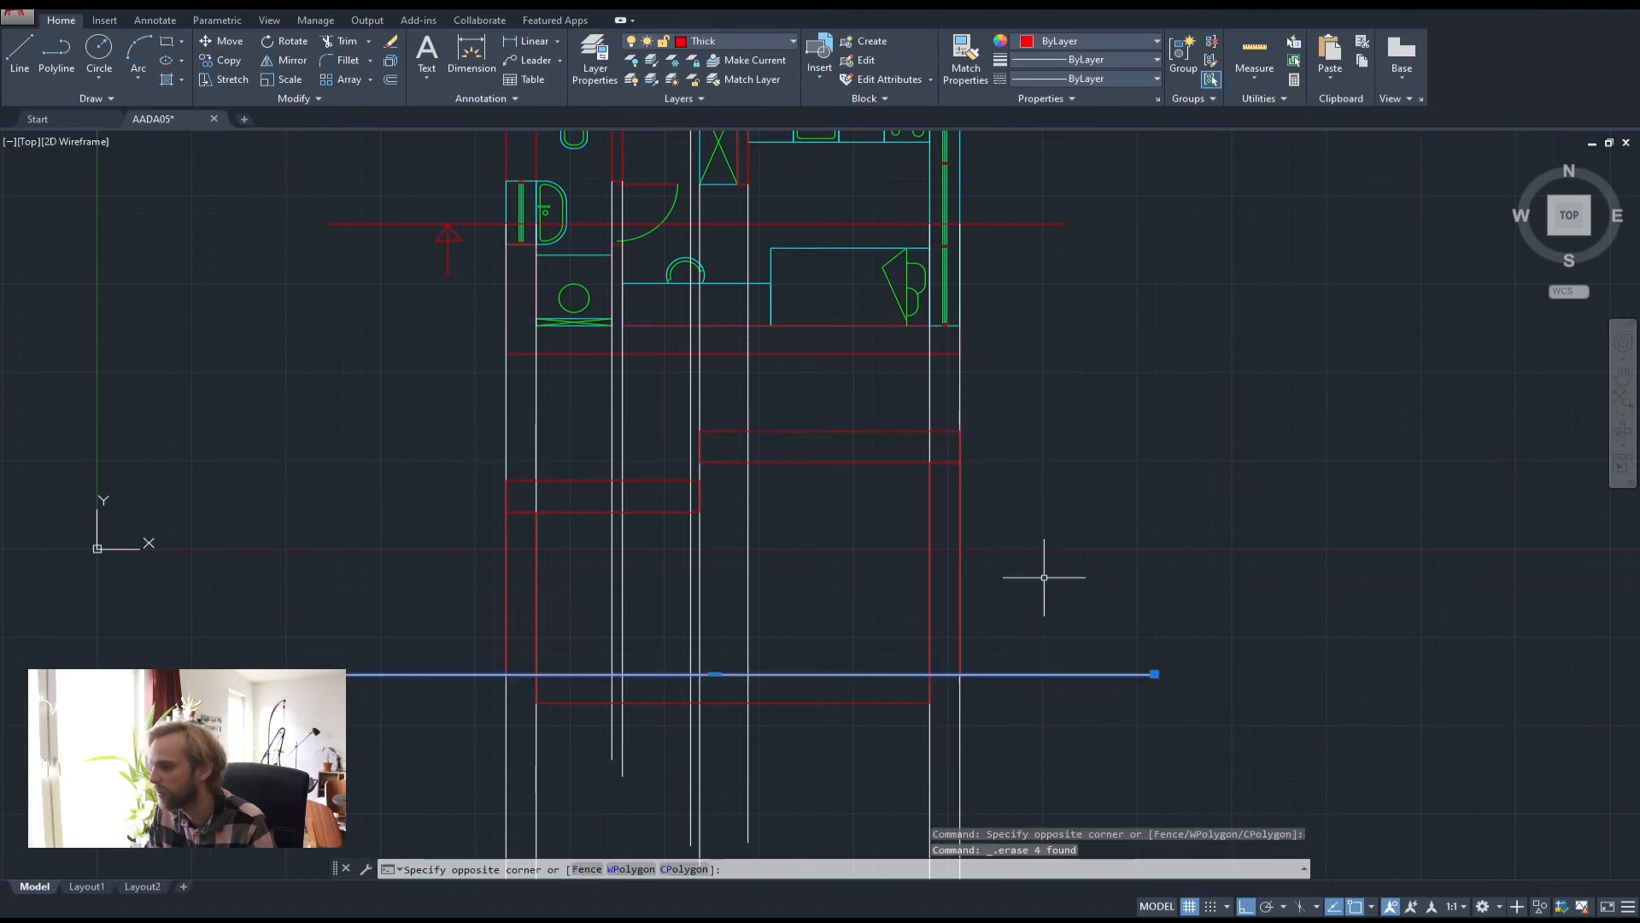
left_click(1050, 577)
key("Delete")
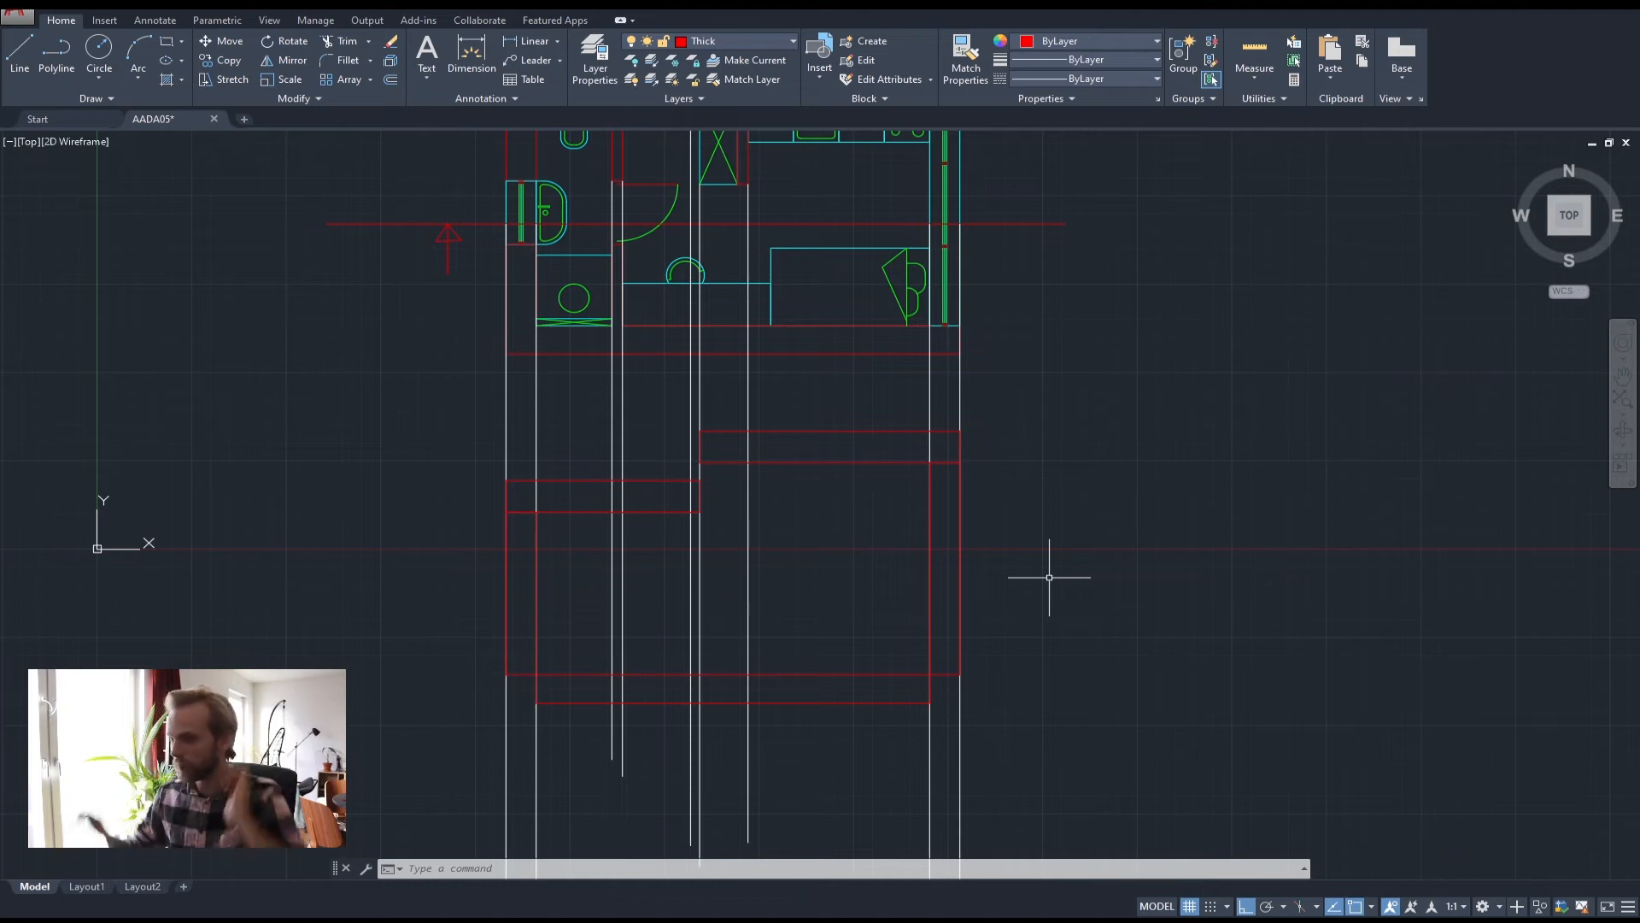
Abandon the unfinished polyline and delete the stray short segment near the slab corner
middle_click_drag(742, 654, 809, 490)
scroll(593, 541, "up", 3)
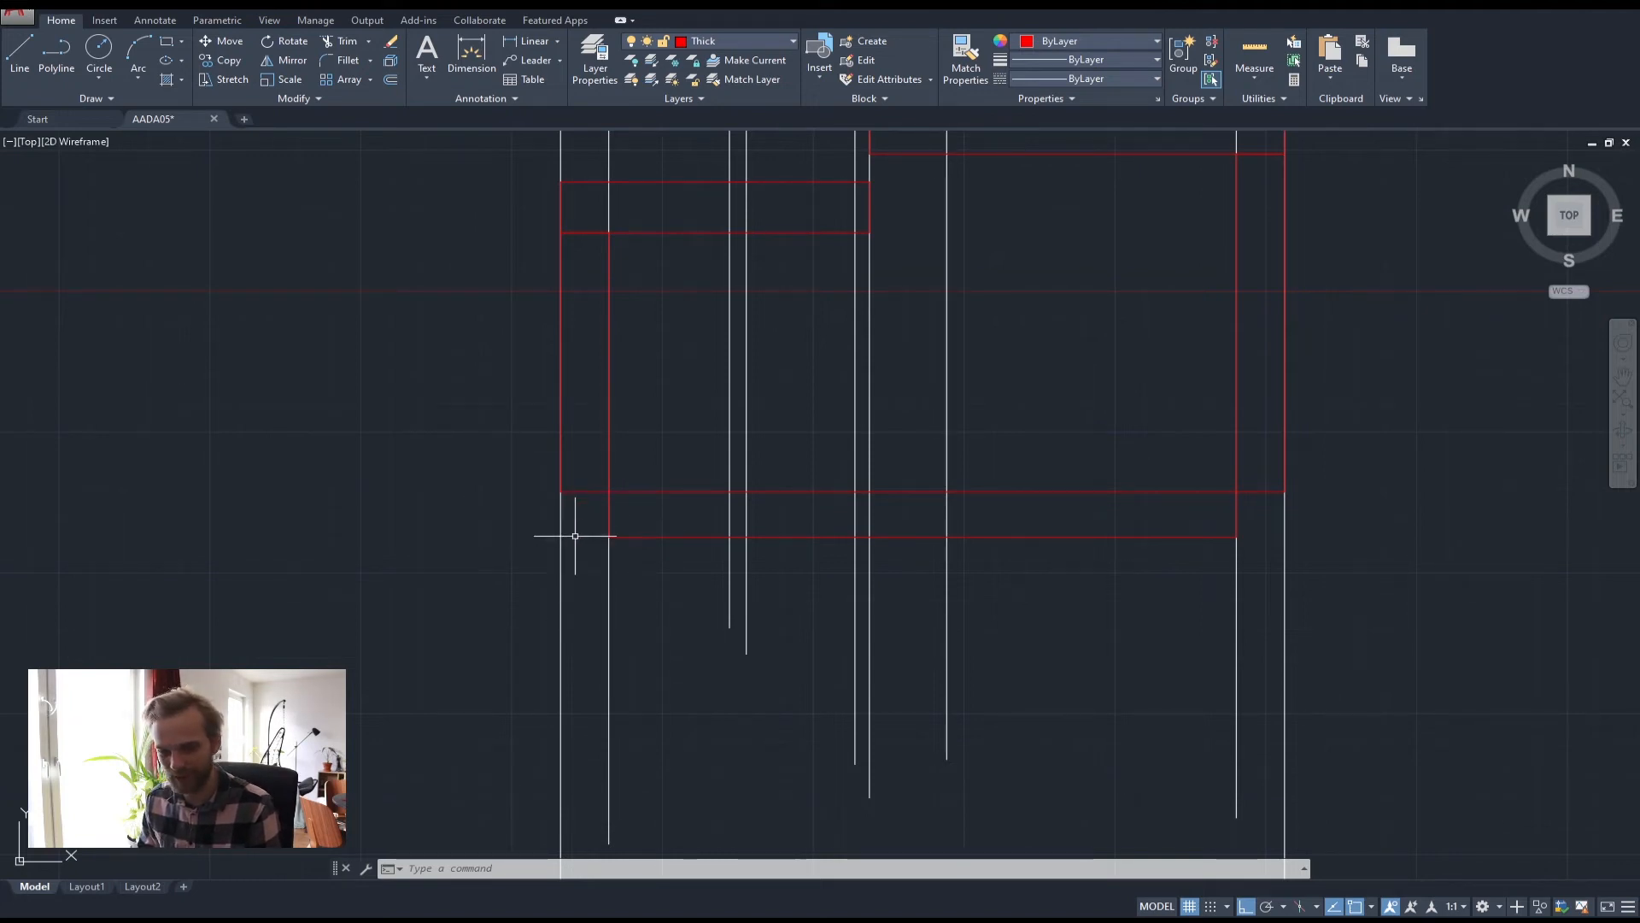
scroll(610, 494, "up", 8)
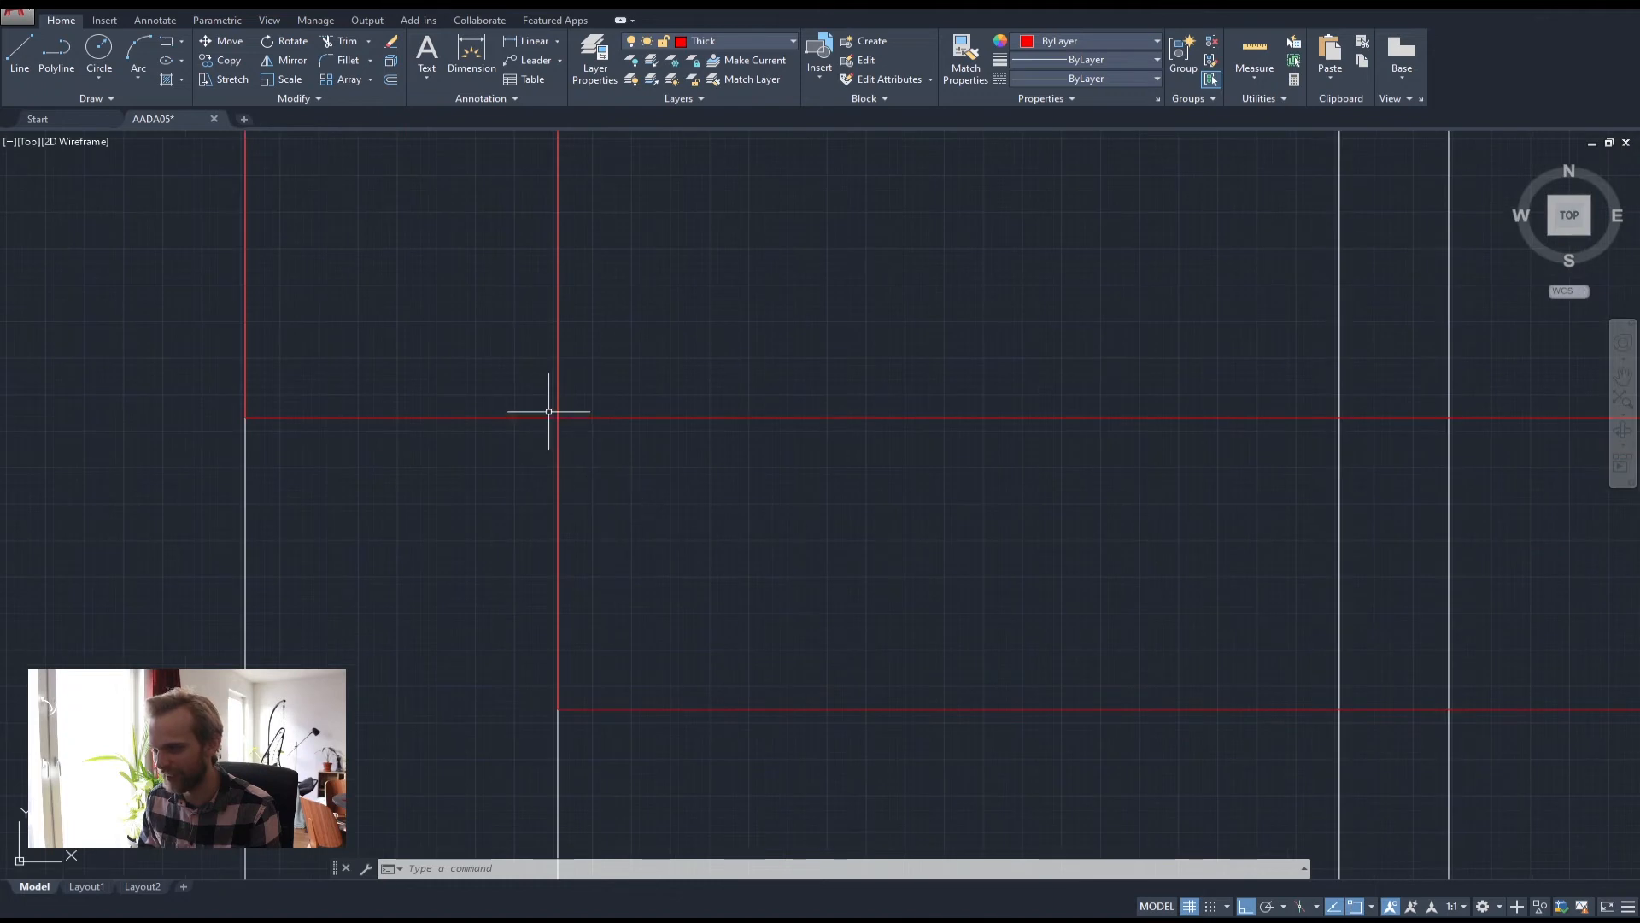
scroll(566, 425, "down", 5)
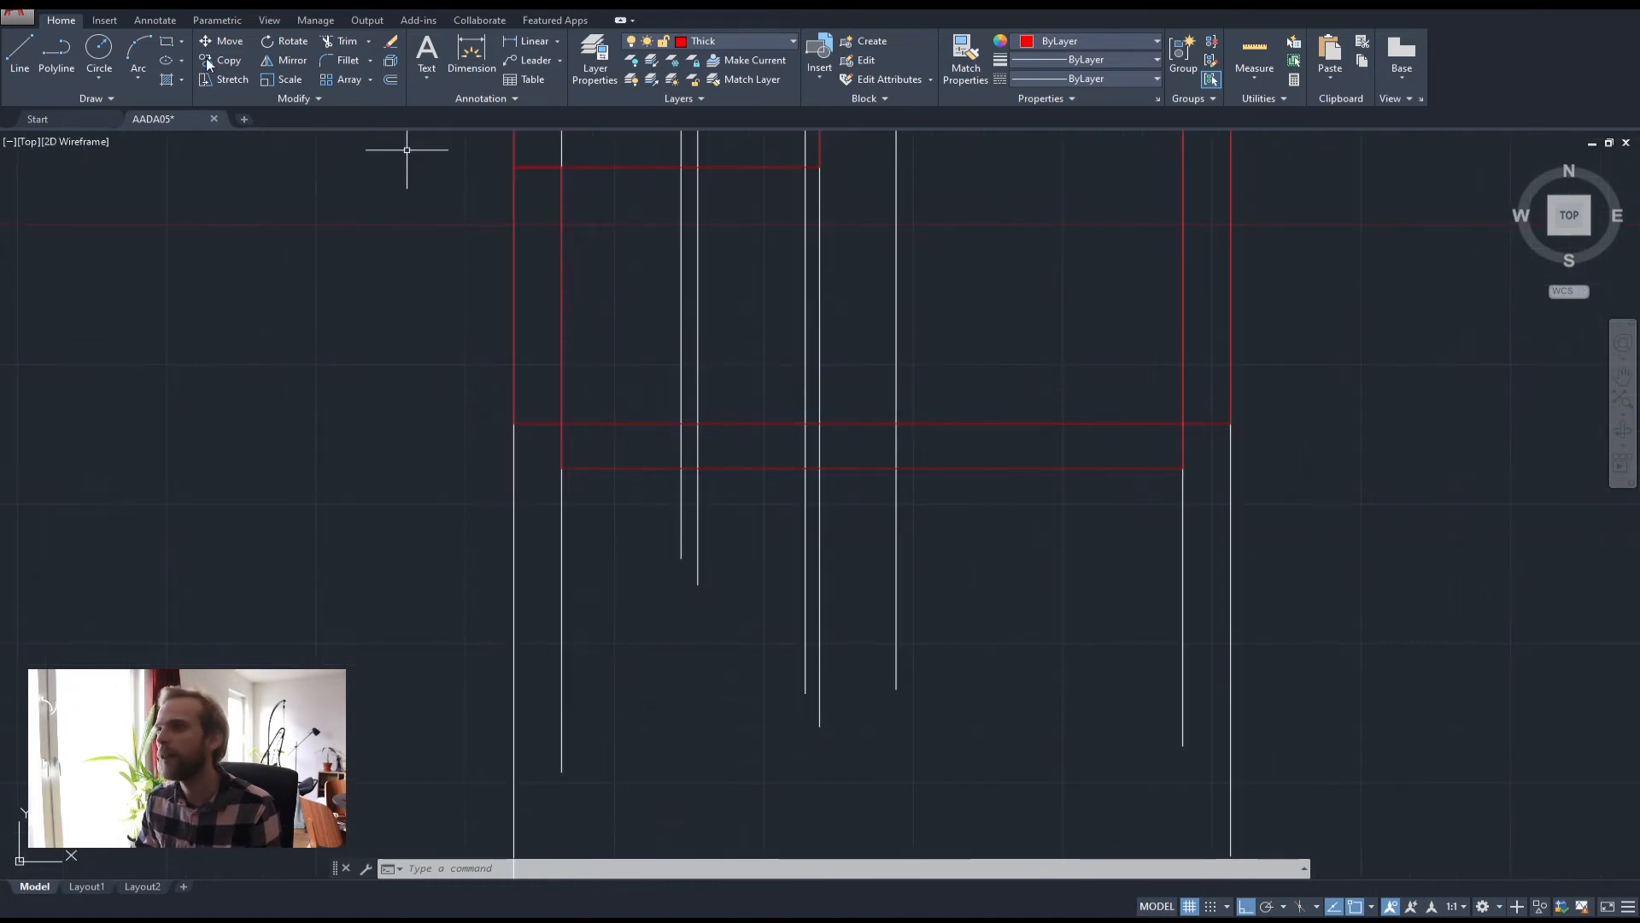
left_click(57, 53)
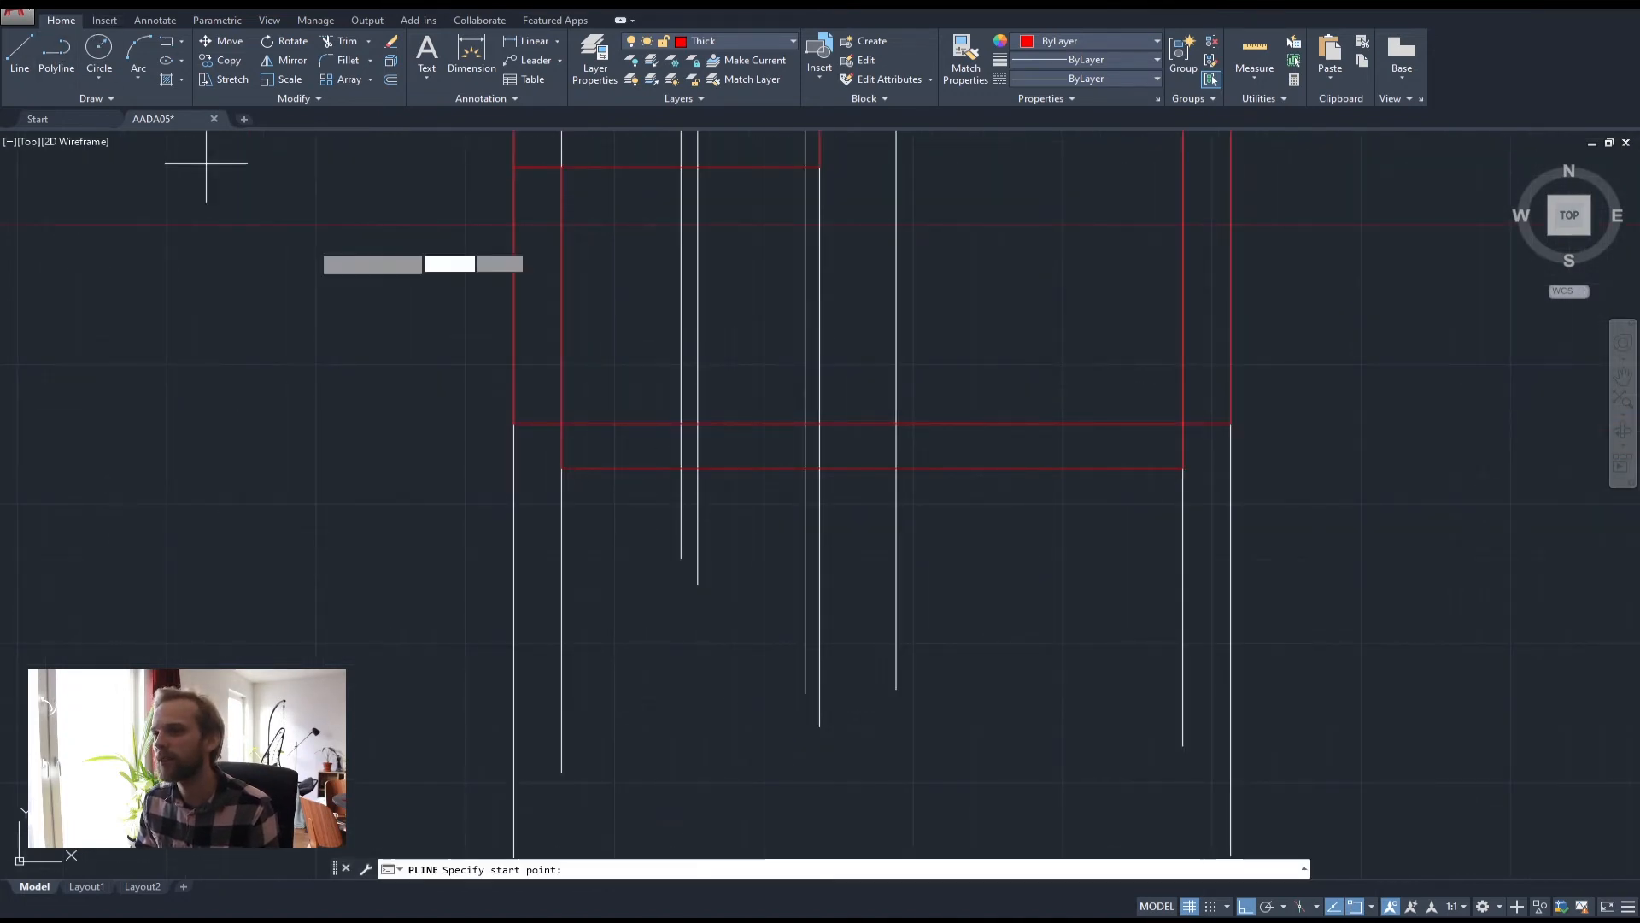
left_click(562, 424)
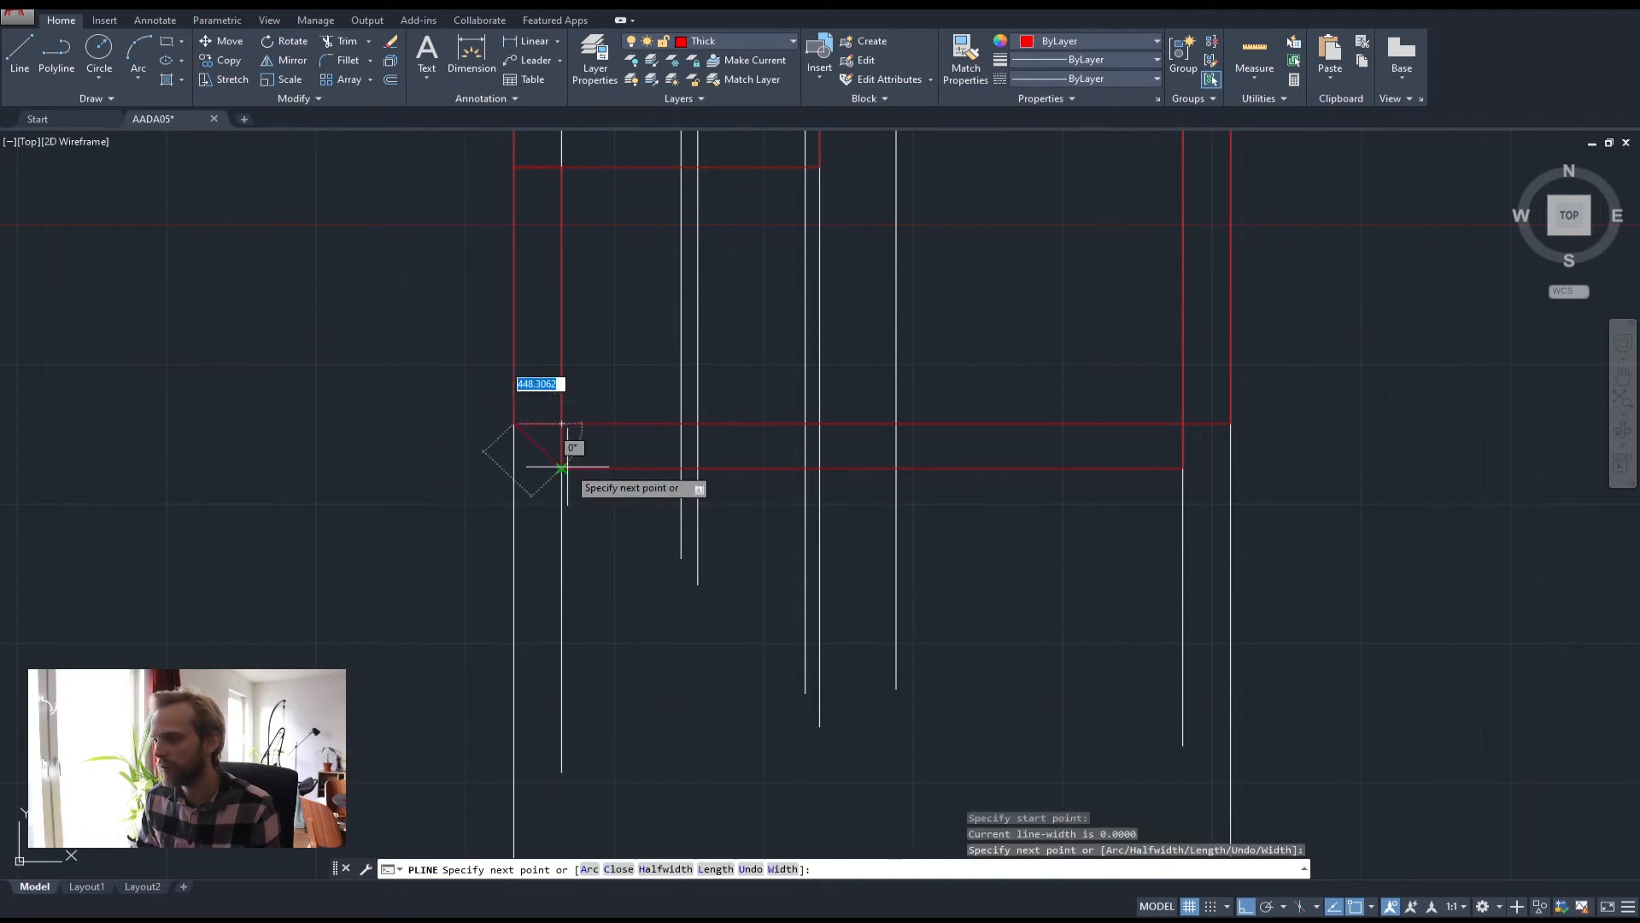
key("Escape")
key("Escape")
left_click(486, 410)
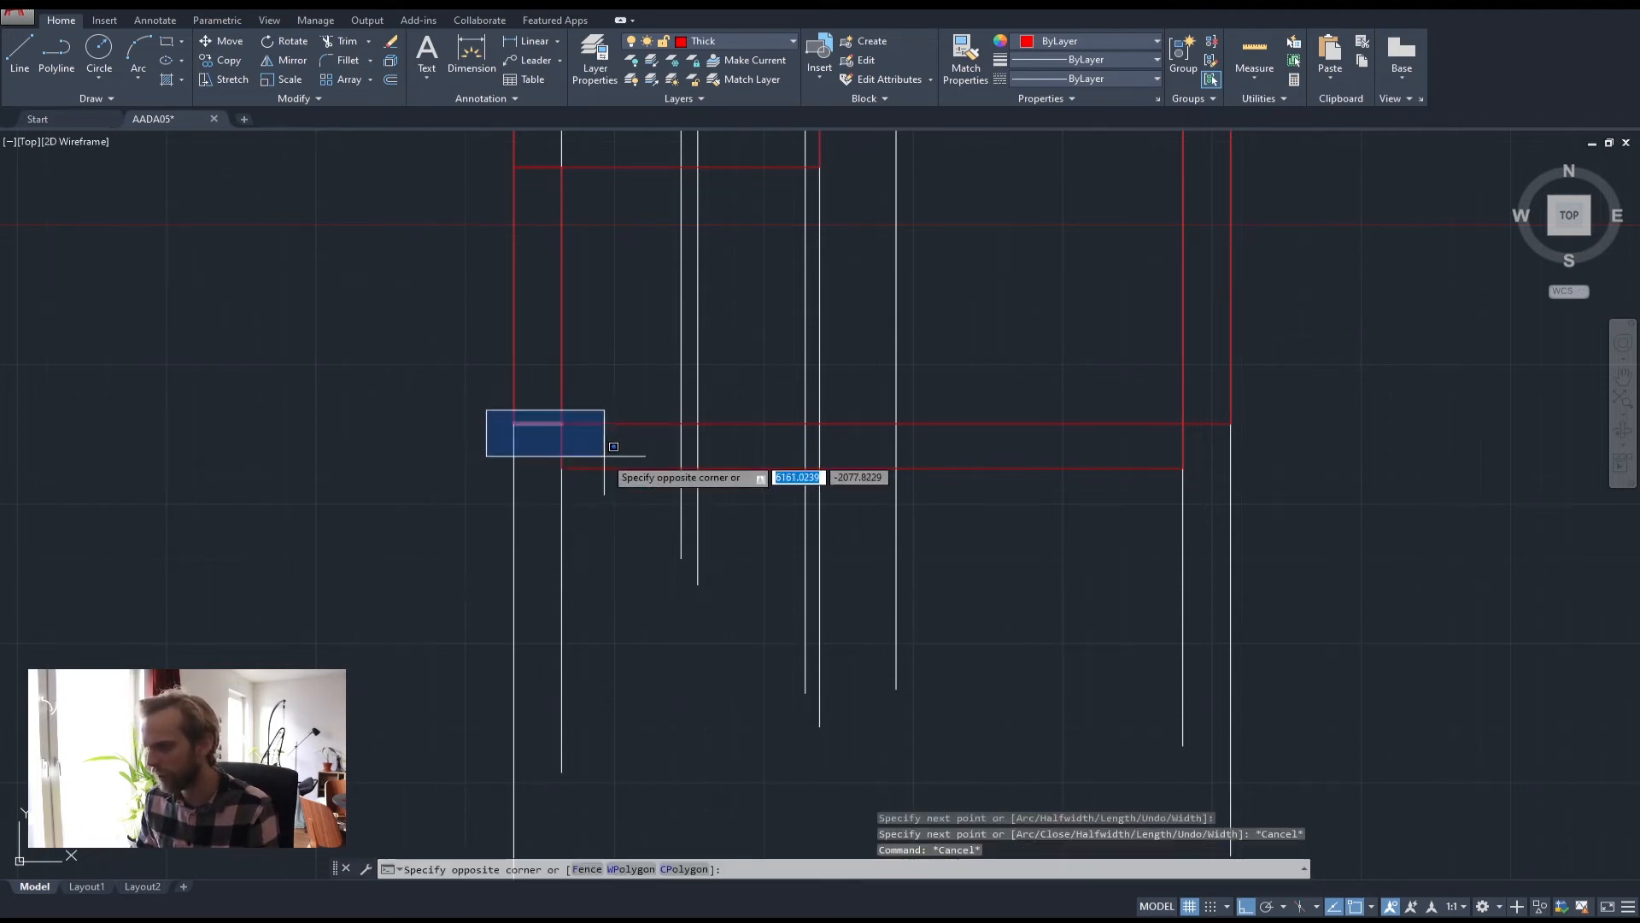
left_click(614, 446)
key("Delete")
Measure the vertical distance (400) down from the upper red slab corner with DIST
type("dist")
key("Return")
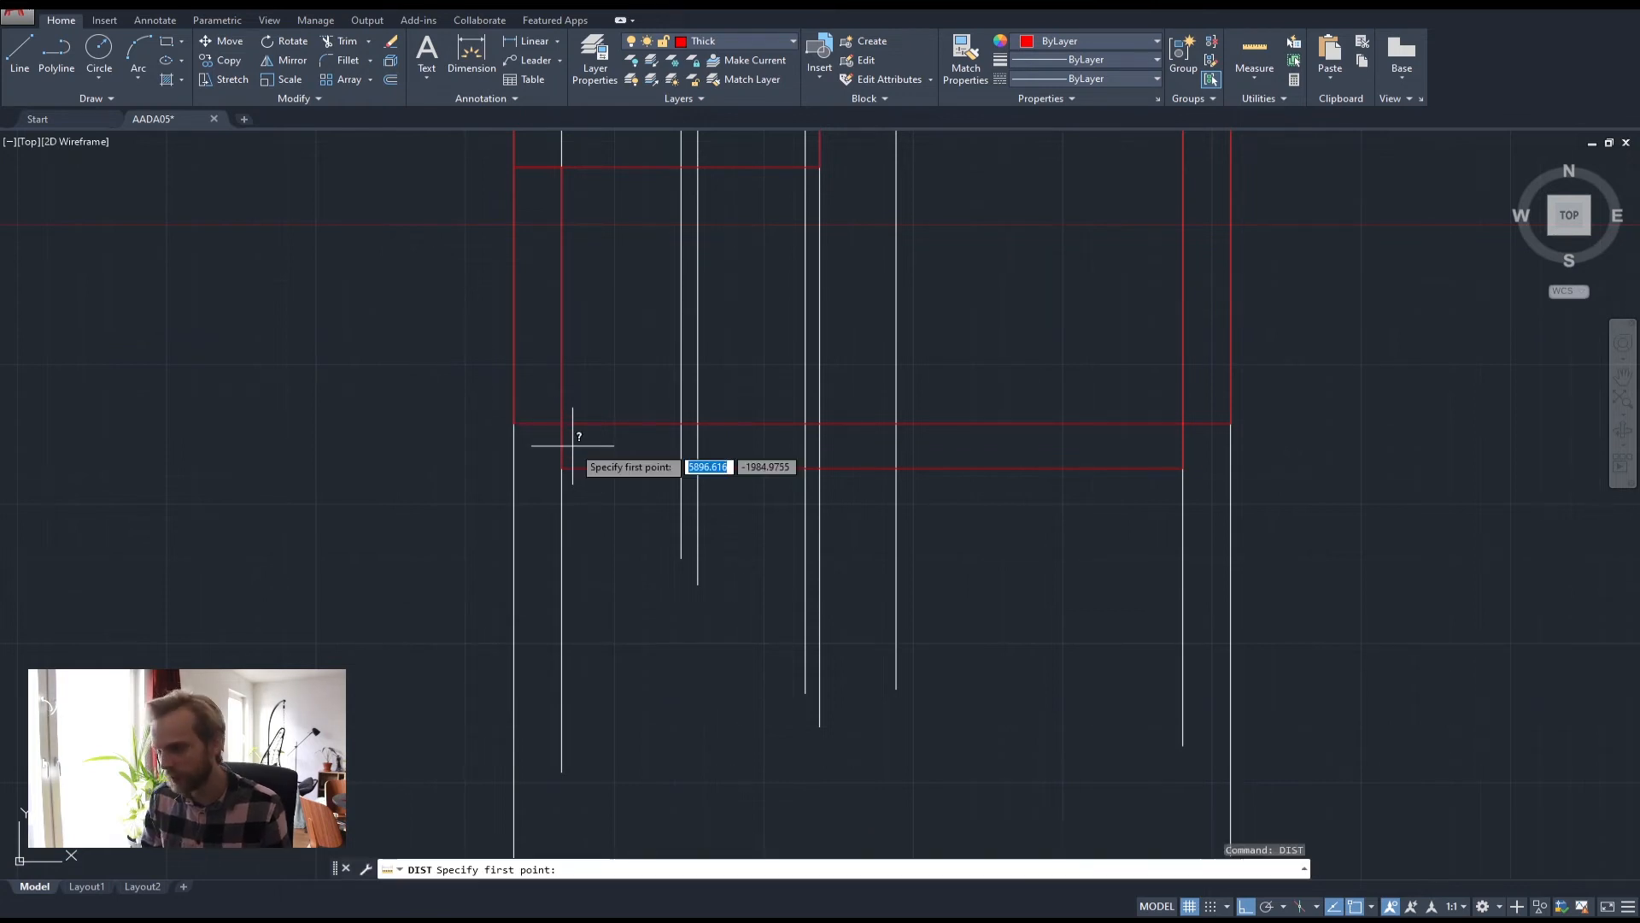
scroll(574, 423, "up", 2)
left_click(568, 424)
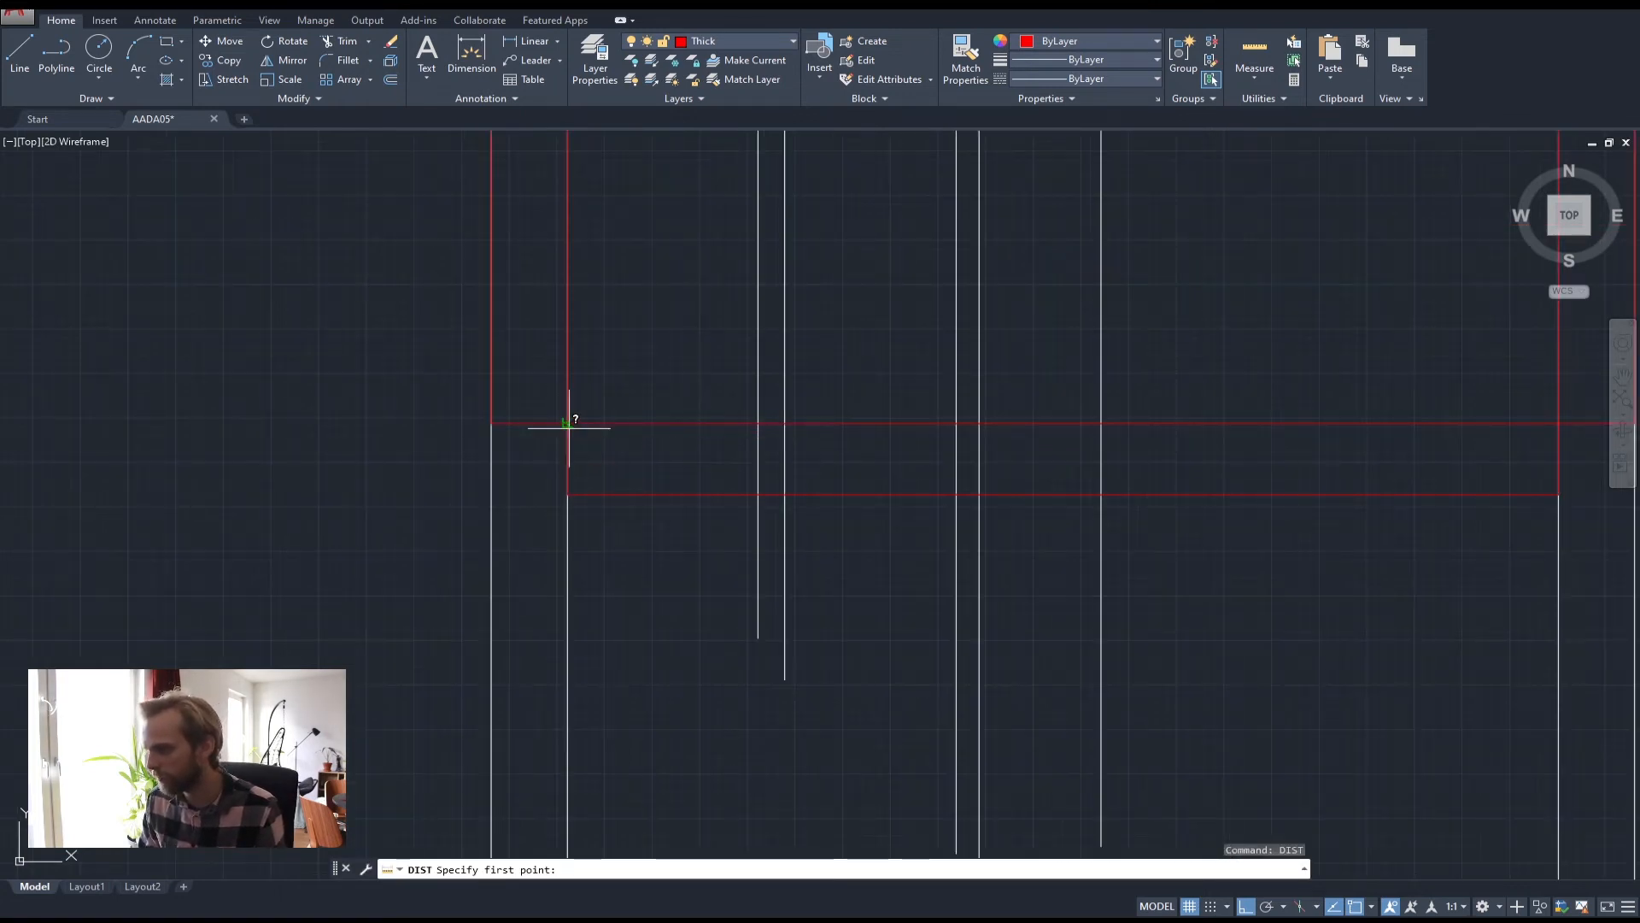
left_click(565, 497)
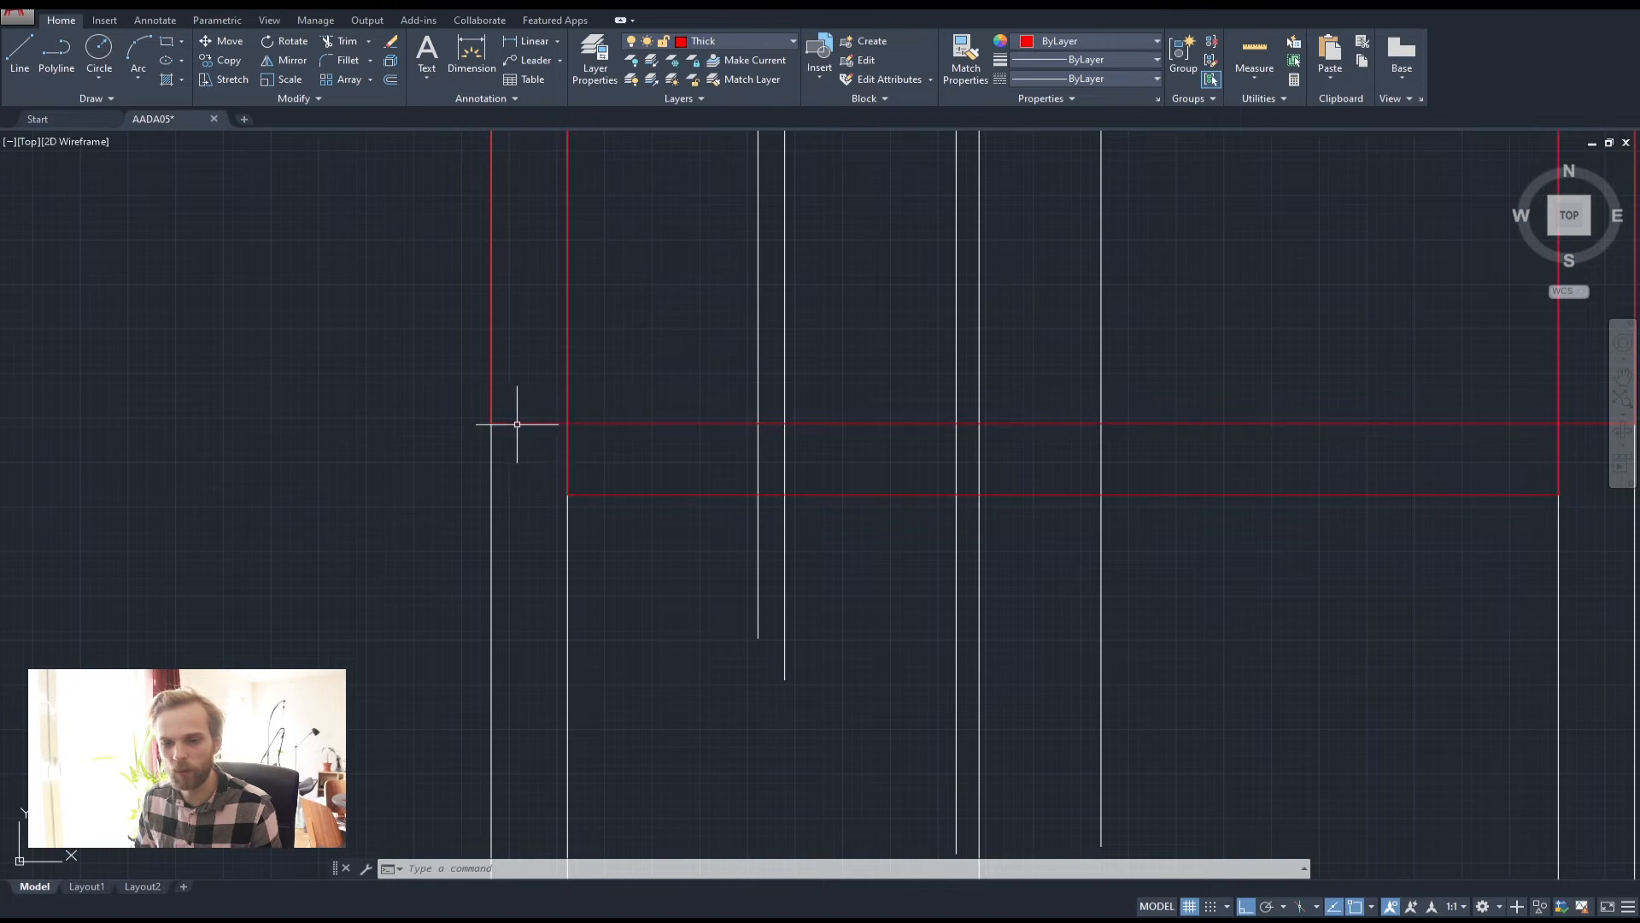
Draw the left wall as a closed red polyline running 1000 units down from the slab corner
left_click(56, 52)
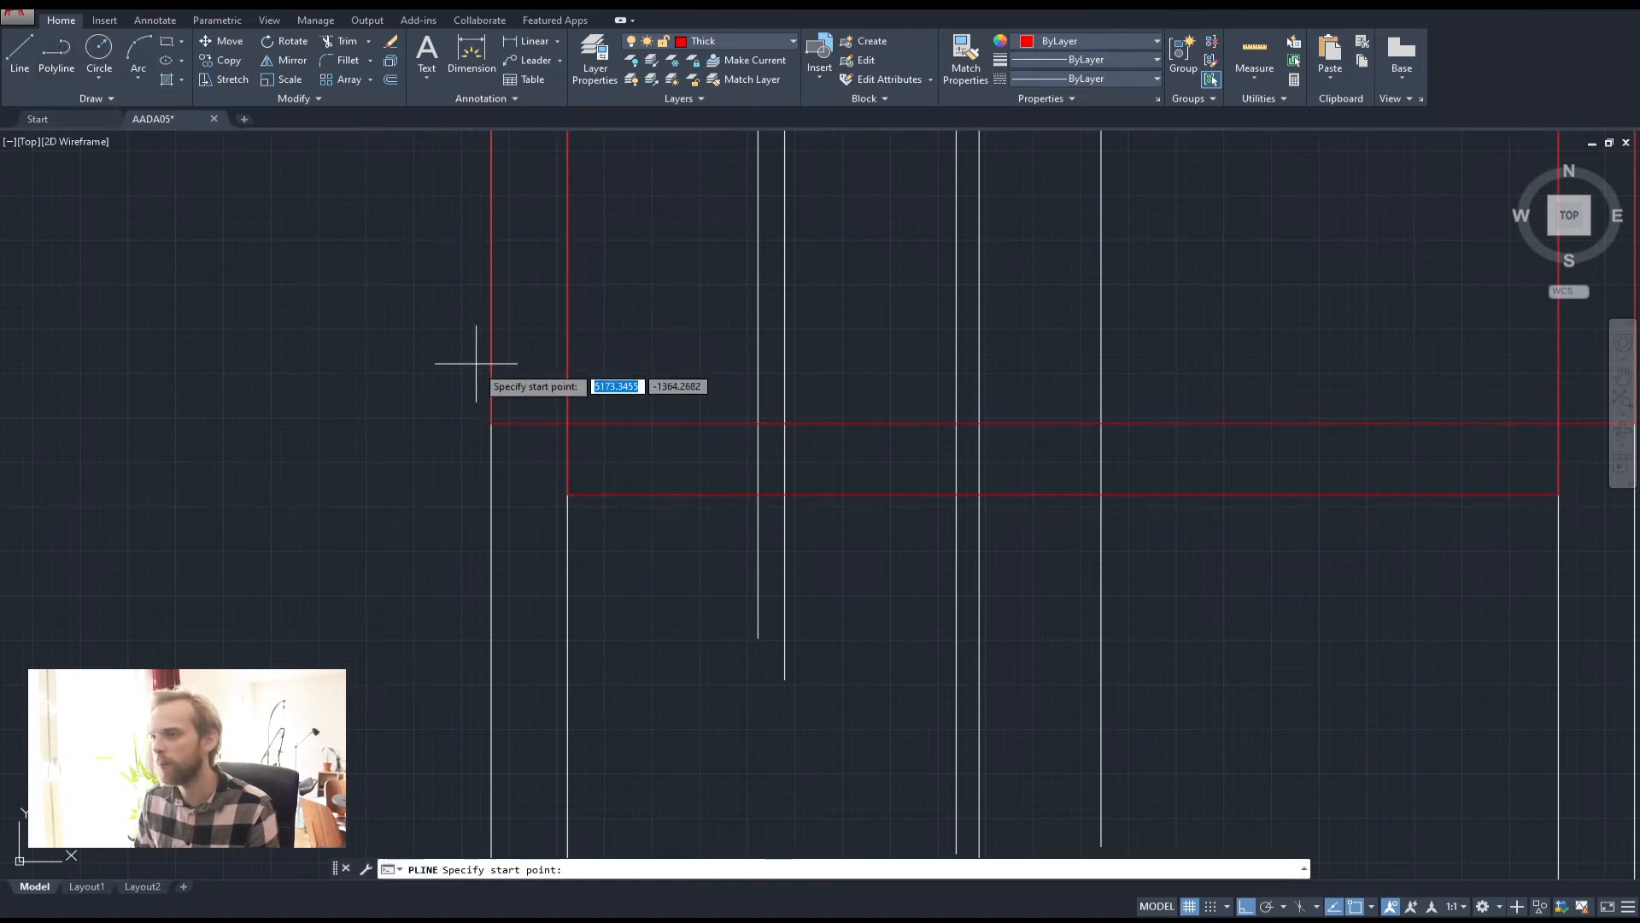
left_click(568, 422)
type("10")
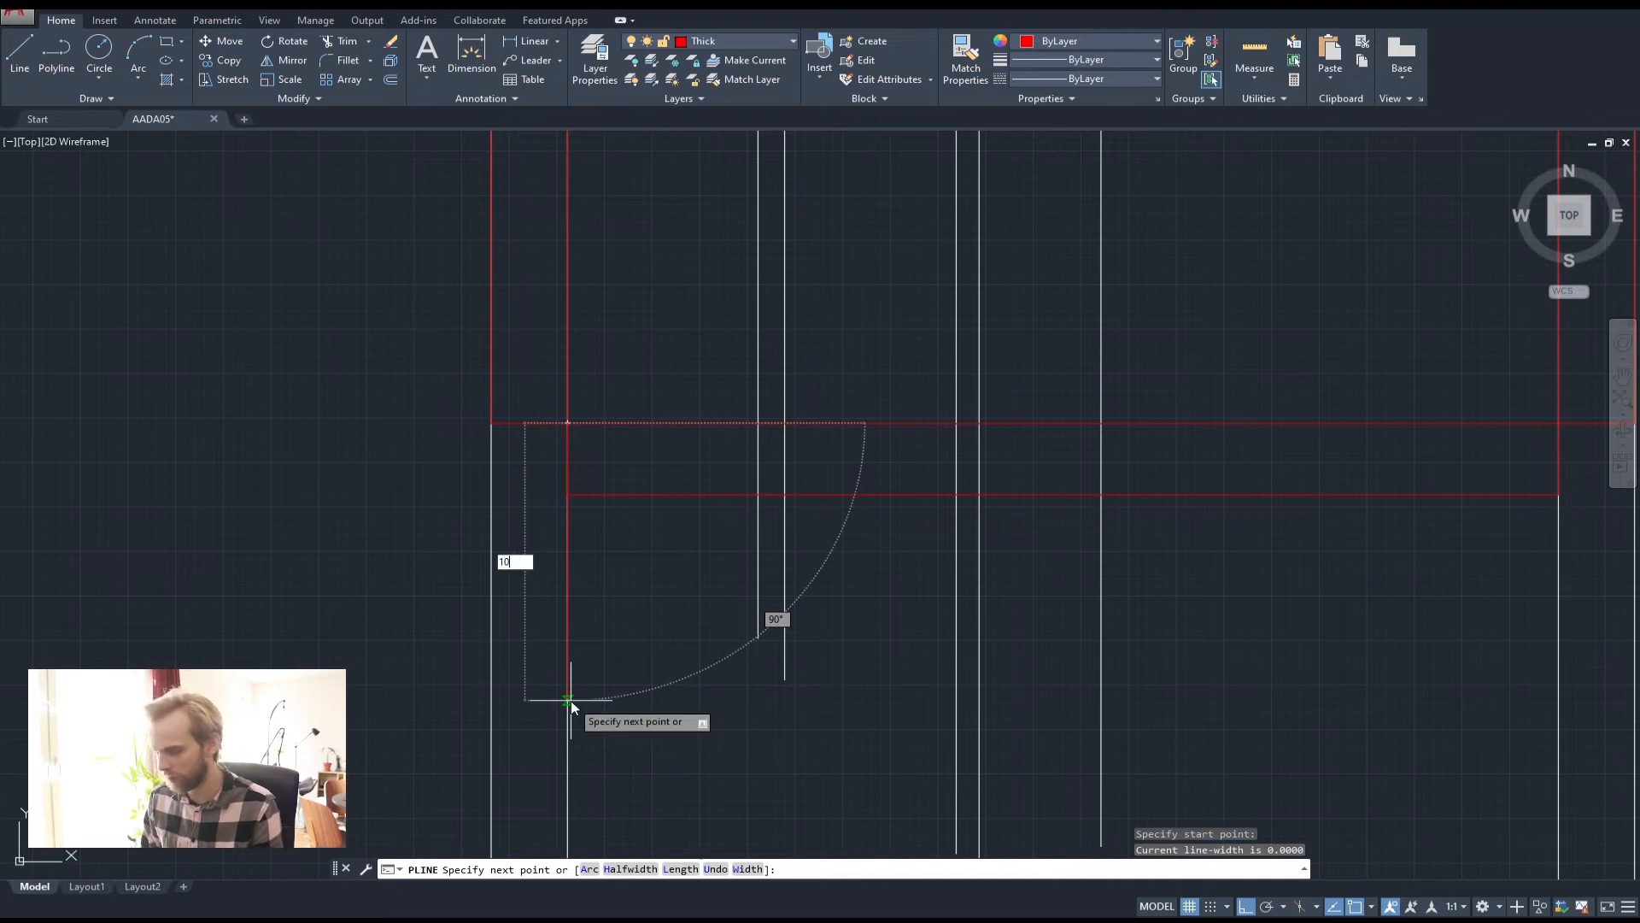
type("00")
key("Return")
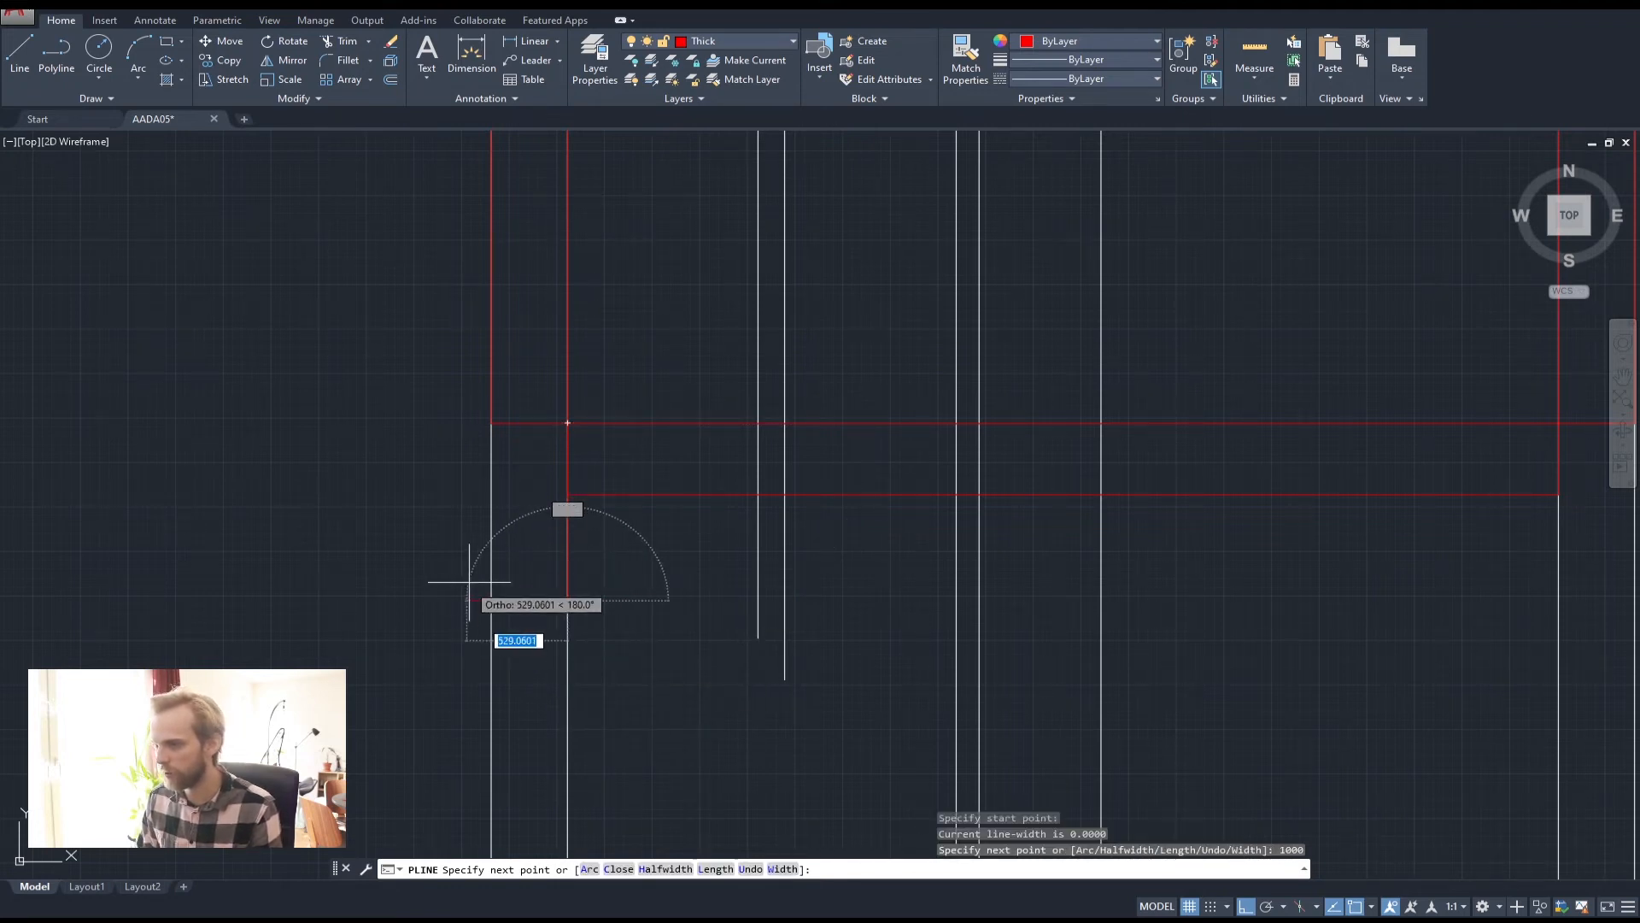
left_click(492, 602)
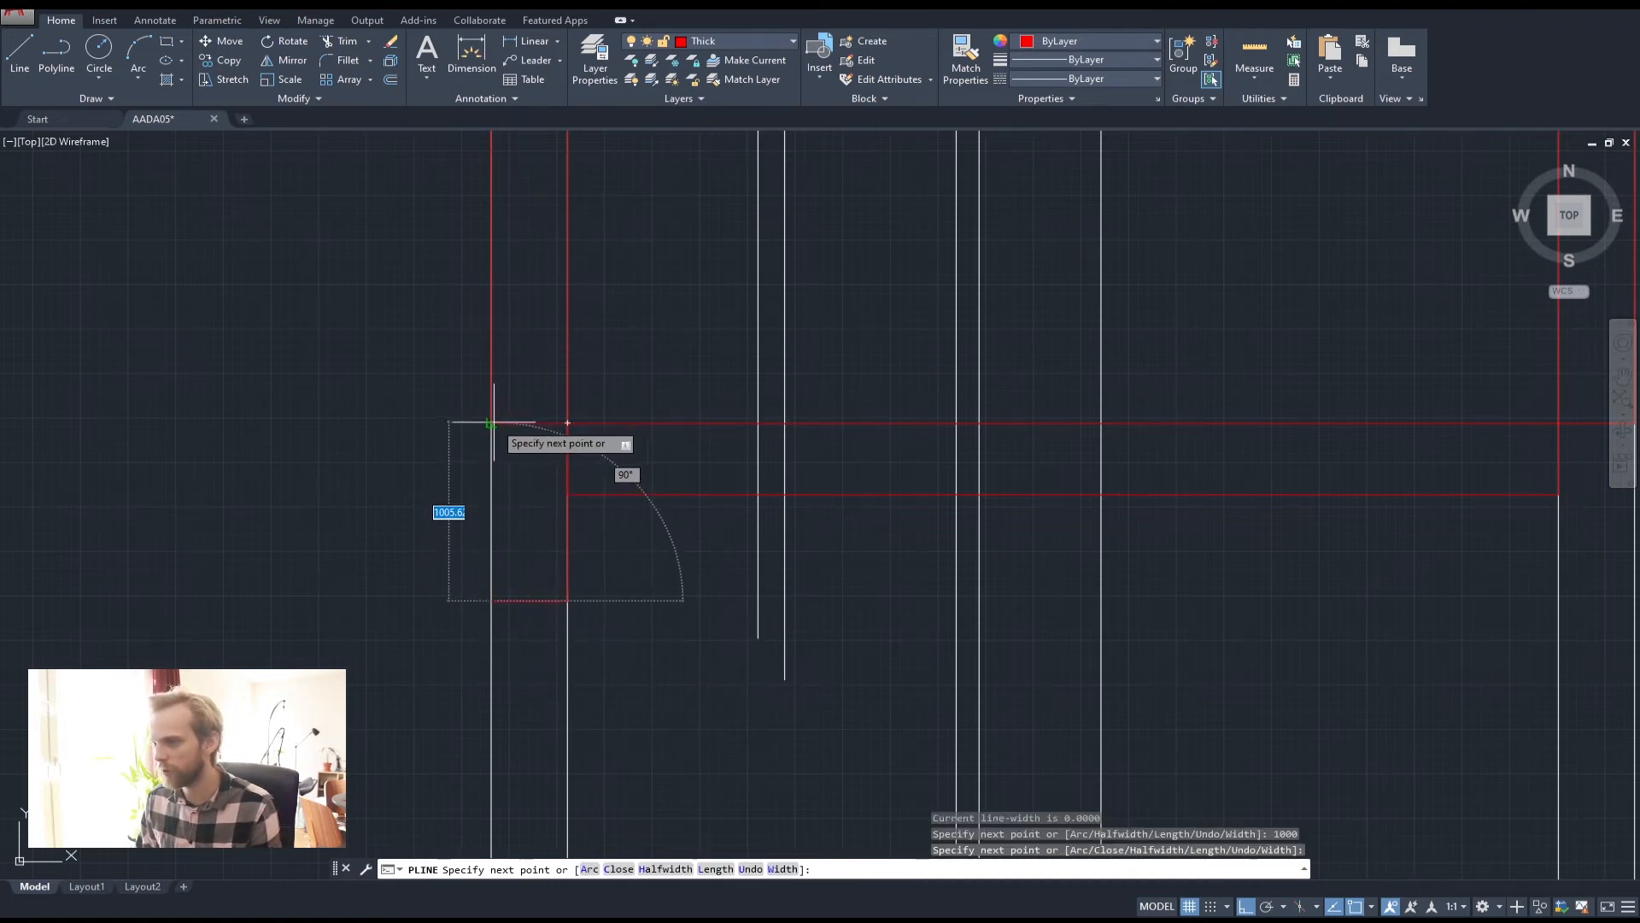
left_click(490, 423)
left_click(567, 422)
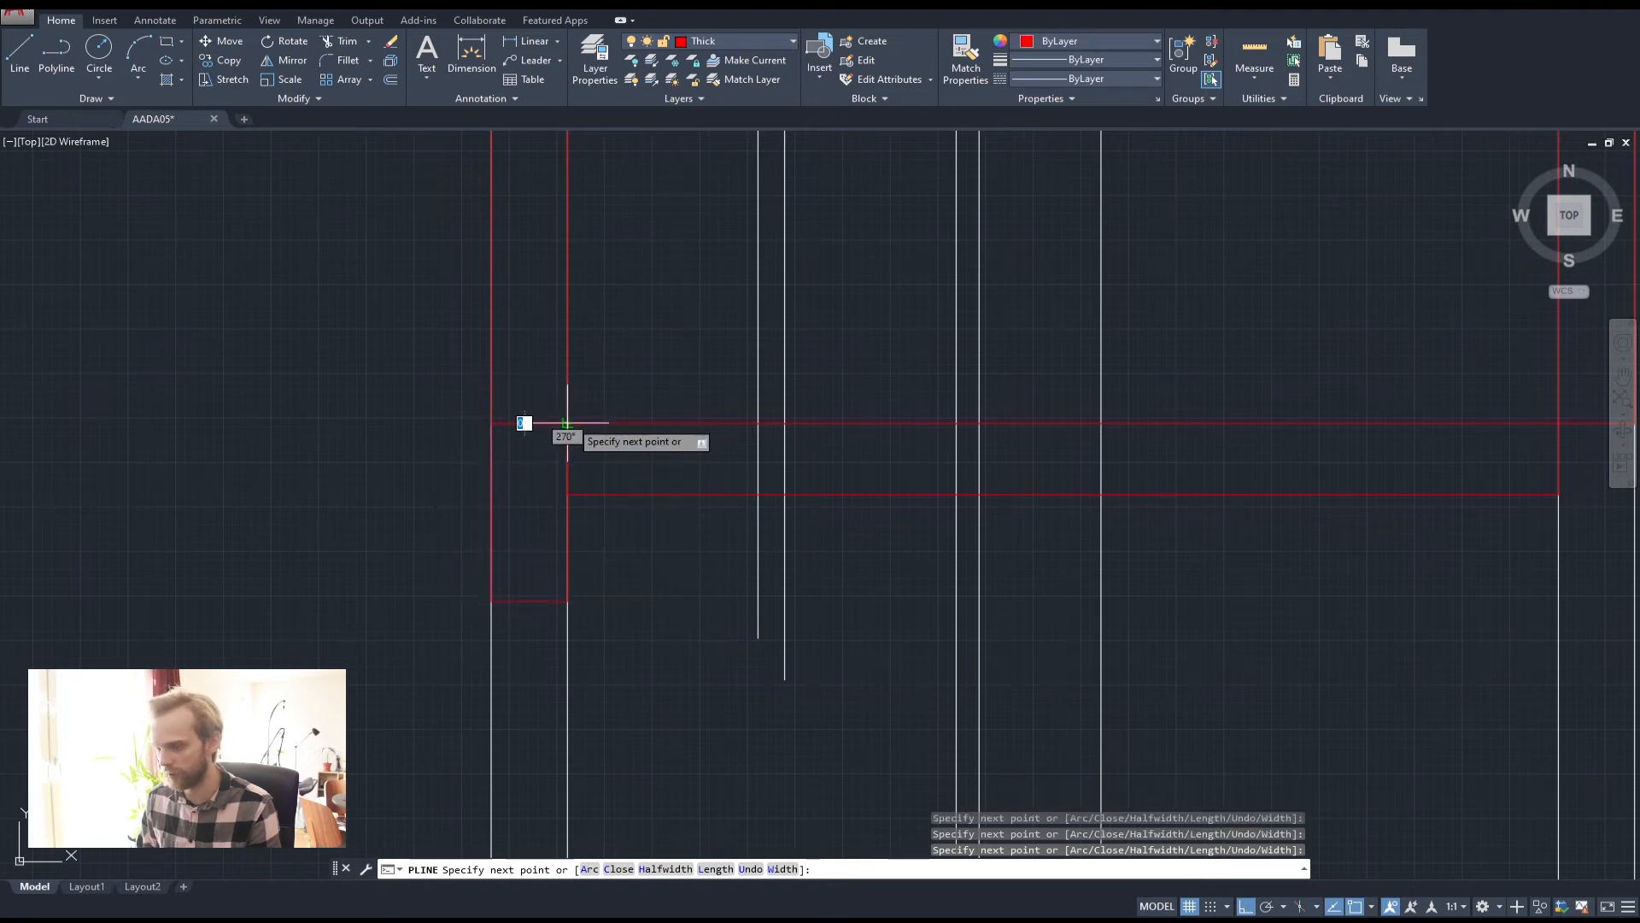
key("Return")
Pan across the section and begin a selection window around the new wall outline
scroll(573, 427, "down", 2)
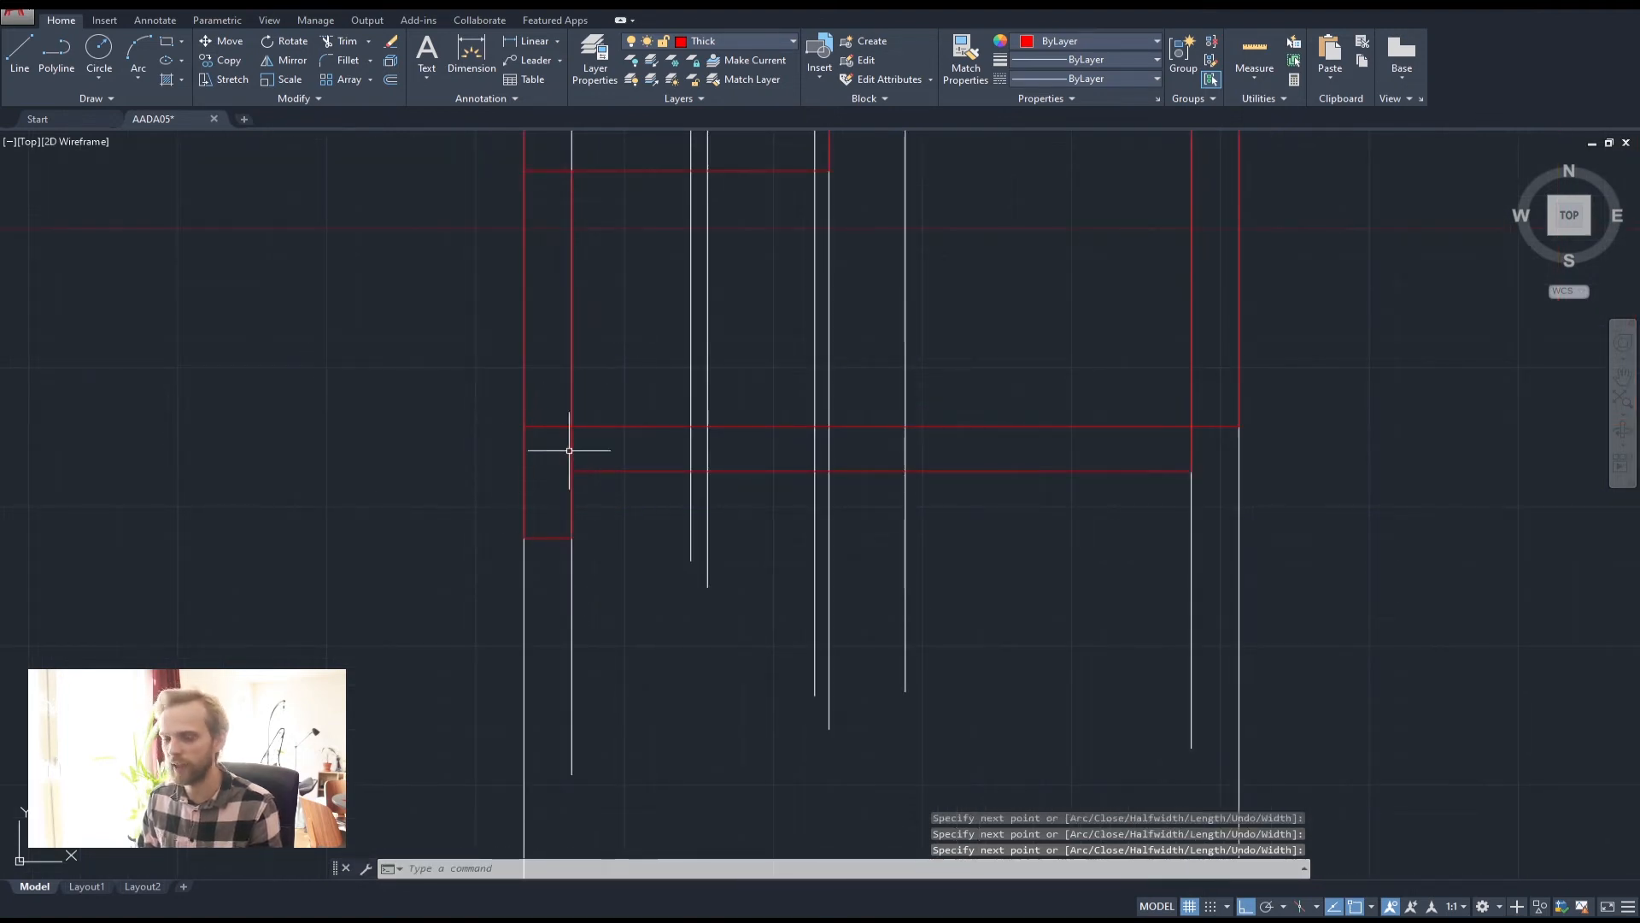
middle_click_drag(967, 580, 655, 567)
scroll(881, 416, "up", 2)
scroll(881, 413, "down", 2)
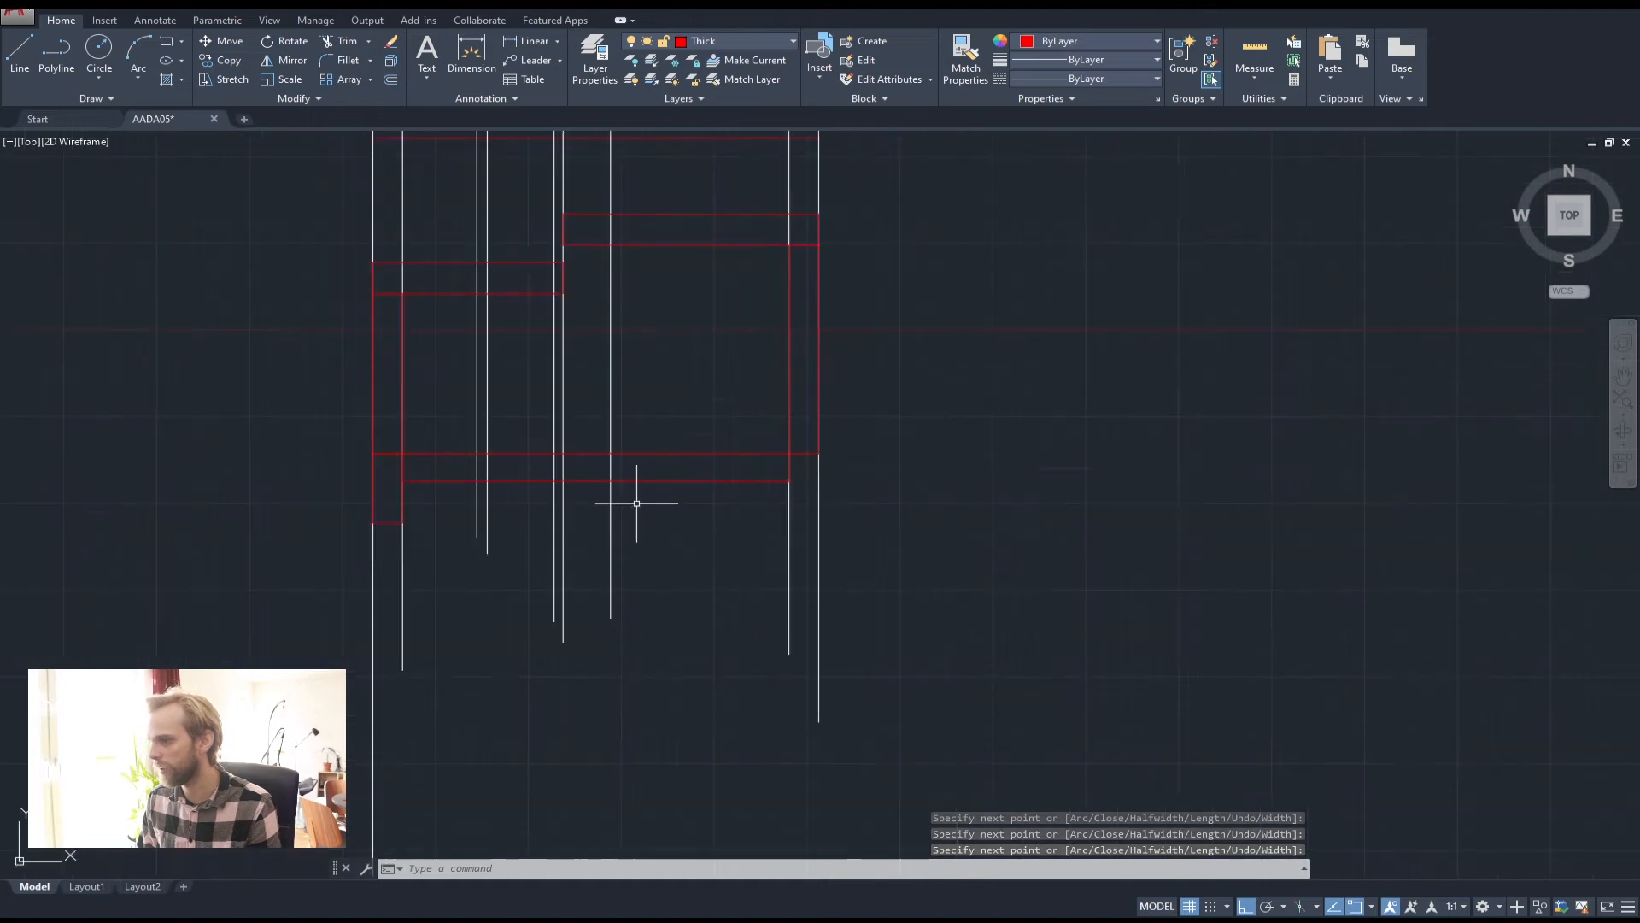
scroll(629, 498, "up", 2)
left_click(615, 530)
Copy the left wall outline from its top-right corner to the right wall's corner
left_click(589, 474)
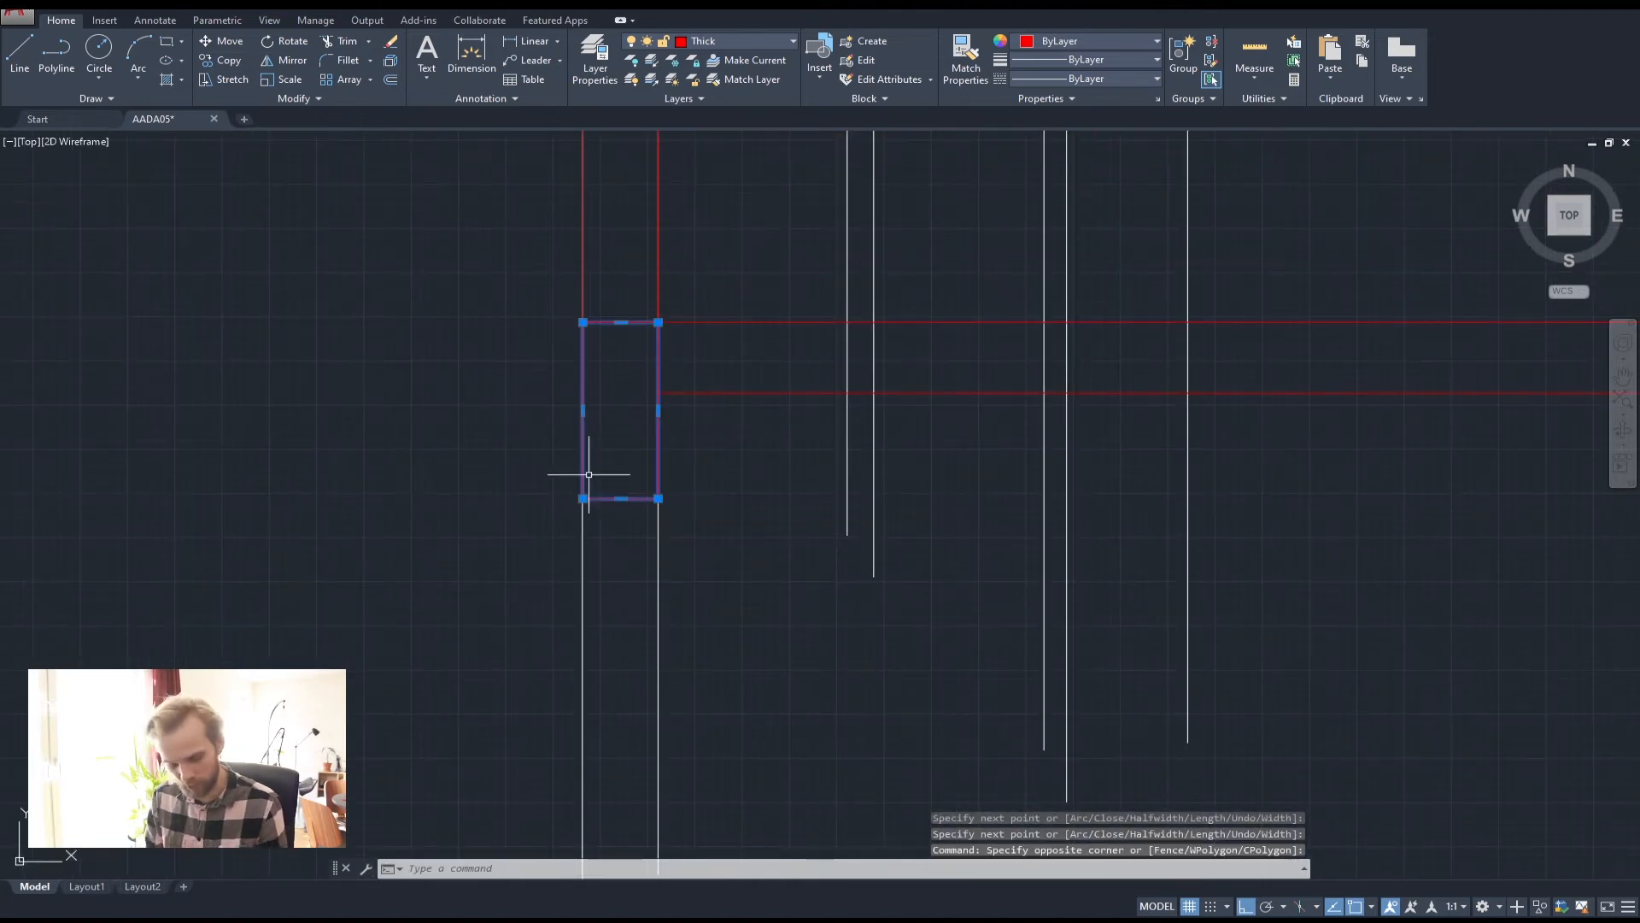
type("cop")
key("Return")
left_click(659, 323)
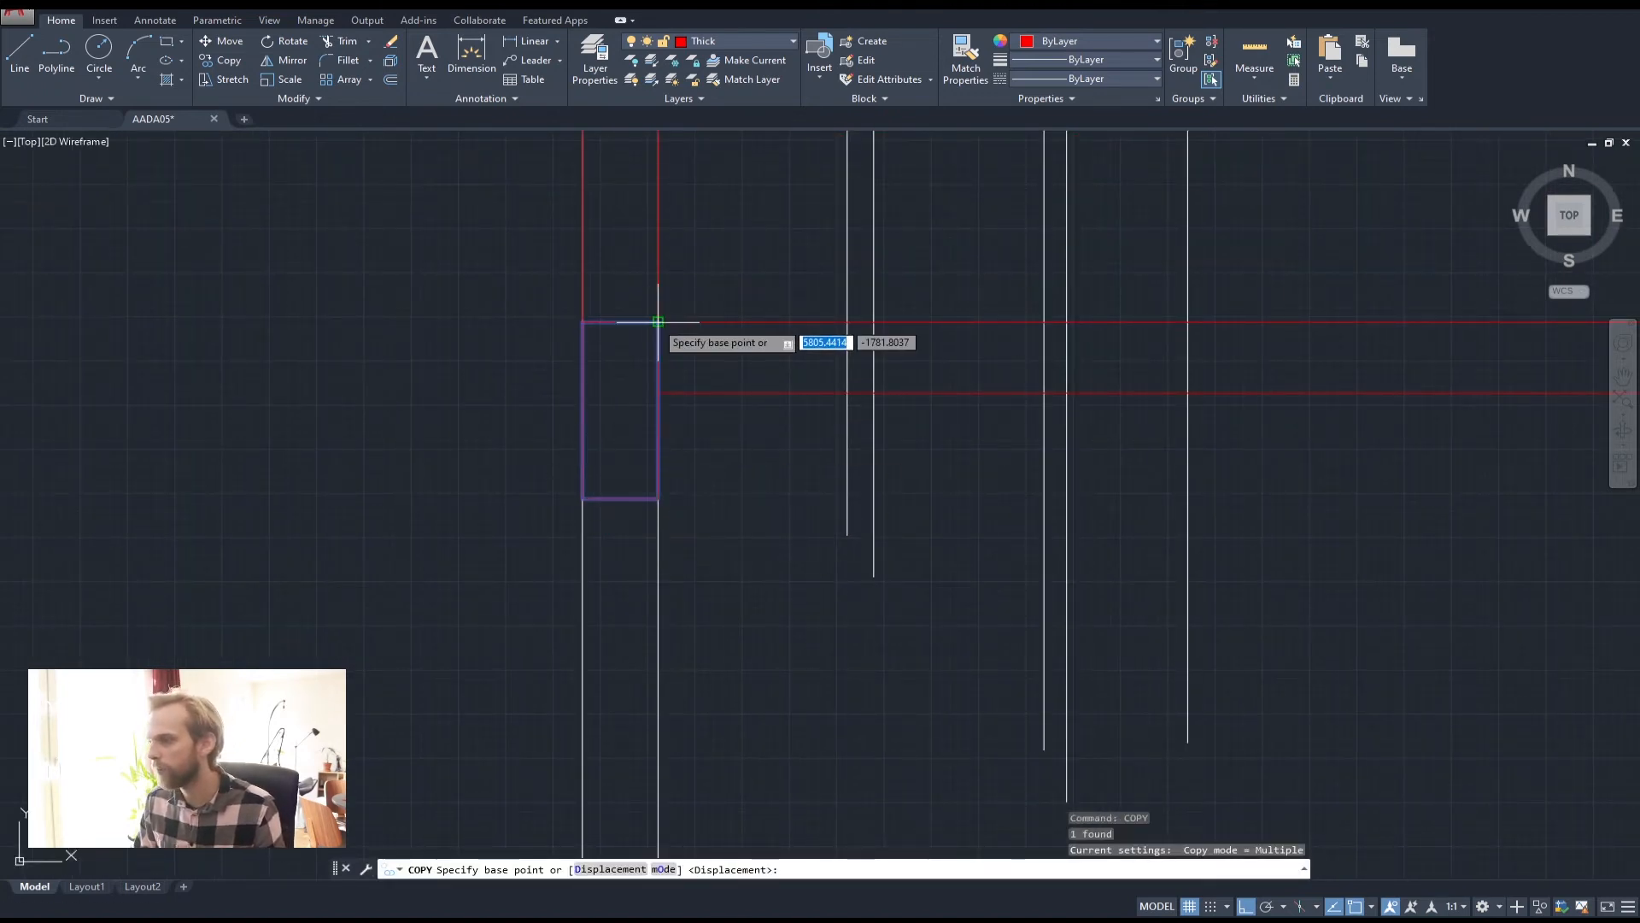
scroll(663, 324, "down", 3)
middle_click_drag(1137, 333, 959, 328)
scroll(939, 329, "up", 2)
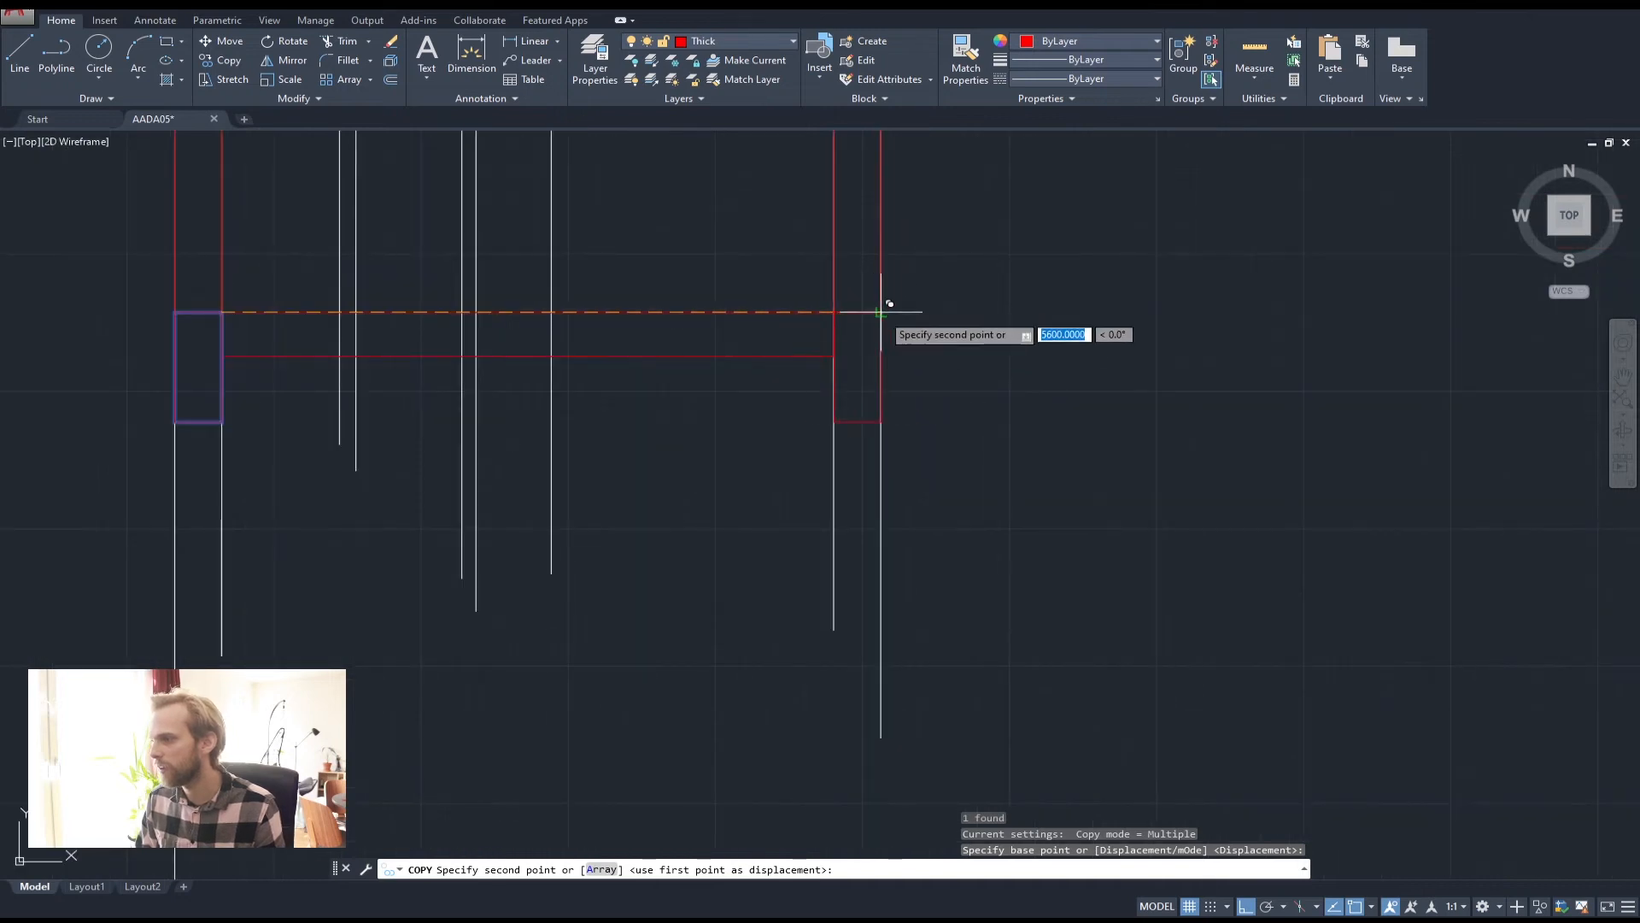
left_click(881, 312)
key("Escape")
key("Escape")
key("Escape")
Turn off the Helper layer to hide the white helper lines
scroll(948, 274, "down", 2)
scroll(889, 524, "down", 2)
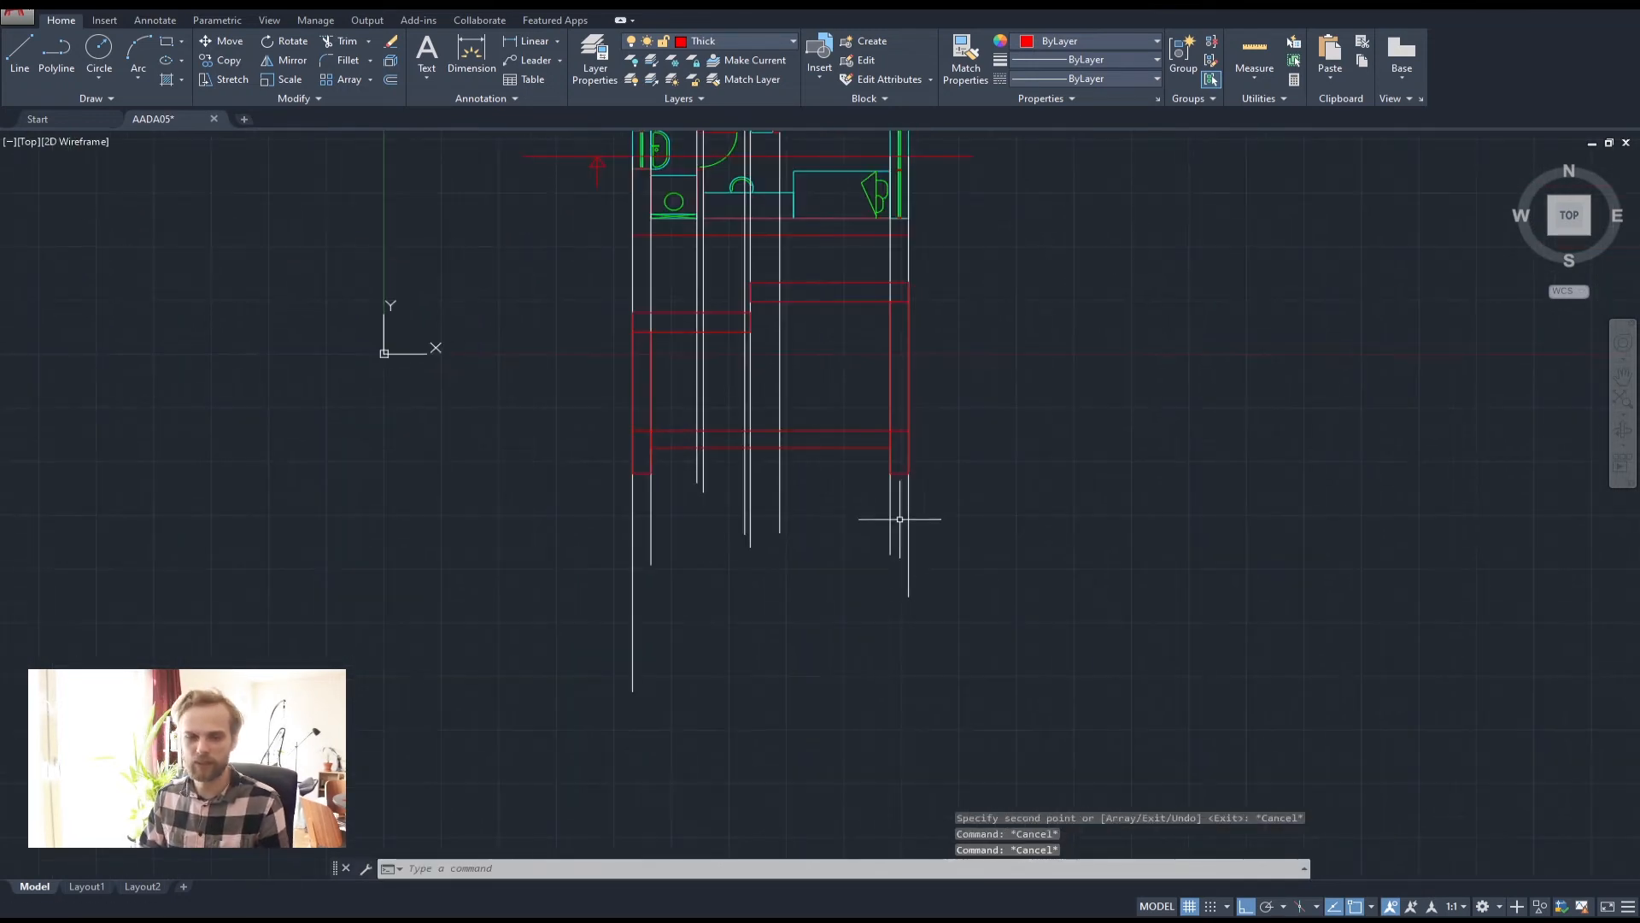
middle_click_drag(909, 429, 890, 481)
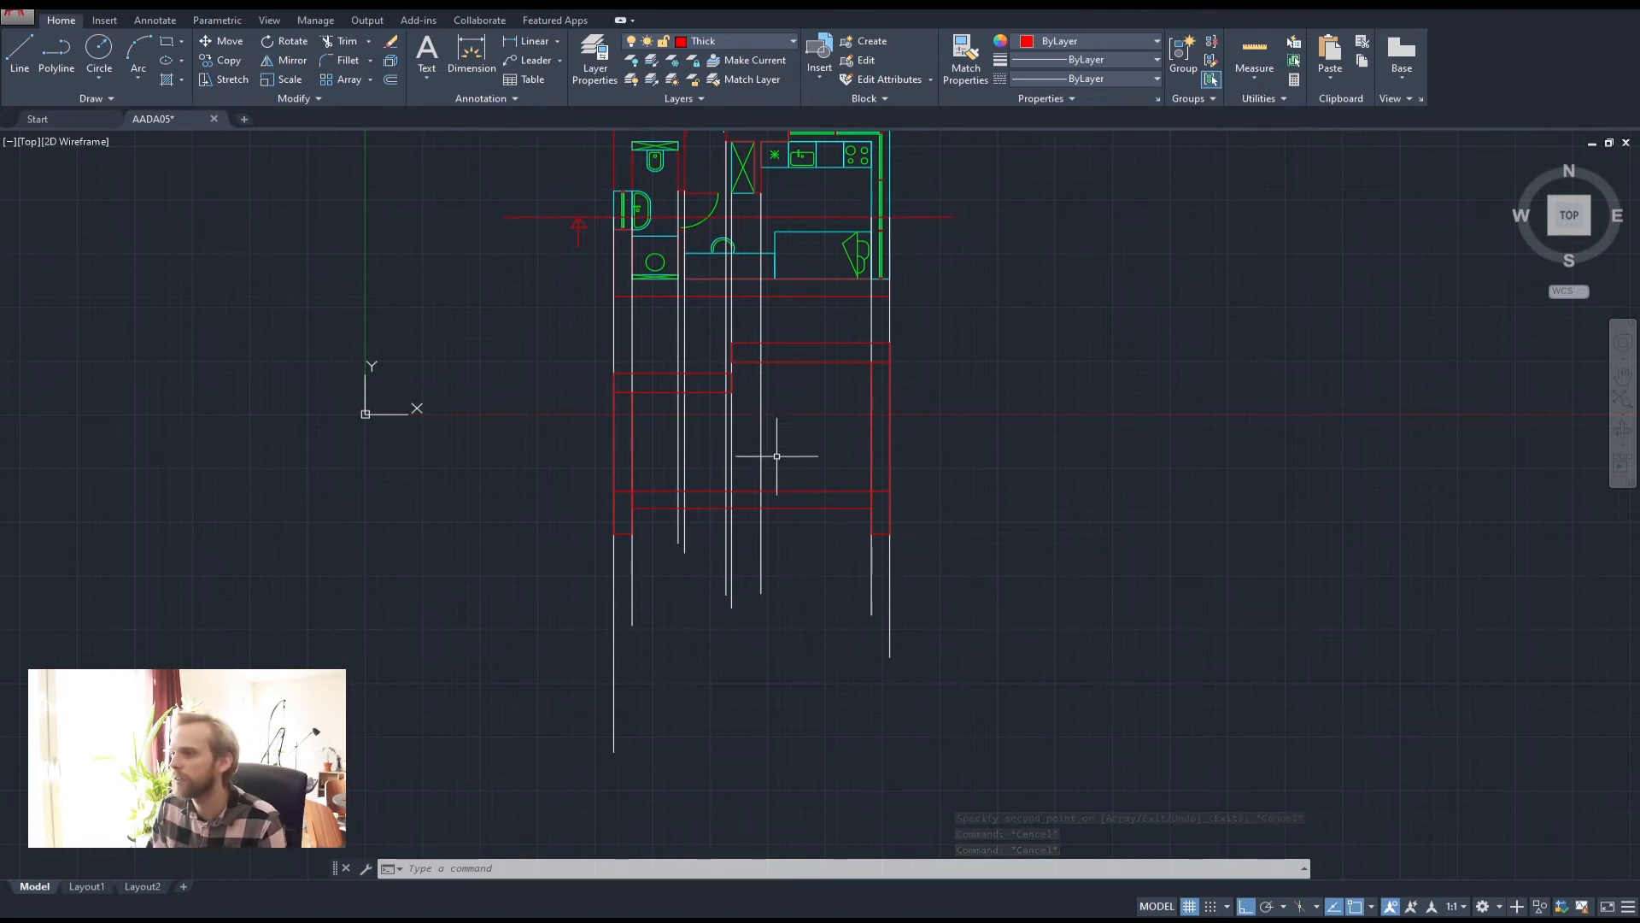
middle_click_drag(799, 499, 827, 554)
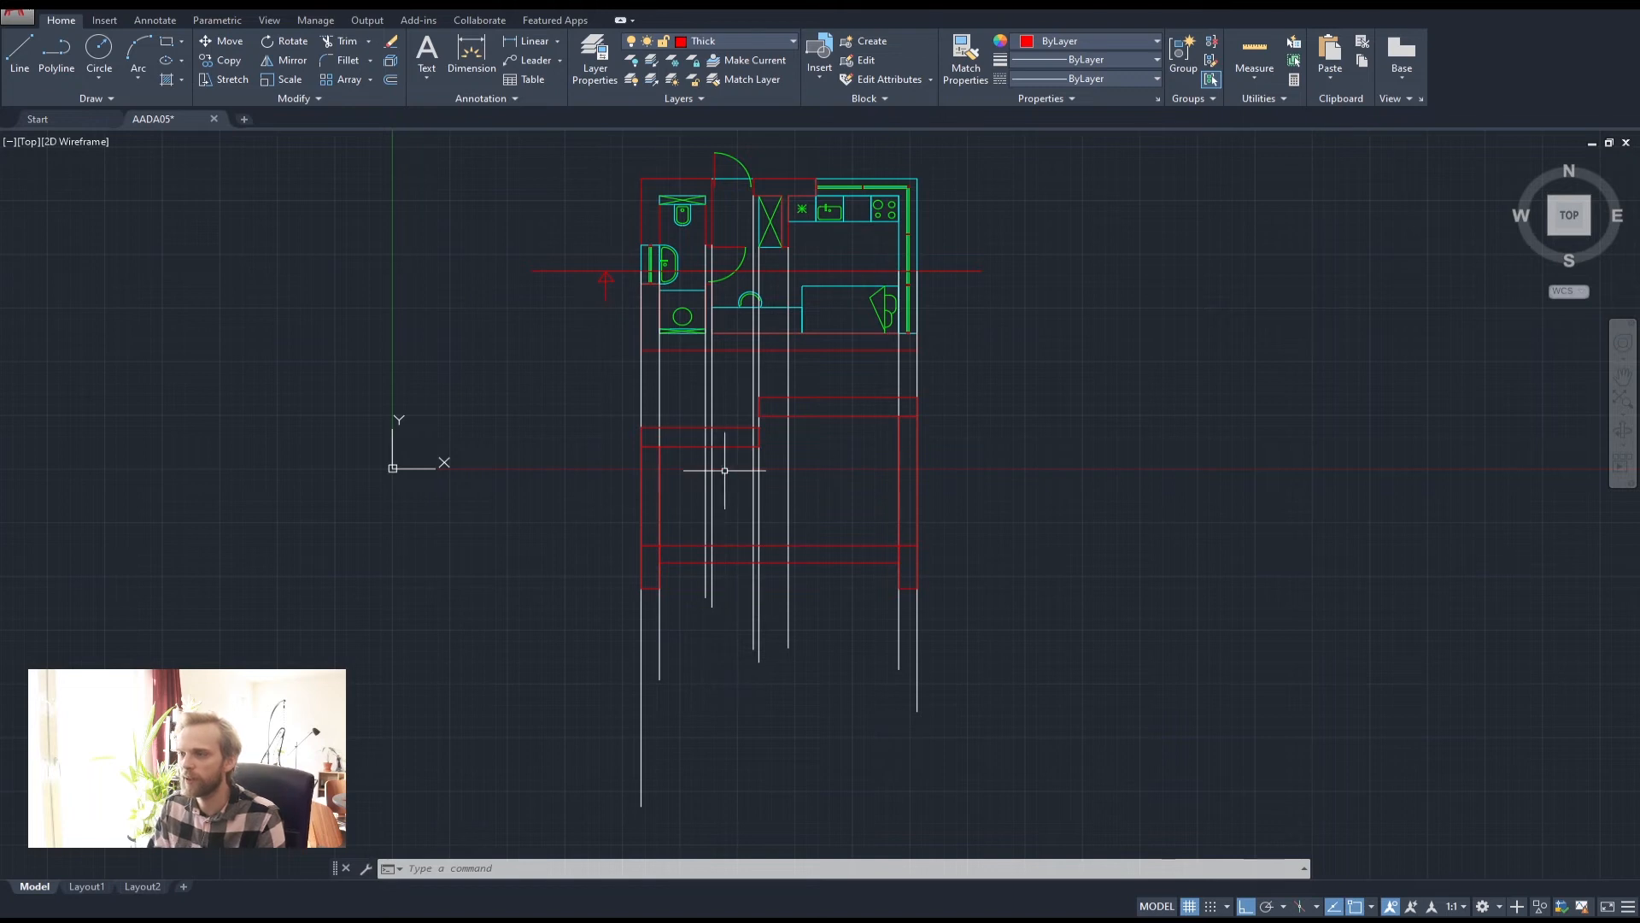
left_click(772, 39)
left_click(633, 79)
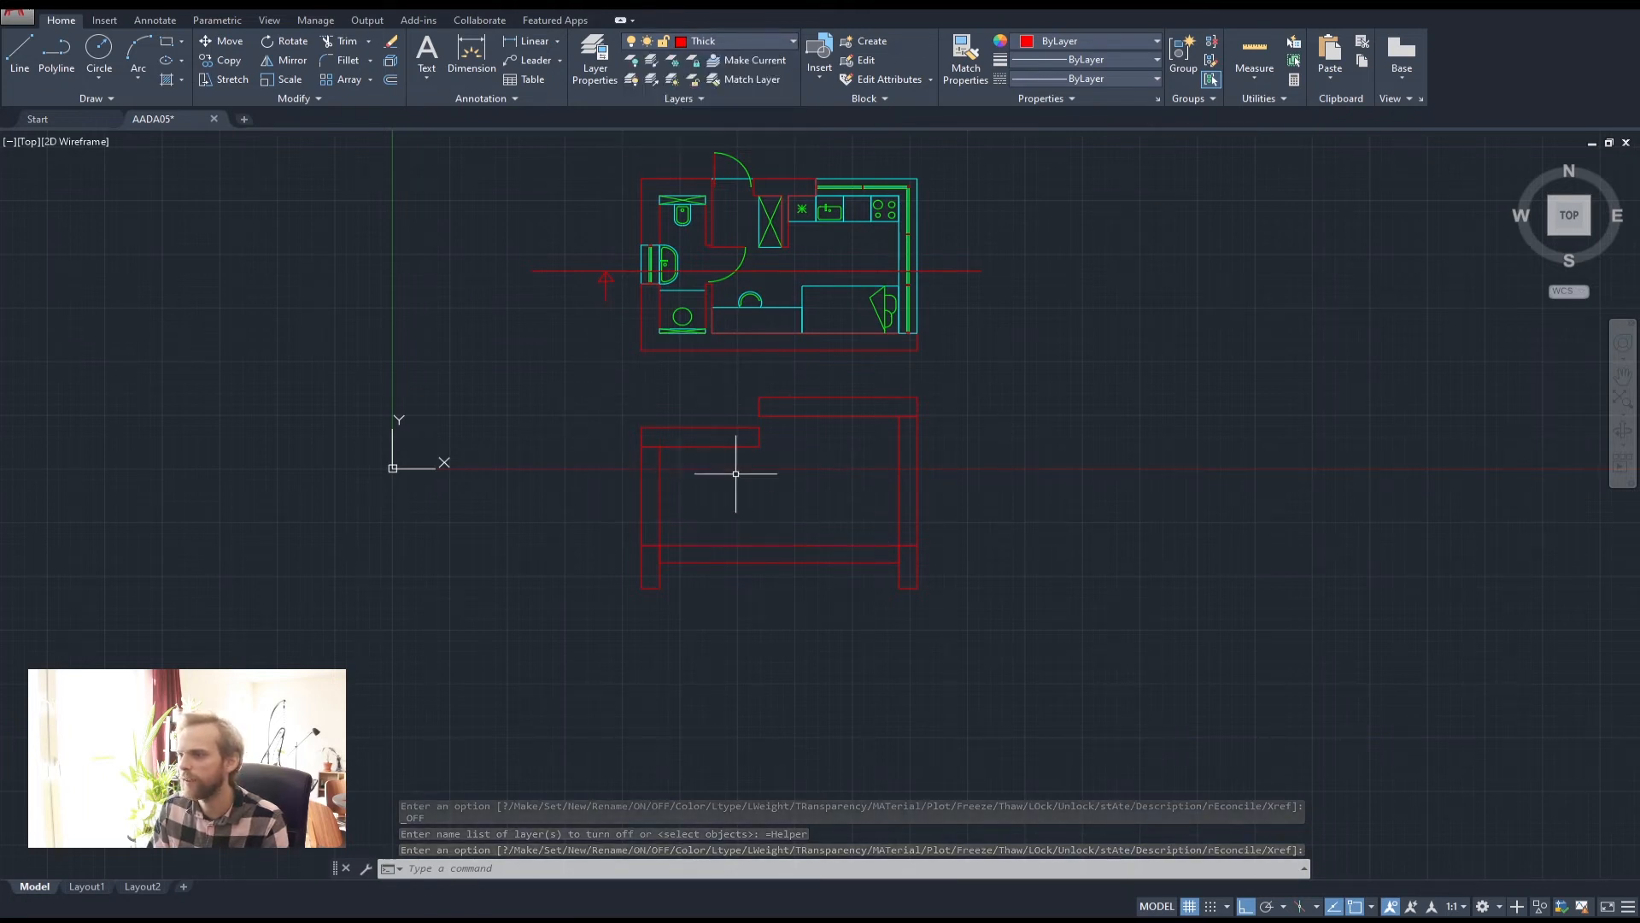
scroll(739, 420, "up", 4)
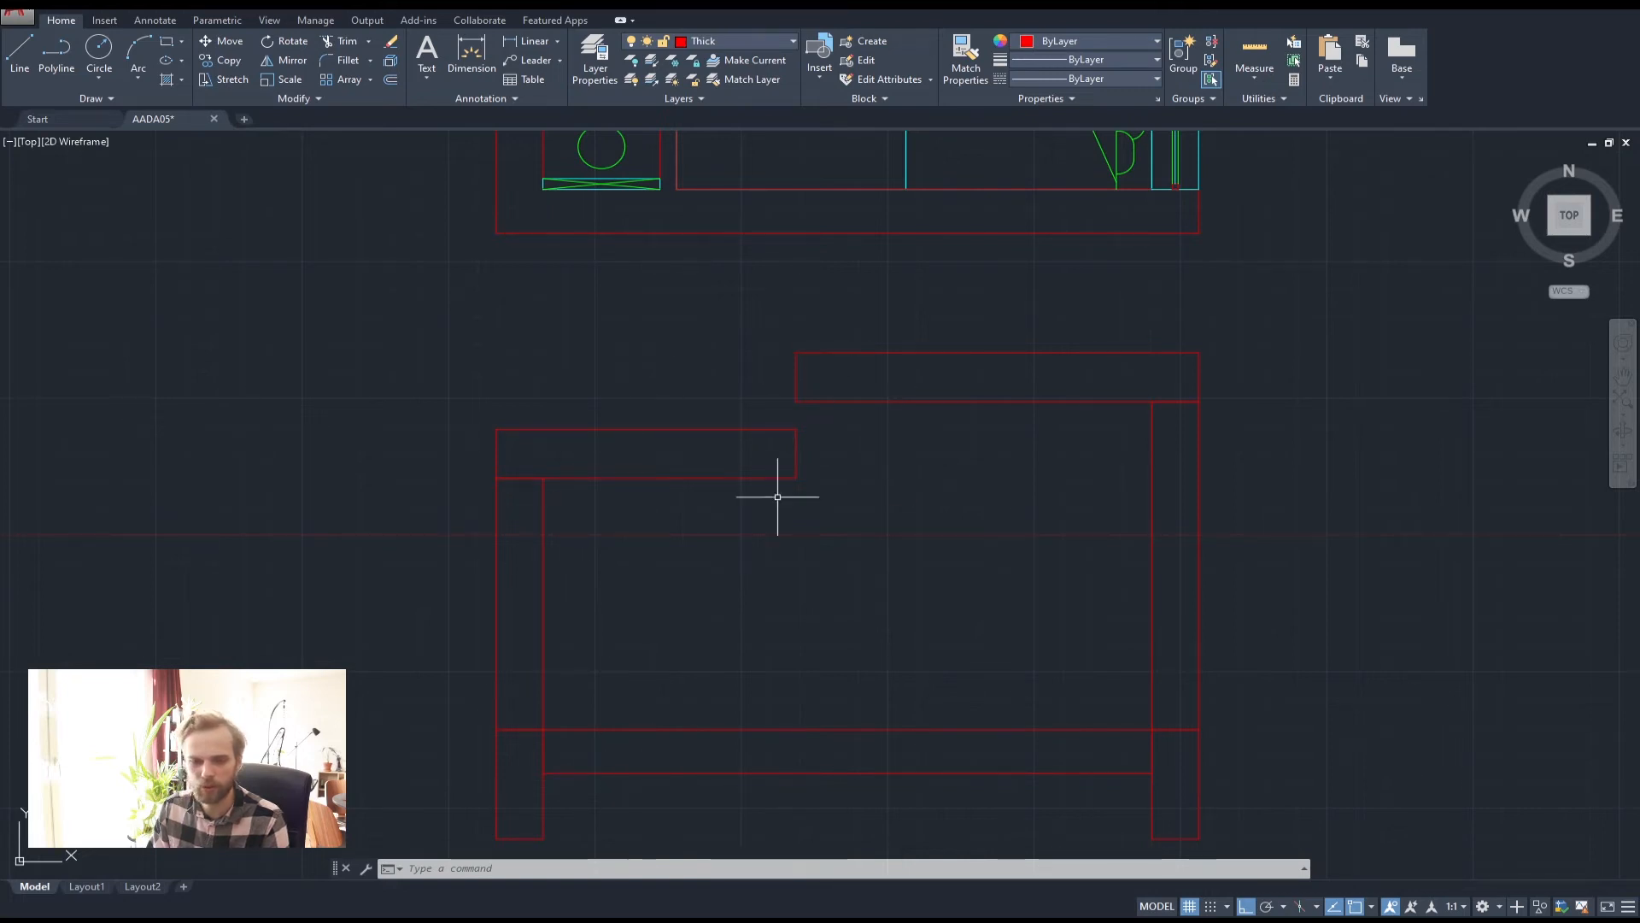
Draw a red polyline from the lower slab corner up to the upper slab, 250 right, and back down
scroll(831, 447, "down", 2)
mouse_move(863, 483)
middle_mouse_down()
mouse_move(808, 646)
mouse_move(798, 603)
middle_mouse_up()
scroll(738, 574, "up", 4)
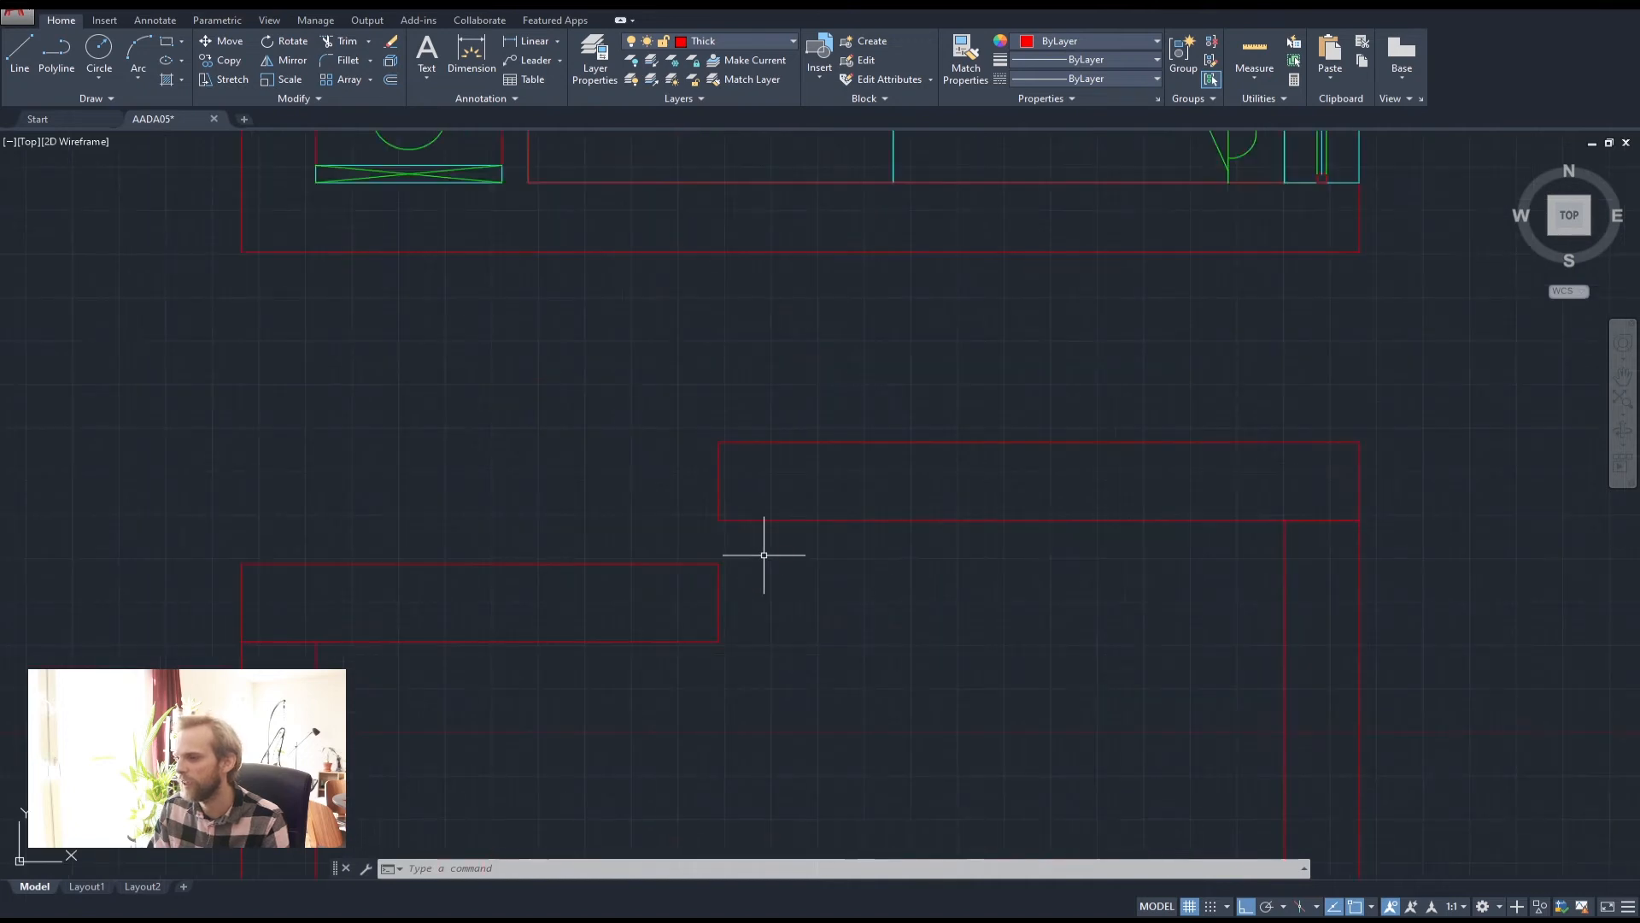
scroll(722, 615, "up", 2)
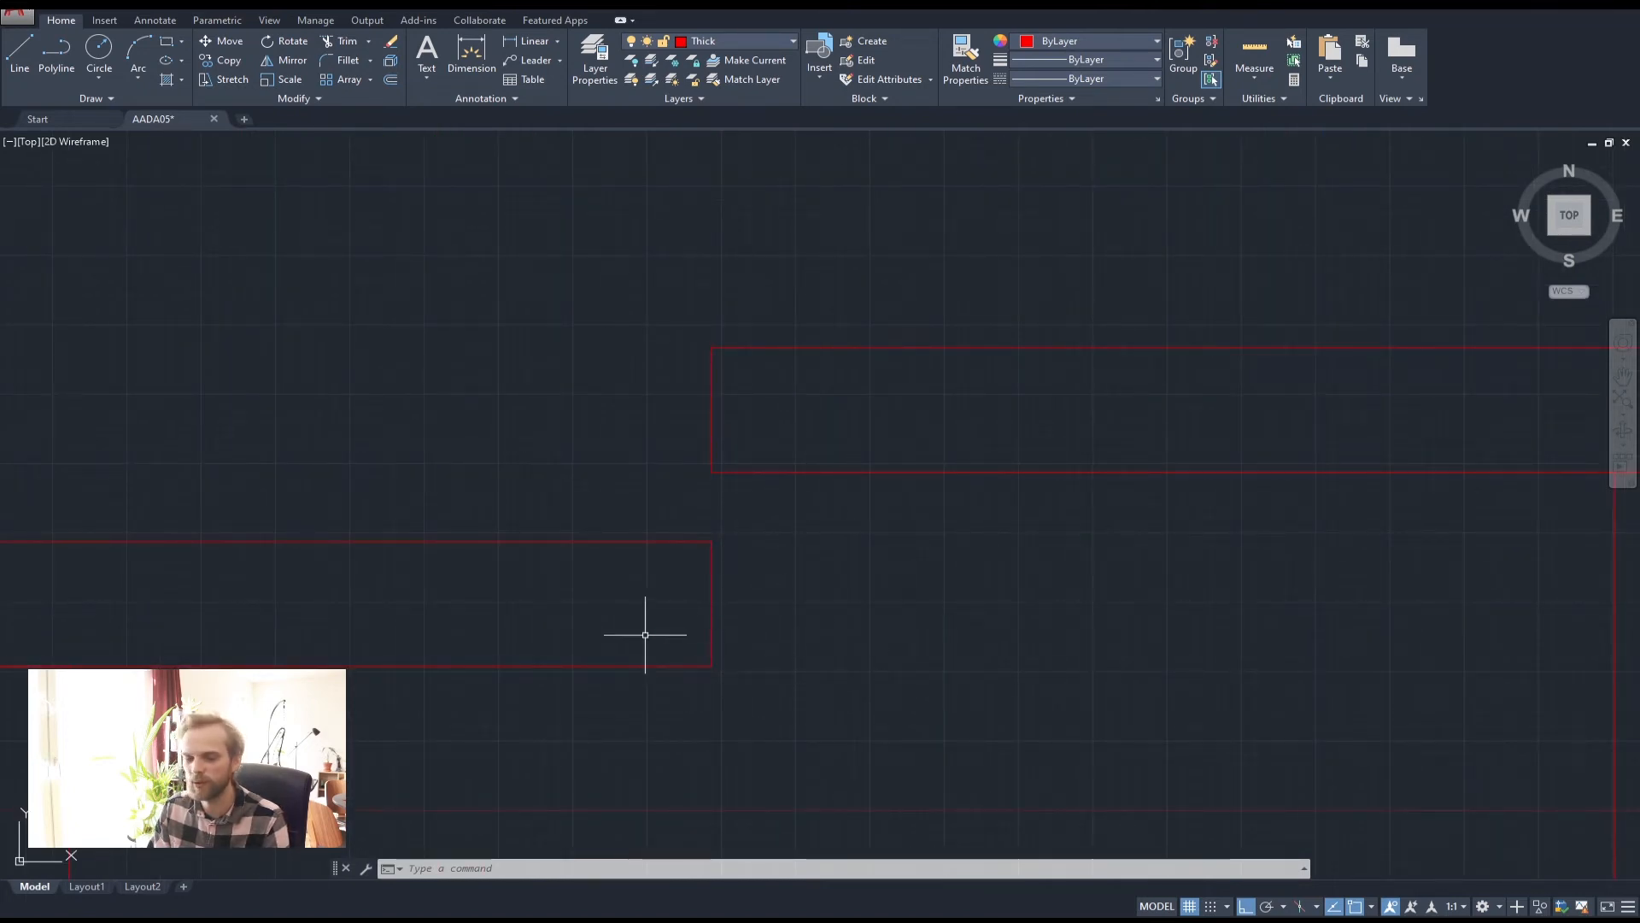
scroll(717, 610, "down", 4)
middle_click_drag(787, 633, 798, 546)
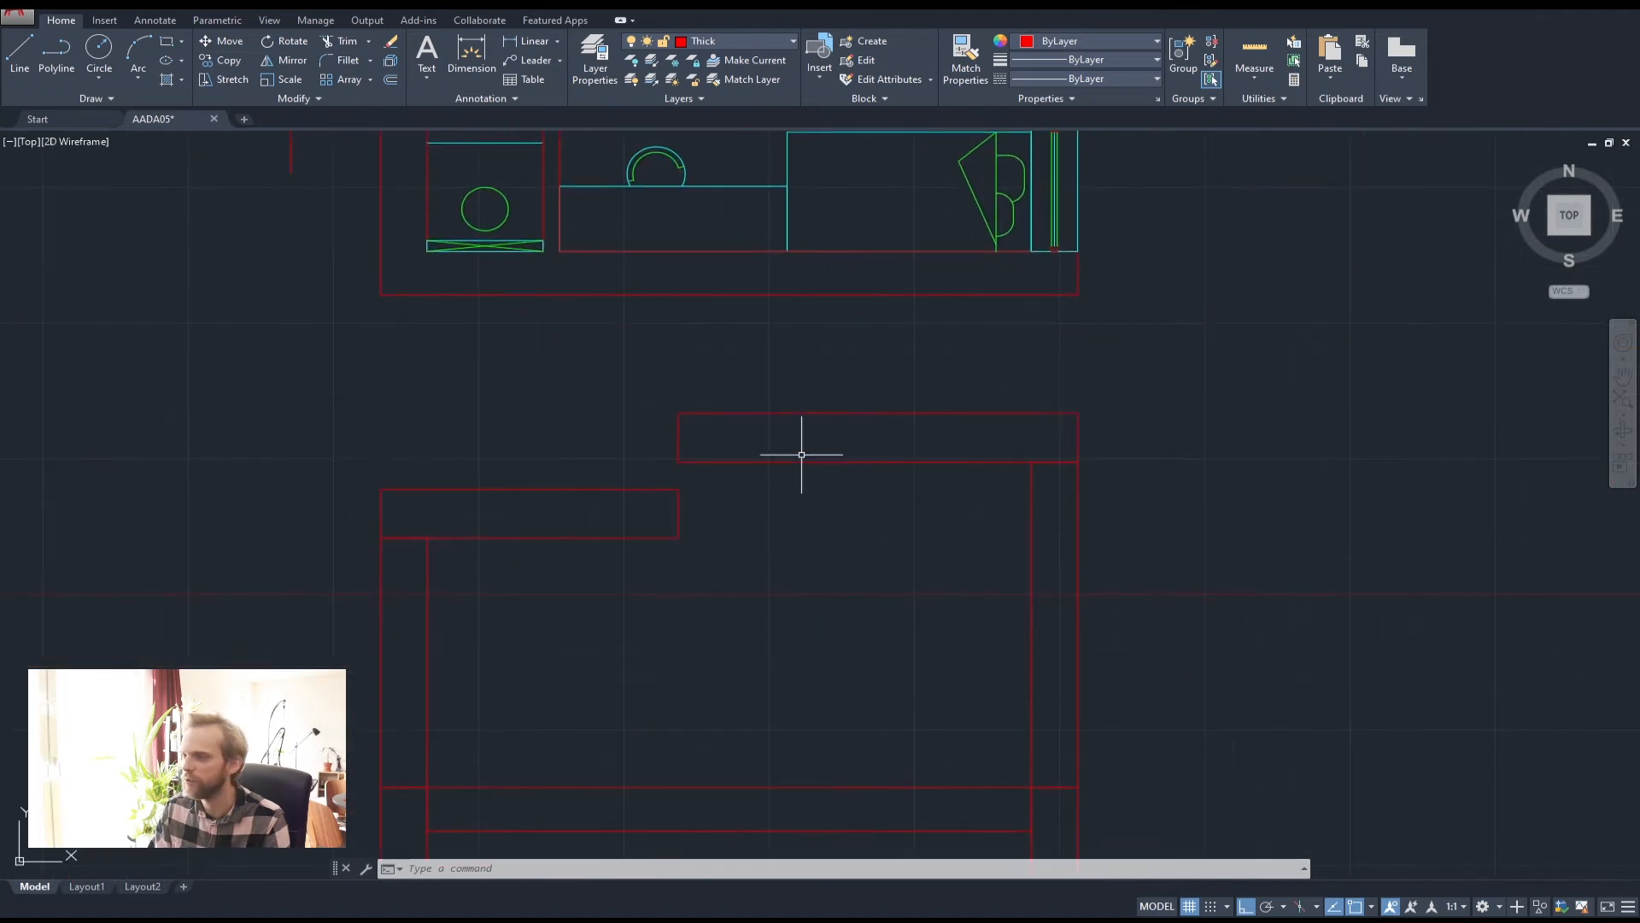
left_click(53, 56)
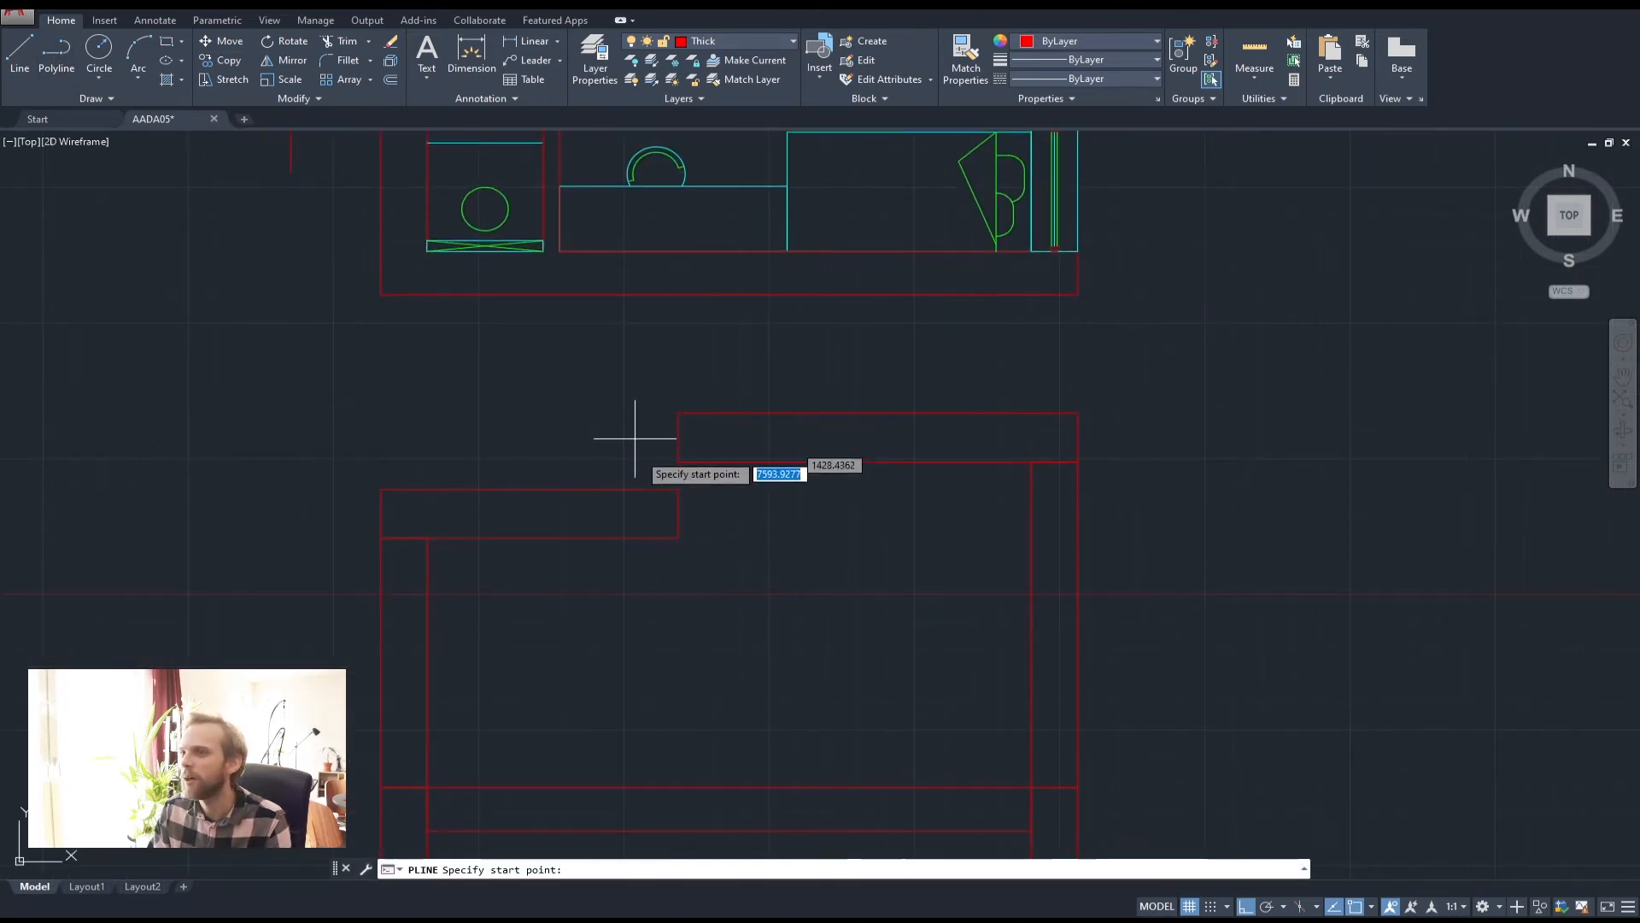
left_click(678, 538)
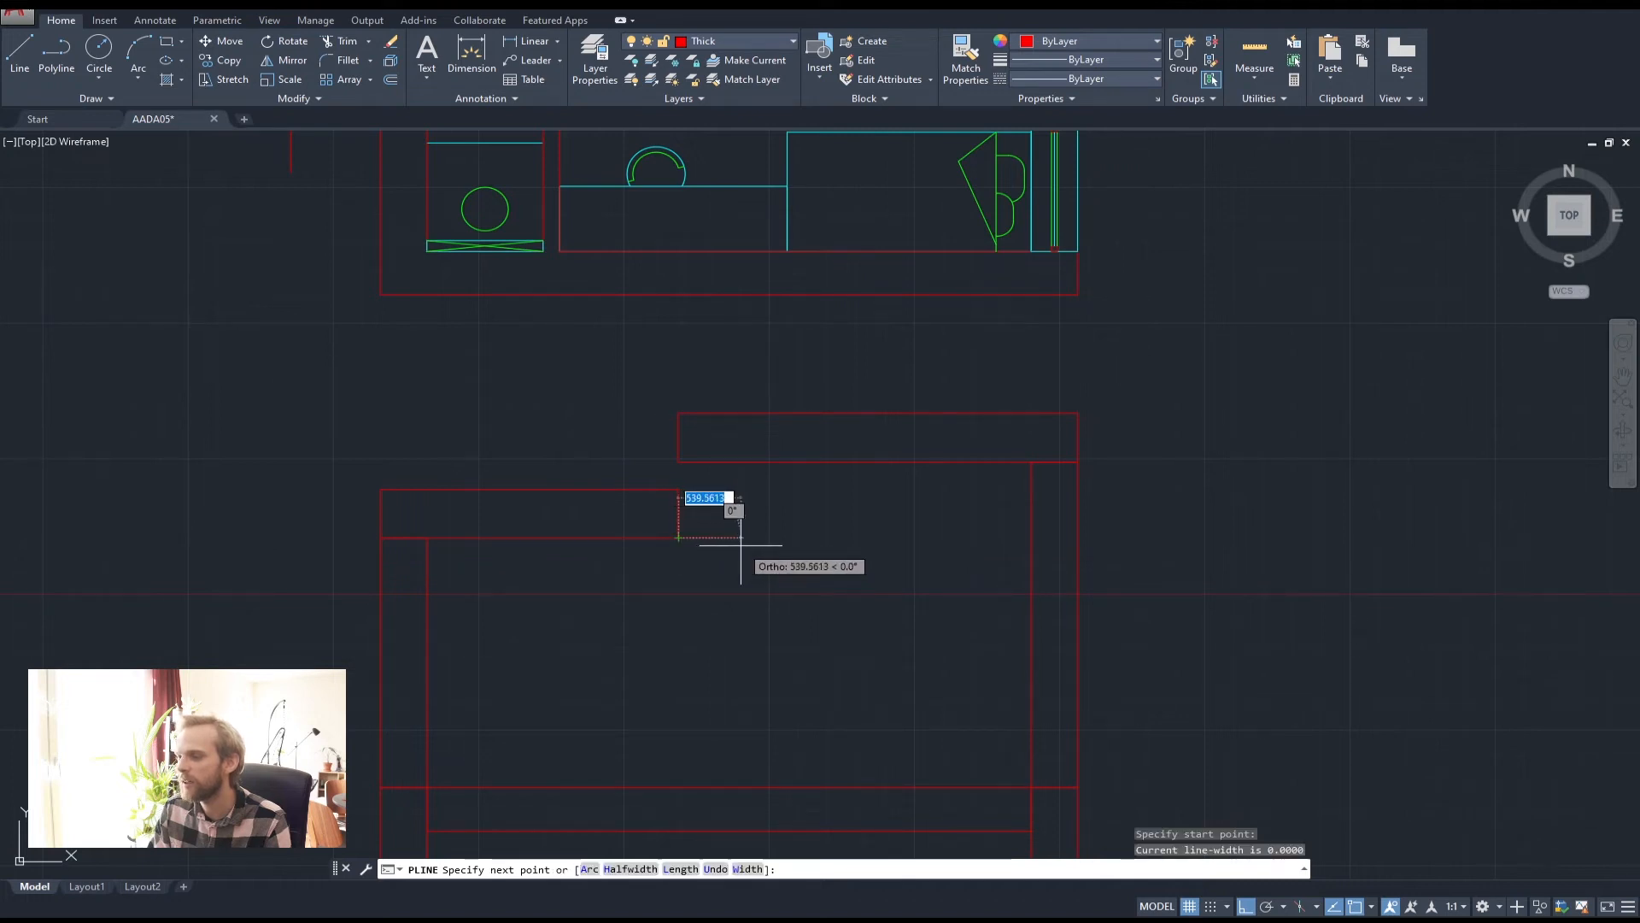
left_click(678, 462)
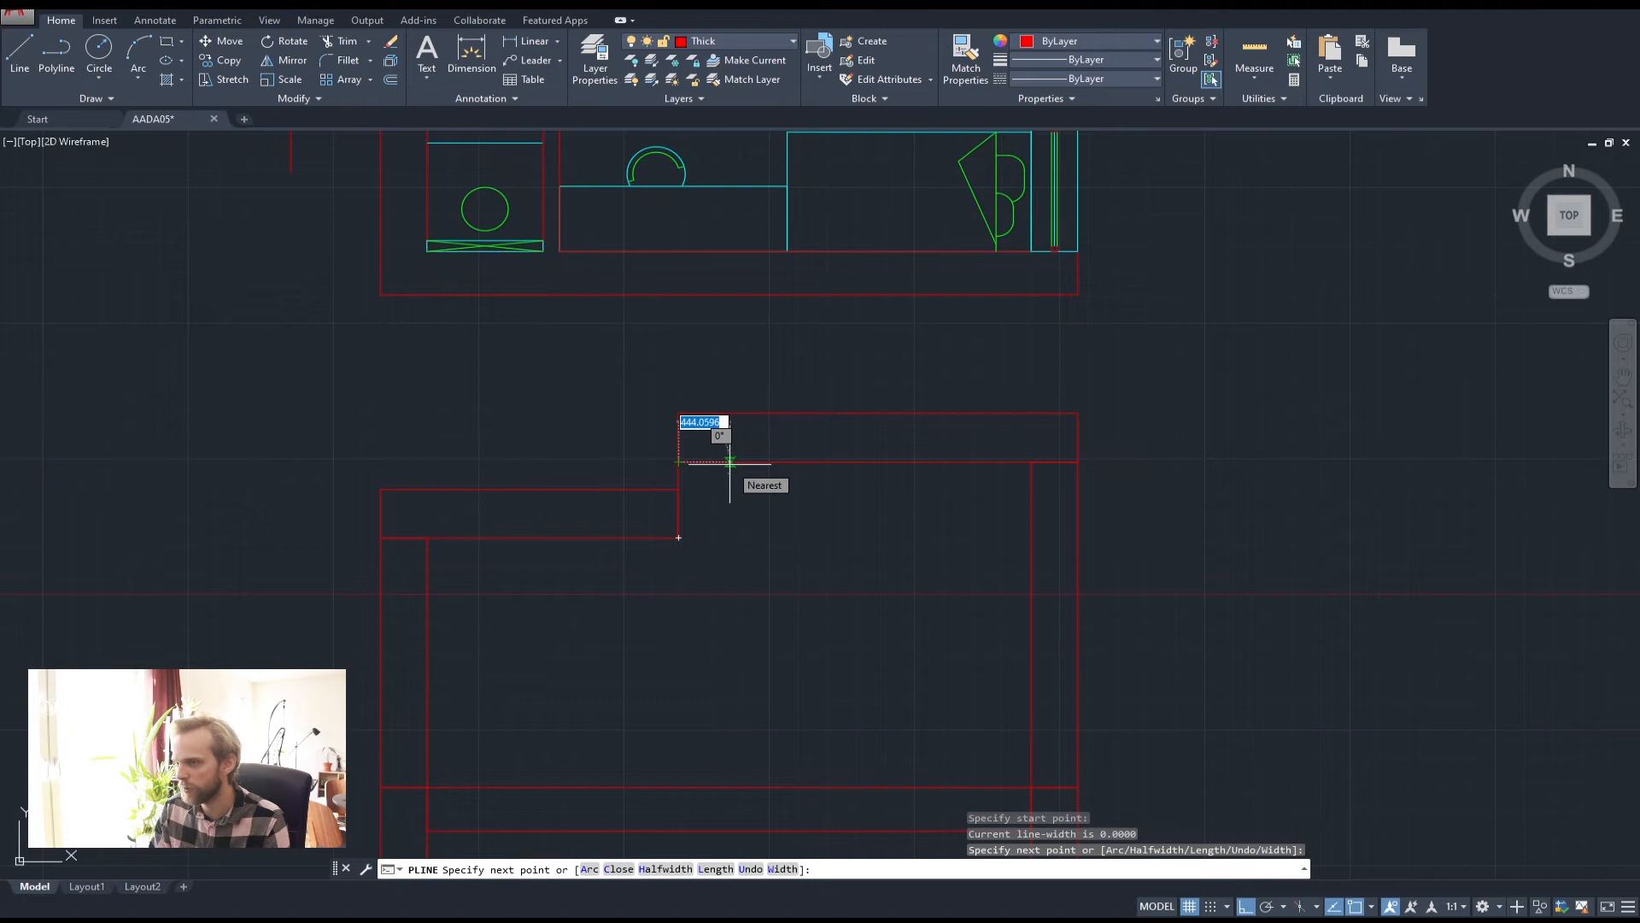
type("250")
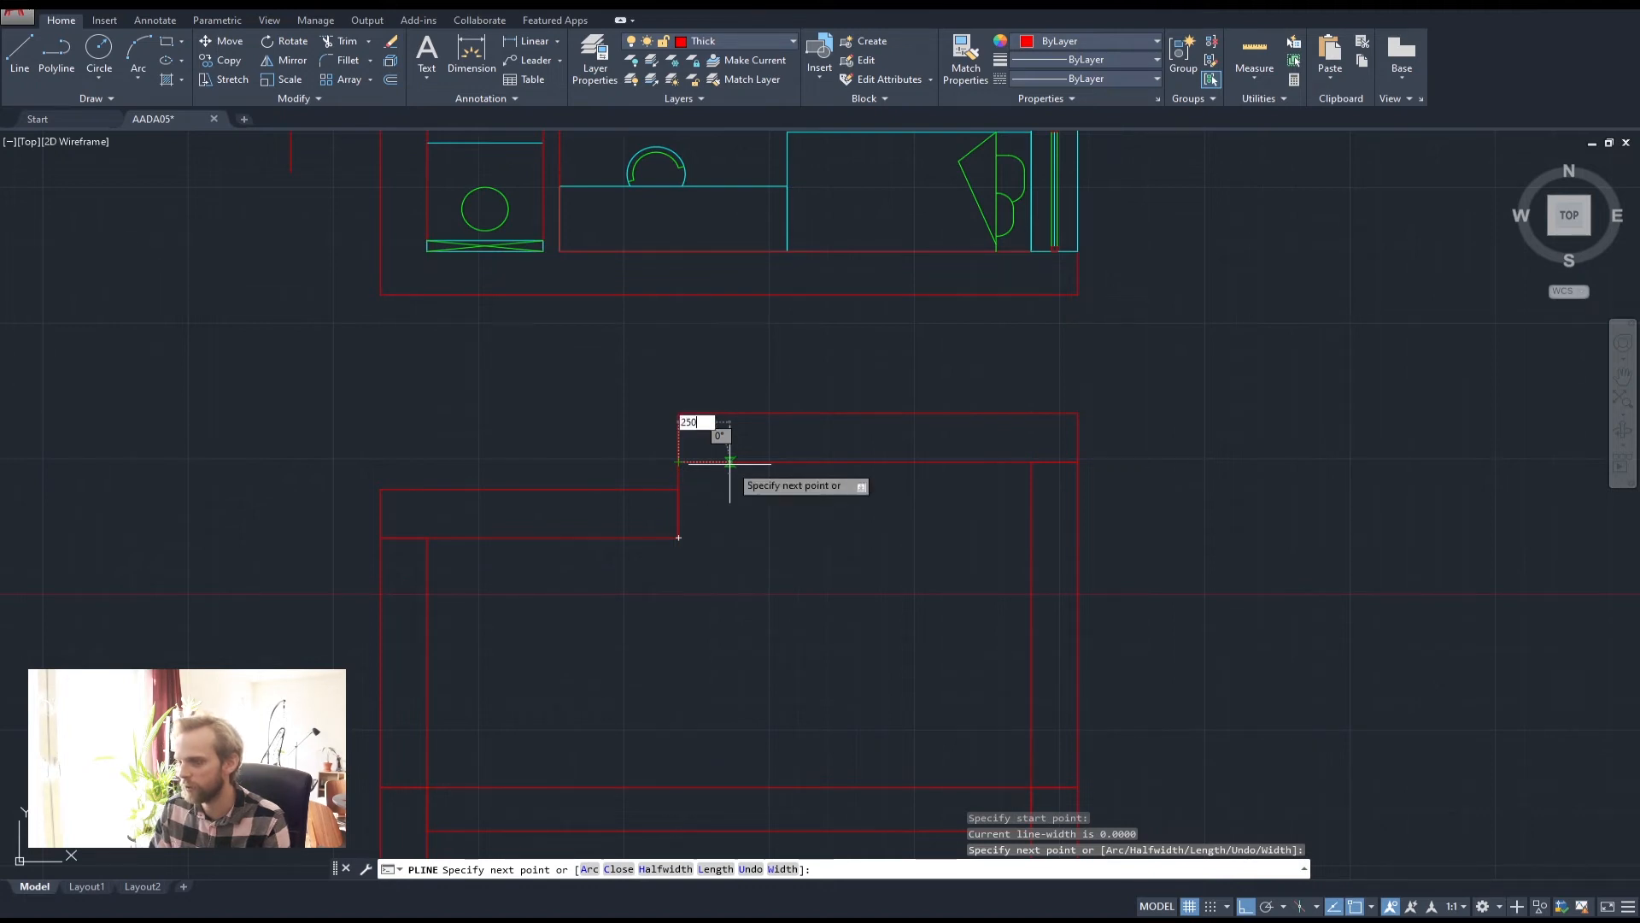
key("Return")
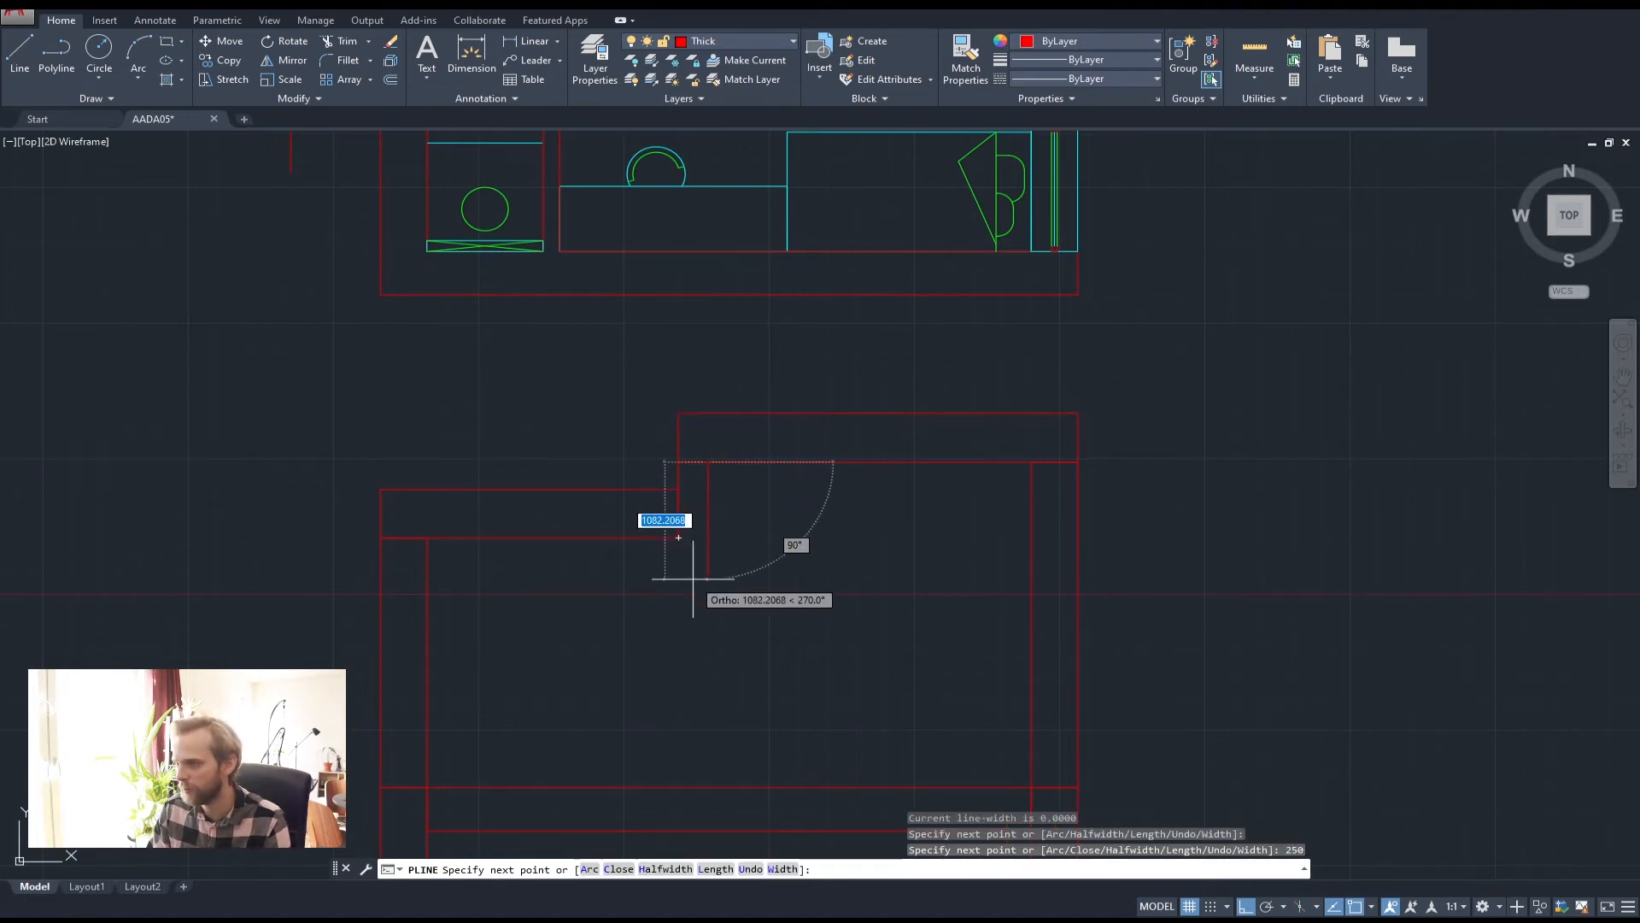
left_click(707, 538)
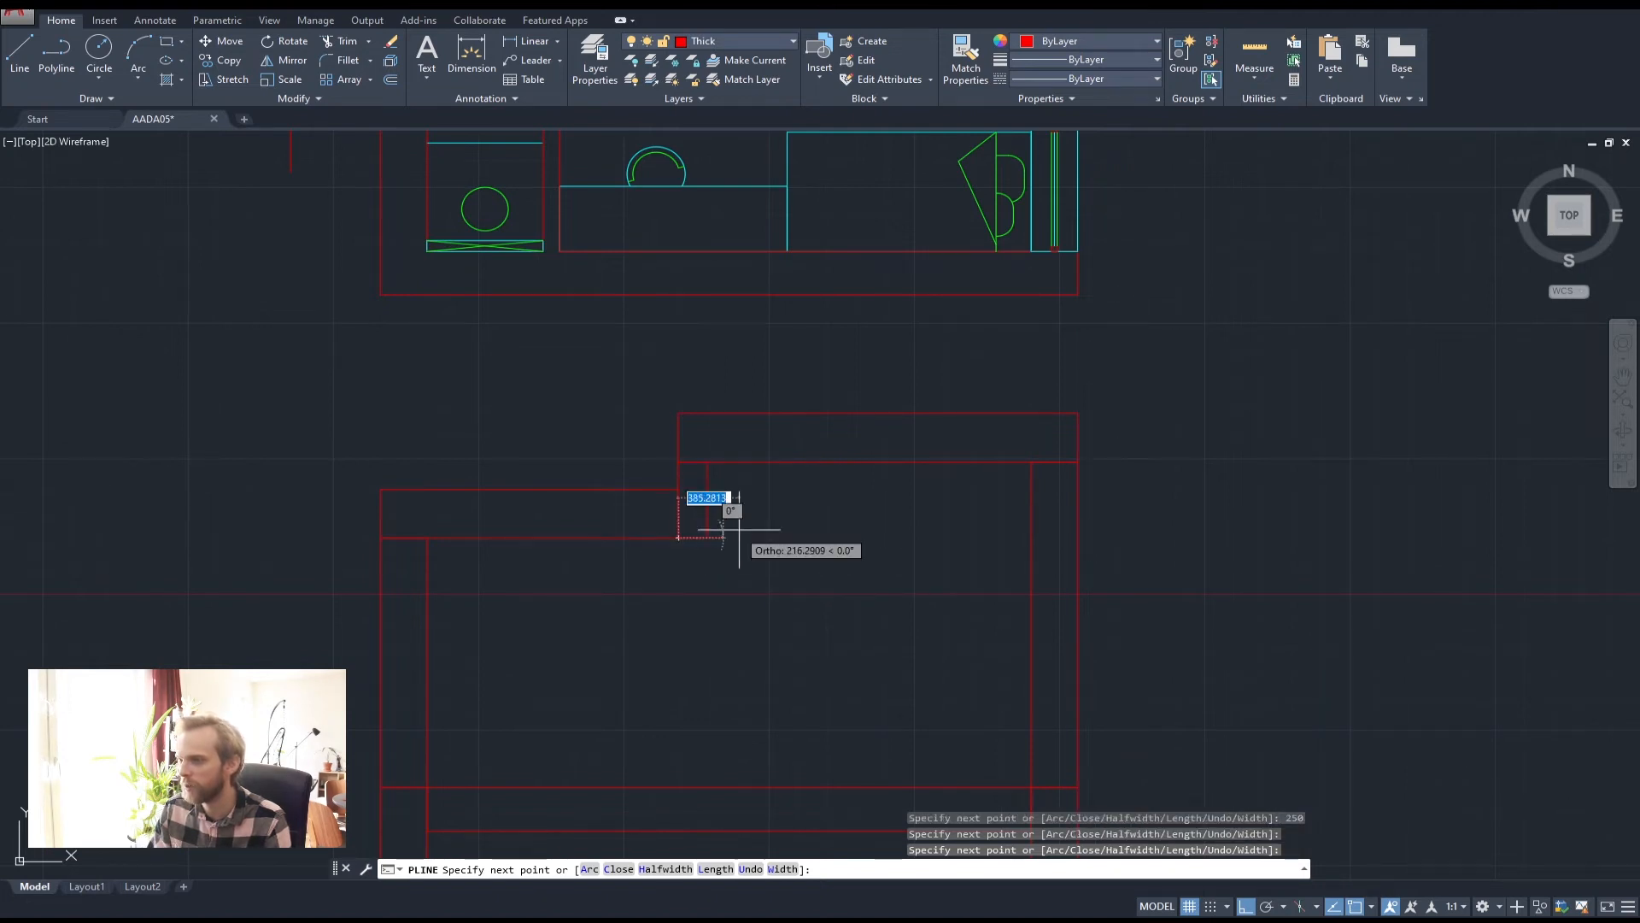
key("Return")
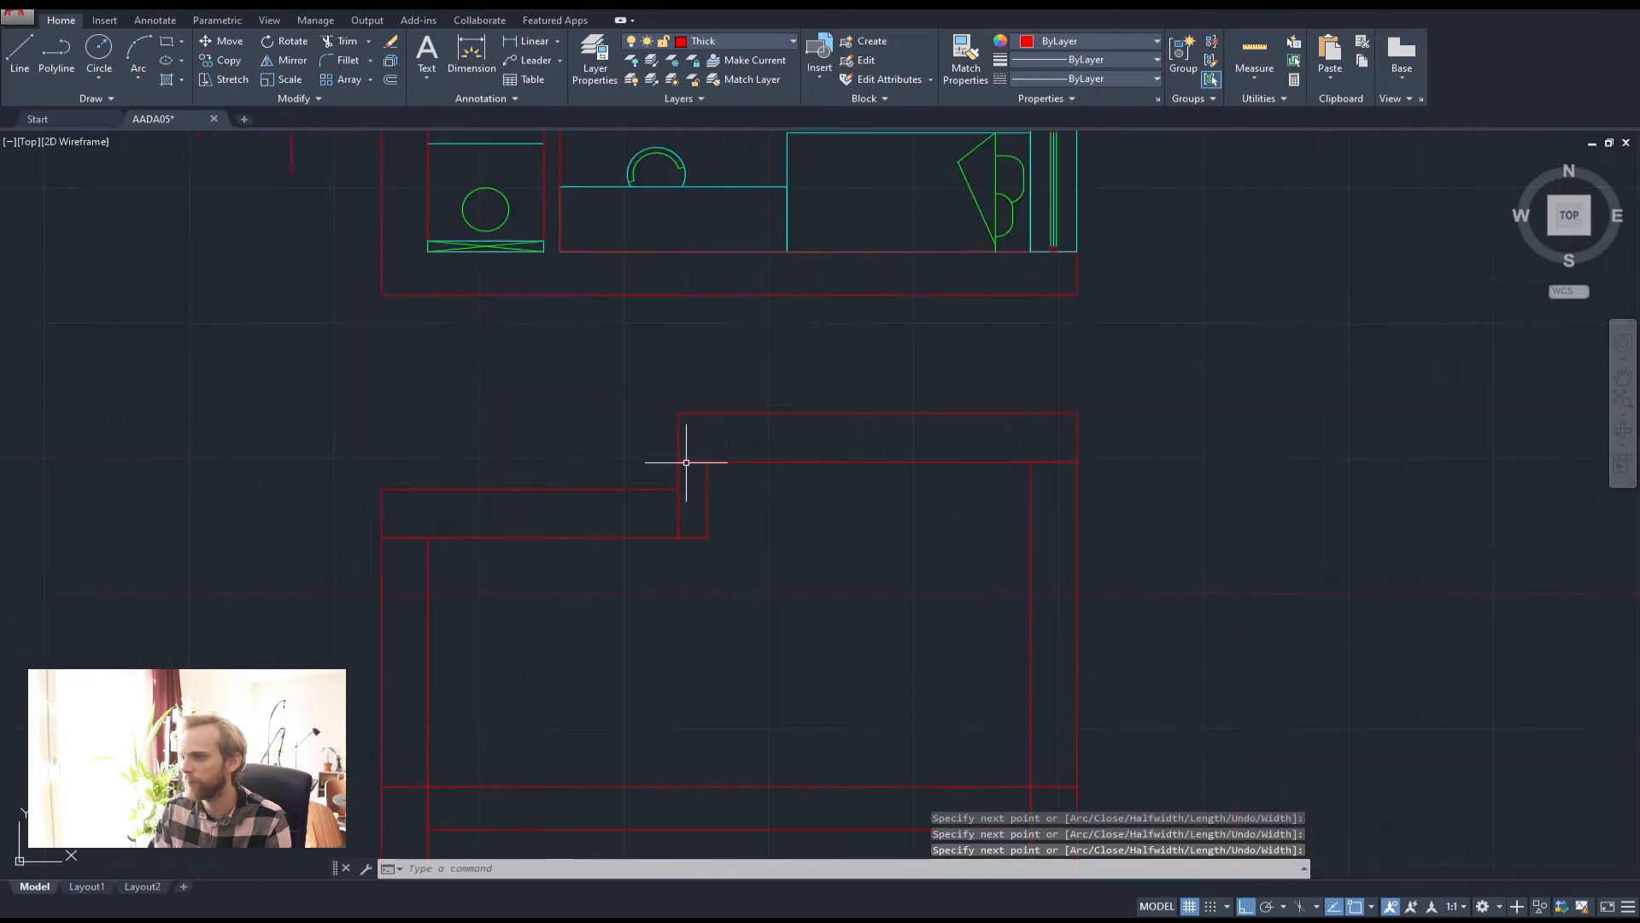
scroll(686, 462, "down", 2)
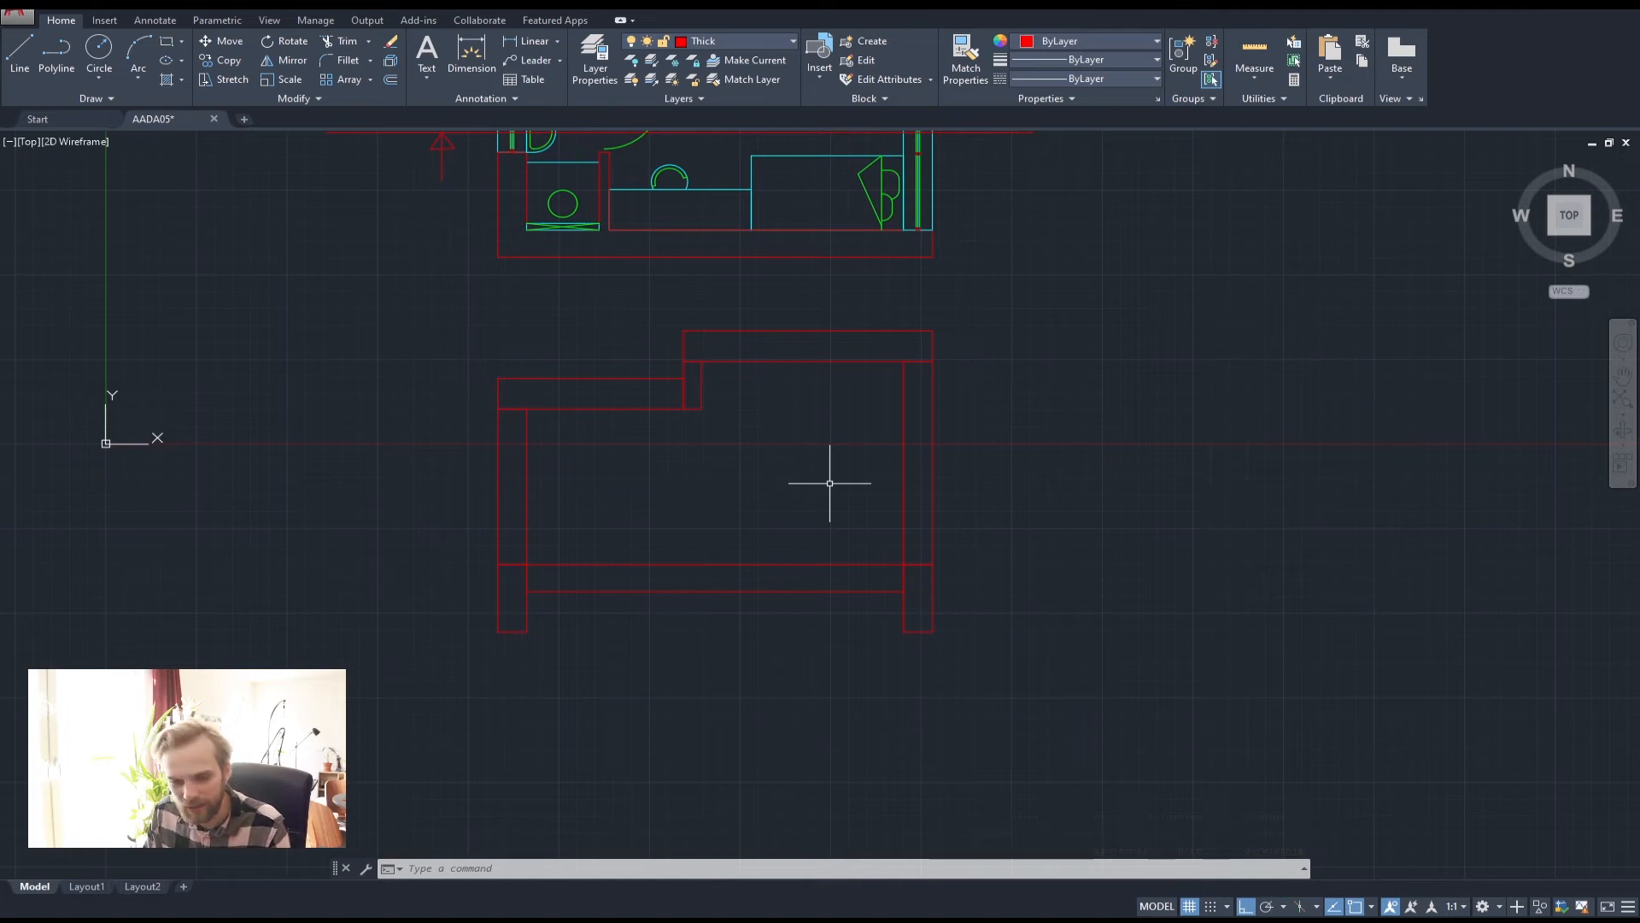
Crossing-select the section's slab and wall lines and move them to the cyan Medium layer
left_click(1081, 676)
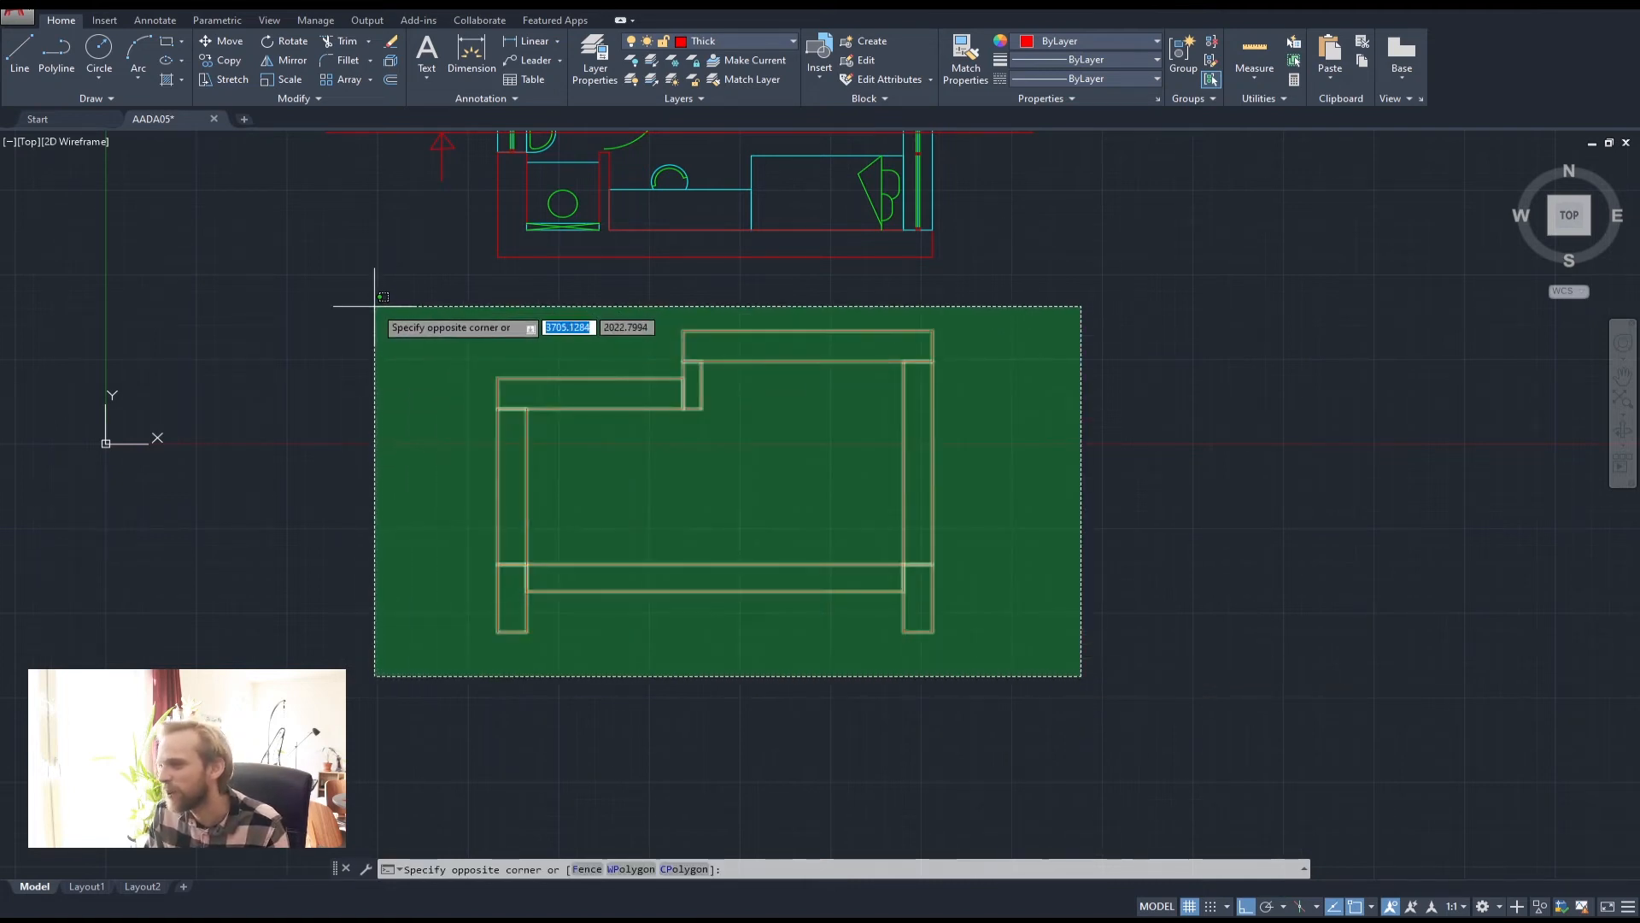
key("Escape")
key("Escape")
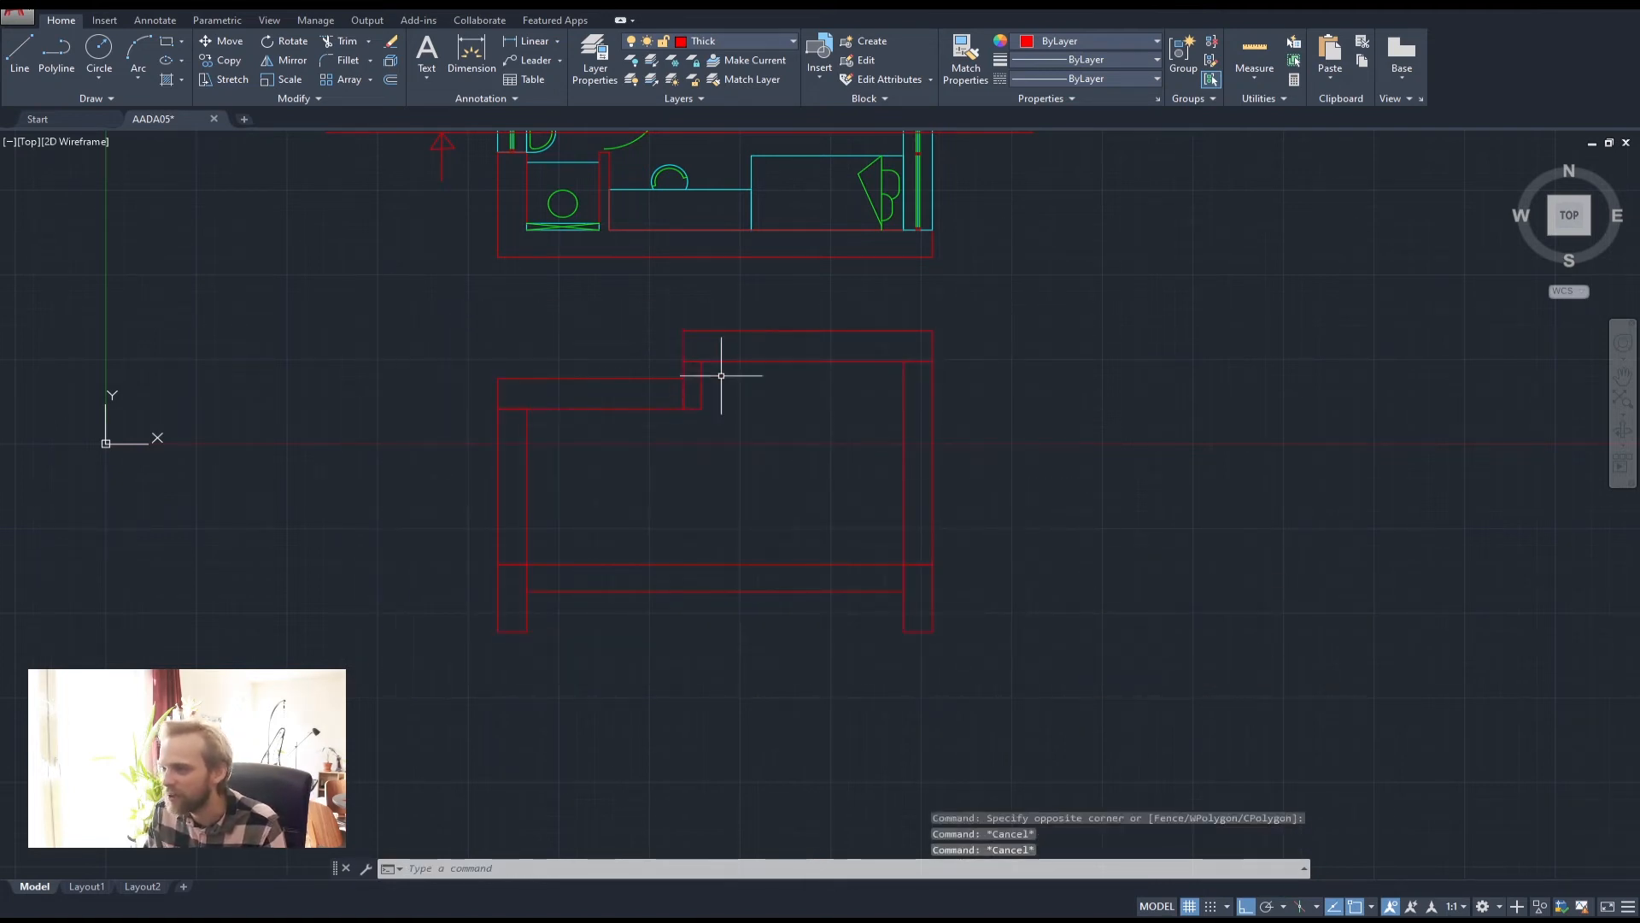
left_click(1095, 707)
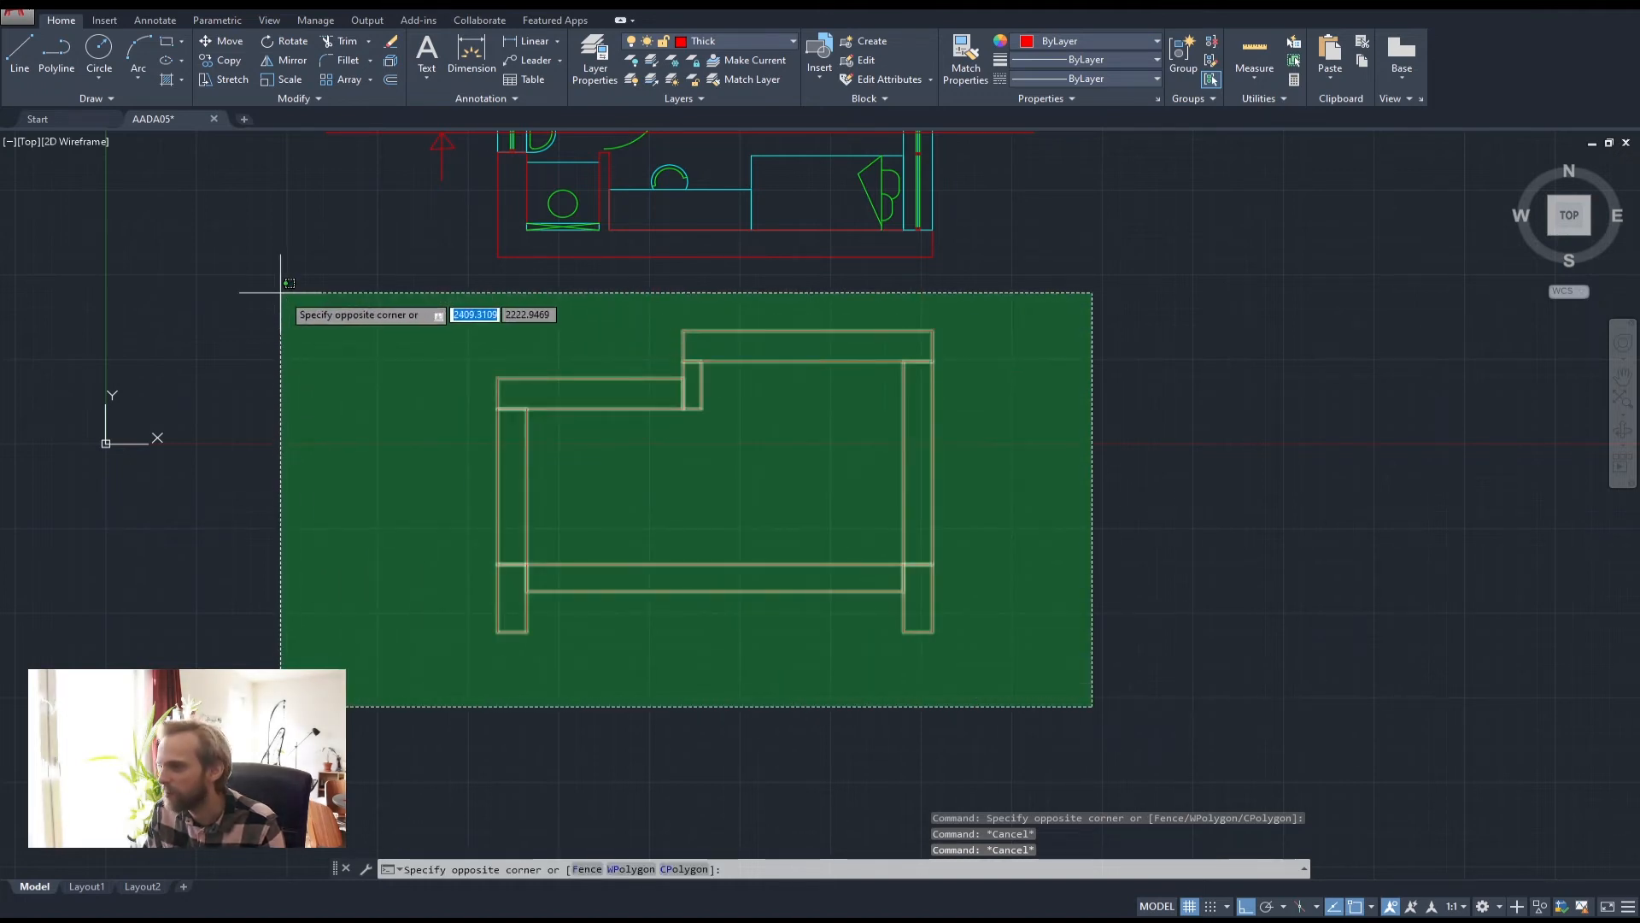
left_click(238, 254)
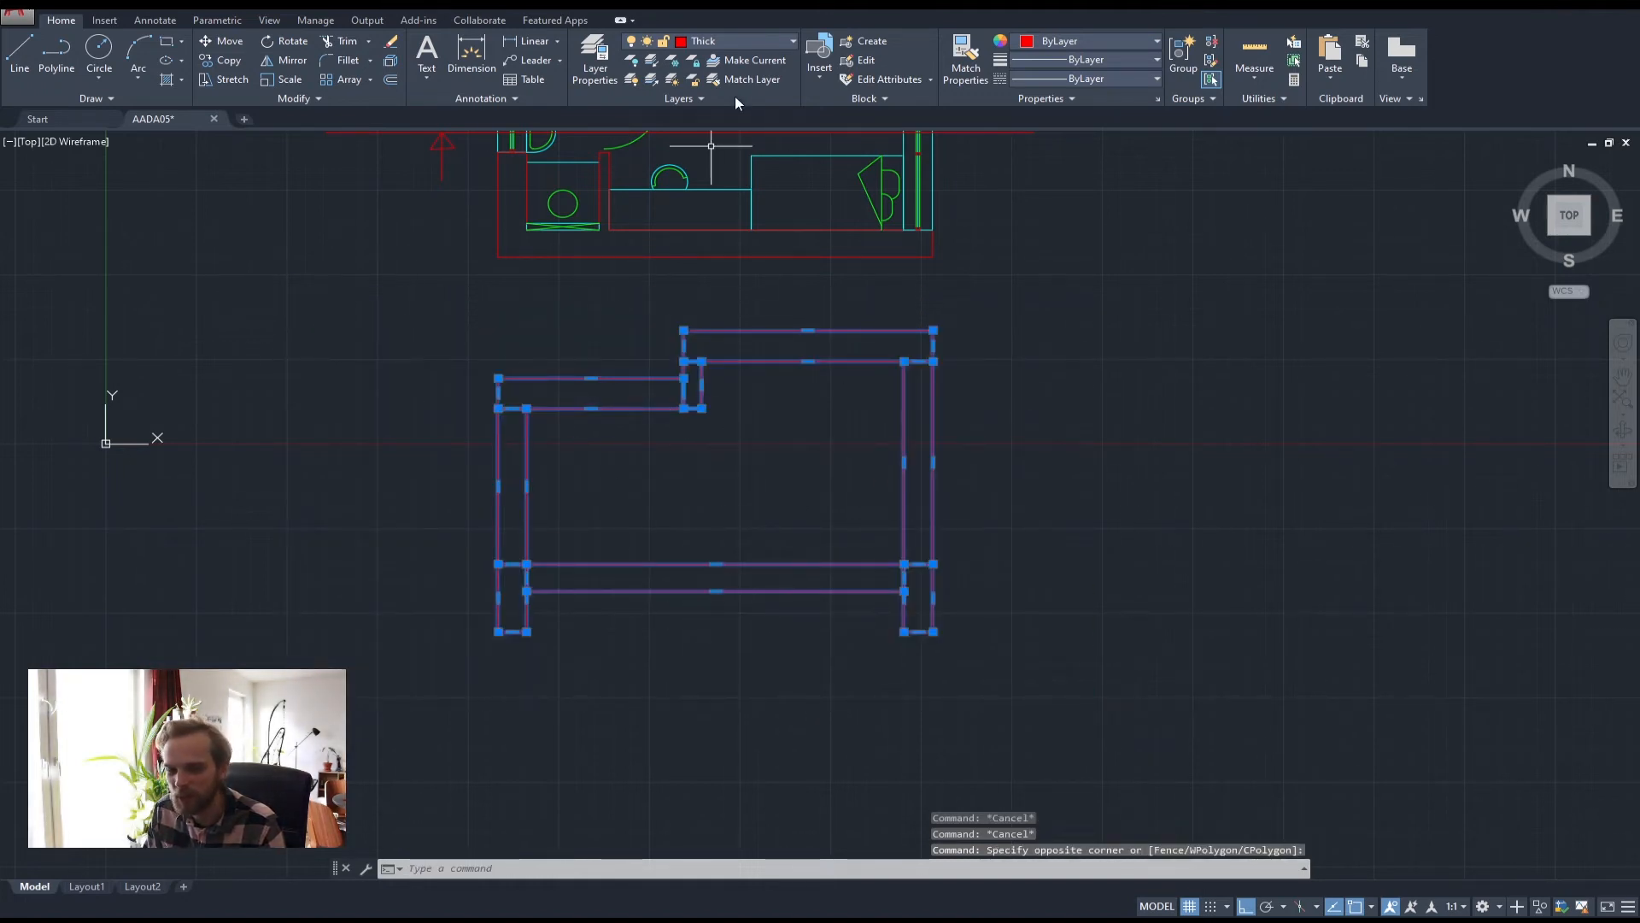
left_click(750, 38)
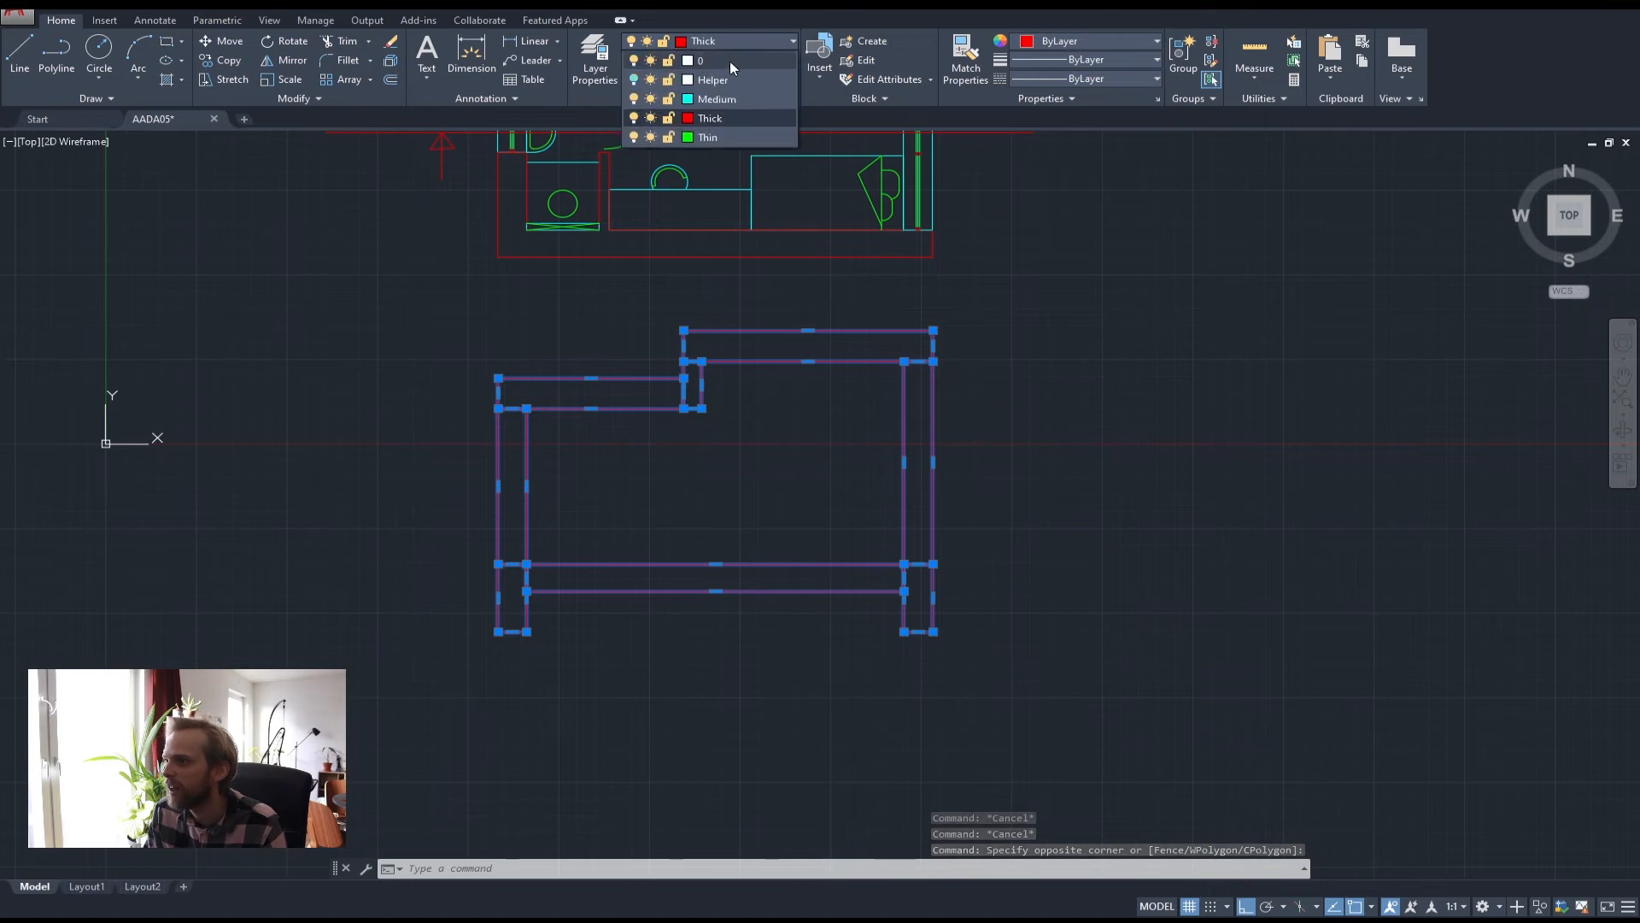
left_click(721, 101)
left_click(724, 44)
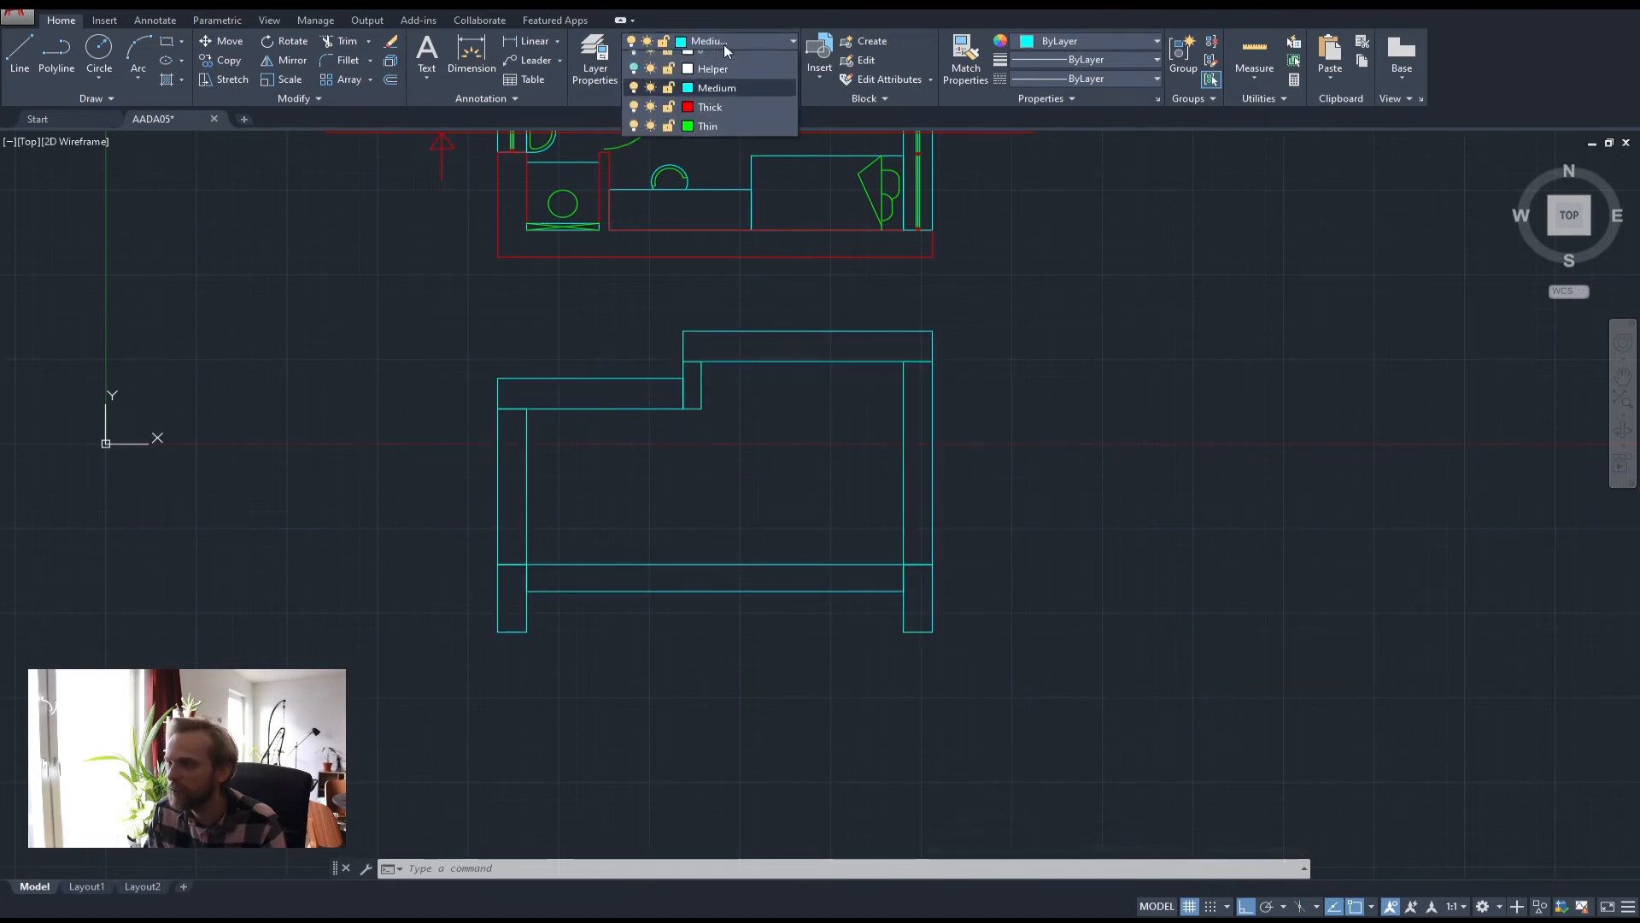
left_click(716, 118)
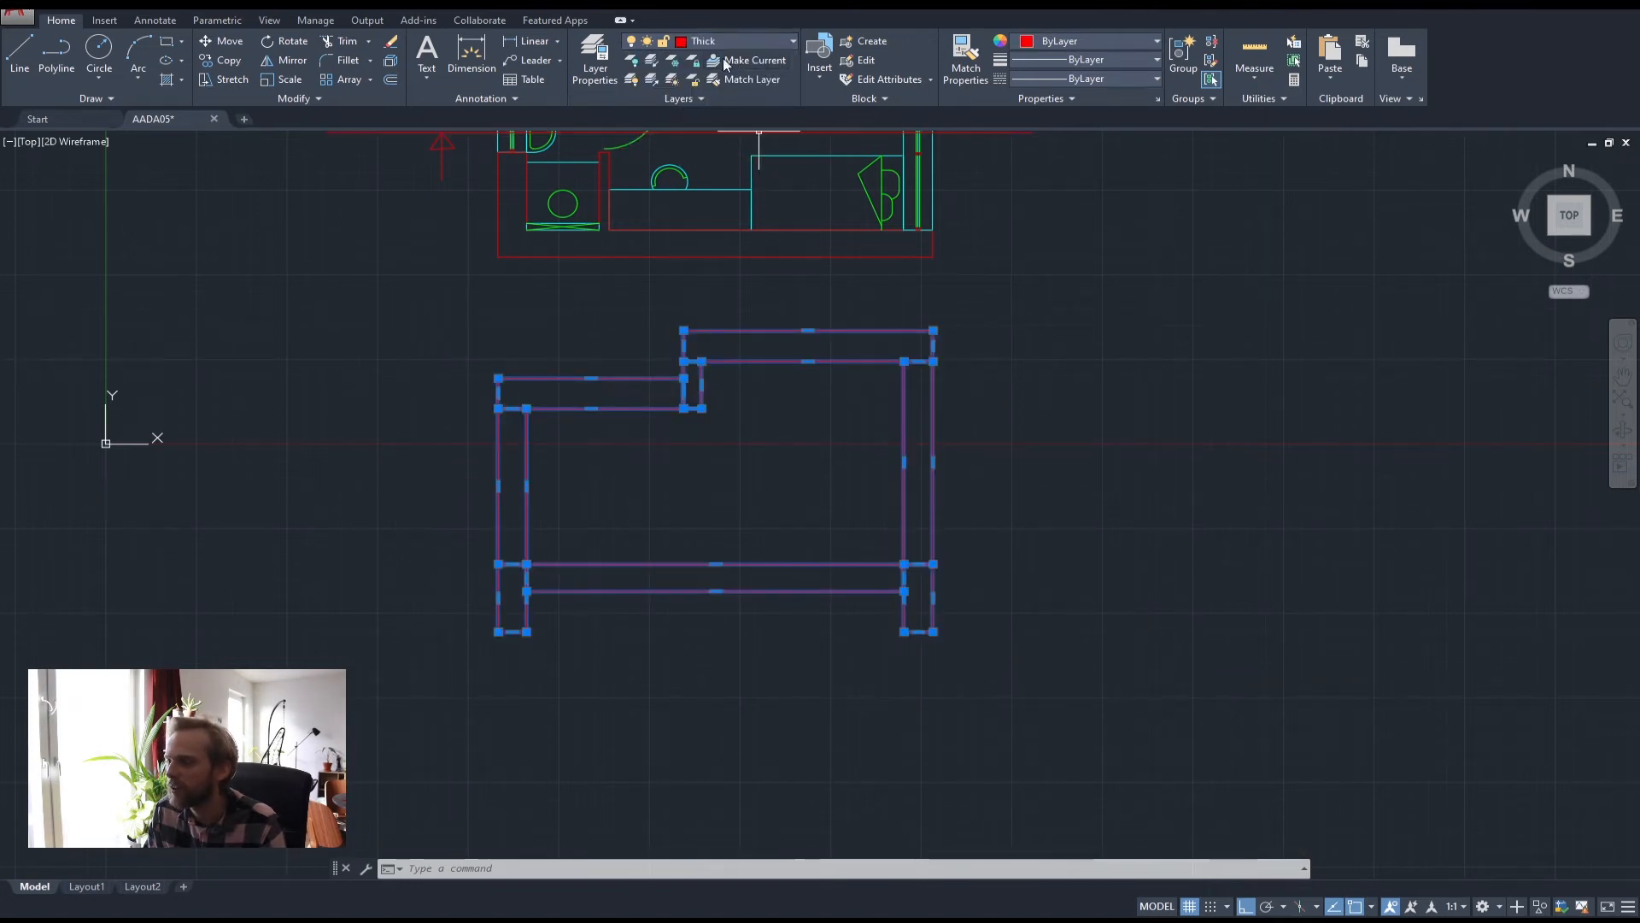
left_click(724, 41)
left_click(721, 101)
Clear the selection and make Thick the current layer
left_click(1086, 378)
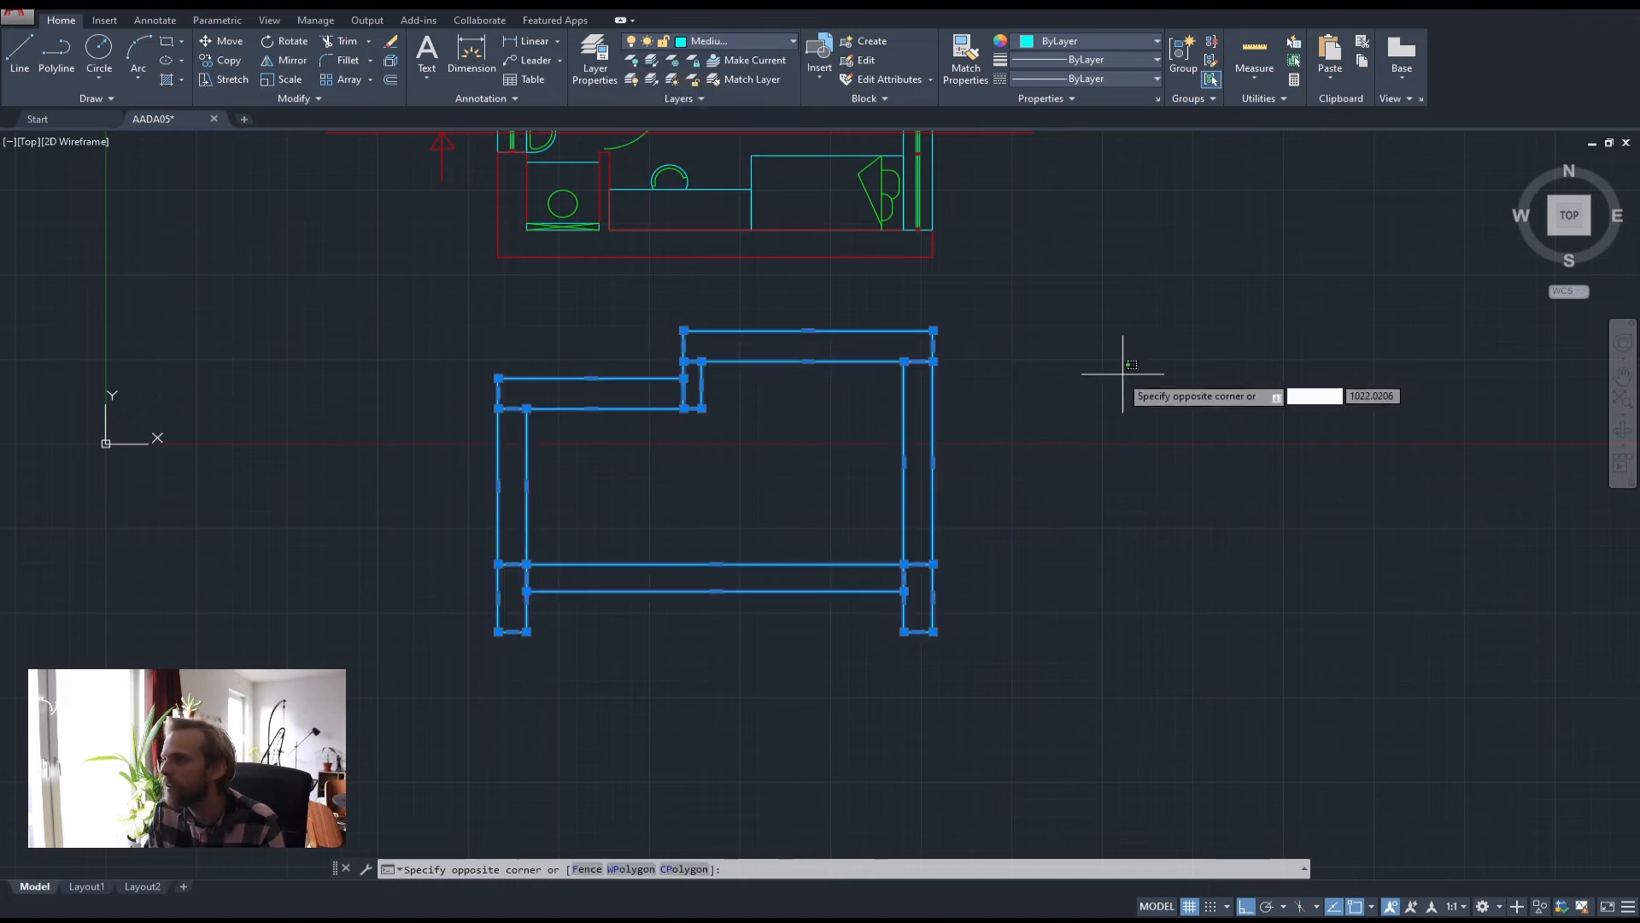
key("Escape")
key("Escape")
key("Escape")
left_click(724, 41)
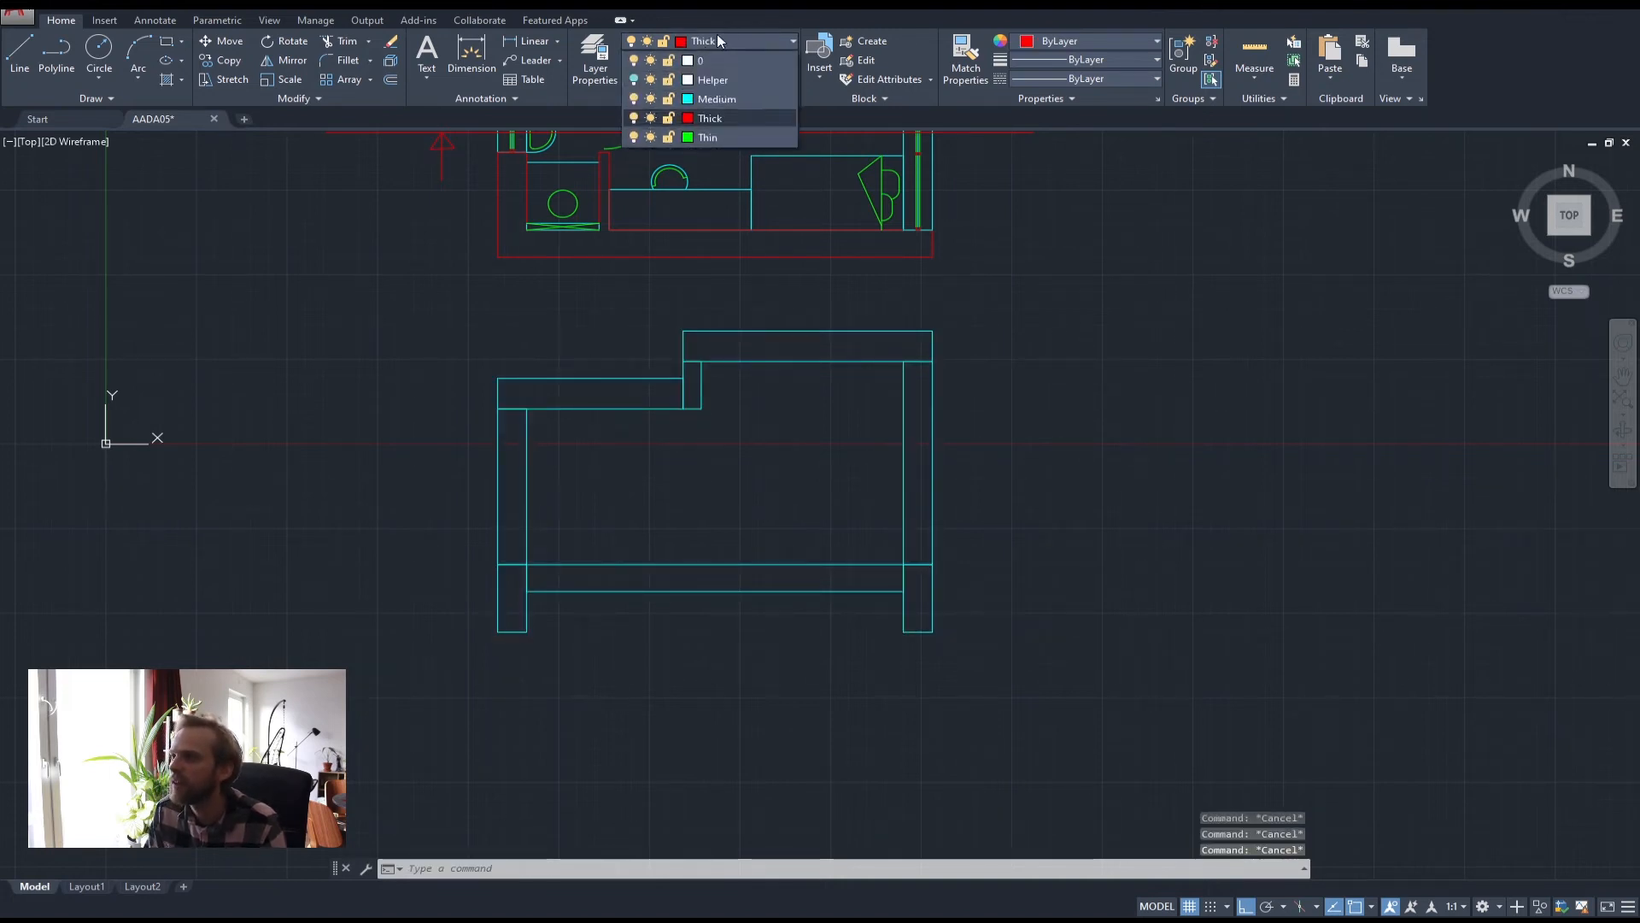
left_click(716, 118)
Trace the section's outer edge in red, from the bottom-left wall corner around the slab step and both walls
left_click(57, 51)
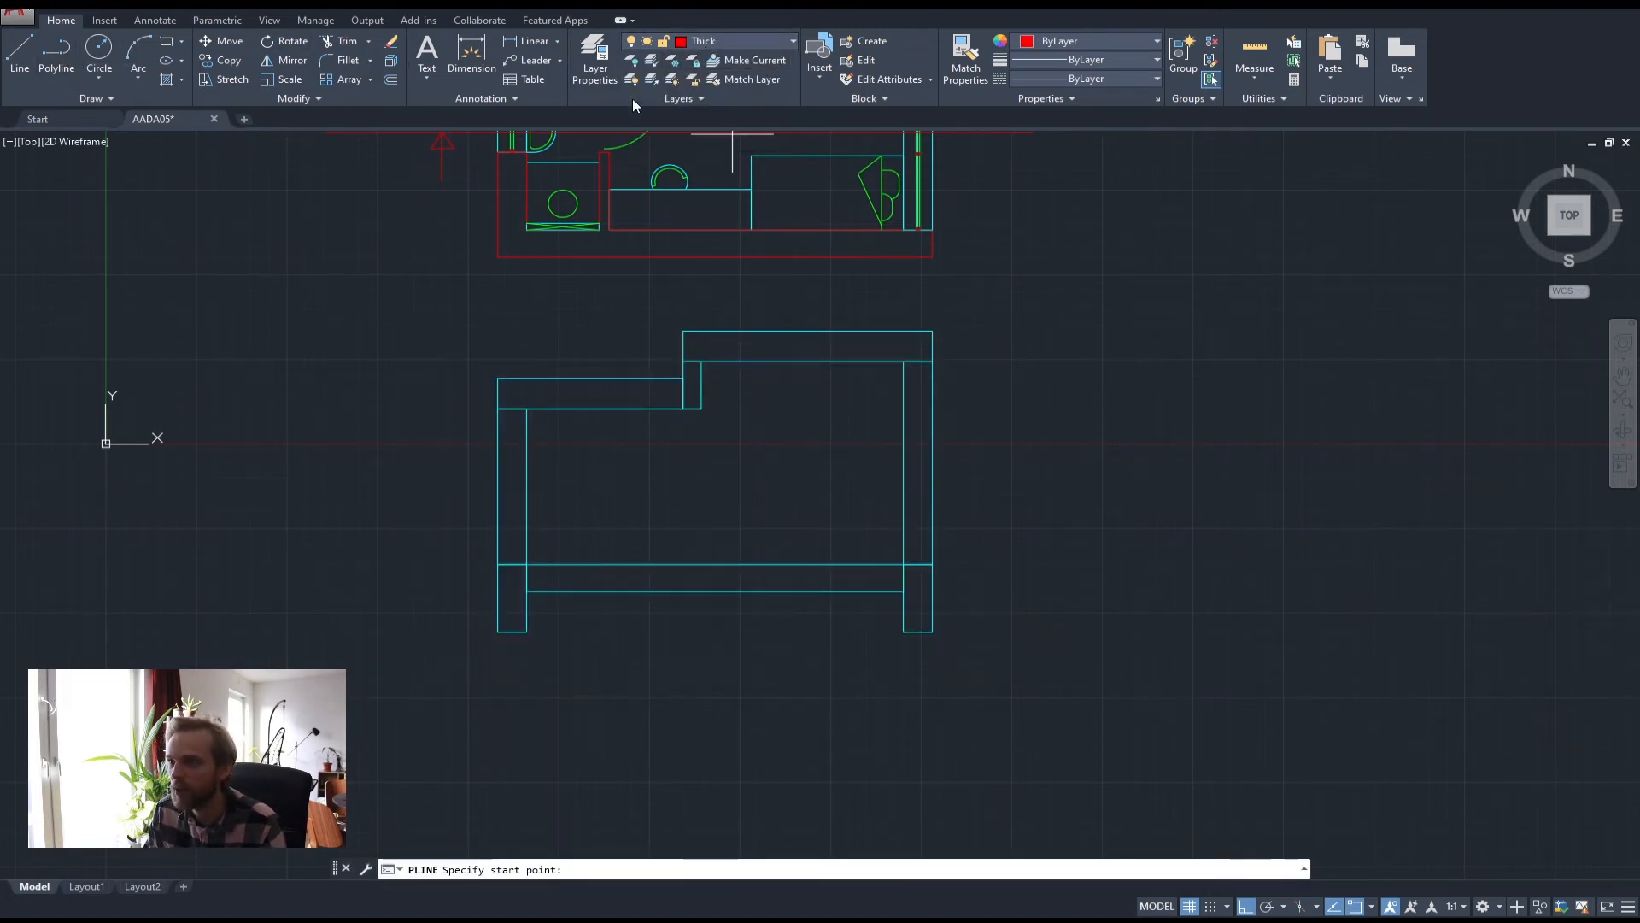
left_click(498, 632)
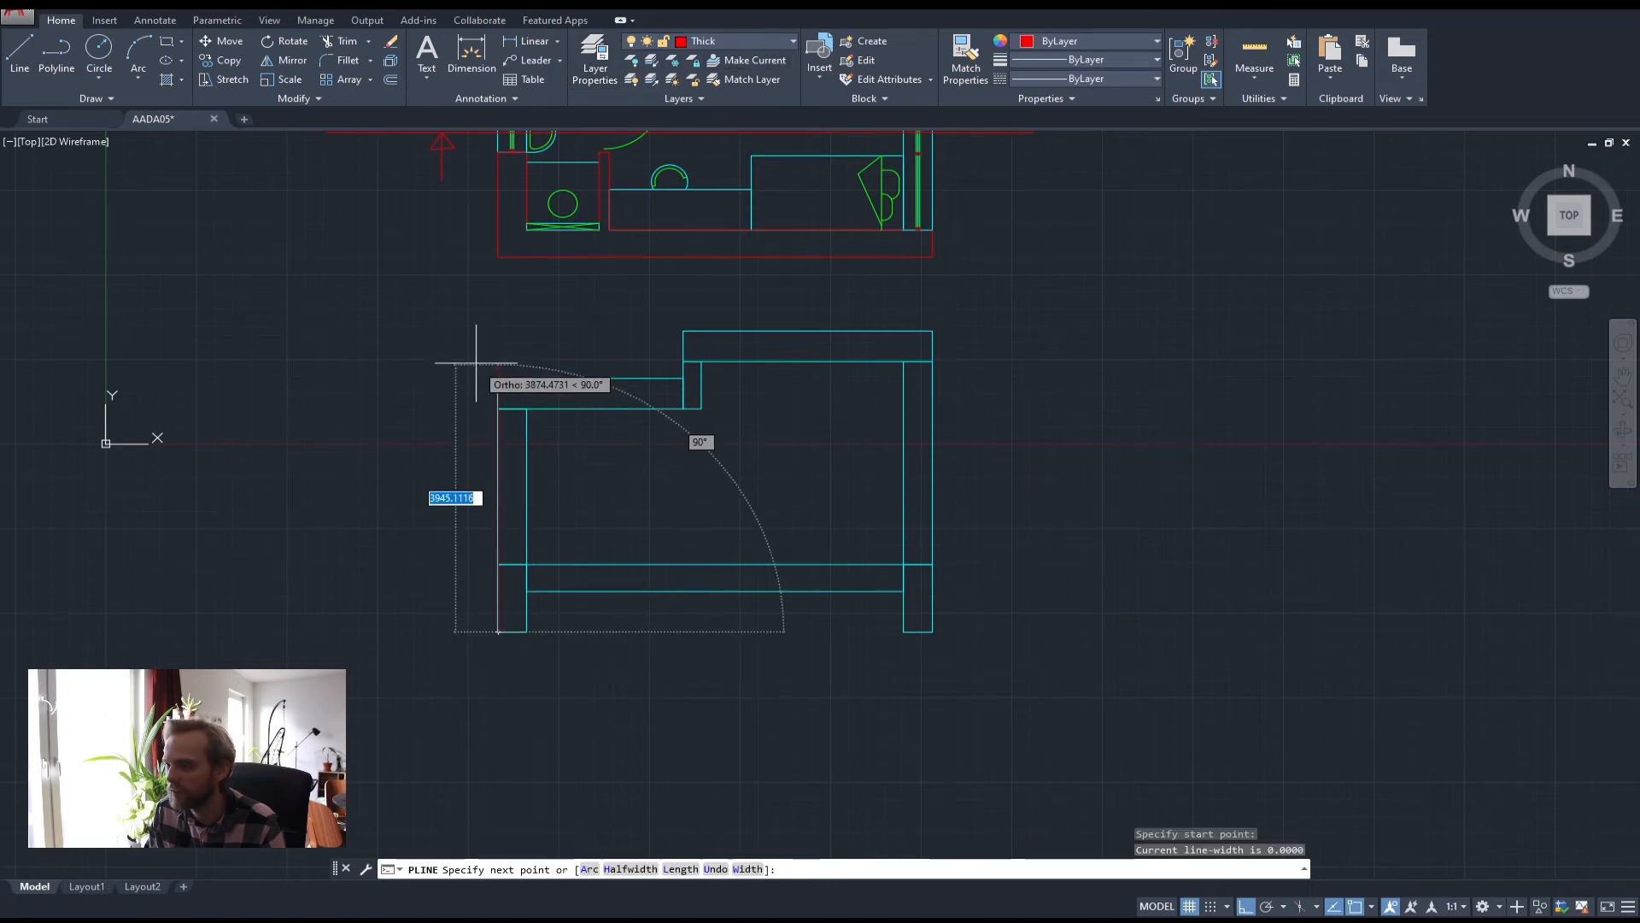
left_click(498, 378)
left_click(683, 379)
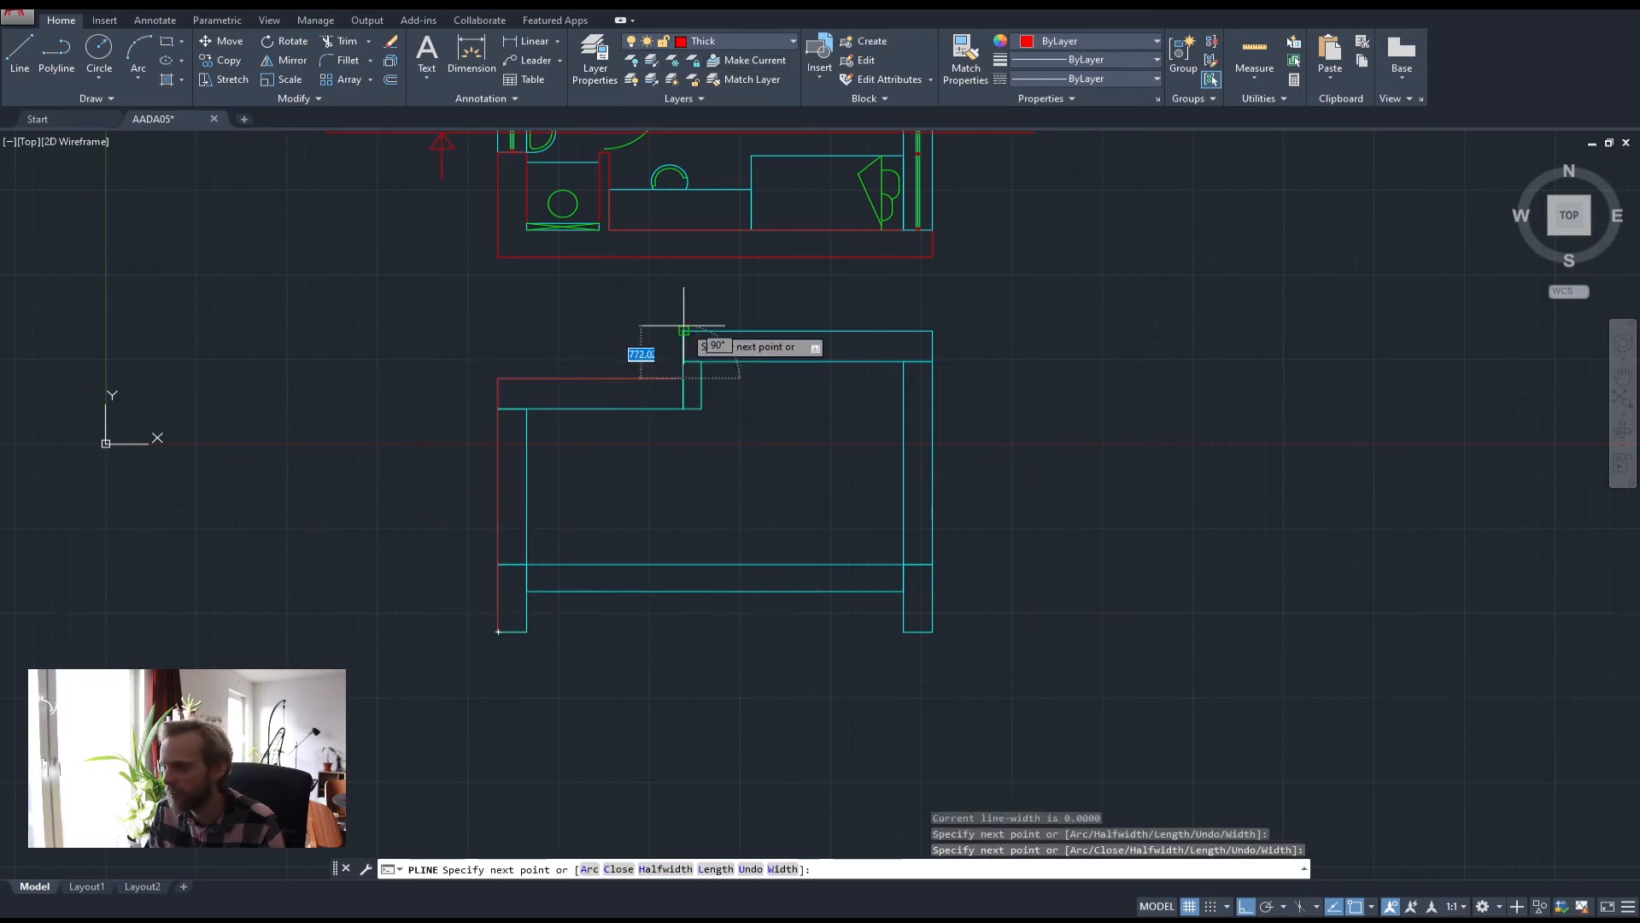
left_click(683, 331)
left_click(932, 332)
left_click(932, 632)
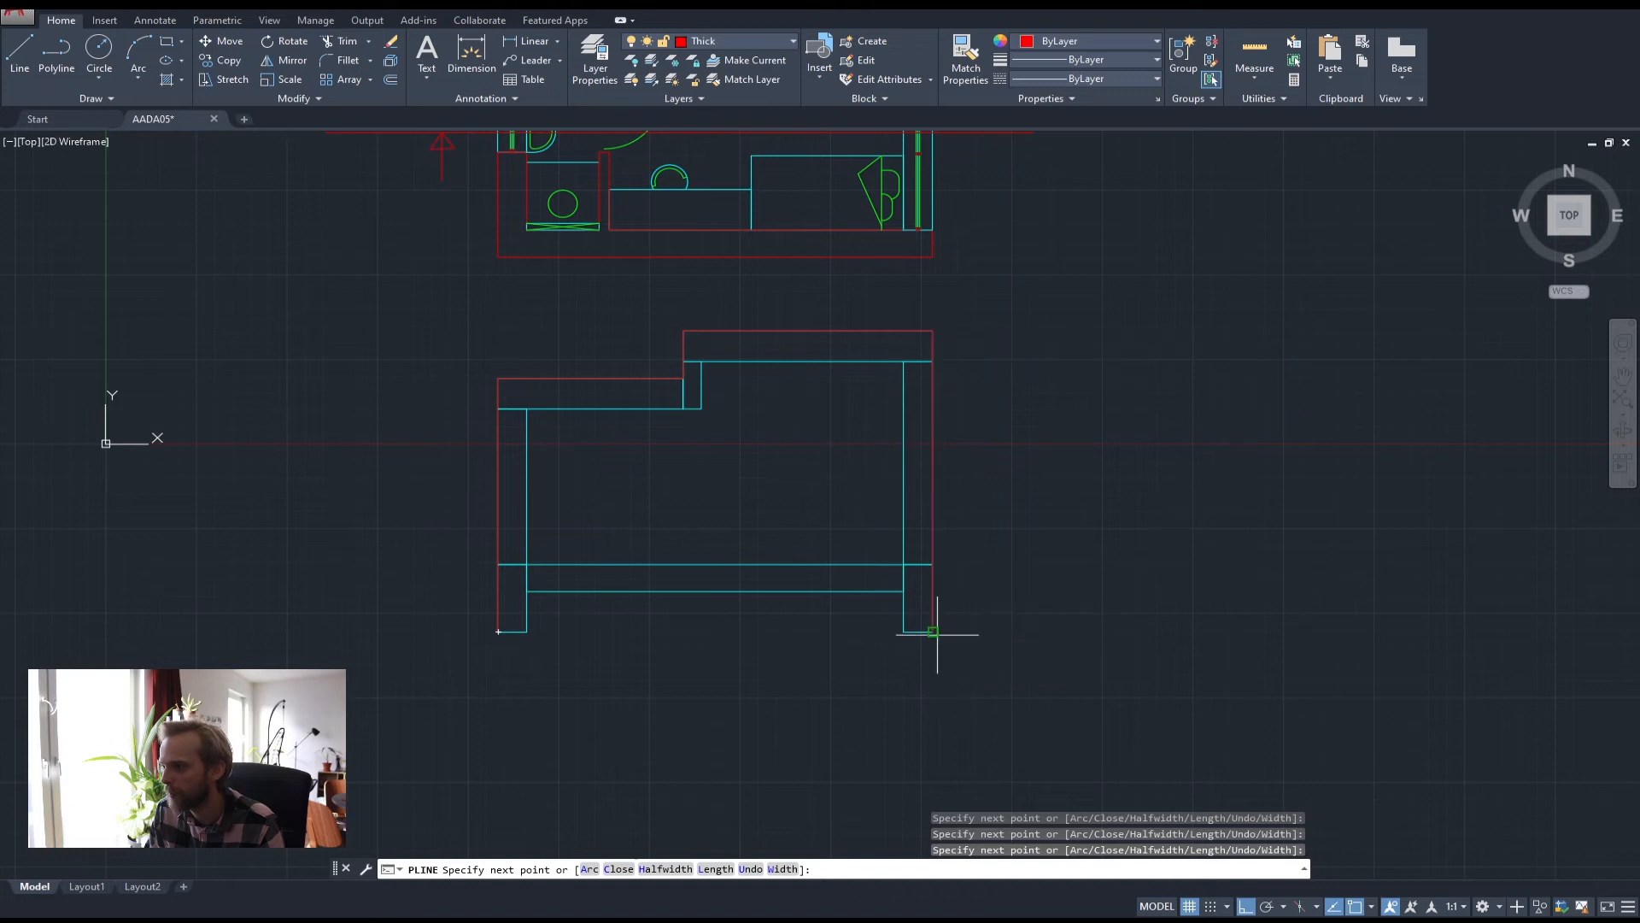
left_click(904, 632)
left_click(904, 592)
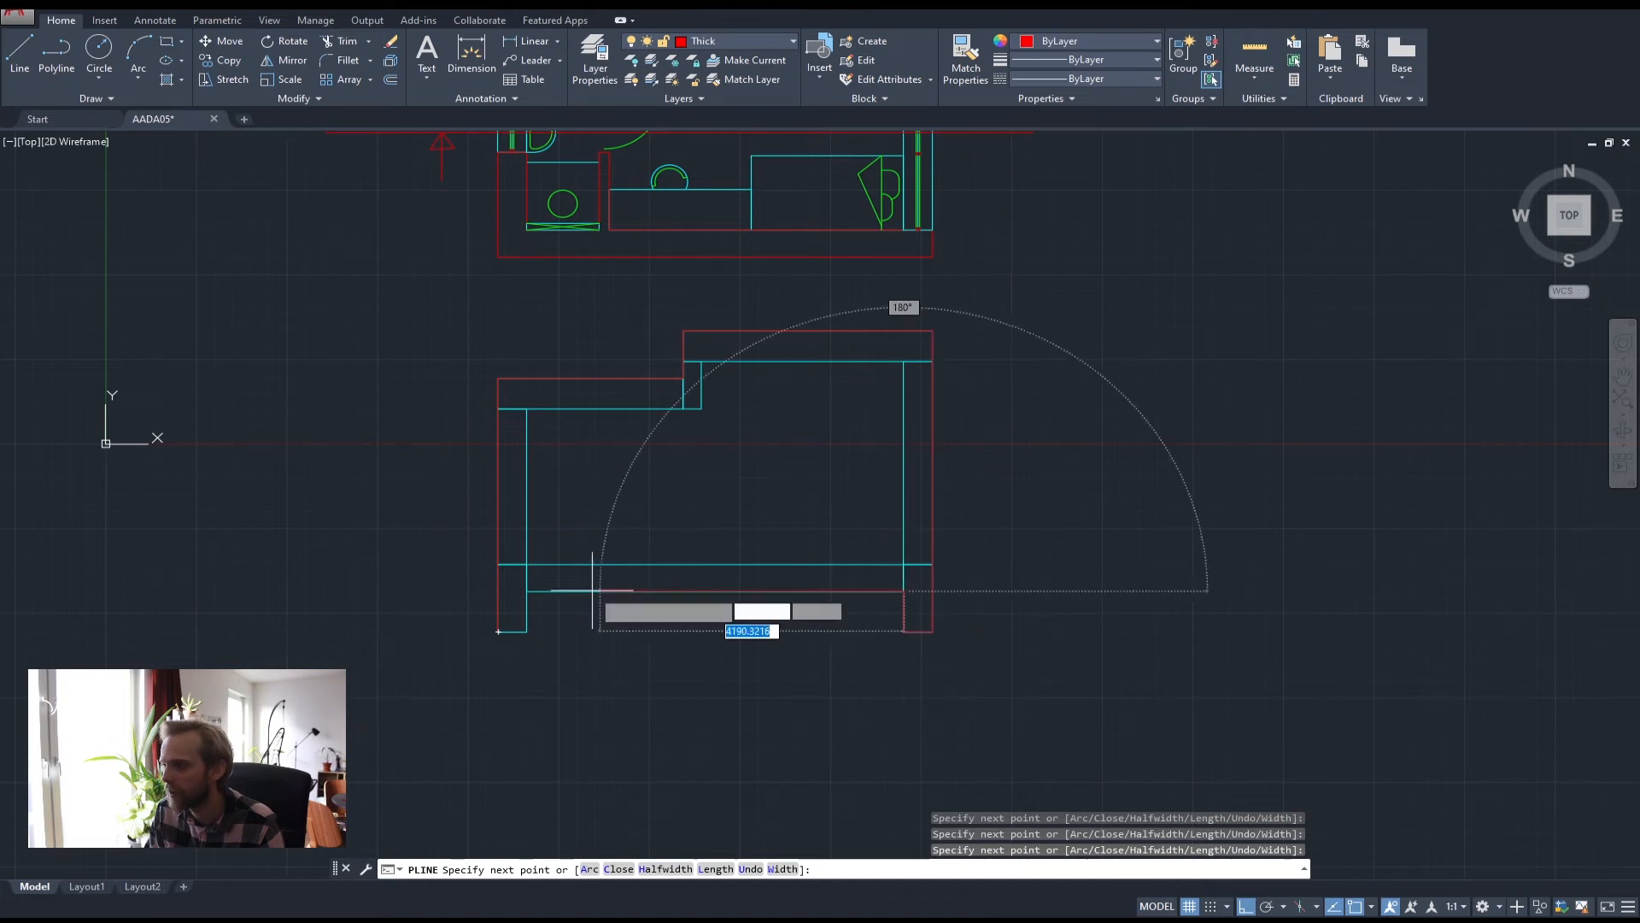
left_click(526, 594)
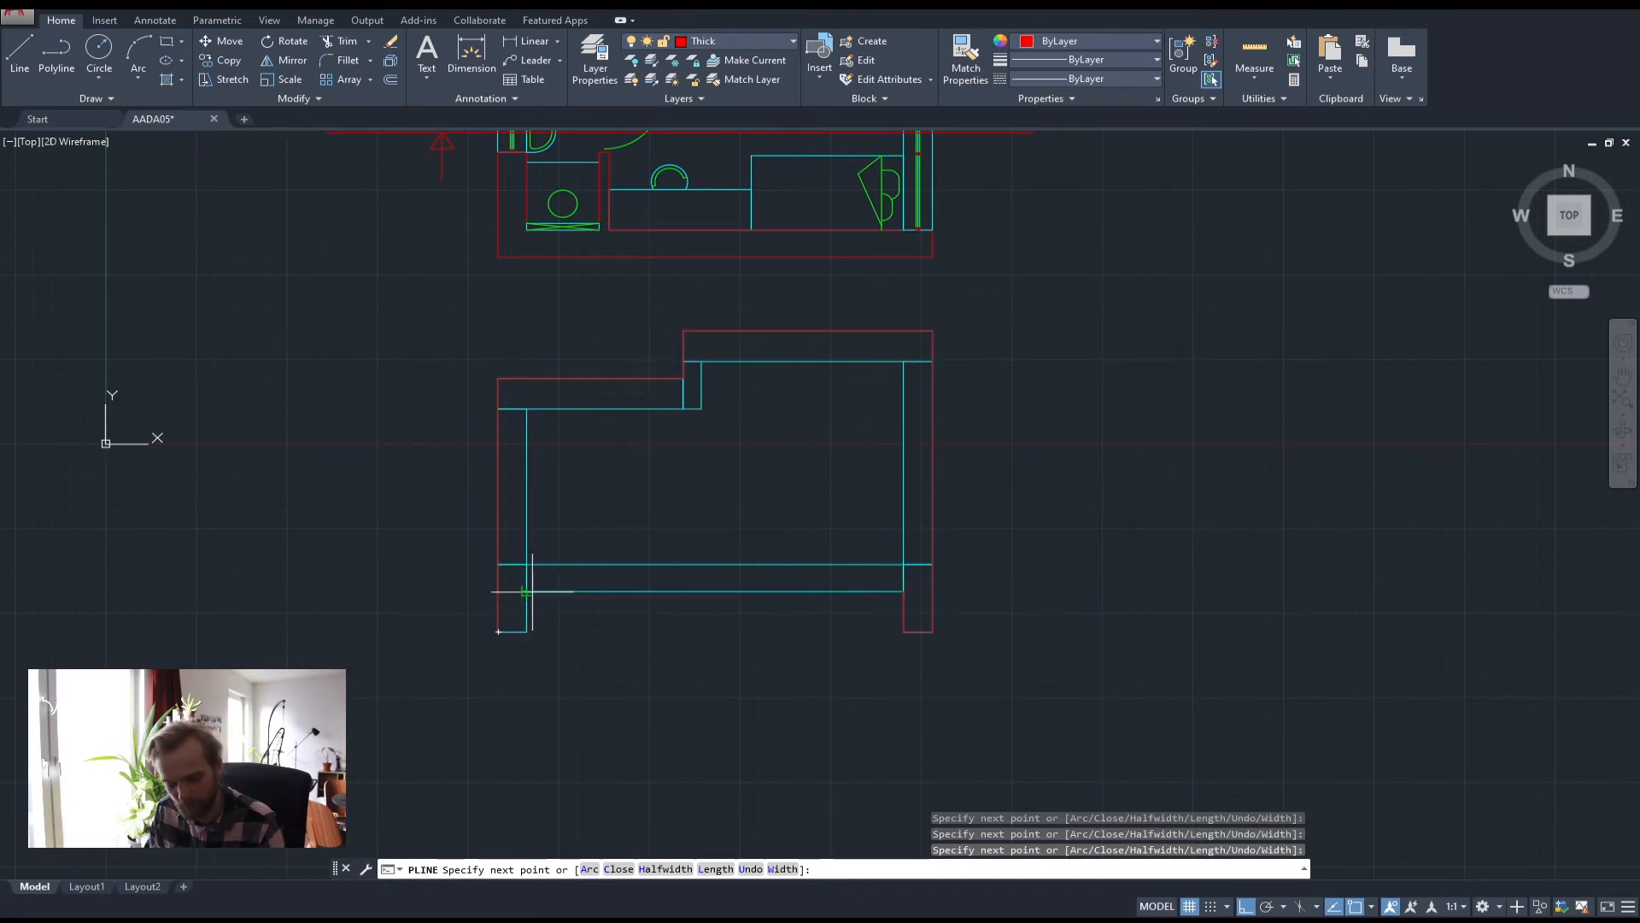
key("ctrl+z")
left_click(498, 592)
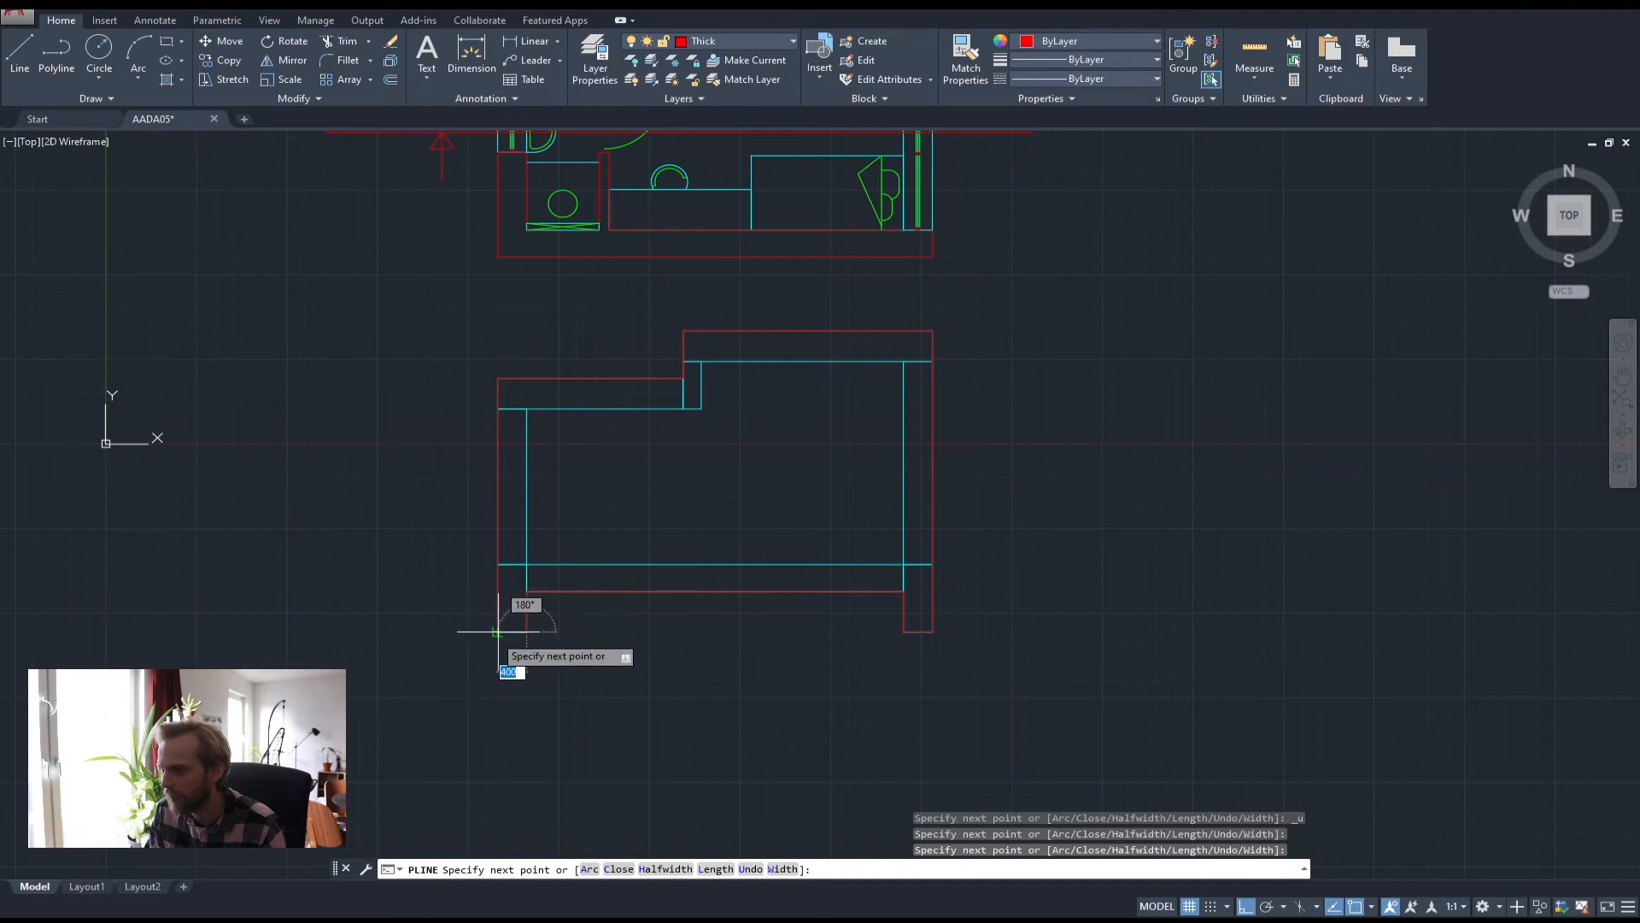
key("Return")
key("Return")
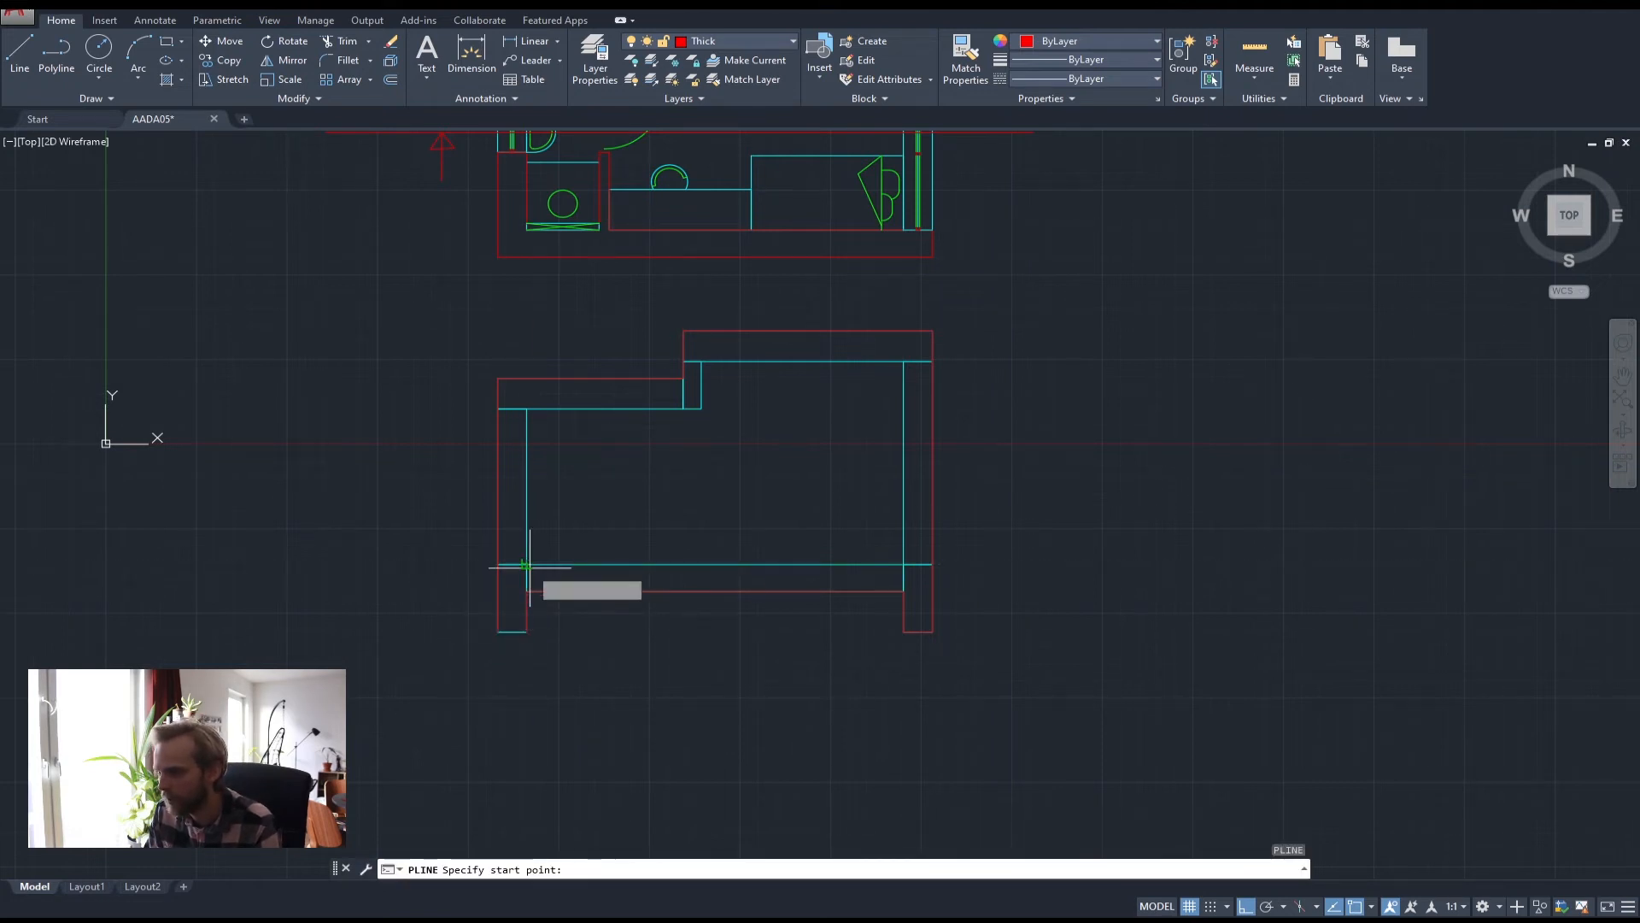
Begin the inner red outline up the inner left wall, across the step, and along the ceiling
left_click(527, 565)
left_click(528, 409)
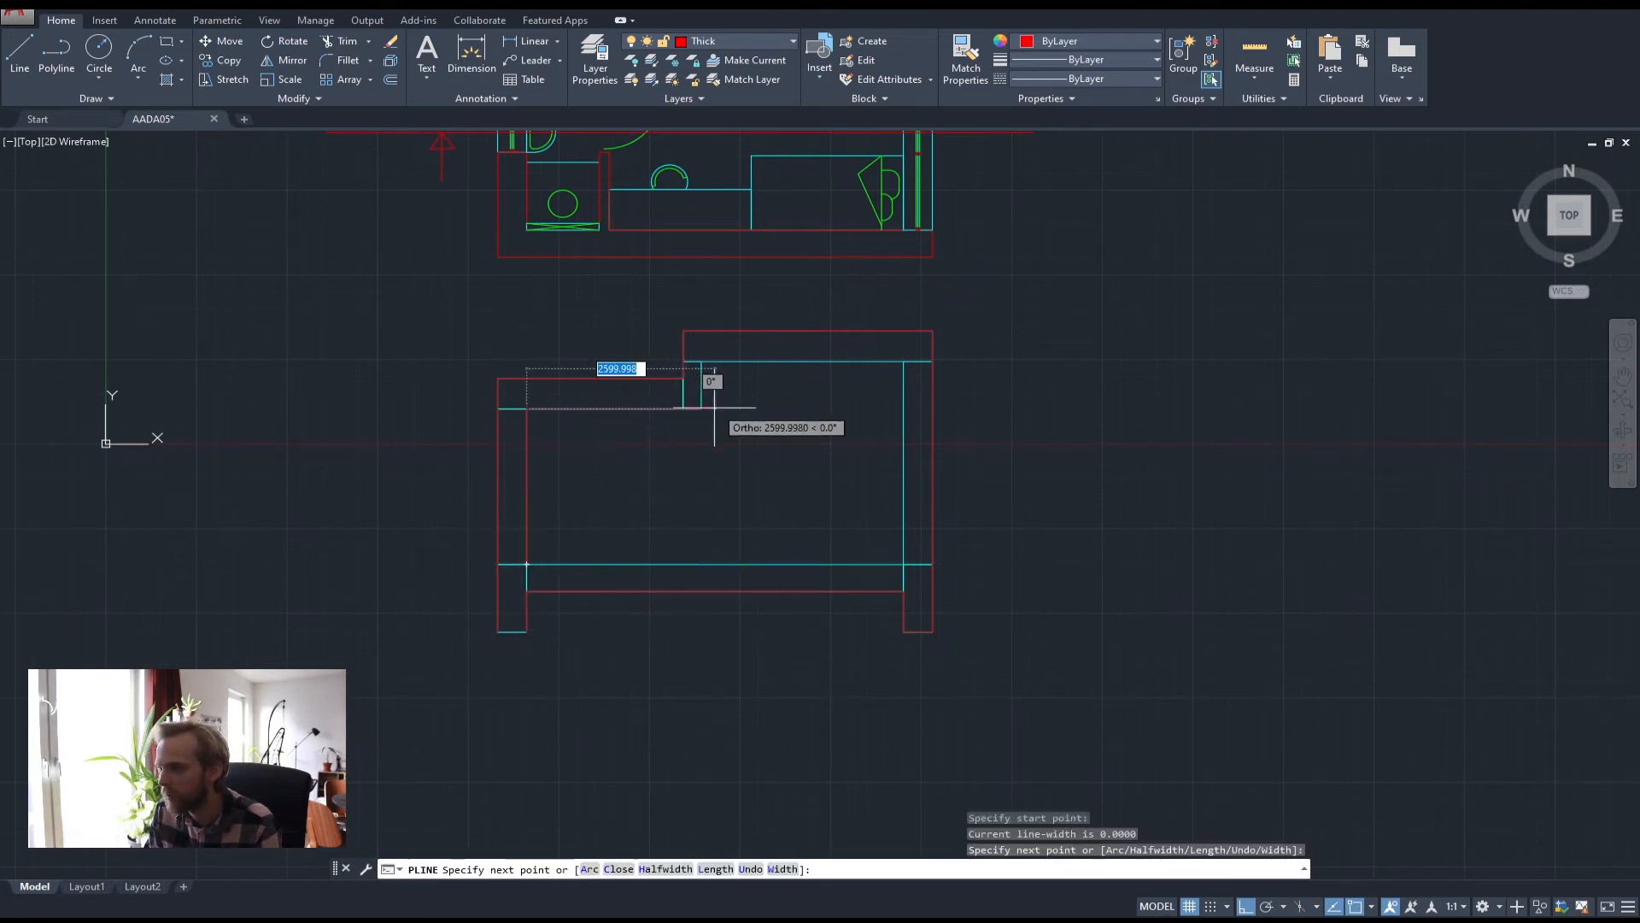
left_click(701, 409)
left_click(701, 362)
left_click(904, 362)
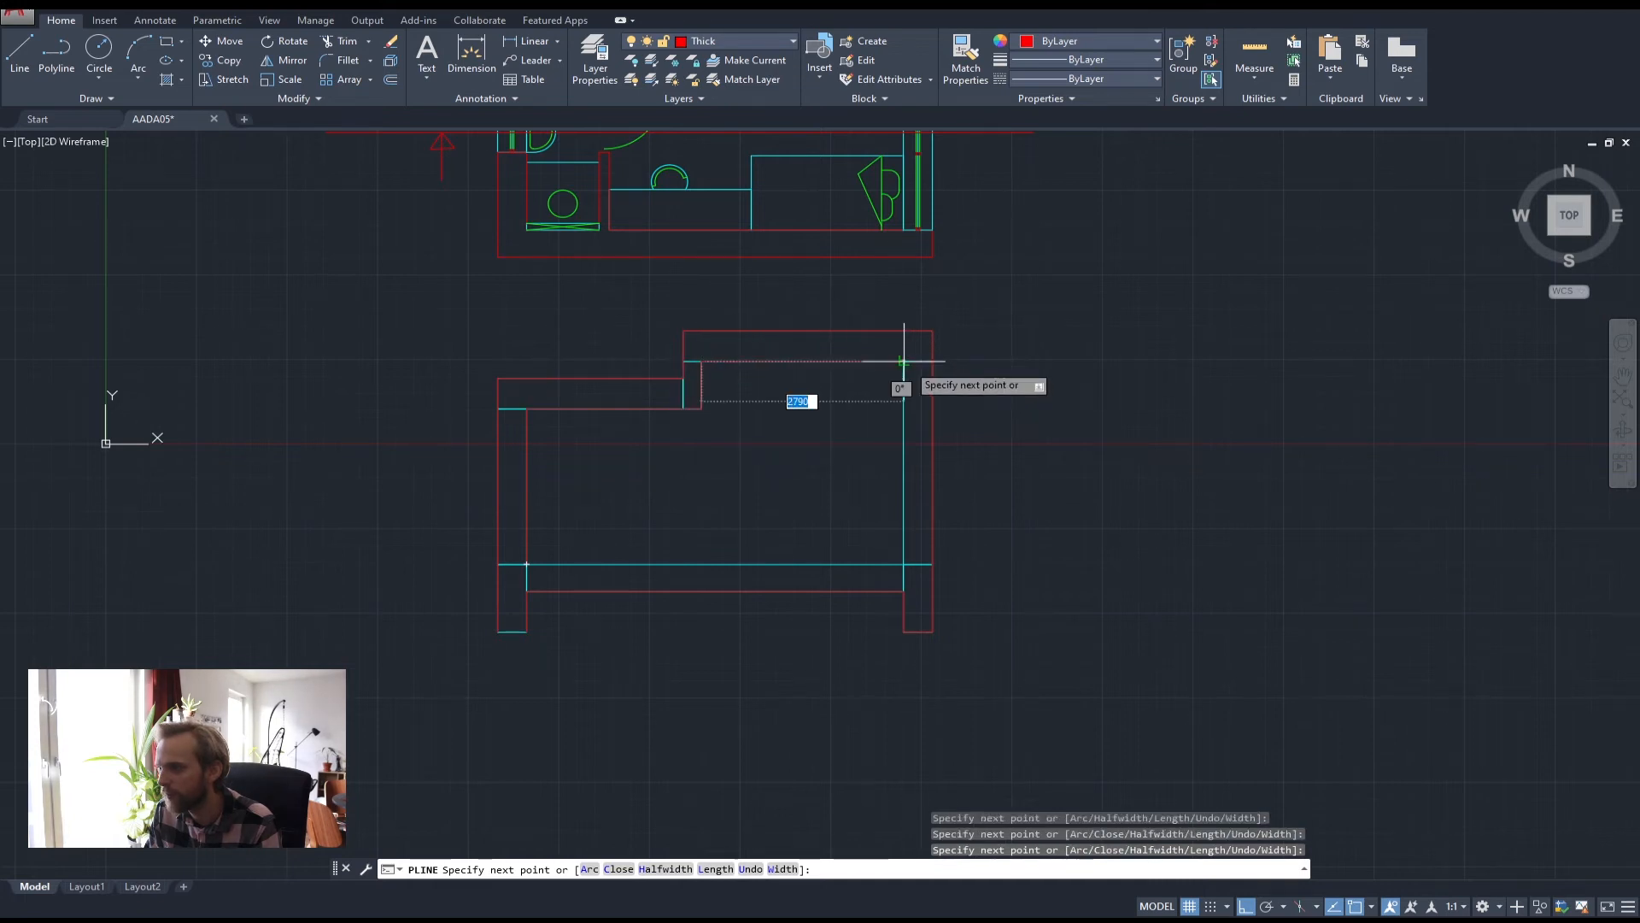
Complete the inner outline down the right wall and back to its start
left_click(904, 564)
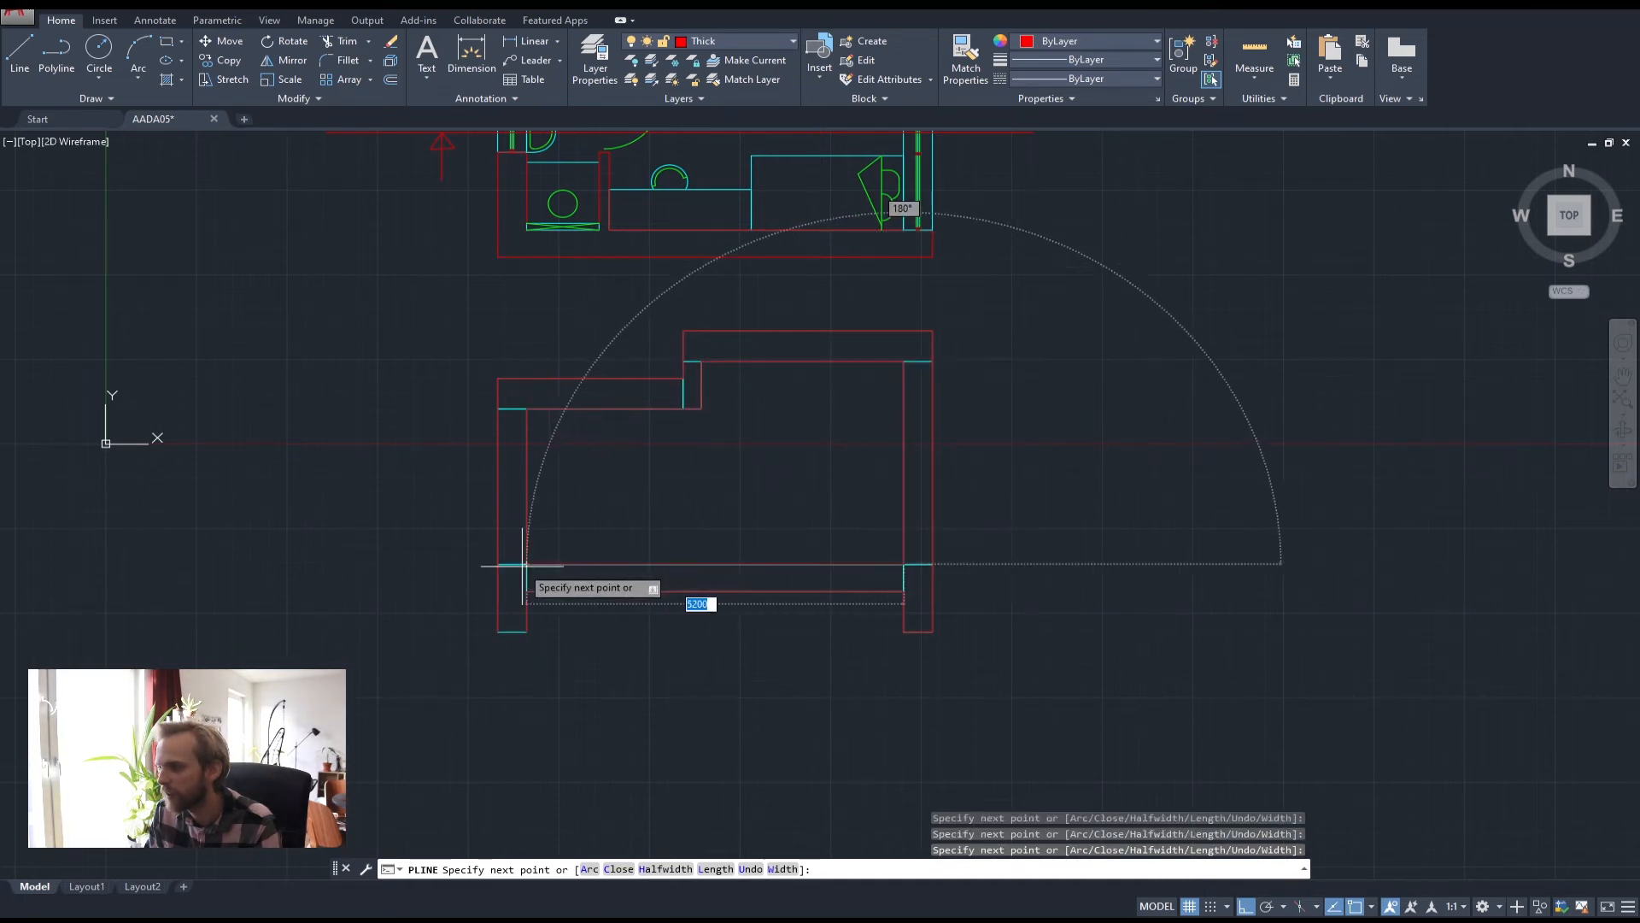
left_click(526, 564)
key("Return")
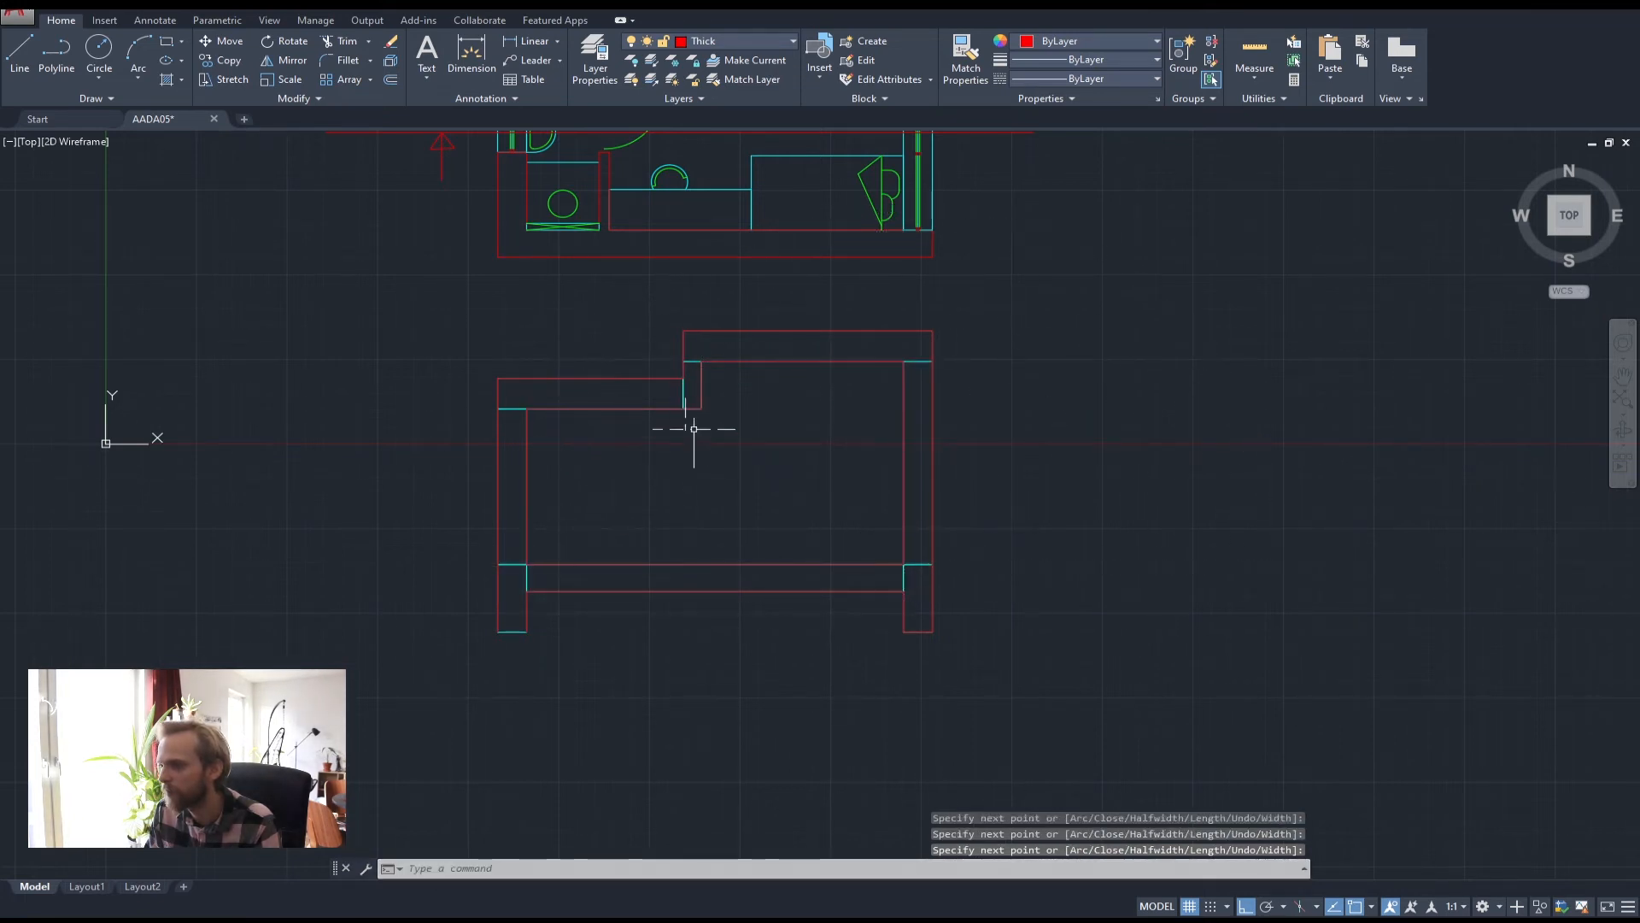
With Thick hidden, erase the remaining cyan lines, then show Thick again
left_click(731, 41)
left_click(633, 119)
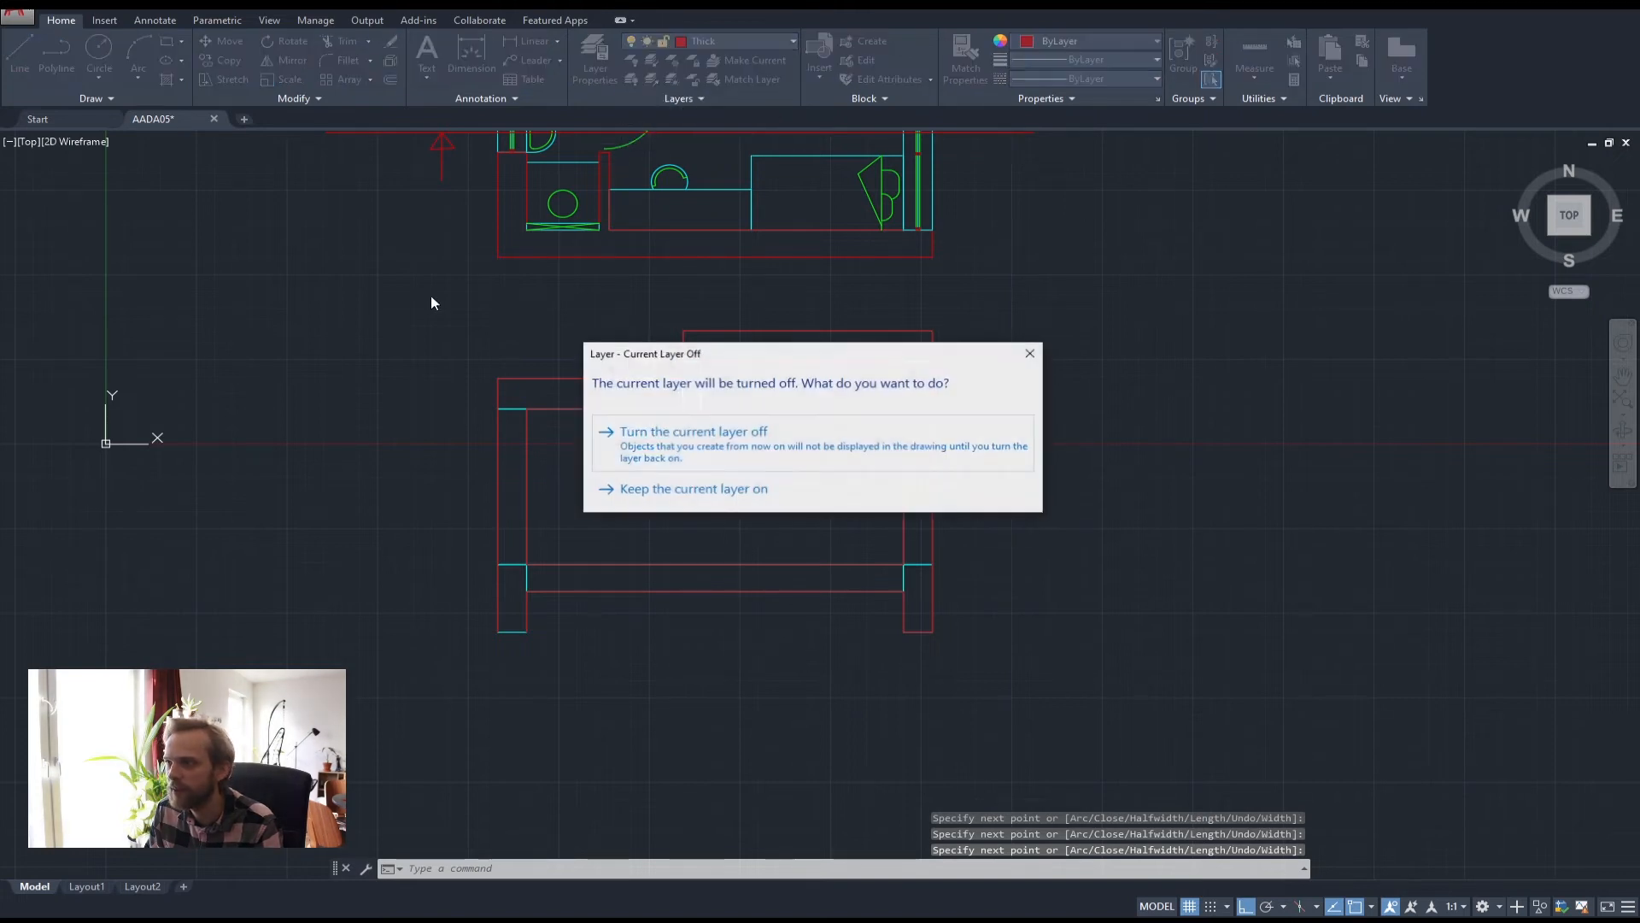
left_click(709, 453)
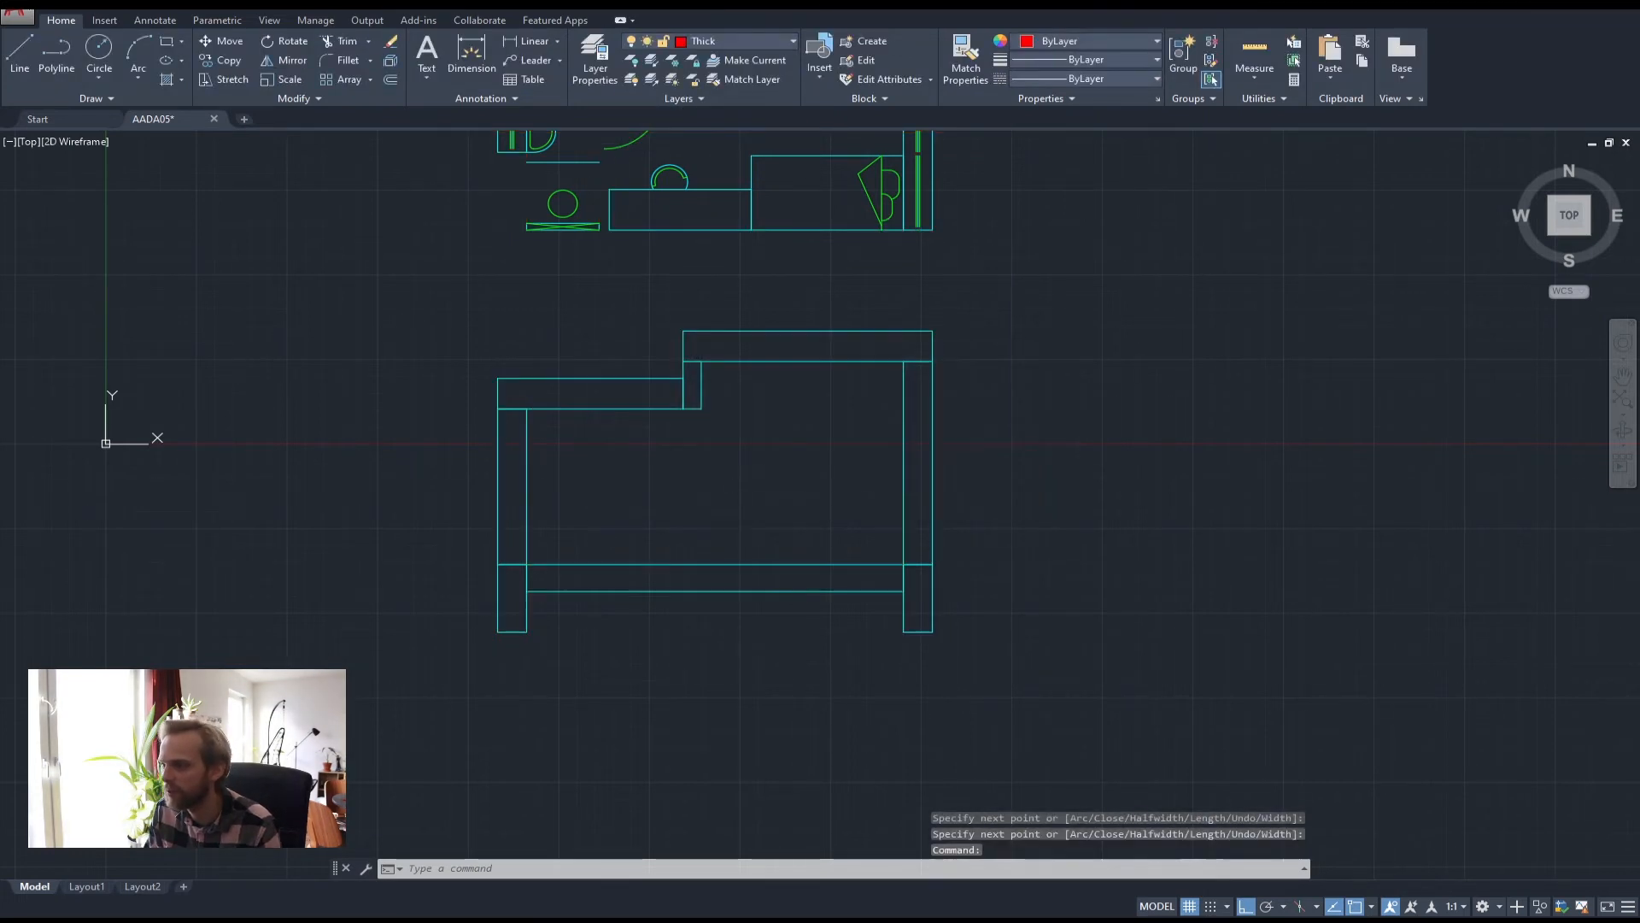
left_click(1052, 708)
left_click(243, 352)
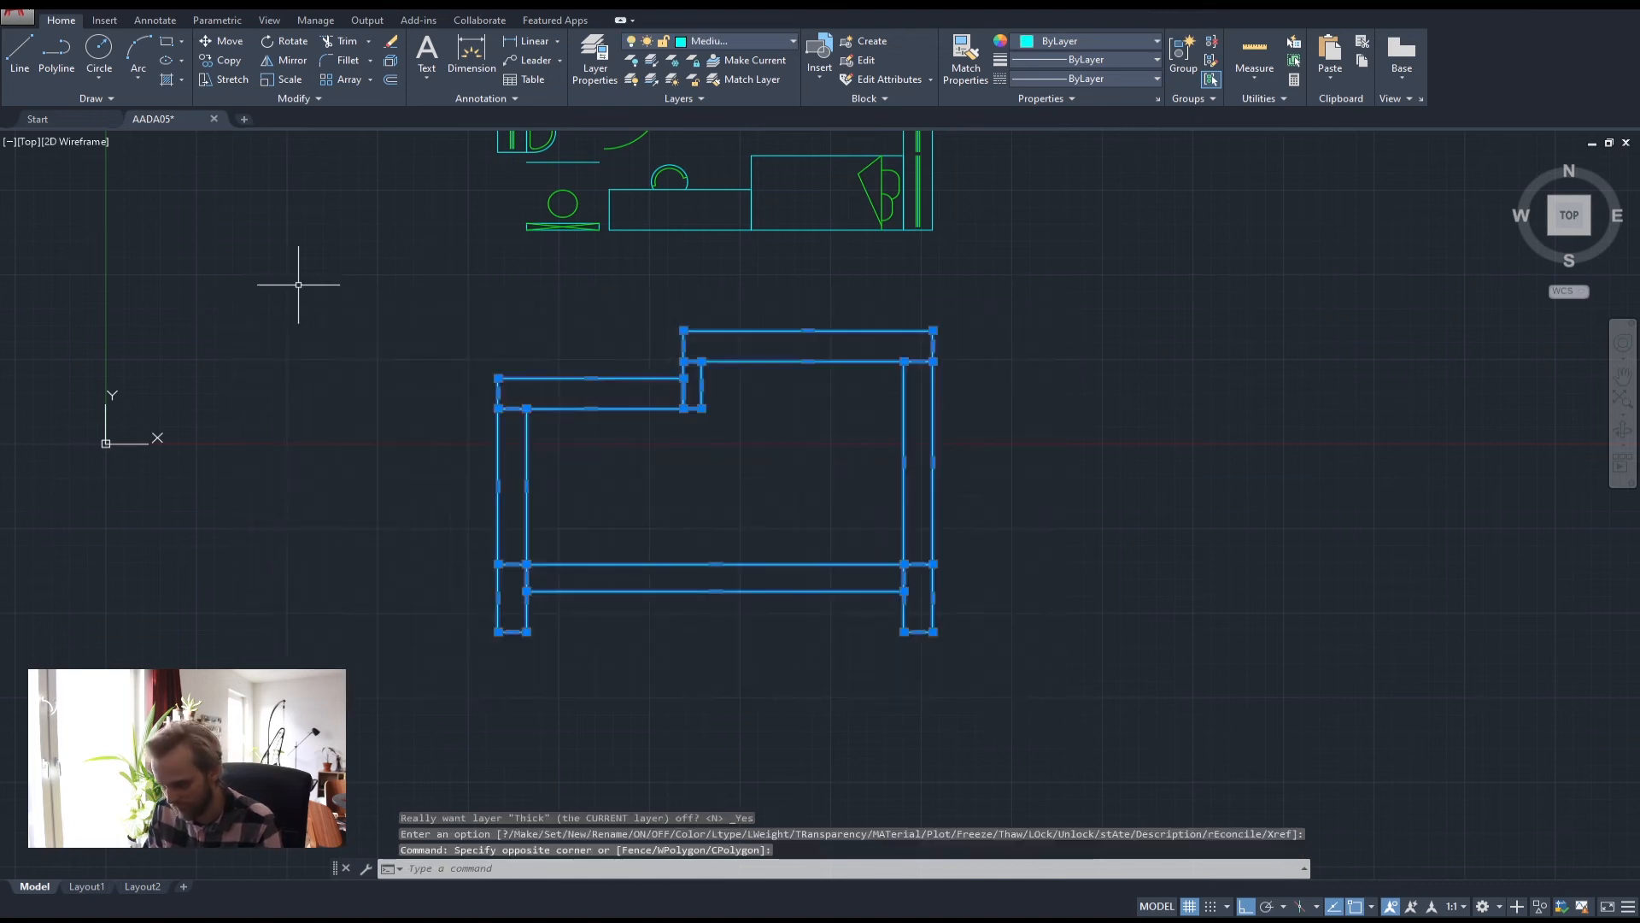
key("Delete")
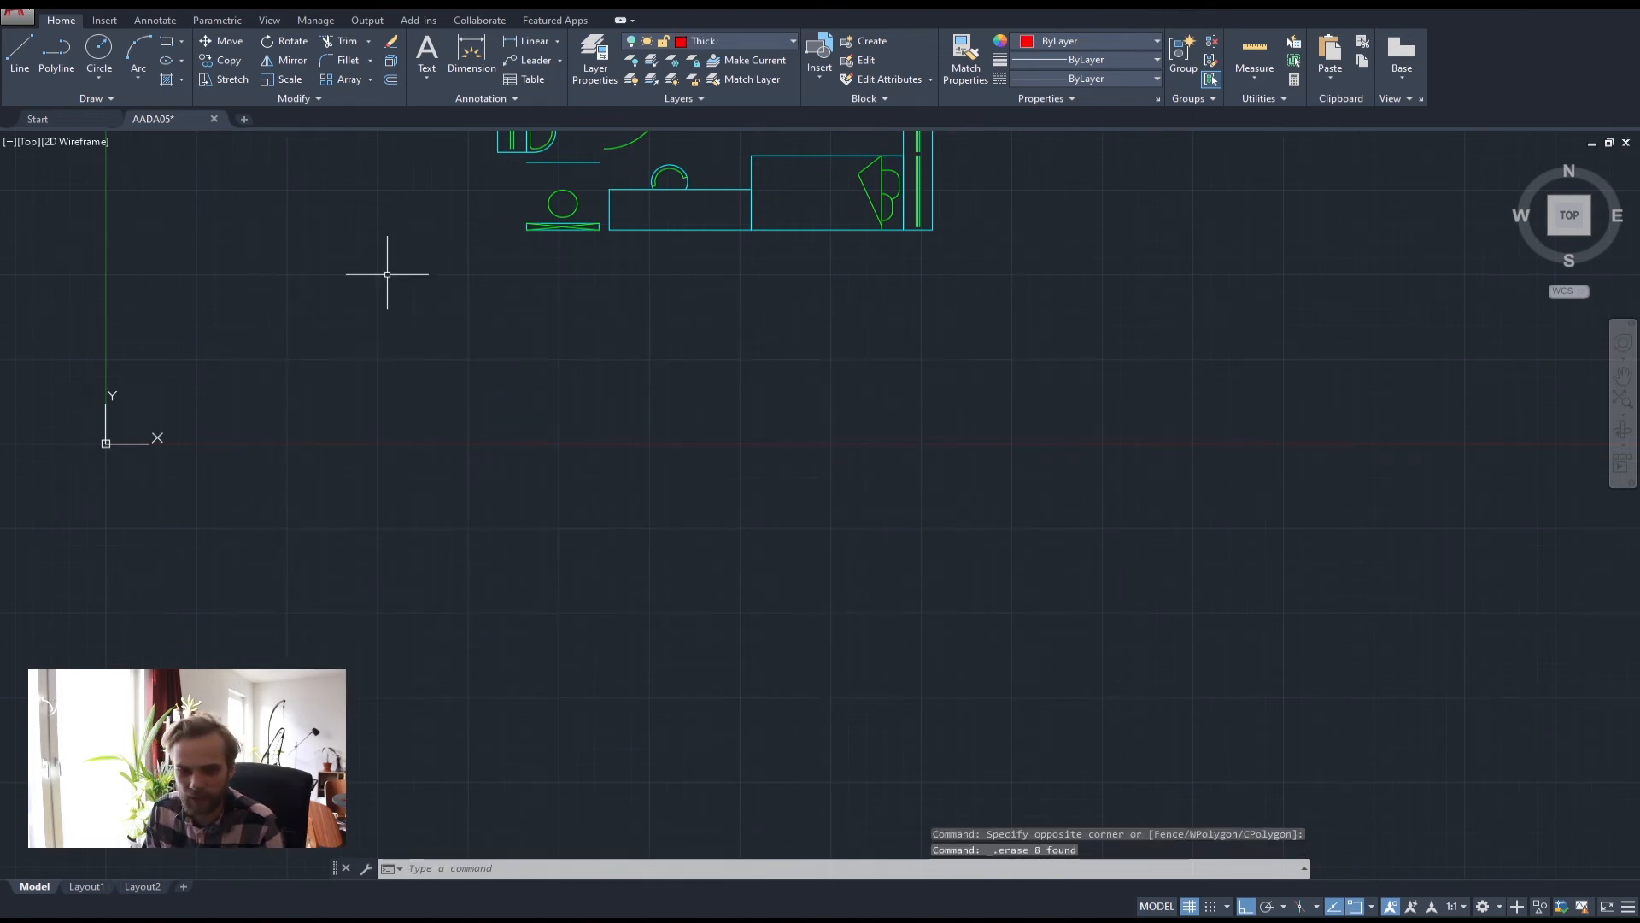
left_click(718, 41)
left_click(634, 119)
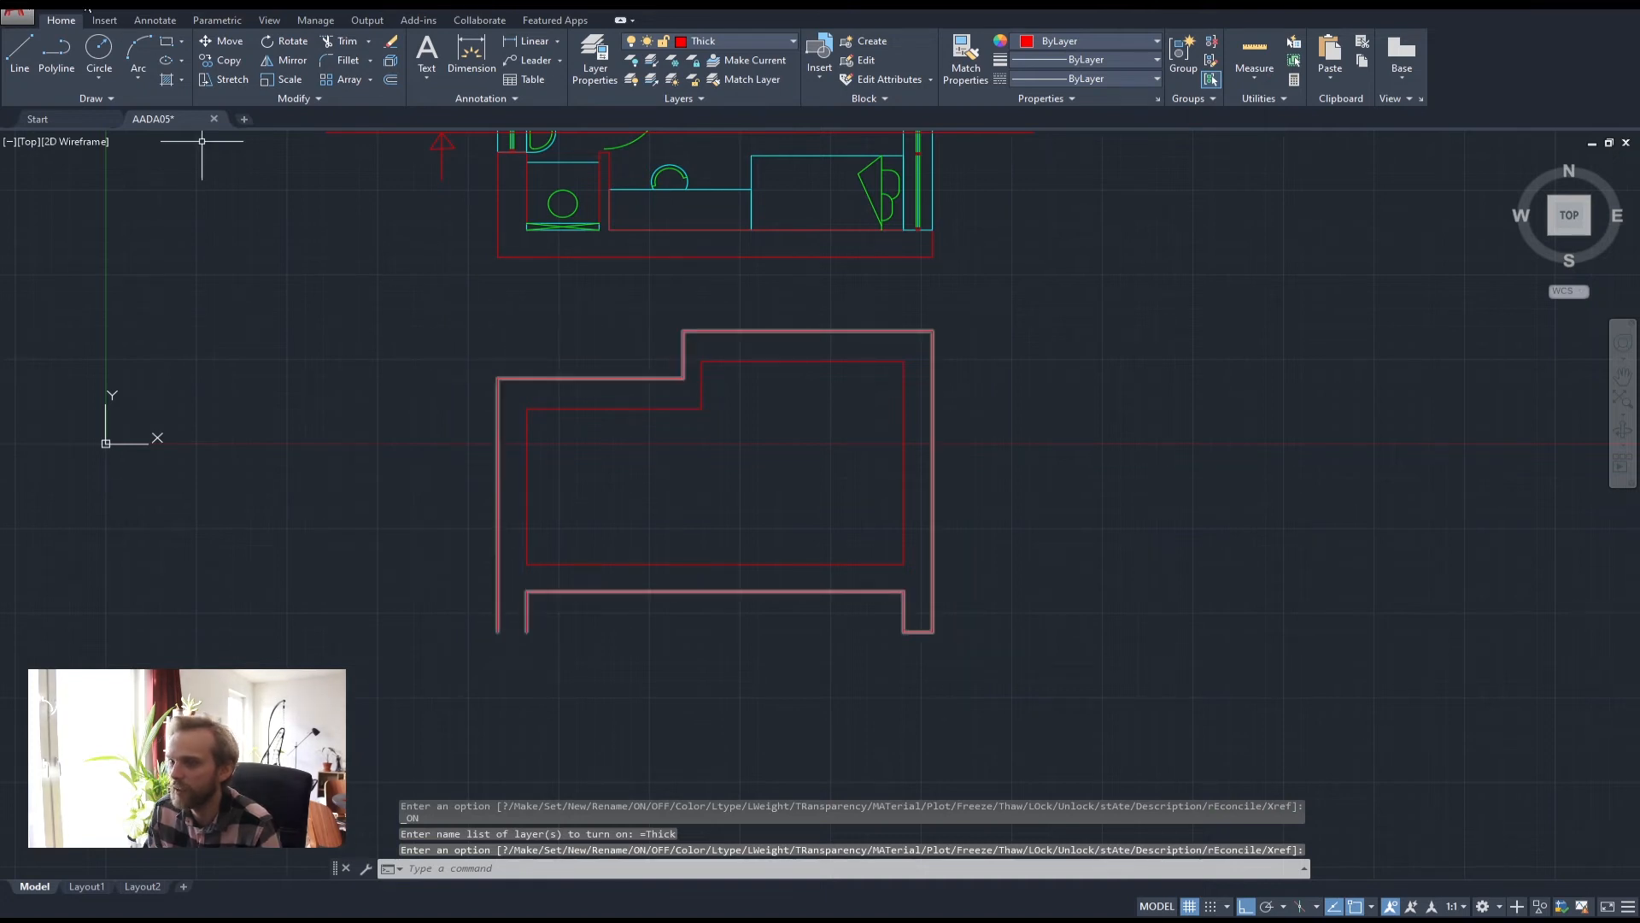
Add the short missing segment closing the bottom-left gap of the outer outline
left_click(56, 50)
scroll(497, 612, "up", 3)
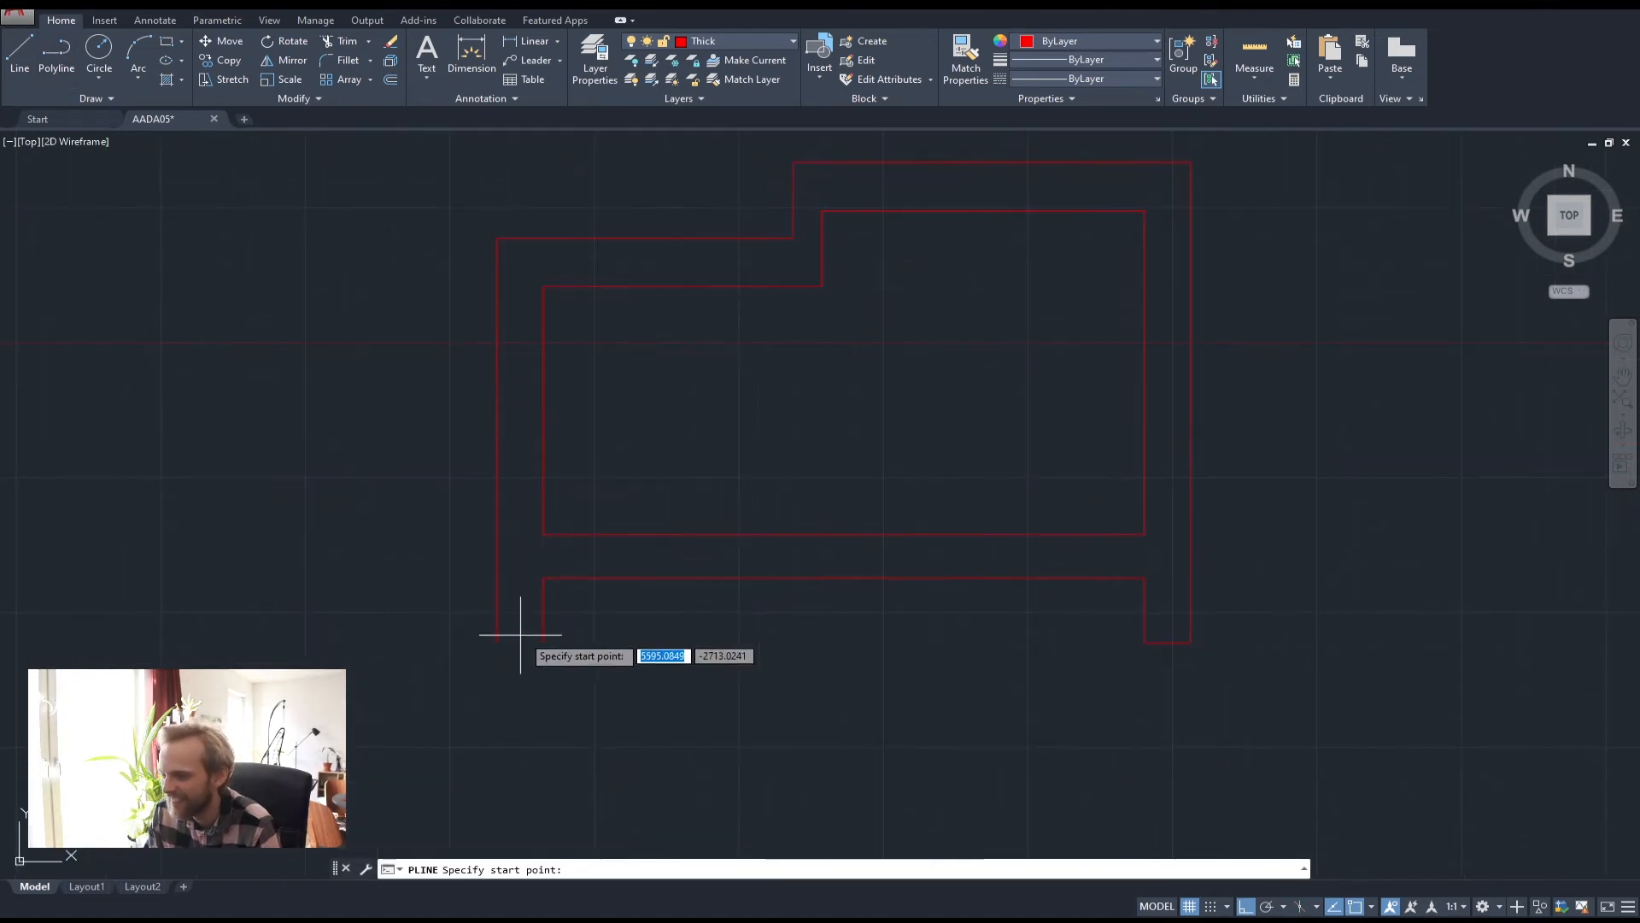
left_click(496, 640)
left_click(490, 640)
key("Return")
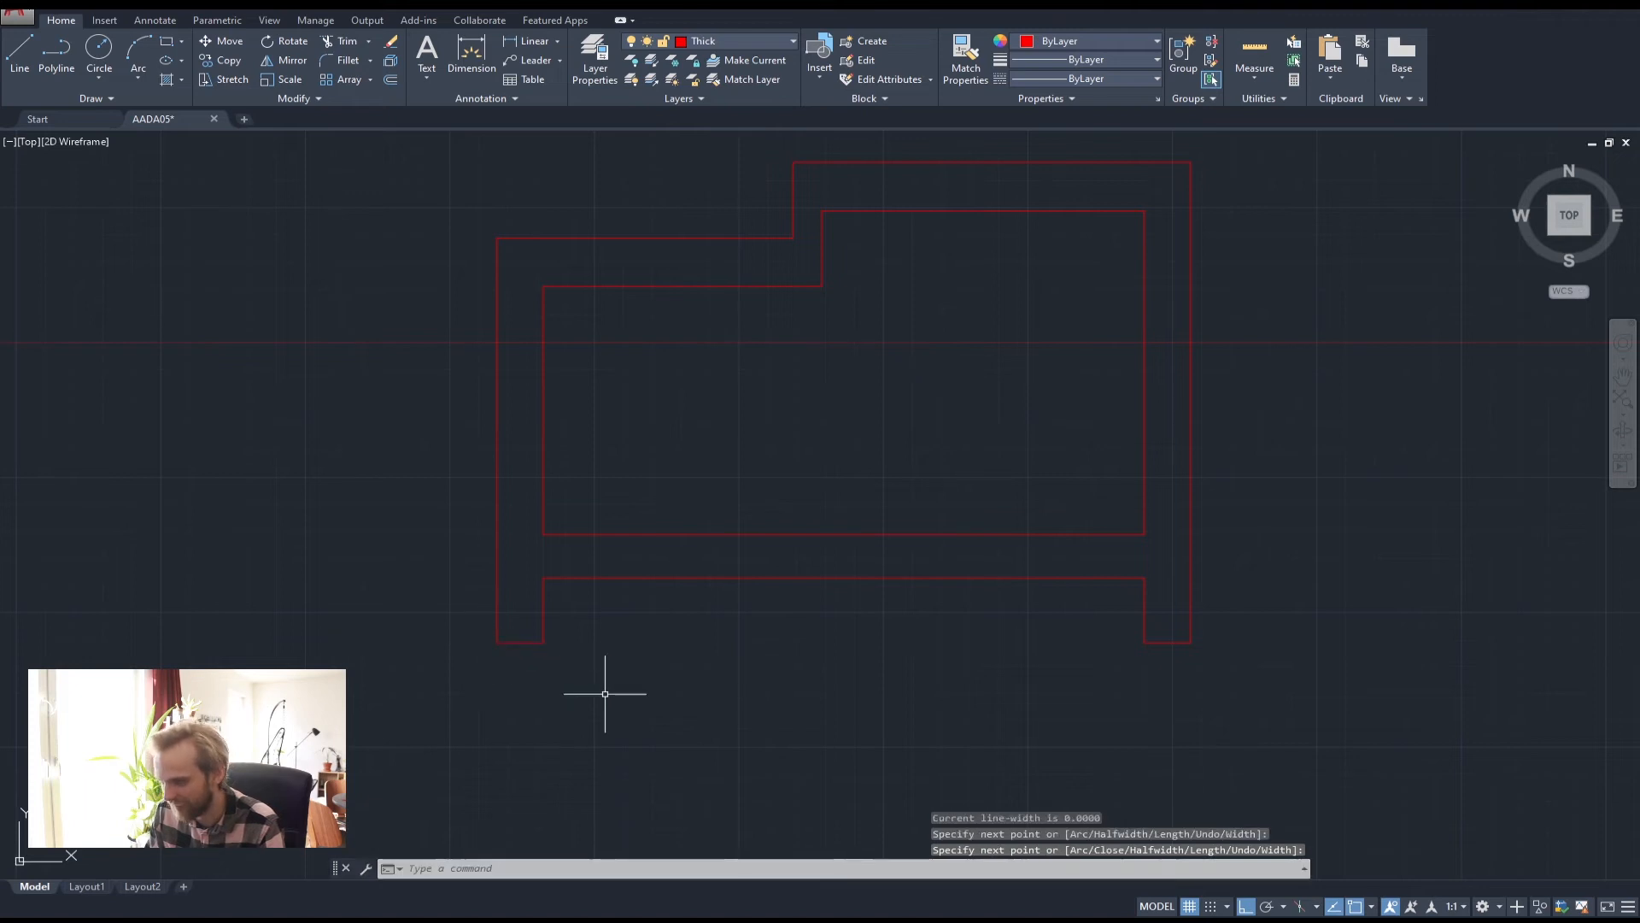
Join the outer outline pieces into a single polyline
left_click(604, 692)
left_click(429, 614)
type("join")
key("Return")
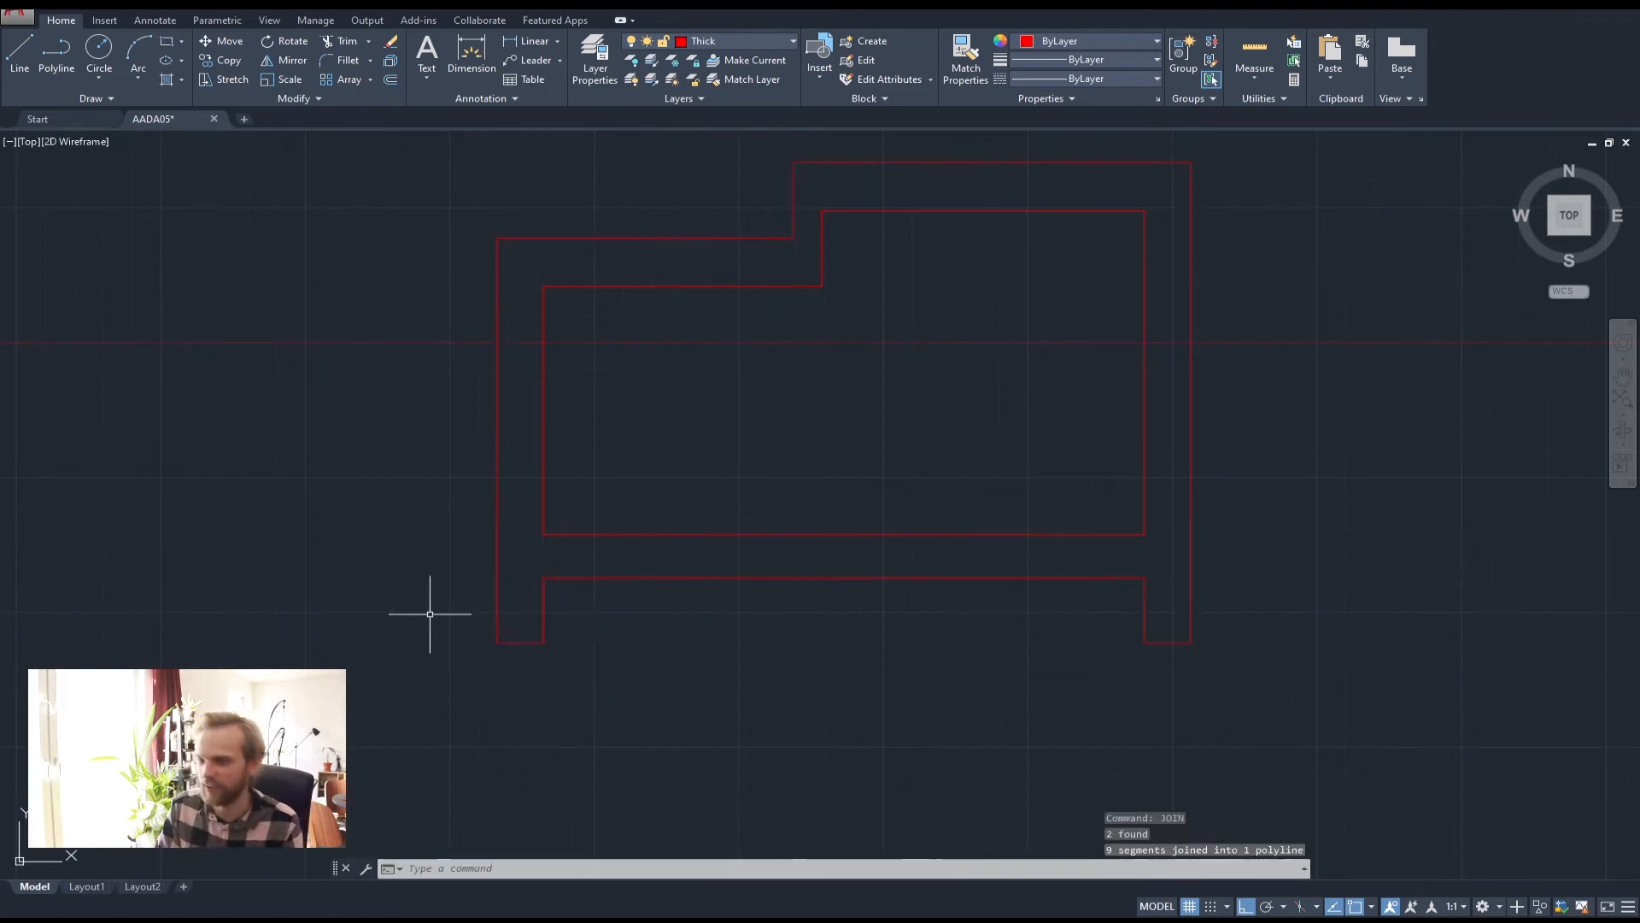
key("Escape")
key("Escape")
key("Escape")
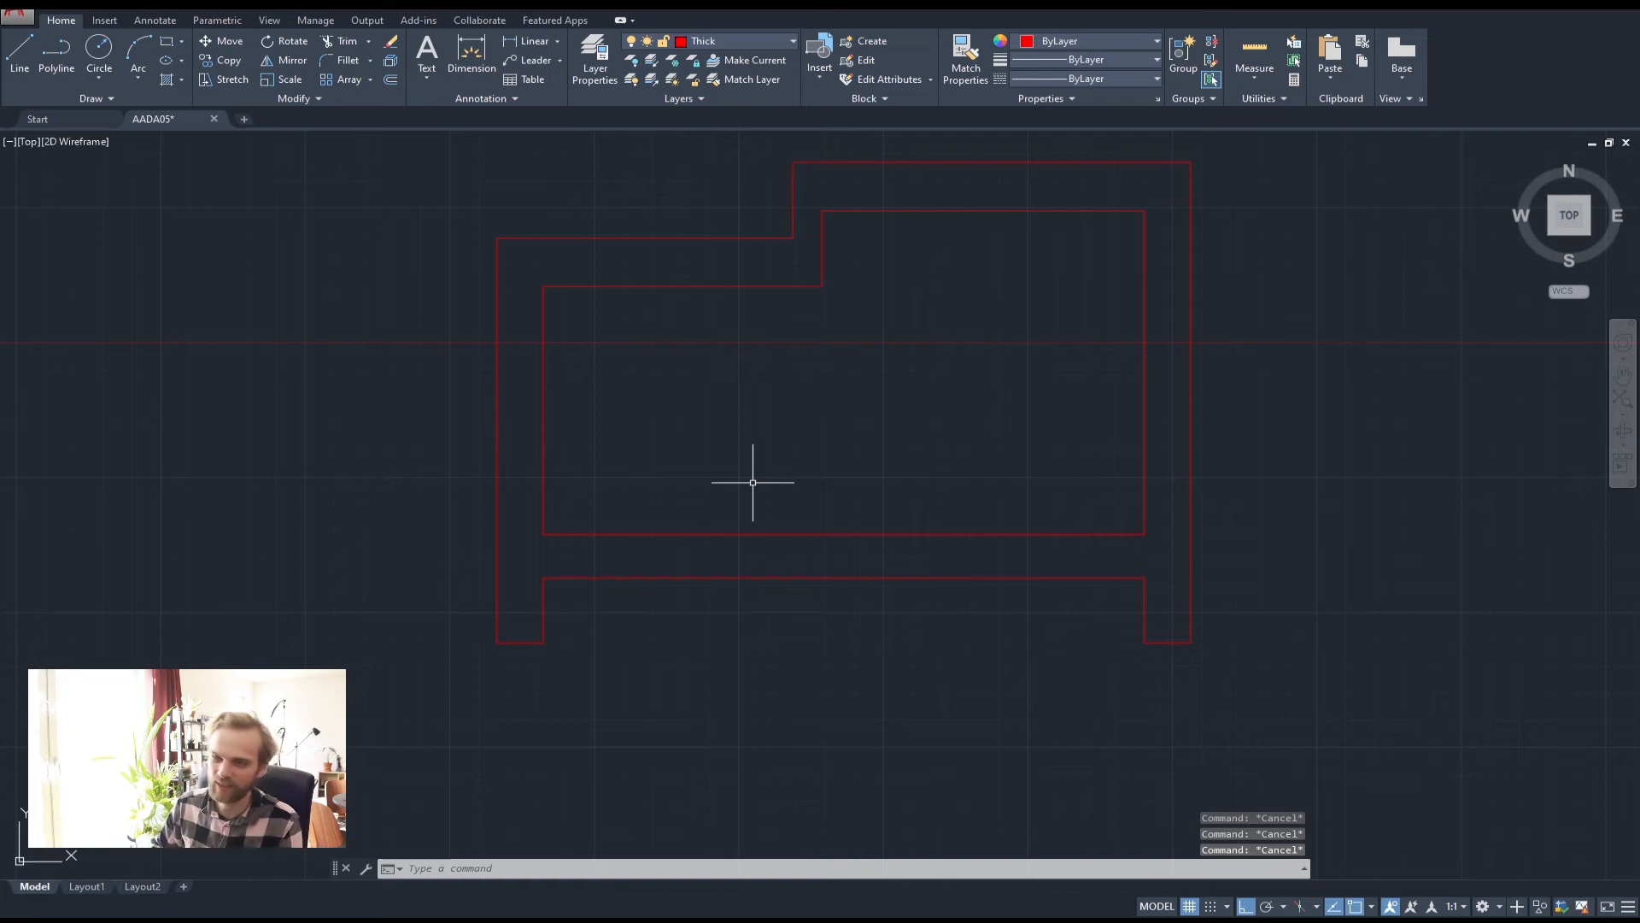
Draw the ground line polylines running outward from the left and right sides of the section
scroll(735, 470, "down", 8)
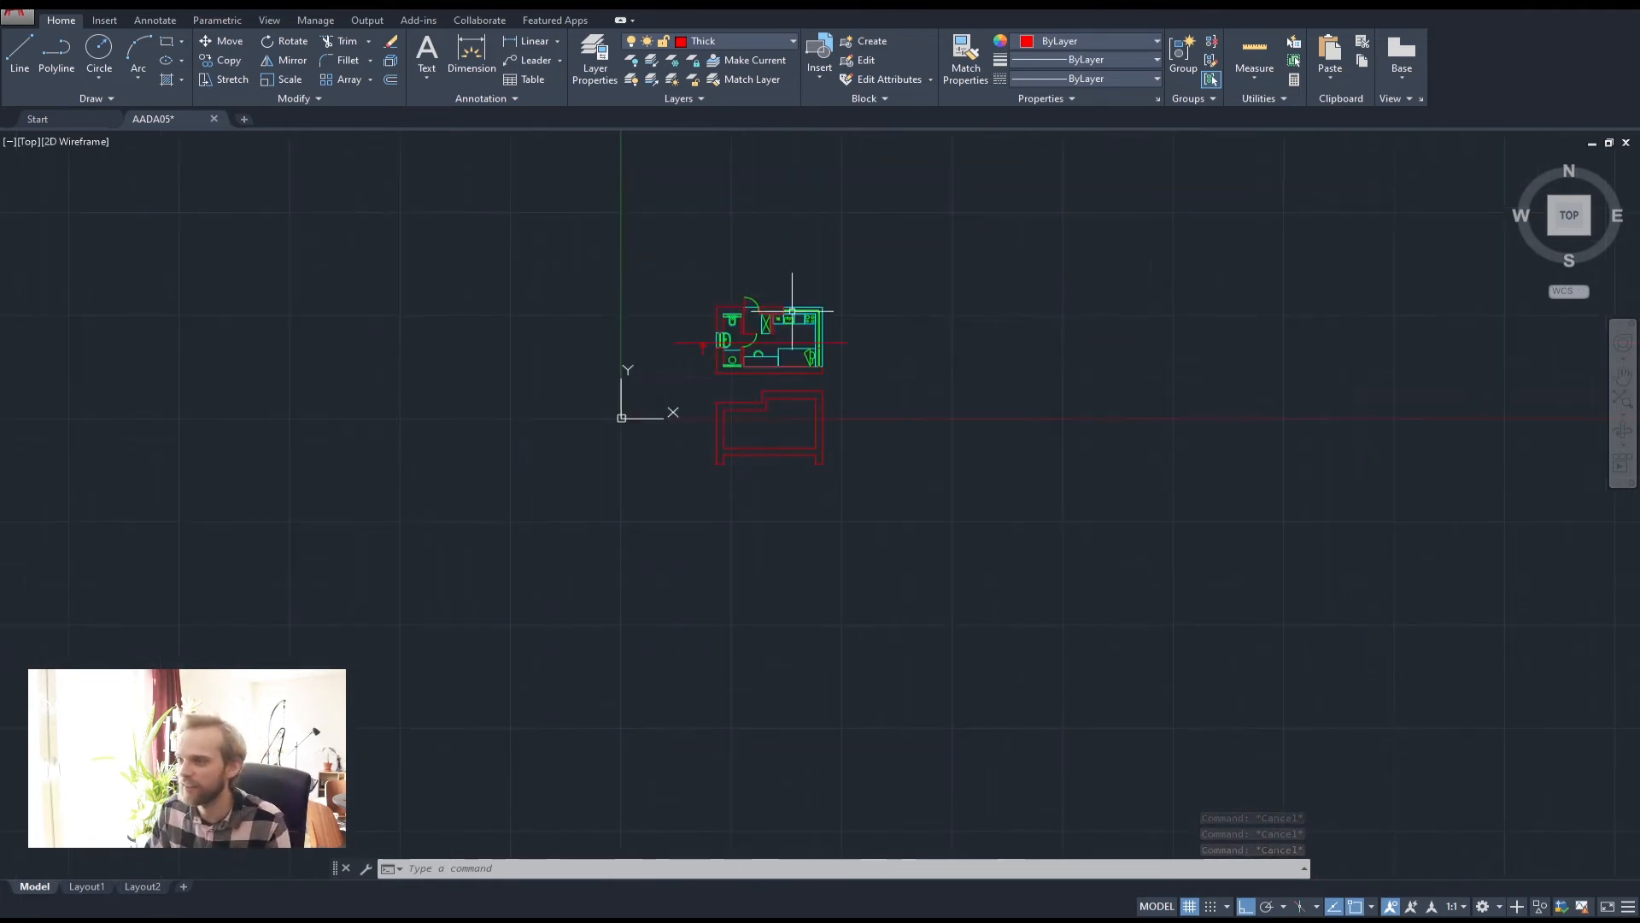
scroll(667, 598, "up", 4)
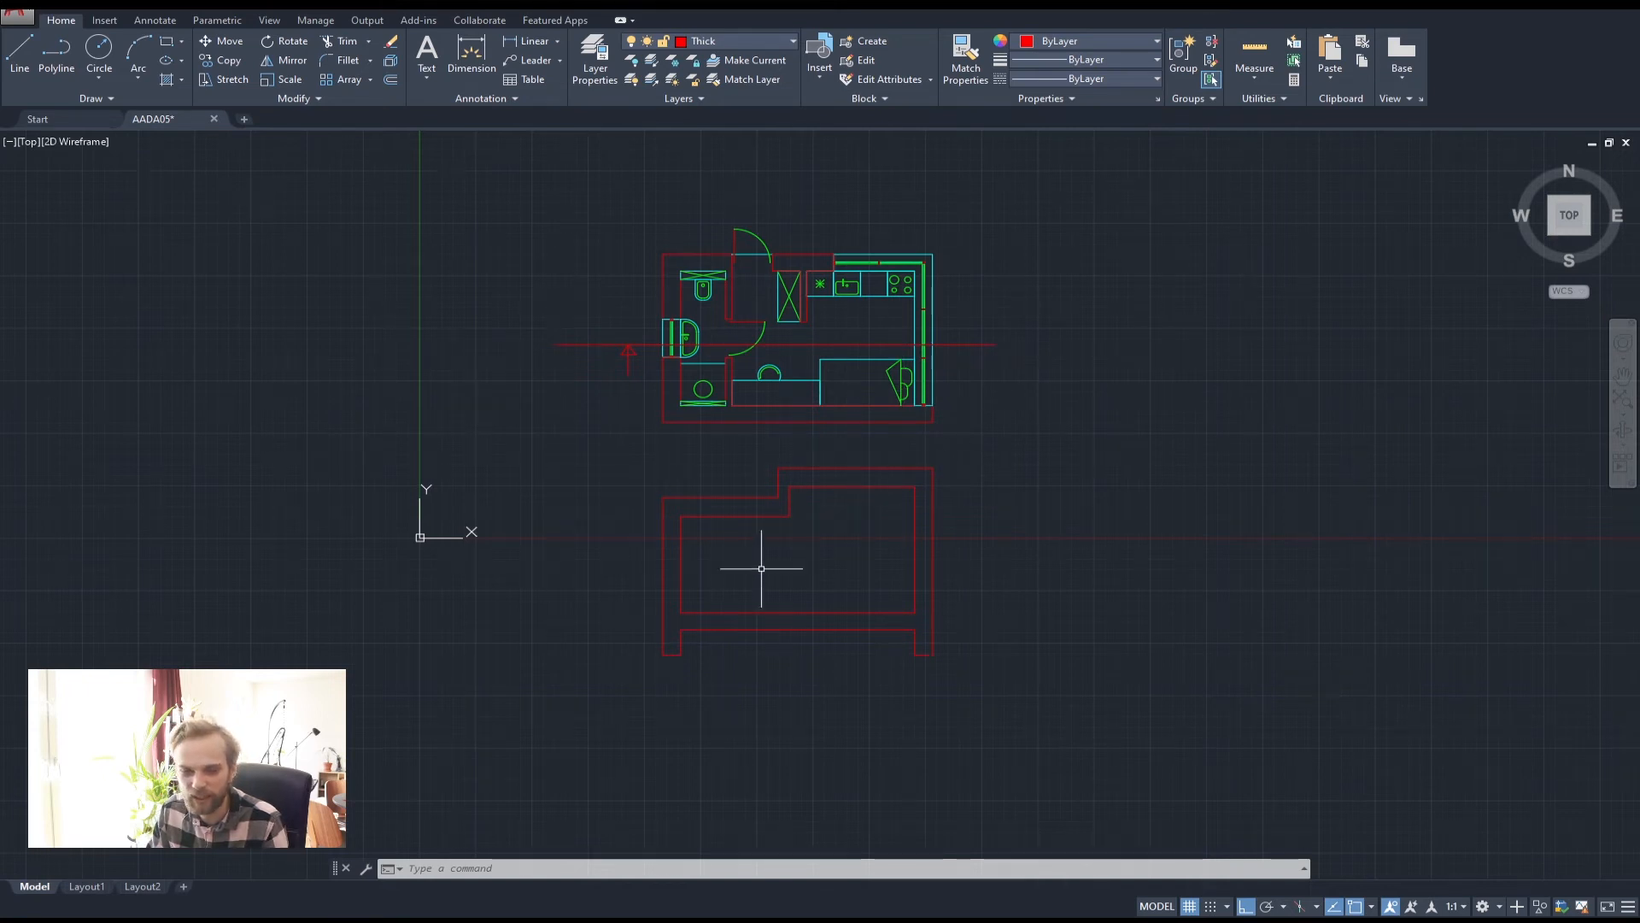
scroll(743, 560, "up", 2)
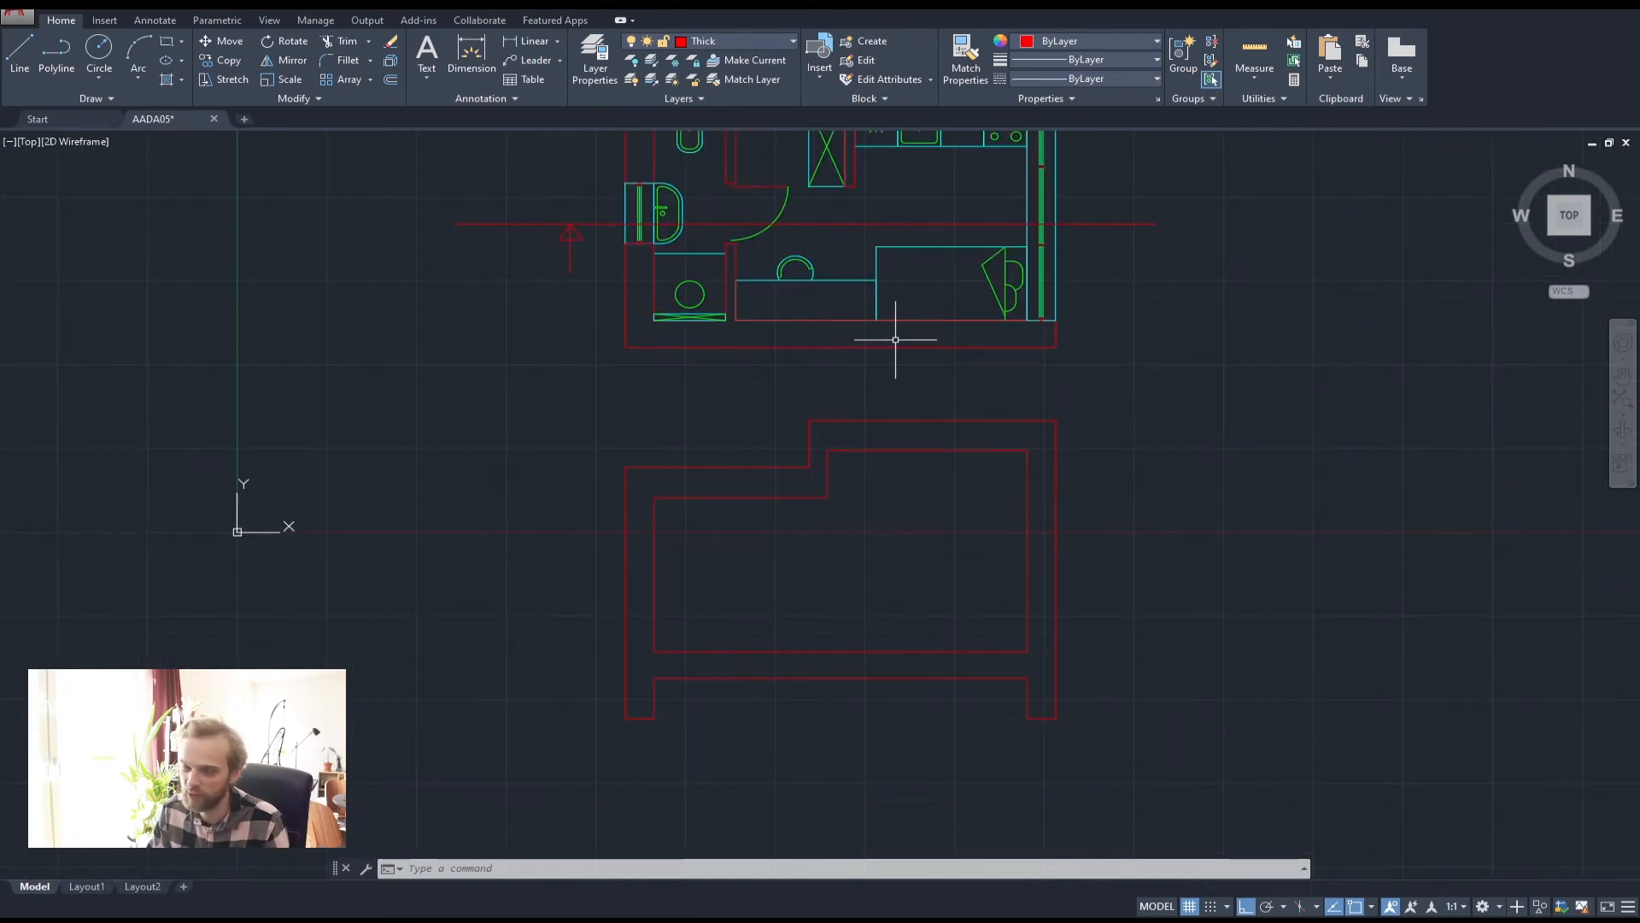
scroll(895, 339, "down", 2)
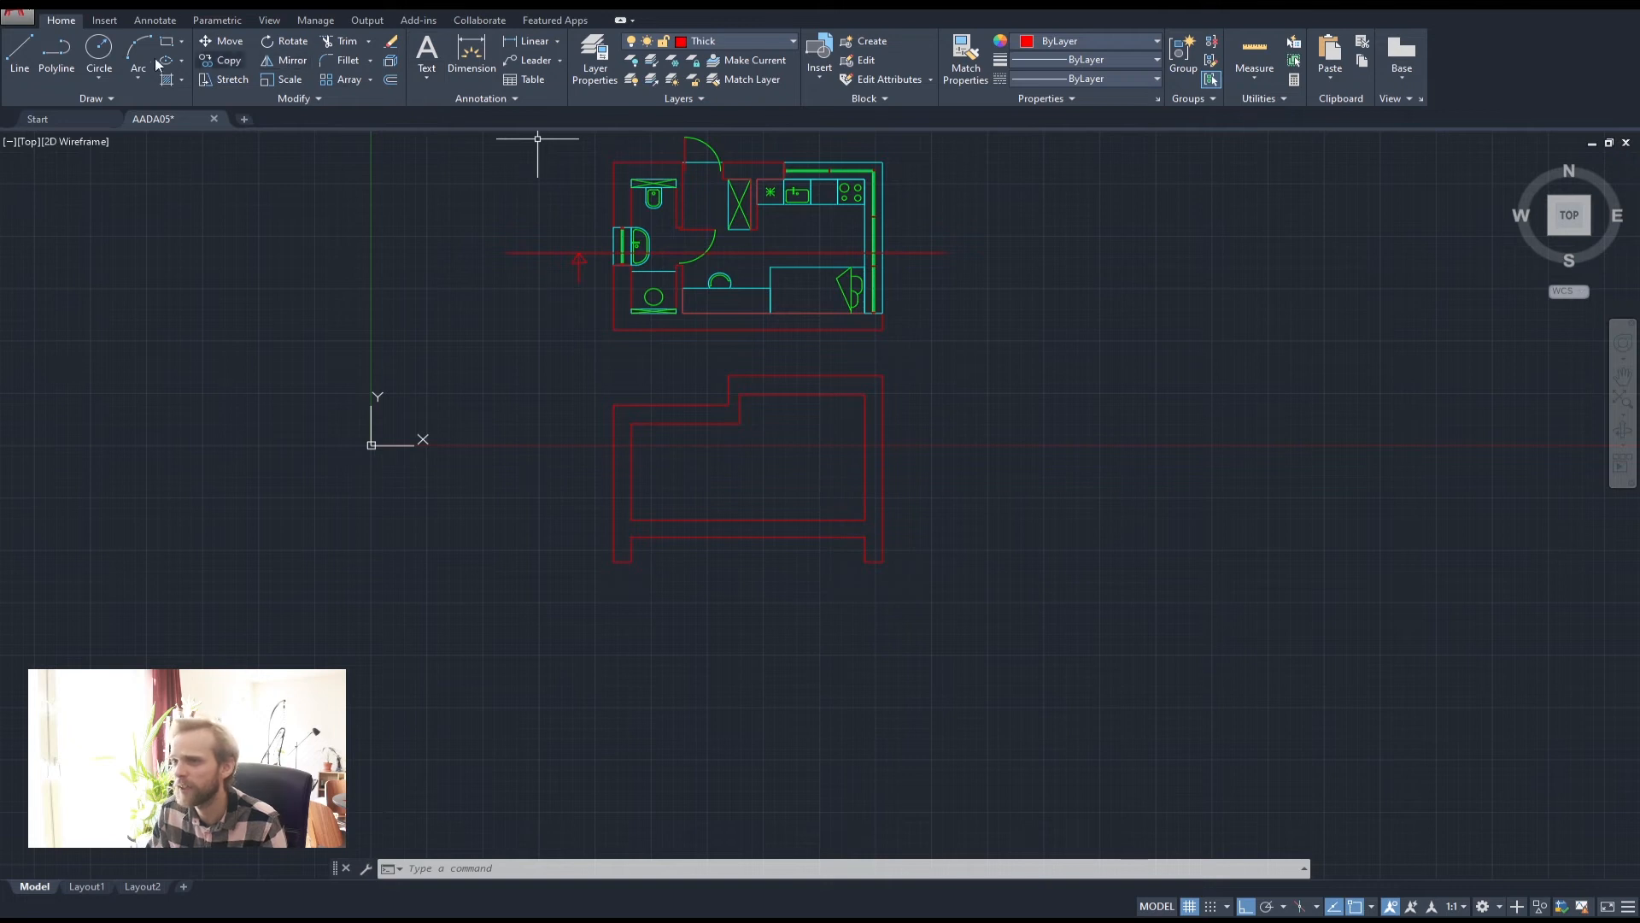
left_click(56, 52)
scroll(599, 526, "up", 2)
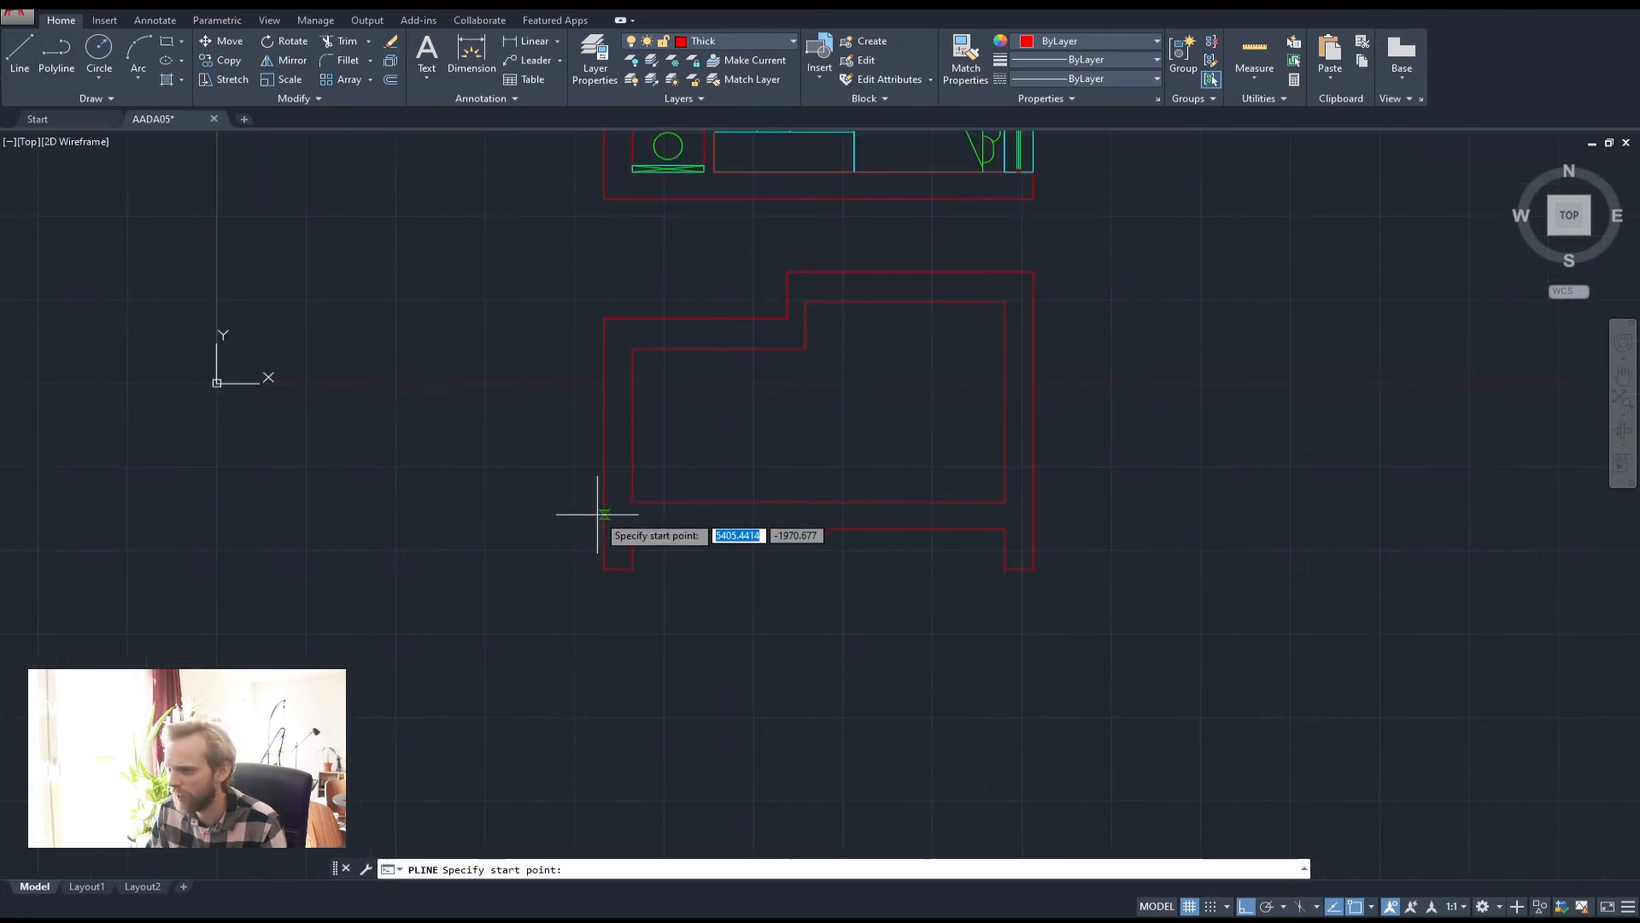
scroll(598, 515, "up", 4)
left_click(671, 480)
scroll(478, 522, "down", 5)
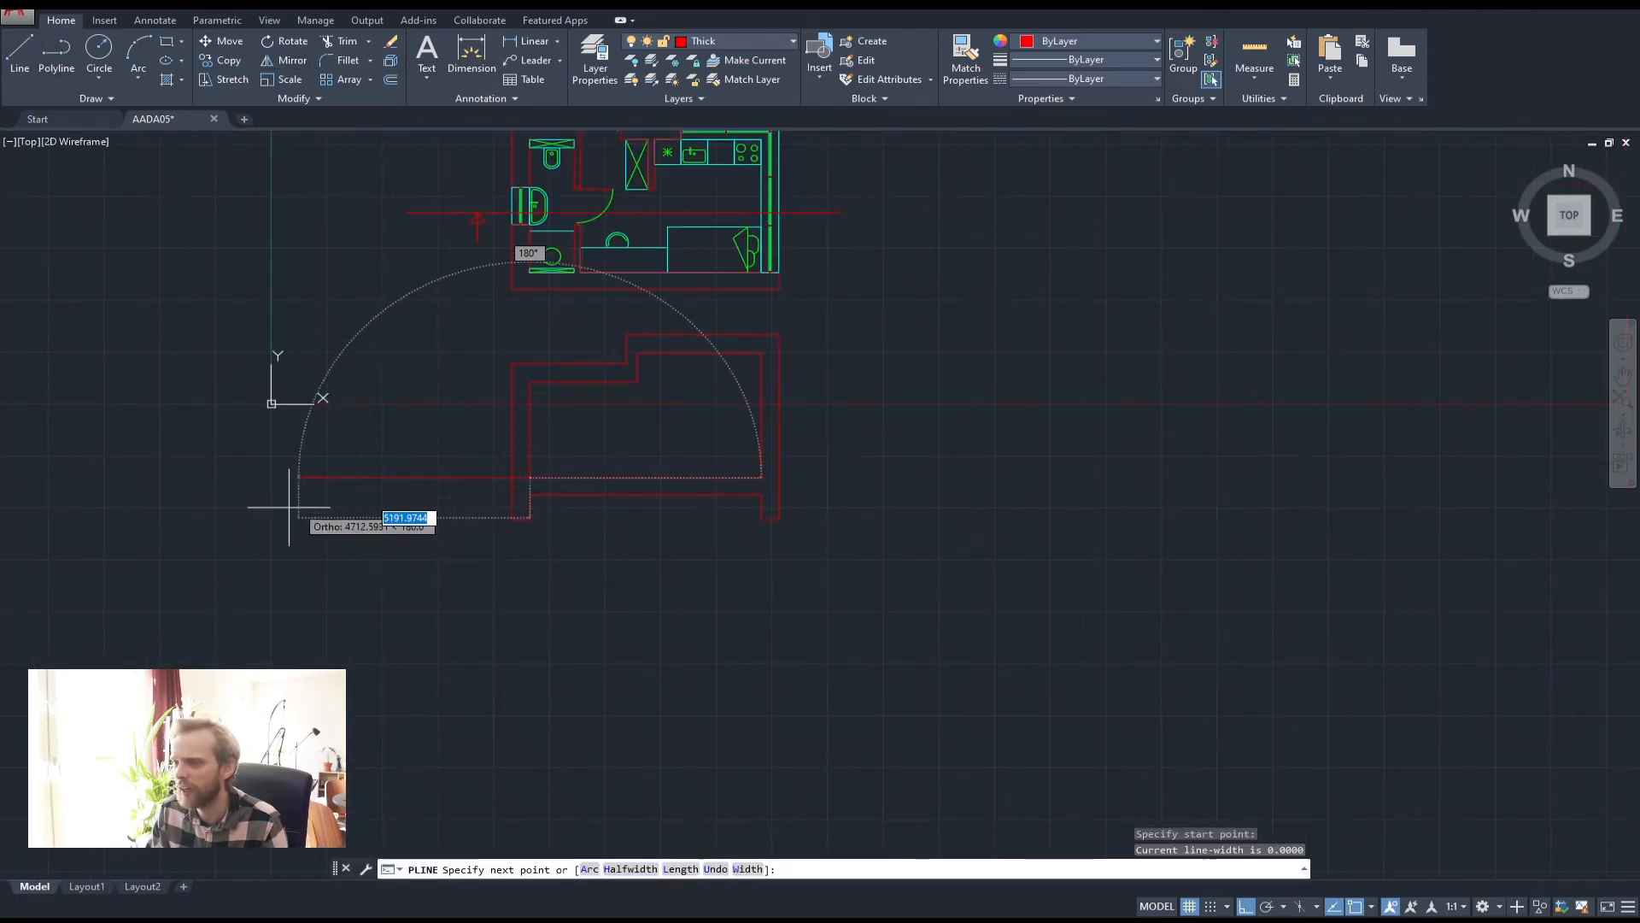
left_click(369, 488)
key("Return")
key("Return")
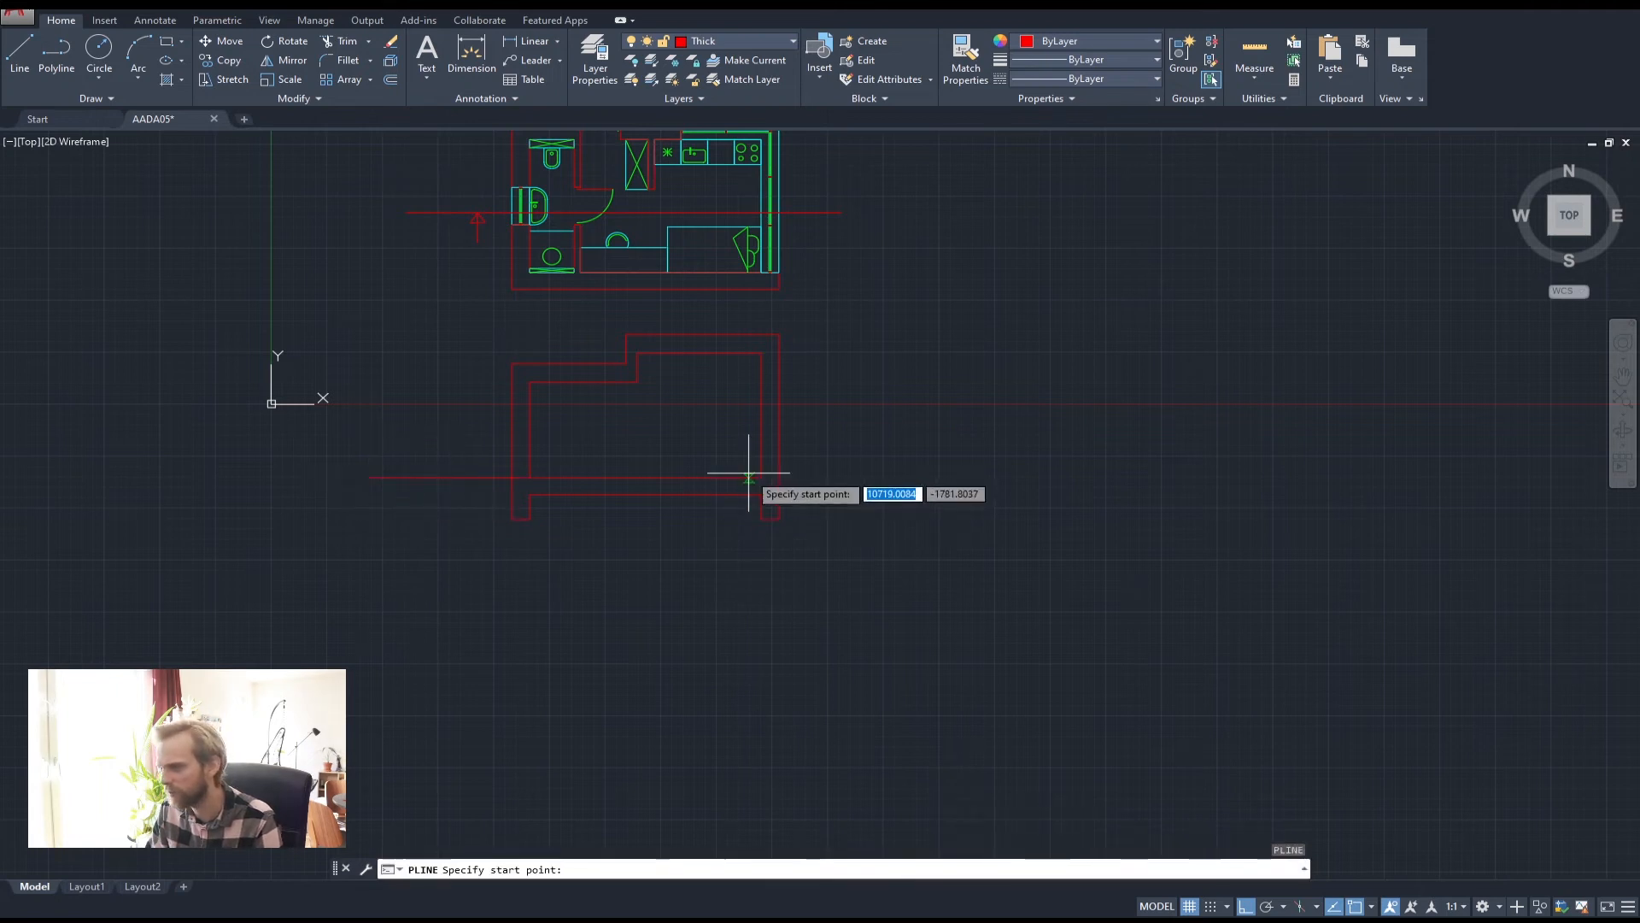
left_click(760, 477)
left_click(880, 480)
key("Return")
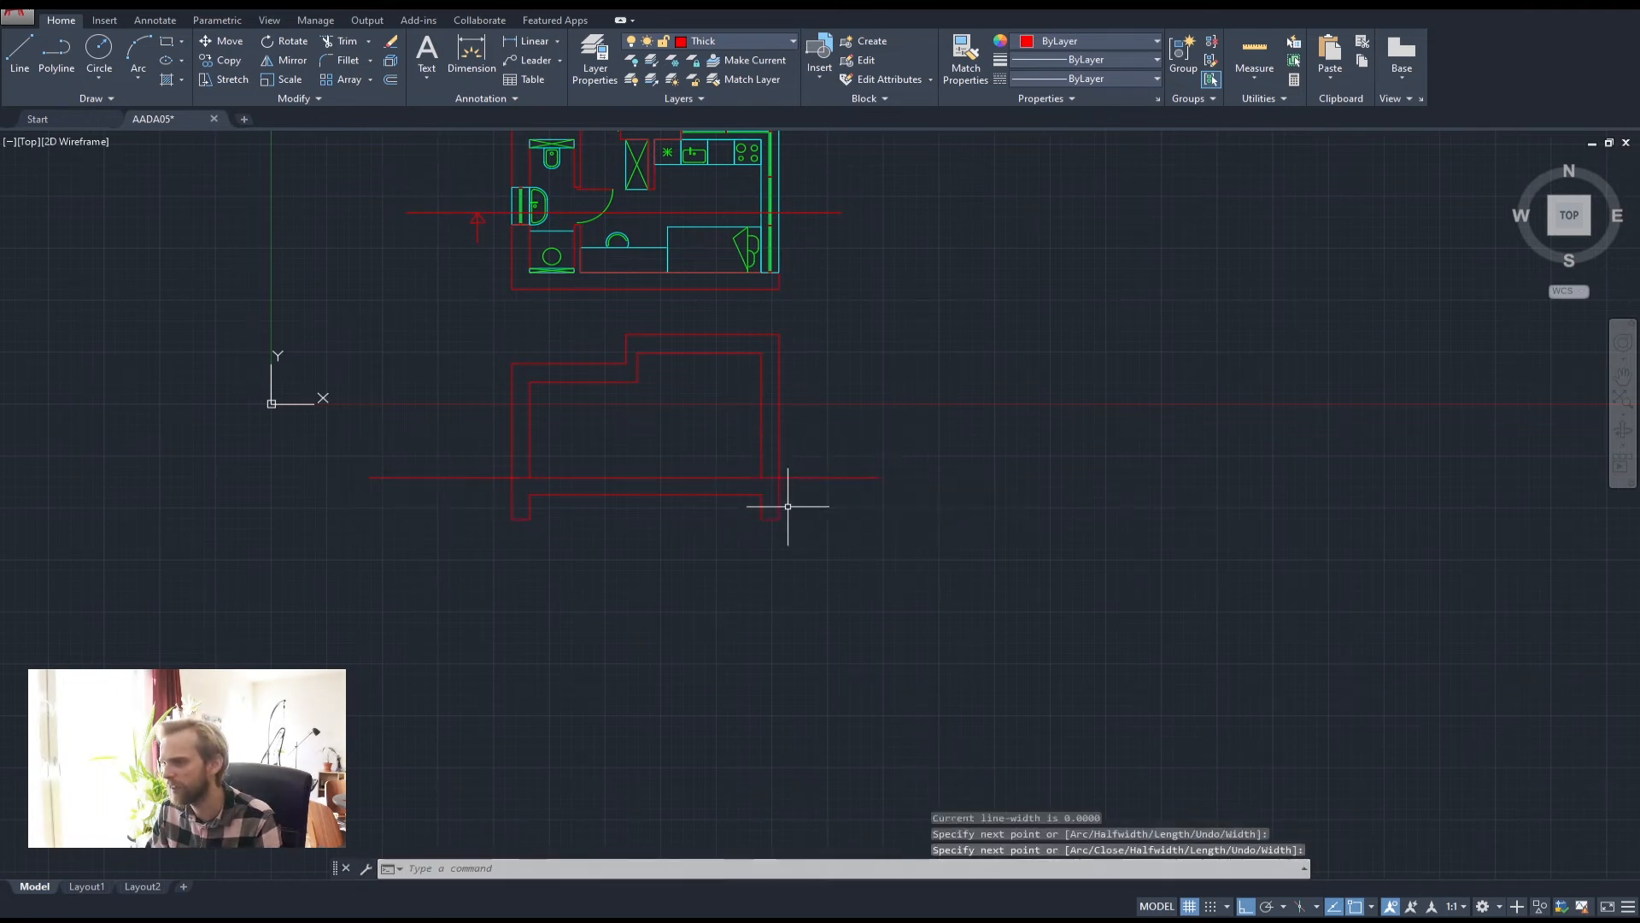
Move both ground line pieces 50 units with MOVE
left_click(500, 516)
left_click(428, 430)
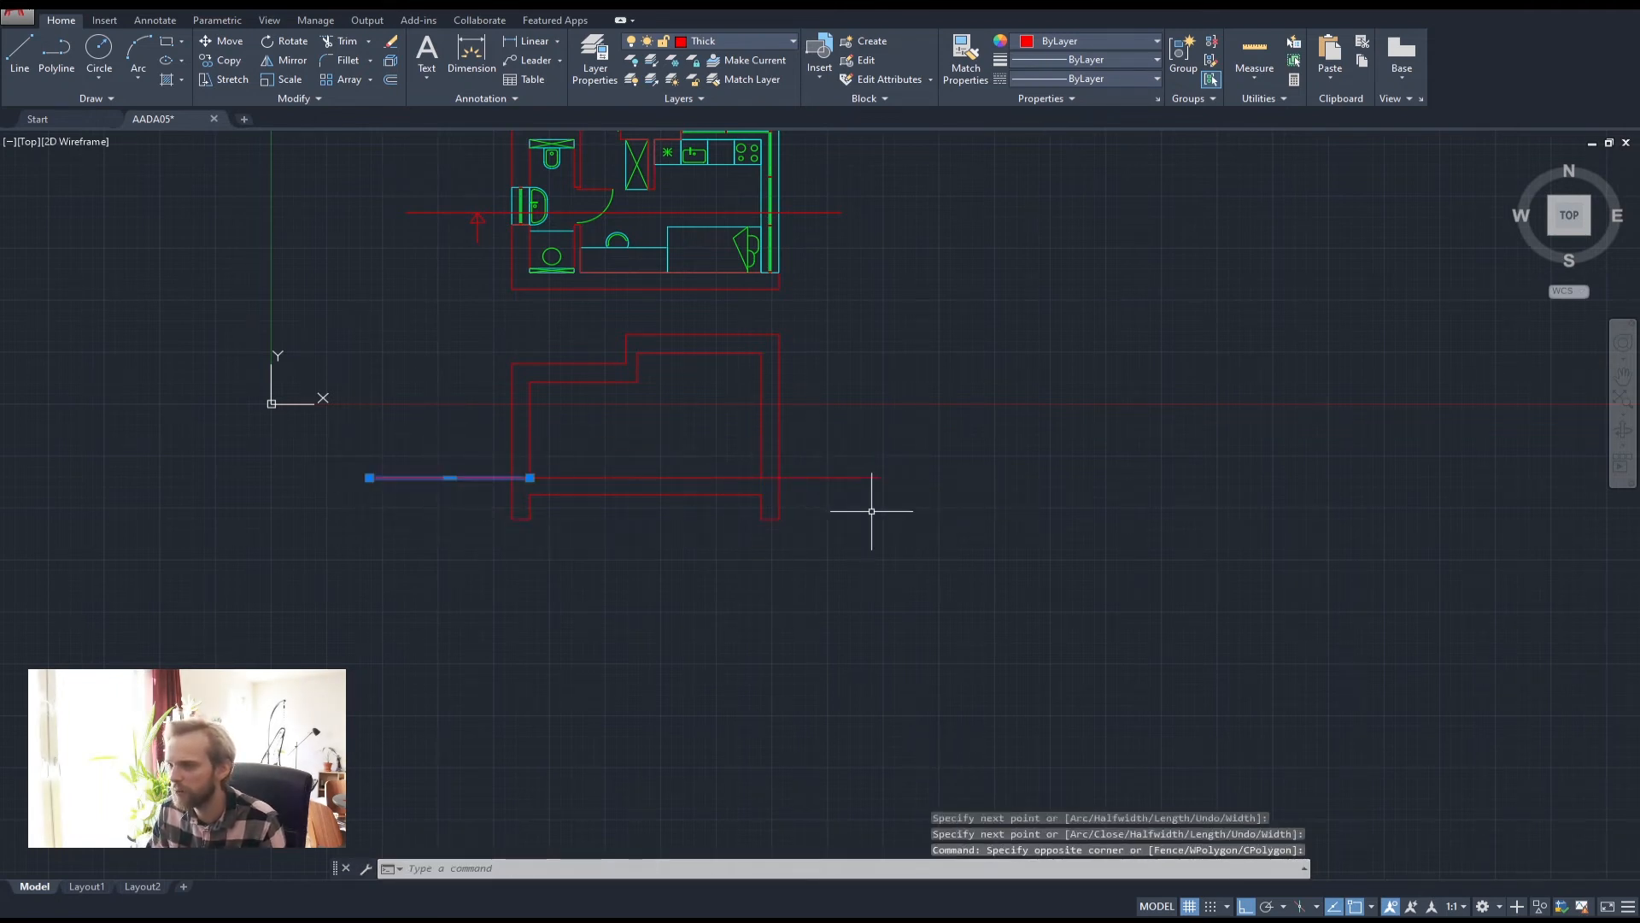
left_click(900, 513)
left_click(853, 433)
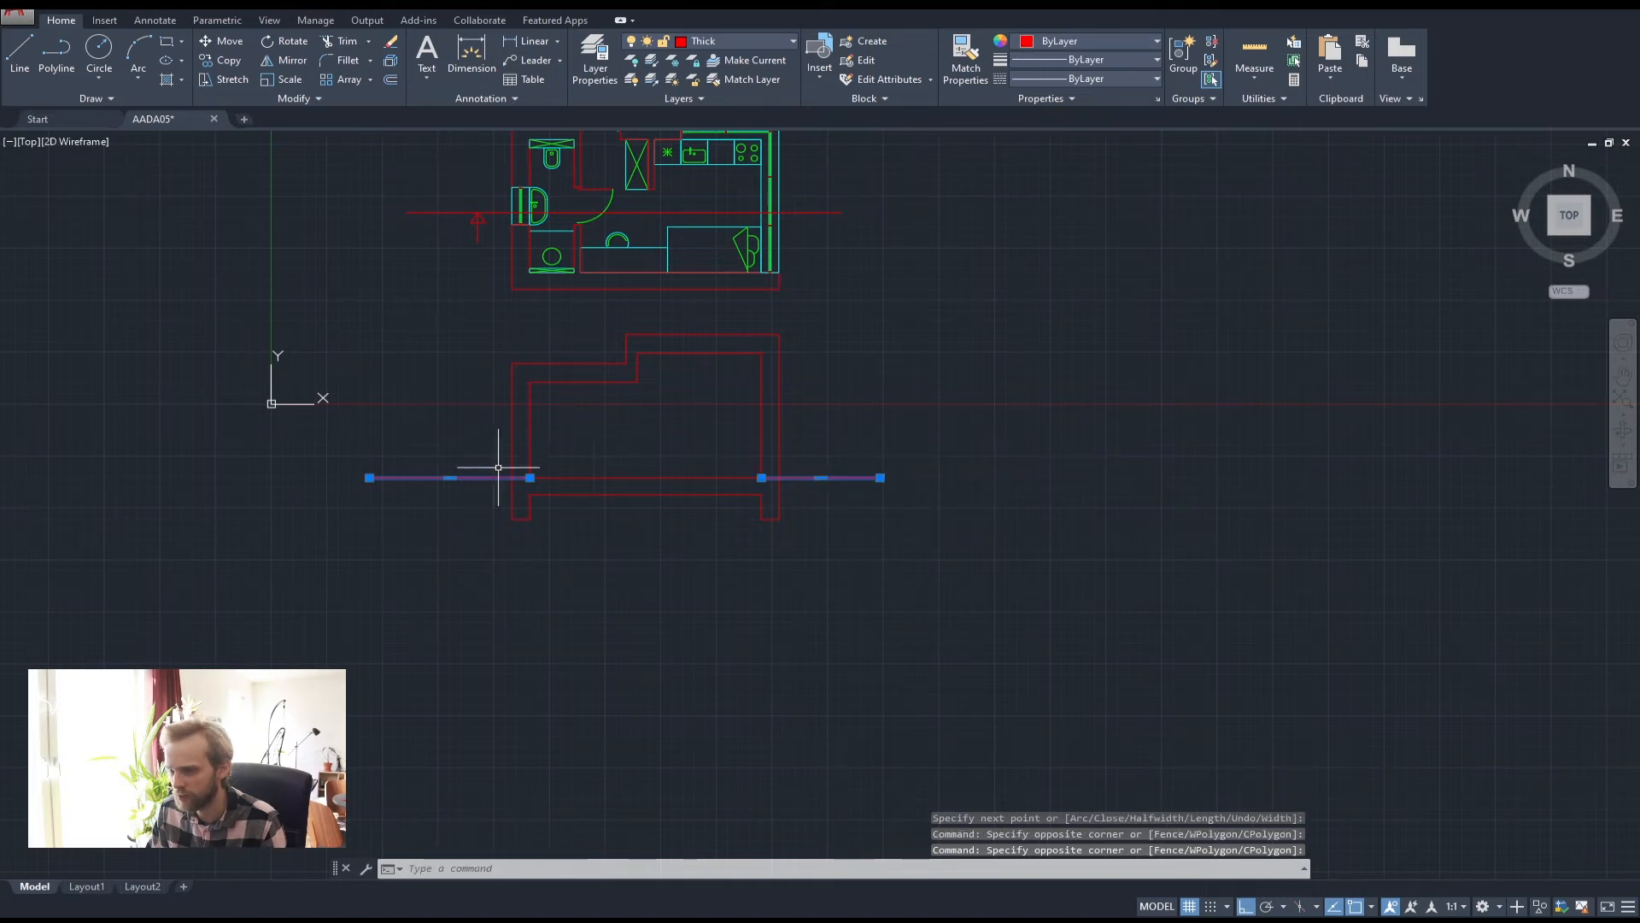
type("m")
key("Return")
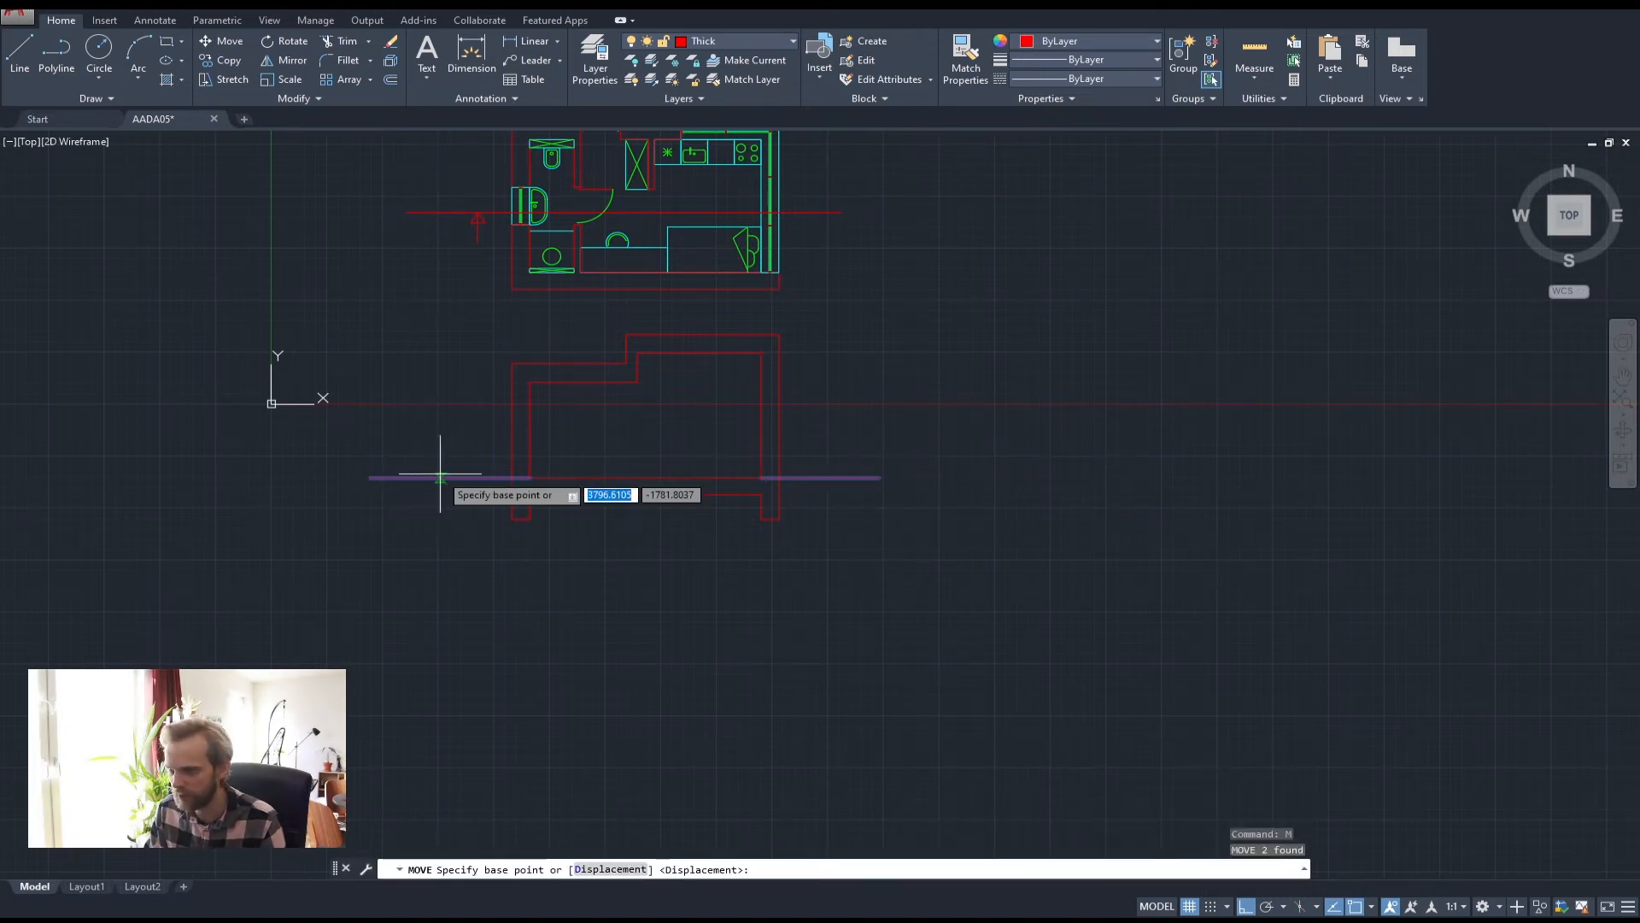
scroll(471, 450, "up", 4)
left_click(438, 380)
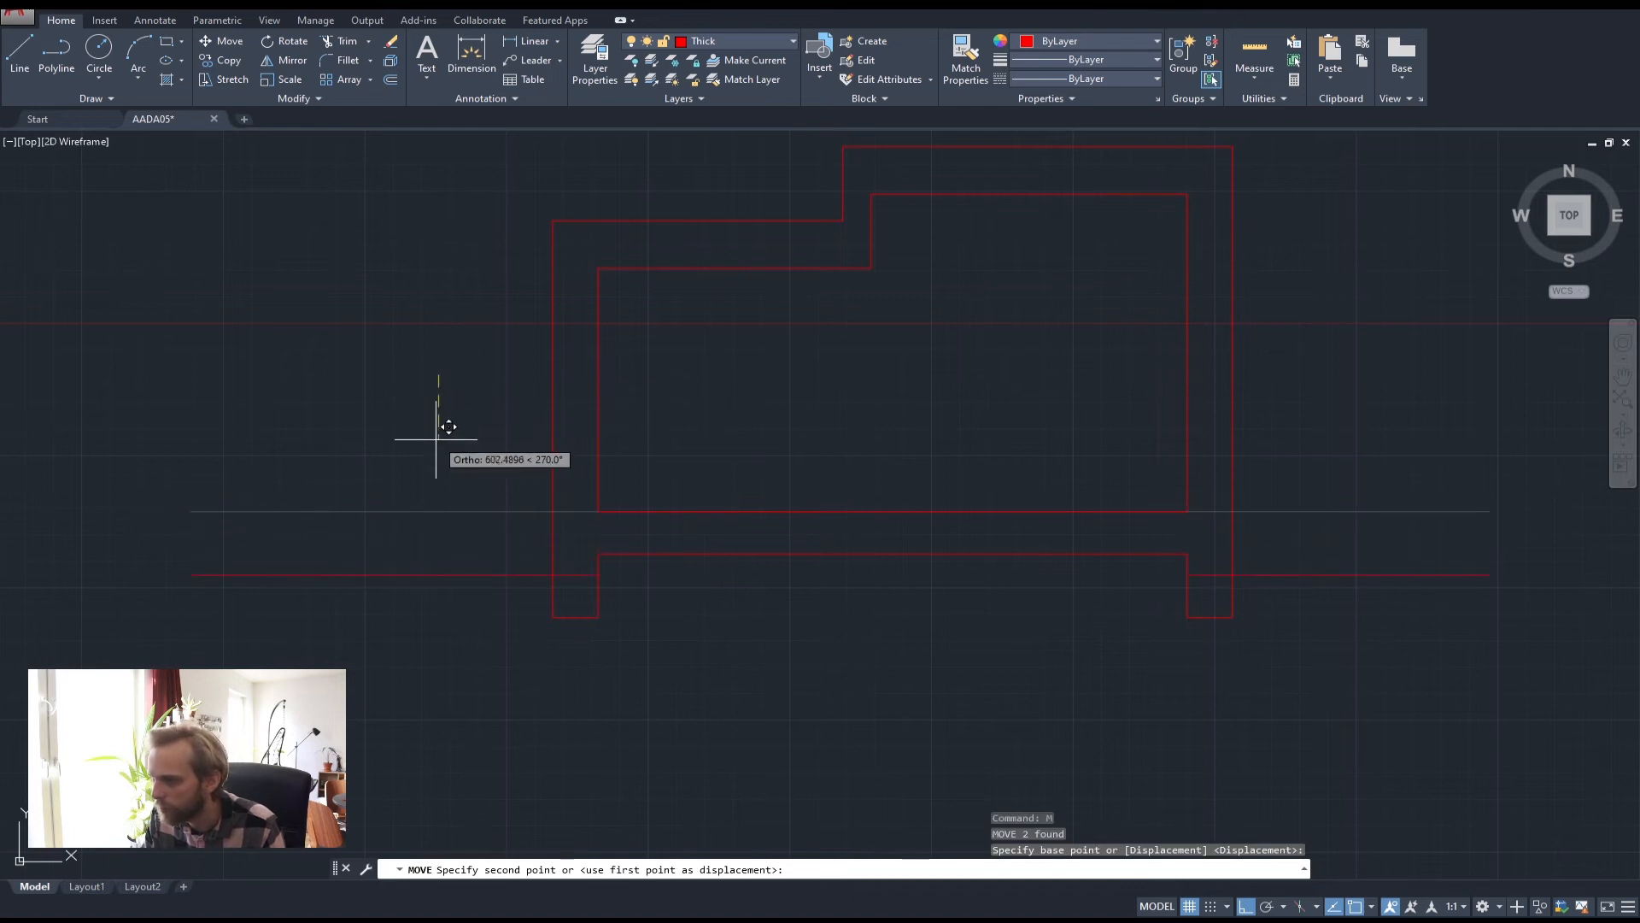
type("5")
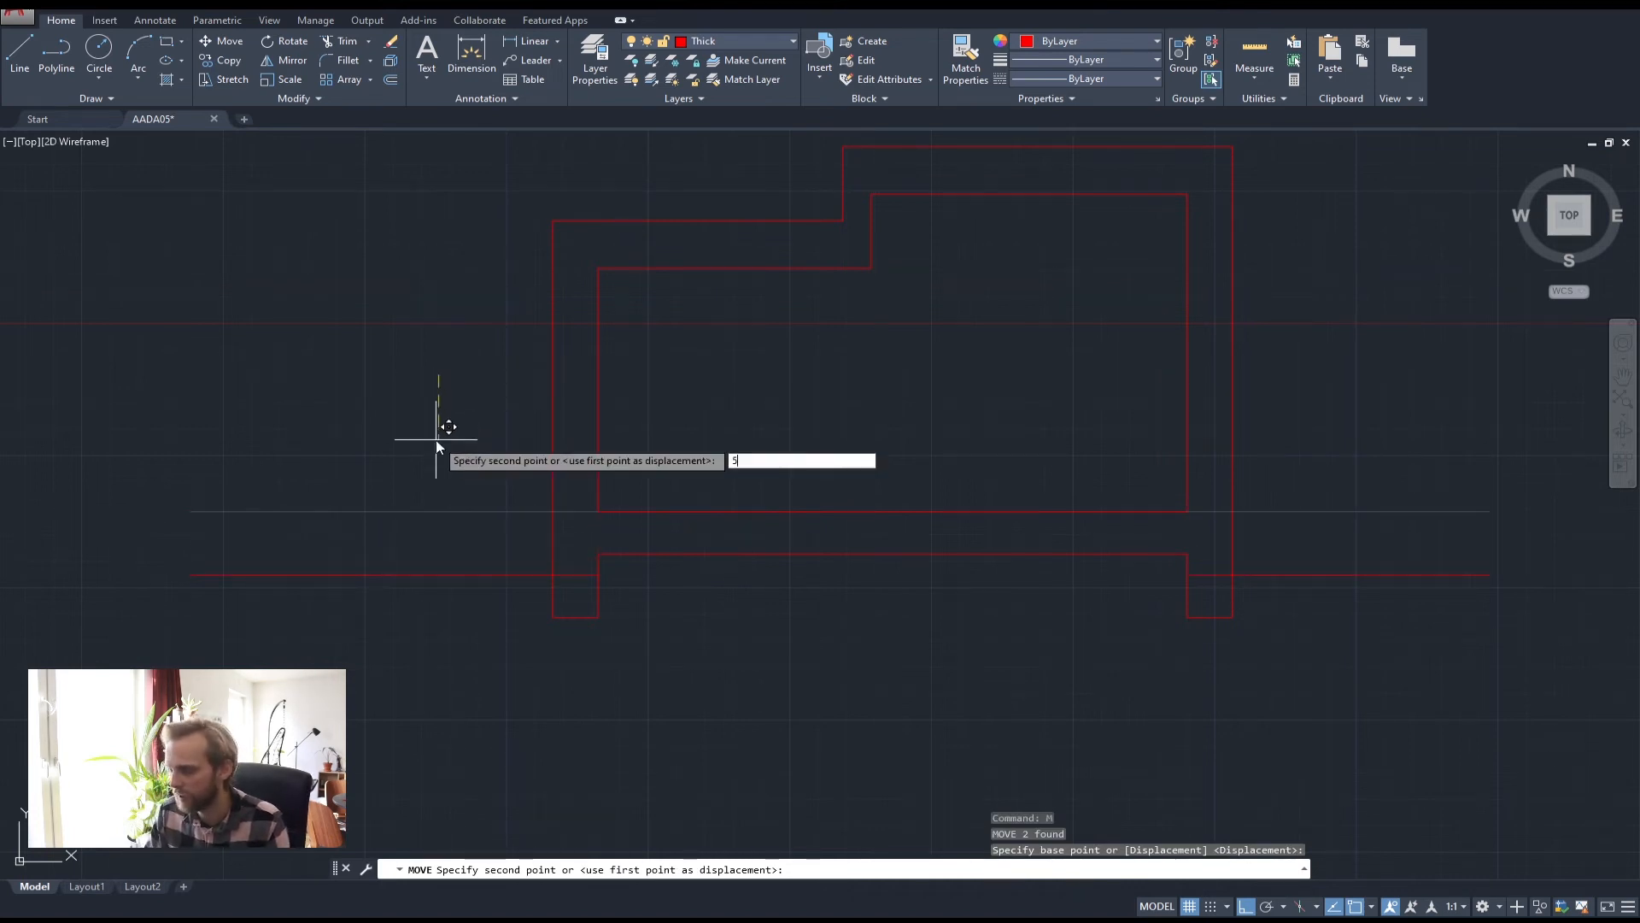
type("0")
key("Return")
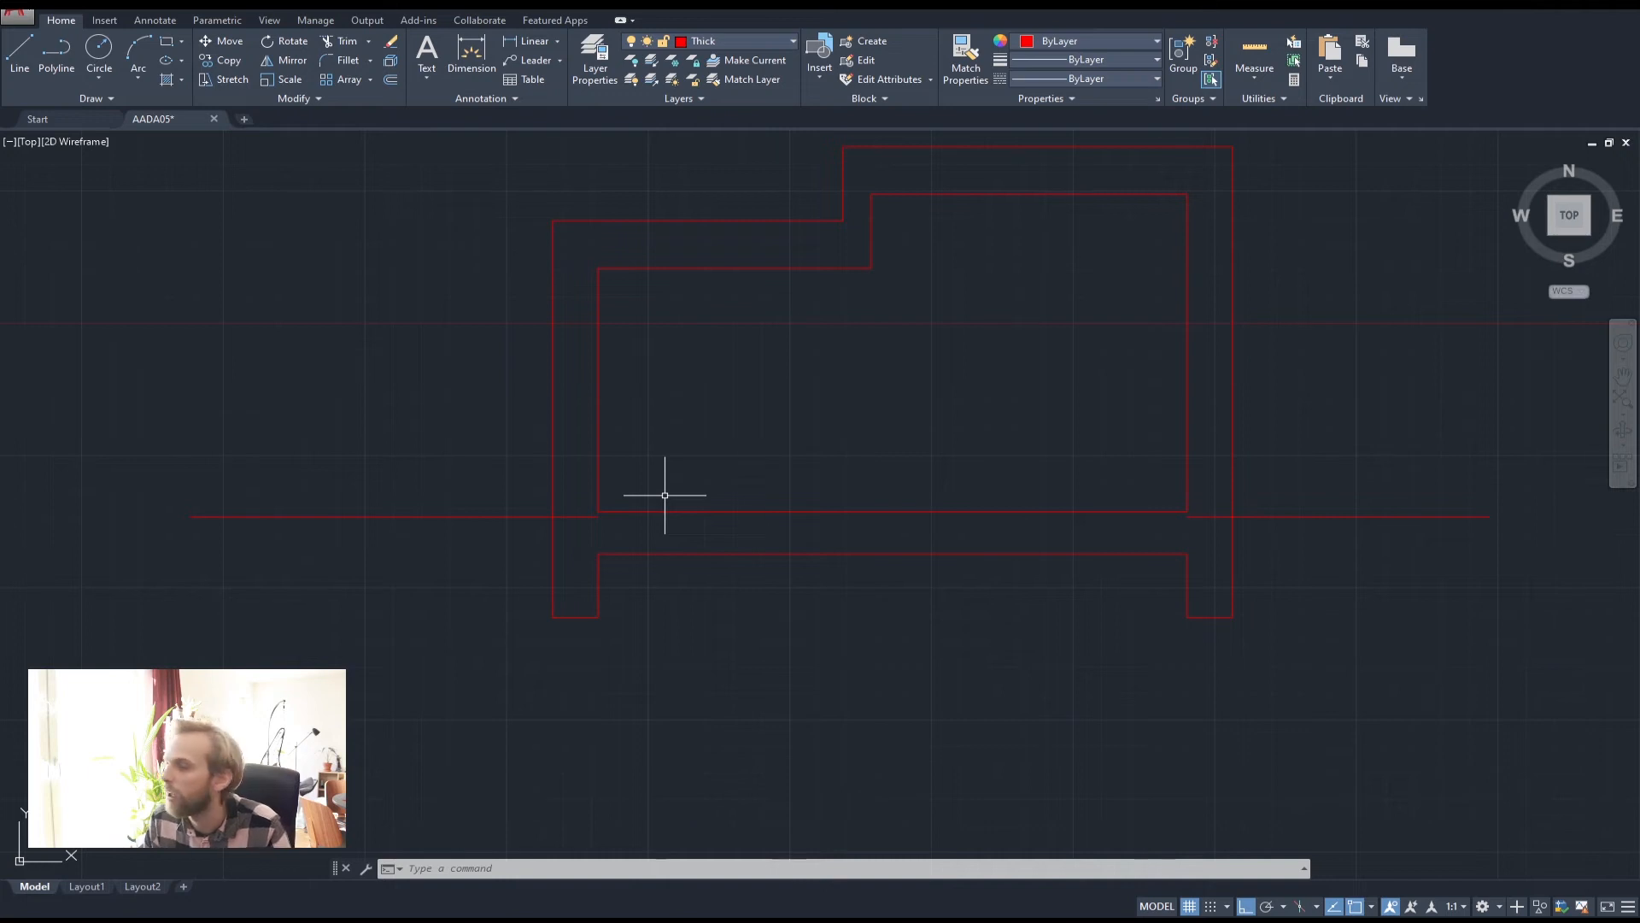
Select the outer section outline and start a TRIM against it, then cancel
left_click(1242, 416)
left_click(1217, 402)
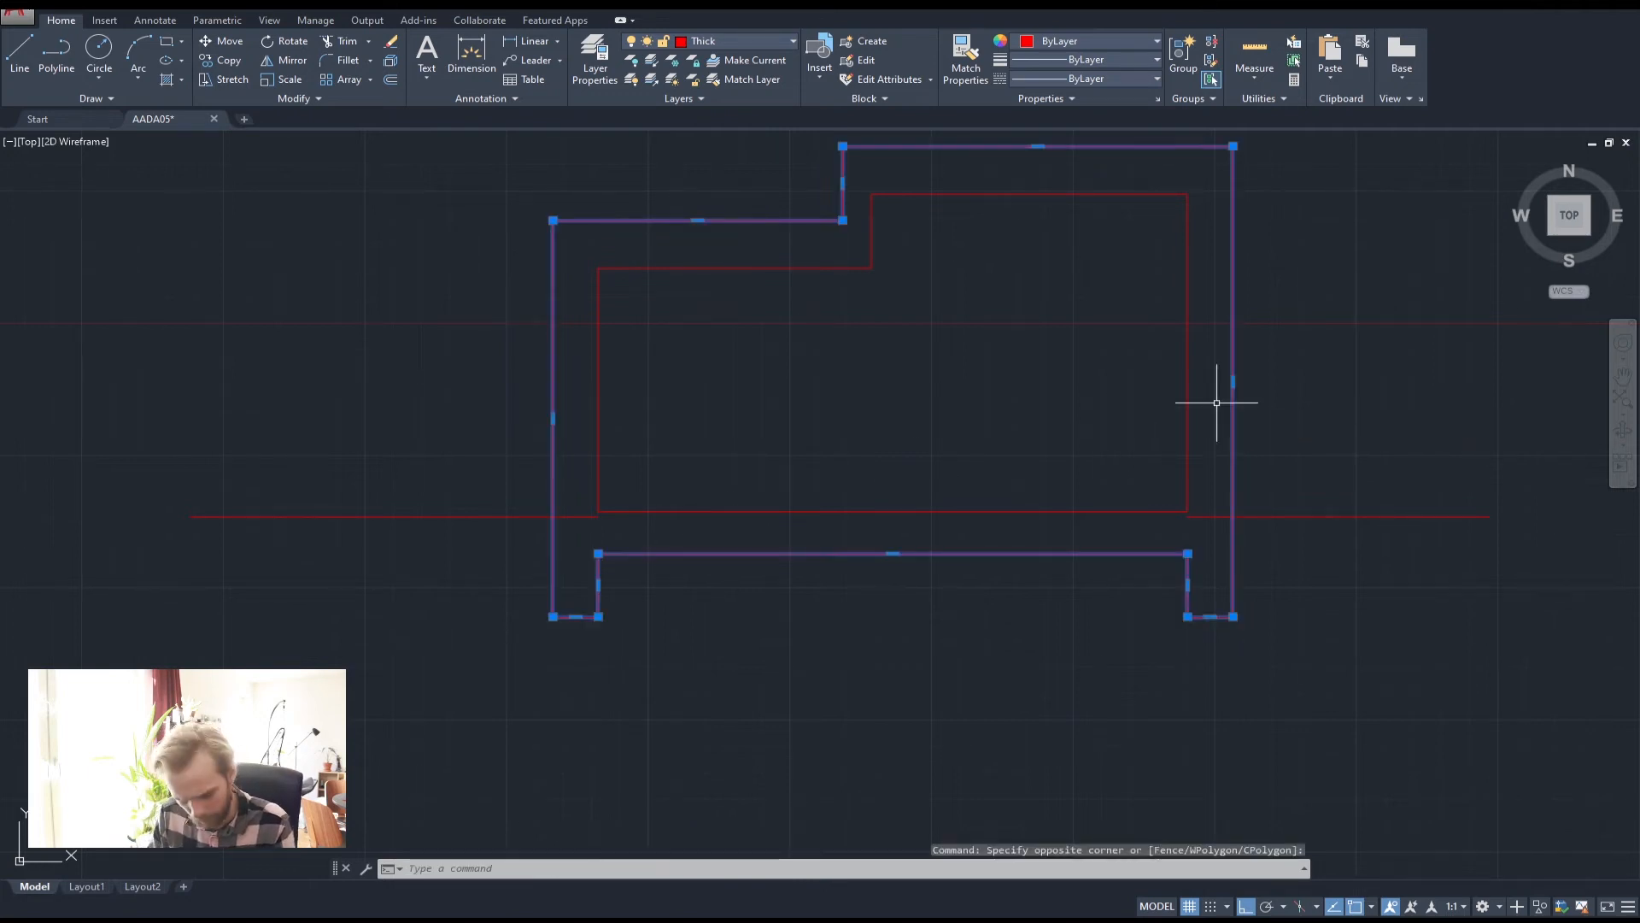
type("tri")
key("Return")
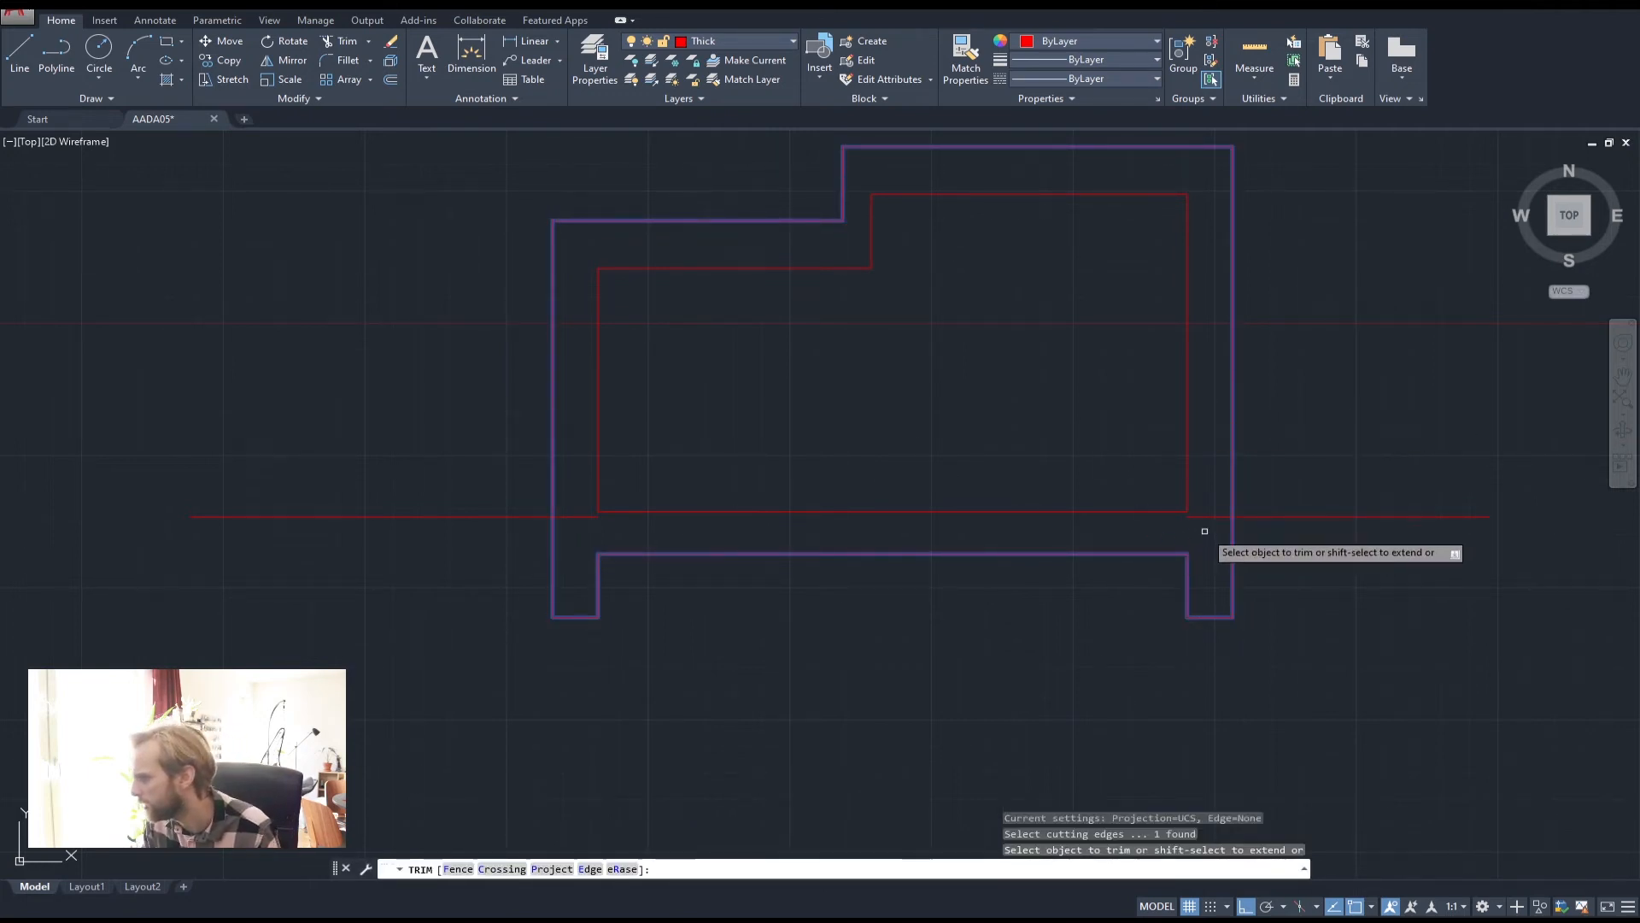
key("Escape")
key("Escape")
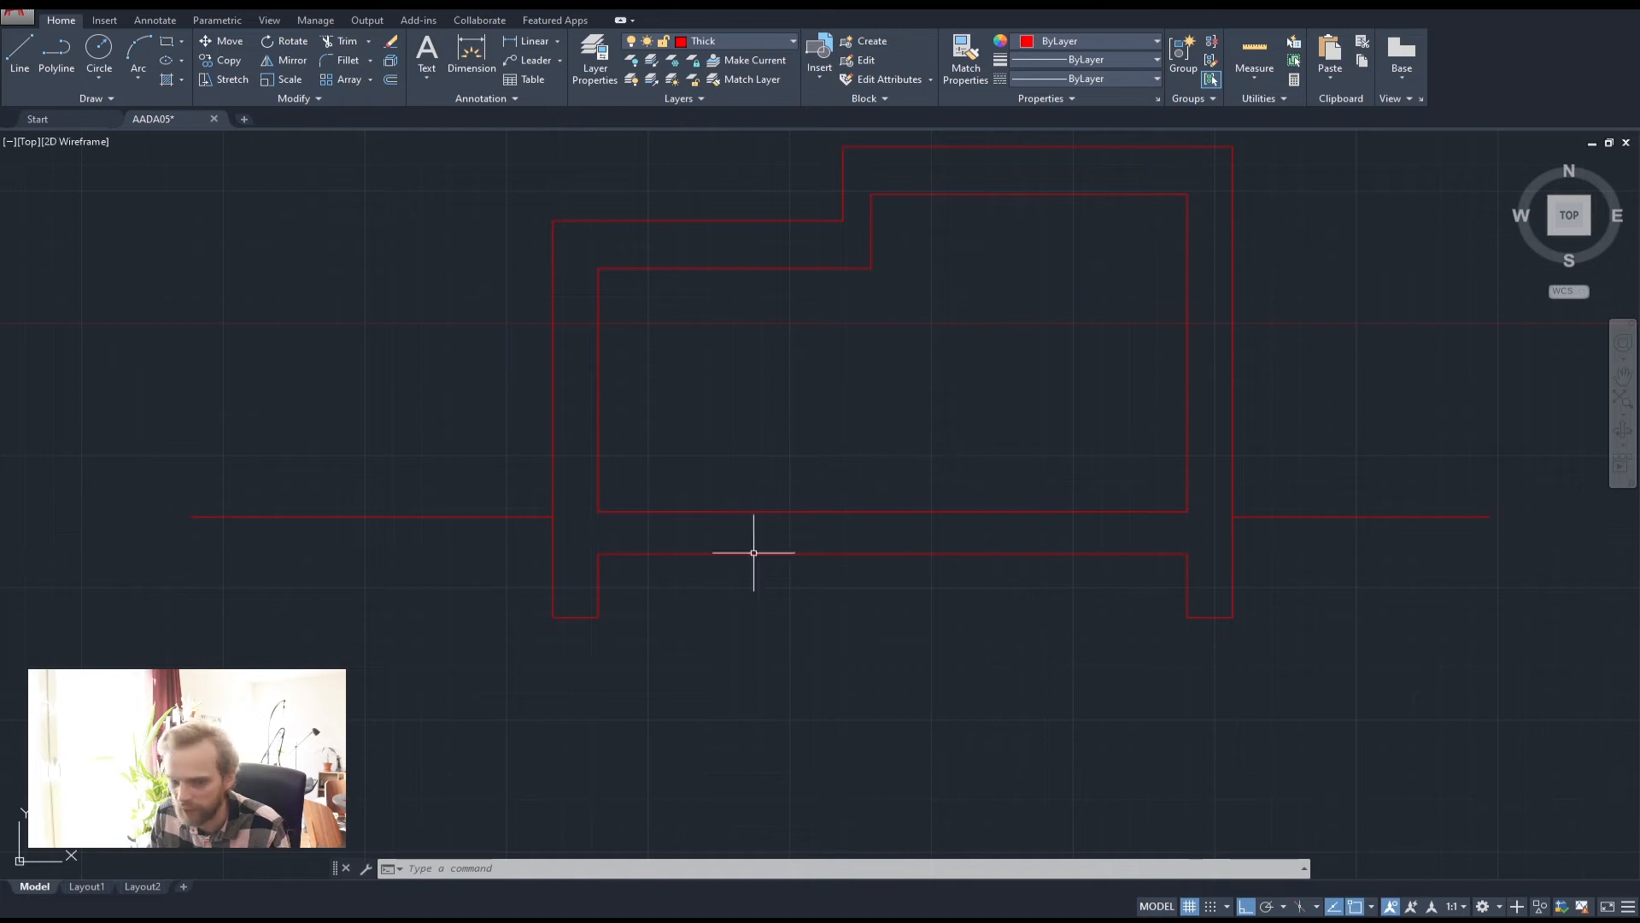
scroll(678, 536, "down", 3)
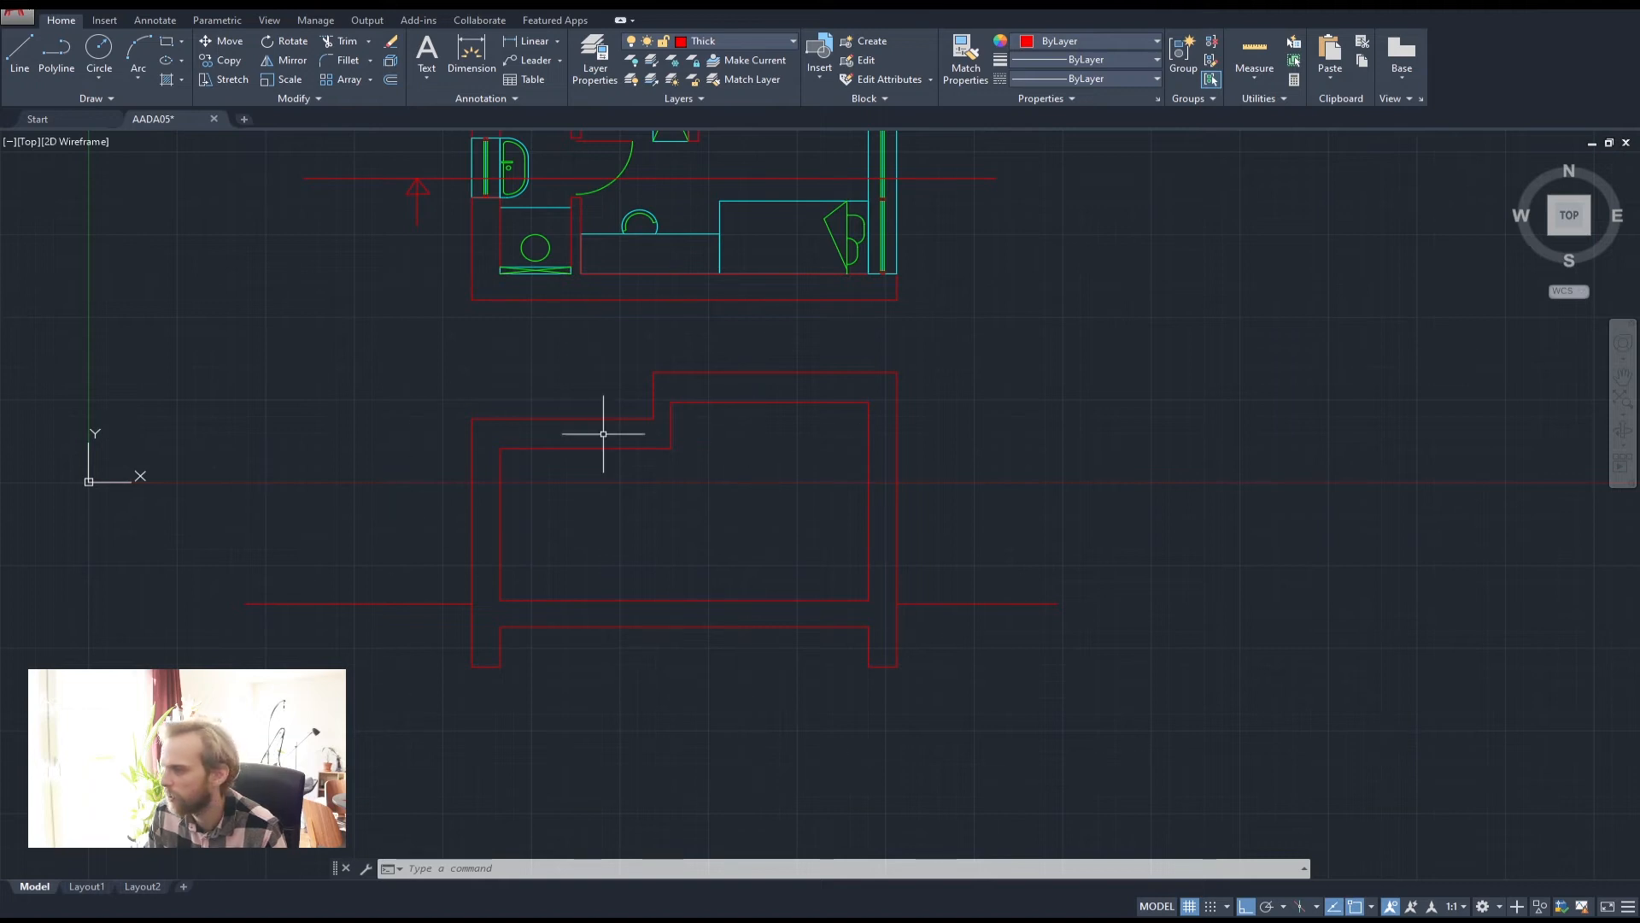
middle_click_drag(978, 485, 1156, 632)
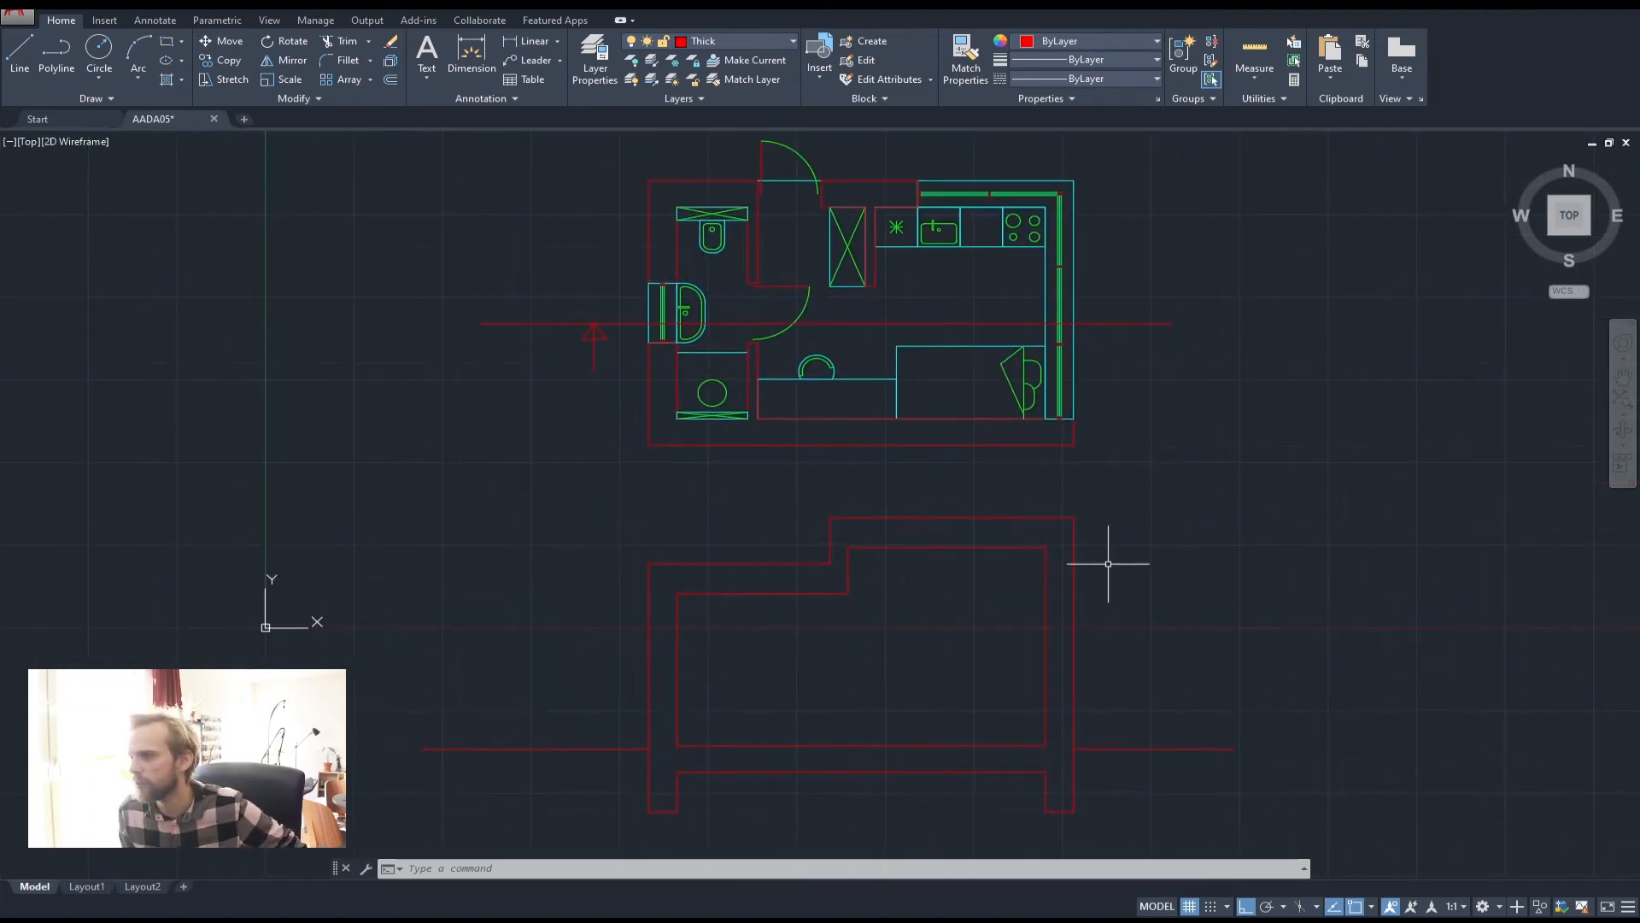
middle_click_drag(1108, 564, 1042, 543)
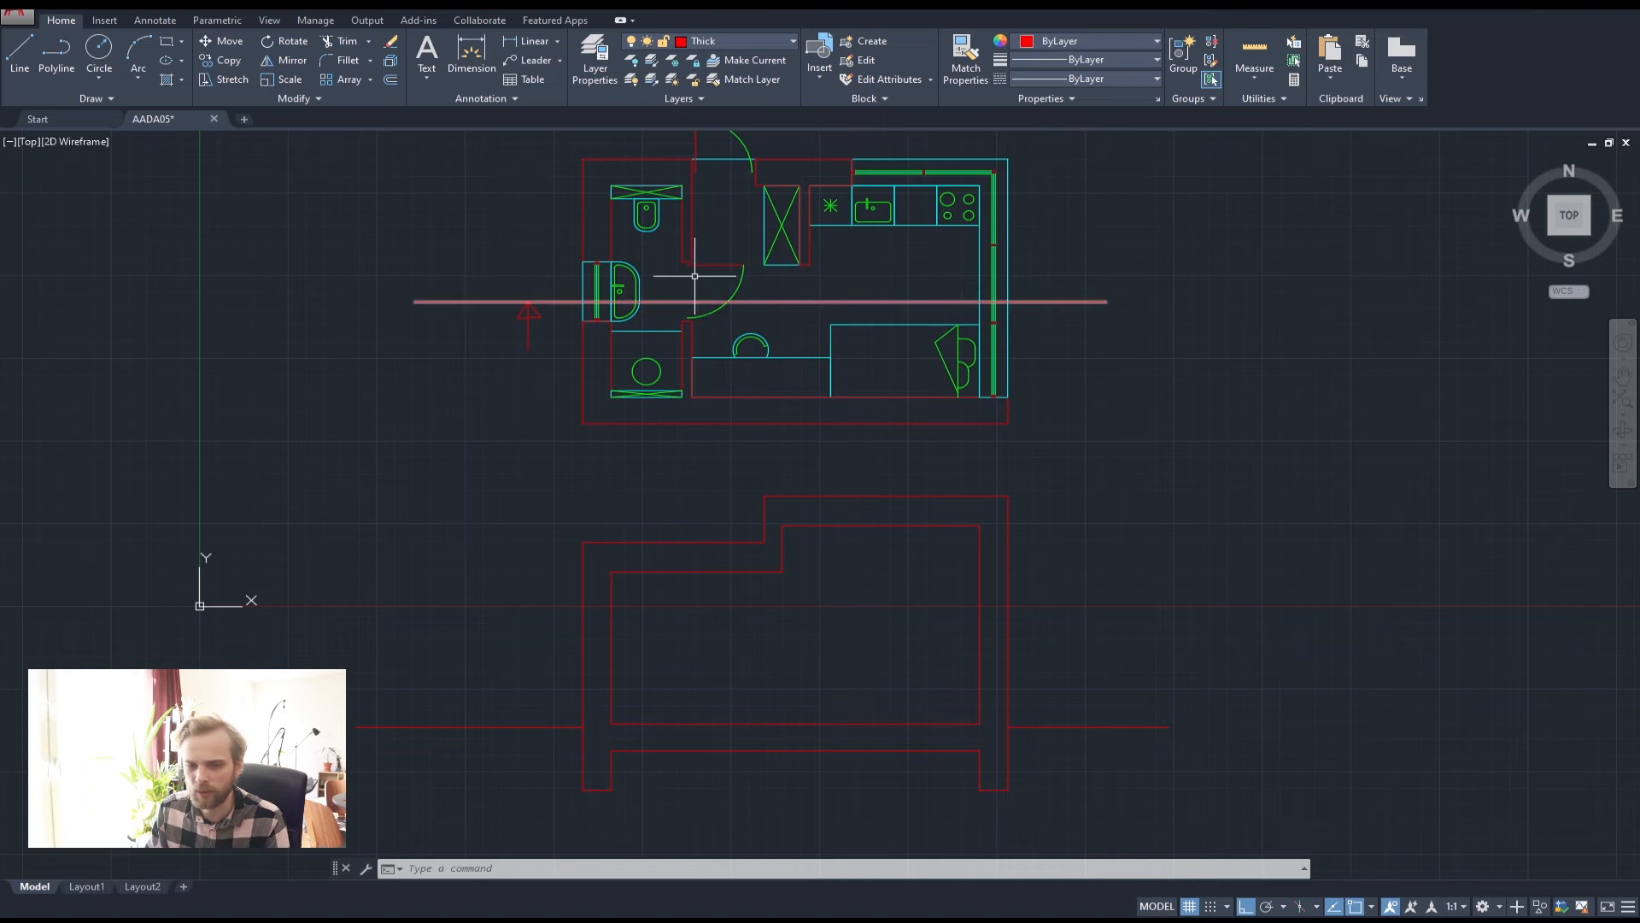
scroll(705, 273, "up", 2)
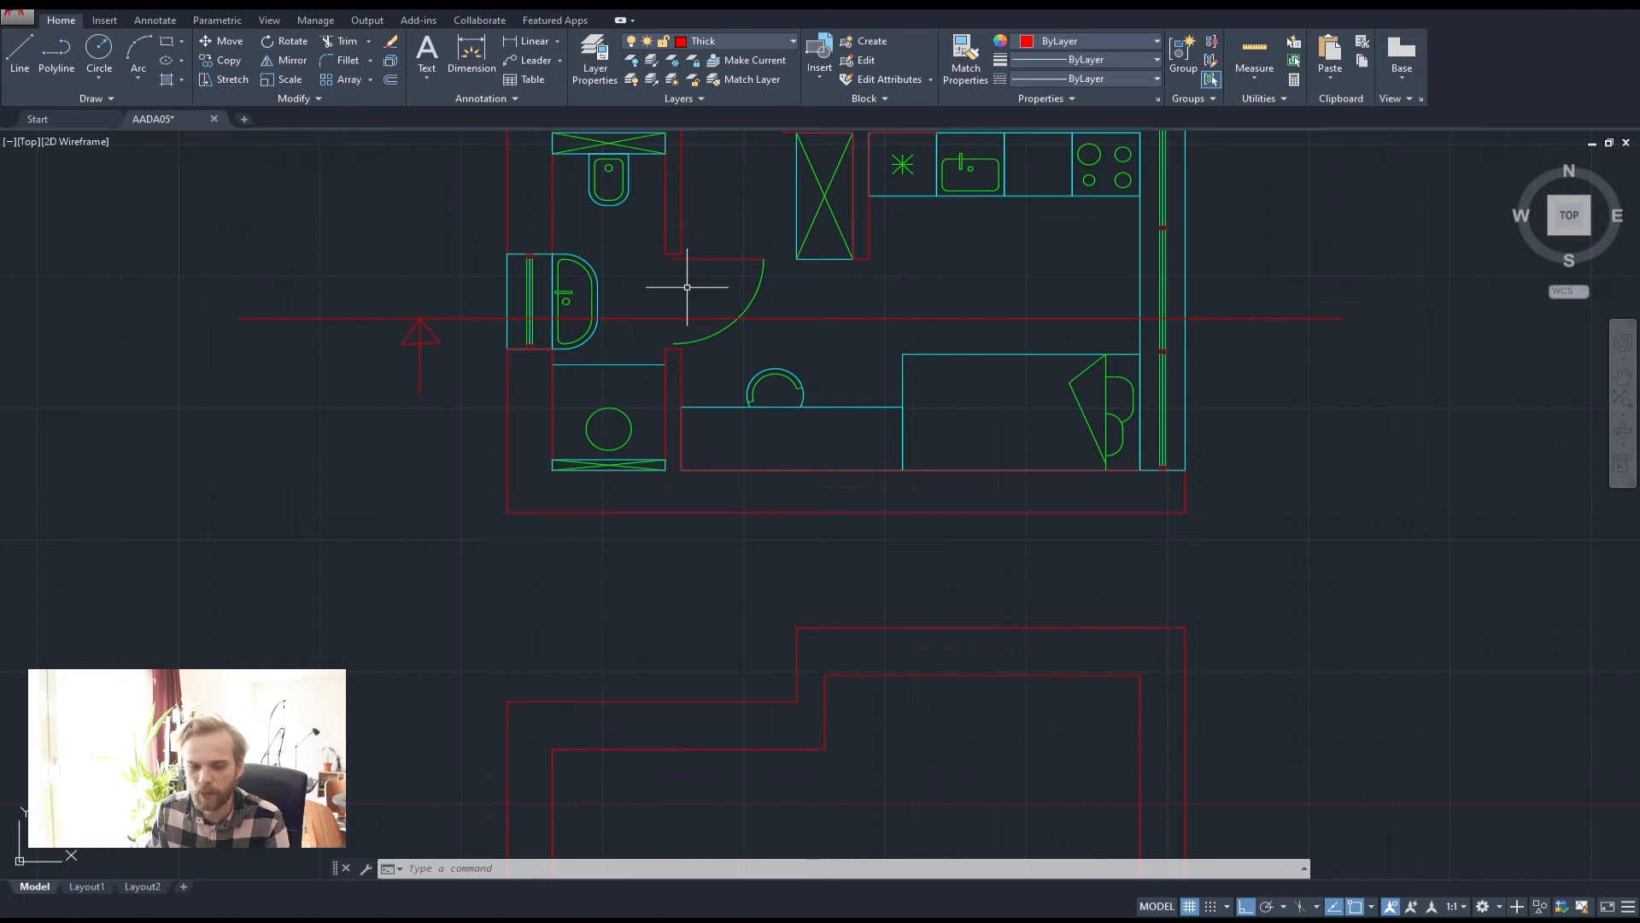
scroll(688, 282, "down", 2)
scroll(825, 264, "up", 2)
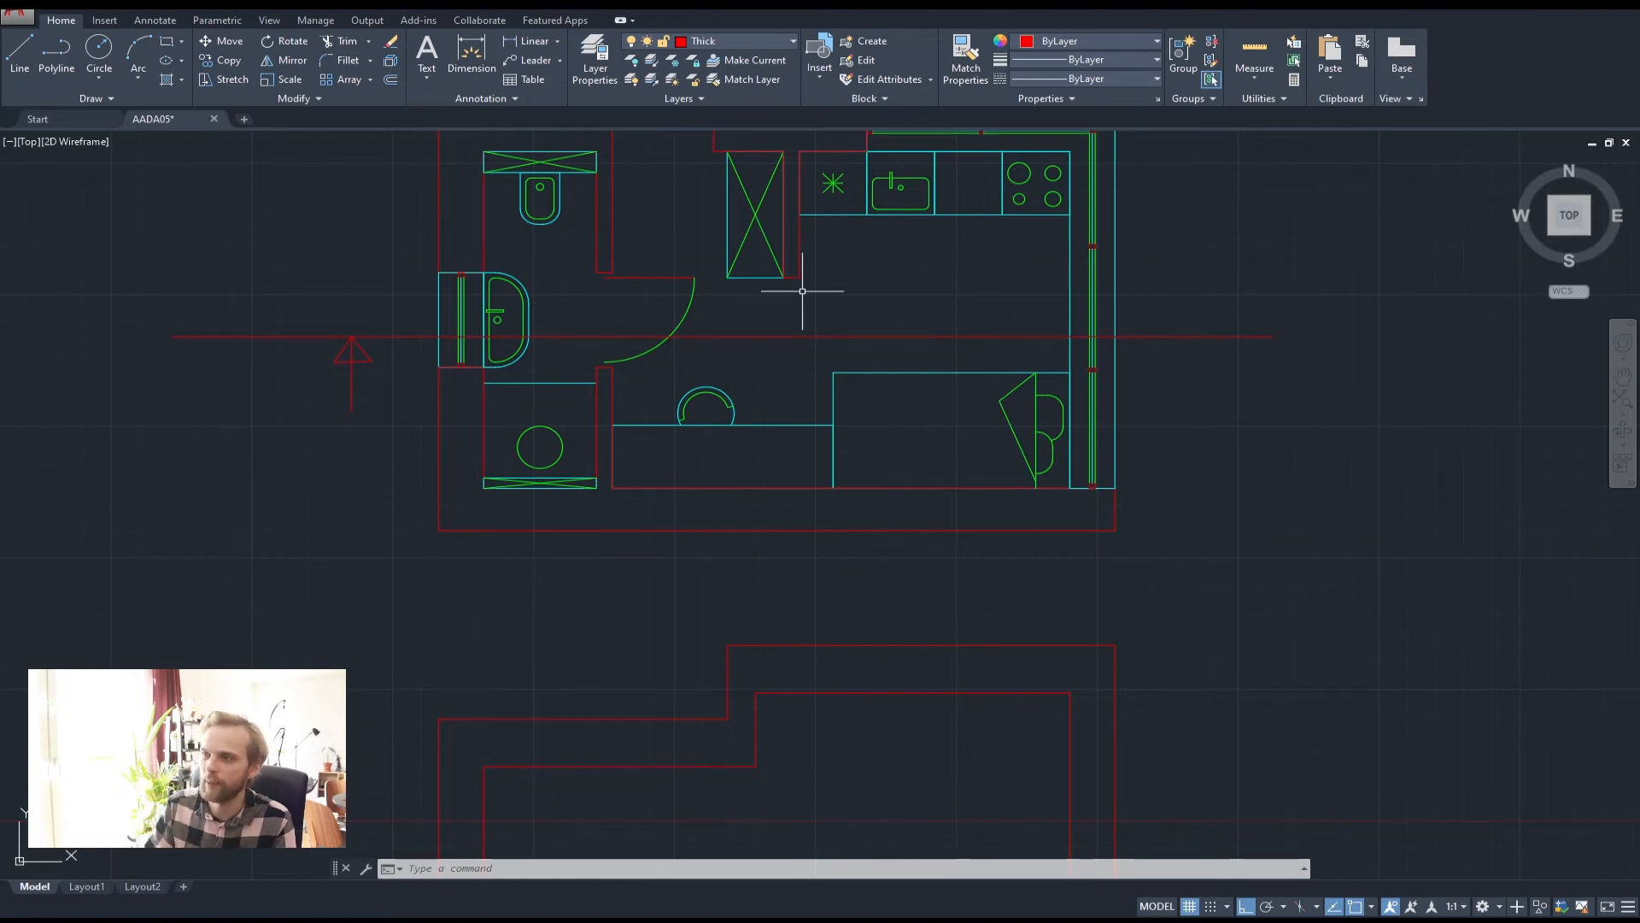
scroll(812, 342, "down", 2)
middle_click_drag(849, 623, 798, 529)
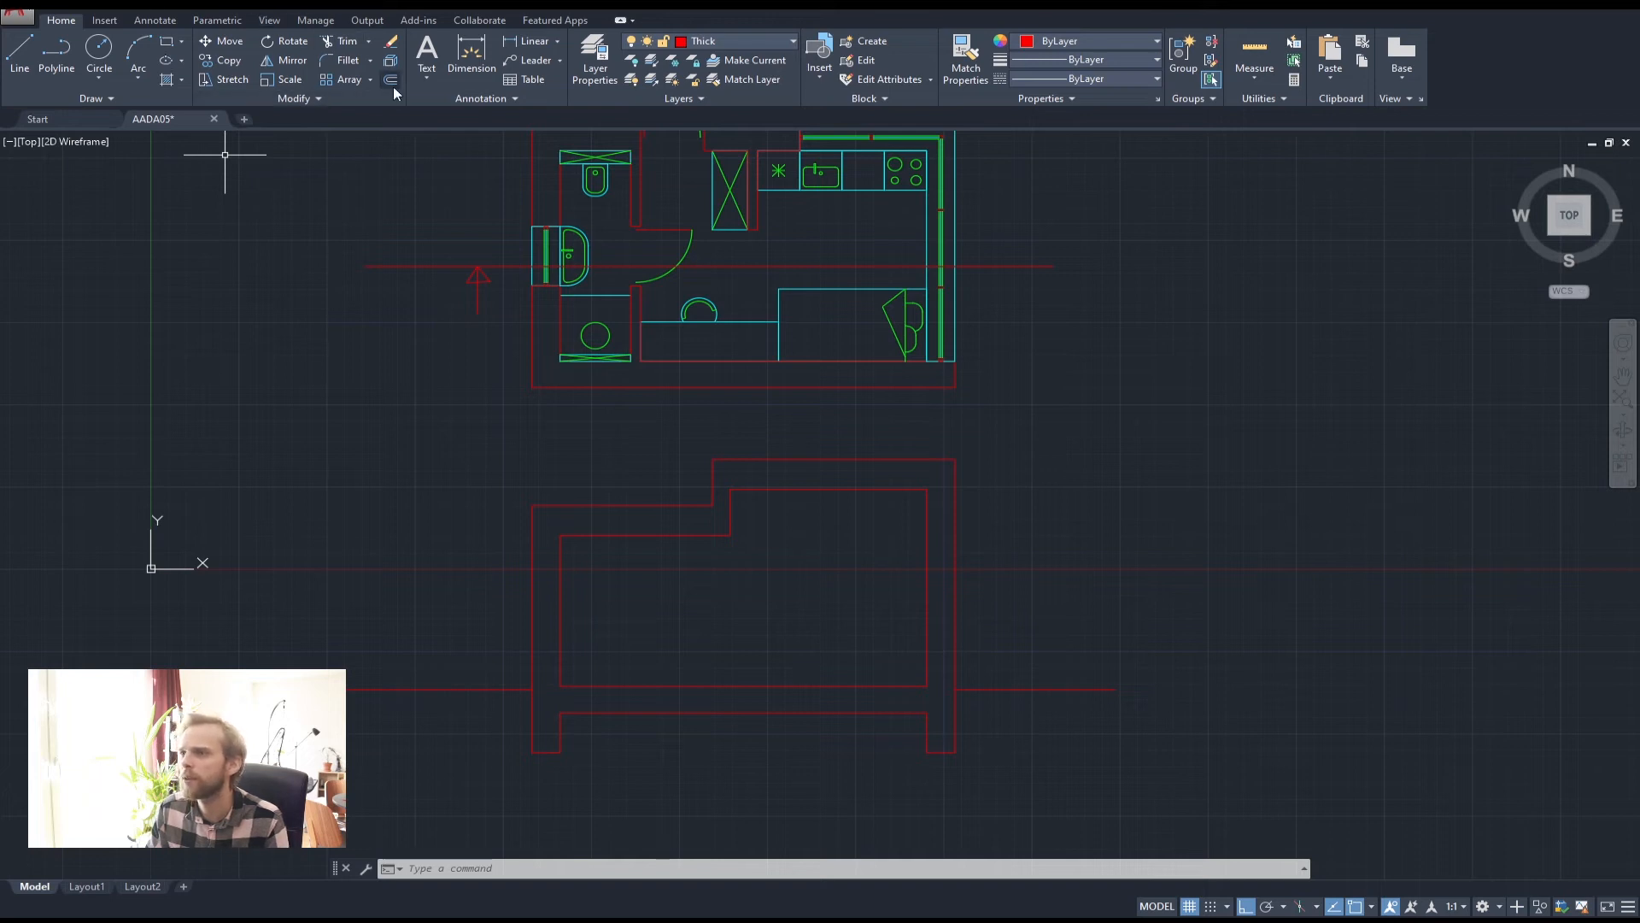
Turn on the Helper layer and draw a narrow rectangle inside the section
left_click(753, 44)
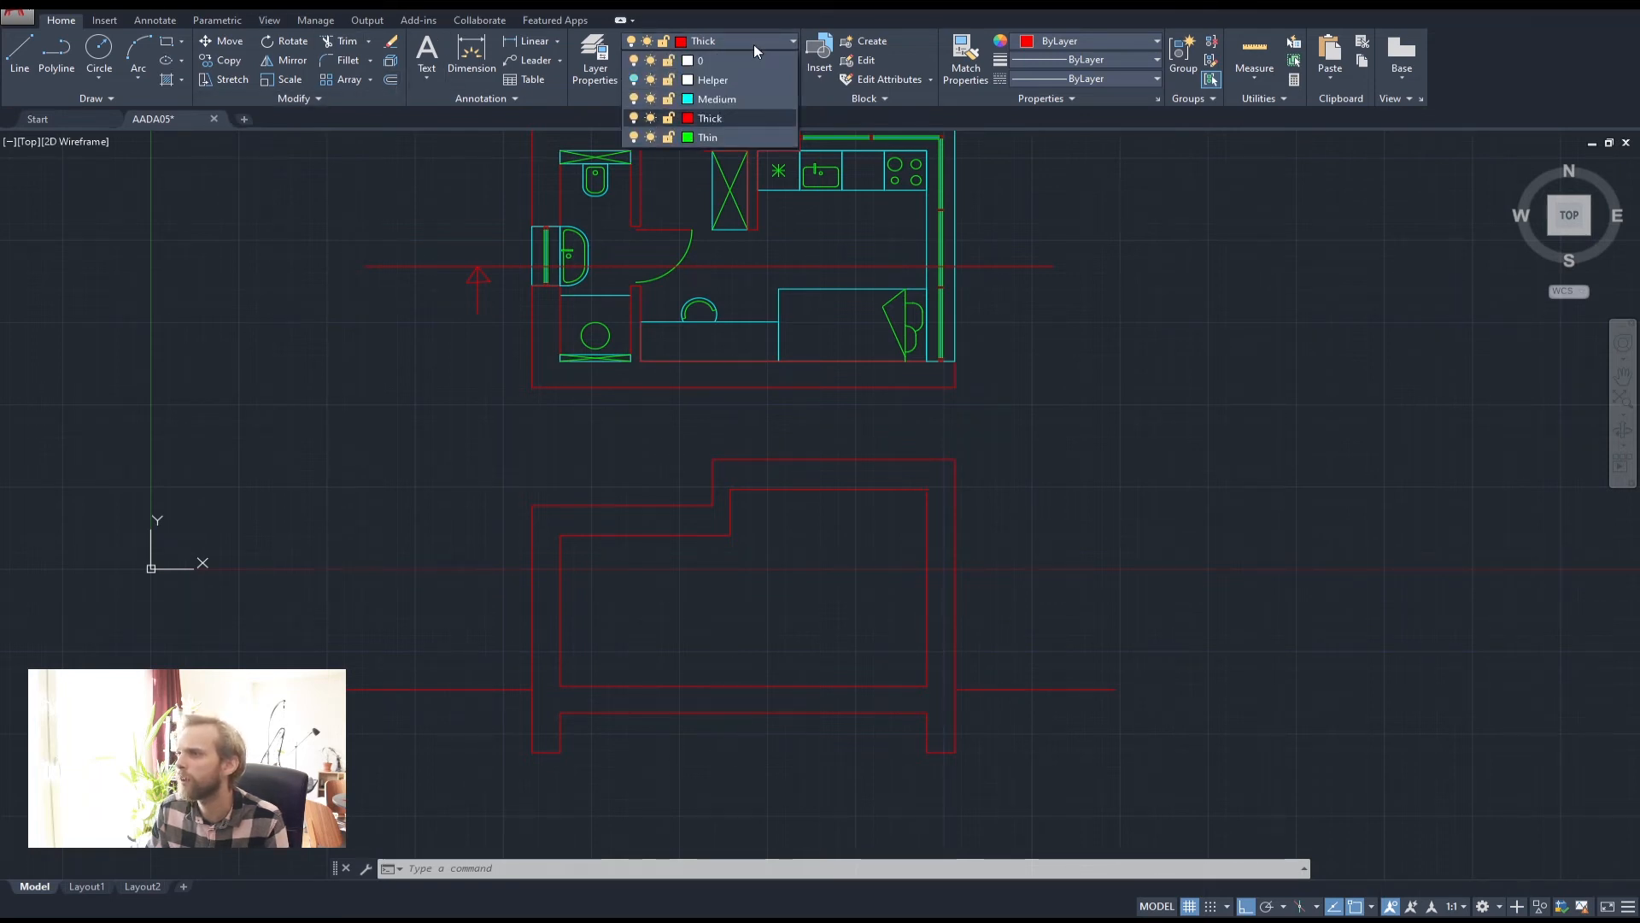
left_click(634, 80)
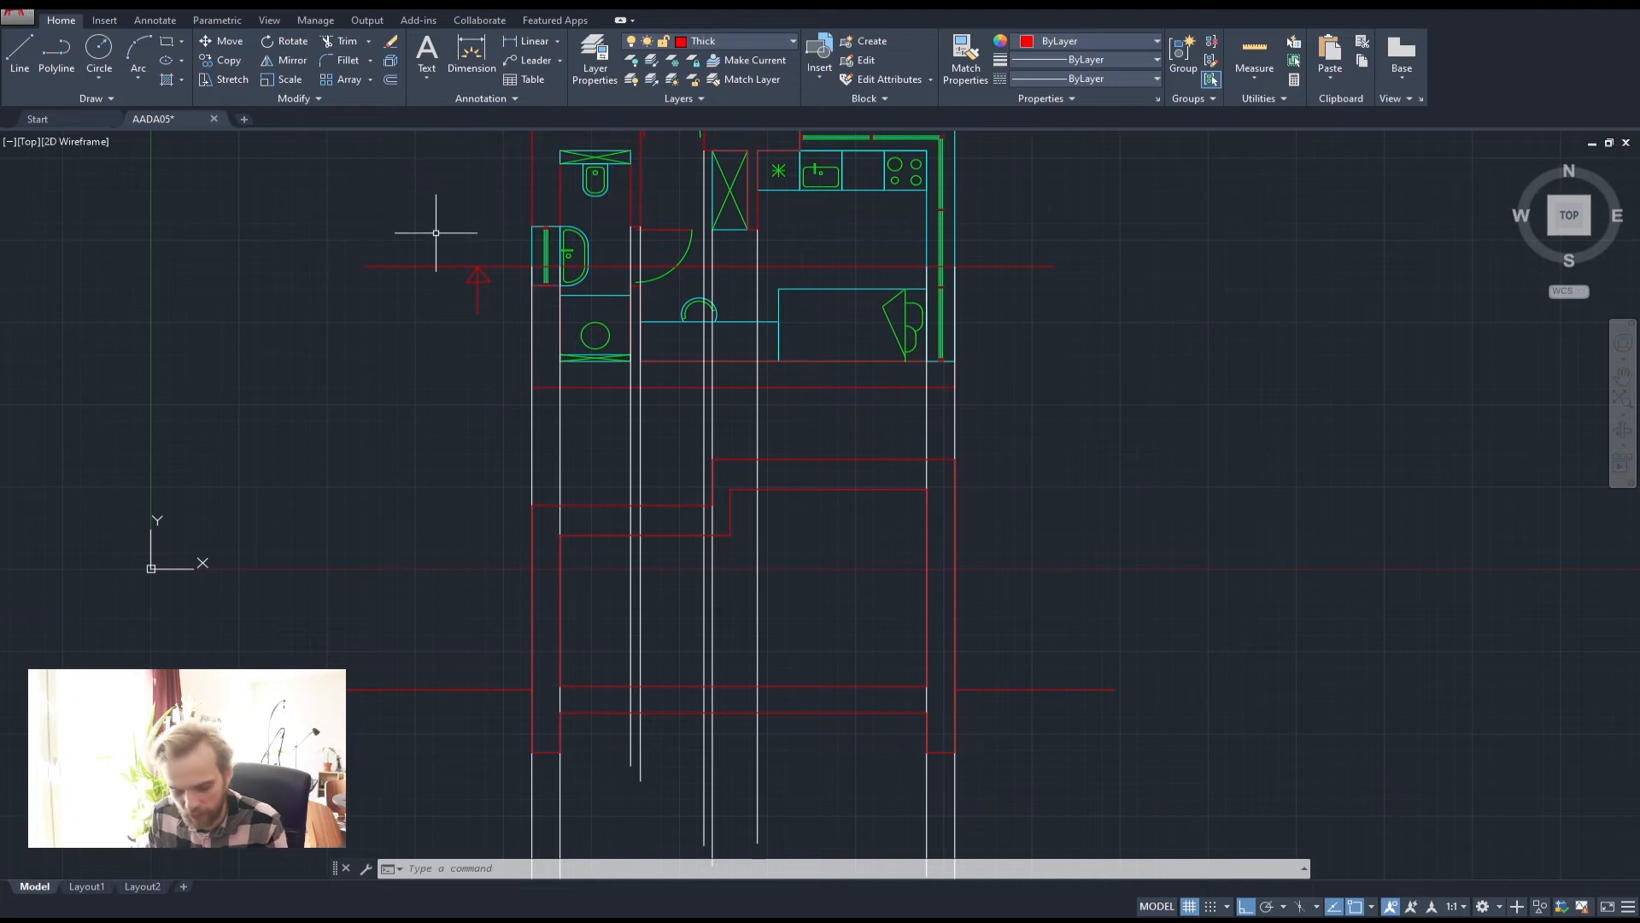
key("Return")
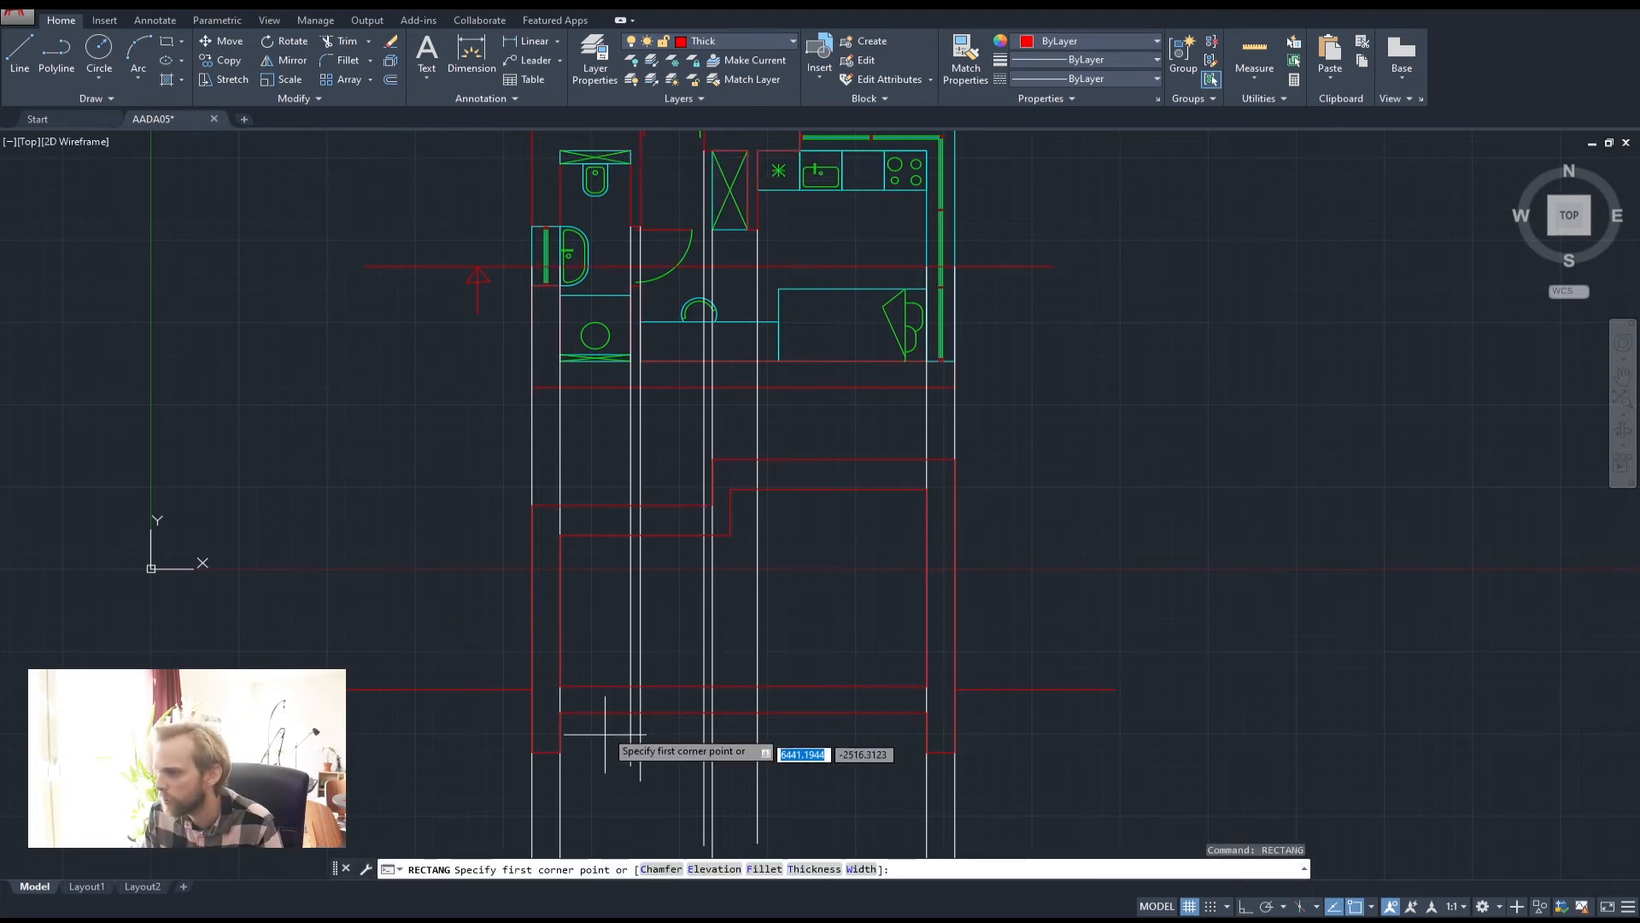
scroll(623, 682, "up", 2)
left_click(644, 675)
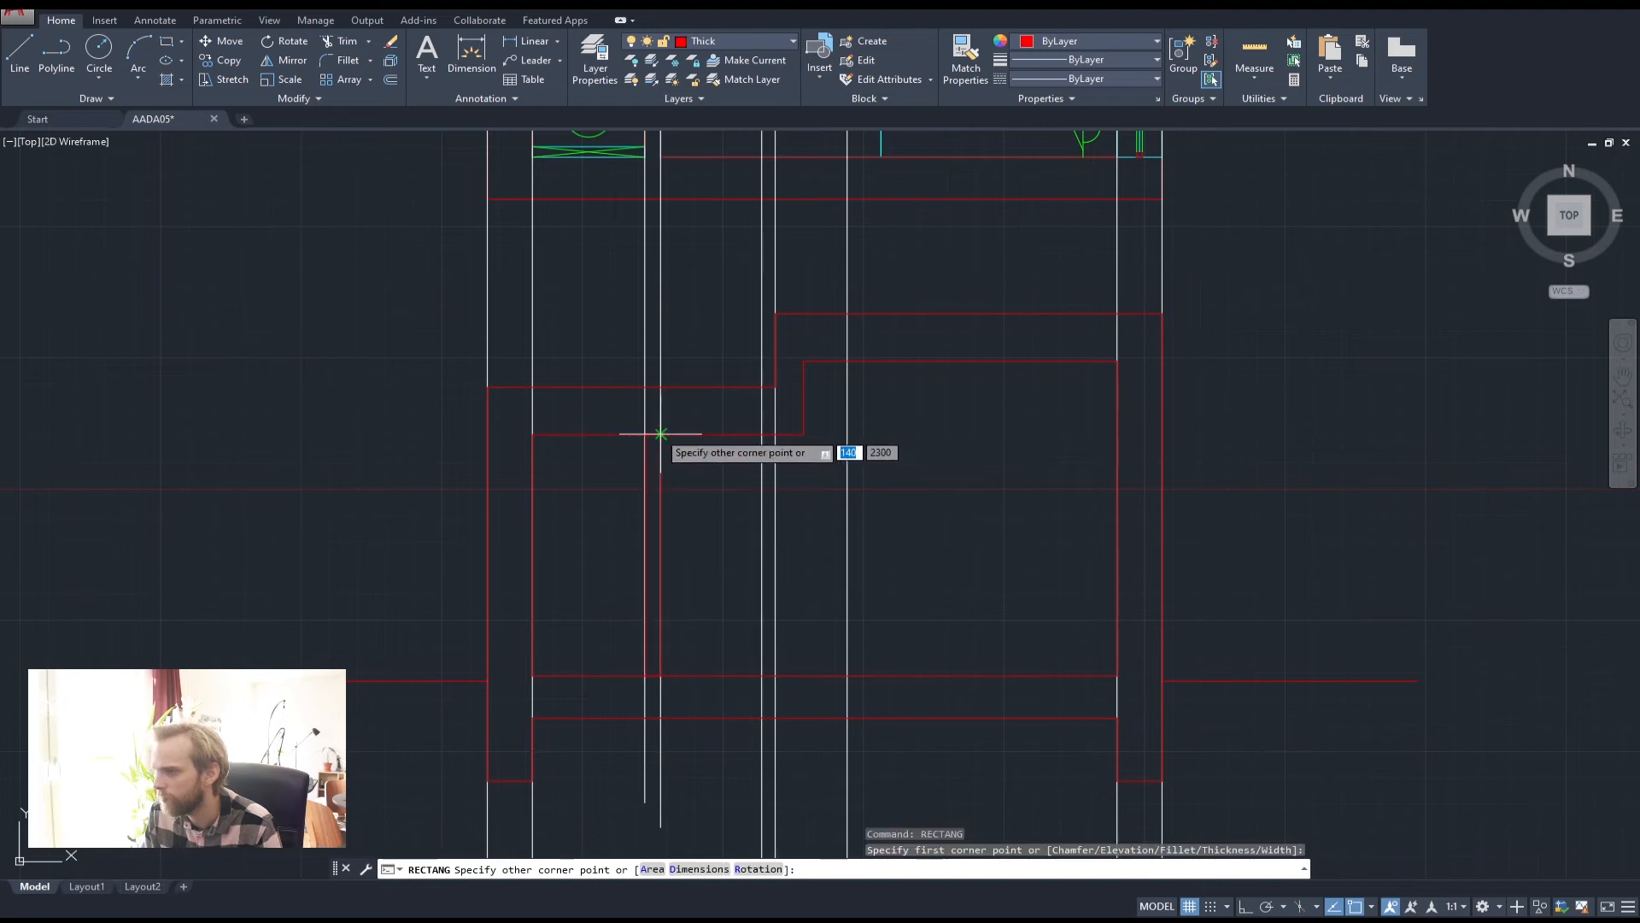
left_click(660, 434)
Pan back to the full floor plan, cancel the command and reopen the layer list
middle_click_drag(778, 559, 664, 601)
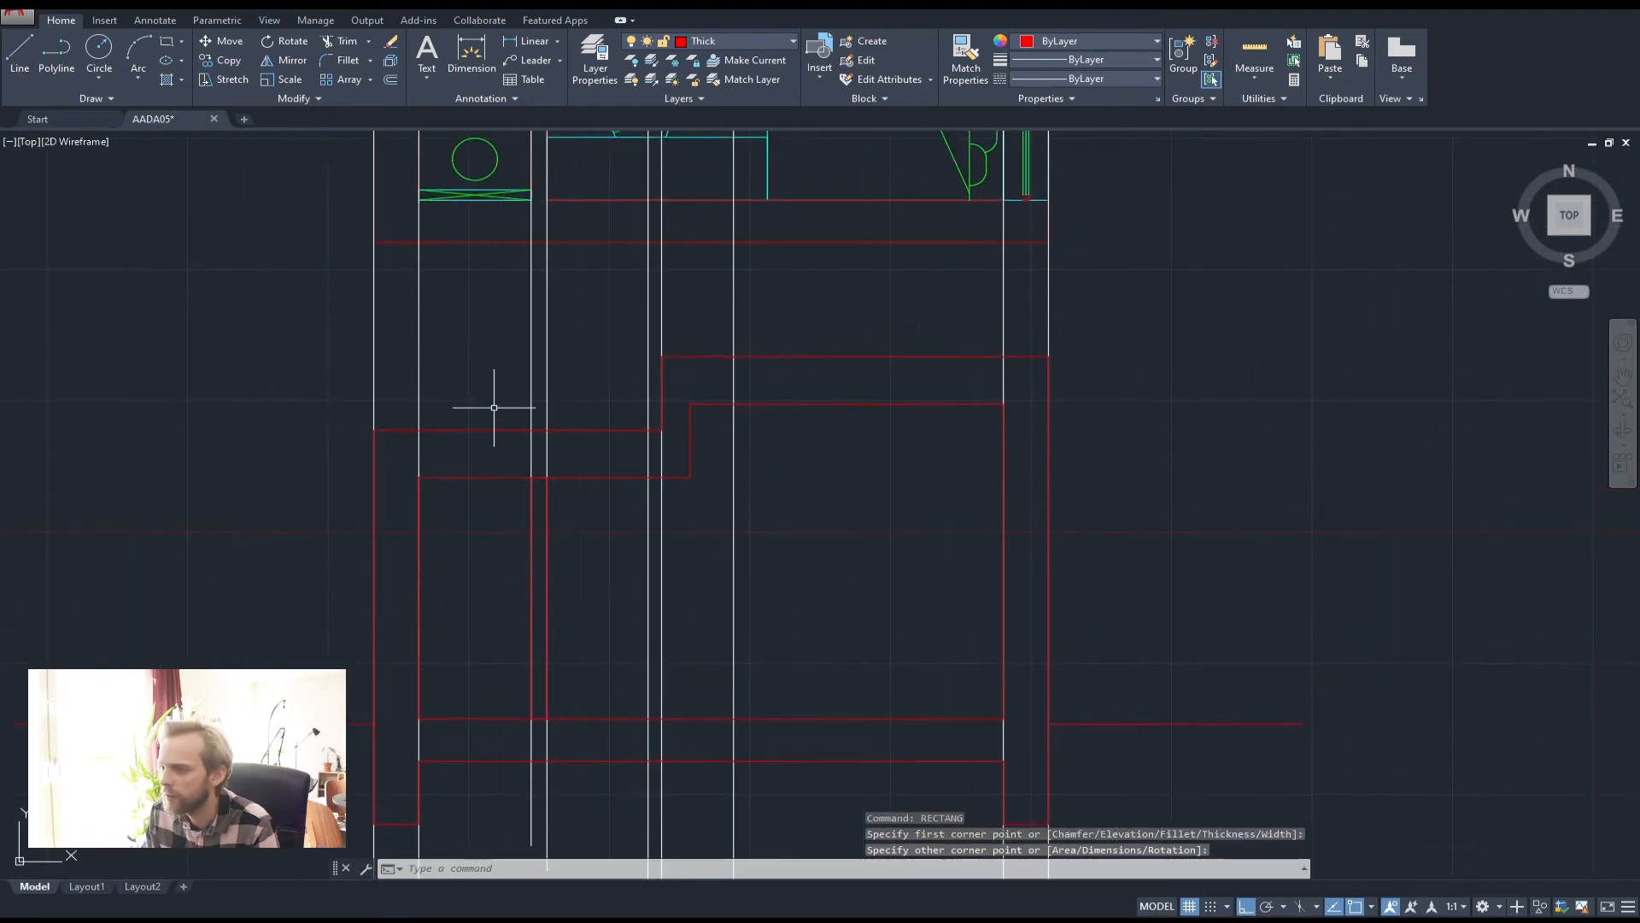
scroll(609, 559, "down", 2)
middle_click_drag(670, 252, 656, 343)
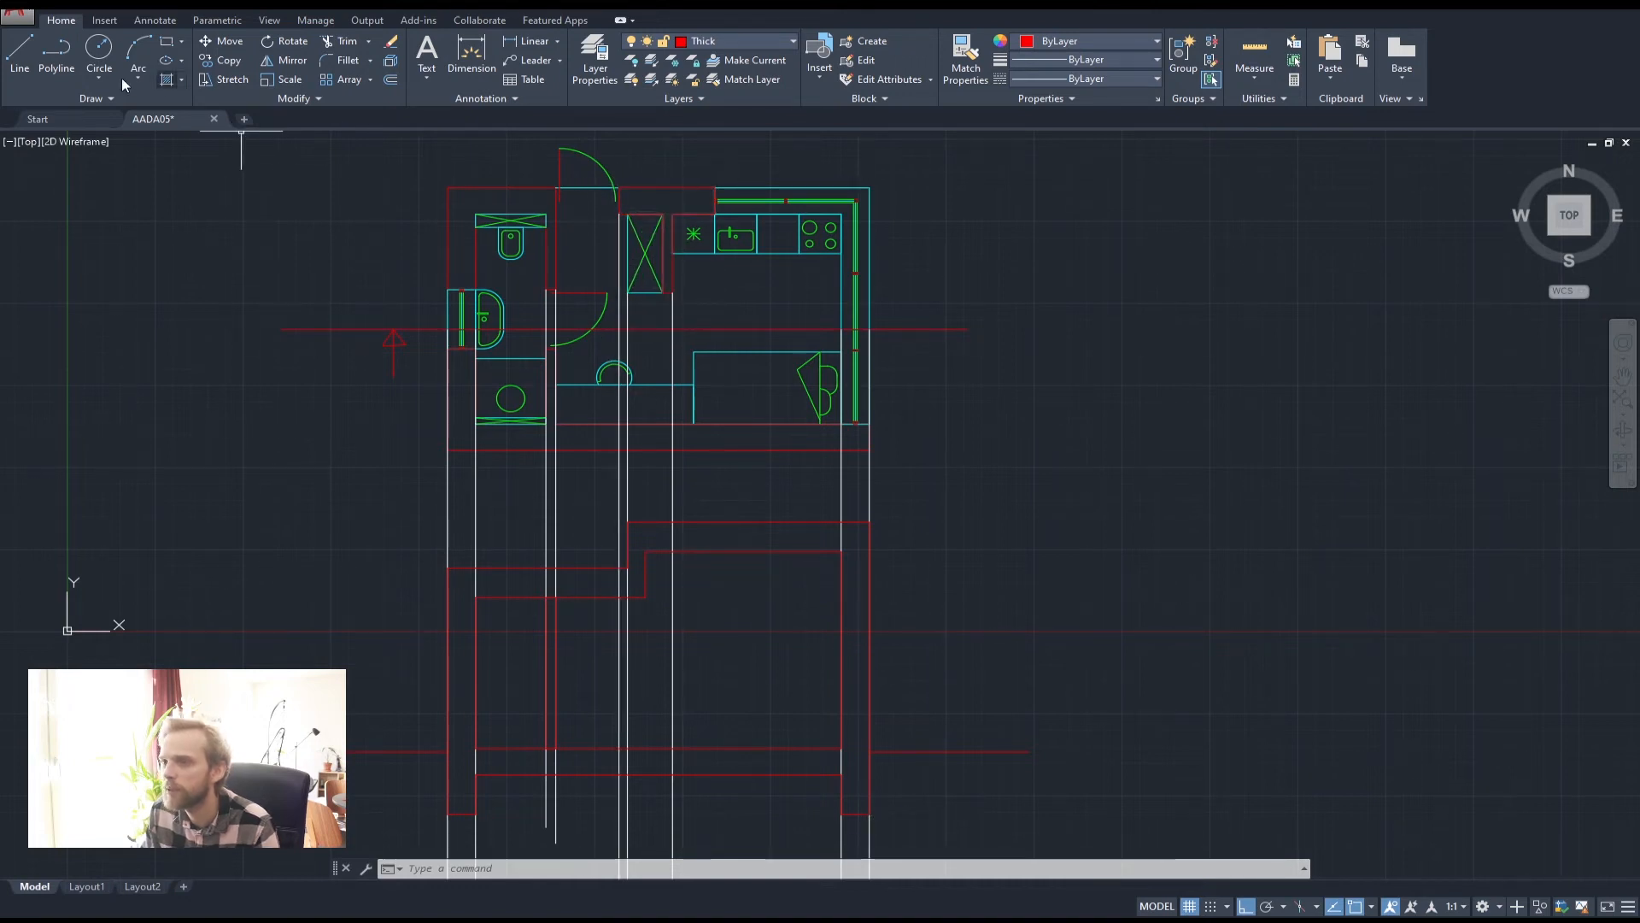
key("Escape")
key("Escape")
left_click(731, 41)
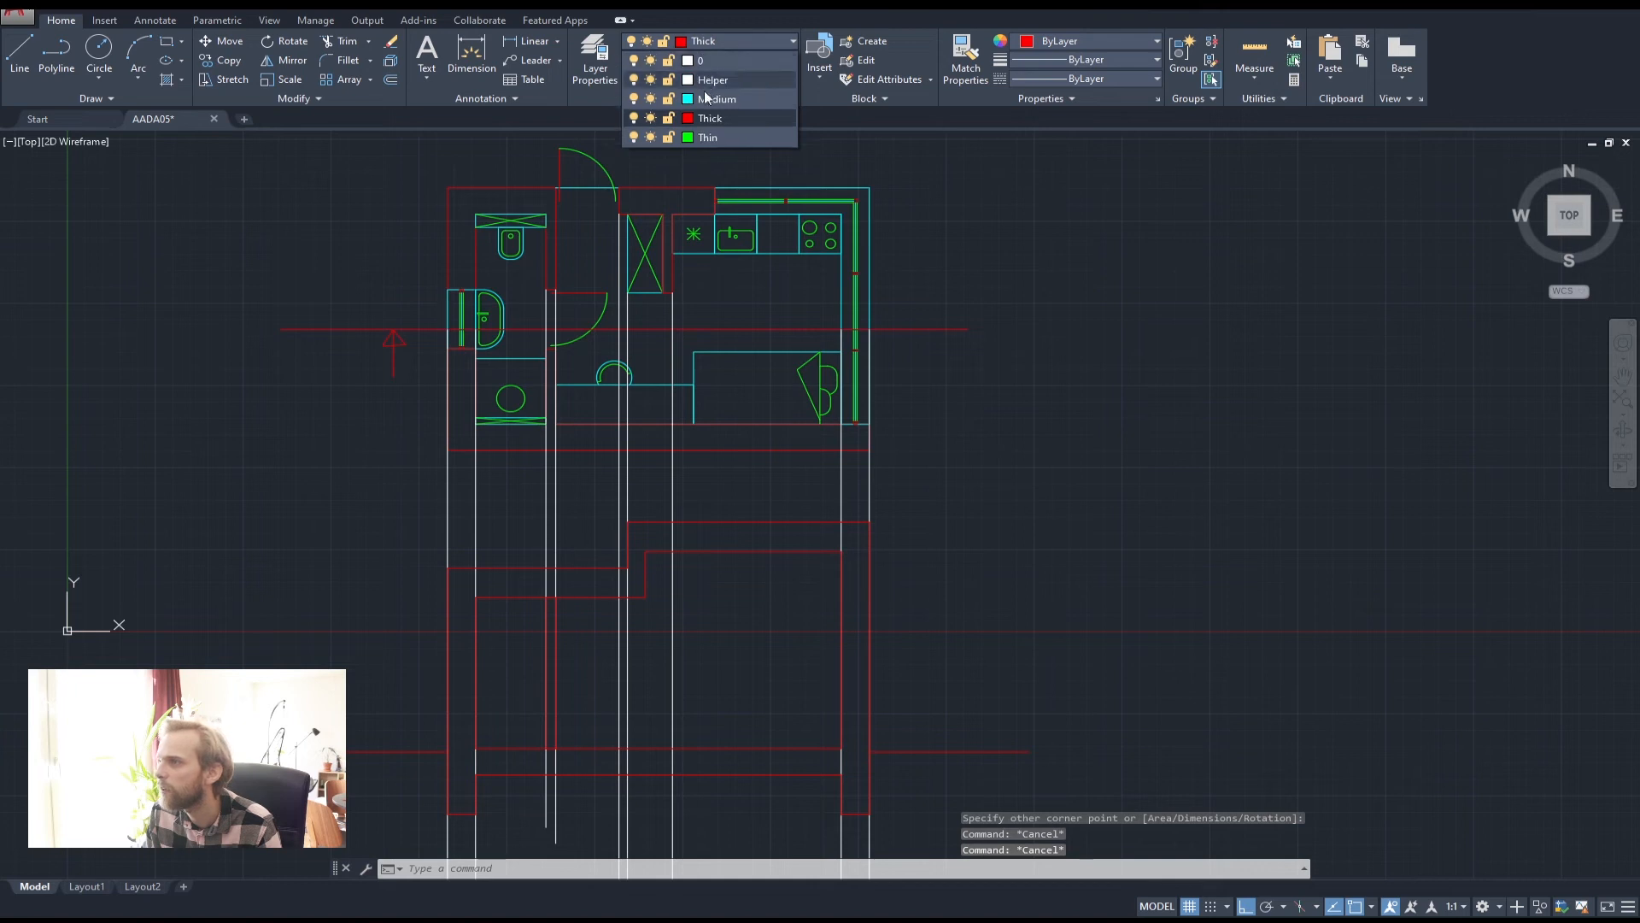
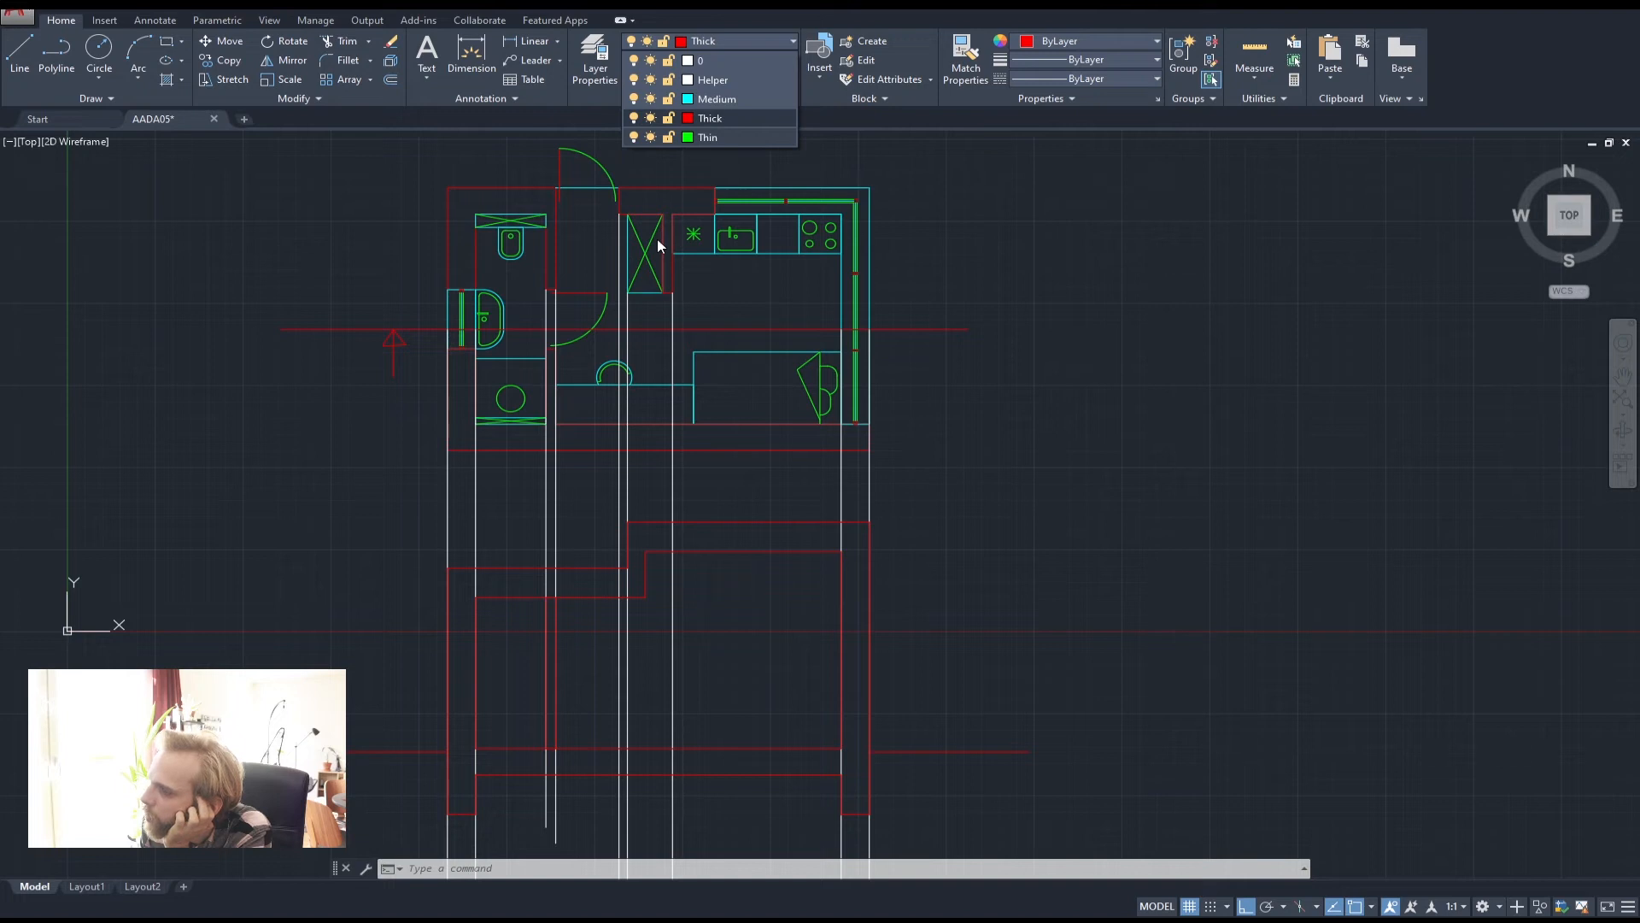
On the Helper layer, draw a vertical line from the door triangle's corner down through the section
left_click(714, 82)
left_click(20, 52)
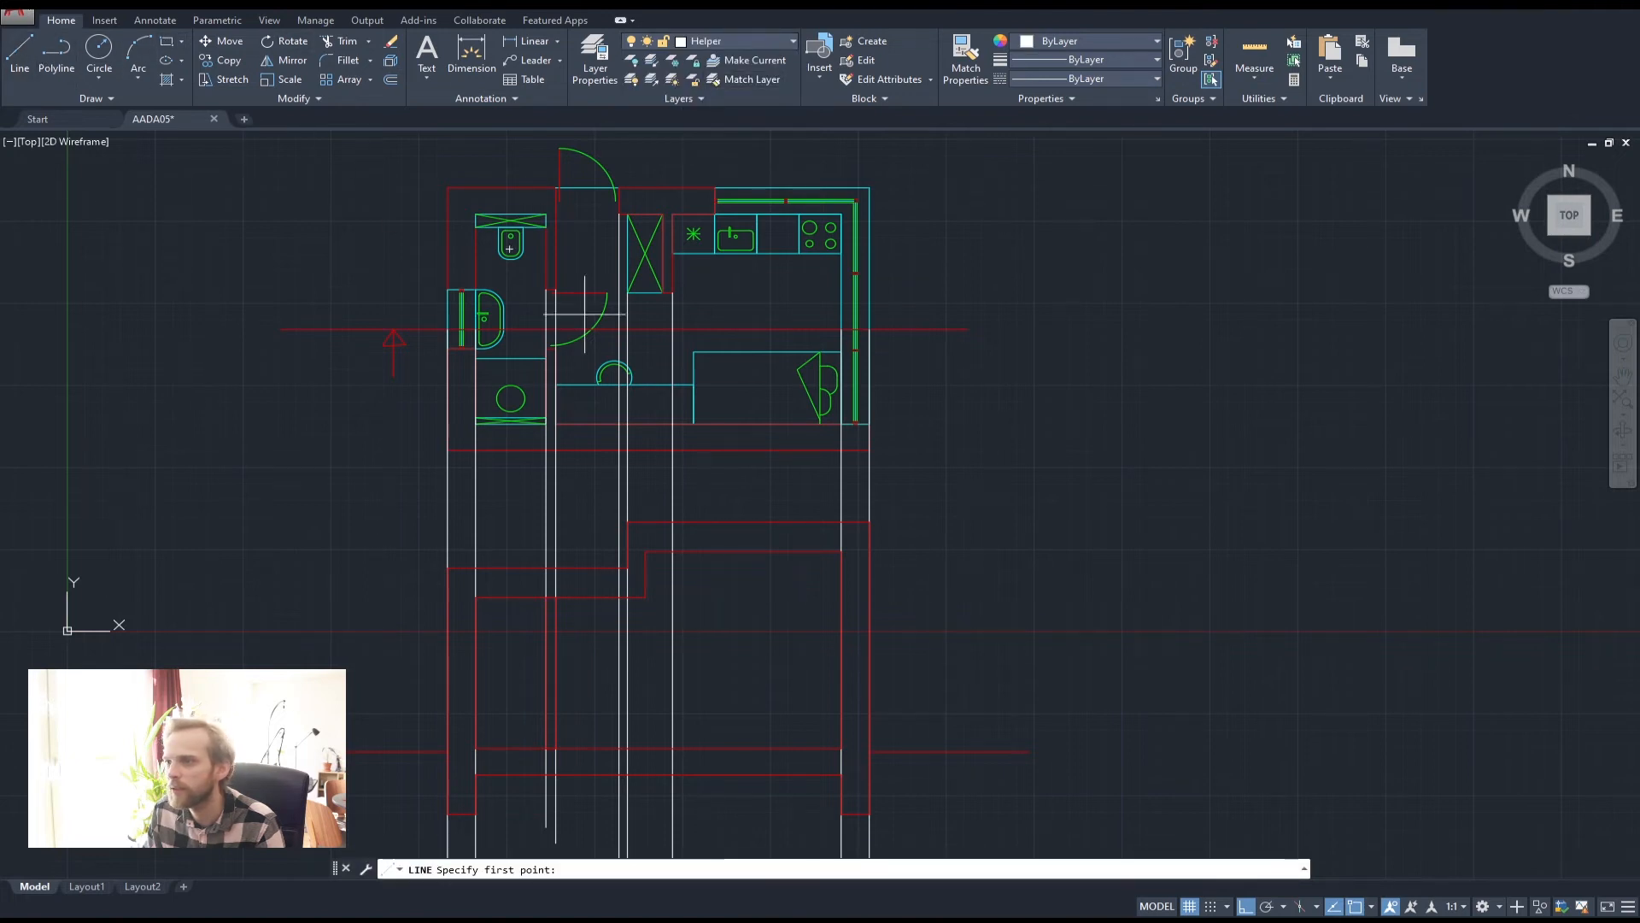
scroll(661, 286, "up", 6)
left_click(659, 290)
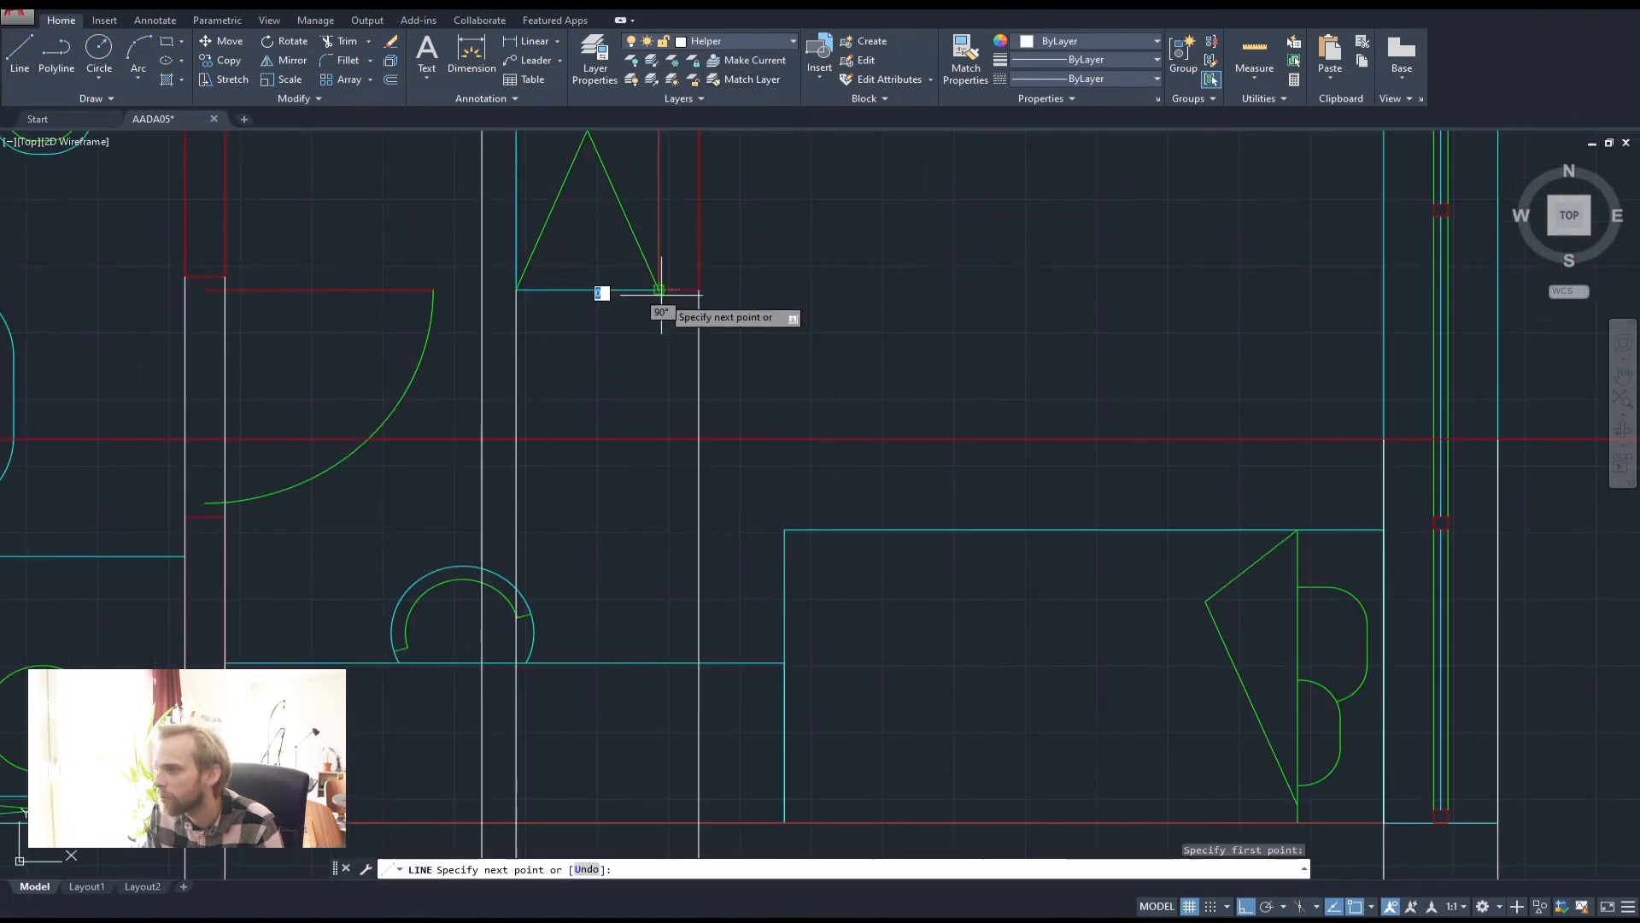
scroll(661, 294, "down", 8)
left_click(665, 722)
key("Return")
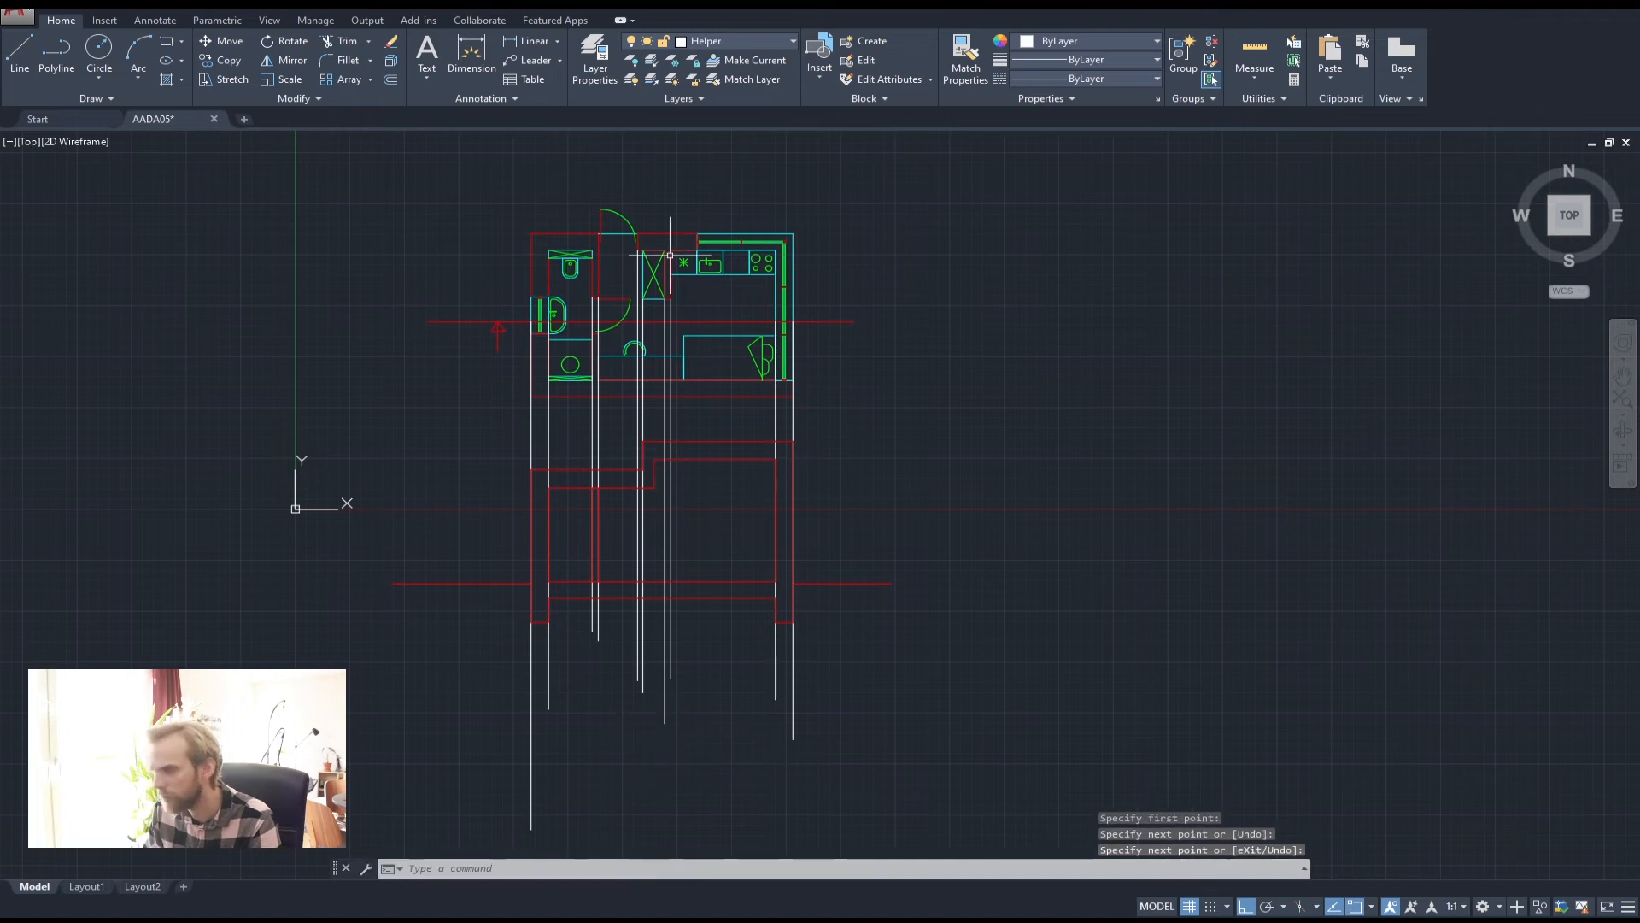
Make Thick current and draw a narrow window rectangle in the section wall
left_click(735, 41)
left_click(721, 120)
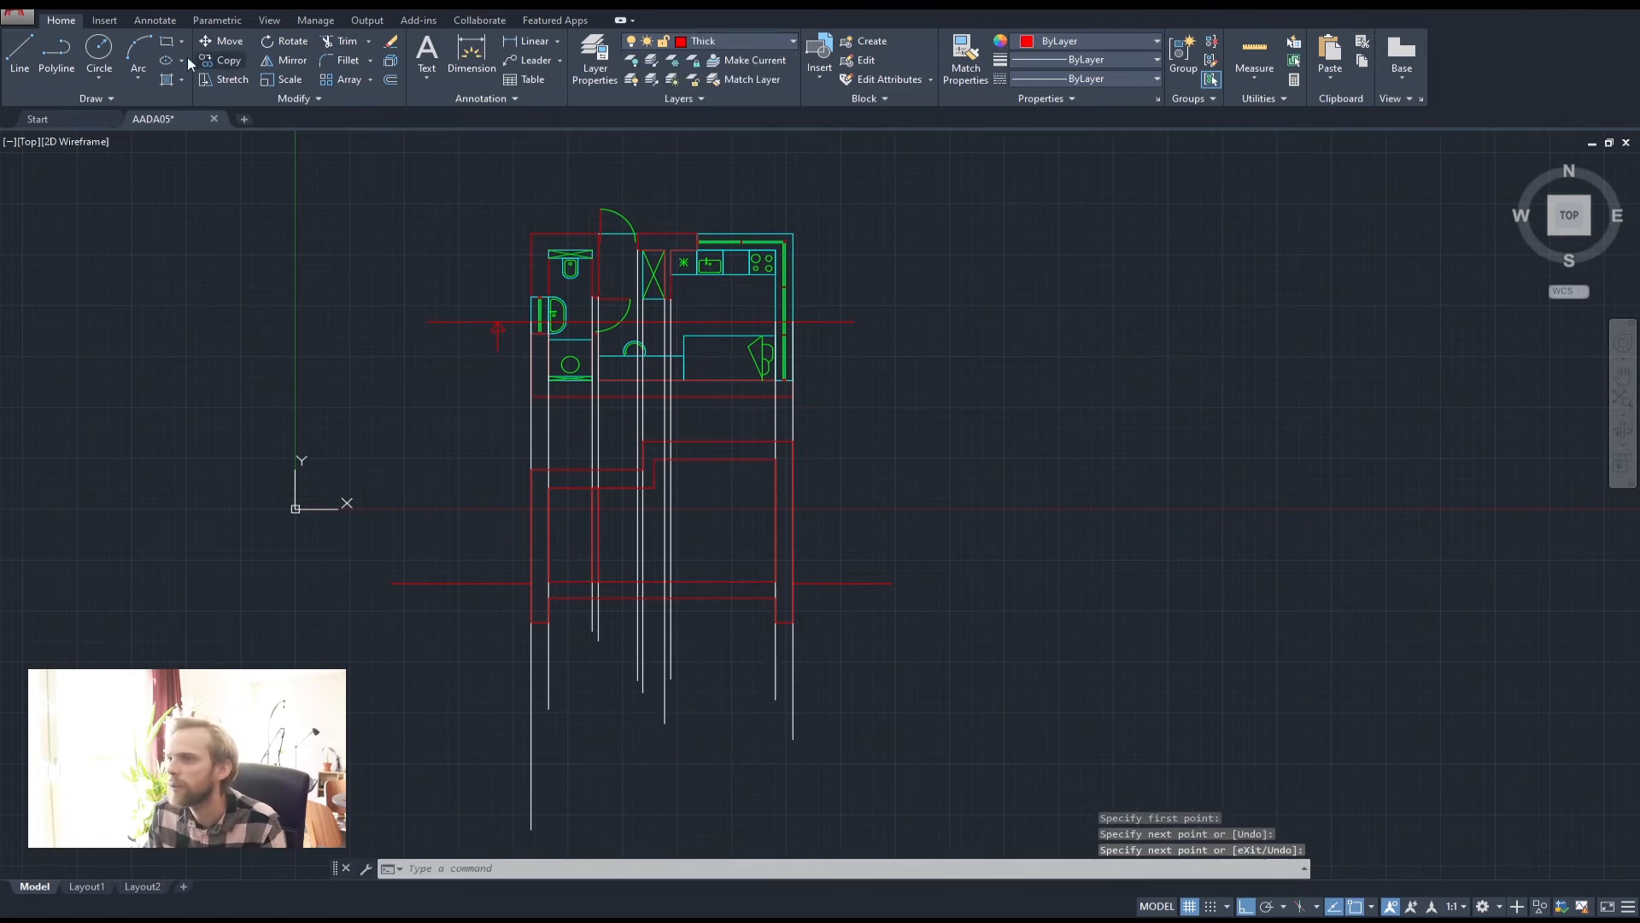
left_click(164, 41)
scroll(650, 546, "up", 2)
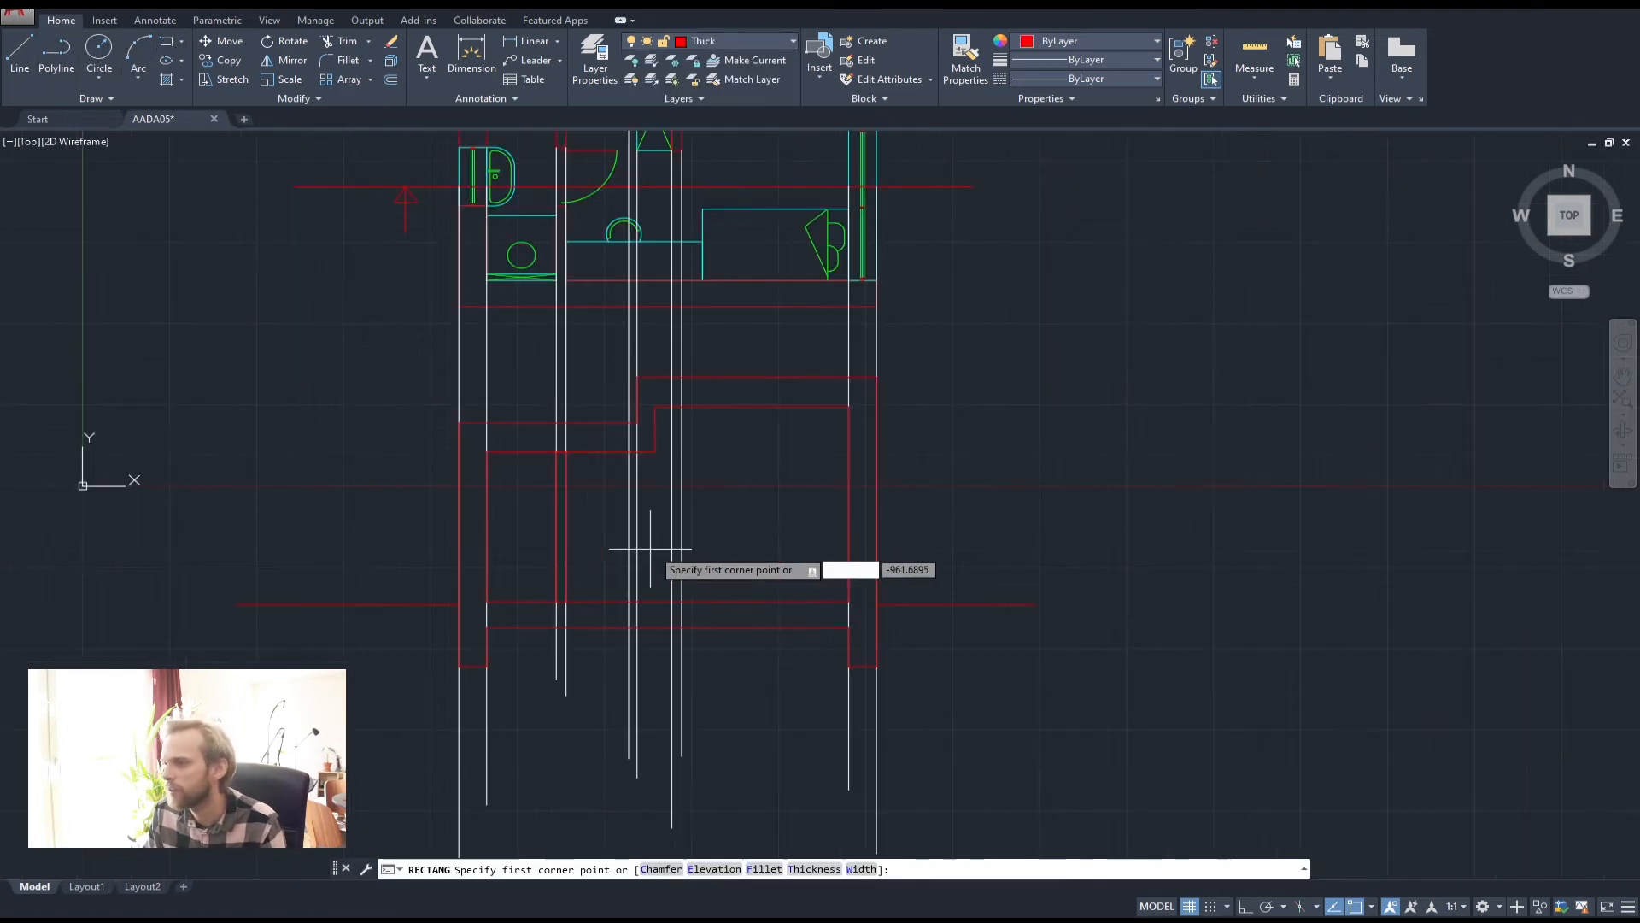
left_click(671, 604)
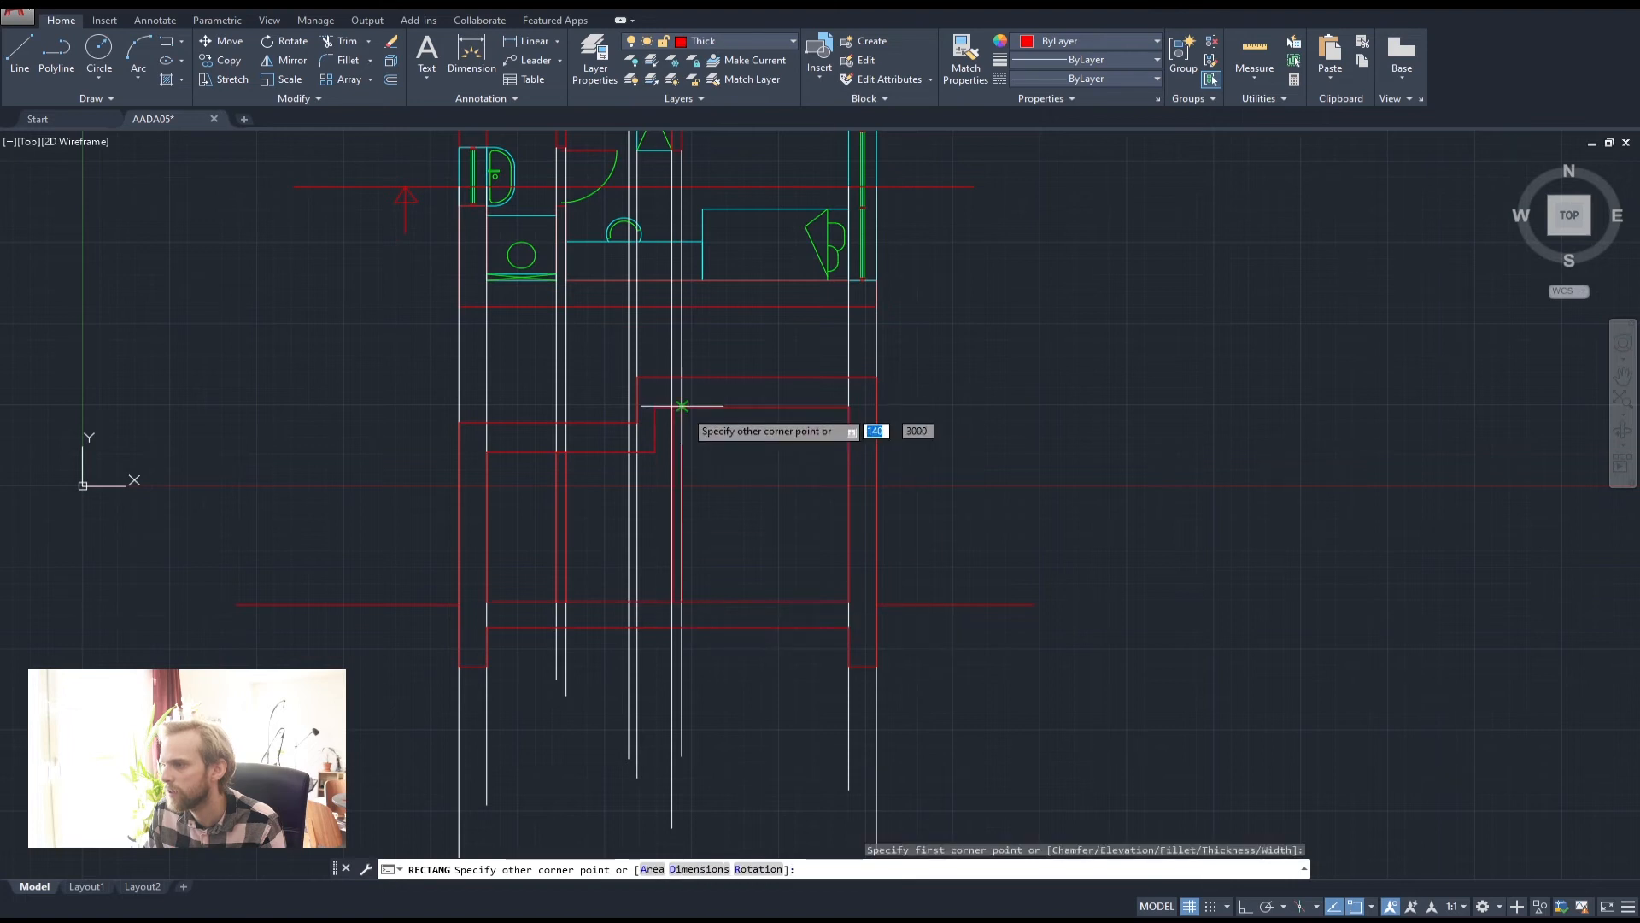
left_click(681, 407)
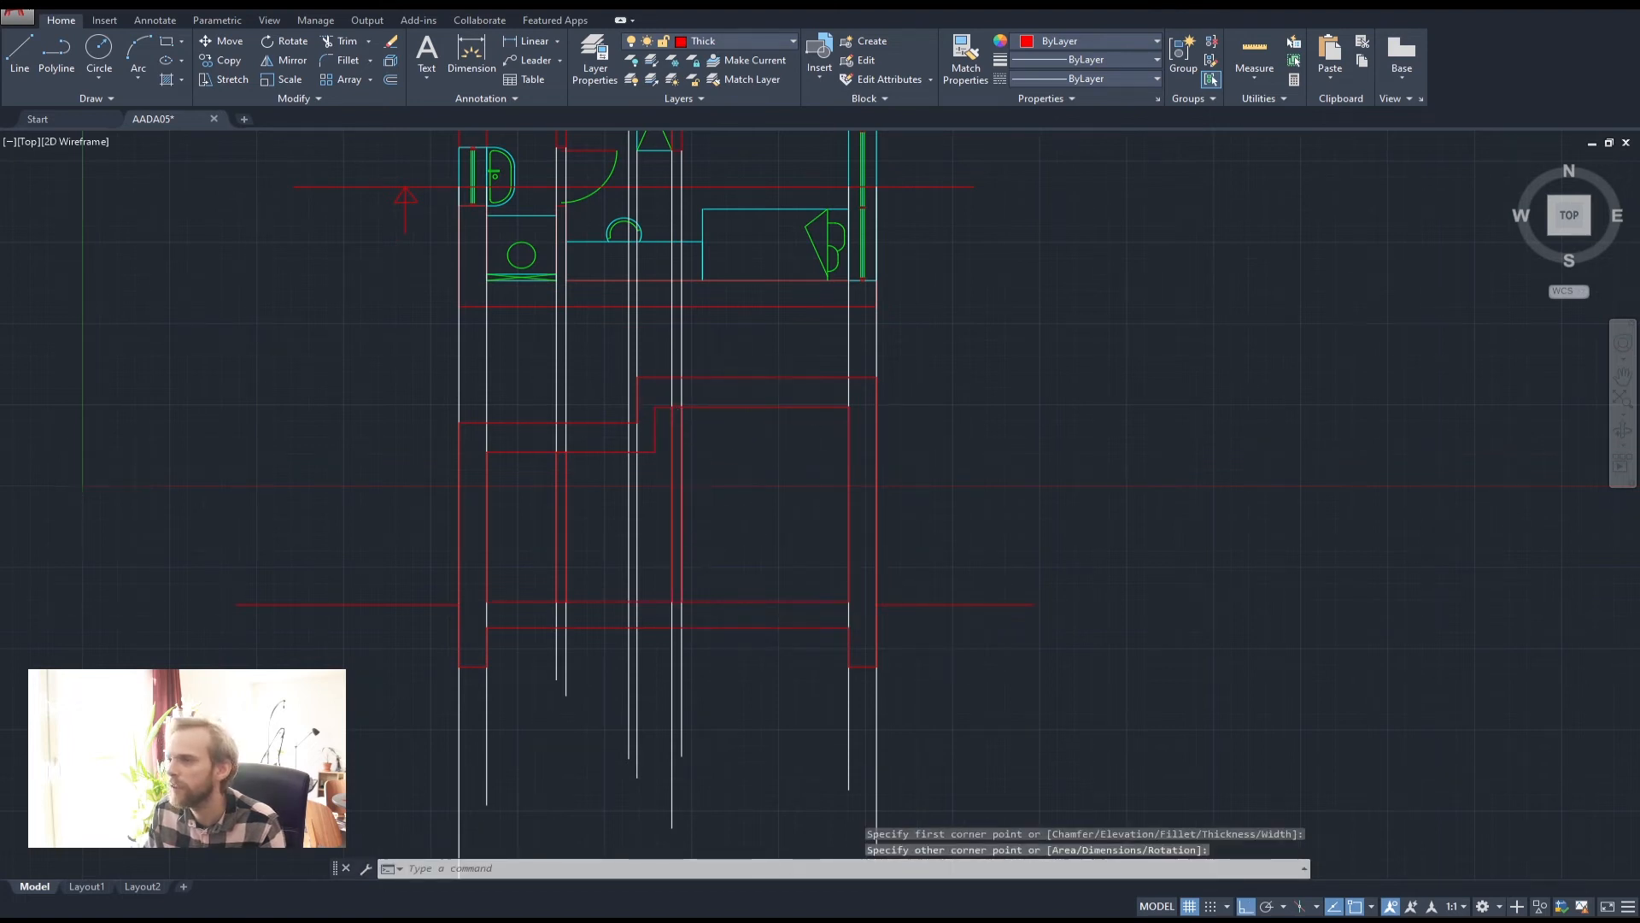
scroll(733, 330, "down", 2)
scroll(732, 411, "up", 2)
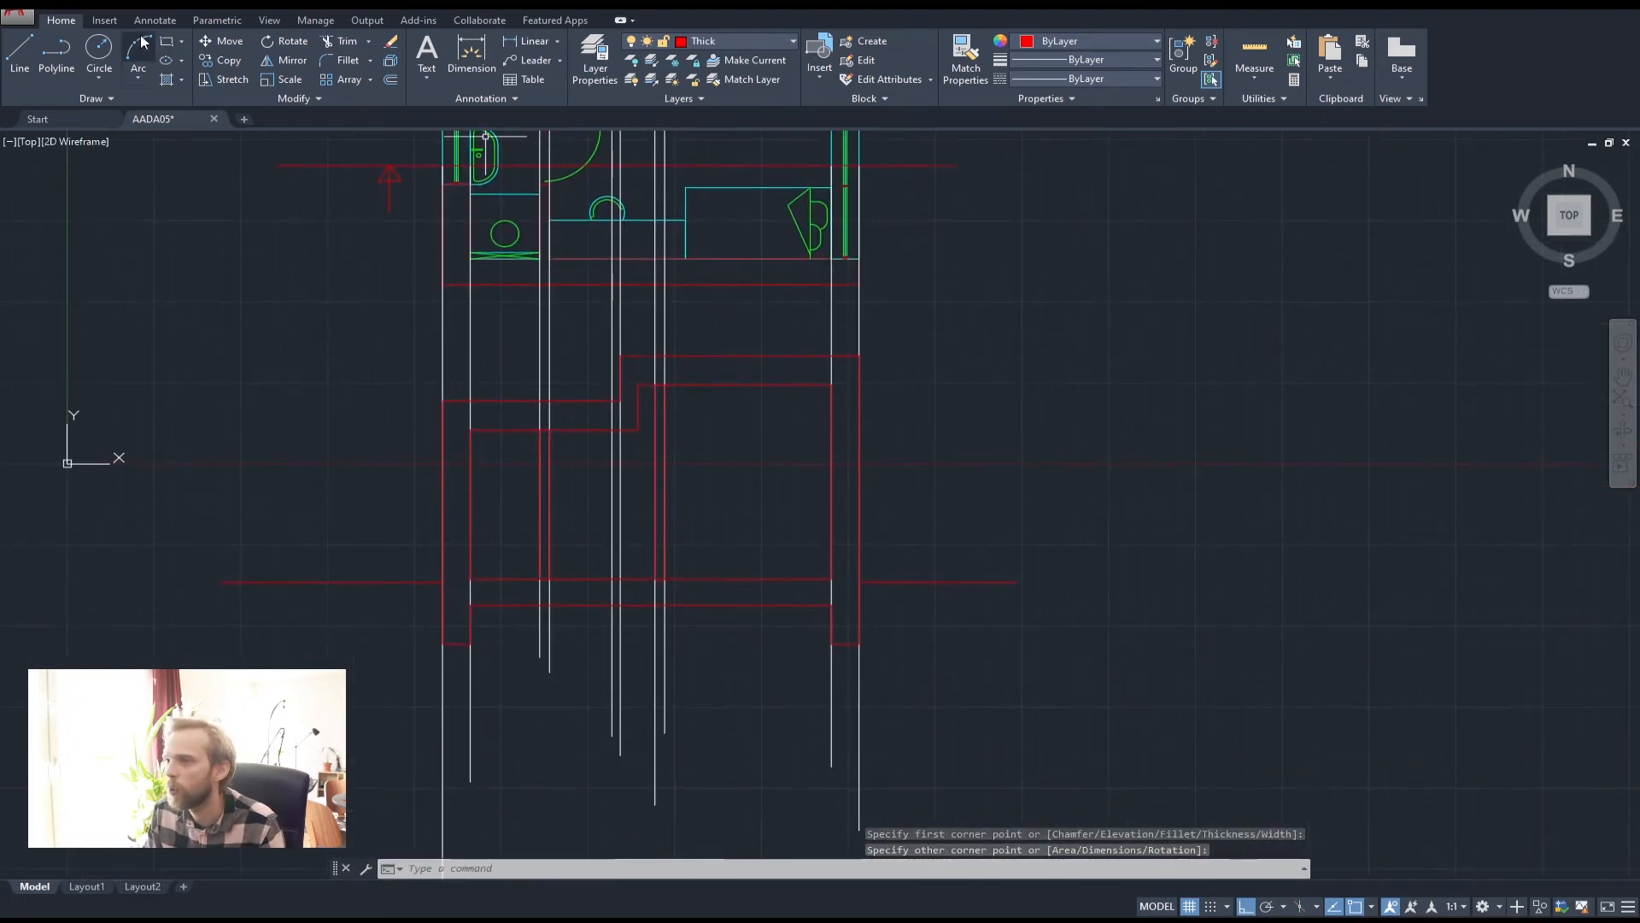
Move the narrow window rectangle onto the Medium layer
left_click(734, 42)
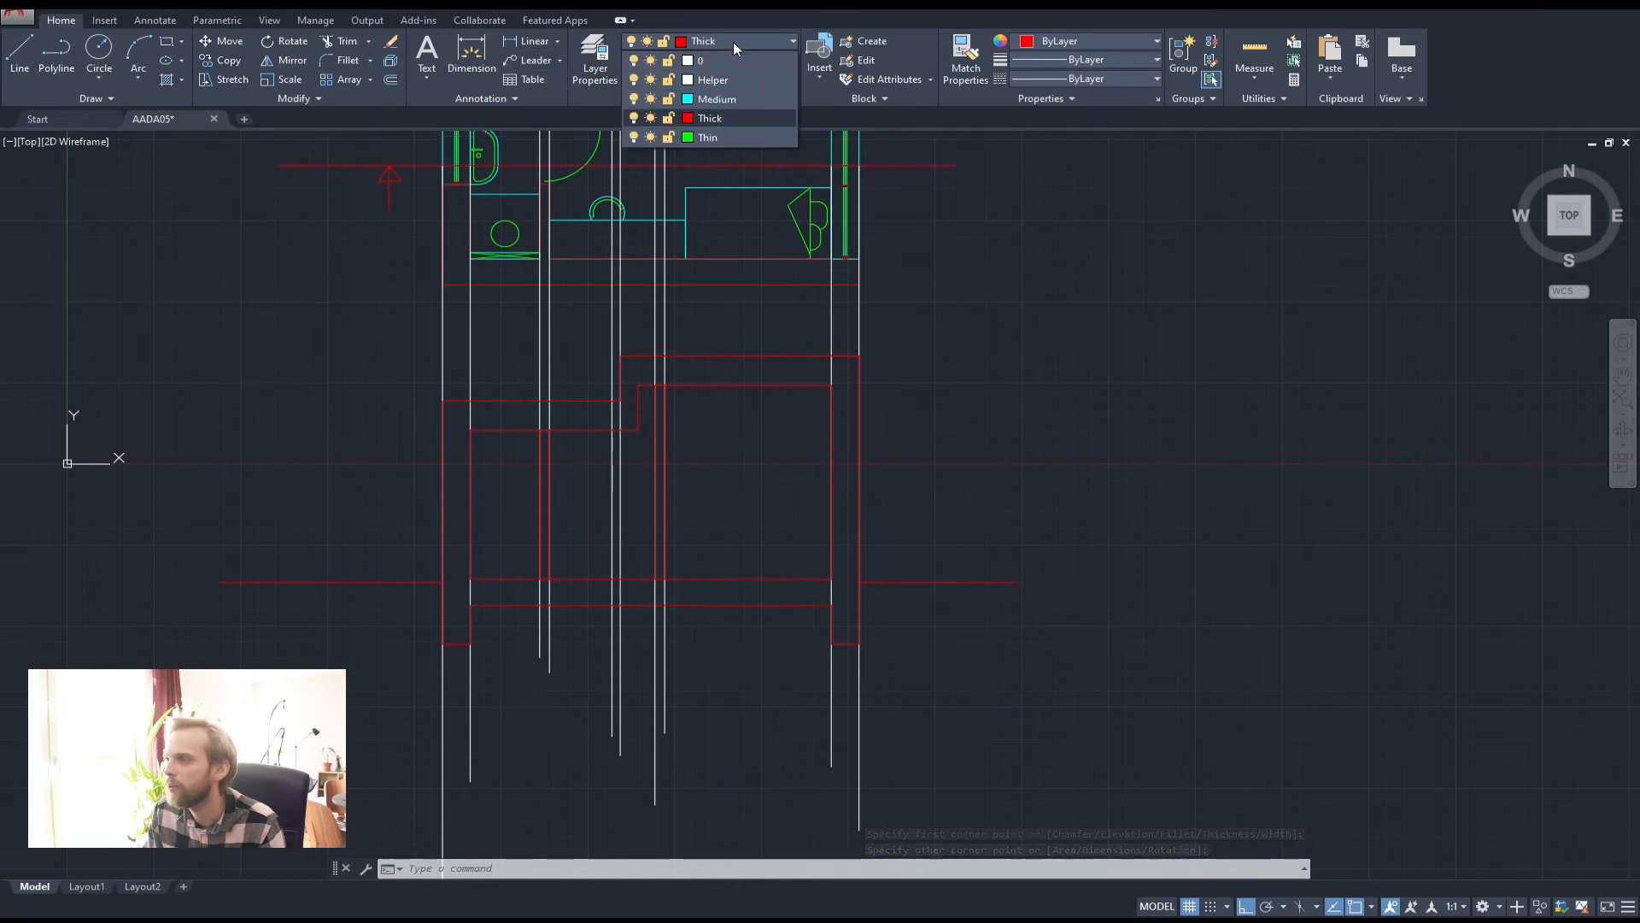
left_click(731, 100)
middle_click_drag(669, 406, 676, 447)
key("Escape")
key("Escape")
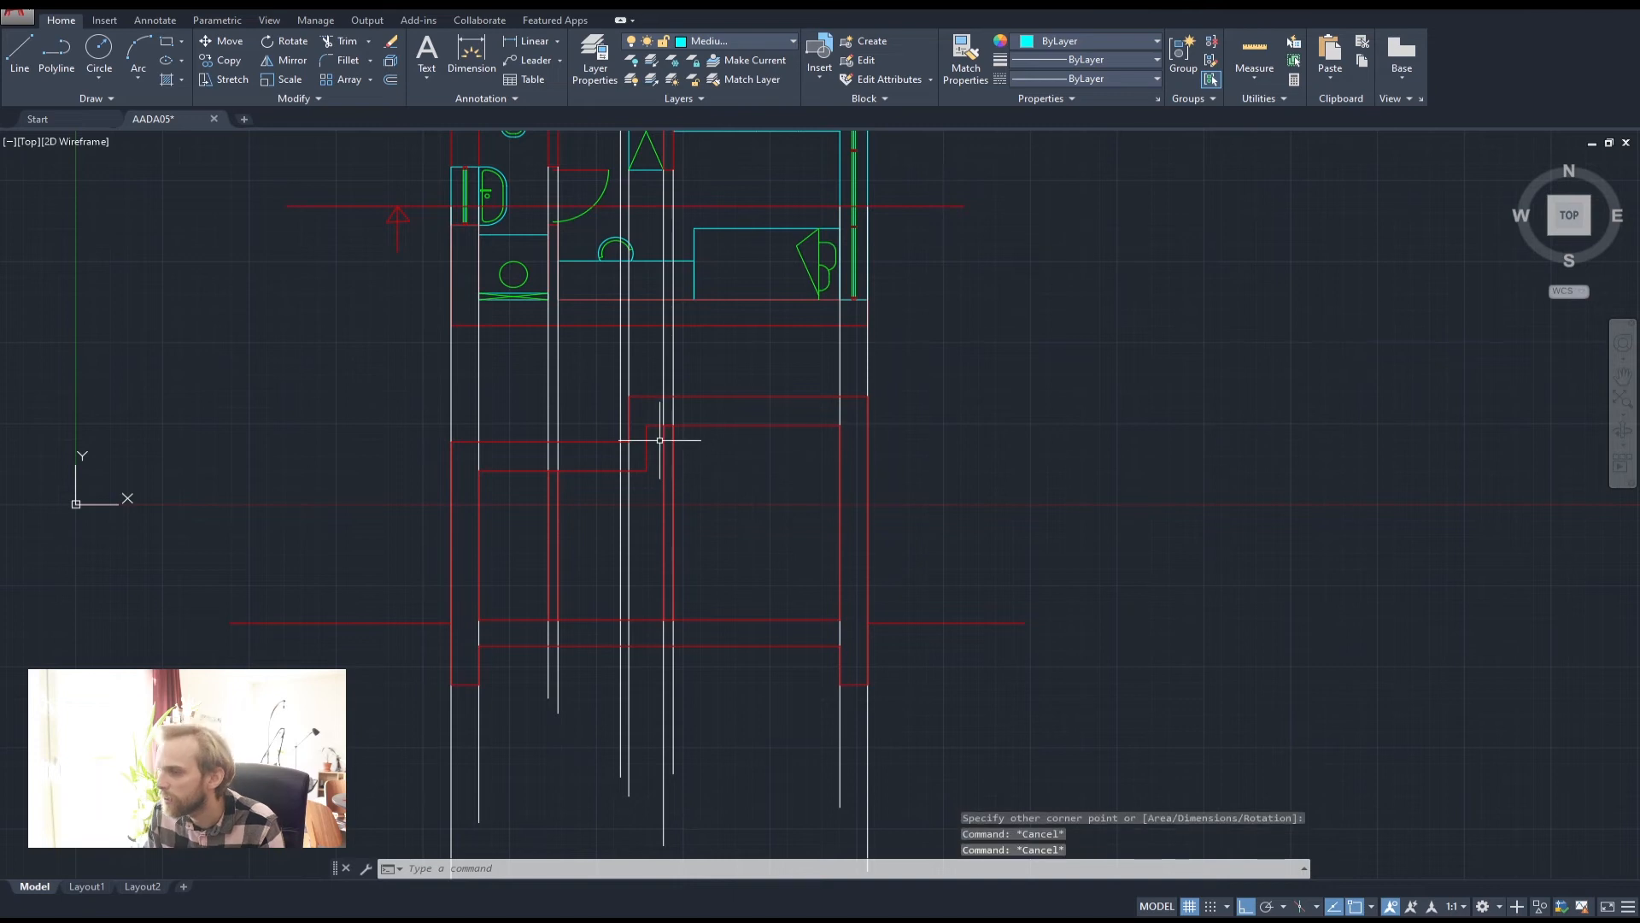
left_click(667, 439)
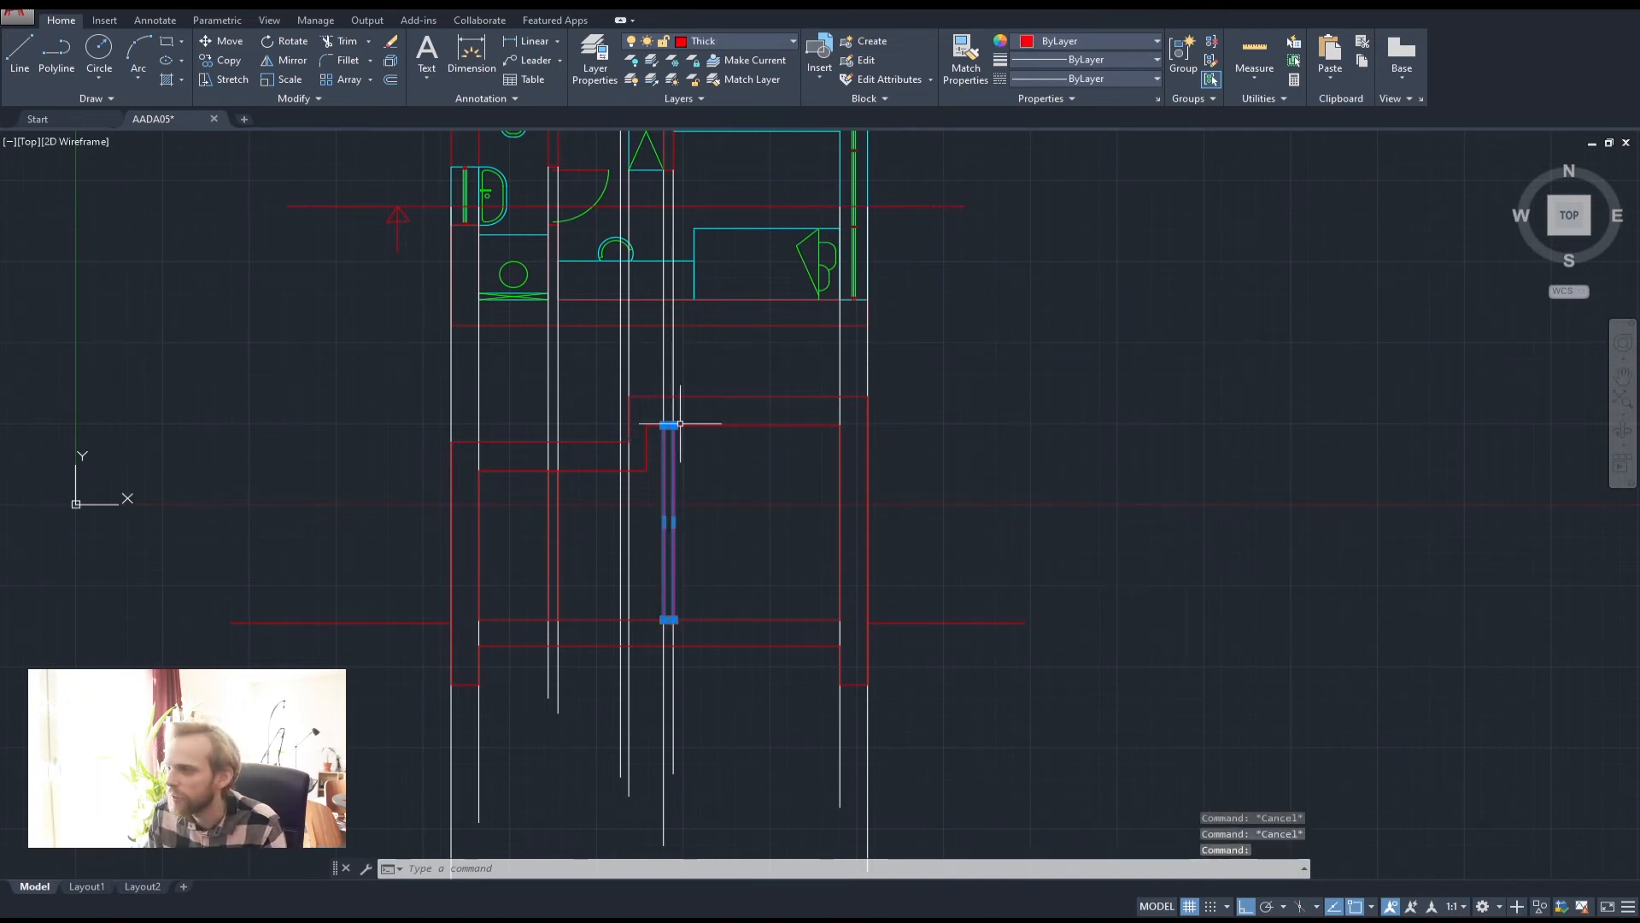
middle_click_drag(678, 421, 673, 516)
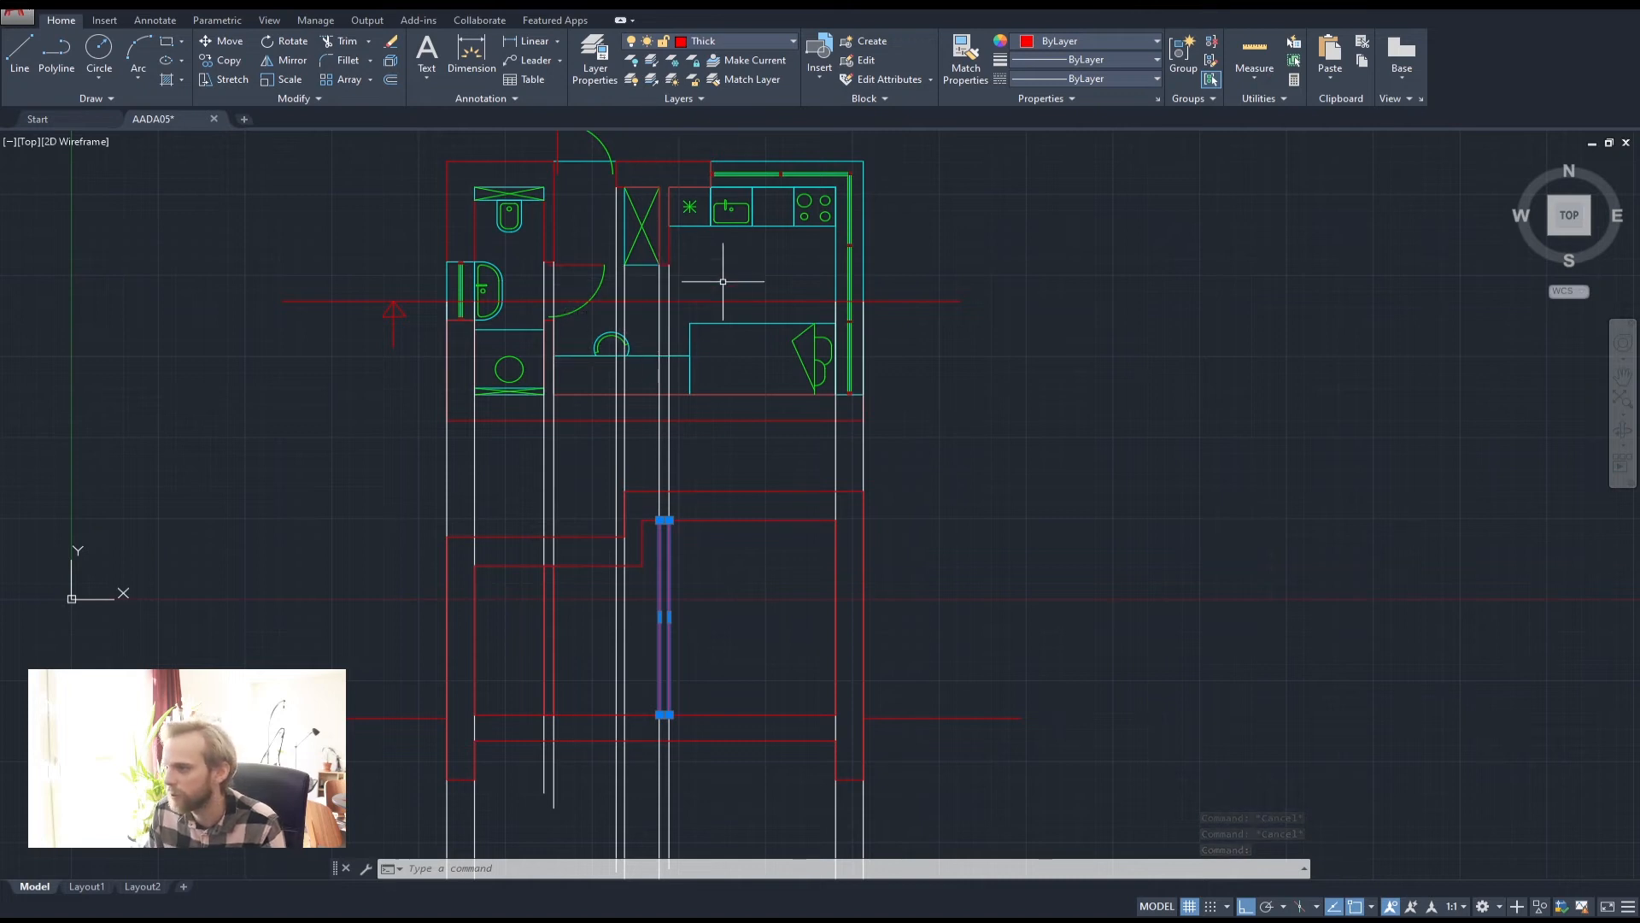
left_click(720, 43)
left_click(725, 99)
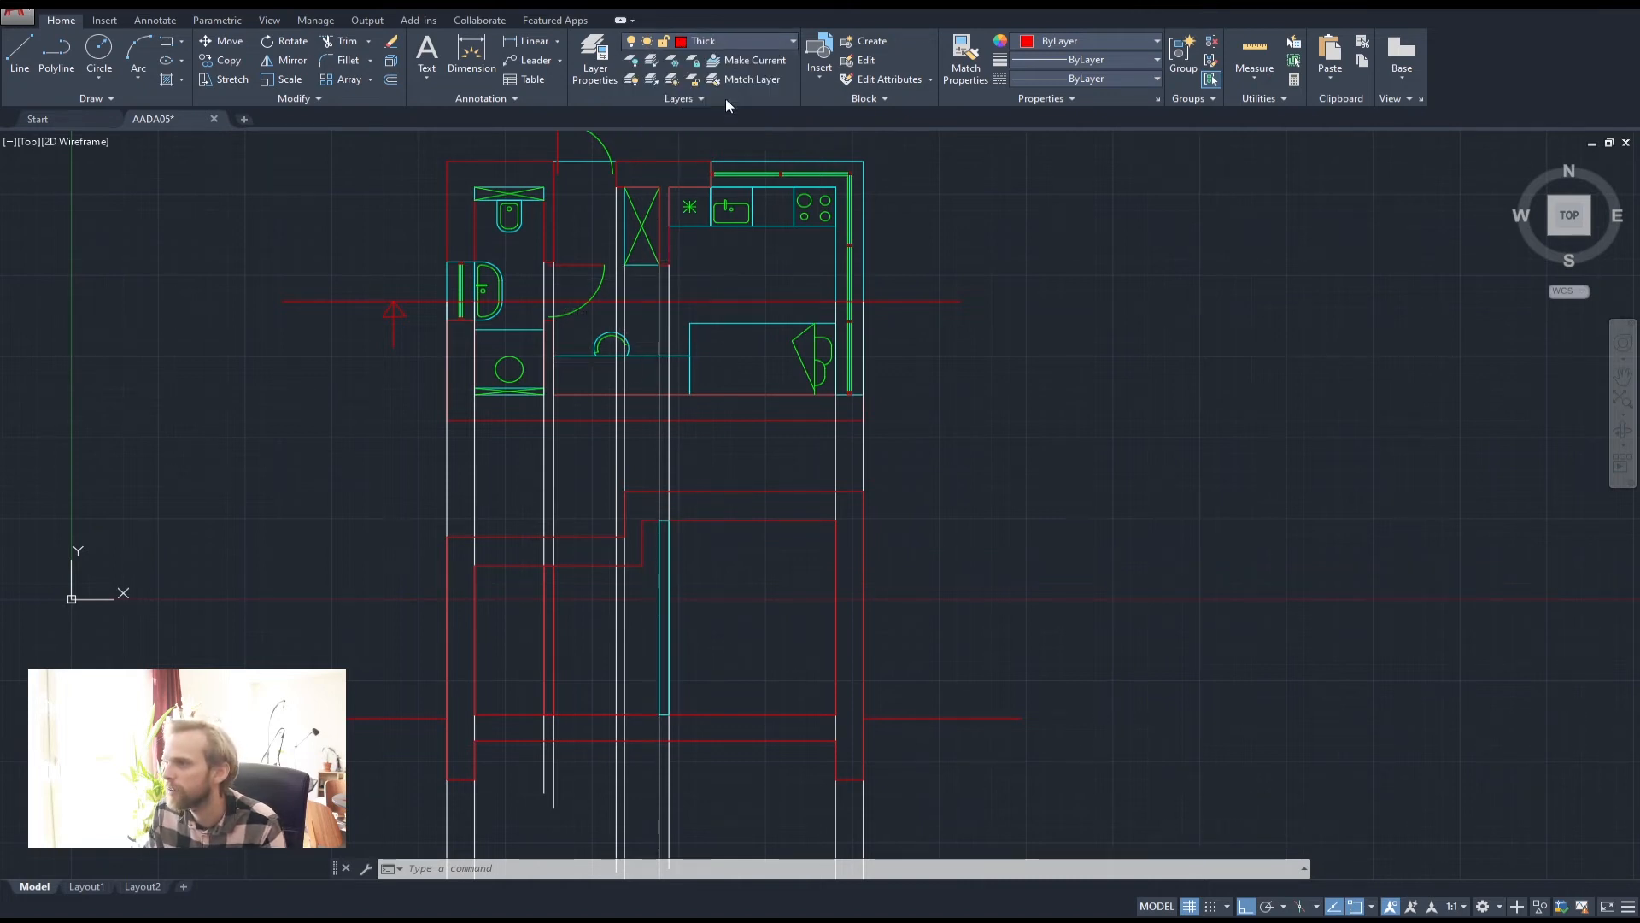
key("Escape")
key("Escape")
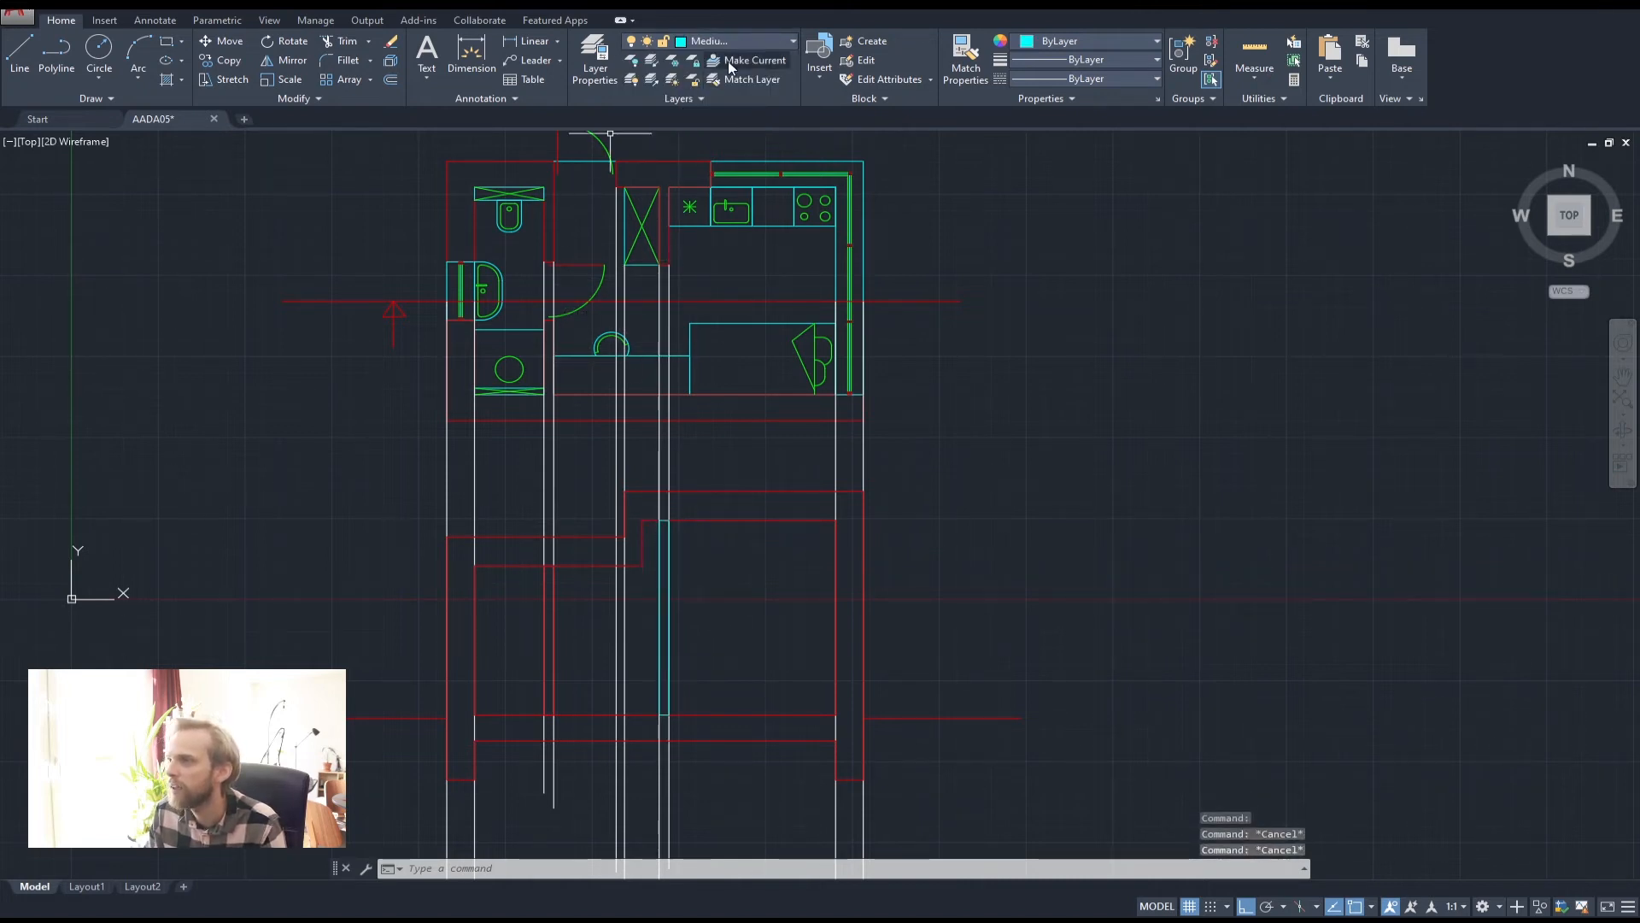
Draw a stepped polyline window frame that starts and closes at the red wall corner
left_click(56, 52)
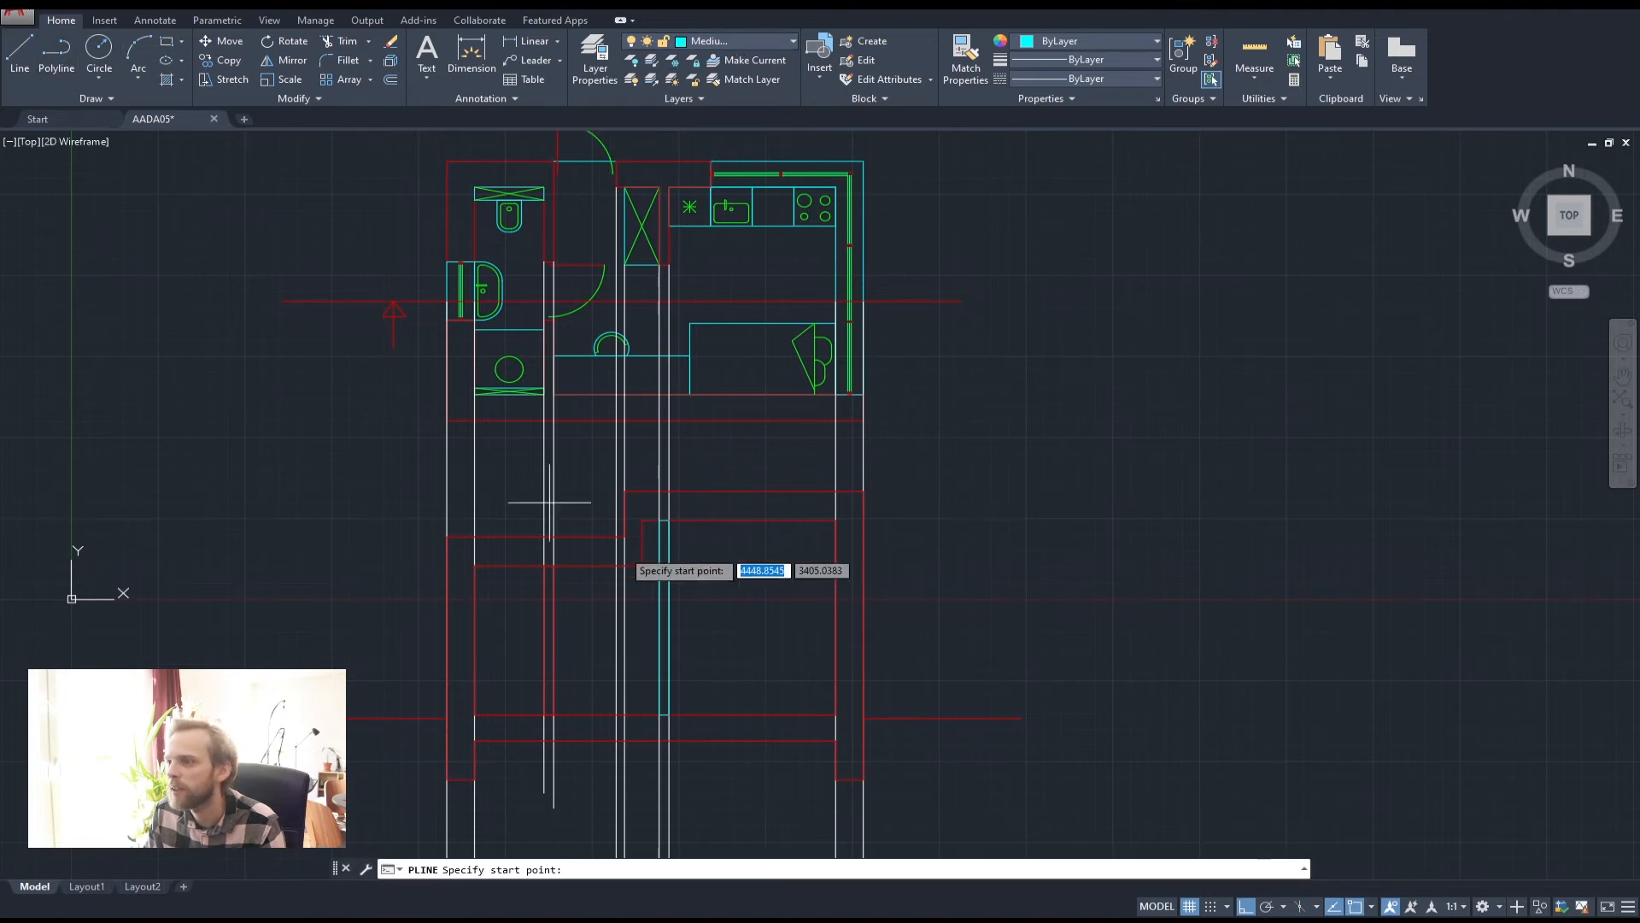
middle_click_drag(599, 561, 587, 420)
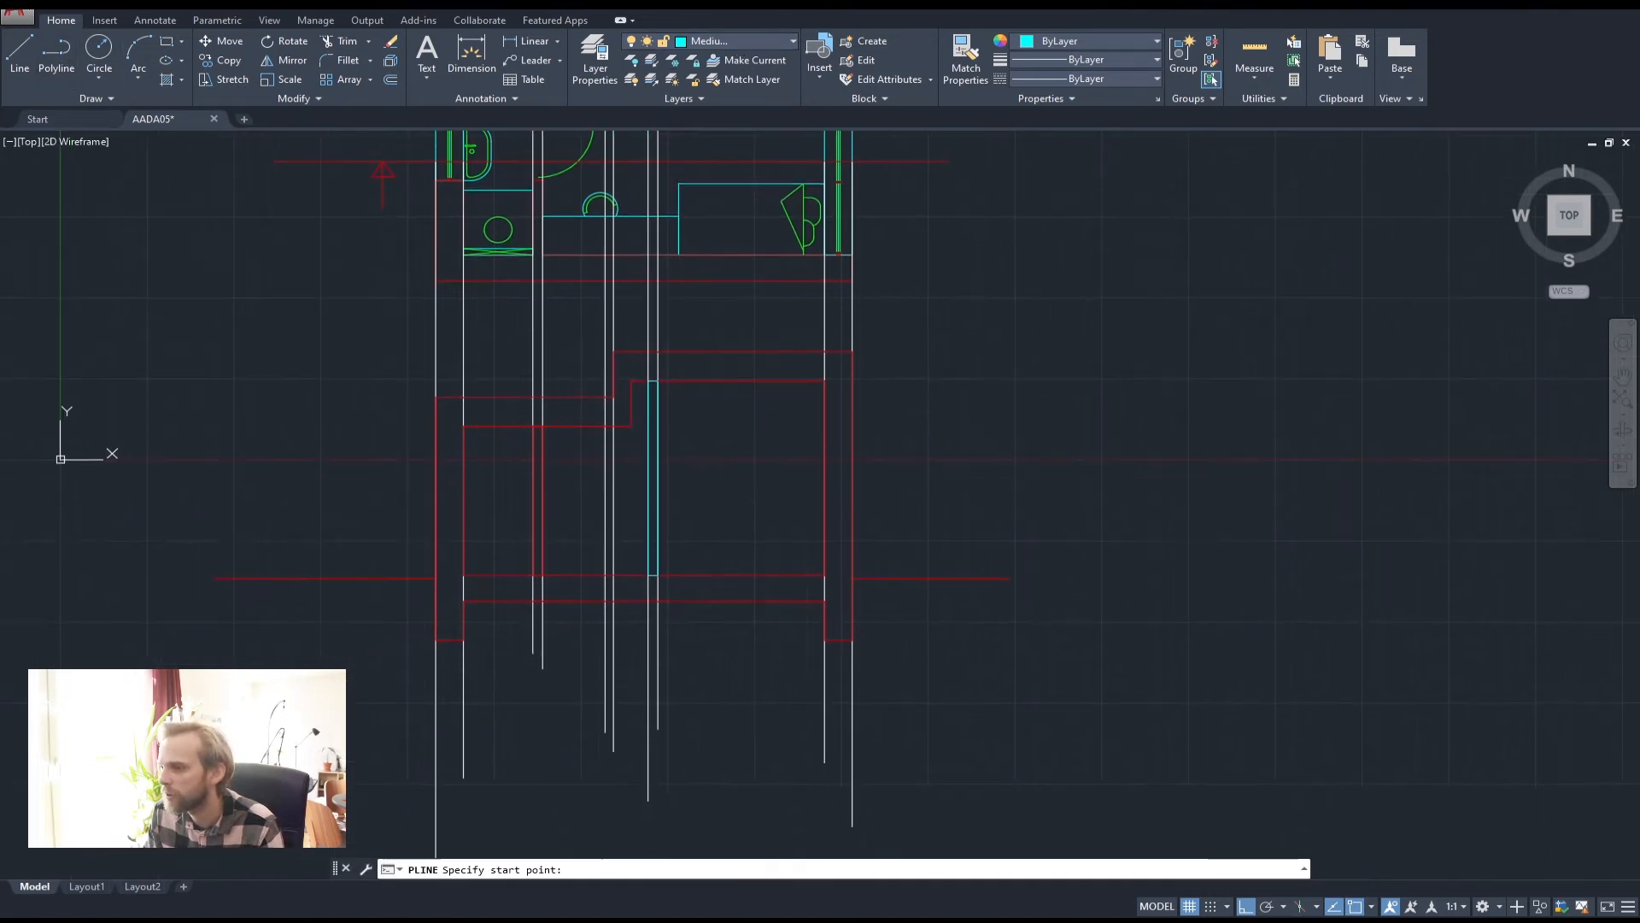
scroll(603, 419, "up", 2)
left_click(618, 428)
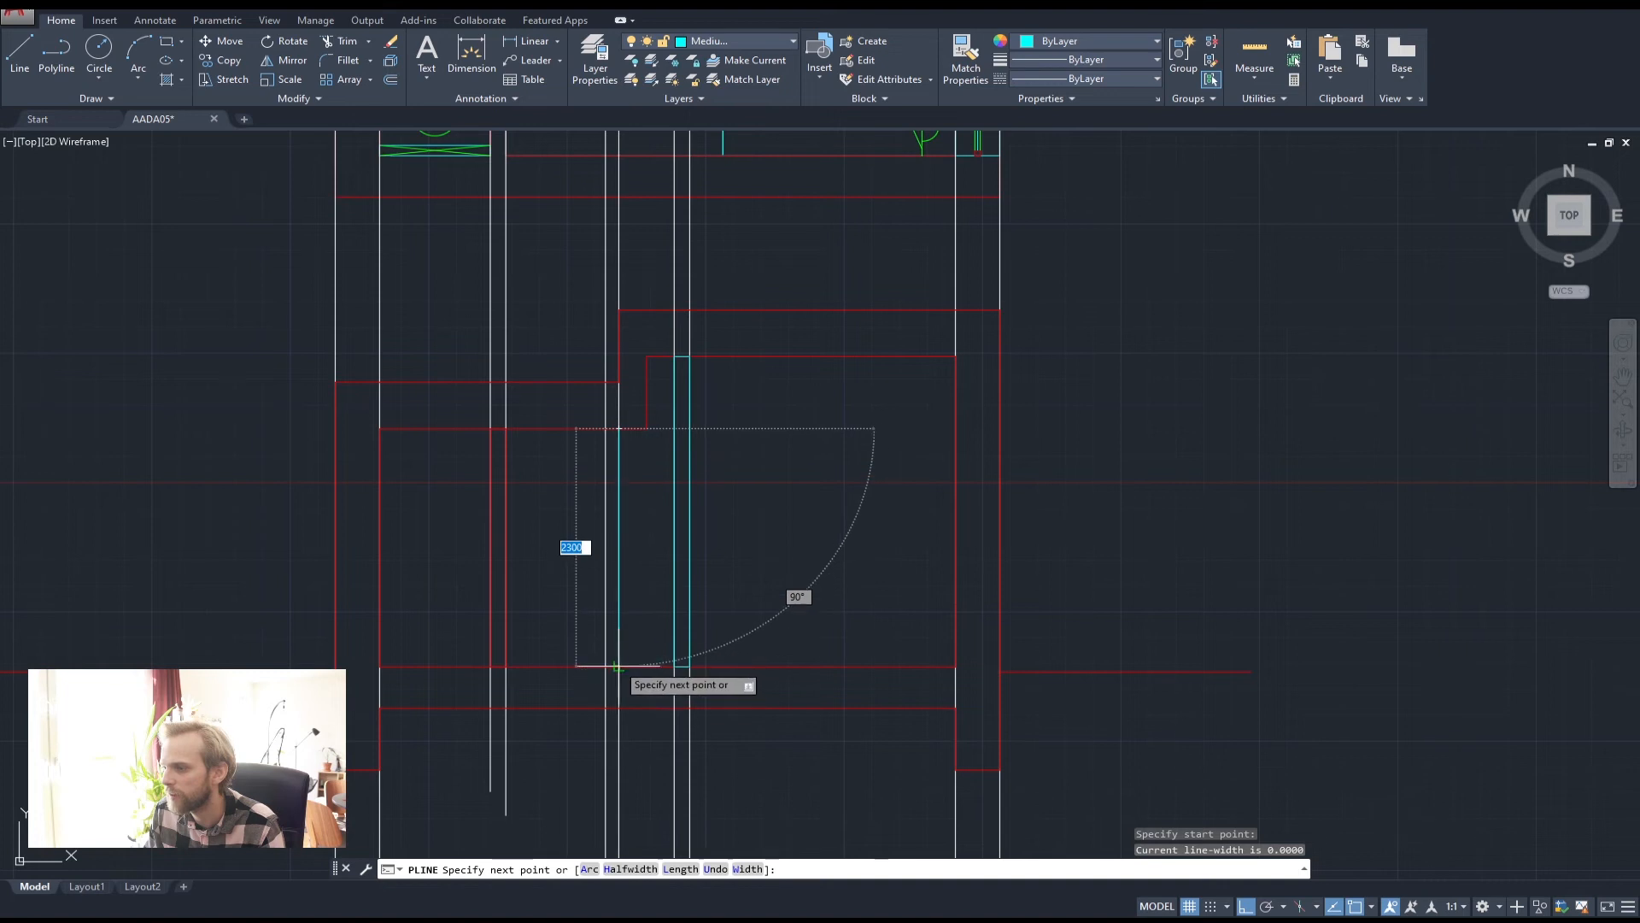
left_click(674, 666)
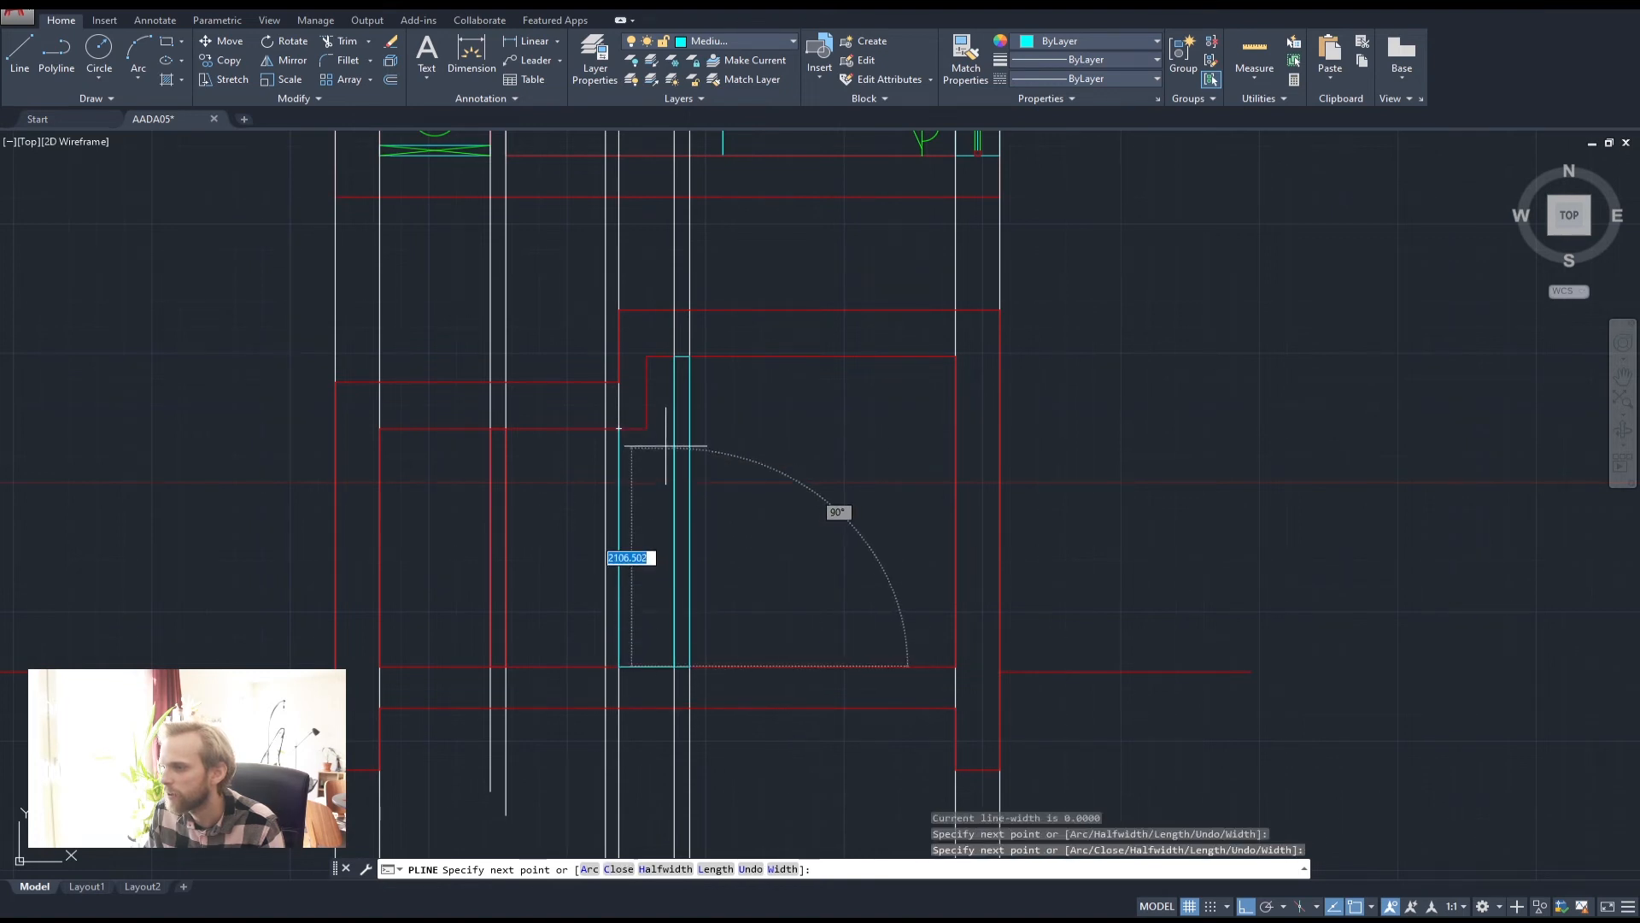
left_click(674, 356)
left_click(646, 356)
left_click(647, 428)
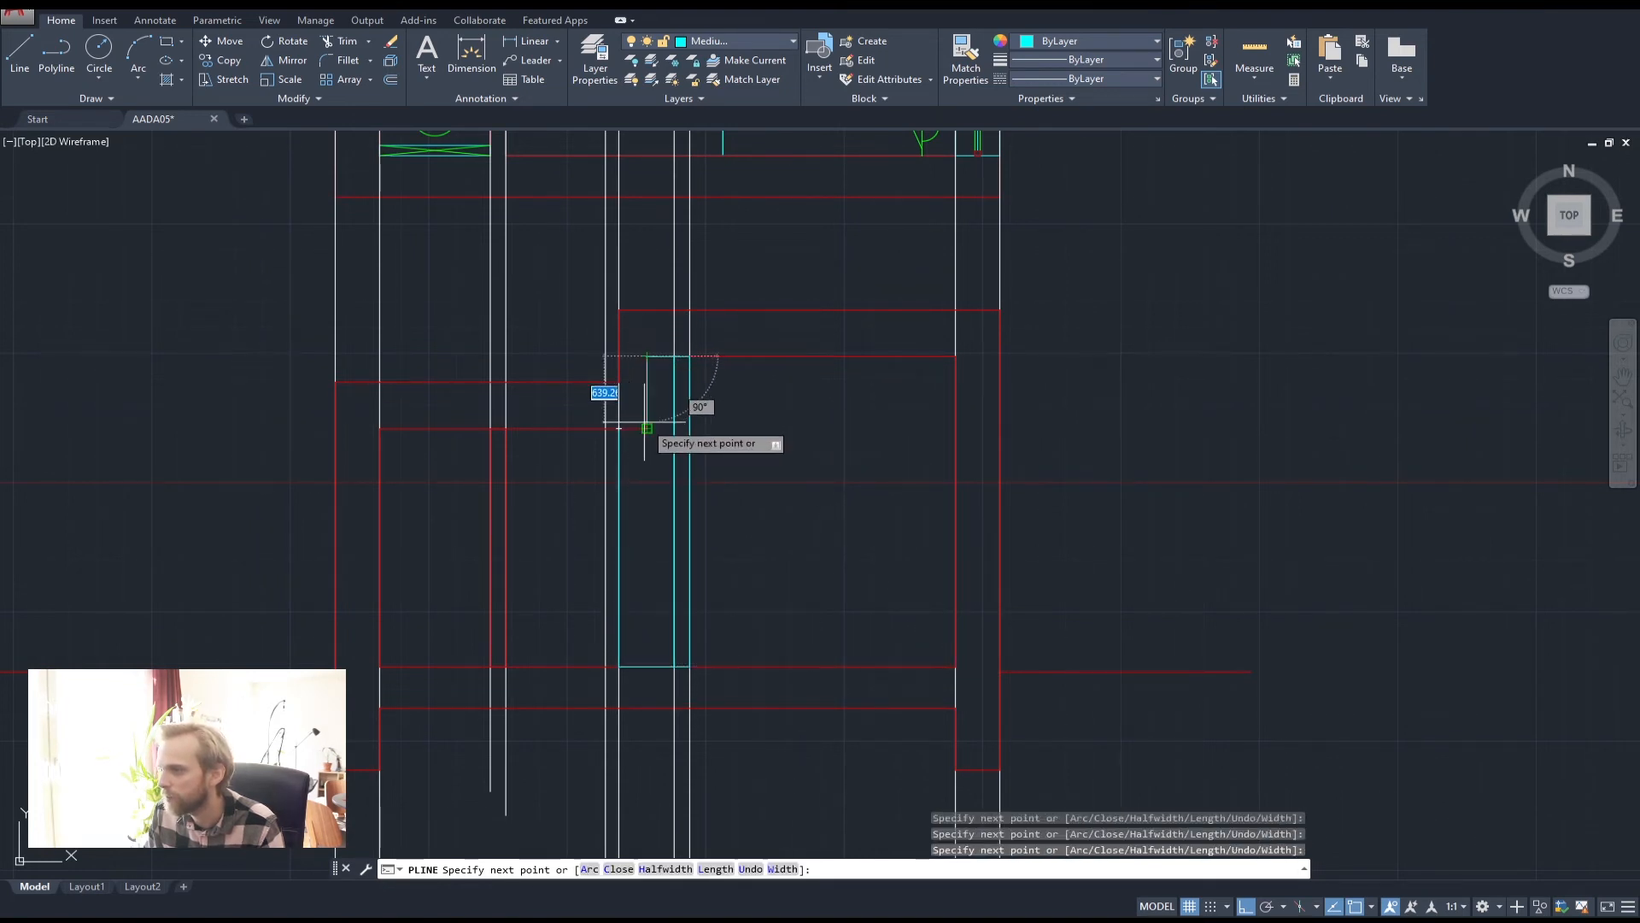
left_click(619, 428)
key("Return")
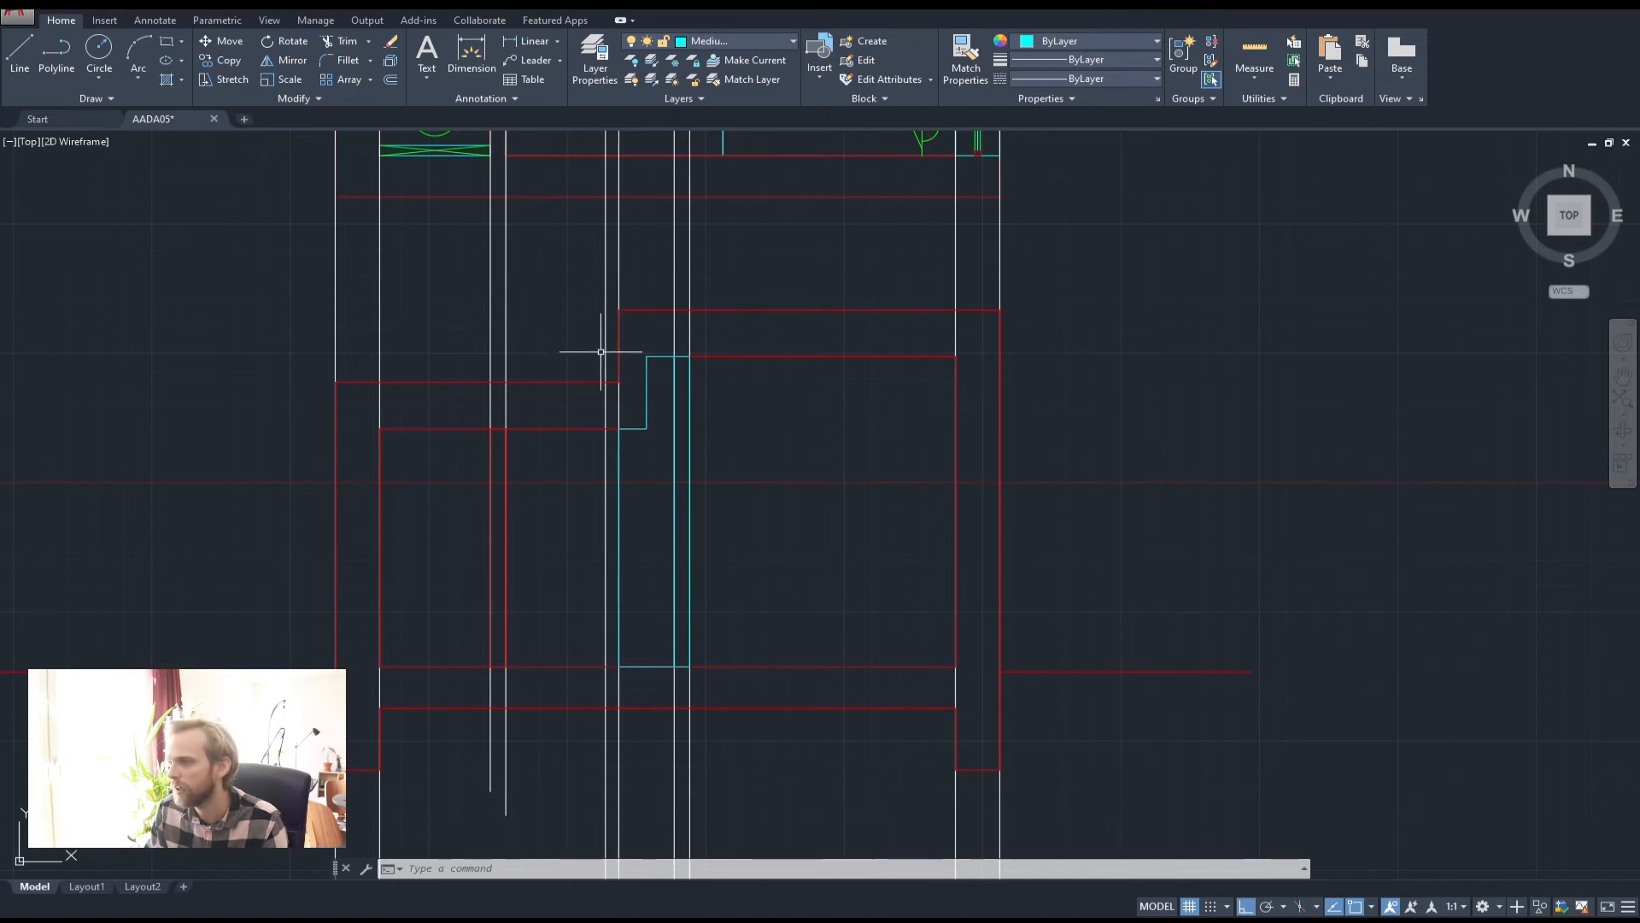
Crossing-select the four vertical helper lines and delete them
left_click(1101, 270)
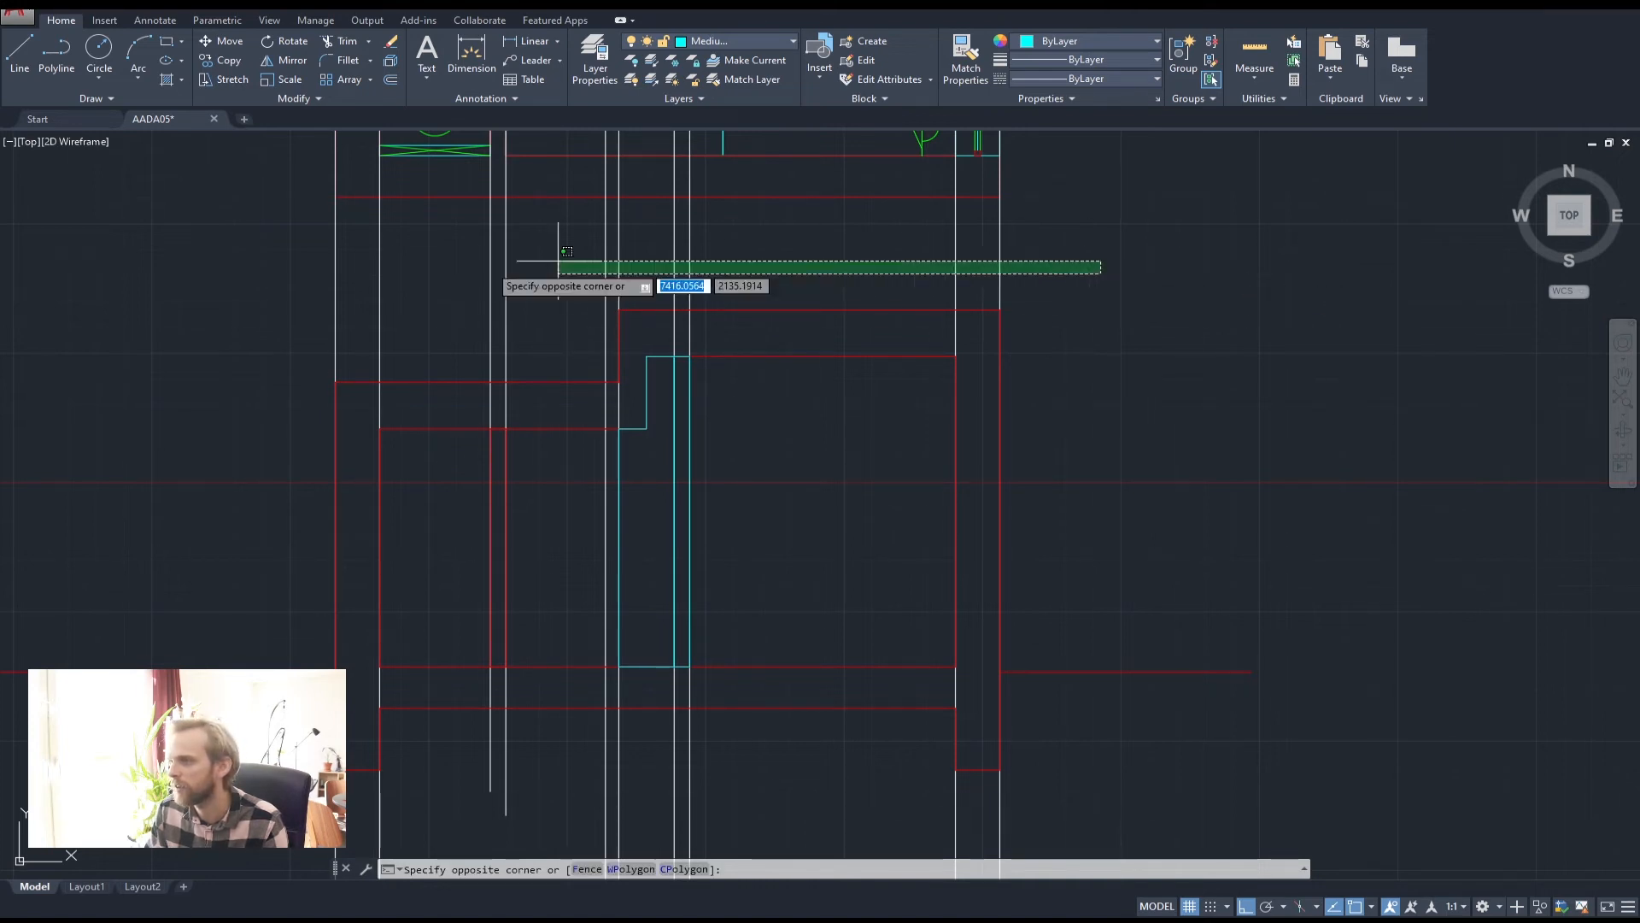
left_click(410, 271)
left_click(749, 240)
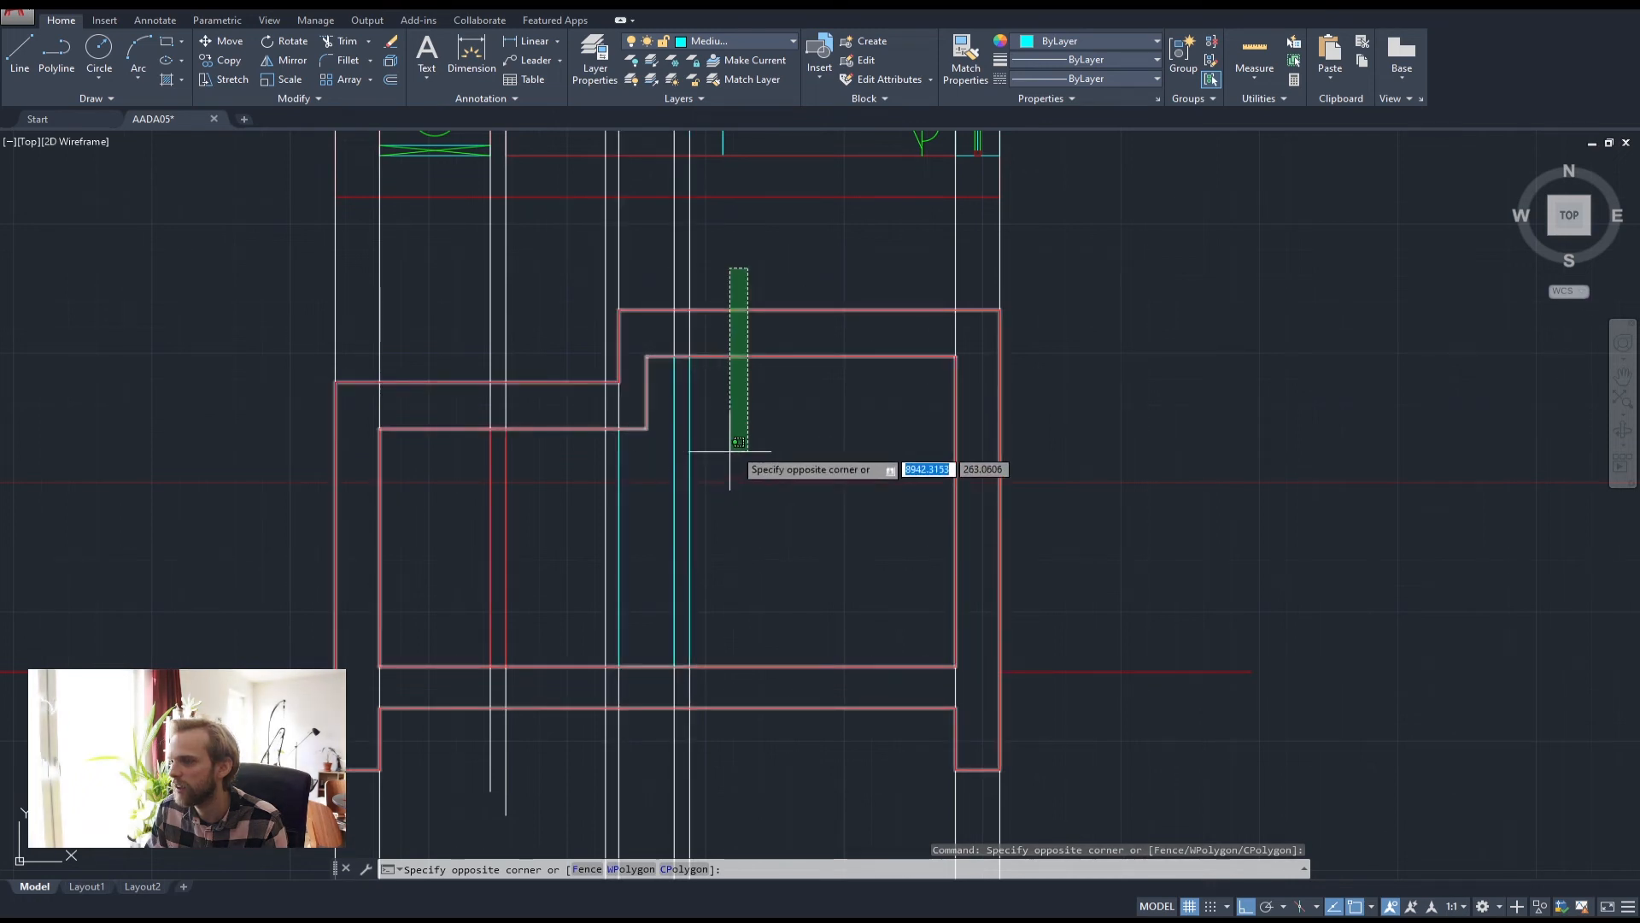
left_click(776, 226)
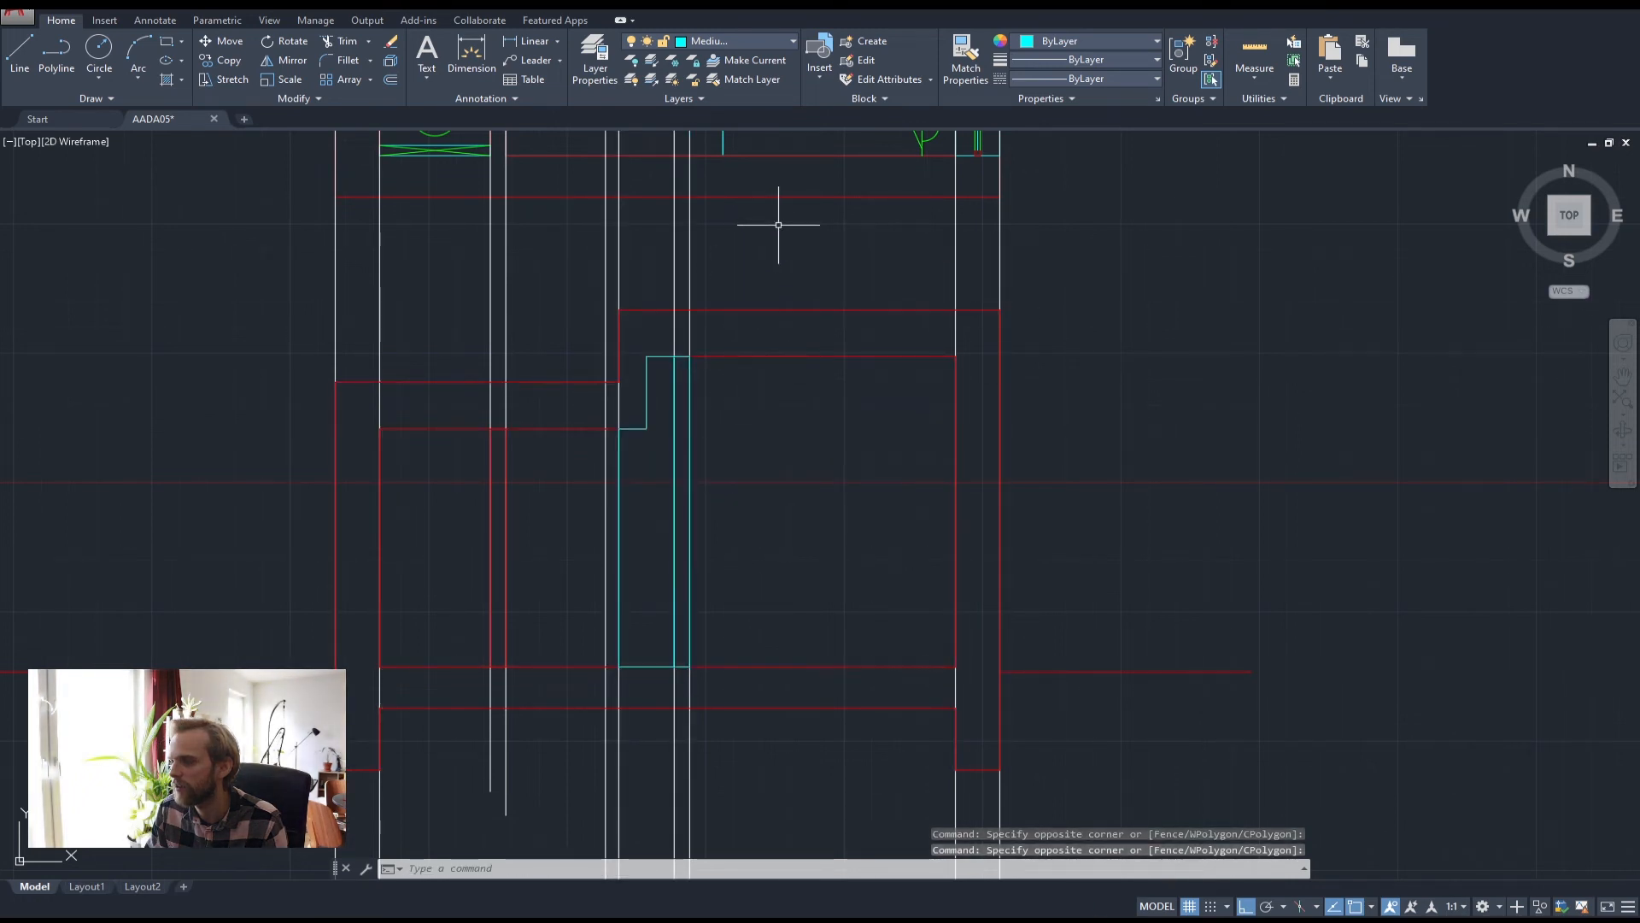
left_click(778, 225)
left_click(557, 227)
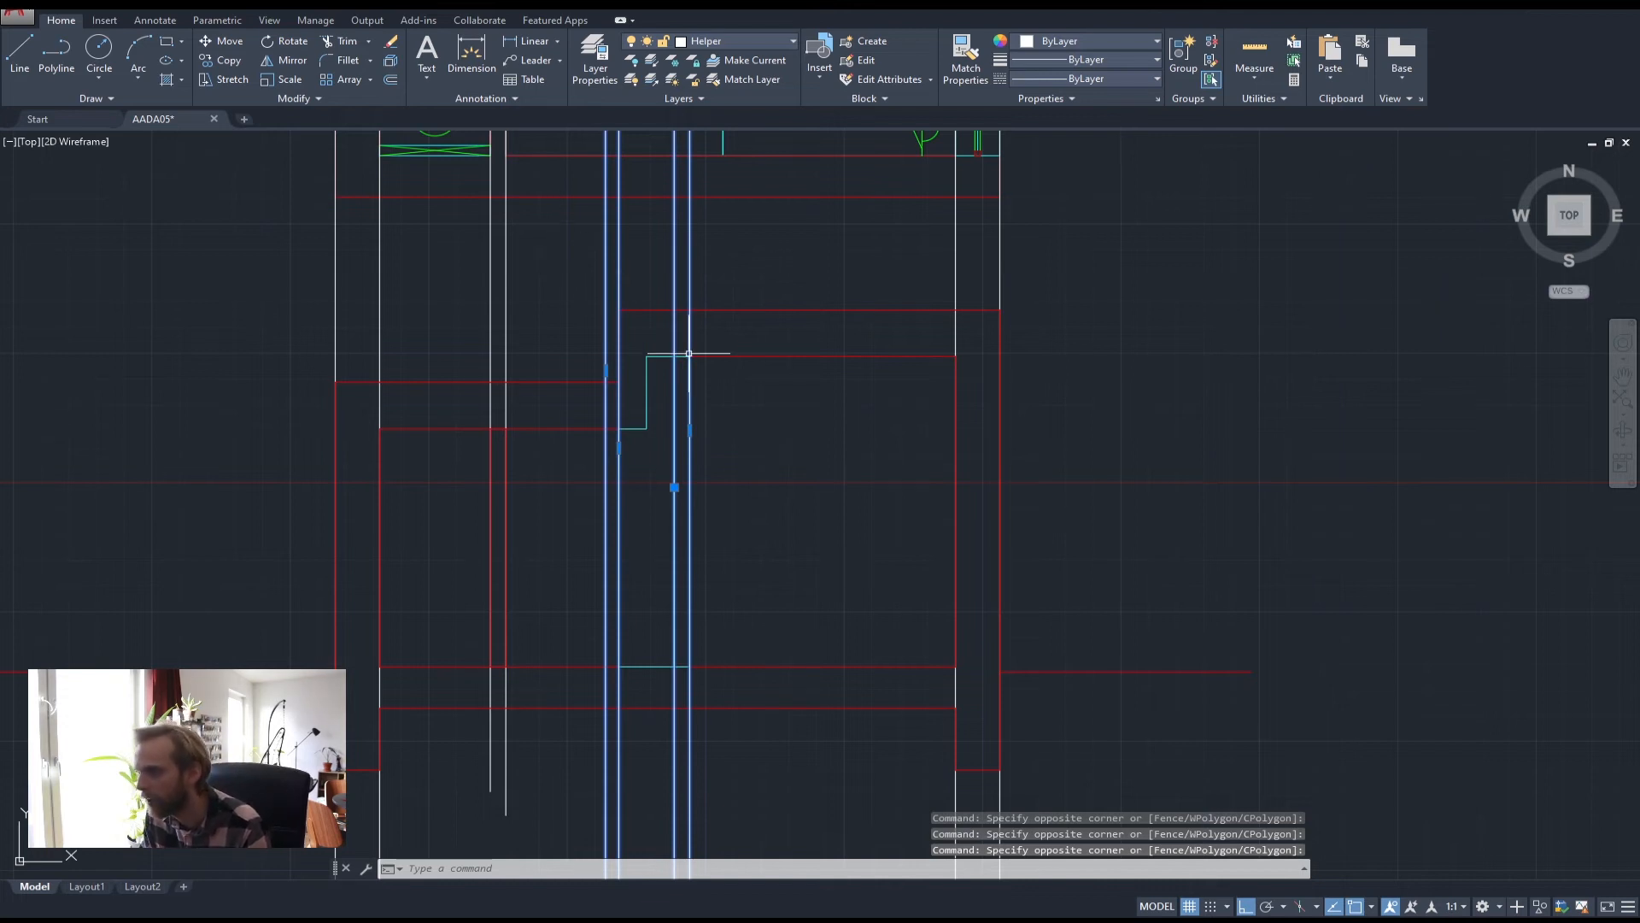
key("Delete")
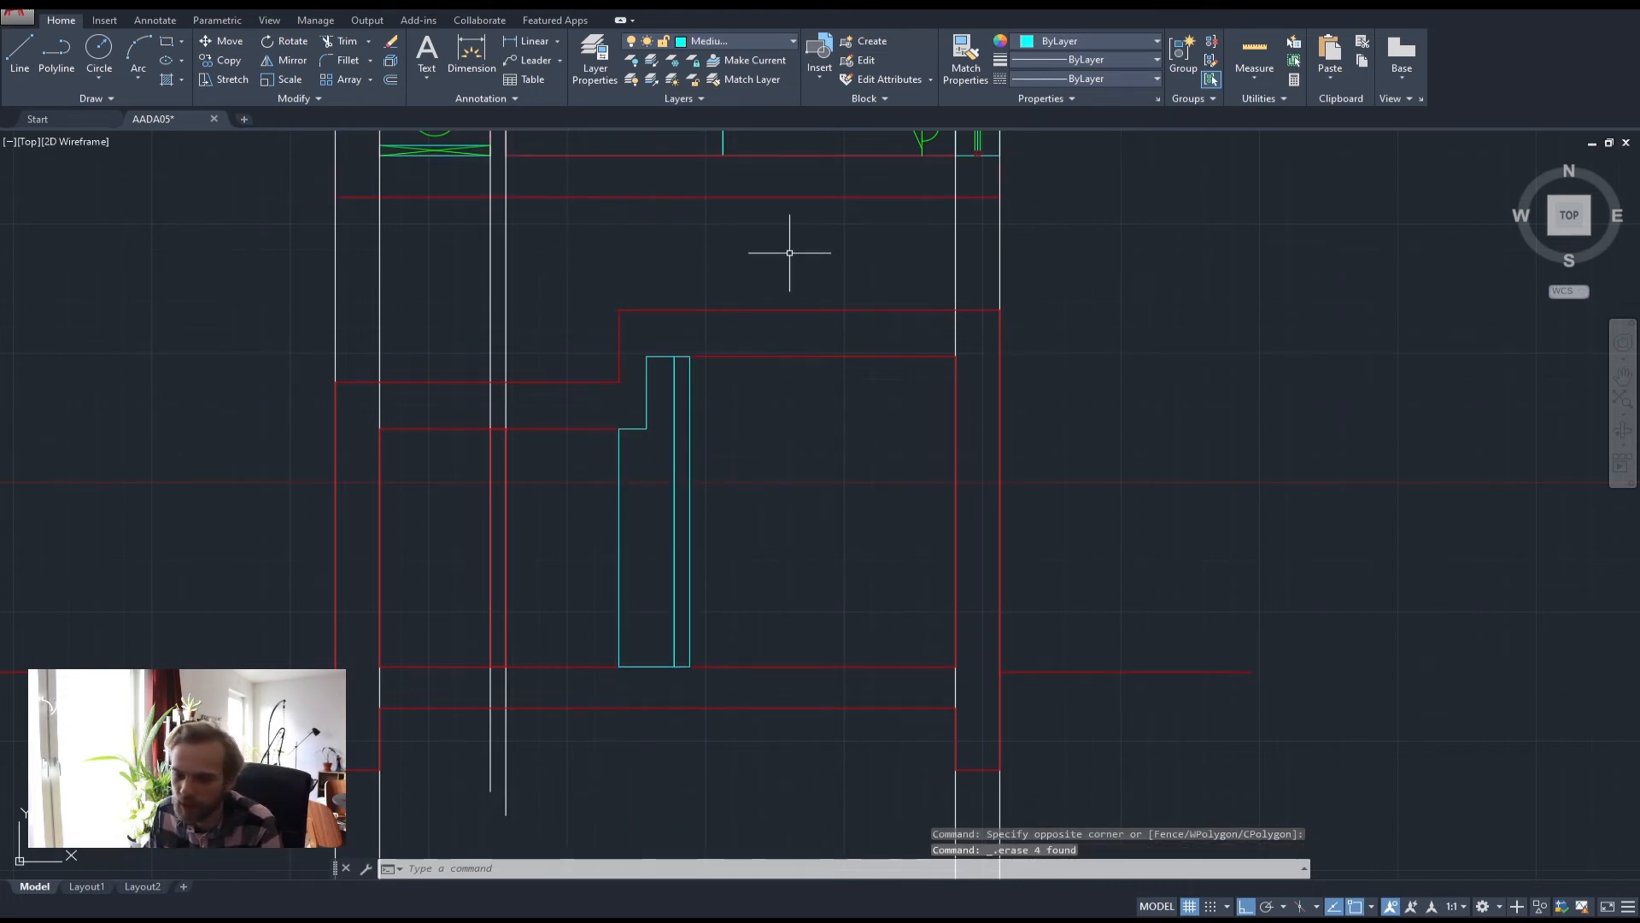
Delete the two long vertical helper lines and the remaining white vertical lines
scroll(636, 370, "down", 5)
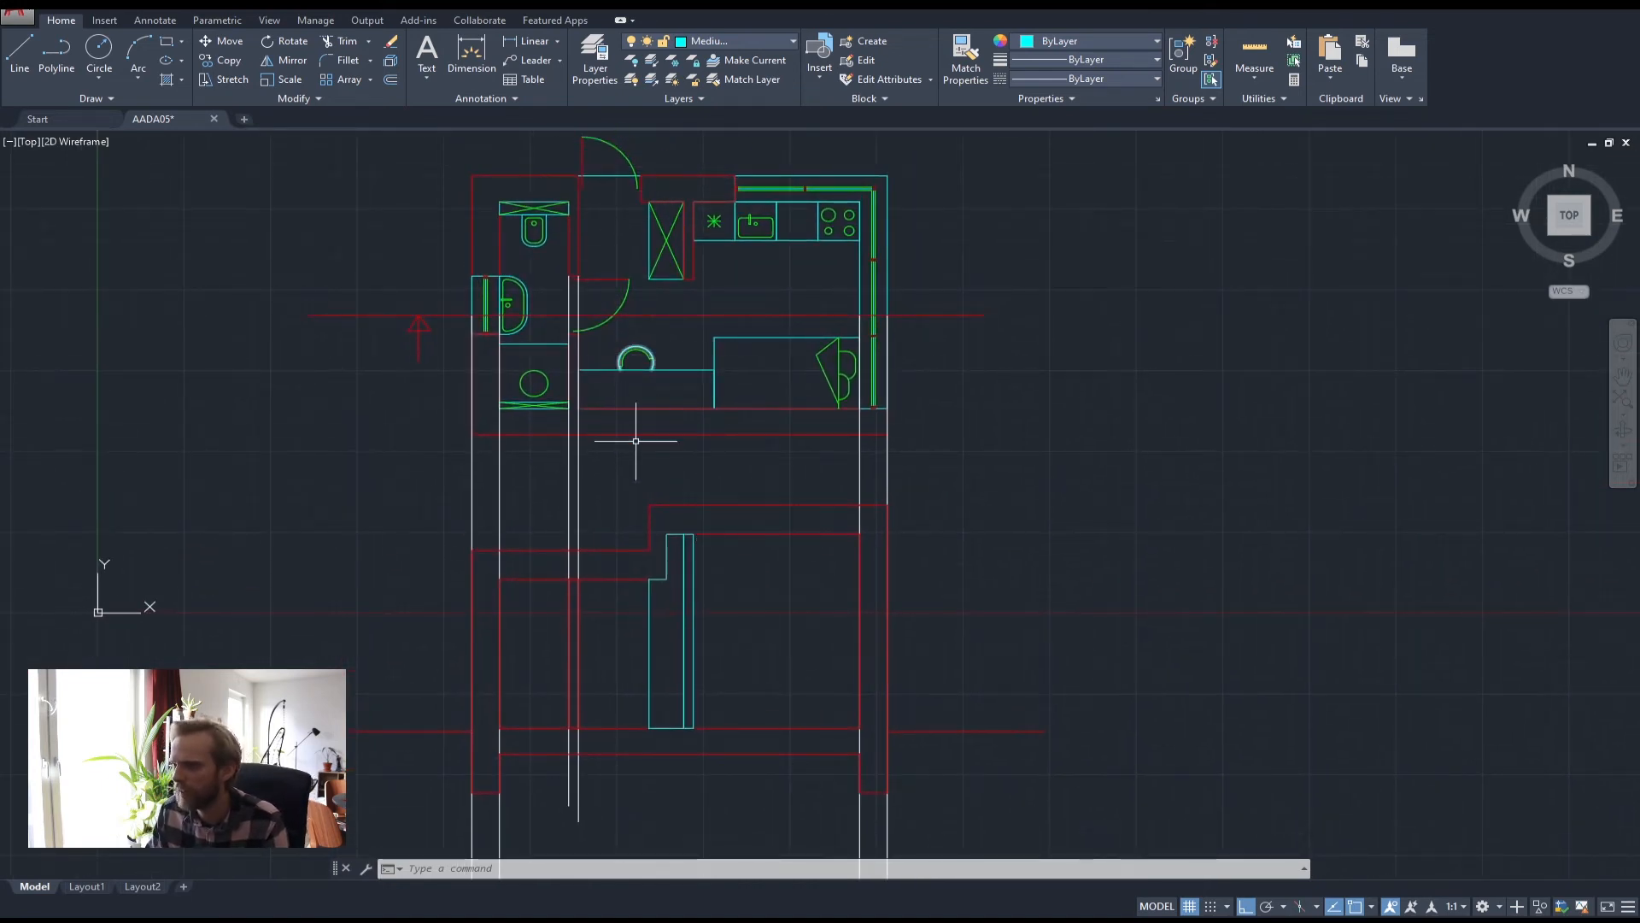
middle_click_drag(658, 471, 659, 421)
left_click(652, 419)
left_click(541, 406)
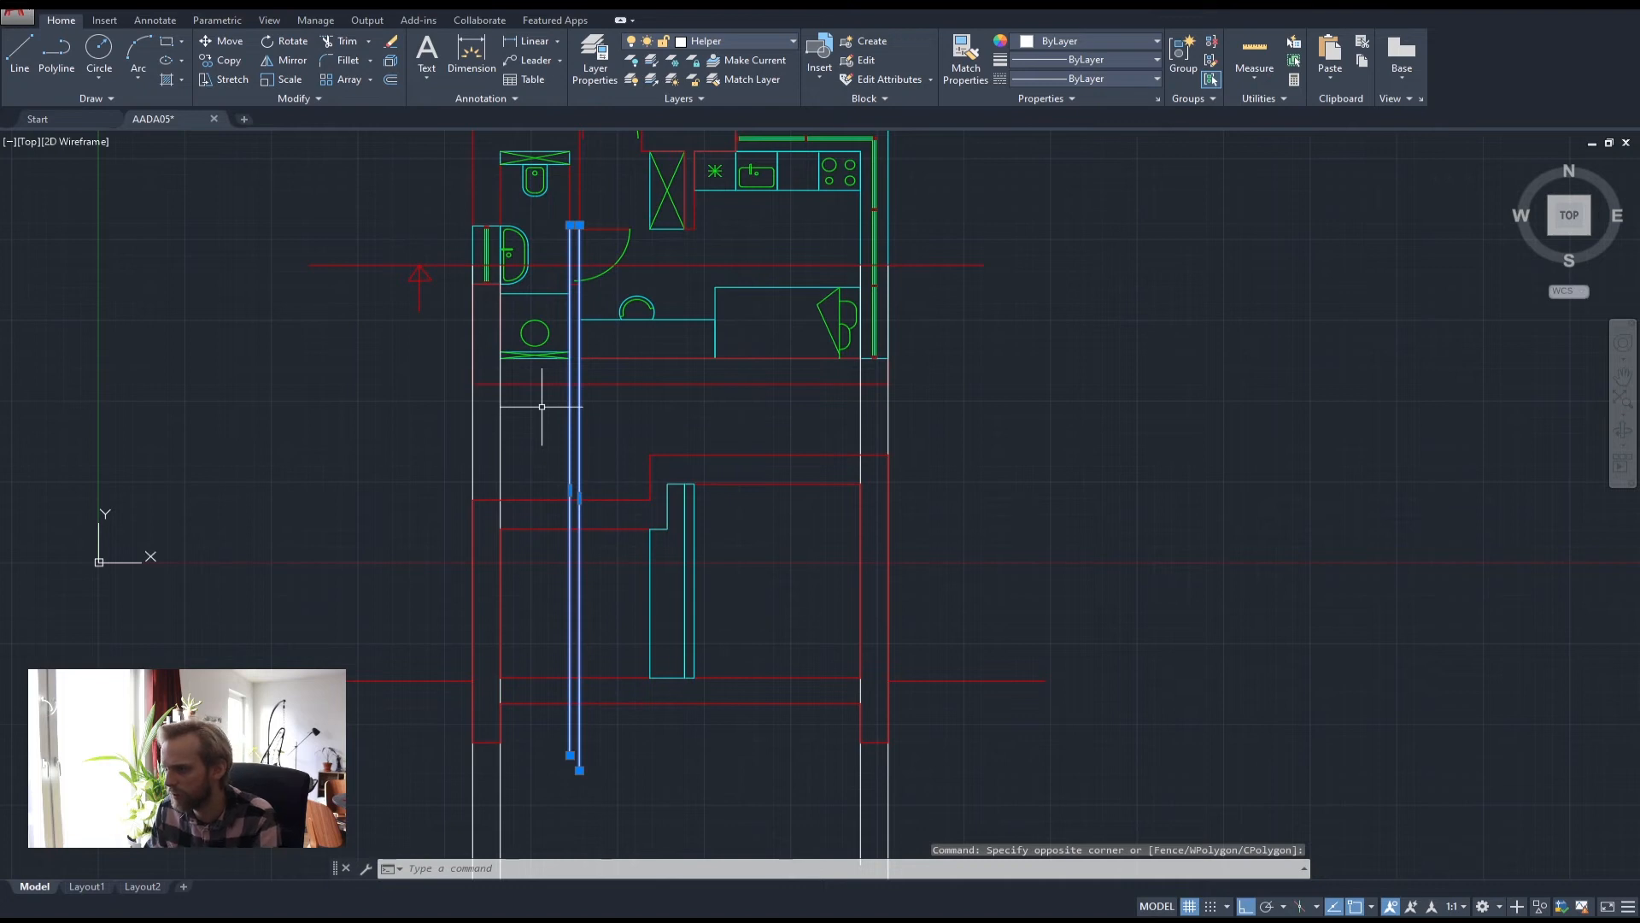
key("Delete")
left_click(934, 428)
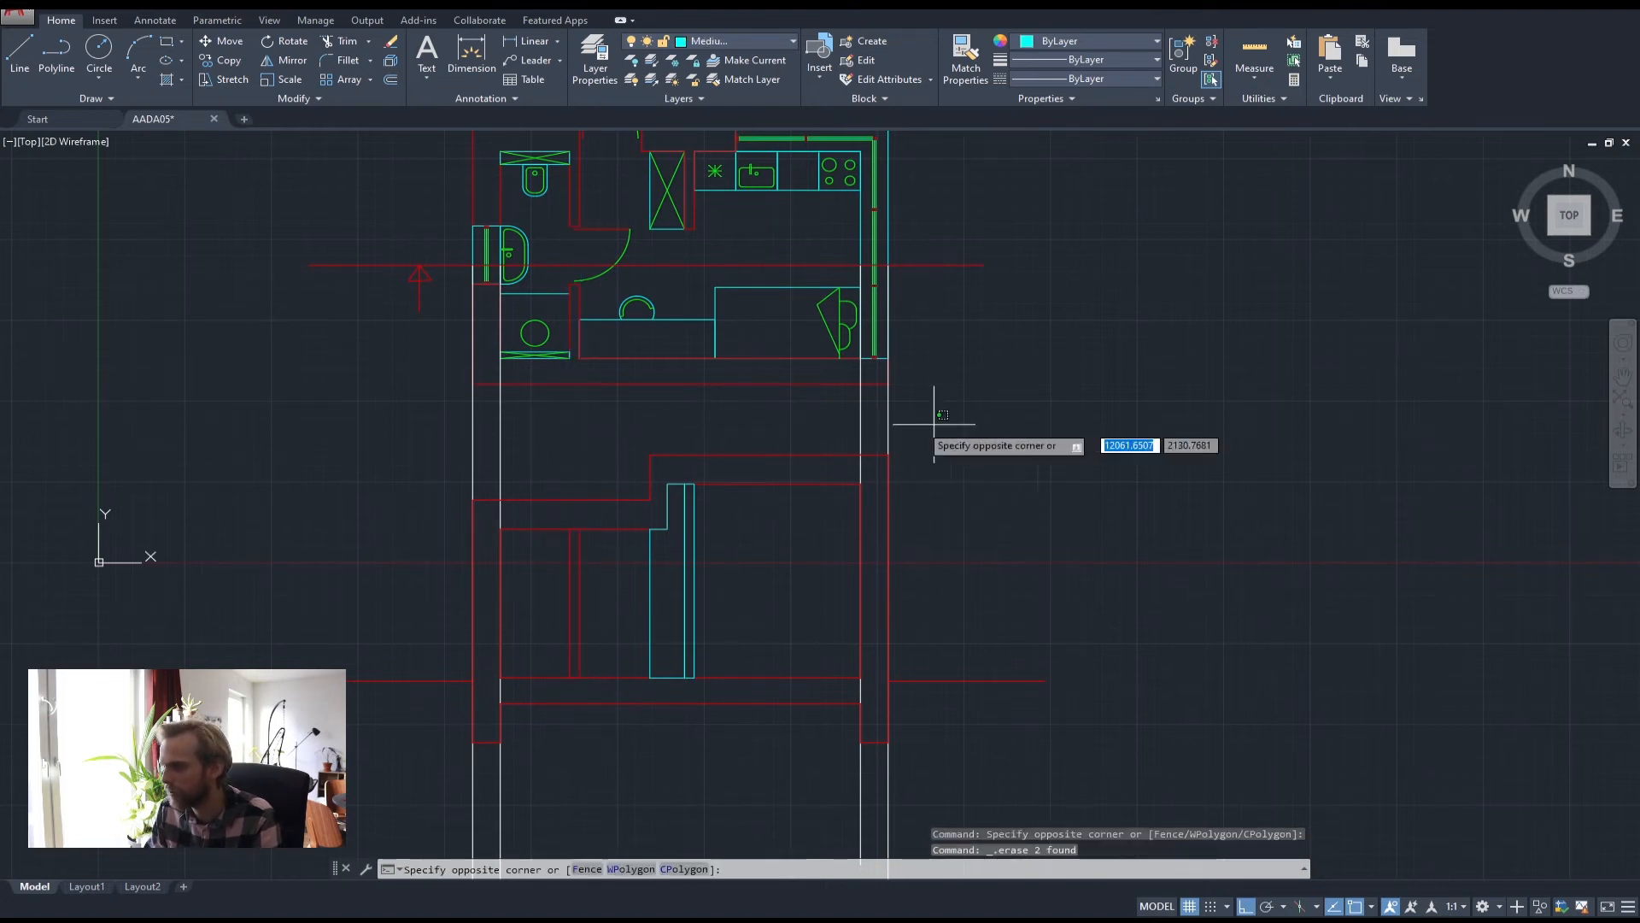
left_click(411, 420)
key("Delete")
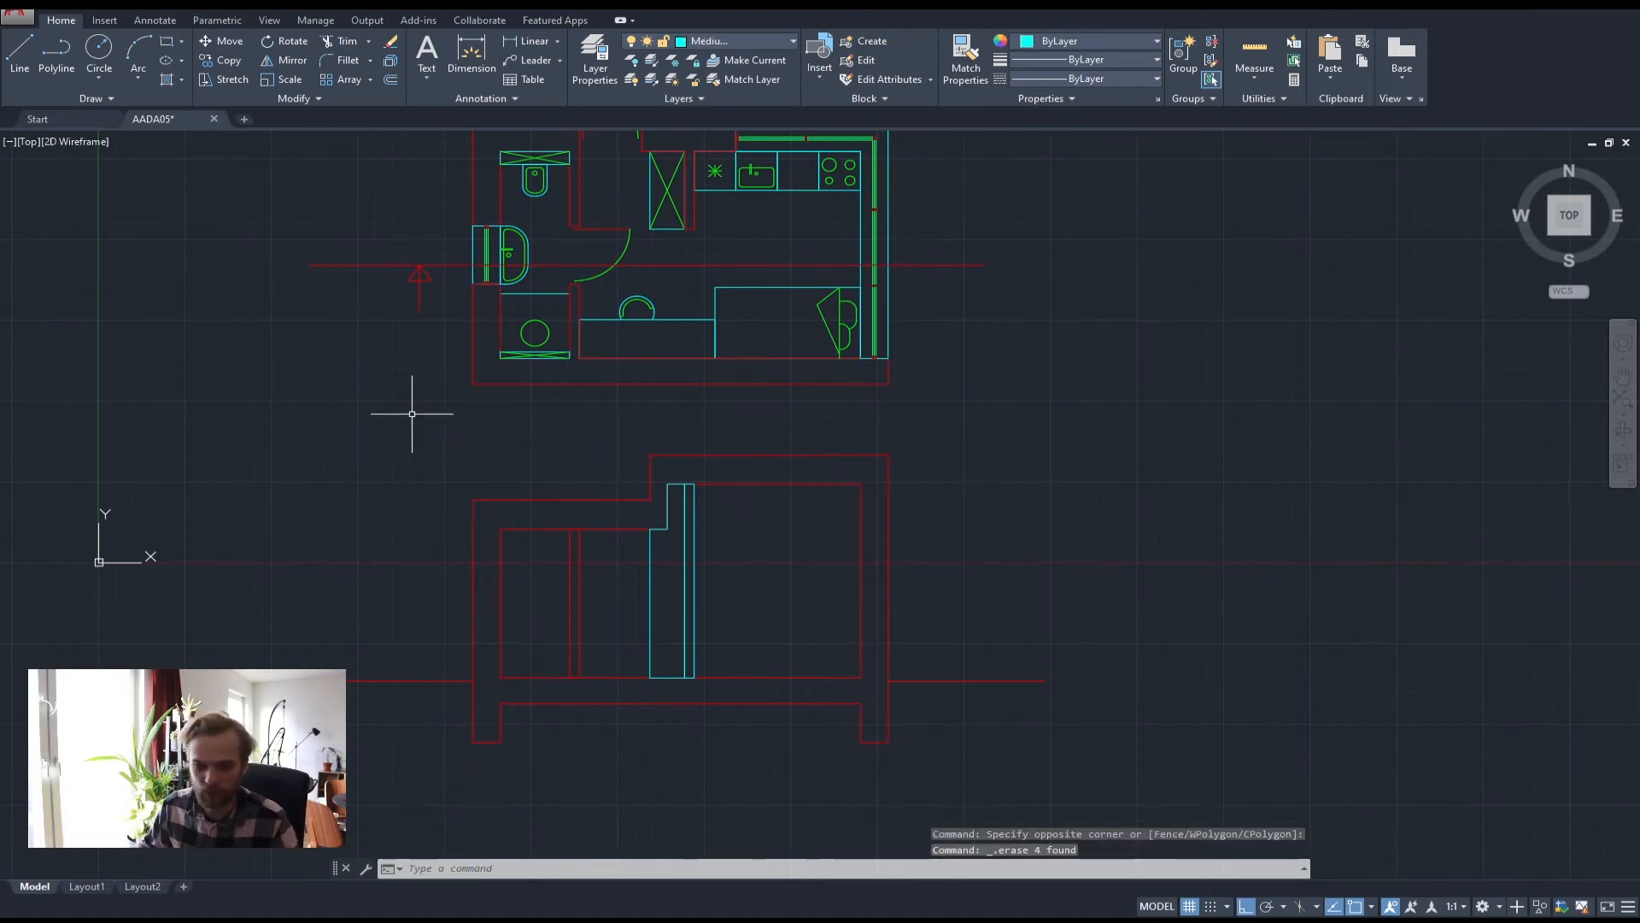
Draw a vertical line down from the outline's inner corner and delete the old stepped cyan outline
middle_click_drag(650, 488, 692, 399)
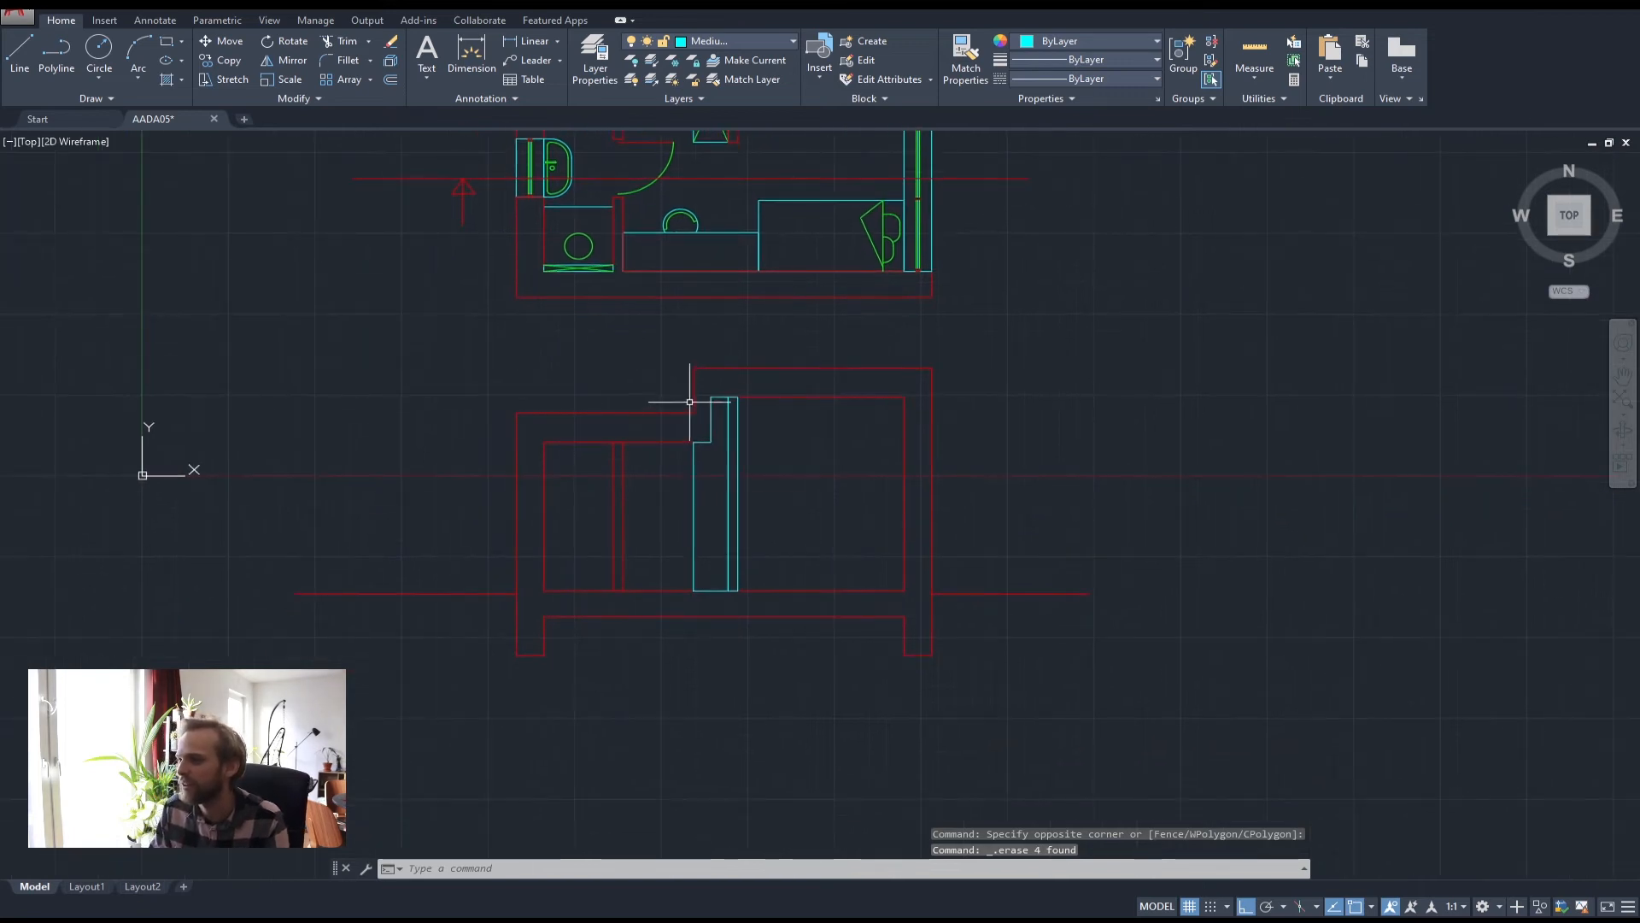
scroll(692, 399, "up", 4)
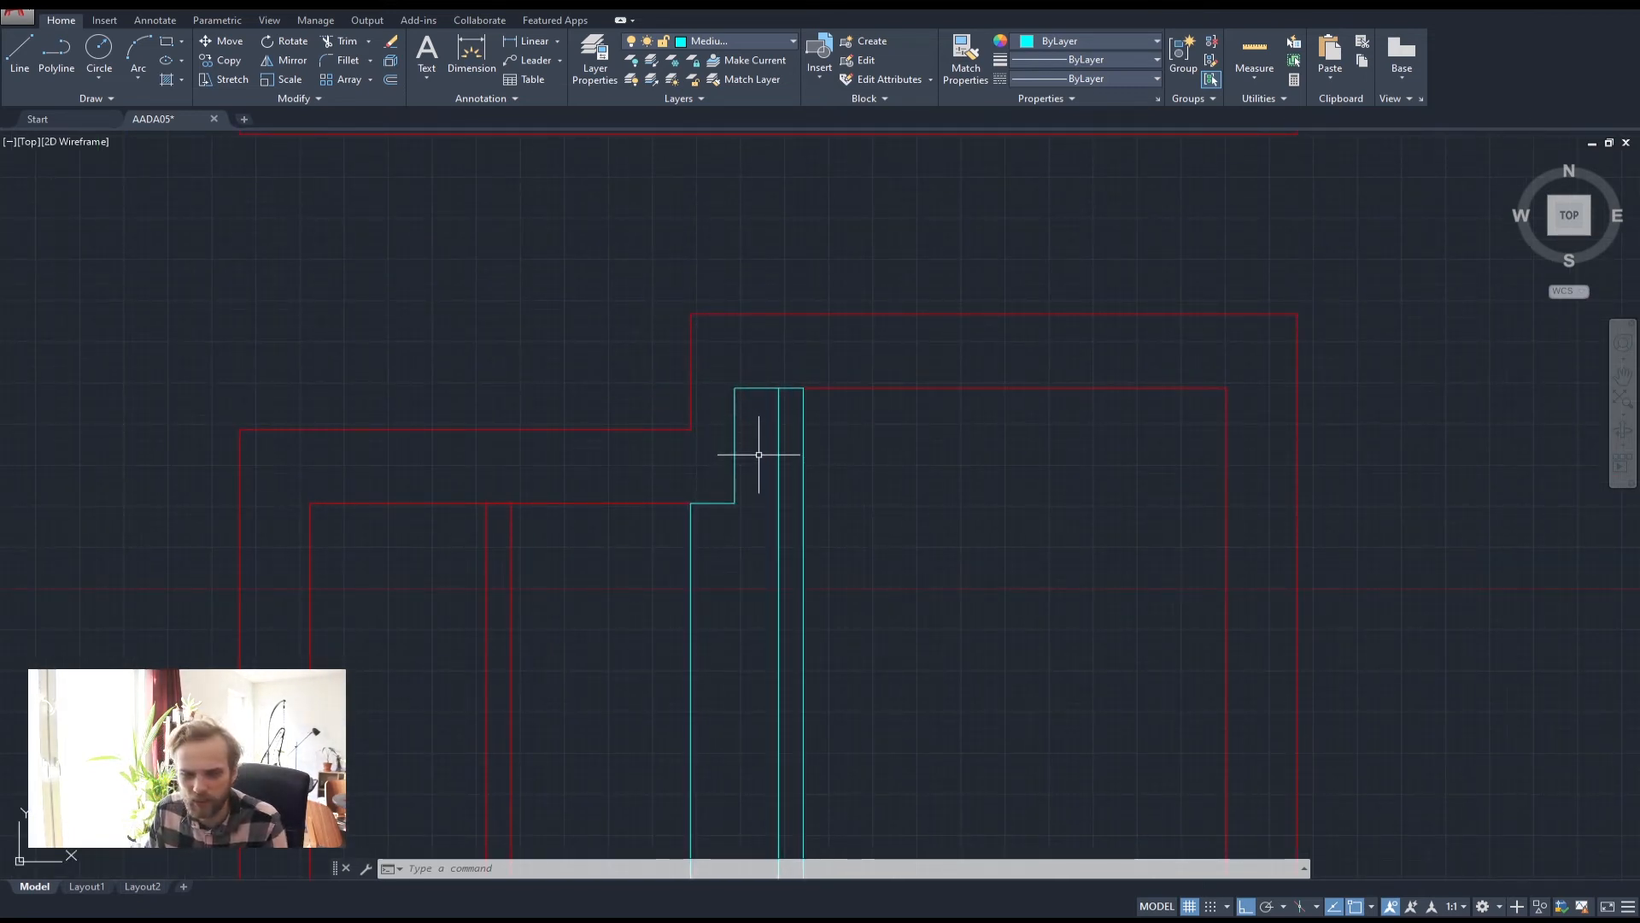
scroll(727, 440, "down", 2)
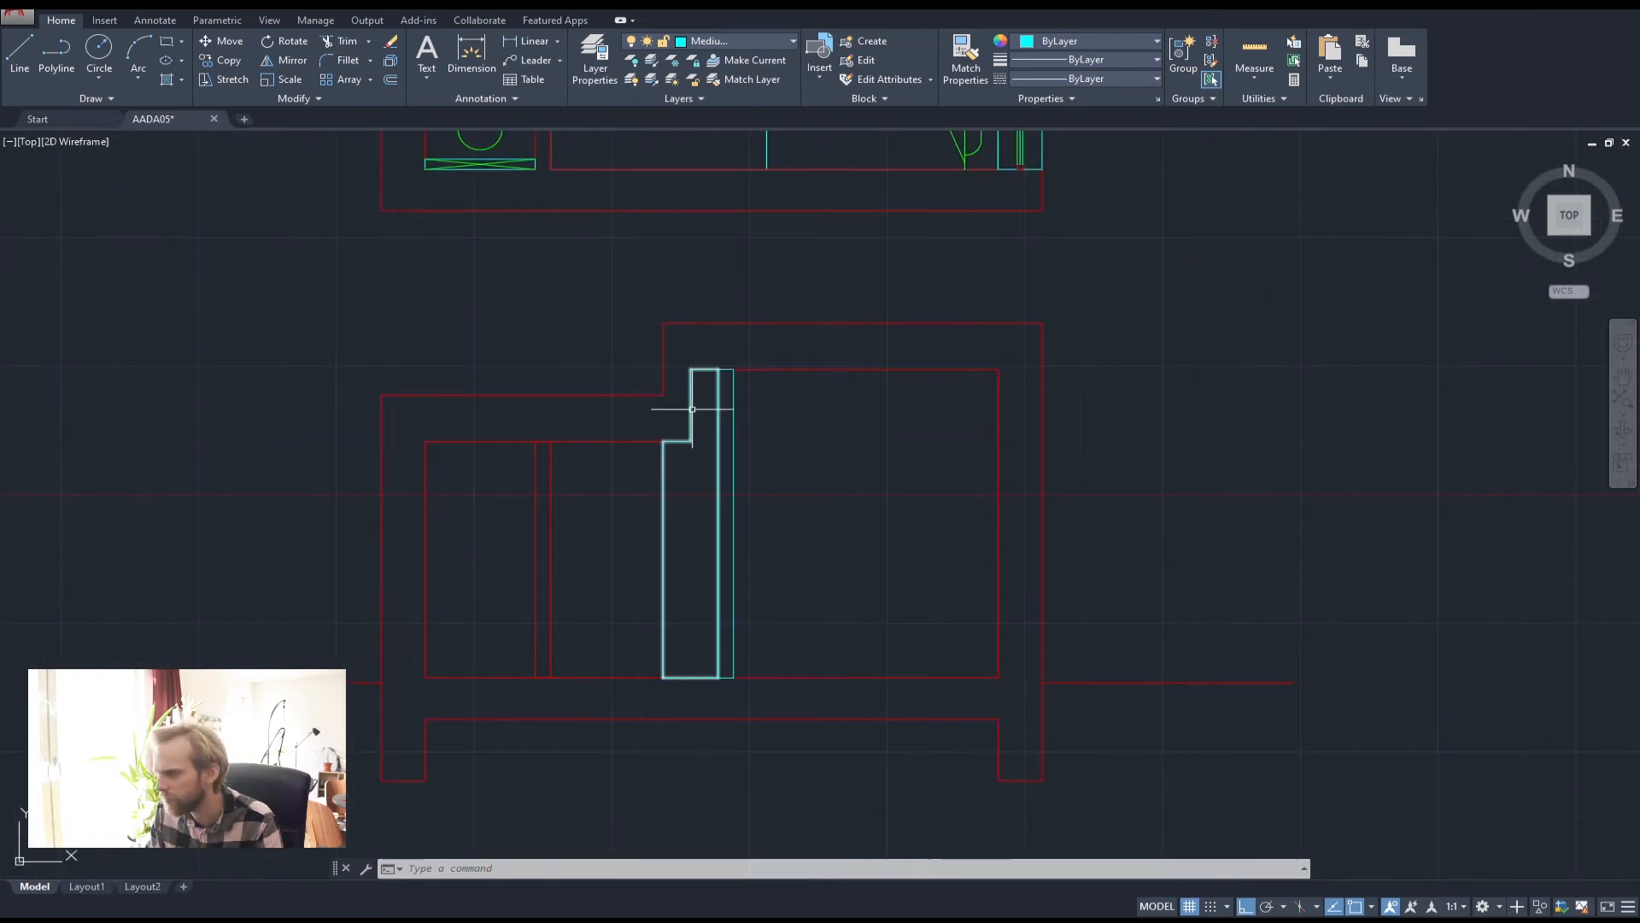
left_click(692, 409)
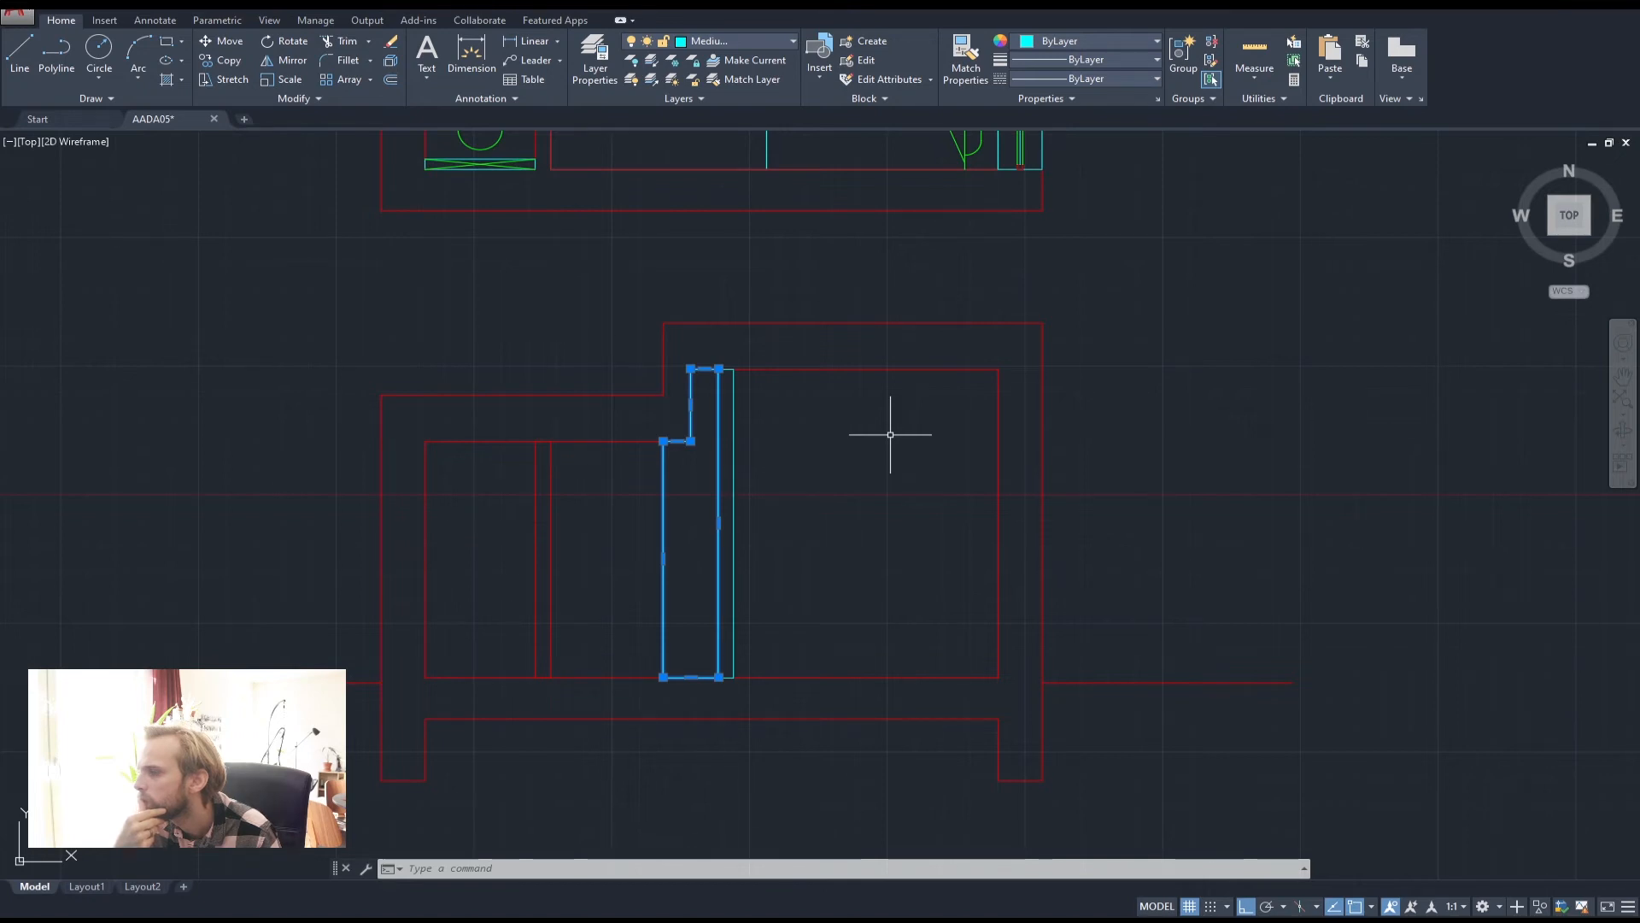
key("Escape")
key("Escape")
key("Escape")
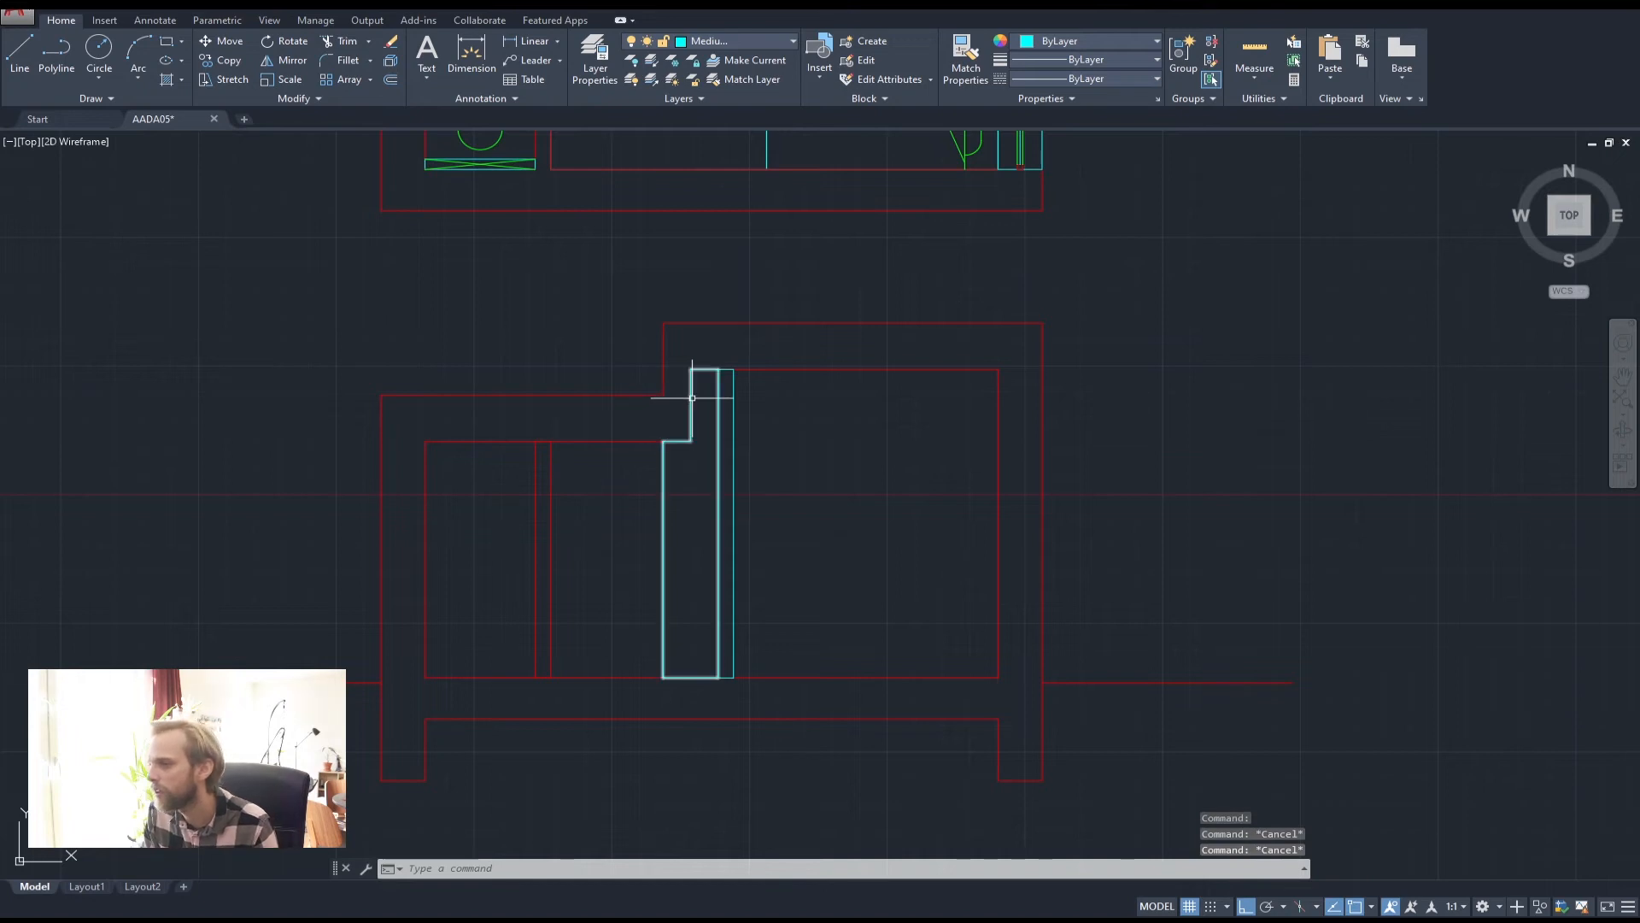
left_click(57, 55)
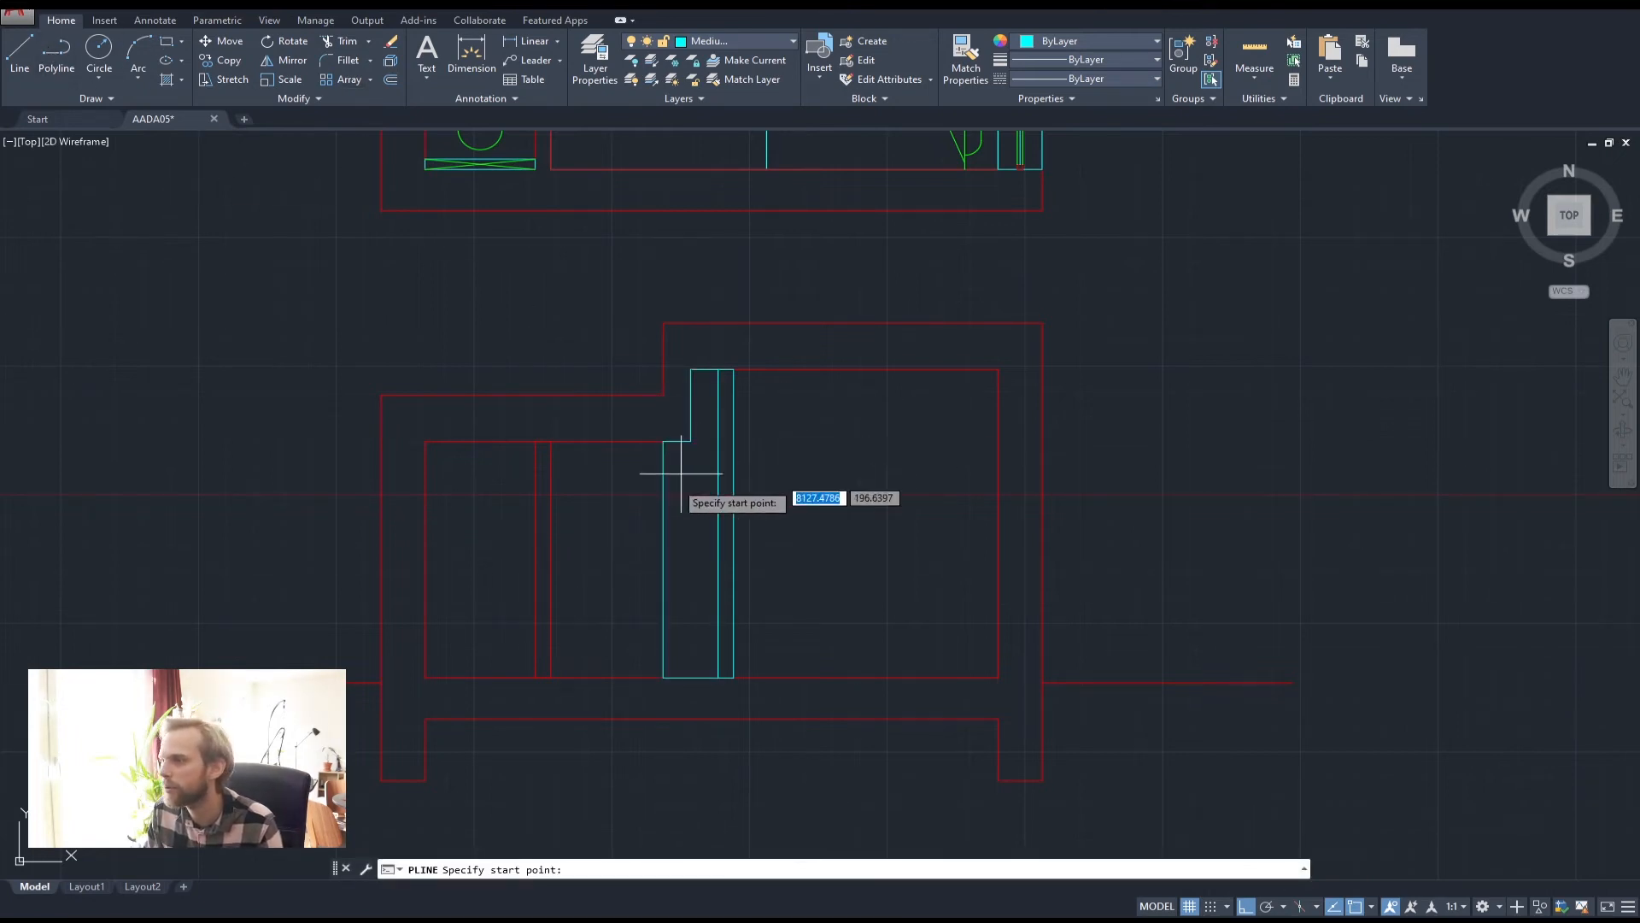
left_click(663, 442)
left_click(664, 793)
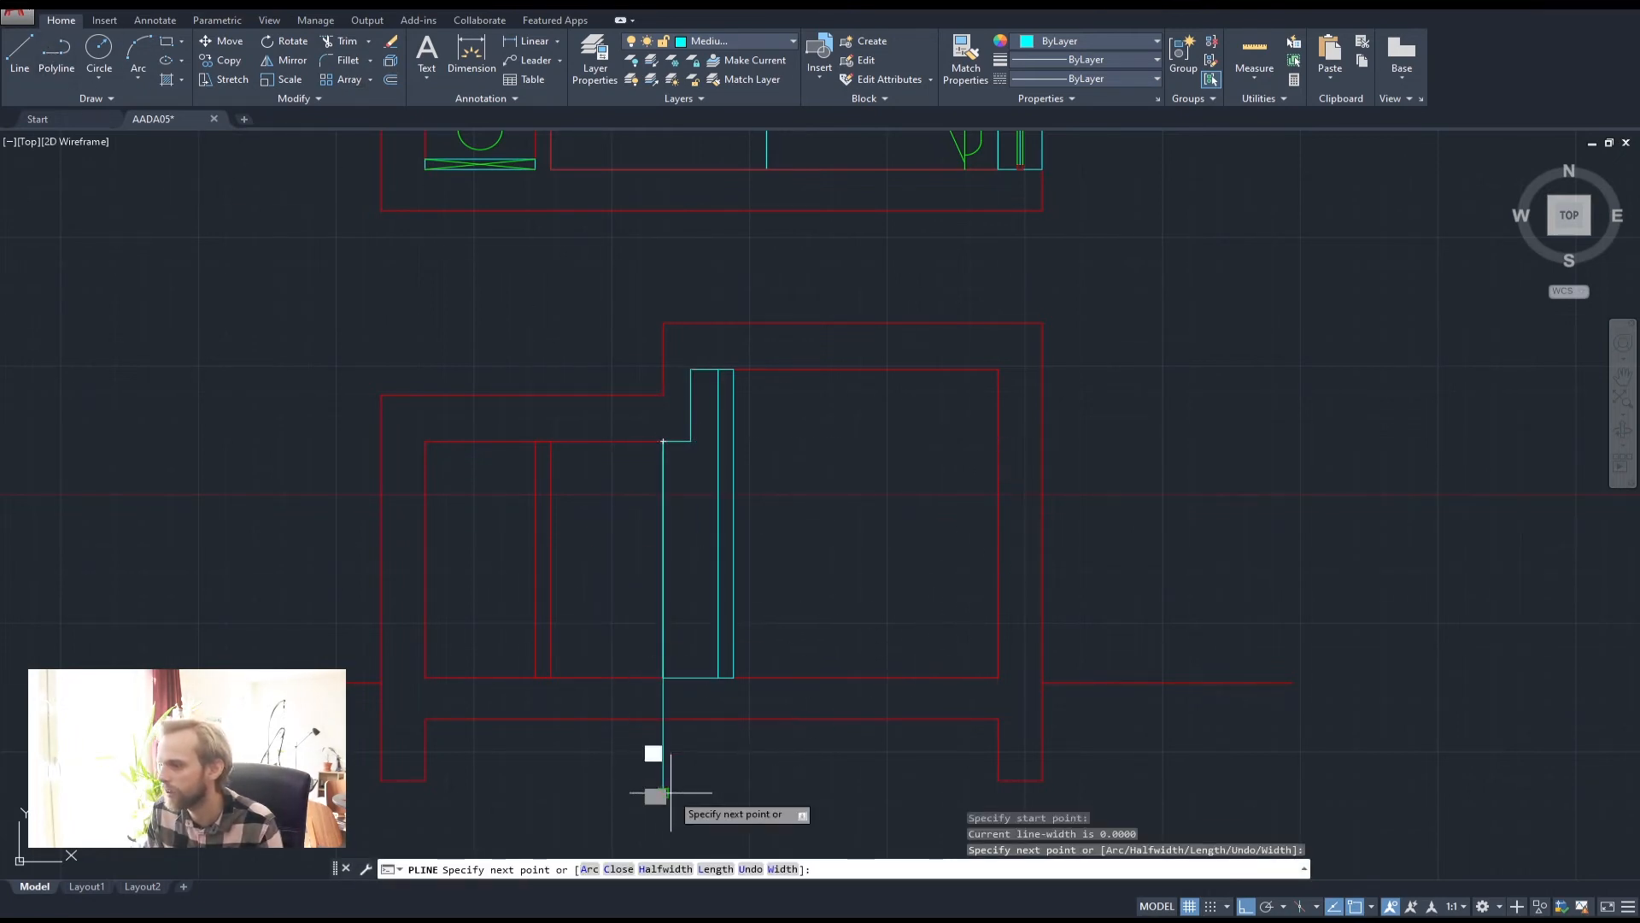
key("Escape")
key("Escape")
left_click(701, 676)
key("Delete")
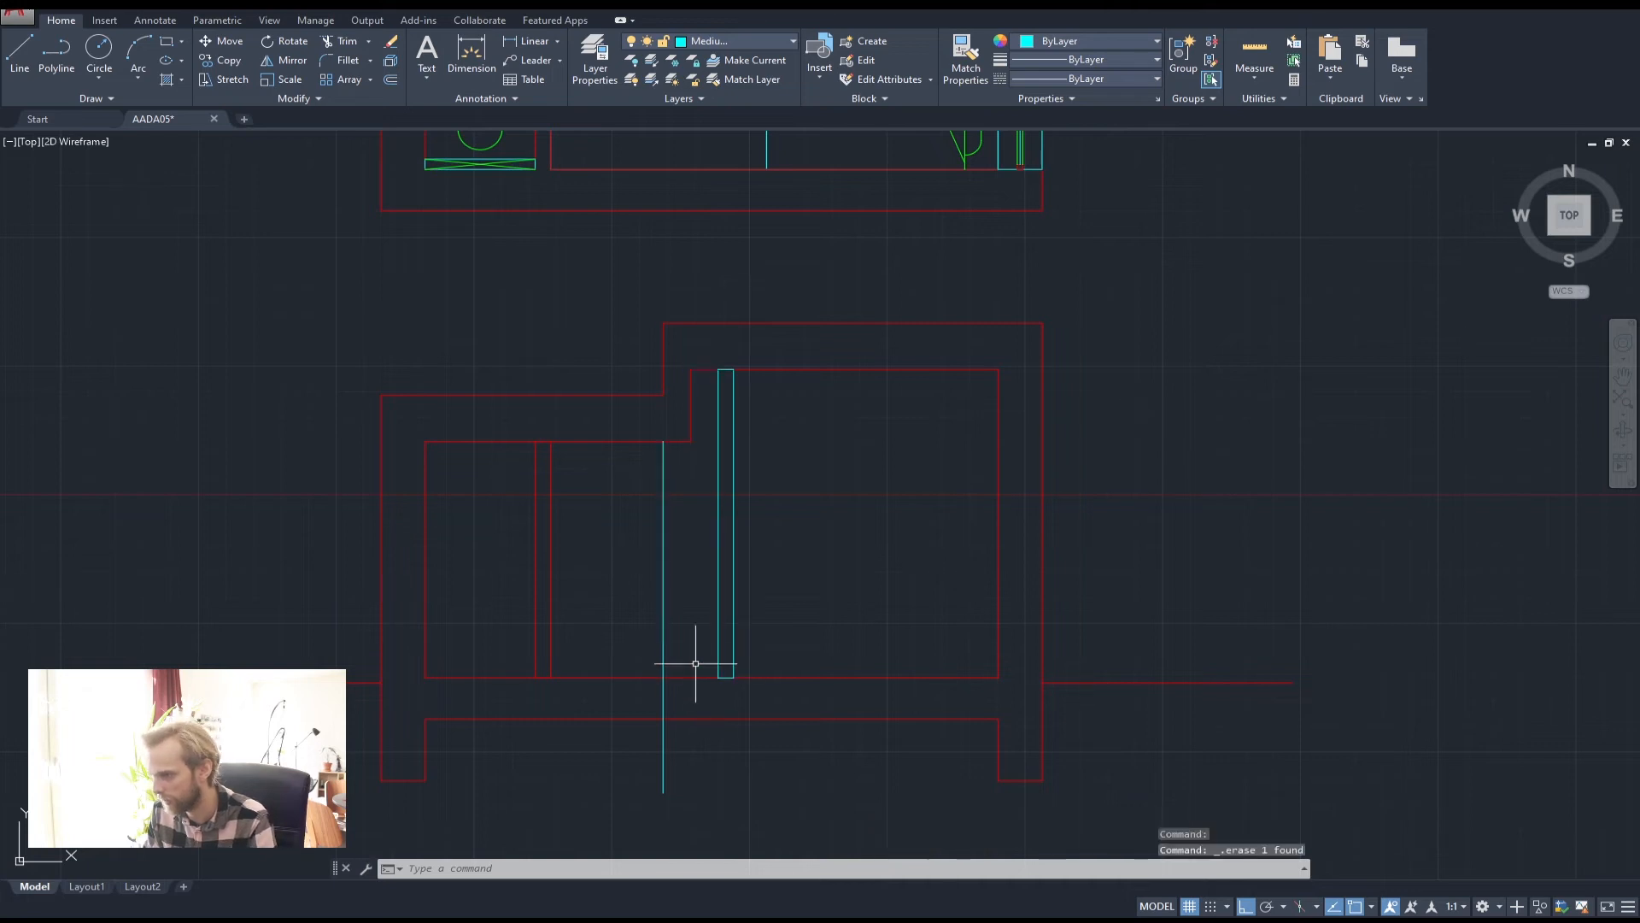
Try grip-stretching the red wall outline's corner, cancelling each attempt
left_click(692, 398)
scroll(697, 359, "up", 4)
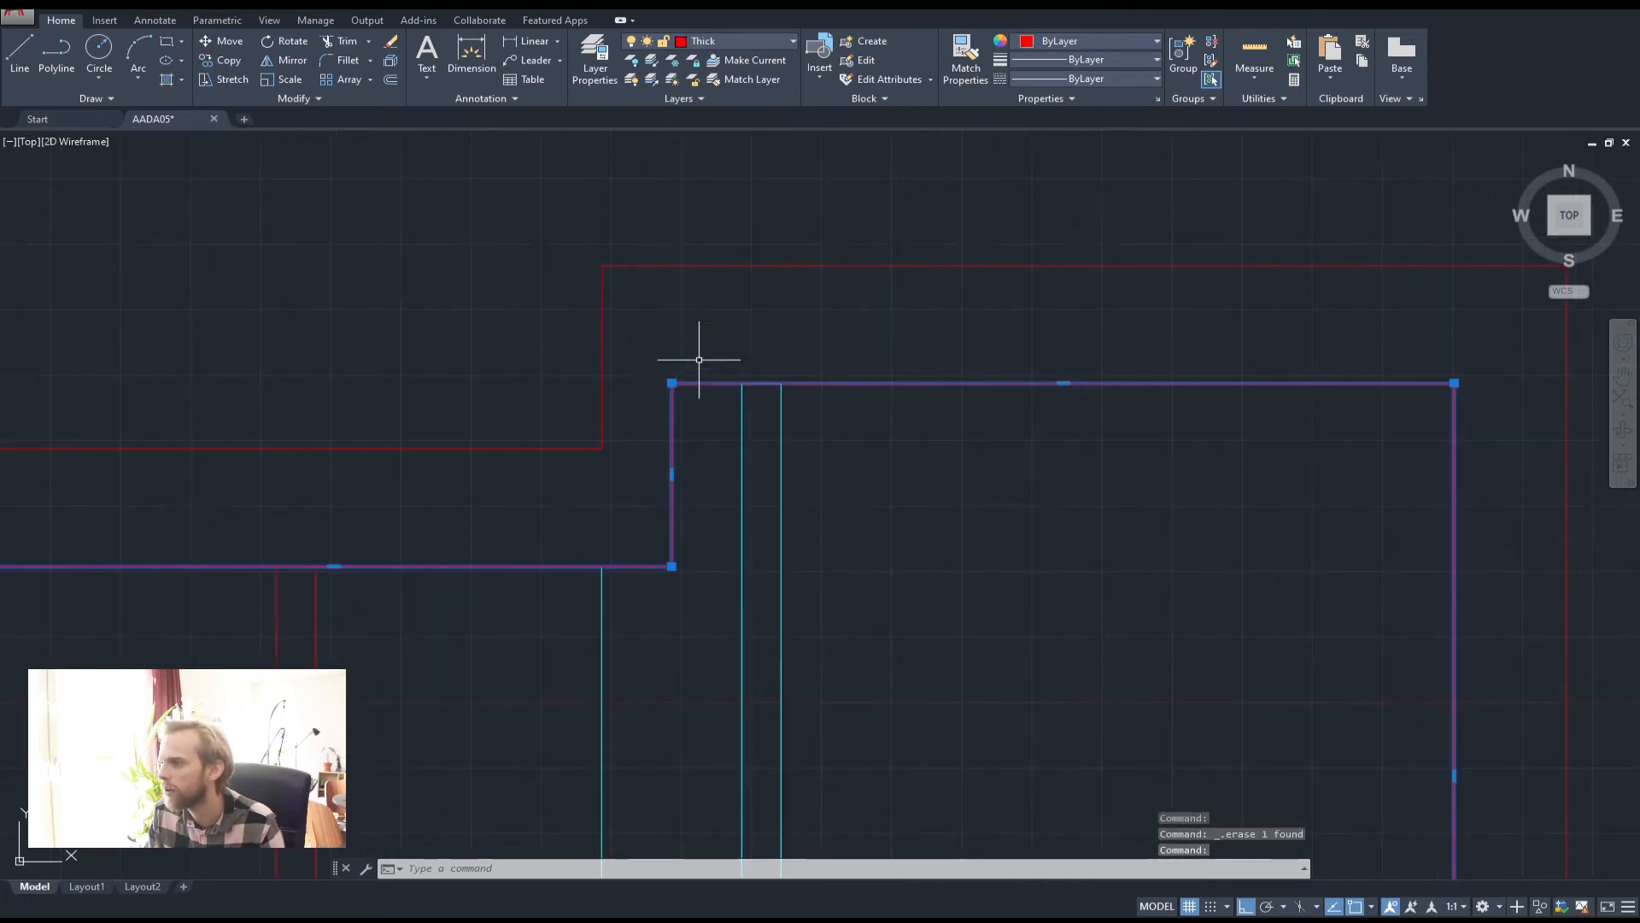
left_click(672, 565)
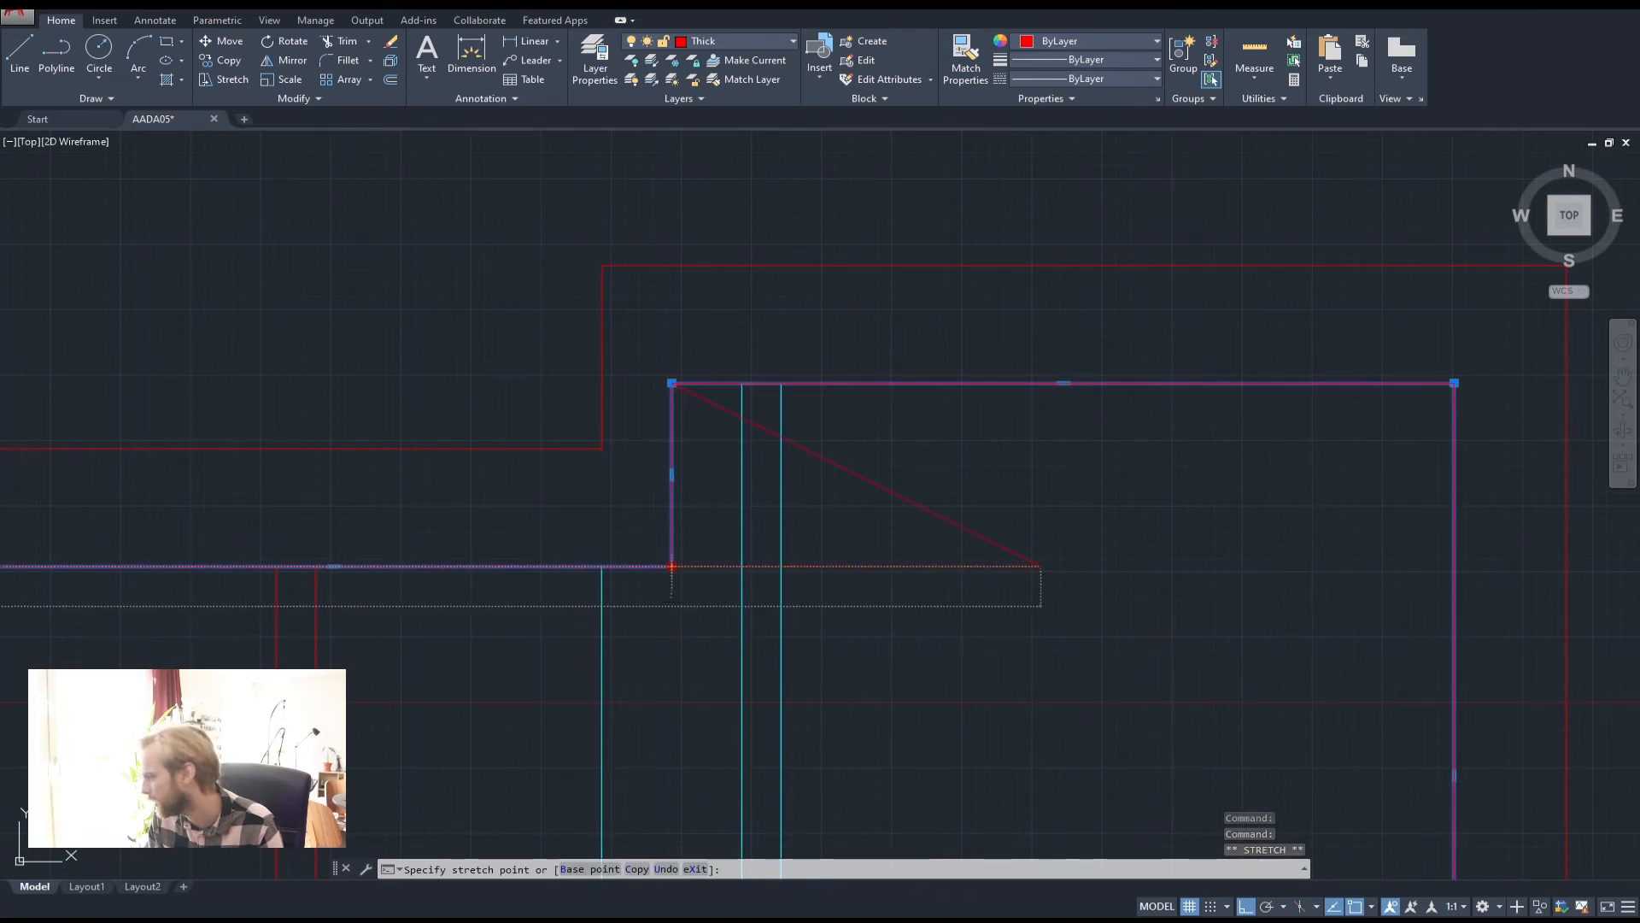
key("Escape")
key("Escape")
left_click(1373, 909)
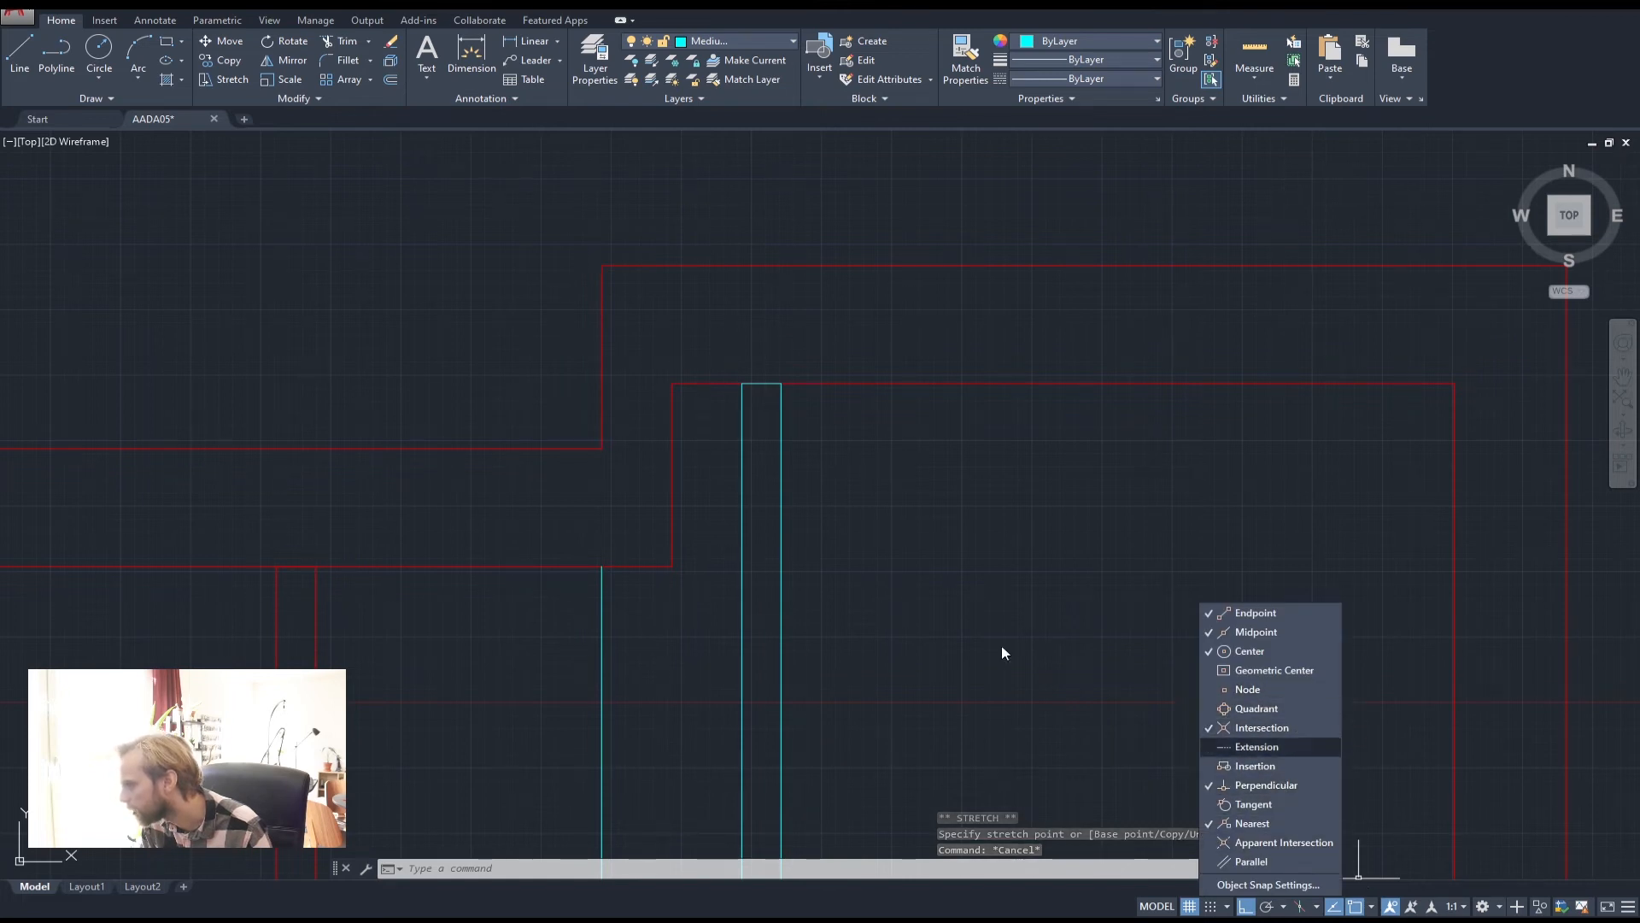
left_click(671, 560)
left_click(671, 564)
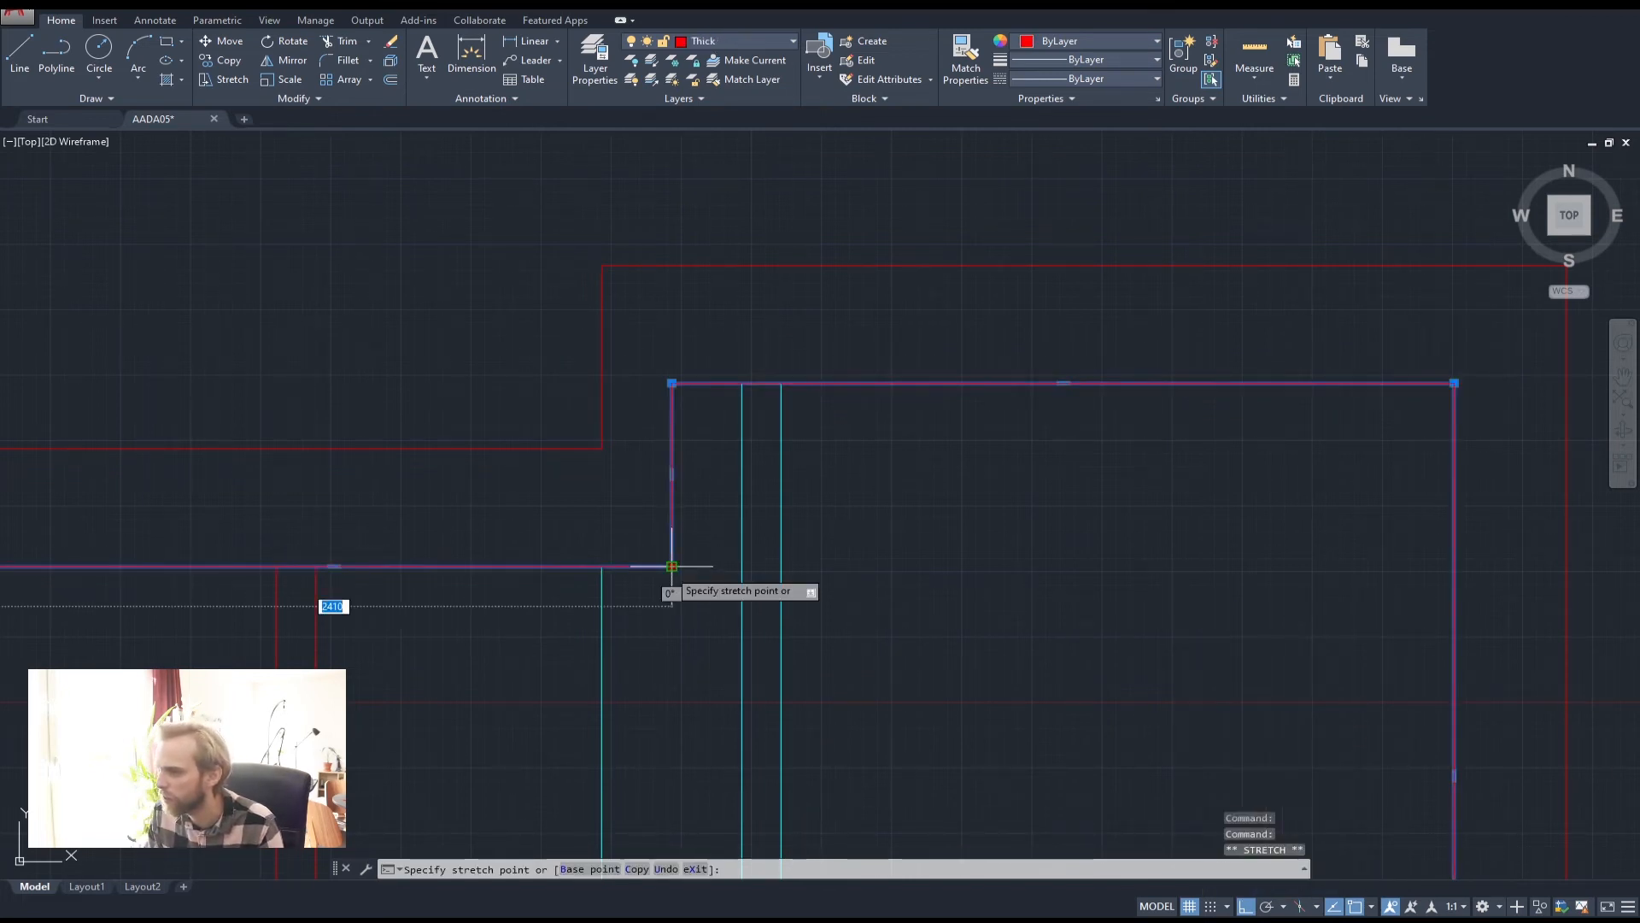
key("Escape")
key("Escape")
key("Escape")
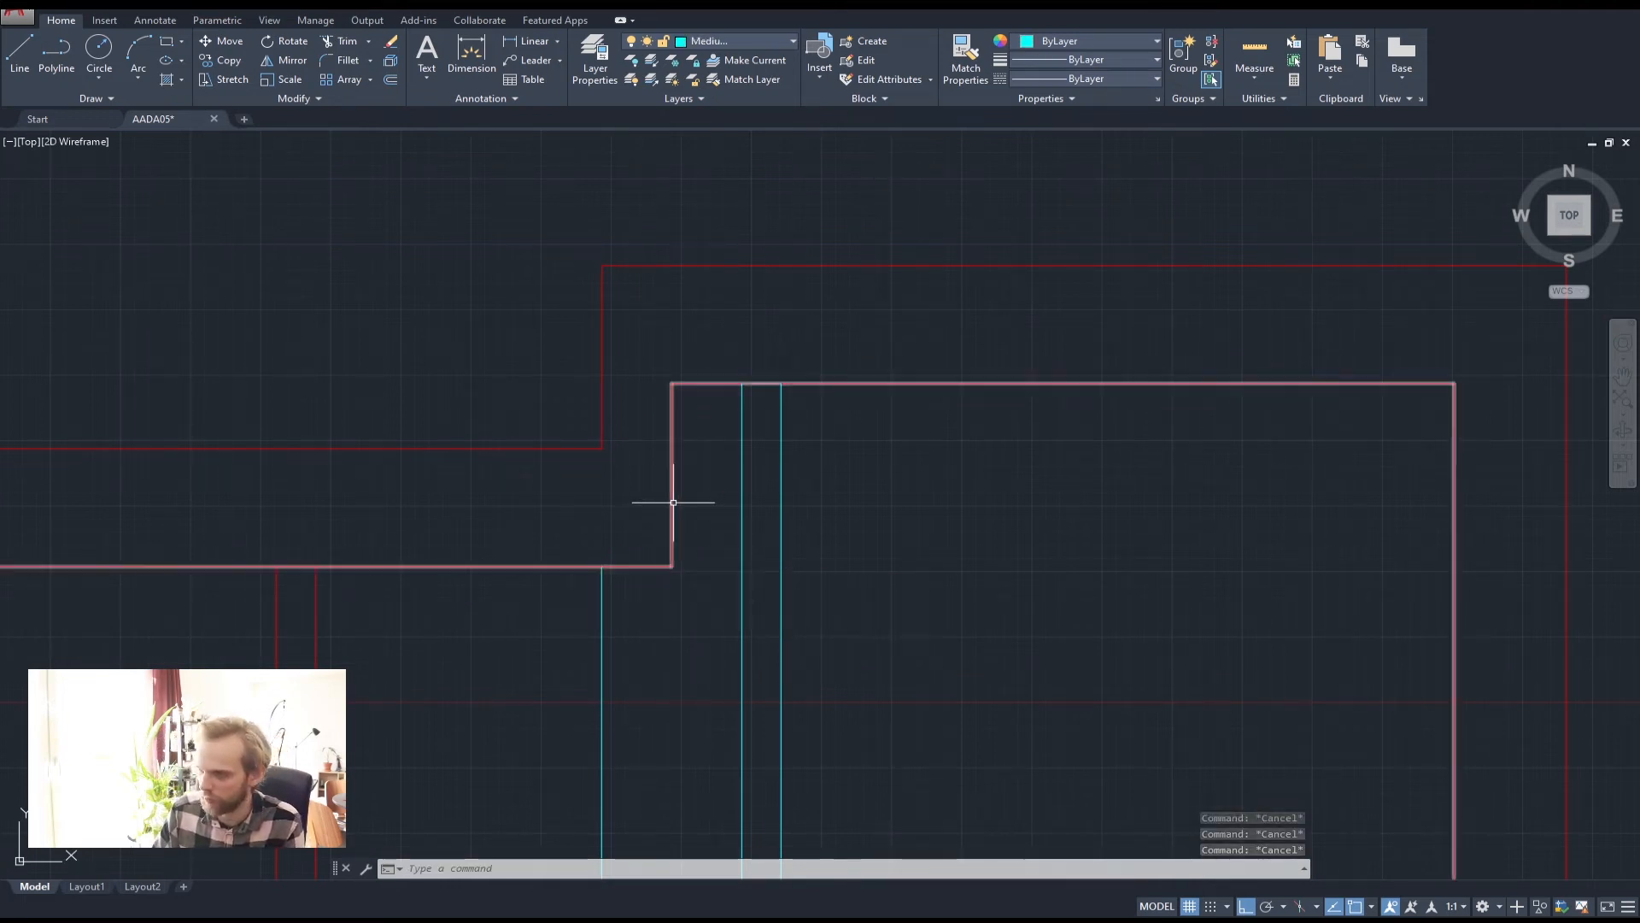
Extend the red wall line up to the cyan window outline, after abandoning a trim
type("tr")
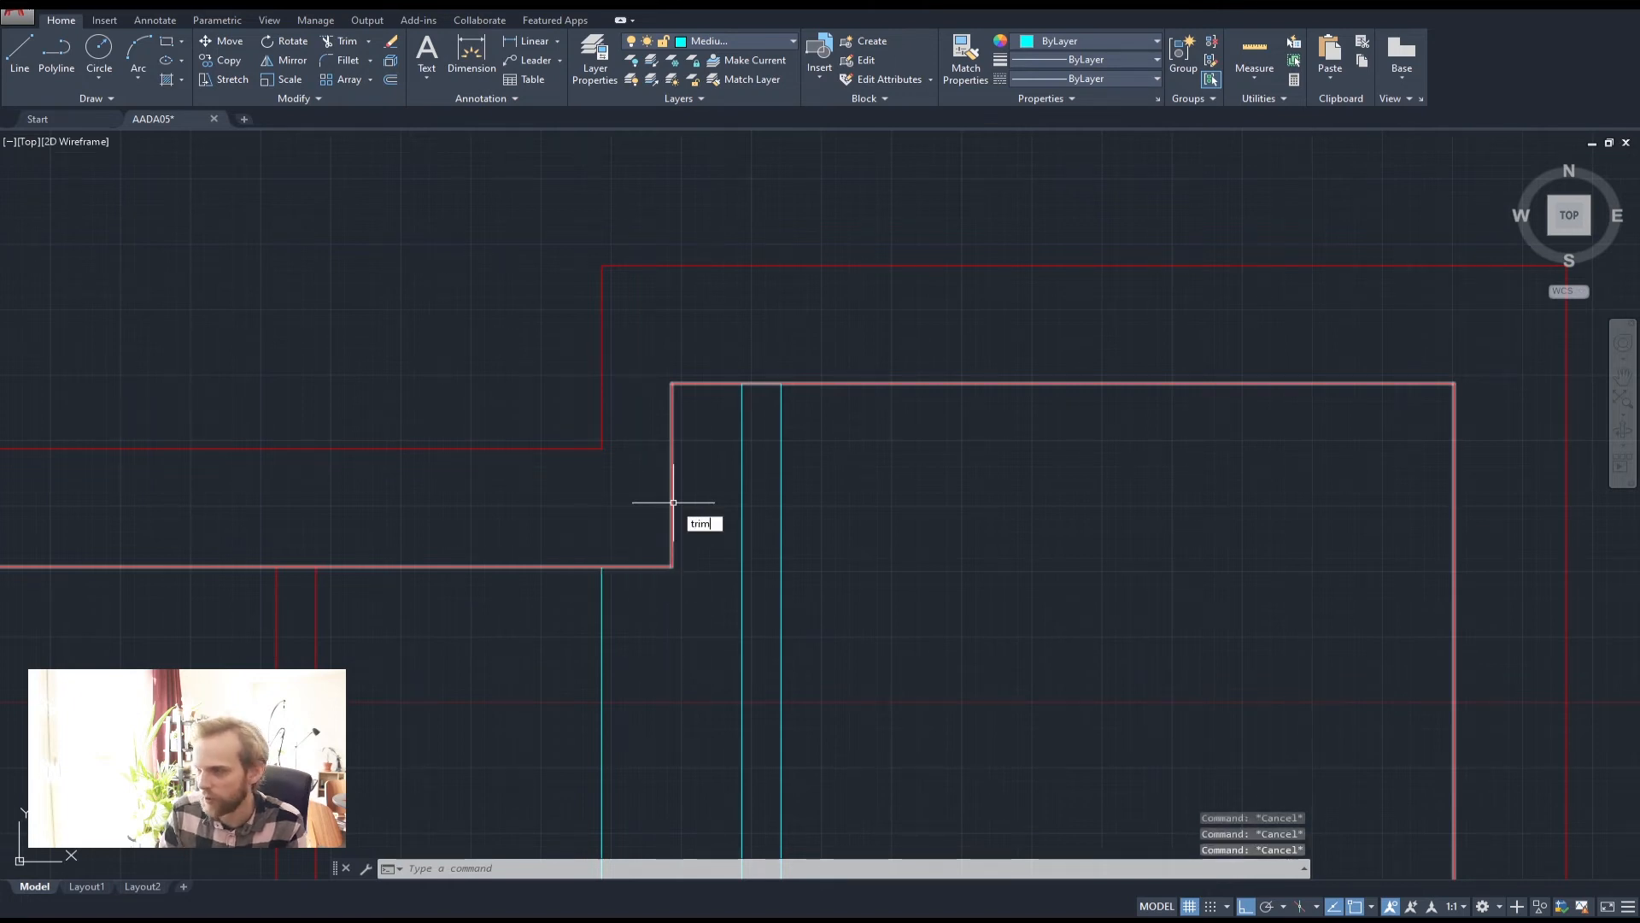
type("im")
key("Return")
key("Return")
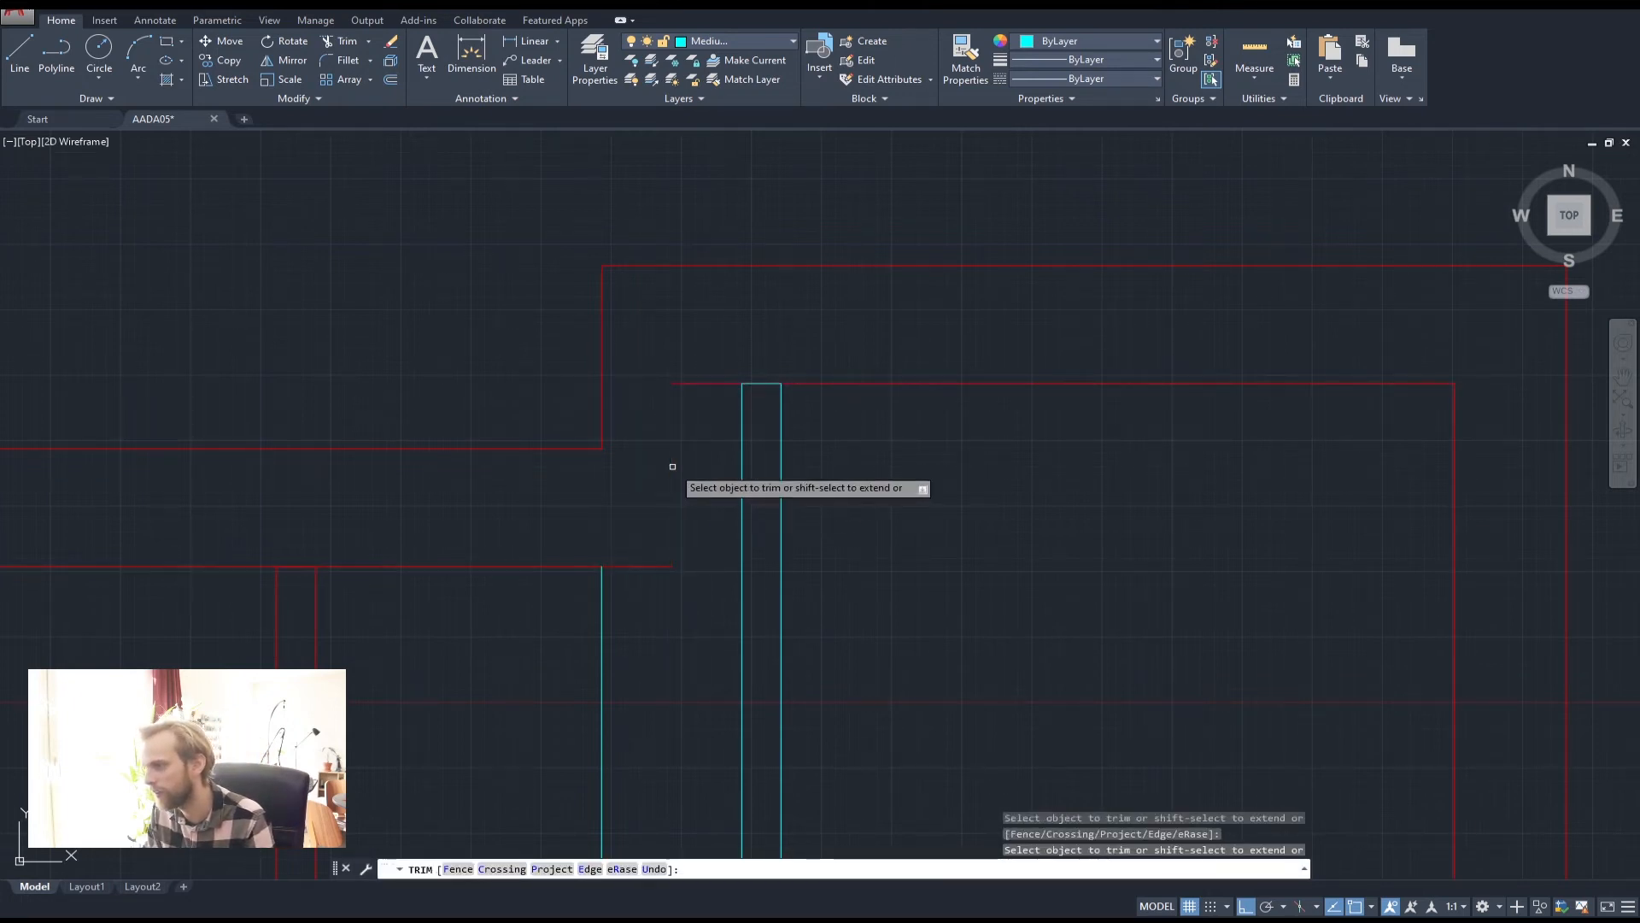
key("Escape")
key("Escape")
key("Escape")
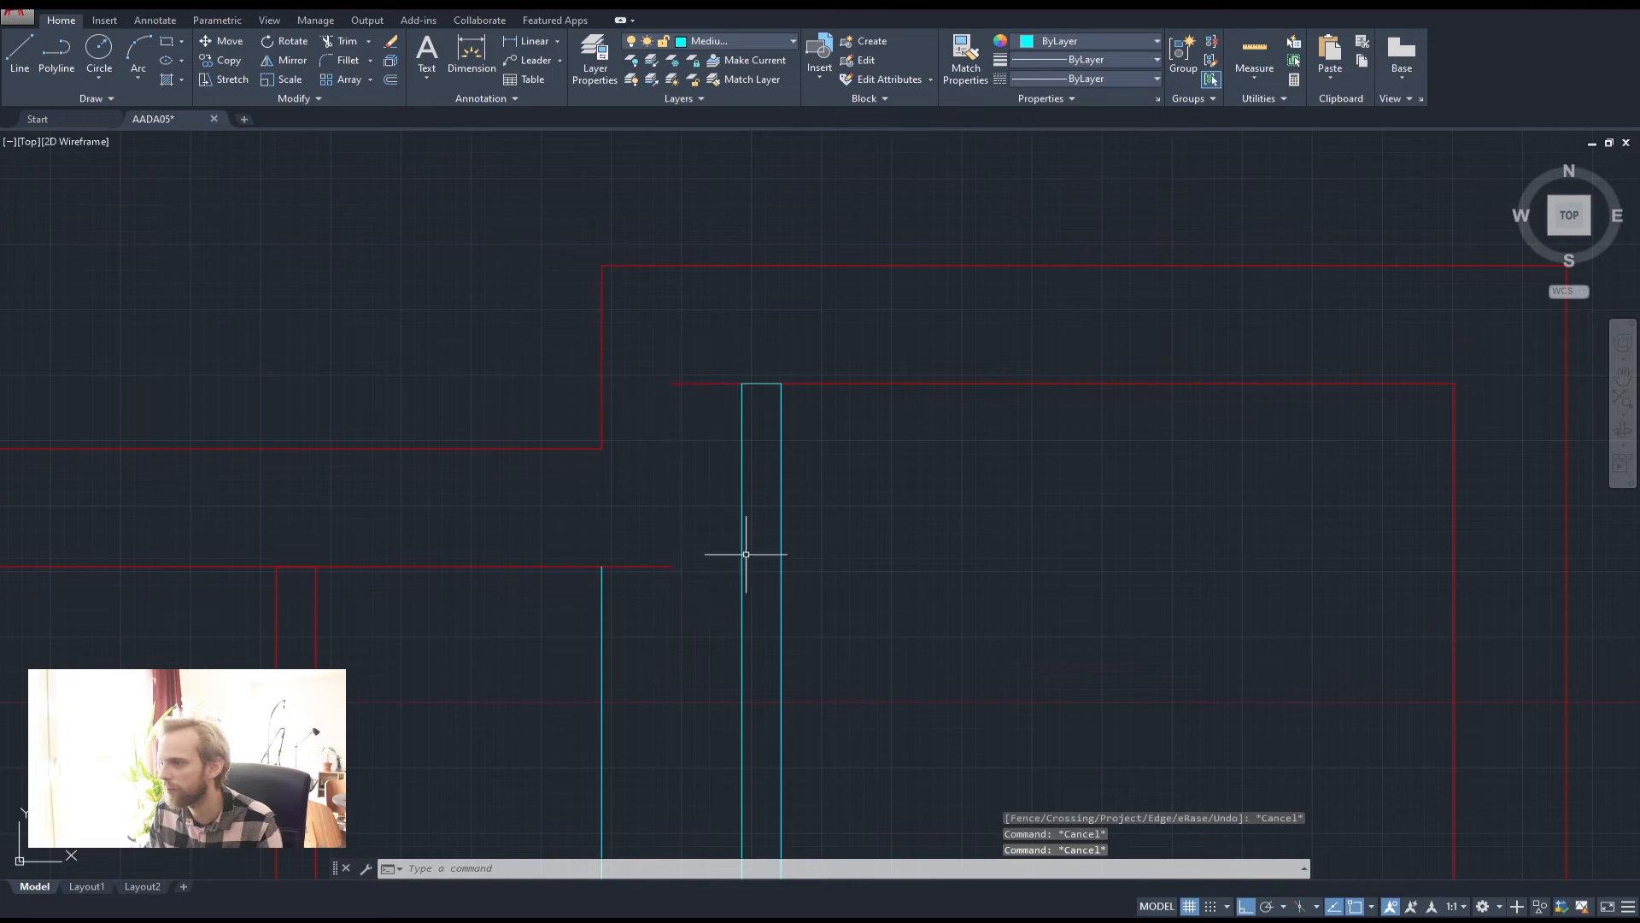
type("ex")
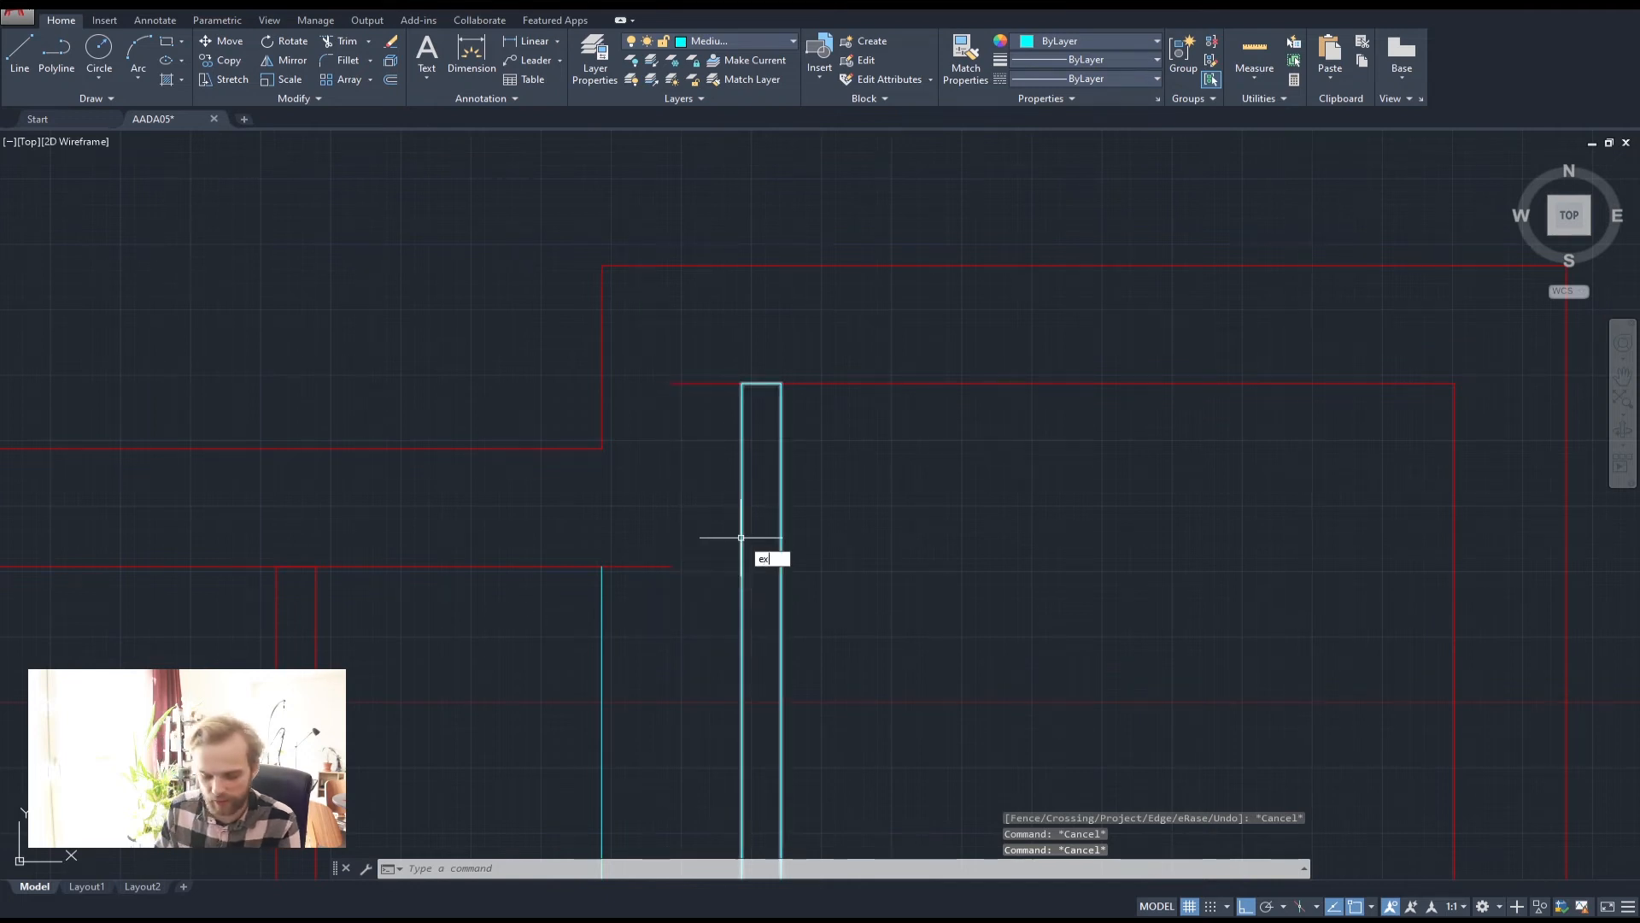
type("te")
key("Return")
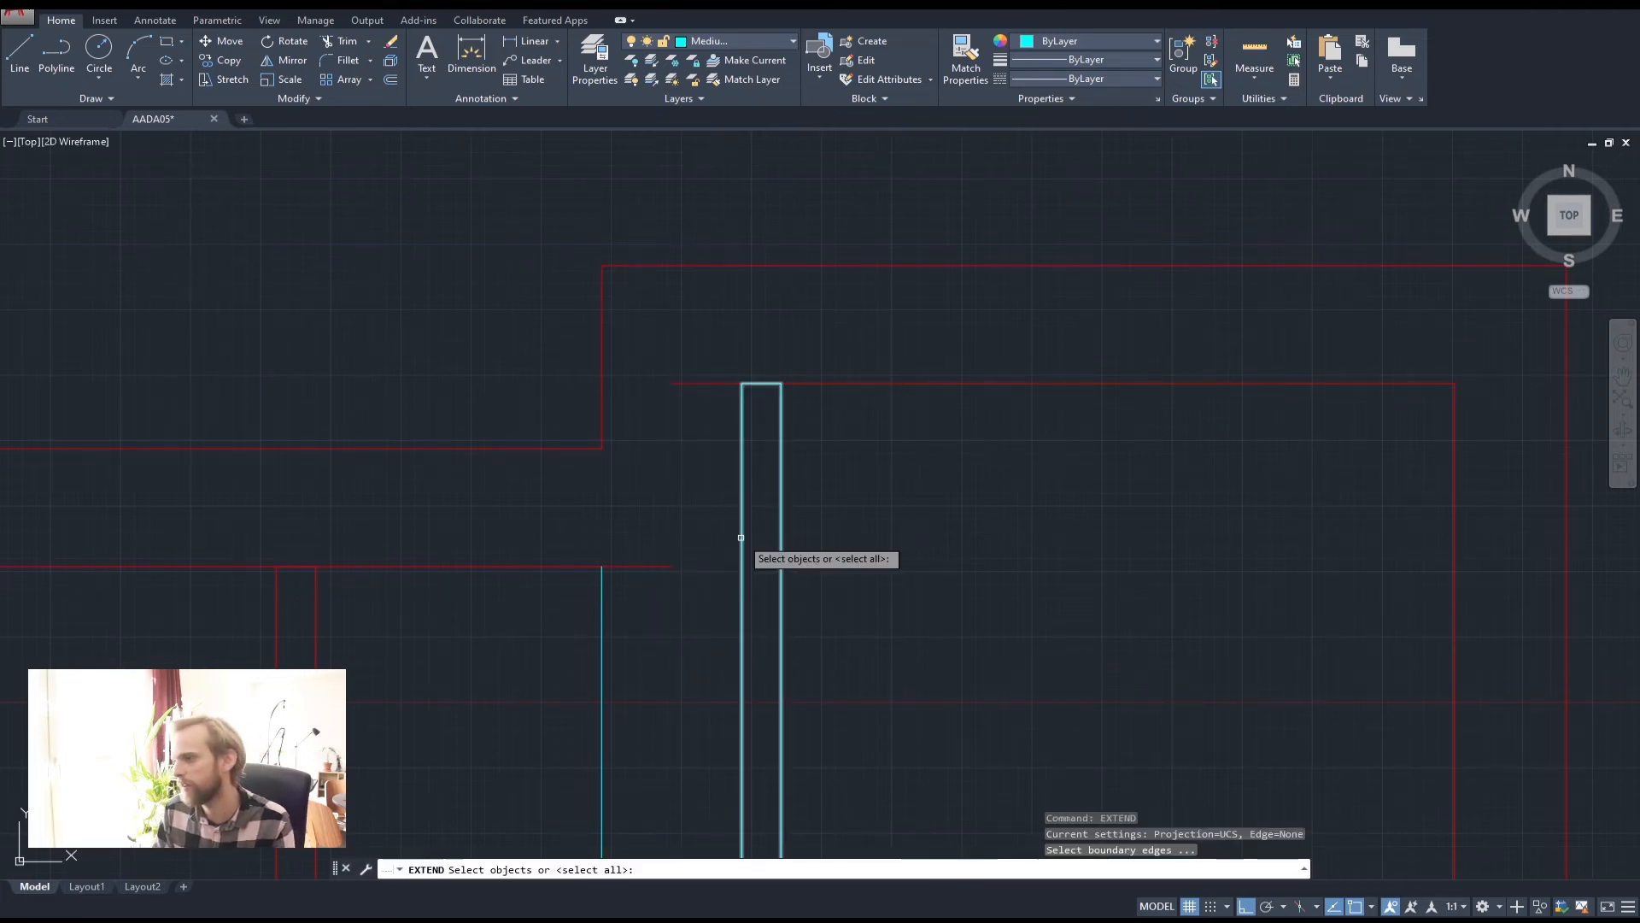
left_click(643, 566)
left_click(743, 547)
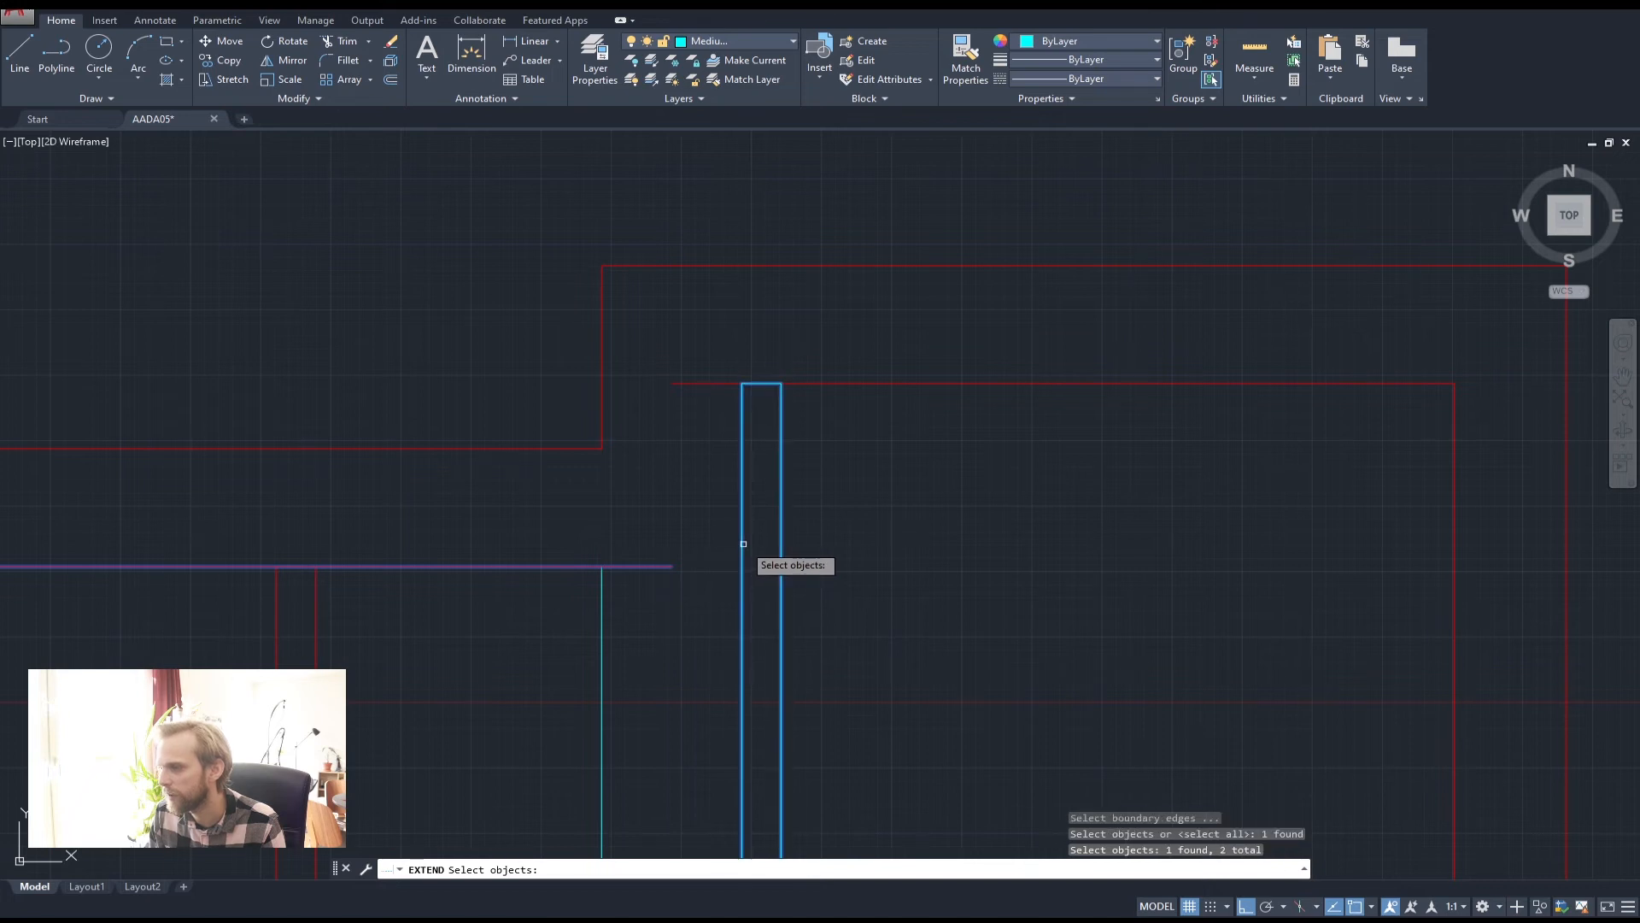
key("Escape")
key("Return")
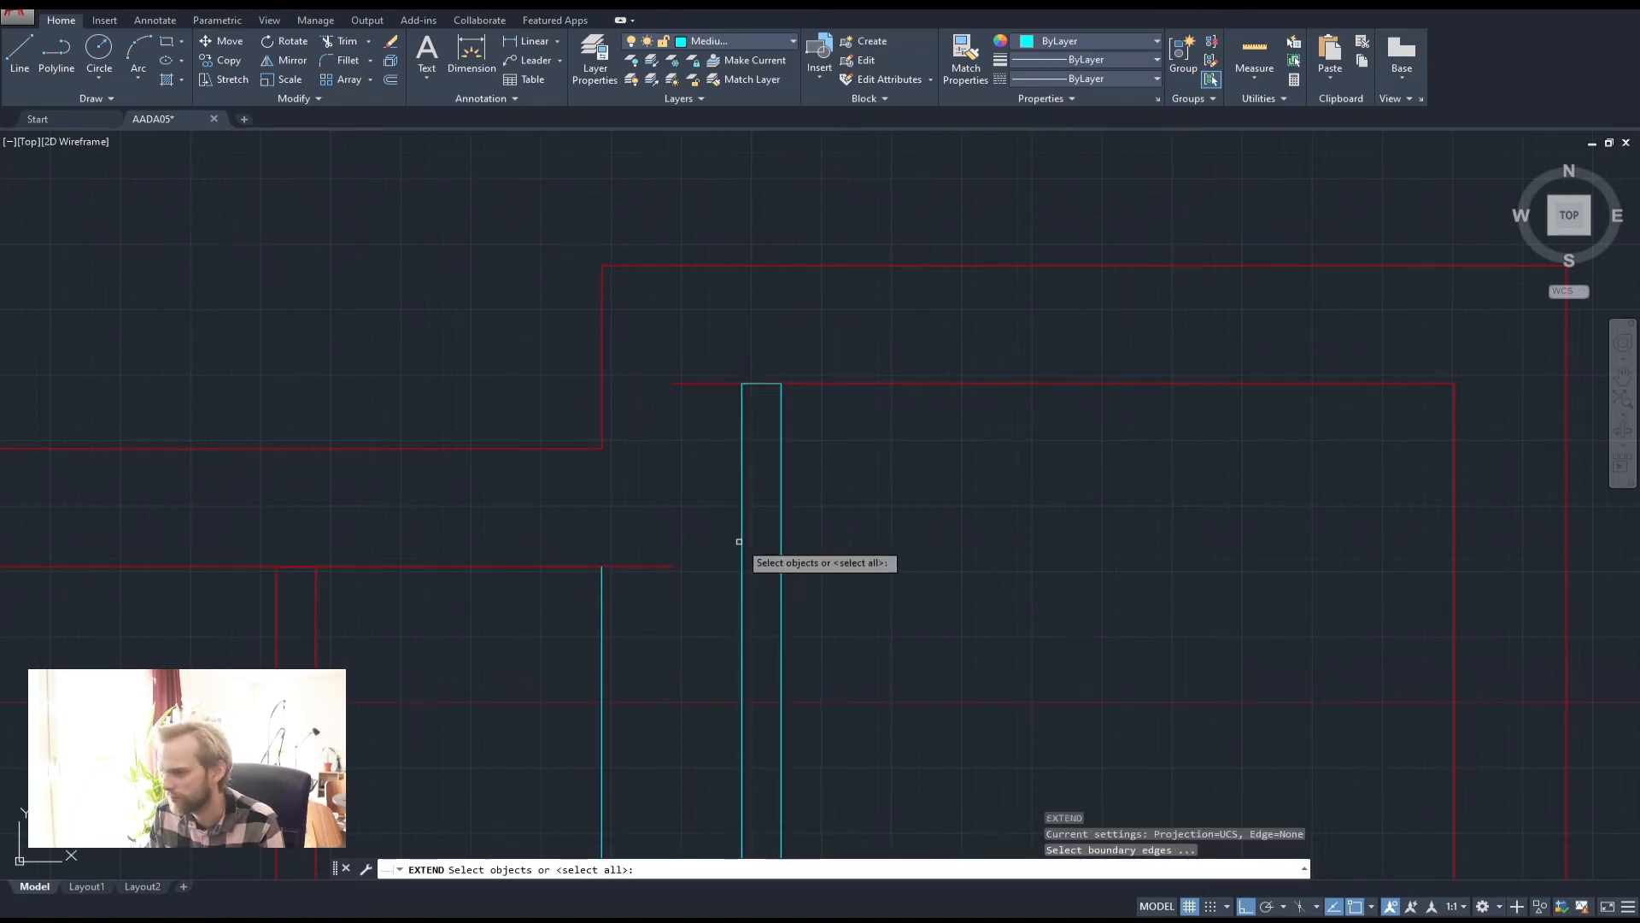
left_click(743, 541)
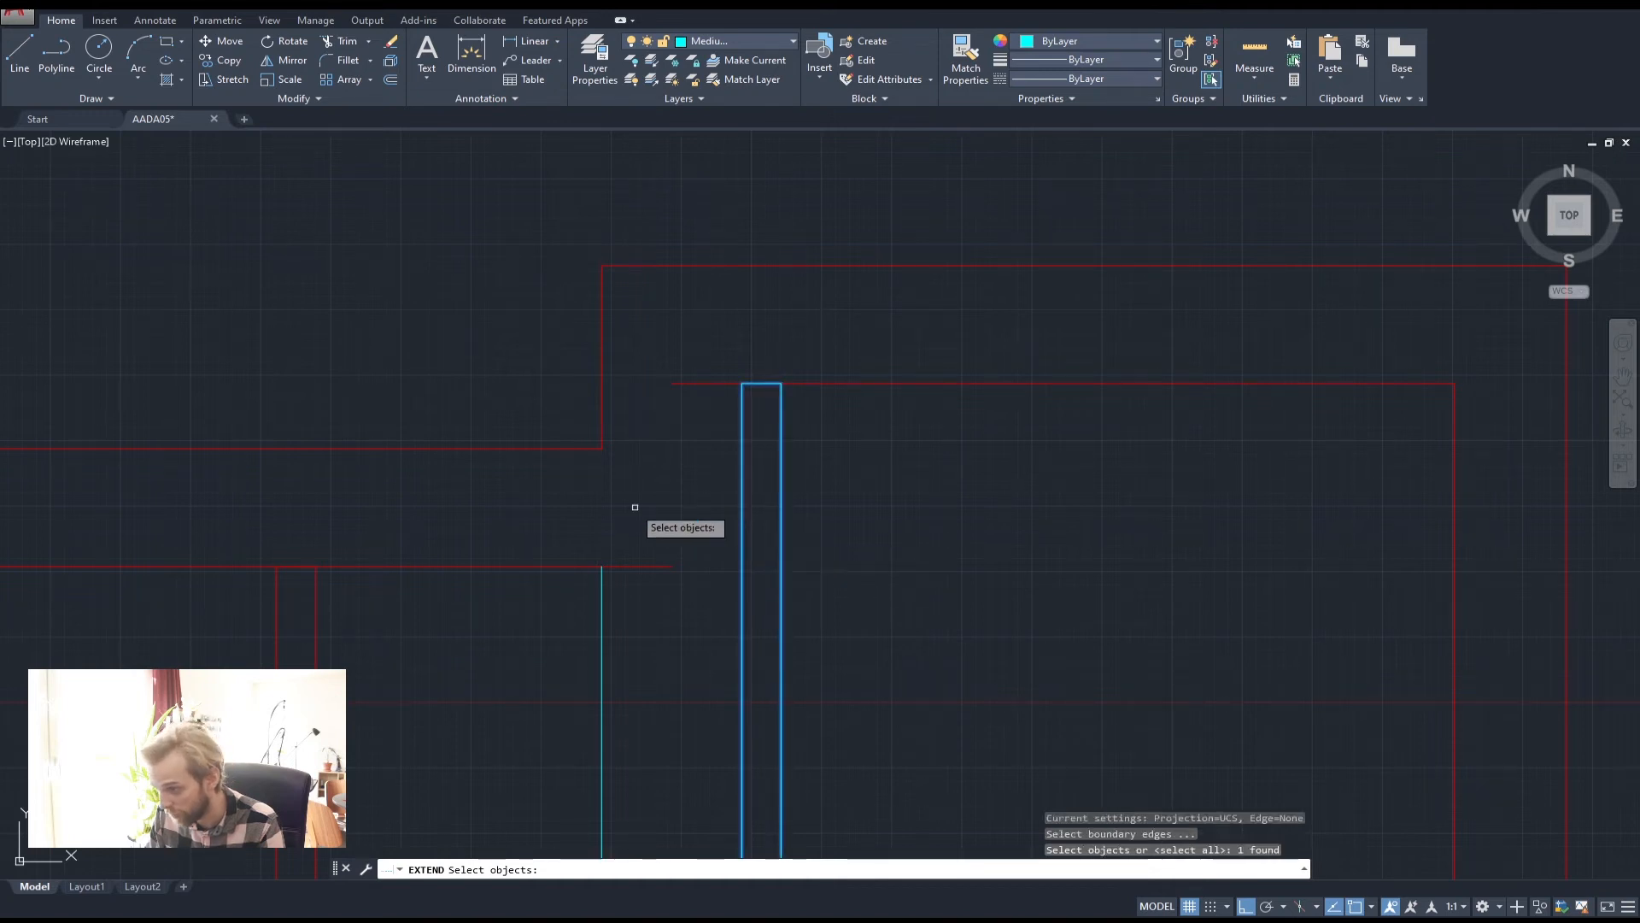
key("Return")
left_click(657, 568)
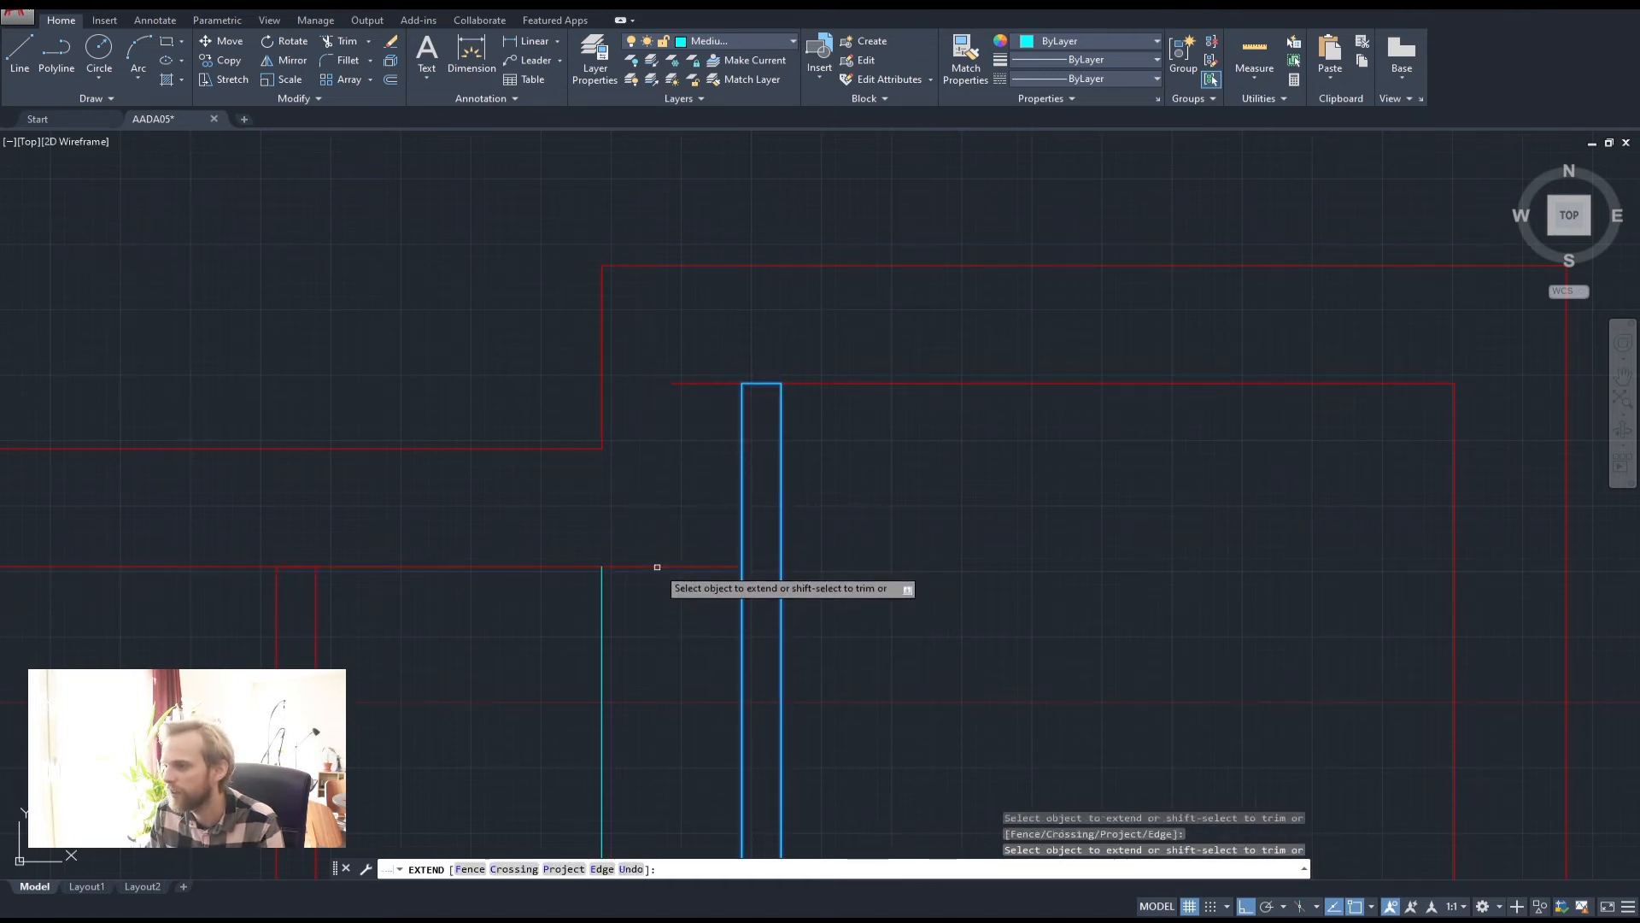
key("Escape")
key("Escape")
key("Escape")
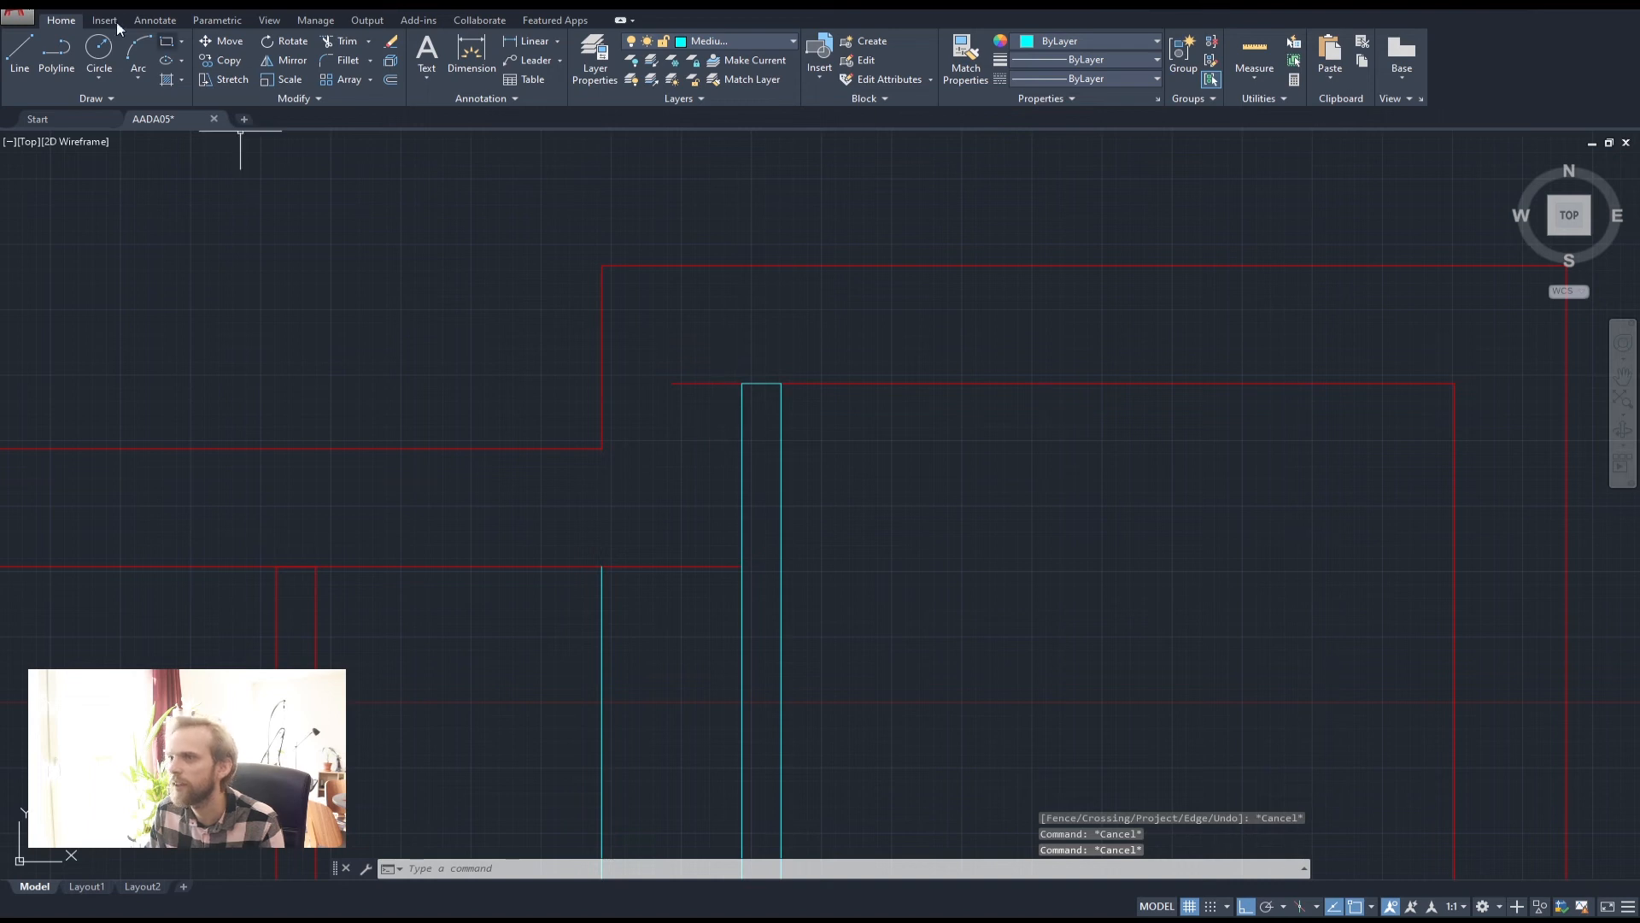
On the Thick layer, draw a vertical wall line from the red-cyan corner to the top corner
left_click(56, 53)
left_click(735, 41)
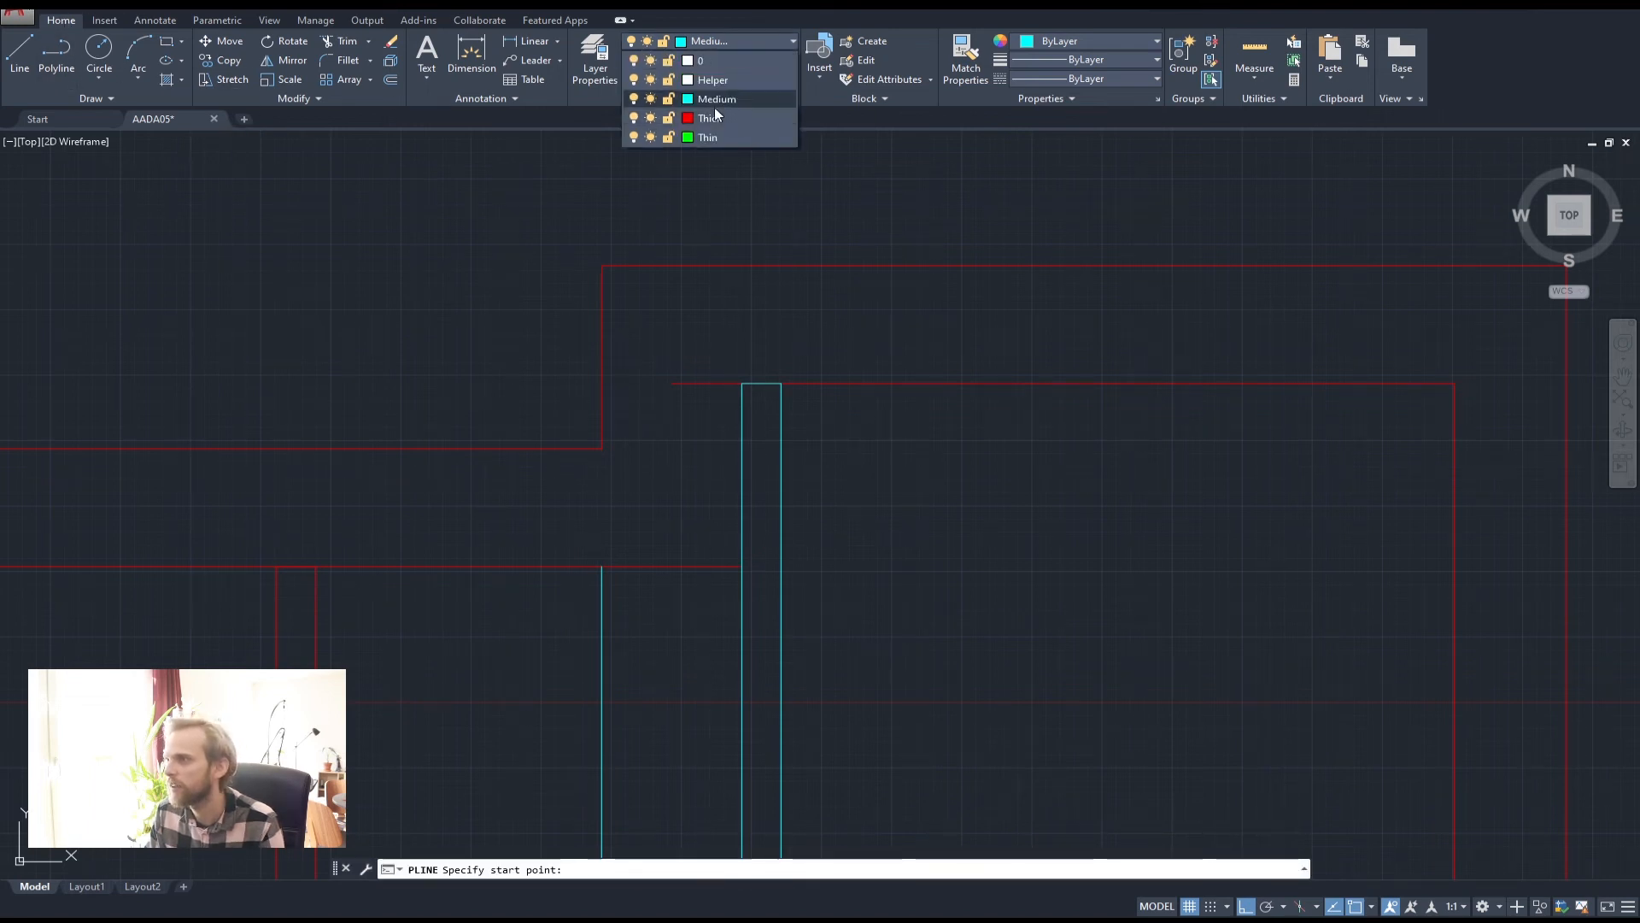
left_click(714, 118)
left_click(742, 567)
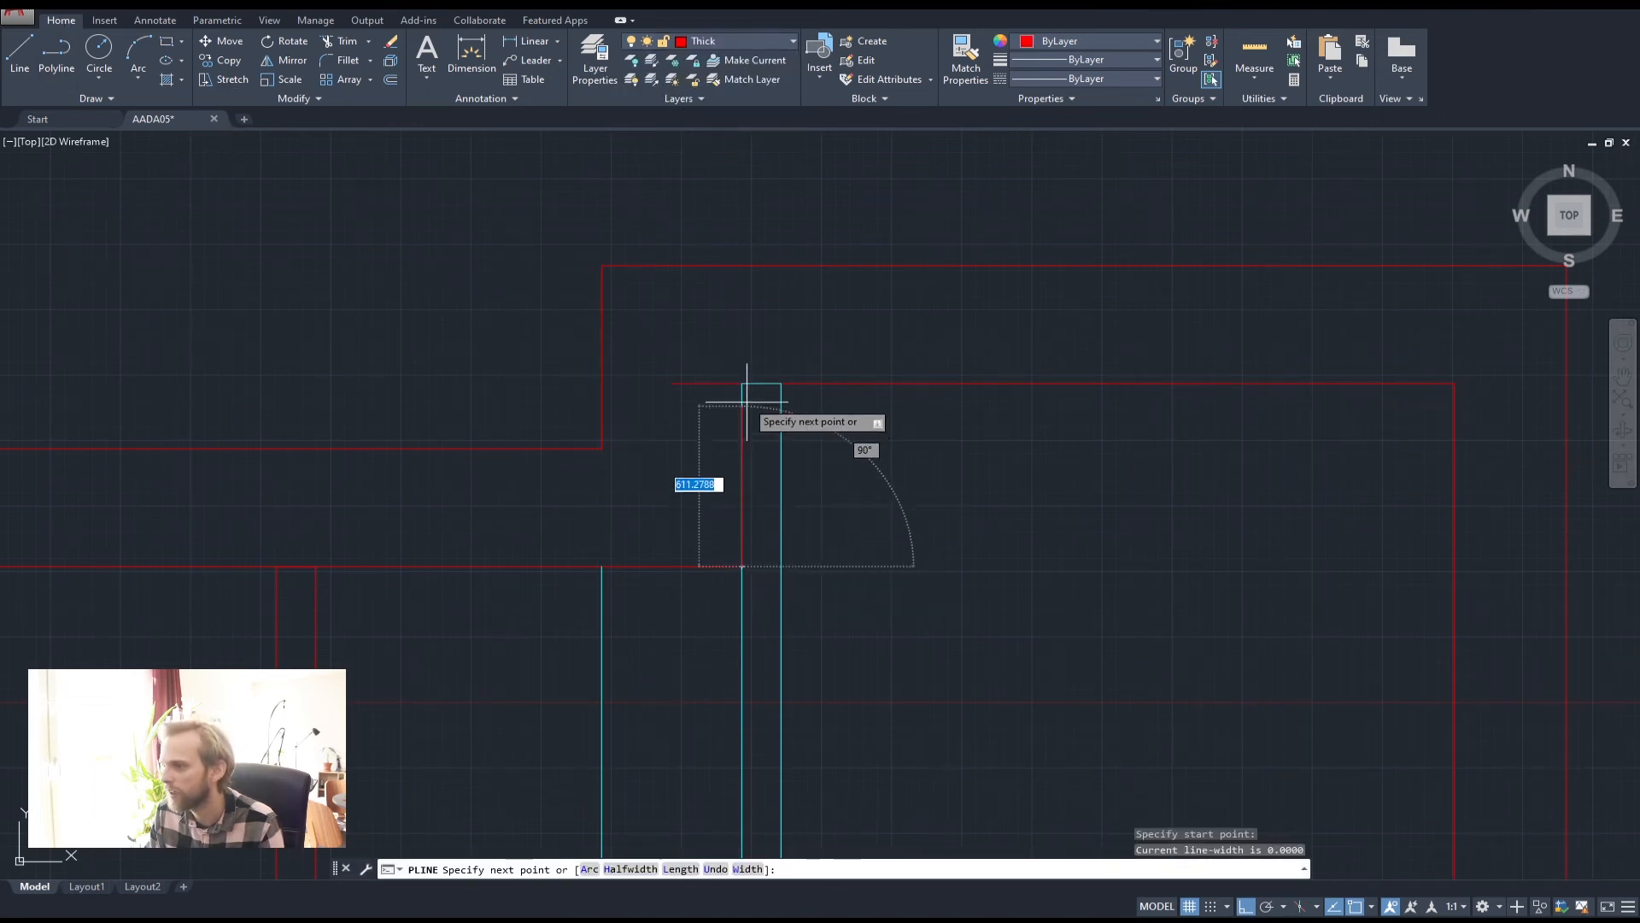
left_click(741, 383)
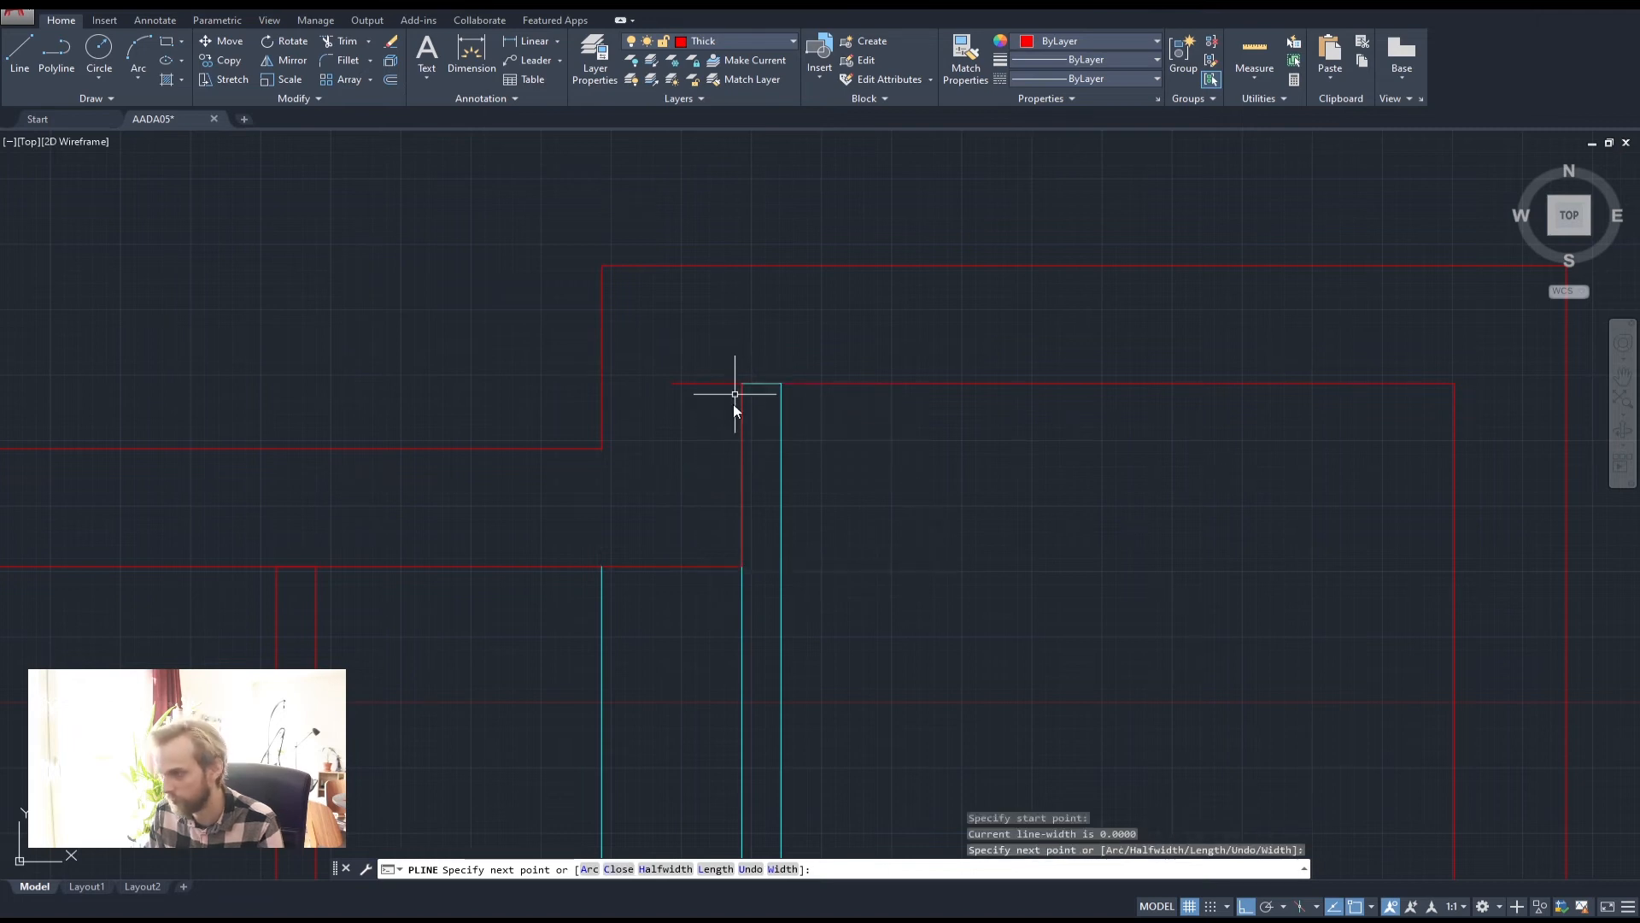
key("Return")
Fillet the top red wall line and the new vertical line with radius 0
type("l")
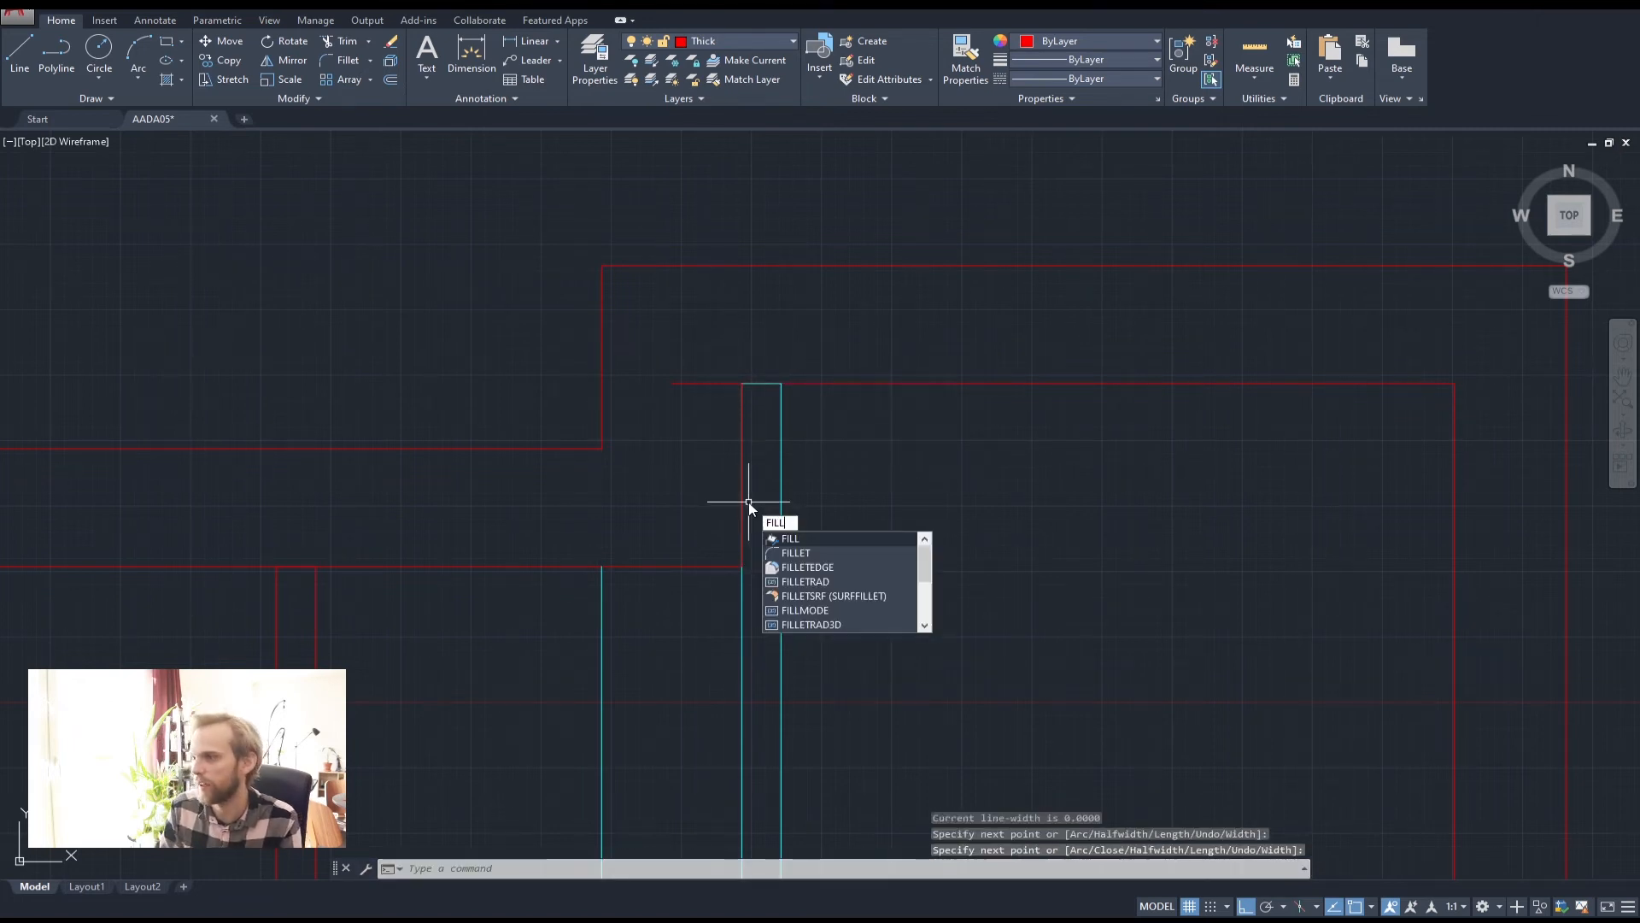
key("Down")
key("Return")
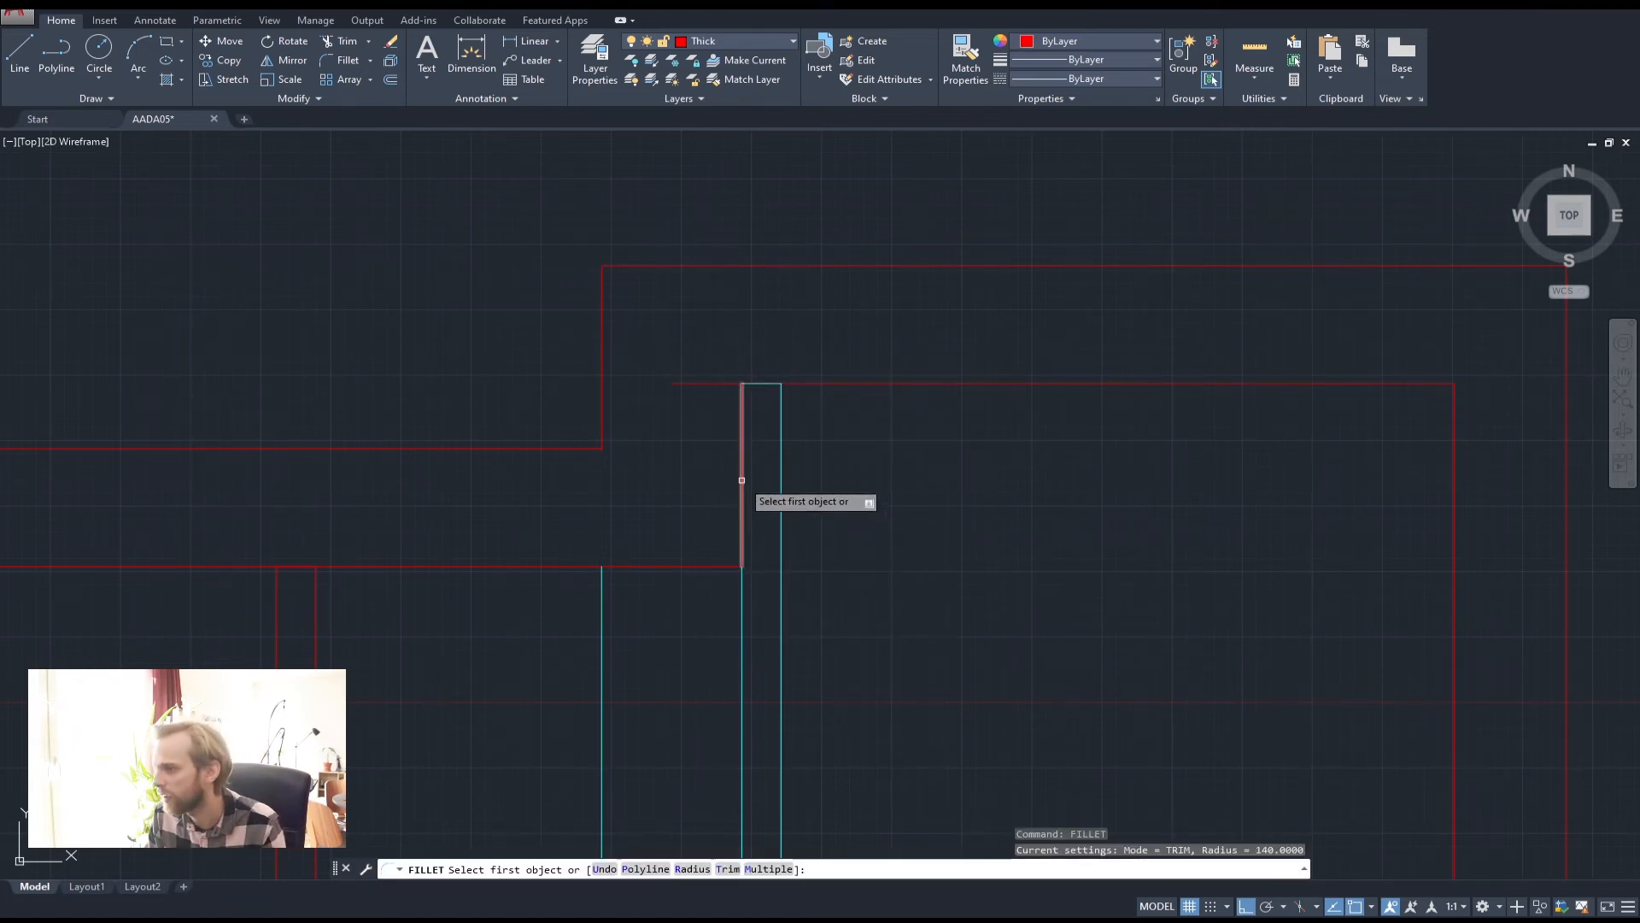
left_click(743, 499)
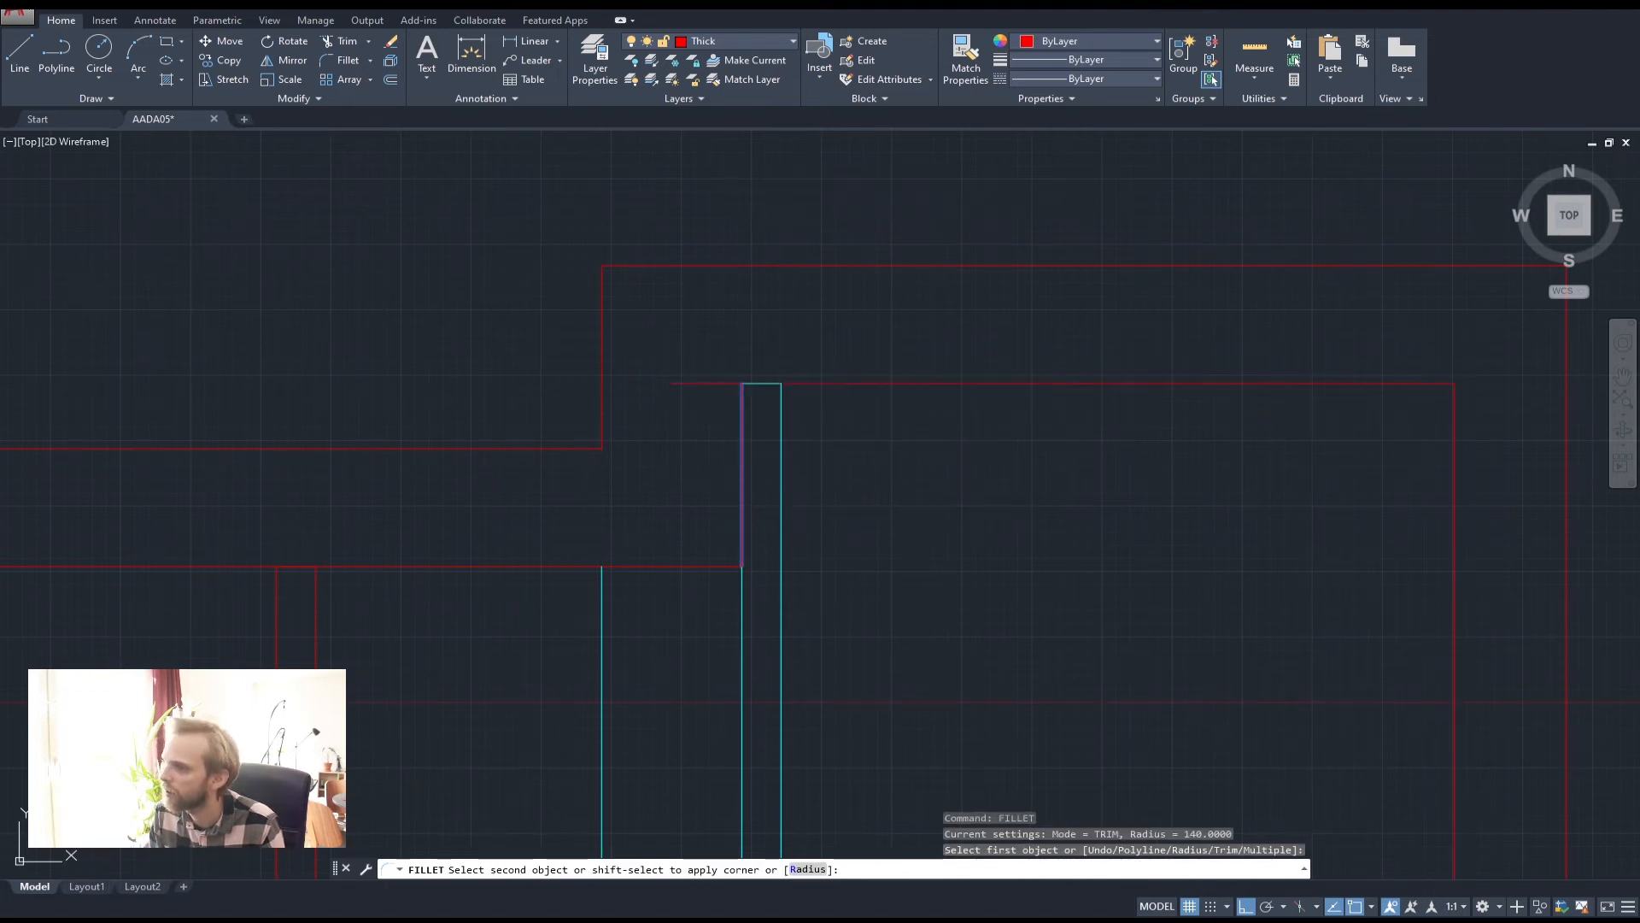
key("Escape")
type("f")
key("Return")
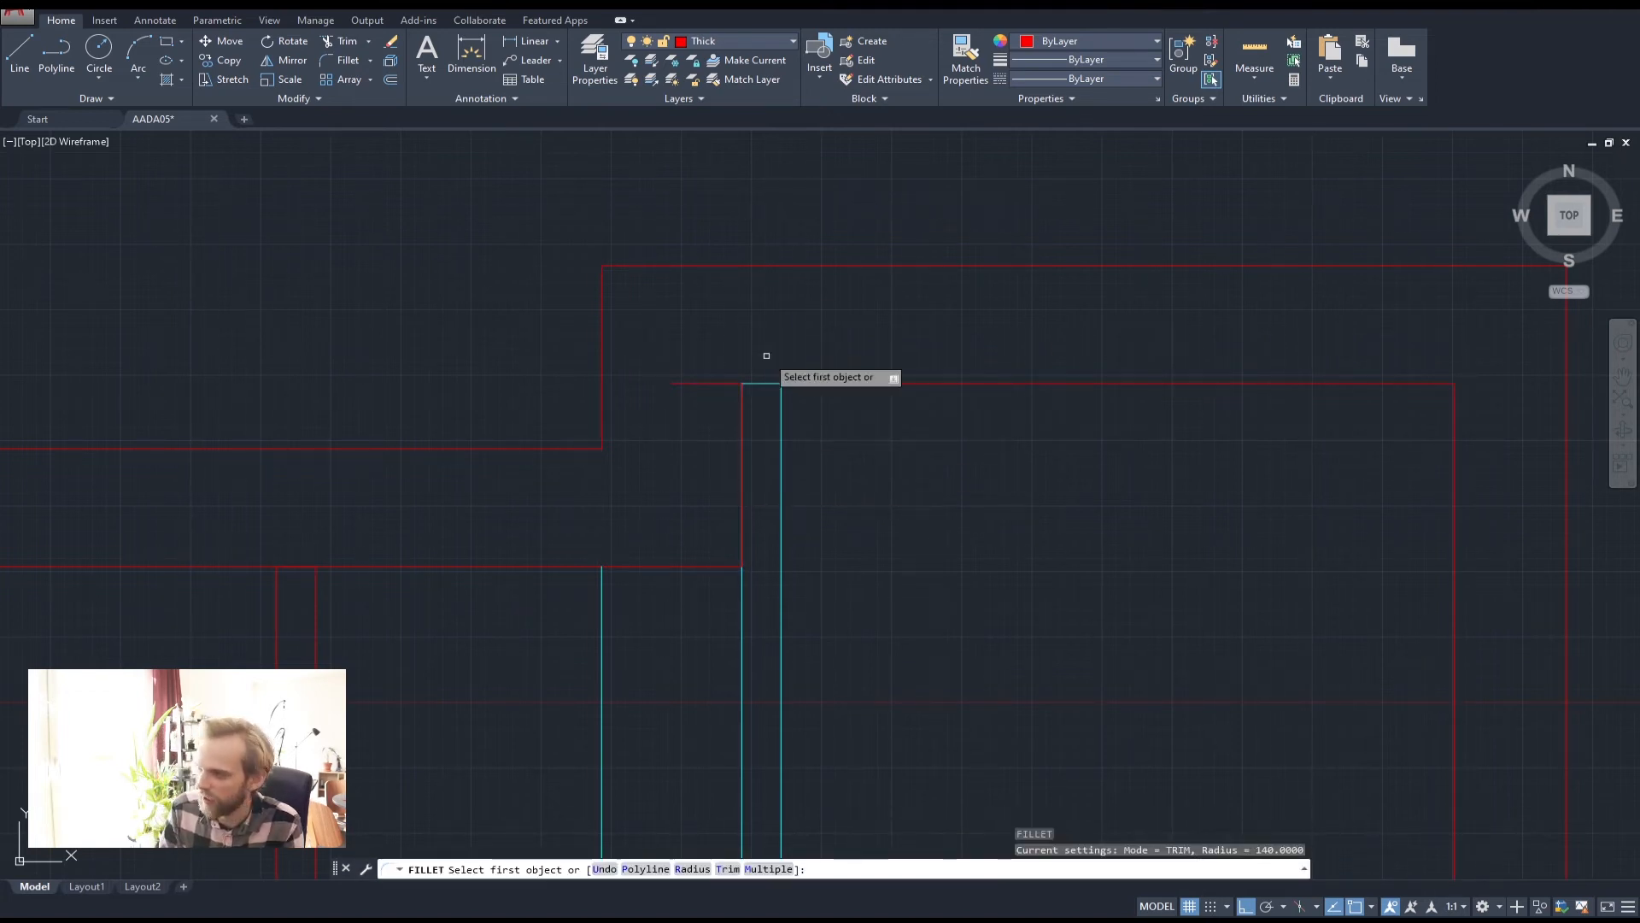
type("r")
key("Return")
type("0")
key("Return")
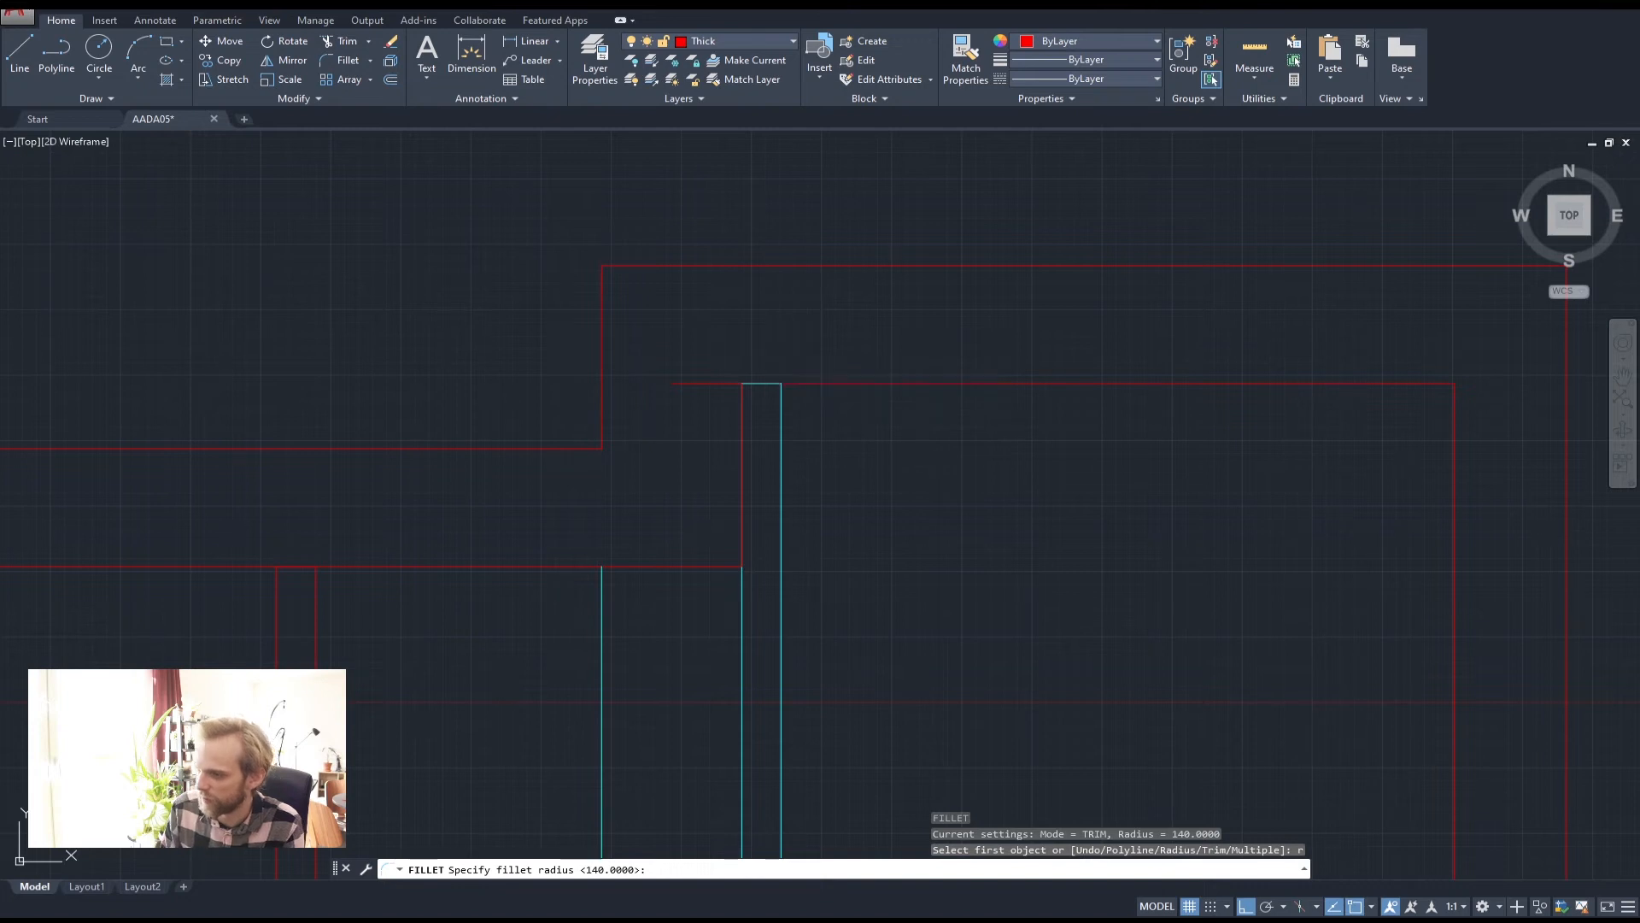
left_click(842, 382)
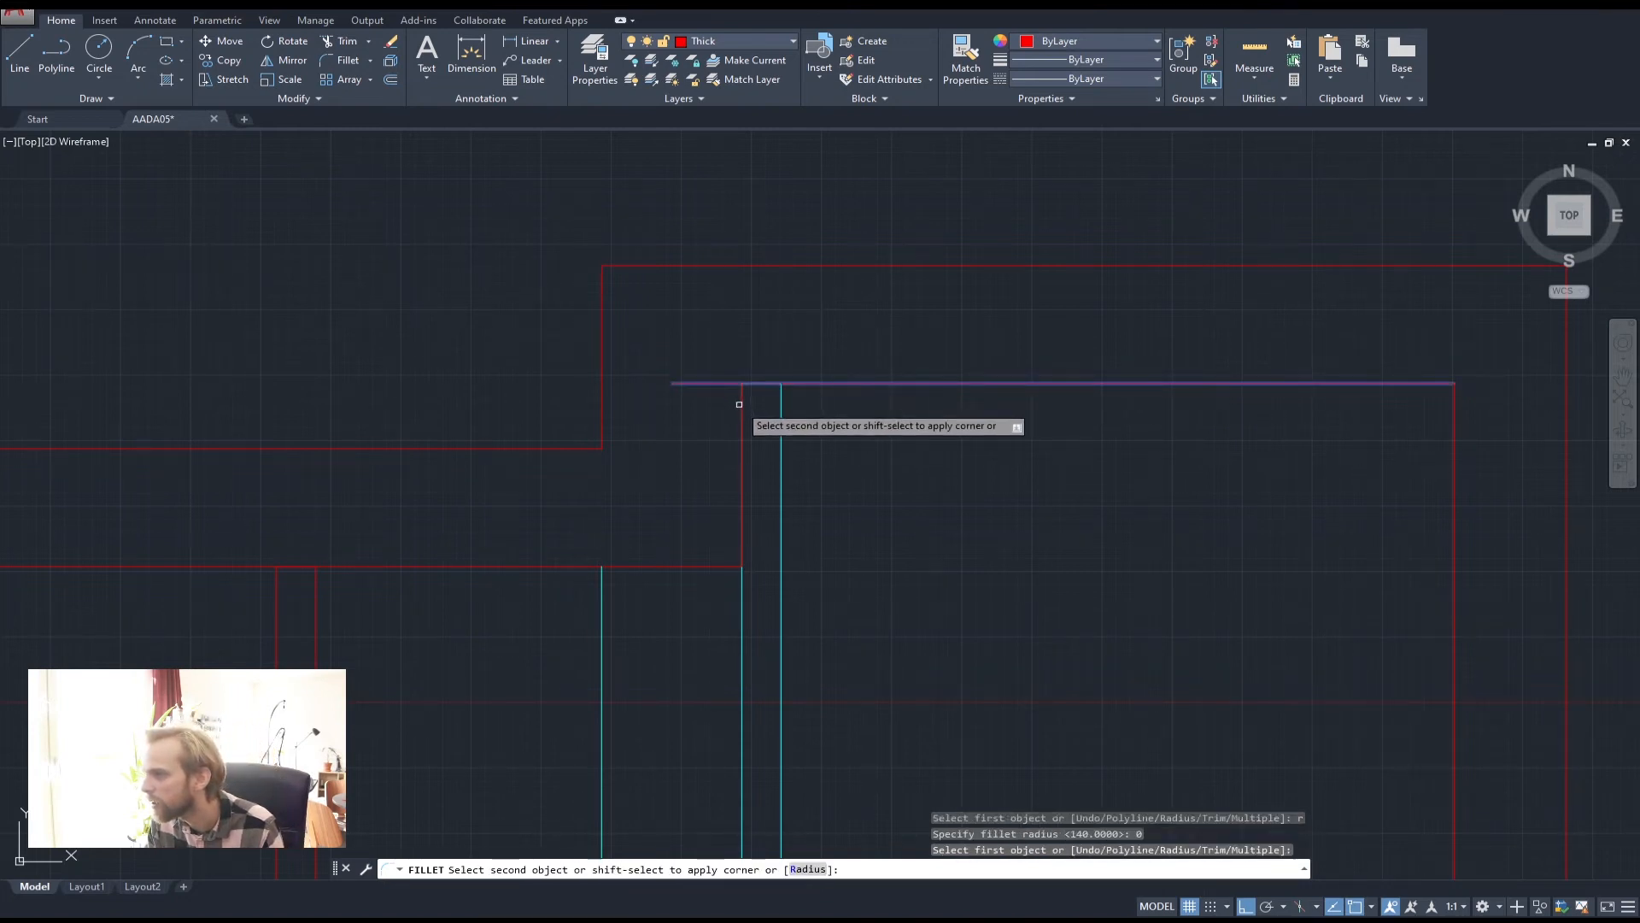
left_click(743, 408)
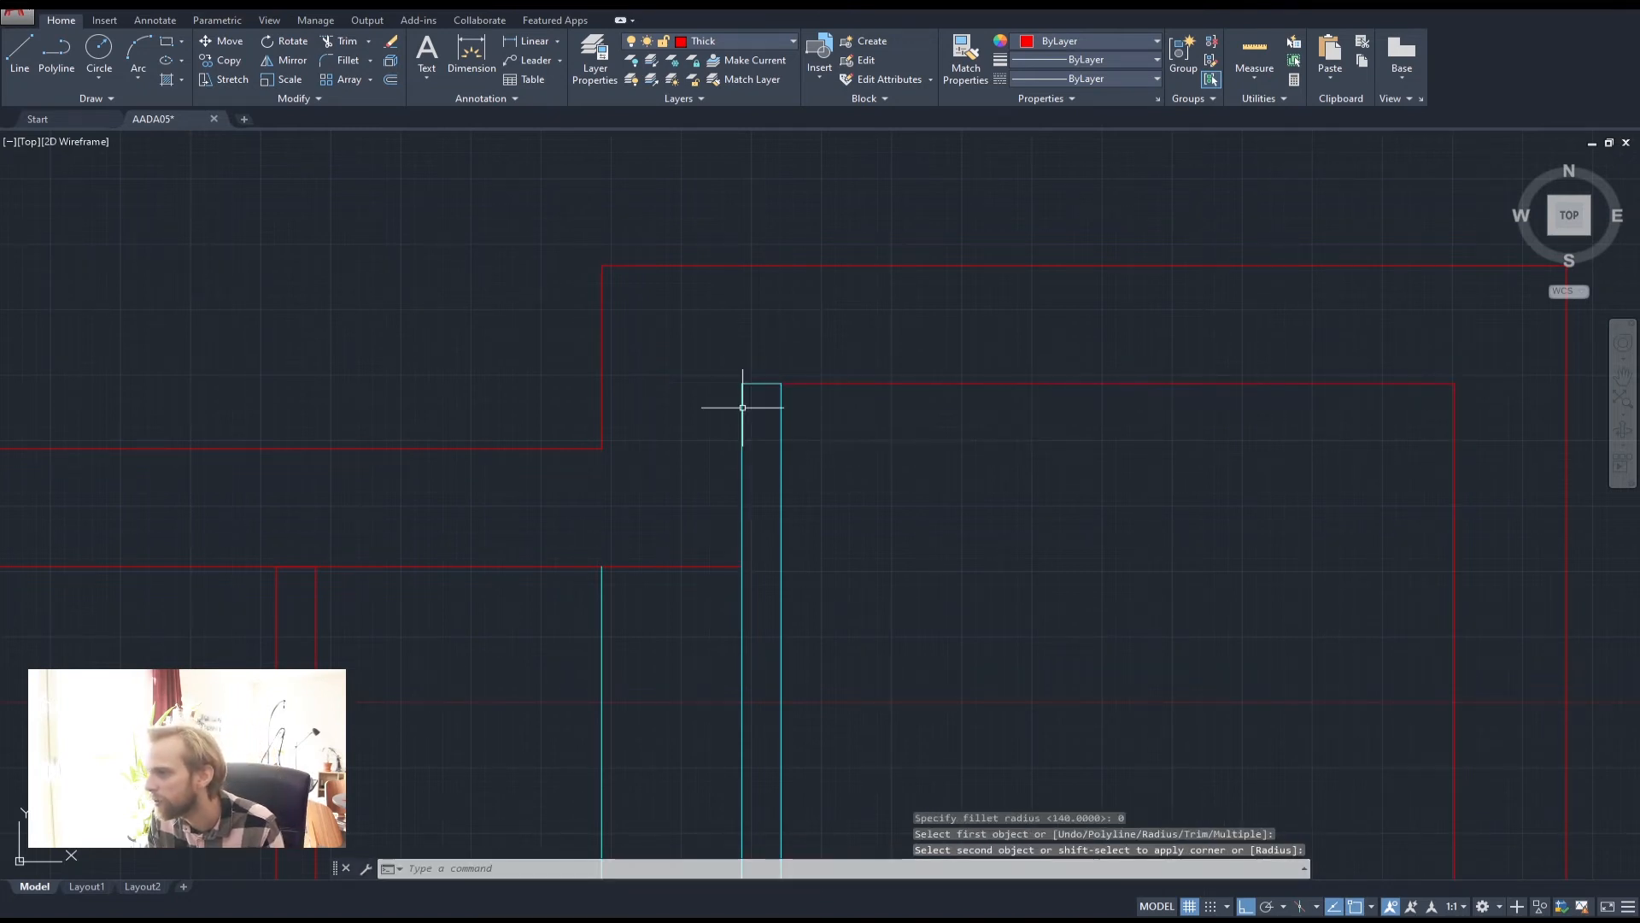
Select both red wall polylines and join them into one polyline
left_click(834, 382)
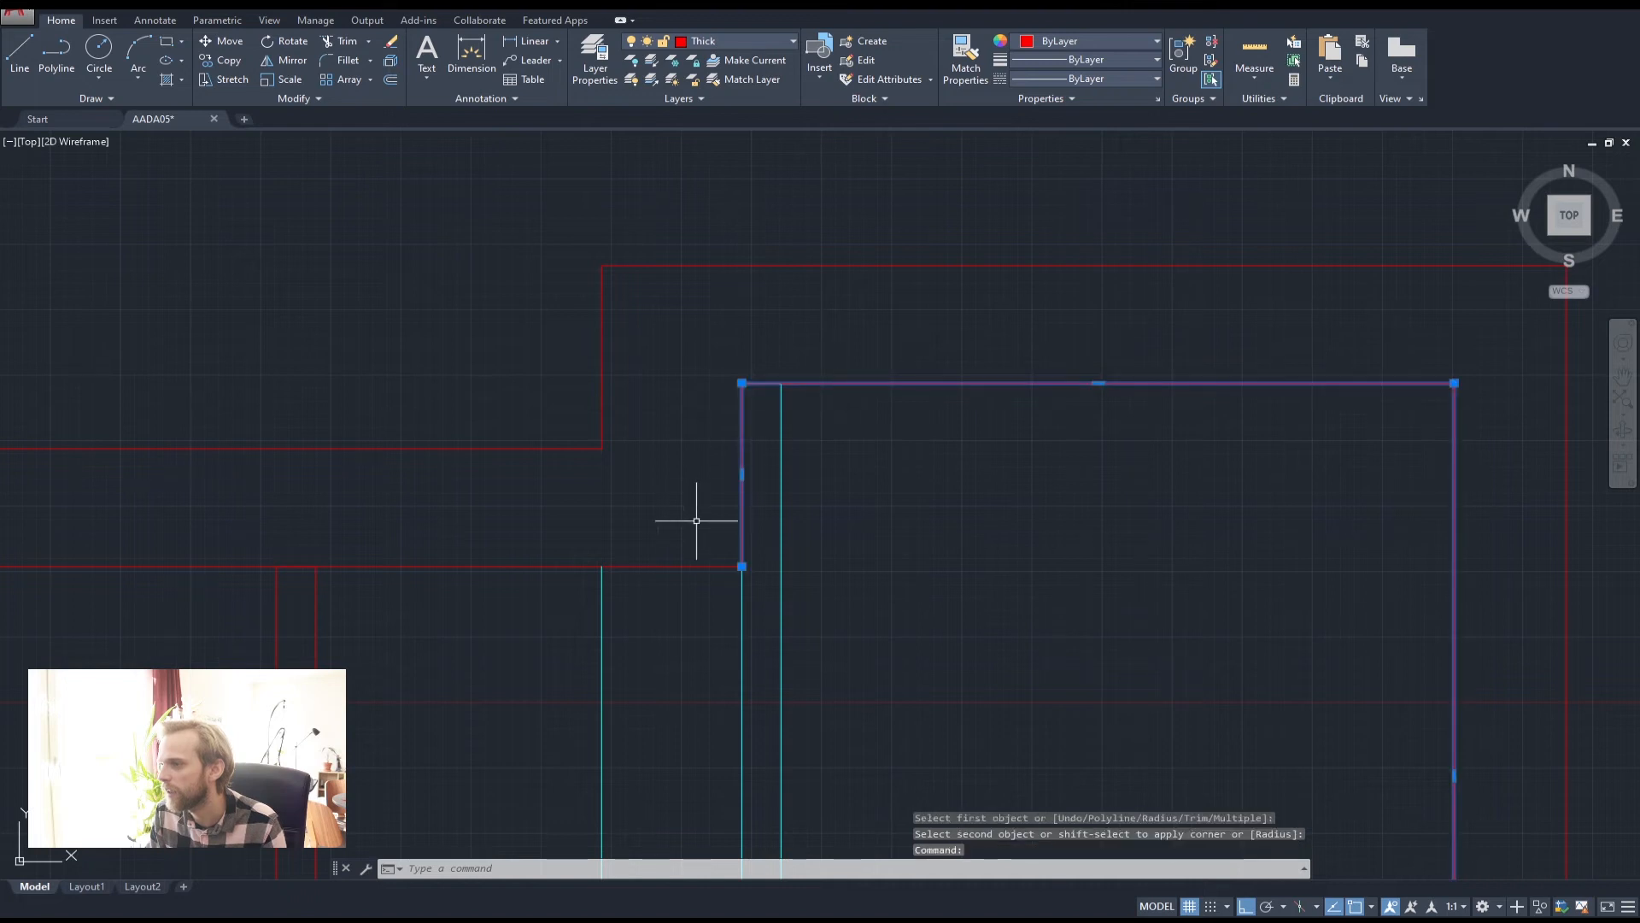
left_click(699, 563)
scroll(529, 395, "down", 2)
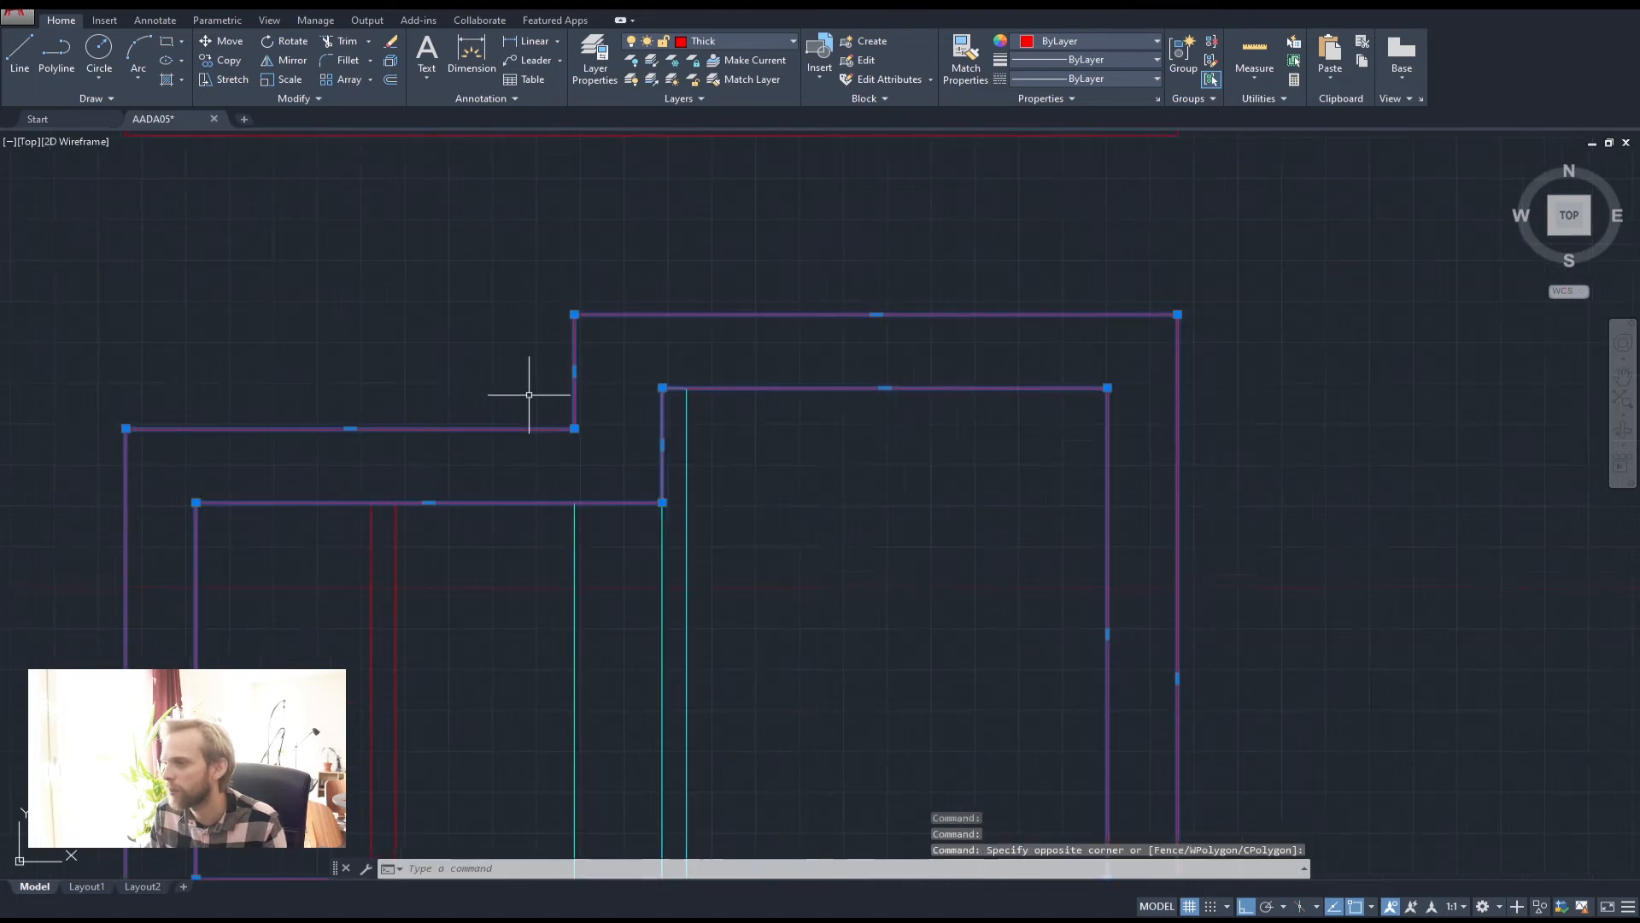
middle_click_drag(529, 395, 618, 380)
type("n")
key("Return")
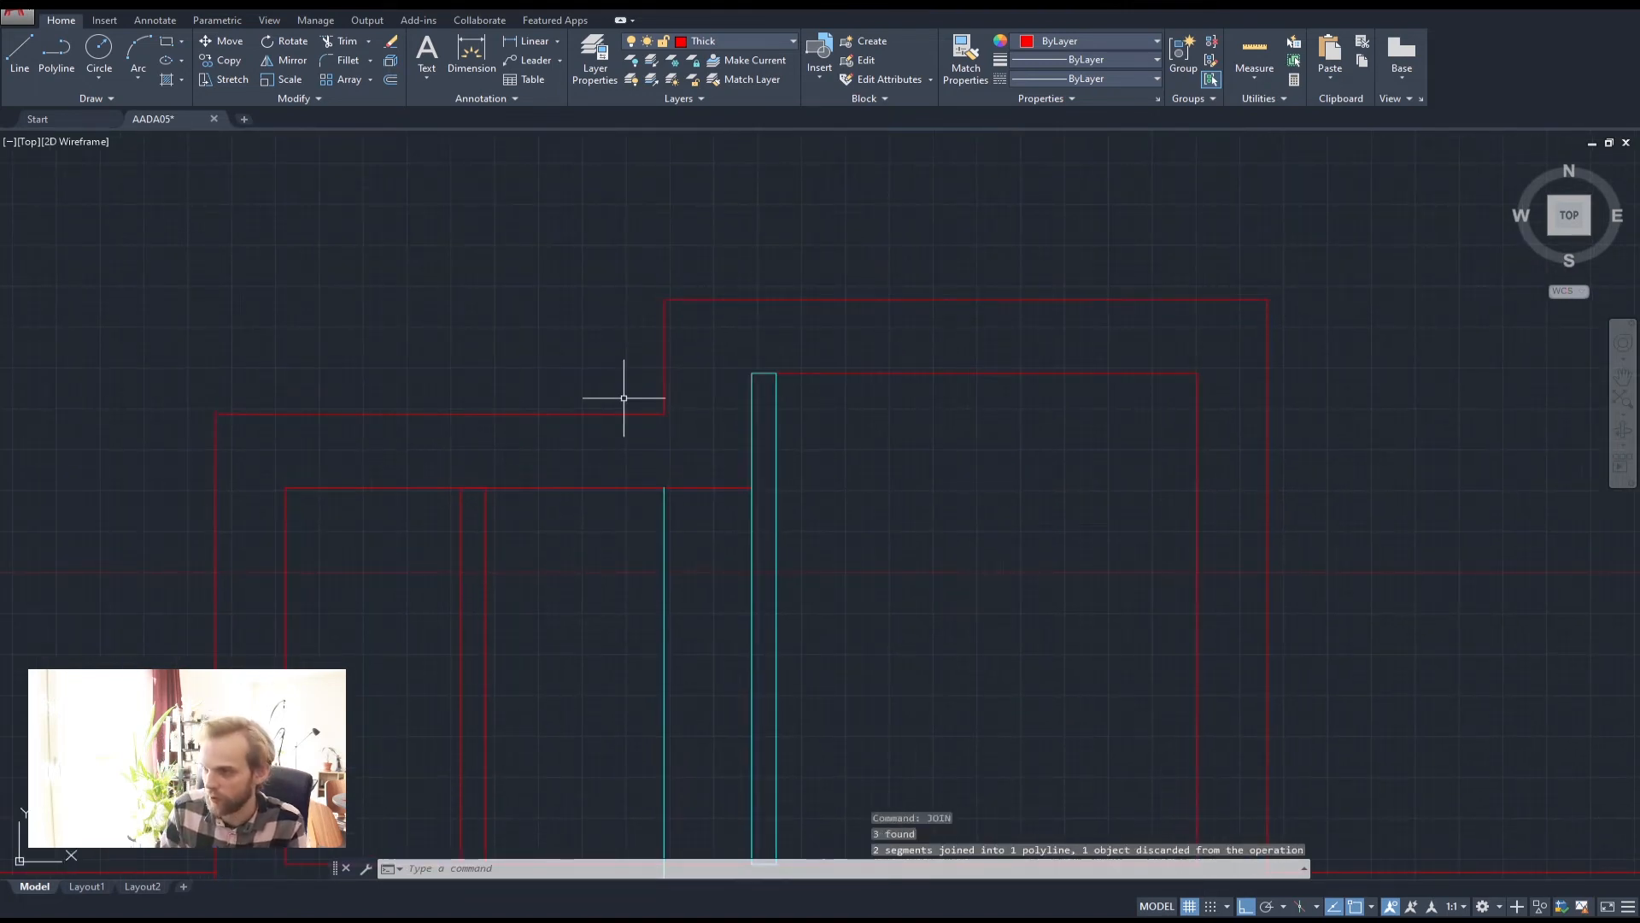
key("Escape")
key("Escape")
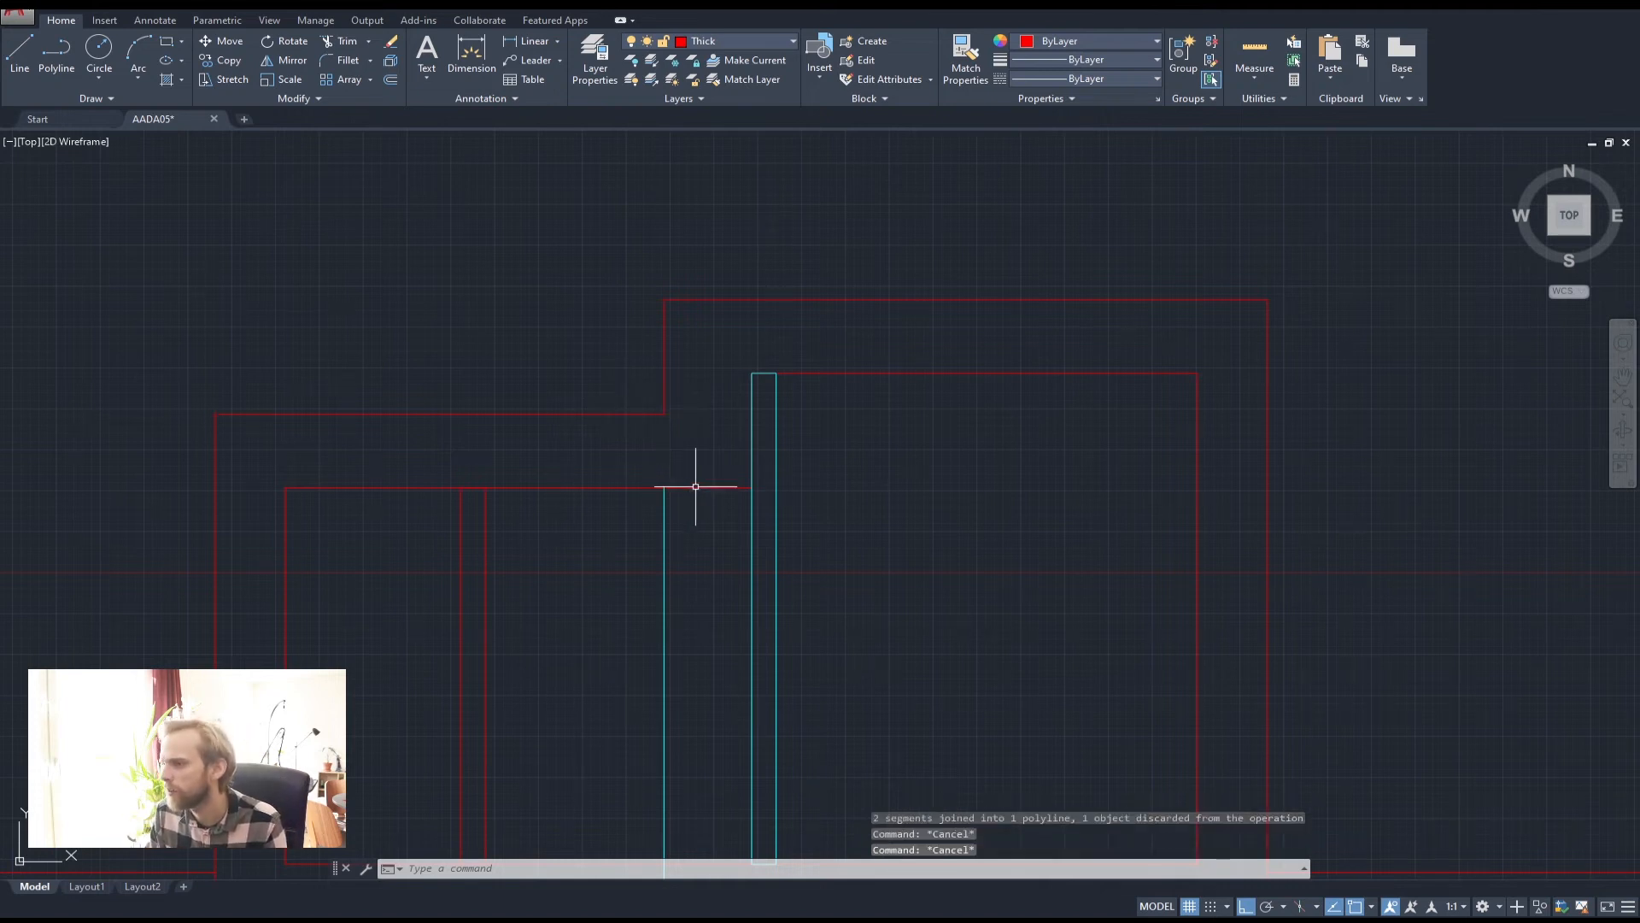
key("Escape")
On the cyan layer, draw a rectangle from the cyan line's bottom to the top inner wall
scroll(842, 425, "down", 3)
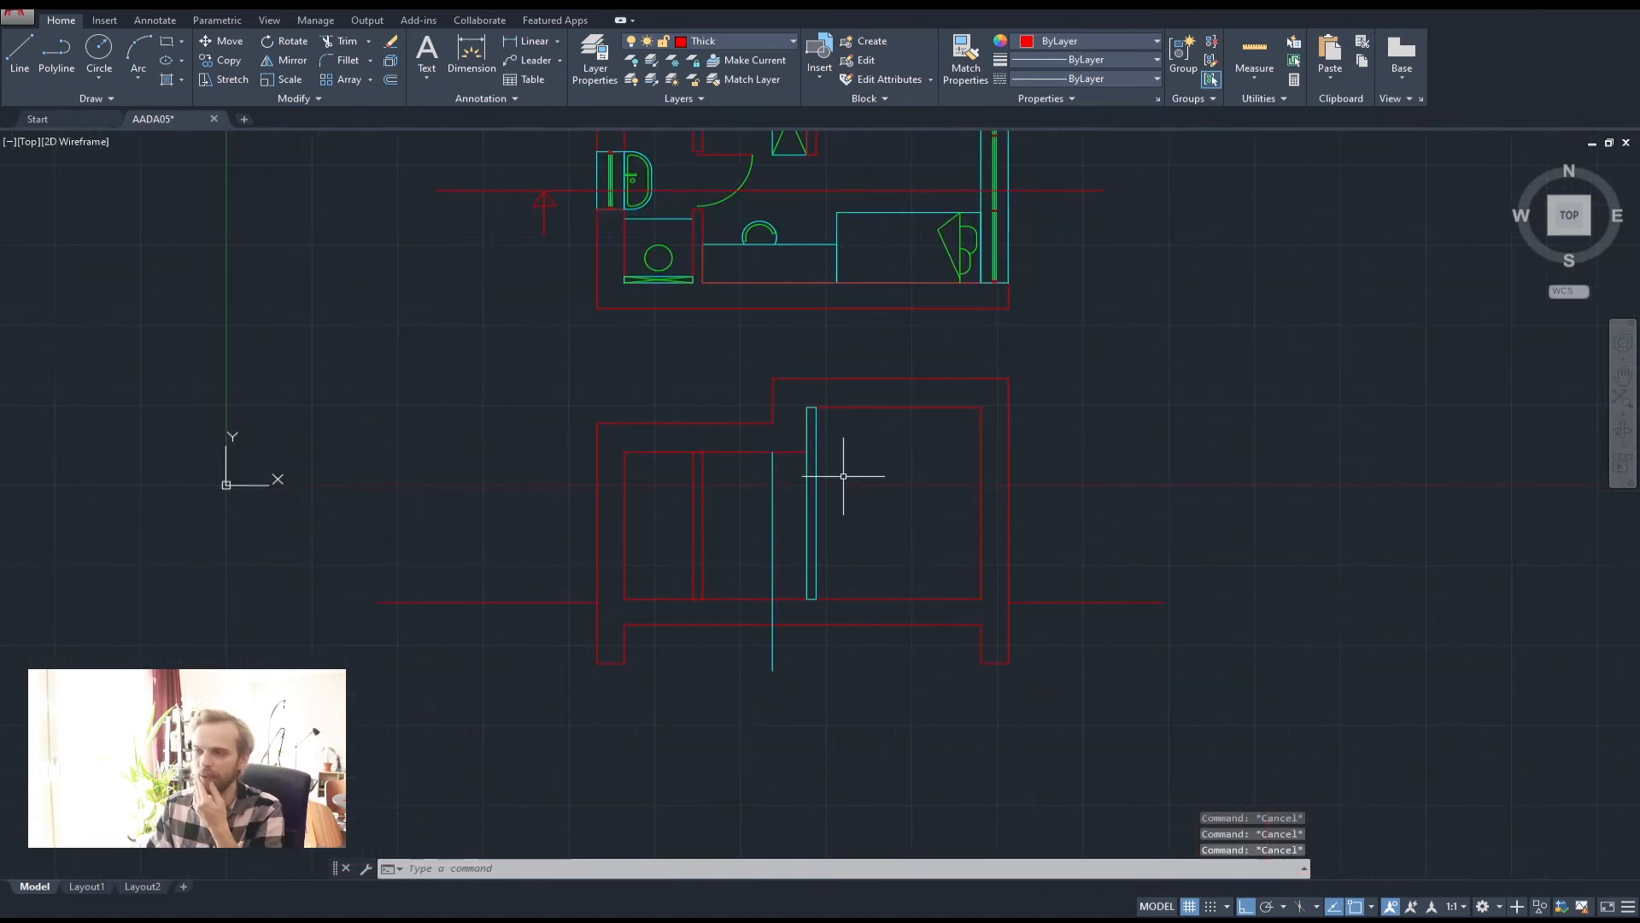
scroll(811, 530, "up", 3)
left_click(697, 602)
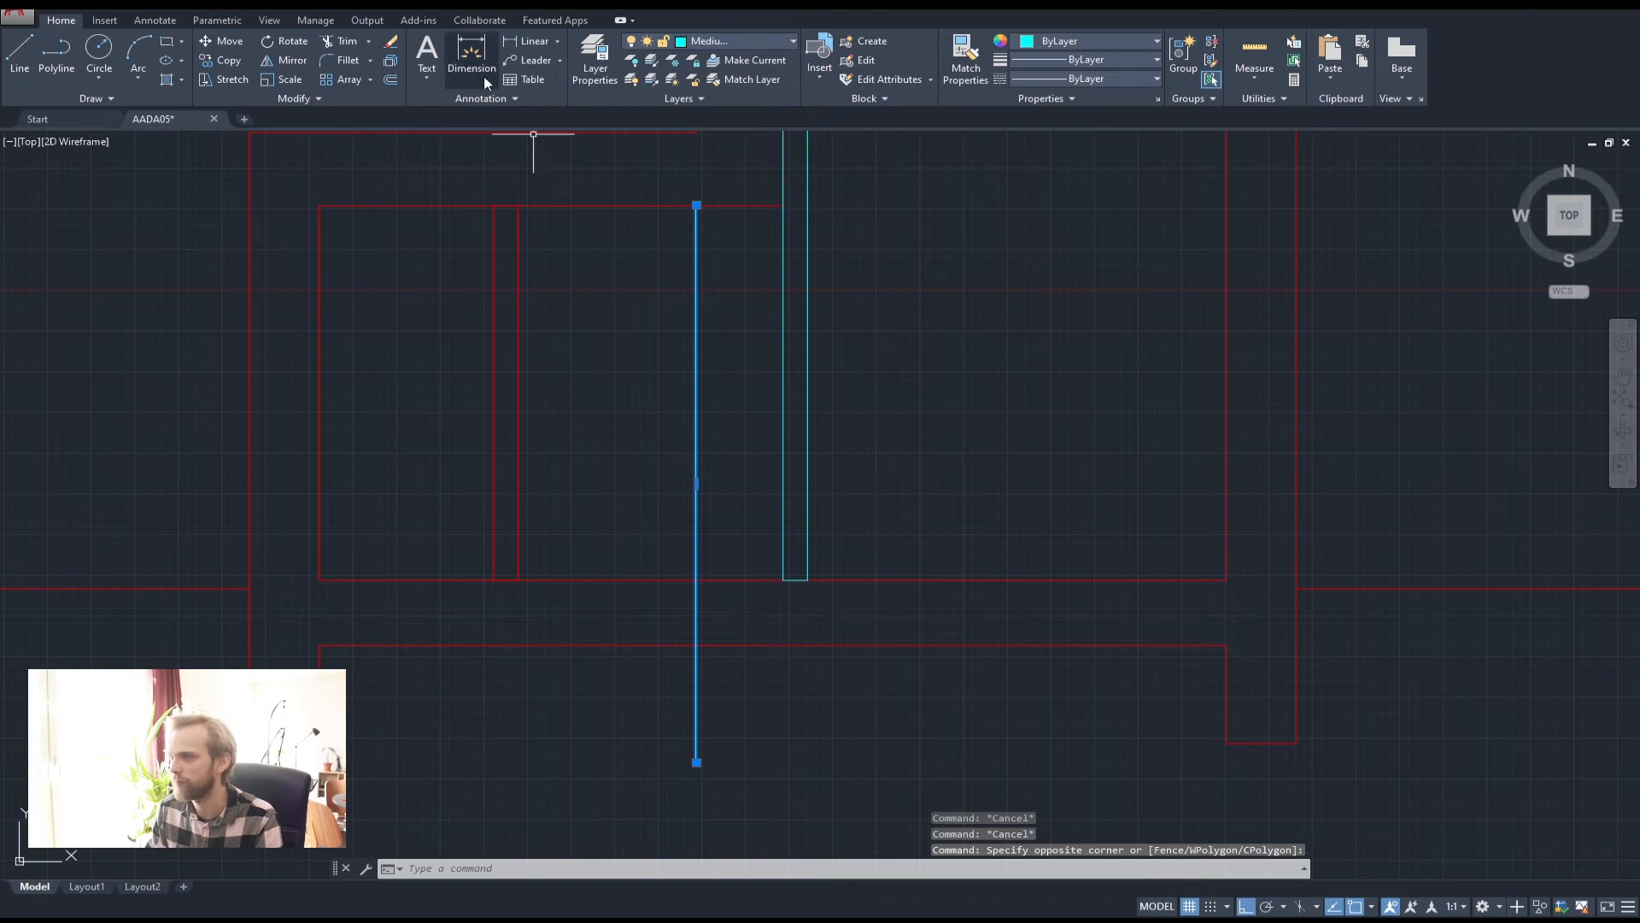
key("Escape")
key("Escape")
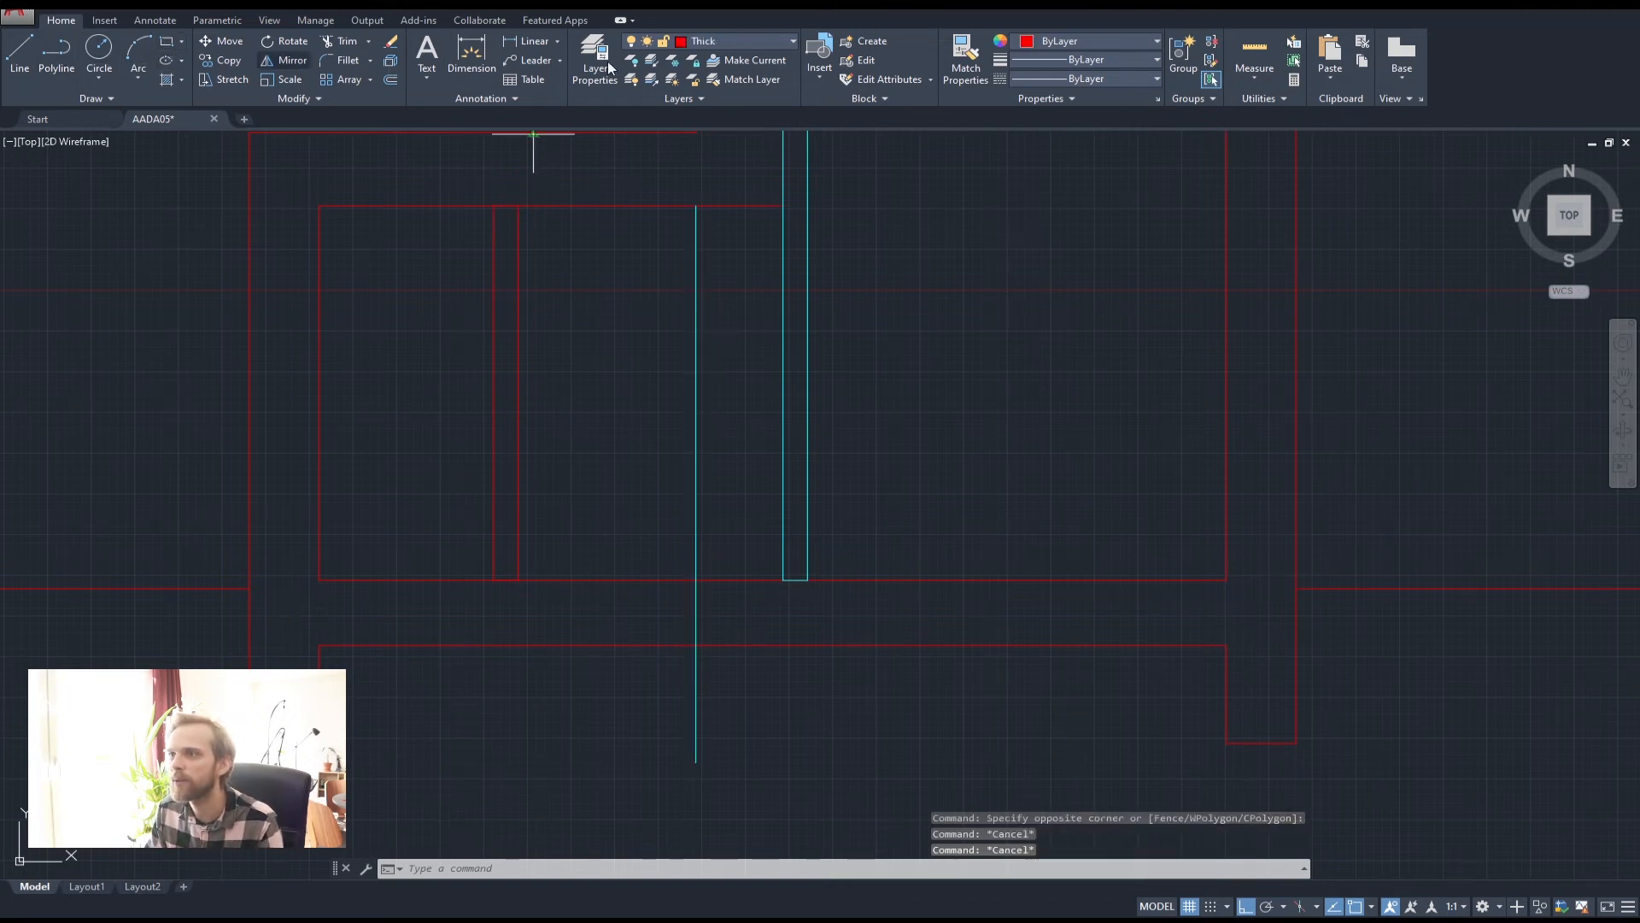
key("space")
left_click(736, 41)
left_click(721, 81)
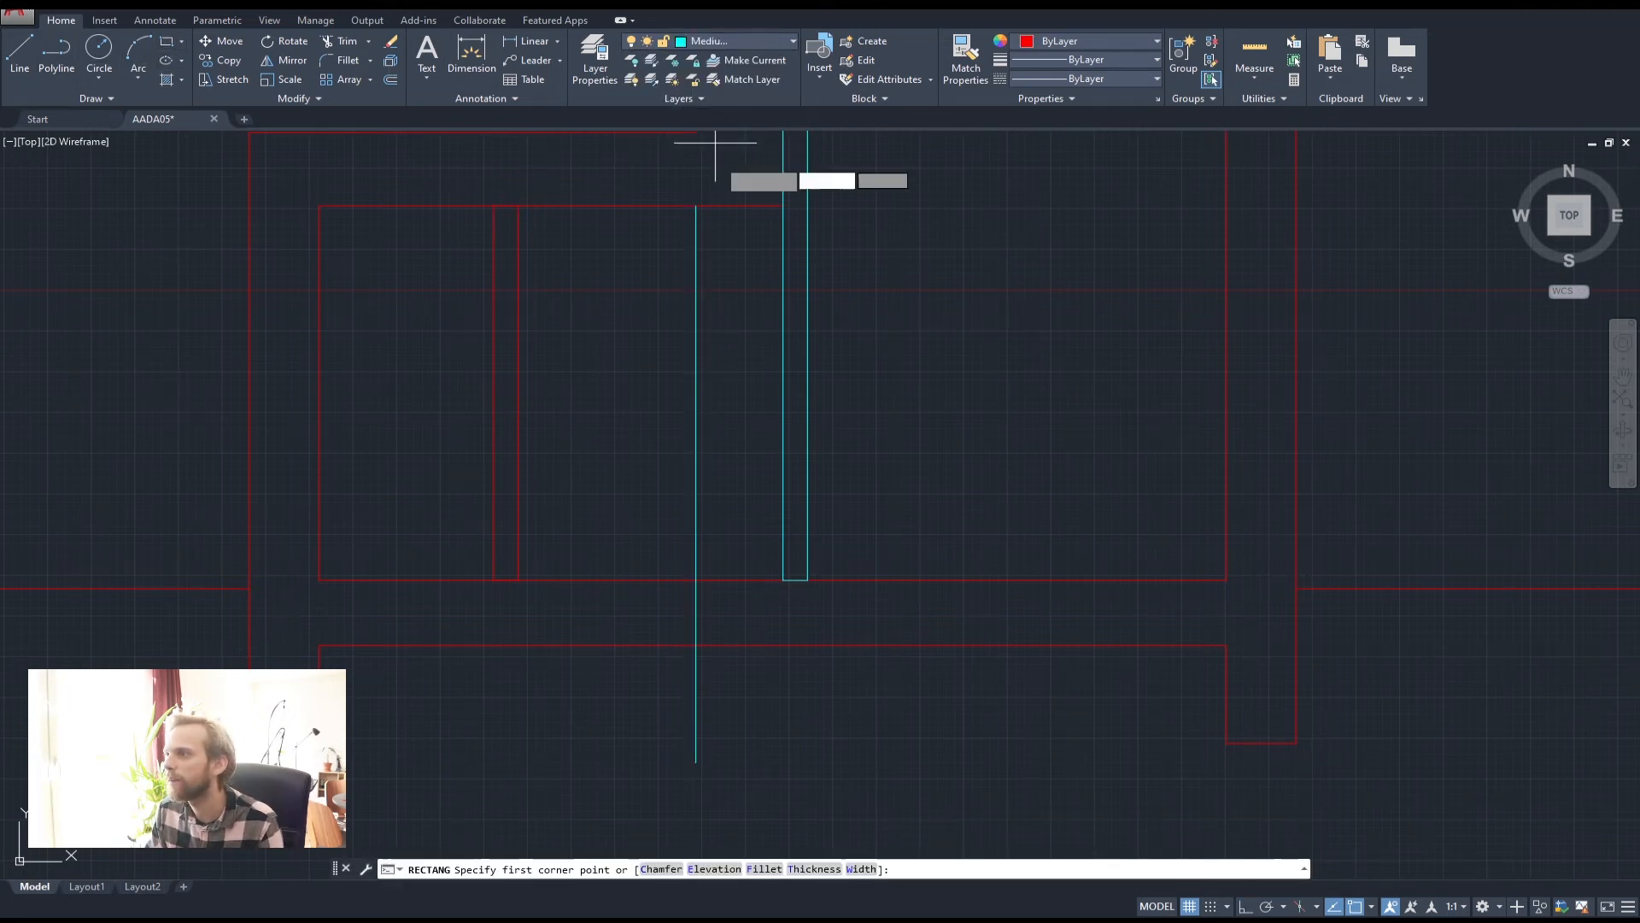
left_click(696, 580)
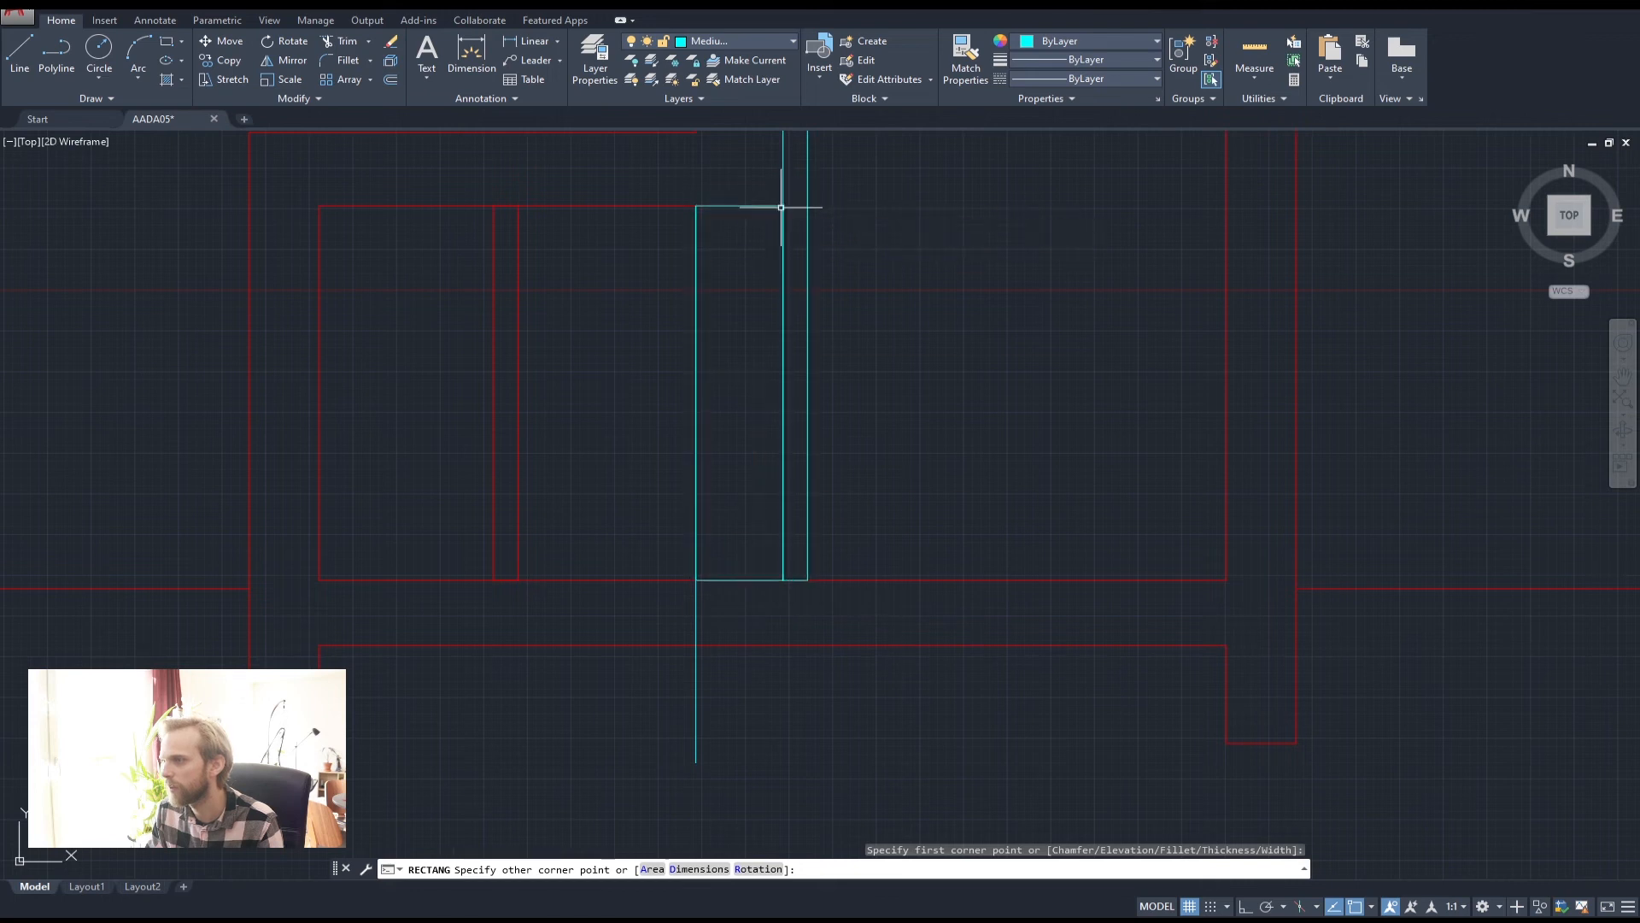
left_click(781, 207)
Erase the old cyan vertical line and bring the upper floor plan into view
left_click(722, 699)
left_click(598, 692)
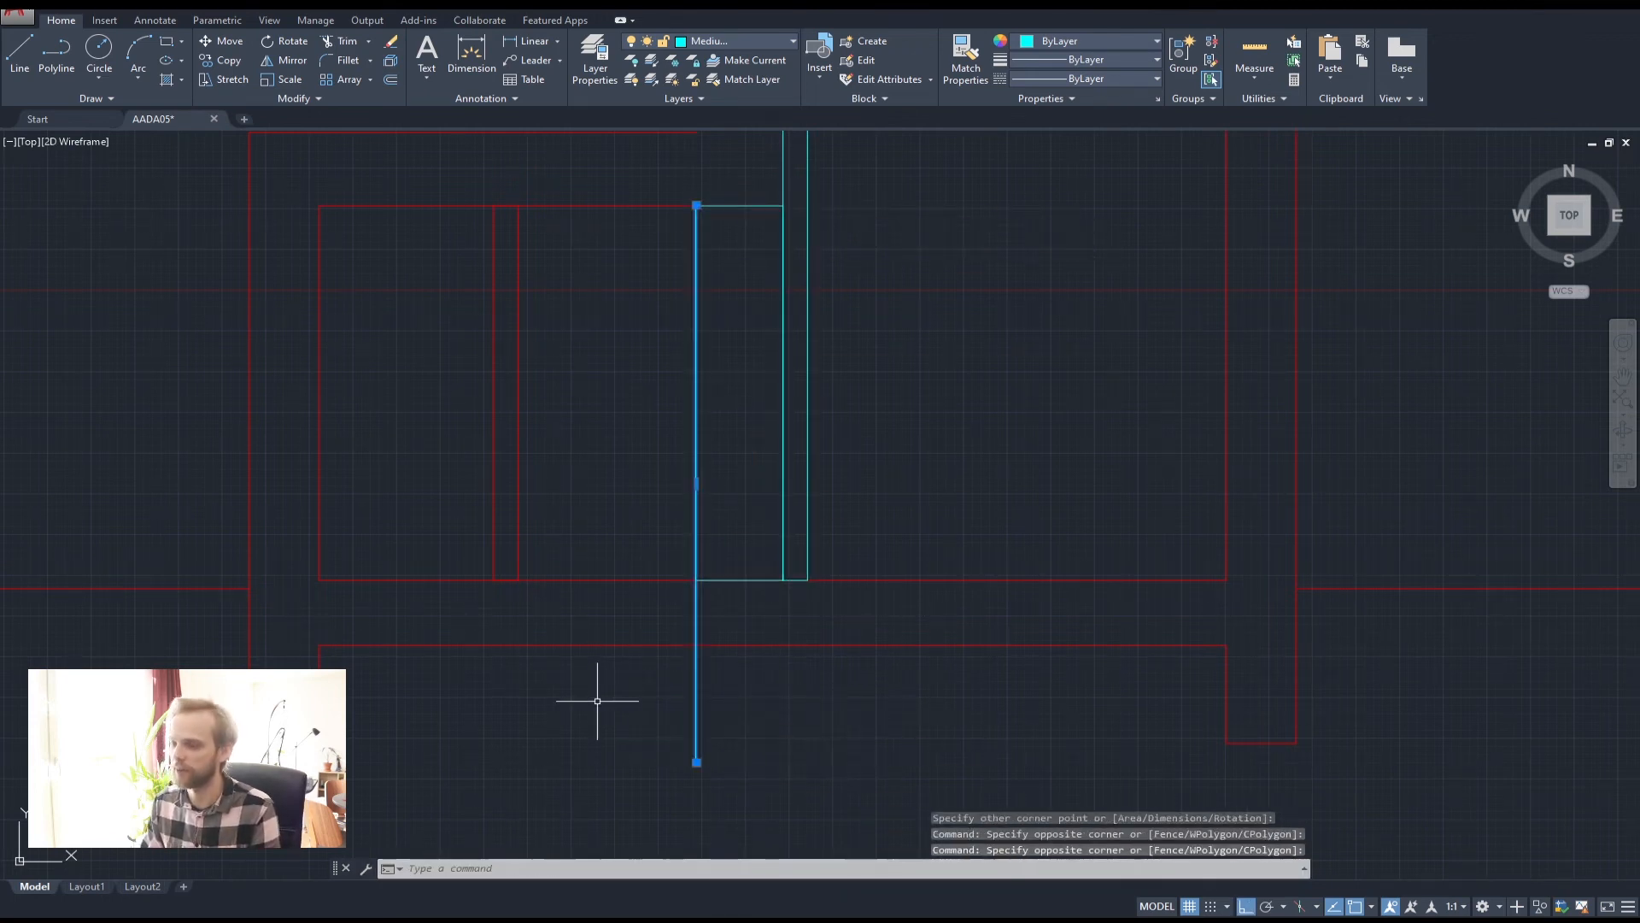
key("Delete")
scroll(751, 542, "down", 5)
scroll(707, 696, "up", 4)
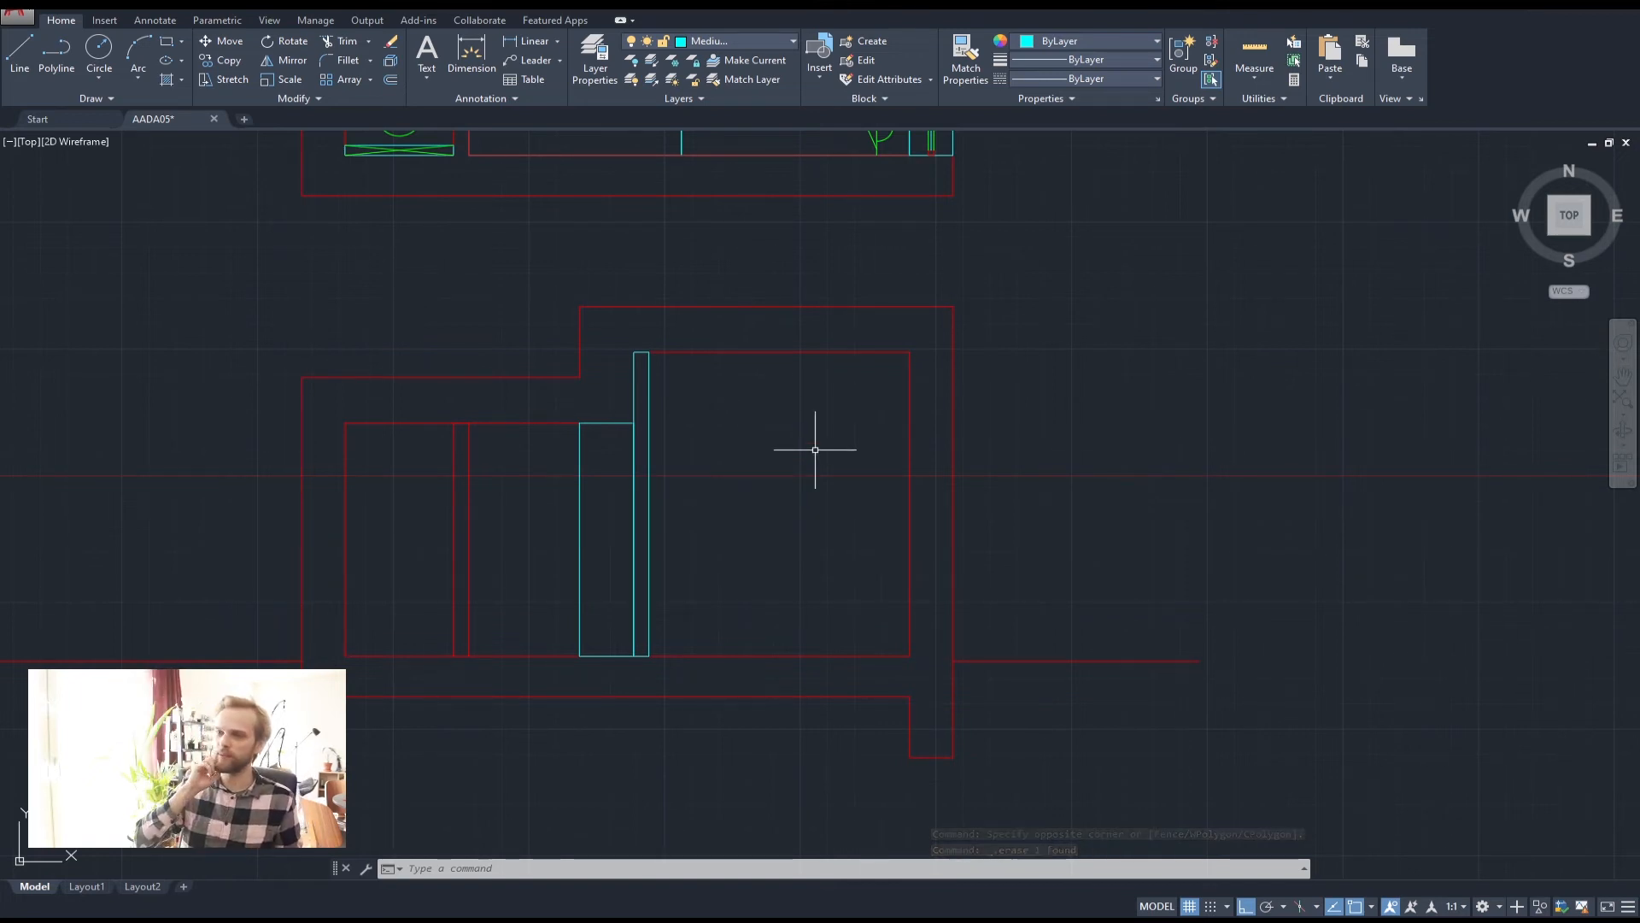
scroll(772, 450, "down", 1)
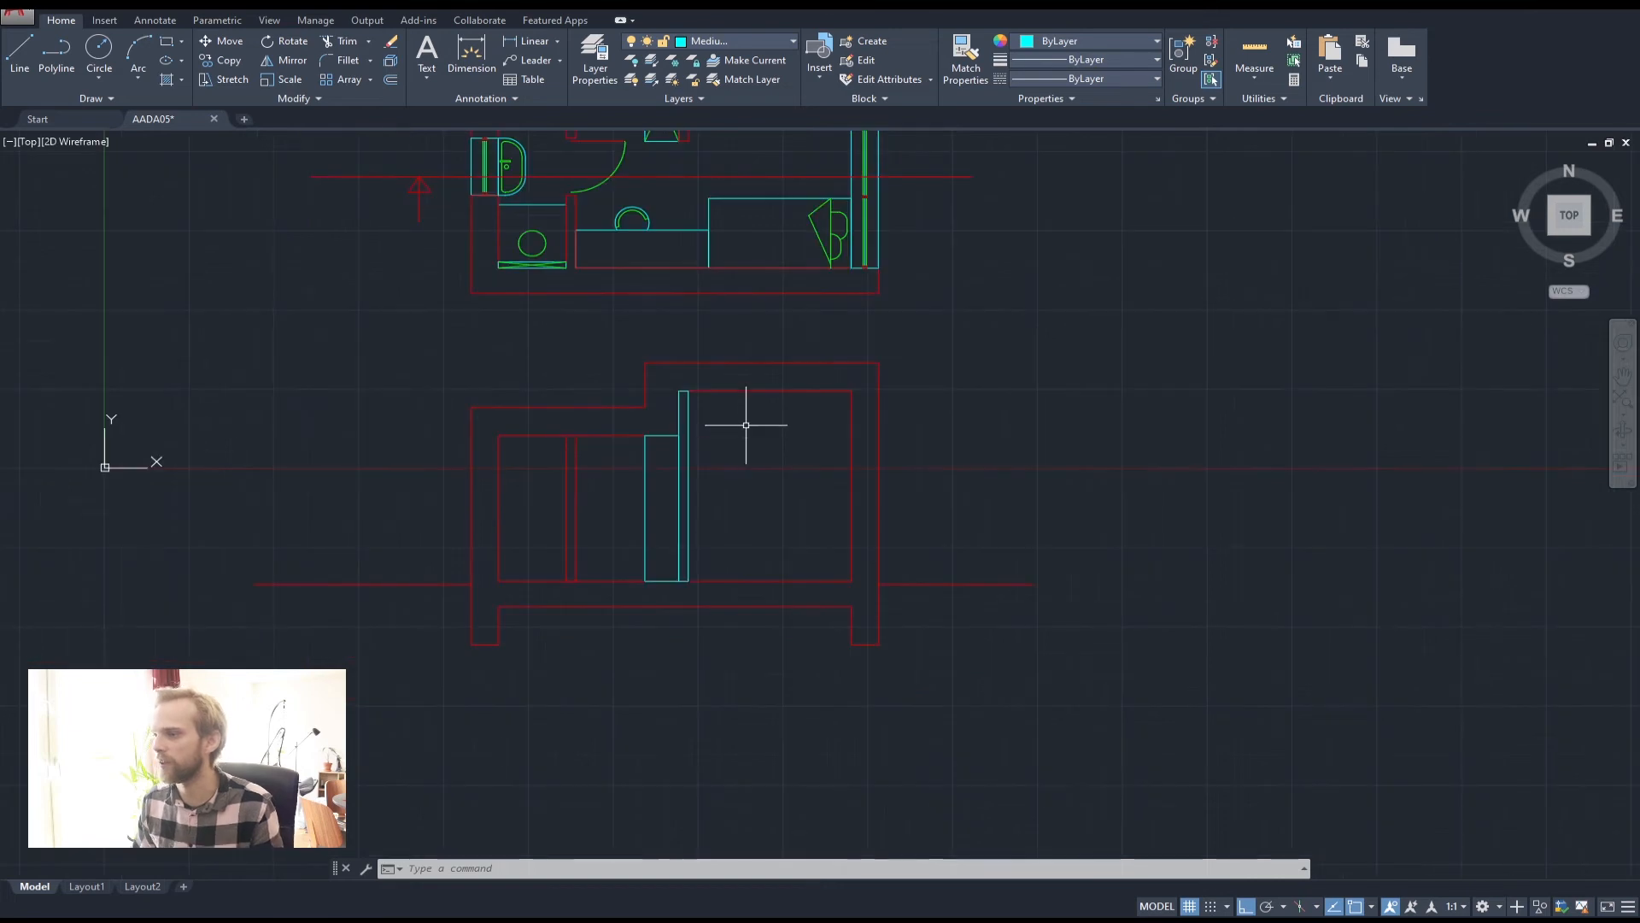
middle_click_drag(751, 428, 846, 366)
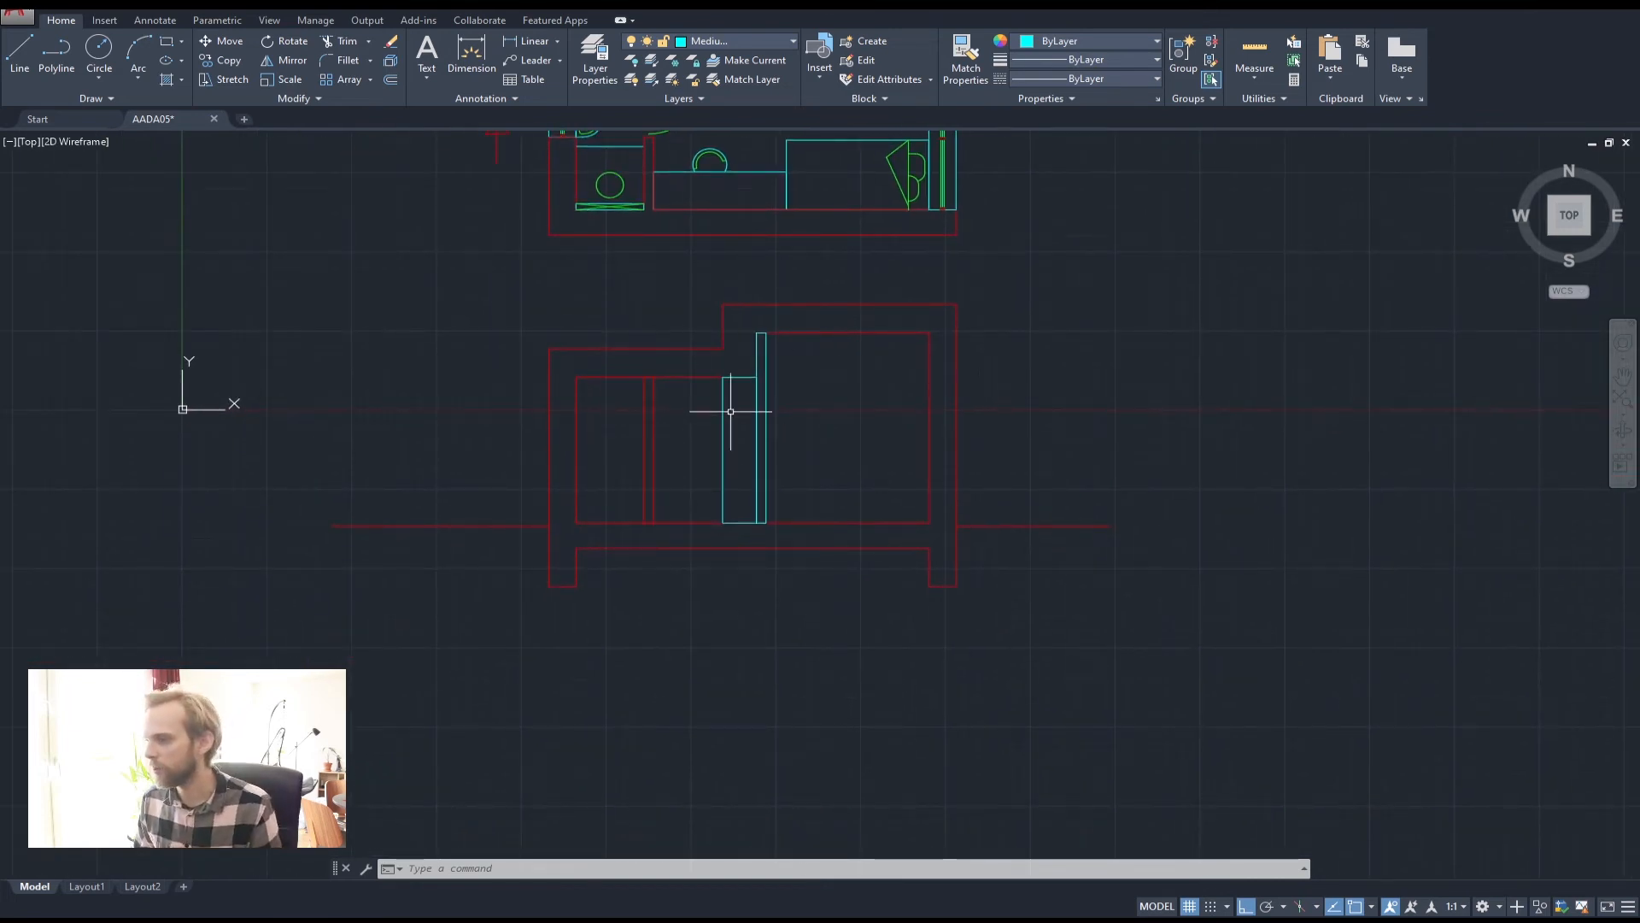
middle_click_drag(561, 332, 583, 416)
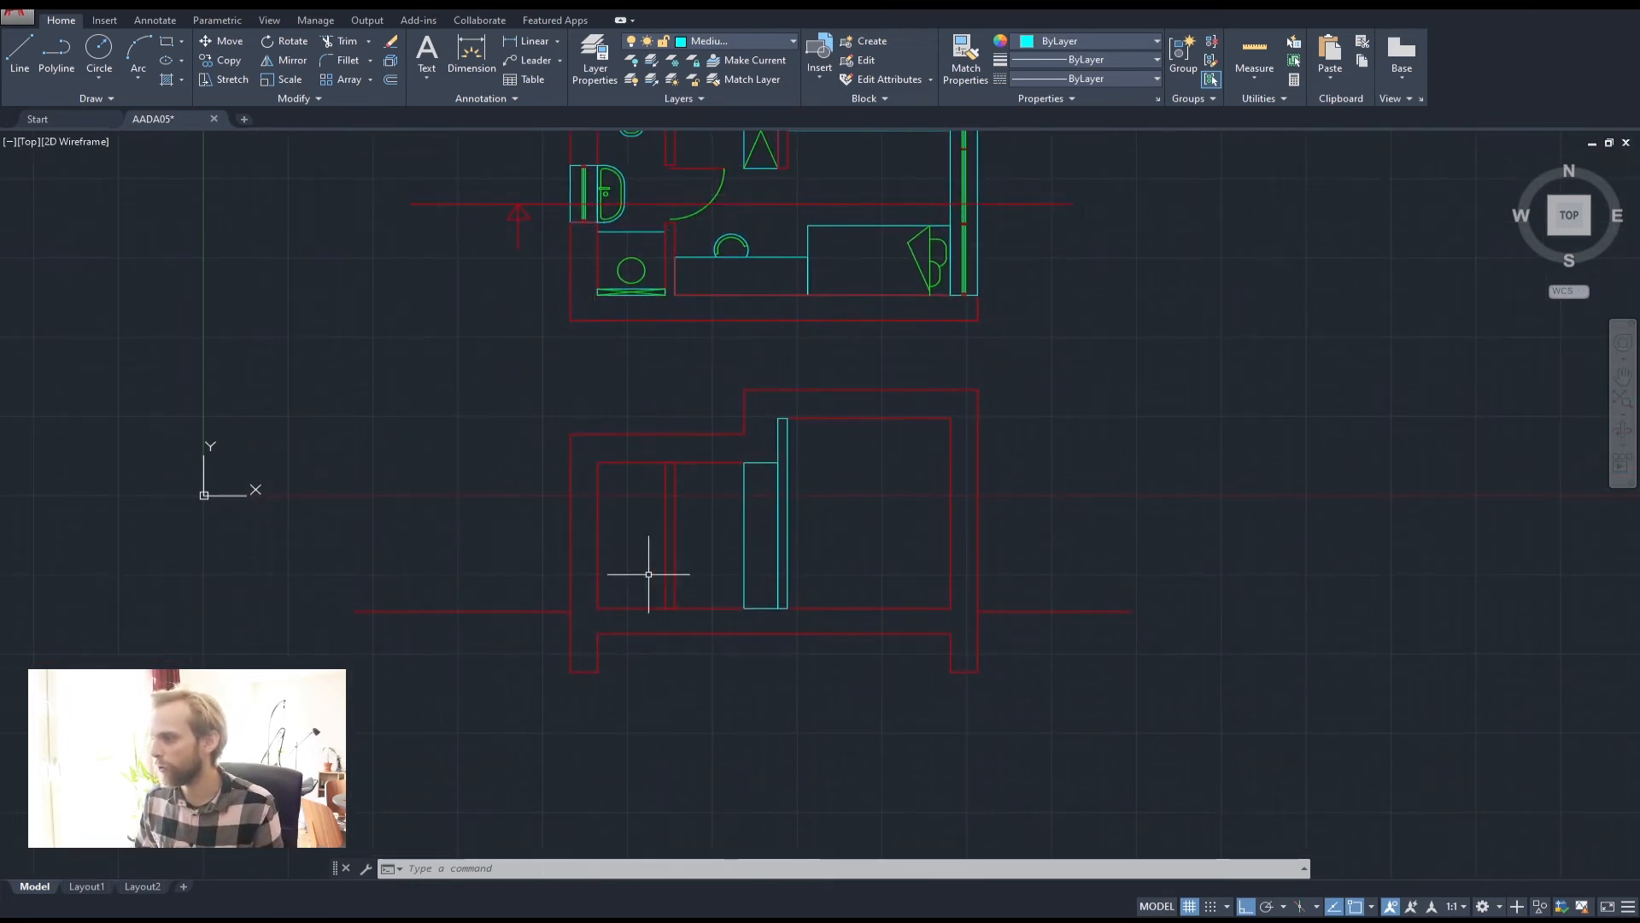
mouse_move(692, 507)
middle_mouse_down()
mouse_move(658, 681)
mouse_move(663, 581)
middle_mouse_up()
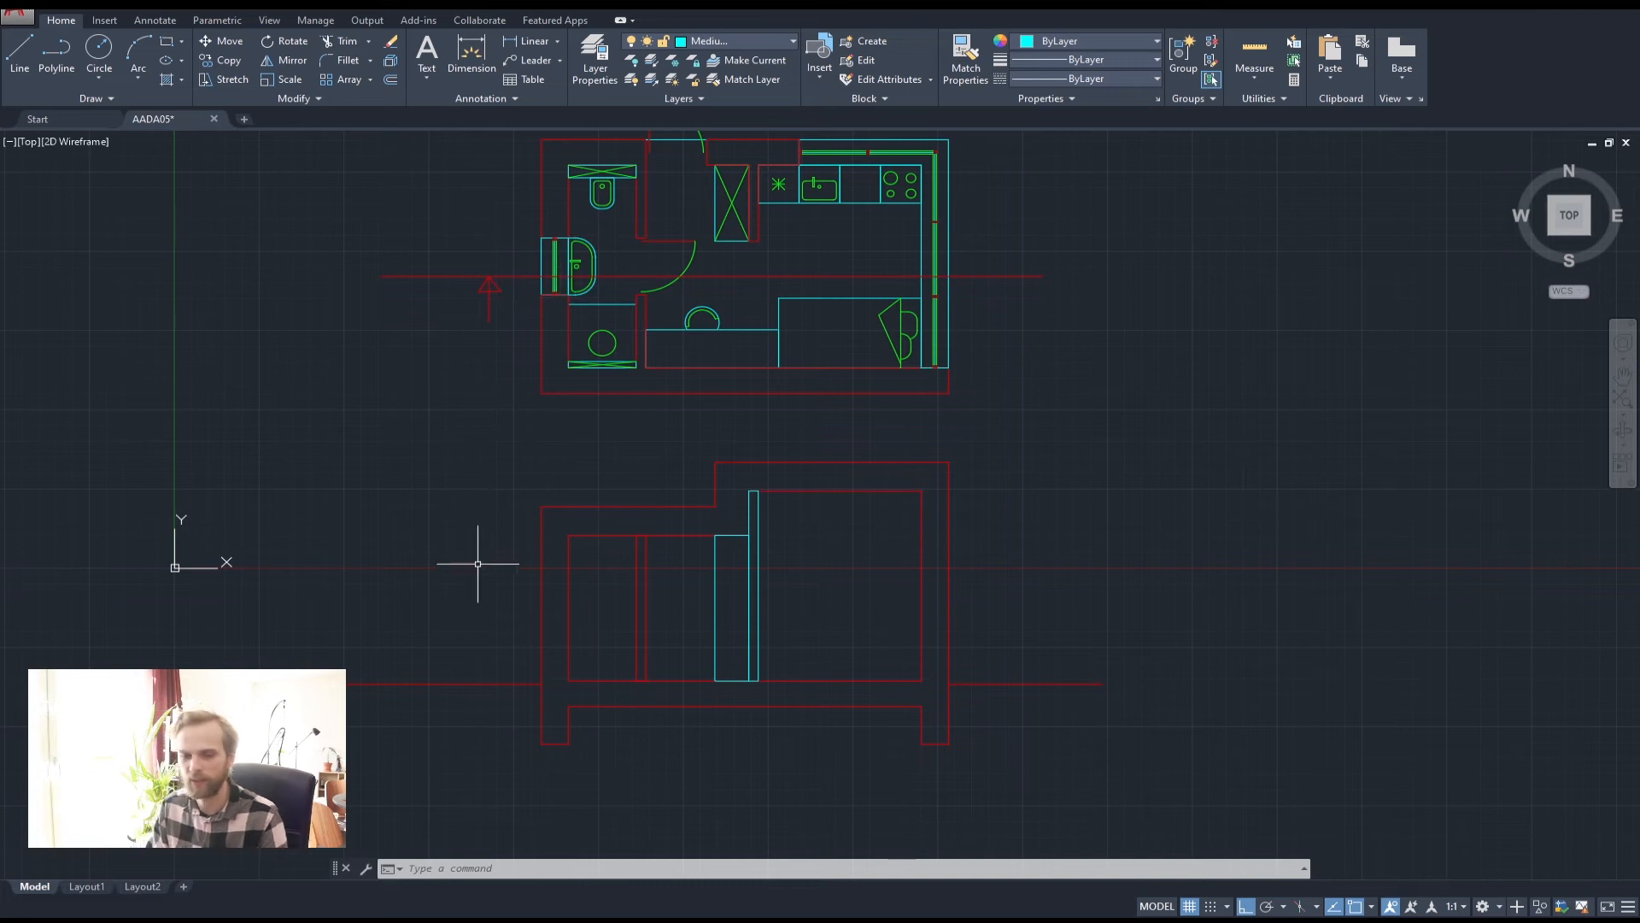
scroll(529, 564, "up", 4)
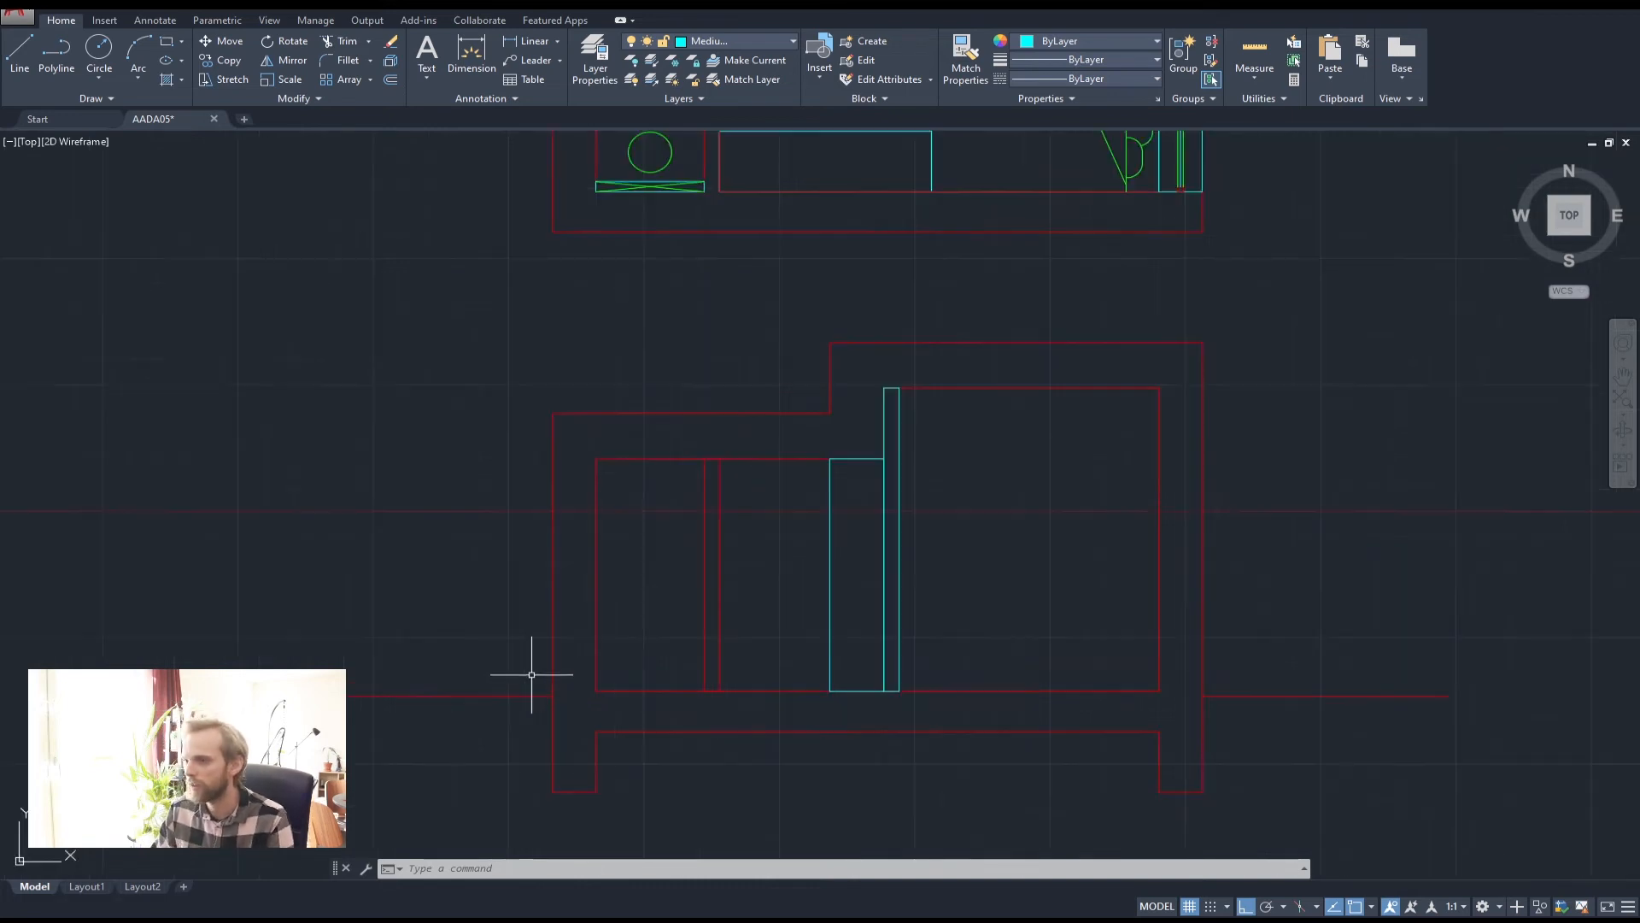
Draw a short polyline across the lower wall corner of the section
left_click(56, 51)
left_click(643, 633)
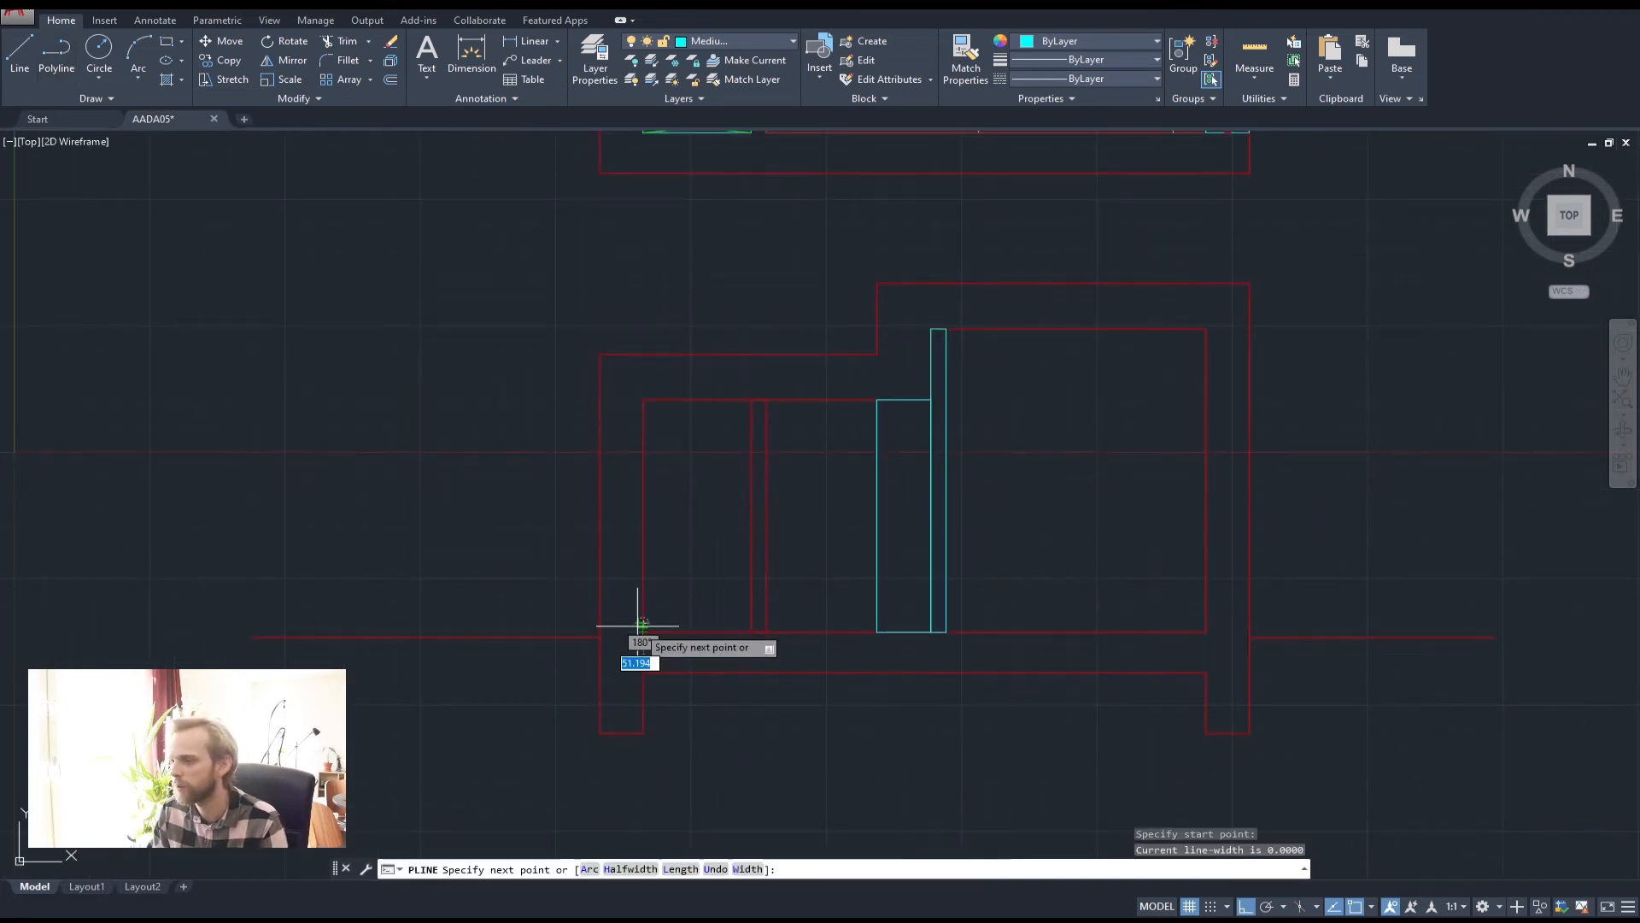
key("Return")
key("Return")
left_click(643, 633)
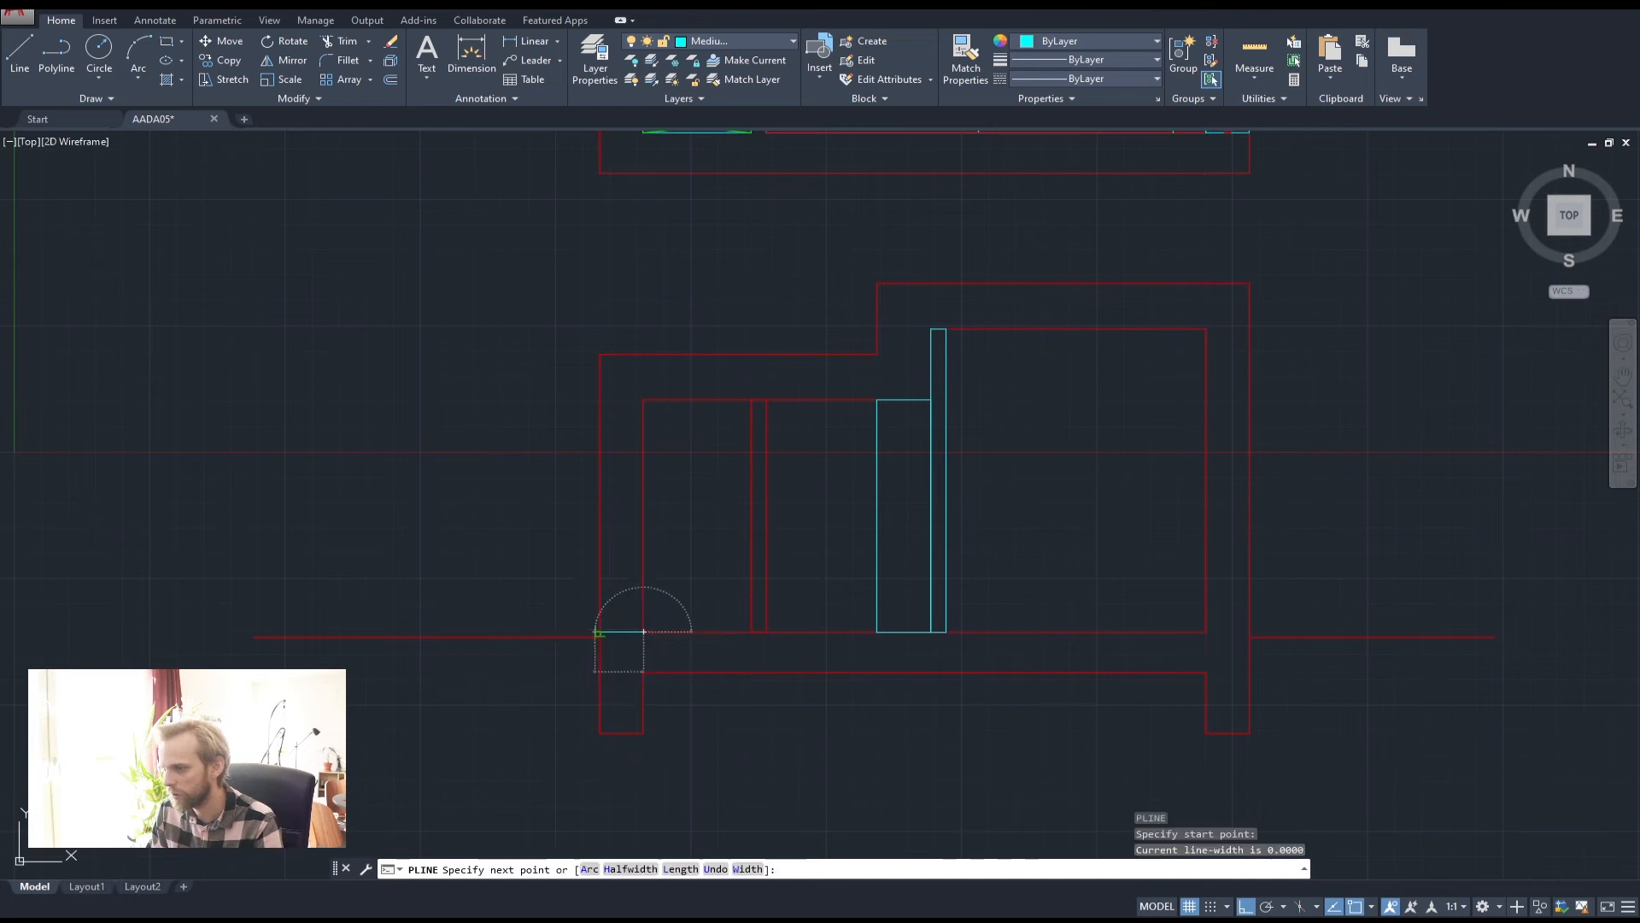
left_click(600, 632)
key("Return")
scroll(622, 638, "up", 2)
scroll(620, 637, "up", 2)
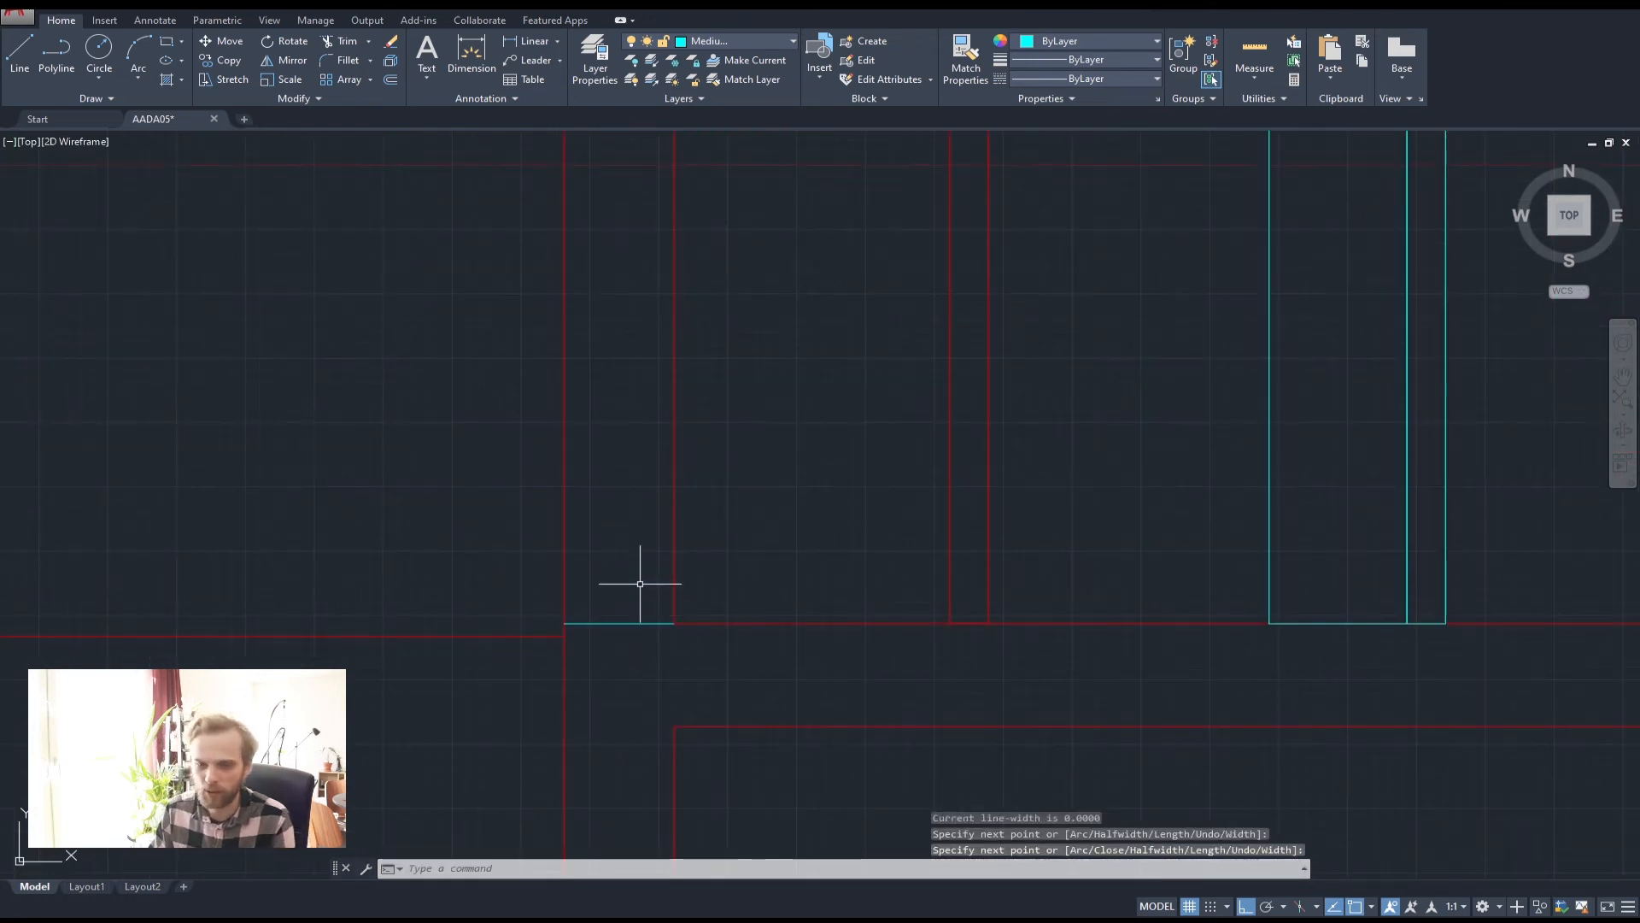
middle_click_drag(640, 584, 620, 666)
Offset the short line 1100 upward with OFFSET
type("off")
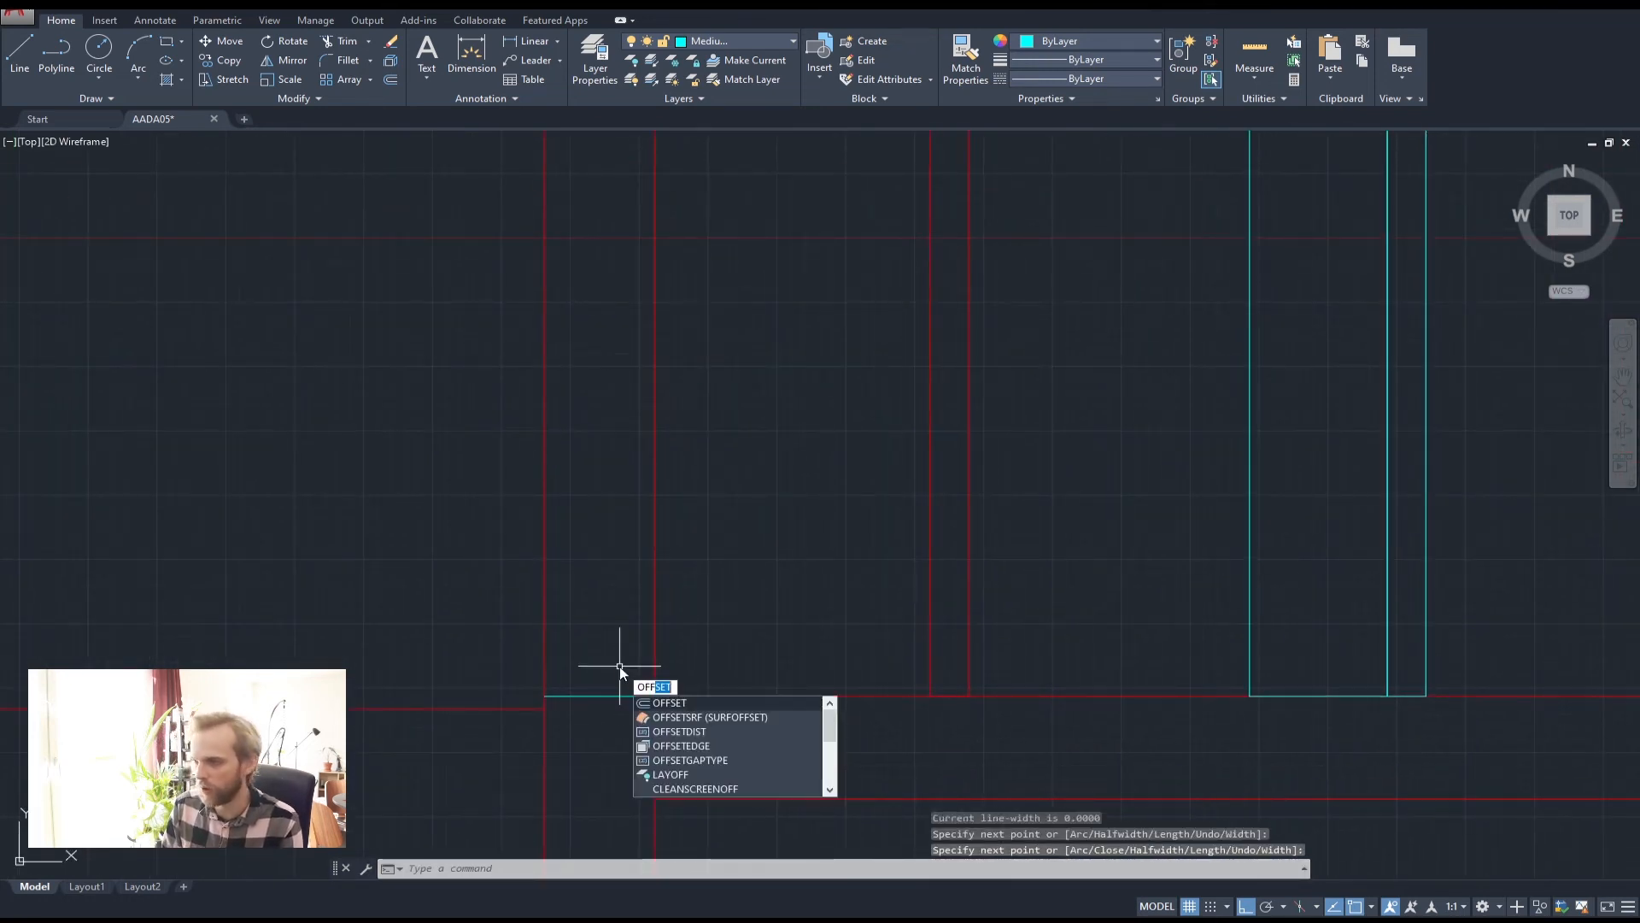
key("Return")
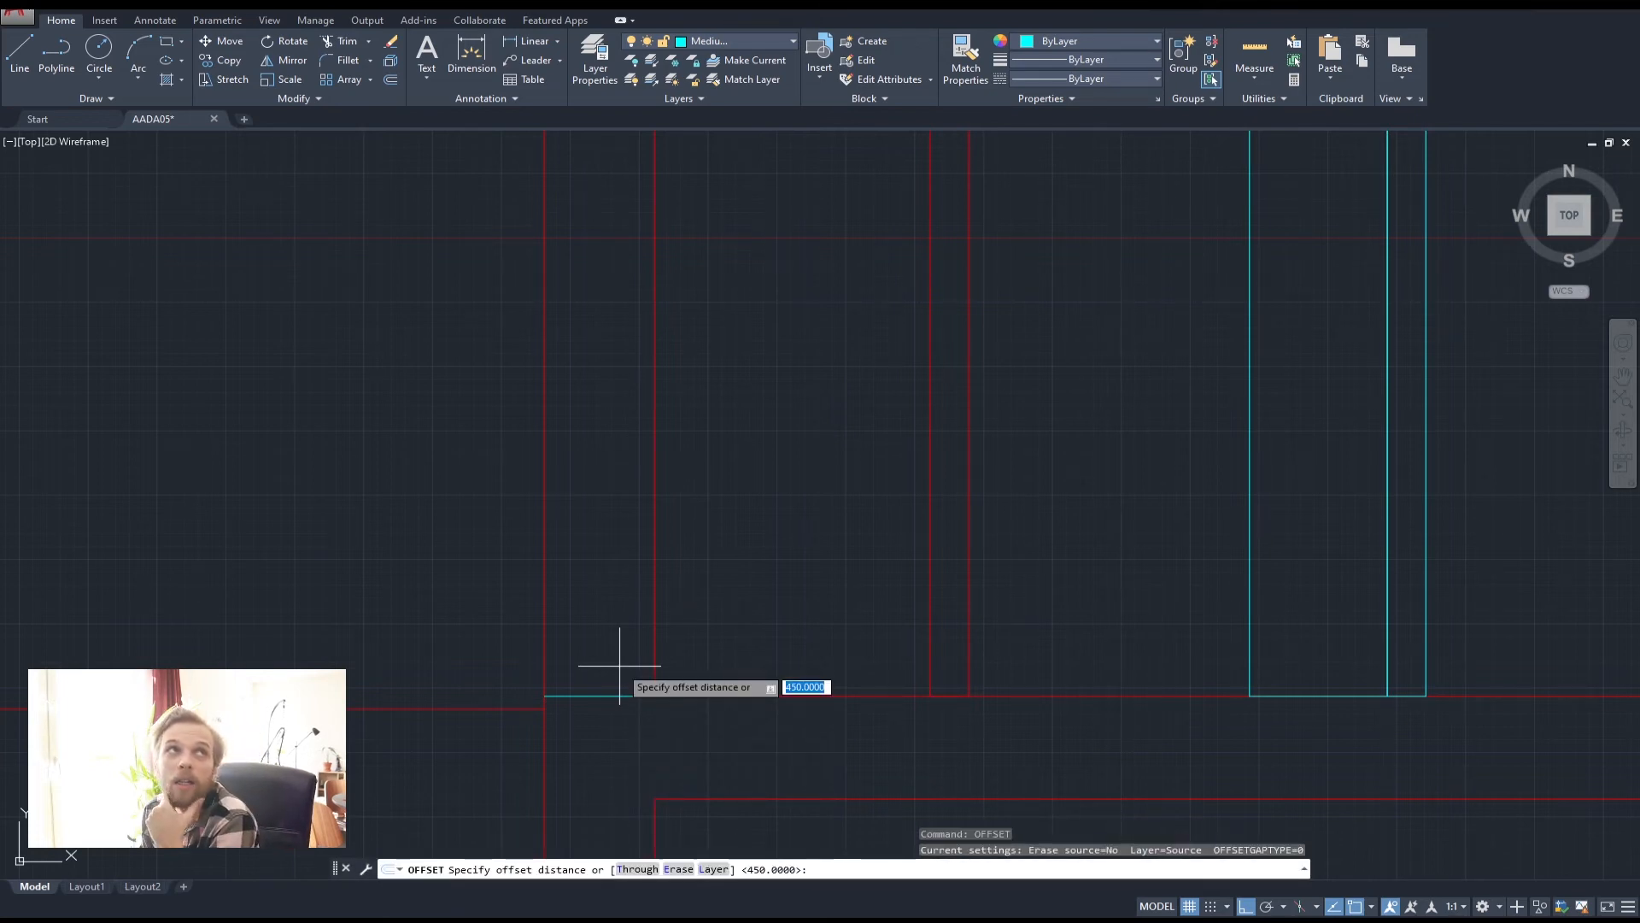
type("11")
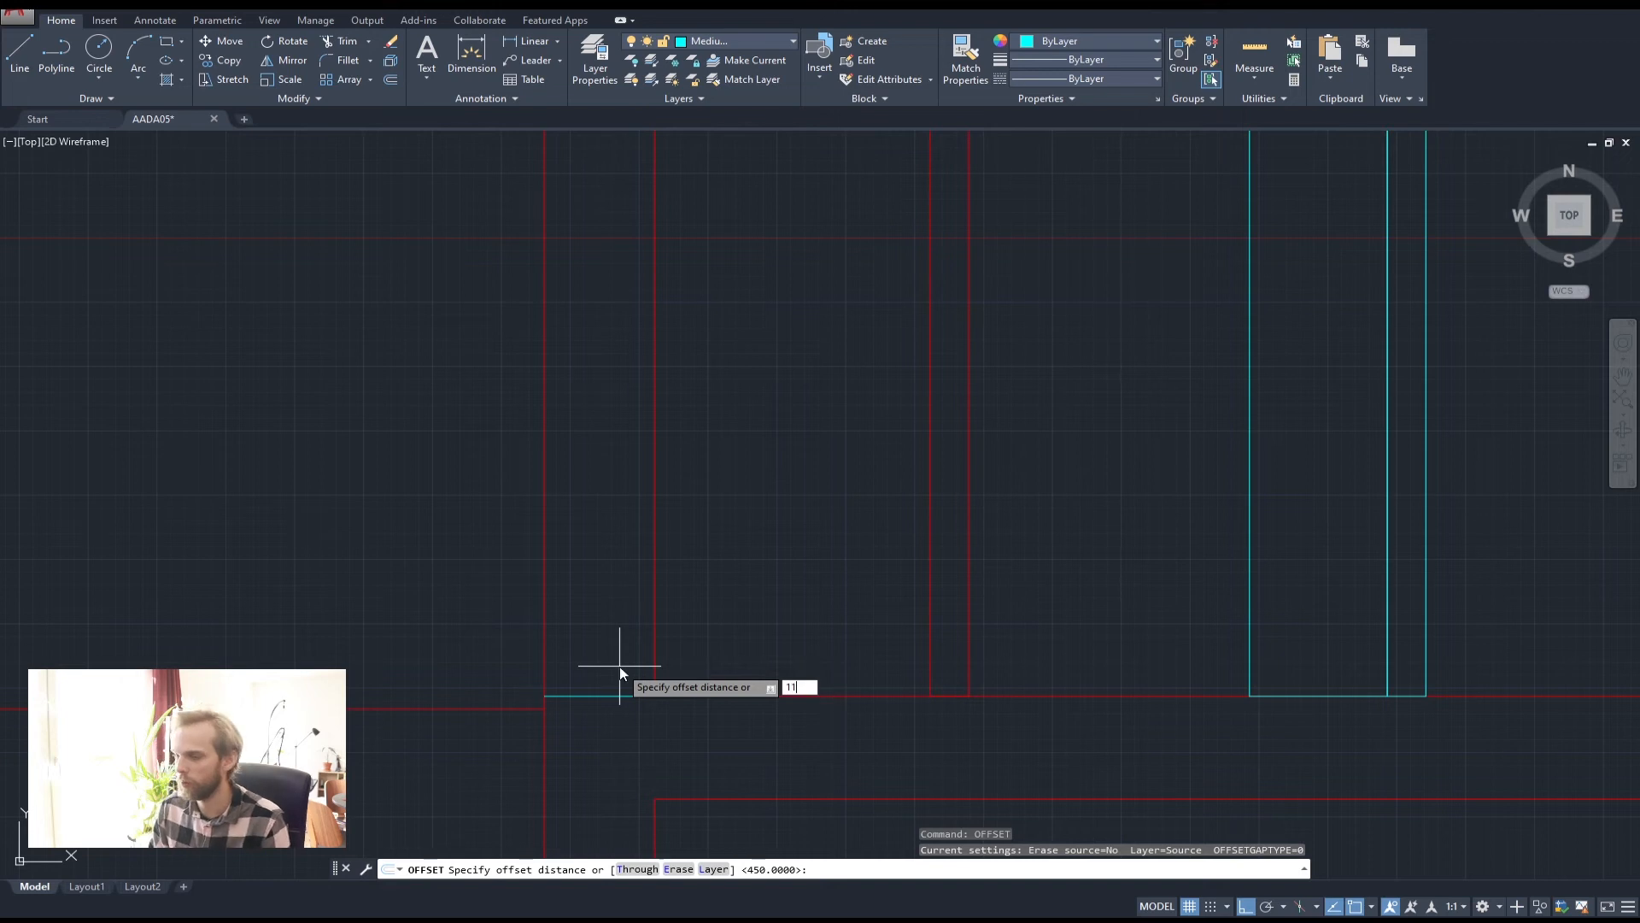
type("00")
key("Return")
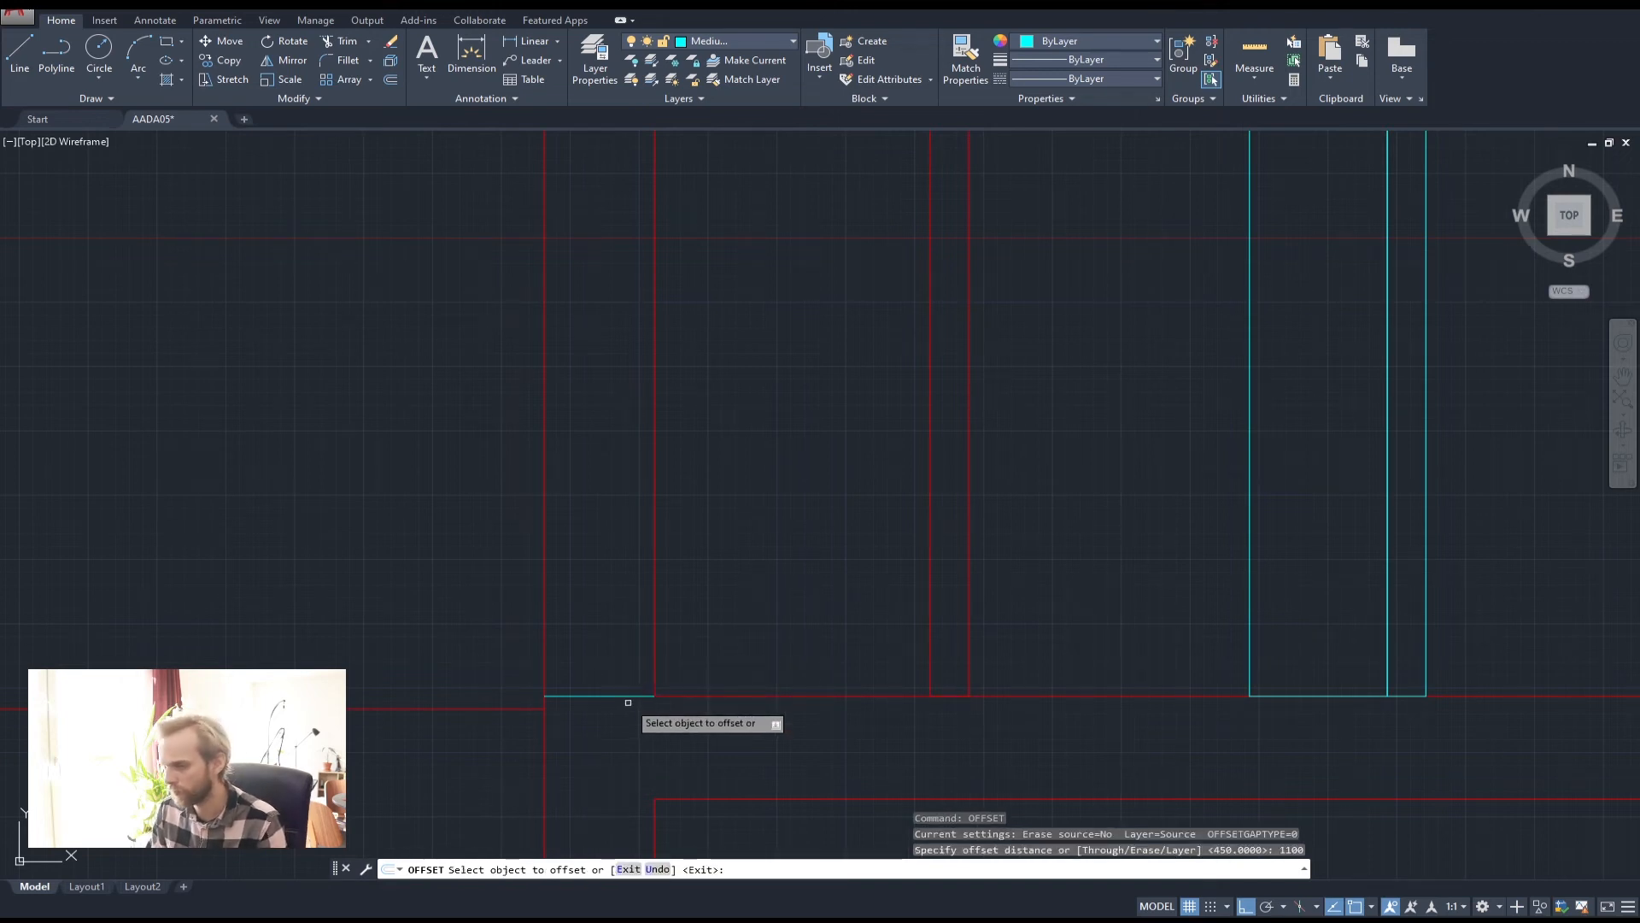
left_click(628, 702)
left_click(704, 513)
scroll(736, 487, "down", 2)
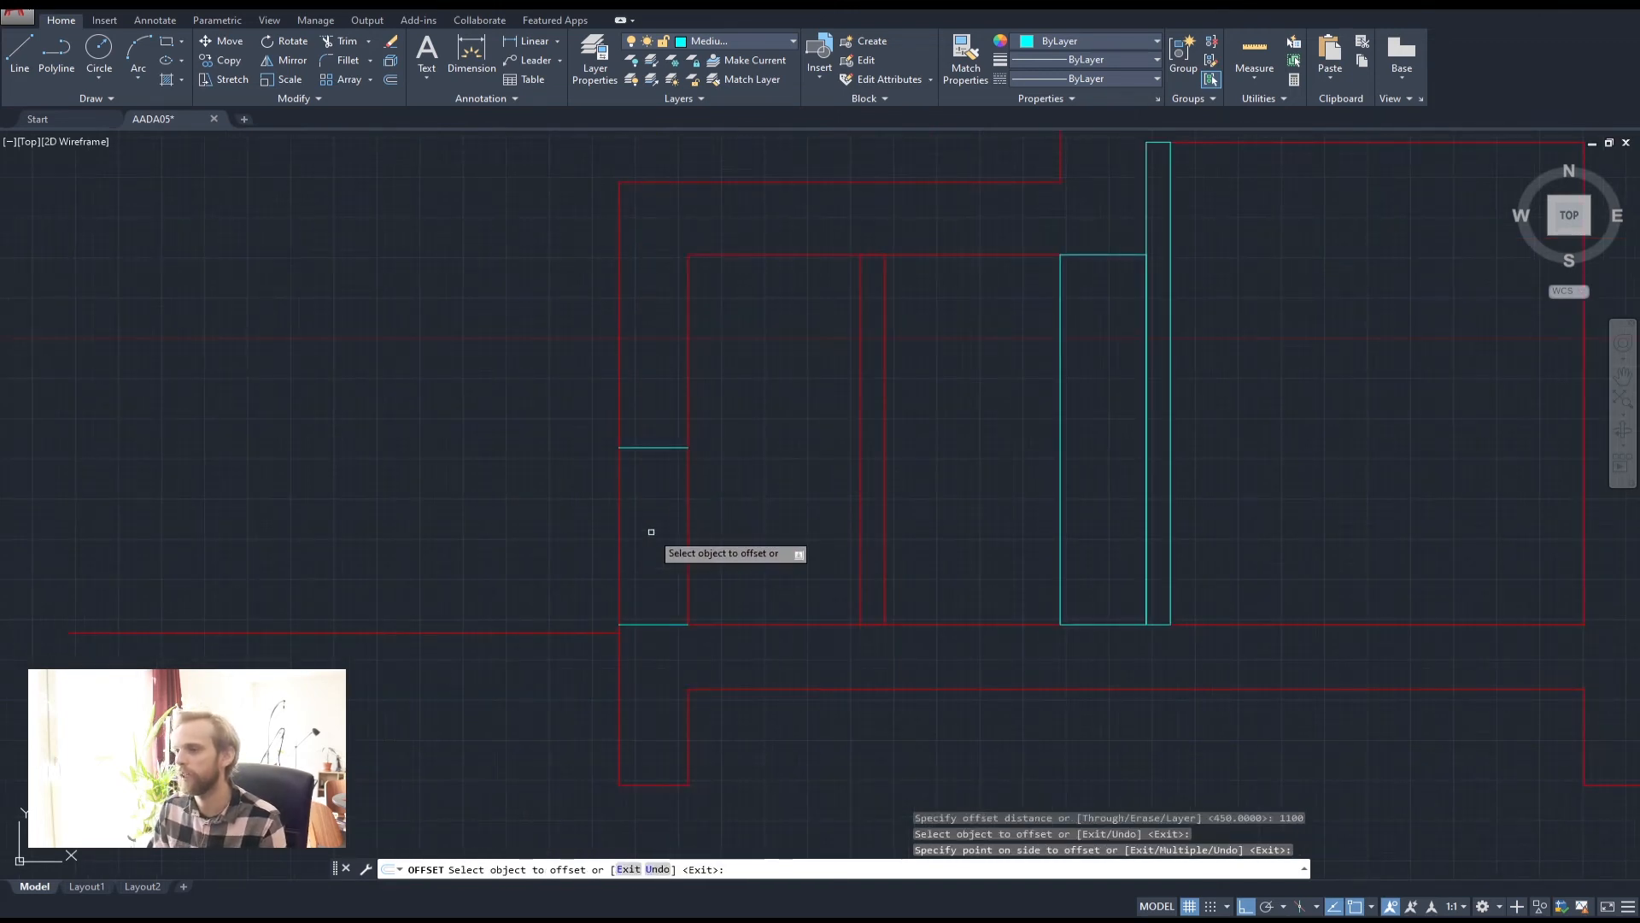
key("Escape")
key("Escape")
Erase the original bottom short line
left_click(652, 575)
left_click(647, 652)
middle_click_drag(672, 563, 675, 583)
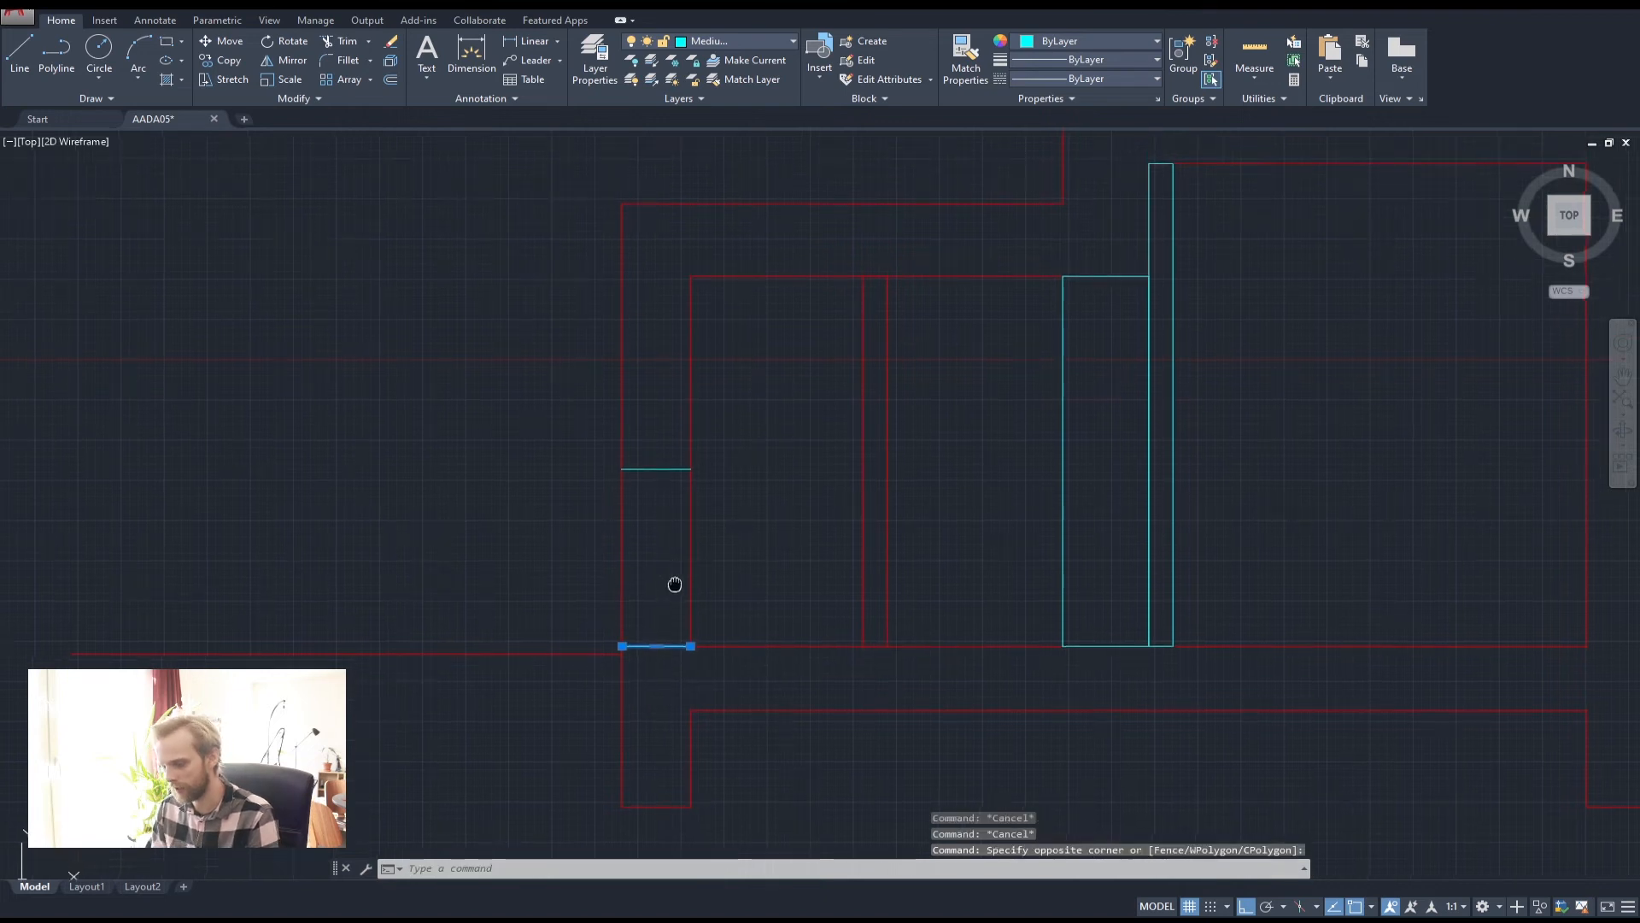
middle_click_drag(676, 506, 707, 608)
key("Delete")
middle_click_drag(708, 370, 720, 508)
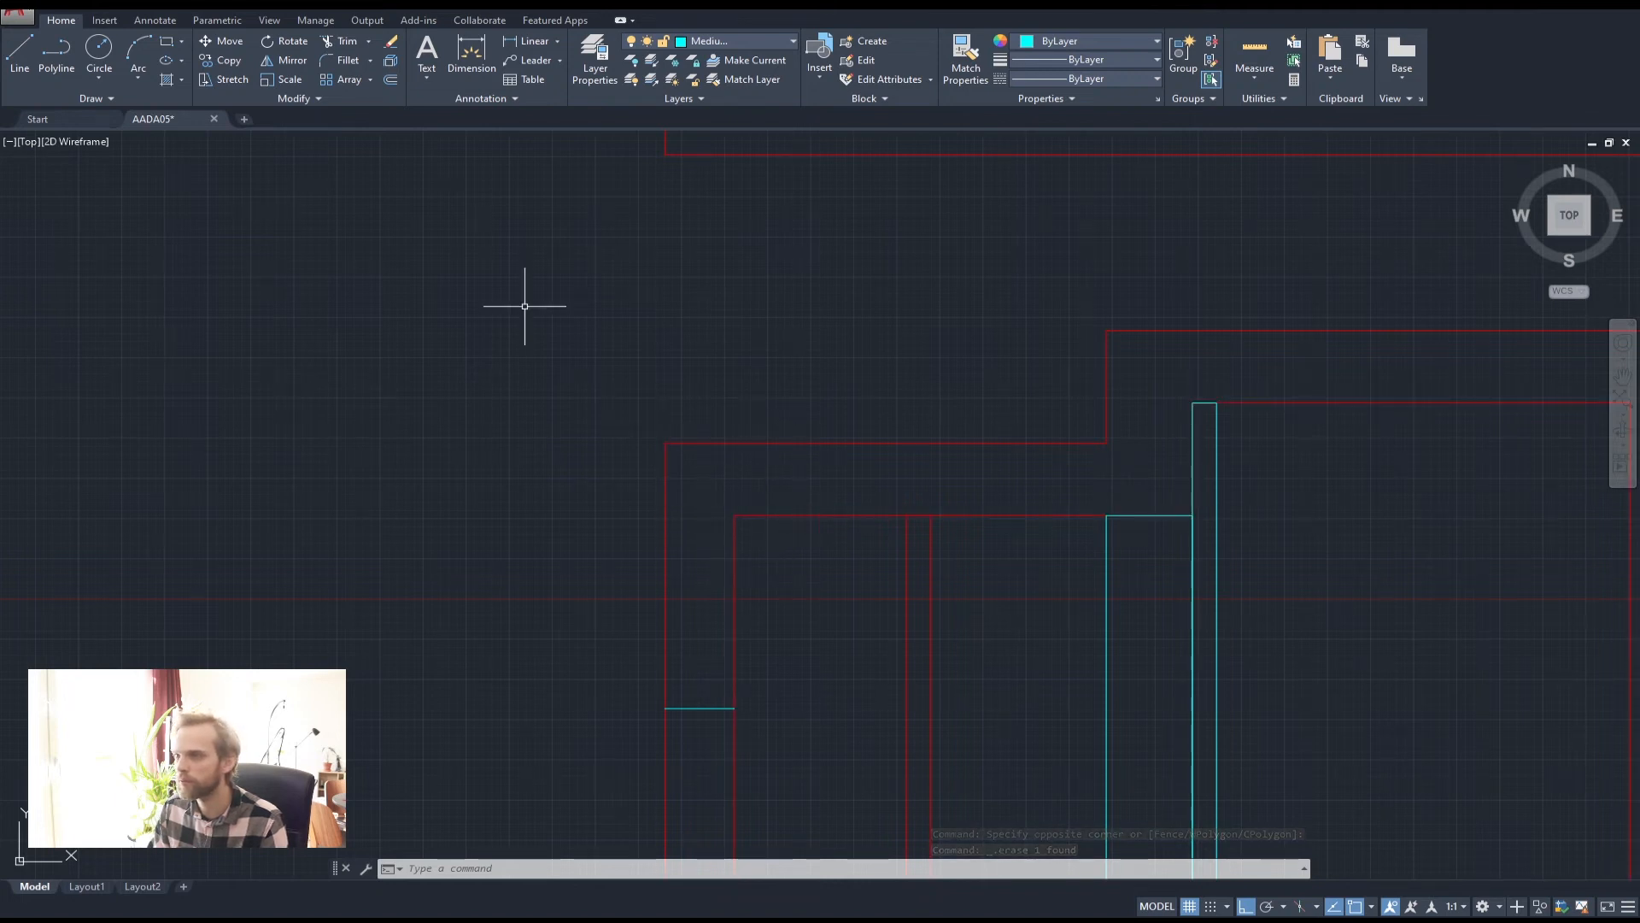
Draw a second short line across the wall, then move both short lines to the red Thick layer
left_click(56, 53)
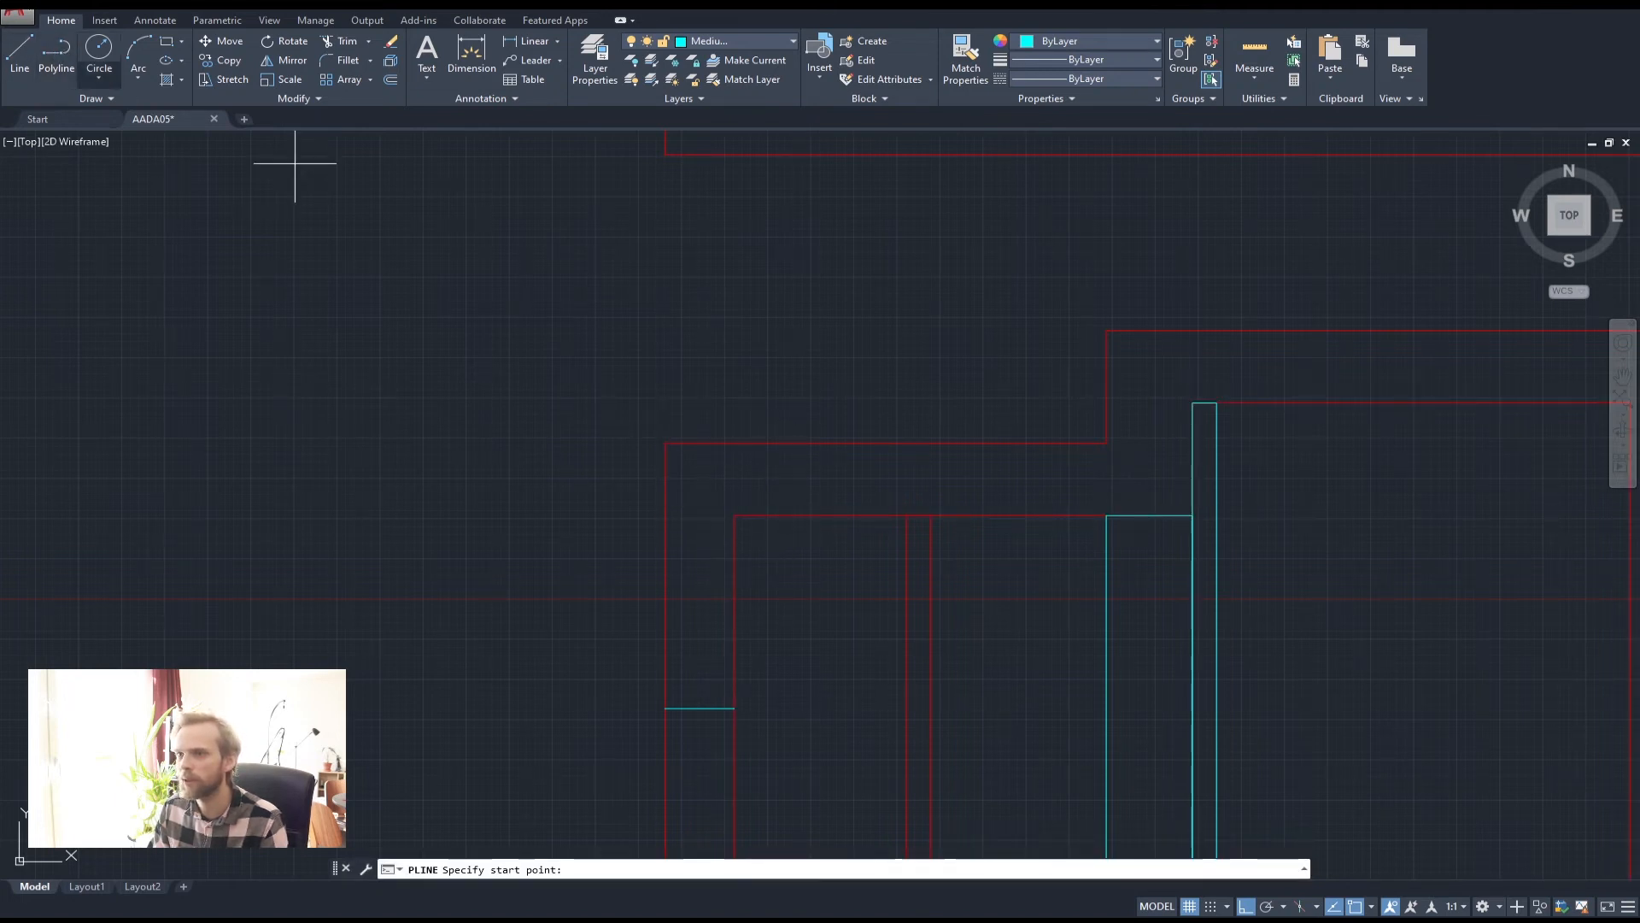
left_click(734, 515)
left_click(667, 515)
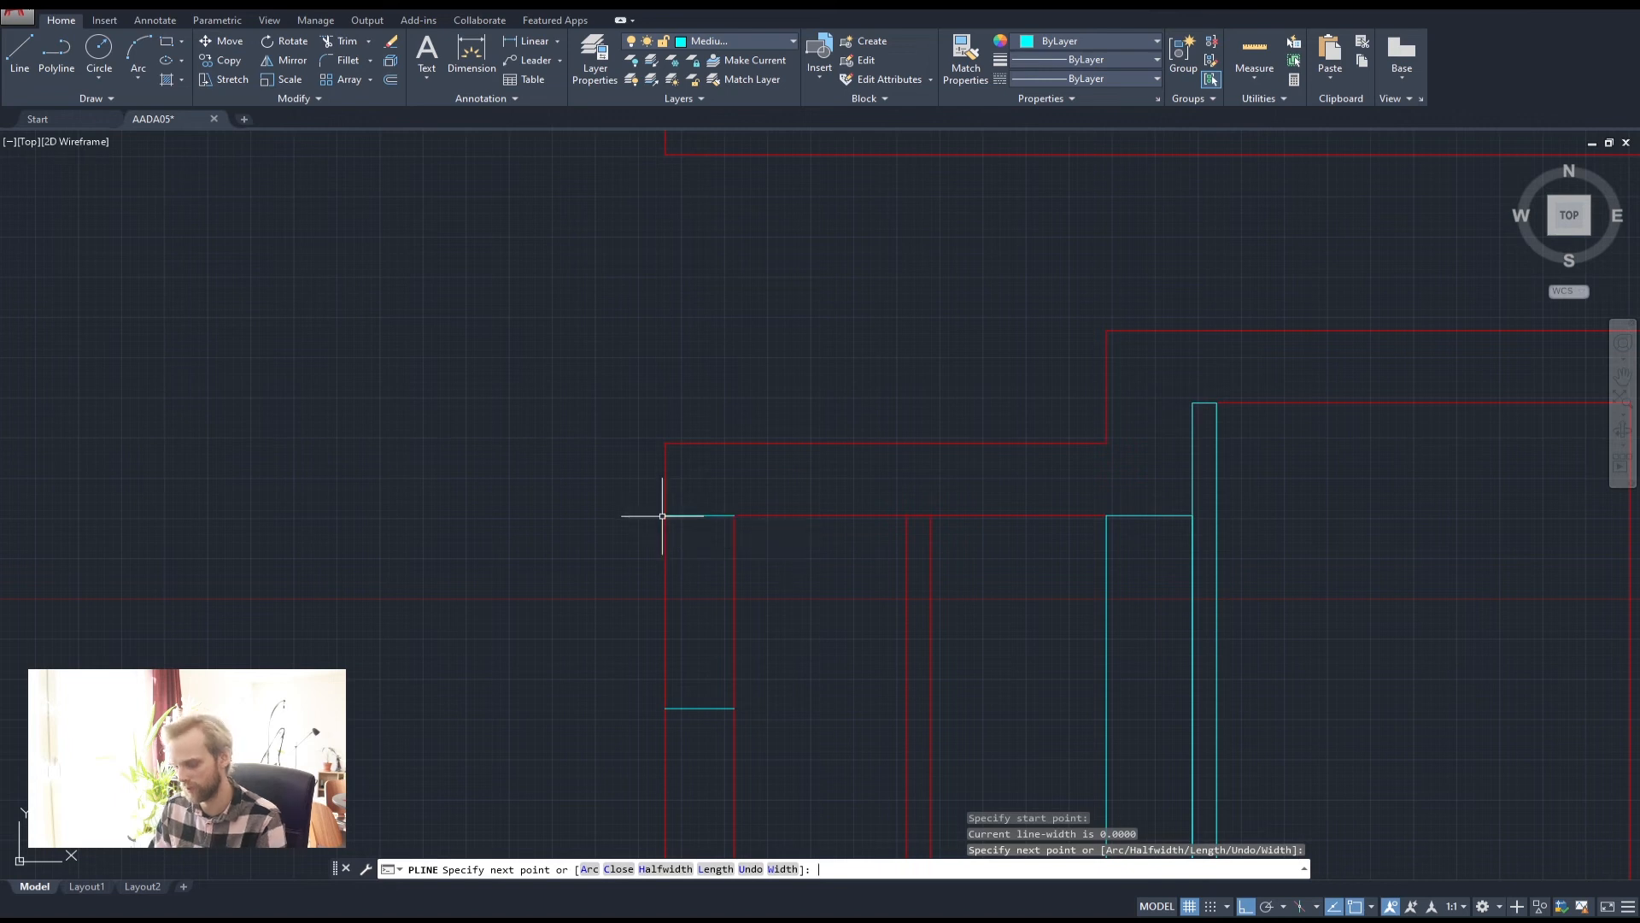
key("Return")
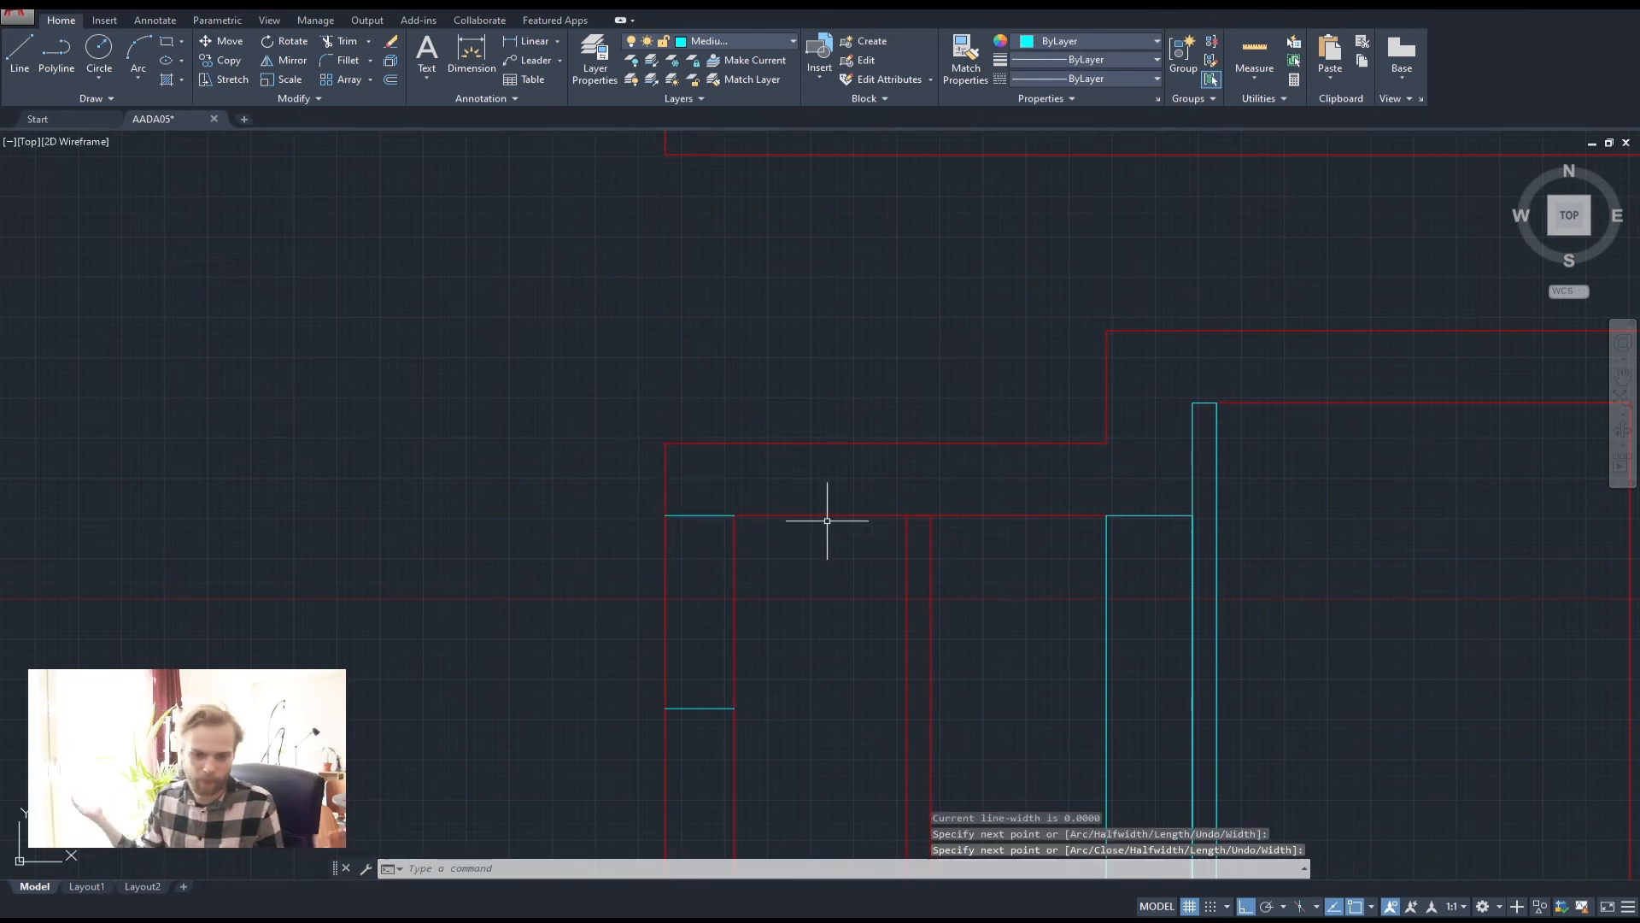
left_click(695, 761)
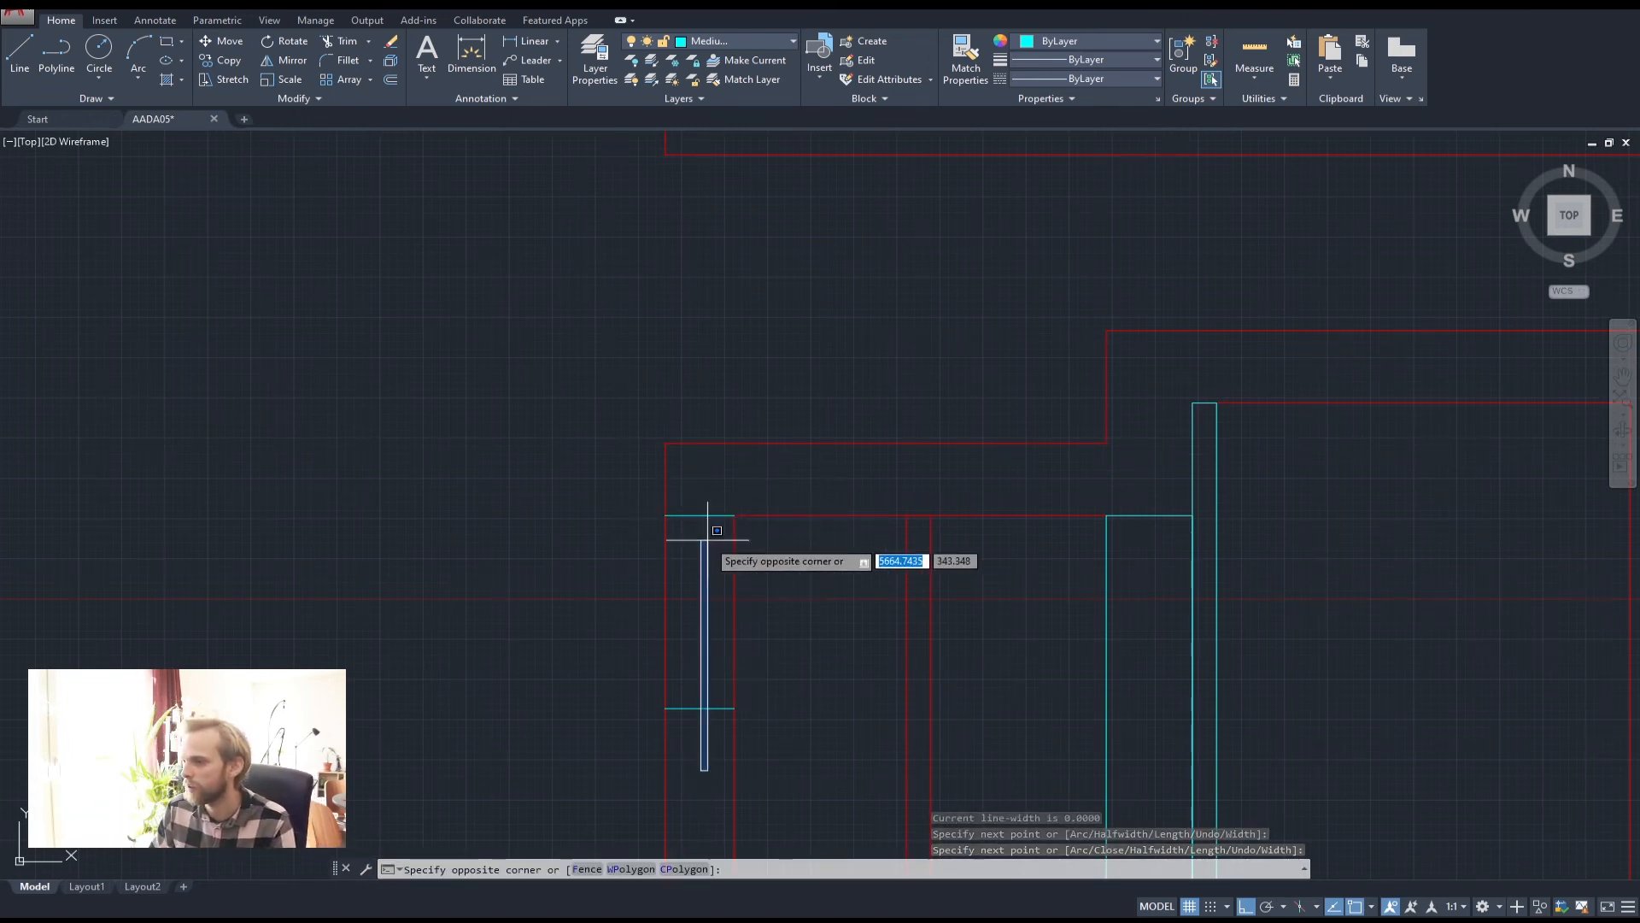
left_click(696, 453)
left_click(717, 41)
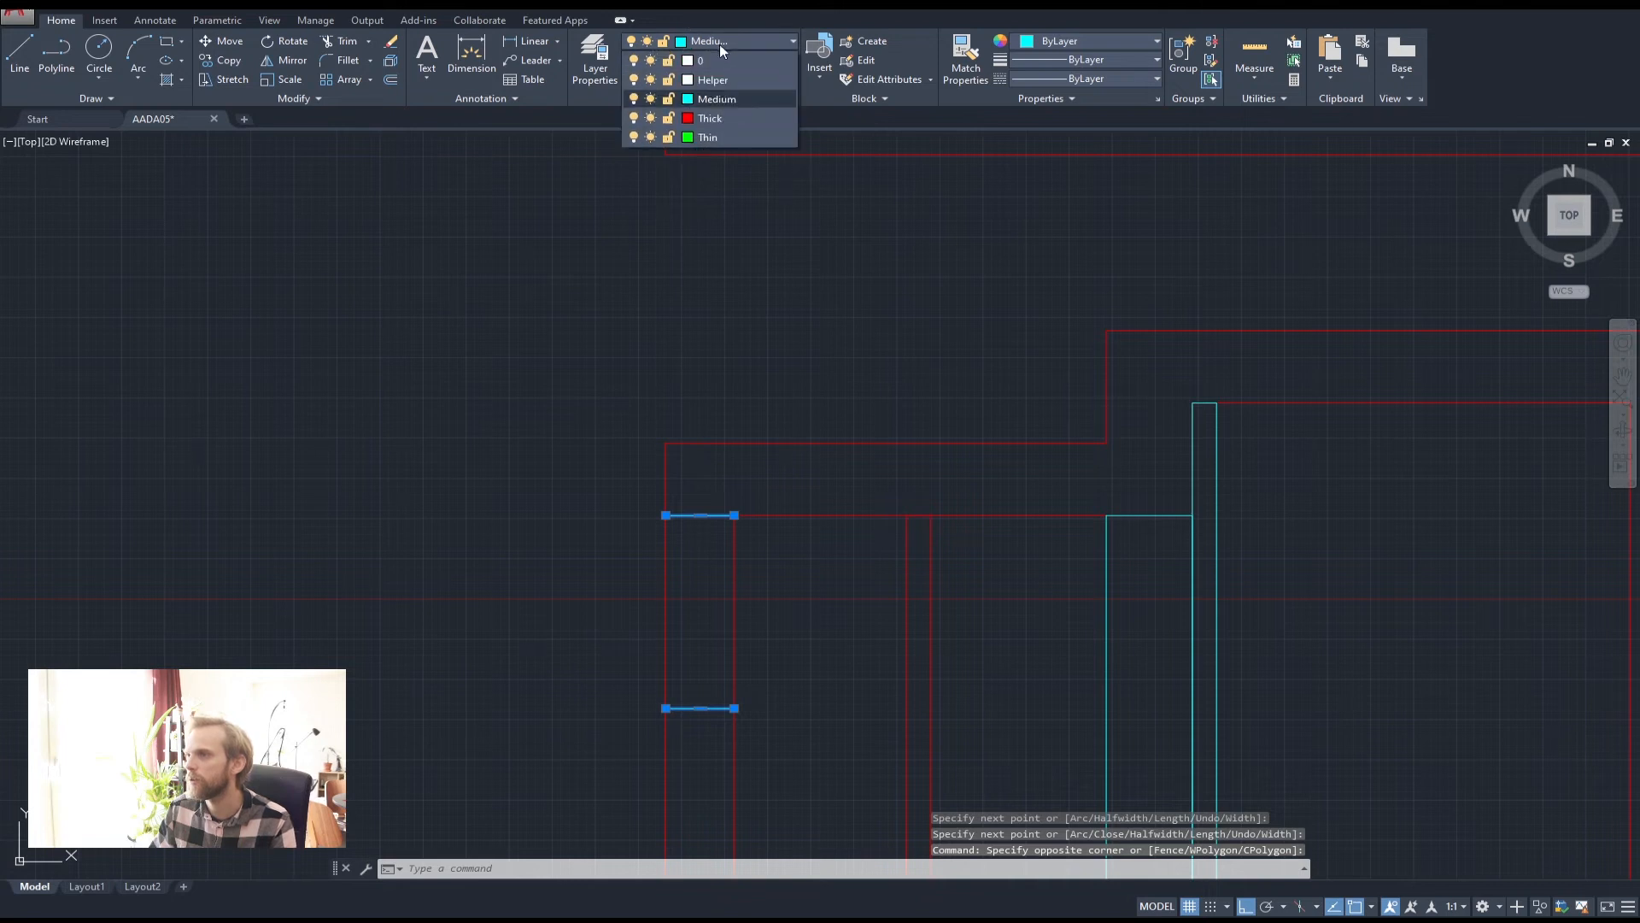
left_click(714, 118)
key("Escape")
key("Escape")
Trim the wall lines between the two short red segments
left_click(702, 728)
left_click(698, 489)
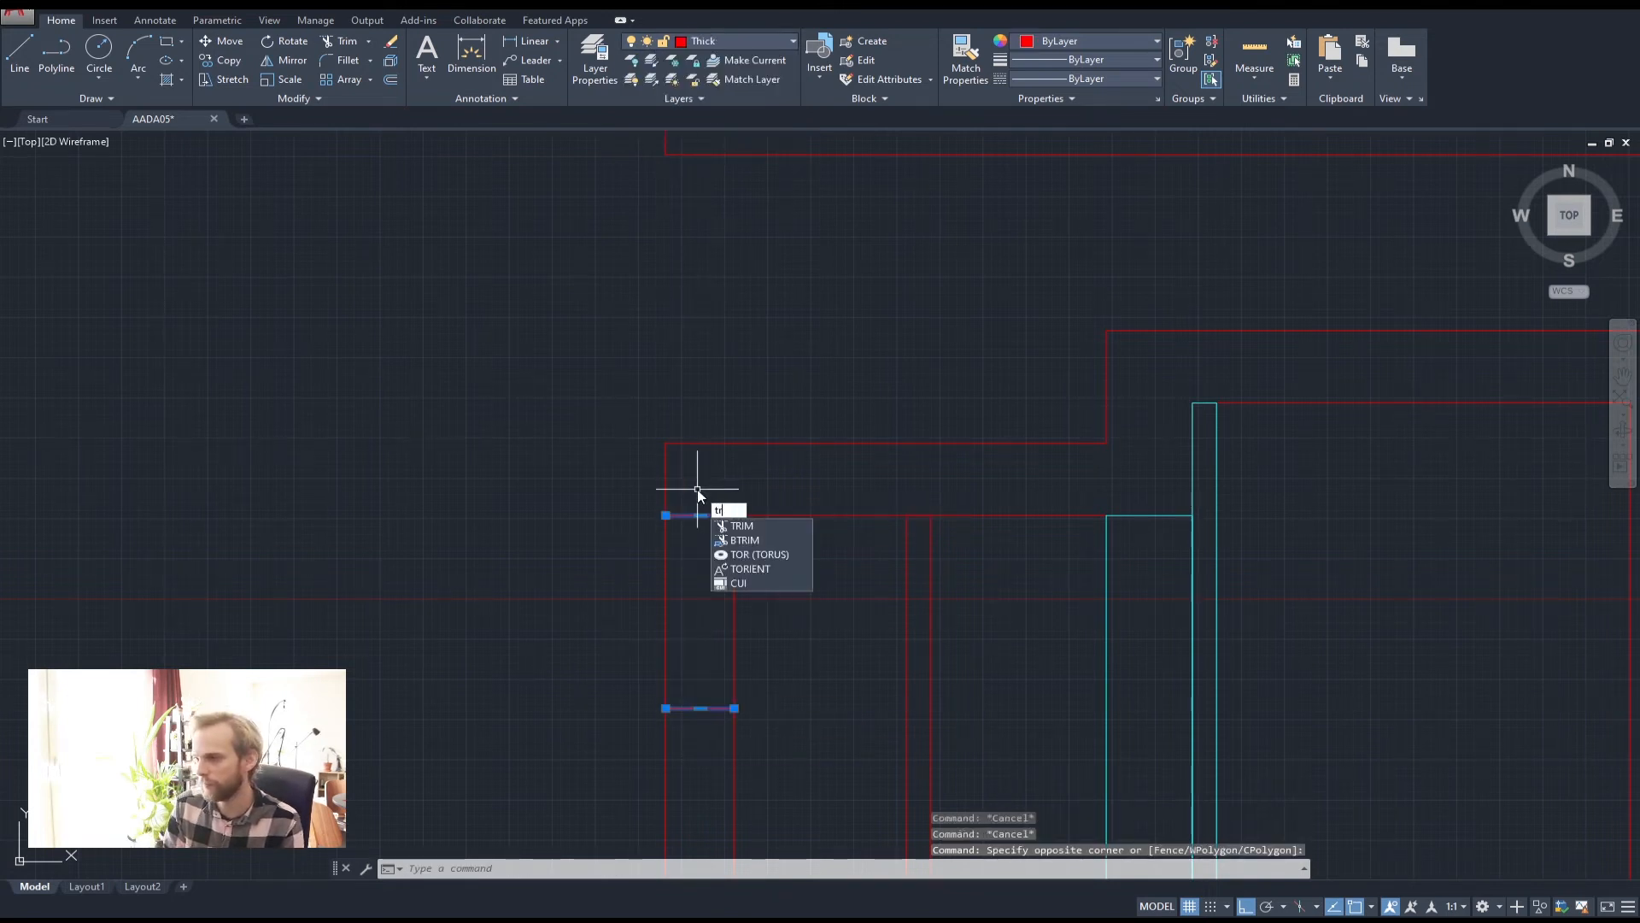
key("Return")
left_click(788, 617)
left_click(605, 581)
key("Escape")
key("Escape")
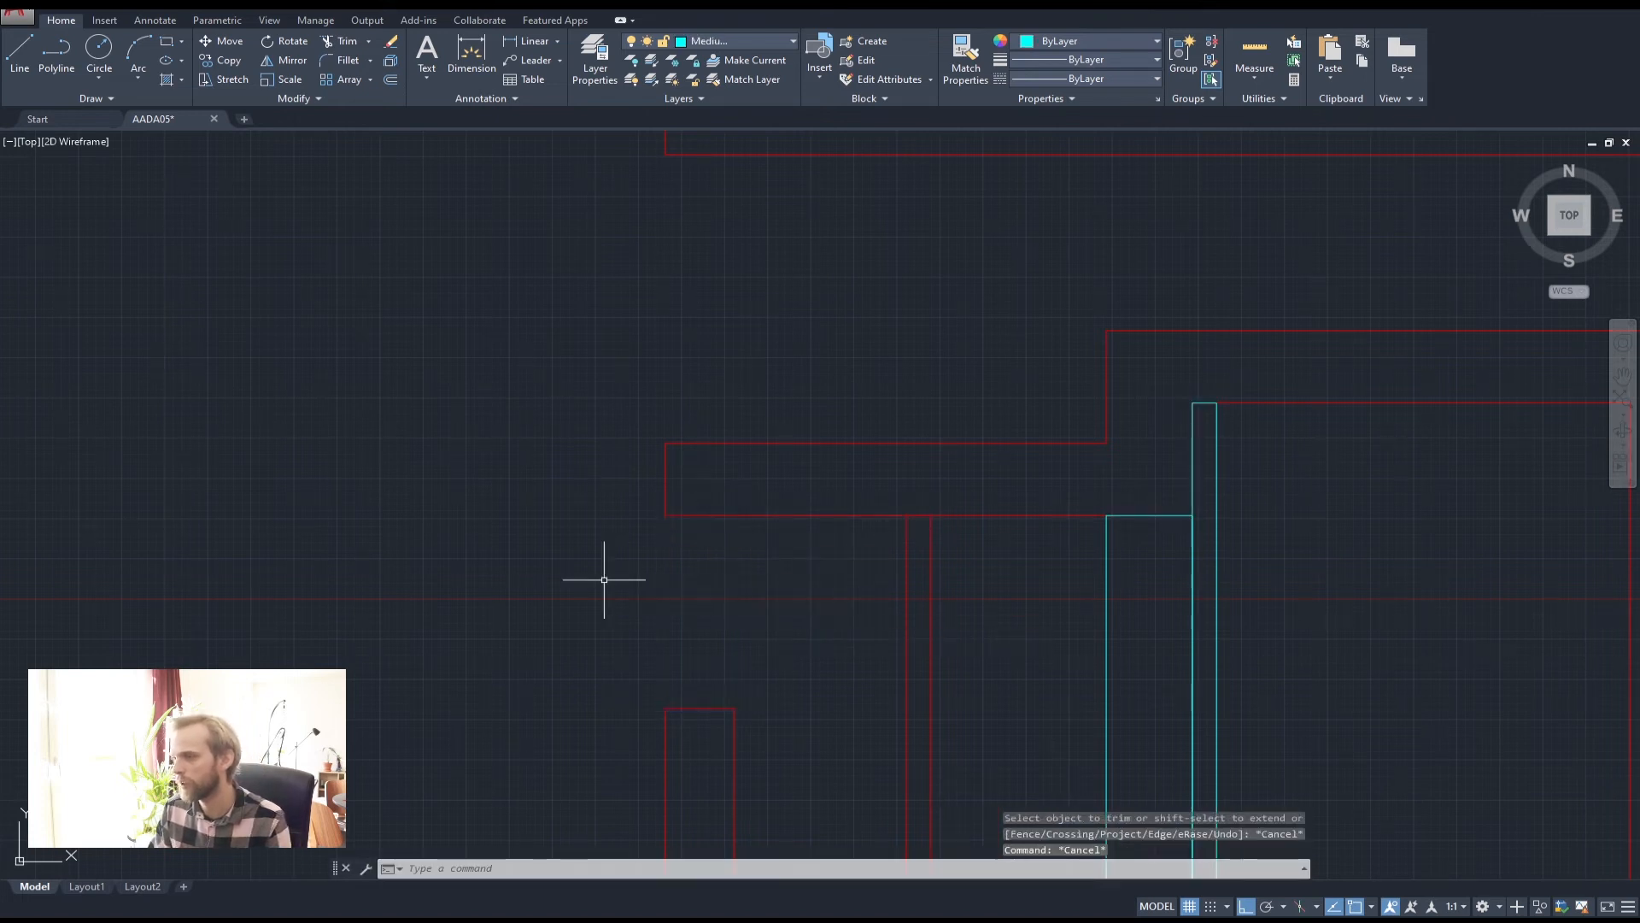
Join the red wall outline and short pieces into one 18-segment polyline
left_click(769, 721)
left_click(581, 468)
type("joi")
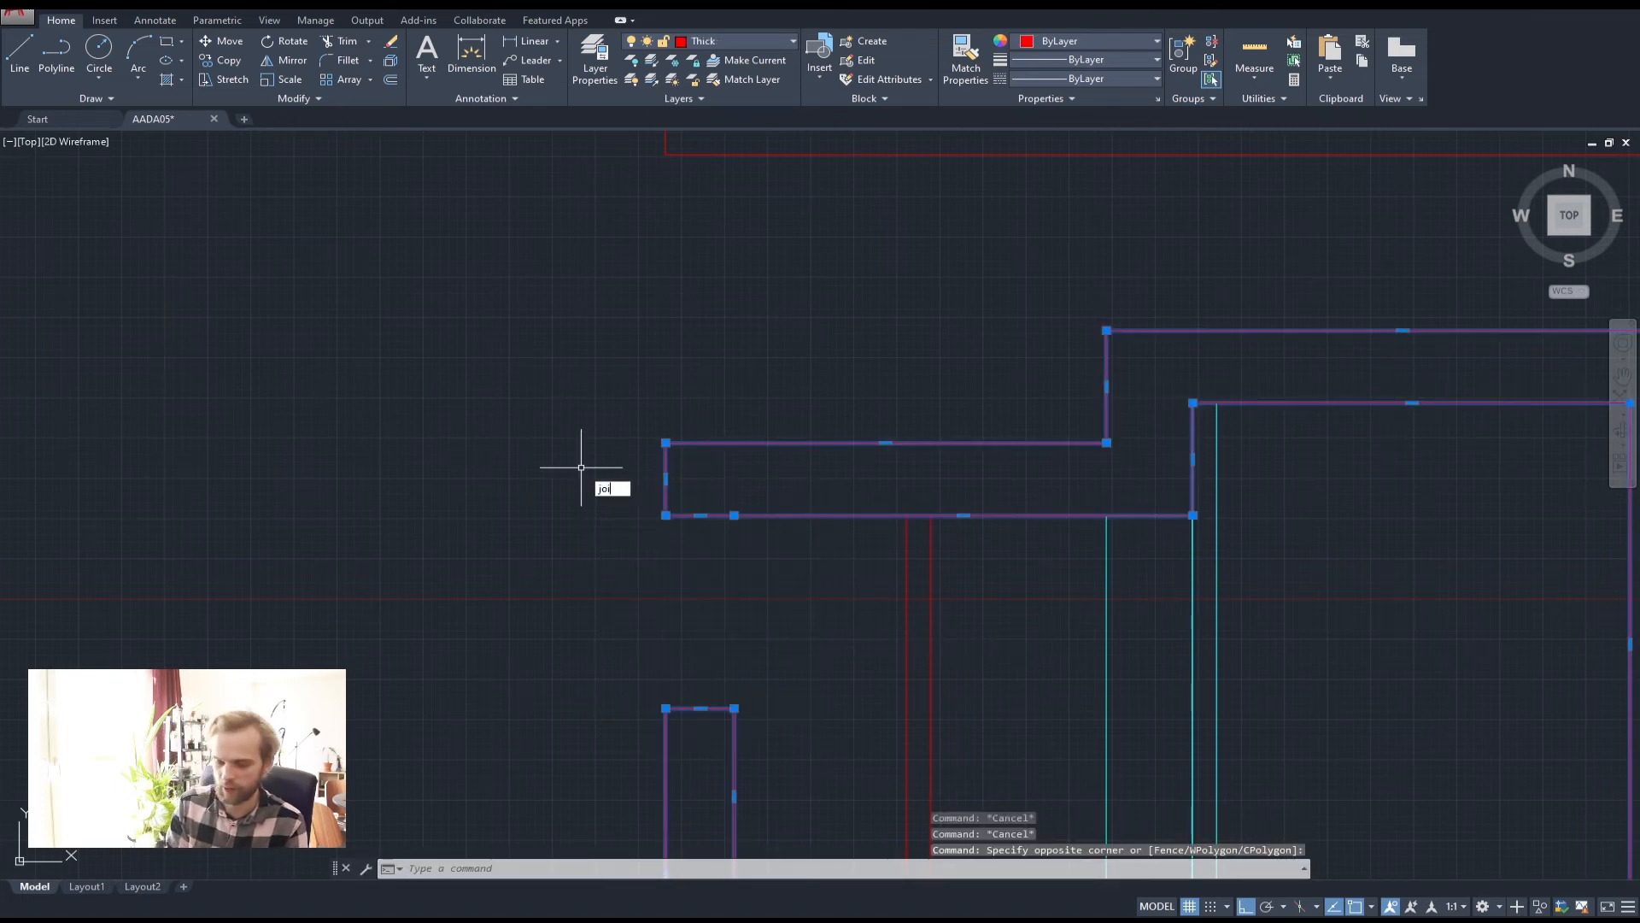
type("n")
key("Return")
key("Escape")
key("Escape")
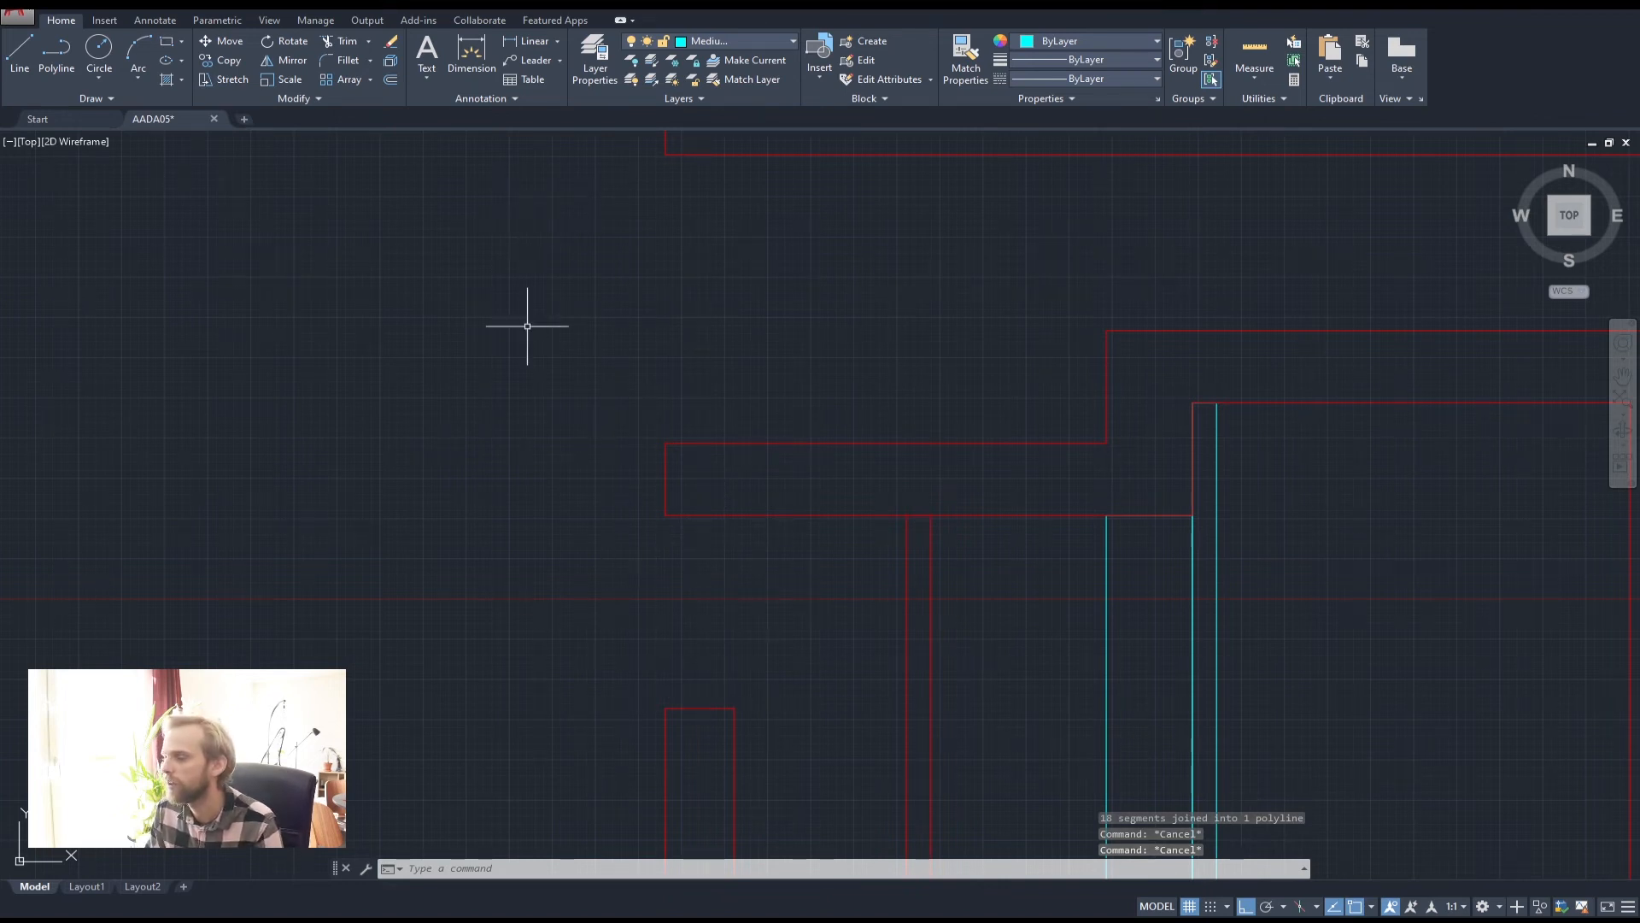
Draw a rectangular window frame in the section's left wall
scroll(761, 292, "down", 5)
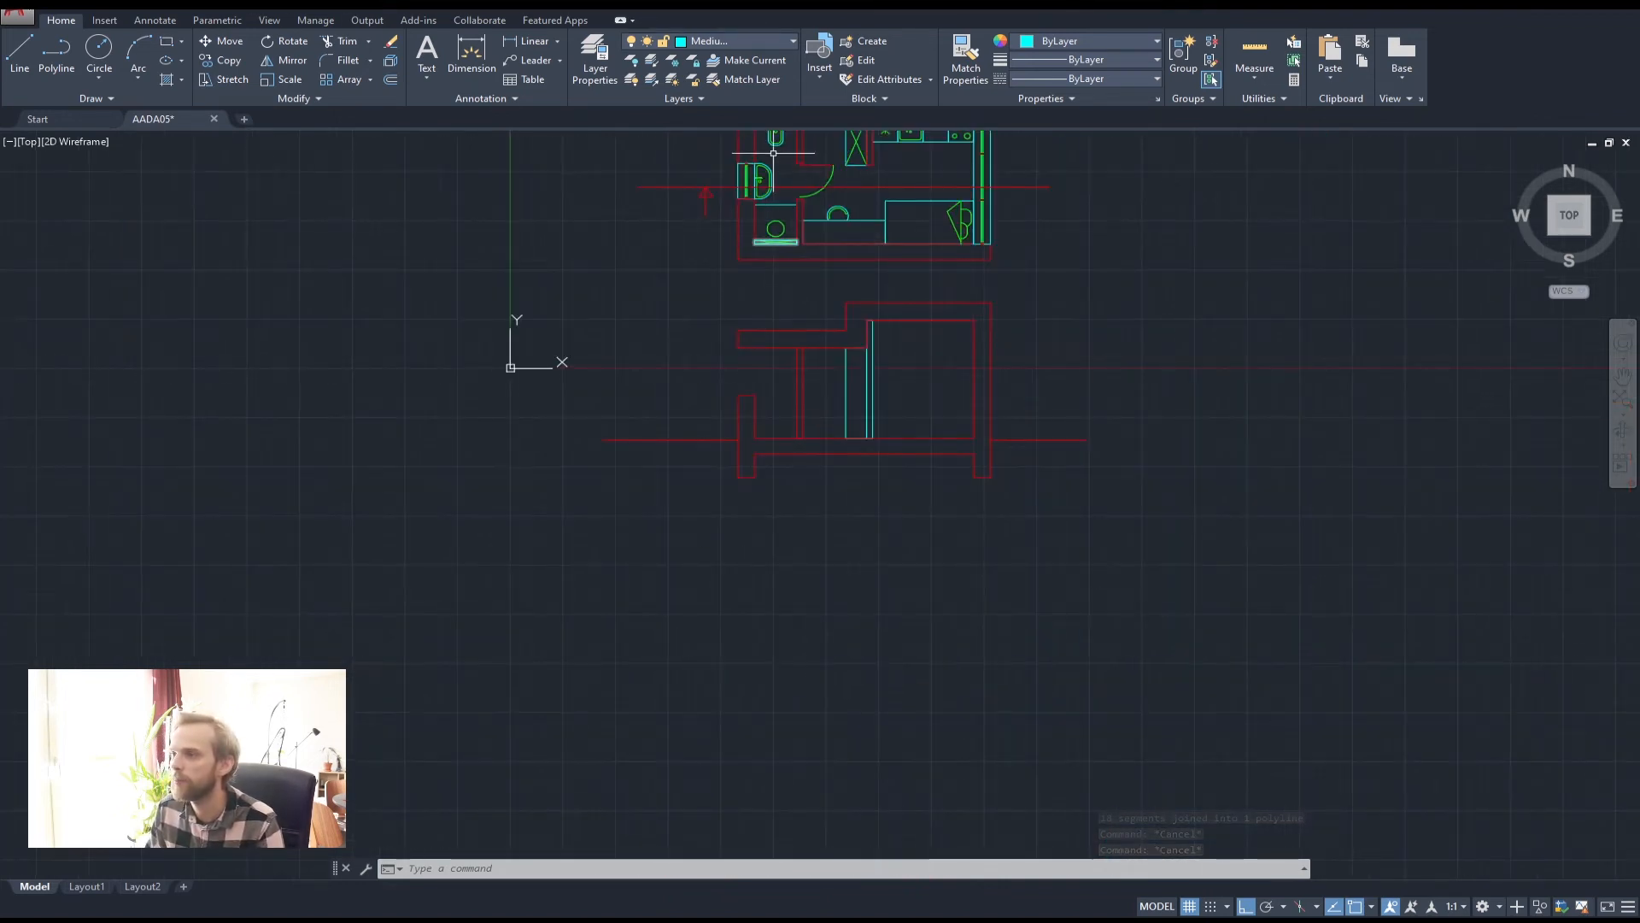
scroll(760, 156, "up", 4)
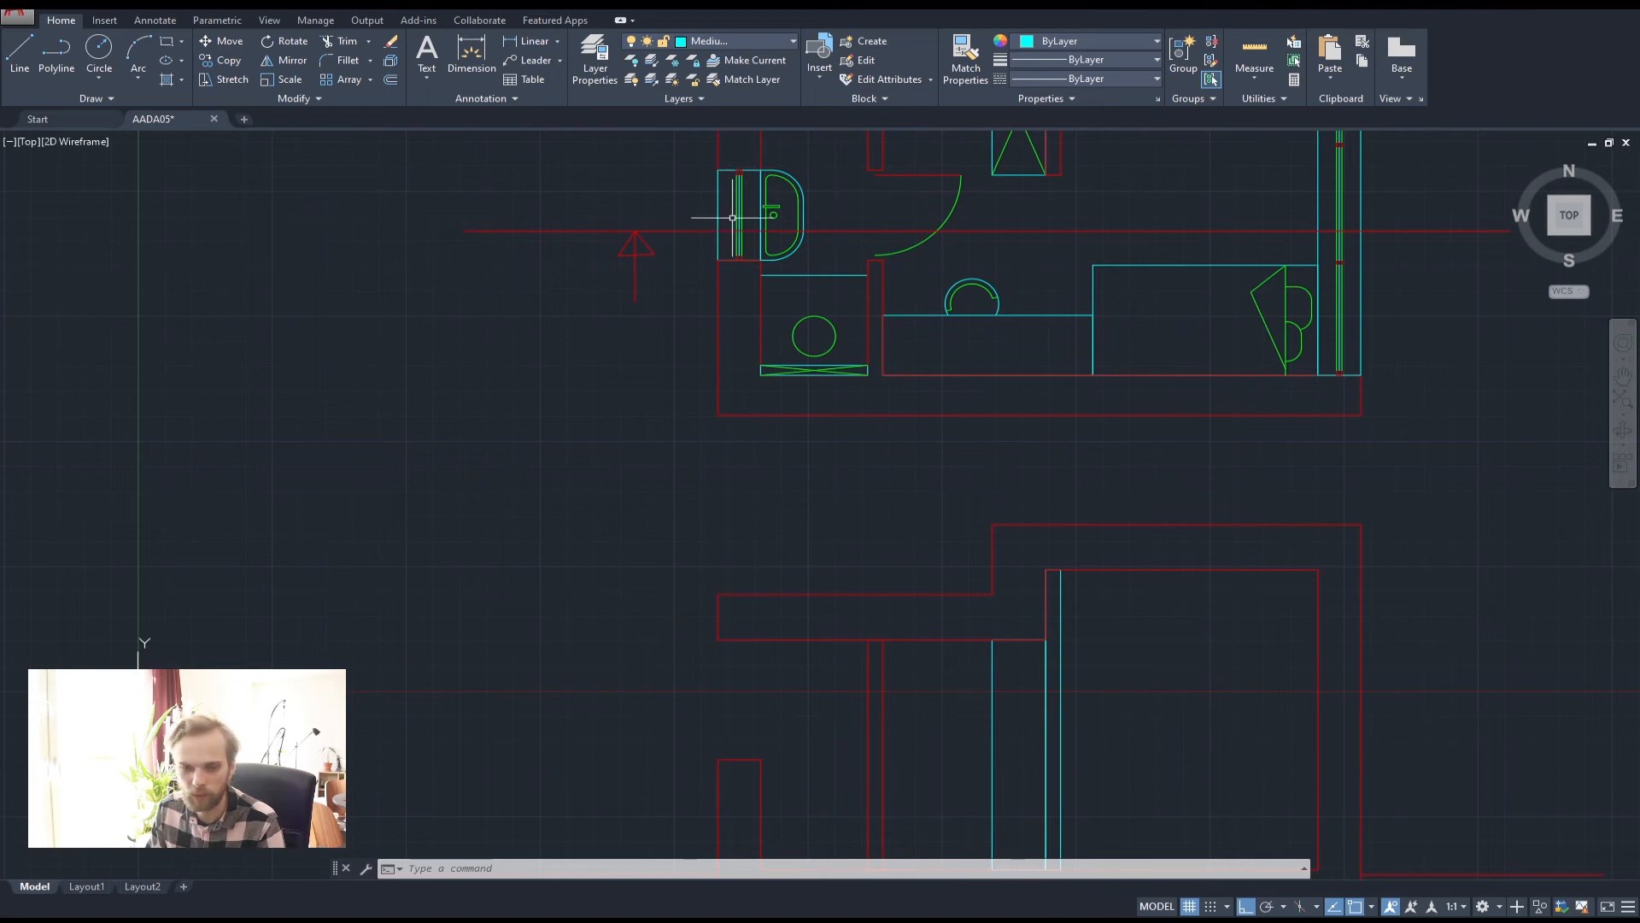
scroll(704, 212, "down", 2)
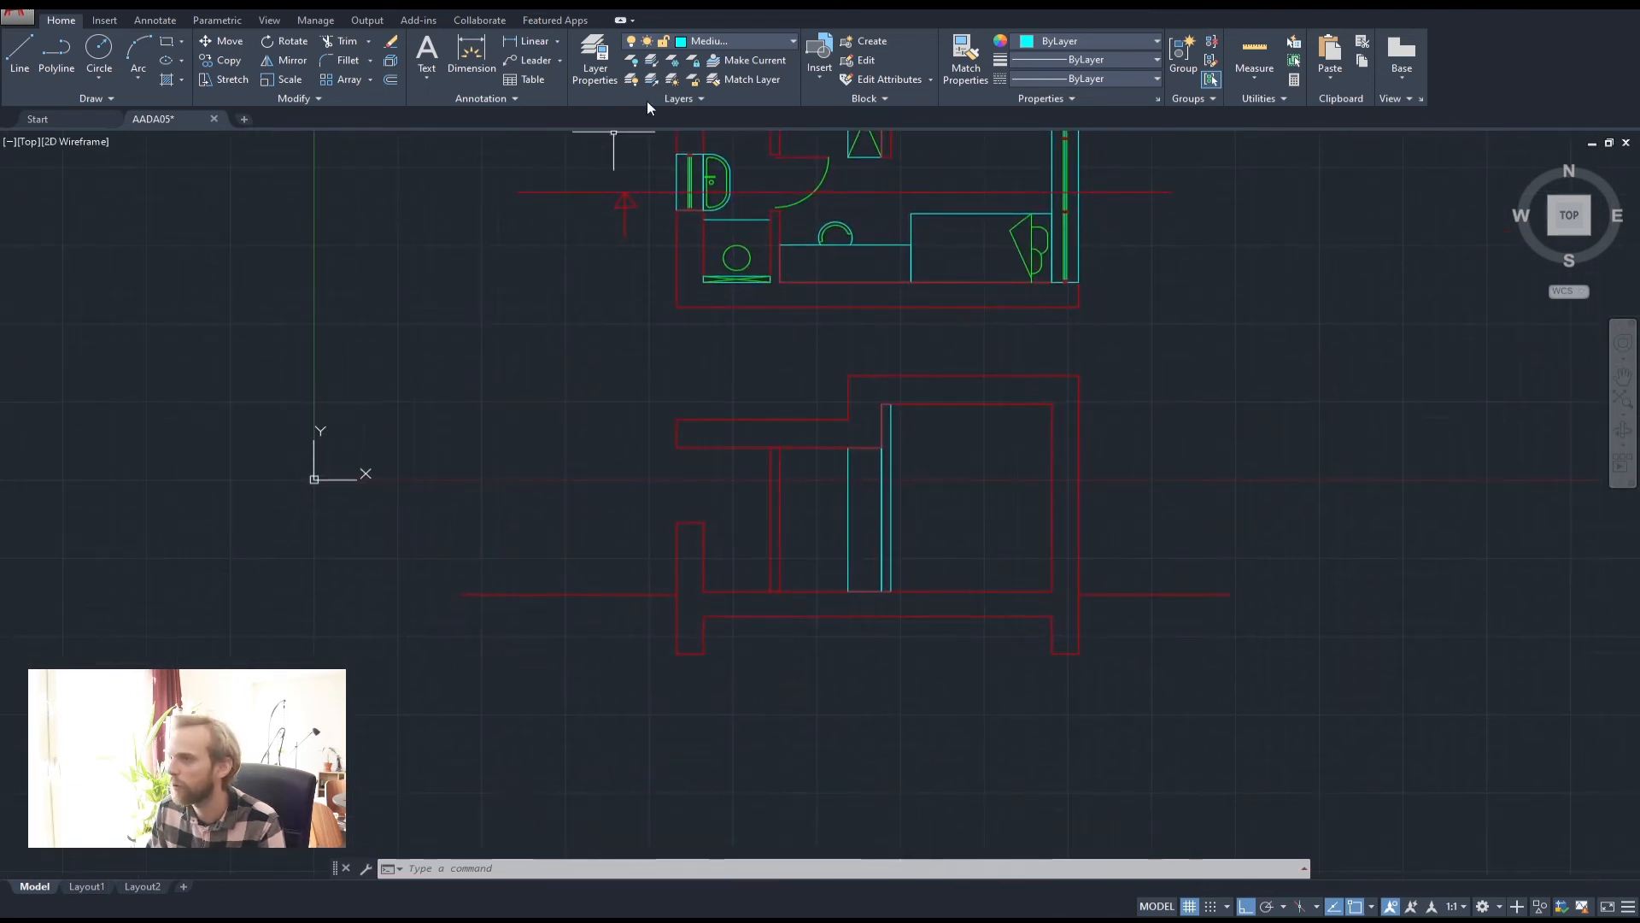
type("rec")
key("Return")
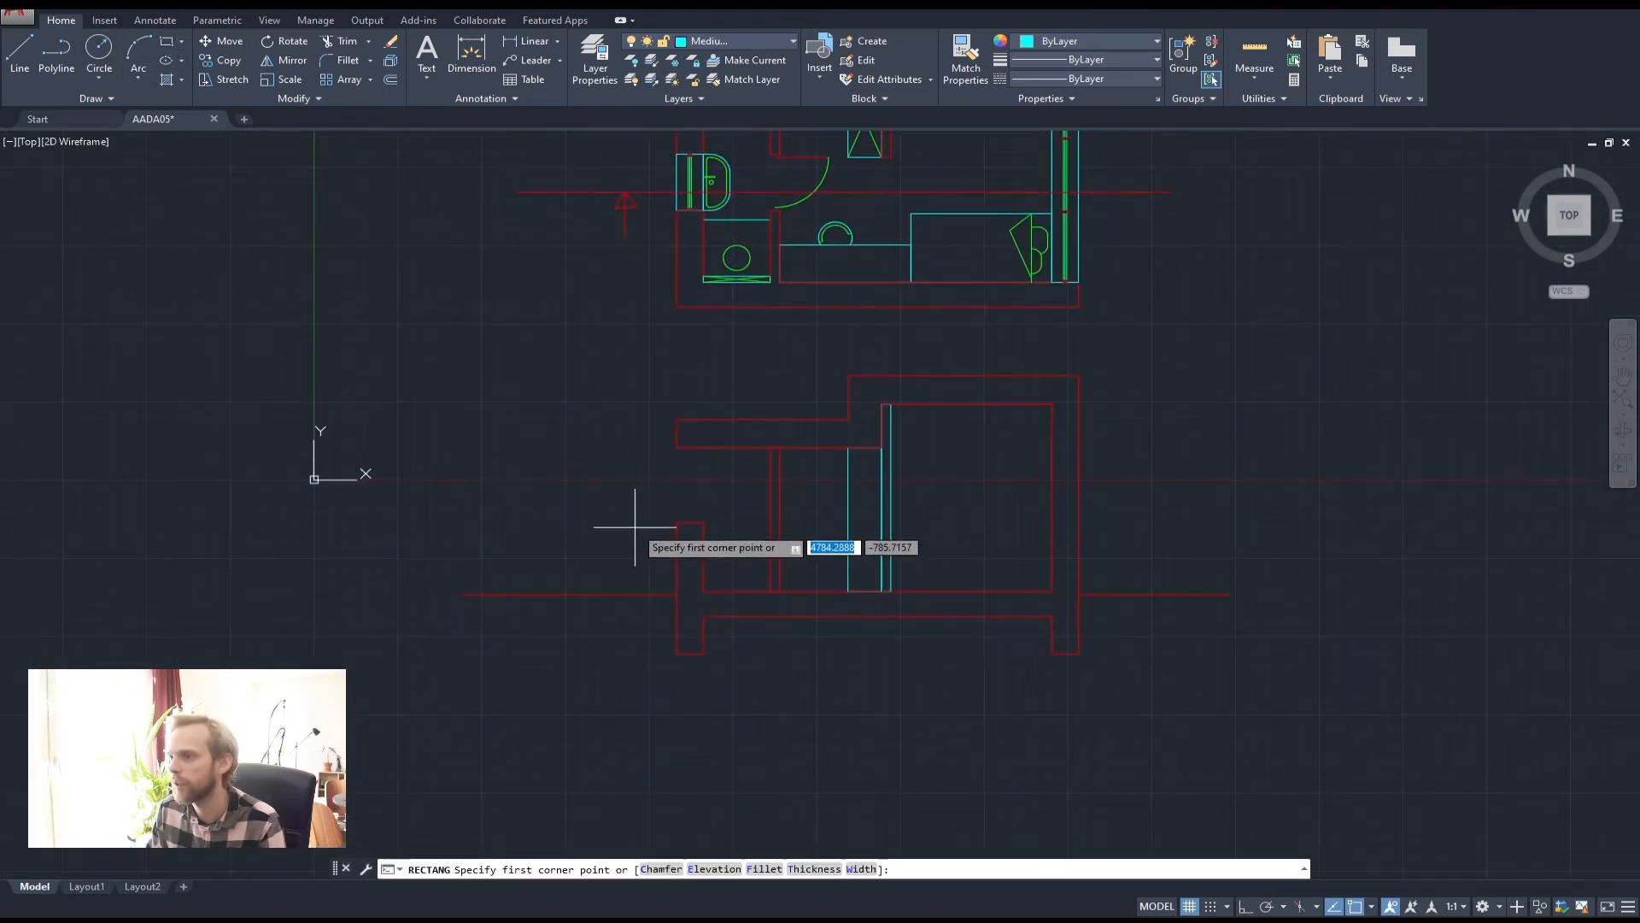
left_click(676, 523)
left_click(703, 448)
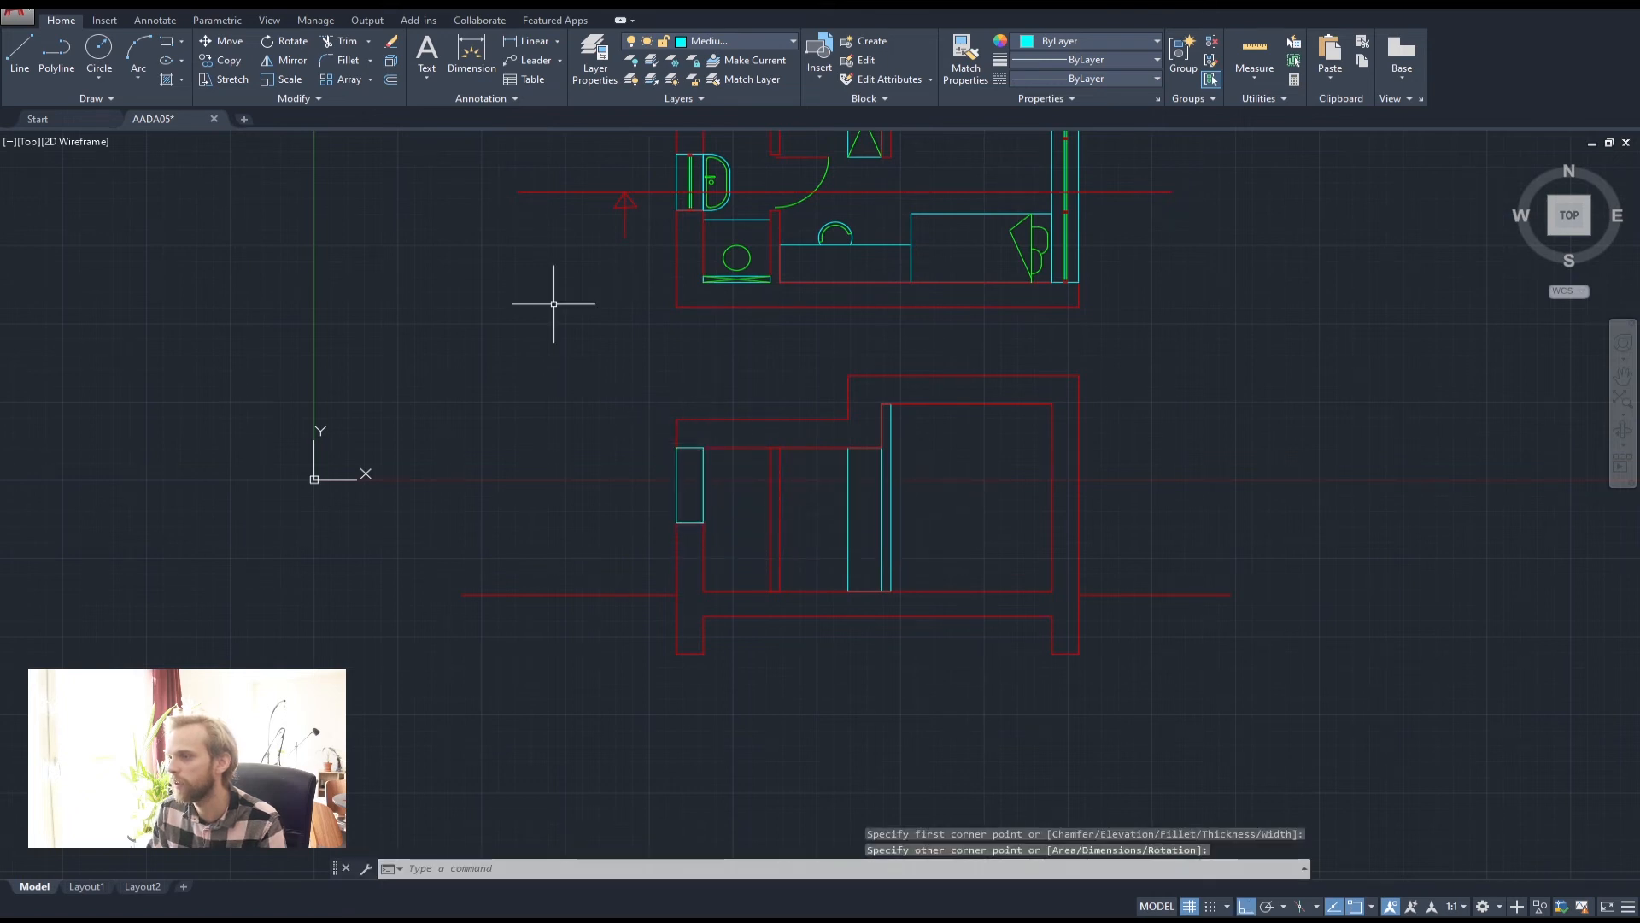
Copy the green window glass lines from the plan into the section frame
scroll(675, 214, "up", 4)
left_click(684, 165)
left_click(709, 372)
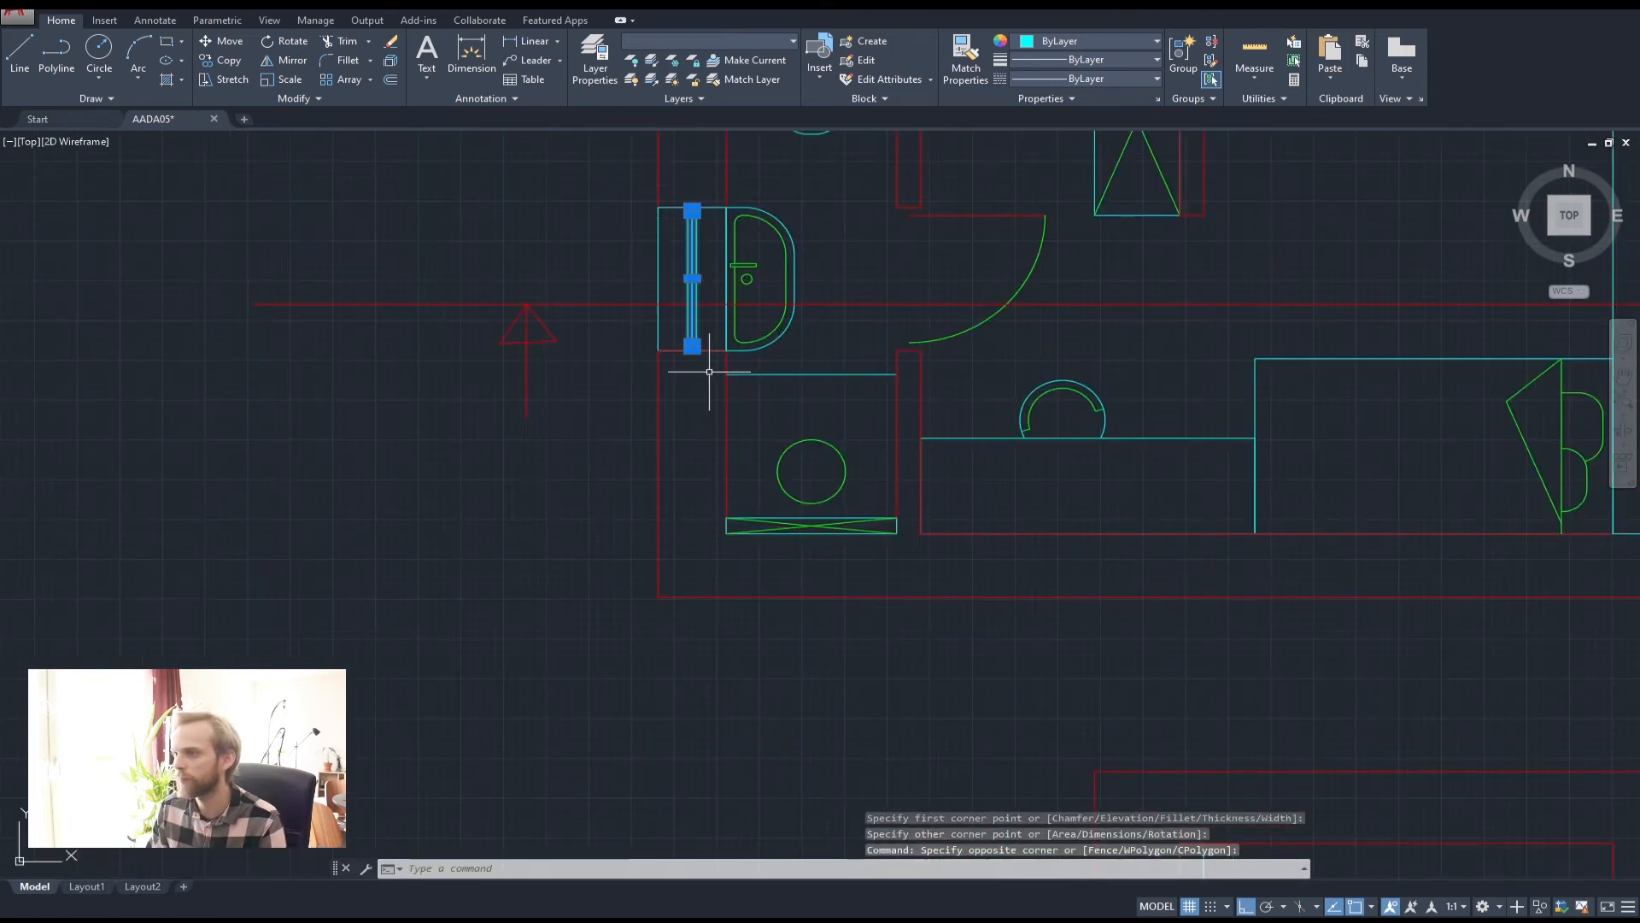
key("Return")
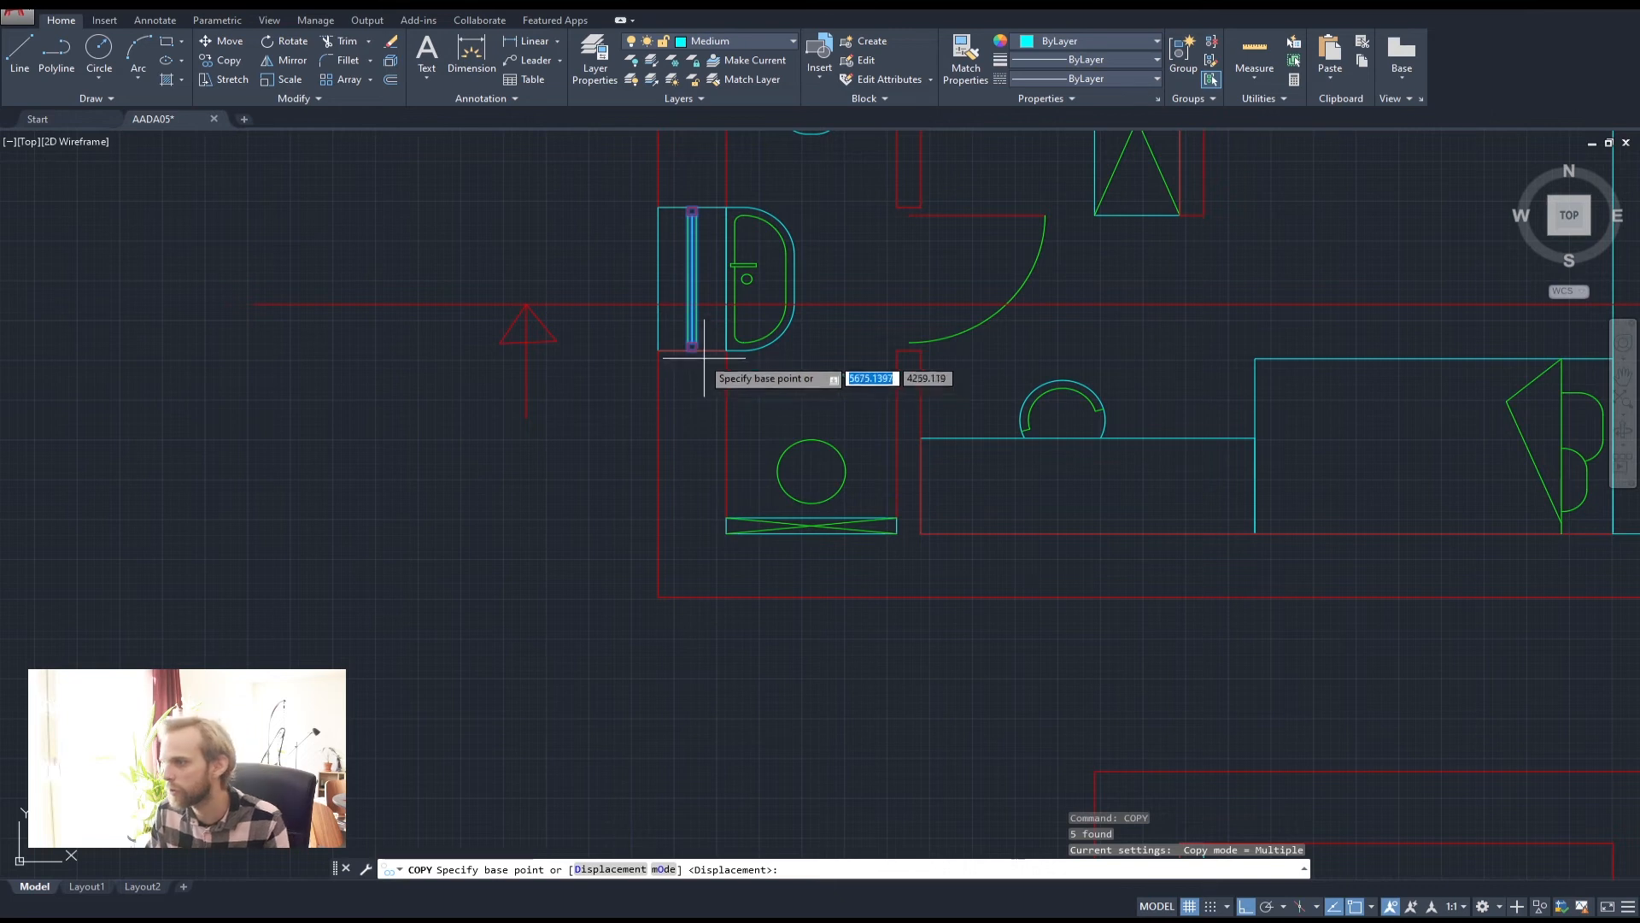
left_click(694, 350)
scroll(705, 376, "down", 3)
scroll(713, 435, "up", 5)
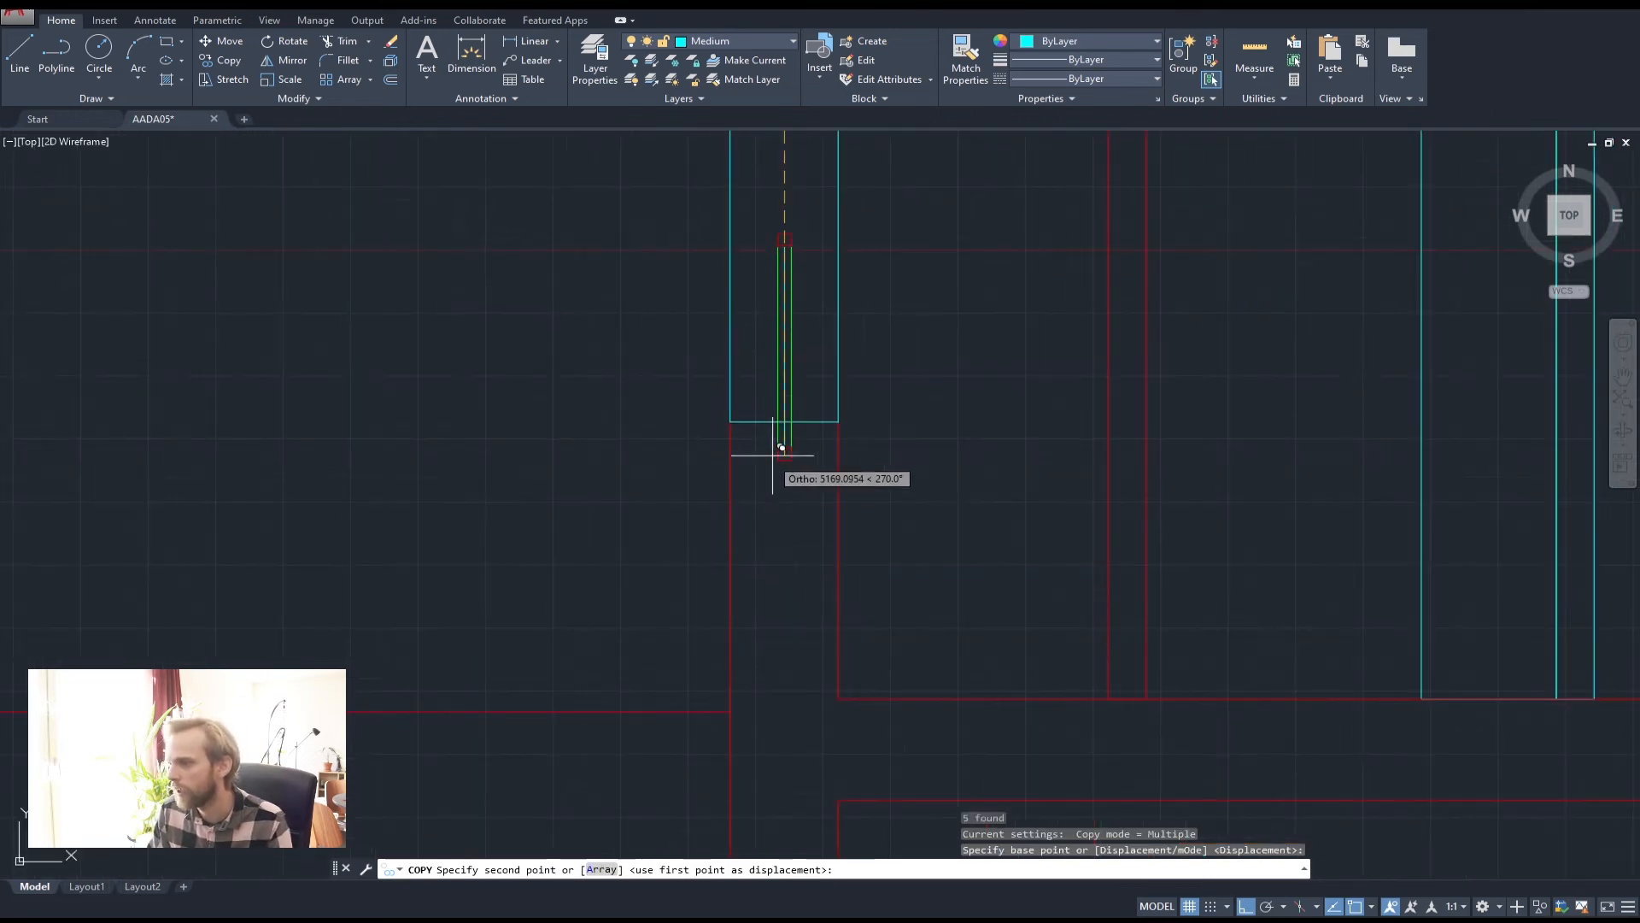
key("Escape")
key("Escape")
middle_click_drag(800, 342, 710, 519)
Move the small red square to the top of the cyan window frame
left_click(666, 361)
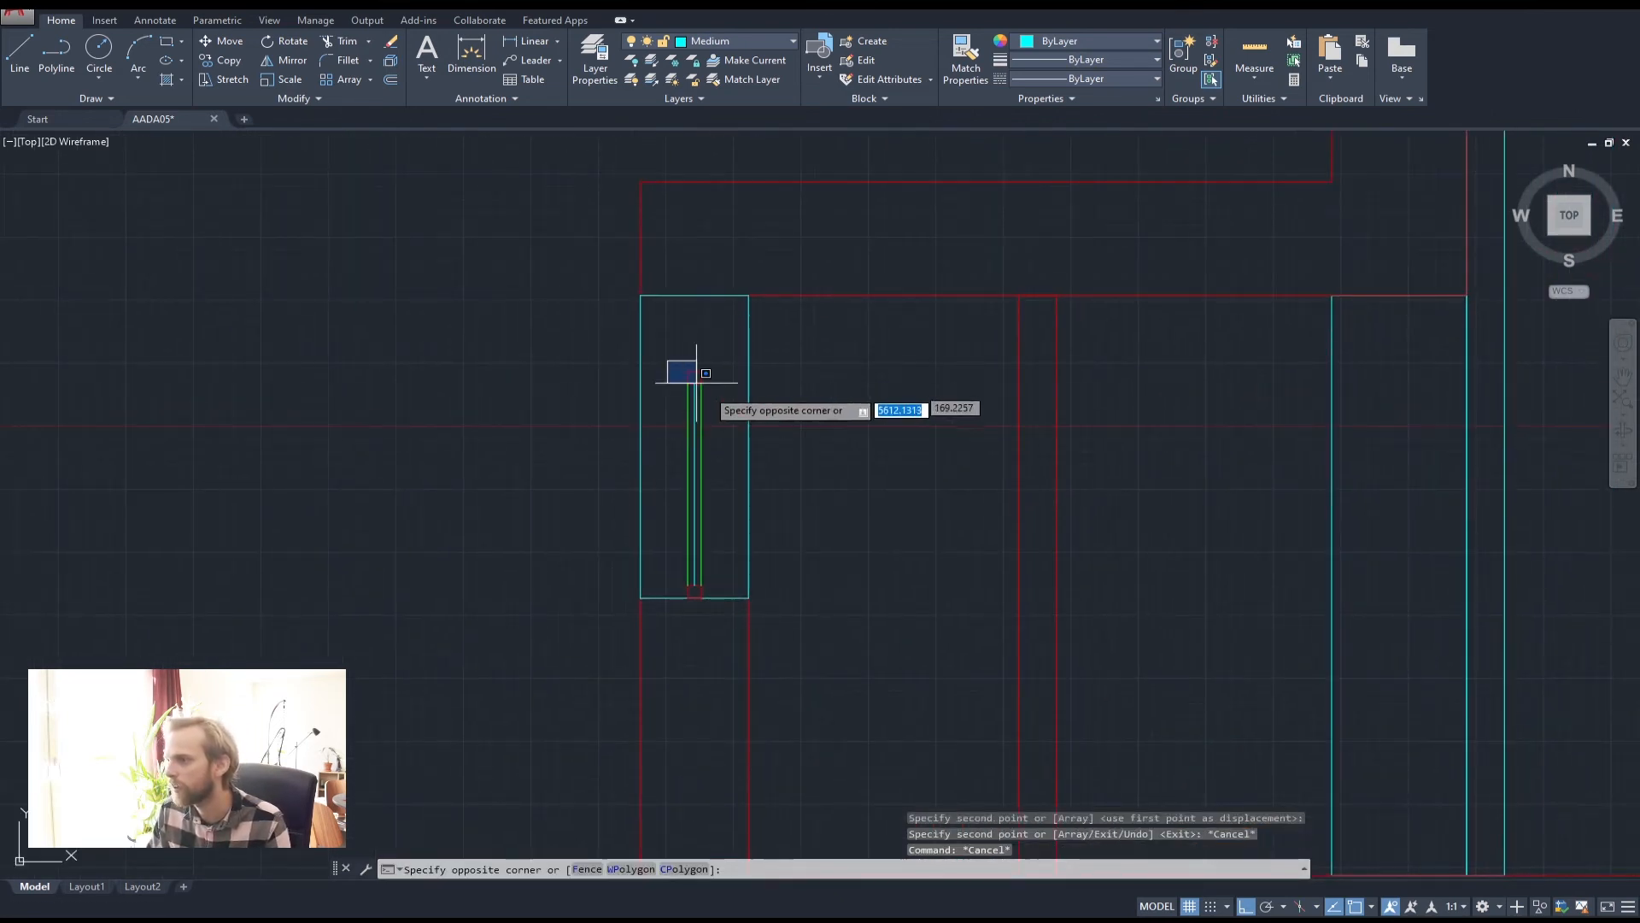
left_click(726, 416)
type("m")
key("Return")
scroll(703, 346, "up", 3)
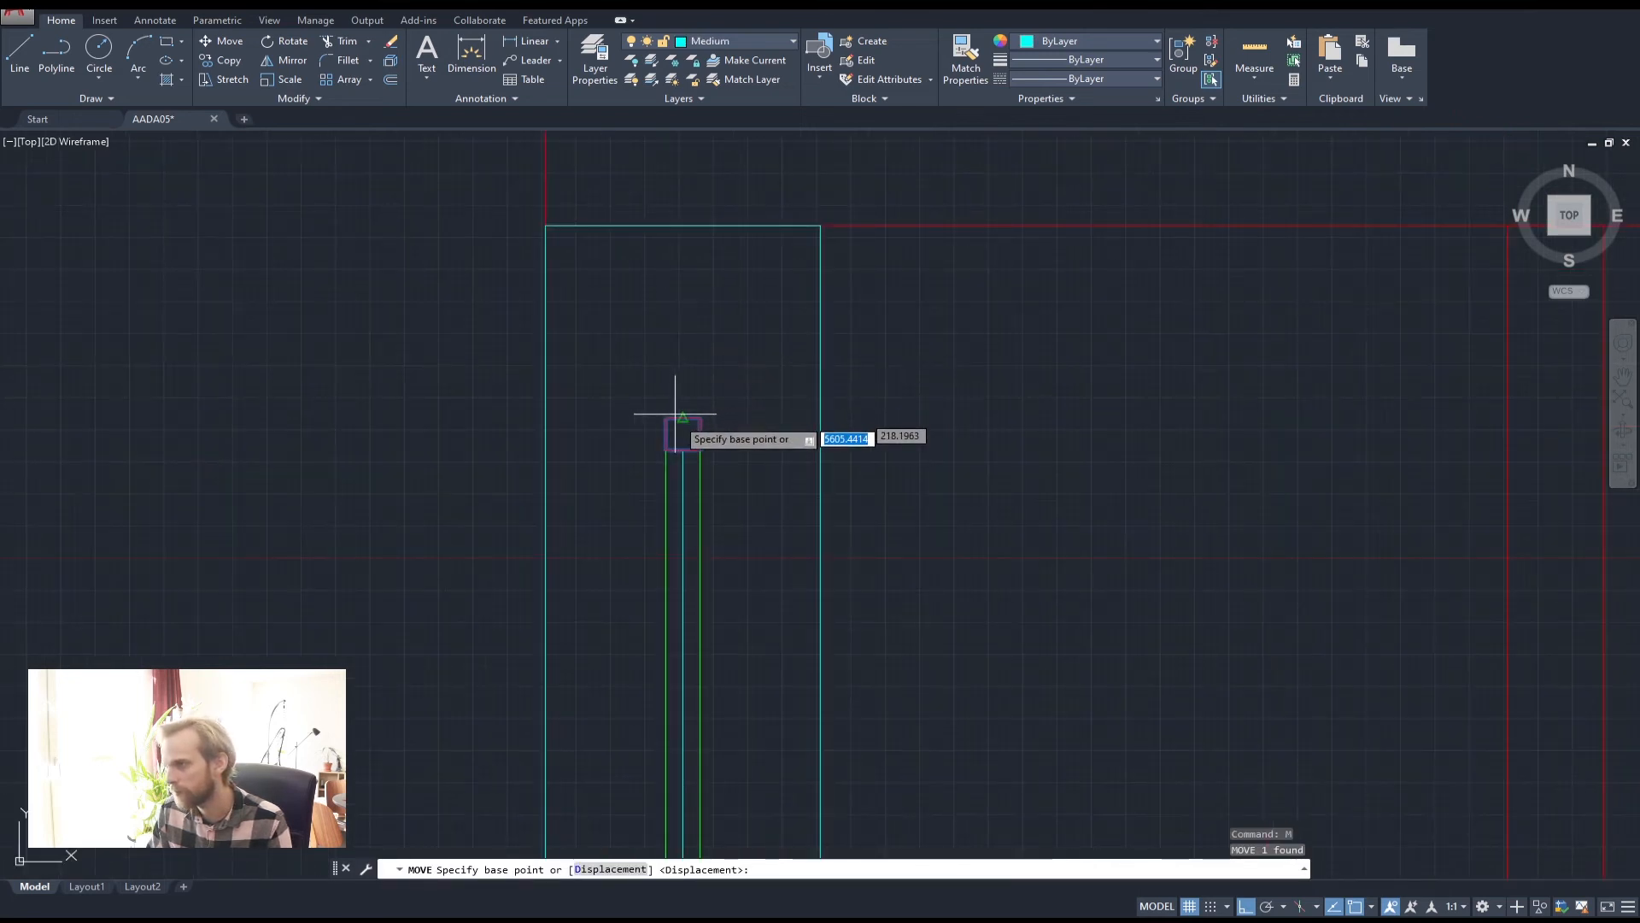
left_click(683, 419)
left_click(695, 212)
key("Escape")
key("Escape")
key("Escape")
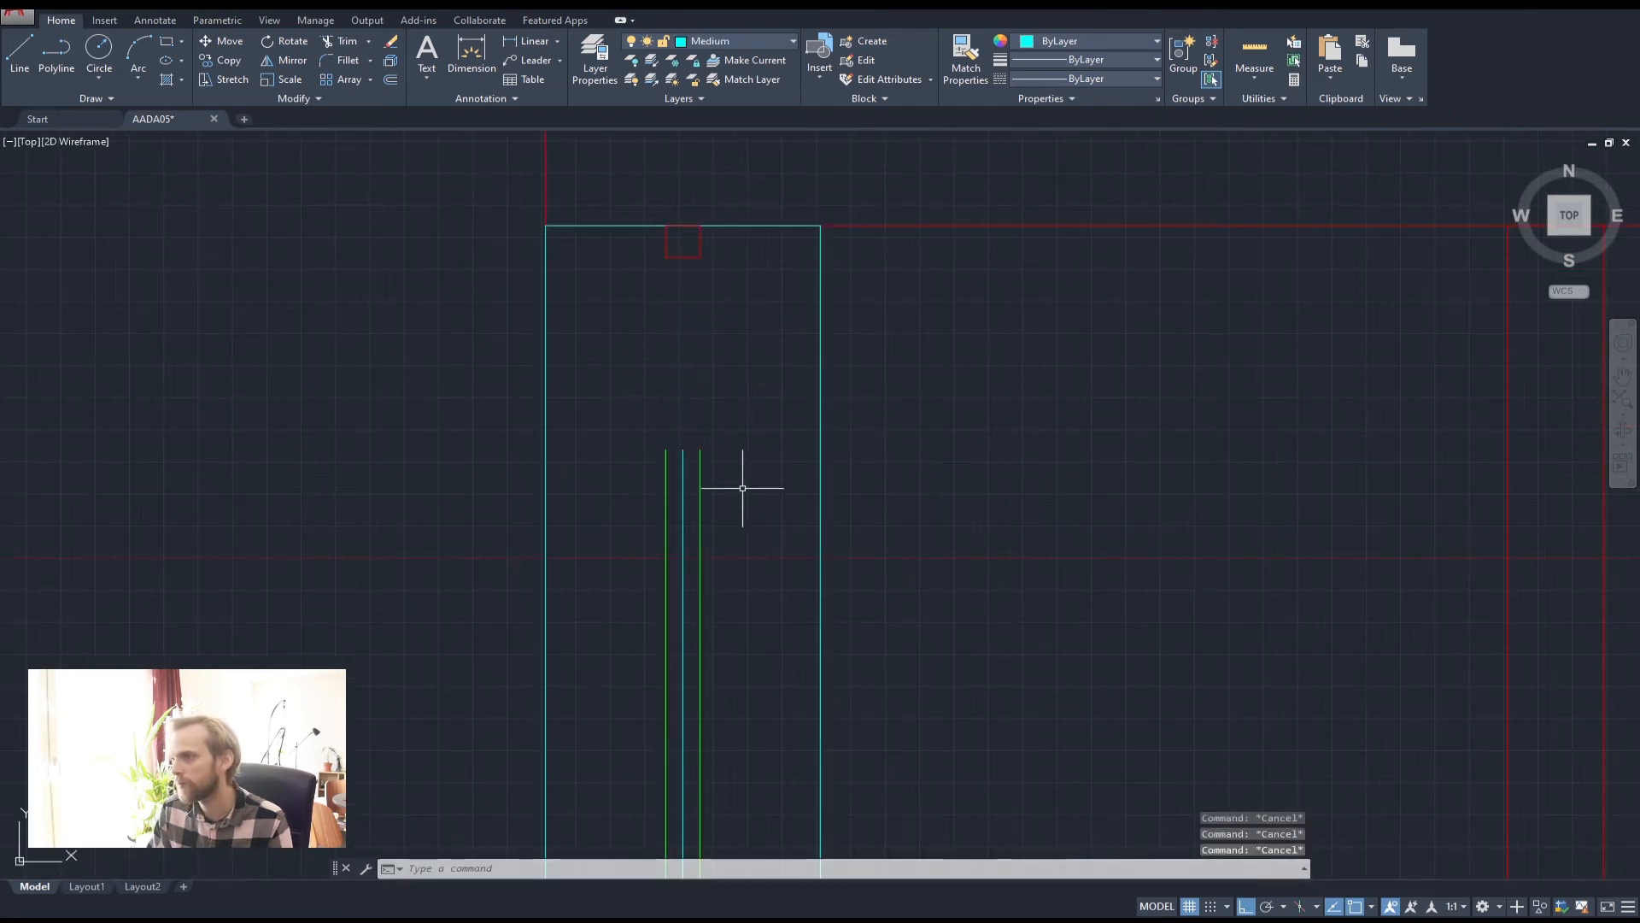
Extend the three glass lines up to the red square
left_click(689, 256)
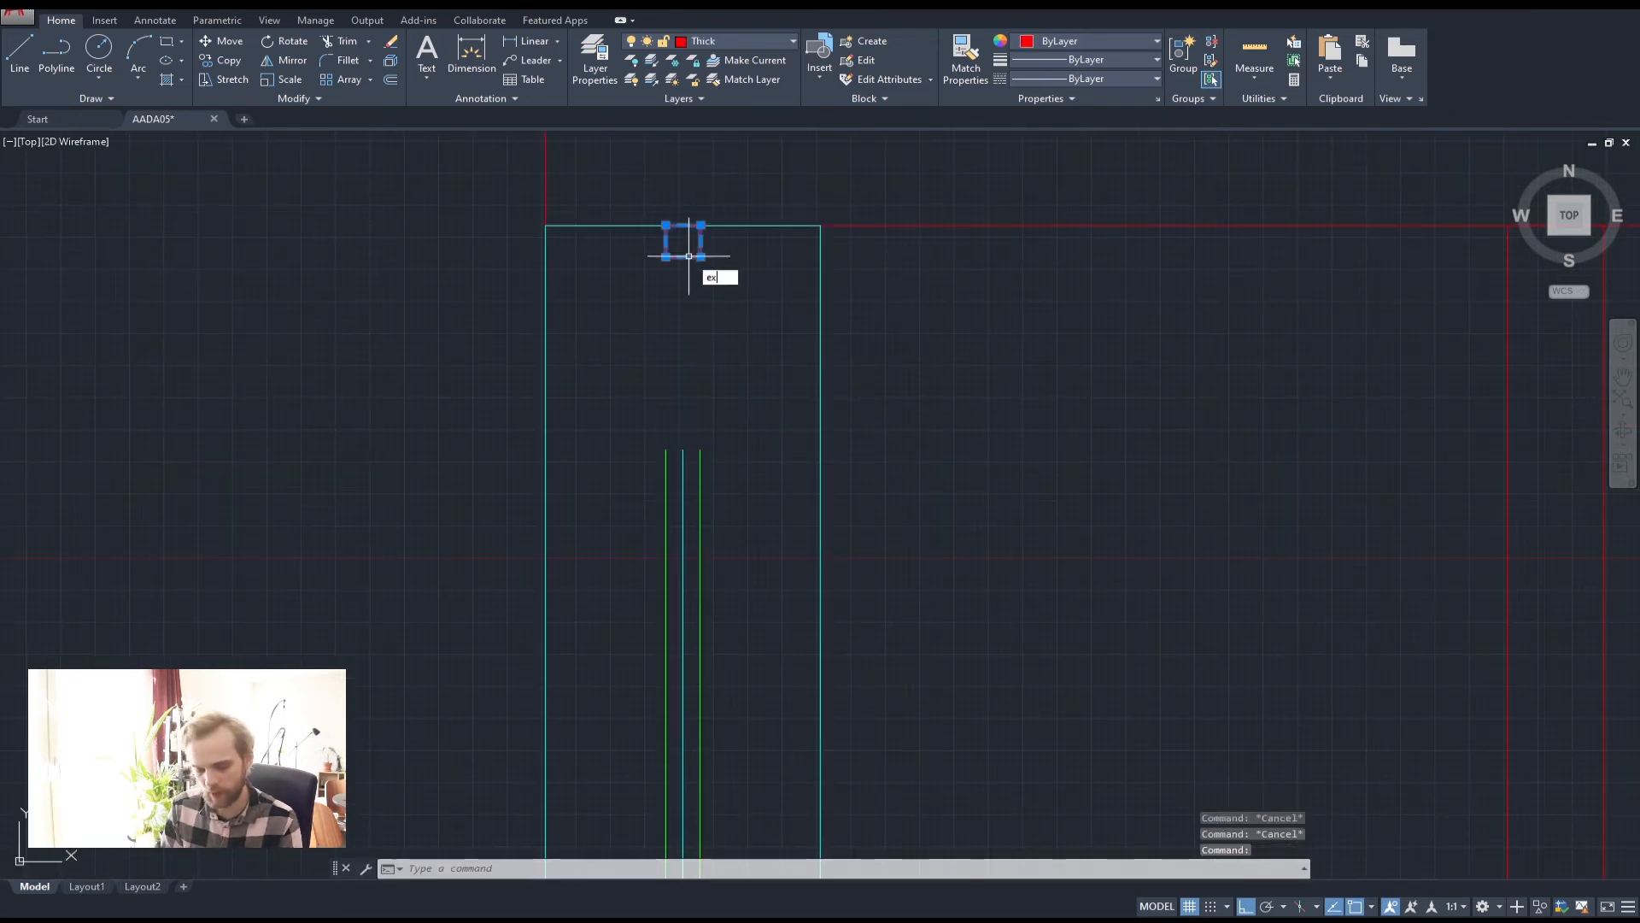
type("ex")
key("Return")
left_click(758, 521)
left_click(643, 489)
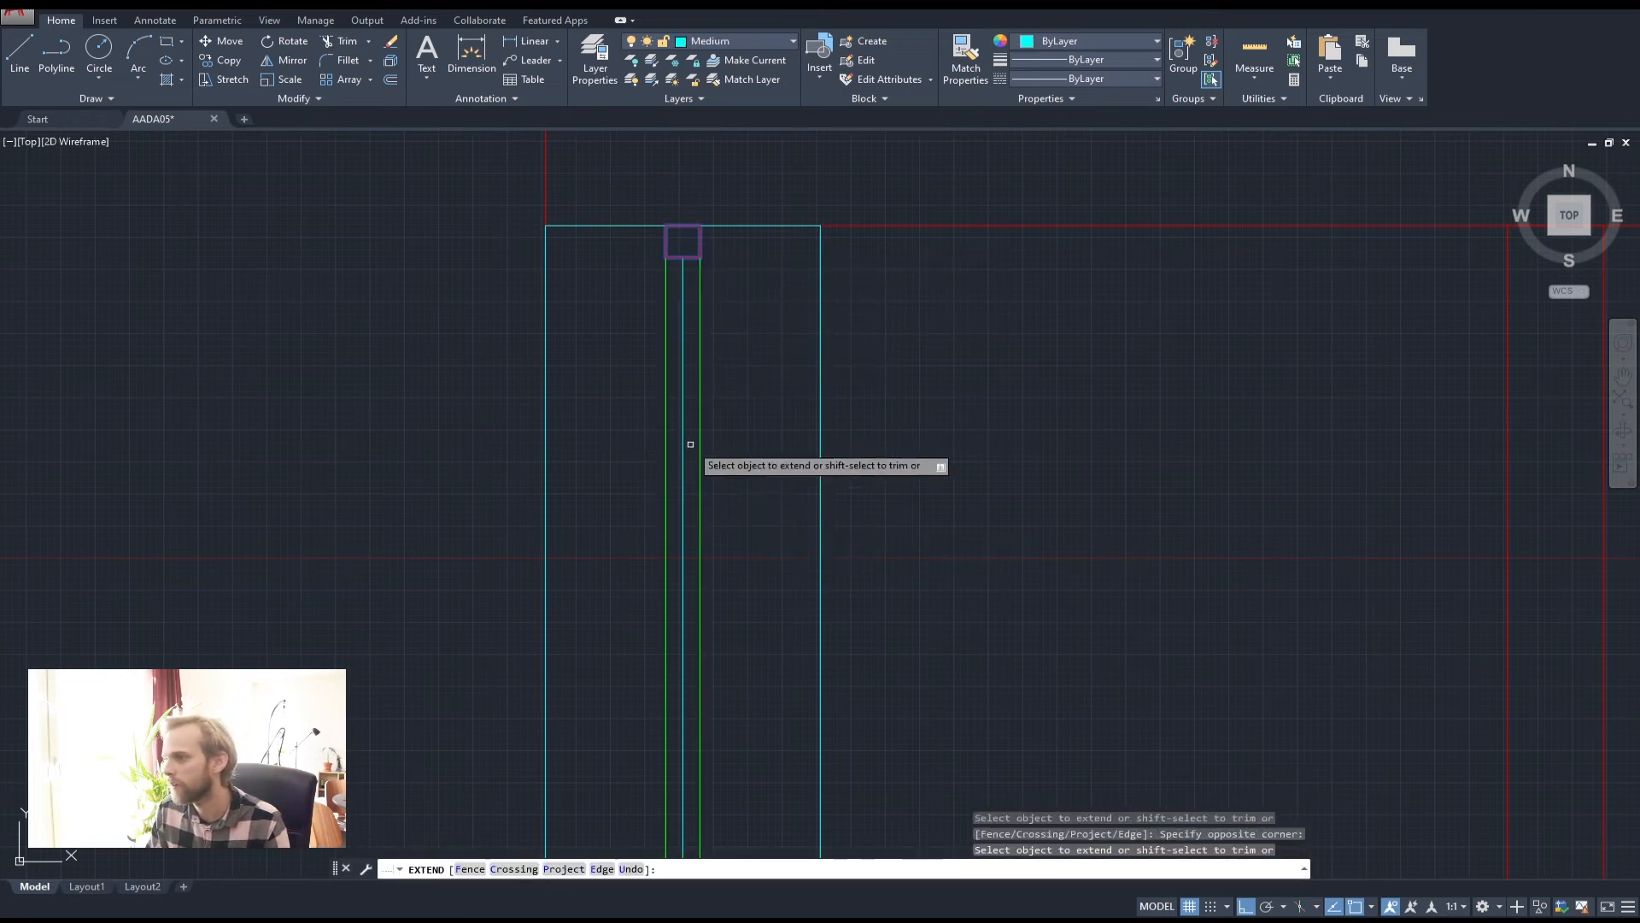
key("Escape")
key("Escape")
key("Escape")
scroll(759, 429, "down", 4)
middle_click_drag(784, 469, 676, 481)
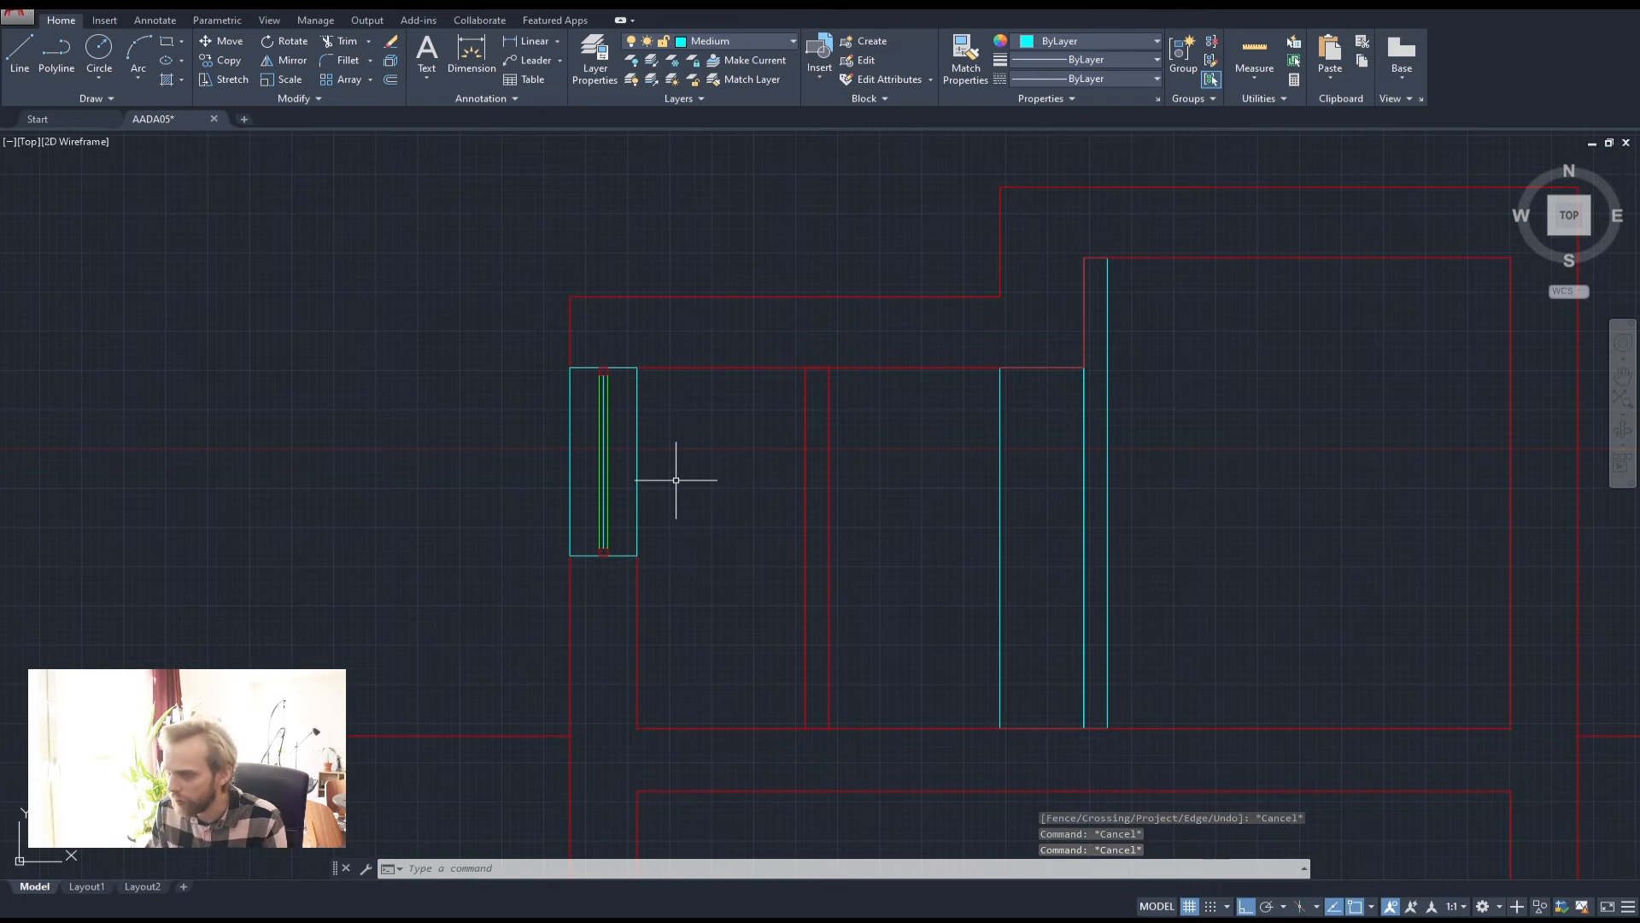
middle_click_drag(747, 593, 542, 535)
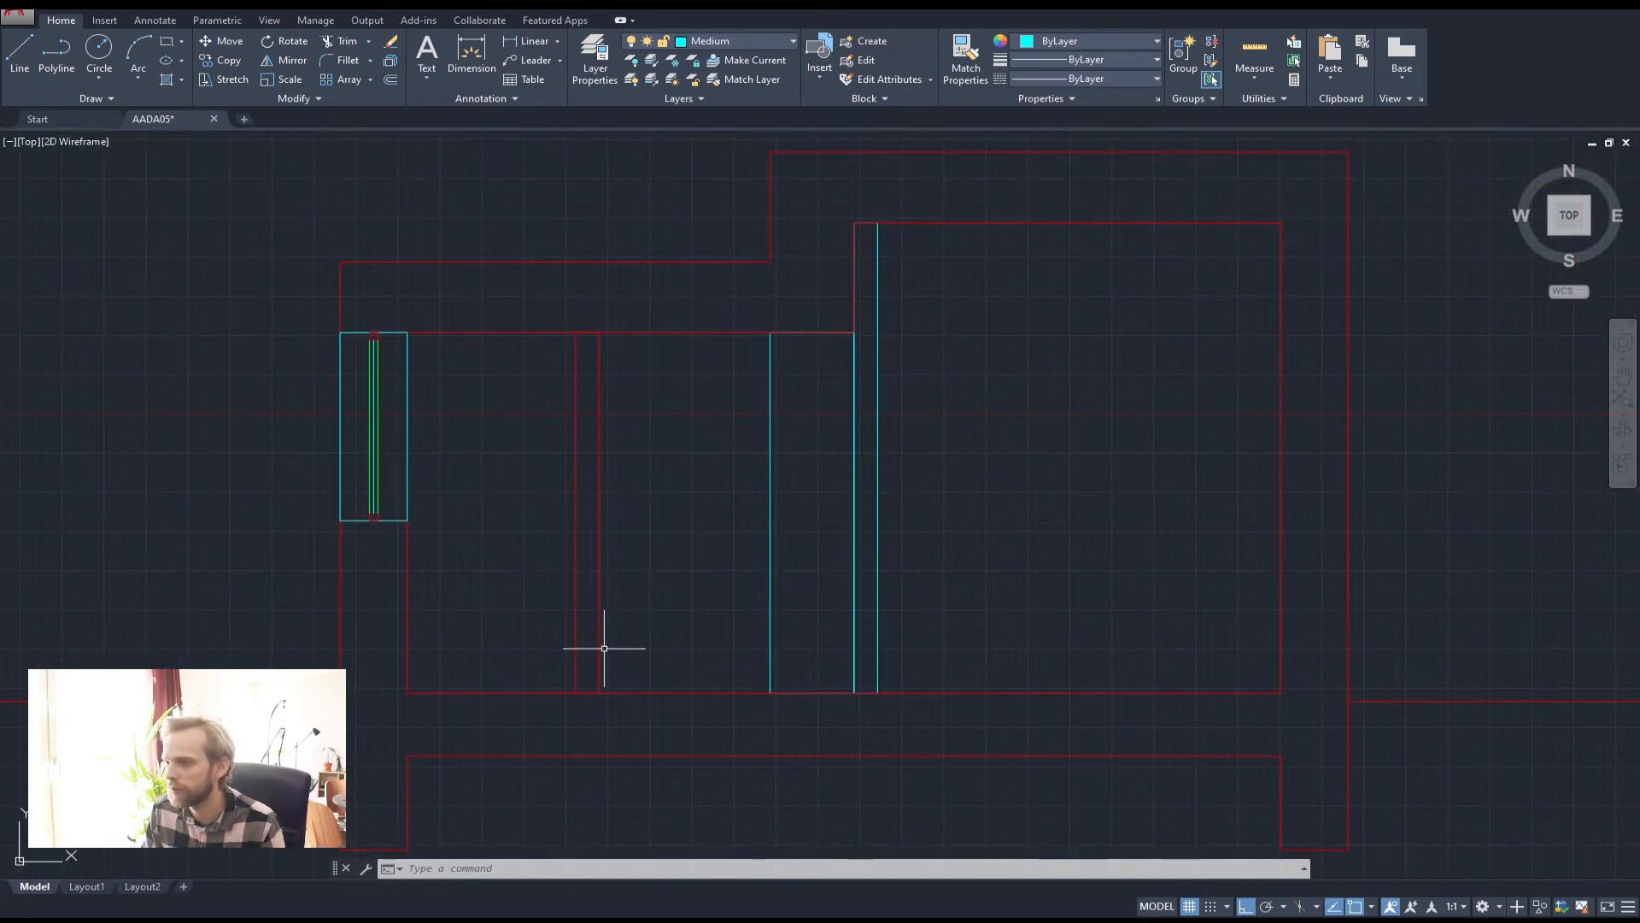
Draw a polyline from the red wall corner to the rectangle's lower-left corner
left_click(56, 51)
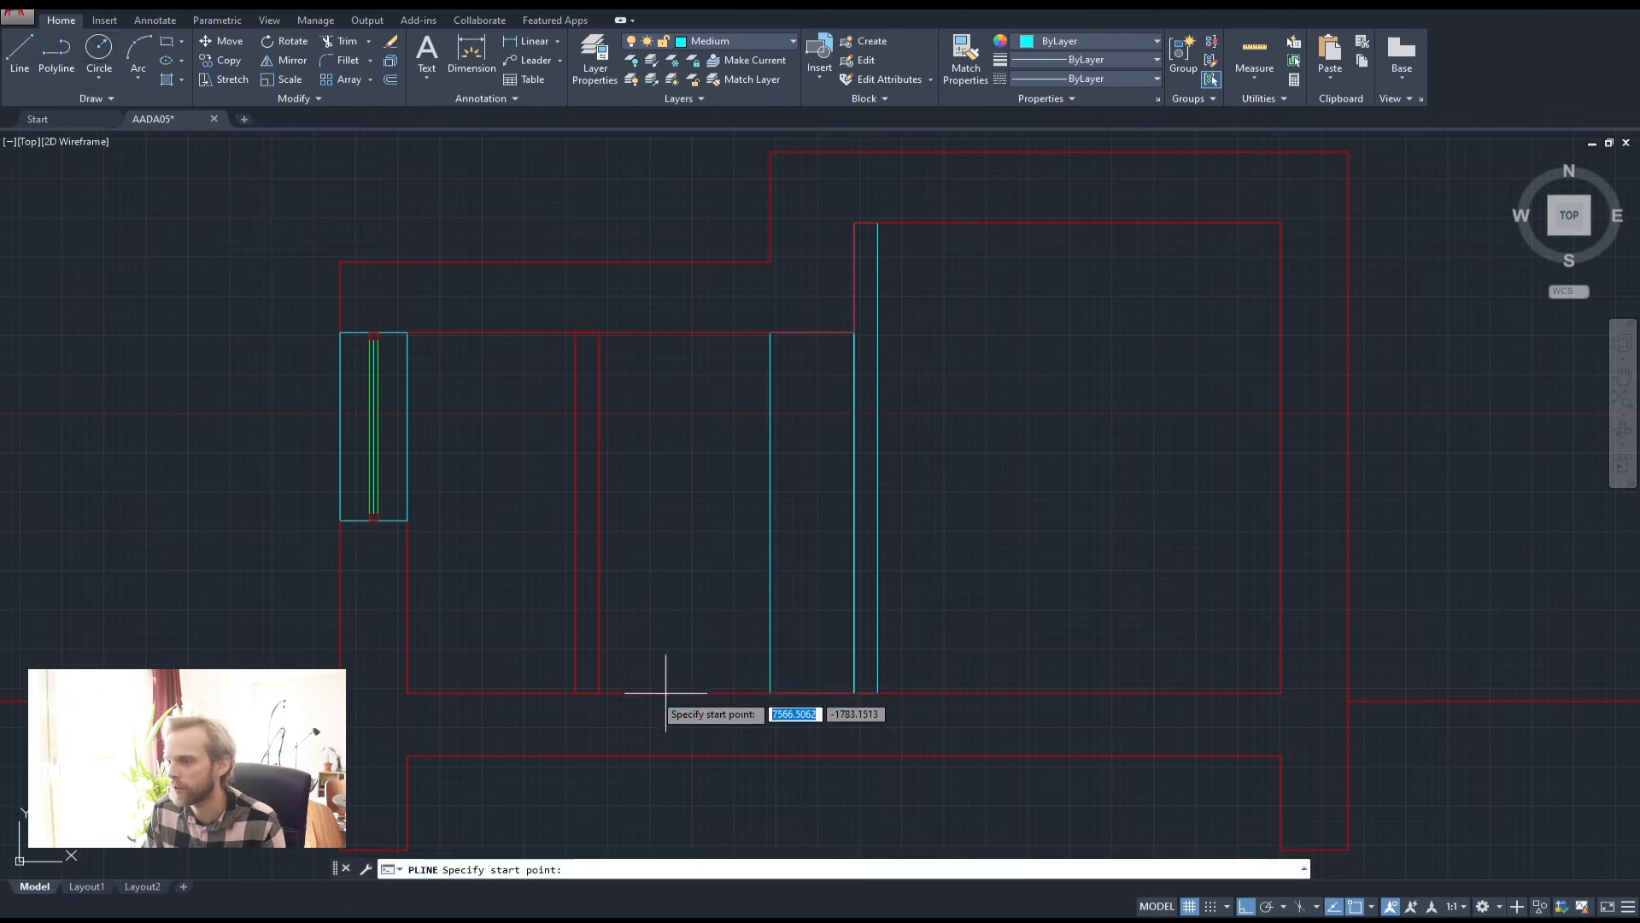
scroll(602, 688, "up", 4)
left_click(586, 689)
left_click(529, 690)
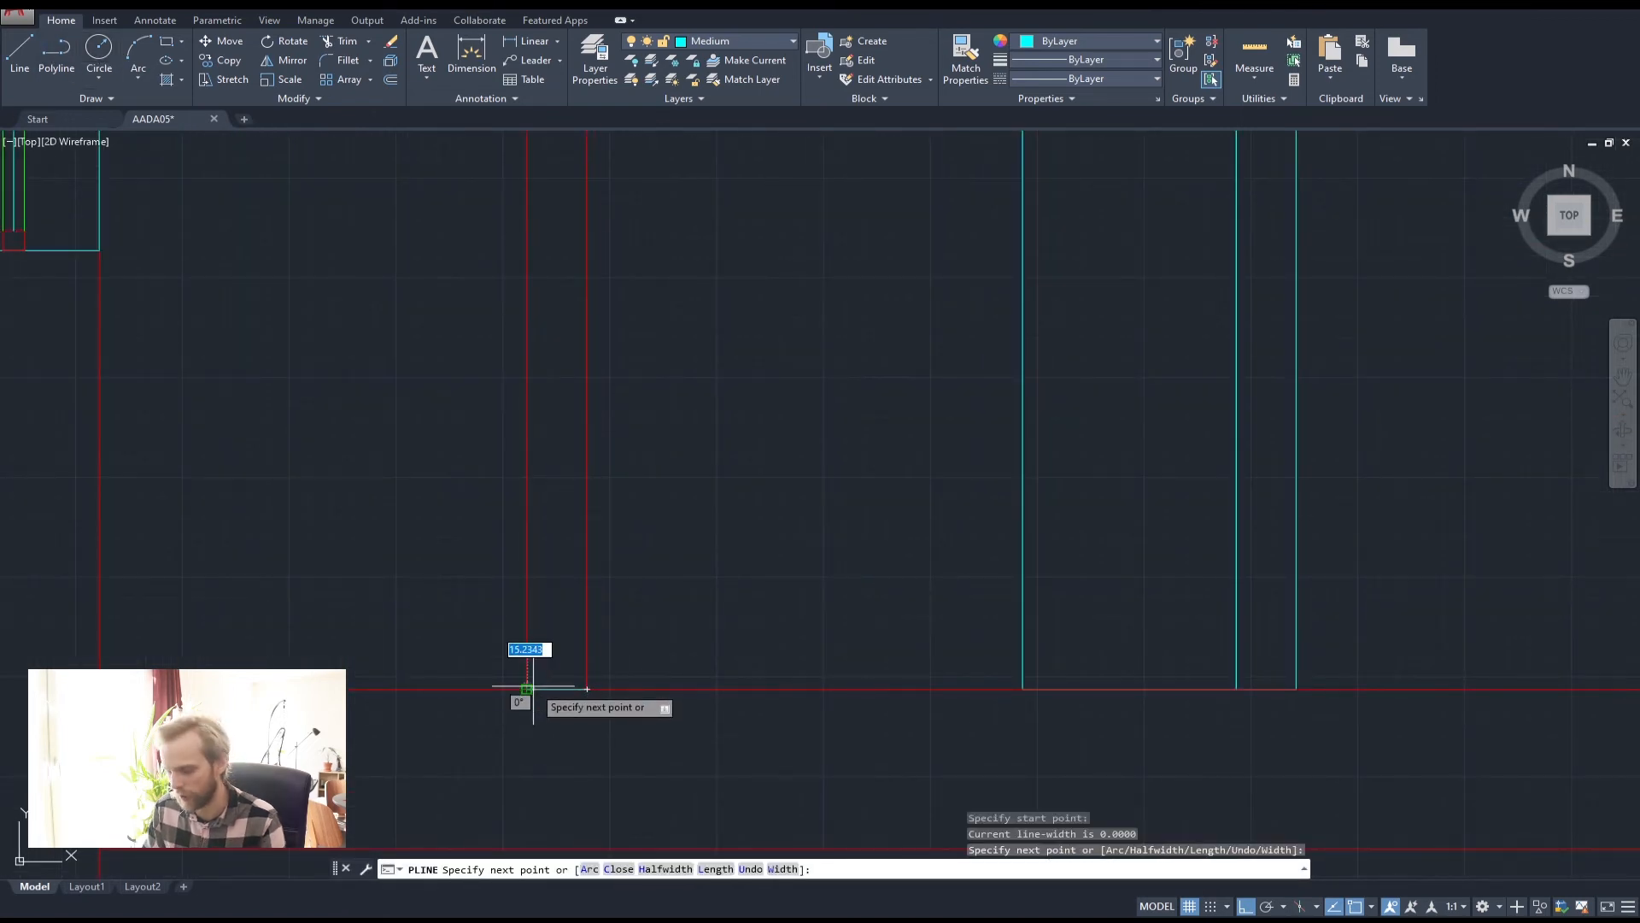
key("Return")
Offset that bottom line 2100 upward
type("of")
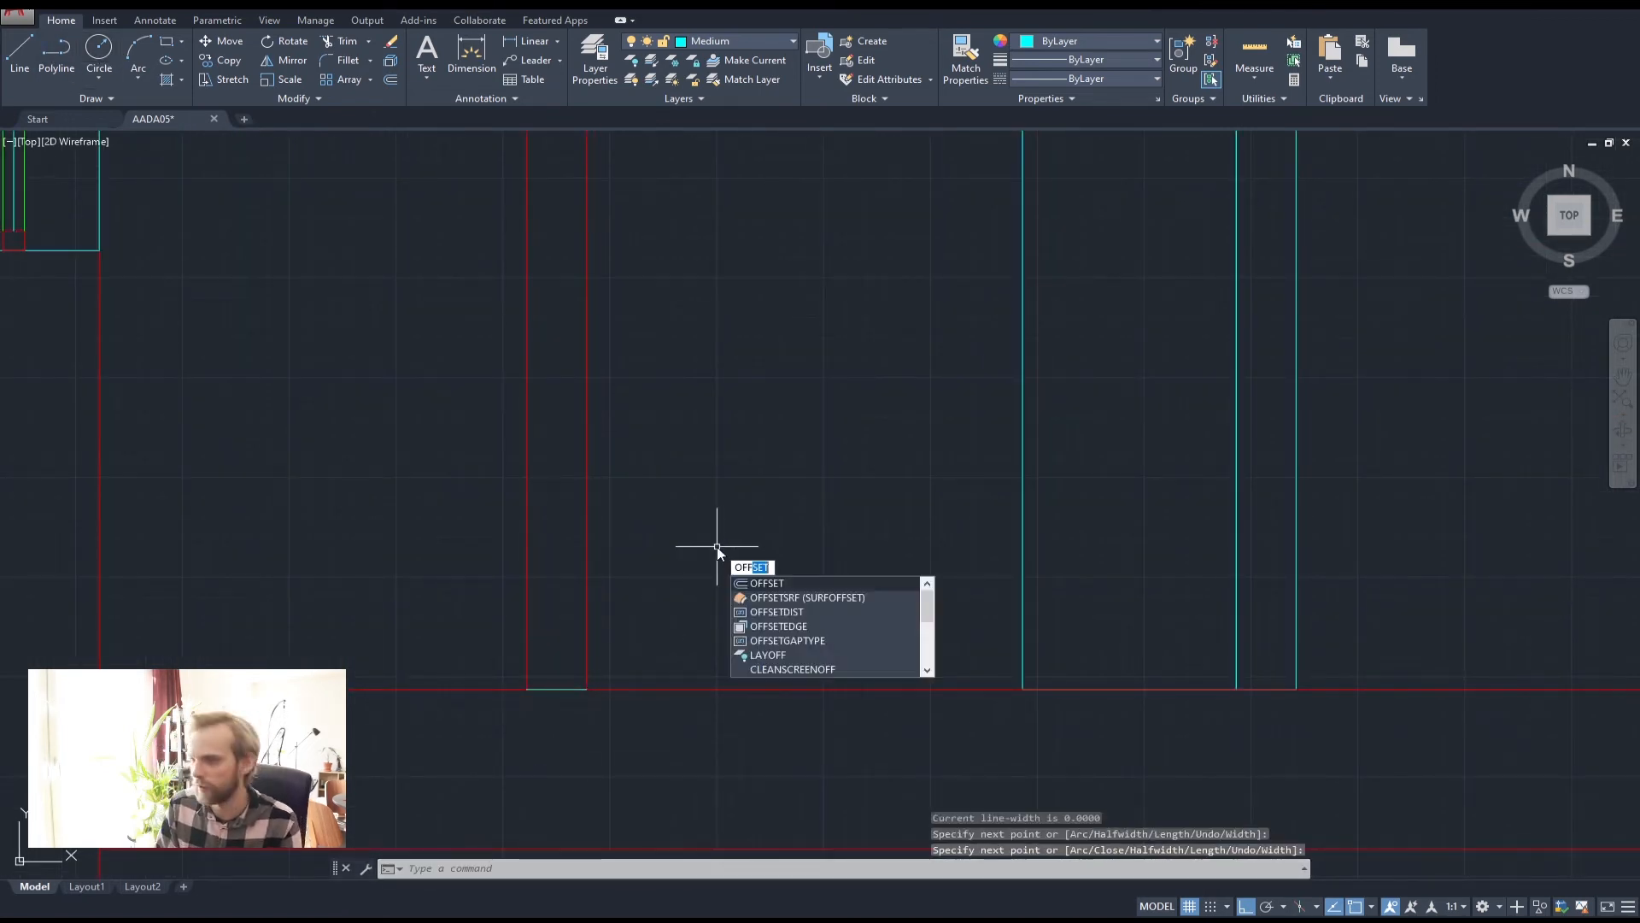
key("Return")
type("2100")
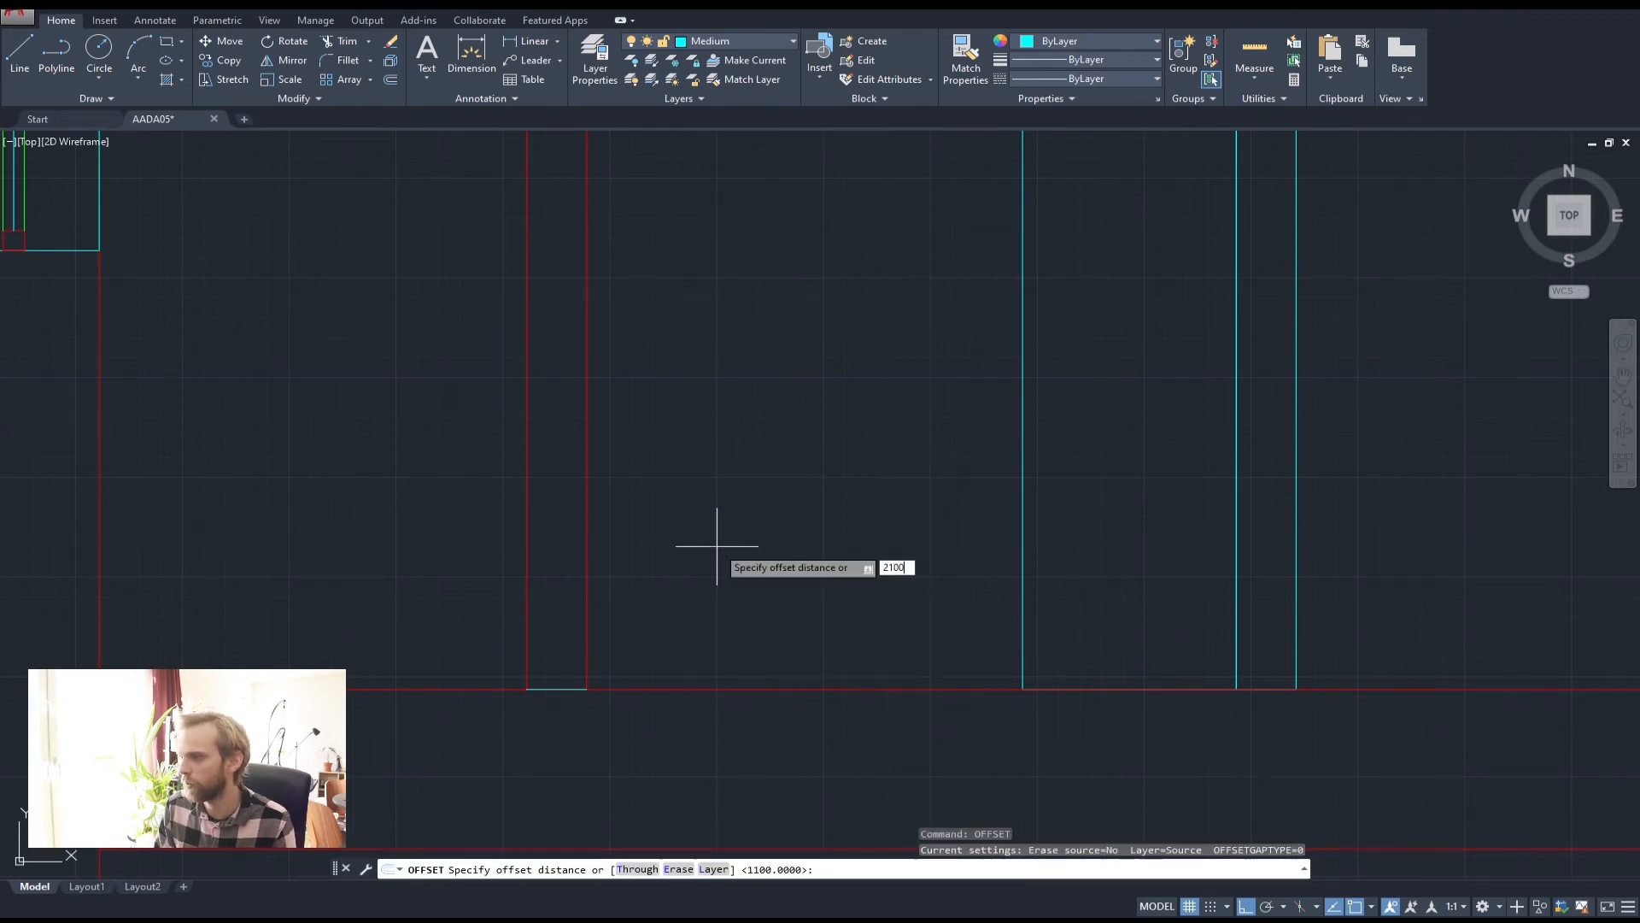
key("Return")
left_click(574, 689)
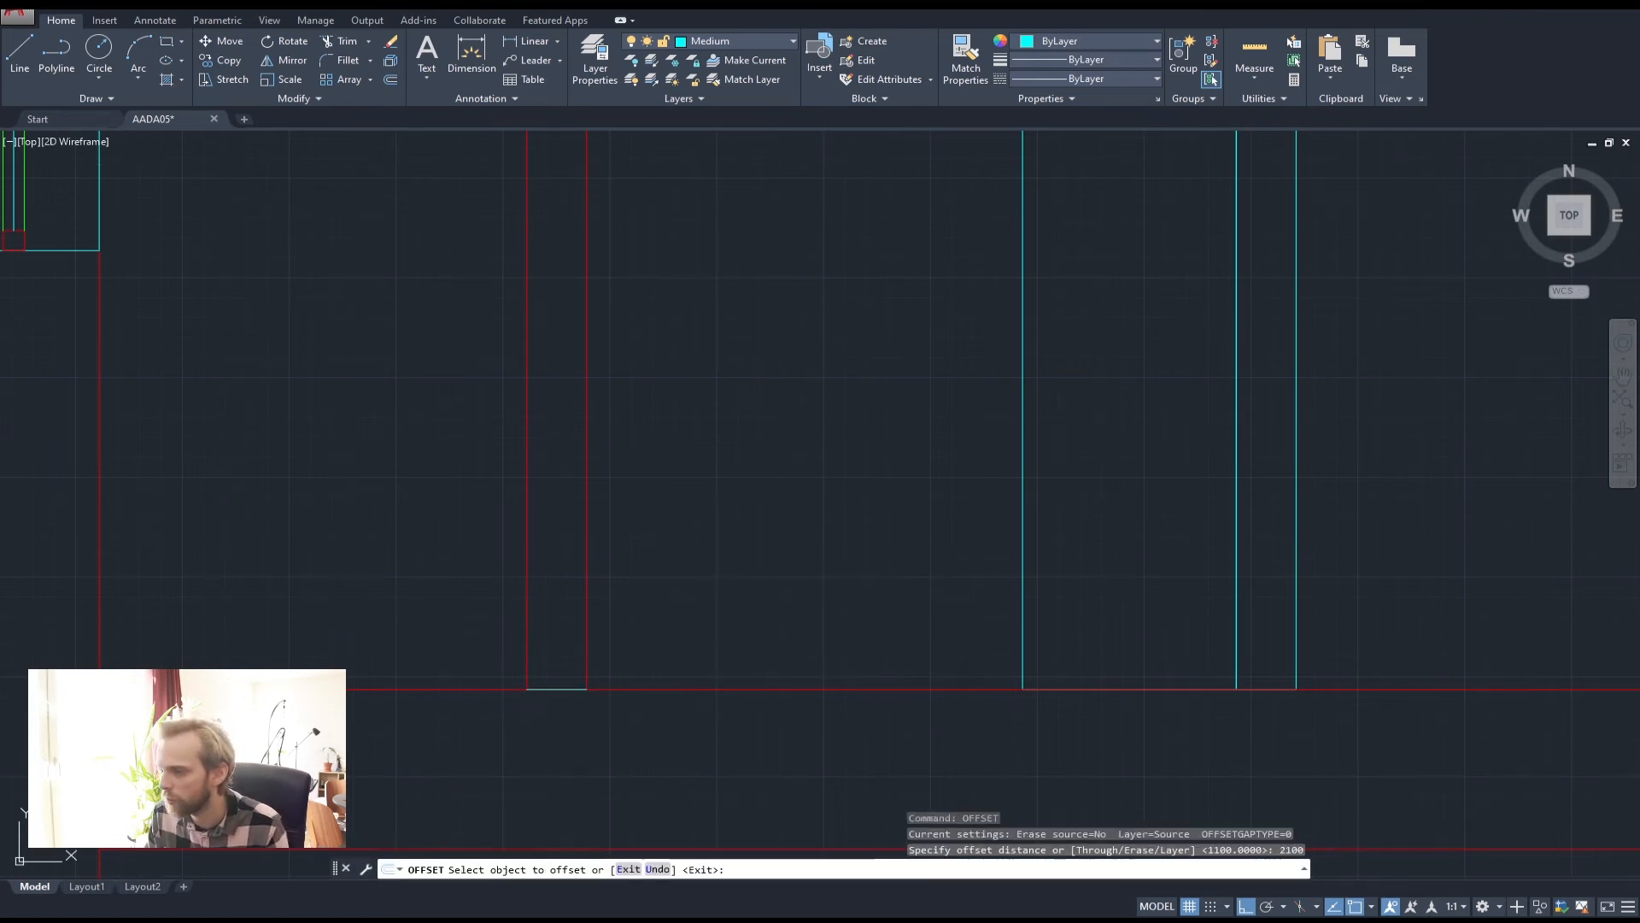
left_click(659, 407)
scroll(567, 485, "down", 6)
scroll(568, 483, "up", 4)
key("Escape")
key("Escape")
Delete the short cyan line below the column
left_click(487, 524)
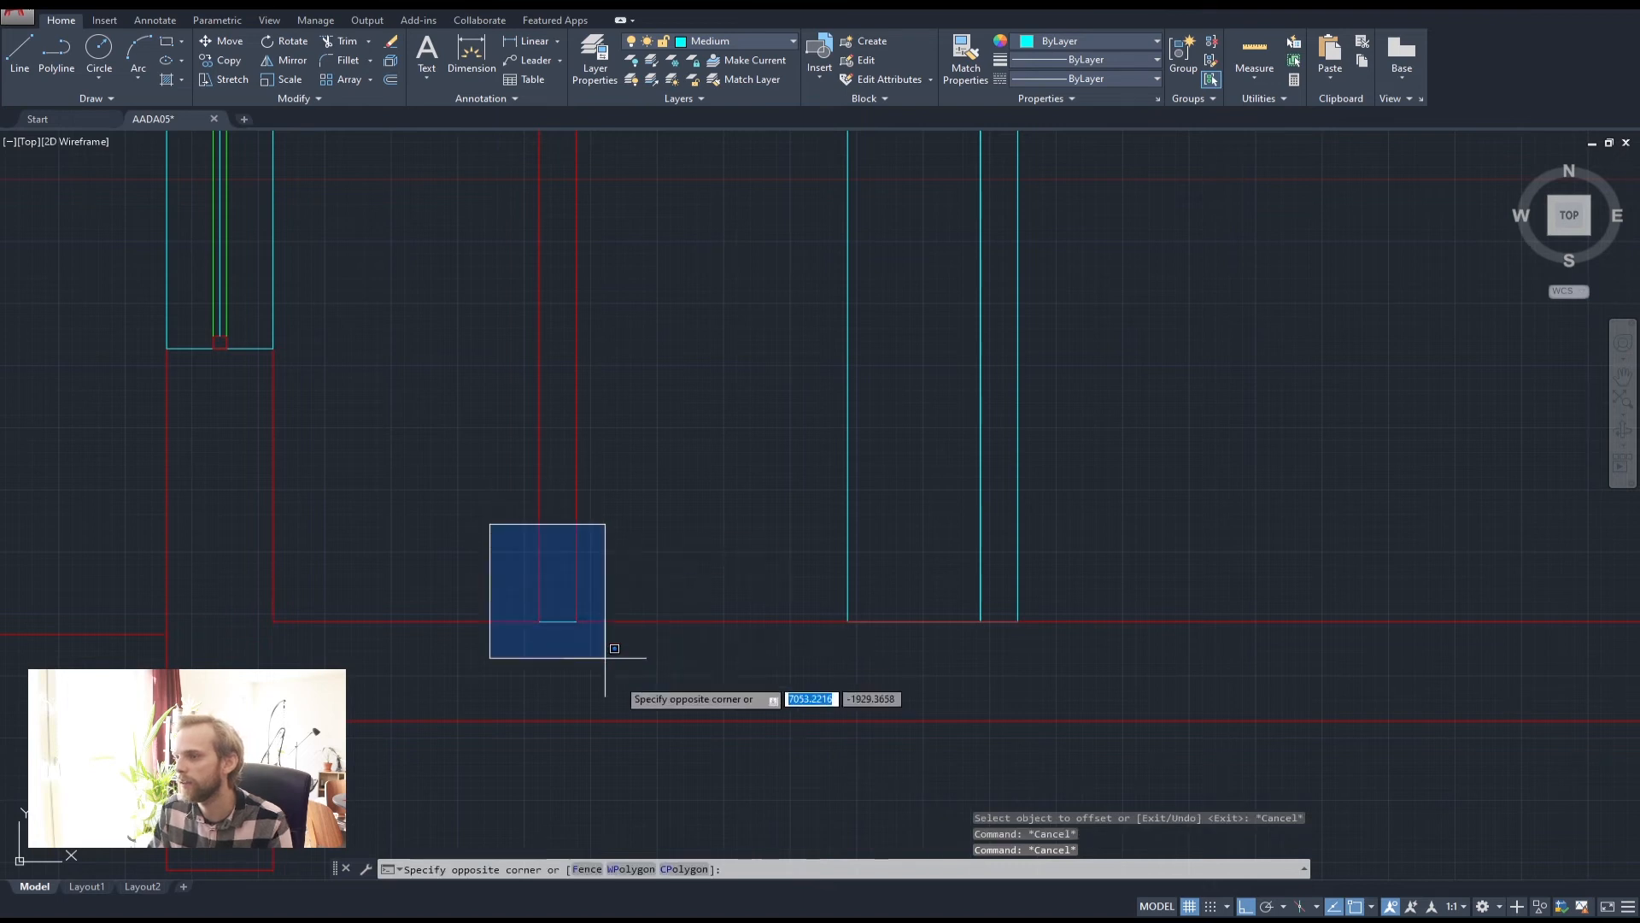
left_click(604, 652)
key("Delete")
scroll(556, 524, "down", 3)
scroll(546, 402, "up", 5)
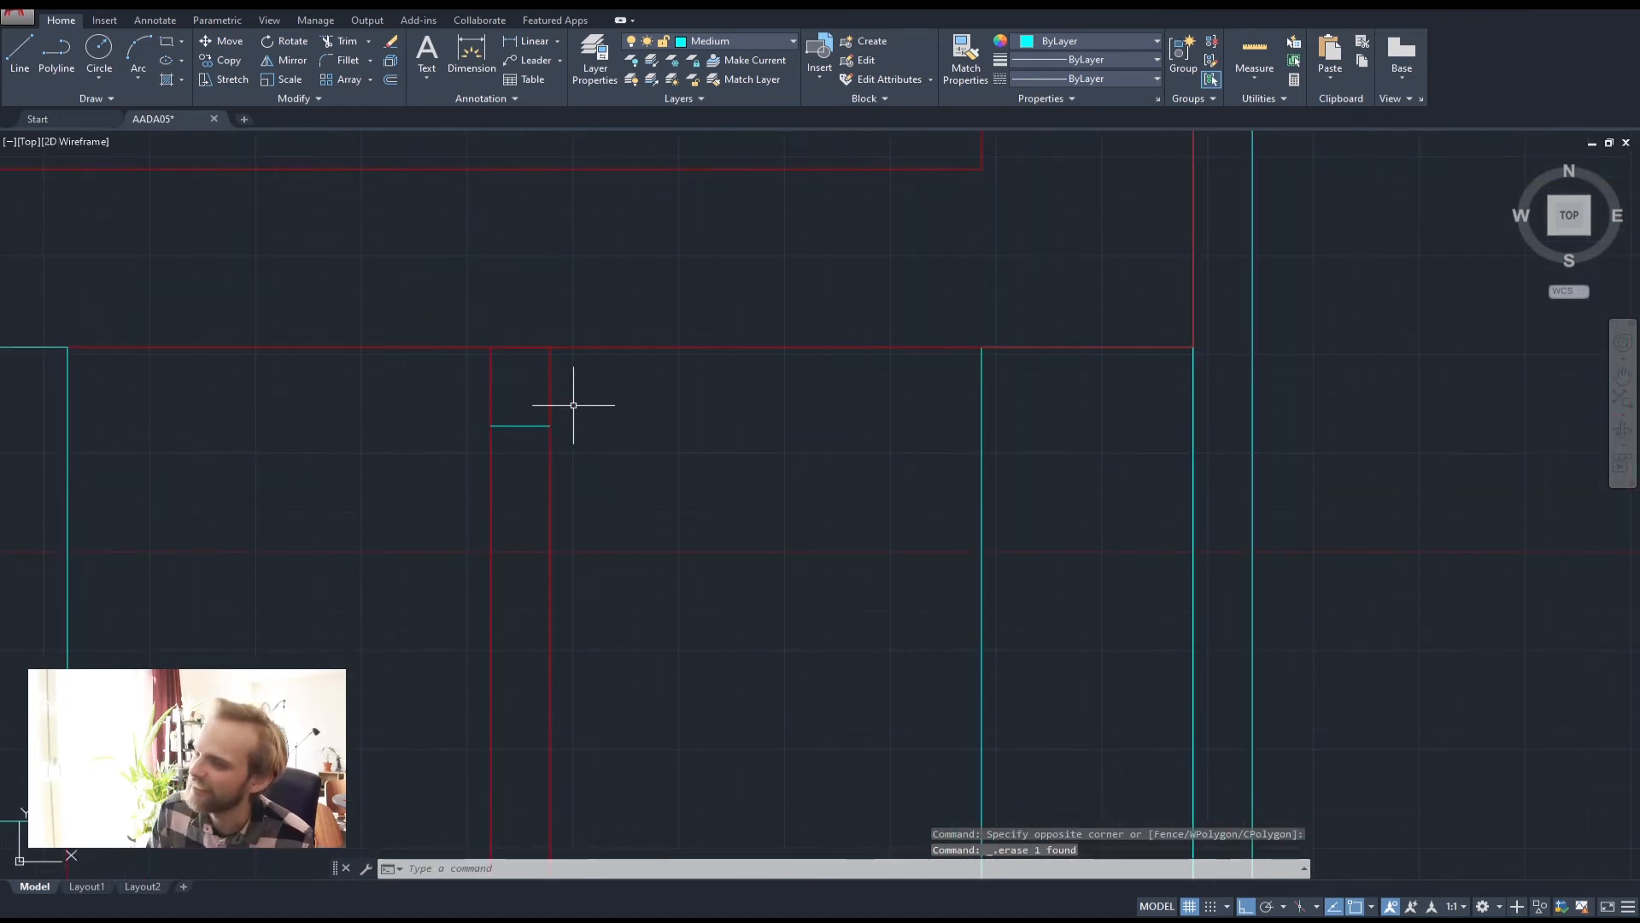
scroll(575, 410, "down", 2)
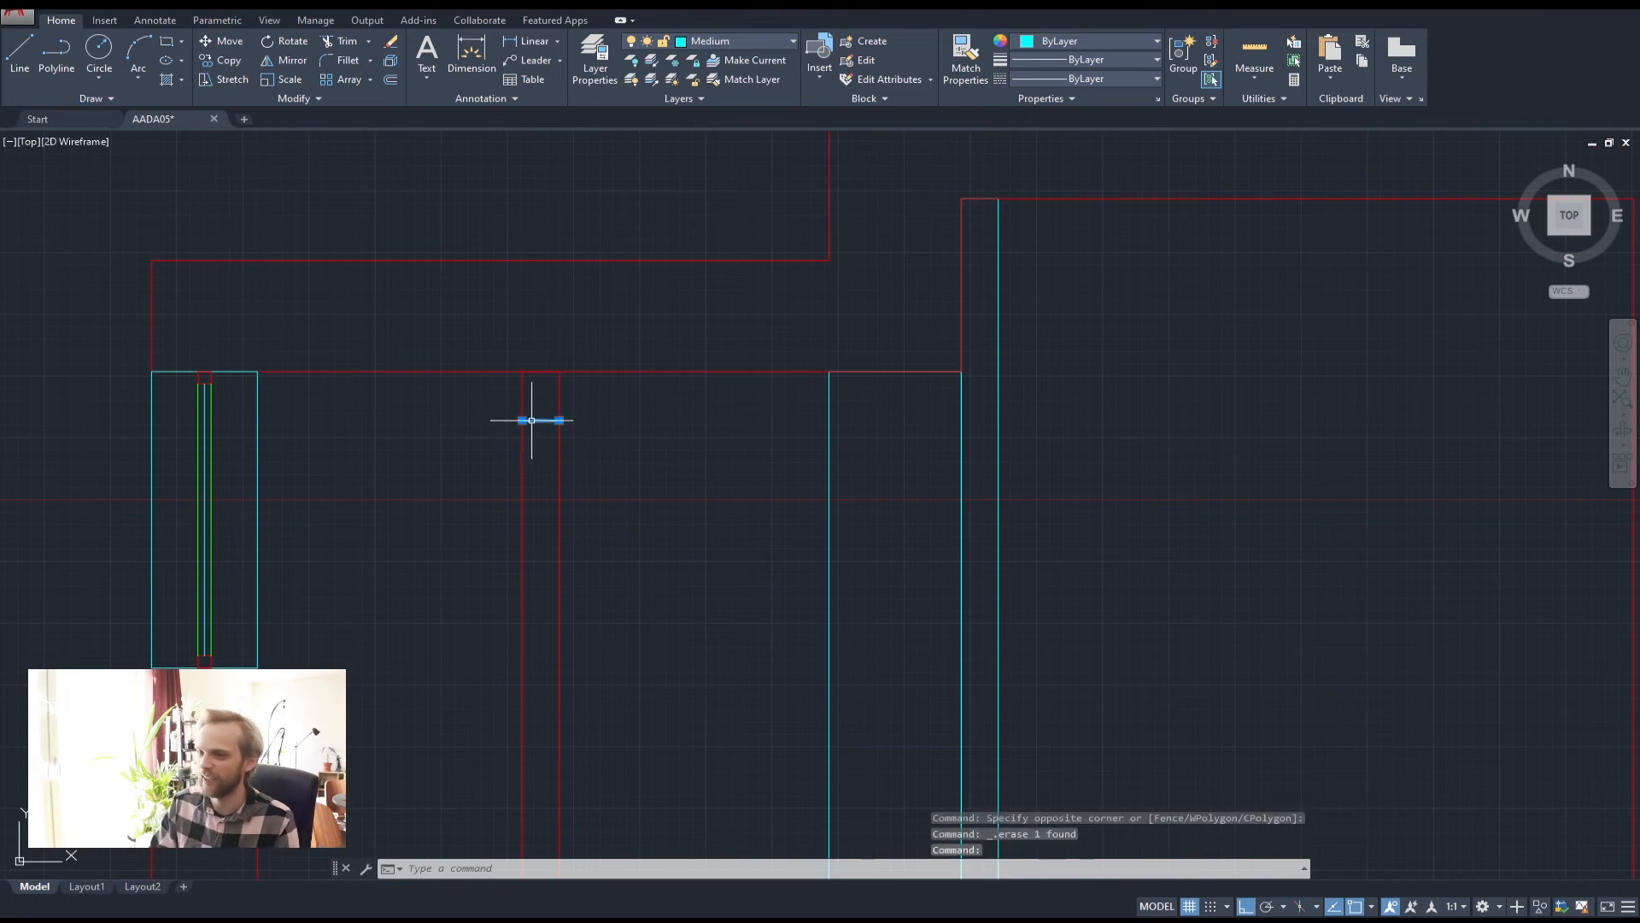
key("Escape")
key("Escape")
Trim away the red wall lines below the cyan edge
type("tr")
key("Return")
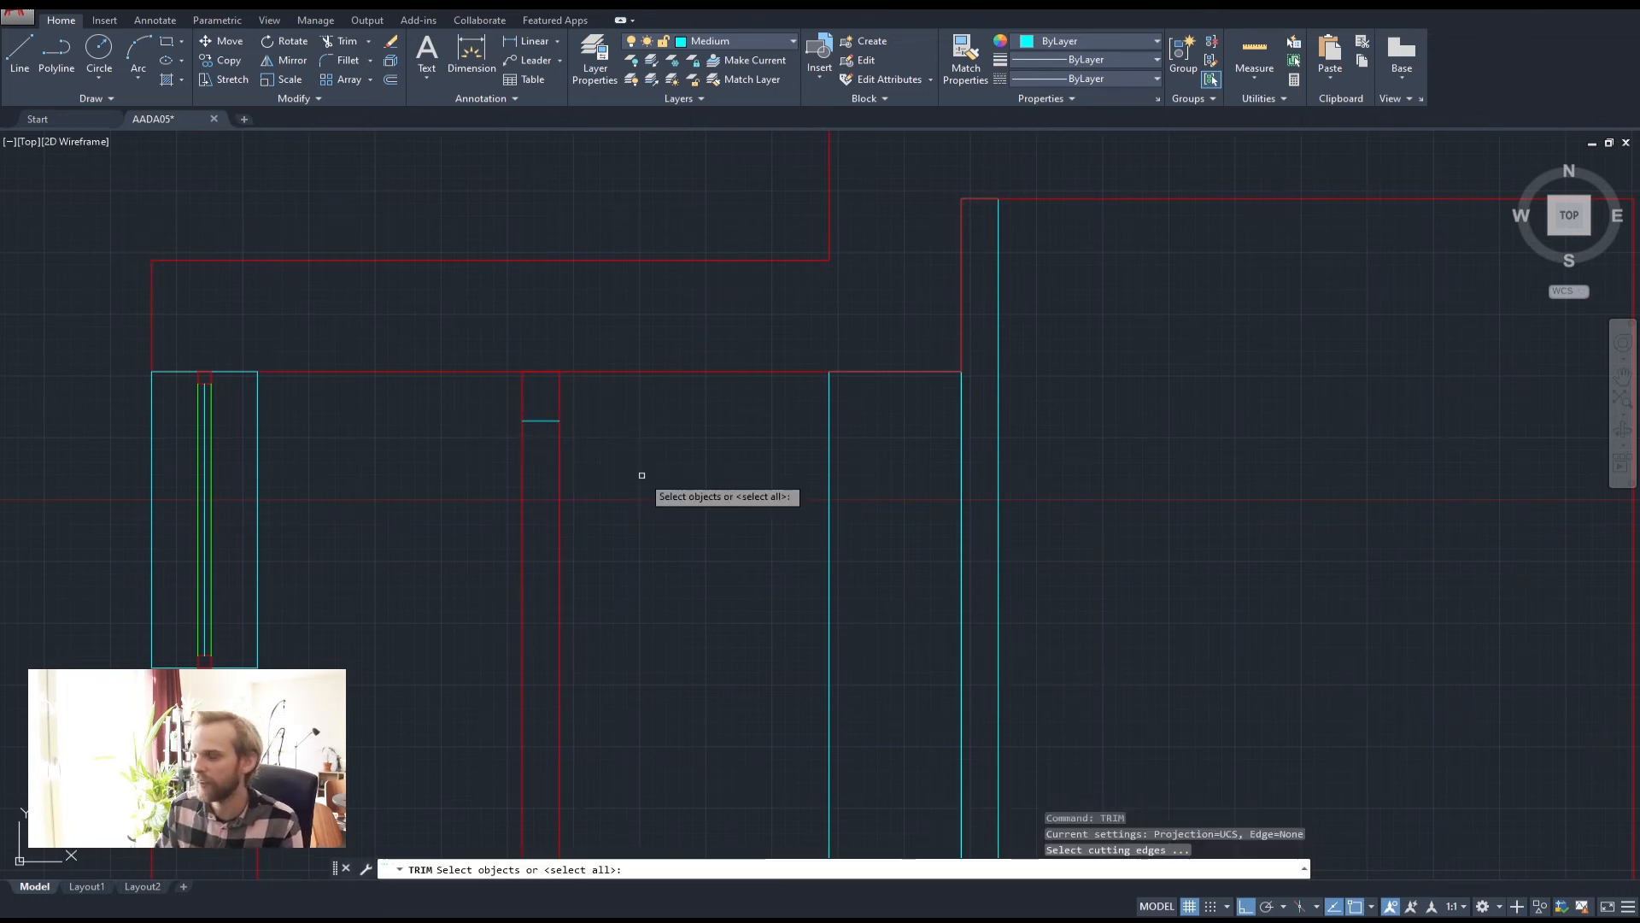
left_click(624, 564)
key("Escape")
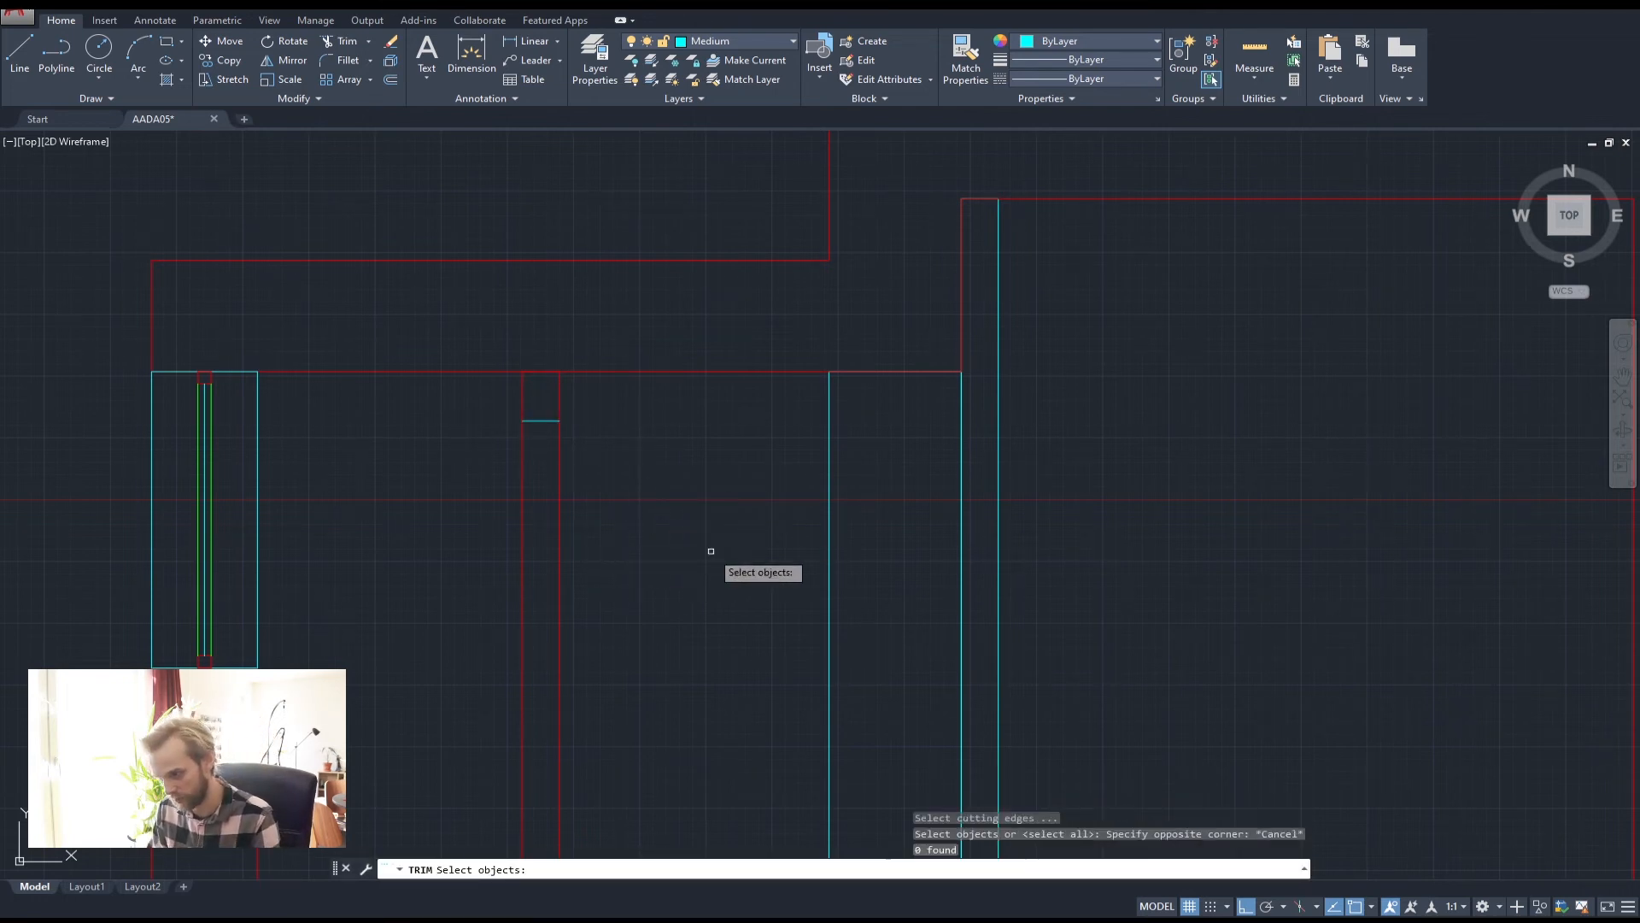
key("Return")
left_click(709, 553)
left_click(471, 506)
scroll(505, 505, "down", 4)
key("Escape")
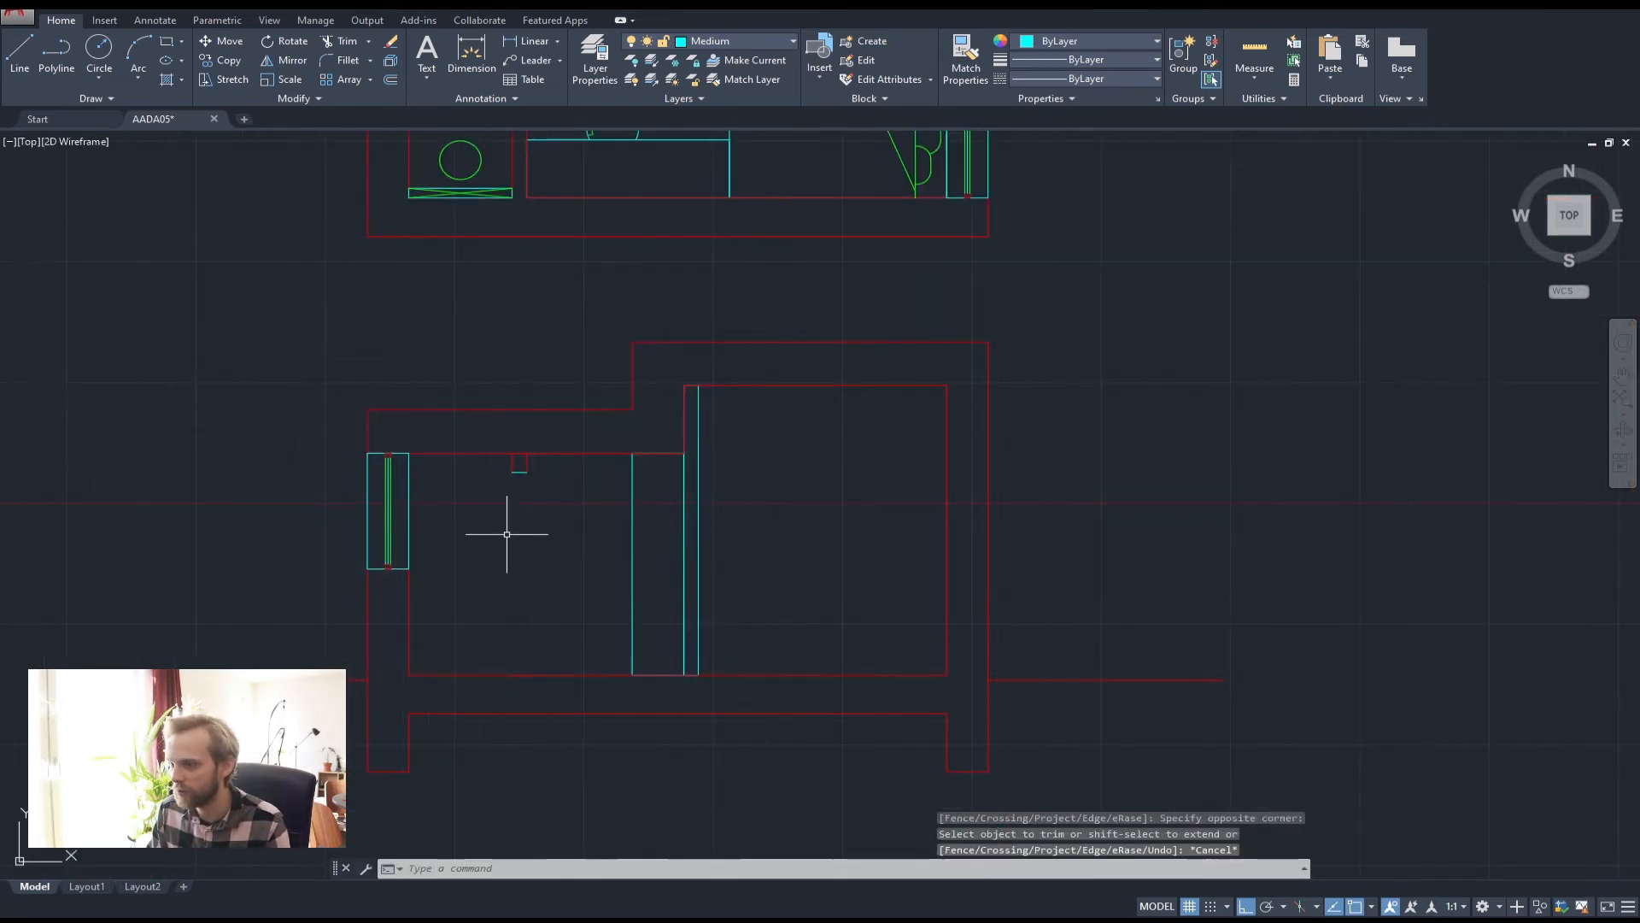
scroll(507, 534, "up", 2)
Delete the stray red wall polyline
left_click(466, 737)
left_click(563, 815)
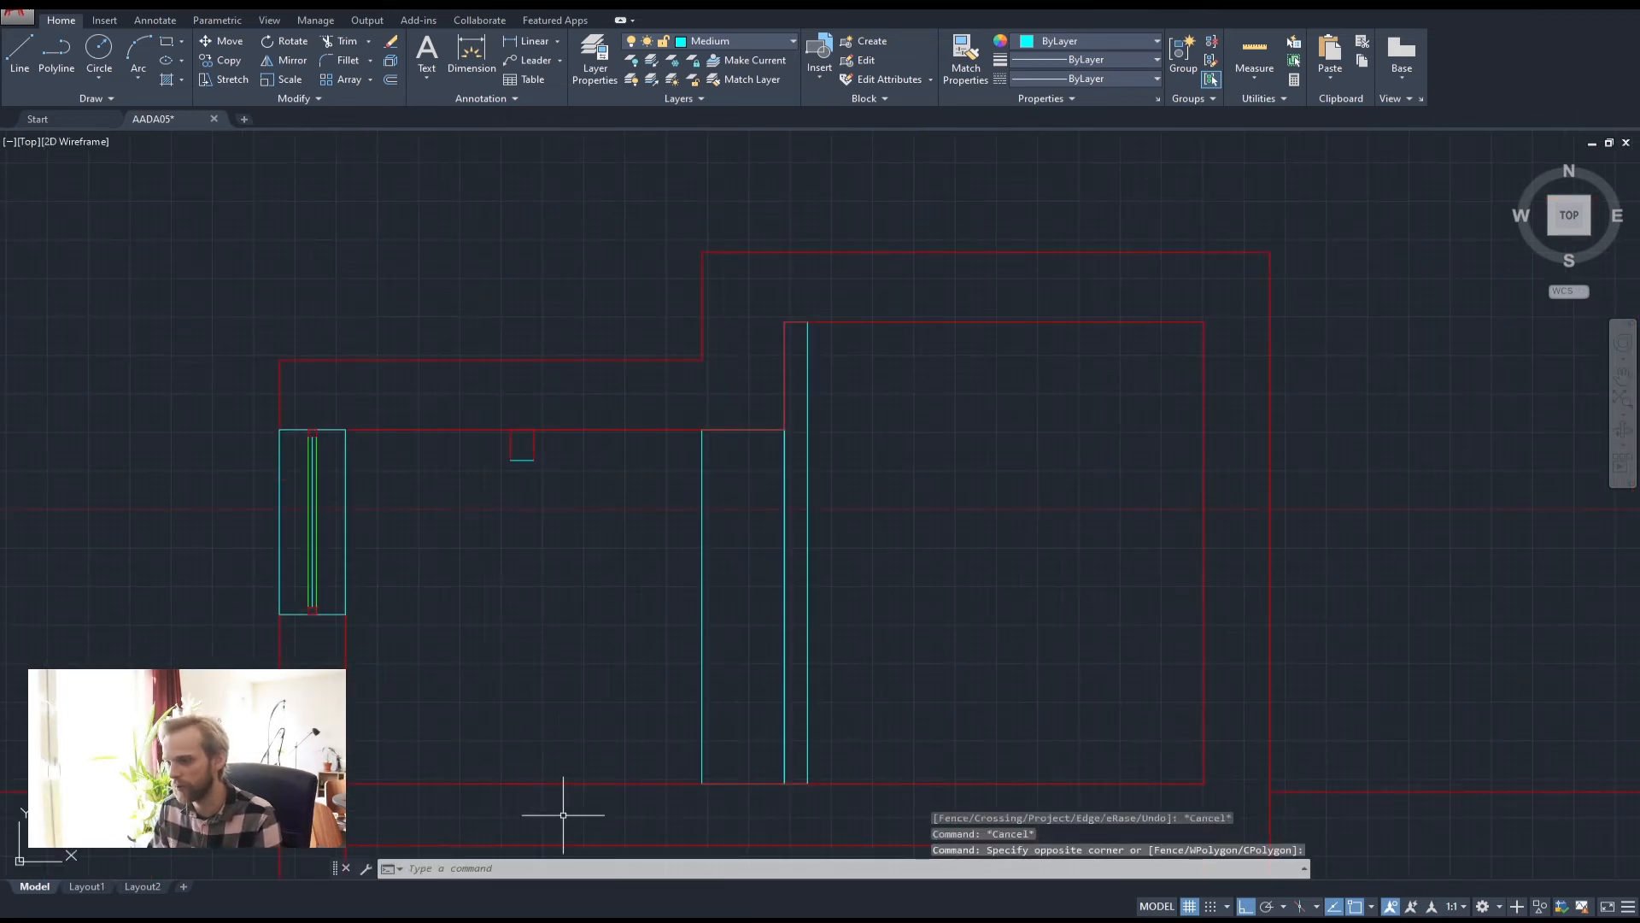
left_click(450, 696)
key("Delete")
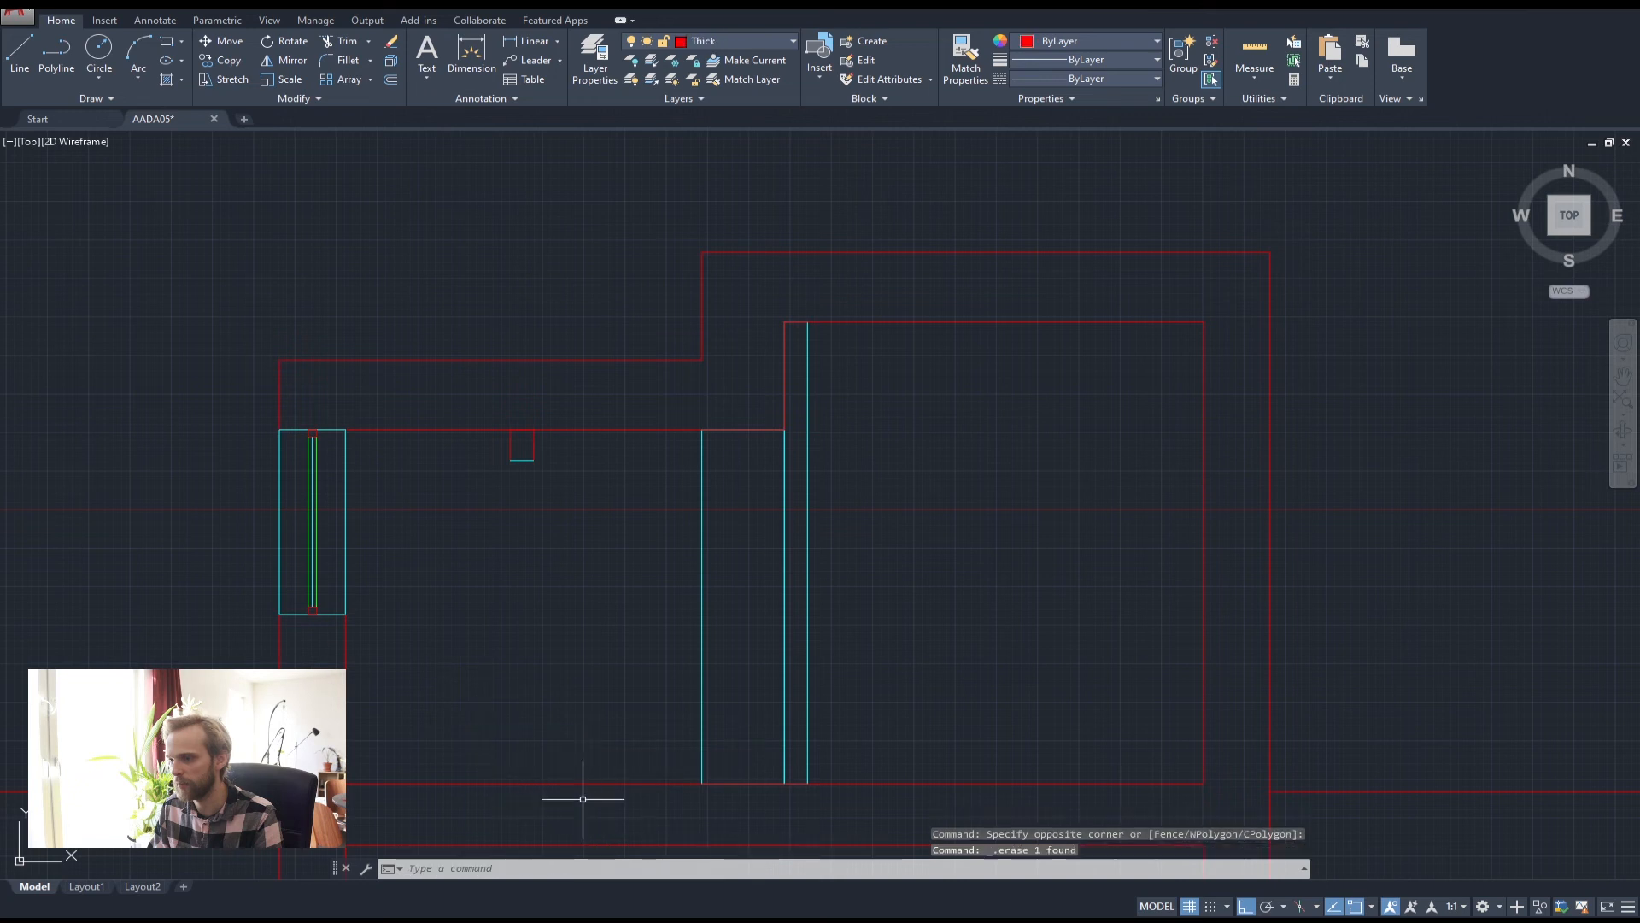
scroll(524, 451, "up", 4)
left_click(582, 476)
left_click(437, 446)
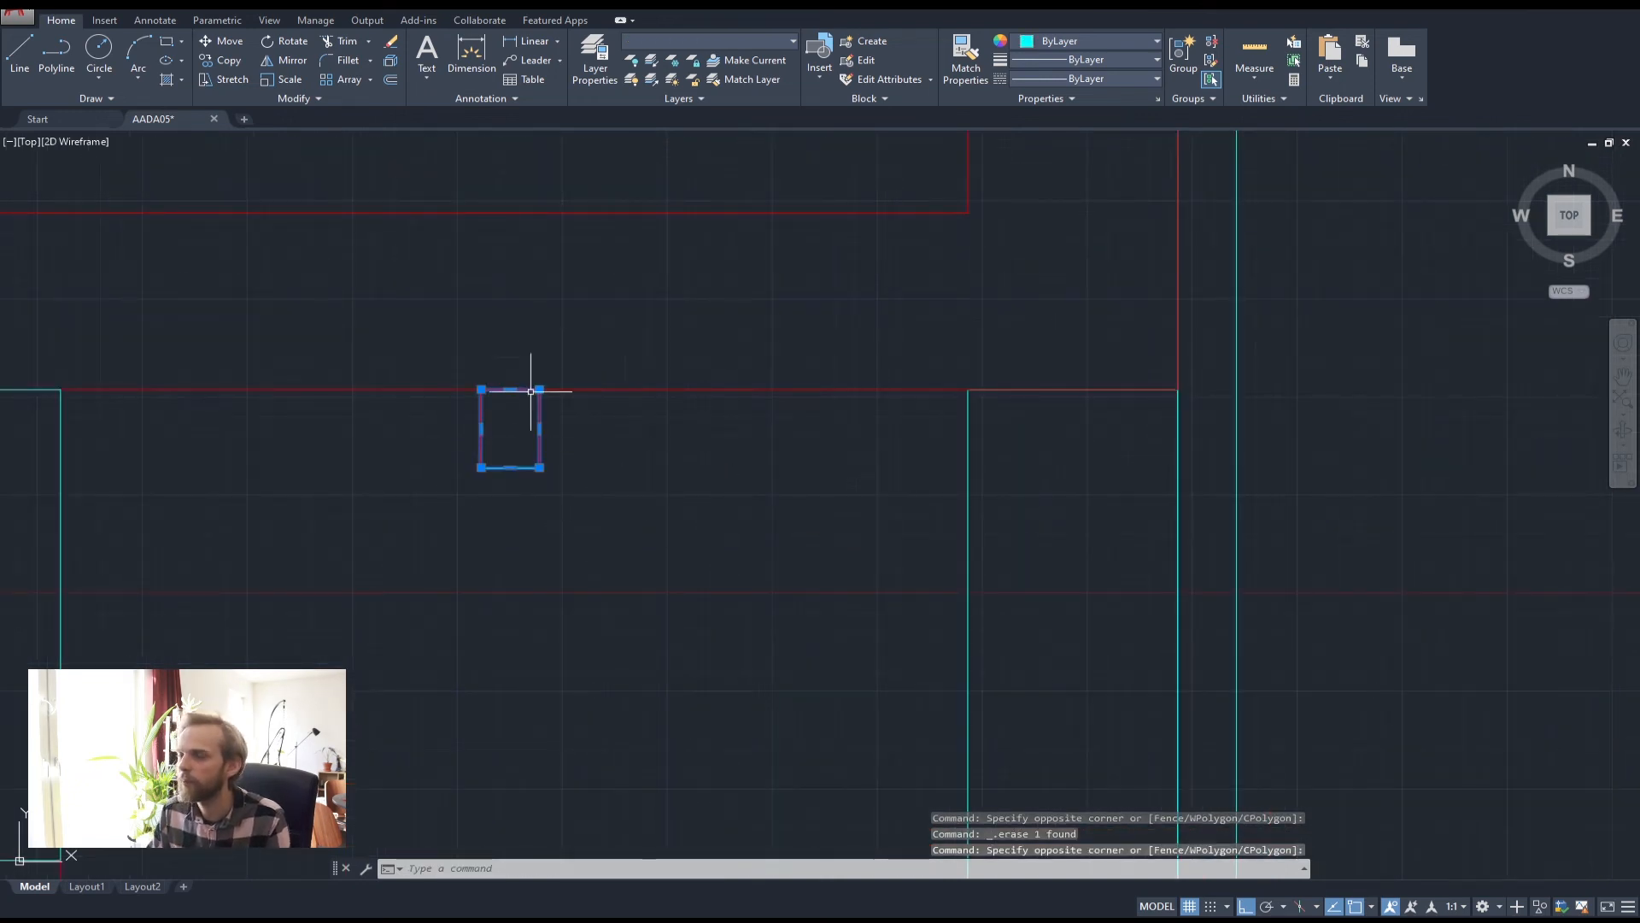
key("Escape")
key("Escape")
key("Escape")
Trim the red segment between the two vertical lines
scroll(568, 432, "up", 3)
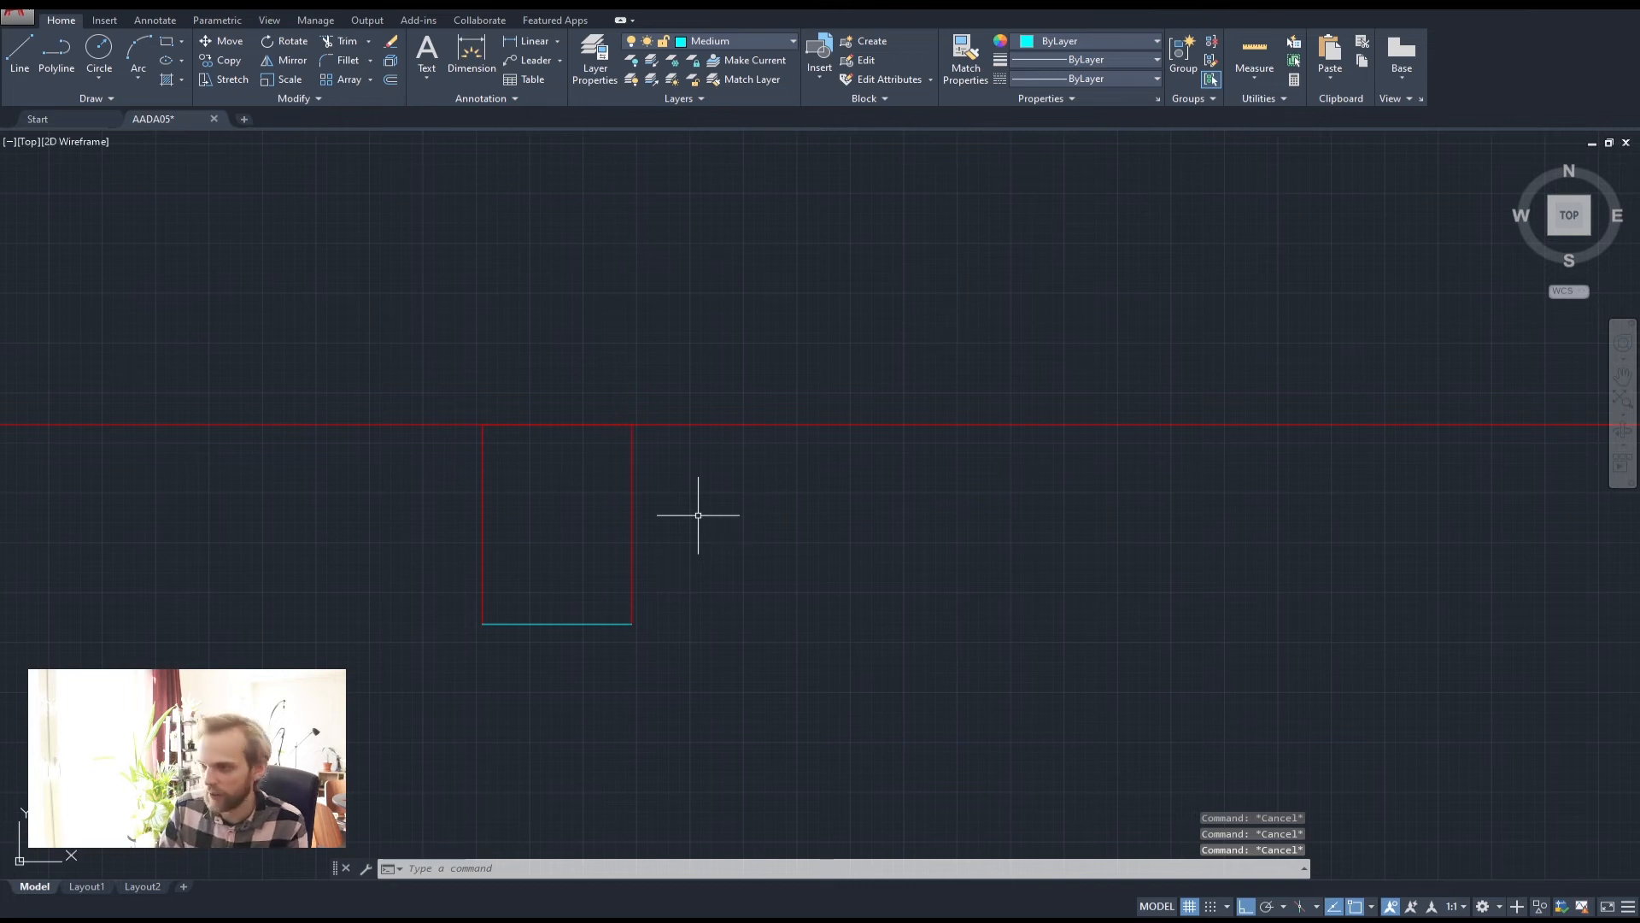
type("tr")
key("Return")
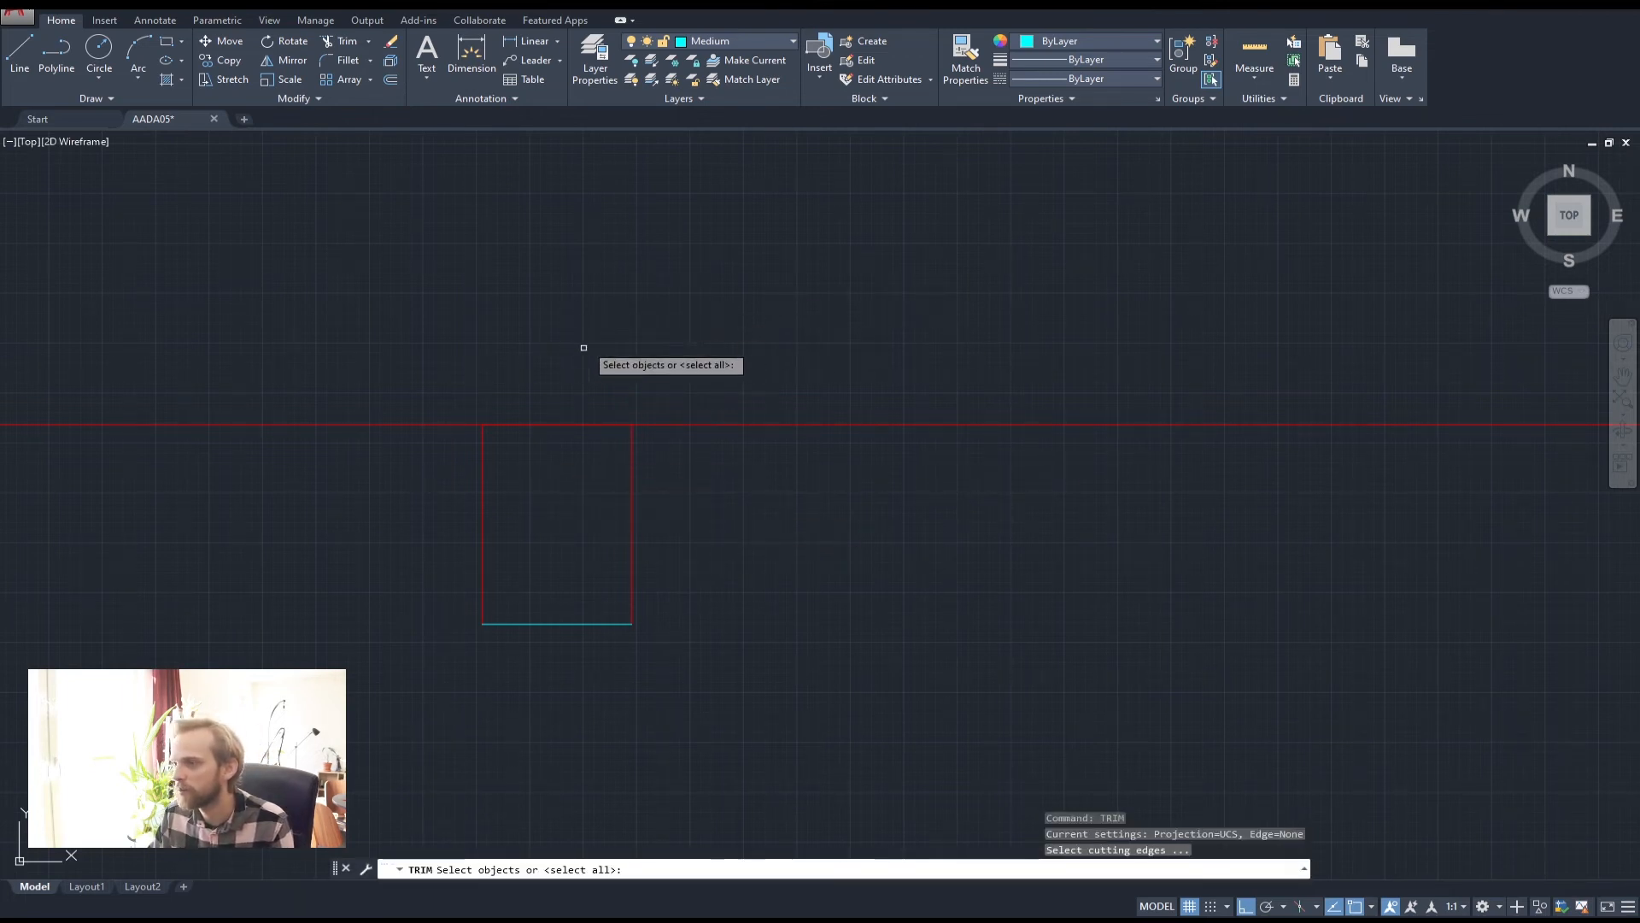
left_click(576, 460)
left_click(506, 335)
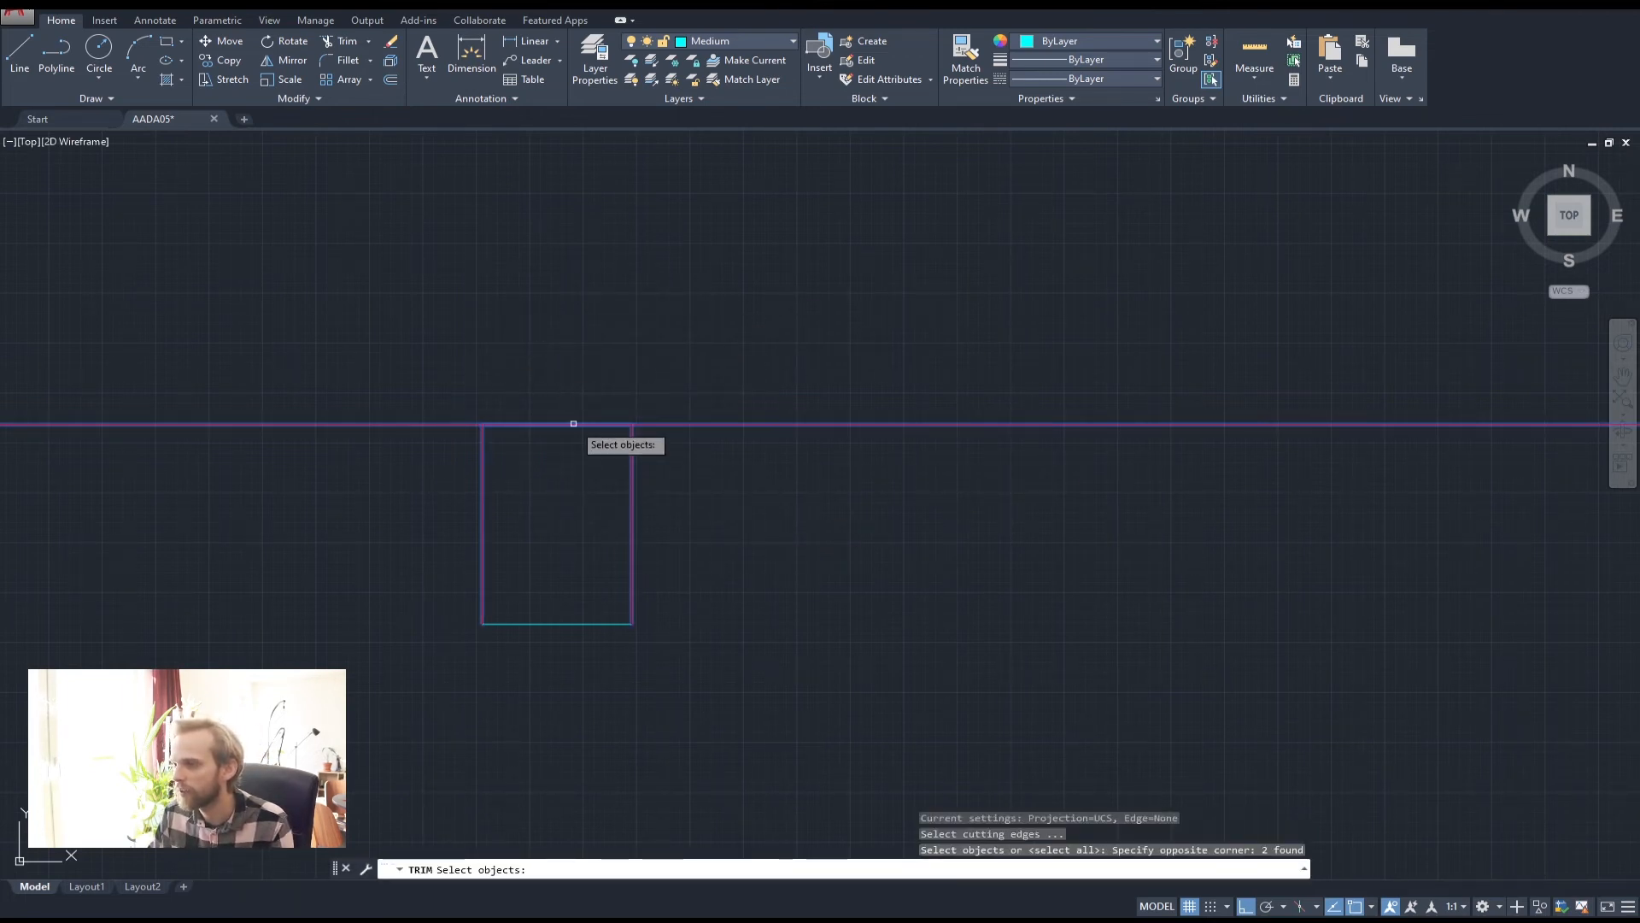
key("Escape")
key("Escape")
key("Return")
key("Return")
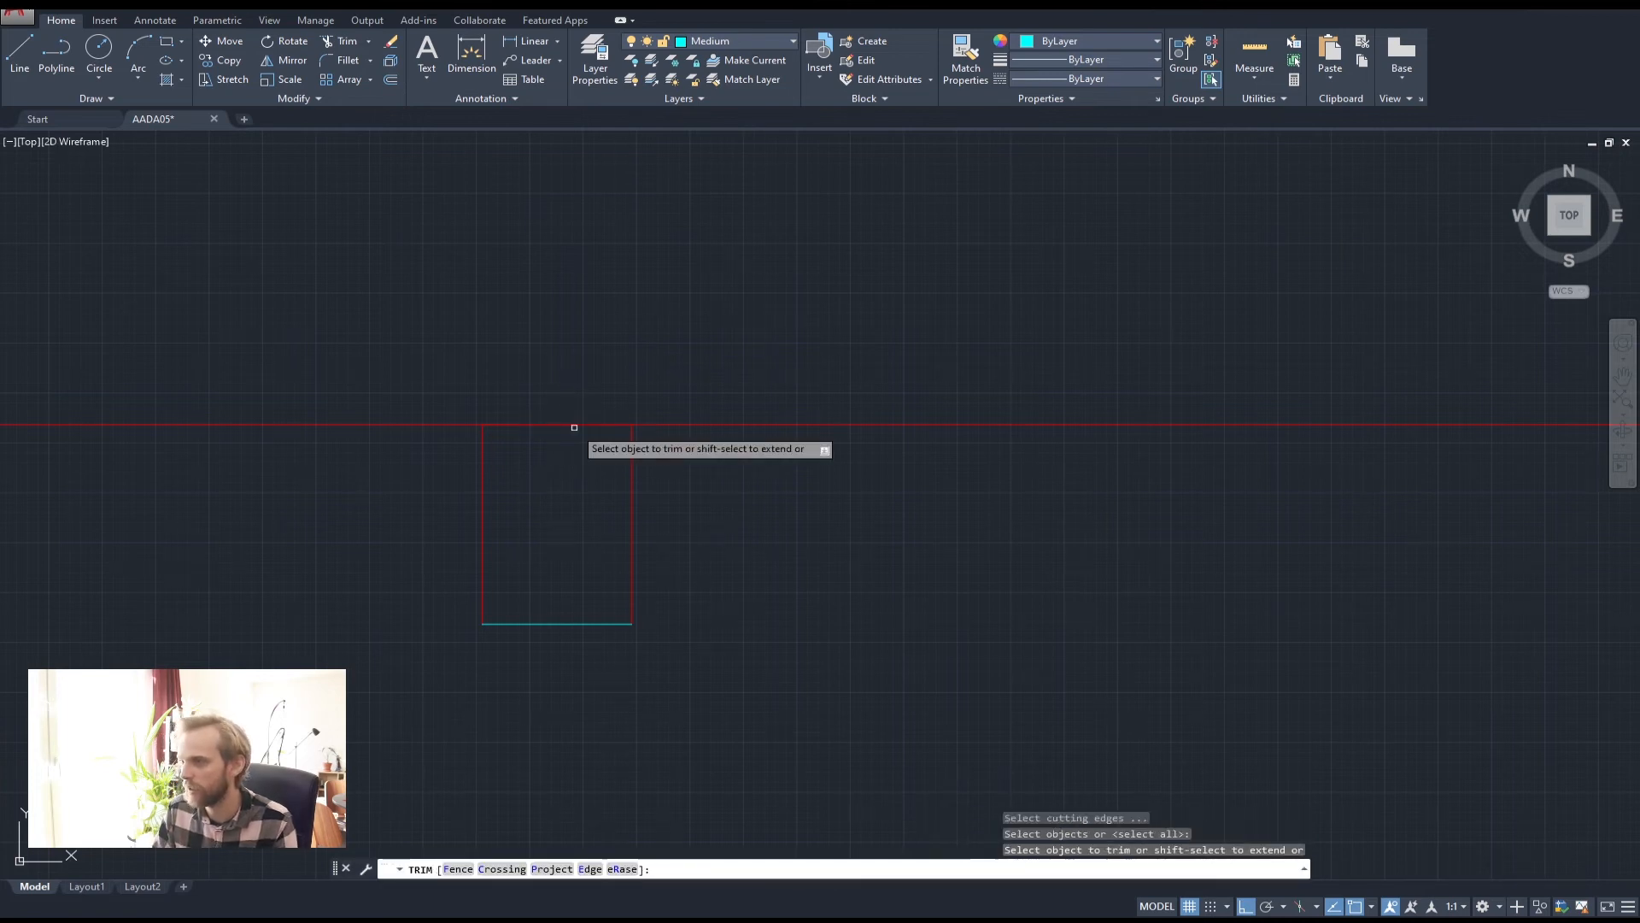
left_click(598, 370)
left_click(572, 505)
key("Escape")
key("Escape")
scroll(572, 504, "down", 4)
Join the wall lines into one 22-segment polyline on the red Thick layer
left_click(682, 627)
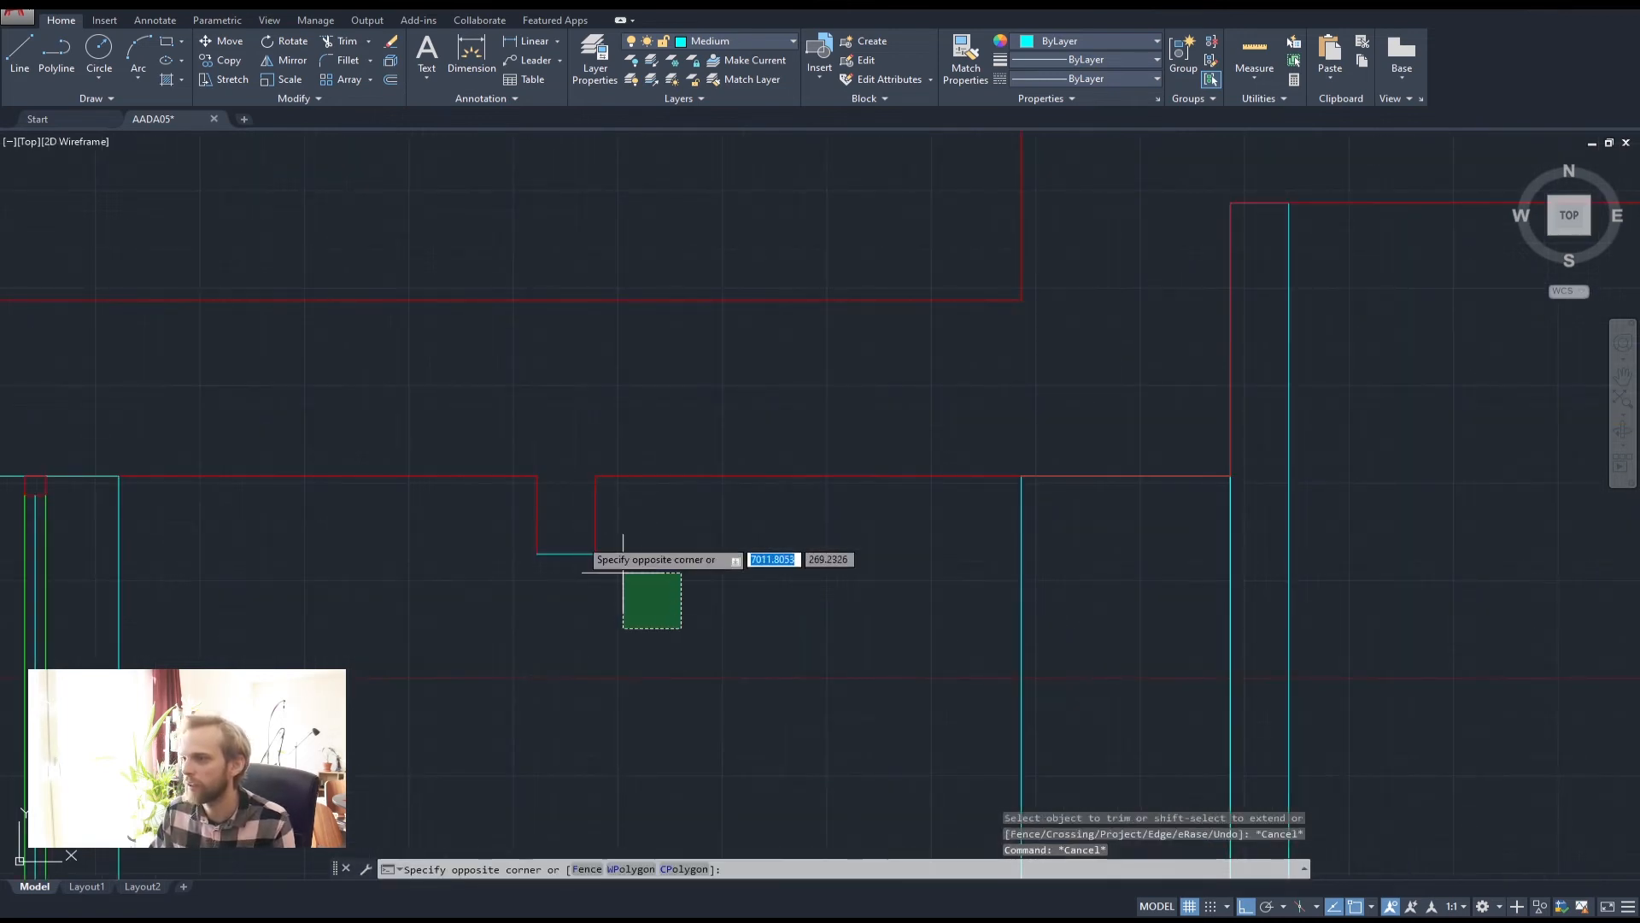
left_click(471, 411)
key("Return")
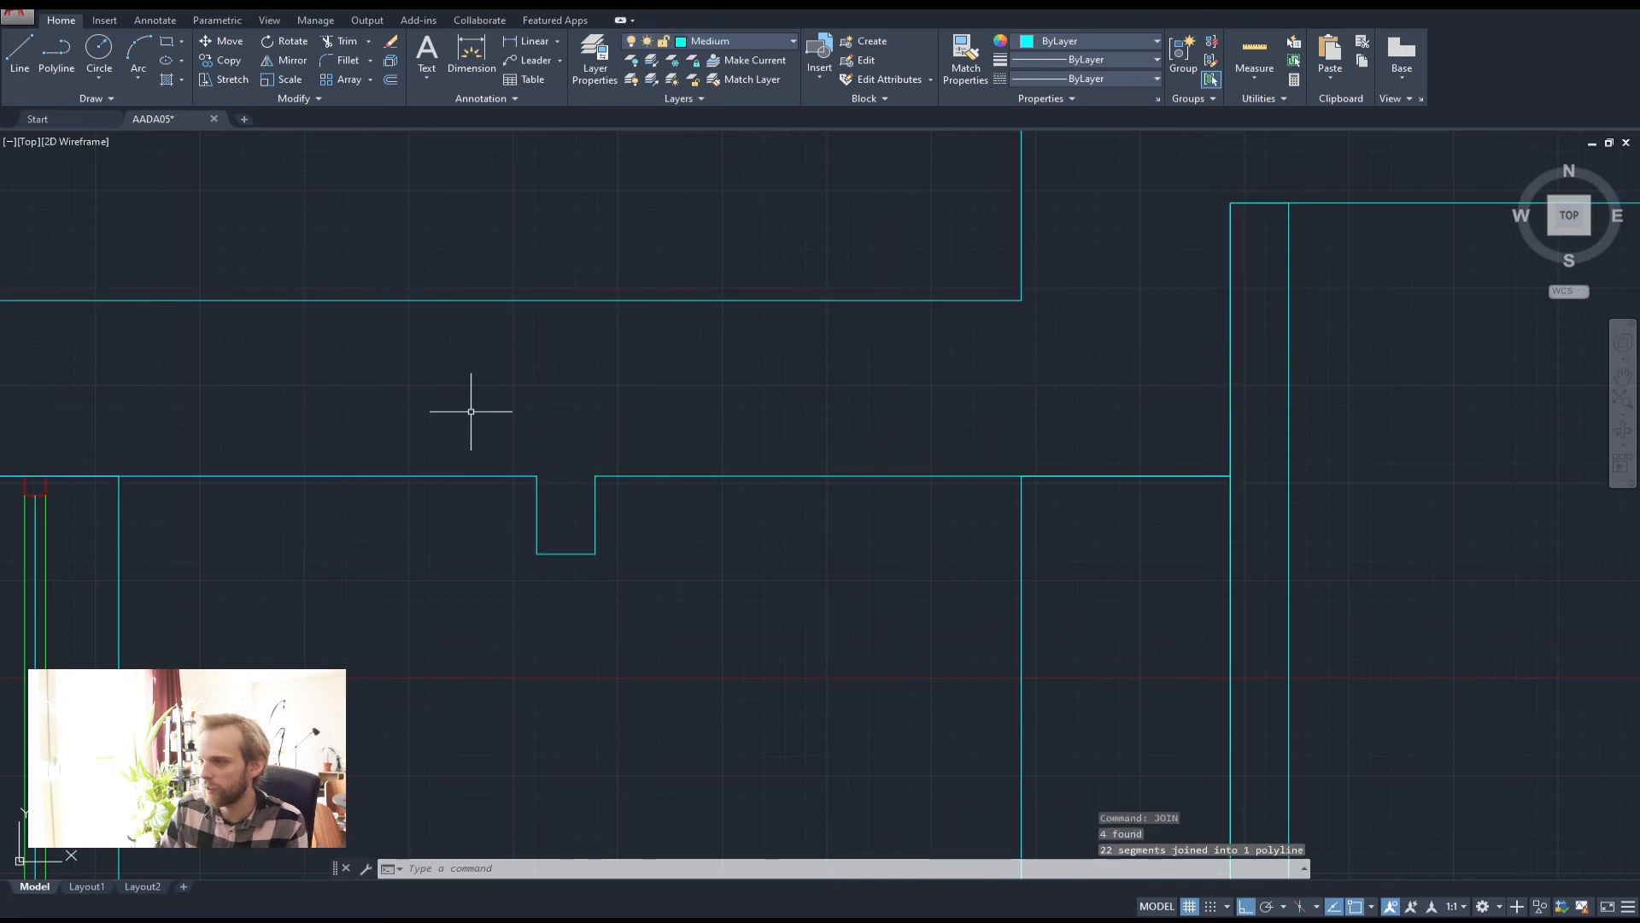
key("Escape")
key("Escape")
left_click(724, 551)
left_click(599, 412)
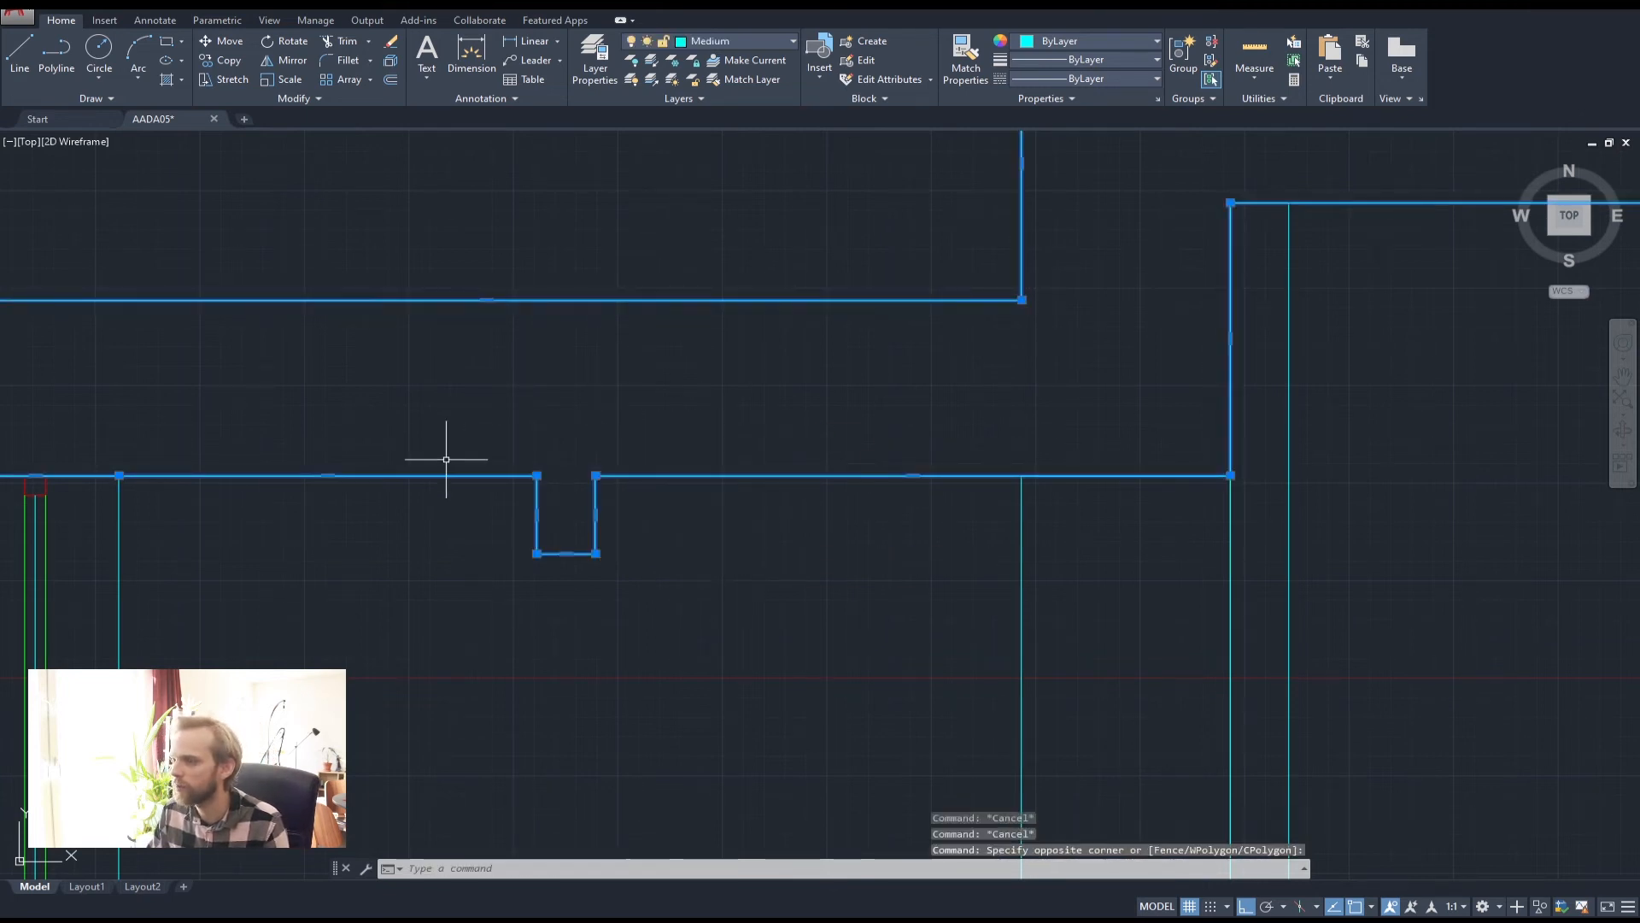
left_click(740, 43)
left_click(715, 110)
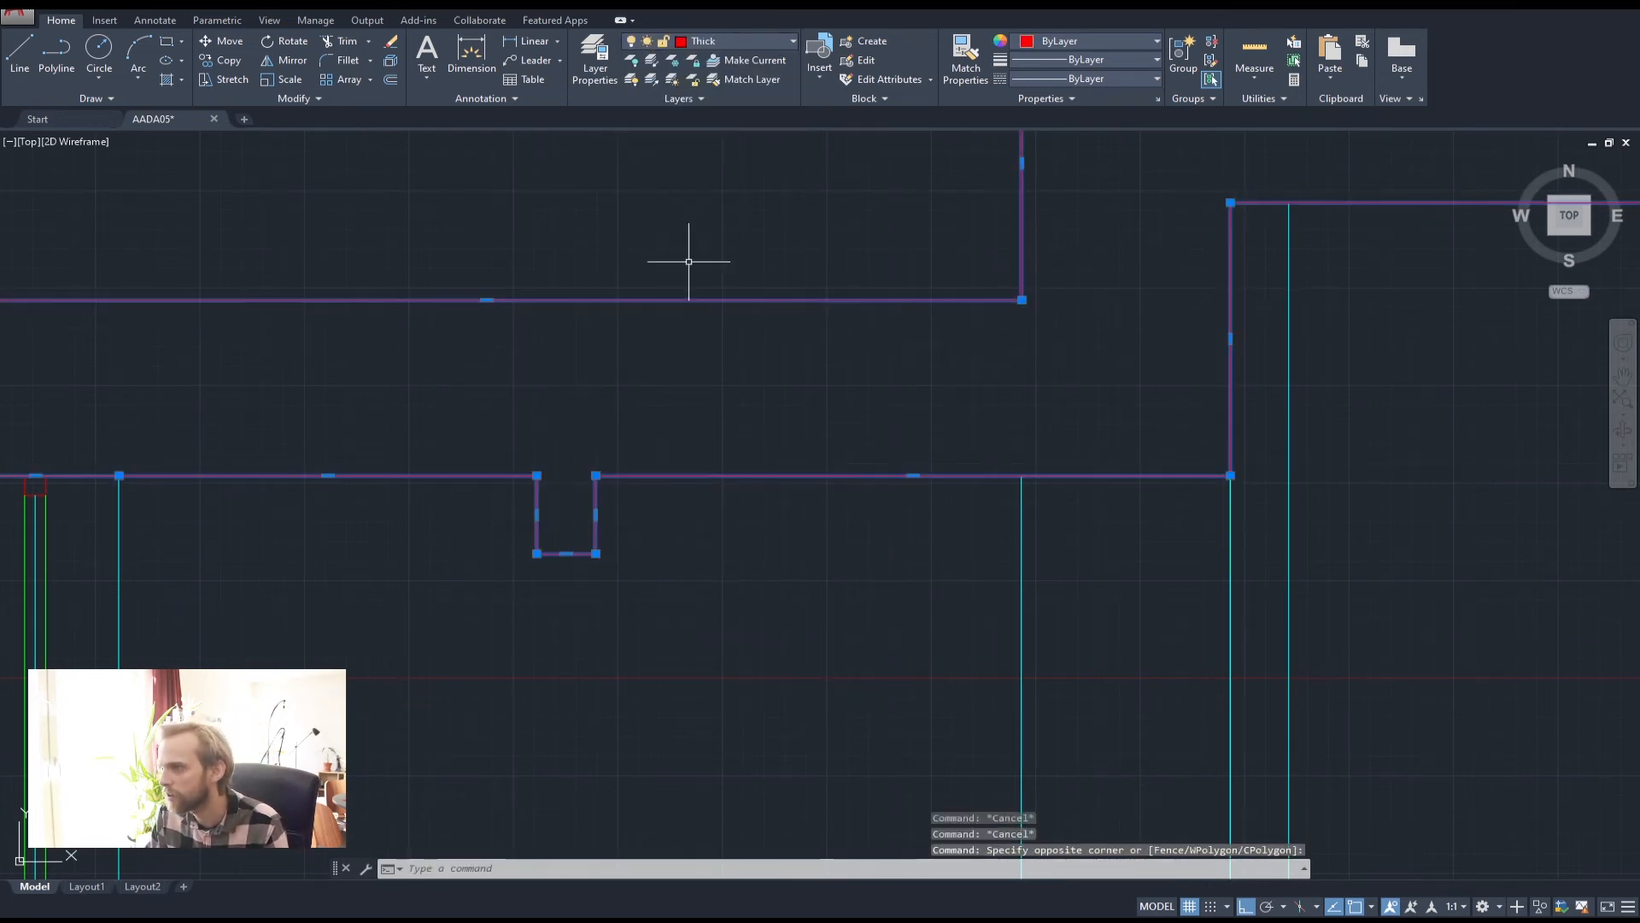
key("Escape")
key("Escape")
scroll(688, 261, "down", 3)
middle_click_drag(659, 593, 585, 507)
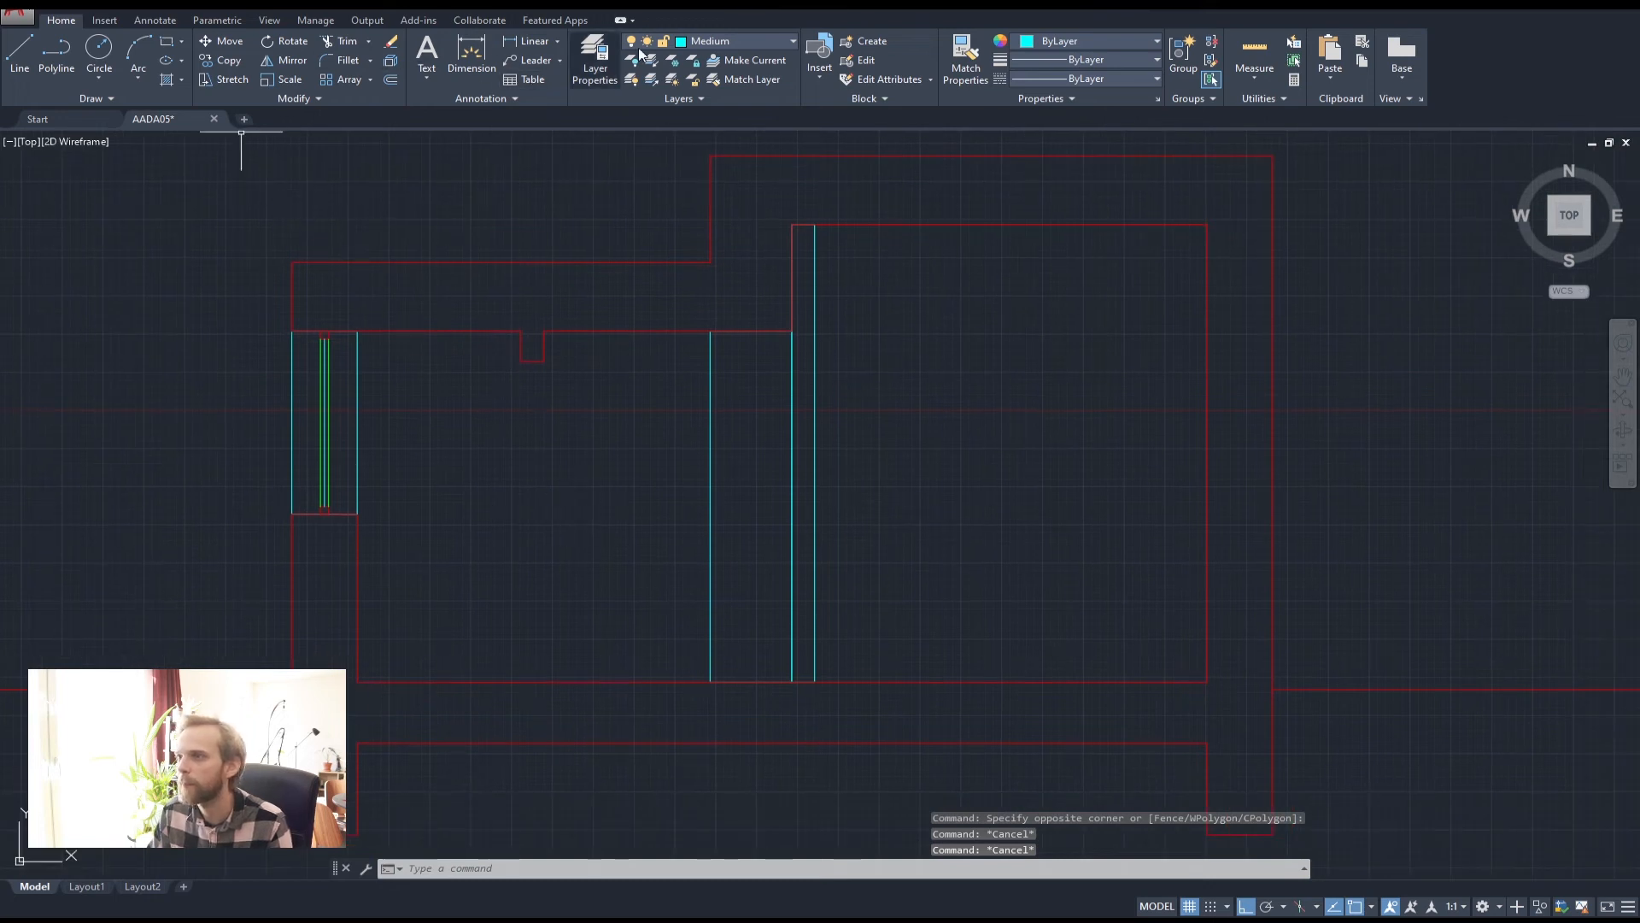
Make Thick the current layer and delete a stray vertical line drawn from the notch
left_click(735, 41)
left_click(716, 110)
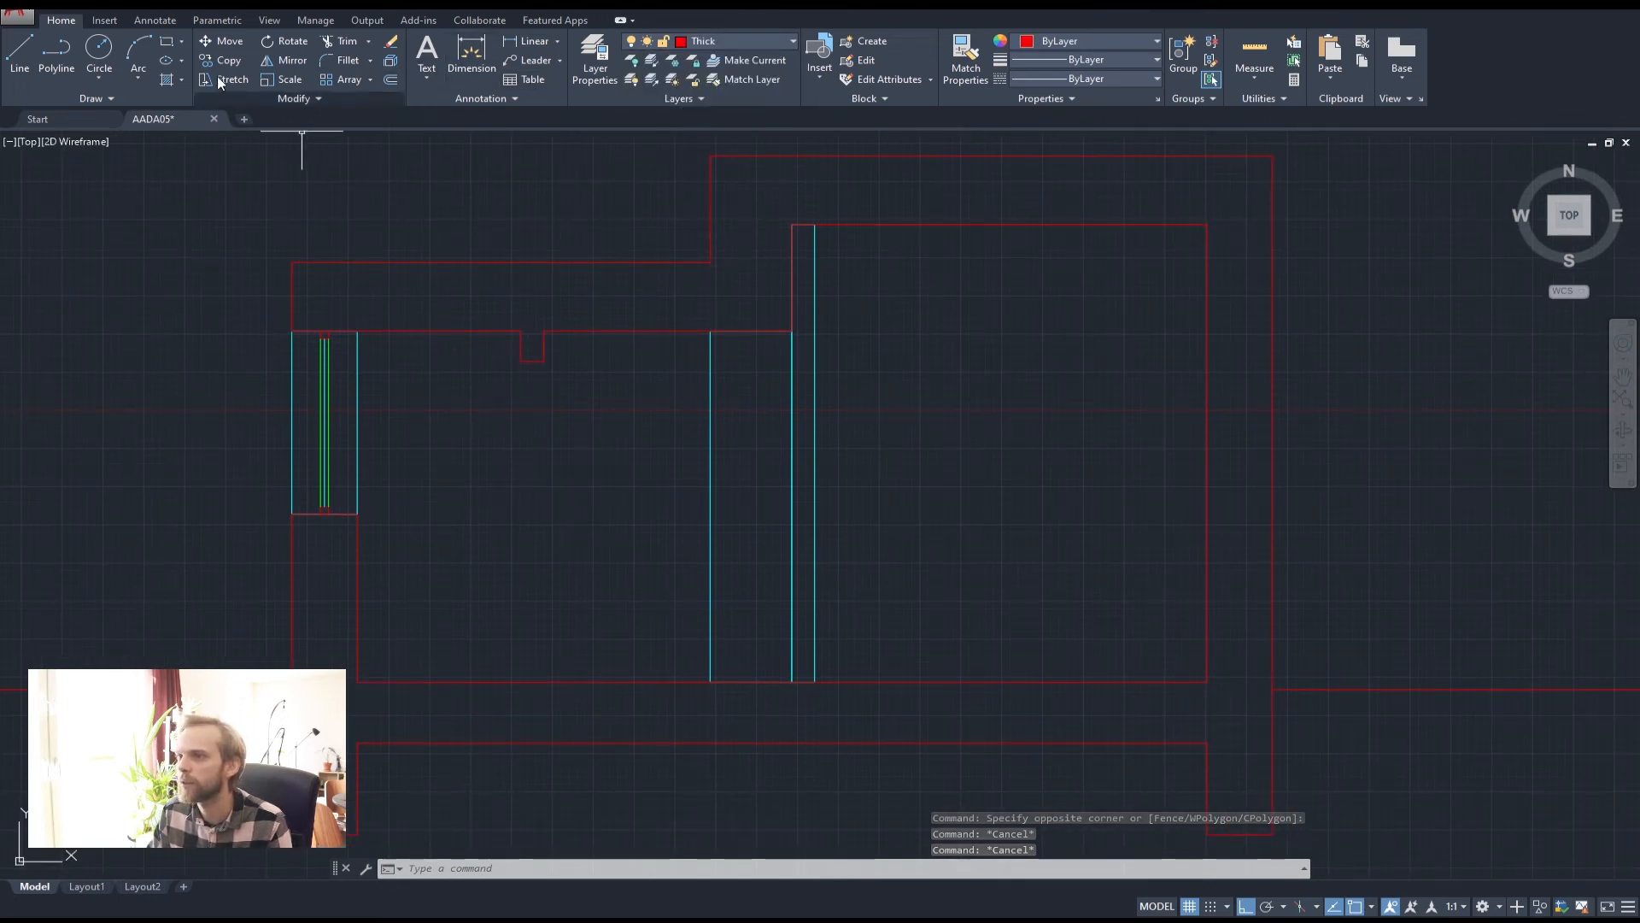
left_click(57, 55)
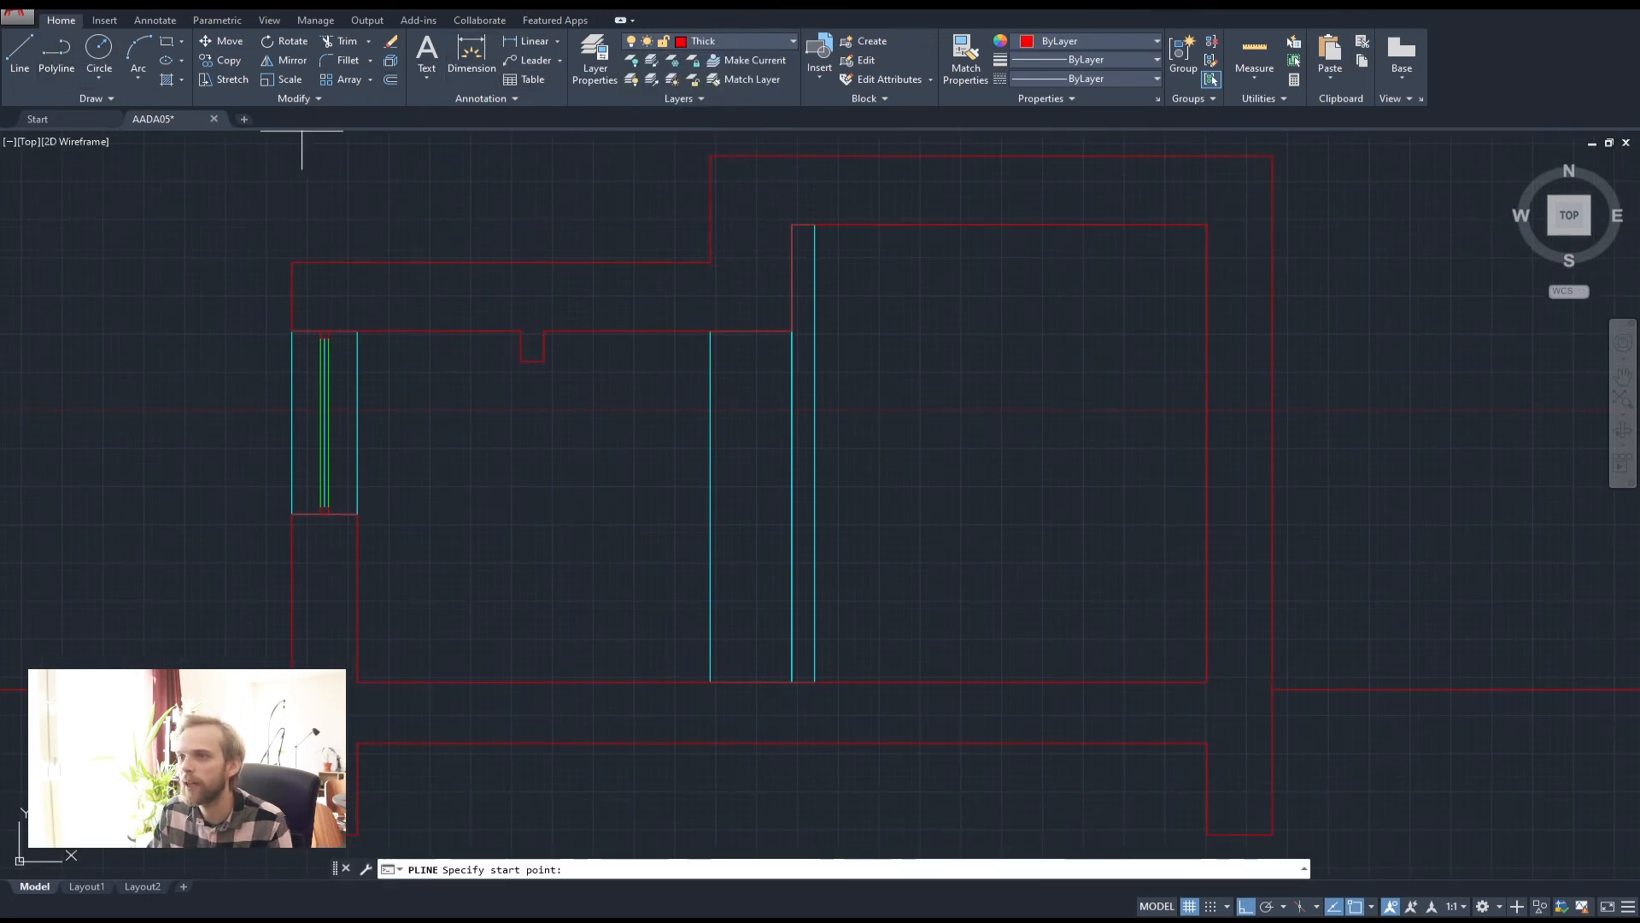
left_click(531, 368)
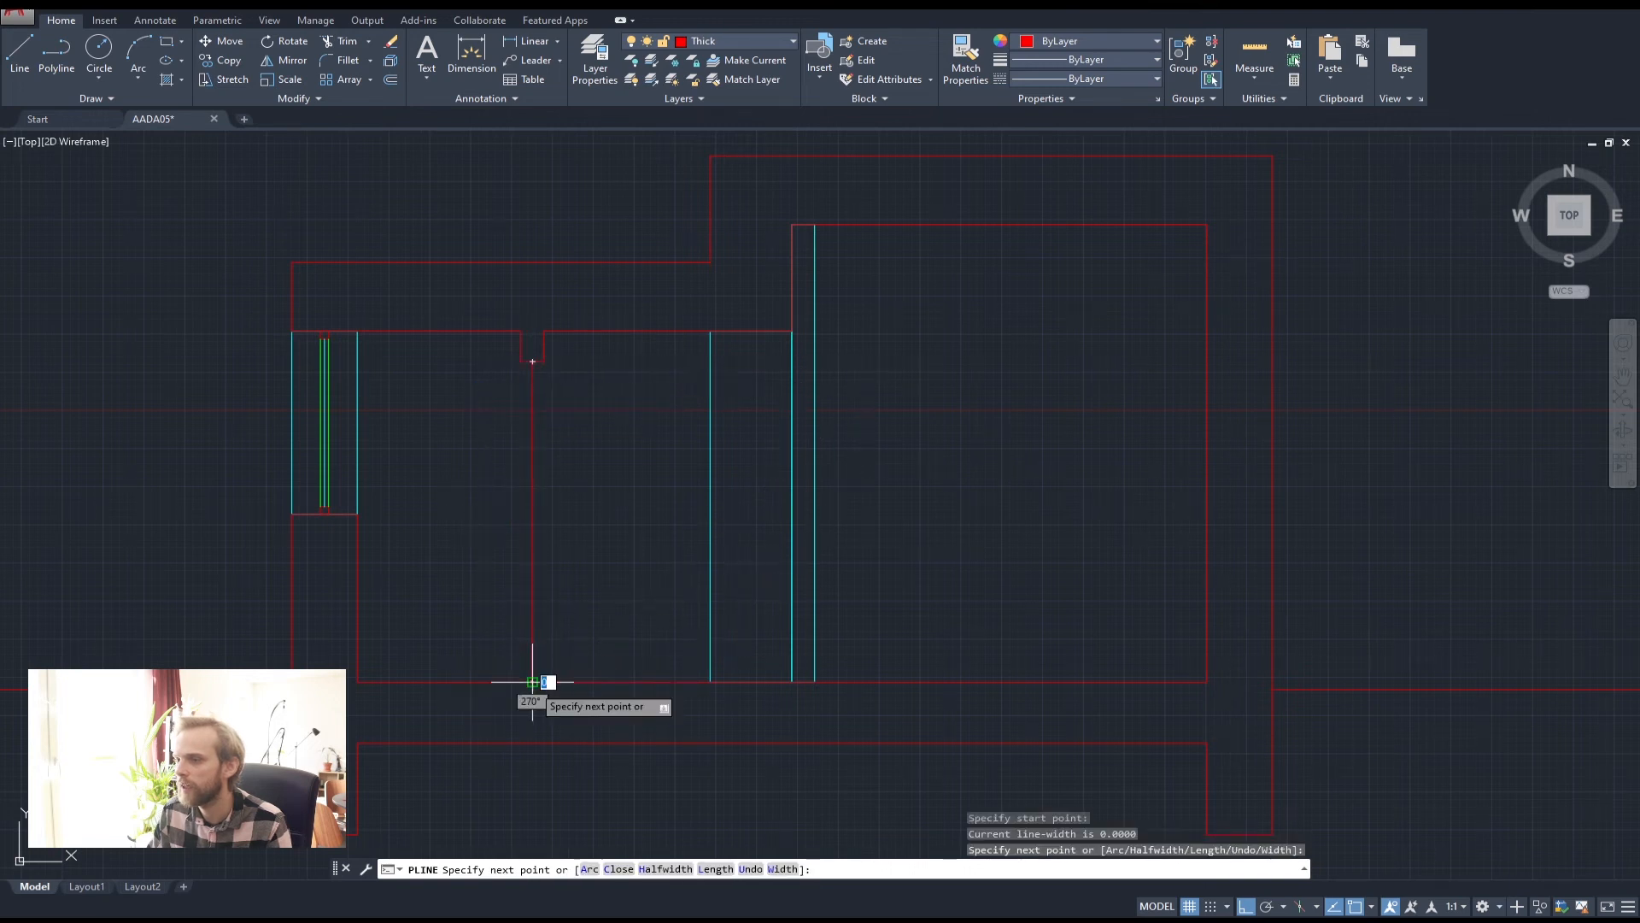
key("Return")
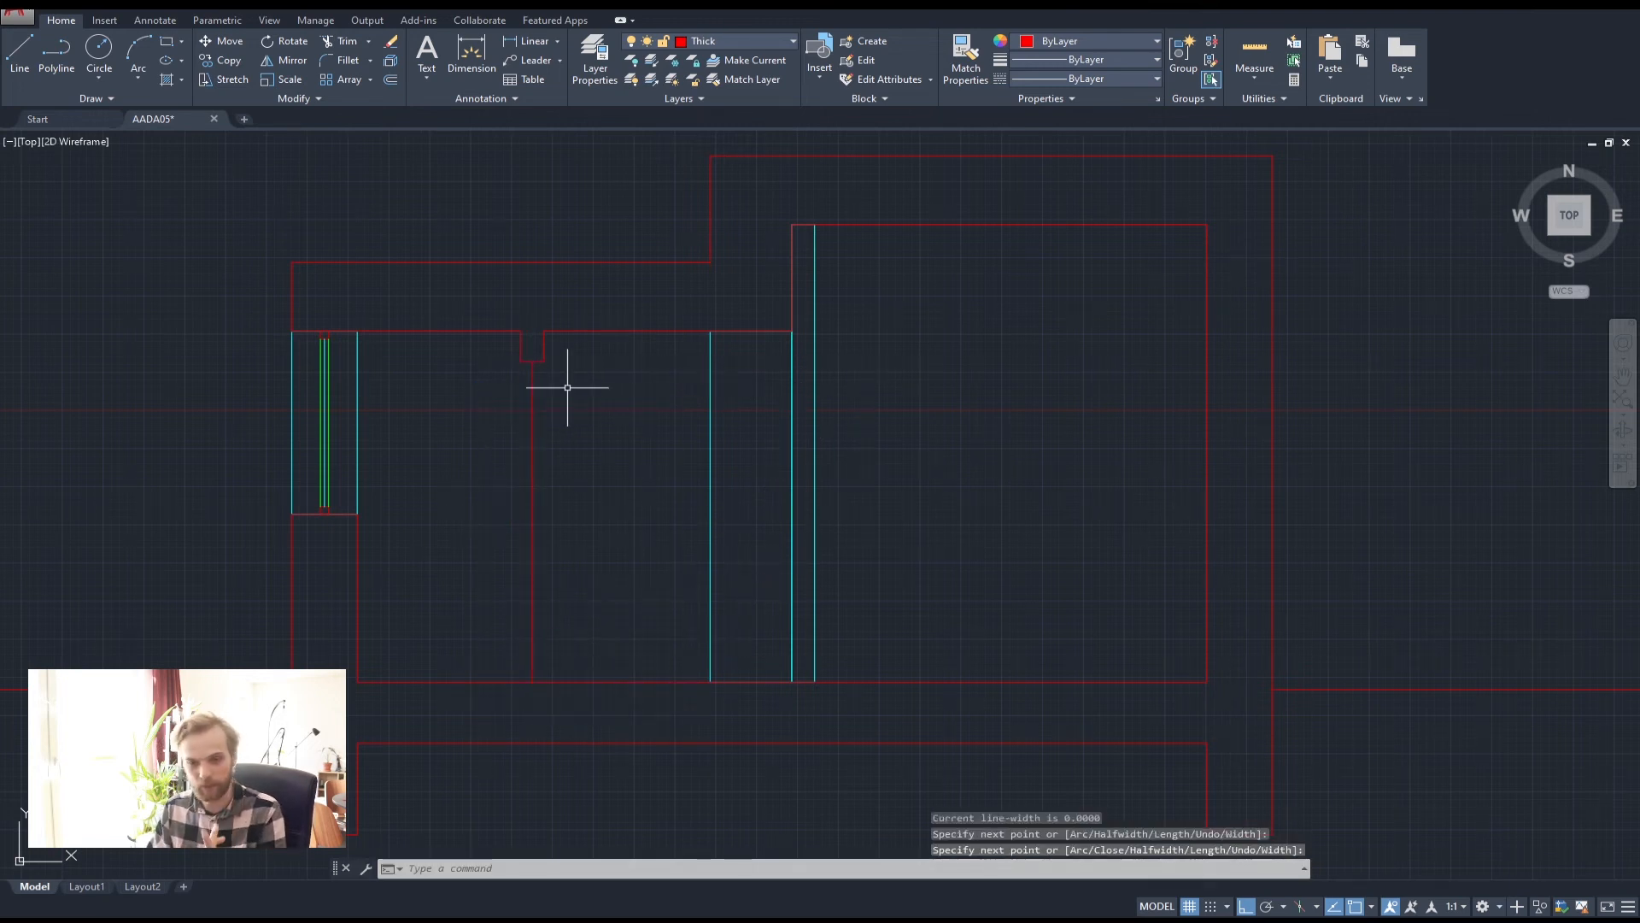
scroll(493, 323, "up", 2)
key("Delete")
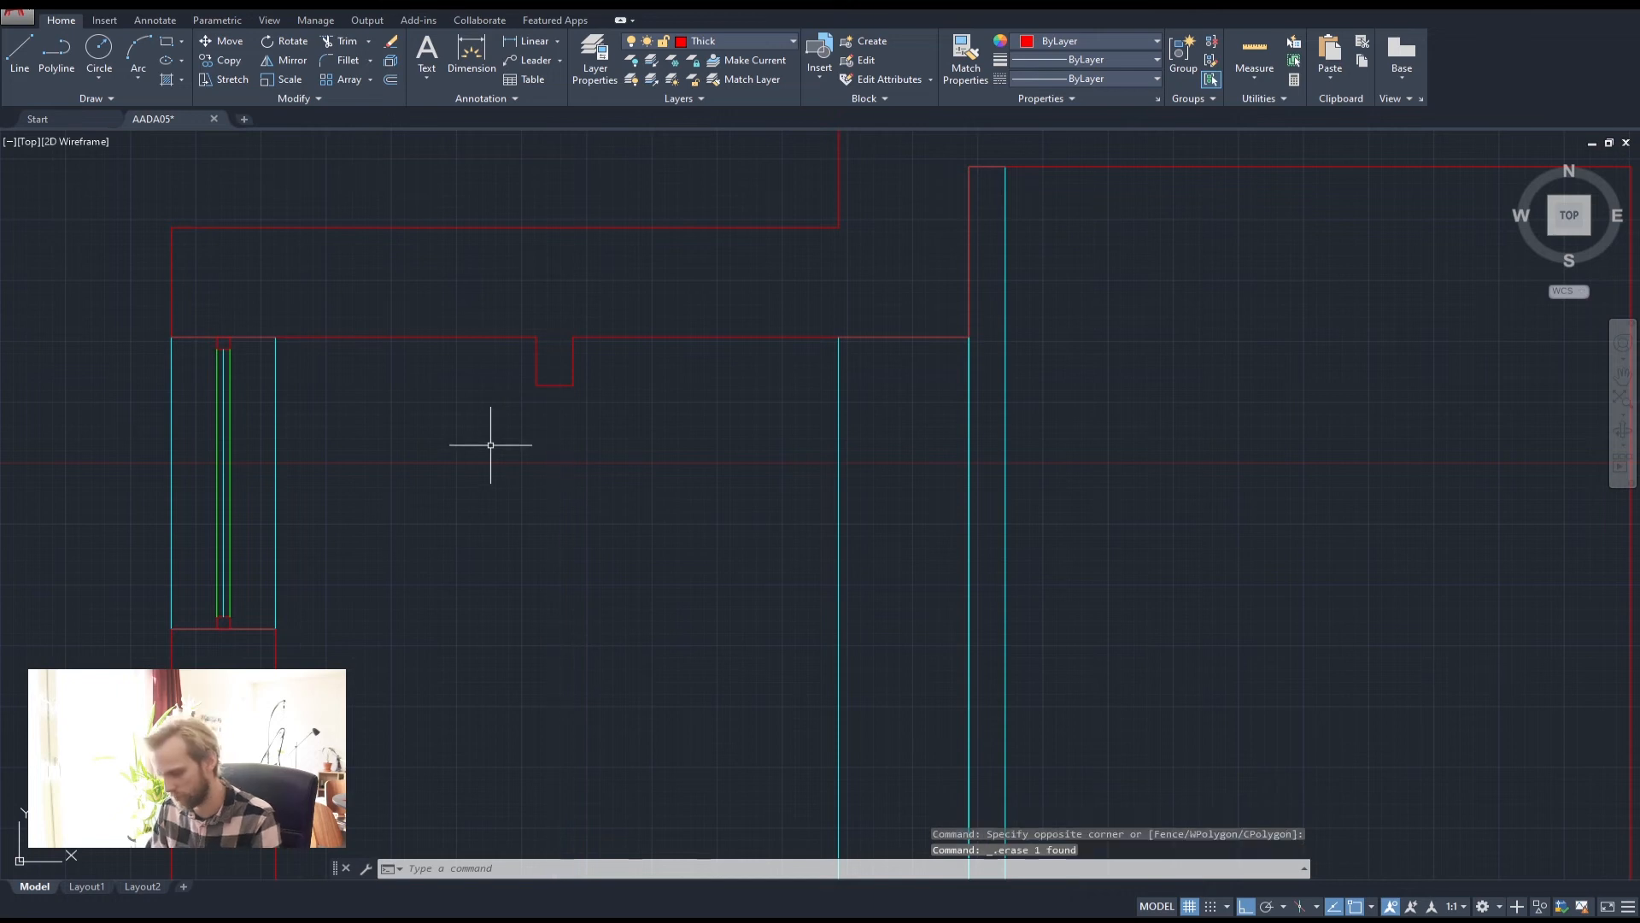
scroll(236, 338, "up", 8)
Copy the small square from its top midpoint to the notch's midpoint
left_click(236, 376)
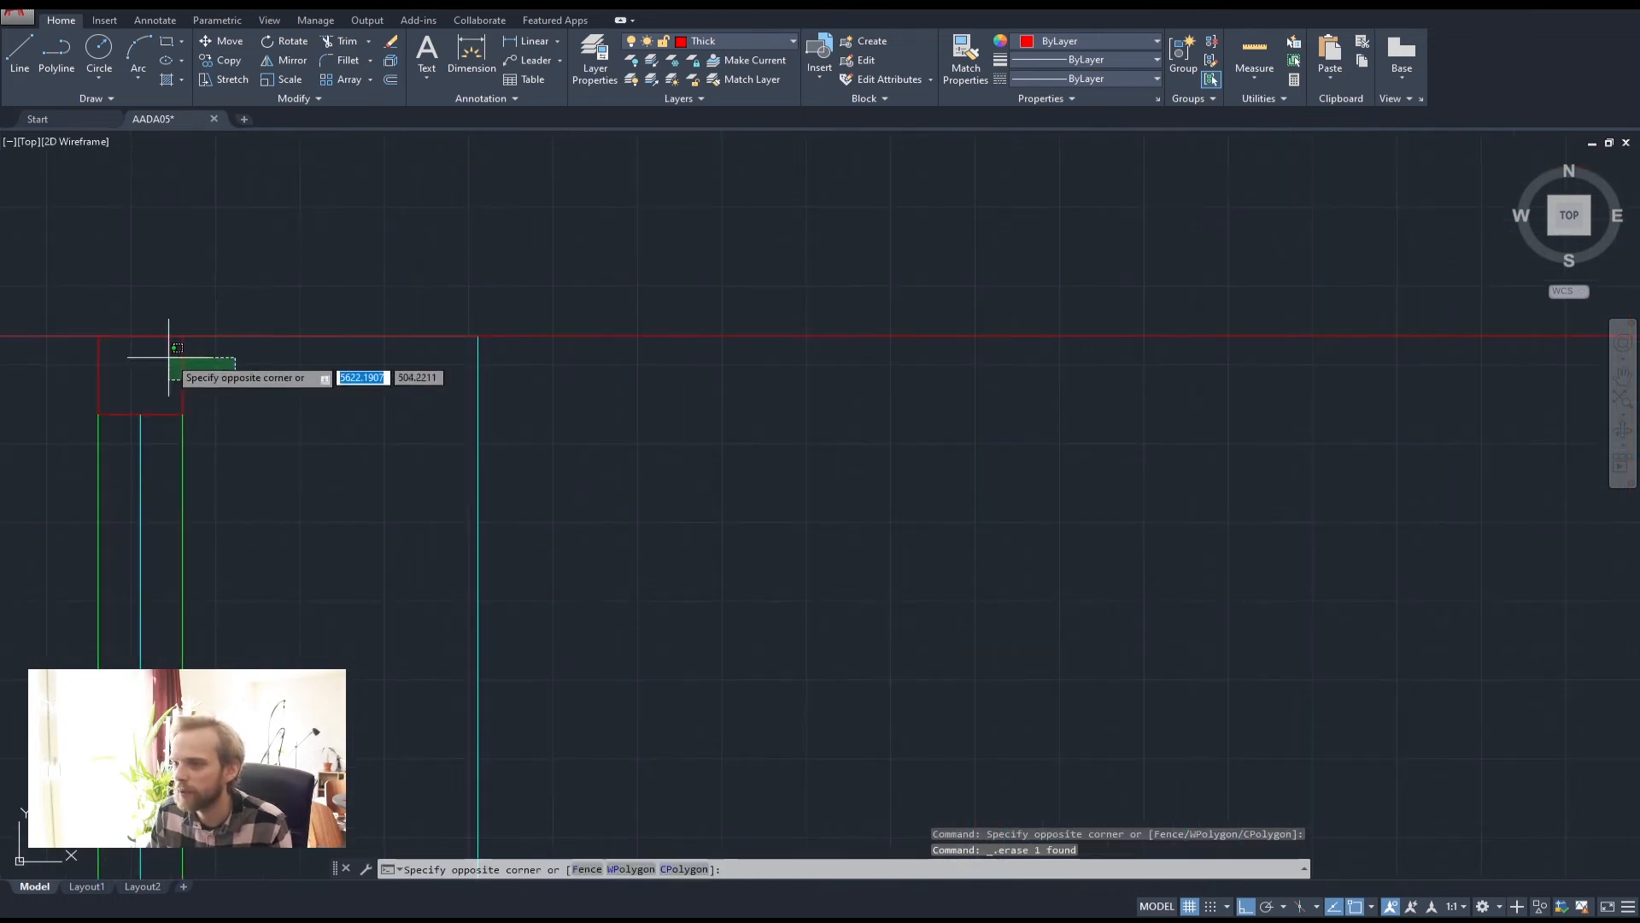
left_click(168, 357)
type("cop")
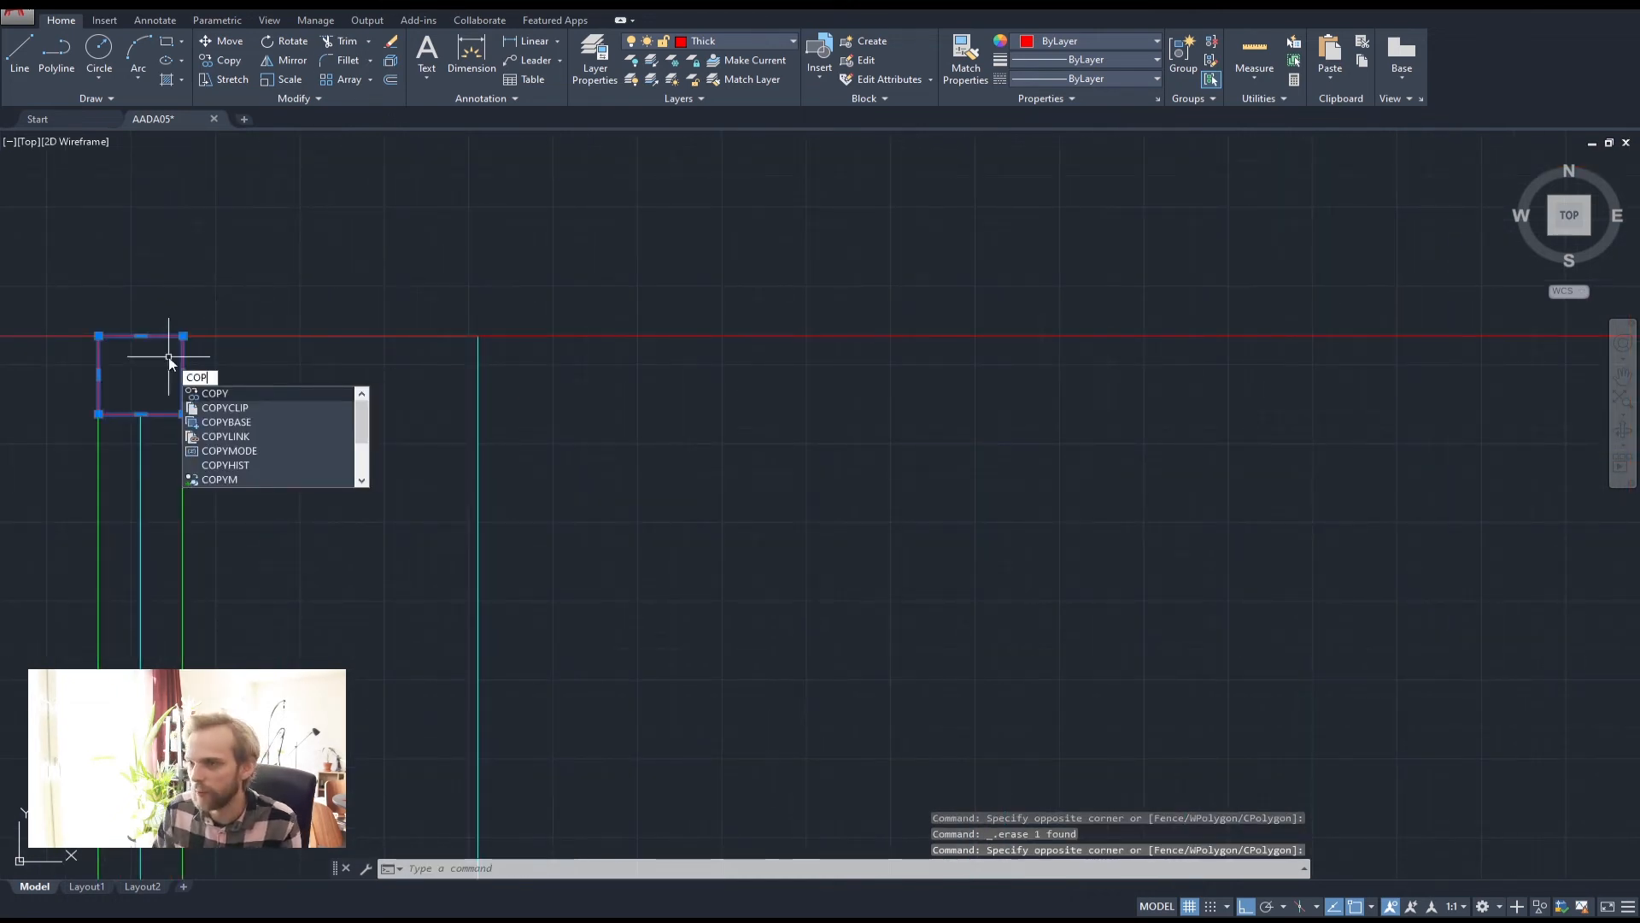
key("Return")
key("Escape")
key("Escape")
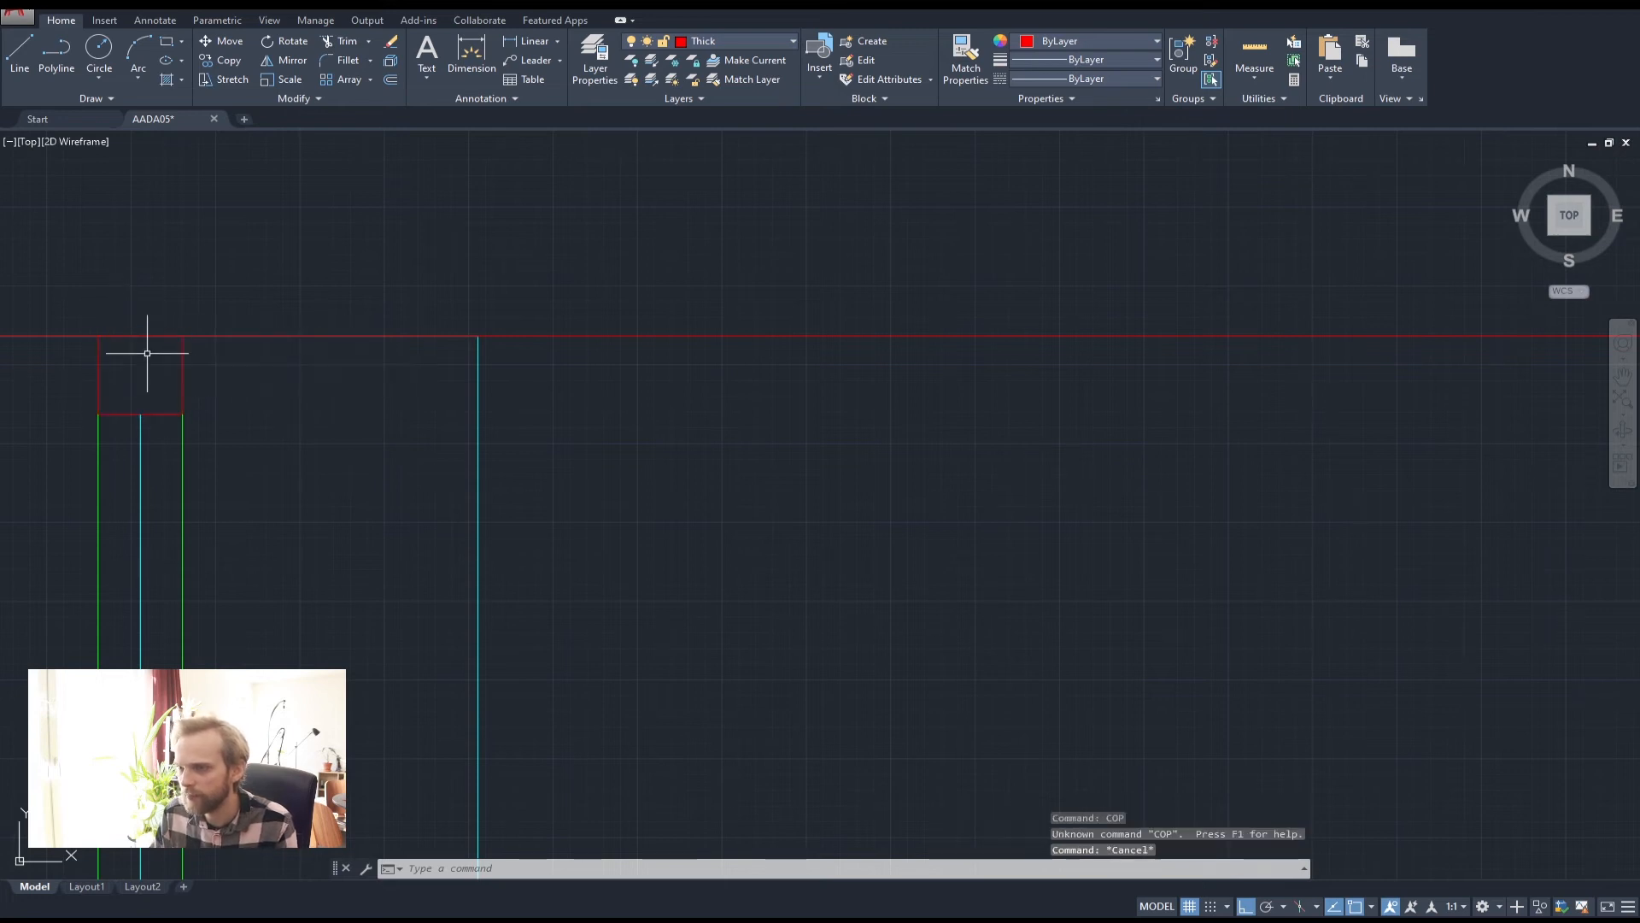
key("Escape")
left_click(191, 376)
left_click(166, 380)
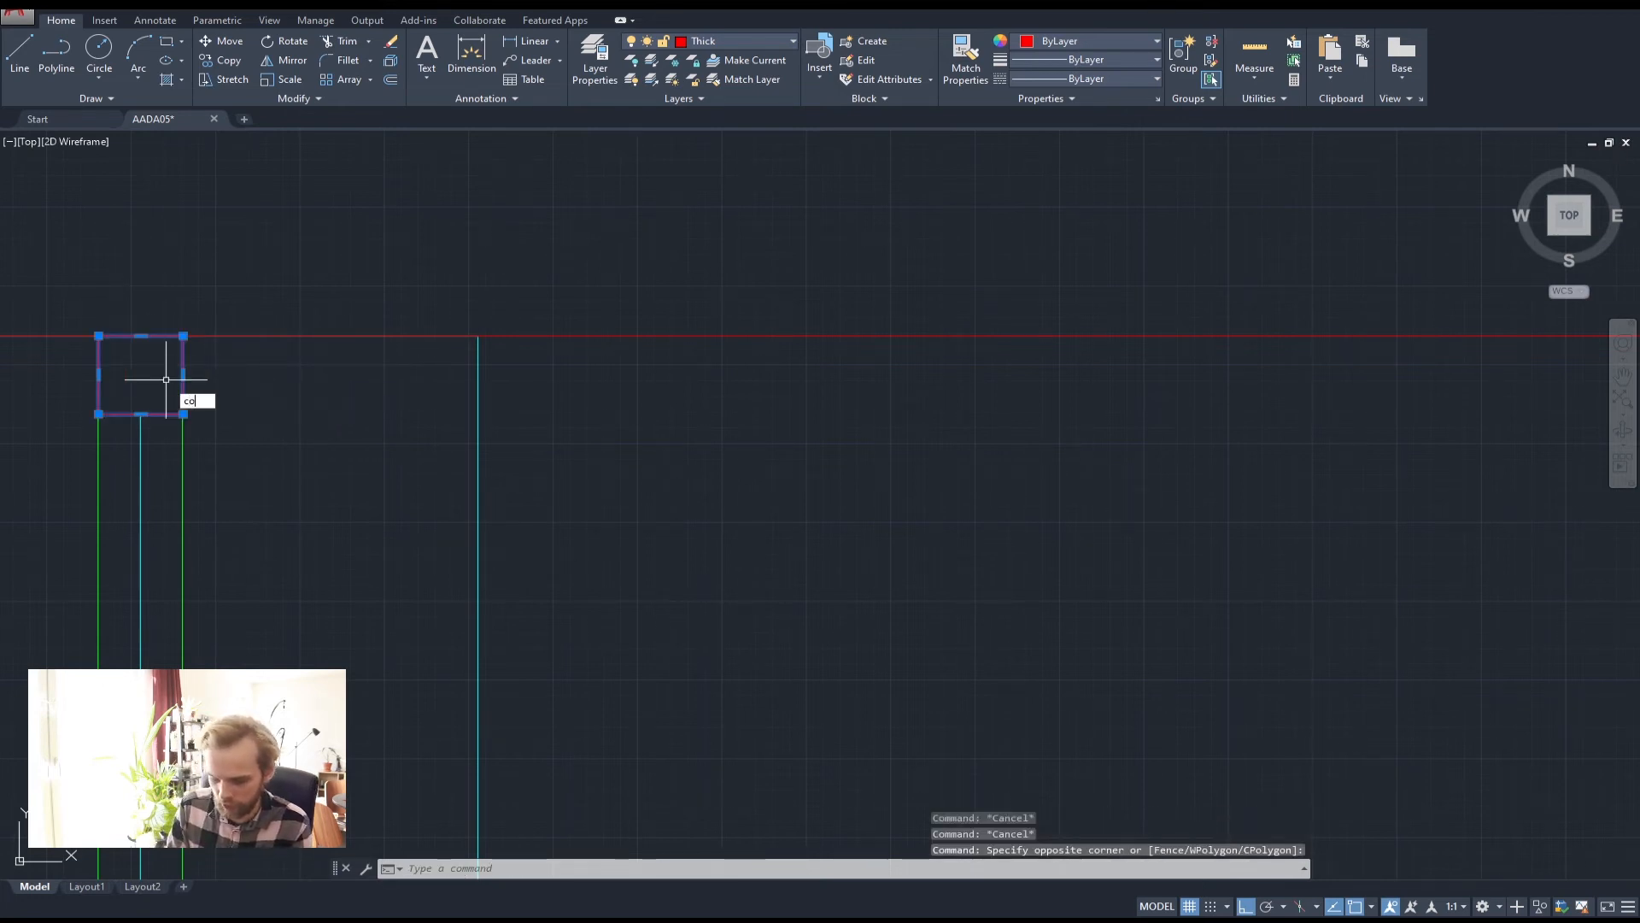
type("co")
key("Return")
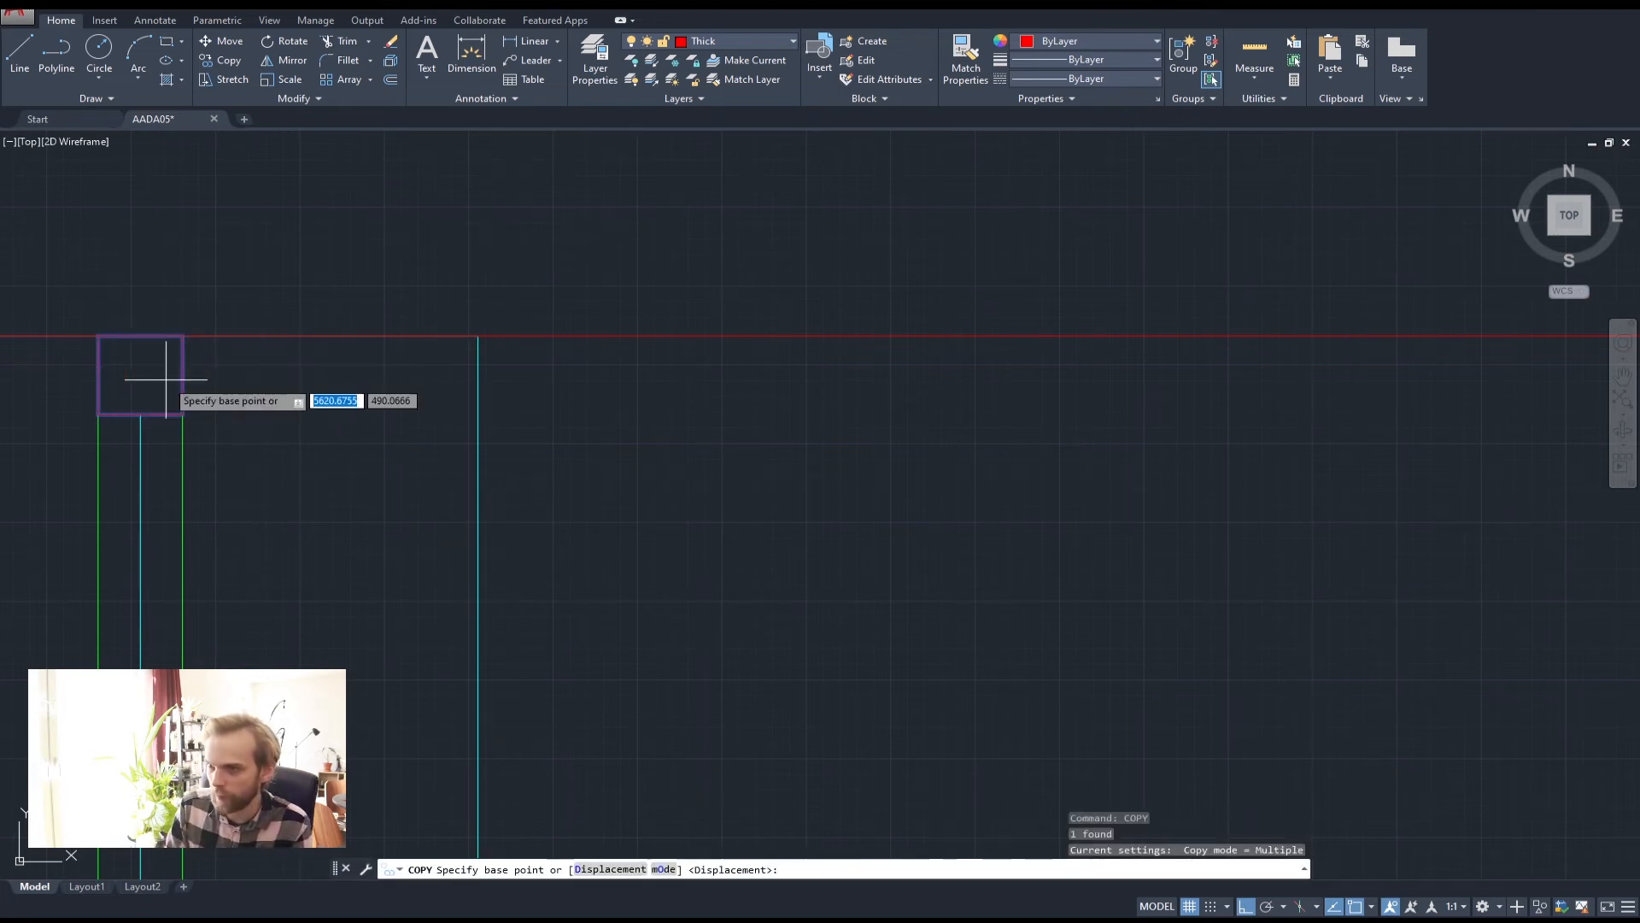
left_click(138, 337)
scroll(510, 350, "down", 6)
scroll(855, 403, "up", 3)
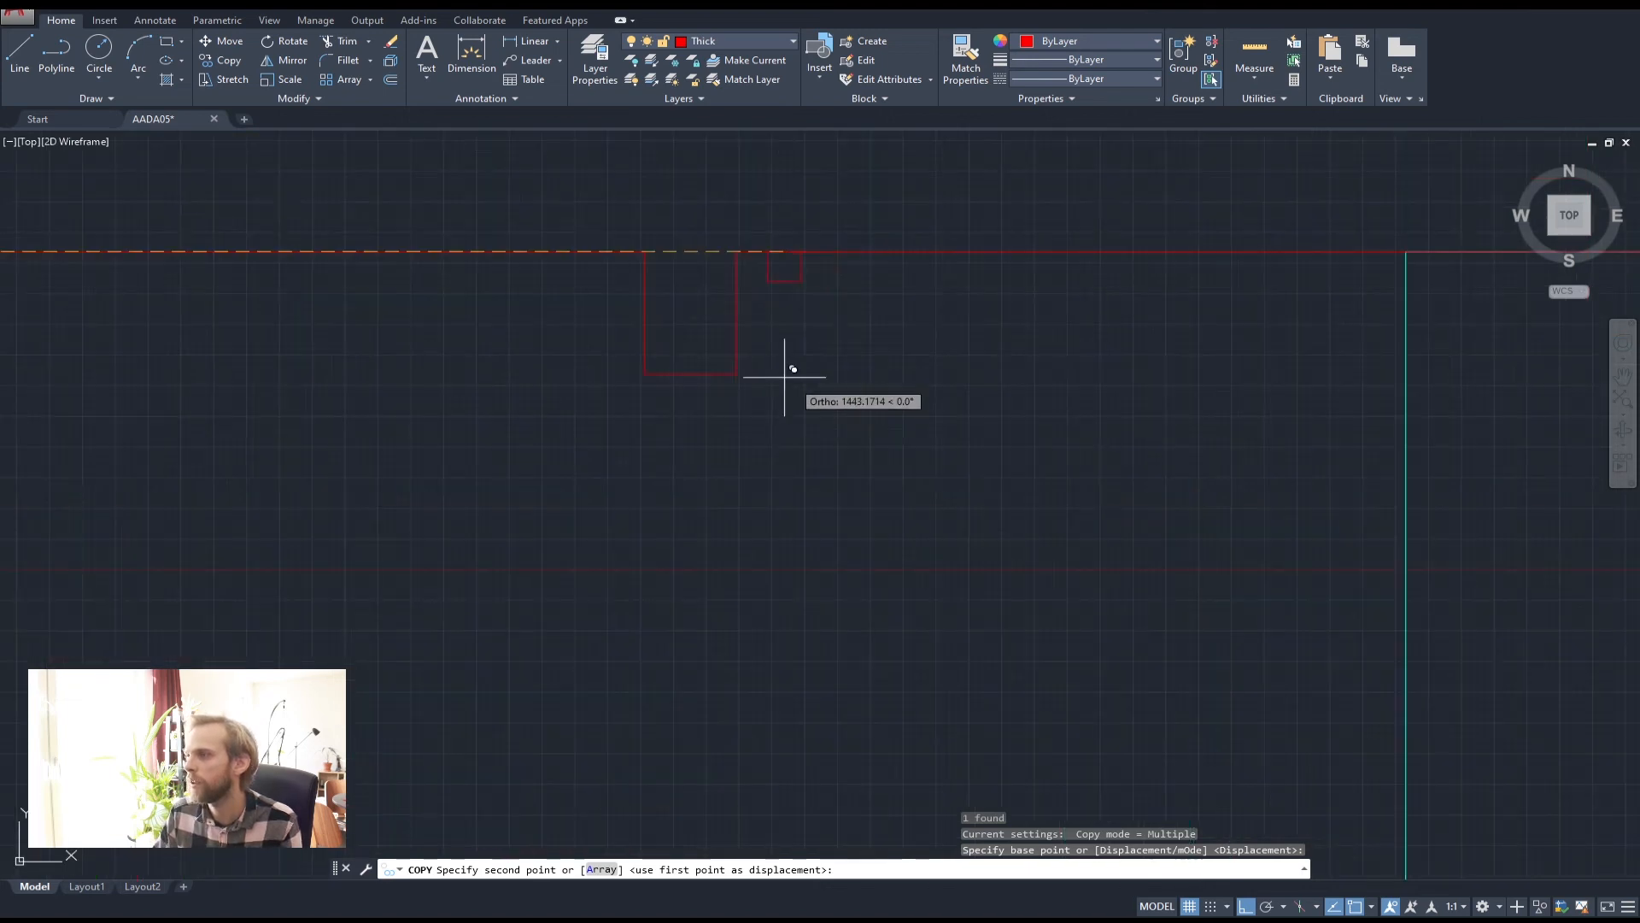
left_click(694, 380)
key("Escape")
key("Escape")
key("Escape")
Delete the copied square from beside the notch
scroll(713, 384, "down", 4)
mouse_move(745, 467)
middle_mouse_down()
mouse_move(549, 385)
mouse_move(545, 278)
middle_mouse_up()
scroll(566, 275, "up", 2)
scroll(575, 220, "up", 5)
middle_click_drag(575, 220, 647, 413)
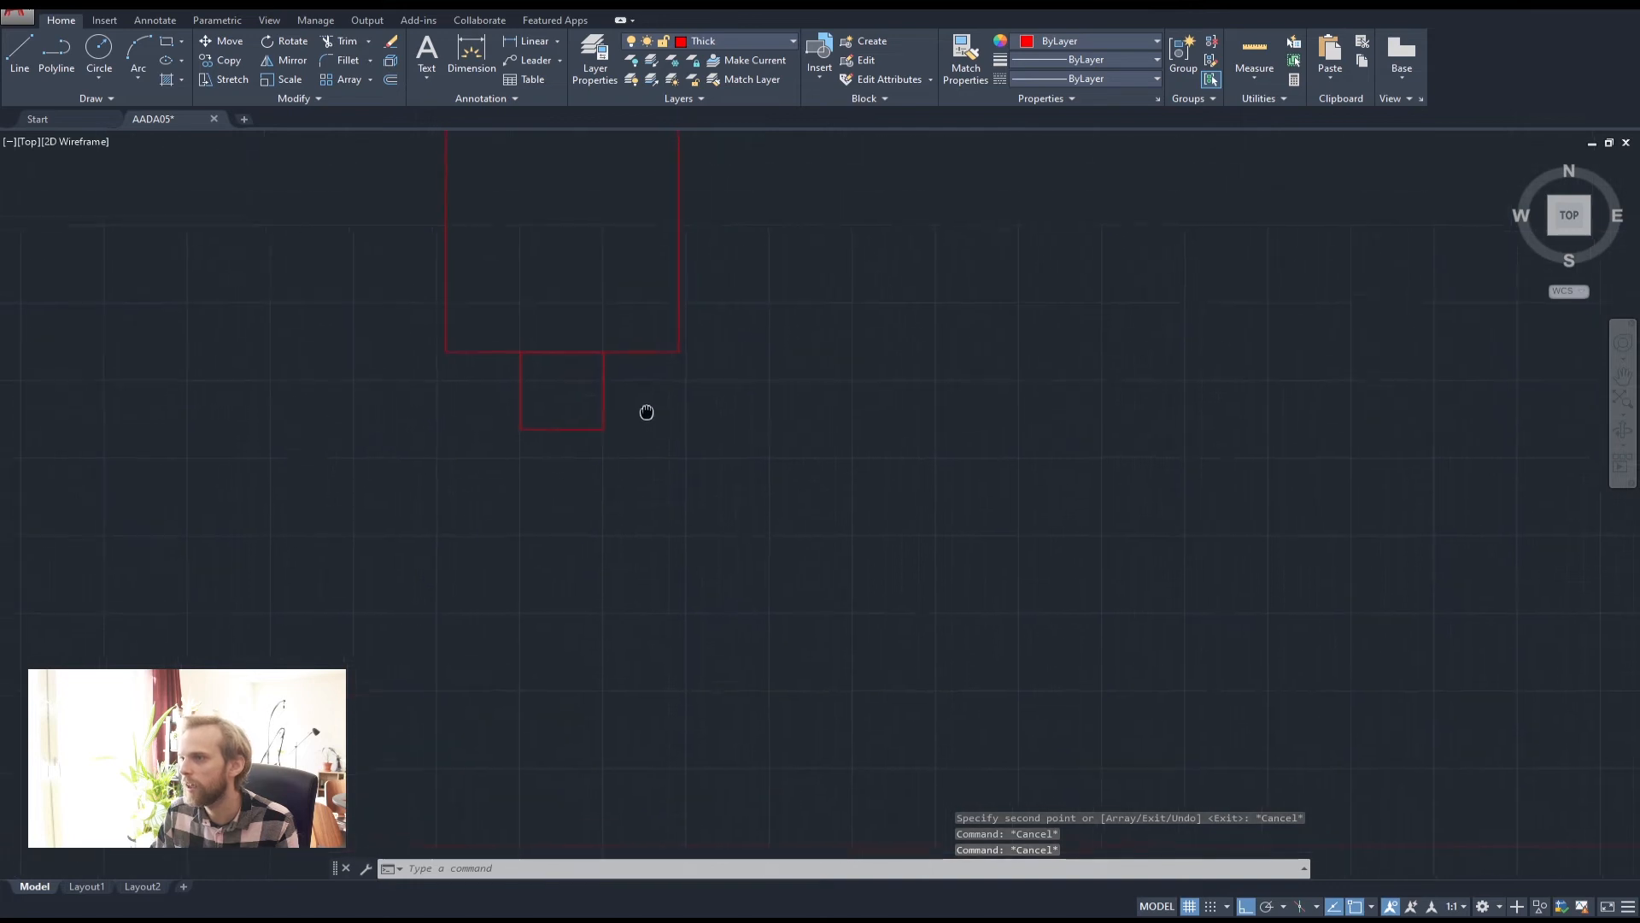
left_click(646, 413)
left_click(447, 388)
scroll(598, 377, "up", 2)
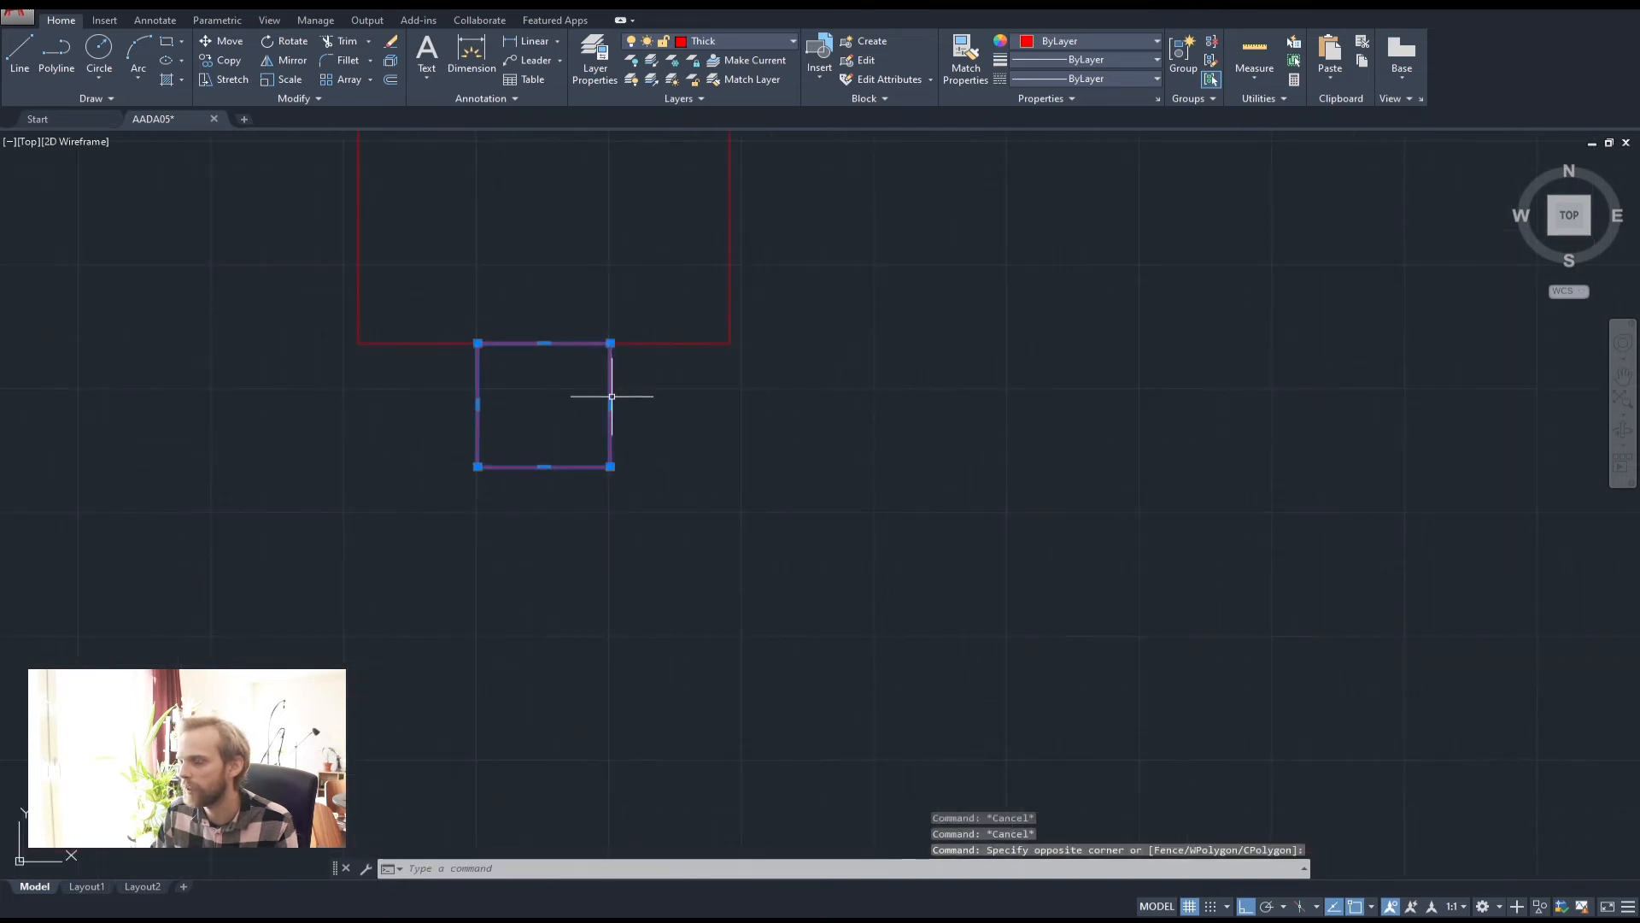
key("Delete")
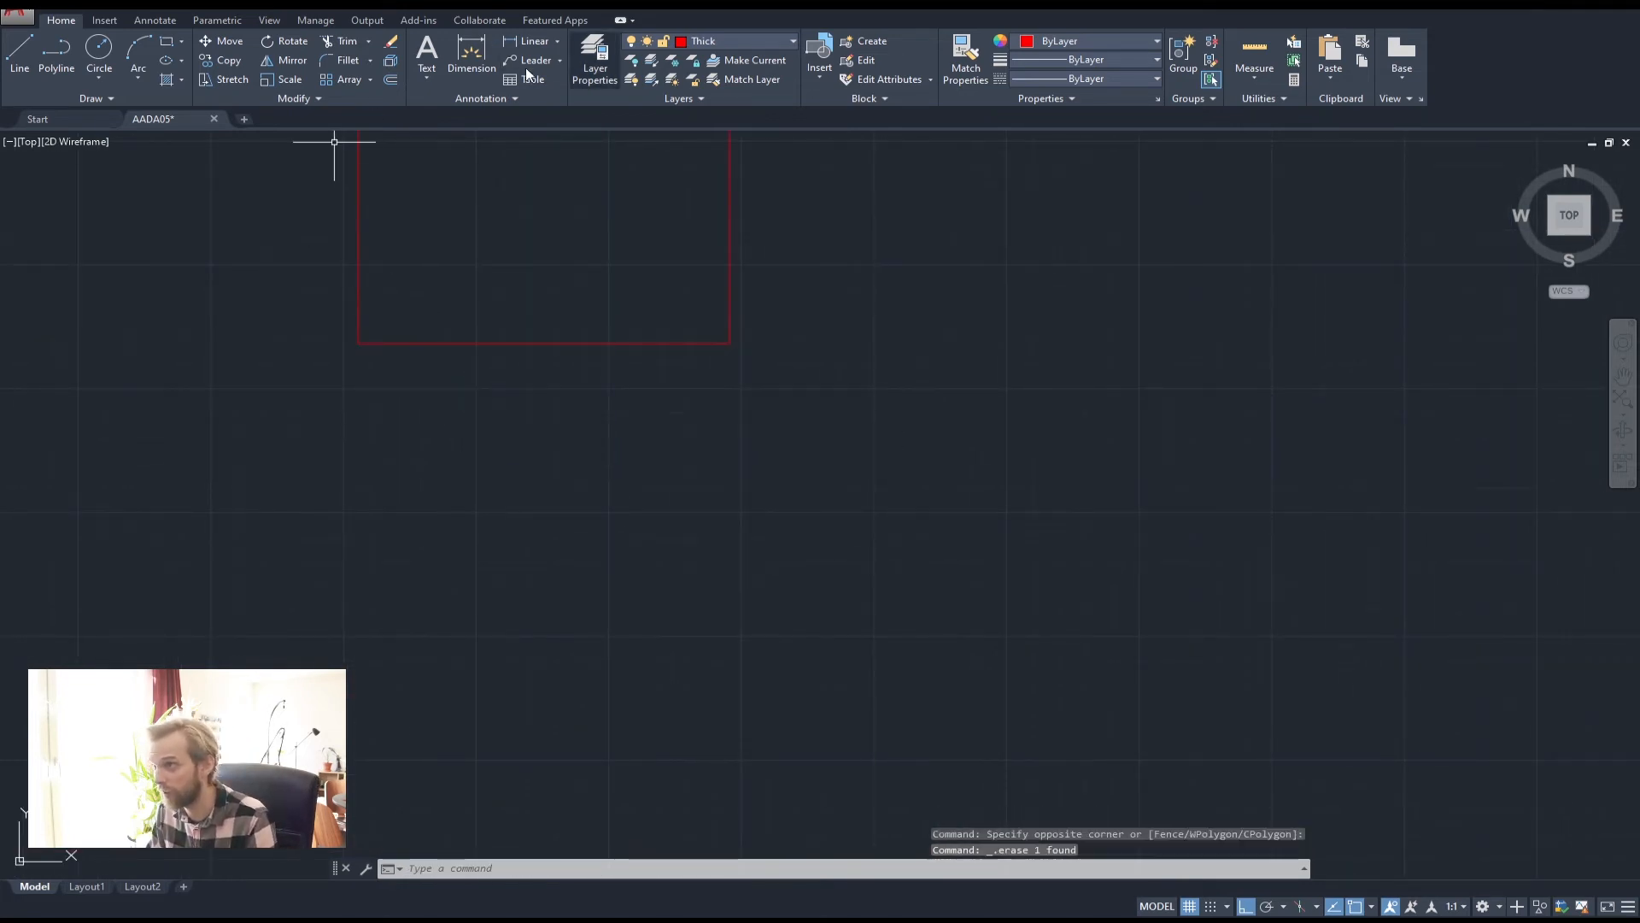
Draw a red polyline box from the rectangle's bottom-left corner: along the edge, 50 down, 140 left, closed
left_click(65, 47)
left_click(356, 342)
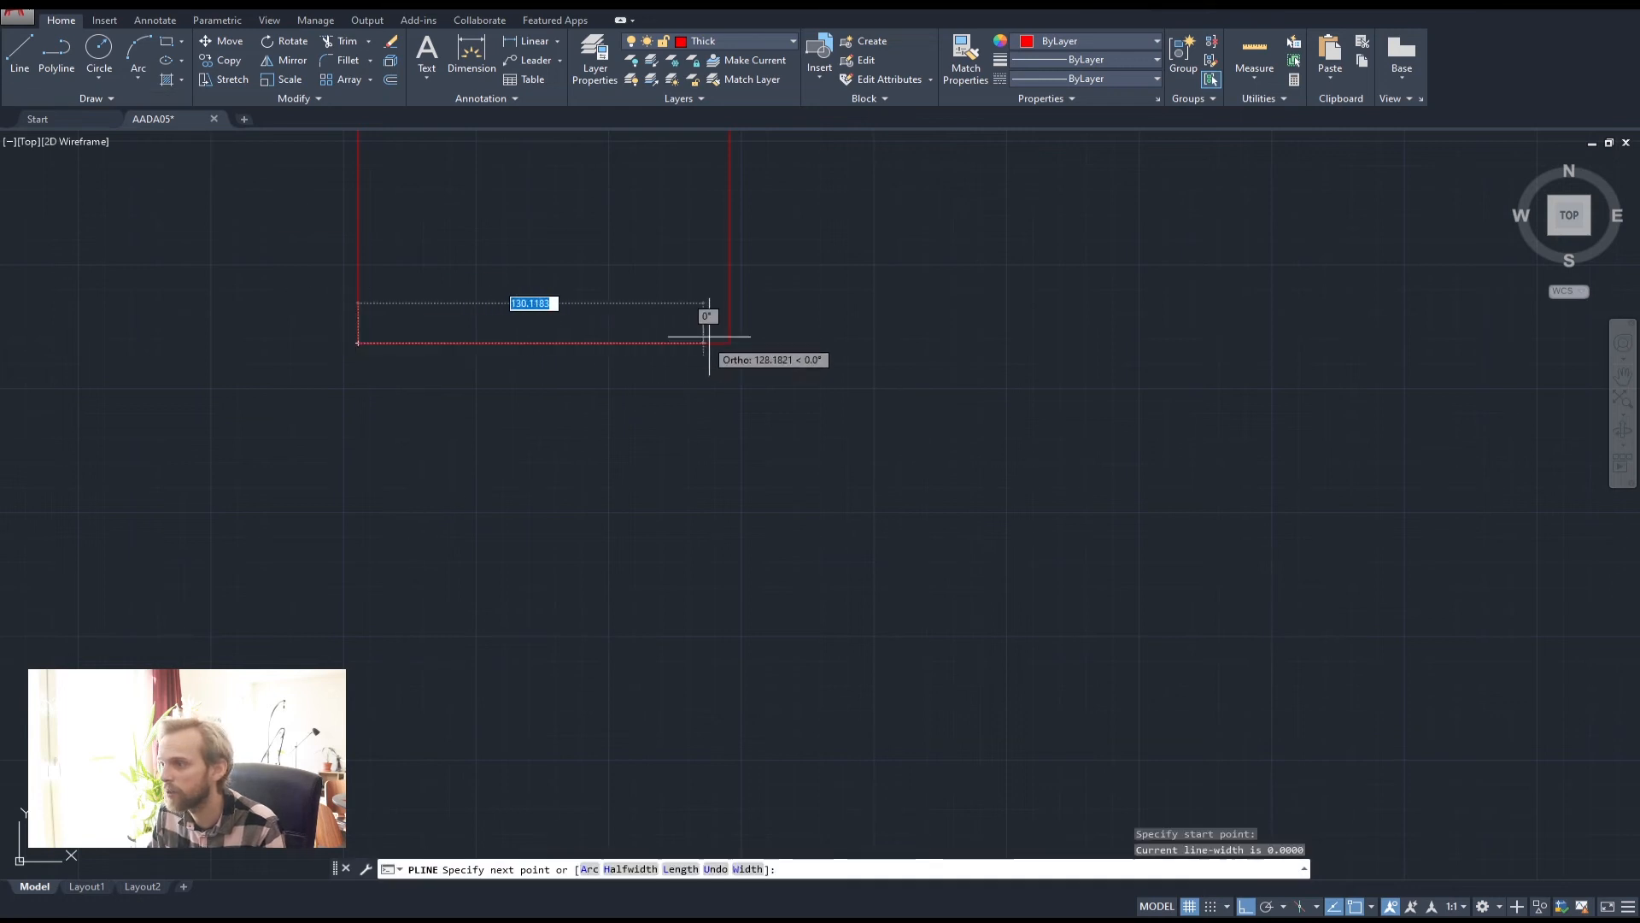
left_click(688, 342)
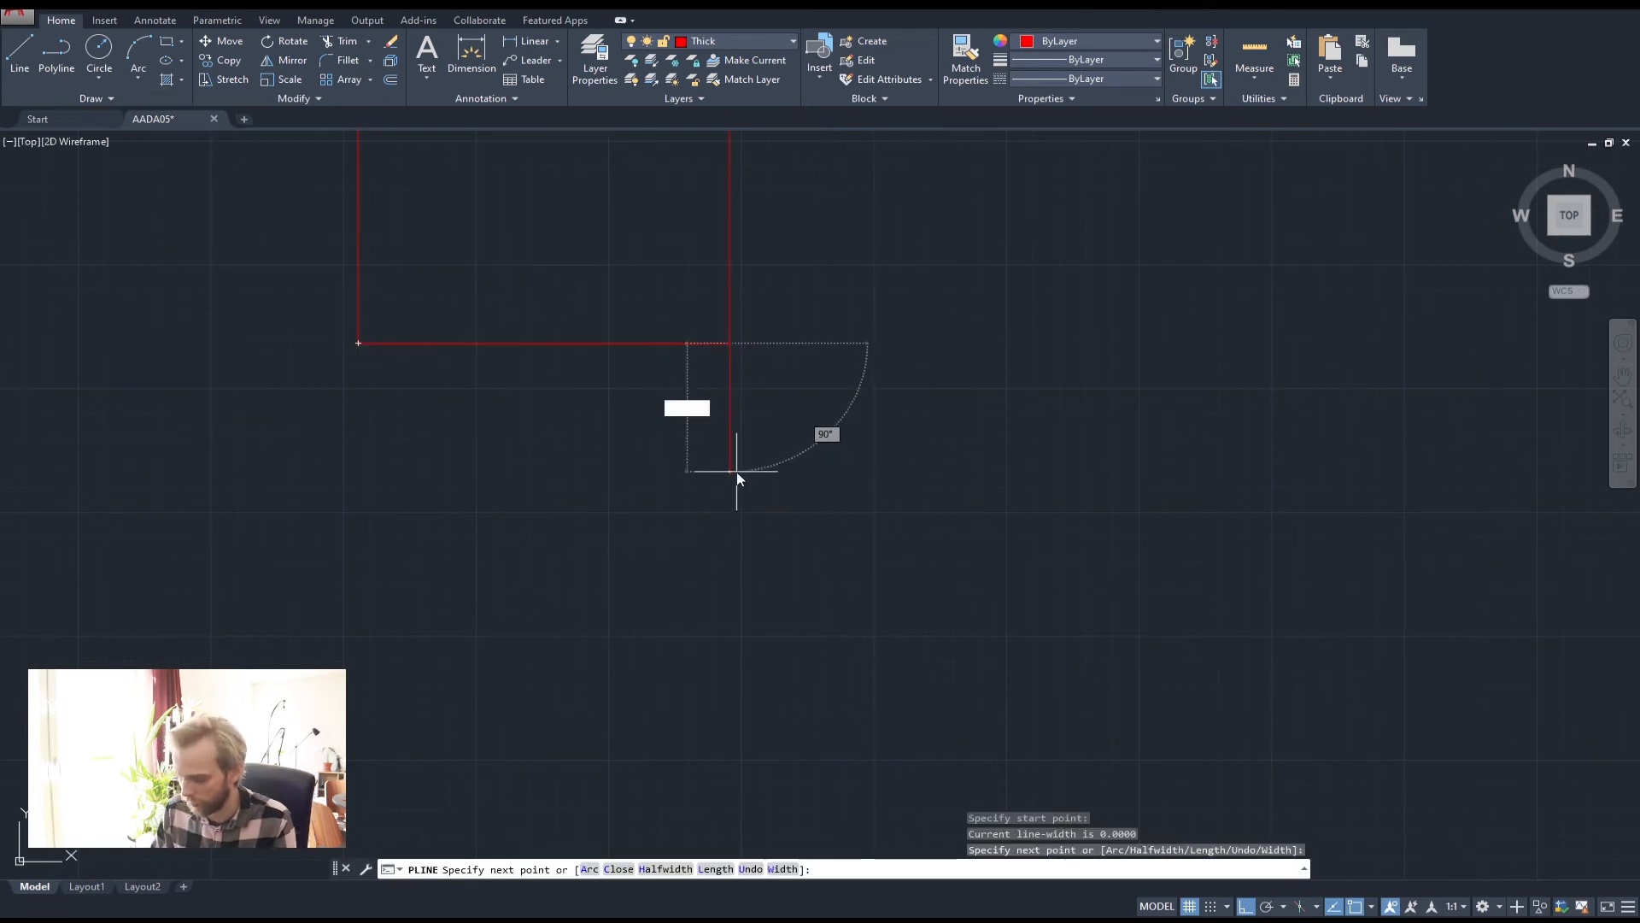
type("50")
key("Return")
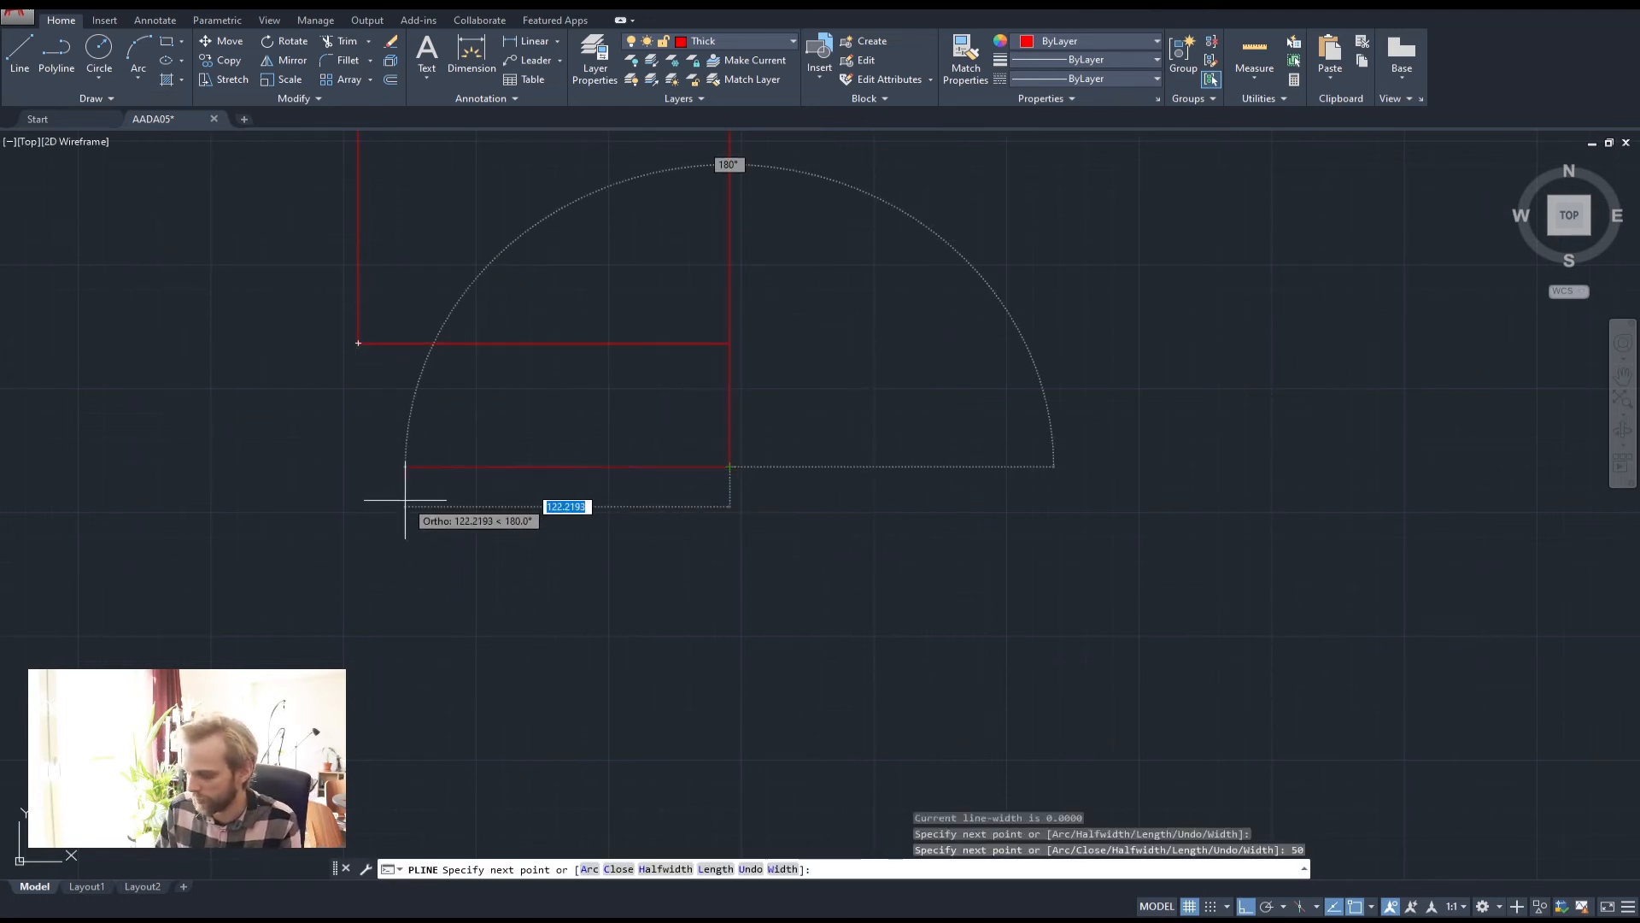
type("140")
key("Return")
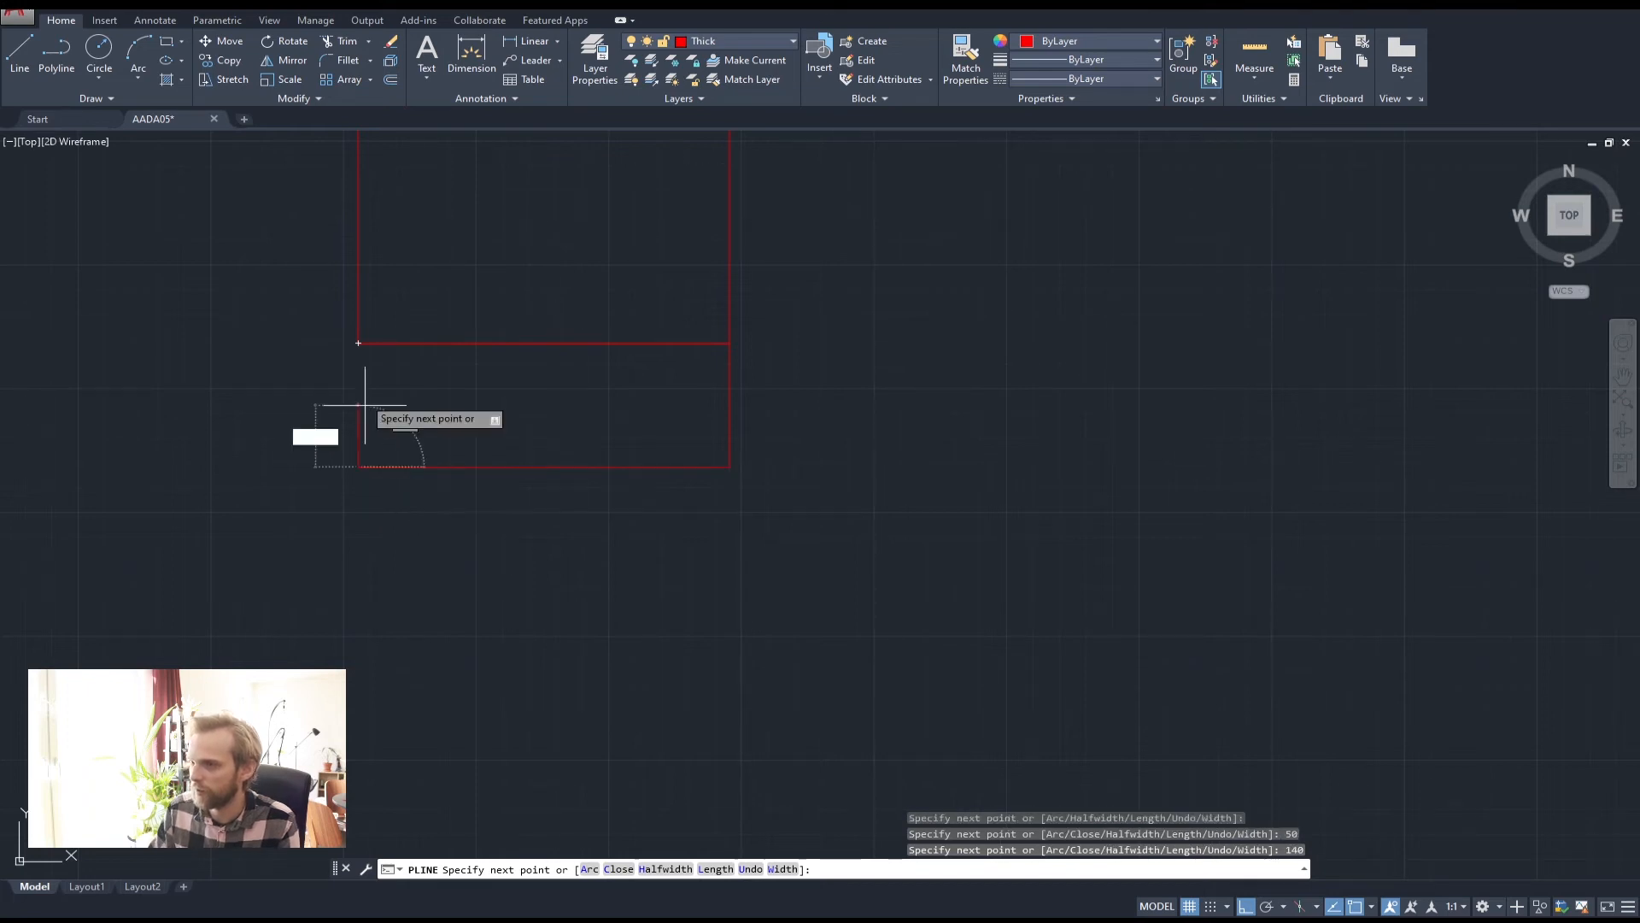
left_click(358, 344)
key("Return")
scroll(358, 347, "down", 4)
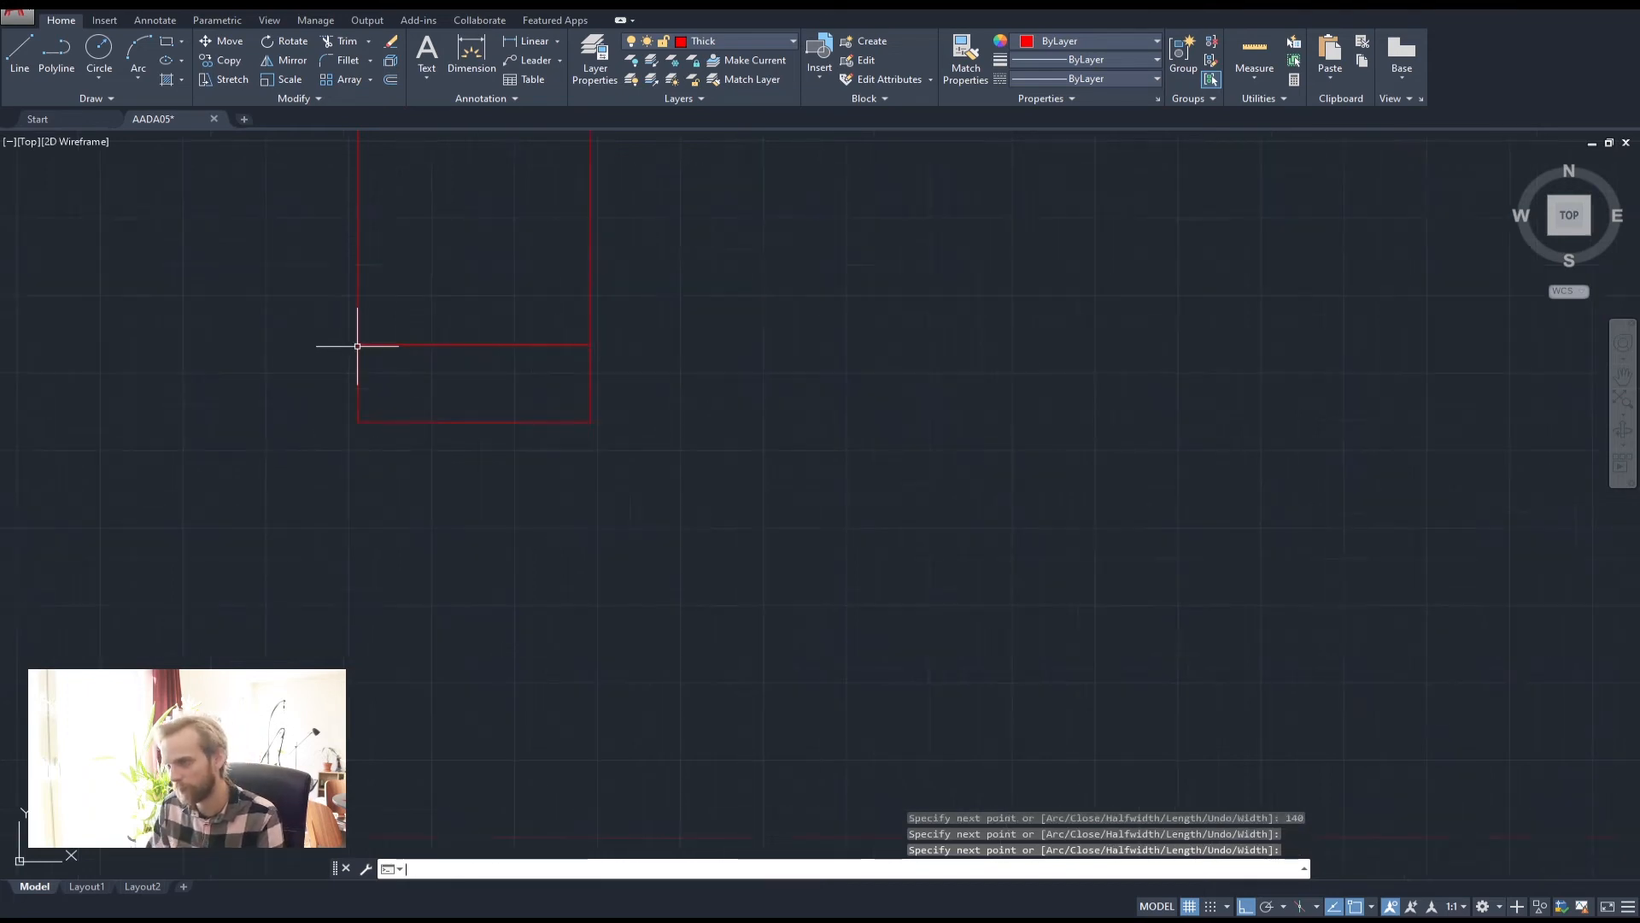
scroll(502, 417, "down", 4)
scroll(510, 276, "down", 2)
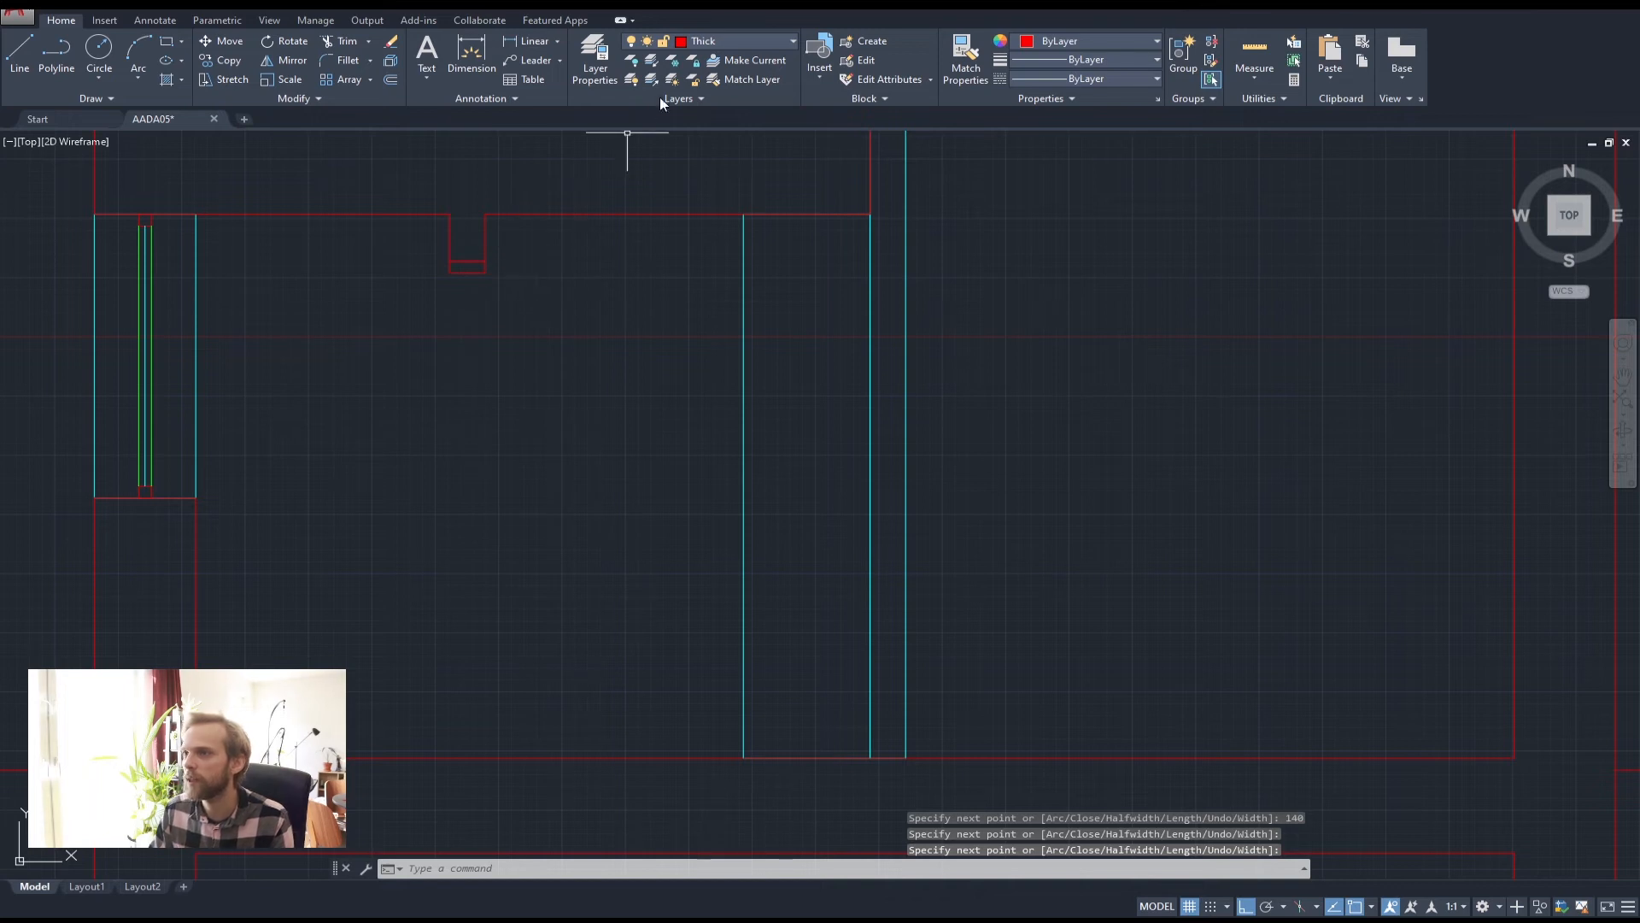
Draw a vertical polyline from the notch's bottom midpoint down to the bottom wall
left_click(732, 41)
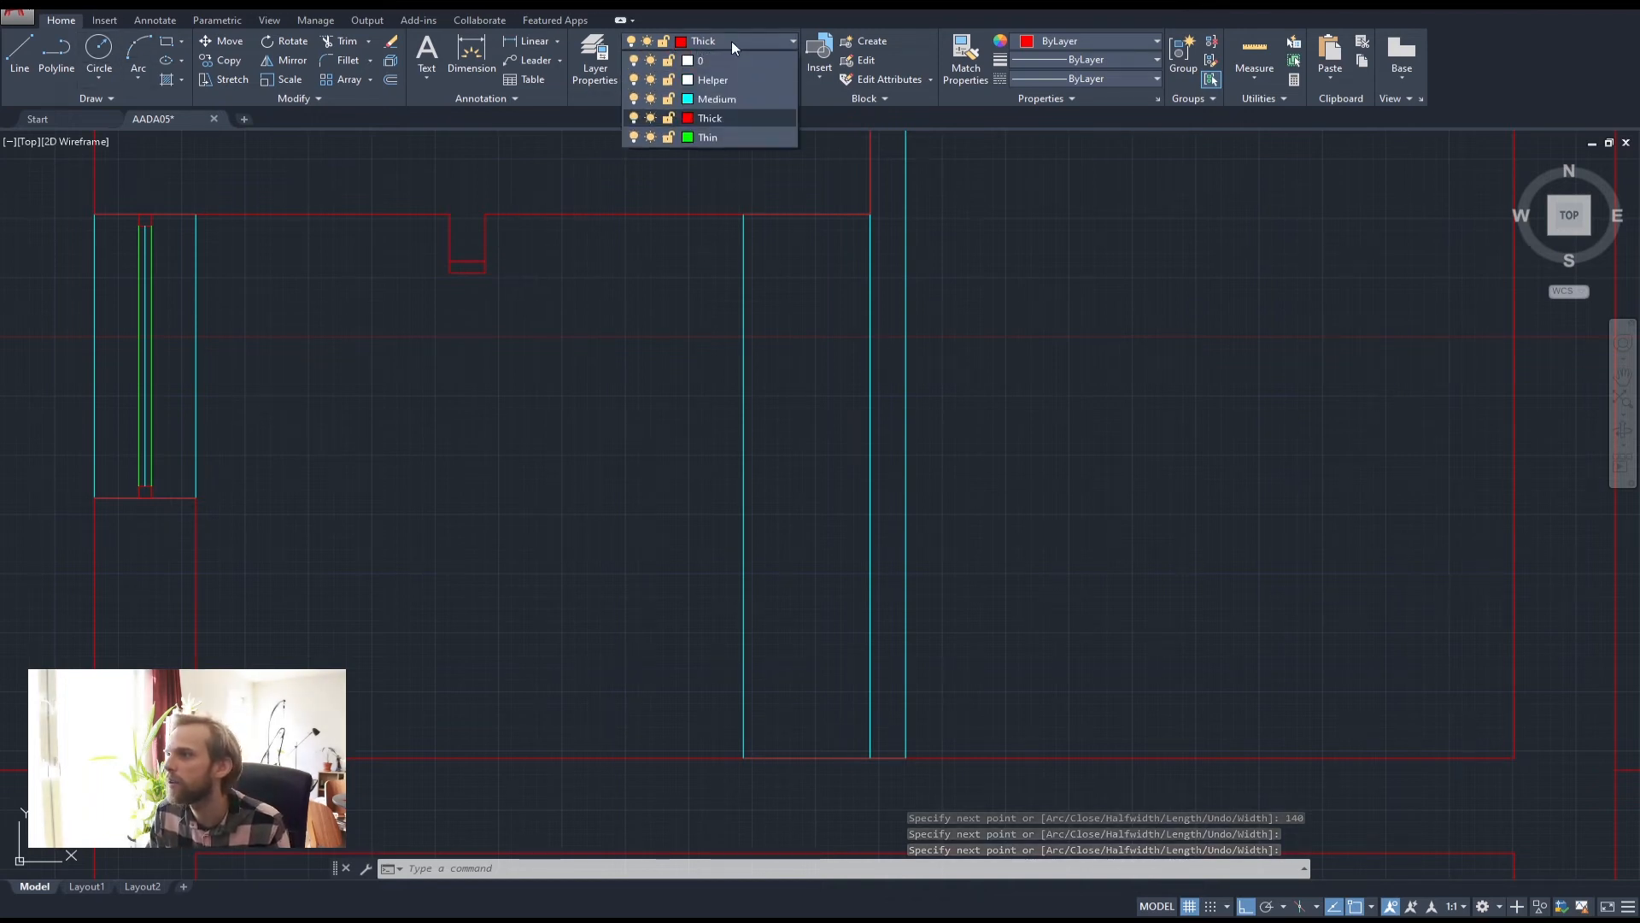
left_click(715, 115)
type("pl")
key("Return")
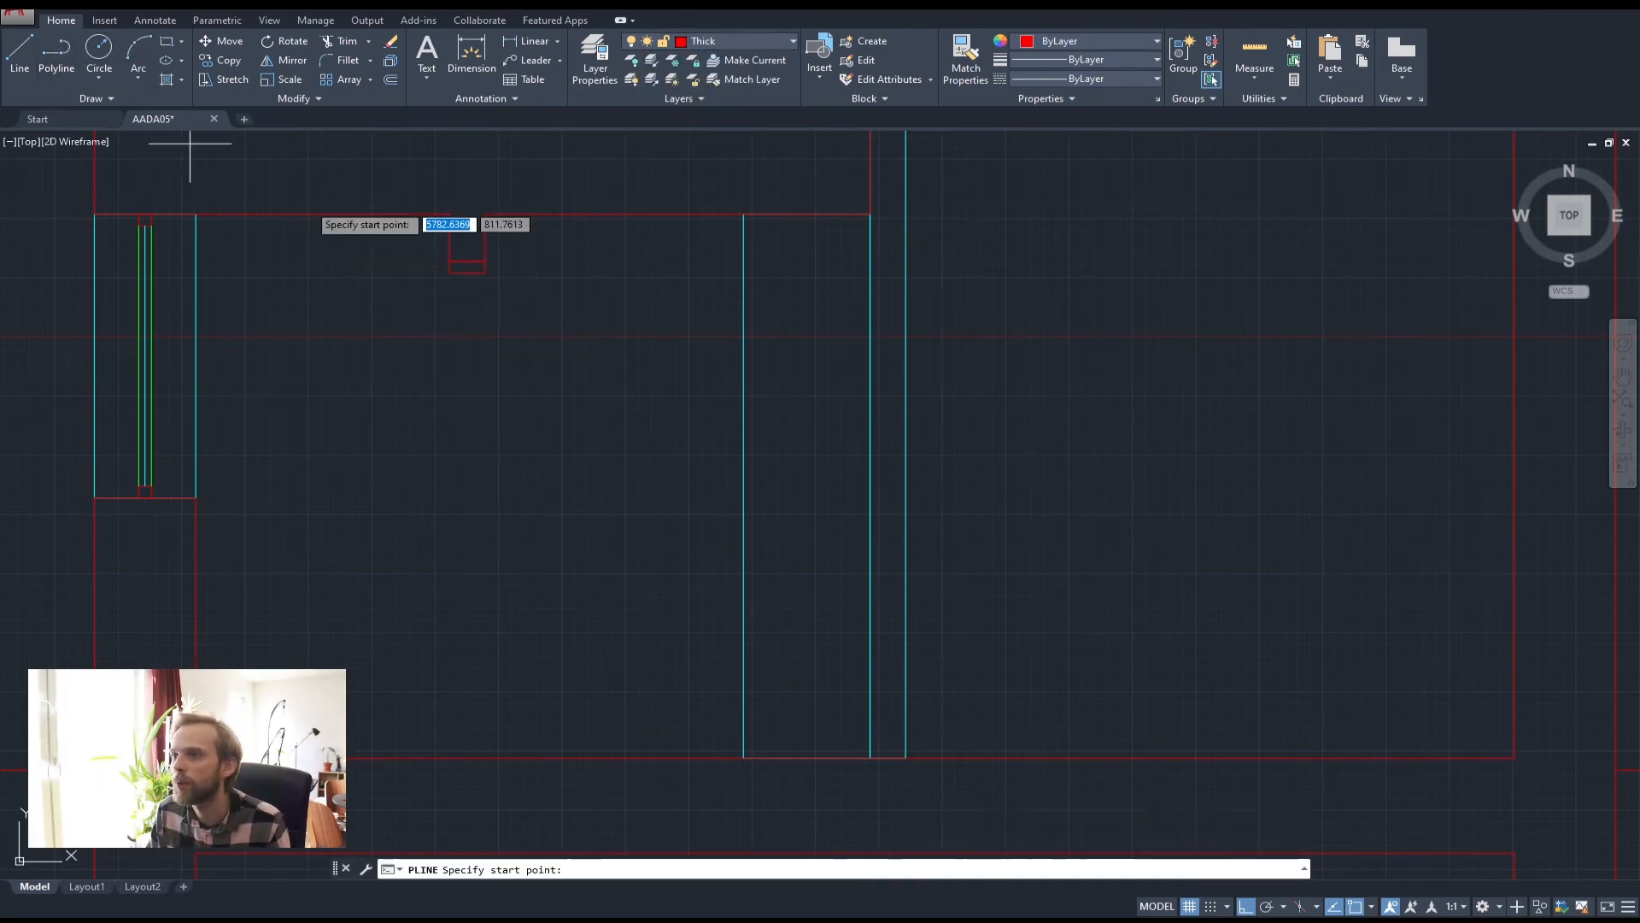
left_click(468, 272)
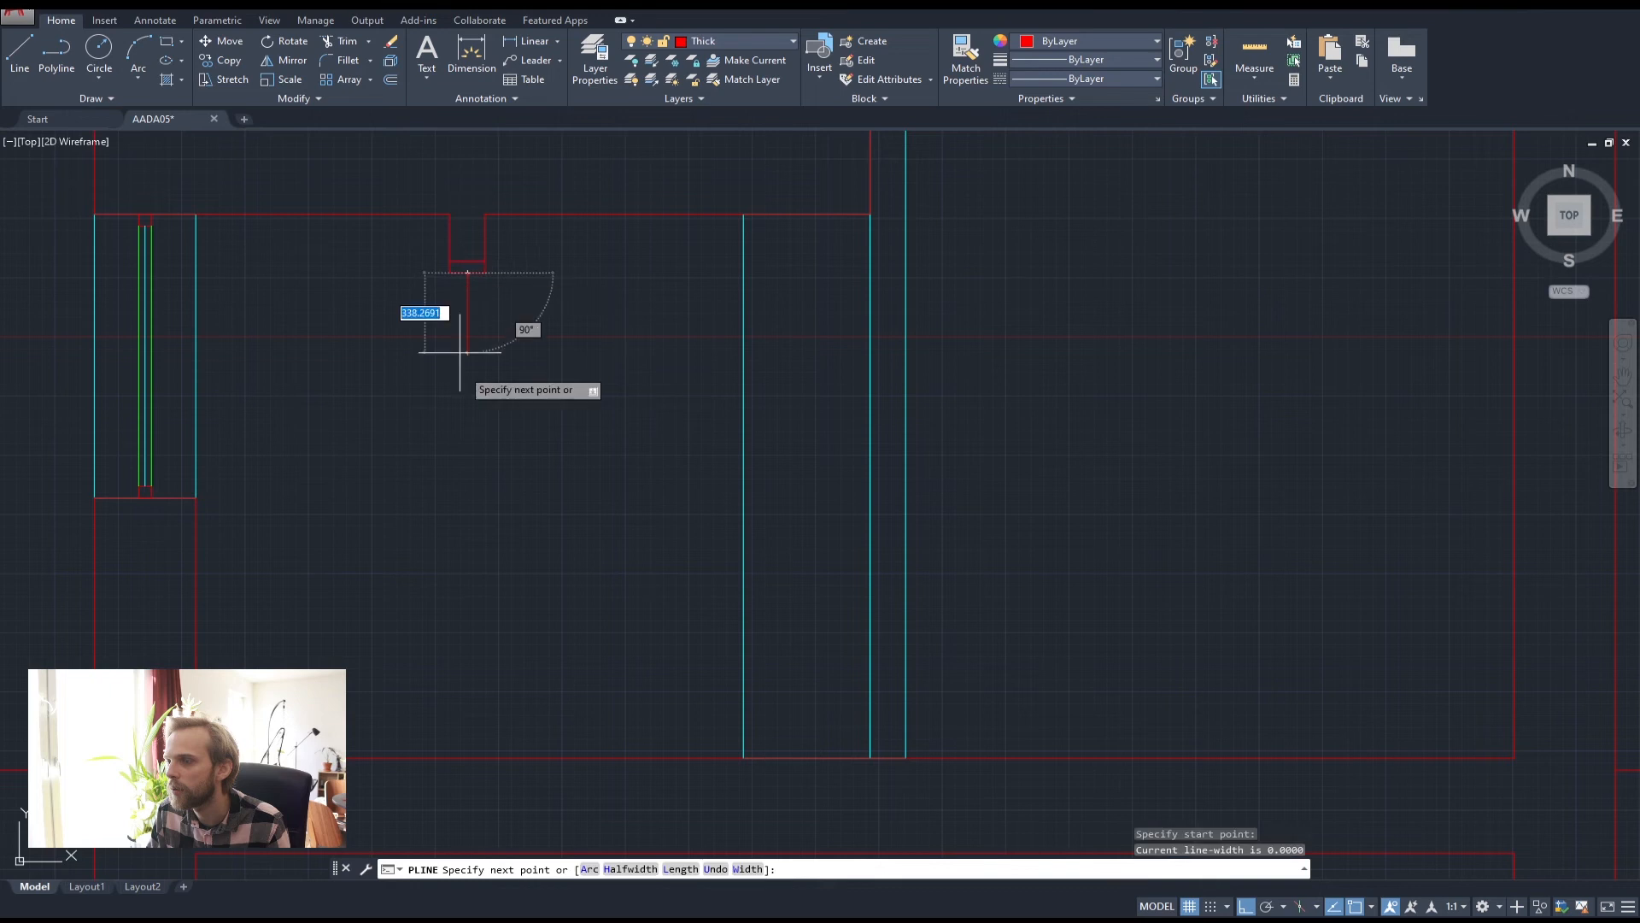
left_click(468, 757)
key("Return")
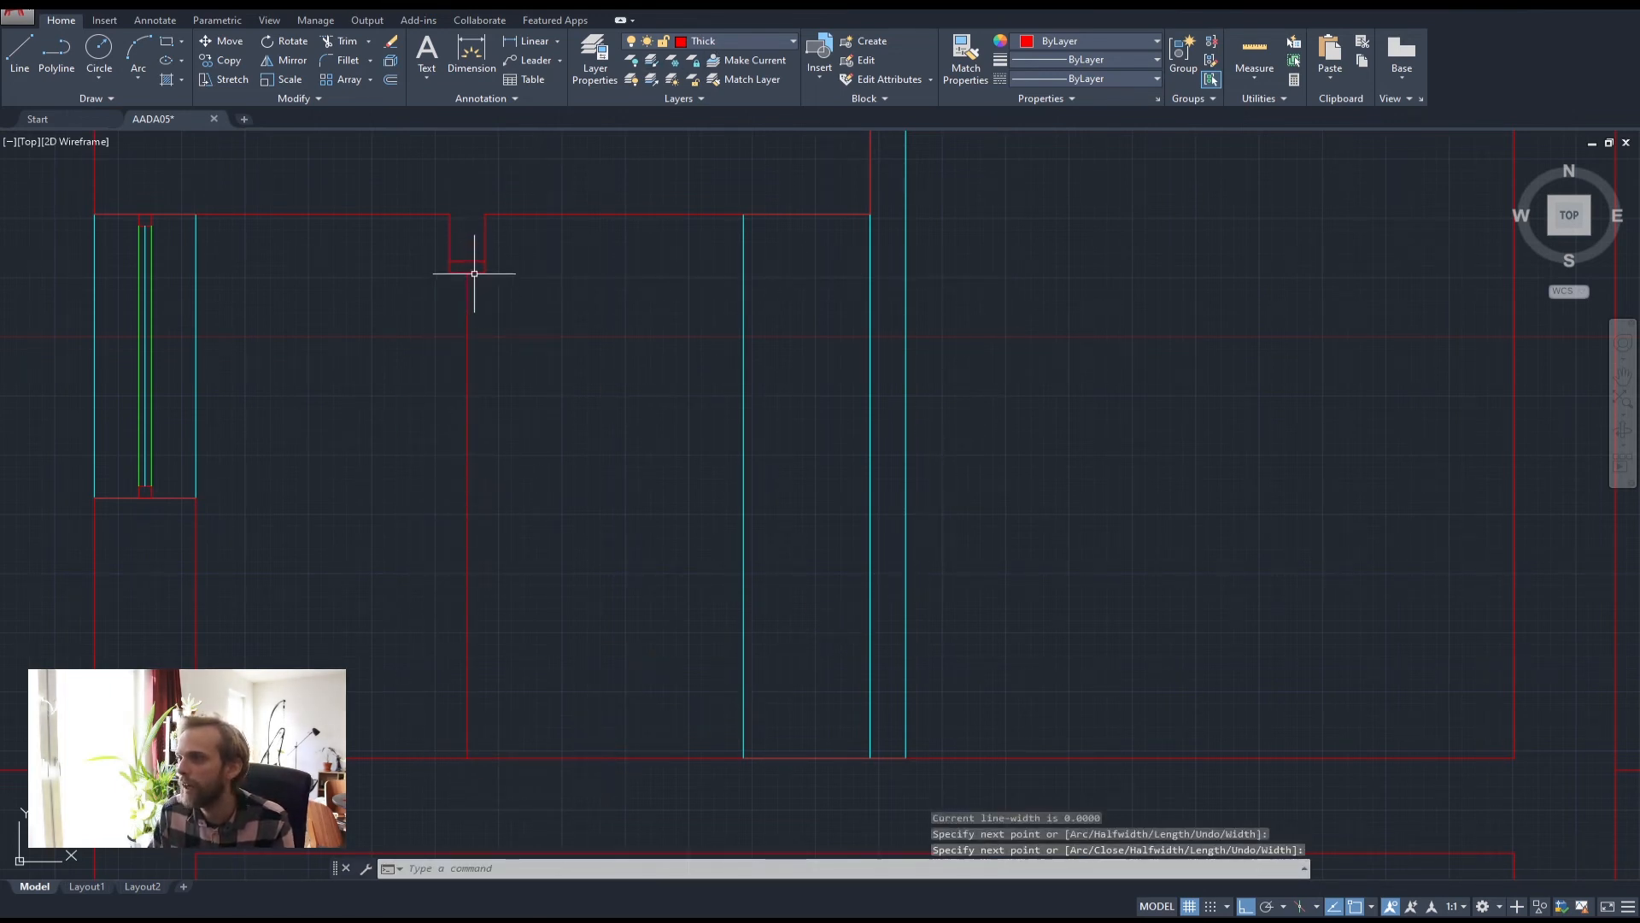
Bring the lower section drawing into view and make Medium the current layer
scroll(541, 316, "down", 4)
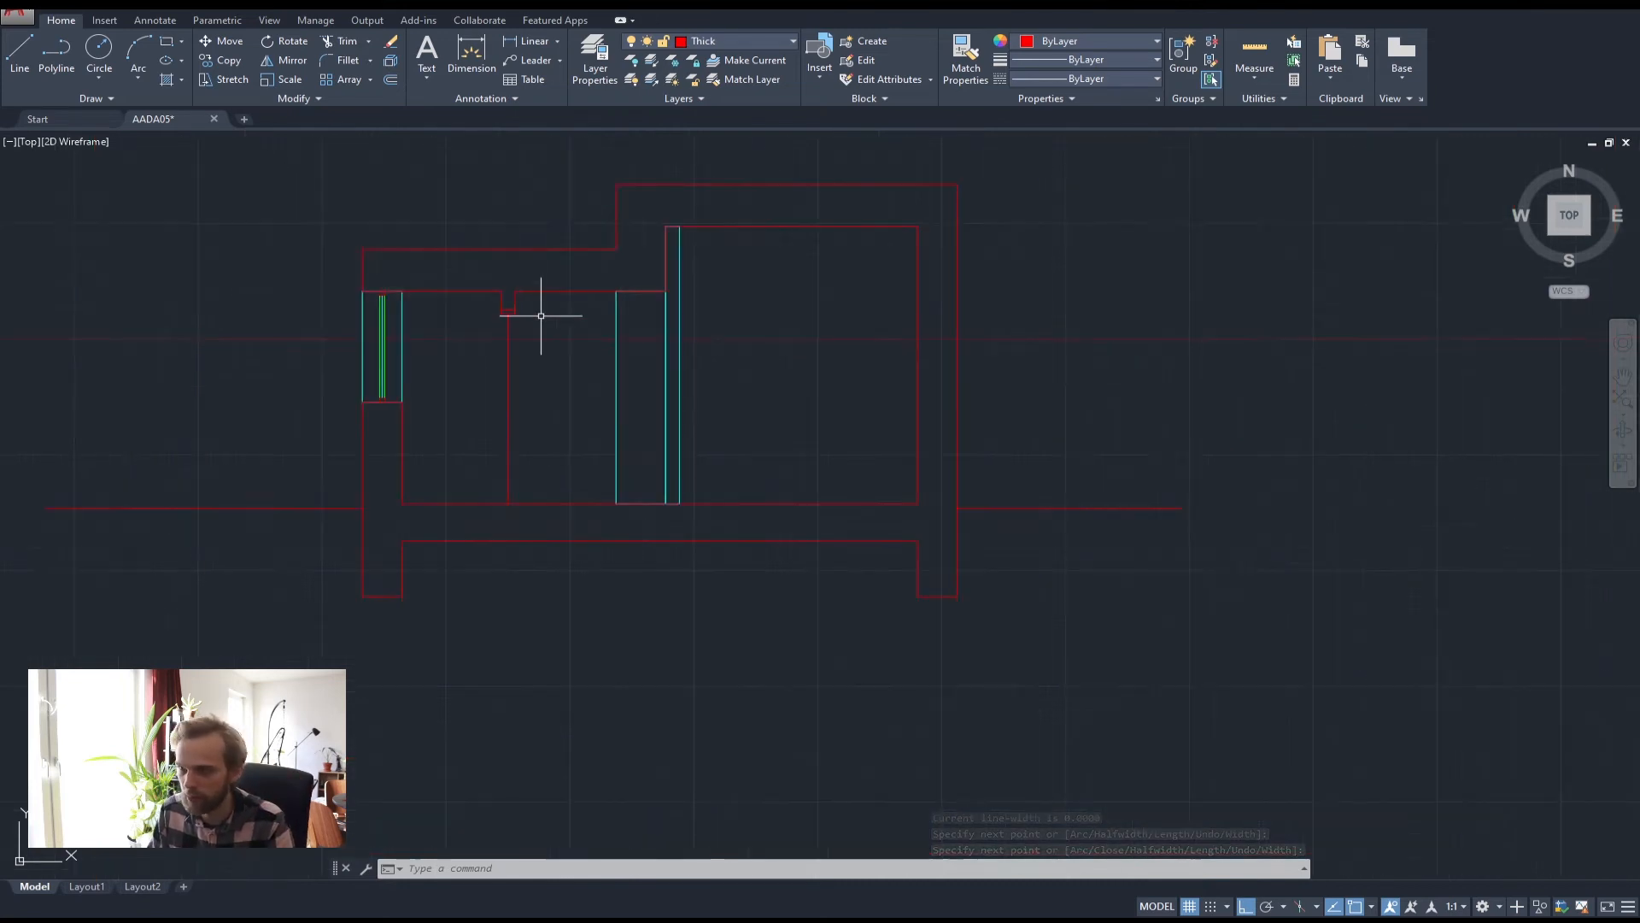
middle_click_drag(574, 249, 567, 626)
scroll(520, 150, "up", 8)
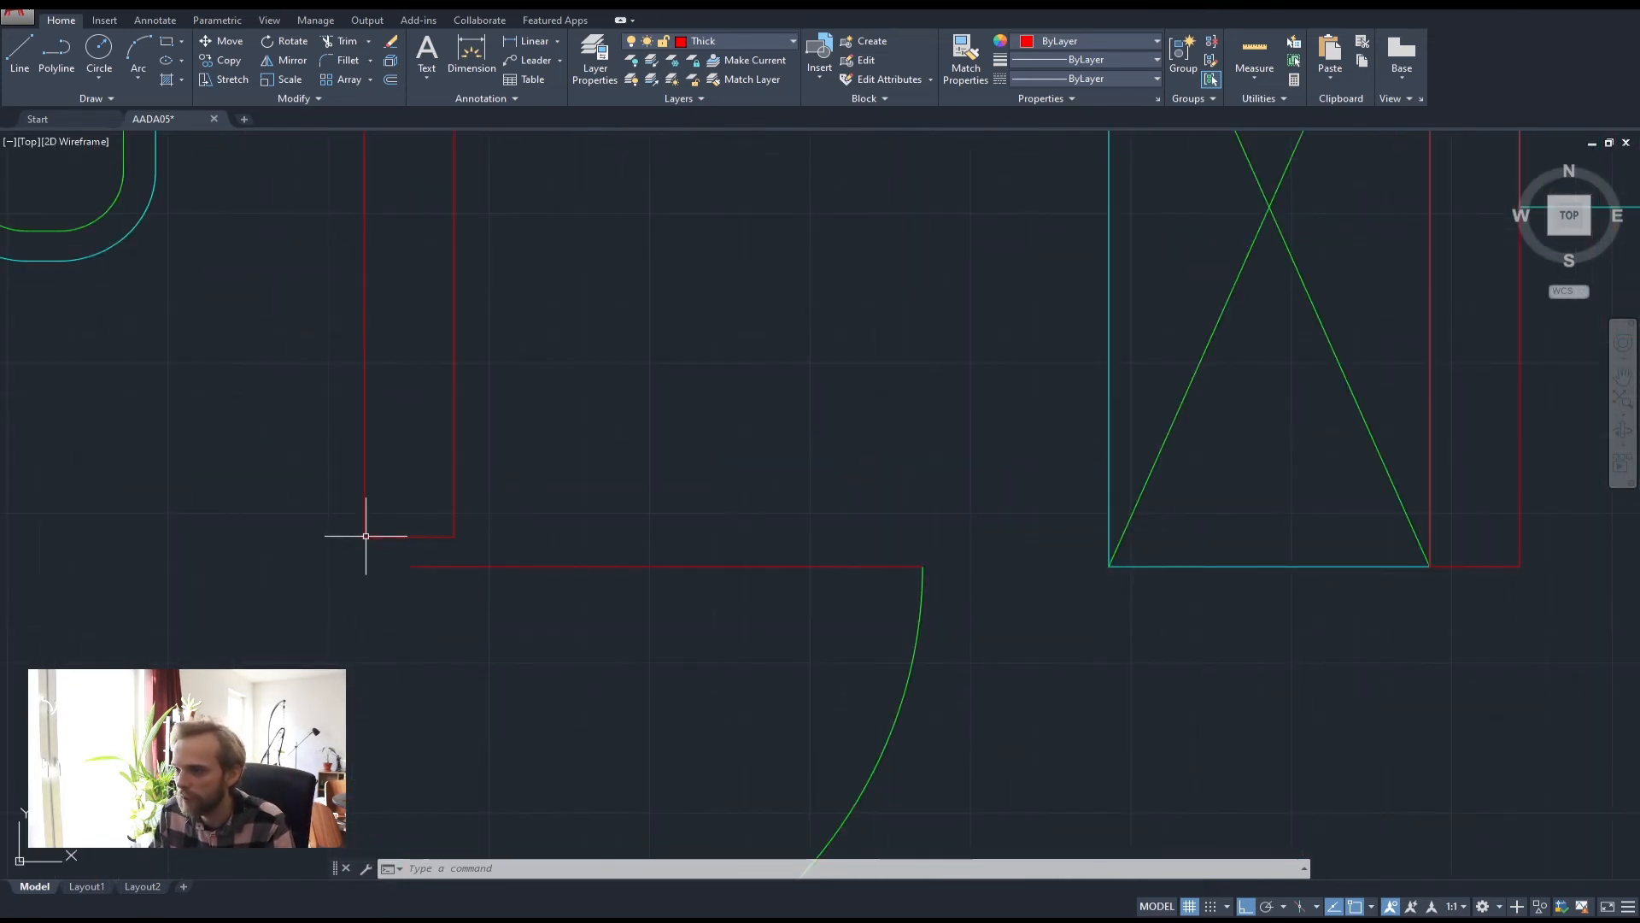
scroll(393, 537, "down", 3)
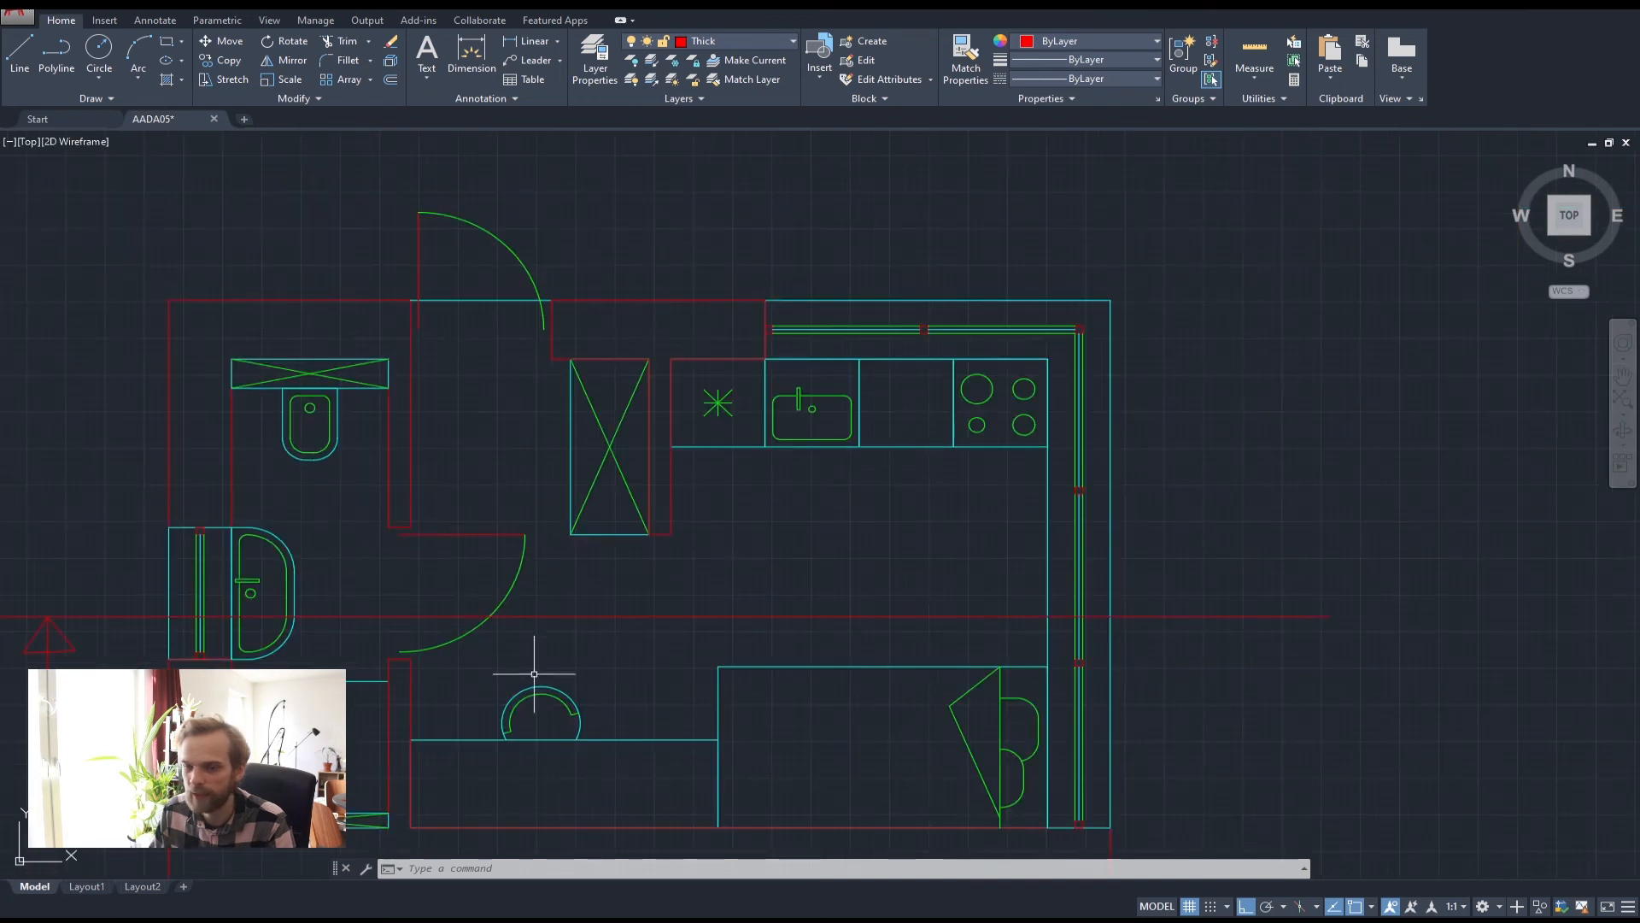
scroll(535, 674, "down", 1)
middle_click_drag(519, 795, 564, 450)
scroll(503, 686, "up", 1)
middle_click_drag(503, 686, 547, 486)
scroll(525, 657, "up", 1)
middle_click_drag(525, 657, 530, 524)
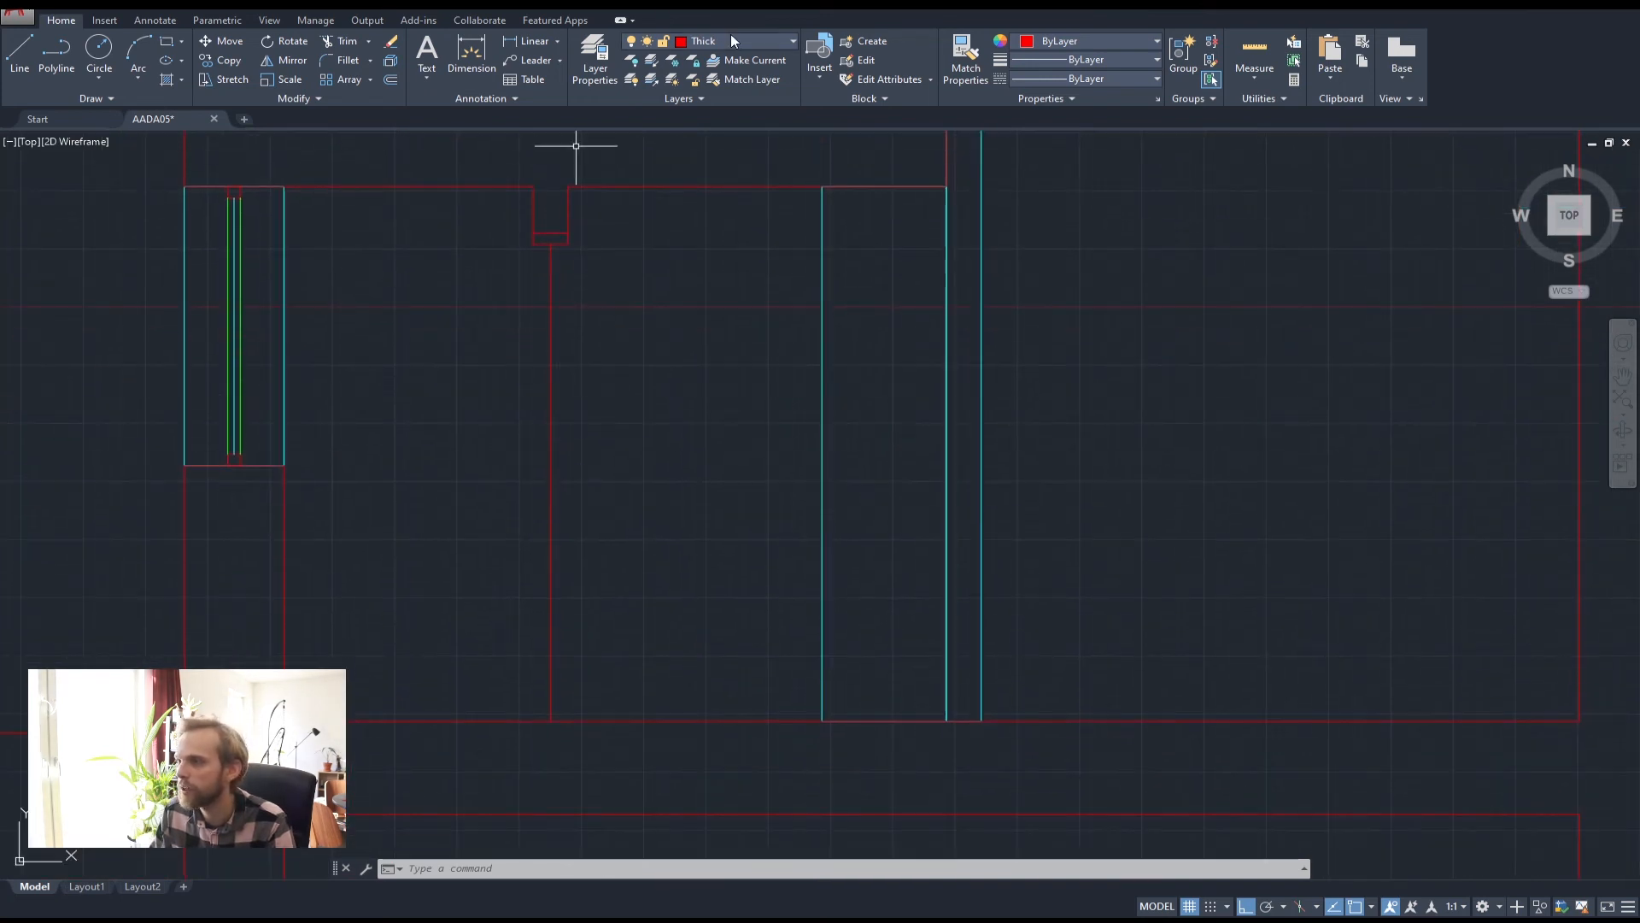
left_click(741, 35)
left_click(721, 99)
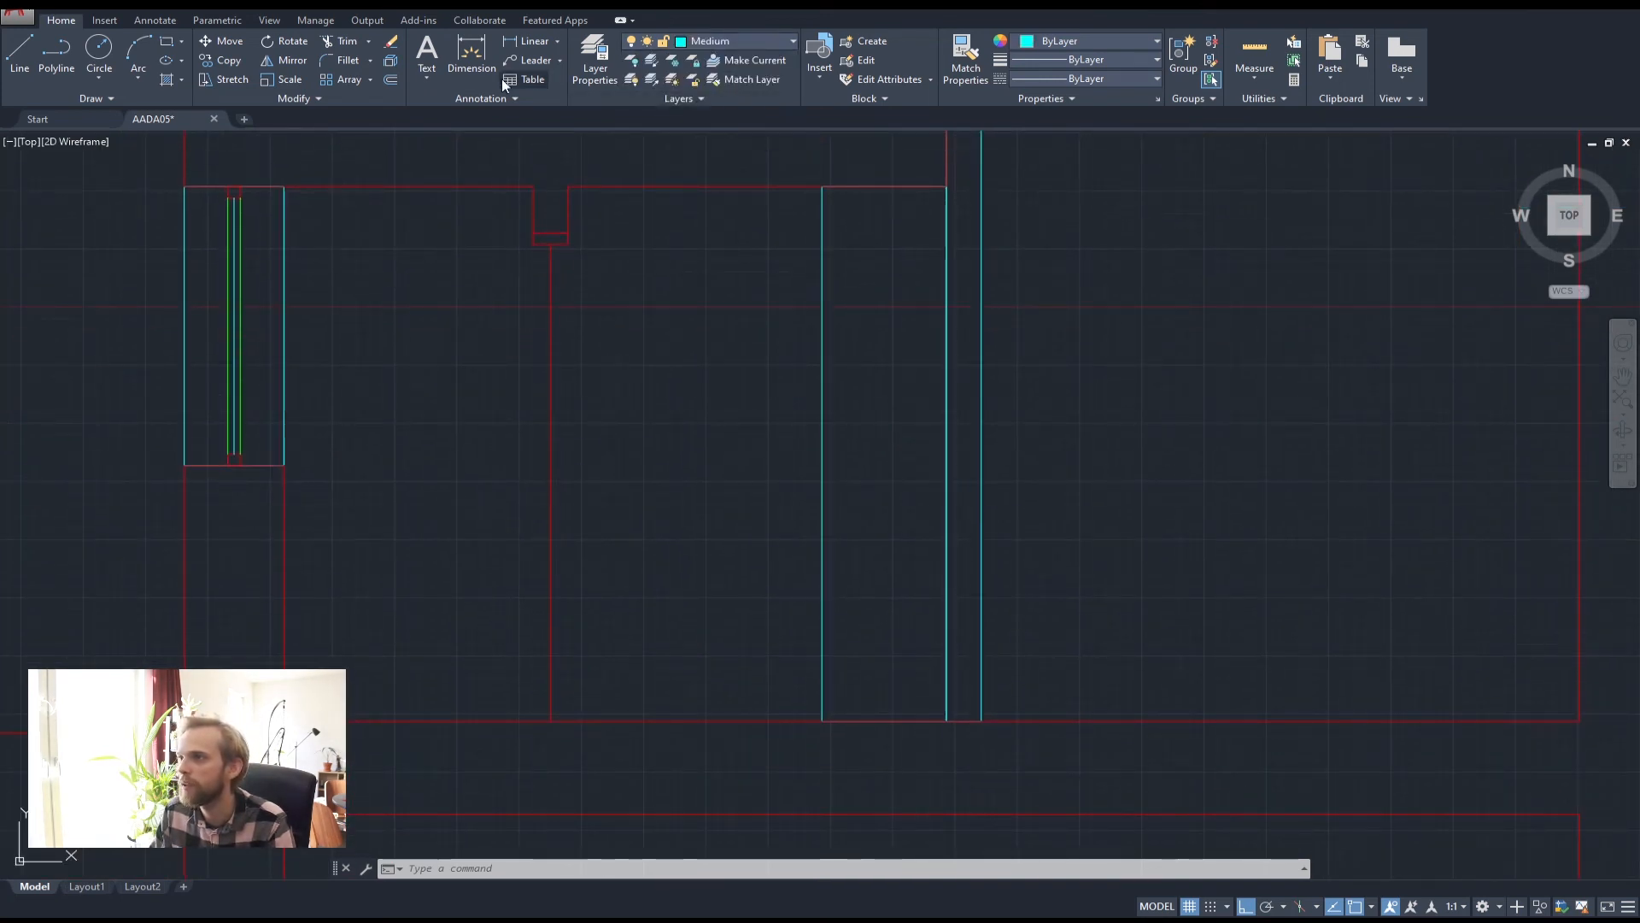
Draw the narrow door panel outline from the wall notch with a 140 segment
left_click(166, 41)
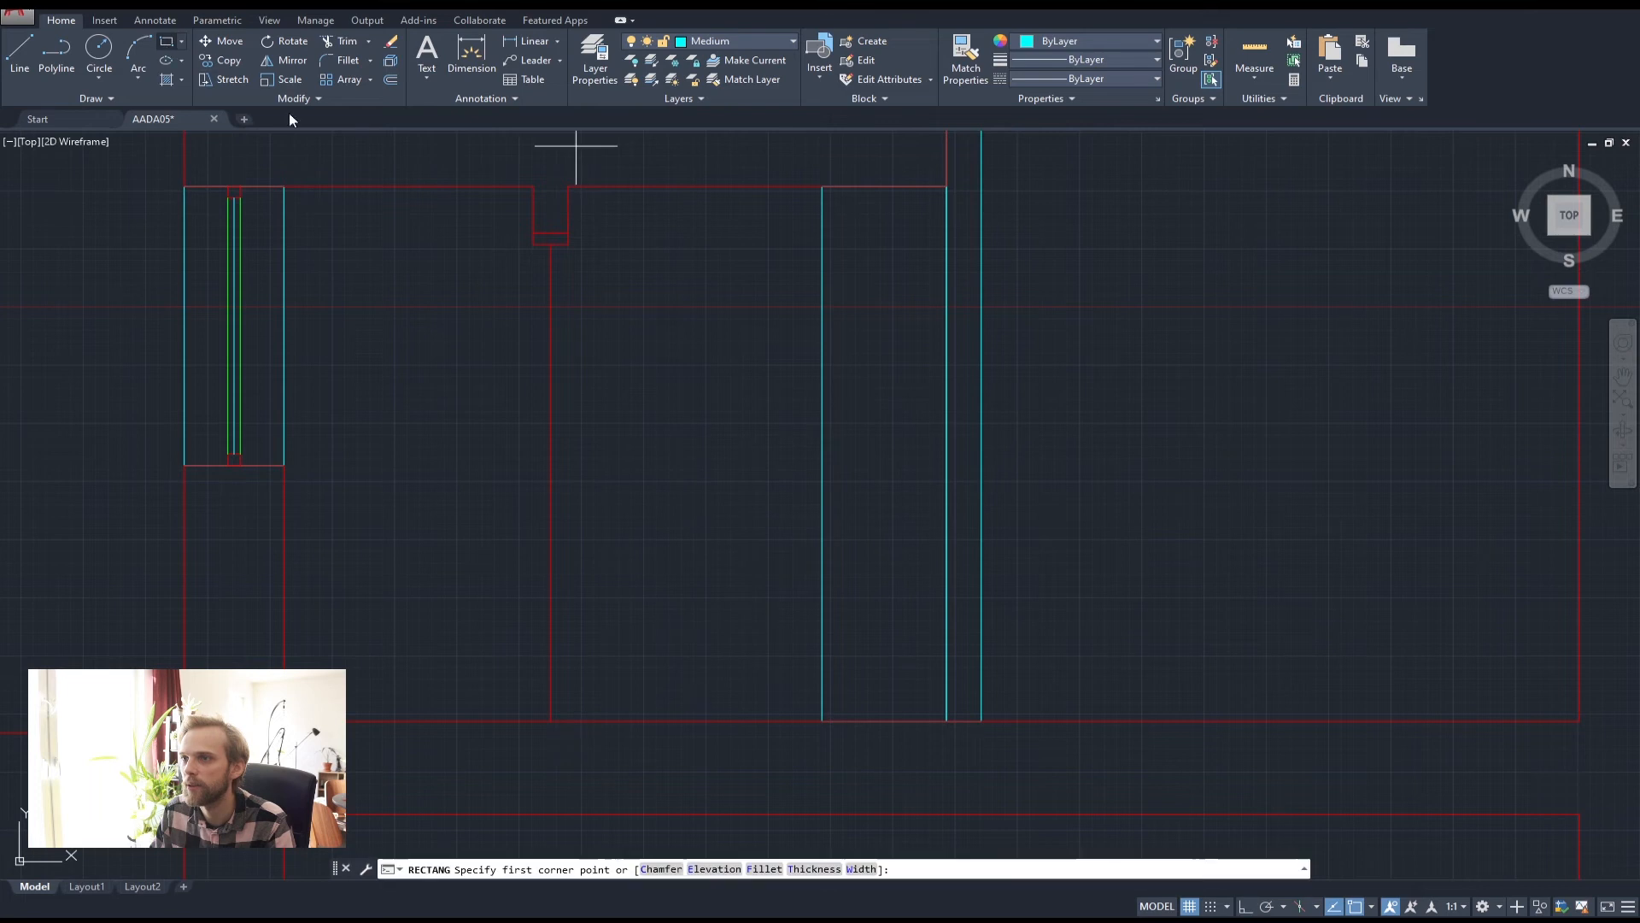
left_click(524, 249)
key("Escape")
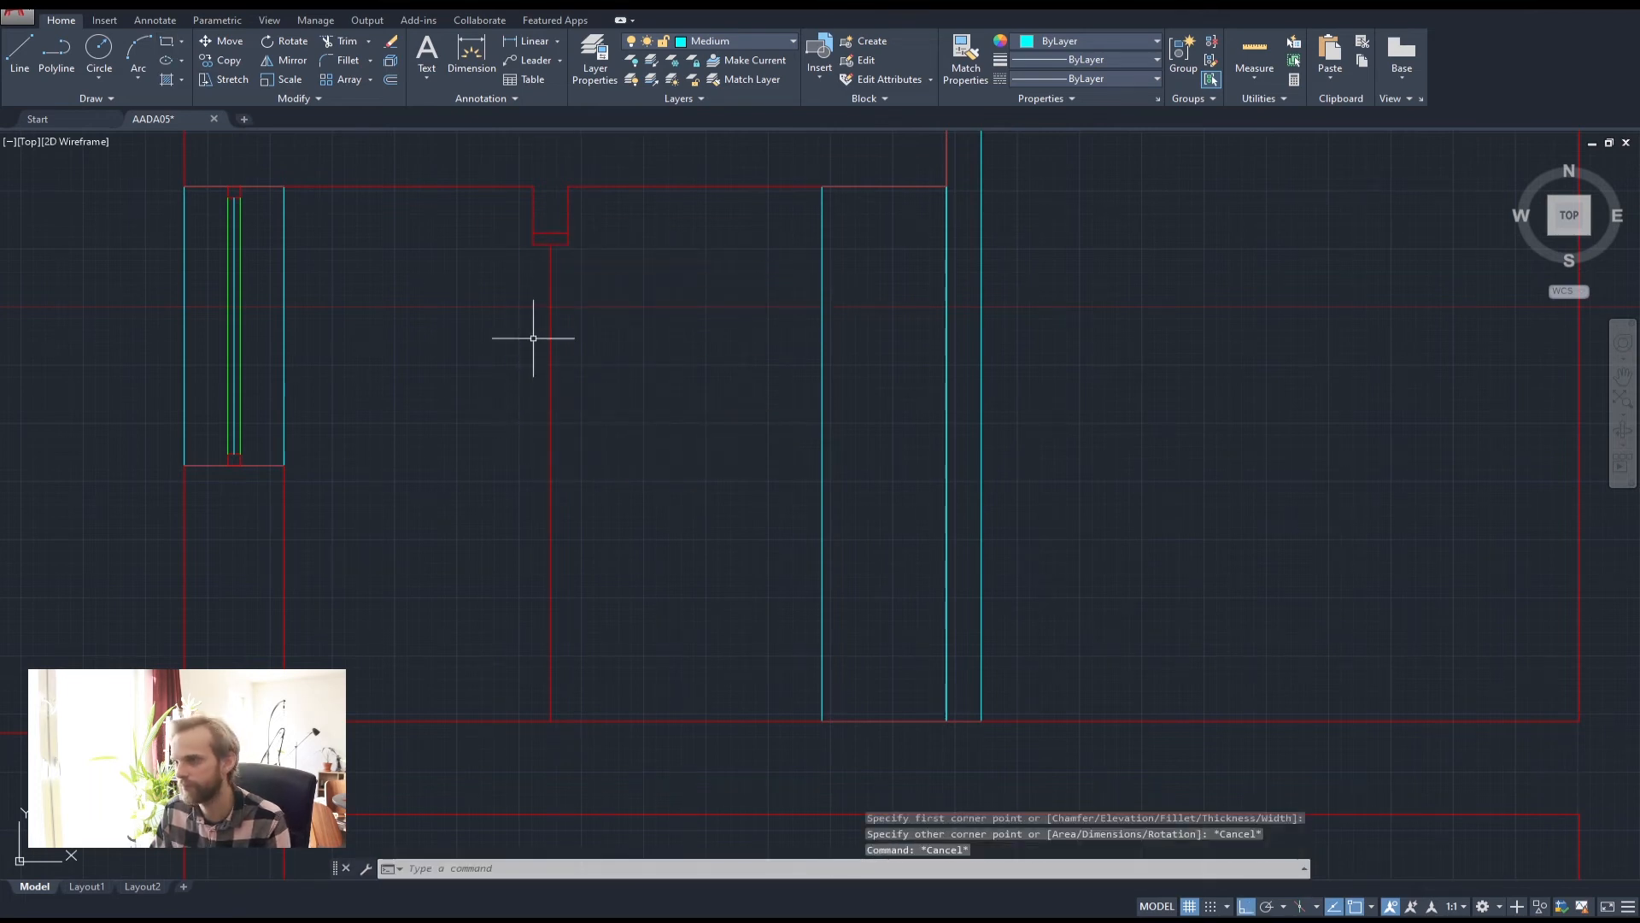
key("space")
left_click(533, 245)
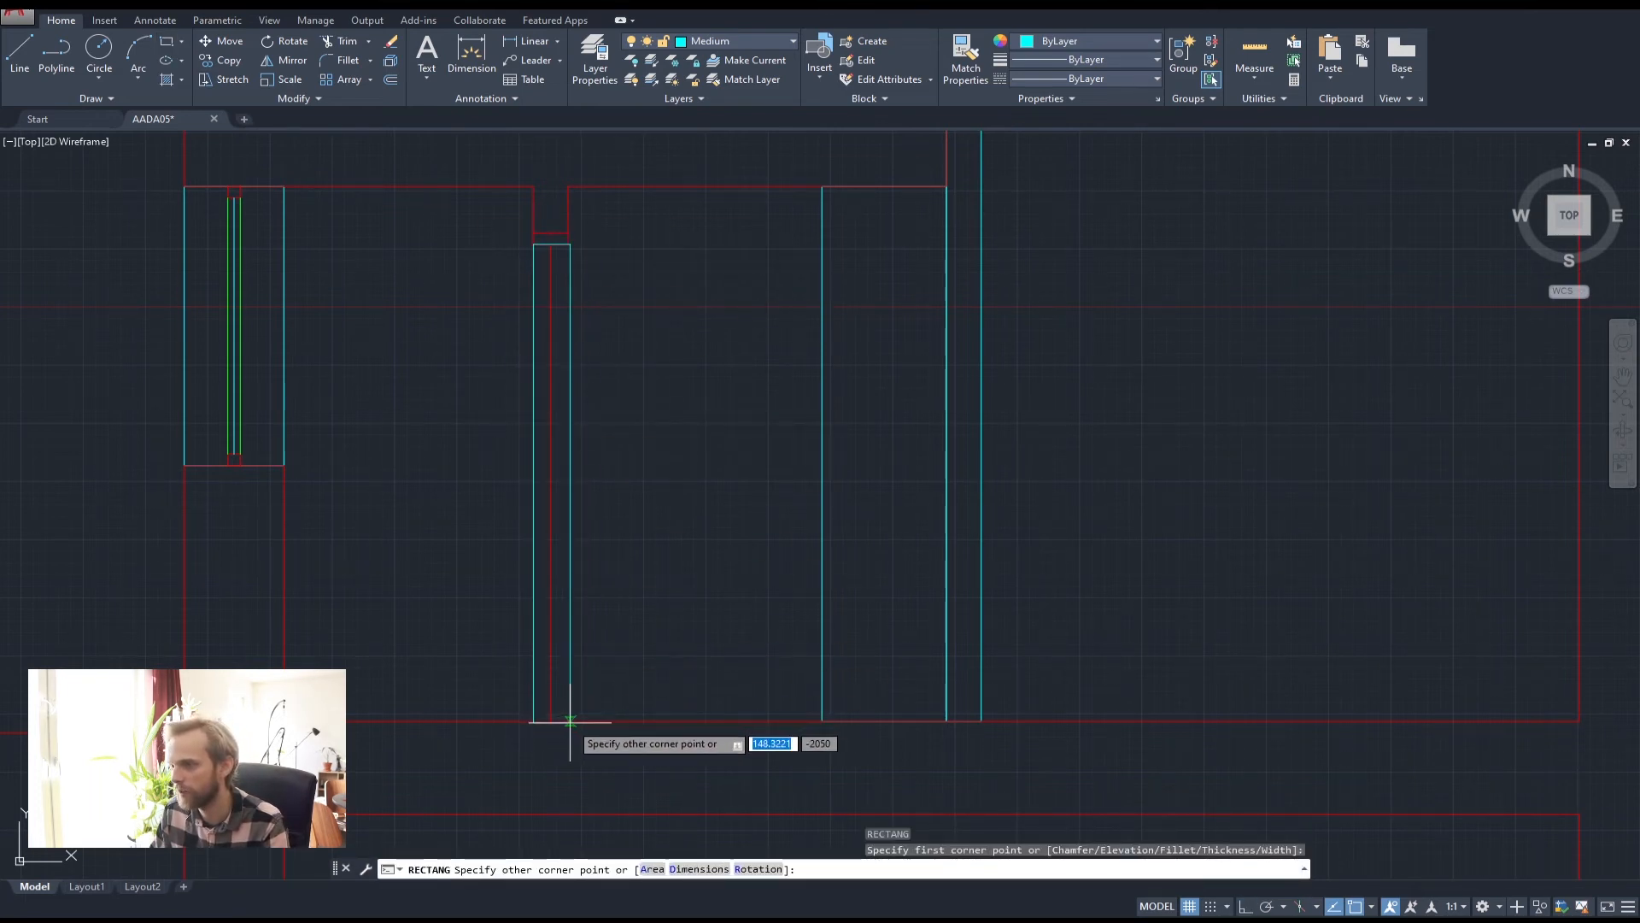
key("Escape")
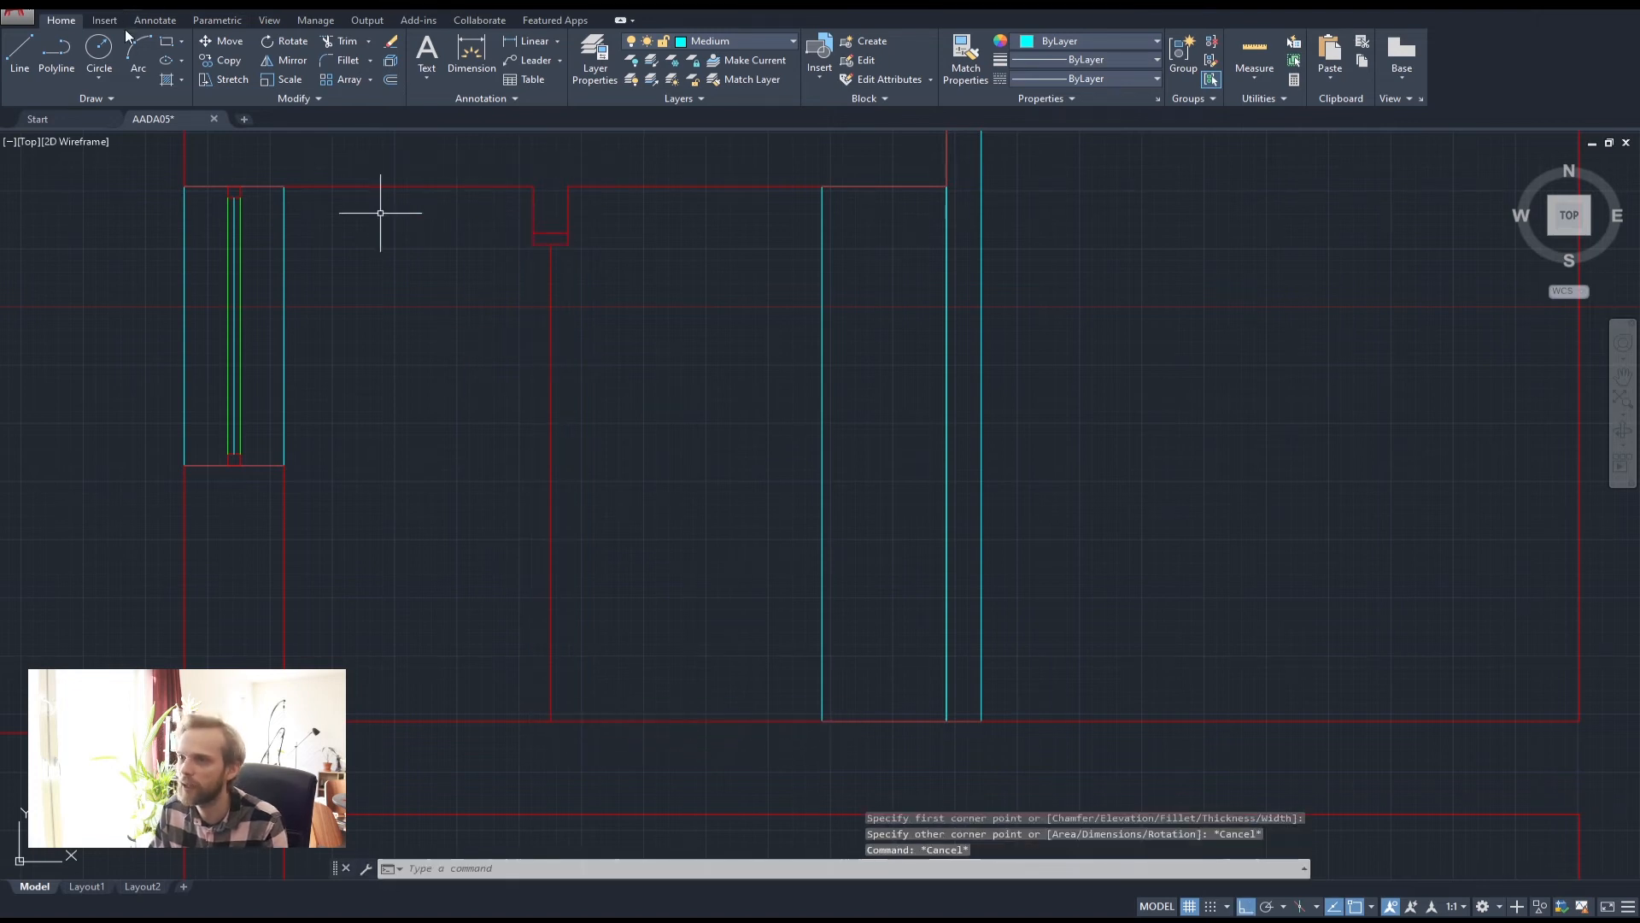
left_click(69, 53)
left_click(534, 245)
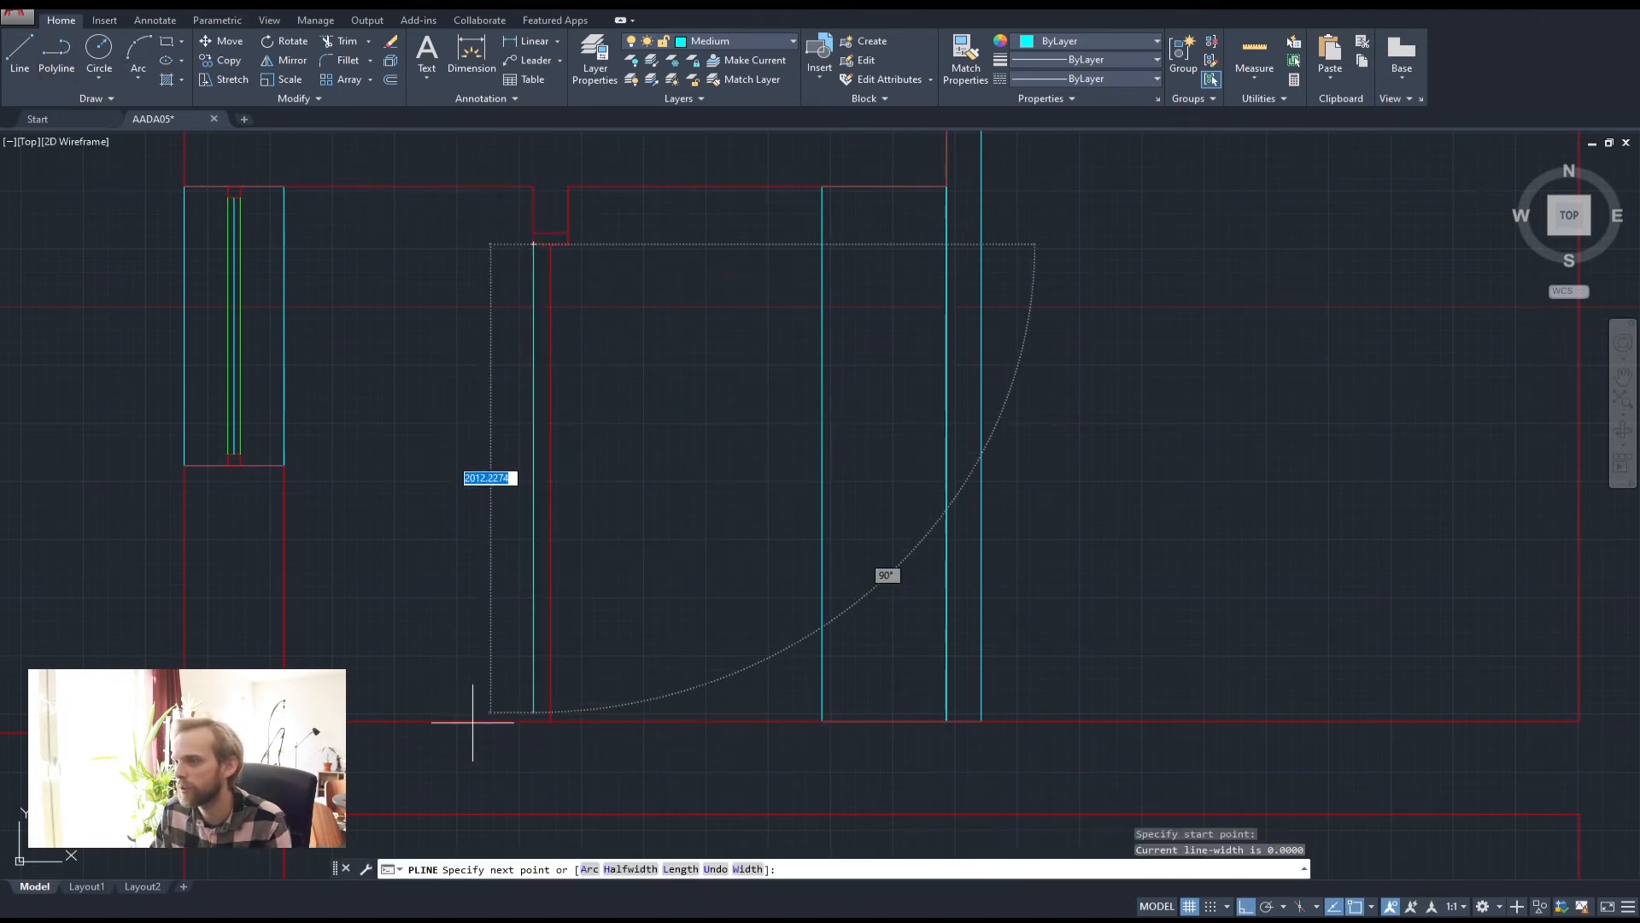
type("140")
key("Return")
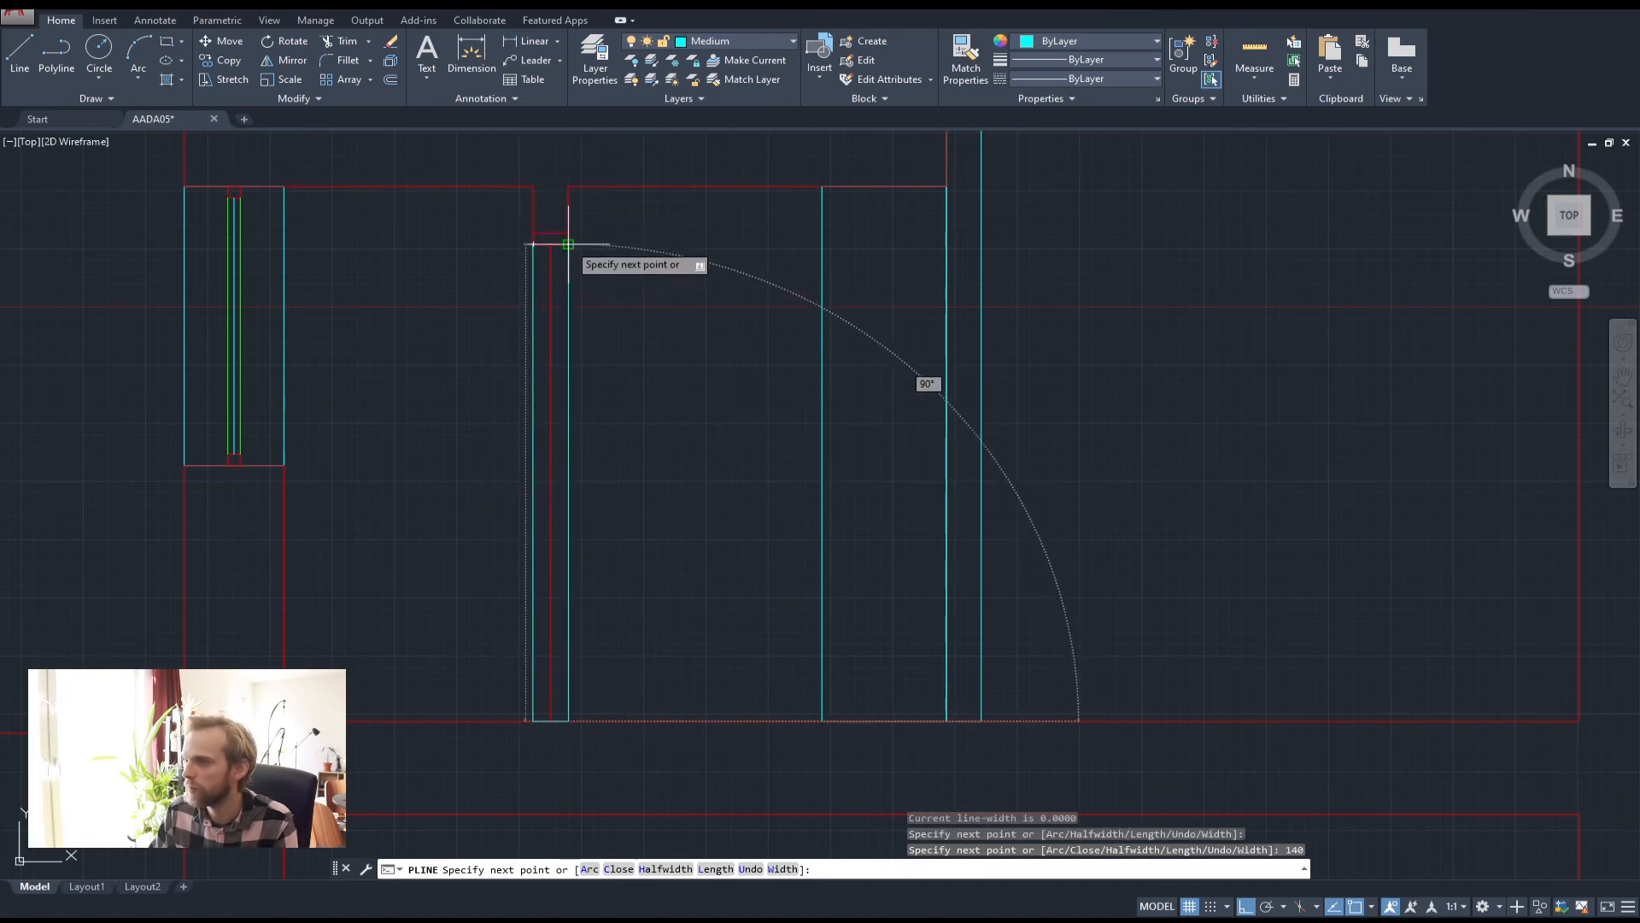
left_click(569, 246)
key("Escape")
key("Escape")
scroll(714, 325, "down", 2)
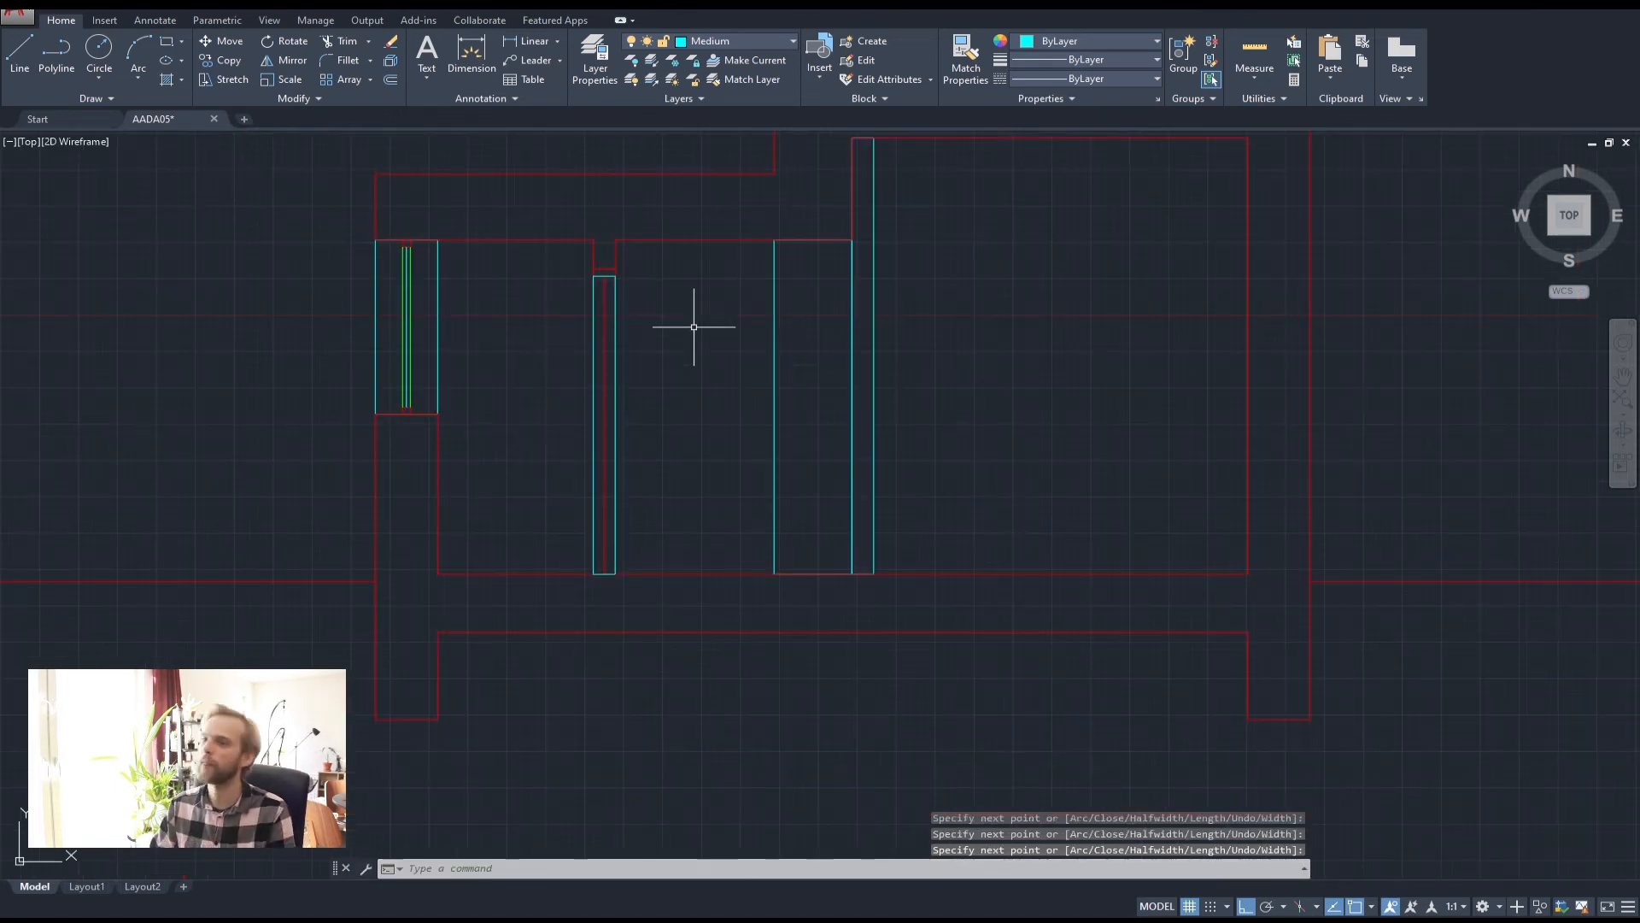
scroll(615, 367, "down", 3)
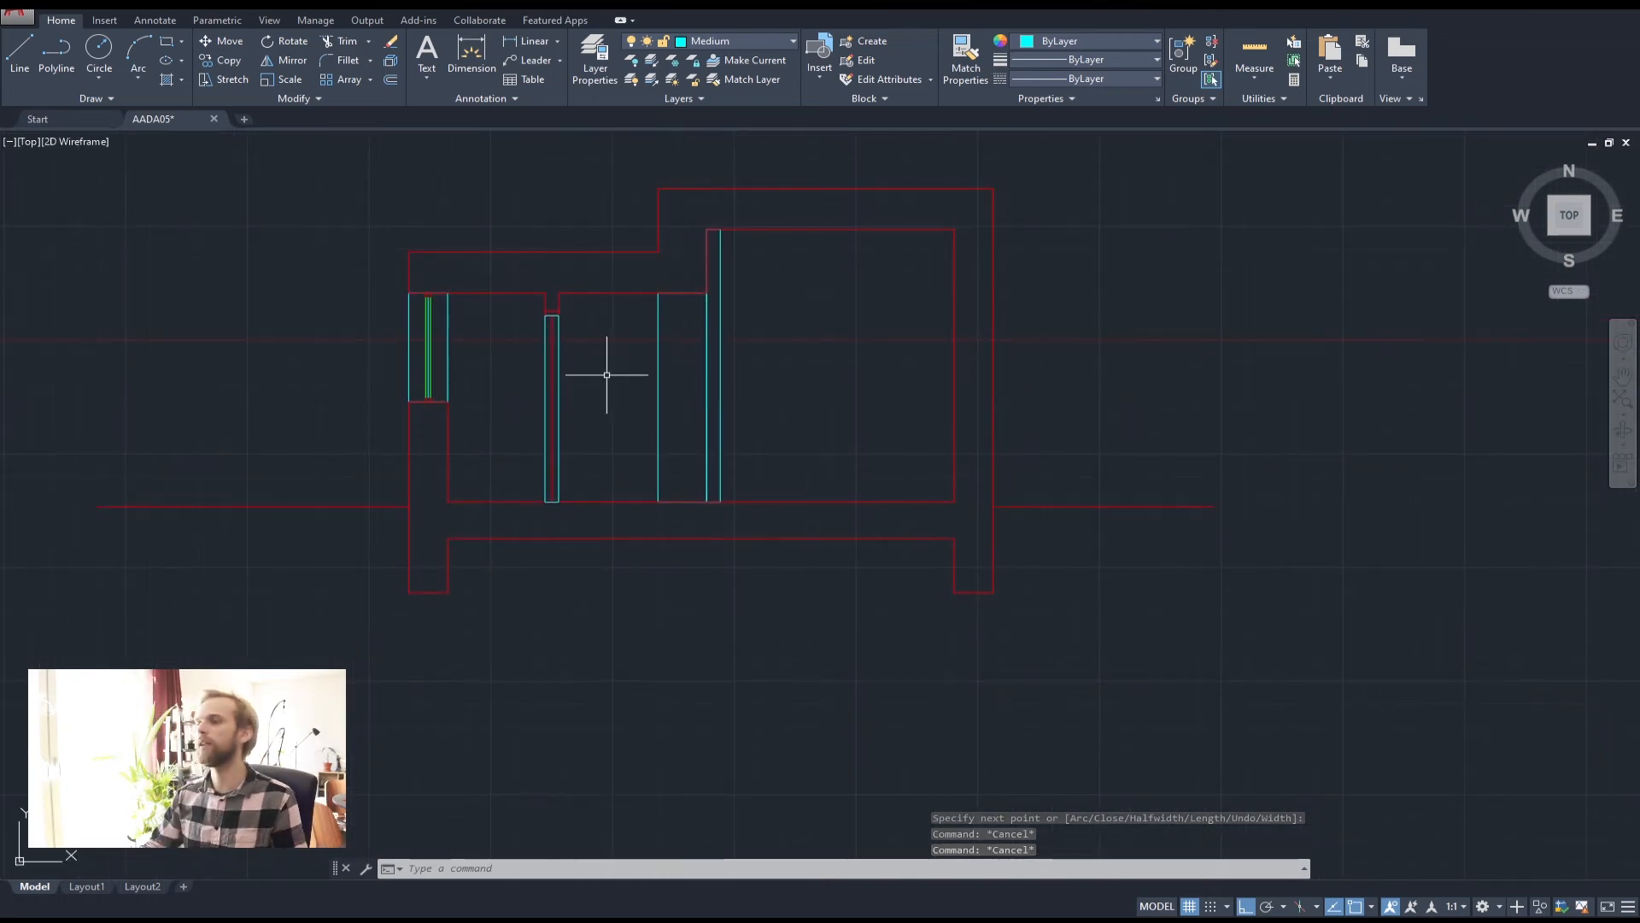
scroll(618, 334, "down", 4)
middle_click_drag(622, 329, 519, 555)
scroll(504, 434, "up", 6)
middle_click_drag(511, 252, 479, 526)
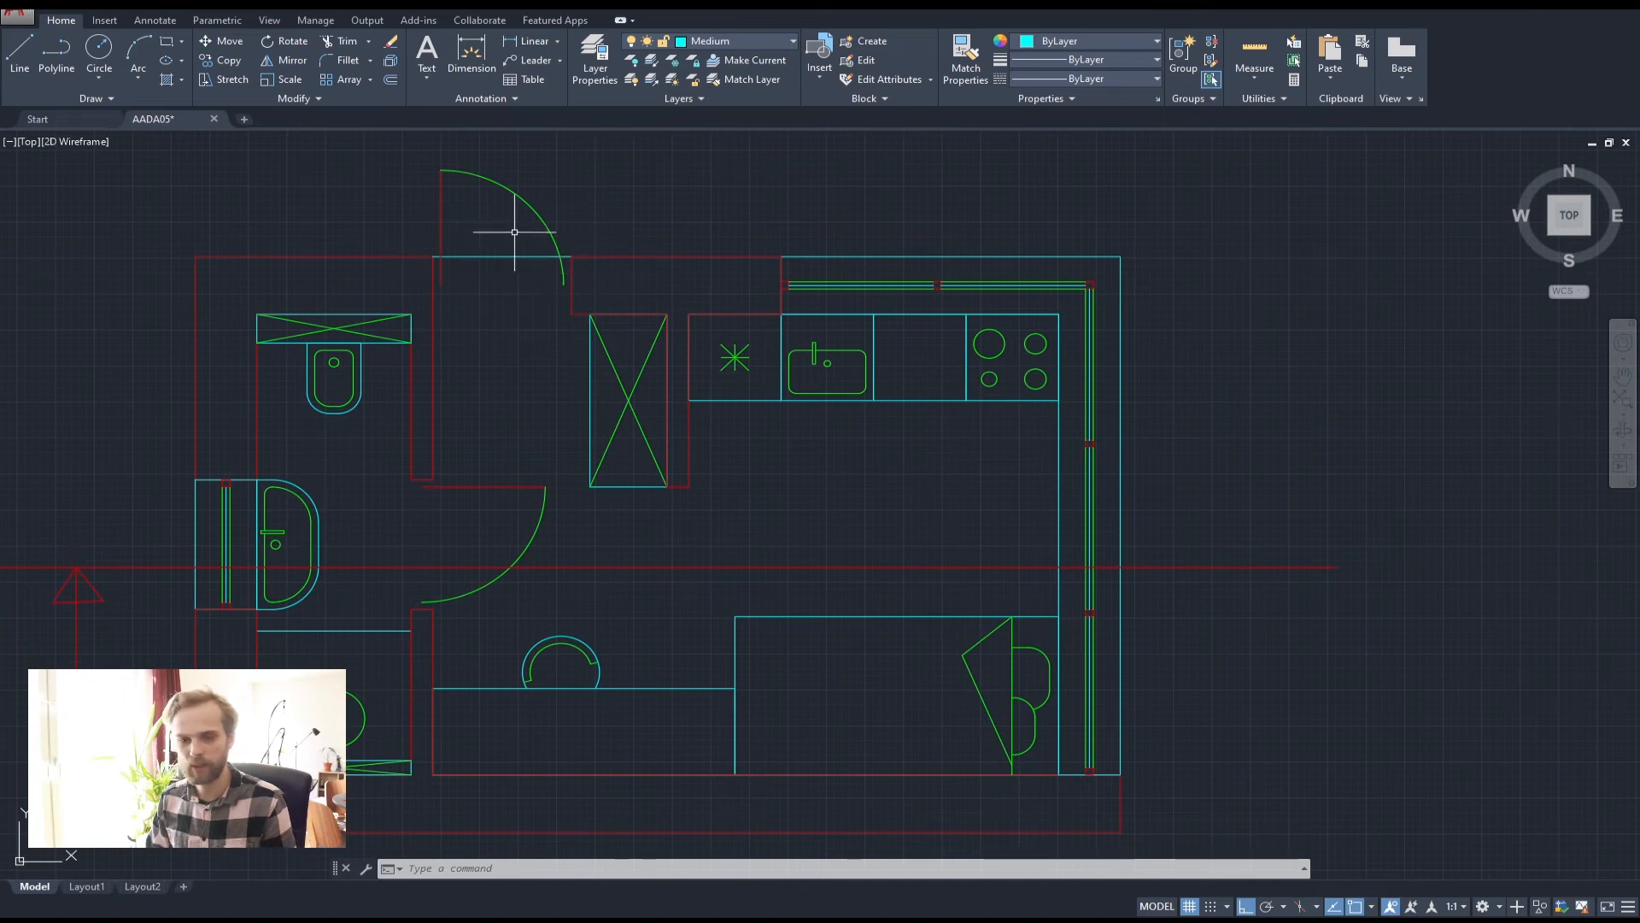
scroll(488, 229, "down", 3)
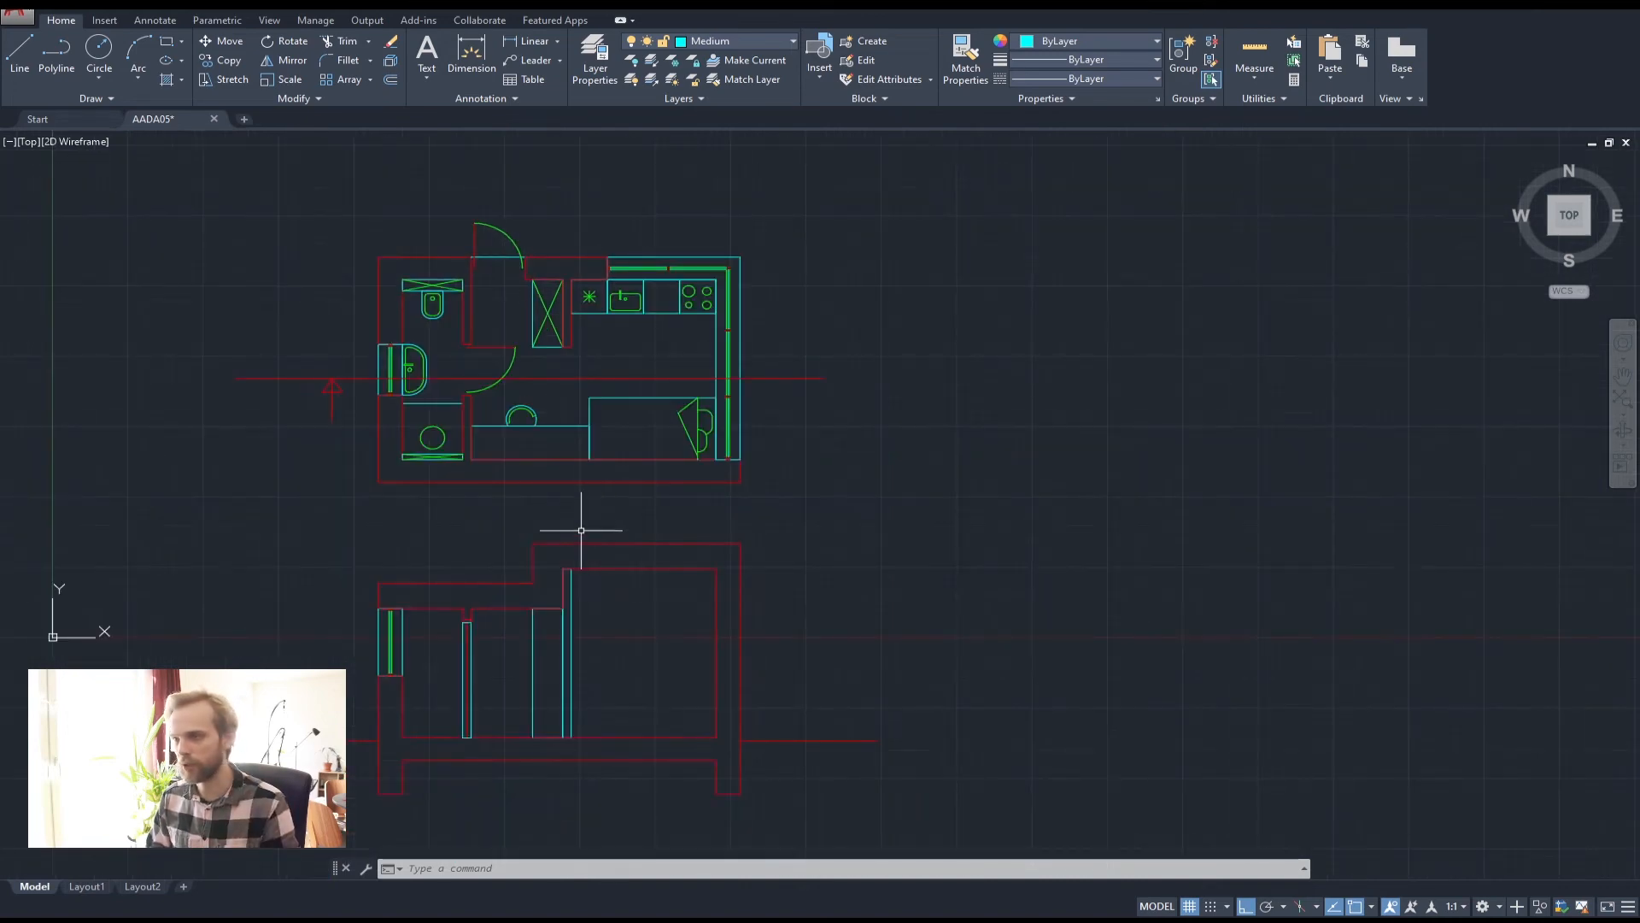
middle_click_drag(586, 530, 681, 414)
scroll(550, 456, "up", 5)
scroll(464, 340, "down", 2)
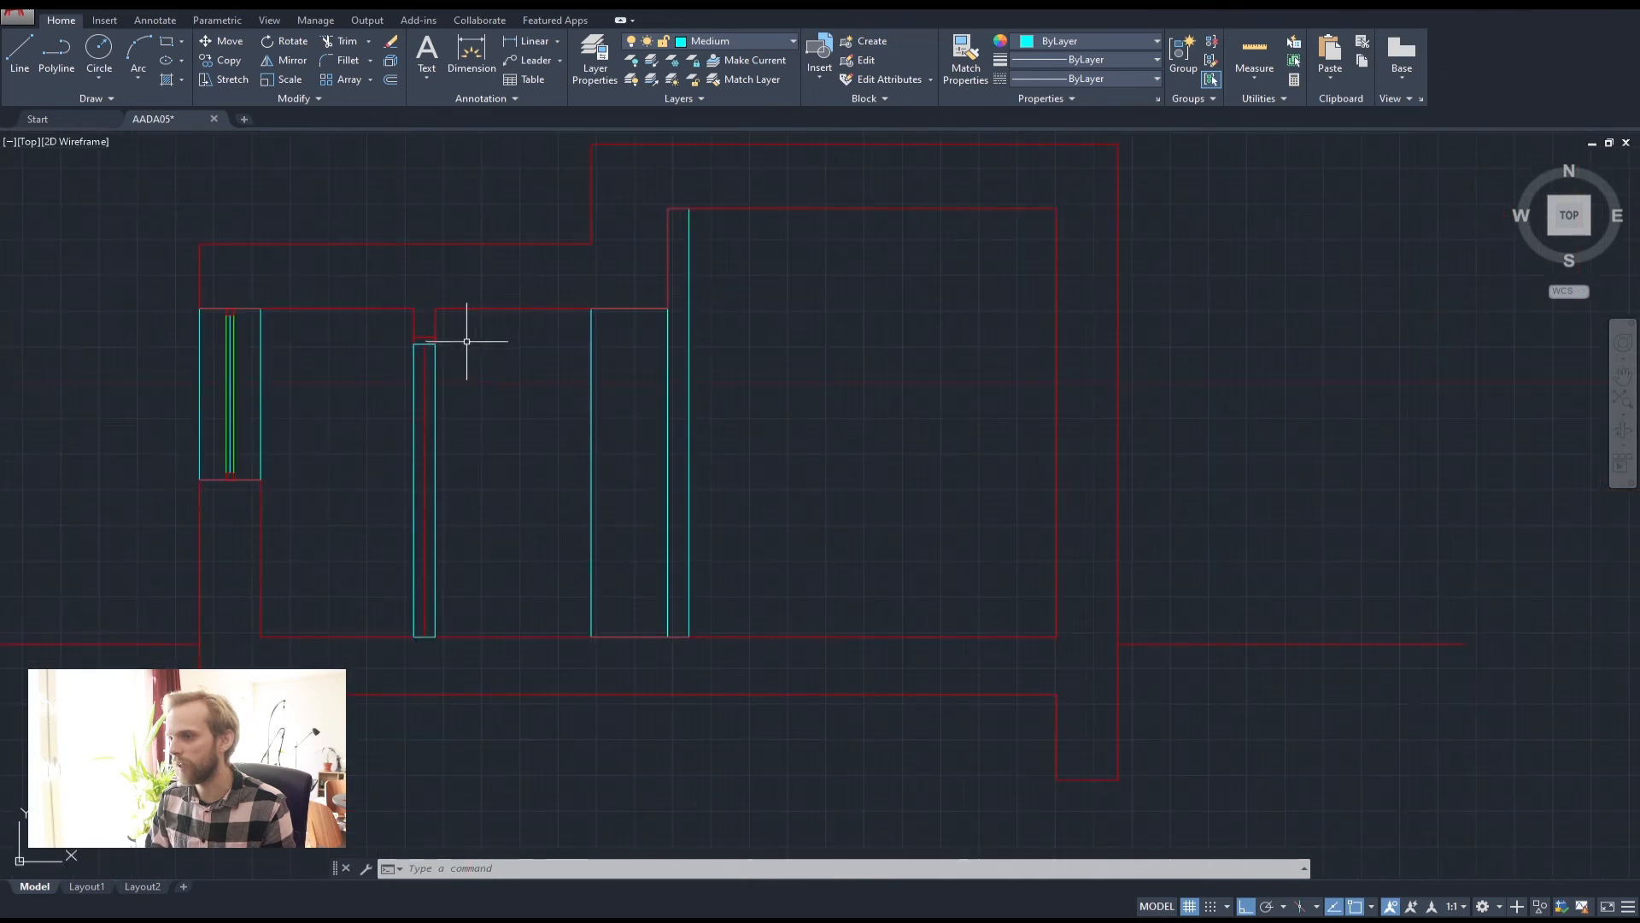
scroll(446, 351, "up", 4)
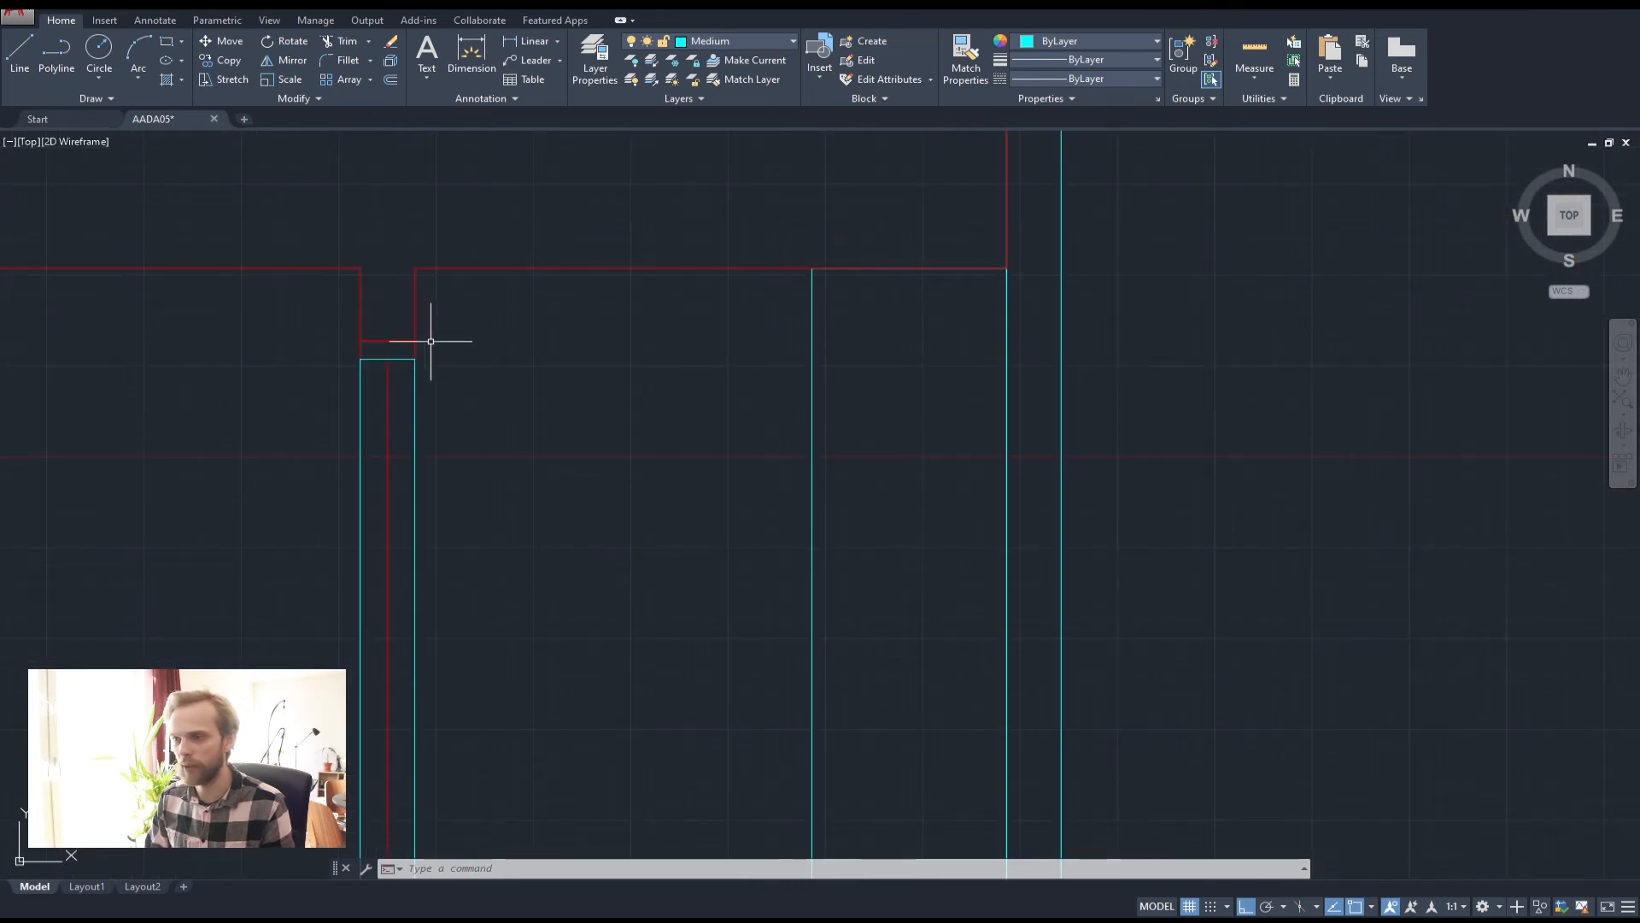
scroll(429, 339, "down", 1)
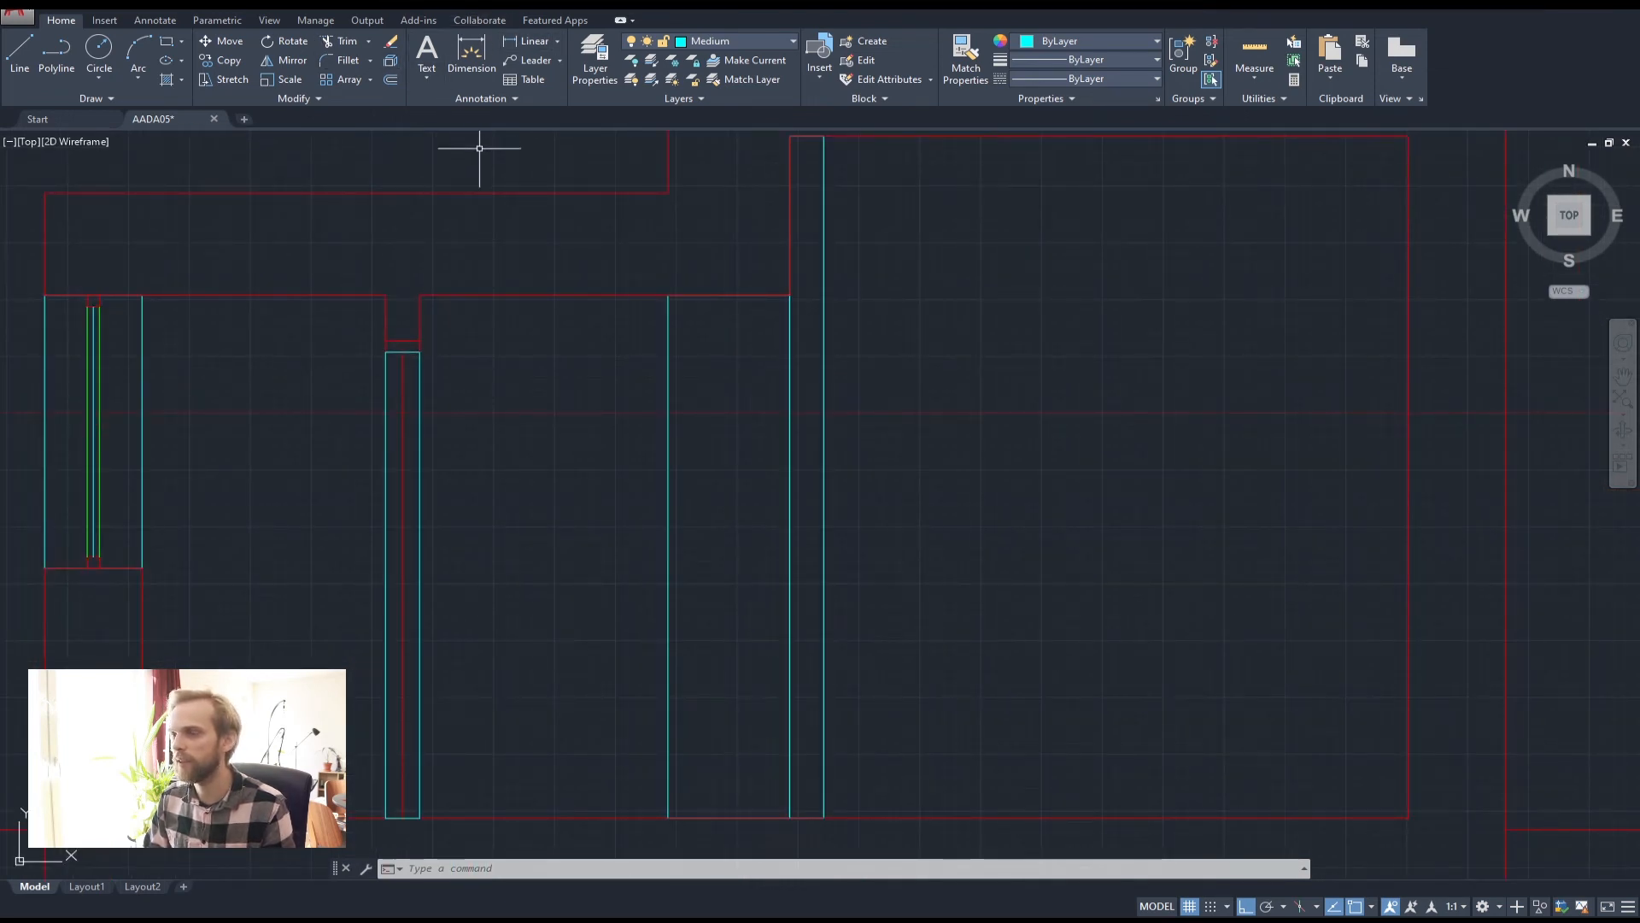
scroll(586, 279, "down", 3)
middle_click_drag(587, 350, 549, 684)
scroll(547, 300, "up", 4)
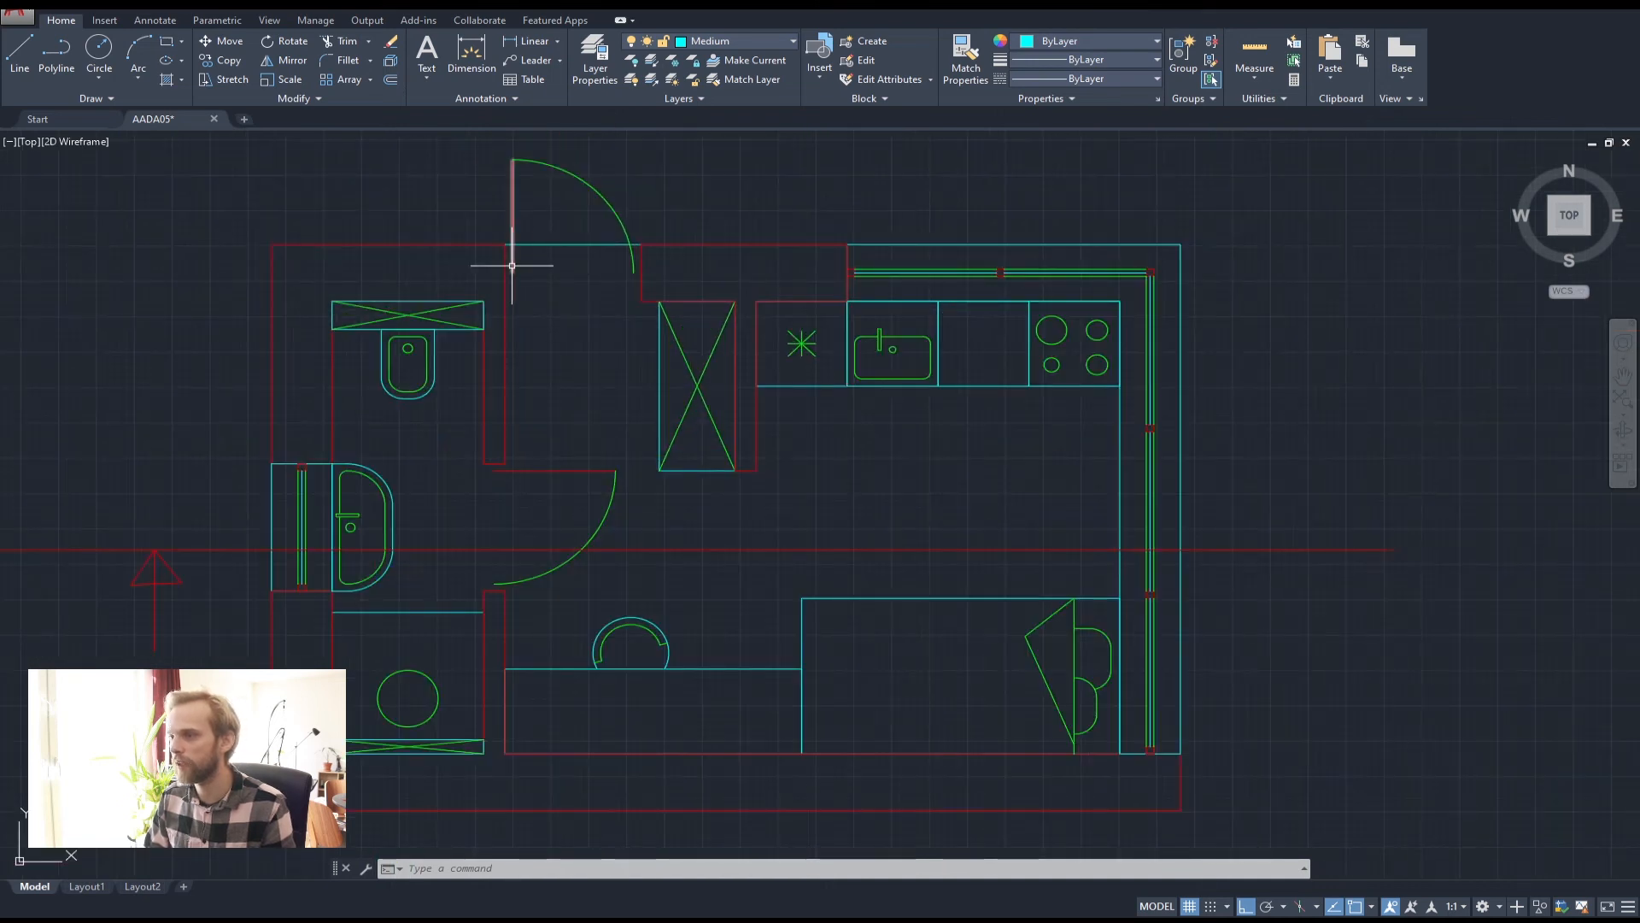
scroll(598, 299, "down", 4)
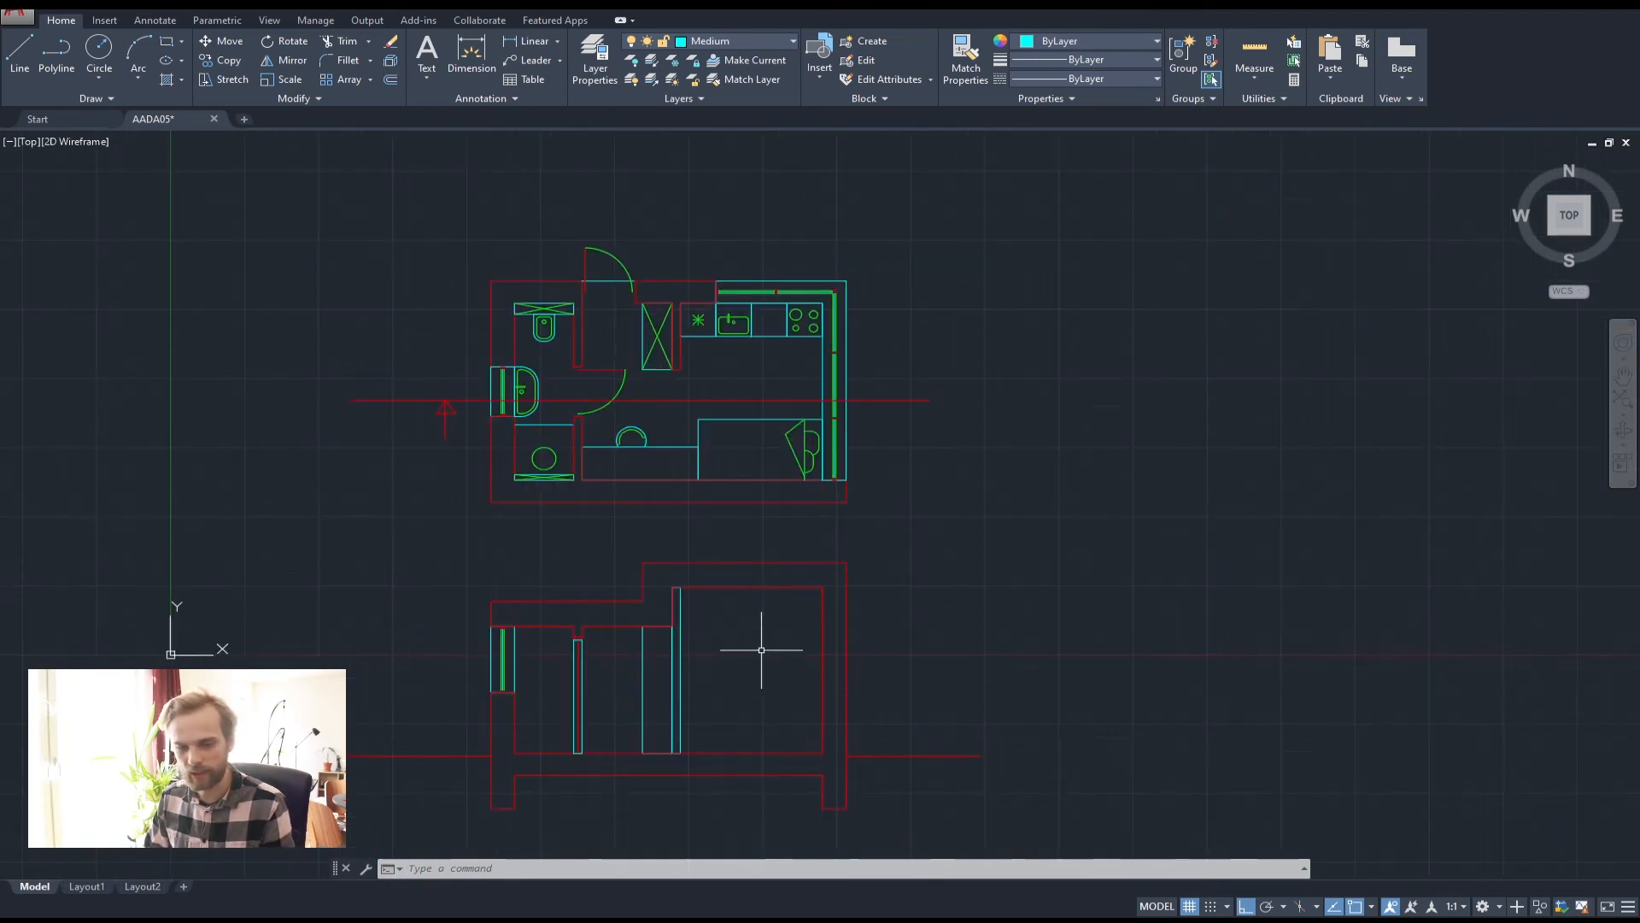
scroll(762, 648, "down", 2)
middle_click_drag(684, 632, 725, 418)
scroll(722, 412, "up", 6)
middle_click_drag(663, 498, 494, 353)
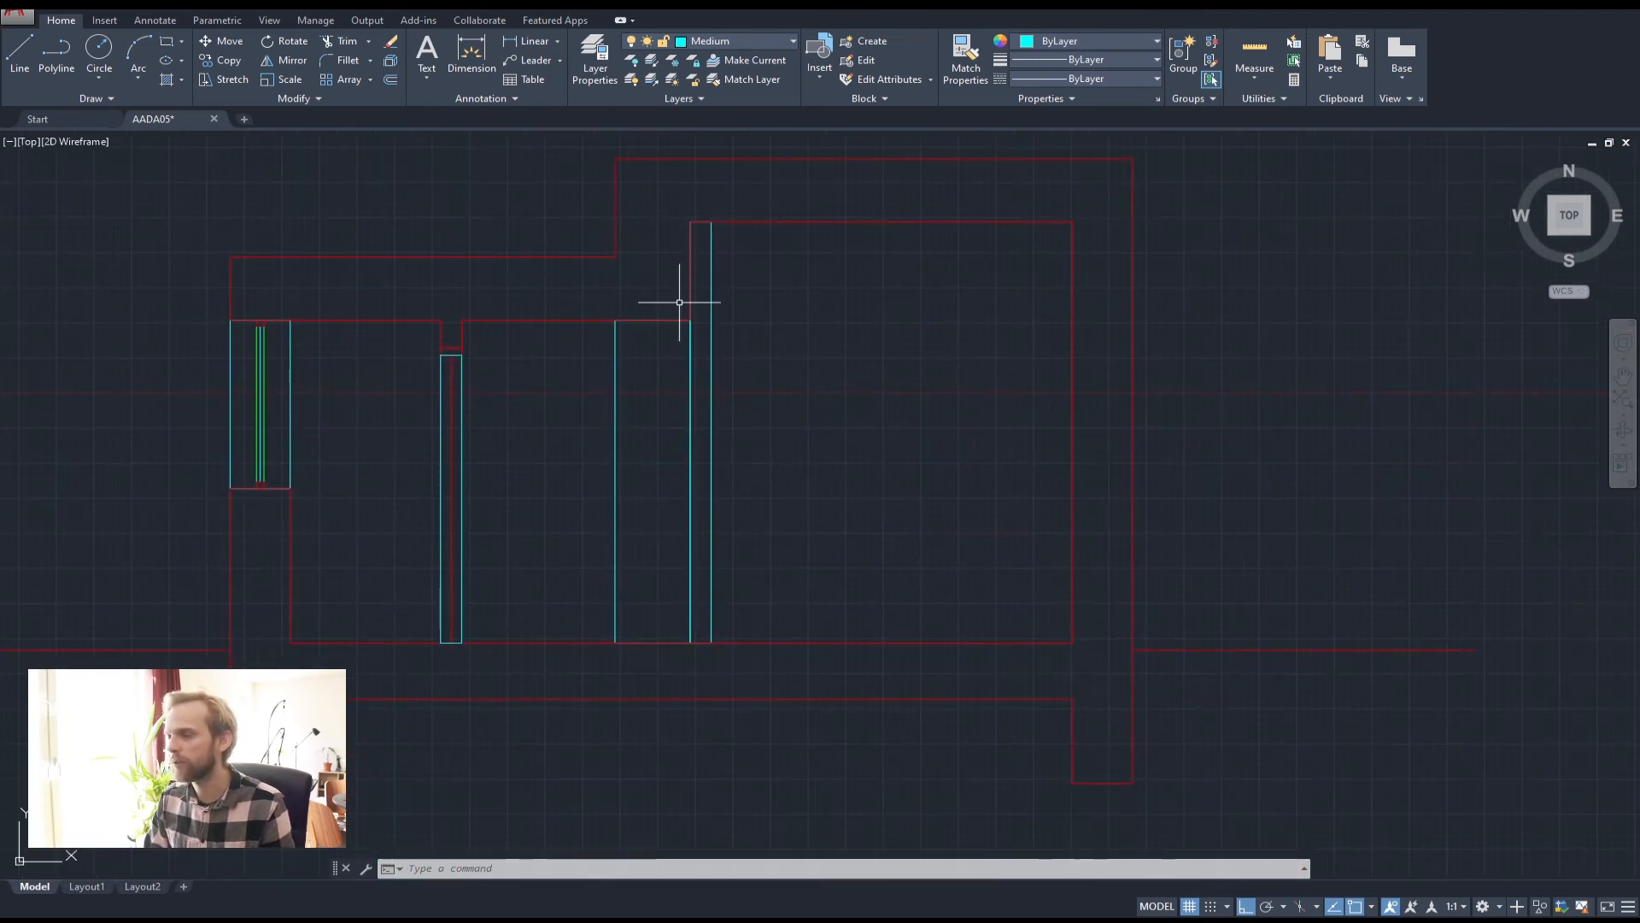
Draw a closed polyline 900 across beside the door panel, down to the floor line and back
left_click(69, 58)
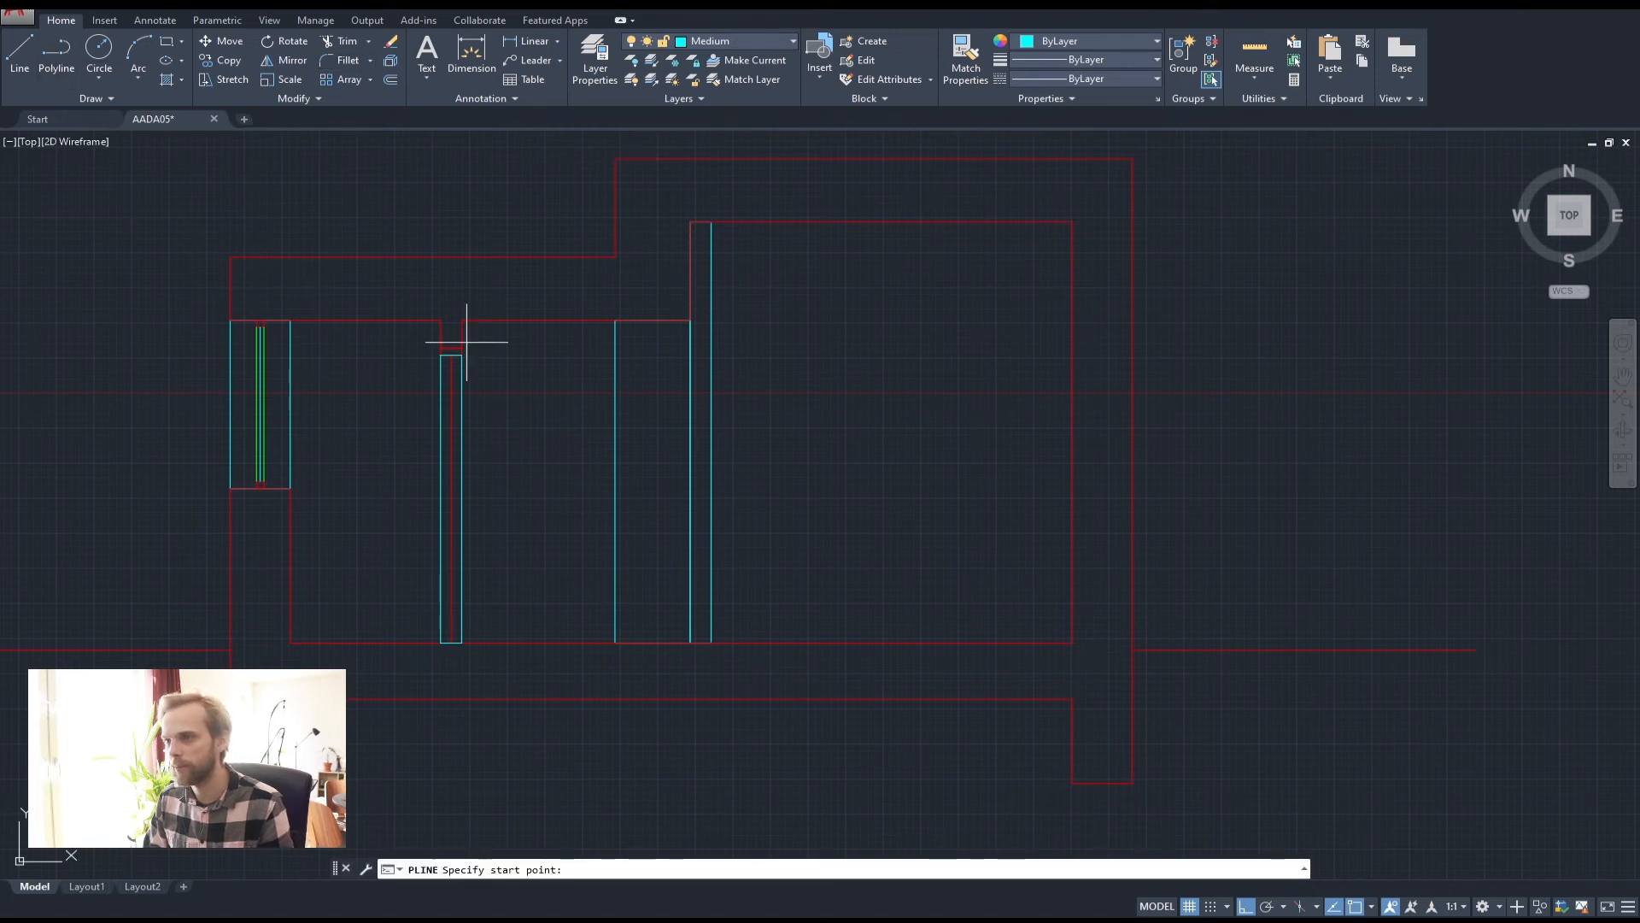
scroll(472, 342, "up", 6)
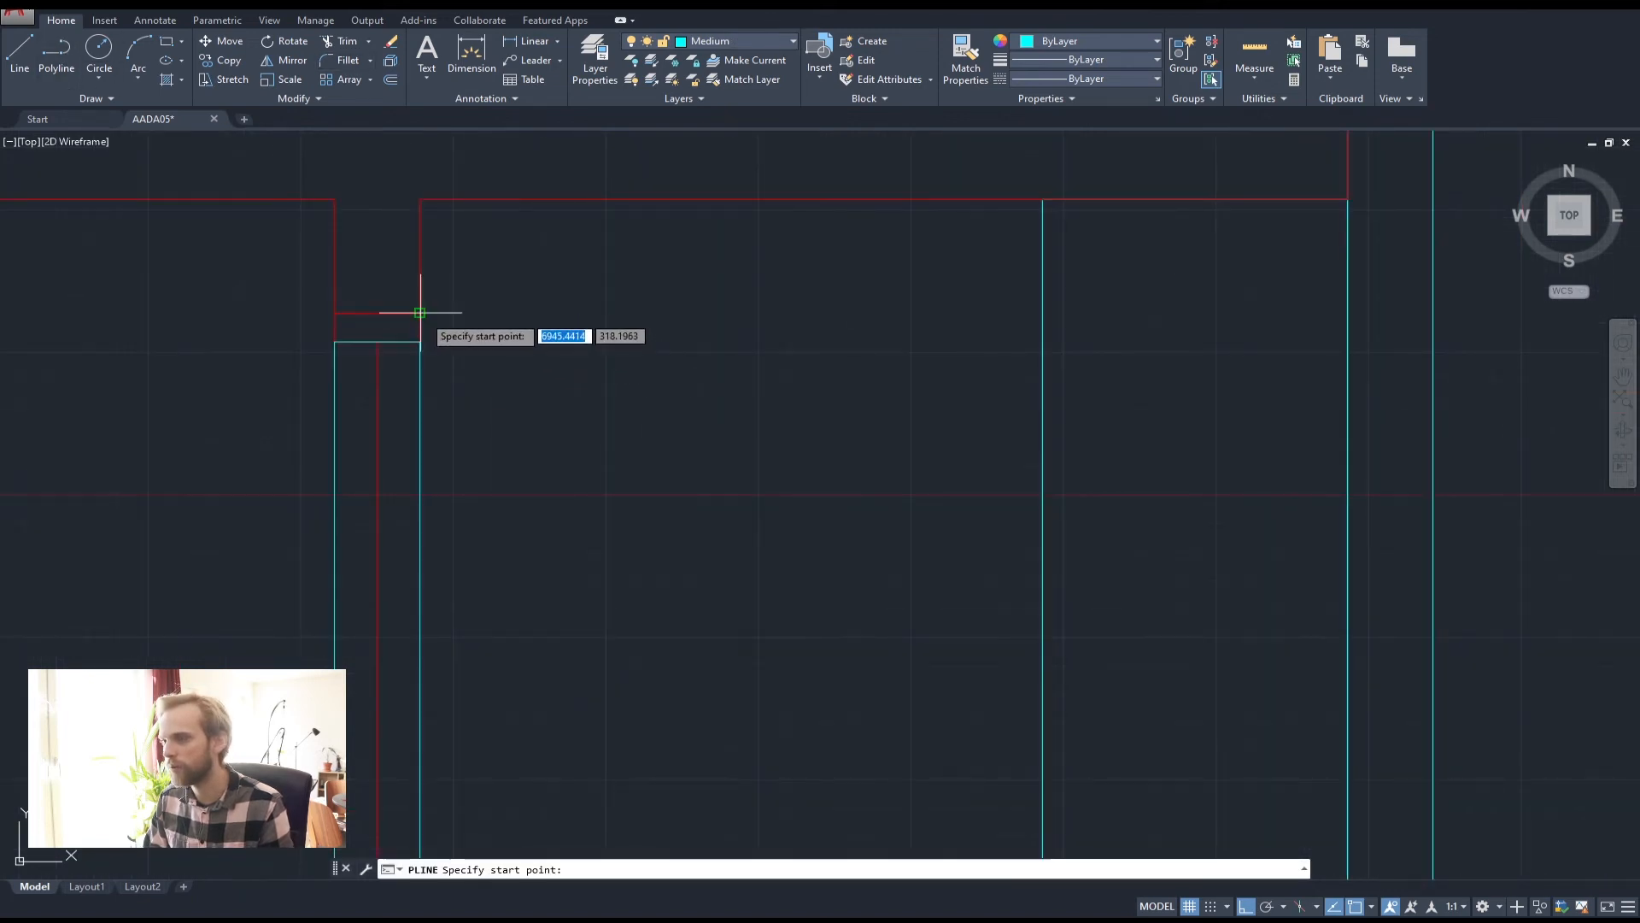
left_click(419, 313)
type("900")
key("Return")
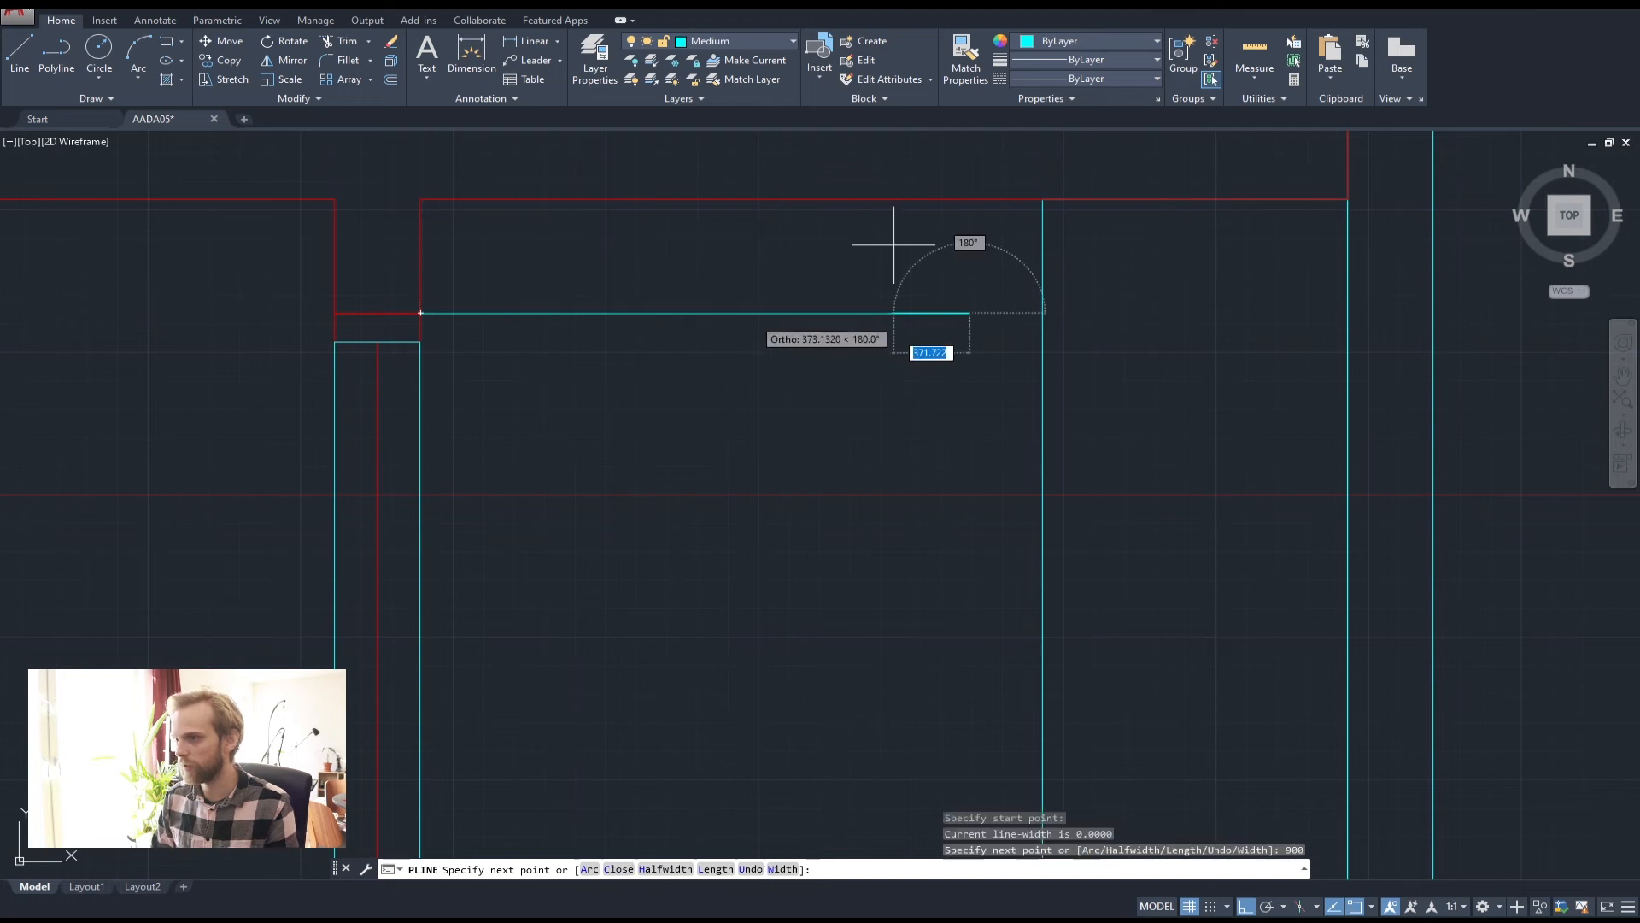
scroll(874, 275, "down", 4)
middle_click_drag(874, 275, 810, 350)
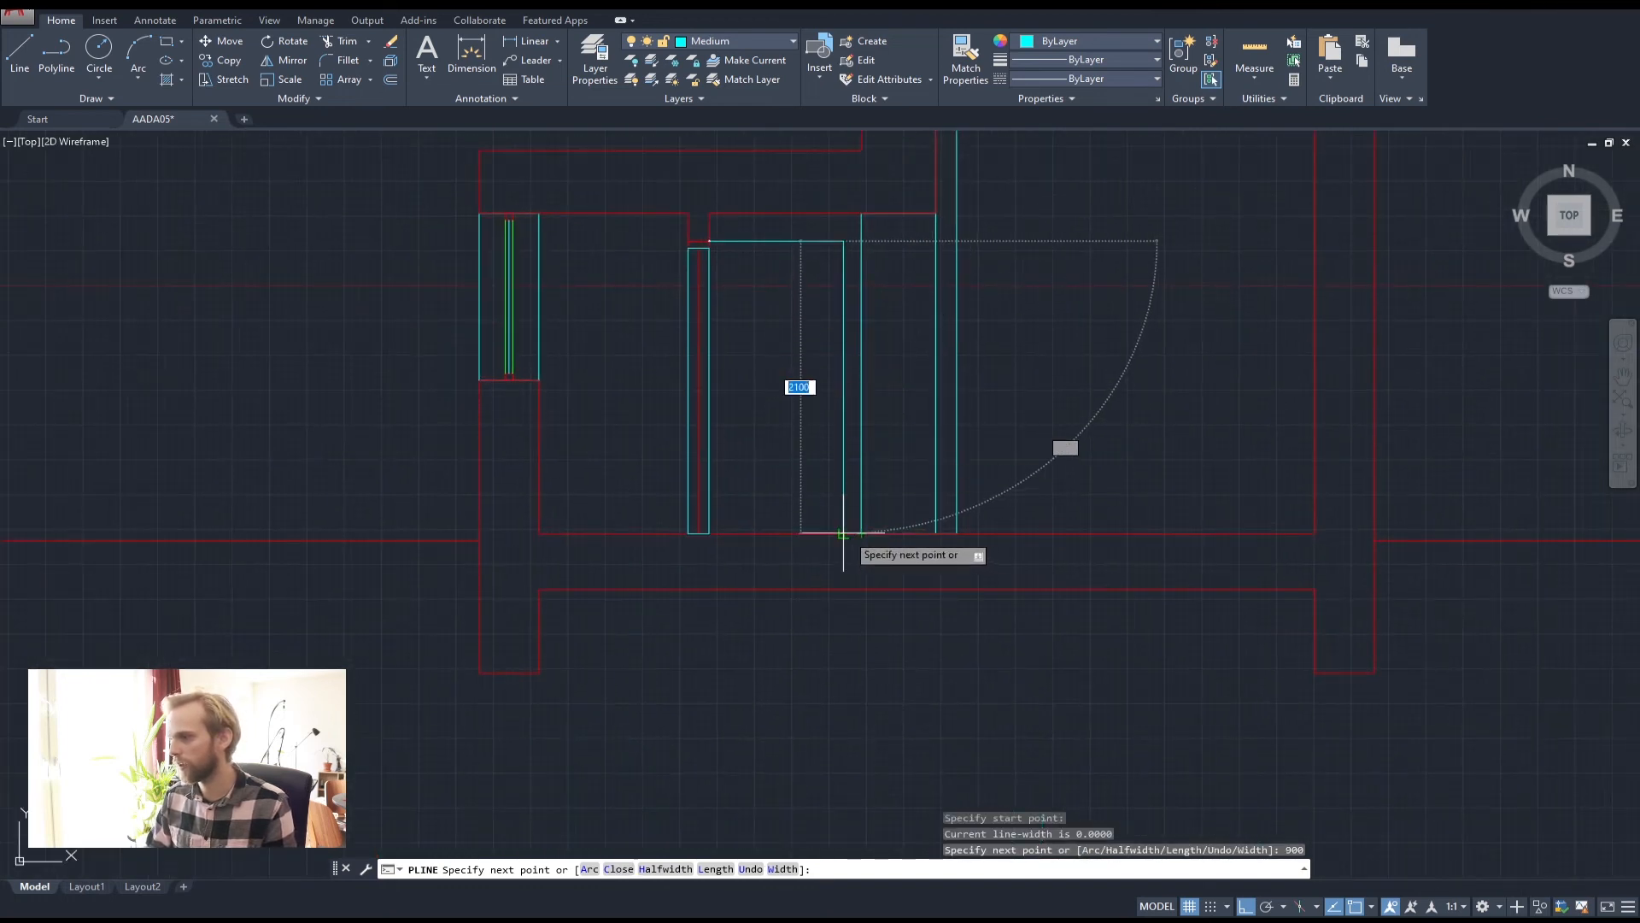
left_click(843, 532)
left_click(710, 533)
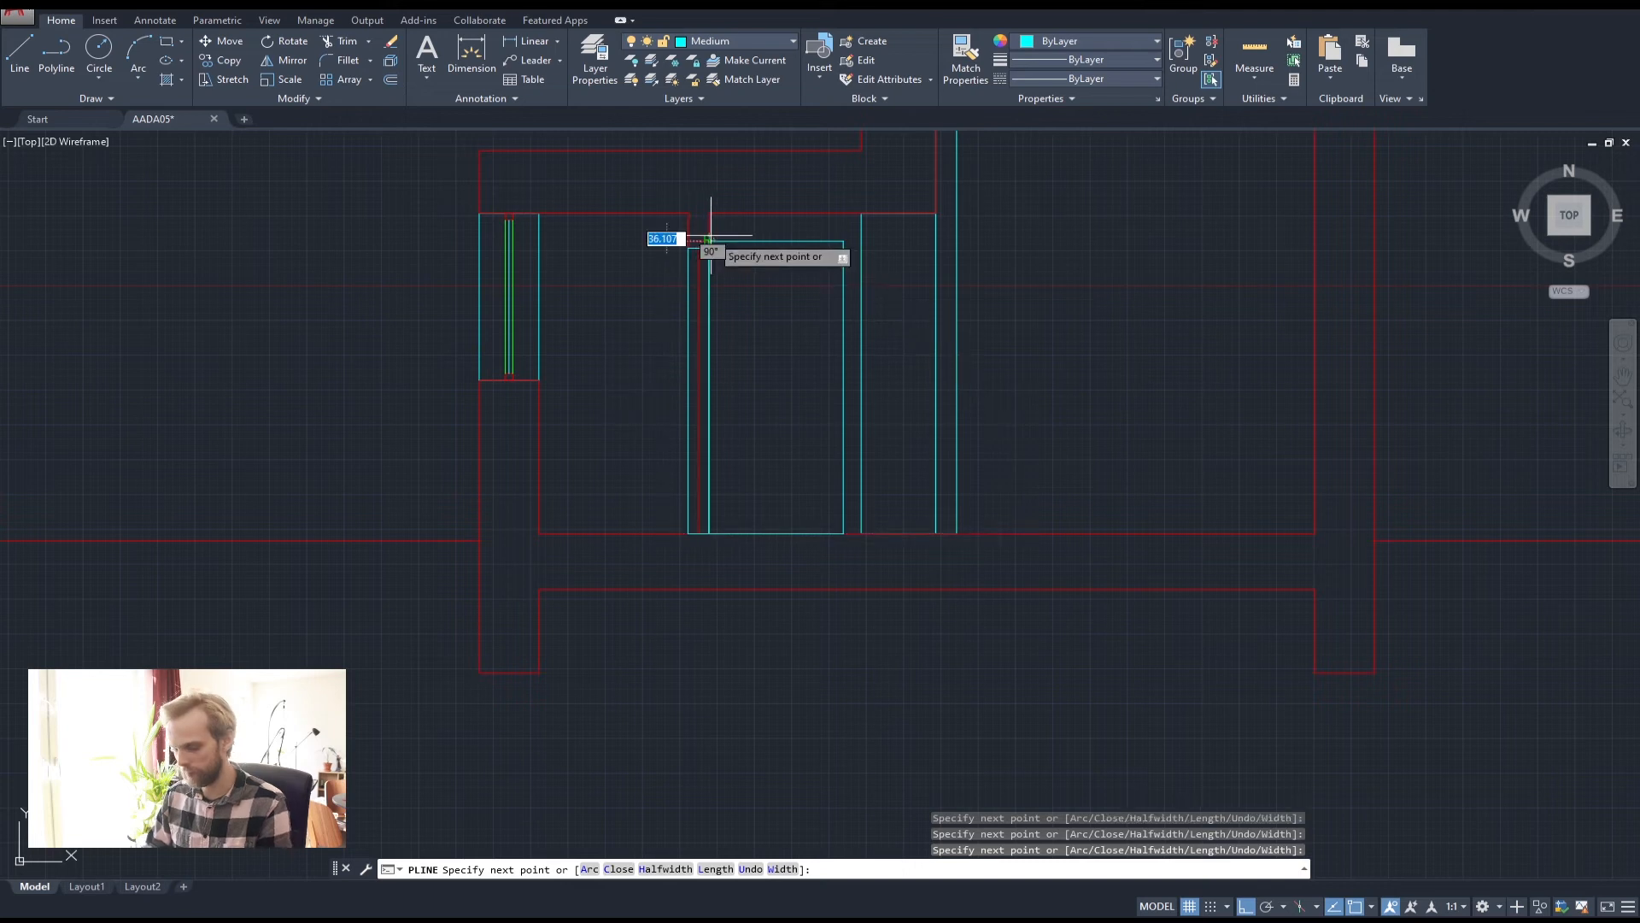
left_click(709, 241)
key("Return")
middle_click_drag(758, 374, 663, 427)
scroll(670, 311, "up", 2)
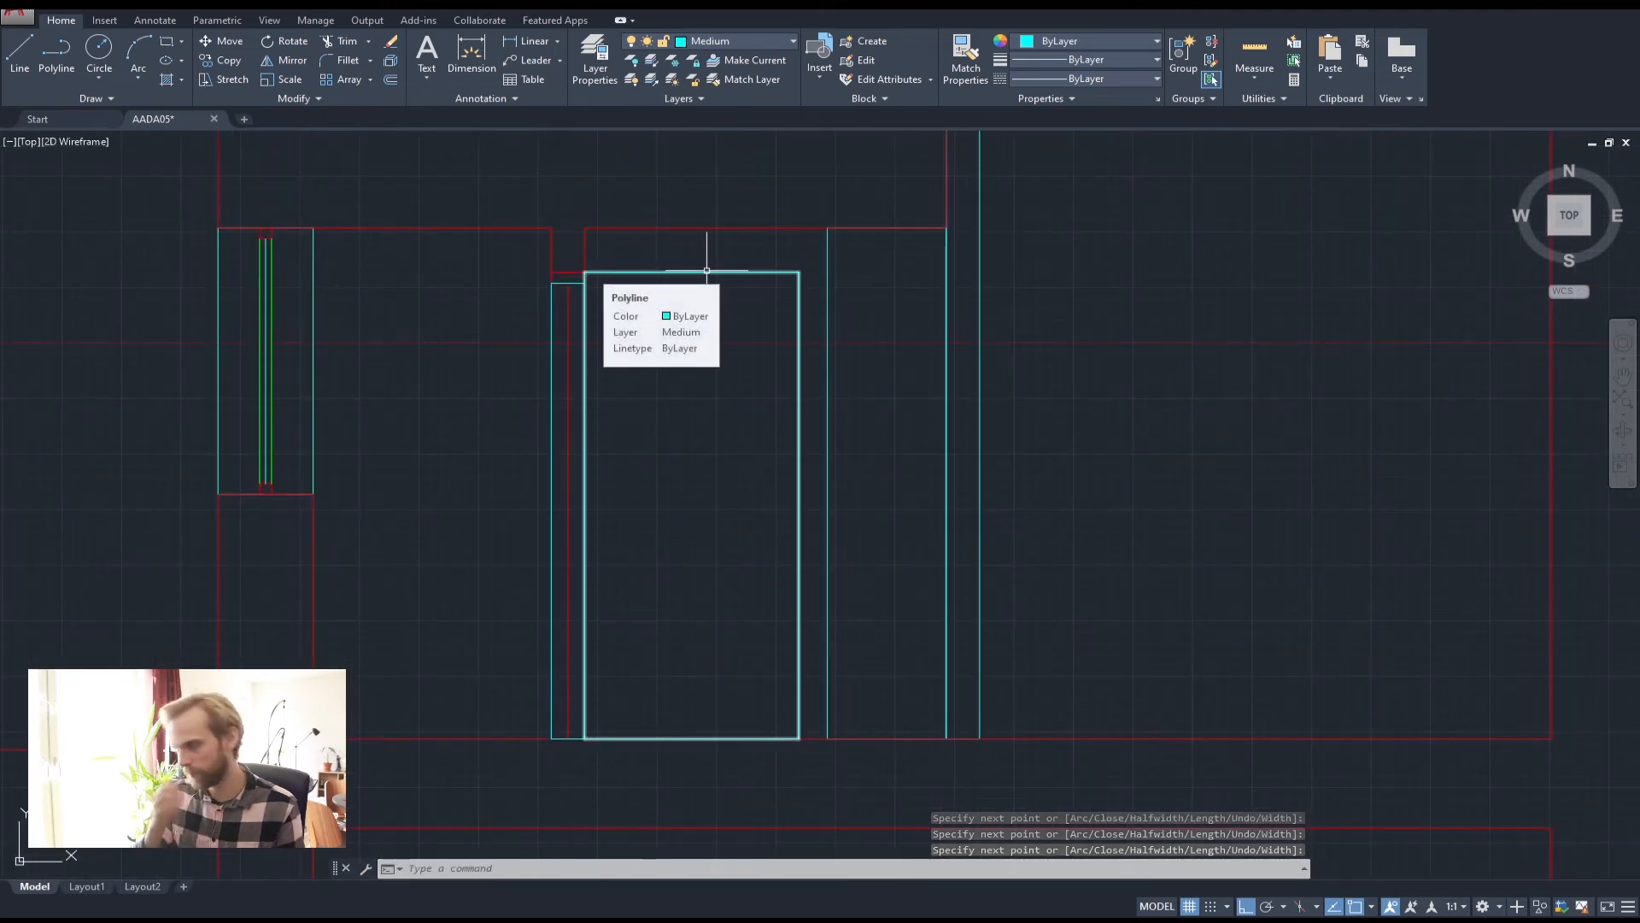
key("Escape")
key("Escape")
key("Escape")
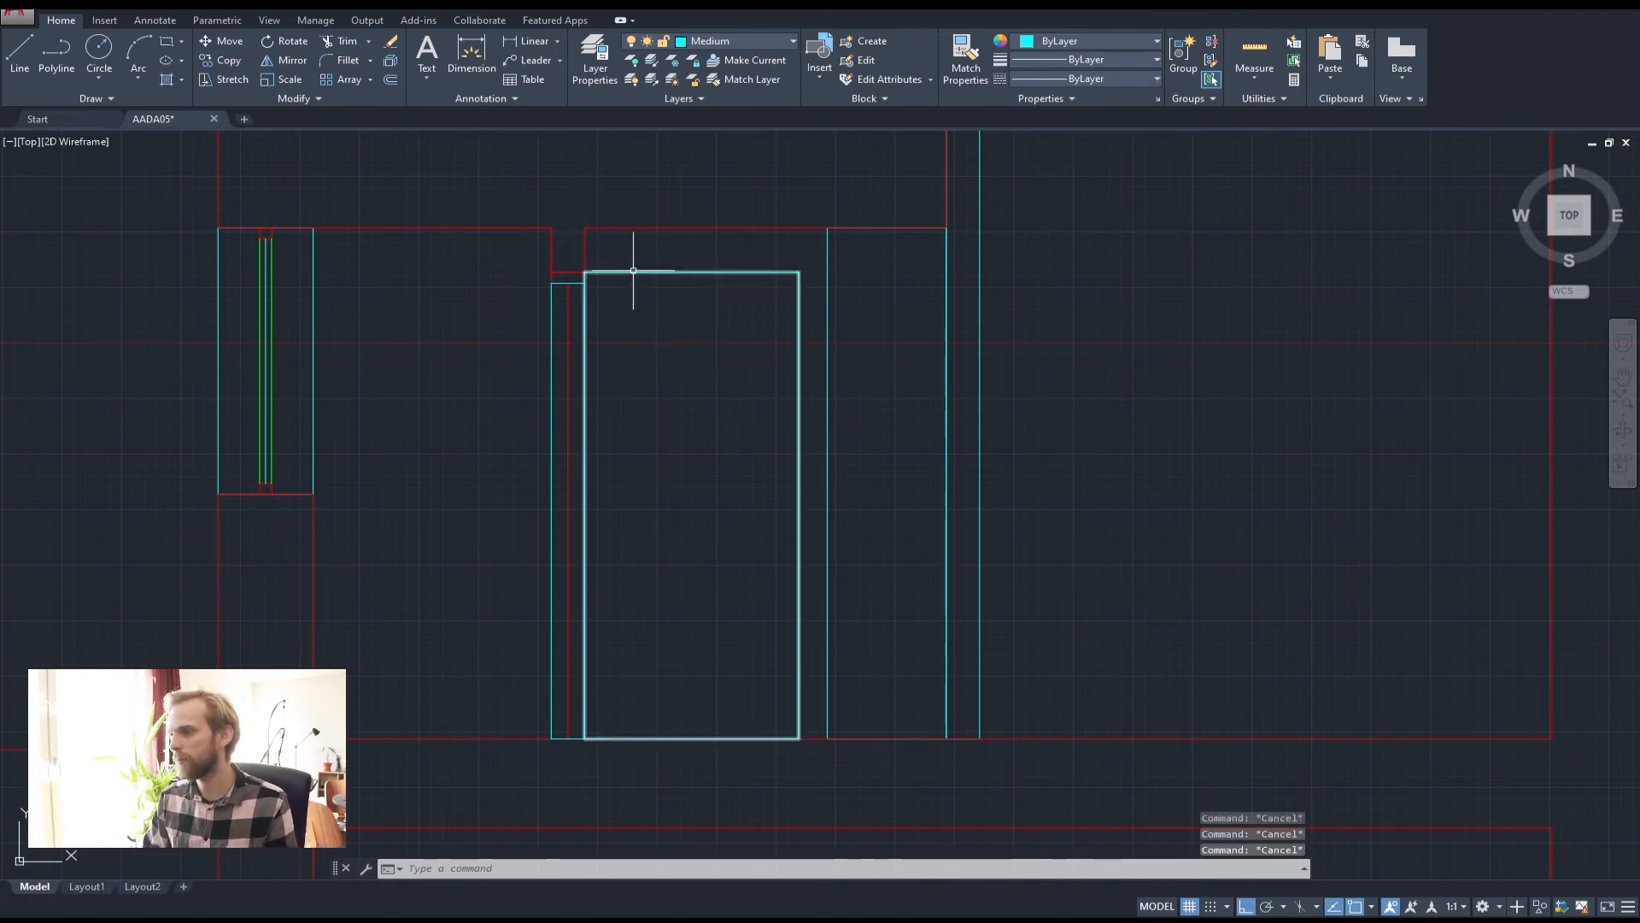
Explode the new outline and erase its bottom edge
left_click(659, 739)
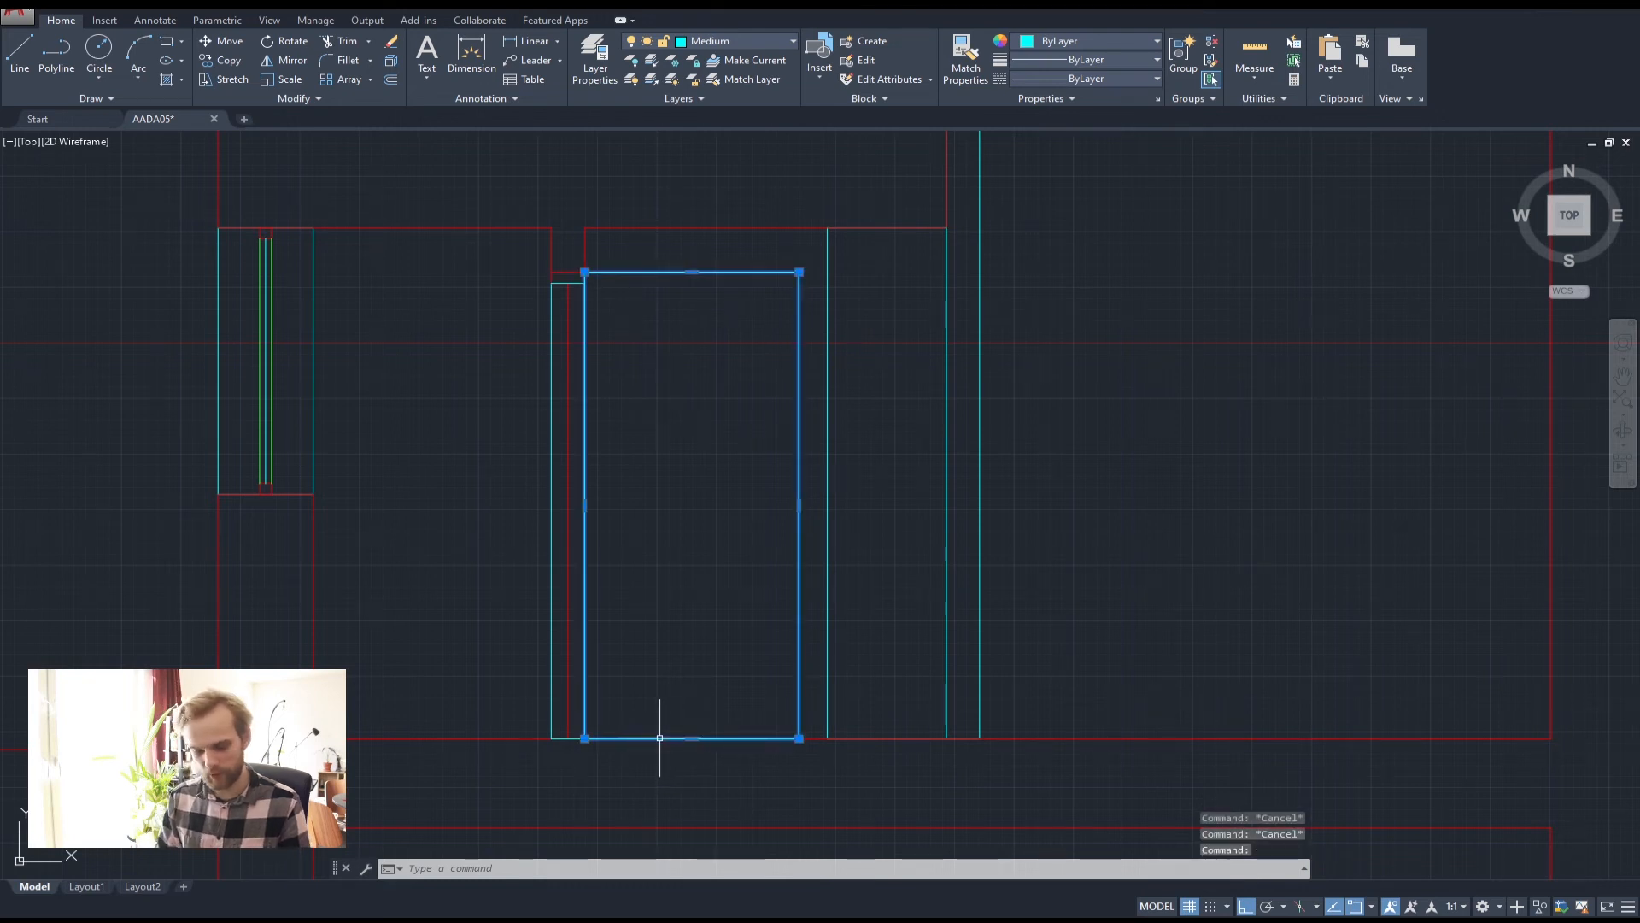
type("ex")
key("Return")
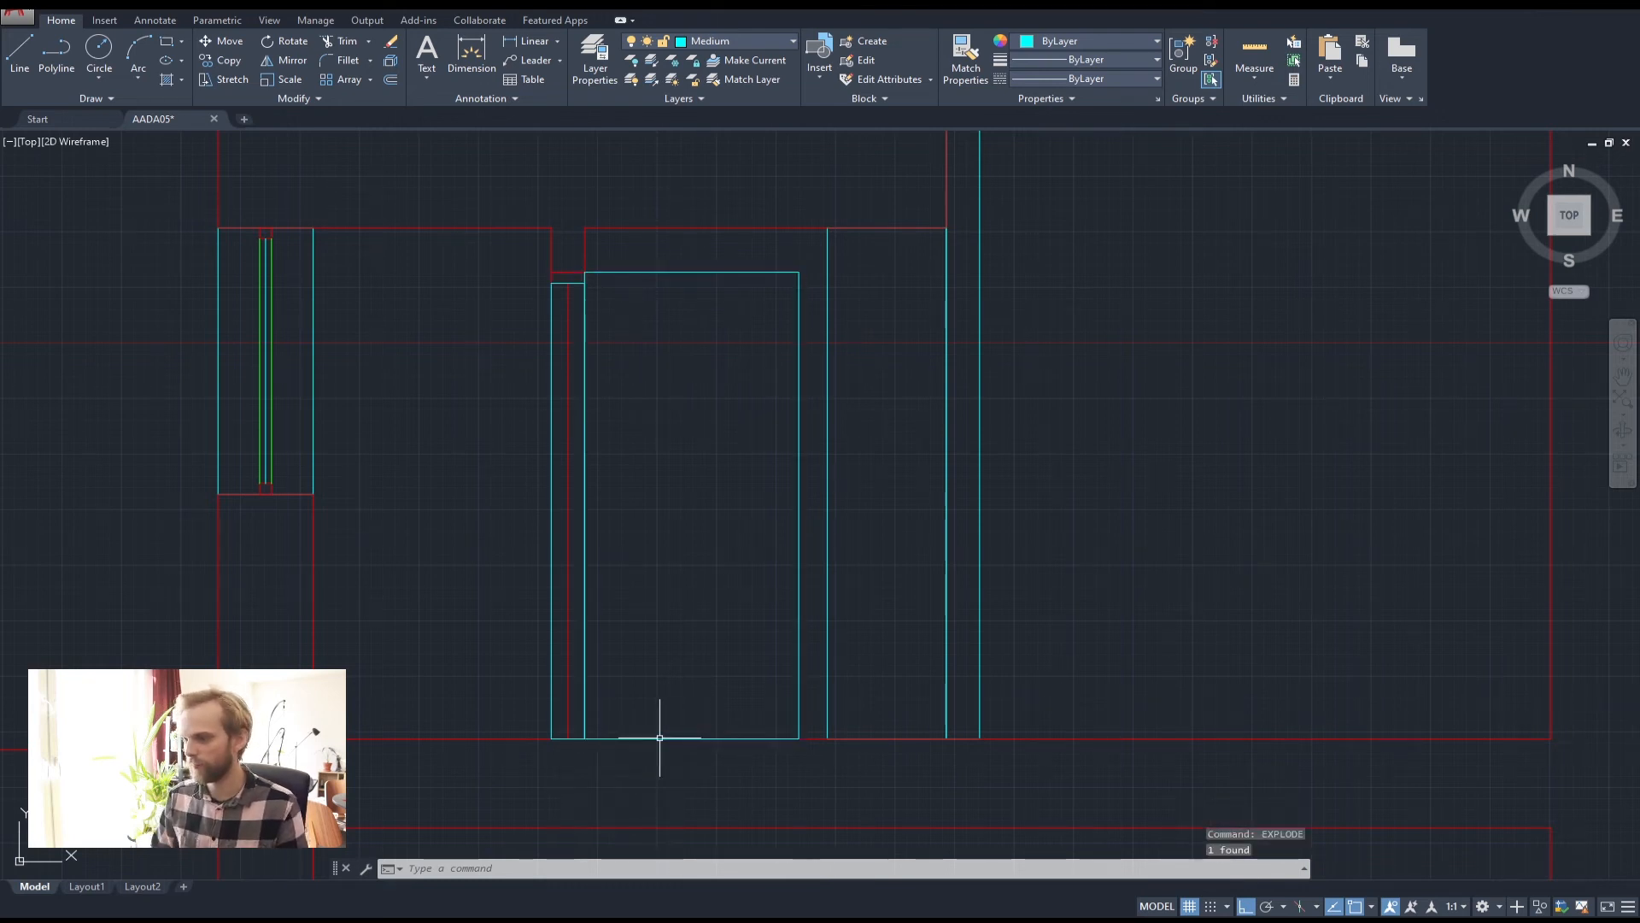
key("Escape")
key("Escape")
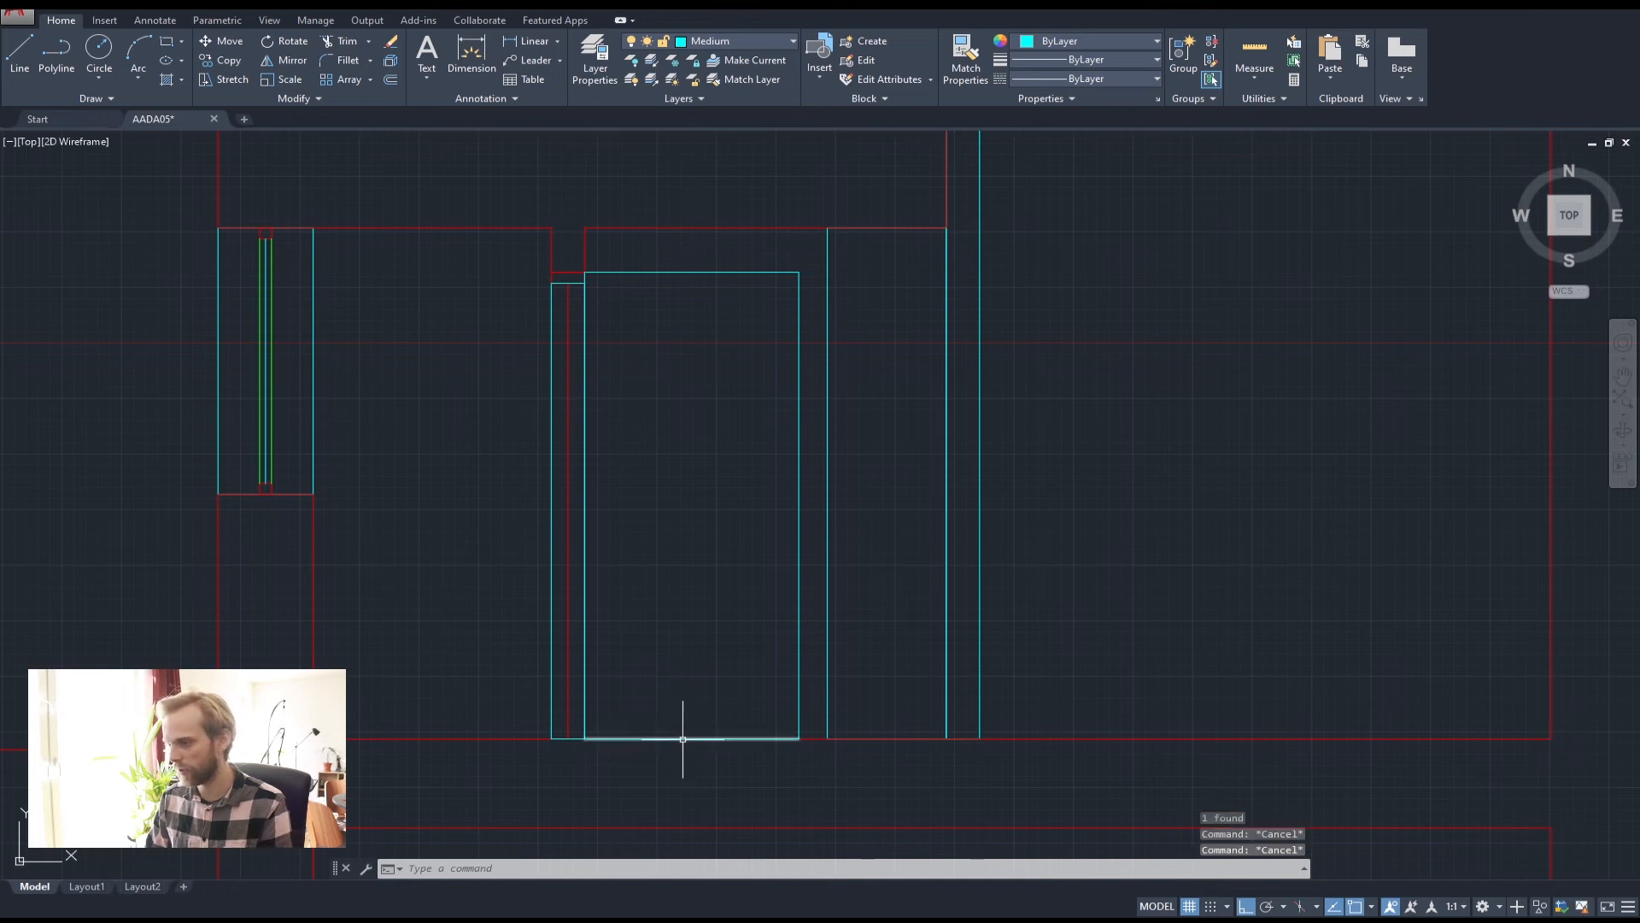
left_click(683, 739)
key("Delete")
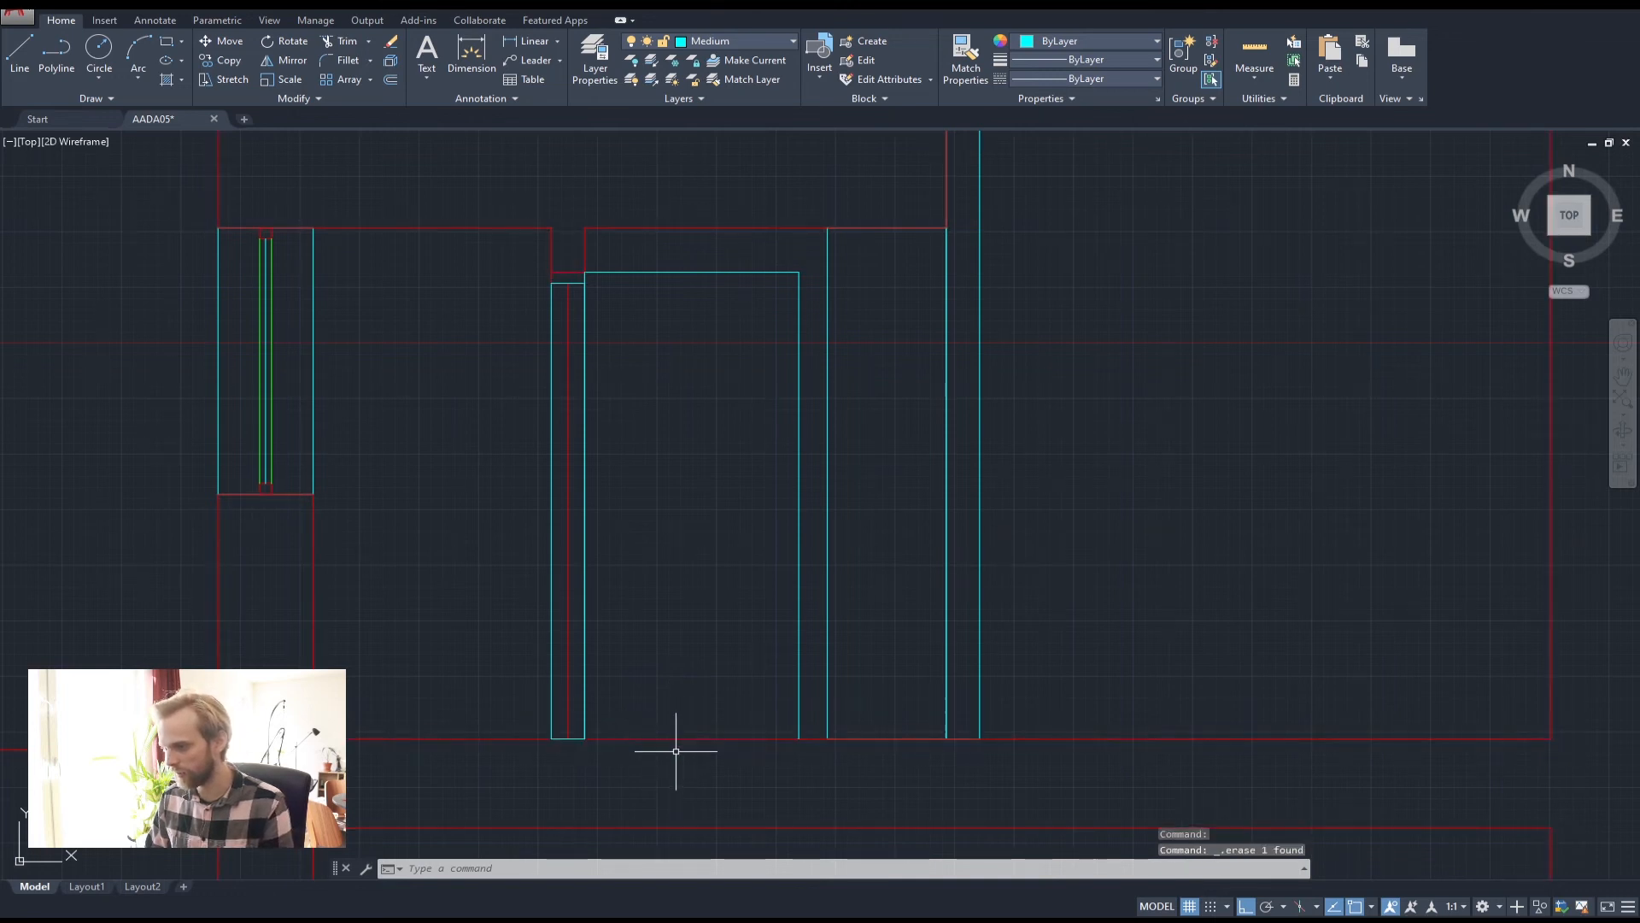
Join the three door frame lines into a single polyline
left_click(584, 677)
left_click(677, 268)
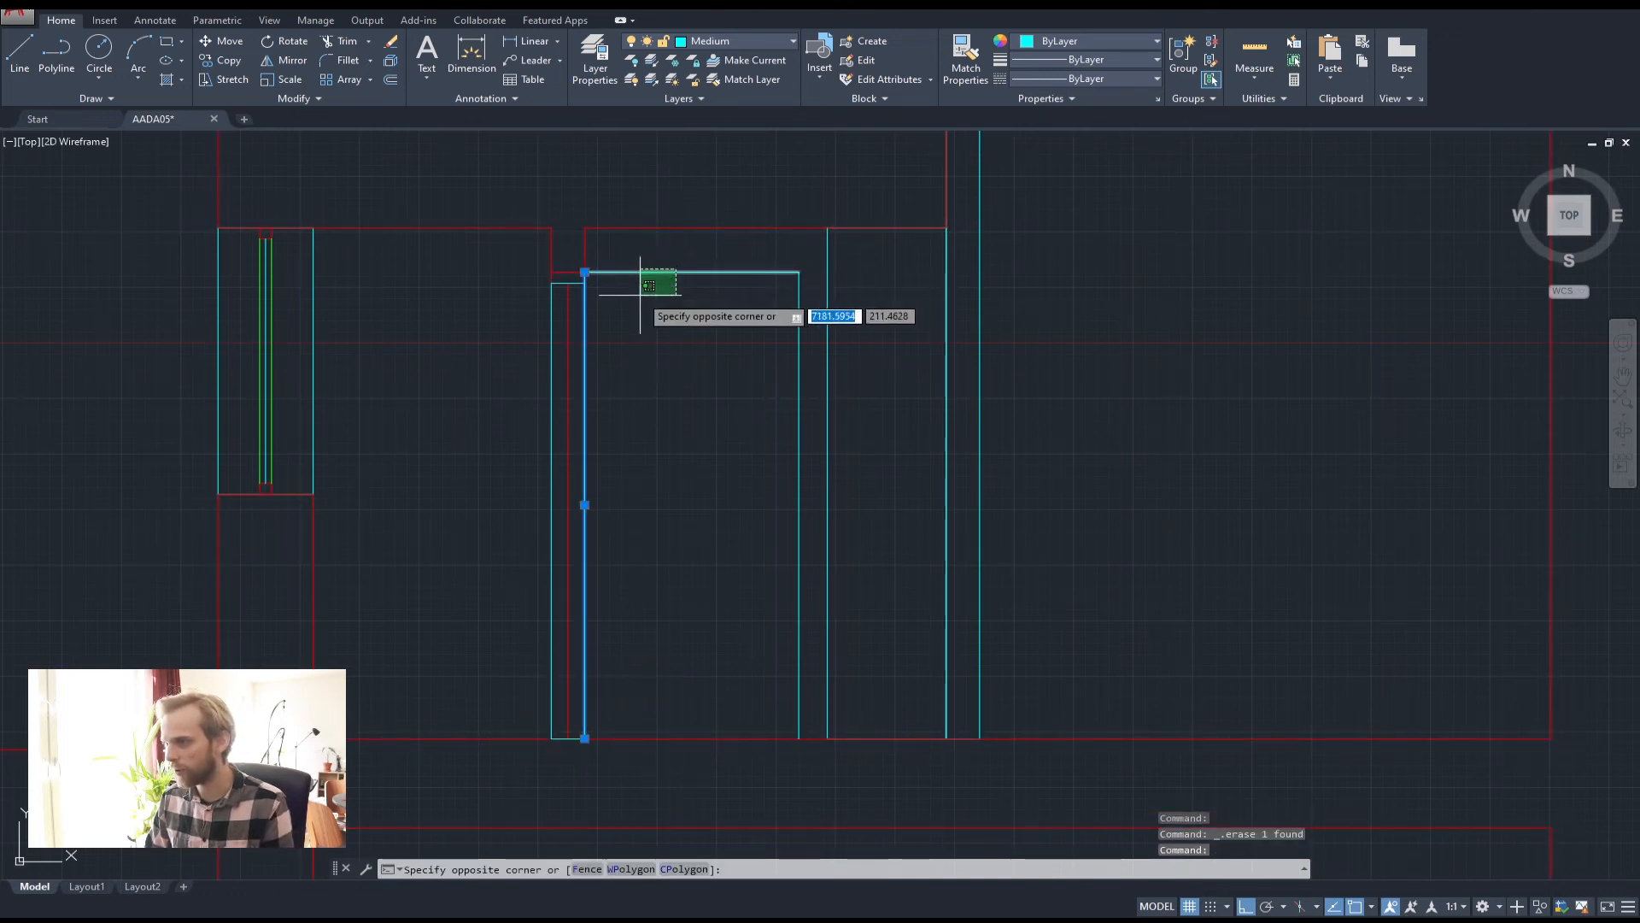
left_click(638, 293)
left_click(805, 356)
left_click(781, 349)
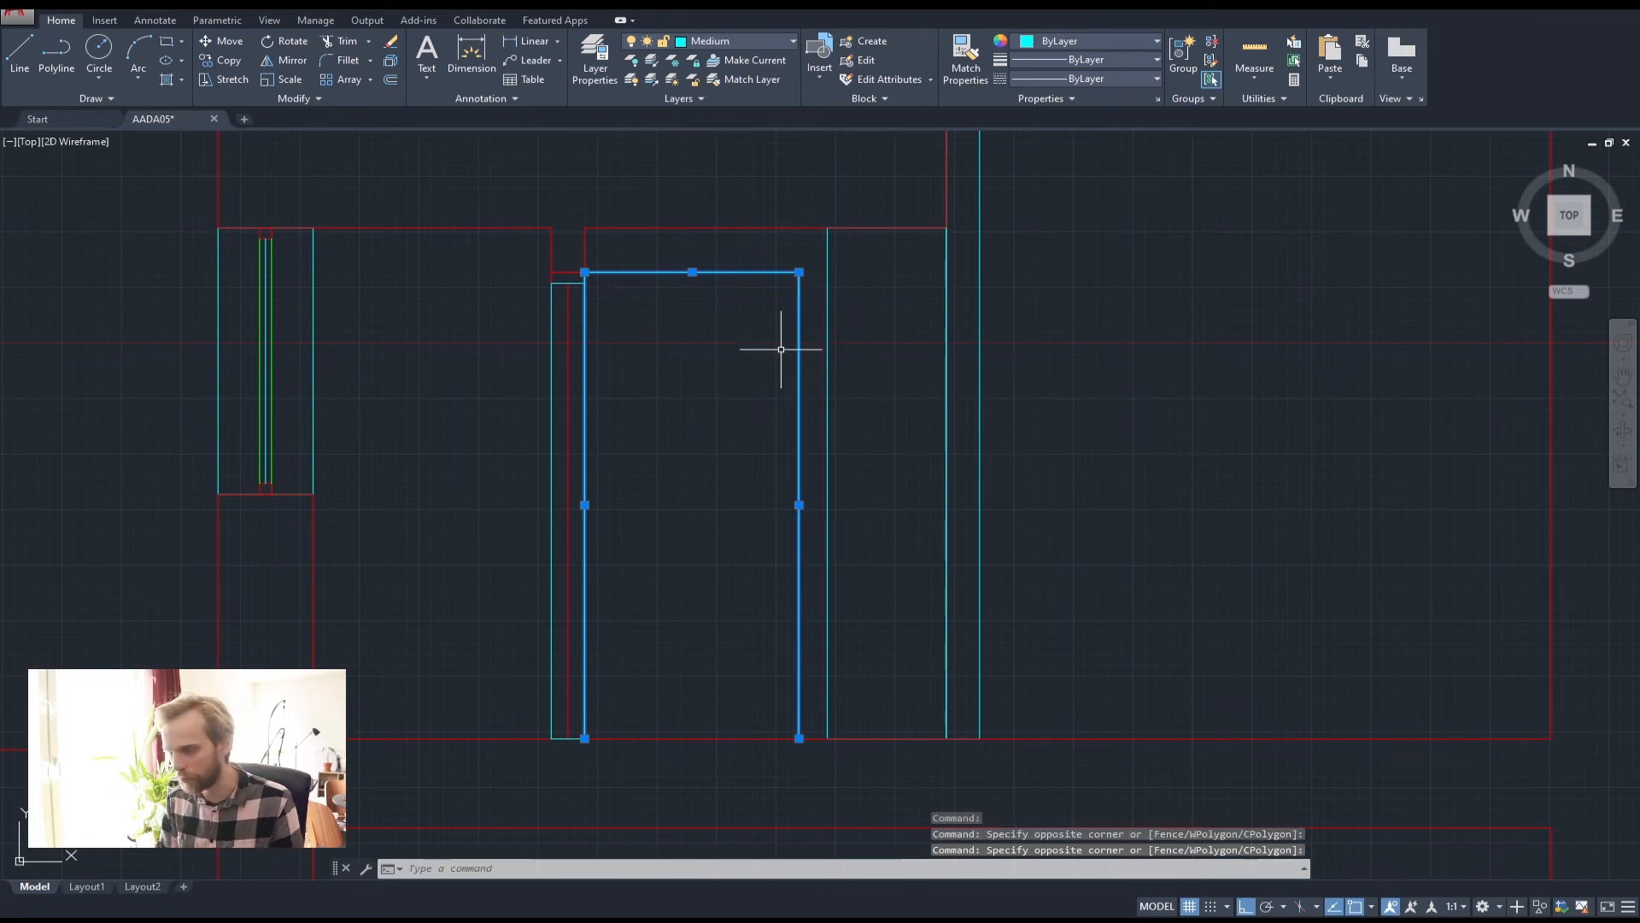
type("join")
key("Return")
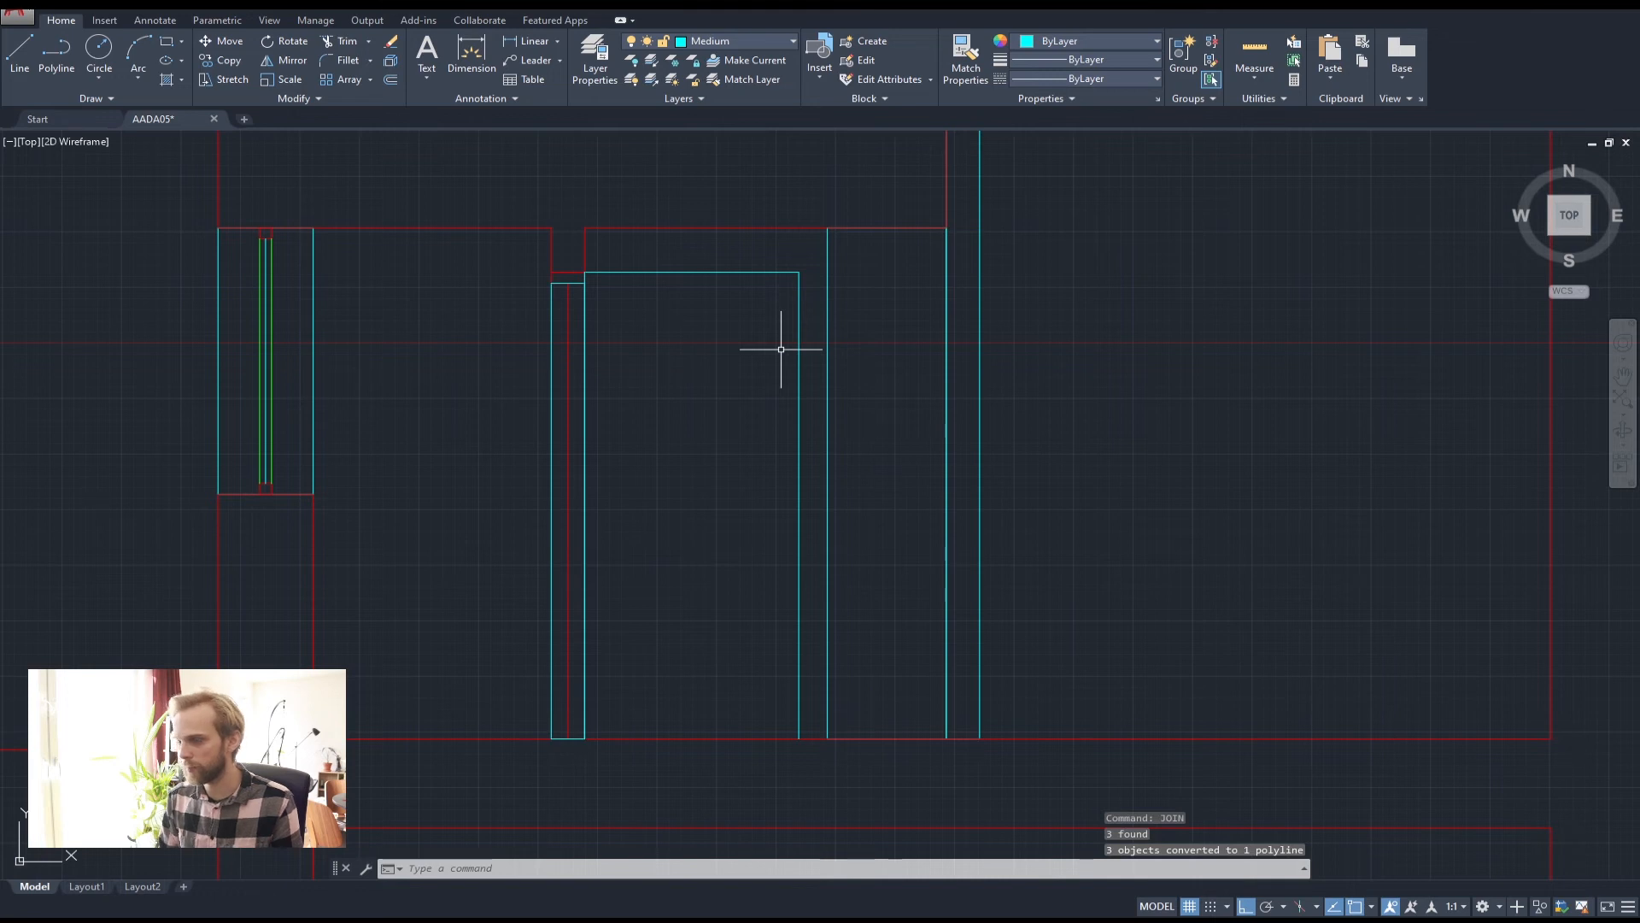
key("Escape")
key("Escape")
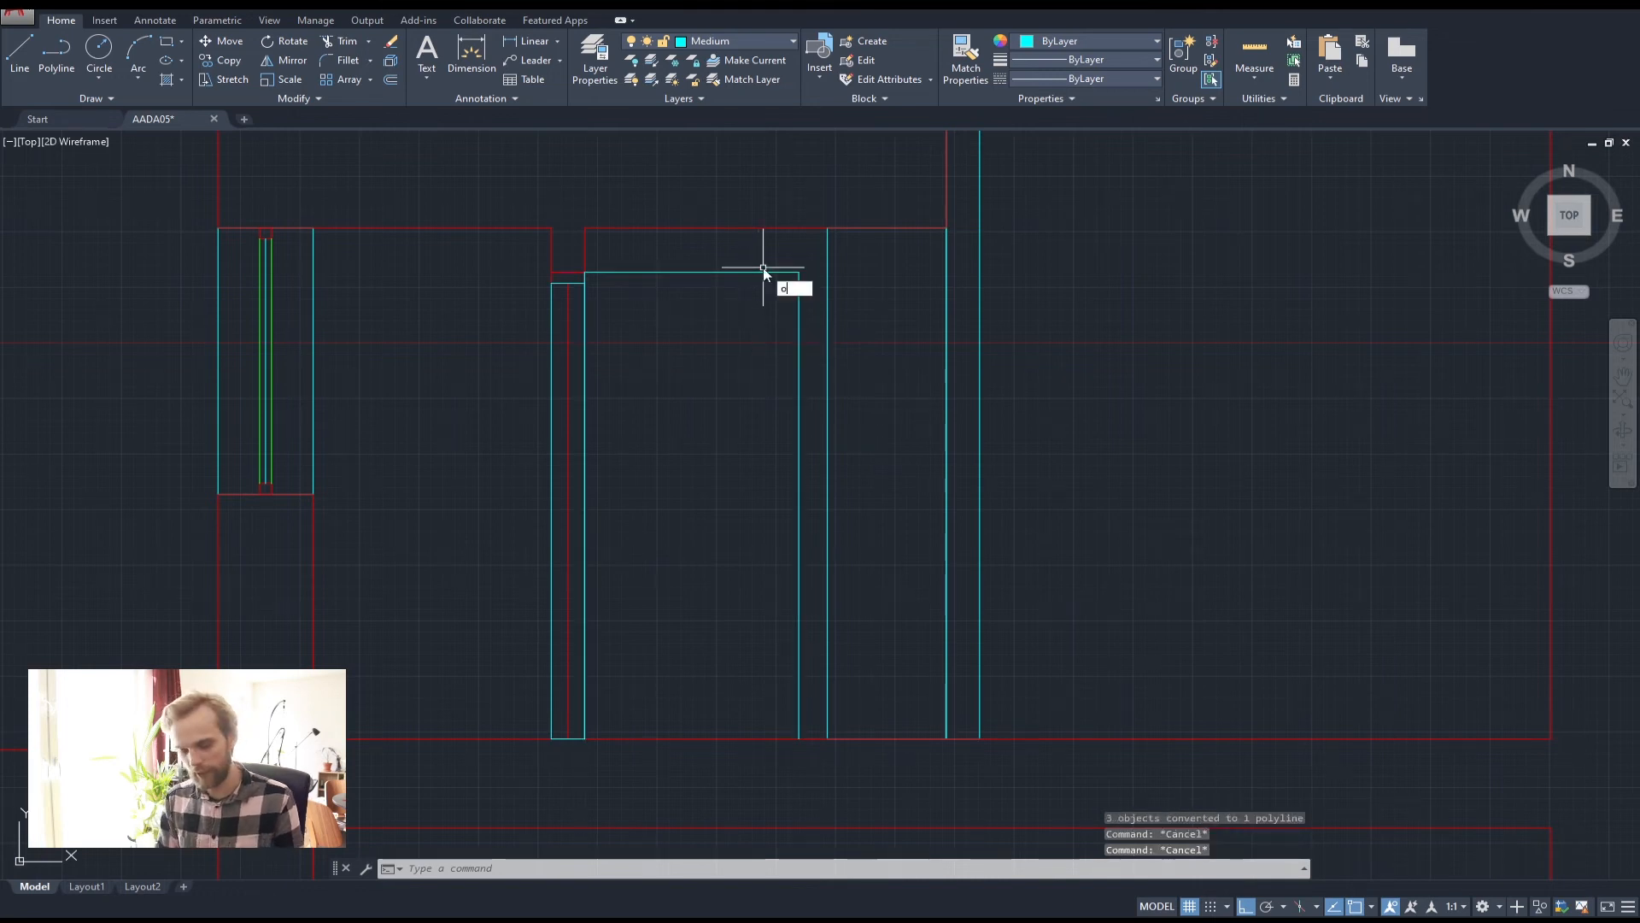
Offset the door frame polyline 50 to the inside
key("Return")
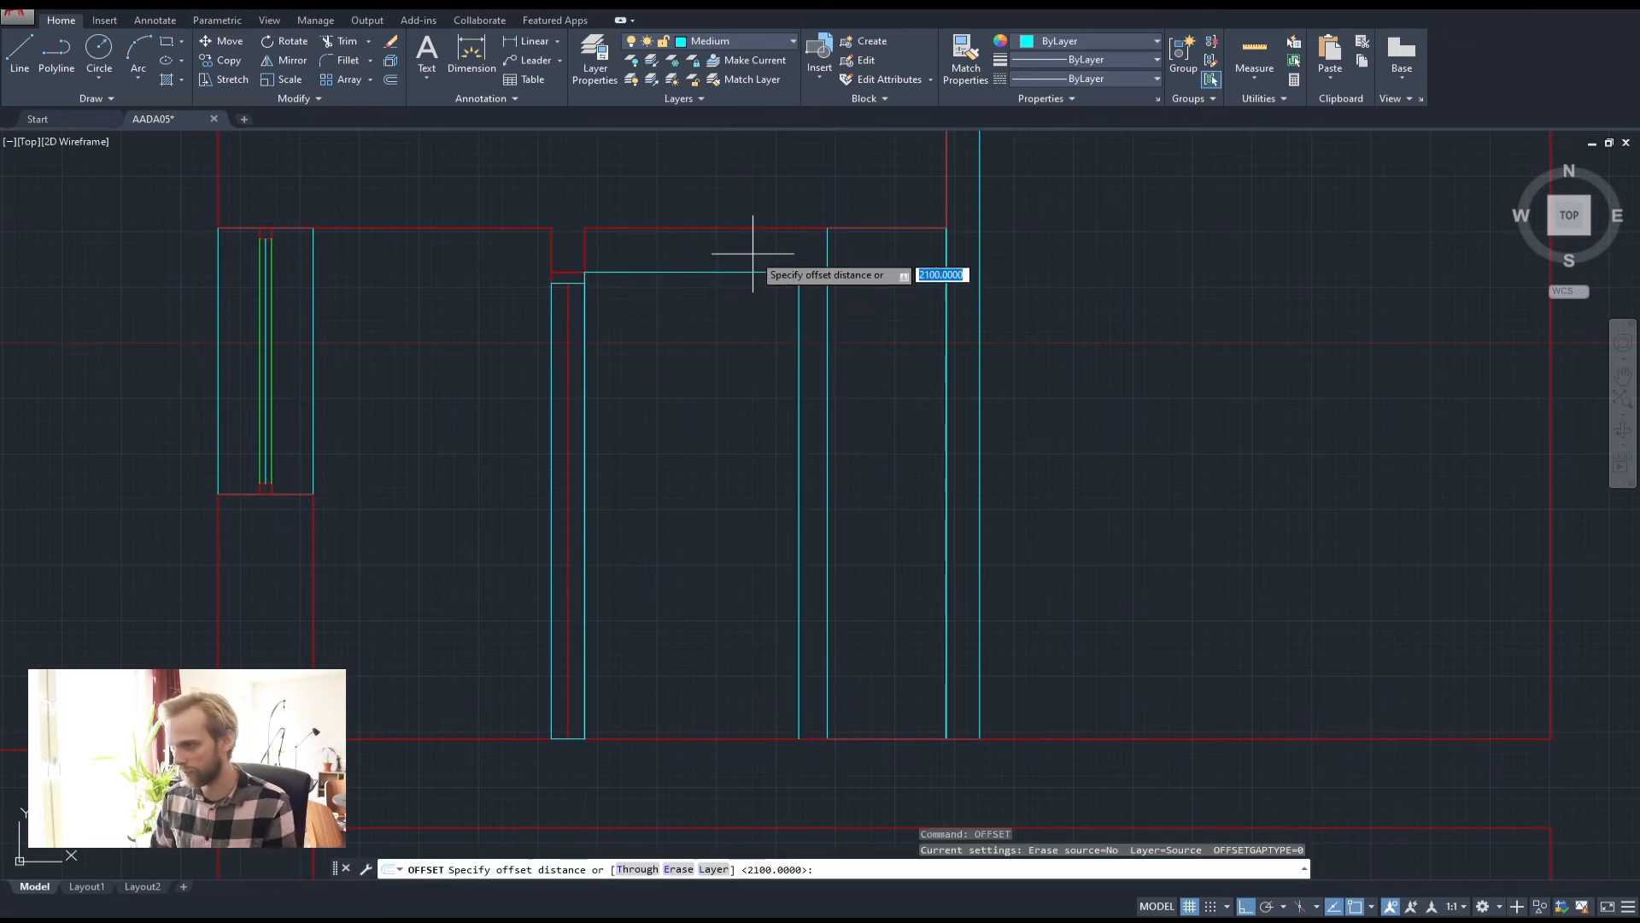
key("Return")
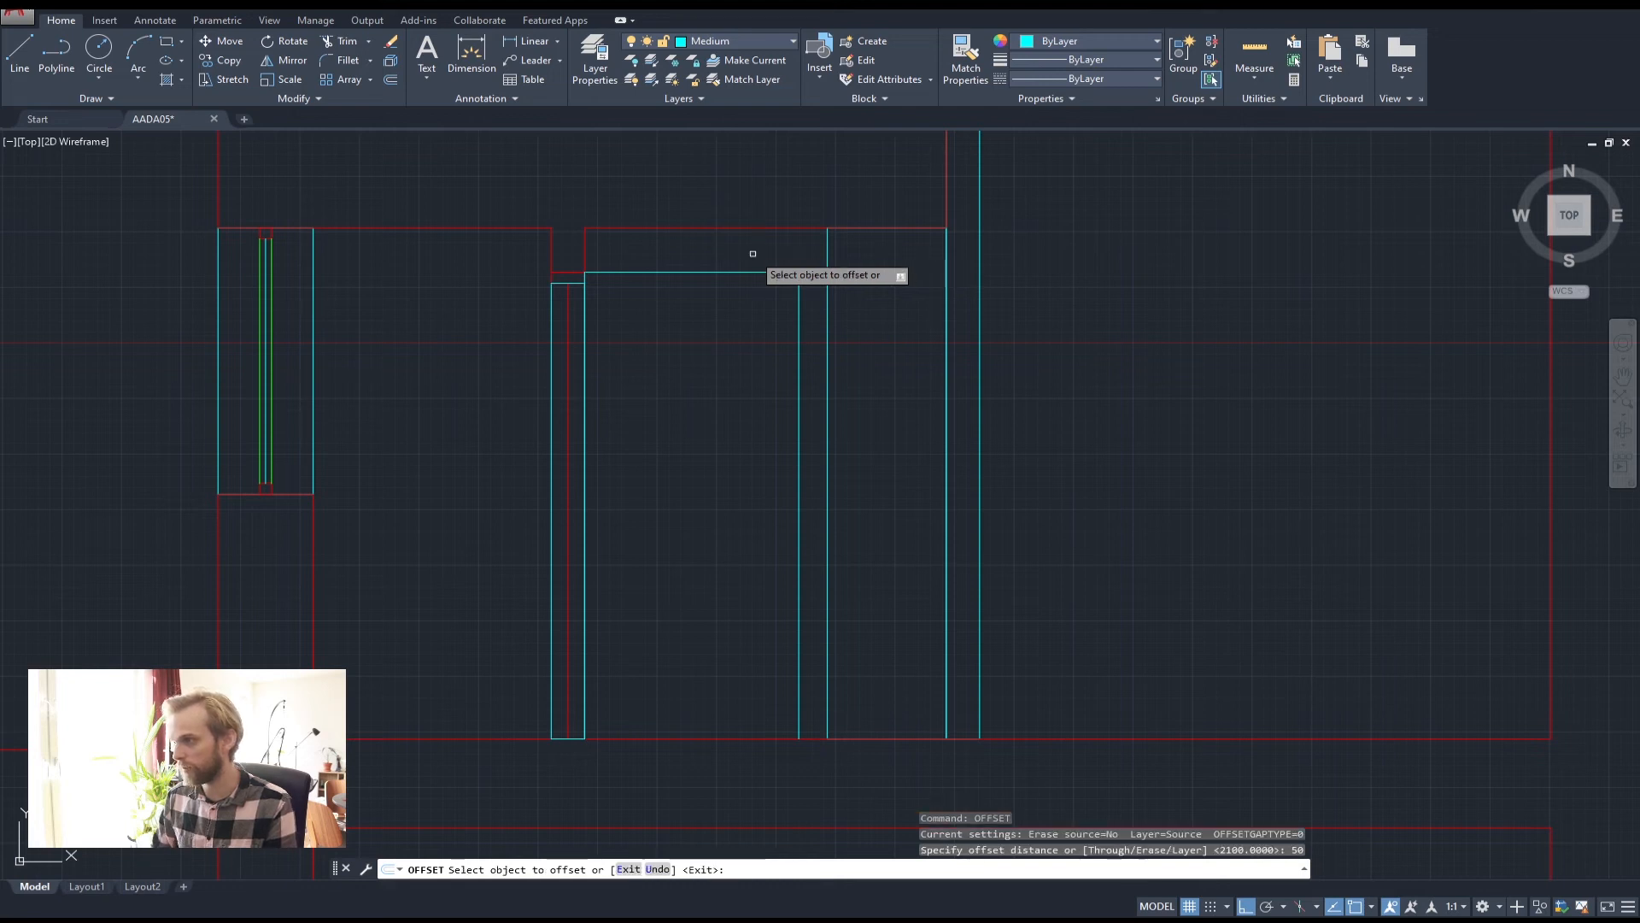
left_click(759, 272)
left_click(743, 333)
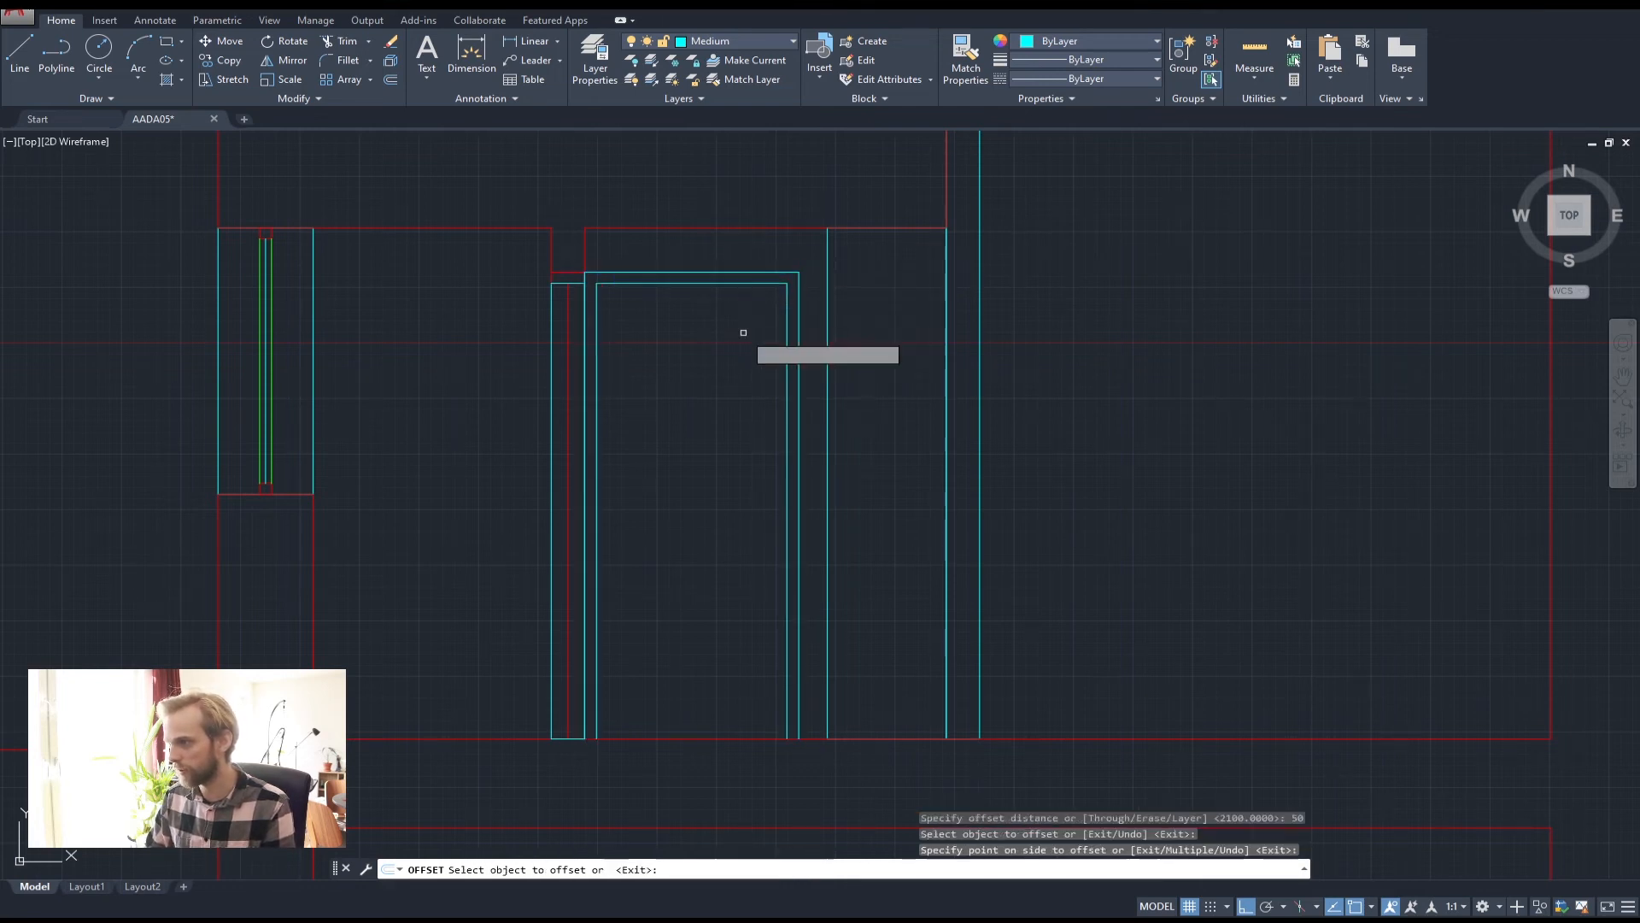
key("Escape")
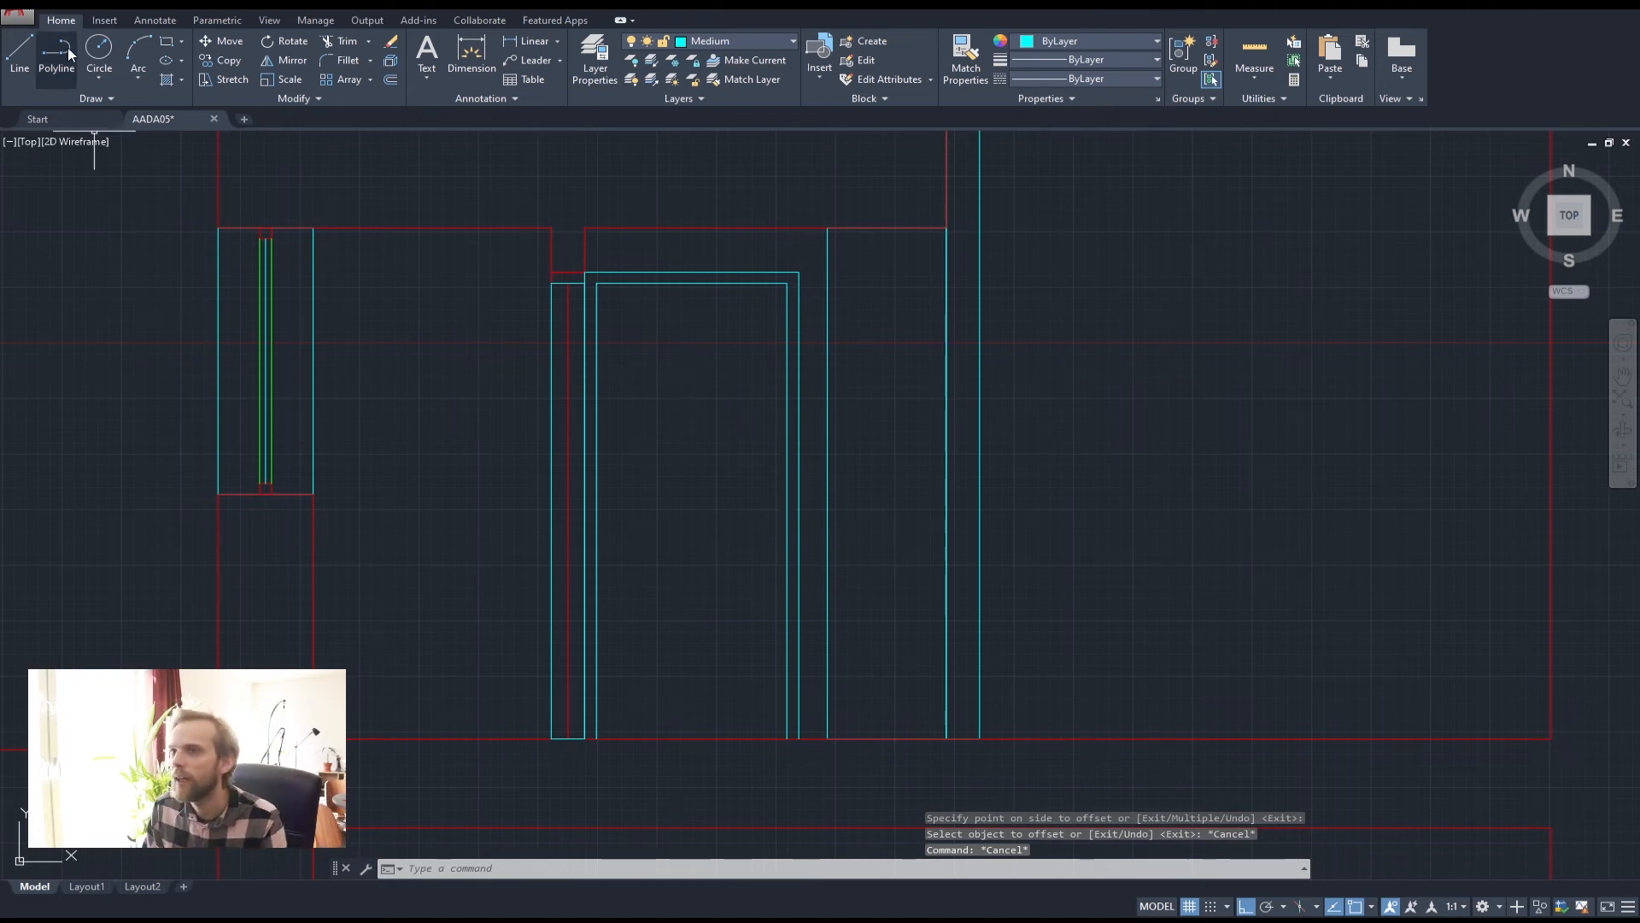
Copy the small green piece from the floor plan onto the section's door
scroll(871, 410, "down", 5)
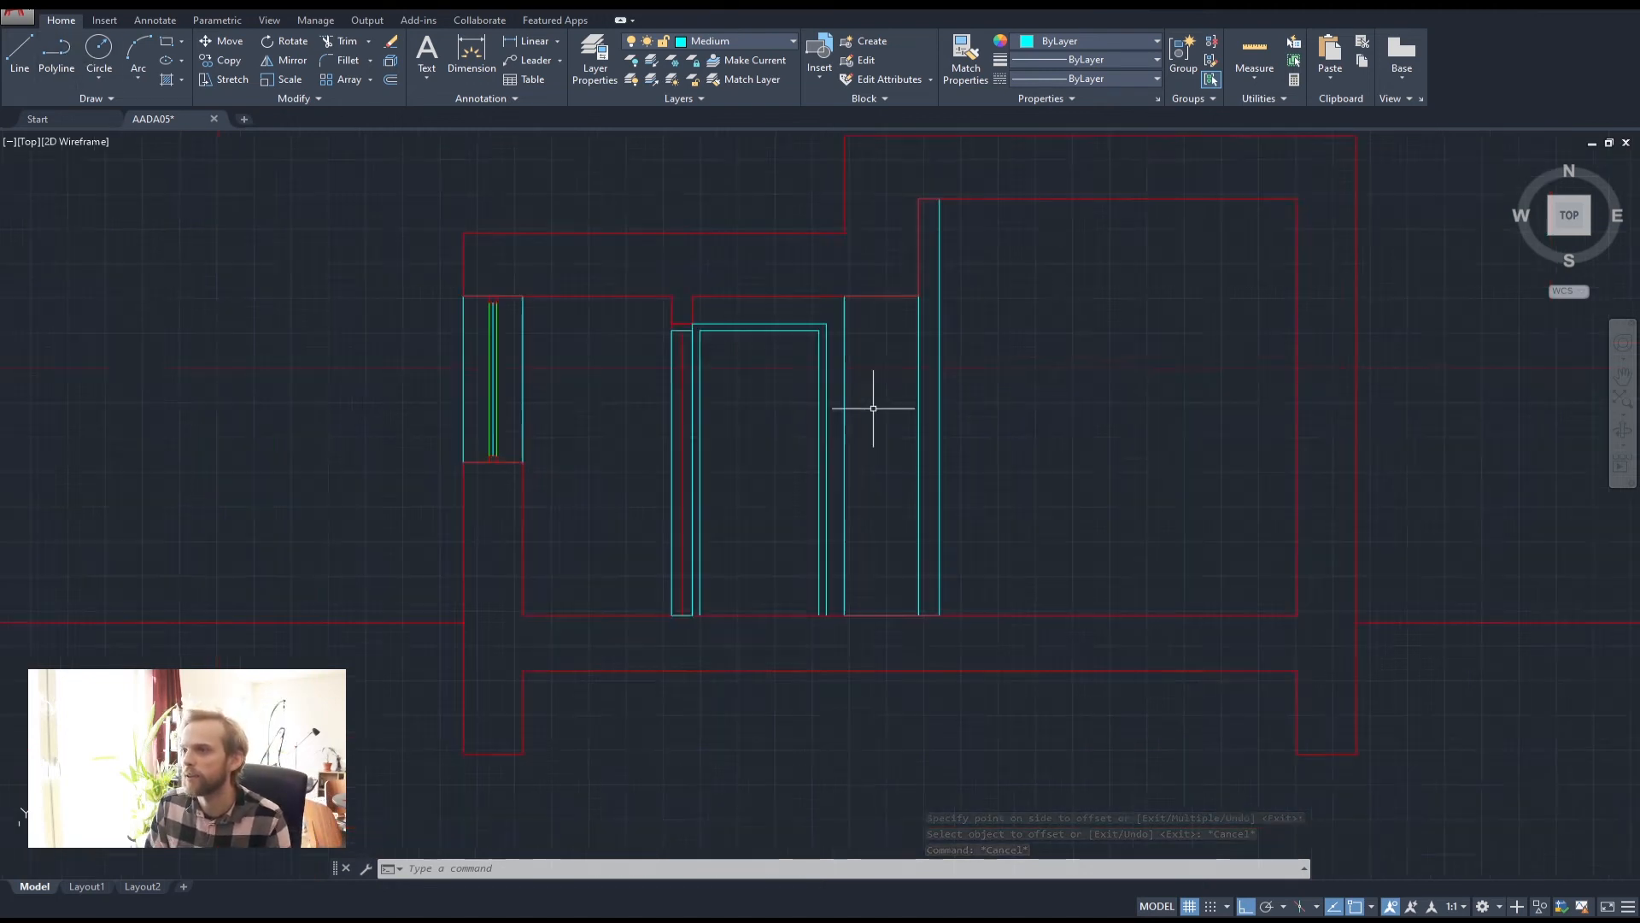
scroll(616, 466, "up", 5)
middle_click_drag(708, 347, 776, 510)
scroll(607, 257, "up", 2)
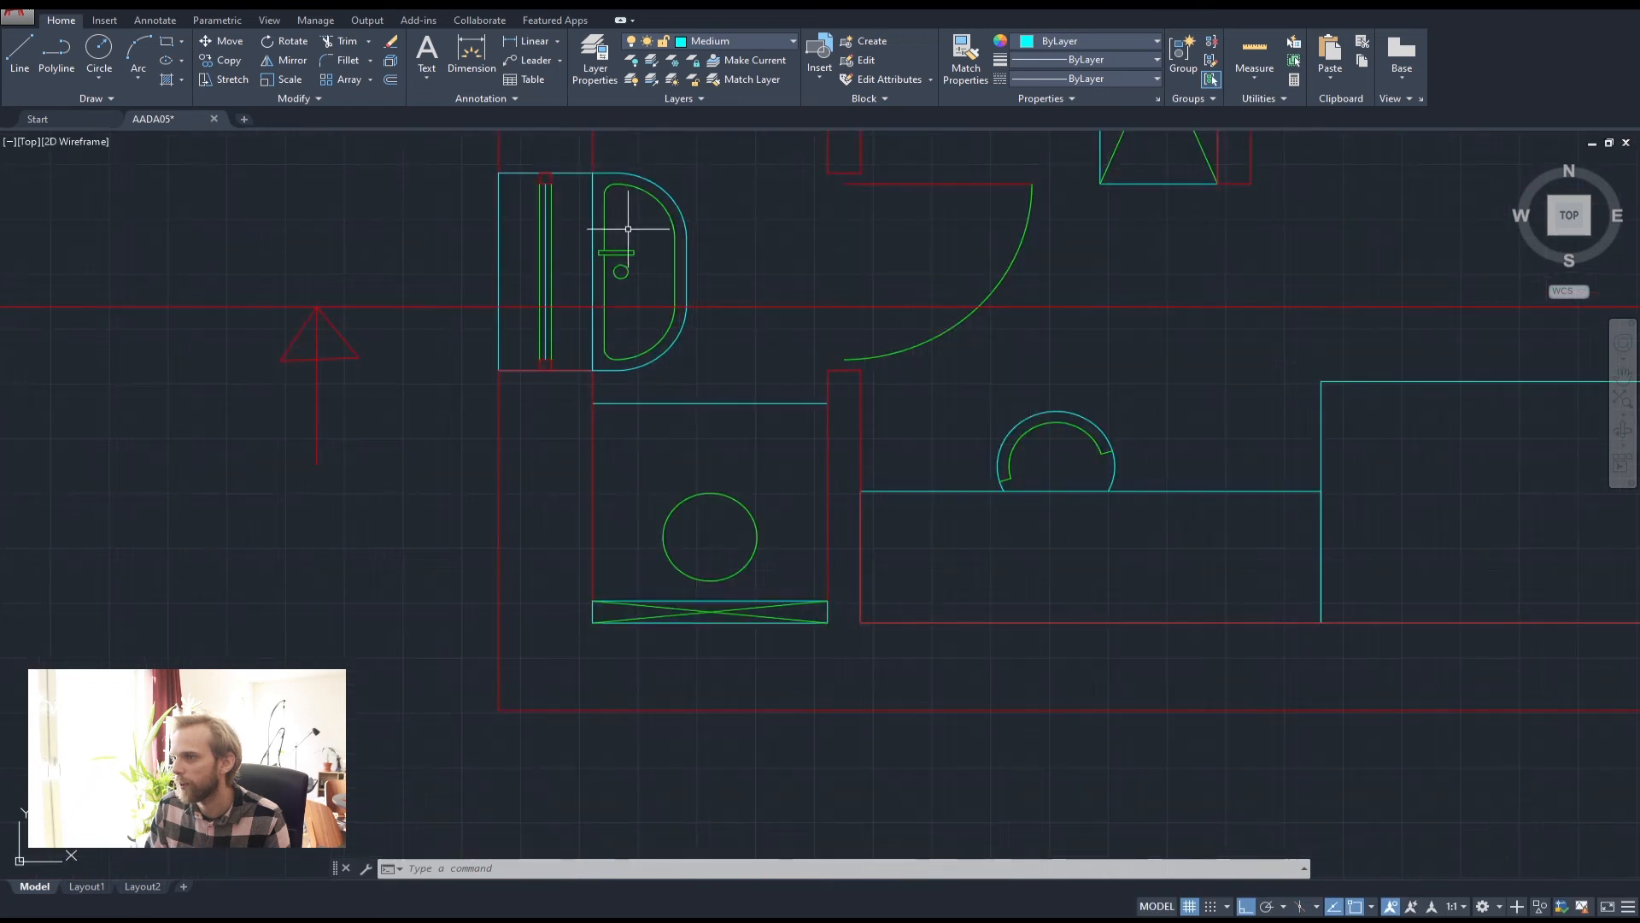
scroll(626, 253, "down", 4)
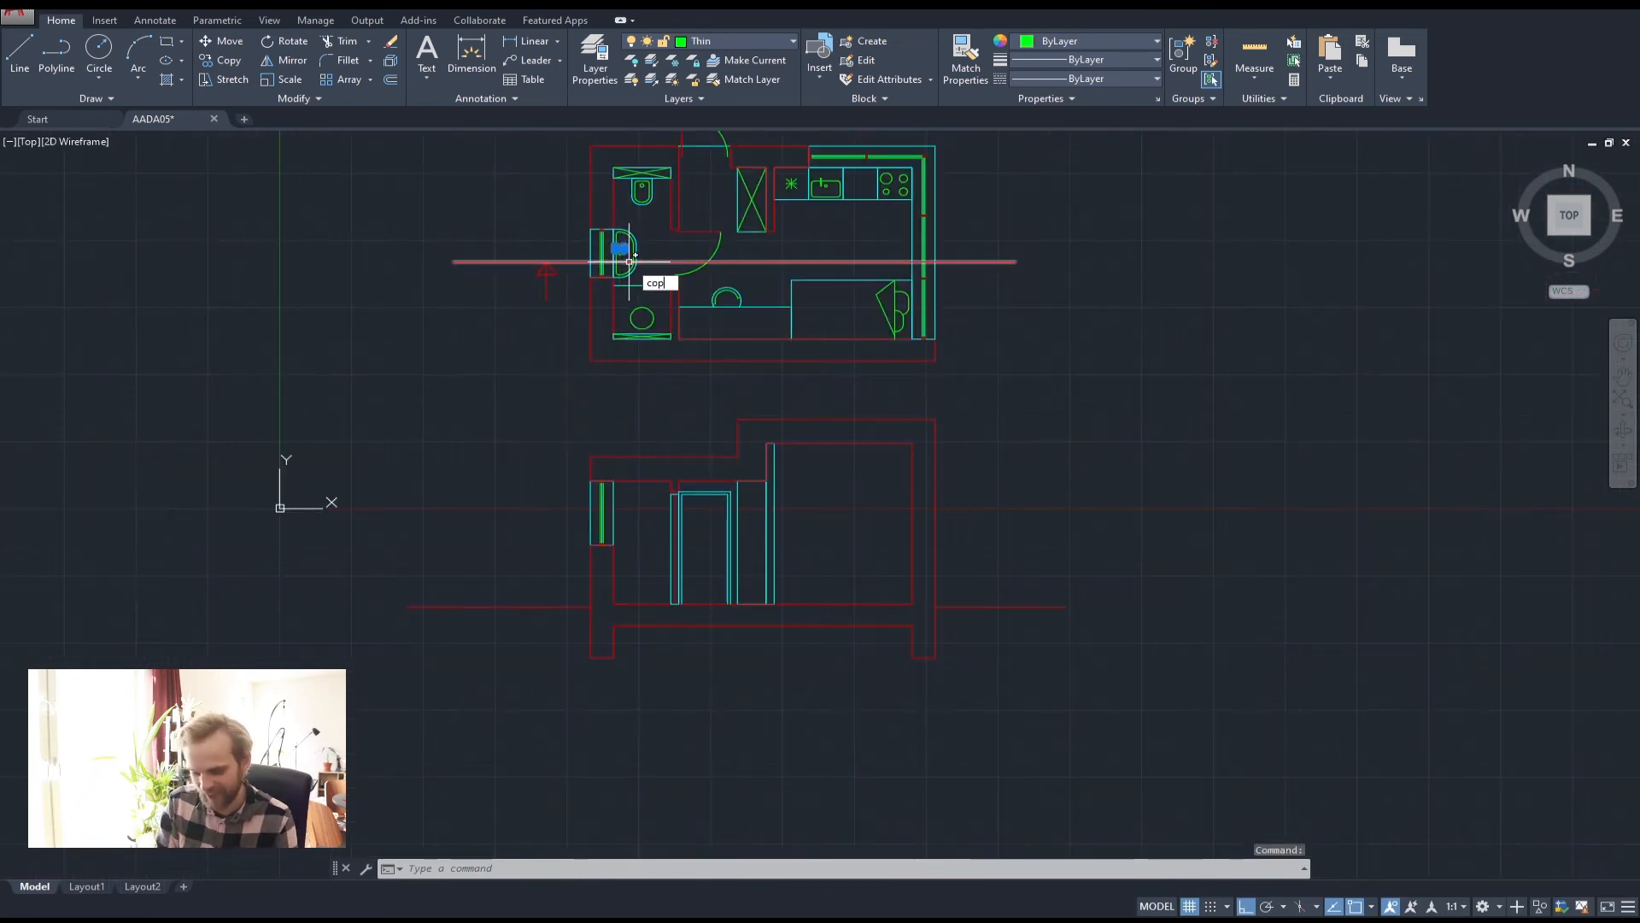
type("y")
key("Return")
scroll(630, 256, "up", 6)
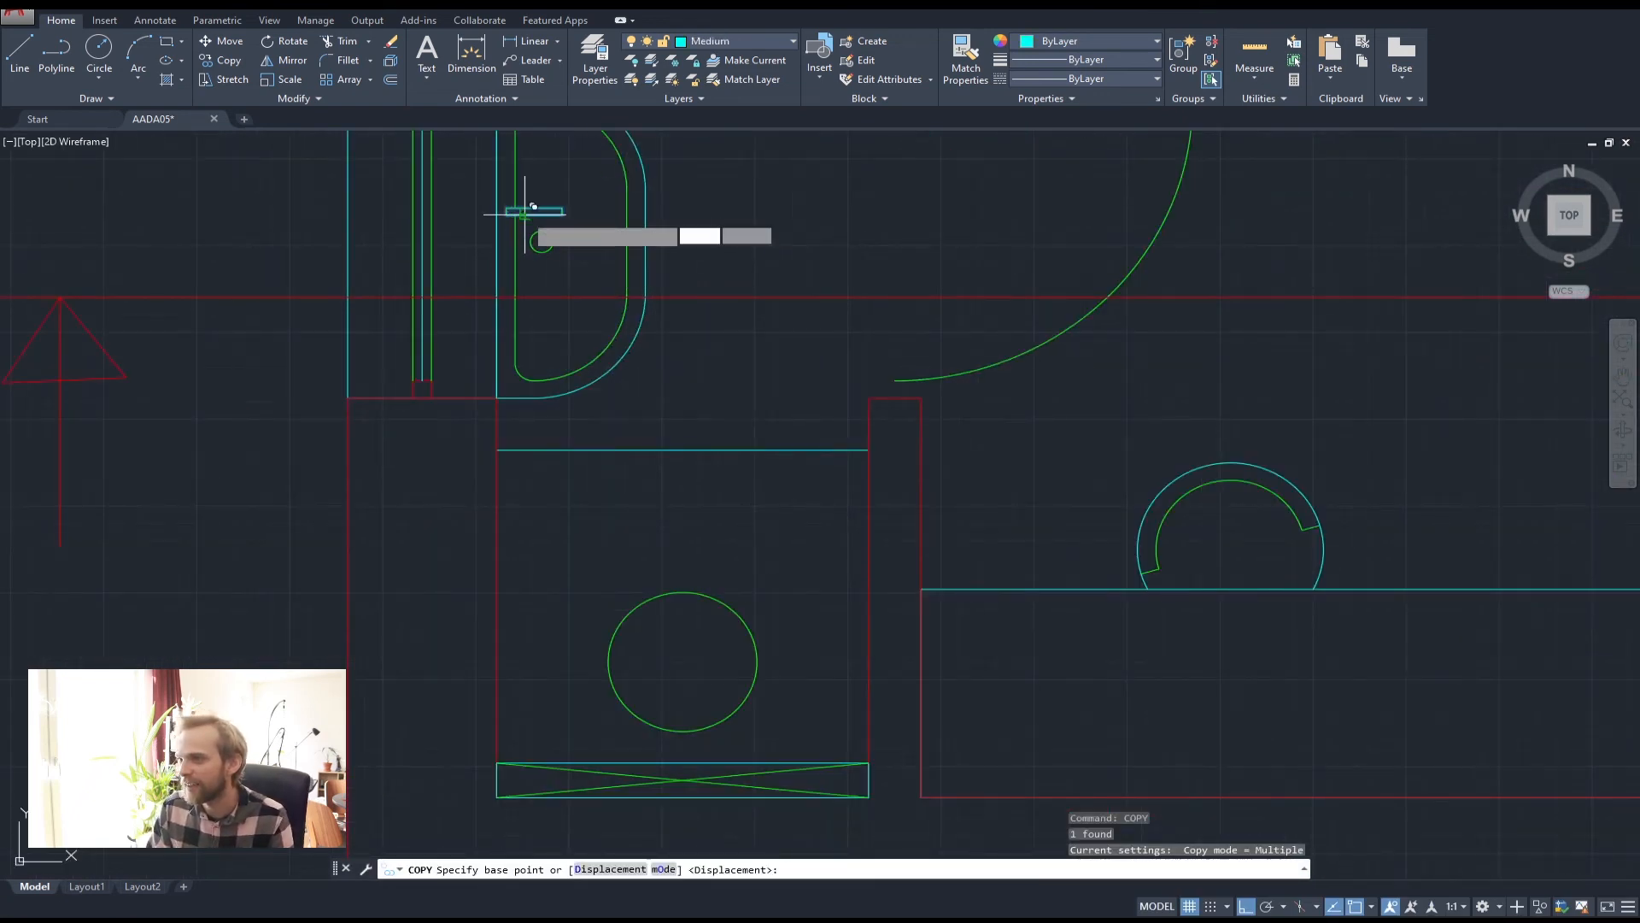
left_click(533, 207)
scroll(769, 649, "down", 5)
scroll(632, 453, "up", 6)
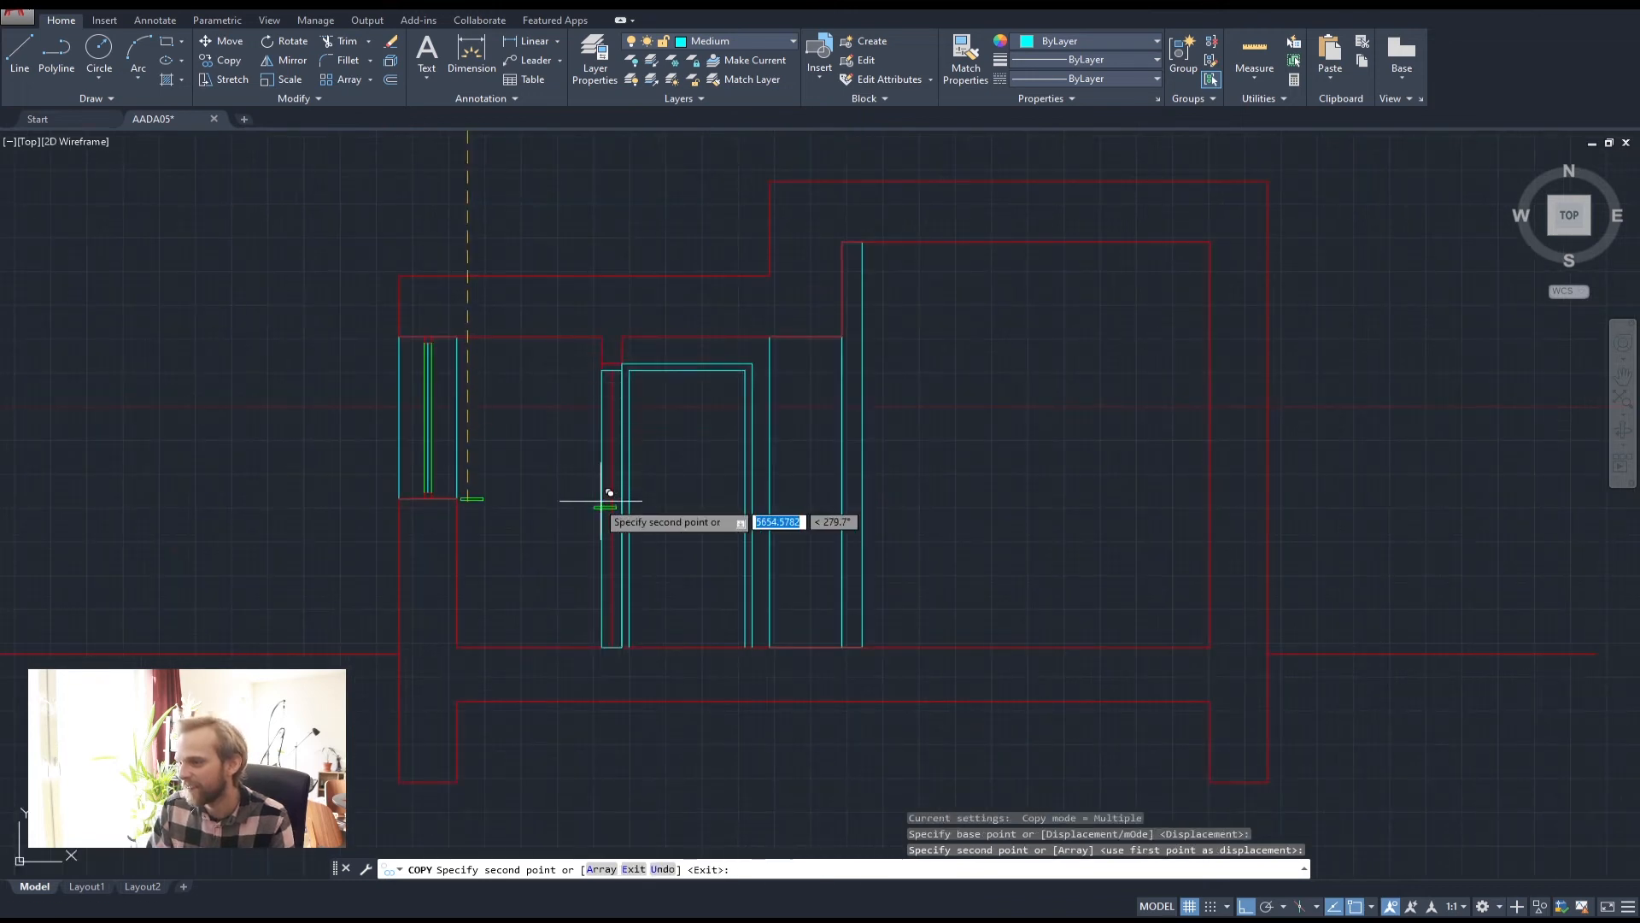
left_click(601, 502)
key("Escape")
key("Escape")
Start moving the copied green piece, then cancel, leaving it on the door
scroll(650, 504, "up", 5)
left_click(639, 494)
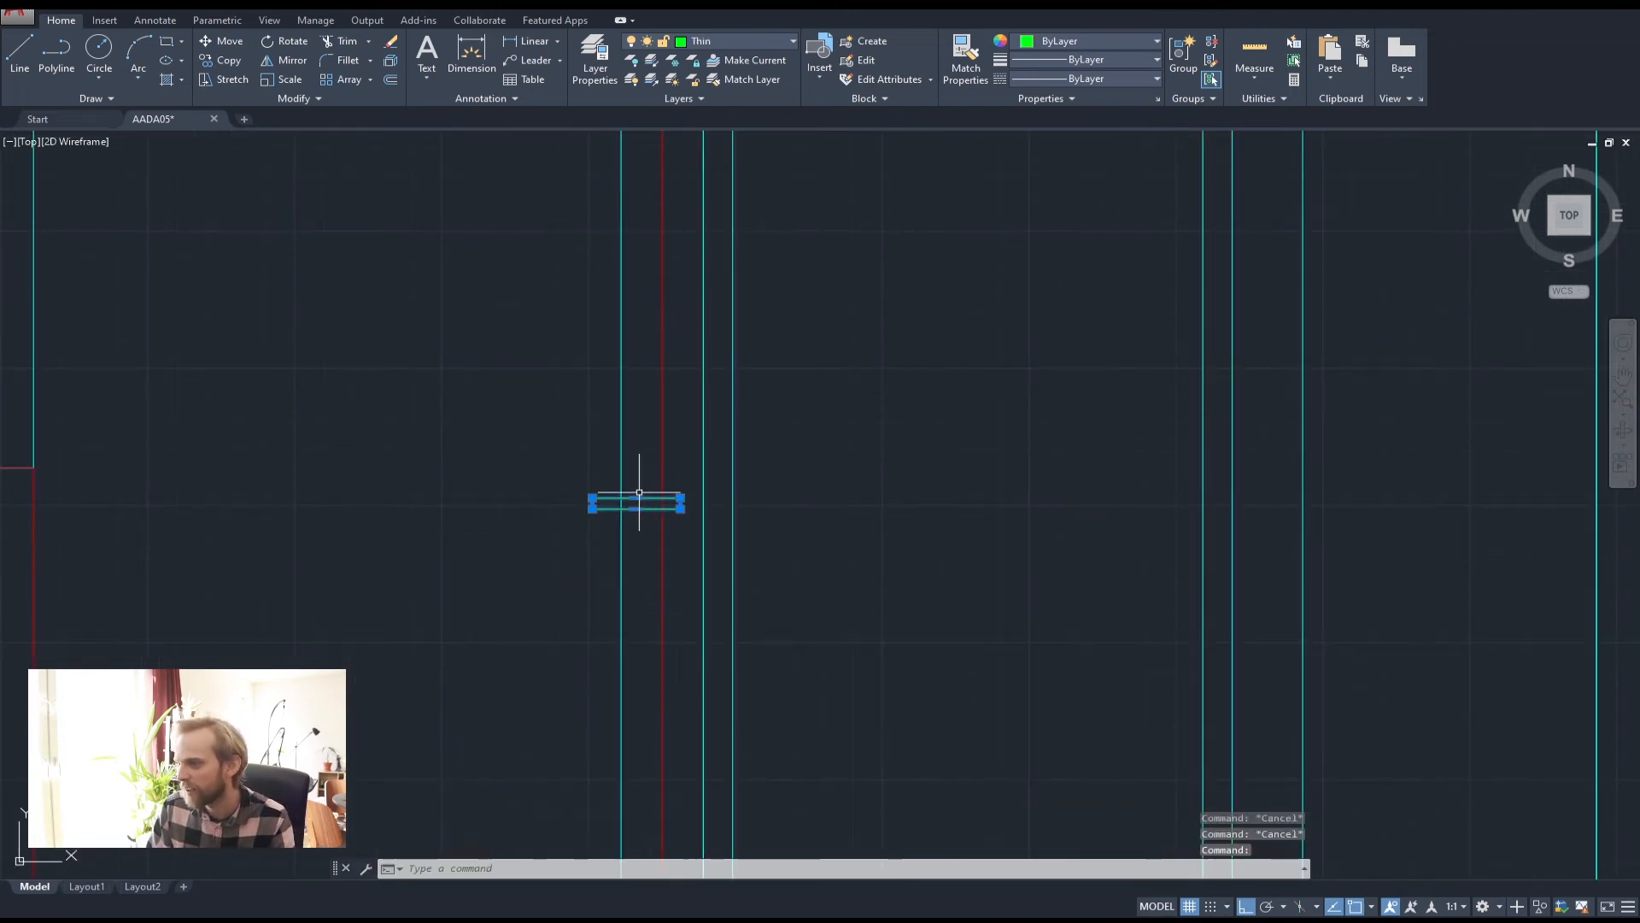
scroll(639, 494, "down", 3)
type("m")
key("Return")
left_click(771, 471)
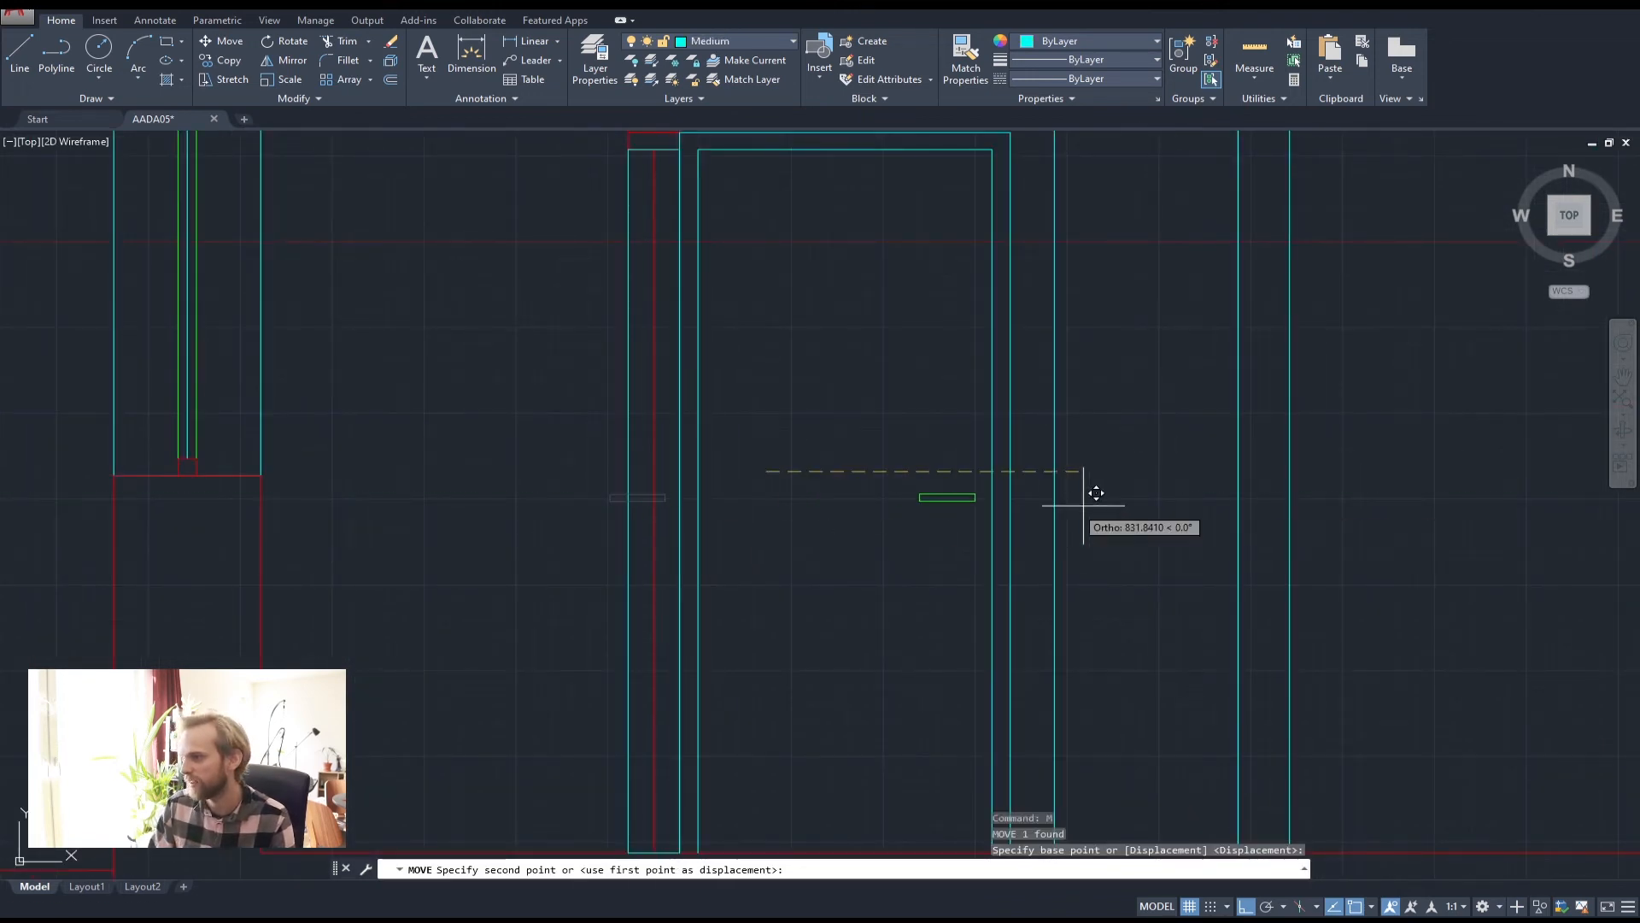
key("Escape")
key("Escape")
scroll(1079, 501, "down", 4)
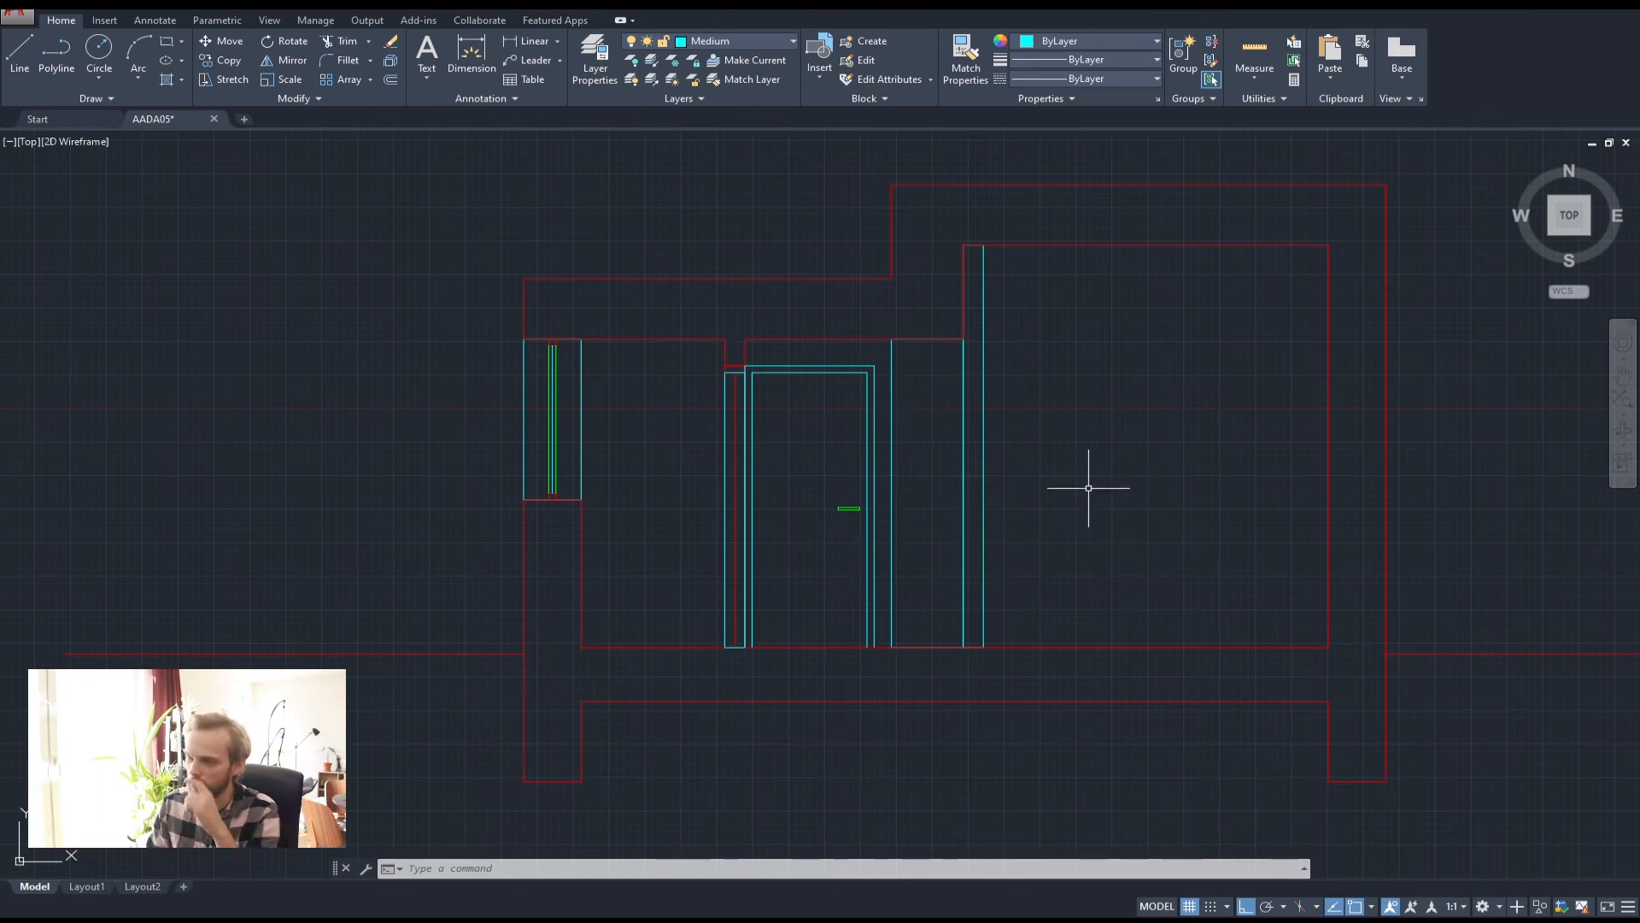
mouse_move(989, 428)
middle_mouse_down()
mouse_move(777, 492)
mouse_move(721, 630)
middle_mouse_up()
scroll(795, 487, "down", 2)
middle_click_drag(792, 464, 802, 566)
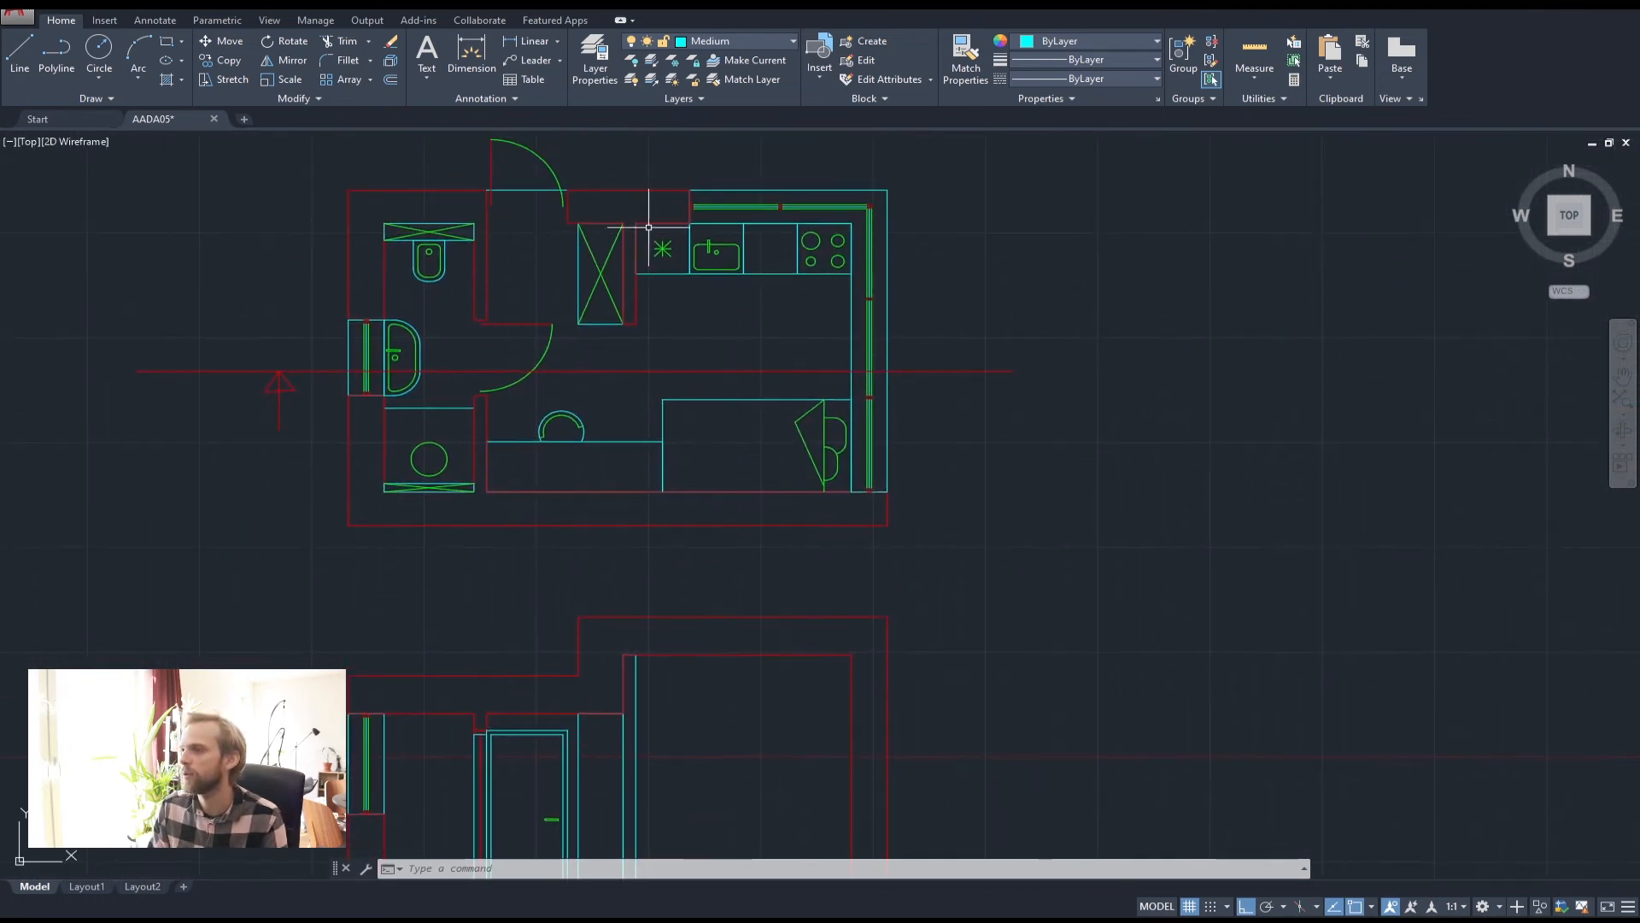
middle_click_drag(1090, 565, 1074, 454)
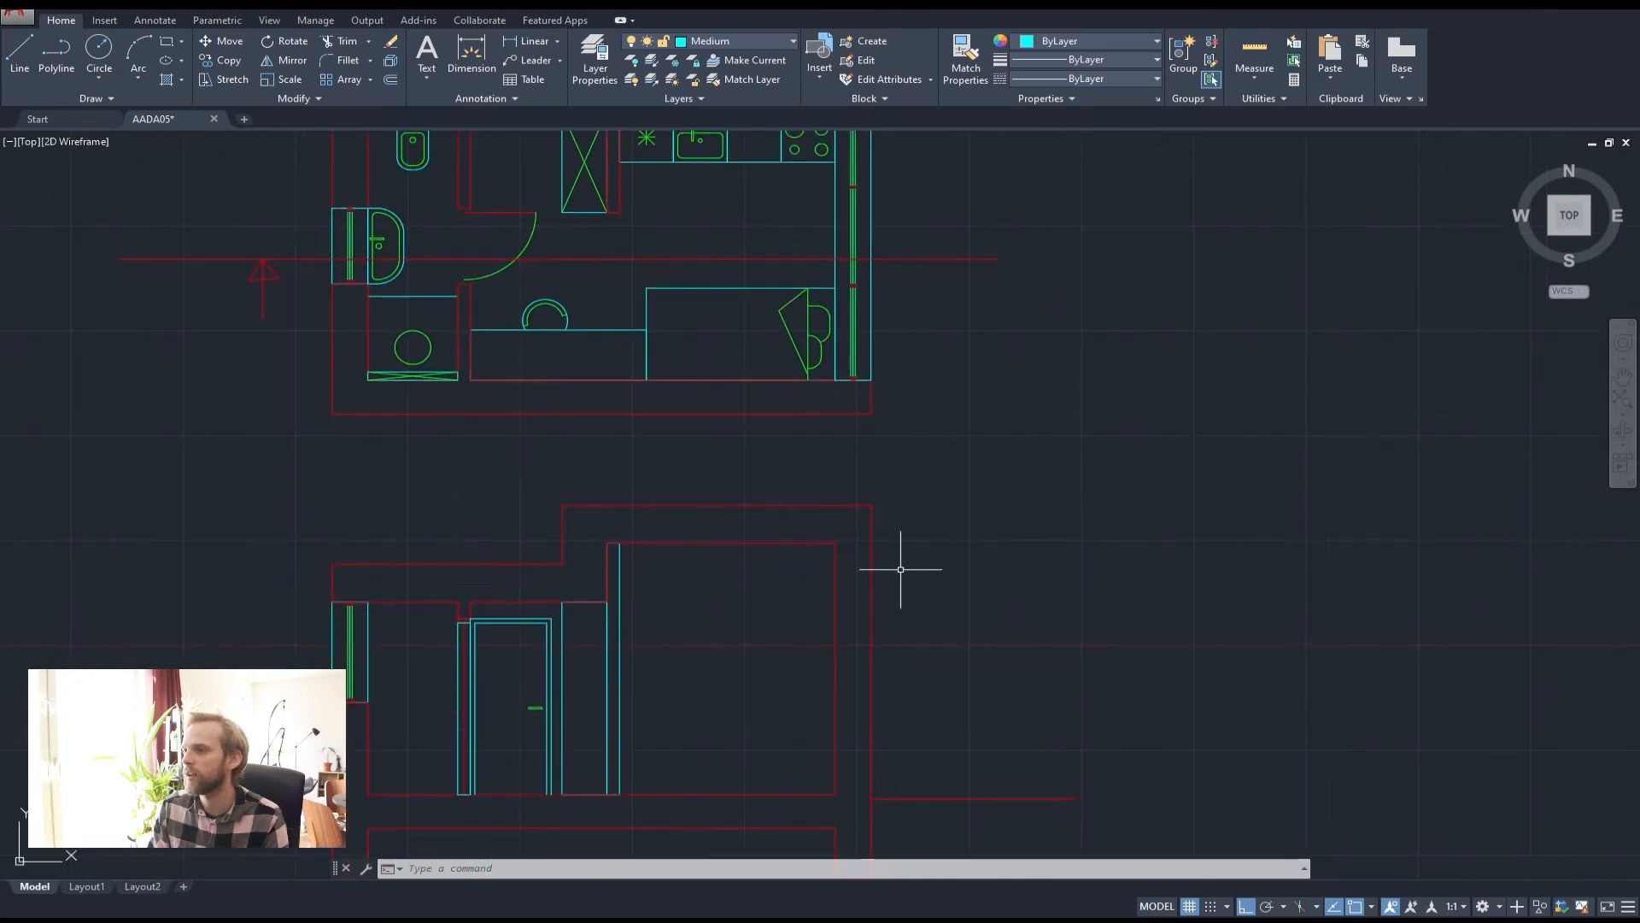
scroll(761, 385, "down", 4)
scroll(750, 266, "up", 2)
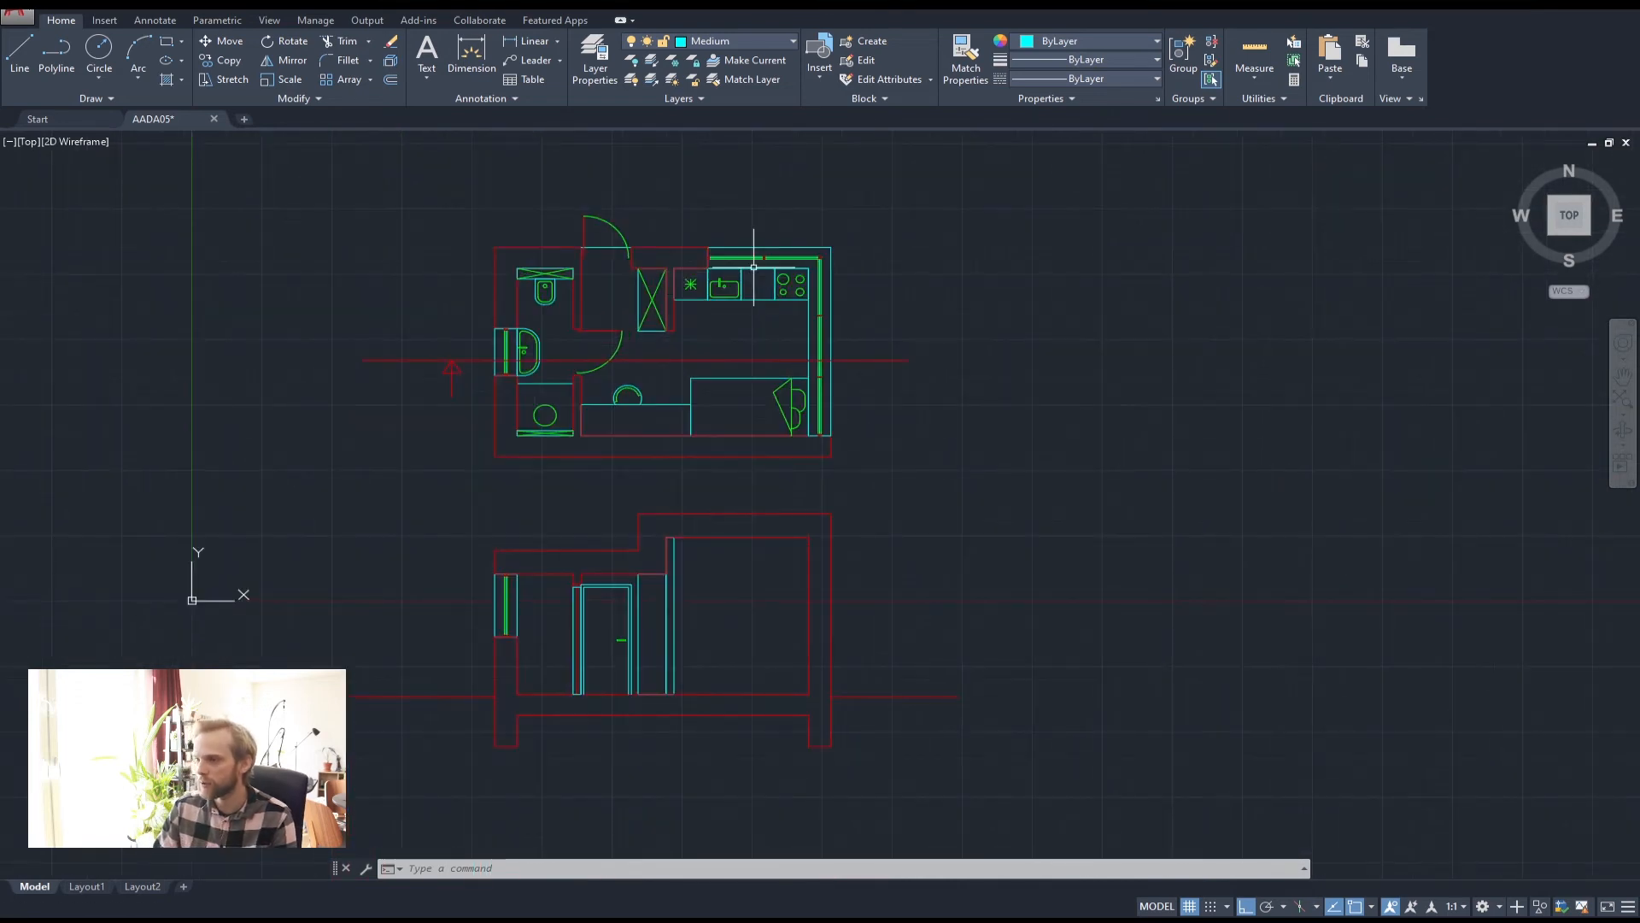
middle_click_drag(881, 622, 879, 571)
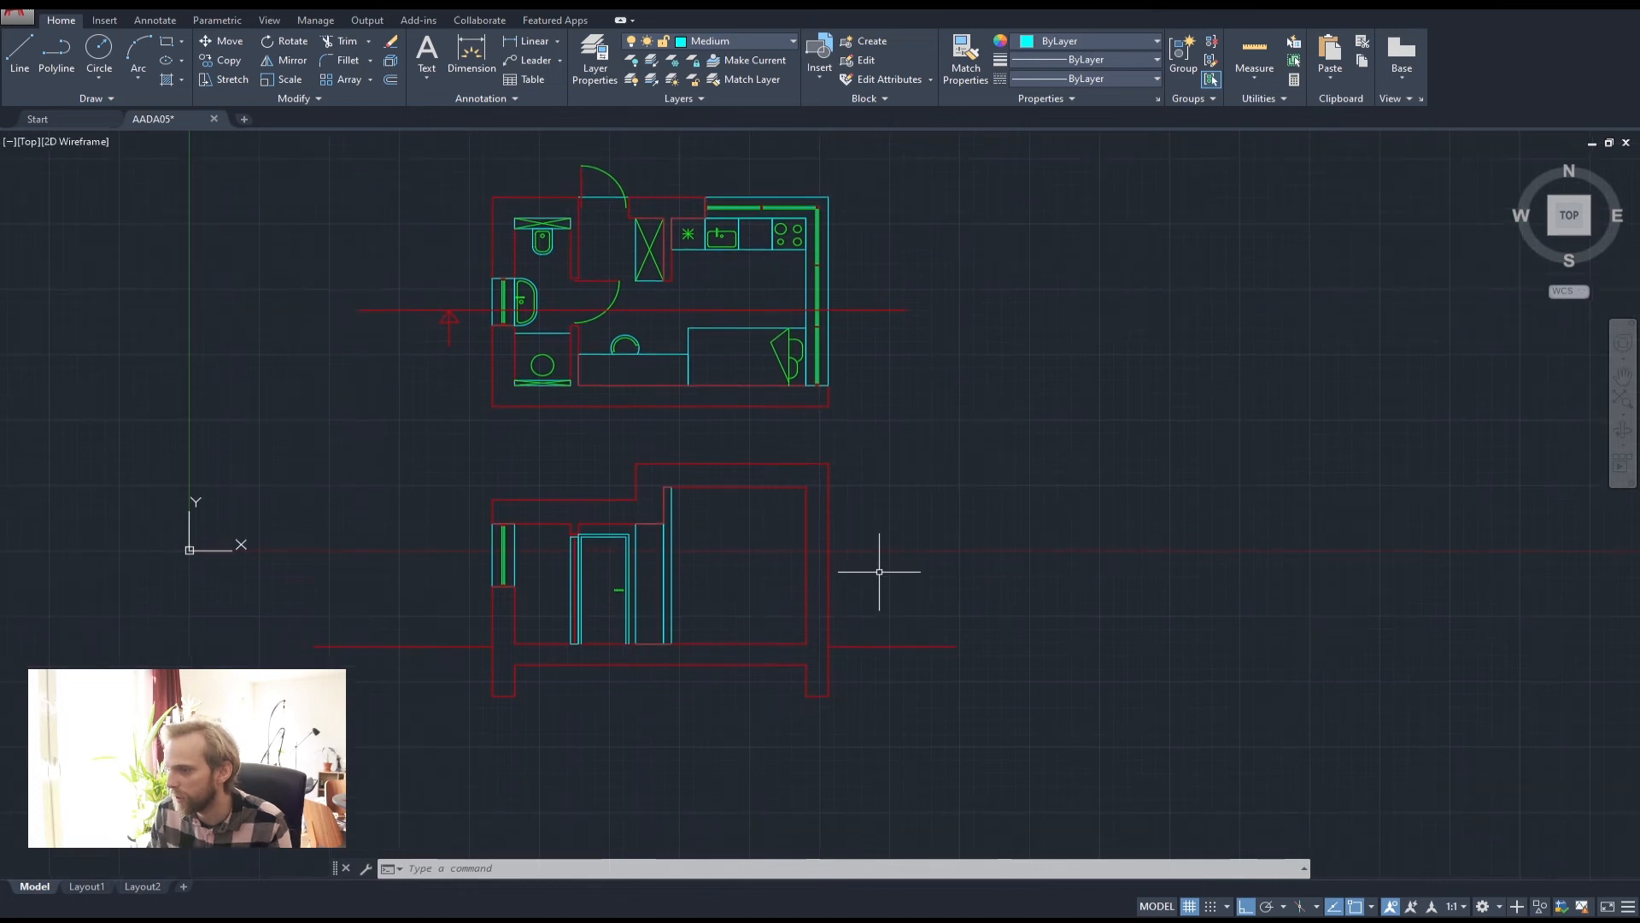
scroll(711, 253, "up", 4)
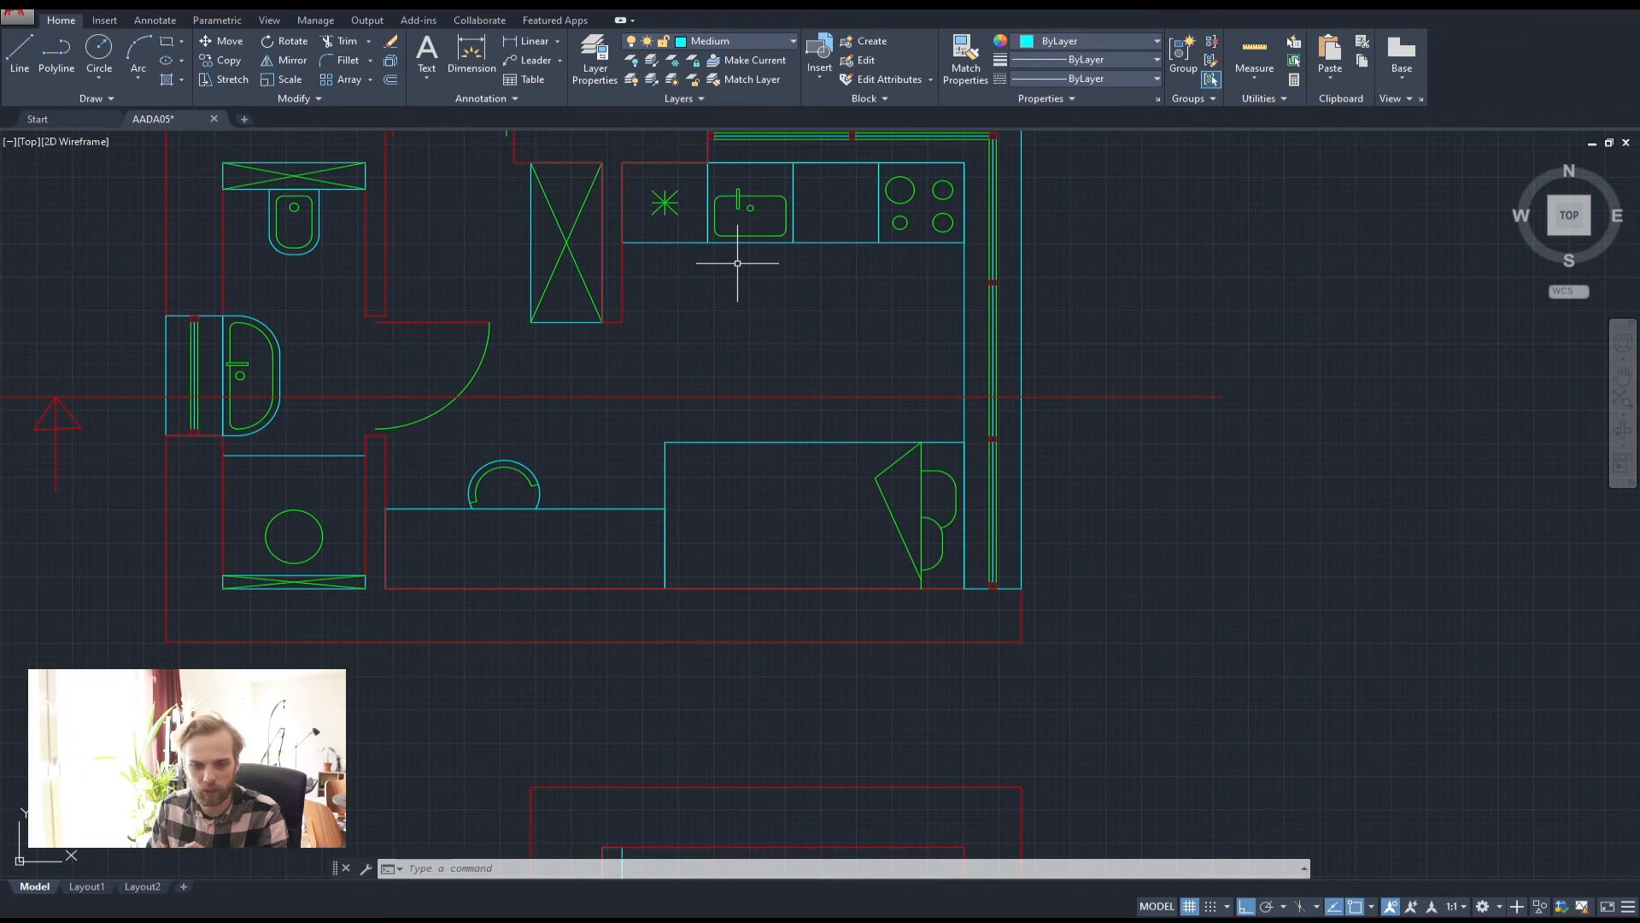
scroll(758, 534, "down", 5)
scroll(757, 575, "up", 8)
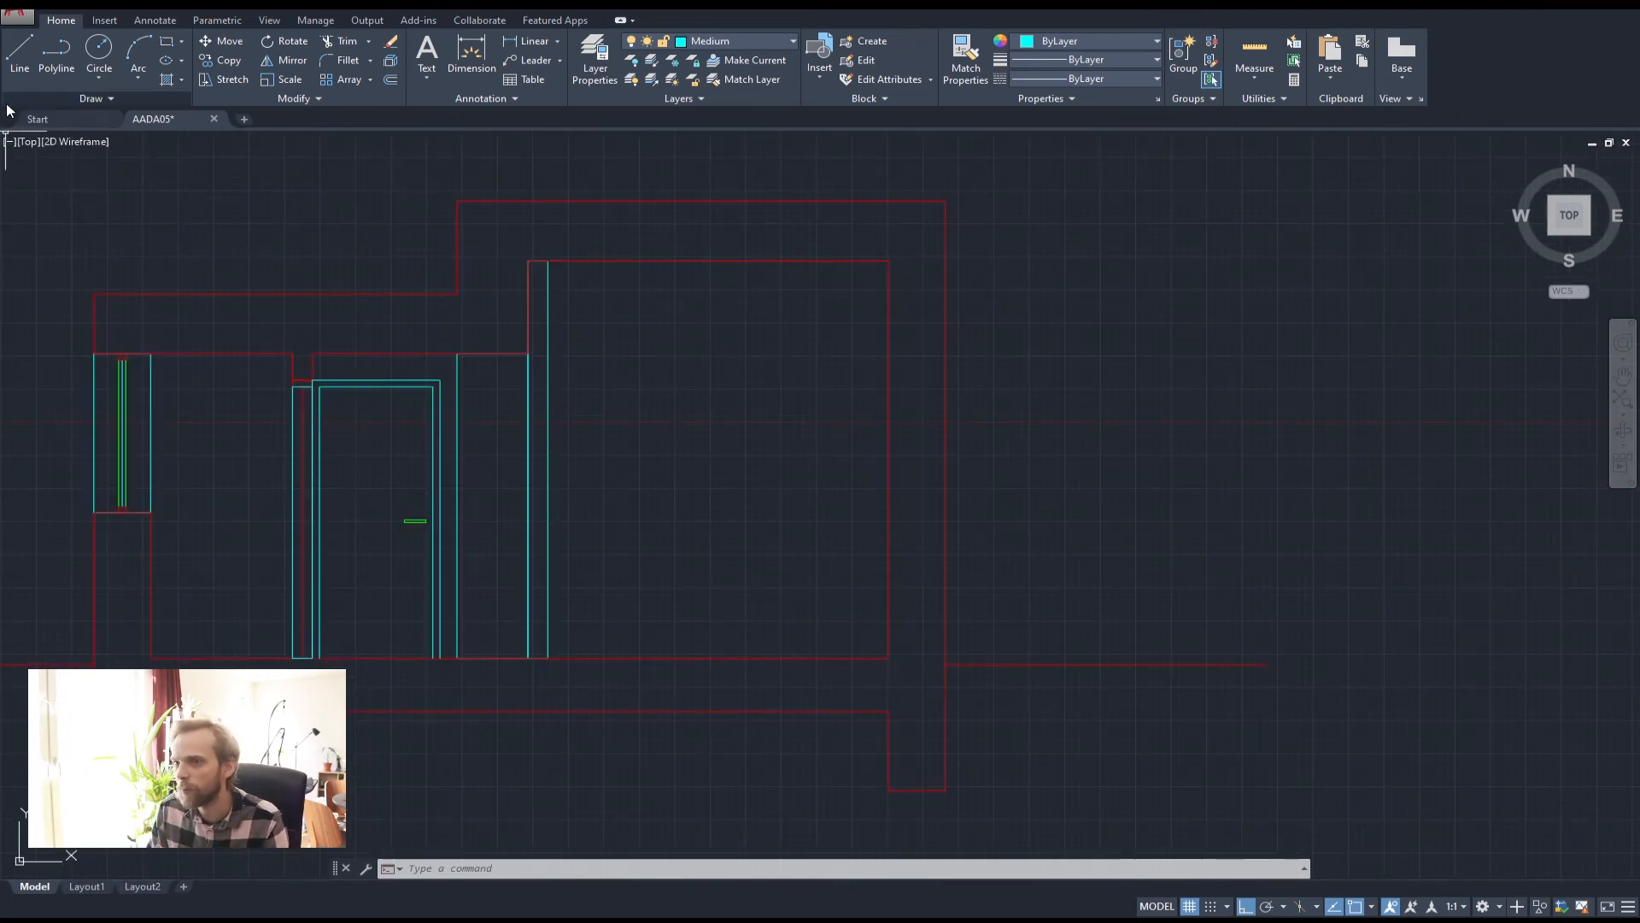
left_click(19, 51)
left_click(151, 513)
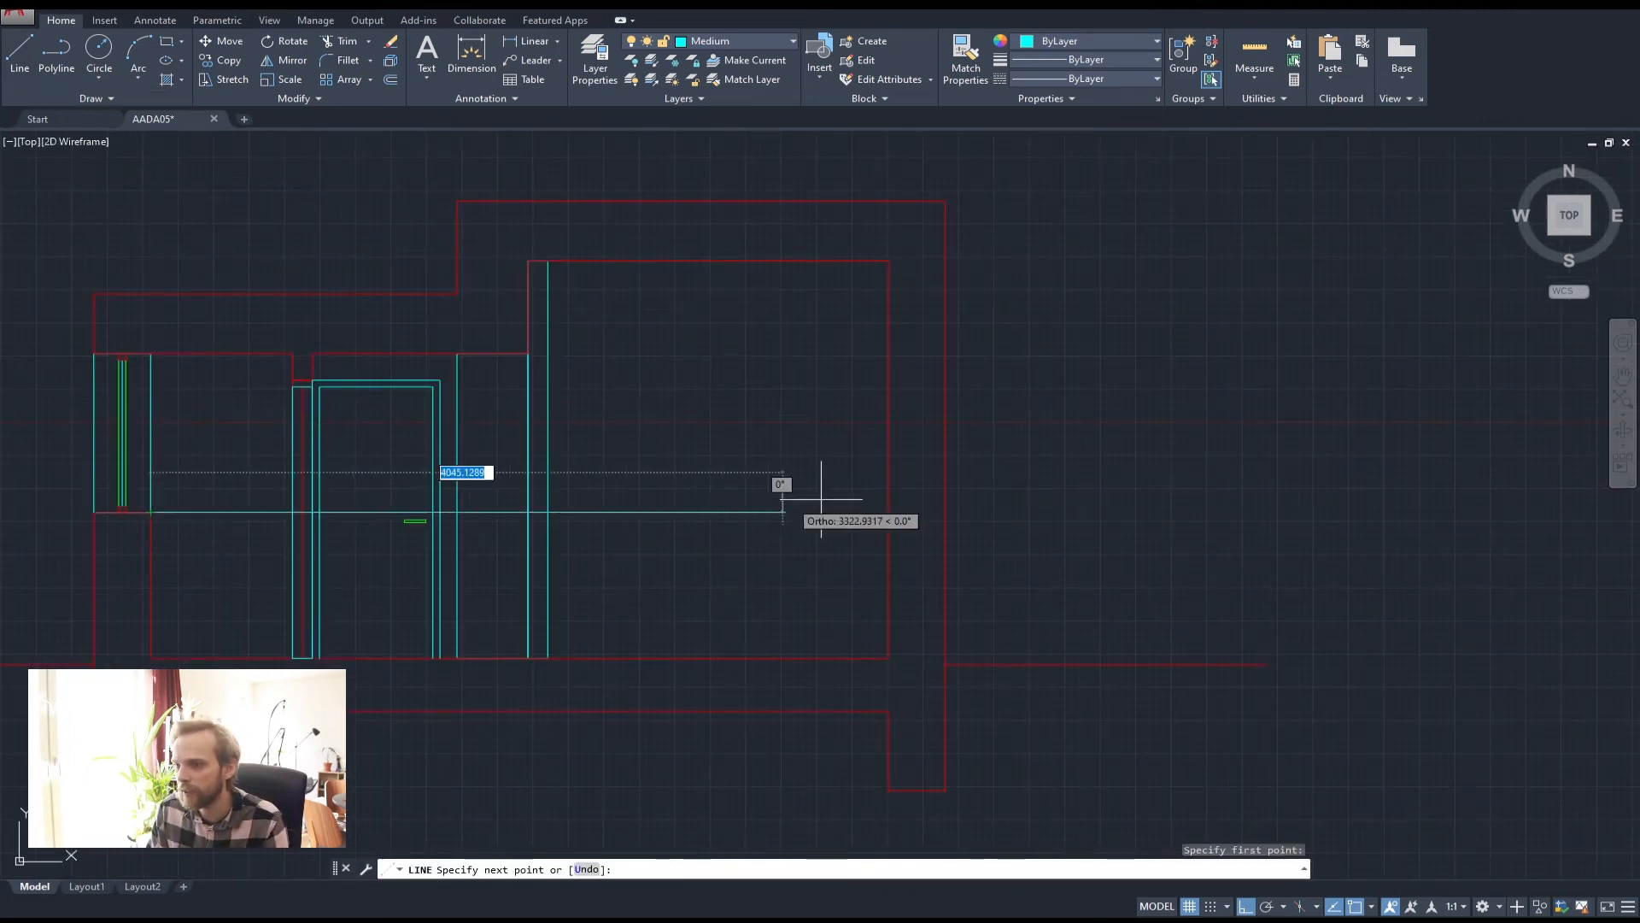
left_click(1083, 513)
key("Return")
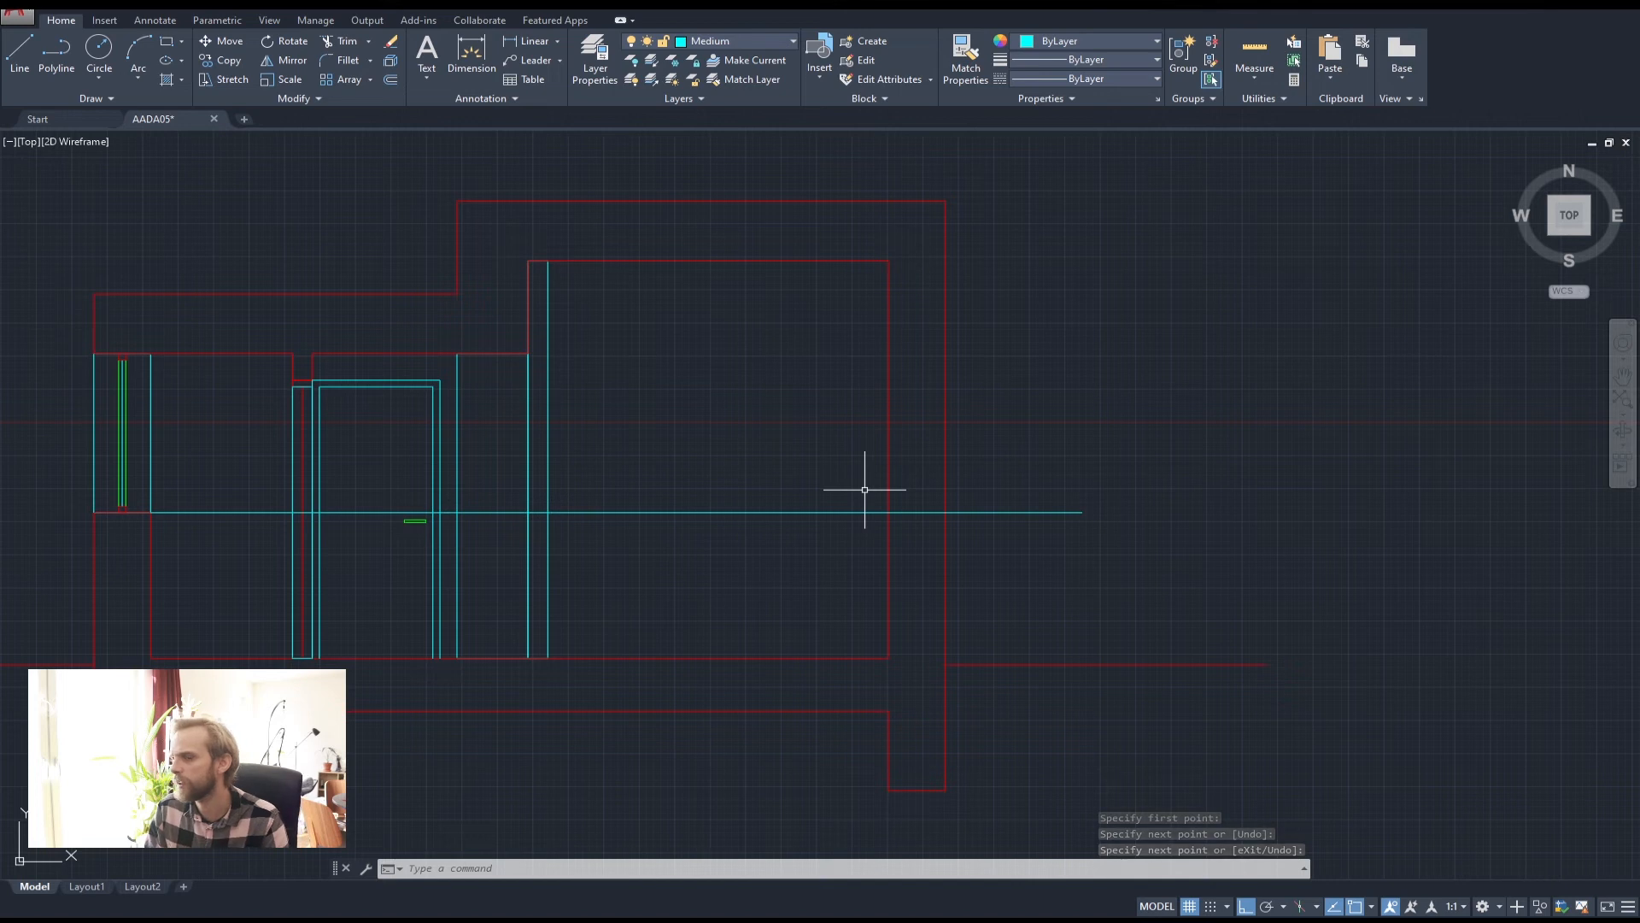
left_click(57, 53)
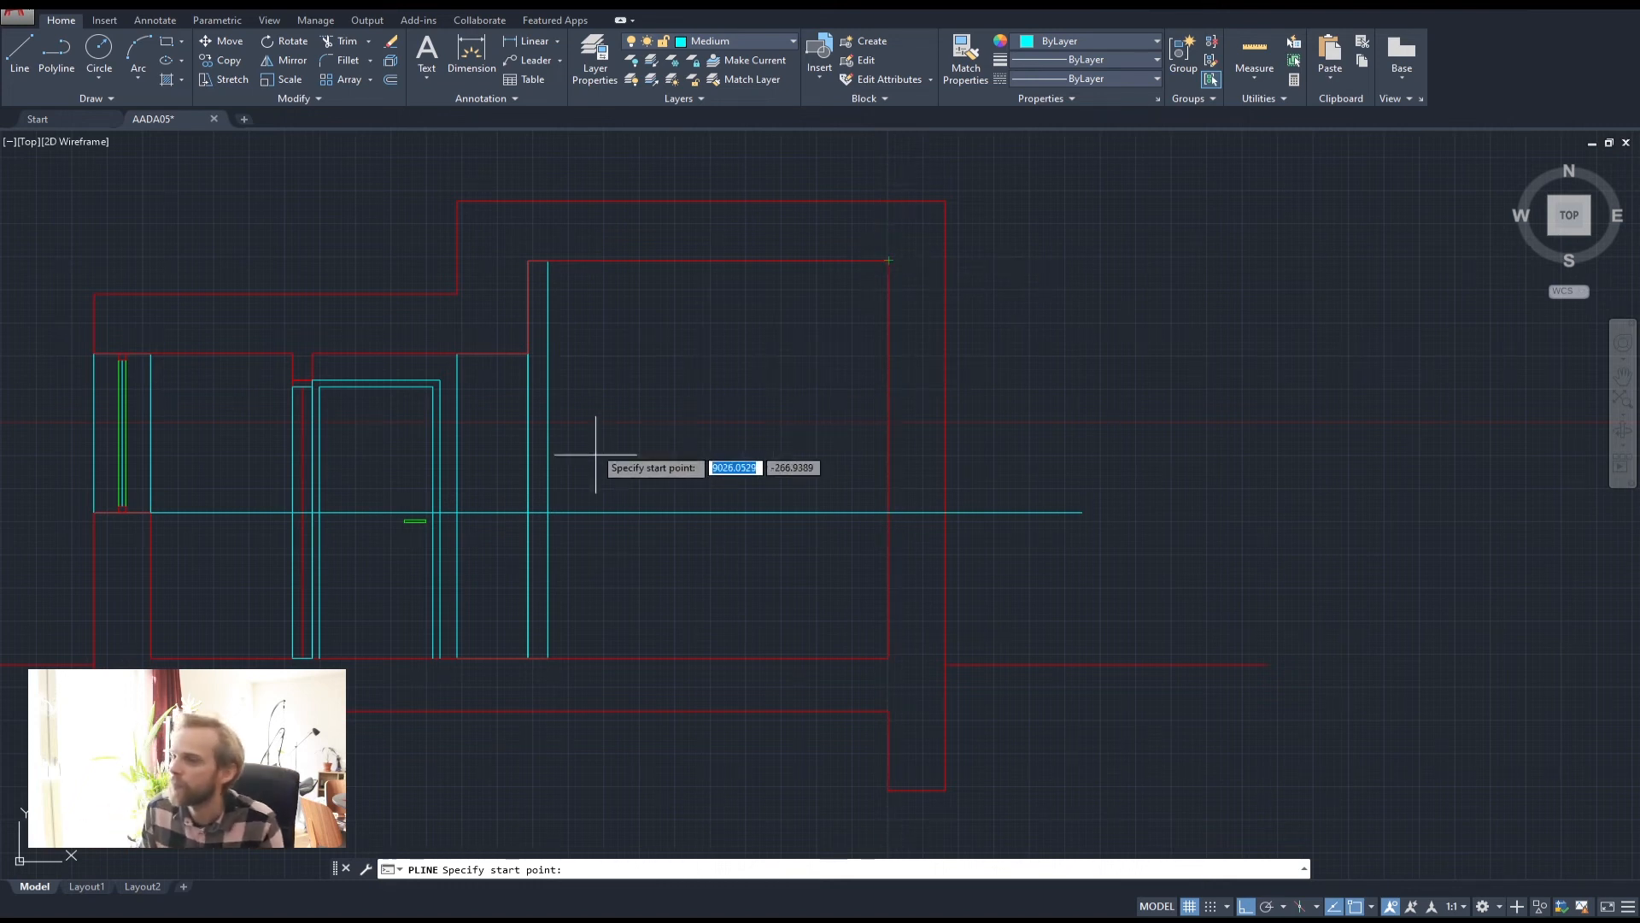
left_click(528, 353)
left_click(1149, 364)
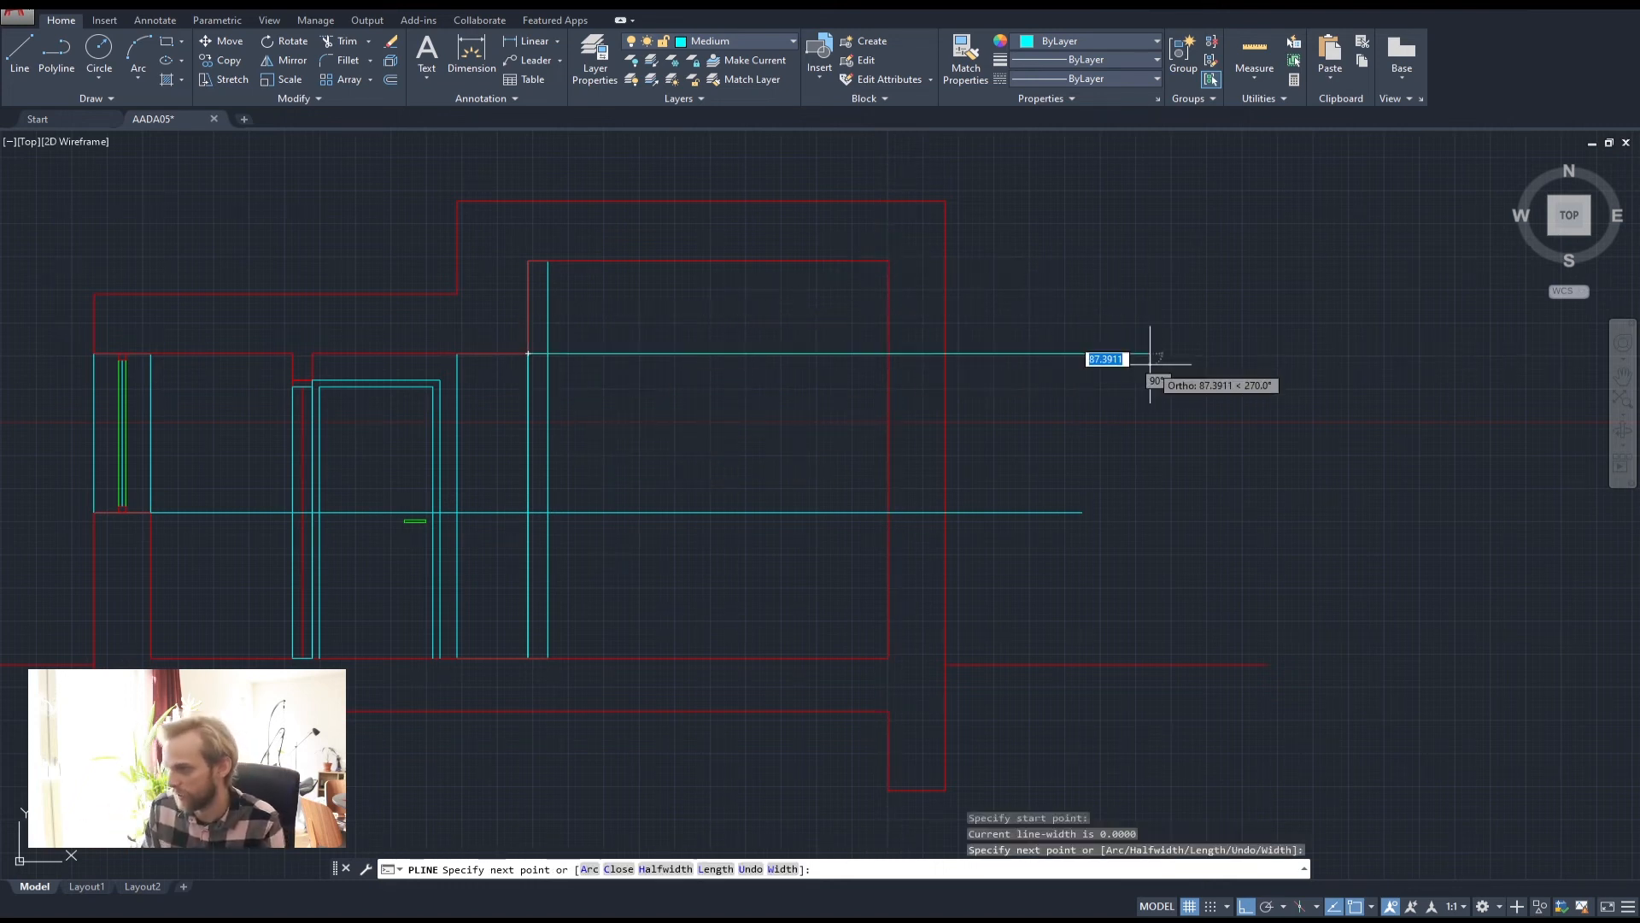
key("Return")
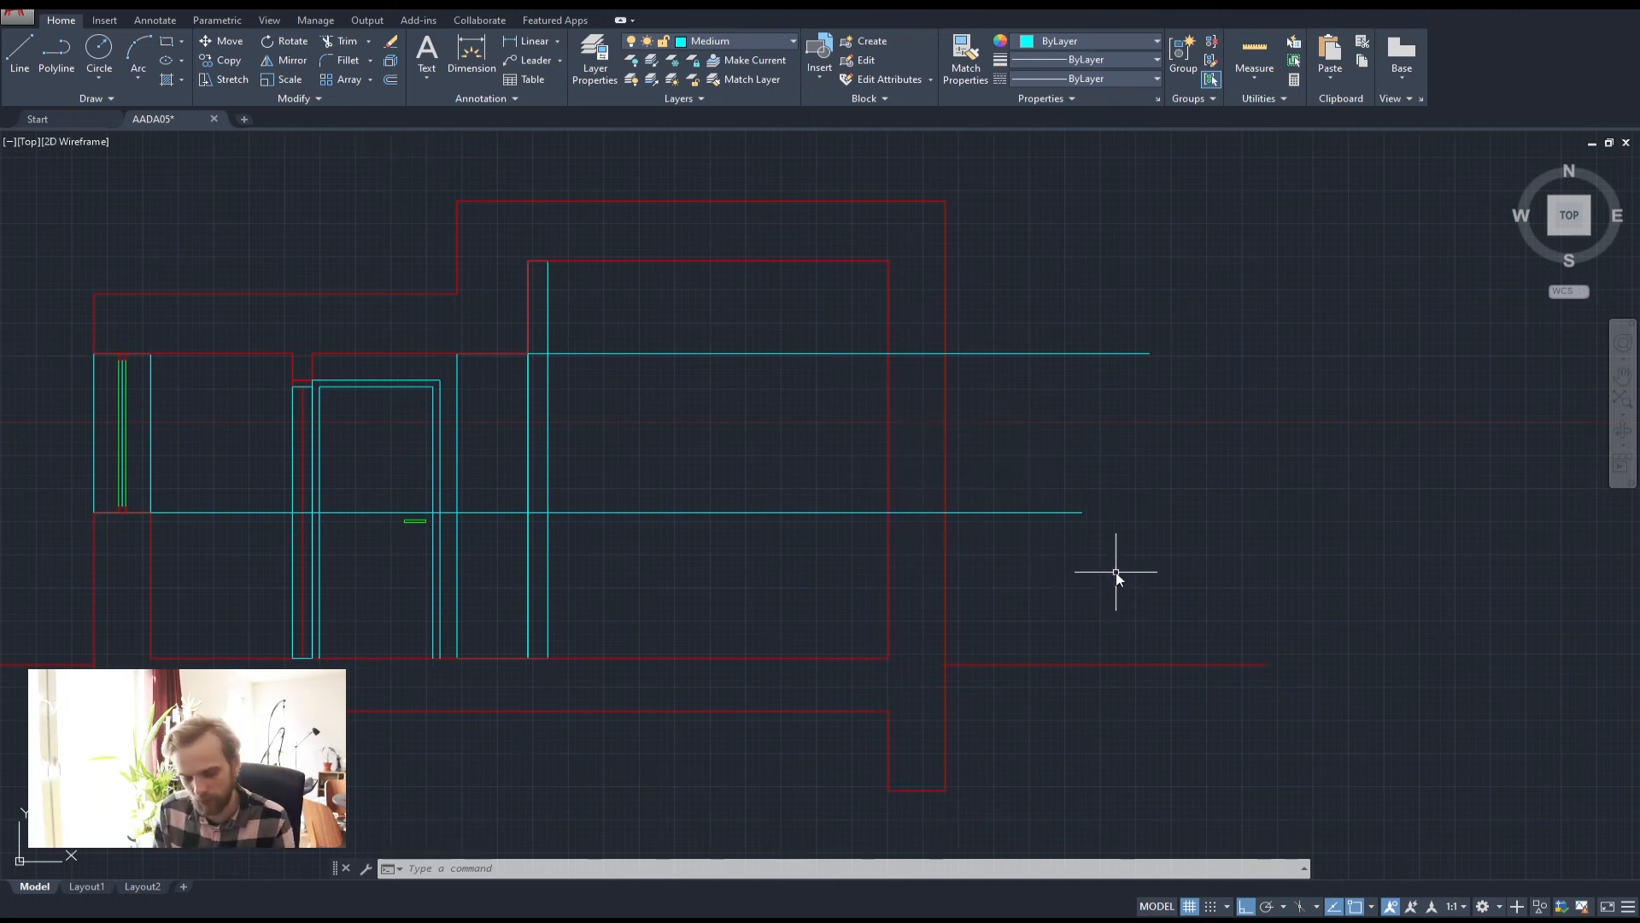
key("Return")
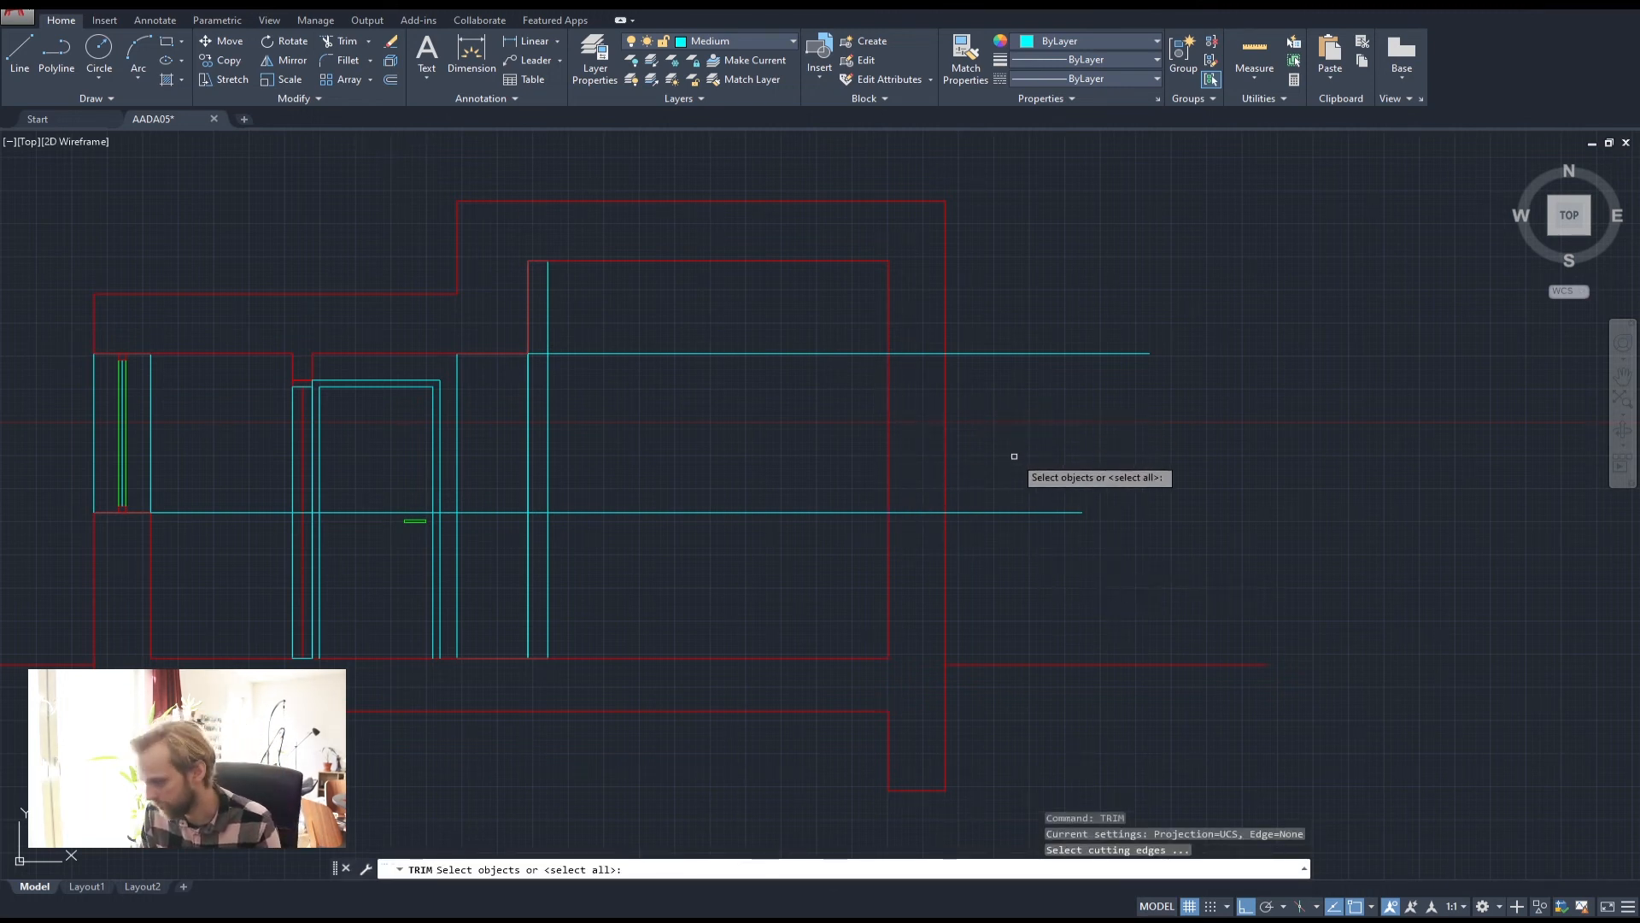
key("Escape")
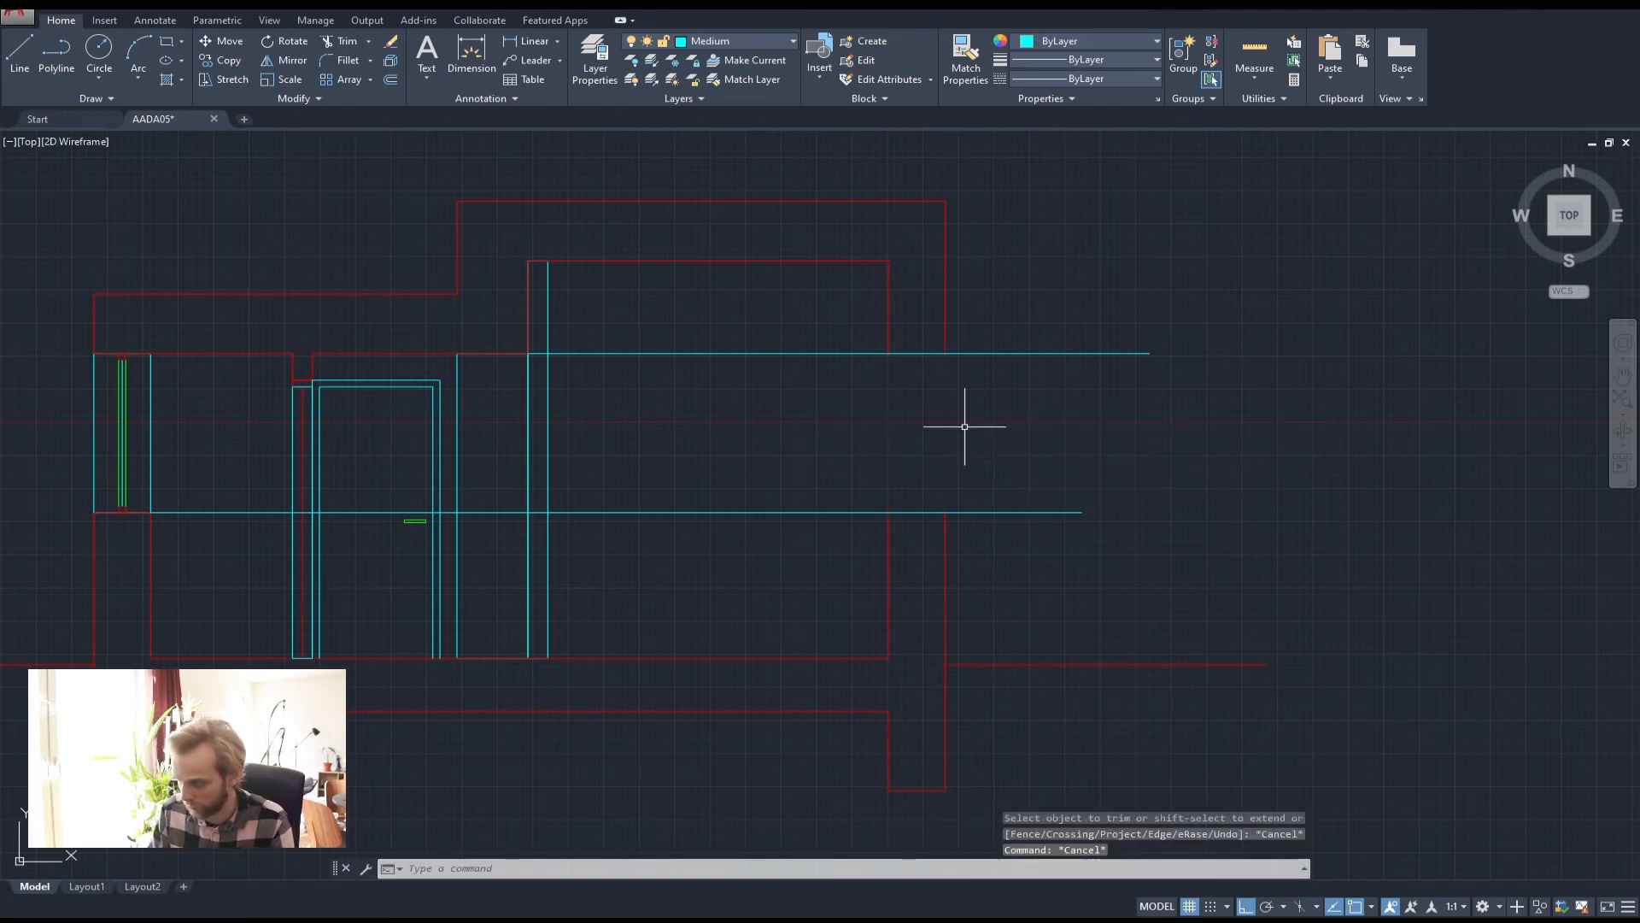
left_click(872, 268)
left_click(798, 560)
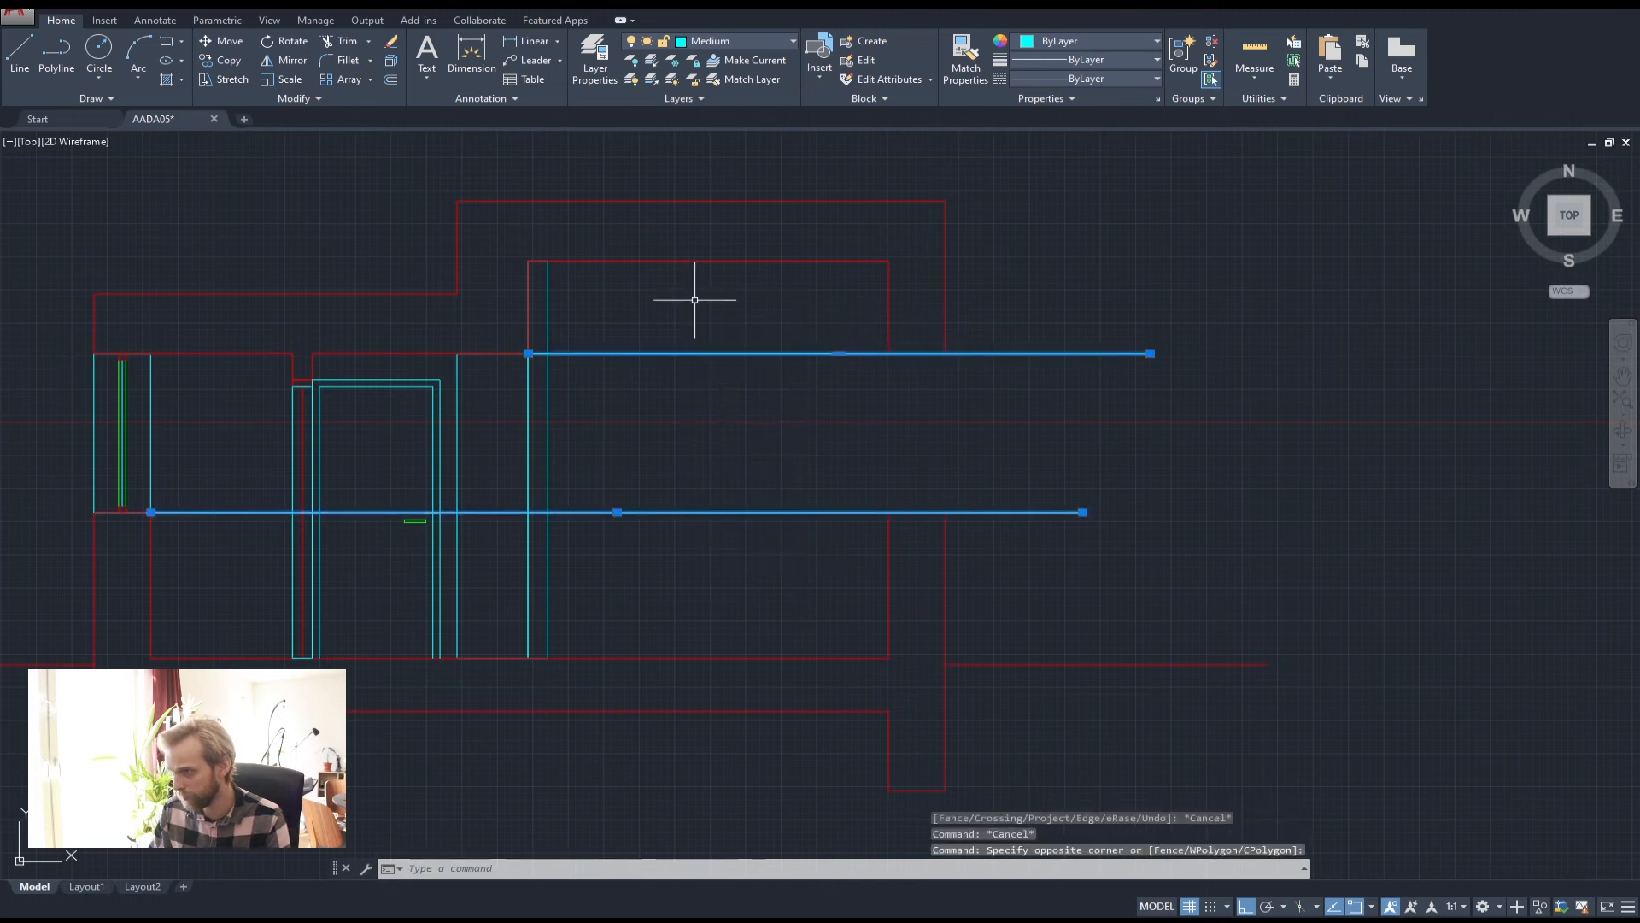
key("Delete")
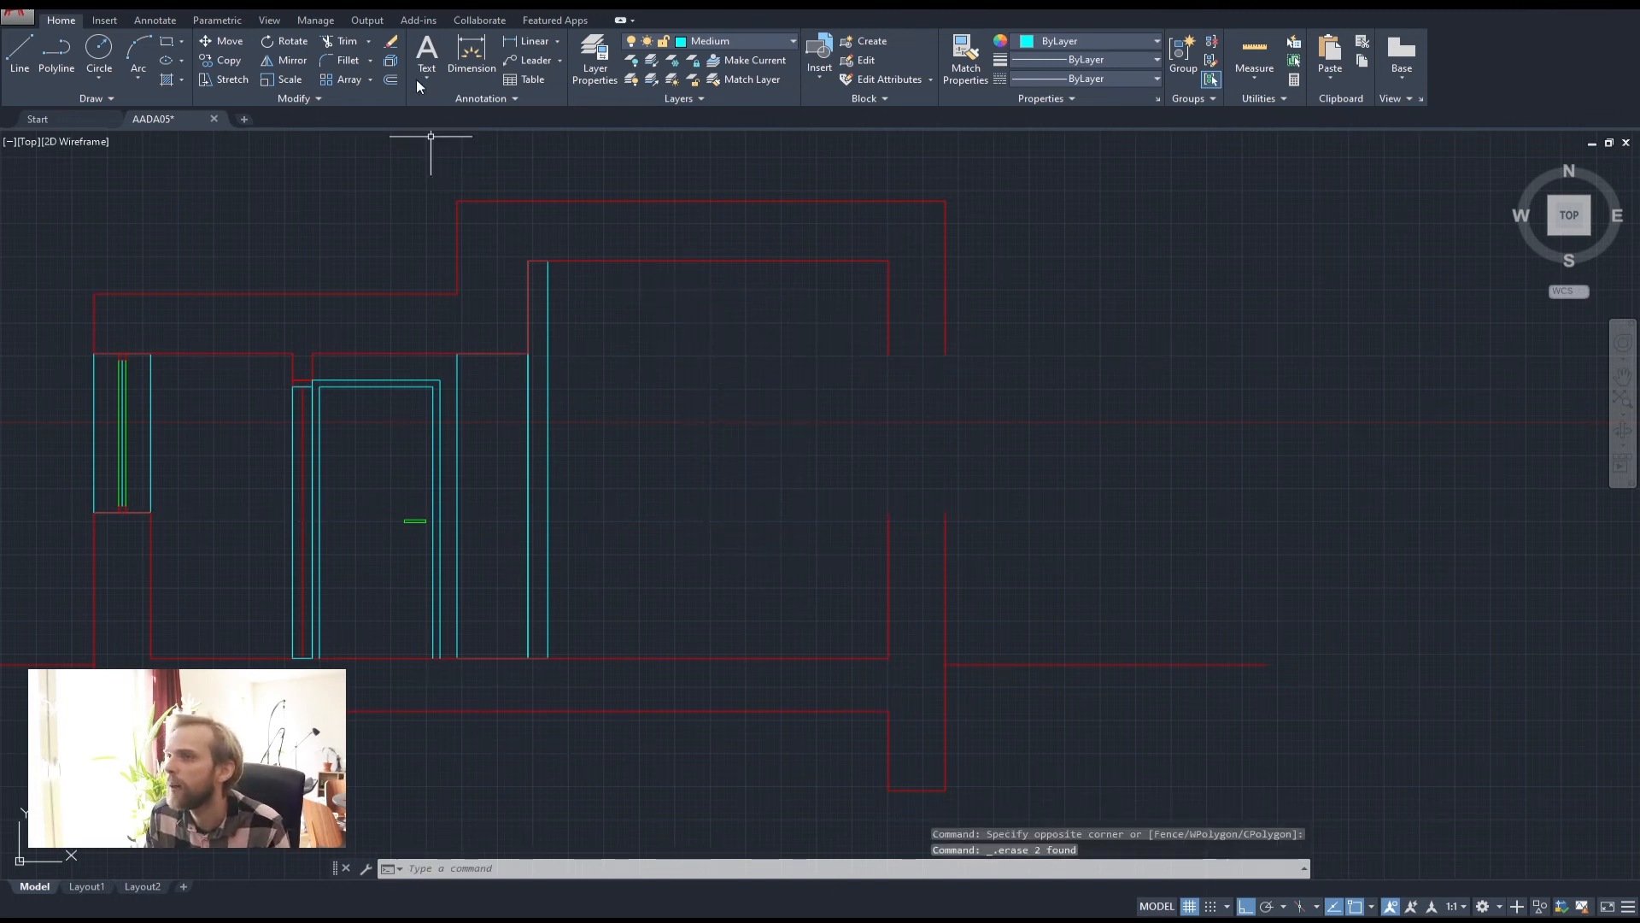
Cap the upper and lower wall ends with short polylines, then JOIN the wall outlines
left_click(56, 58)
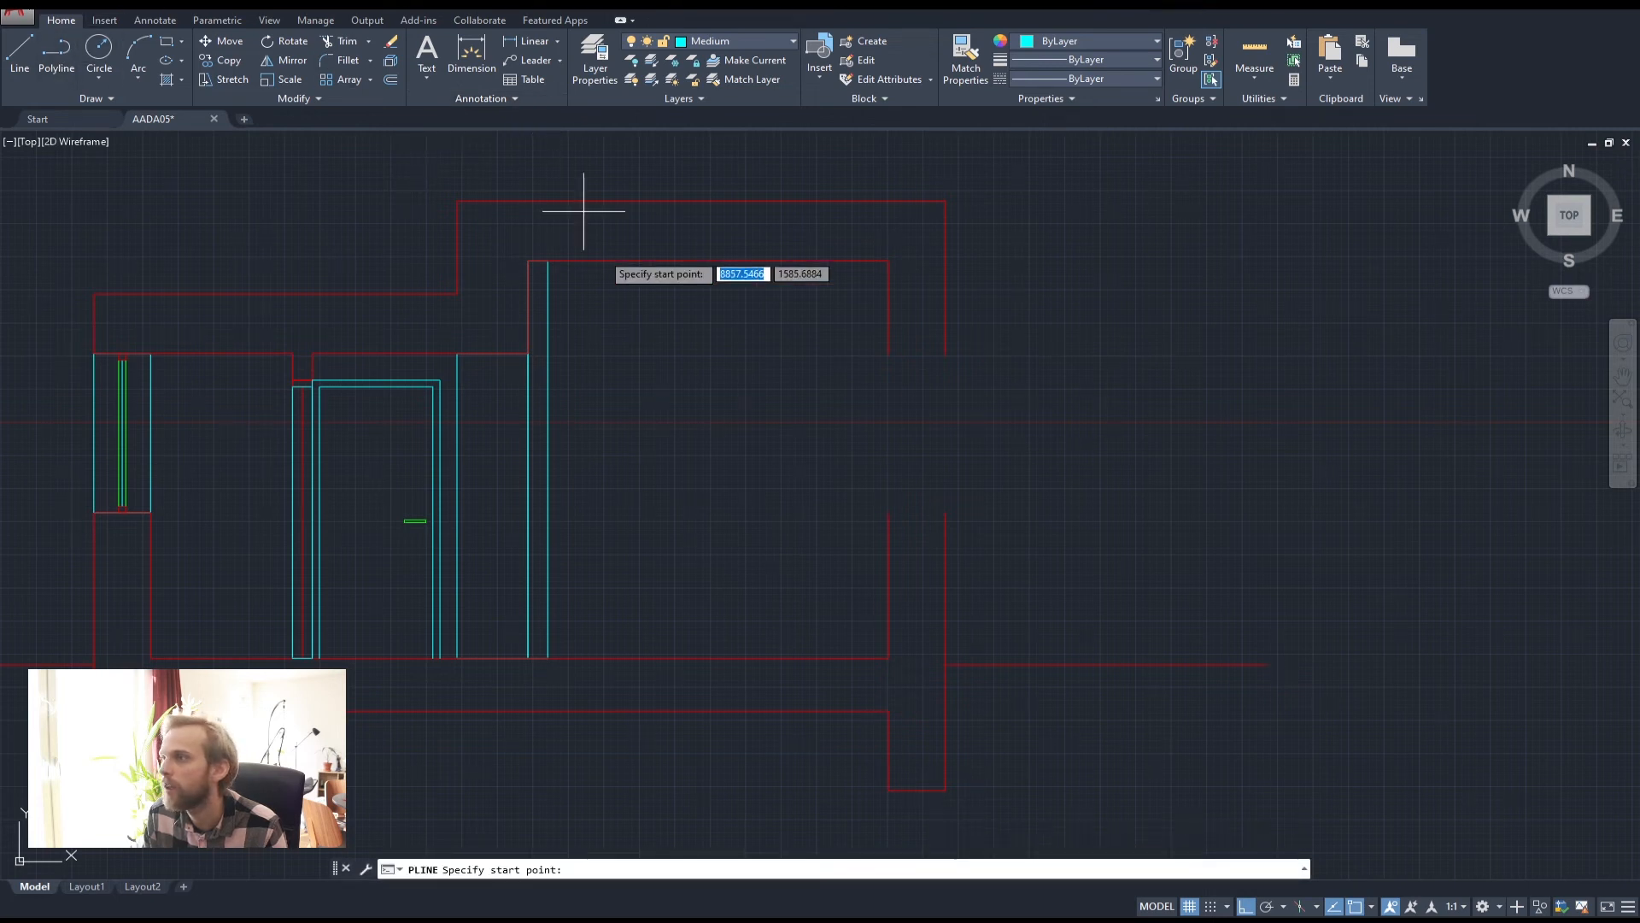
left_click(889, 353)
left_click(945, 353)
key("Return")
key("Return")
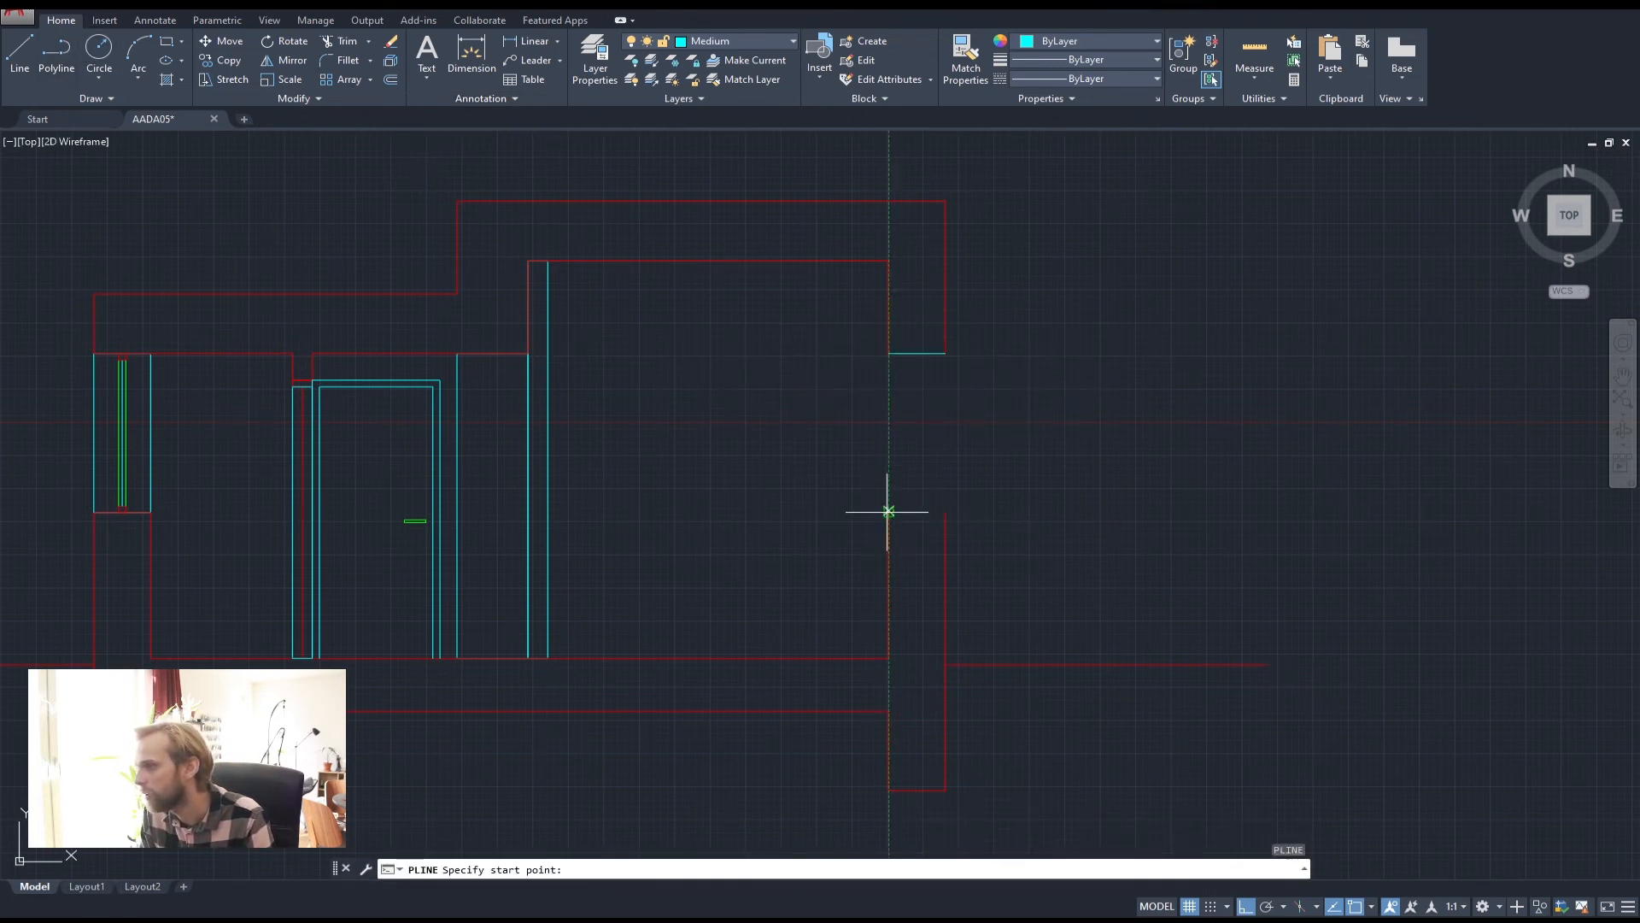
left_click(889, 512)
left_click(945, 512)
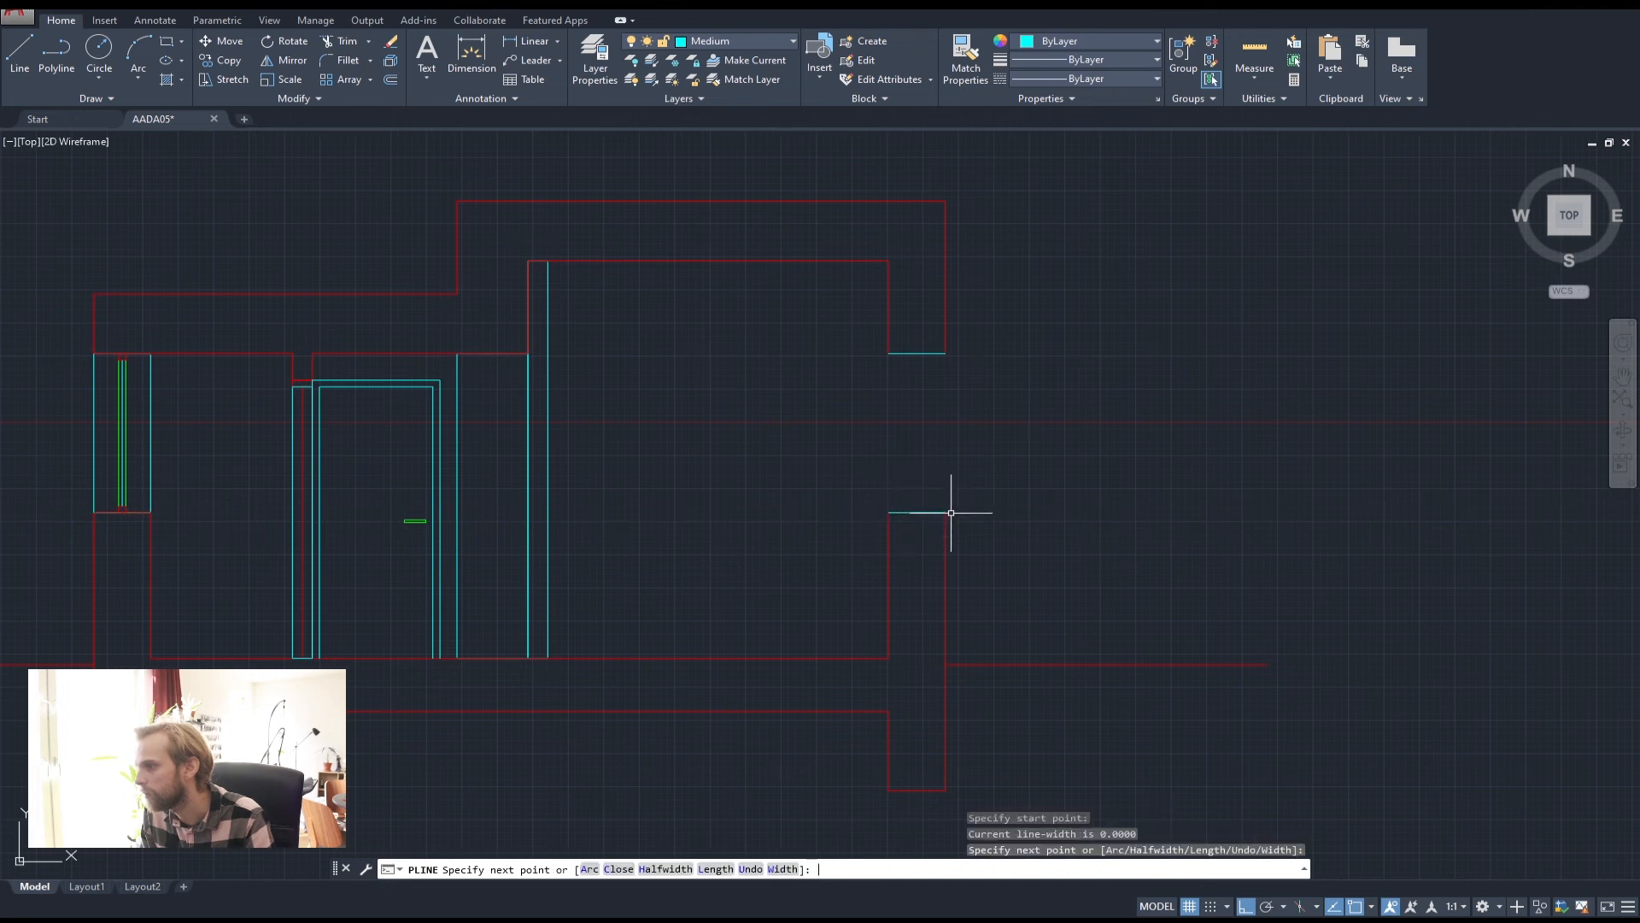
key("Return")
mouse_move(1012, 517)
left_mouse_down()
mouse_move(1008, 561)
mouse_move(804, 326)
left_mouse_up()
type("joi")
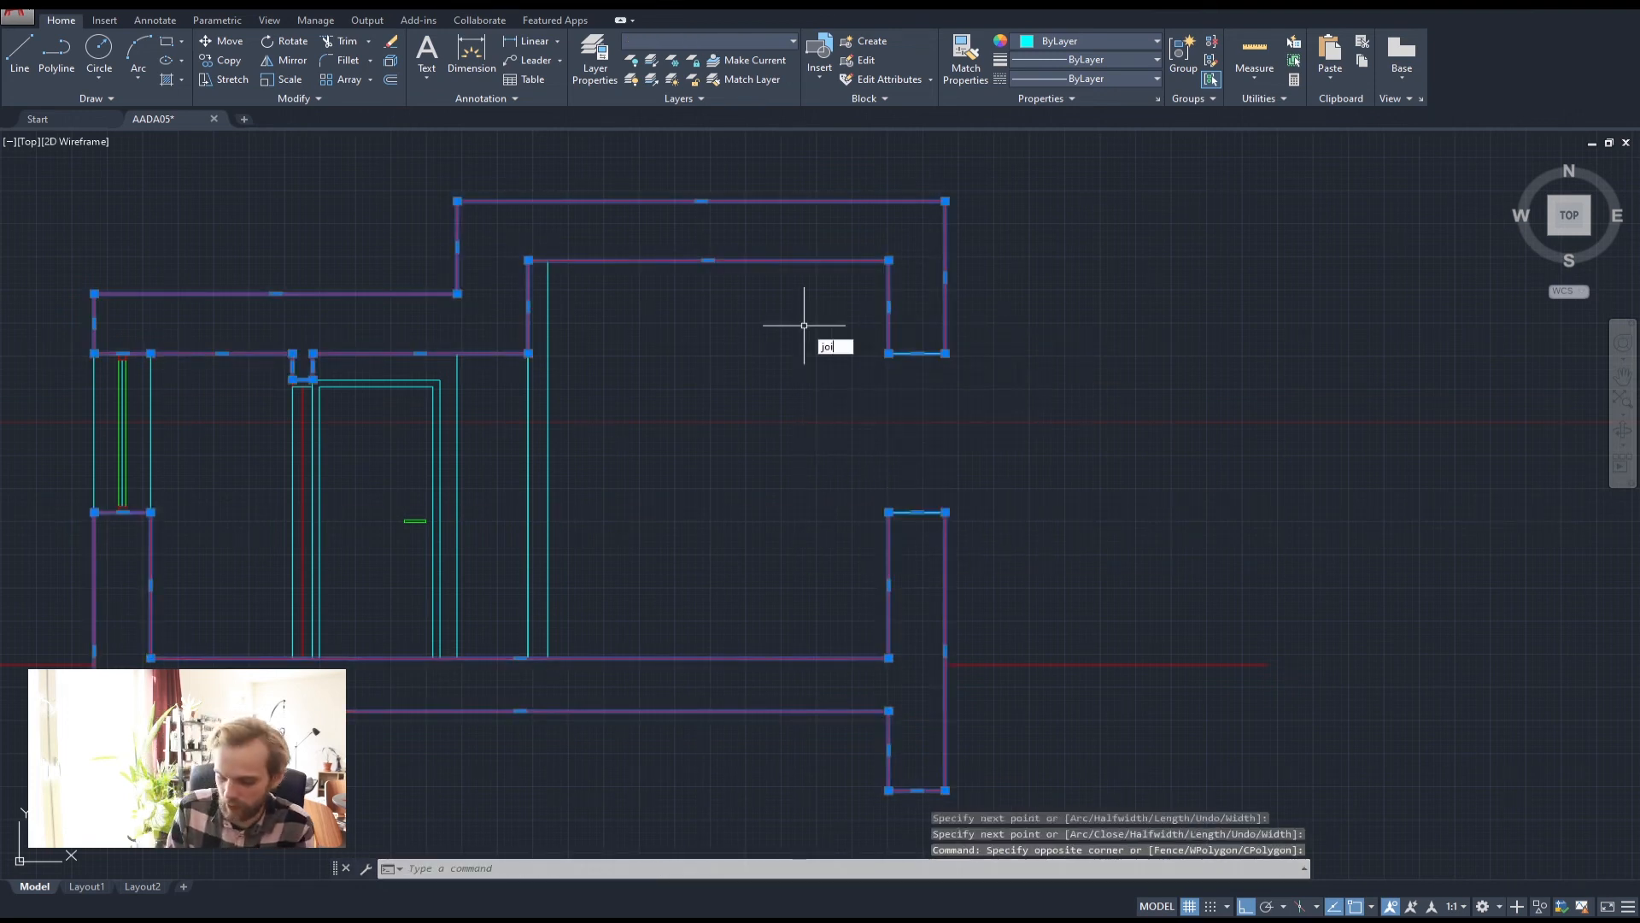
type("n")
key("Return")
key("Escape")
key("Escape")
Move the upper and lower wall outlines onto the red Thick layer
left_click(997, 382)
left_click(837, 239)
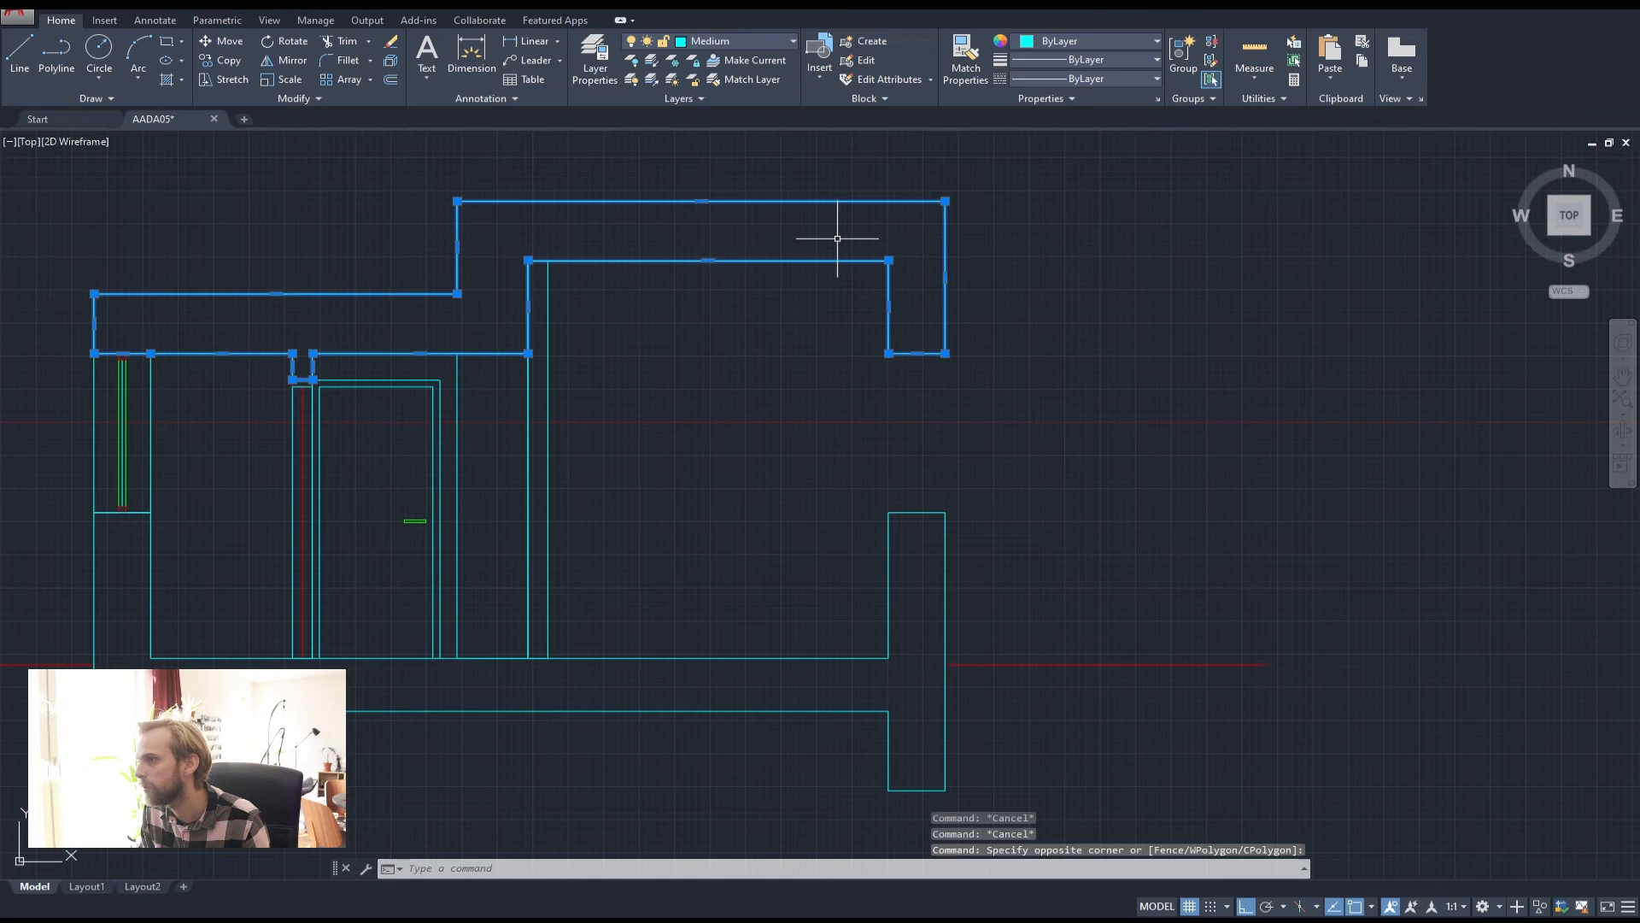
left_click(730, 40)
left_click(713, 109)
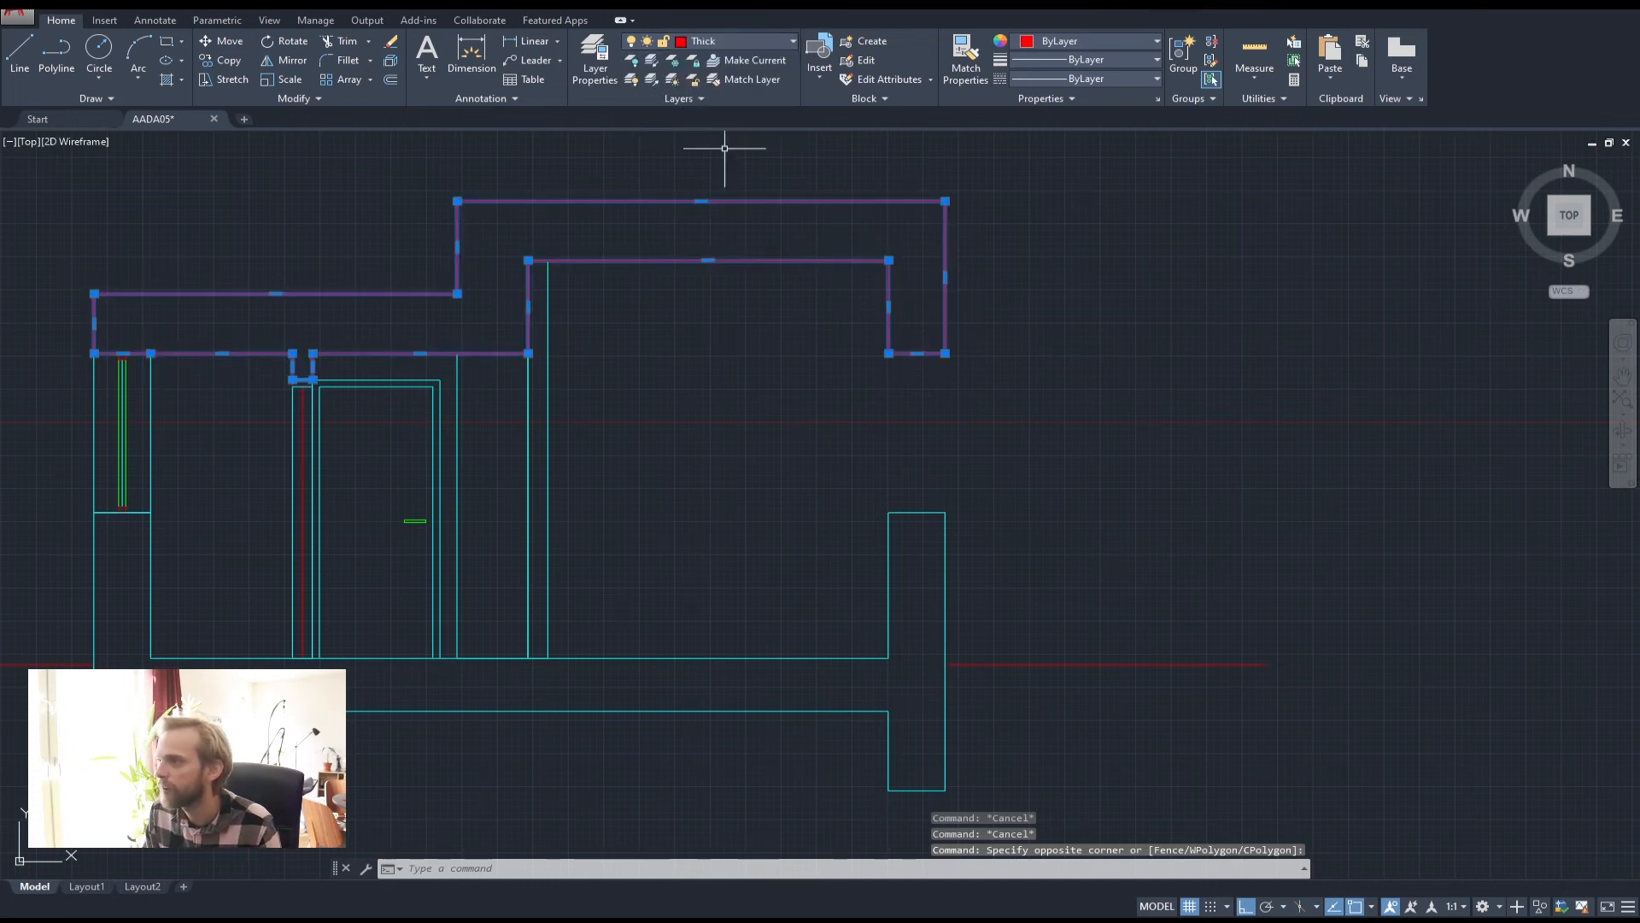
left_click(1055, 564)
left_click(811, 506)
left_click(726, 41)
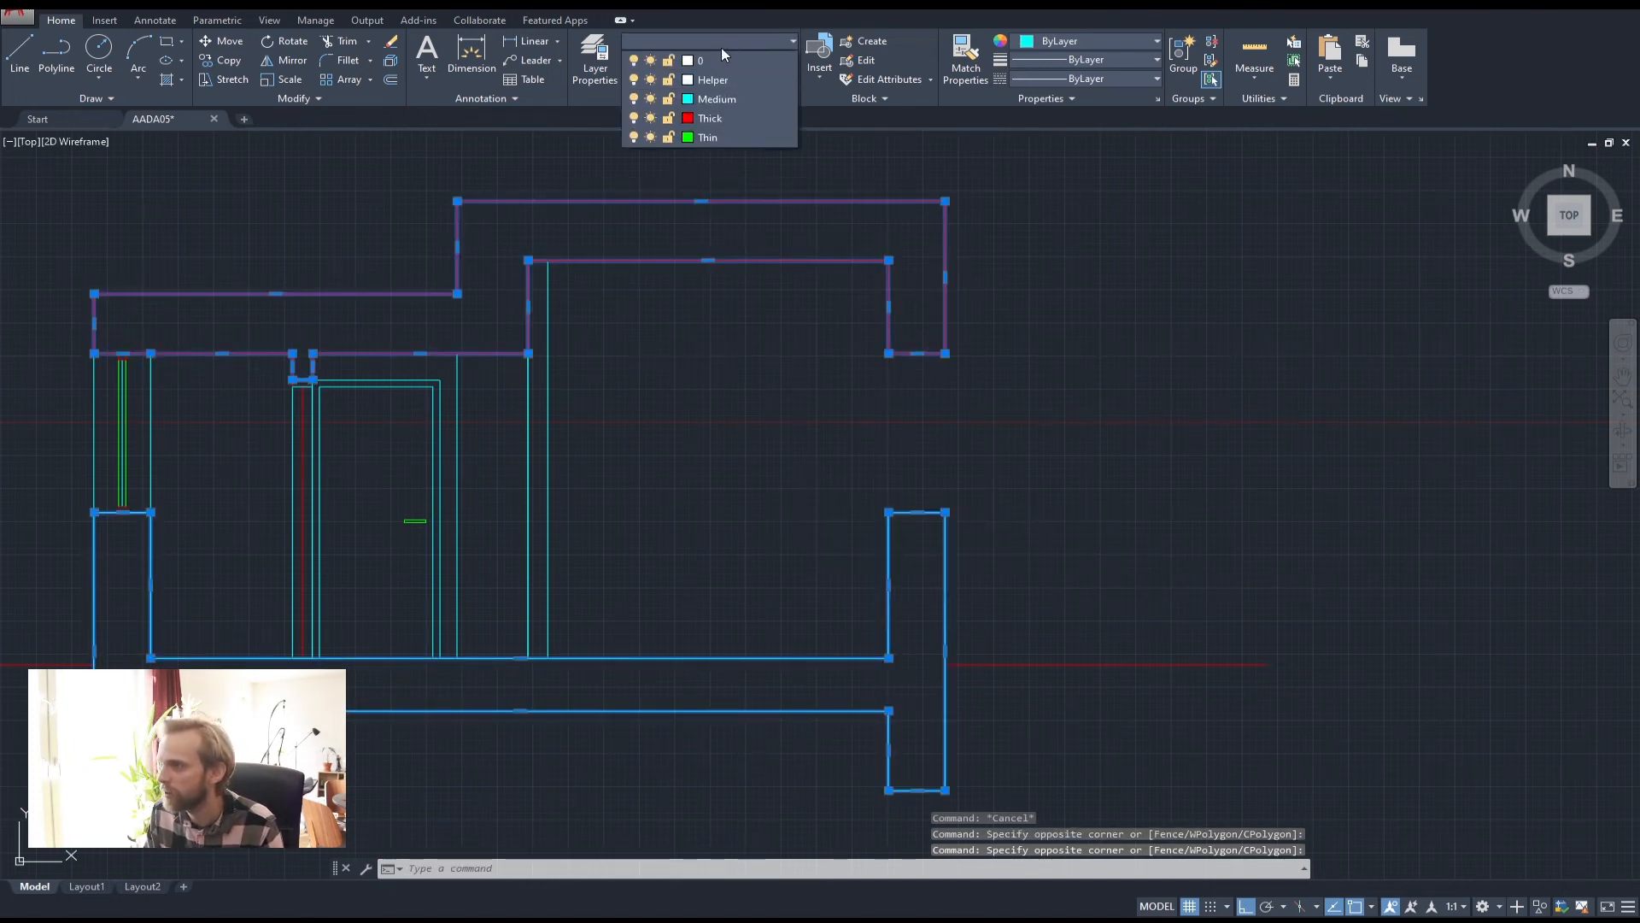
left_click(713, 111)
key("Escape")
key("Escape")
key("Escape")
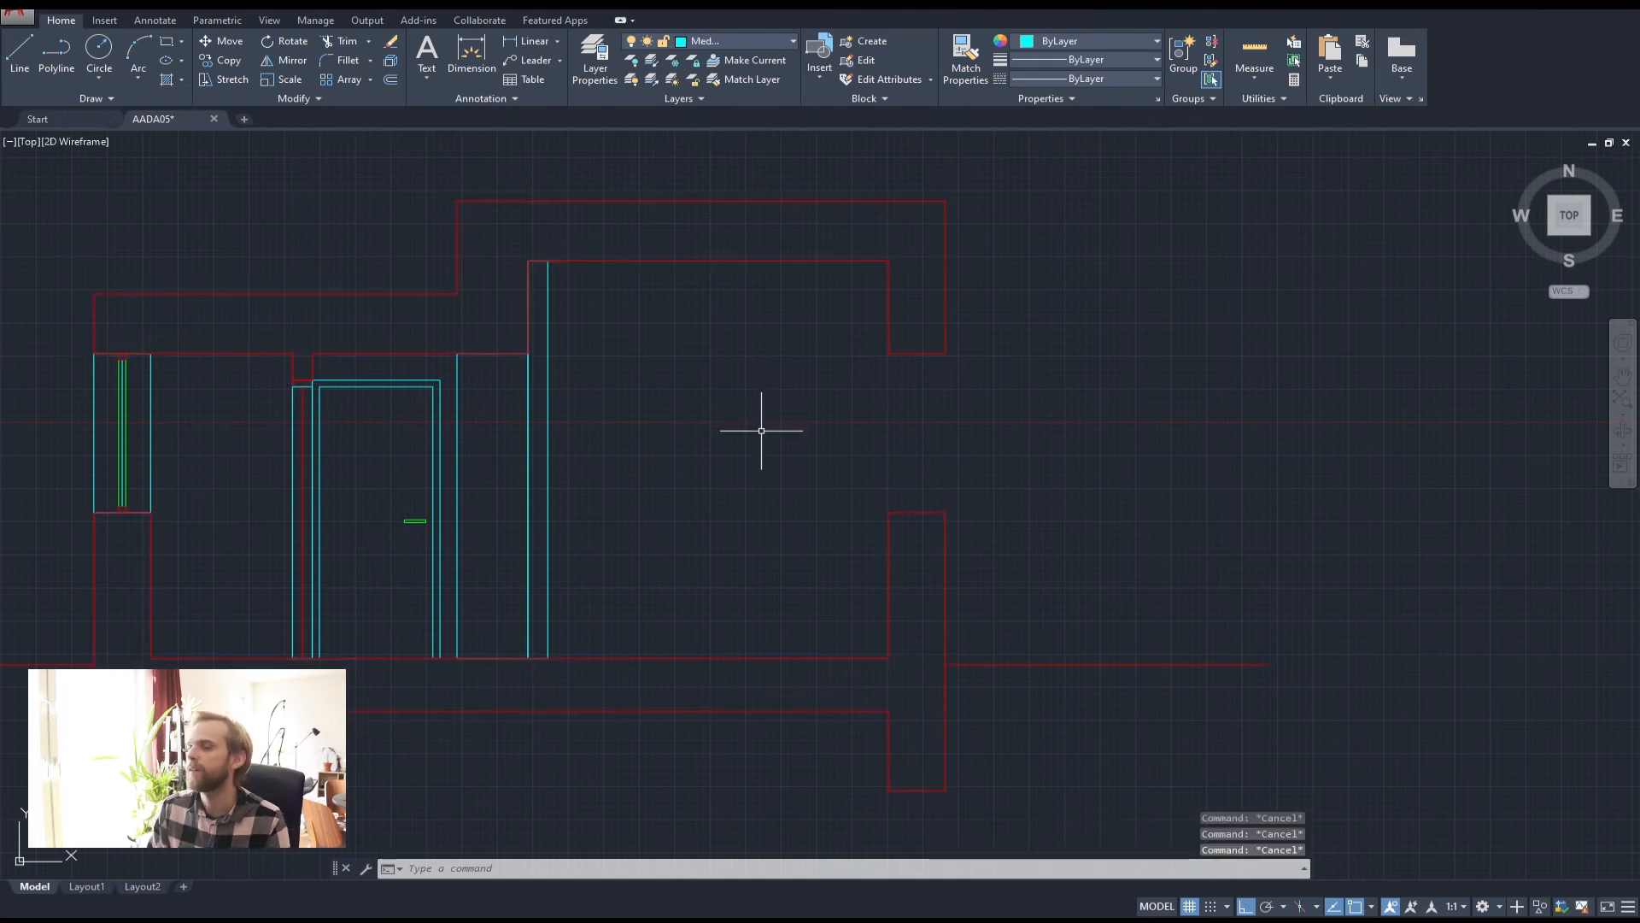
Copy the left window into the section's right wall
middle_click_drag(276, 382, 391, 380)
left_click(150, 341)
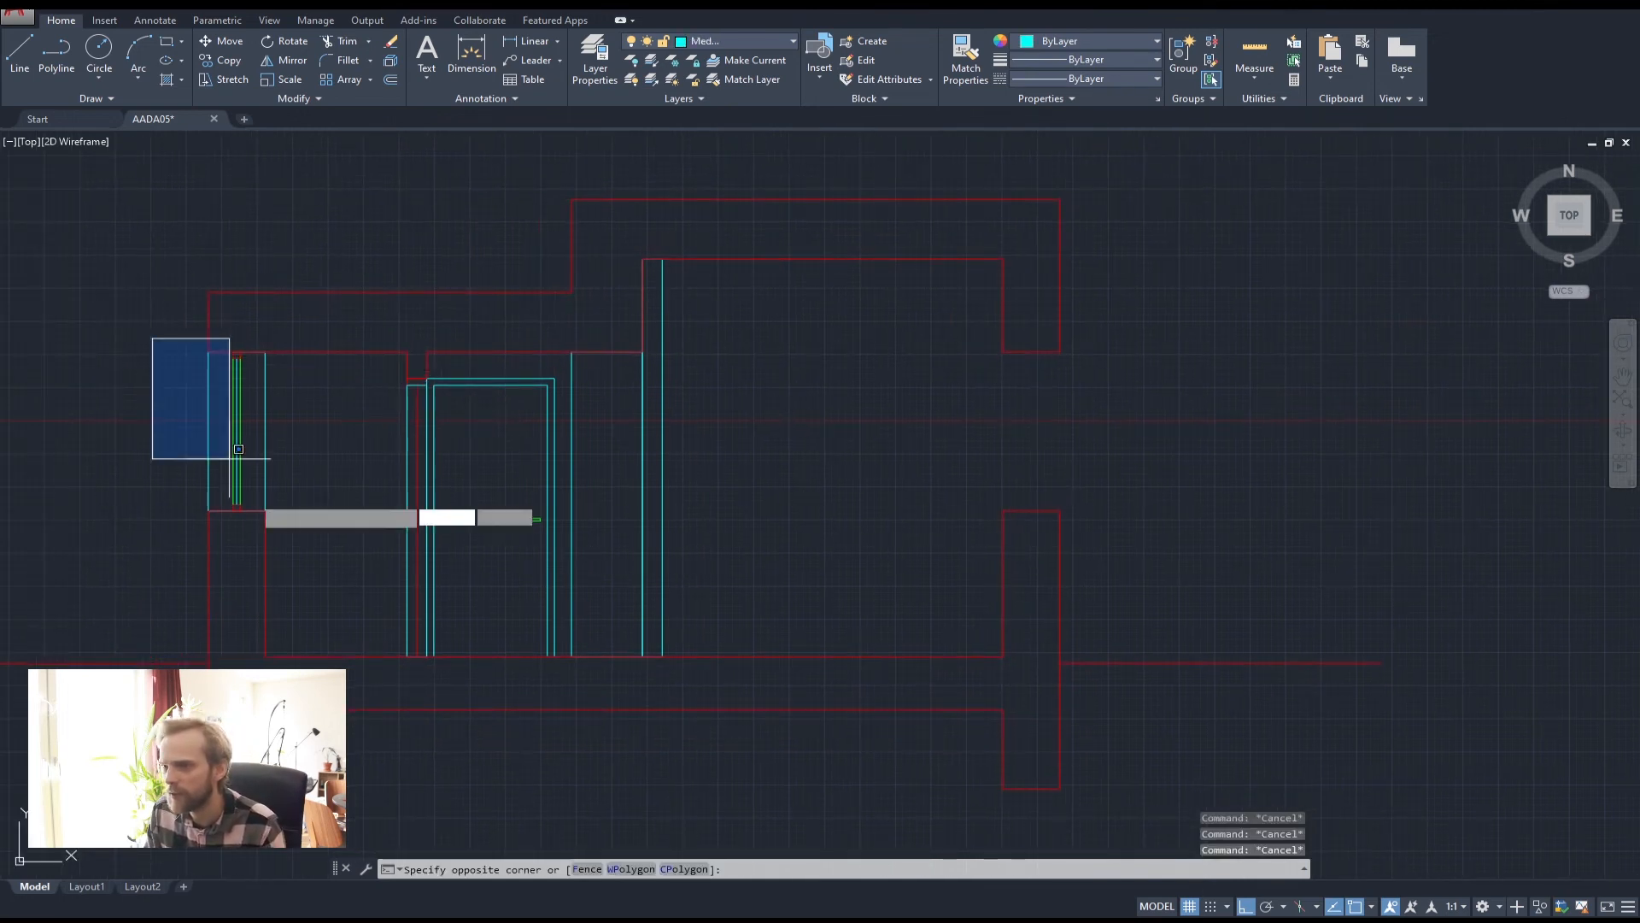
left_click(317, 574)
type("cop")
key("Return")
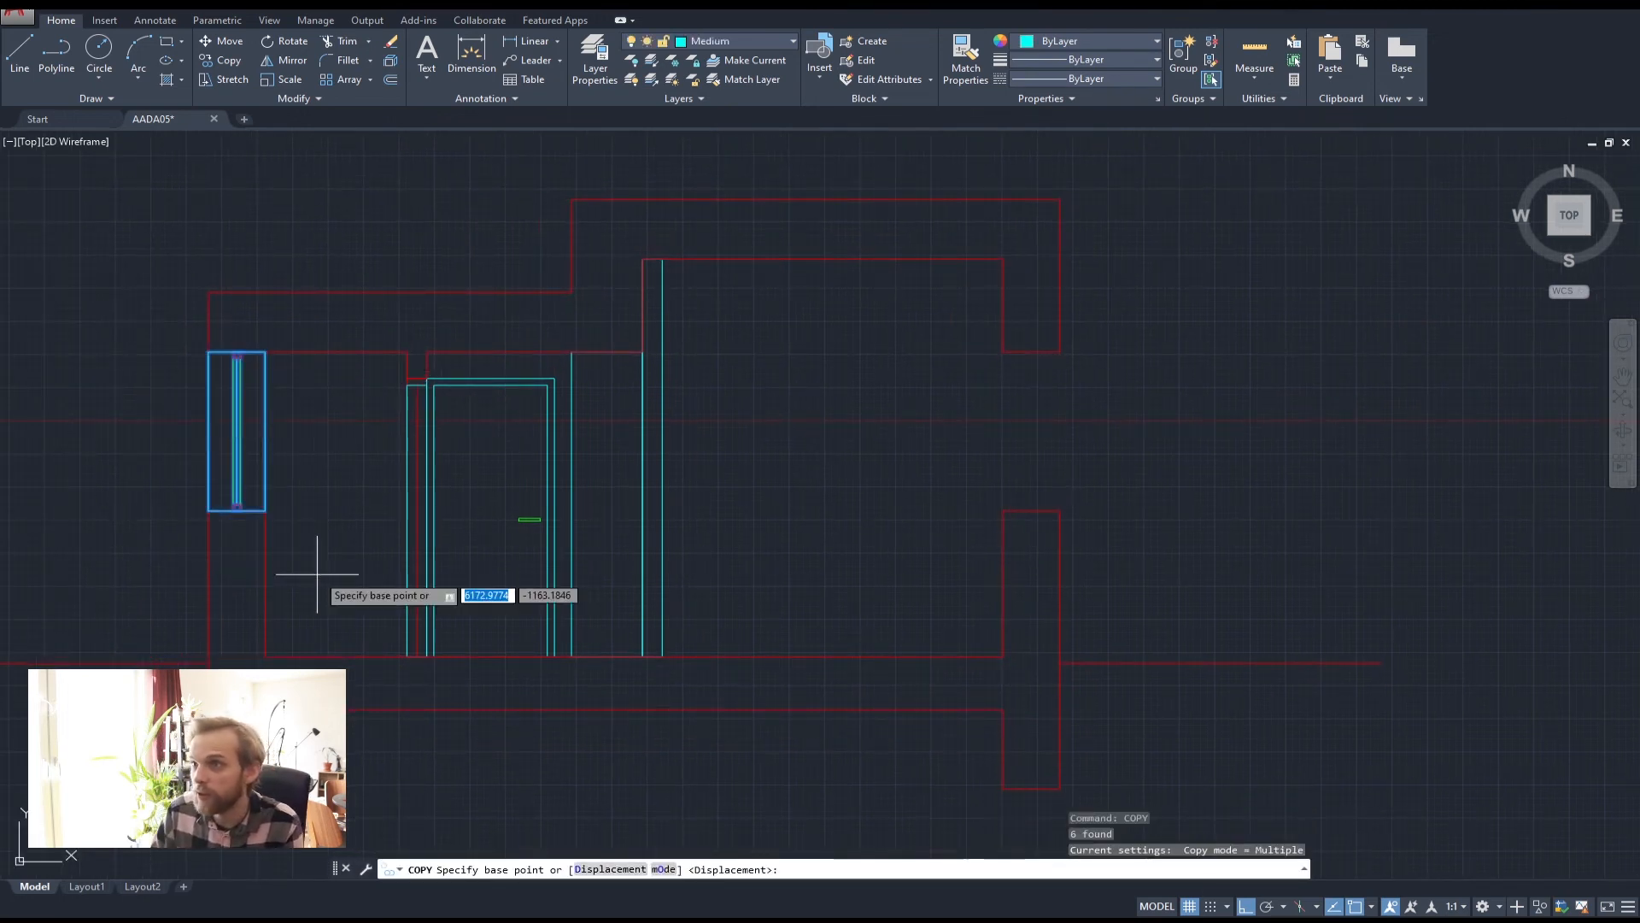
left_click(266, 510)
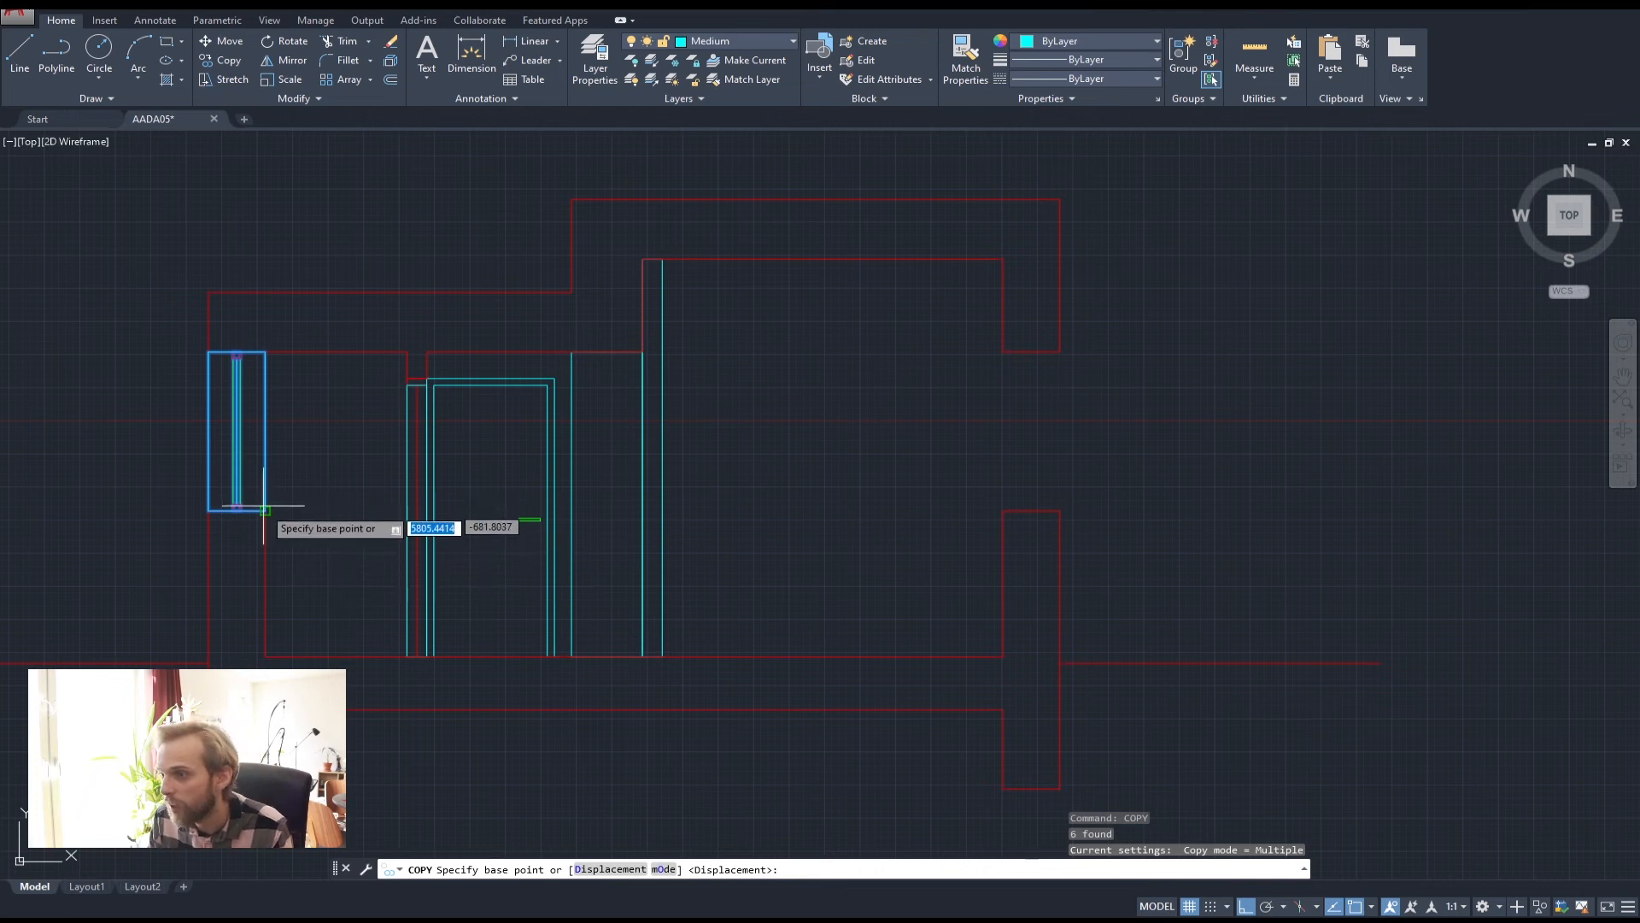
left_click(1061, 511)
key("Escape")
key("Escape")
key("Escape")
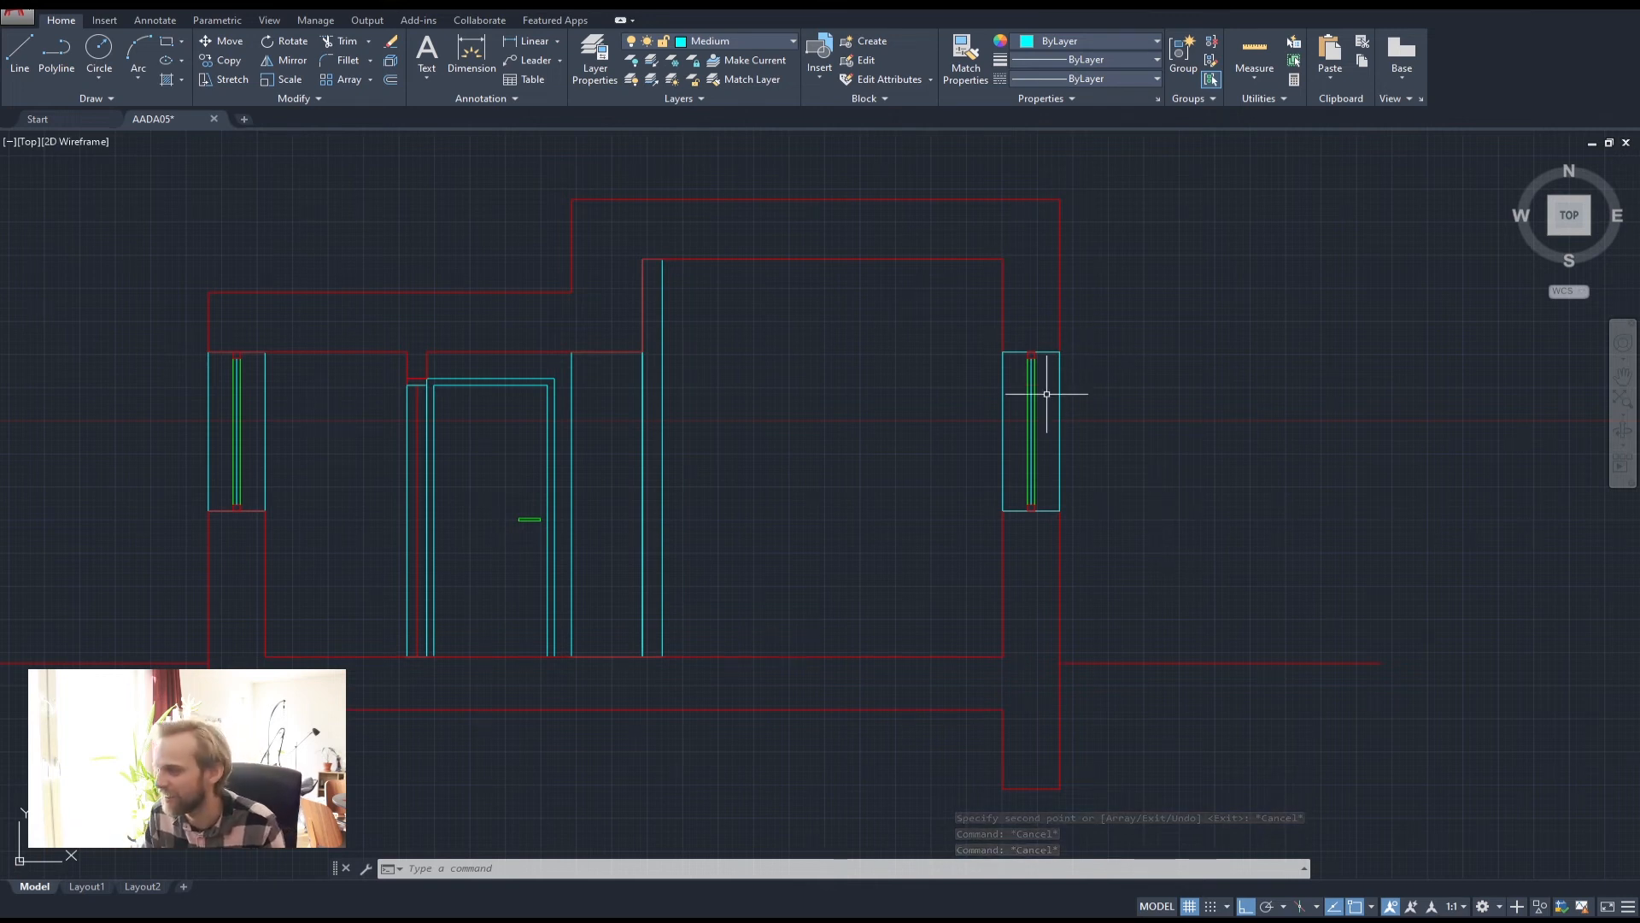
Draw top and bottom lines from the right window's corners left to the inner wall
left_click(54, 47)
left_click(1003, 351)
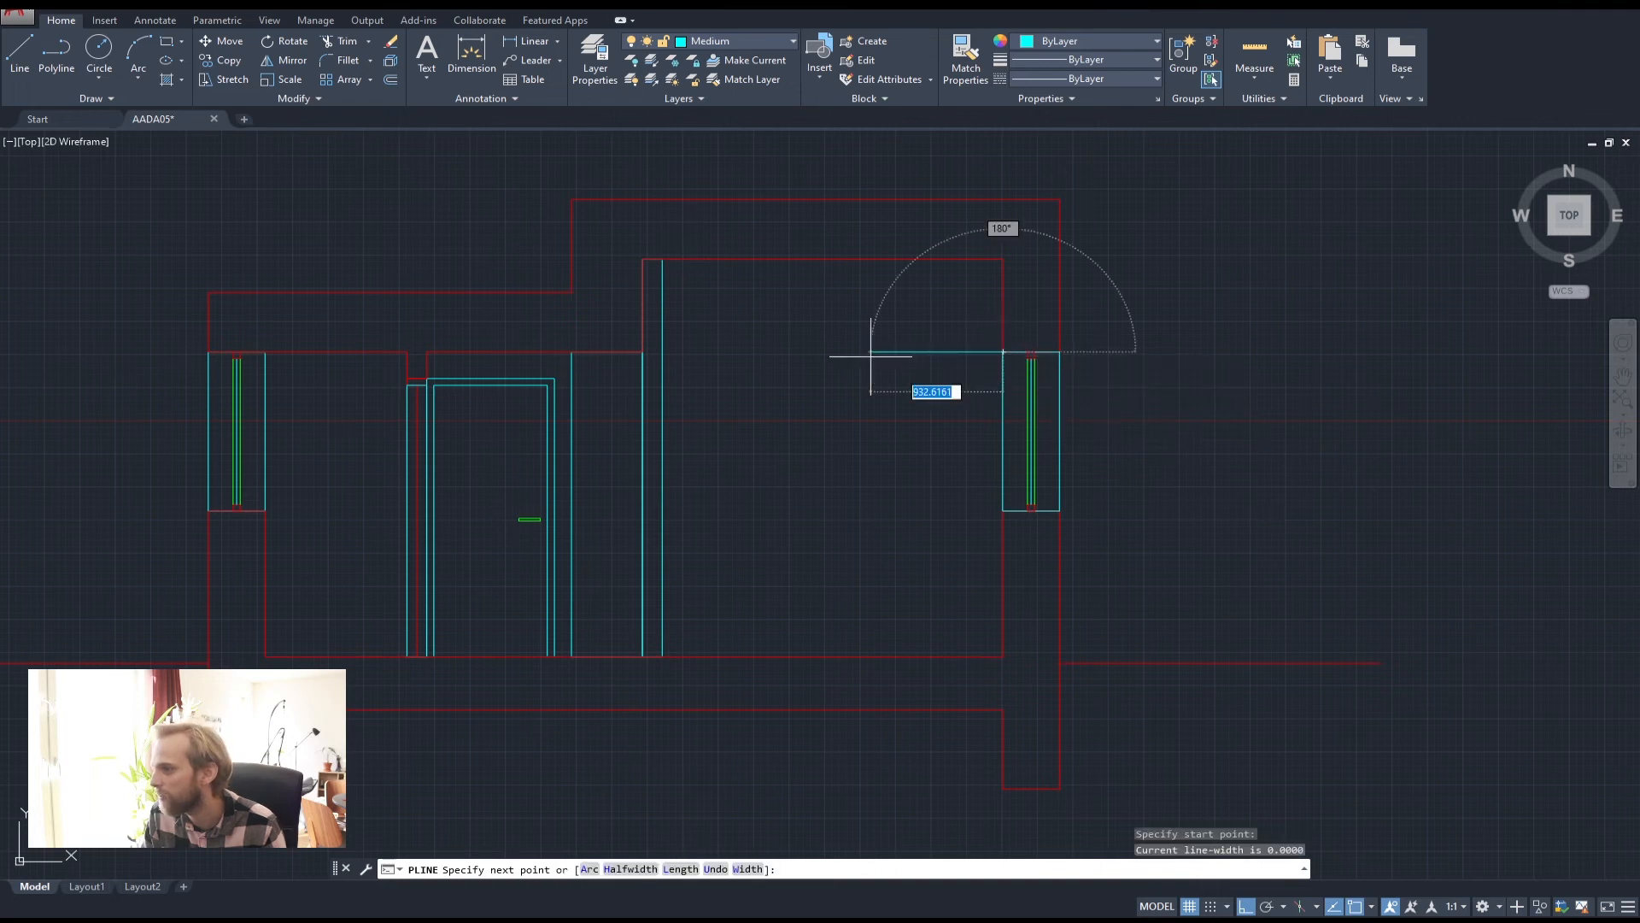
left_click(662, 351)
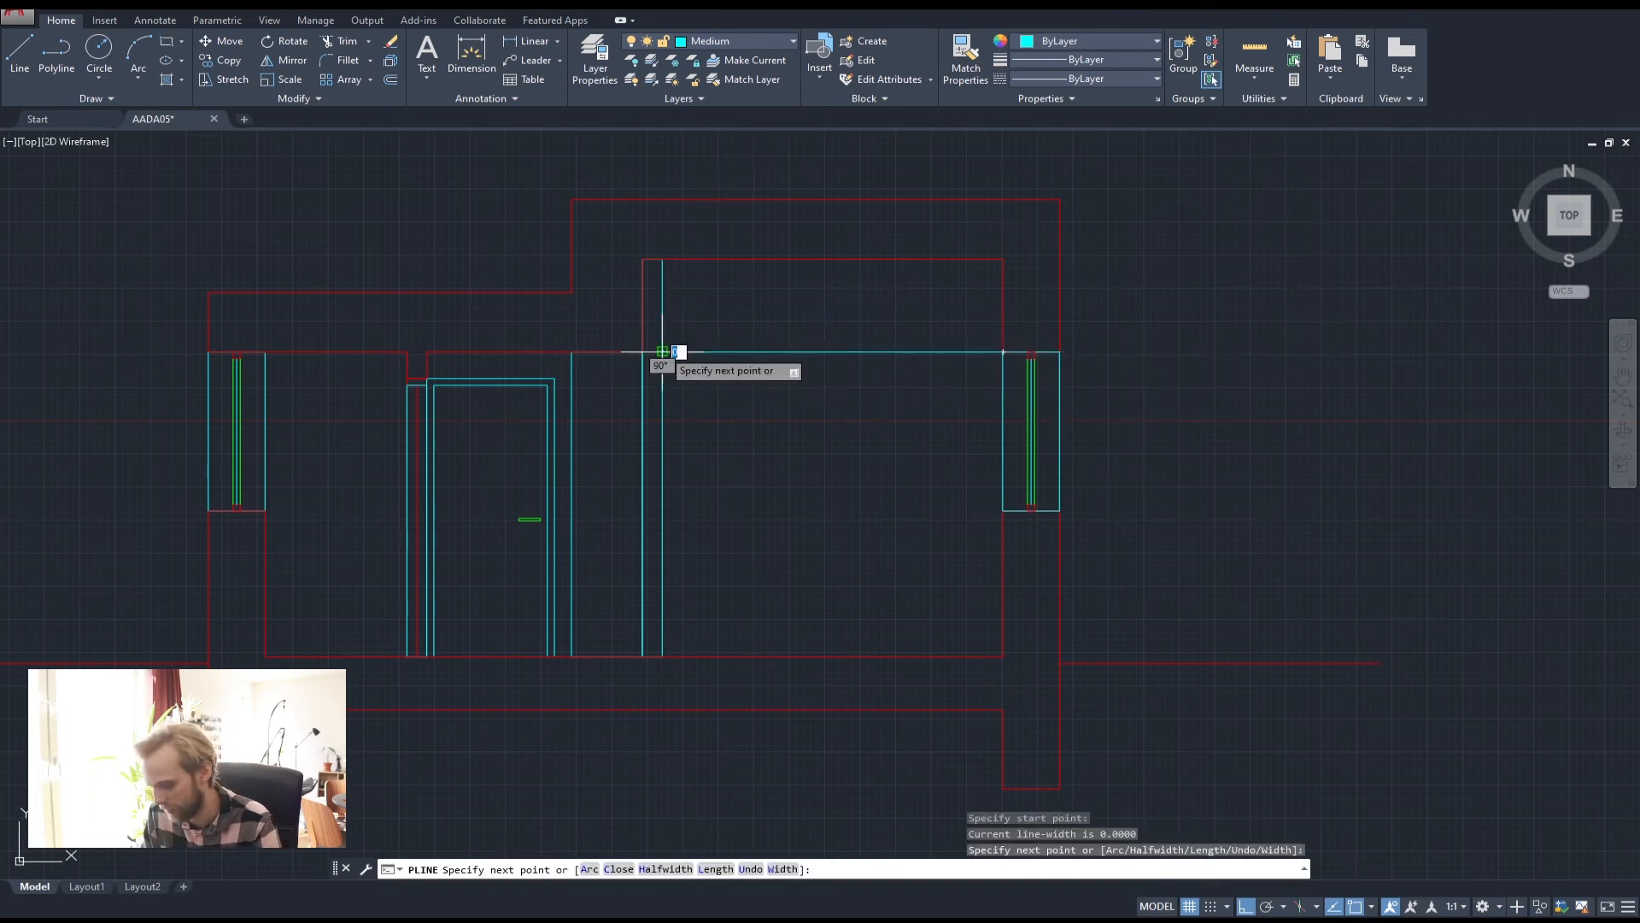
key("Return")
key("Return")
left_click(1001, 510)
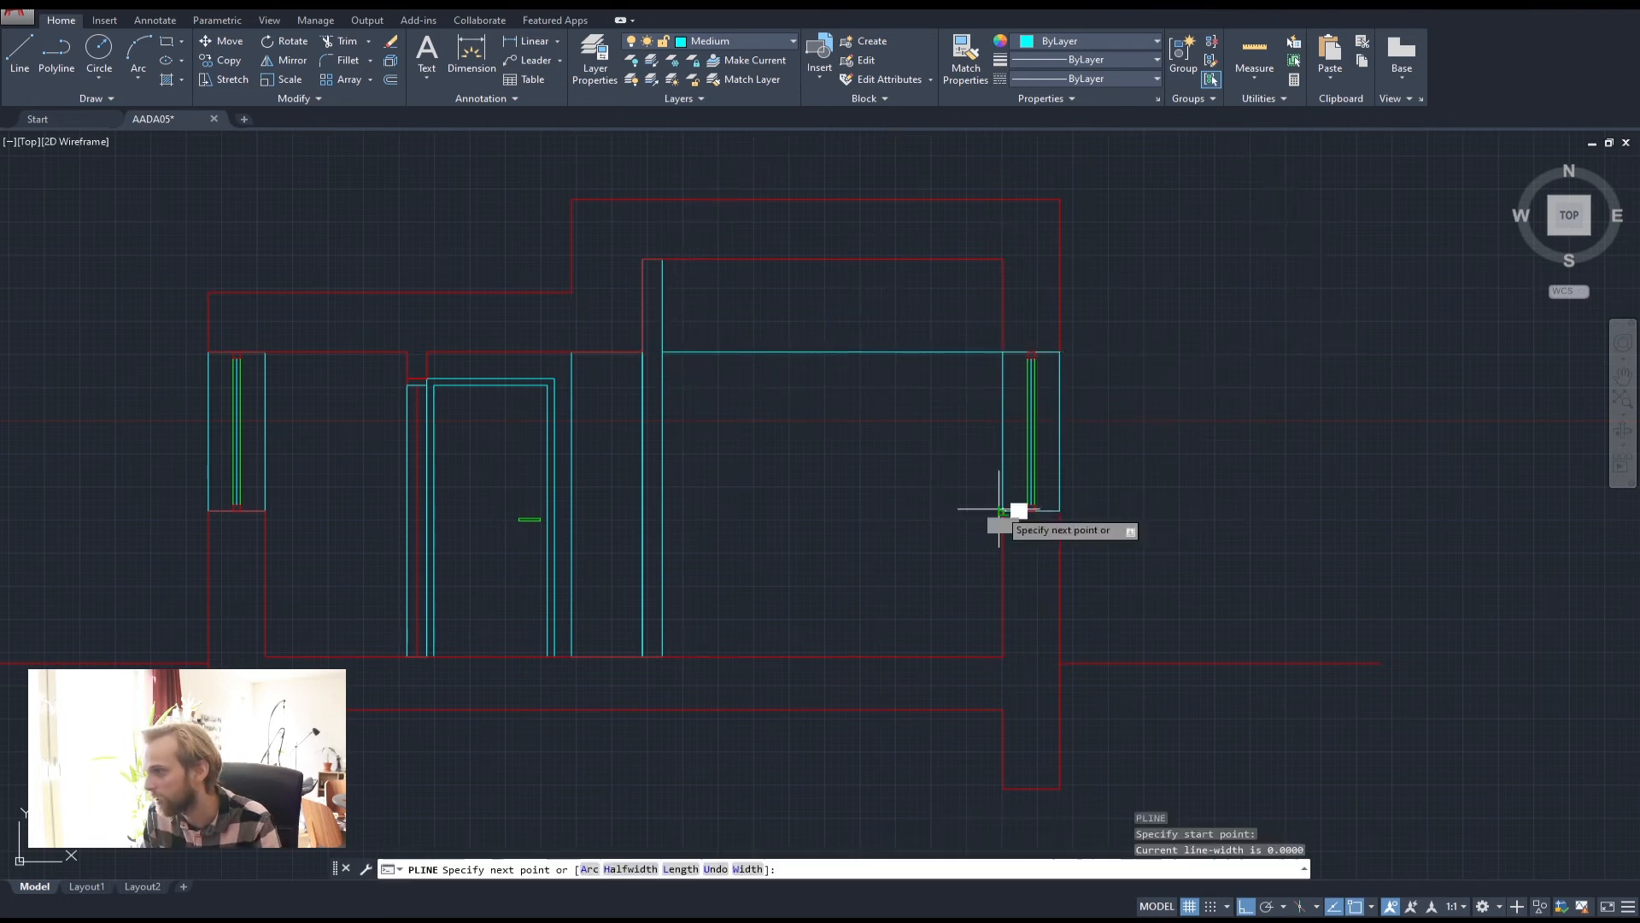
left_click(662, 511)
key("Return")
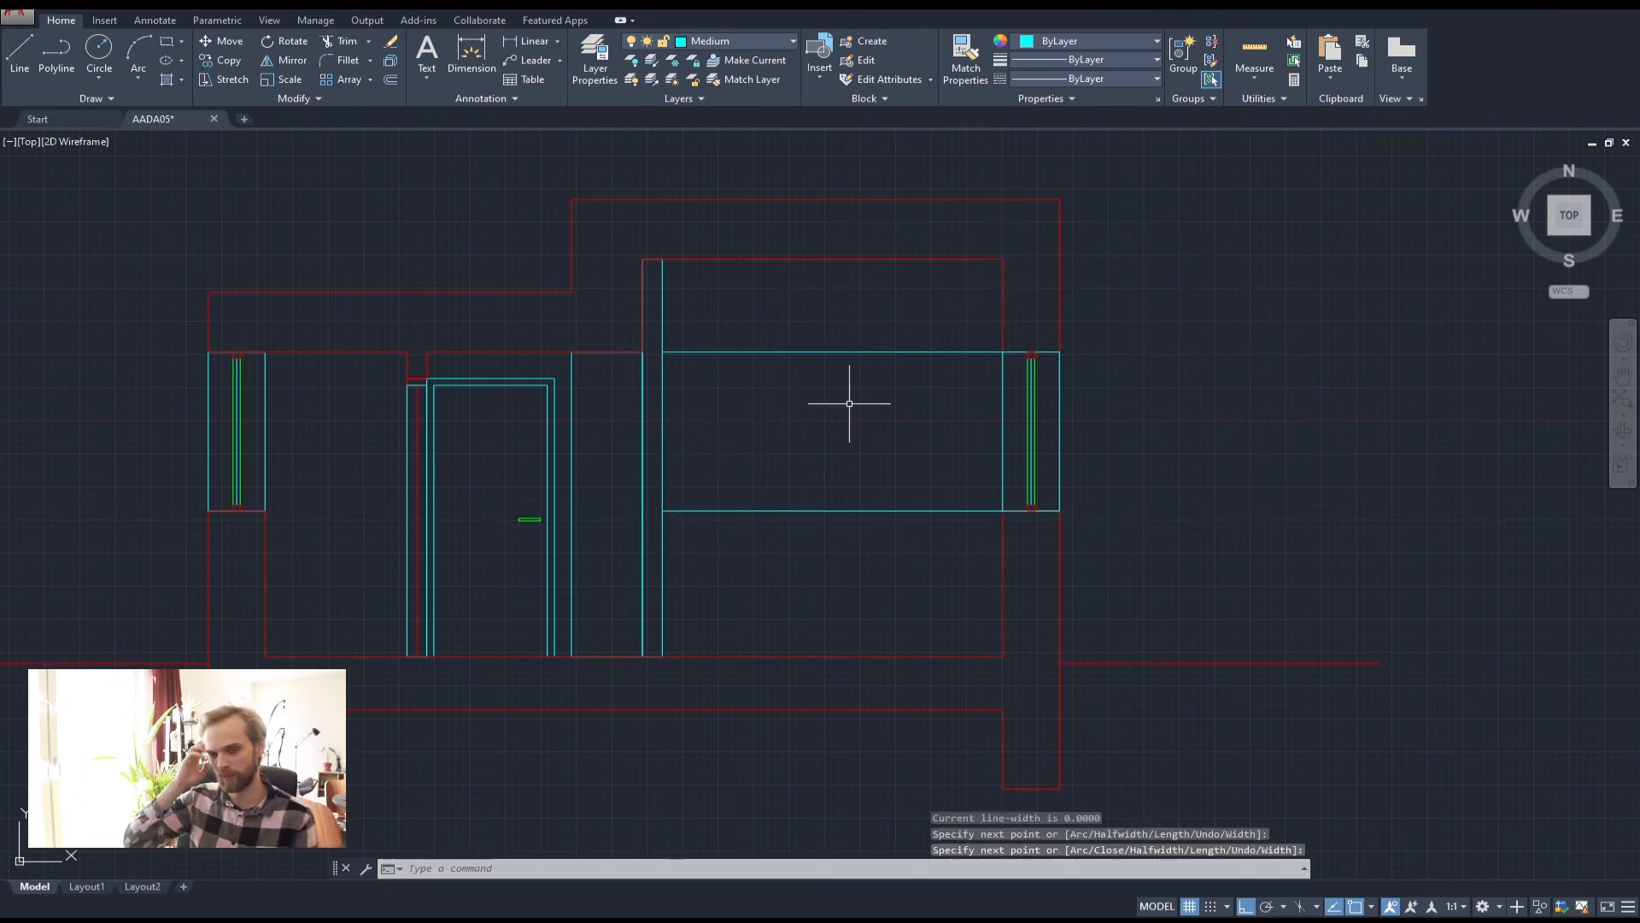
Draw a vertical projection guide from the bed in the plan down past the section
scroll(850, 404, "down", 5)
scroll(756, 329, "up", 5)
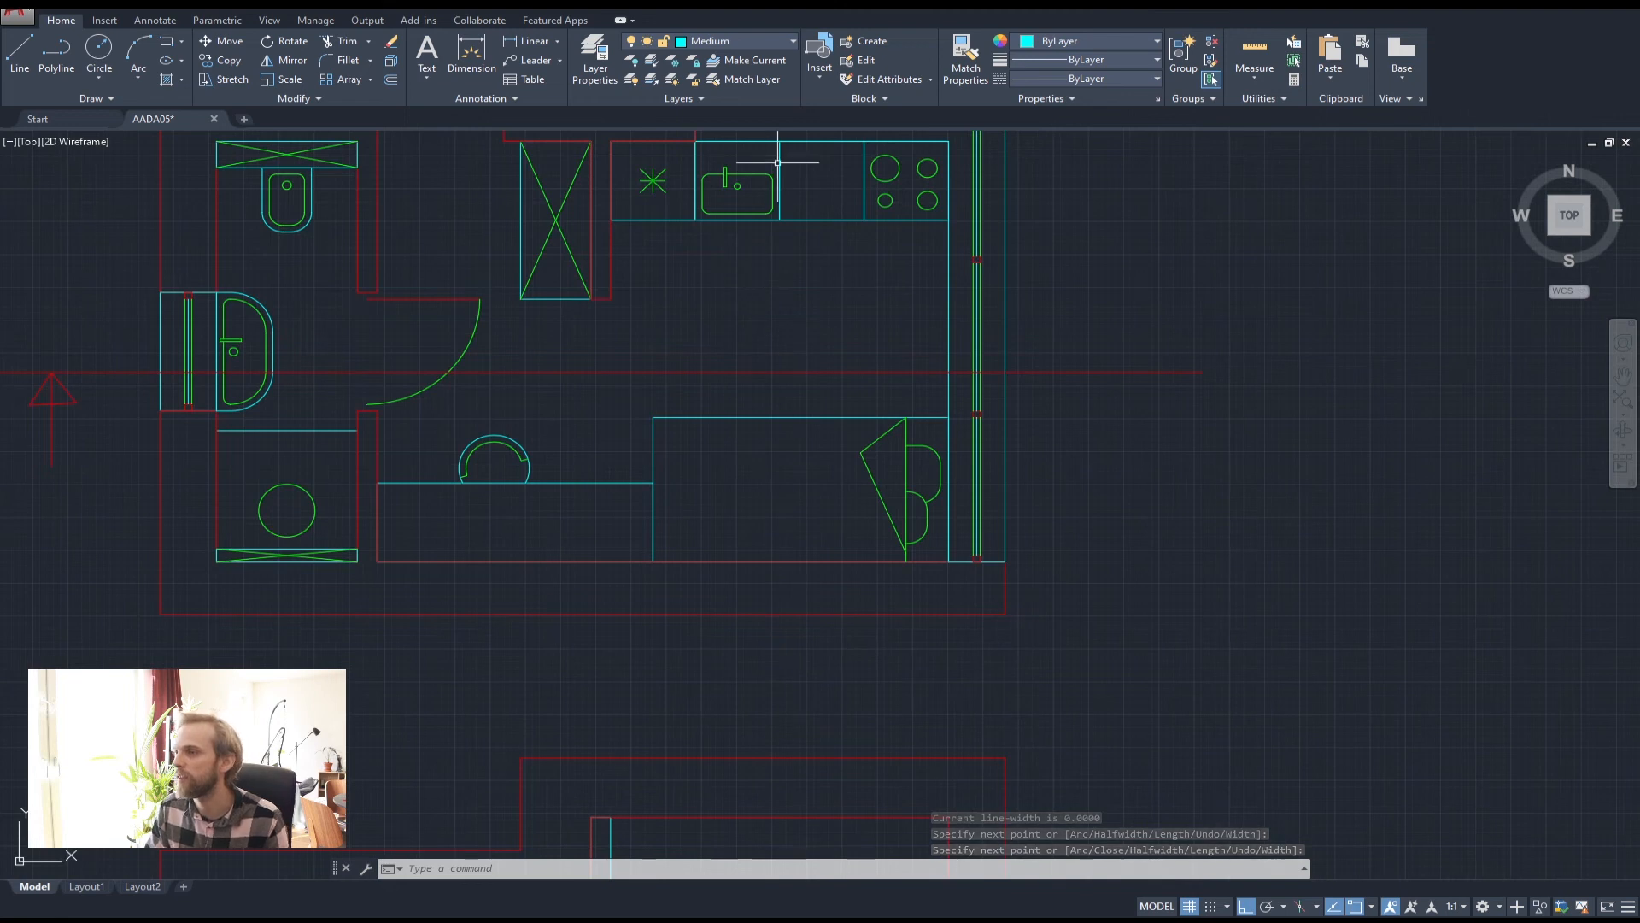
scroll(752, 166, "down", 4)
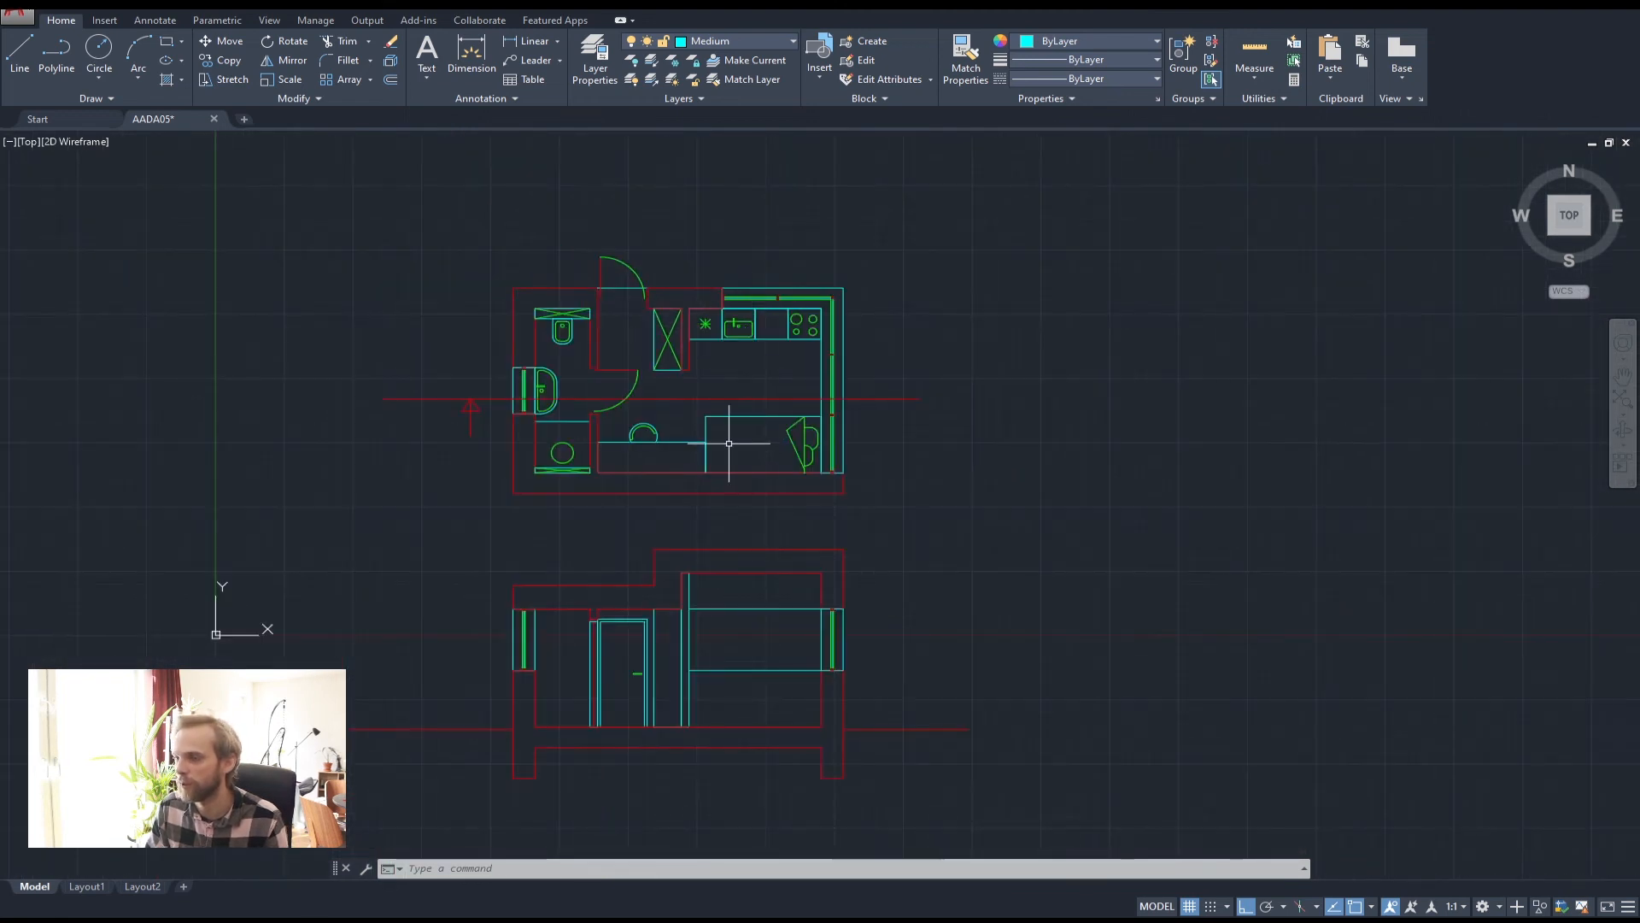
scroll(769, 440, "up", 3)
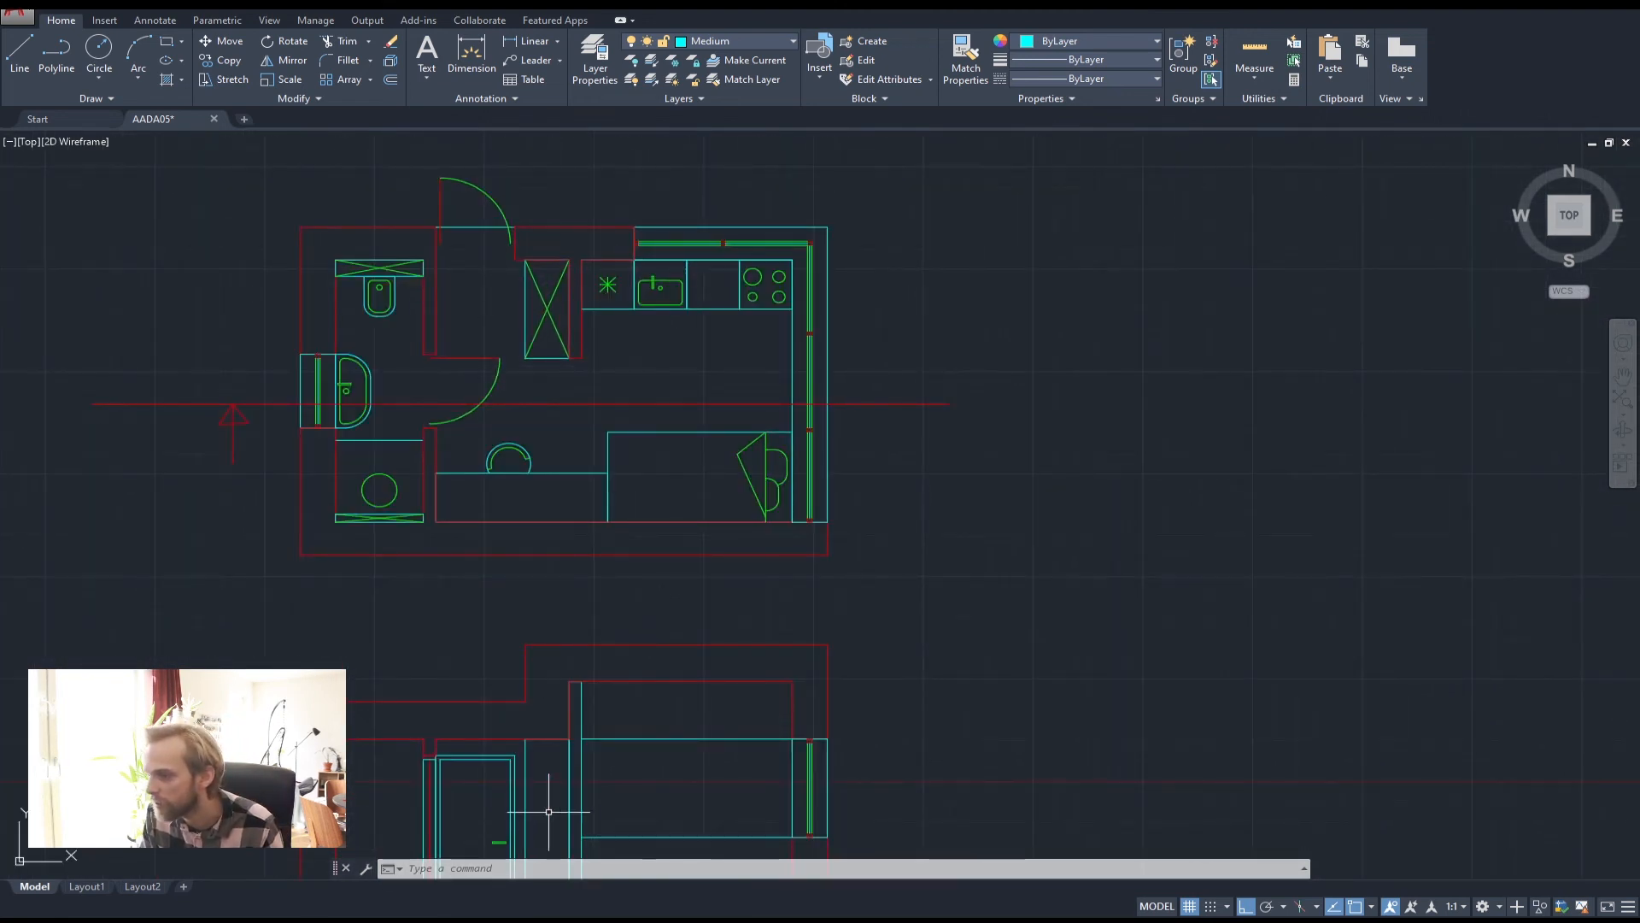
left_click(56, 53)
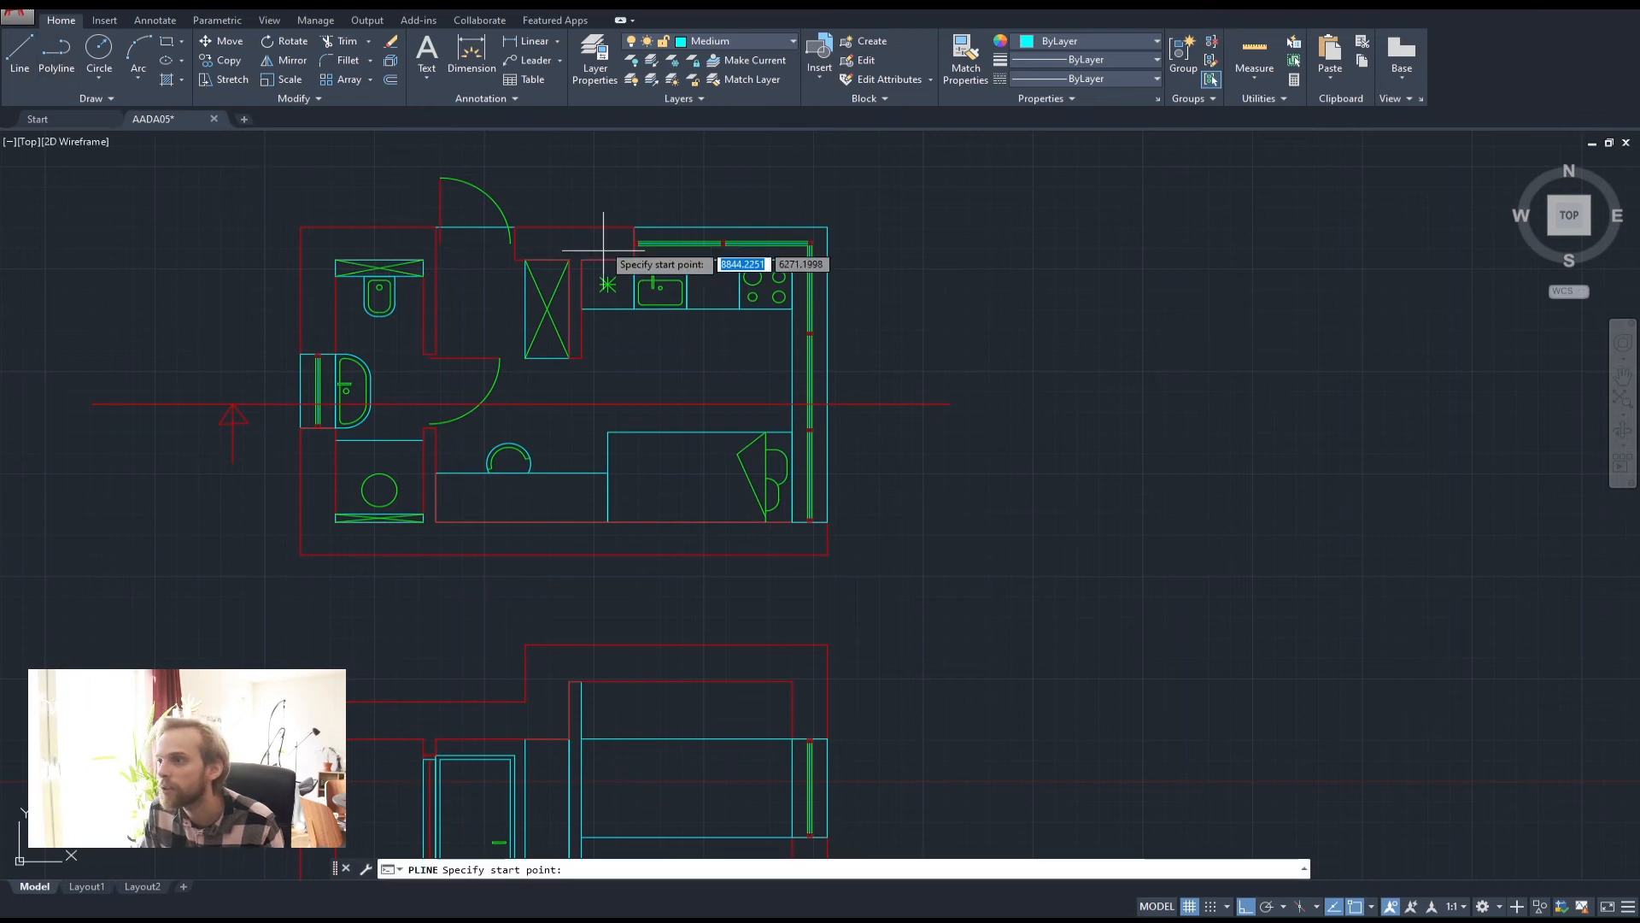
left_click(634, 259)
middle_click_drag(663, 675, 645, 454)
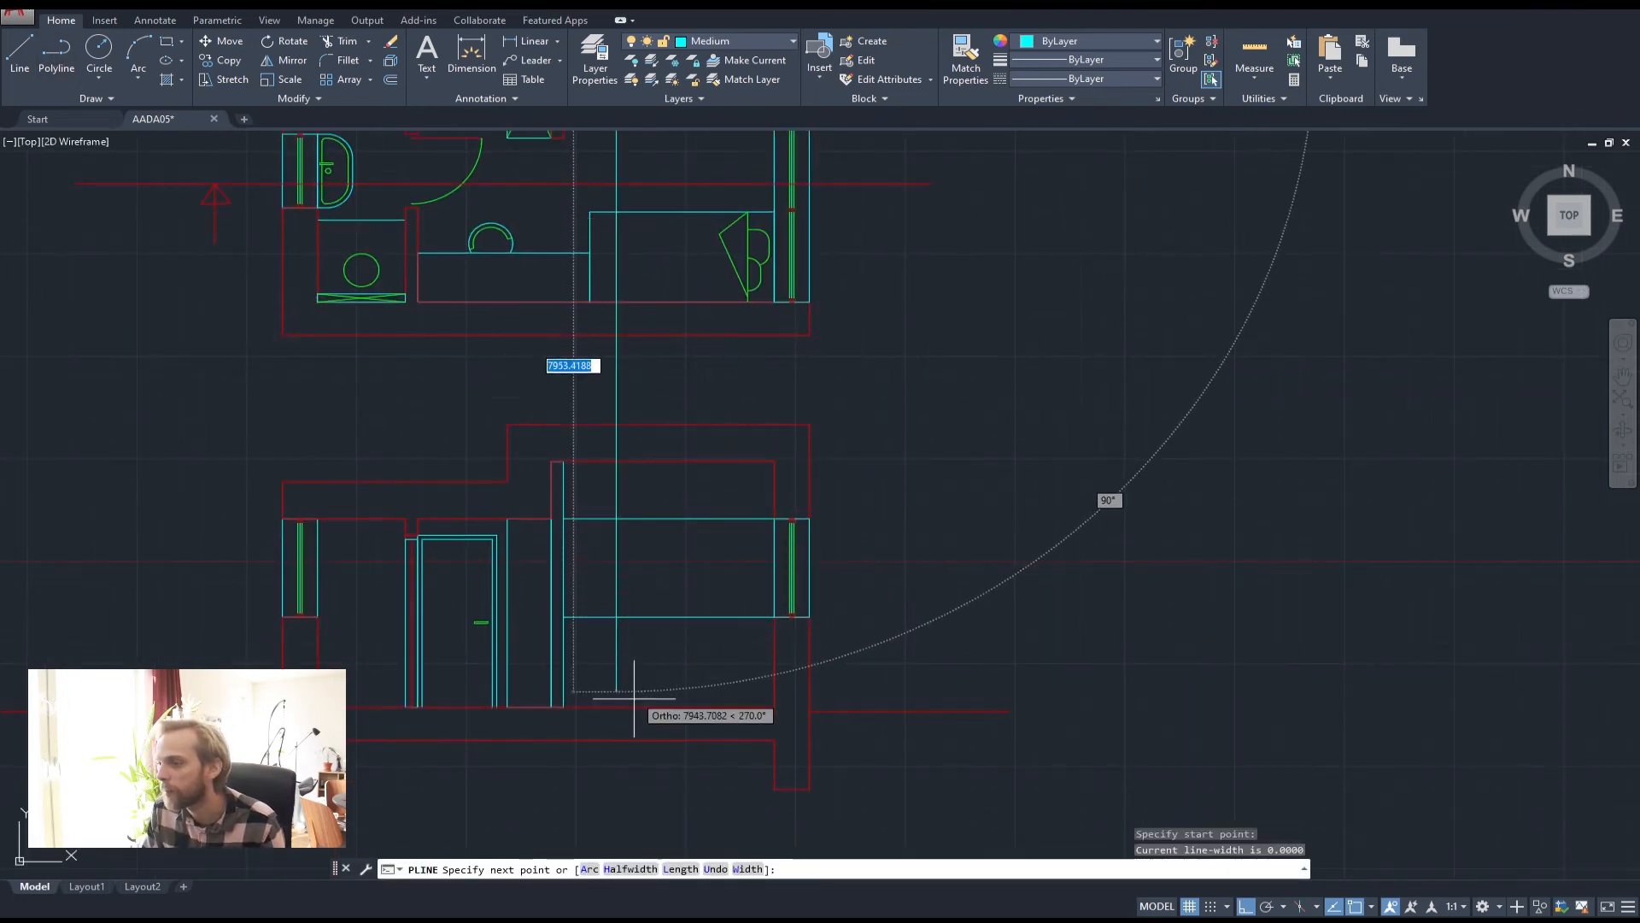
left_click(616, 825)
key("Return")
Draw the bed box polyline in the section, its left side on the guide line
scroll(630, 647, "down", 3)
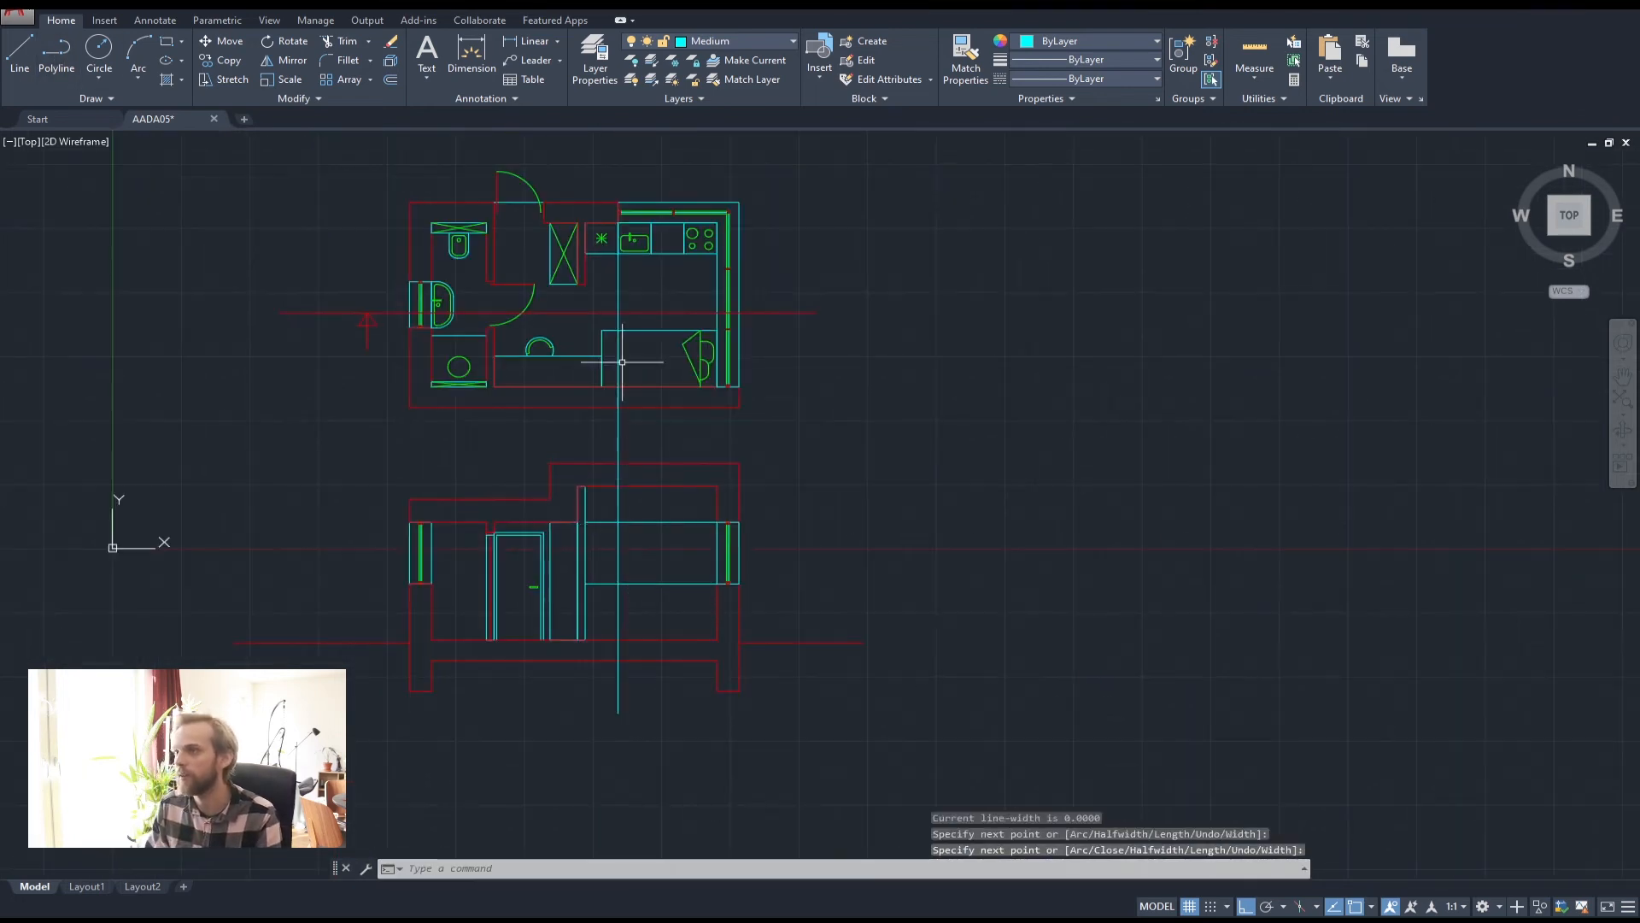
scroll(623, 355, "up", 4)
scroll(725, 645, "down", 2)
middle_click_drag(729, 830, 680, 540)
scroll(674, 535, "up", 2)
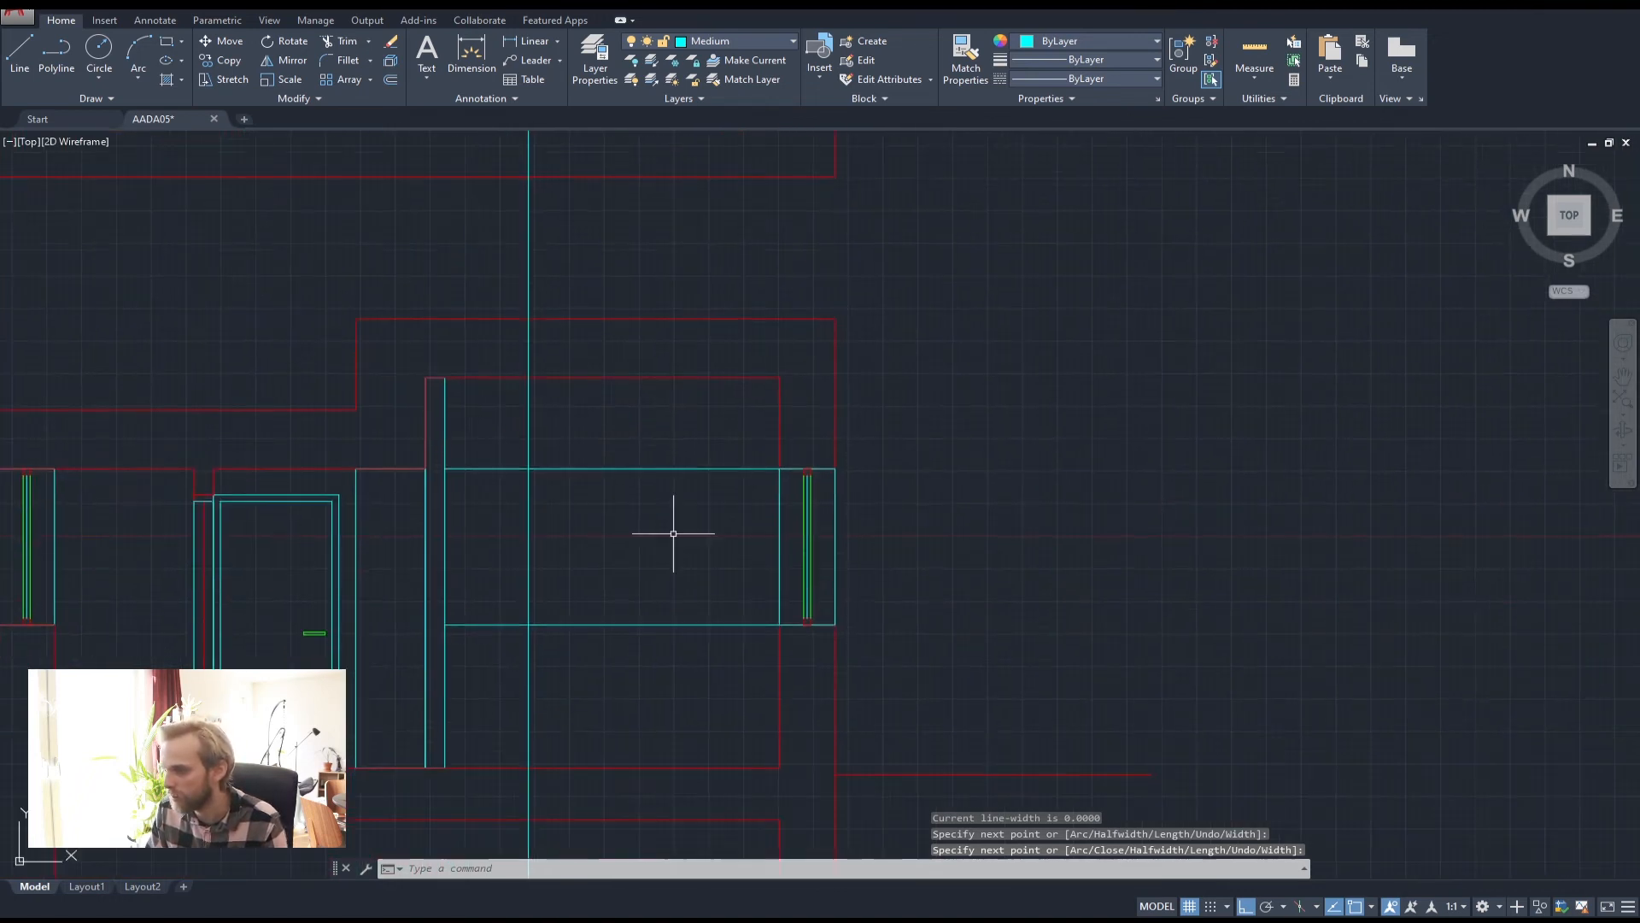
left_click(53, 48)
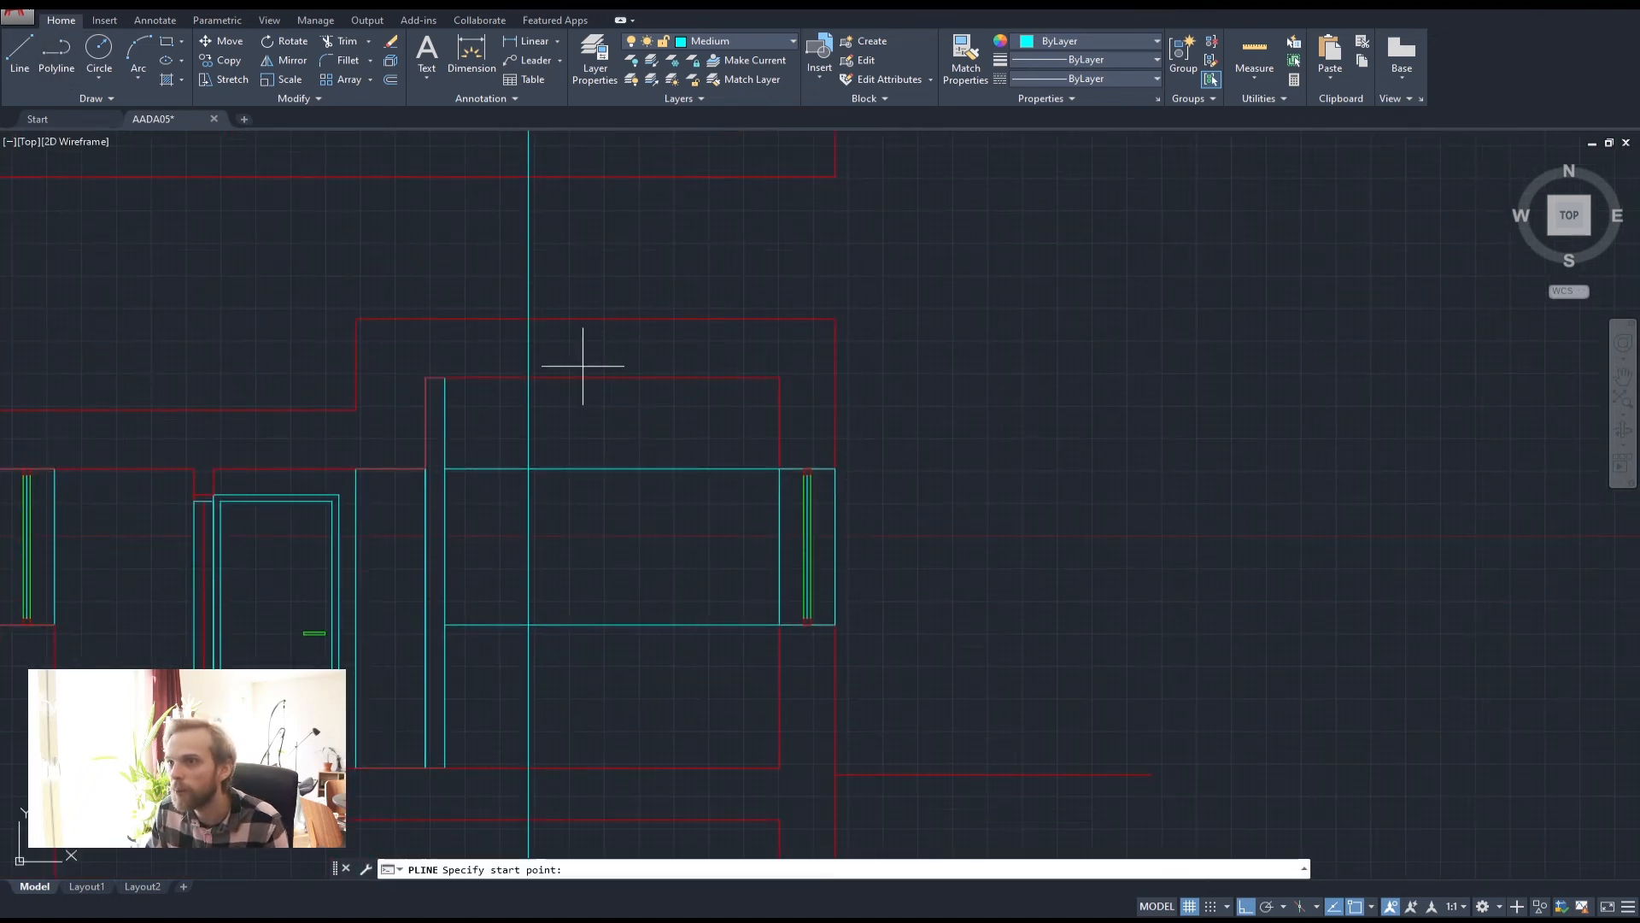
left_click(780, 468)
left_click(528, 468)
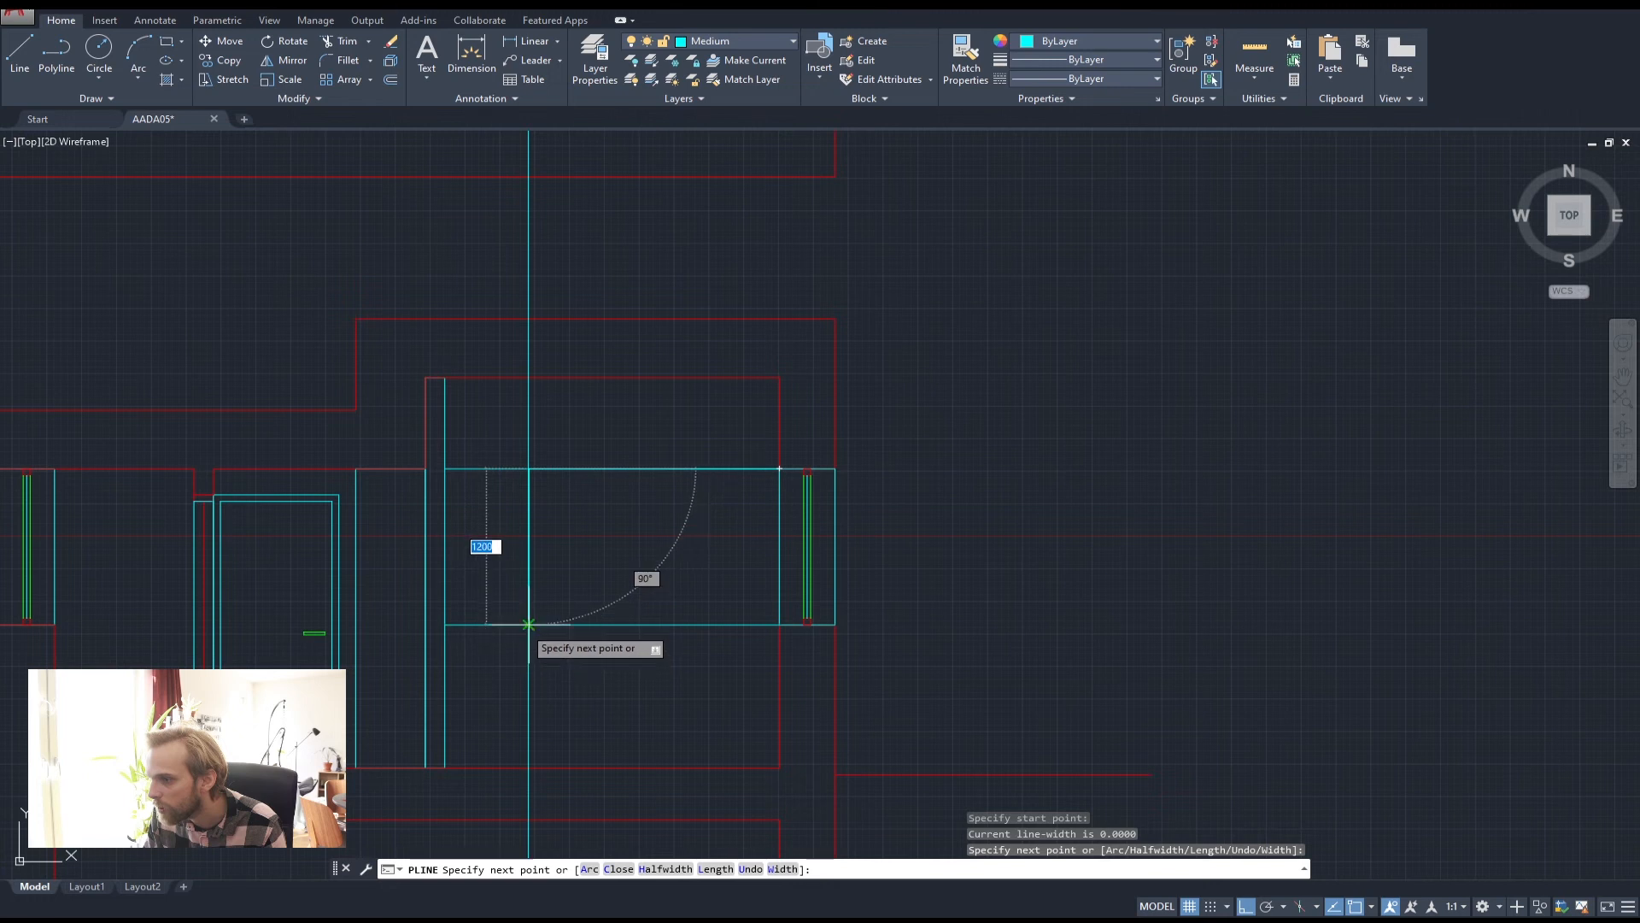
left_click(529, 624)
left_click(780, 625)
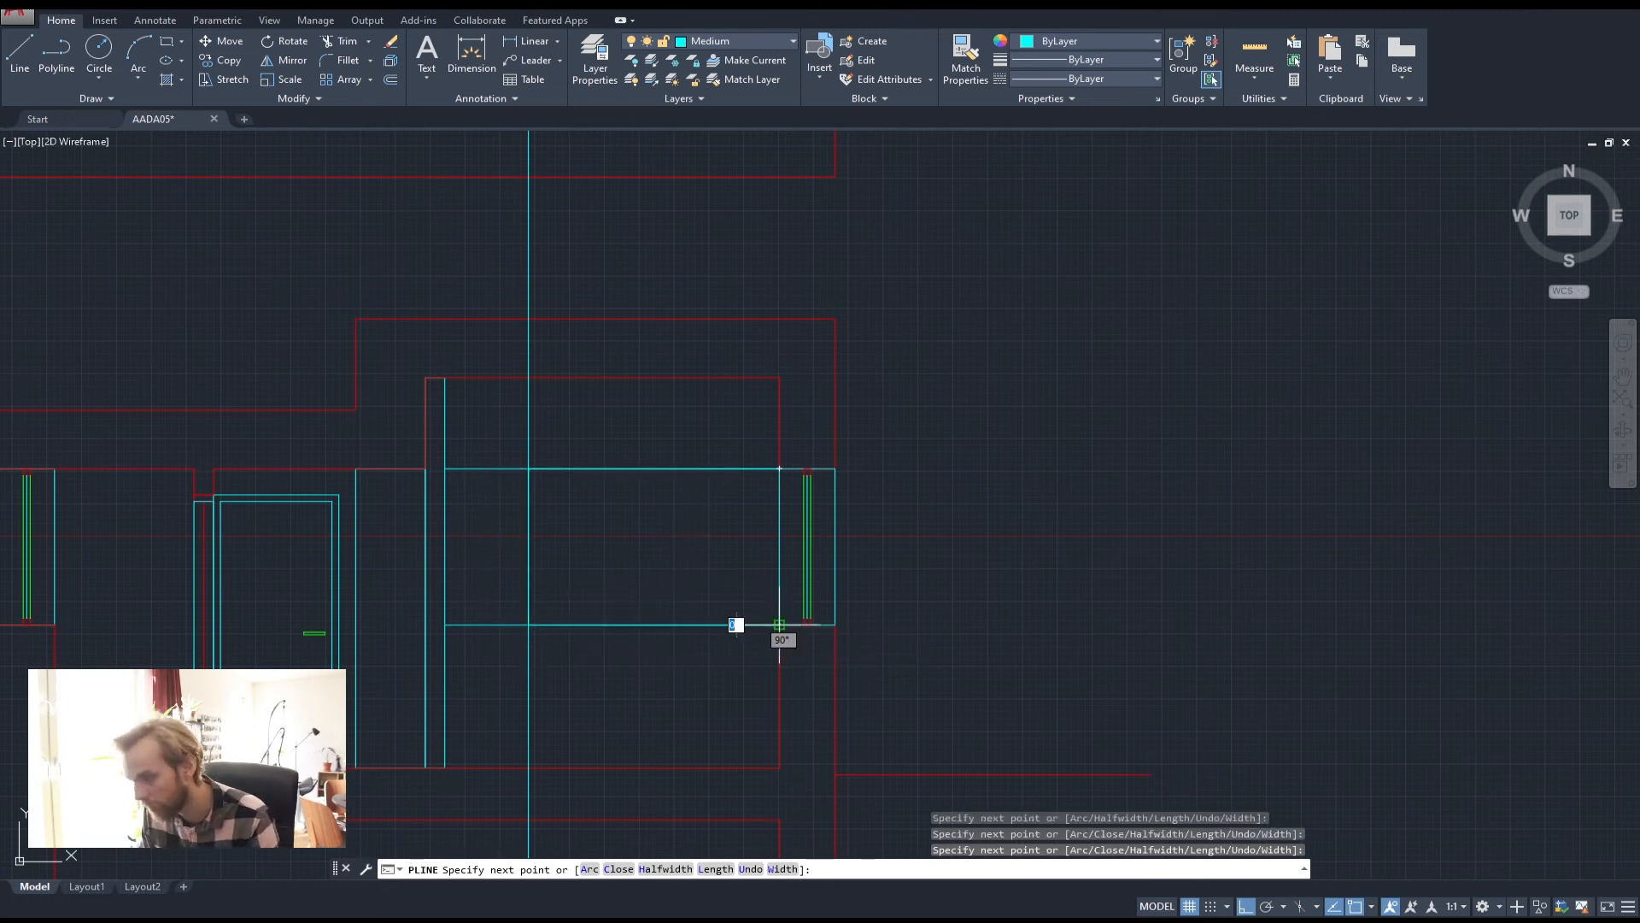
key("Return")
Delete the vertical guide line and the leftover upper and lower lines
left_click(489, 390)
left_click(489, 390)
key("Delete")
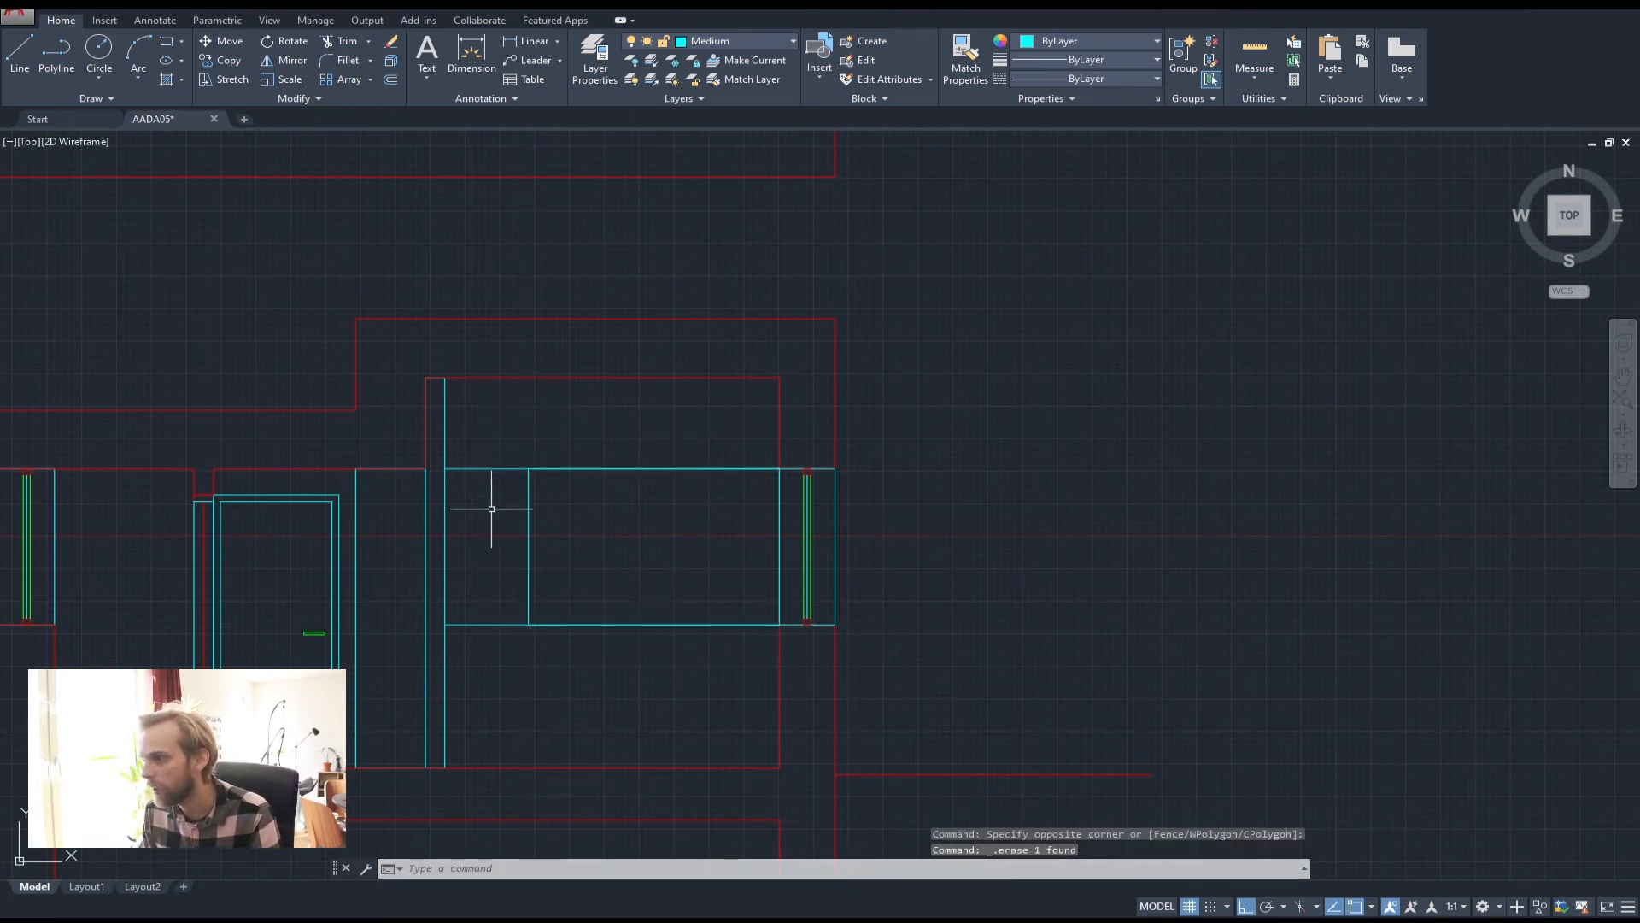
left_click(472, 466)
key("Delete")
left_click(472, 622)
key("Delete")
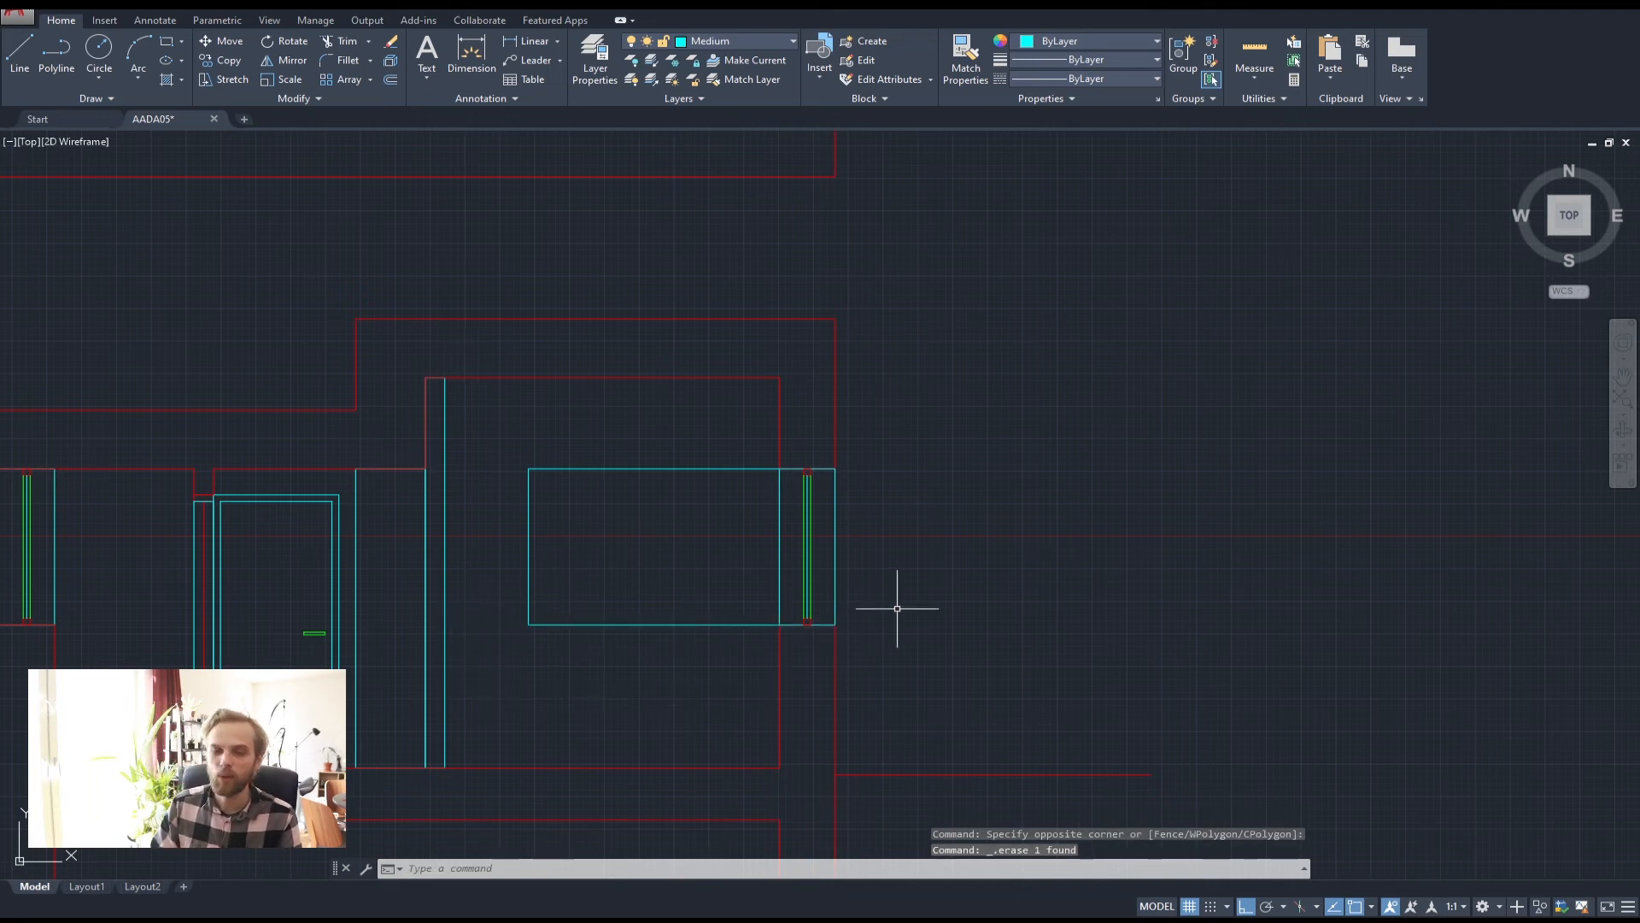
Erase the cyan frame around the section's right window
scroll(897, 609, "down", 2)
middle_click_drag(915, 539, 871, 735)
middle_click_drag(752, 720, 715, 559)
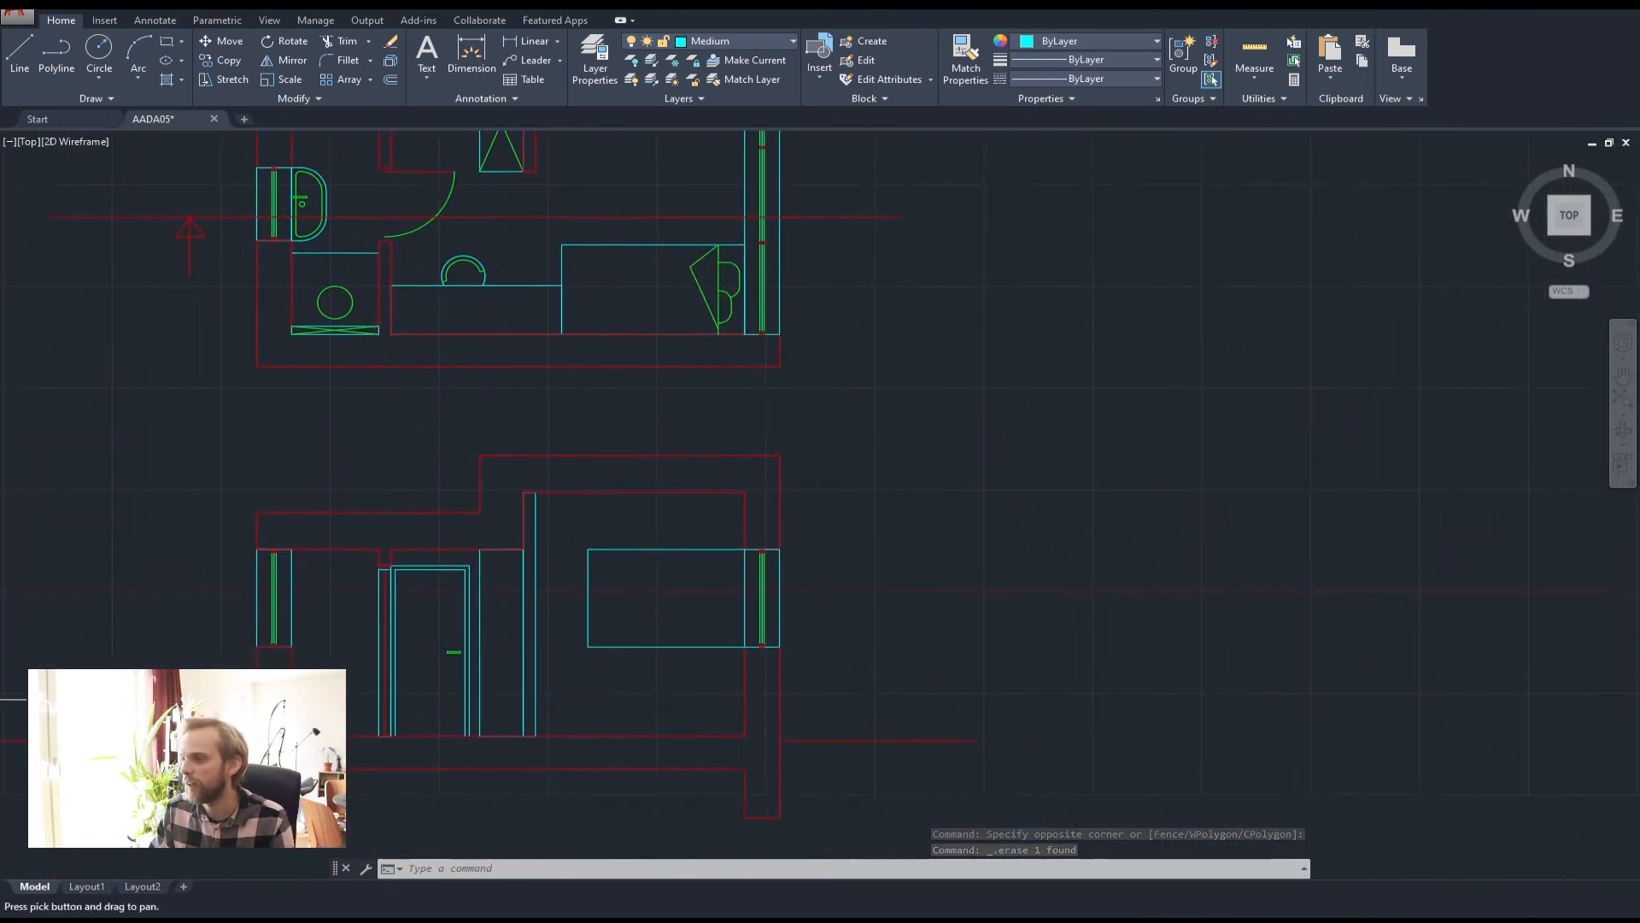
scroll(743, 525, "up", 2)
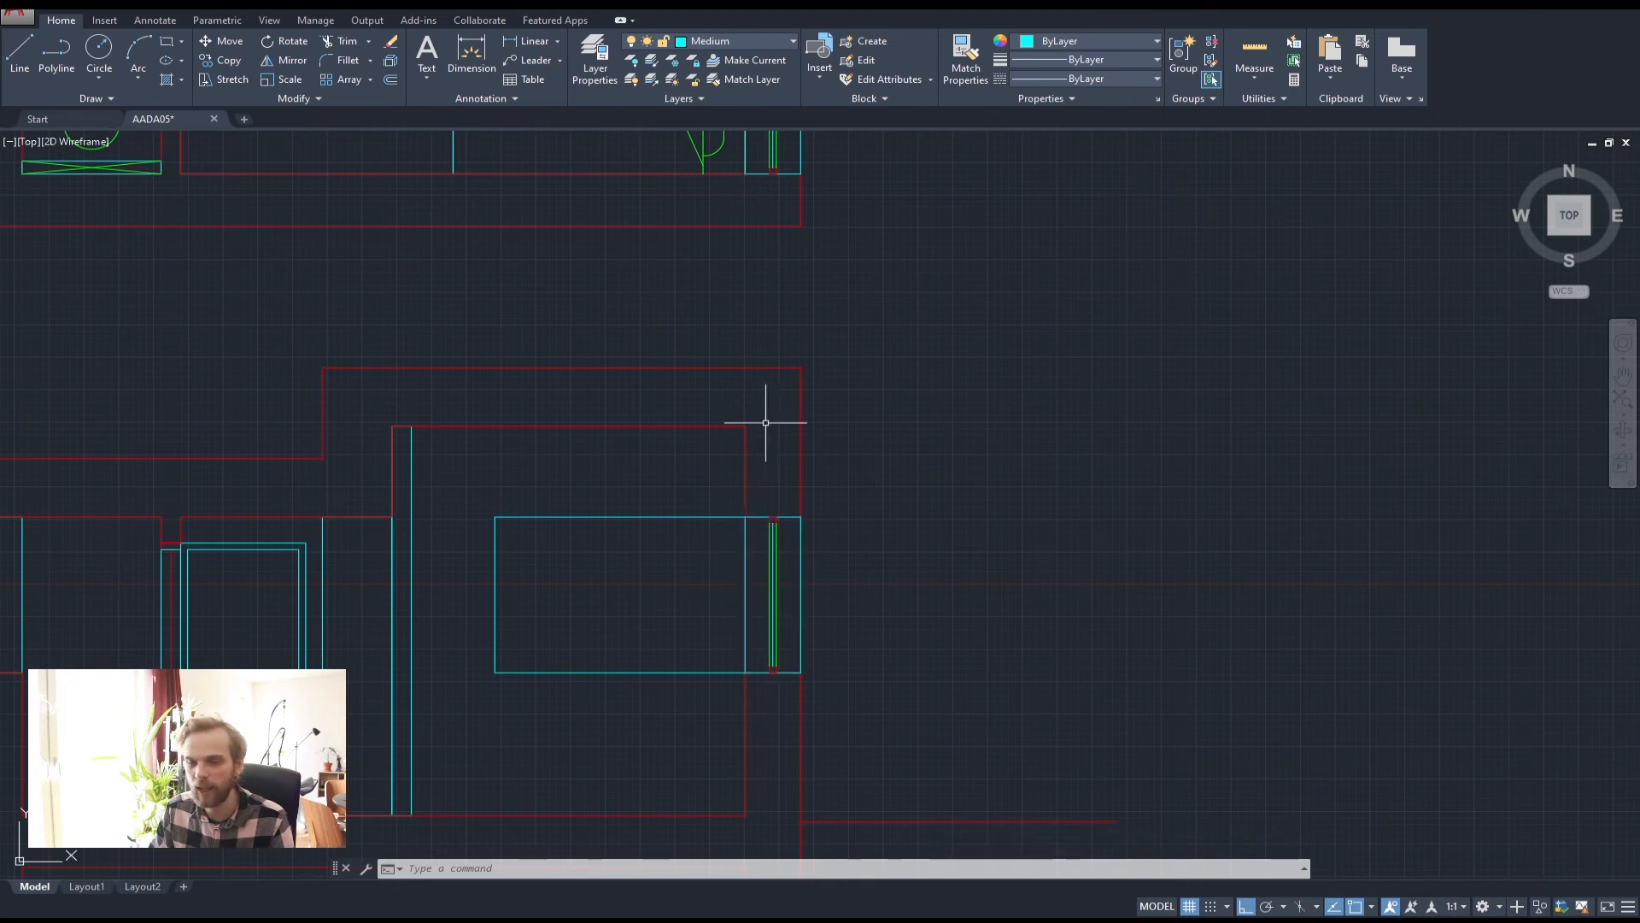
scroll(754, 659, "down", 3)
middle_click_drag(710, 609, 707, 452)
scroll(751, 714, "up", 3)
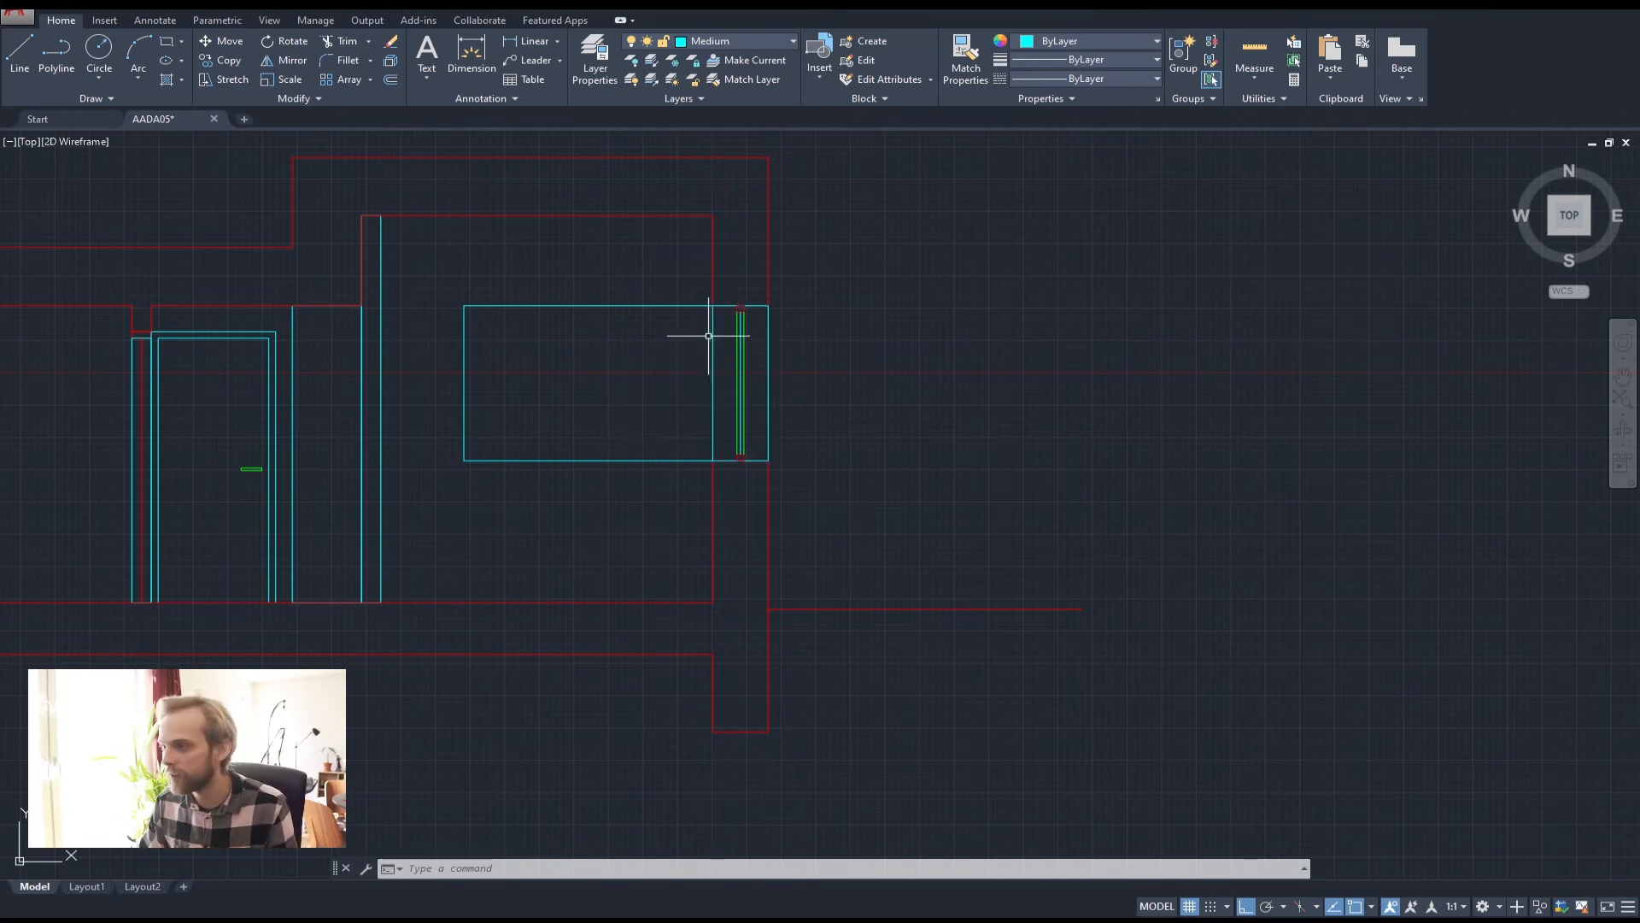
left_click(771, 344)
key("Delete")
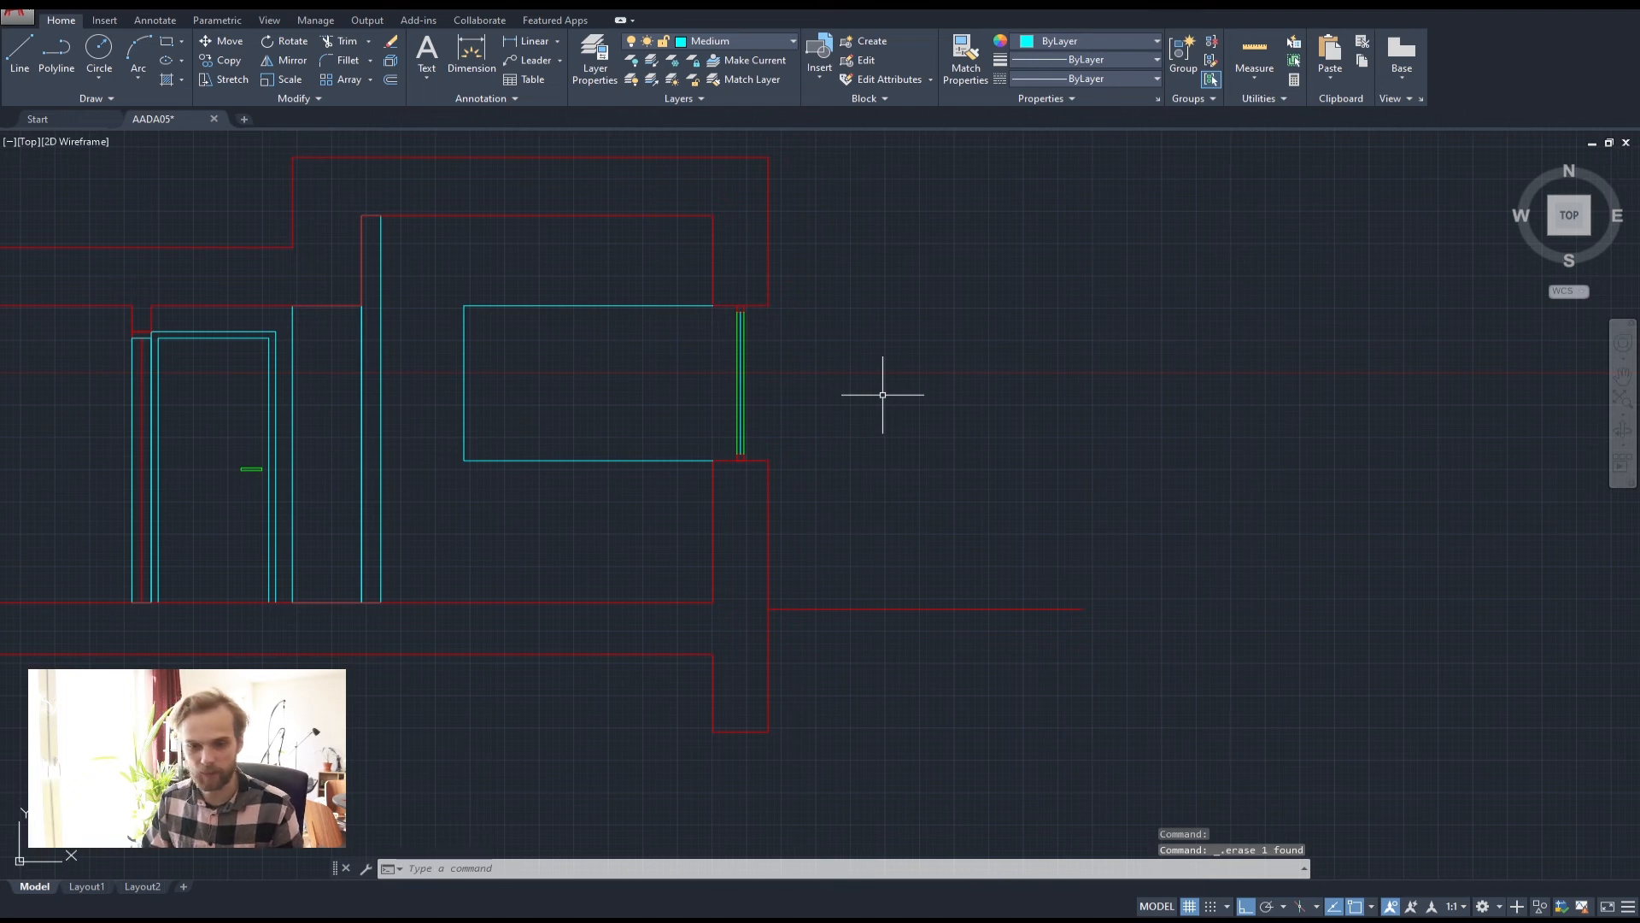
scroll(819, 315, "down", 4)
scroll(752, 342, "up", 2)
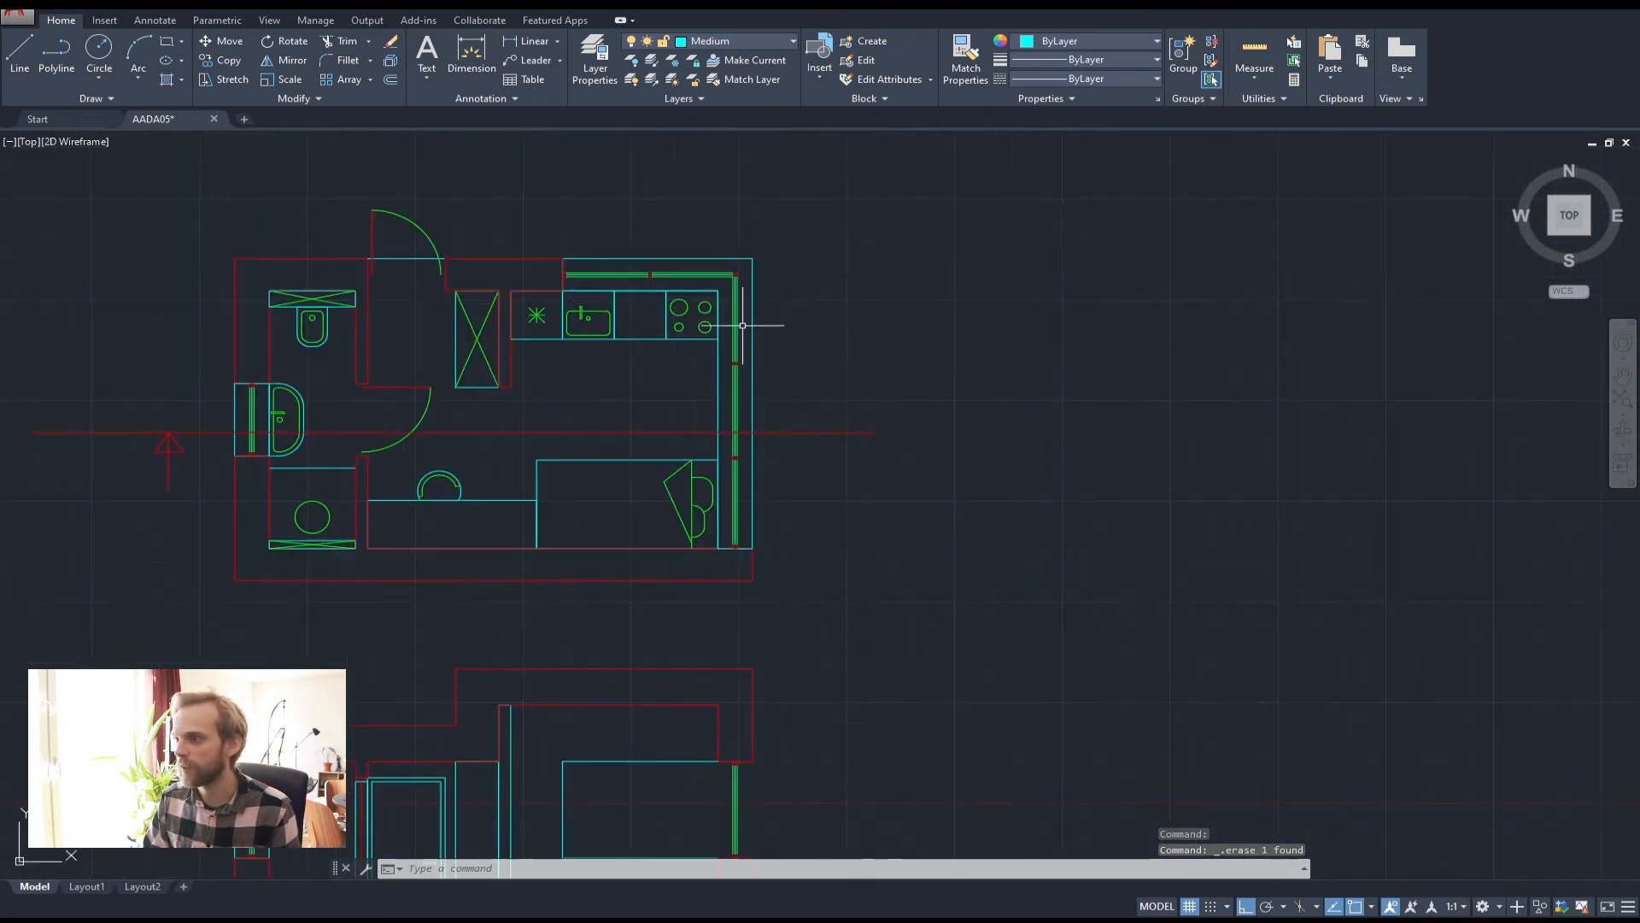
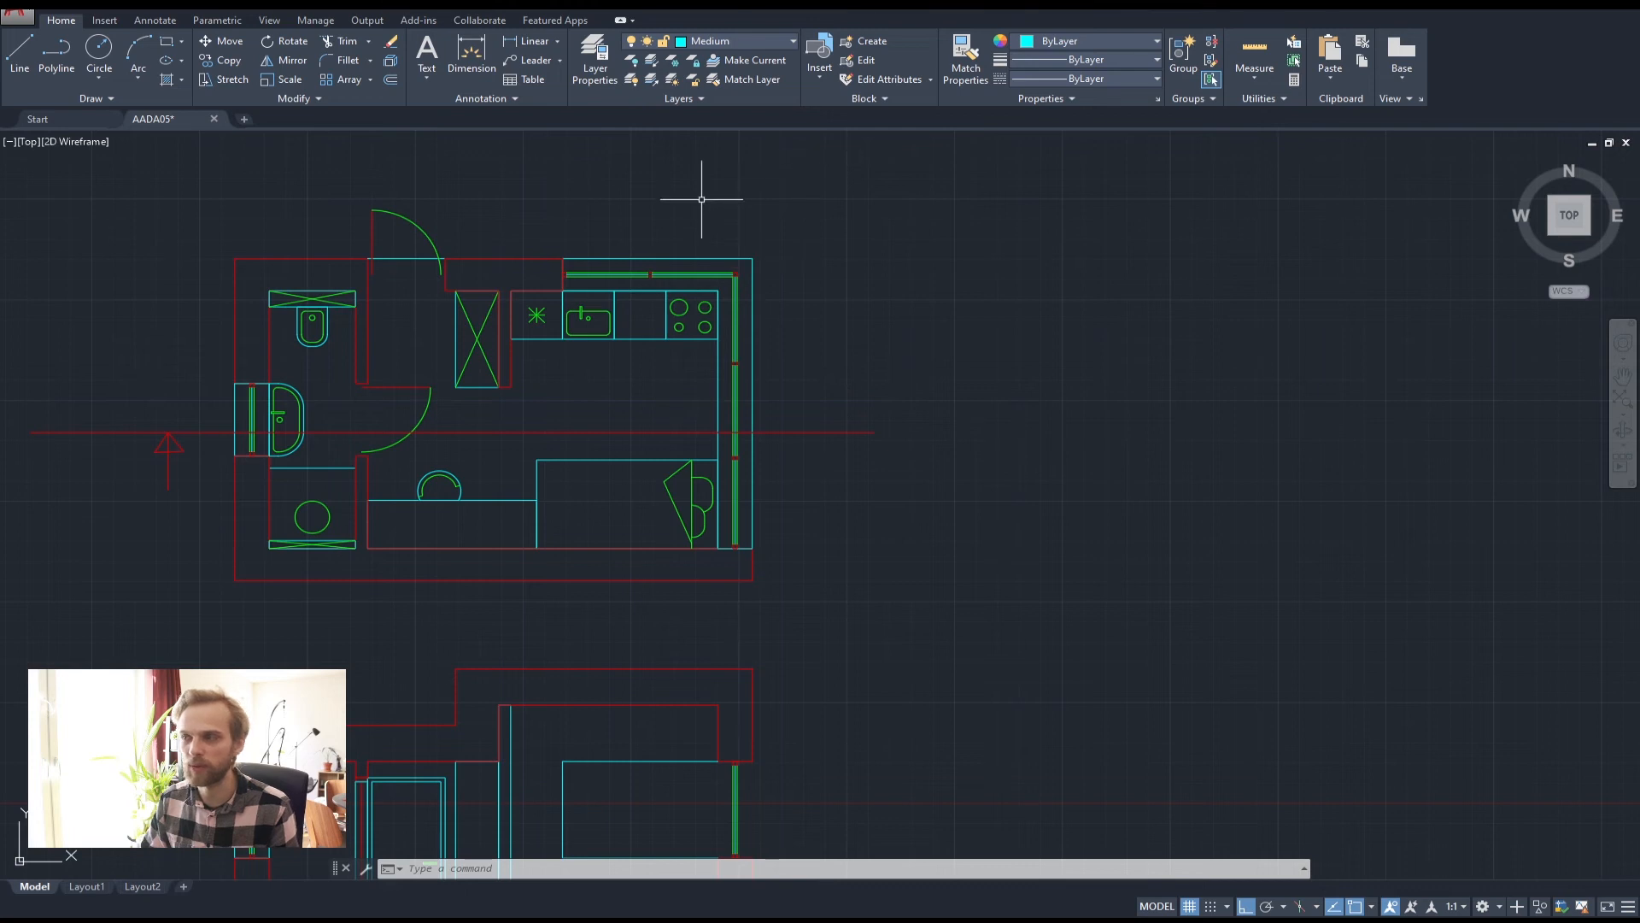
Offset the section's window rectangle 50 units inward to create an inner outline
scroll(882, 467, "down", 4)
middle_click_drag(816, 588, 753, 411)
scroll(759, 461, "up", 6)
middle_click_drag(695, 342, 698, 431)
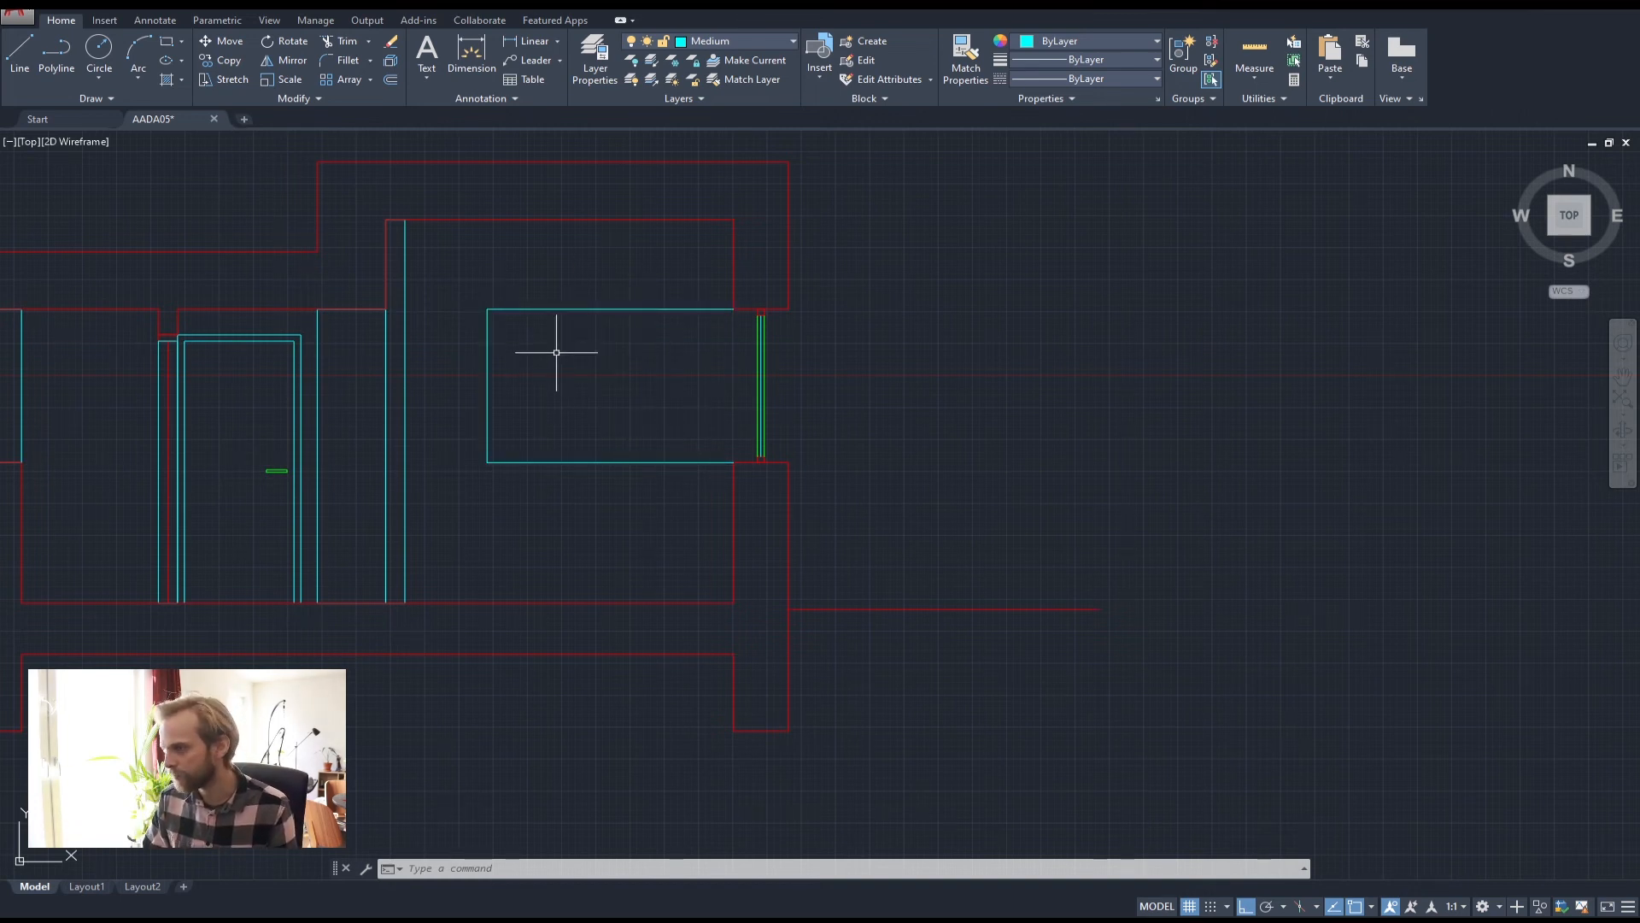
scroll(725, 332, "up", 2)
middle_click_drag(597, 333, 664, 295)
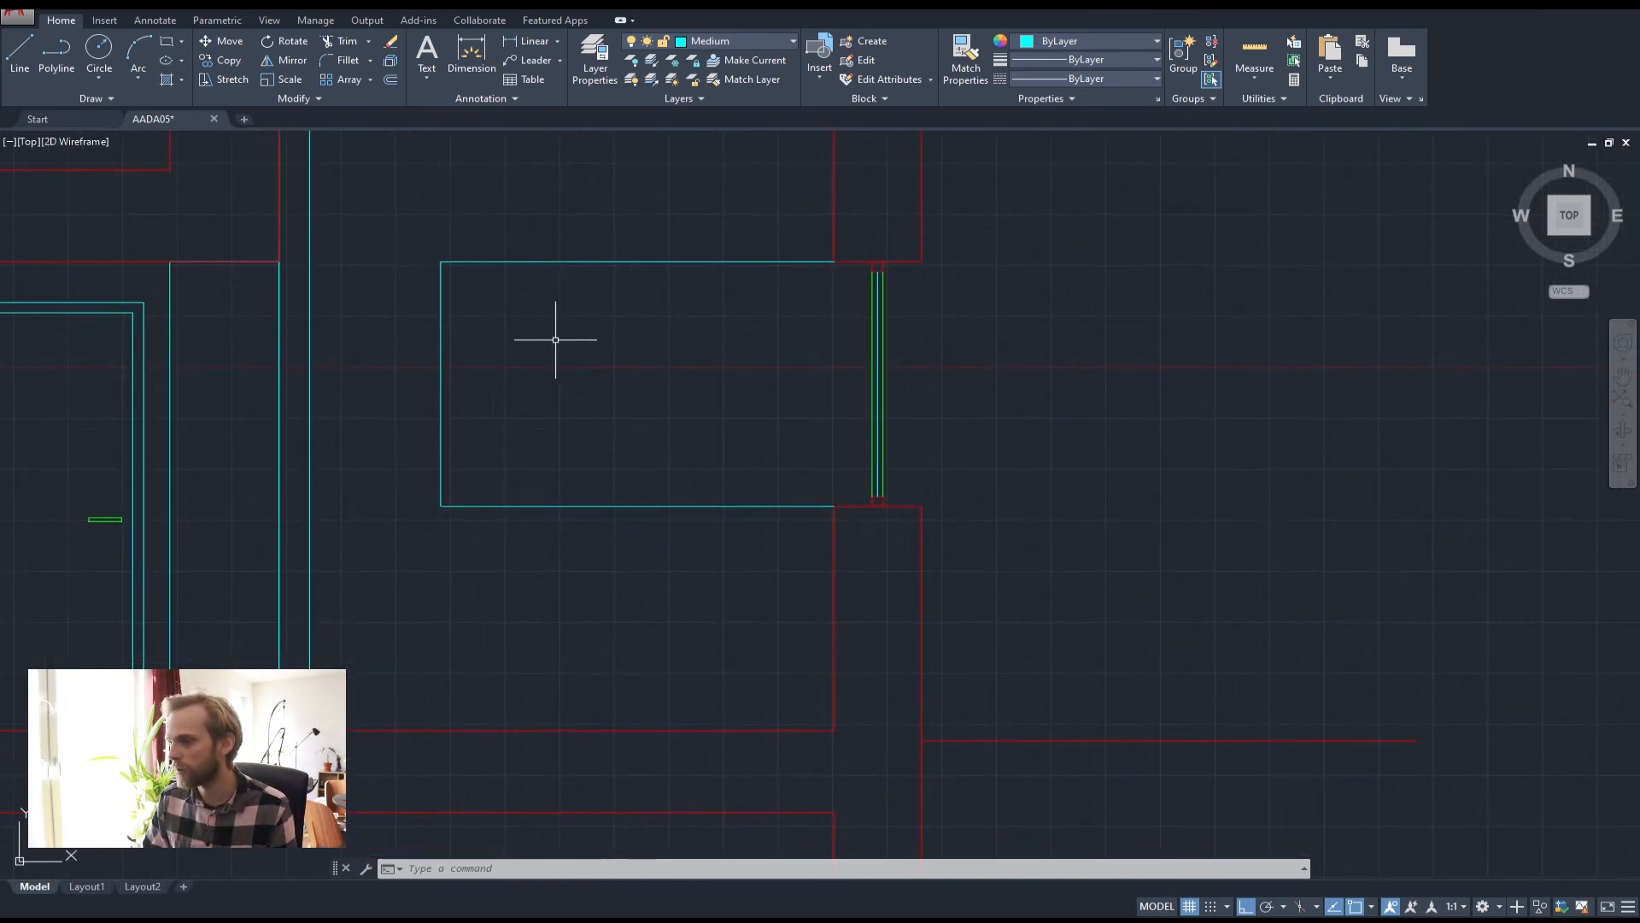
key("Return")
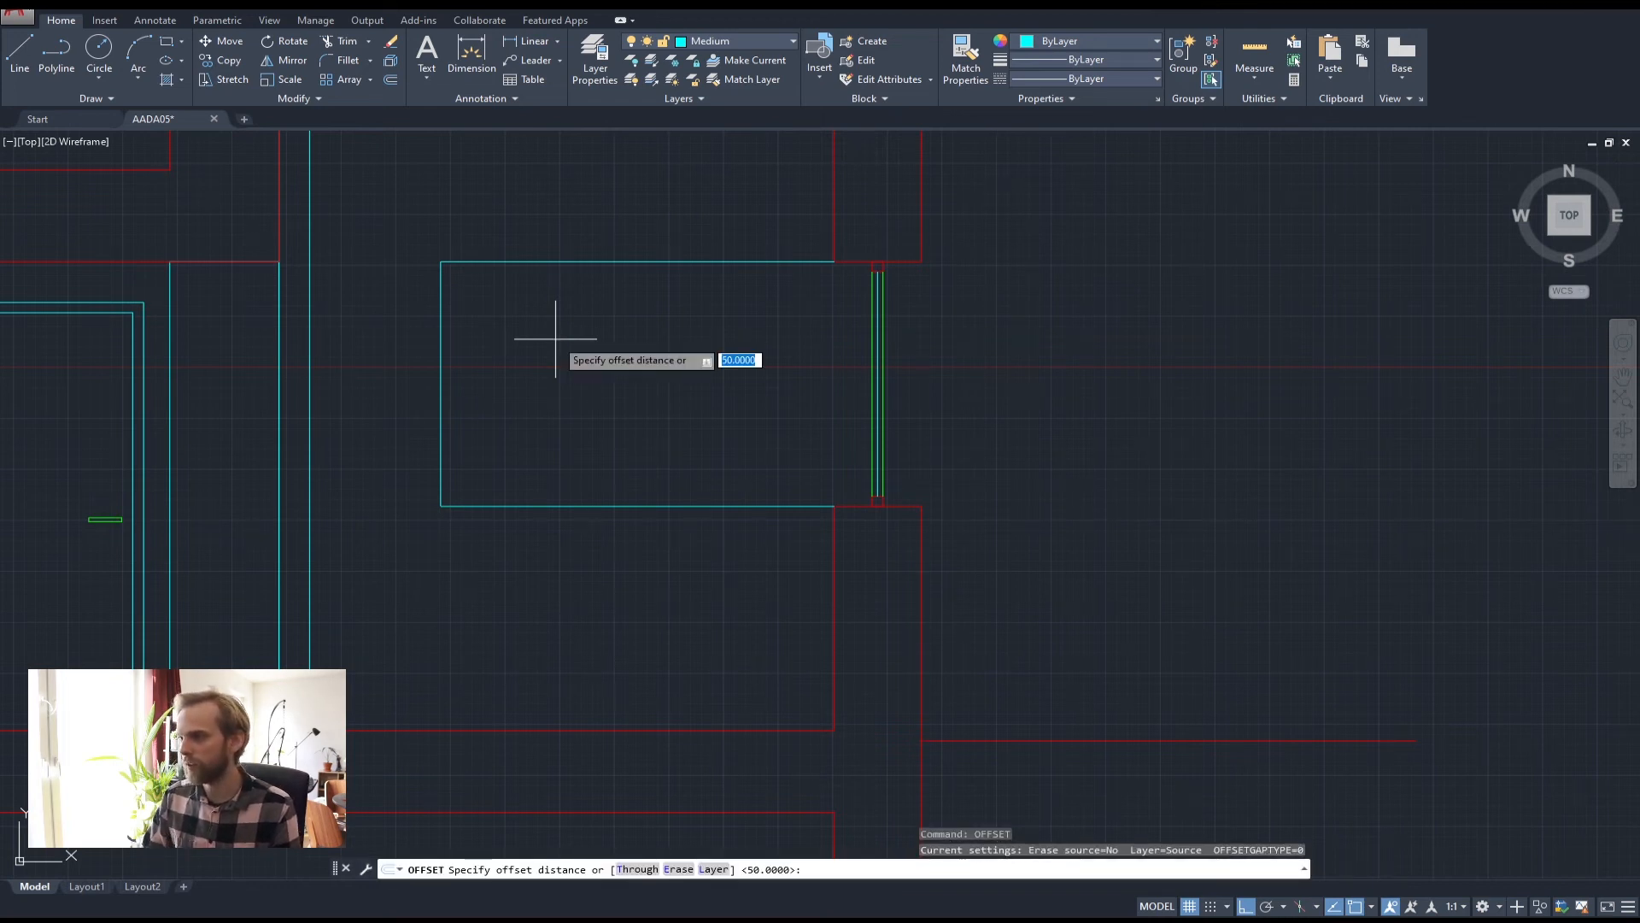
key("Return")
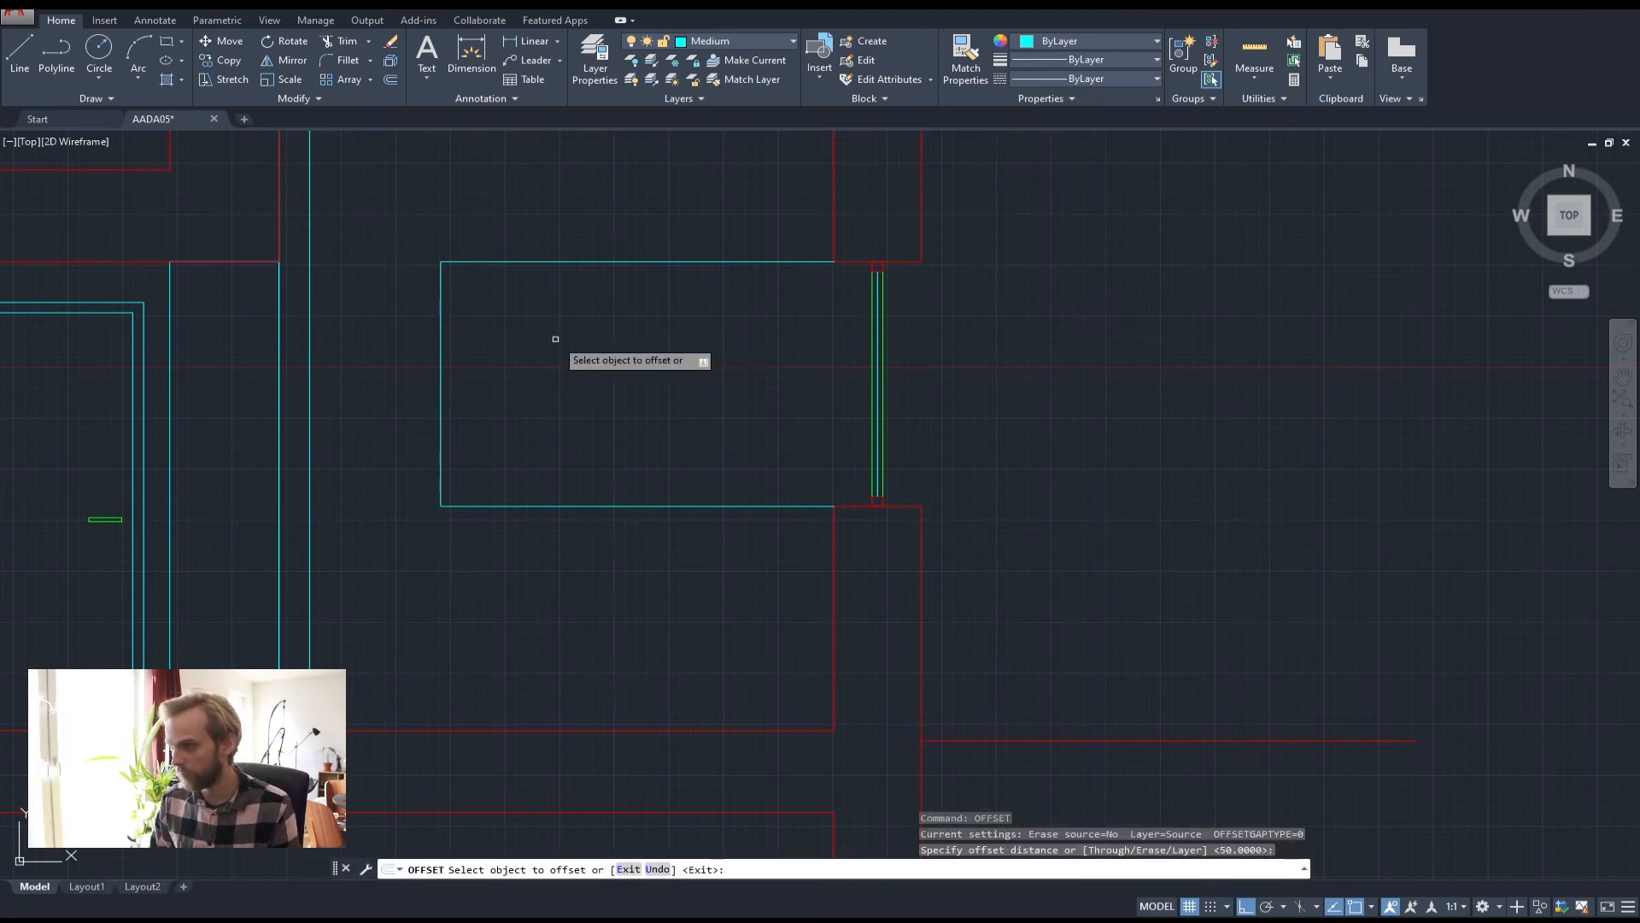
left_click(607, 261)
key("Escape")
key("Escape")
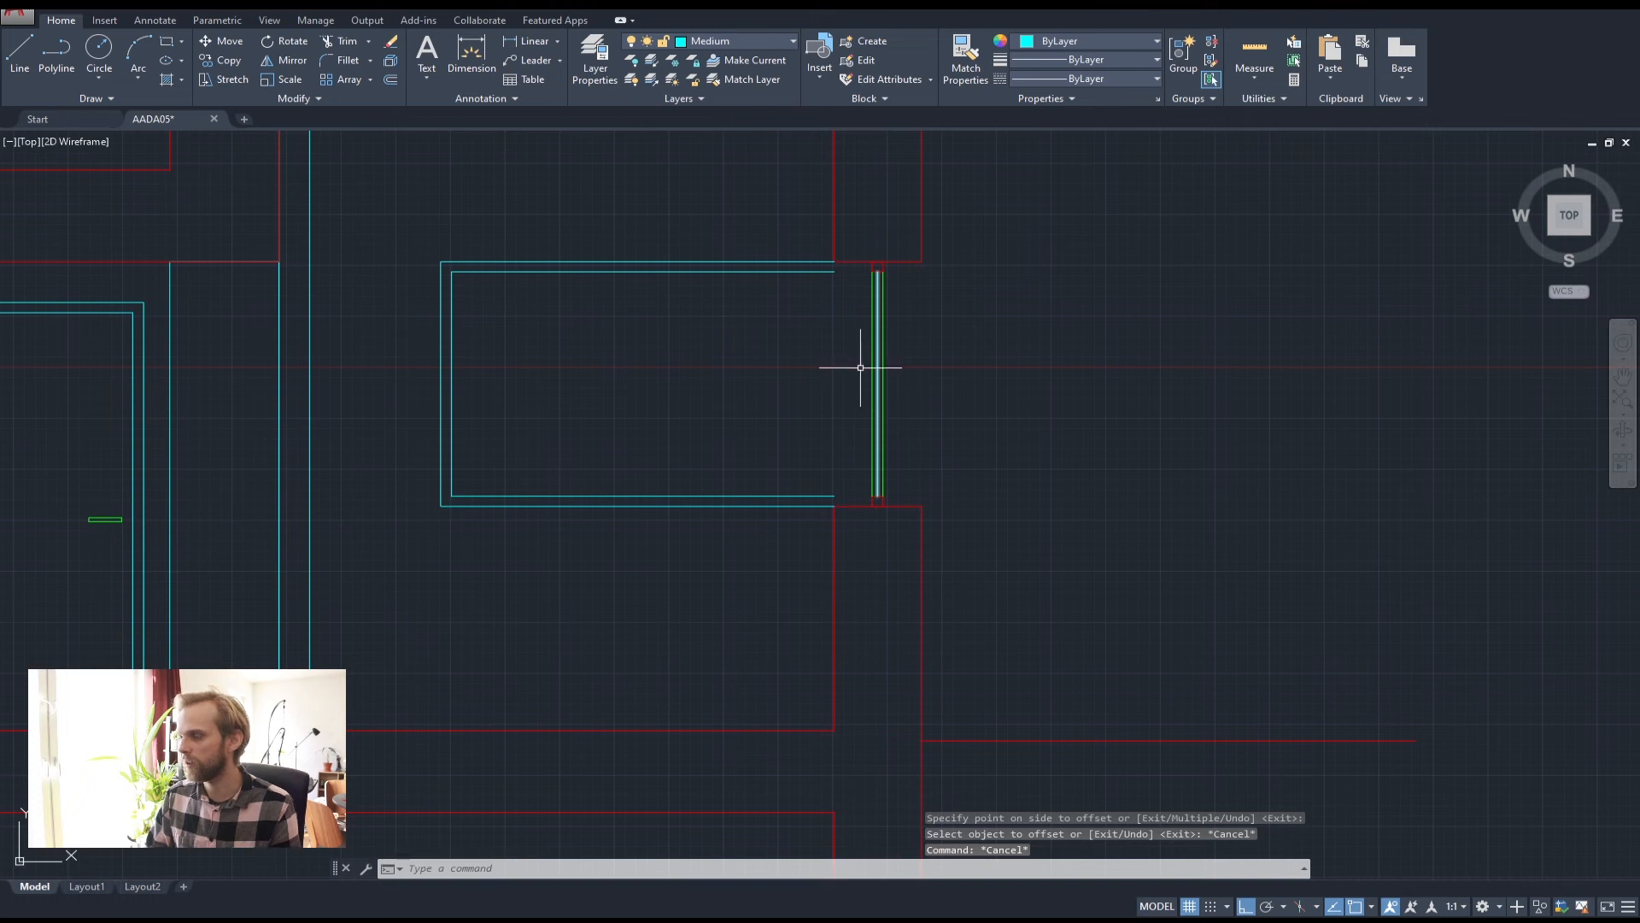
Stretch the upper right ends of both window outlines to the wall corner
left_click(788, 552)
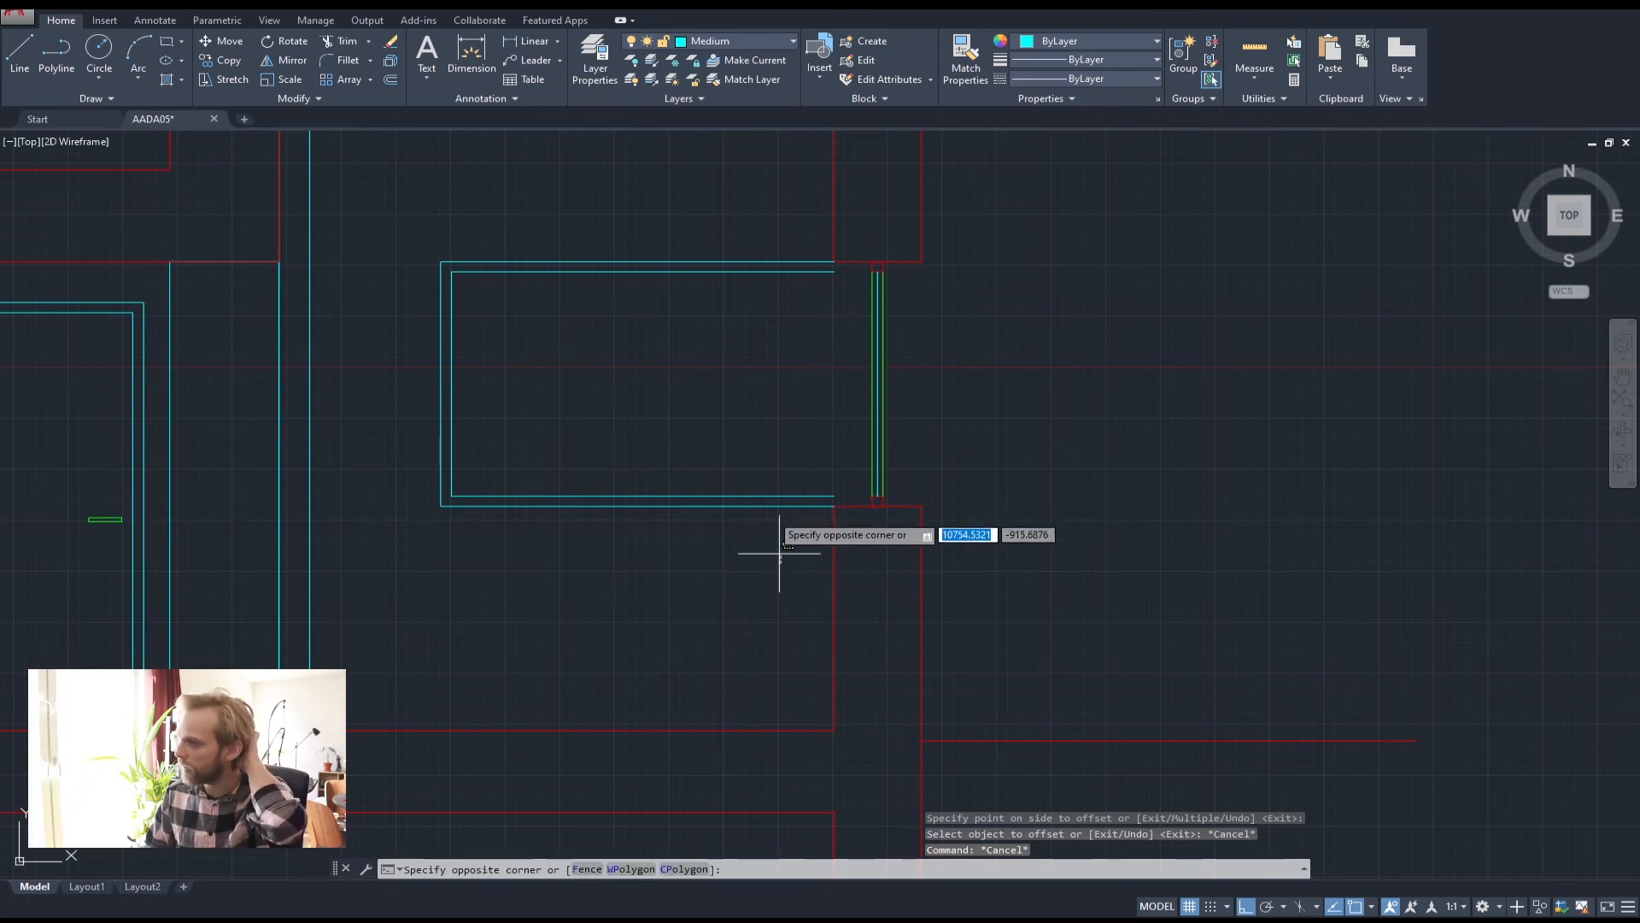
left_click(695, 212)
scroll(835, 264, "up", 6)
middle_click_drag(896, 322, 633, 345)
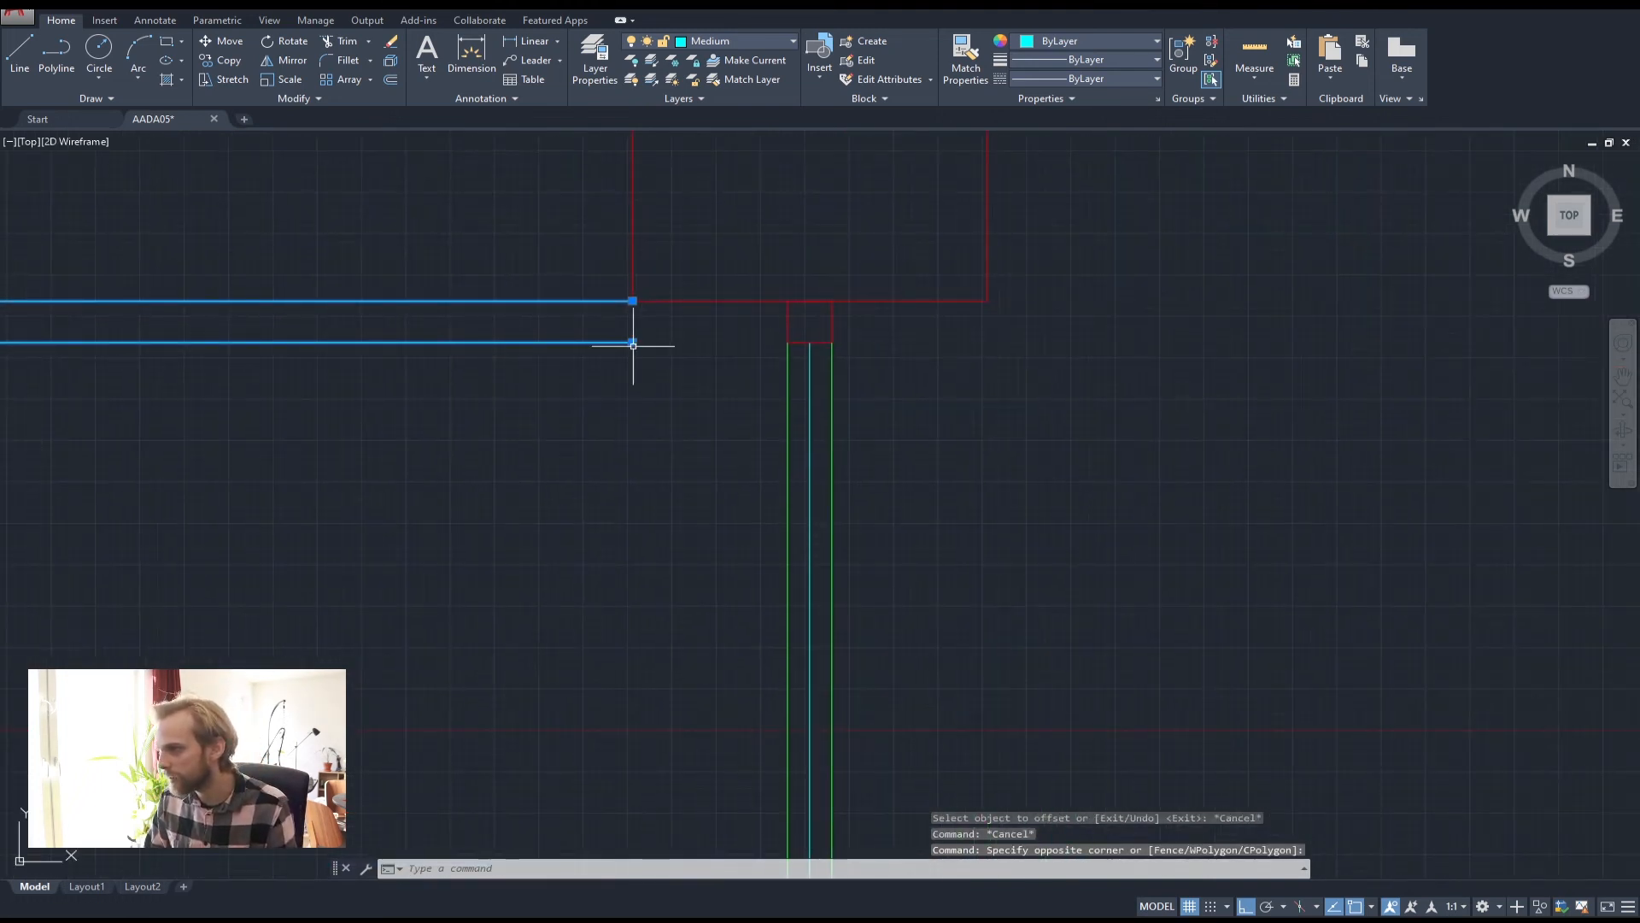
left_click(633, 343)
left_click(787, 343)
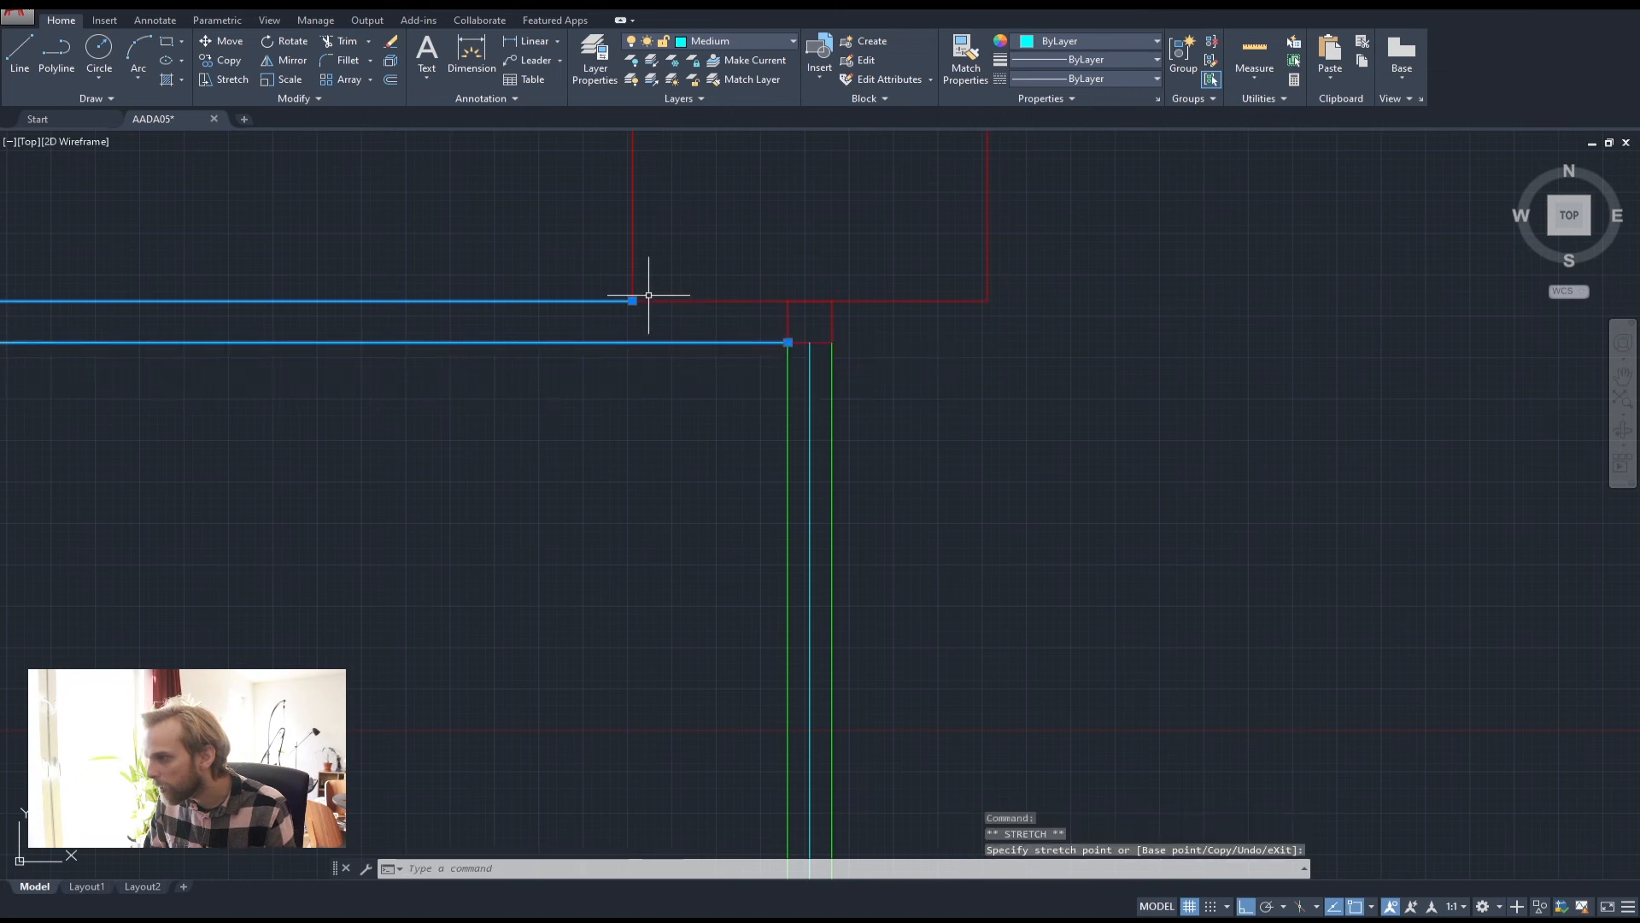
left_click(632, 301)
left_click(788, 301)
Stretch the lower right ends of both outlines to the green glazing line
scroll(732, 476, "down", 4)
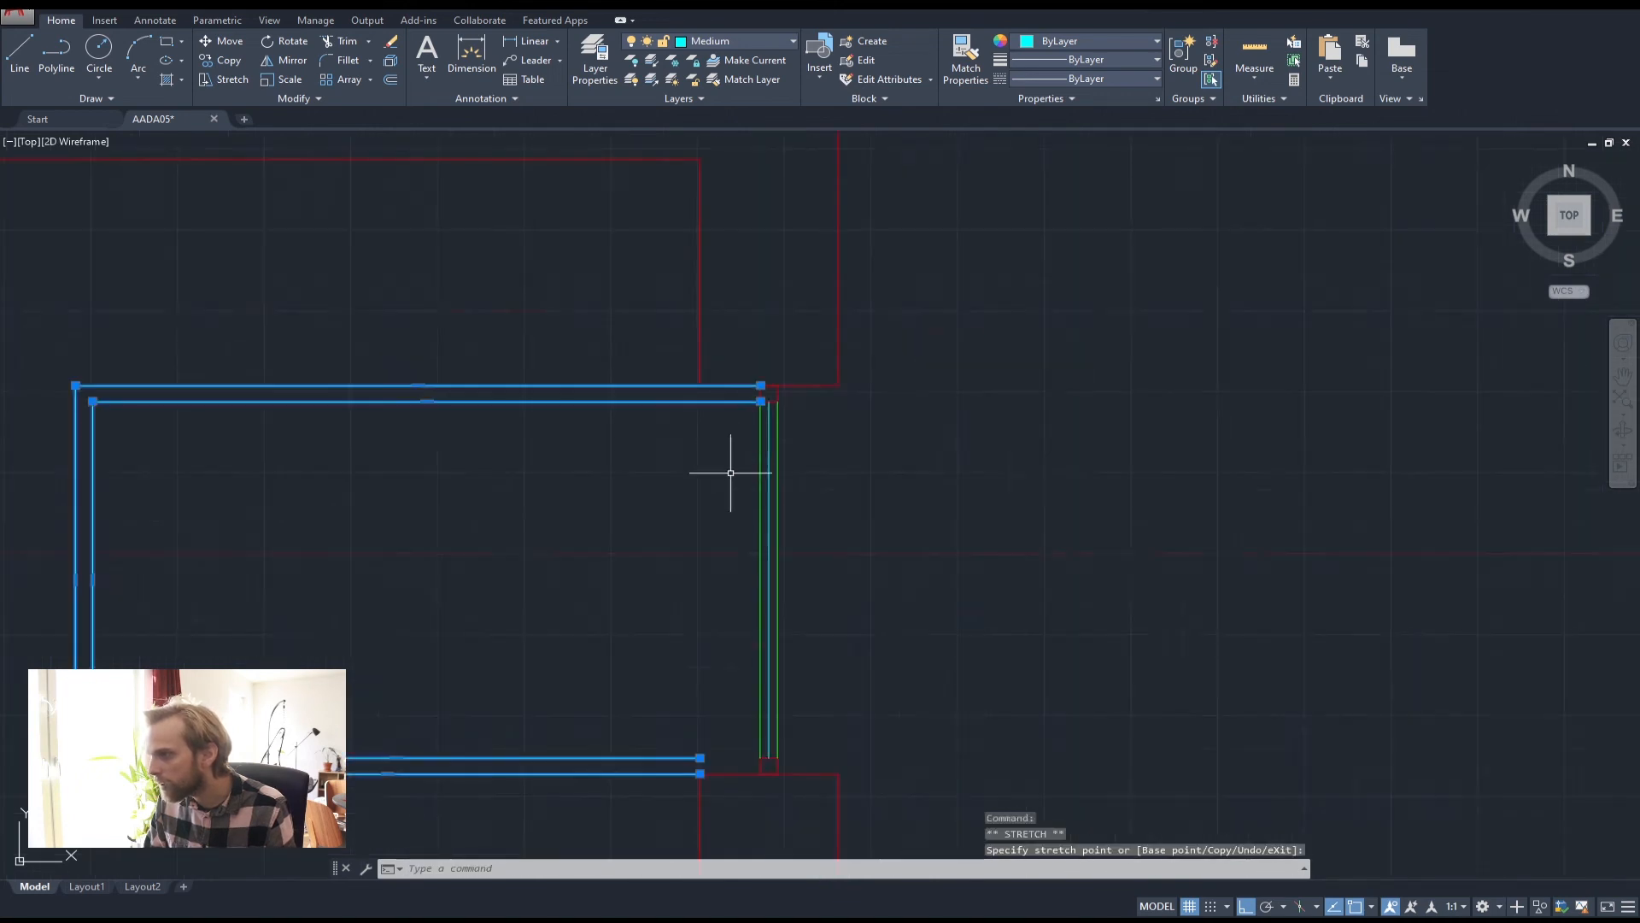
middle_click_drag(705, 742, 647, 497)
scroll(647, 498, "up", 3)
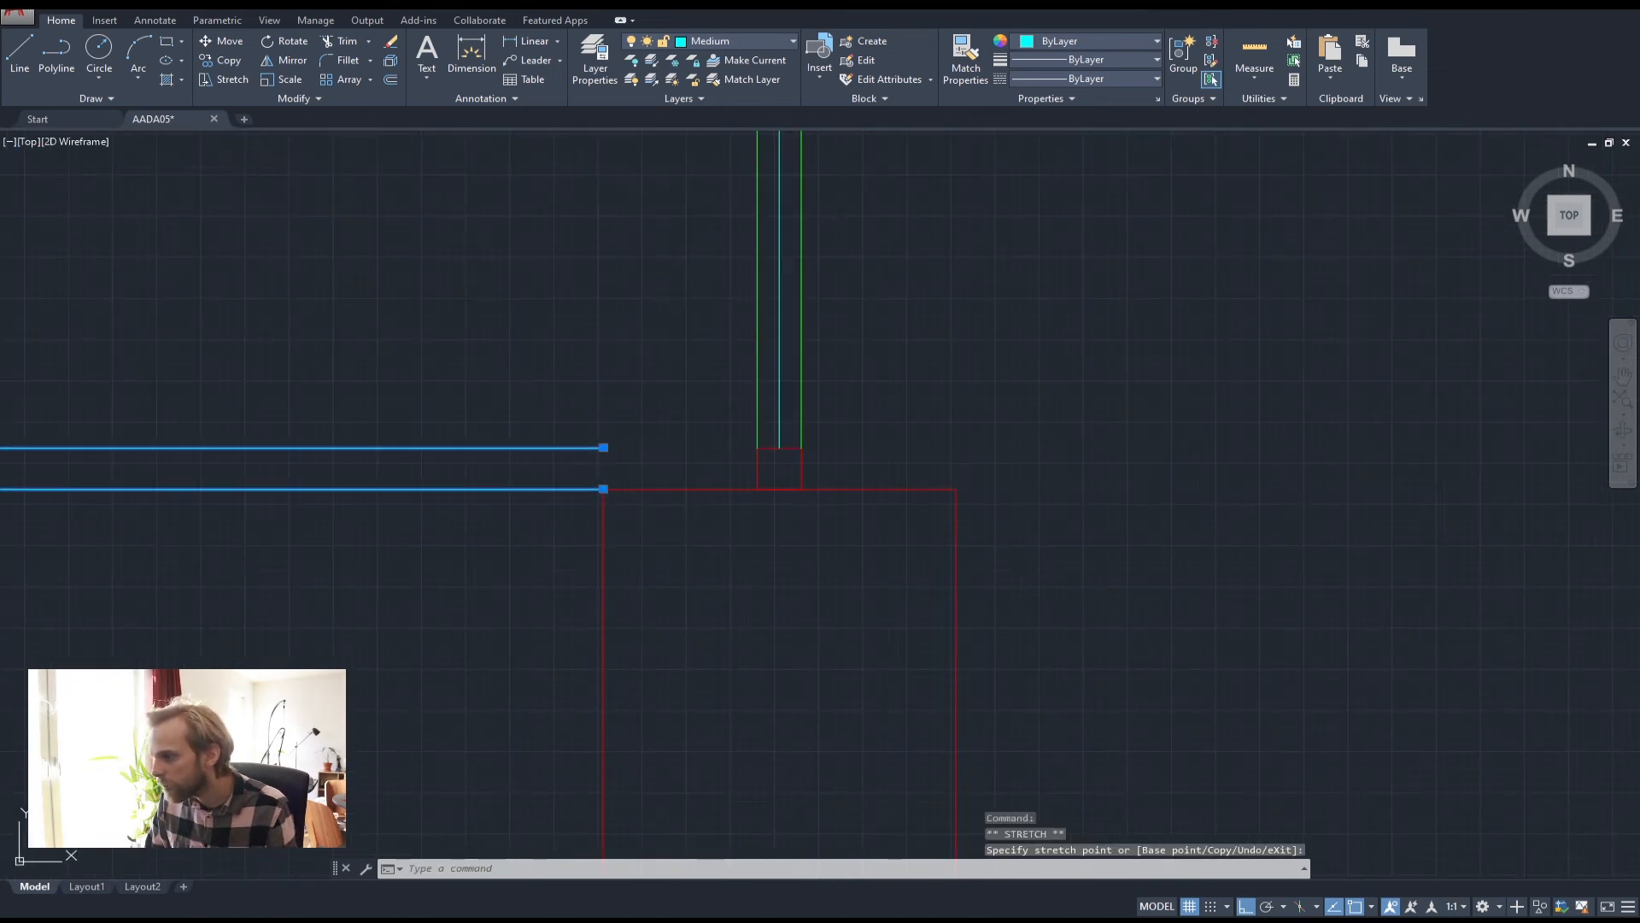
left_click(603, 447)
left_click(757, 447)
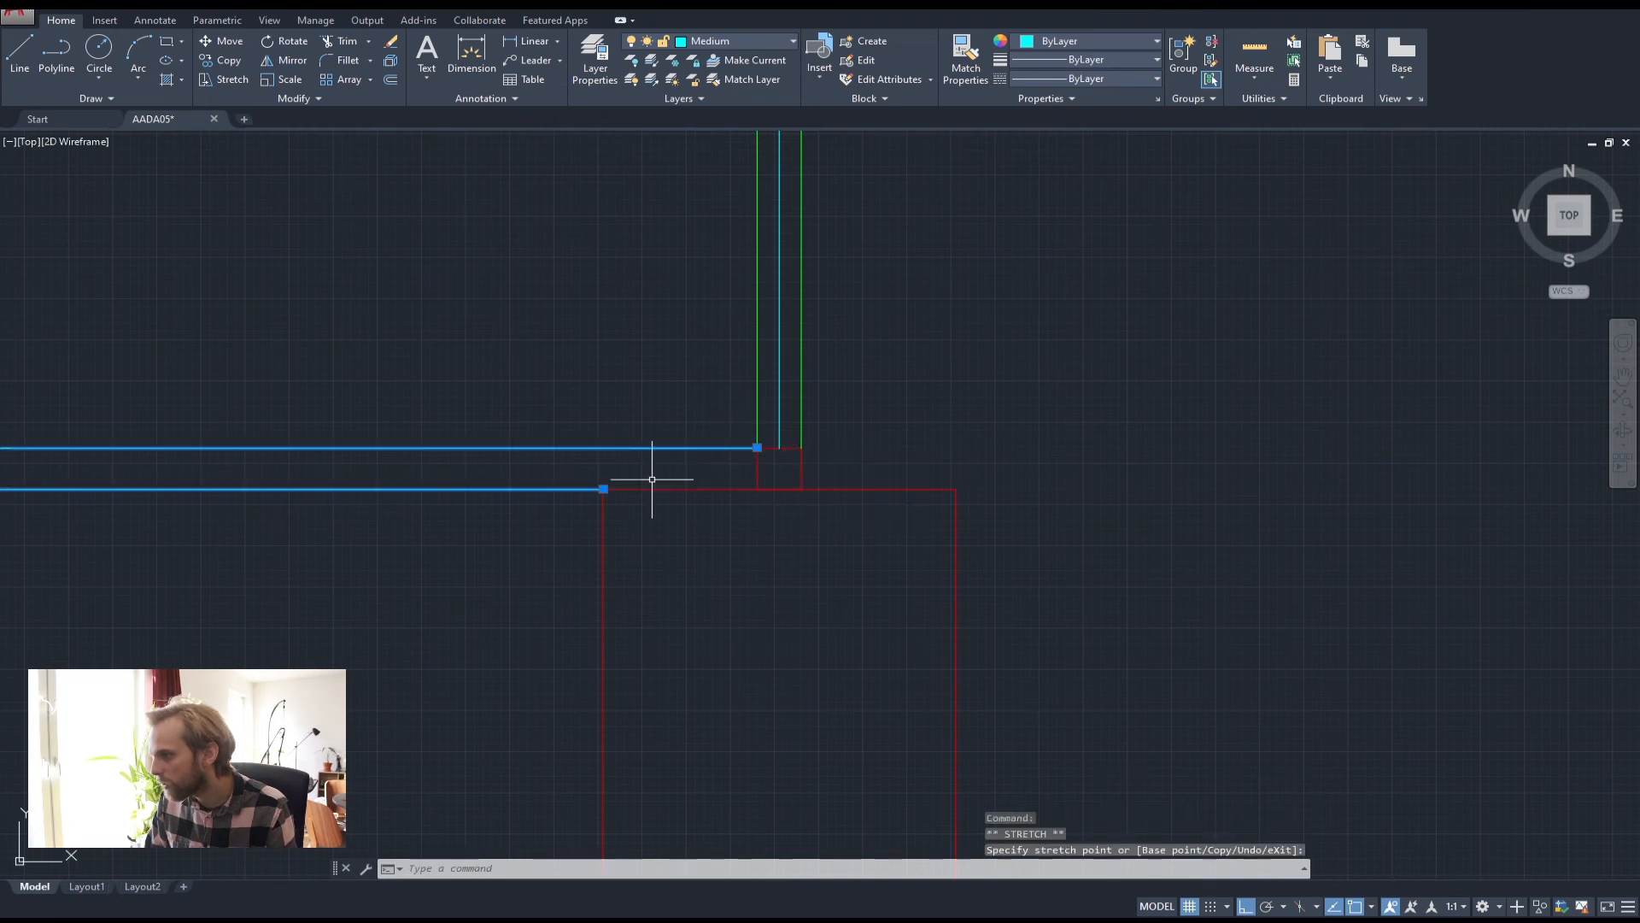
left_click(604, 489)
left_click(757, 488)
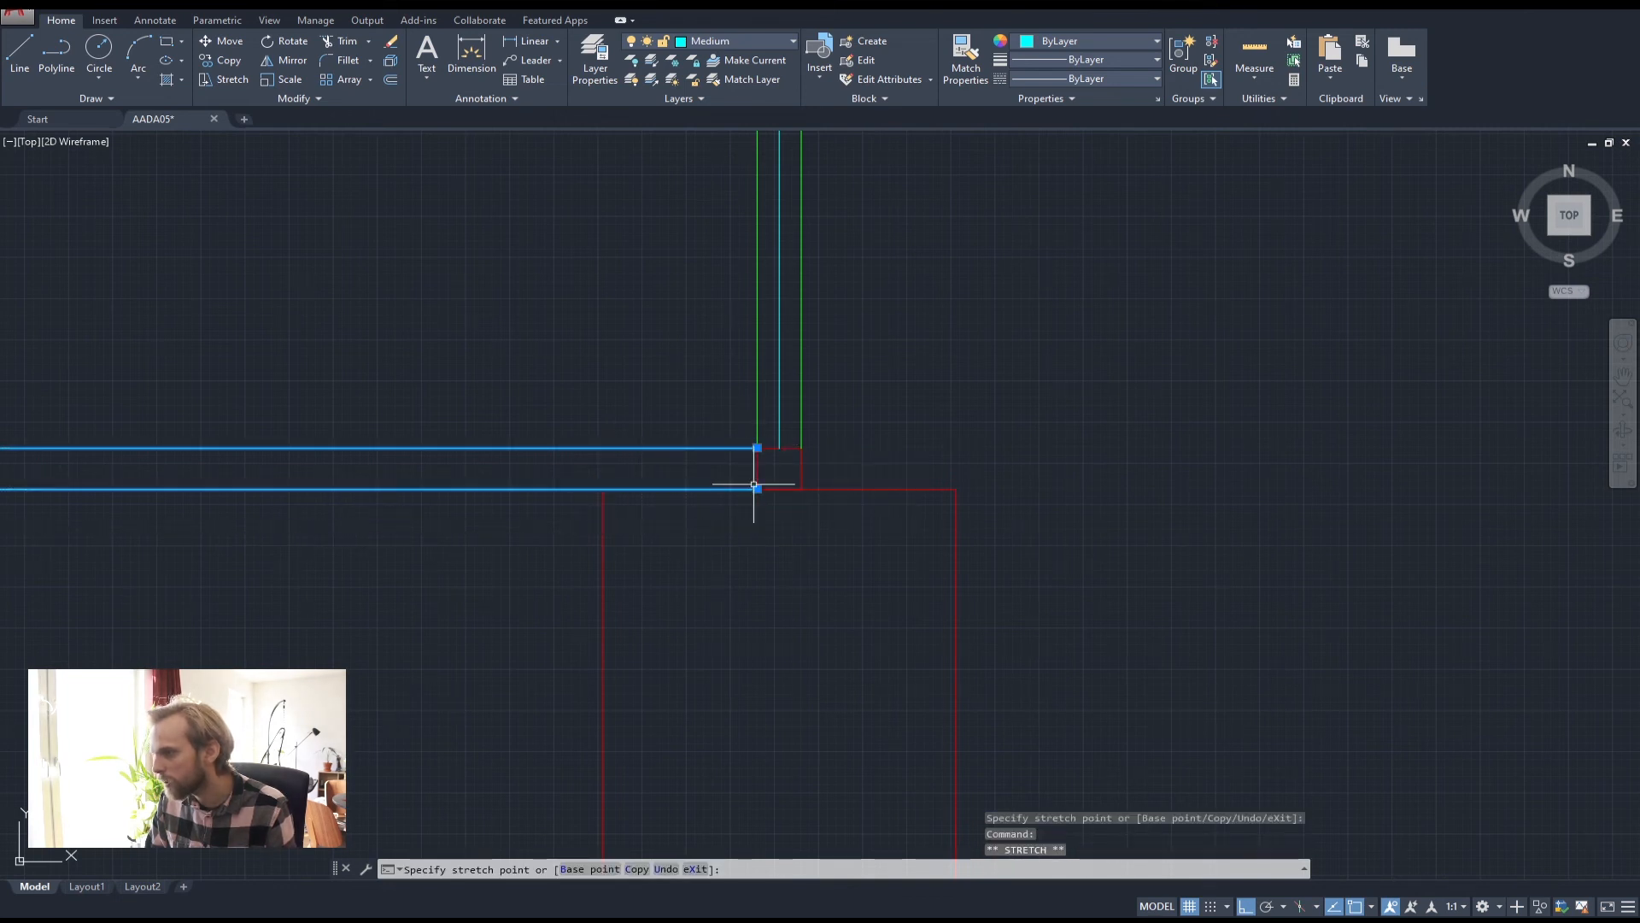
key("Escape")
key("Escape")
key("Escape")
scroll(615, 368, "down", 3)
middle_click_drag(635, 400, 789, 647)
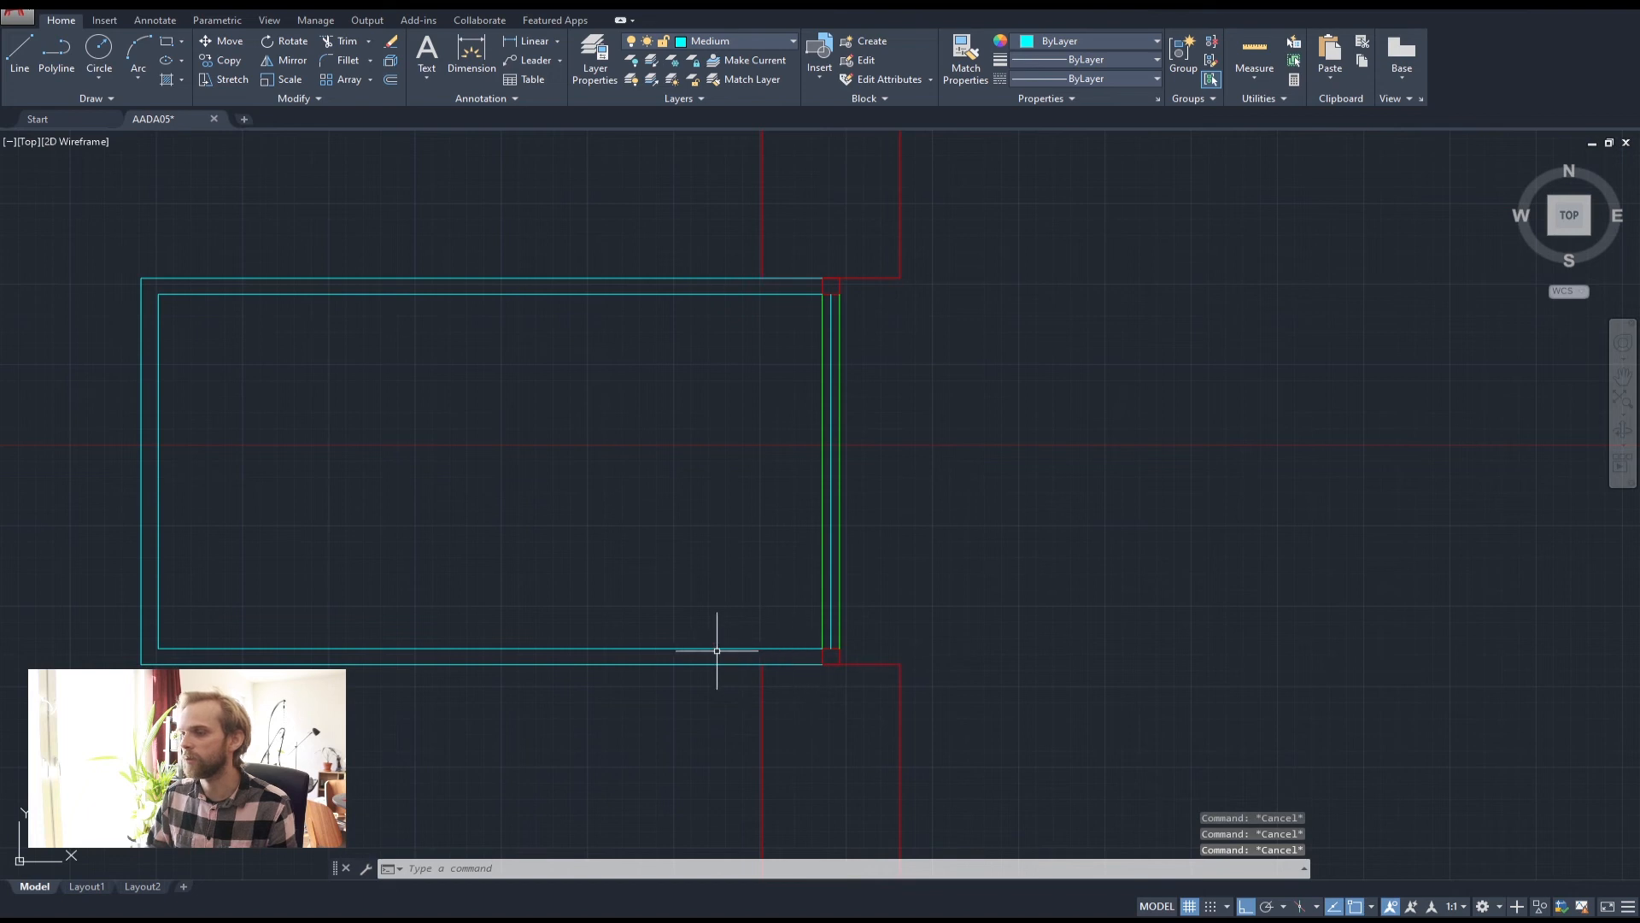
scroll(512, 311, "down", 6)
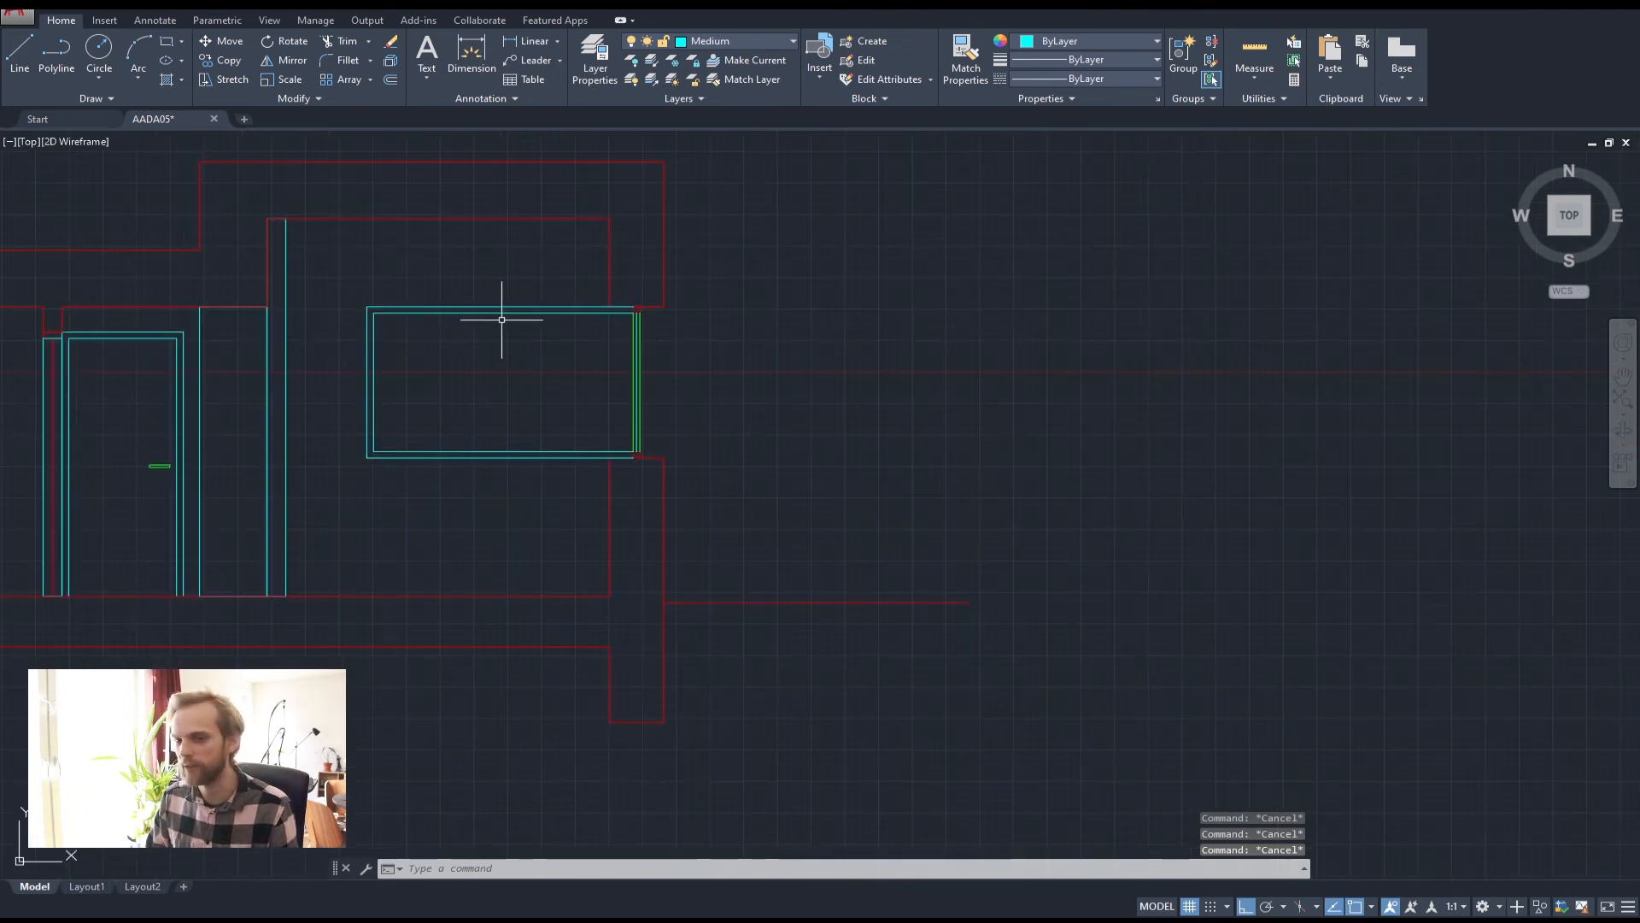
middle_click_drag(502, 319, 604, 615)
scroll(605, 611, "down", 2)
middle_click_drag(608, 534, 586, 430)
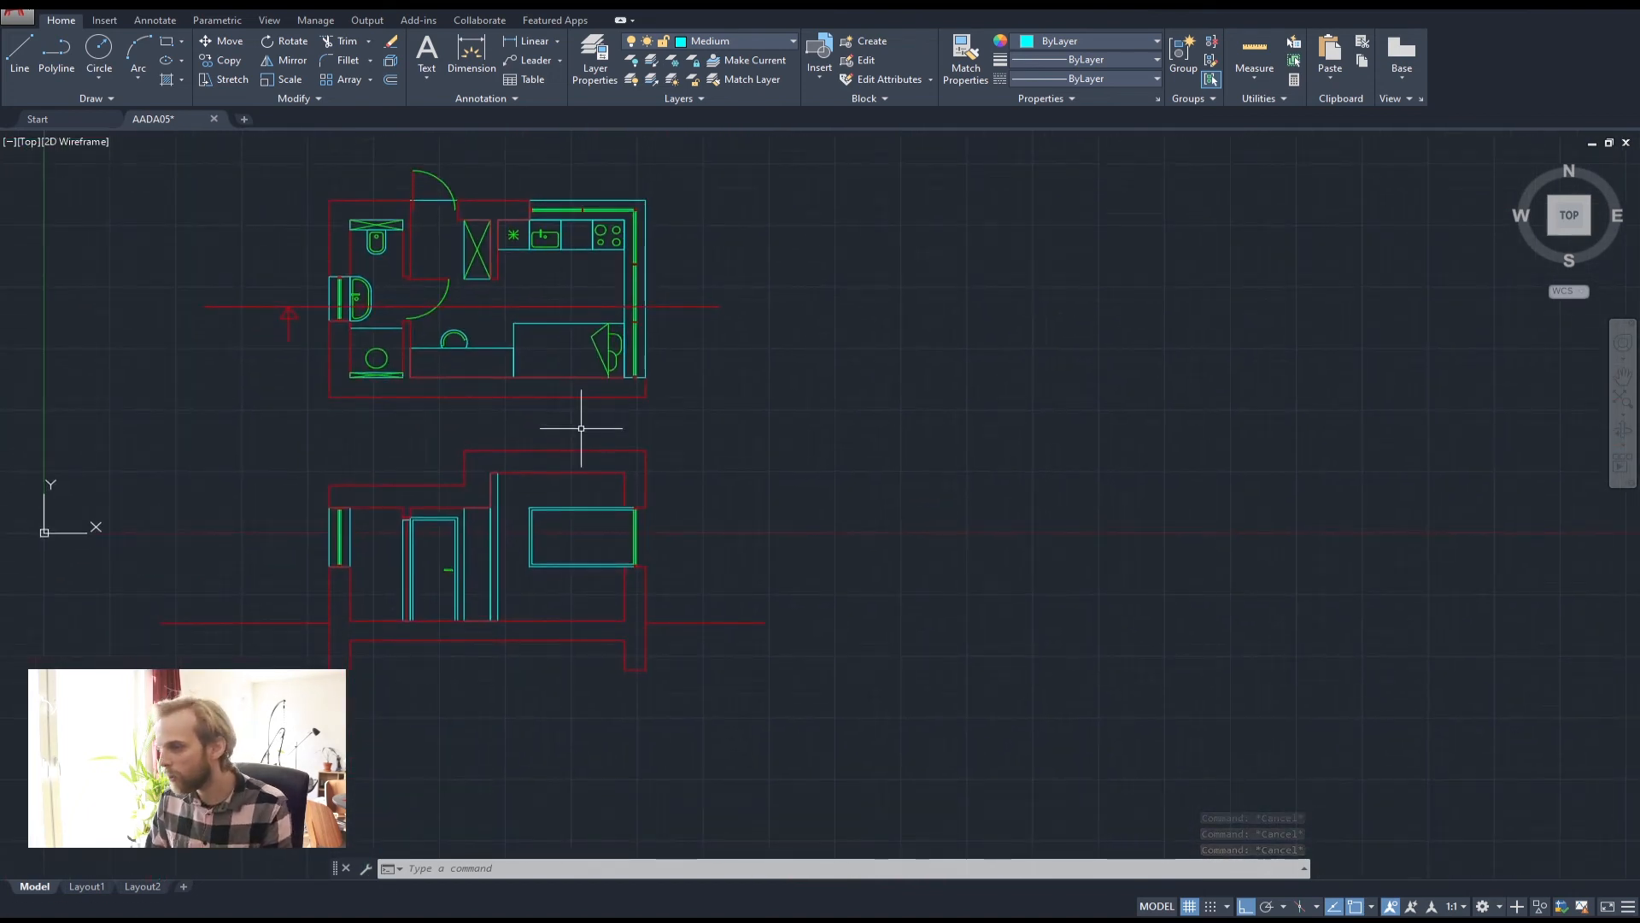
Project a vertical polyline from the kitchen's top wall down below the section window
type("pl")
key("space")
scroll(574, 249, "up", 2)
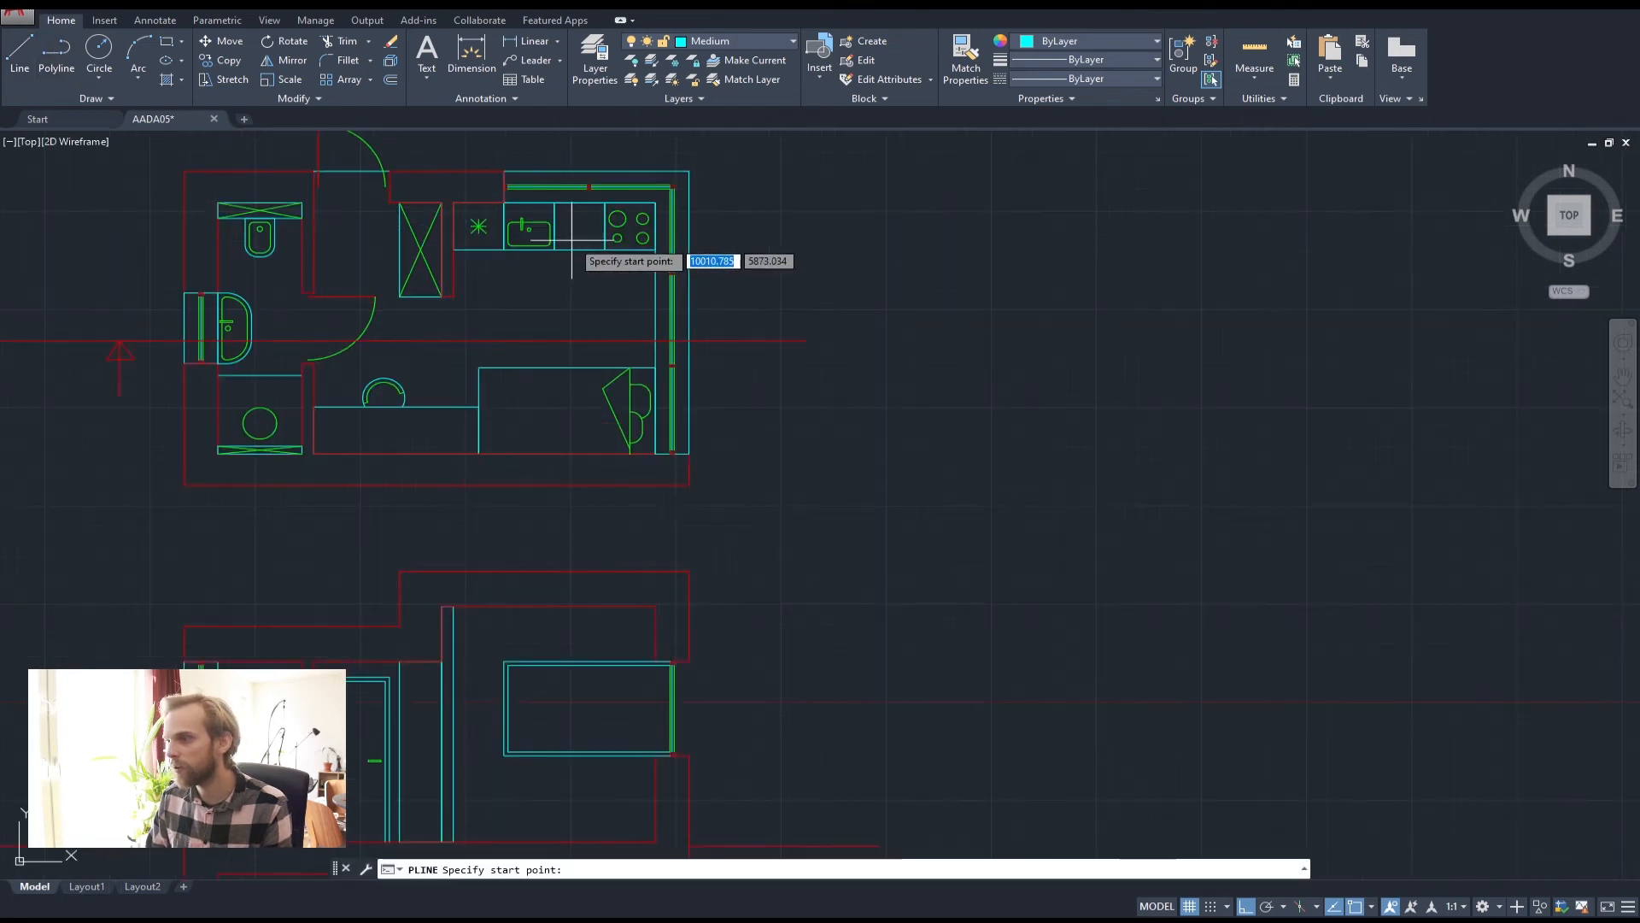
scroll(596, 192, "up", 5)
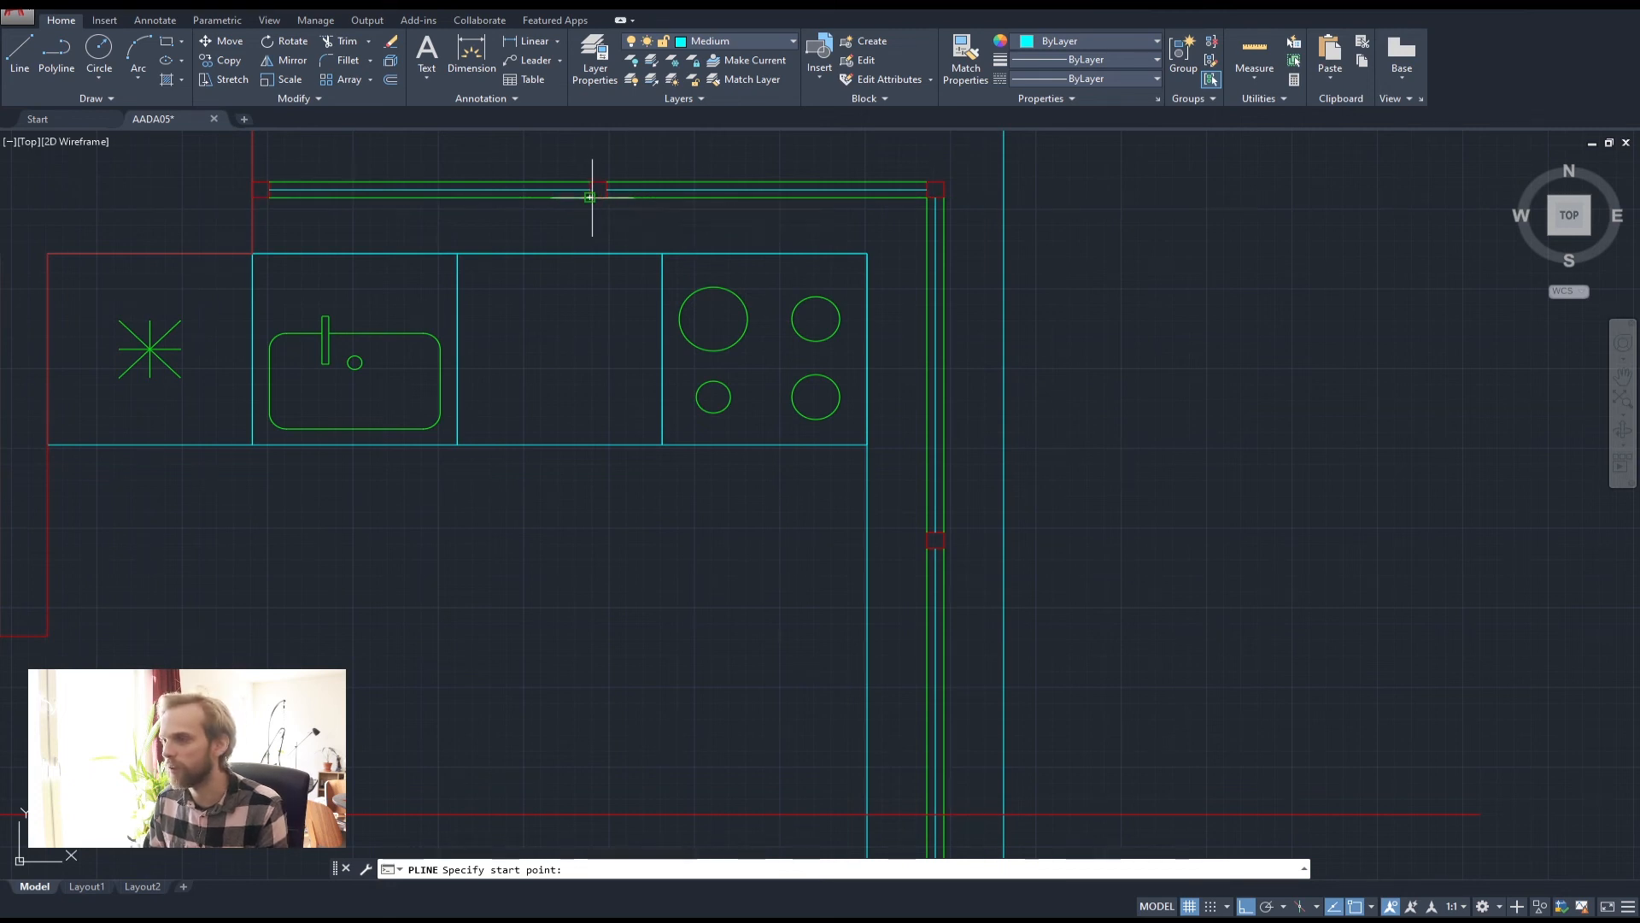
left_click(598, 196)
scroll(623, 421, "down", 6)
scroll(648, 690, "up", 3)
left_click(587, 449)
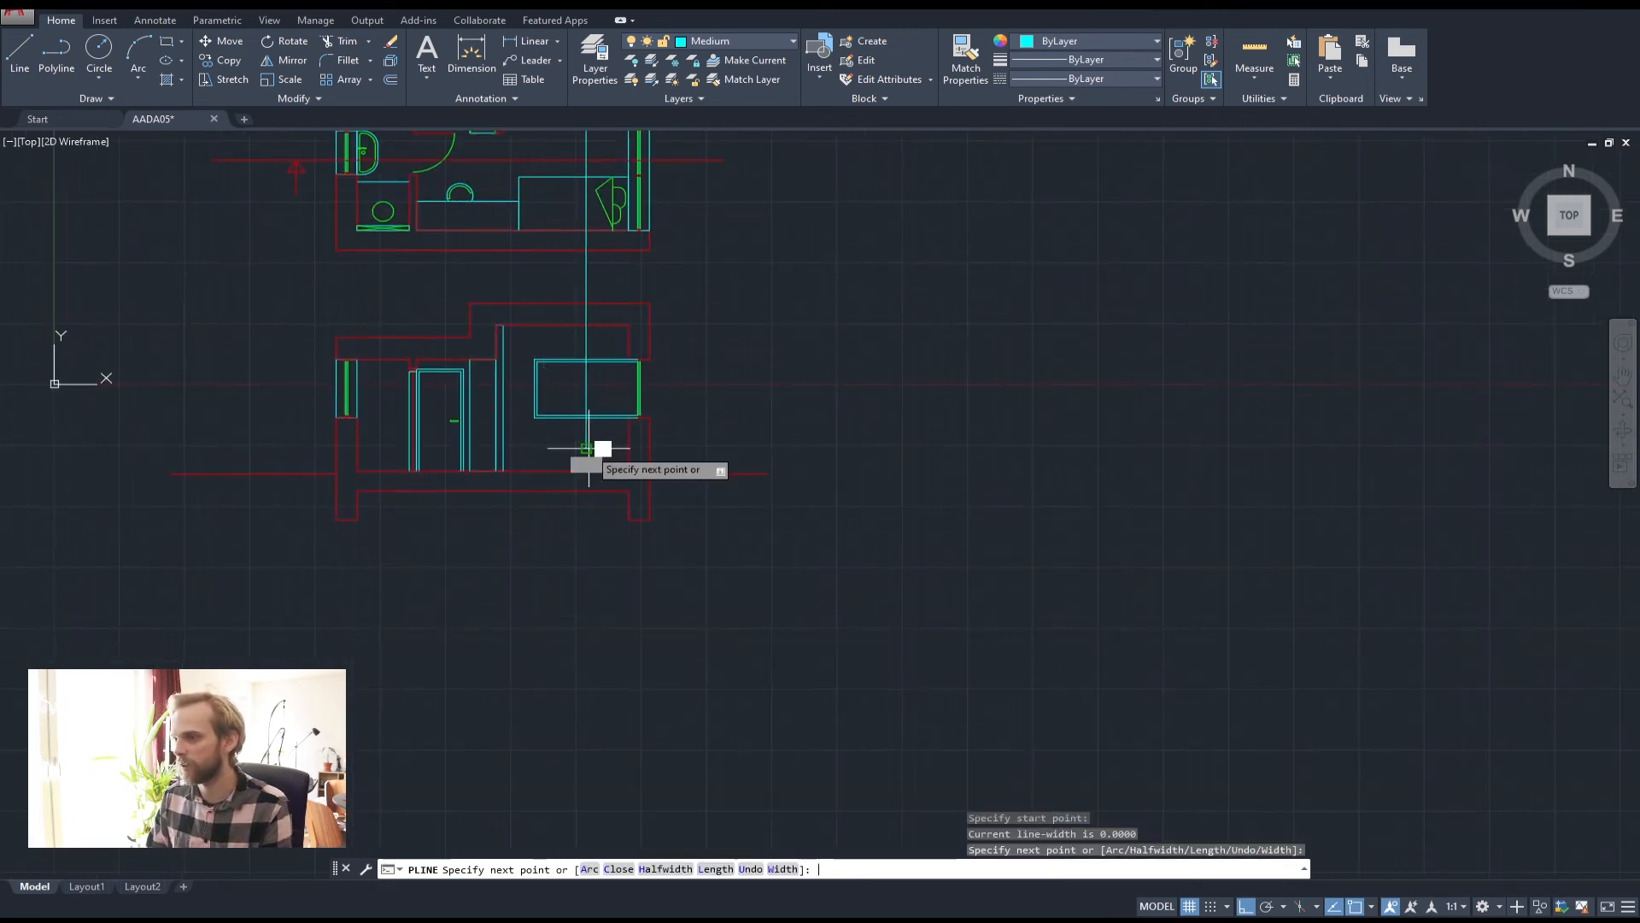
key("Return")
Project a second vertical line from a kitchen cabinet joint down past the window
middle_click_drag(574, 246, 562, 468)
scroll(564, 254, "up", 4)
scroll(590, 333, "up", 5)
key("Return")
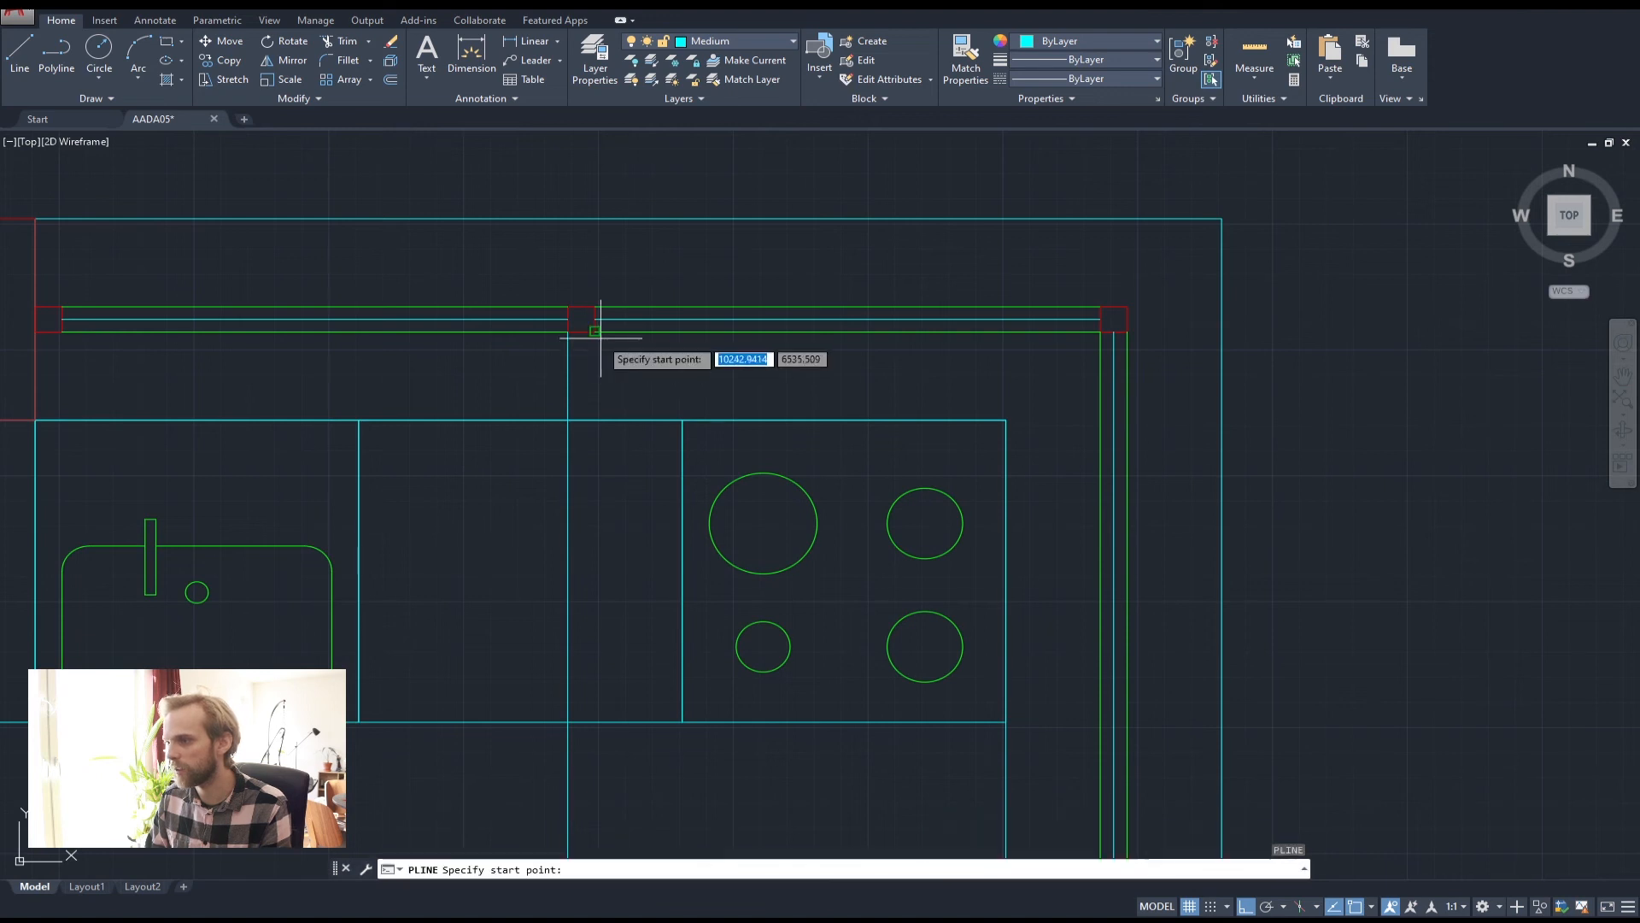
left_click(586, 323)
scroll(598, 359, "down", 7)
middle_click_drag(682, 532, 669, 178)
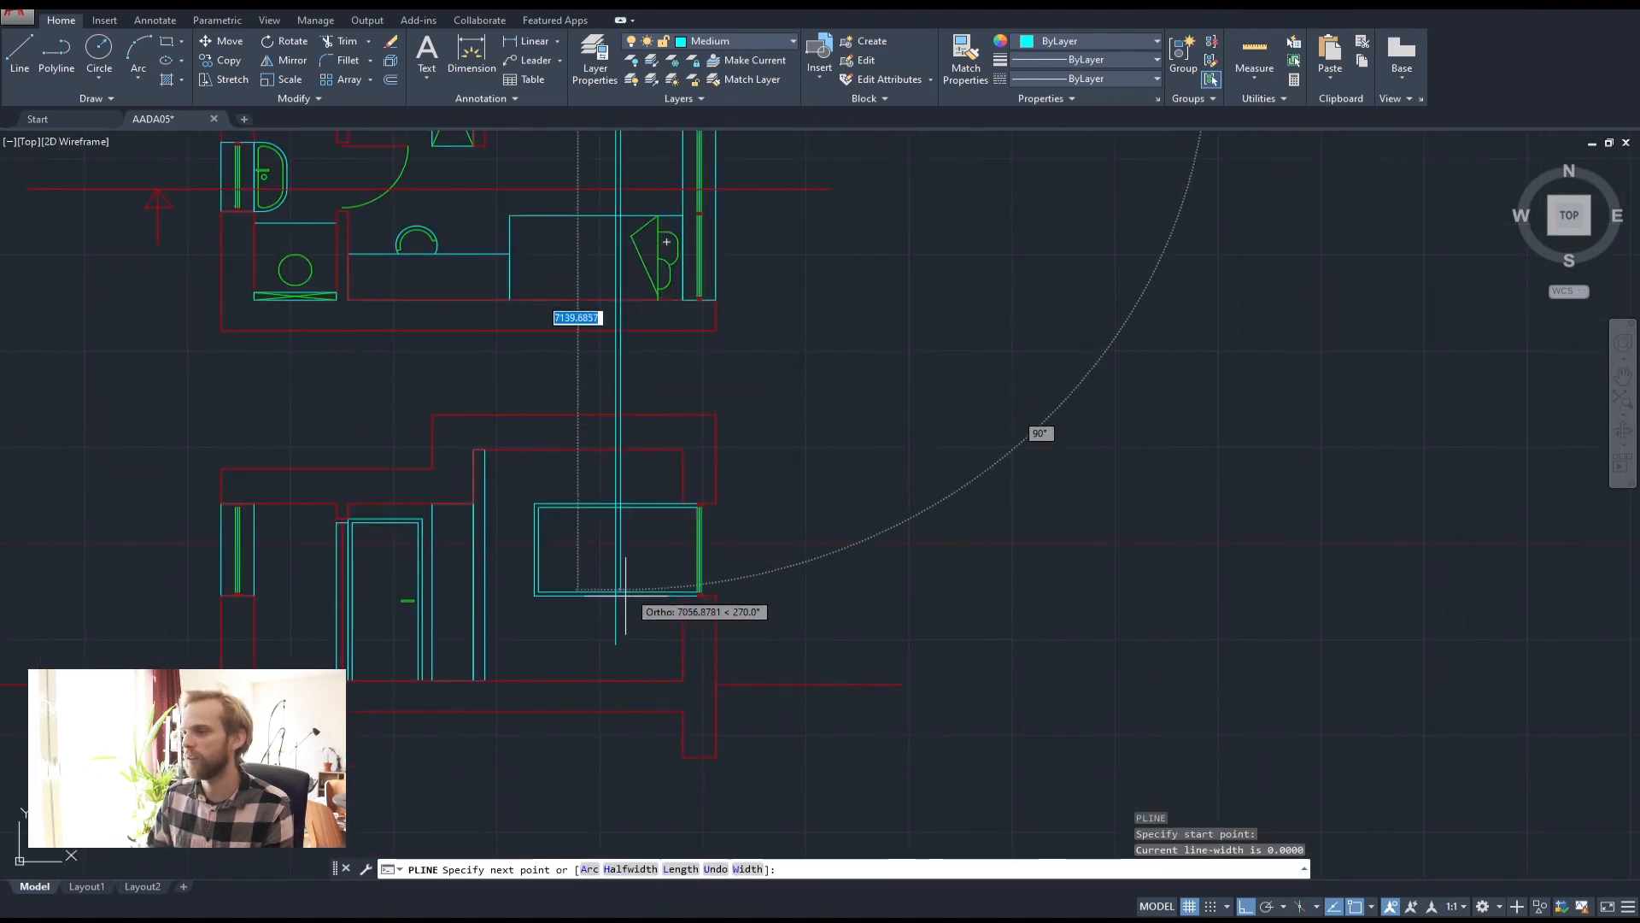
left_click(619, 647)
key("Return")
scroll(634, 585, "up", 2)
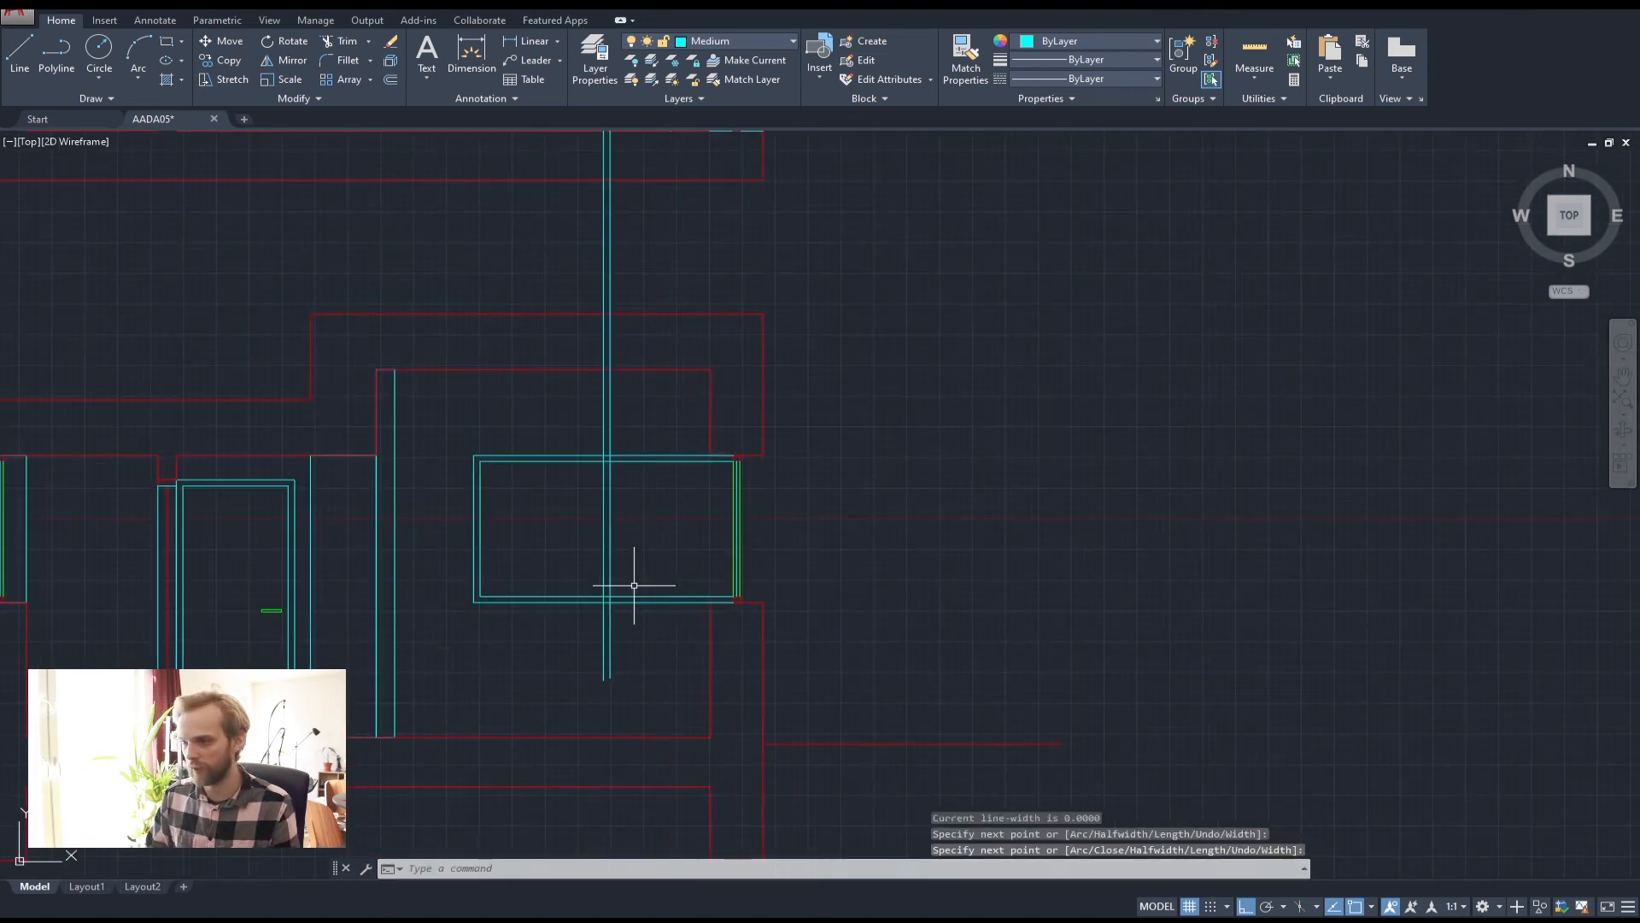
Trim the projection stubs and the horizontal piece at the wall junction
type("trim")
key("Return")
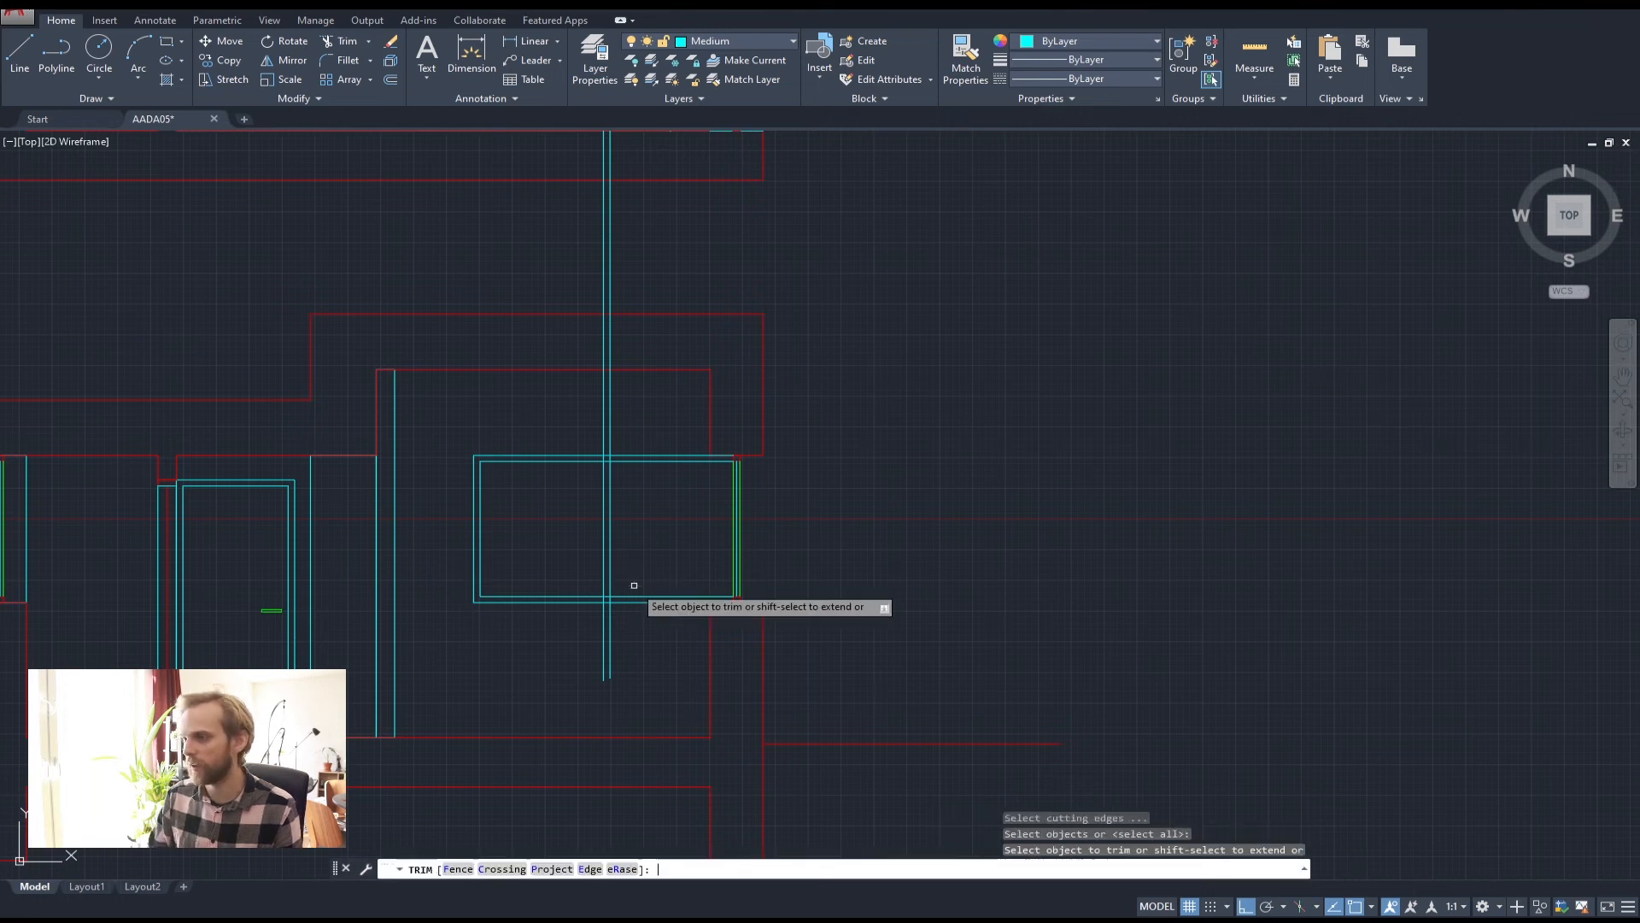
scroll(625, 597, "up", 9)
scroll(625, 596, "up", 4)
left_click(524, 659)
left_click(265, 637)
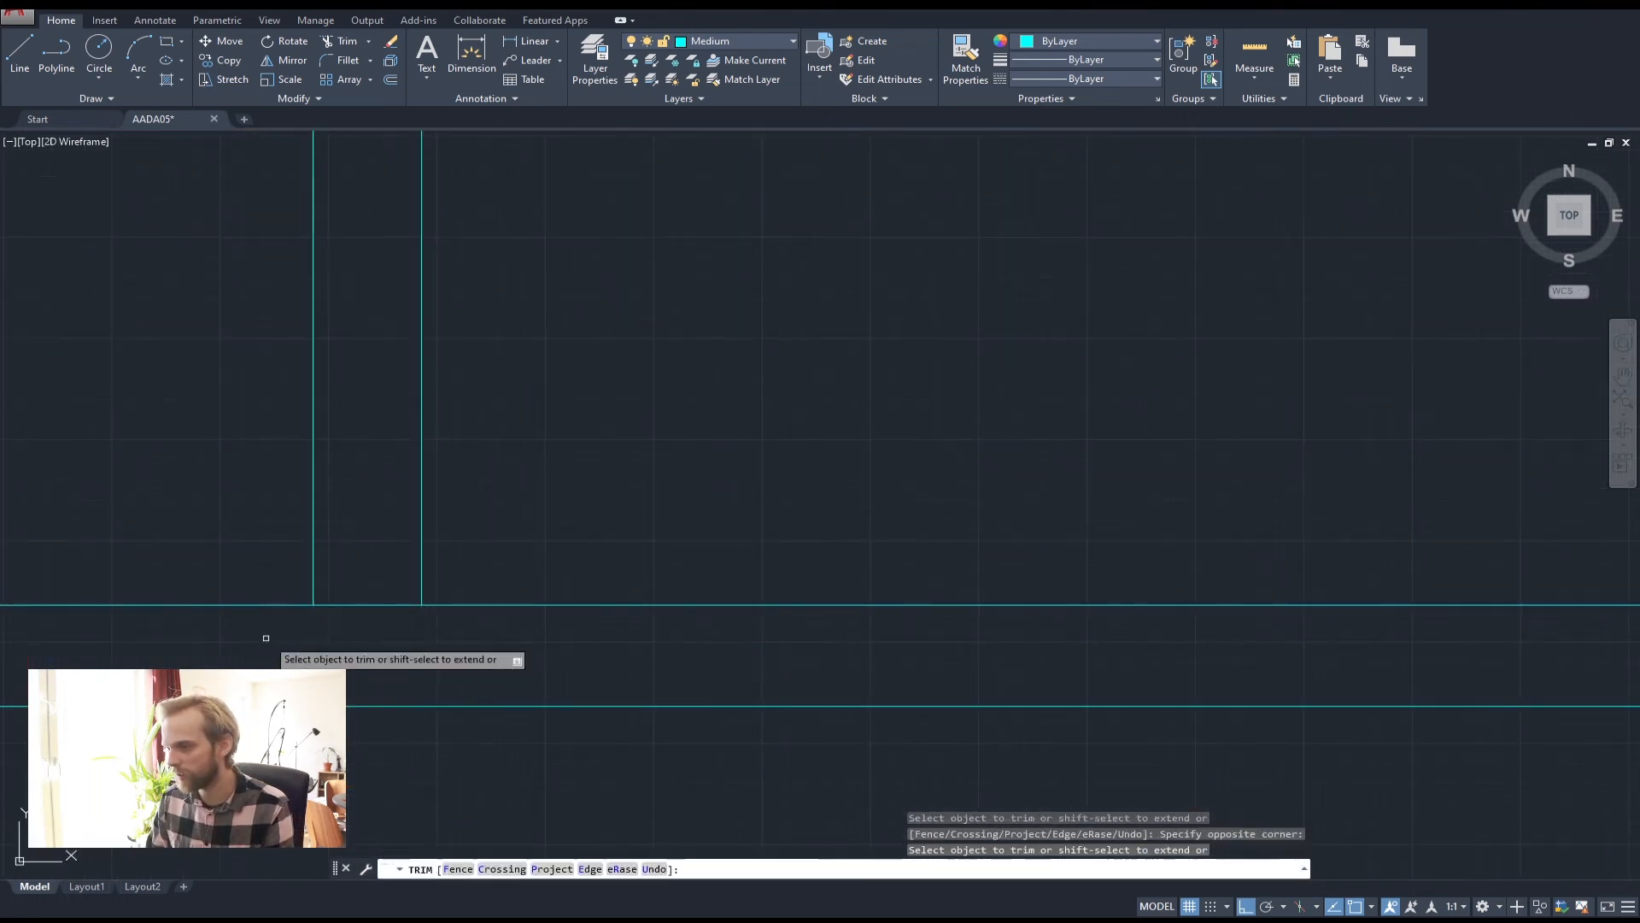
left_click(368, 642)
left_click(355, 564)
Trim the line stubs between the window outlines, leaving a central divider
scroll(359, 504, "down", 6)
middle_click_drag(359, 367, 525, 662)
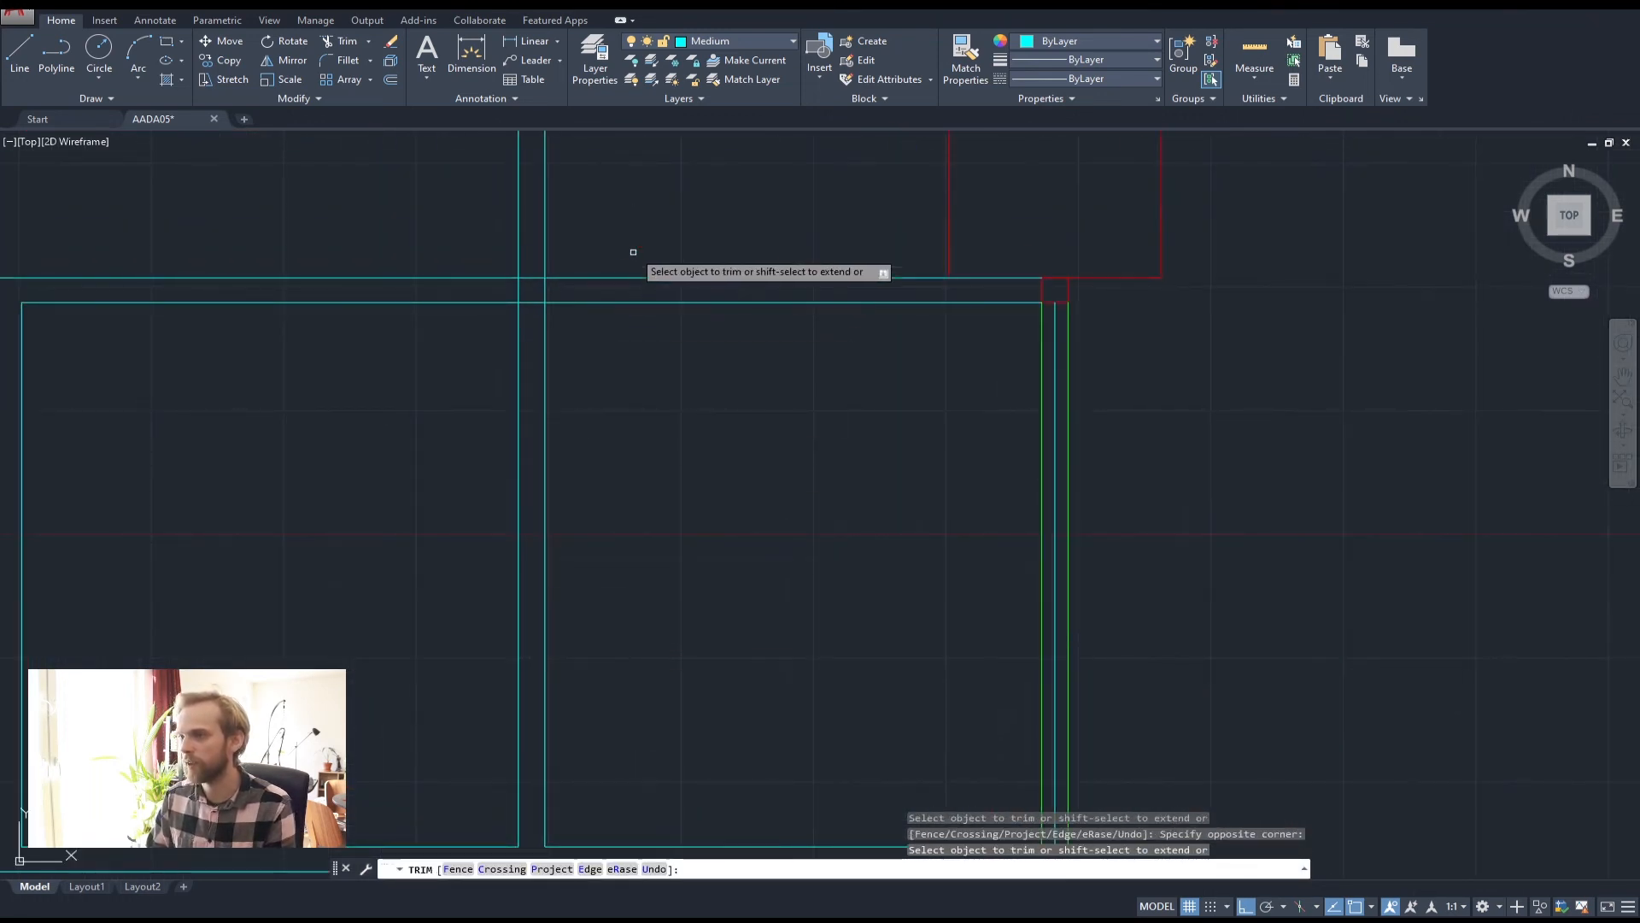
scroll(553, 316, "up", 5)
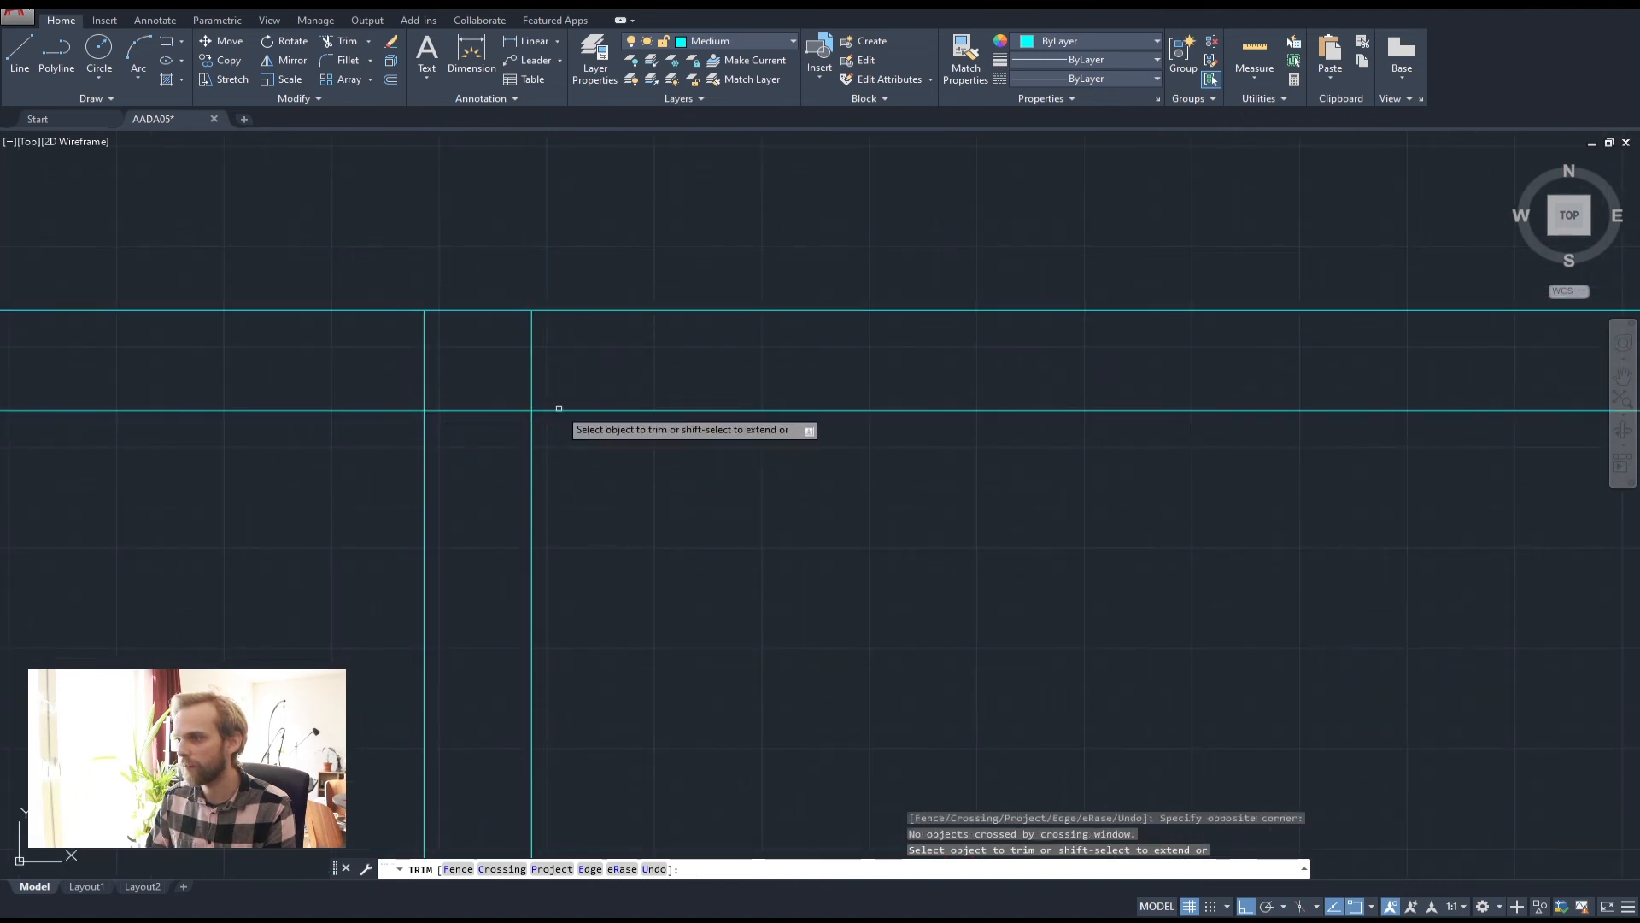
left_click(560, 391)
left_click(389, 354)
scroll(556, 363, "down", 6)
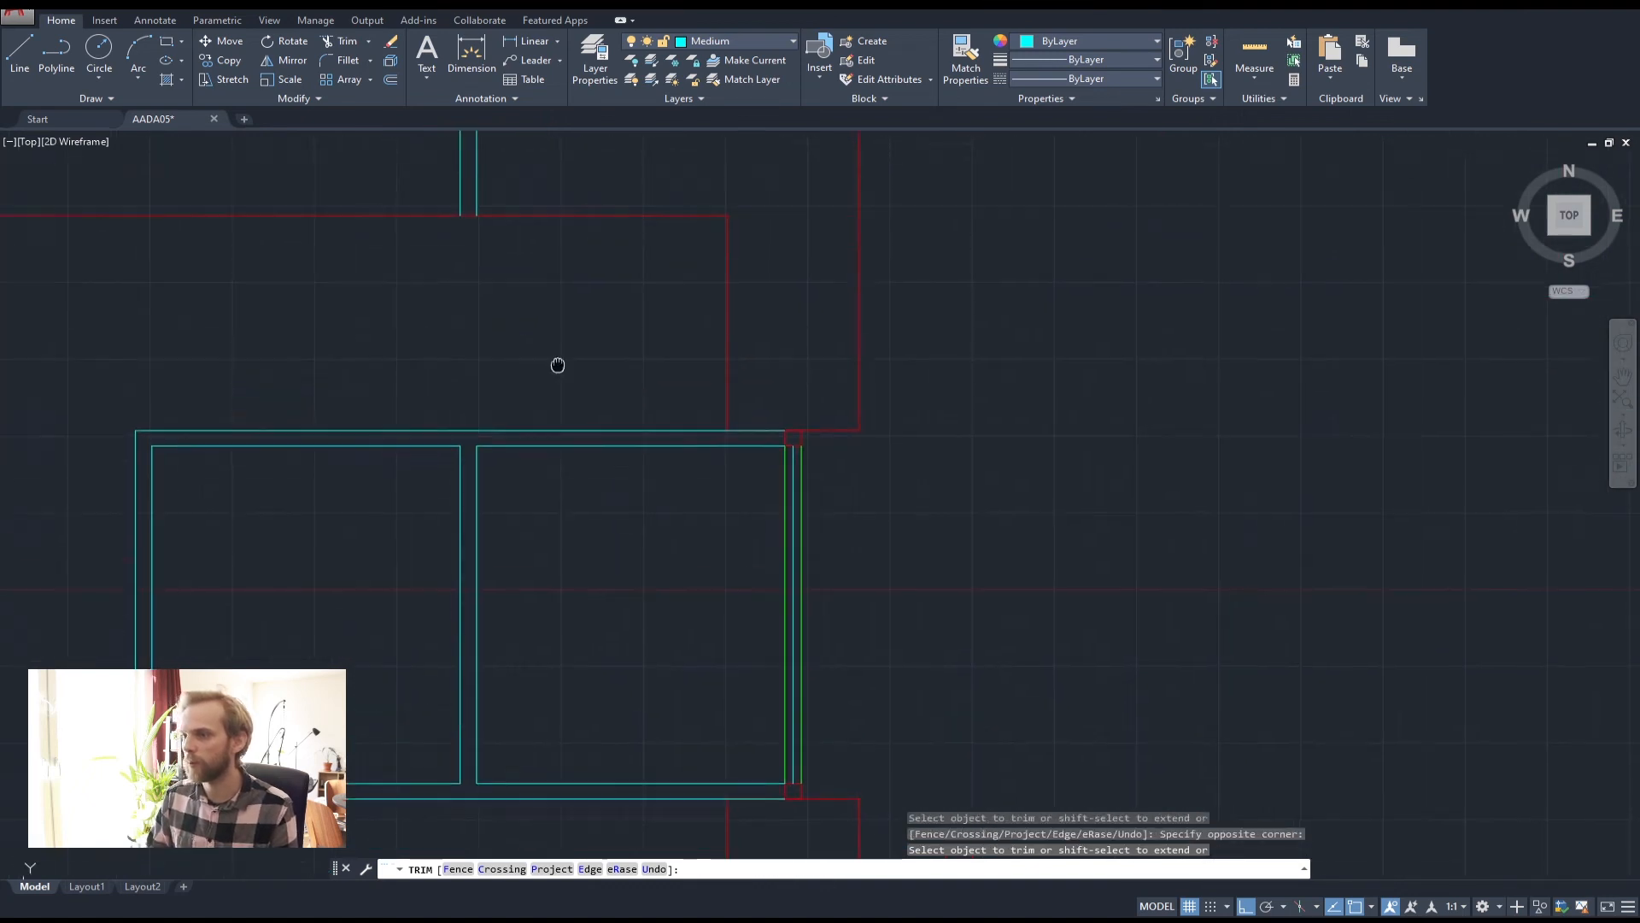
key("Escape")
key("Escape")
Delete the two long leftover projection lines
left_click(635, 436)
left_click(520, 413)
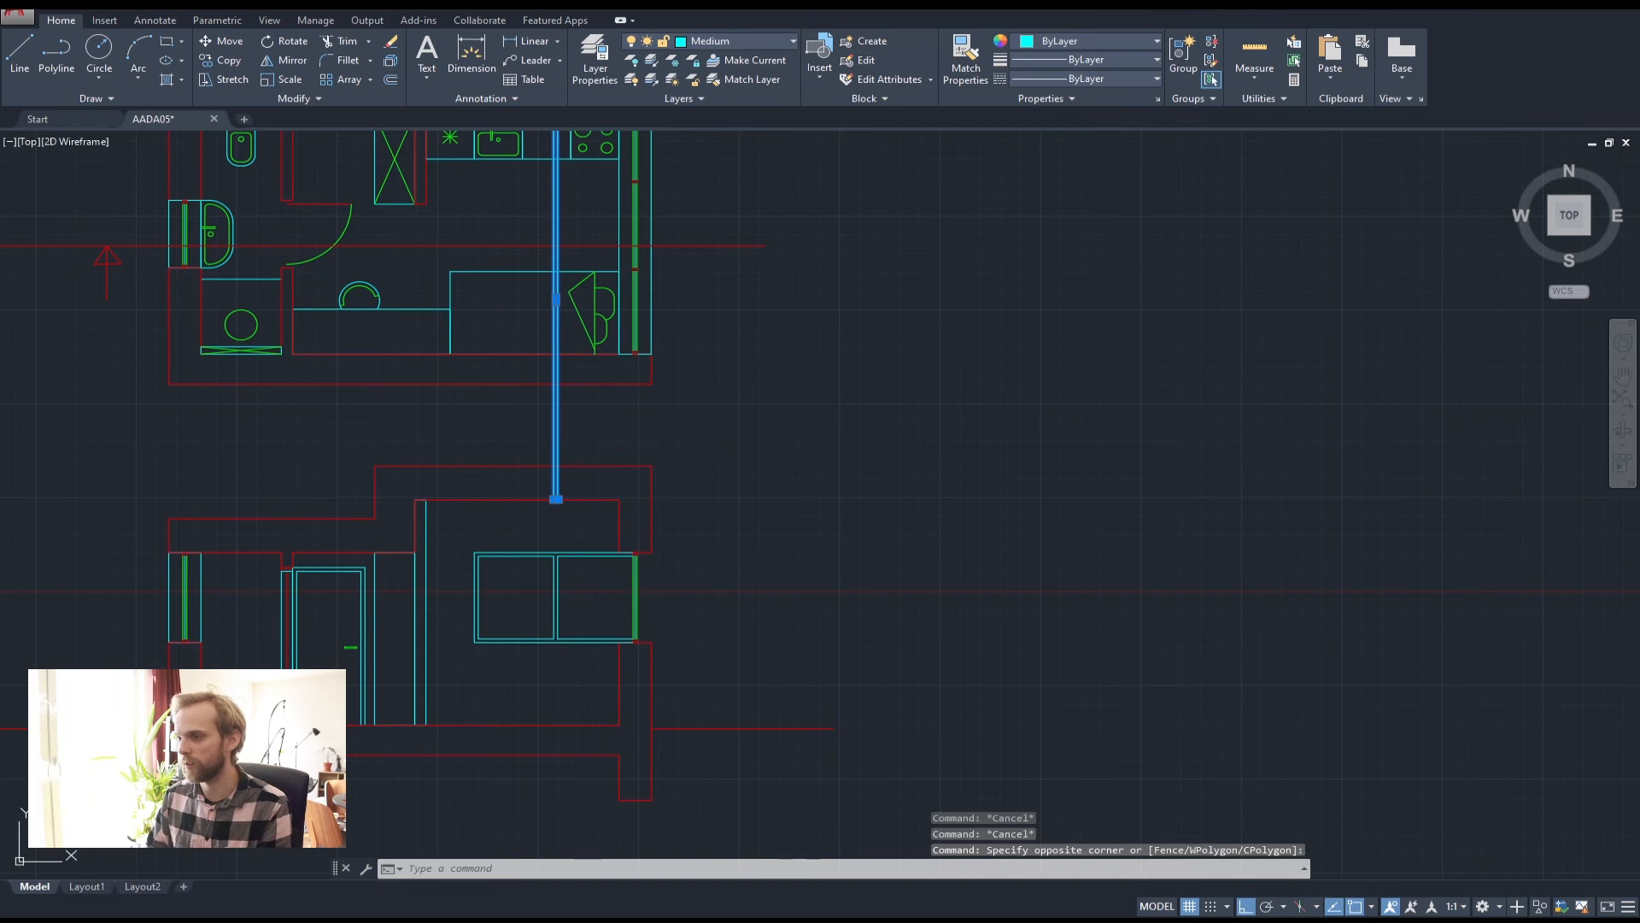
key("Delete")
scroll(711, 385, "down", 2)
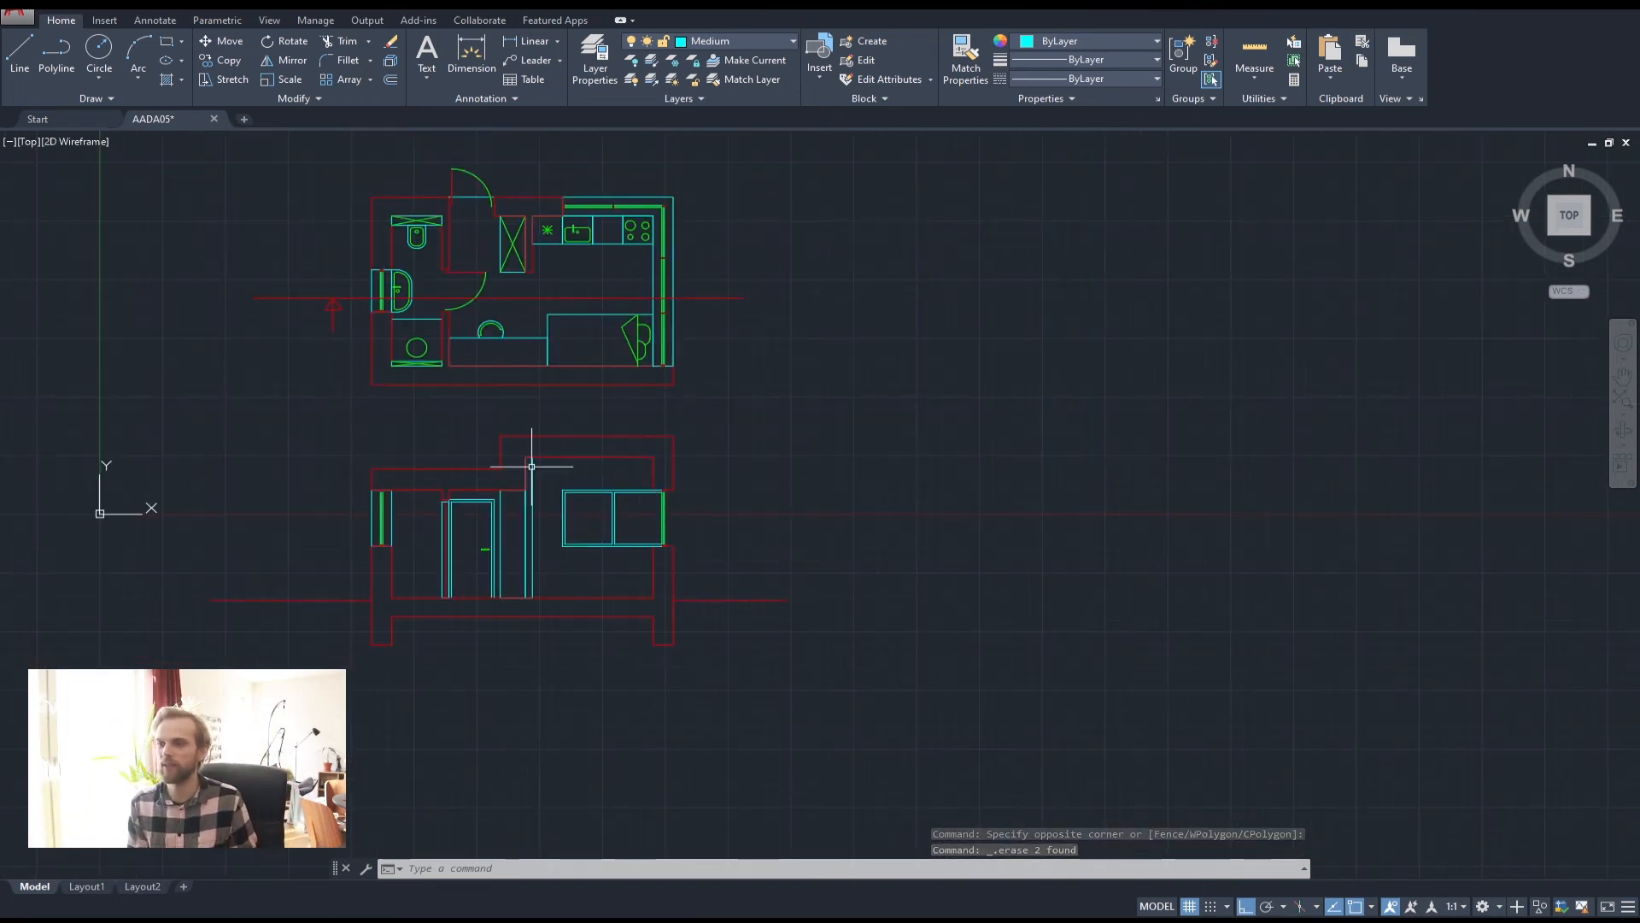
Zoom in on the split window, then remove a stray line started below it
scroll(531, 467, "up", 2)
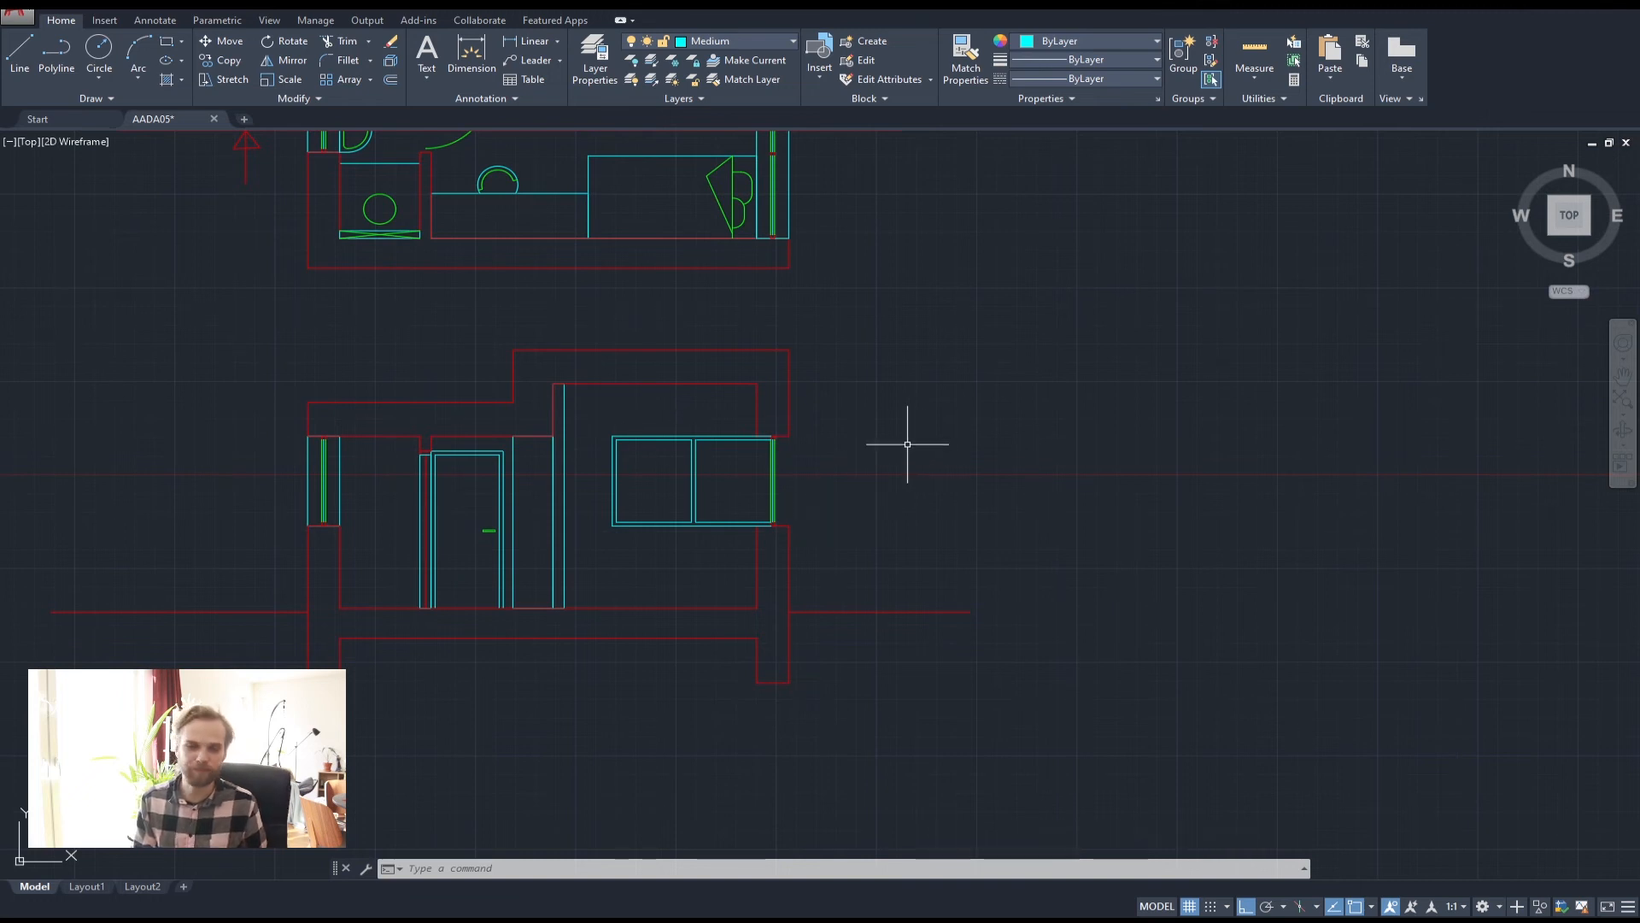
middle_click_drag(715, 466, 765, 430)
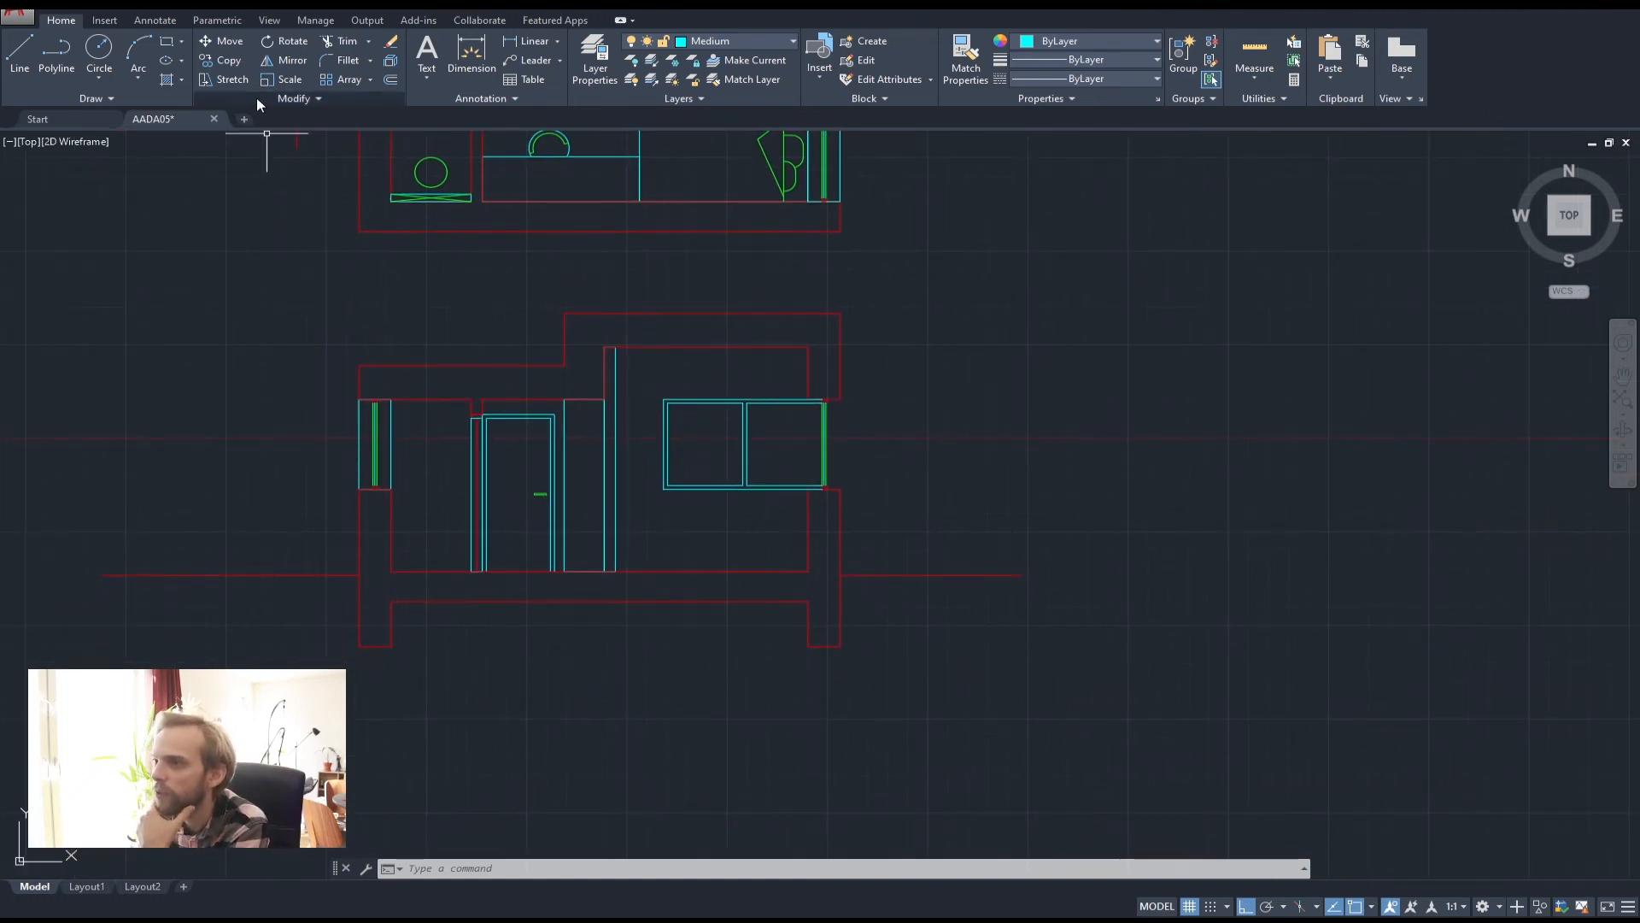
scroll(773, 464, "up", 6)
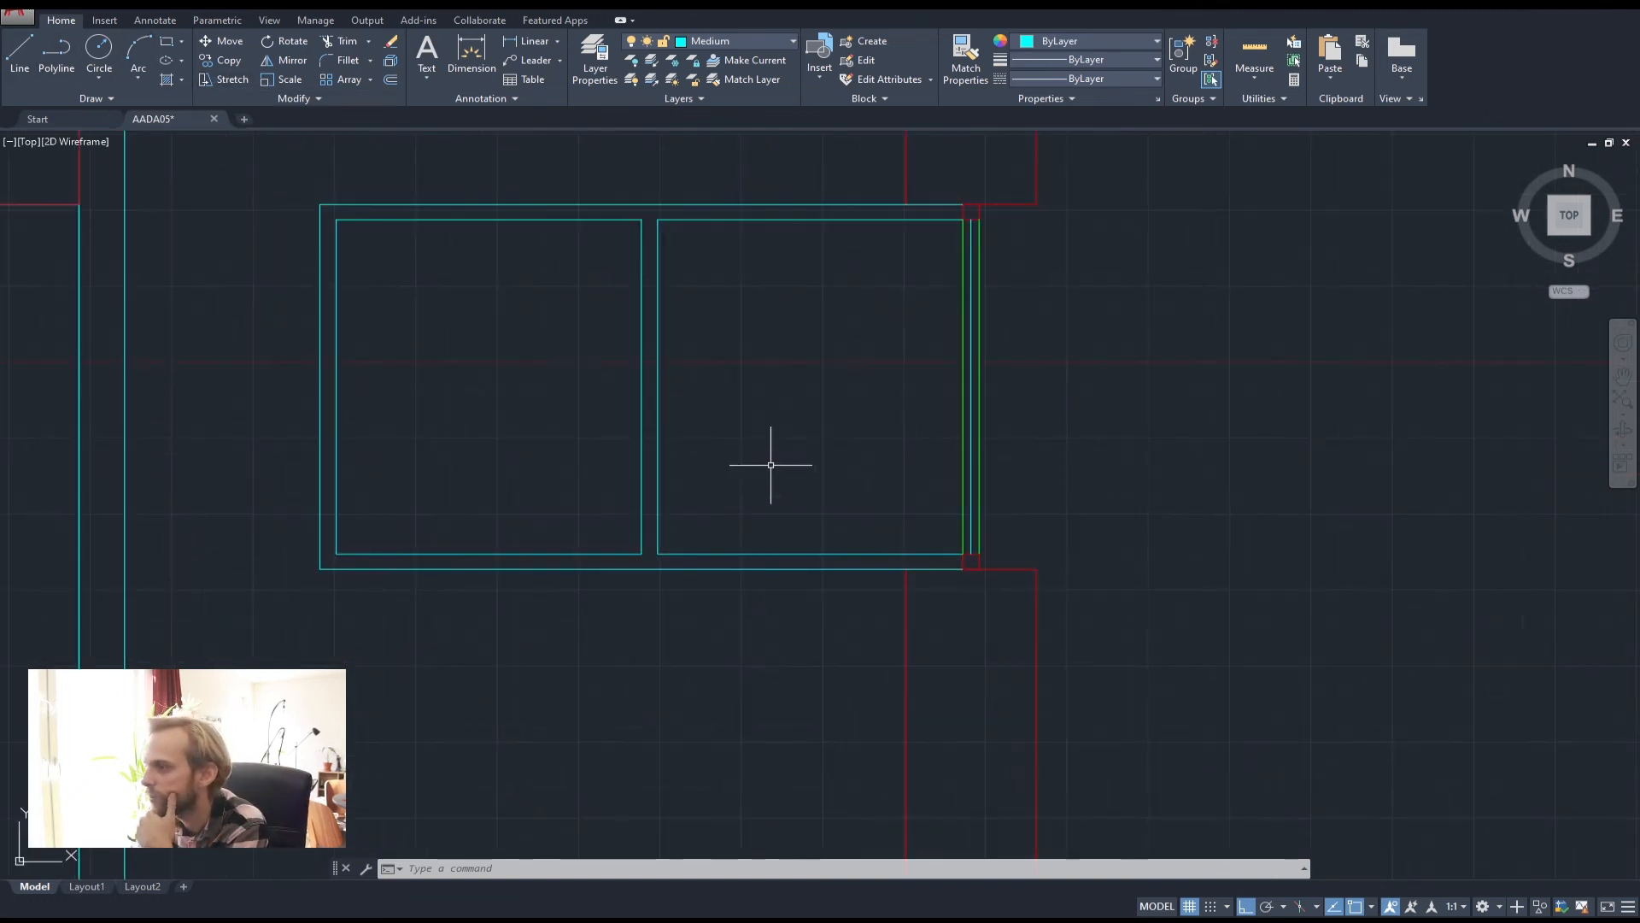
middle_click_drag(786, 528, 874, 616)
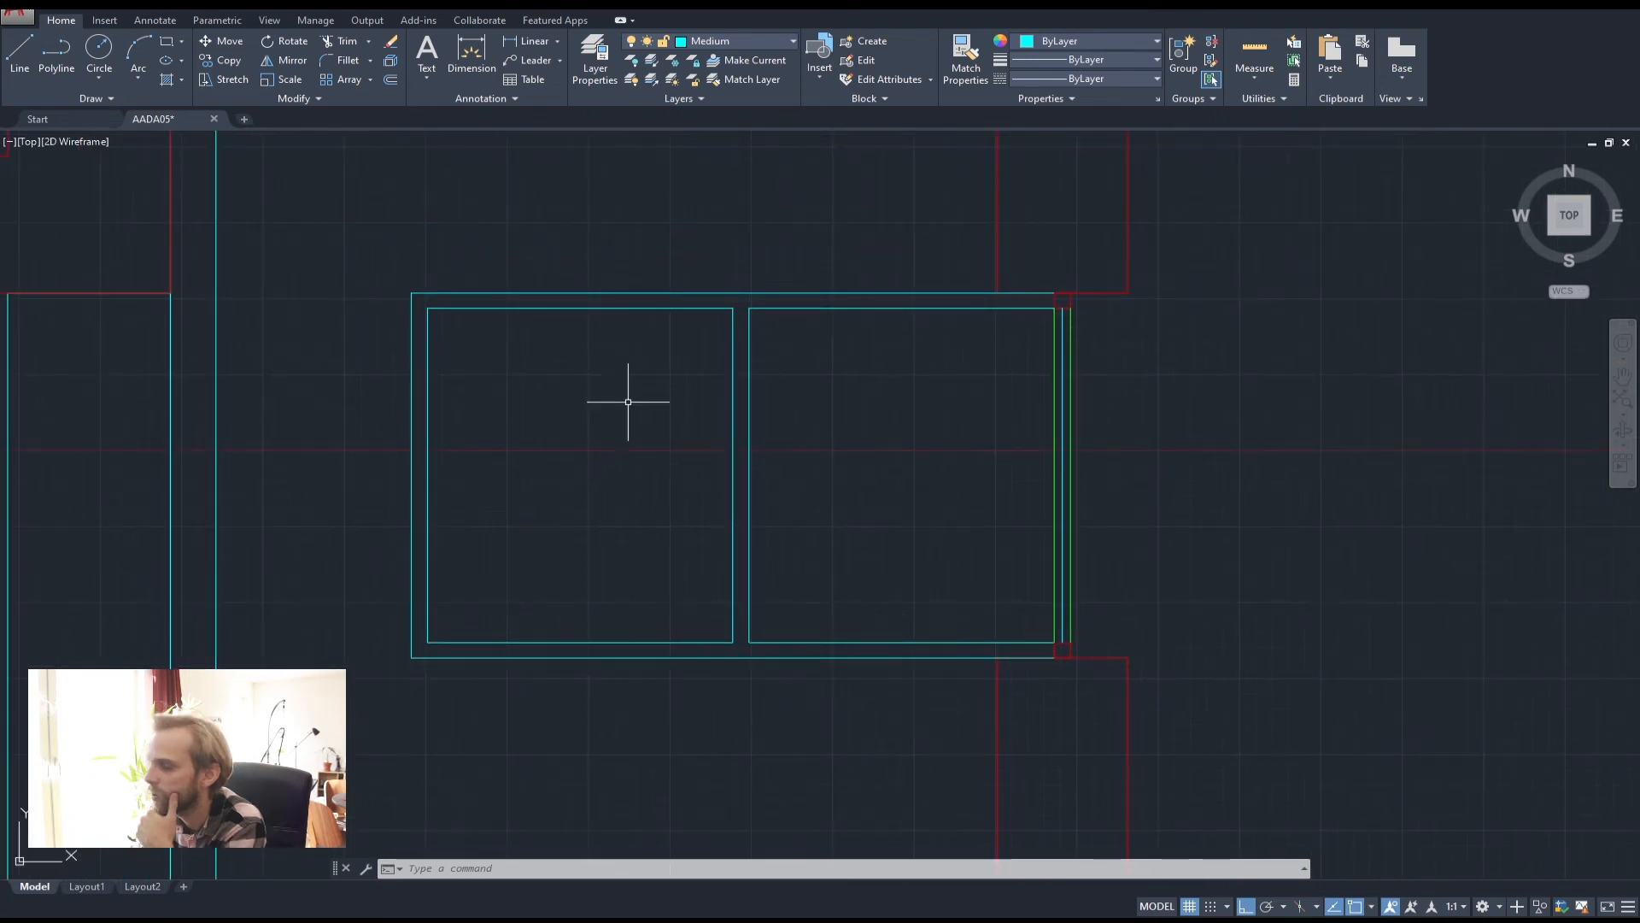
scroll(628, 402, "down", 4)
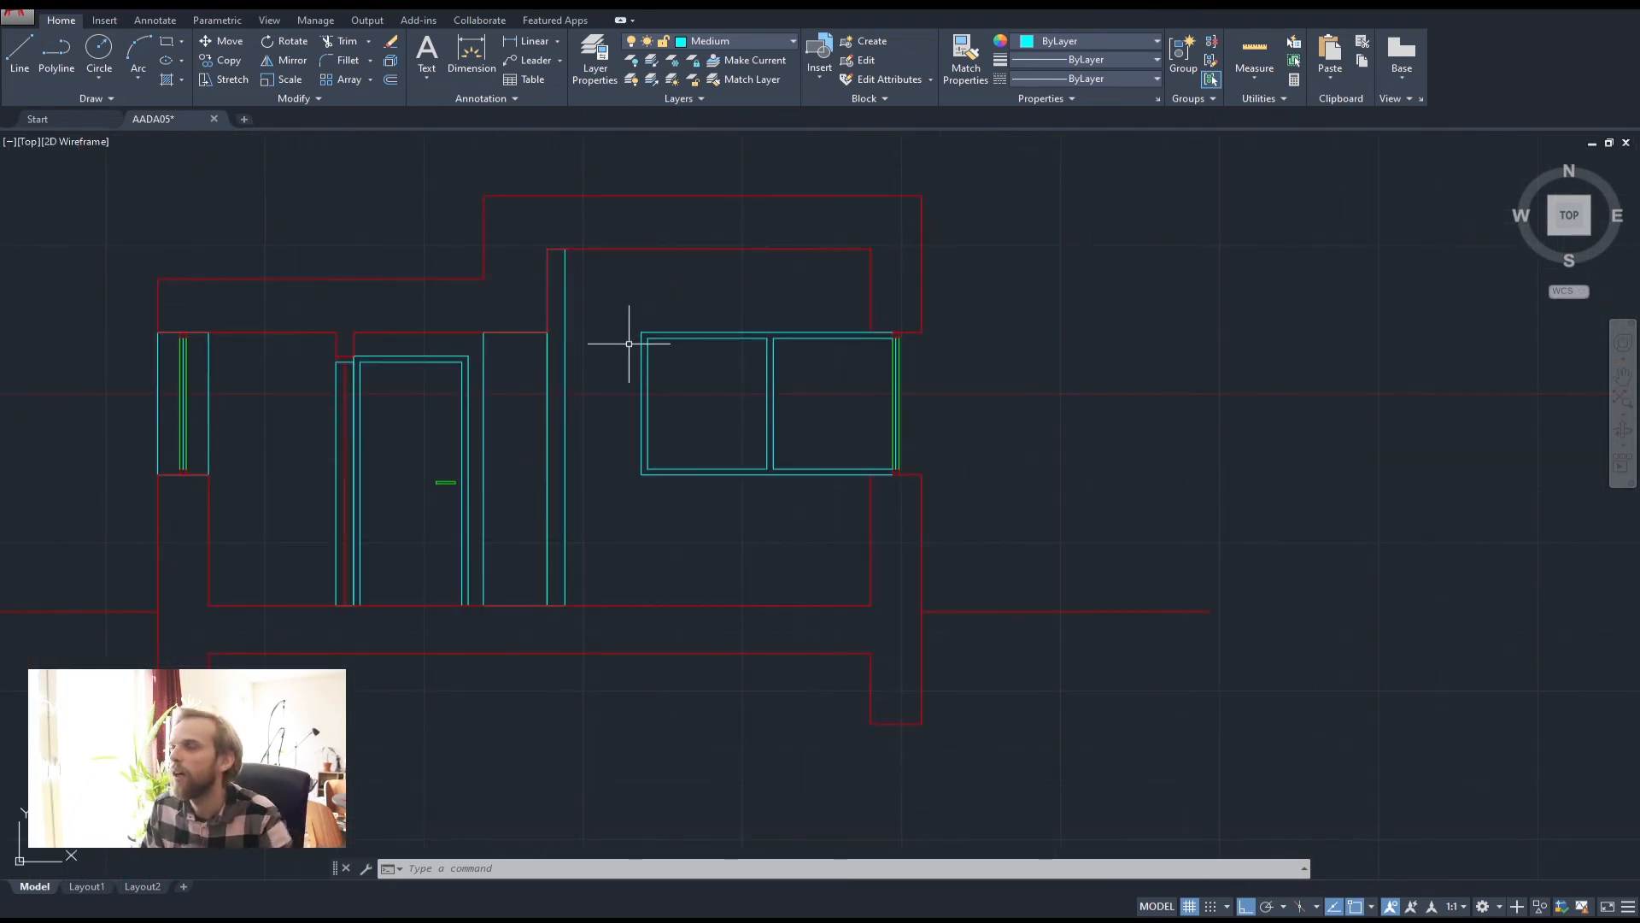
left_click(47, 55)
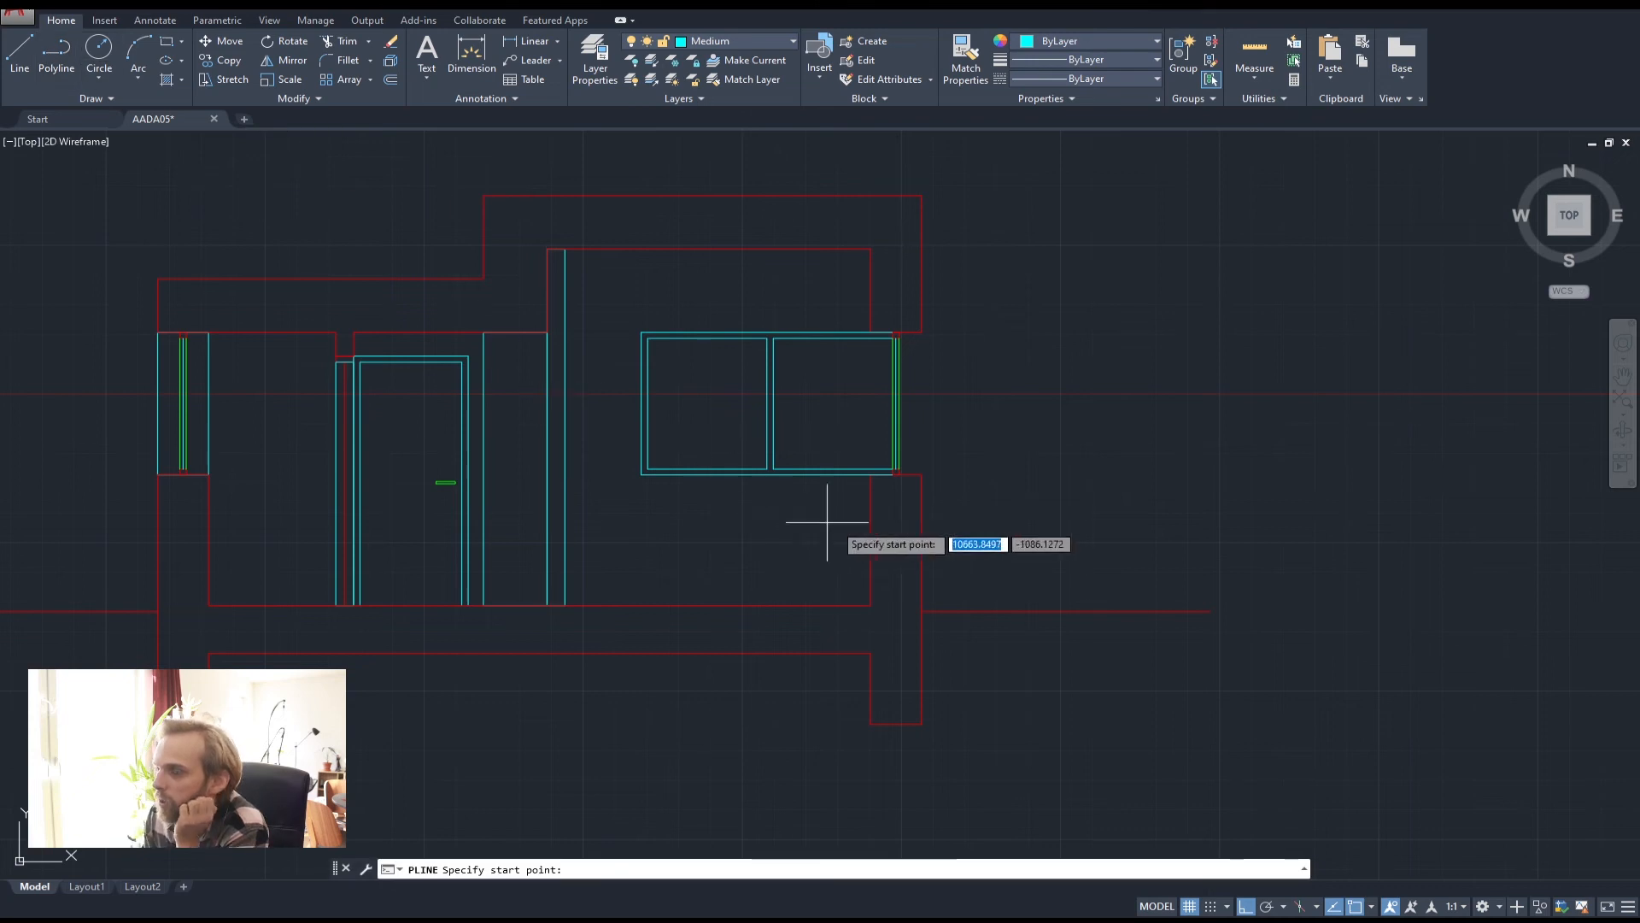
left_click(871, 475)
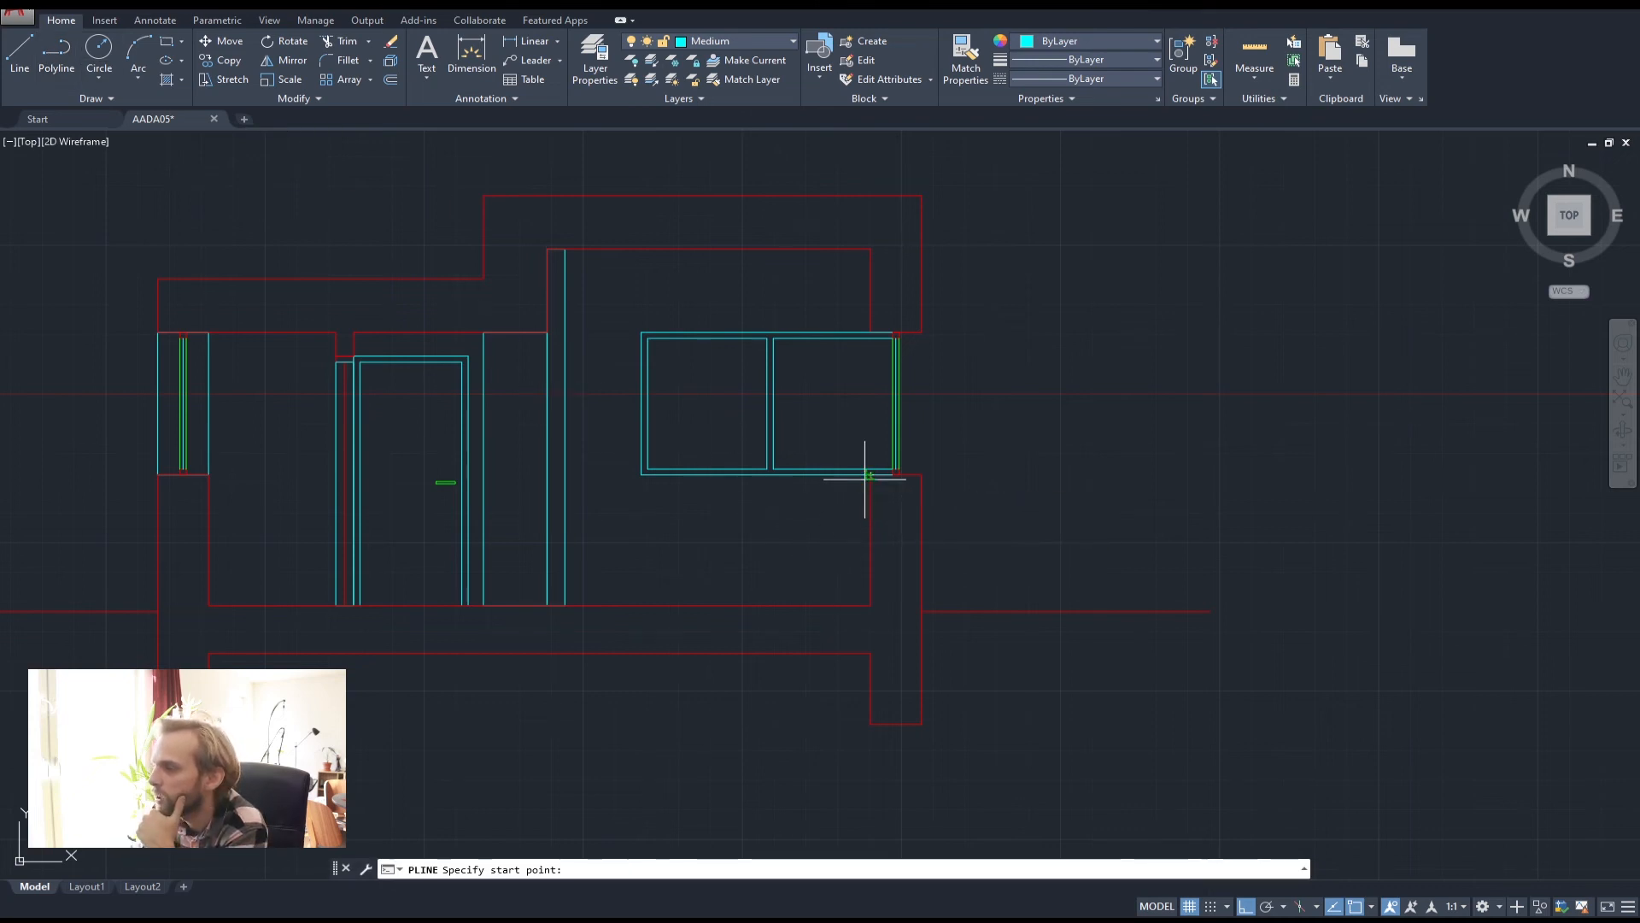
left_click(564, 475)
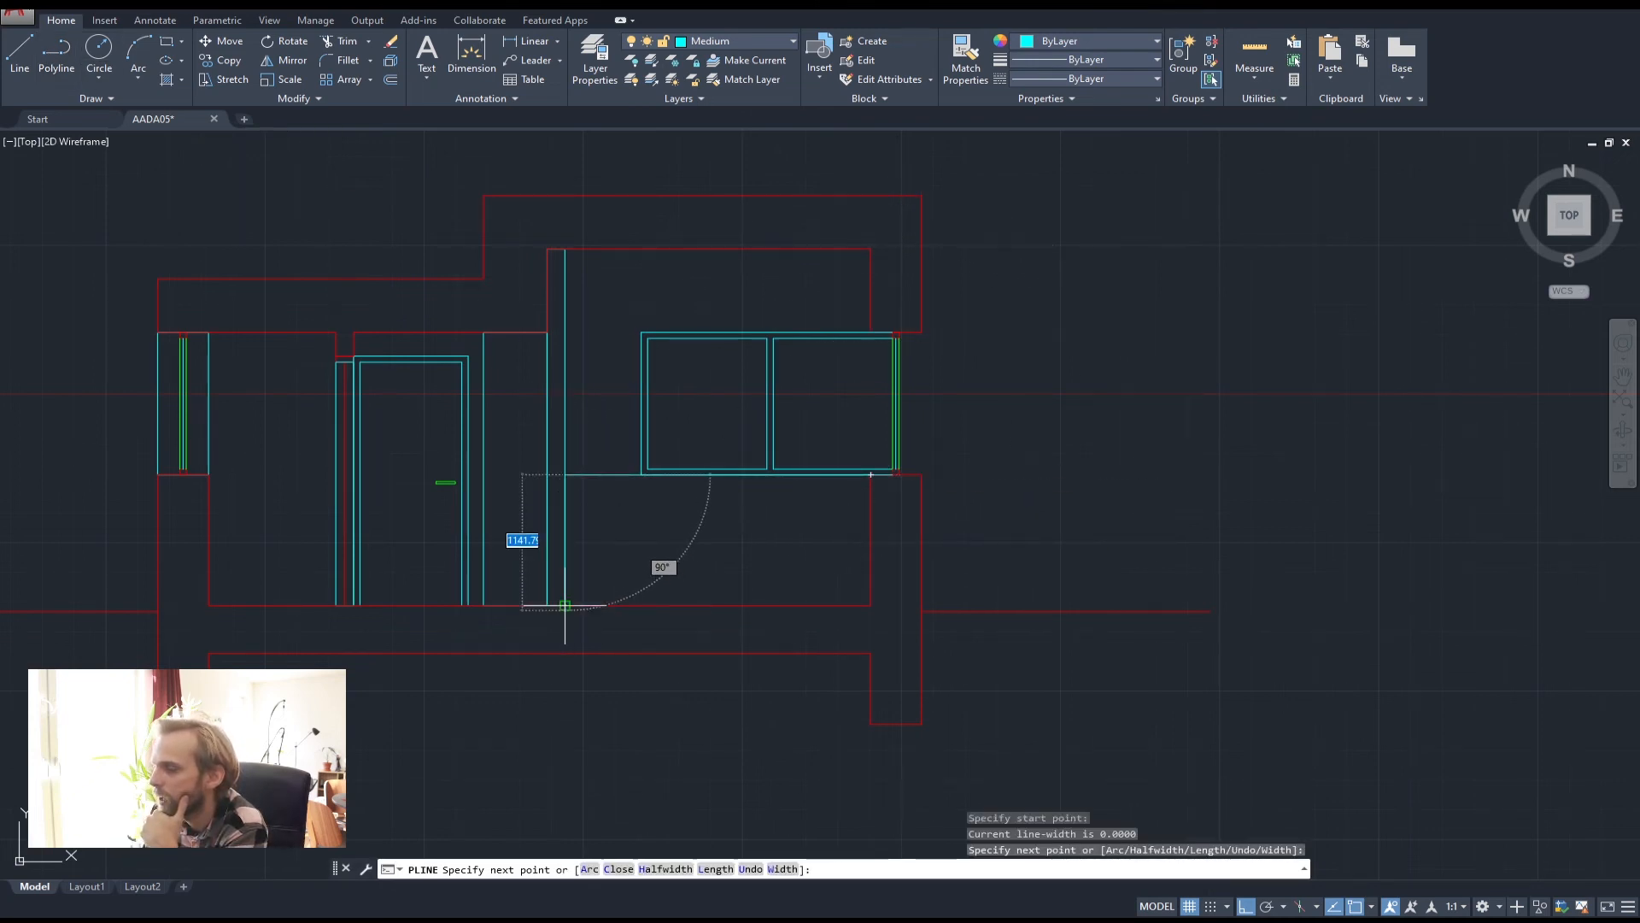
key("Escape")
key("Escape")
key("Escape")
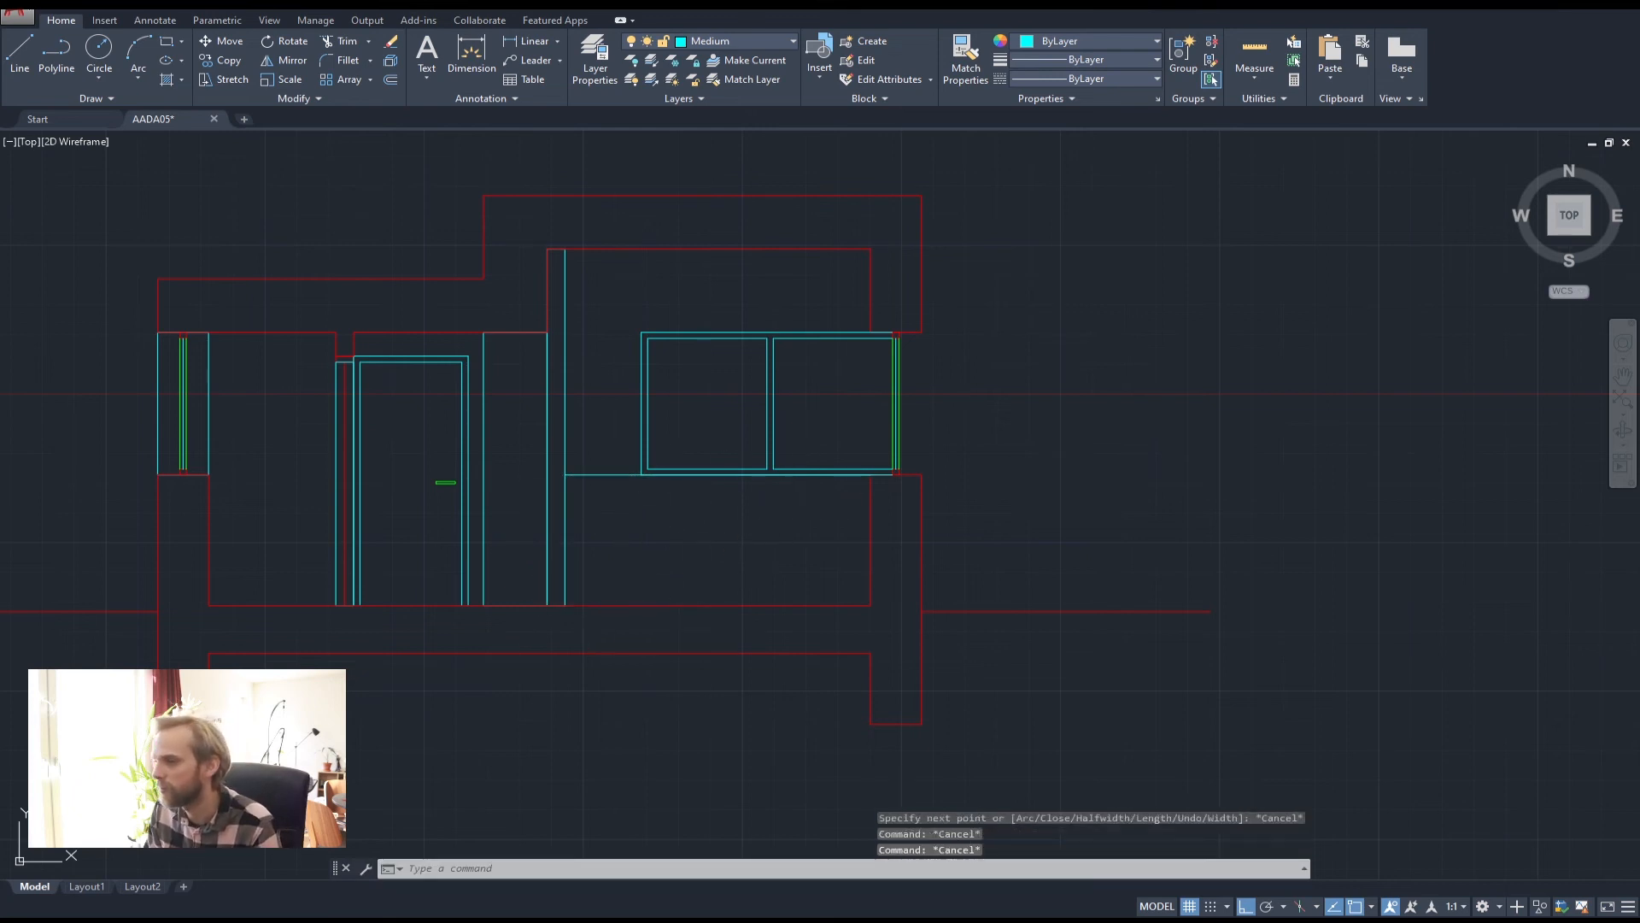
left_click(589, 474)
key("Delete")
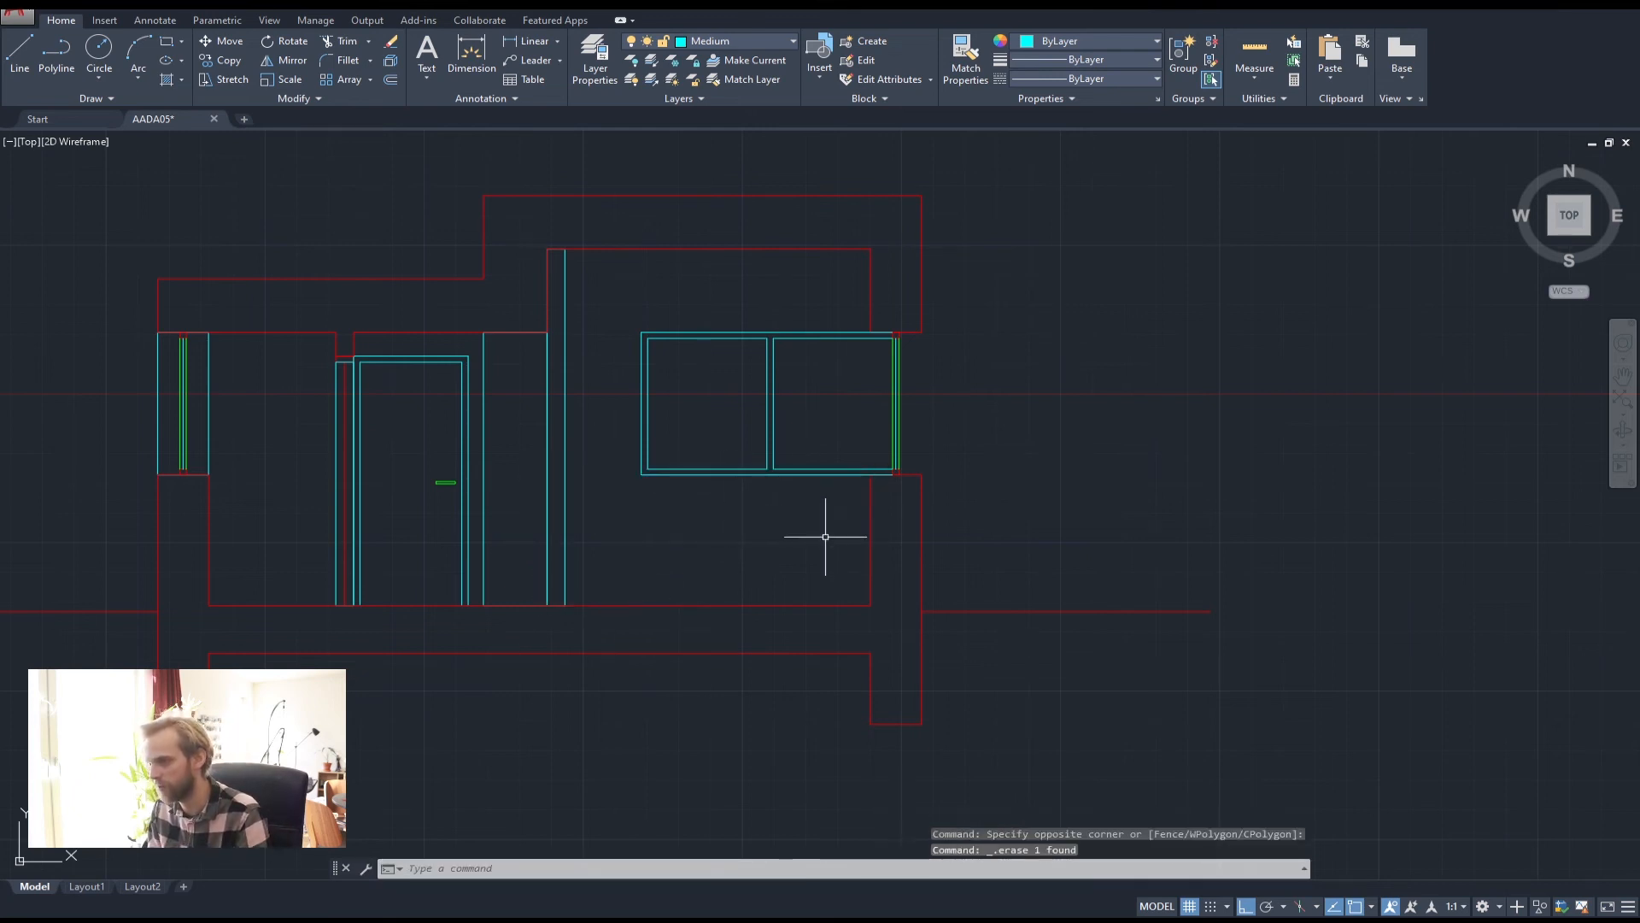
Draw a closed 600-wide cabinet outline from the window unit's corner down to the floor
left_click(62, 44)
left_click(870, 474)
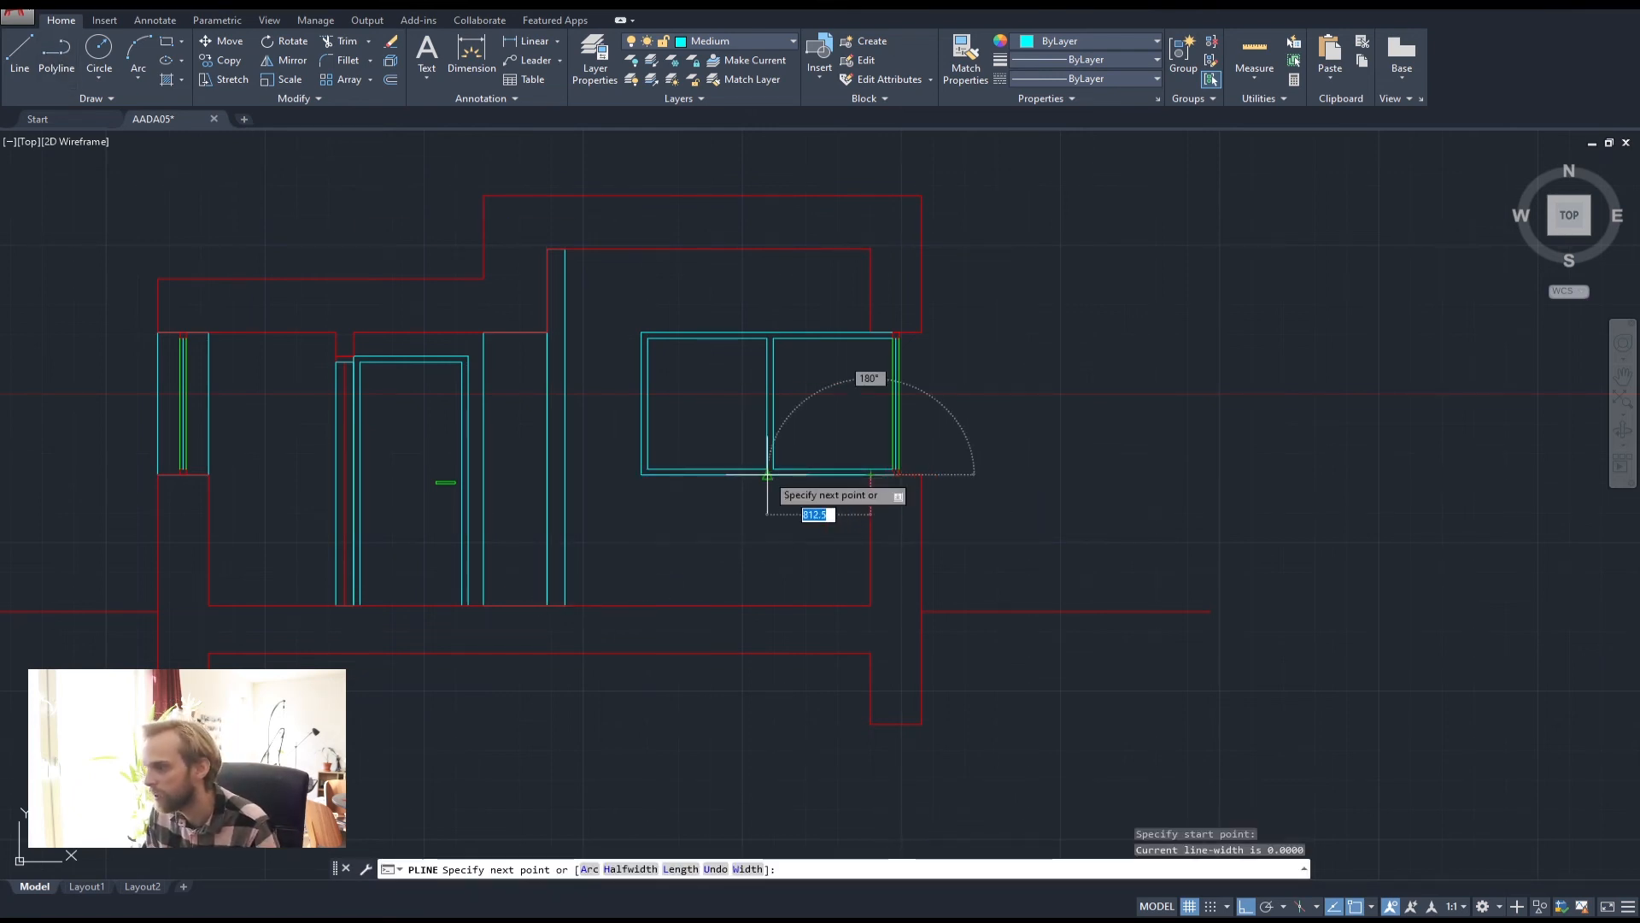
type("600")
key("Return")
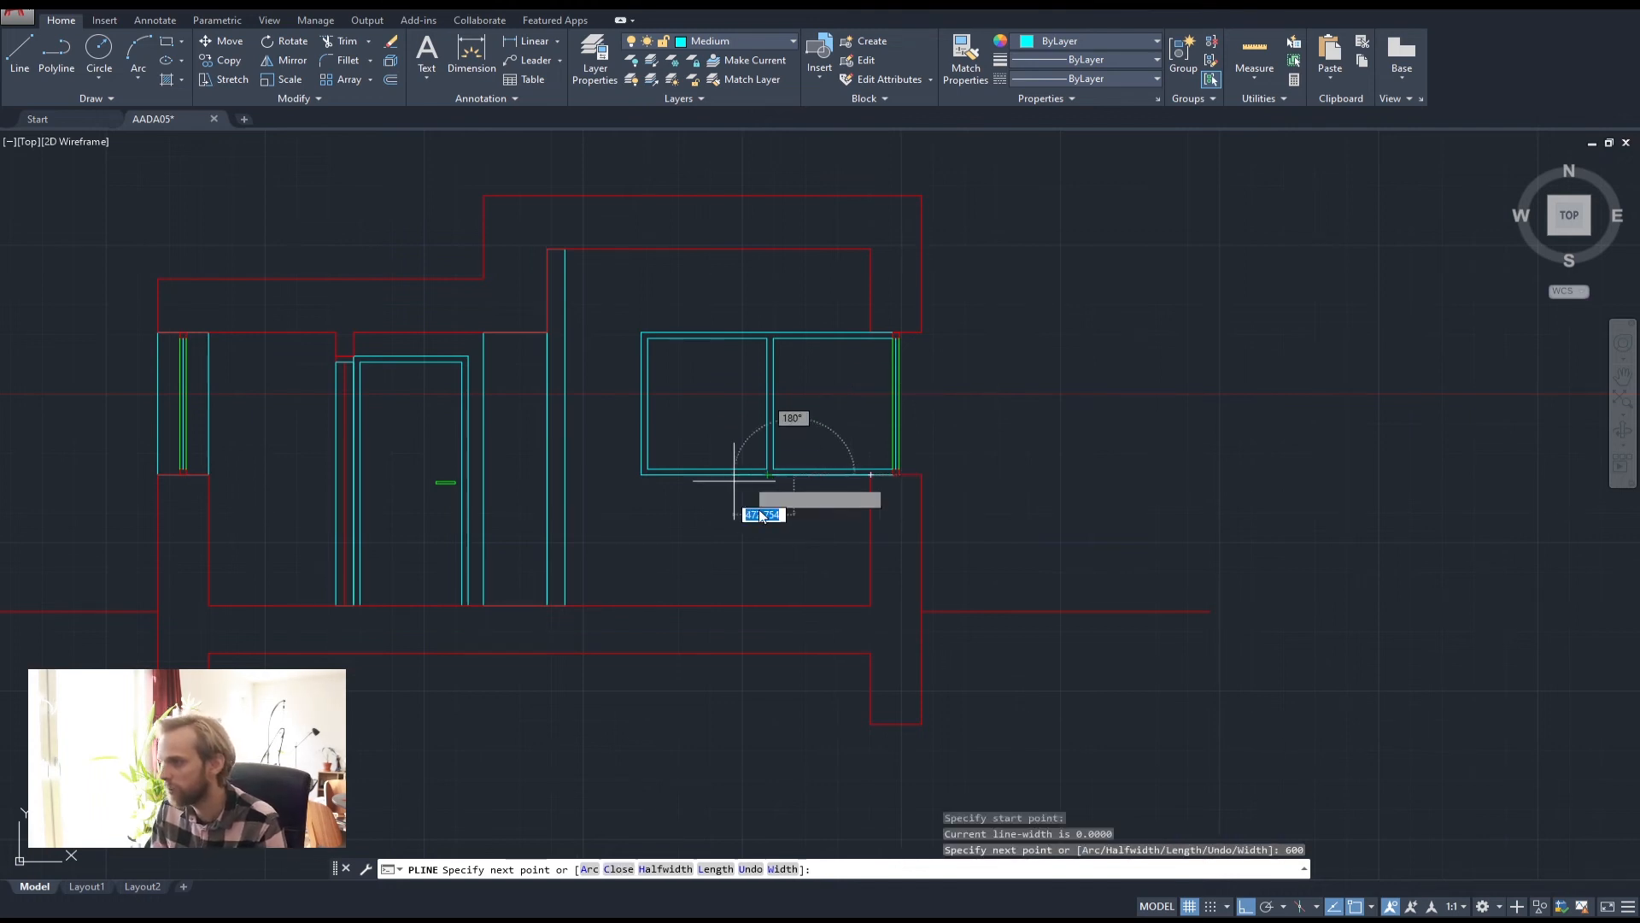
left_click(794, 605)
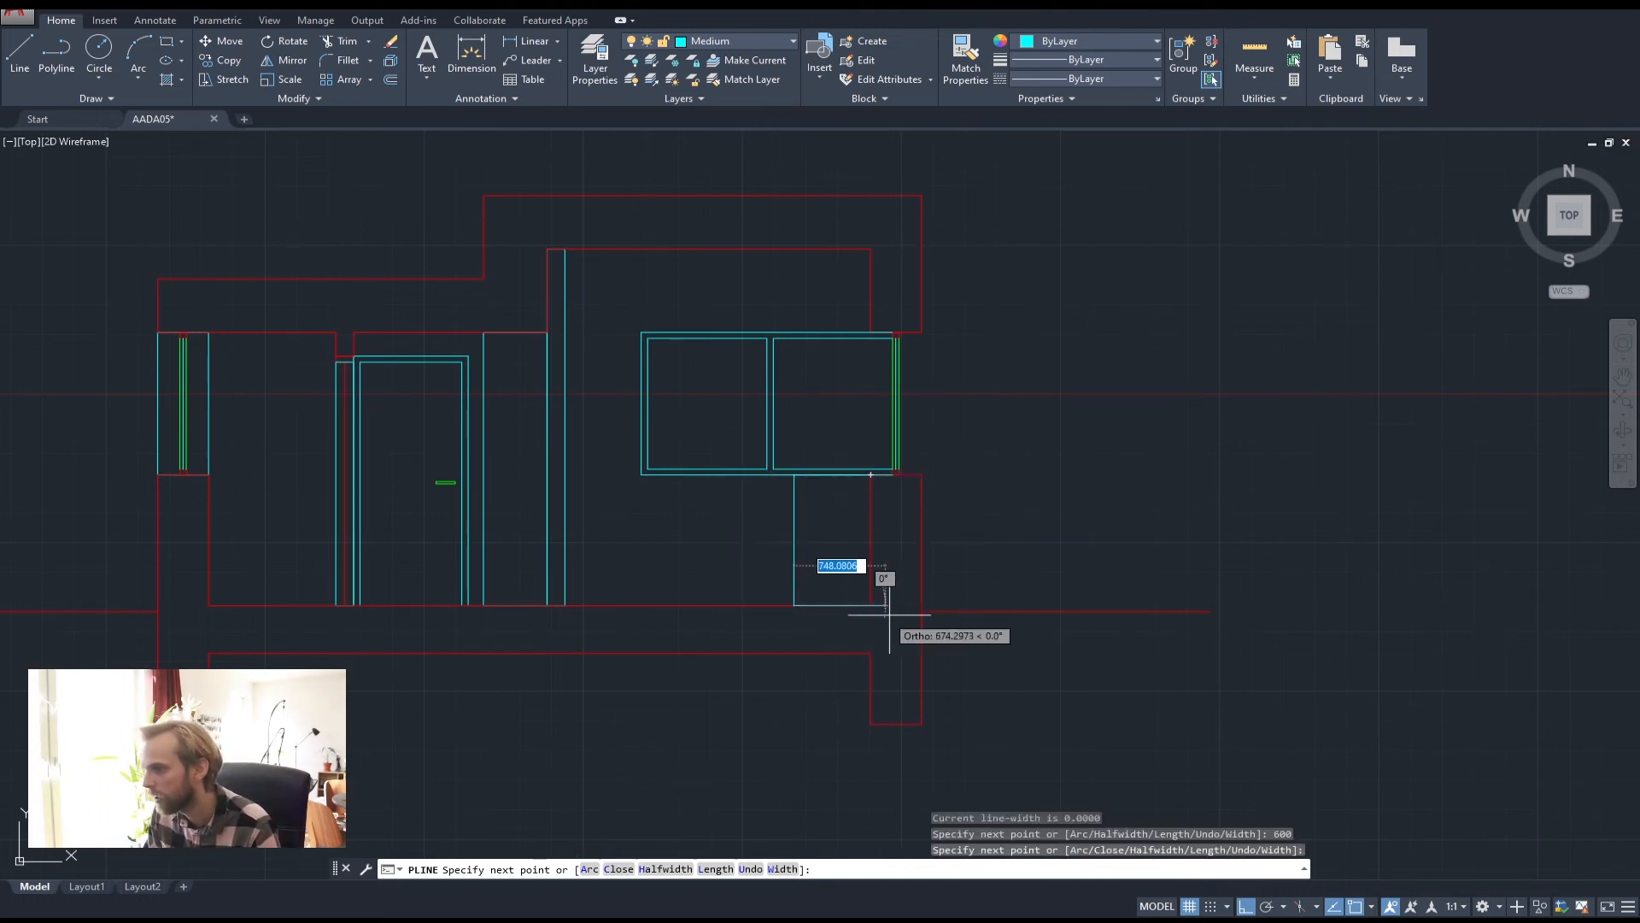
left_click(870, 605)
left_click(870, 474)
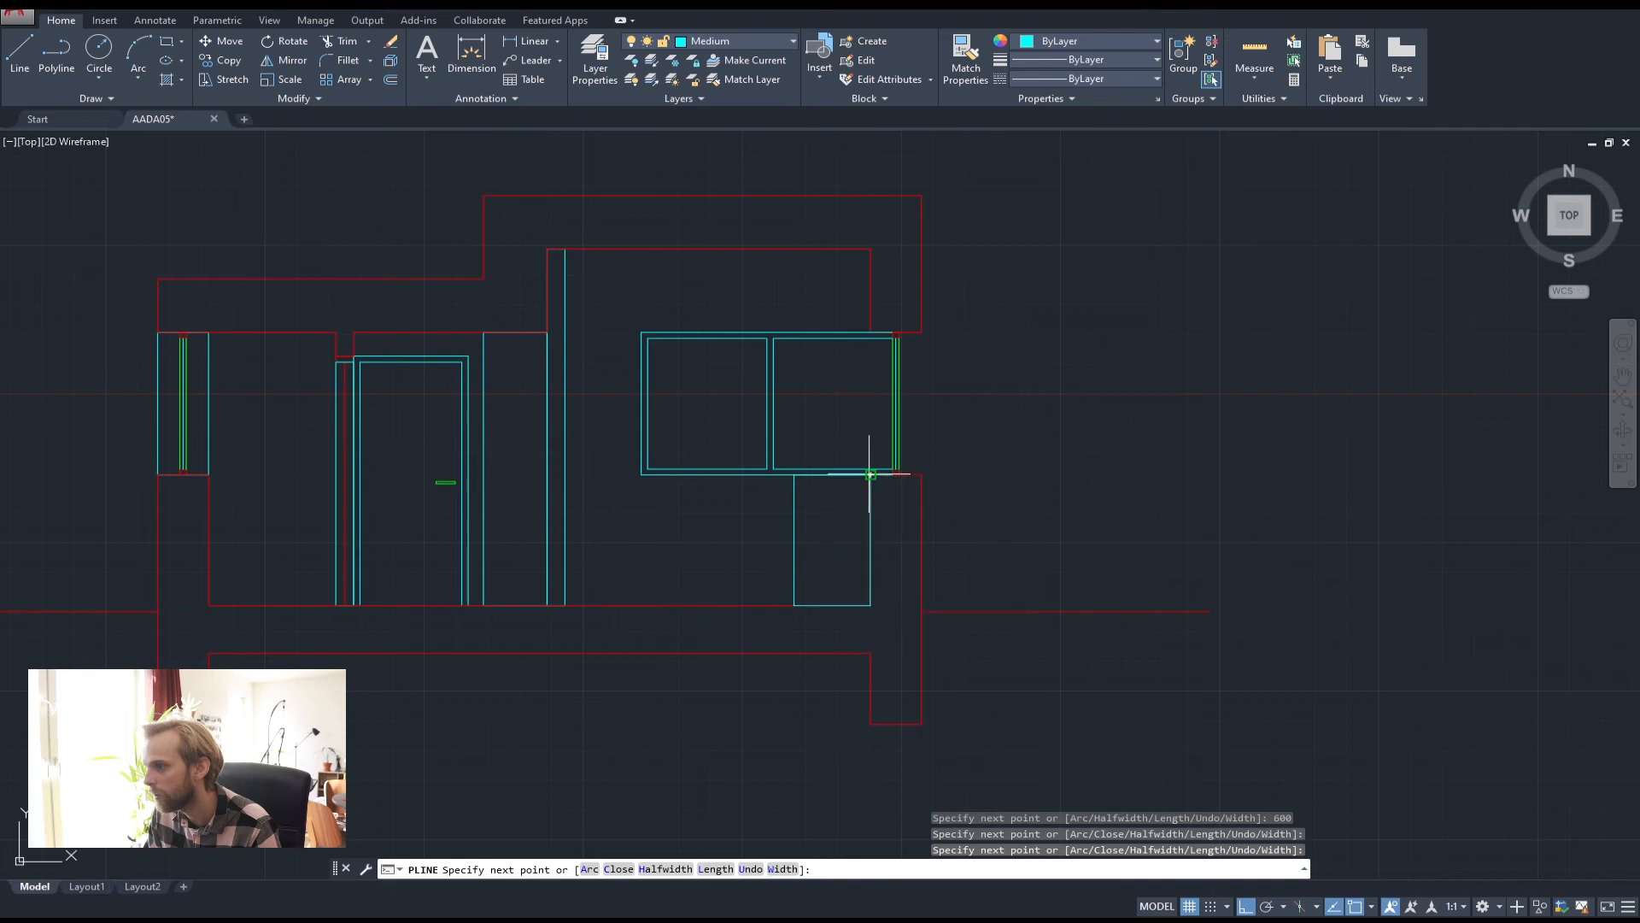
key("Return")
Copy the cabinet outline 1200 to the left
left_click(802, 563)
left_click(729, 543)
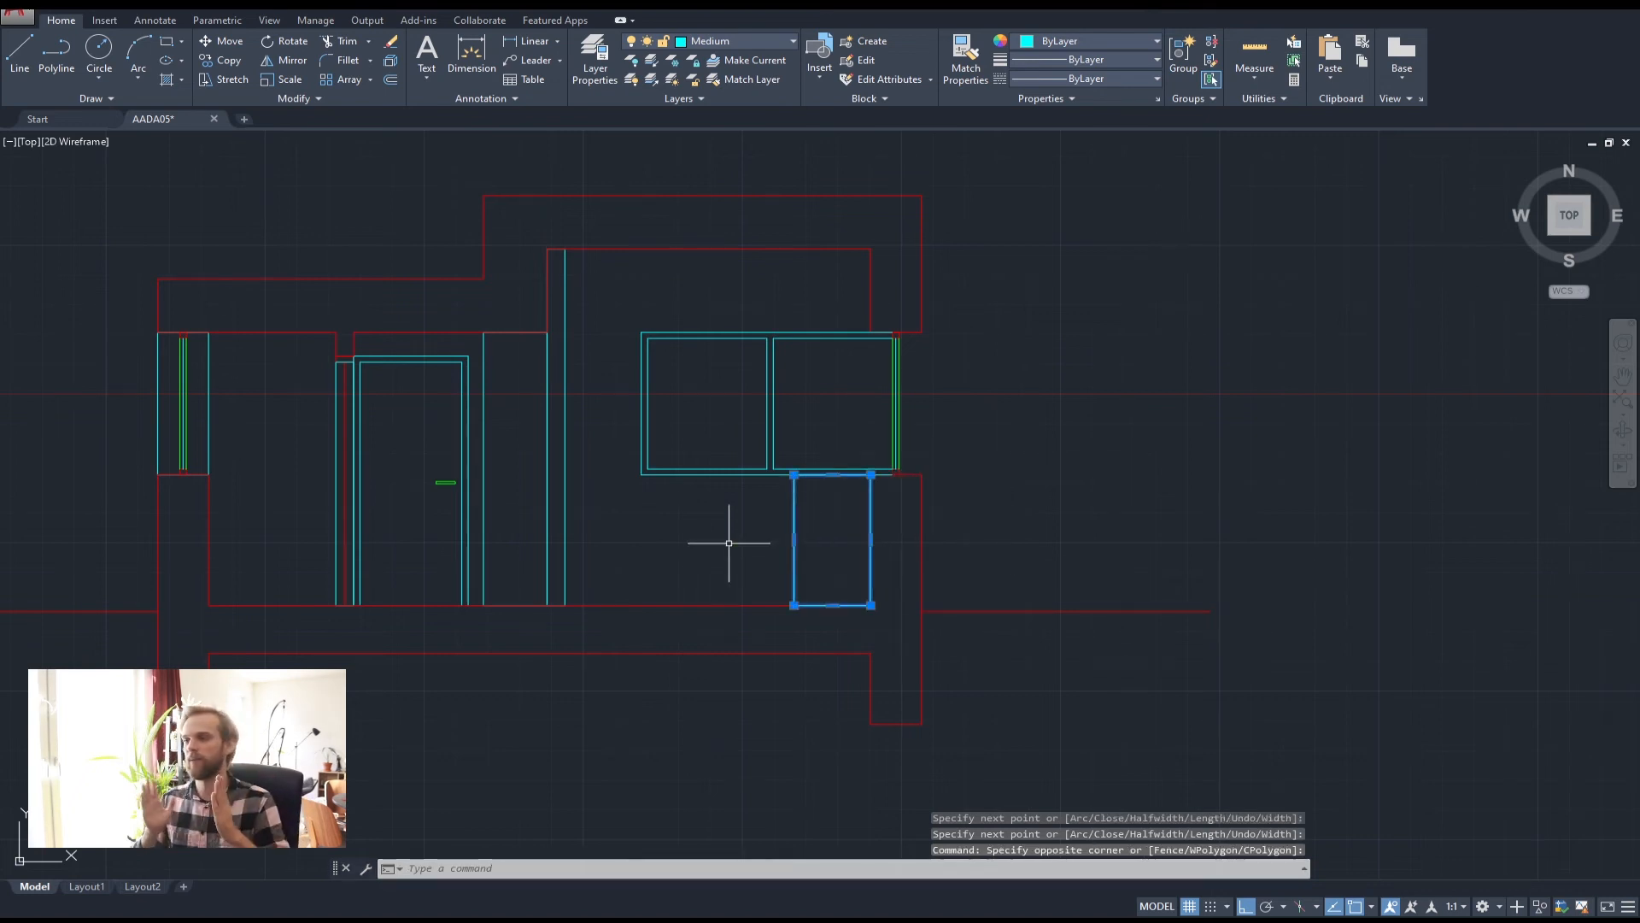
type("c")
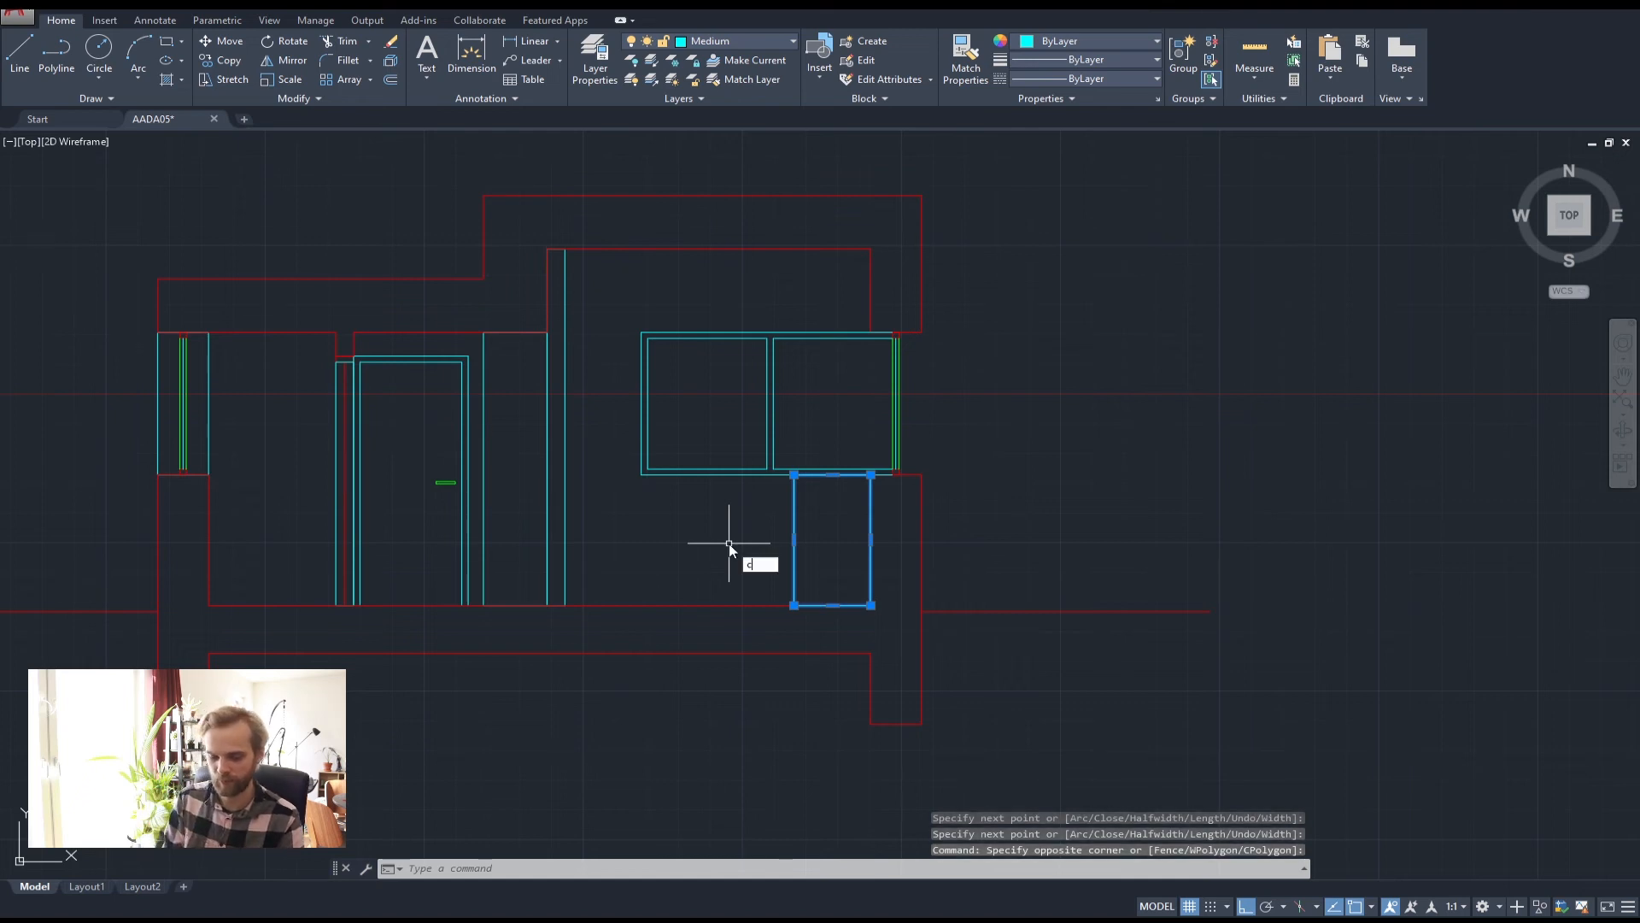
type("op")
key("Return")
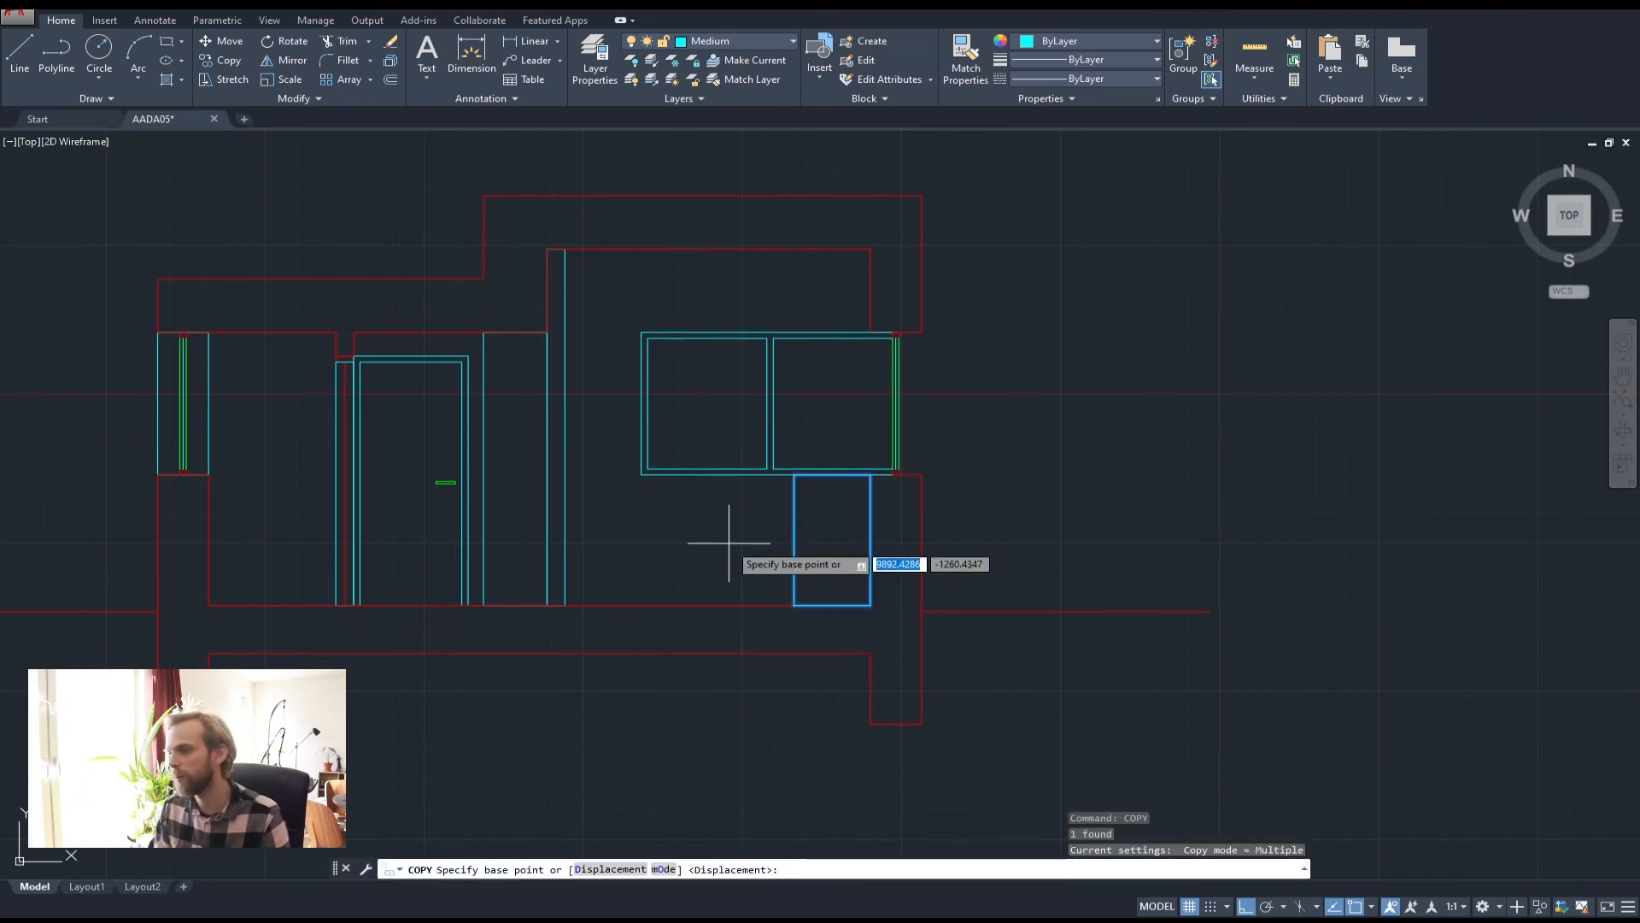
left_click(870, 606)
type("1200")
key("Return")
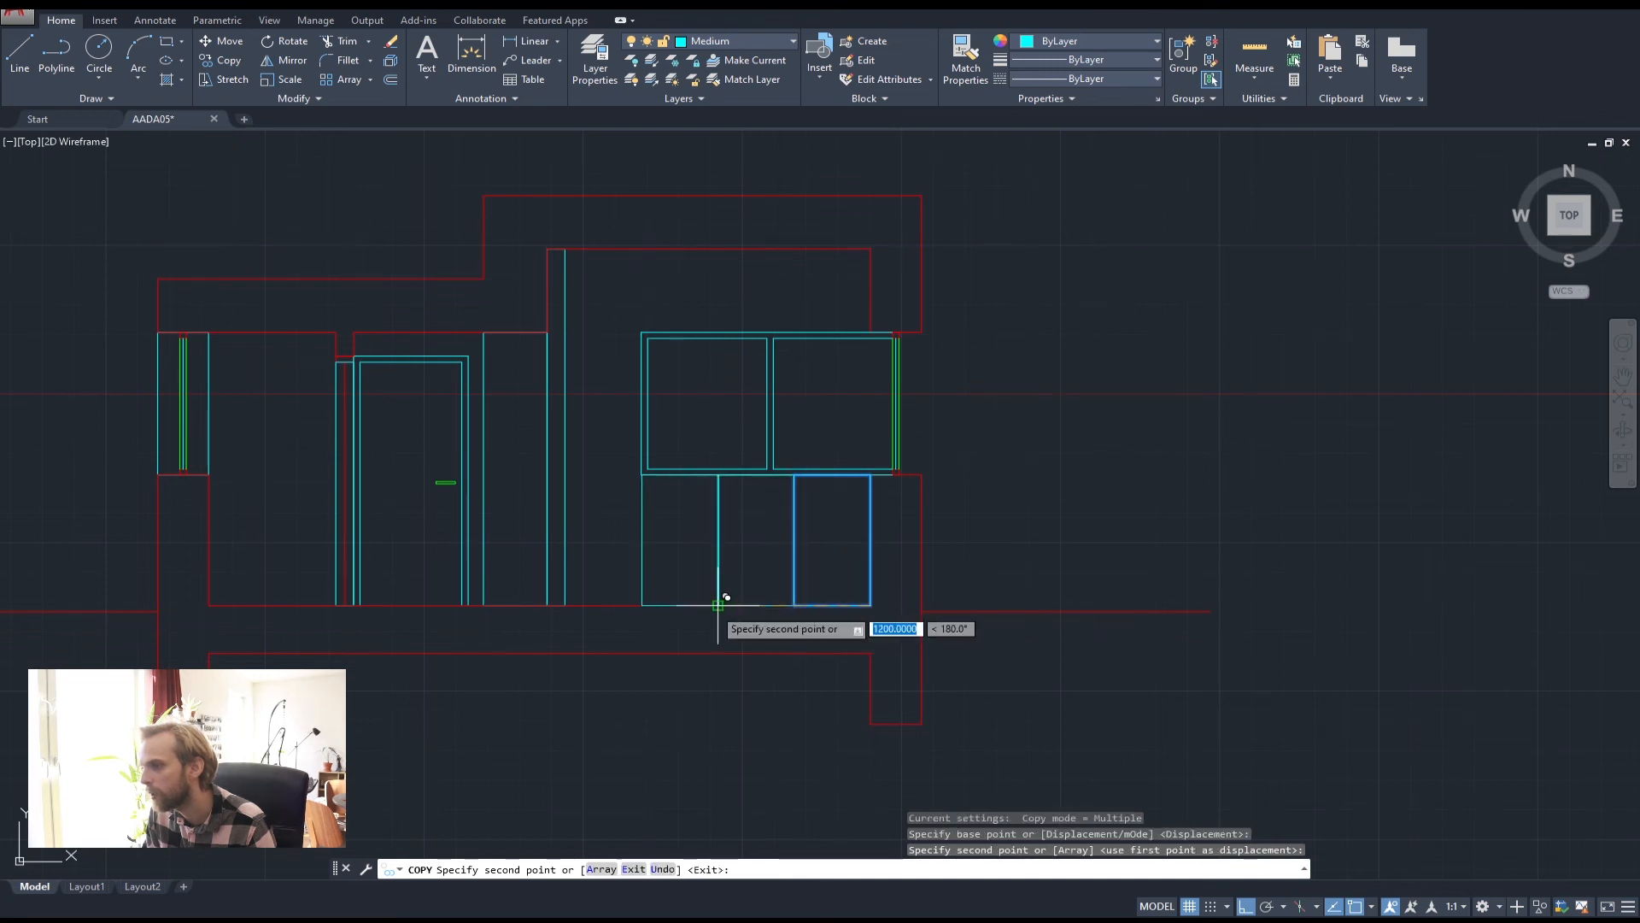
Place one more cabinet copy further left, then delete the leftmost cabinet
left_click(641, 606)
key("Escape")
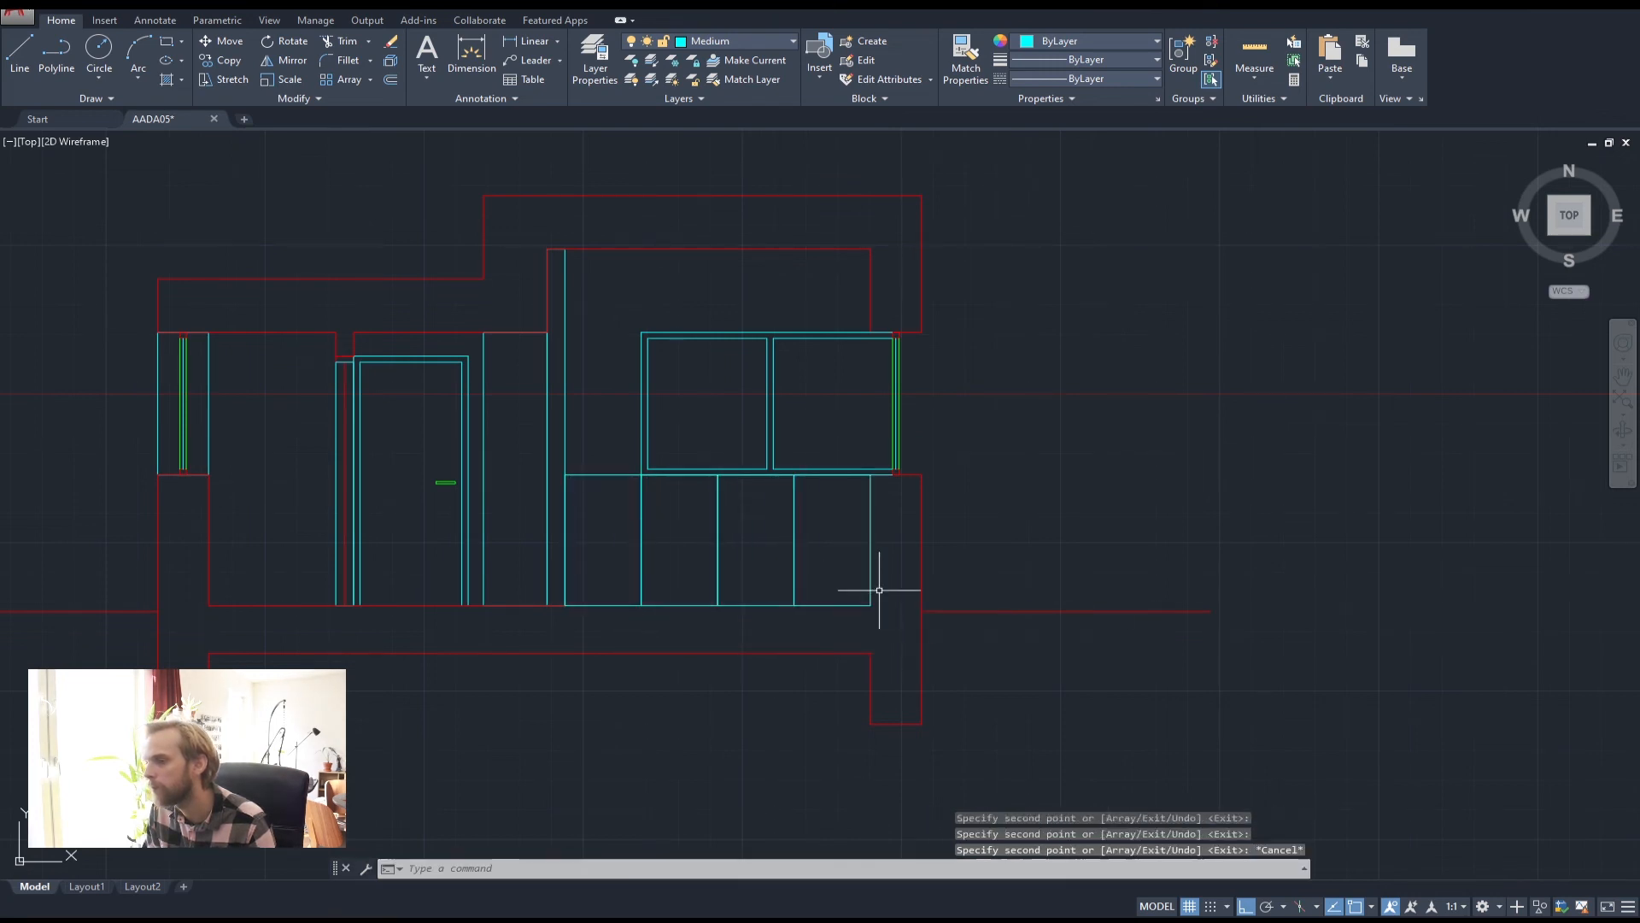
key("Escape")
key("Escape")
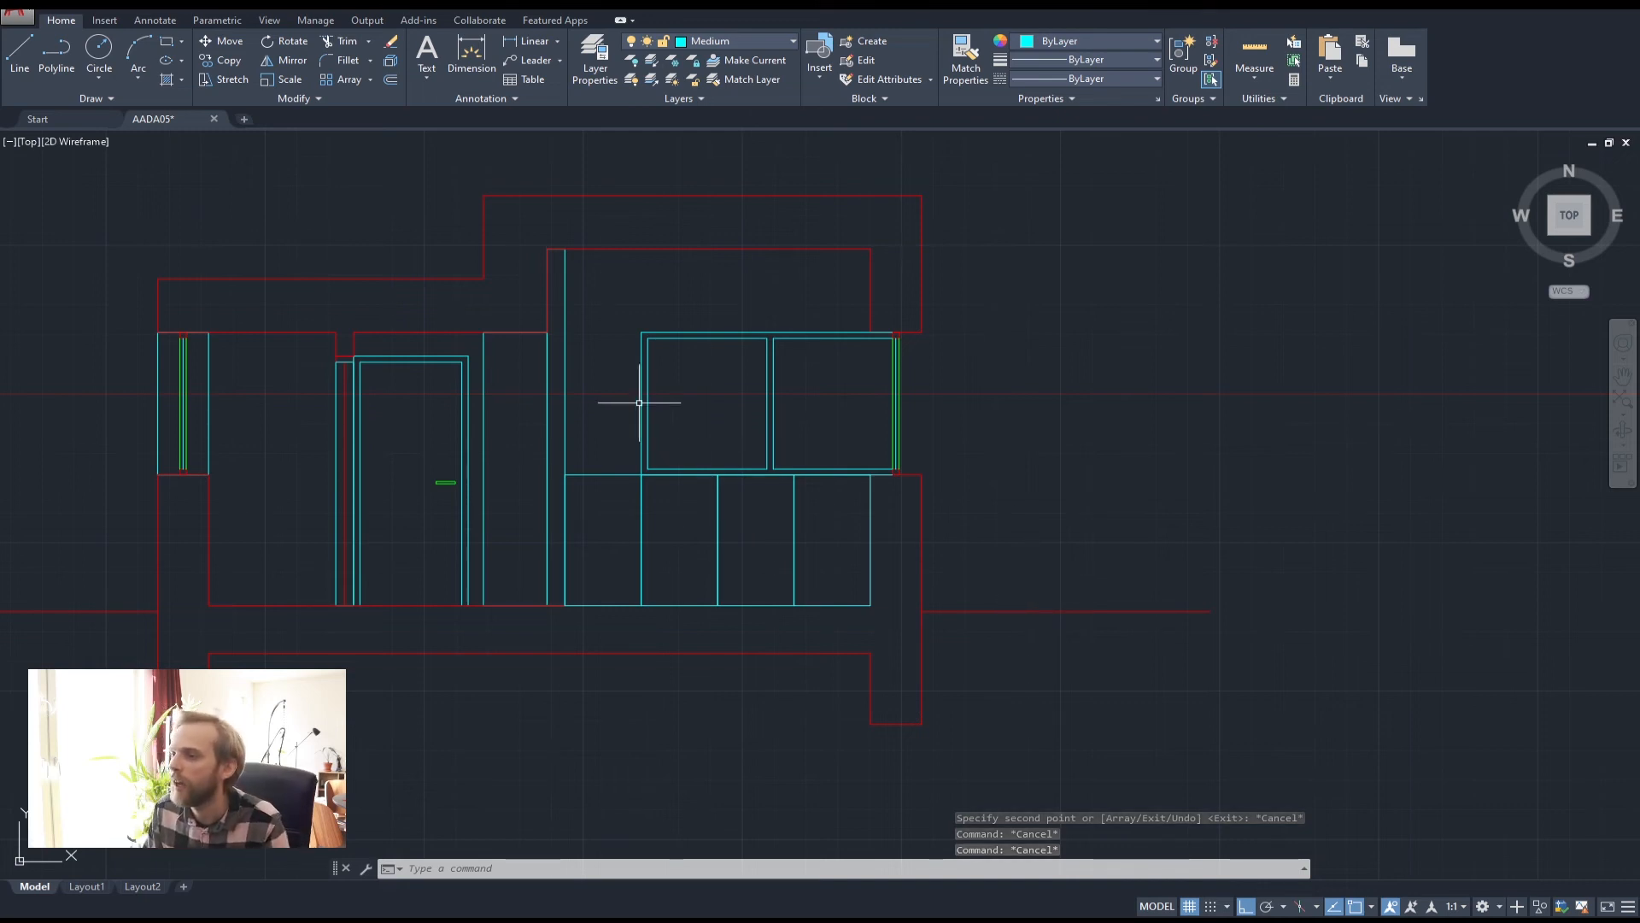
left_click(593, 514)
left_click(580, 457)
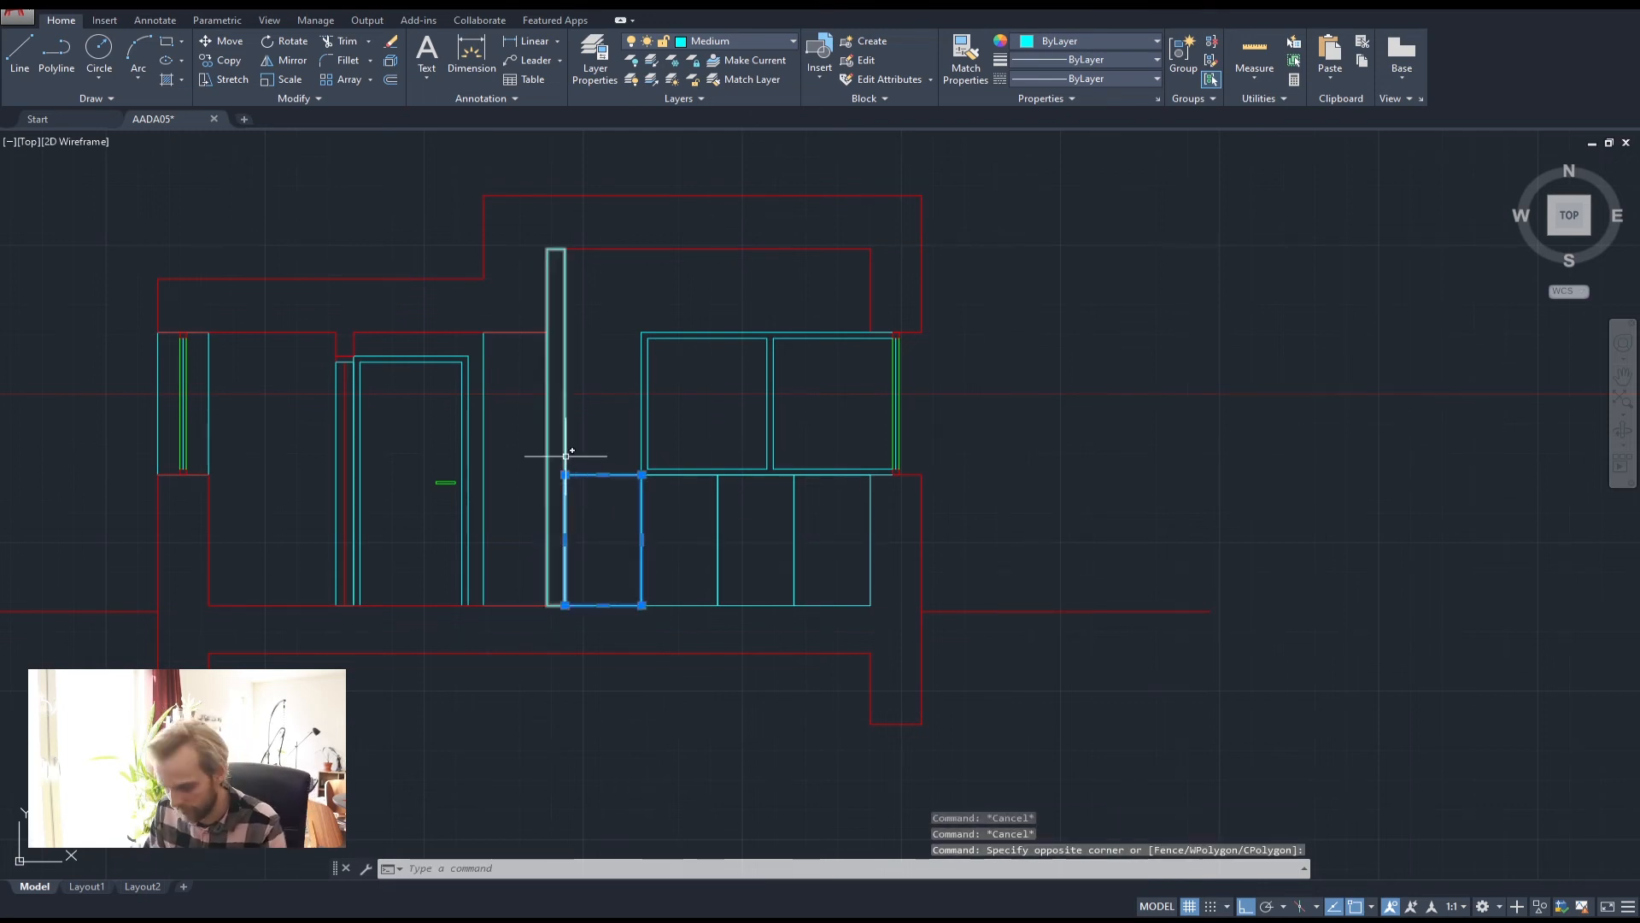
key("Delete")
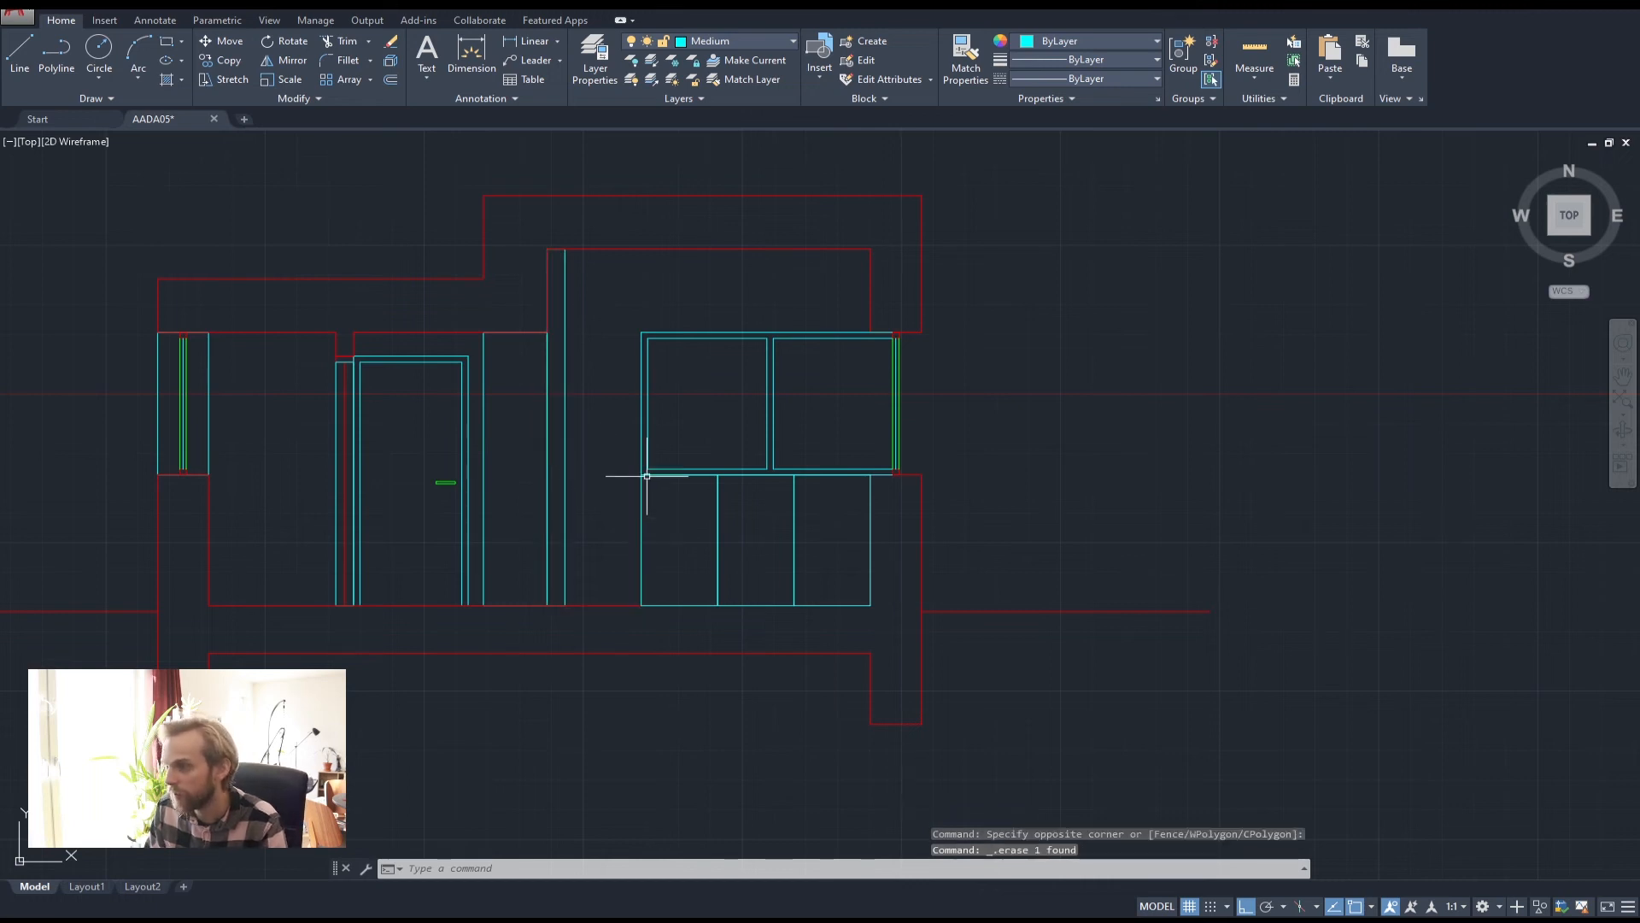
Draw a closed tall panel outline from the floor to the window unit's top at the wall
left_click(60, 69)
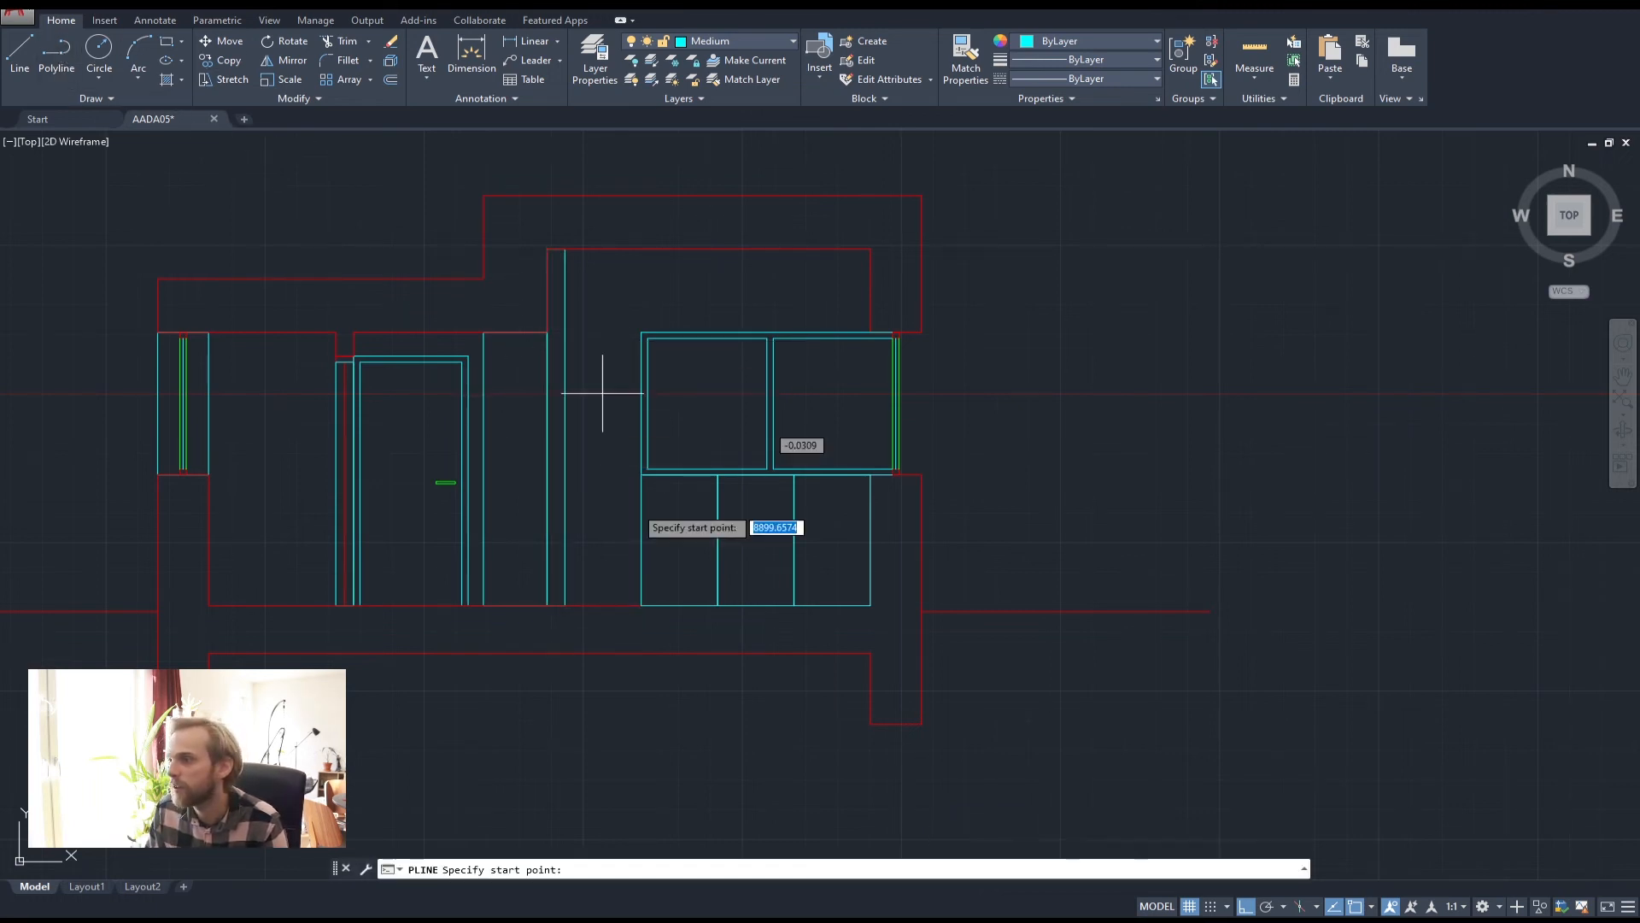
left_click(642, 605)
left_click(641, 333)
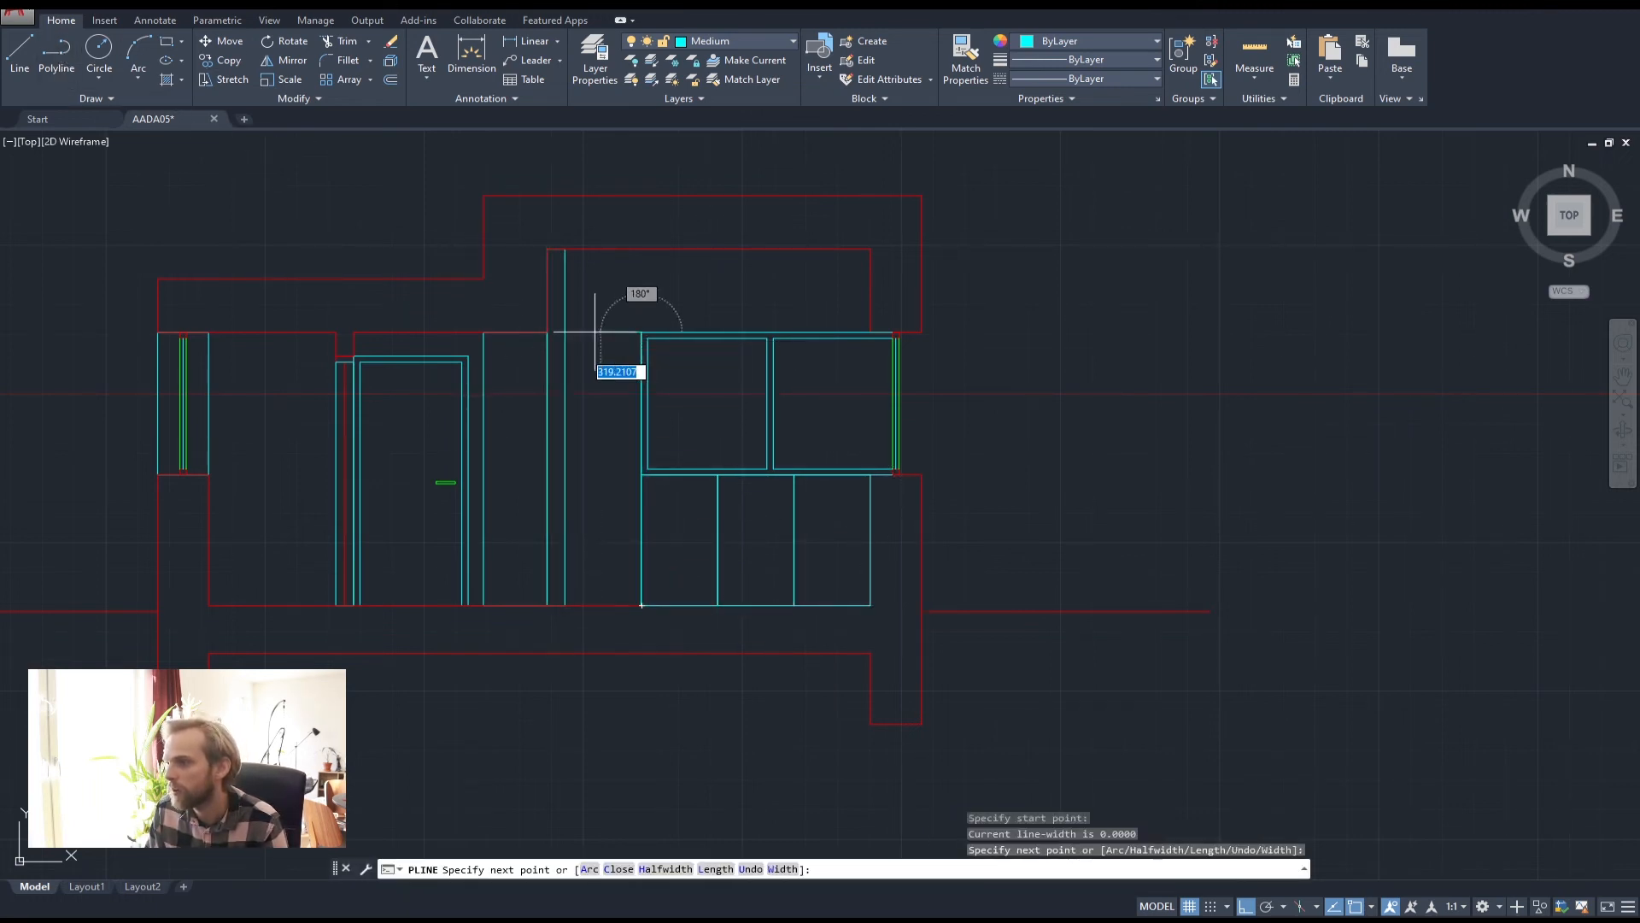
left_click(565, 333)
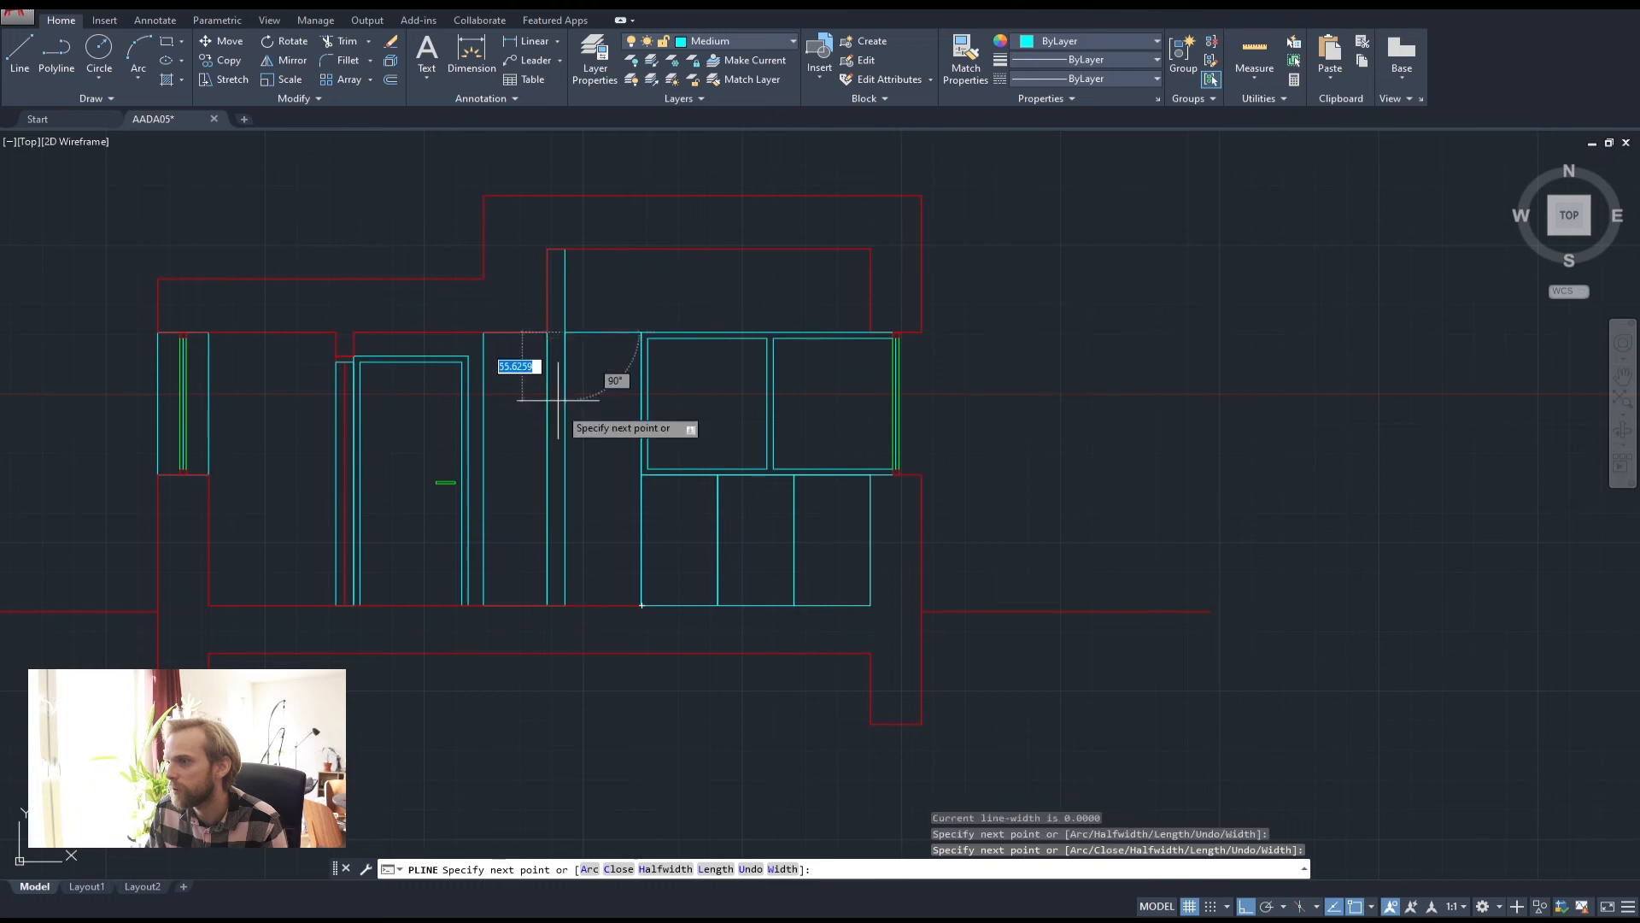
left_click(564, 605)
left_click(641, 605)
key("Return")
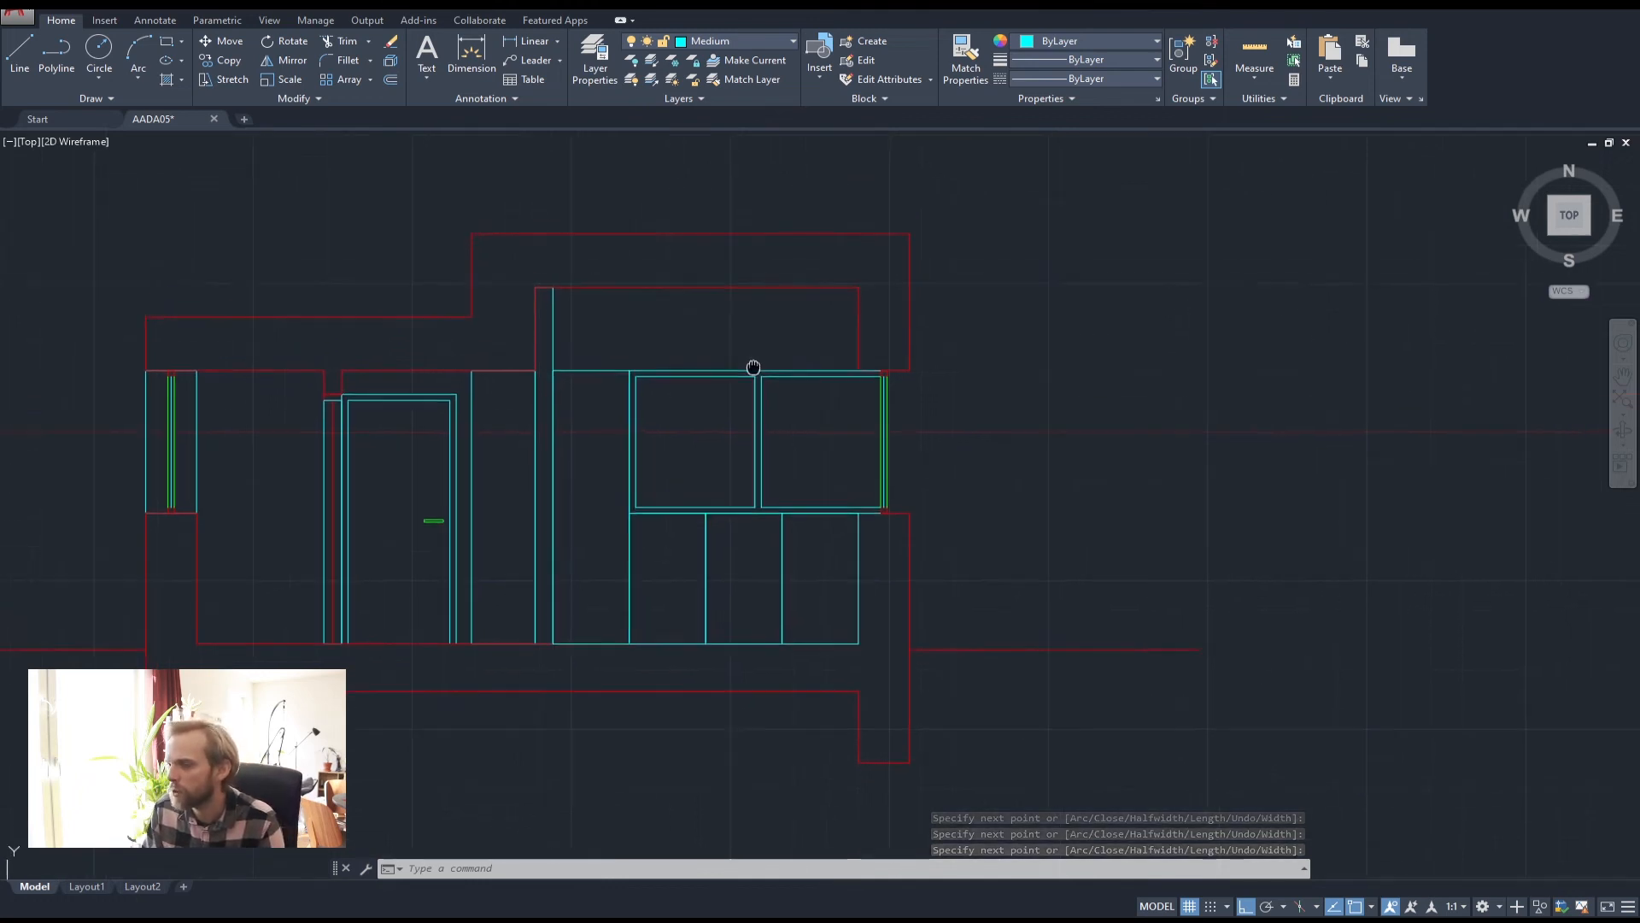
scroll(568, 355, "up", 2)
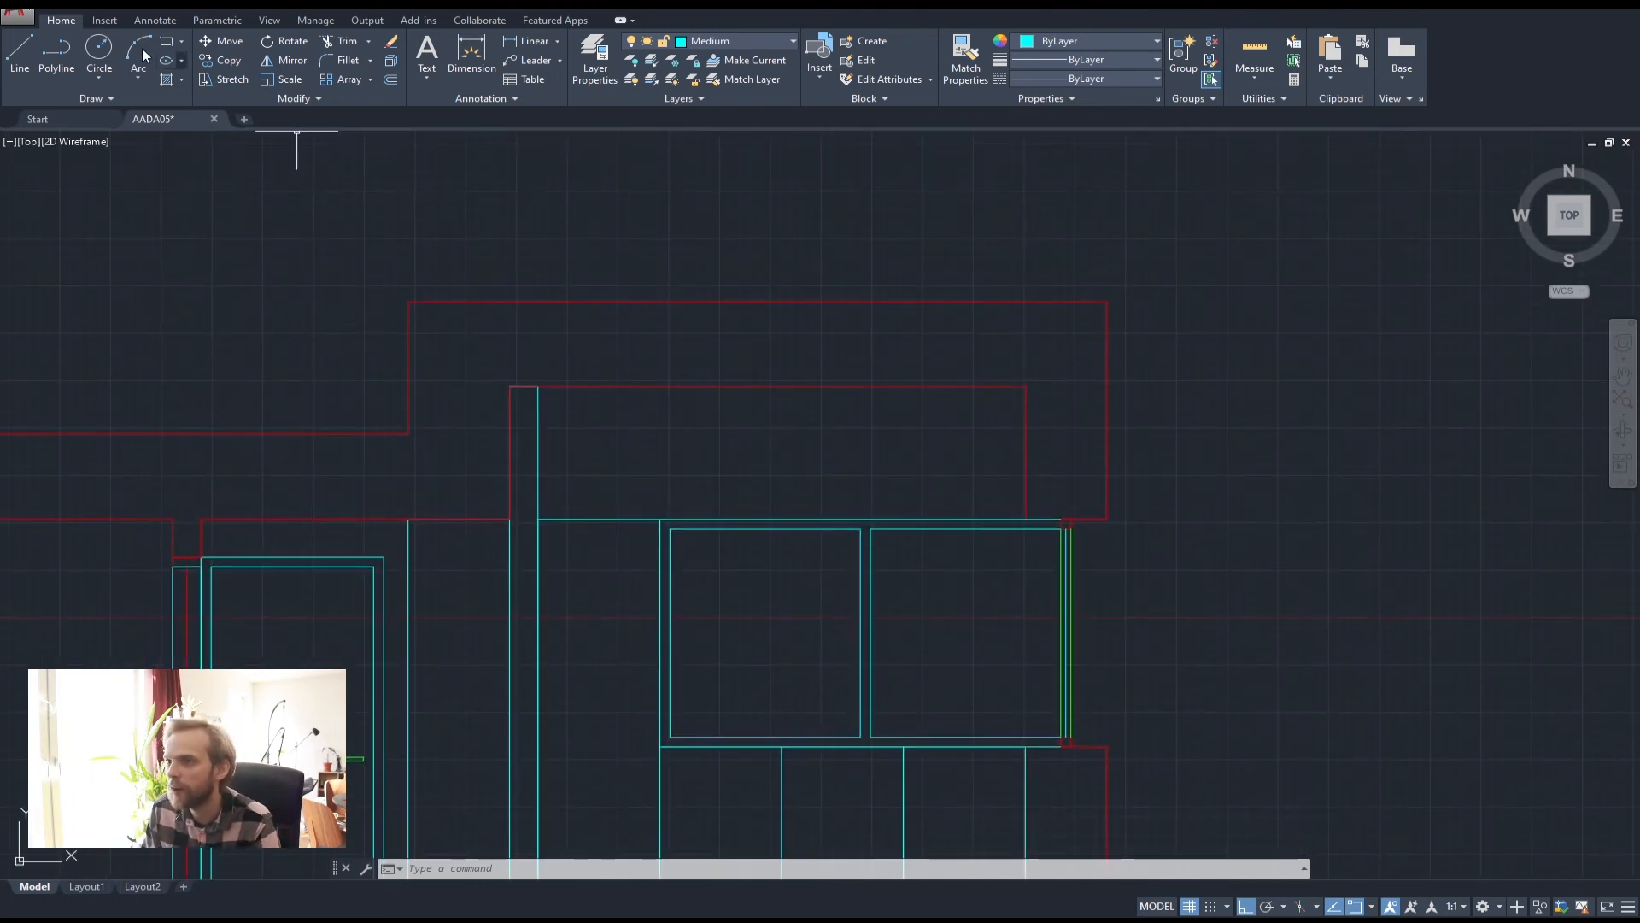
Draw upper cabinet rectangles above the tall panel and above the window unit
left_click(69, 53)
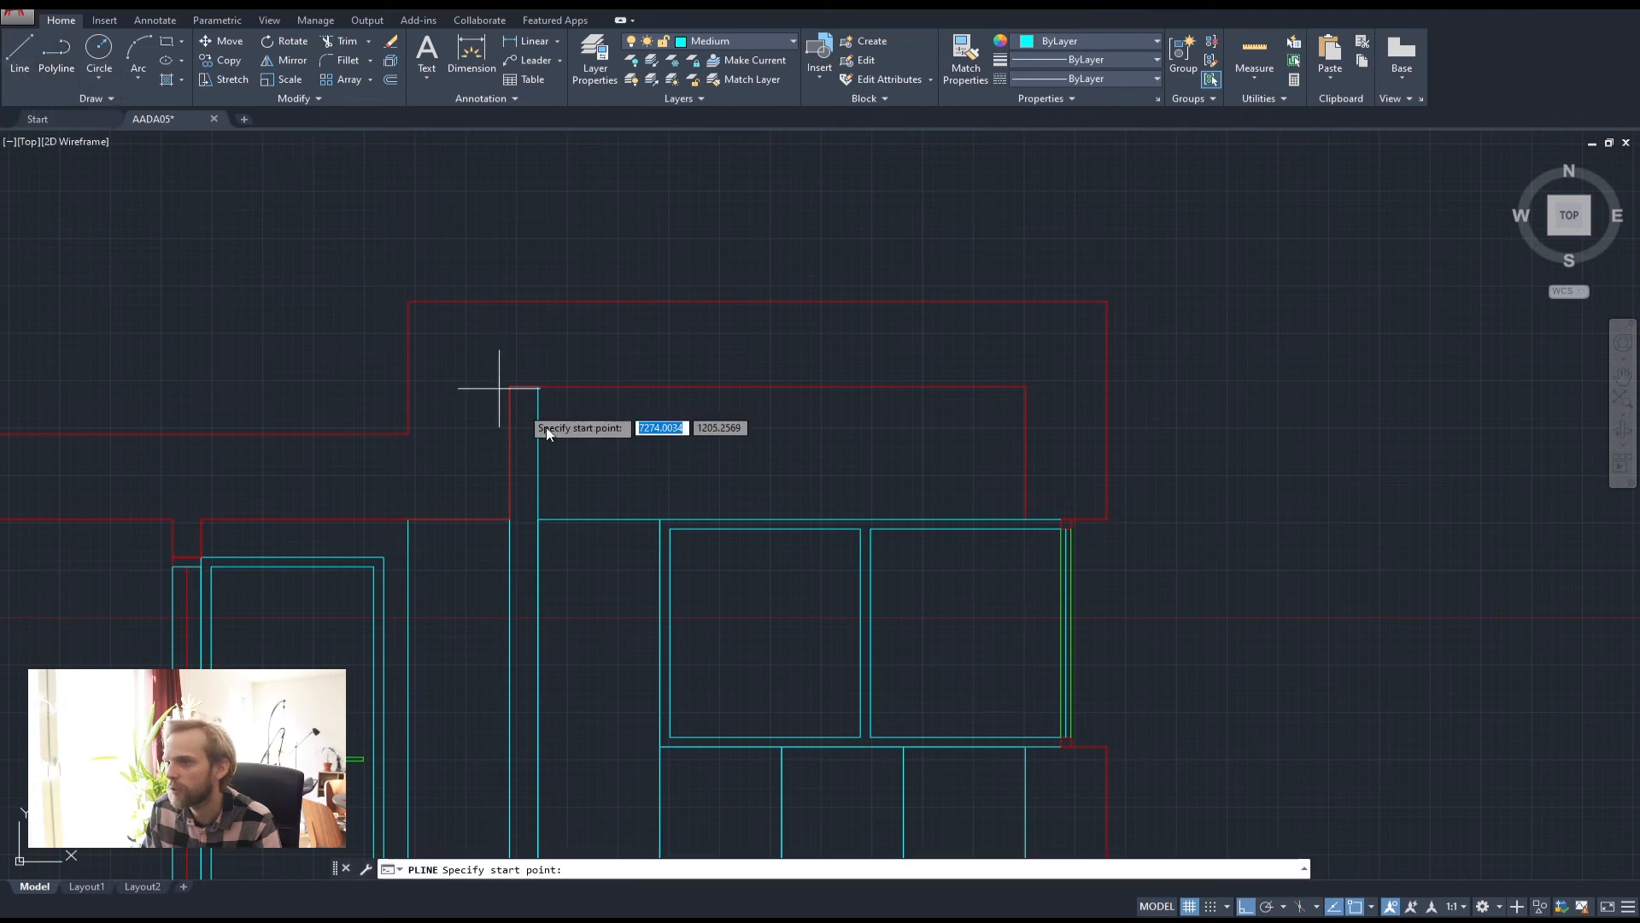
left_click(659, 519)
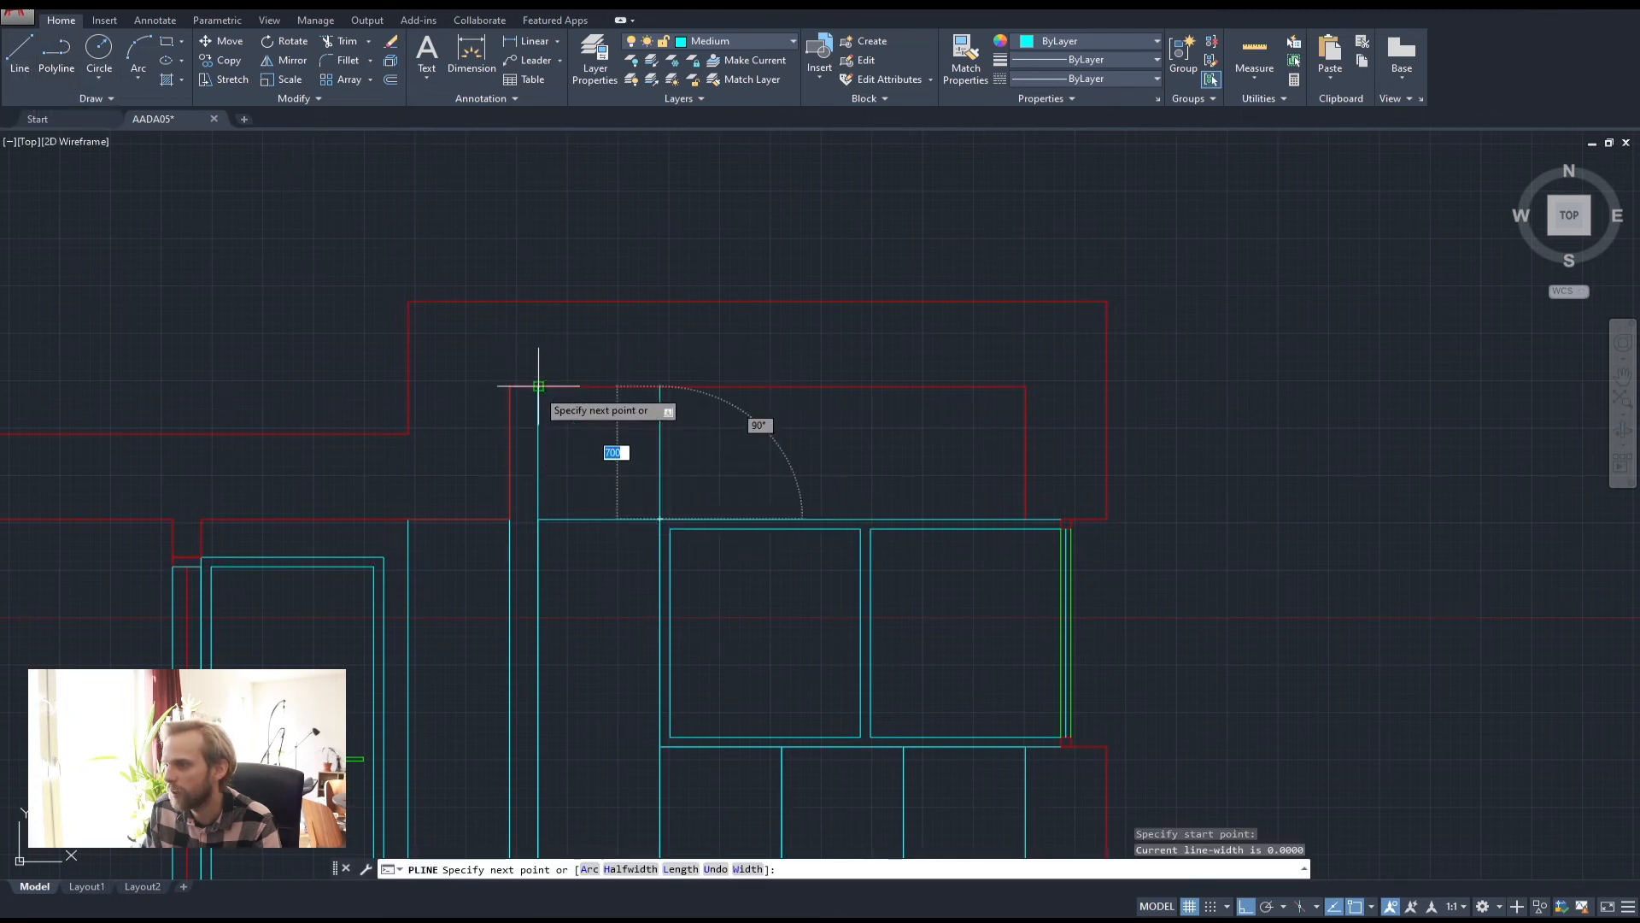
key("Escape")
type("rec")
key("Return")
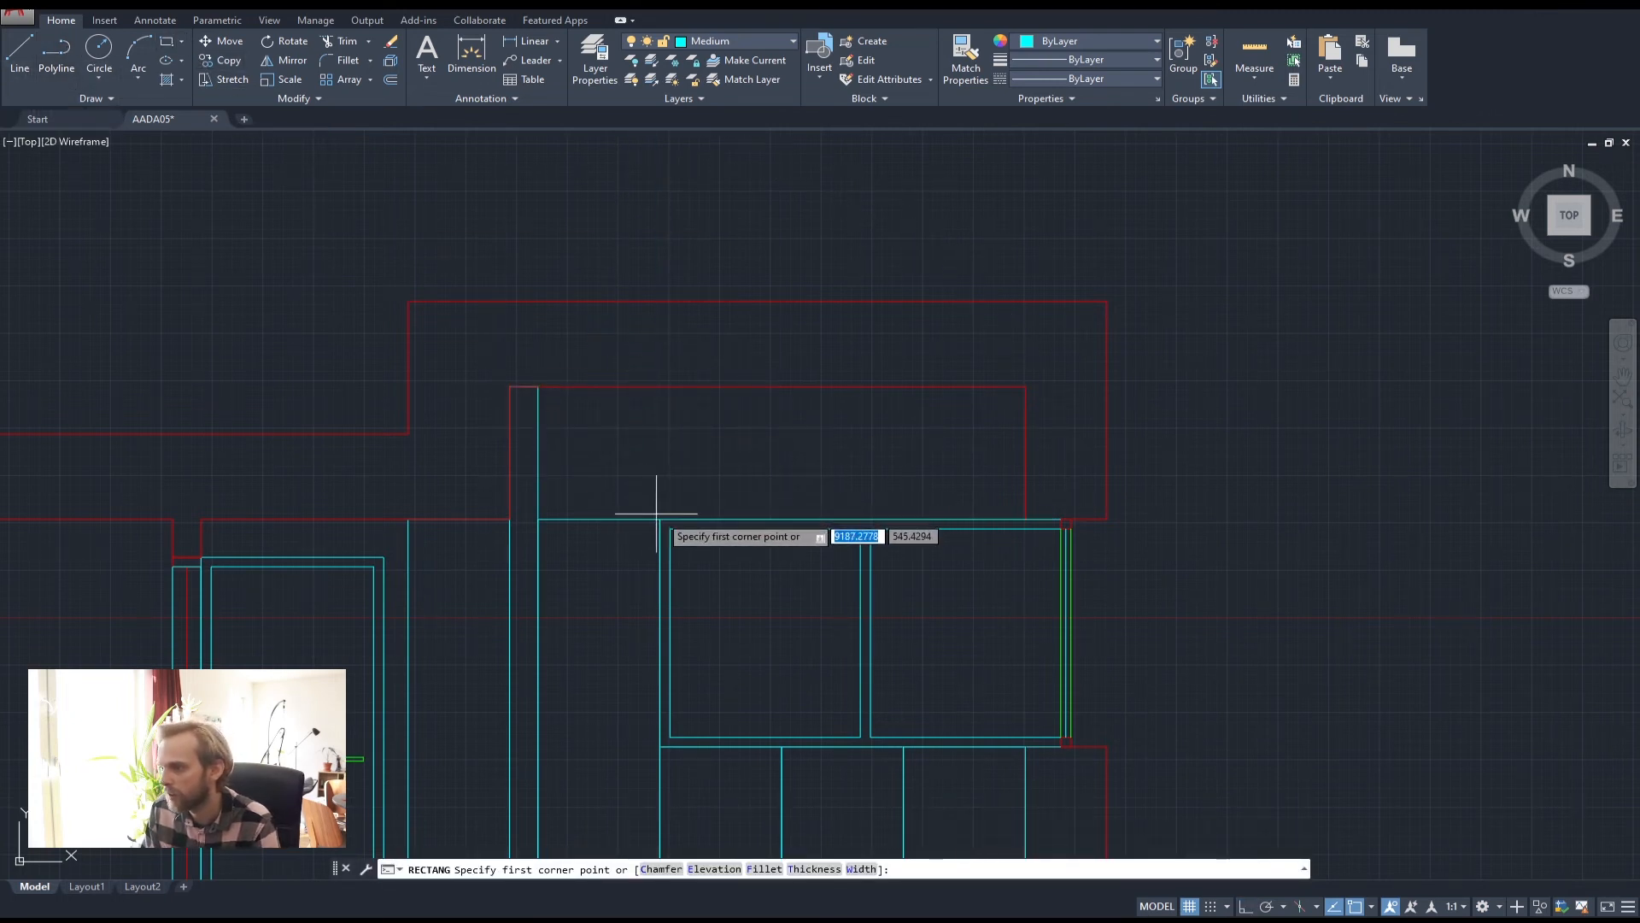
left_click(660, 519)
left_click(539, 387)
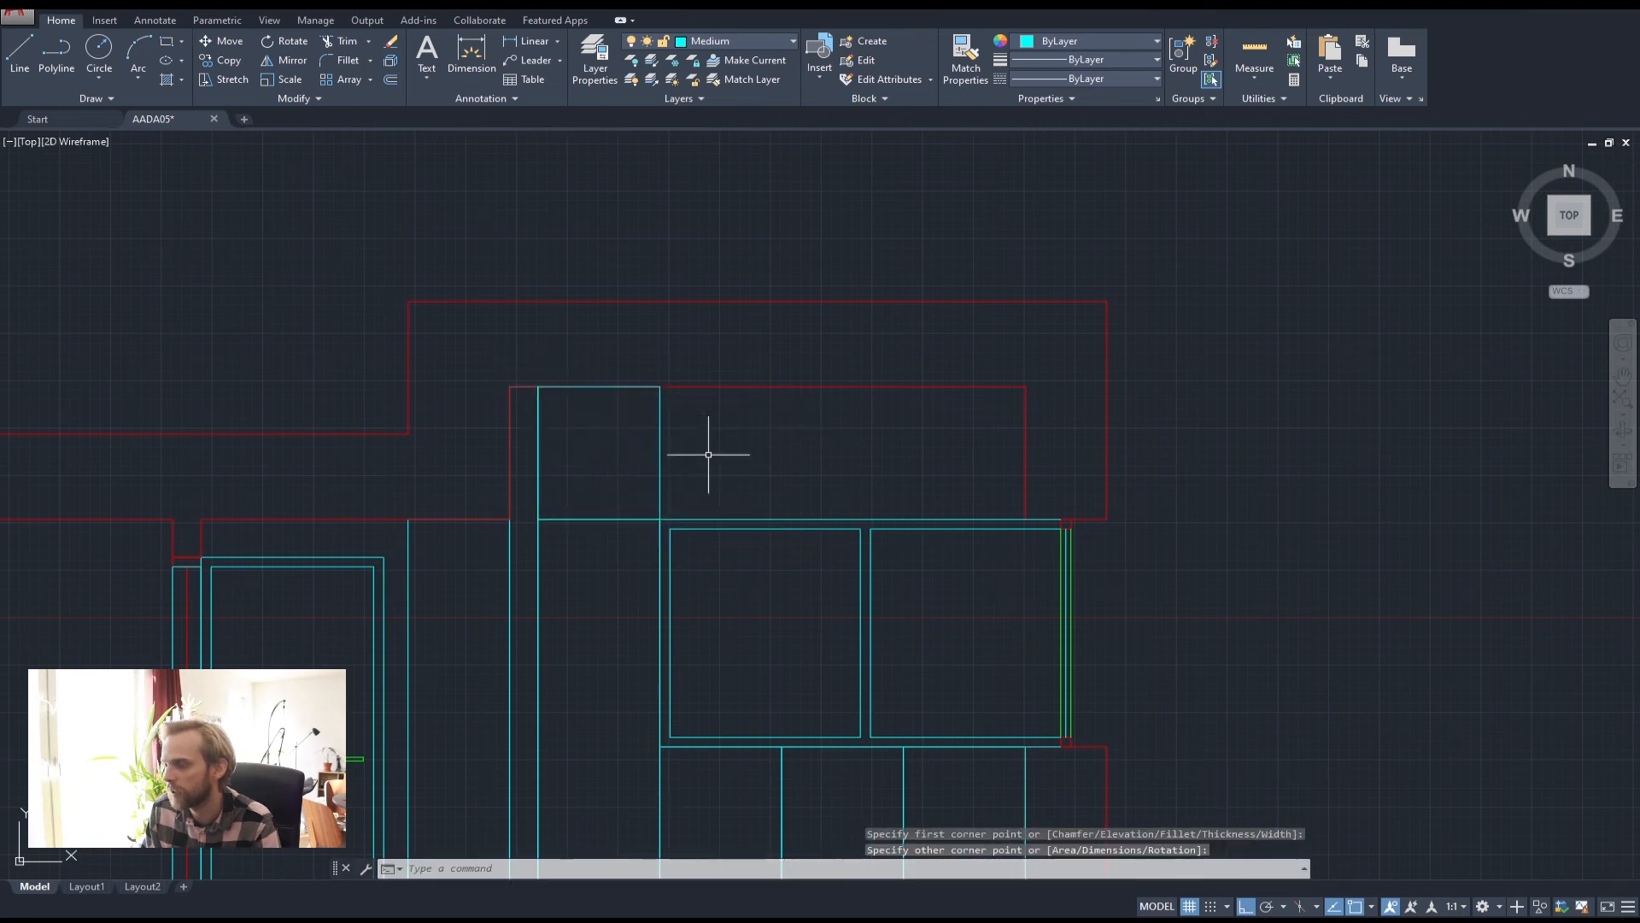
middle_click_drag(708, 495, 578, 568)
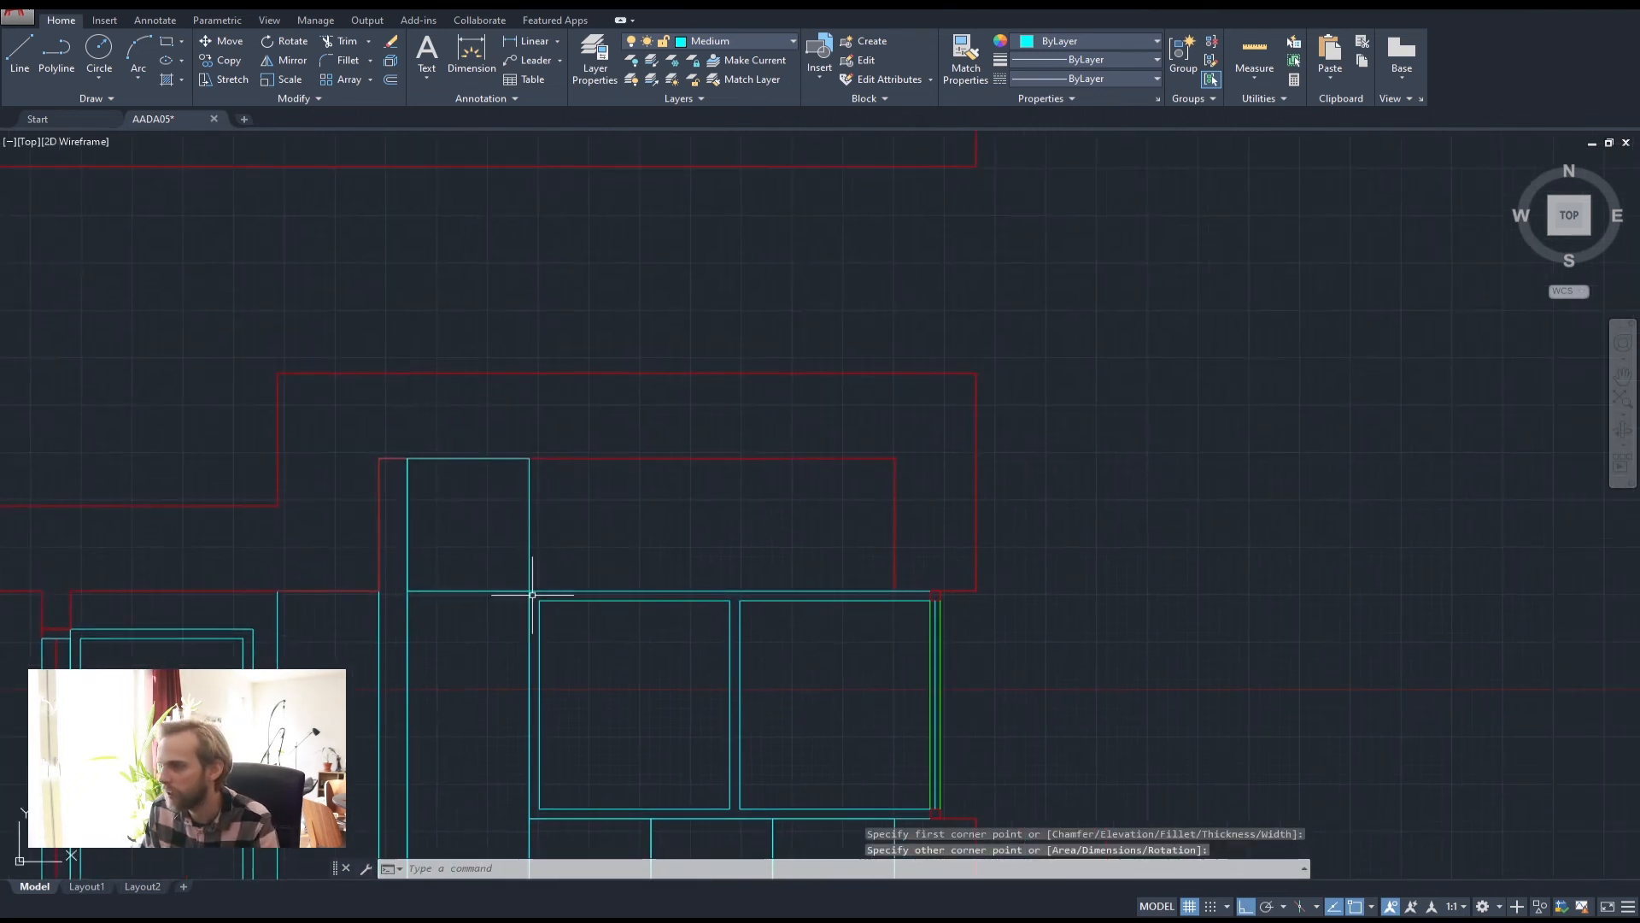
key("Return")
left_click(529, 589)
left_click(895, 459)
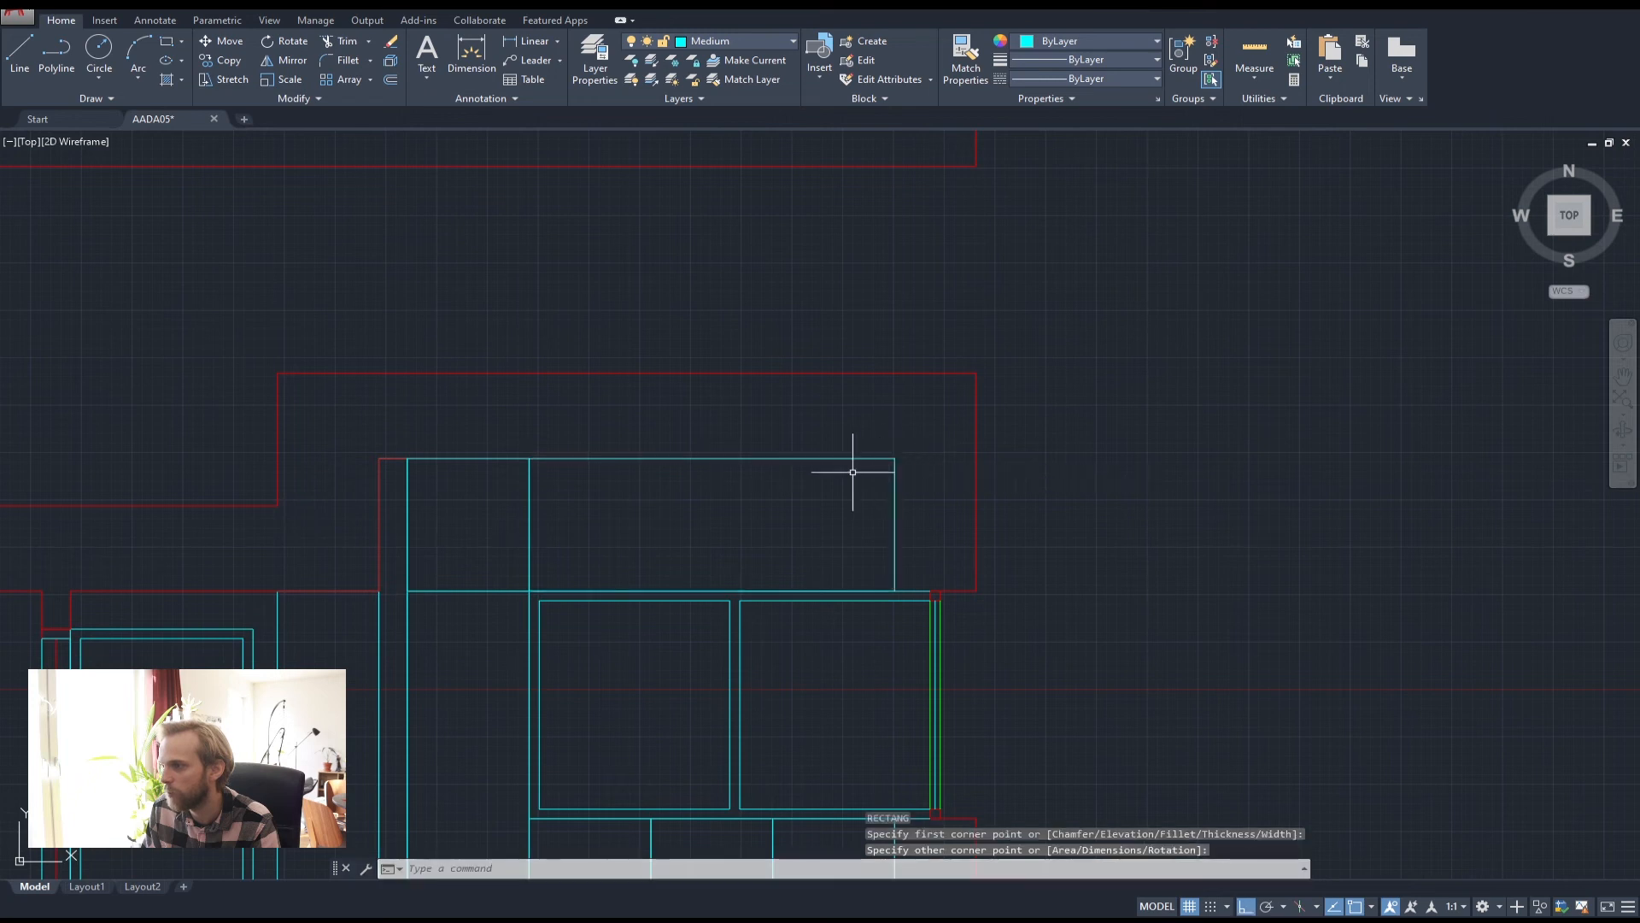
Offset the upper box above the window unit 50 units inward
type("off")
key("Return")
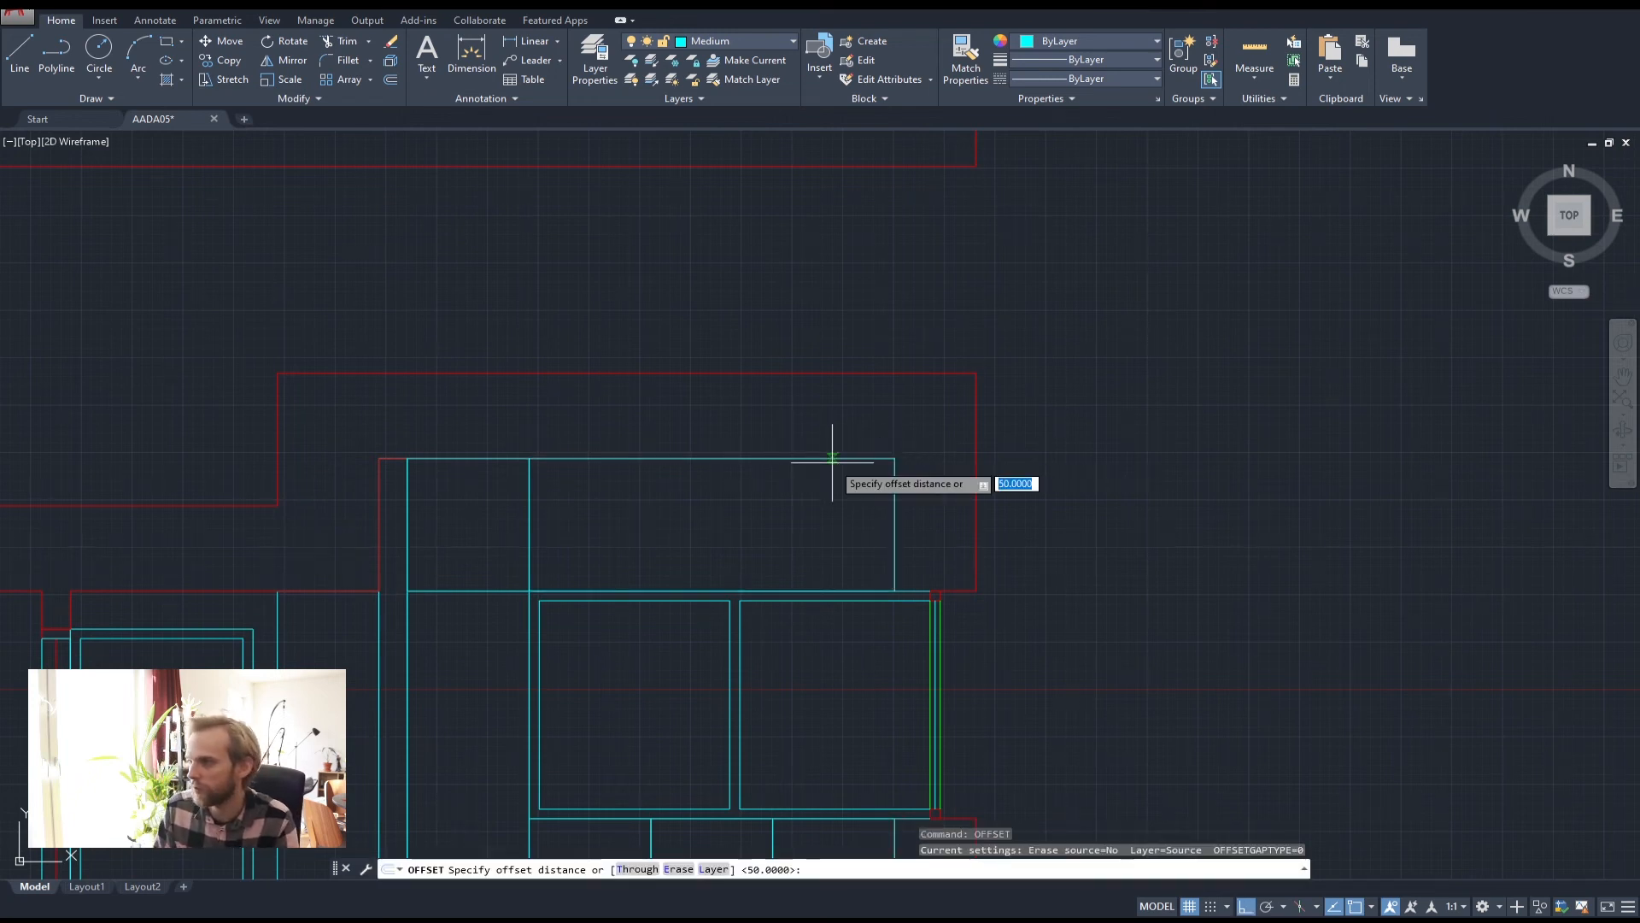
key("Return")
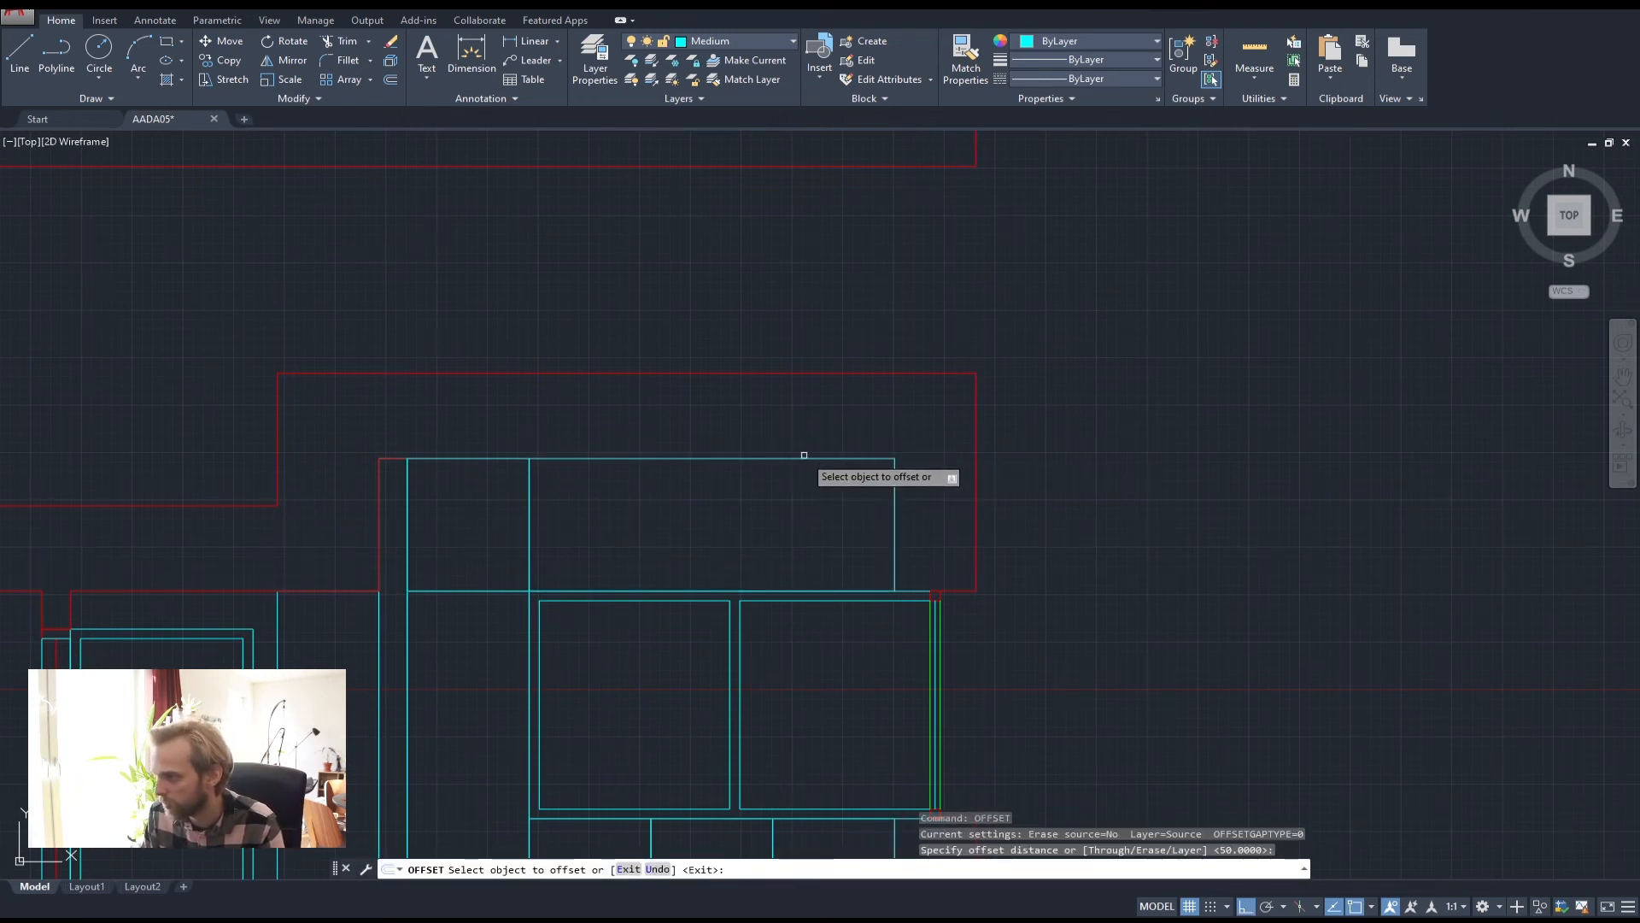
left_click(803, 459)
left_click(802, 469)
key("Escape")
key("Escape")
key("Escape")
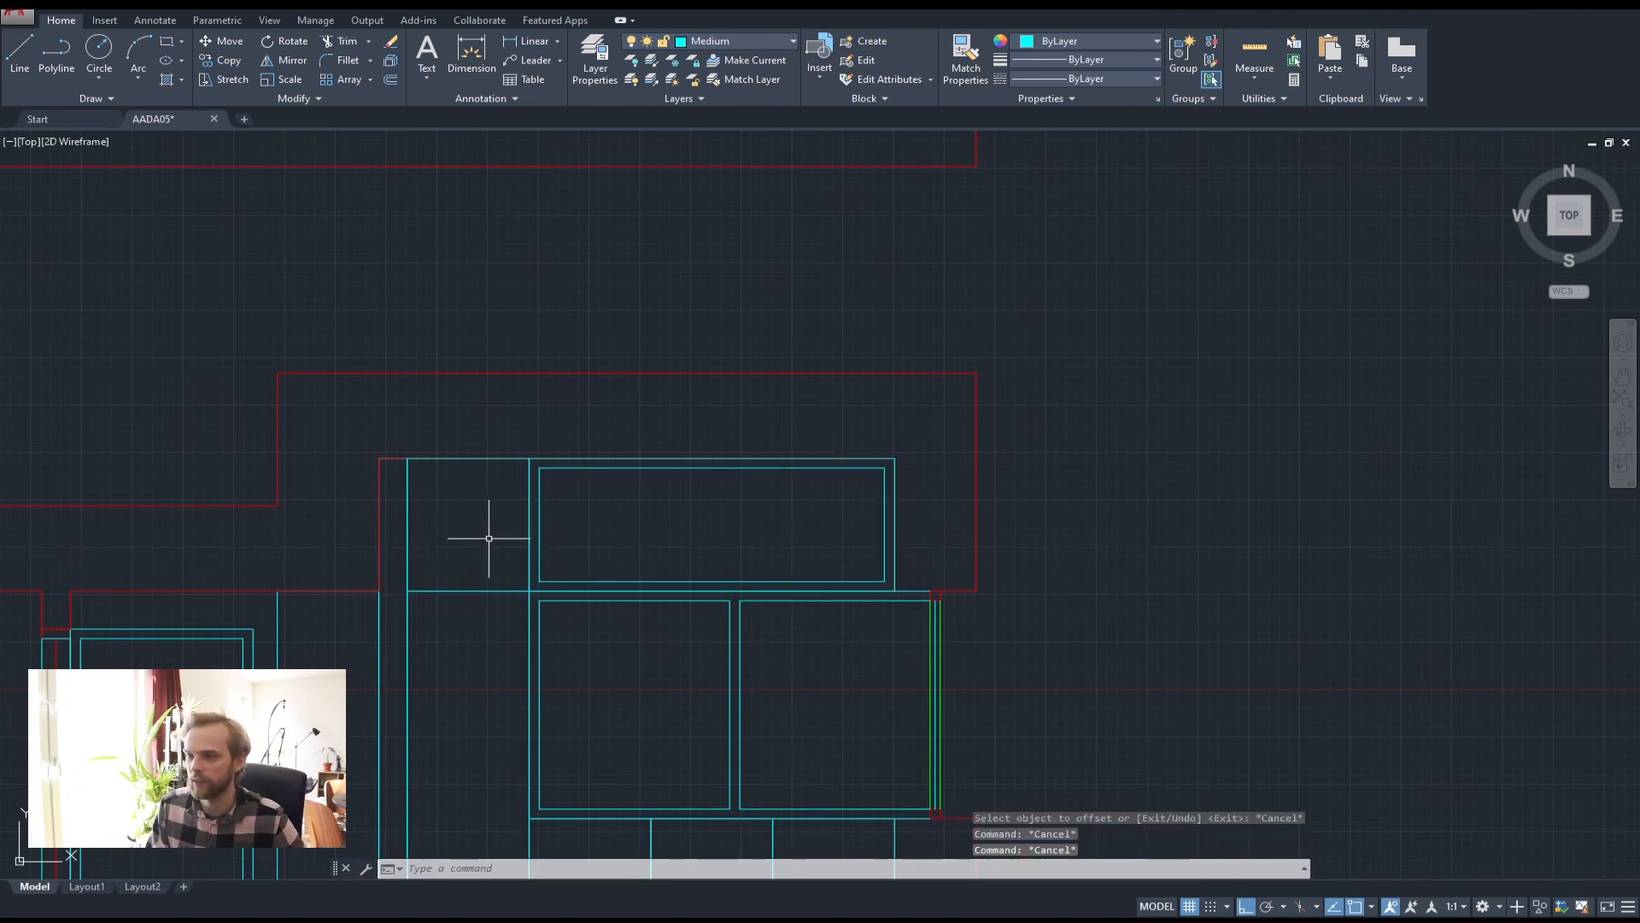
left_click(100, 48)
Draw a small knob circle at the divider's midpoint and move it slightly left
scroll(528, 525, "up", 2)
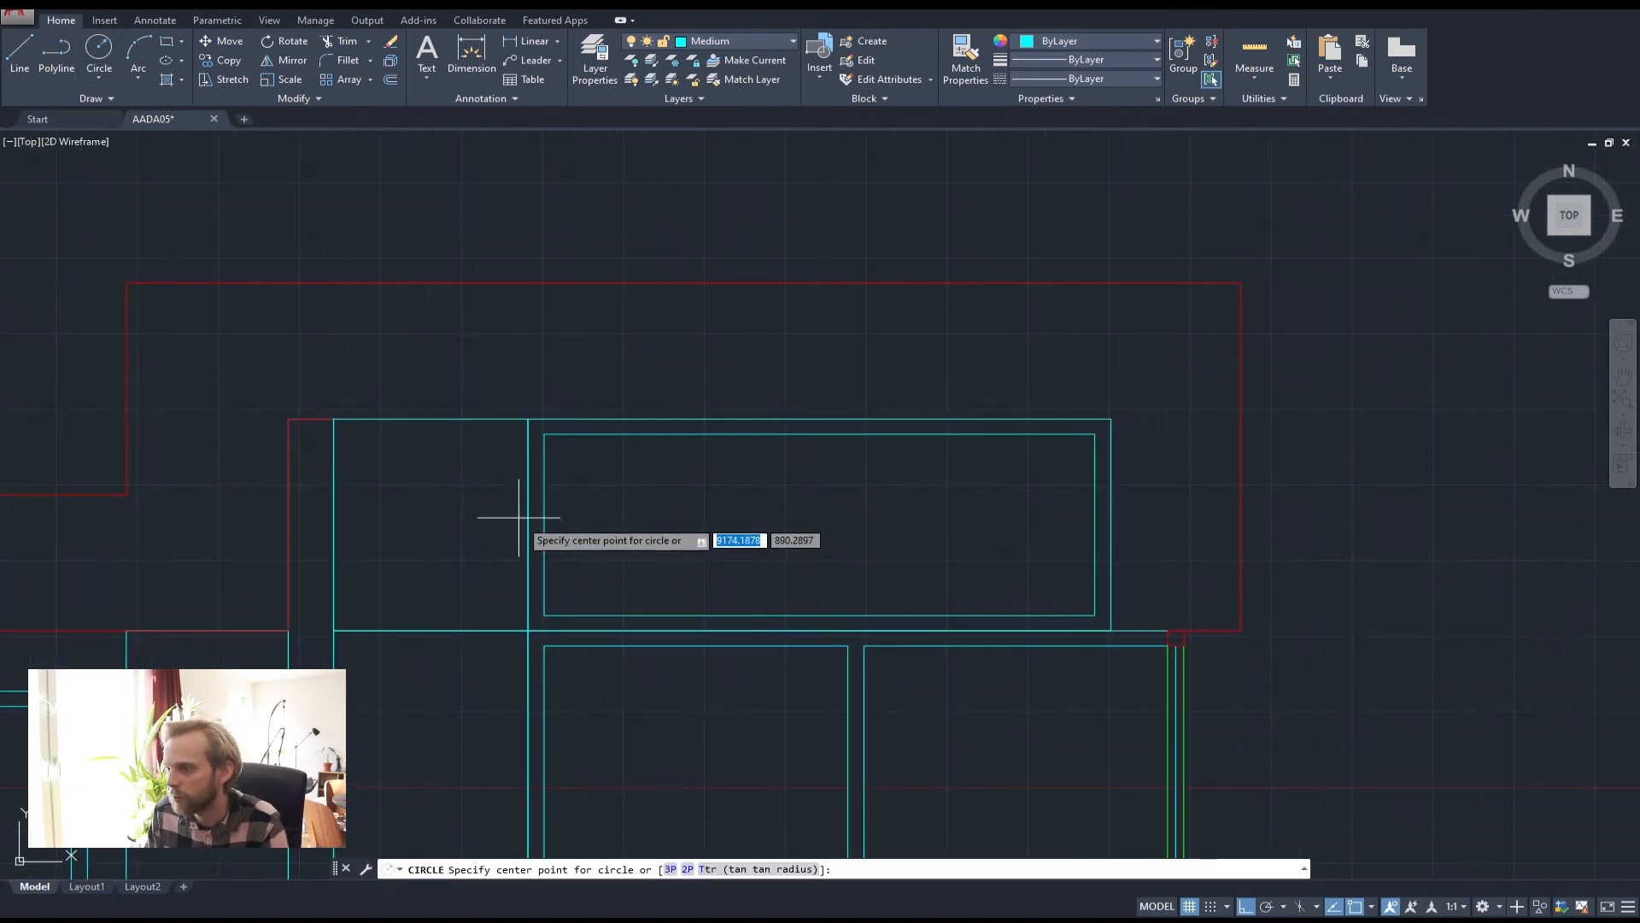
left_click(528, 528)
left_click(515, 529)
left_click(514, 524)
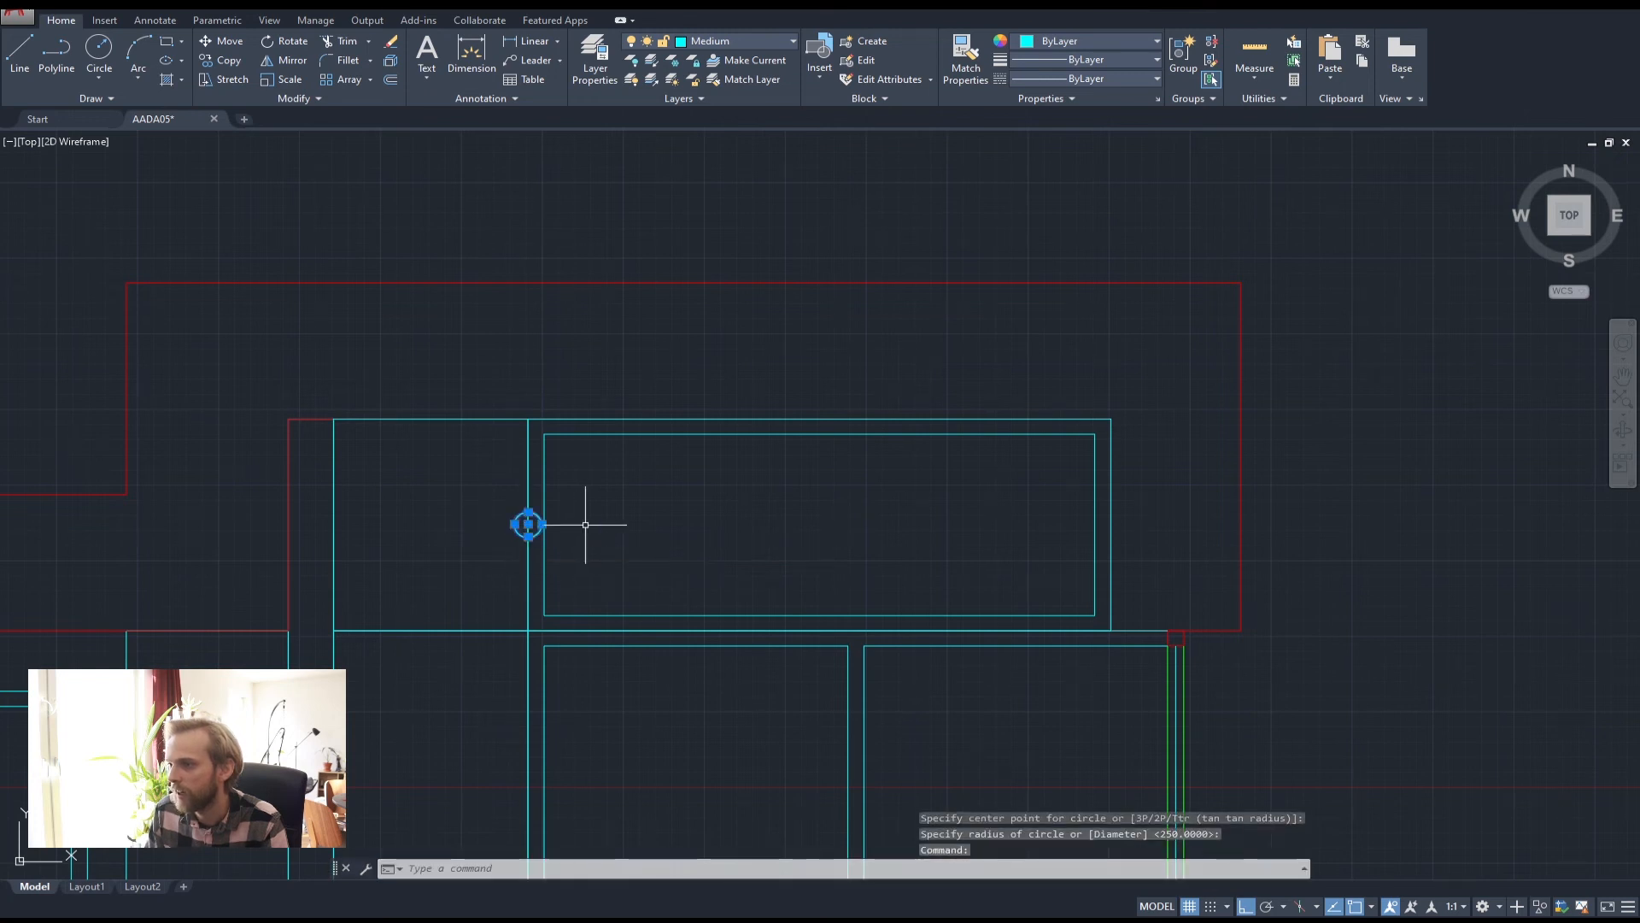
type("m")
key("Return")
left_click(731, 537)
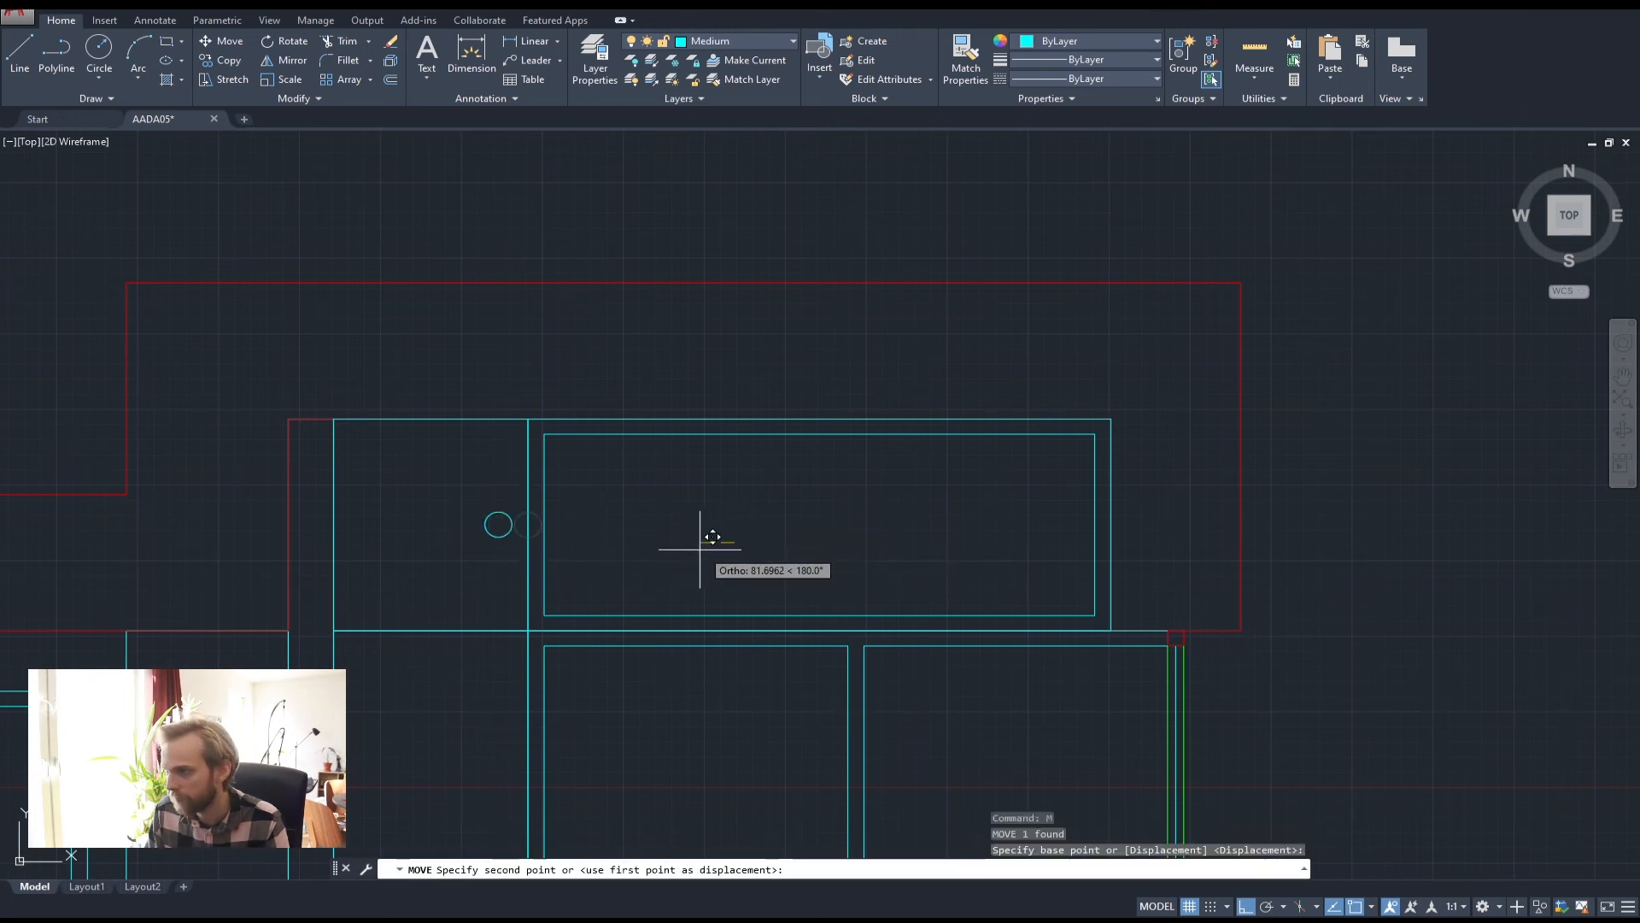
left_click(702, 550)
key("Escape")
key("Escape")
scroll(714, 542, "down", 4)
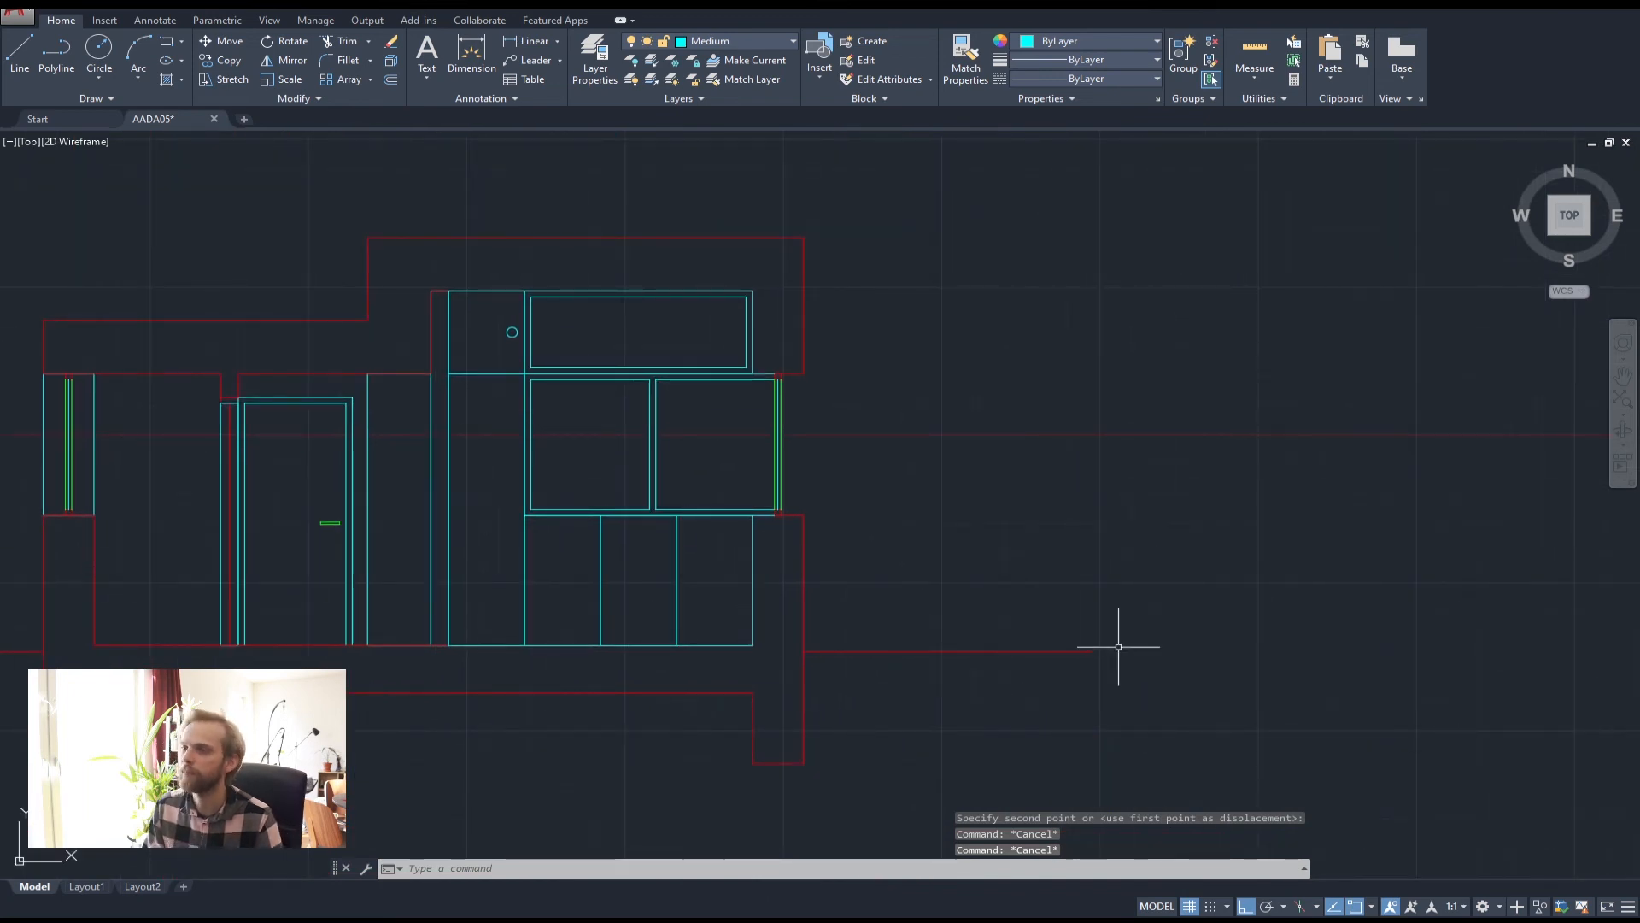
scroll(564, 495, "up", 4)
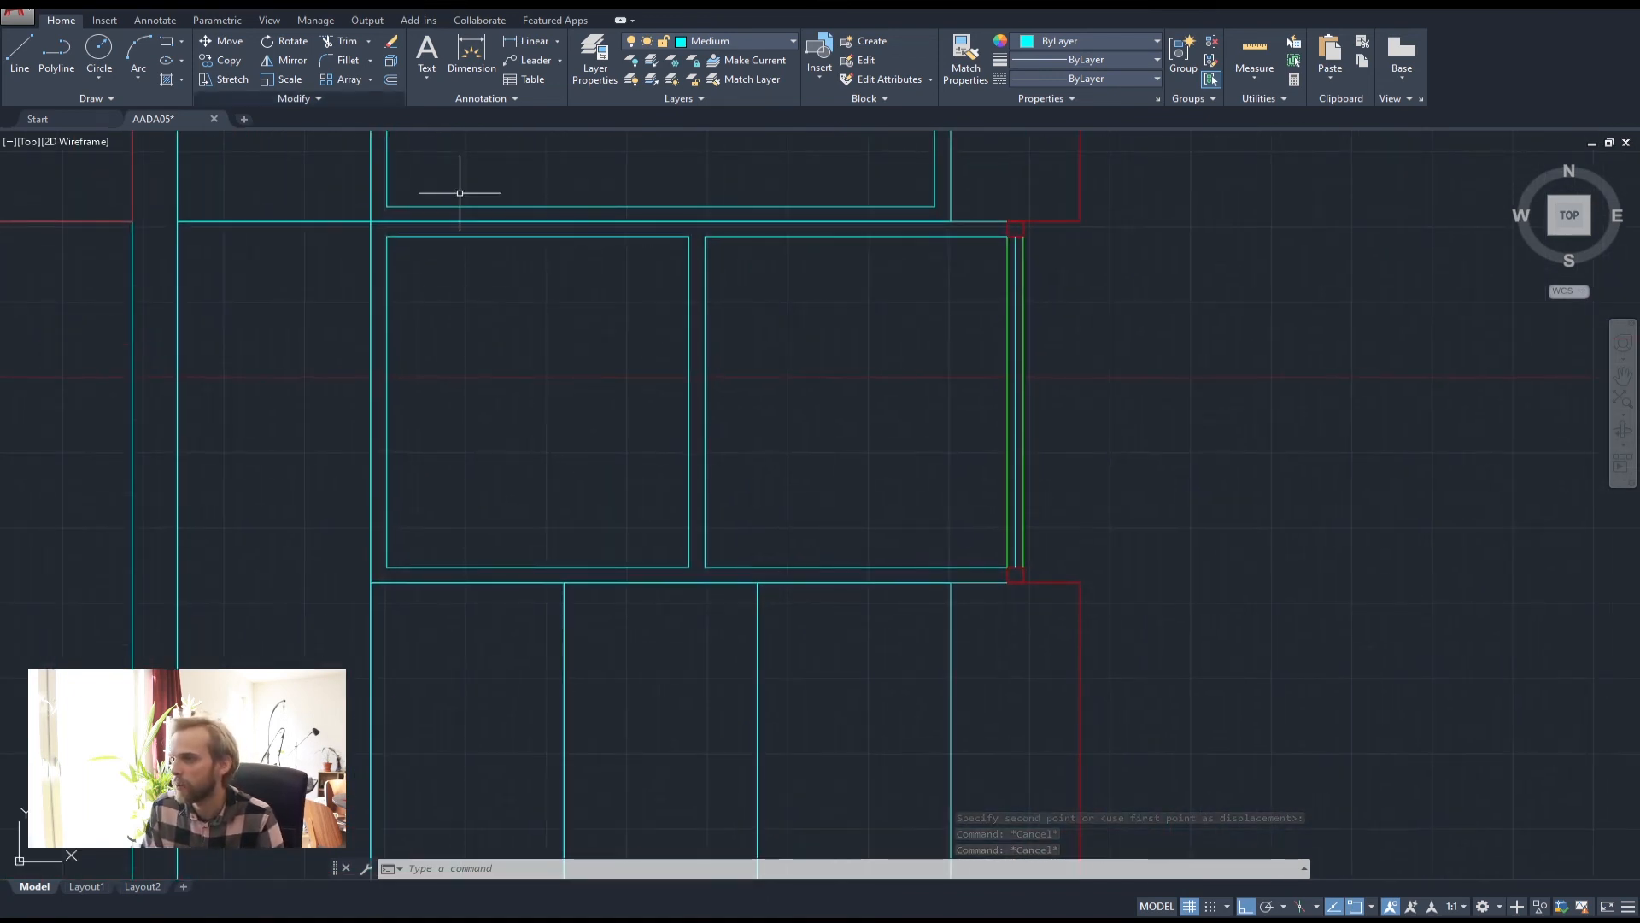
Draw a circle centred on the lower cabinet row's horizontal top line
left_click(98, 53)
scroll(633, 547, "up", 5)
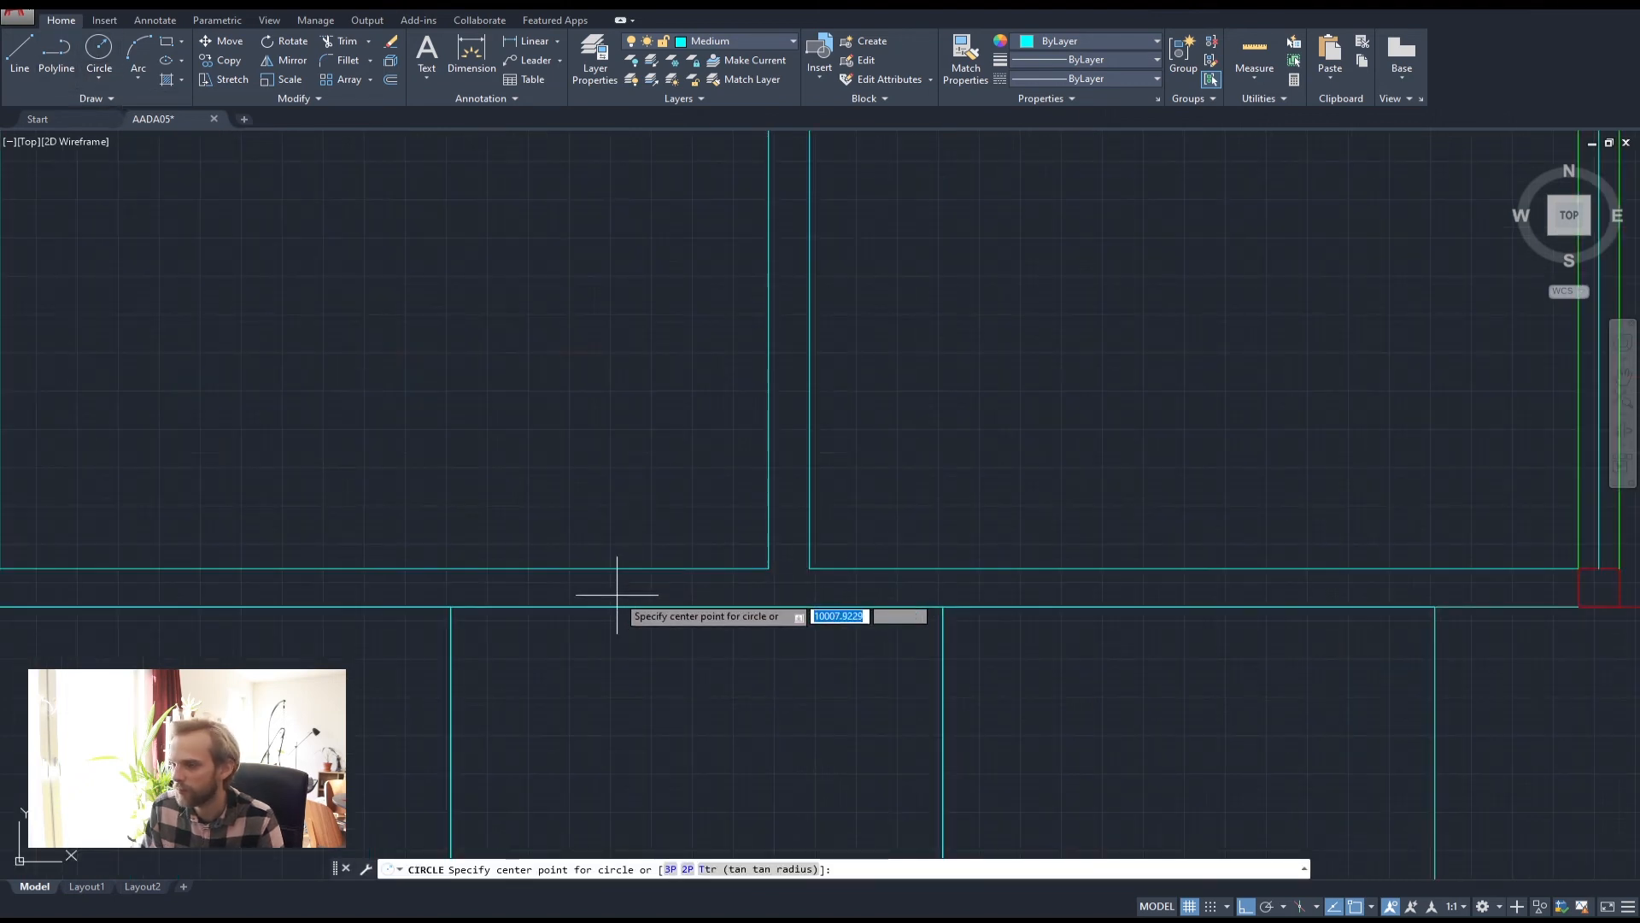
scroll(649, 564, "down", 3)
scroll(714, 594, "down", 8)
middle_click_drag(778, 283, 788, 564)
middle_click_drag(730, 737, 728, 528)
scroll(646, 623, "up", 4)
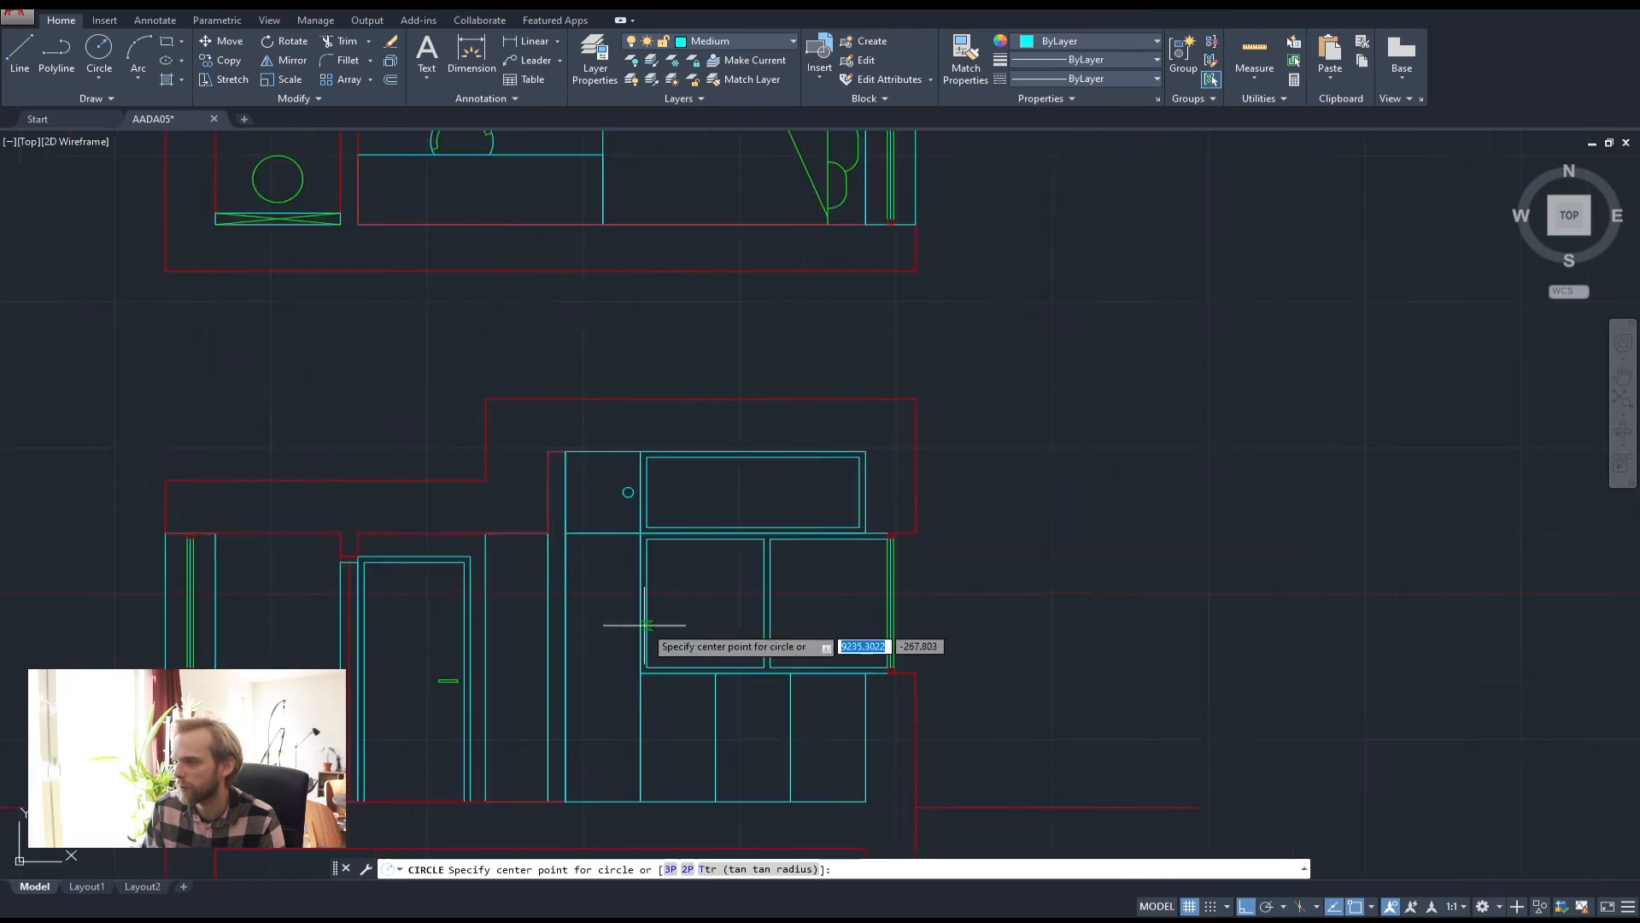
scroll(782, 674, "down", 6)
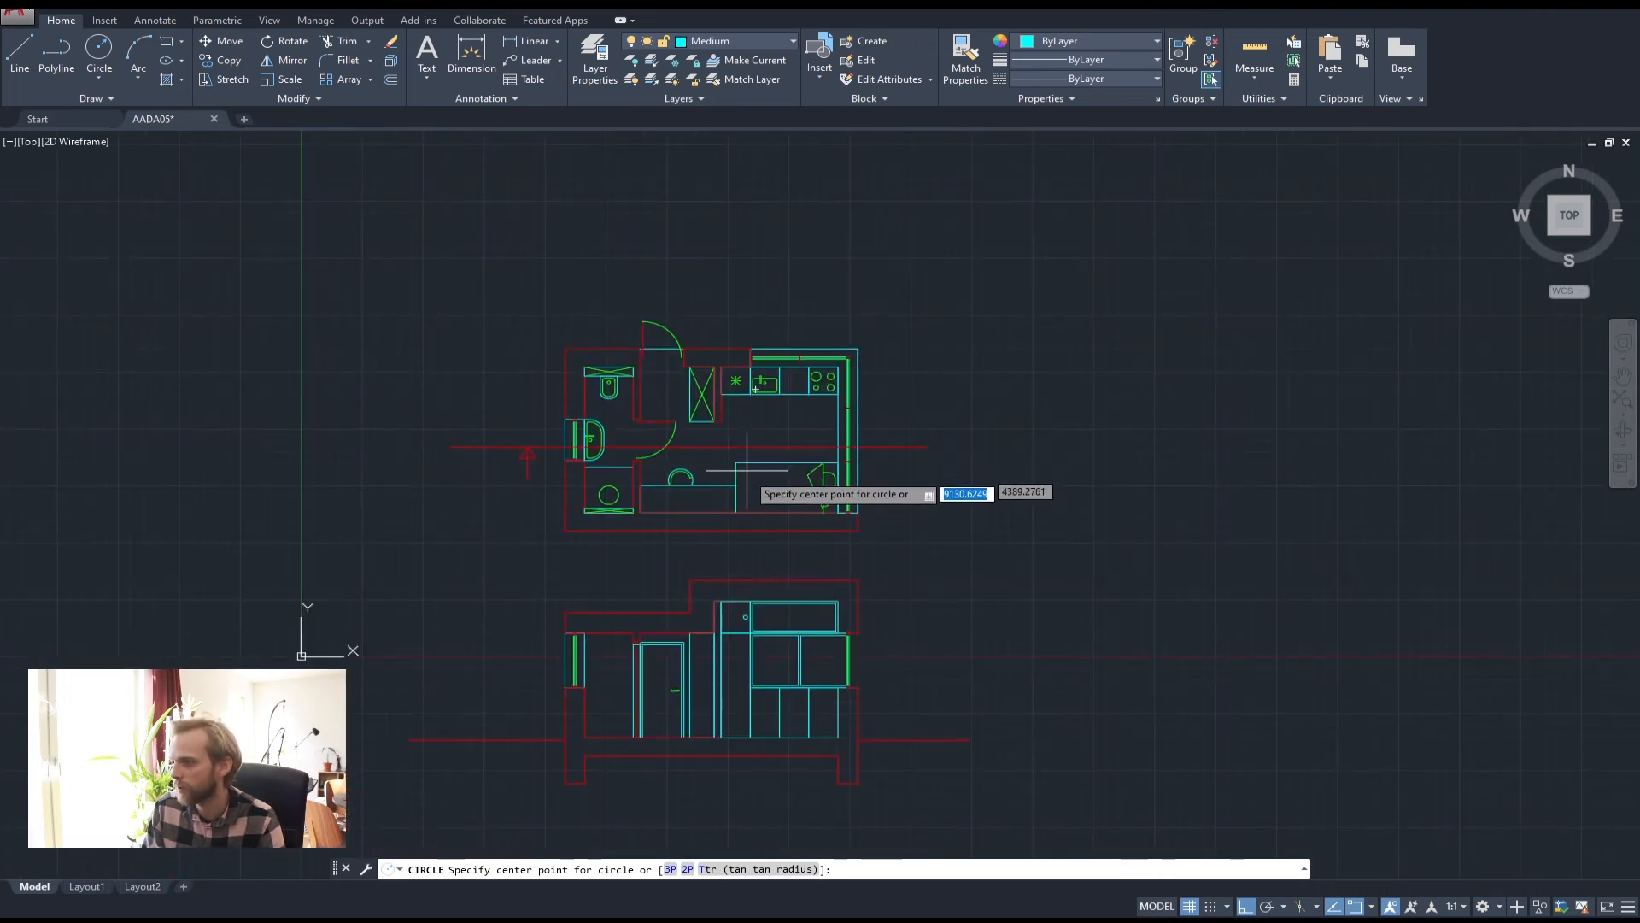
scroll(756, 675, "up", 6)
scroll(761, 581, "up", 4)
middle_click_drag(681, 488, 688, 592)
left_click(773, 588)
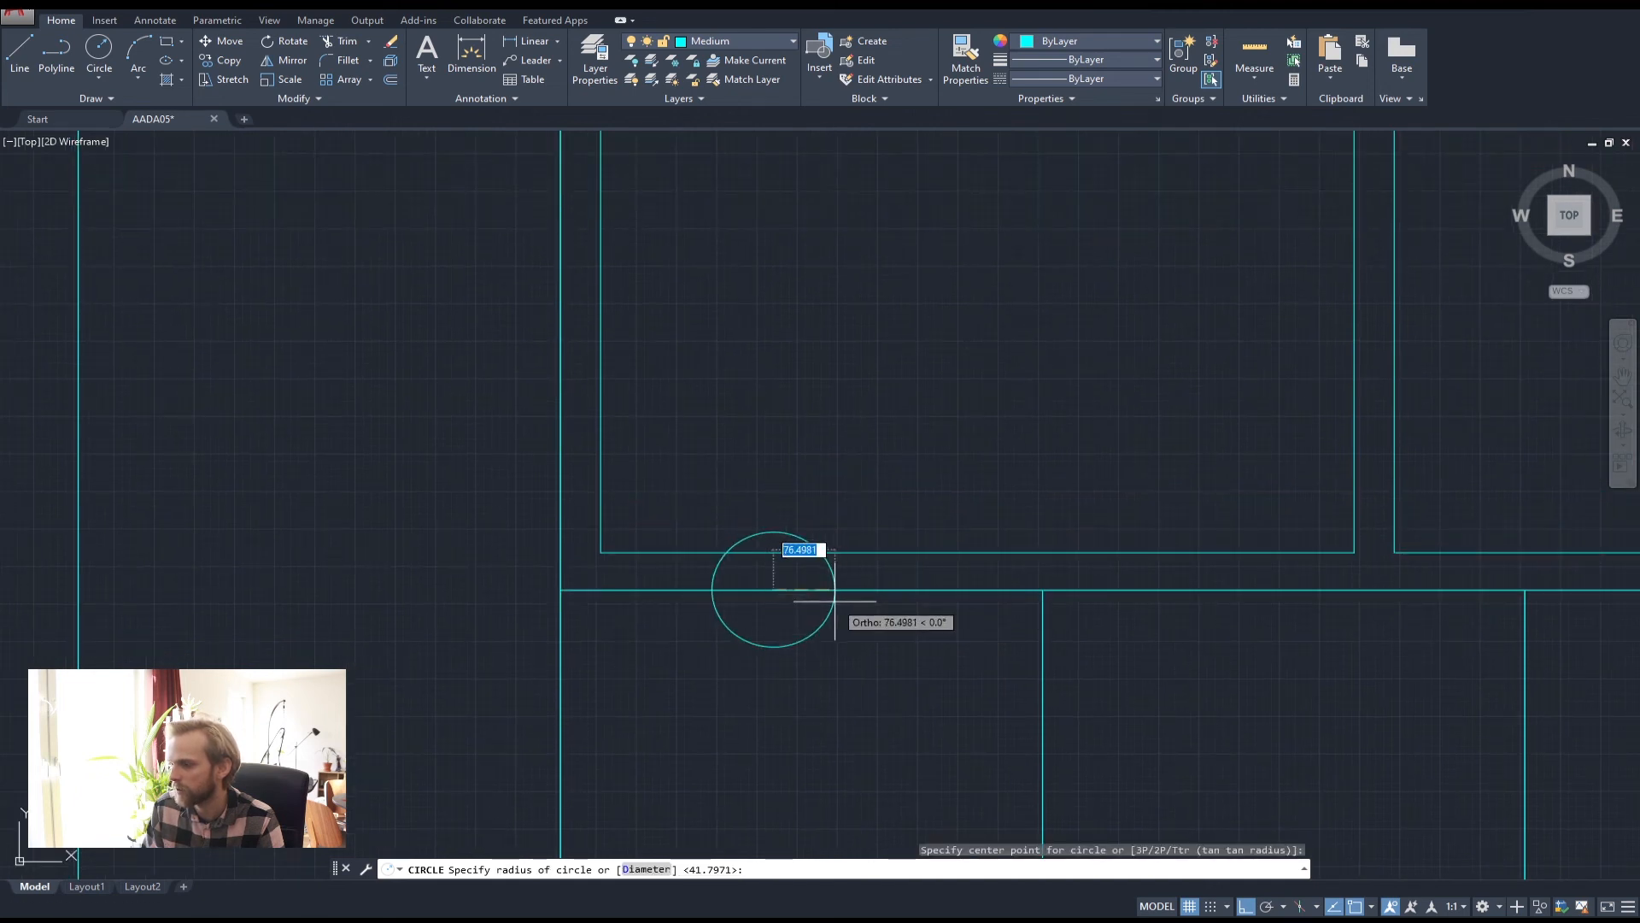
left_click(821, 605)
scroll(752, 578, "up", 2)
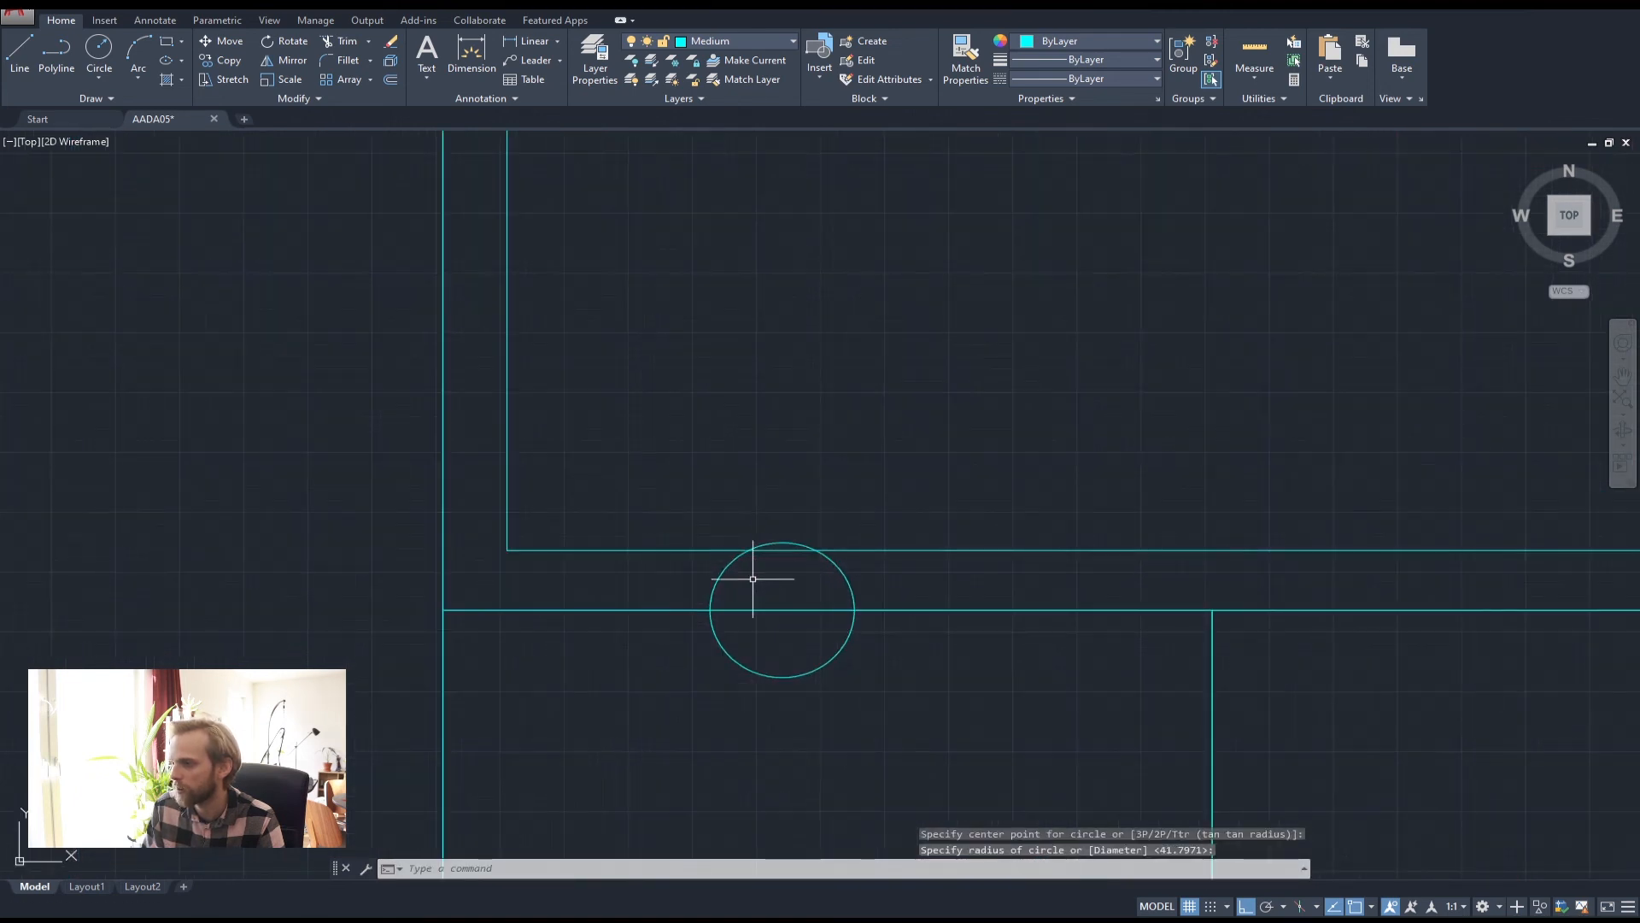
Trim away the circle's lower half, leaving a semicircle above the line
left_click(721, 567)
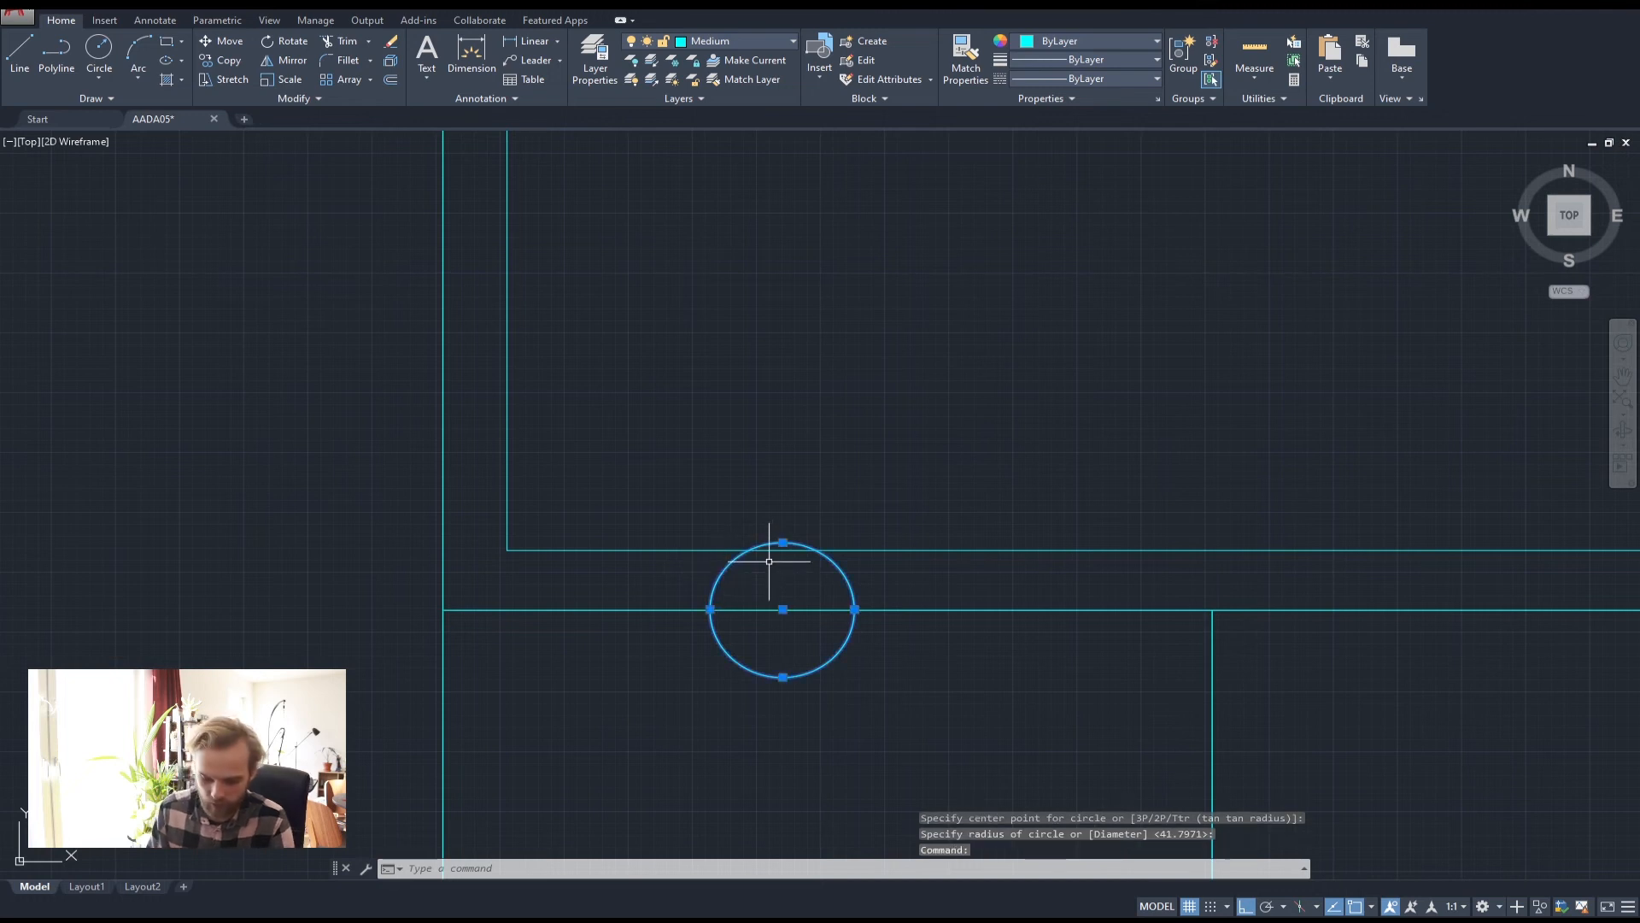
key("Escape")
key("Escape")
key("Return")
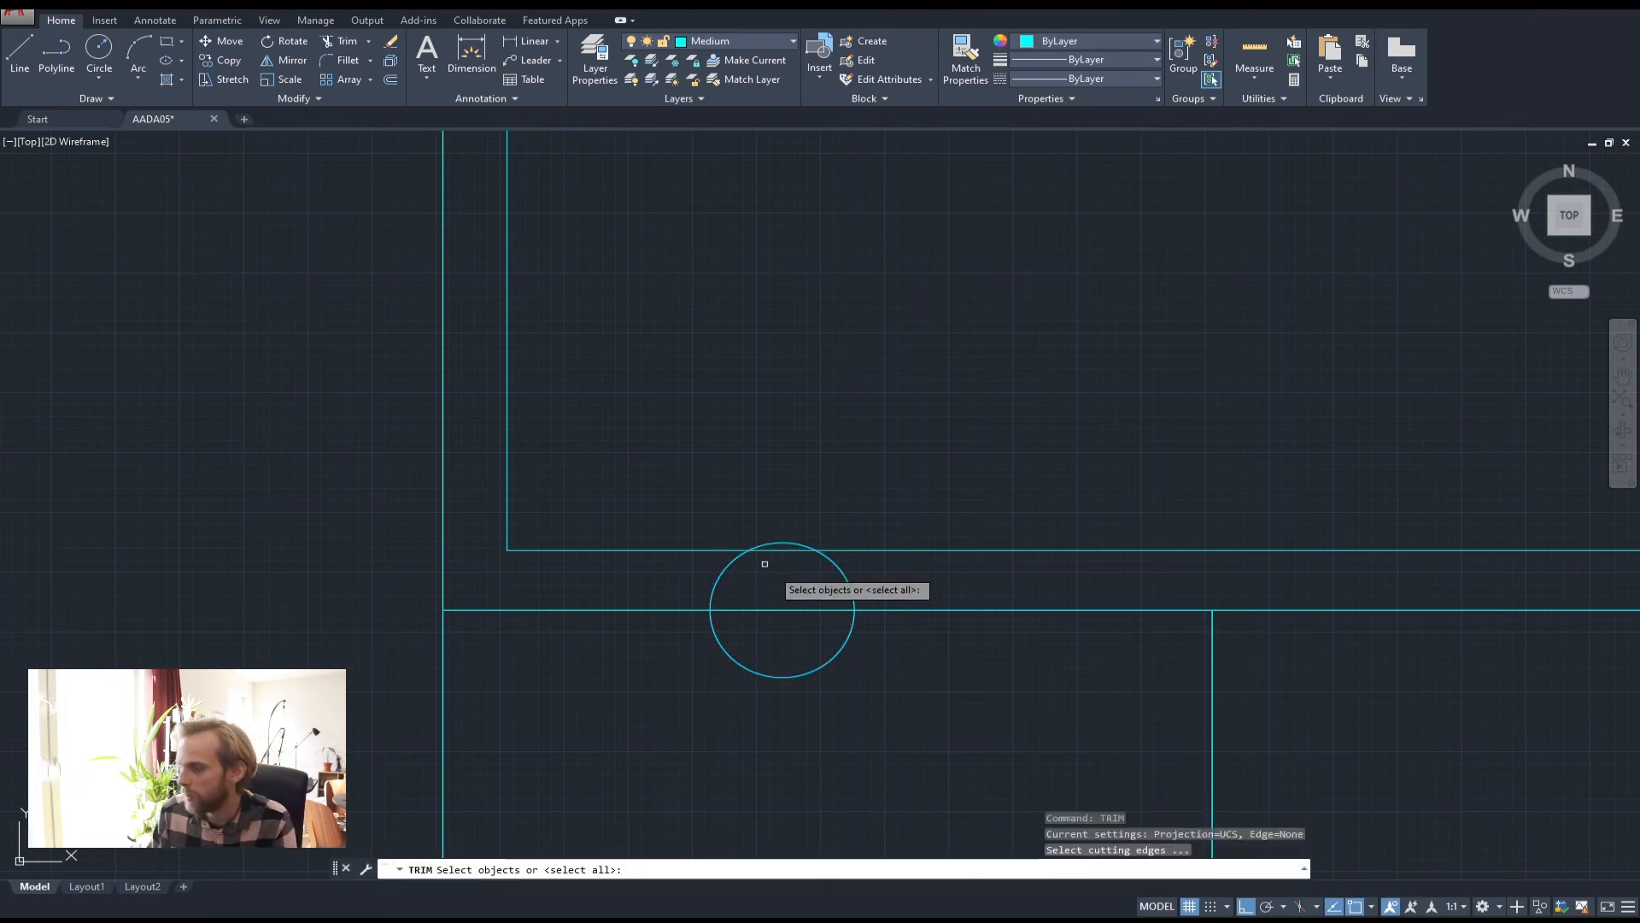
left_click(786, 642)
key("Escape")
key("Escape")
key("Escape")
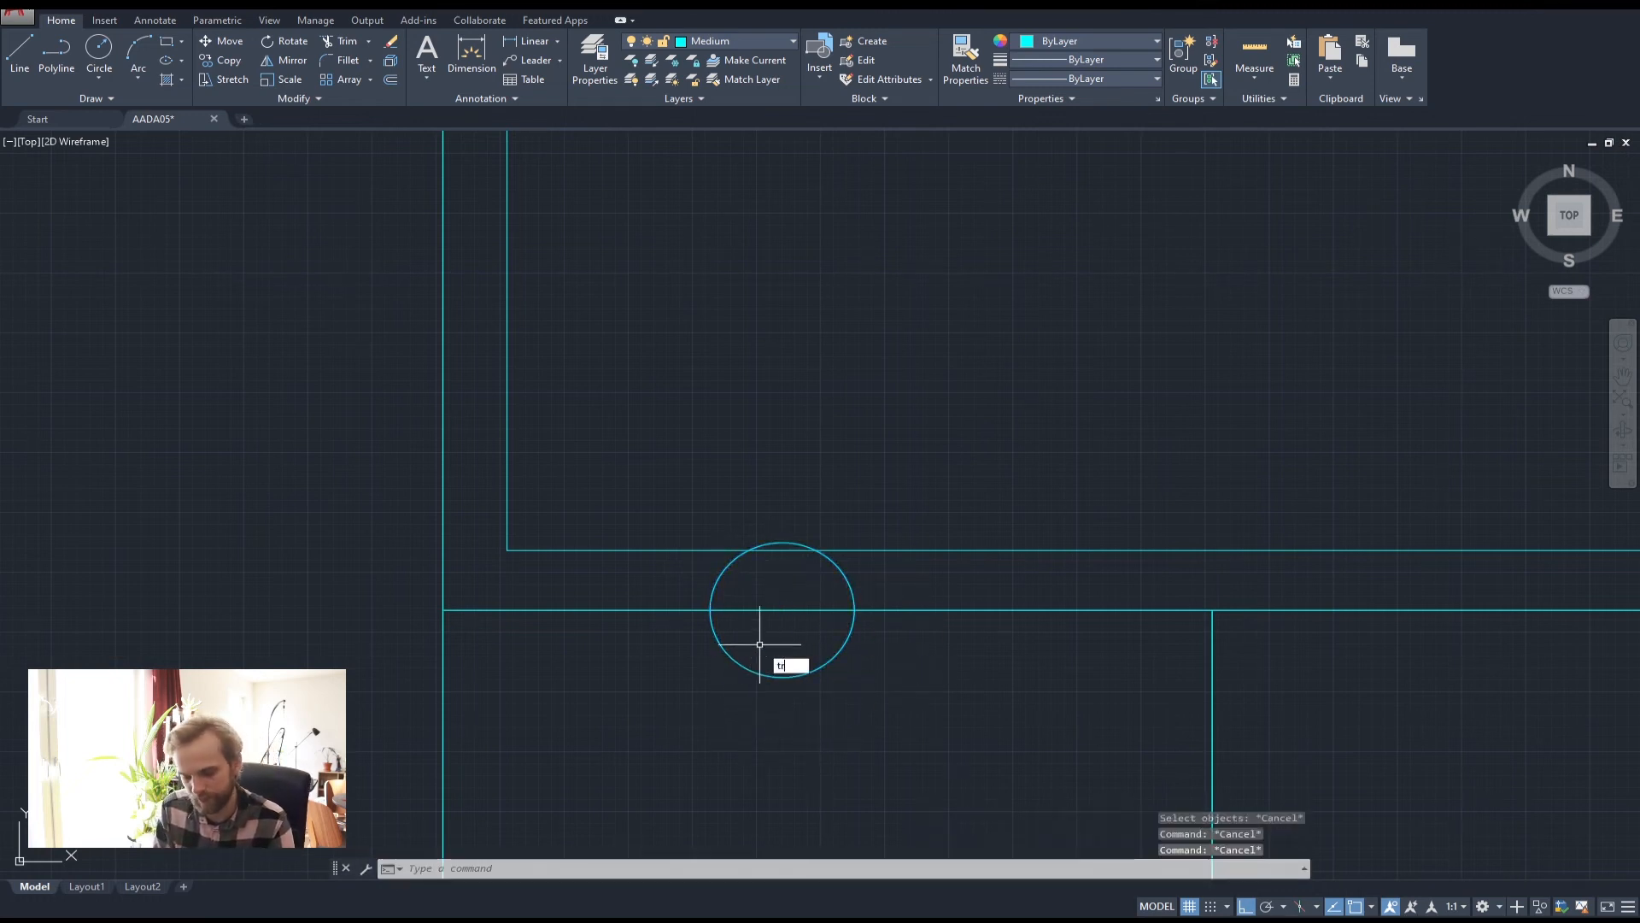
key("Return")
key("Return")
left_click(760, 643)
left_click(788, 724)
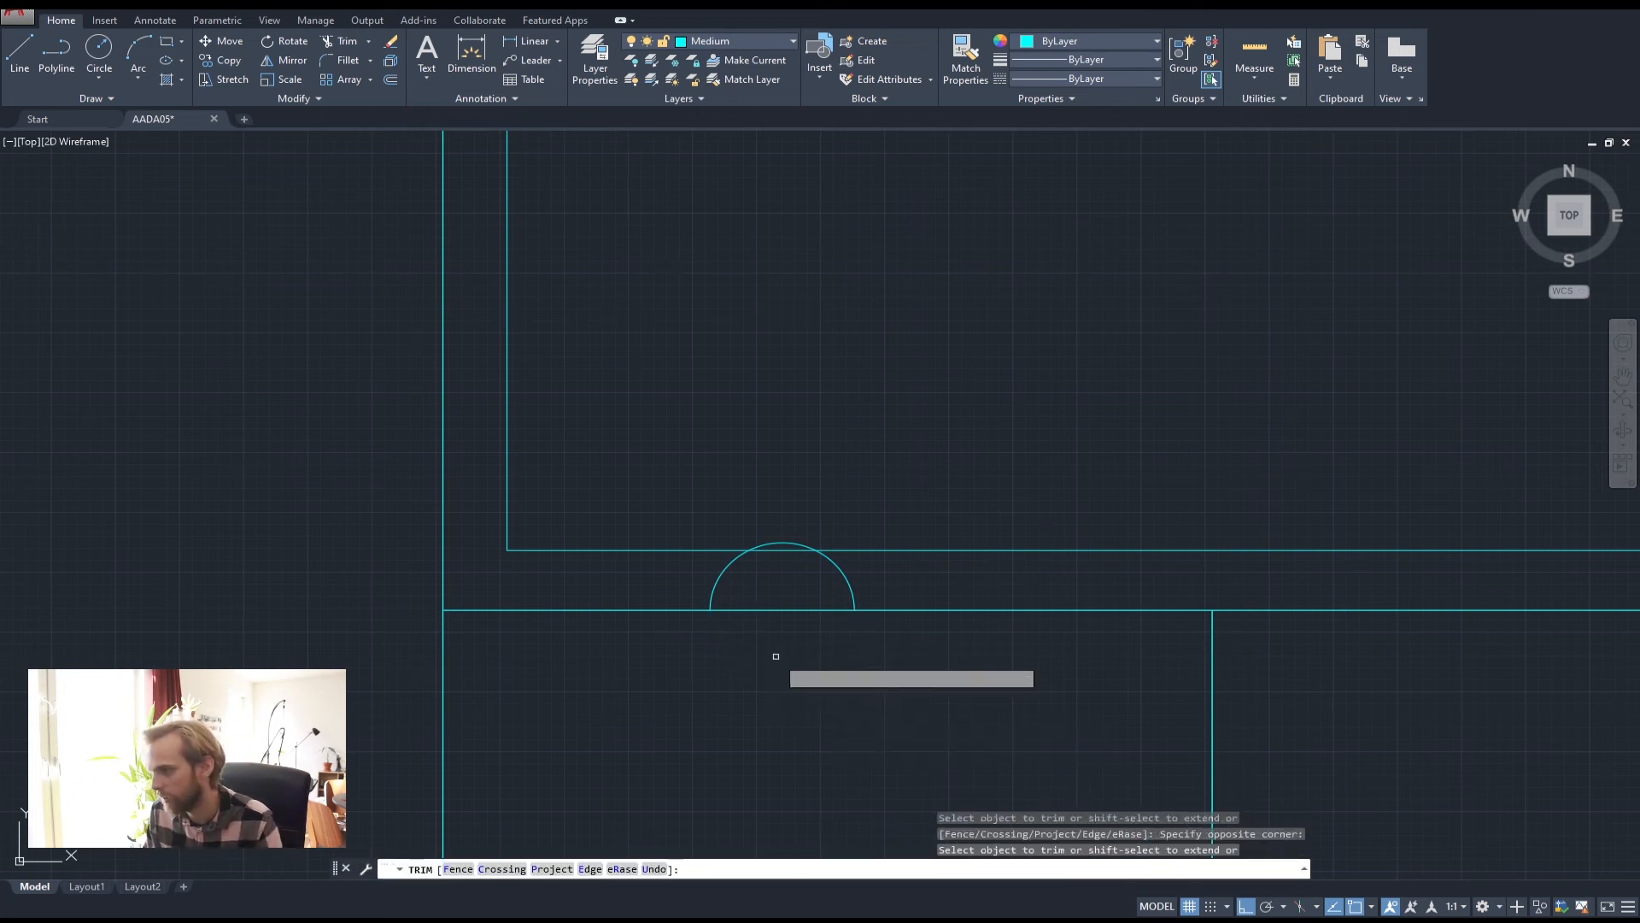
key("Escape")
key("Escape")
key("Escape")
scroll(690, 434, "down", 2)
middle_click_drag(689, 434, 694, 538)
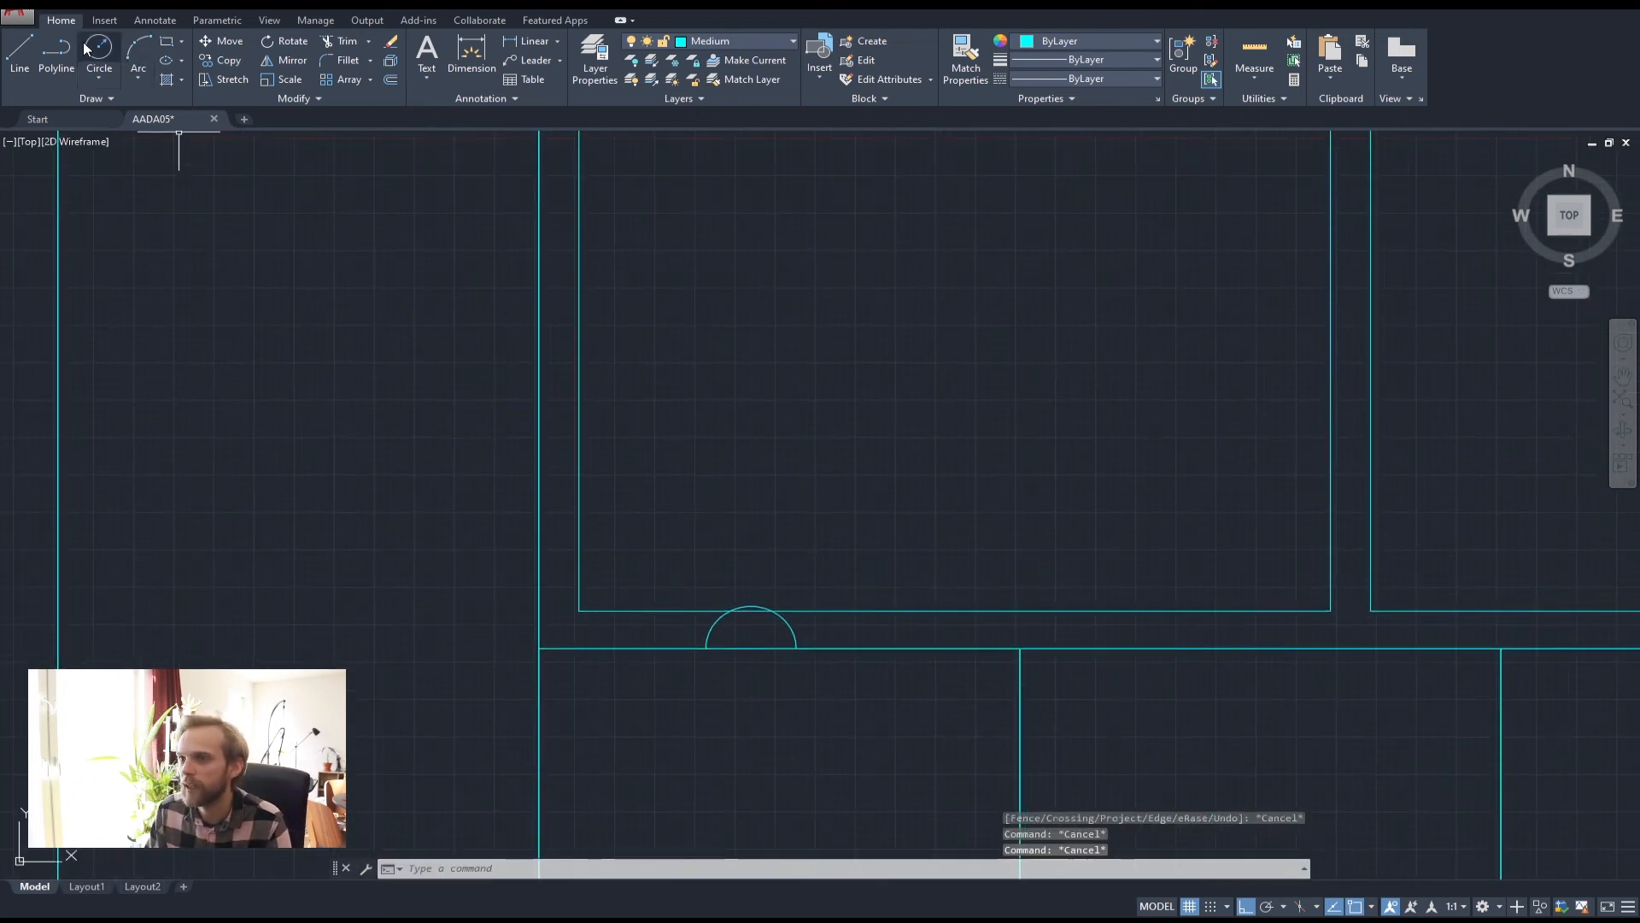
Draw an L-shaped polyline rising from the arc's left end, then running right
left_click(57, 56)
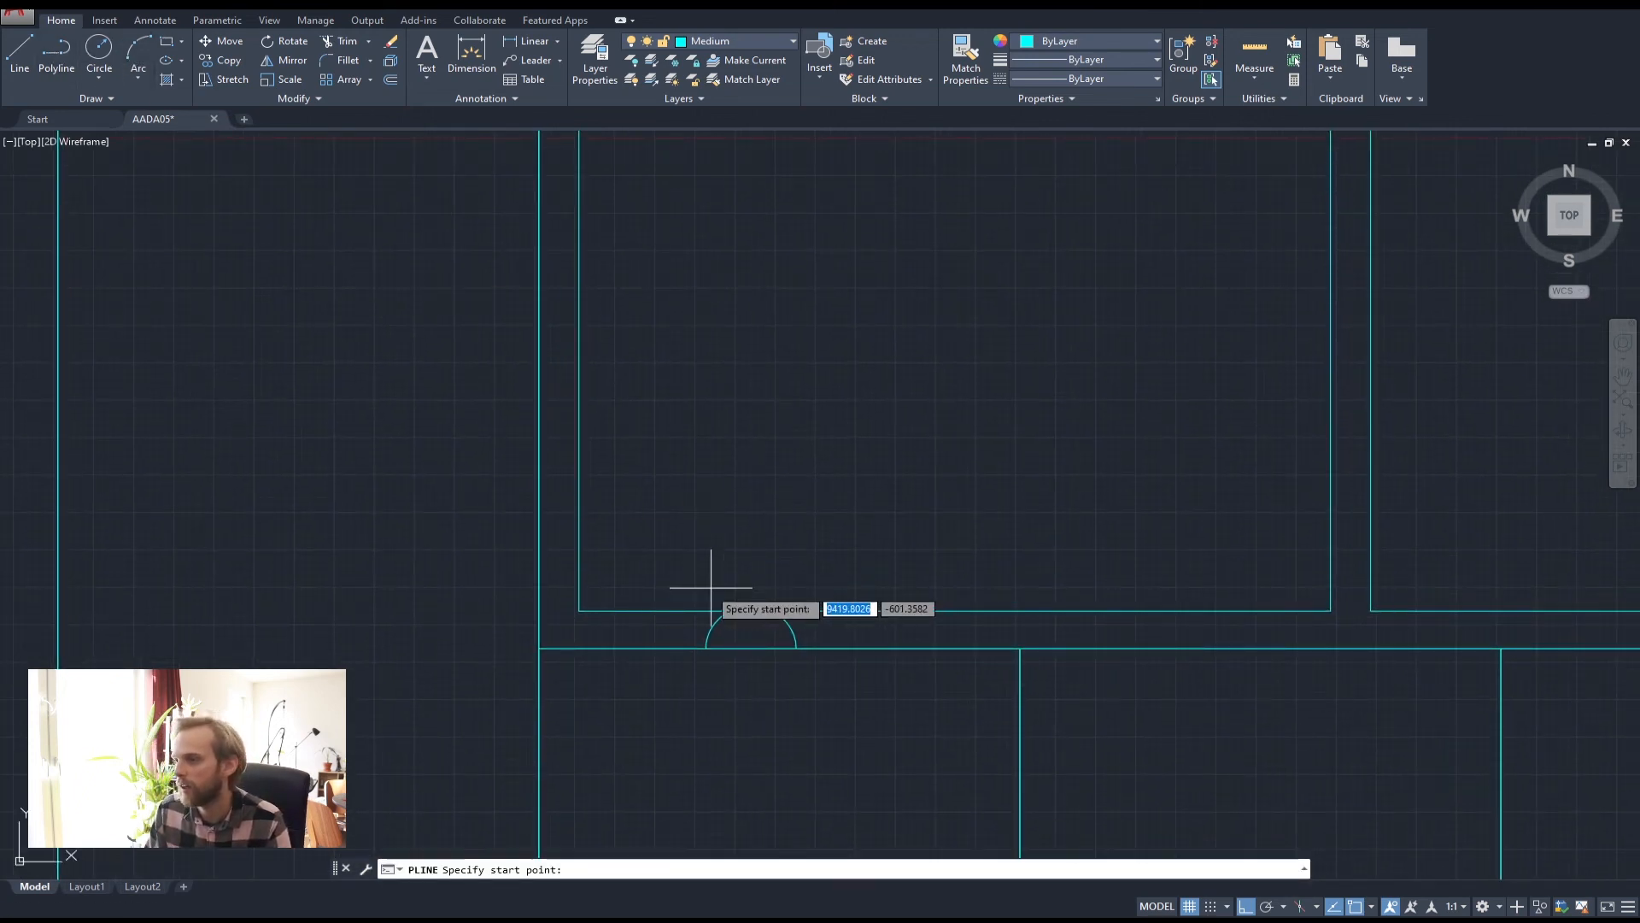
left_click(682, 647)
left_click(683, 560)
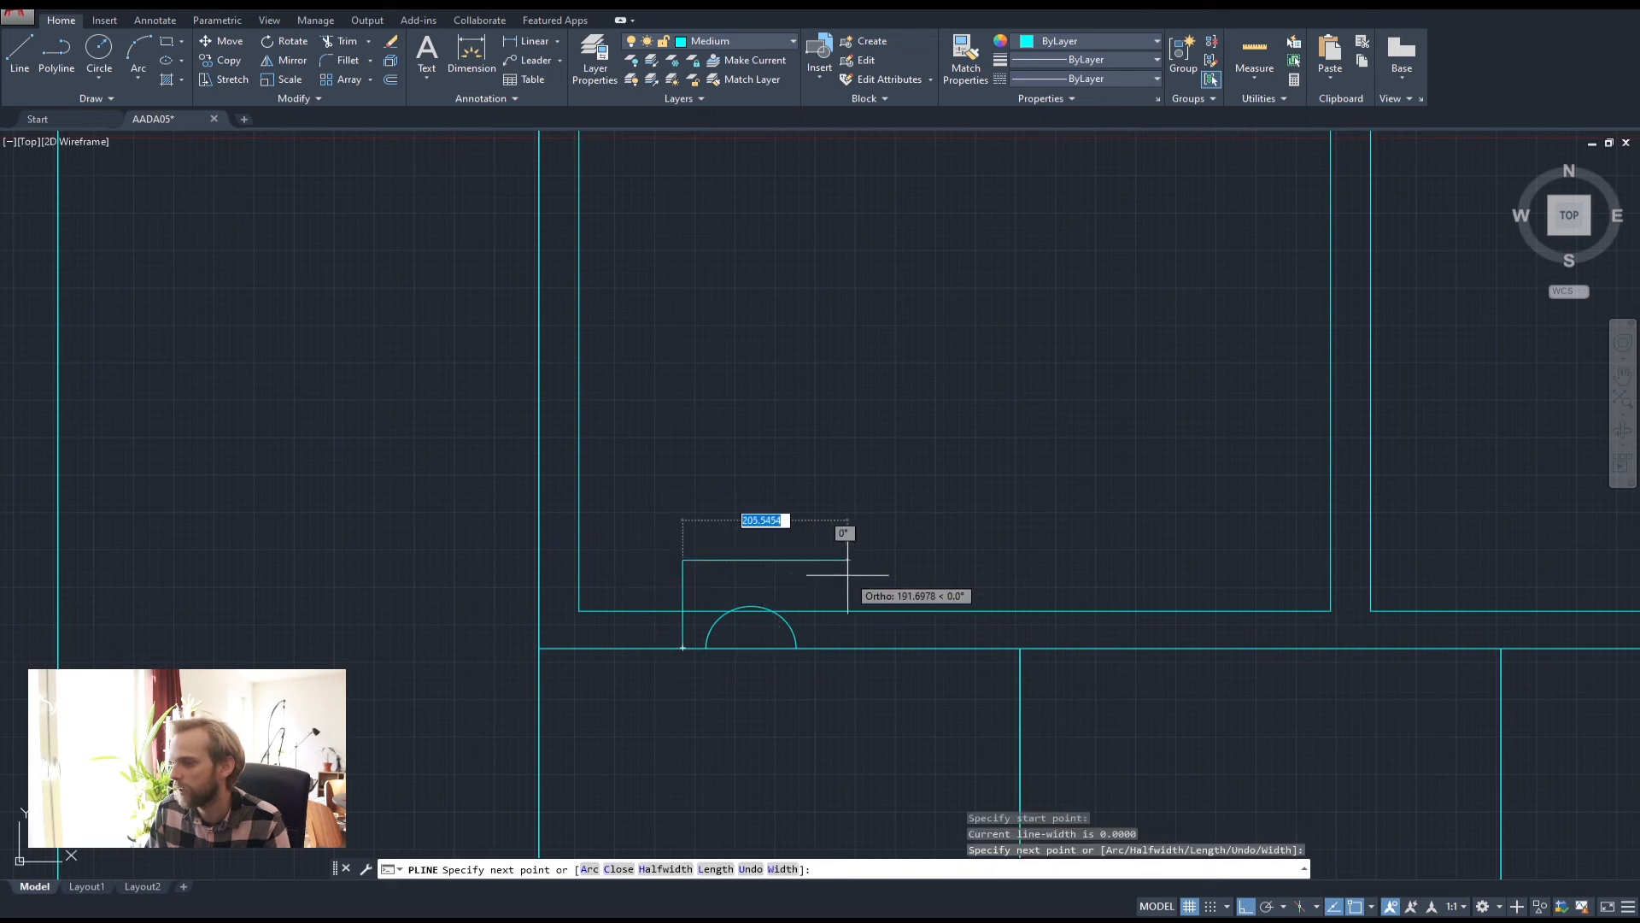
left_click(778, 565)
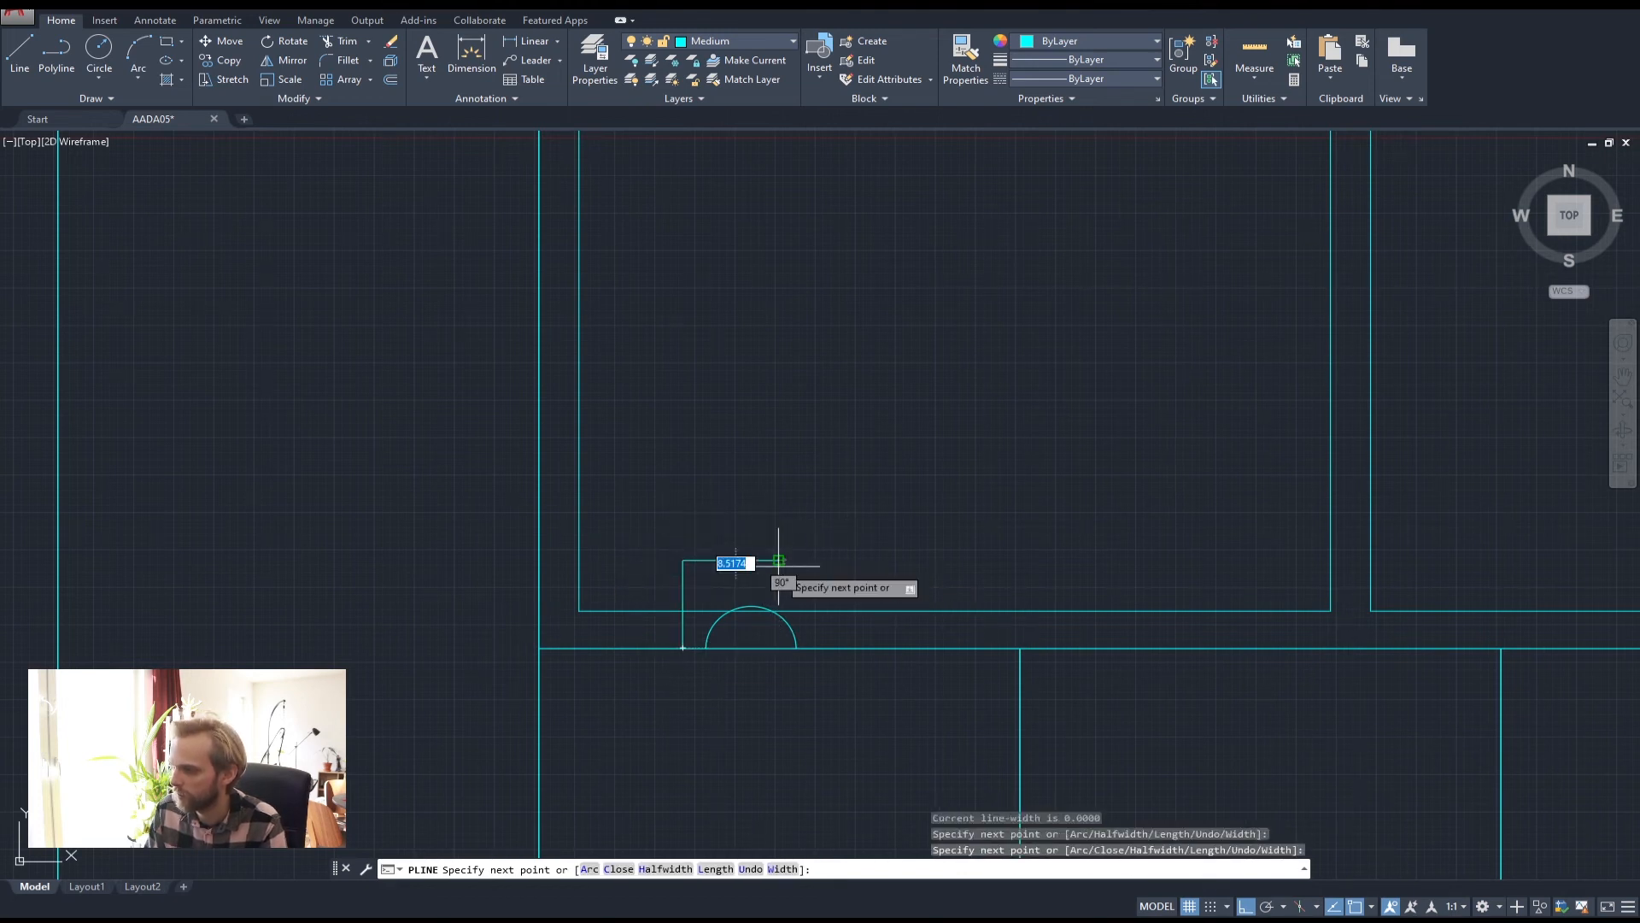
key("Return")
Offset the polyline by 20, then delete the unwanted outer copy
type("off")
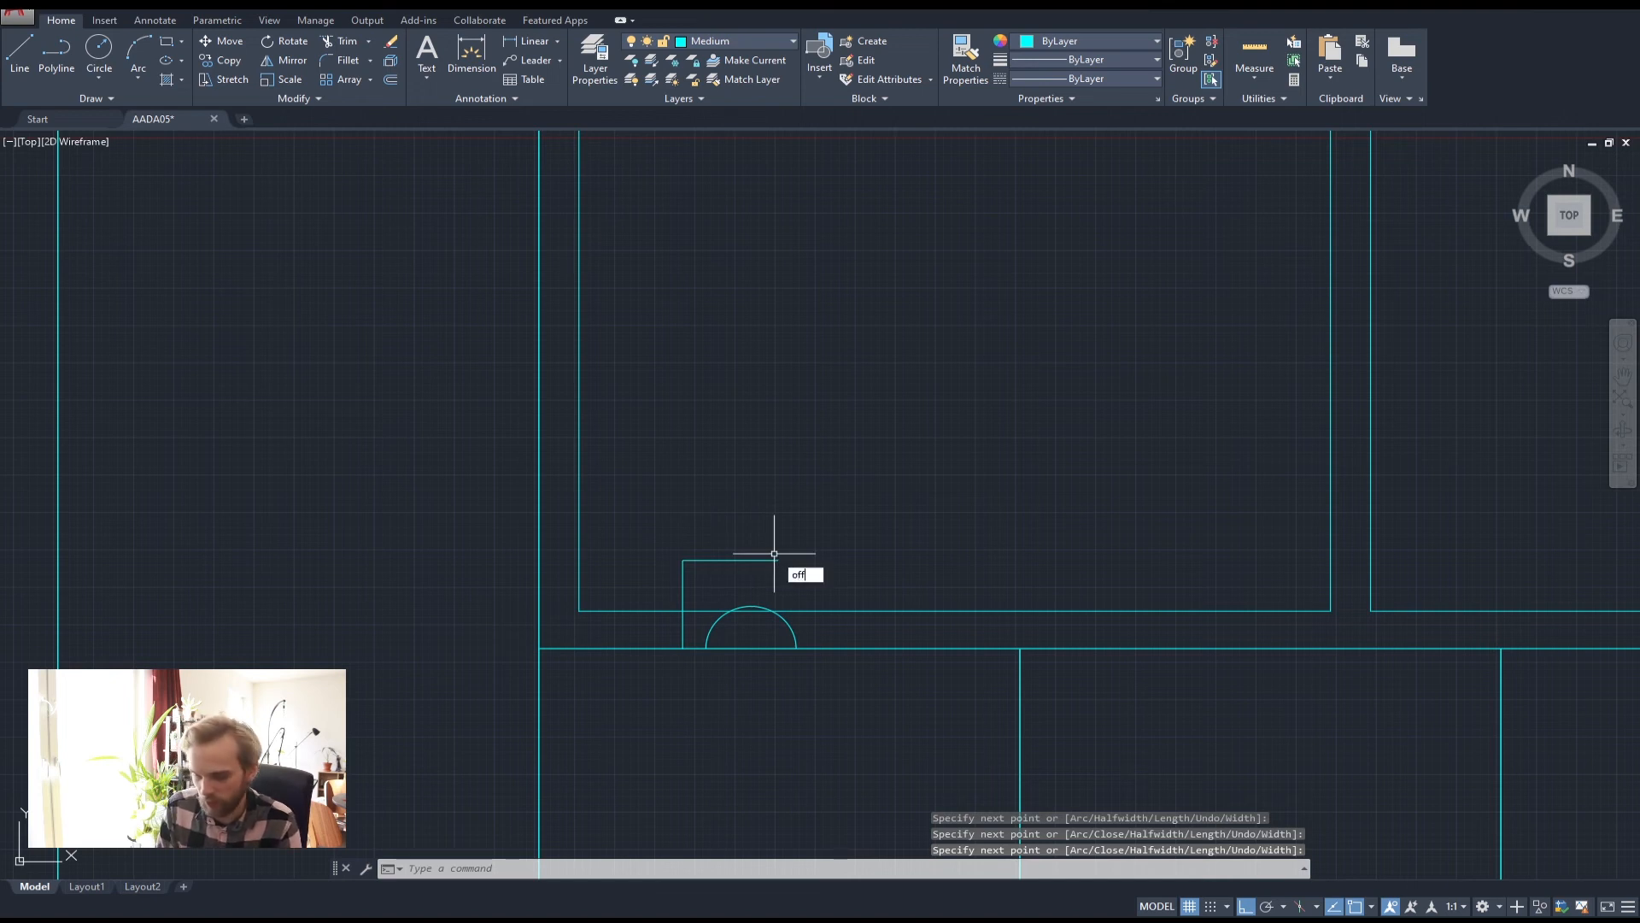
key("Return")
type("20")
key("Return")
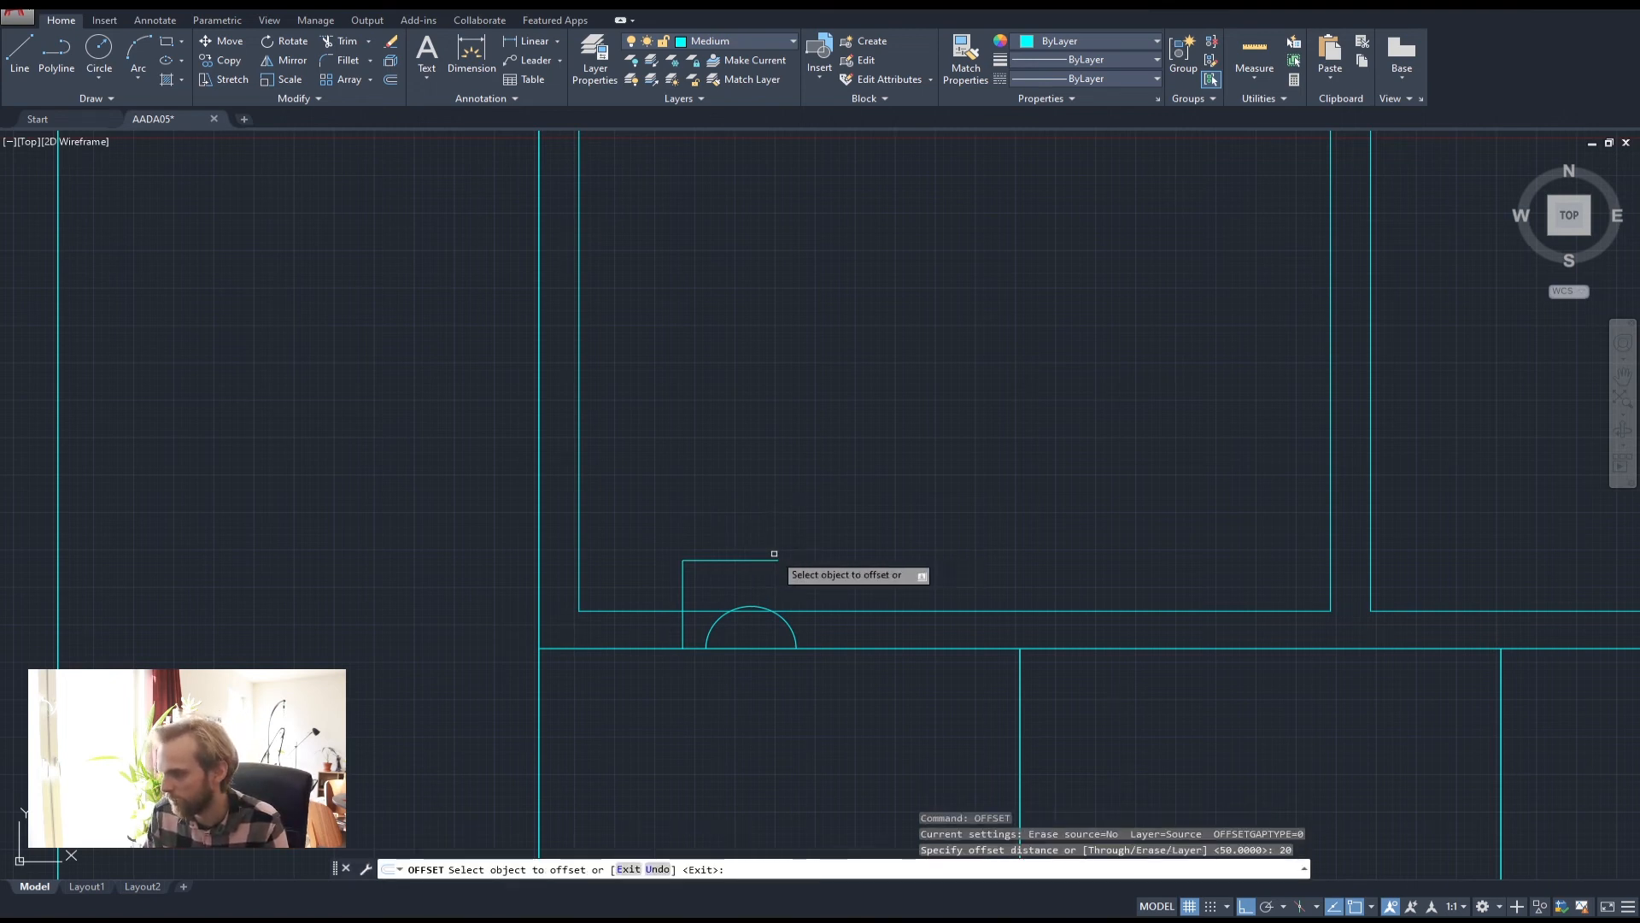
left_click(774, 554)
left_click(743, 509)
key("Escape")
key("Escape")
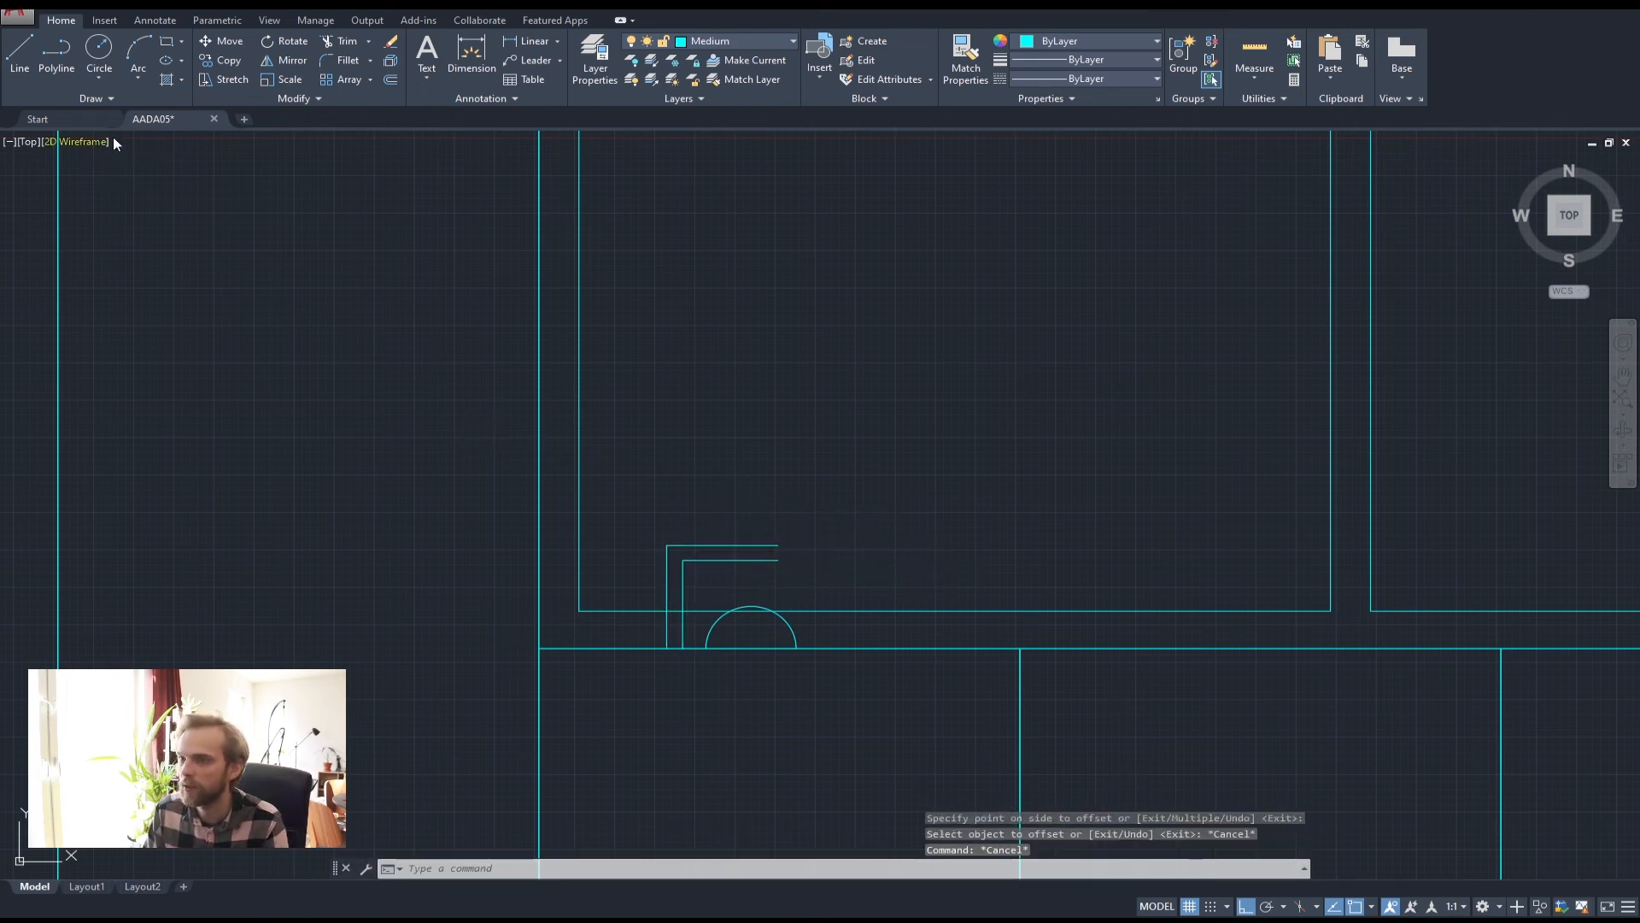
left_click(675, 545)
key("Delete")
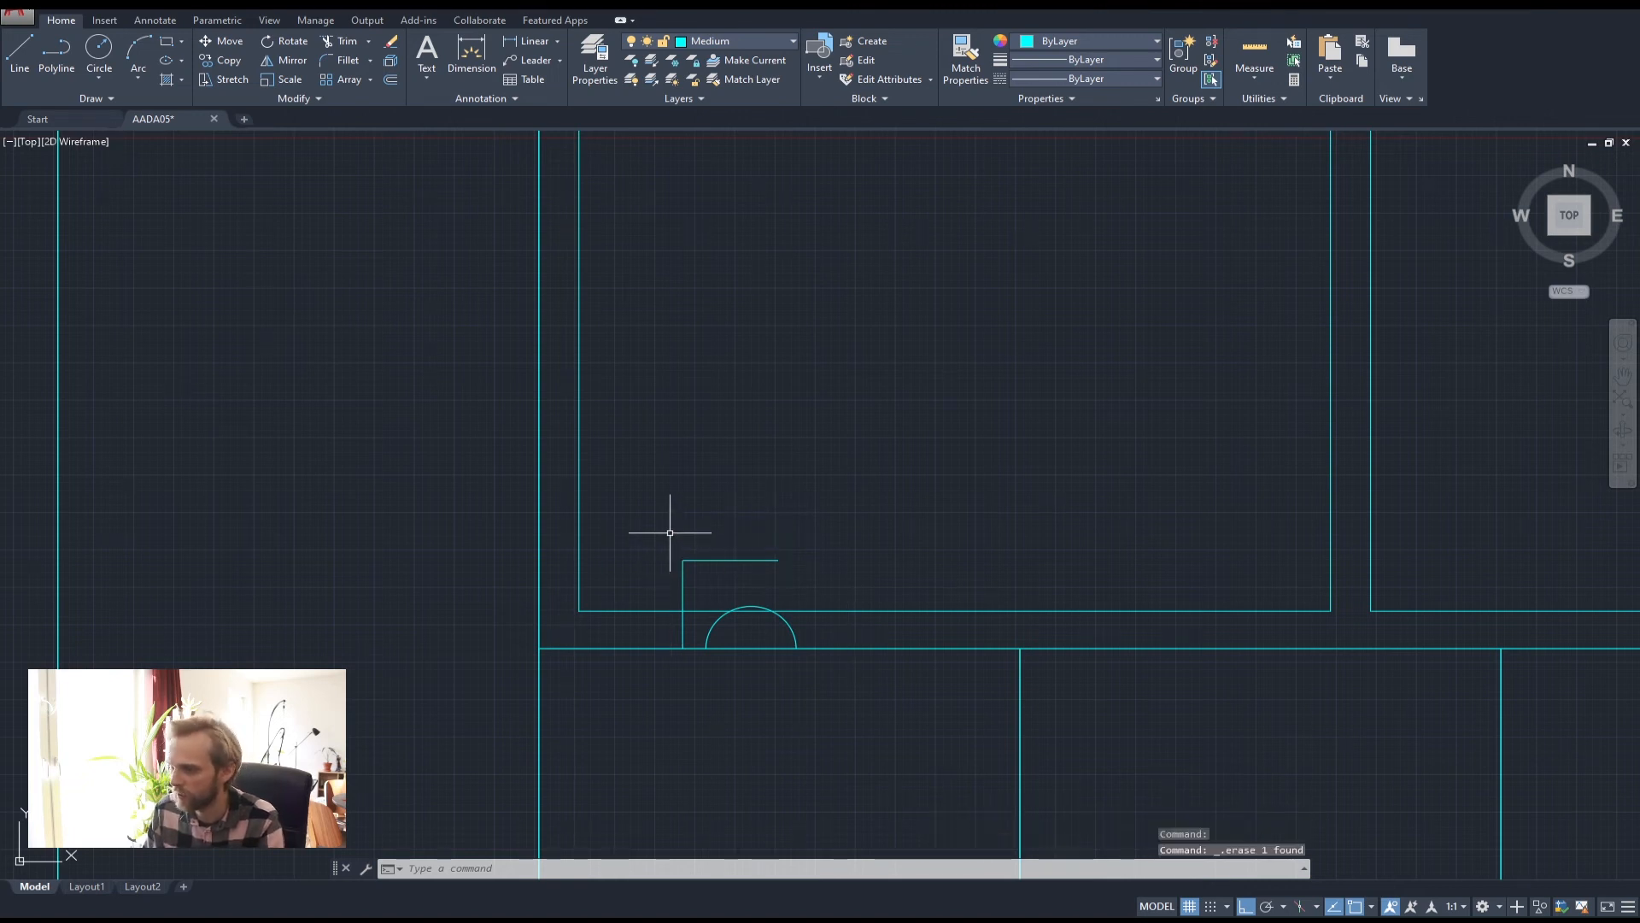
Fillet the corner between the polyline's vertical and horizontal segments
type("fille")
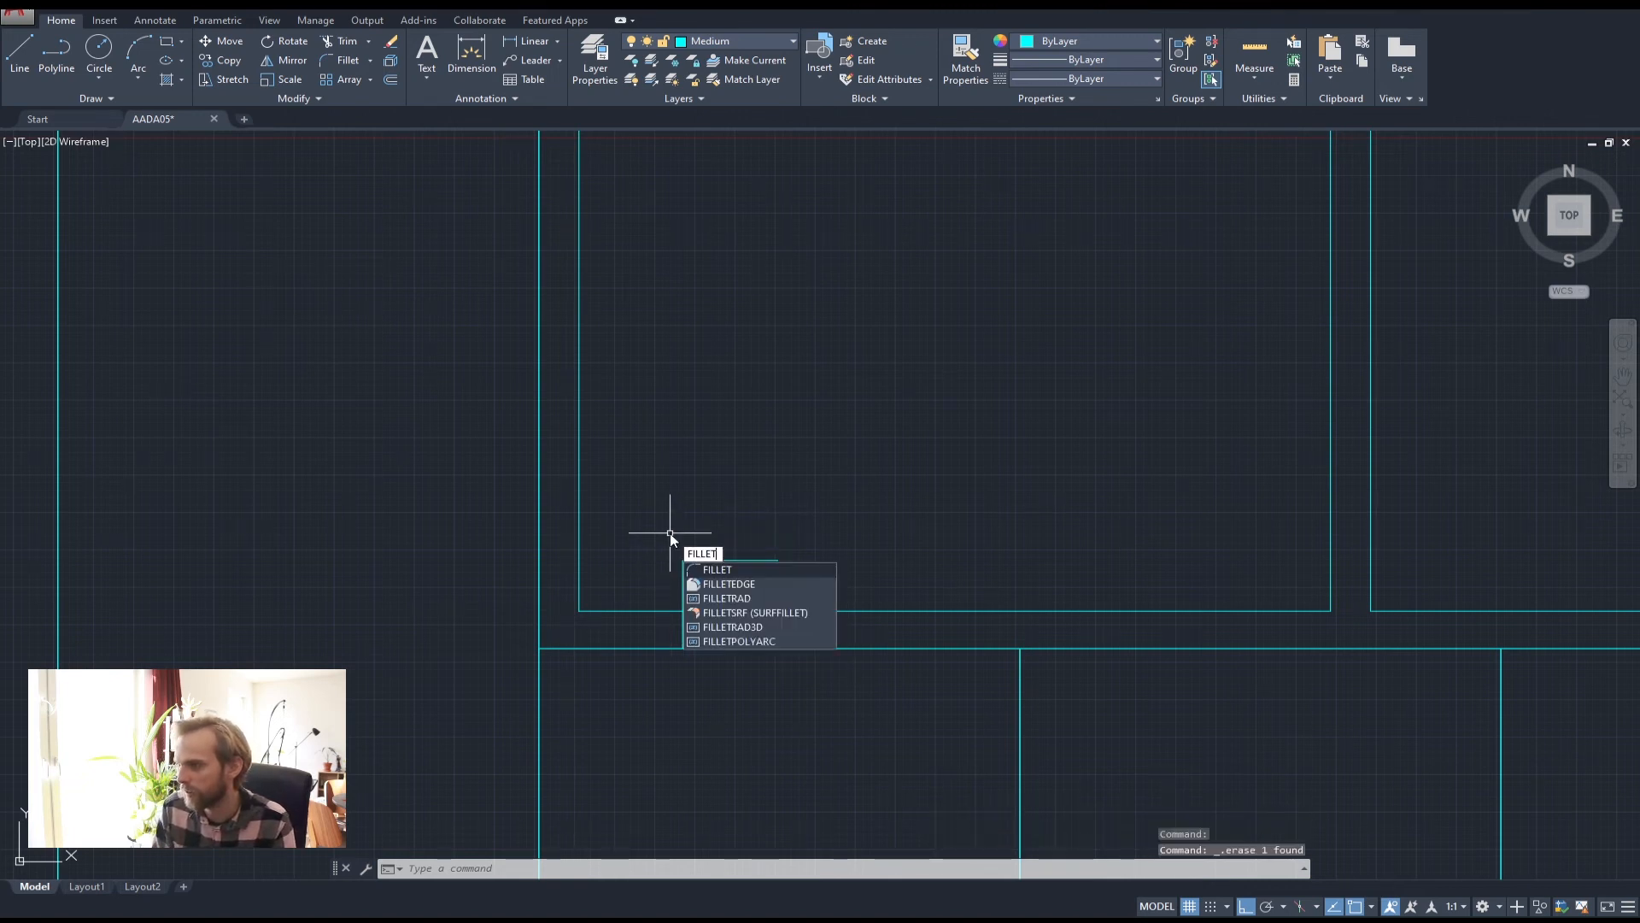
key("Return")
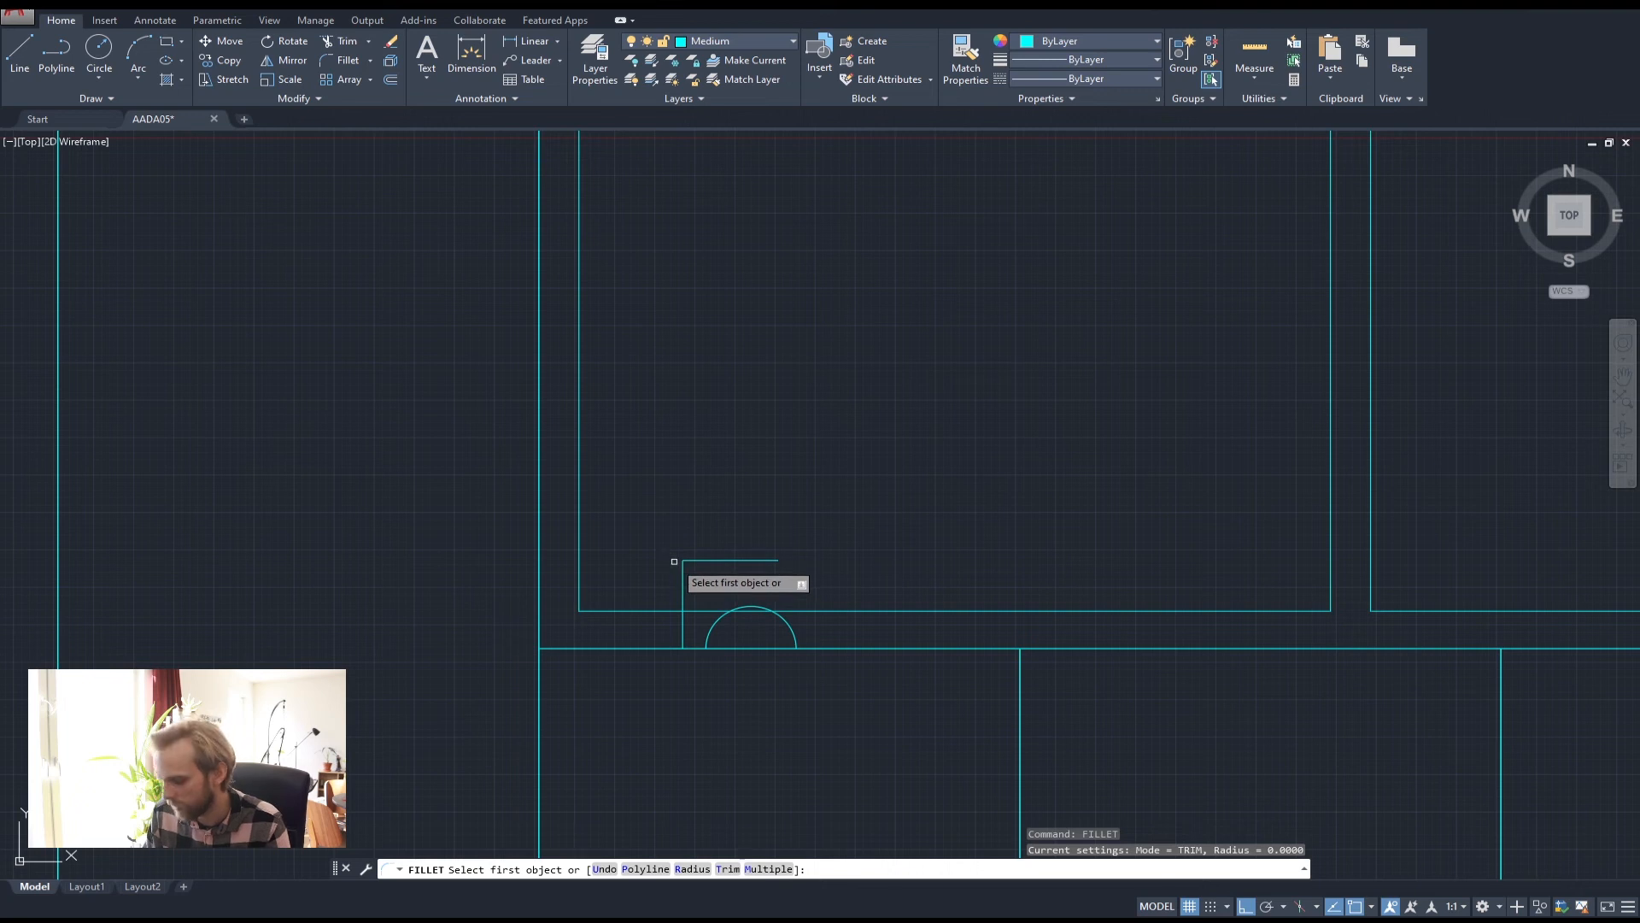
type("20")
key("Return")
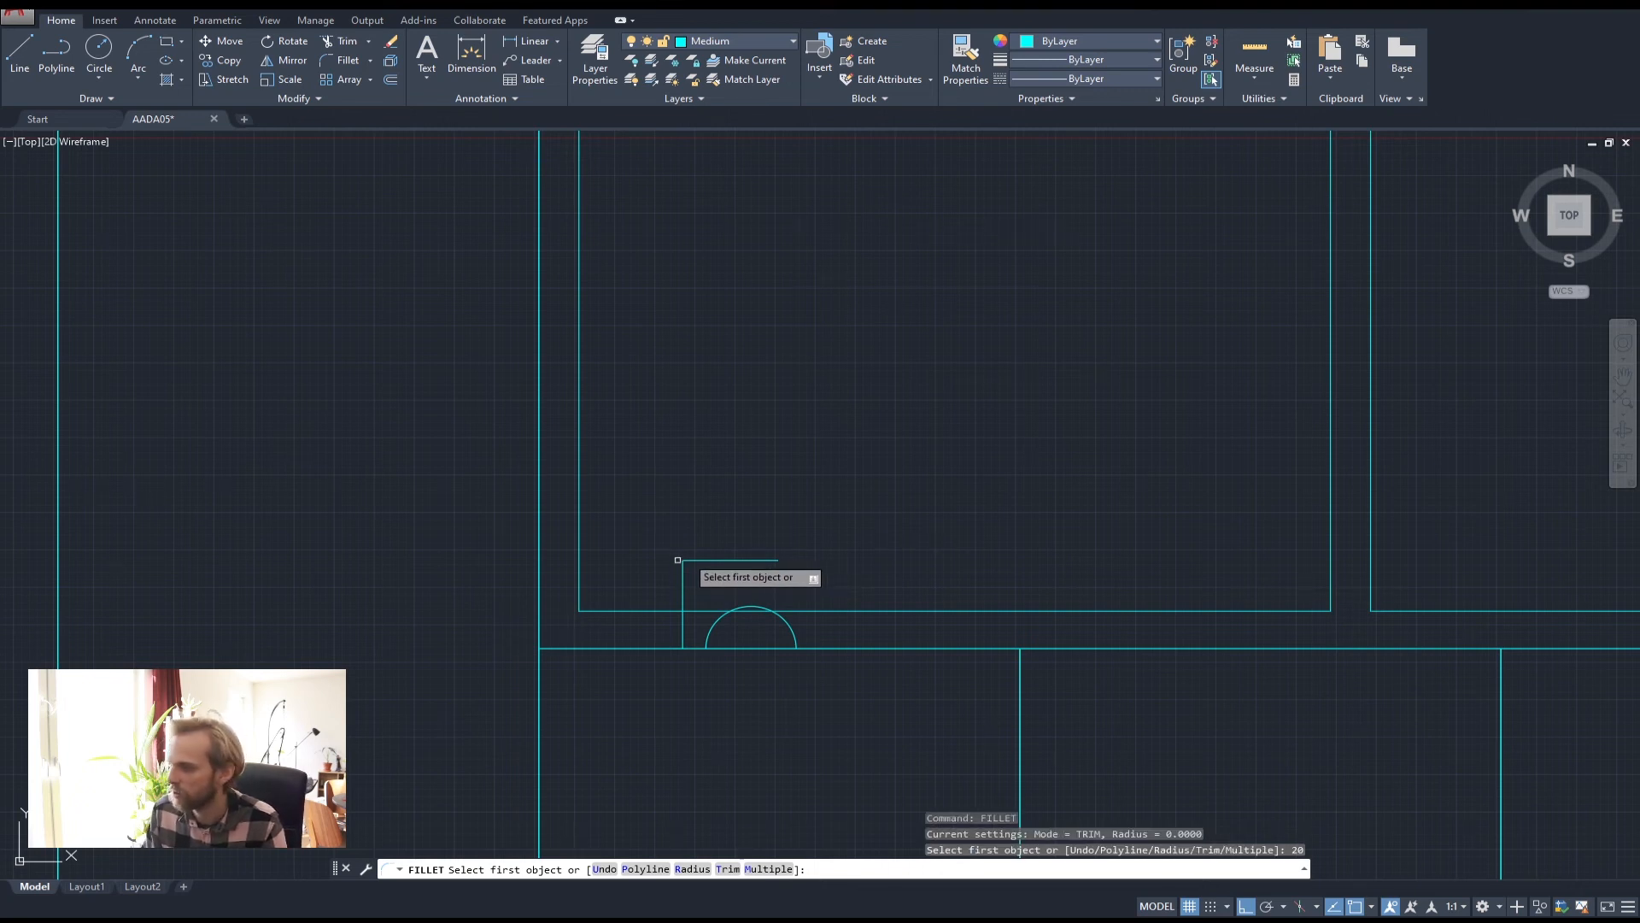
left_click(716, 559)
left_click(682, 594)
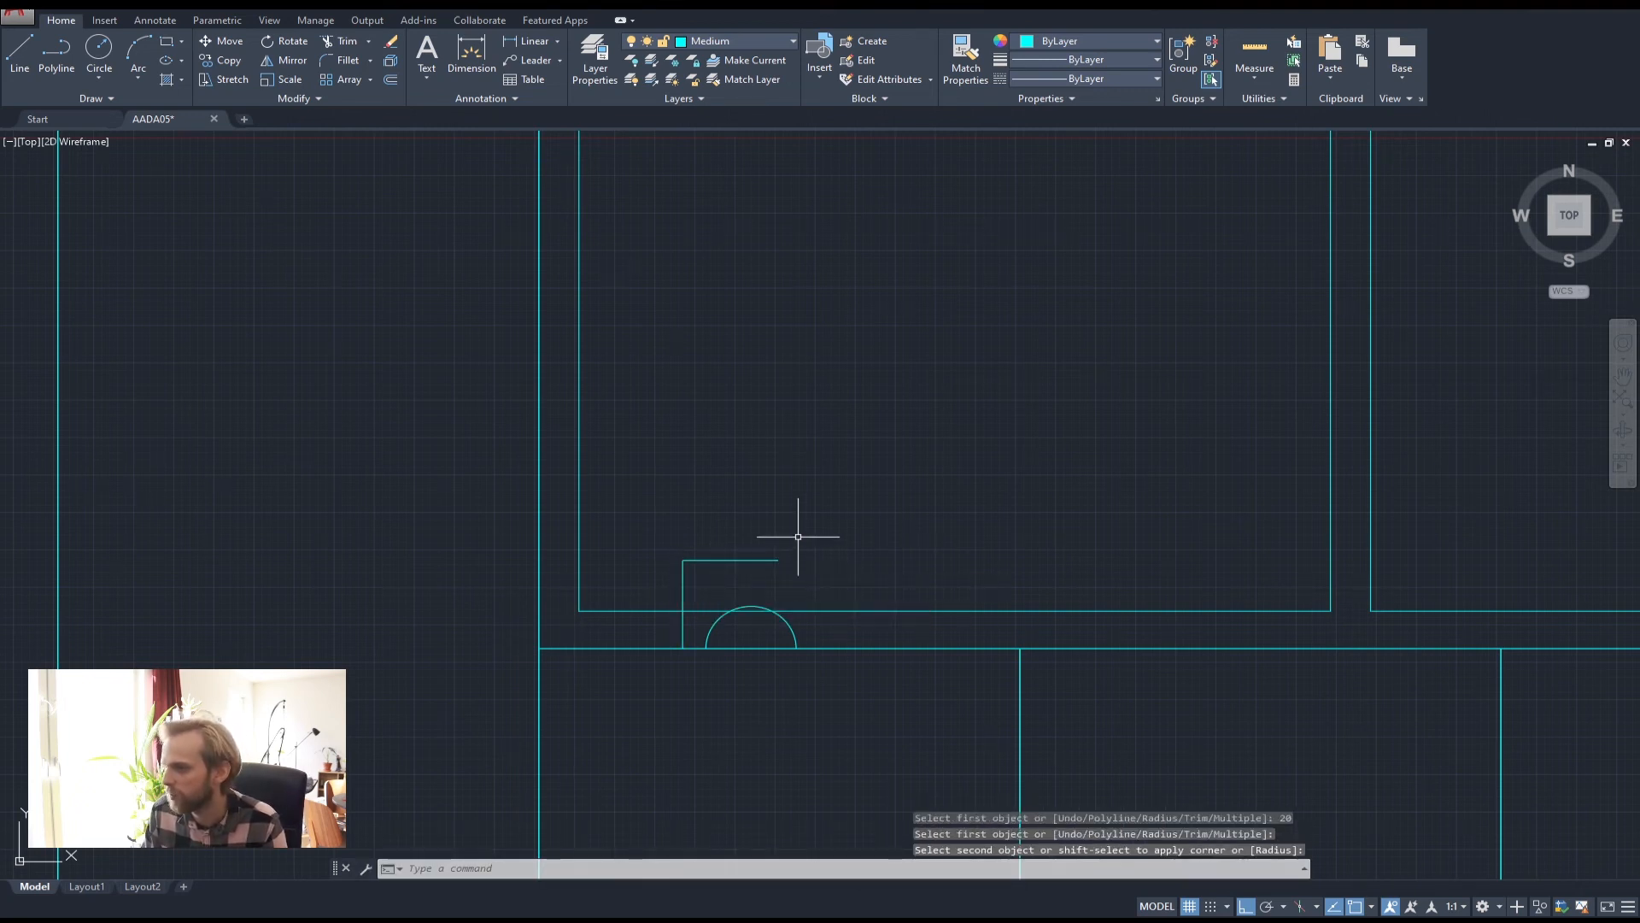
scroll(662, 576, "up", 5)
scroll(710, 528, "down", 3)
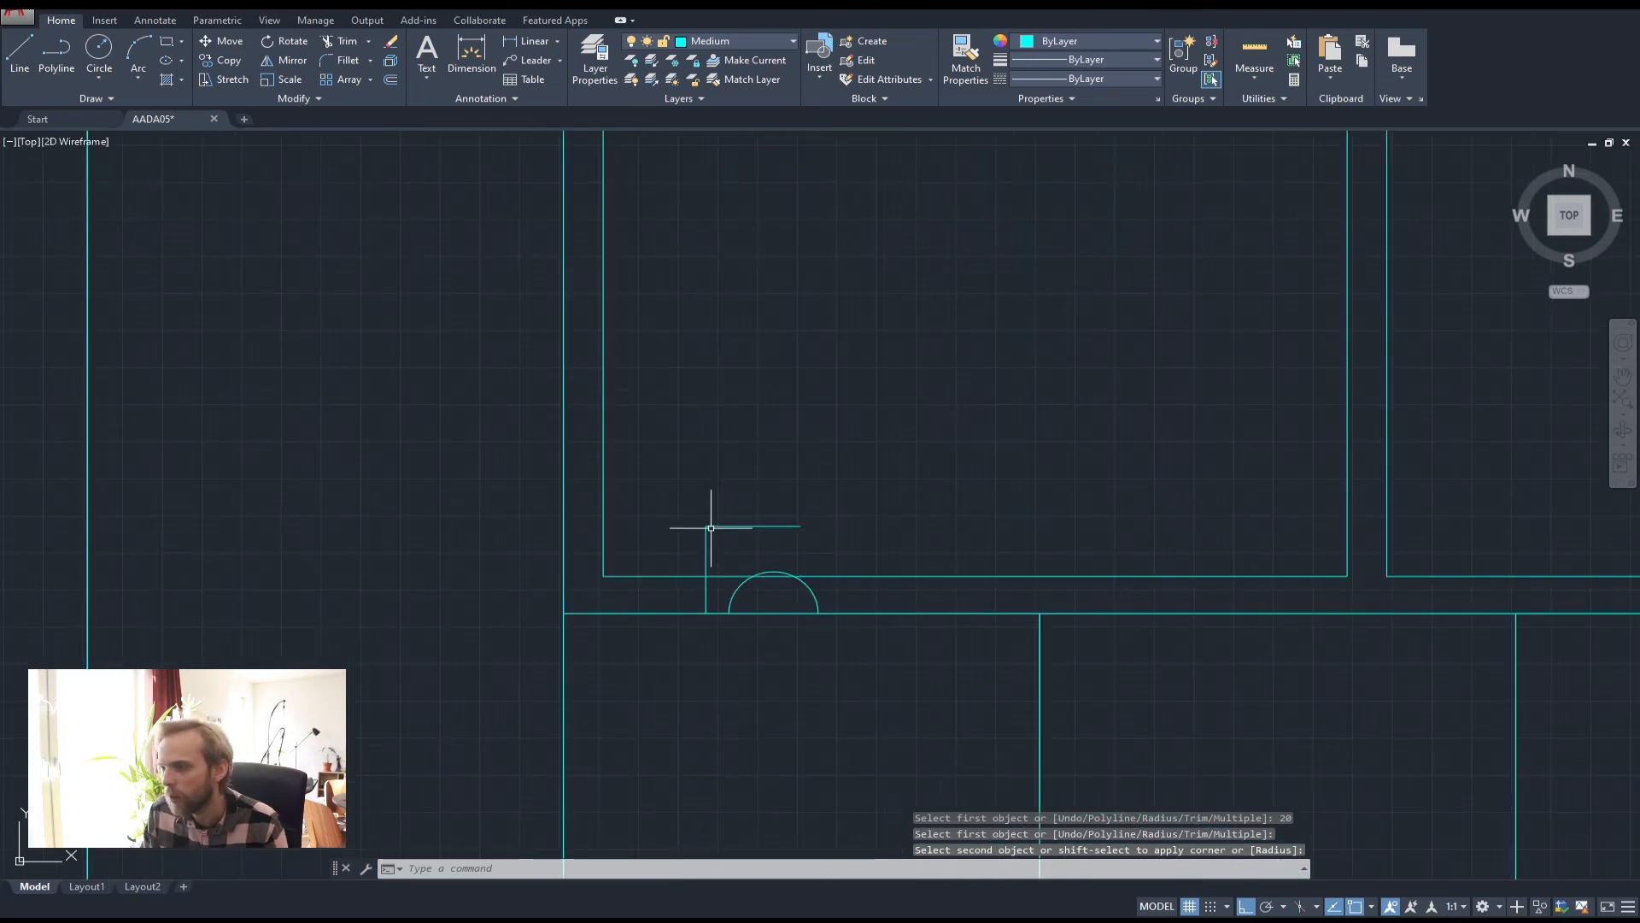
Round the corner with a fillet radius of 50
key("space")
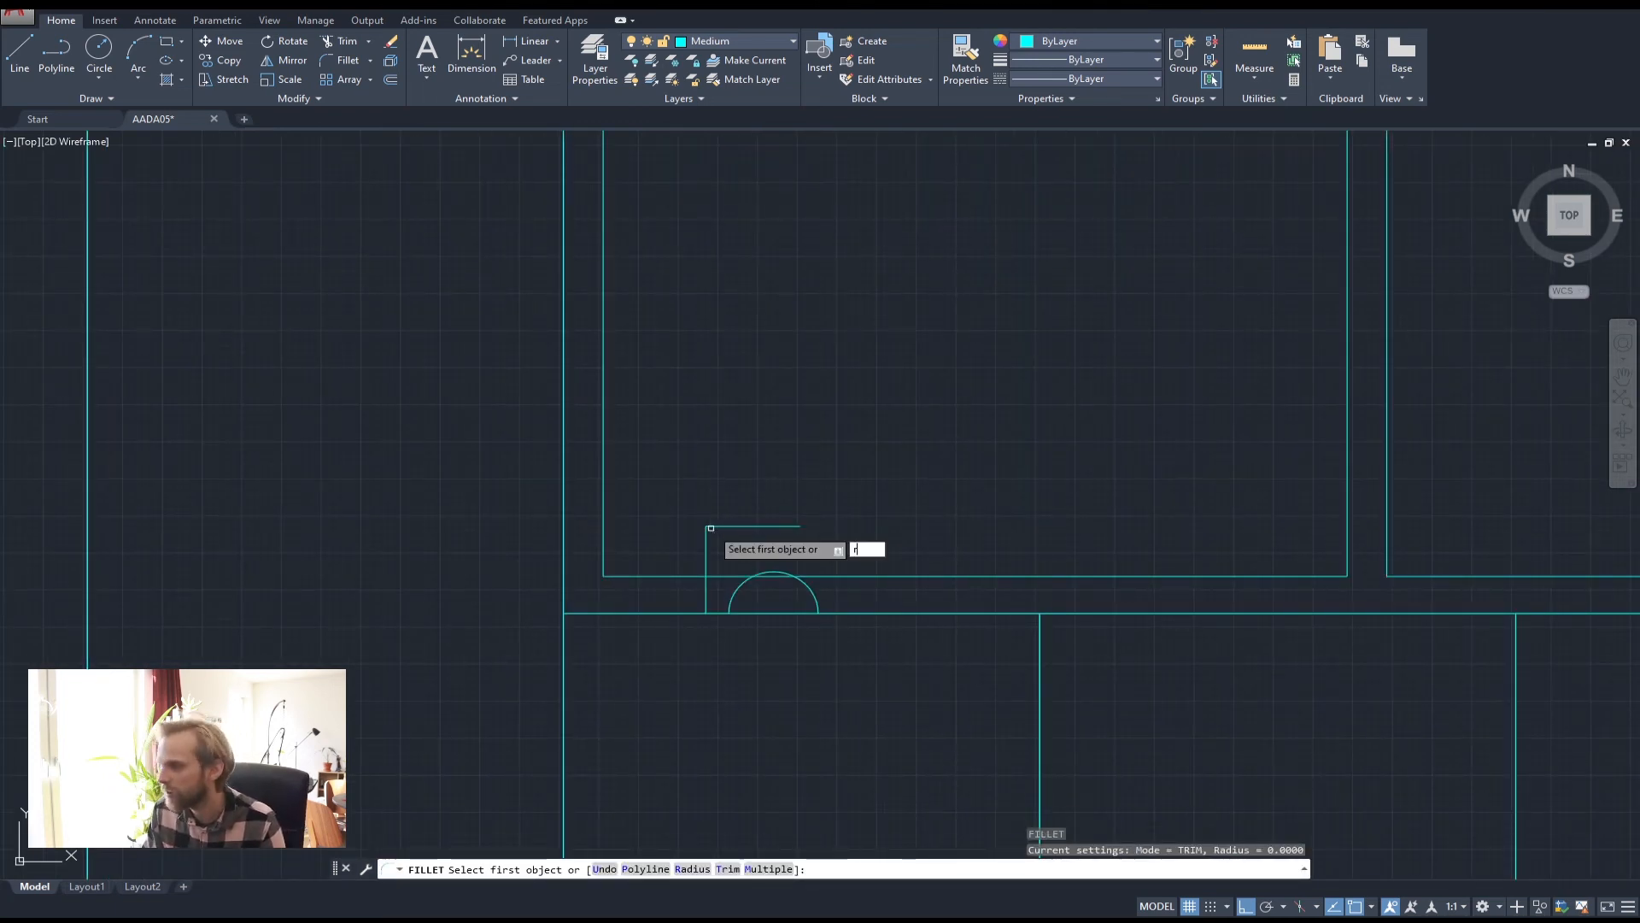
type("r")
key("Return")
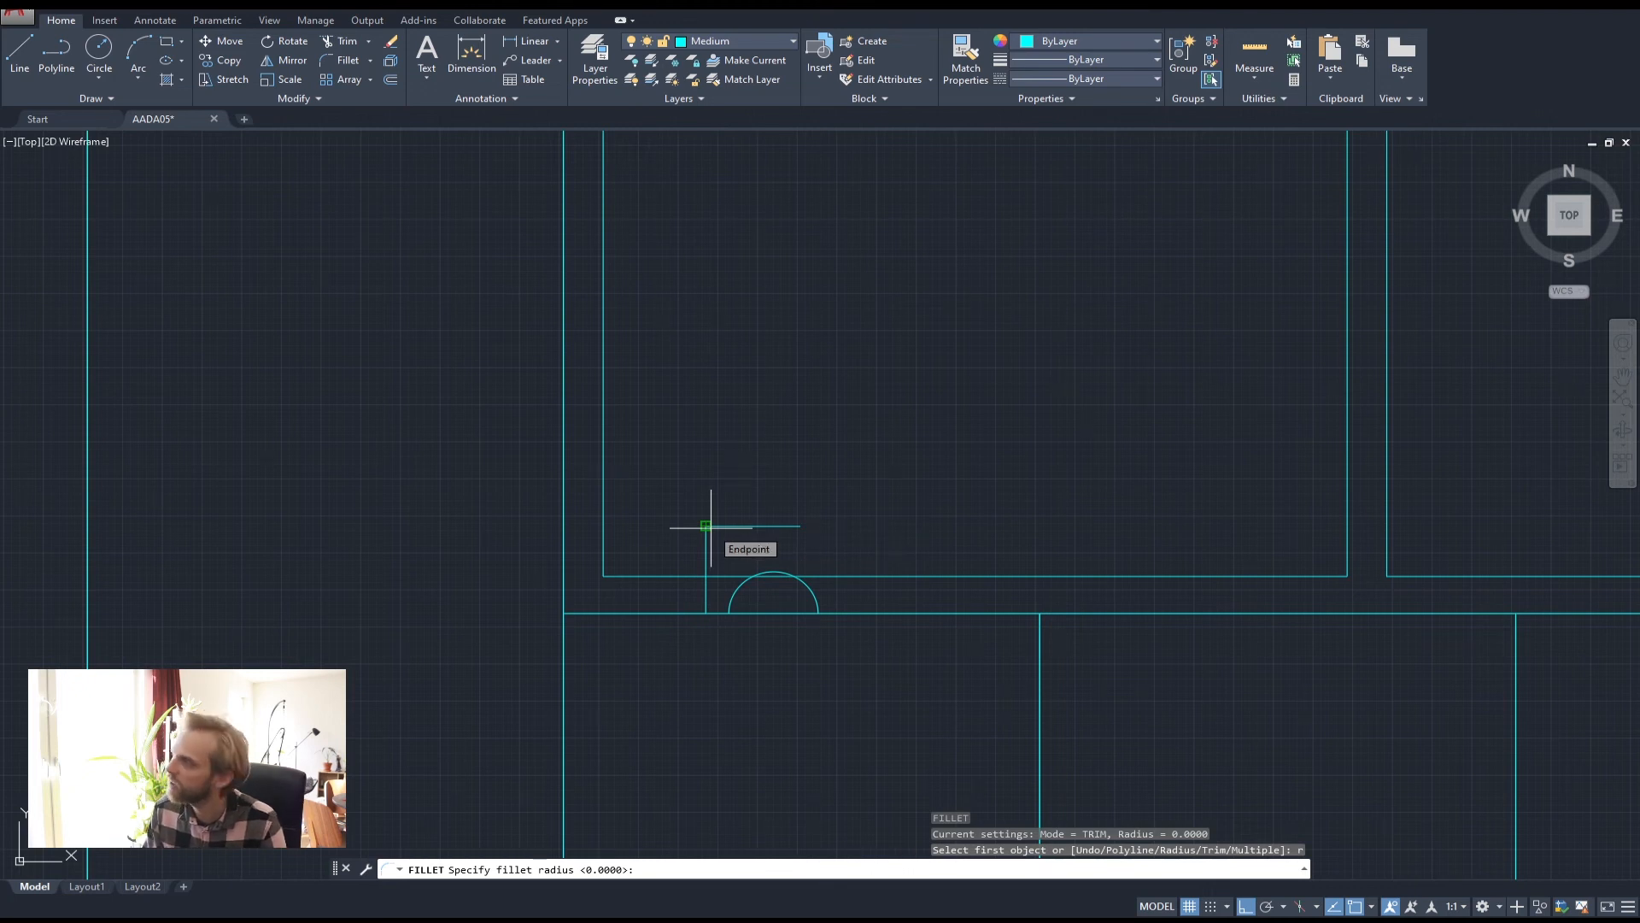
type("50")
key("Return")
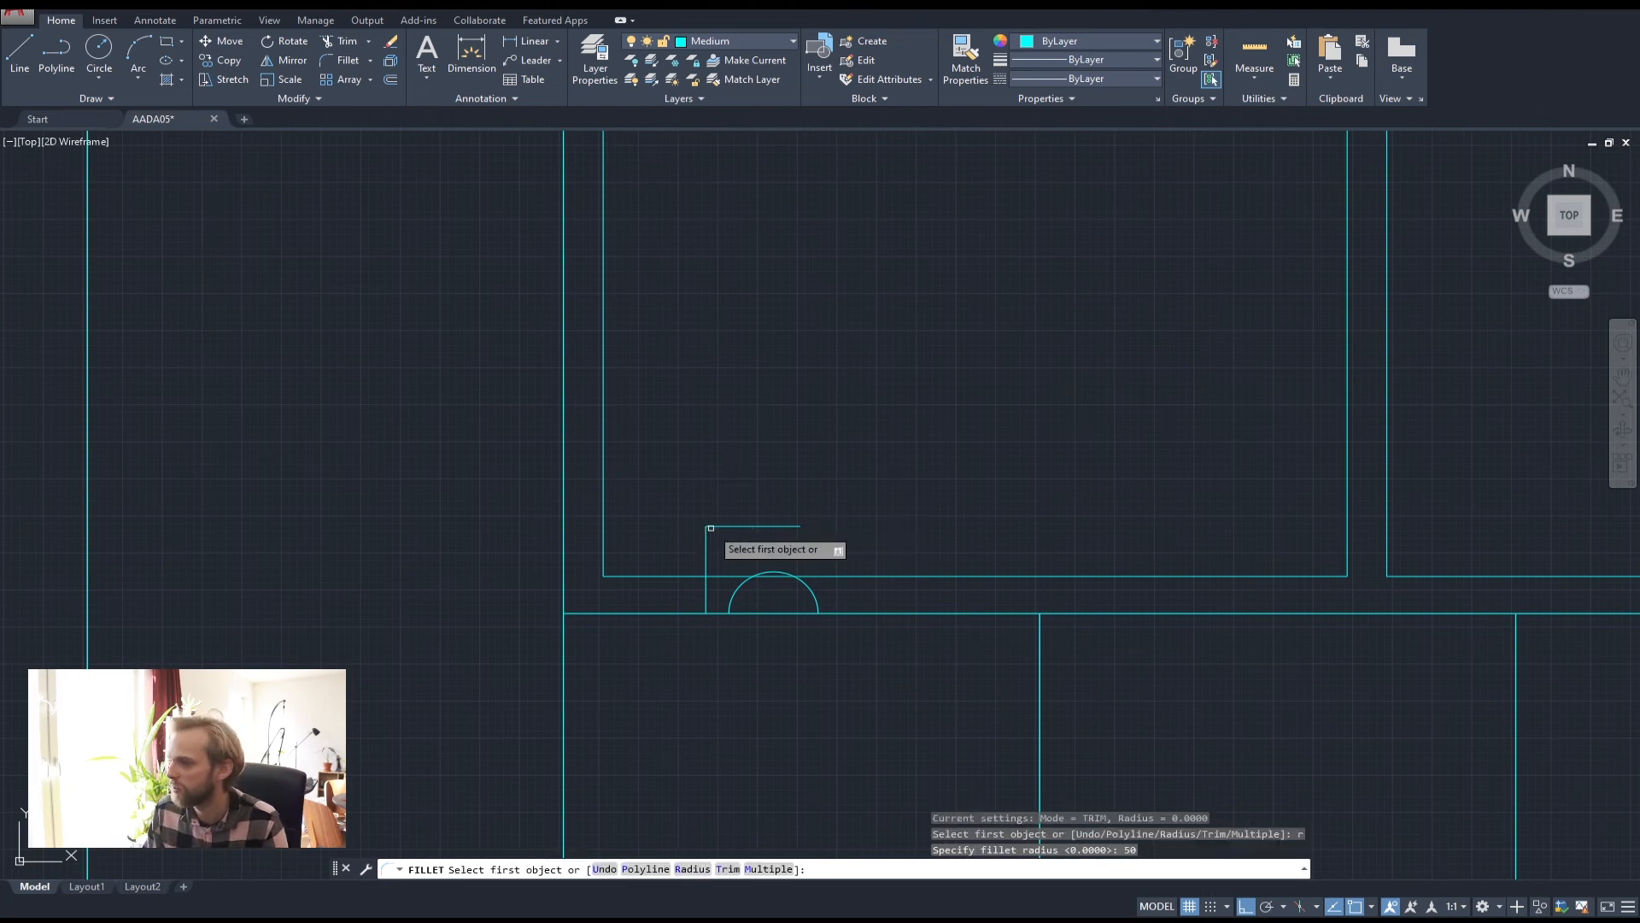
left_click(759, 525)
left_click(706, 563)
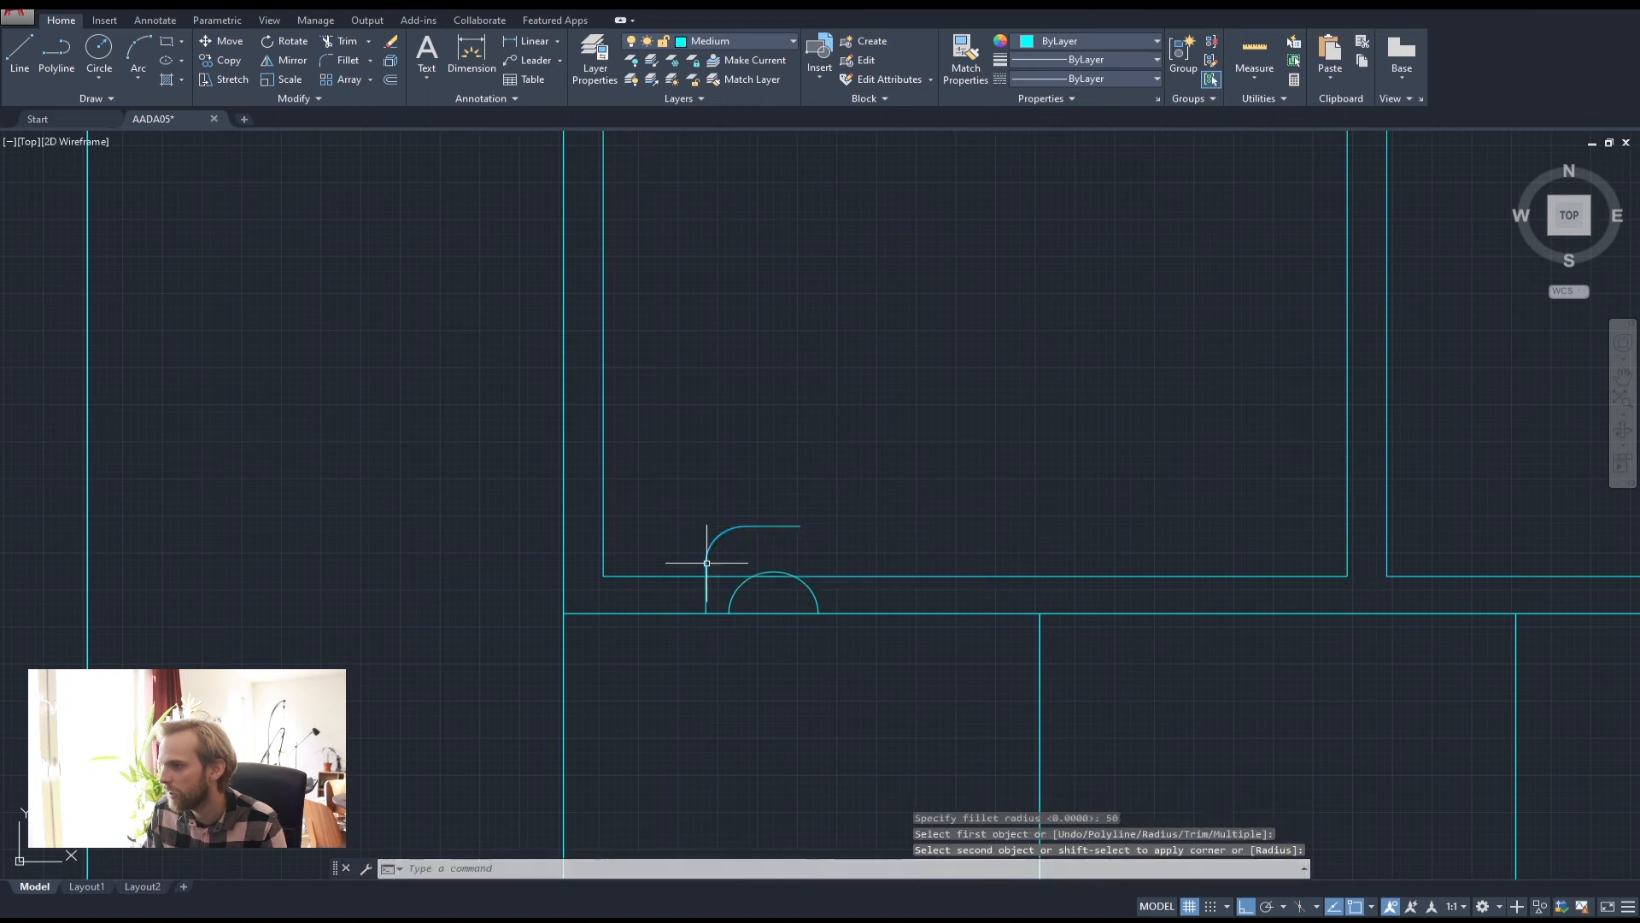
key("Escape")
key("Escape")
key("Escape")
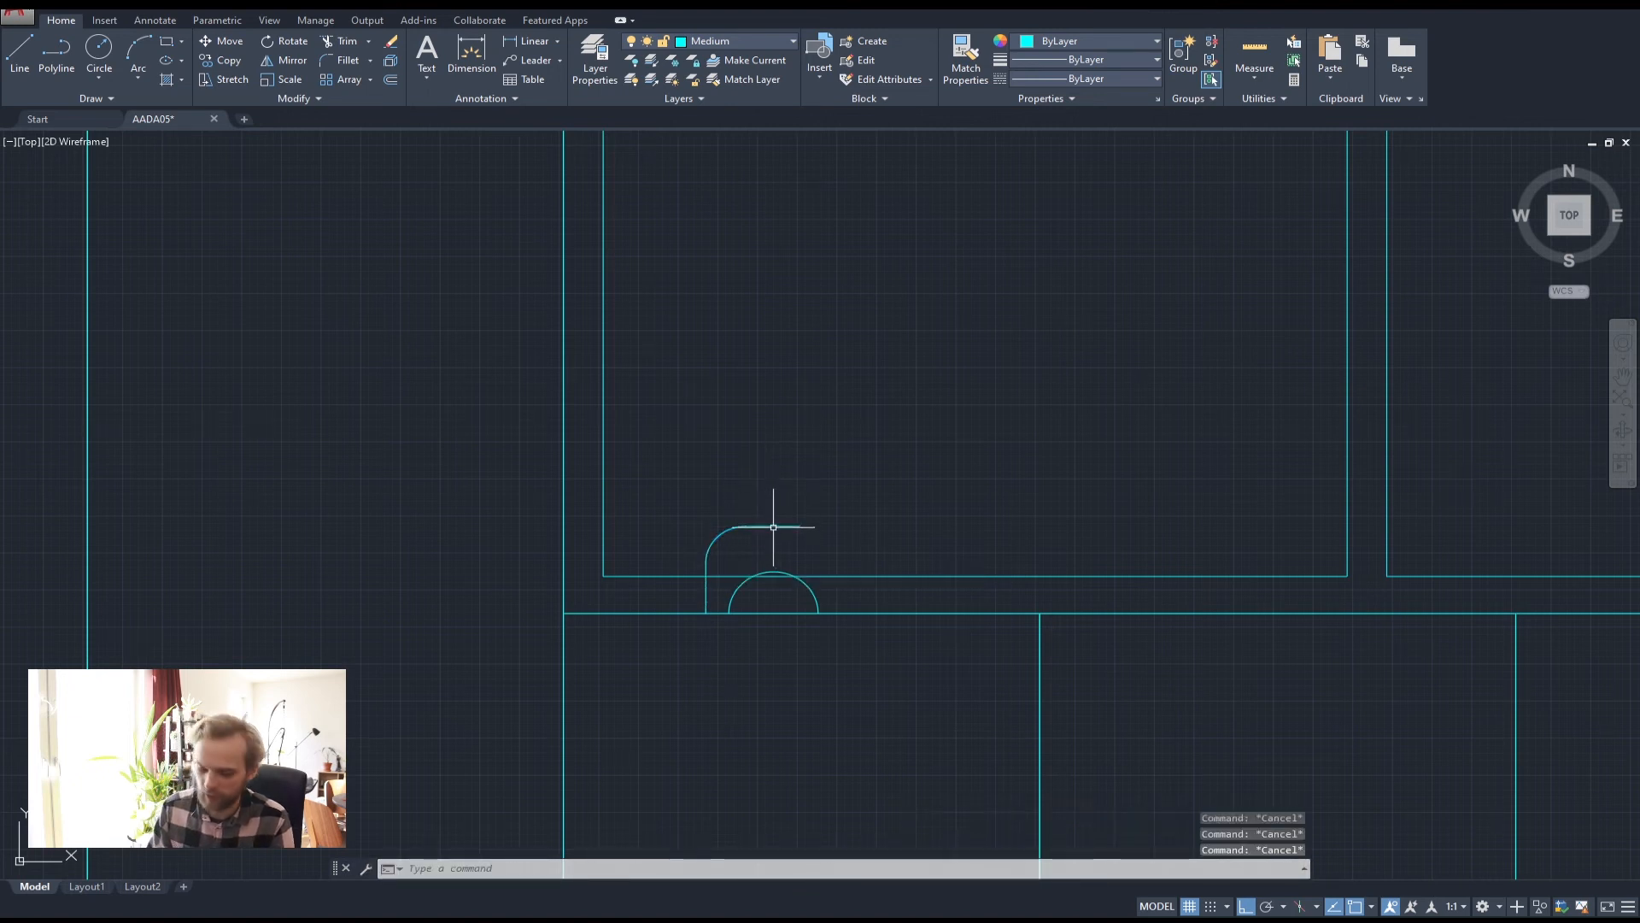
Offset the curved line 20 units to its outer side
type("off")
key("Return")
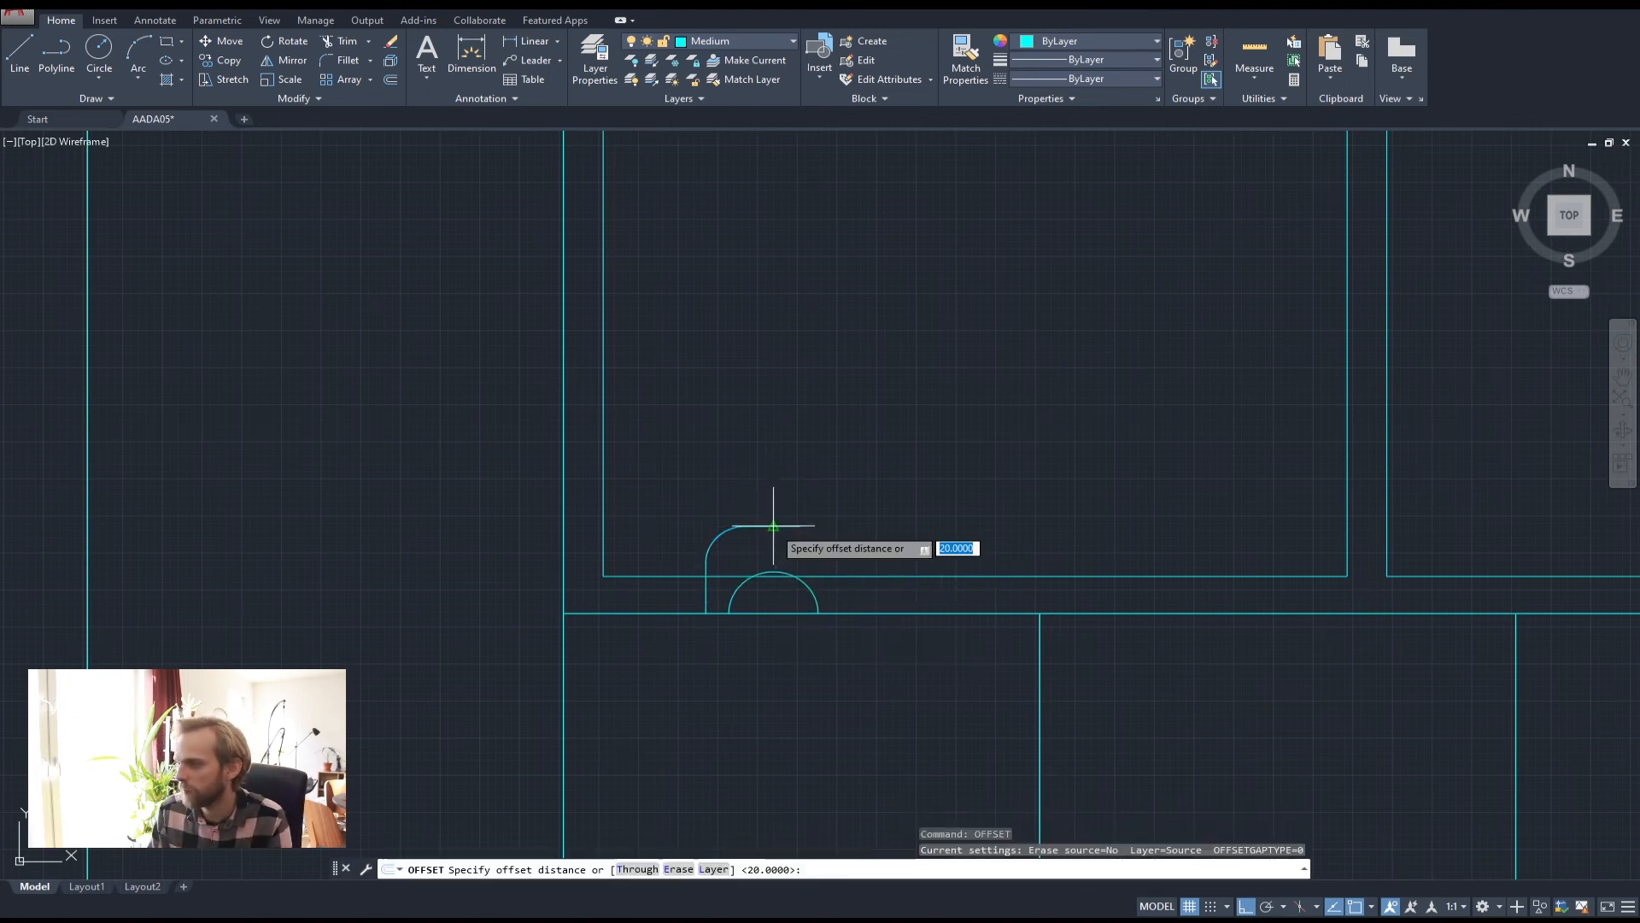
key("Return")
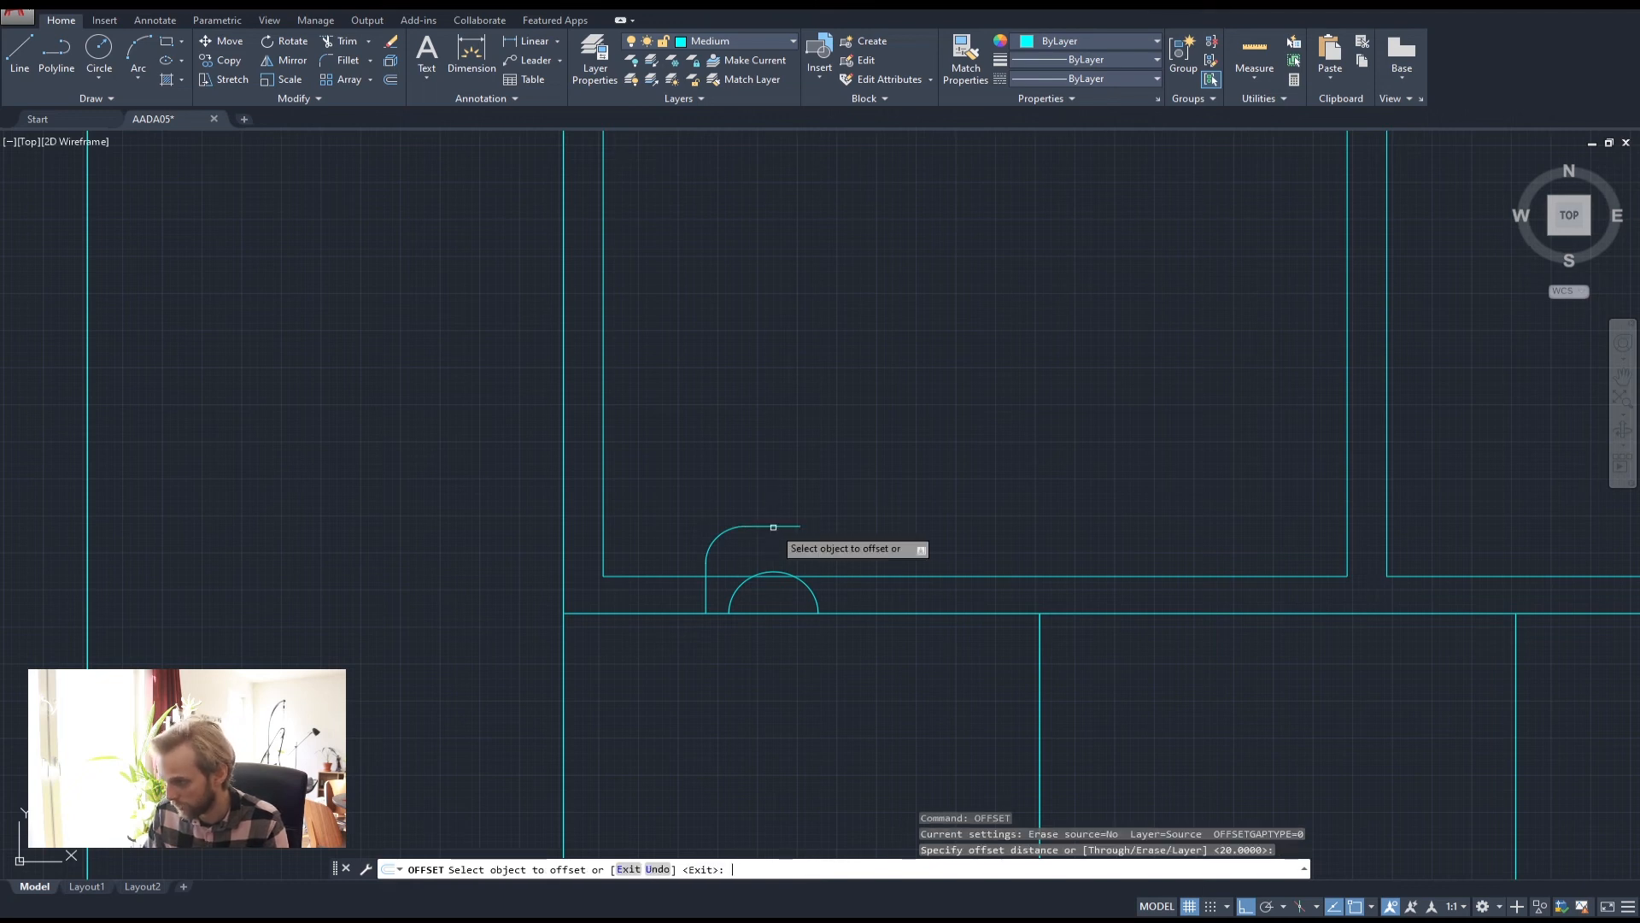
left_click(772, 526)
left_click(771, 517)
key("Escape")
key("Escape")
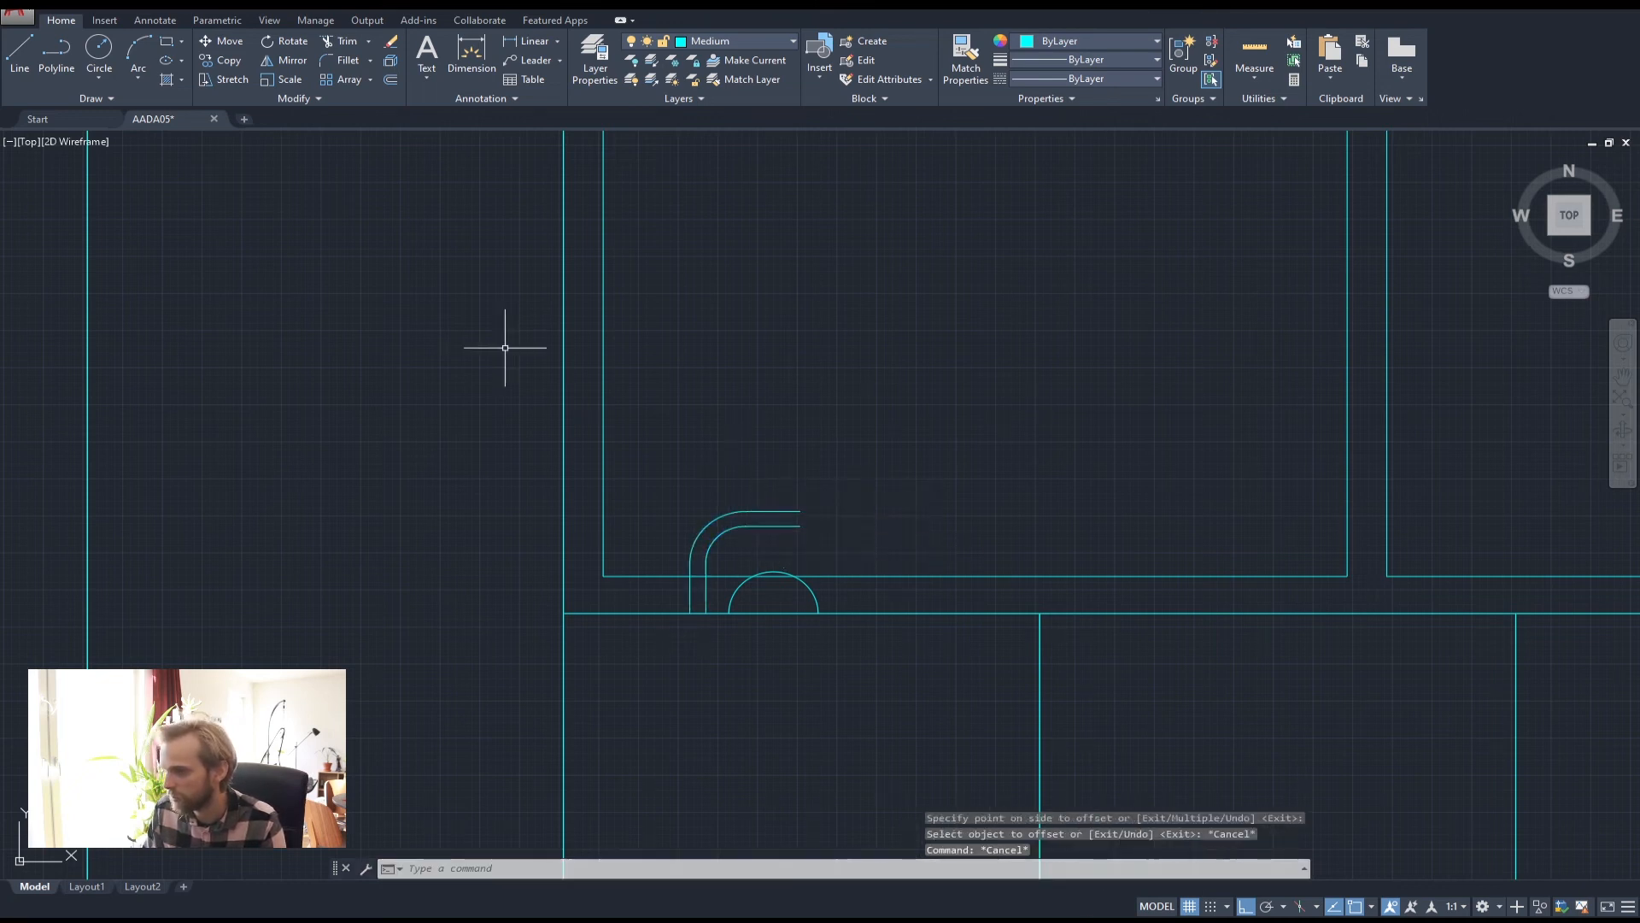
Close the outer curve's end with a short line and join the pieces into one polyline
left_click(74, 59)
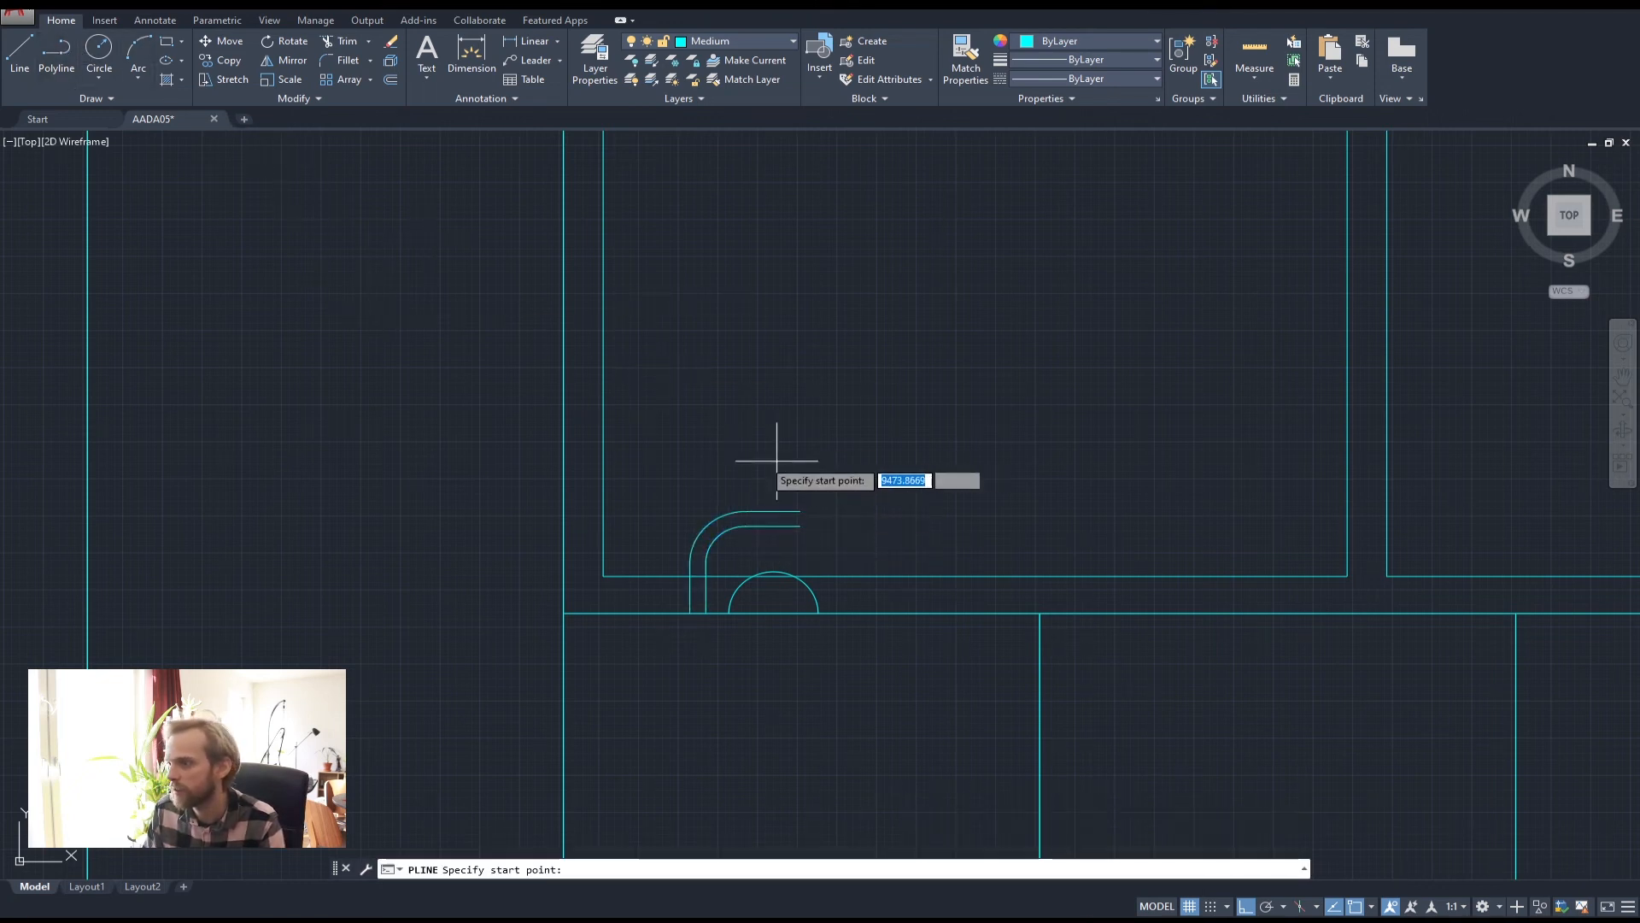
scroll(783, 506, "up", 2)
left_click(812, 513)
key("Return")
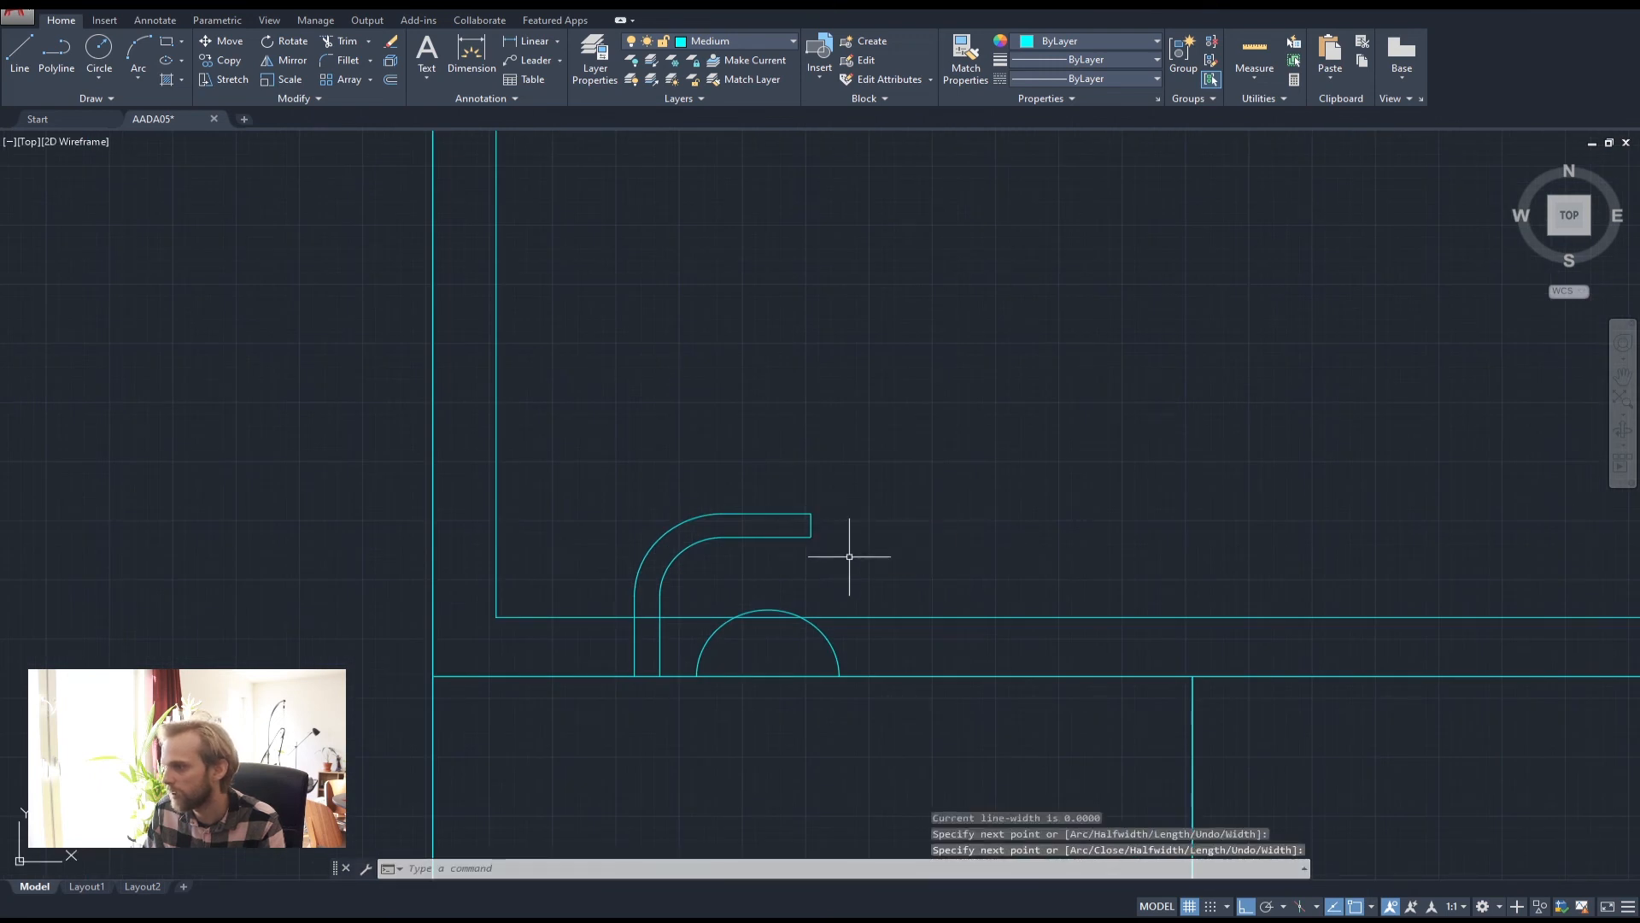
left_click(849, 556)
left_click(757, 484)
key("Return")
key("Escape")
key("Escape")
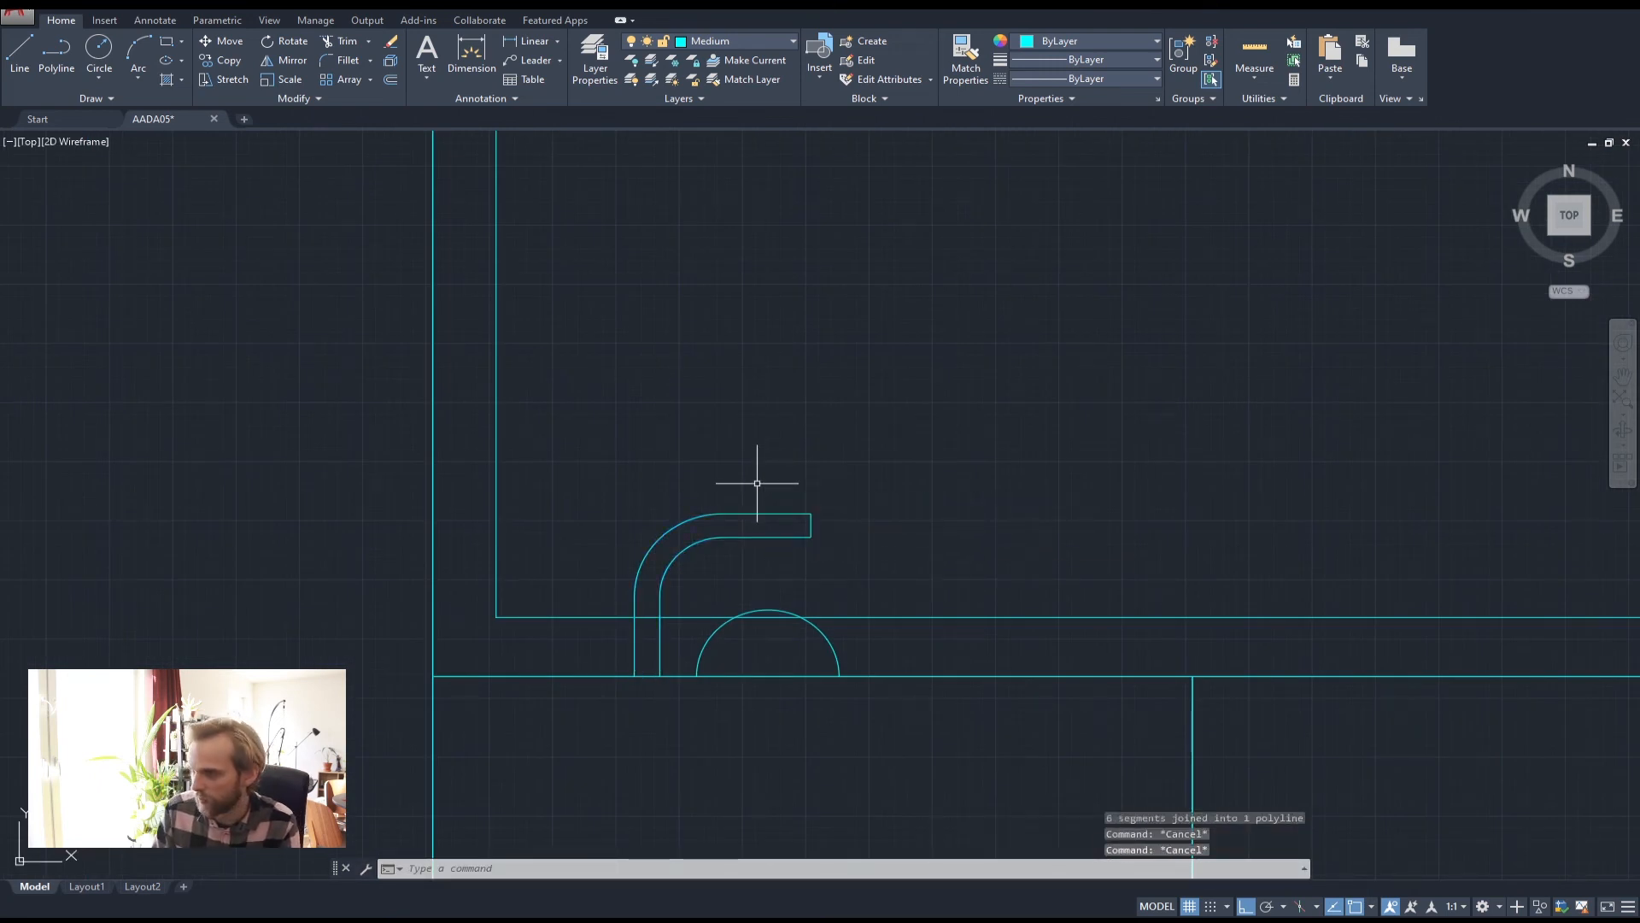
Trim the lines crossing near the top of the semicircle
left_click(775, 651)
left_click(628, 658)
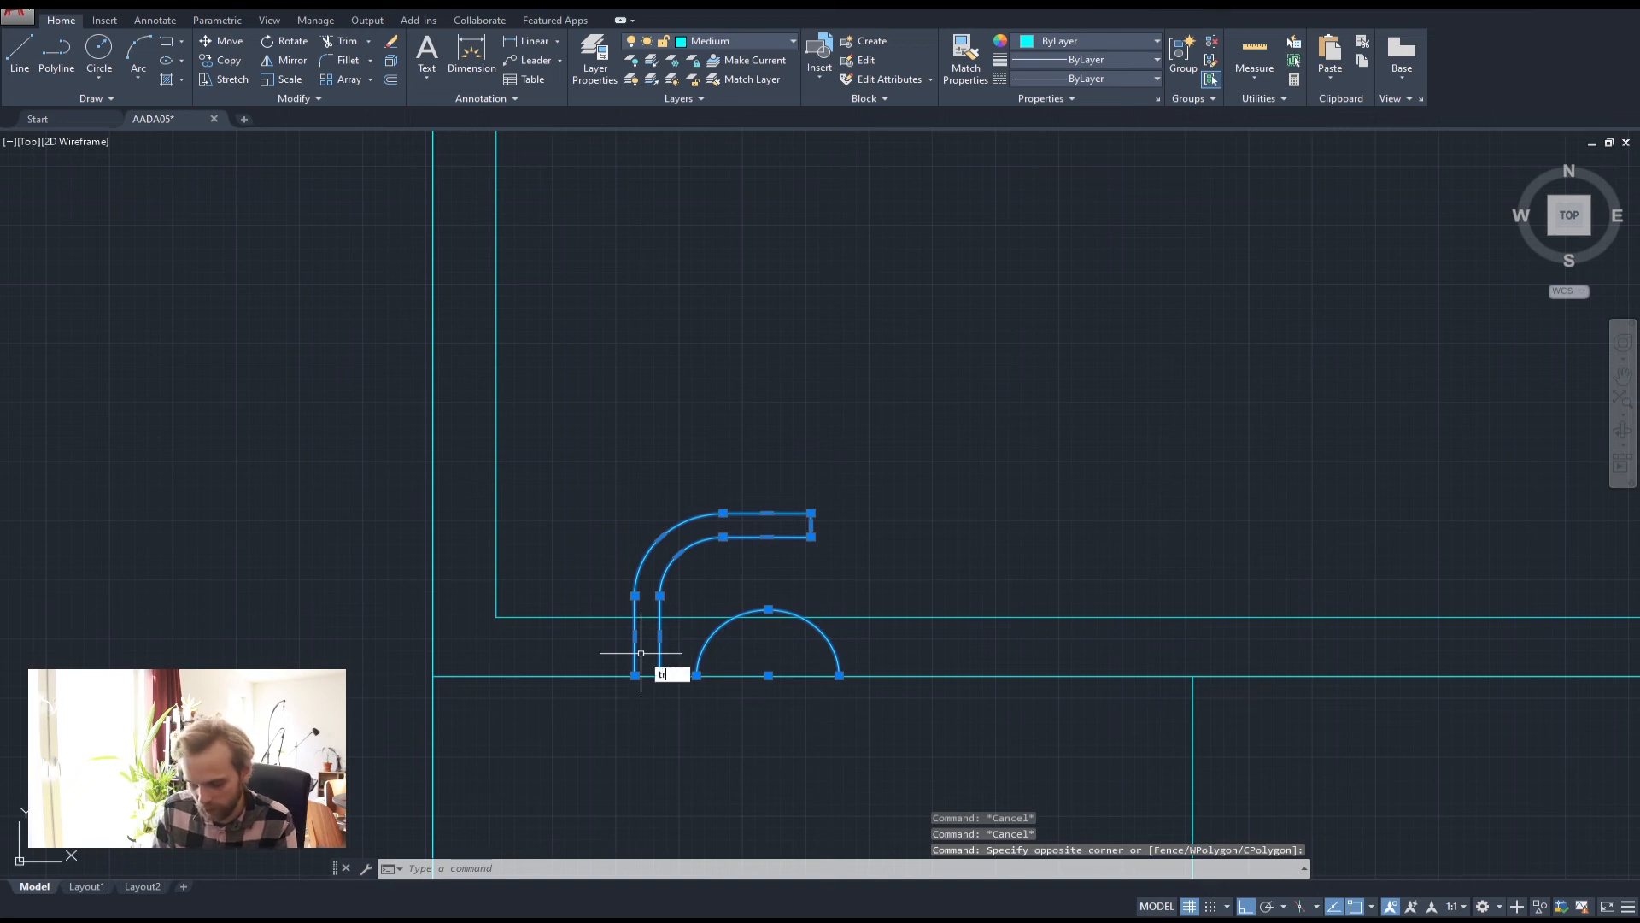
type("tr")
key("Return")
left_click(770, 611)
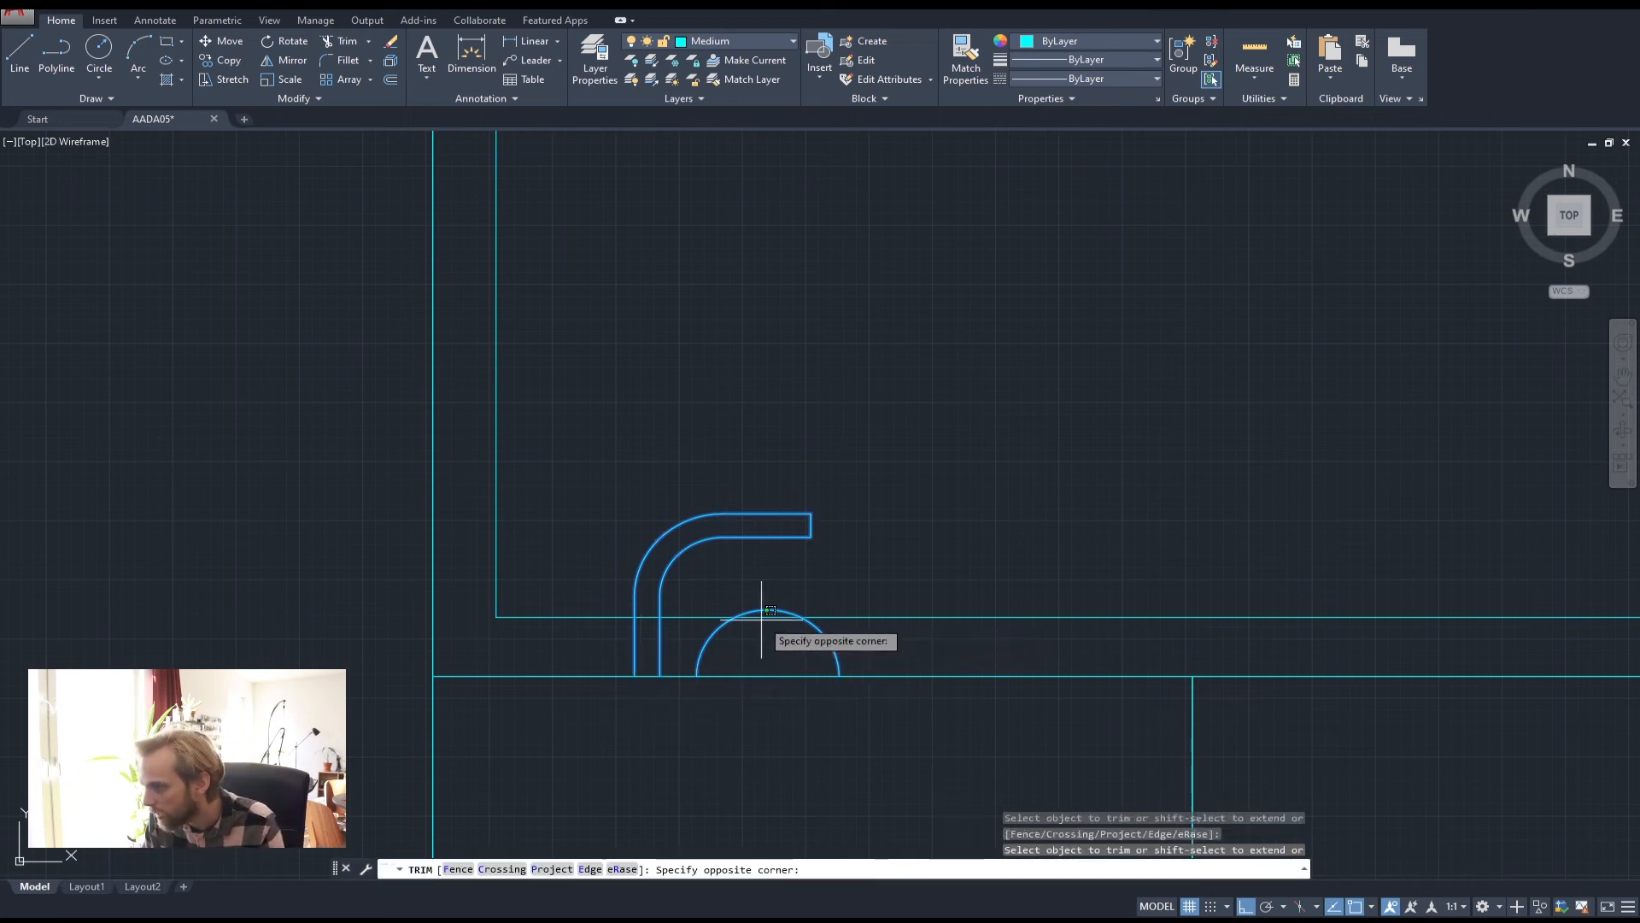
left_click(761, 617)
key("Escape")
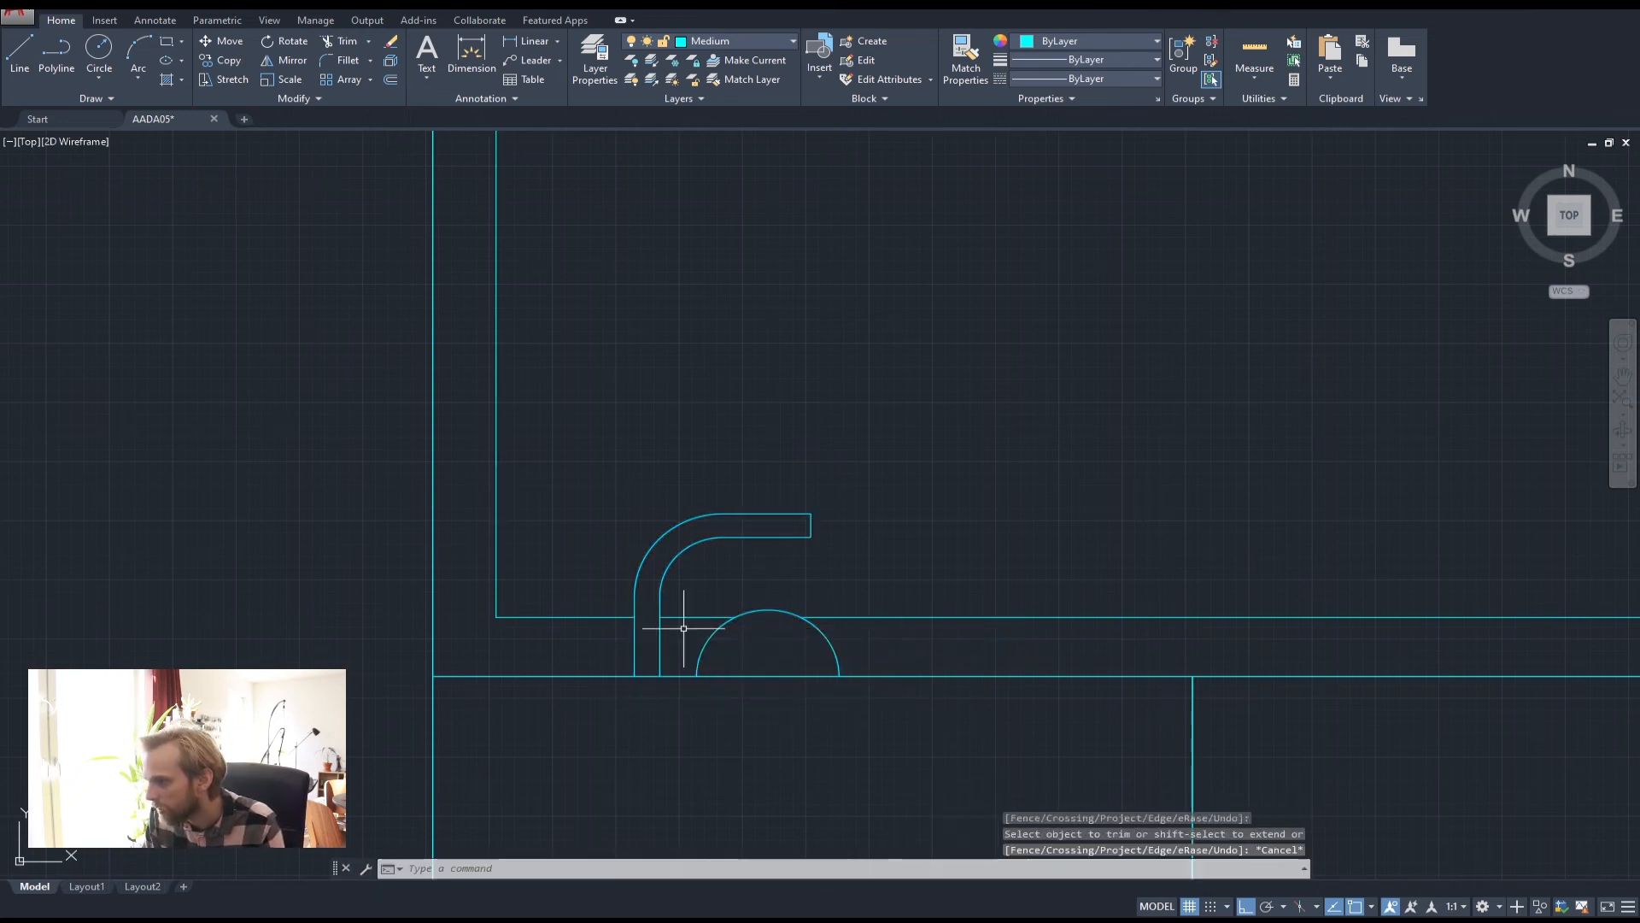
key("Escape")
key("Escape")
Put the curved outline and semicircle on the green layer
left_click(705, 660)
left_click(626, 641)
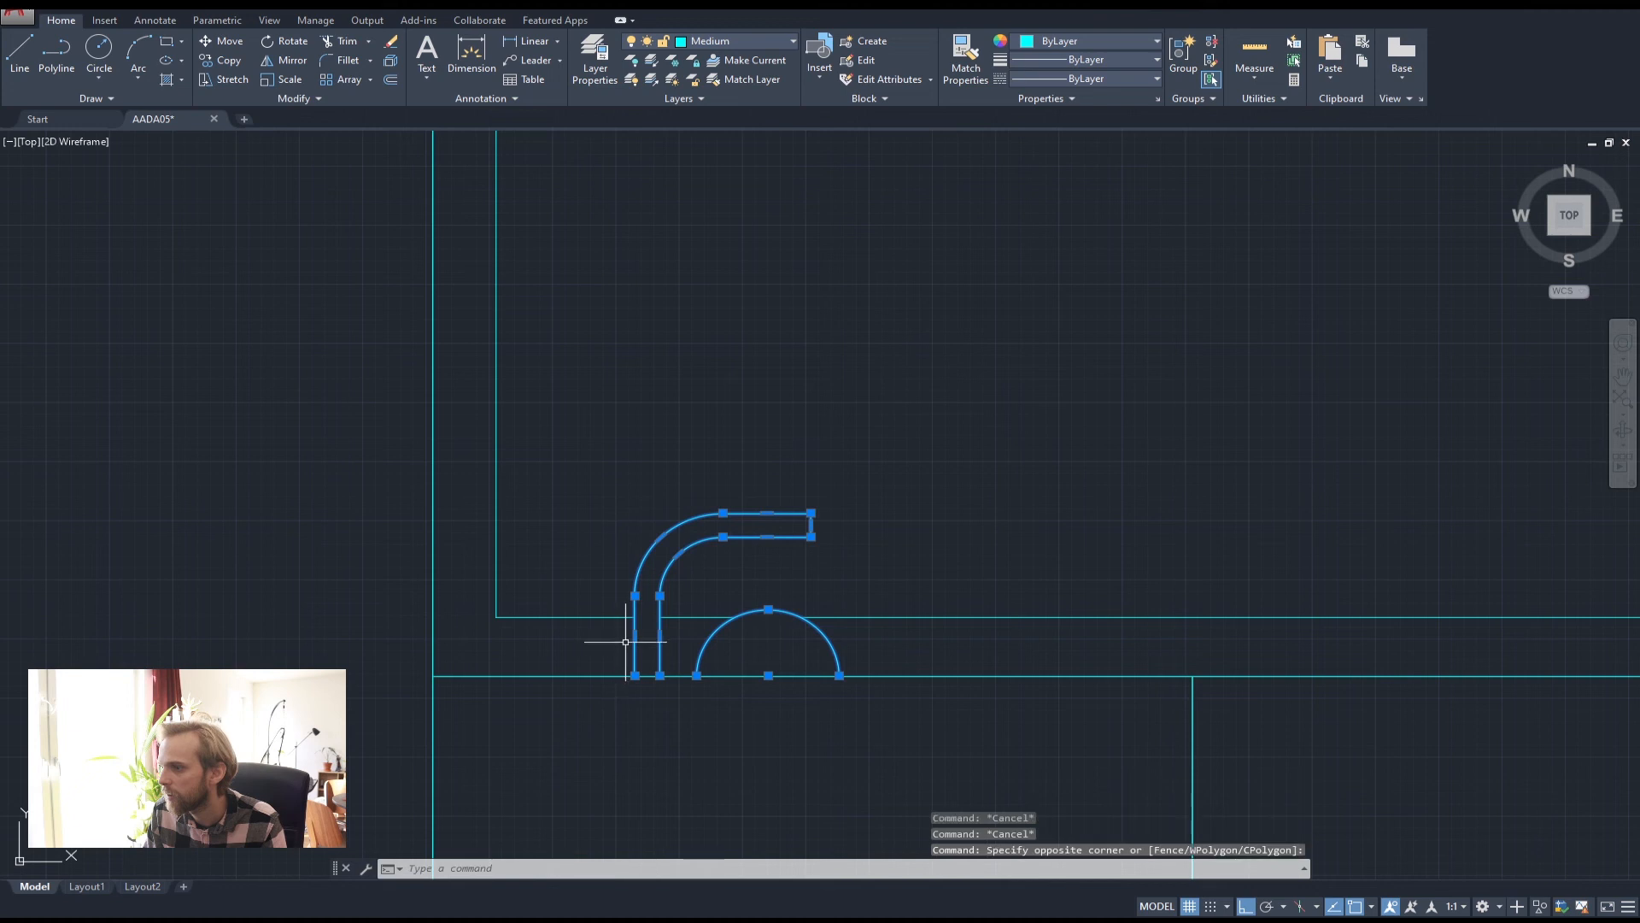
left_click(735, 38)
left_click(725, 145)
key("Escape")
key("Escape")
scroll(824, 442, "down", 6)
scroll(825, 442, "down", 5)
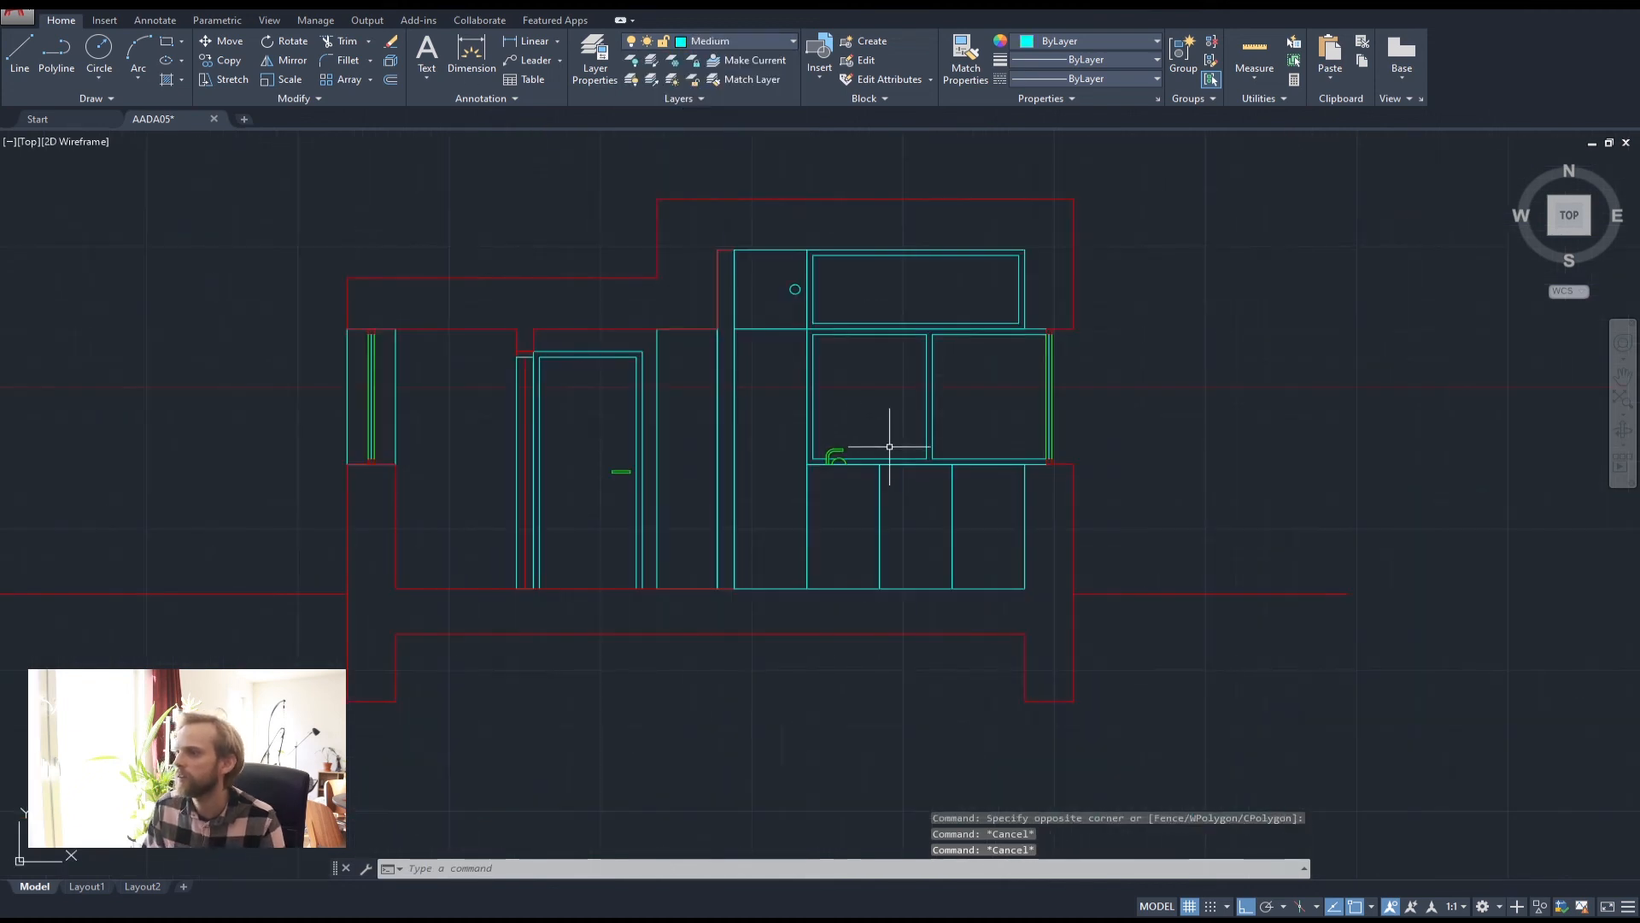
scroll(889, 447, "up", 12)
Move the green curved outline down onto the lower line
left_click(1038, 434)
left_click(795, 309)
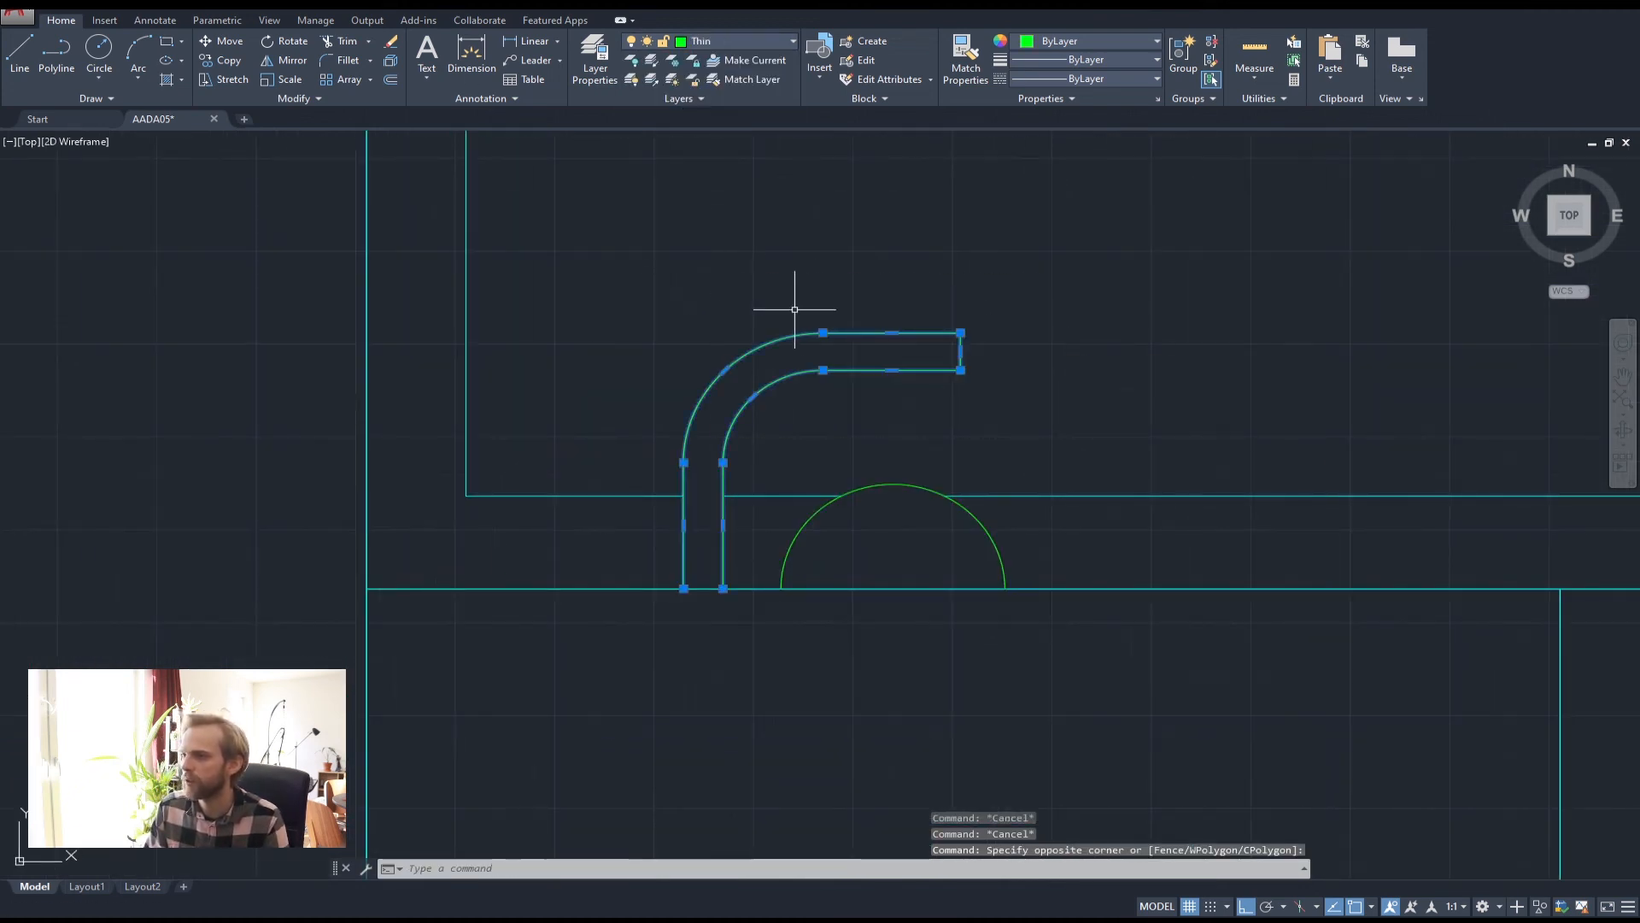
type("m")
key("Return")
left_click(697, 259)
left_click(704, 336)
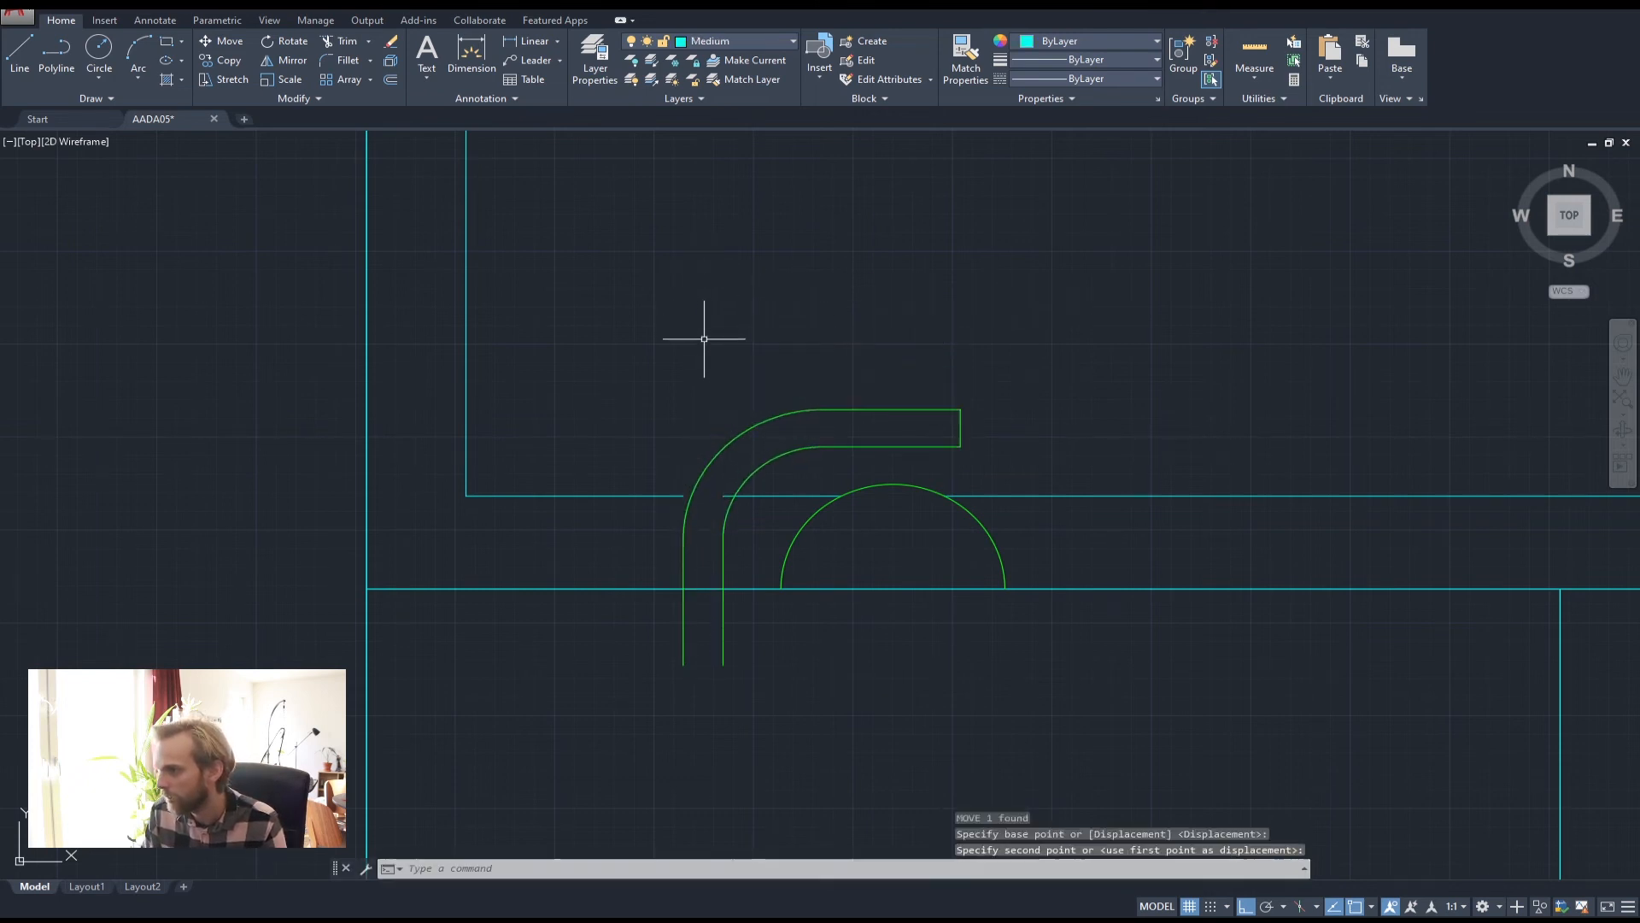
key("Escape")
key("Escape")
key("Escape")
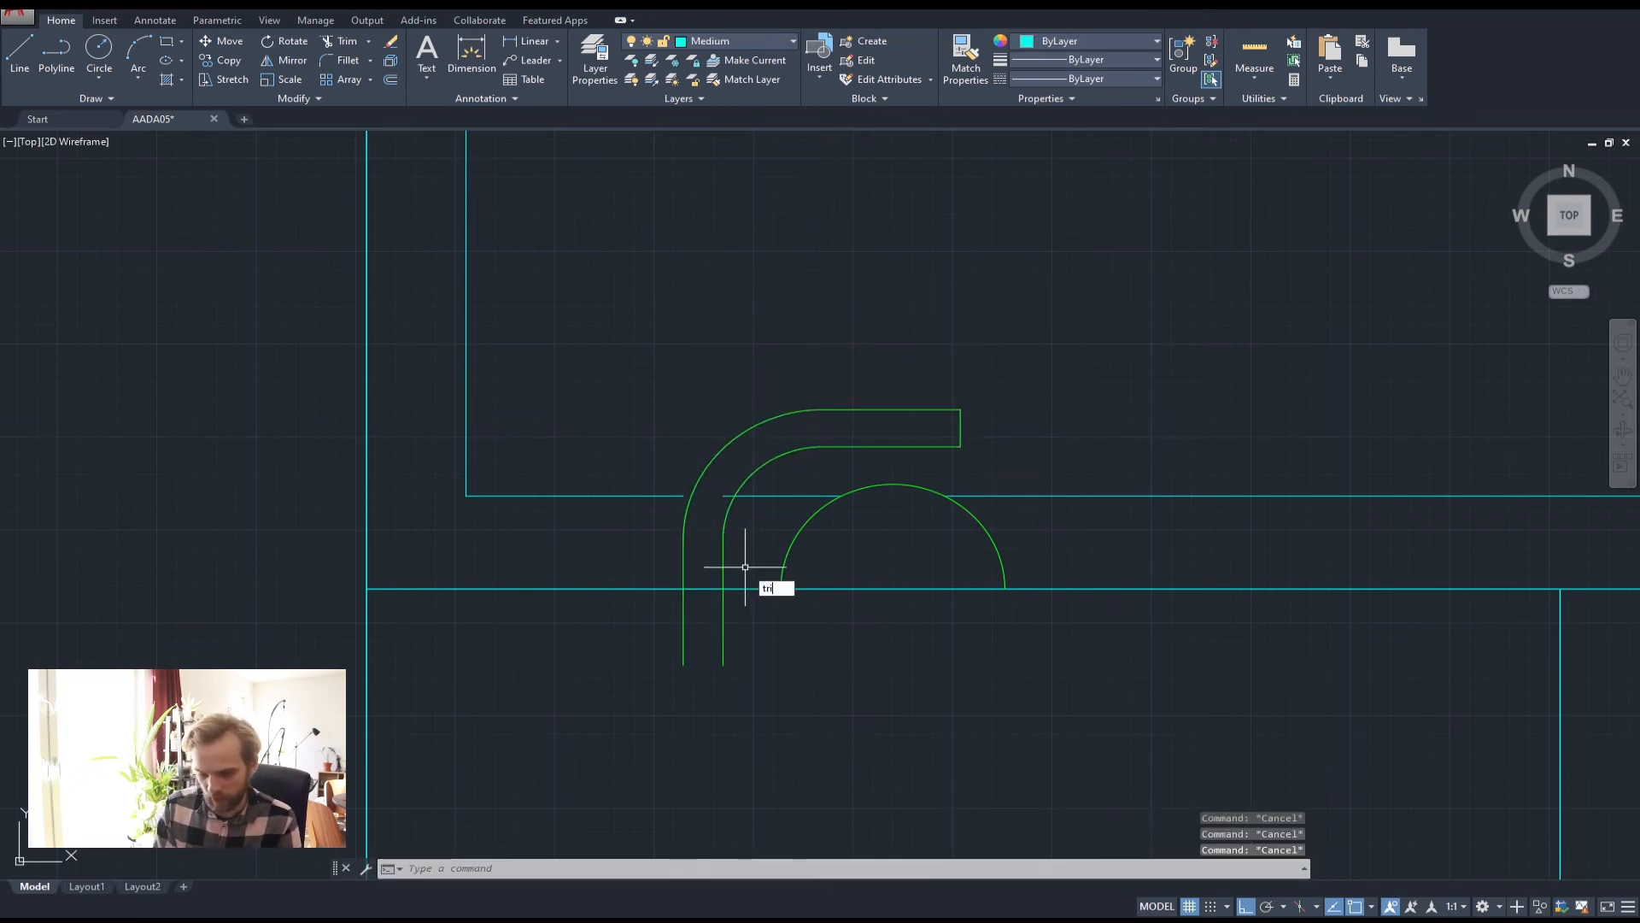
Trim the outline's legs below the lower line, using all objects as cutting edges
type("tri")
key("Return")
left_click(787, 658)
left_click(605, 622)
key("Escape")
key("Escape")
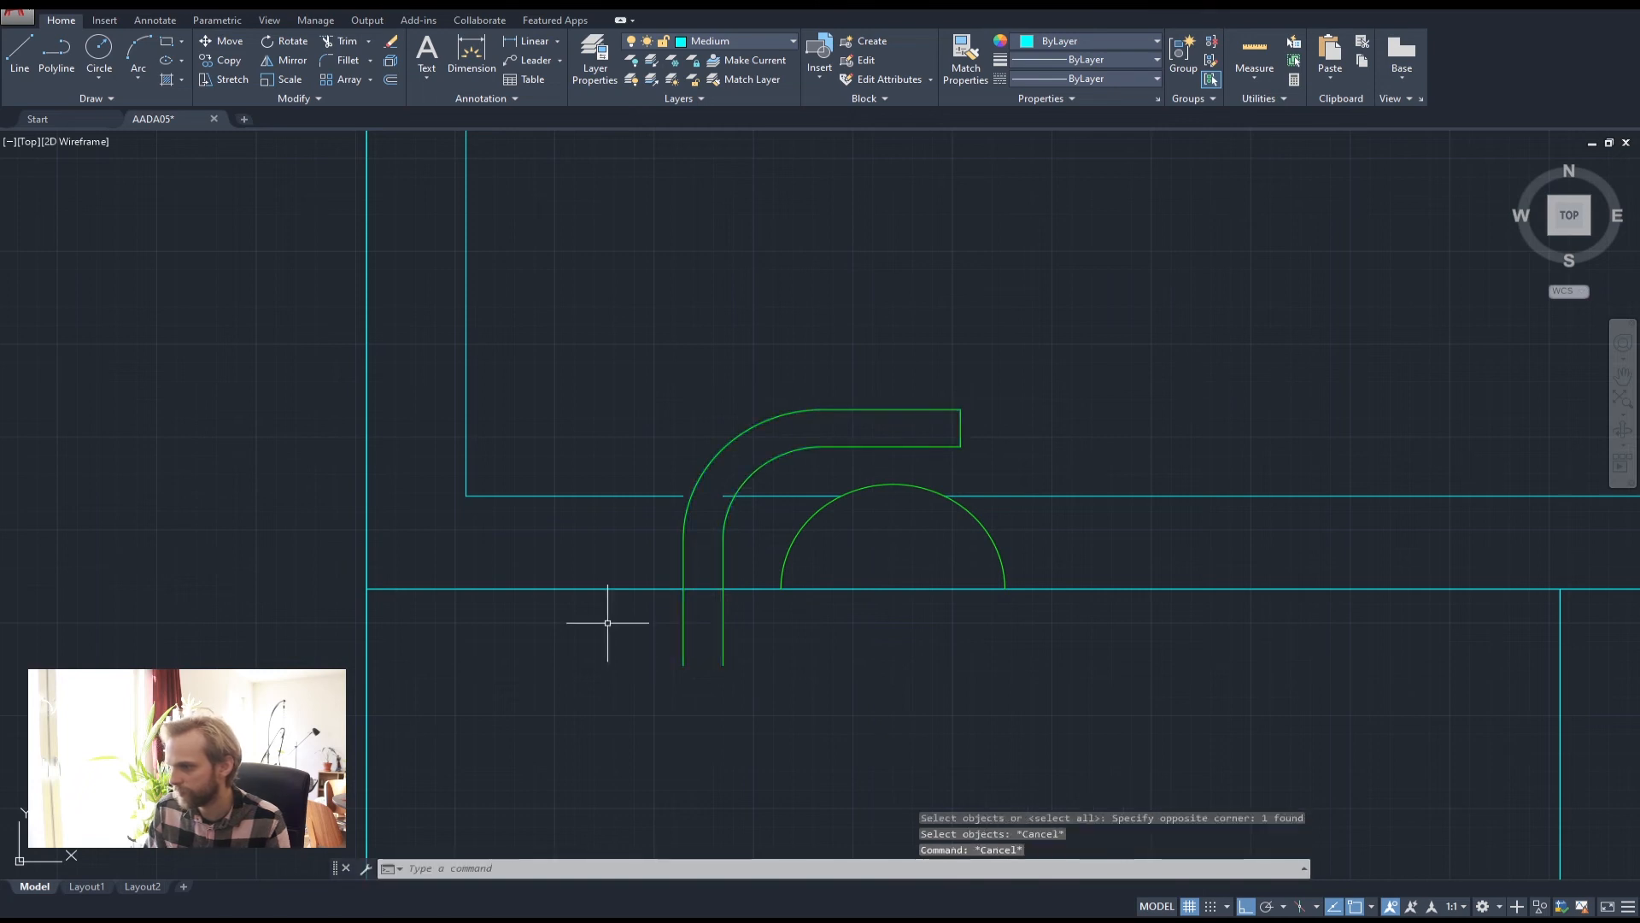
type("trim")
key("Return")
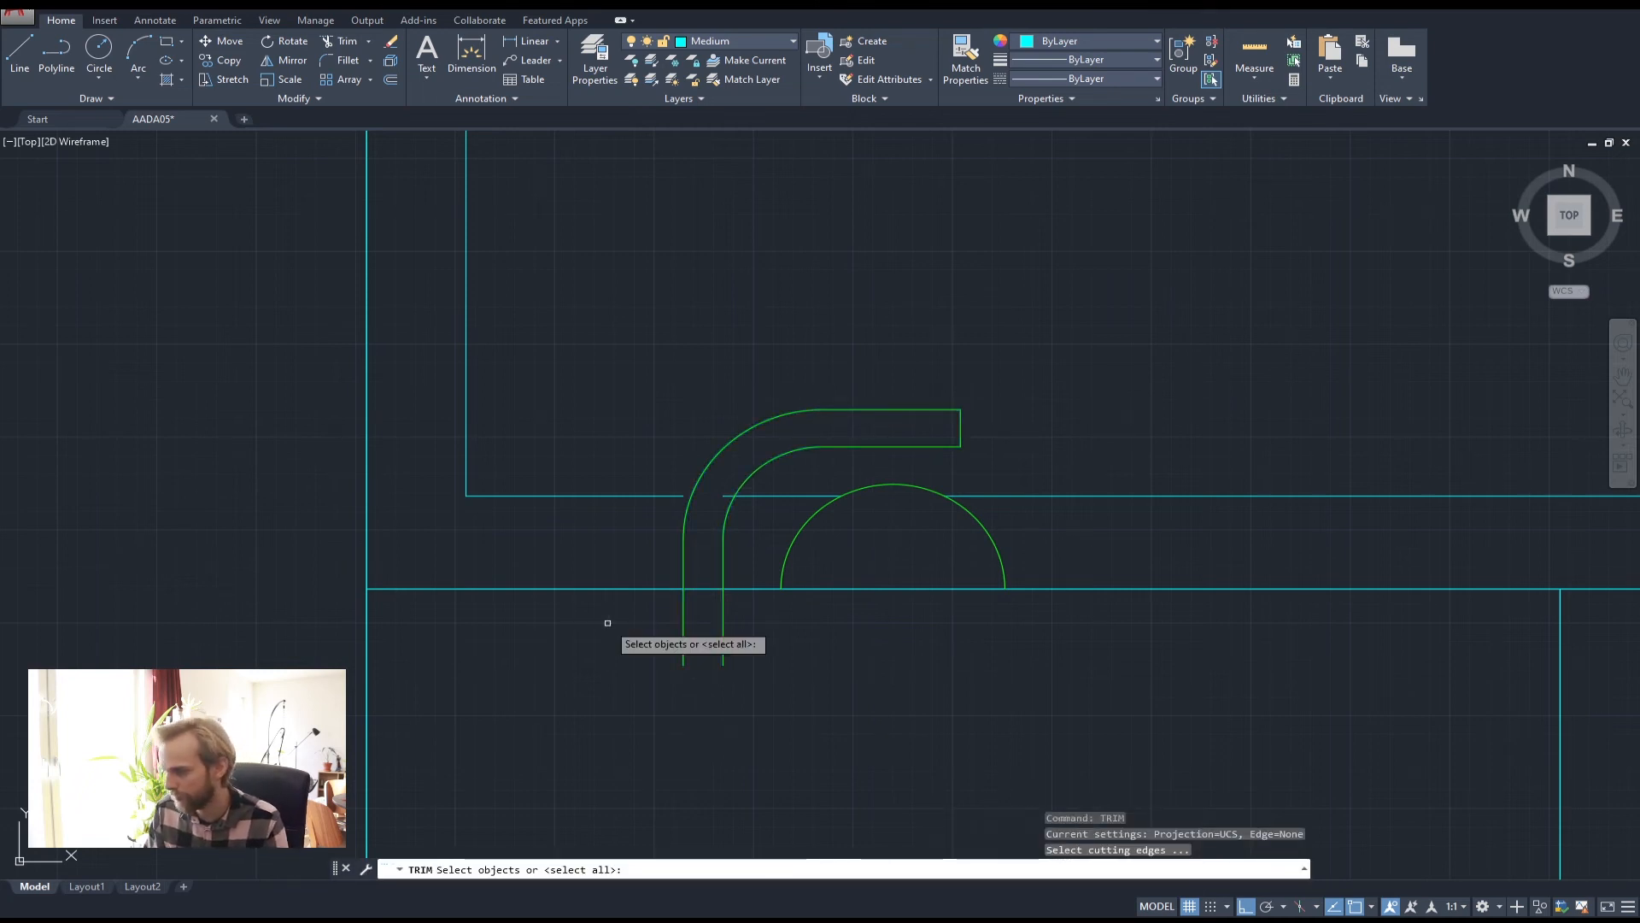
key("Return")
left_click(817, 662)
left_click(663, 624)
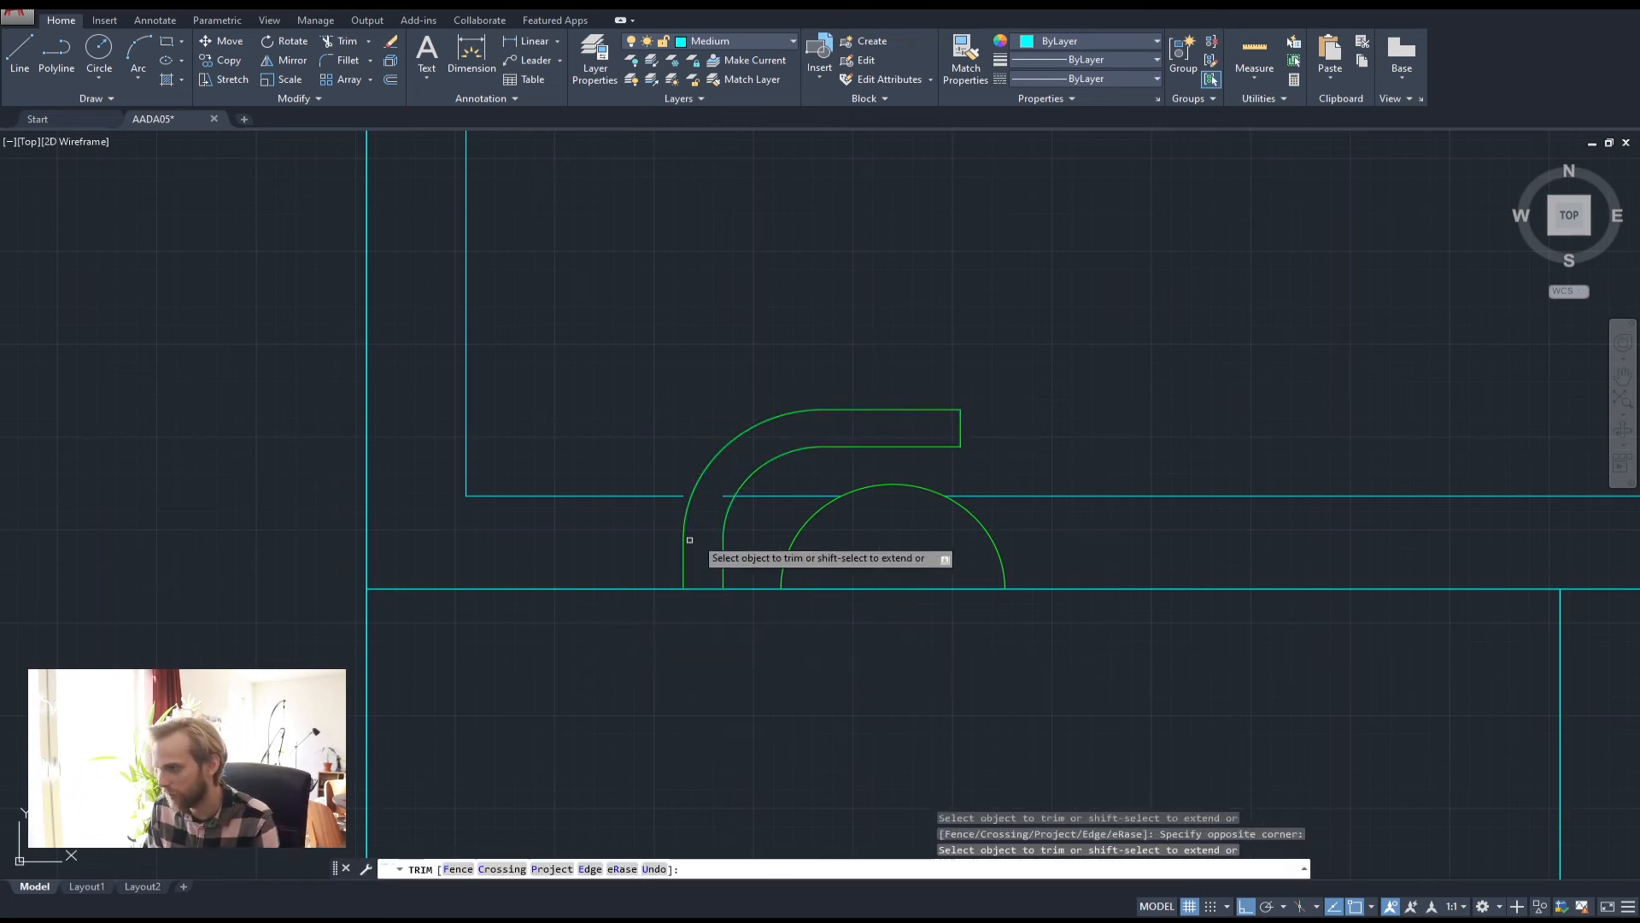
key("Escape")
key("Escape")
Trim the L-shaped cyan line where it runs inside the outline
left_click(680, 495)
scroll(676, 496, "up", 4)
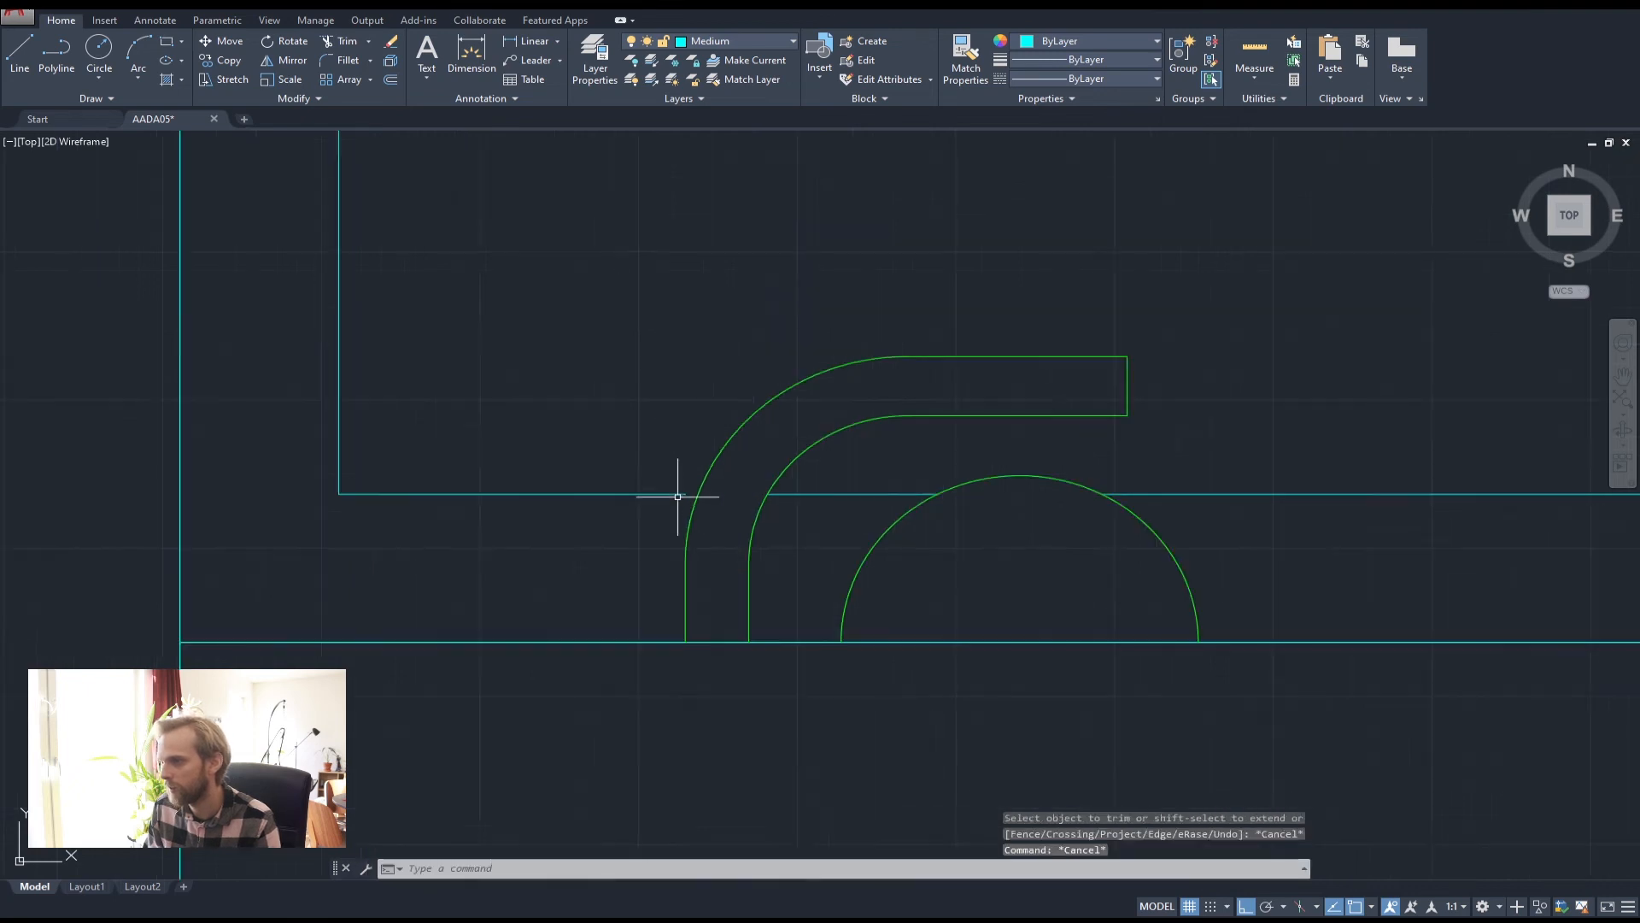
left_click(683, 492)
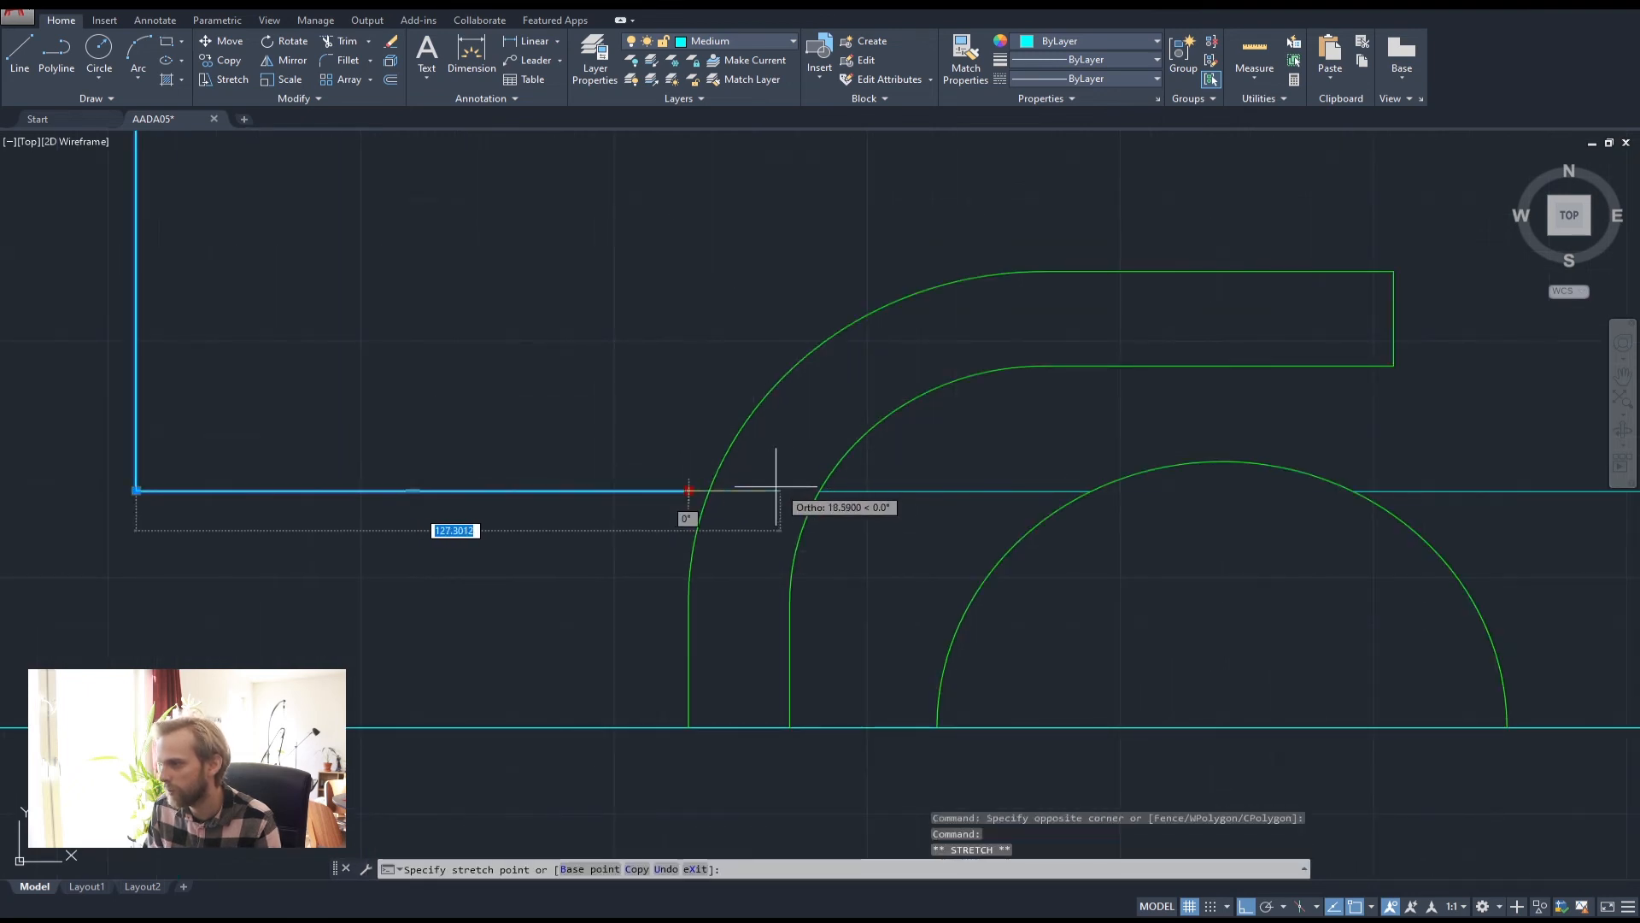
key("Escape")
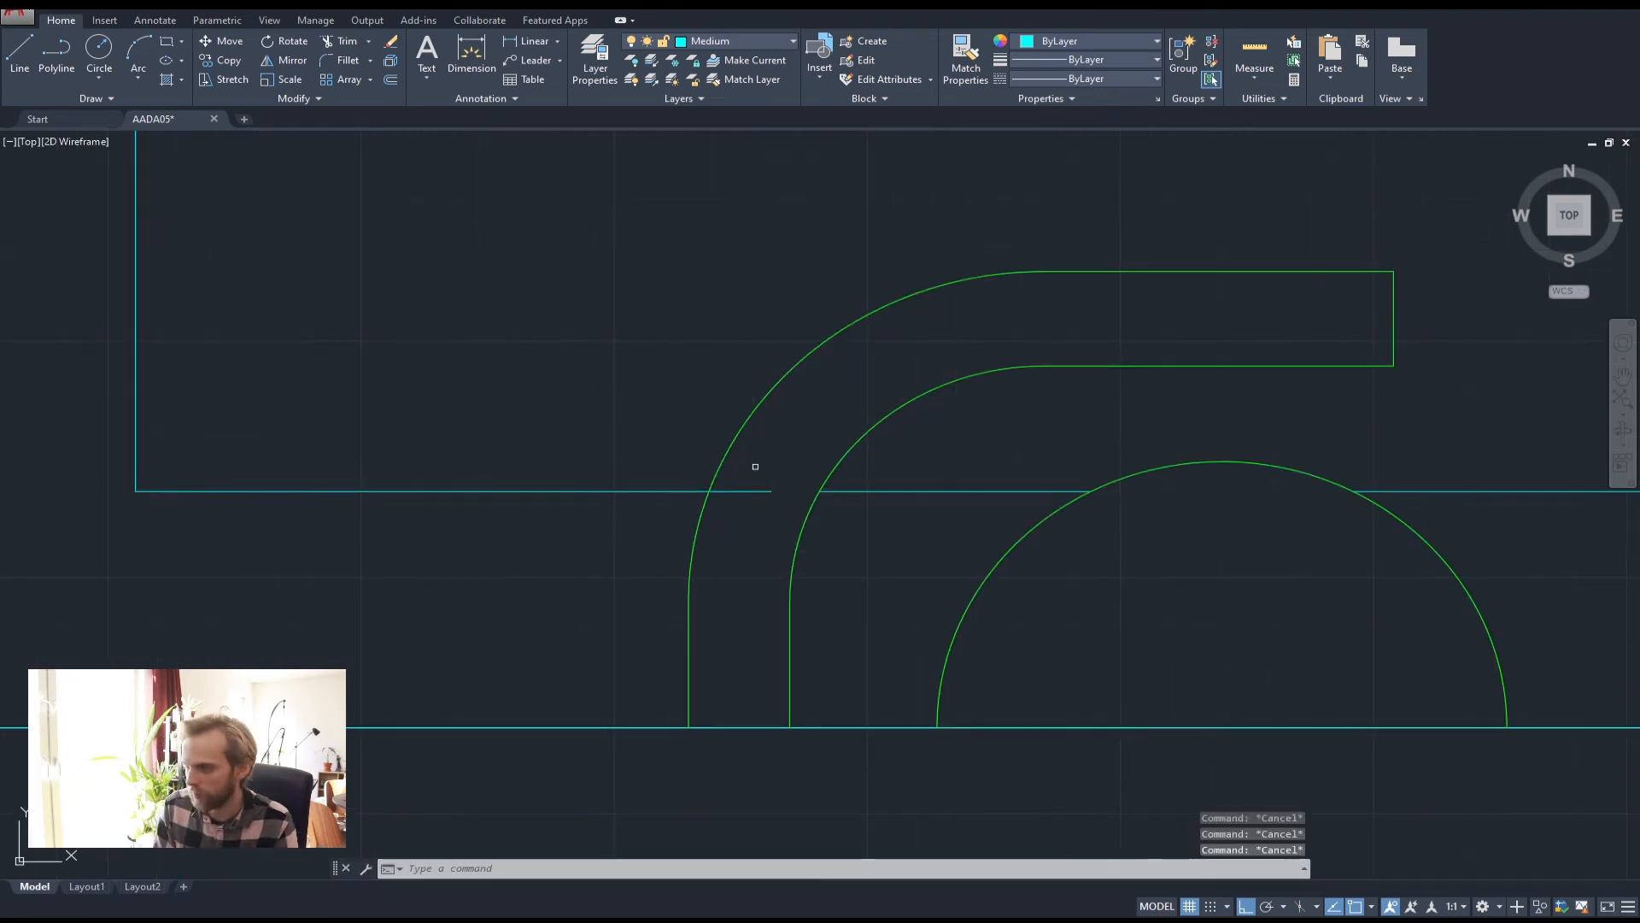
key("space")
key("space")
left_click(760, 462)
left_click(734, 528)
key("Escape")
key("Escape")
scroll(745, 509, "down", 5)
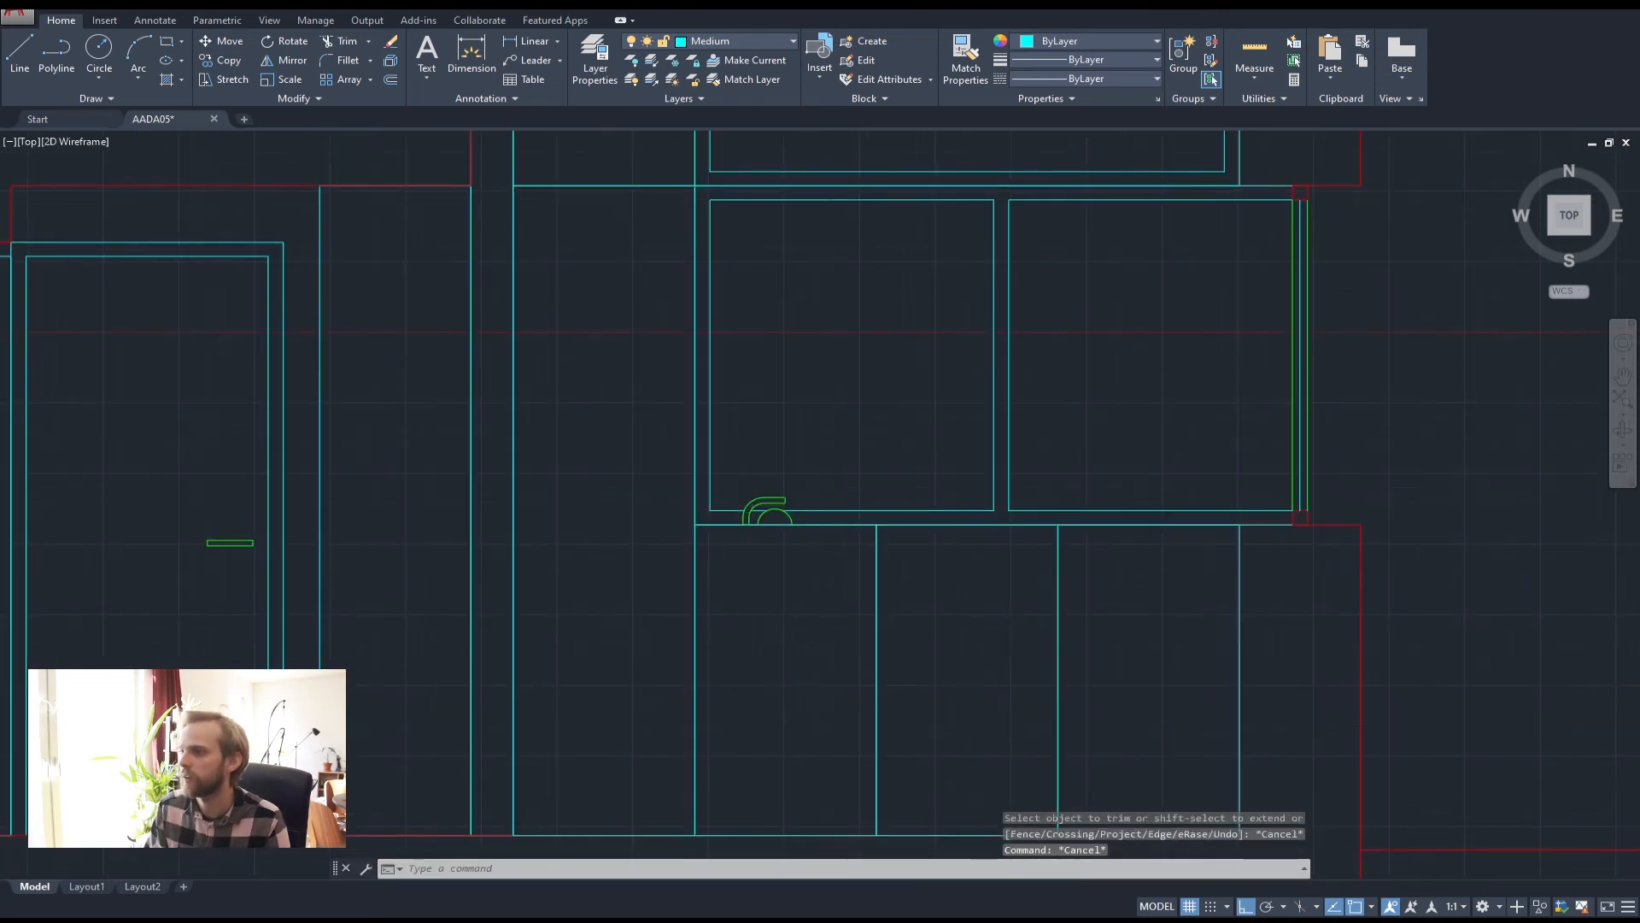
scroll(793, 508, "down", 4)
scroll(694, 530, "up", 4)
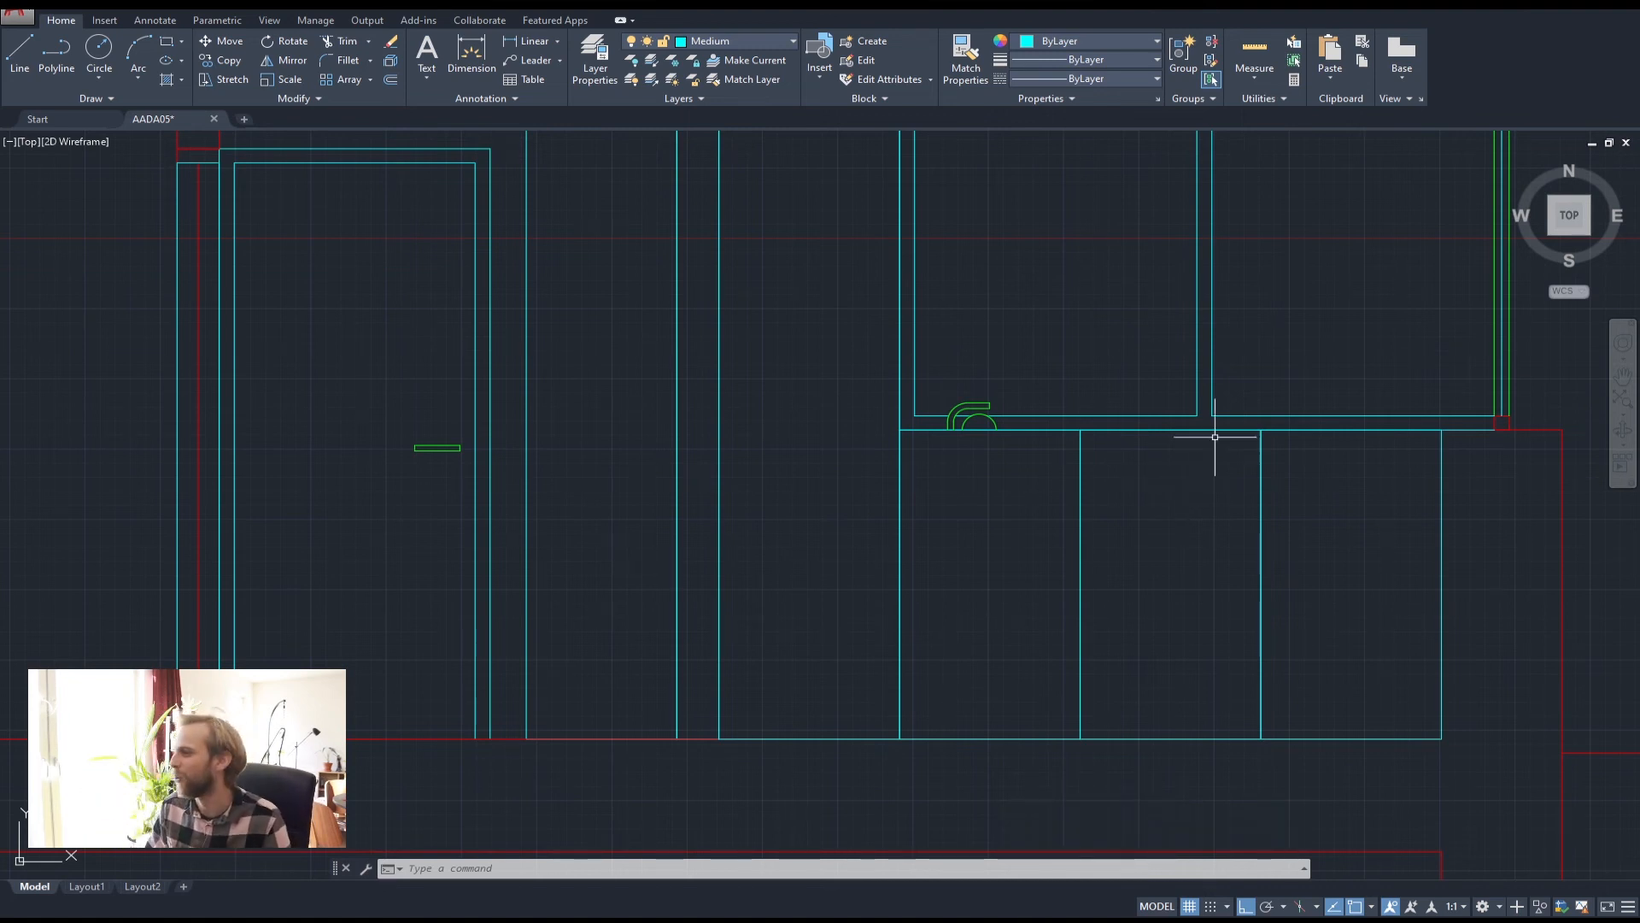
scroll(1087, 366, "down", 2)
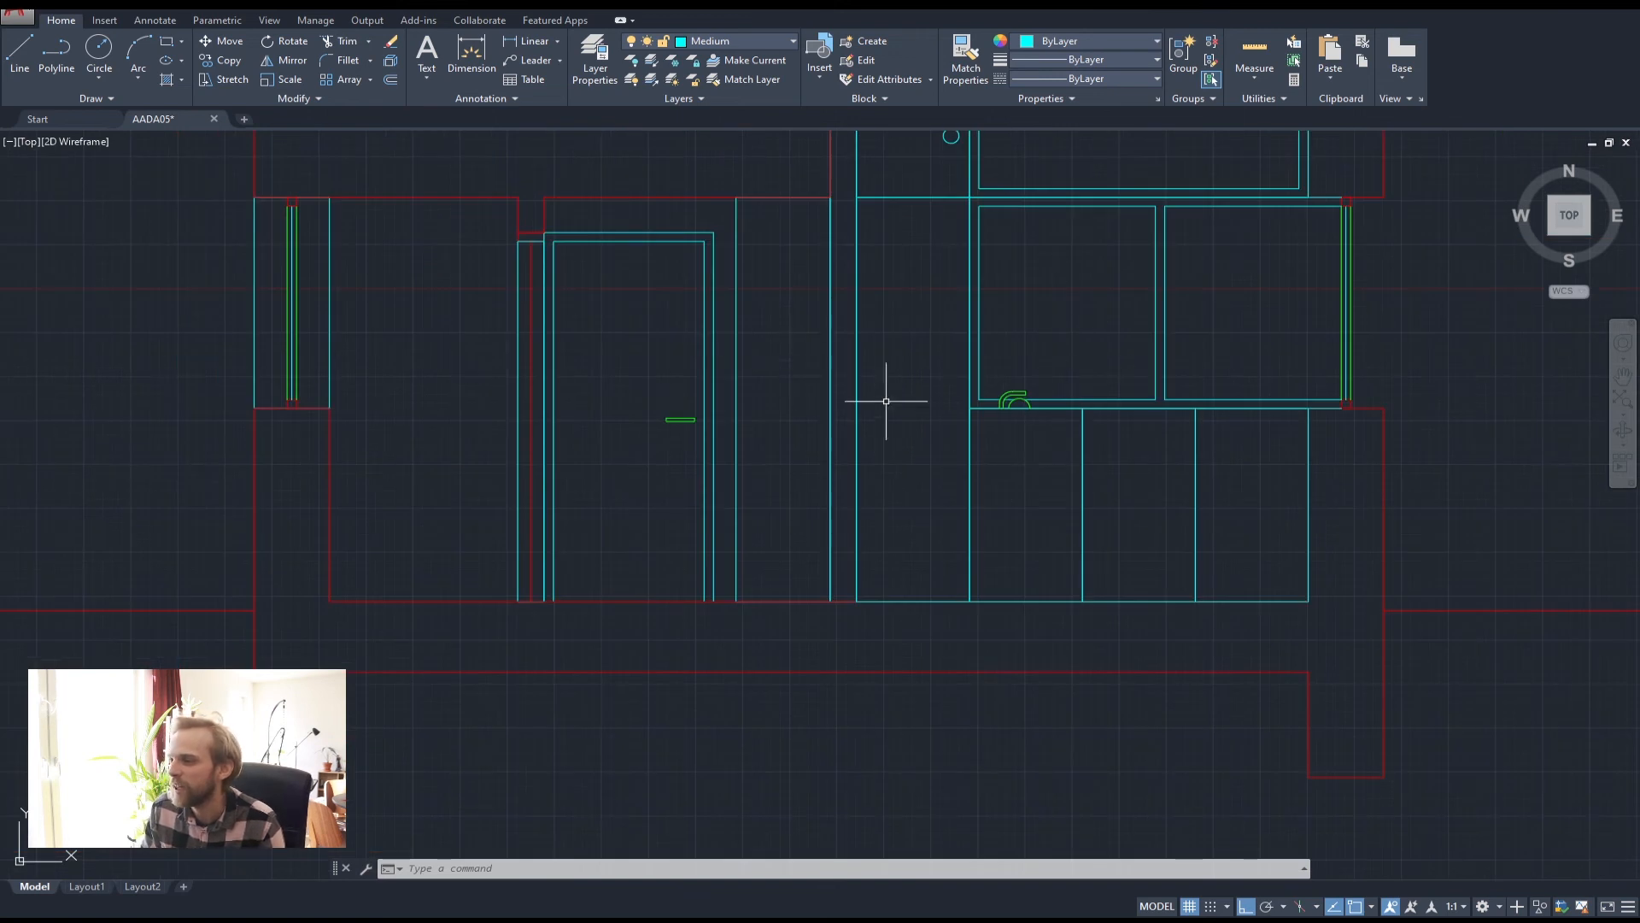
middle_click_drag(961, 301, 946, 521)
scroll(946, 522, "down", 2)
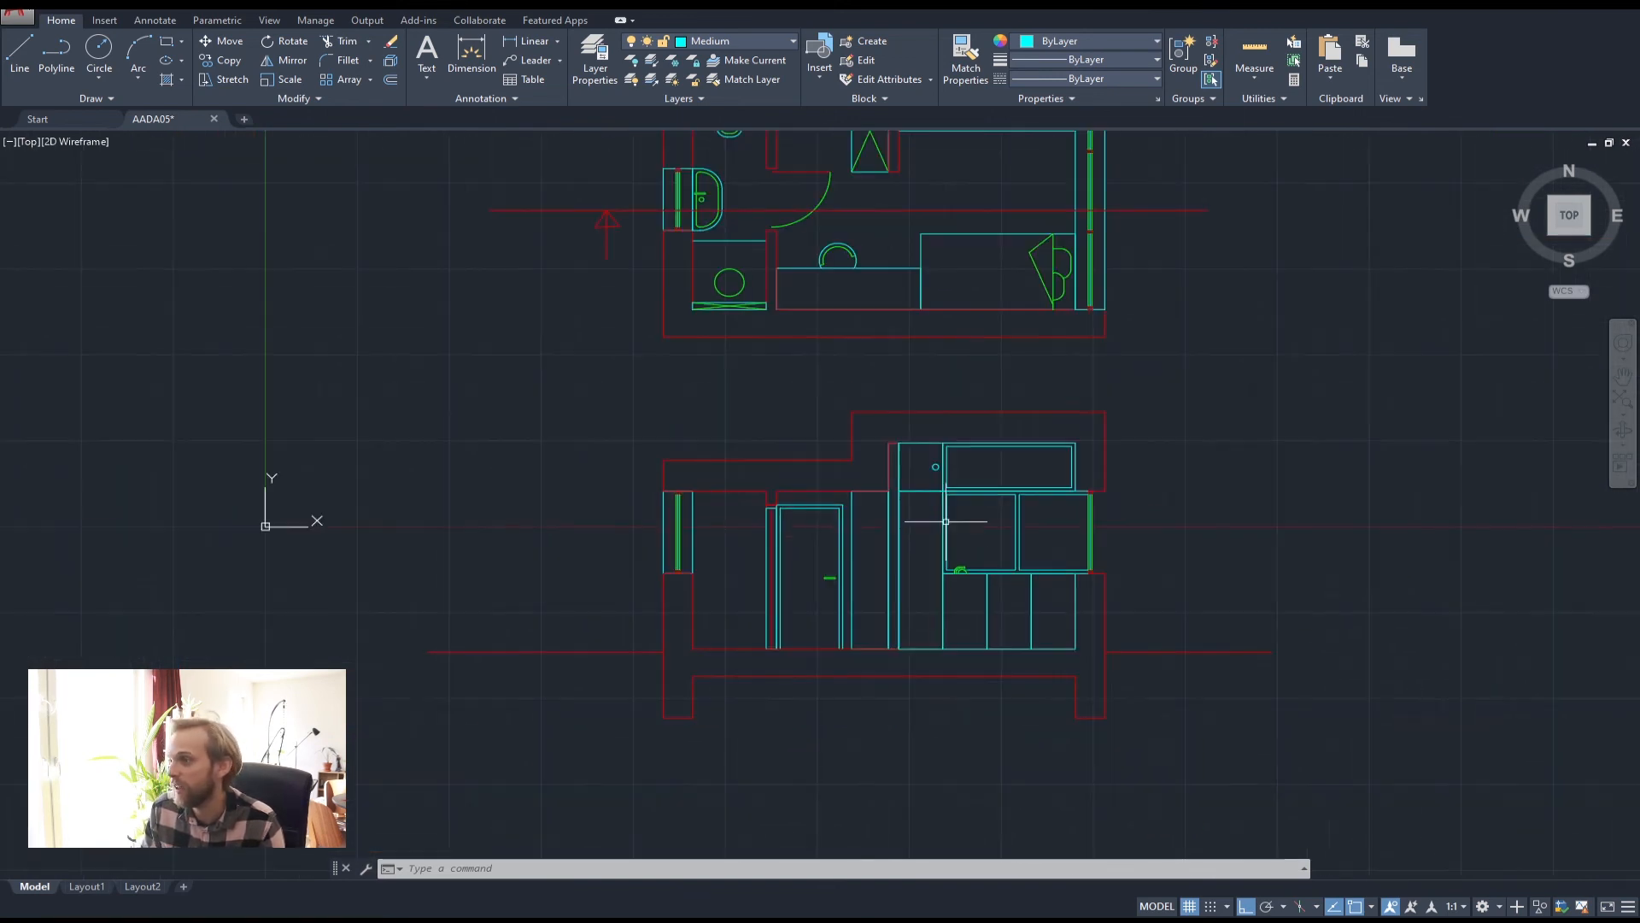
middle_click_drag(801, 305, 813, 402)
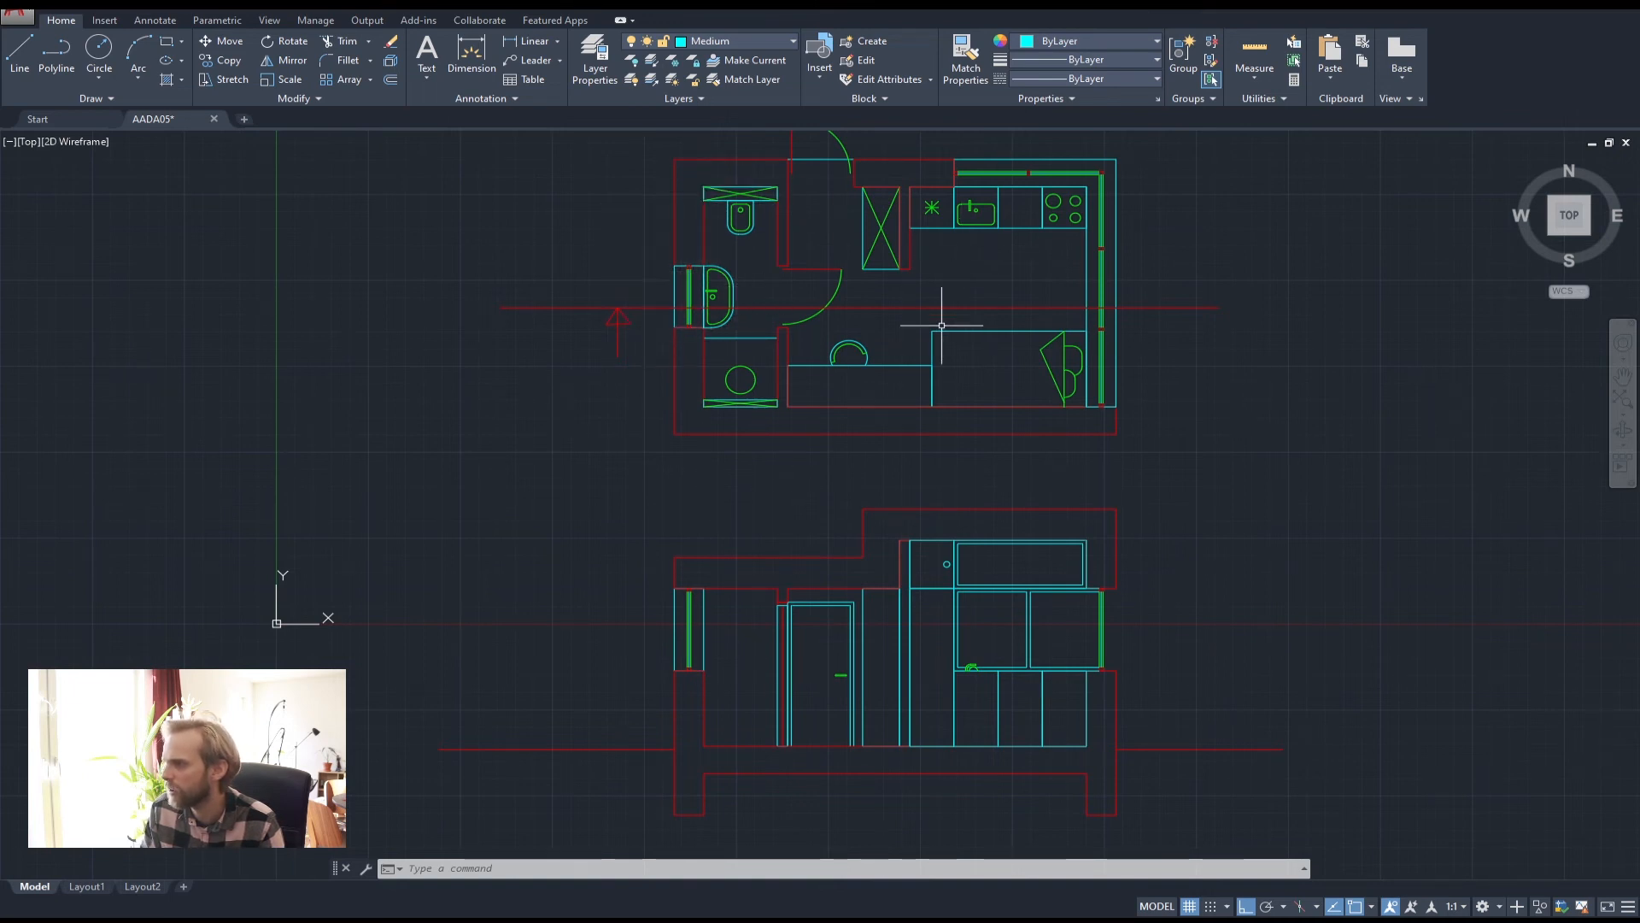
middle_click_drag(930, 377, 879, 553)
mouse_move(768, 662)
middle_mouse_down()
mouse_move(827, 366)
mouse_move(749, 452)
middle_mouse_up()
scroll(735, 646, "up", 5)
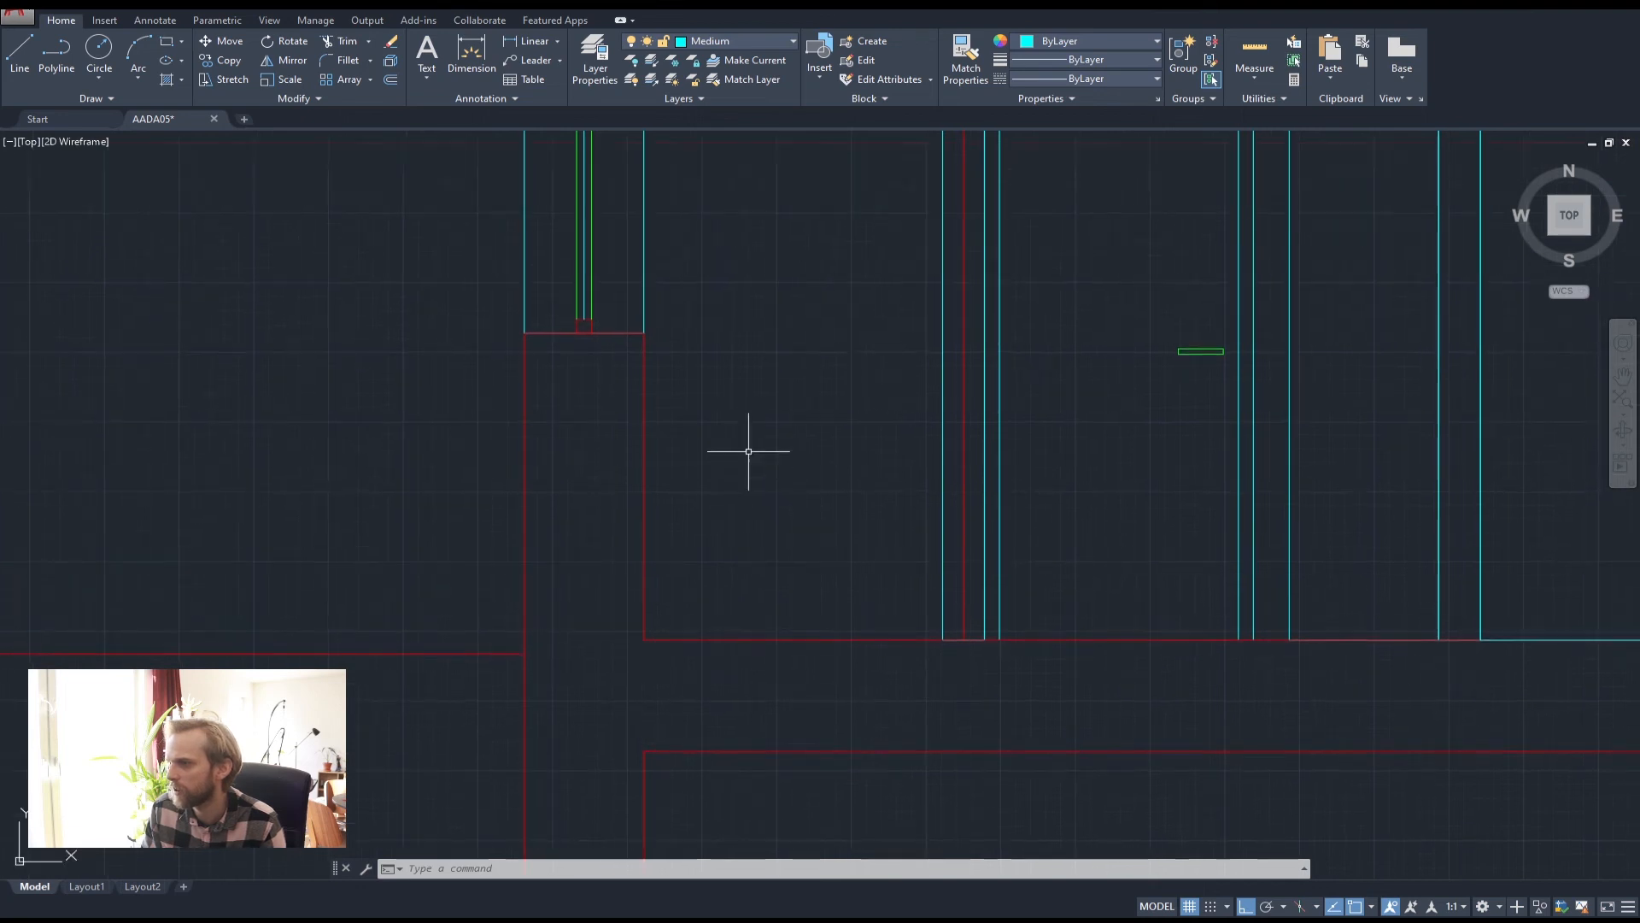
scroll(748, 451, "down", 2)
scroll(718, 340, "down", 4)
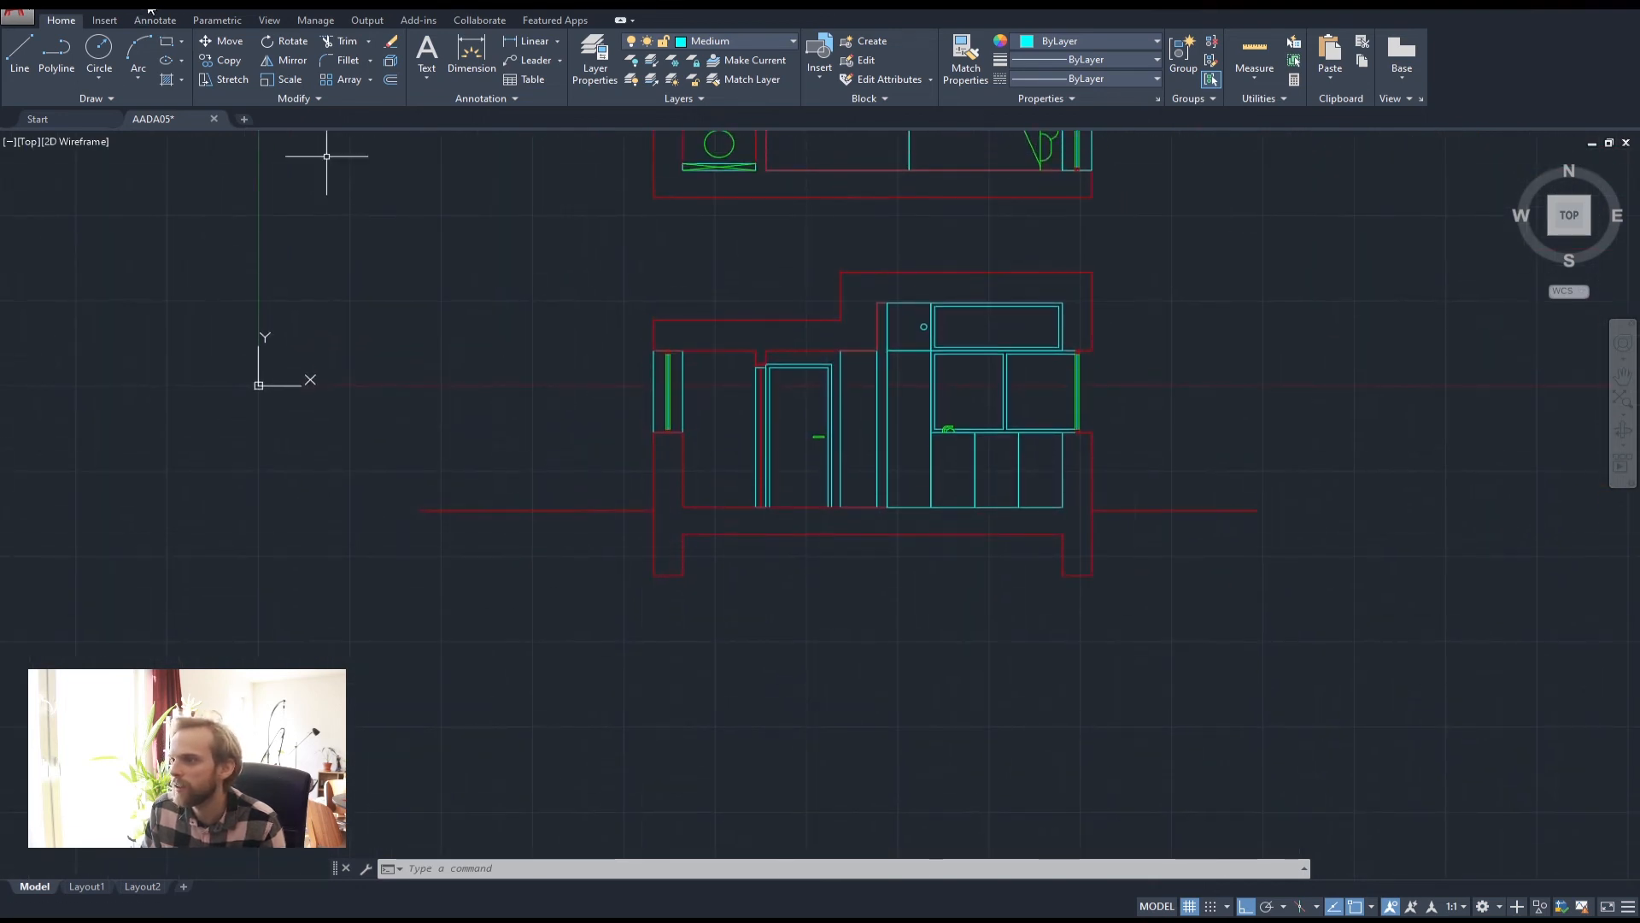
Draw a counter polyline from the wall corner: 400 across, 100 down, then diagonally back to the wall
type("pl")
key("Return")
scroll(675, 432, "up", 7)
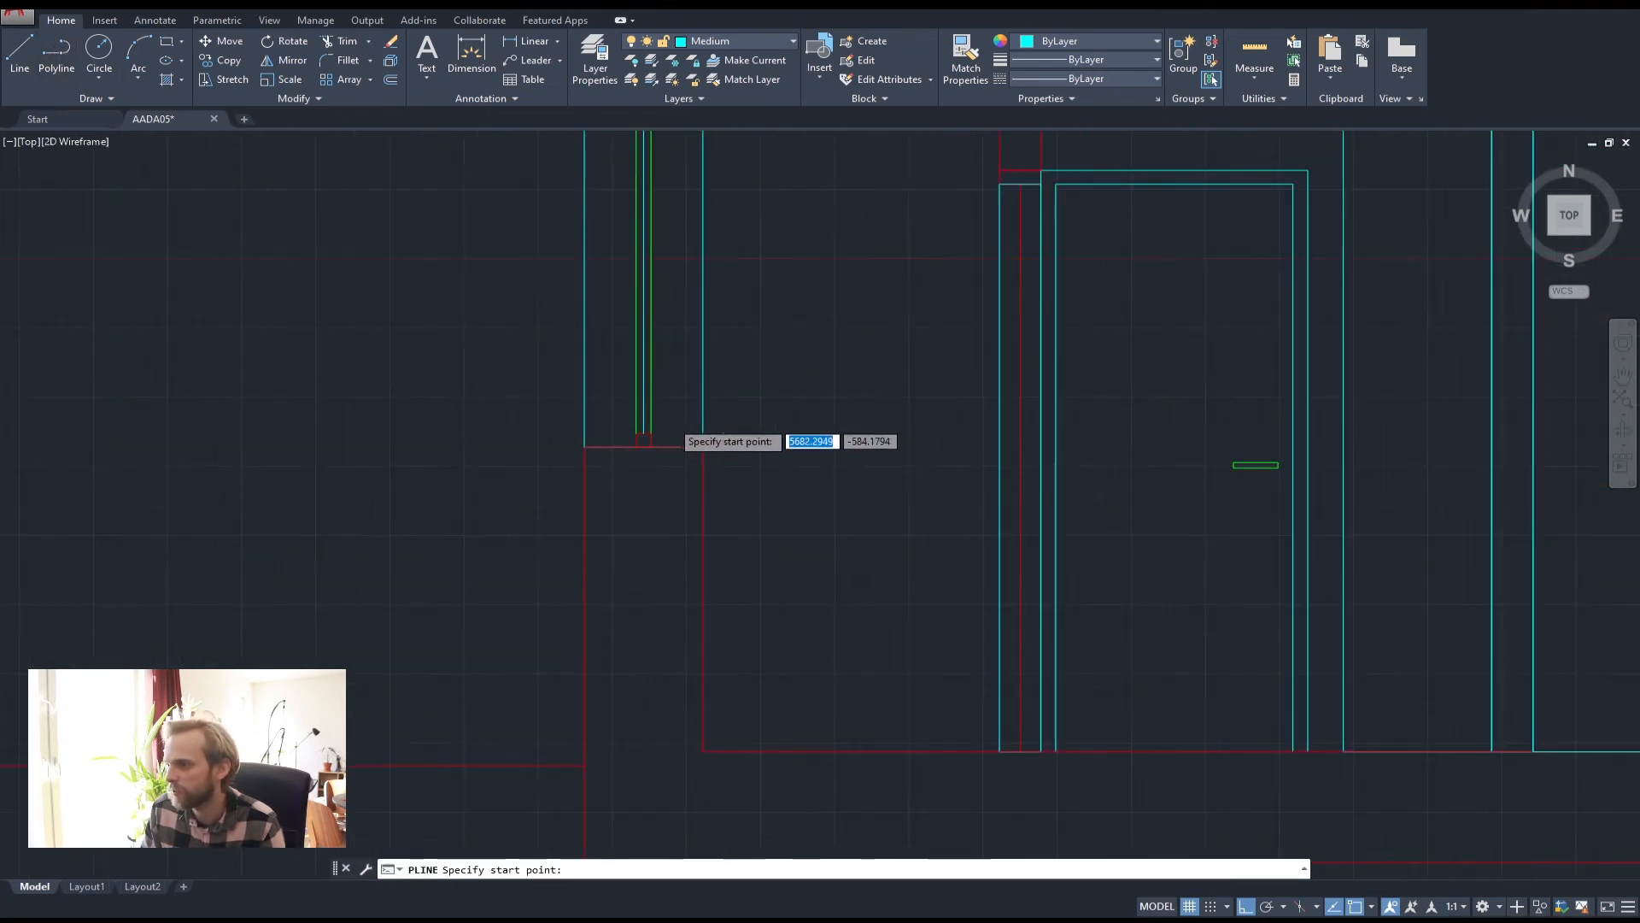
left_click(724, 463)
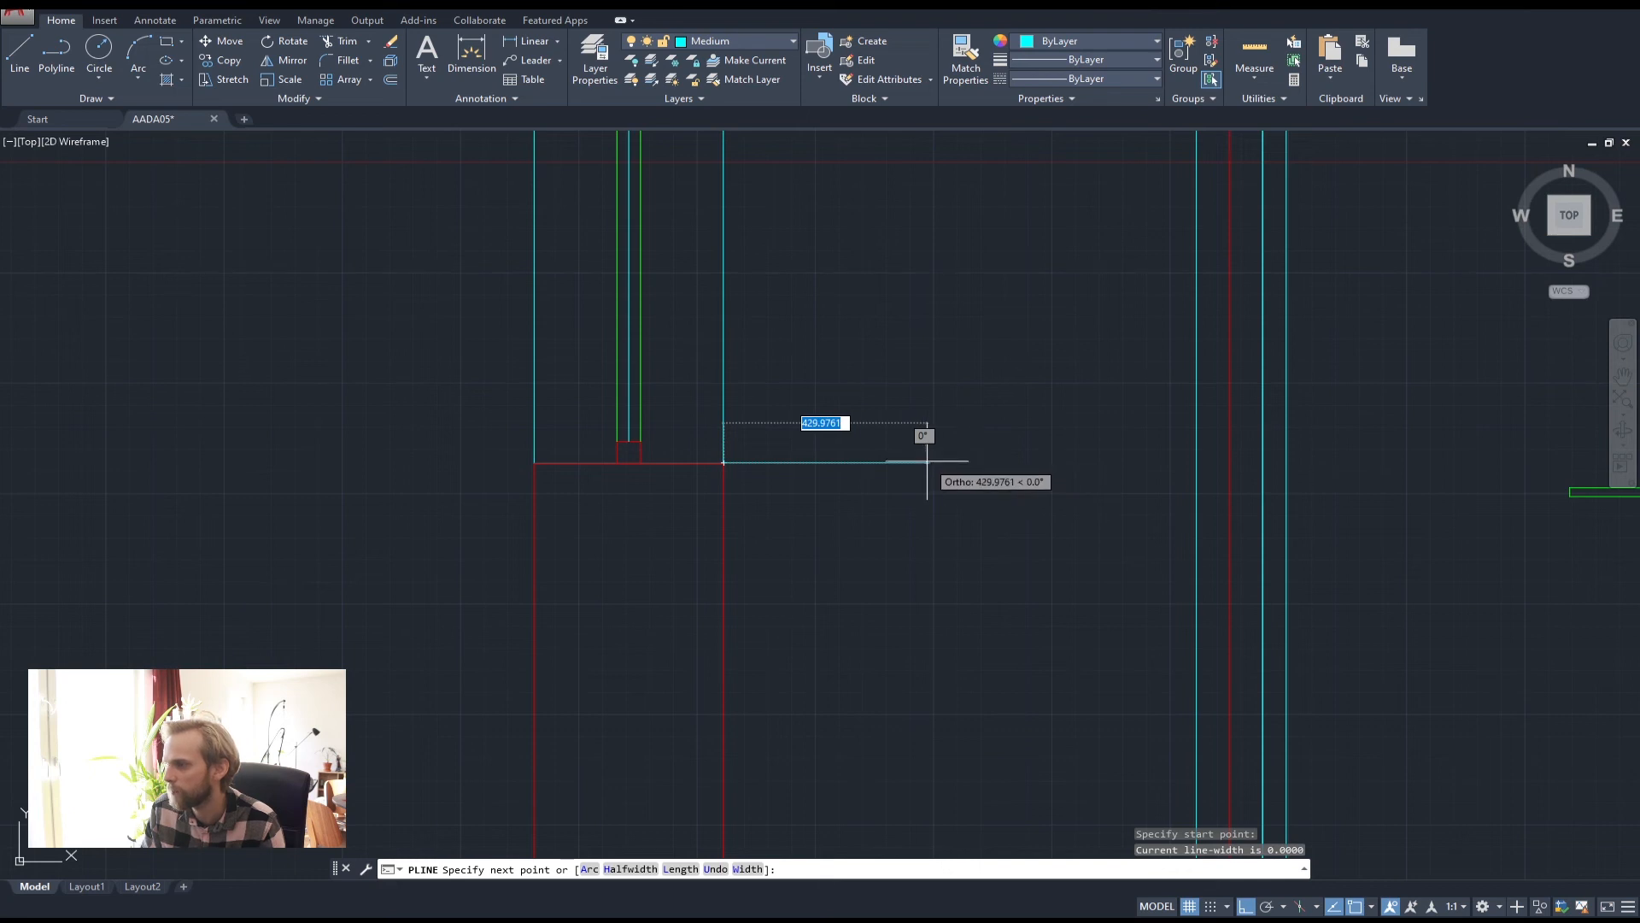
scroll(923, 453, "down", 6)
scroll(872, 358, "up", 6)
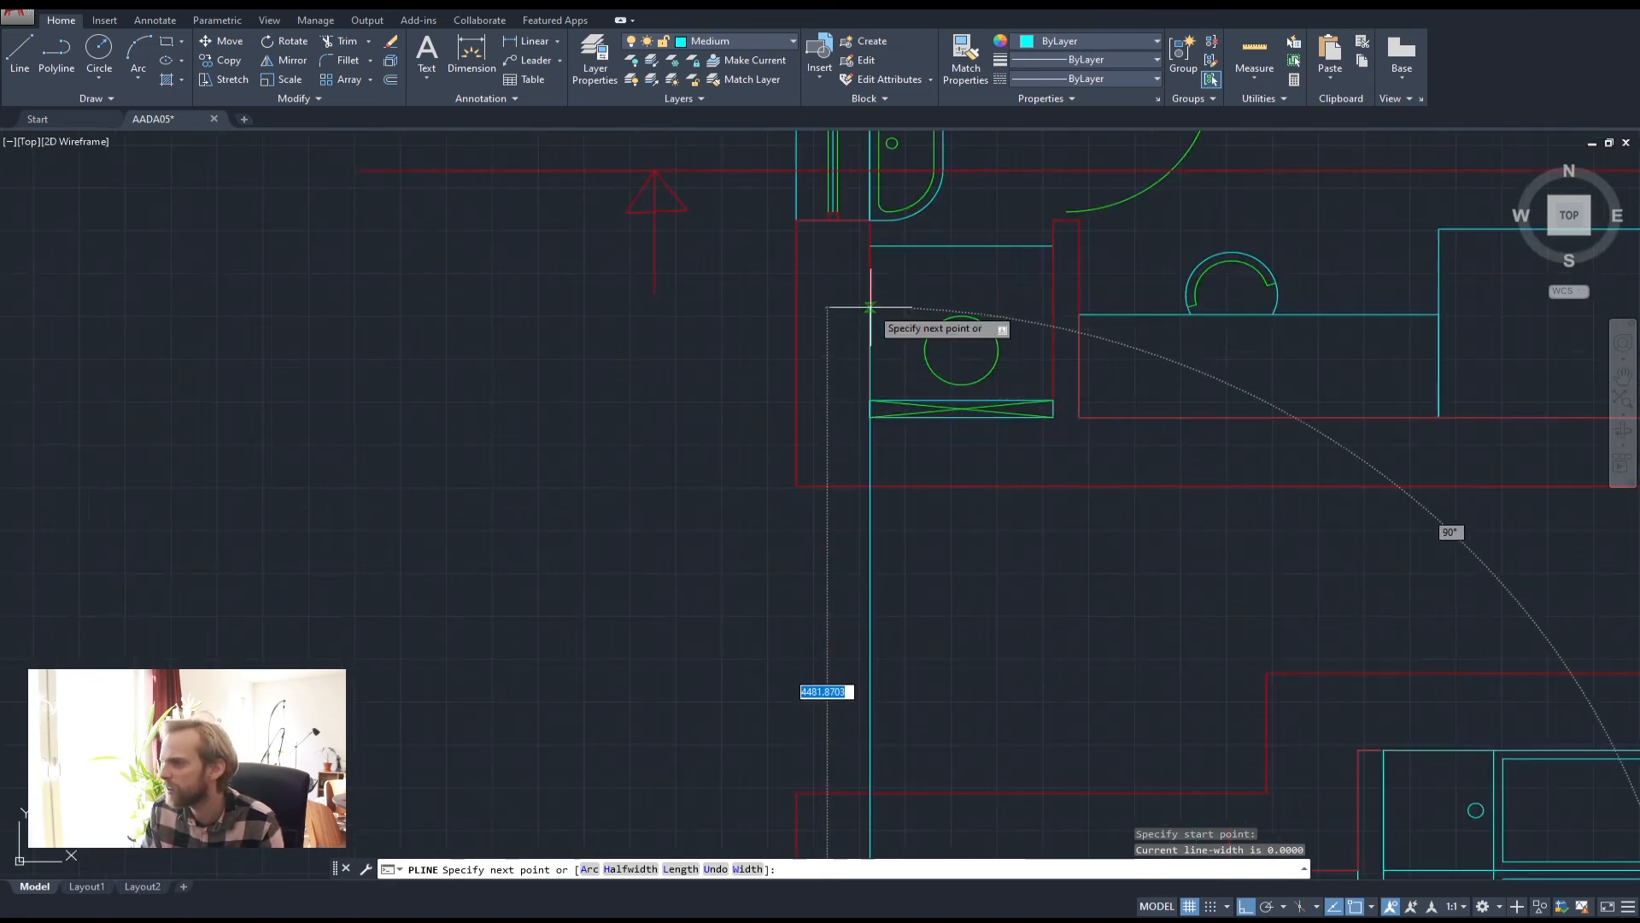
scroll(960, 362, "down", 5)
scroll(982, 735, "up", 4)
scroll(901, 472, "up", 6)
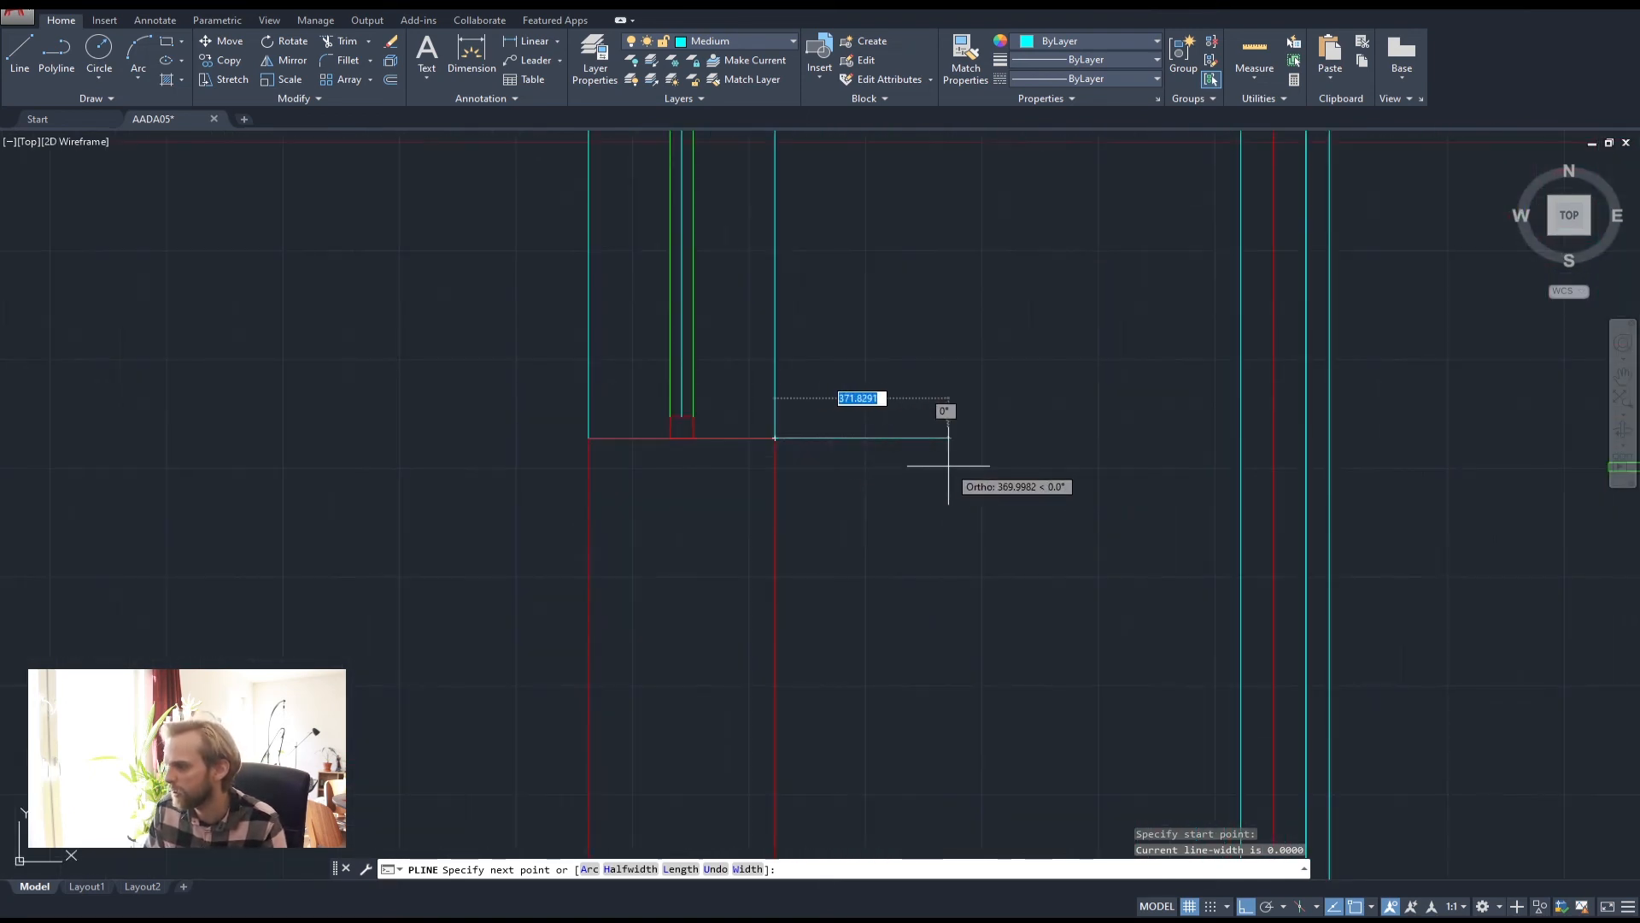
type("4")
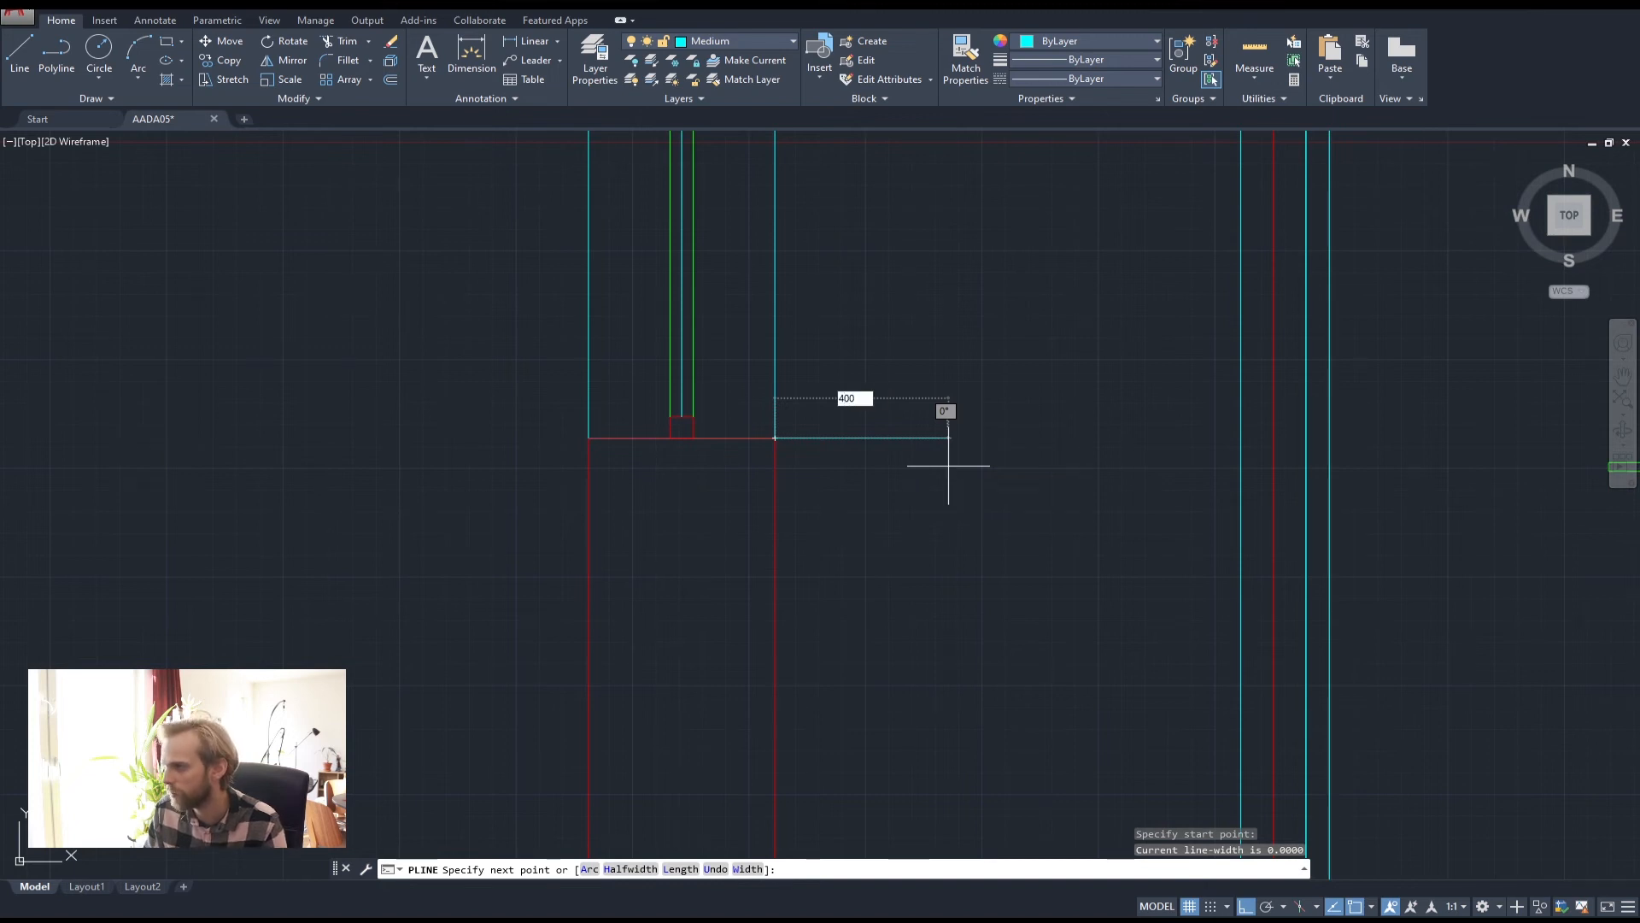
type("00")
key("Return")
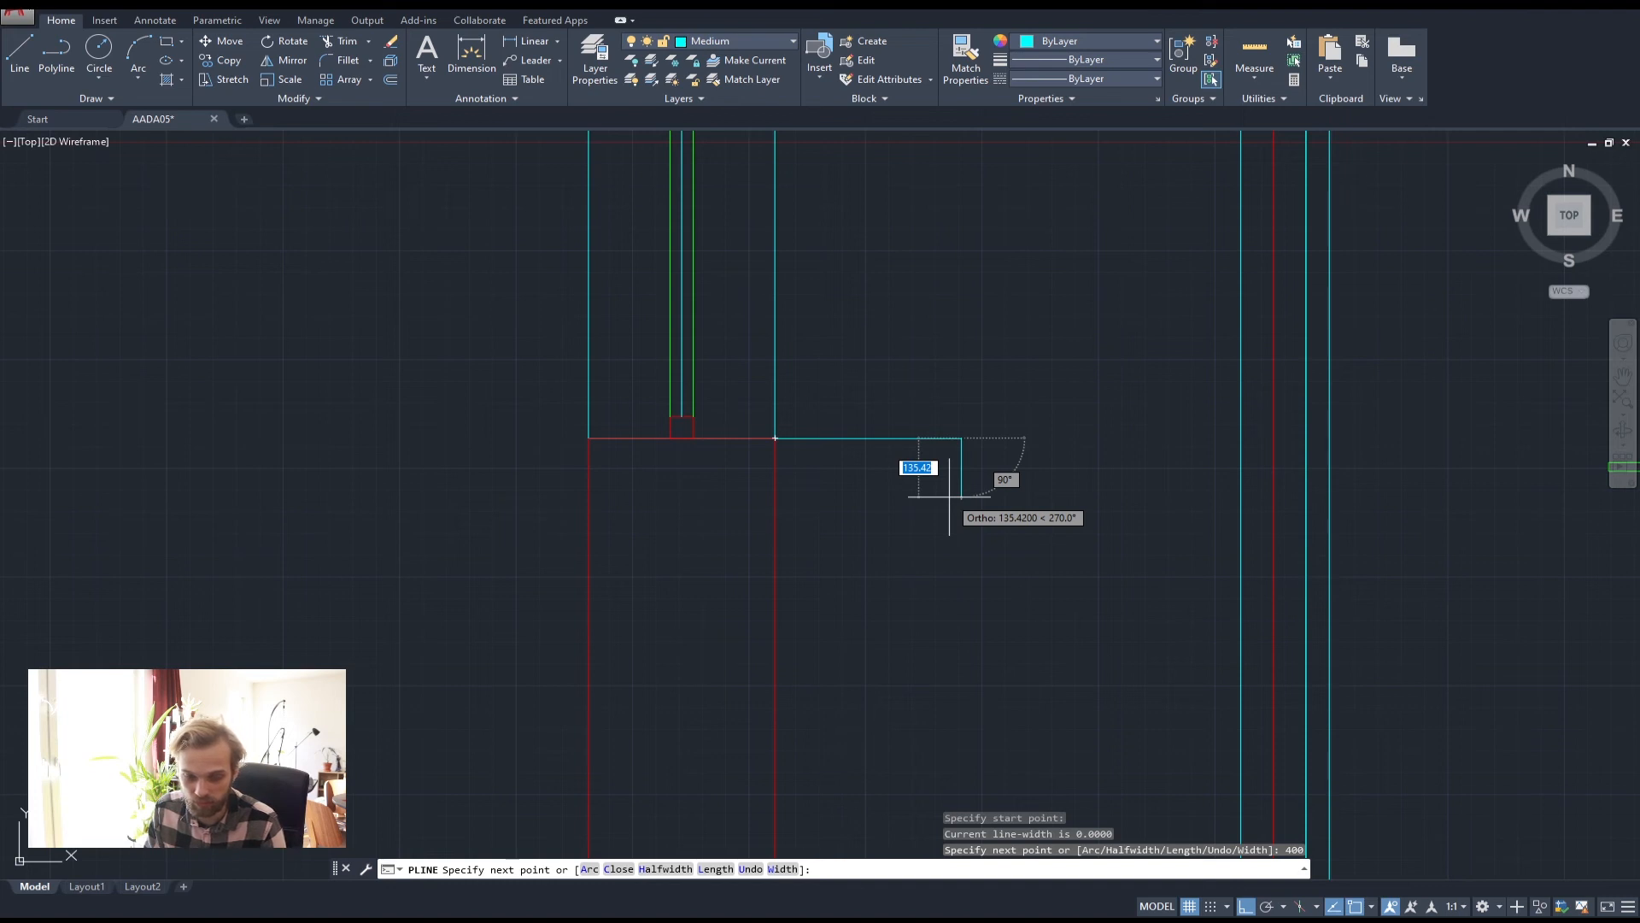
type("1")
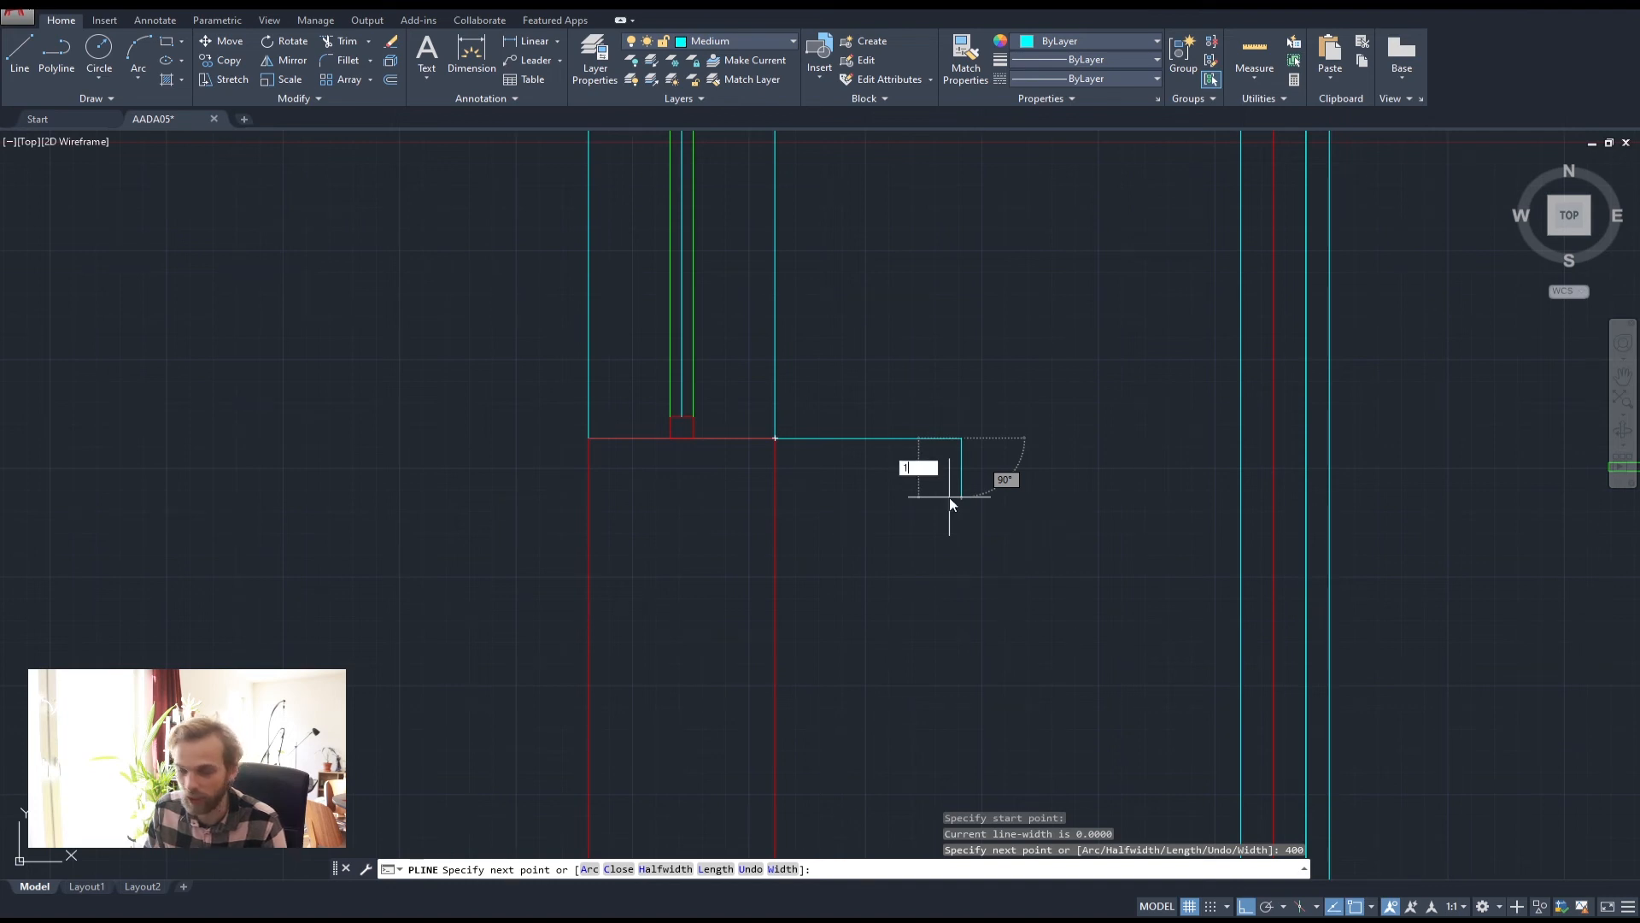
type("00")
key("Return")
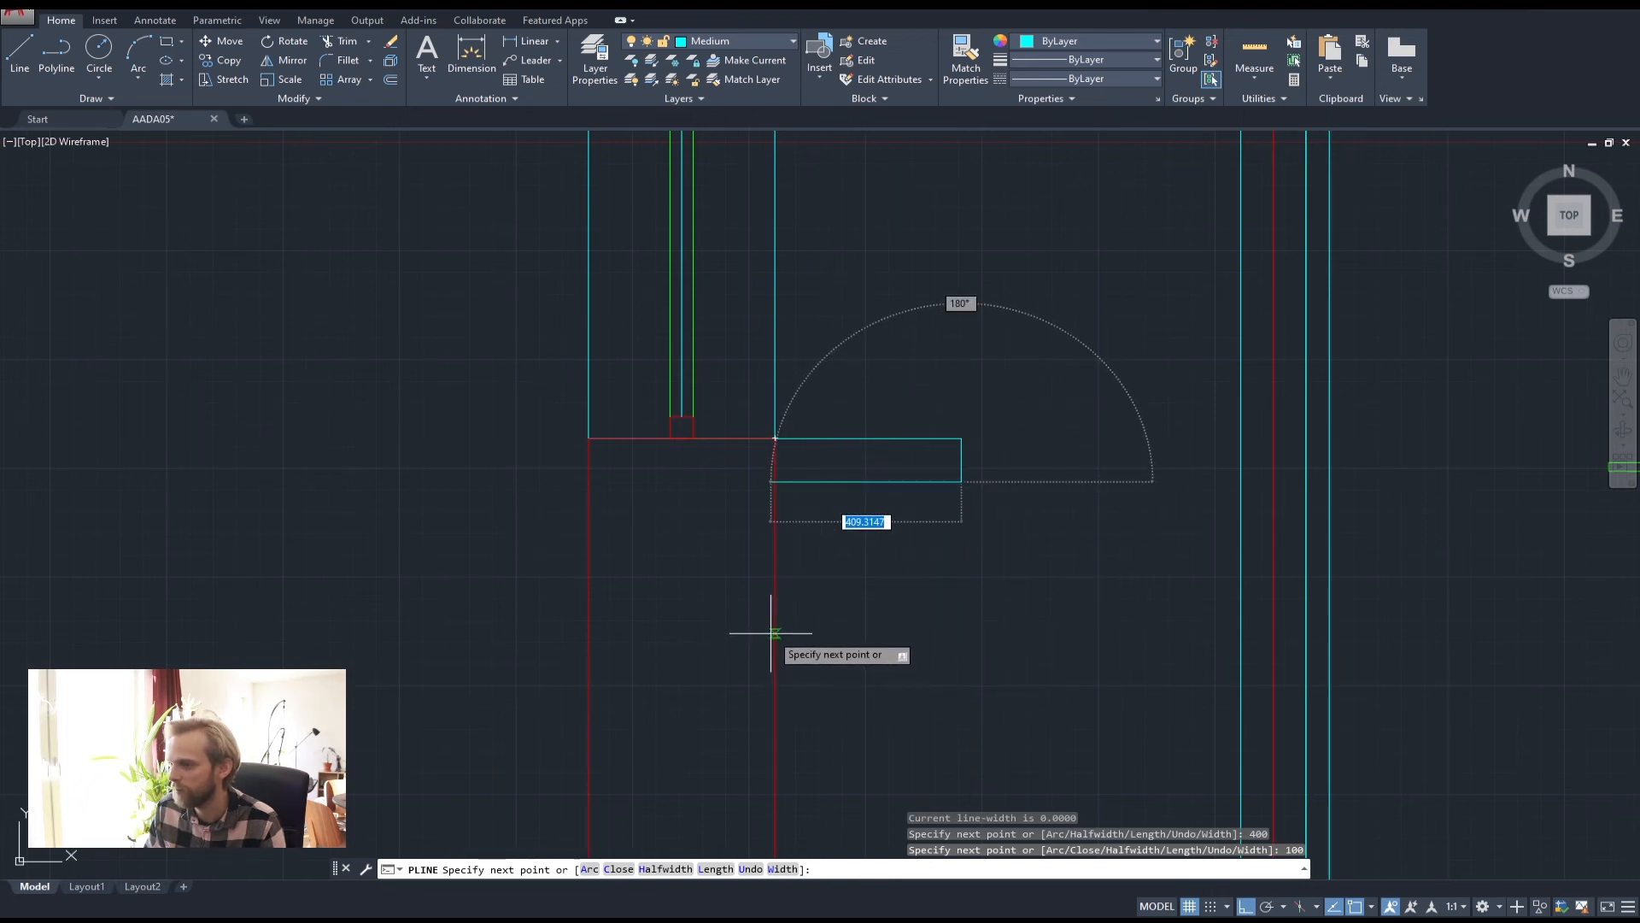
scroll(798, 628, "down", 3)
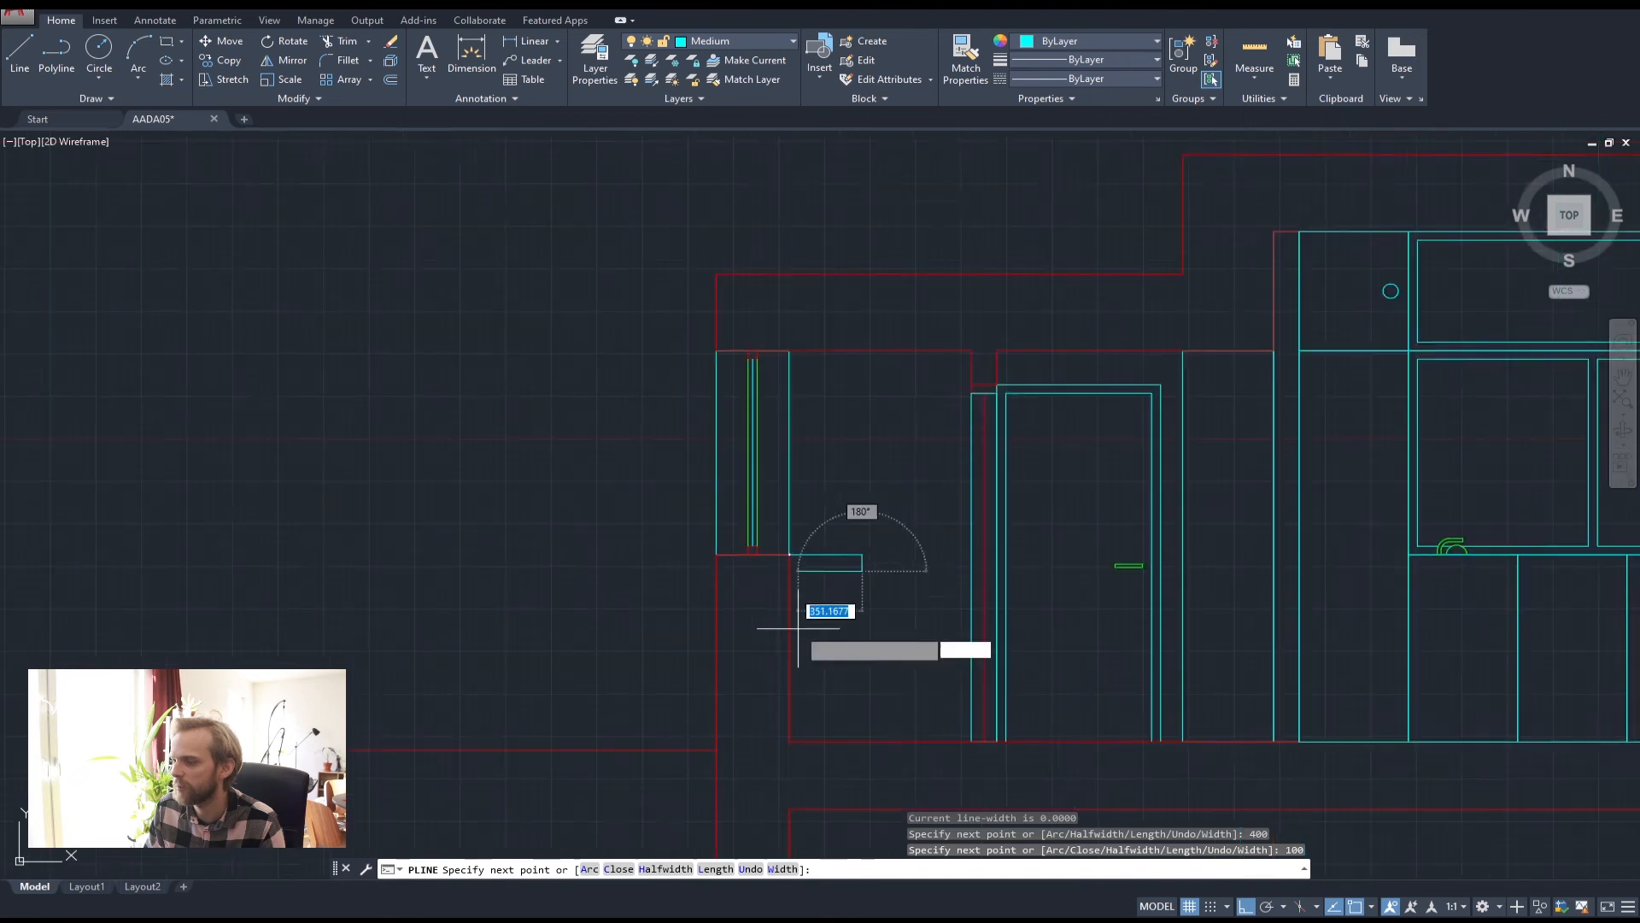
scroll(773, 556, "up", 4)
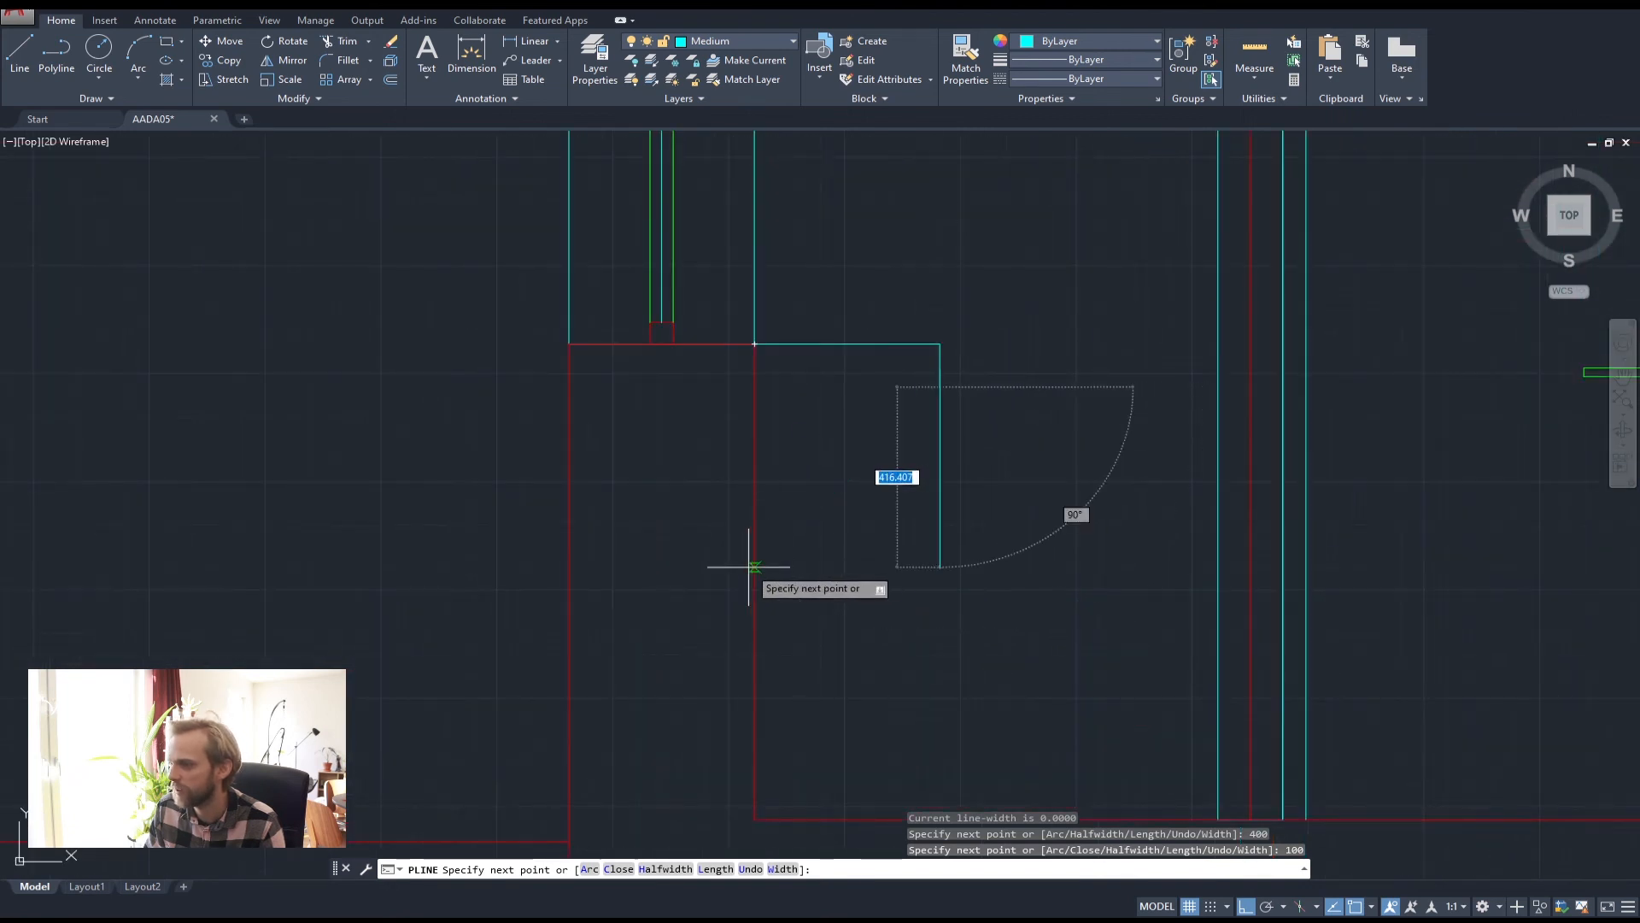
left_click(755, 570)
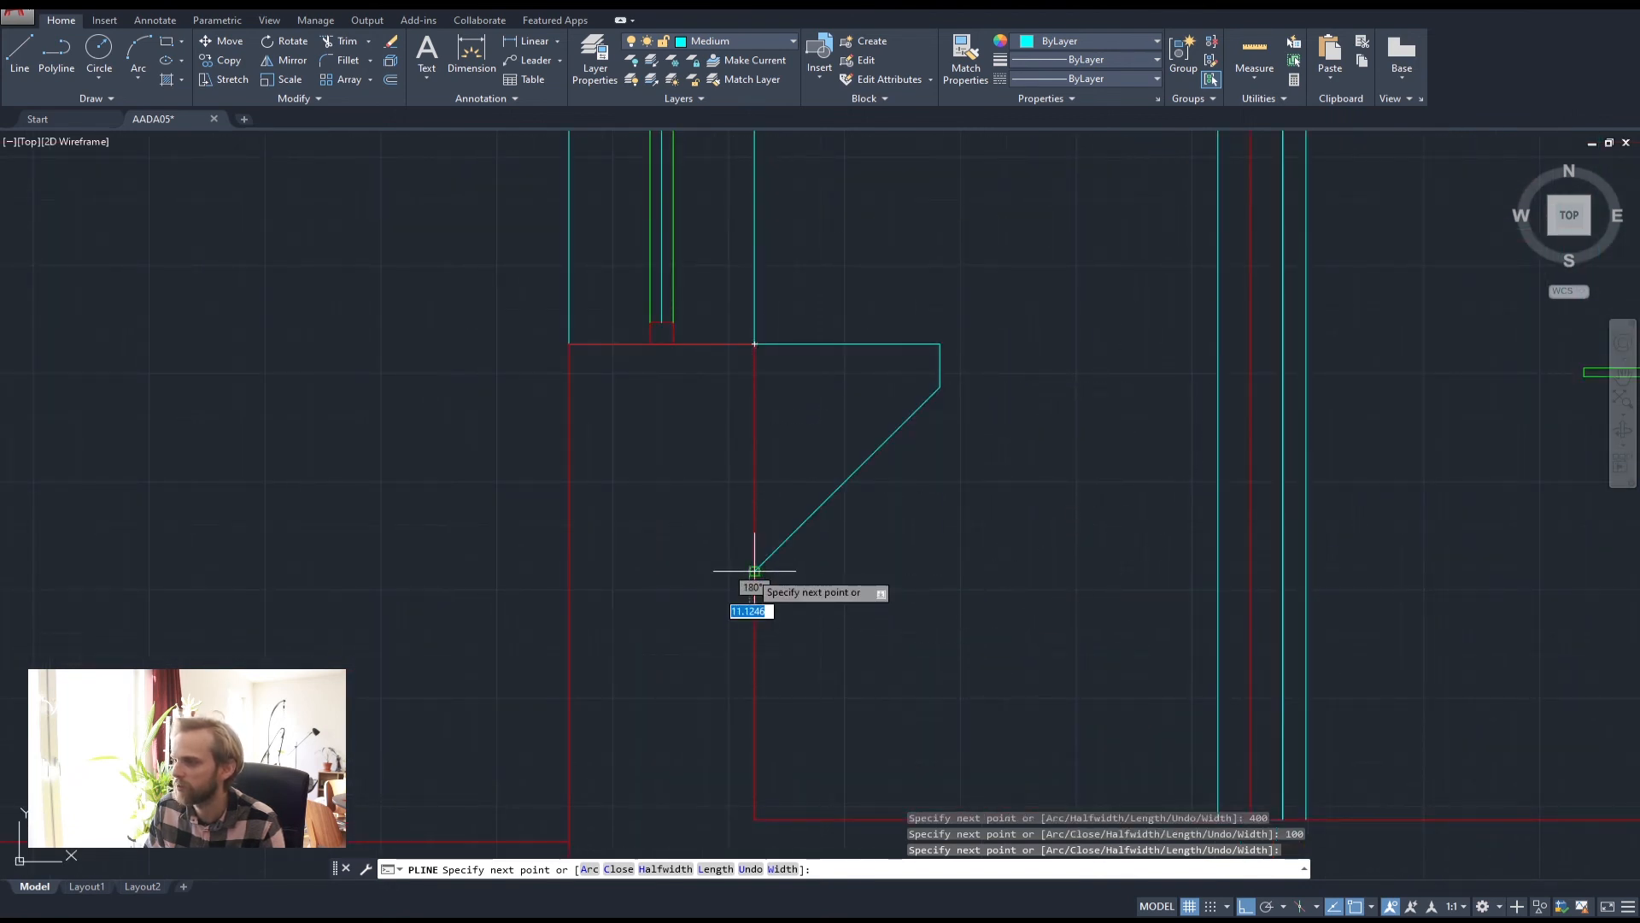
key("Return")
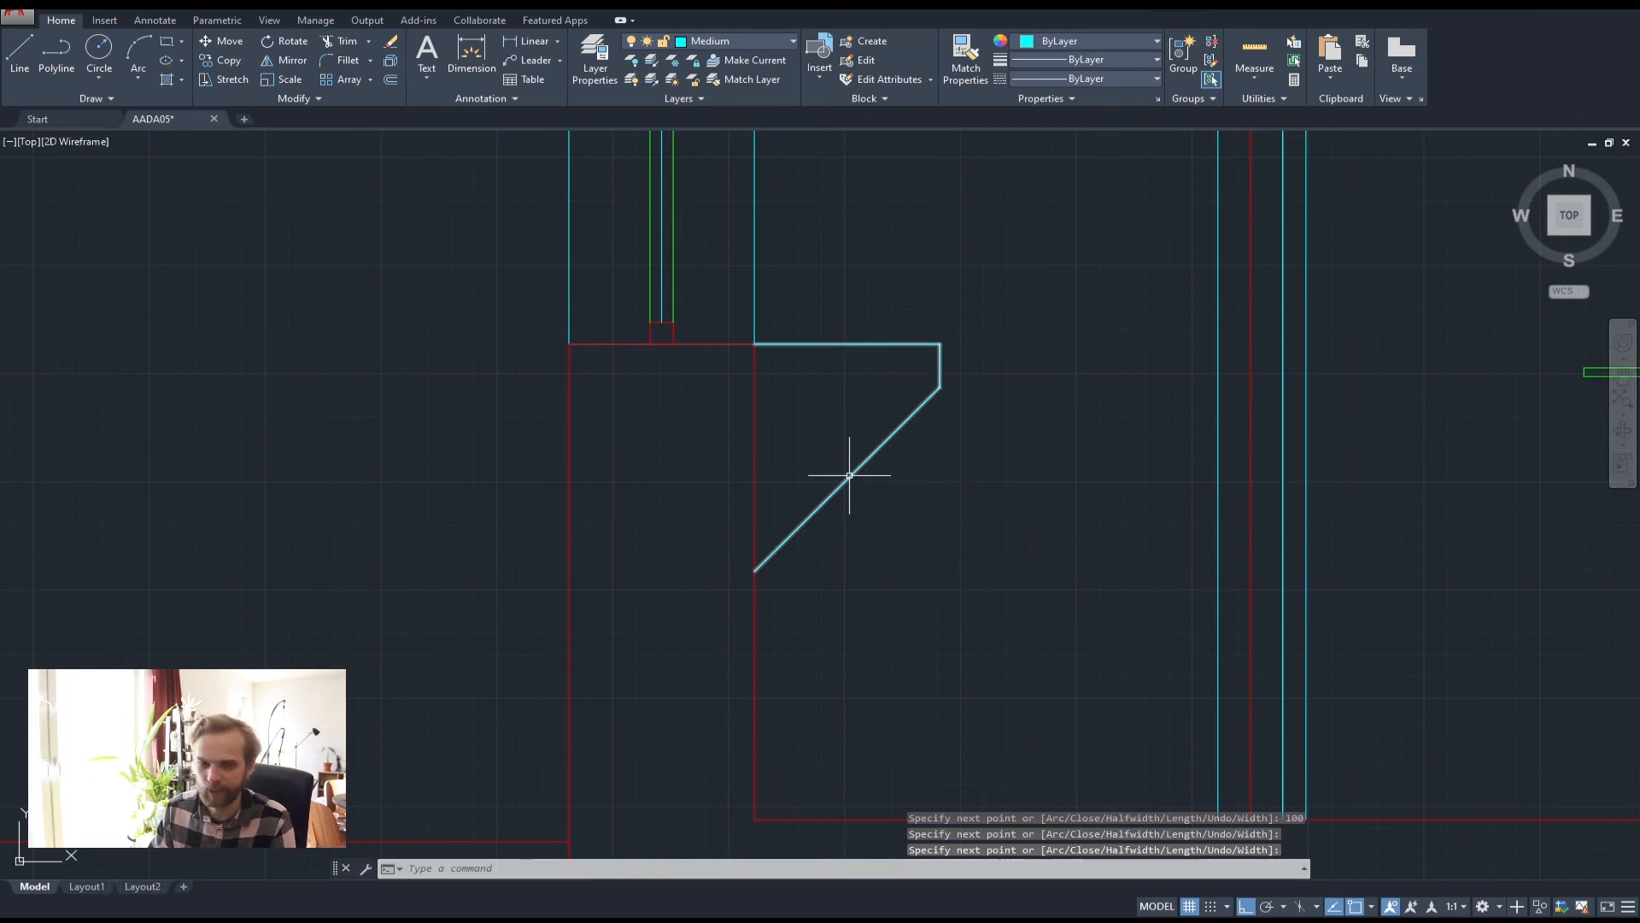
middle_click_drag(849, 475, 864, 569)
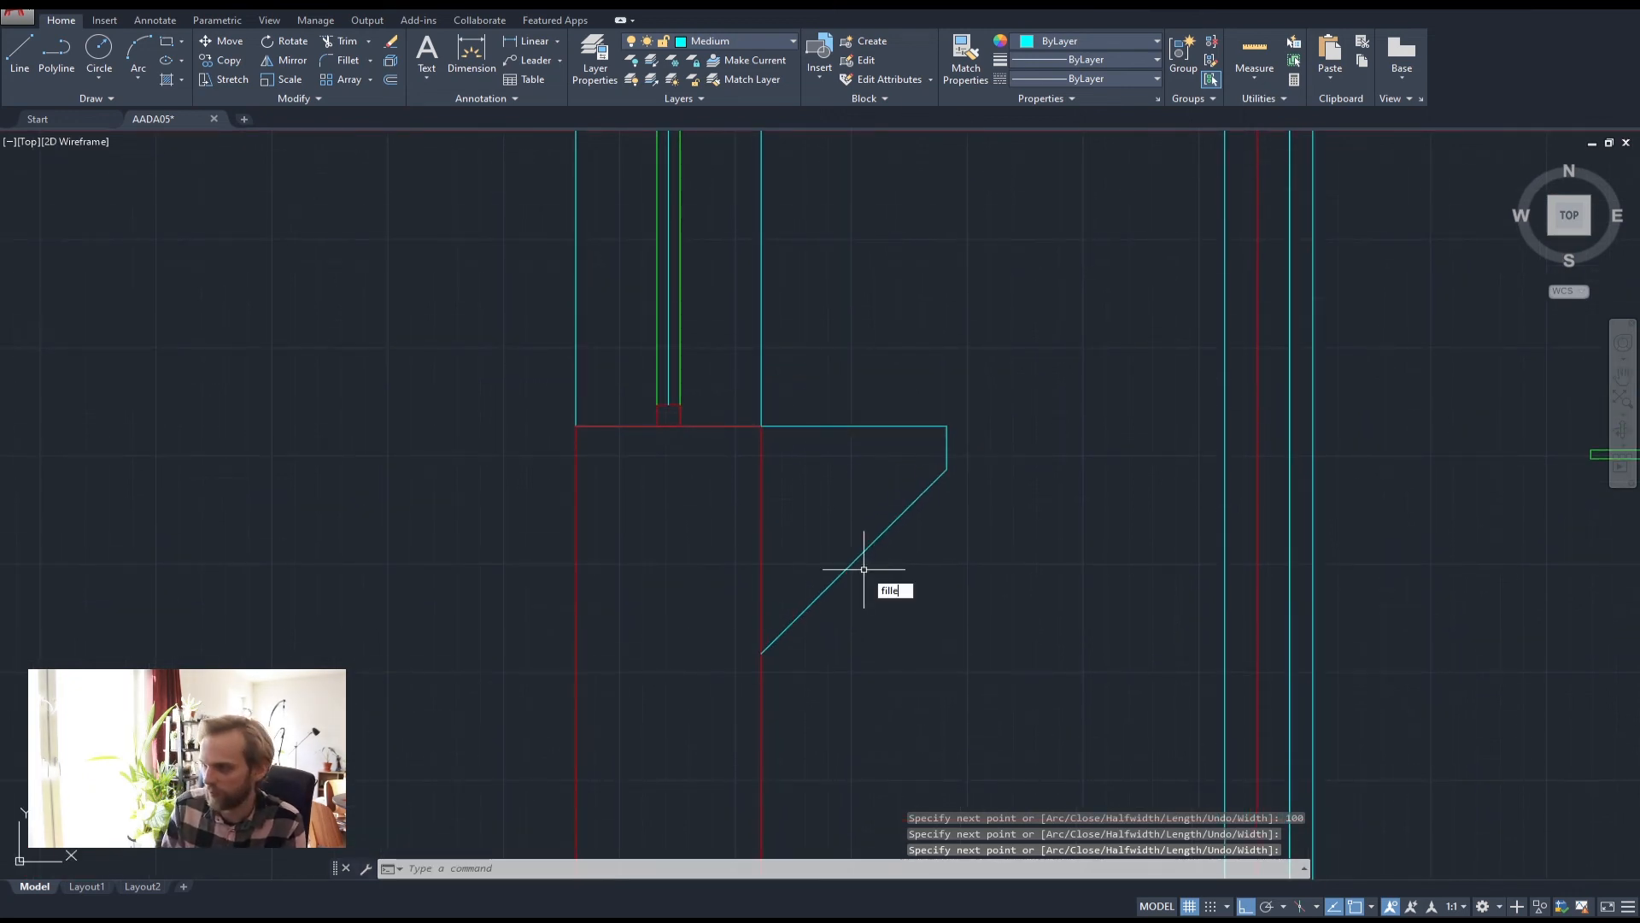
Round the counter outline's corners with a 30 fillet radius
type("filletc")
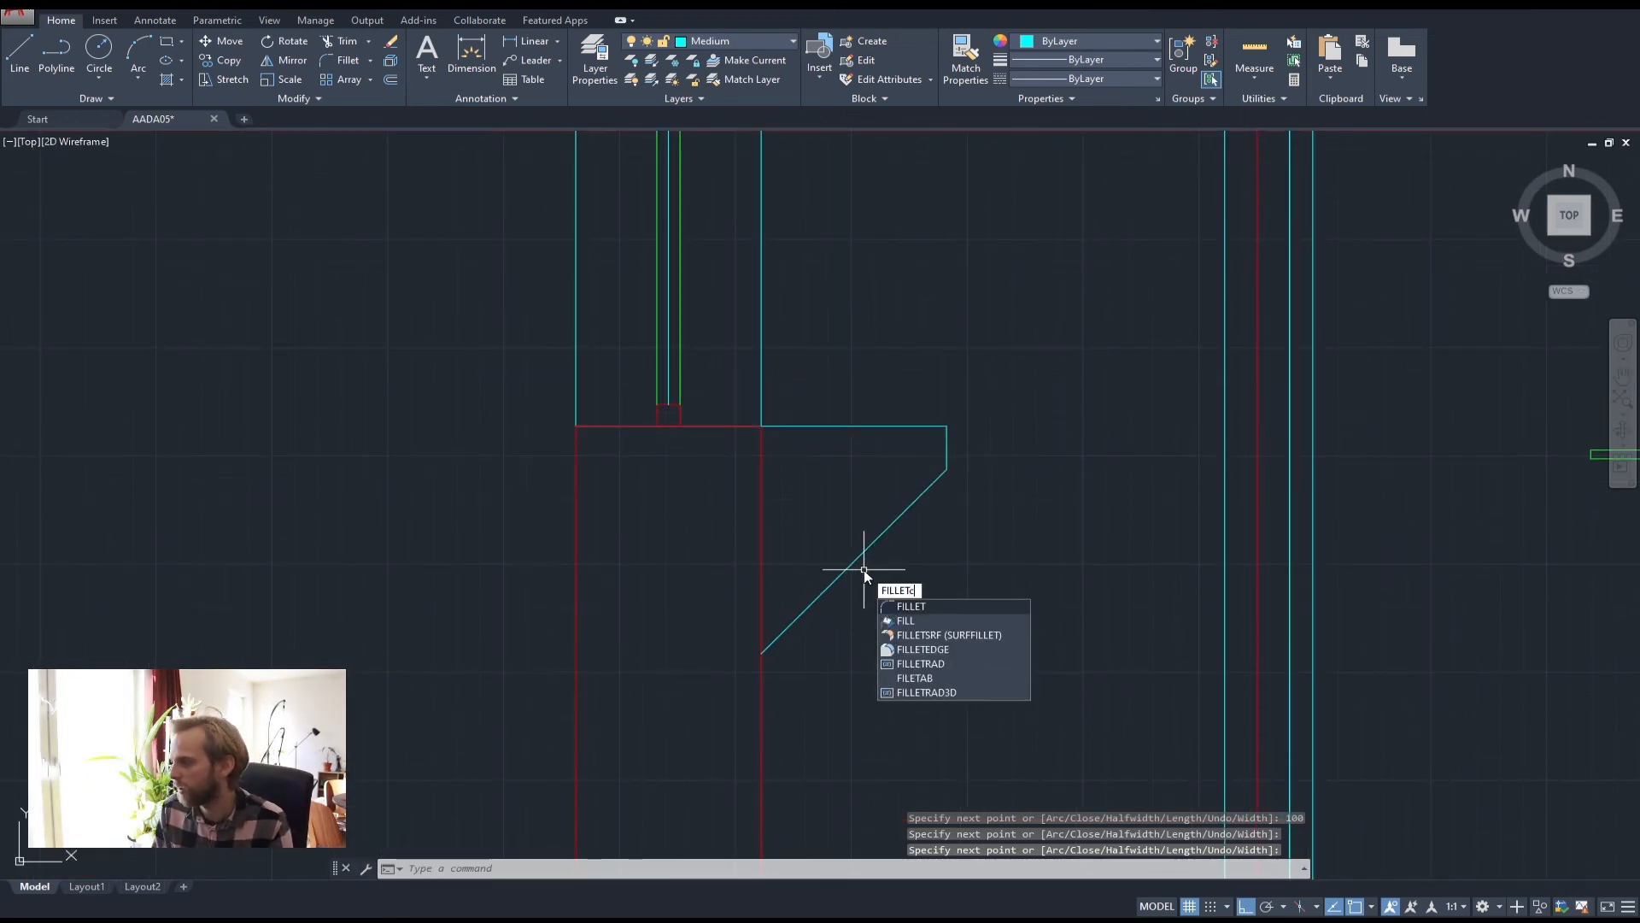
key("BackSpace")
key("Return")
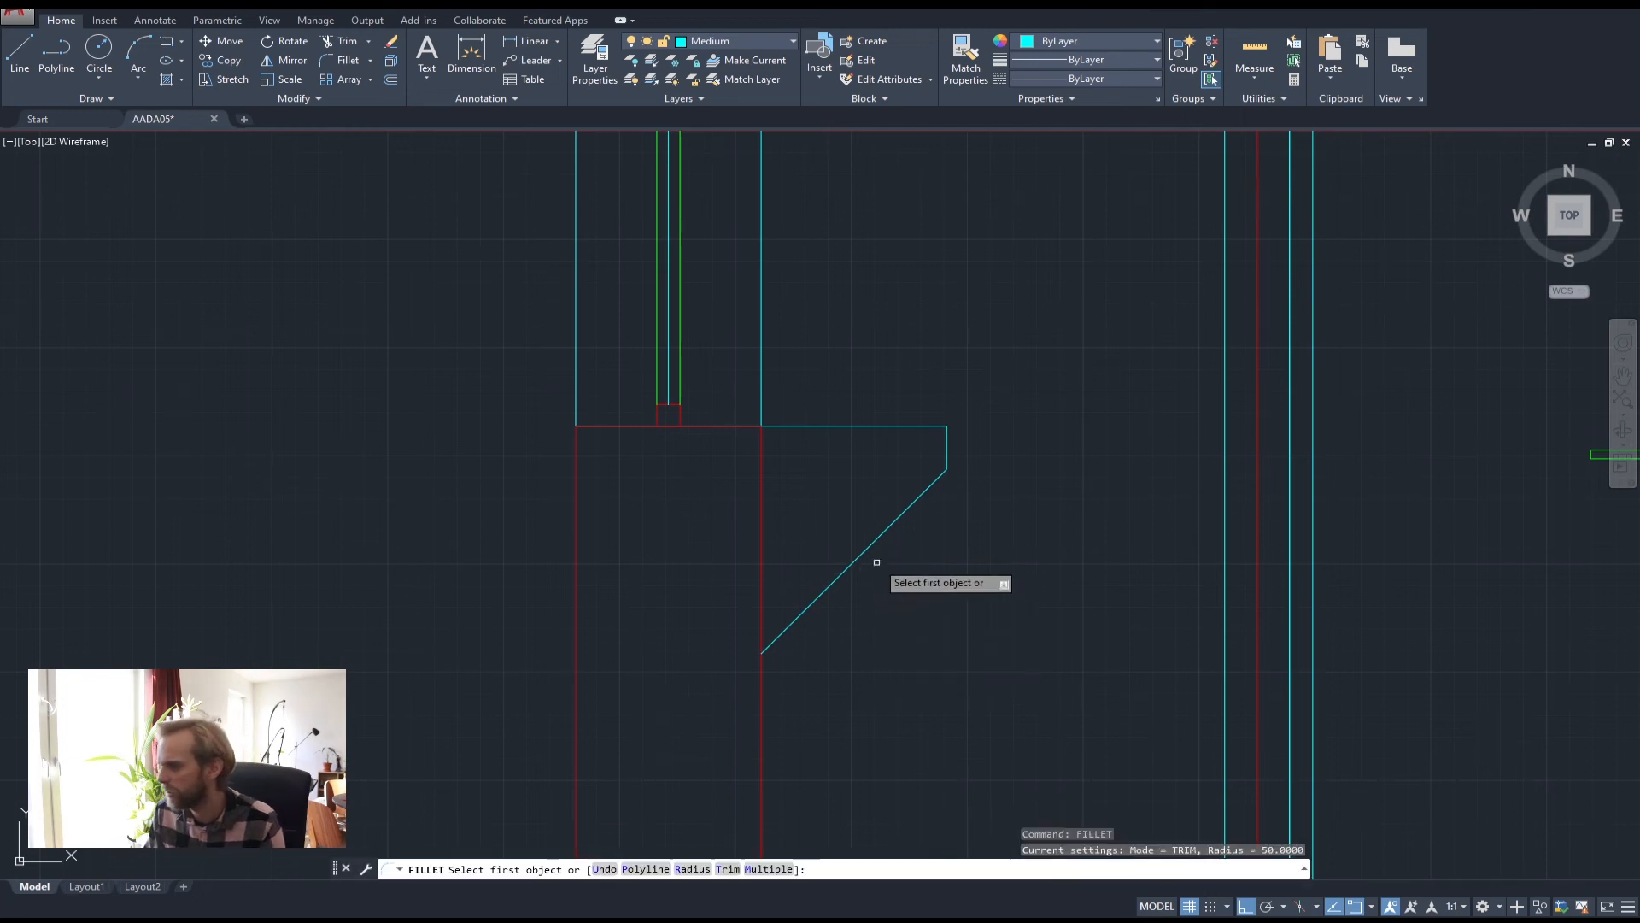
type("r")
key("Return")
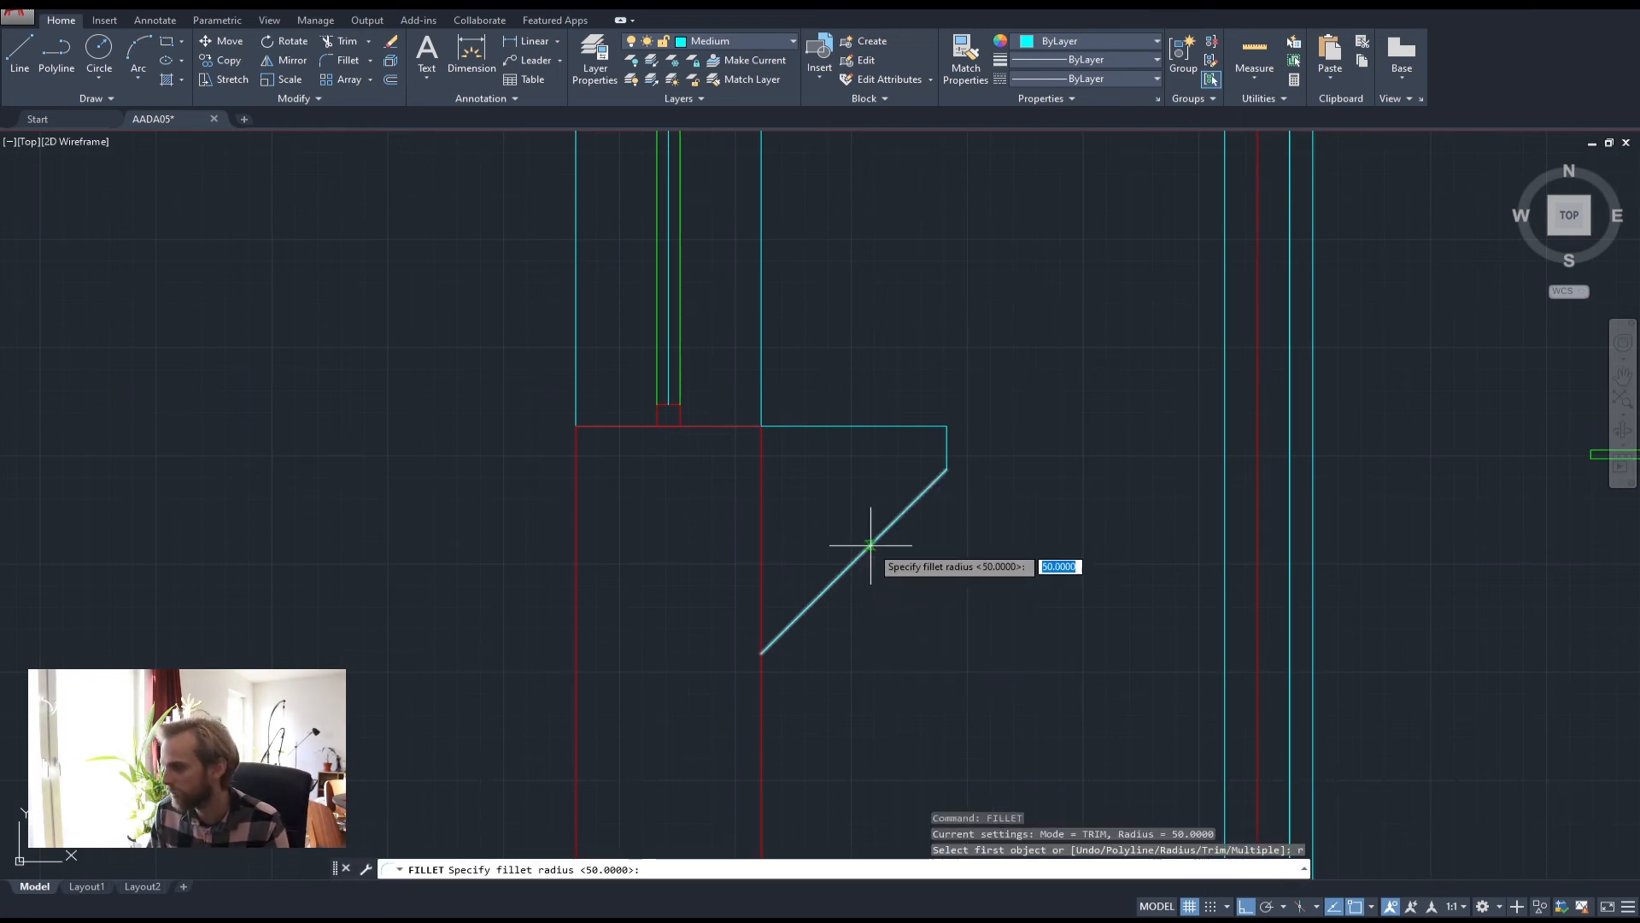
type("30")
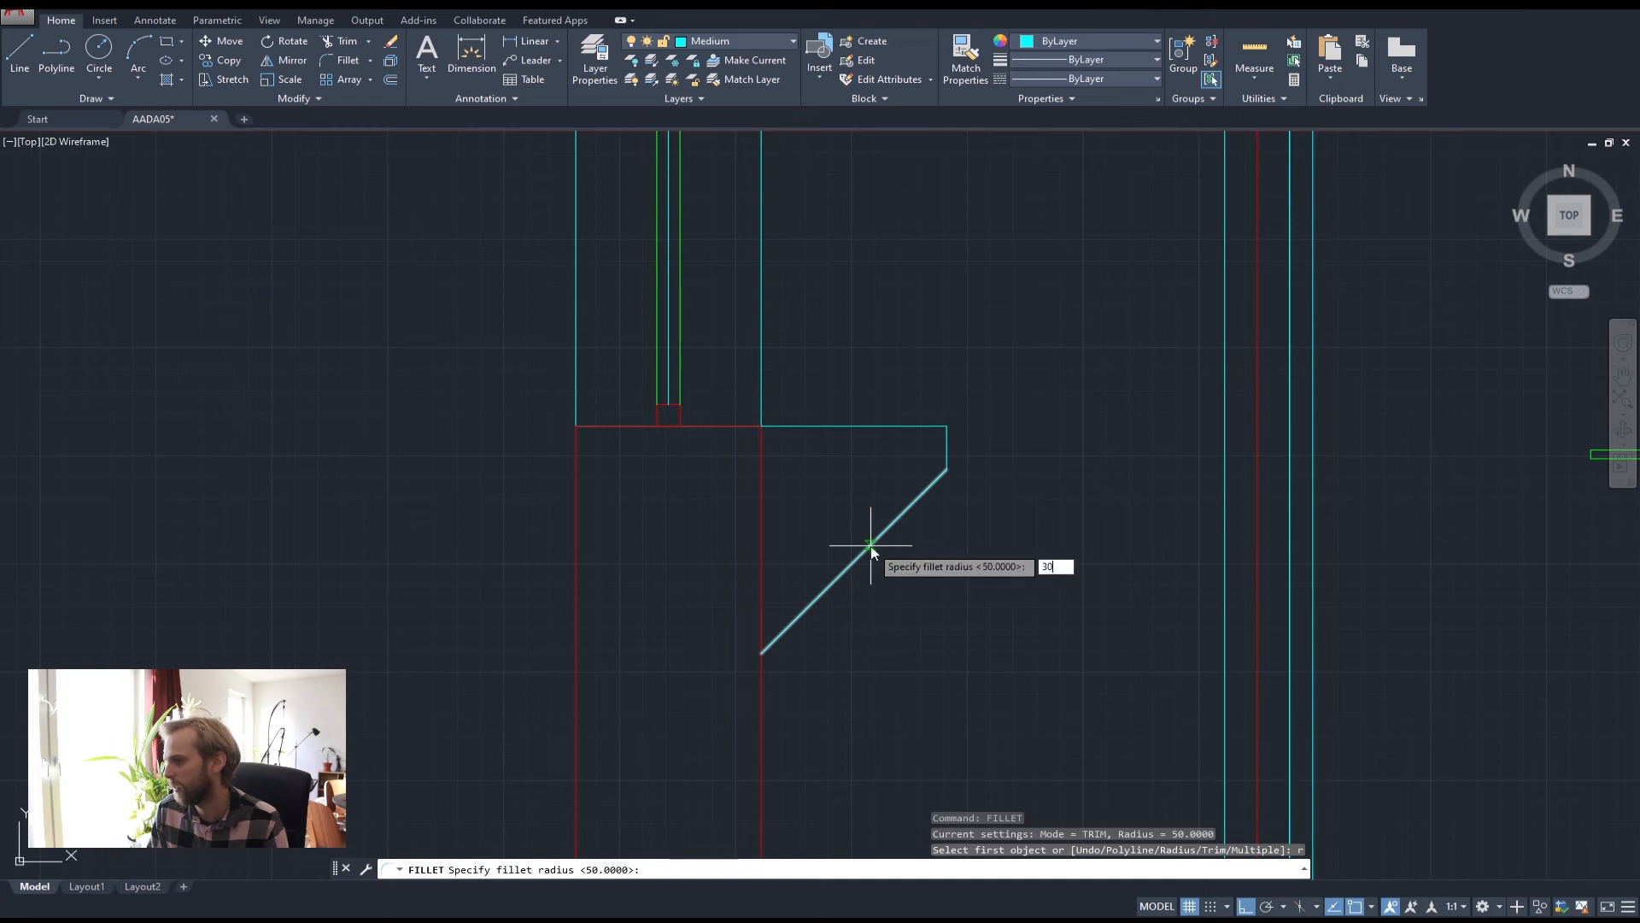
key("Return")
left_click(911, 427)
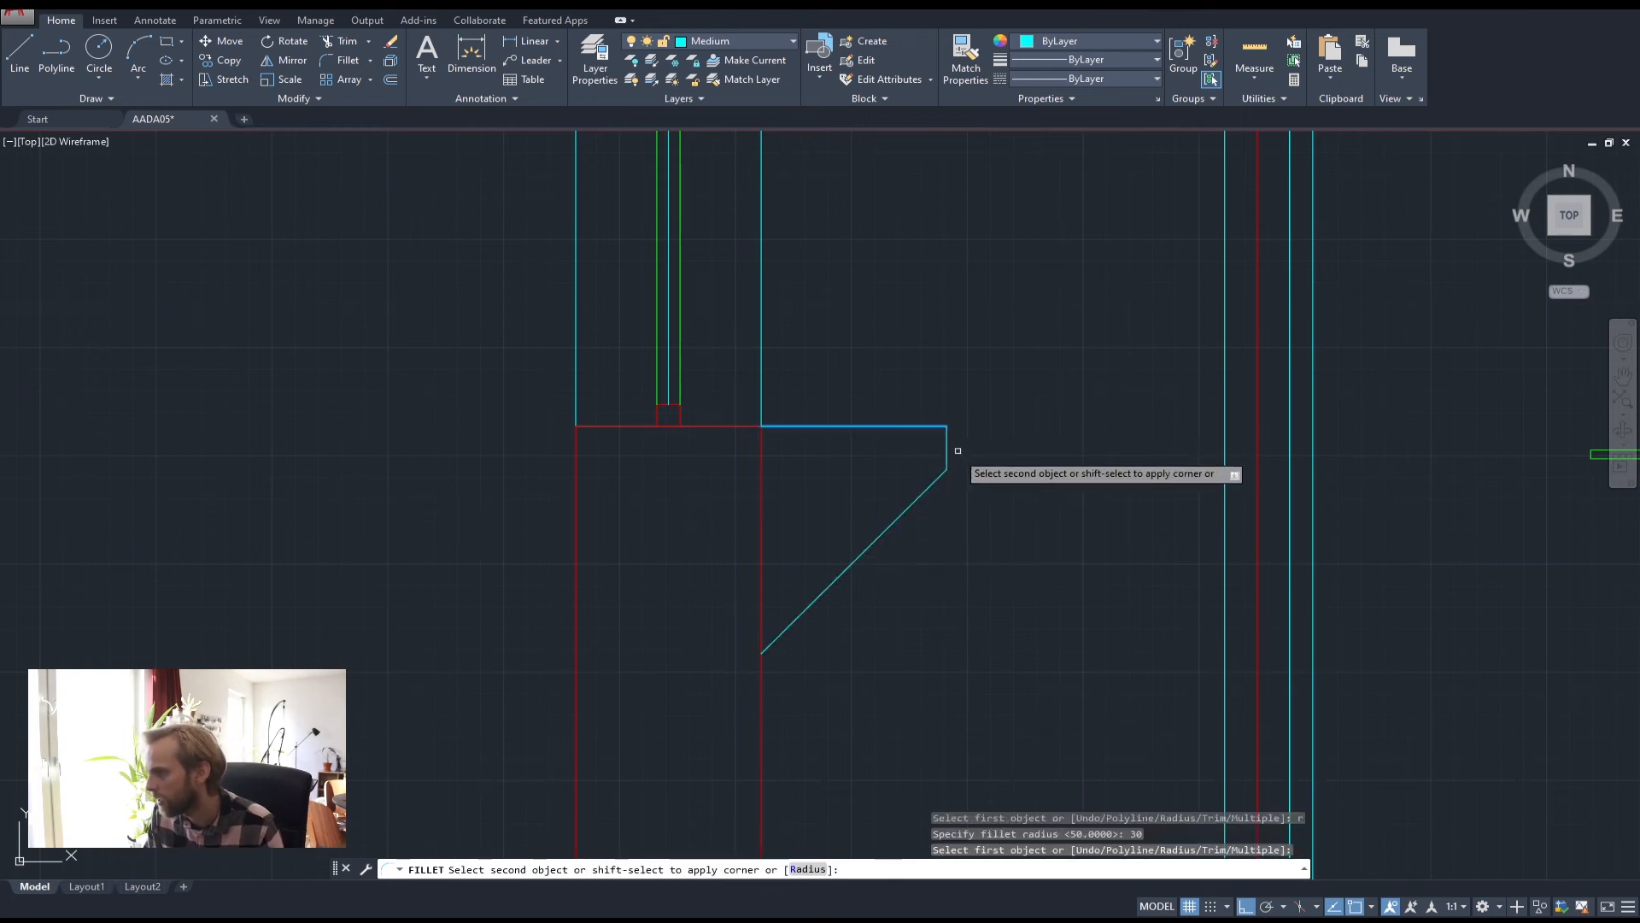
key("Return")
left_click(947, 454)
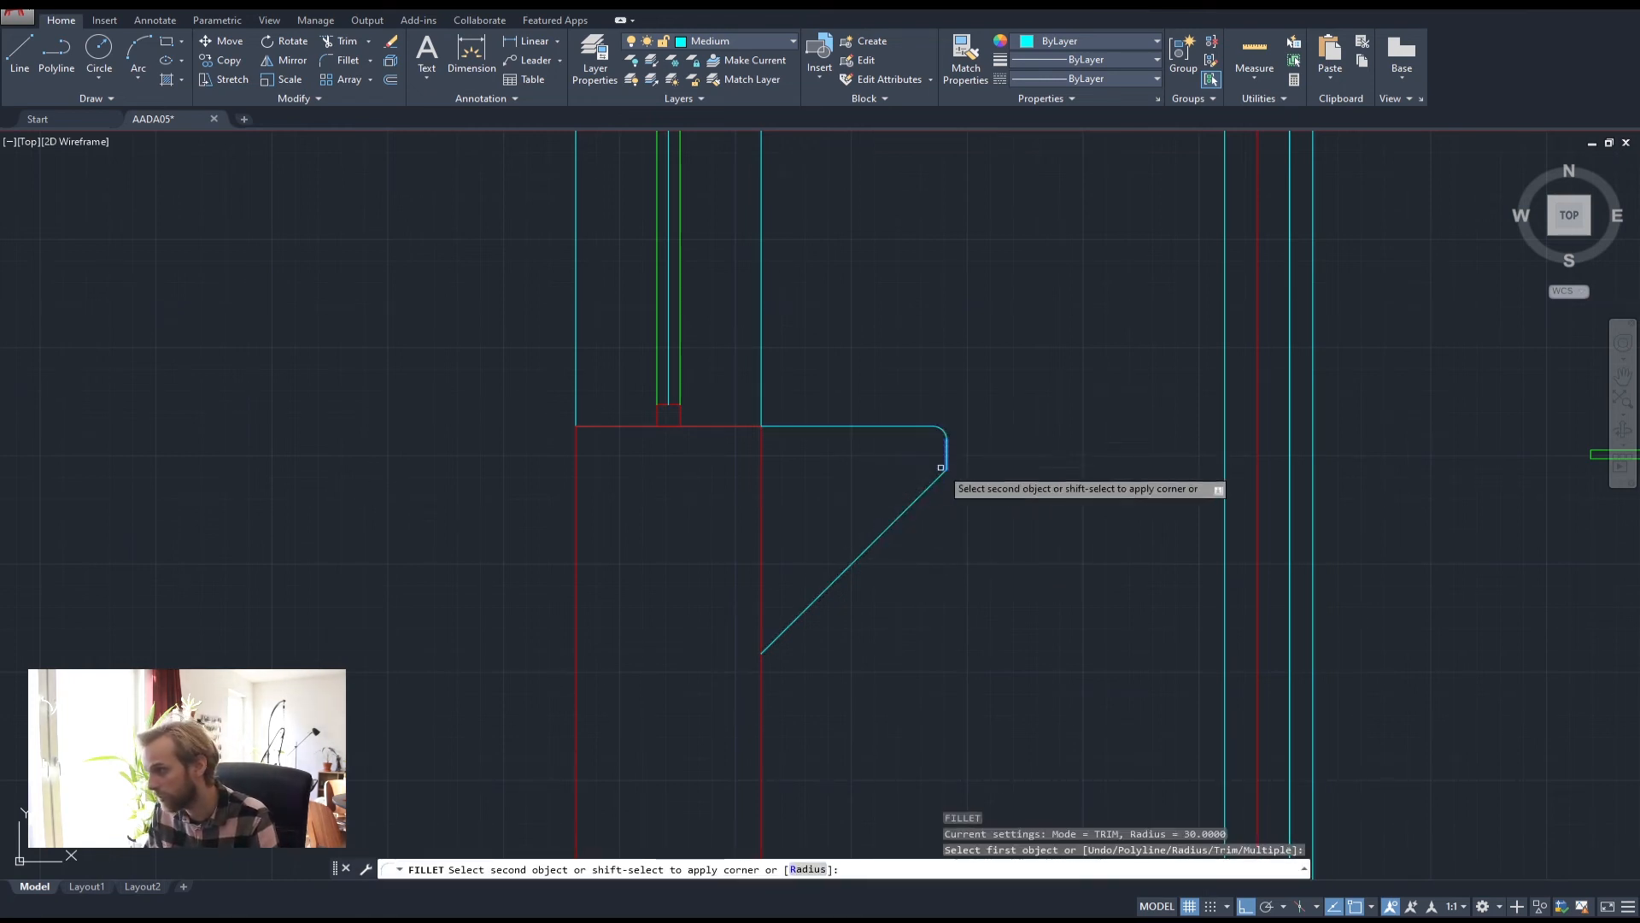
left_click(937, 480)
scroll(1067, 512, "down", 2)
key("Escape")
key("Escape")
key("Escape")
scroll(1066, 512, "down", 5)
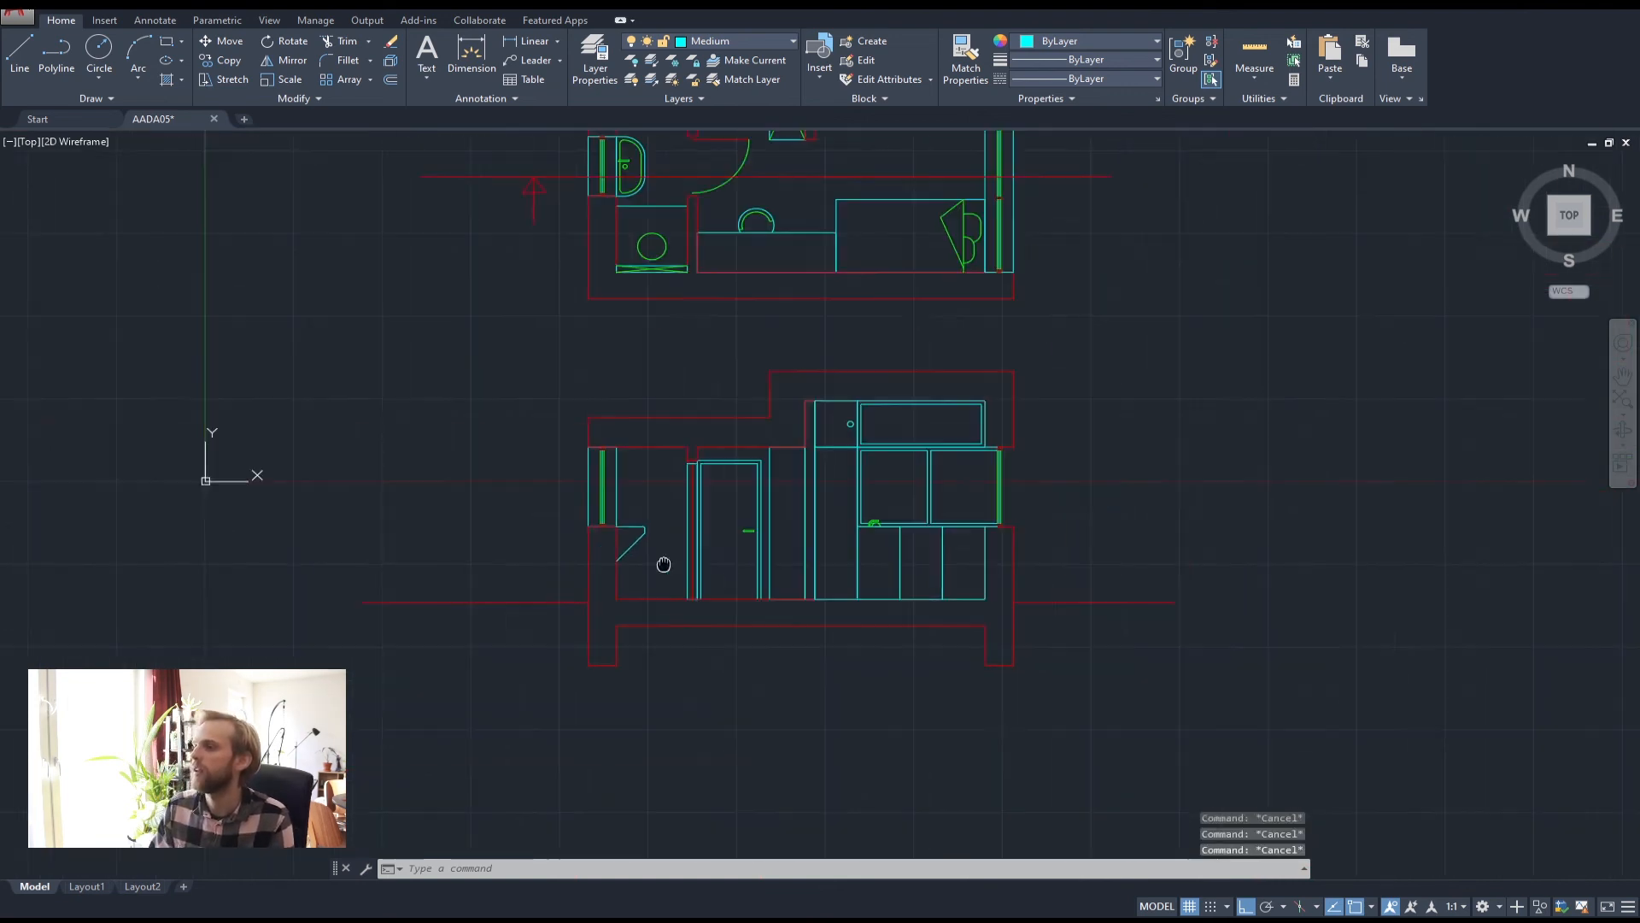
scroll(866, 580, "up", 4)
scroll(866, 580, "up", 3)
left_click(525, 474)
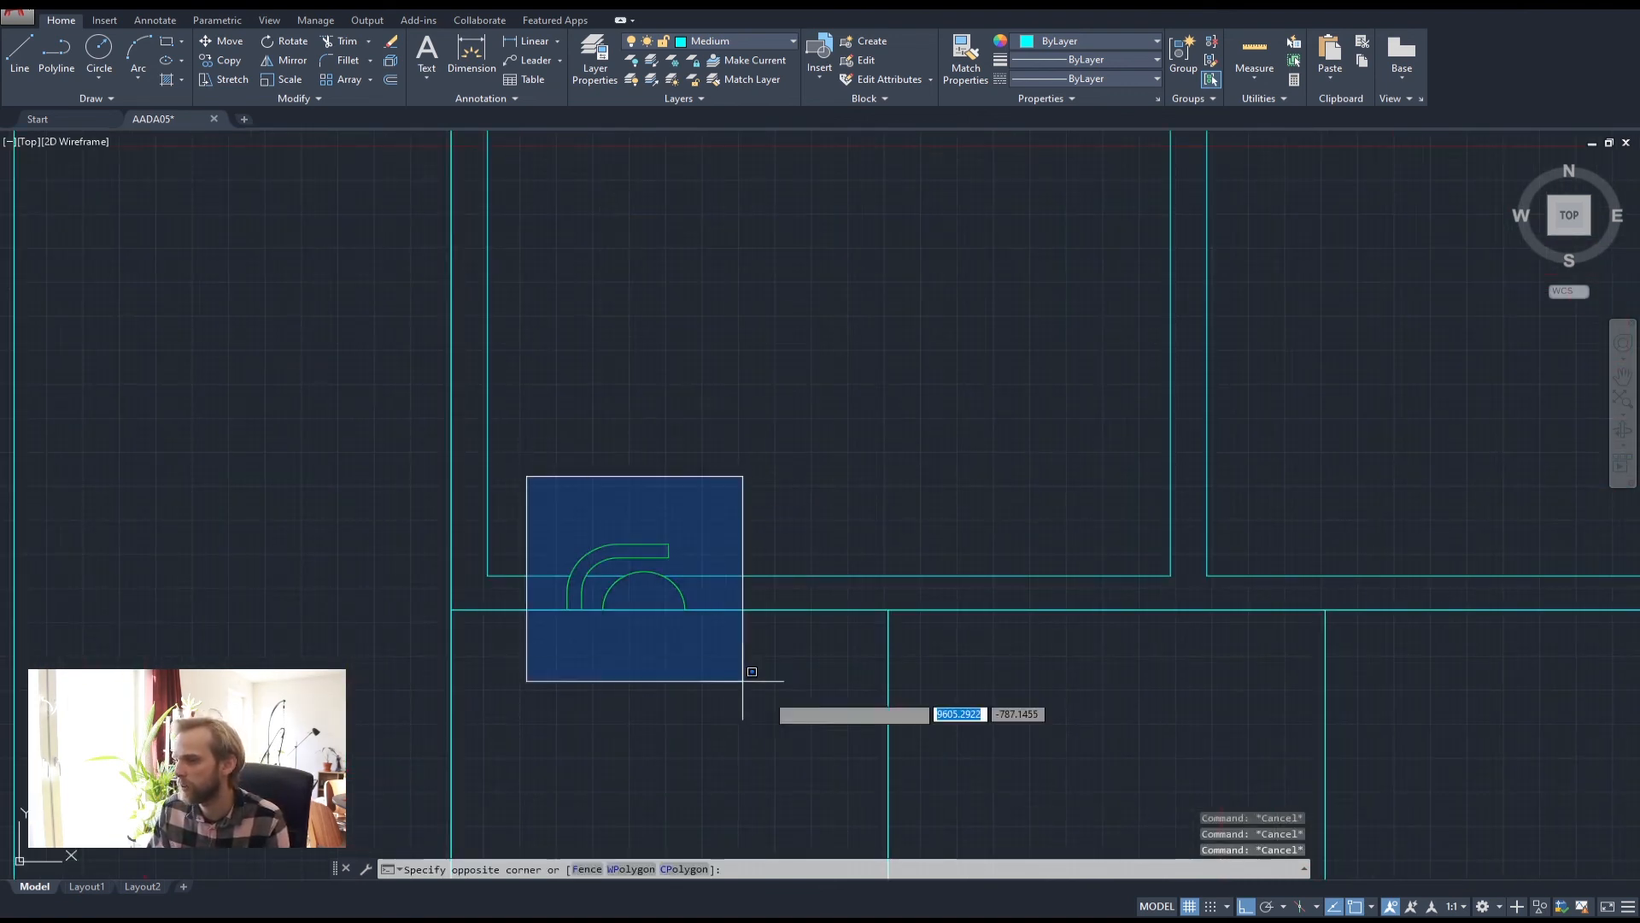
left_click(769, 689)
type("cop")
key("Return")
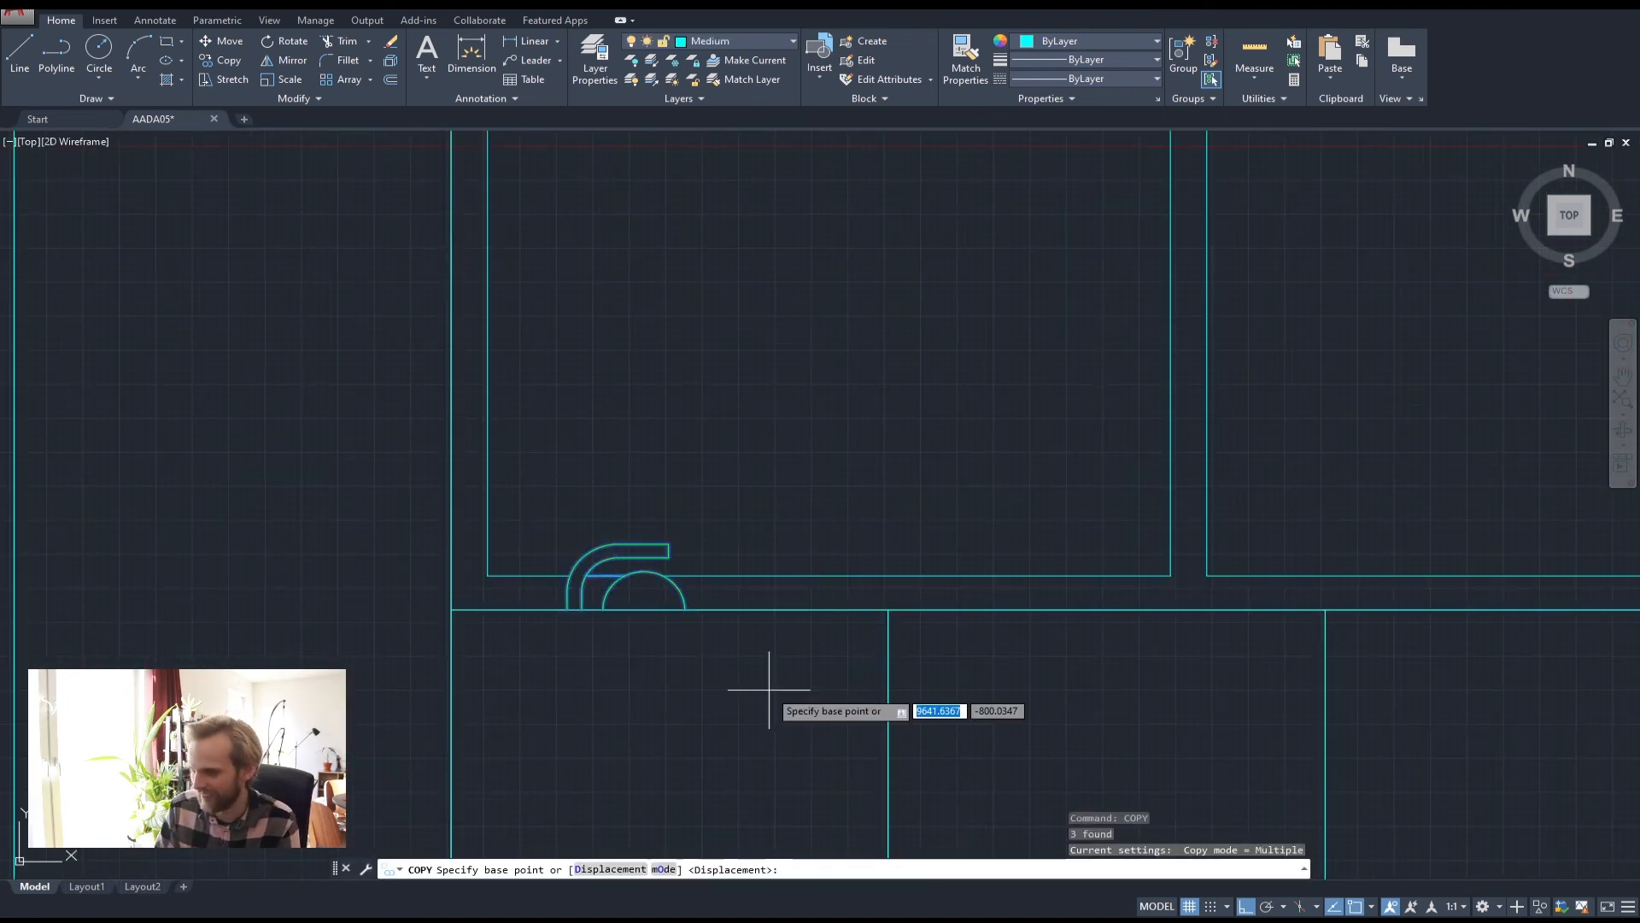
left_click(569, 609)
scroll(572, 603, "down", 5)
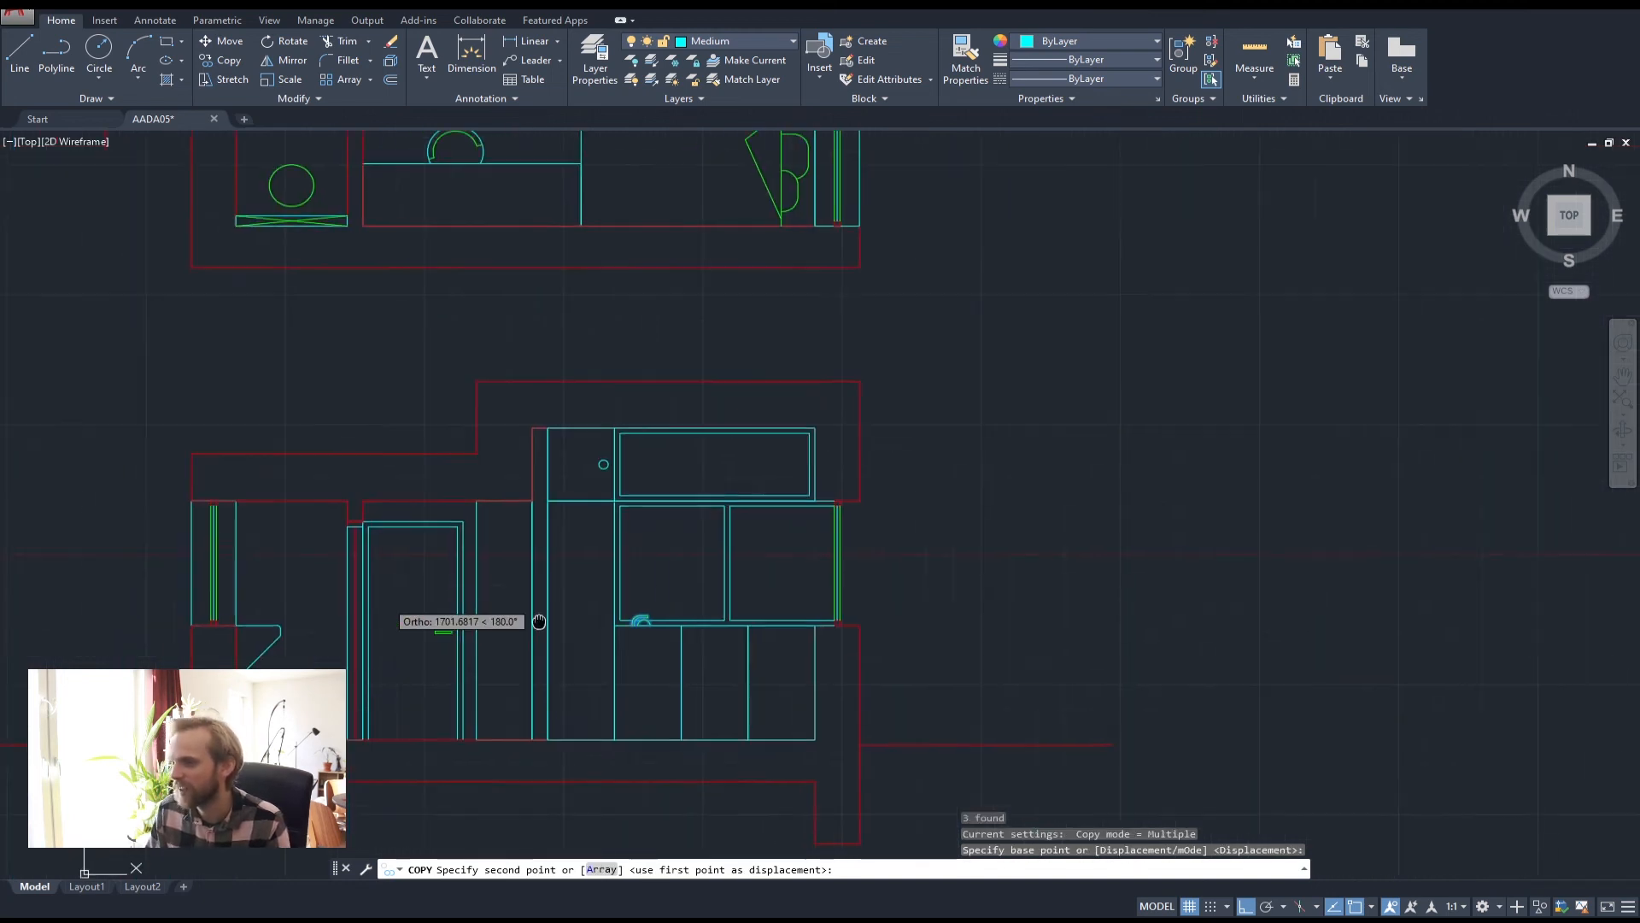
scroll(890, 644, "up", 6)
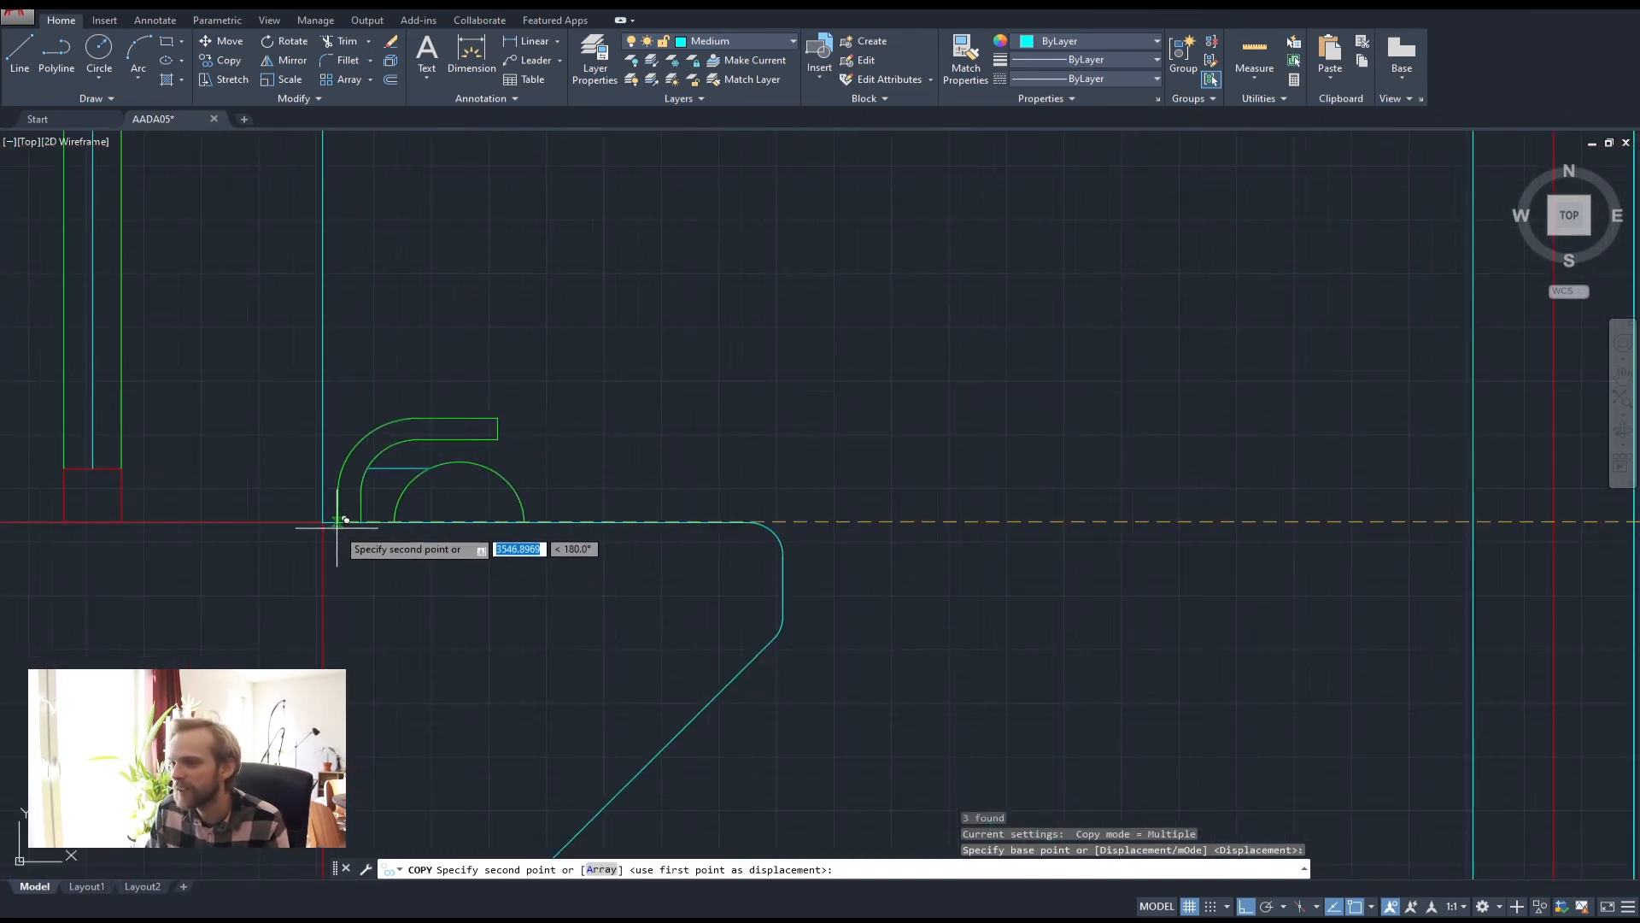
left_click(338, 521)
key("Escape")
key("Escape")
key("Escape")
left_click(389, 472)
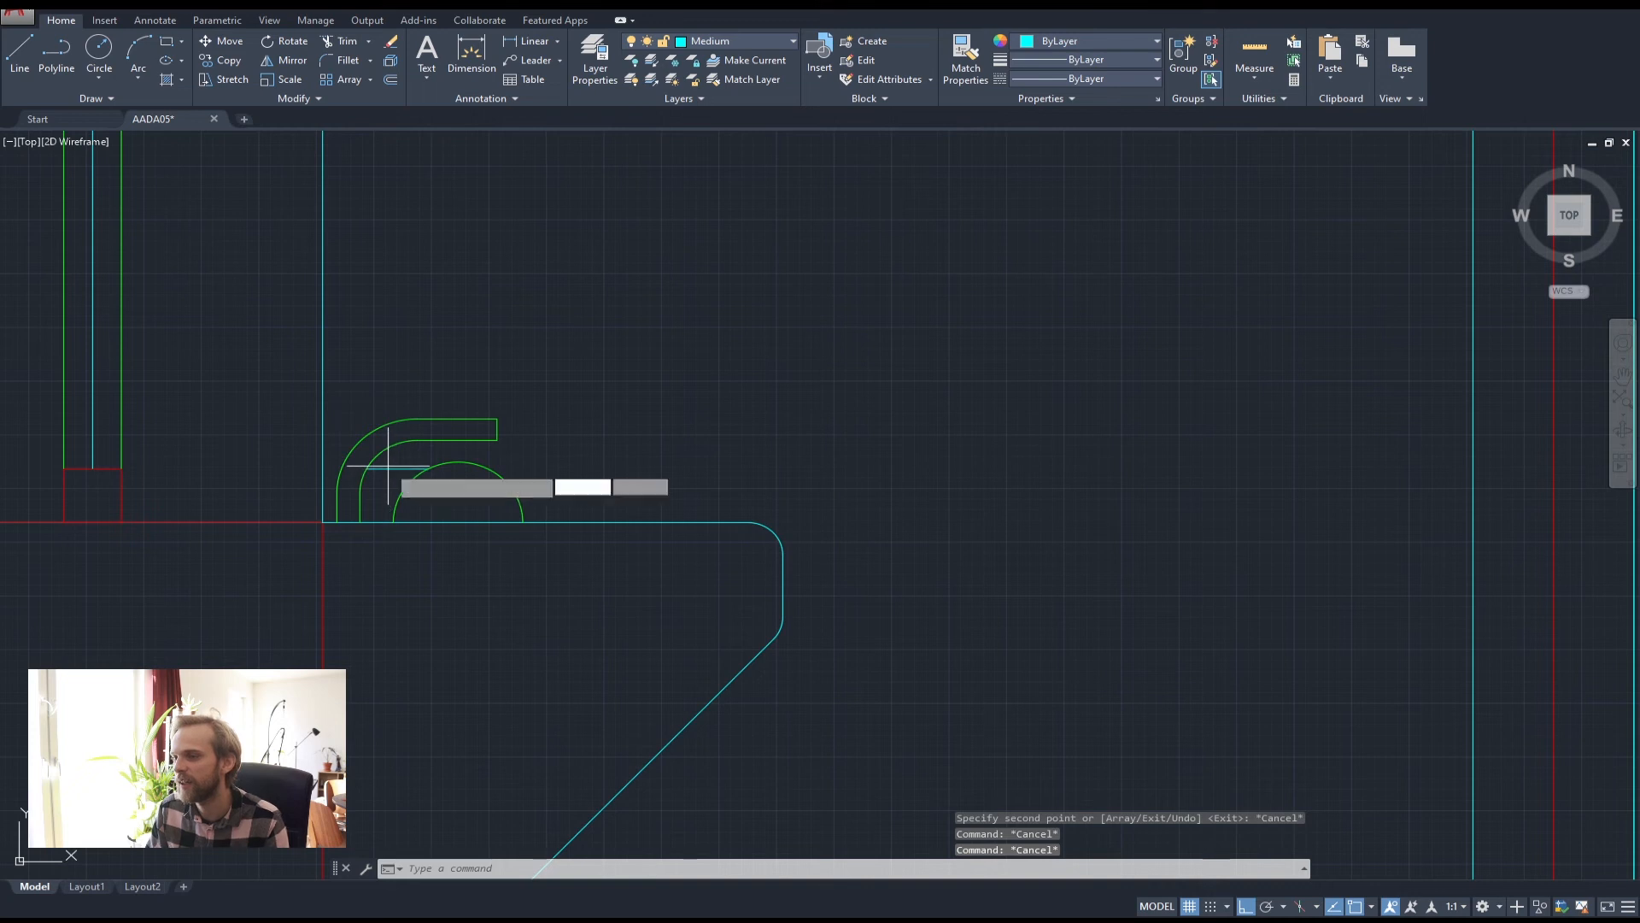
left_click(381, 478)
key("Delete")
left_click(394, 490)
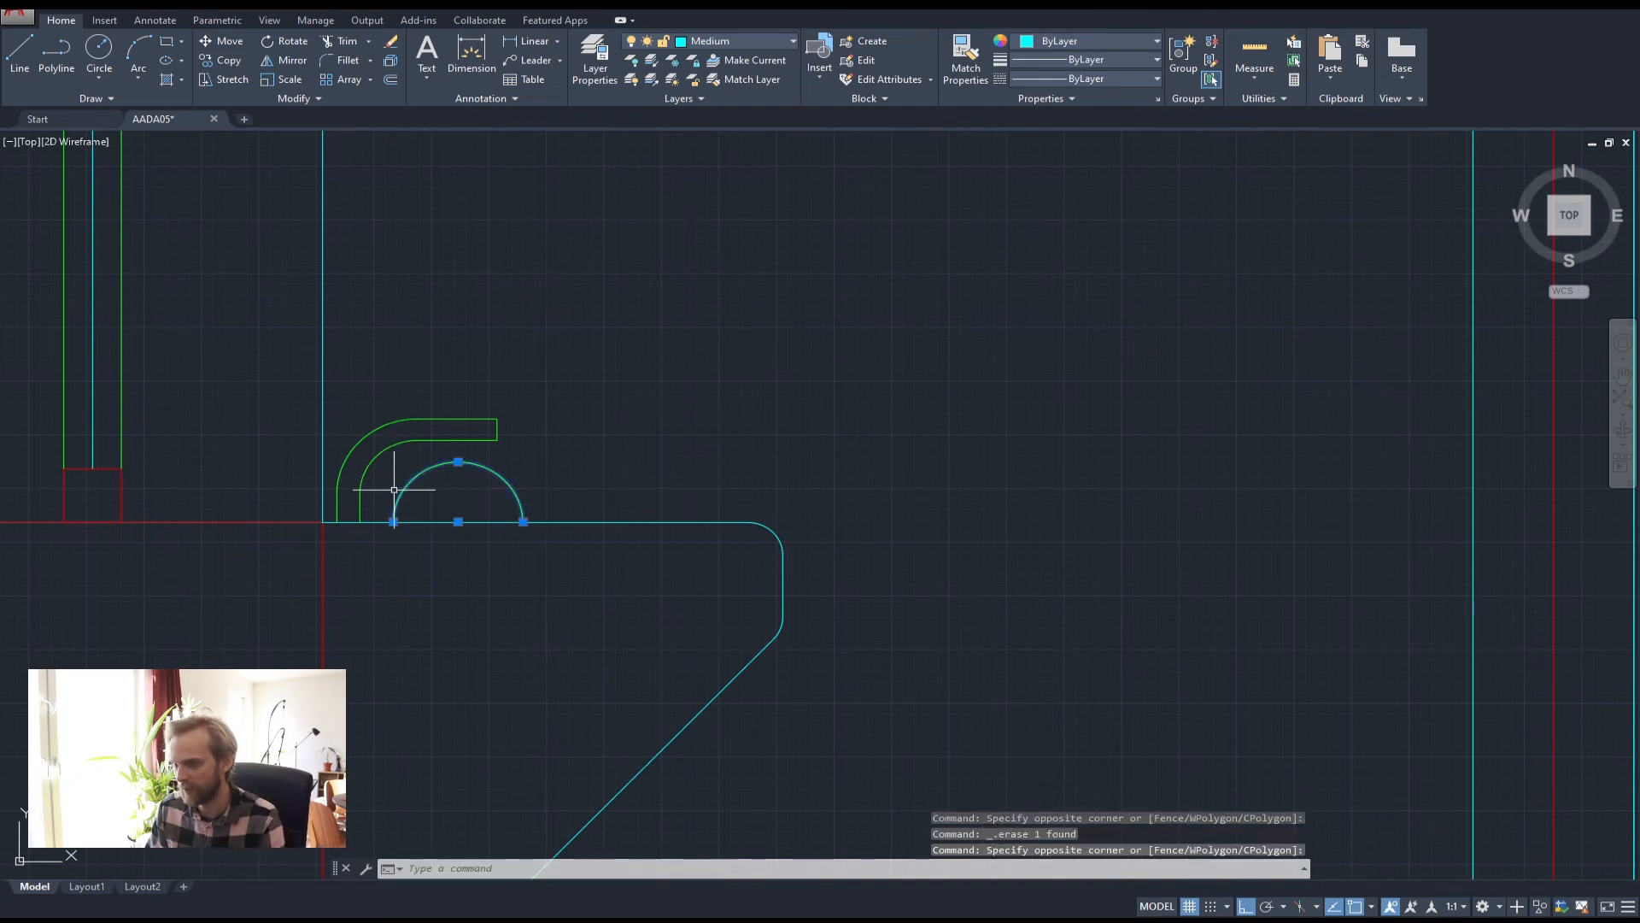
type("sca")
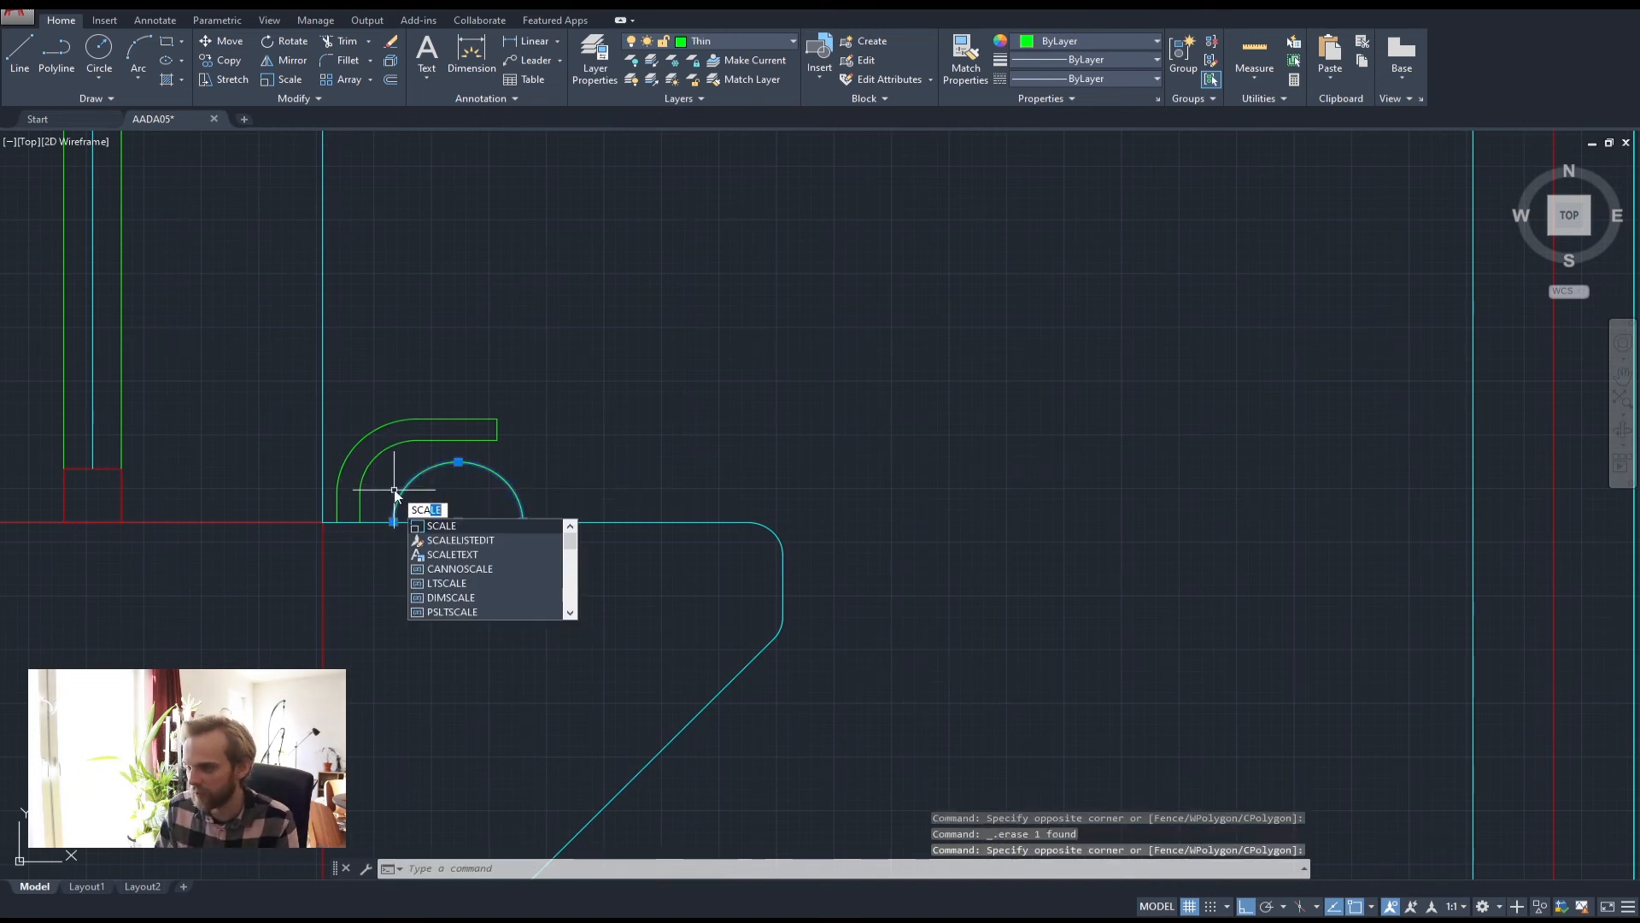
key("Return")
left_click(458, 522)
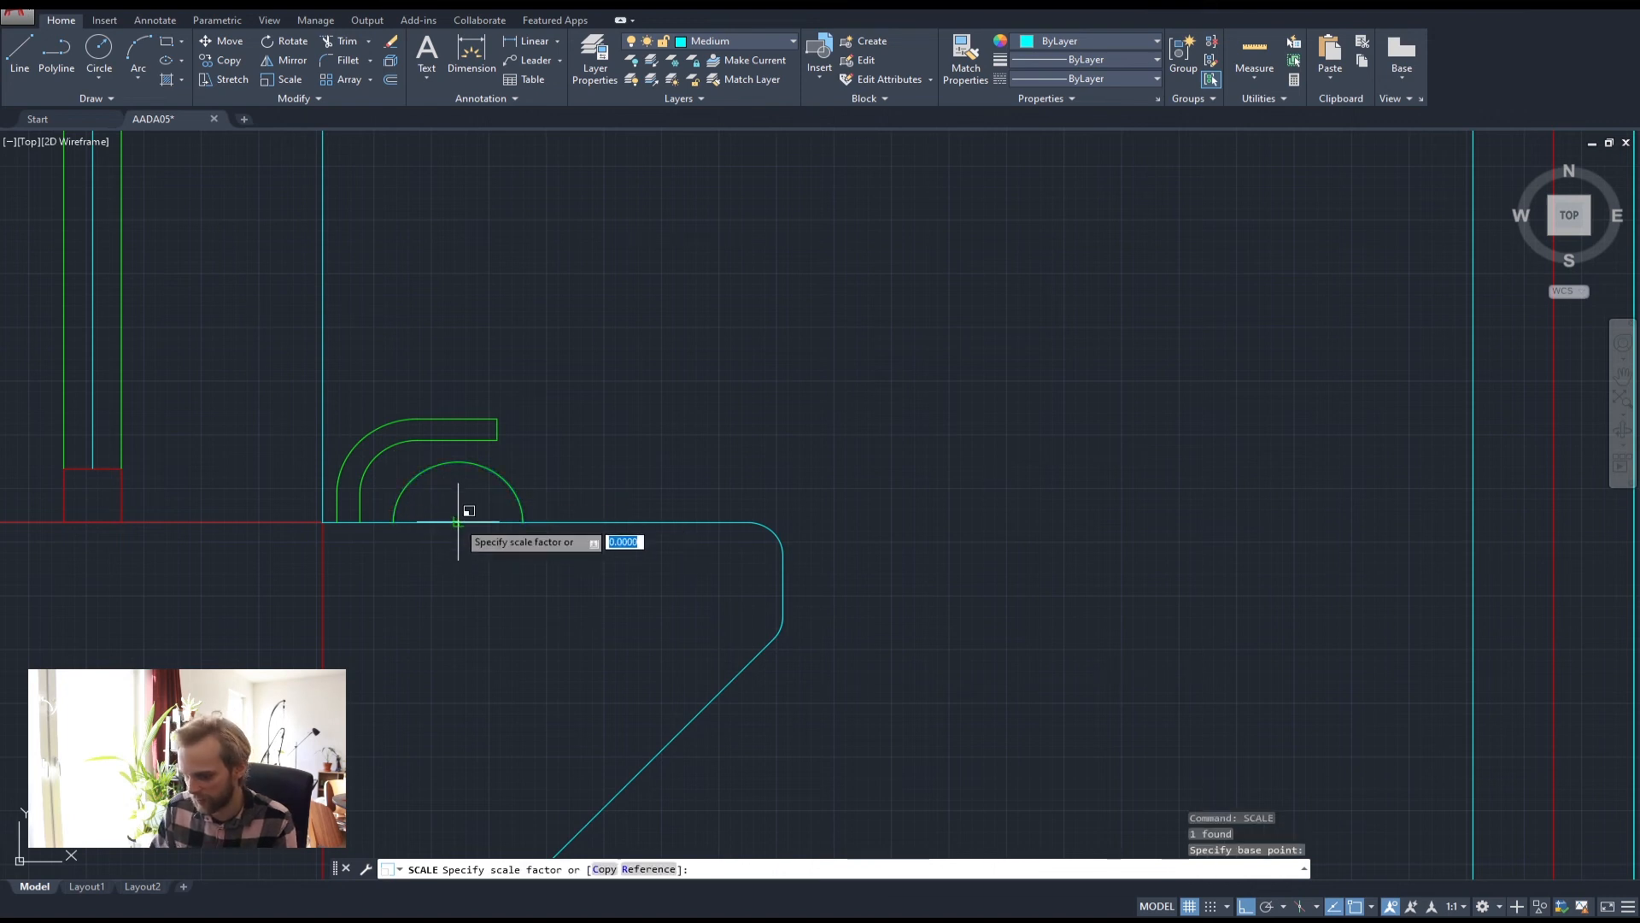
type(".5")
key("Return")
left_click(463, 495)
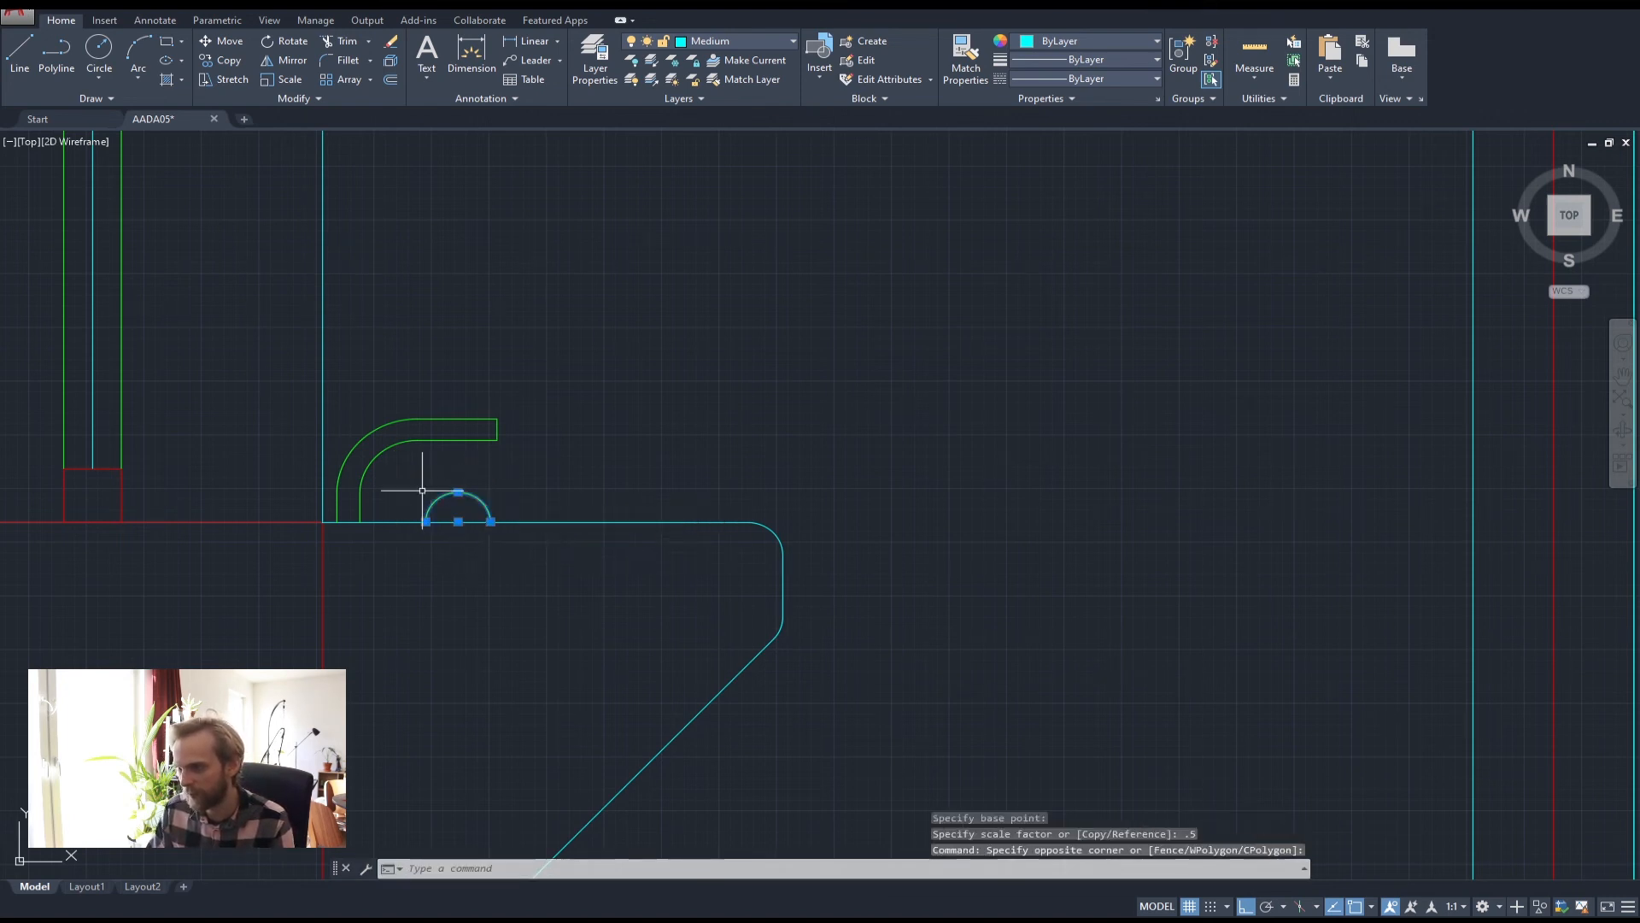
type("m")
key("Return")
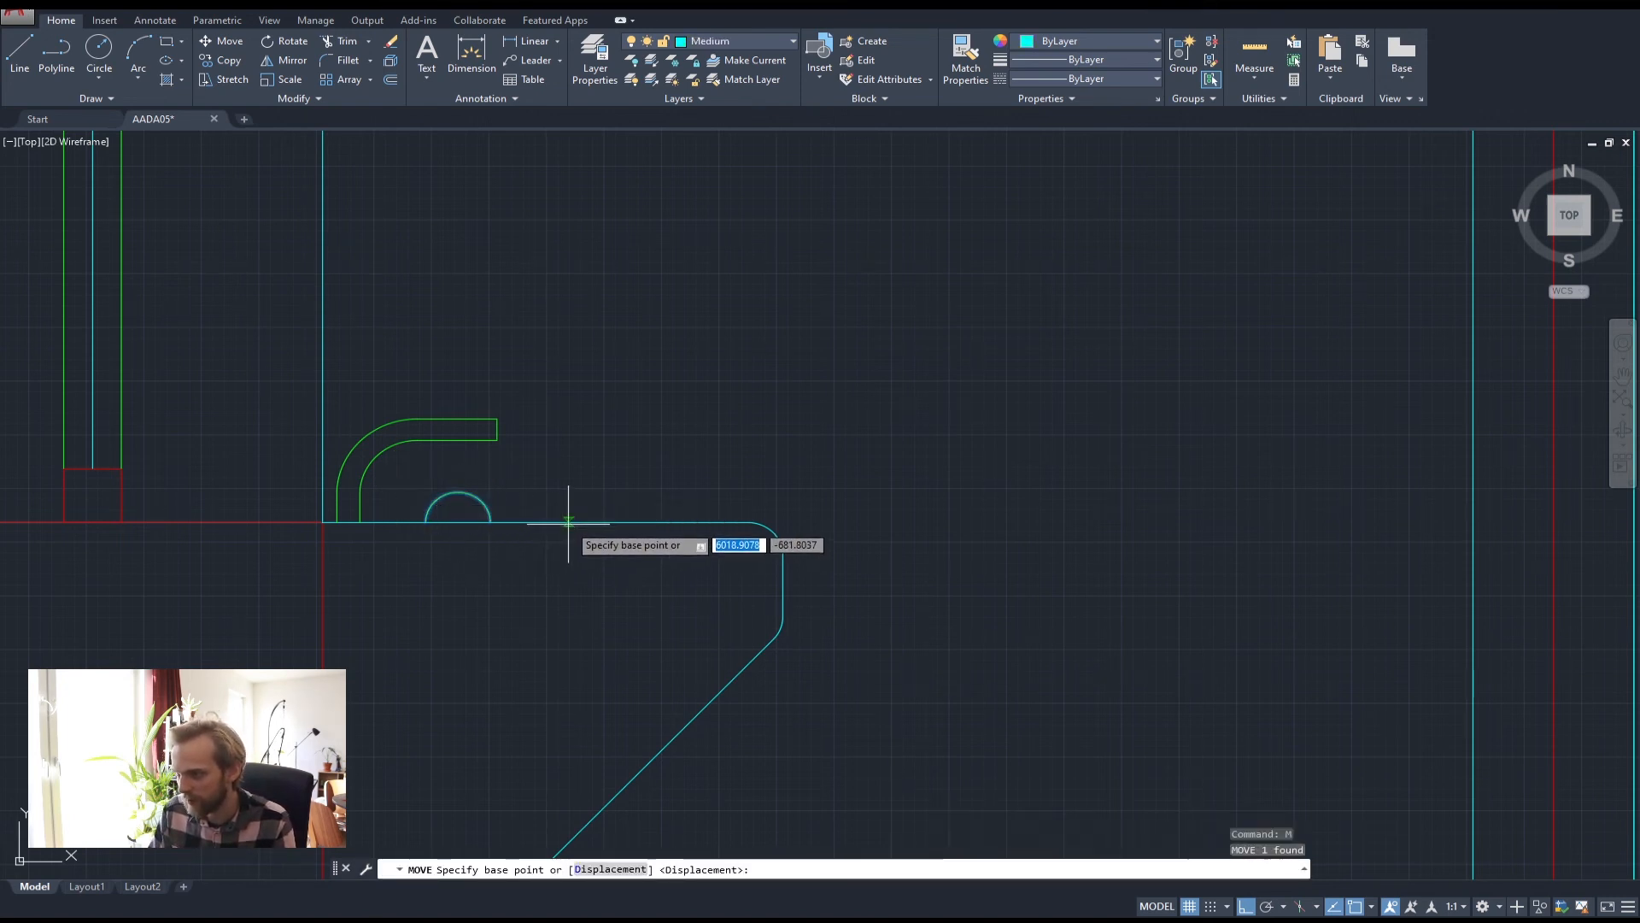
left_click(458, 522)
left_click(474, 535)
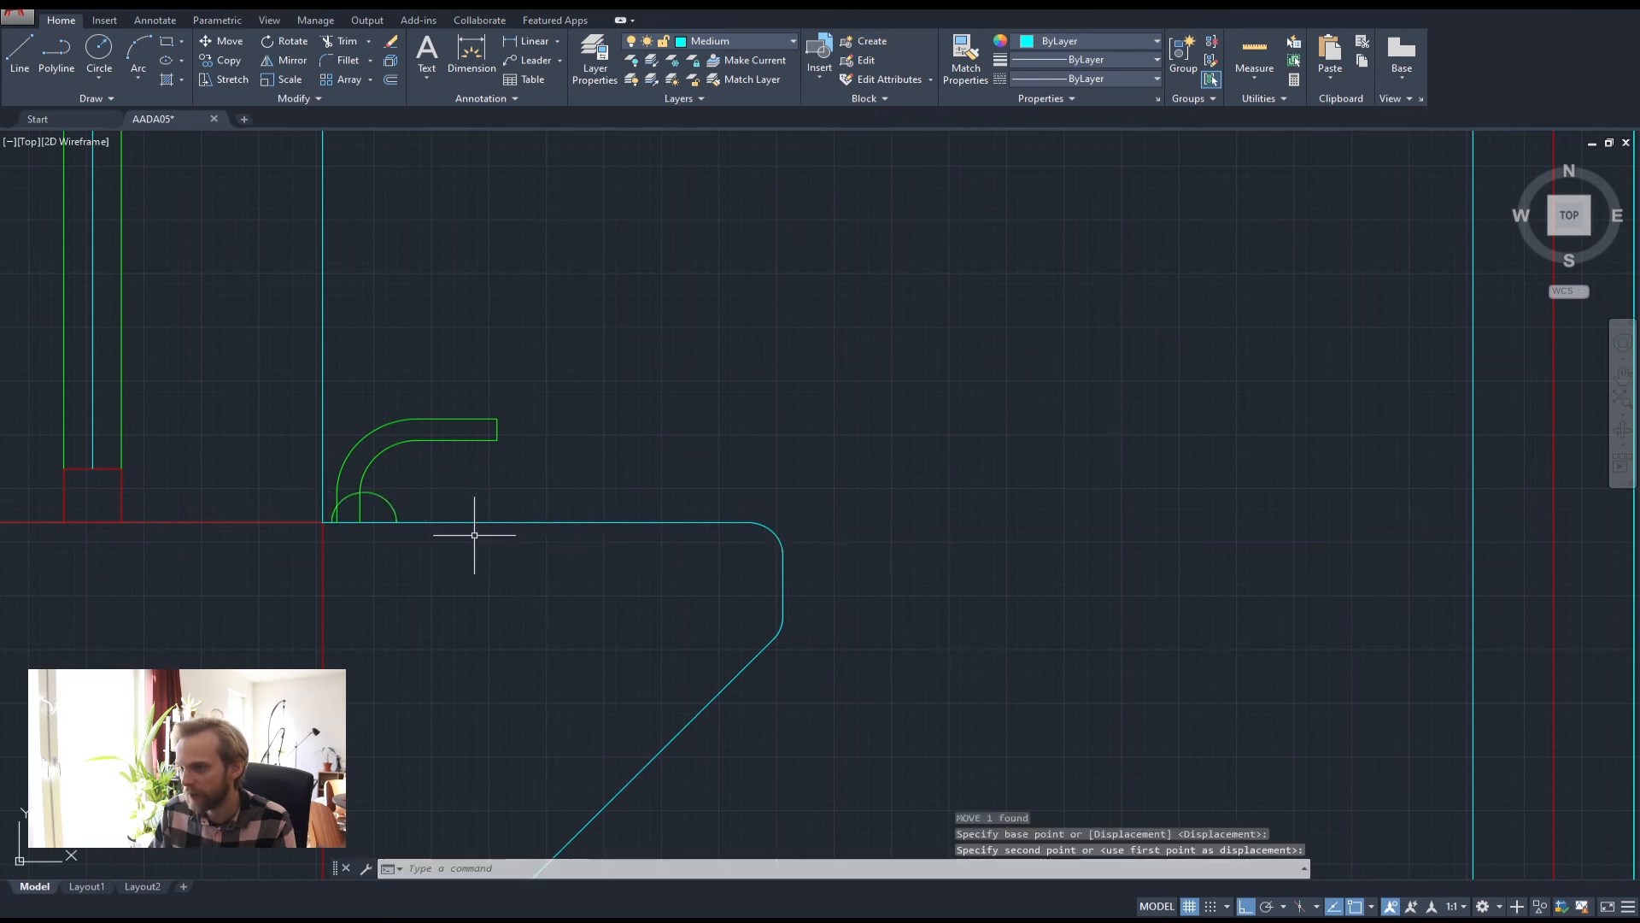
key("Escape")
key("Escape")
key("Escape")
scroll(336, 465, "up", 2)
left_click(395, 476)
left_click(326, 458)
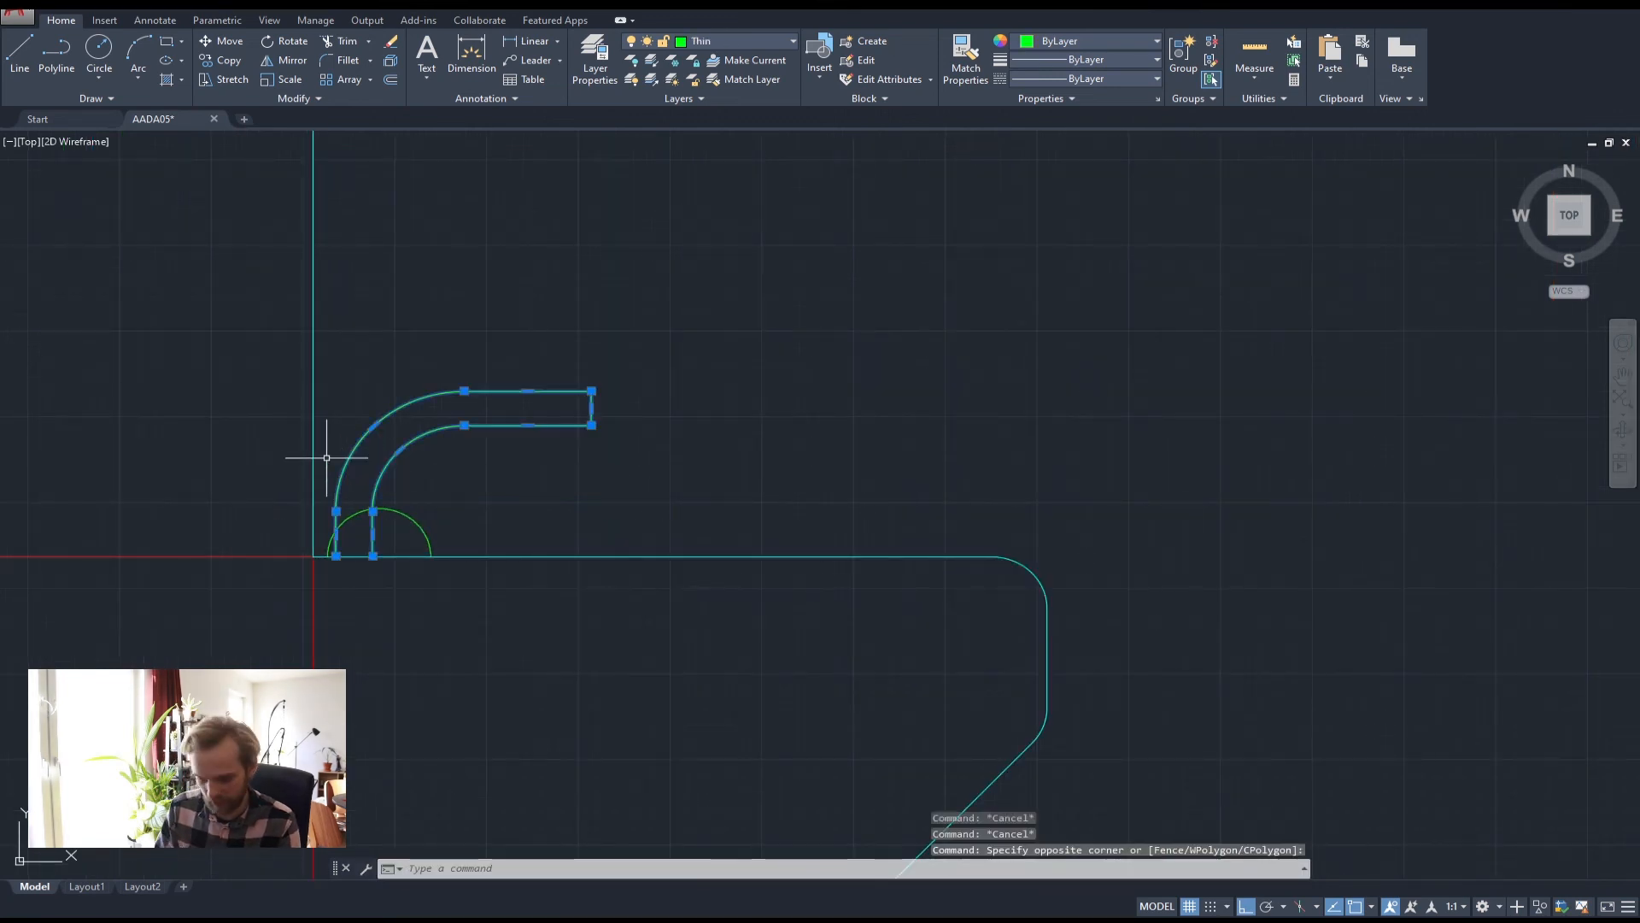
type("tr")
key("Return")
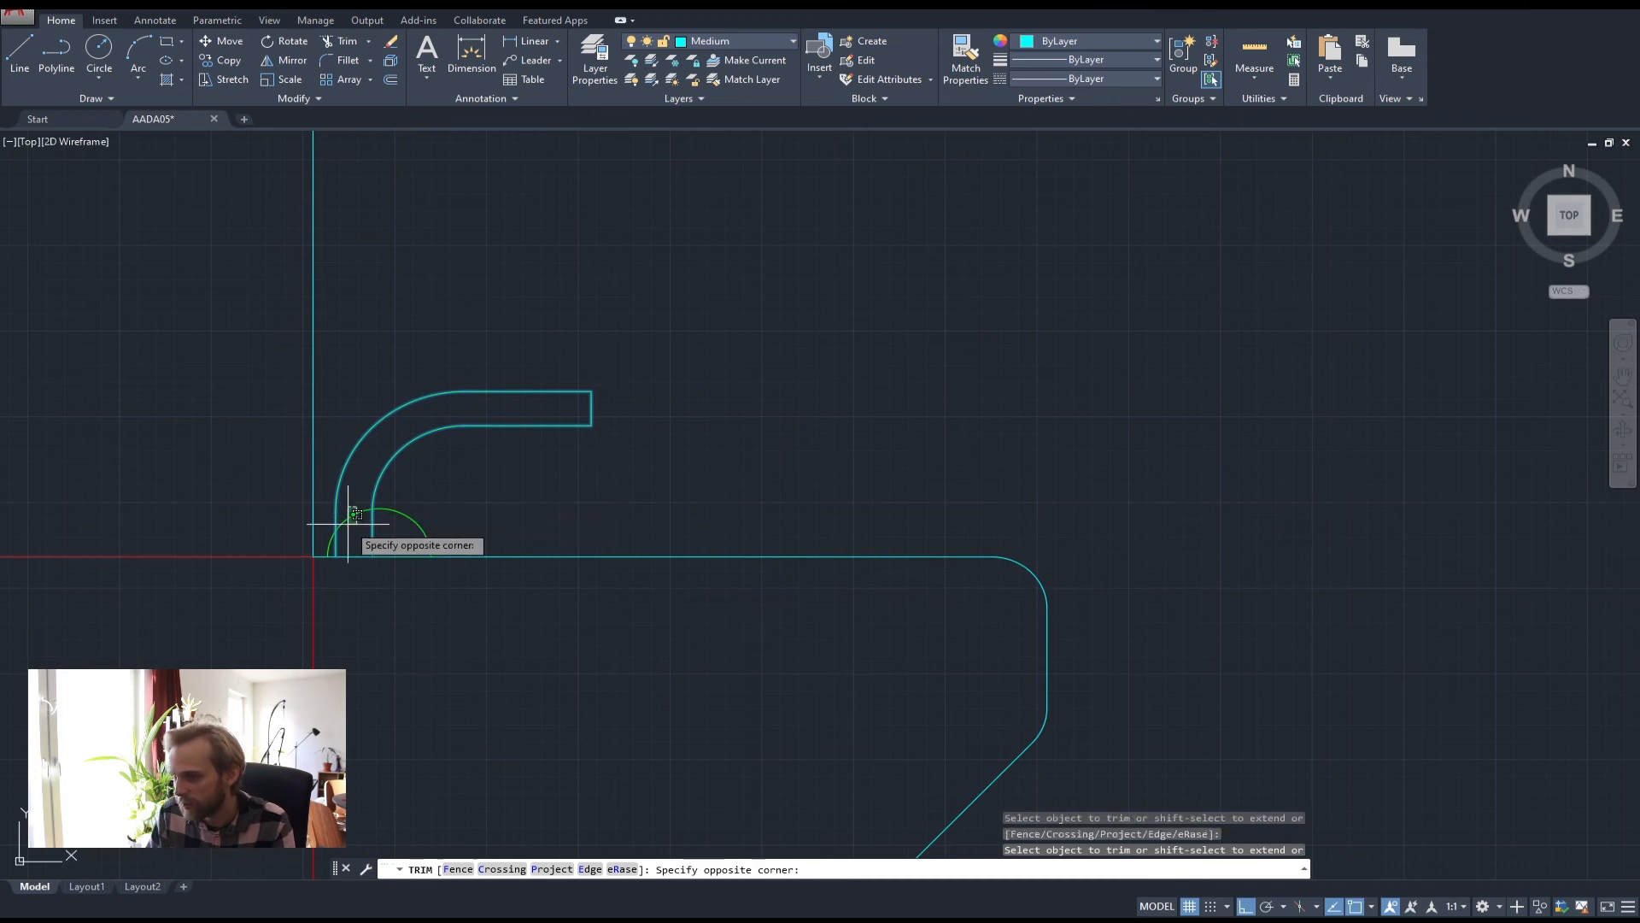
key("Escape")
key("Escape")
scroll(480, 524, "down", 3)
scroll(758, 560, "down", 2)
mouse_move(947, 537)
middle_mouse_down()
mouse_move(964, 547)
mouse_move(681, 537)
middle_mouse_up()
scroll(681, 536, "down", 1)
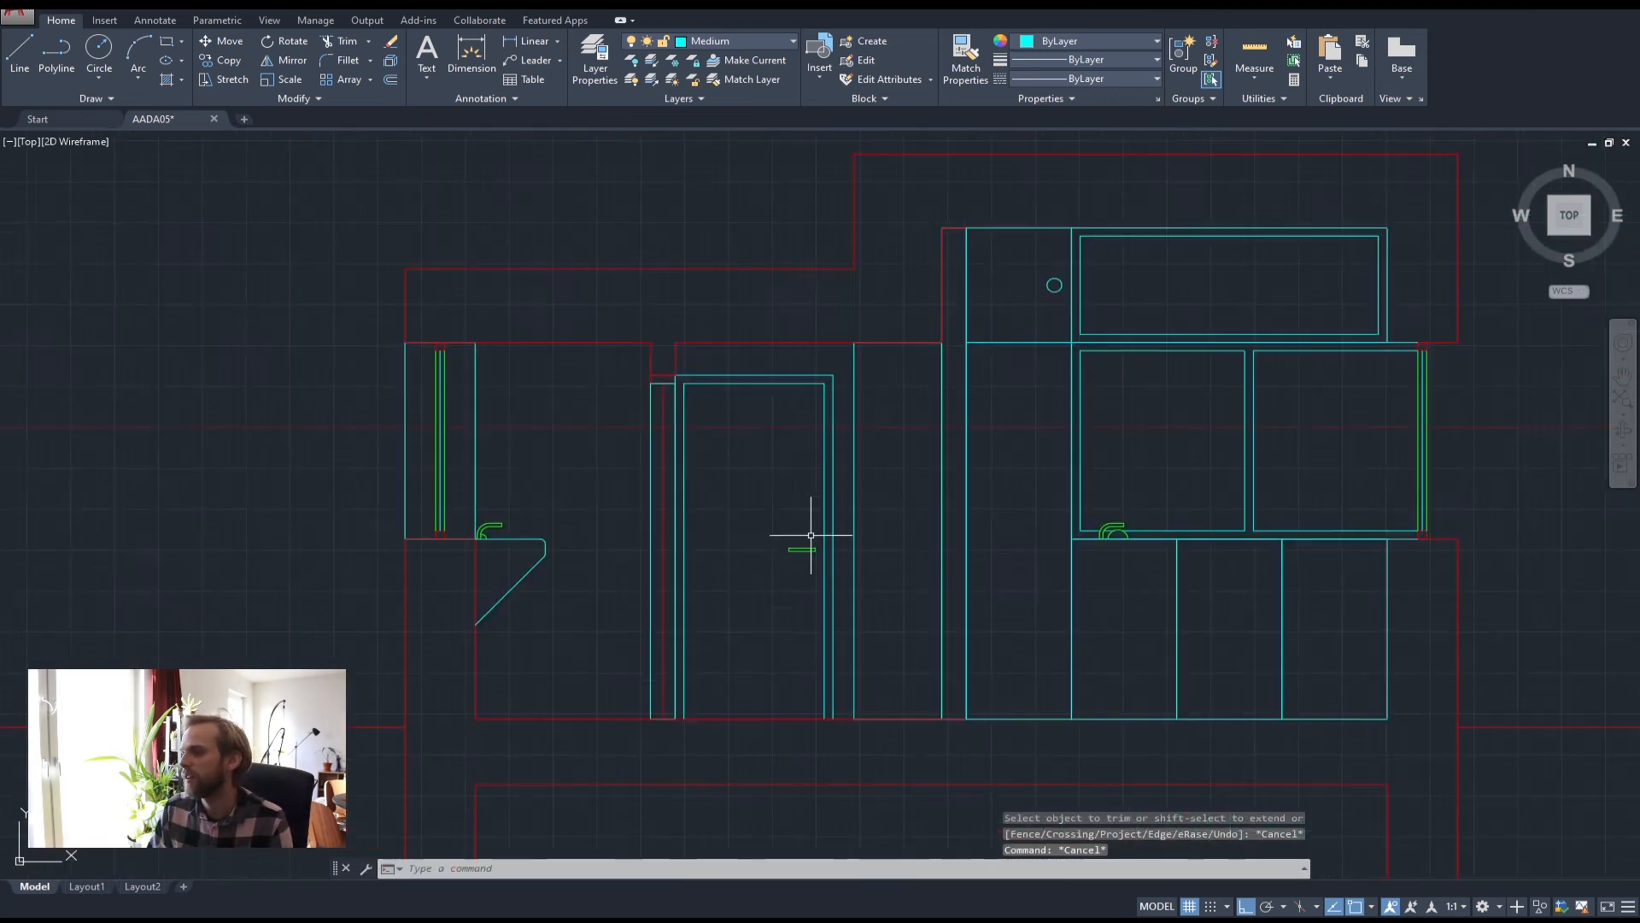
middle_click_drag(1154, 585, 916, 568)
scroll(832, 516, "up", 2)
scroll(861, 518, "down", 3)
scroll(598, 504, "up", 4)
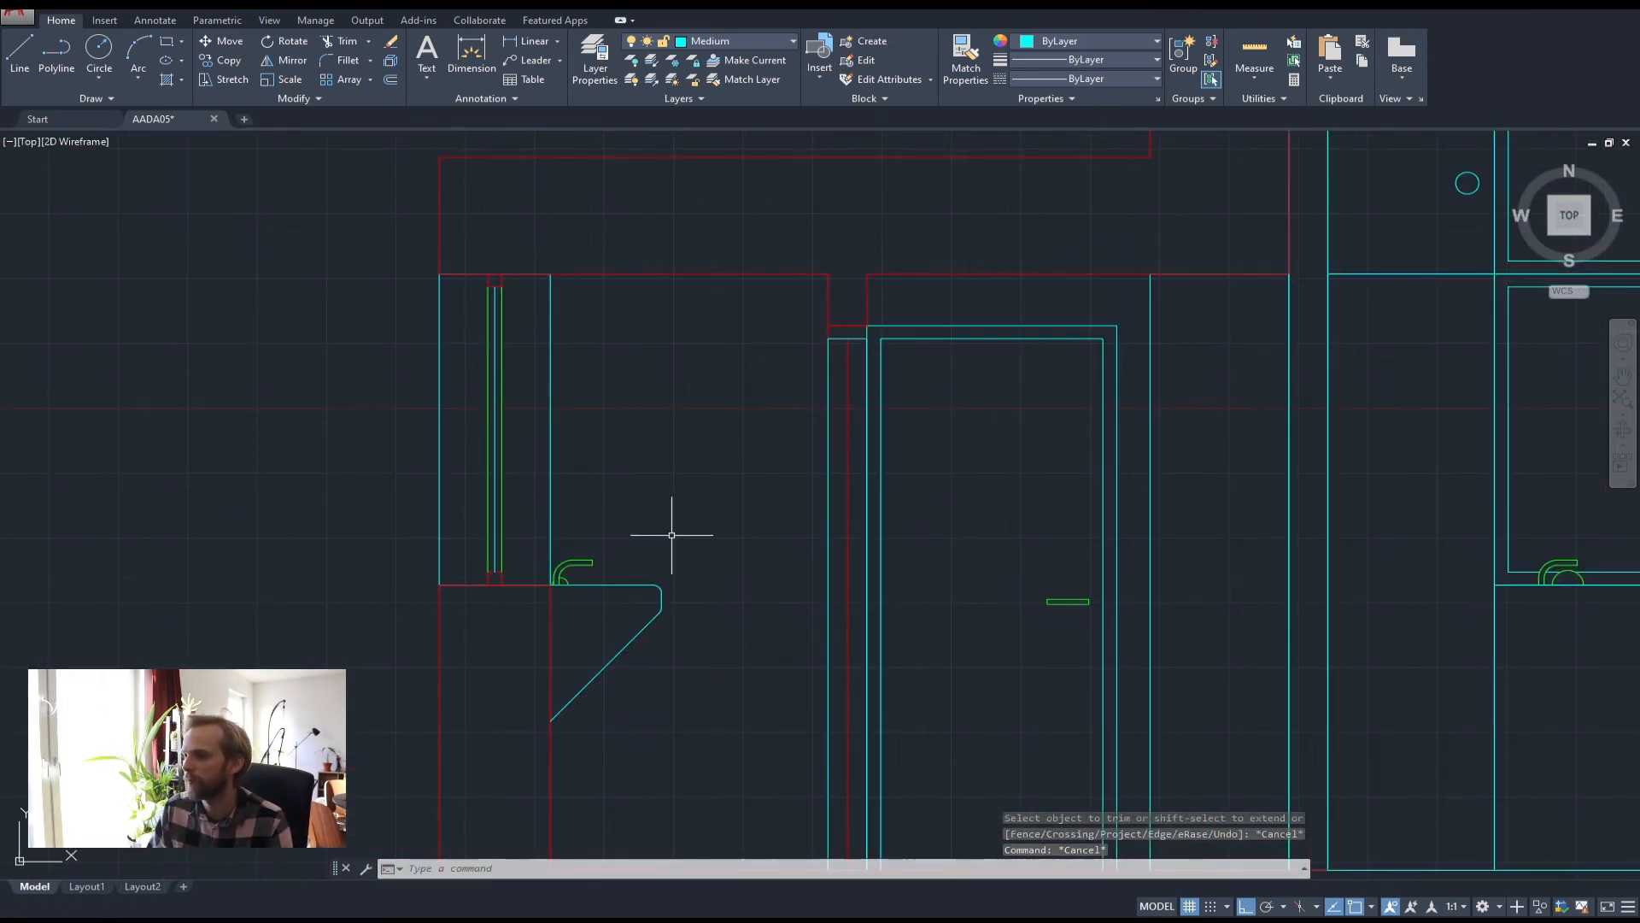
scroll(722, 556, "down", 2)
scroll(736, 396, "down", 2)
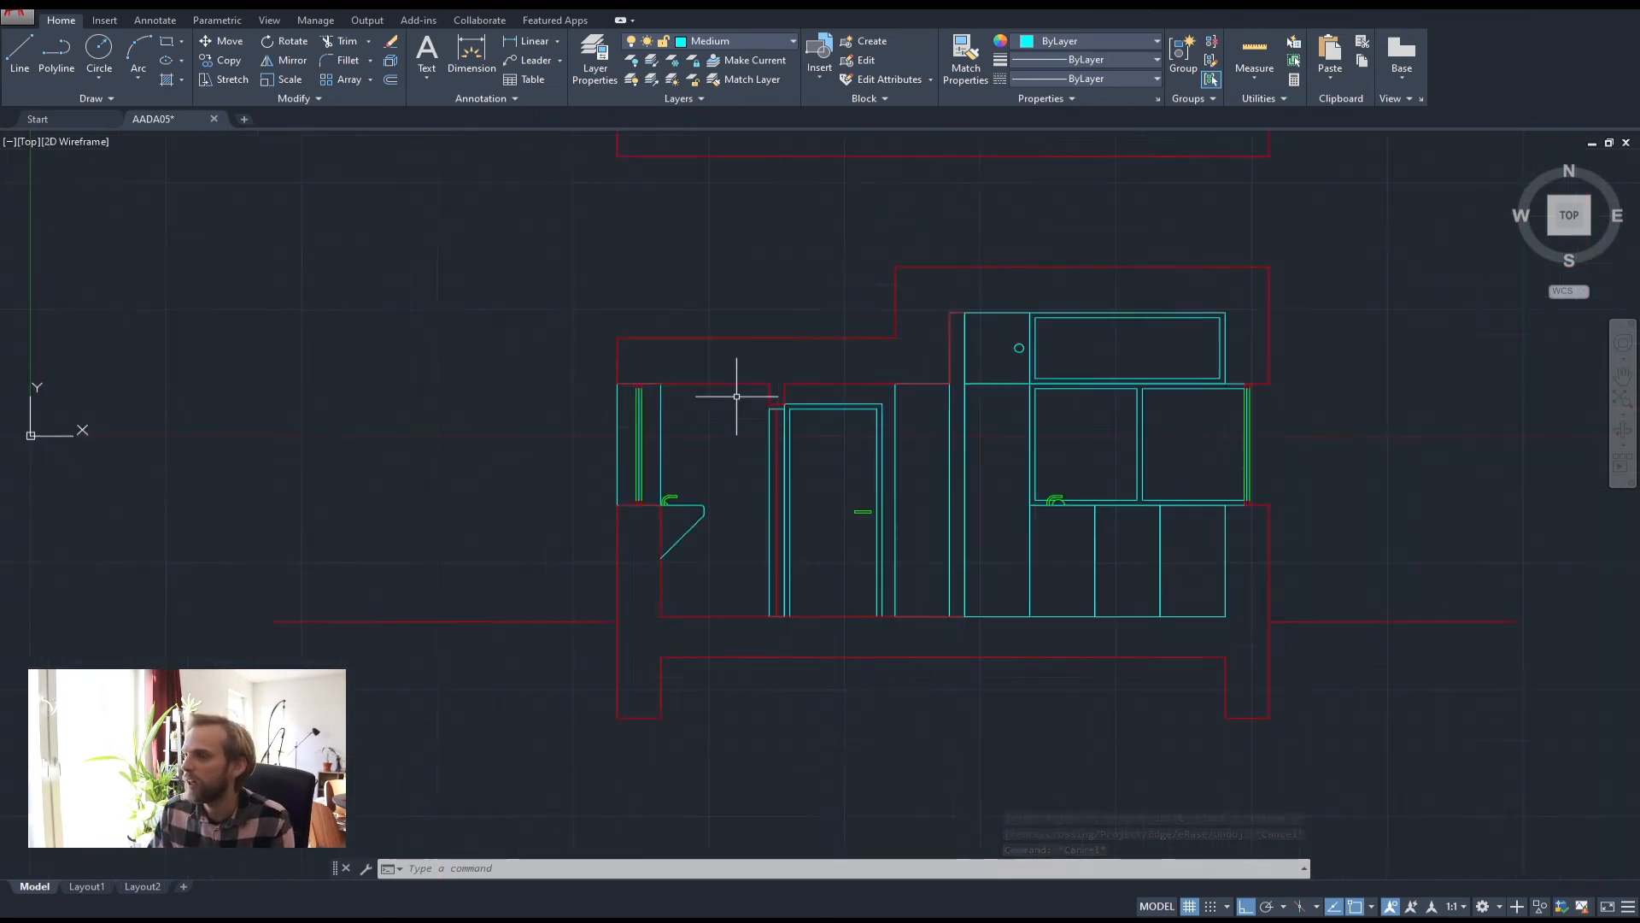
middle_click_drag(742, 188, 716, 437)
scroll(701, 351, "up", 3)
scroll(698, 352, "down", 2)
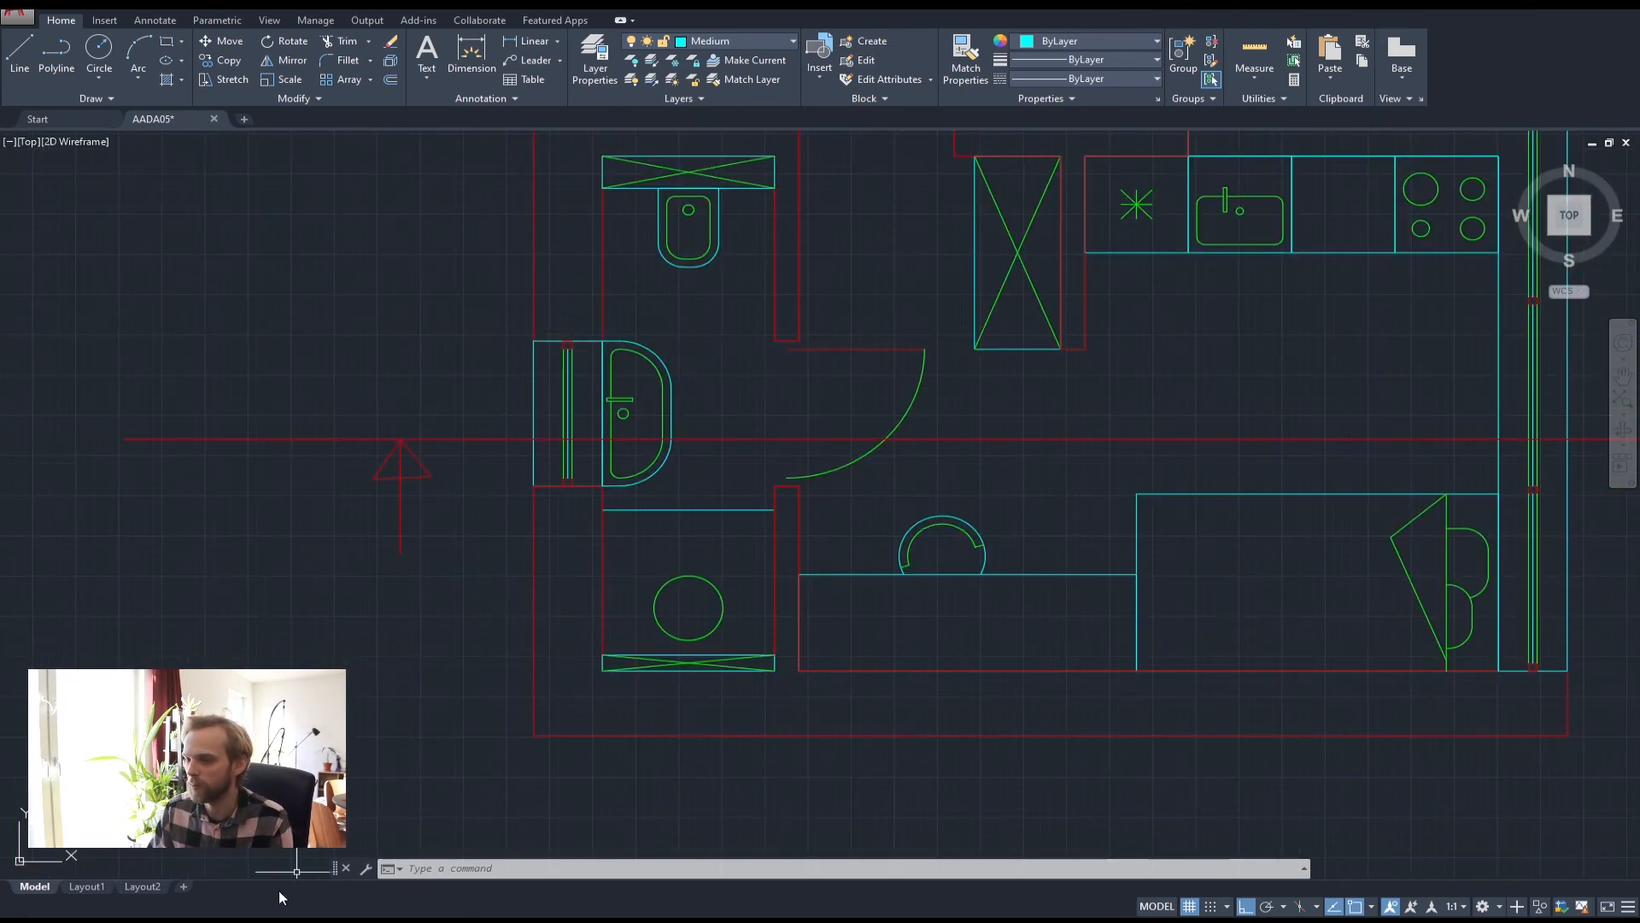
mouse_move(184, 919)
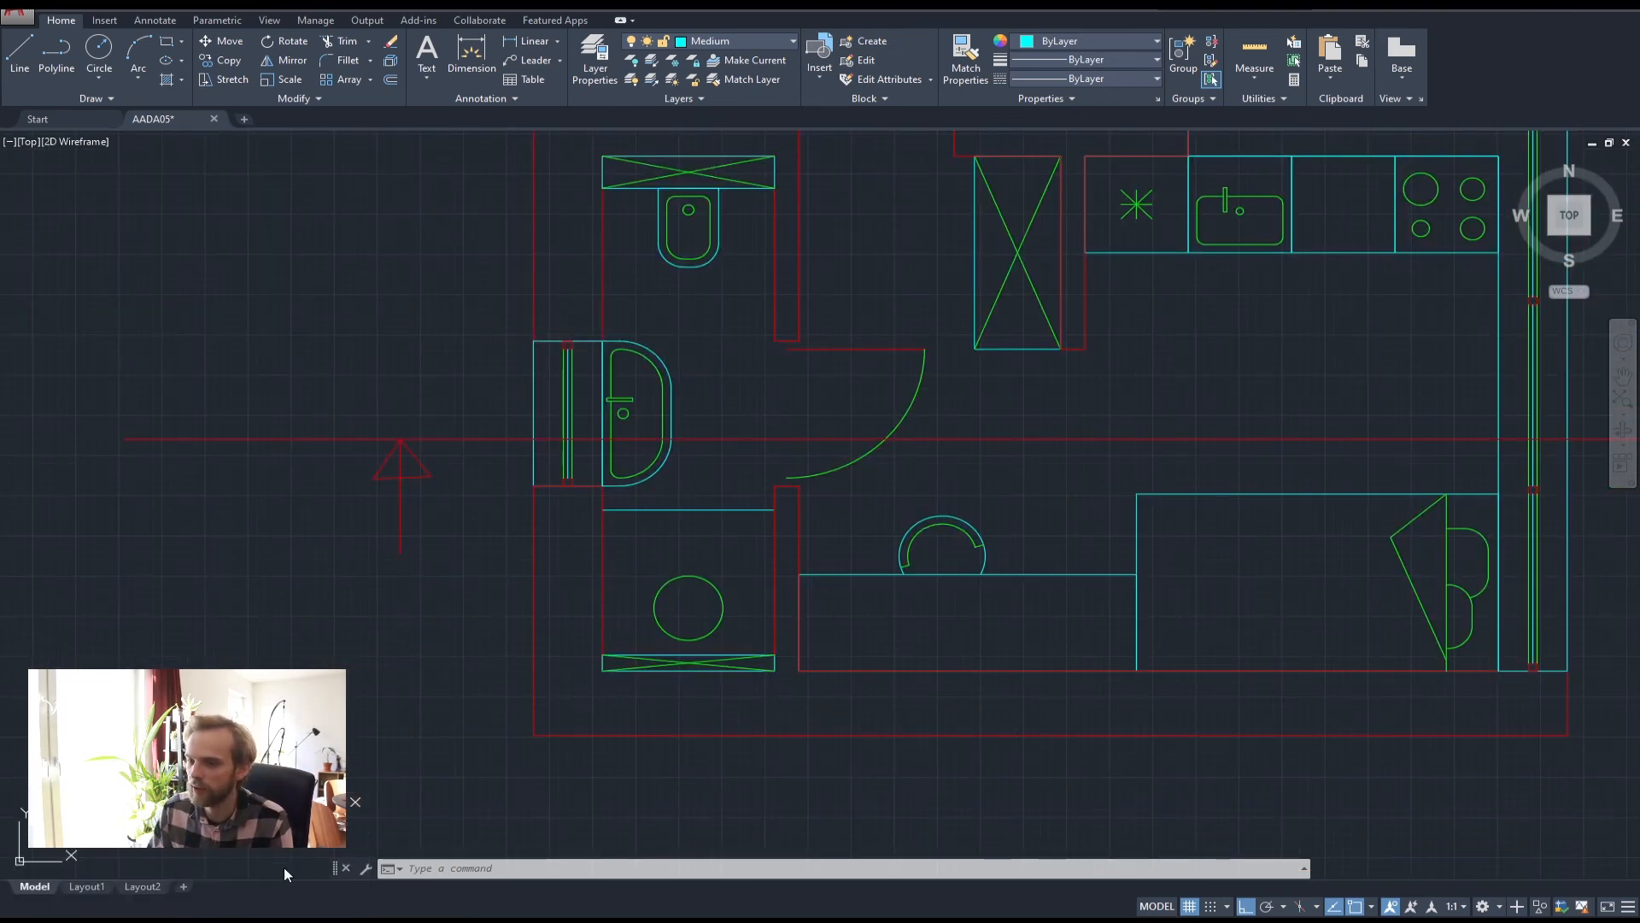
left_click(284, 868)
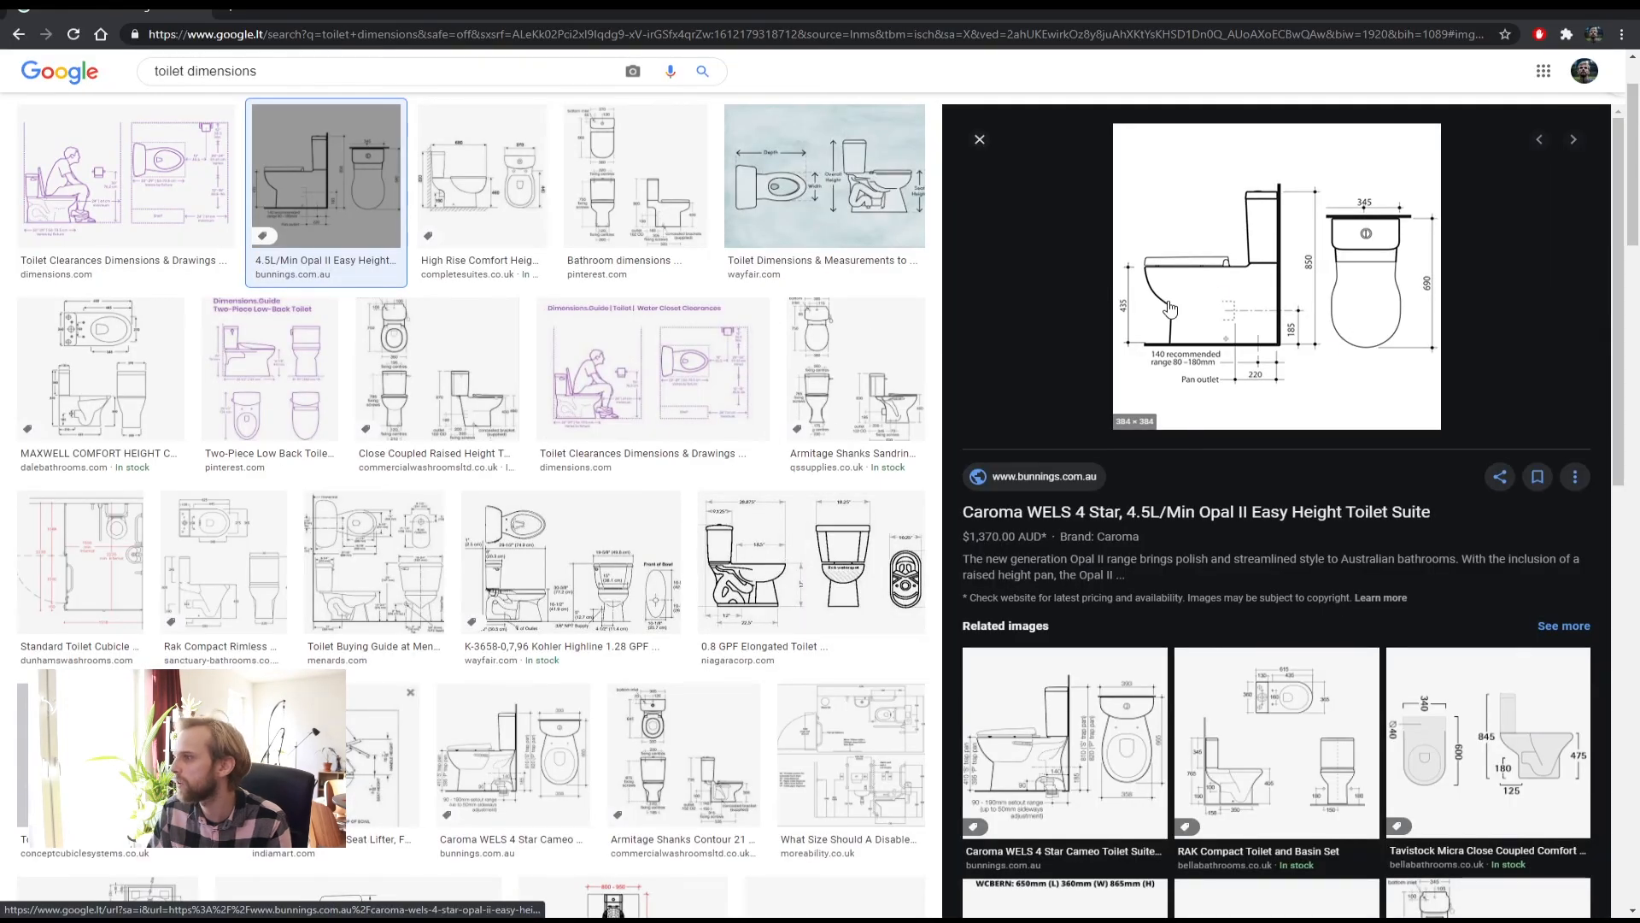
key("Right")
key("Right")
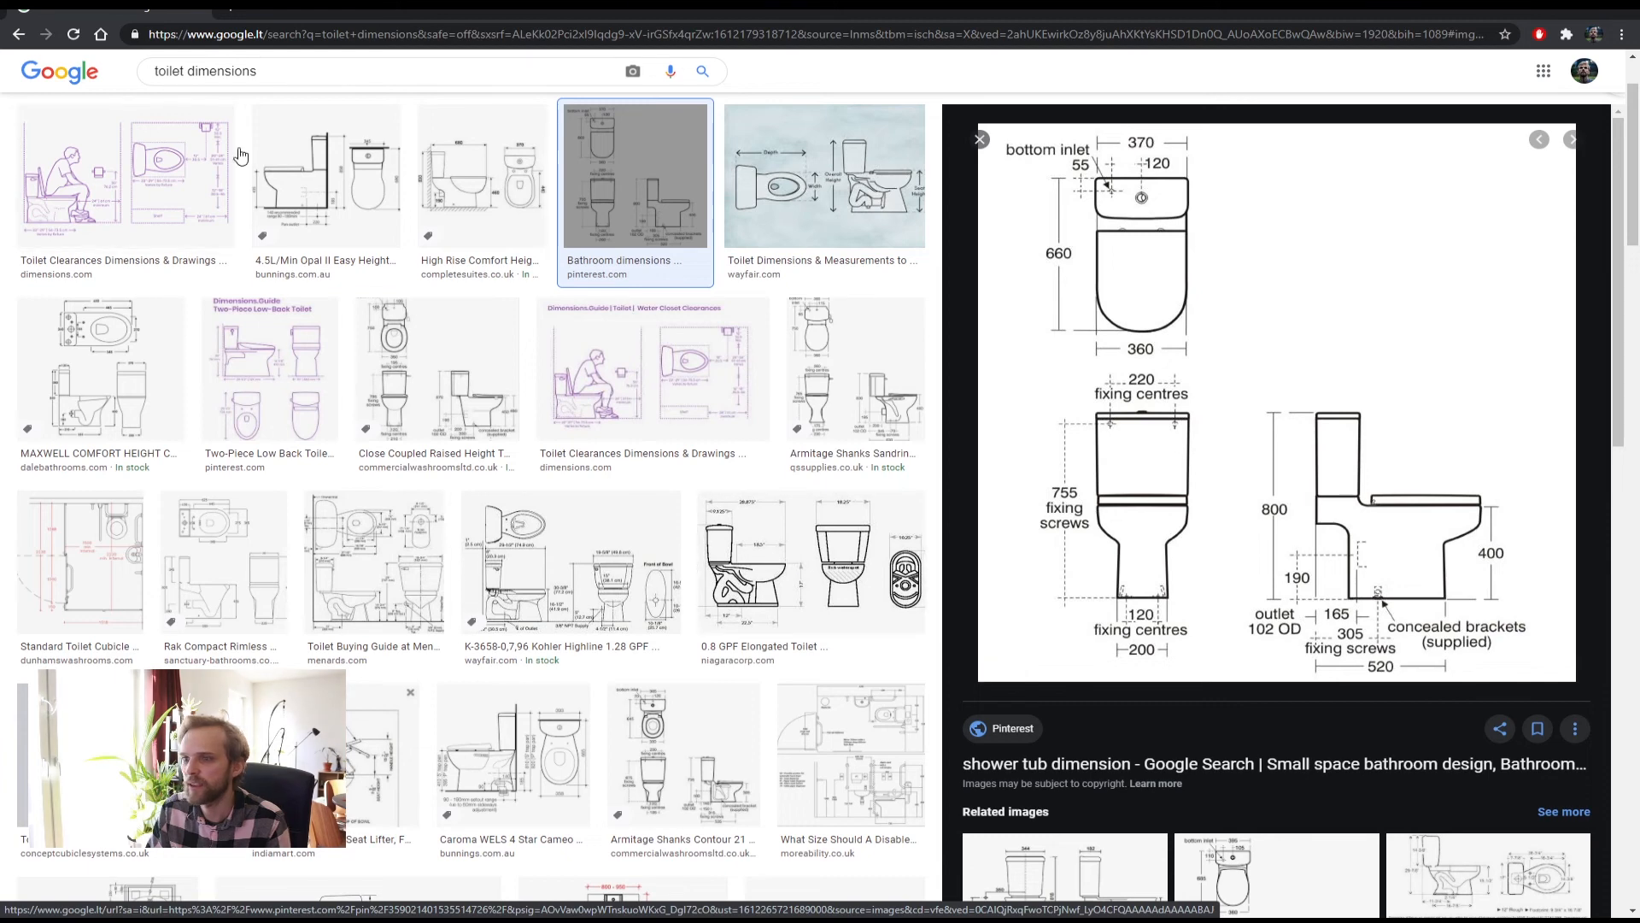
scroll(588, 695, "down", 2)
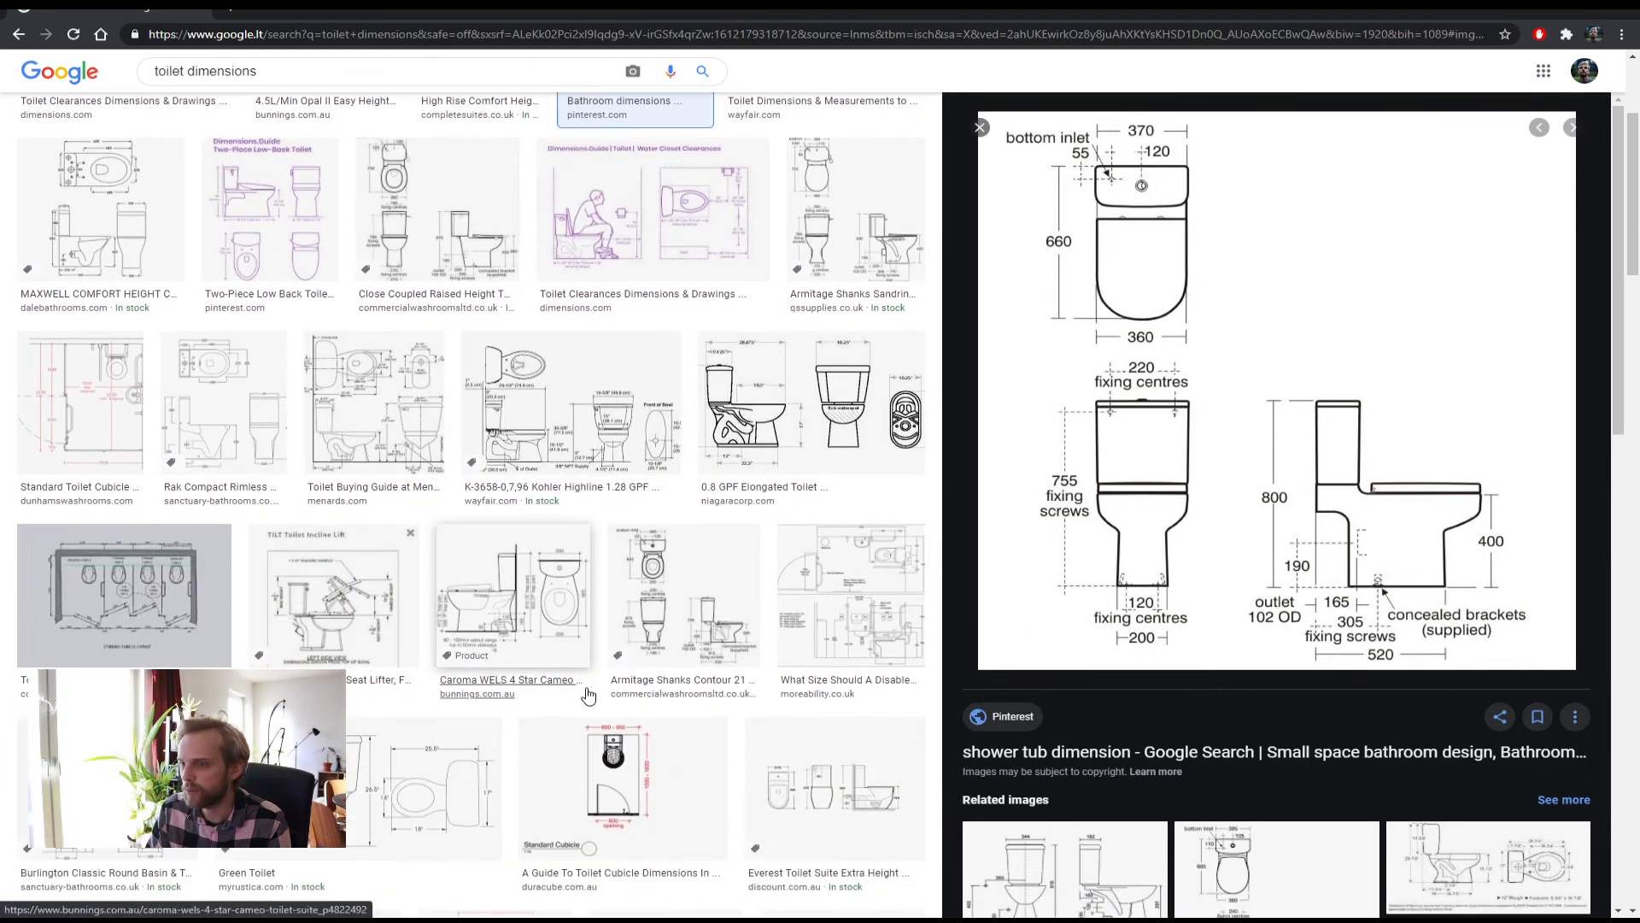
scroll(588, 696, "down", 6)
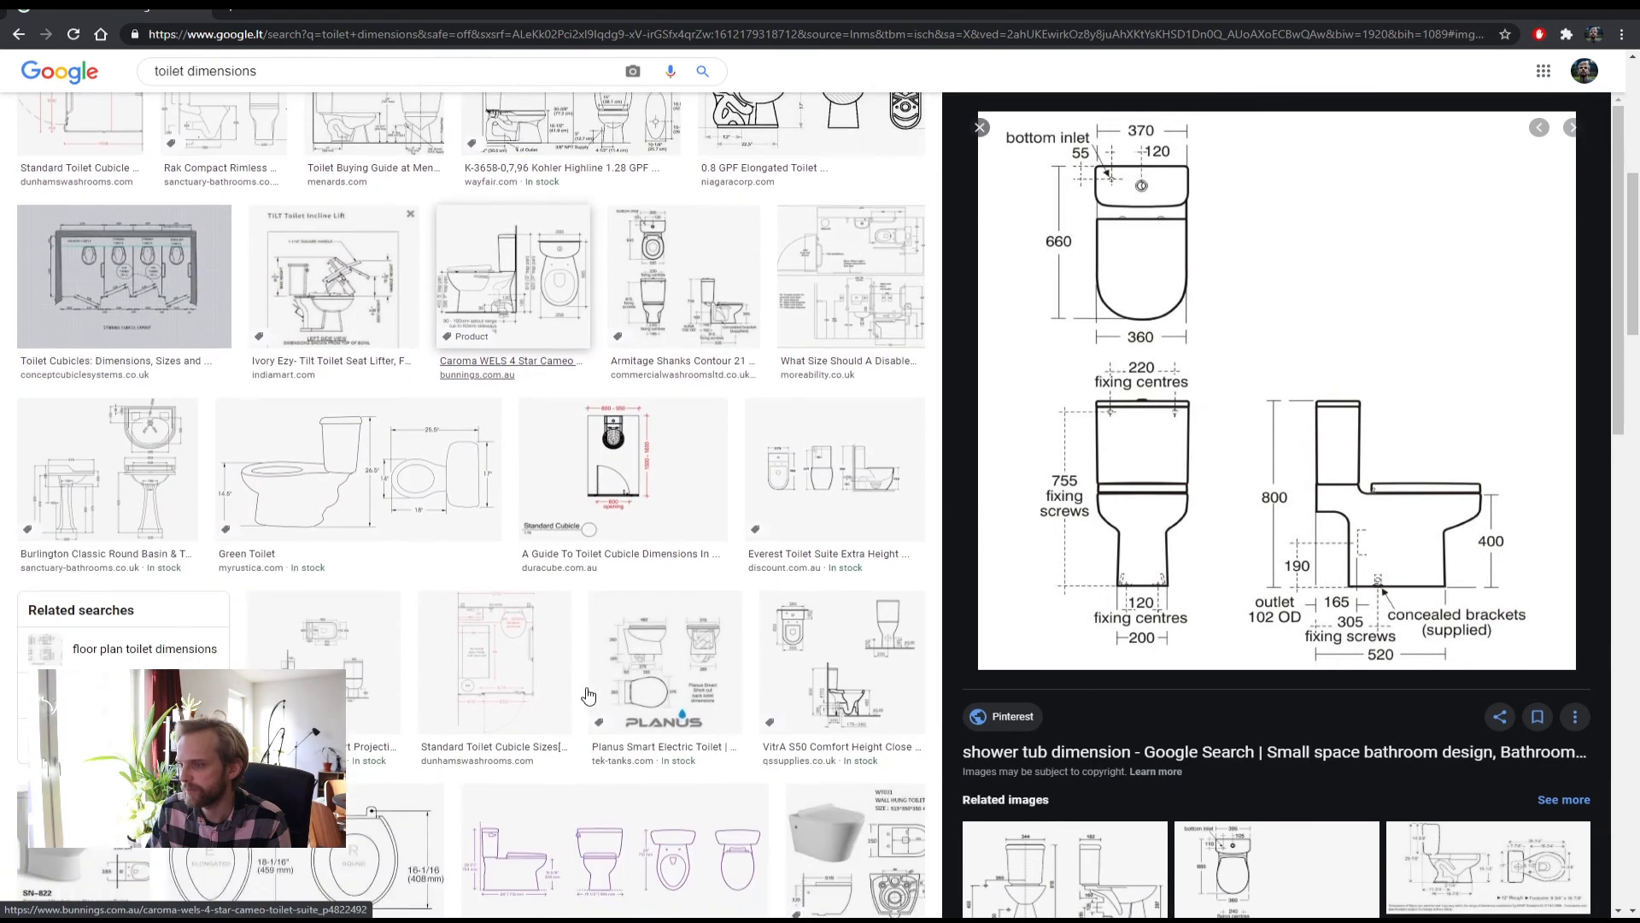
left_click(777, 330)
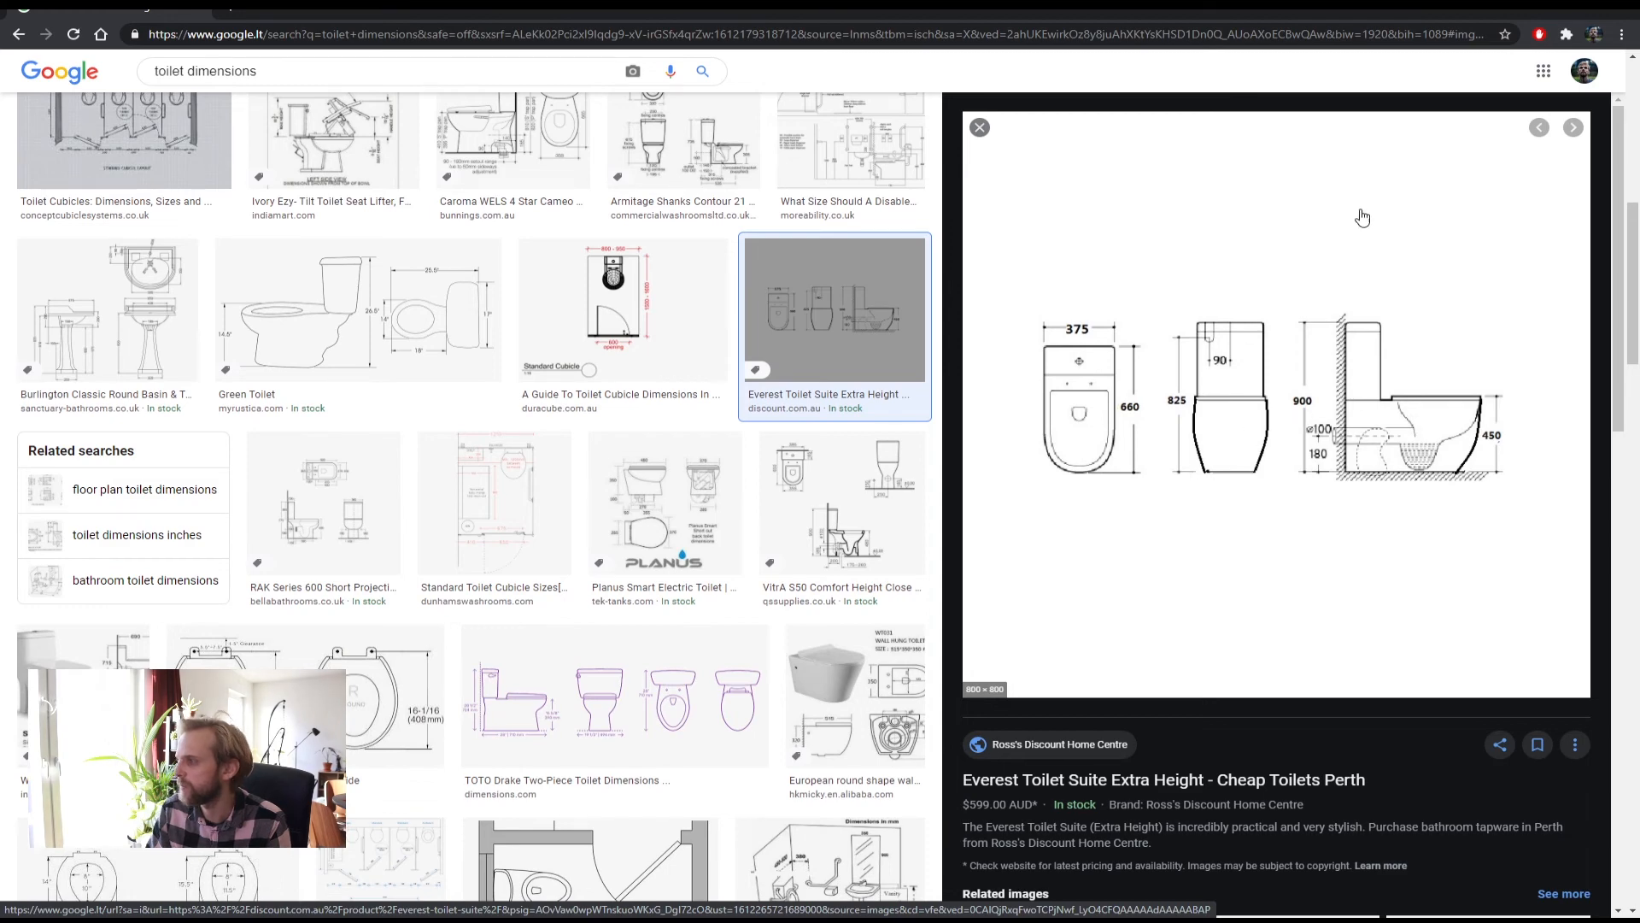
key("alt+Tab")
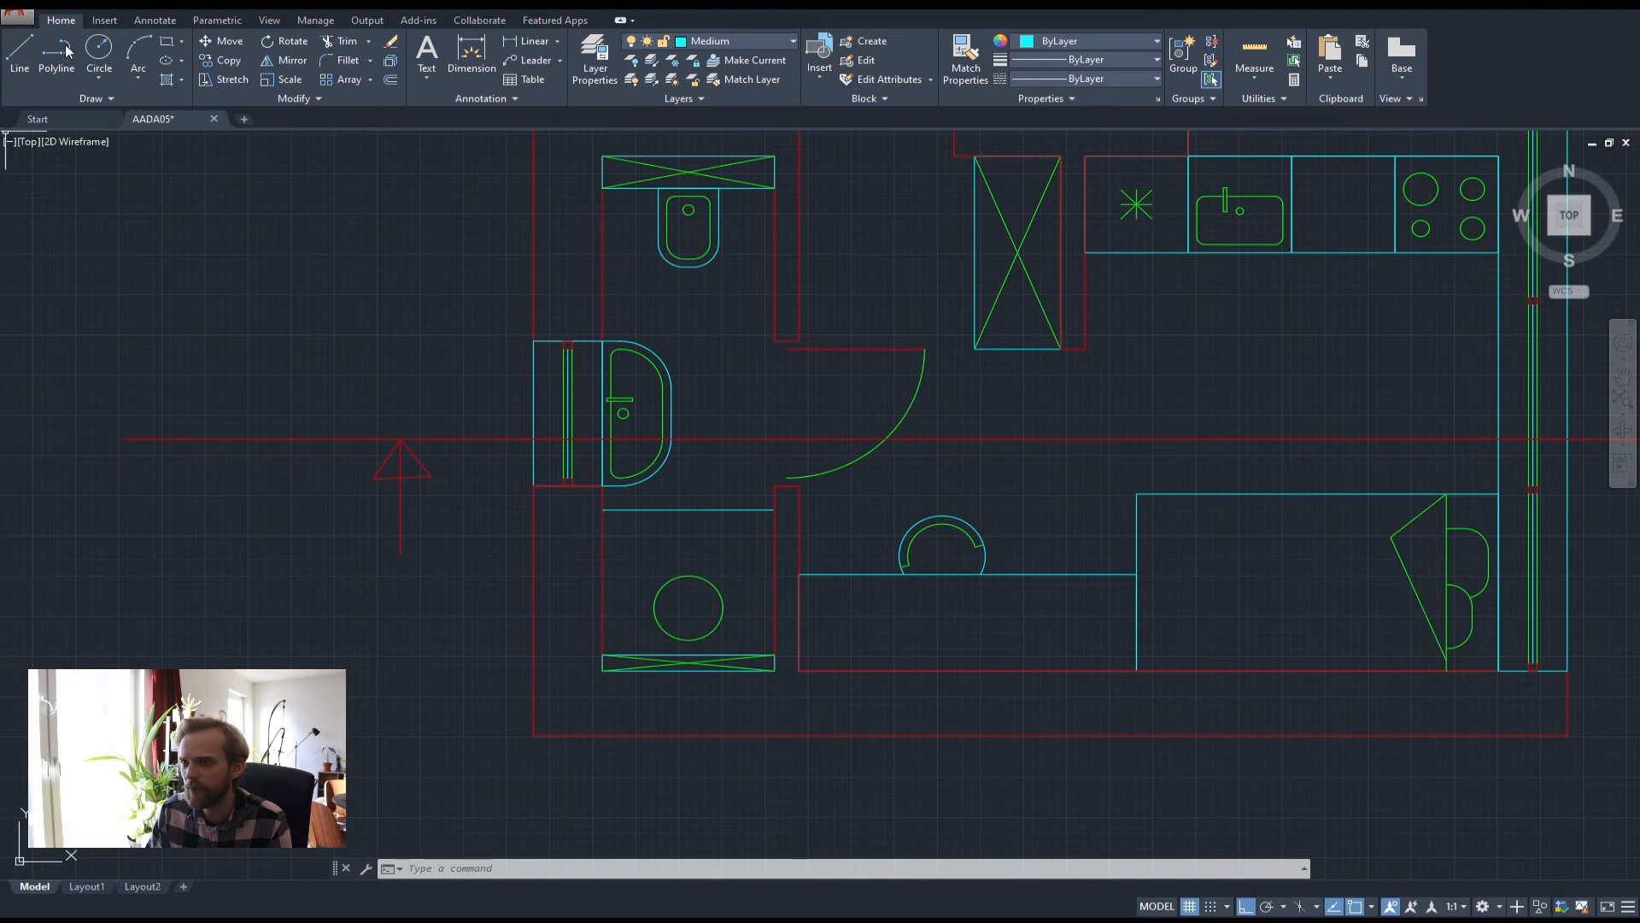
Draw two vertical lines from the toilet's edges in the plan down past the section, undoing a slanted attempt
left_click(19, 52)
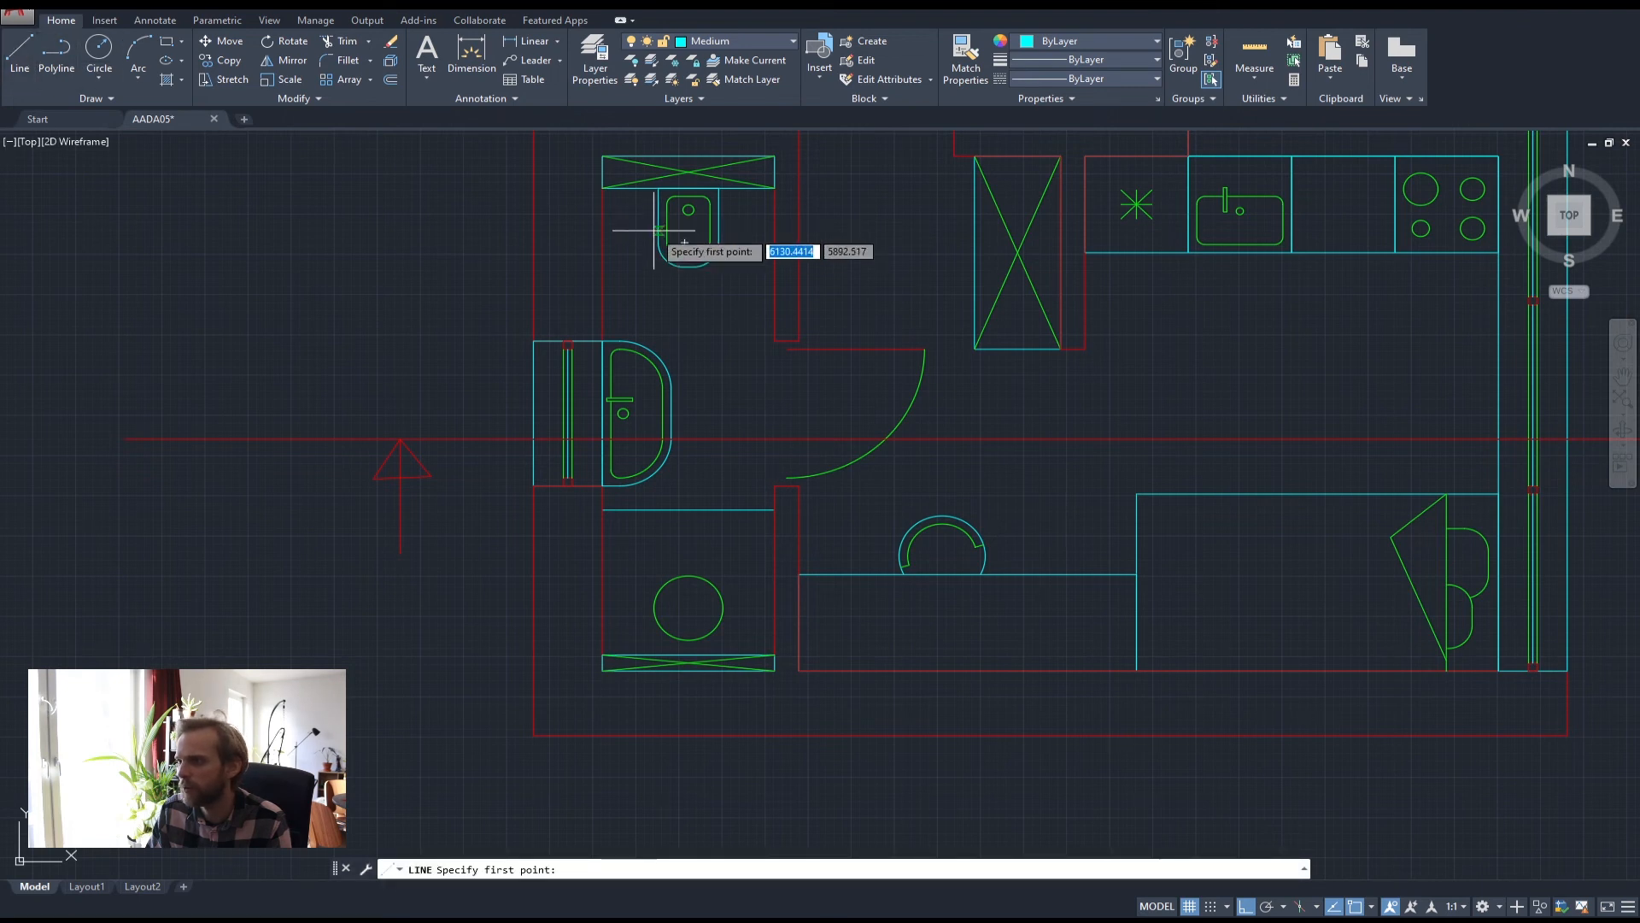
left_click(654, 230)
scroll(705, 559, "down", 5)
middle_click_drag(697, 662, 662, 390)
left_click(634, 684)
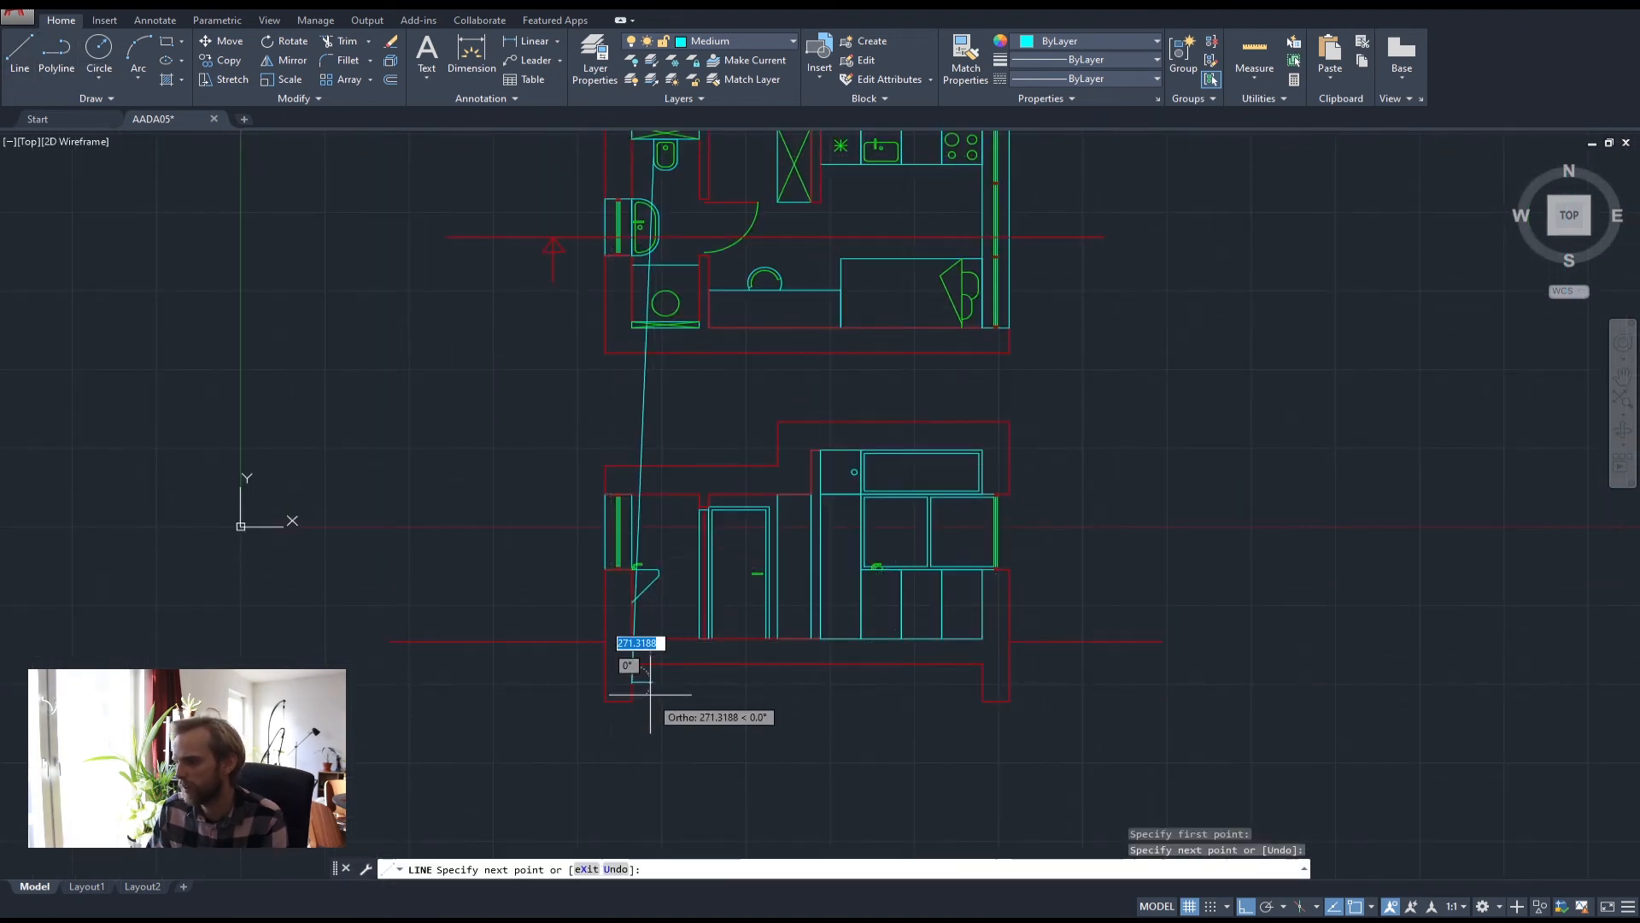
key("ctrl+z")
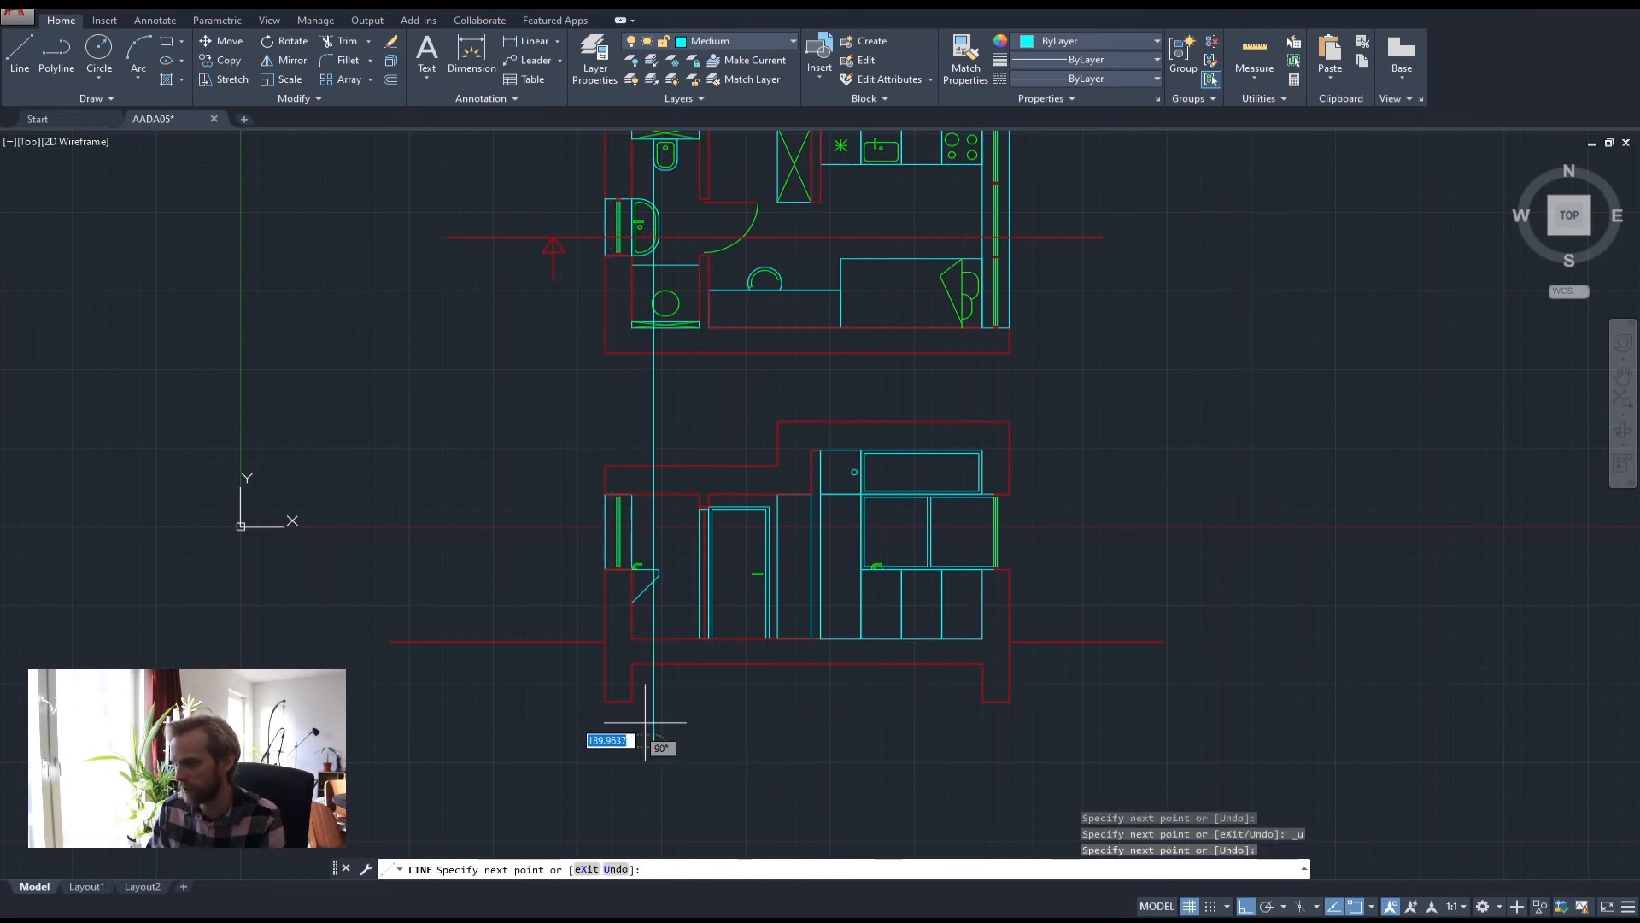
left_click(654, 746)
key("Return")
key("Return")
left_click(677, 140)
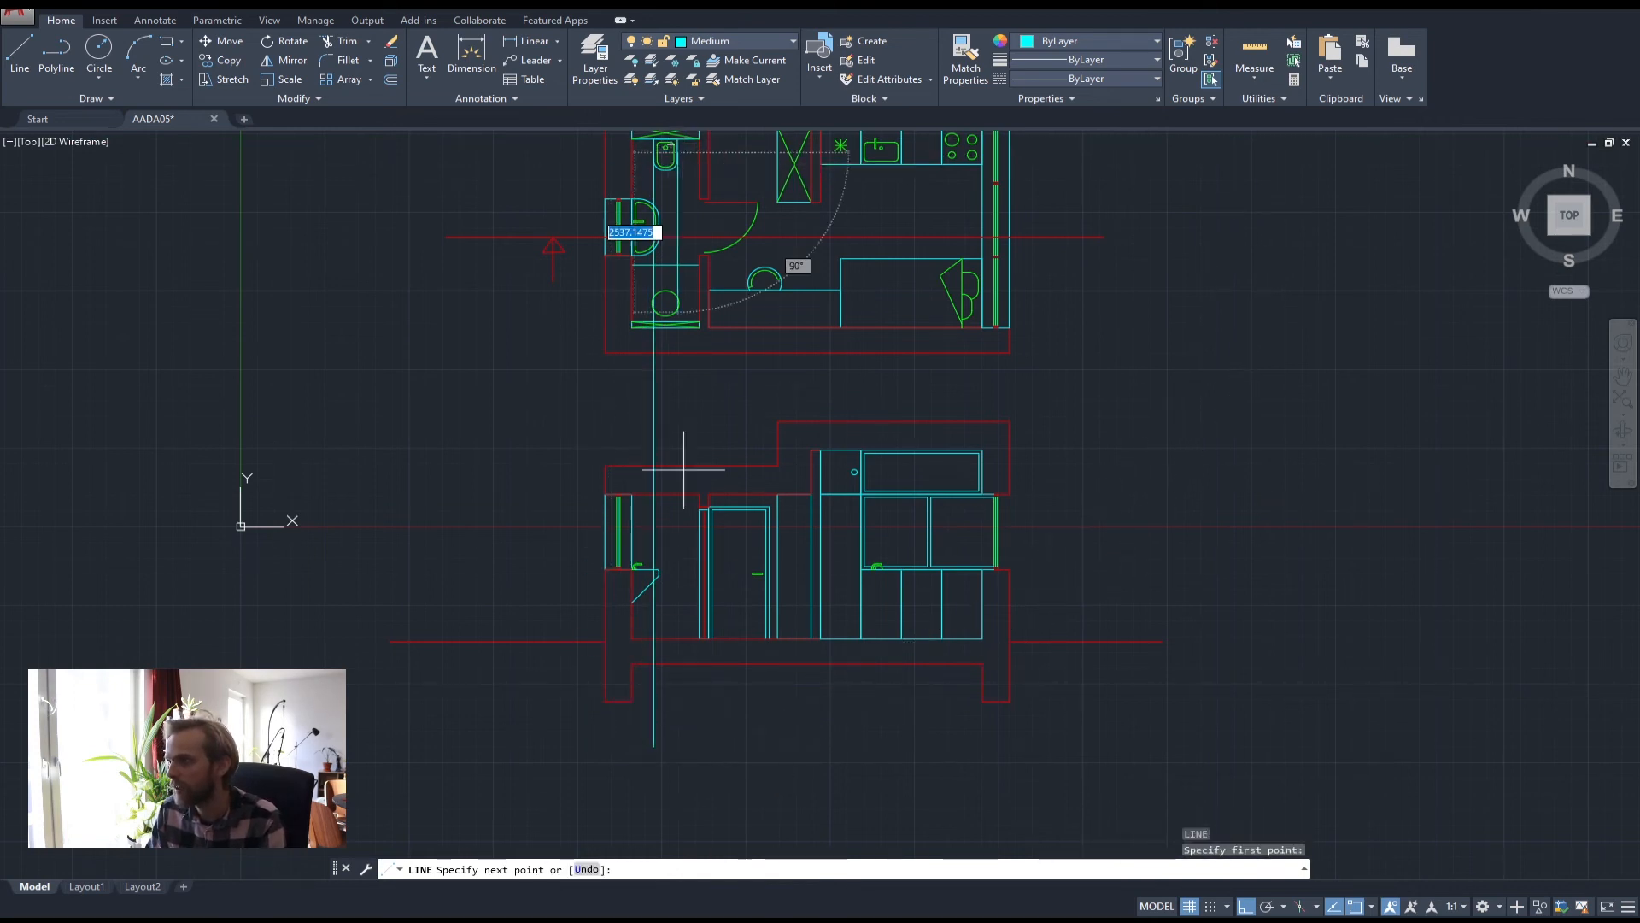
left_click(719, 789)
scroll(666, 630, "up", 3)
key("Return")
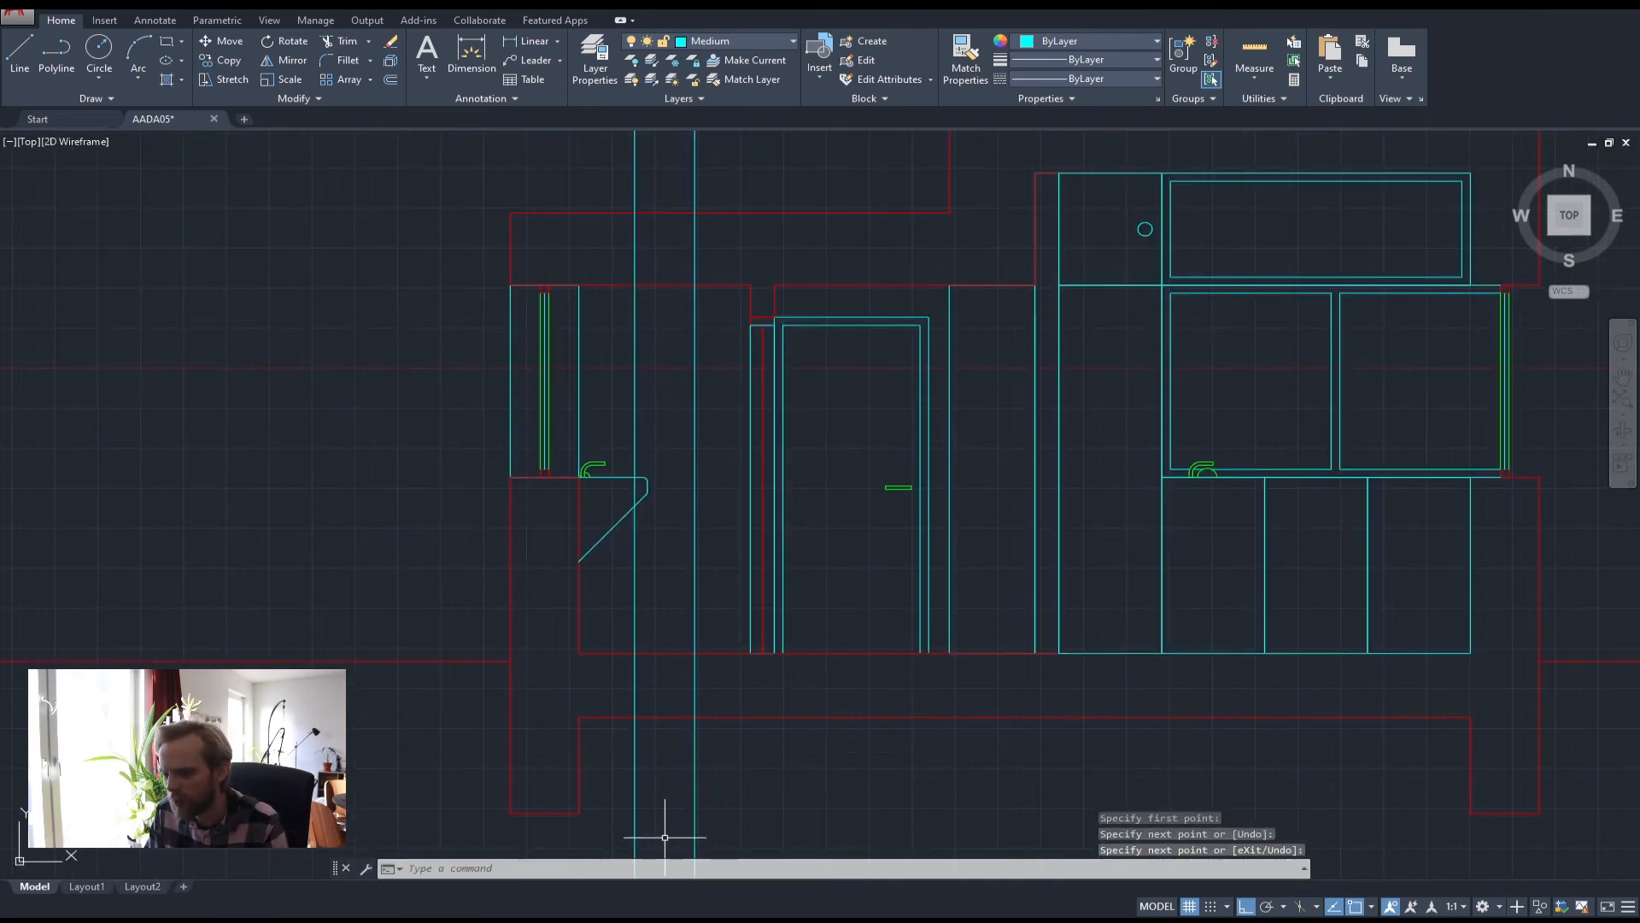
Check the toilet dimension reference images, then return to the drawing
mouse_move(175, 920)
left_click(275, 874)
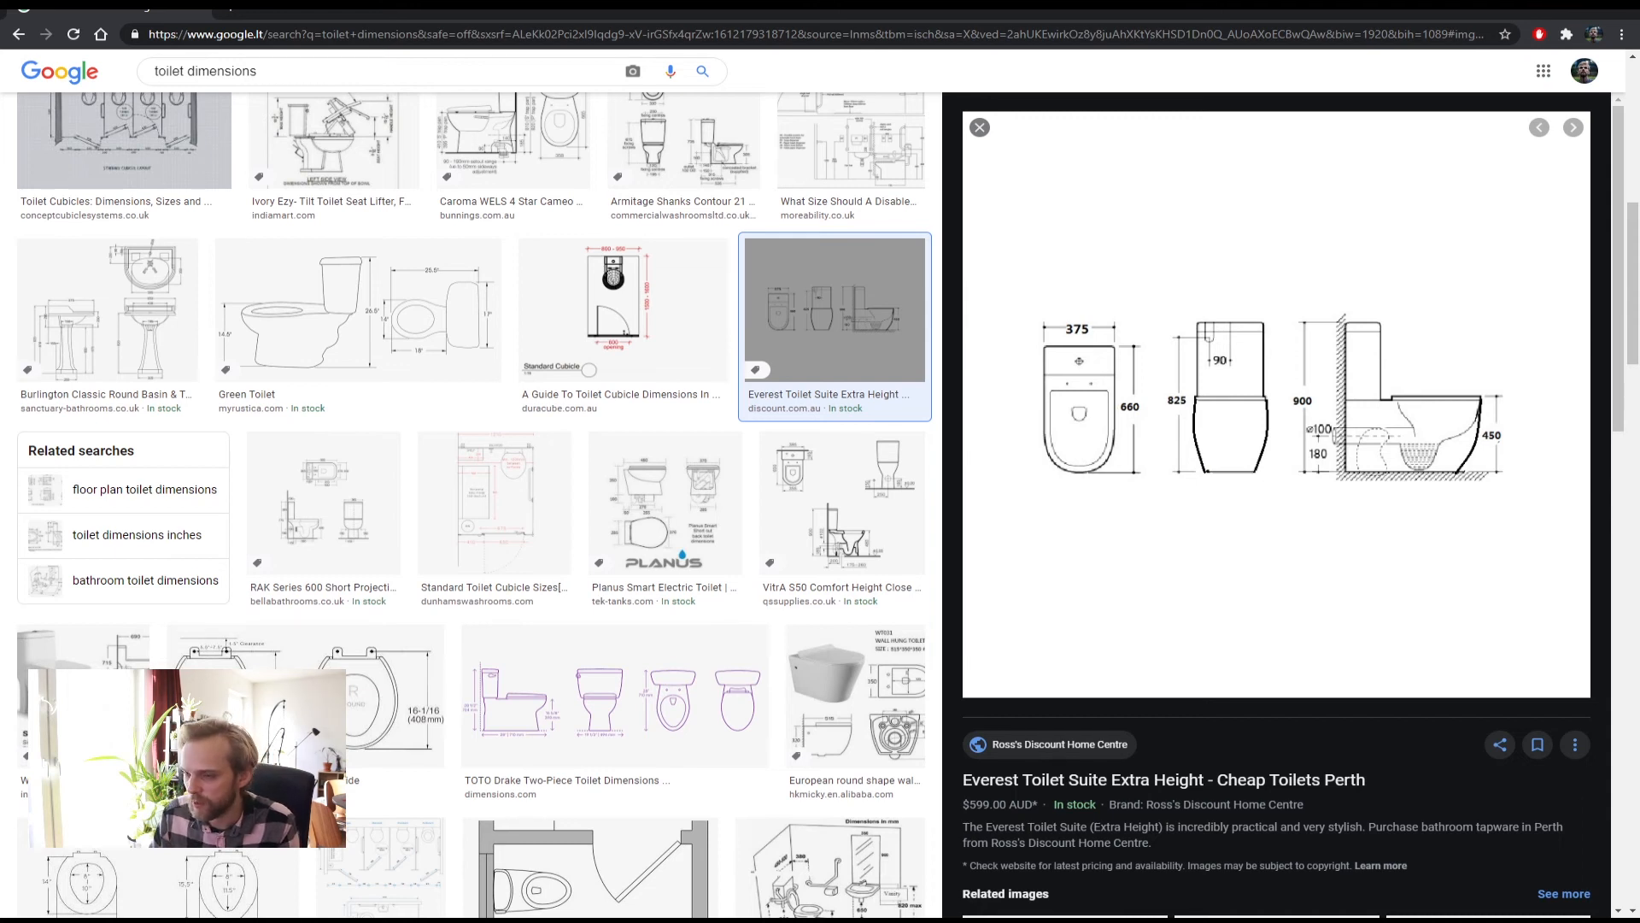
left_click(214, 920)
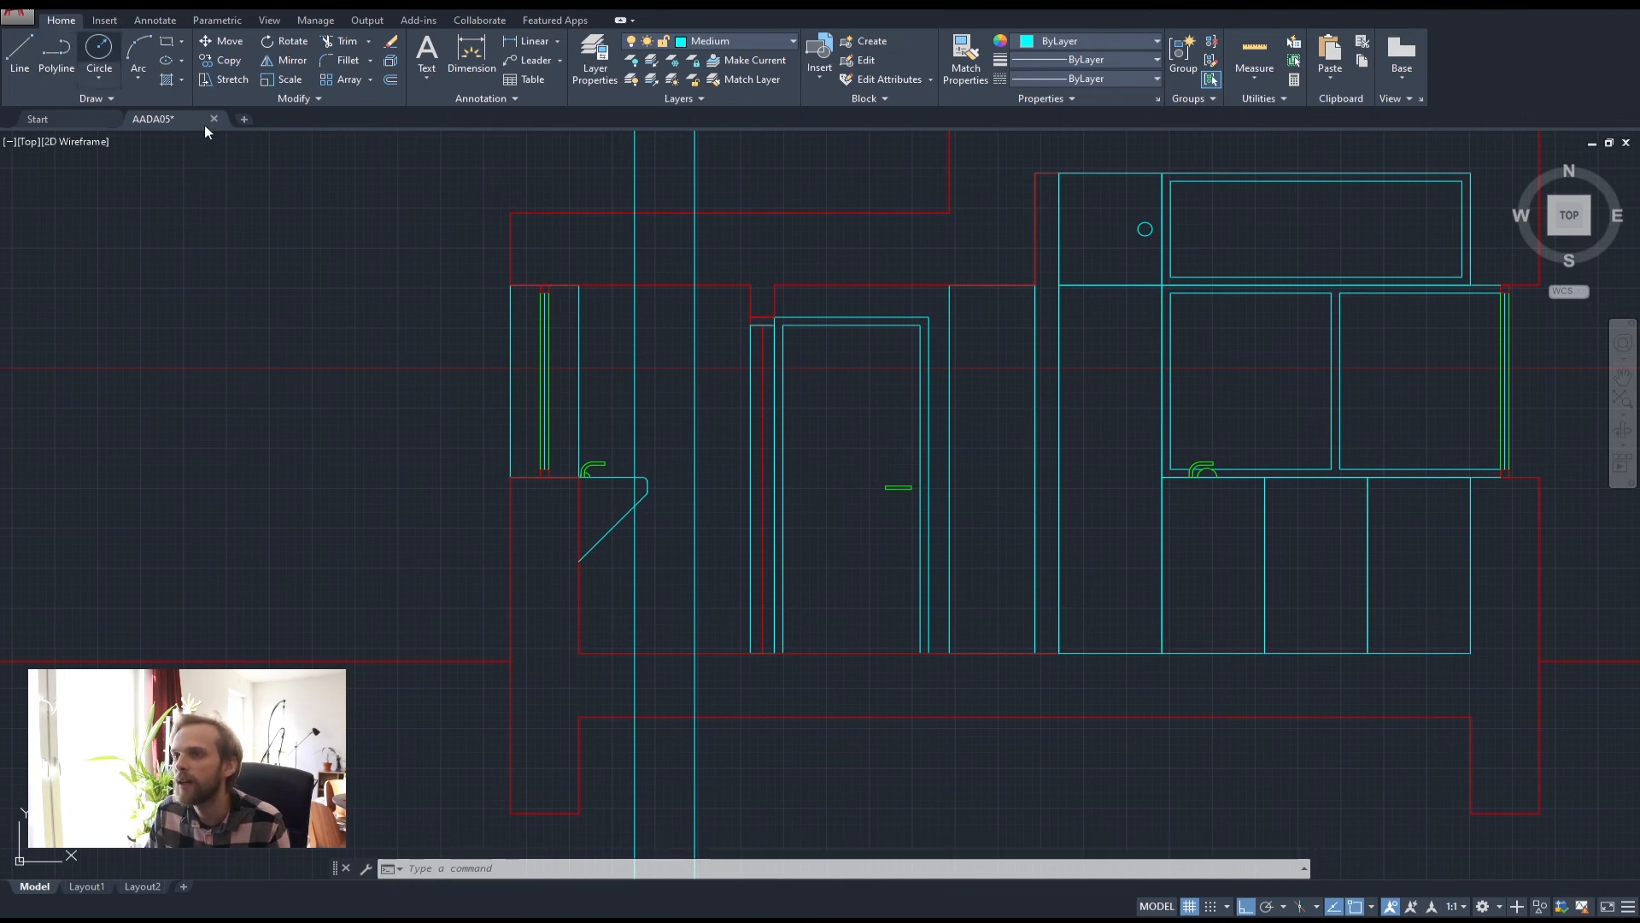
Offset both toilet projection lines 50 inward
left_click(57, 53)
scroll(666, 643, "up", 5)
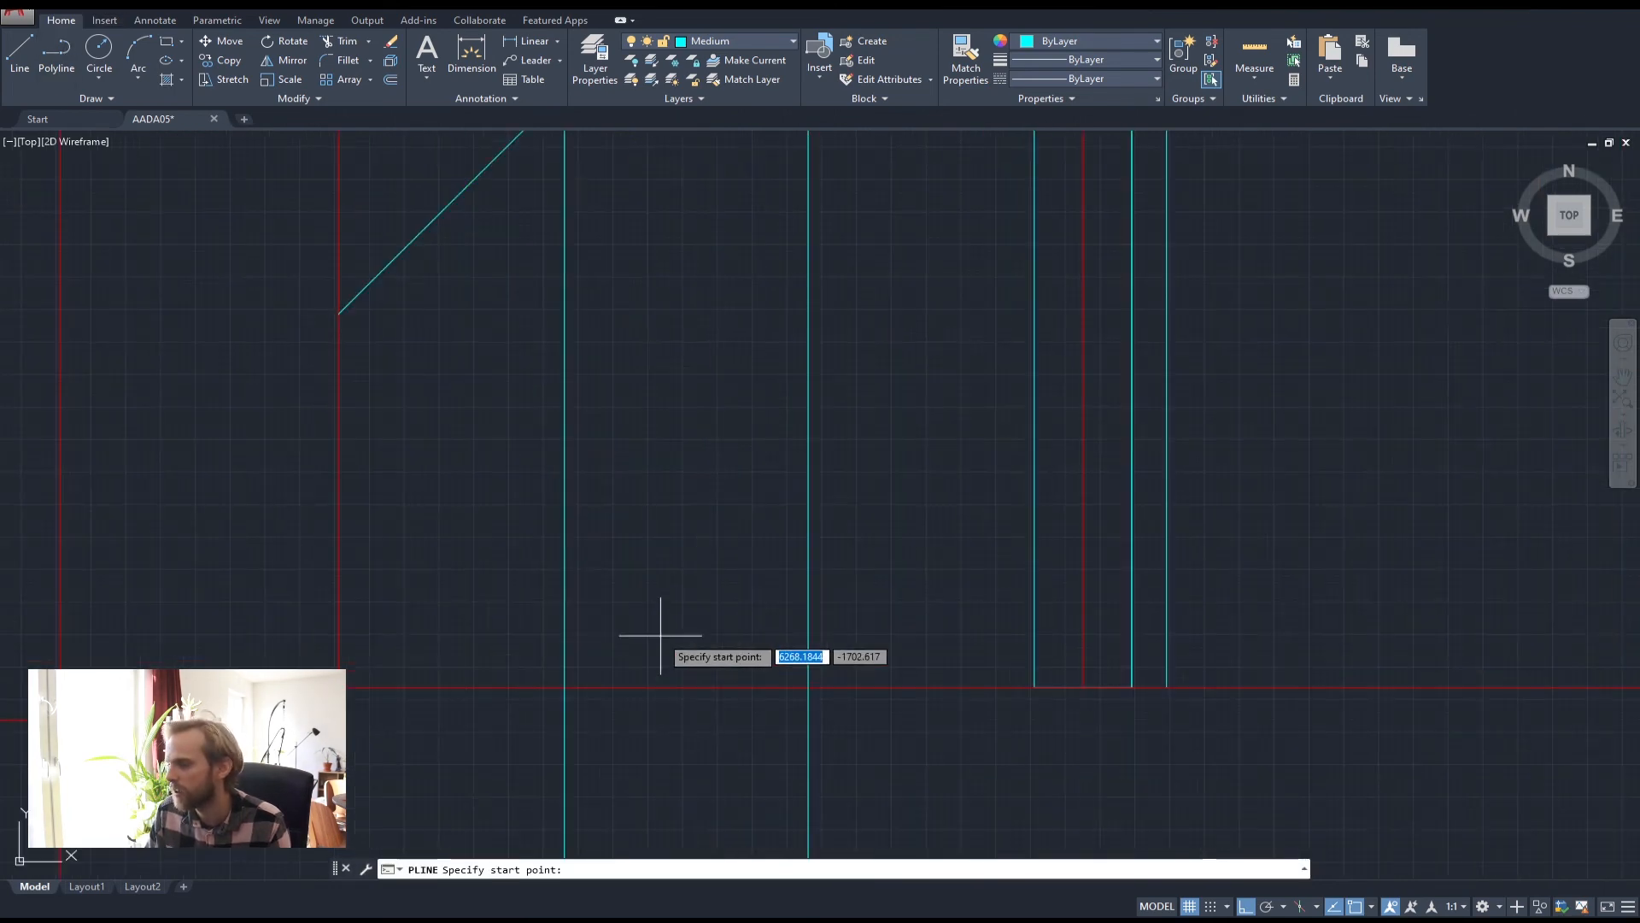
scroll(661, 639, "down", 2)
key("Escape")
key("Escape")
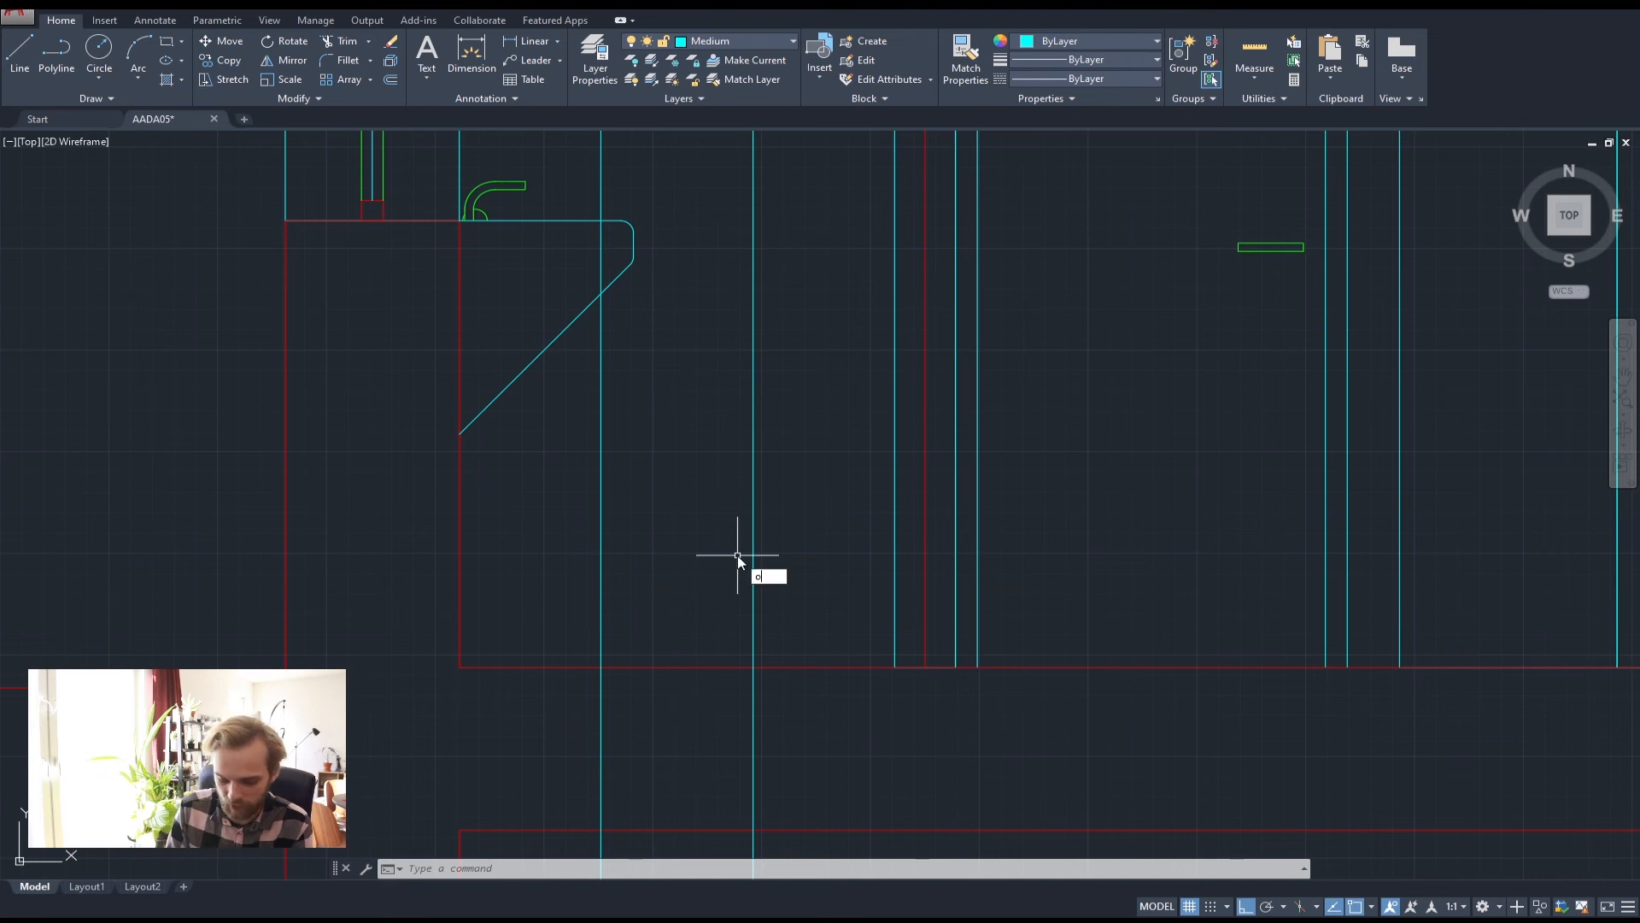
key("Return")
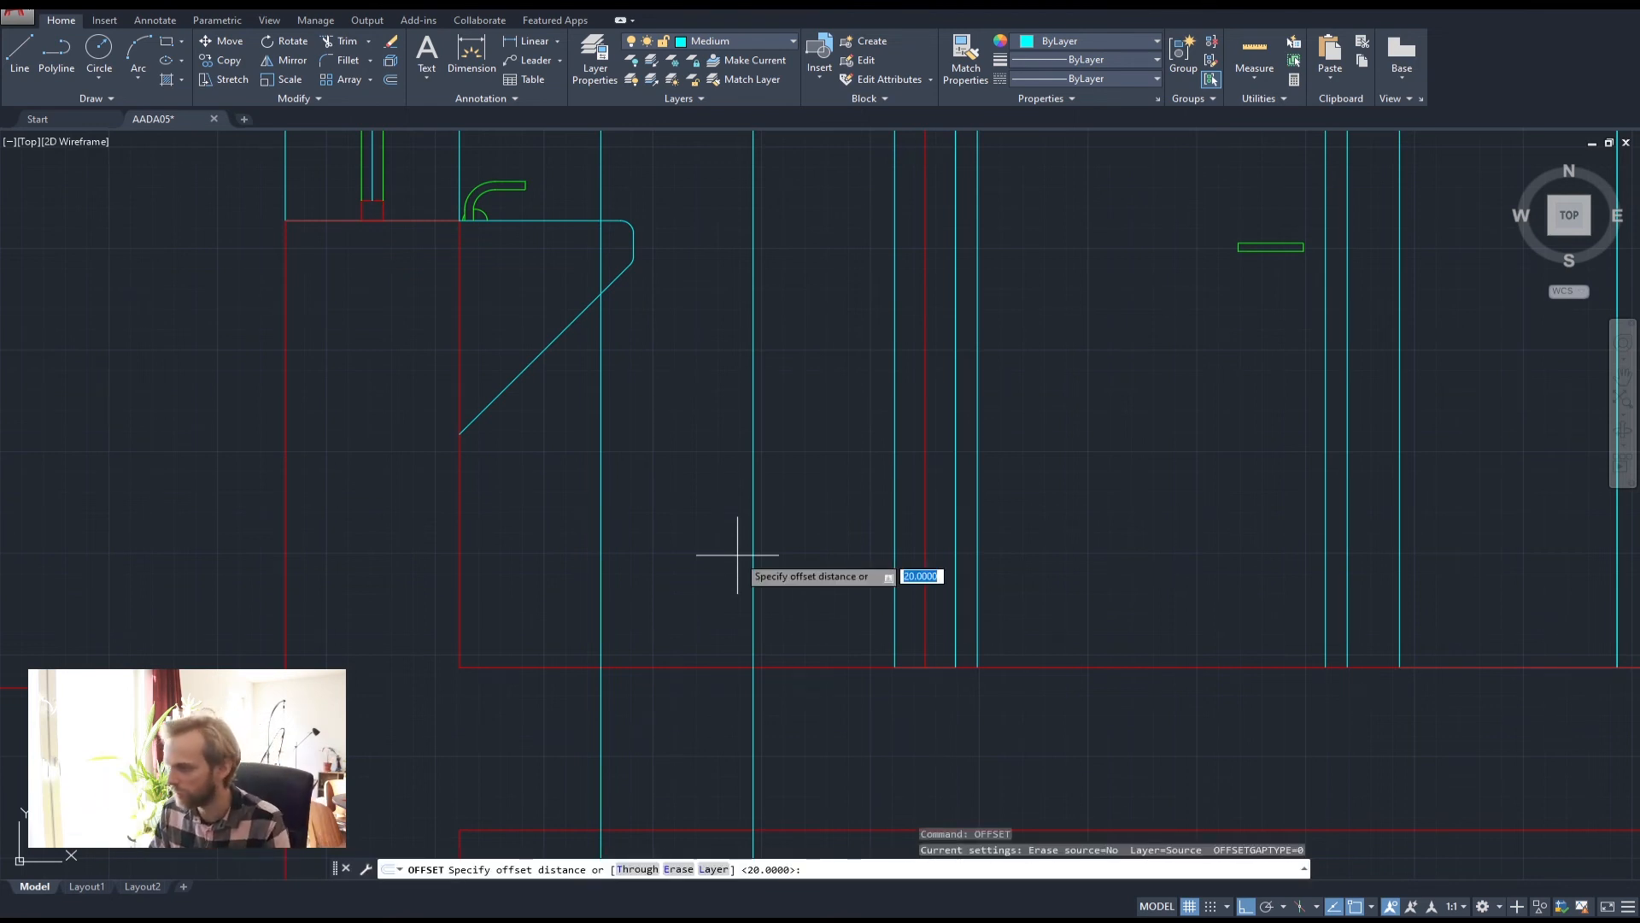
type("50")
key("Return")
left_click(753, 560)
left_click(709, 563)
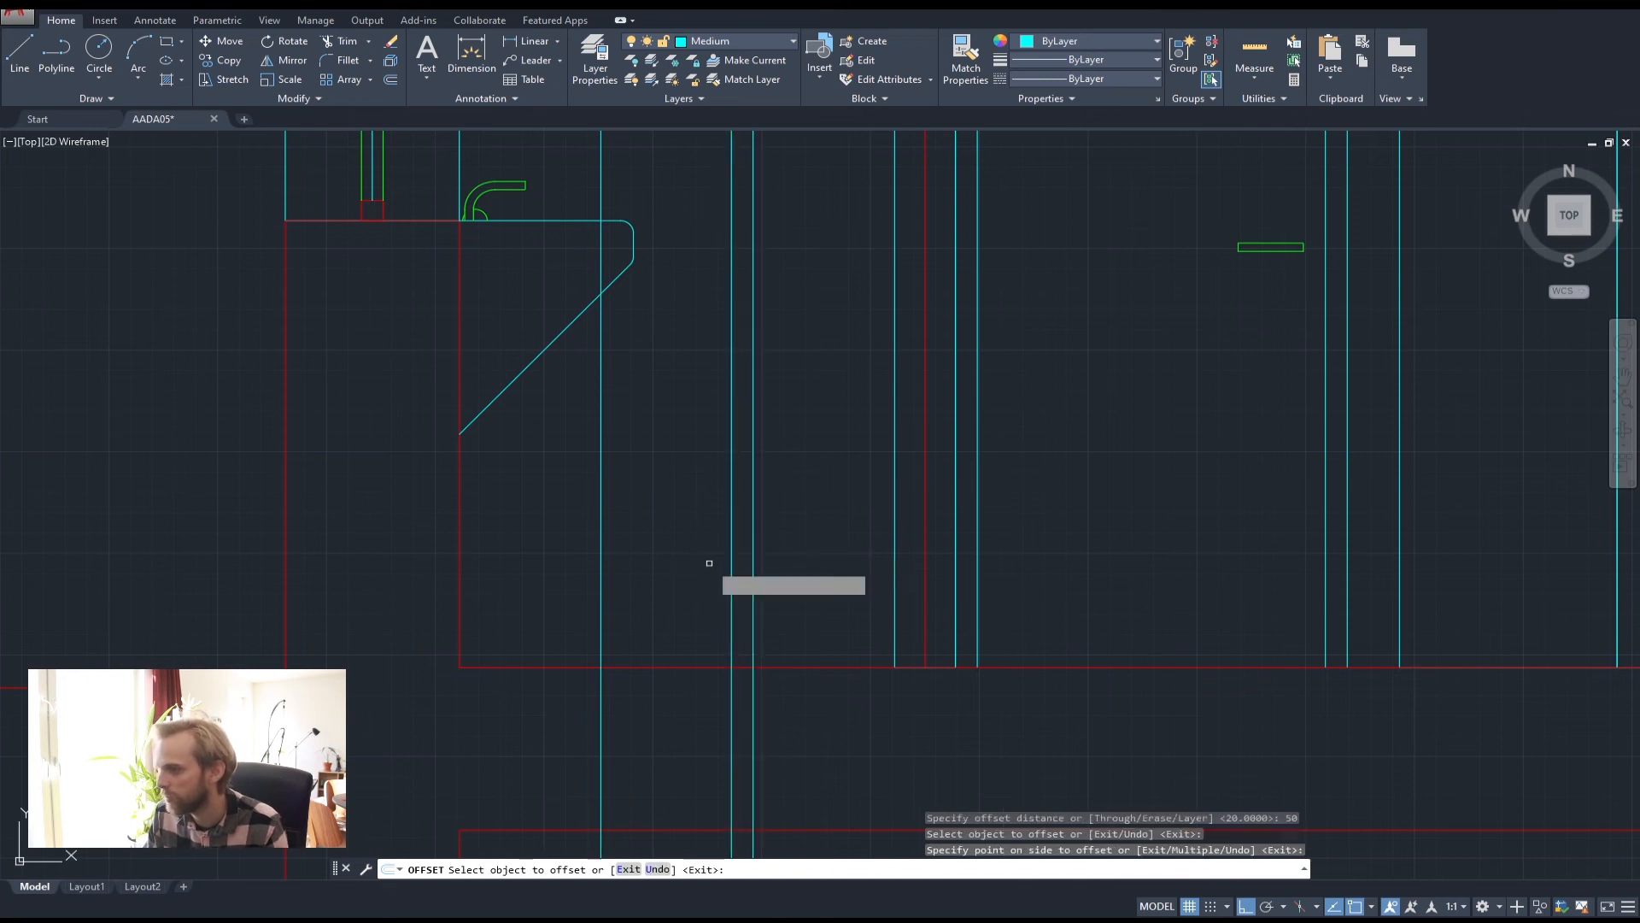
left_click(602, 561)
left_click(675, 553)
key("Escape")
key("Escape")
key("Escape")
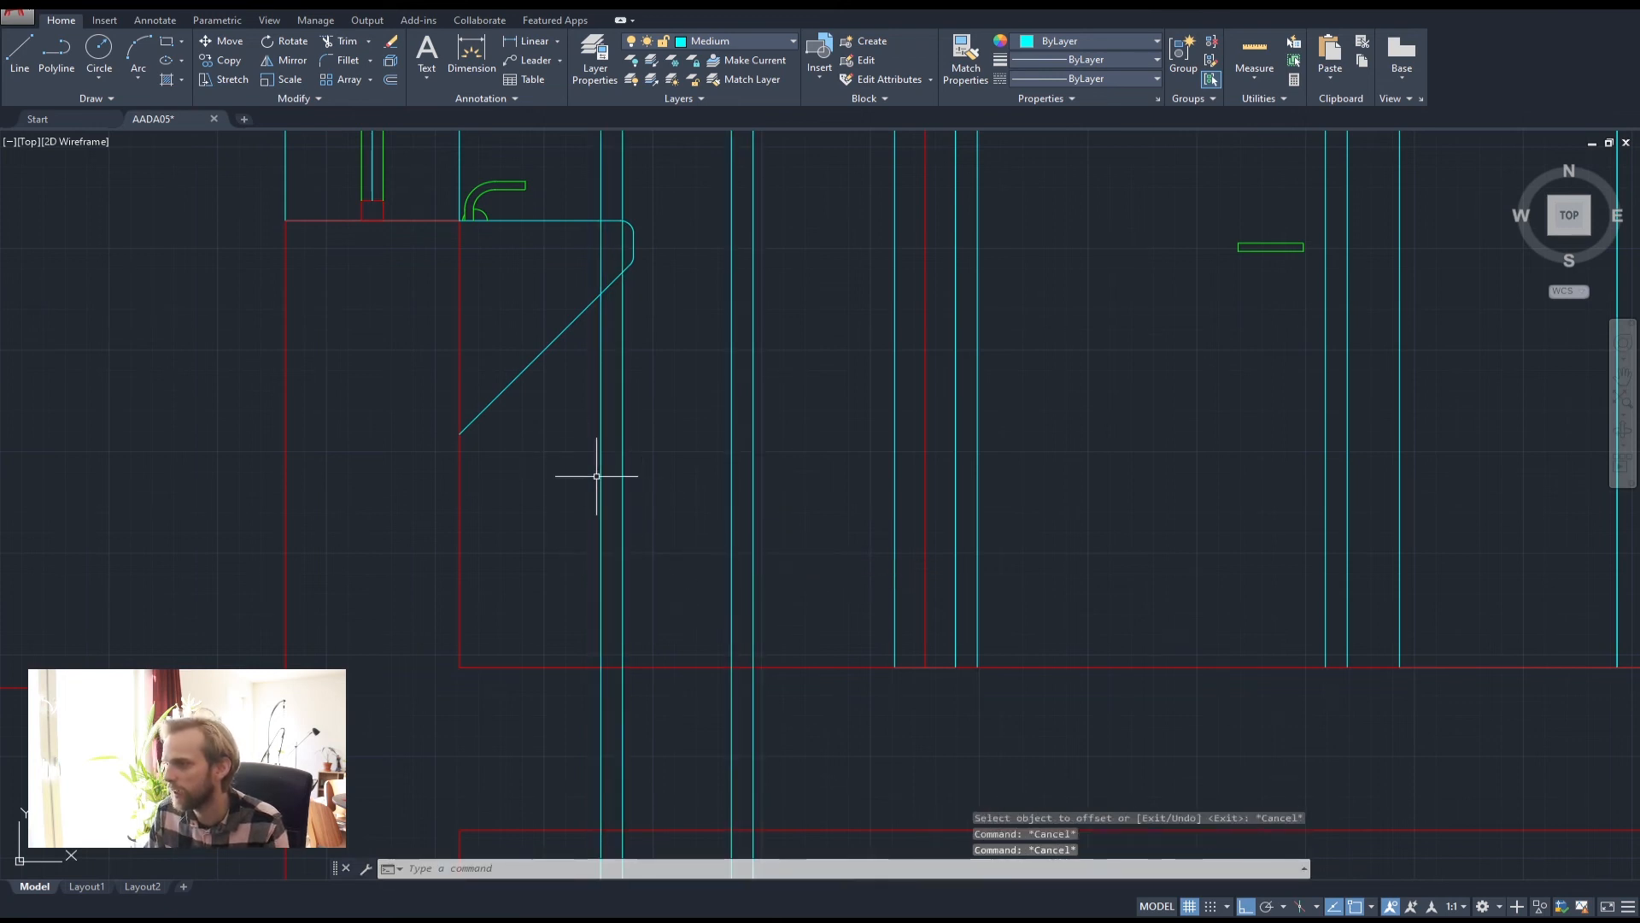
Draw the bottom edge between the lines and offset a division line 450 above it
left_click(57, 57)
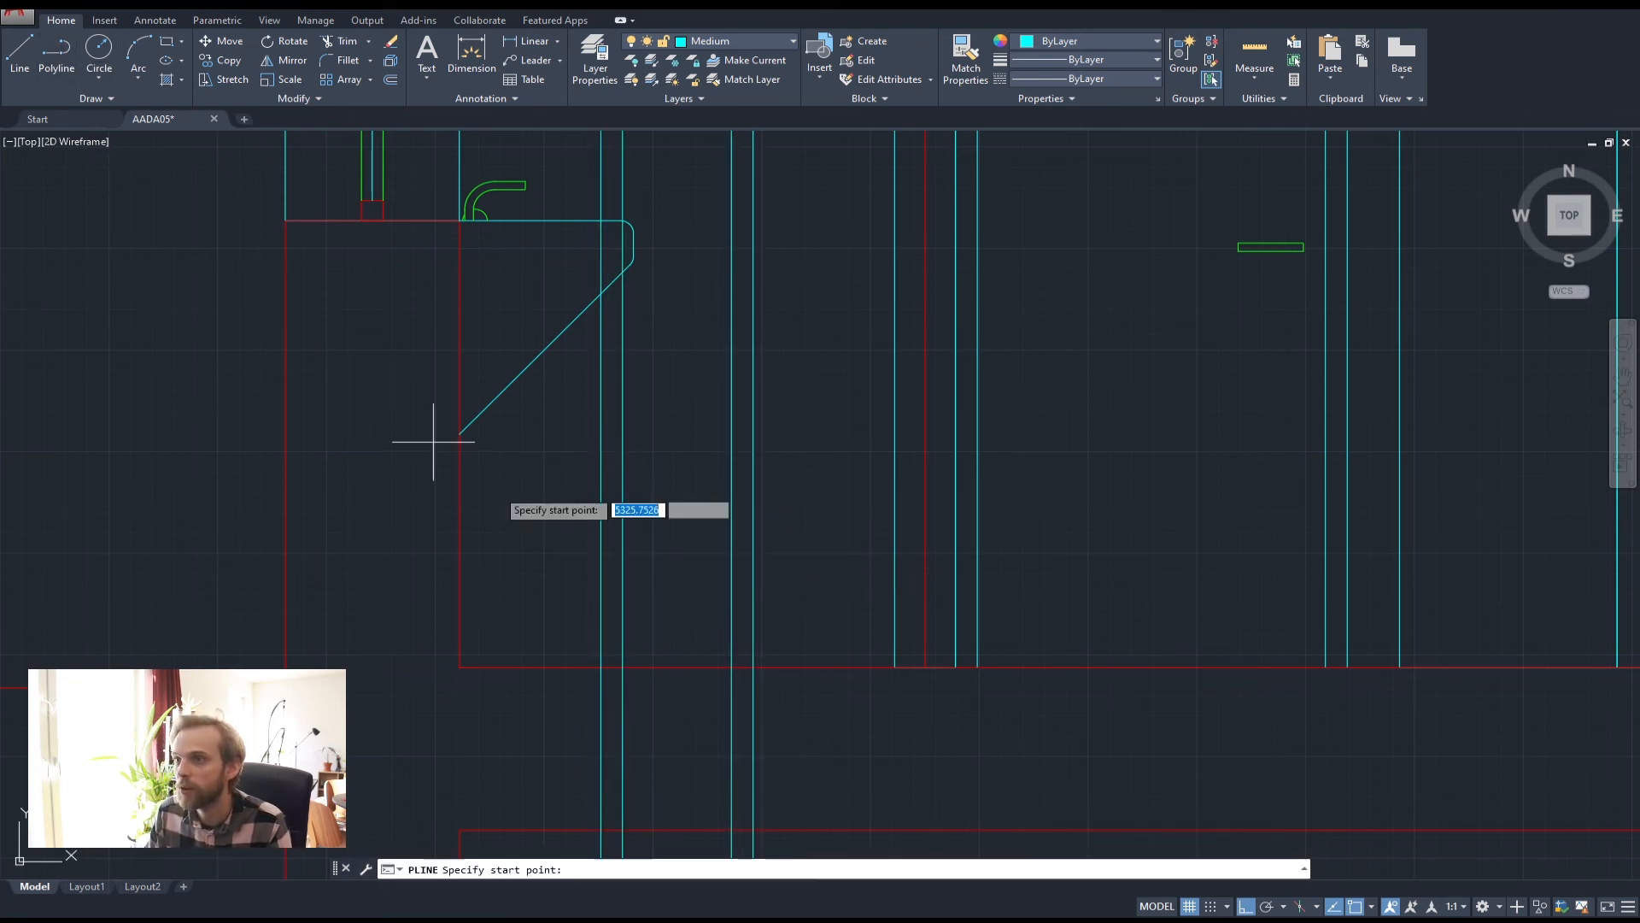
left_click(602, 667)
left_click(756, 665)
key("Return")
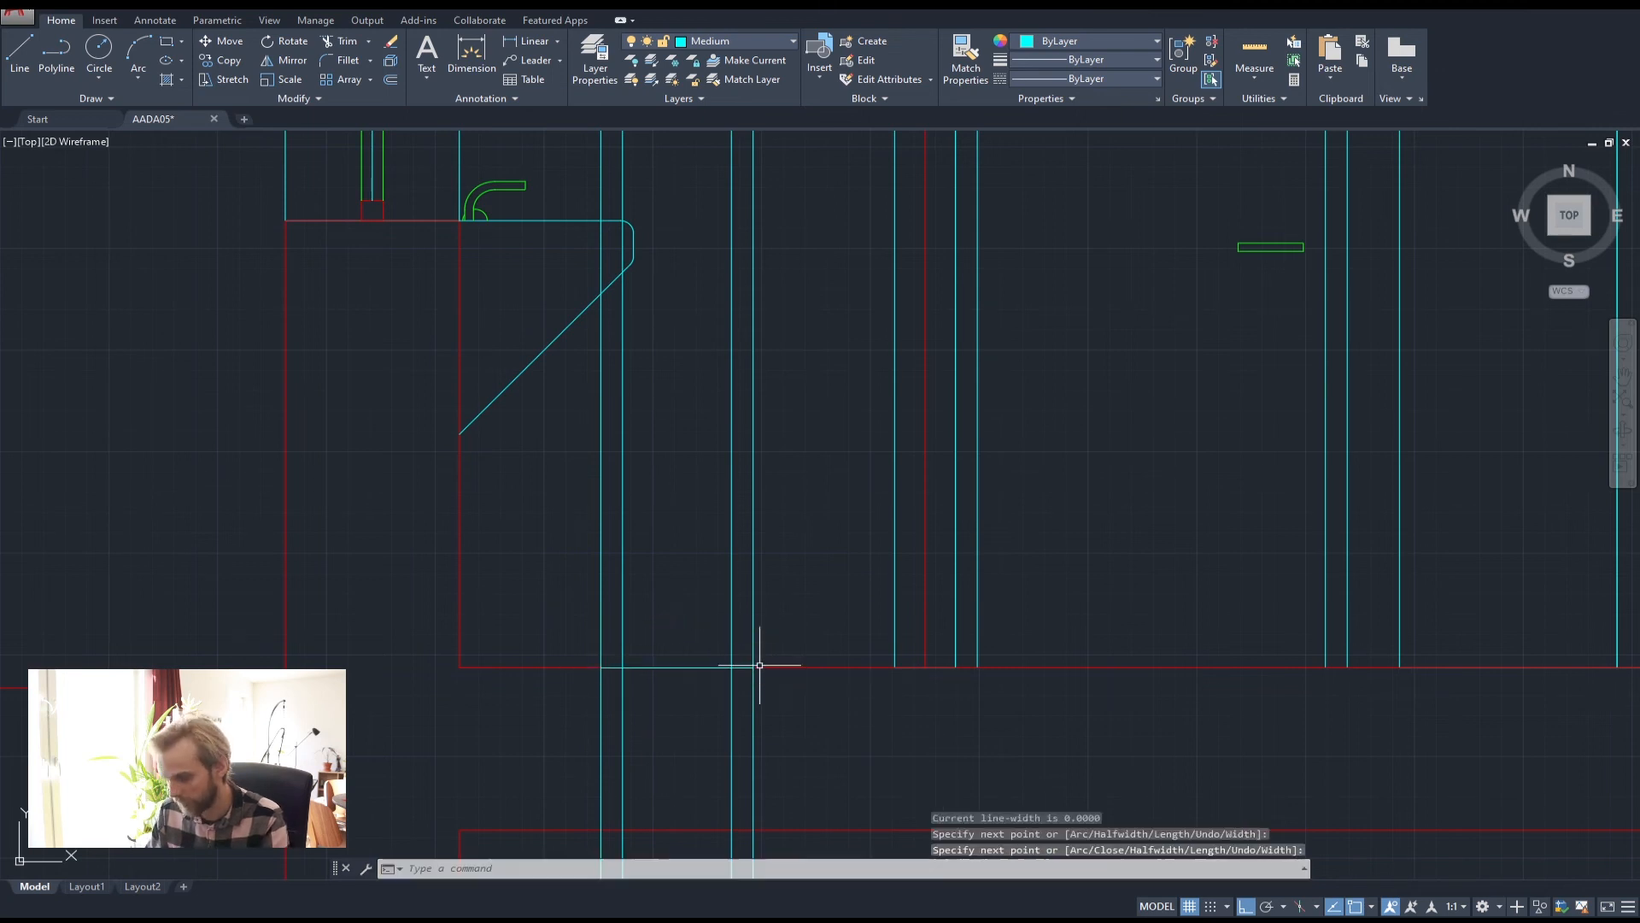
key("Return")
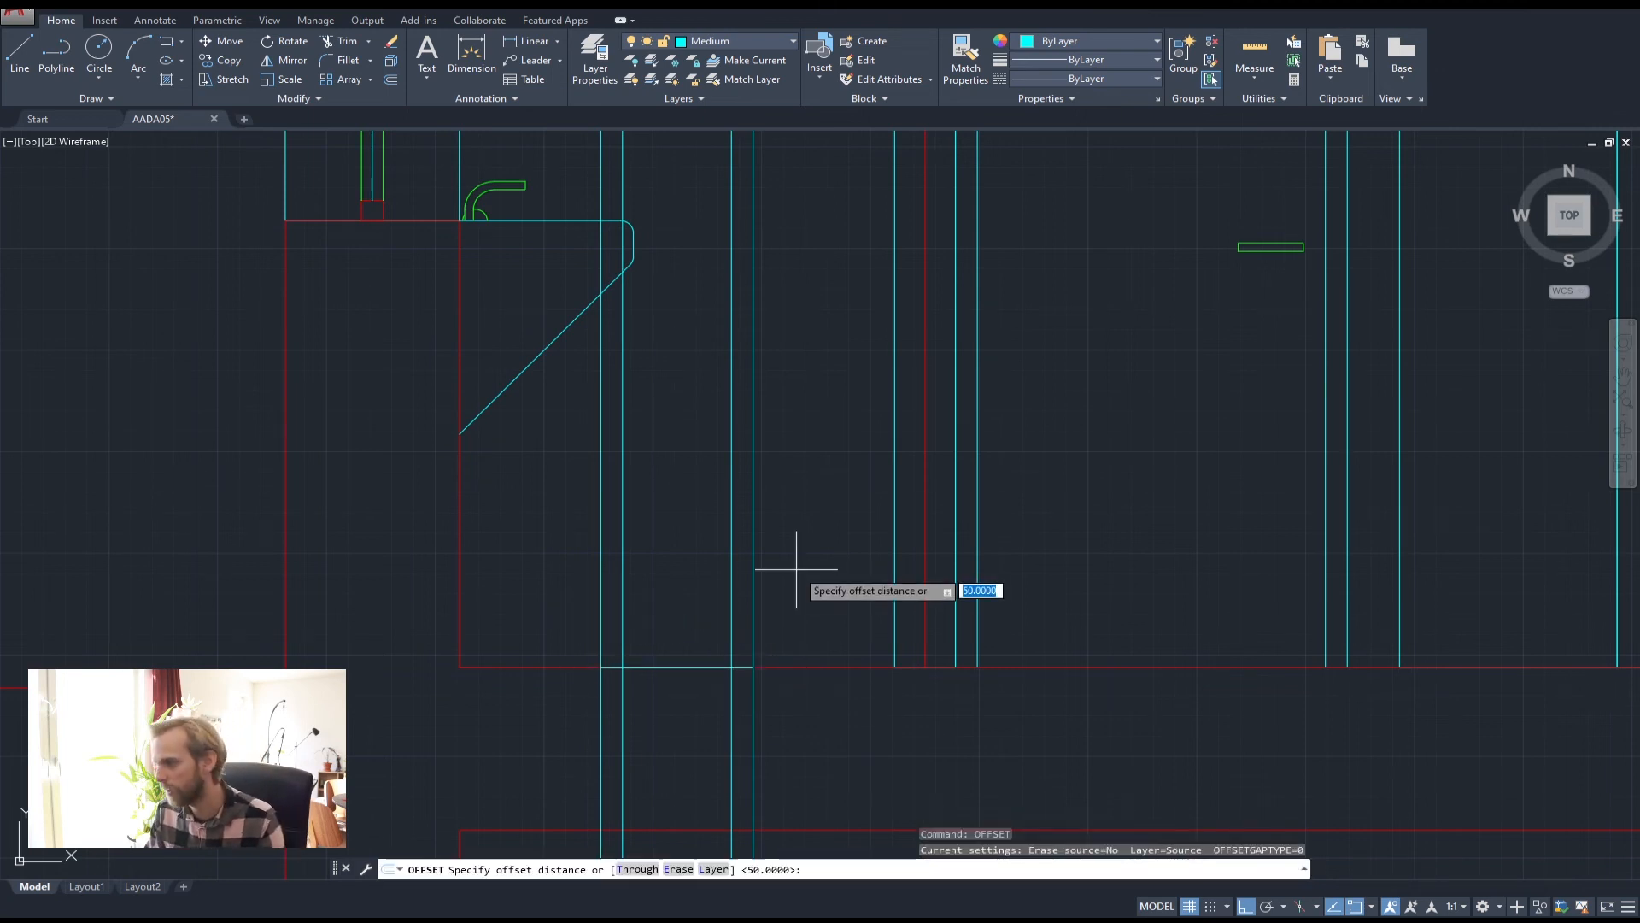
key("Return")
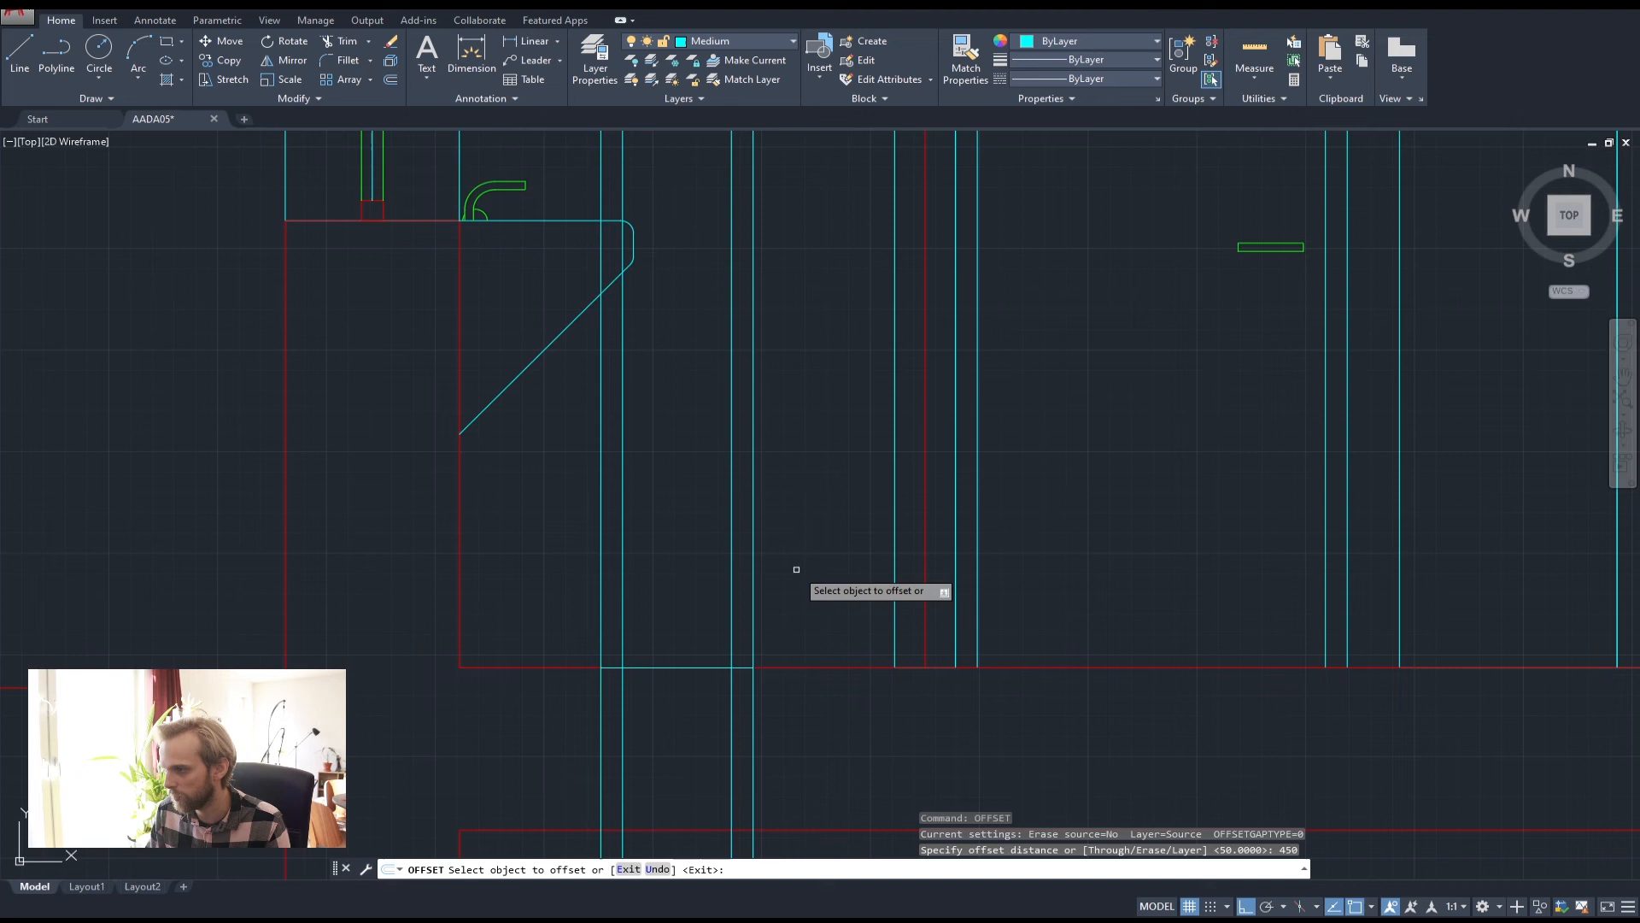
left_click(680, 669)
left_click(689, 570)
key("Escape")
key("Escape")
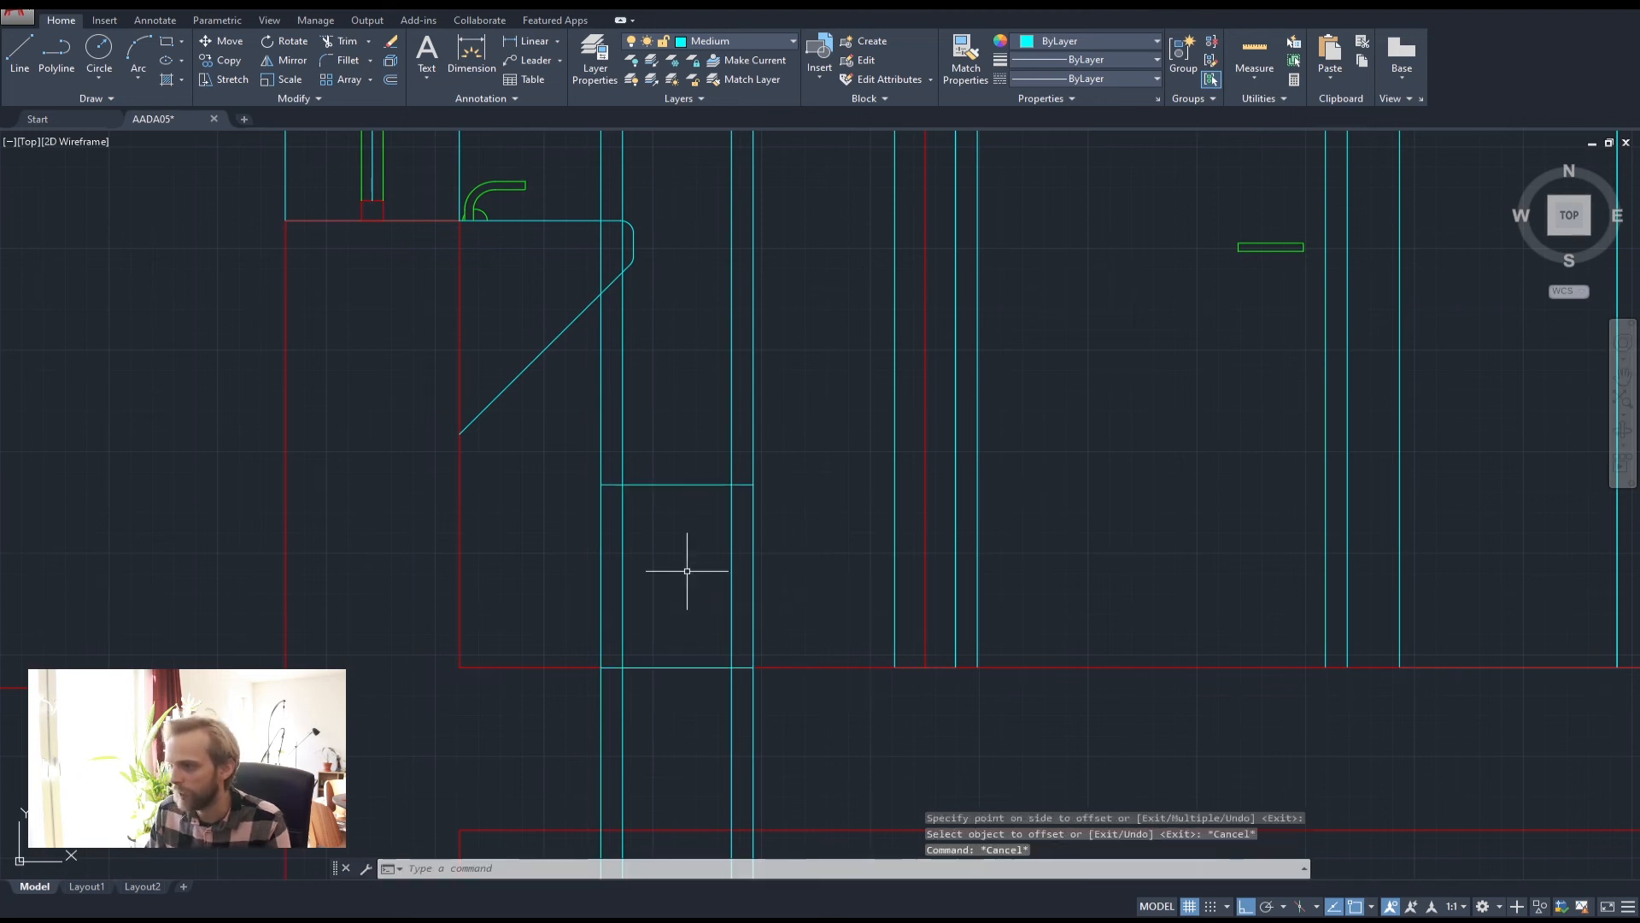
Offset the upper division line 150 downward for a second division
key("Return")
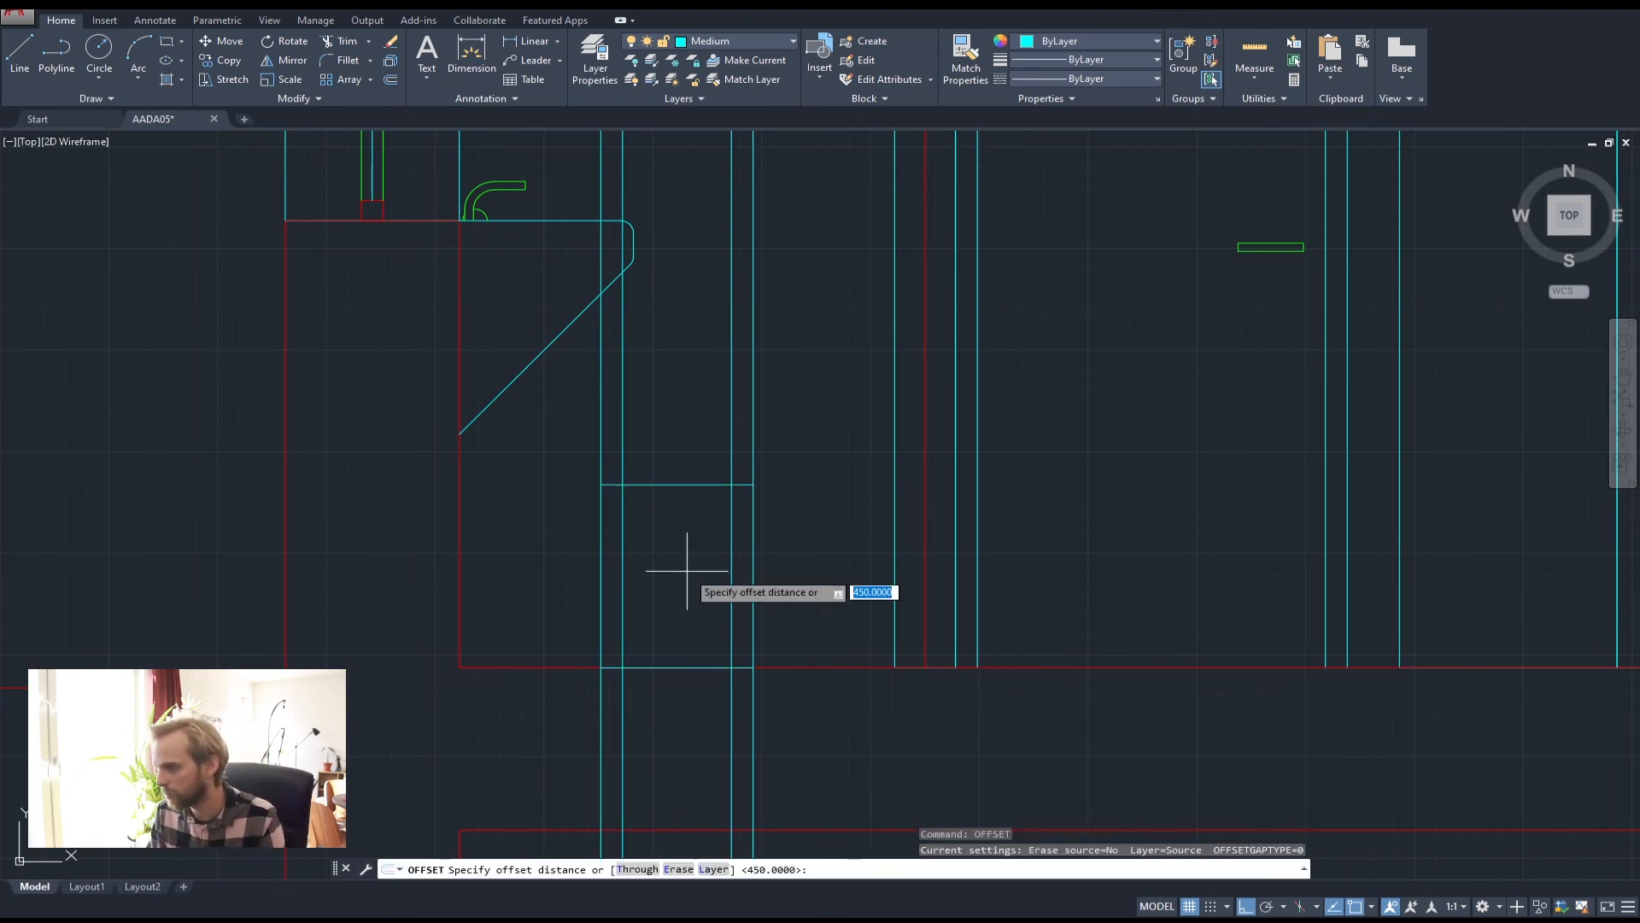
type("150")
key("Return")
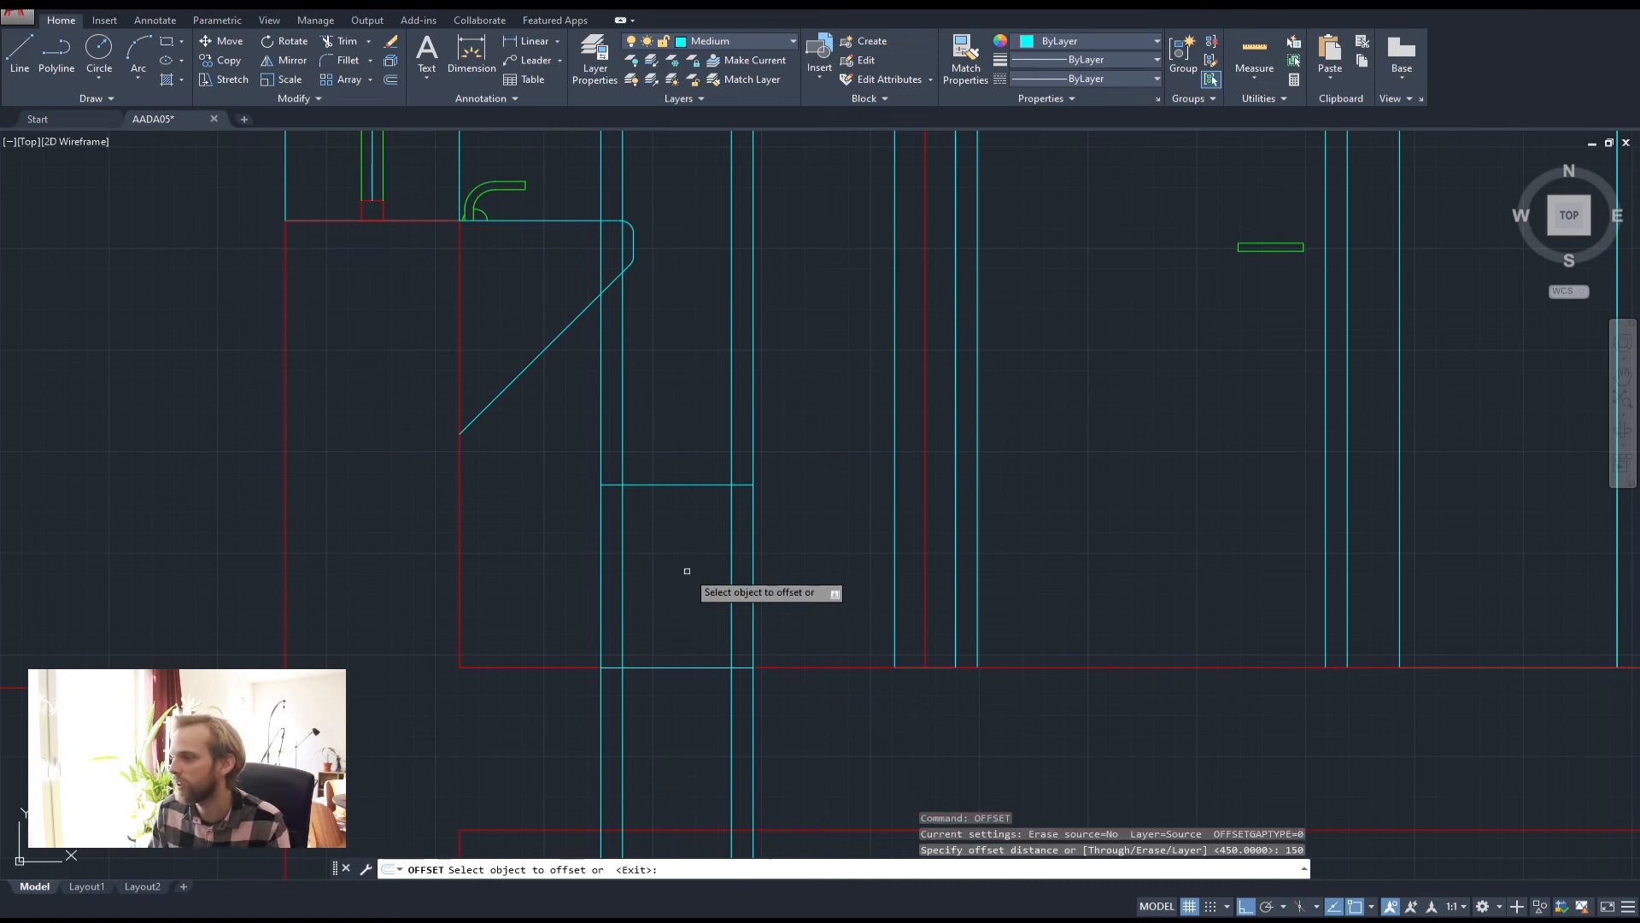
left_click(682, 486)
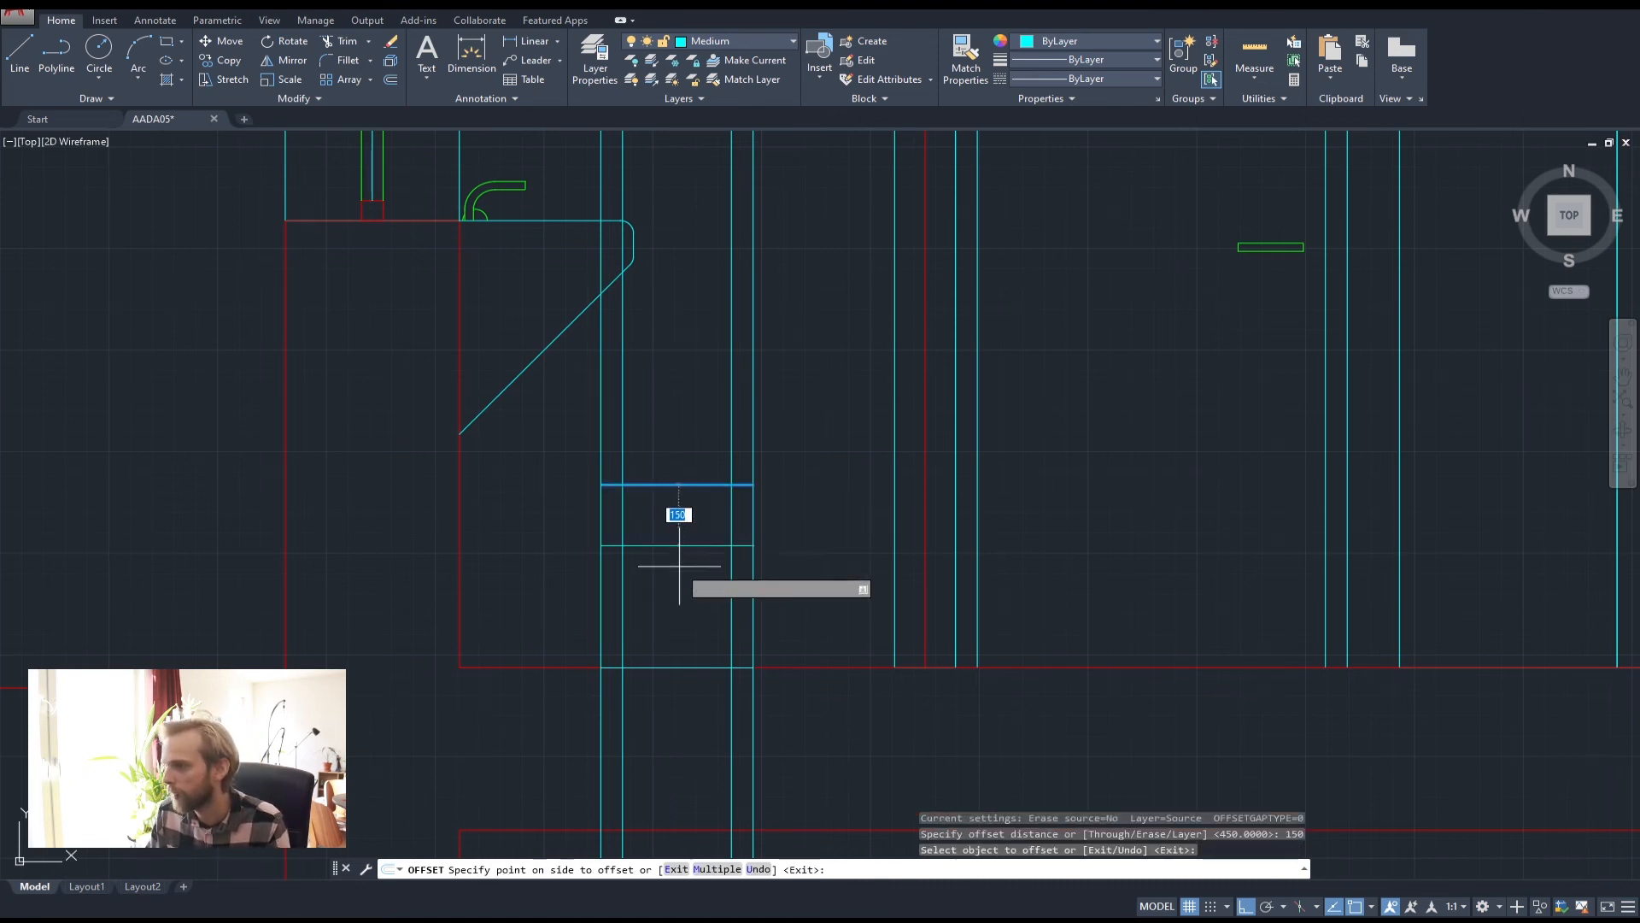
left_click(675, 516)
key("Escape")
key("Escape")
key("Escape")
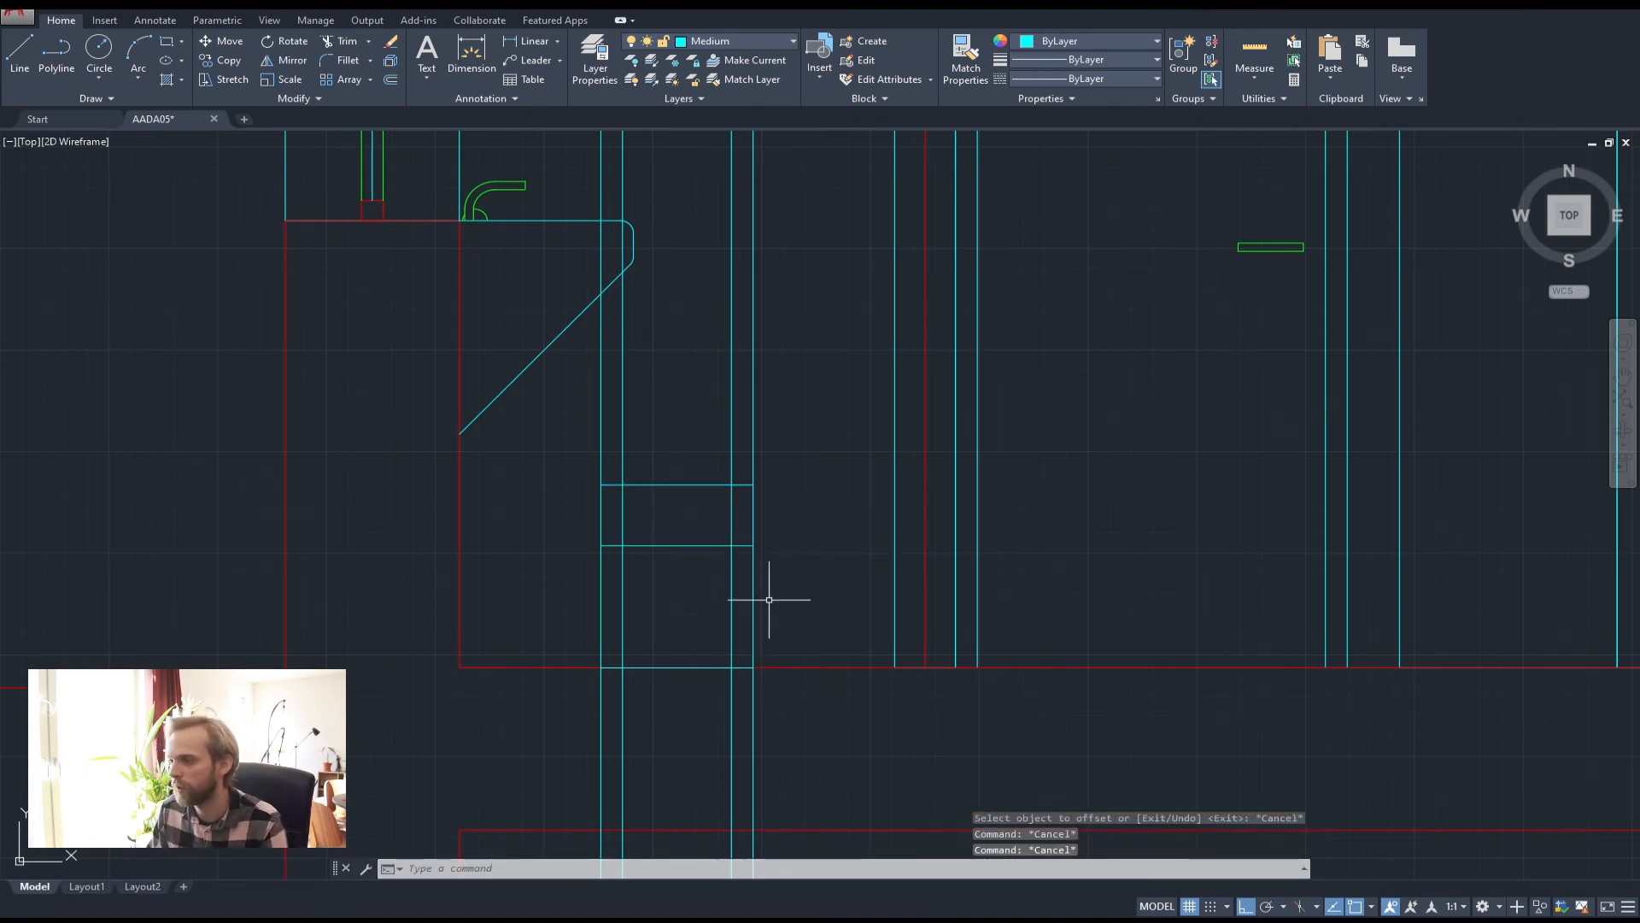
Draw the toilet's tapered bowl outline as a polyline down to the floor line
left_click(56, 56)
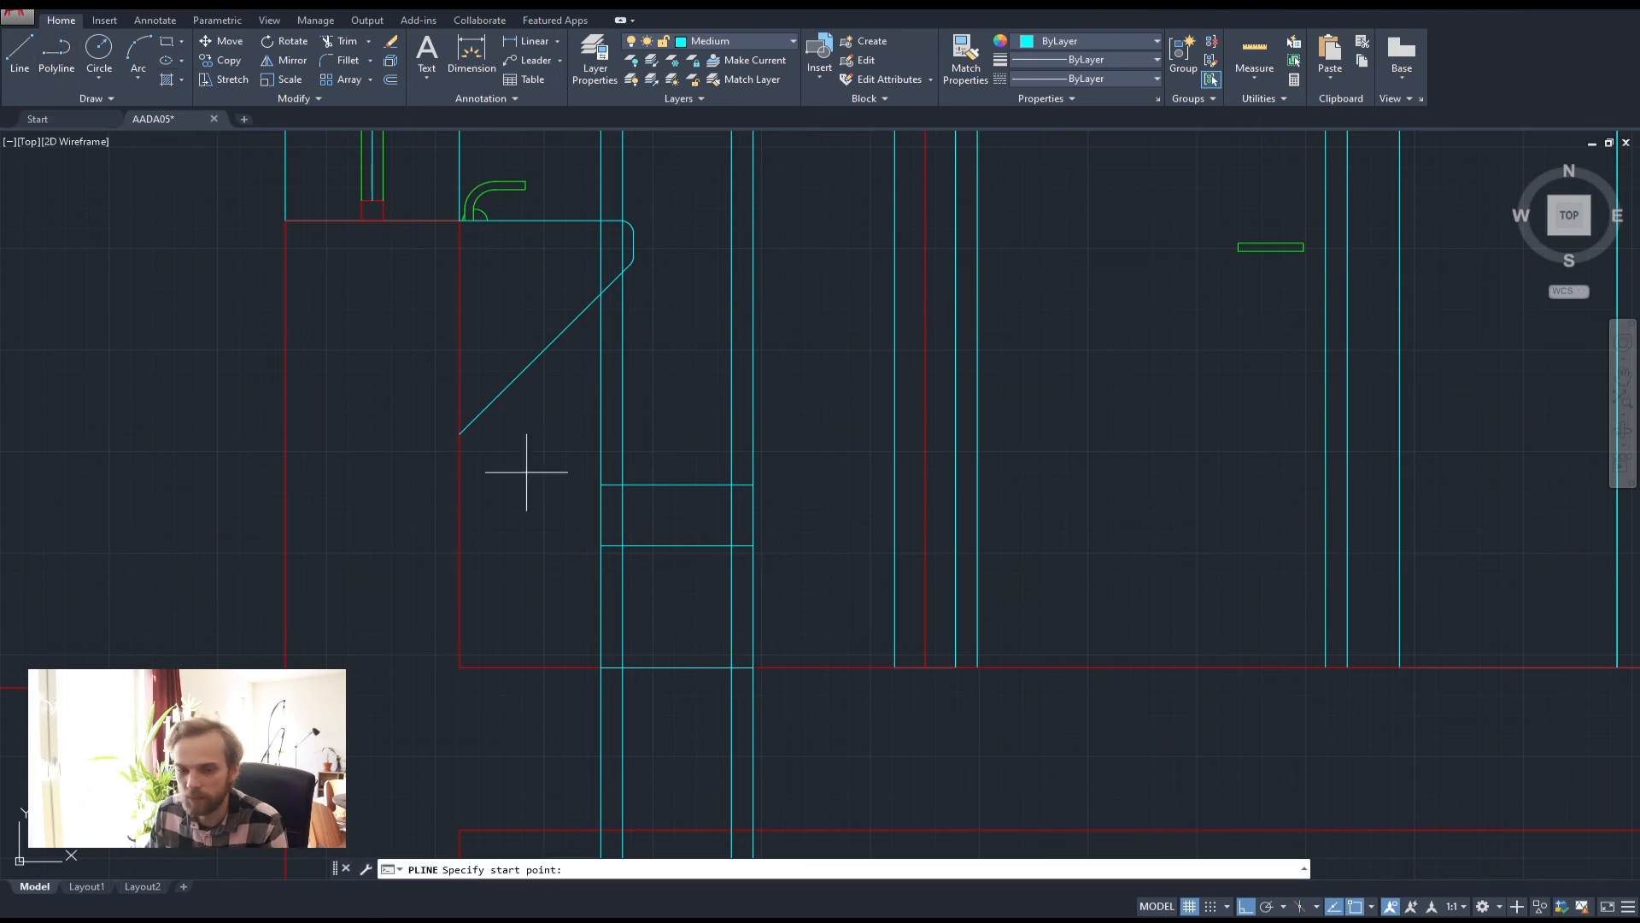
scroll(628, 654, "up", 2)
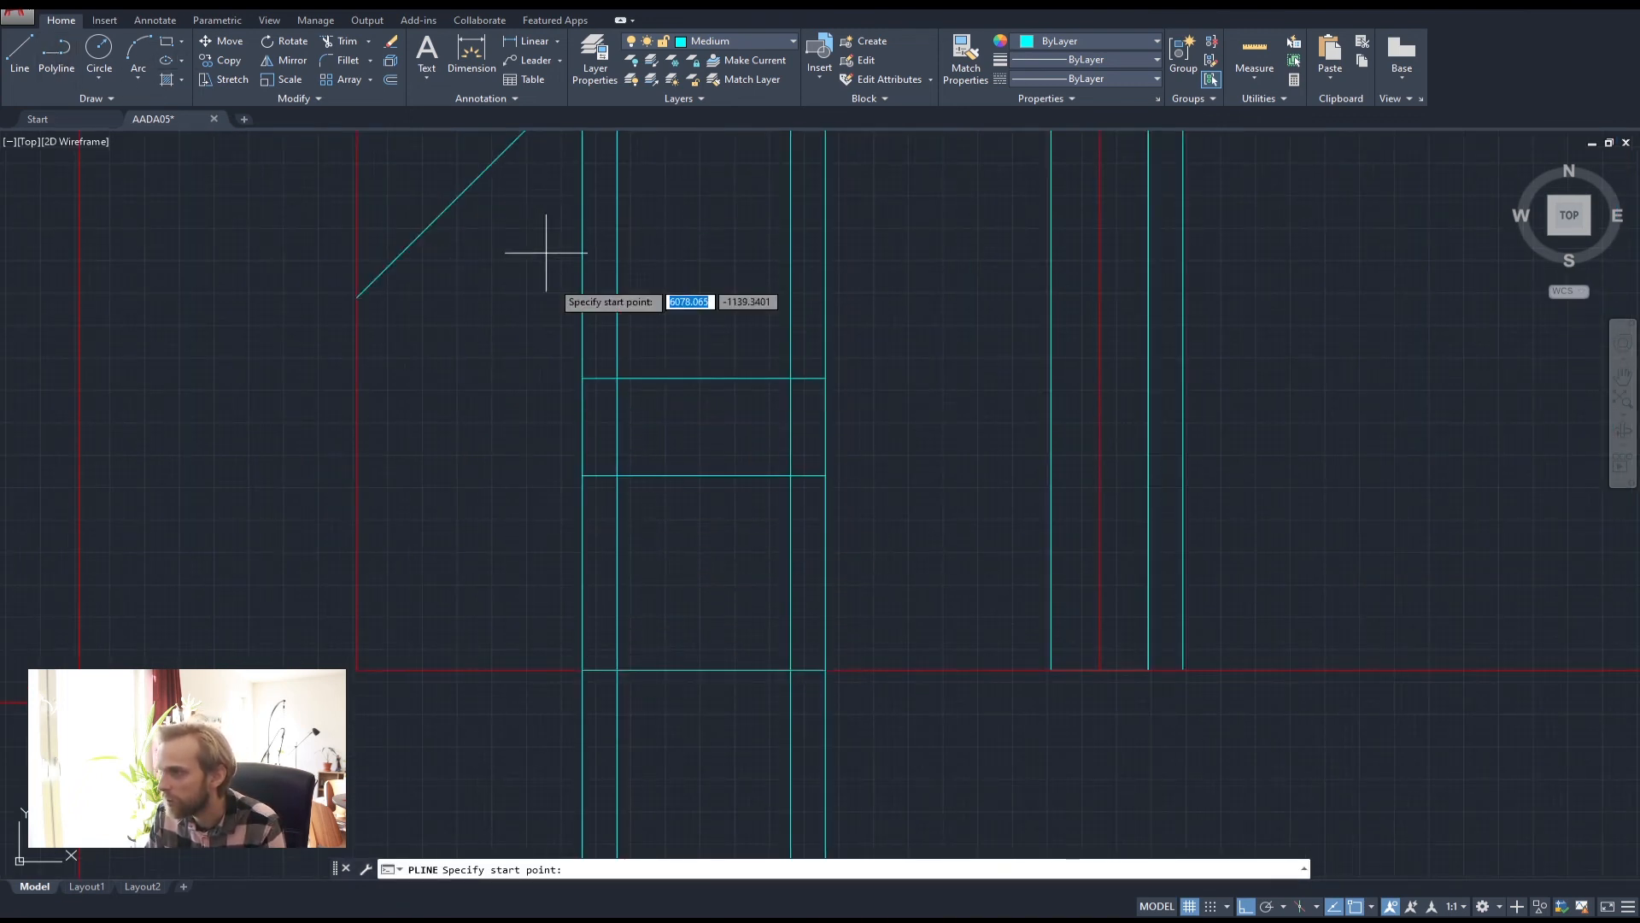
left_click(617, 670)
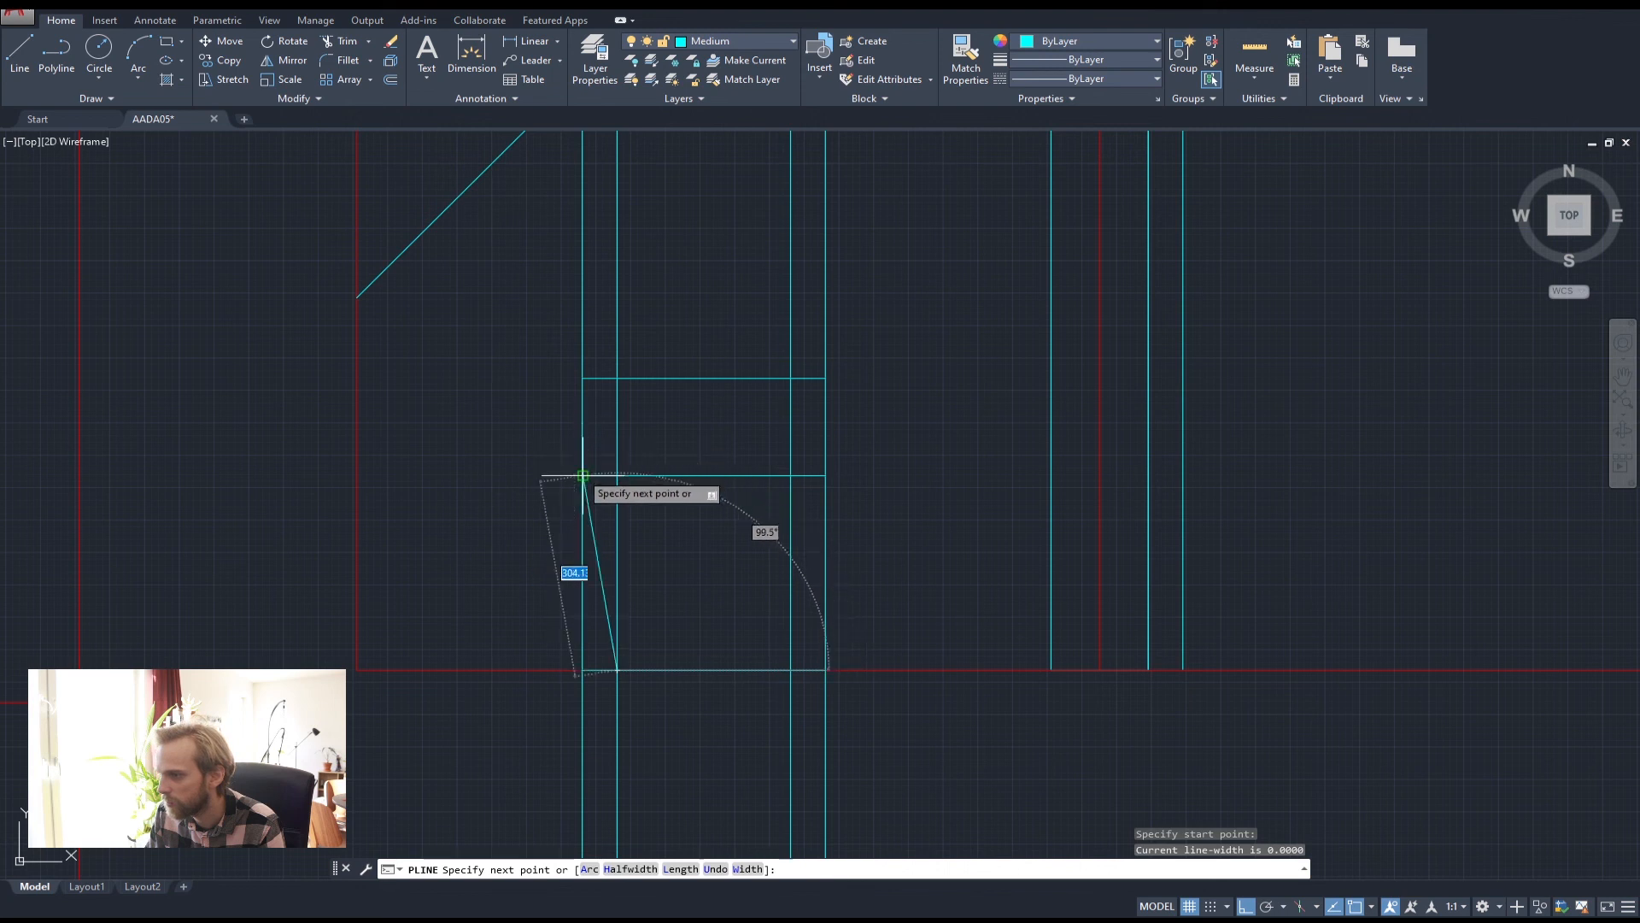
left_click(583, 476)
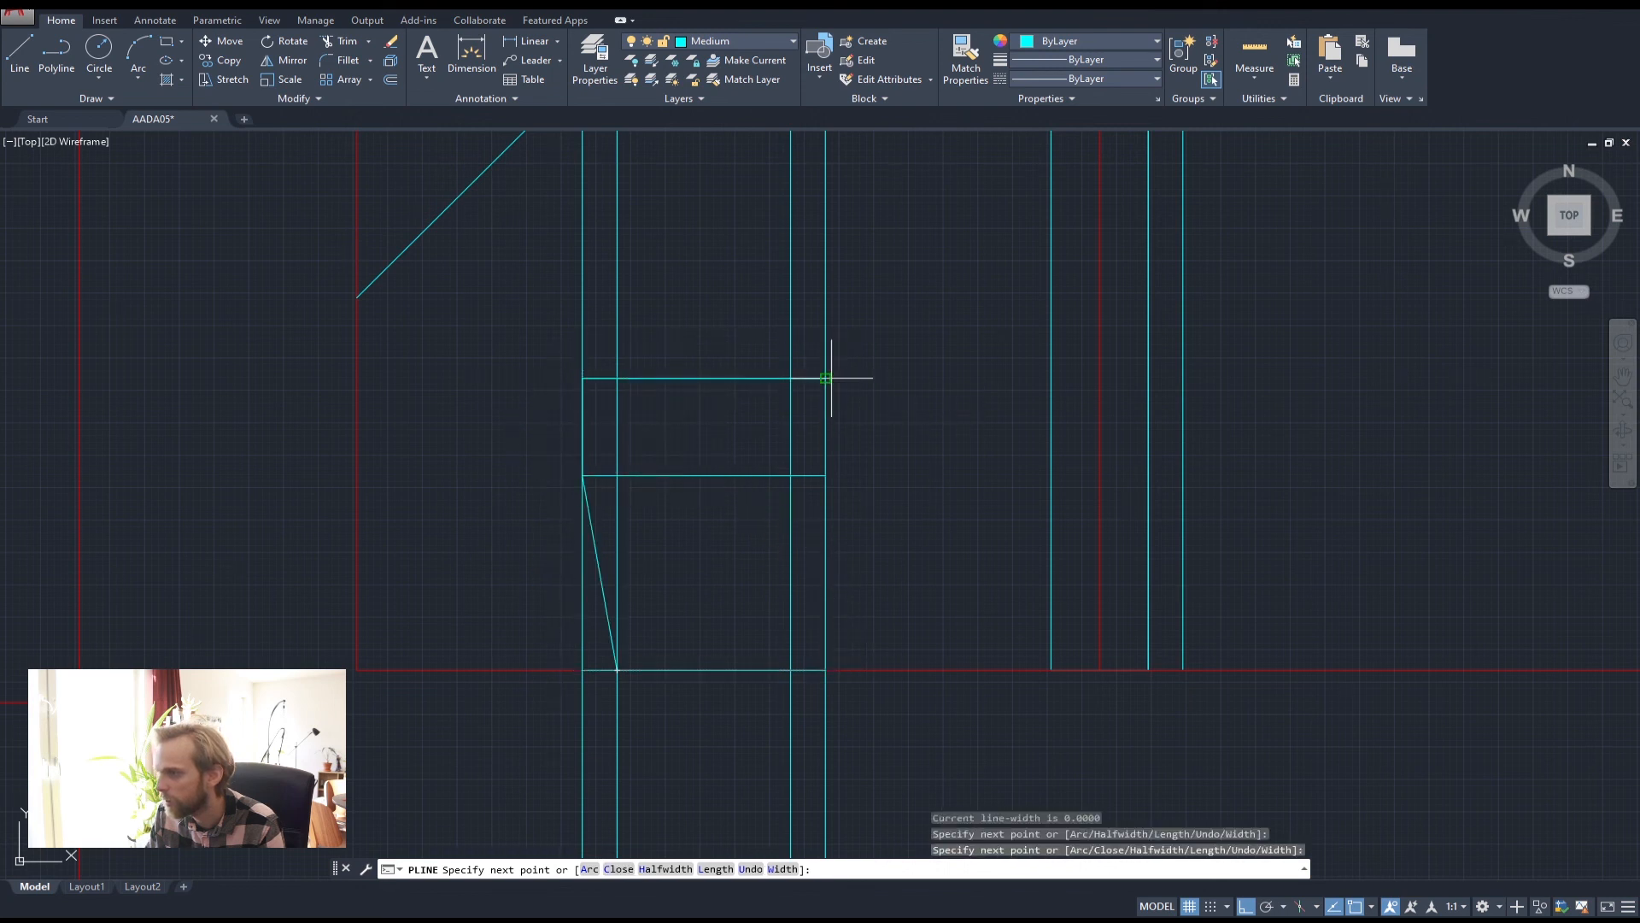
left_click(825, 476)
left_click(791, 670)
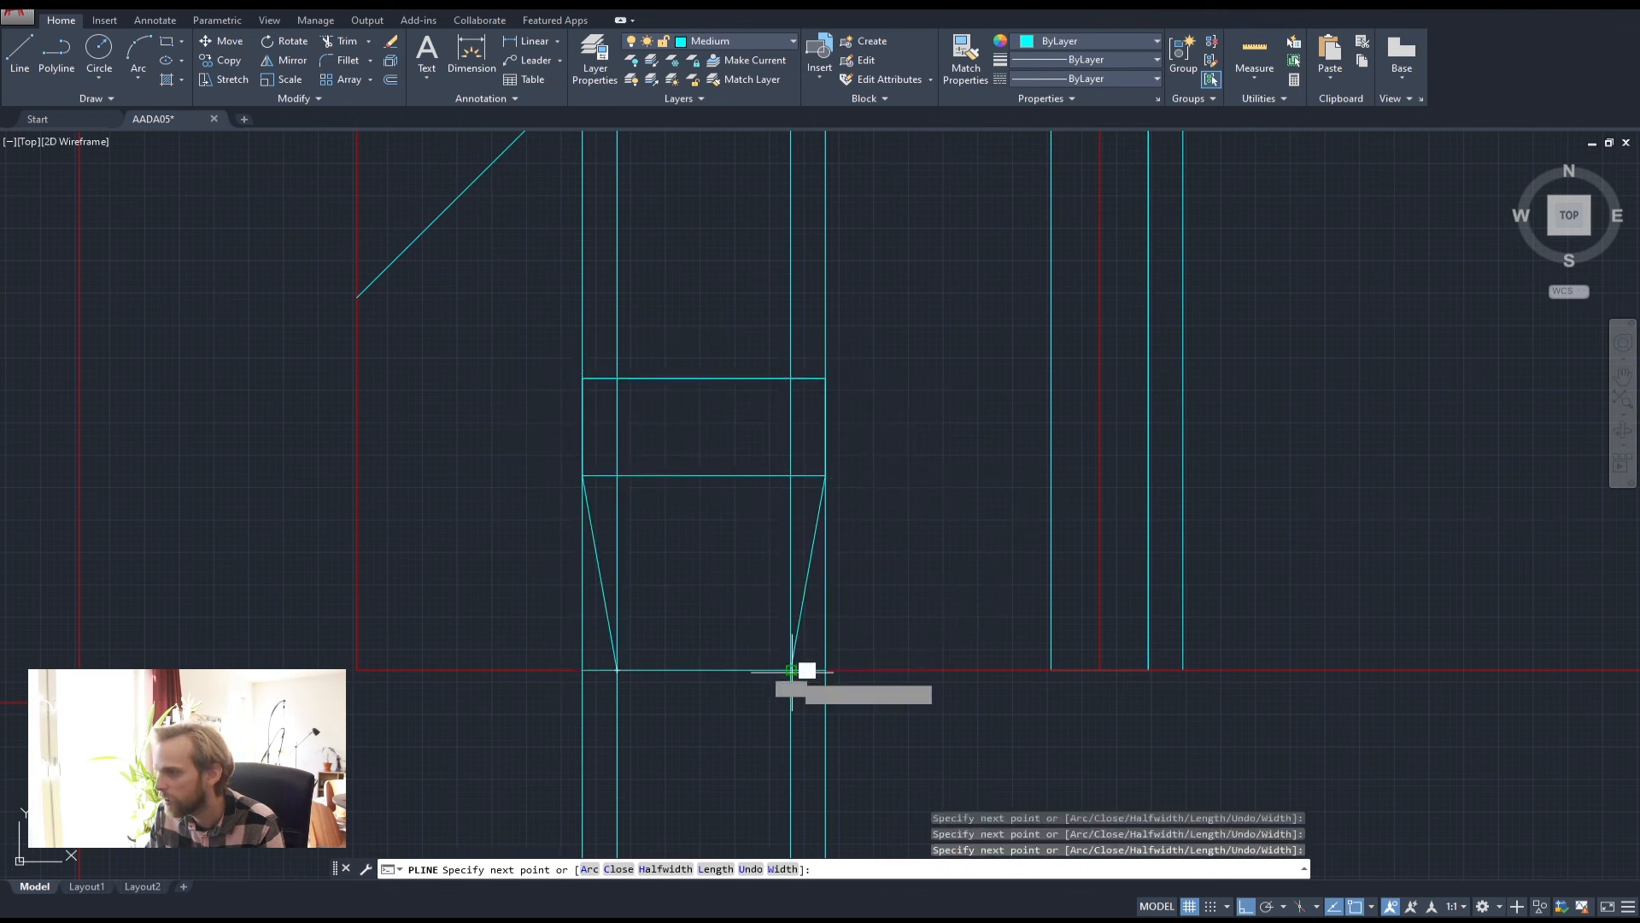
key("Return")
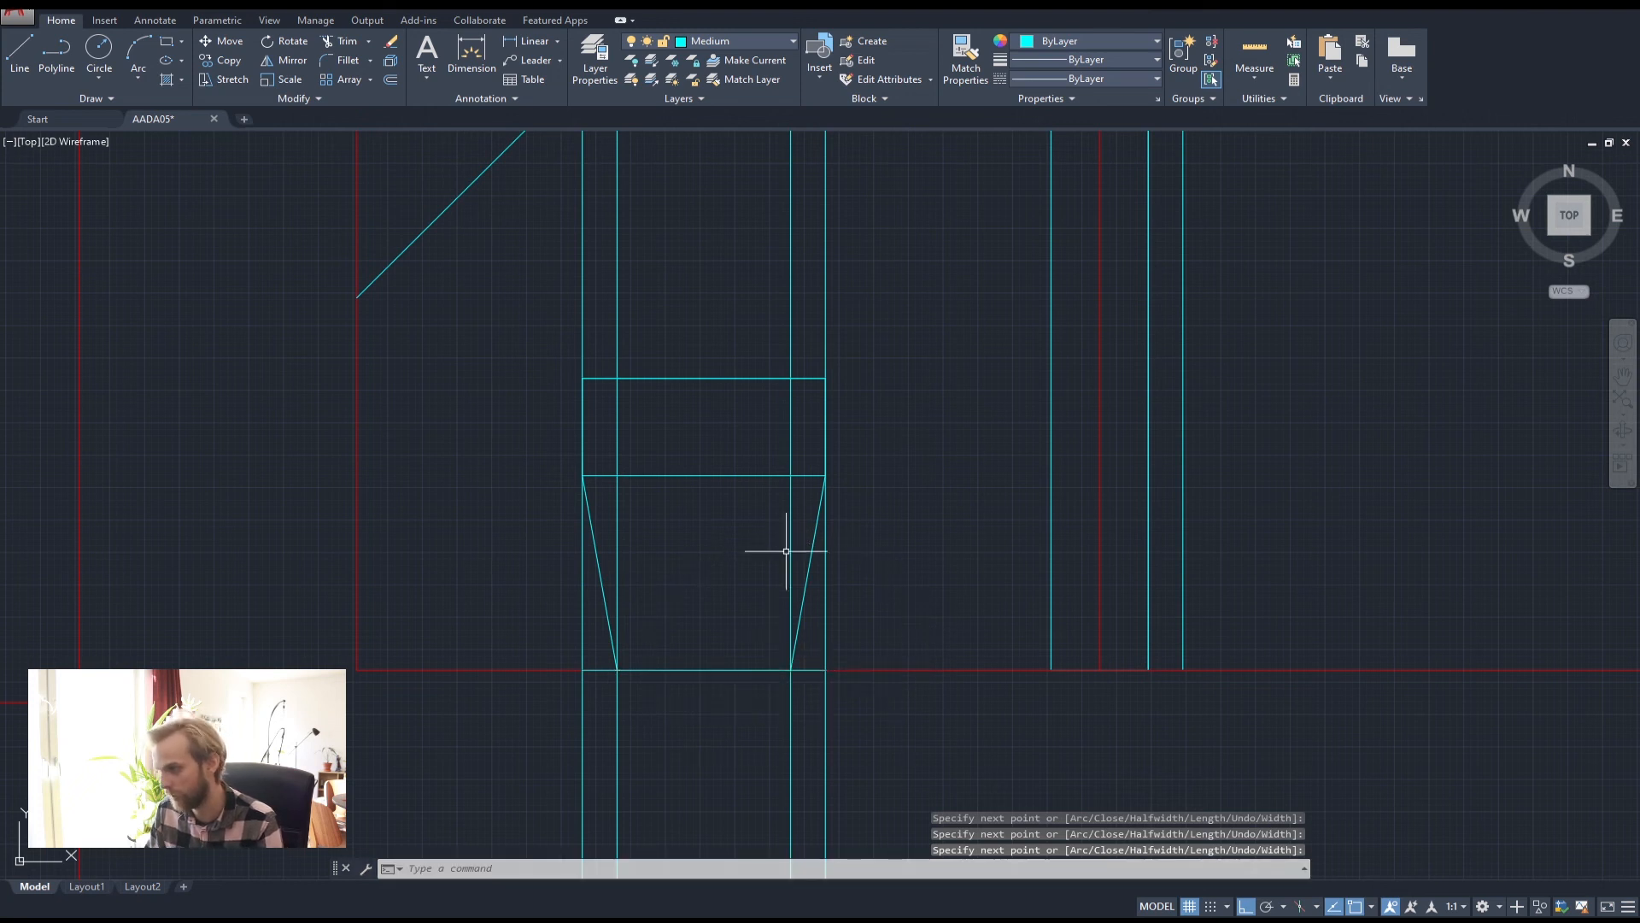
Erase the four long vertical construction lines and the toilet's middle horizontal line
left_click(900, 316)
left_click(505, 257)
key("Delete")
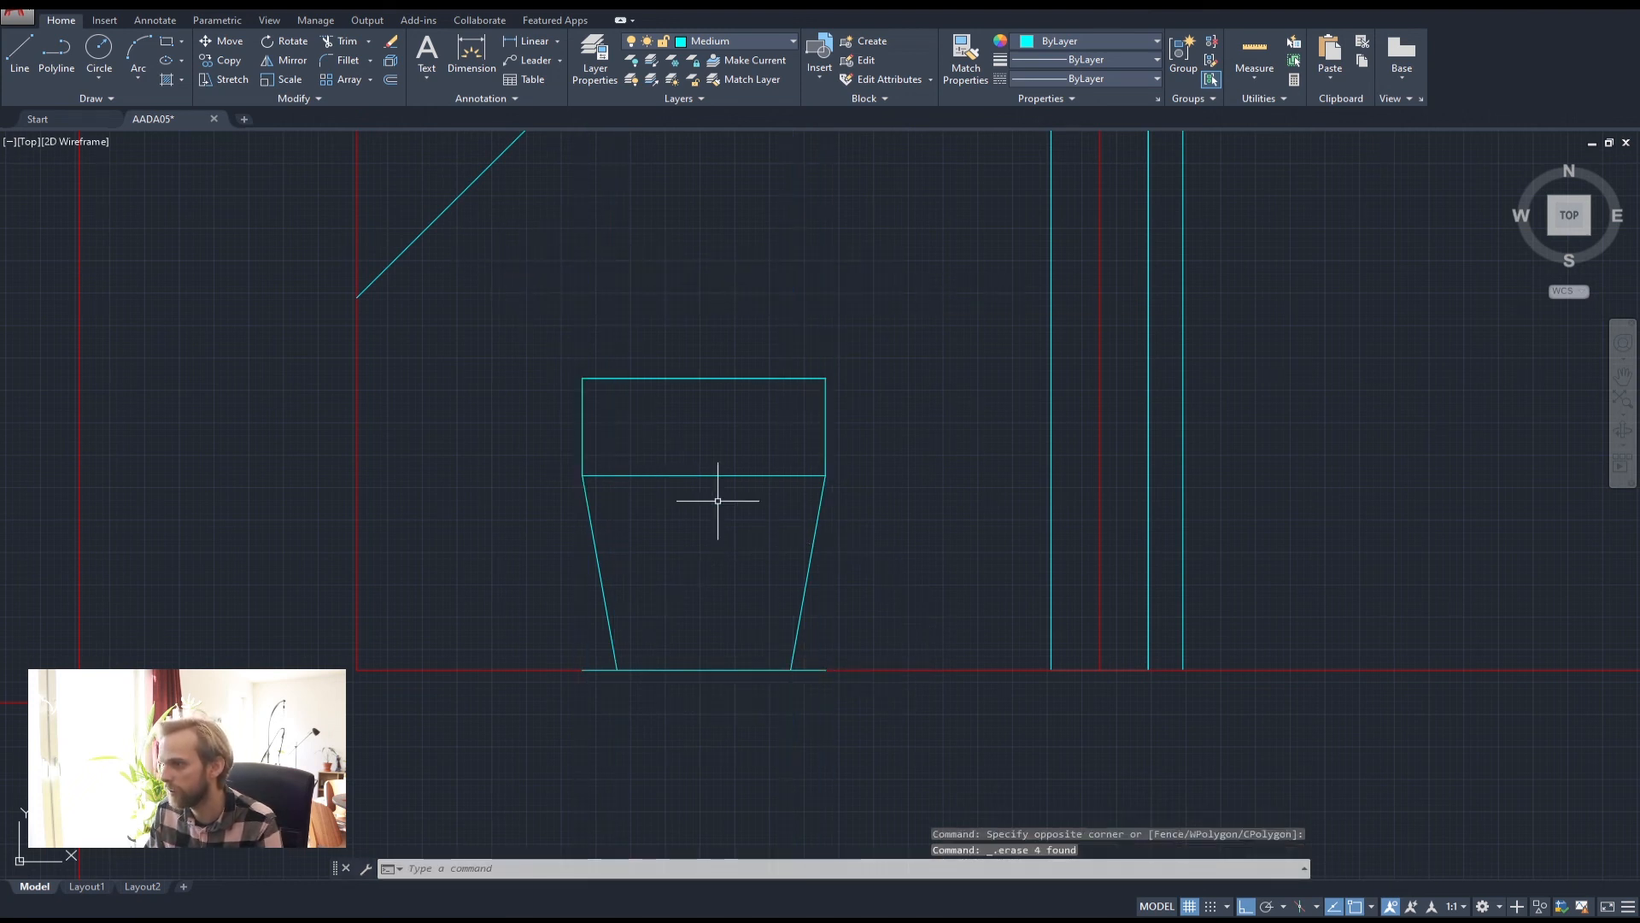
left_click(819, 673)
left_click(822, 704)
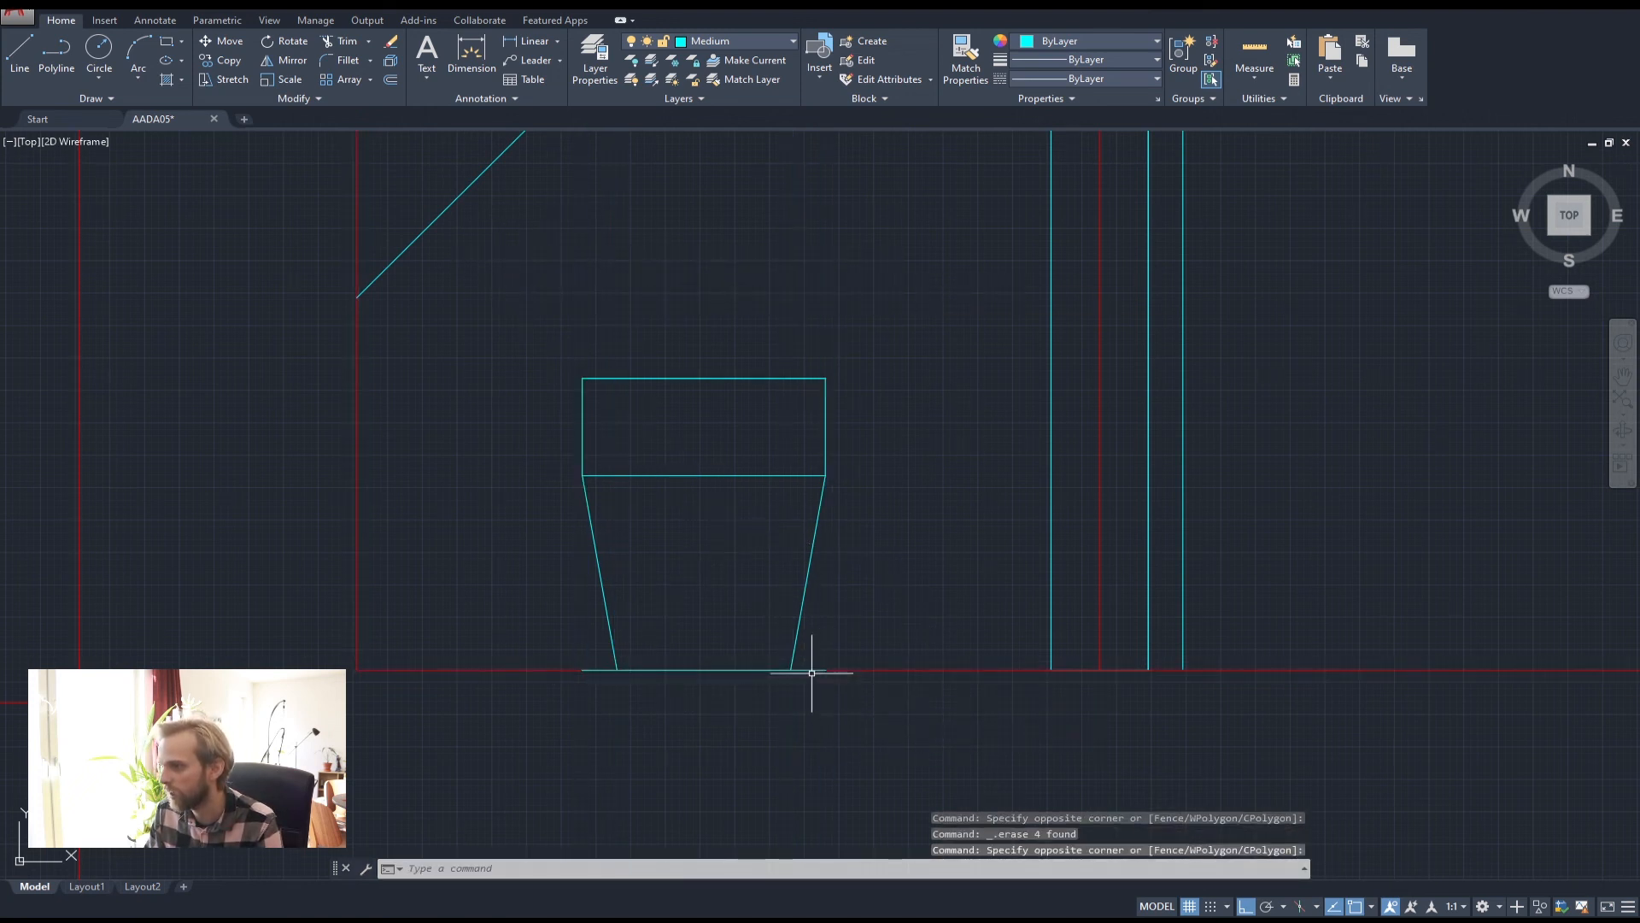
left_click(709, 476)
key("Delete")
scroll(671, 421, "down", 2)
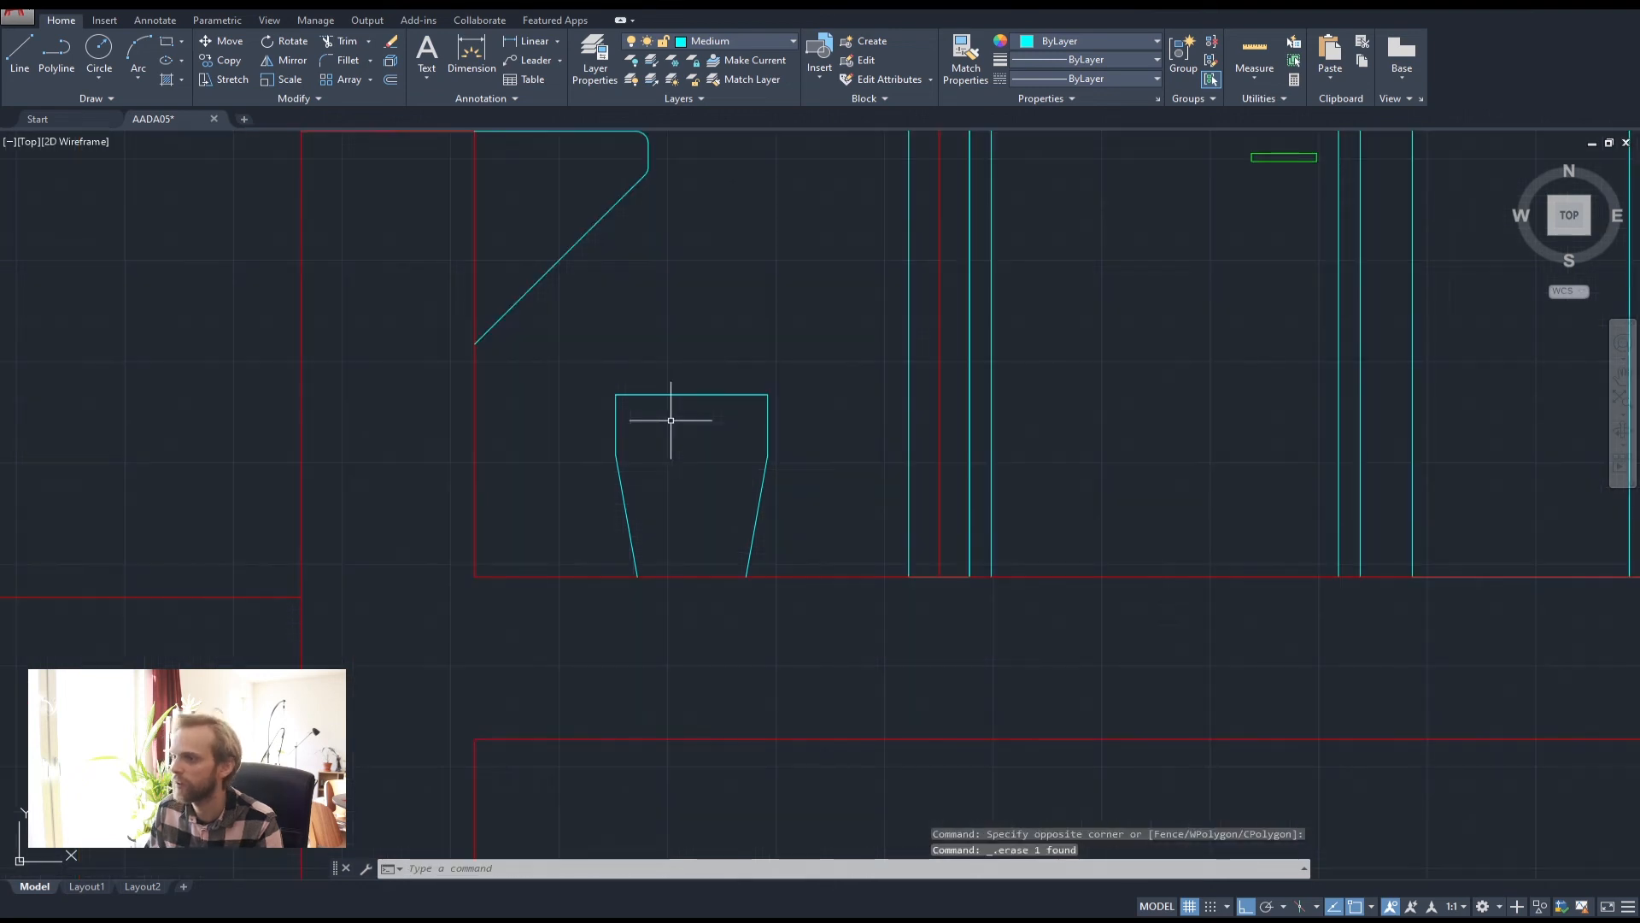
Draw a small flush-plate rectangle on the wall just above the toilet
scroll(624, 426, "up", 2)
scroll(667, 432, "down", 5)
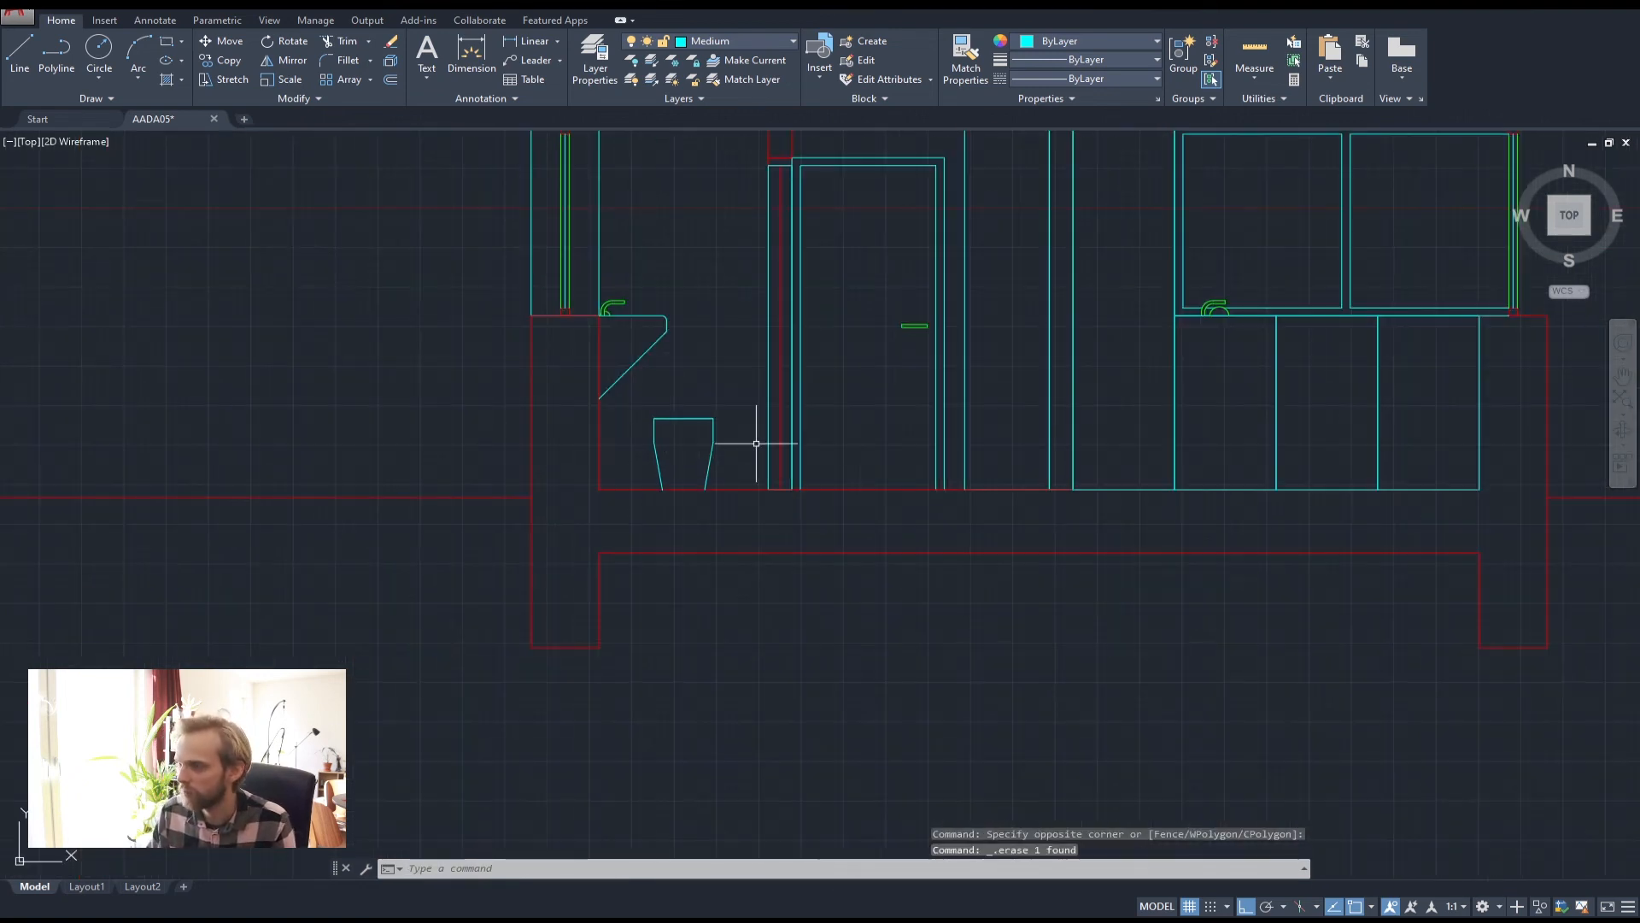
scroll(633, 512, "down", 4)
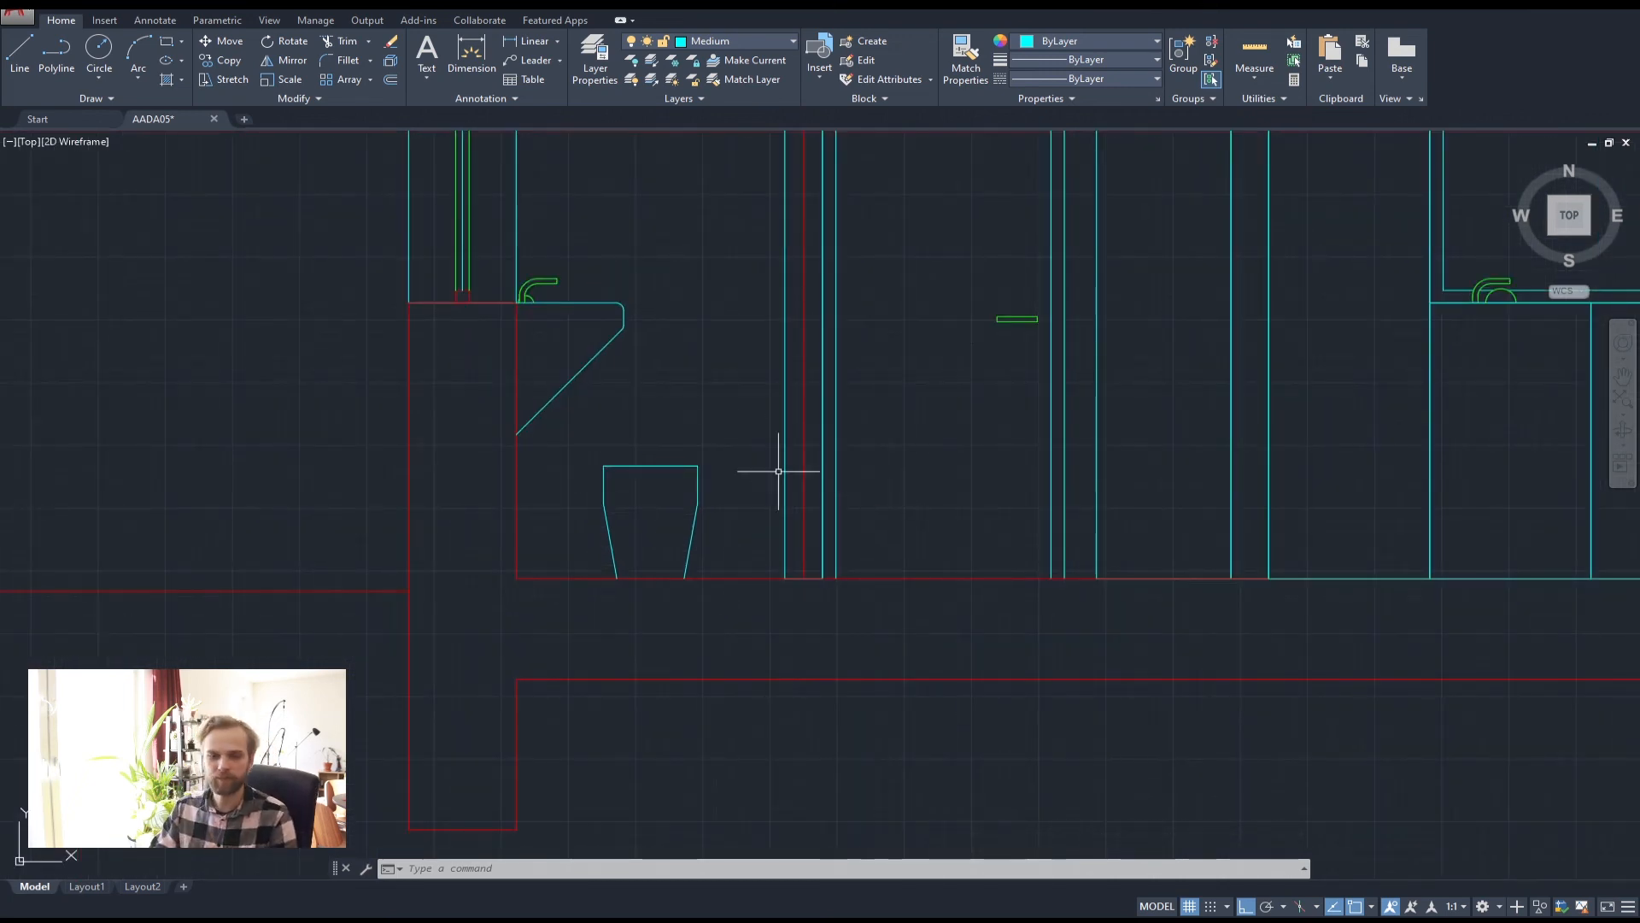
scroll(765, 461, "up", 2)
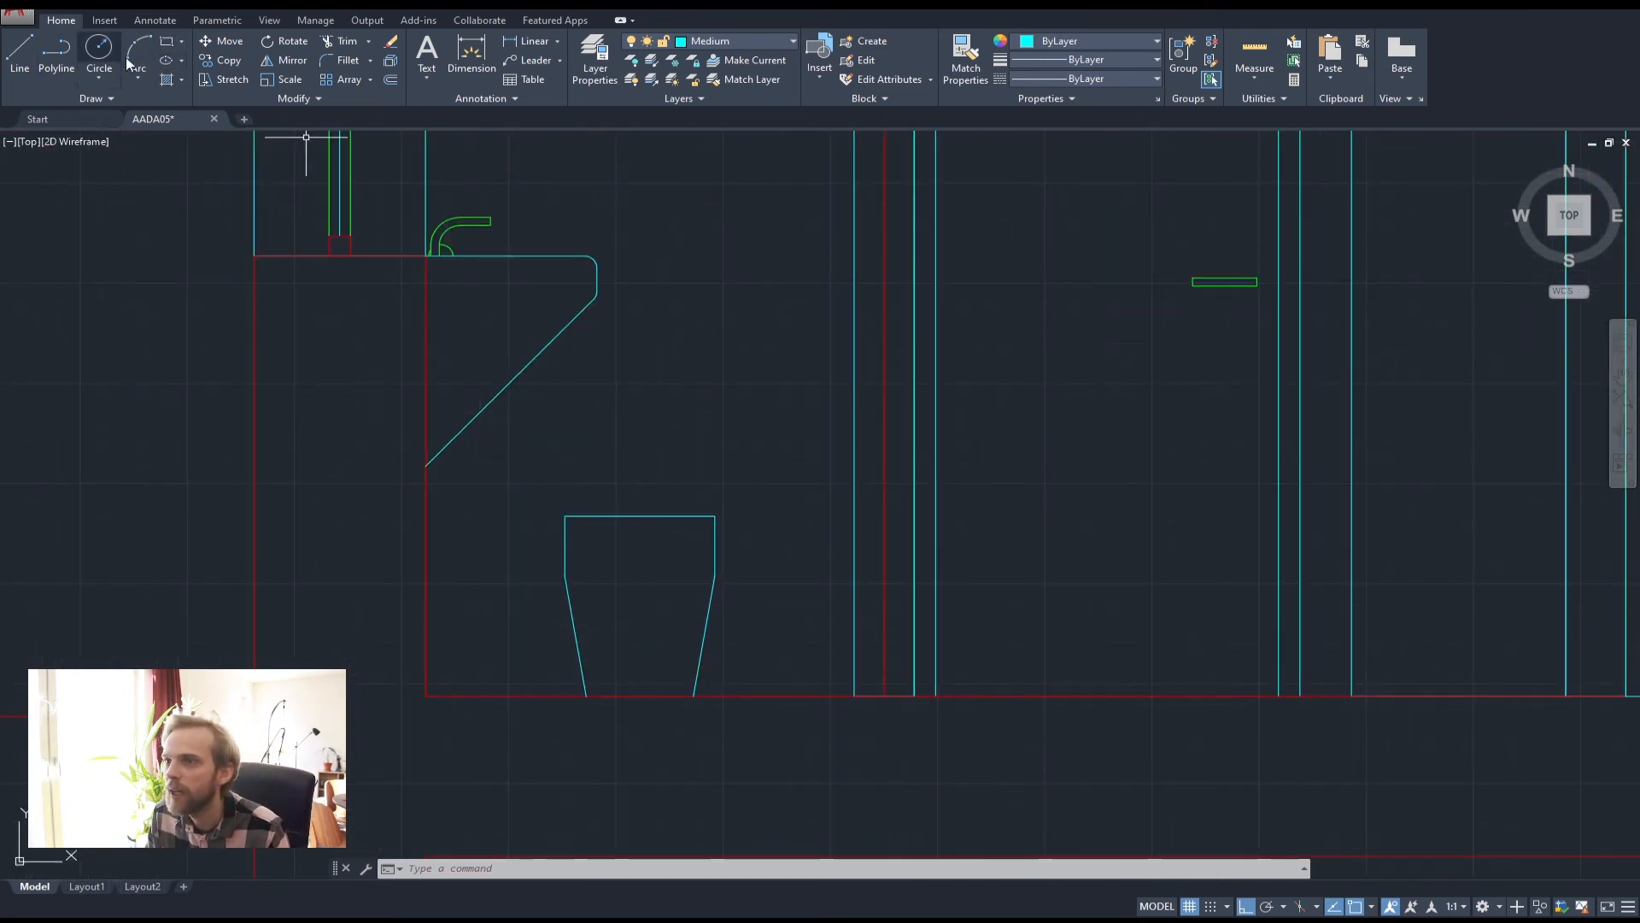
left_click(165, 41)
left_click(673, 400)
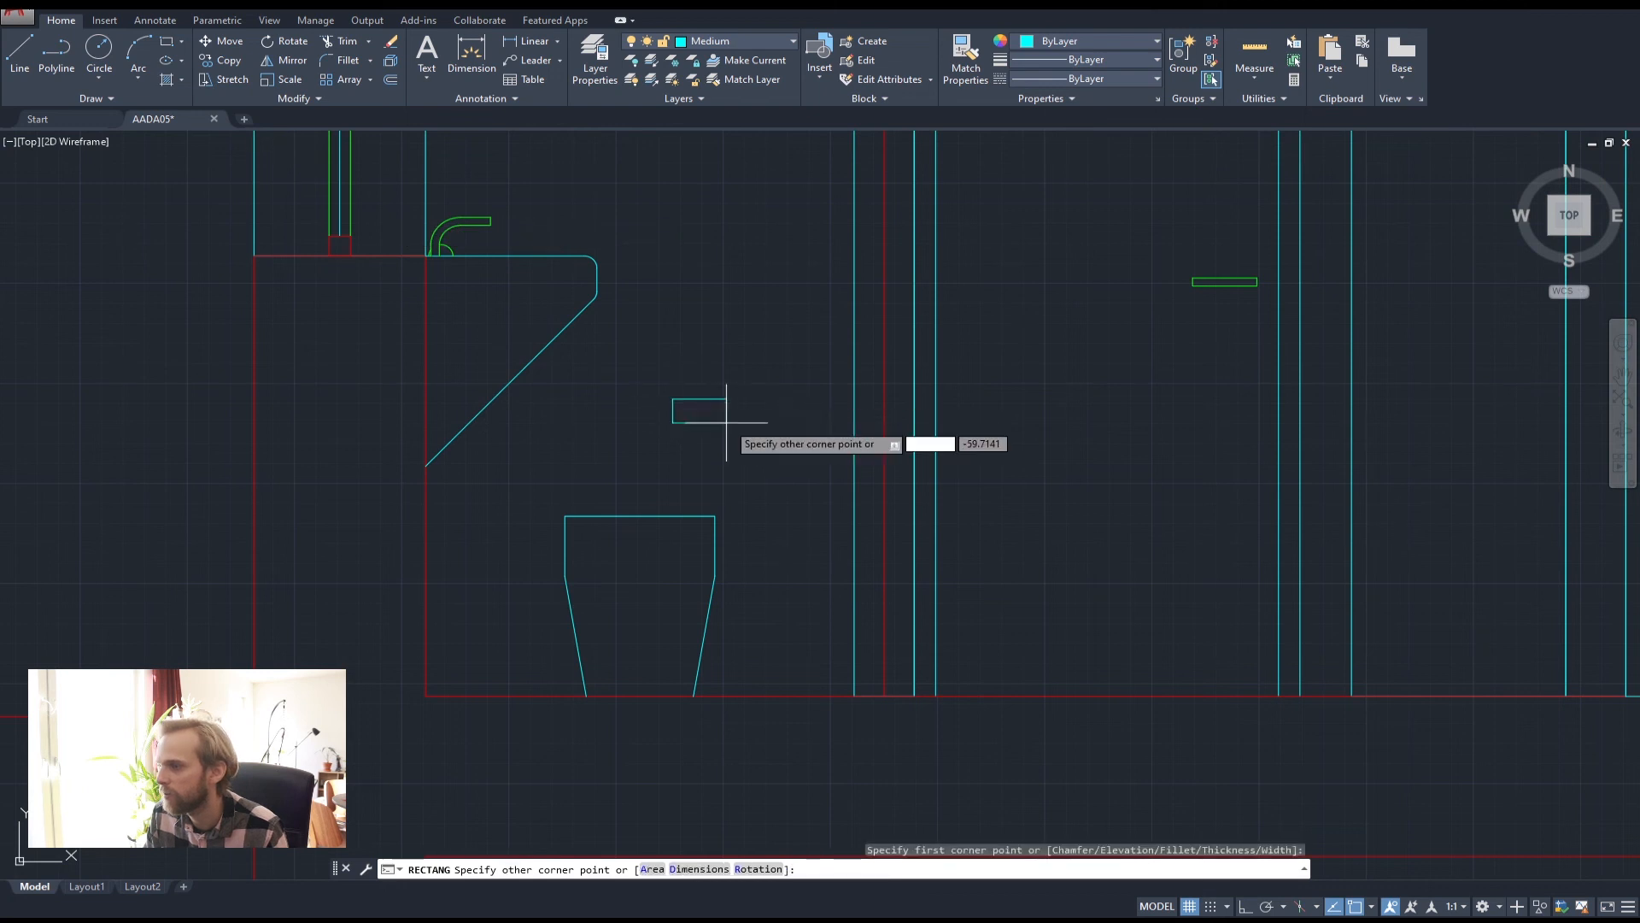
left_click(728, 423)
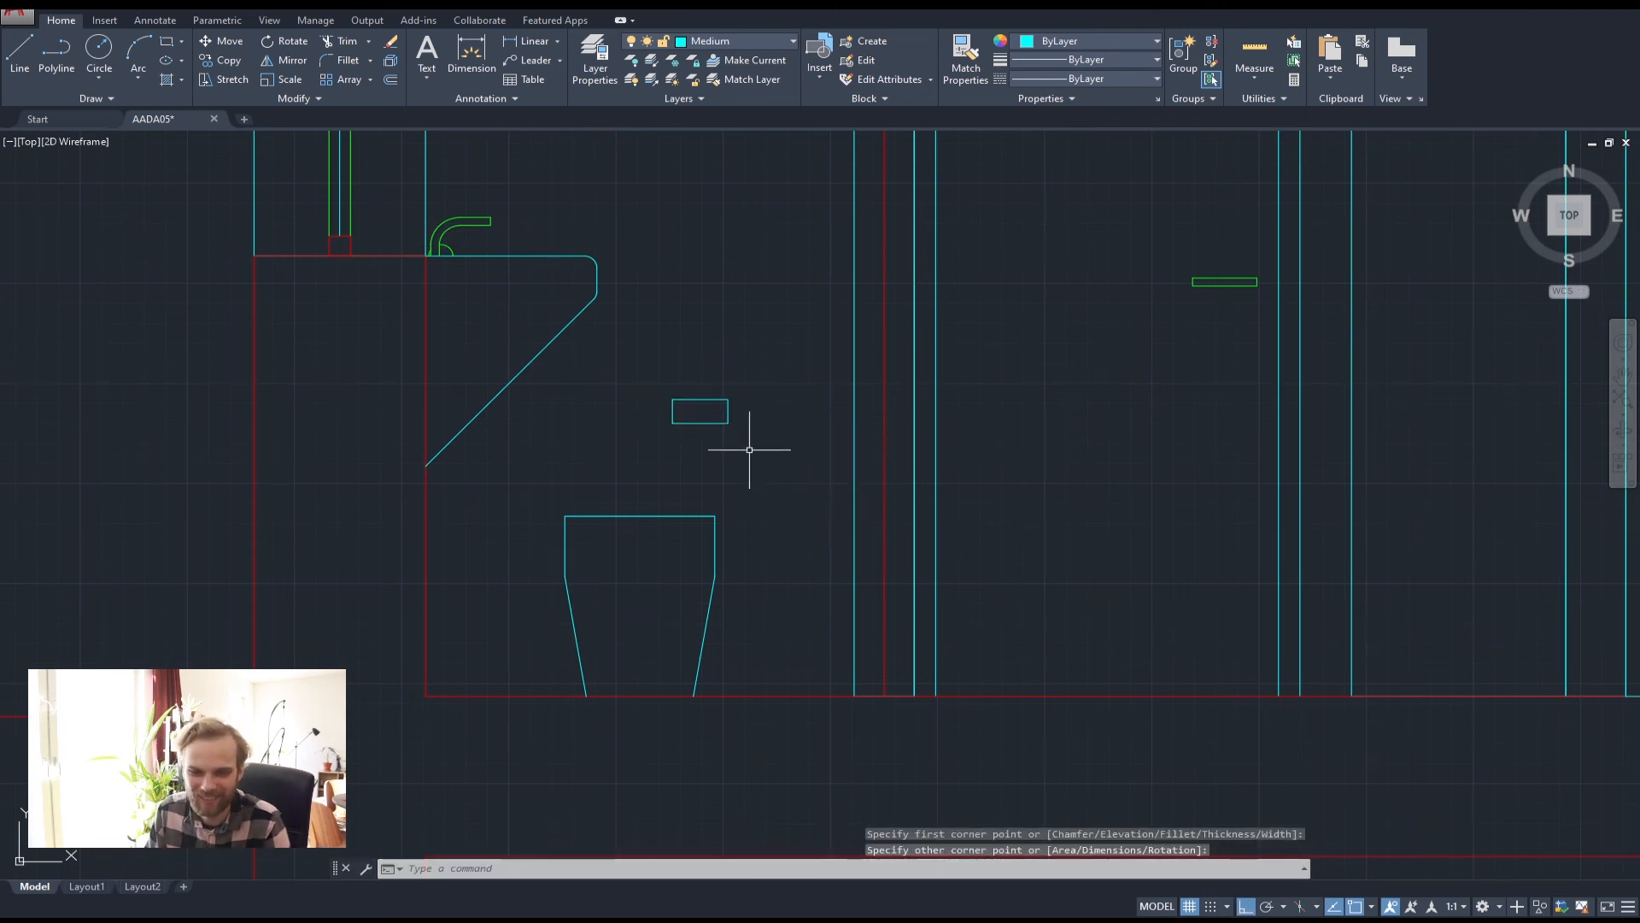
middle_click_drag(740, 428, 751, 568)
scroll(732, 534, "down", 2)
middle_click_drag(683, 475, 659, 502)
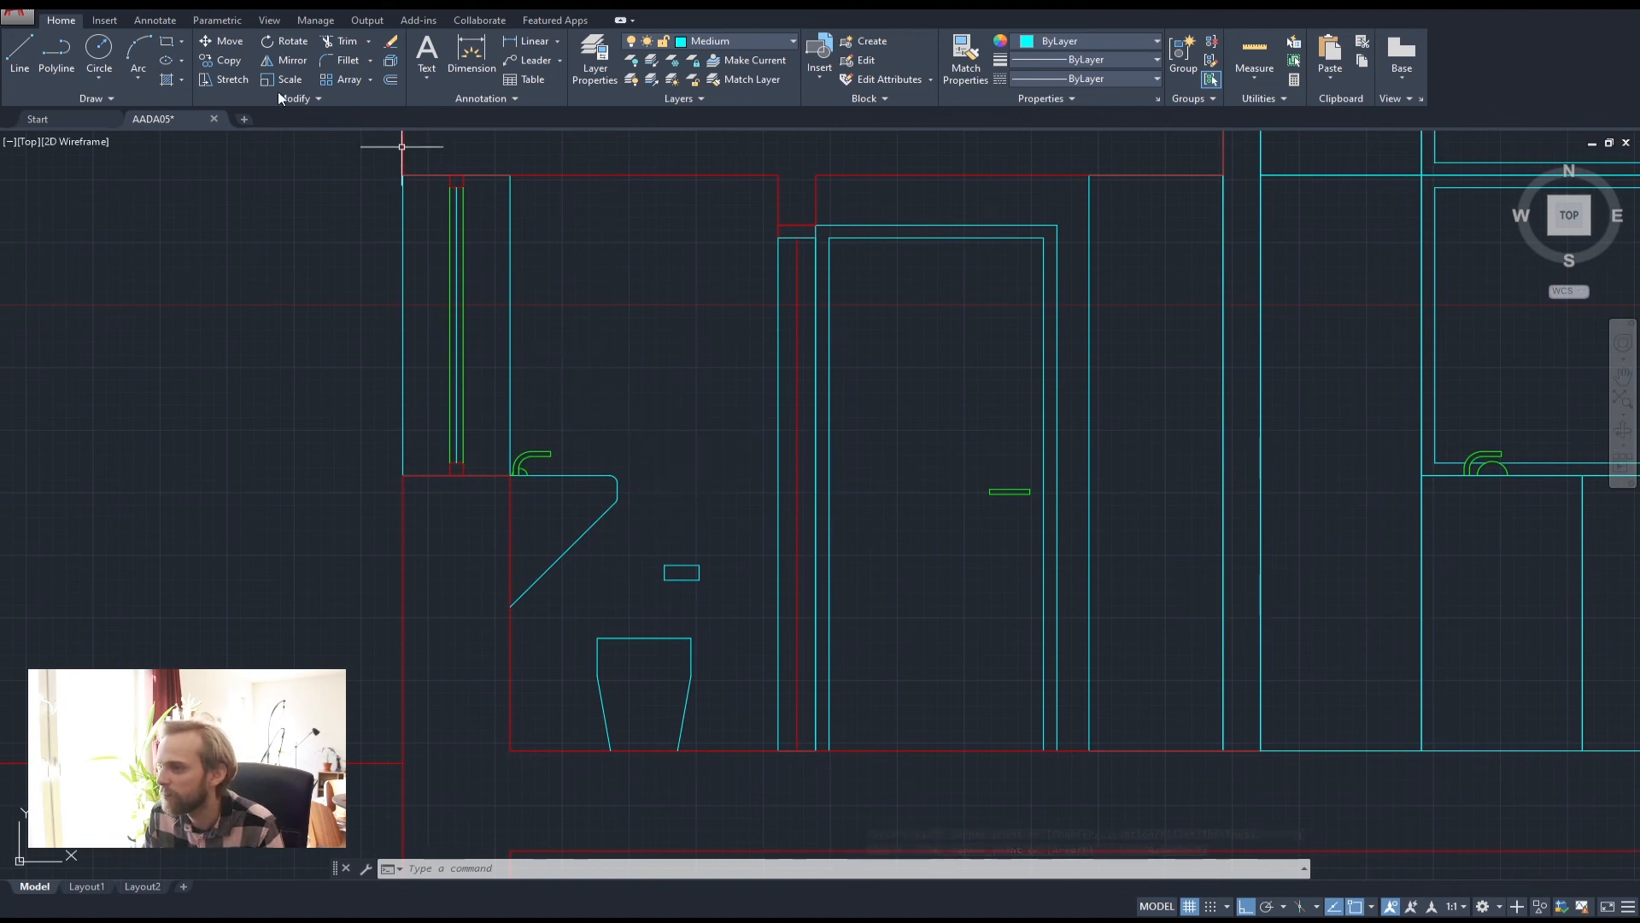
Start a rectangle at the sill corner with 675, then cancel it
left_click(167, 41)
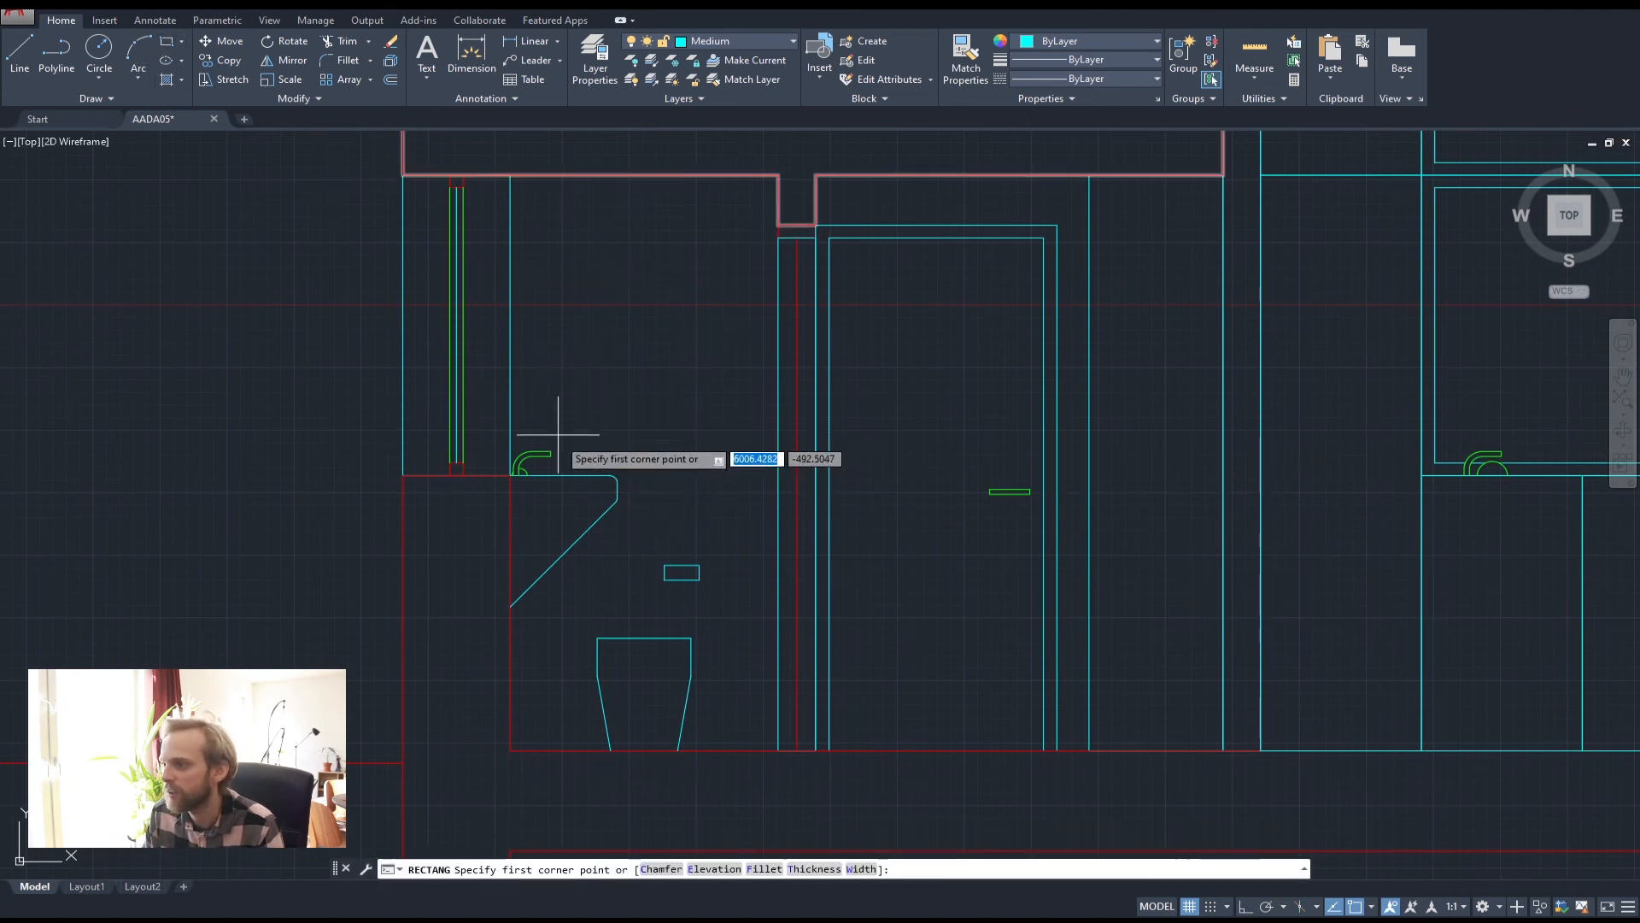
scroll(510, 463, "up", 3)
left_click(519, 464)
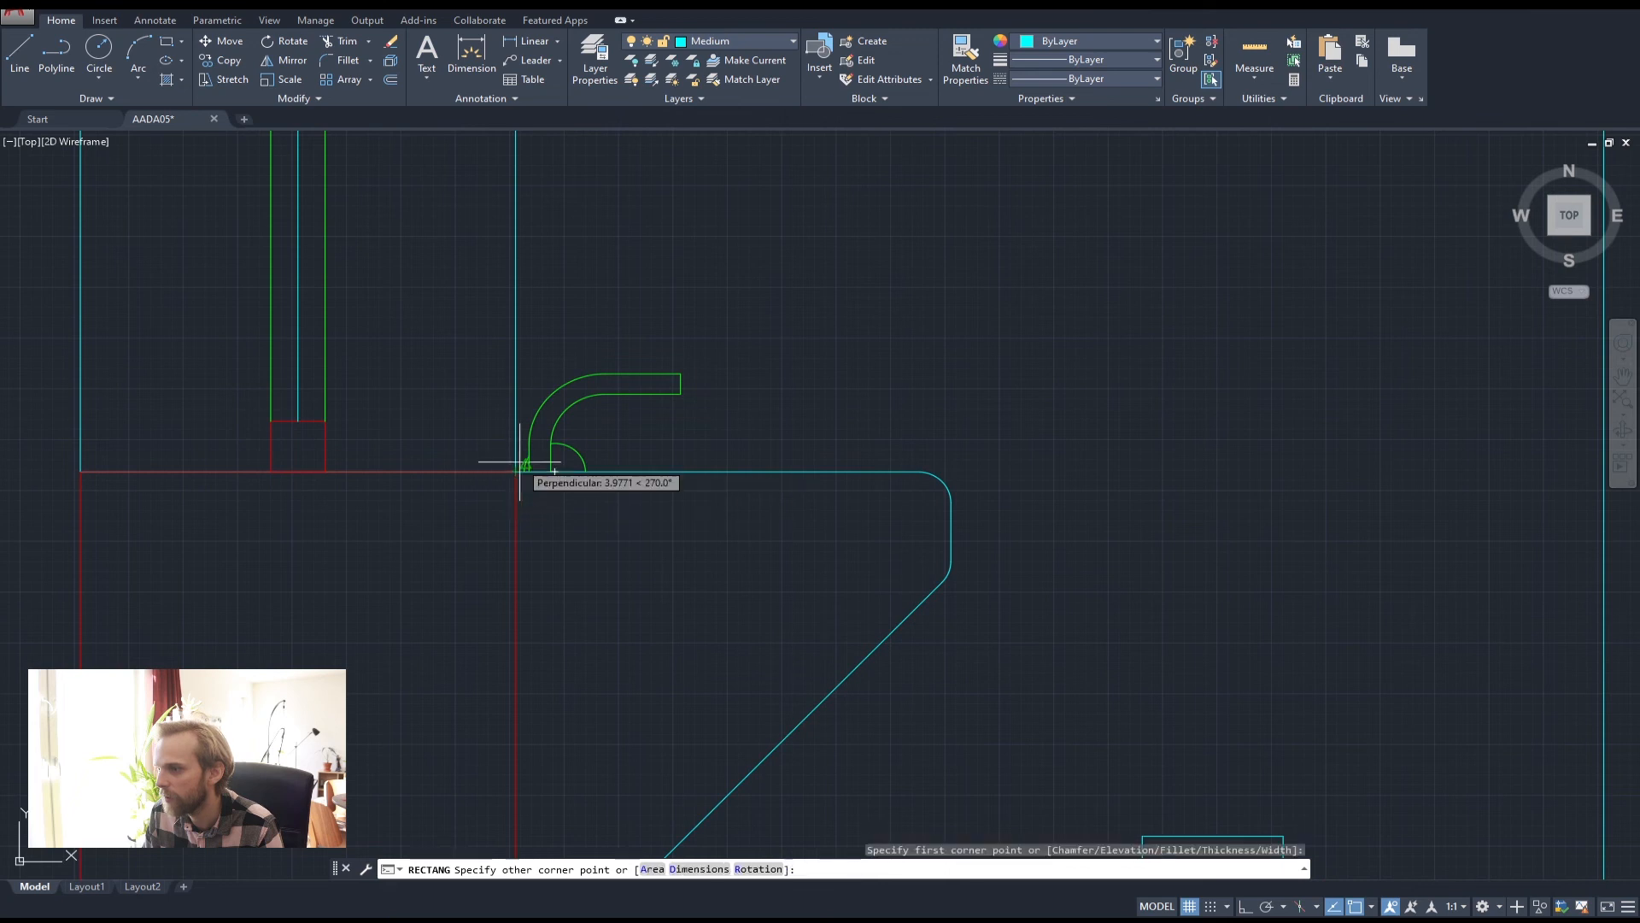
scroll(519, 464, "down", 6)
scroll(658, 525, "up", 5)
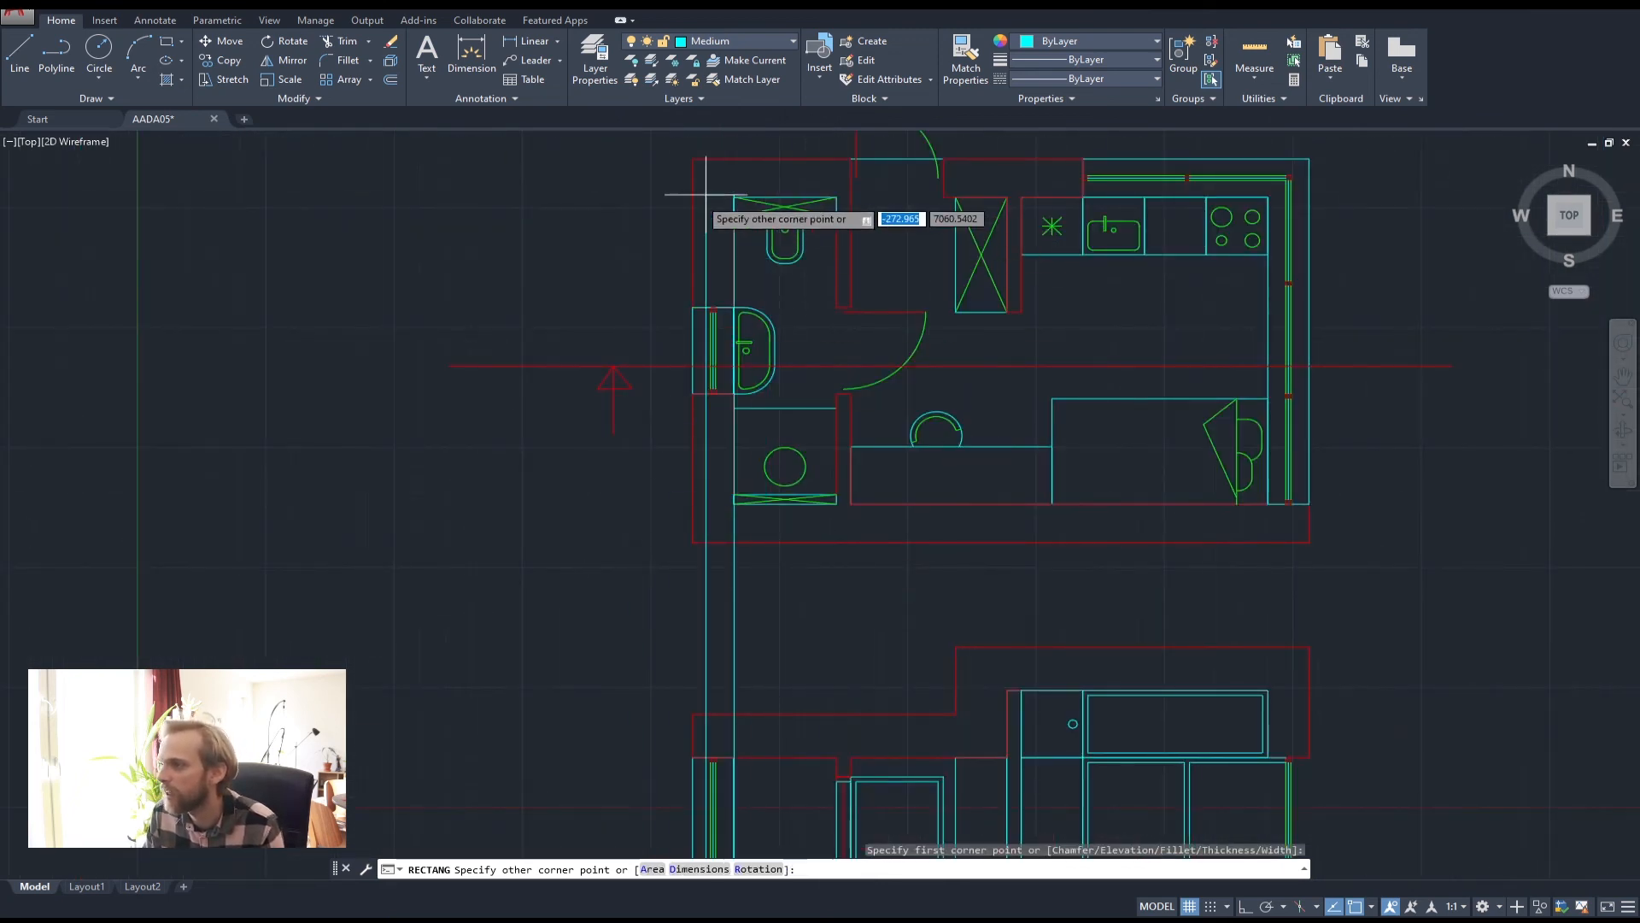
type("675")
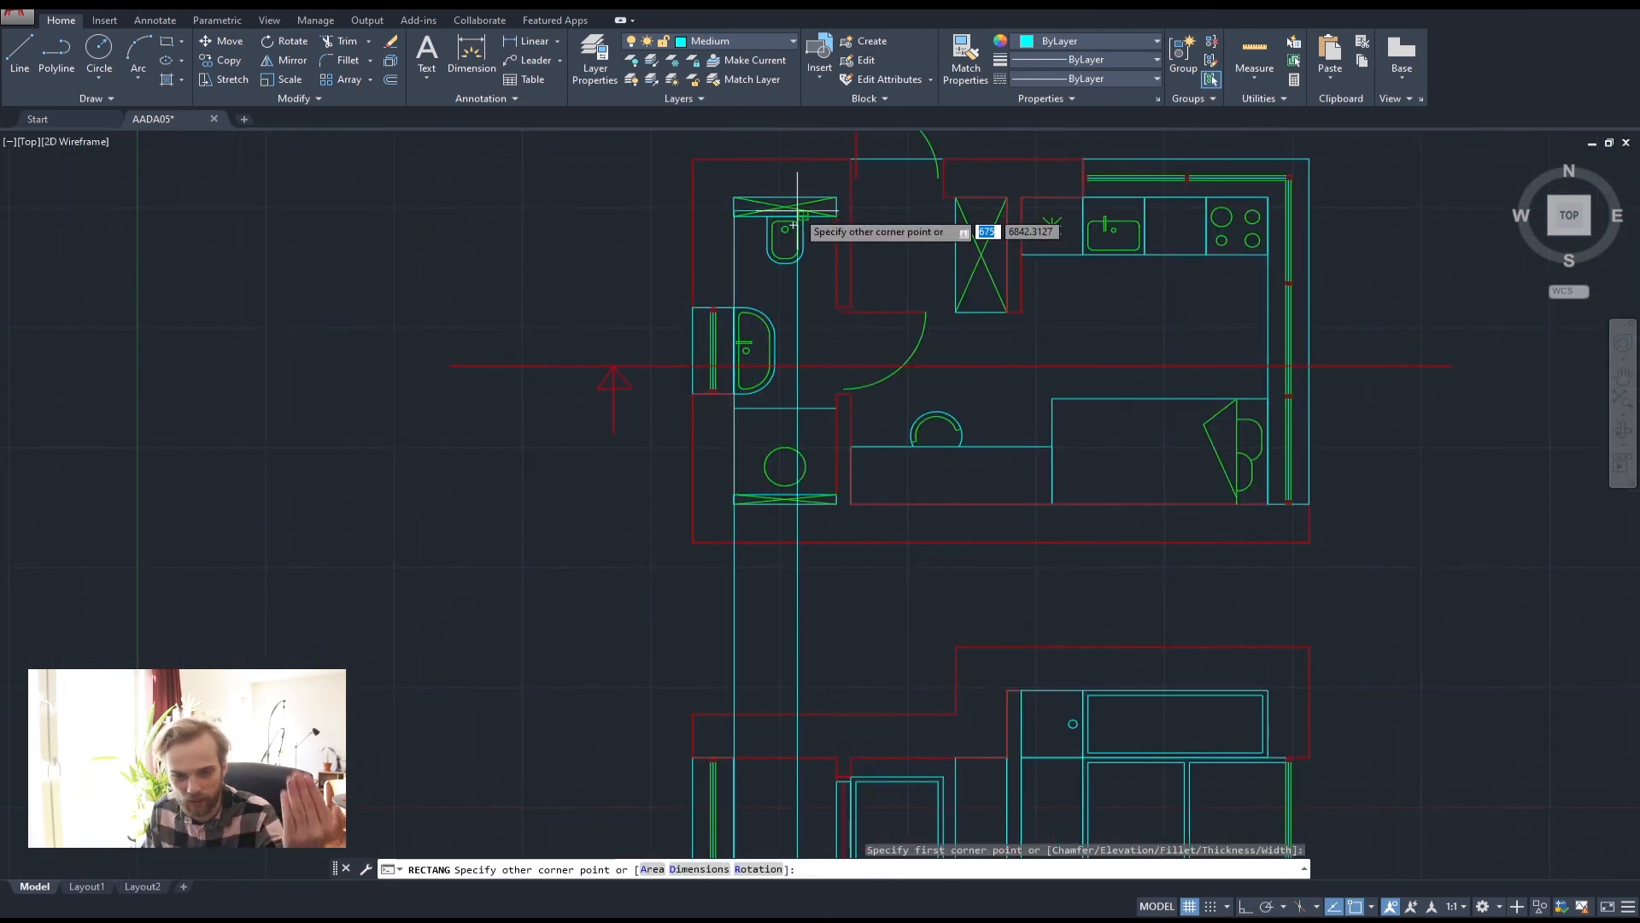
scroll(798, 224, "down", 5)
scroll(914, 448, "up", 8)
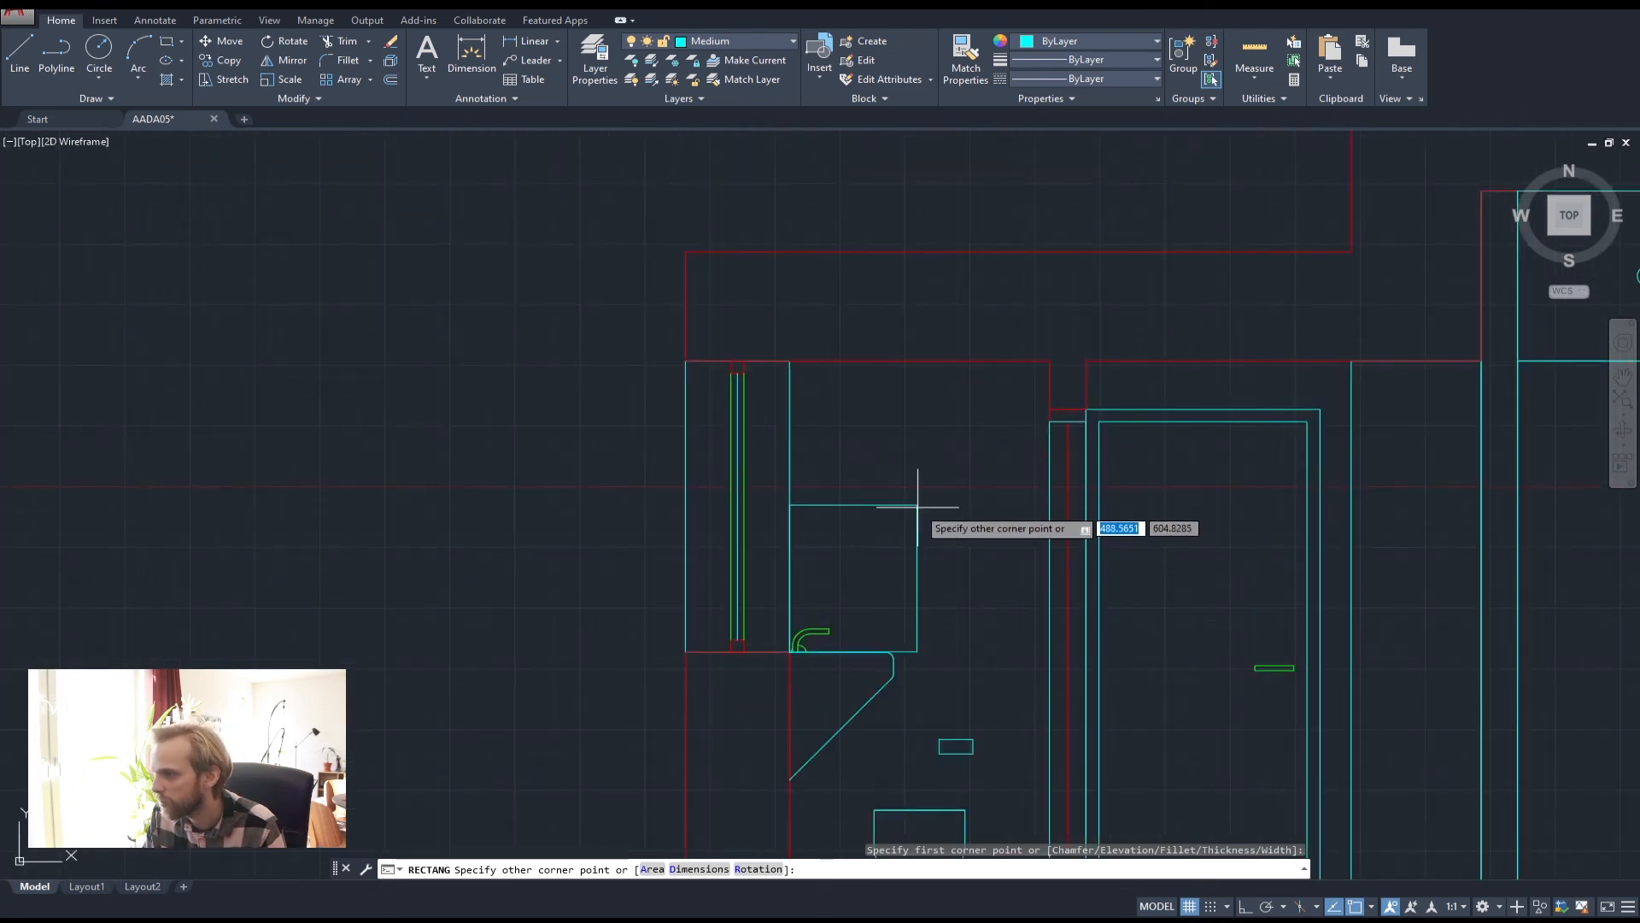
key("Escape")
Draw a closed polyline from the sill corner to the wall, rising 300 above the counter
type("pl")
key("Return")
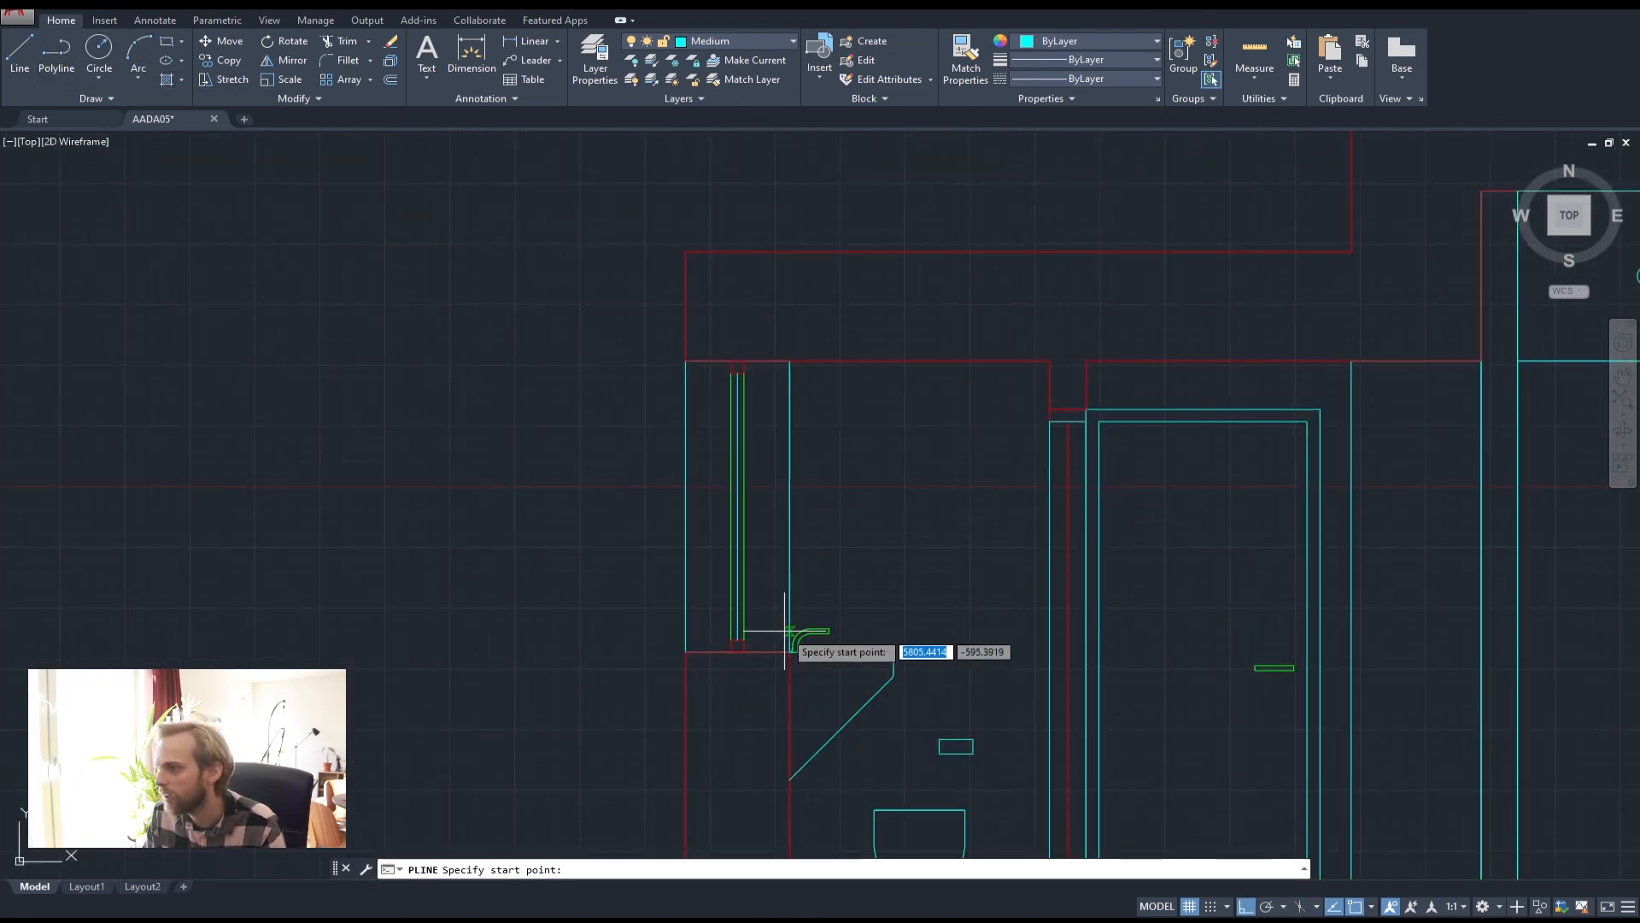
scroll(789, 633, "up", 4)
left_click(788, 681)
middle_click_drag(1175, 675, 850, 598)
scroll(850, 597, "down", 4)
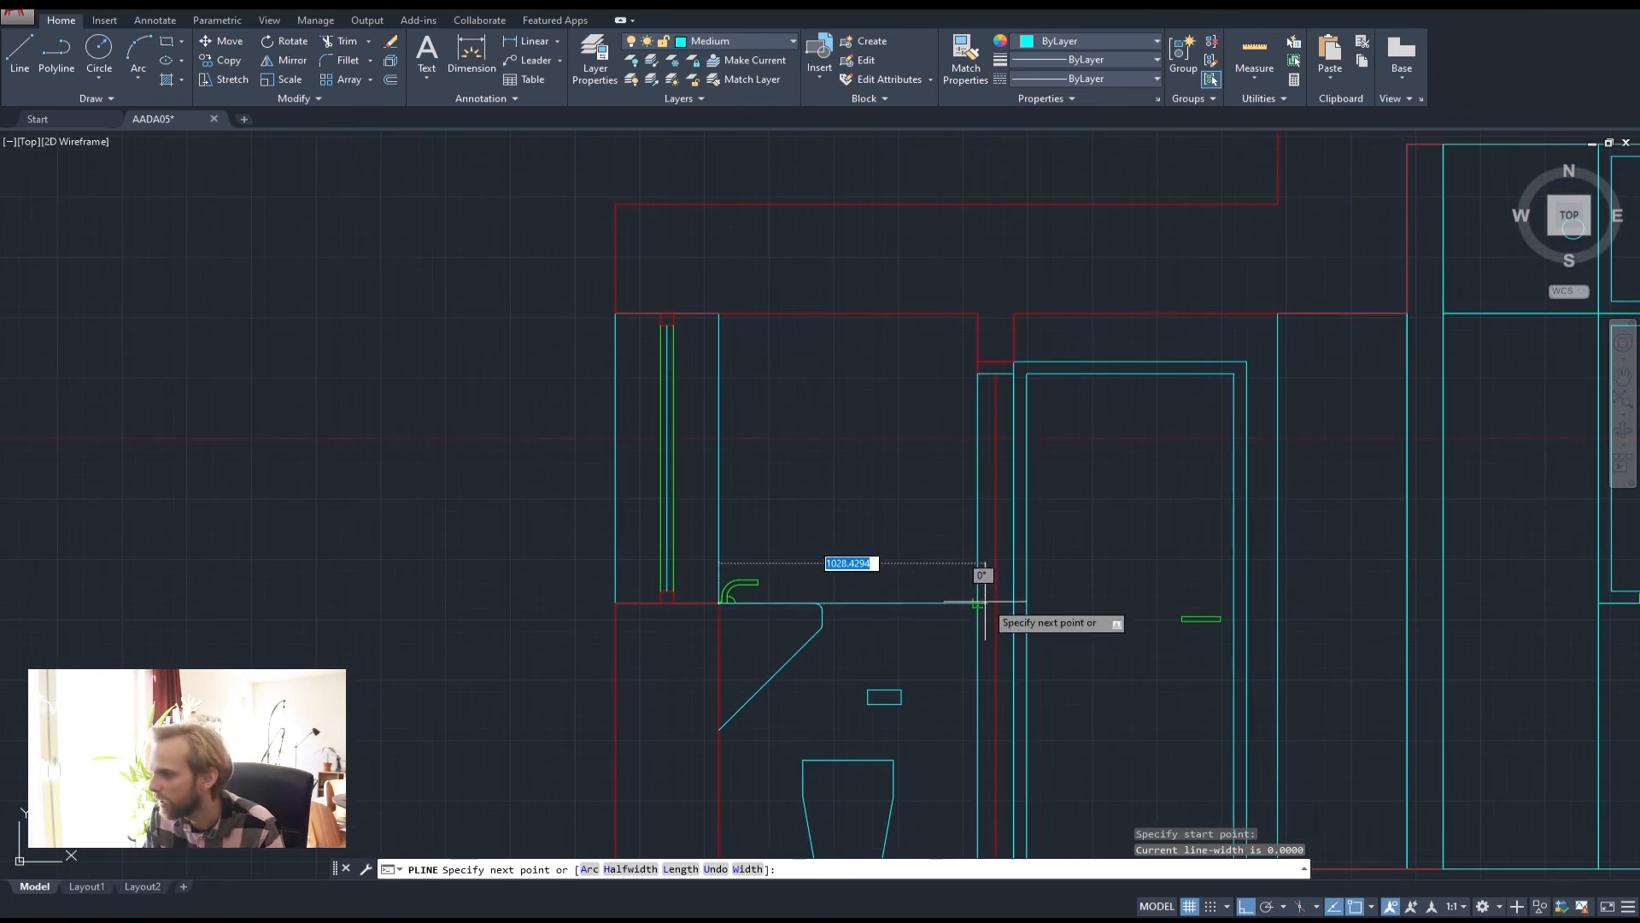
left_click(983, 603)
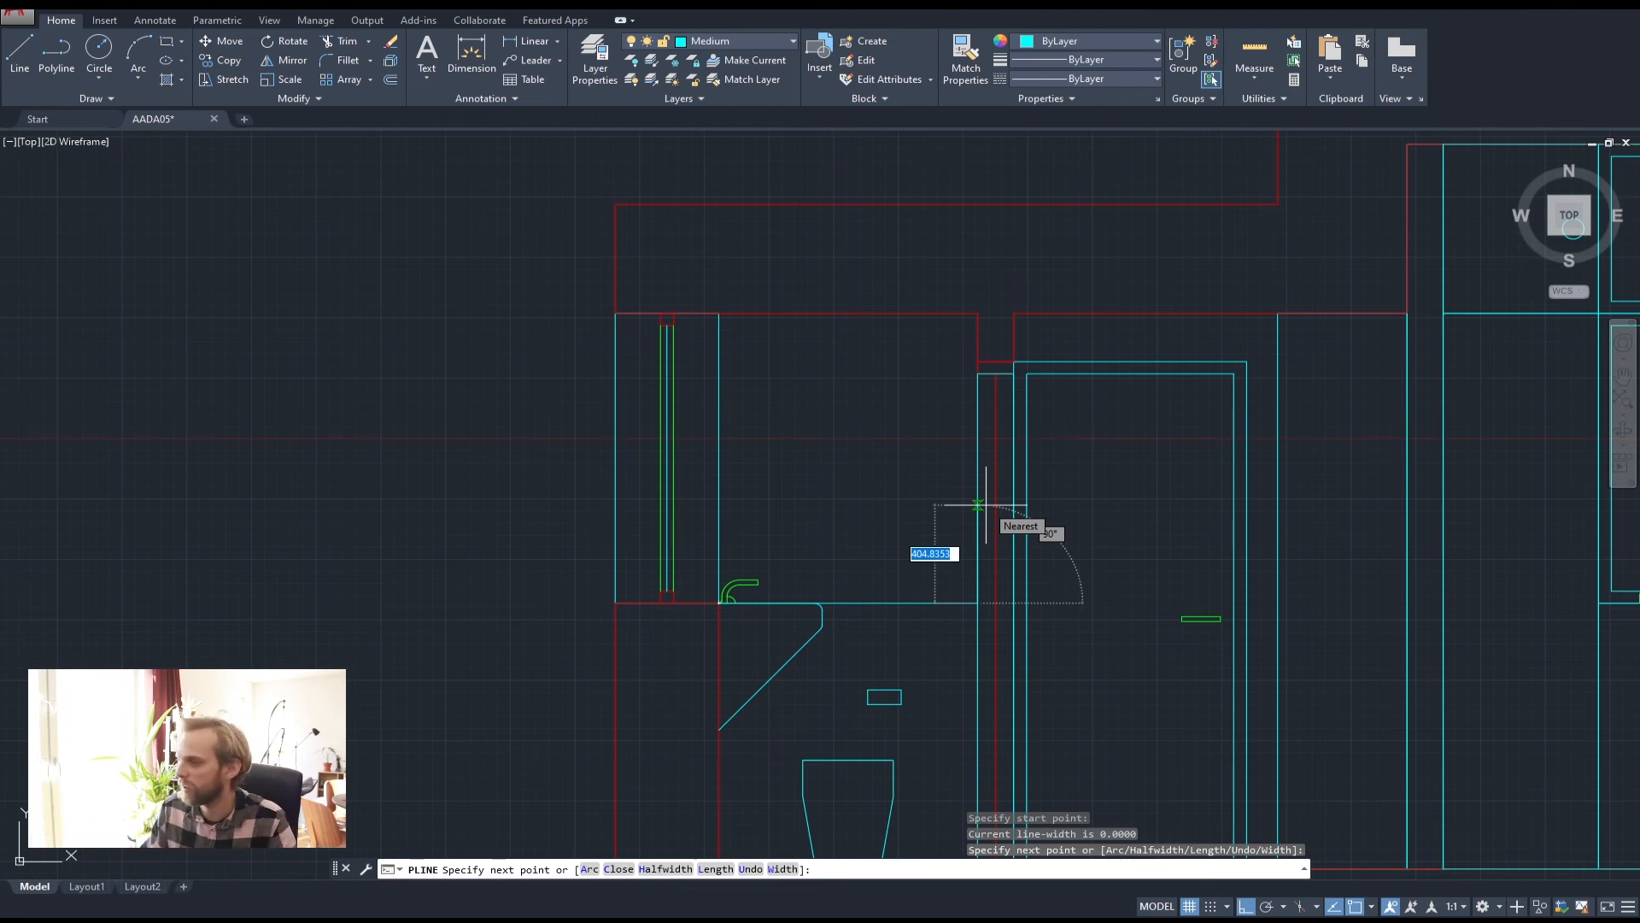
type("300")
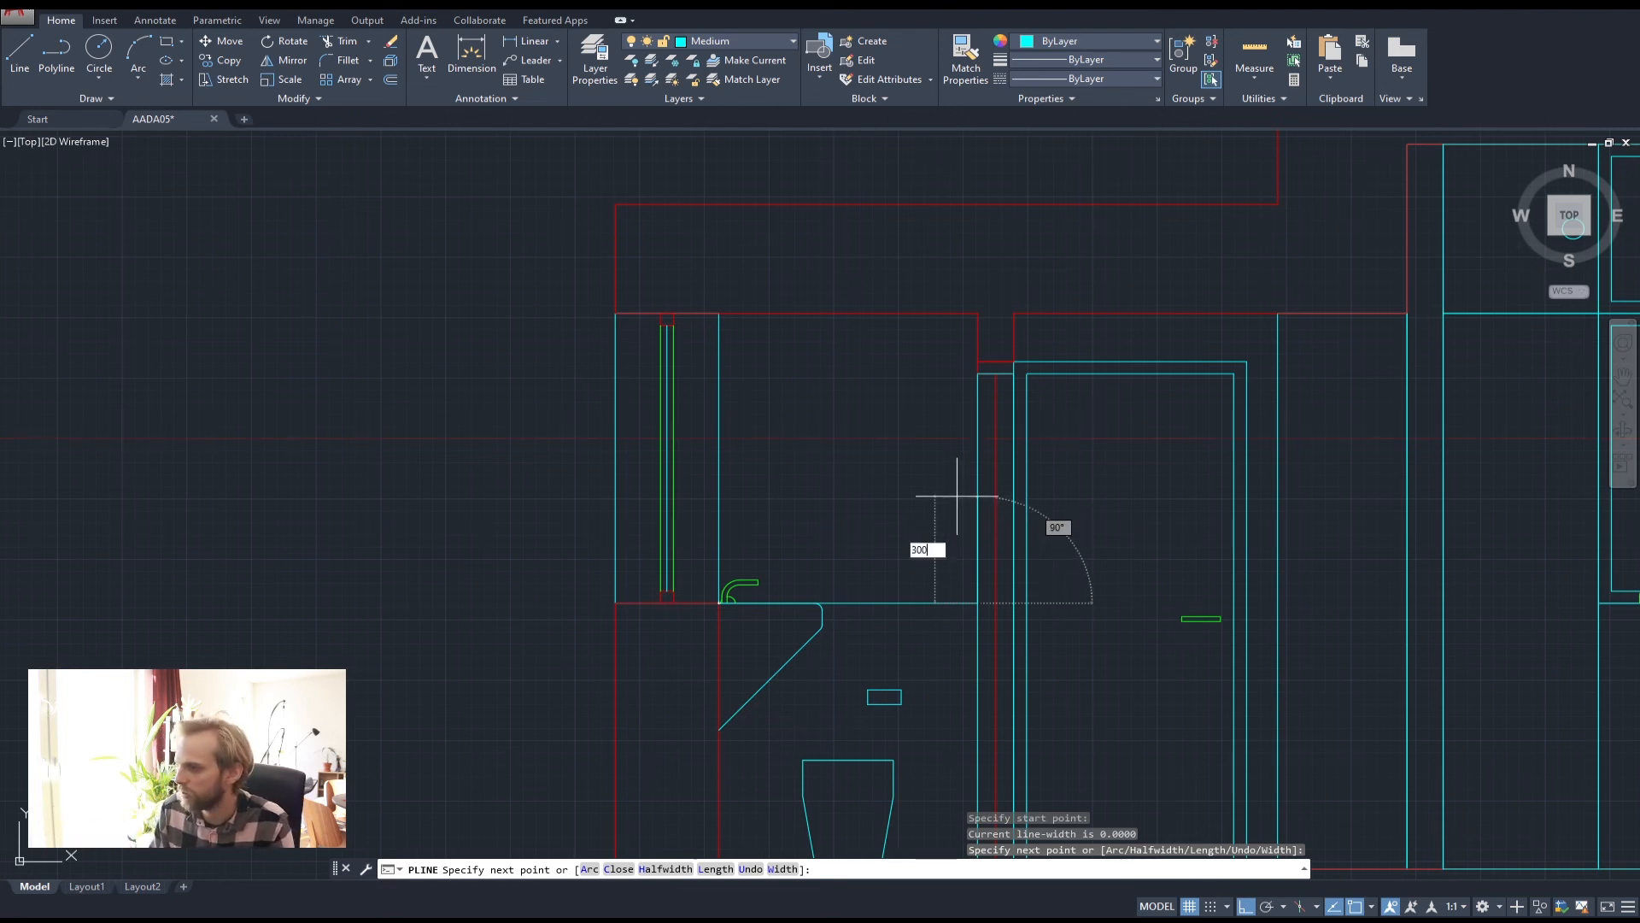
key("Return")
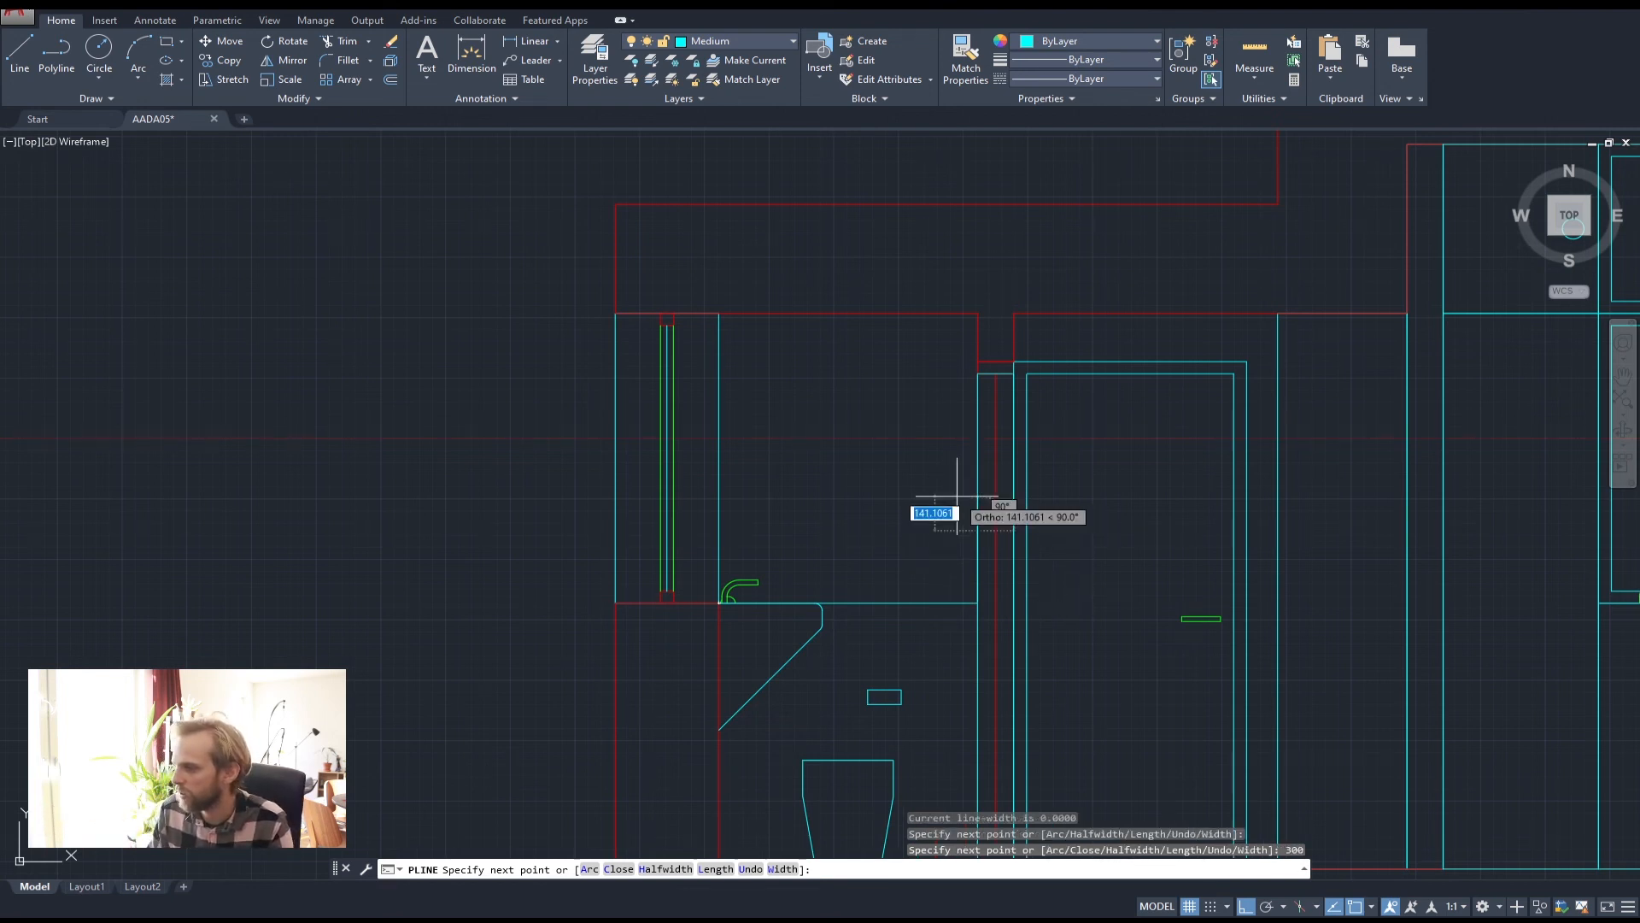
left_click(717, 531)
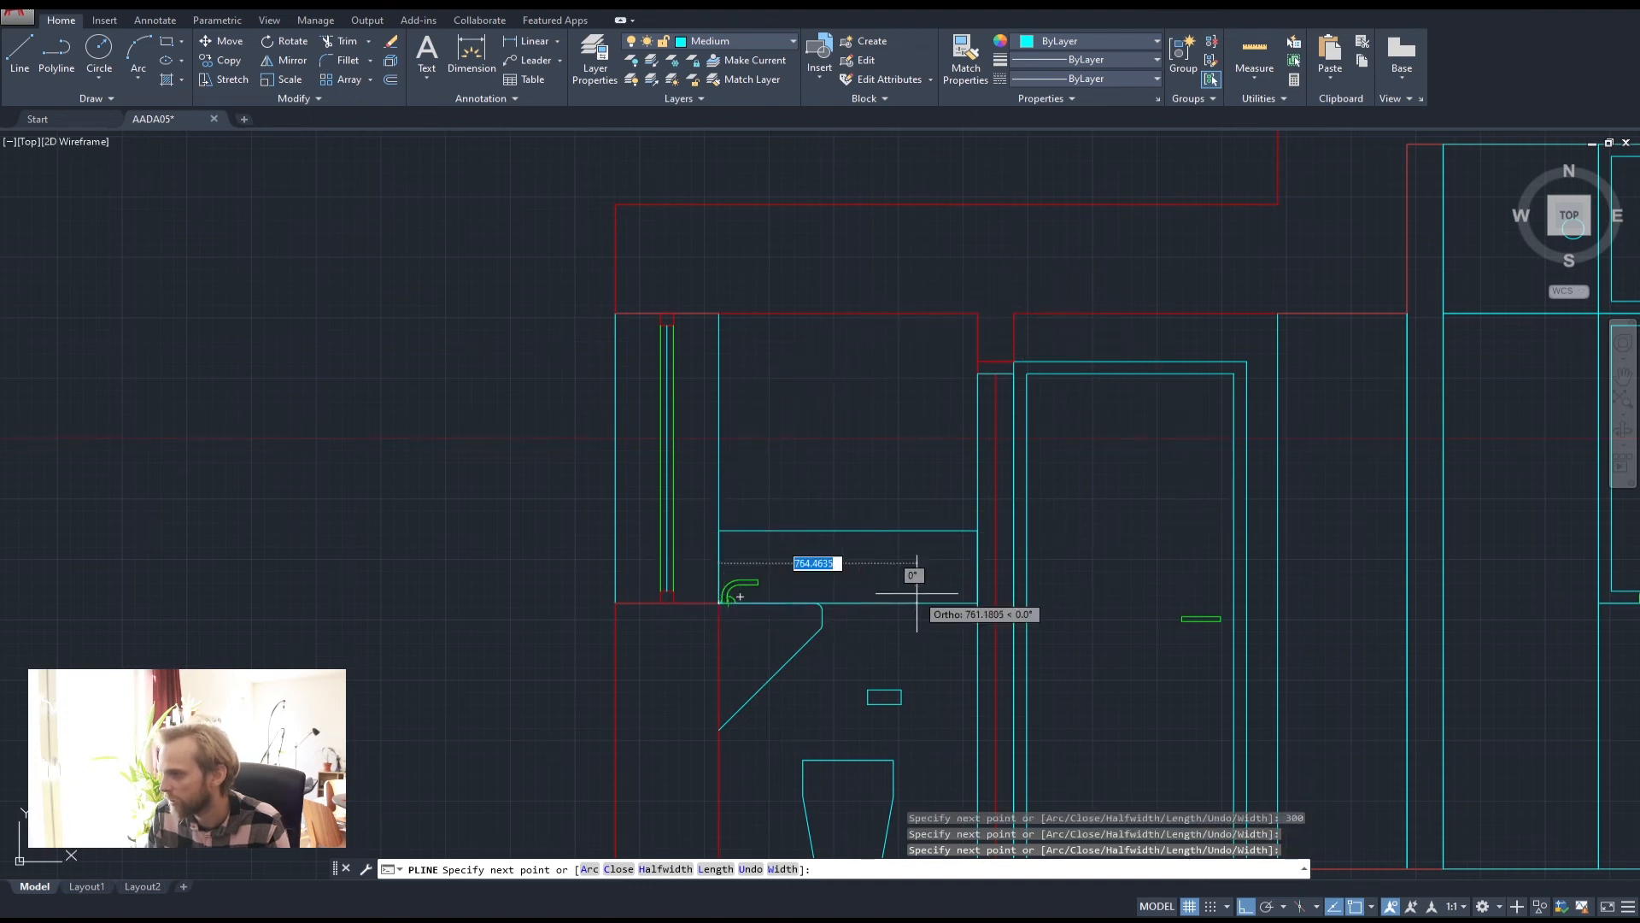
key("Return")
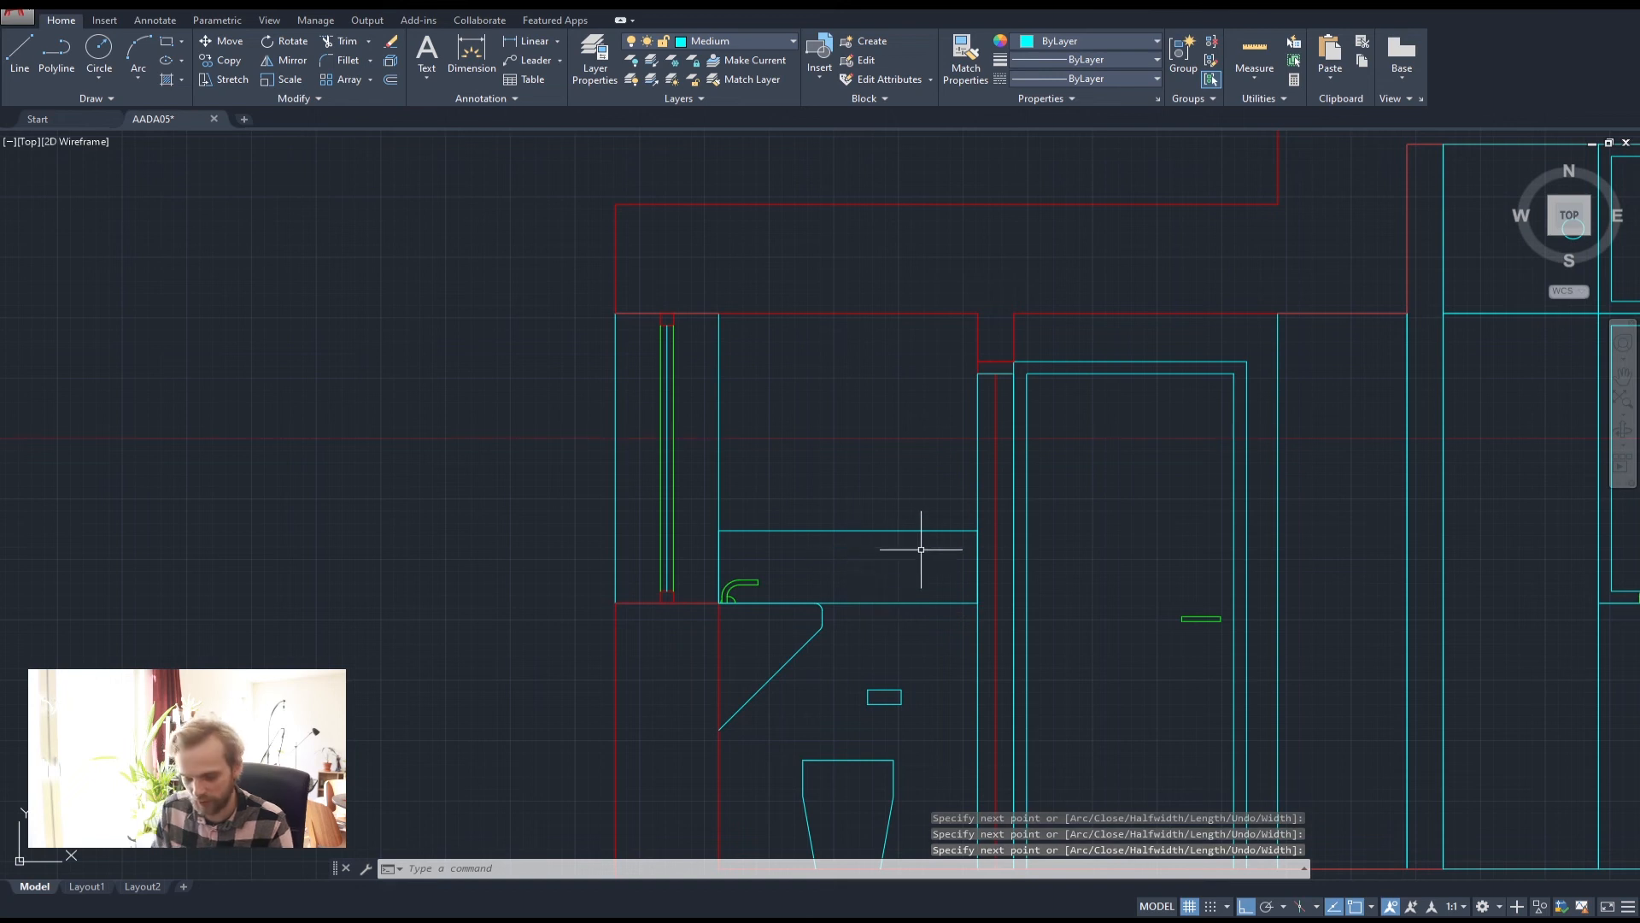
type("of")
key("Return")
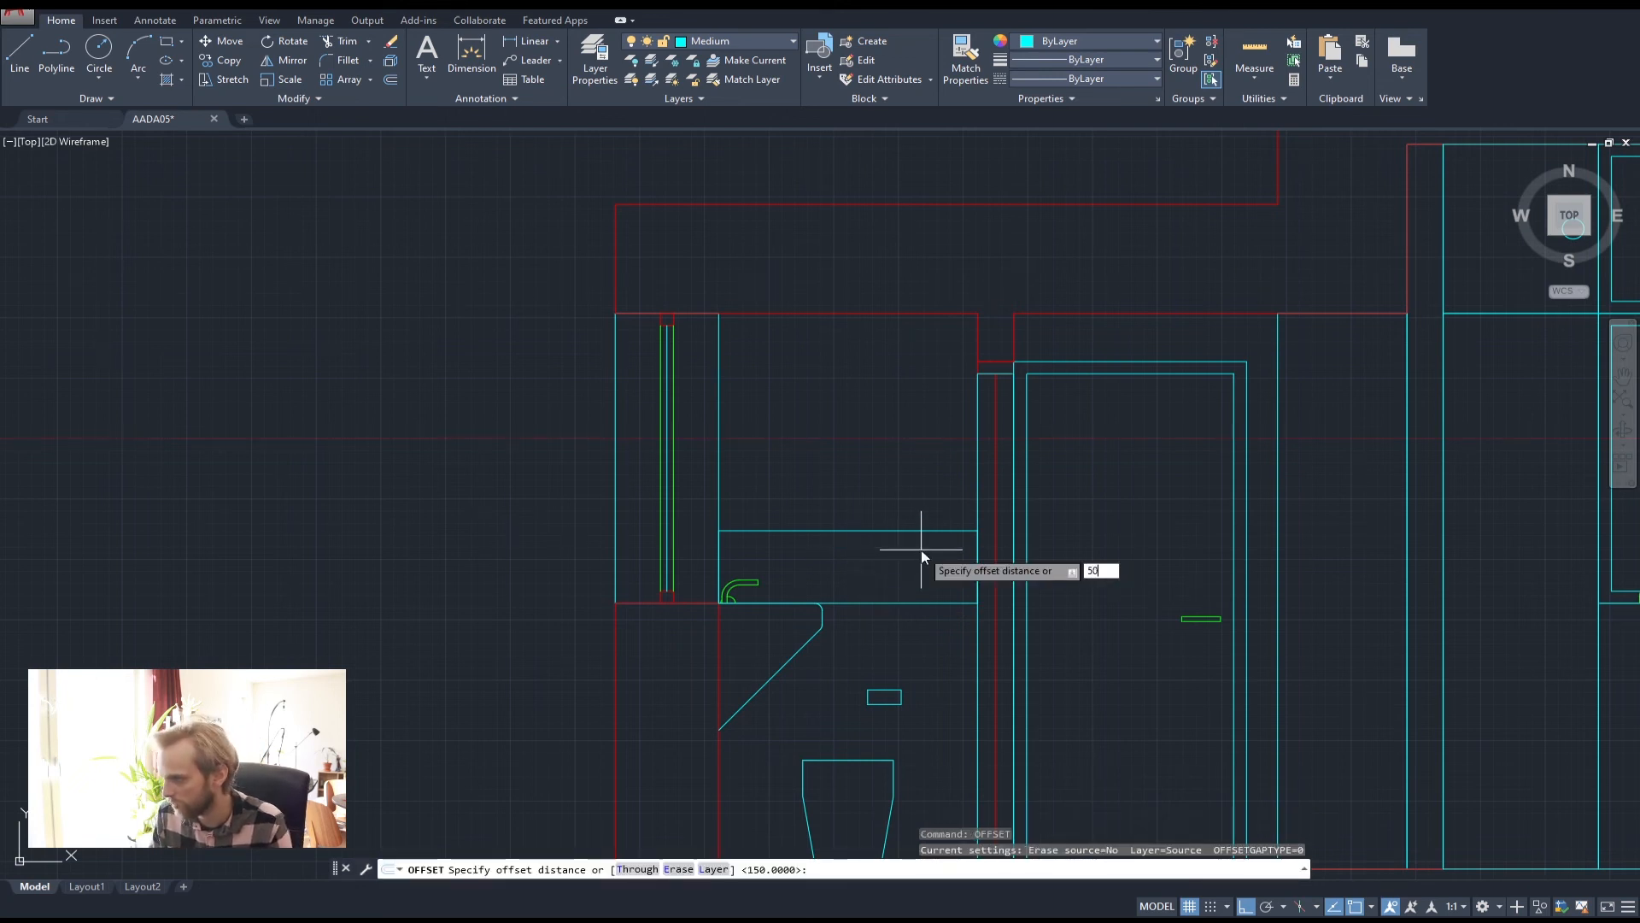
Offset the new rectangle 50 units inward, then delete that inset copy
type("50")
key("Return")
left_click(921, 531)
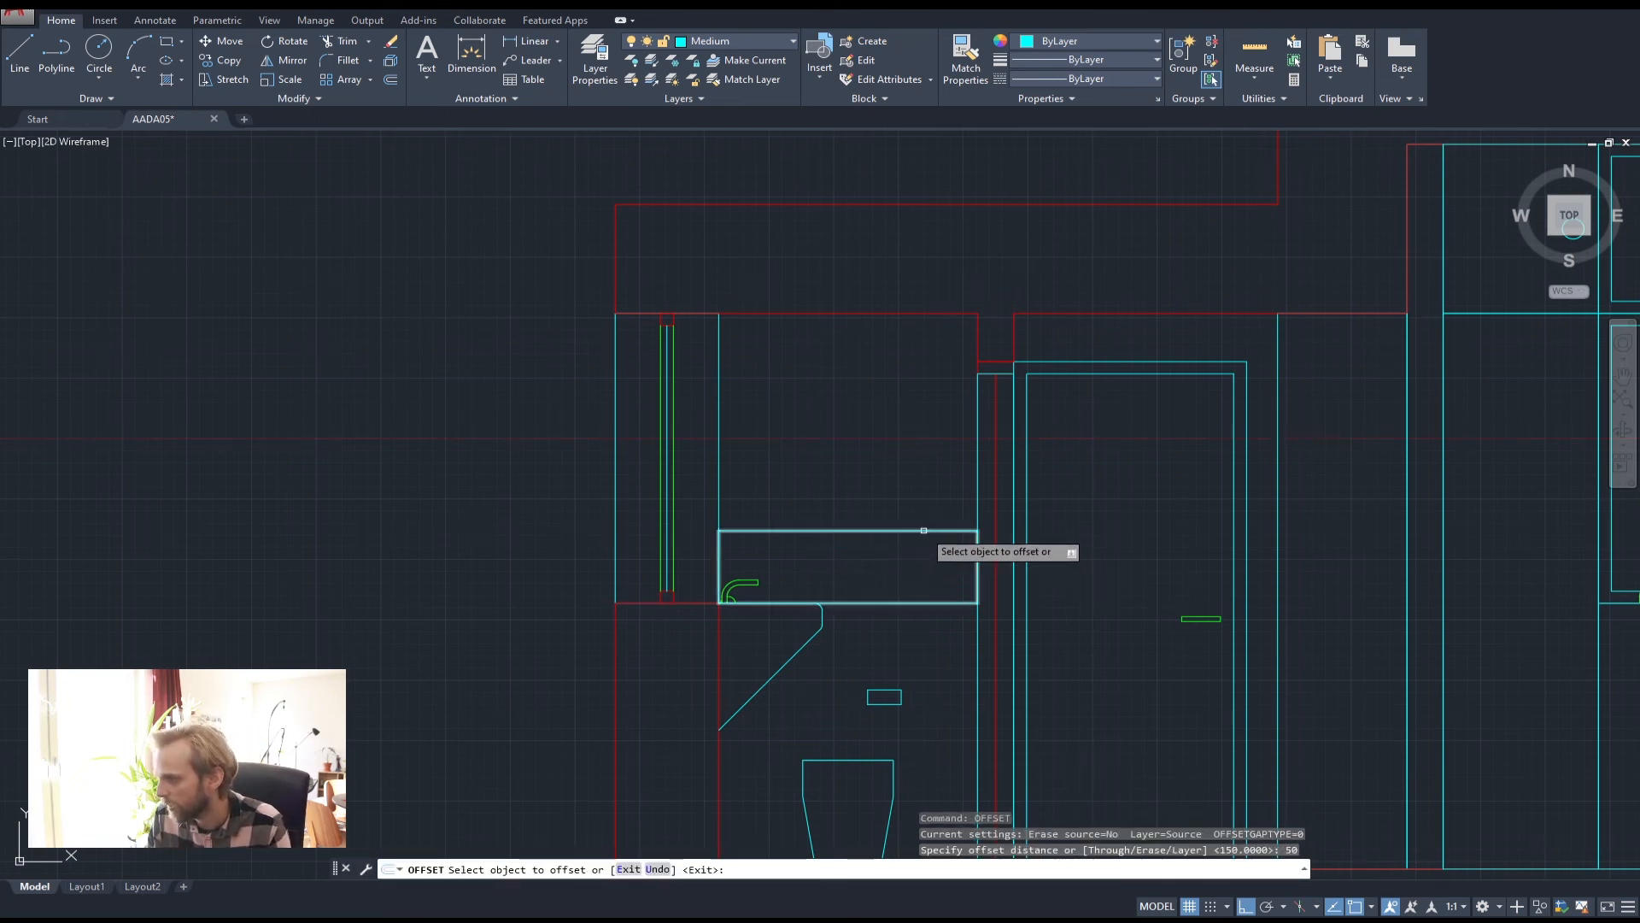
left_click(930, 566)
key("Escape")
key("Escape")
key("Escape")
scroll(732, 575, "up", 3)
scroll(854, 575, "down", 3)
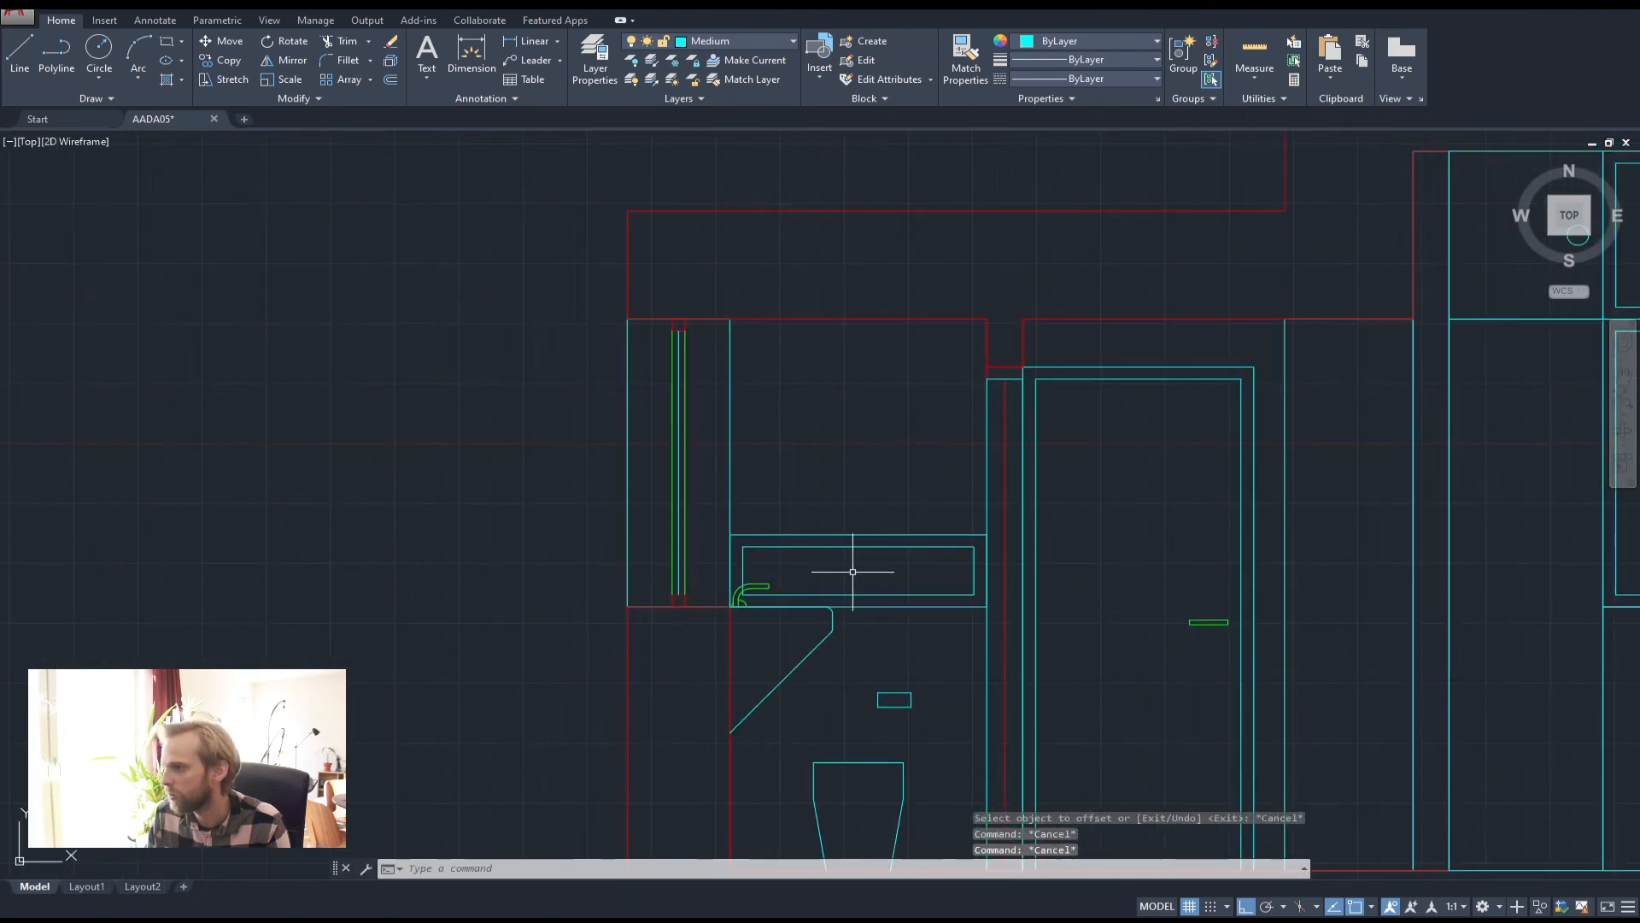
left_click(889, 547)
key("Delete")
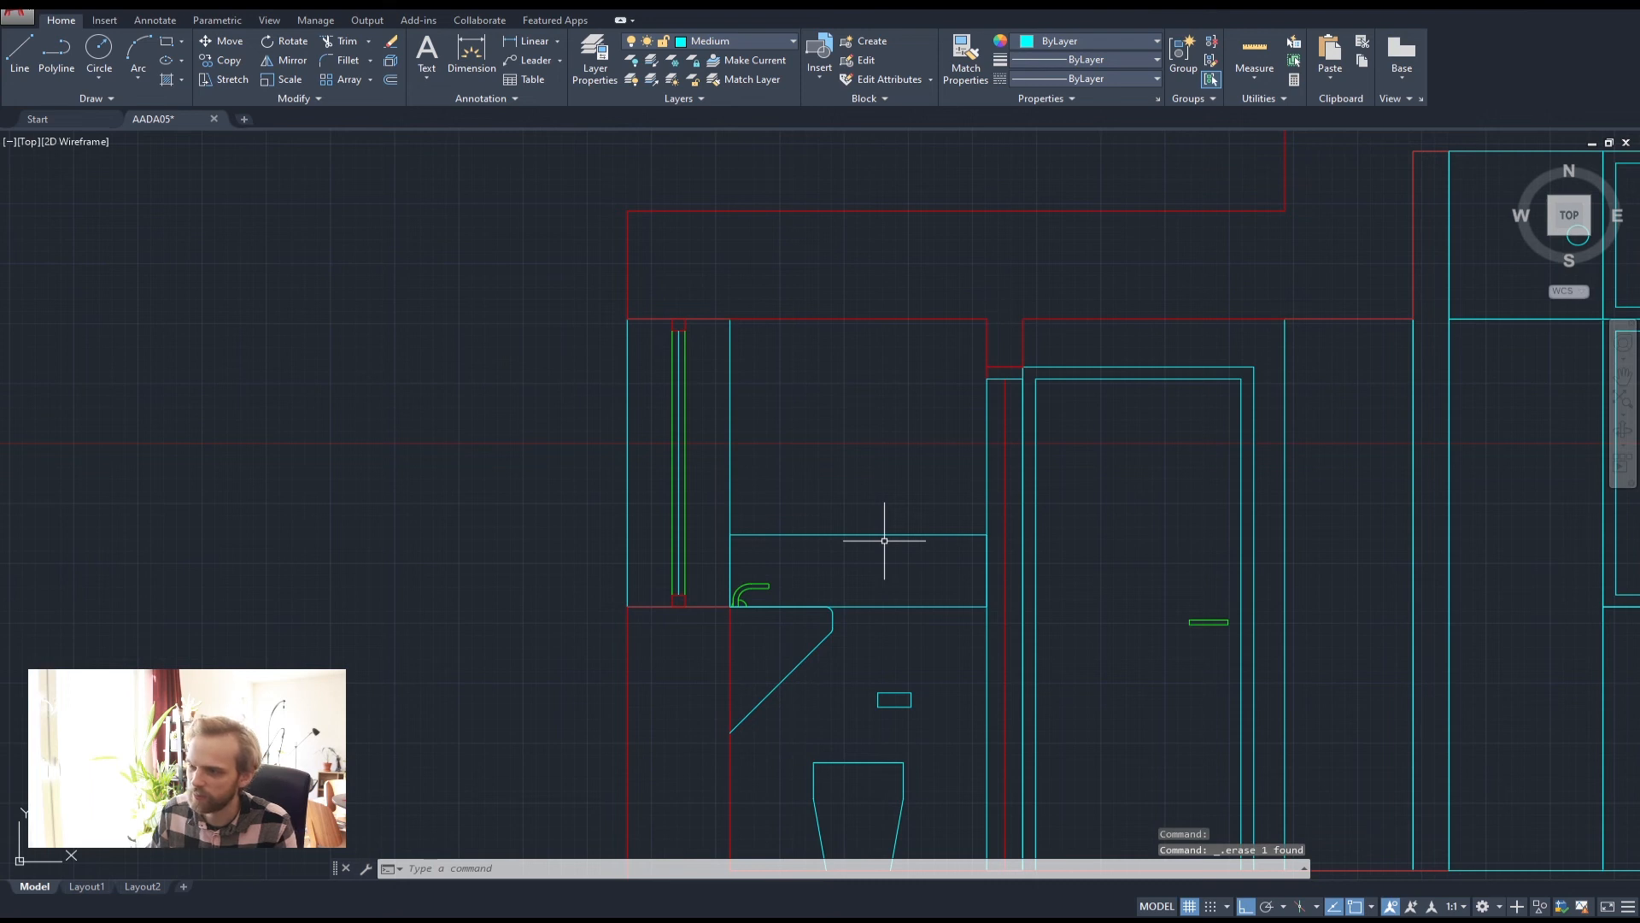
Offset the rectangle 18 units inward instead, clear of the faucet spout
type("of")
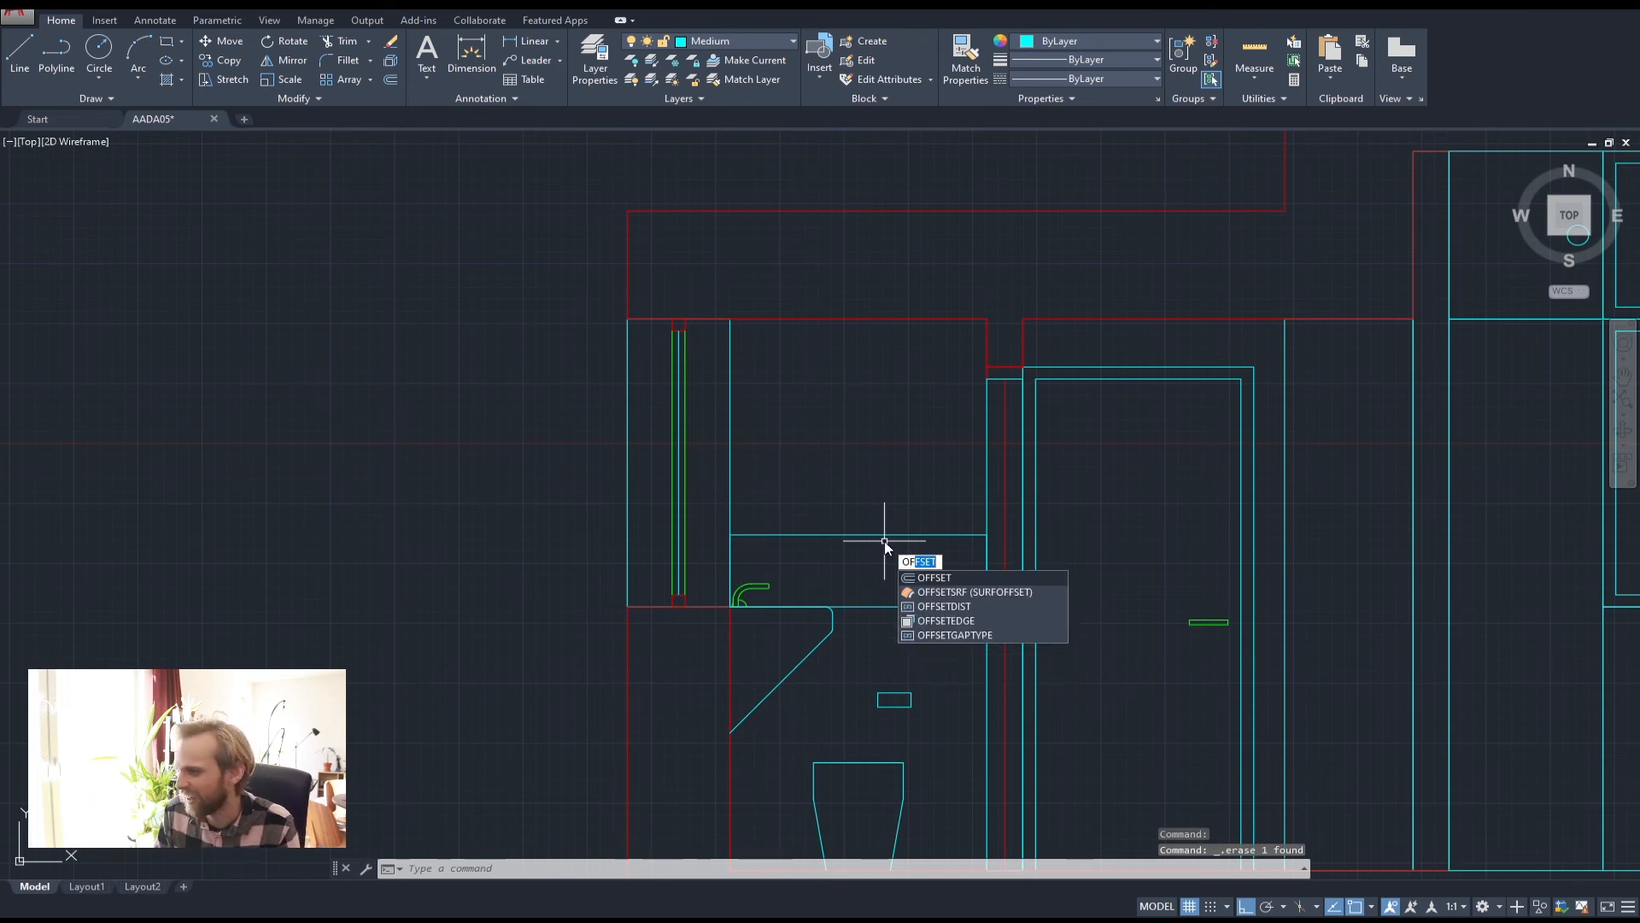
key("Return")
type("18")
key("Return")
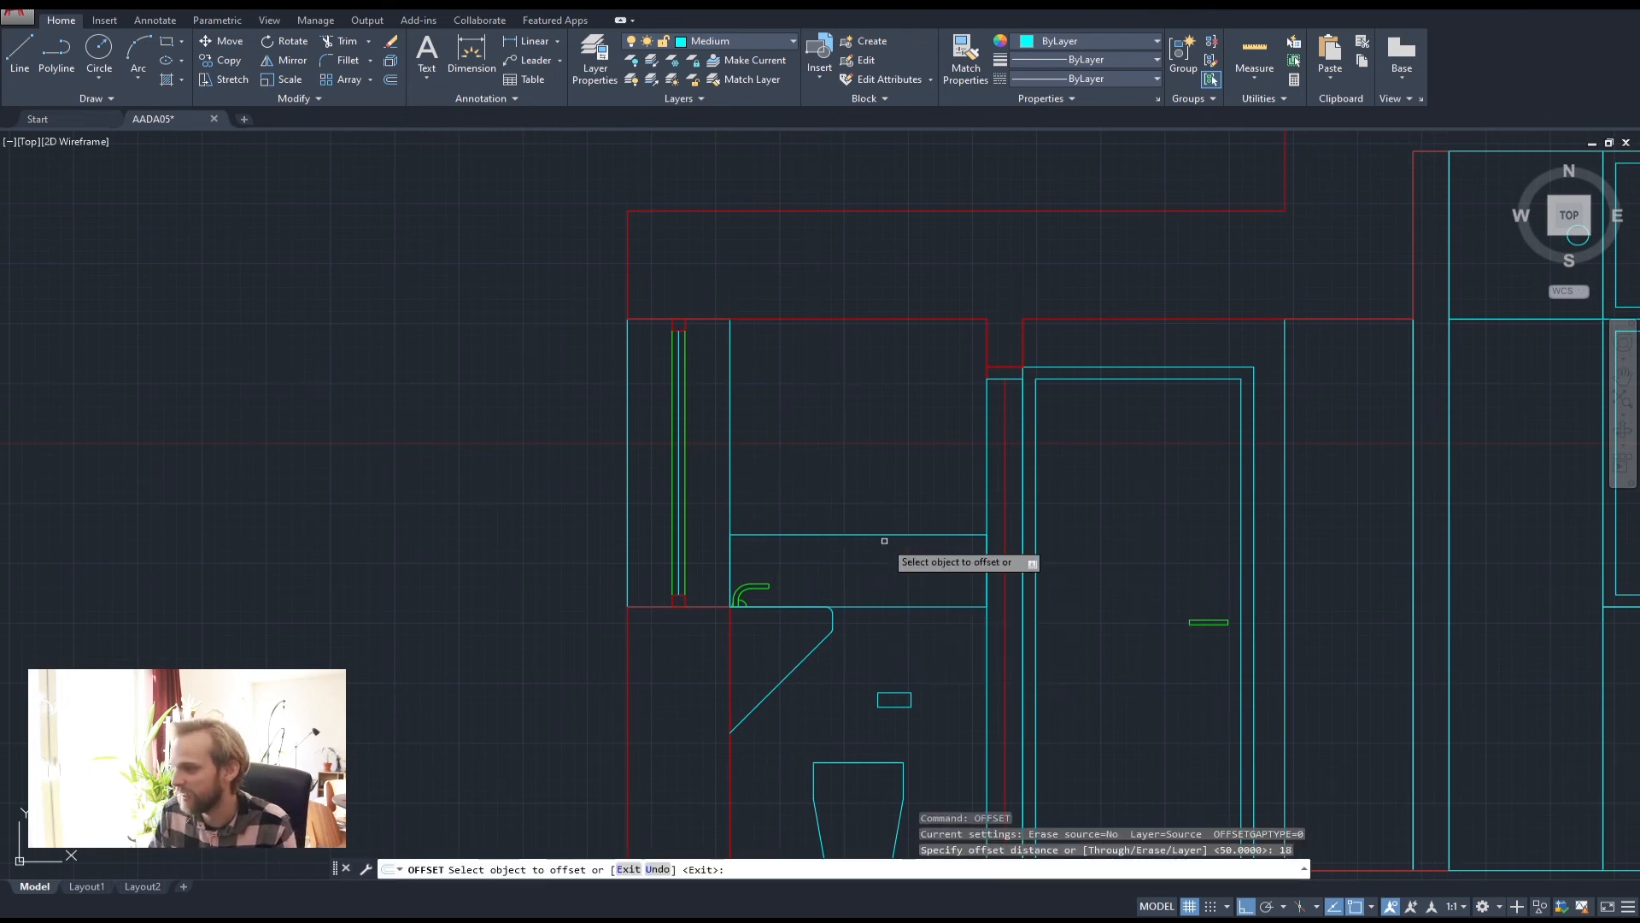
left_click(889, 536)
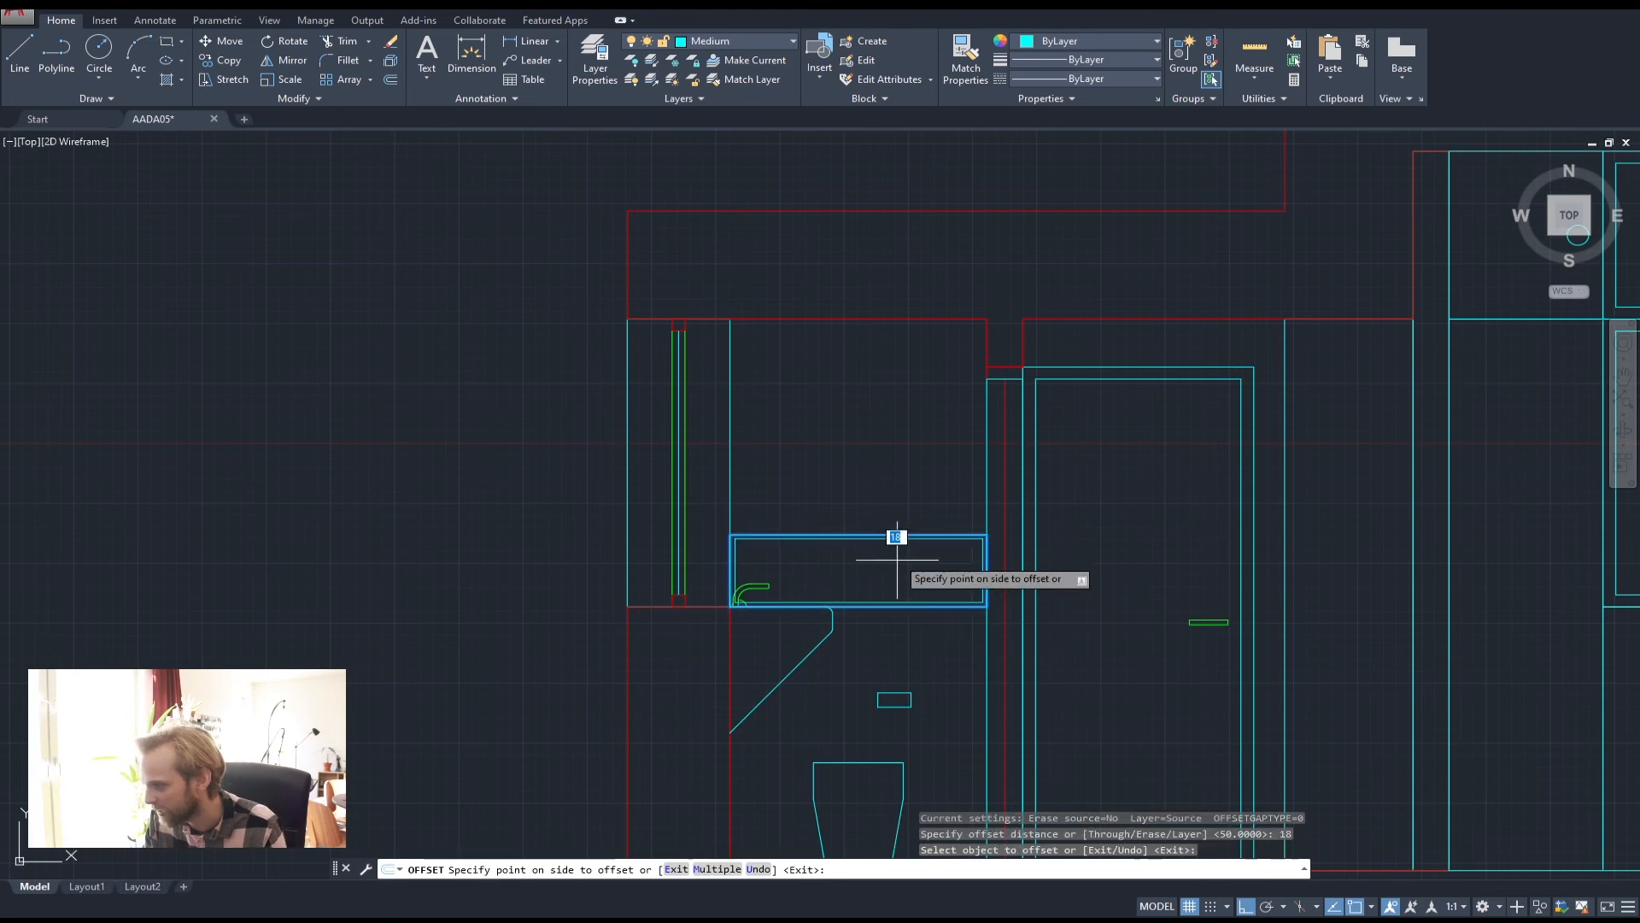
left_click(750, 569)
key("Escape")
key("Escape")
key("Escape")
scroll(735, 598, "up", 8)
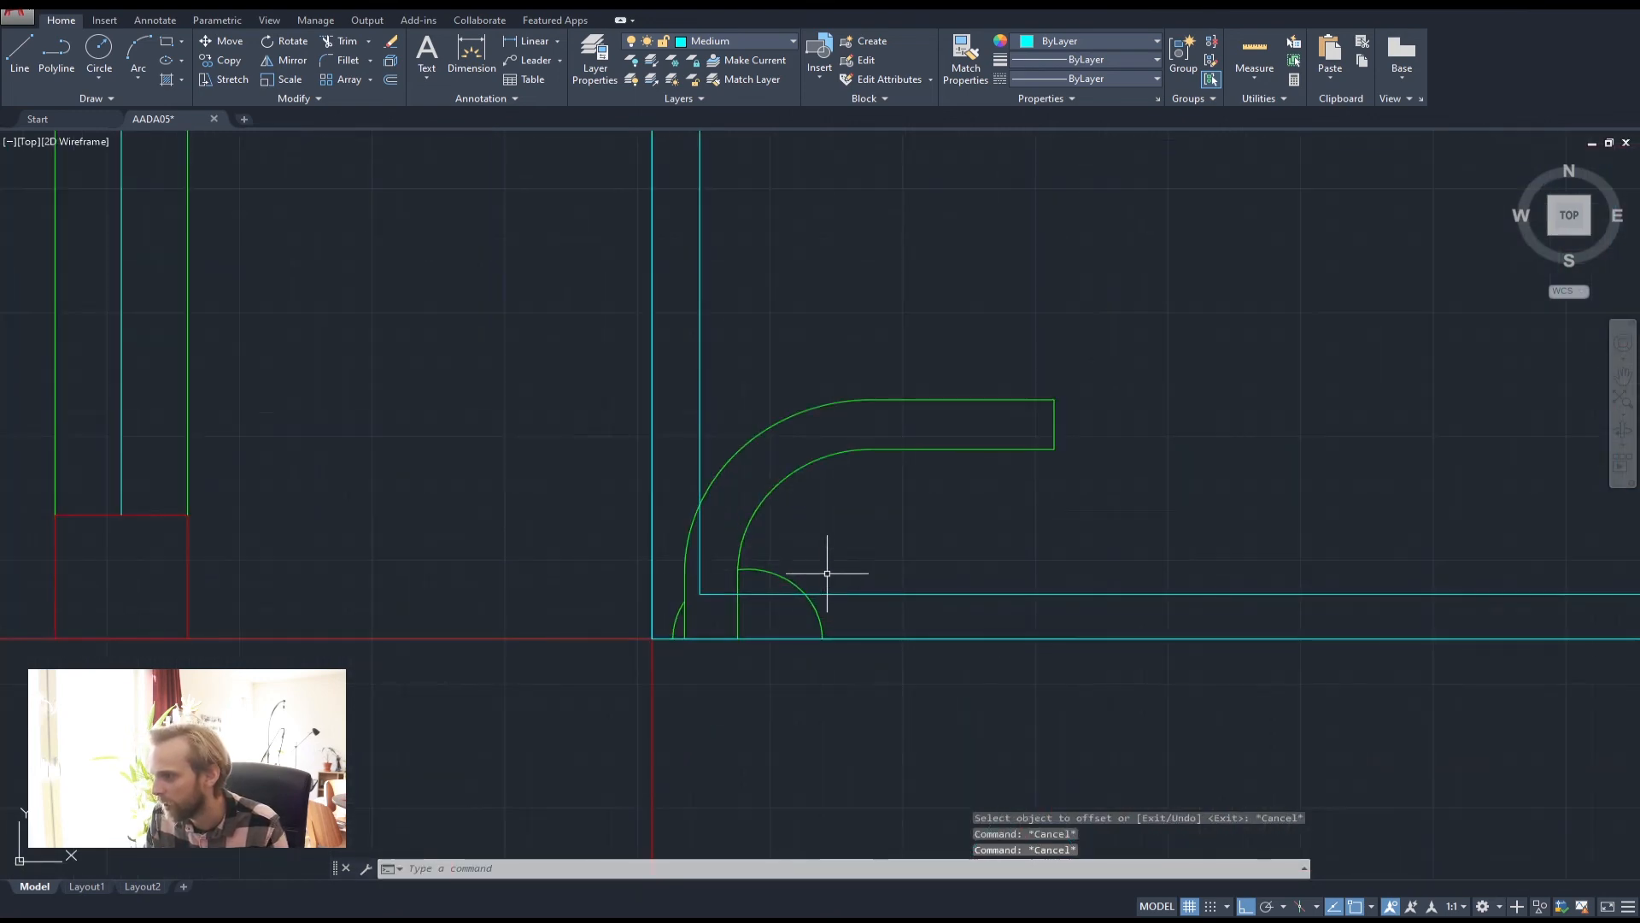
Select the green curved fixture for trimming, cancel the trim, and pan to the upper cabinet
left_click(827, 573)
left_click(722, 512)
scroll(696, 637, "up", 2)
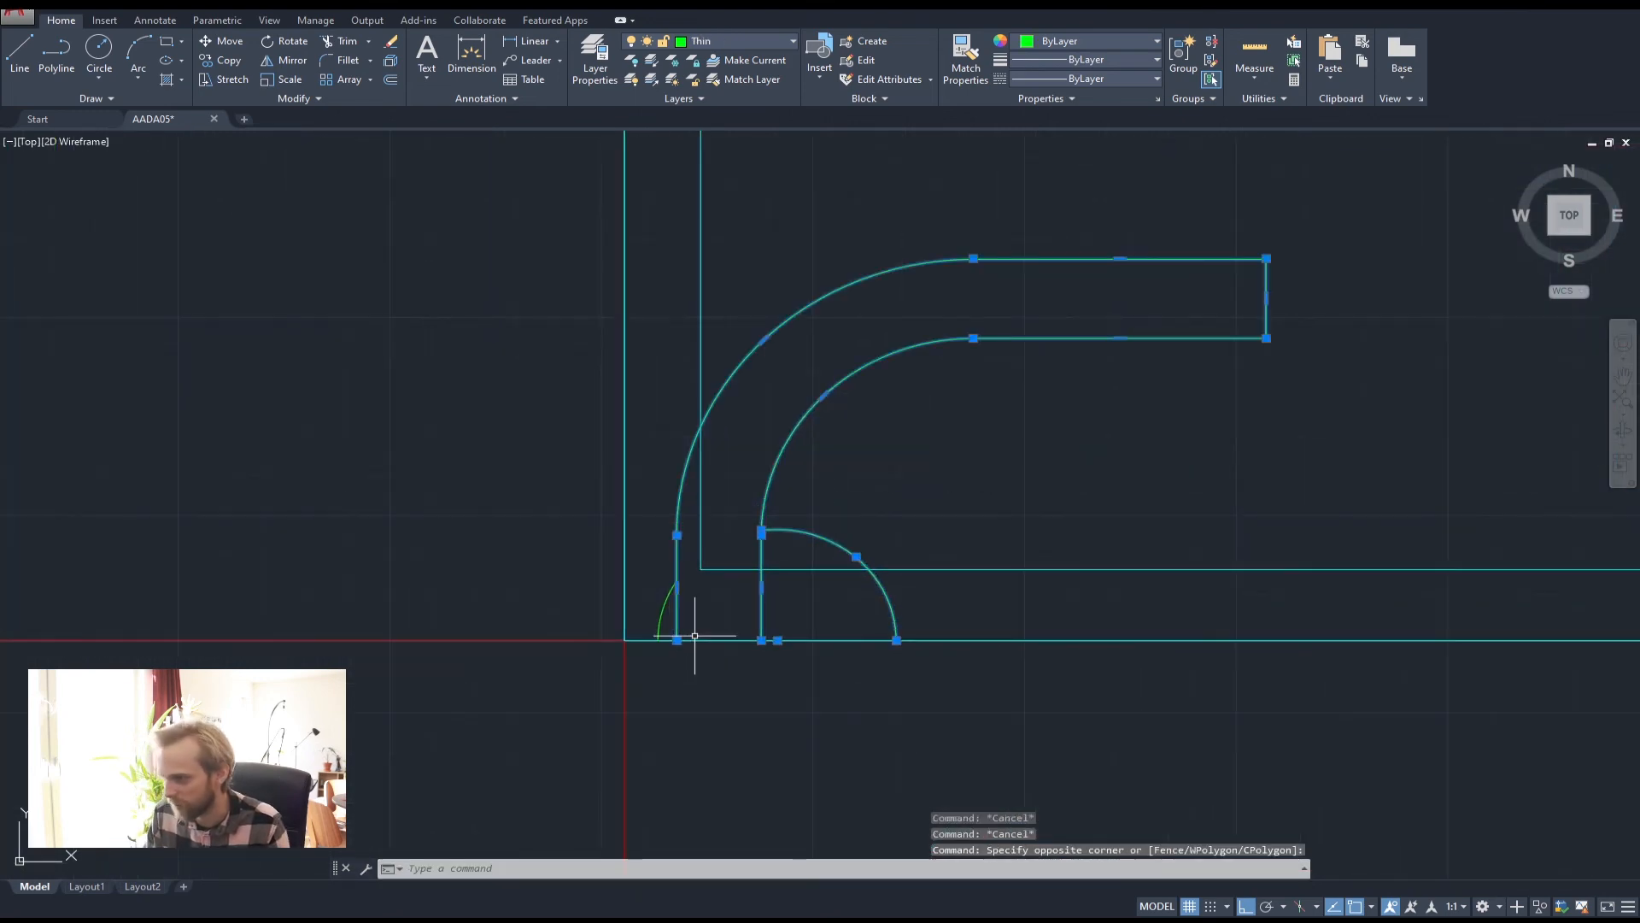
key("Return")
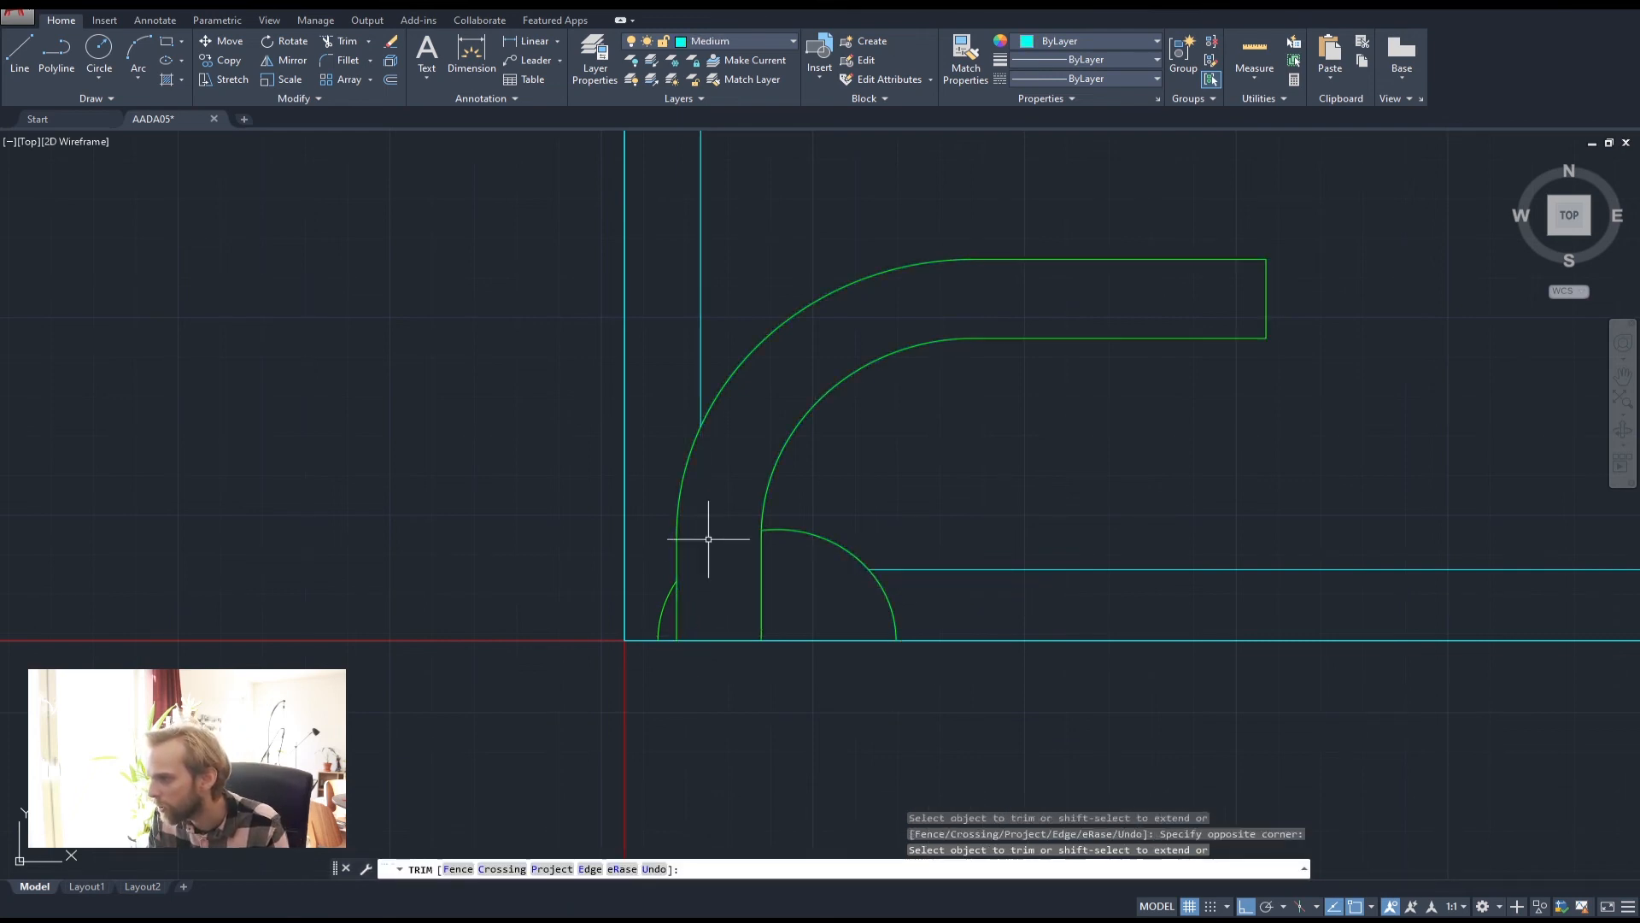
key("Escape")
key("Escape")
key("Escape")
scroll(934, 476, "down", 8)
middle_click_drag(992, 475, 790, 561)
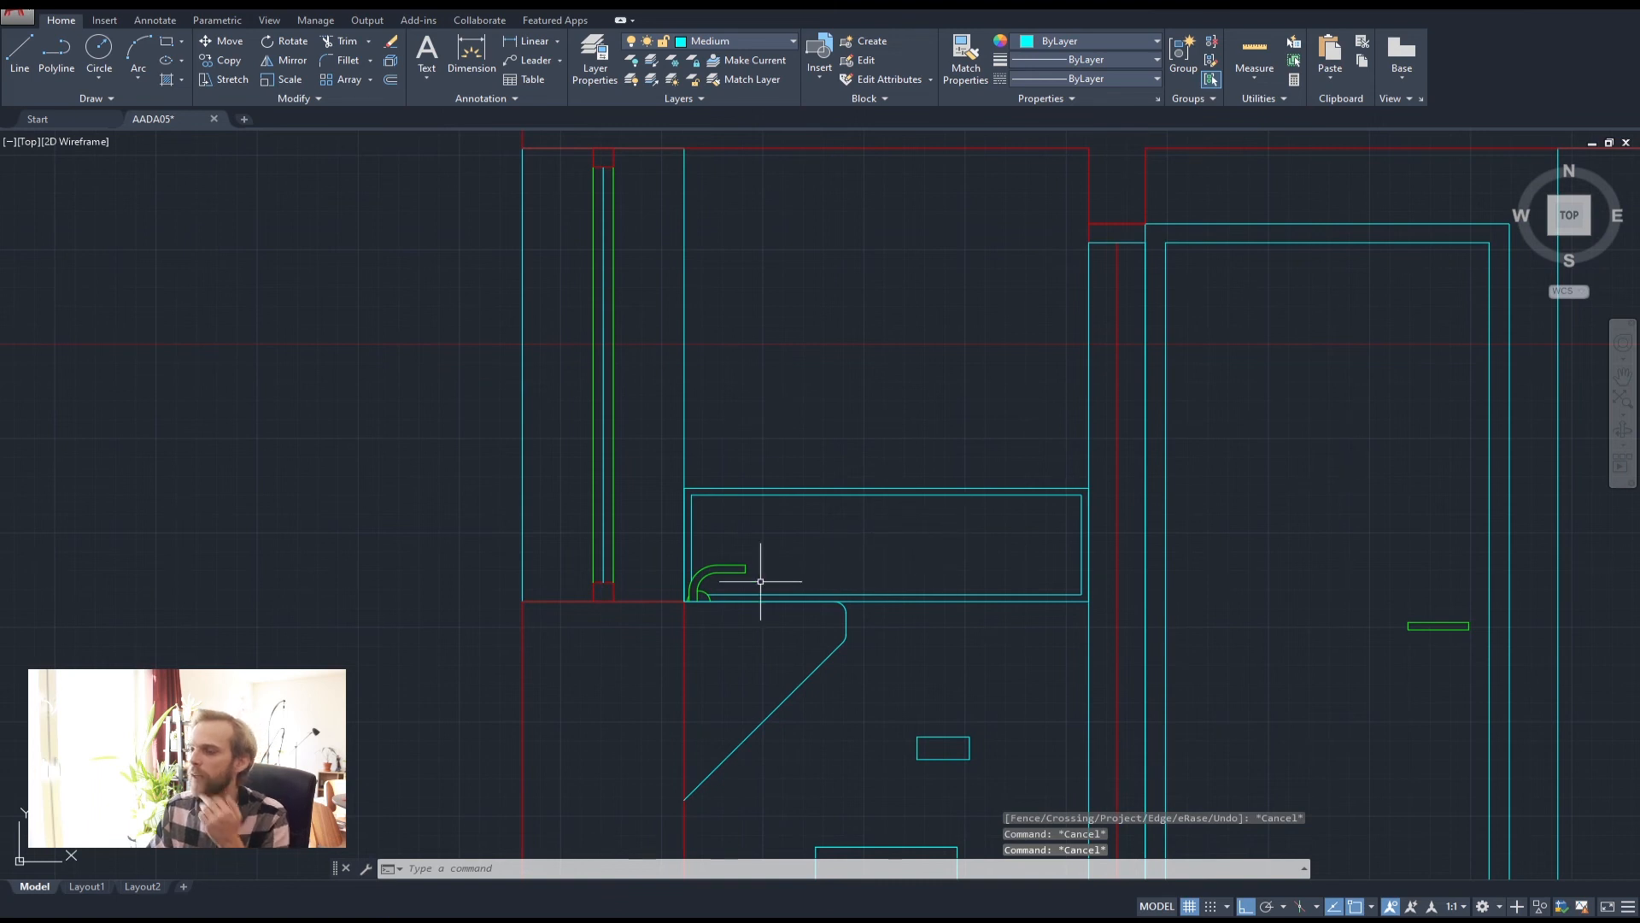
middle_click_drag(883, 439, 835, 534)
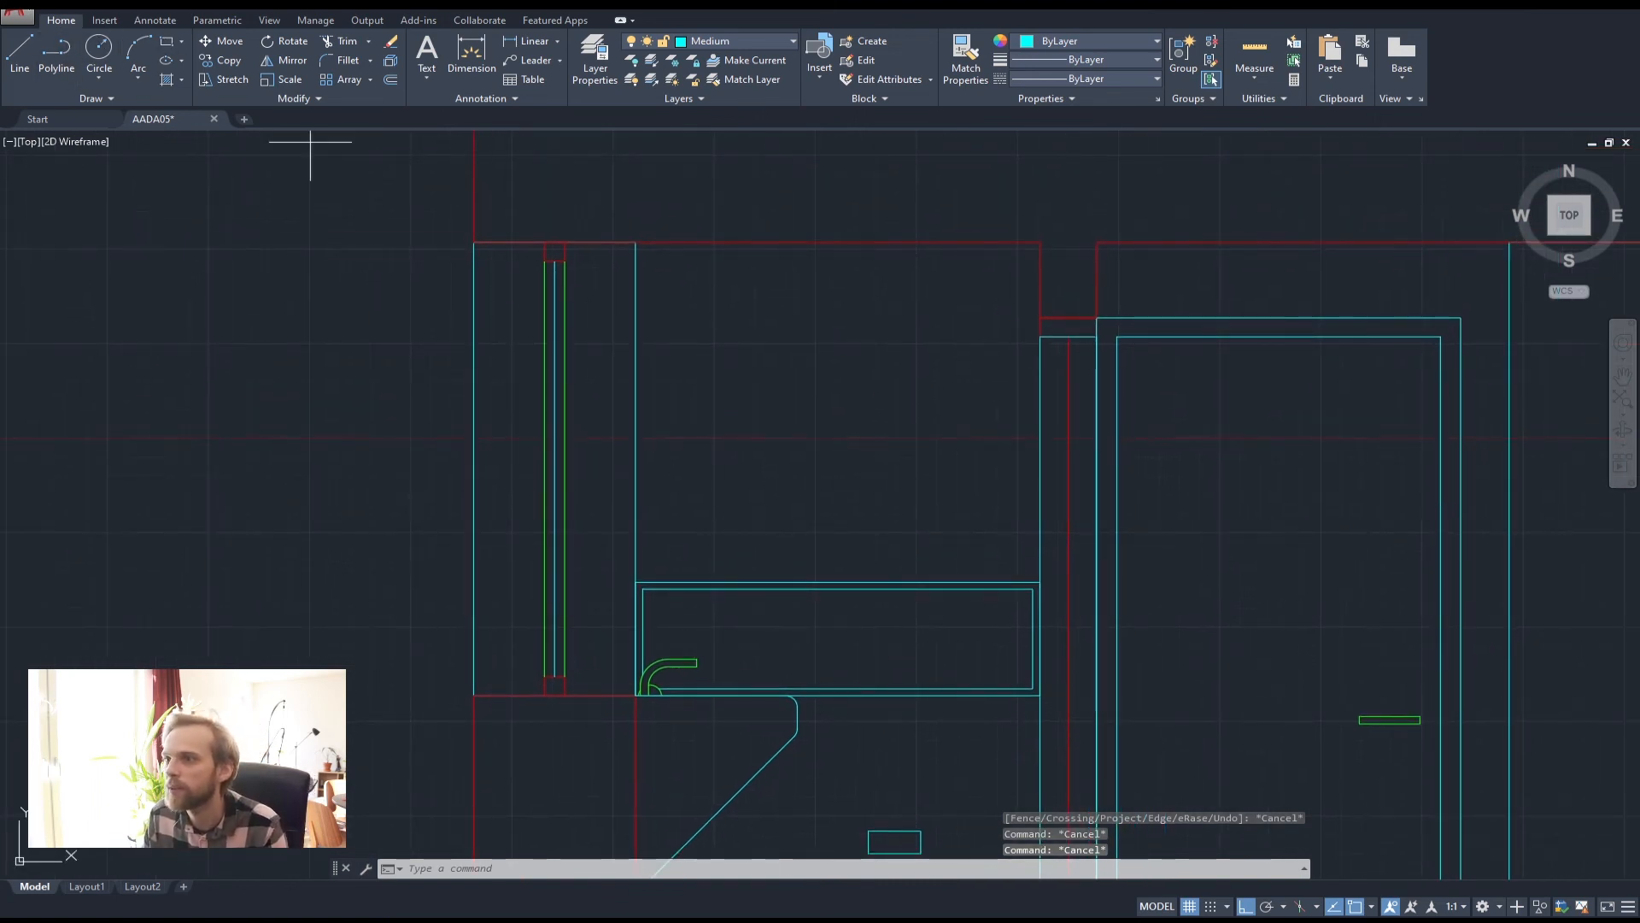
Draw a vertical polyline up the cabinet's left corner to the top edge
left_click(57, 53)
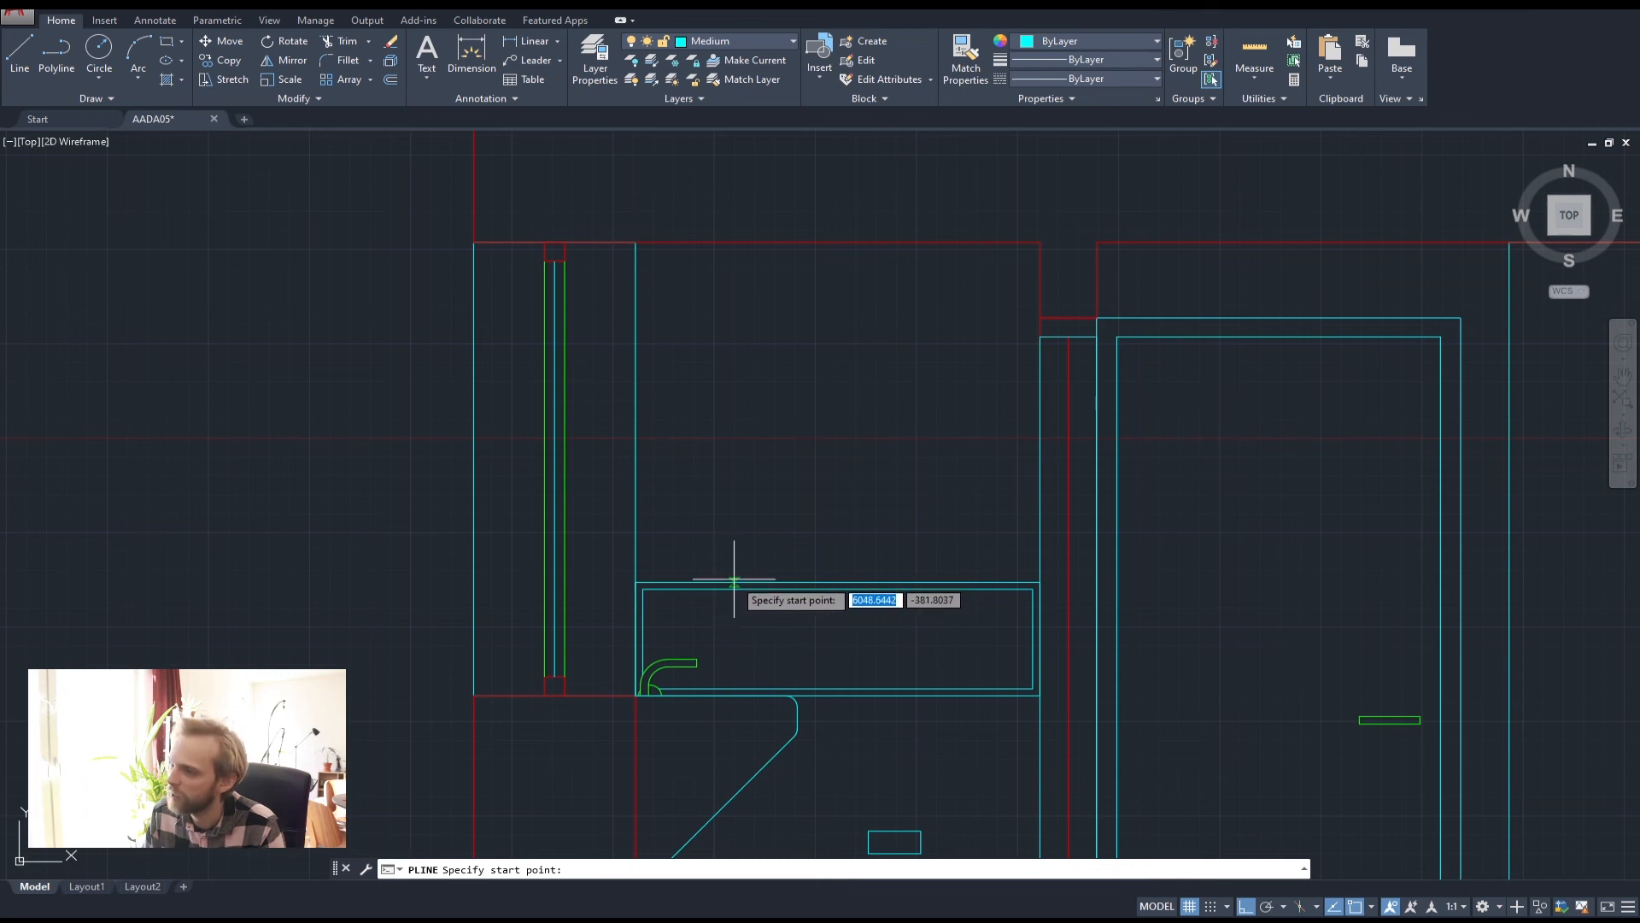
left_click(636, 581)
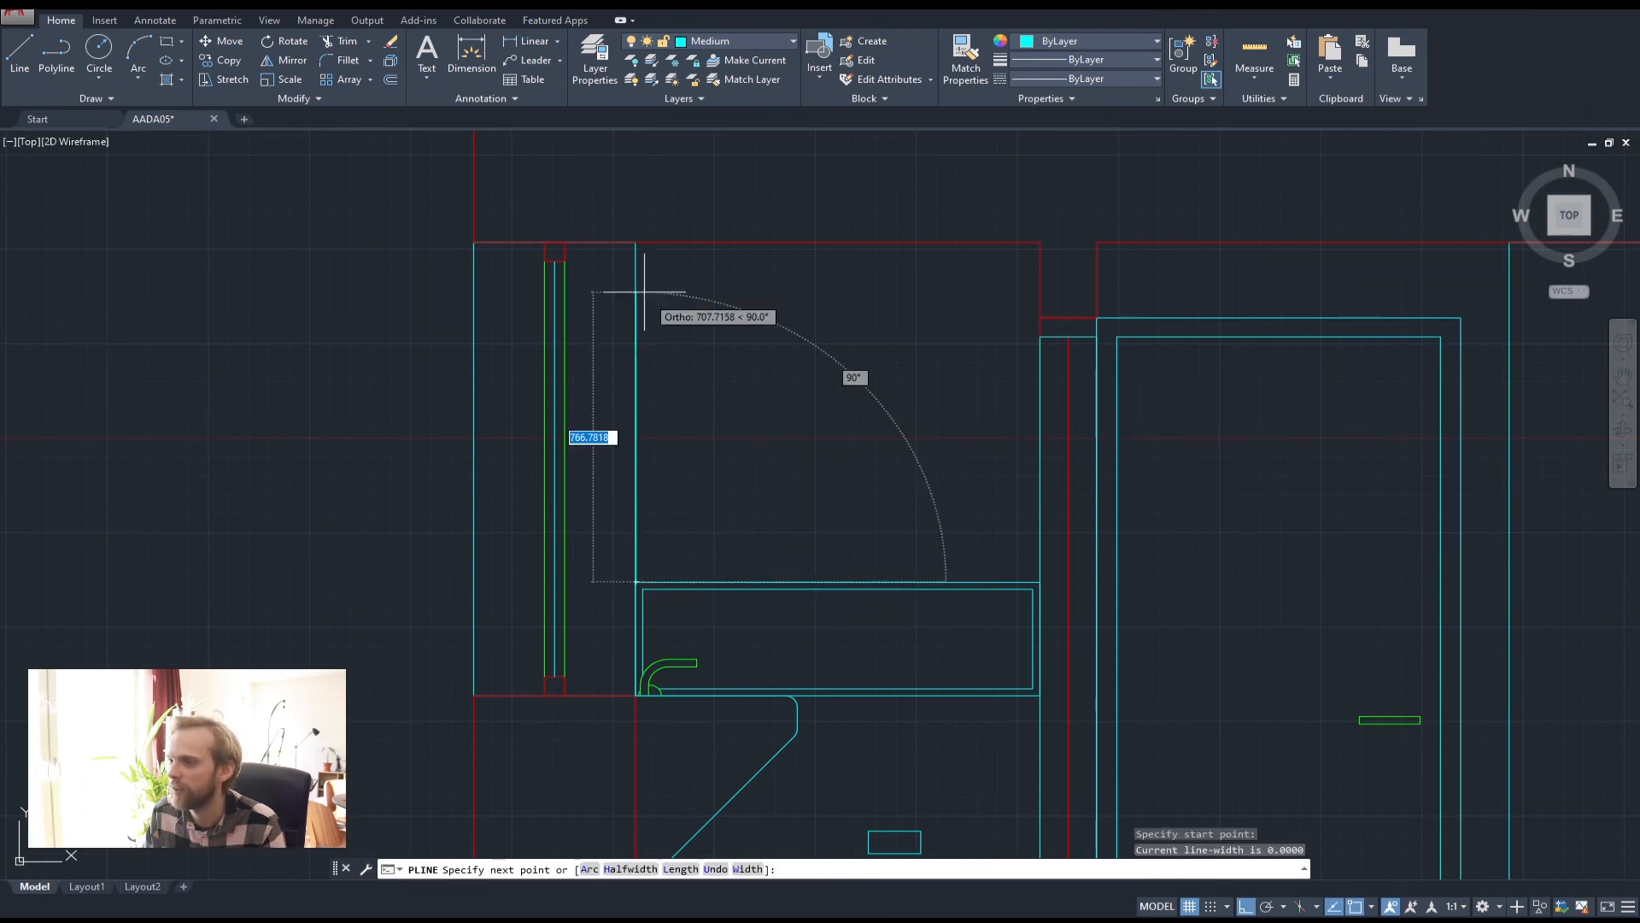
left_click(635, 248)
right_click(635, 246)
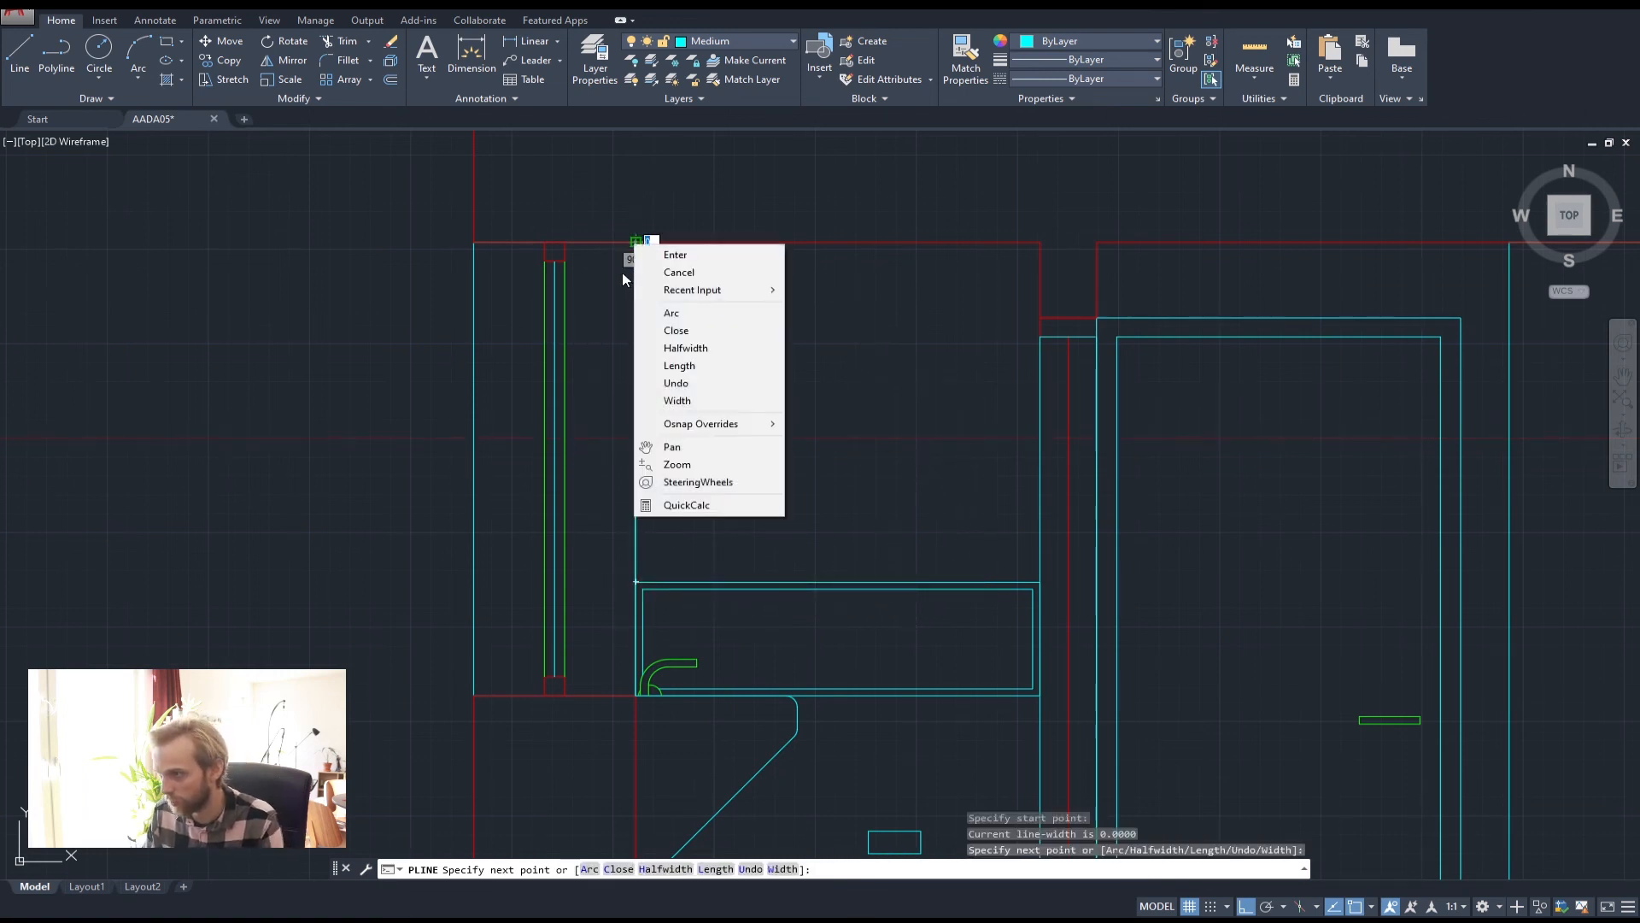
key("Escape")
key("Escape")
key("Escape")
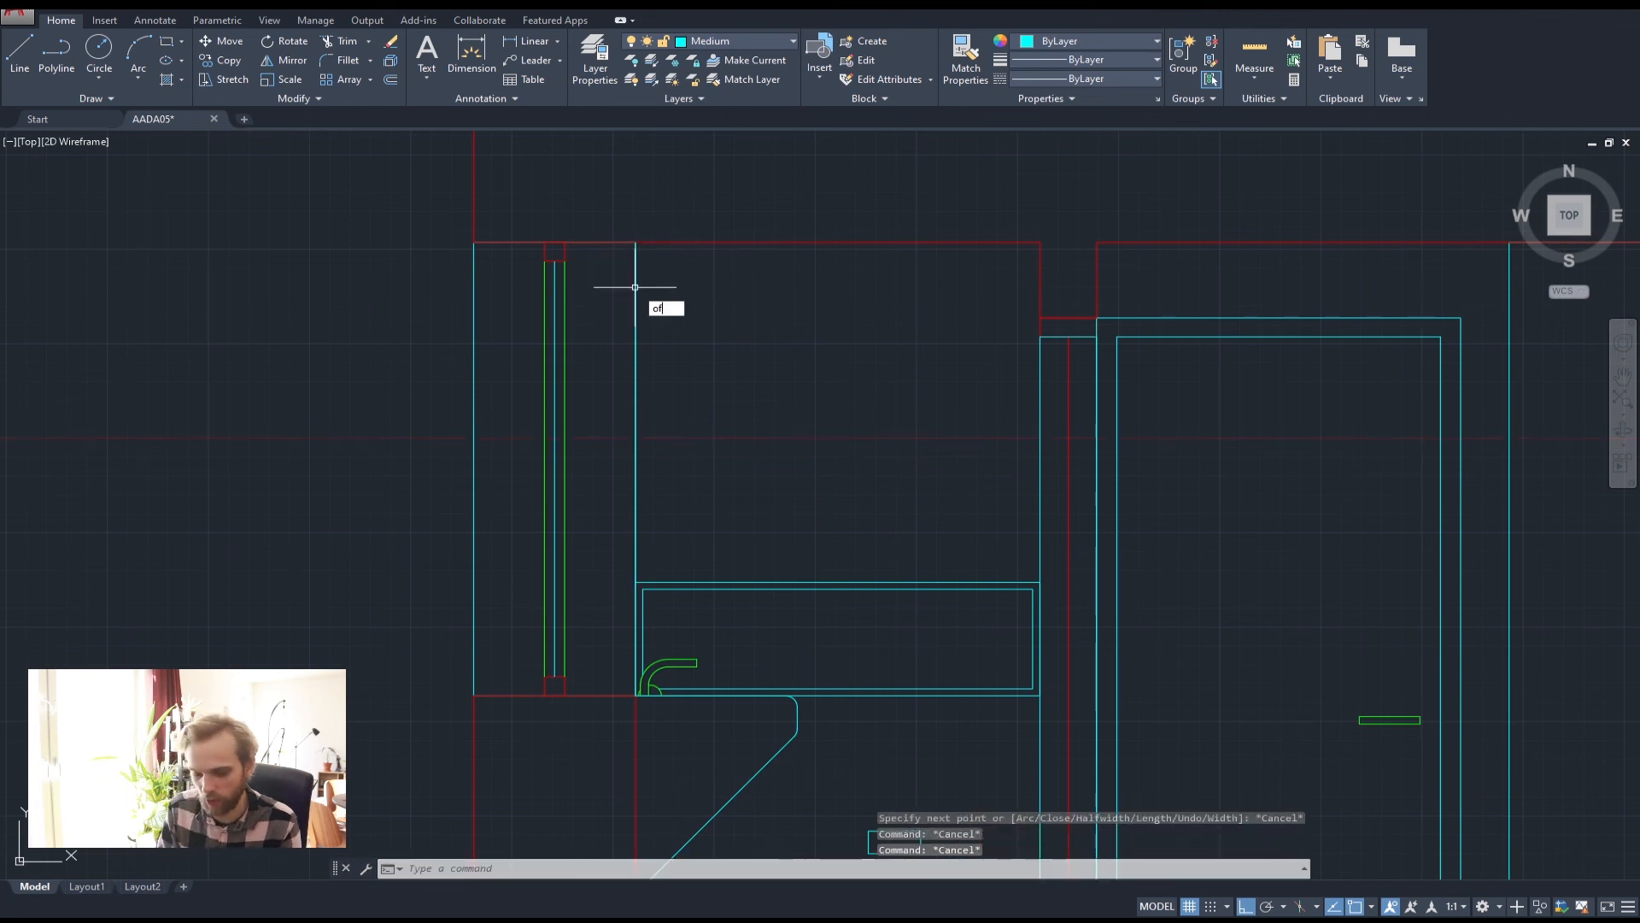
type("of")
key("Return")
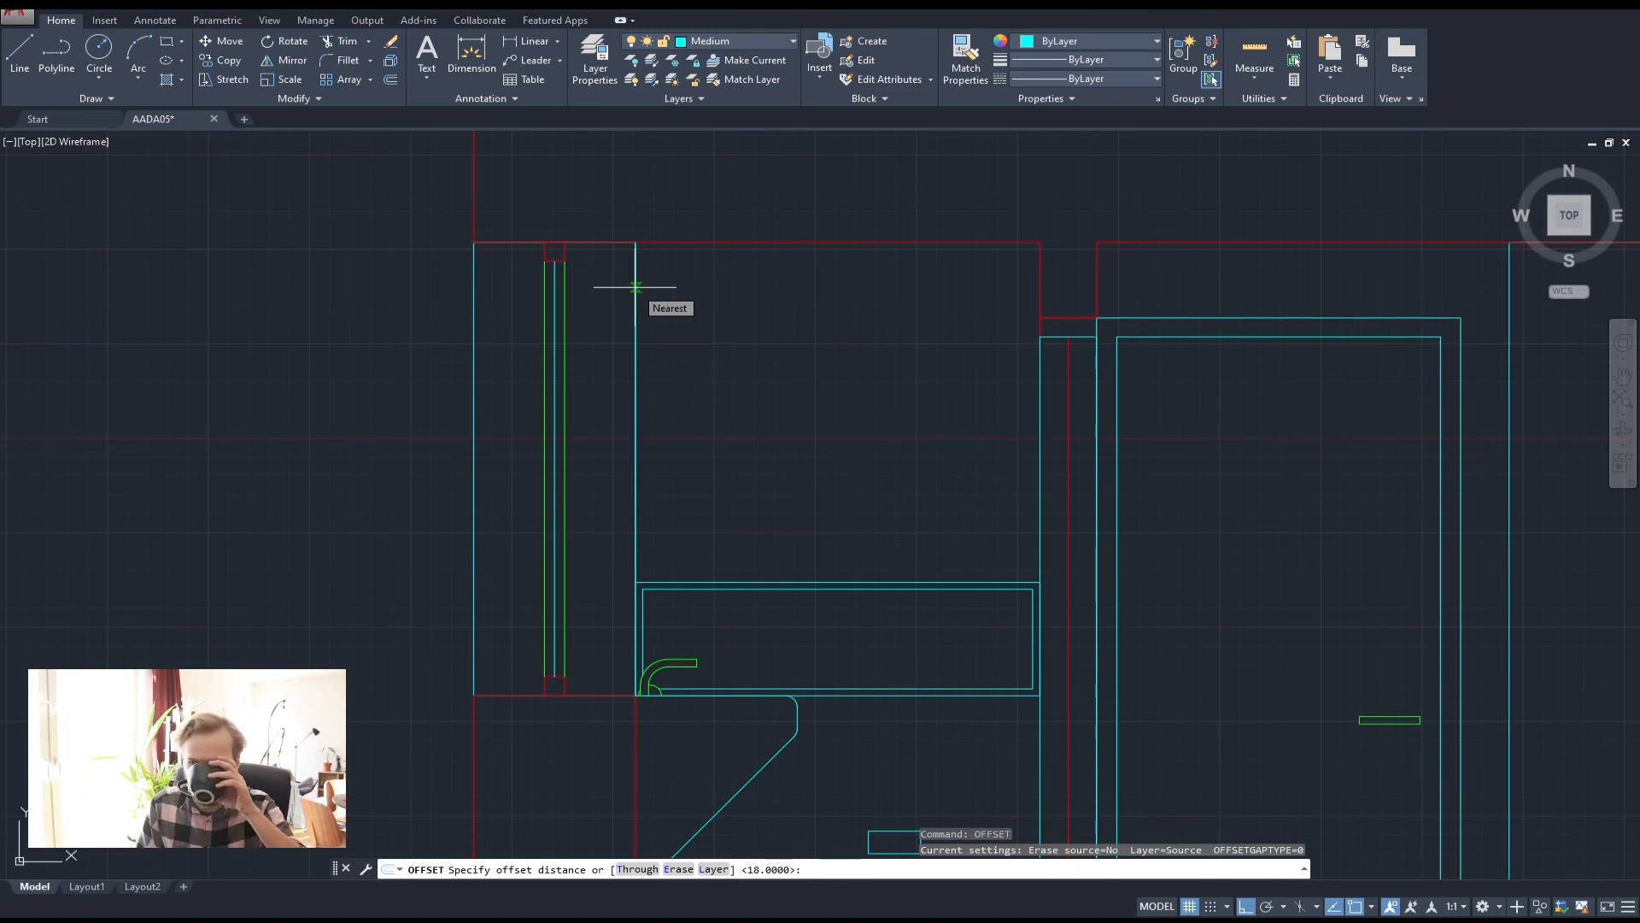
key("Escape")
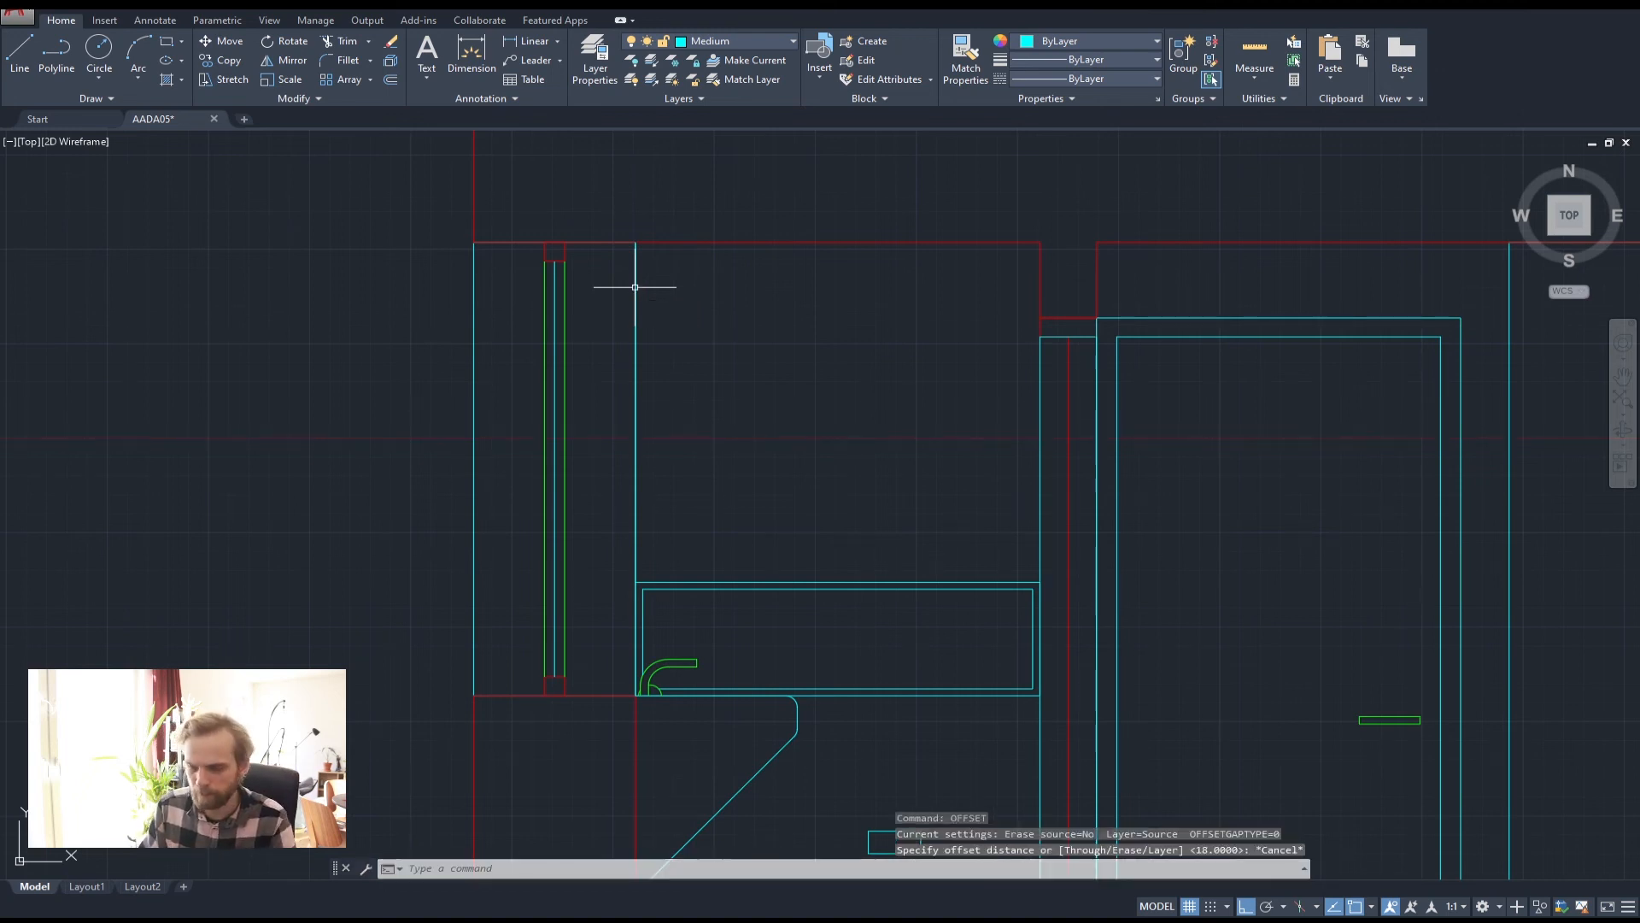
Measure the upper cabinet's width with DIST, confirming it is 1000
type("di")
key("Return")
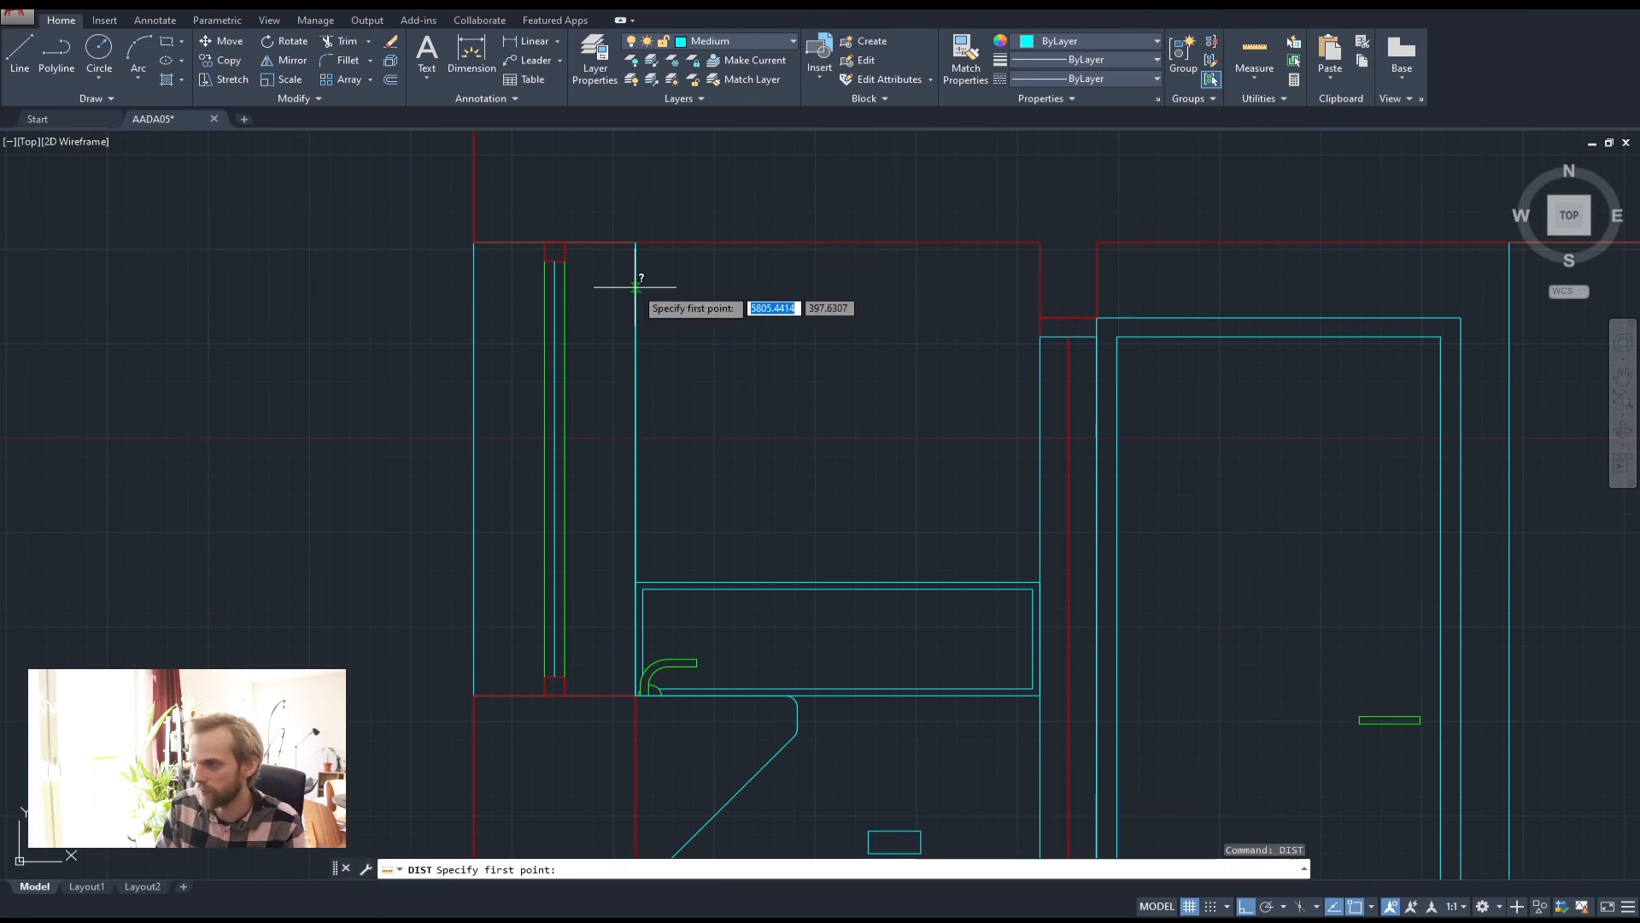
left_click(636, 242)
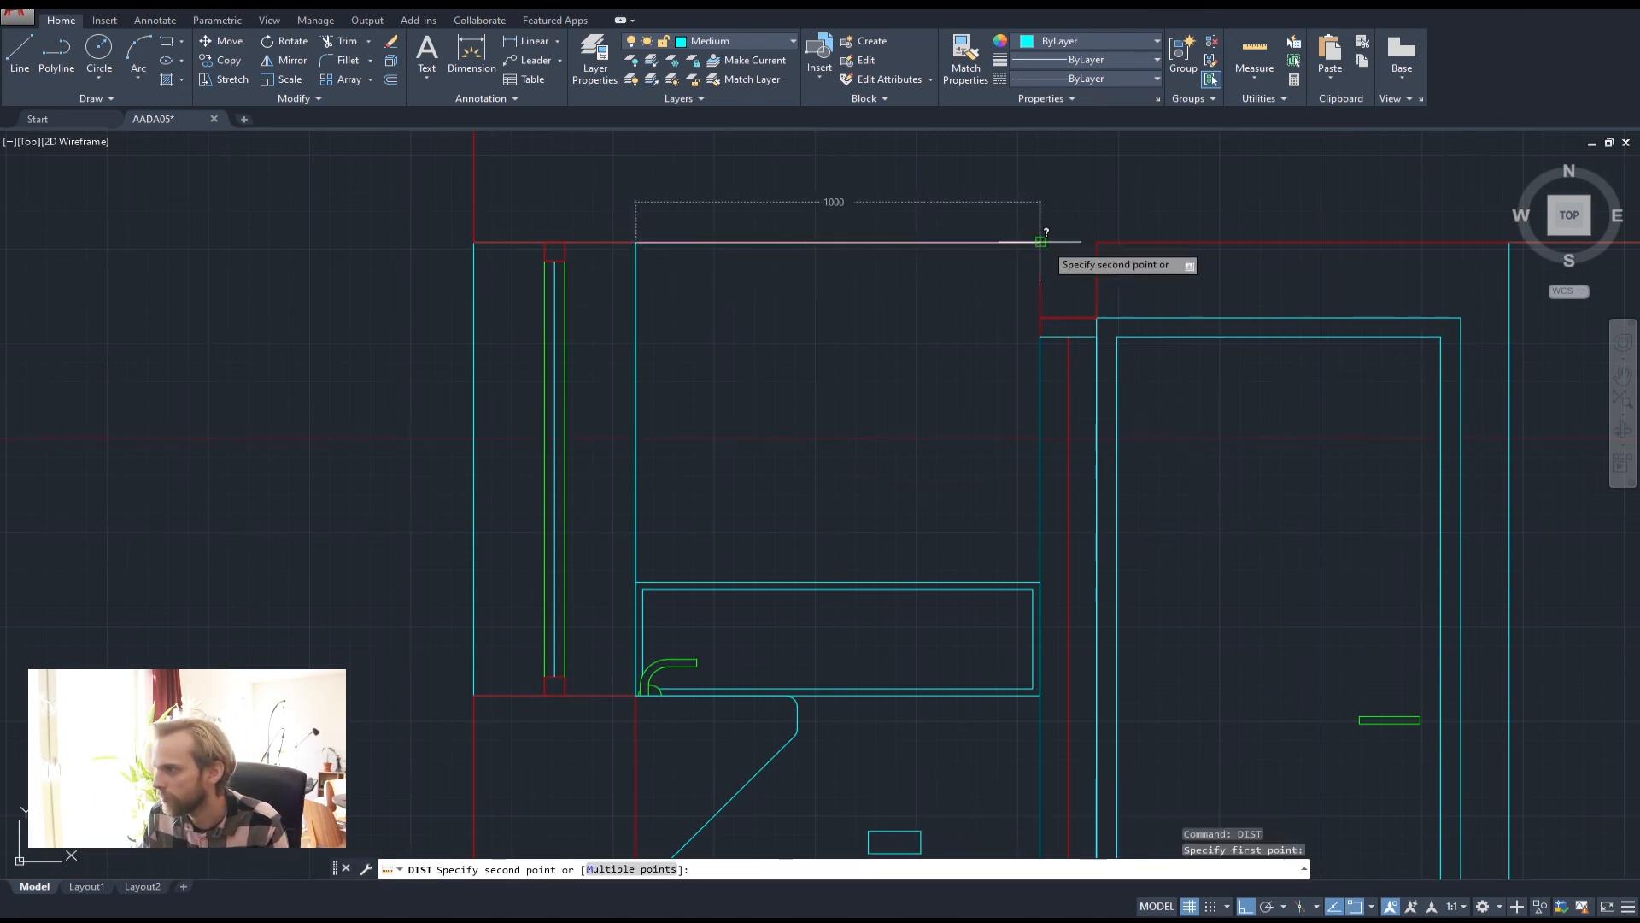
key("Escape")
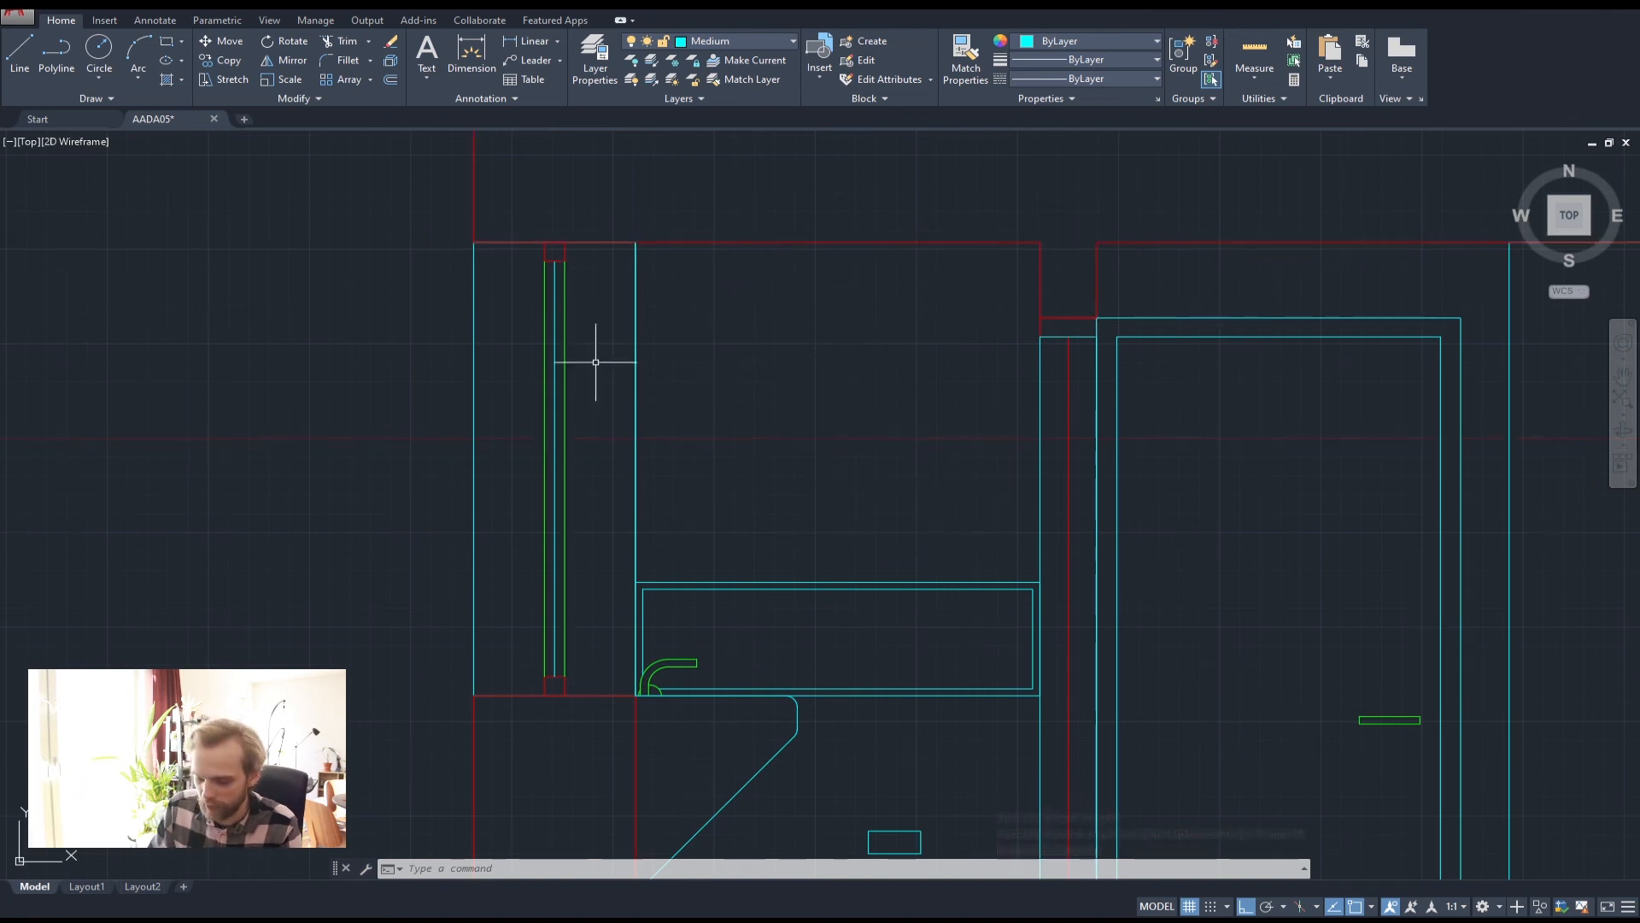
Offset the cabinet's left edge 300 to the right as the first division line
type("off")
key("Return")
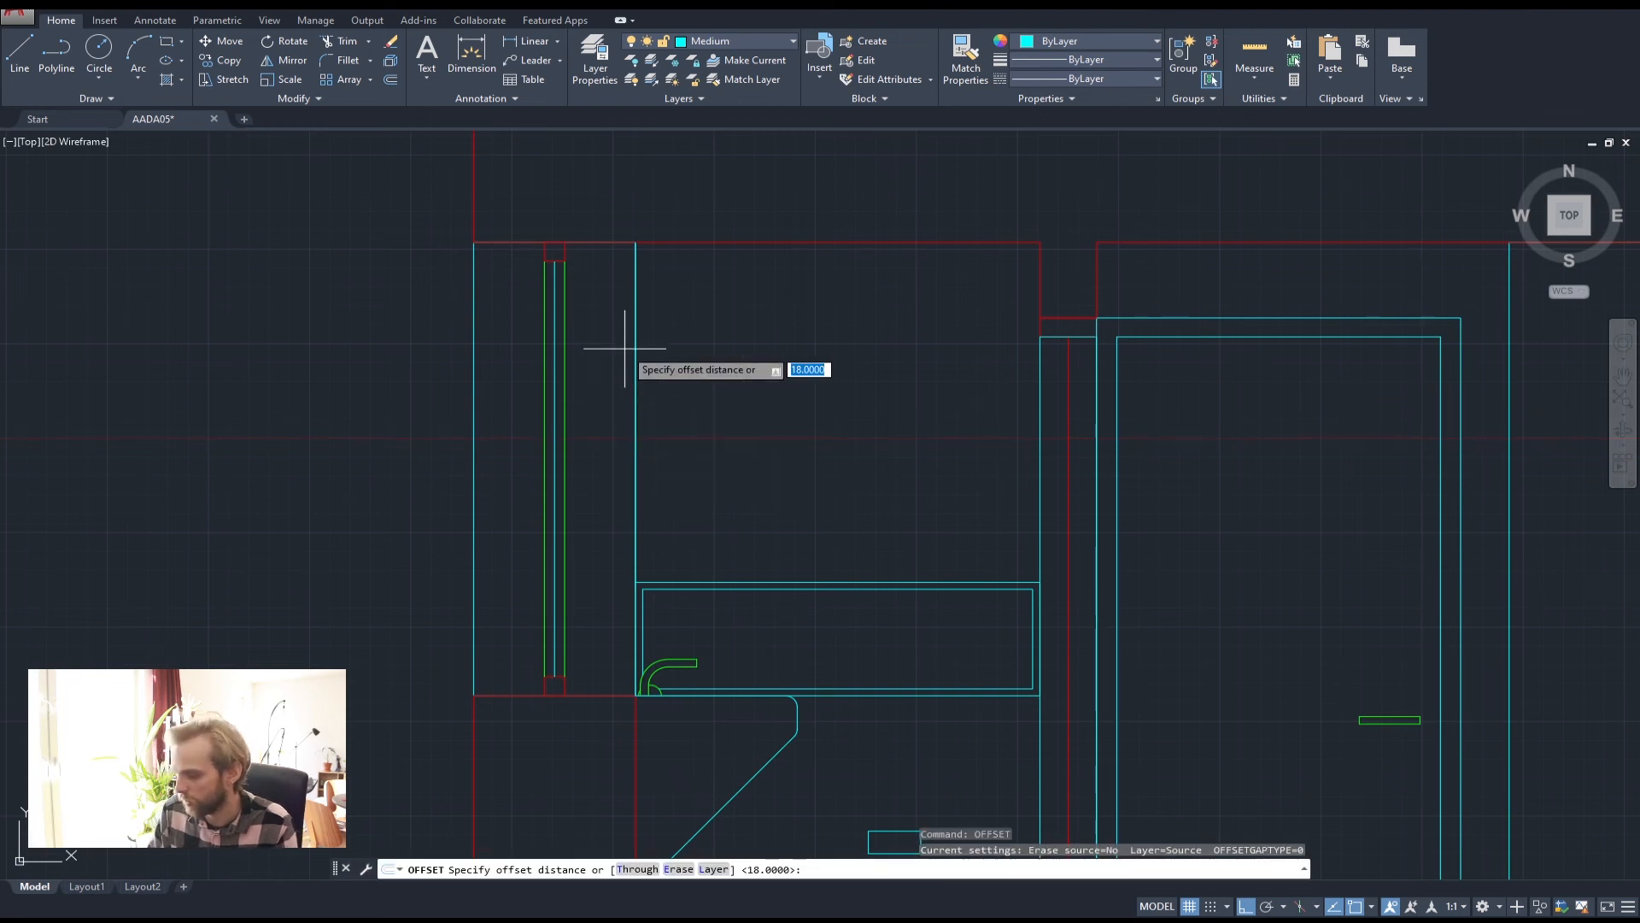
type("300")
key("Return")
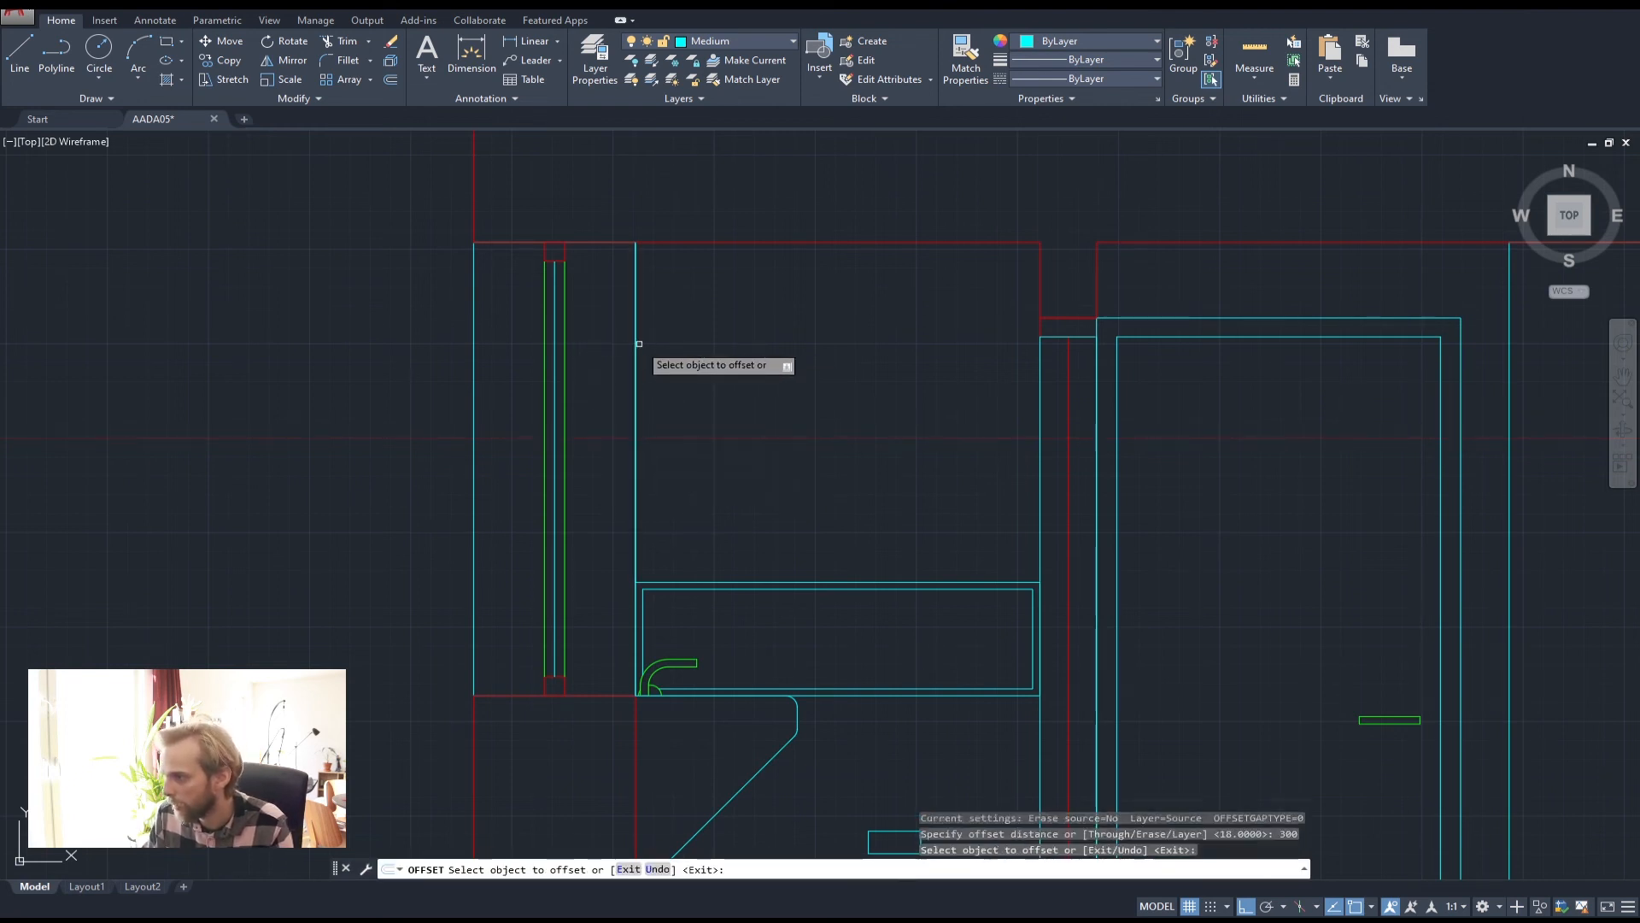
left_click(638, 344)
left_click(827, 371)
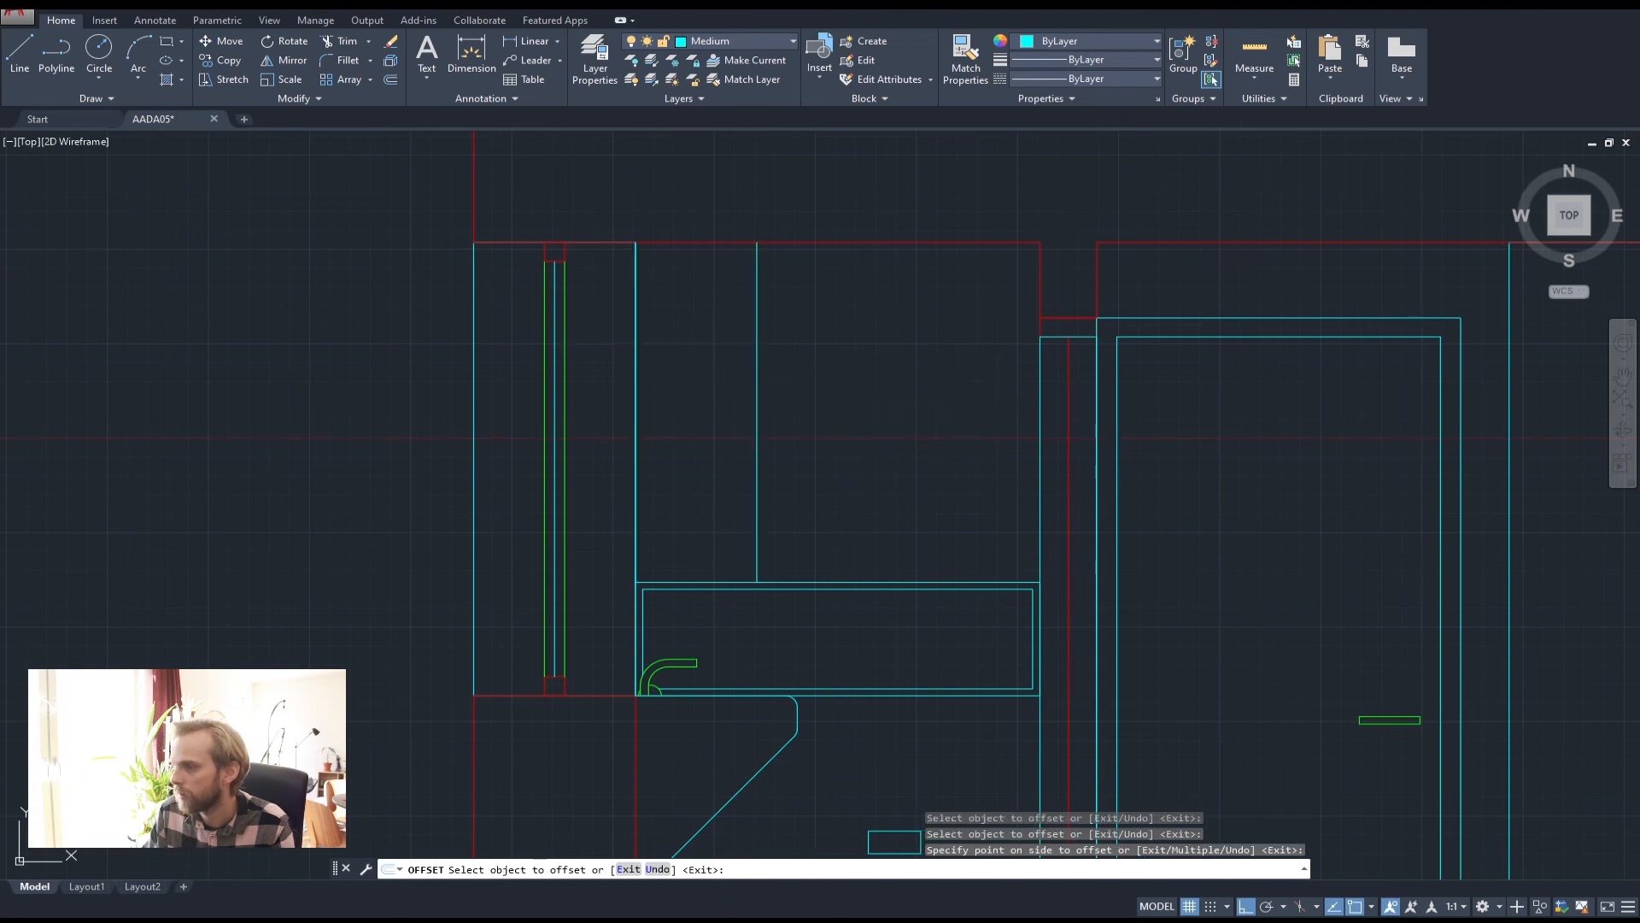
key("Escape")
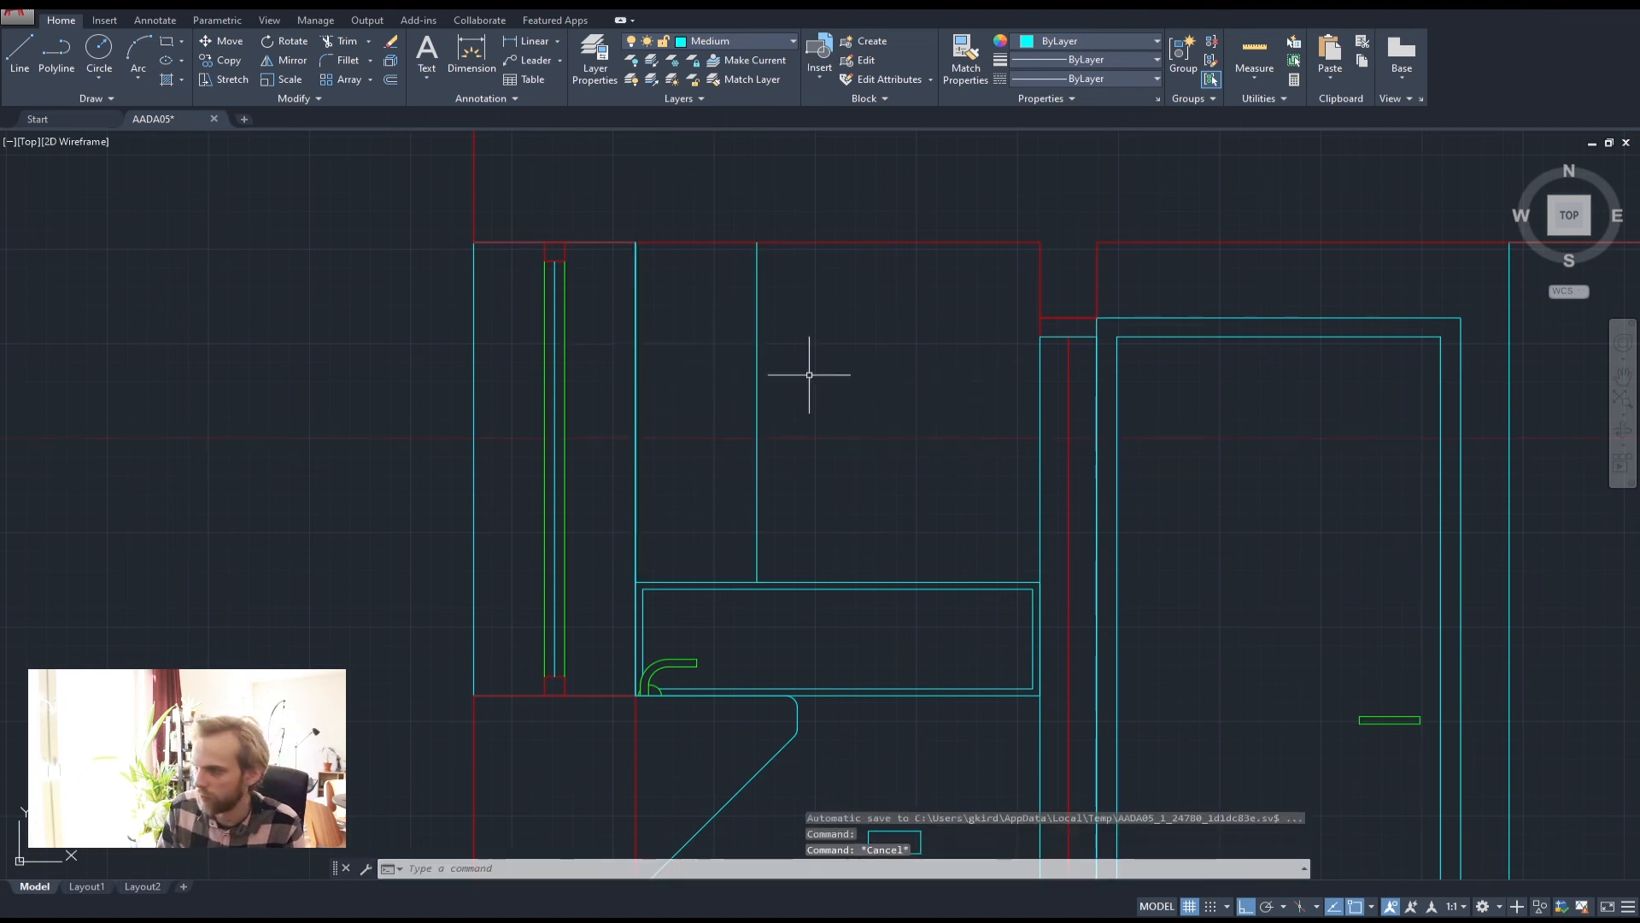
Offset the new division a further 400 right and delete the redundant edge line
key("Return")
key("Return")
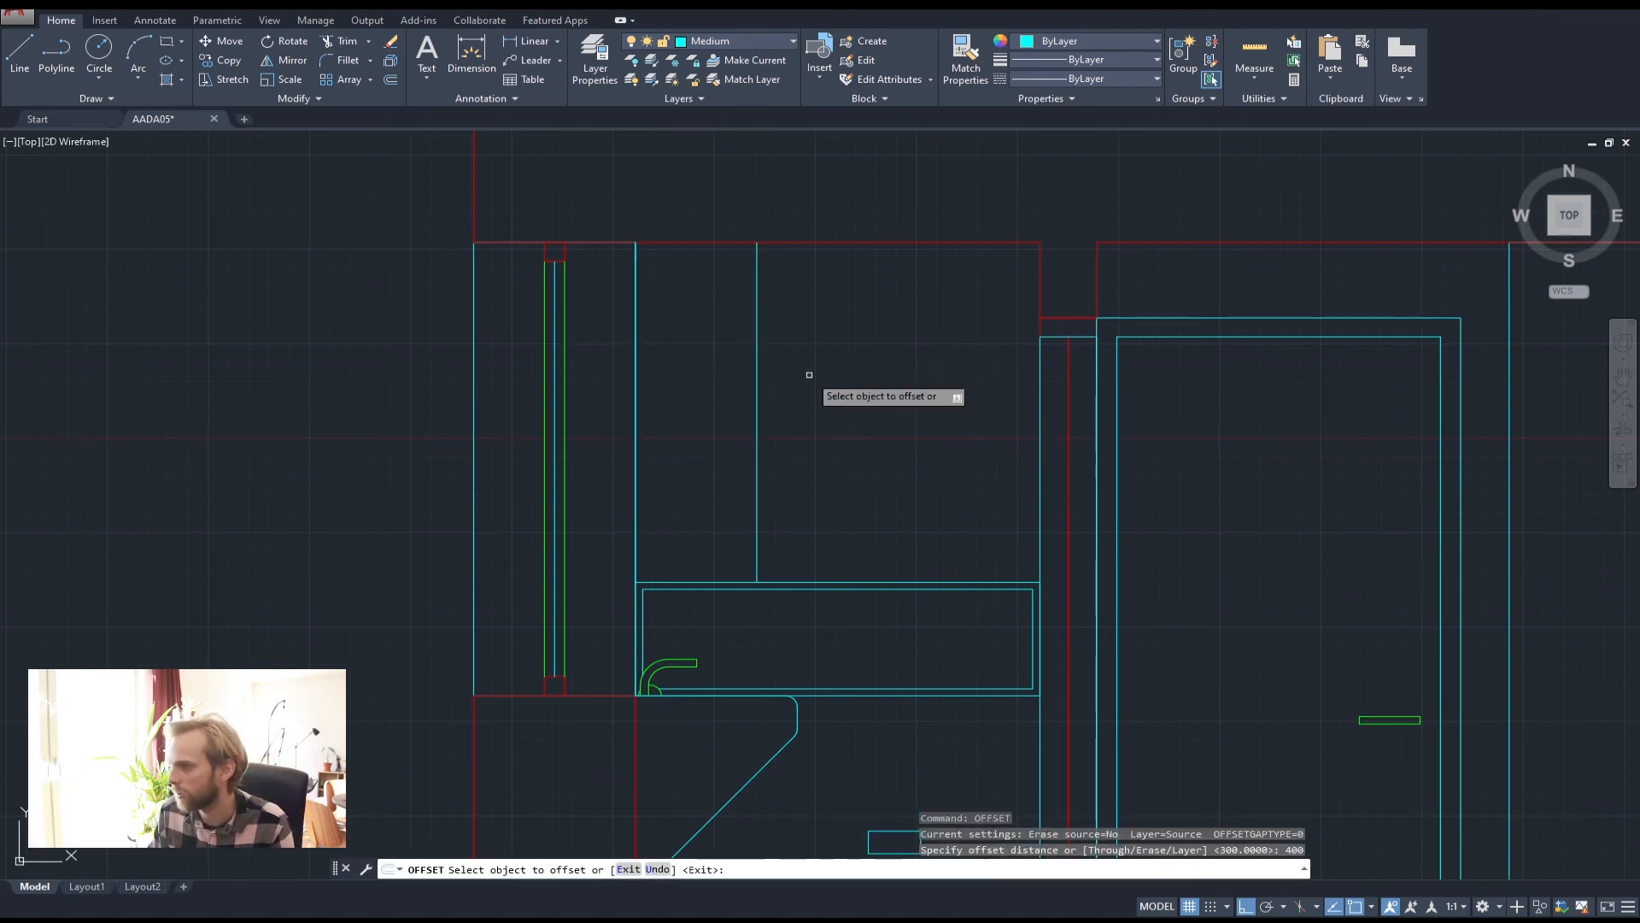
left_click(757, 362)
left_click(937, 360)
key("Escape")
key("Escape")
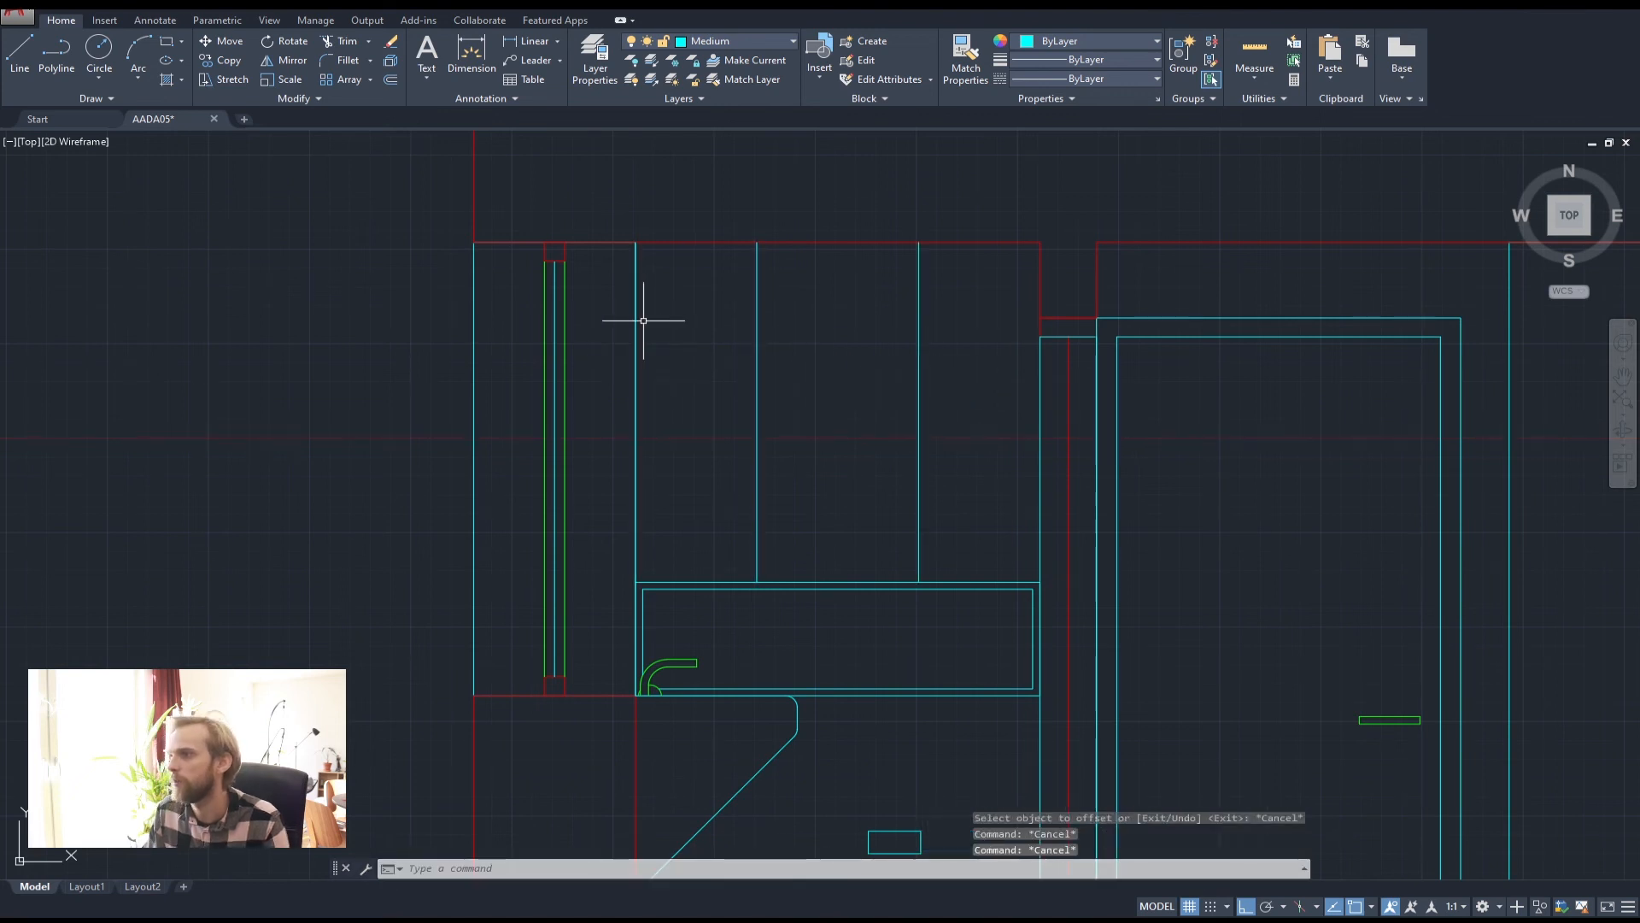
left_click(637, 320)
key("Delete")
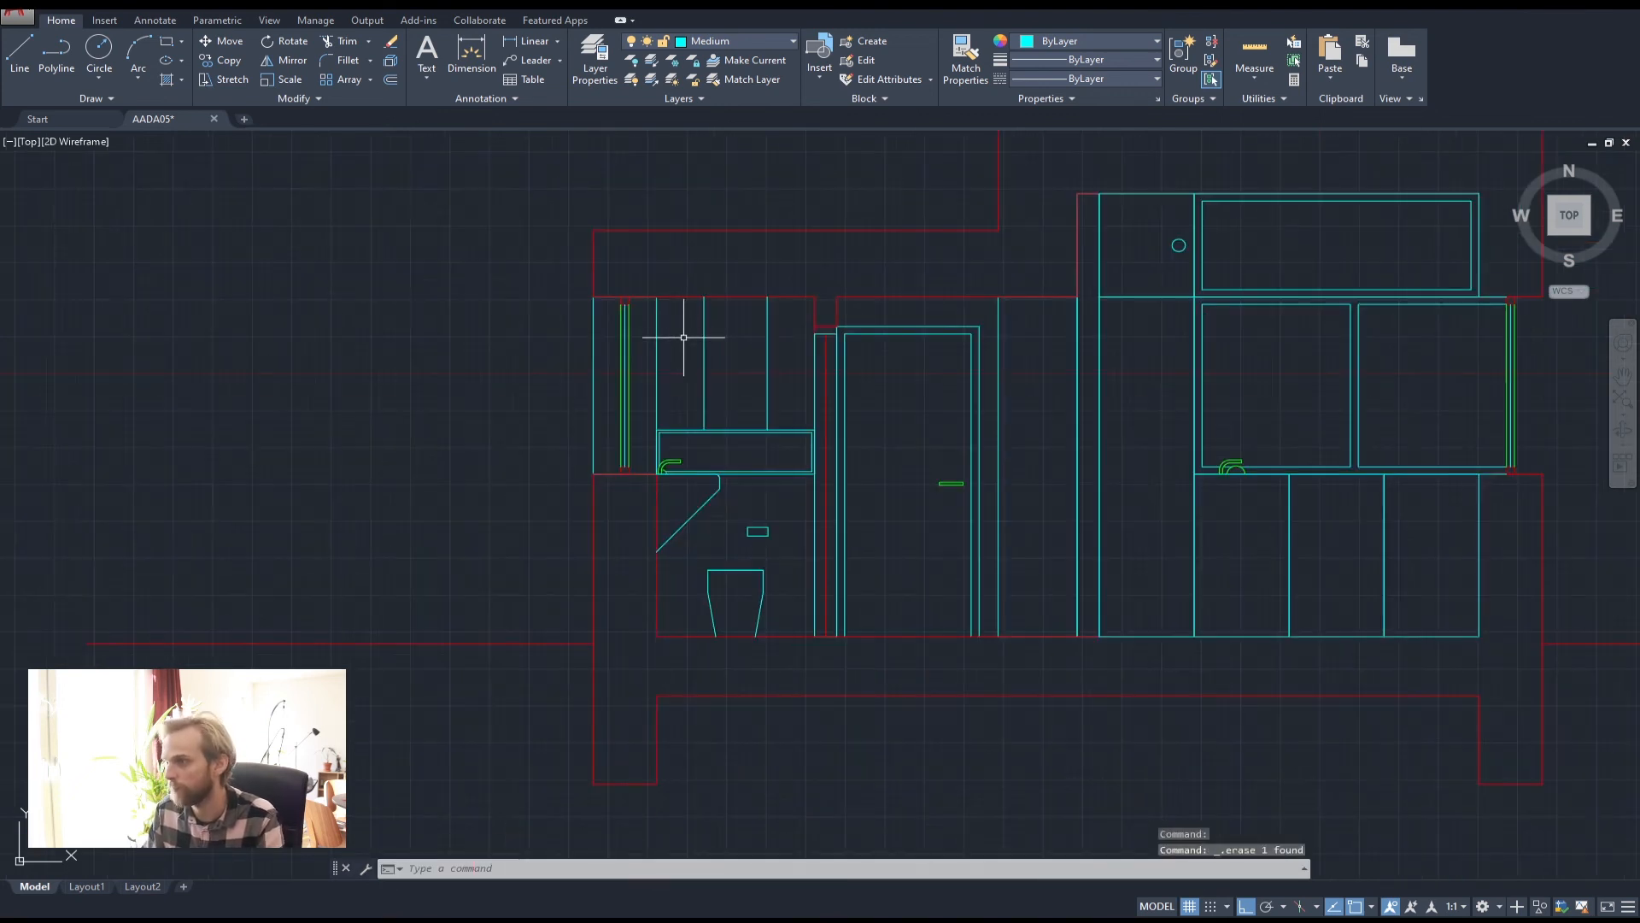
Zoom out and pan from the section to the floor plan's red section arrow, then start Polyline
scroll(681, 336, "down", 4)
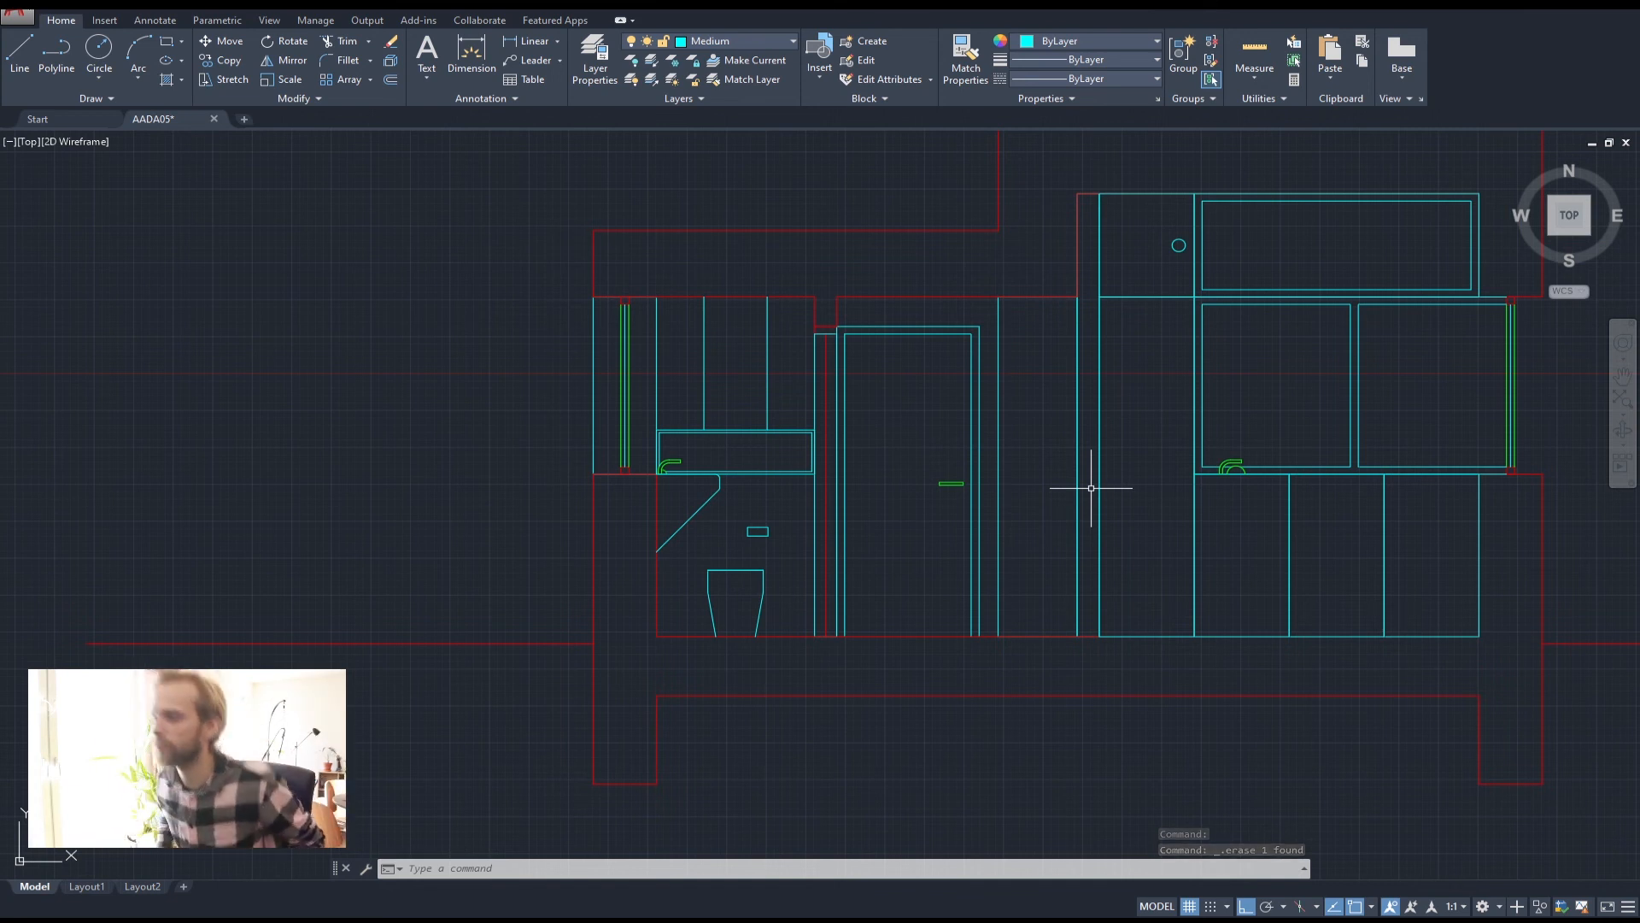
scroll(1066, 469, "down", 2)
middle_click_drag(1089, 493, 841, 542)
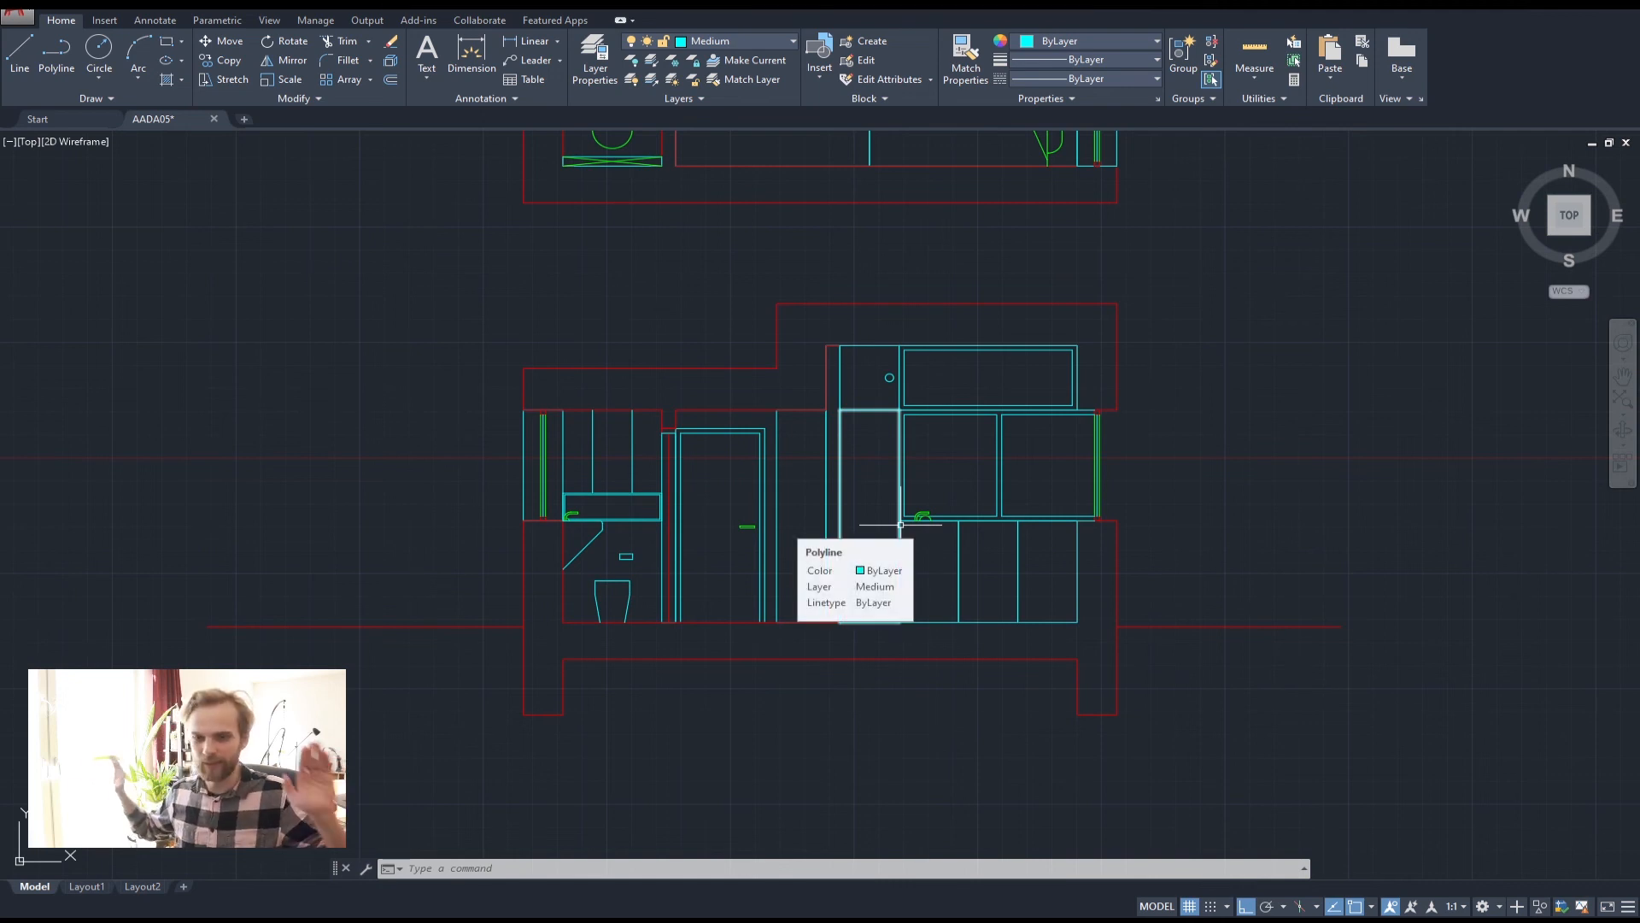
scroll(1009, 492, "down", 2)
middle_click_drag(906, 338, 858, 453)
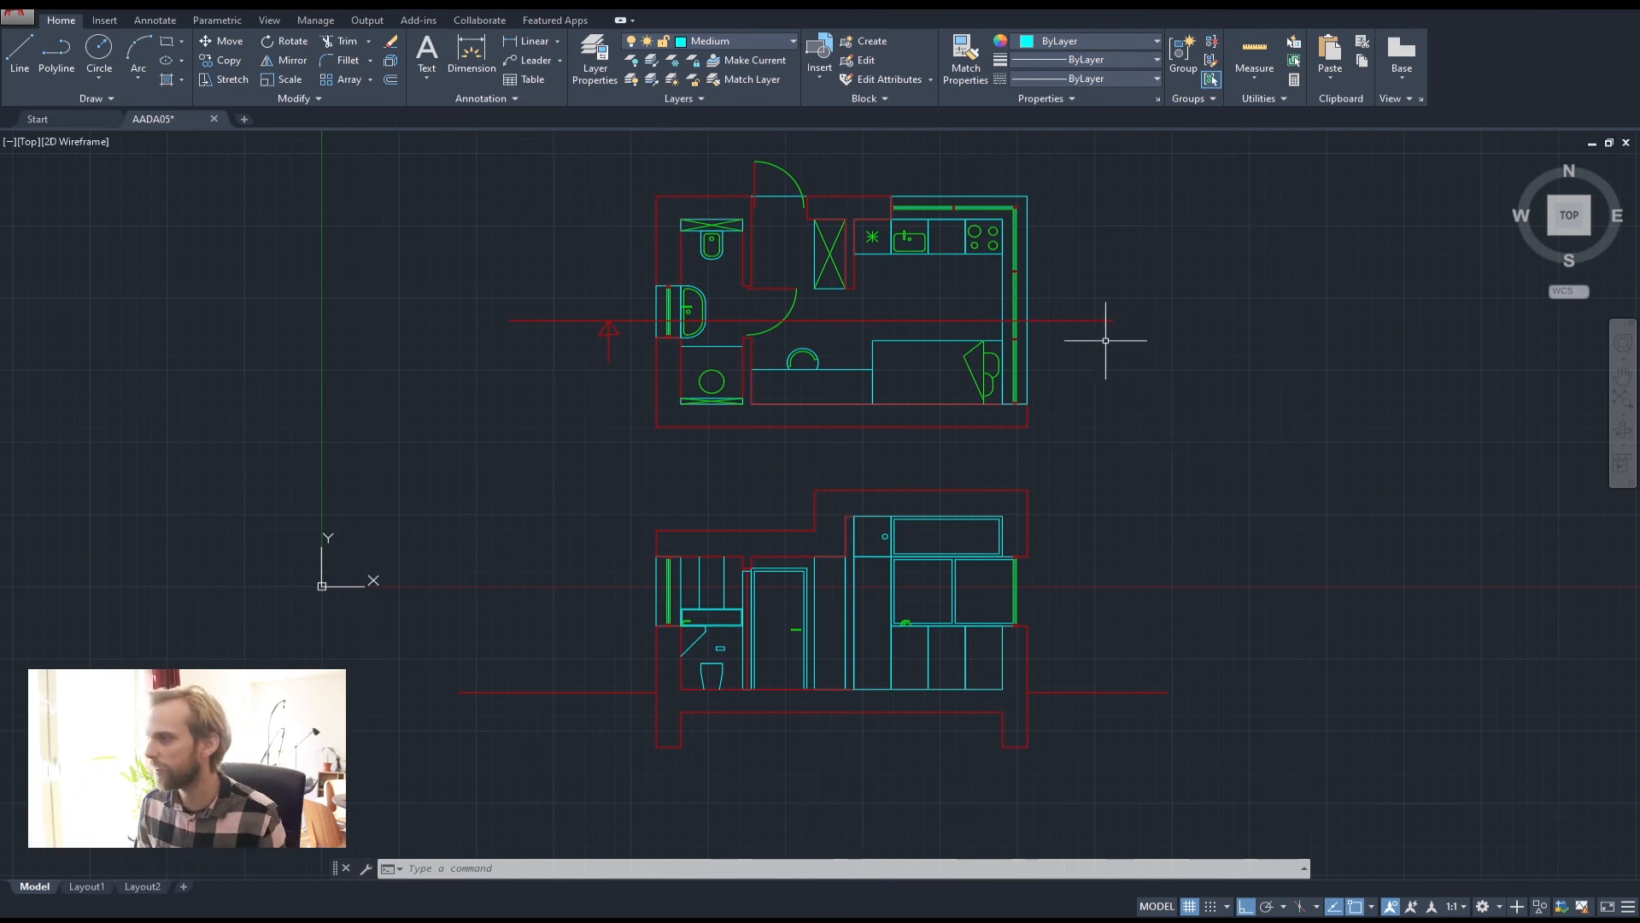
scroll(623, 328, "up", 2)
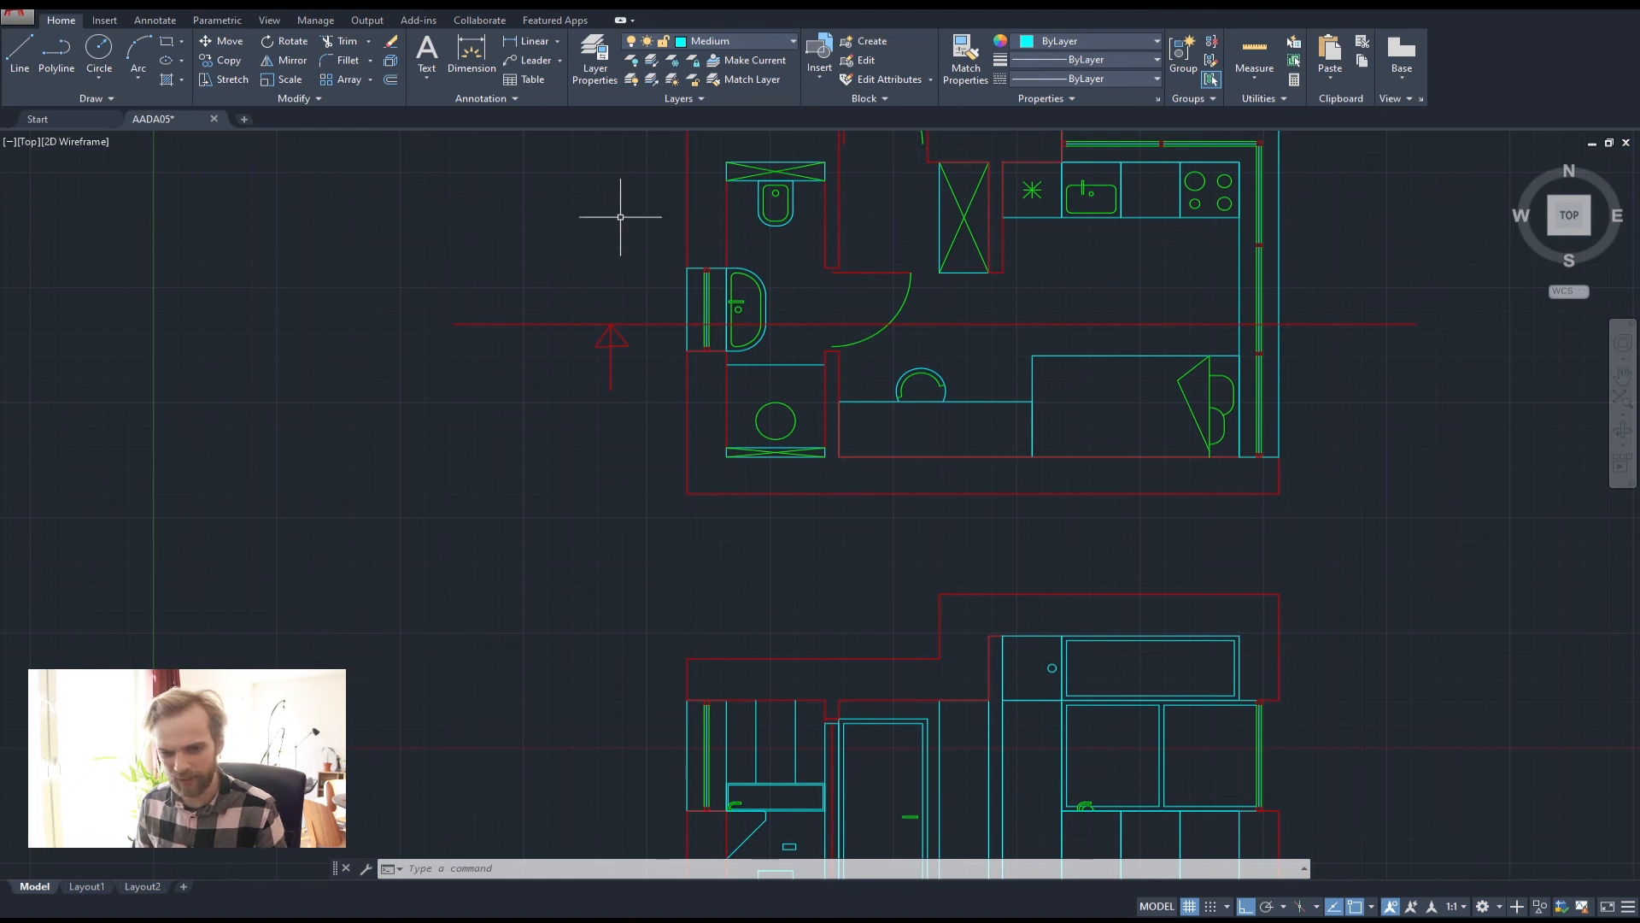
scroll(749, 246, "down", 2)
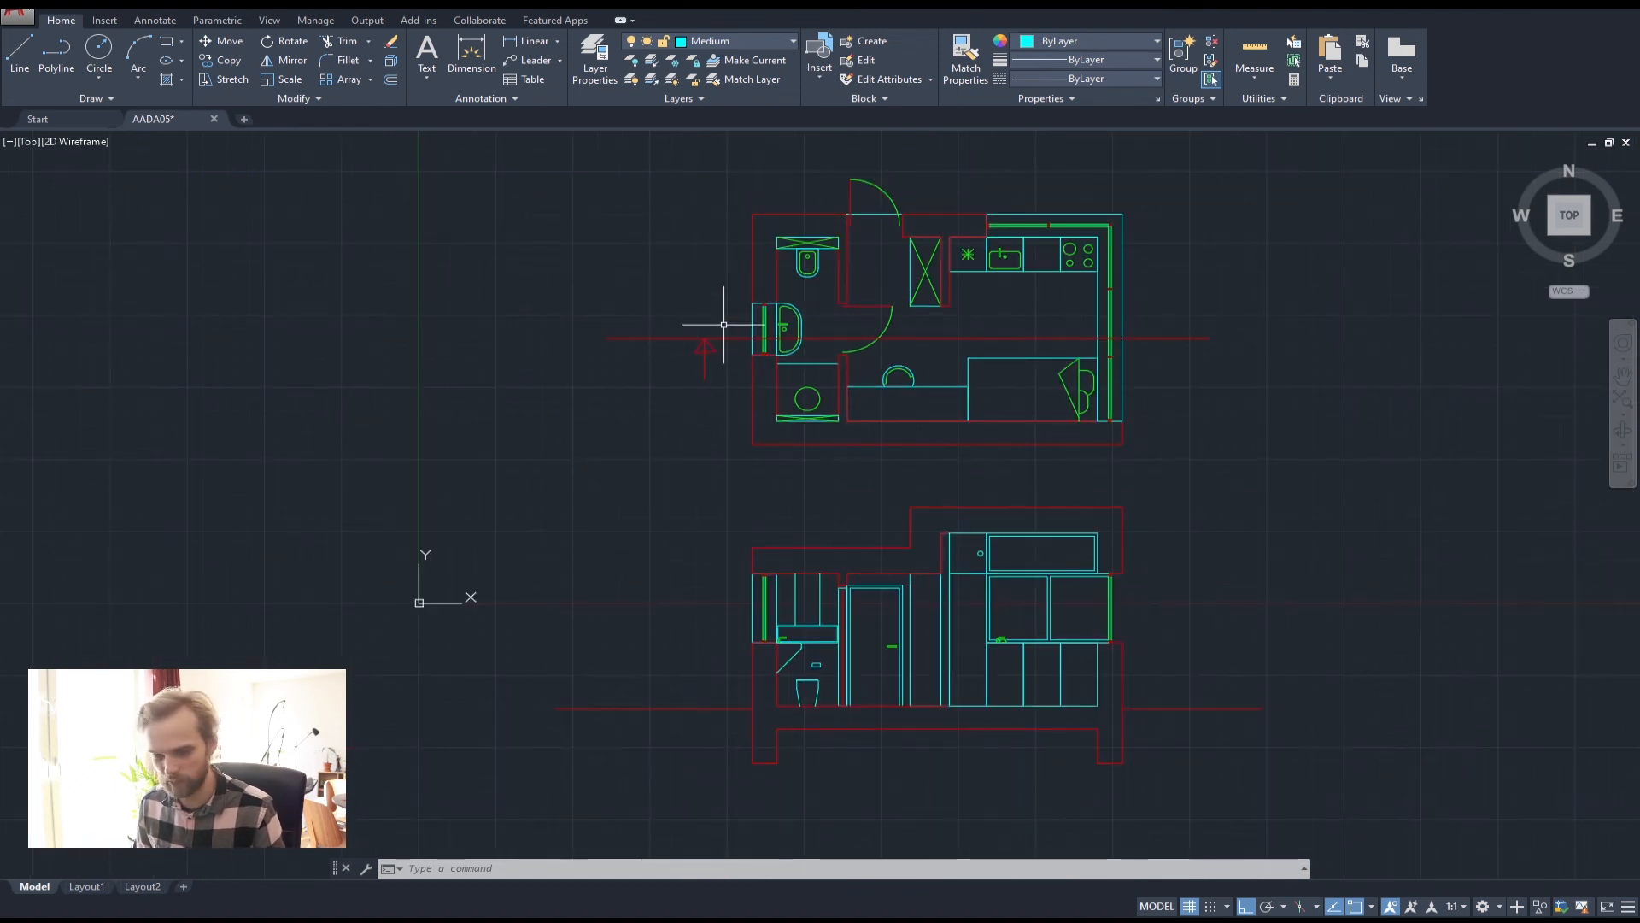
scroll(696, 330, "up", 1)
scroll(662, 382, "up", 1)
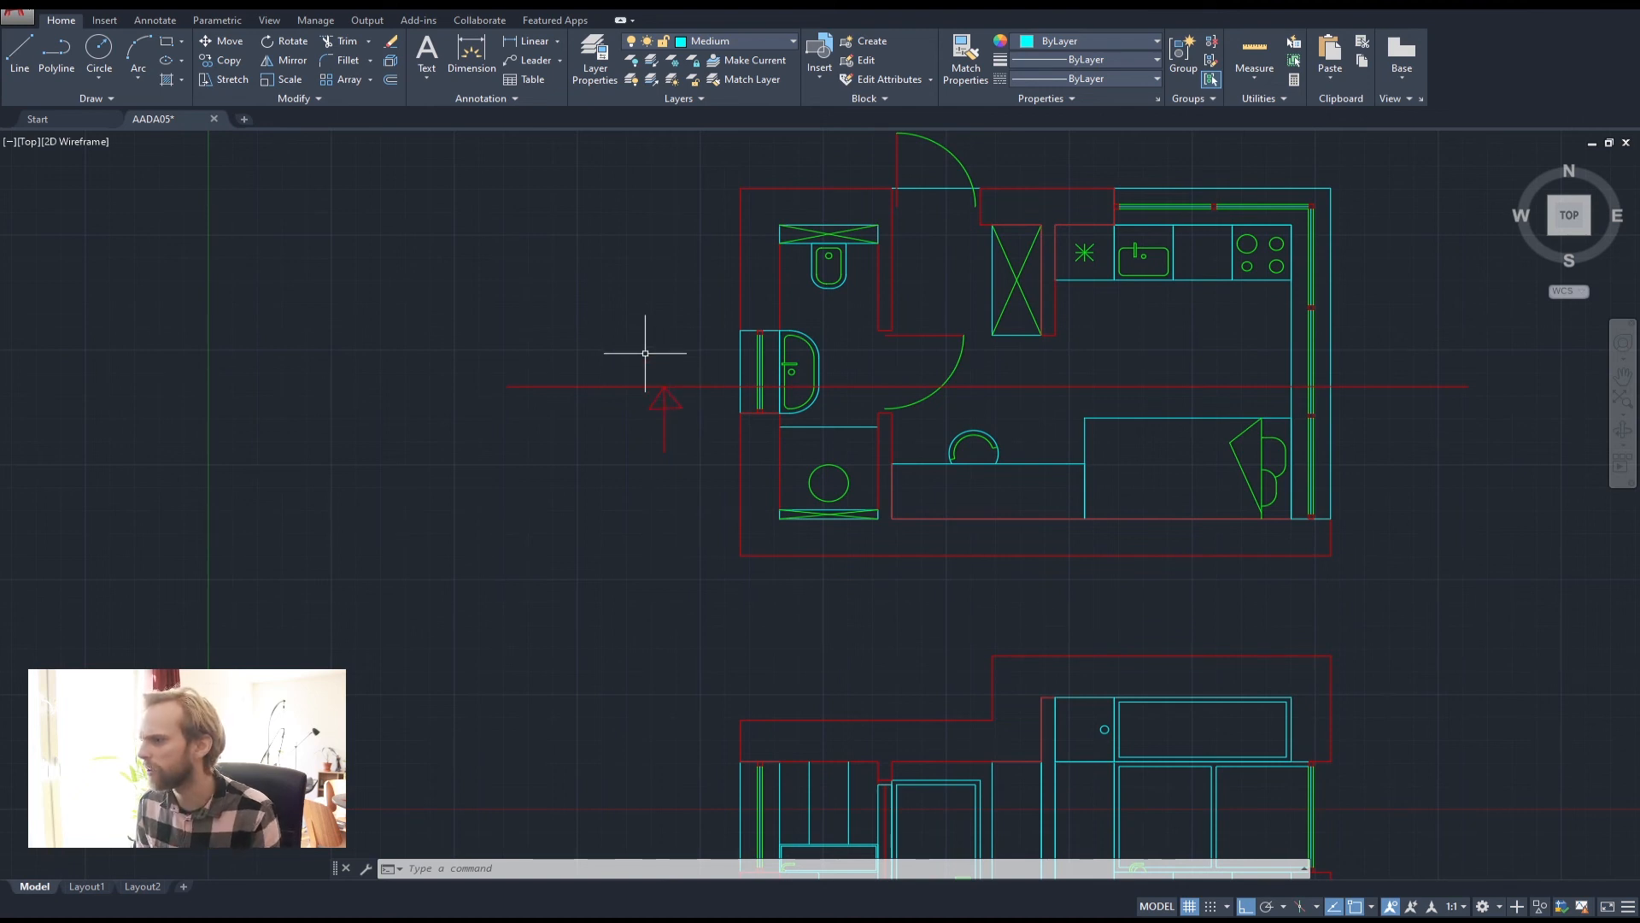
left_click(54, 50)
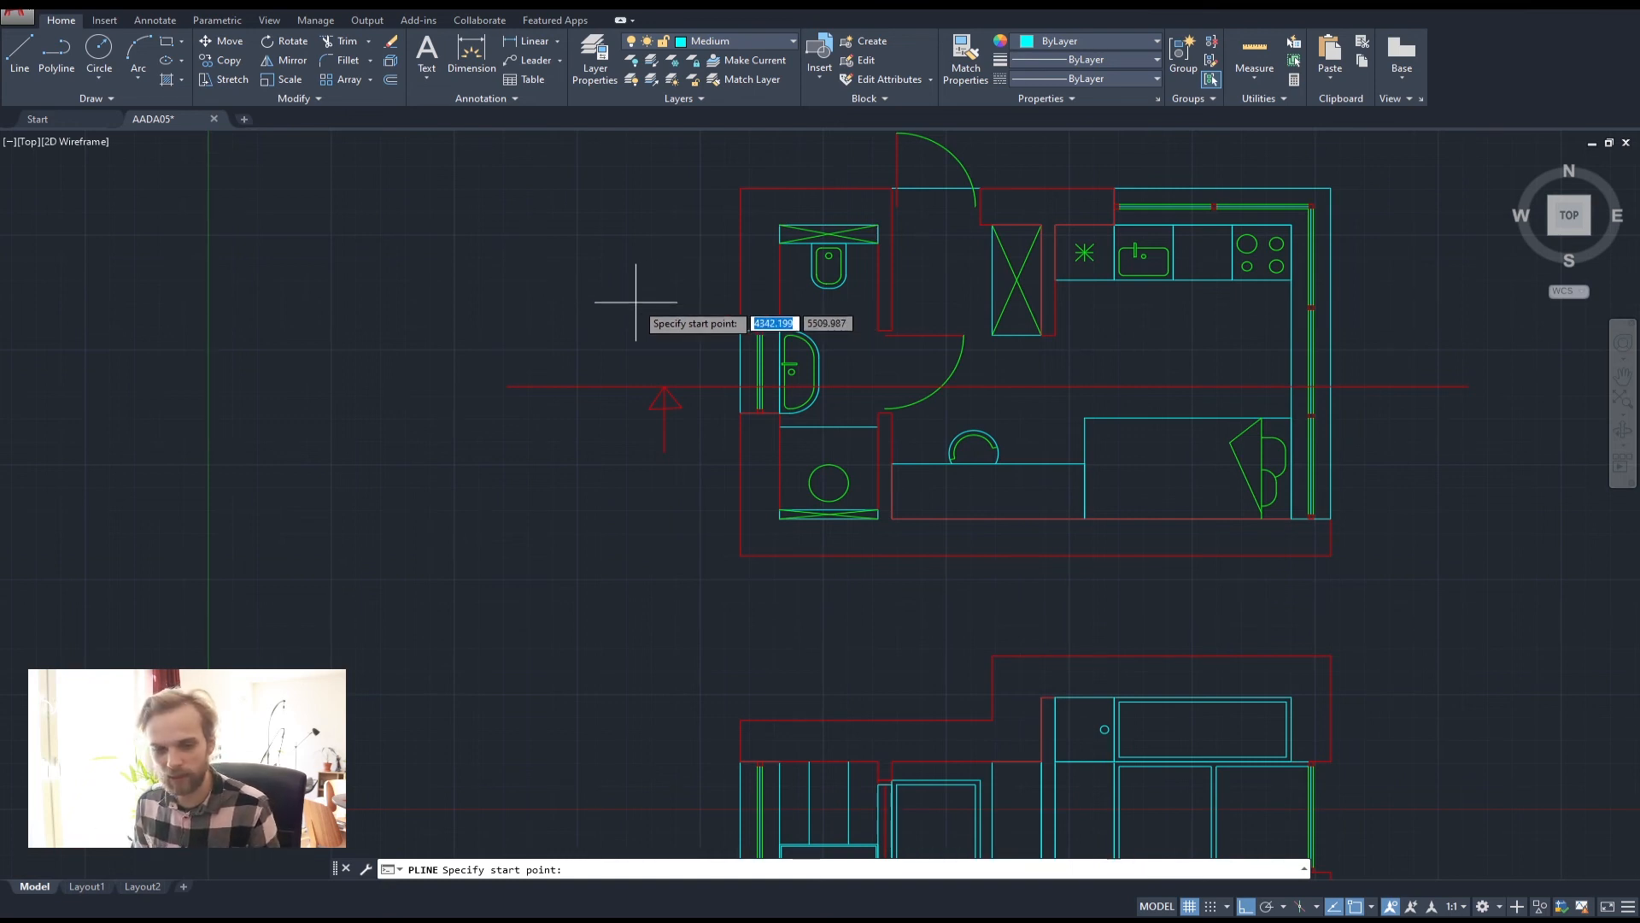
Draw a 600-unit horizontal polyline starting left of the floor plan's section arrow
left_click(610, 285)
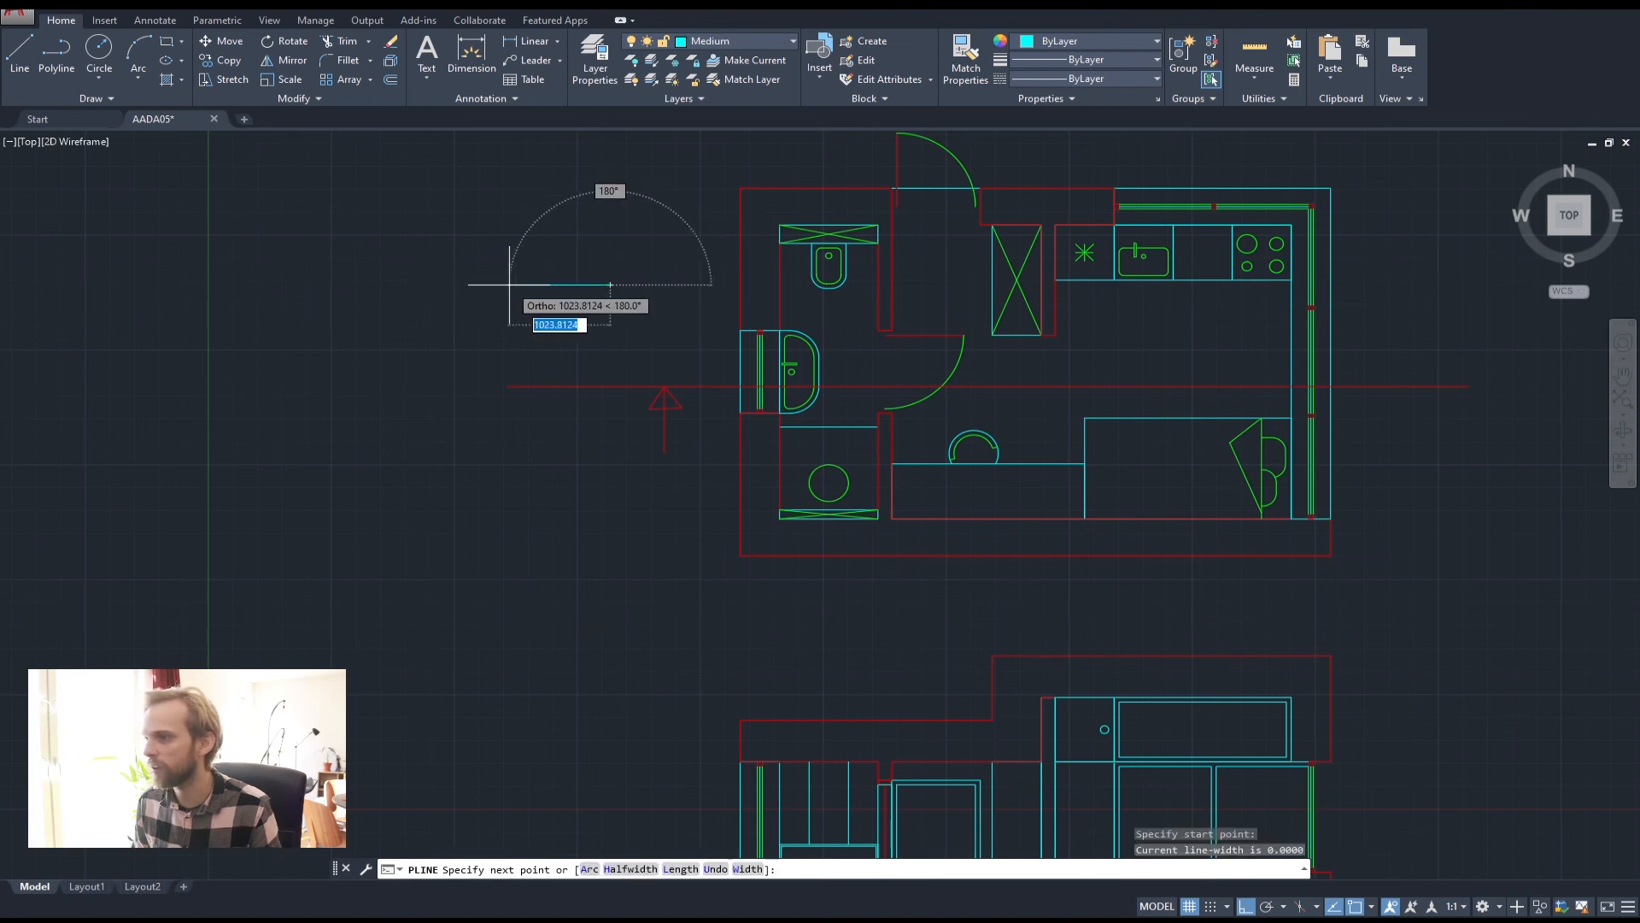
scroll(510, 284, "up", 2)
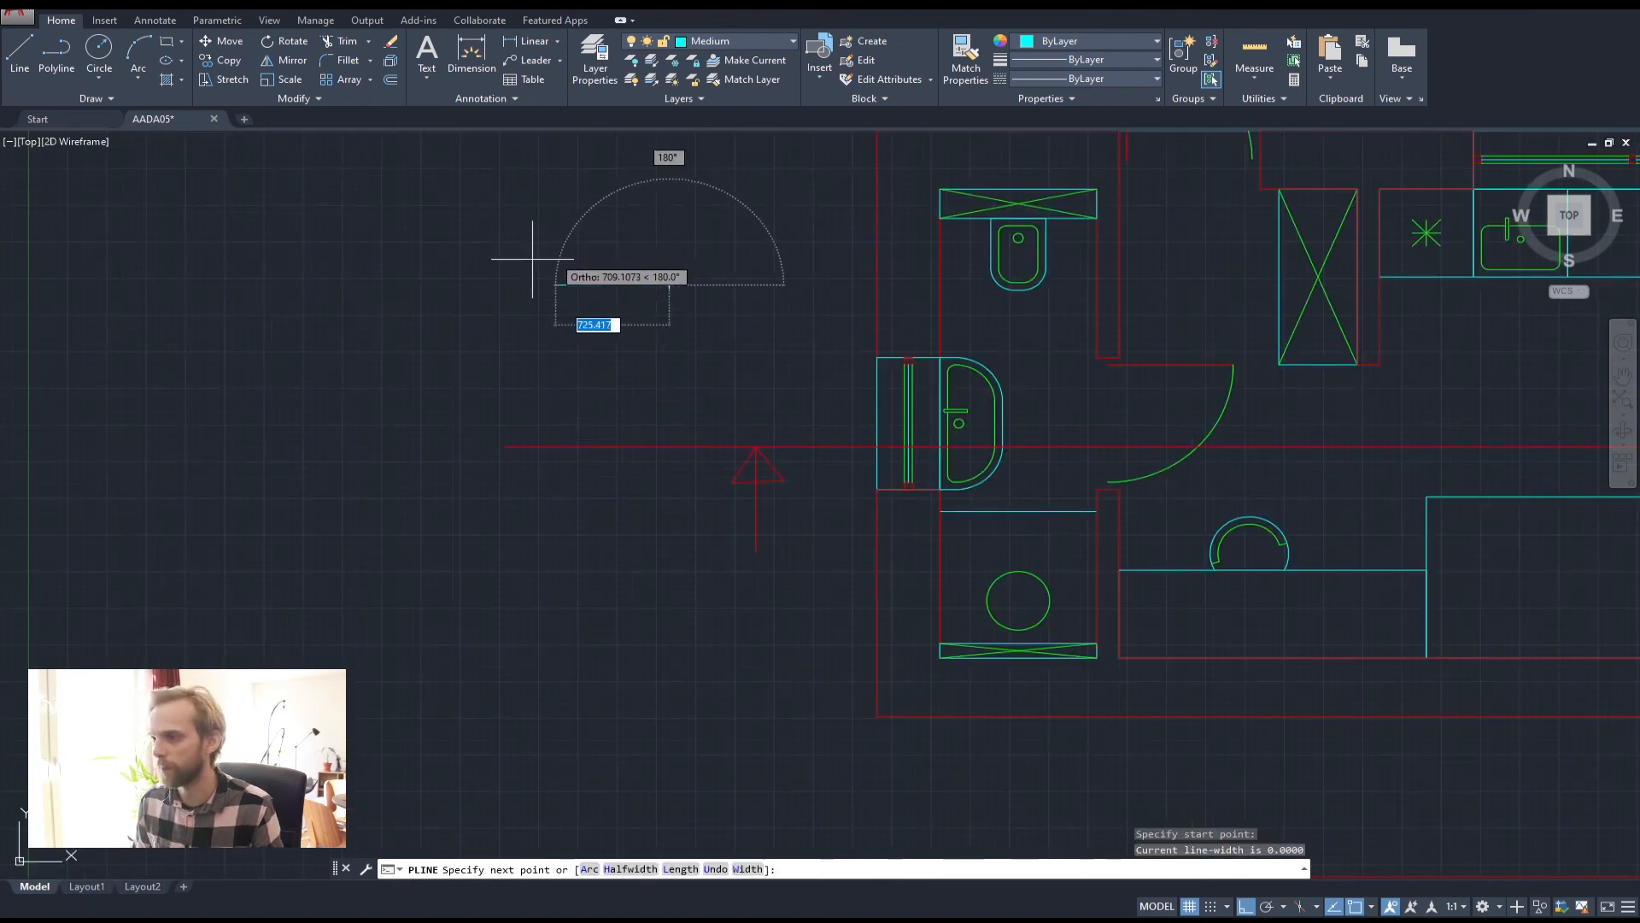
scroll(513, 262, "down", 2)
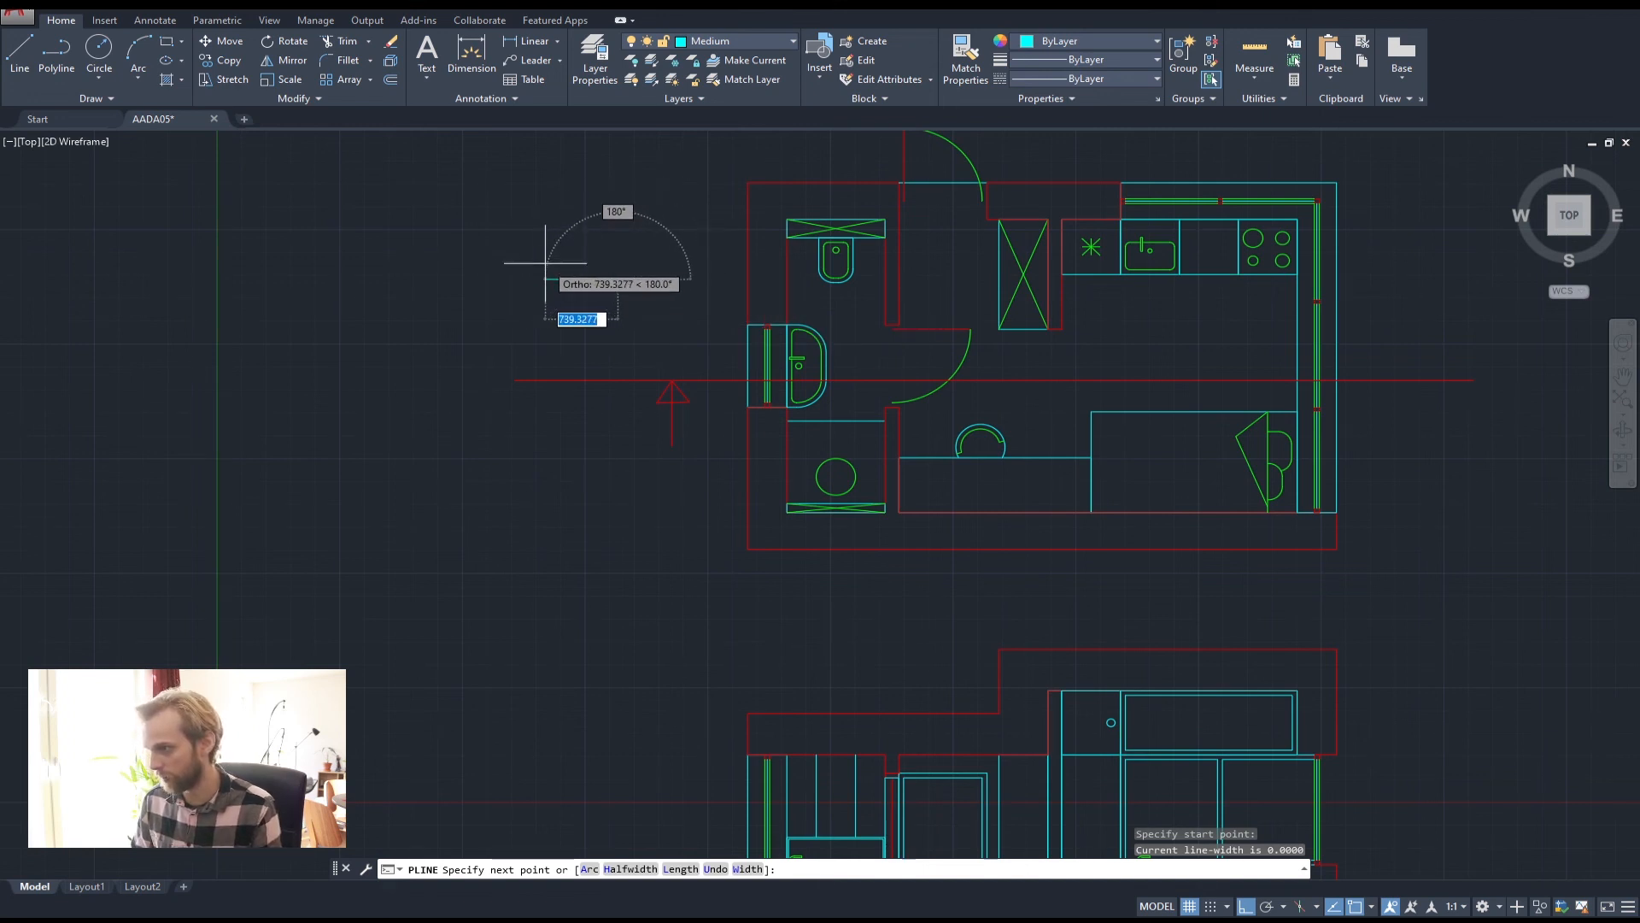
type("6")
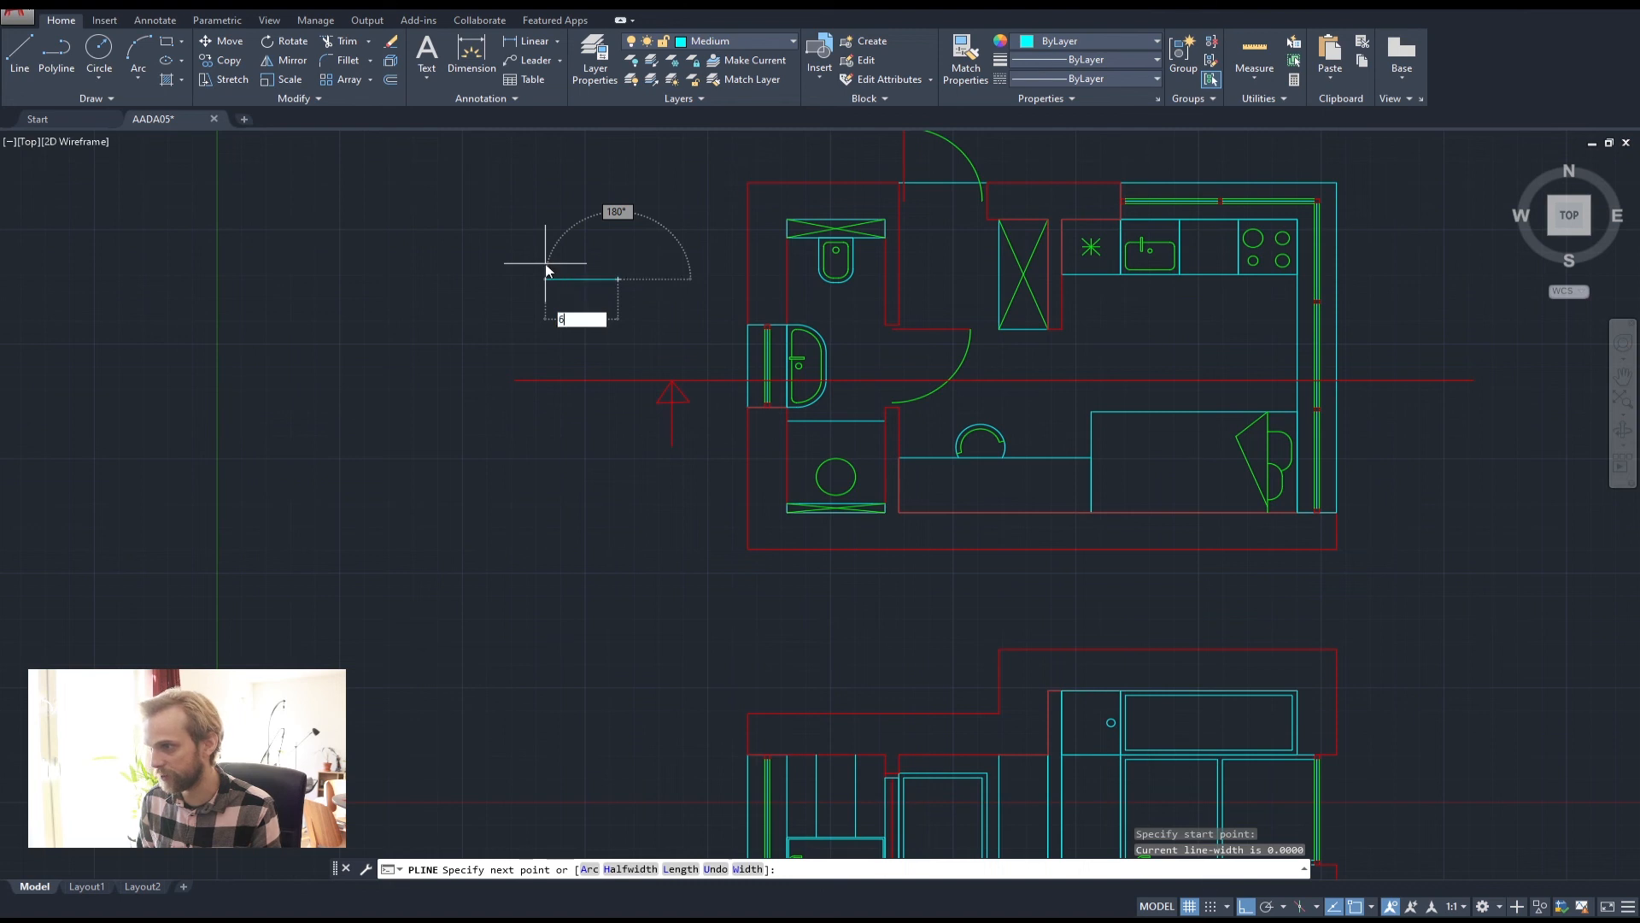
type("00")
key("Return")
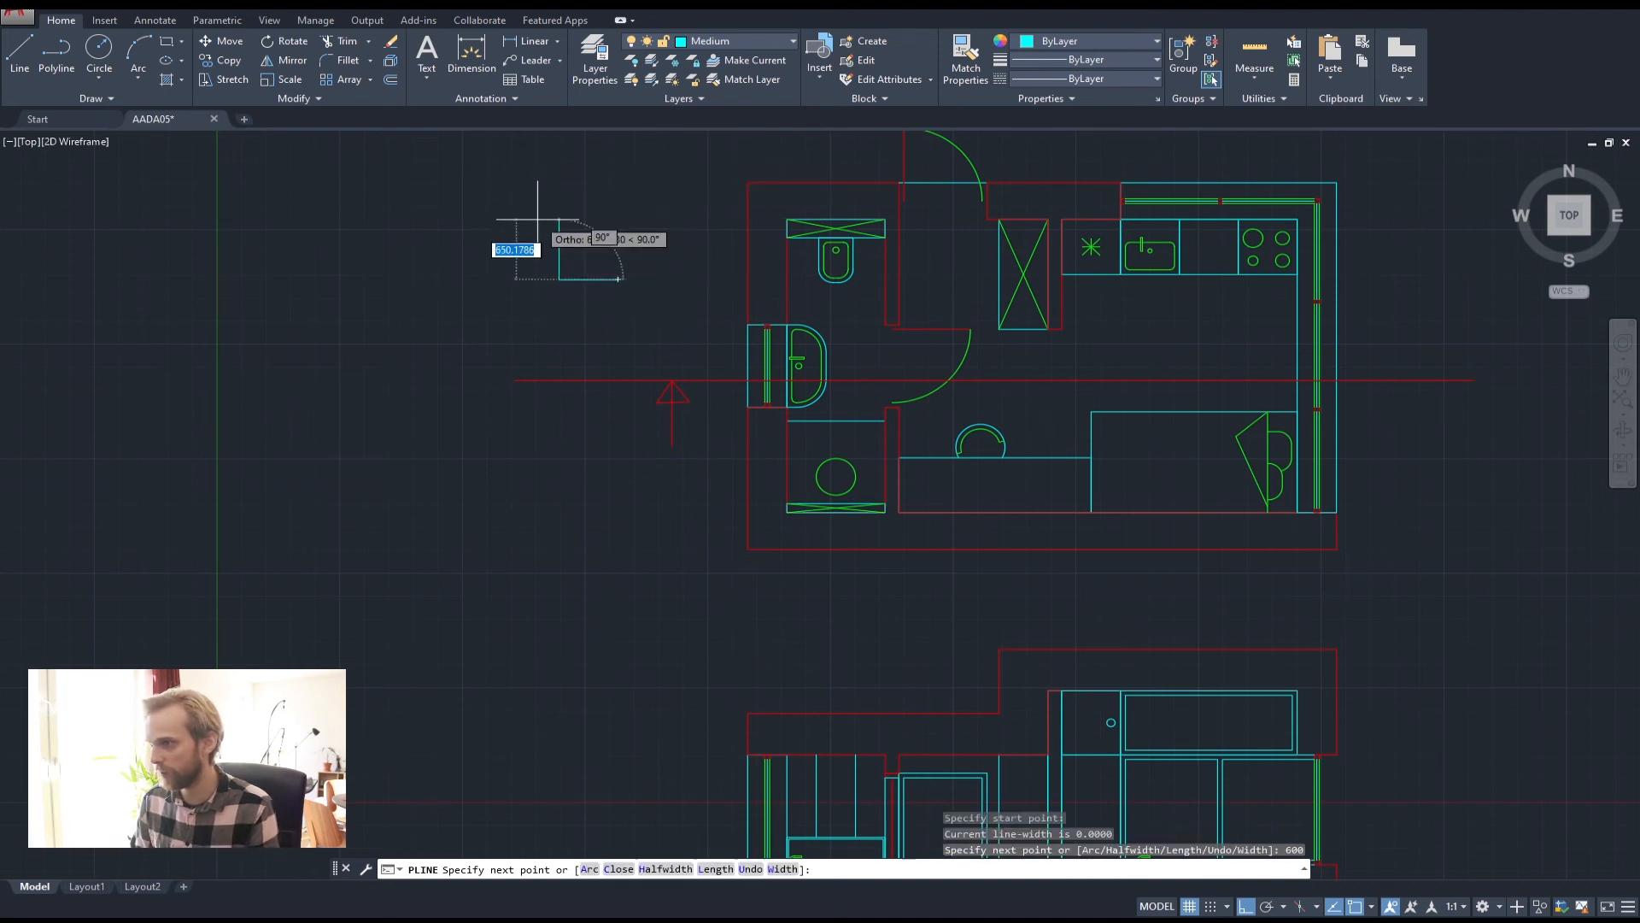
key("Return")
scroll(586, 270, "up", 4)
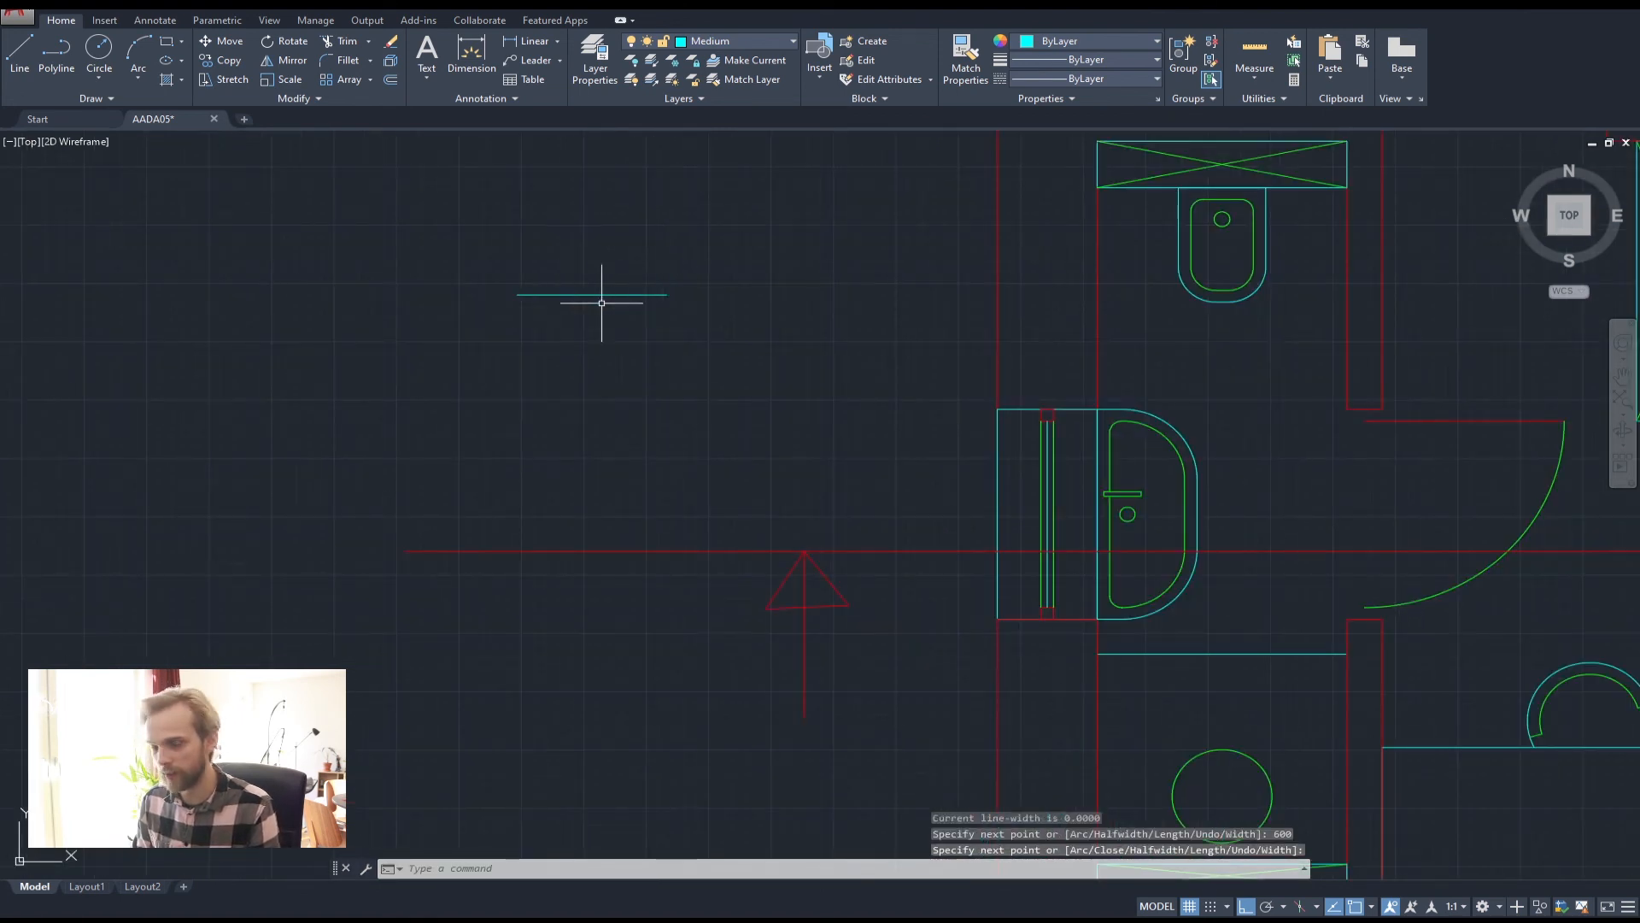
scroll(589, 302, "up", 2)
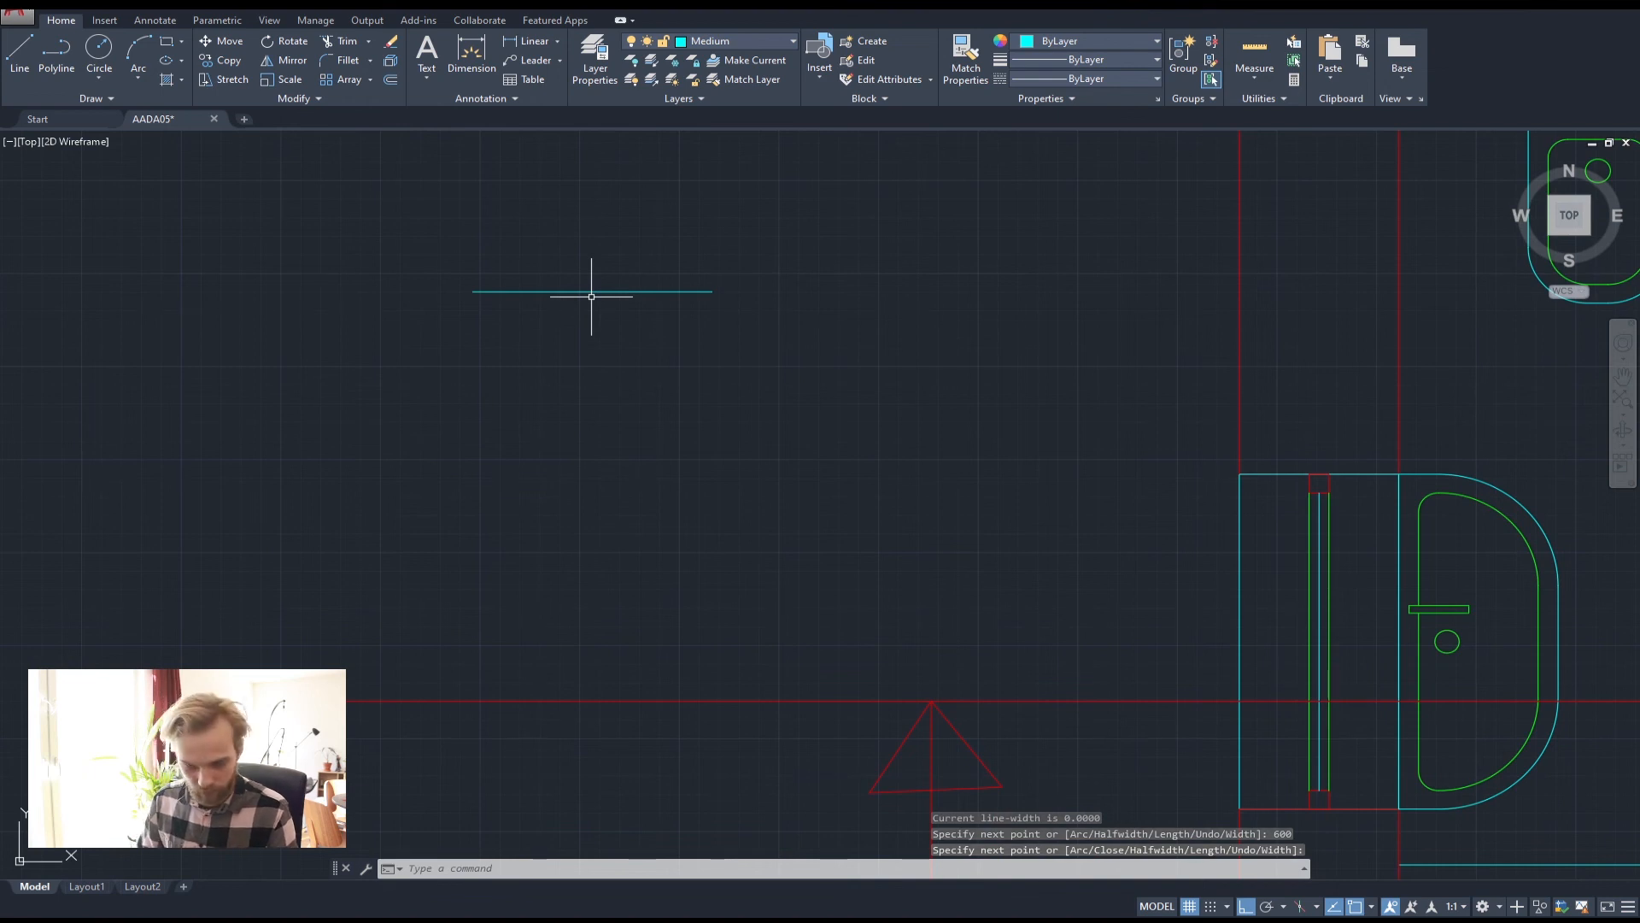
left_click(43, 48)
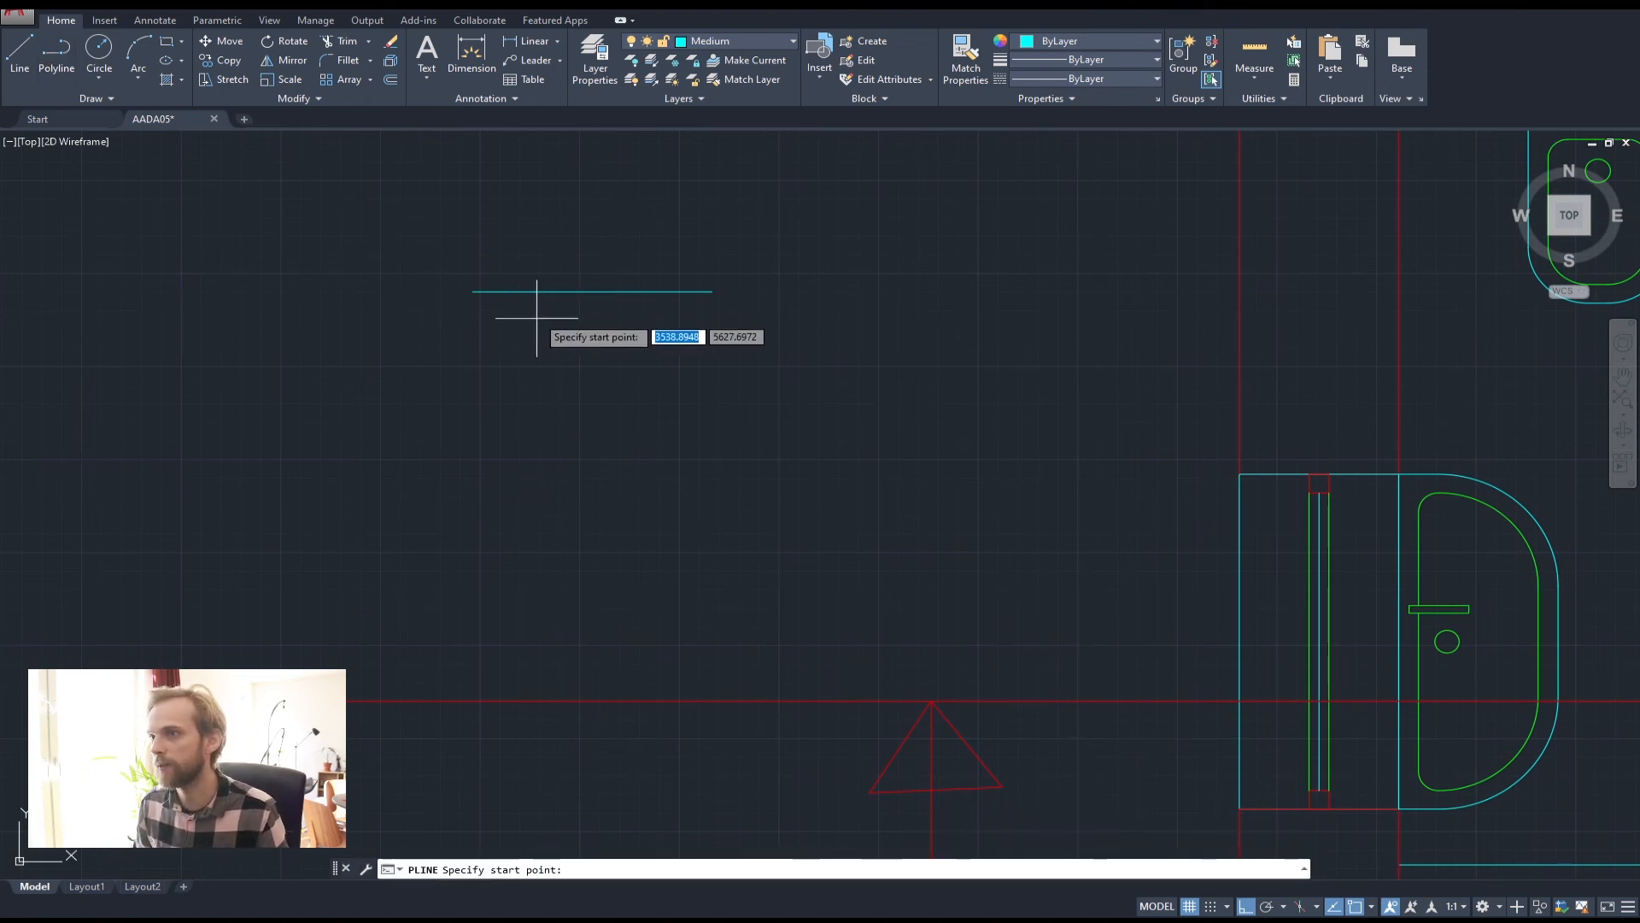
key("Escape")
key("Escape")
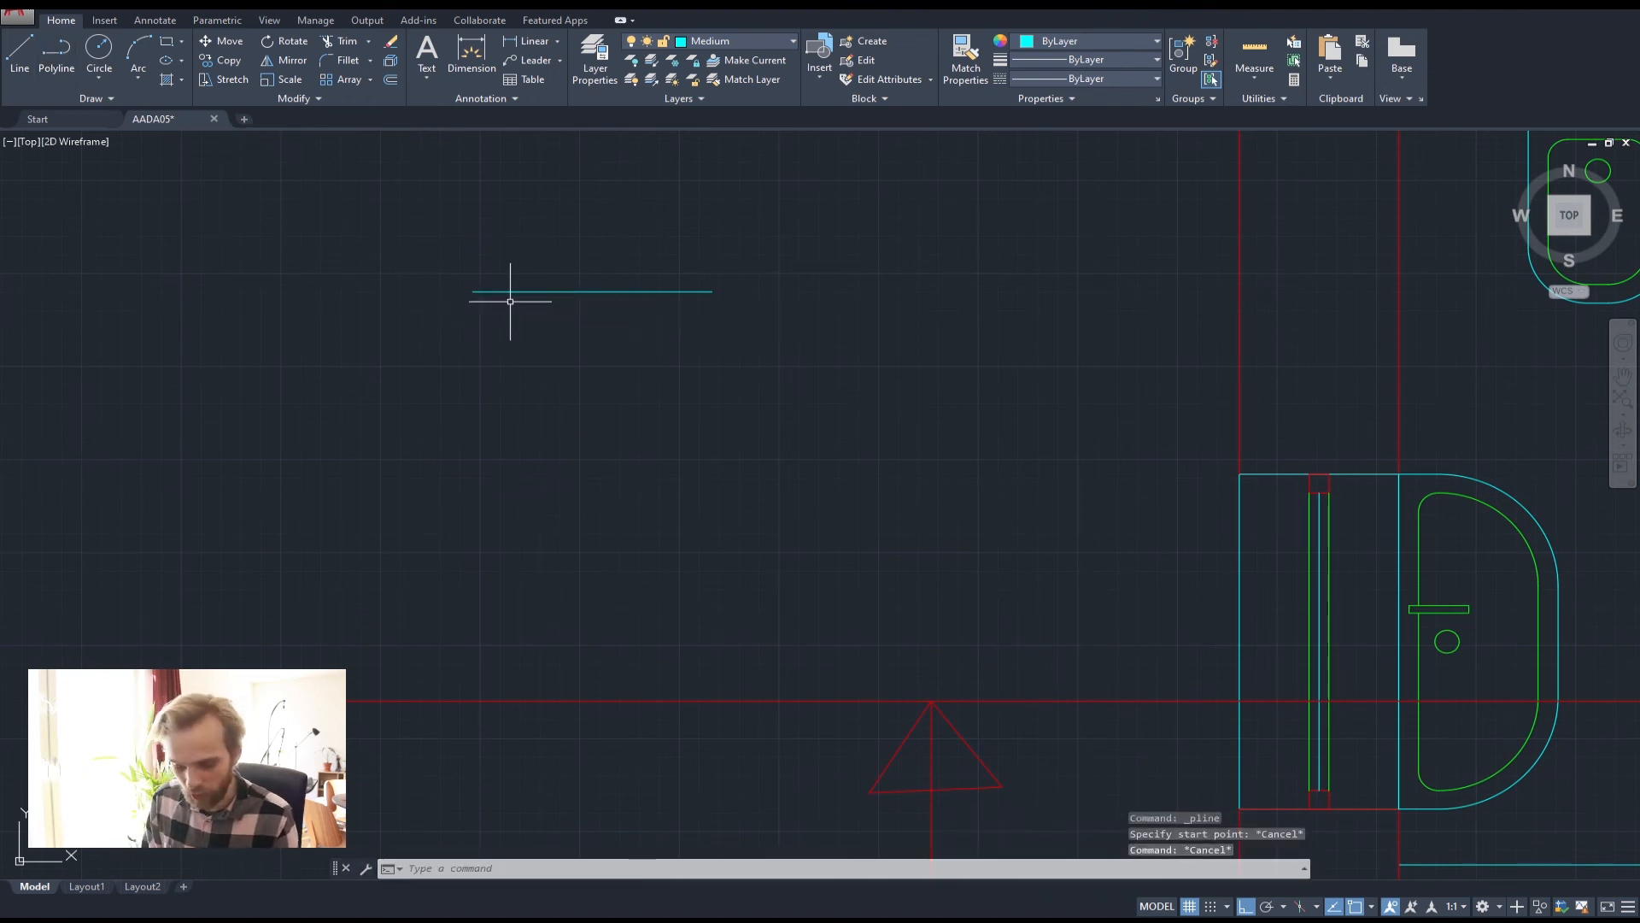
Offset the cyan line 300 downward, then delete the misplaced copy
type("off")
key("Return")
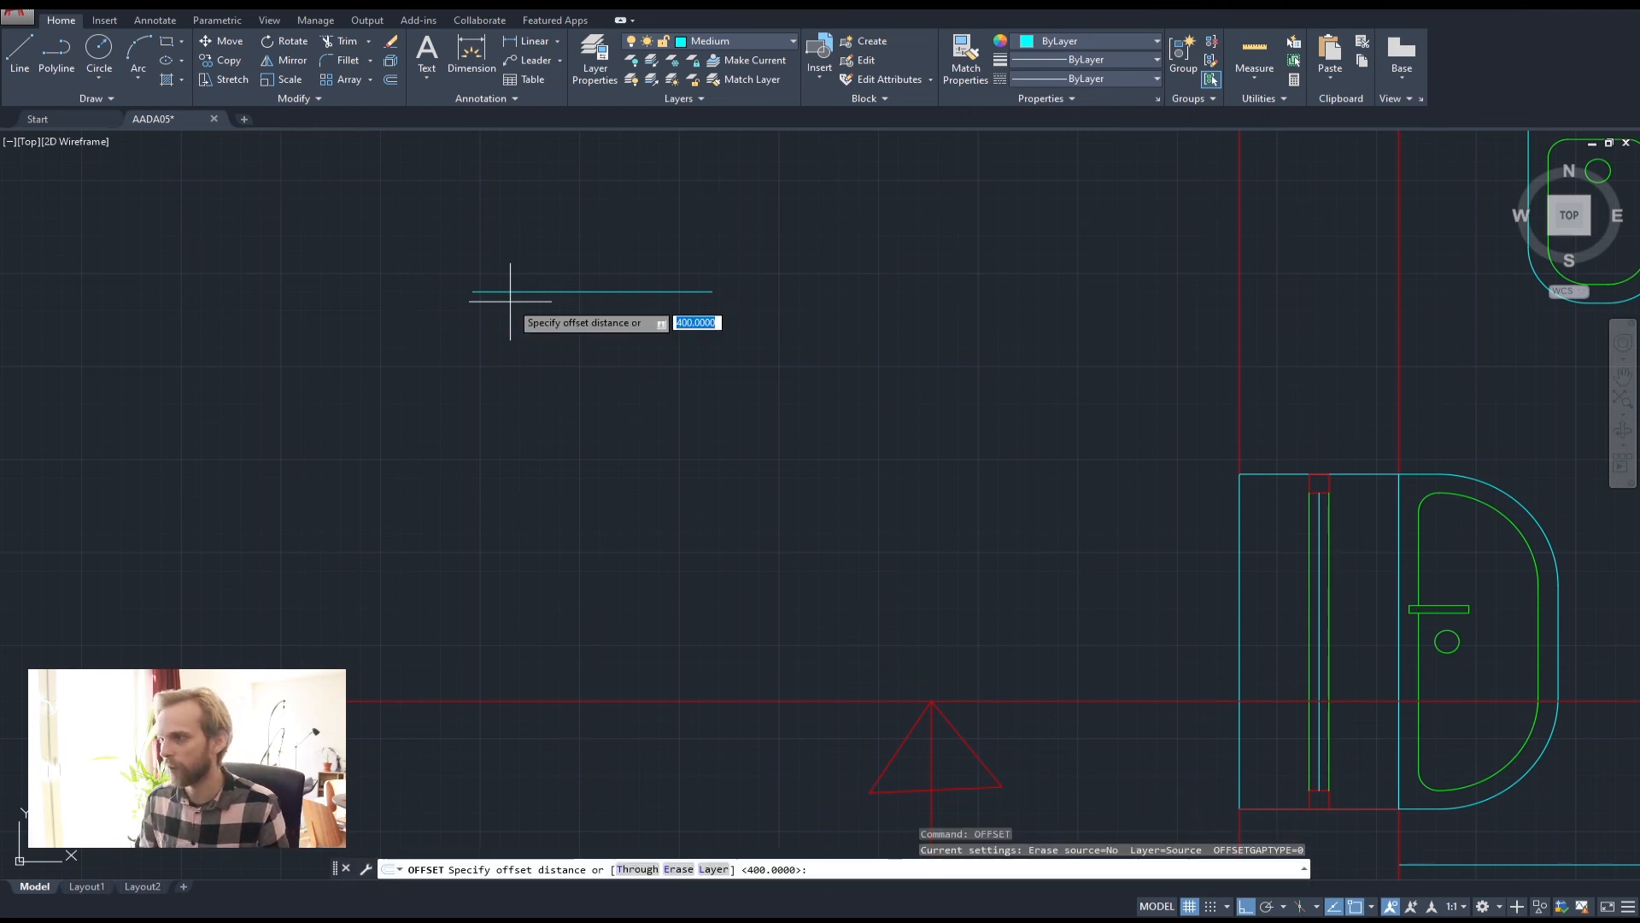
type("300")
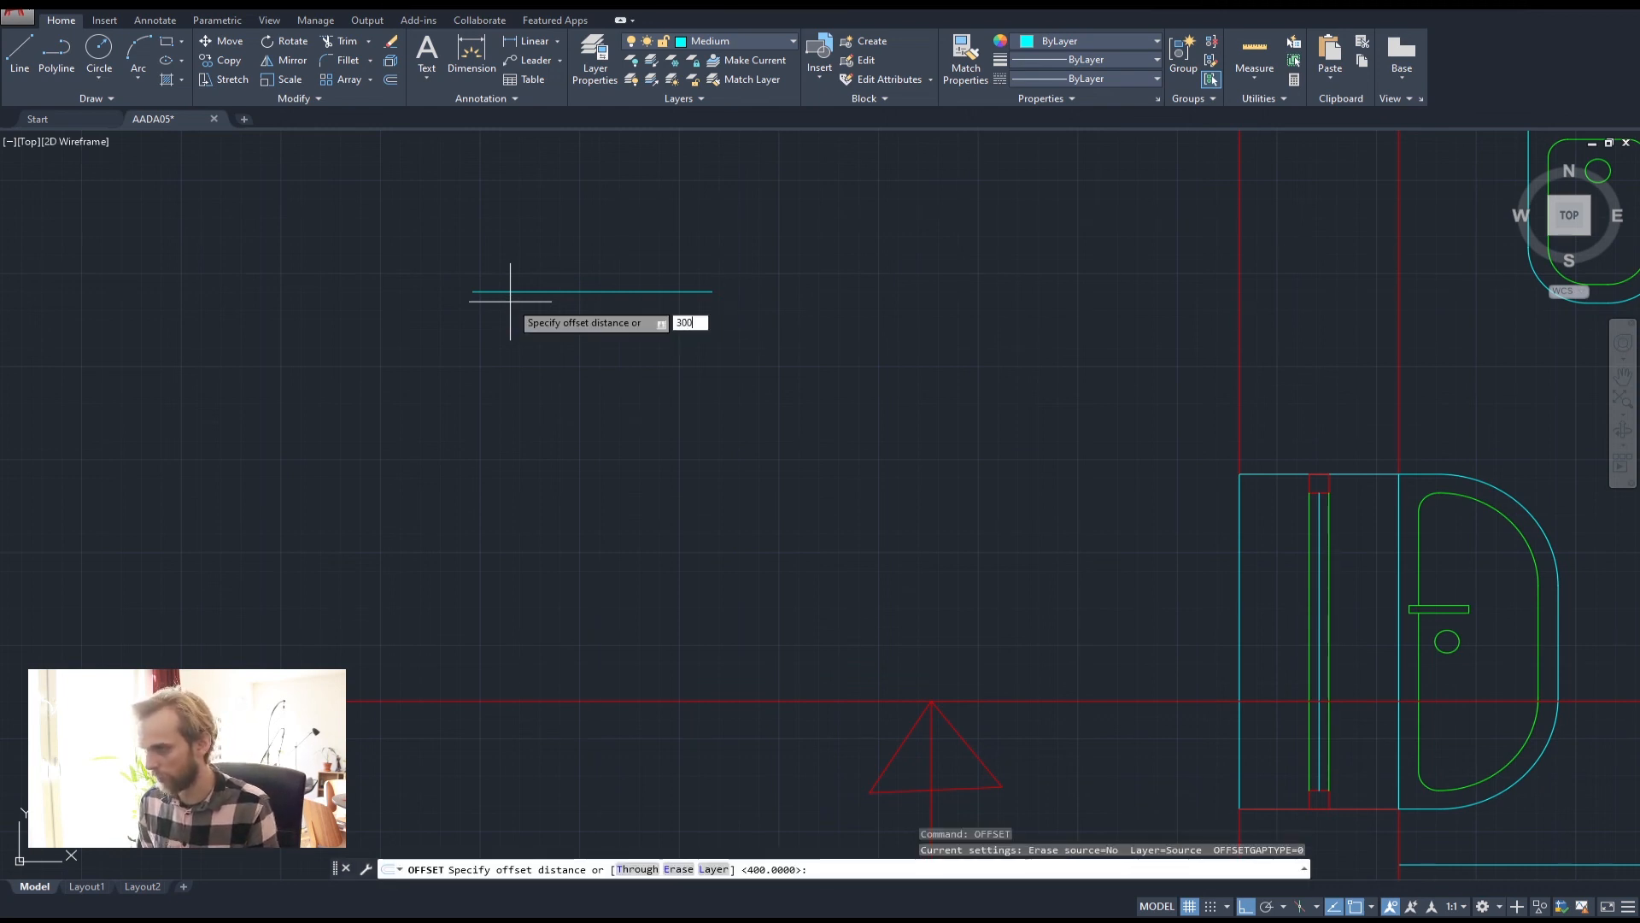
key("Return")
left_click(551, 291)
left_click(581, 351)
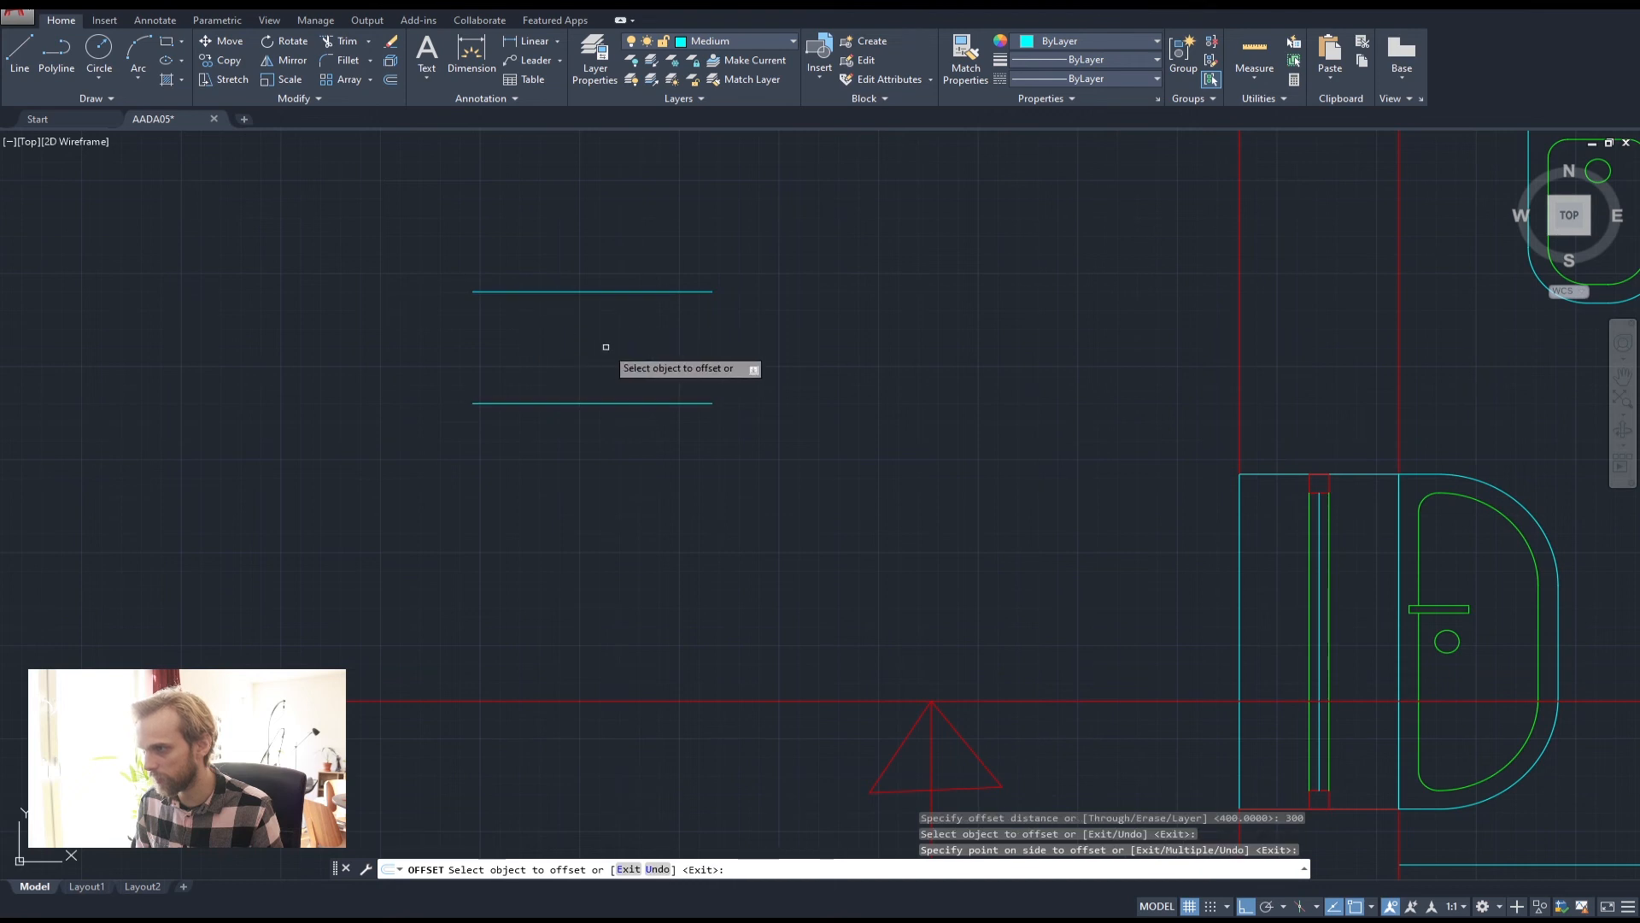
key("Return")
left_click(713, 448)
left_click(550, 356)
key("Delete")
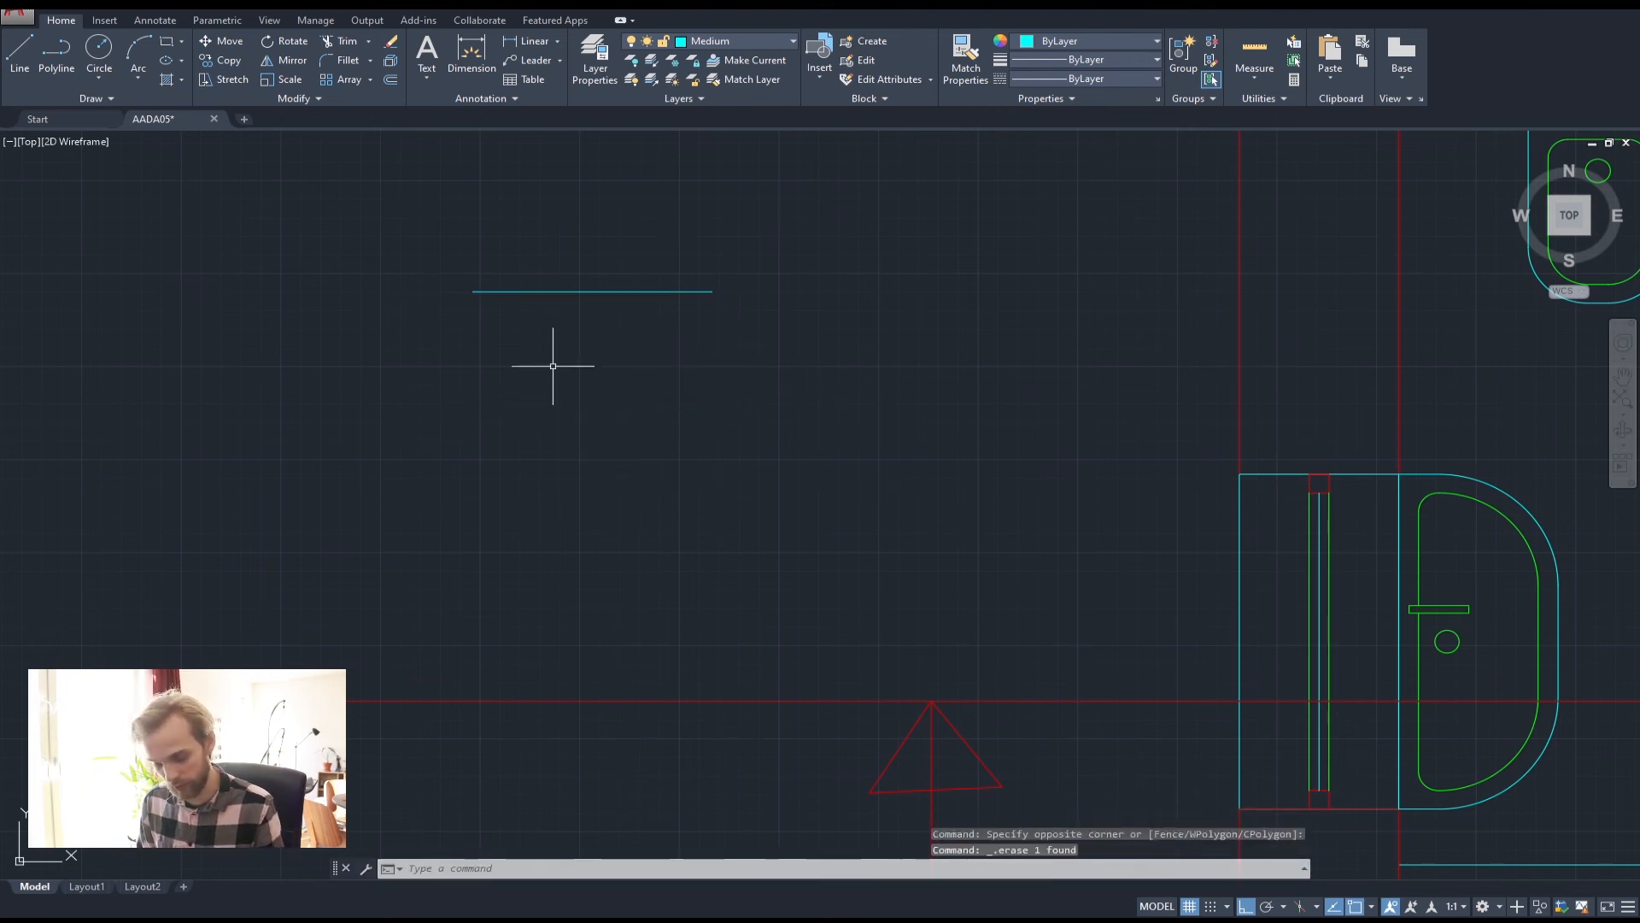
Offset the cyan line 100 below as the marker's second line
type("off")
key("Return")
type("100")
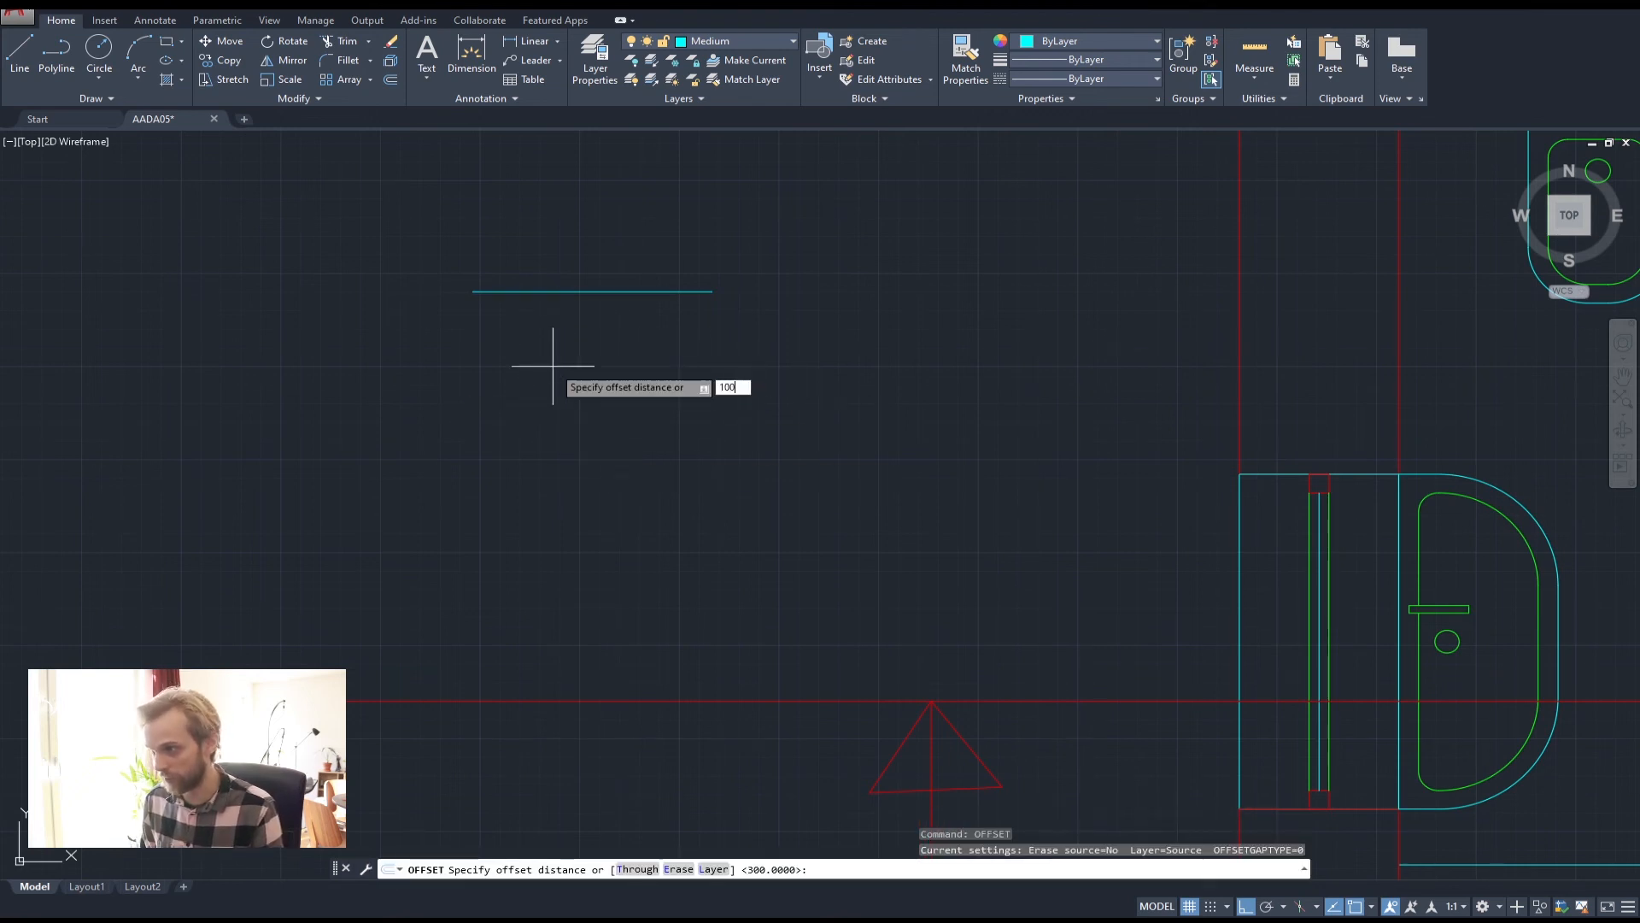
key("Return")
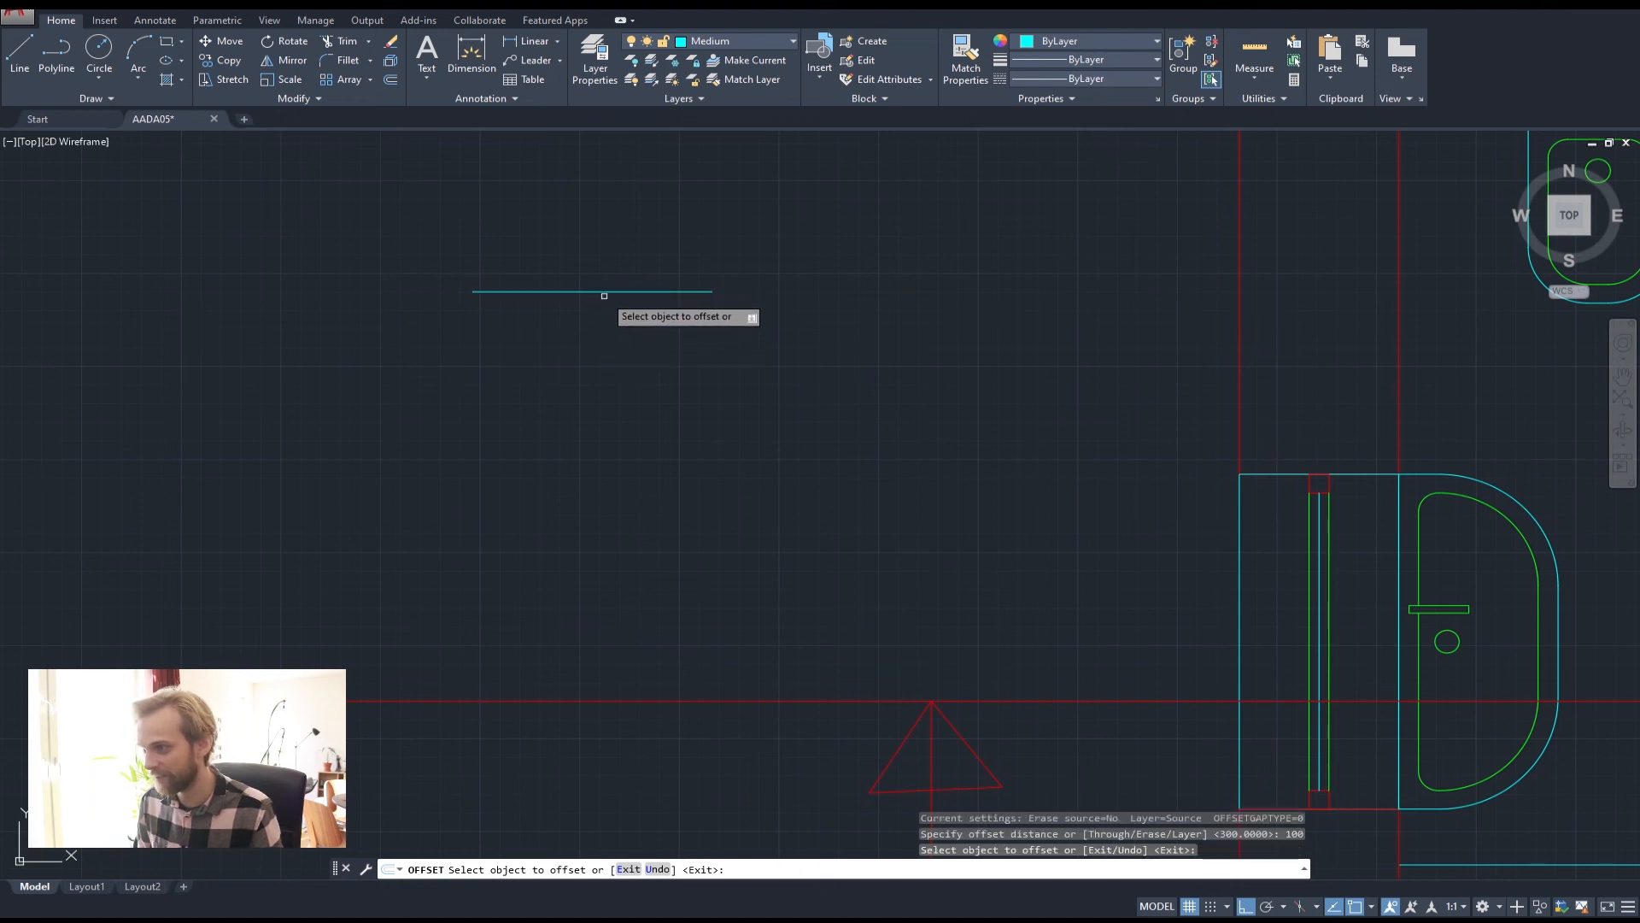
left_click(604, 296)
left_click(615, 363)
key("Escape")
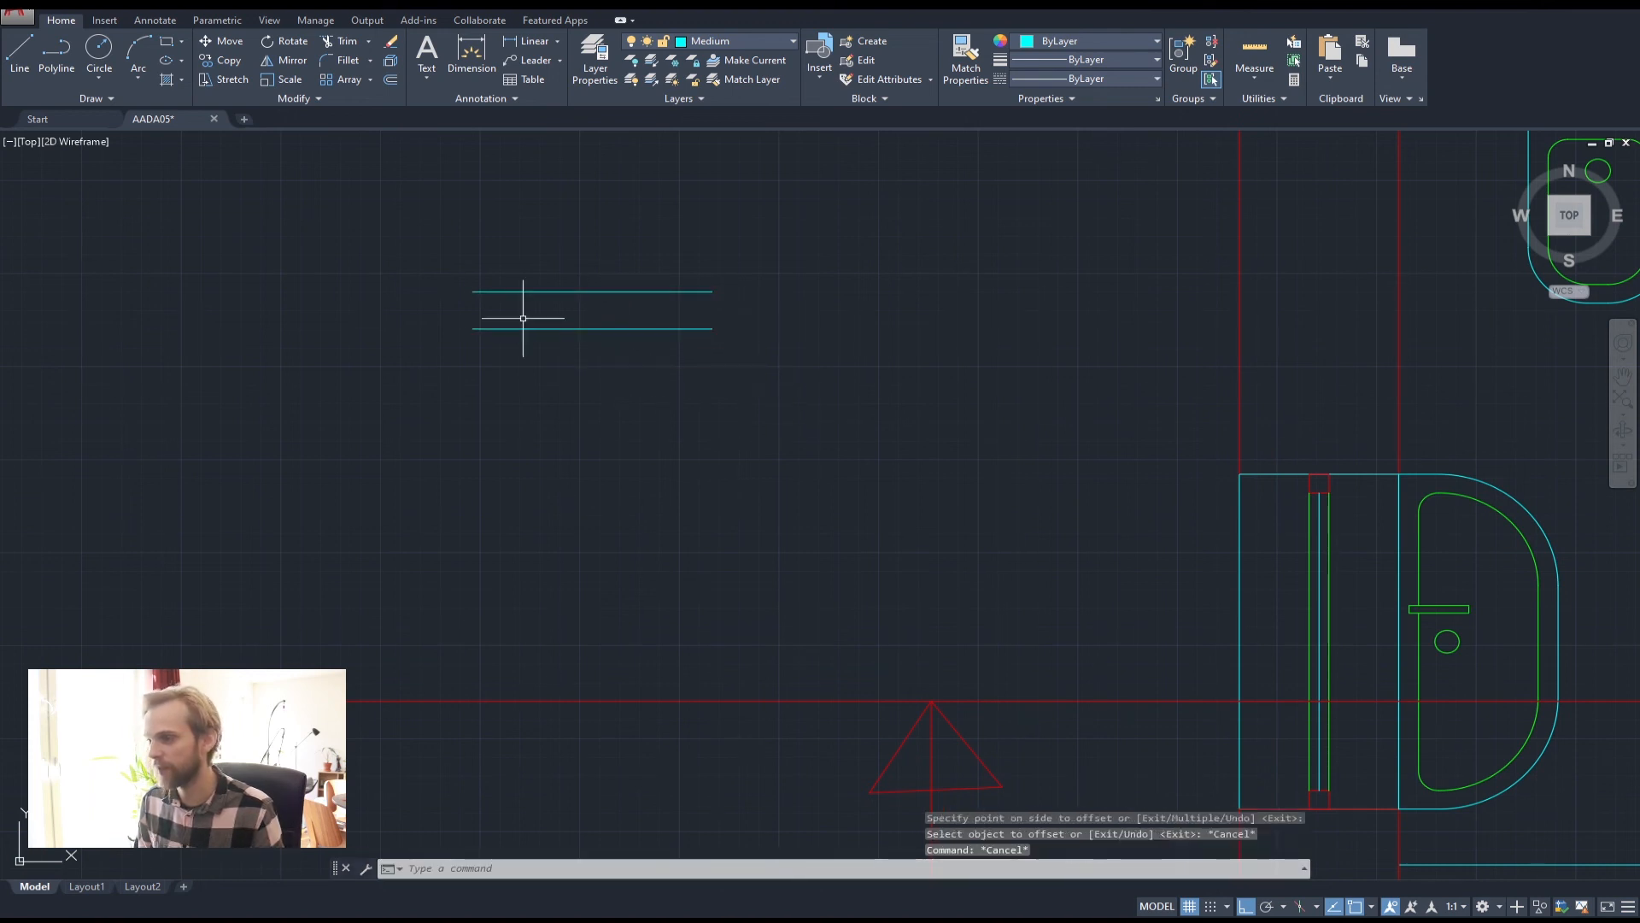
Draw two diagonals from the lower line's ends to the upper line's midpoint, forming a triangle
left_click(56, 56)
left_click(473, 328)
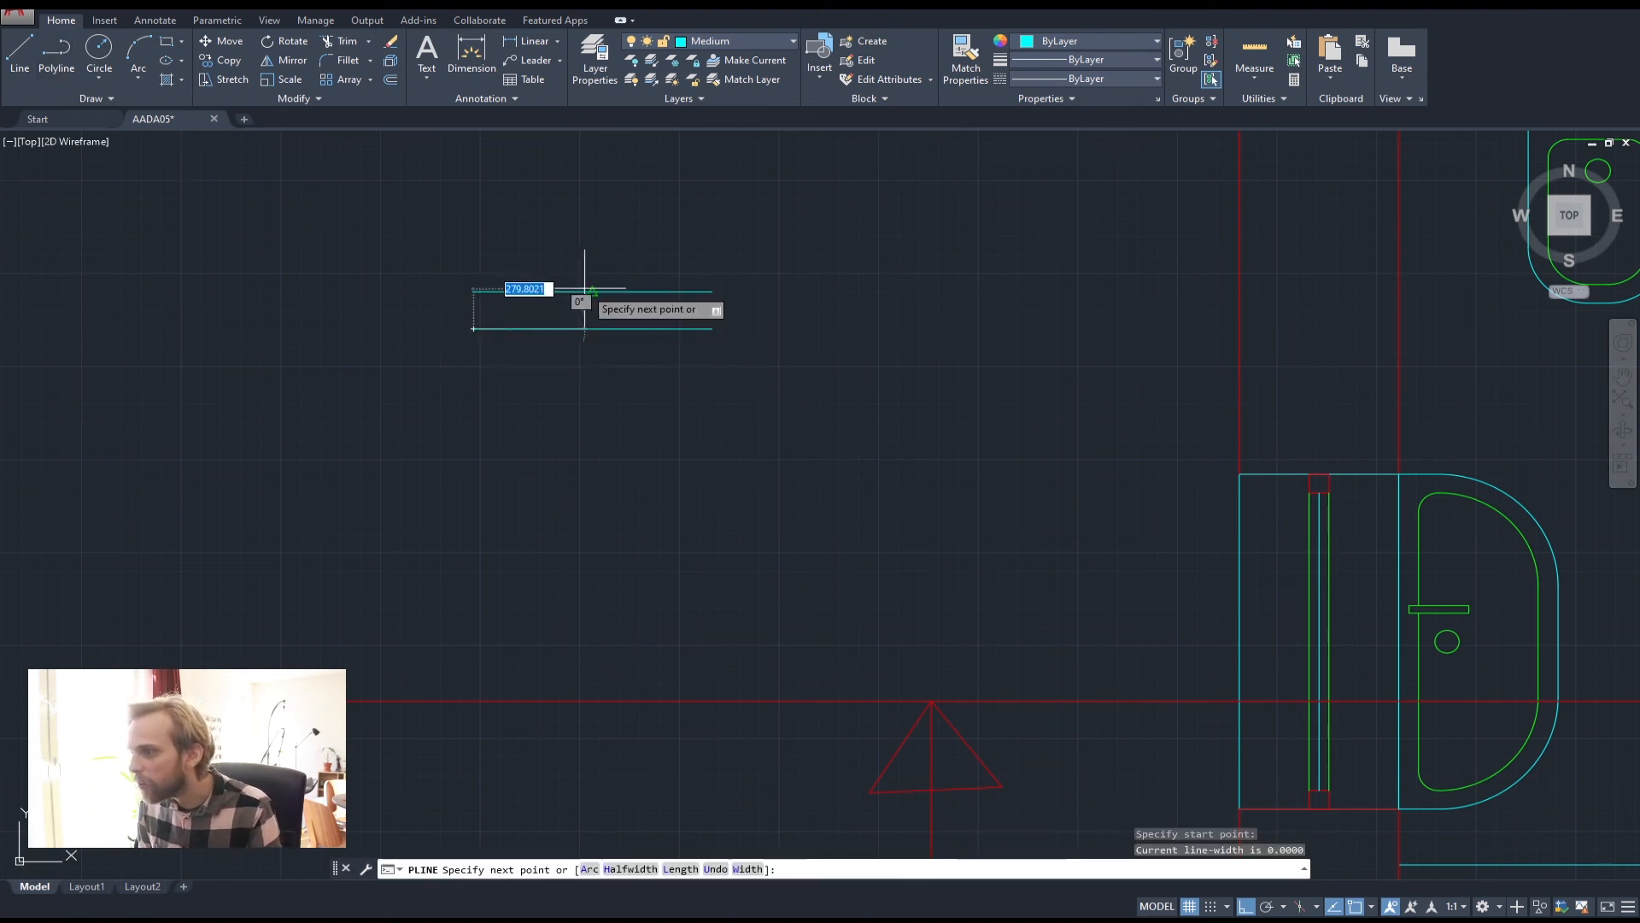
left_click(591, 292)
key("Return")
key("Return")
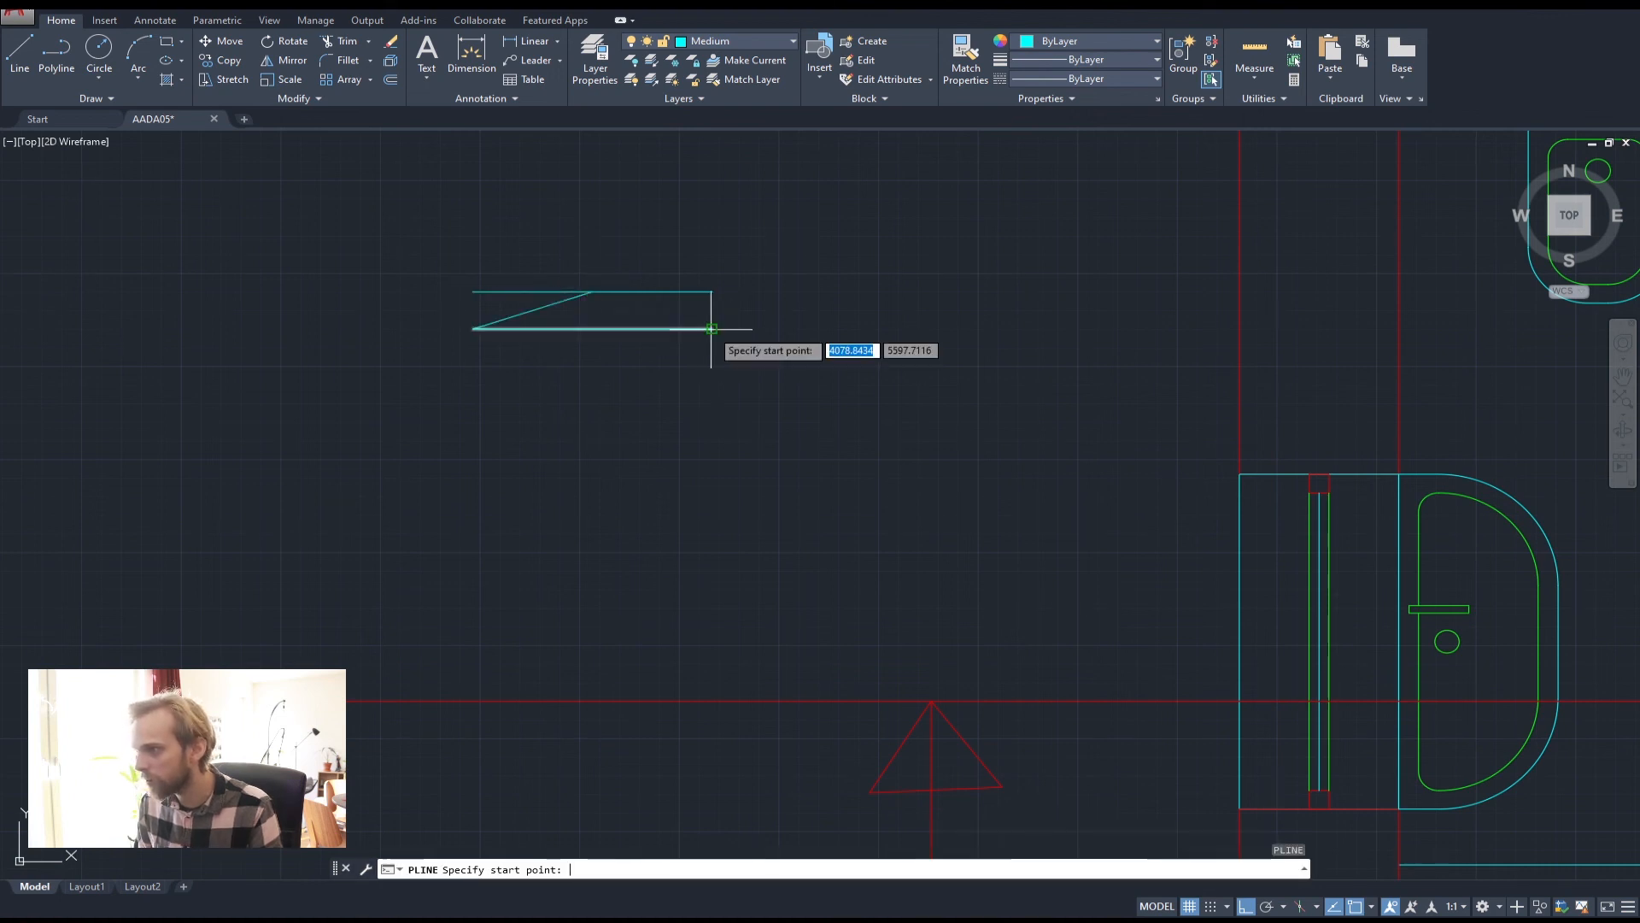
left_click(591, 292)
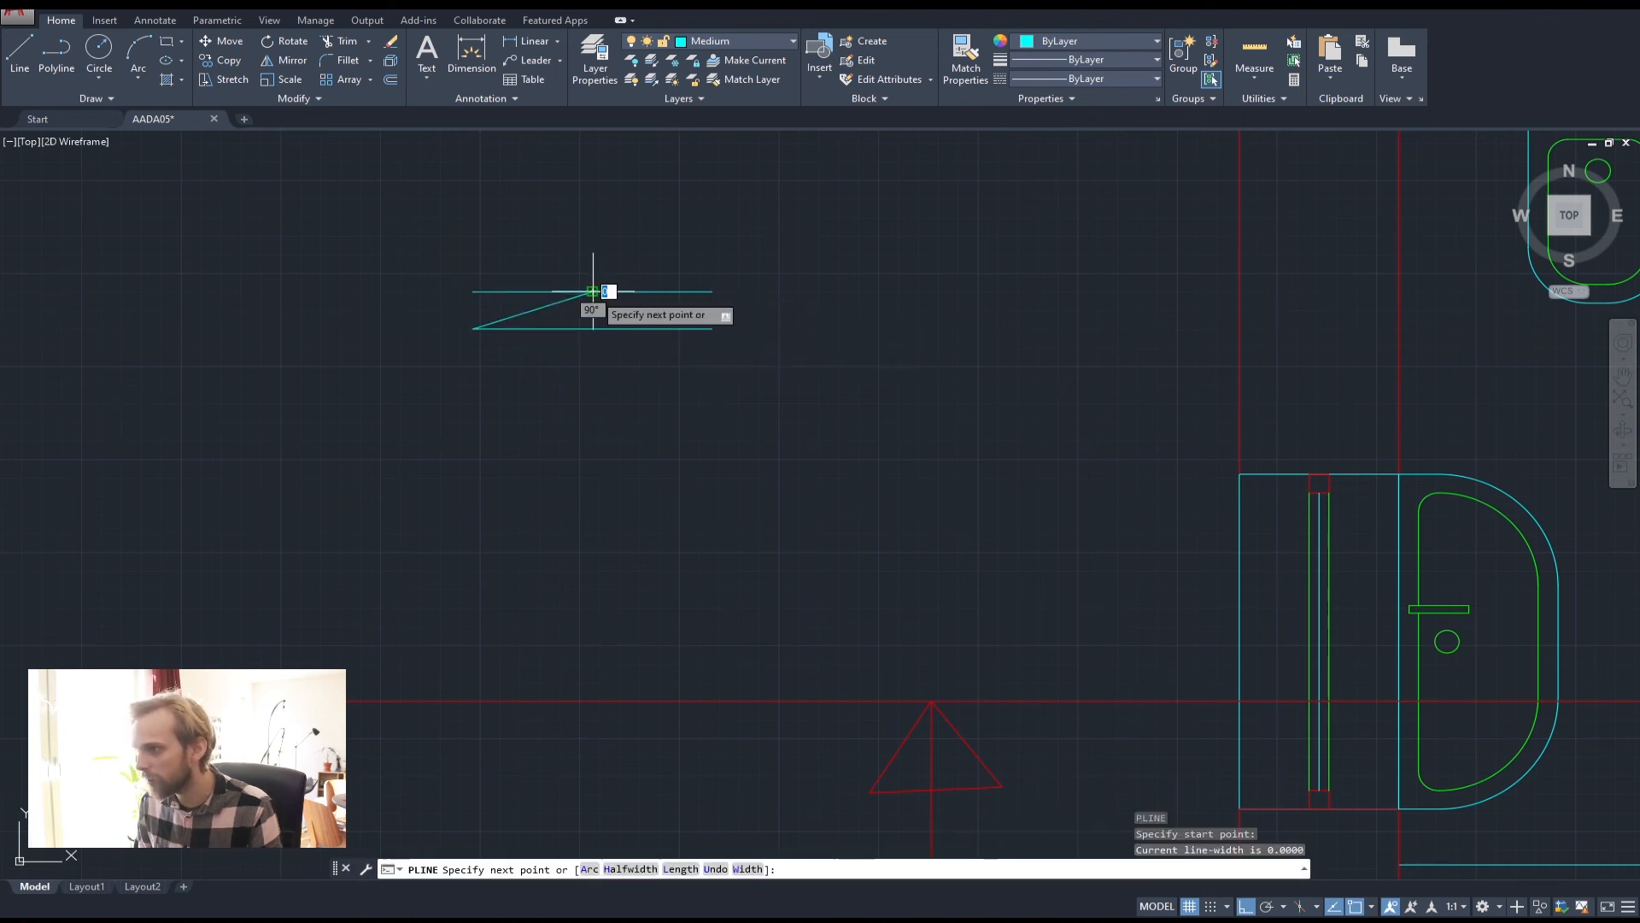
left_click(712, 328)
key("Return")
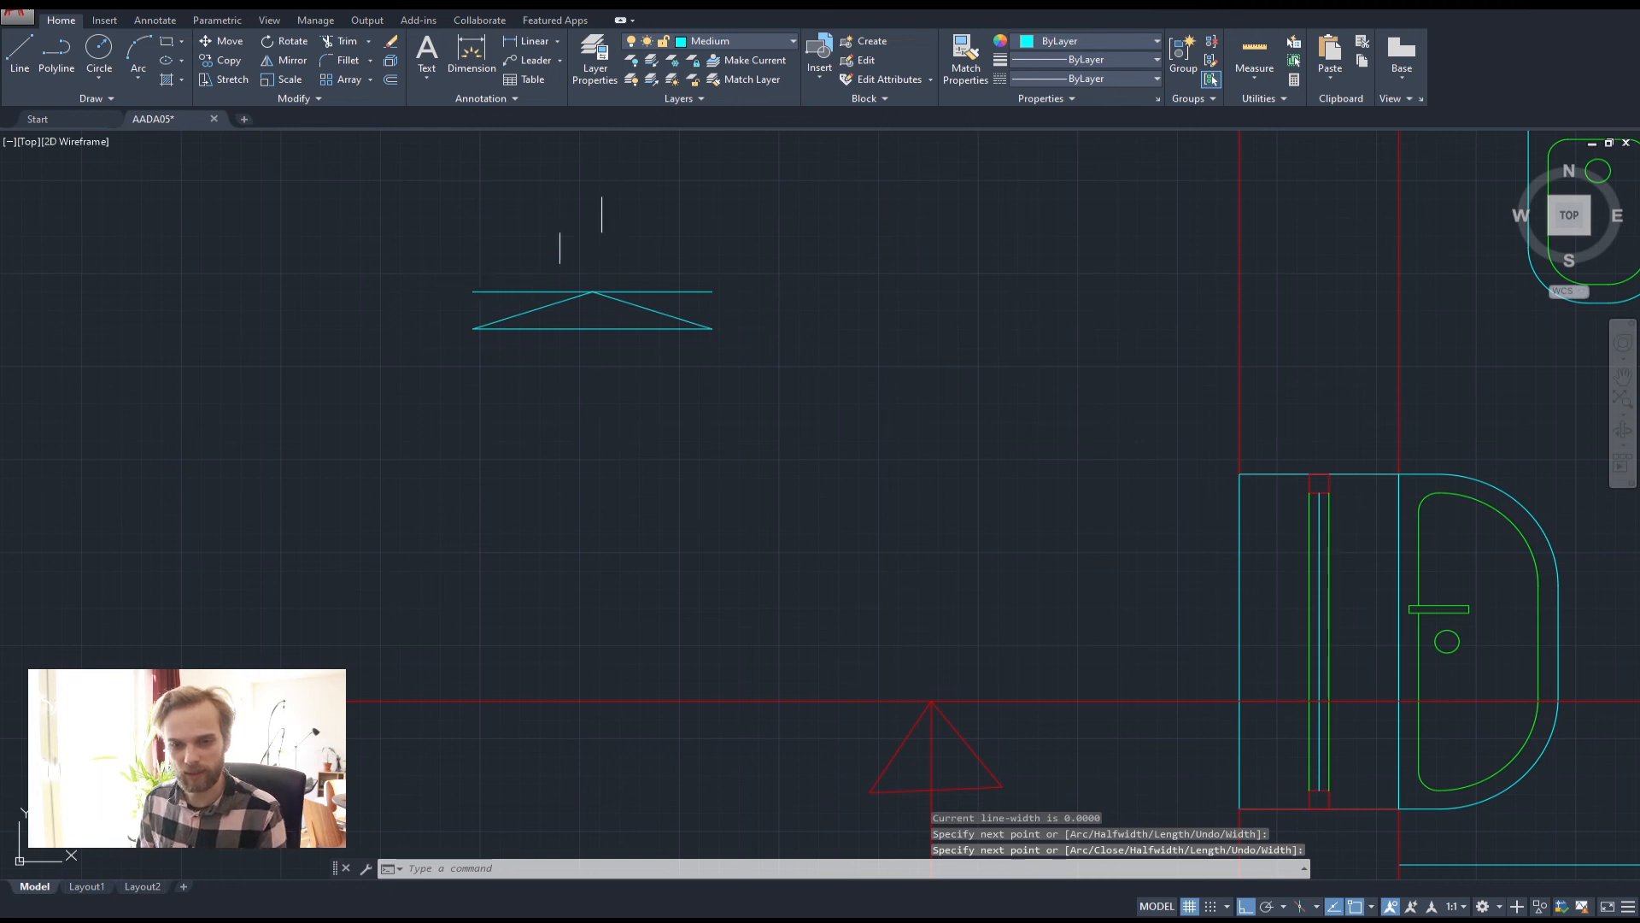
left_click(681, 385)
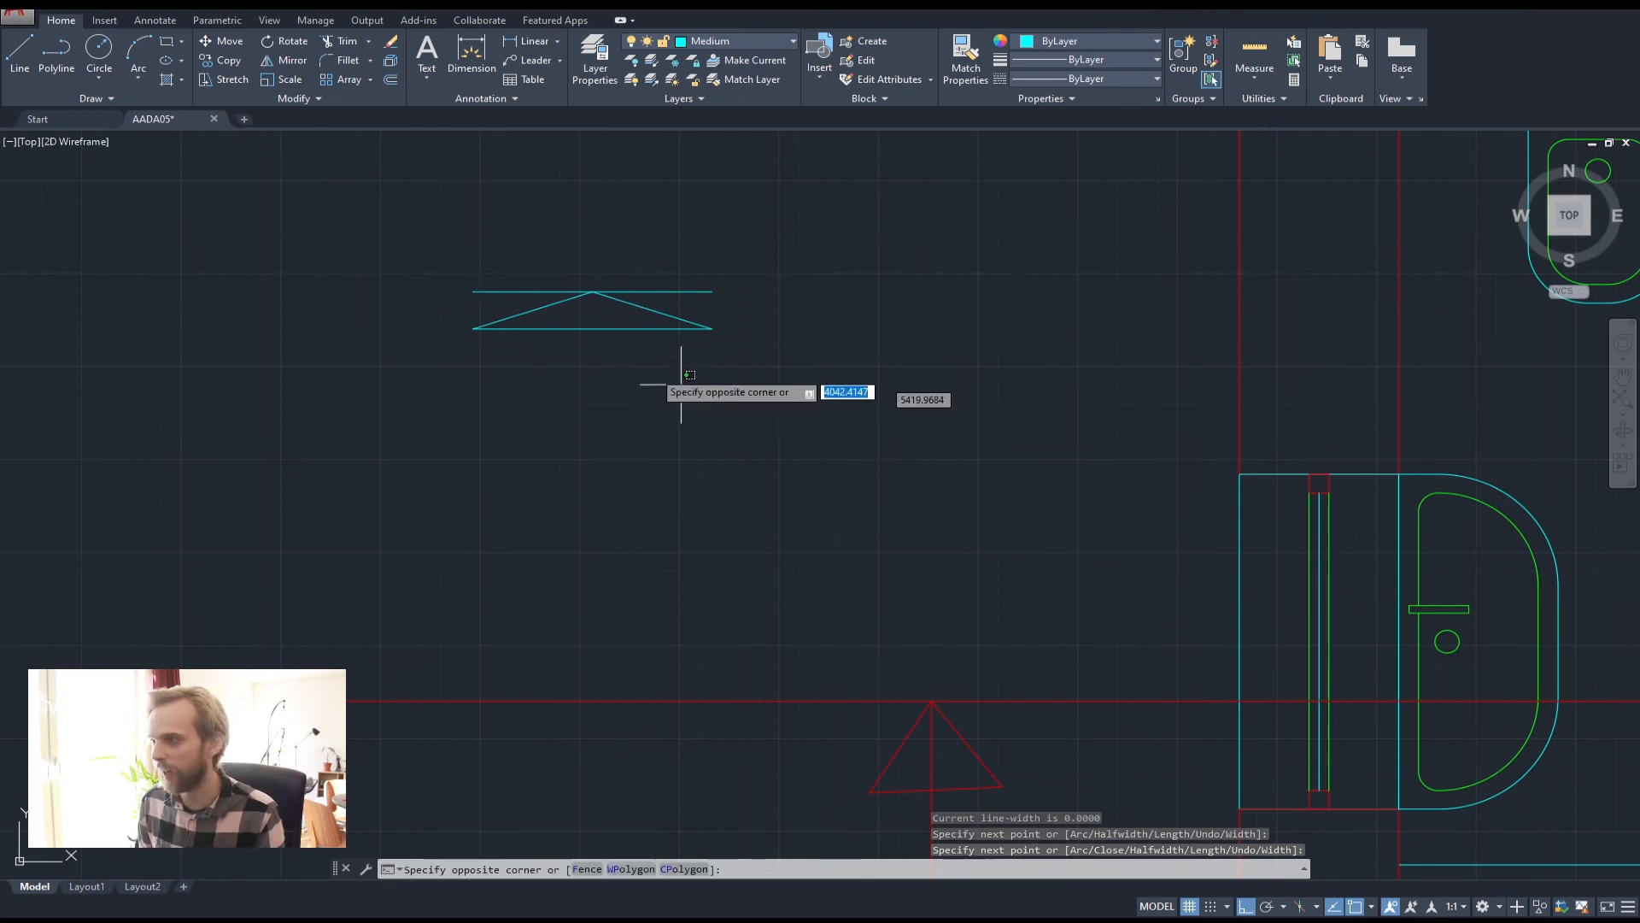
left_click(517, 314)
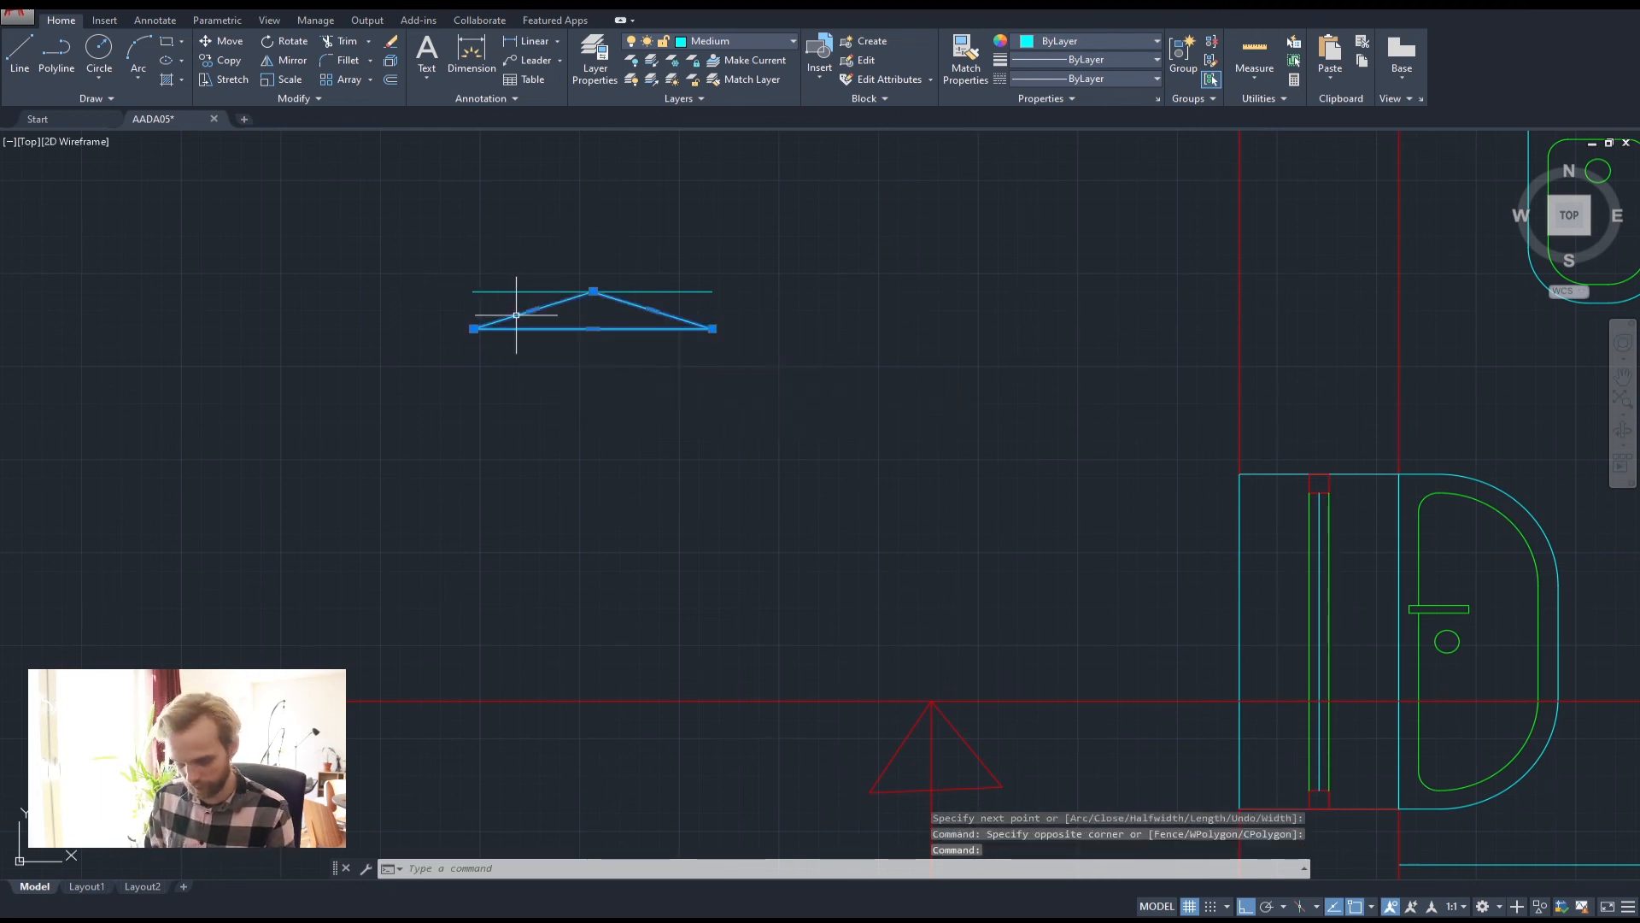
key("Escape")
key("Escape")
key("Escape")
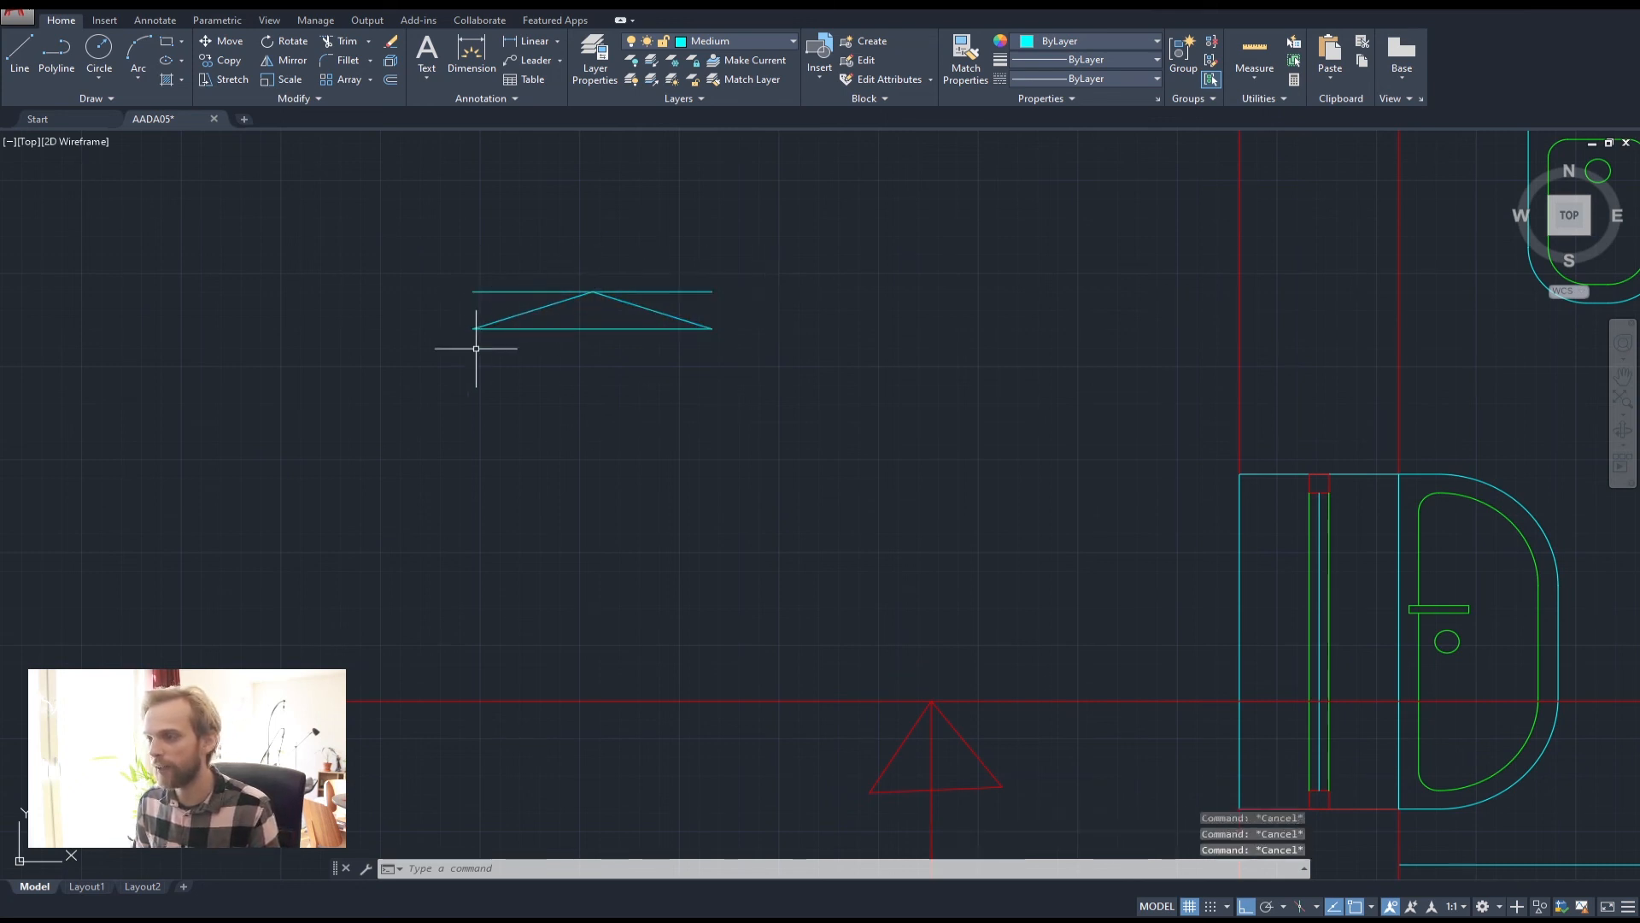
middle_click_drag(860, 601, 689, 413)
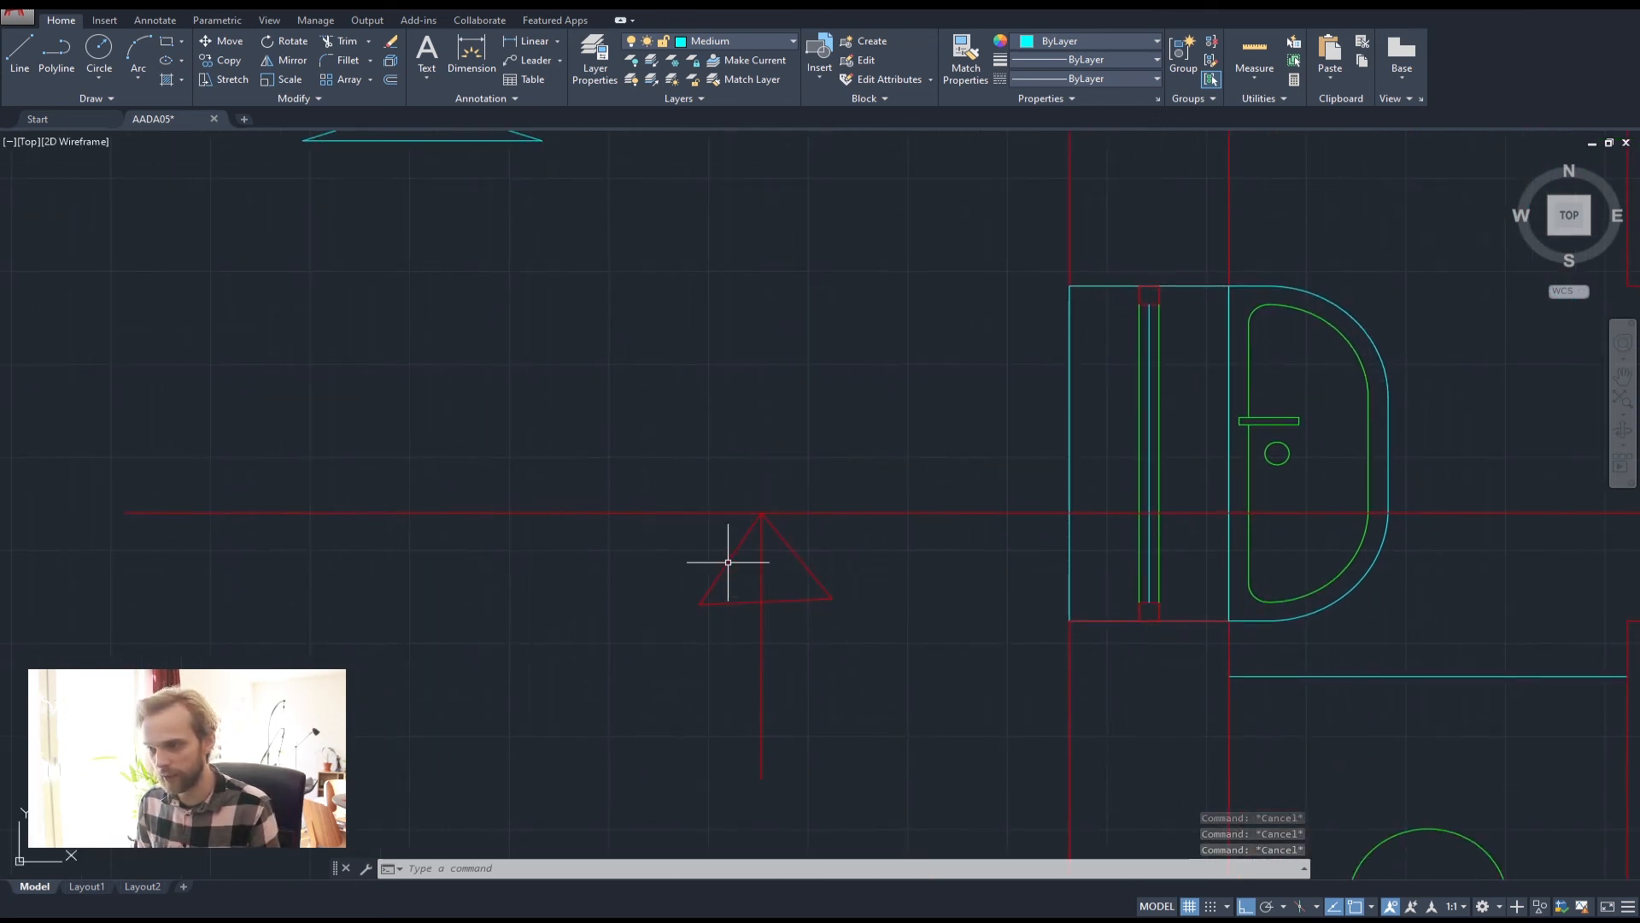
scroll(597, 356, "down", 2)
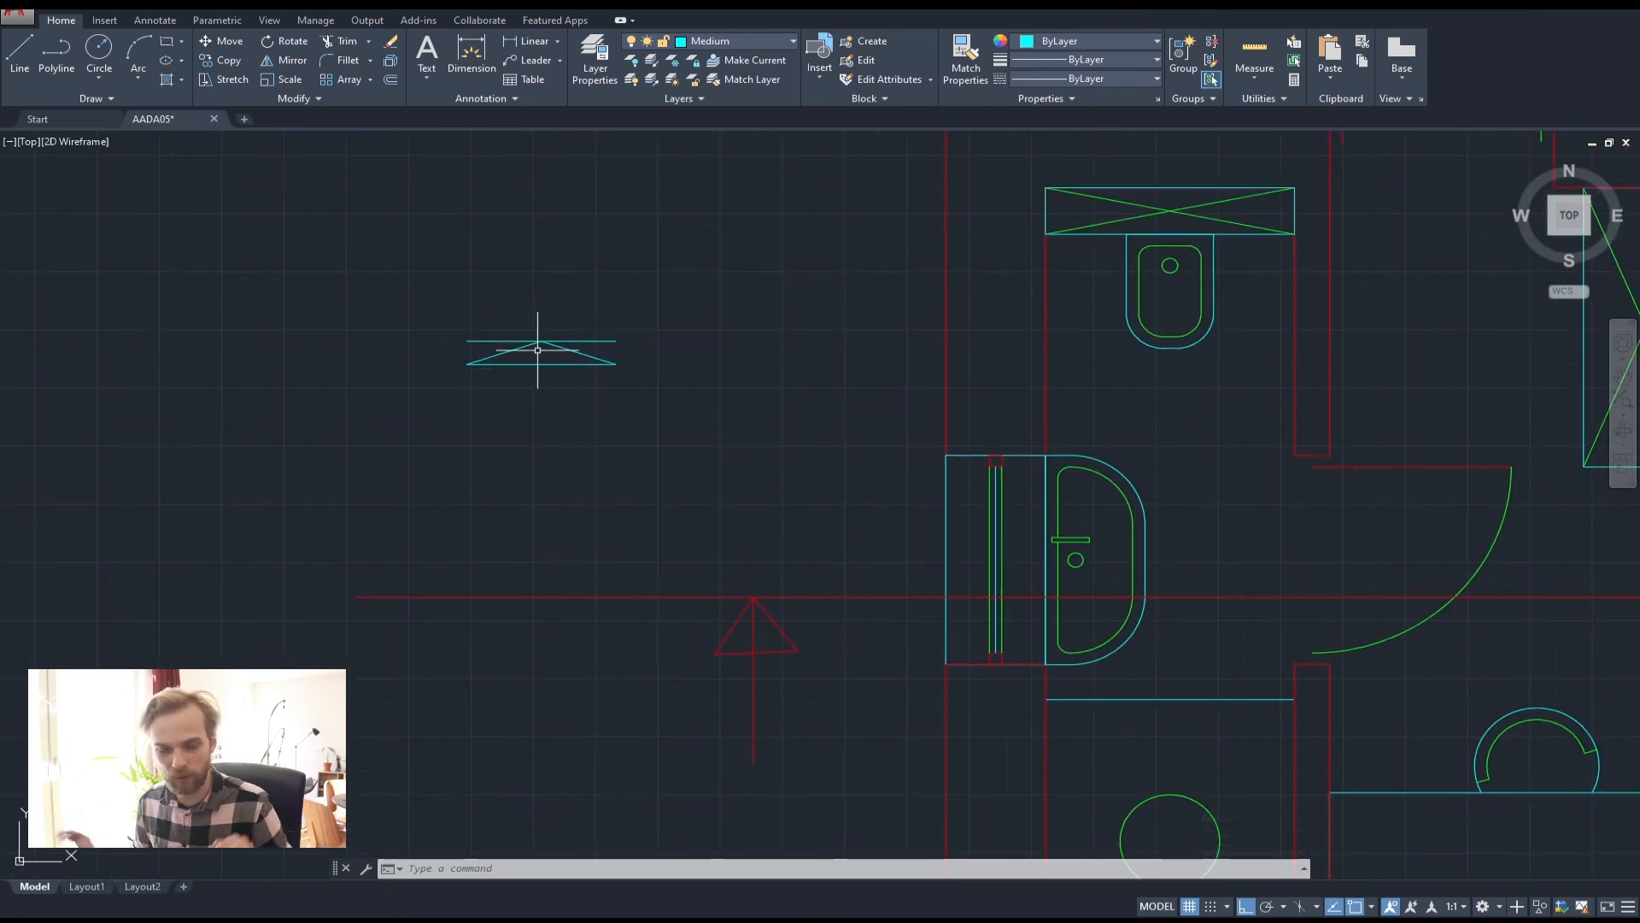
scroll(502, 333, "up", 2)
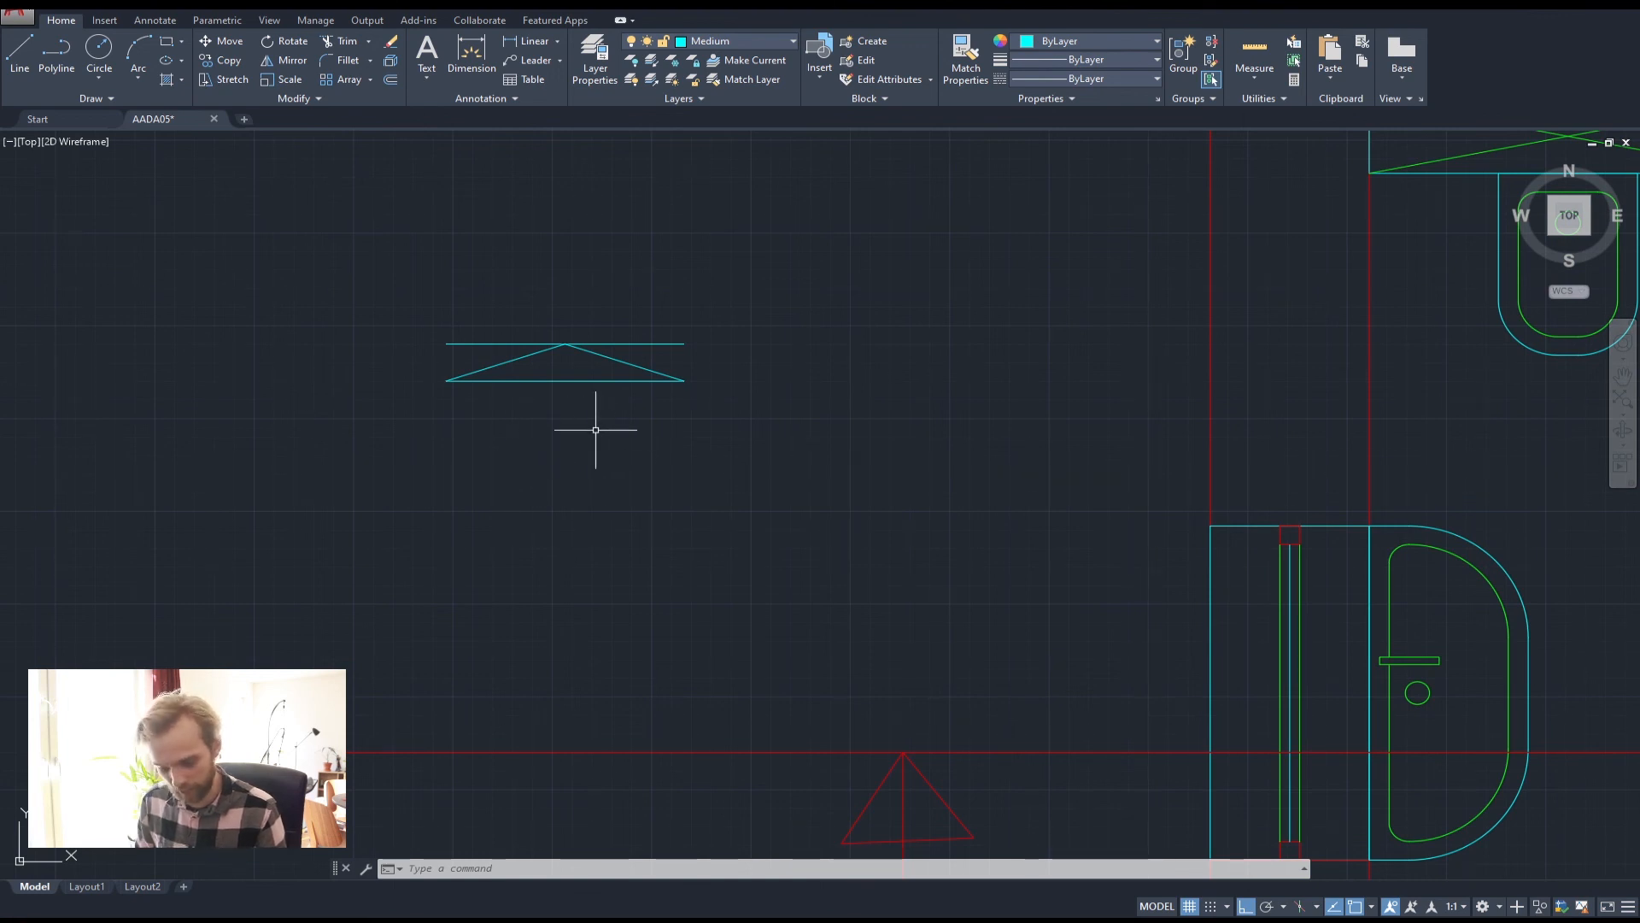
type("t")
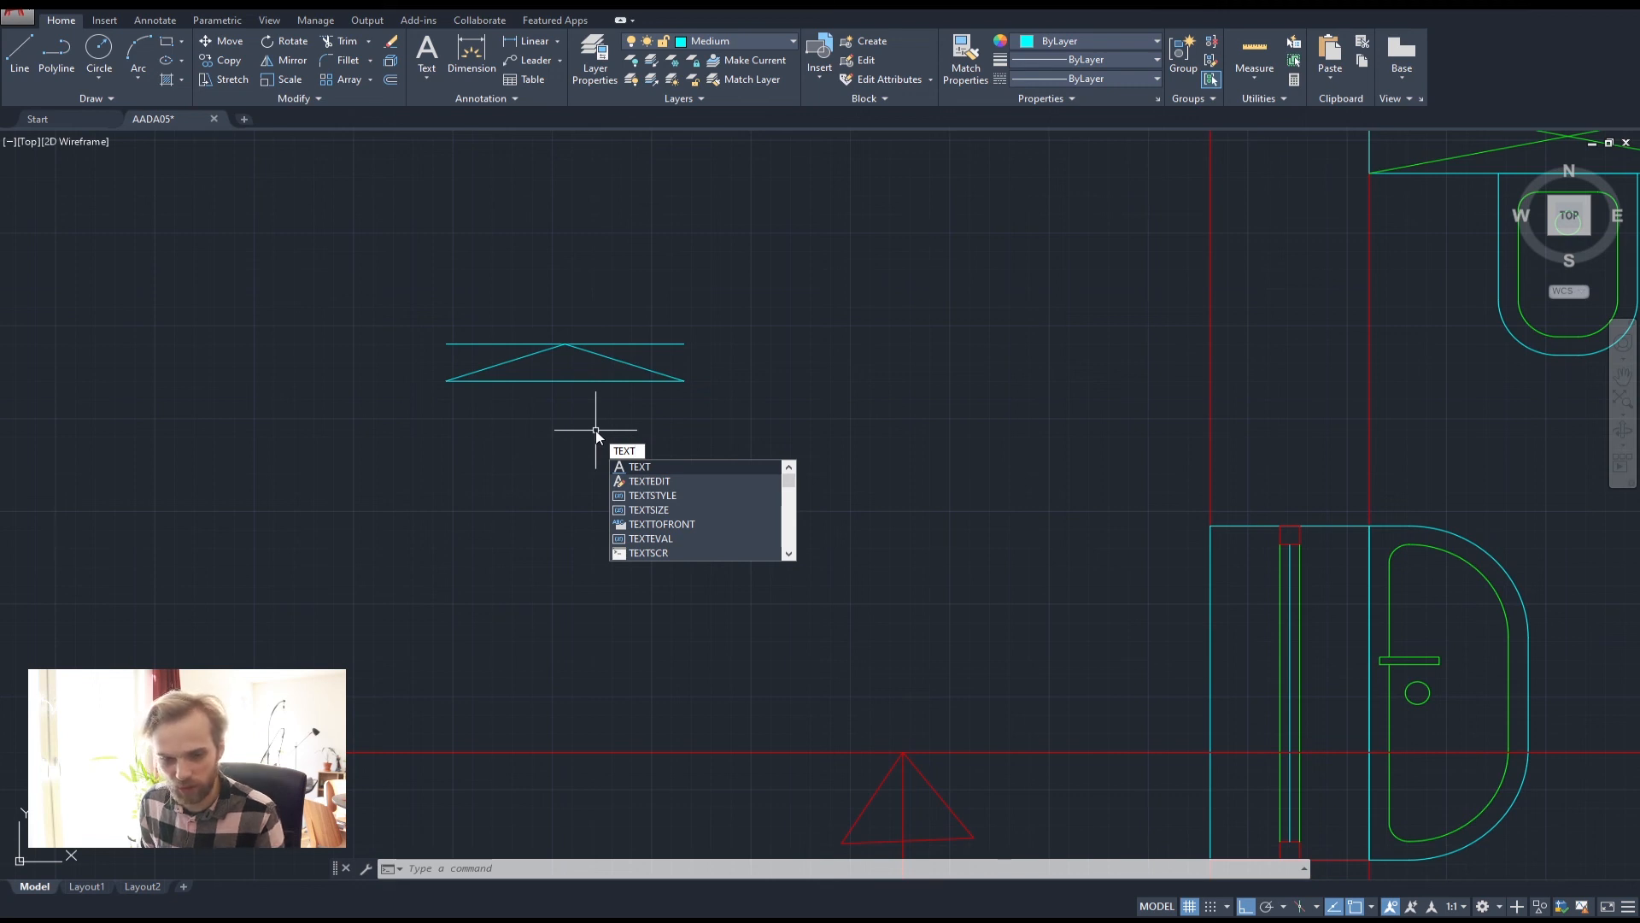
Start single-line TEXT with its start point just below the section marker
key("Return")
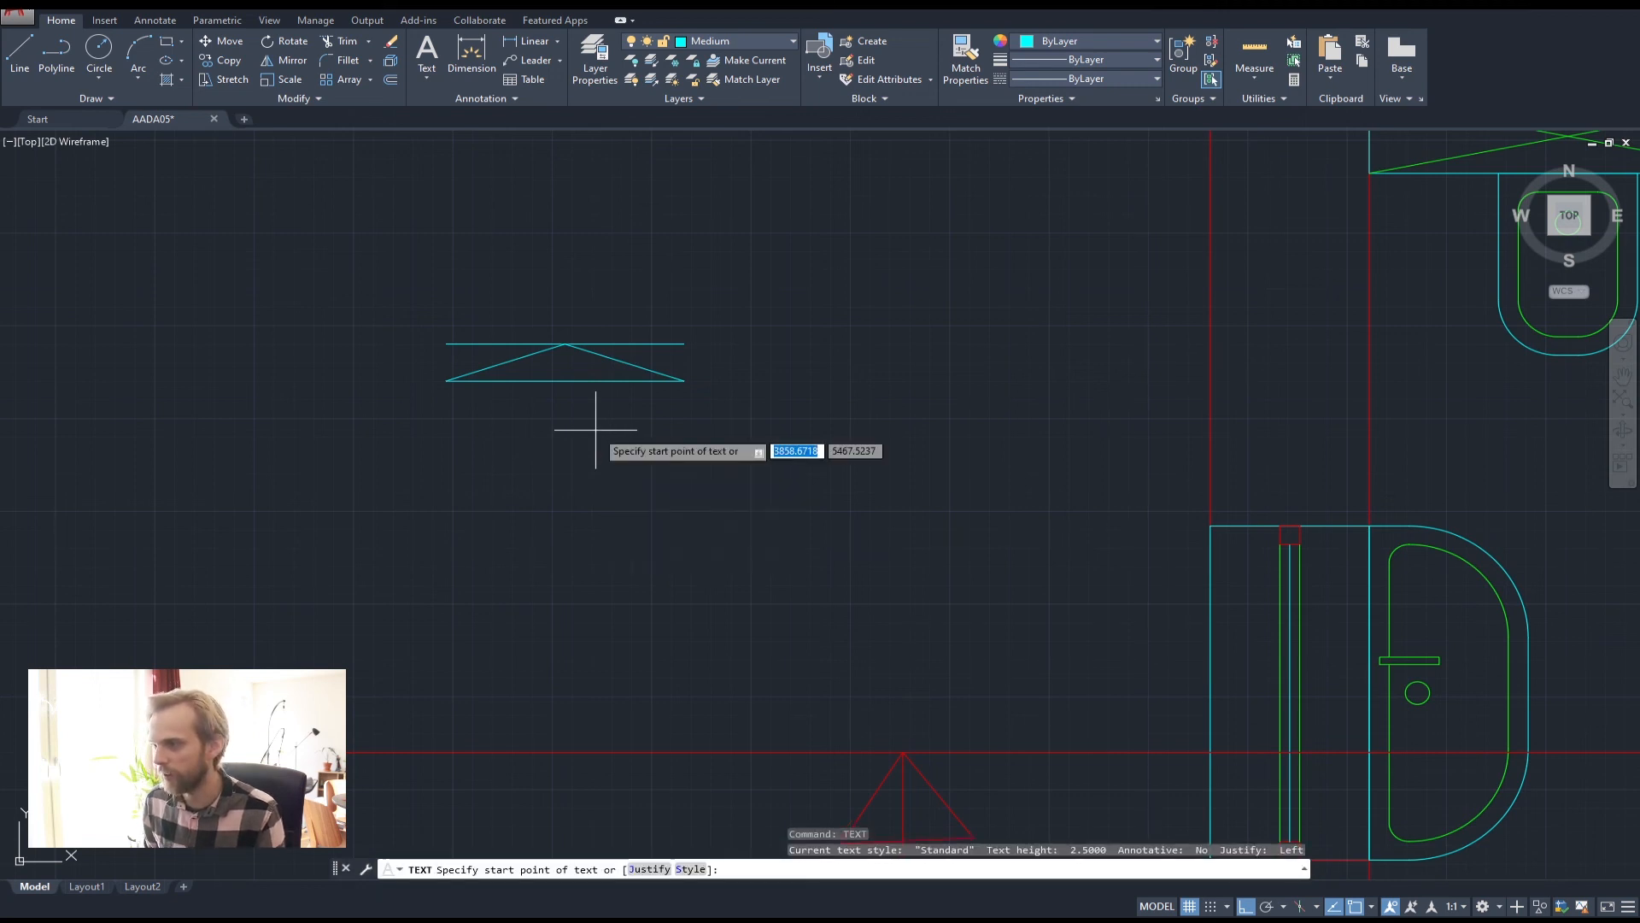
left_click(514, 449)
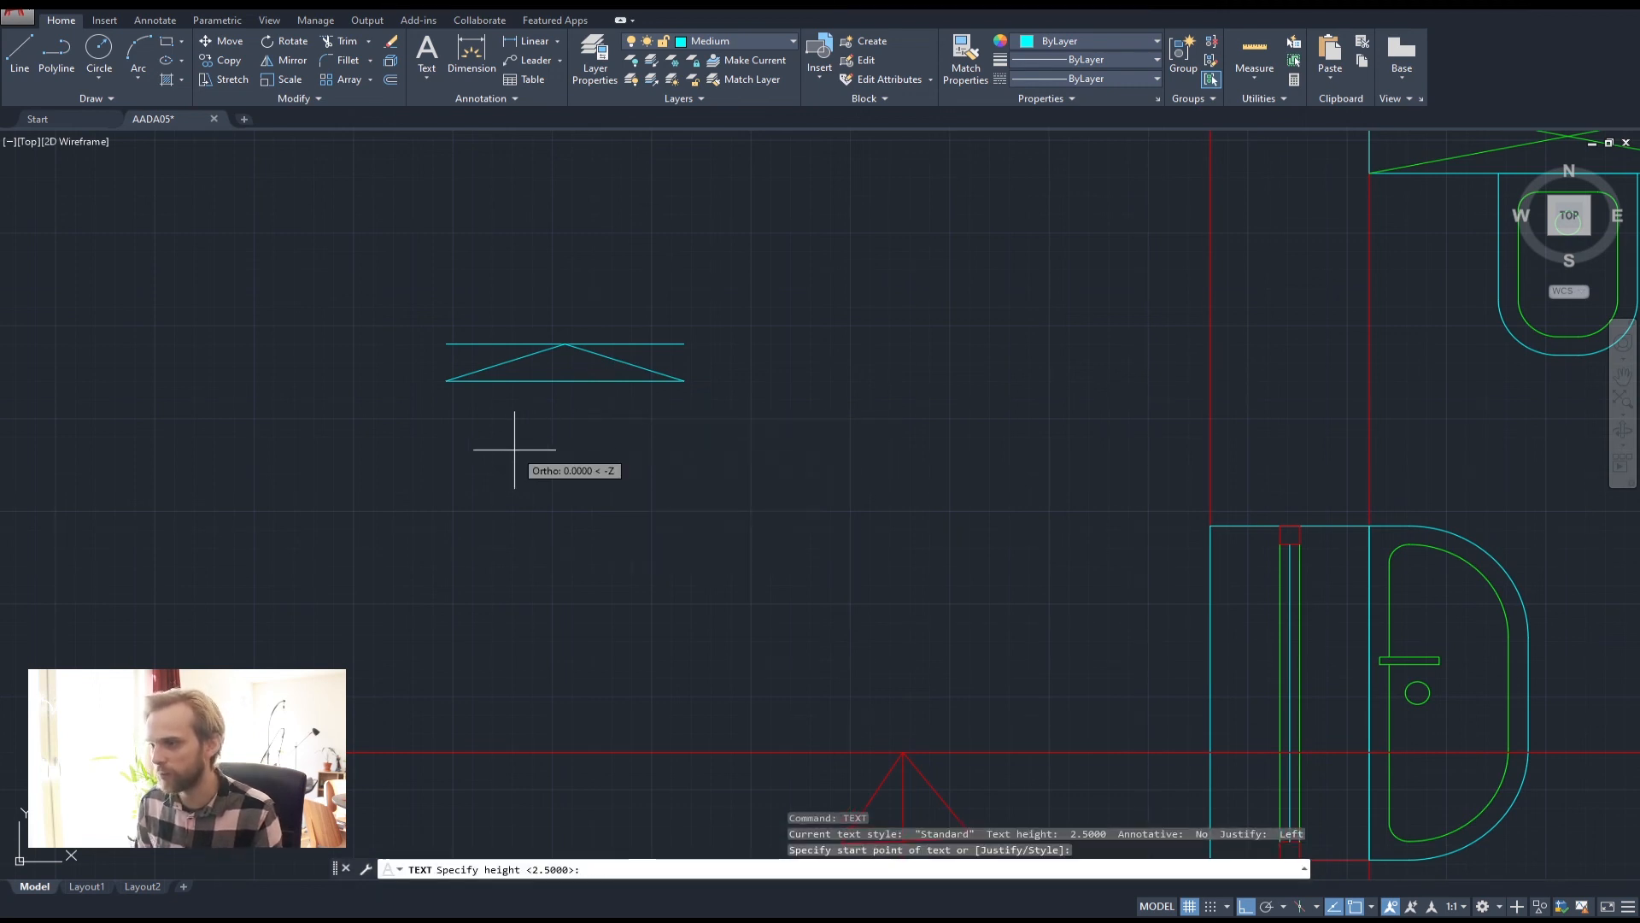
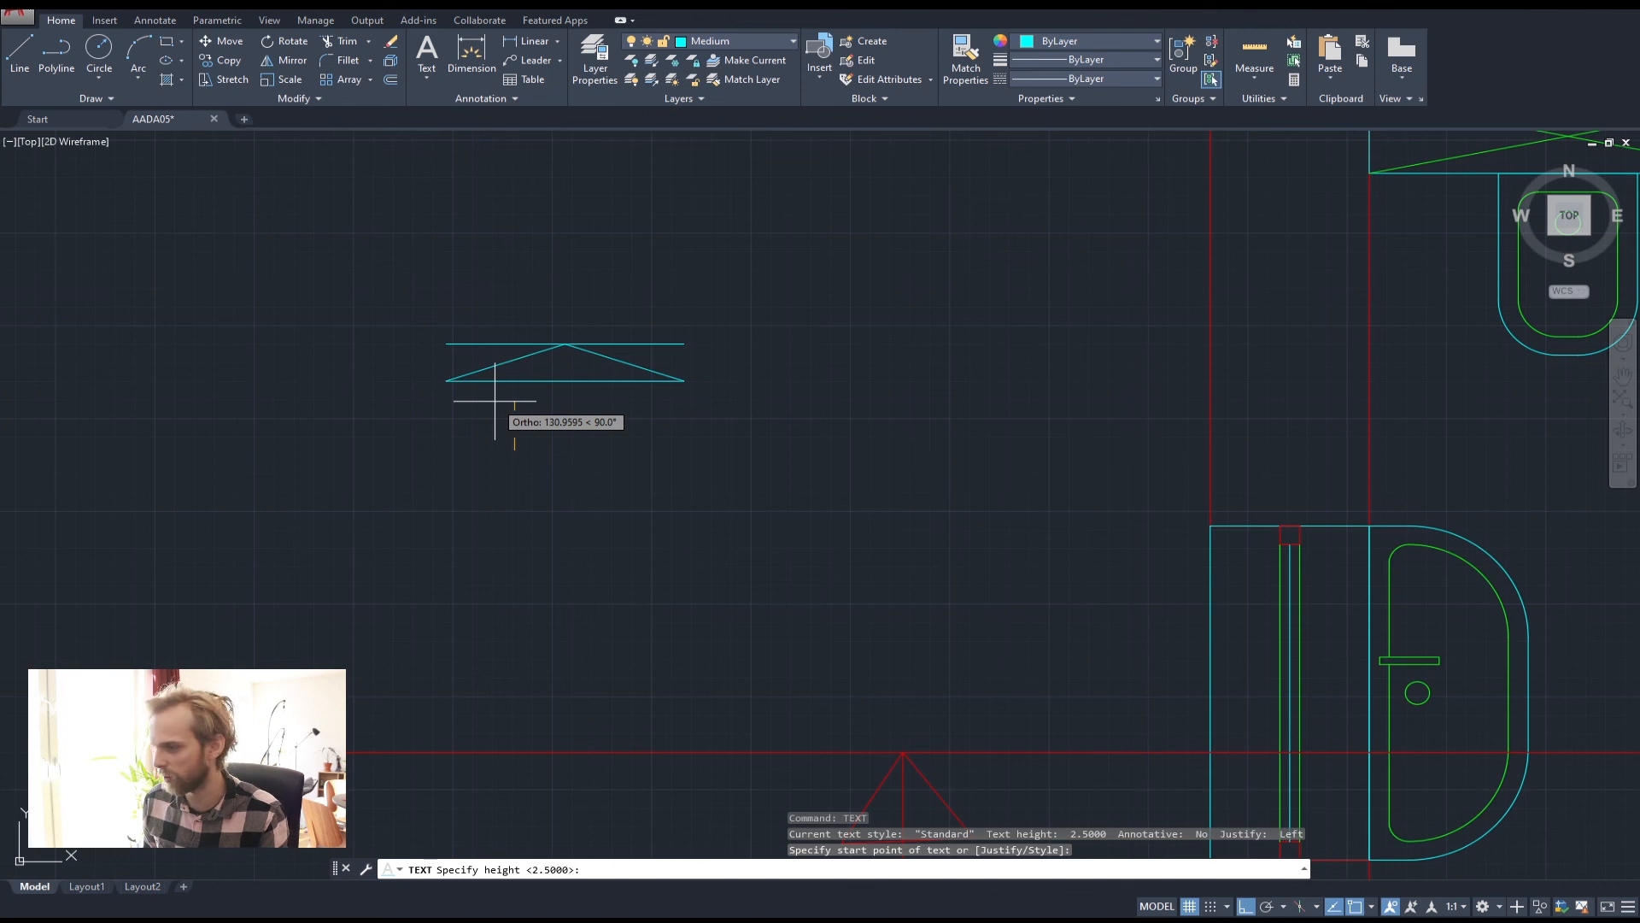
Place a letter 'A', 200 high at rotation 0, below the section marker's triangle
type("200")
key("Return")
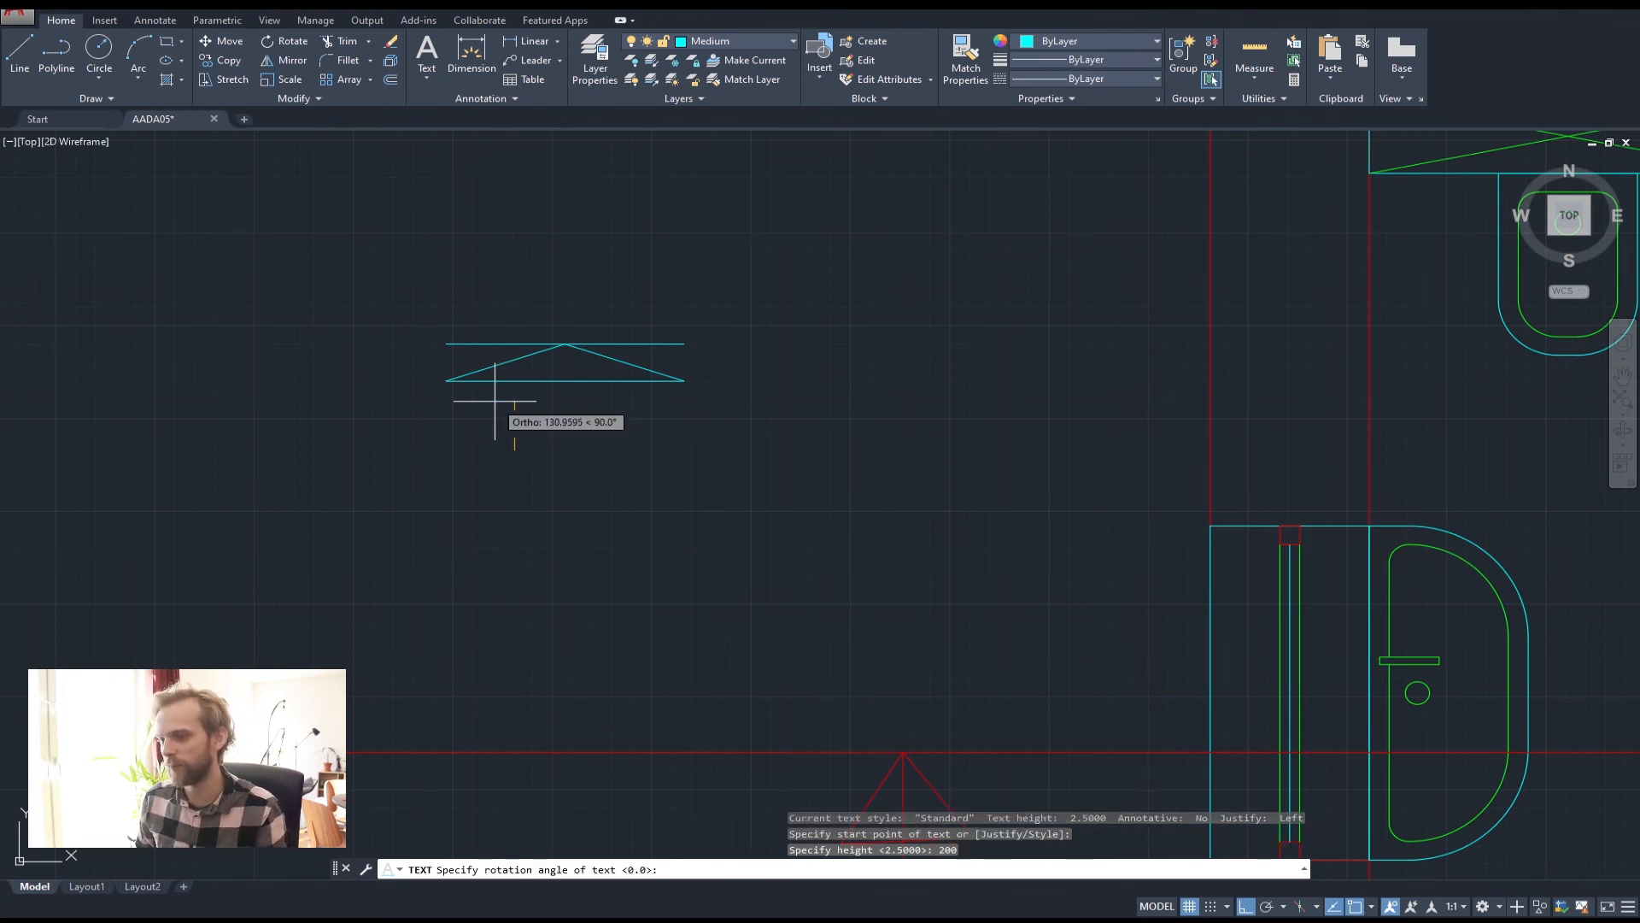
key("Return")
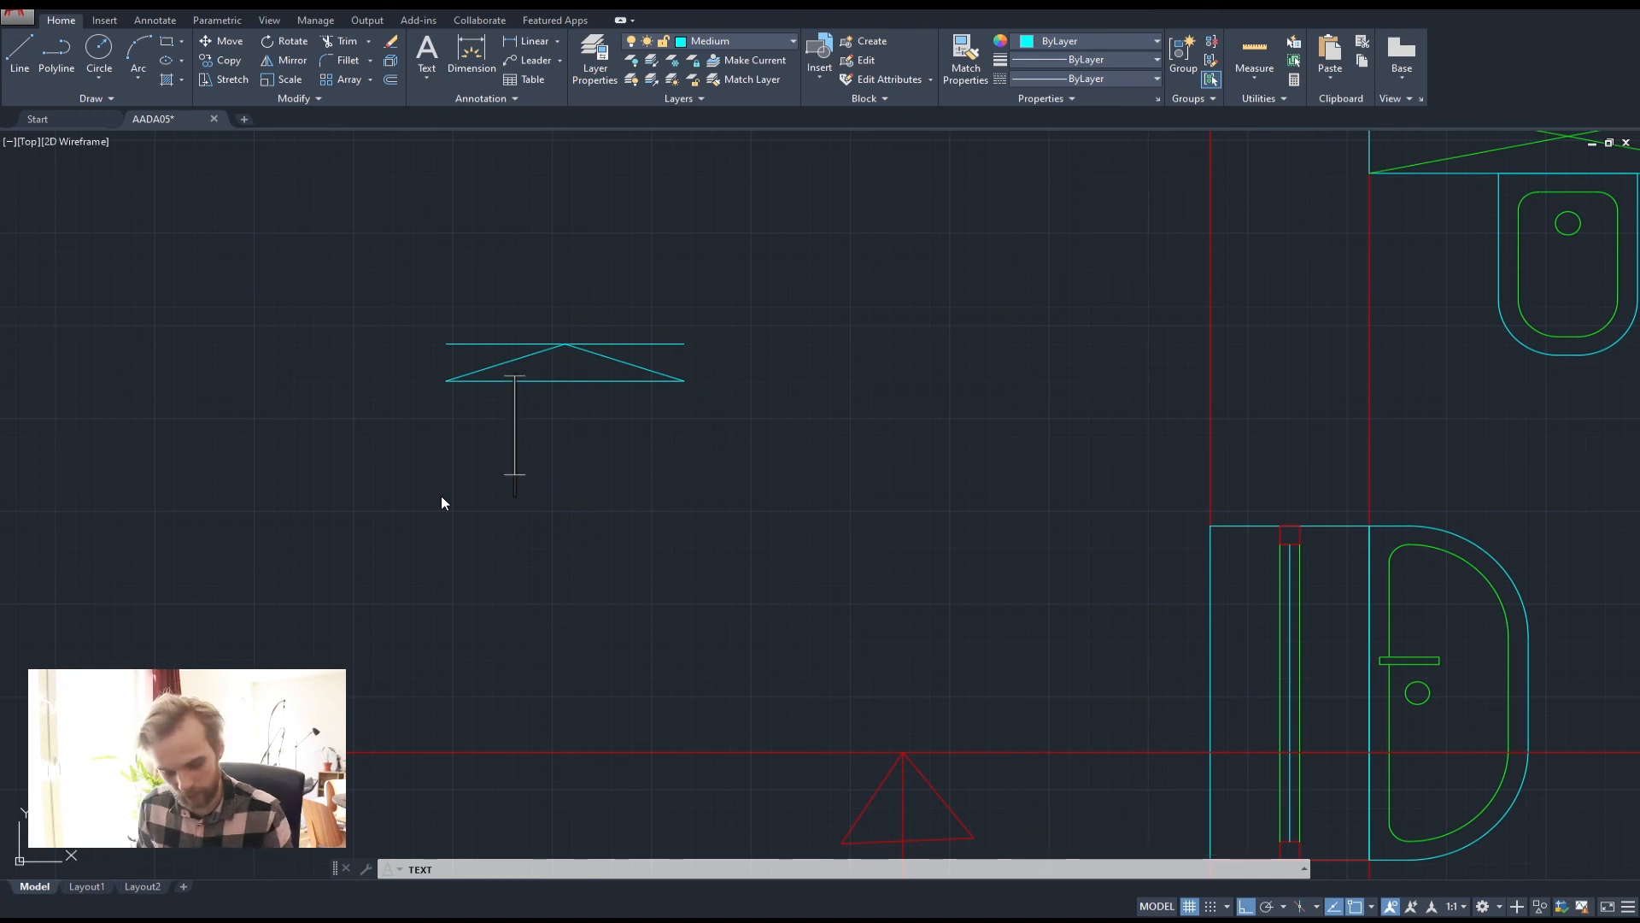
type("A")
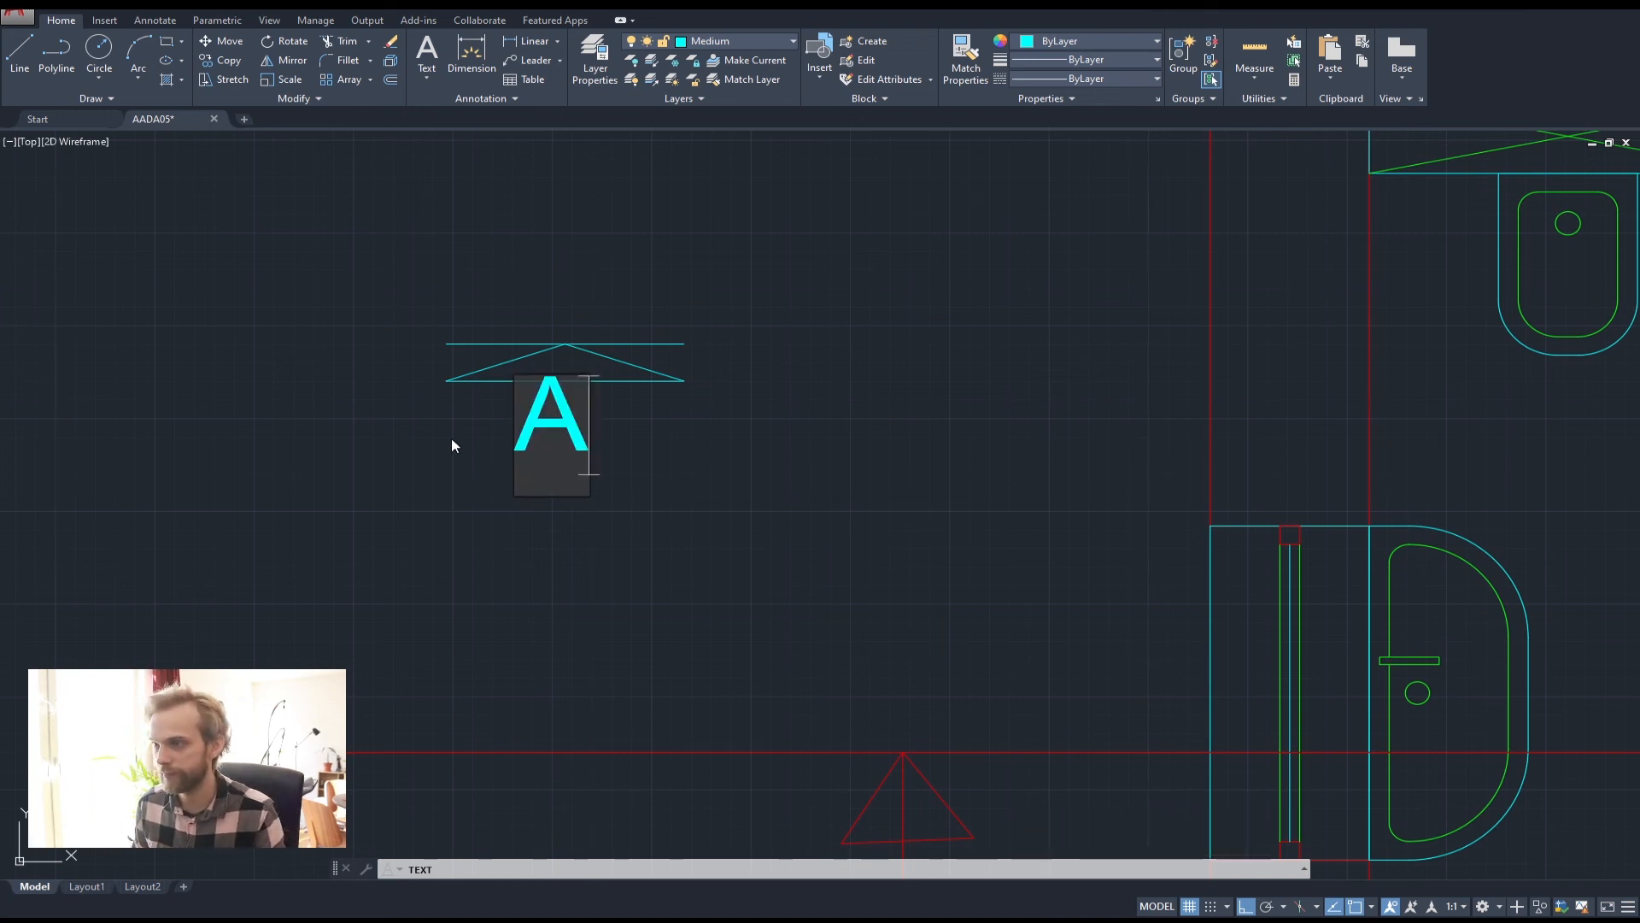
left_click(386, 431)
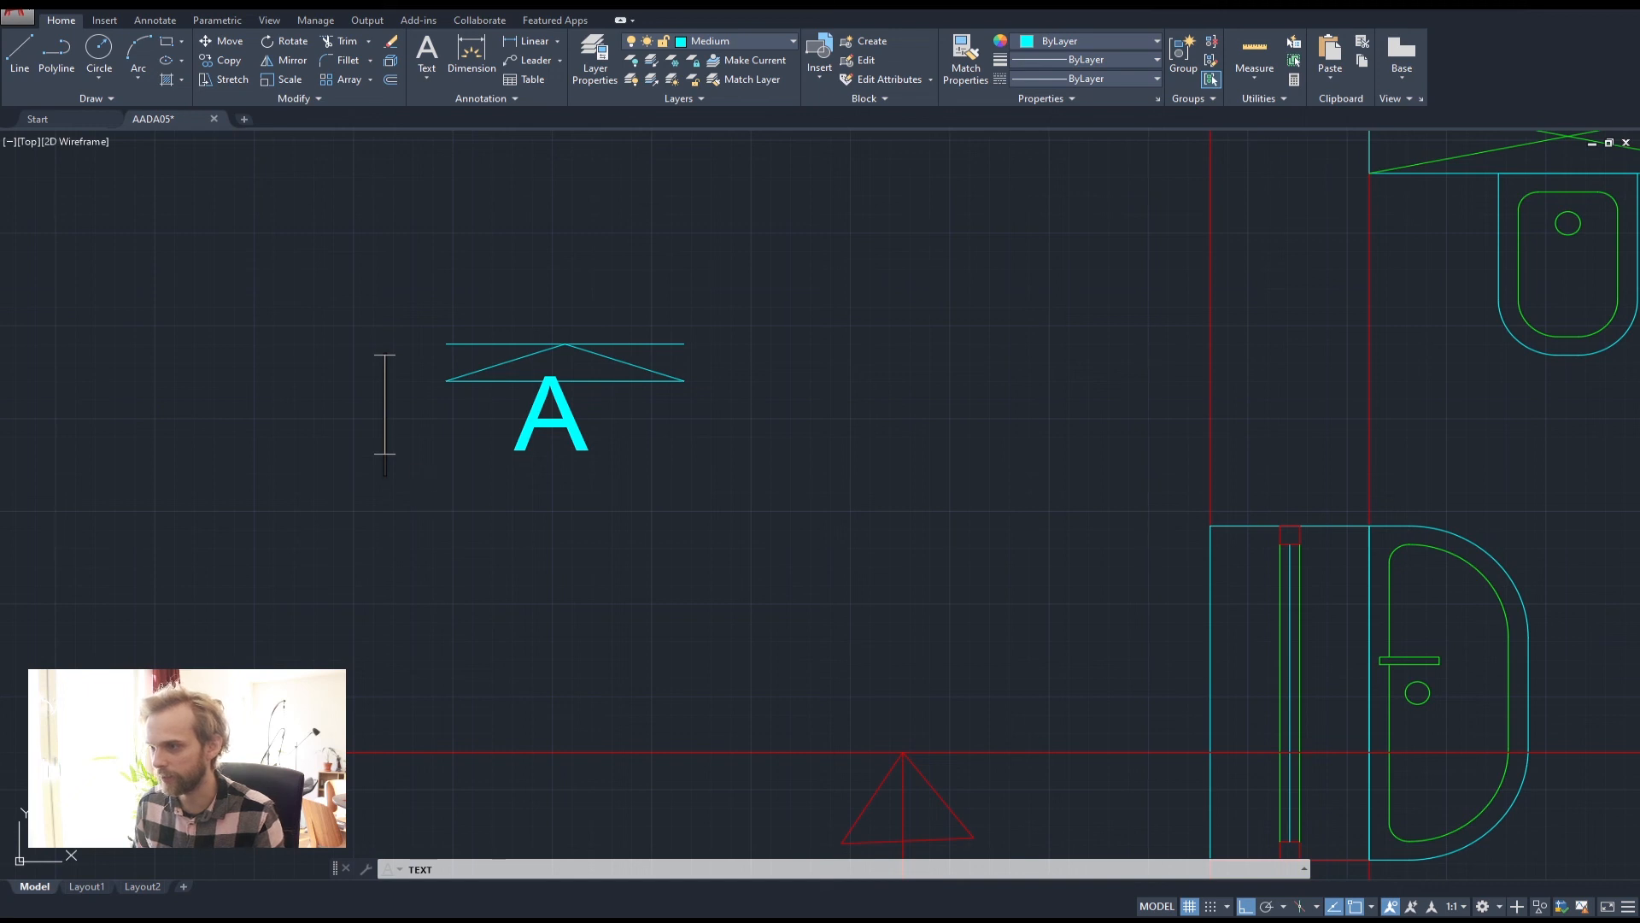
key("Escape")
key("Escape")
Move the letter A down so it sits centered just under the triangle
left_click(568, 452)
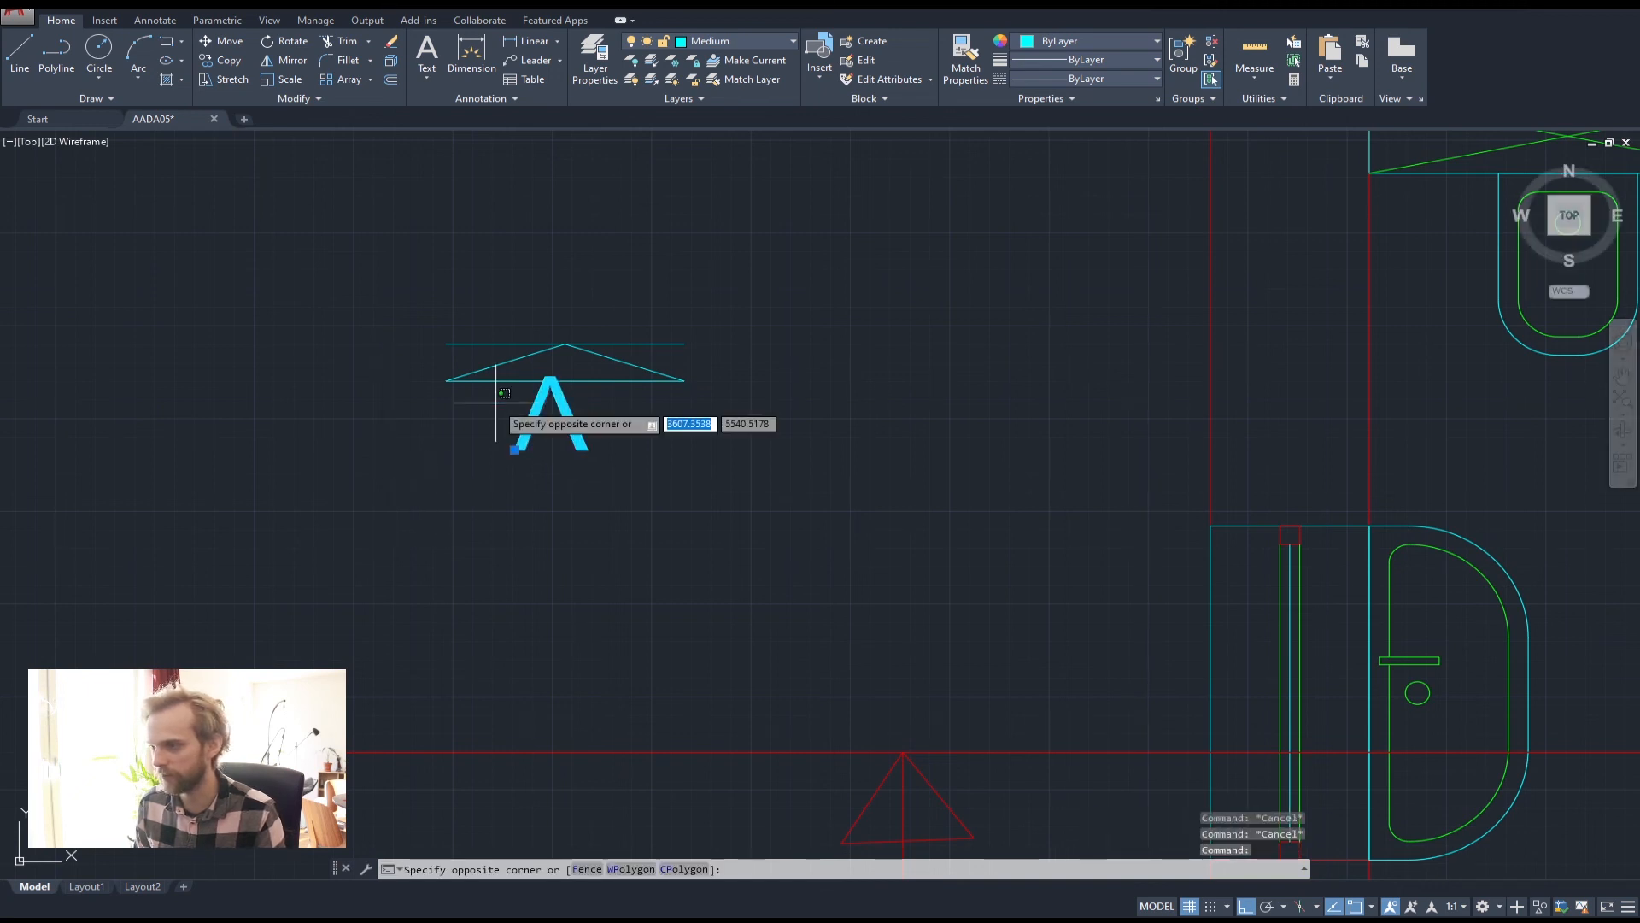
left_click(410, 451)
type("m")
key("Return")
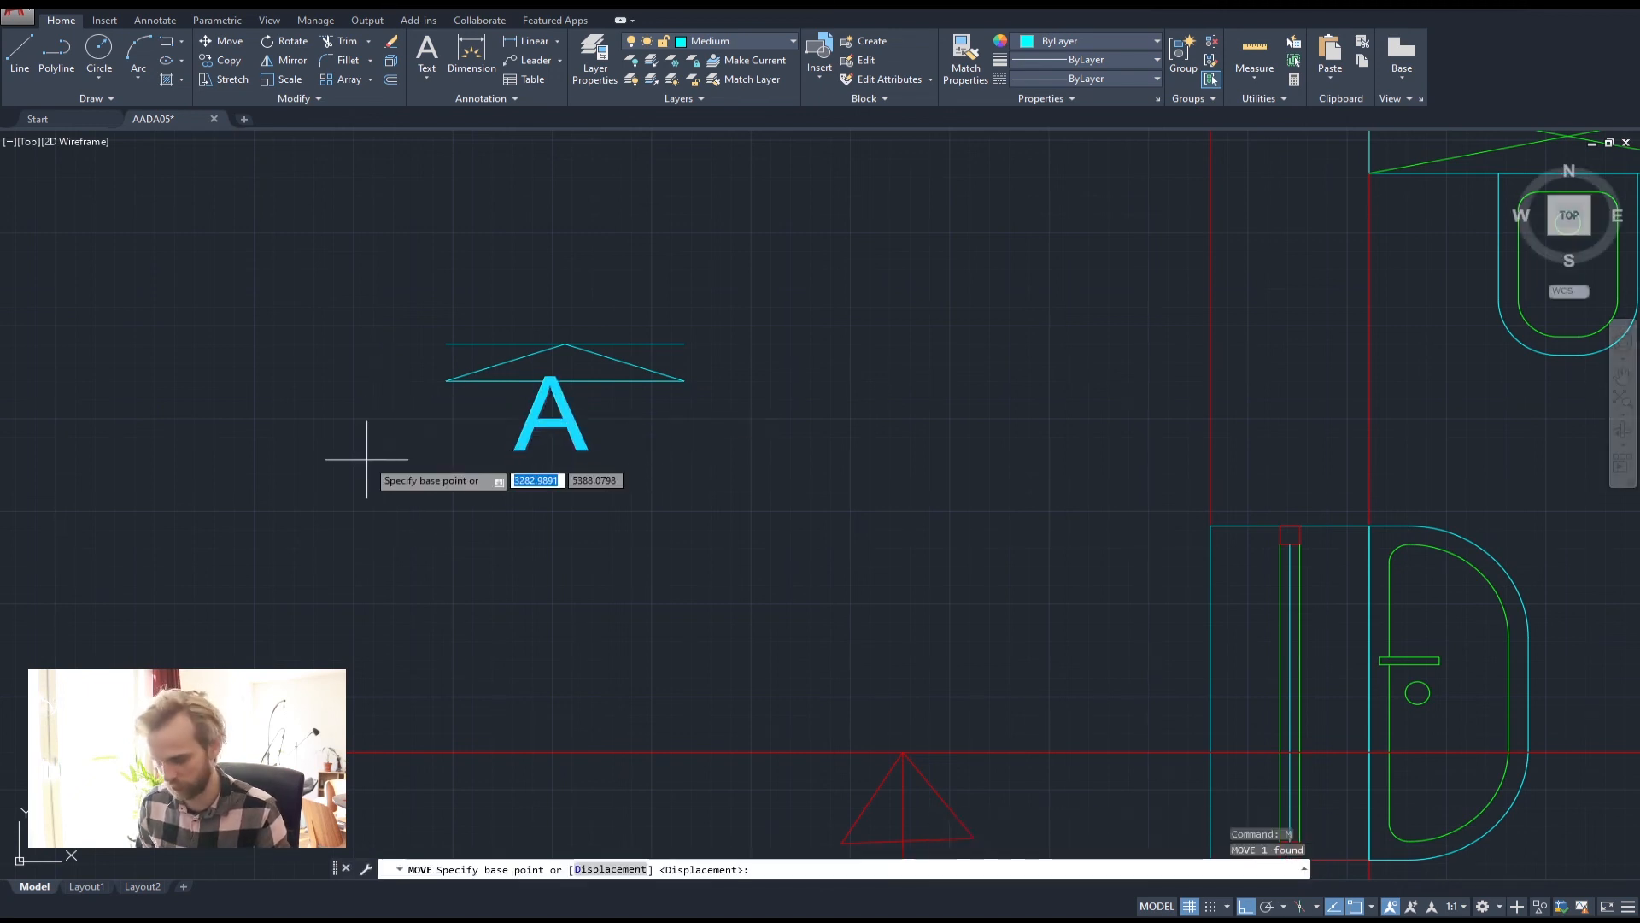
left_click(551, 376)
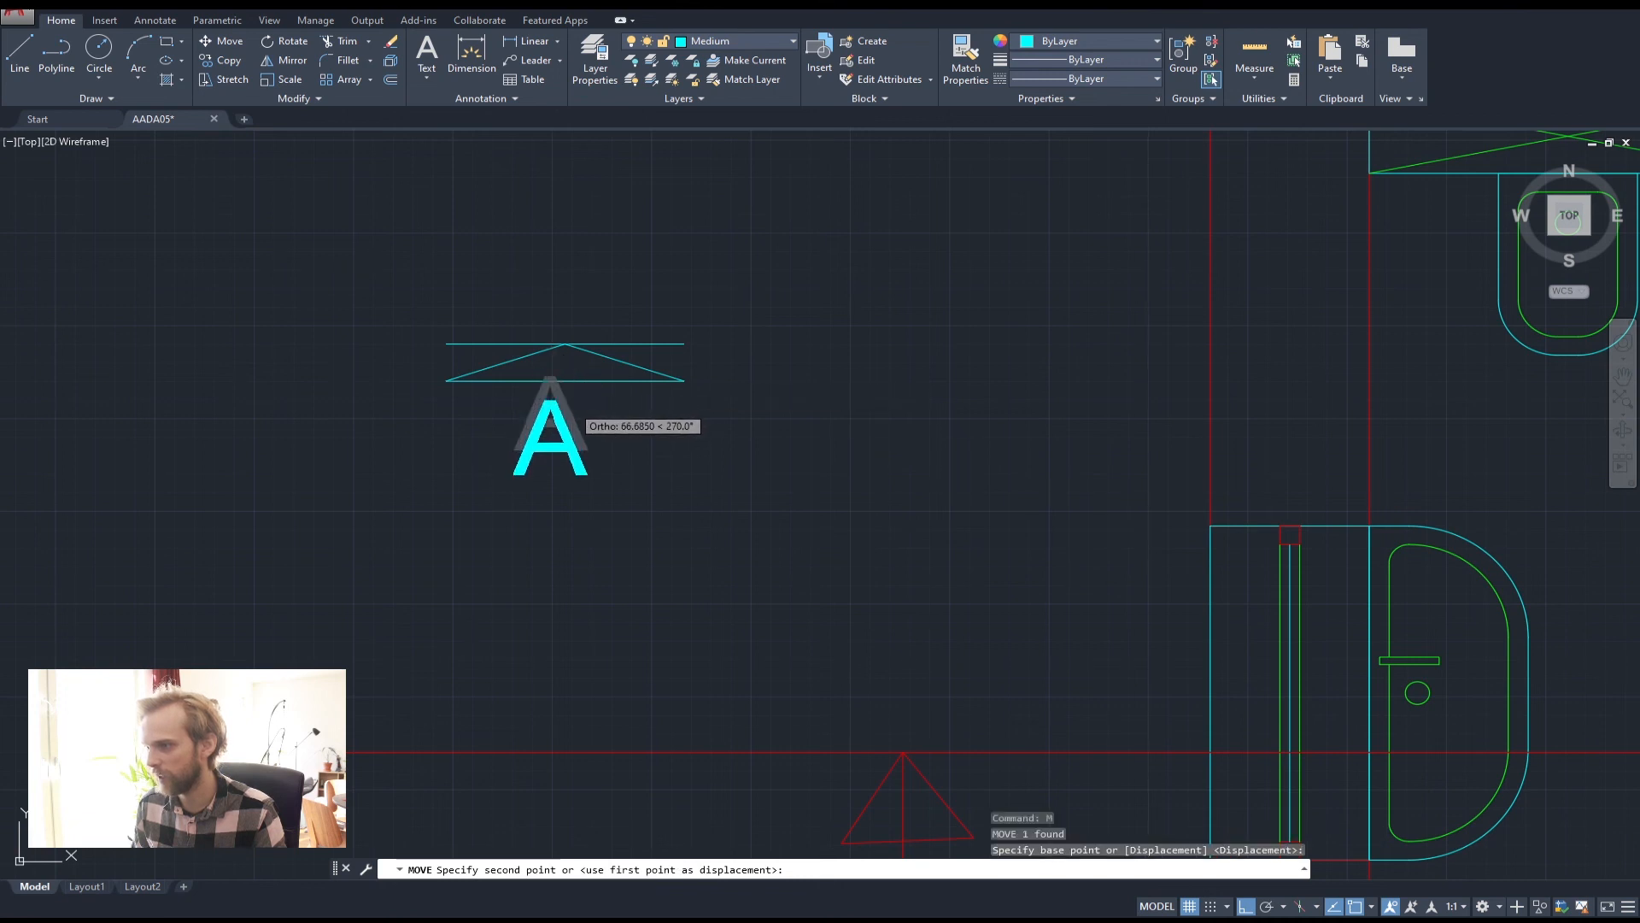
left_click(551, 400)
left_click(509, 414)
type("m")
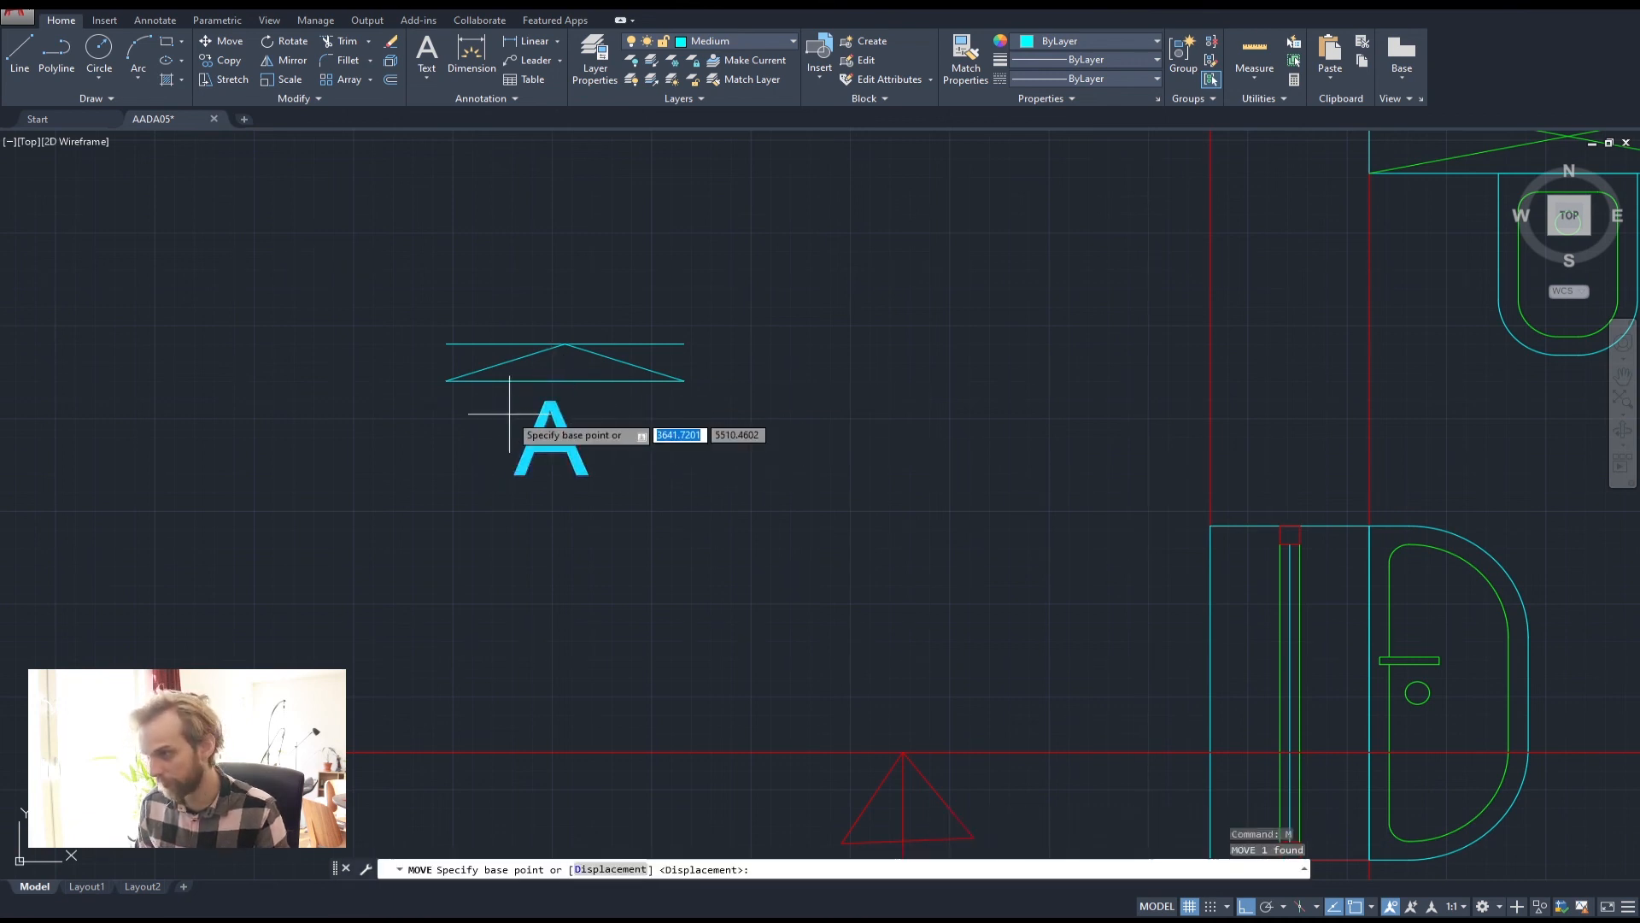
key("Return")
left_click(551, 411)
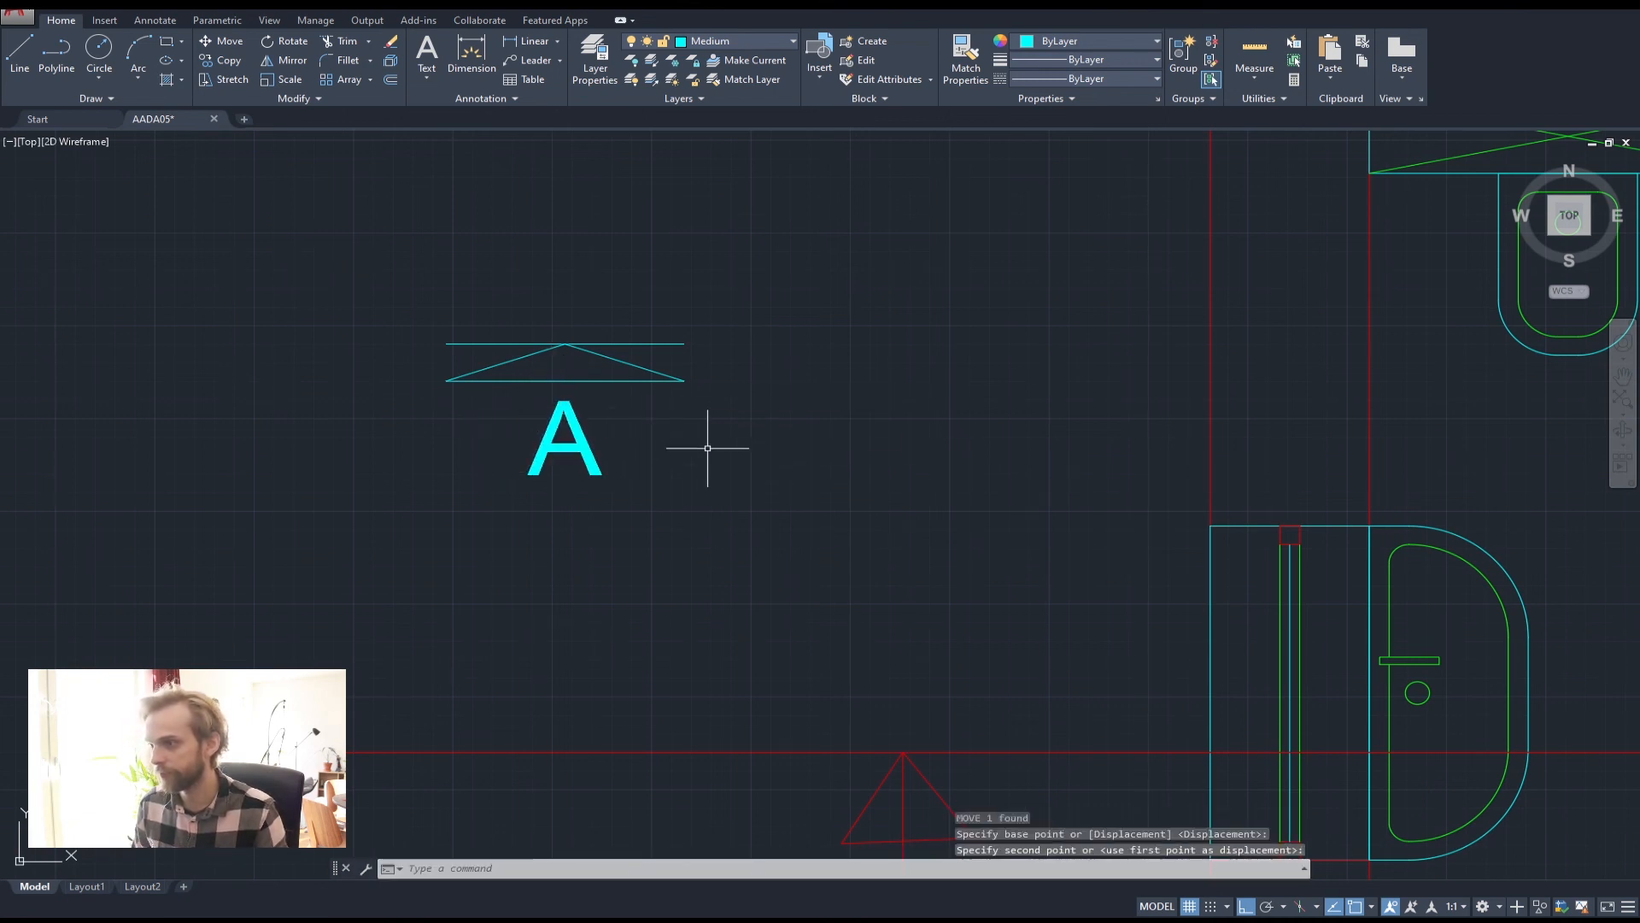
Move the A section marker, triangle and letter, onto the plan's section cut line
scroll(743, 465, "down", 10)
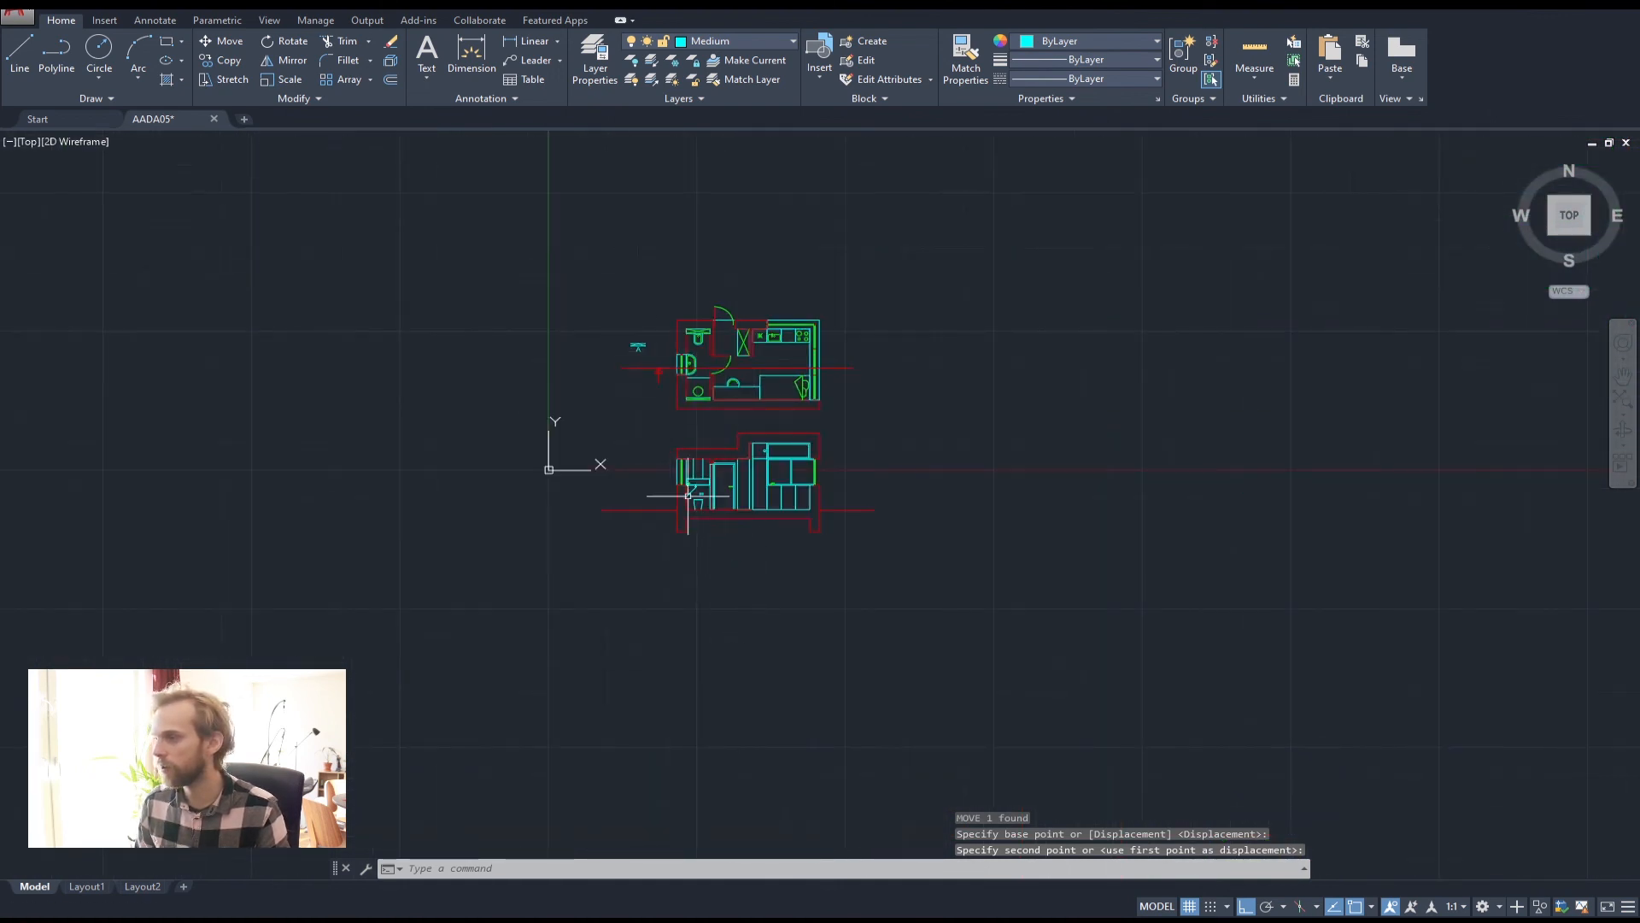
scroll(861, 356, "up", 2)
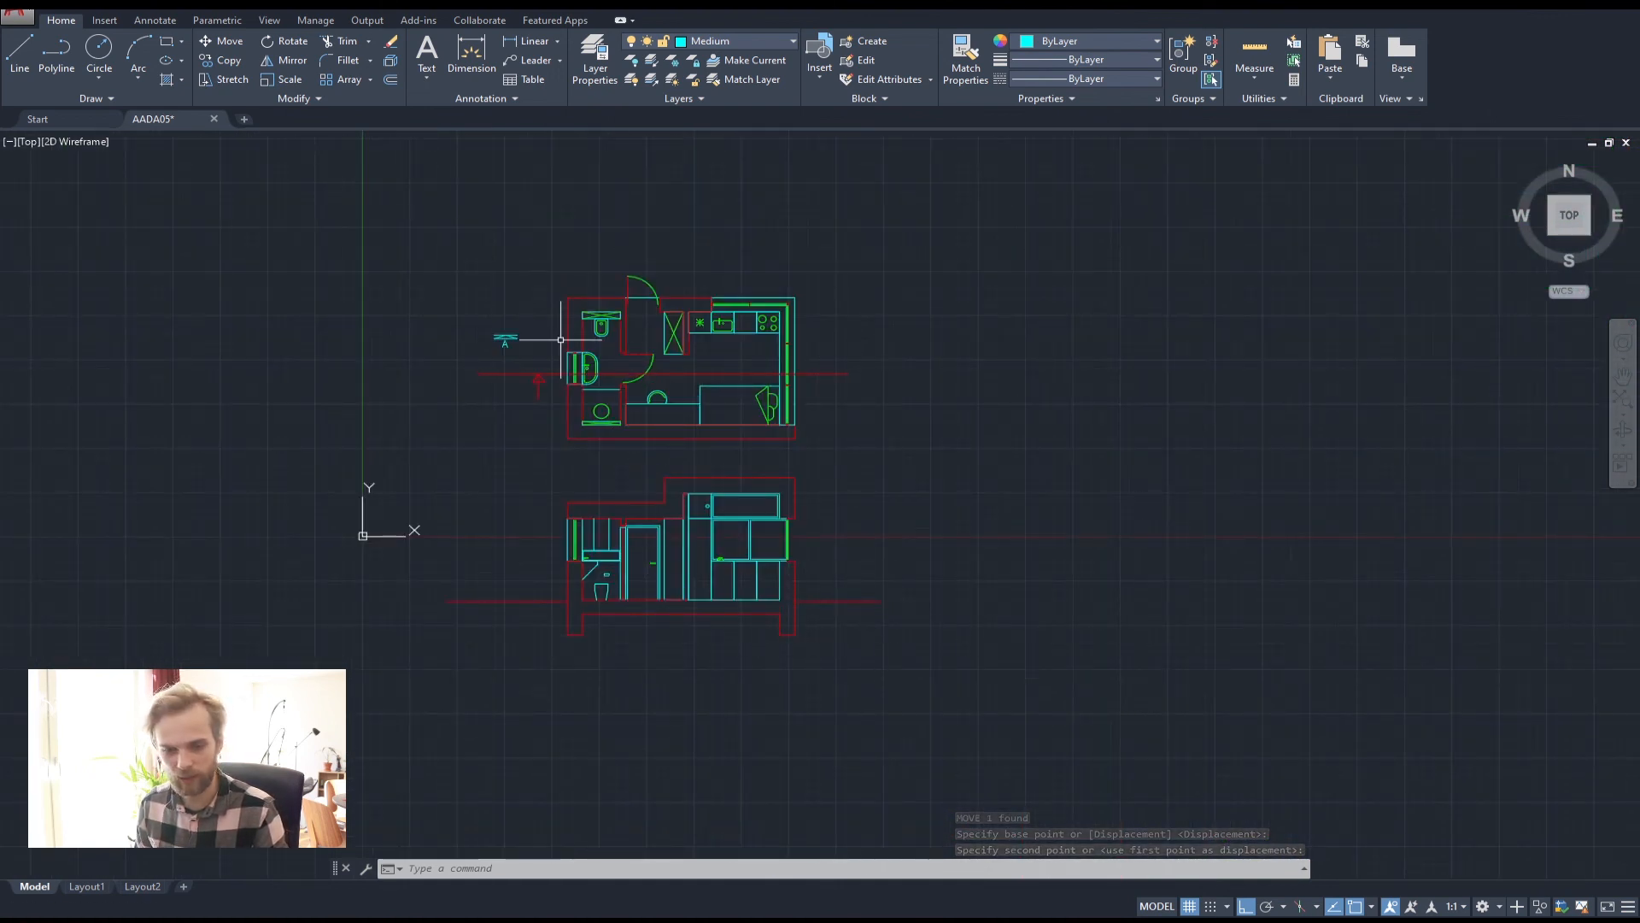
scroll(525, 313, "up", 4)
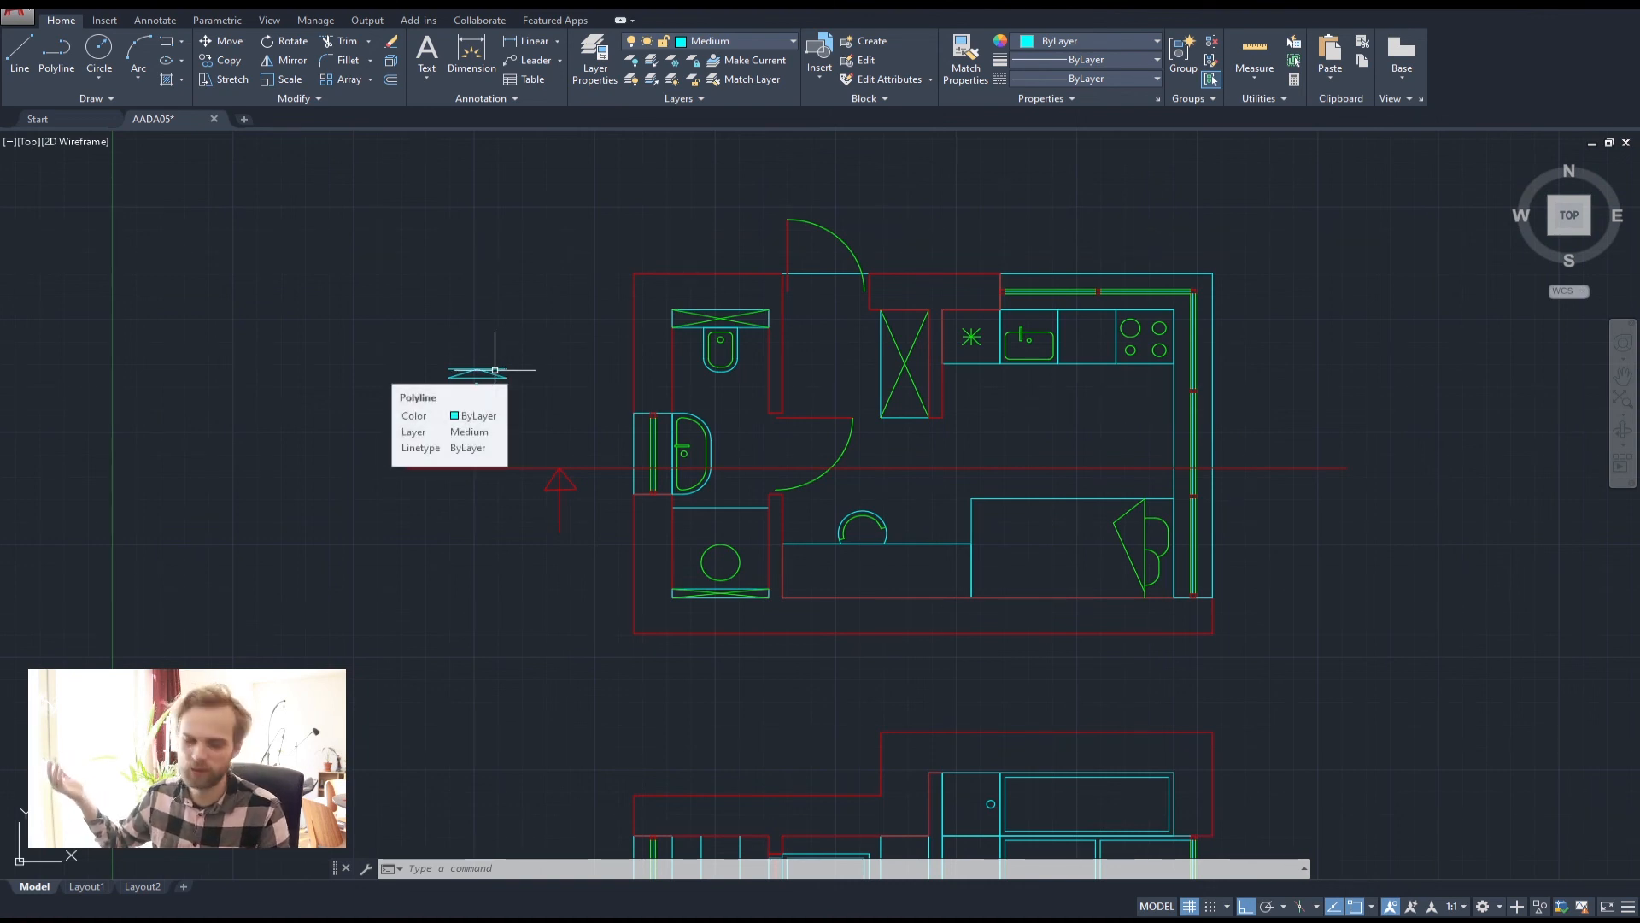
left_click(535, 432)
left_click(402, 323)
type("m")
key("Return")
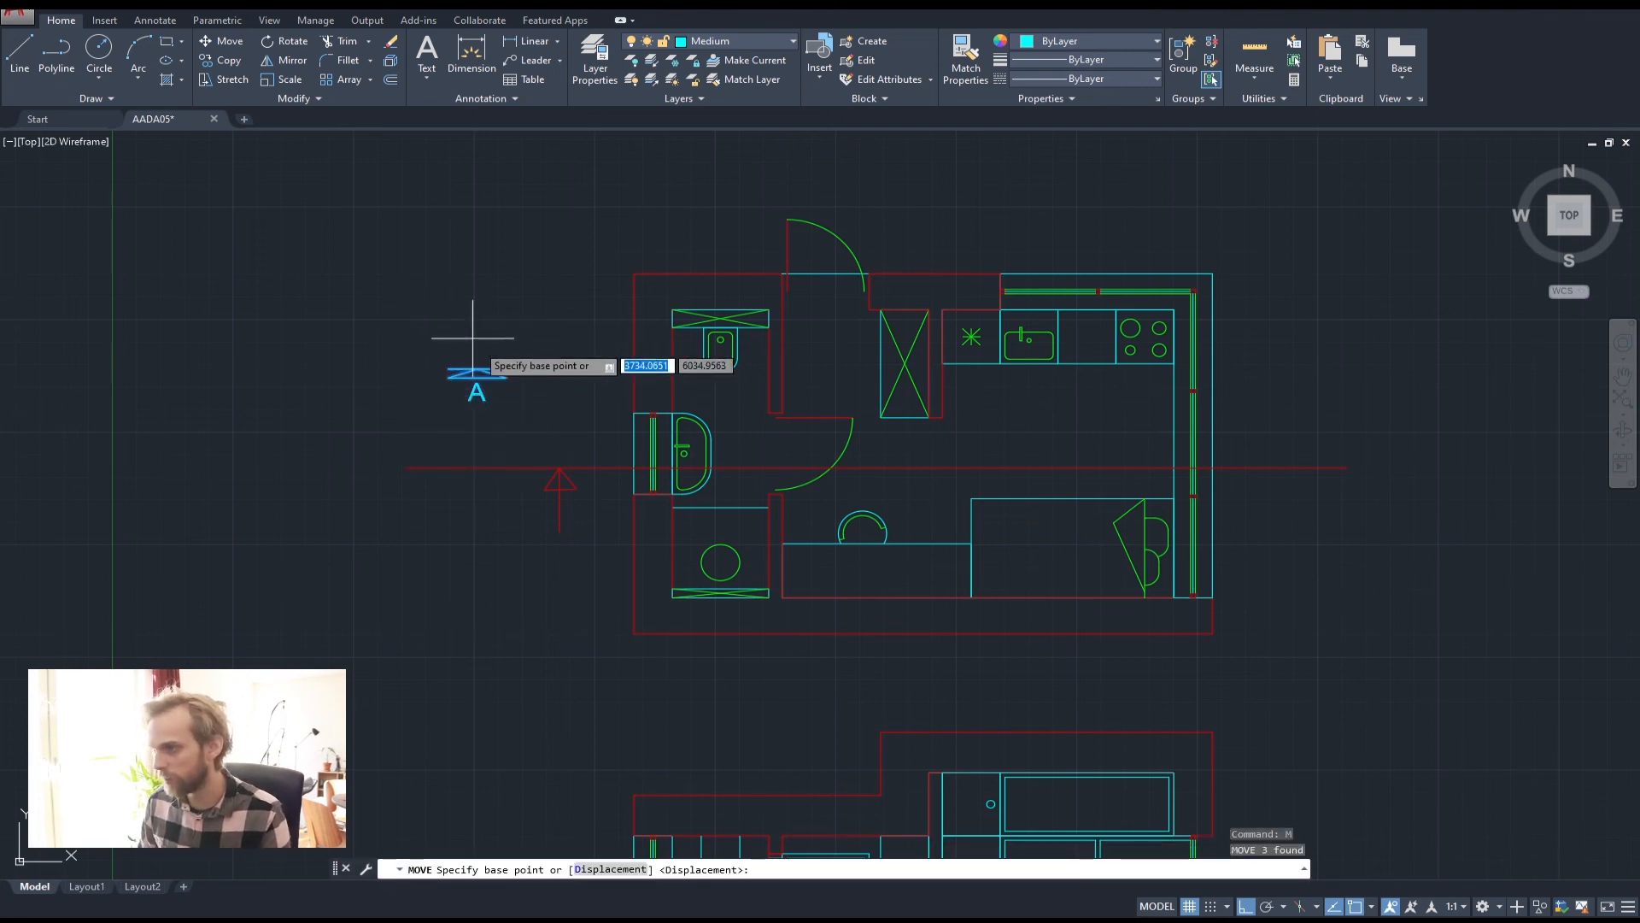
scroll(493, 369, "up", 2)
left_click(513, 370)
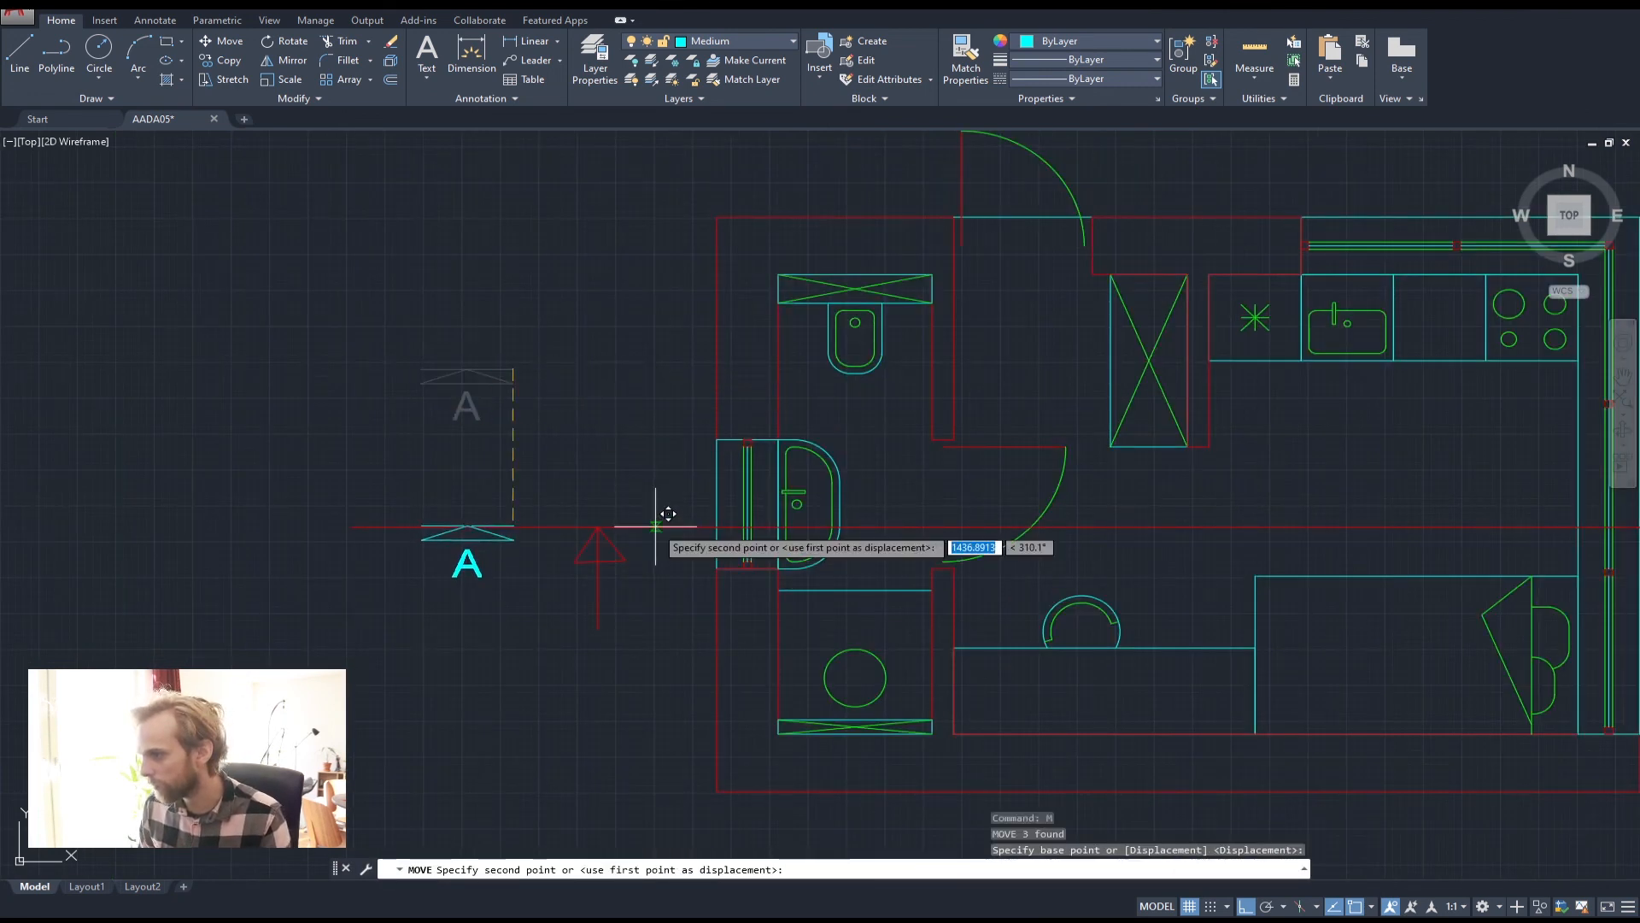
left_click(654, 517)
Copy the A marker to the right end of the section cut
left_click(513, 477)
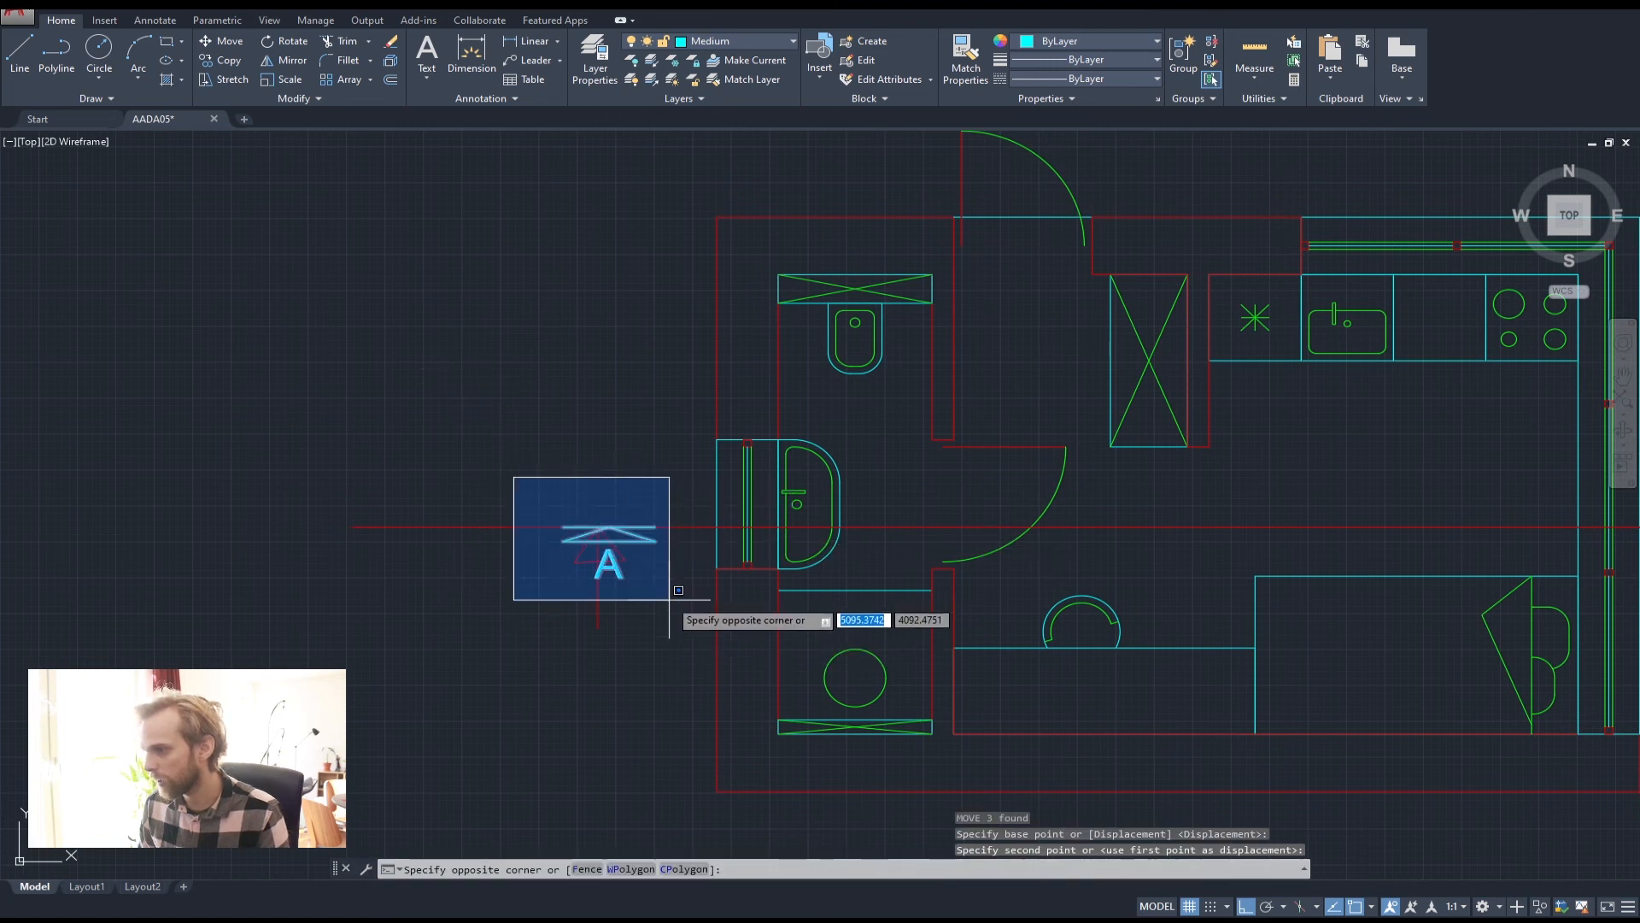
left_click(676, 631)
type("cp")
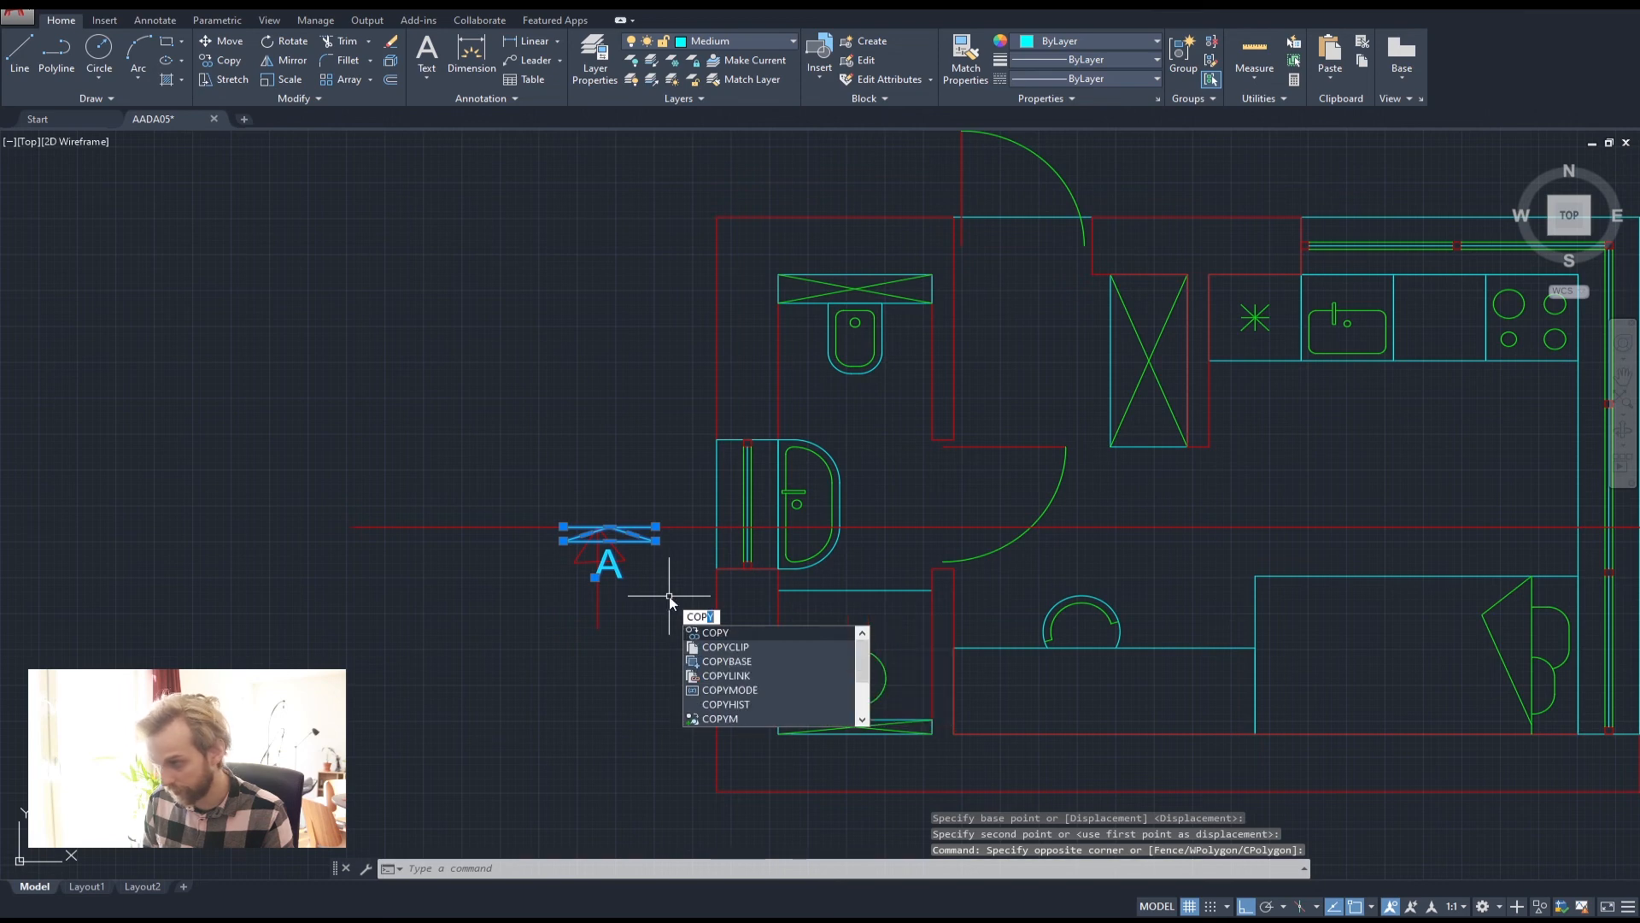
key("Return")
scroll(669, 585, "down", 4)
middle_click_drag(654, 571, 493, 393)
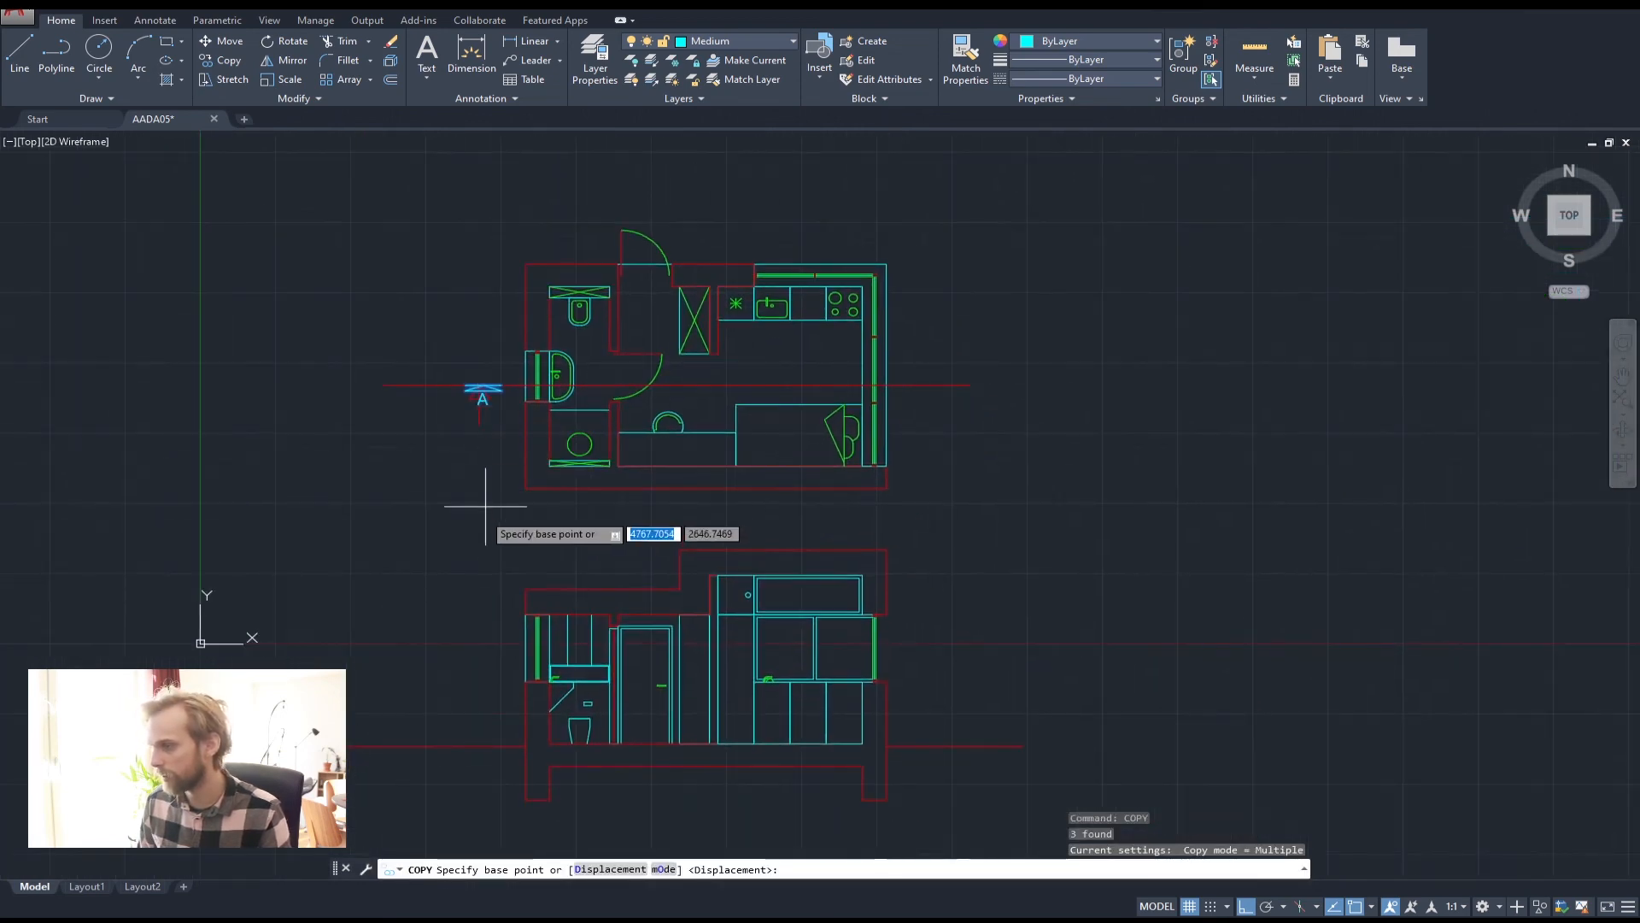
left_click(468, 521)
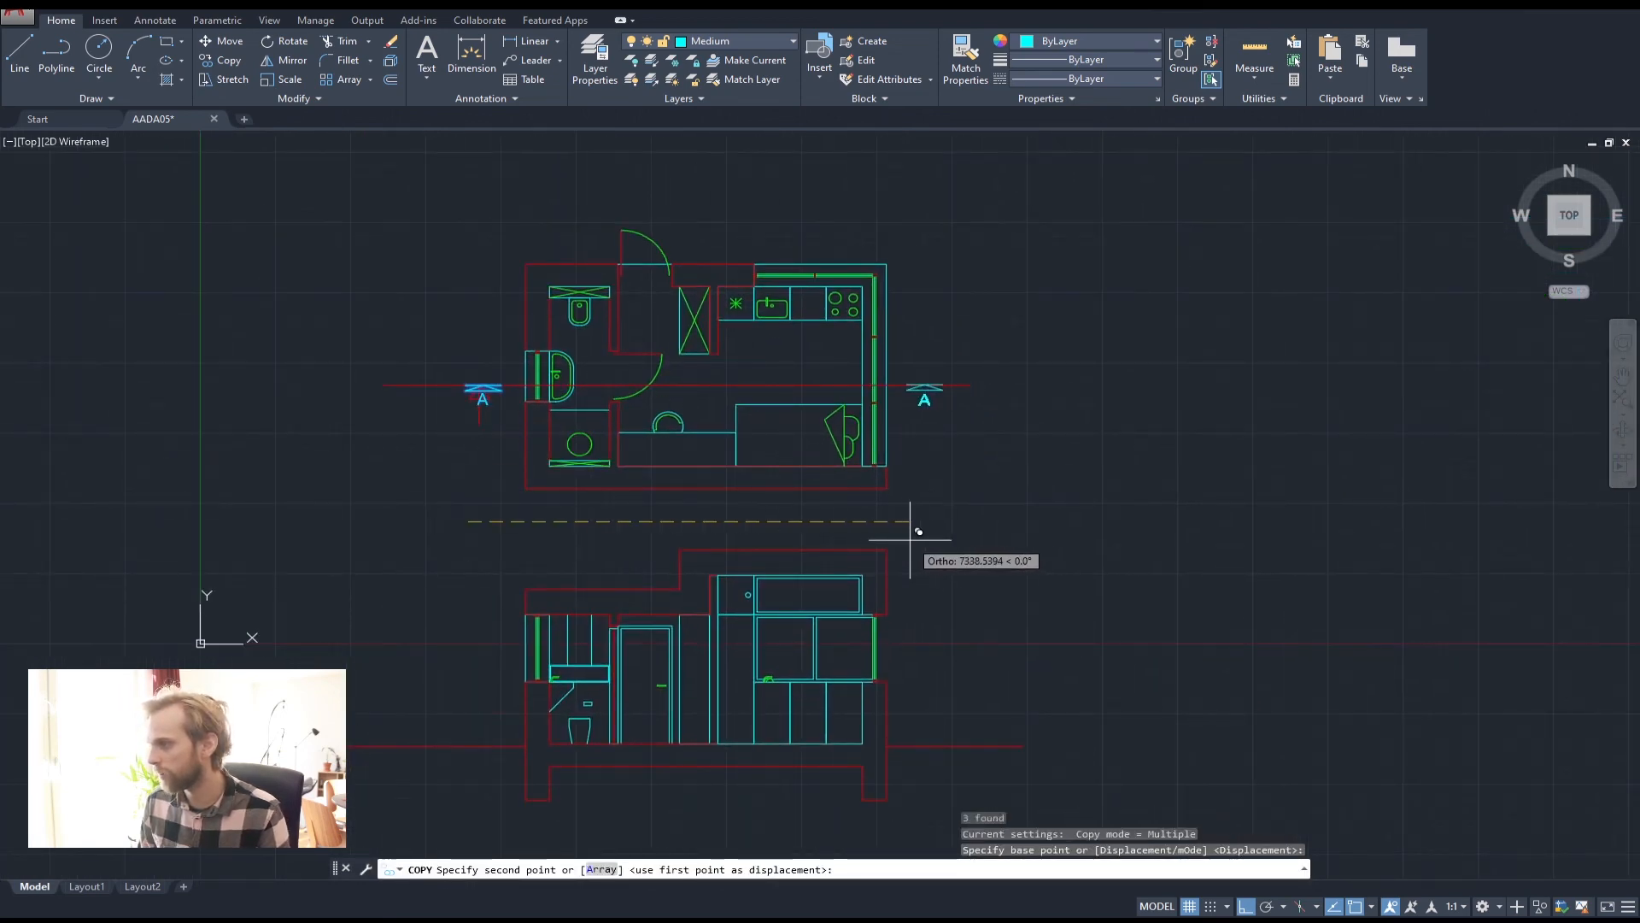
key("Escape")
Erase the red section line running across the plan
left_click(422, 450)
left_click(359, 362)
scroll(451, 406, "up", 10)
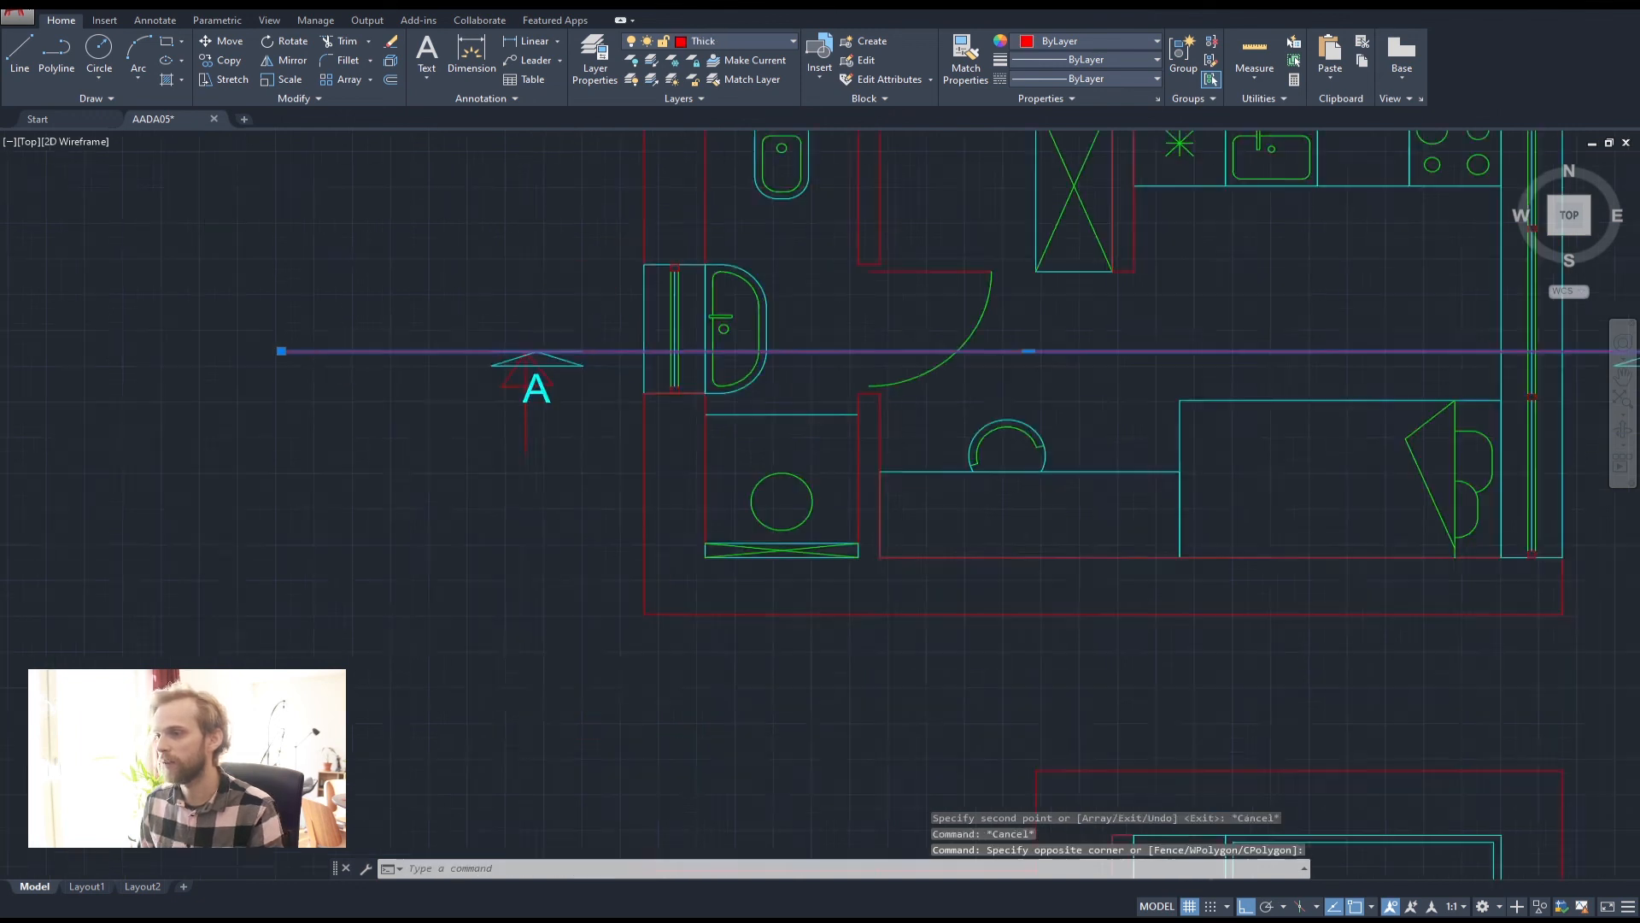
key("Delete")
left_click(732, 289)
left_click(611, 288)
key("Delete")
scroll(622, 327, "down", 4)
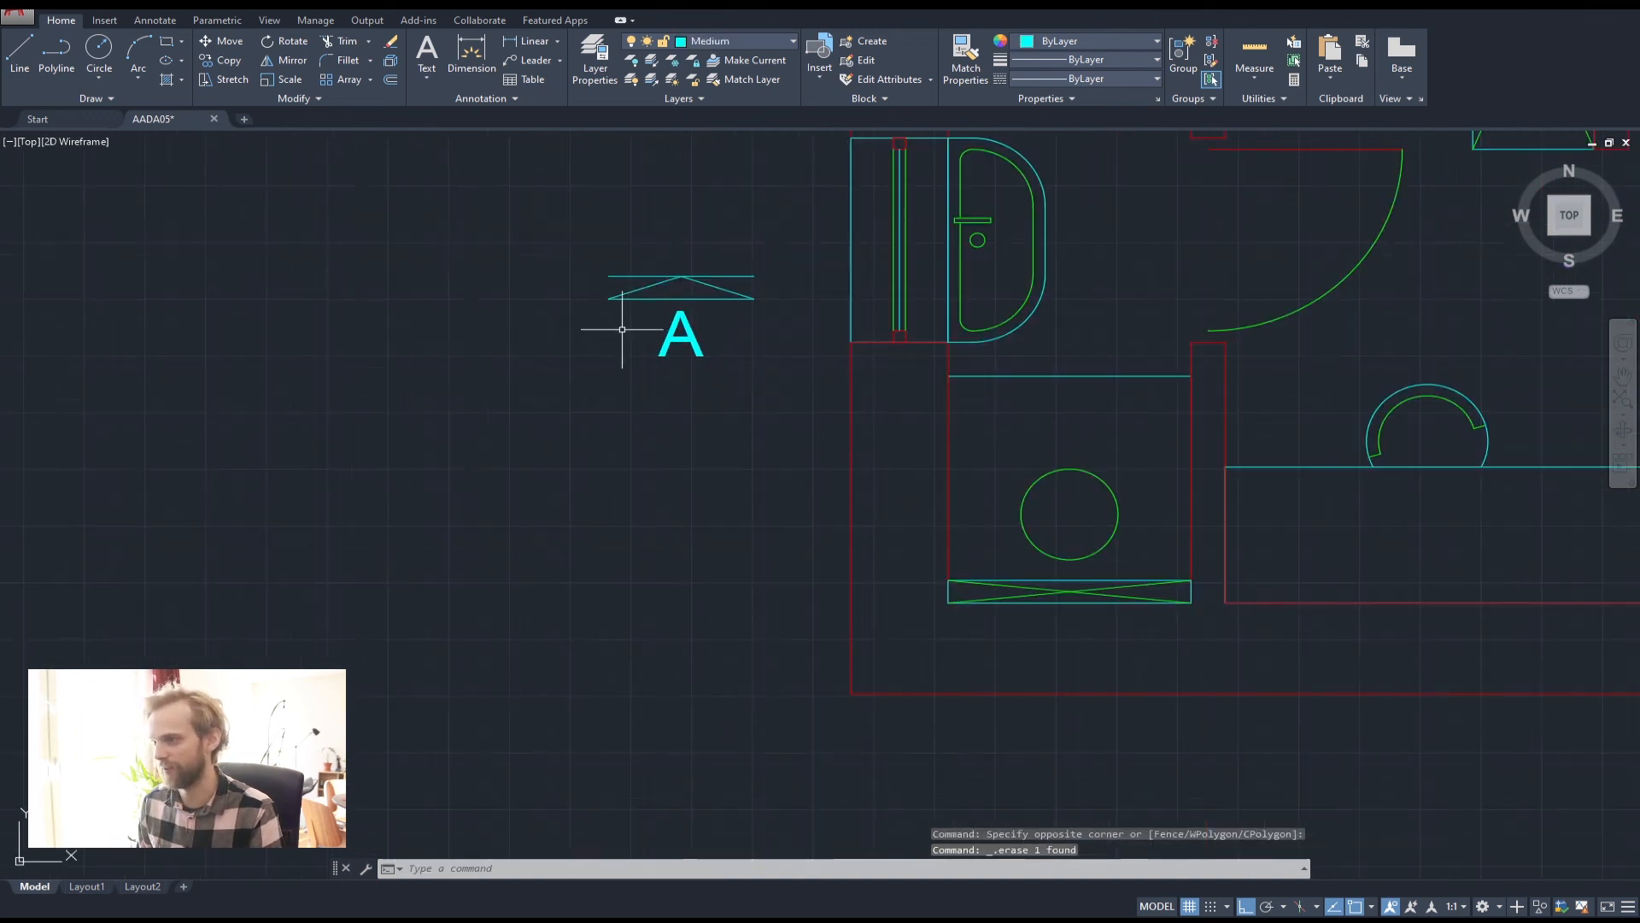
scroll(813, 396, "down", 6)
middle_click_drag(887, 433, 732, 442)
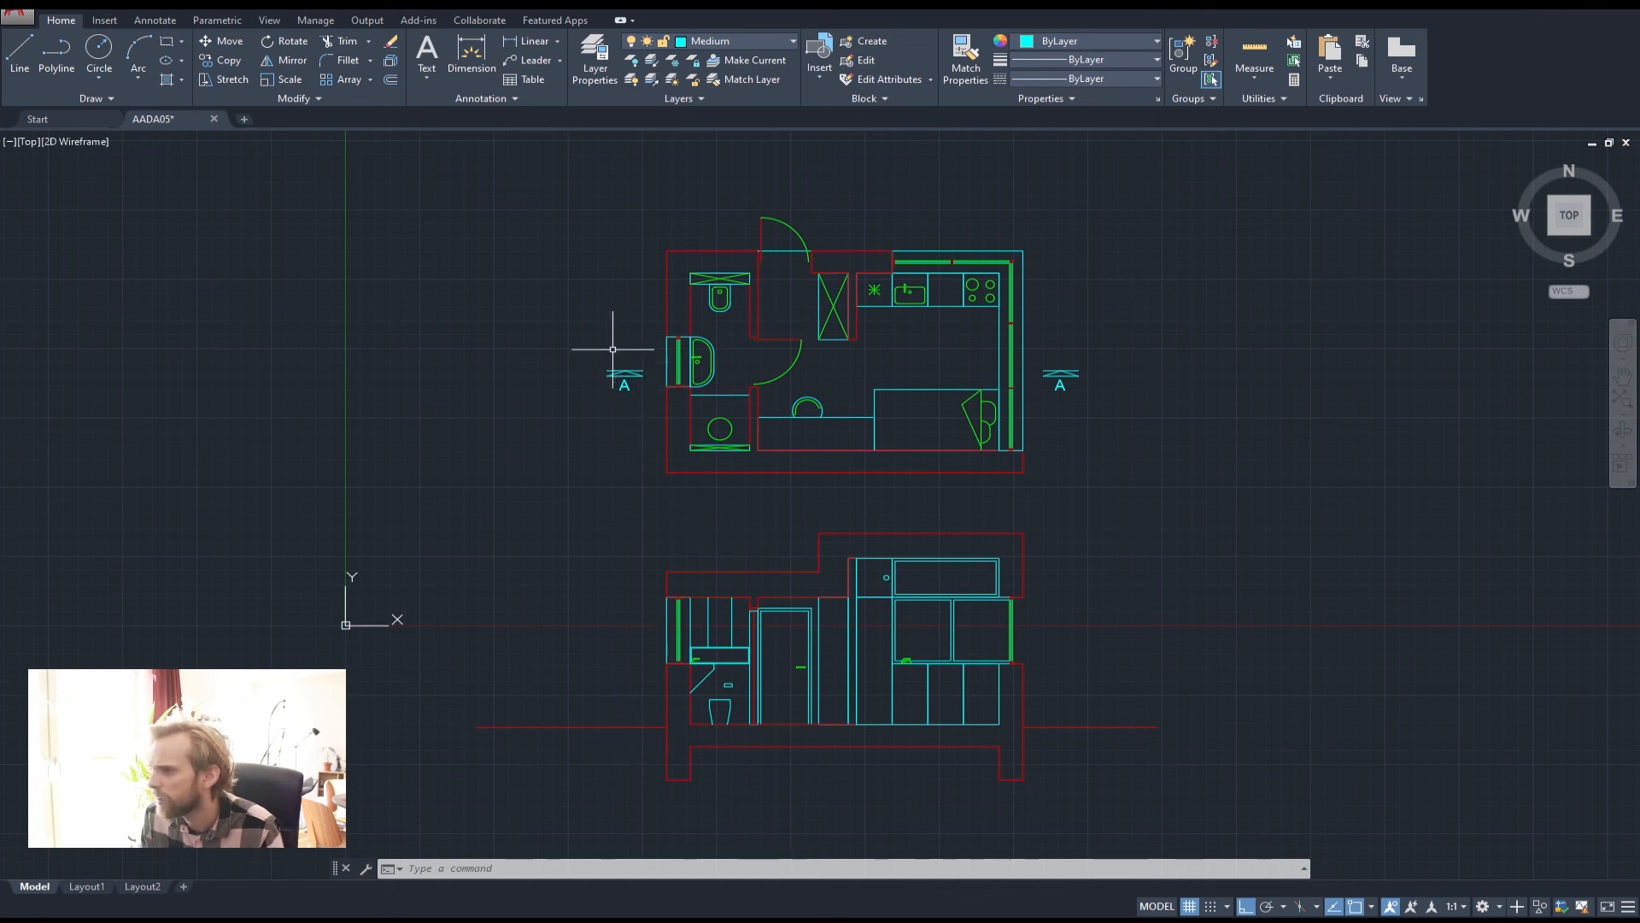
Create a new layer named Text coloured yellow
left_click(601, 64)
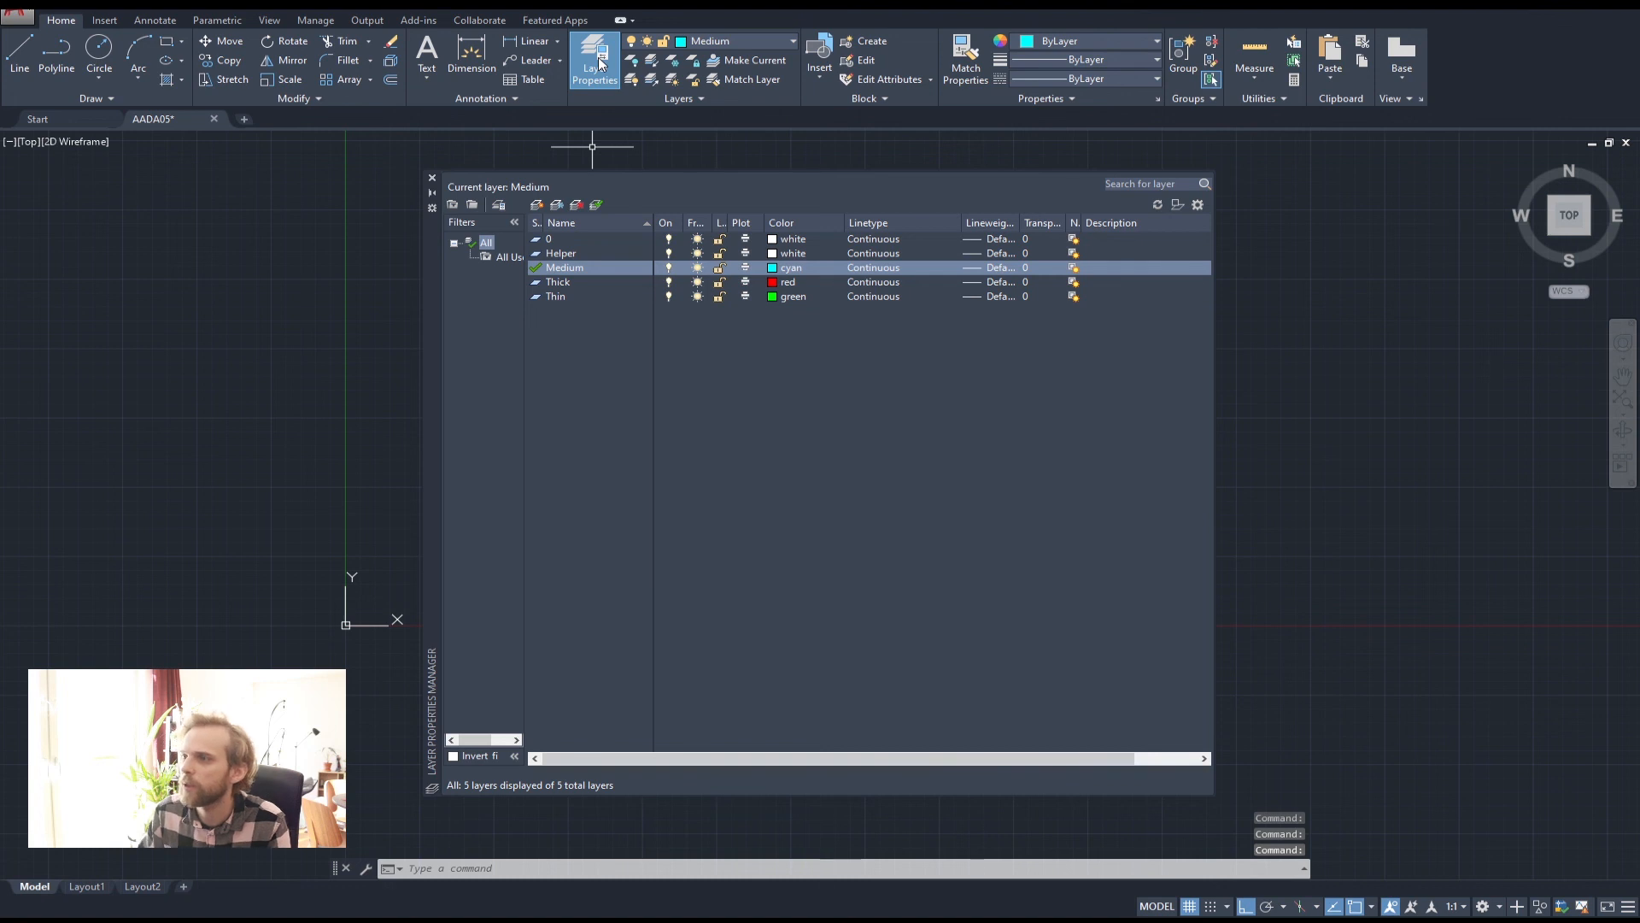
key("alt+n")
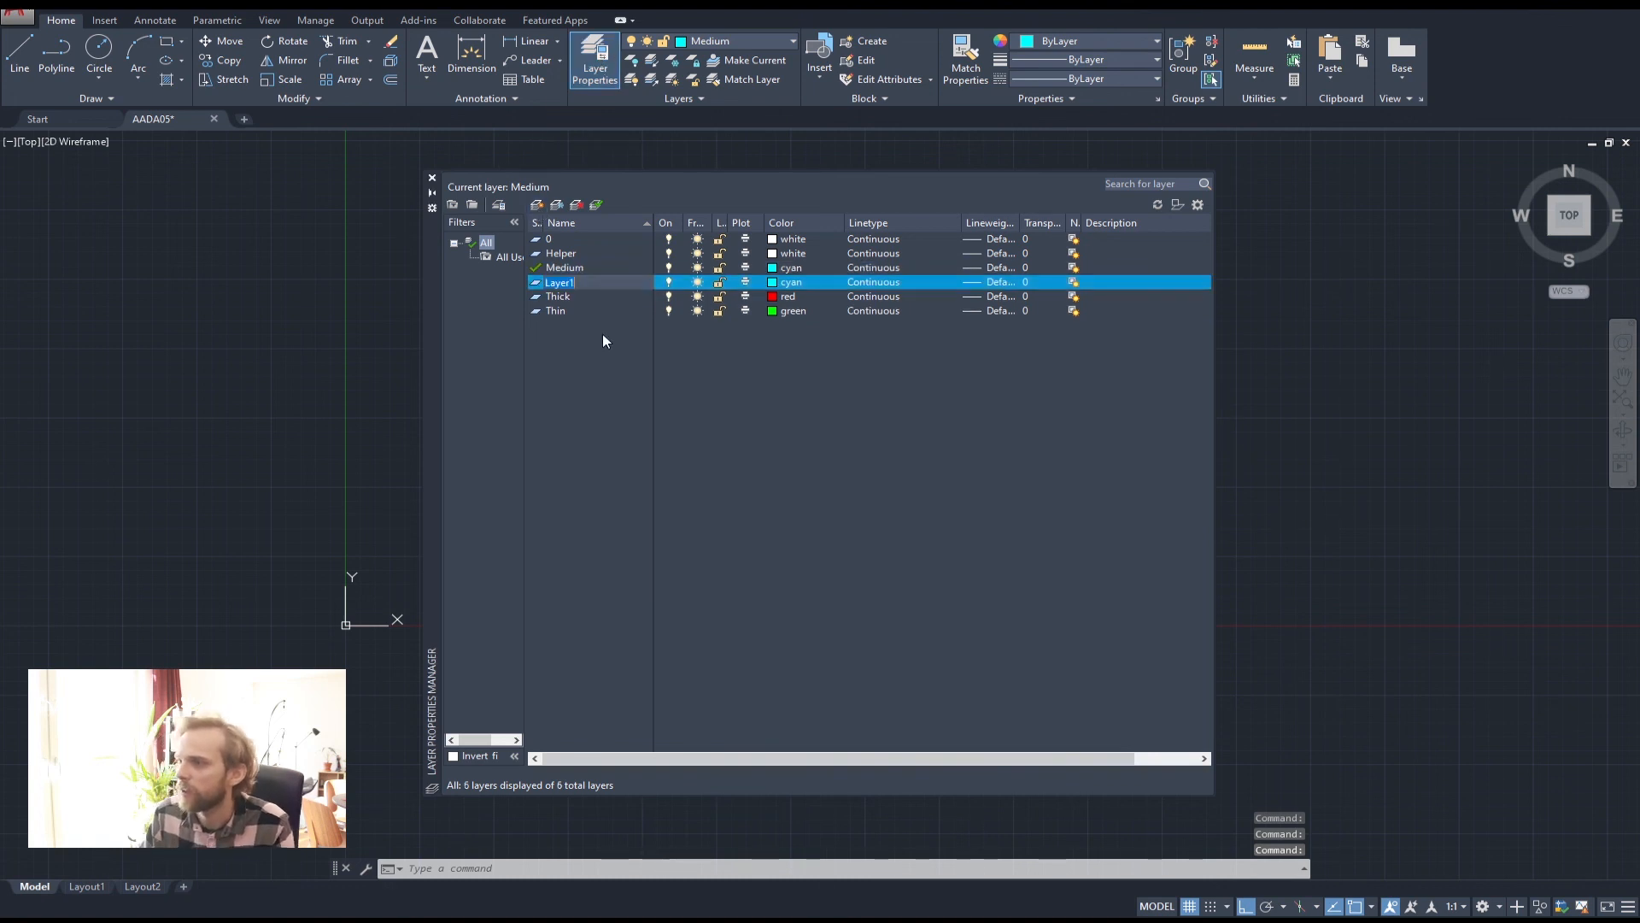
type("Text")
key("Return")
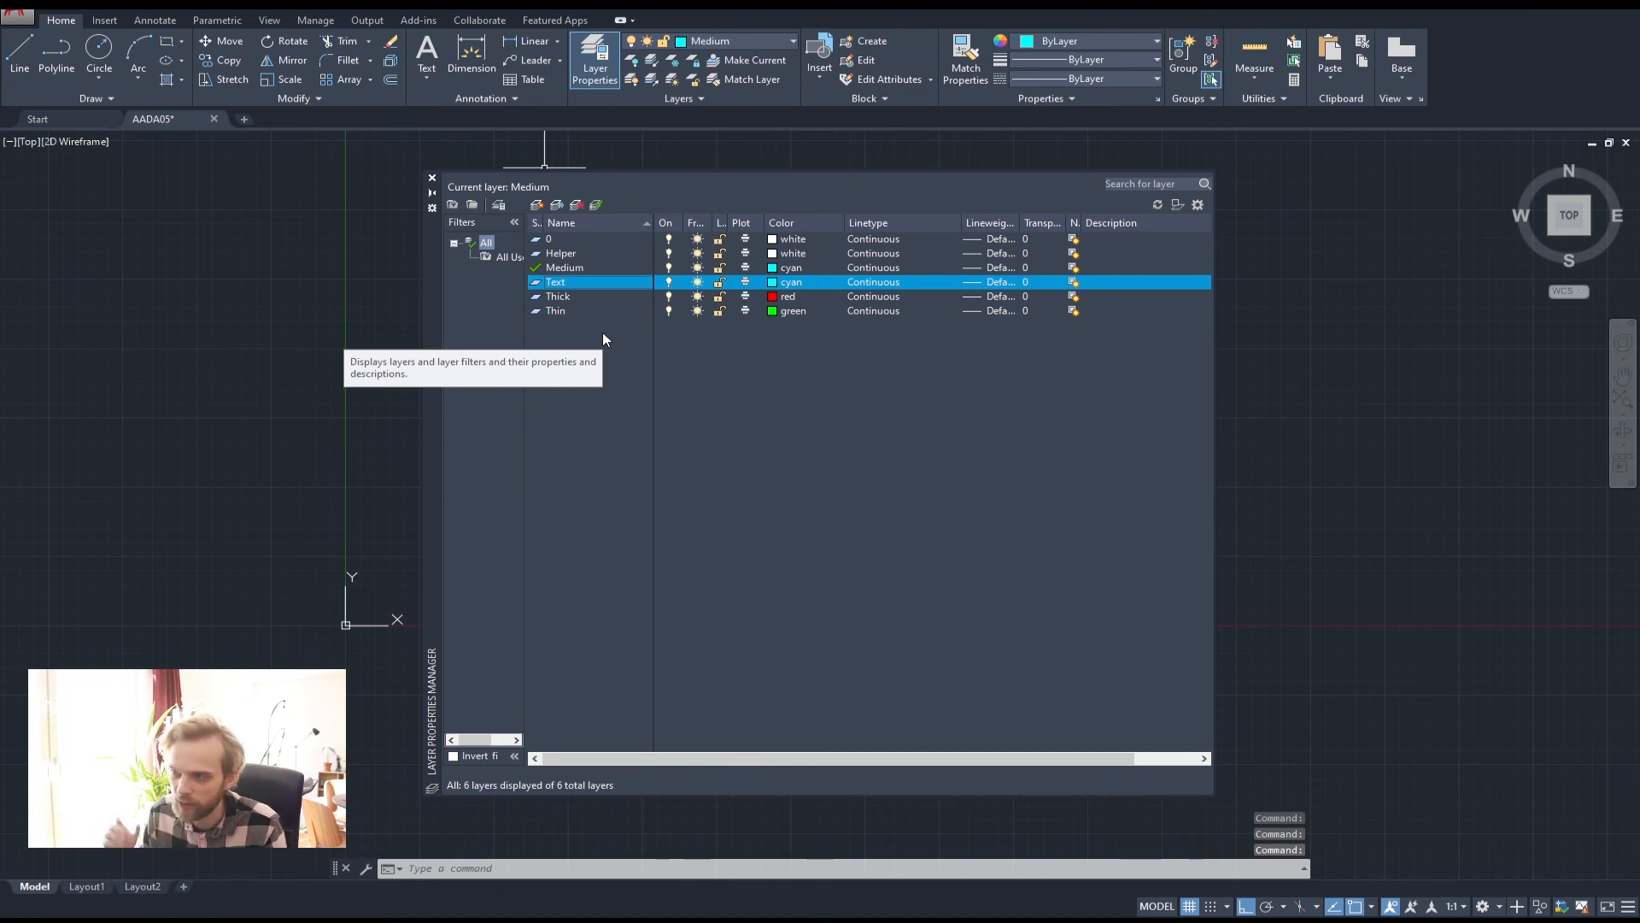
left_click(784, 286)
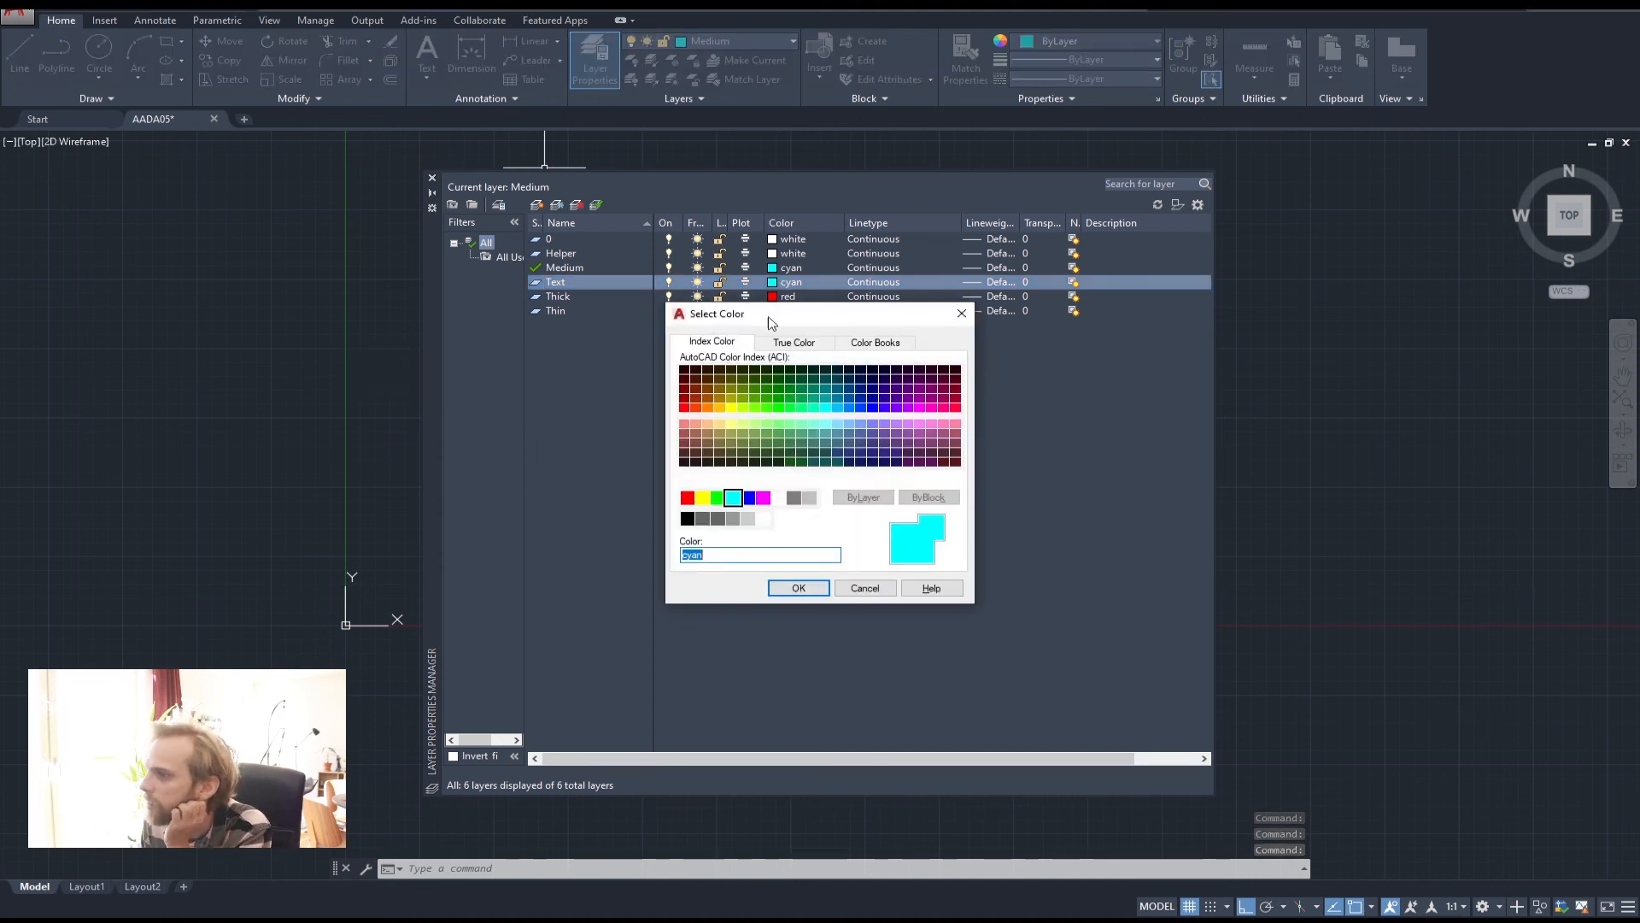
left_click(702, 497)
left_click(799, 589)
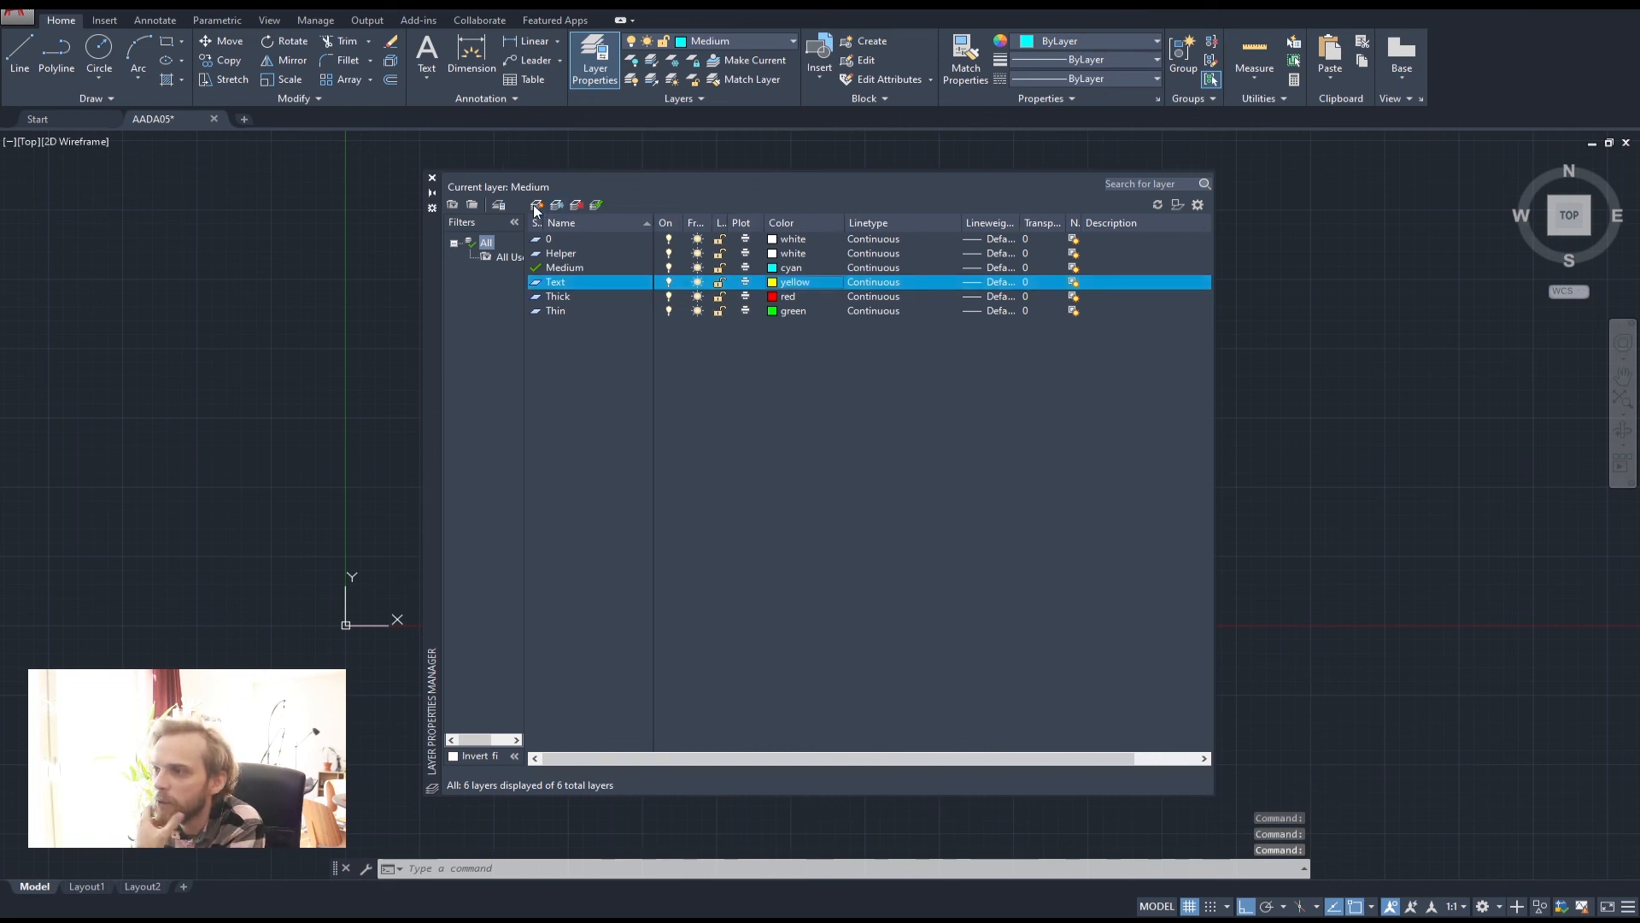
Add a Hatch layer coloured magenta and close the layer manager
left_click(536, 205)
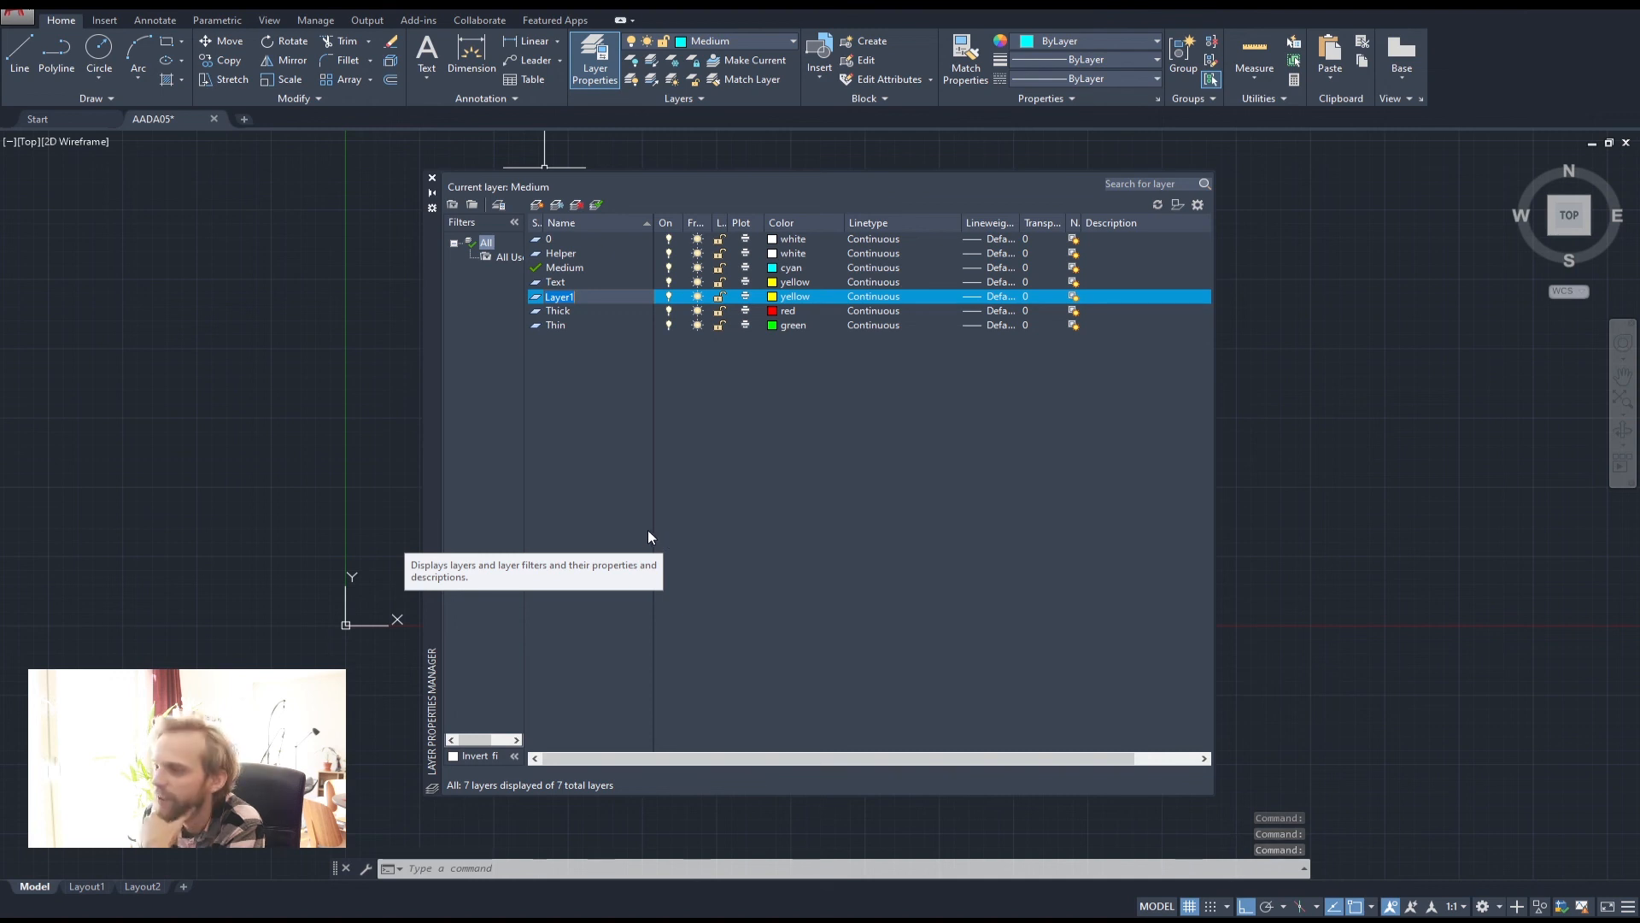
type("Hatch")
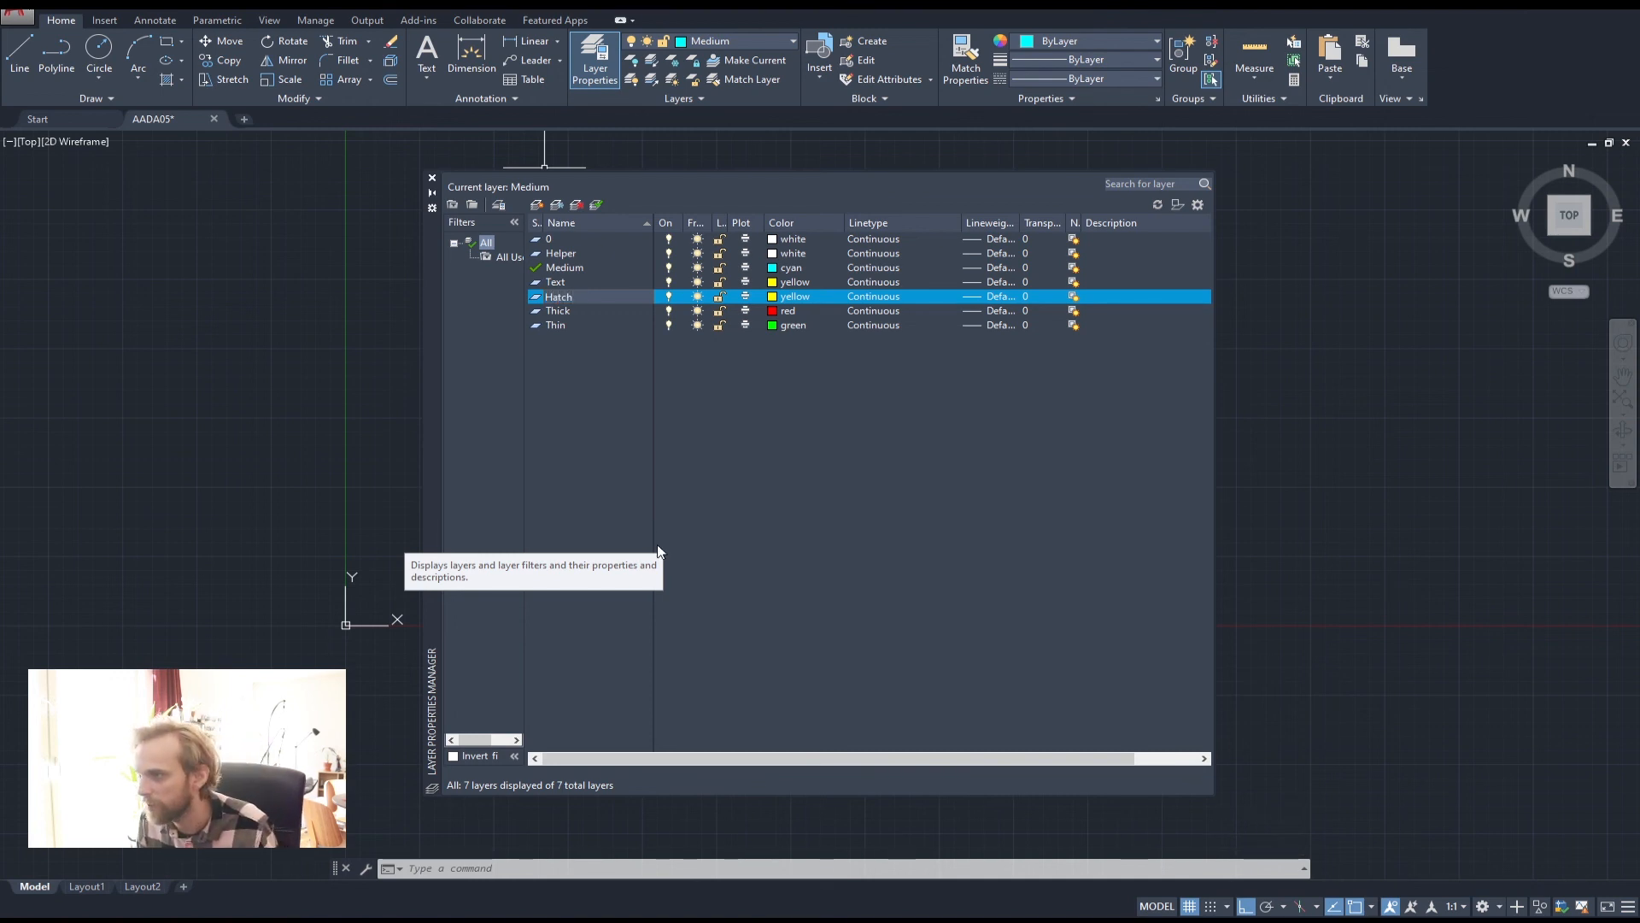
key("Return")
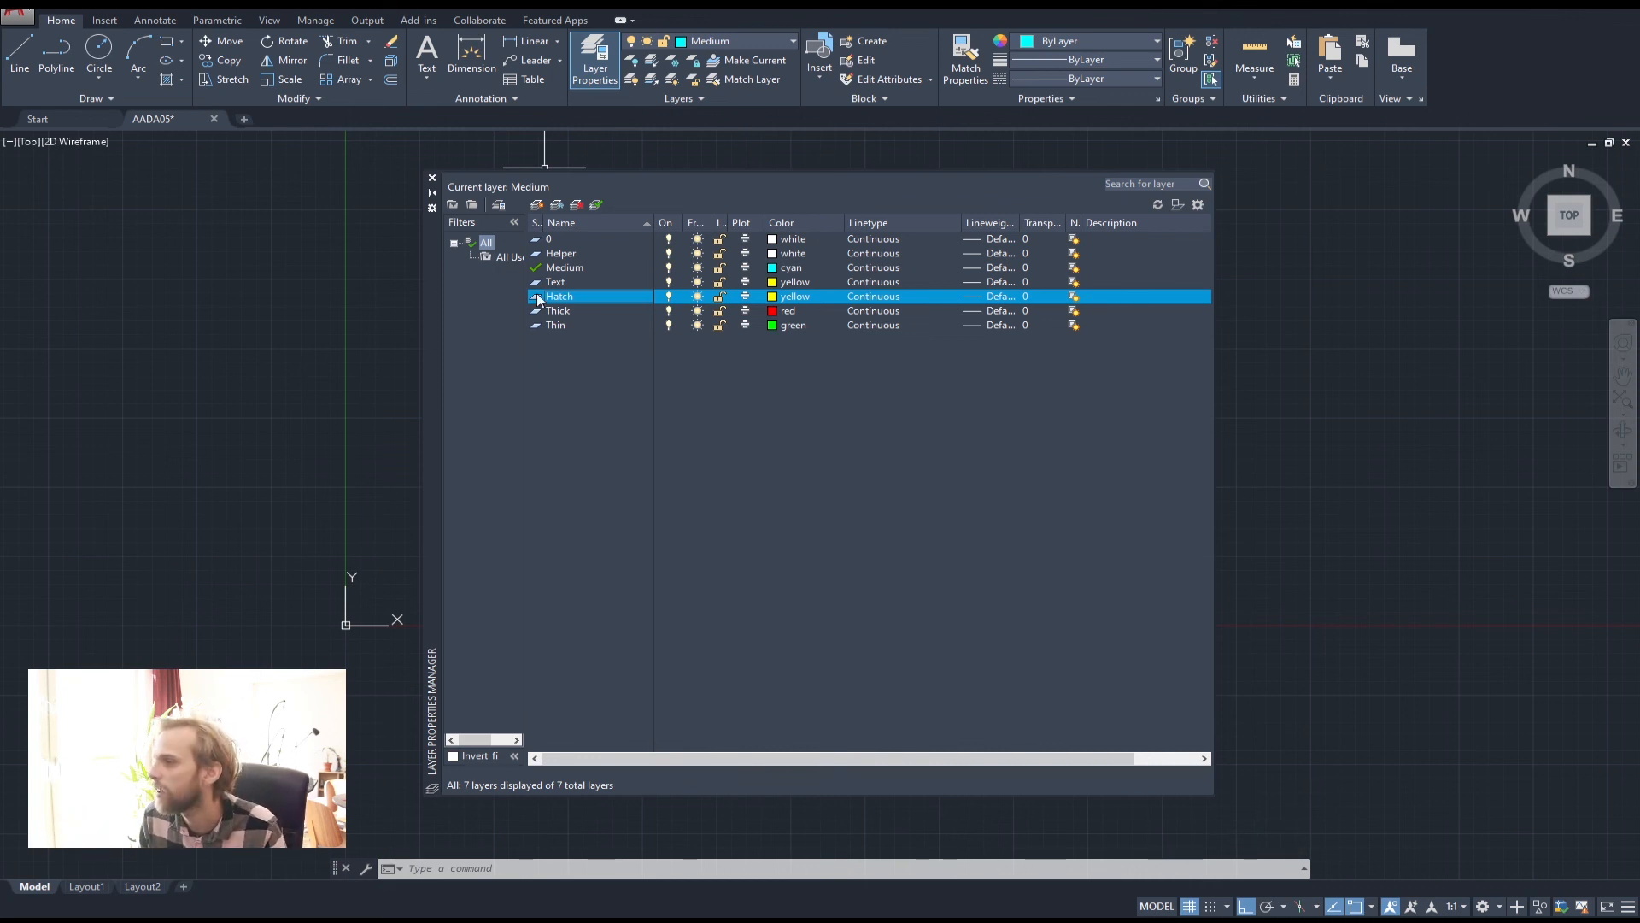
left_click(791, 296)
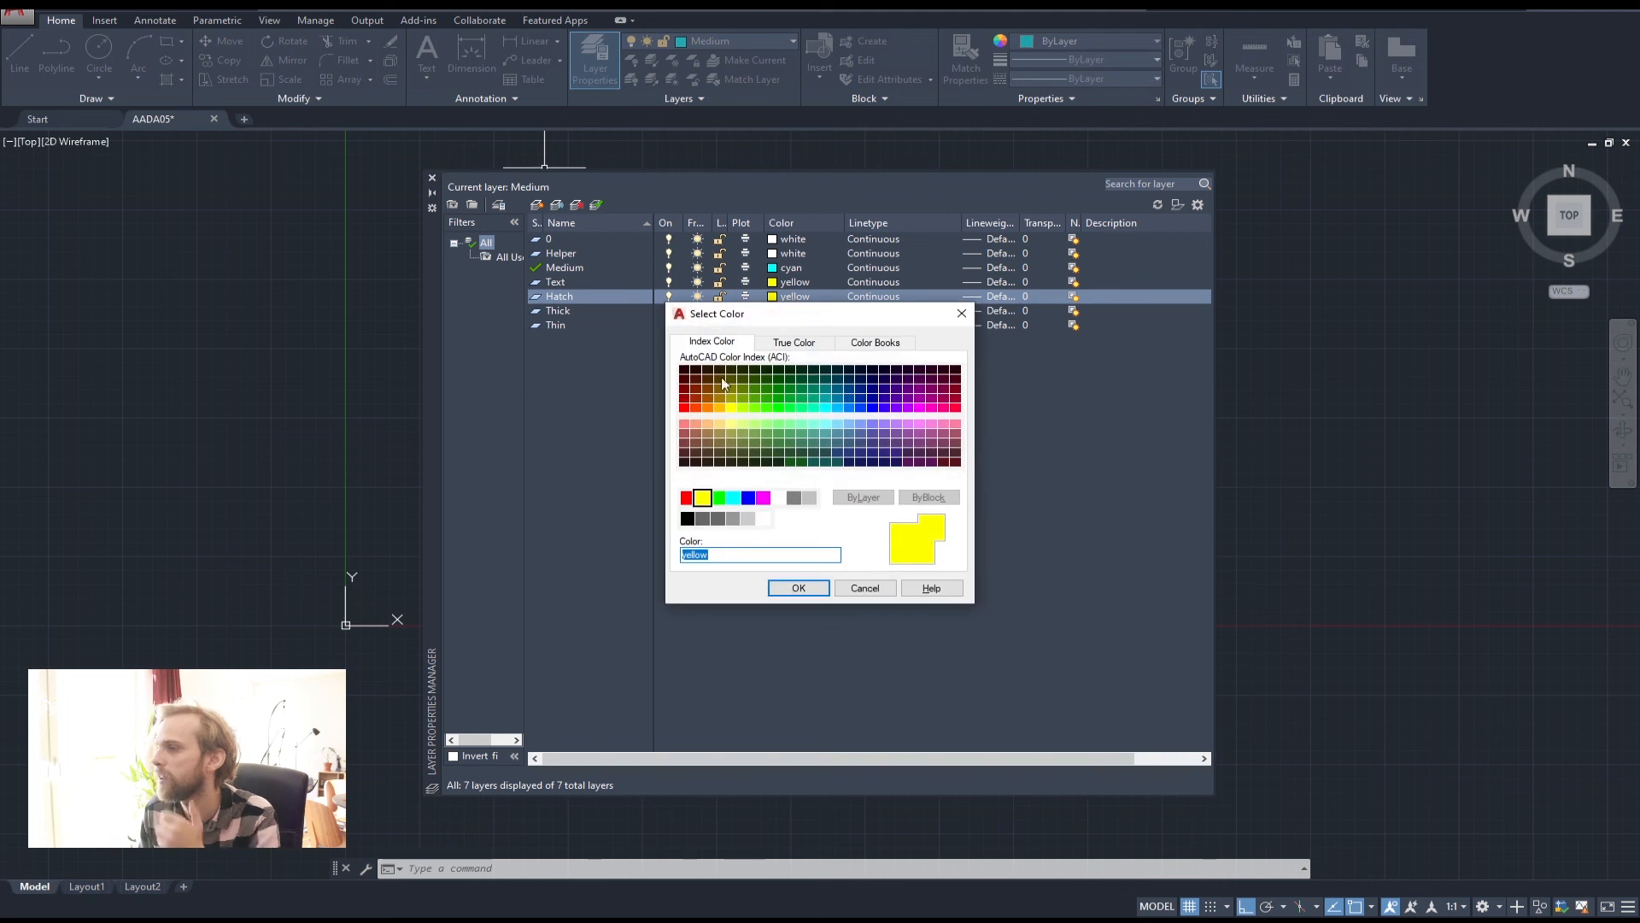
left_click_drag(812, 314, 535, 390)
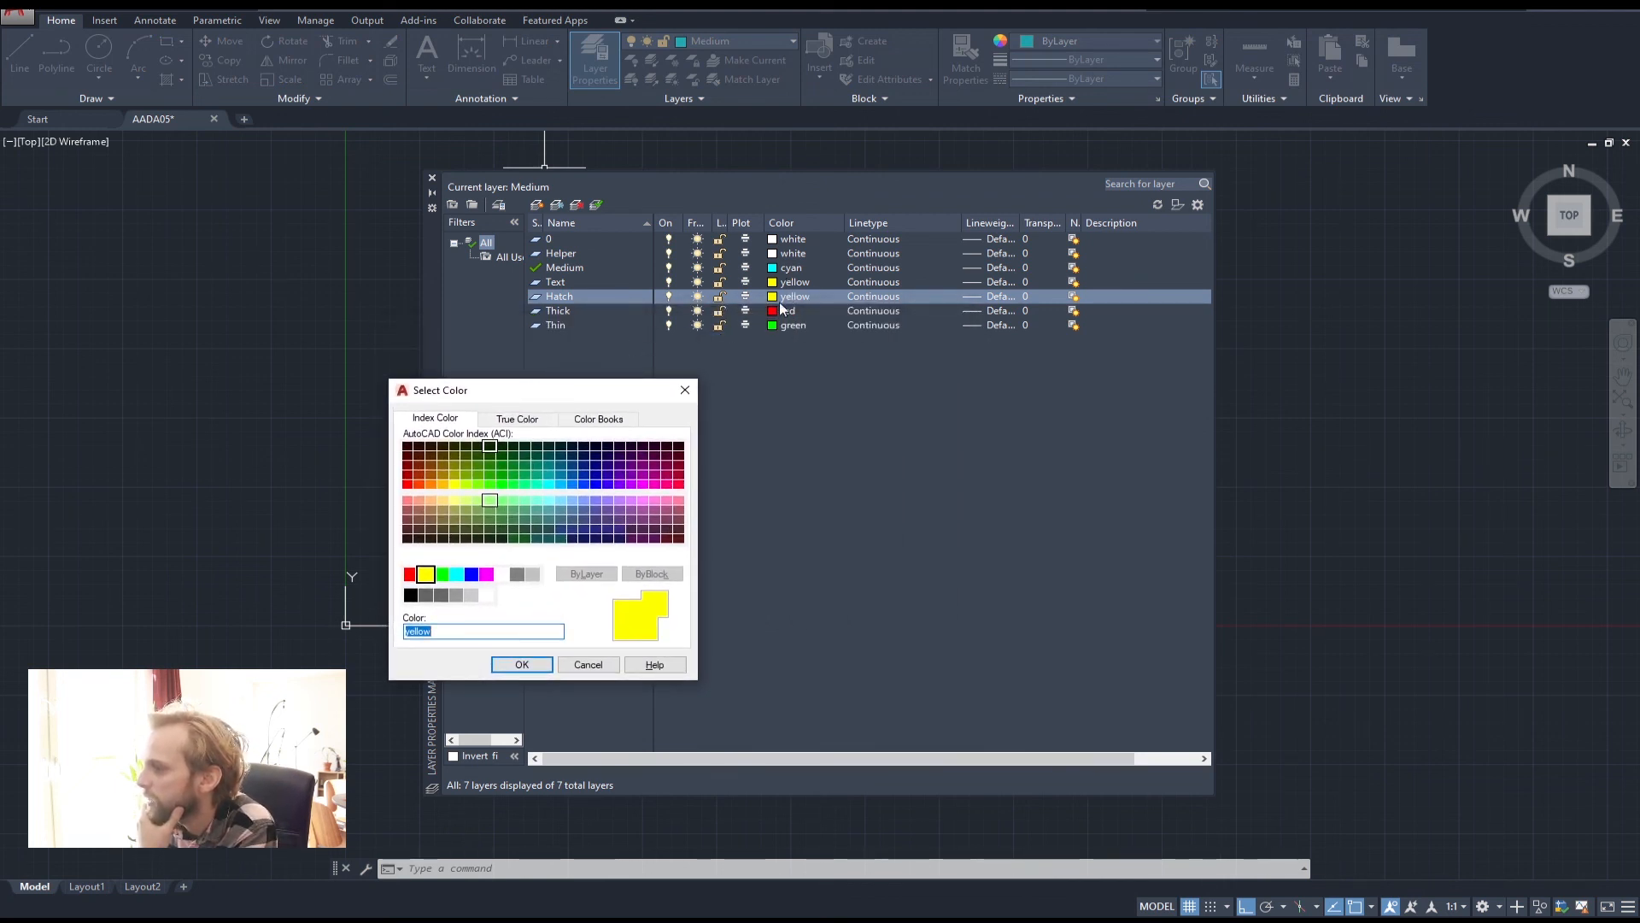
left_click(486, 574)
left_click(522, 663)
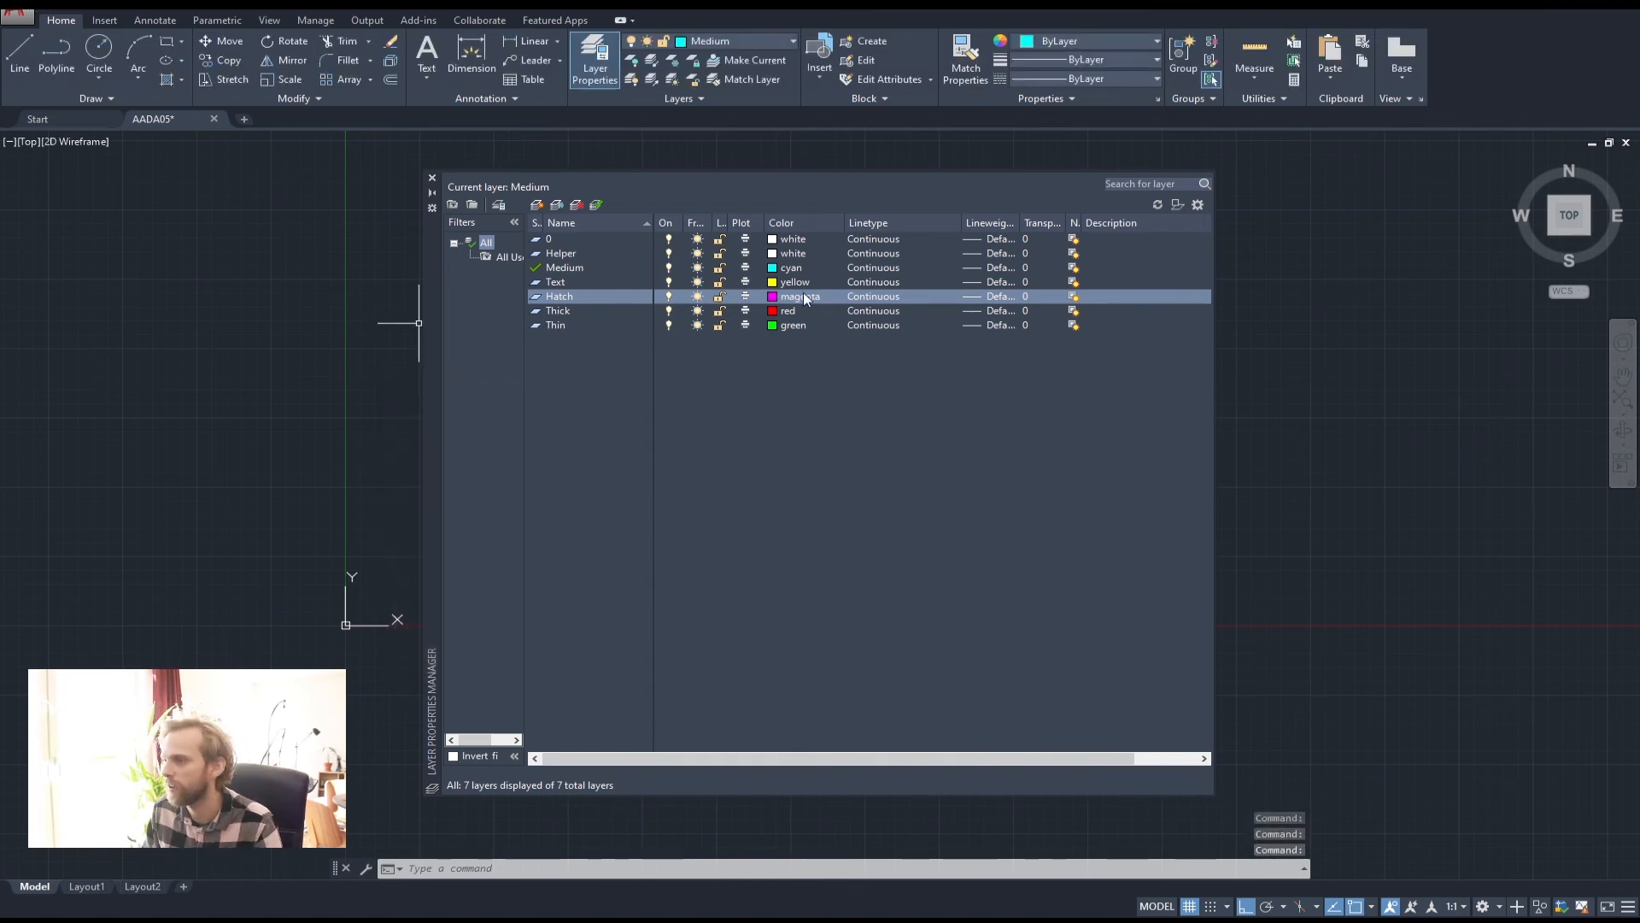
left_click(432, 178)
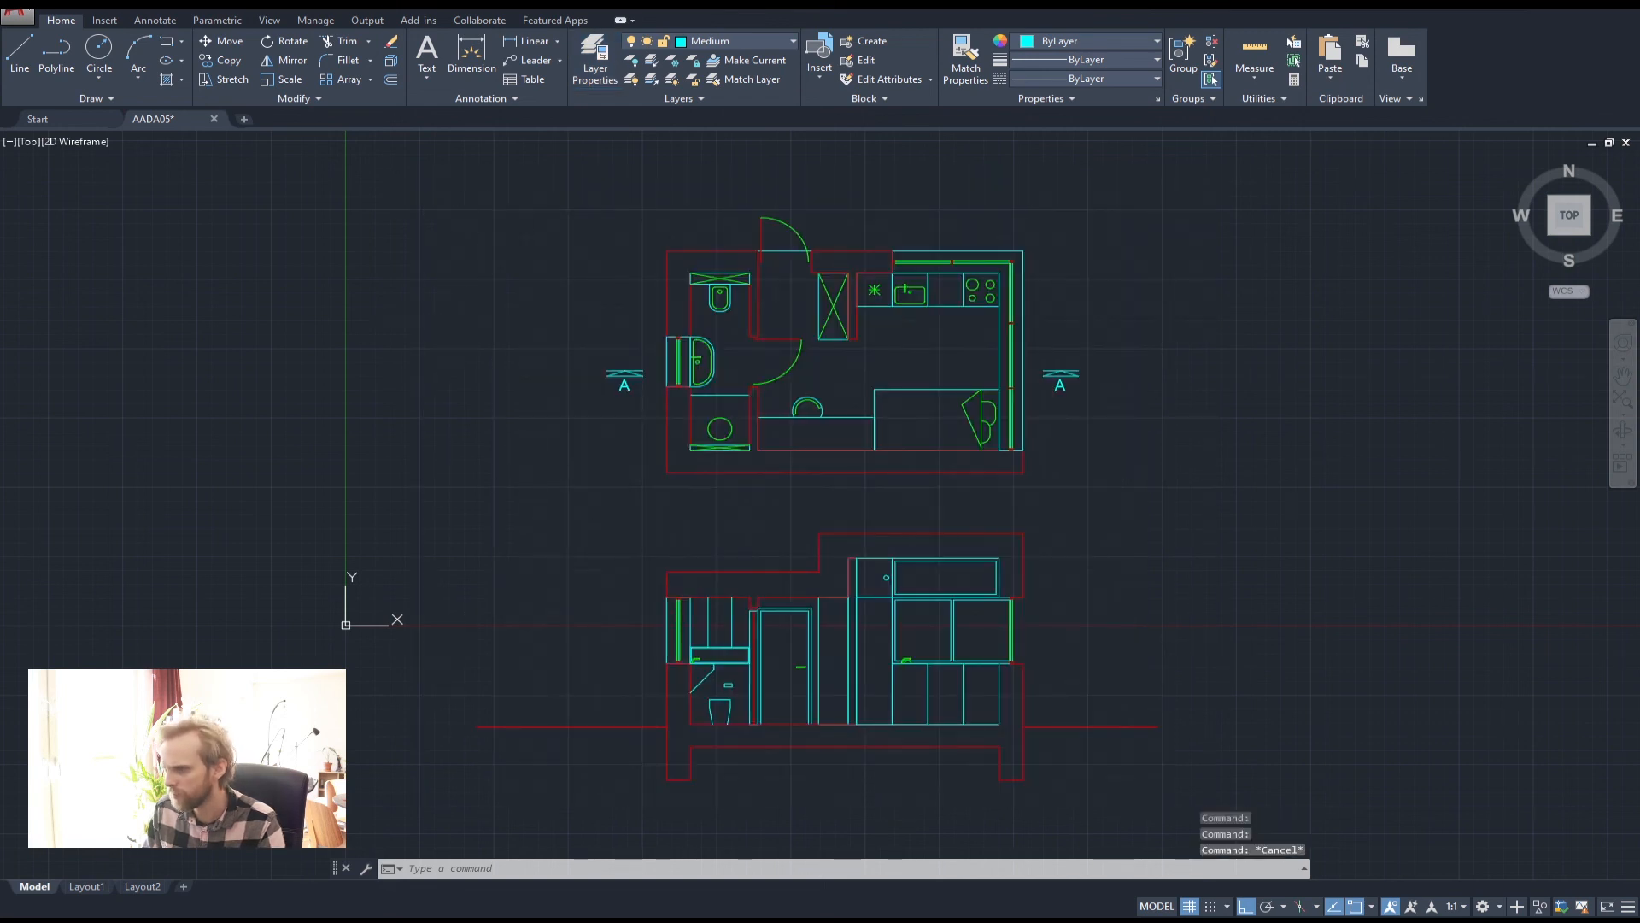
Put both section A markers on the Text layer
key("Escape")
middle_click_drag(692, 402, 589, 388)
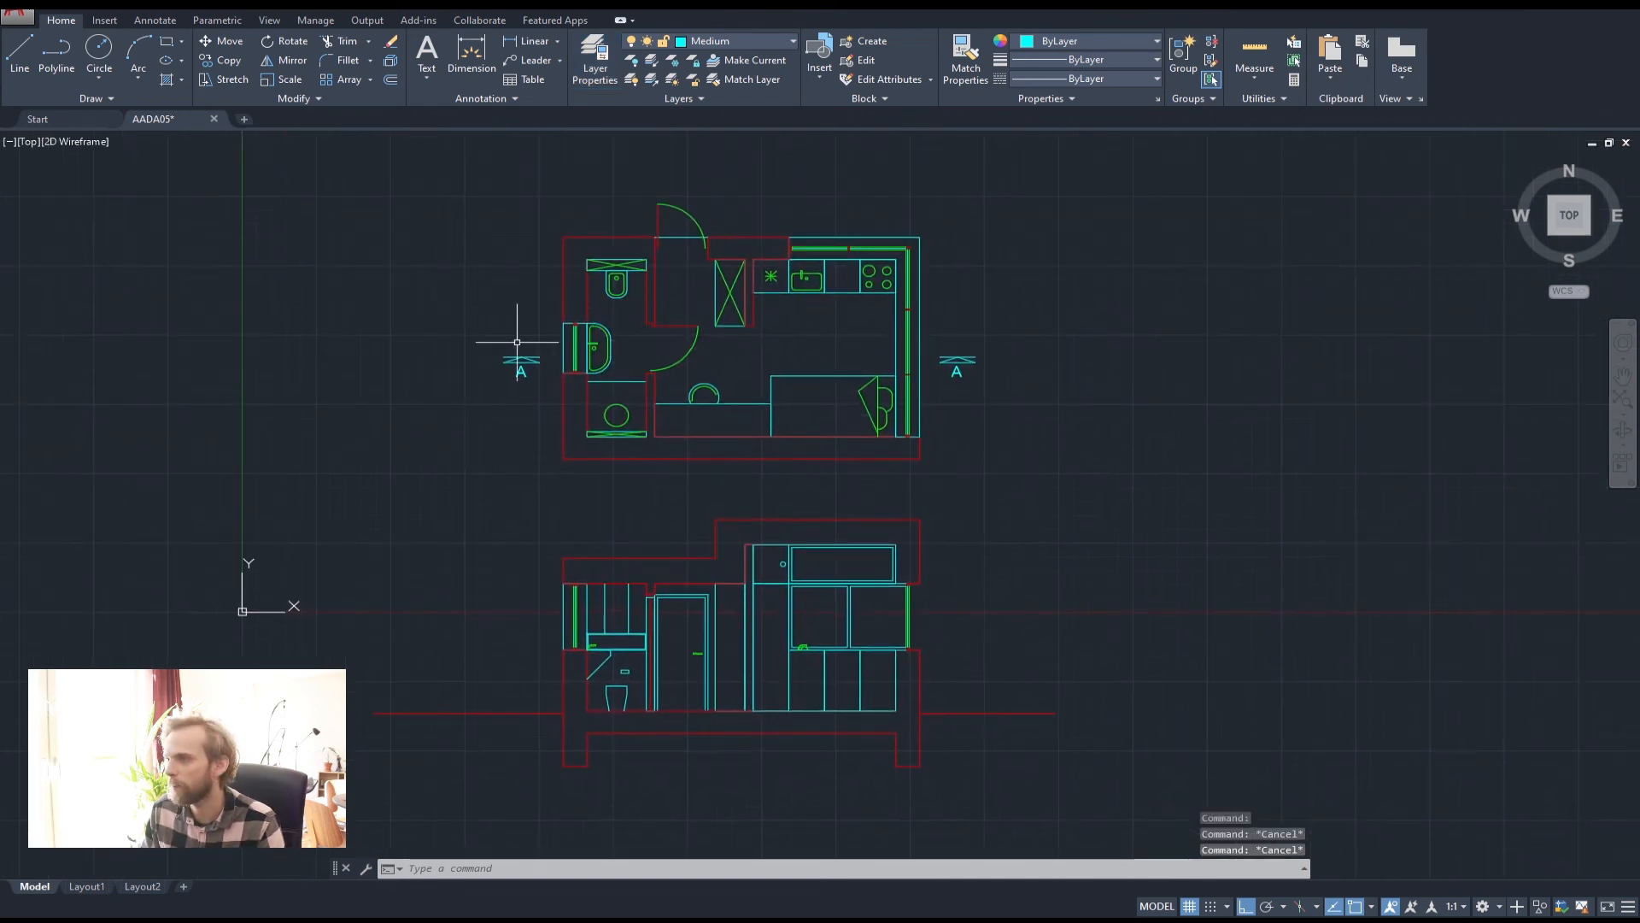
scroll(517, 342, "up", 4)
left_click_drag(432, 293, 596, 464)
middle_click_drag(717, 422, 433, 422)
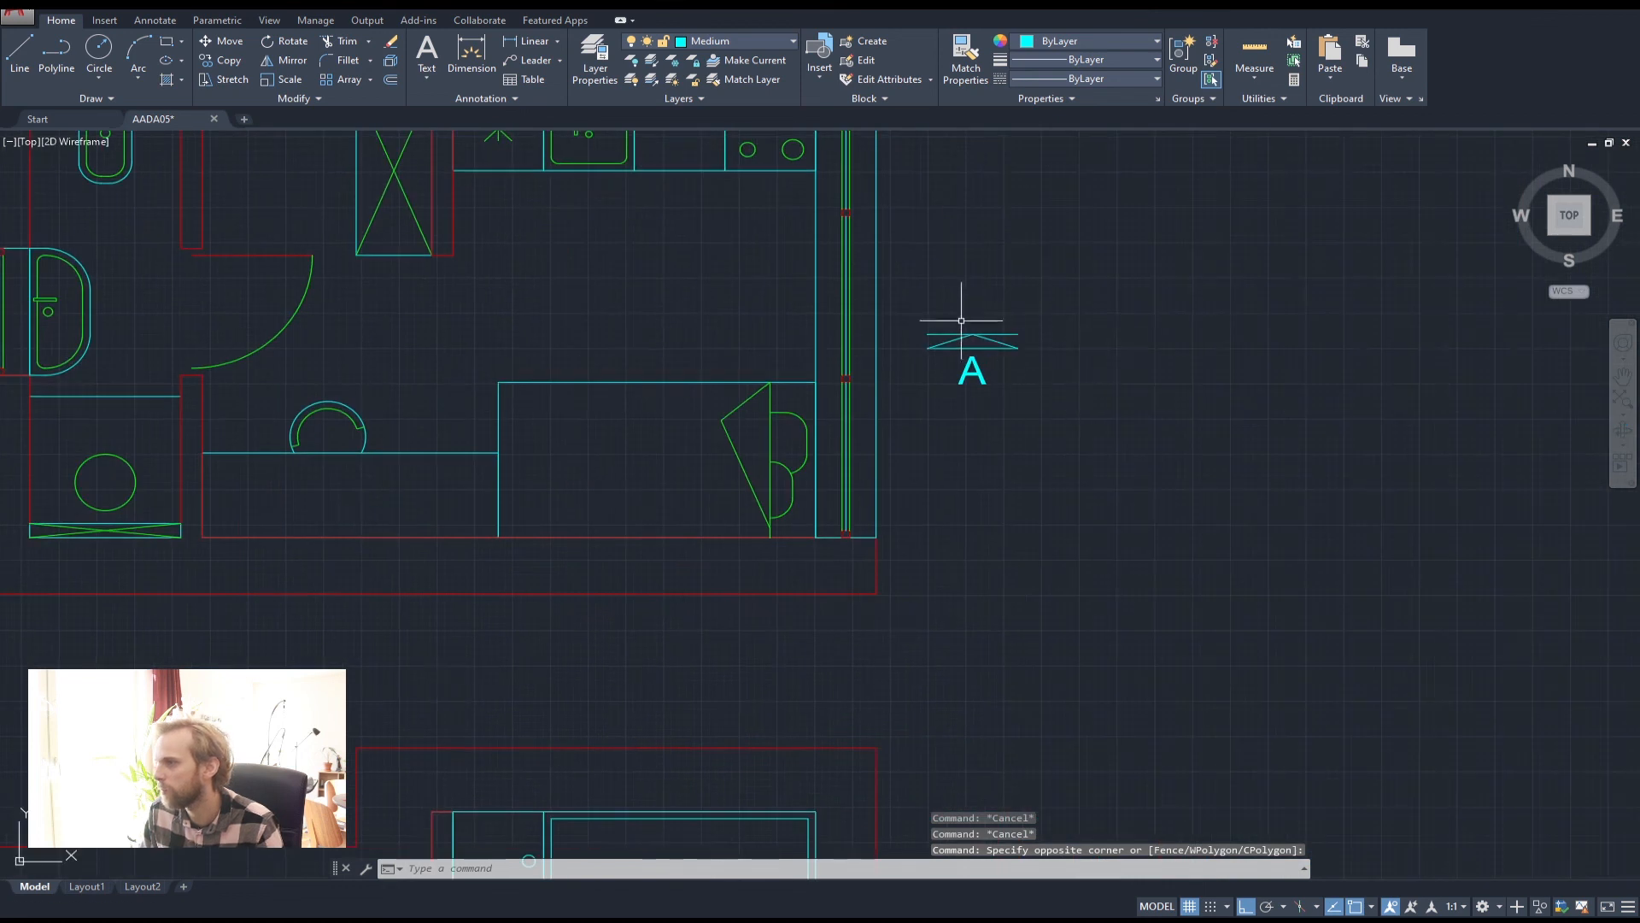
left_click(908, 282)
left_click(1101, 441)
left_click(740, 49)
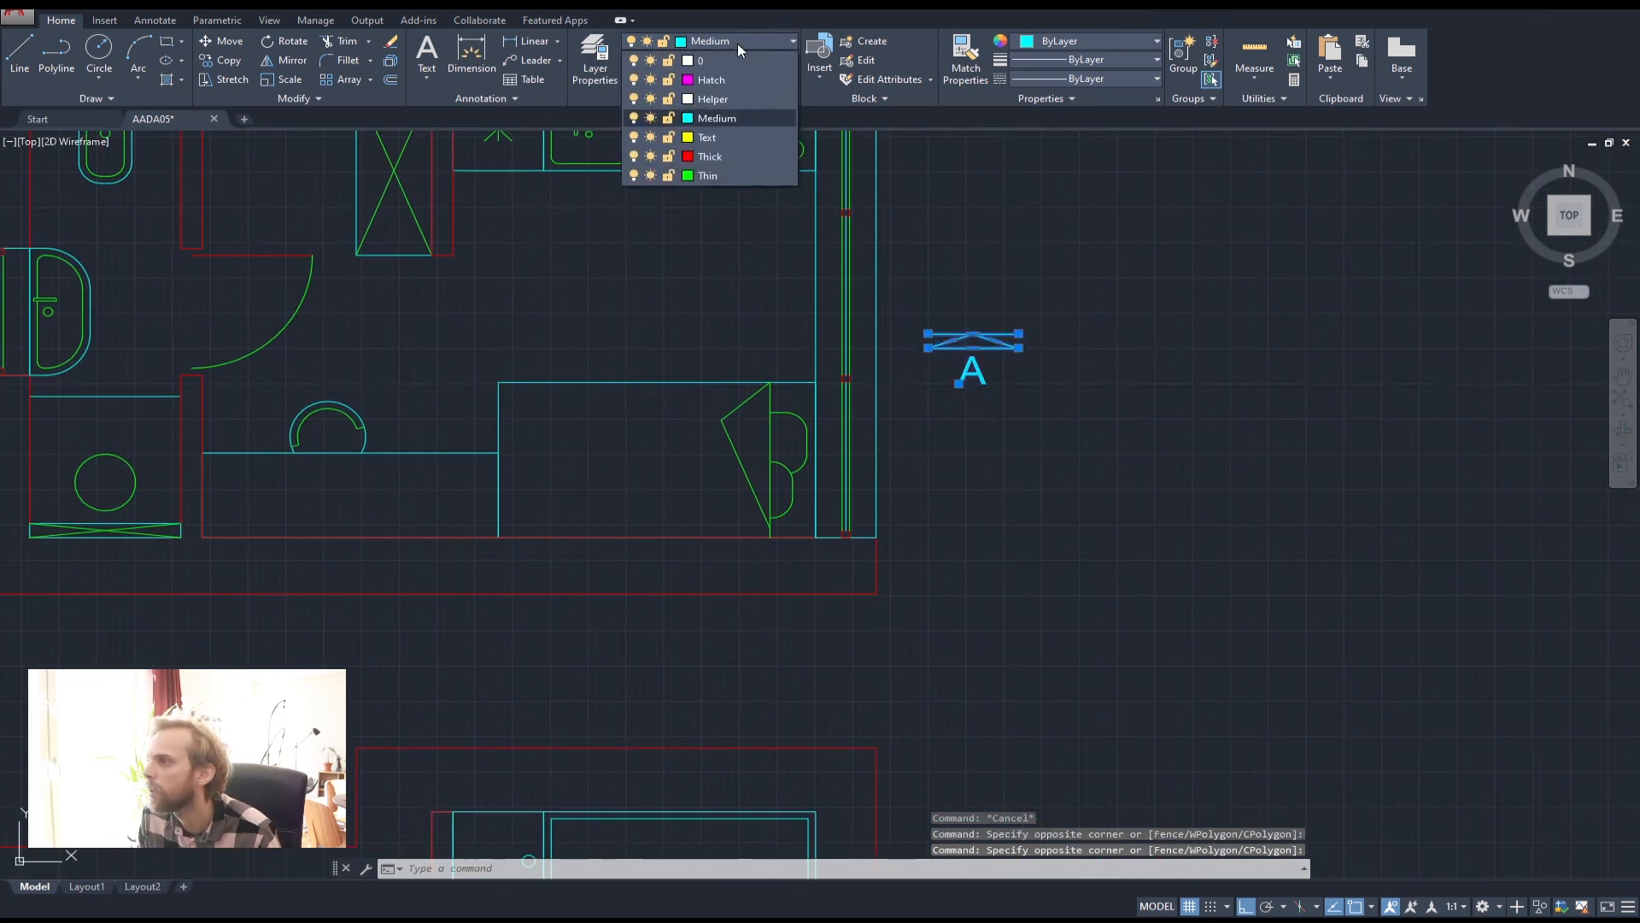
left_click(709, 139)
left_click(1190, 333)
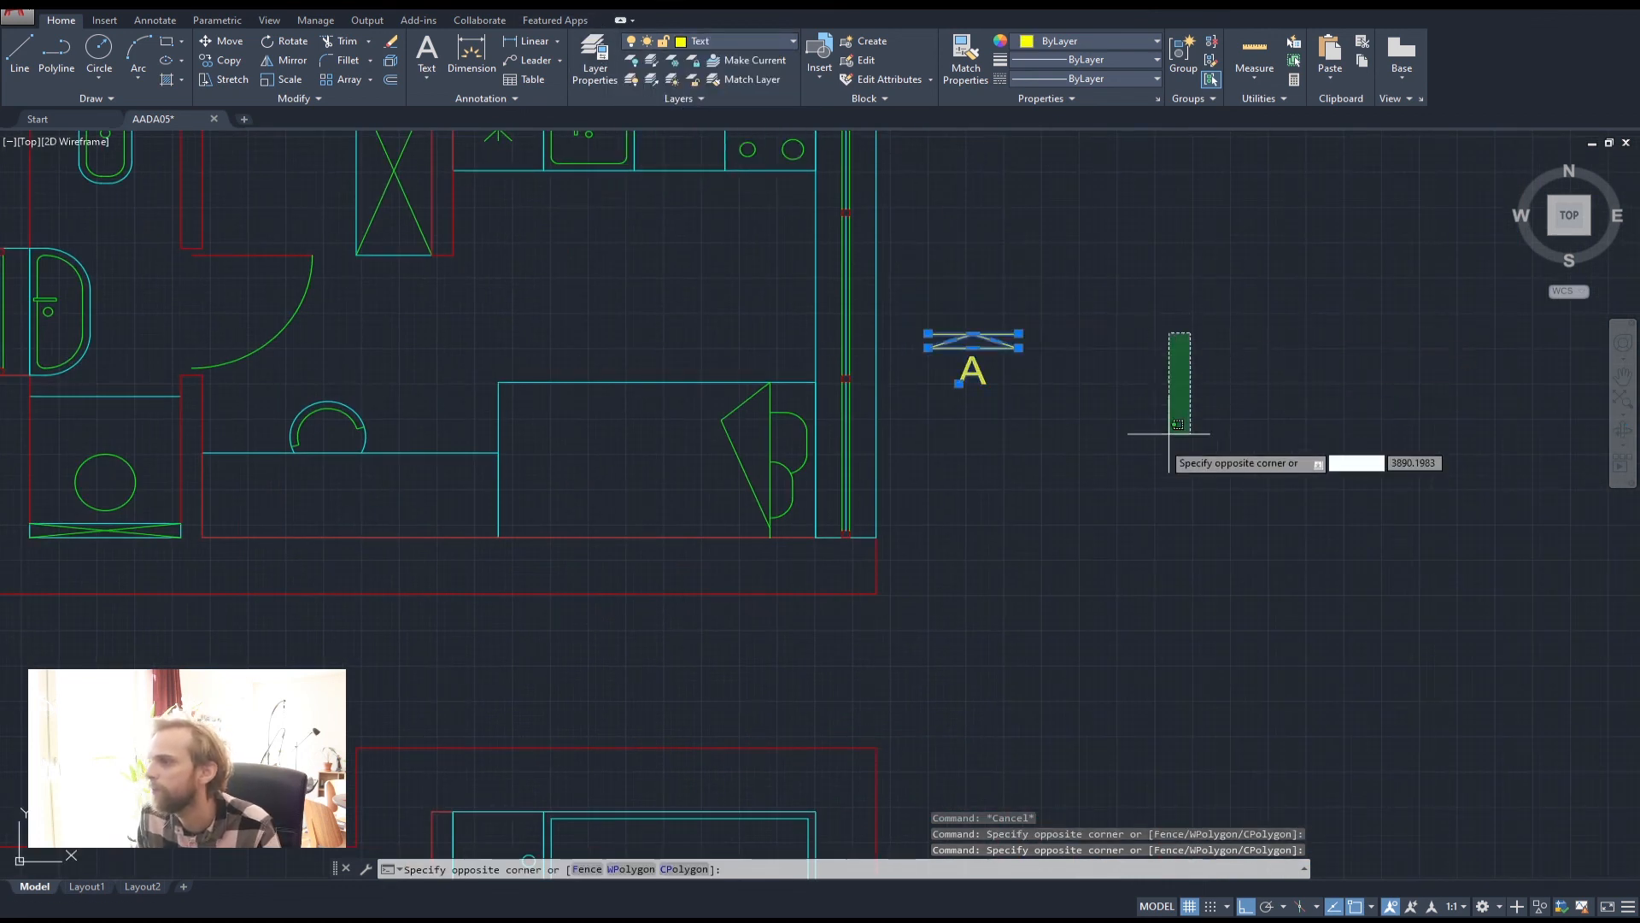
key("Escape")
key("Escape")
key("Escape")
key("Escape")
scroll(1102, 471, "down", 5)
middle_click_drag(1005, 482, 998, 410)
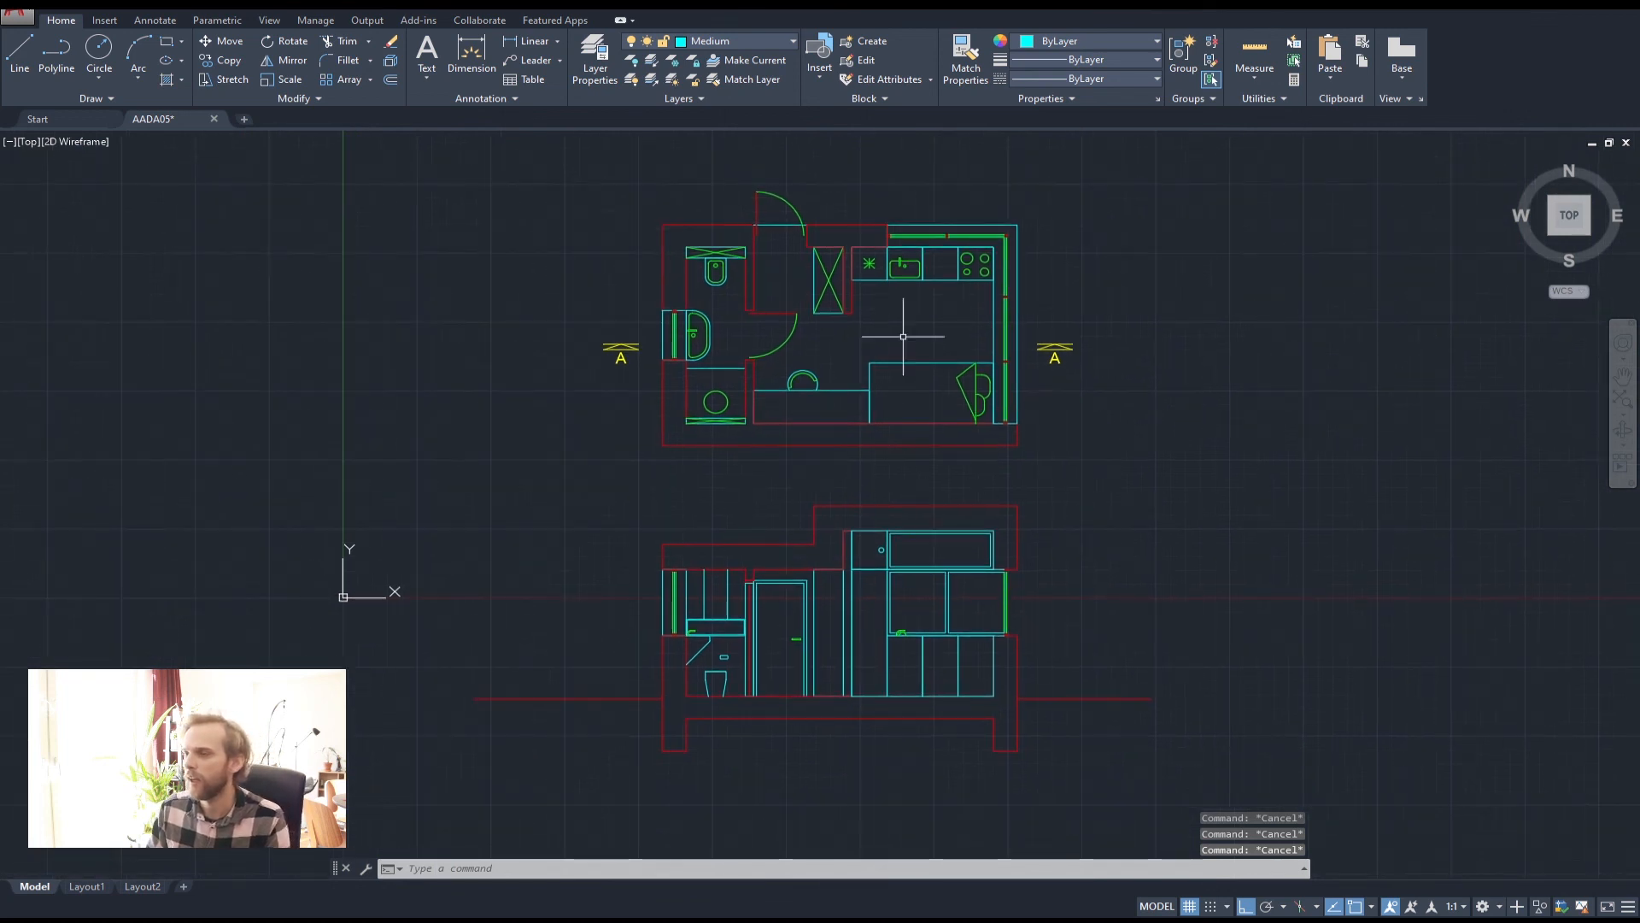
Make Hatch the current layer
left_click(770, 40)
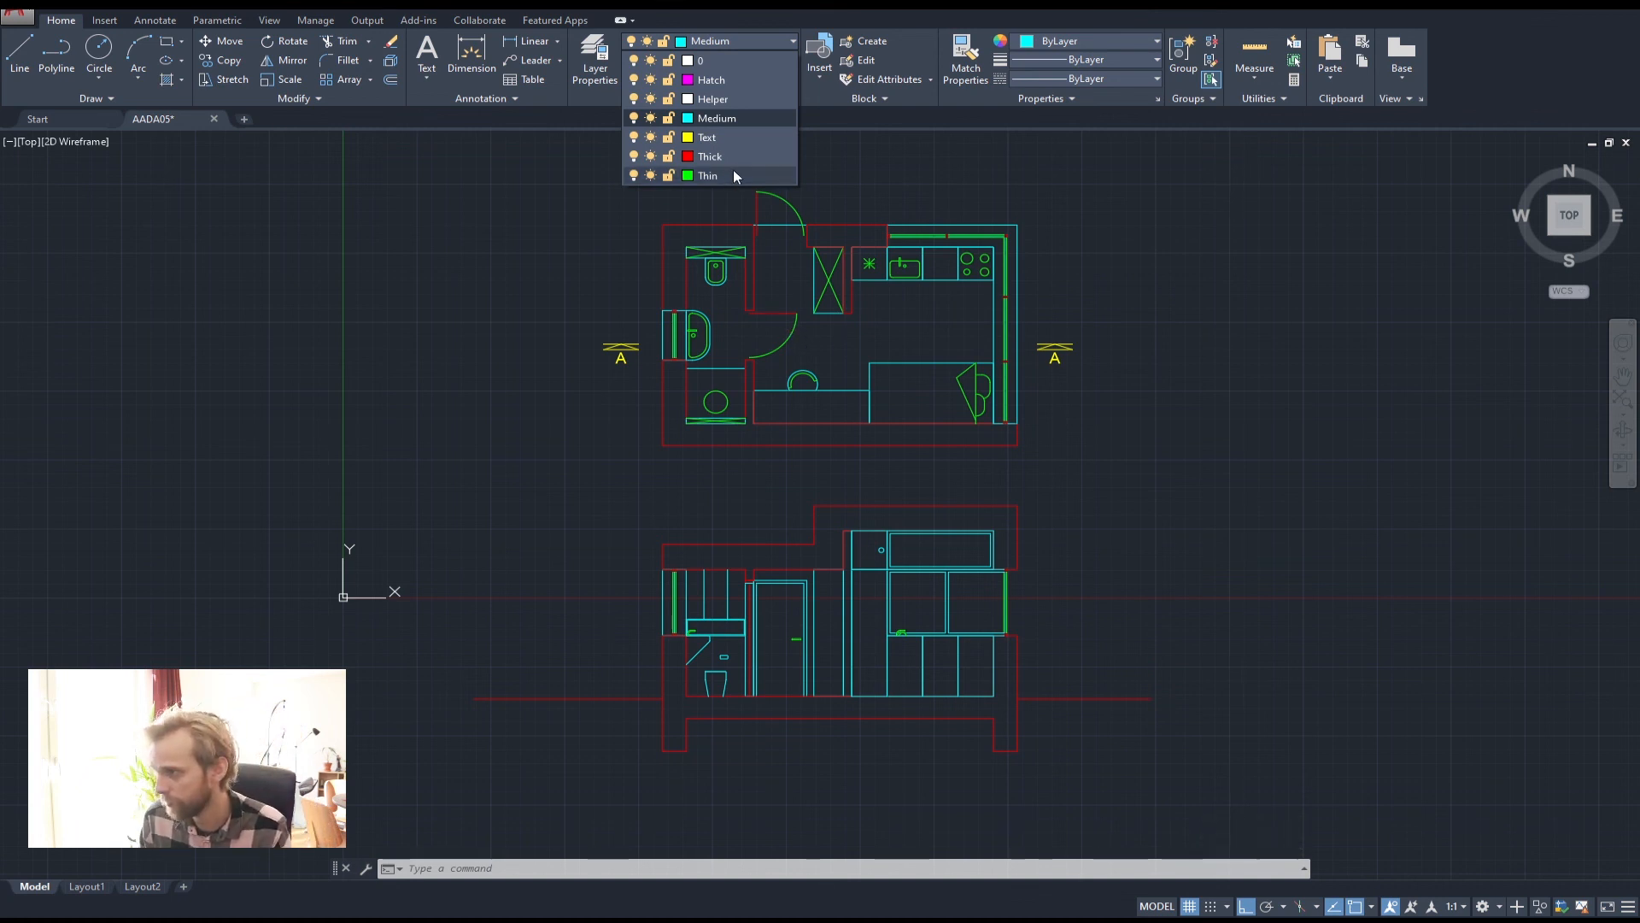
left_click(752, 82)
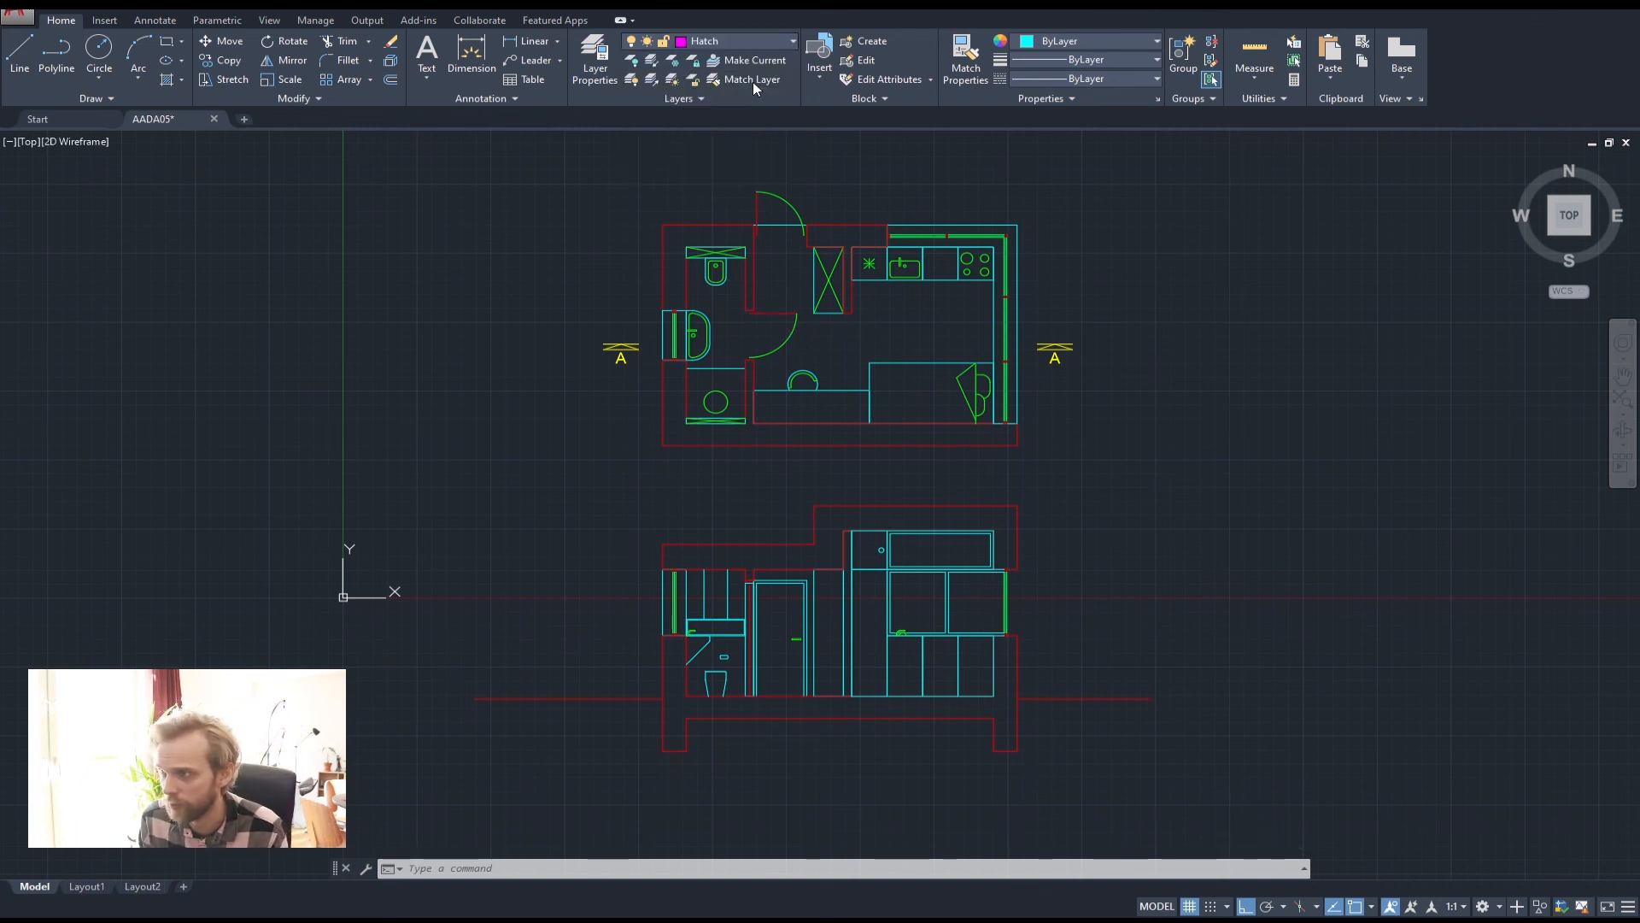
middle_click_drag(555, 283, 473, 320)
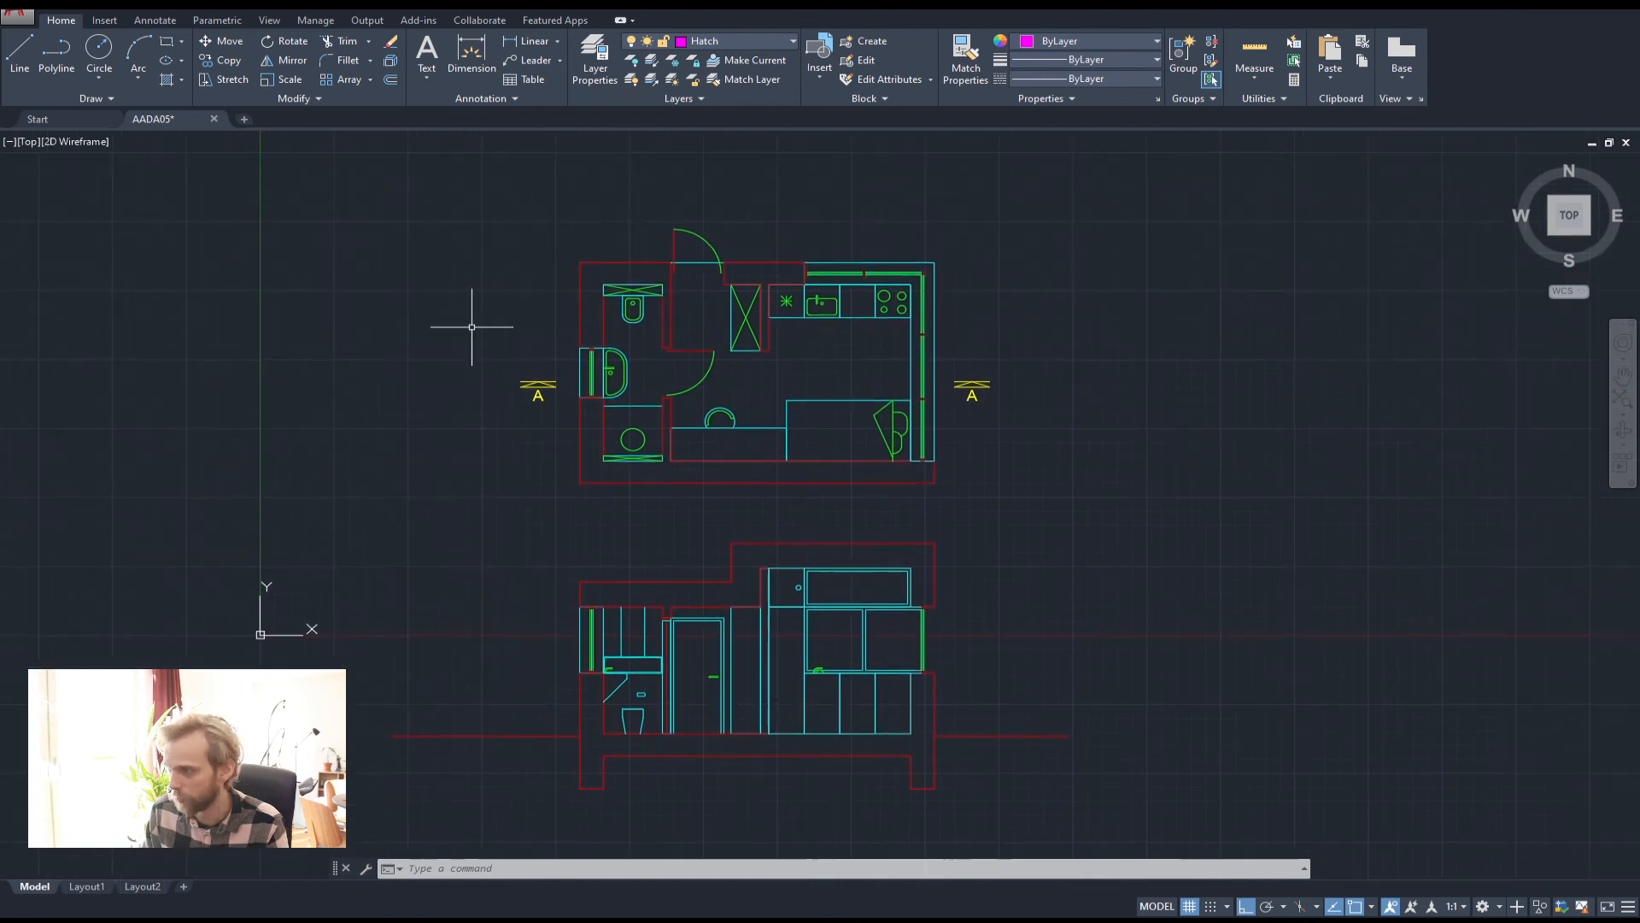
type("hat")
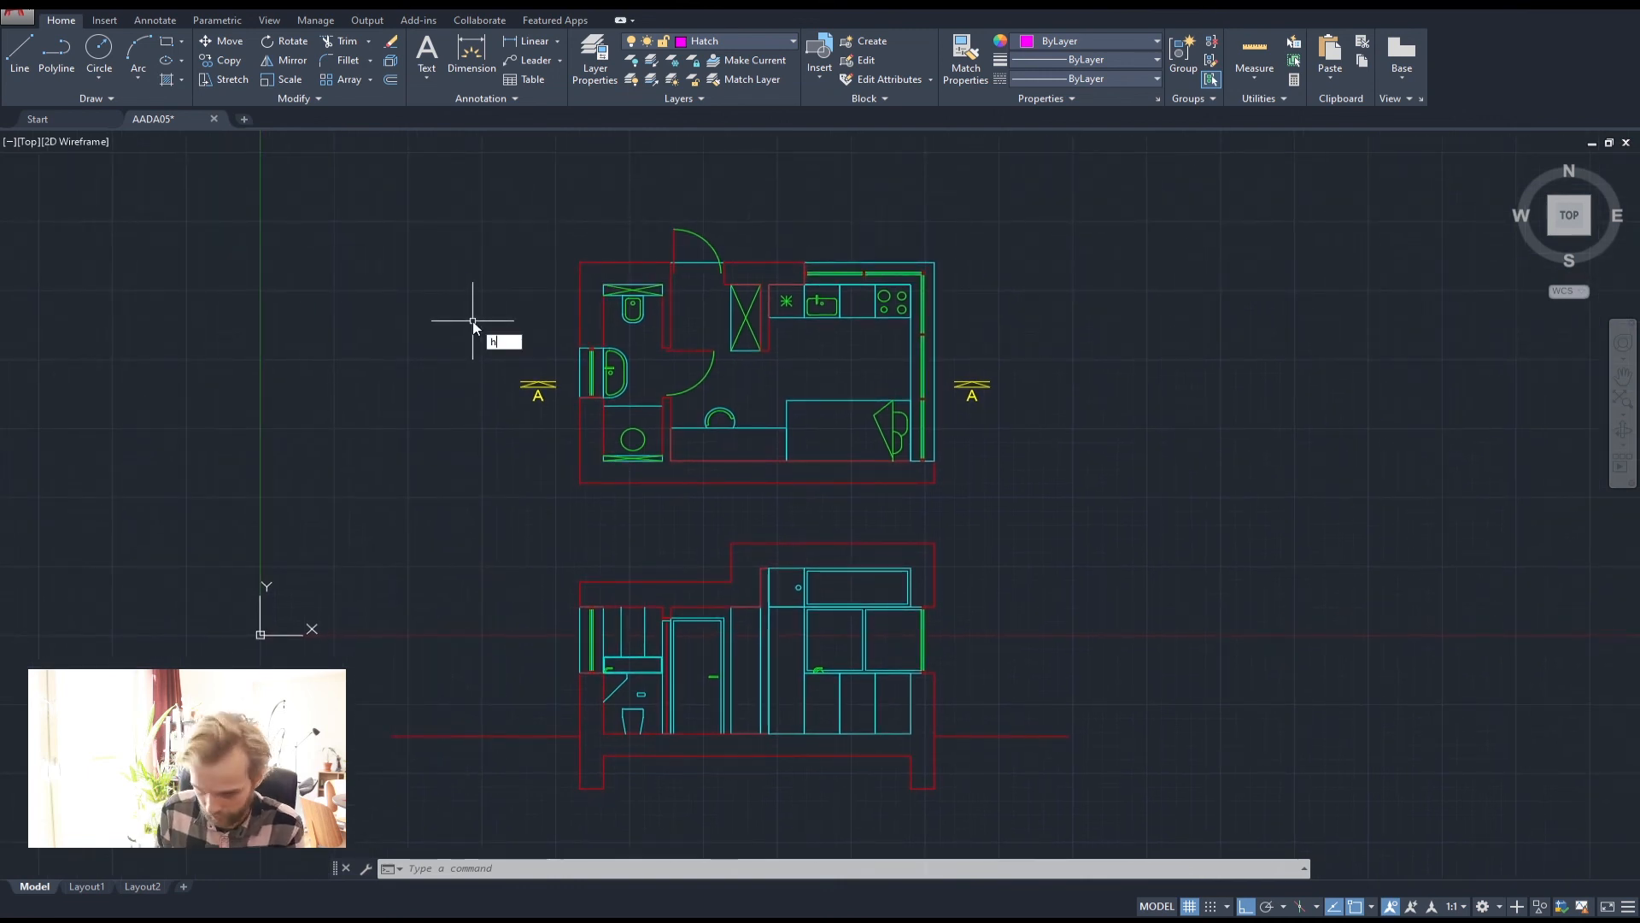
key("BackSpace")
key("BackSpace")
key("BackSpace")
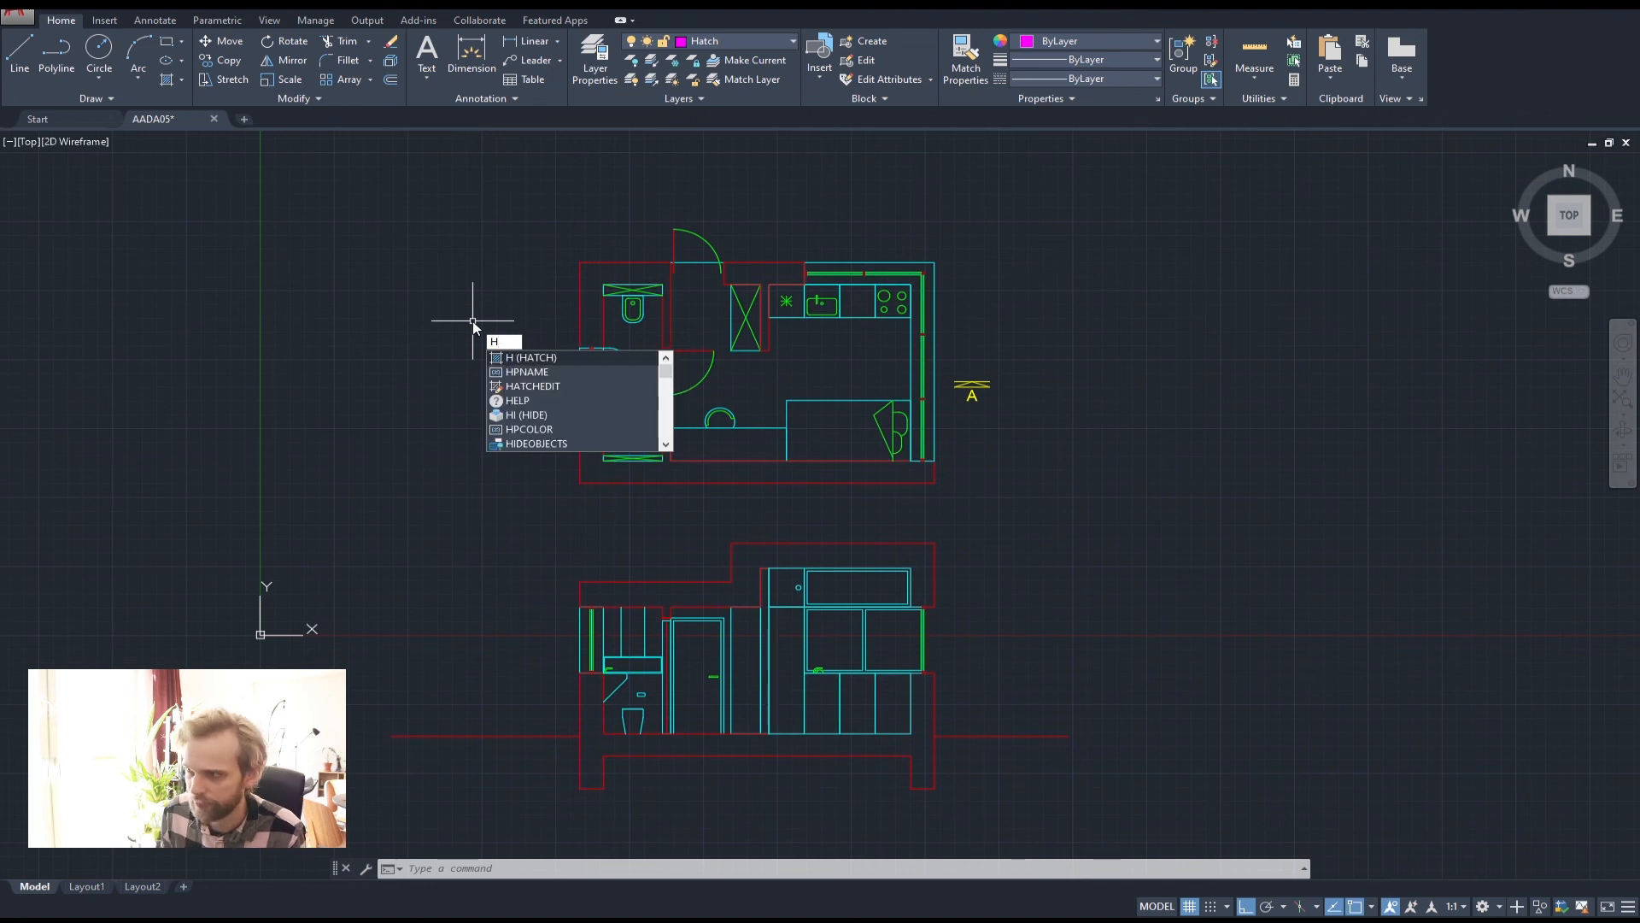
Cancel the hatch command and pan to clear space left of the plan for a rectangle
key("Return")
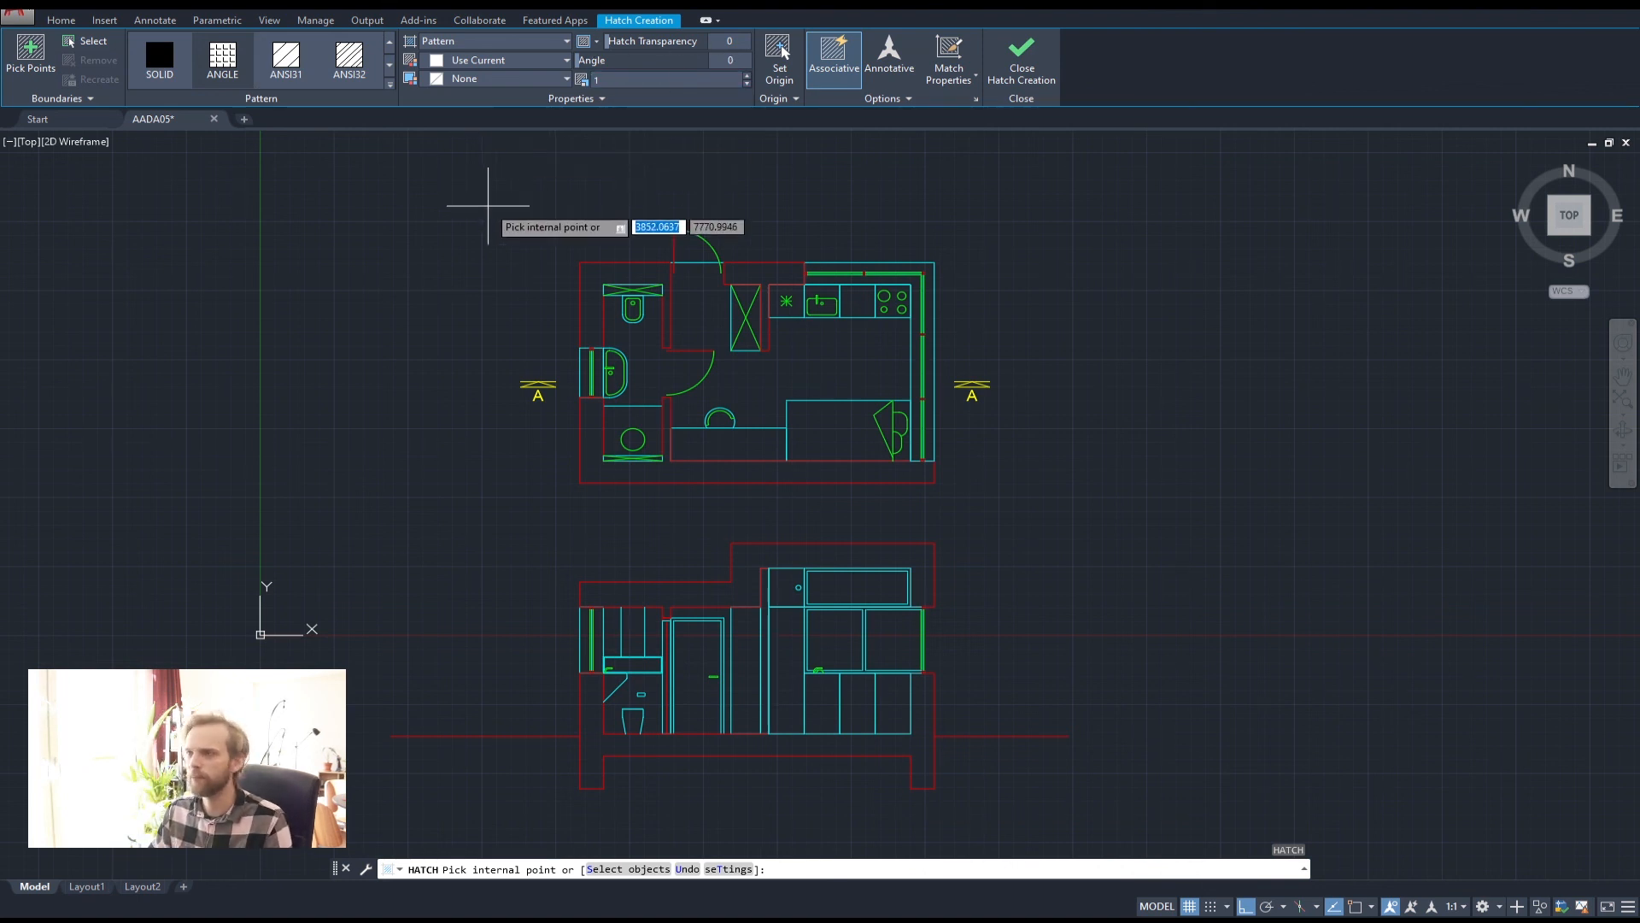
key("Escape")
key("Escape")
key("Escape")
middle_click_drag(487, 209, 807, 237)
left_click(167, 41)
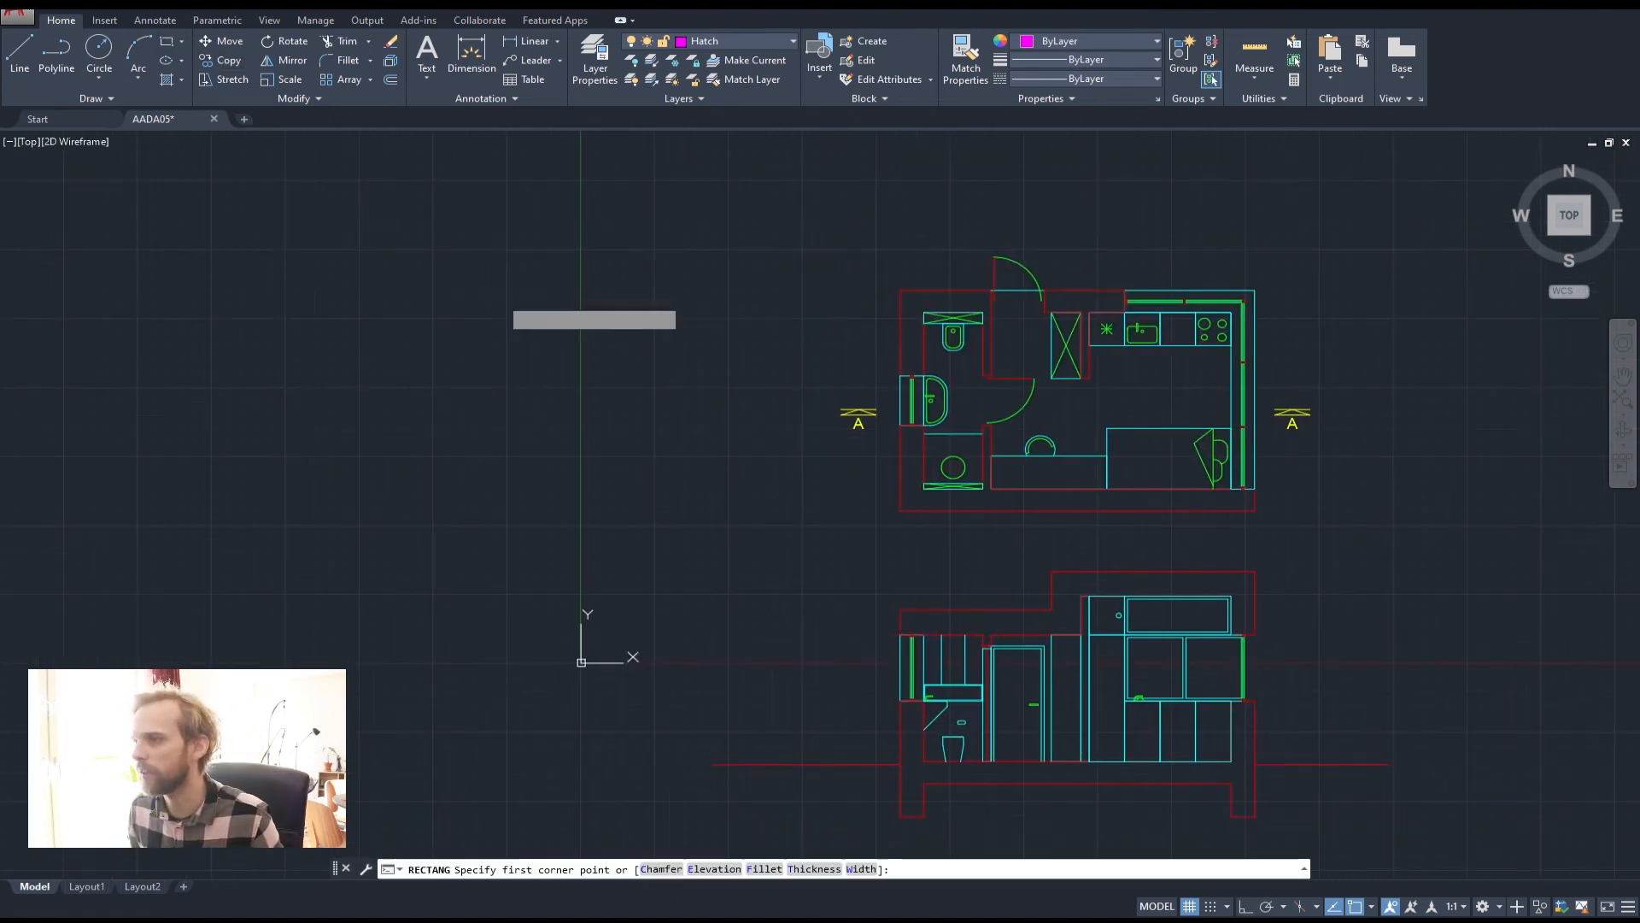
Draw a rectangle in the empty area left of the floor plan
left_click(500, 298)
left_click(728, 390)
scroll(593, 334, "up", 3)
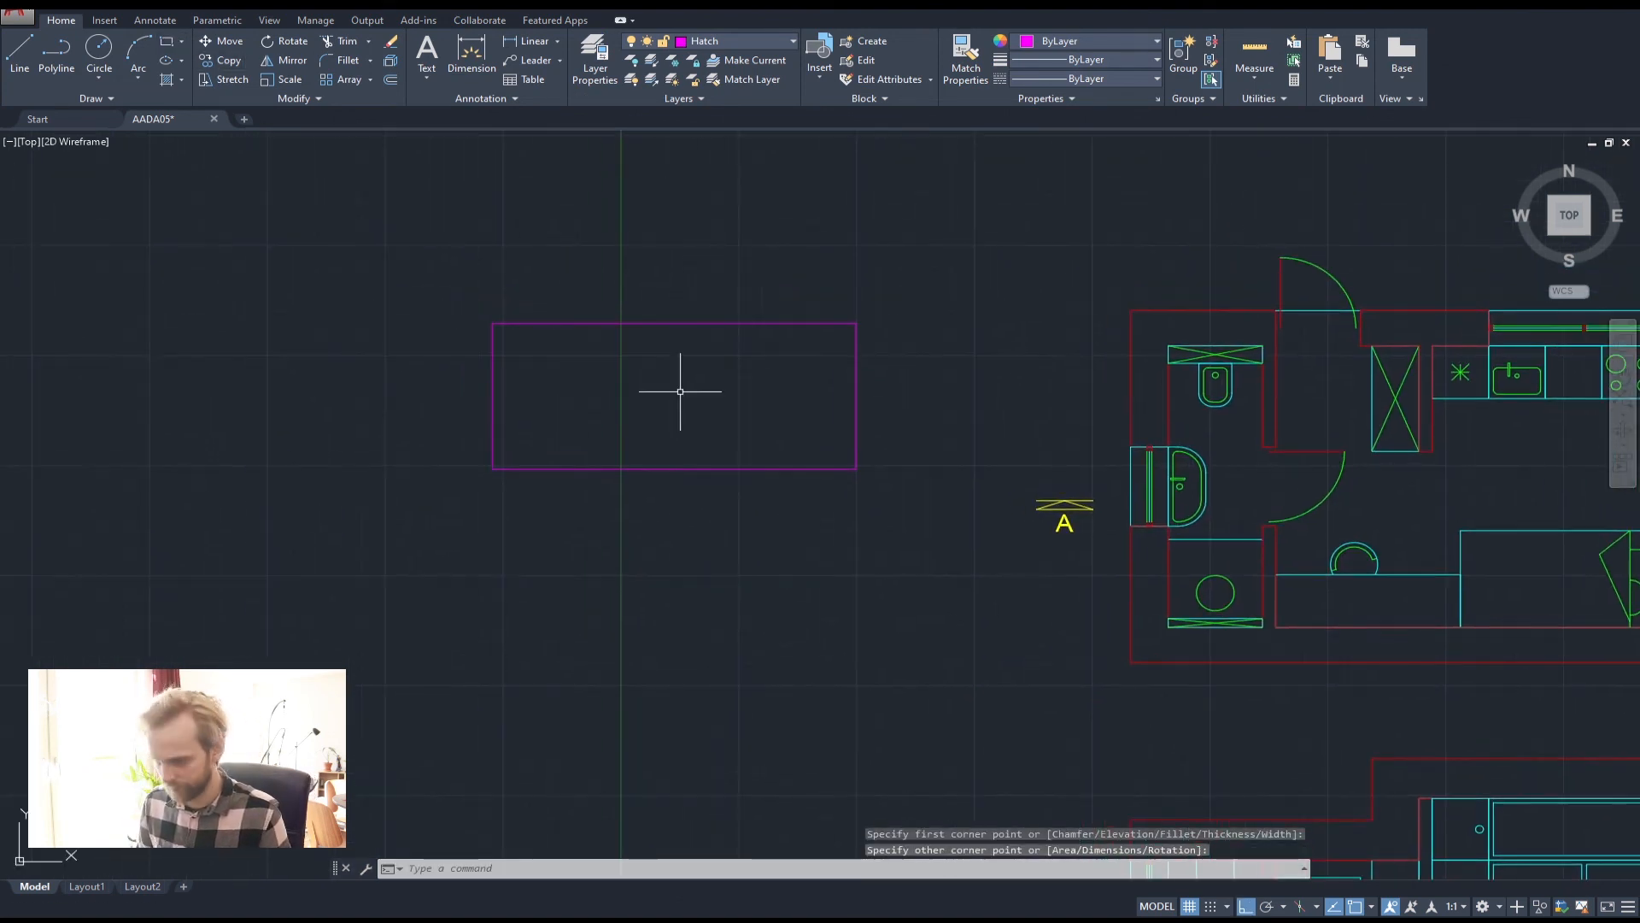
Fill the rectangle with a magenta ANGLE-pattern hatch
type("hat")
key("Return")
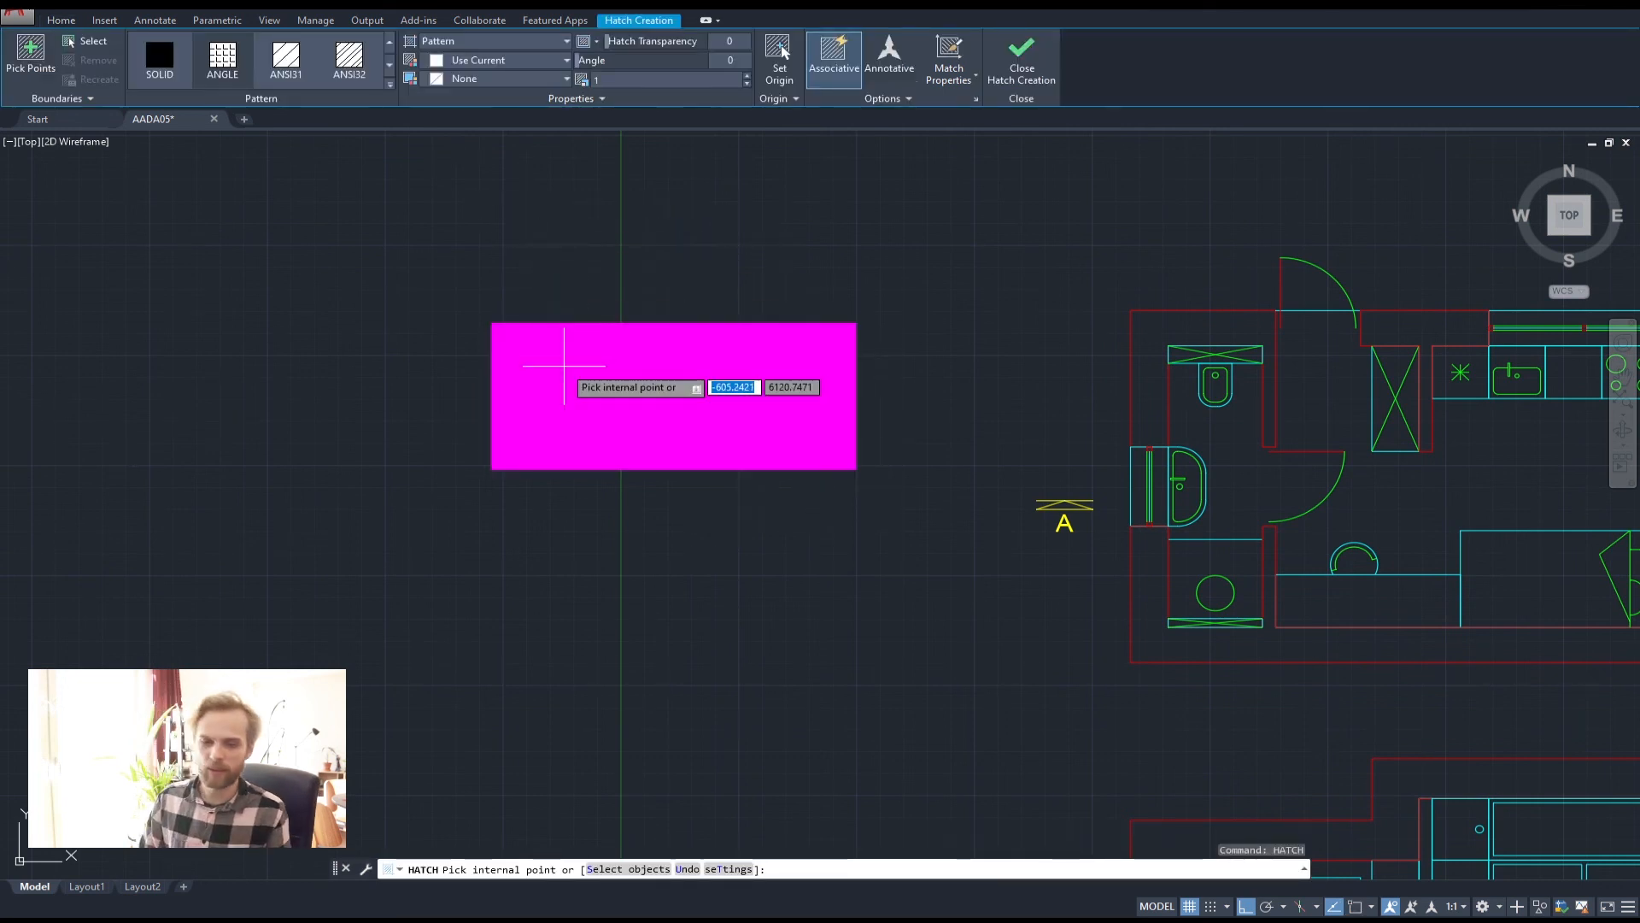
left_click(564, 366)
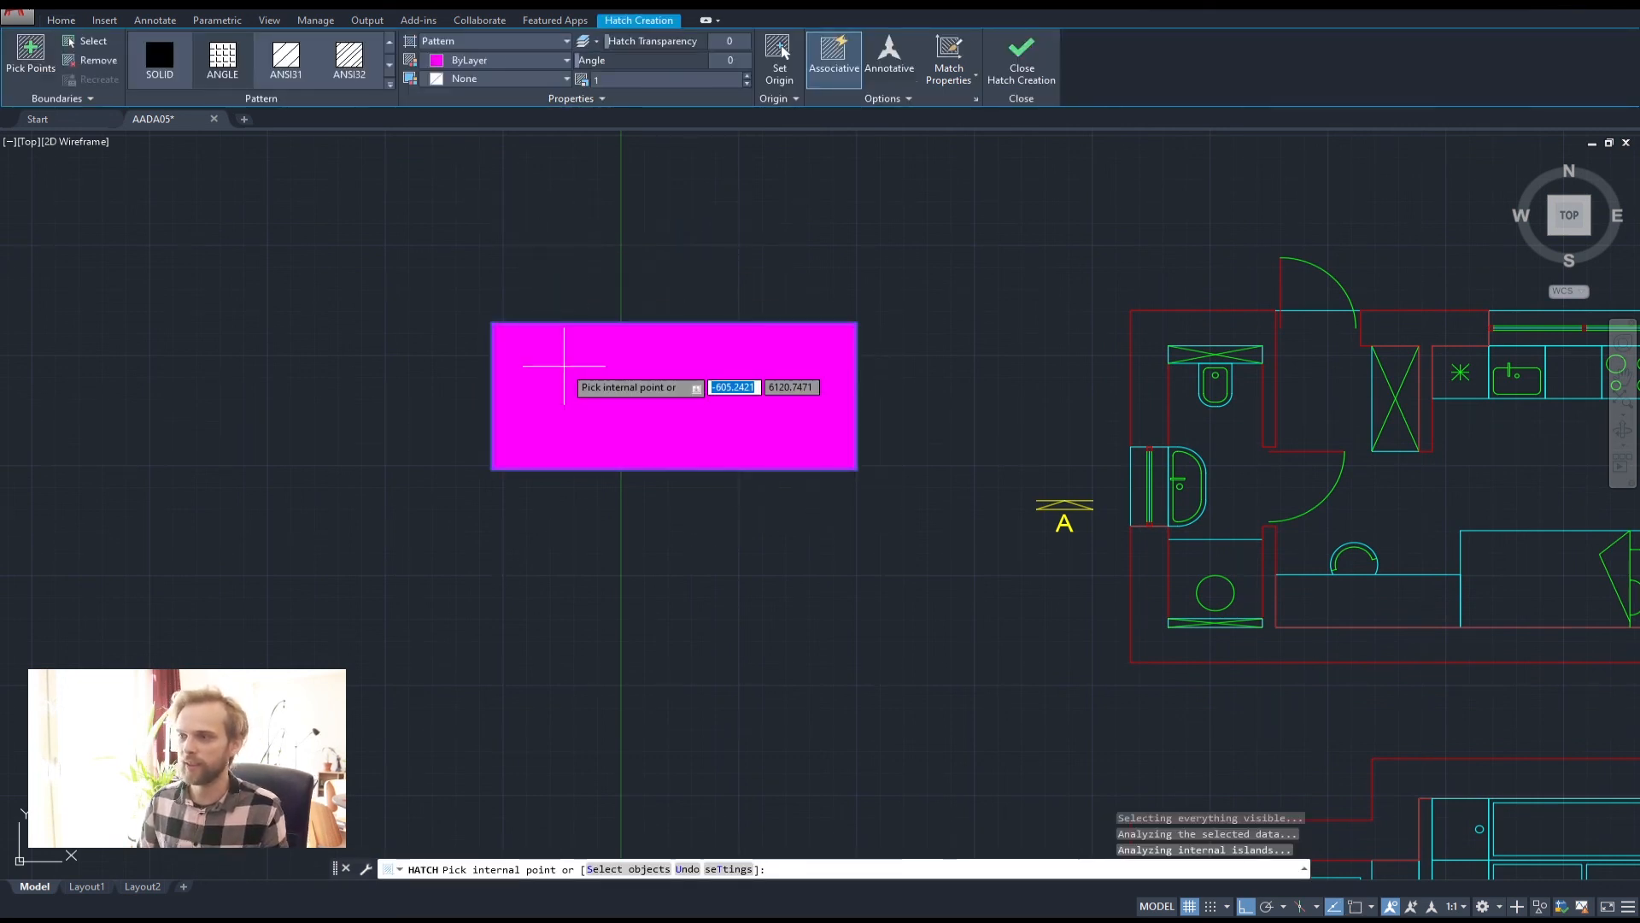
key("Return")
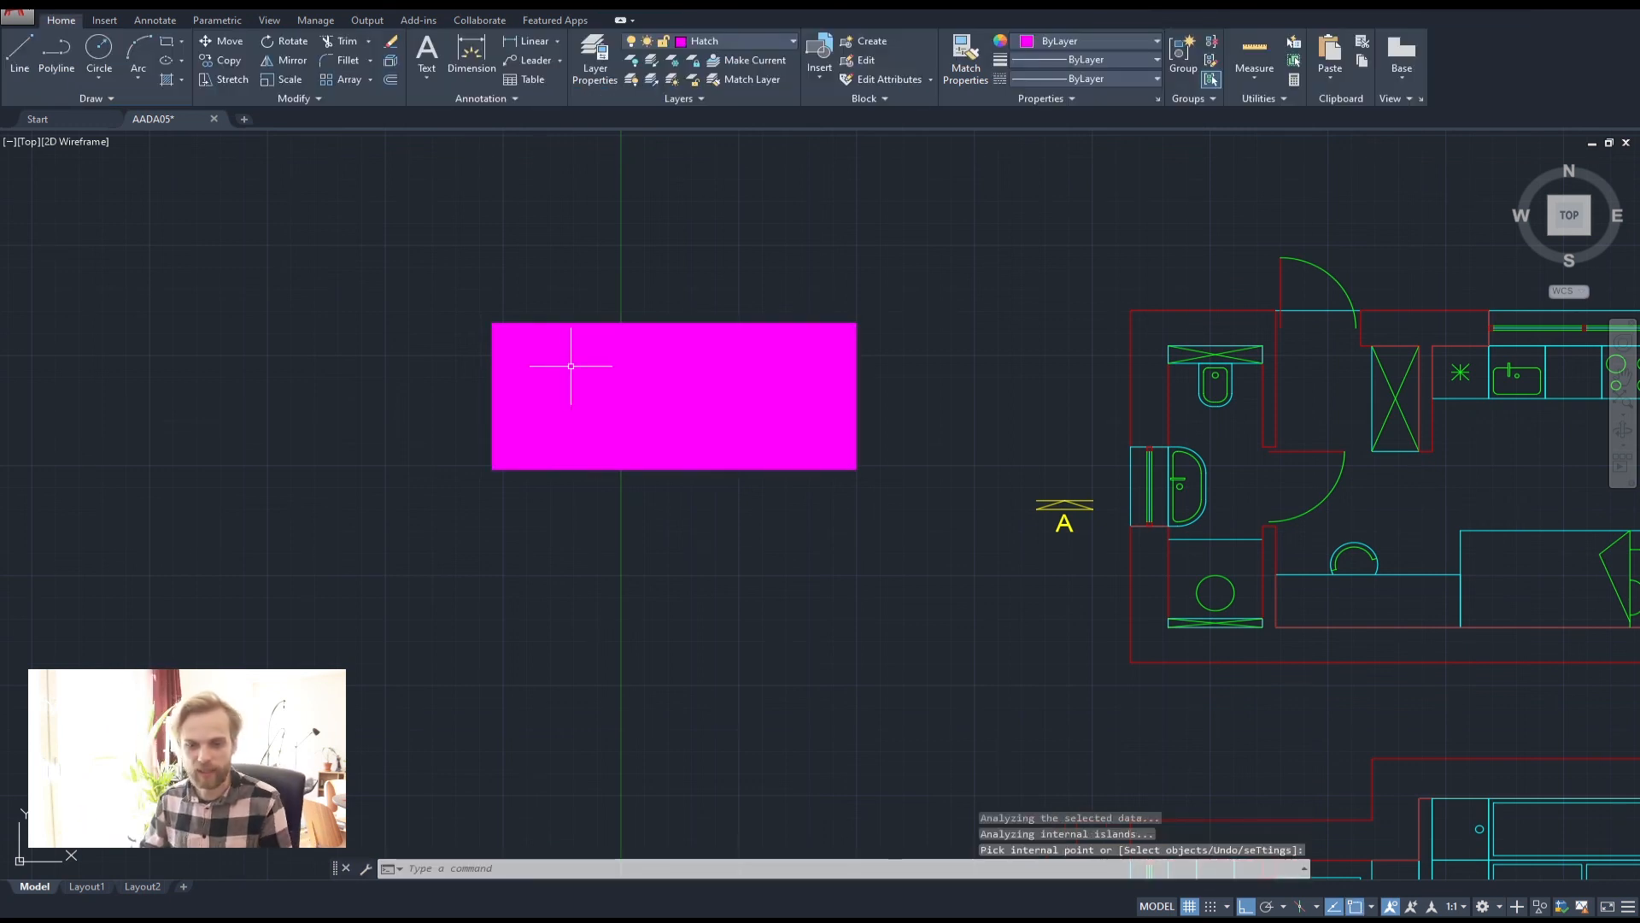
Zoom in and out to inspect the dense hatch, then select it
left_click(658, 410)
scroll(487, 322, "up", 10)
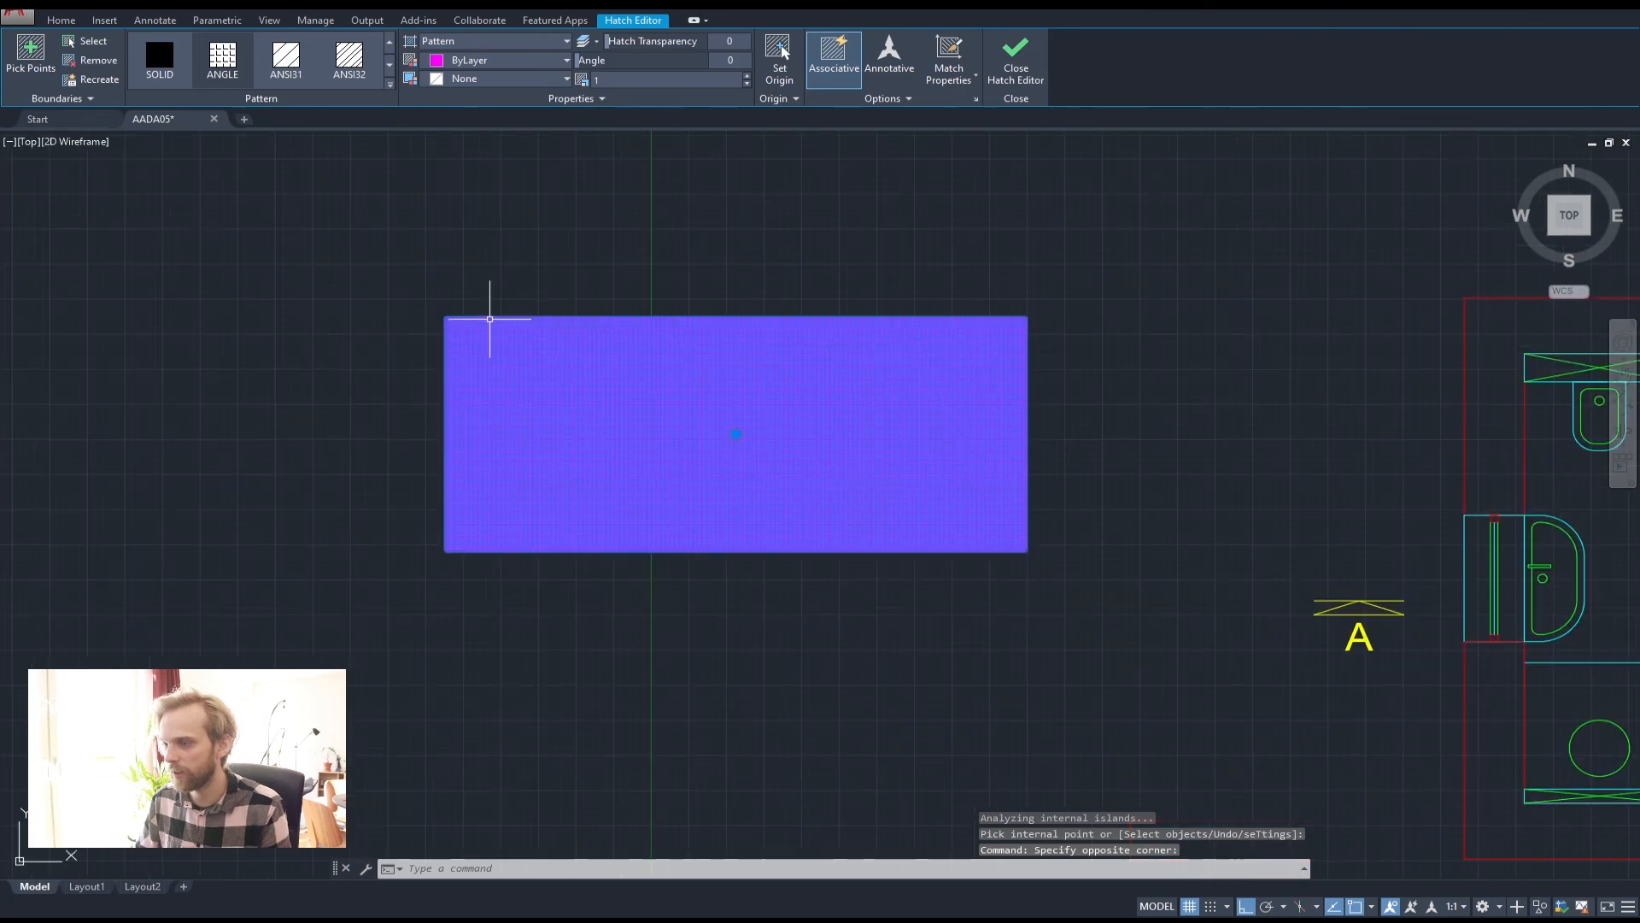
key("Escape")
key("Escape")
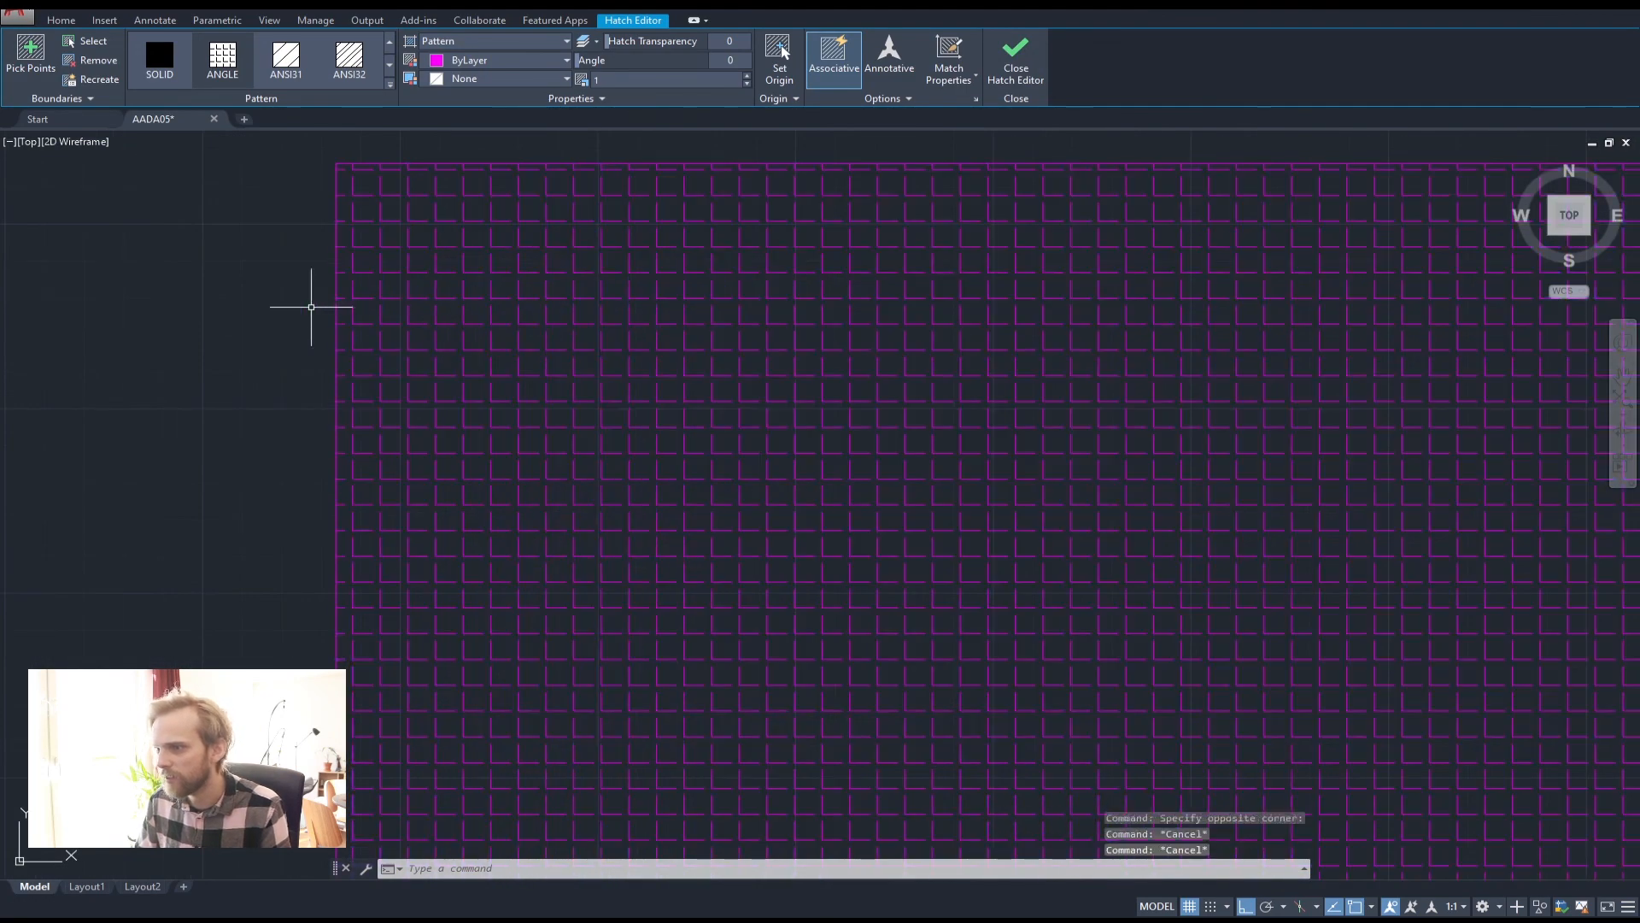
left_click(287, 298)
scroll(386, 288, "up", 4)
key("Escape")
left_click(189, 291)
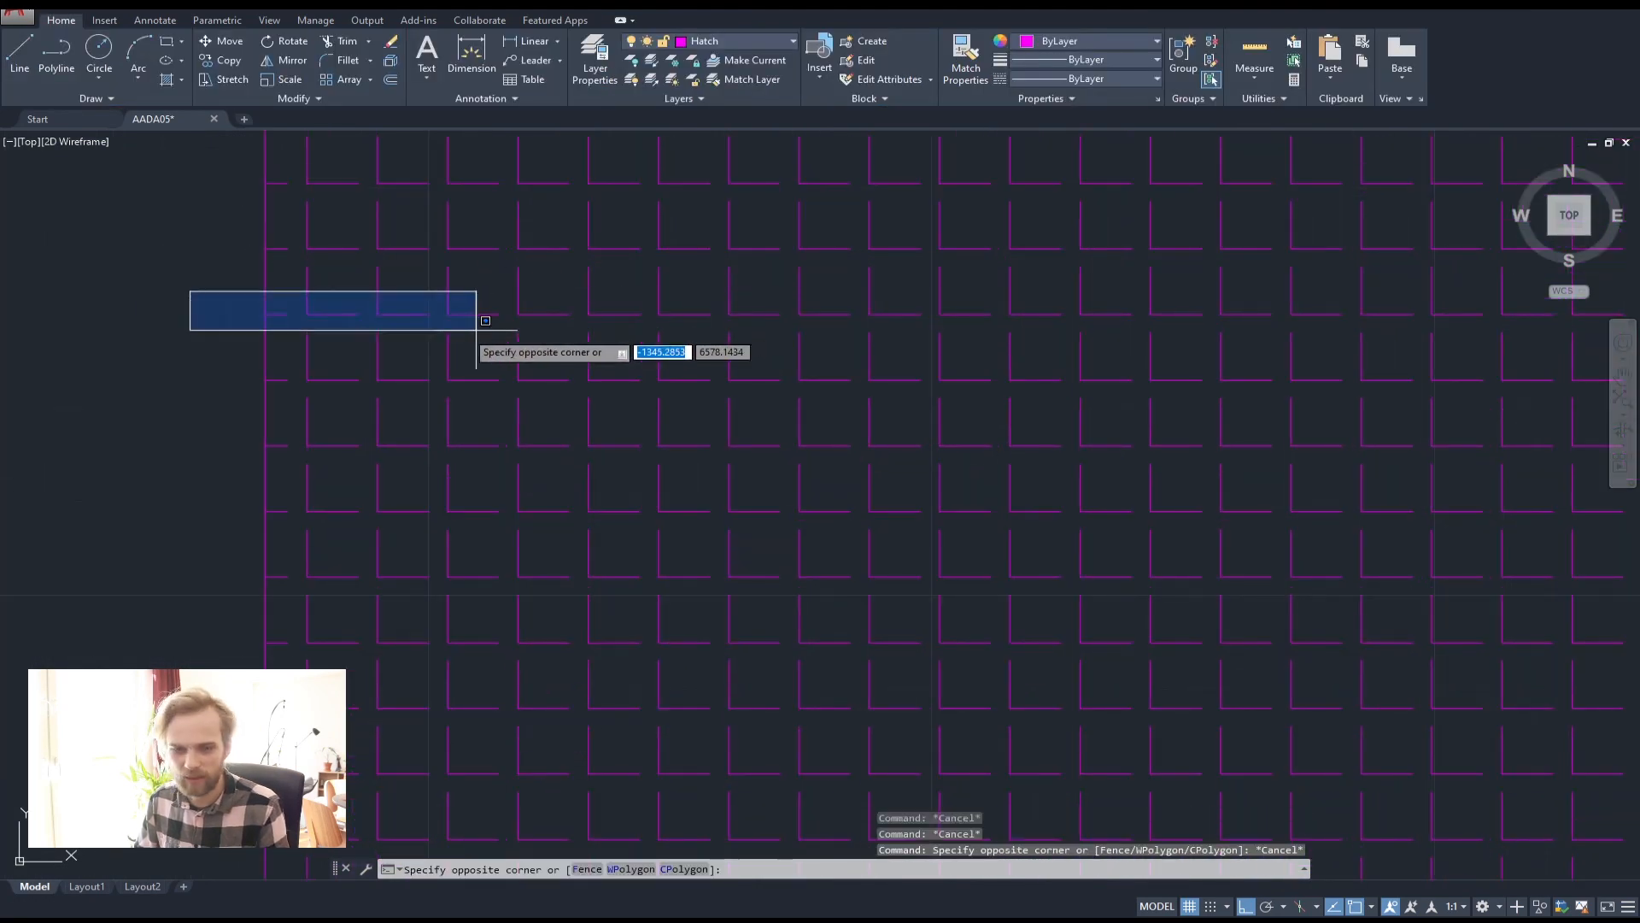
key("Escape")
scroll(280, 333, "down", 5)
scroll(300, 346, "down", 4)
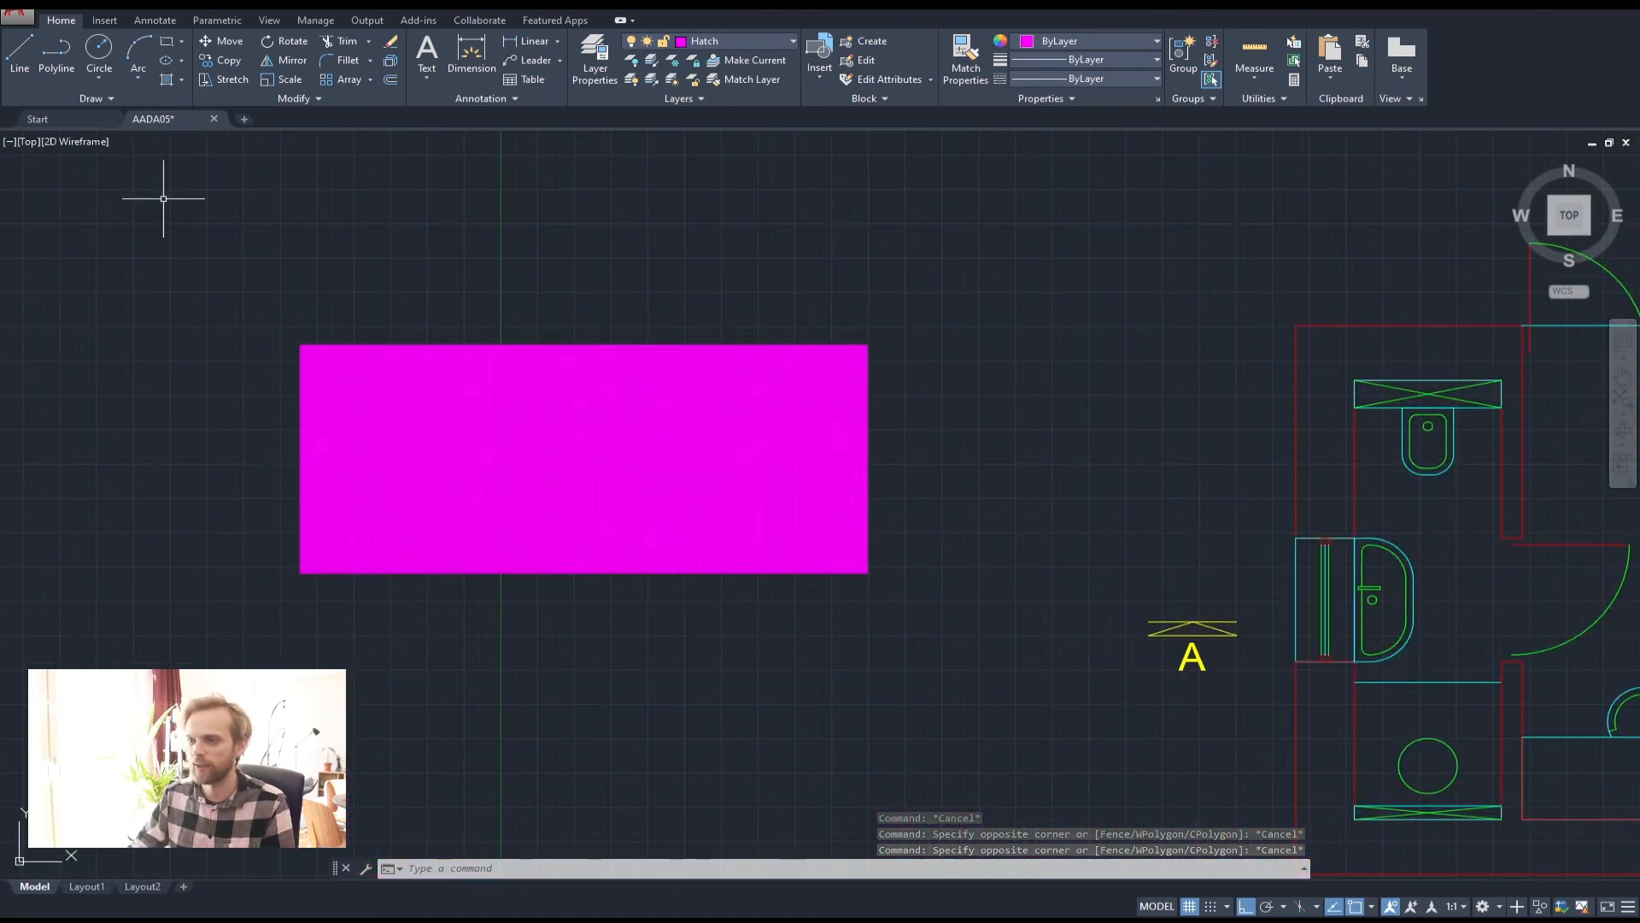
scroll(166, 201, "down", 2)
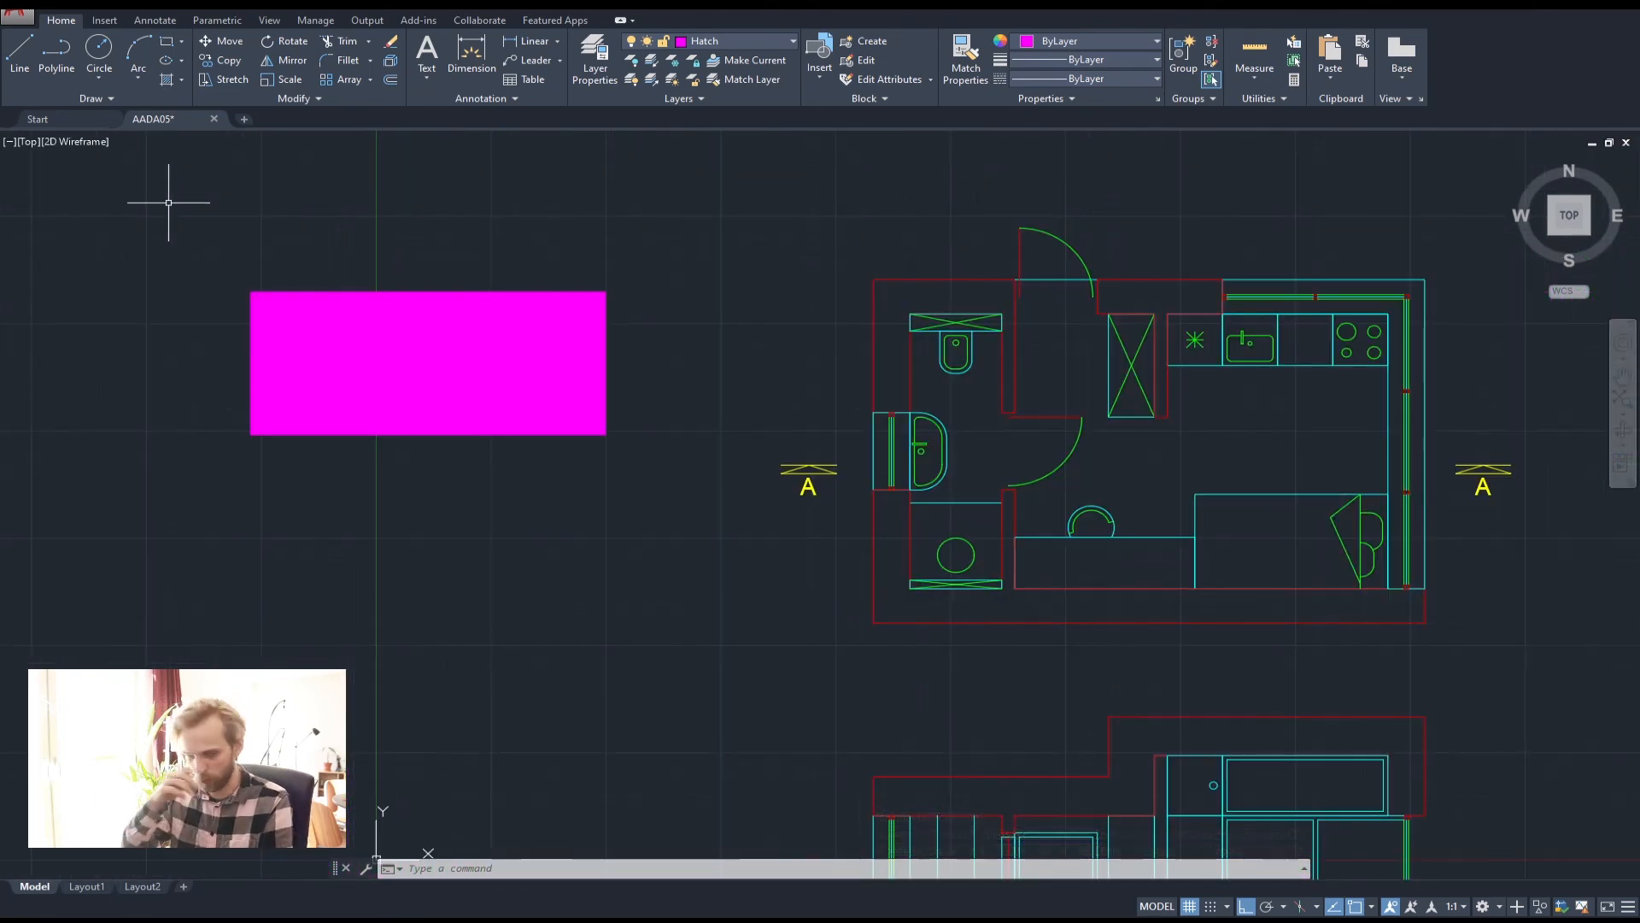
middle_click_drag(350, 316, 511, 387)
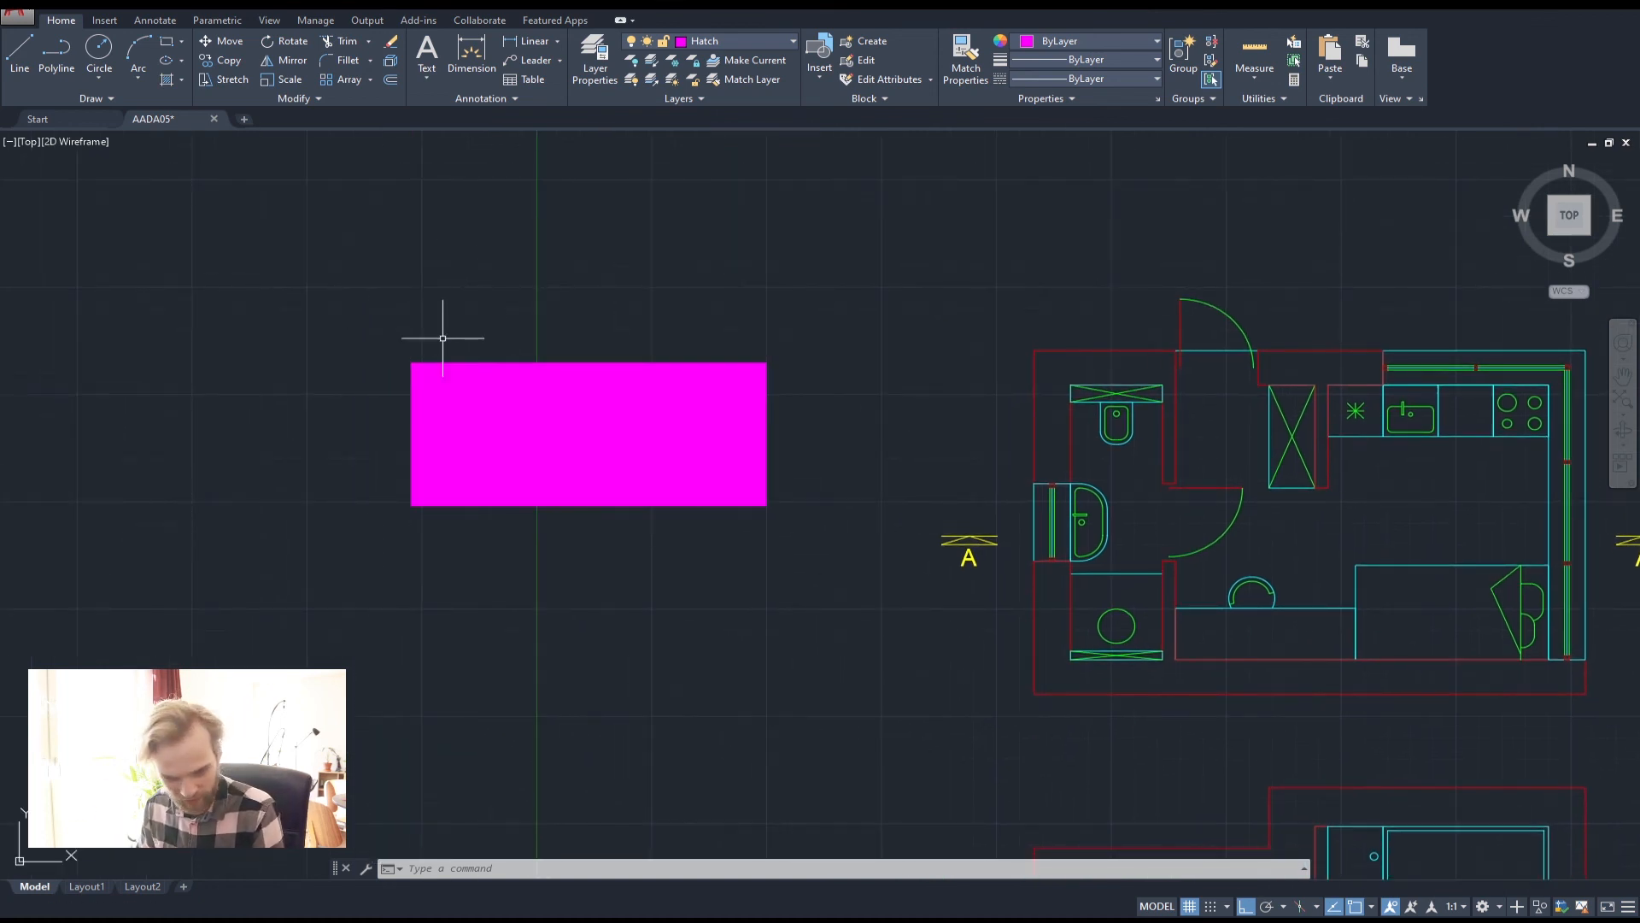
left_click(451, 416)
Delete the rectangle's hatch and draw an open magenta polyline outline above it
key("Delete")
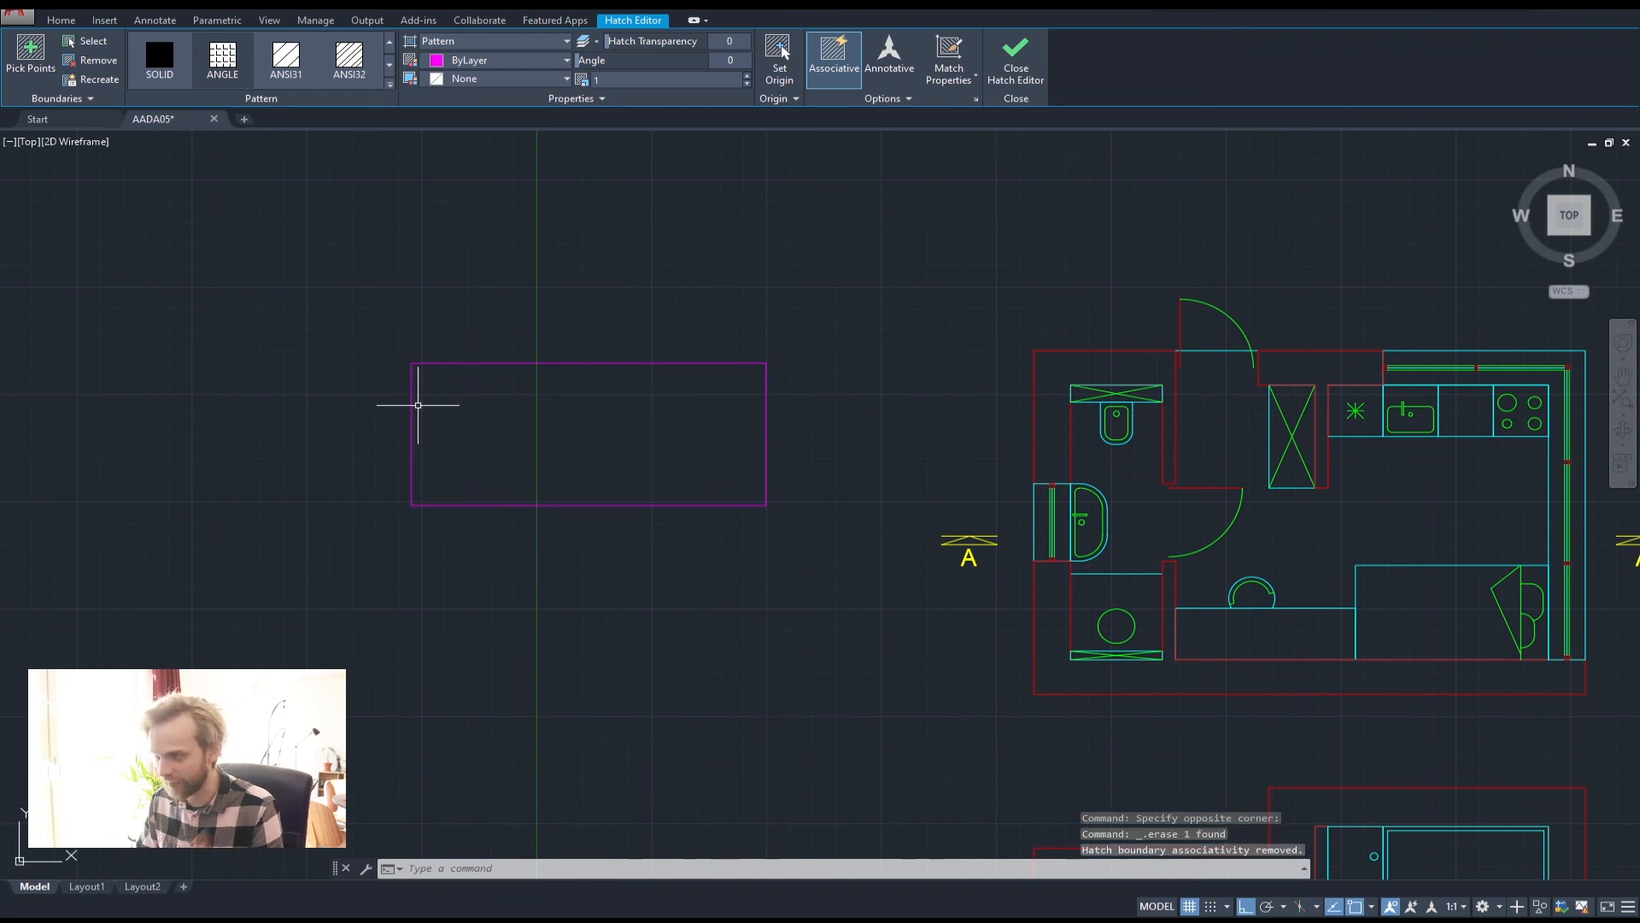
middle_click_drag(495, 402, 528, 509)
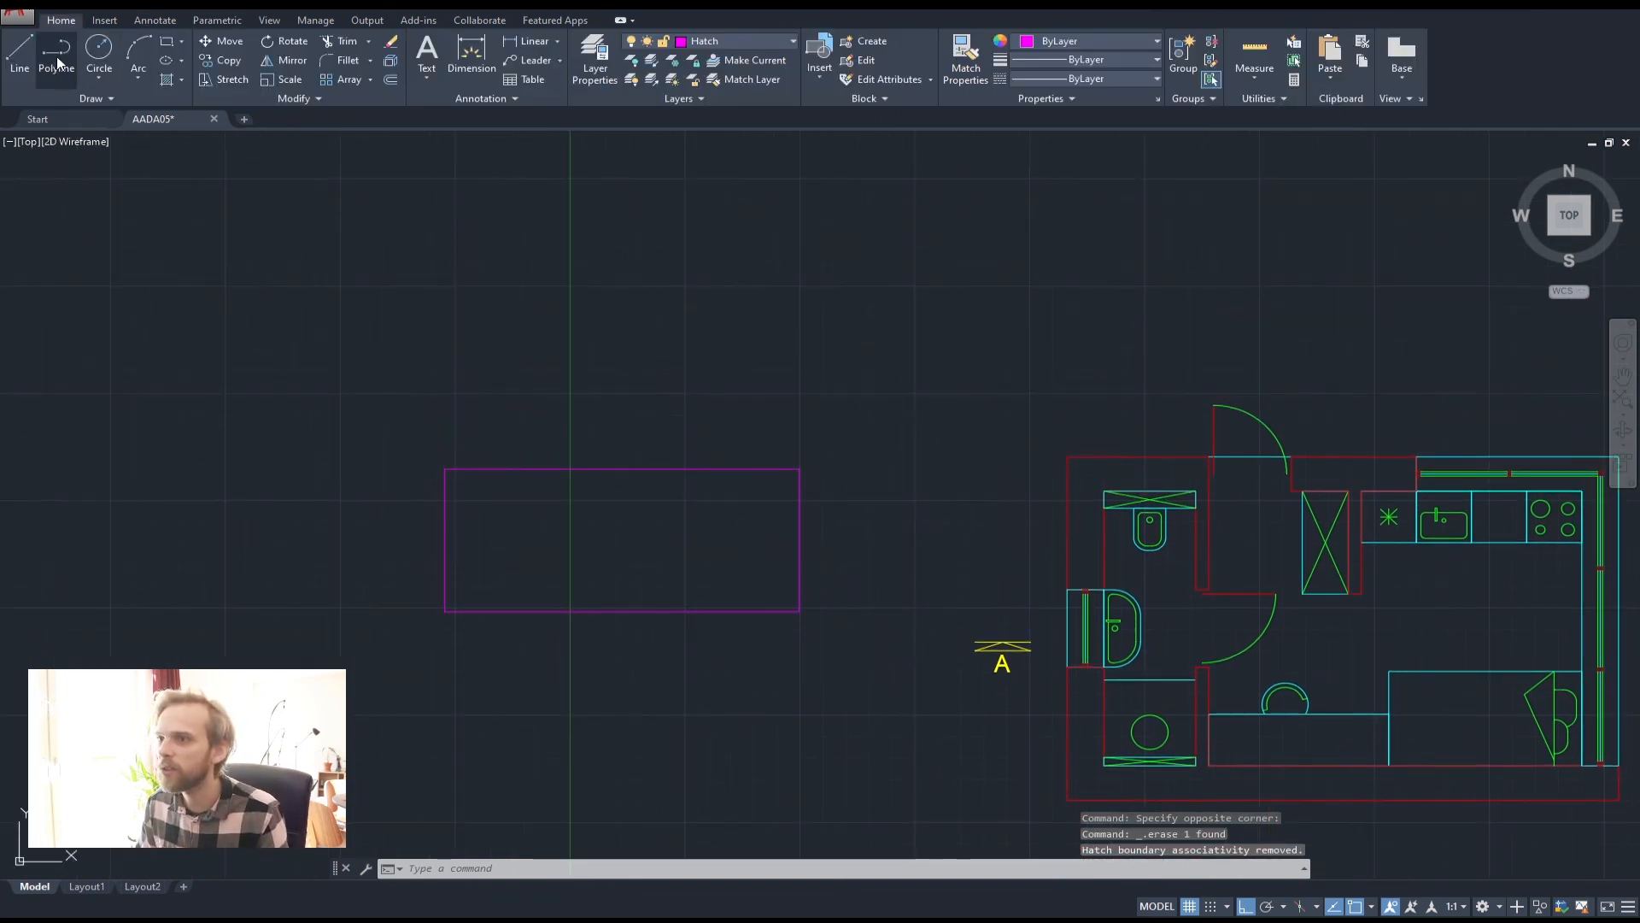
left_click(57, 53)
left_click(567, 419)
left_click(568, 235)
left_click(885, 235)
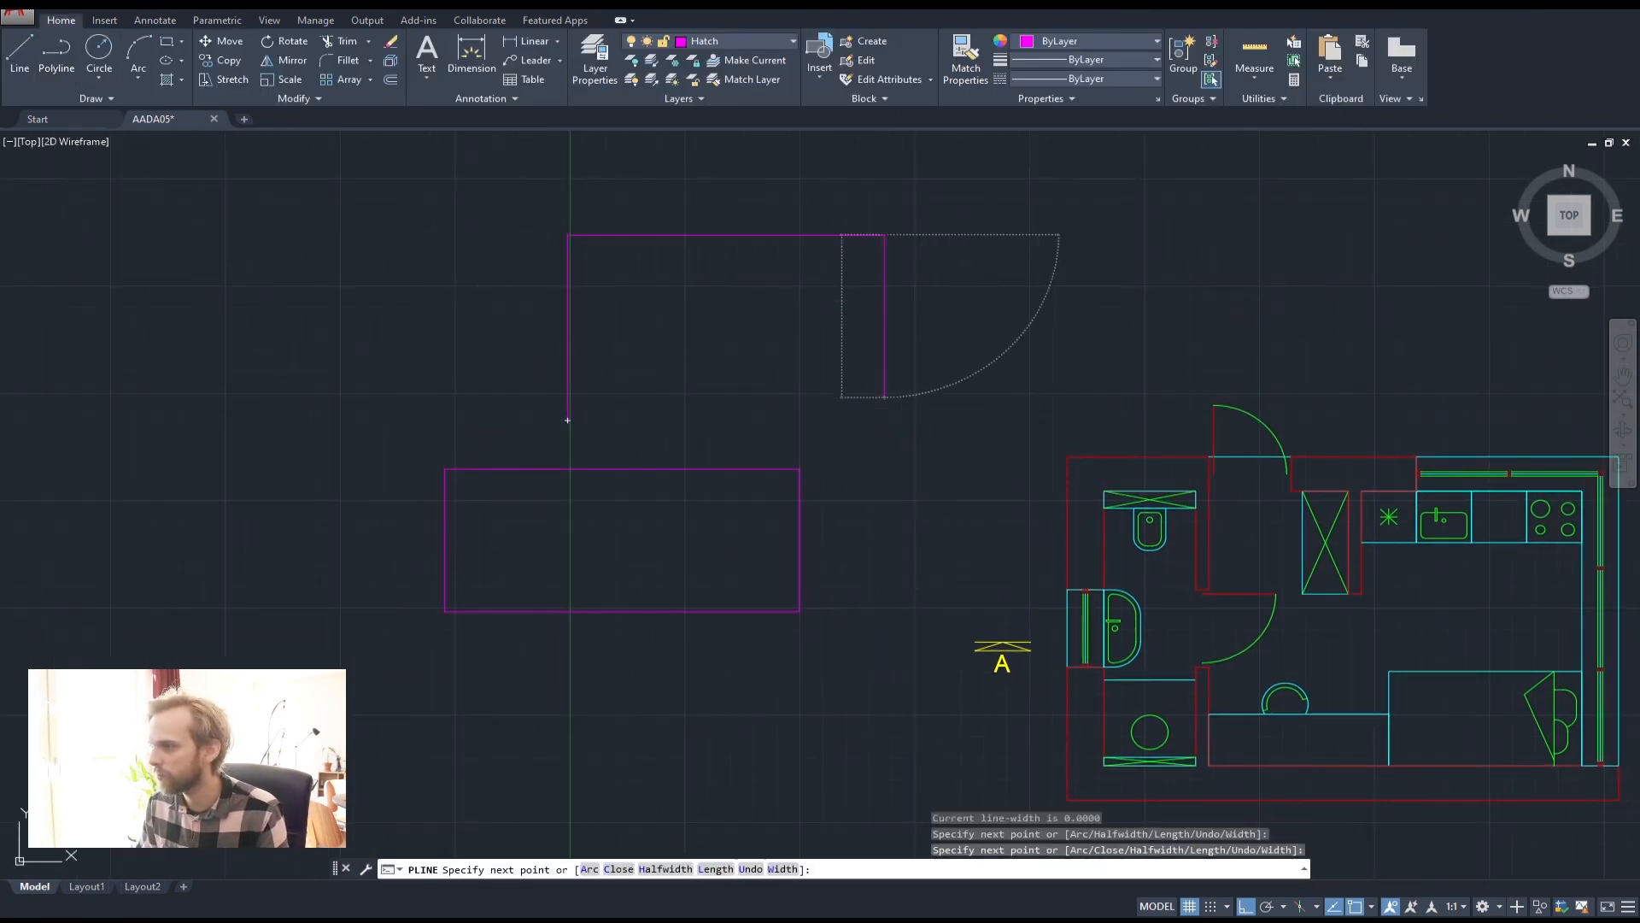
left_click(885, 397)
left_click(567, 397)
key("Return")
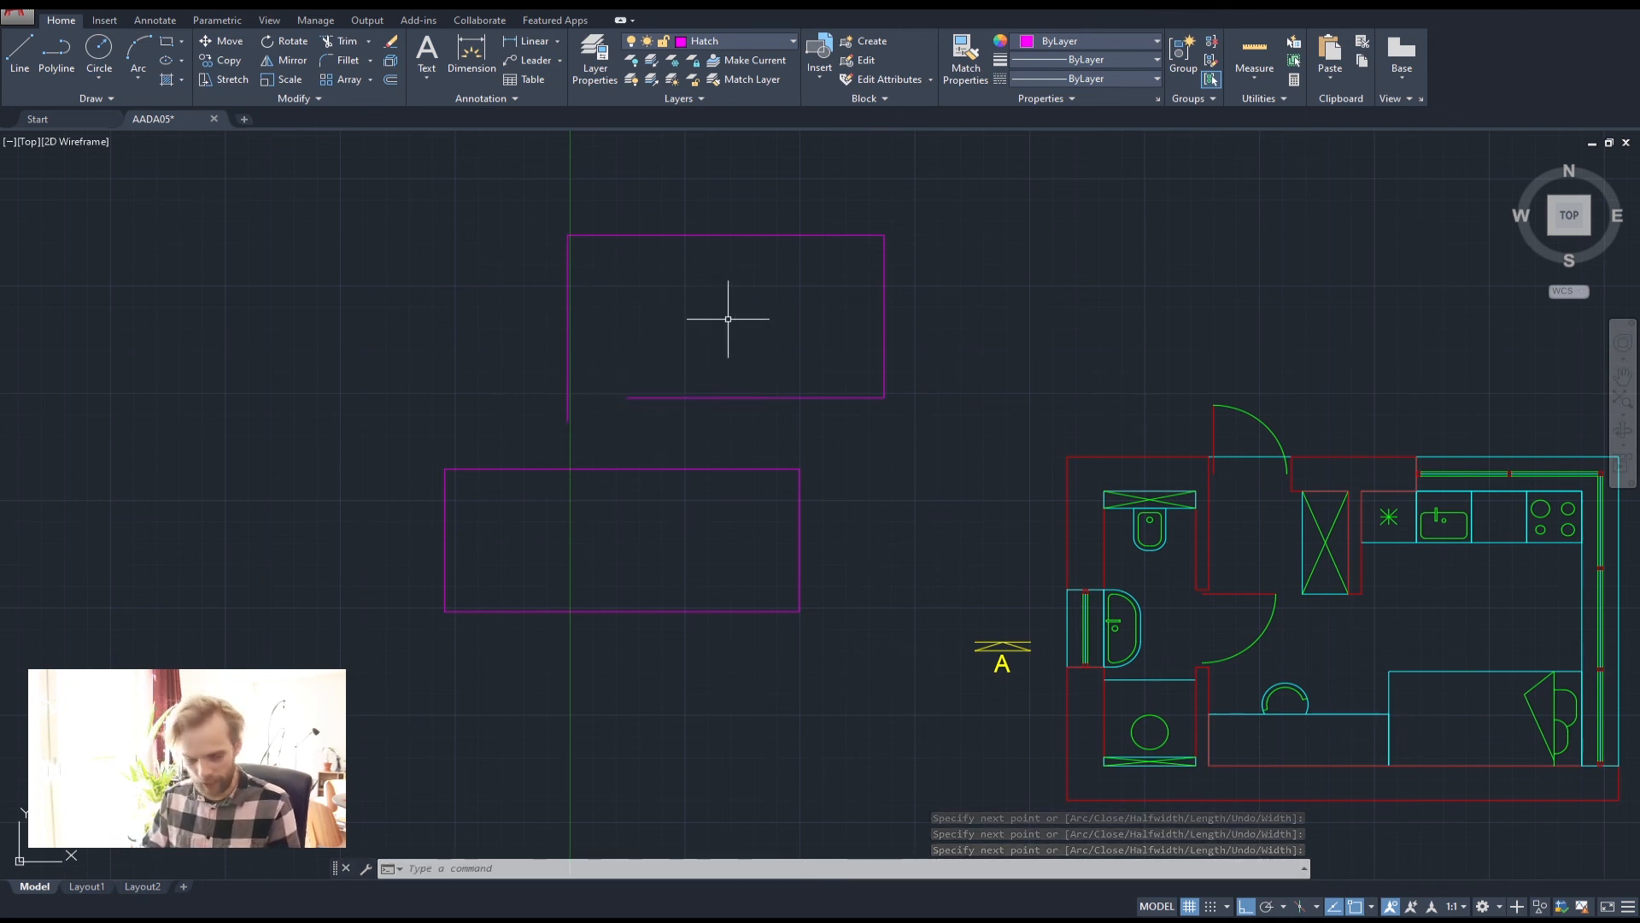
Try hatching inside the open outline, which fails with a boundary error
type("HAT")
key("Return")
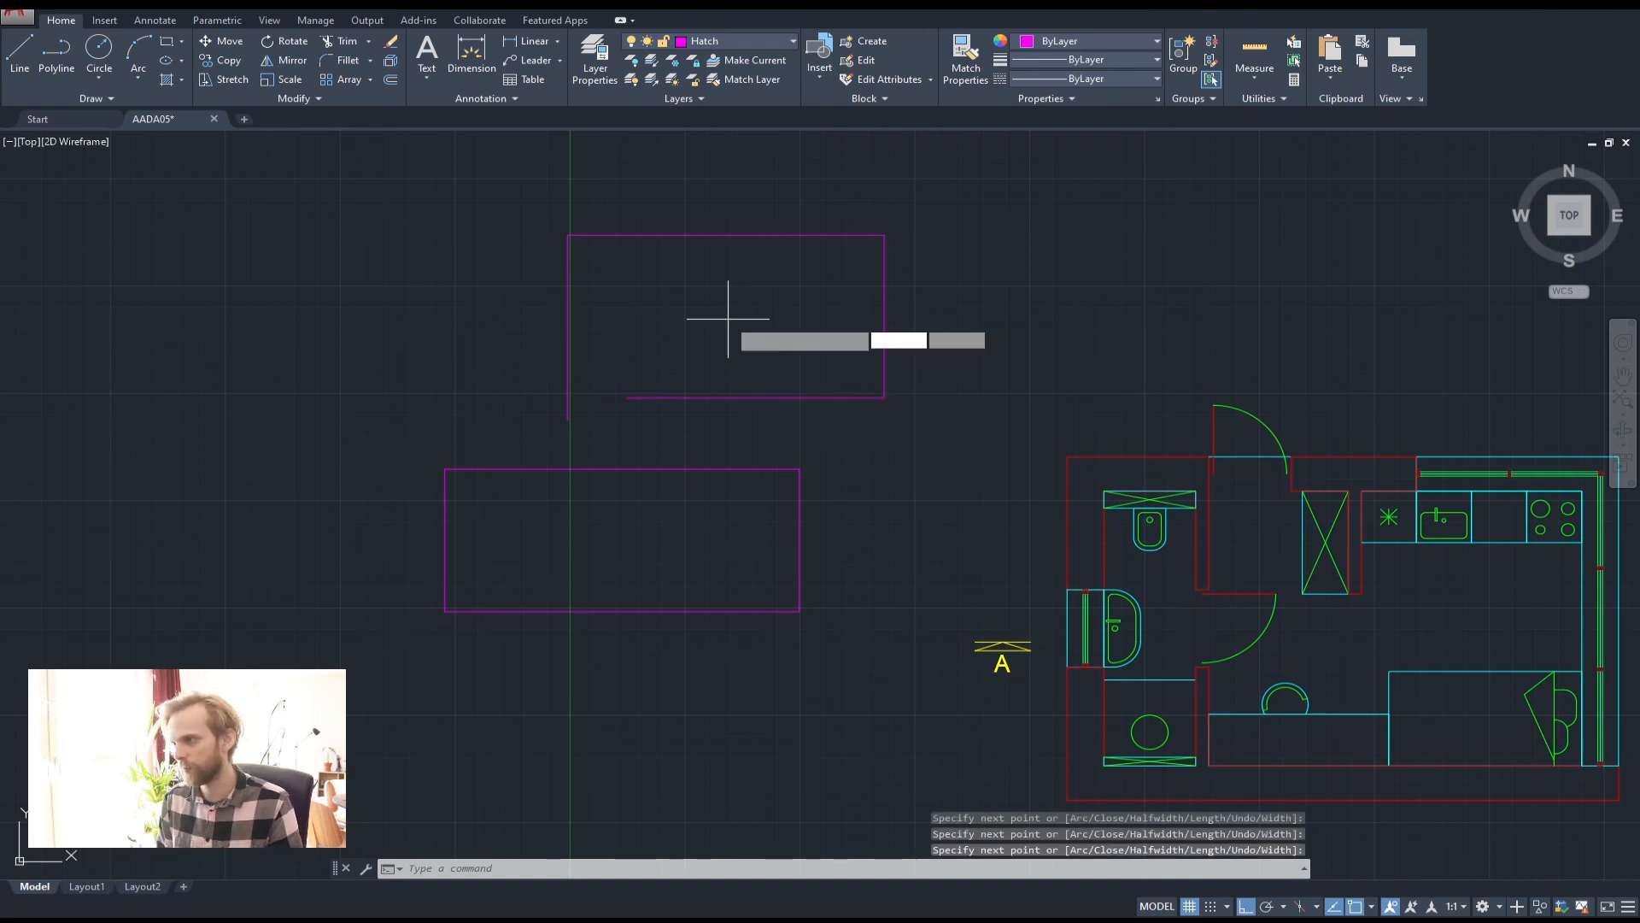
left_click(728, 320)
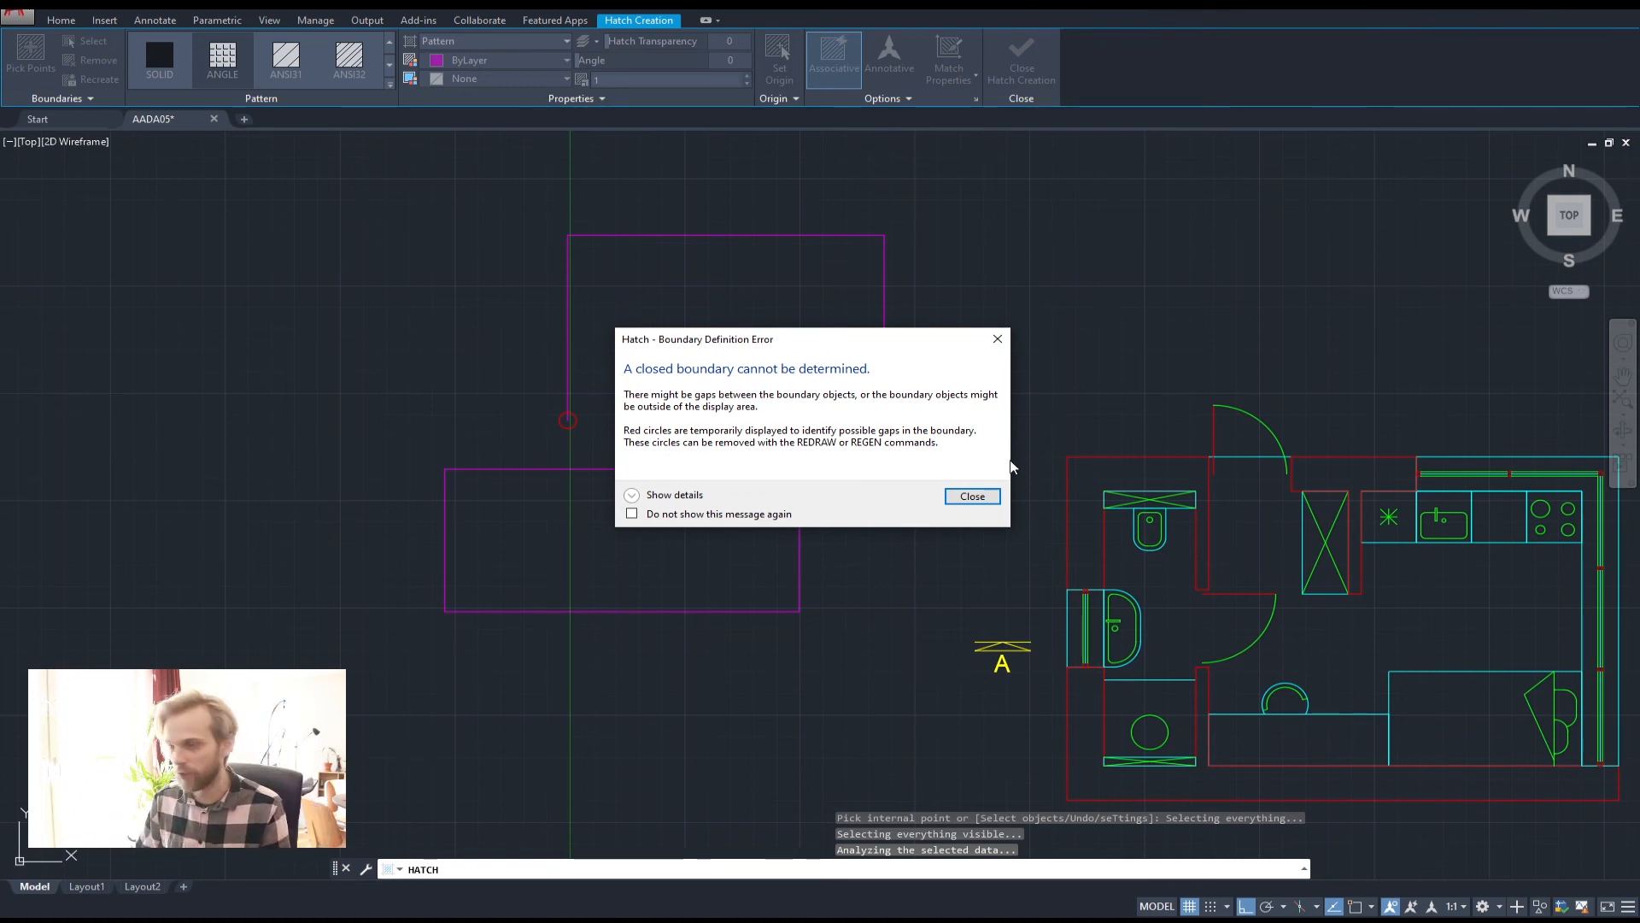
left_click(973, 496)
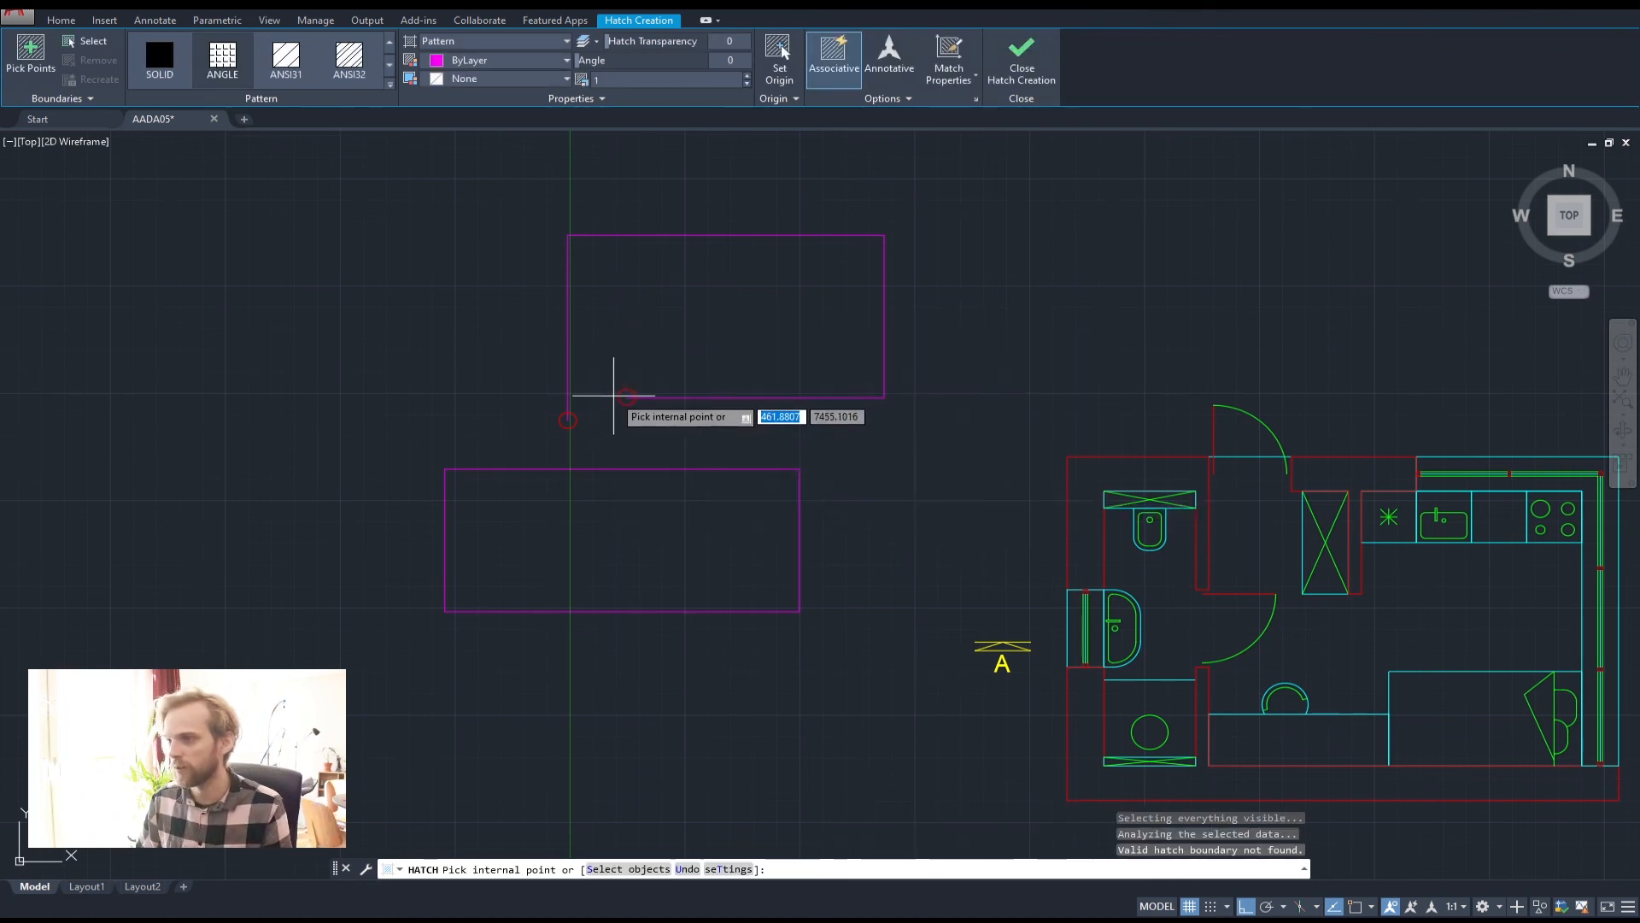
key("Escape")
key("Escape")
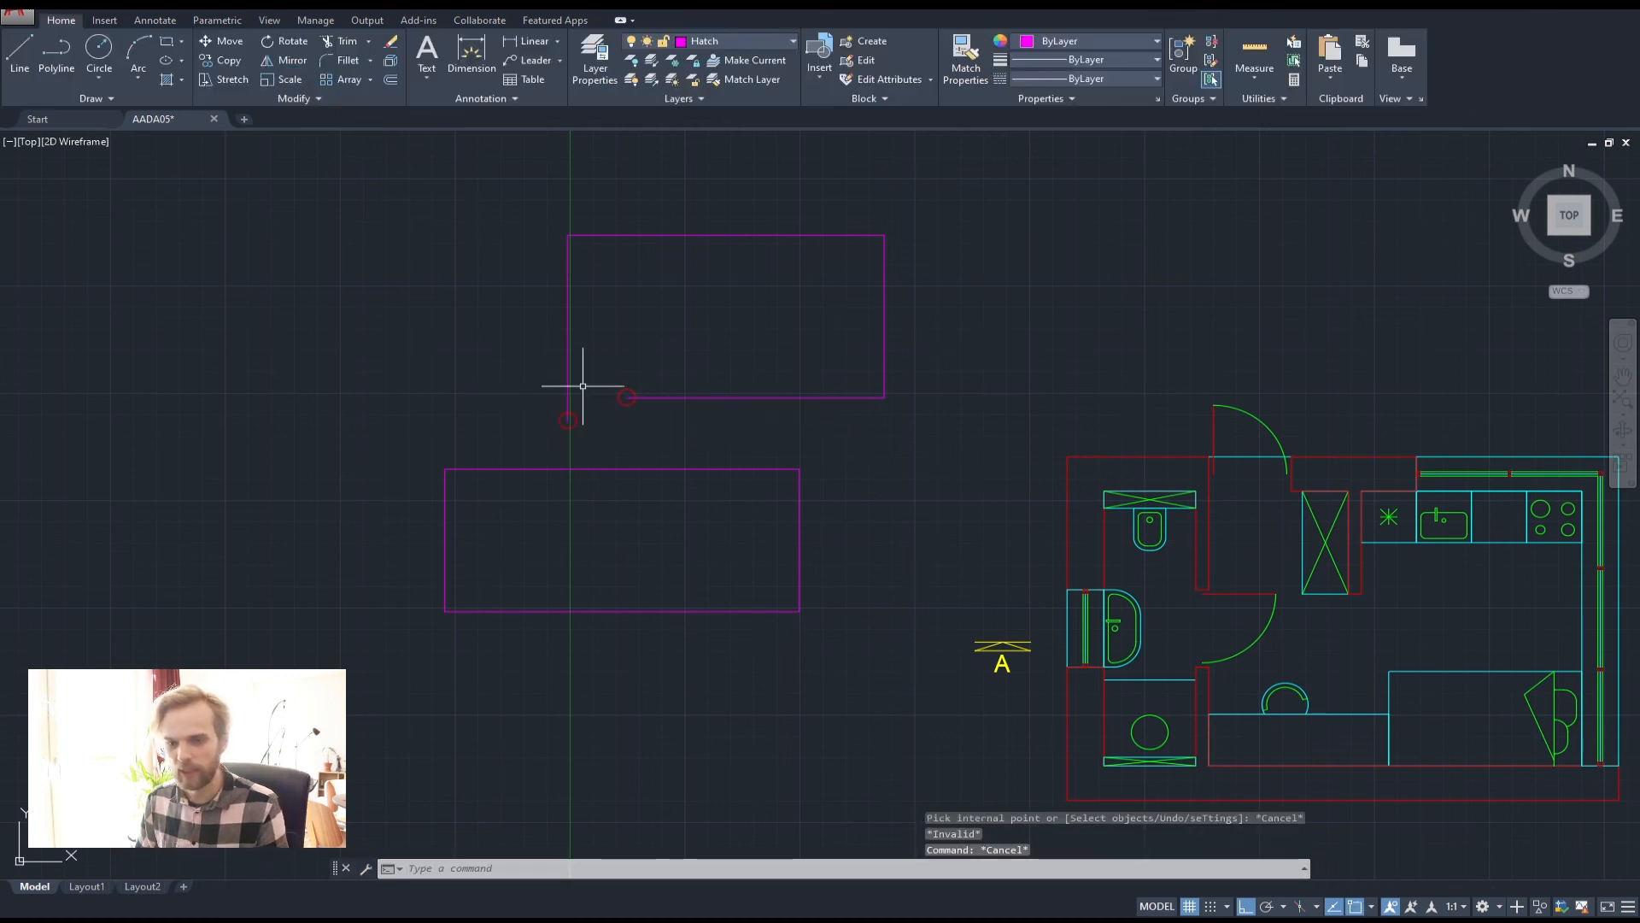
Select and delete the open upper outline
left_click(583, 386)
left_click(495, 268)
key("Delete")
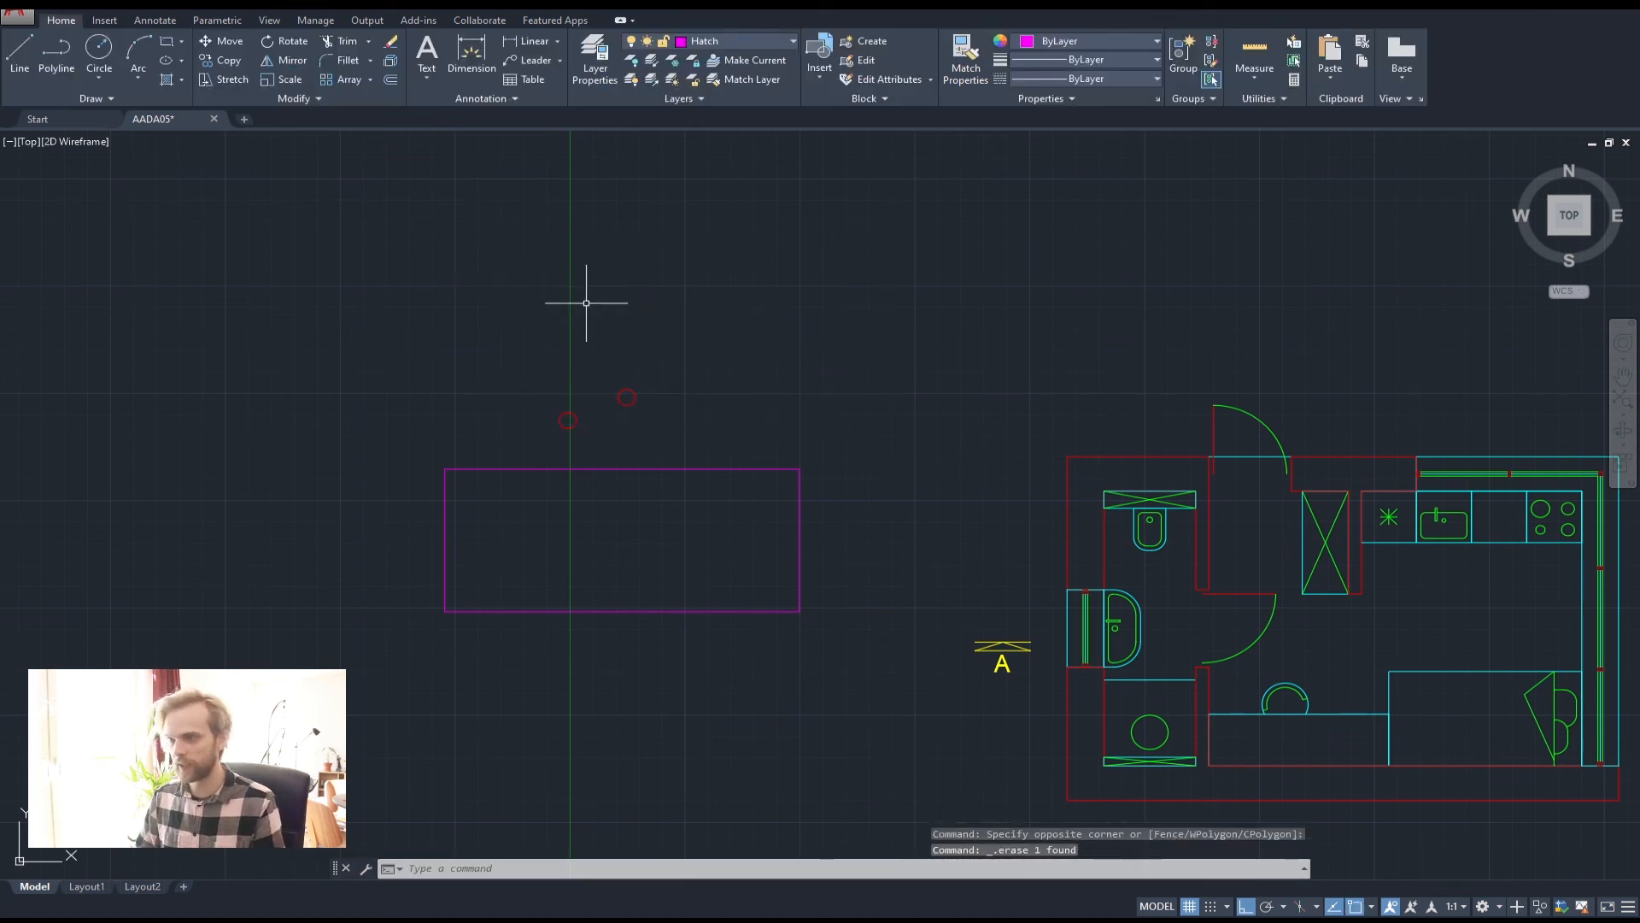
left_click(700, 433)
left_click(477, 354)
scroll(520, 434, "up", 4)
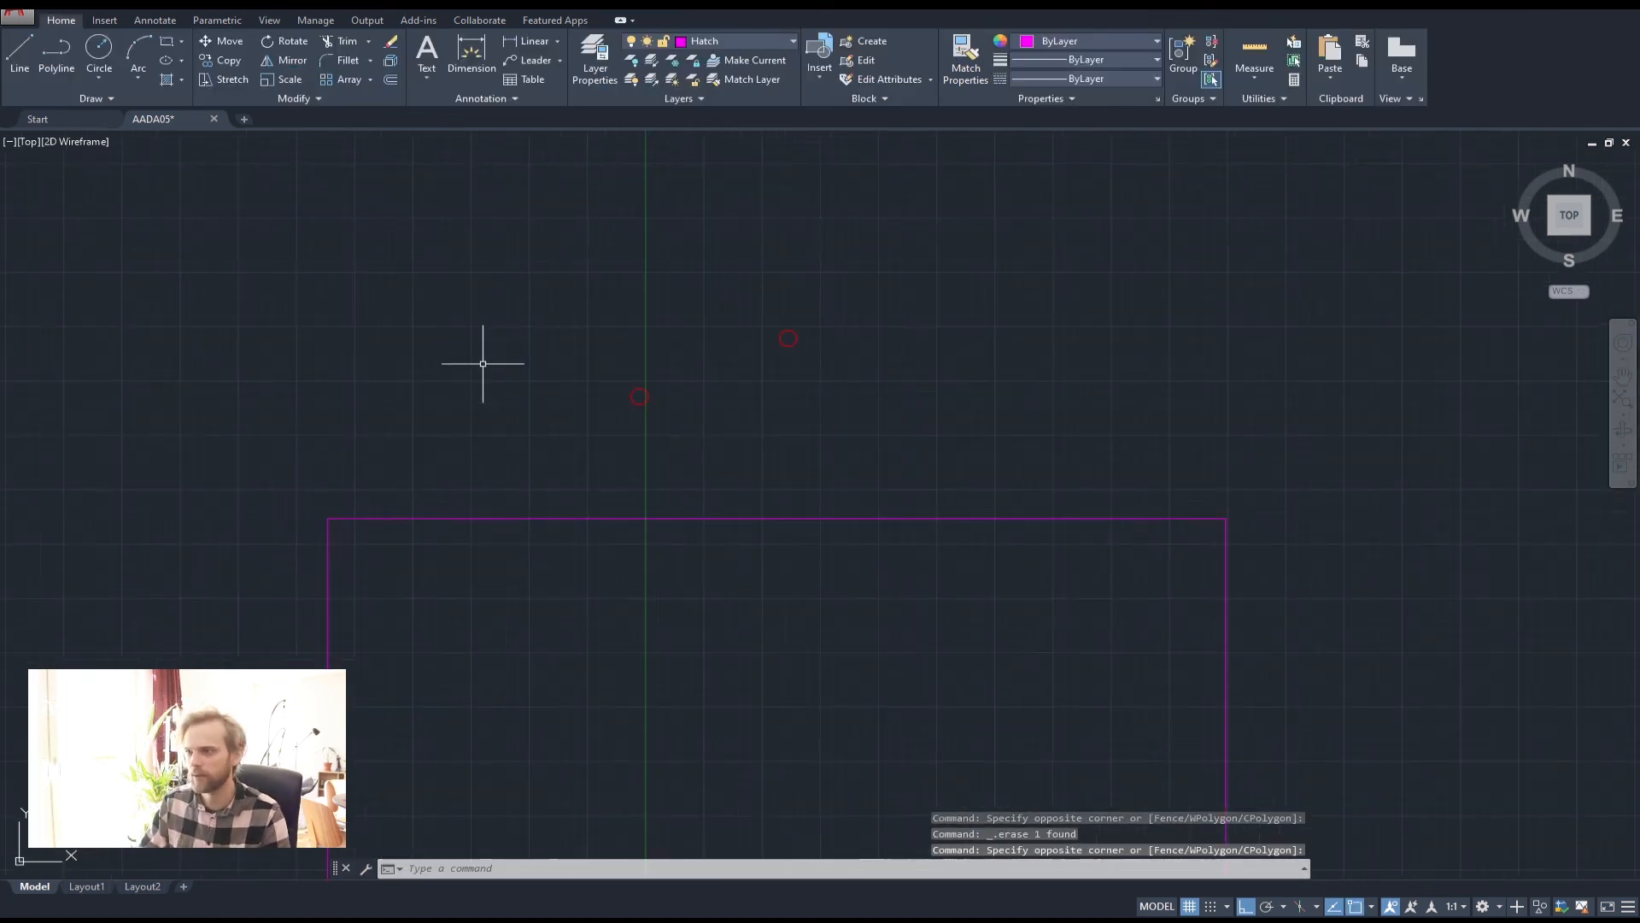
key("Escape")
key("Escape")
left_click(658, 400)
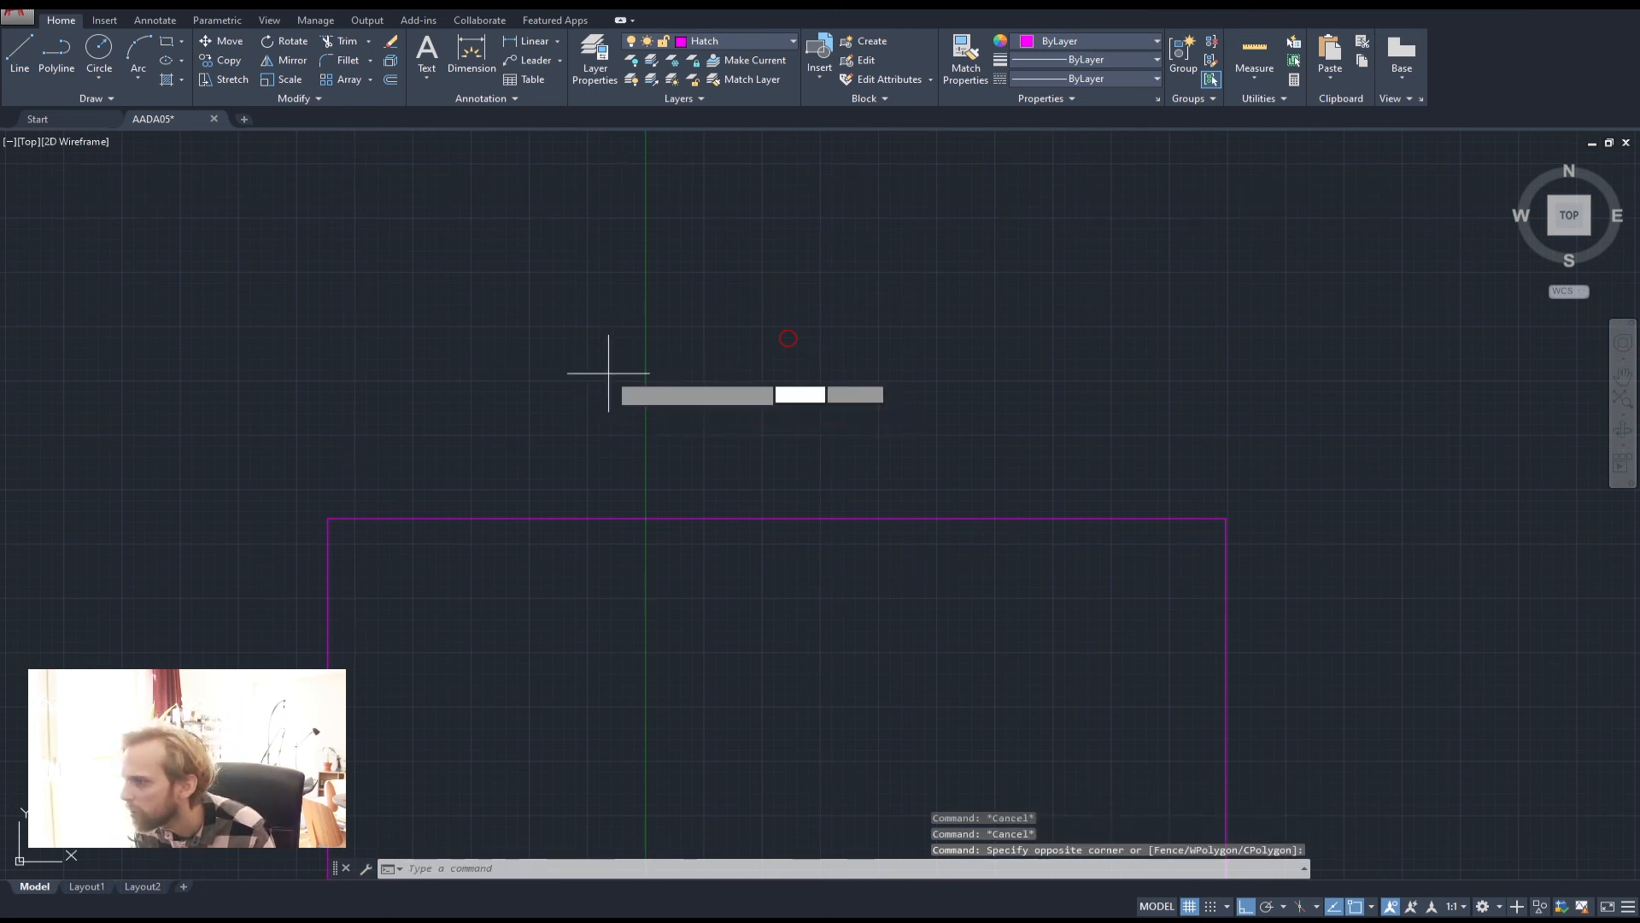
scroll(539, 324, "down", 6)
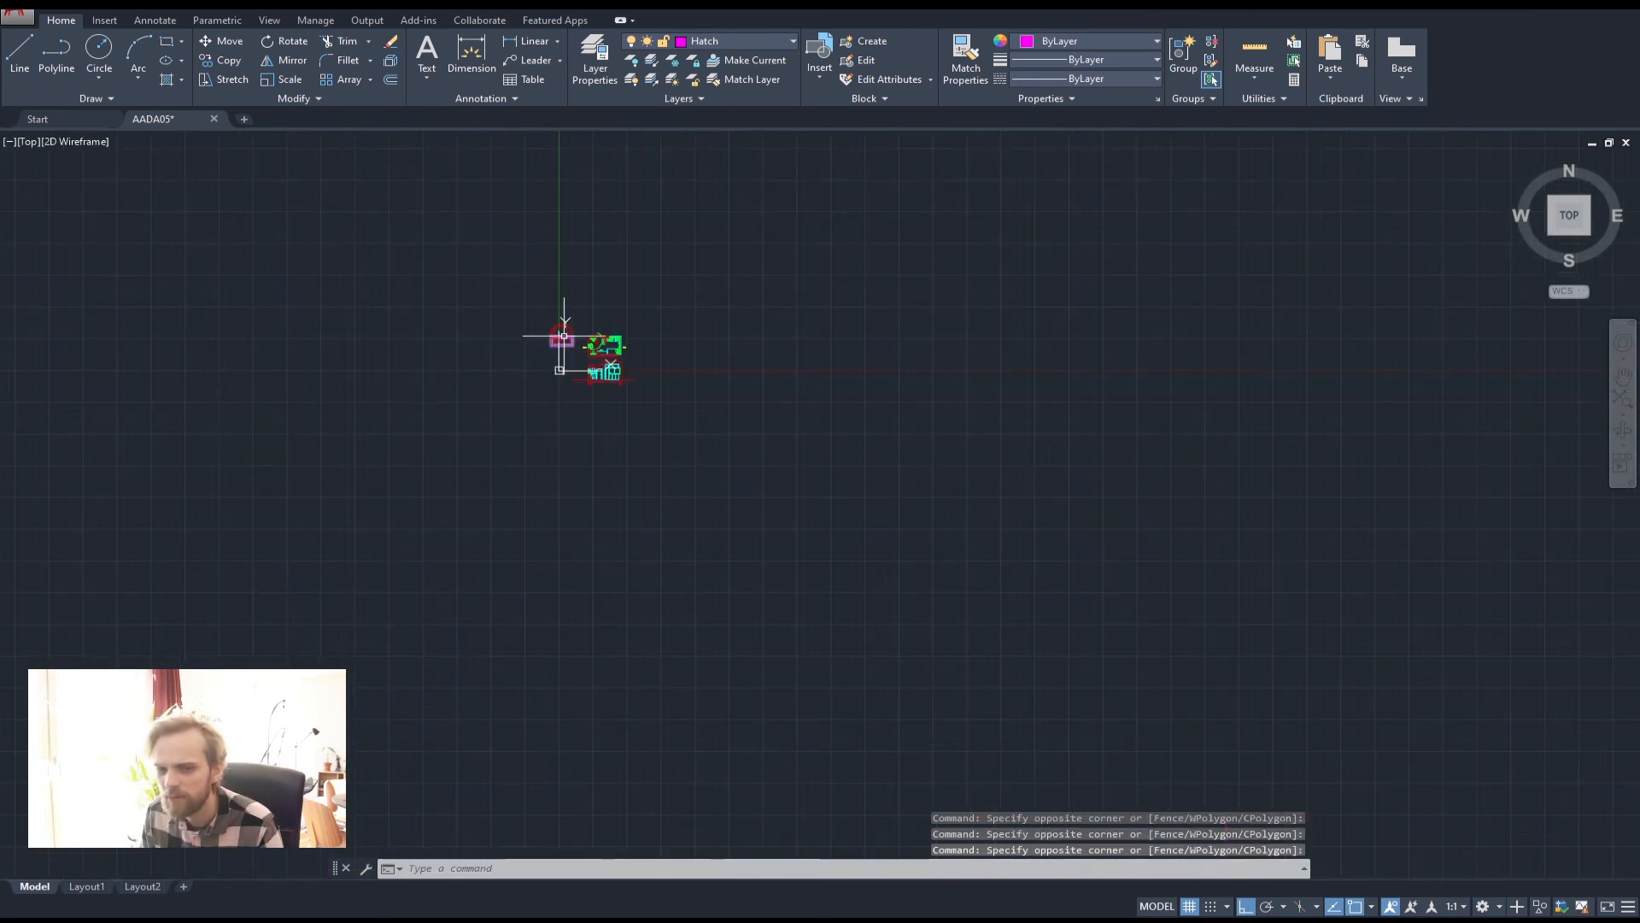
middle_click_drag(564, 336, 863, 290)
scroll(585, 334, "up", 5)
middle_click_drag(986, 305, 567, 373)
scroll(655, 376, "down", 5)
mouse_move(1177, 312)
middle_mouse_down()
mouse_move(655, 377)
mouse_move(786, 322)
middle_mouse_up()
scroll(684, 333, "up", 8)
middle_click_drag(670, 311, 744, 387)
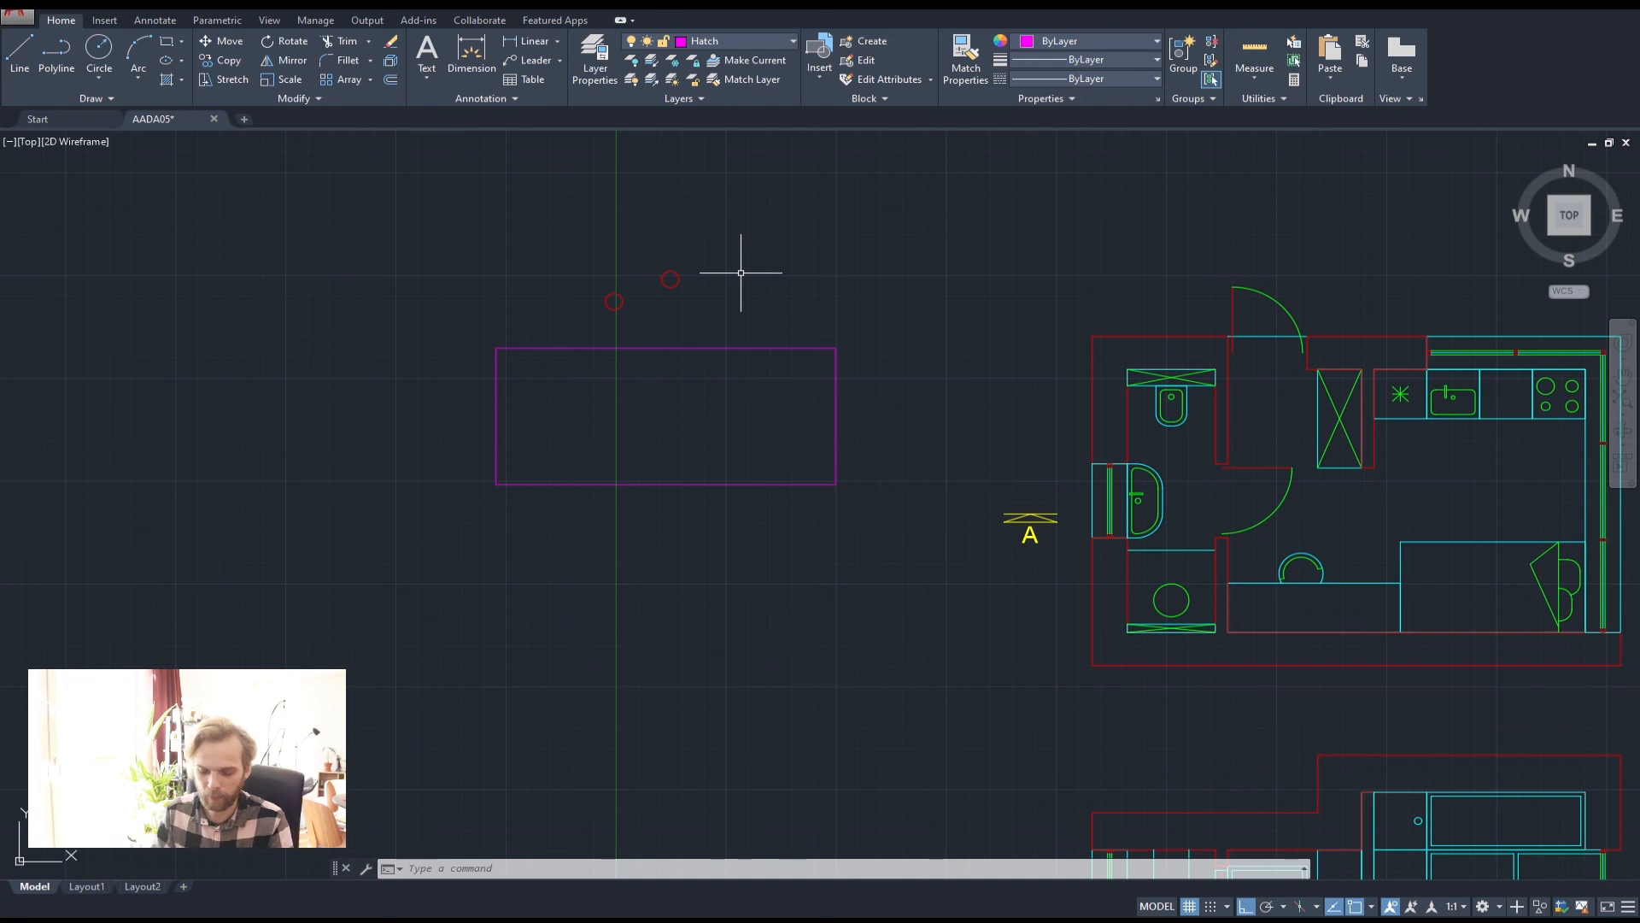
type("h")
Start HATCH with the Solid pattern and expand the full hatch pattern gallery
key("Return")
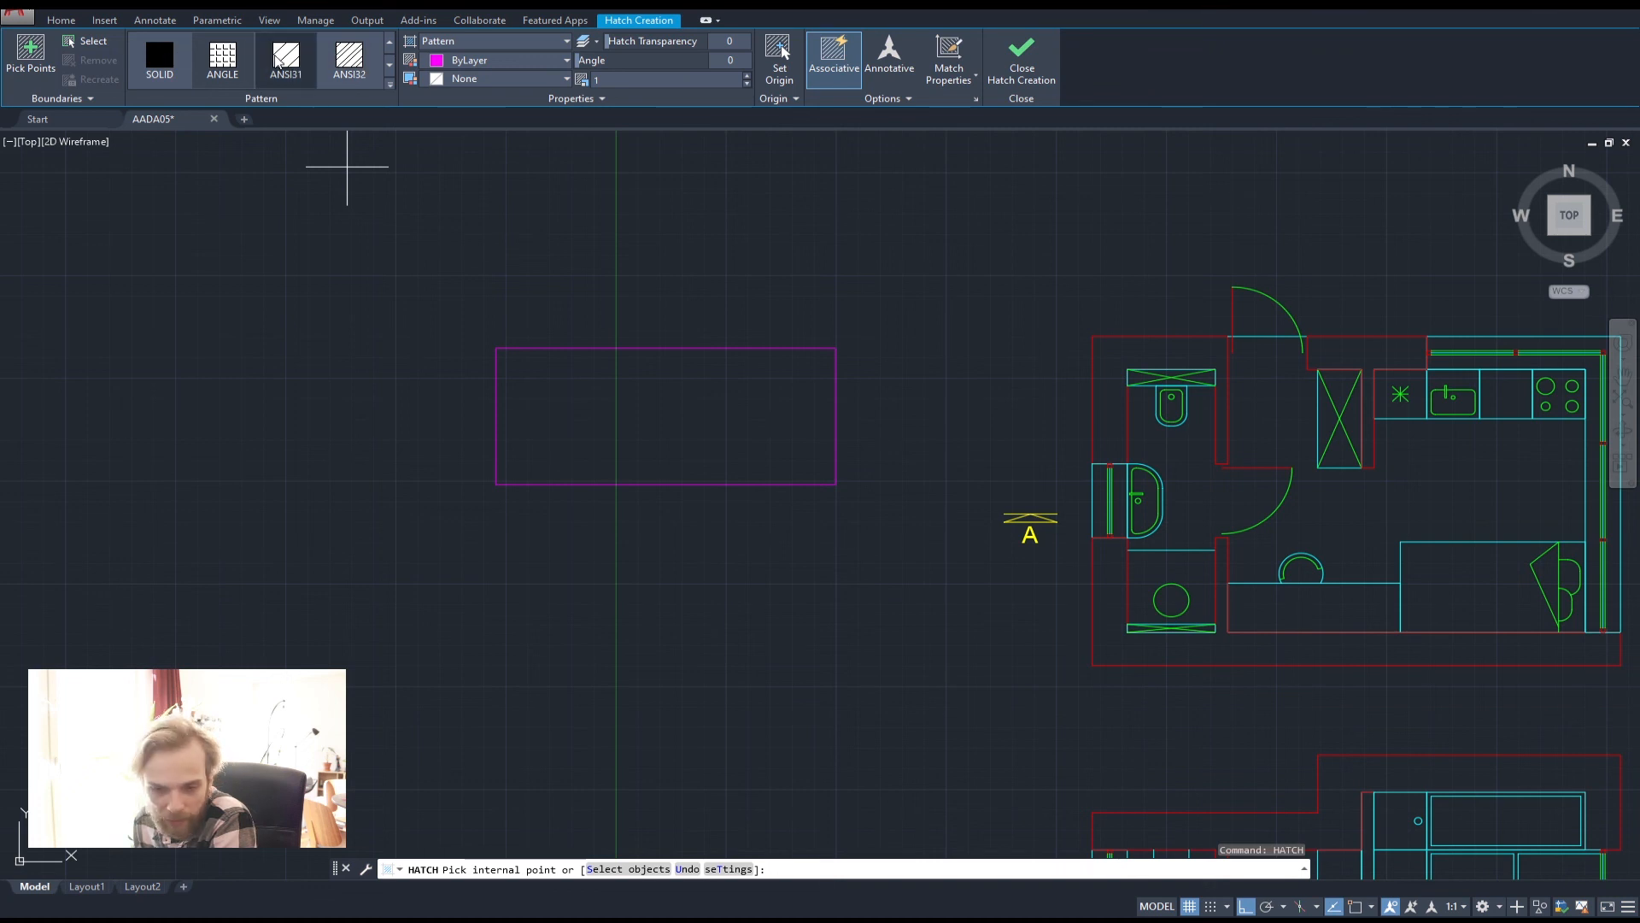
left_click(160, 57)
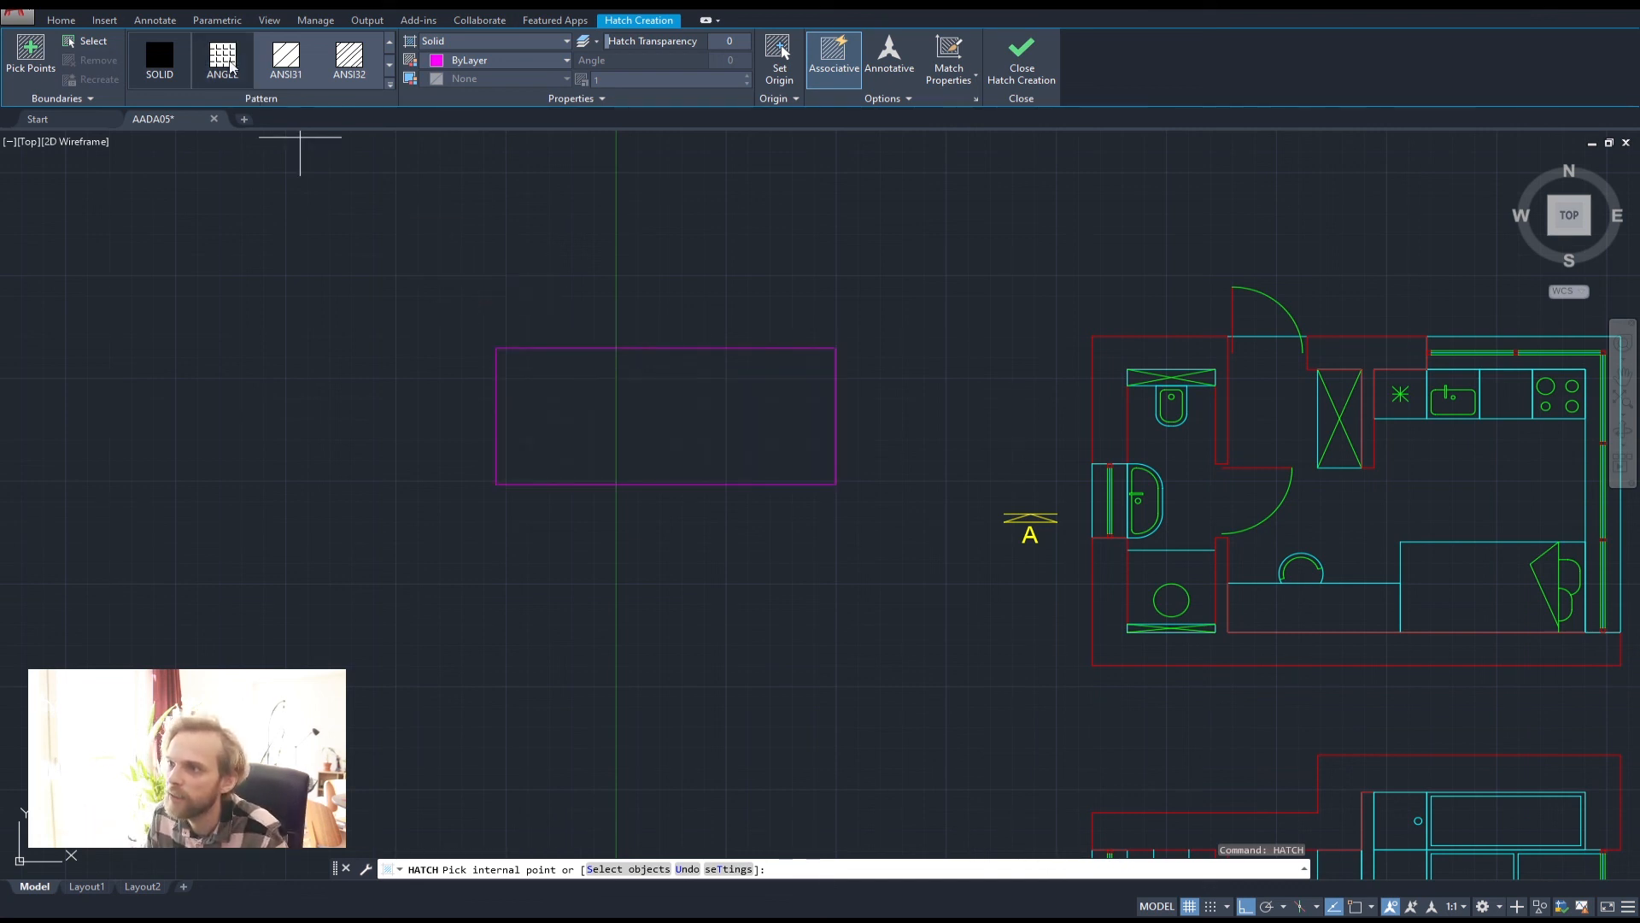
scroll(309, 62, "down", 2)
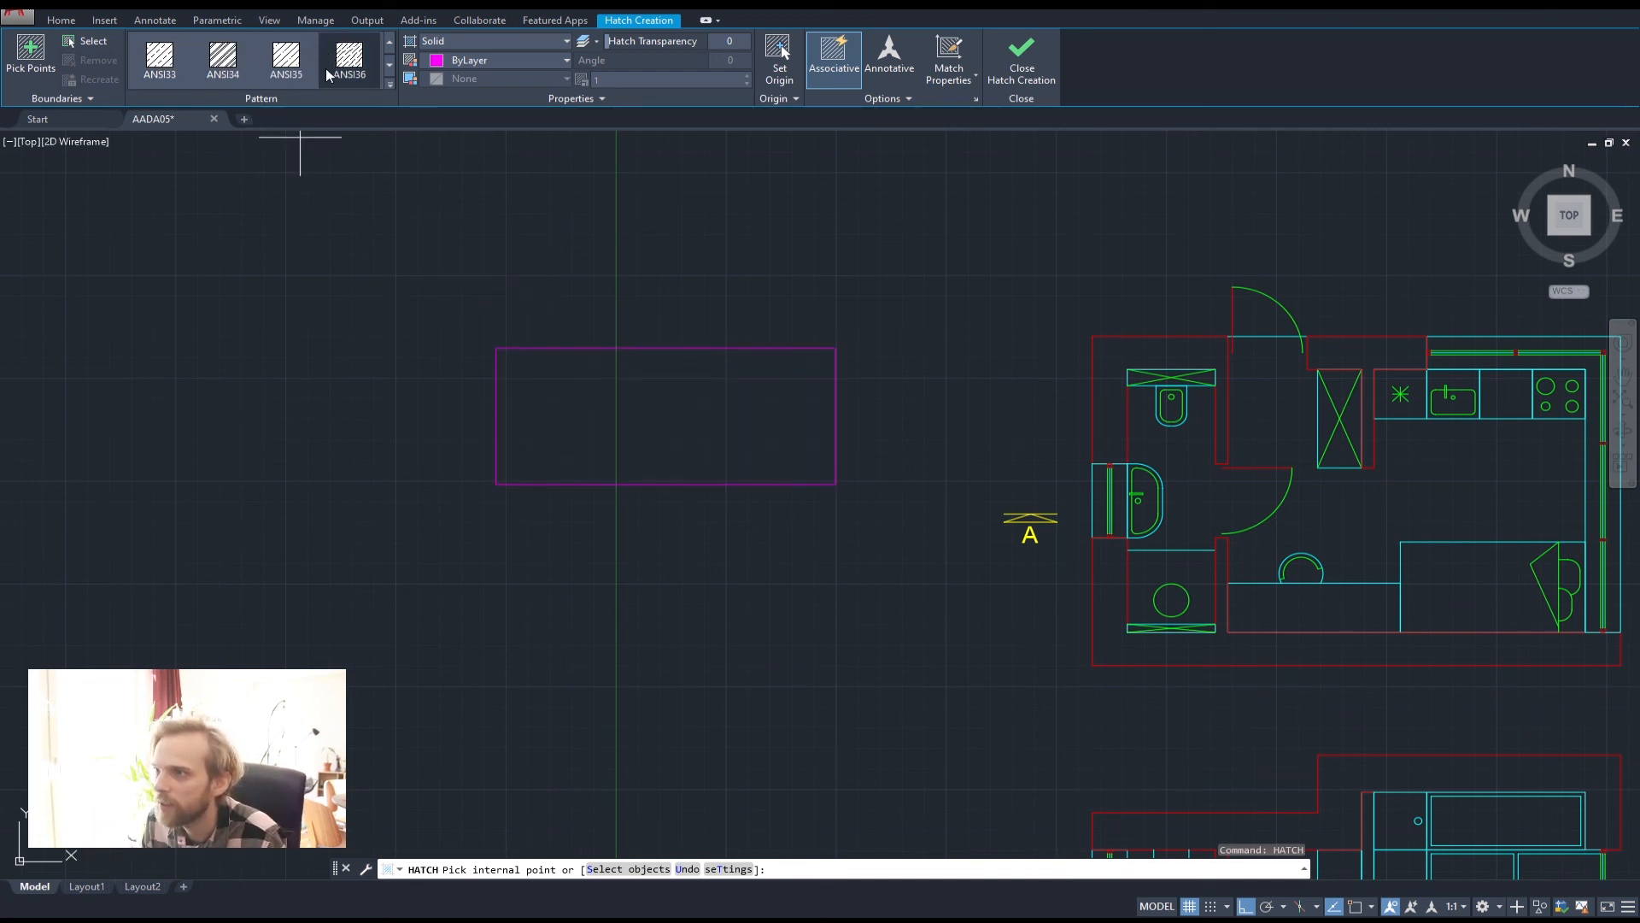
left_click(389, 83)
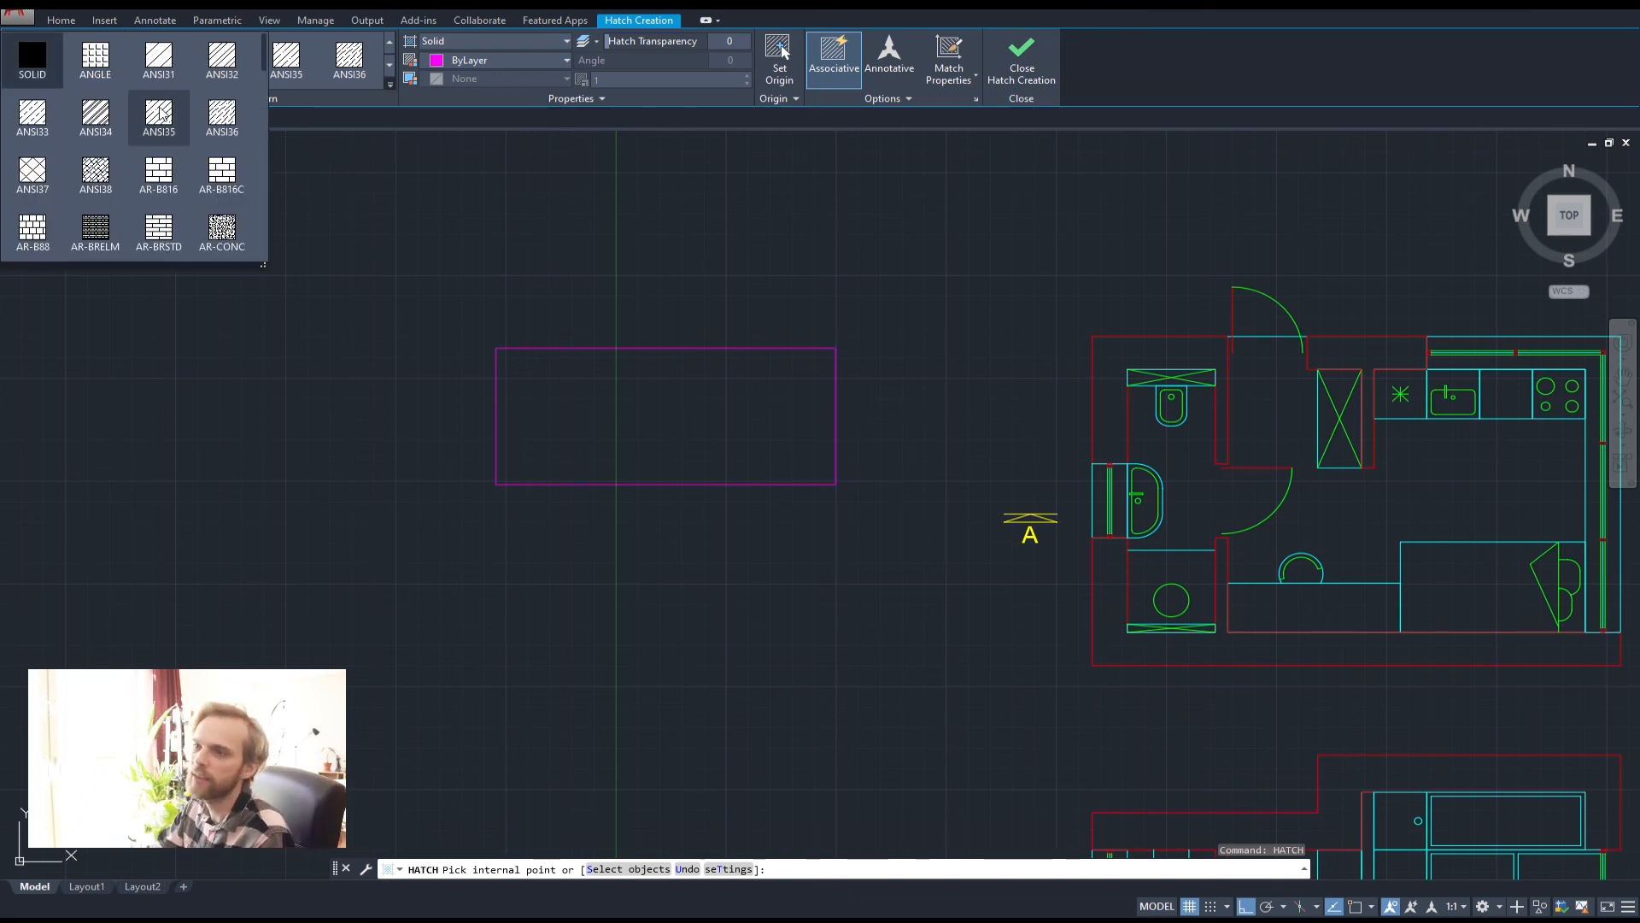
scroll(159, 112, "down", 9)
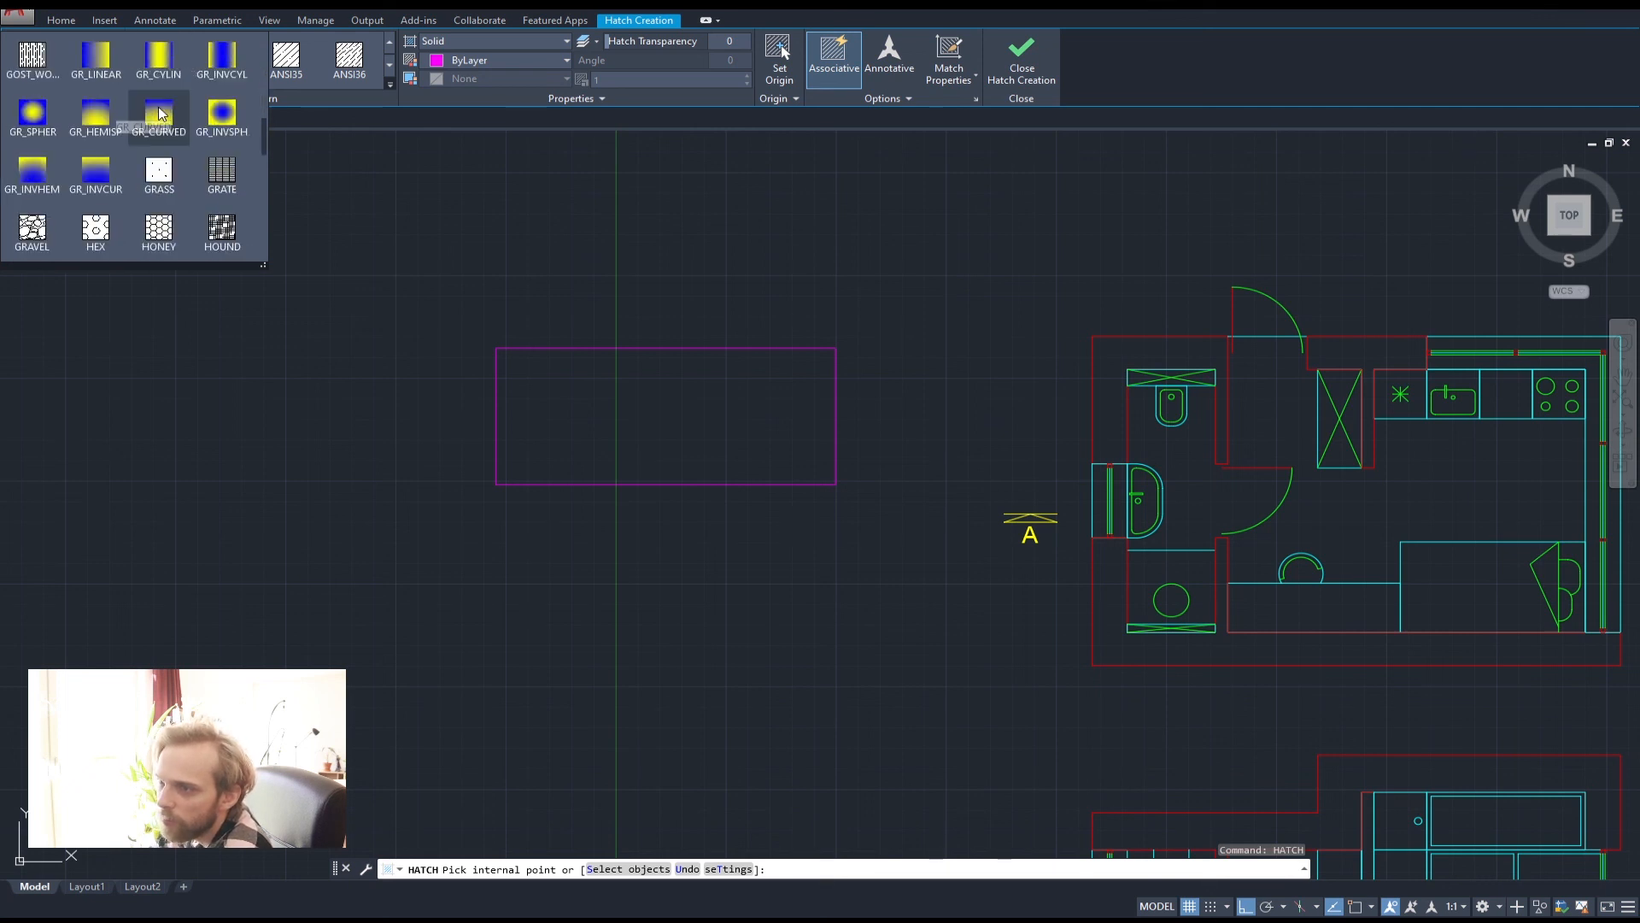
scroll(157, 113, "down", 4)
scroll(152, 141, "up", 4)
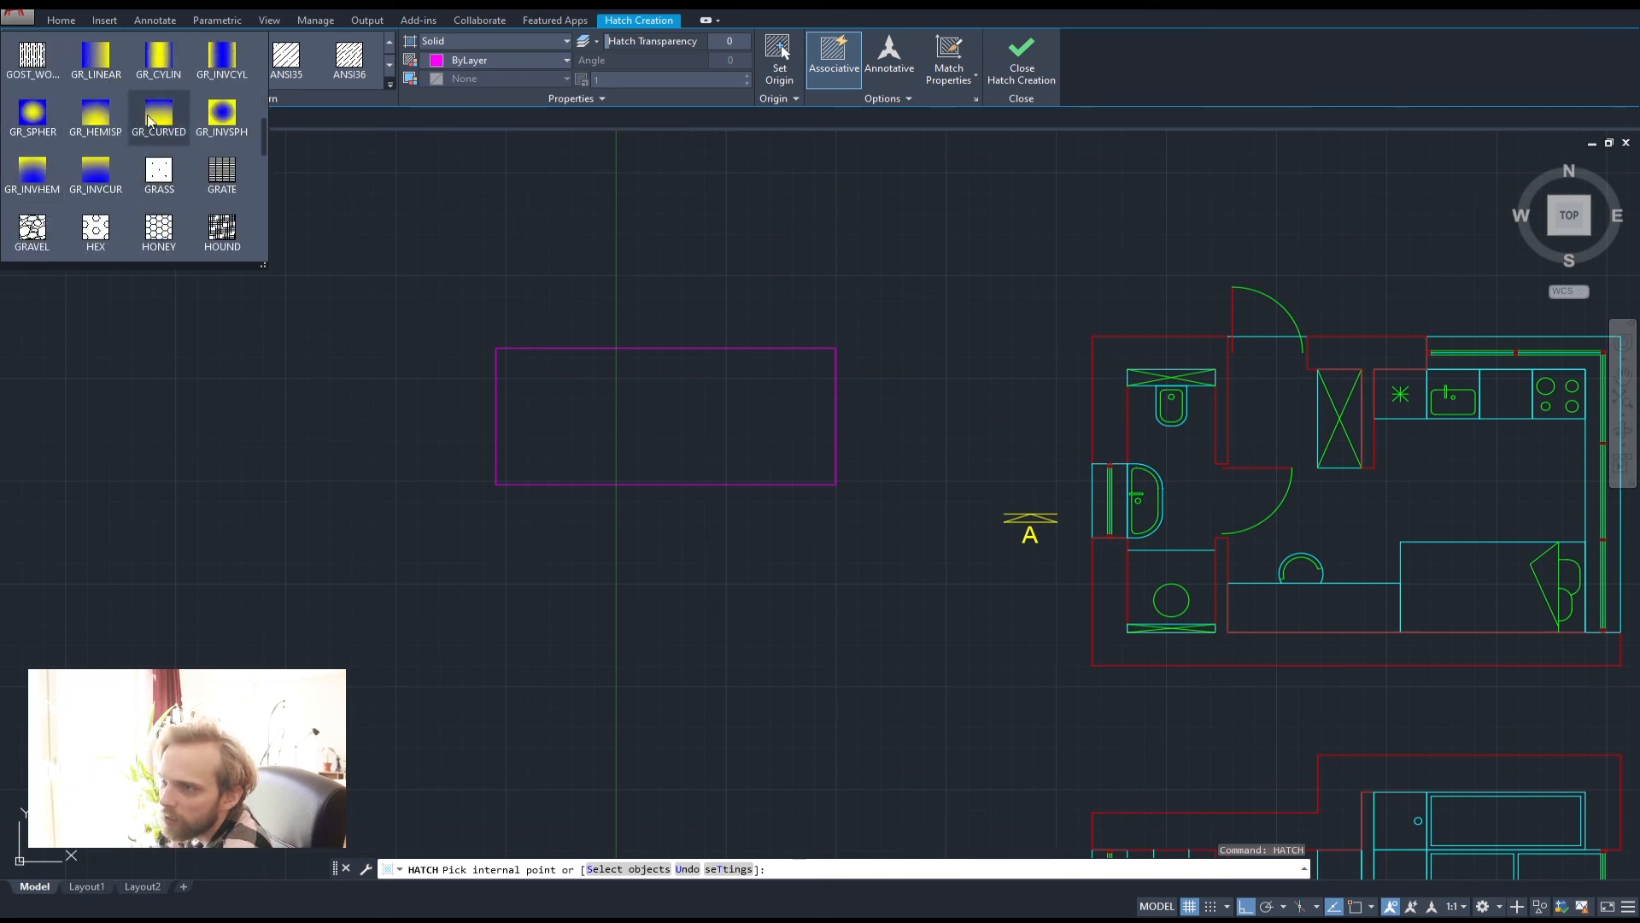
scroll(150, 128, "down", 4)
scroll(147, 205, "up", 2)
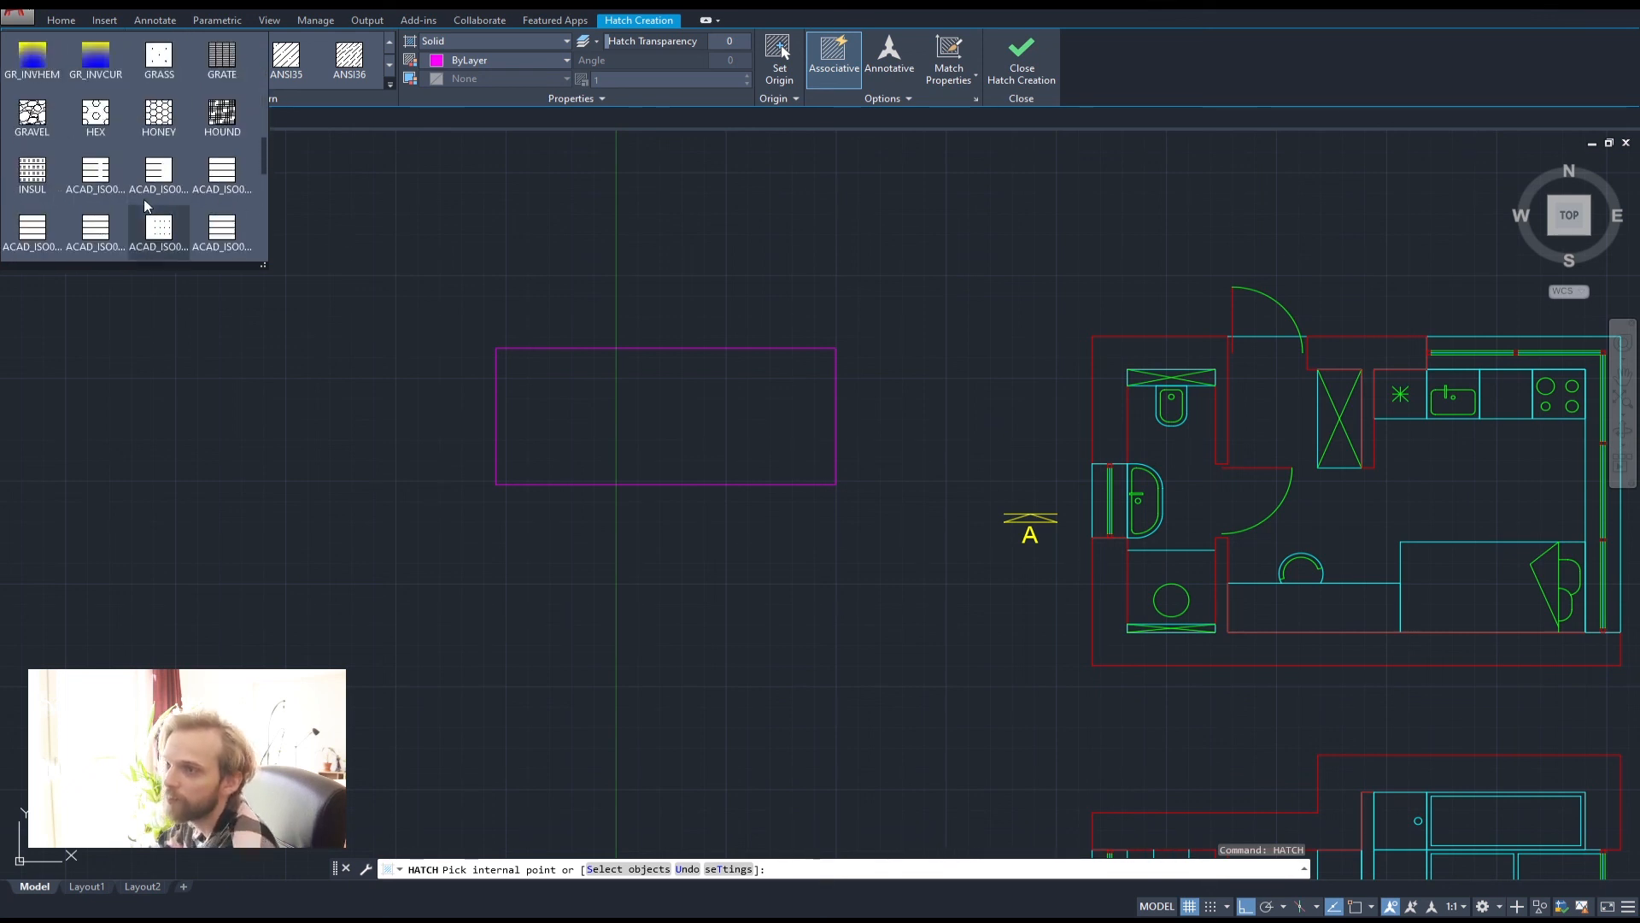
scroll(147, 205, "up", 10)
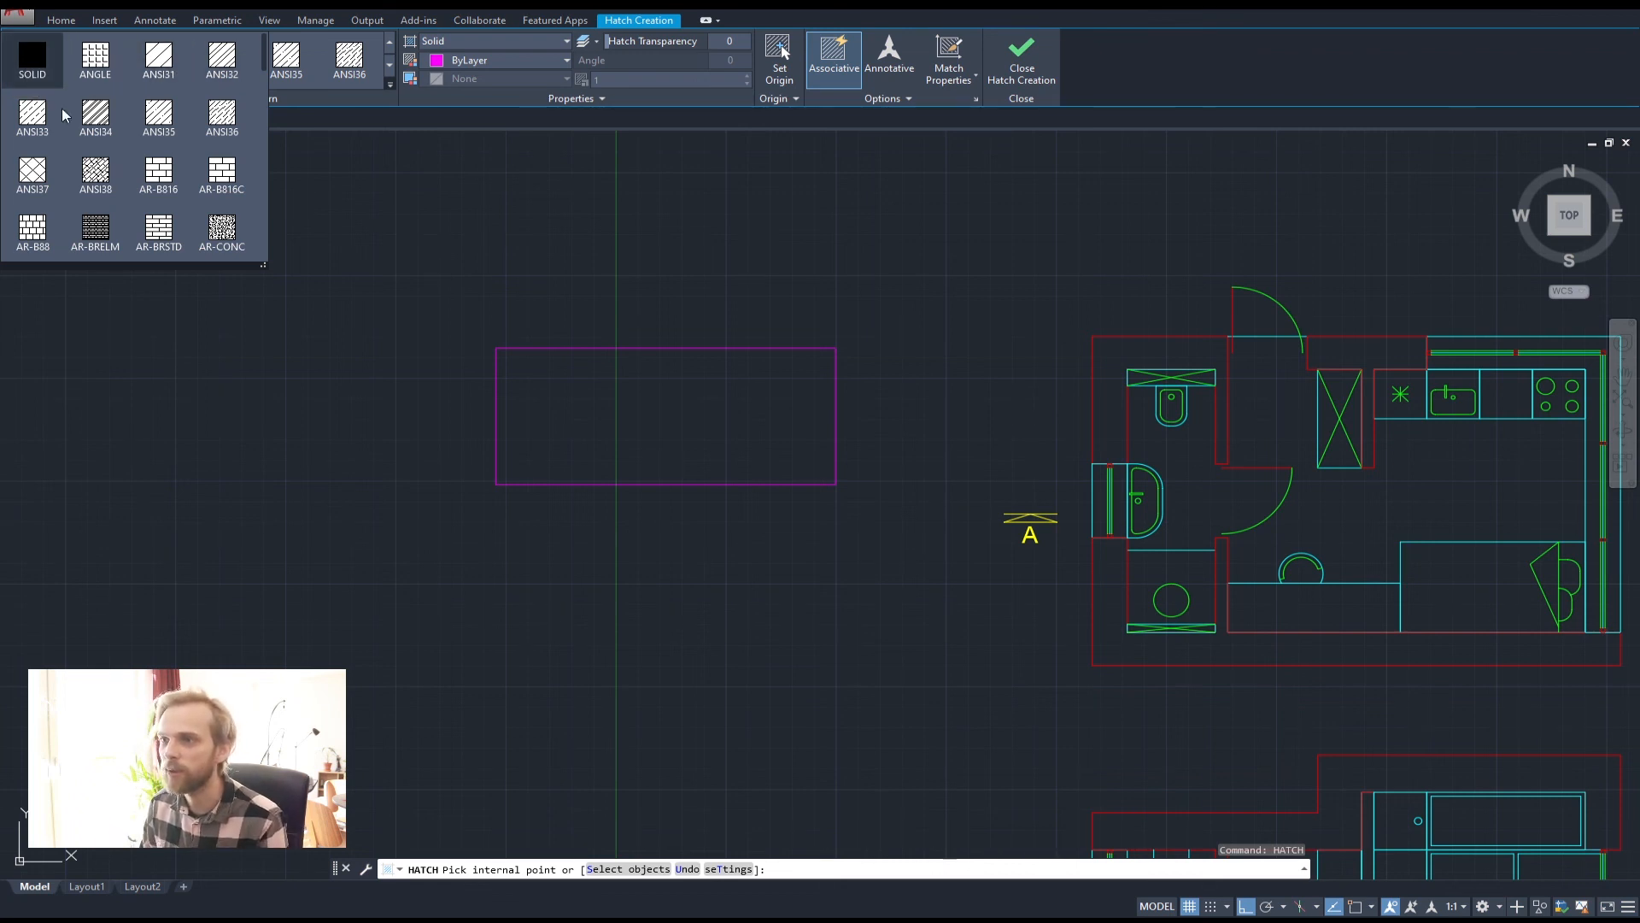
Pick the ANSI31 pattern and zoom over the rectangle to check its preview
left_click(158, 63)
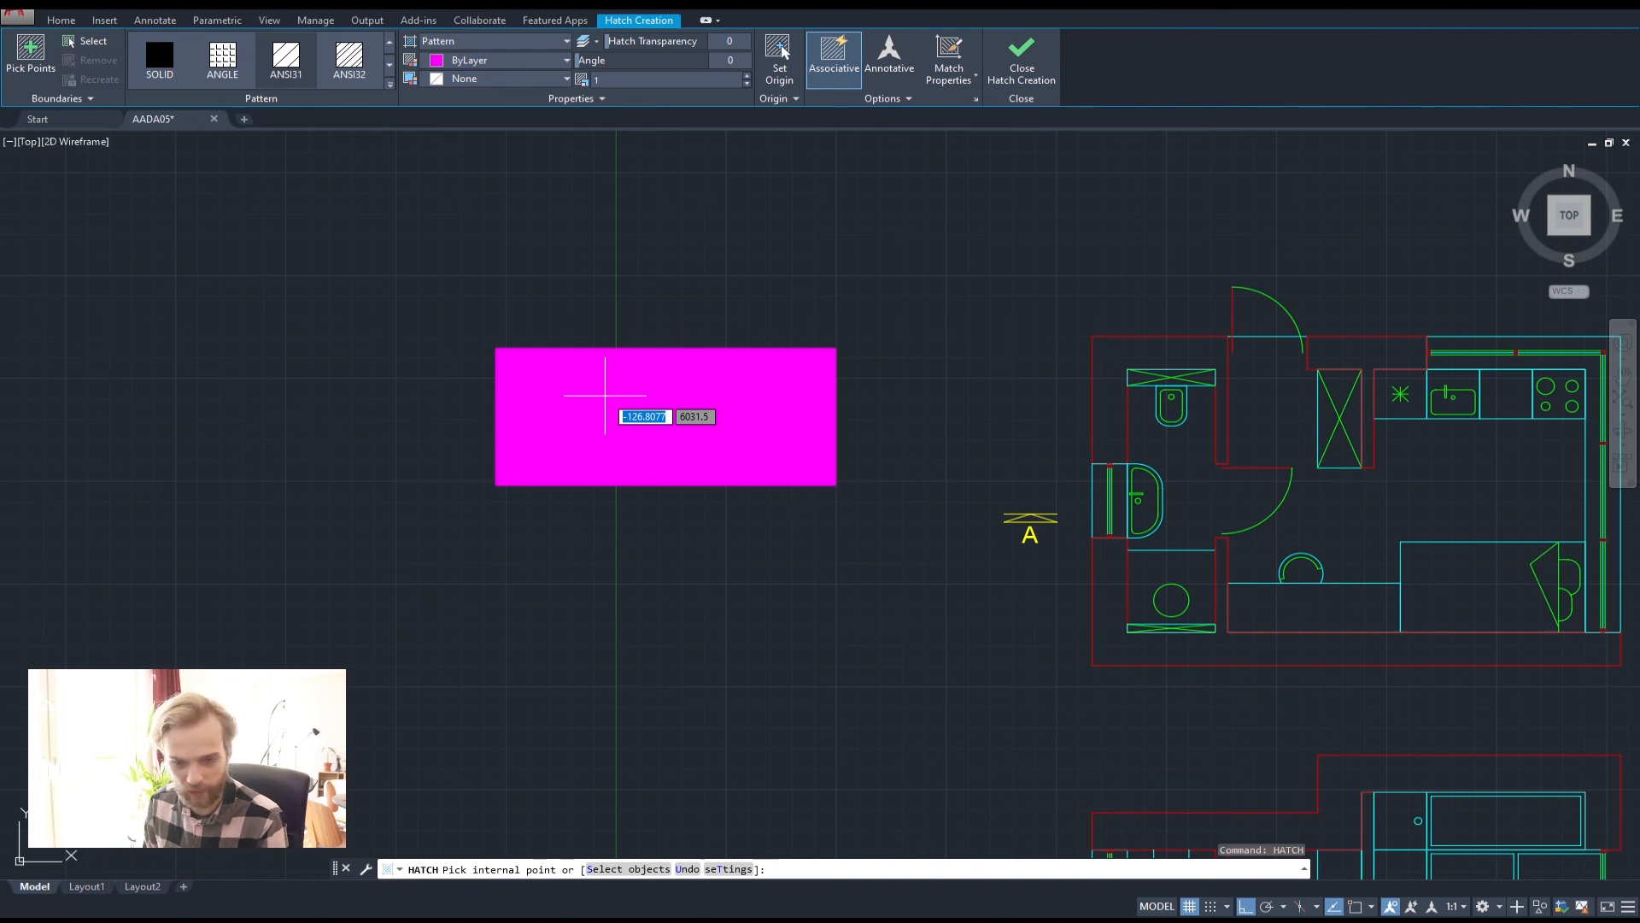
scroll(605, 396, "up", 5)
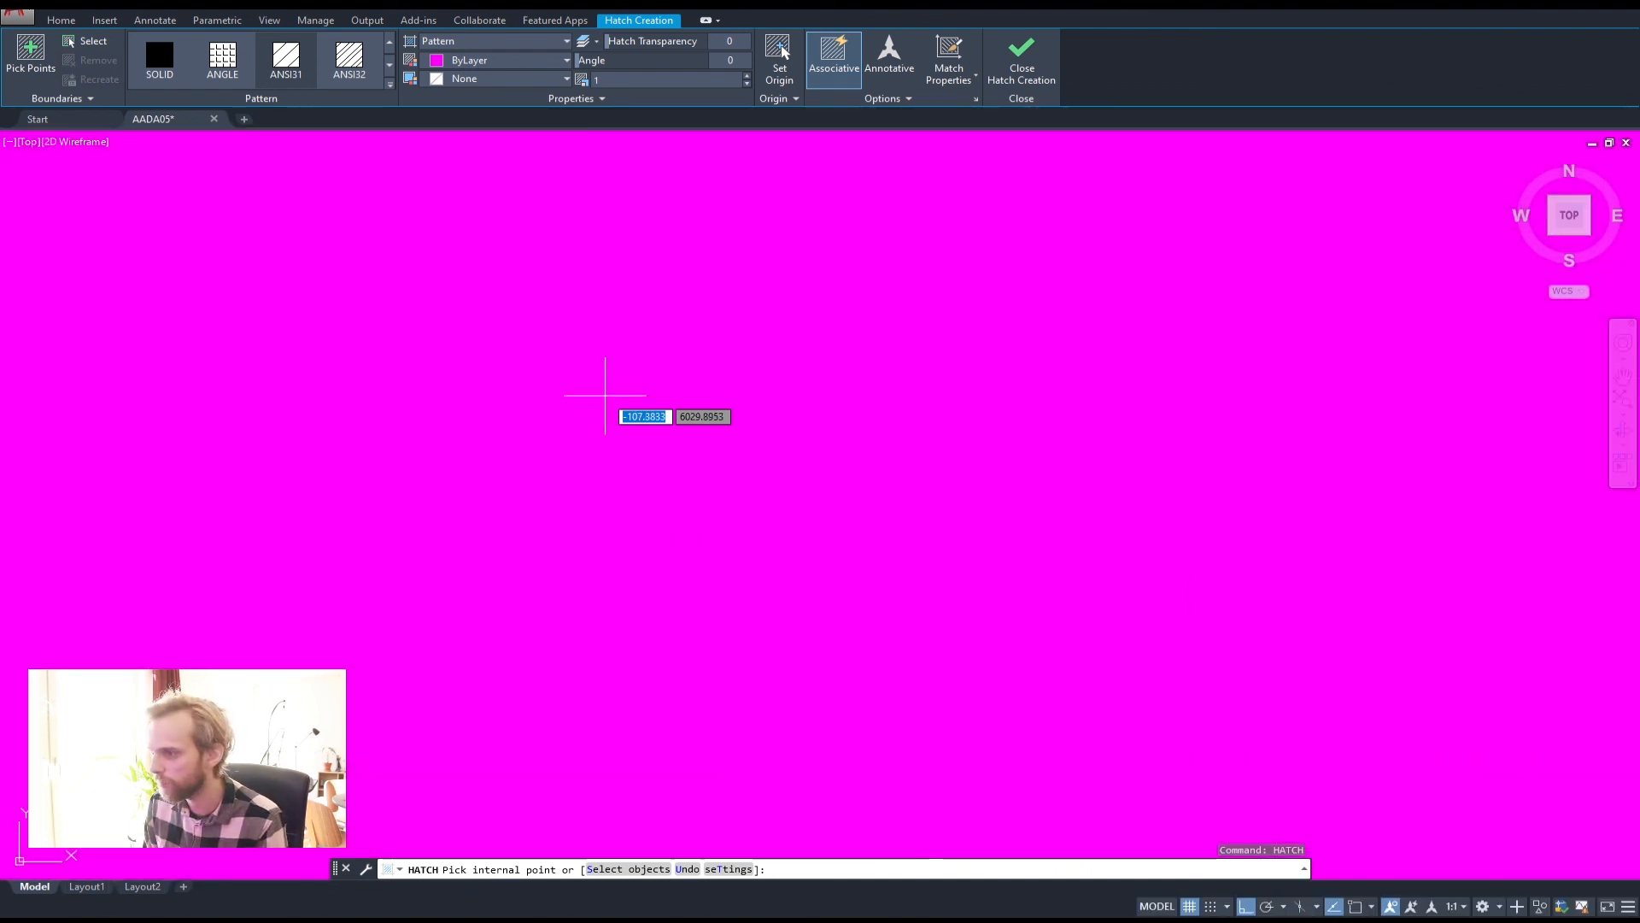
scroll(586, 385, "down", 5)
scroll(439, 340, "up", 5)
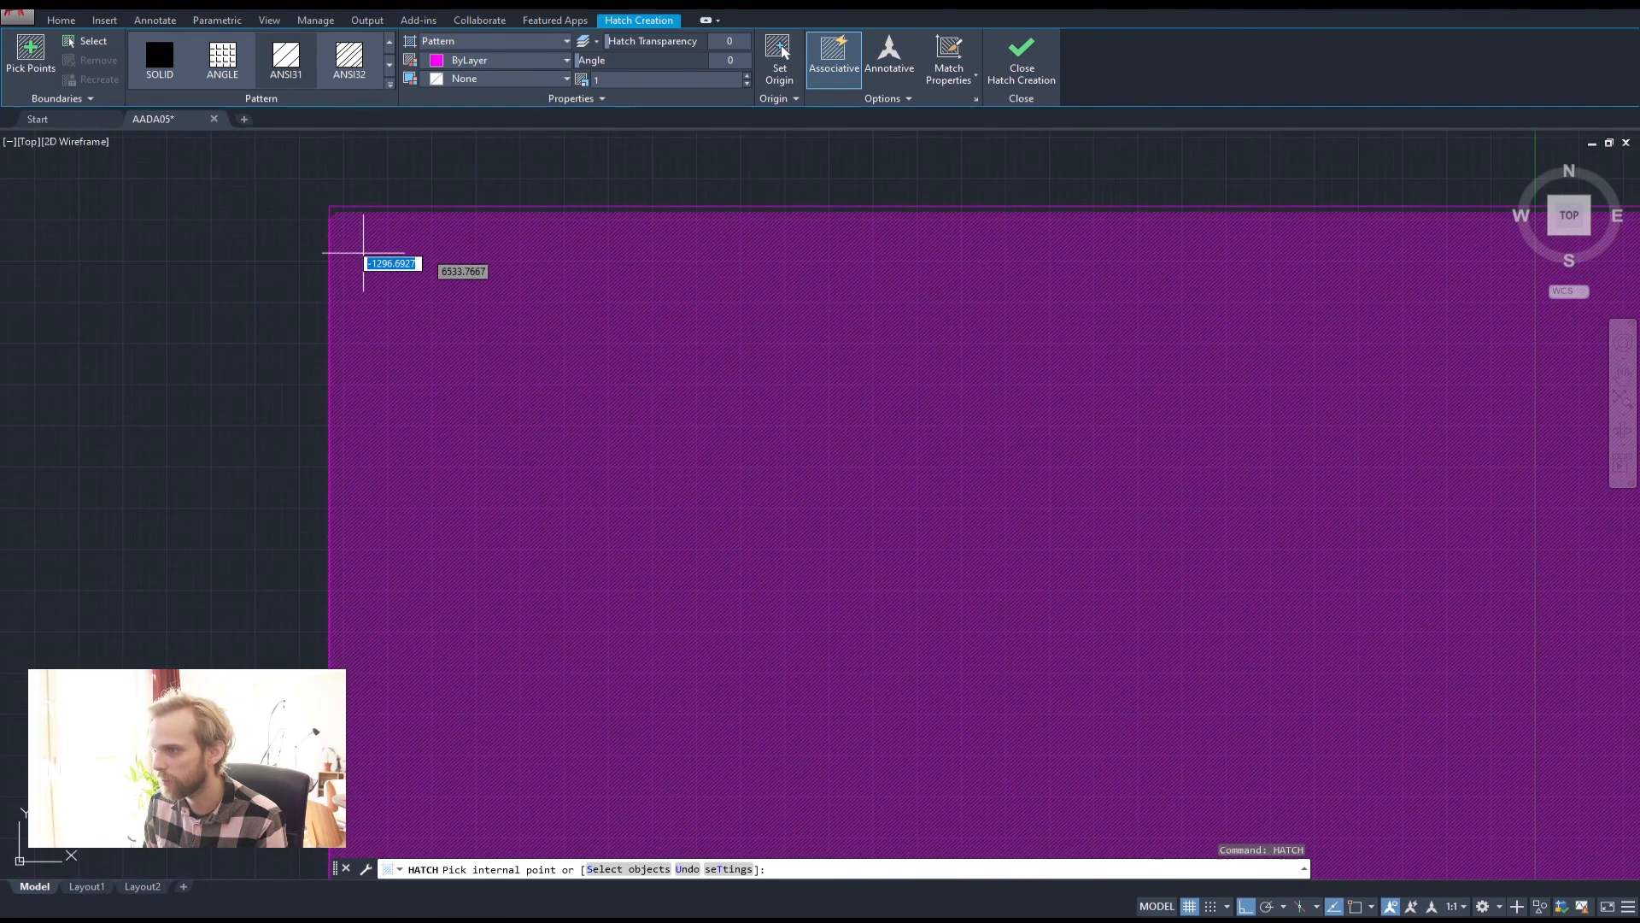
scroll(364, 229, "up", 4)
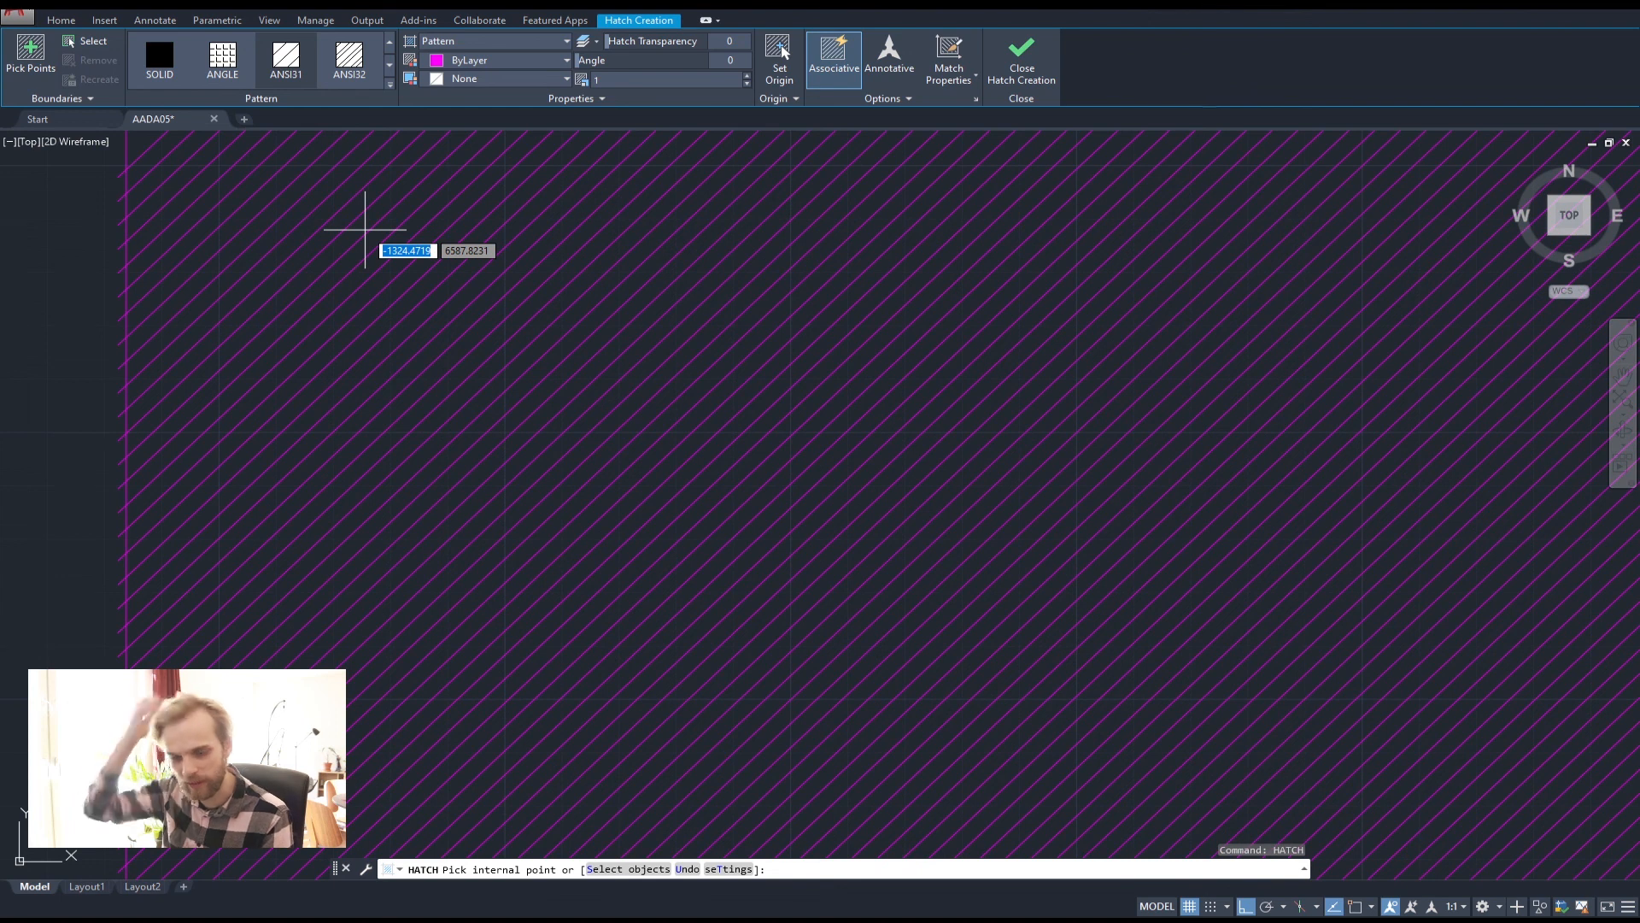
scroll(365, 229, "down", 5)
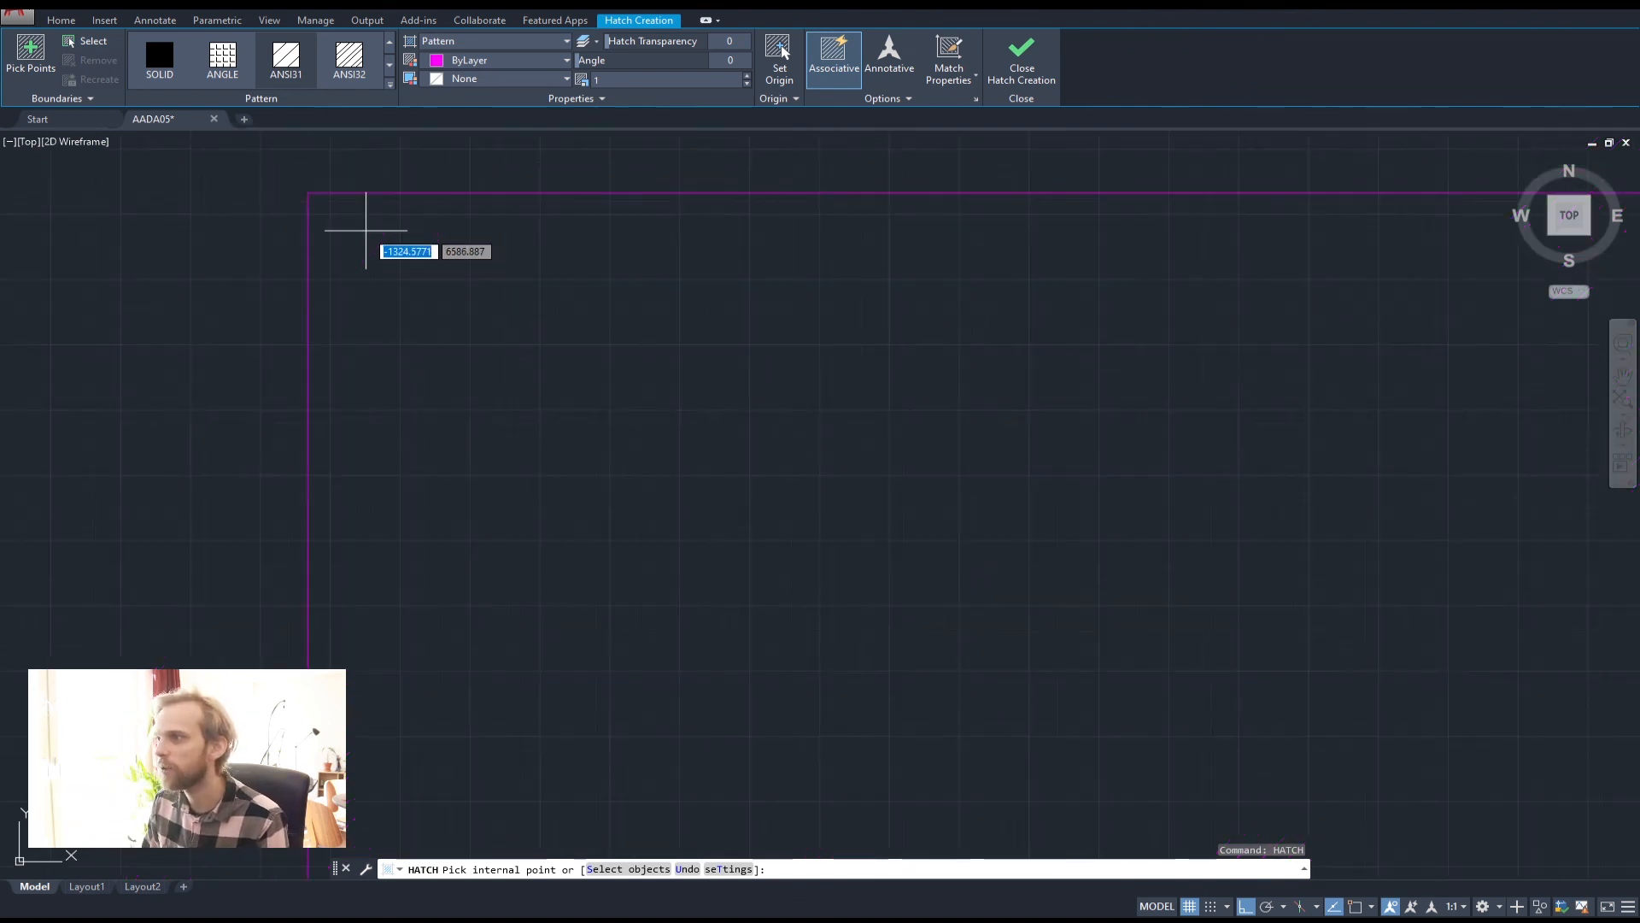
scroll(366, 230, "down", 3)
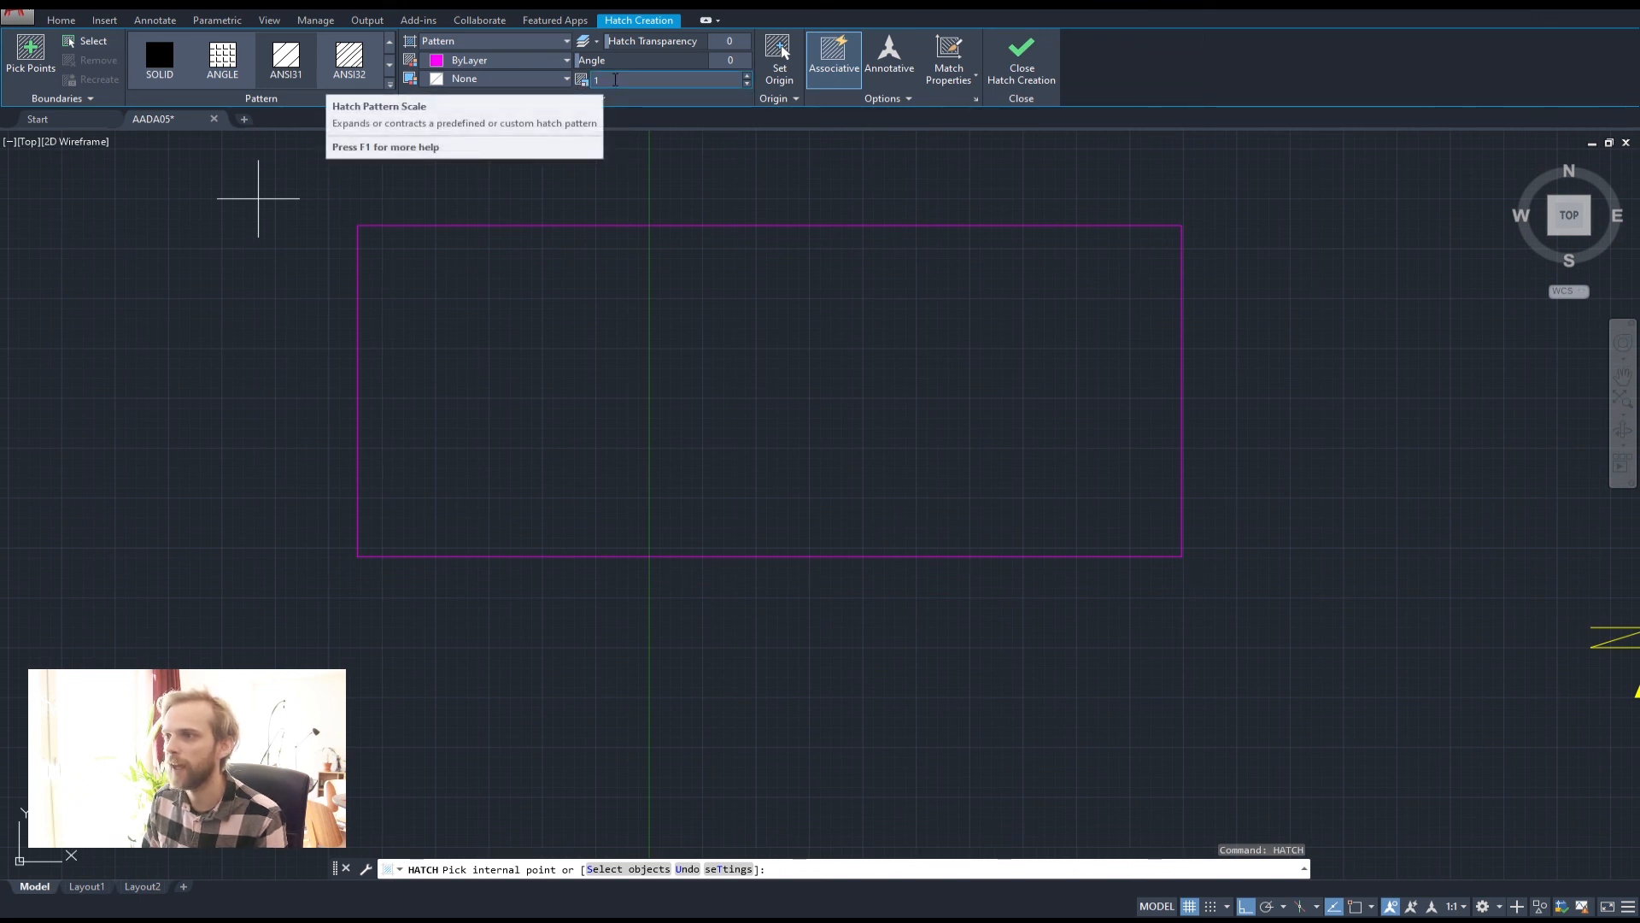
Set the ANSI31 hatch scale to 50 and angle to 45
left_click(615, 80)
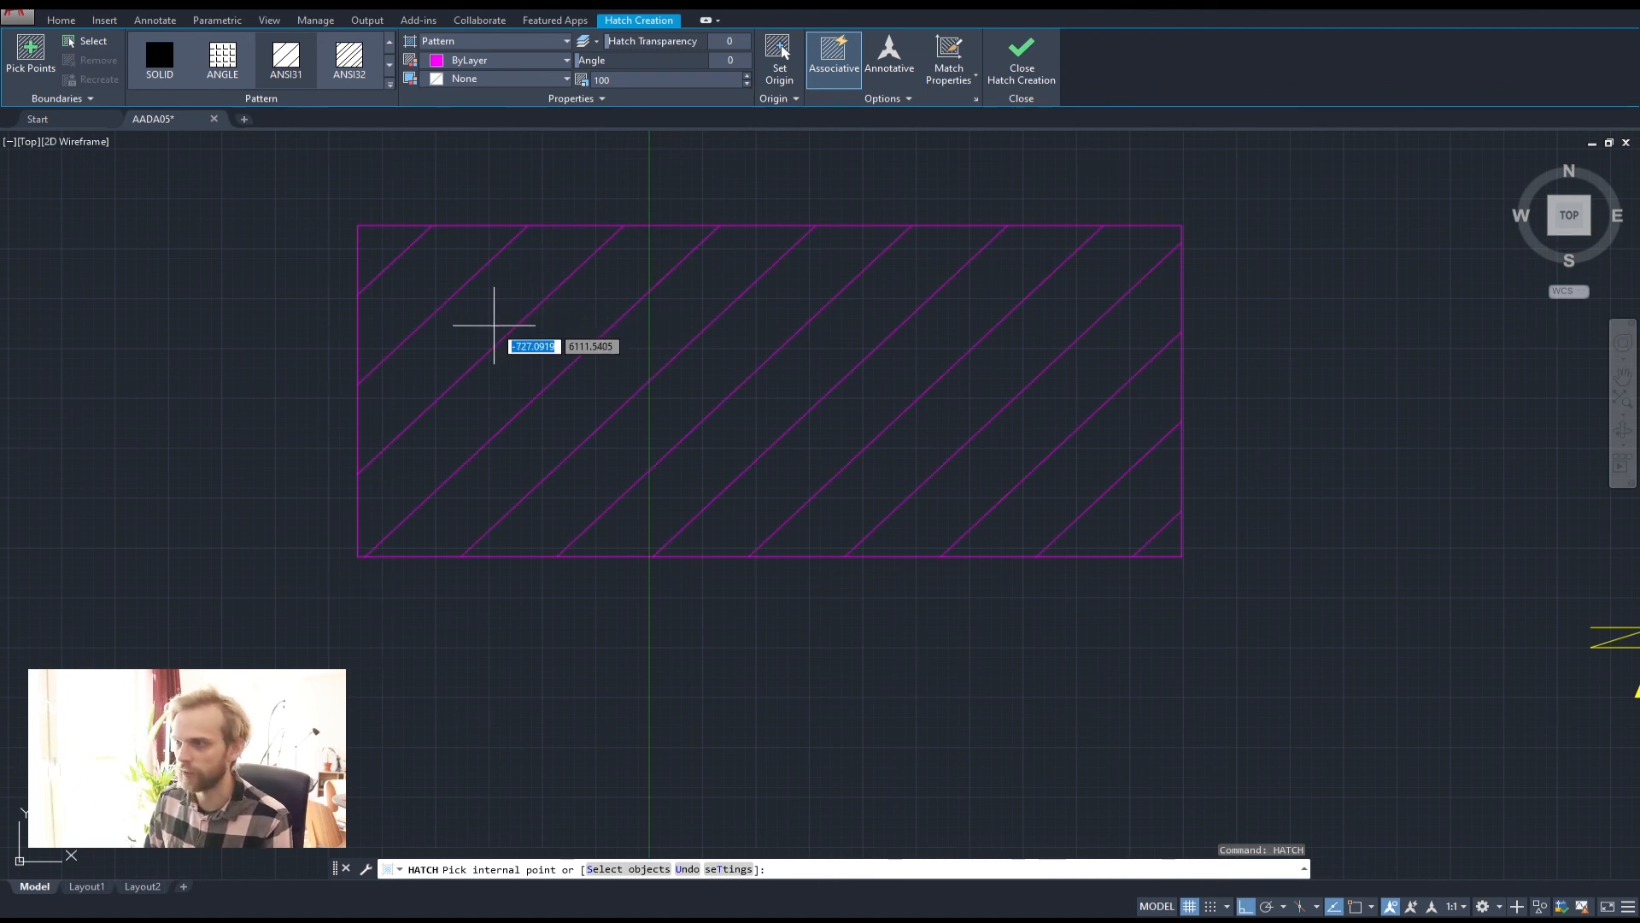
scroll(502, 325, "down", 2)
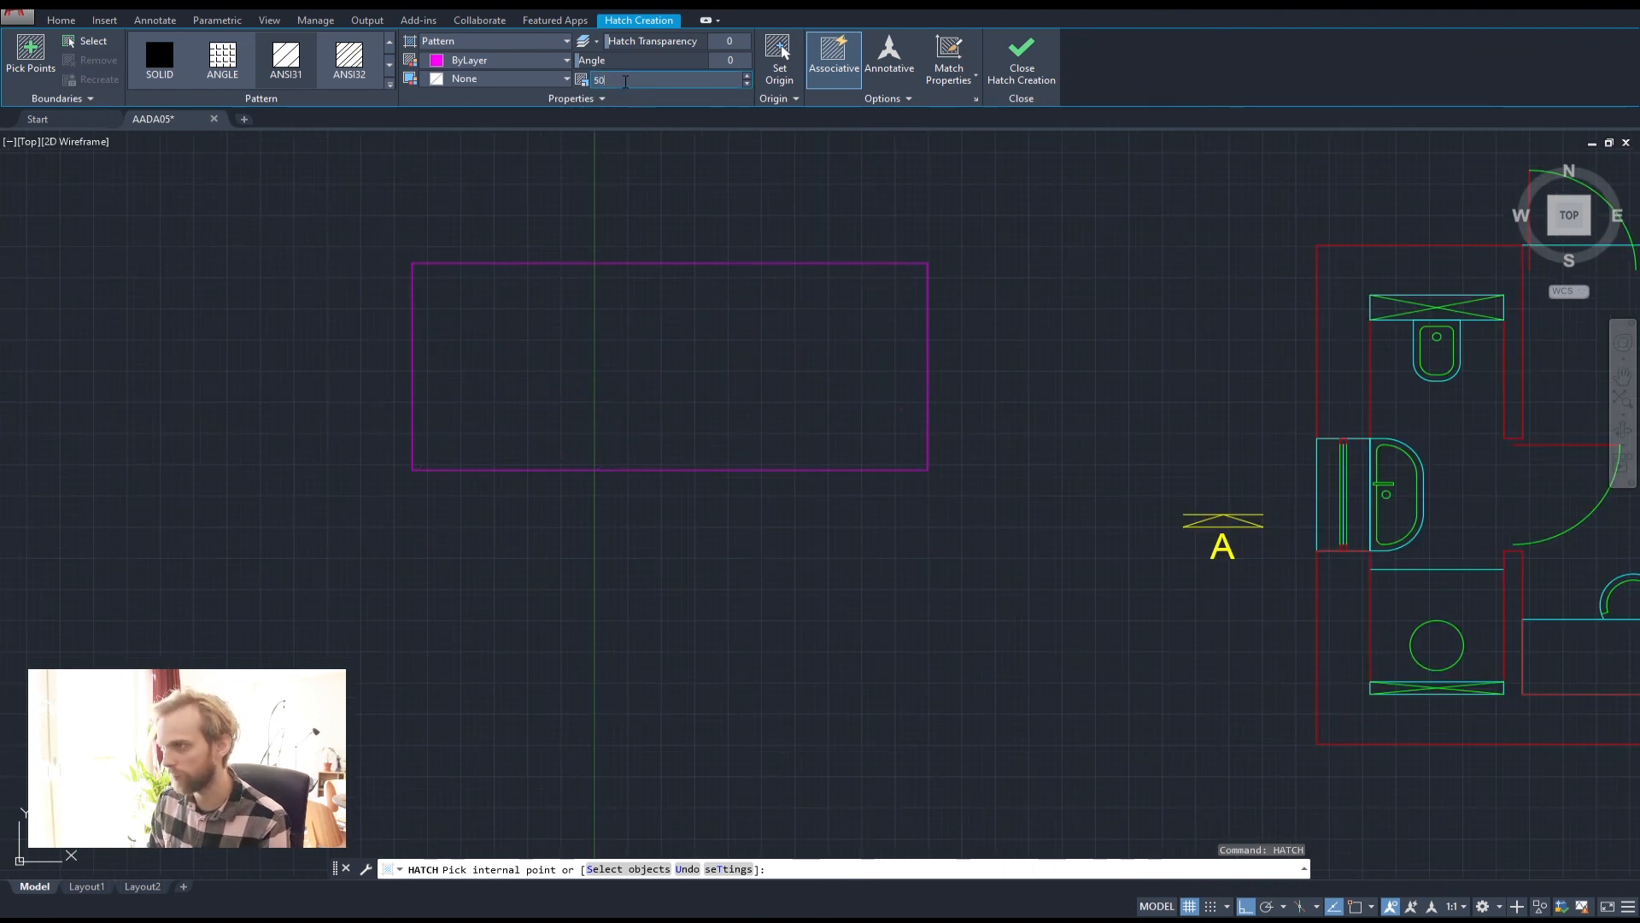
key("Return")
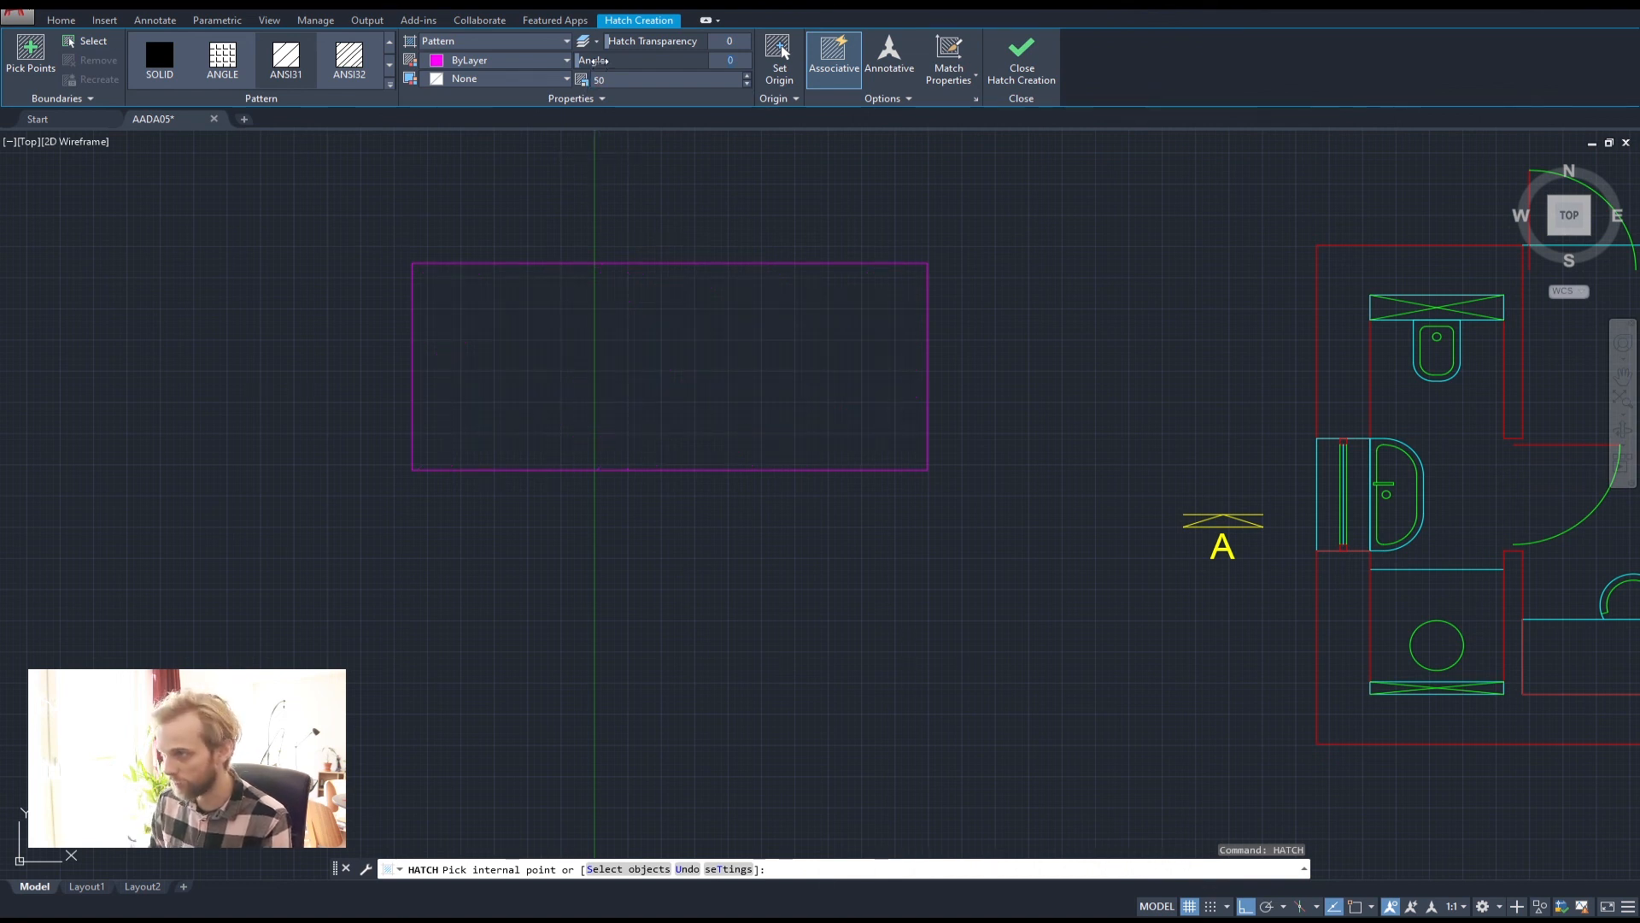
left_click(593, 60)
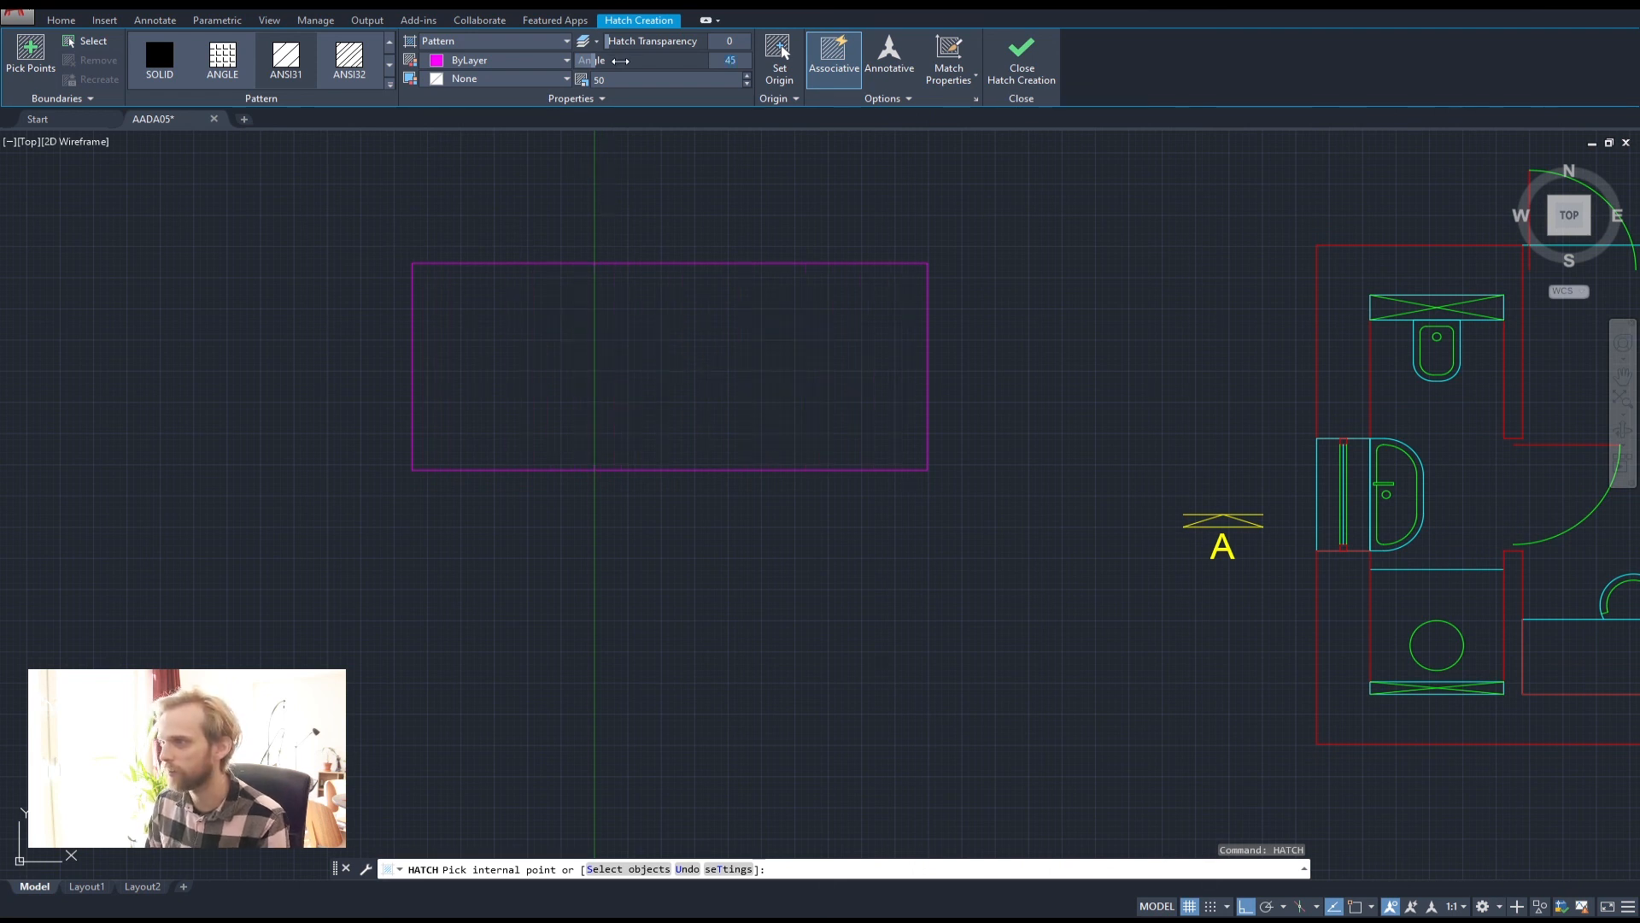
Try a 45° hatch angle, then set the hatch angle back to 0
type("45")
key("Return")
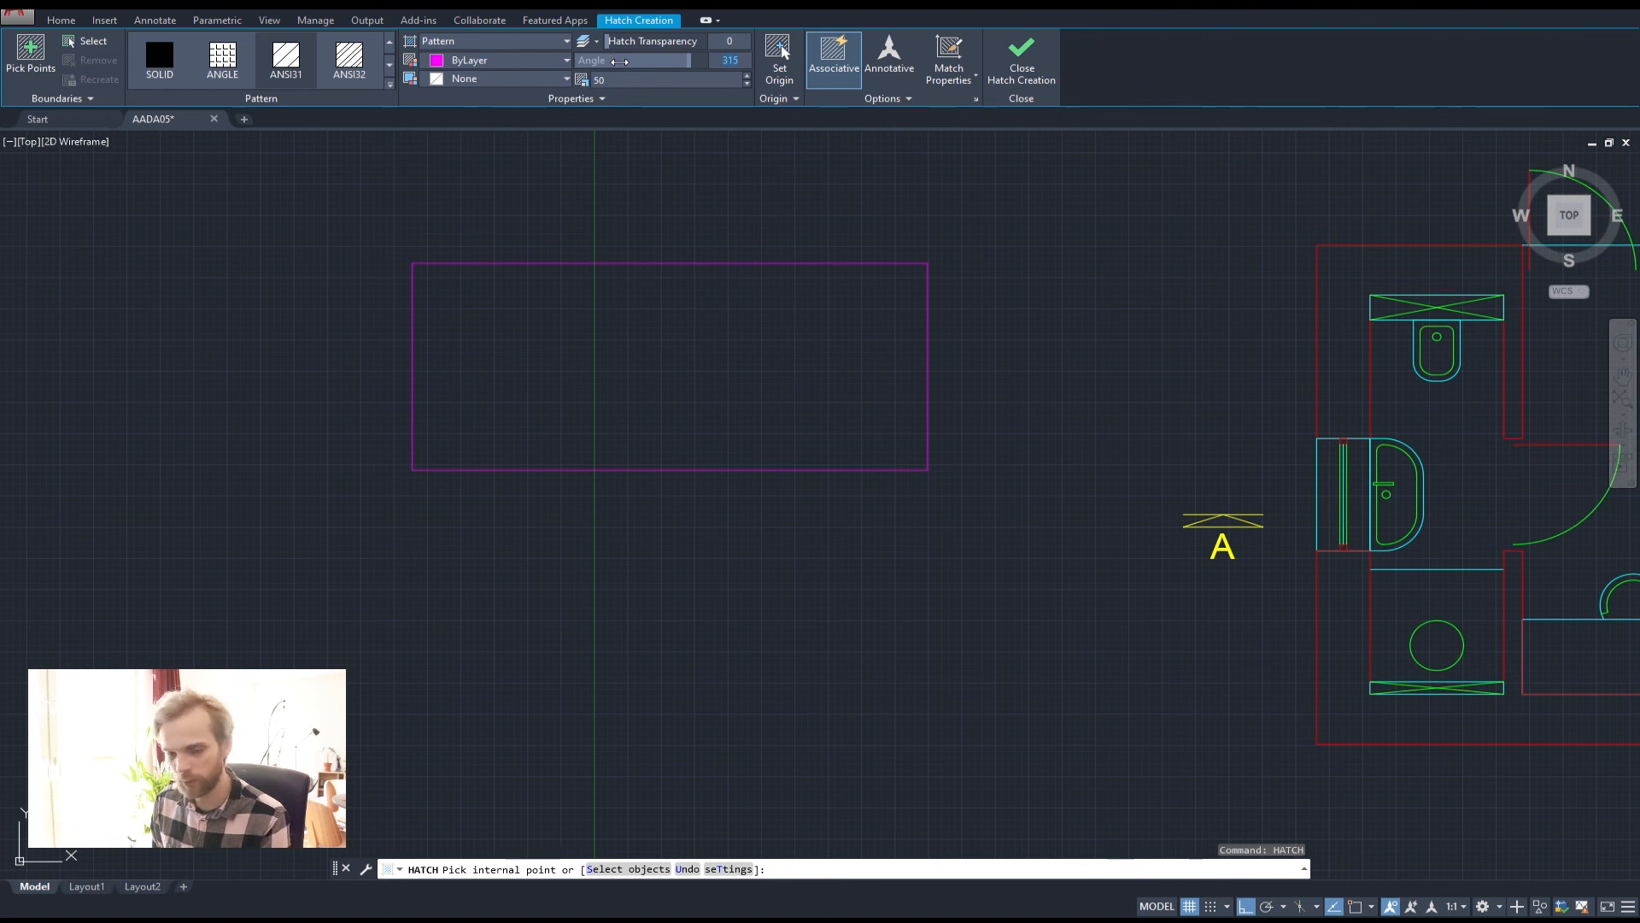
type("0")
key("Return")
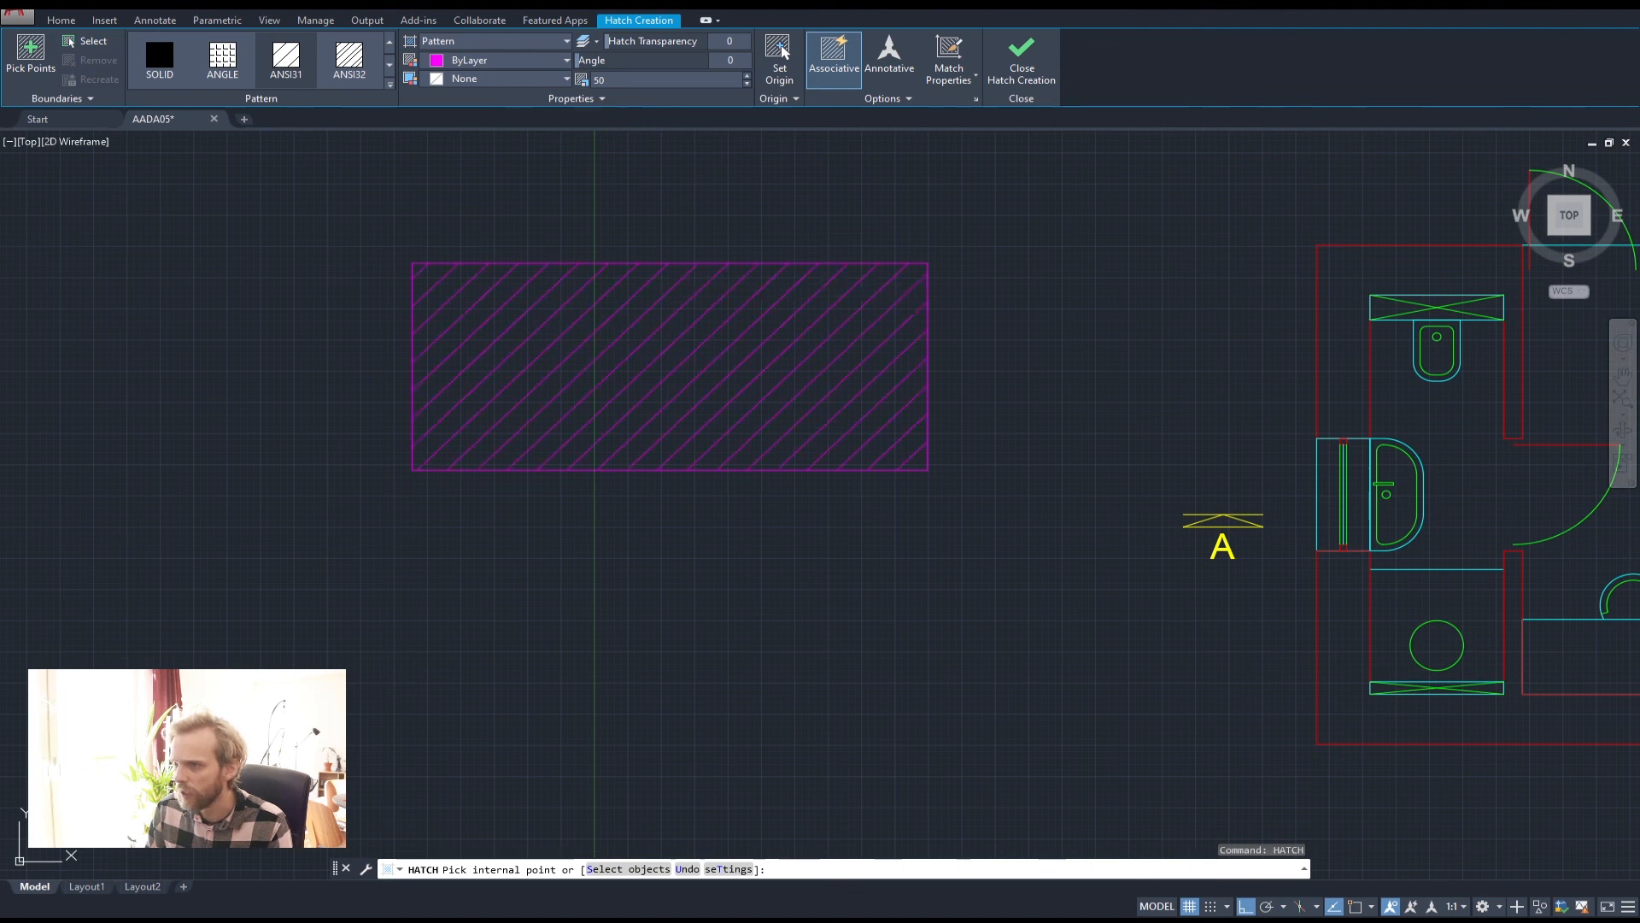
Fill the magenta test rectangle with the hatch and cancel the stray '+' entry
left_click(670, 270)
key("Return")
type("+")
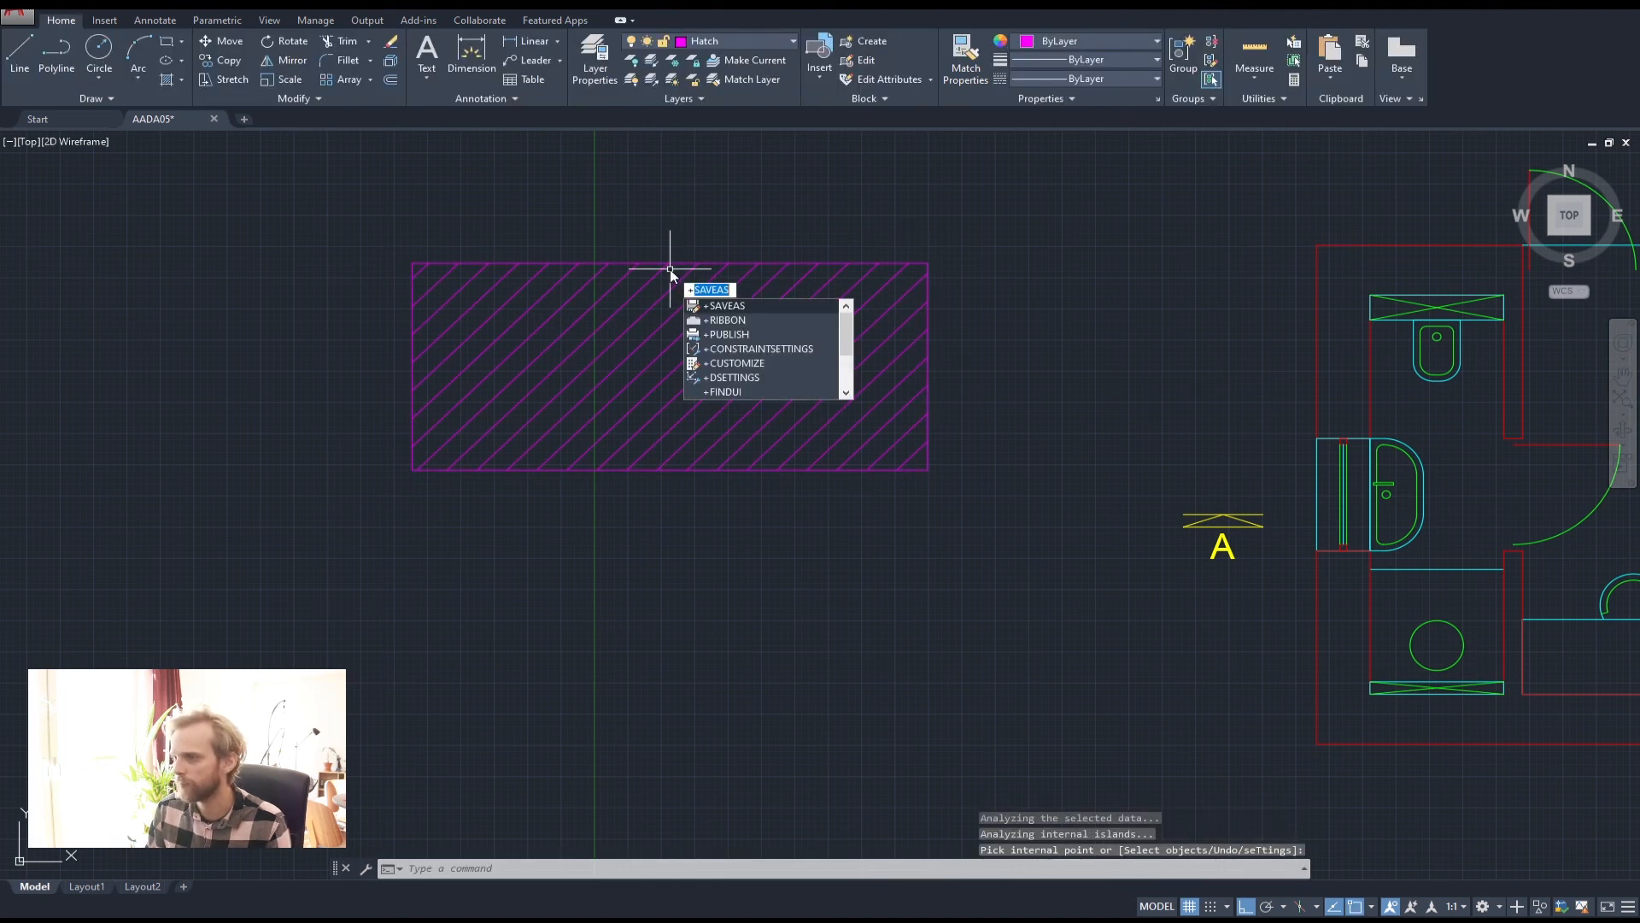
key("Escape")
key("Escape")
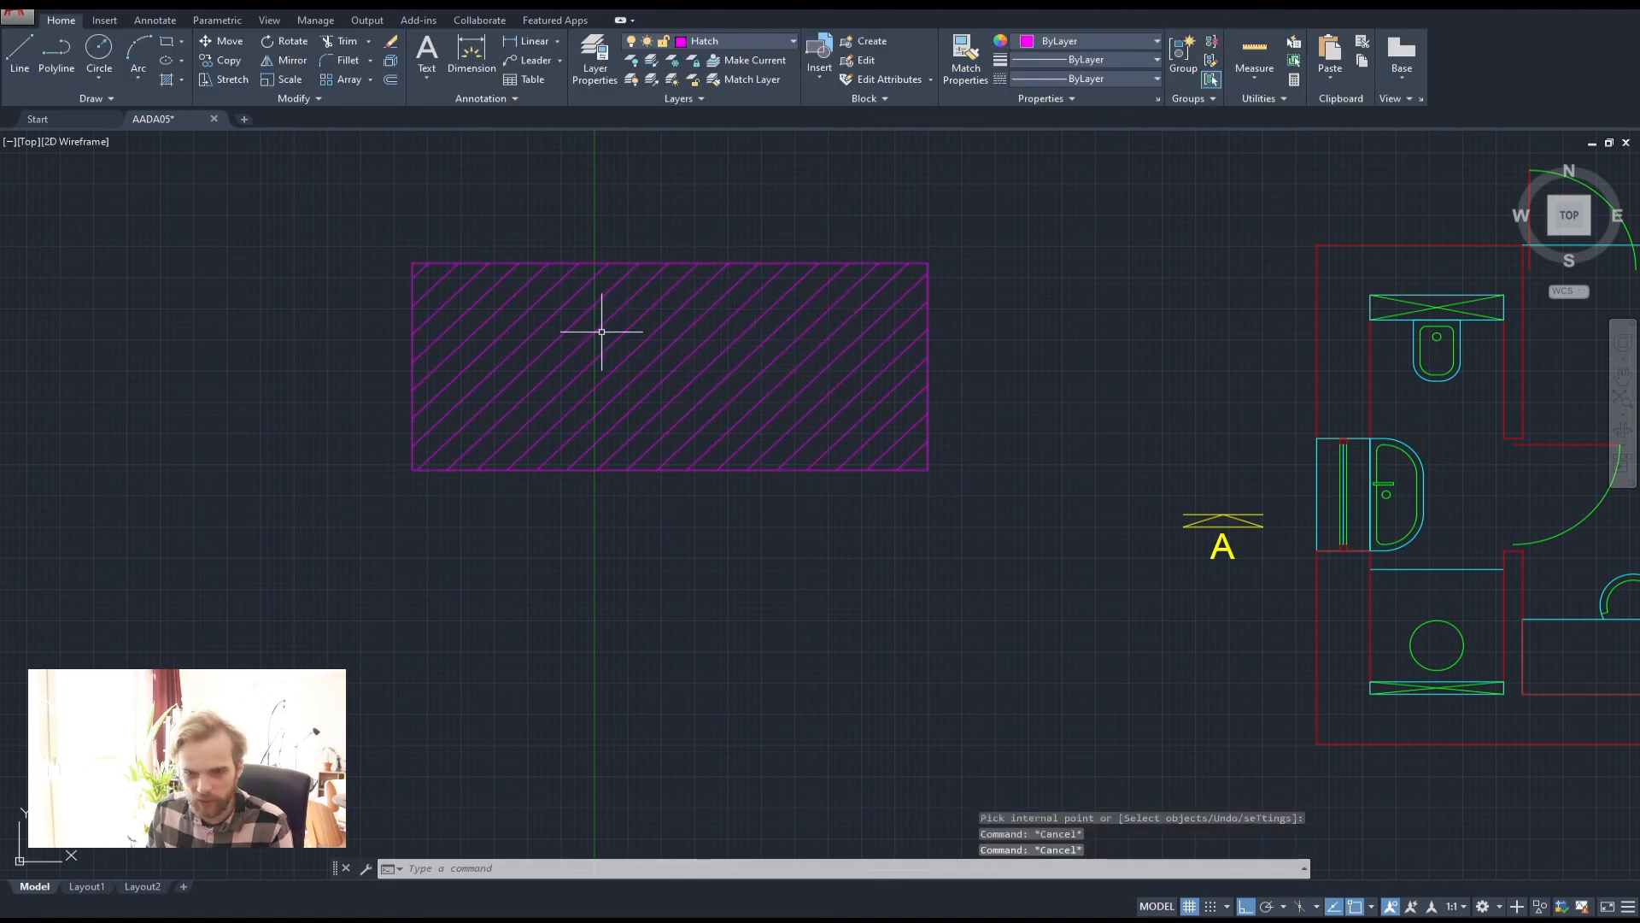
Set the rectangle hatch's origin to its bottom-left corner
left_click(598, 329)
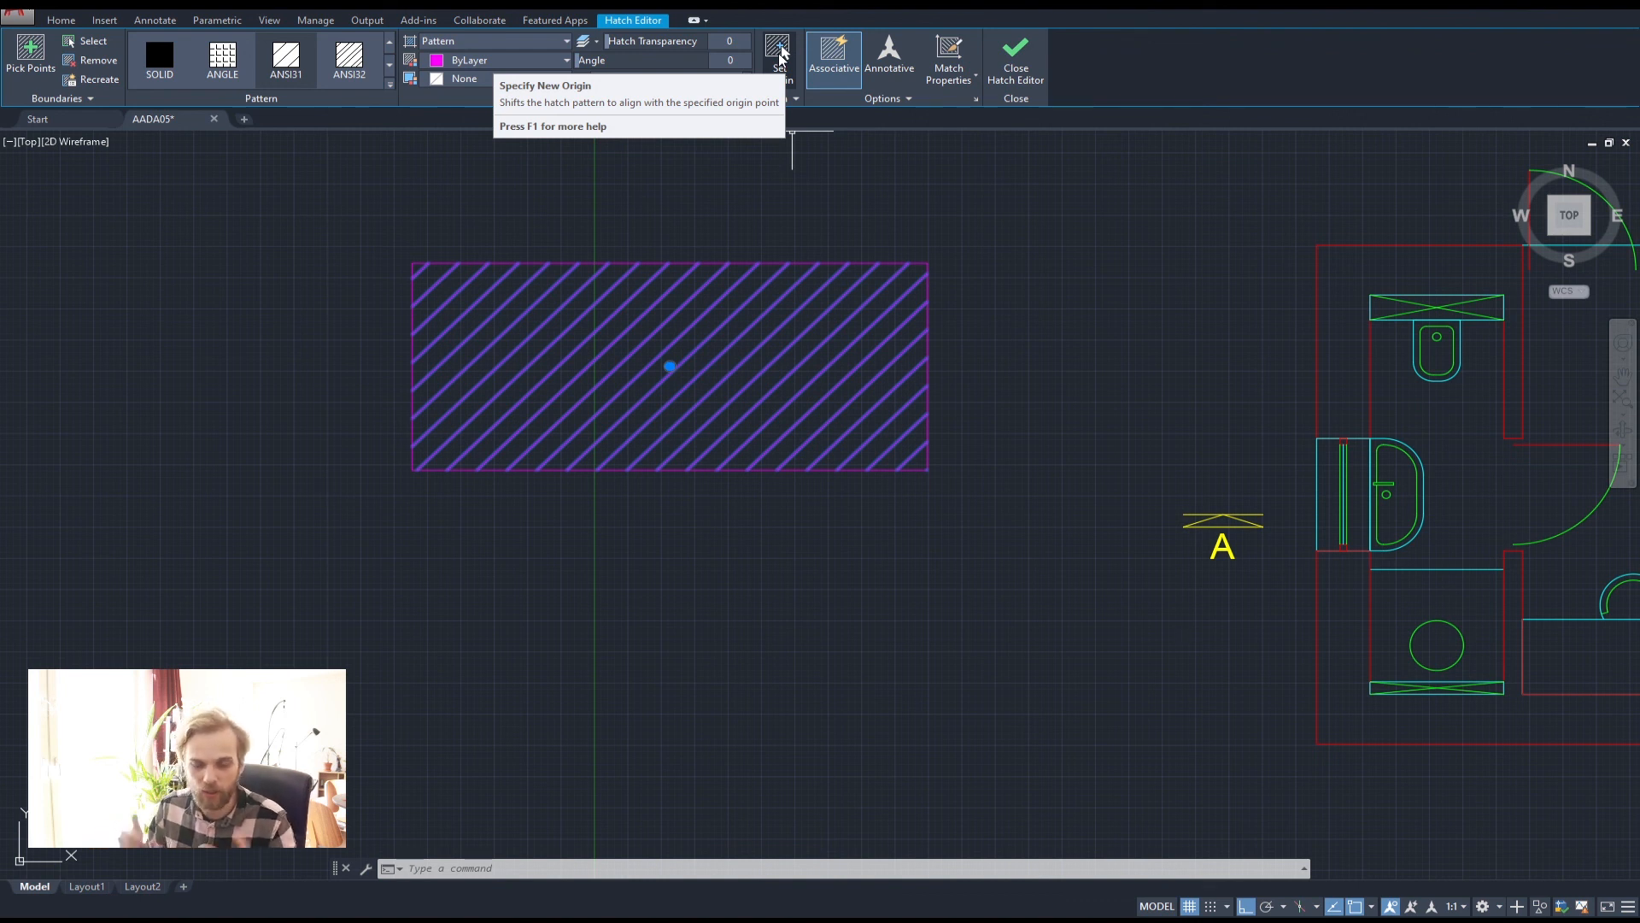
left_click(782, 53)
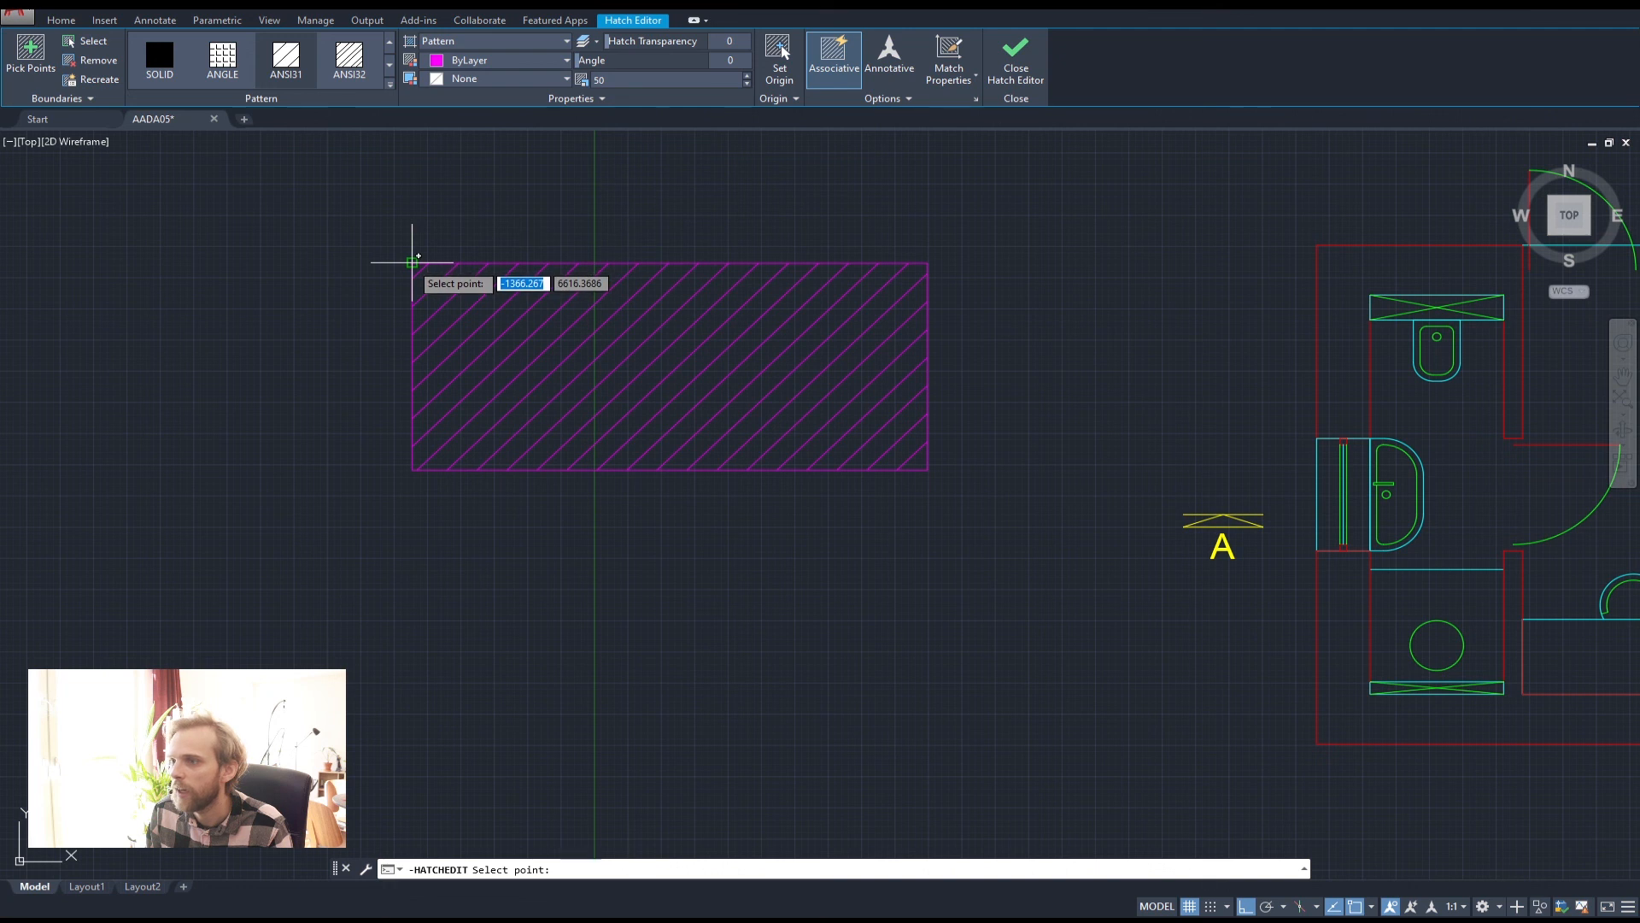
scroll(410, 470, "up", 6)
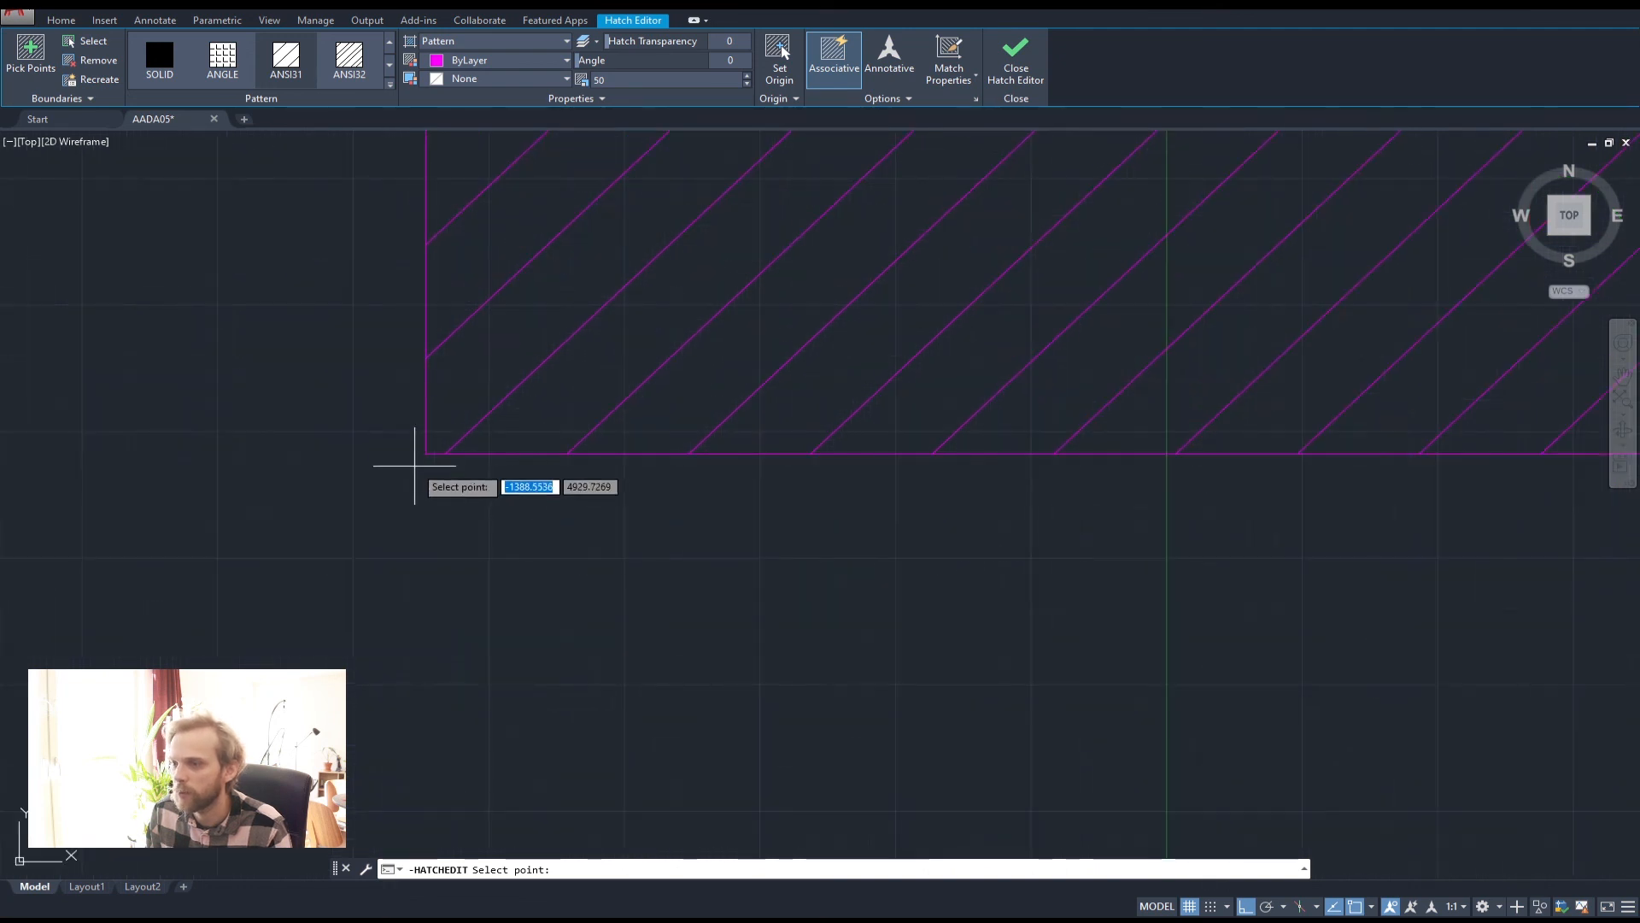
left_click(424, 453)
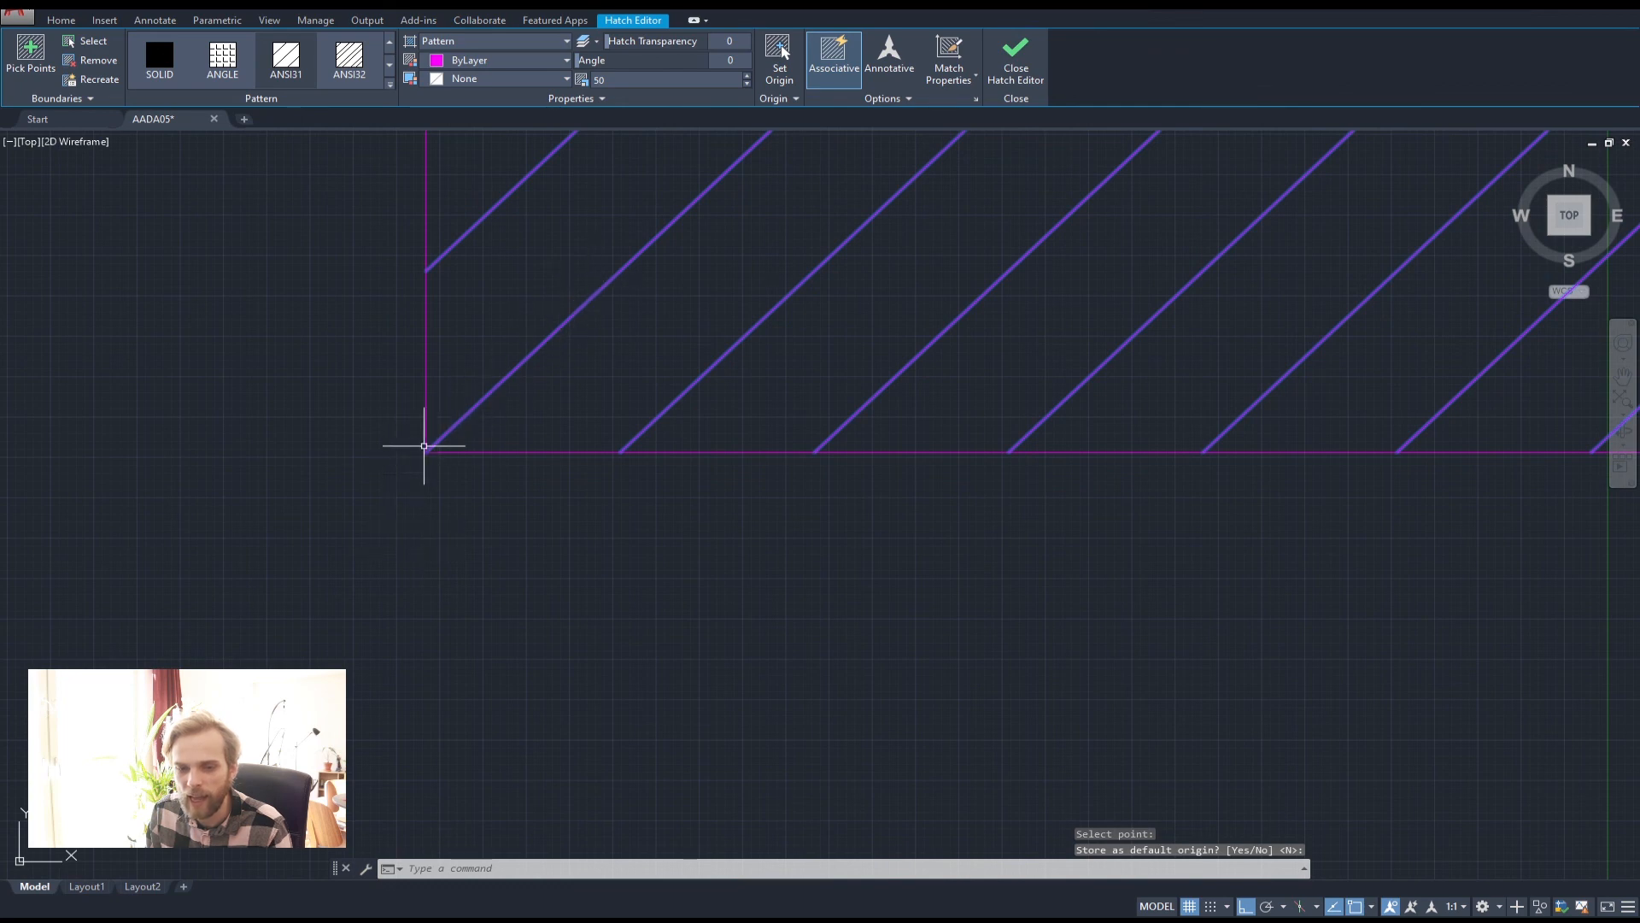
scroll(425, 445, "down", 8)
scroll(421, 432, "up", 4)
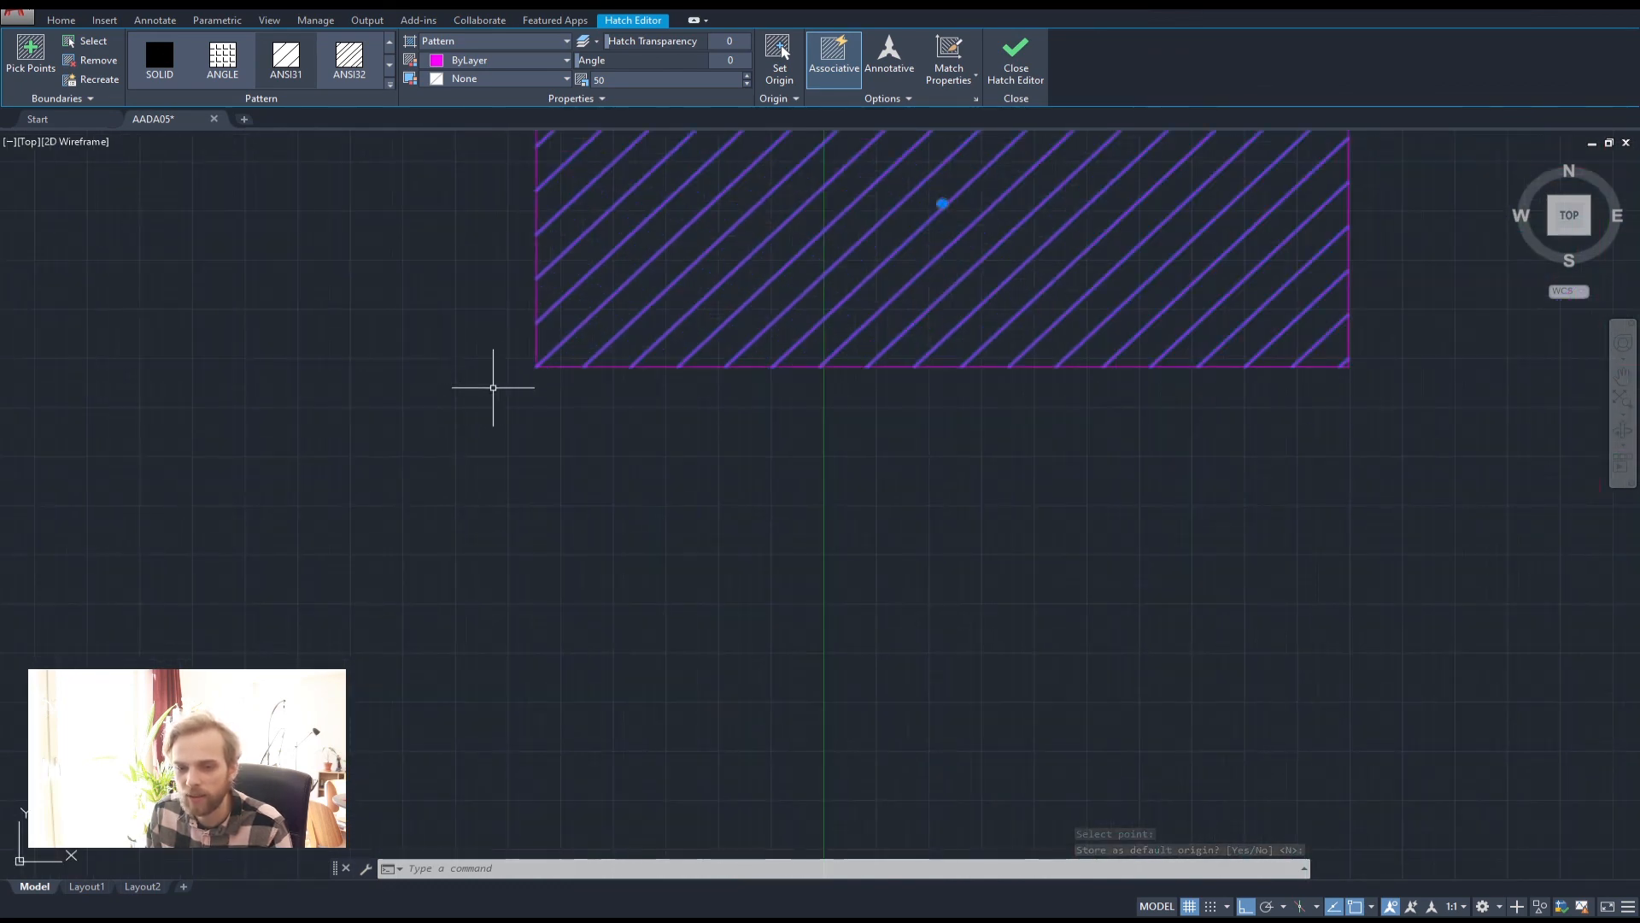
scroll(536, 407, "down", 4)
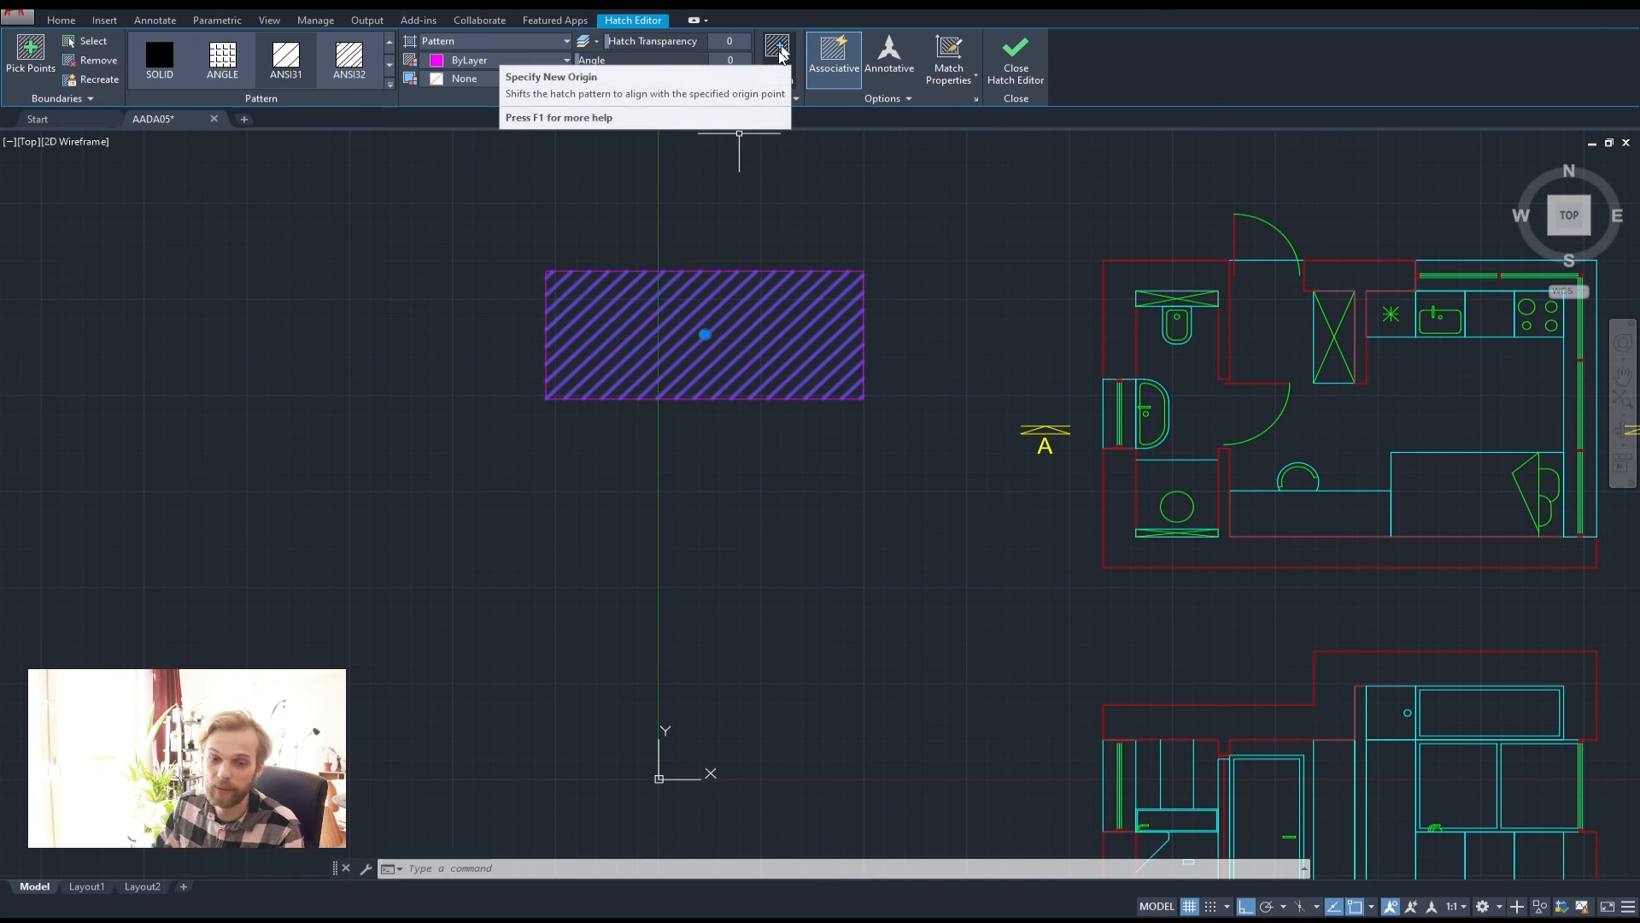
left_click(779, 53)
Erase the test rectangle together with its hatch
left_click(835, 447)
key("Escape")
key("Escape")
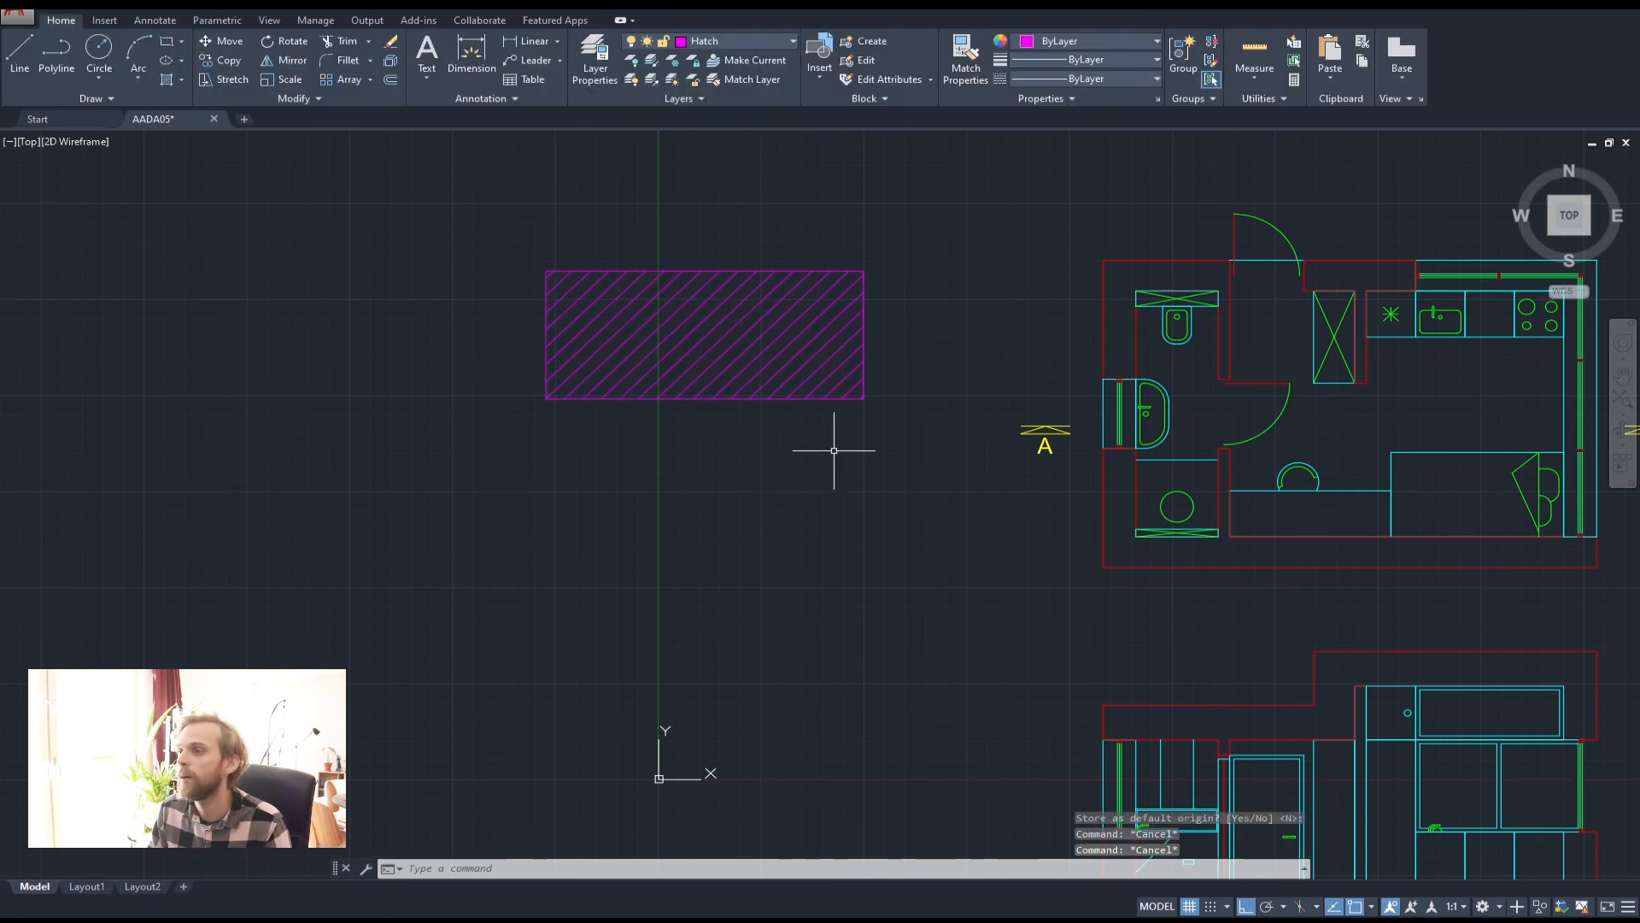
left_click_drag(835, 447, 387, 202)
key("Delete")
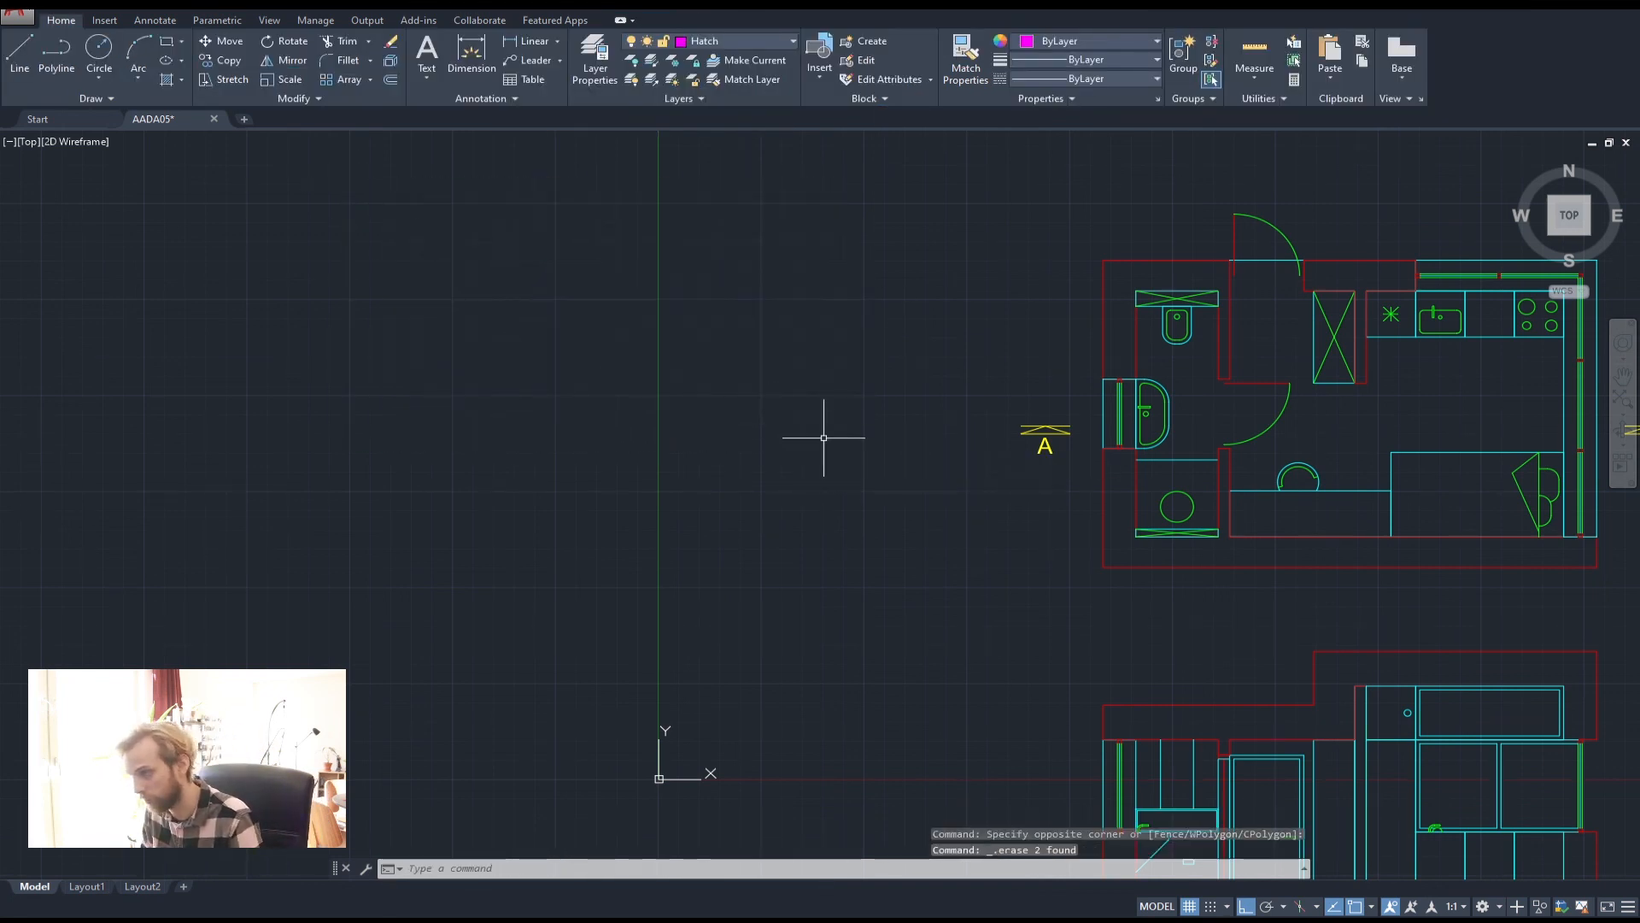
Bring the floor plan and section into view and start HATCH
scroll(823, 435, "down", 2)
middle_click_drag(790, 424, 359, 417)
scroll(630, 487, "up", 2)
middle_click_drag(528, 603, 513, 429)
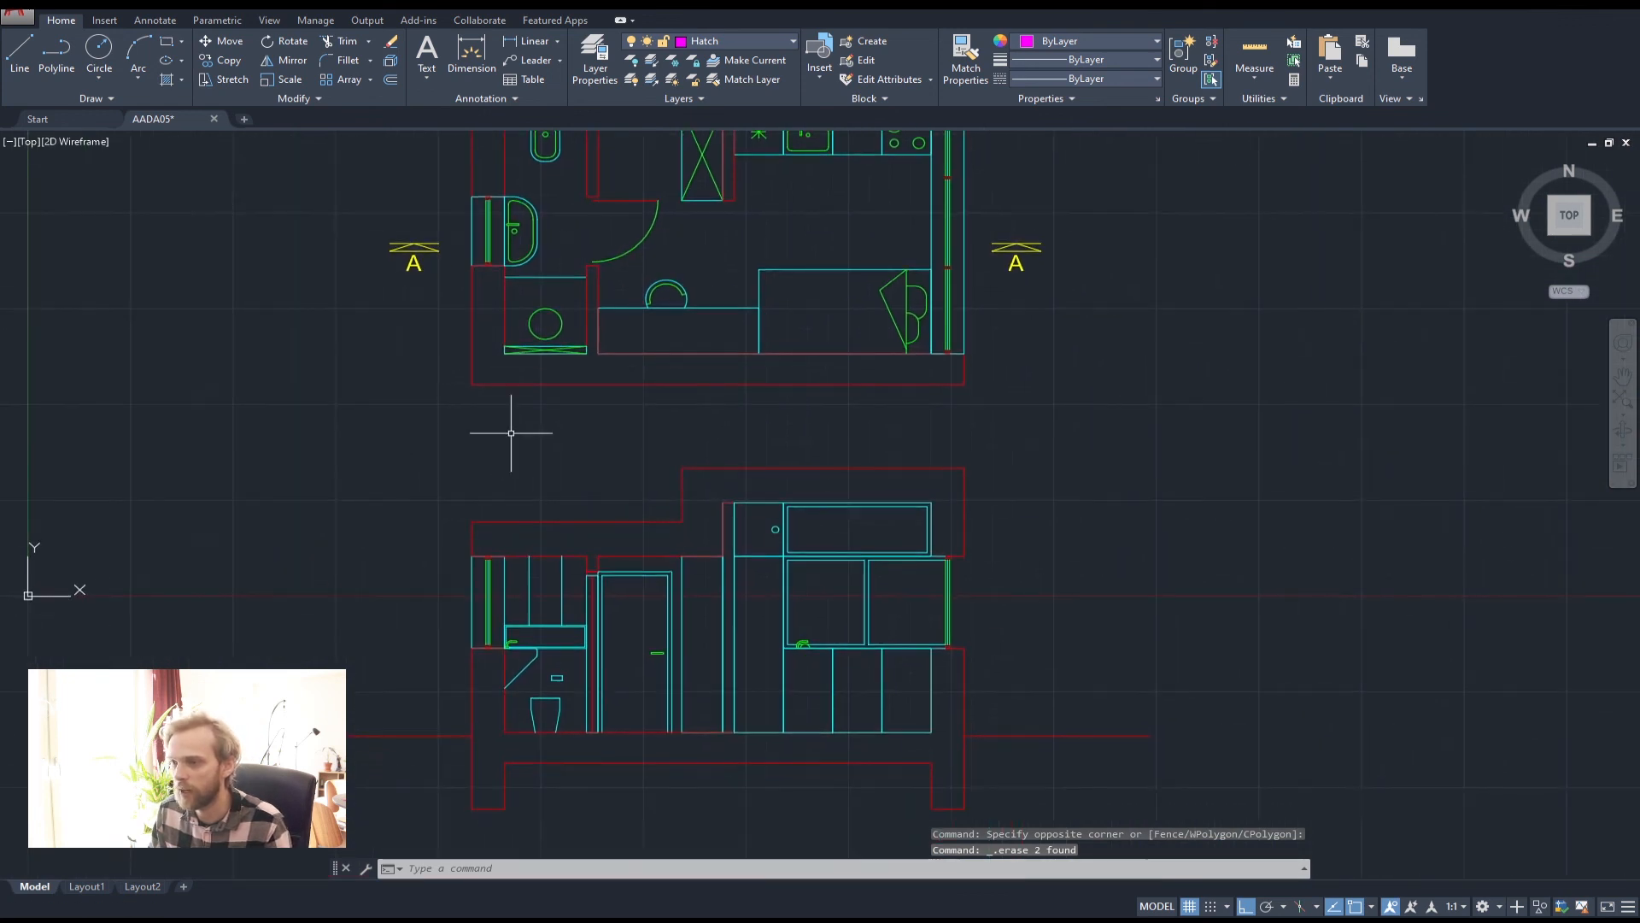
scroll(547, 401, "down", 2)
middle_click_drag(608, 366, 564, 419)
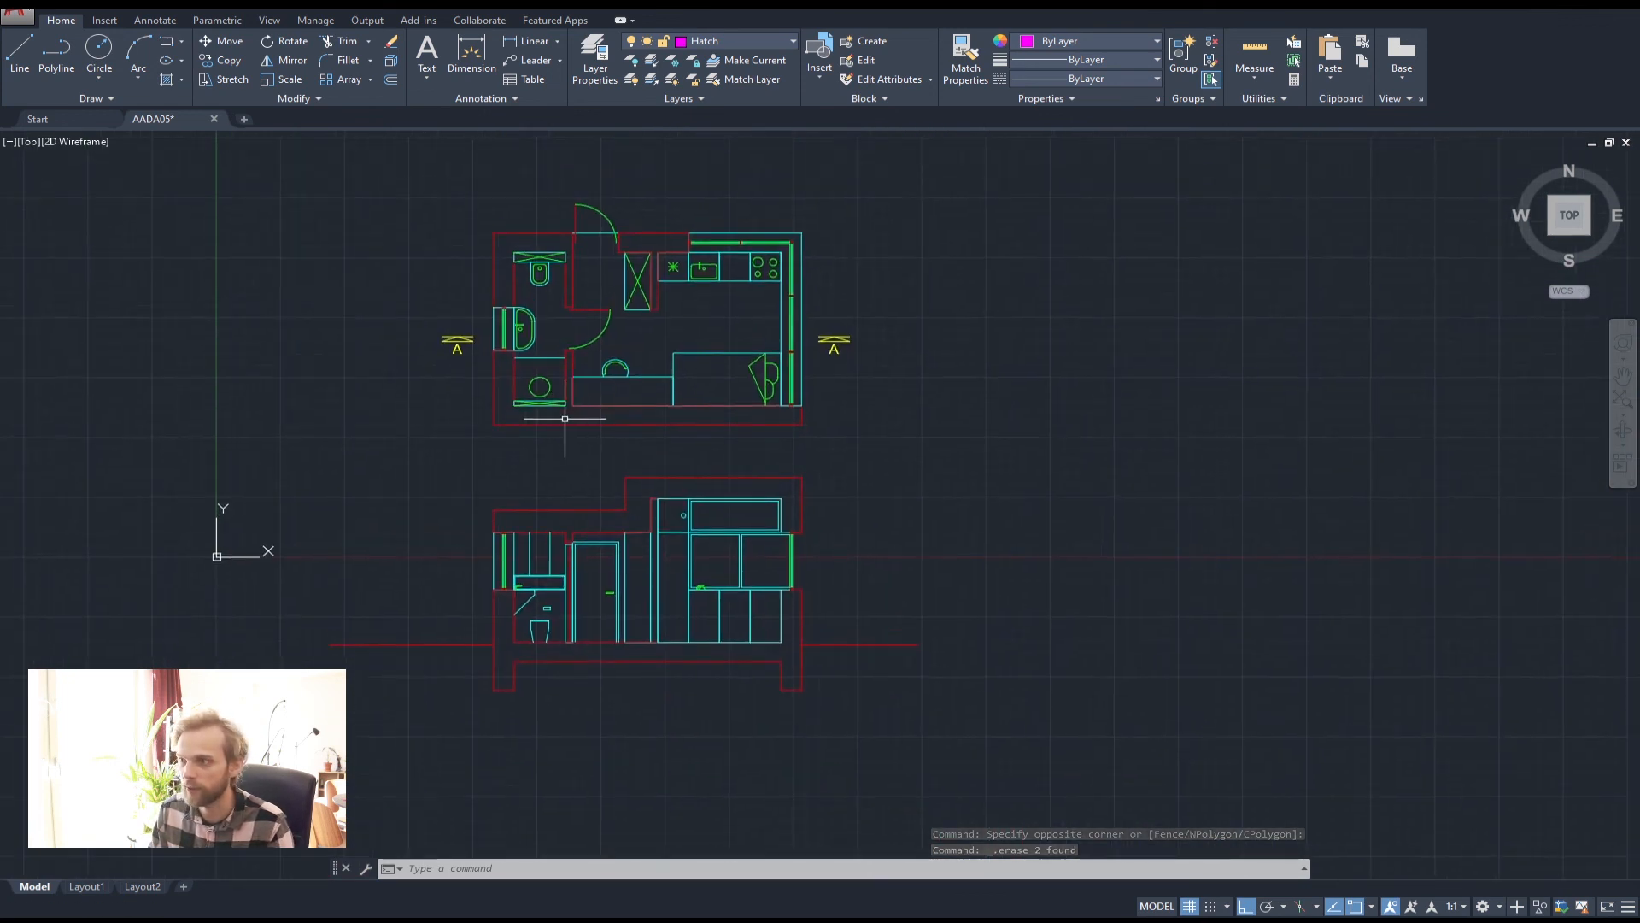
type("hat")
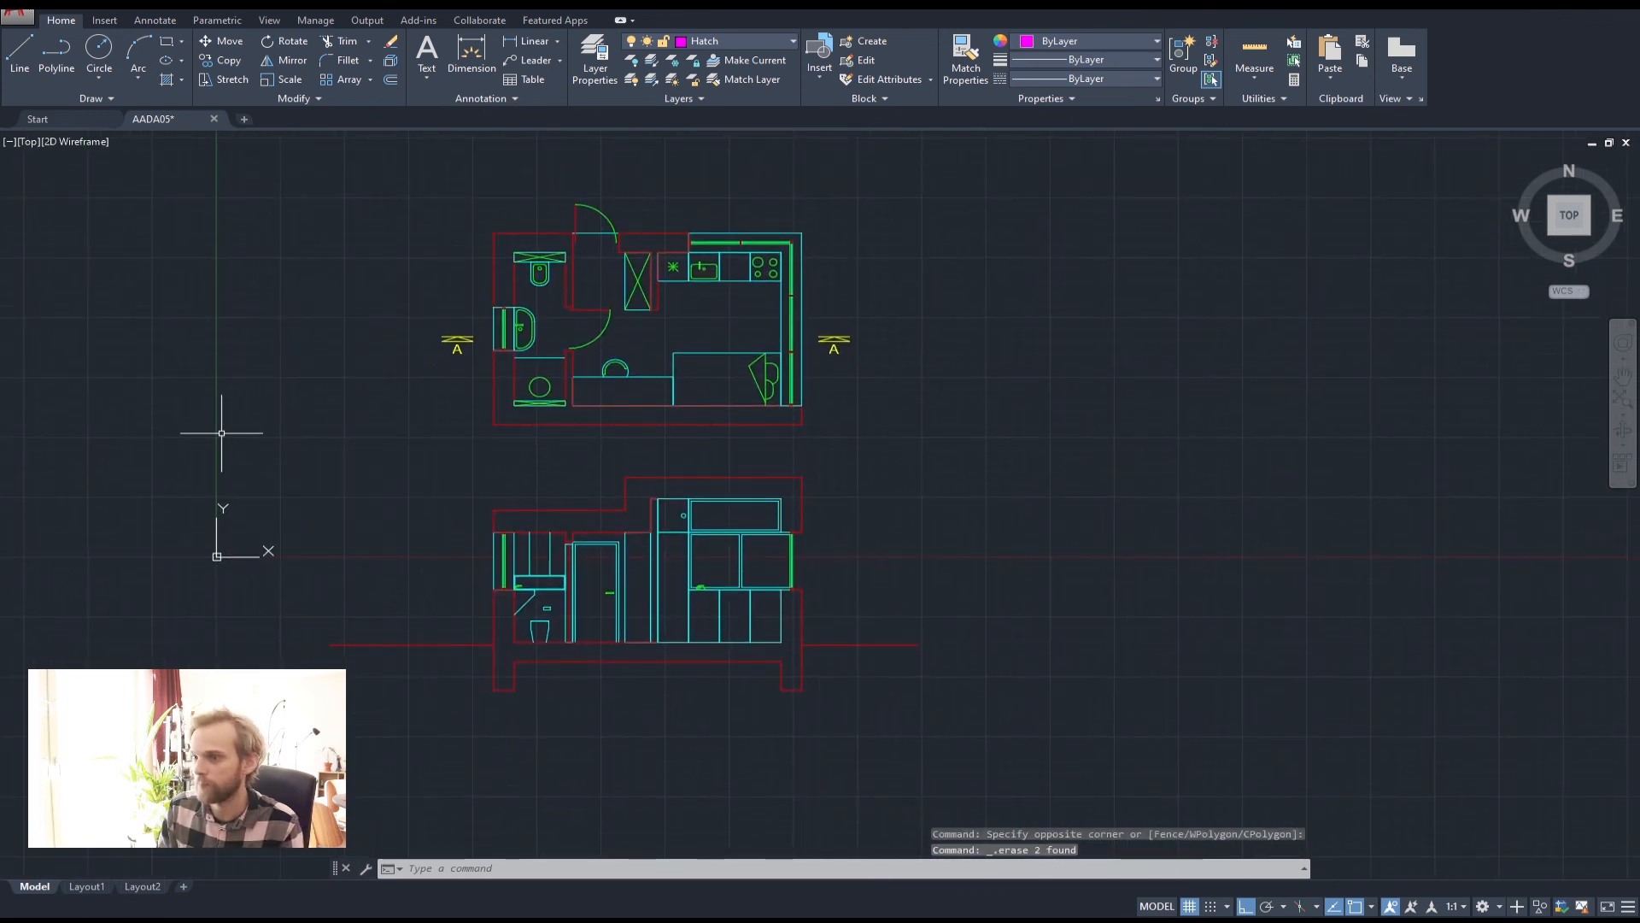
key("Return")
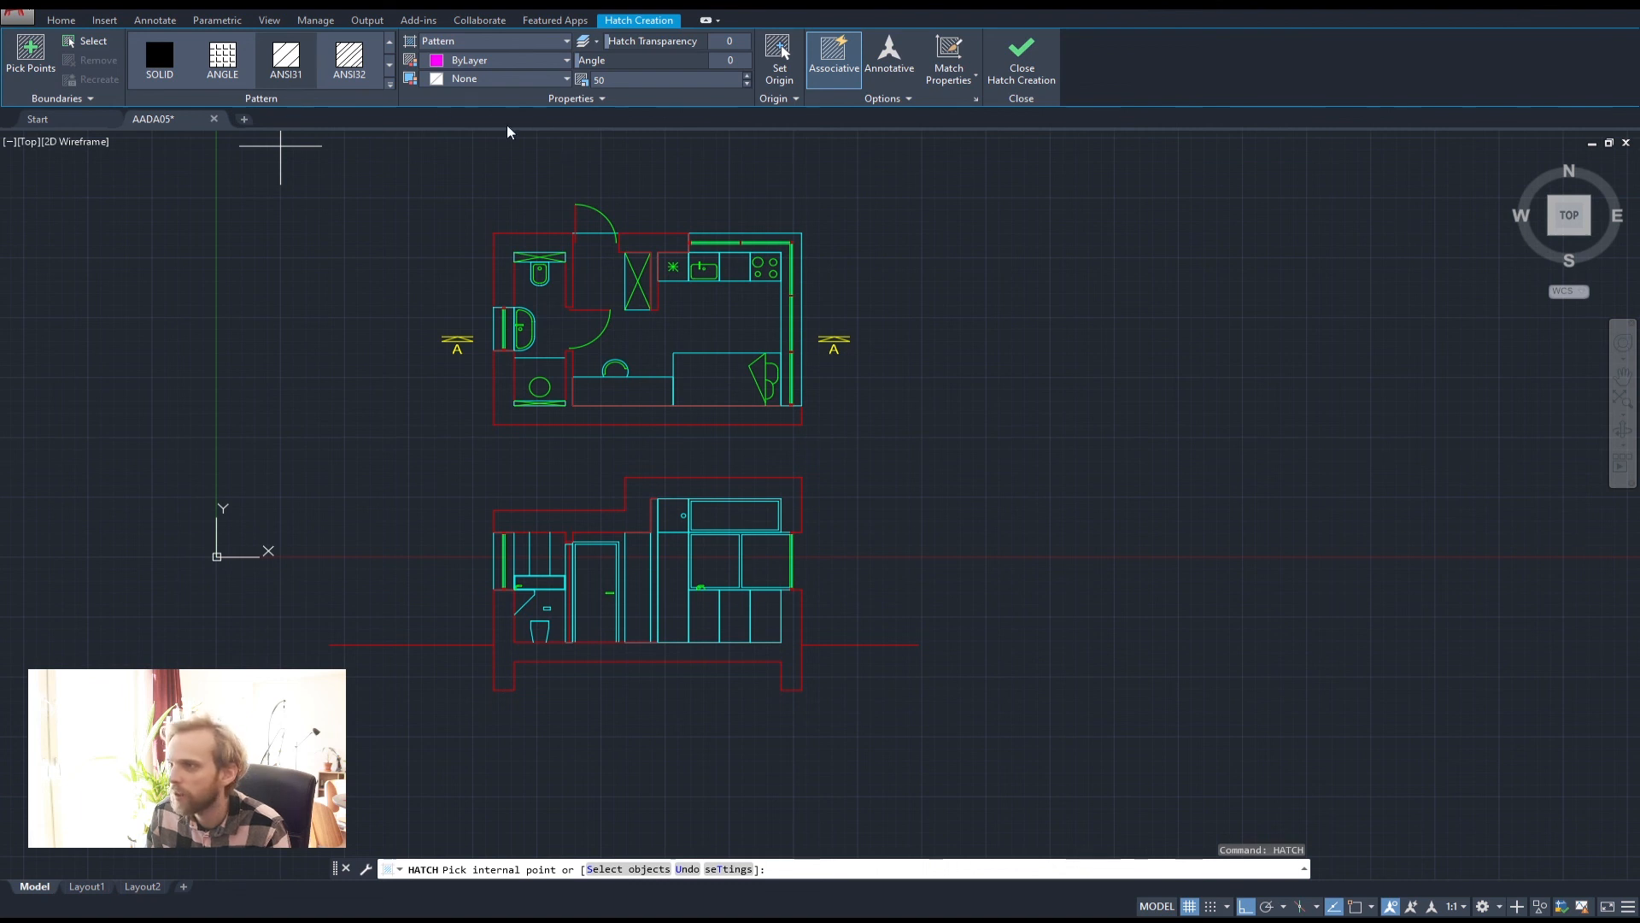
Hatch the plan's left bathroom, top-middle, and bottom/lower-left walls
scroll(509, 246, "up", 2)
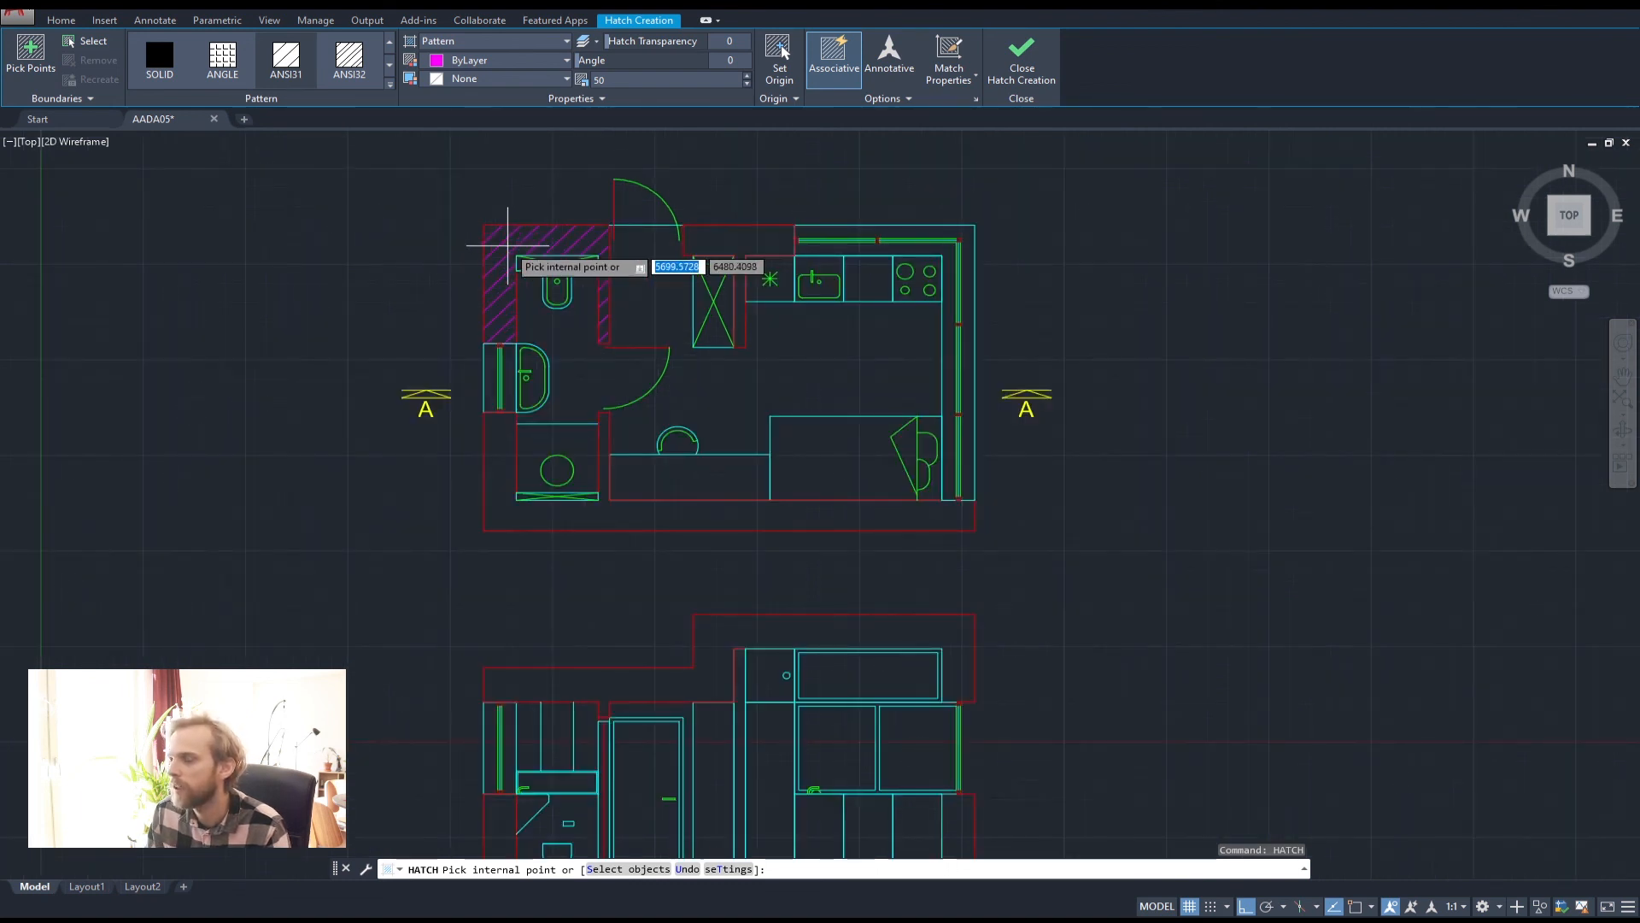
left_click(508, 245)
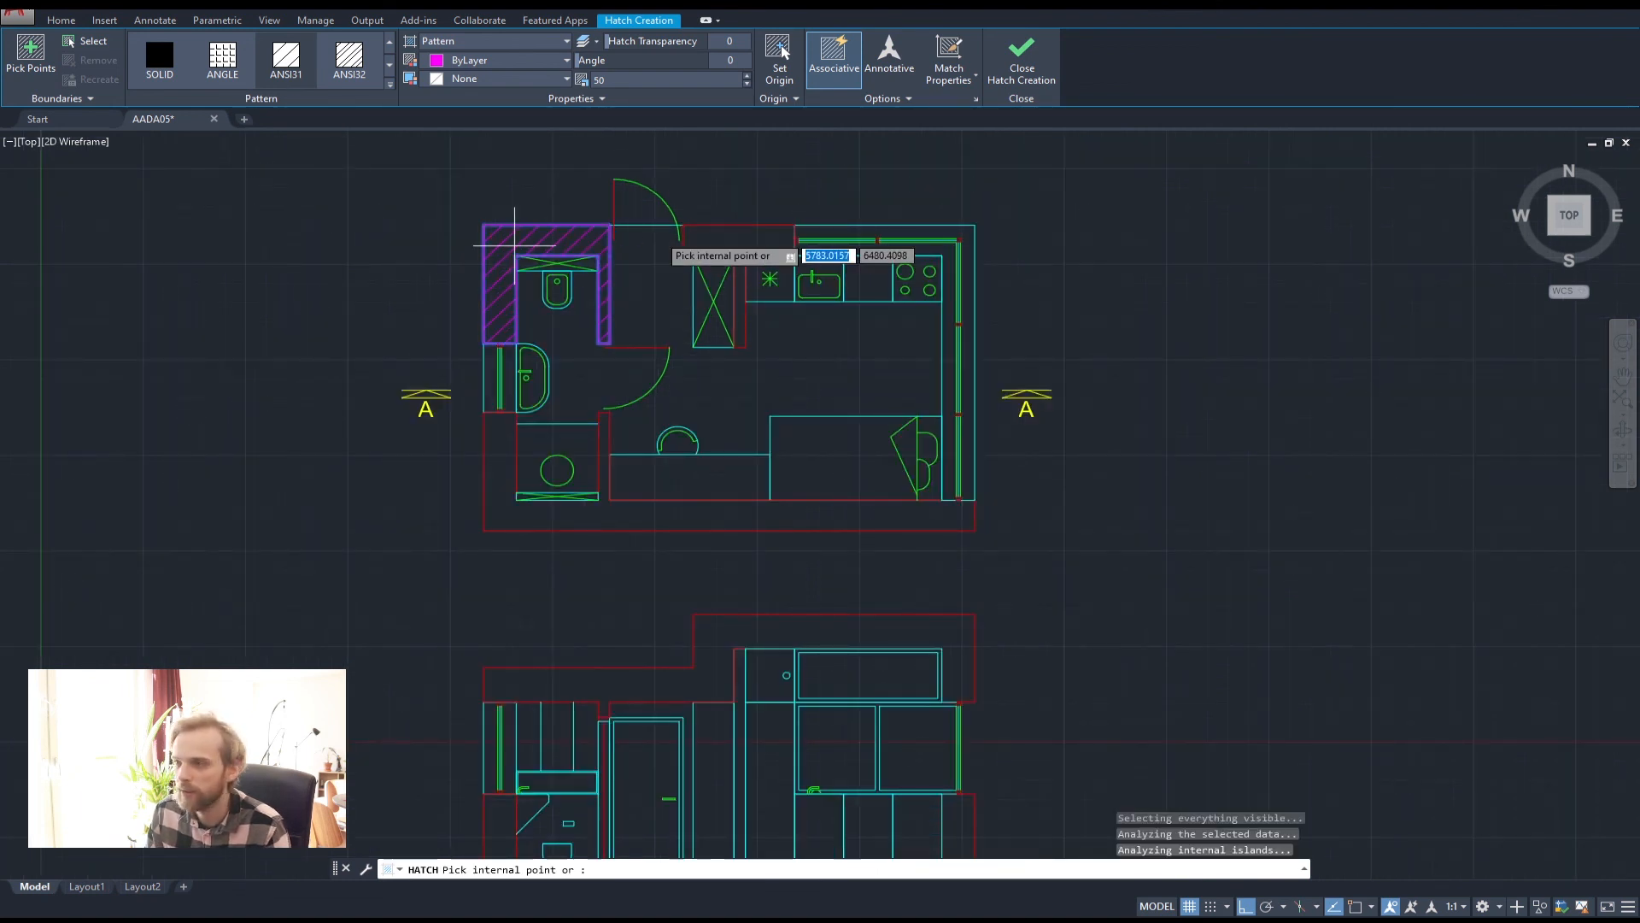
left_click(735, 241)
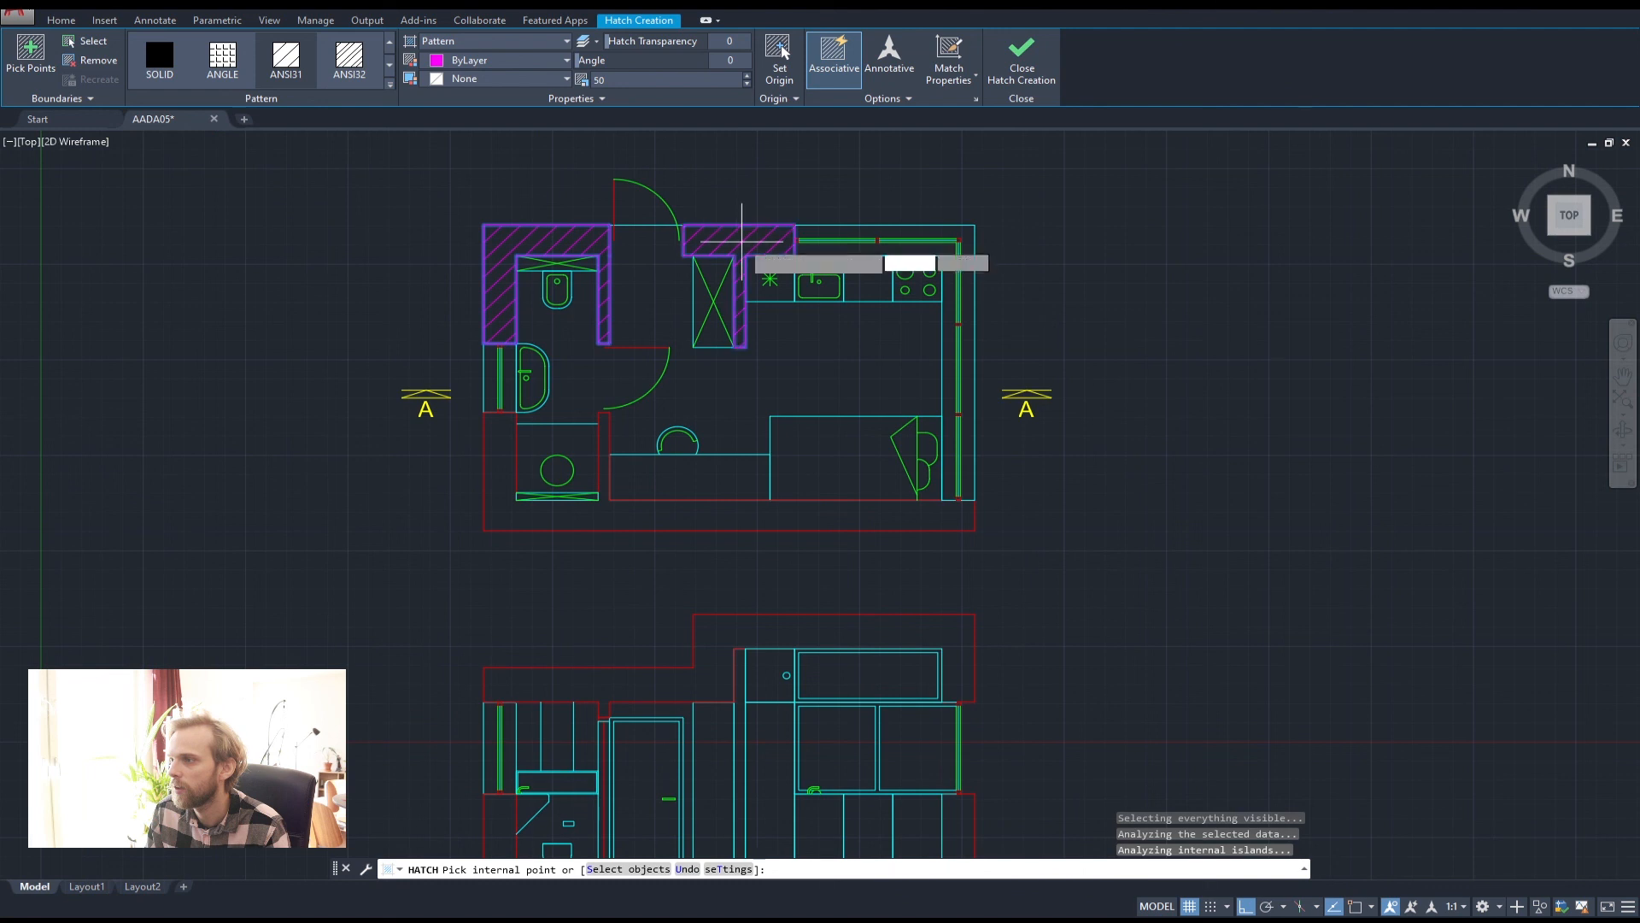
left_click(732, 511)
Hatch the section's top wall and its bottom and right walls, then finish
middle_click_drag(656, 567, 687, 328)
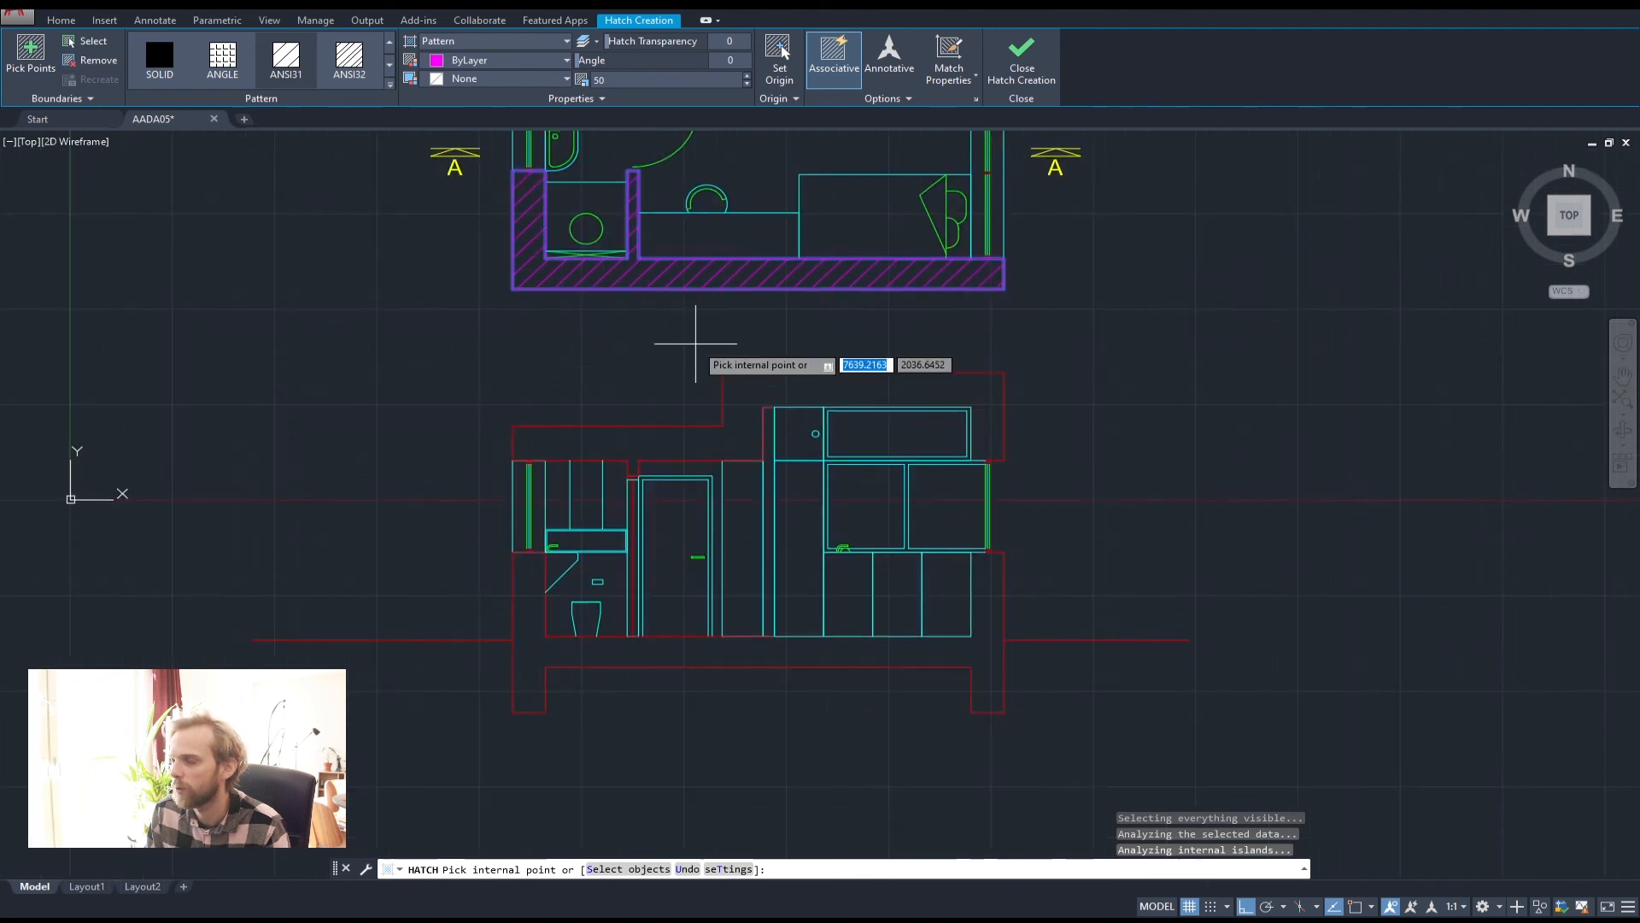
left_click(740, 397)
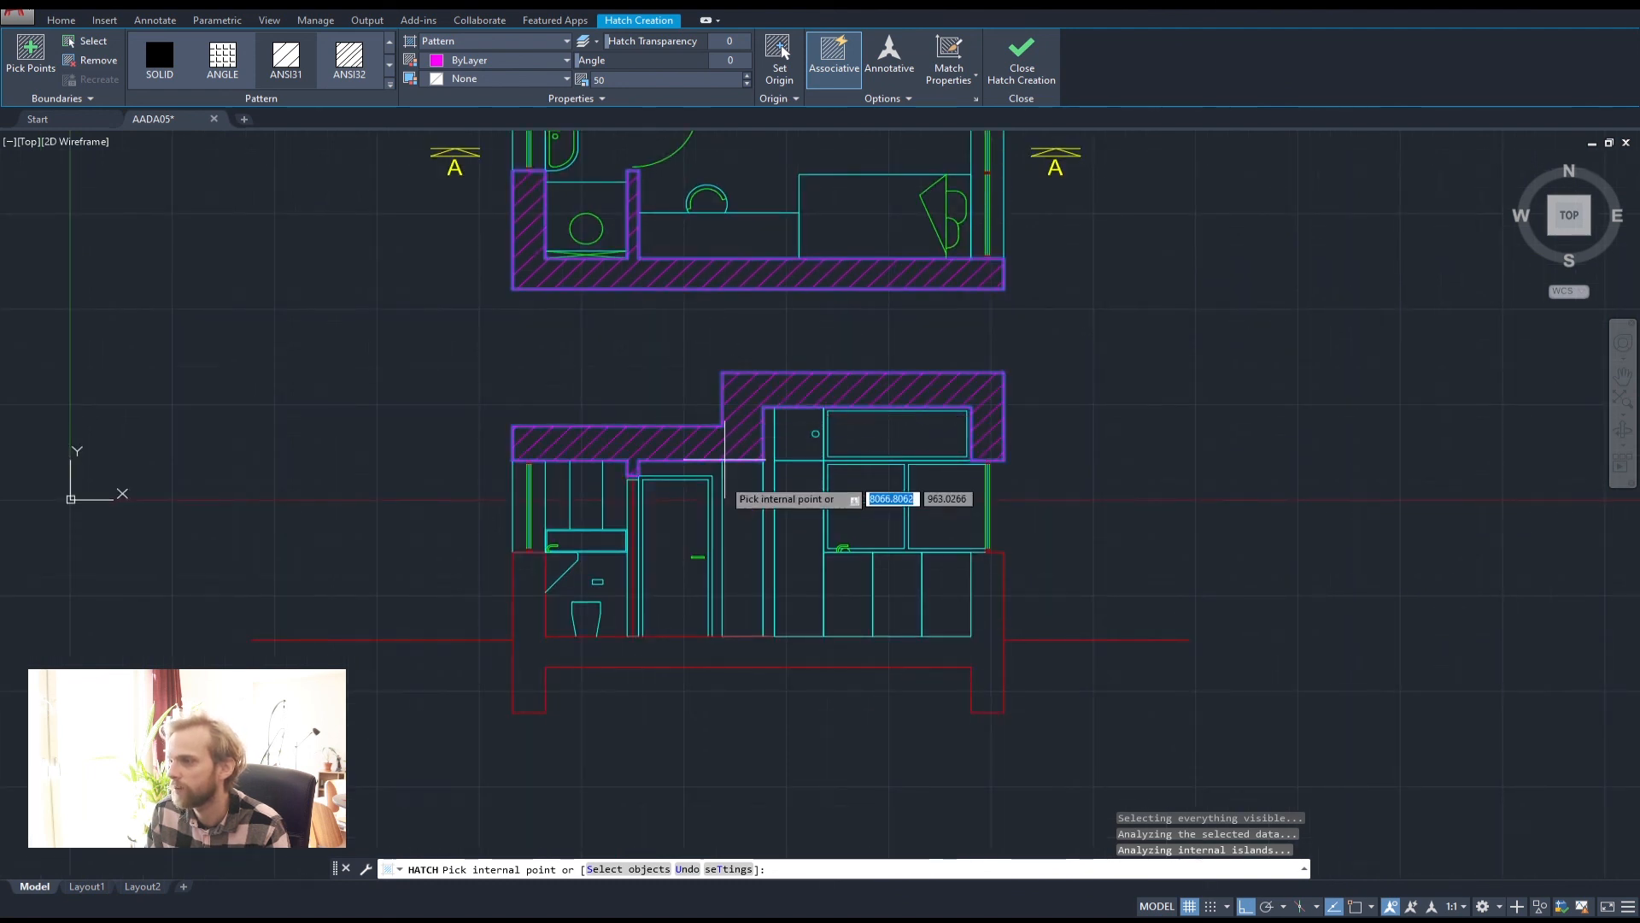
left_click(986, 624)
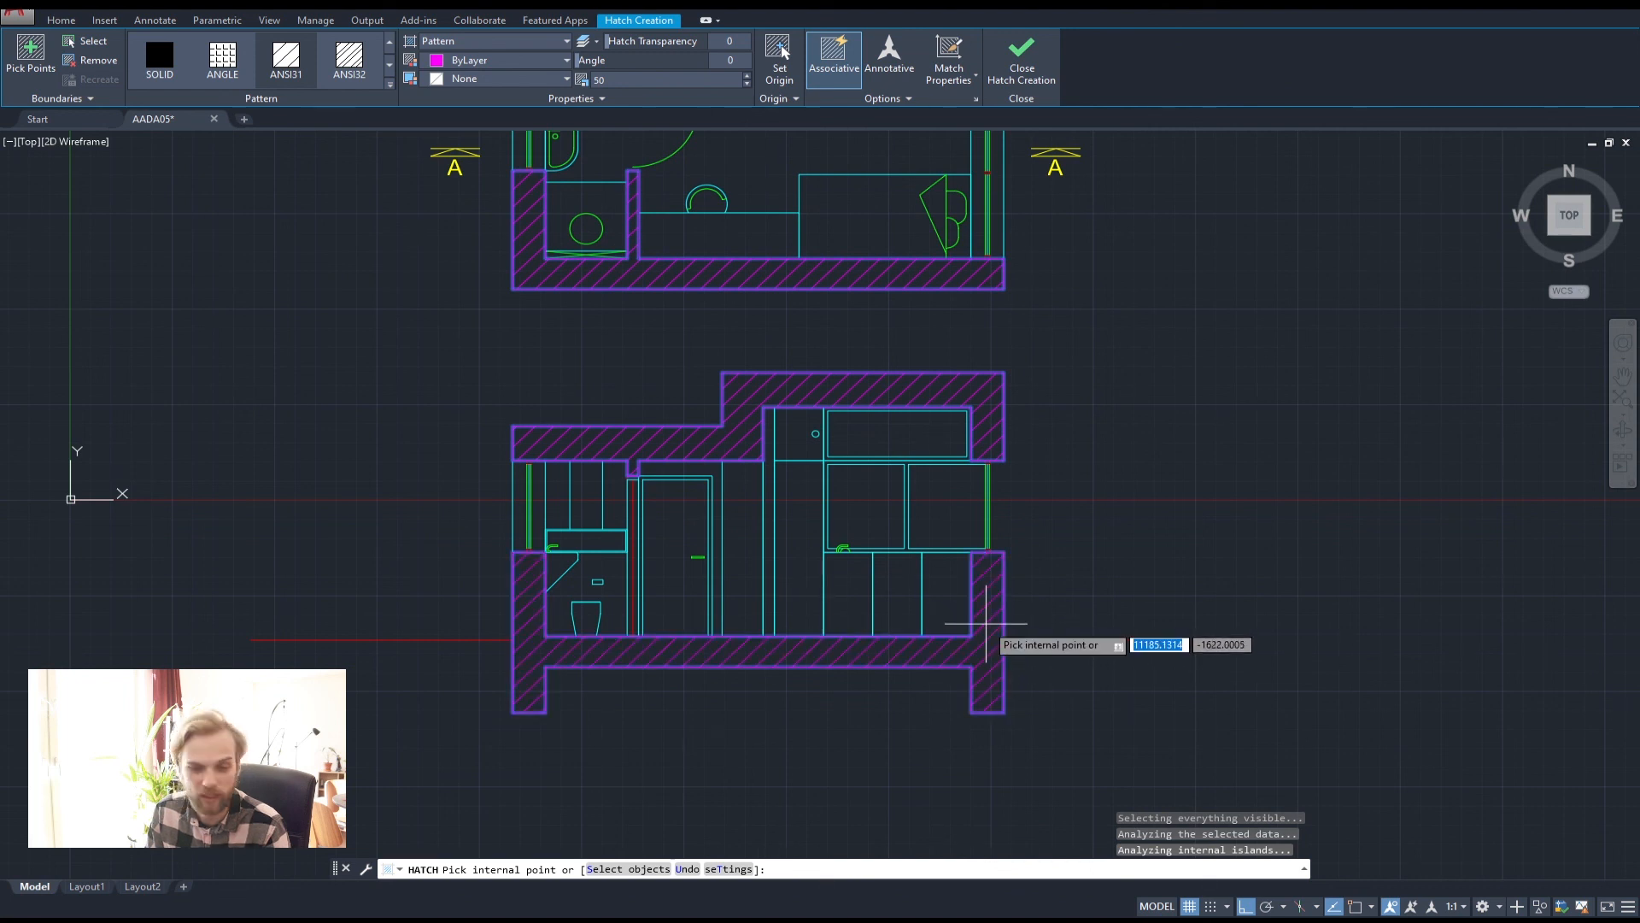
scroll(531, 593, "up", 10)
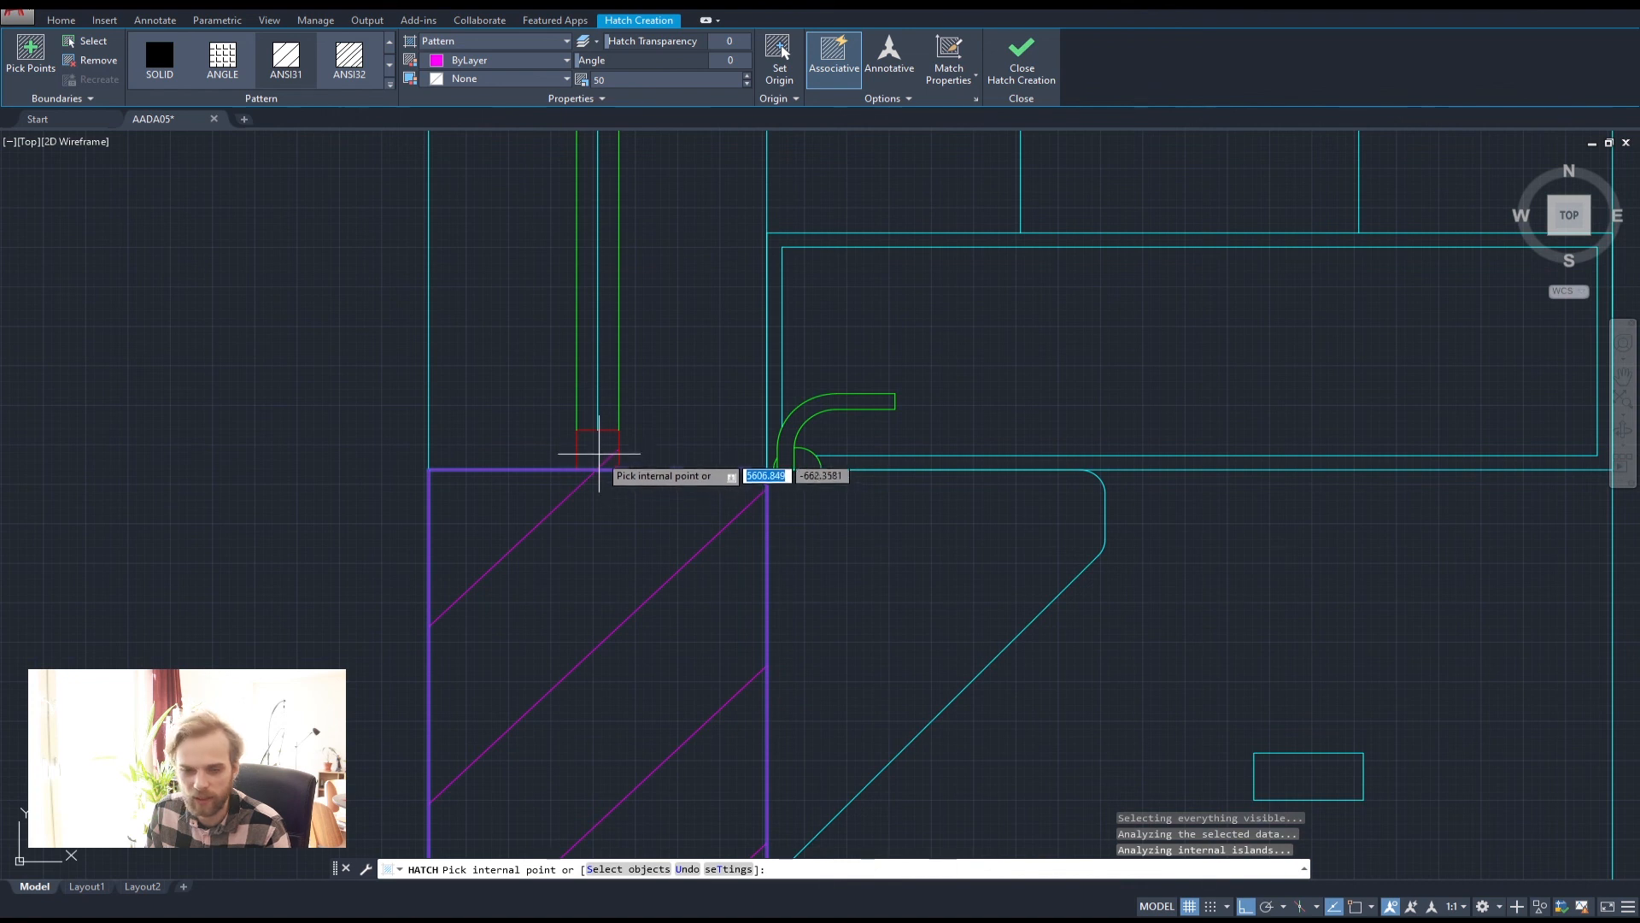
scroll(576, 458, "down", 10)
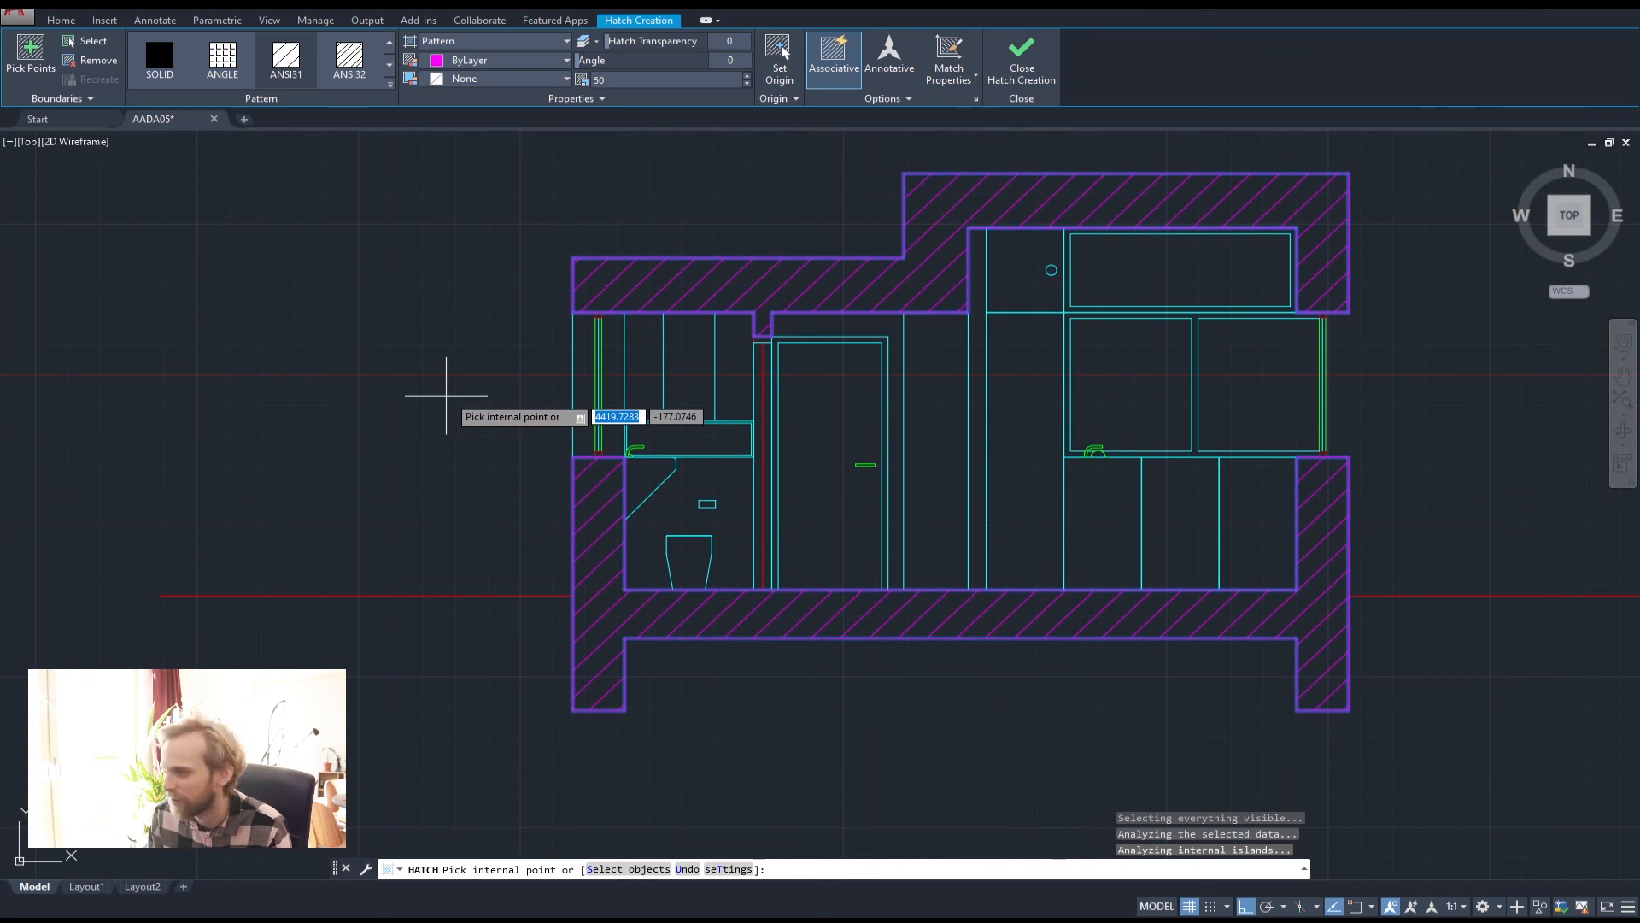
scroll(508, 391, "down", 6)
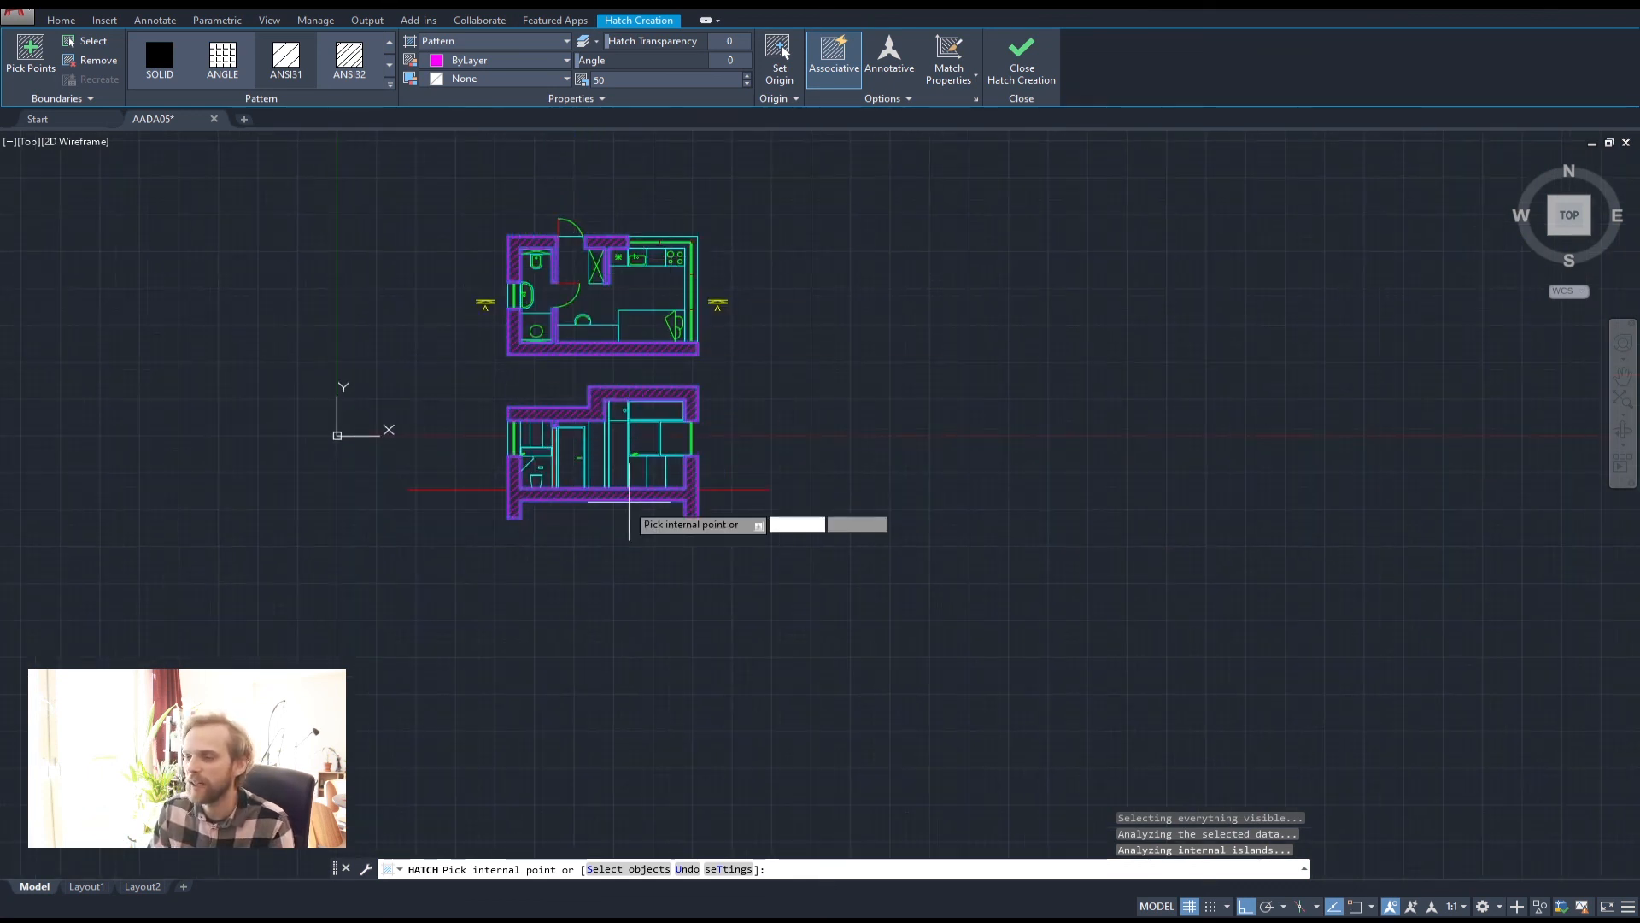
key("Return")
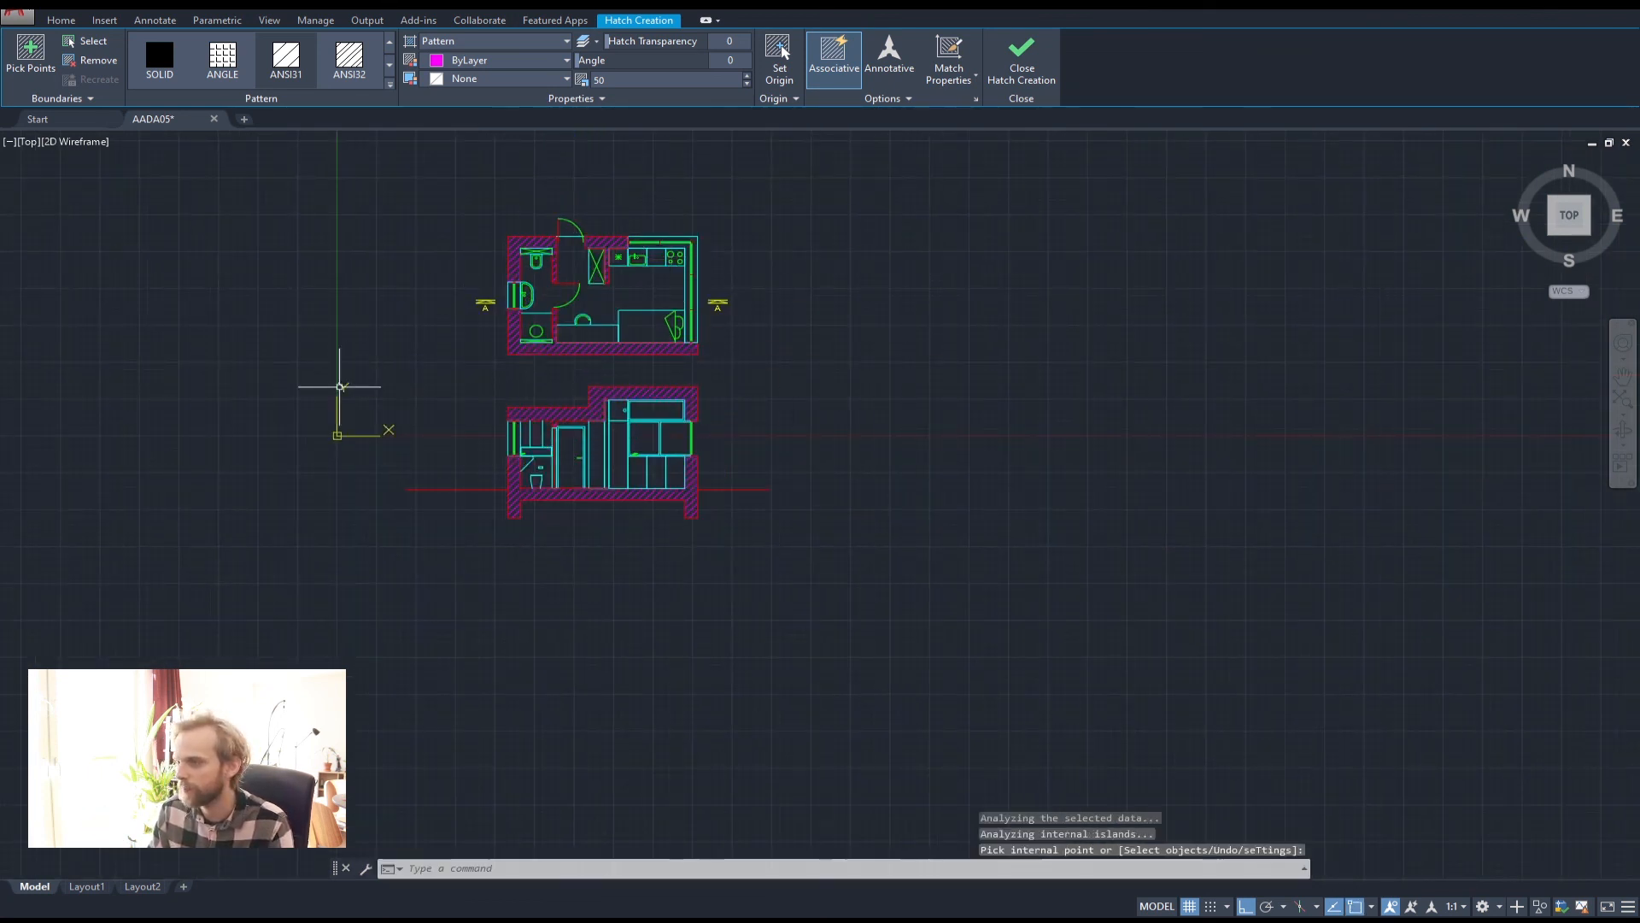
scroll(497, 367, "up", 4)
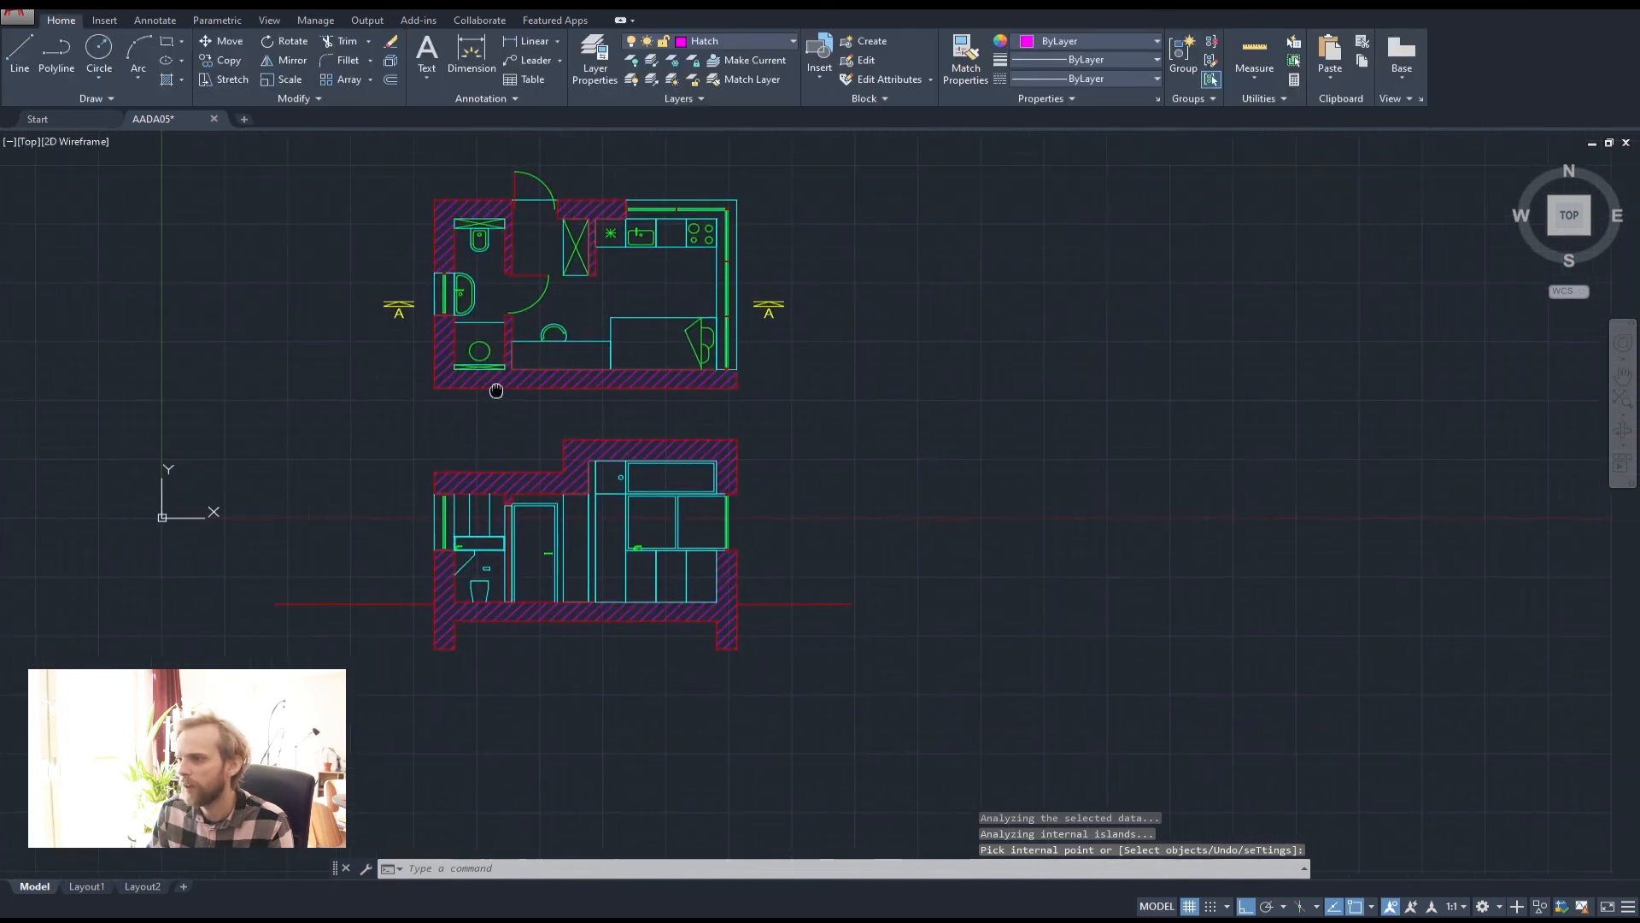
middle_click_drag(485, 409, 583, 594)
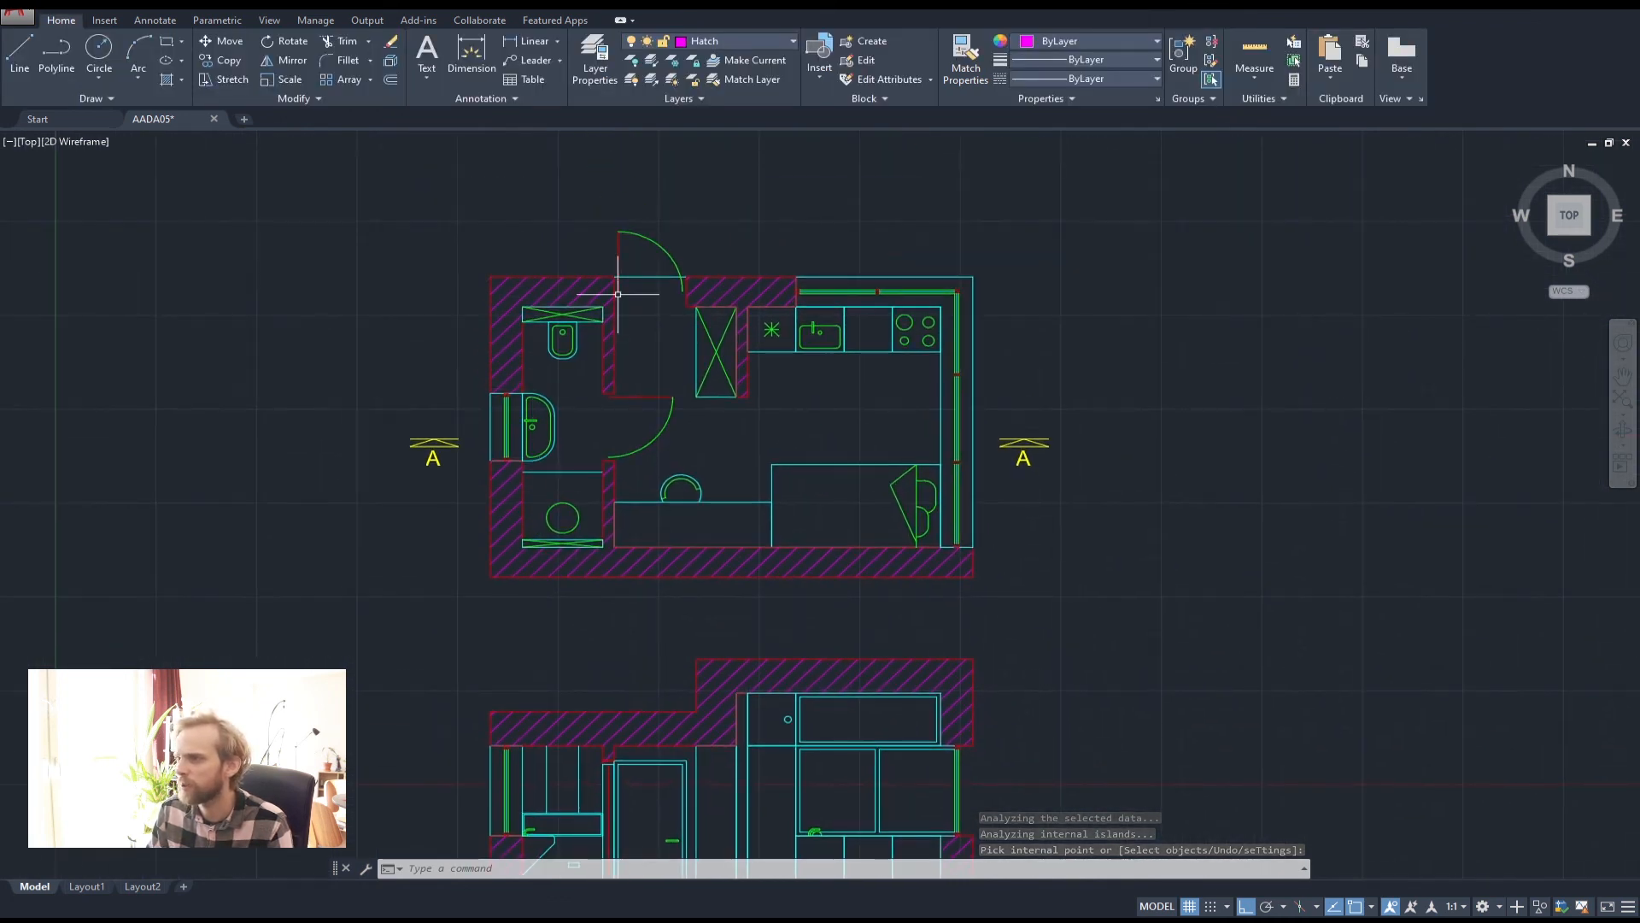
scroll(572, 311, "up", 4)
scroll(568, 310, "down", 2)
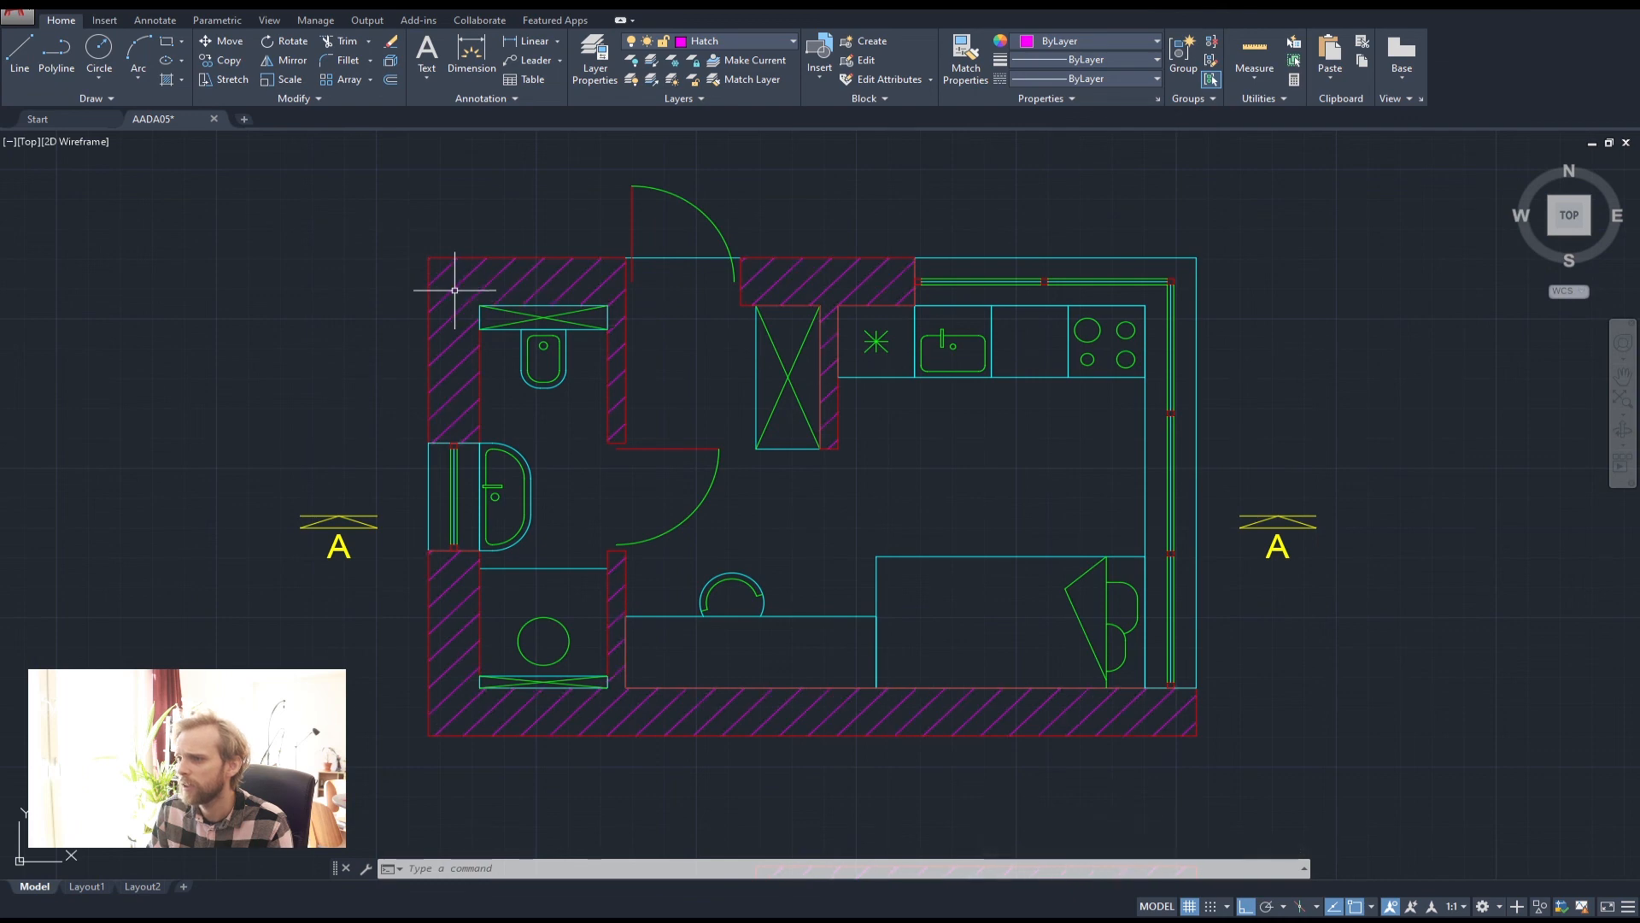
scroll(452, 288, "down", 4)
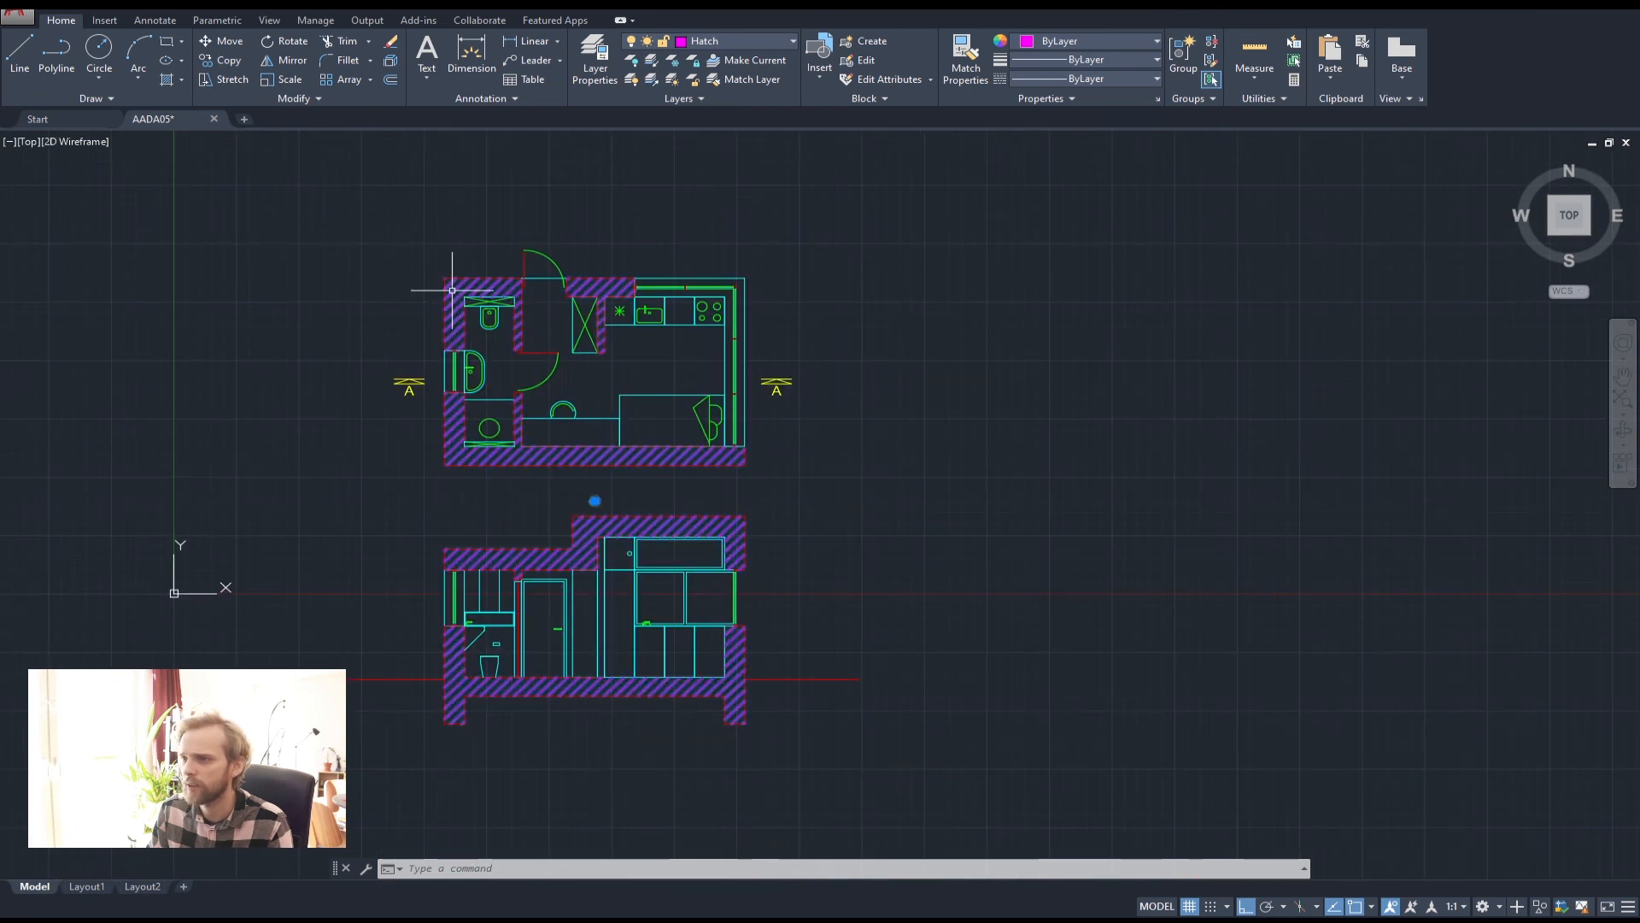
Change the wall hatch pattern scale from 50 to 20
left_click(452, 289)
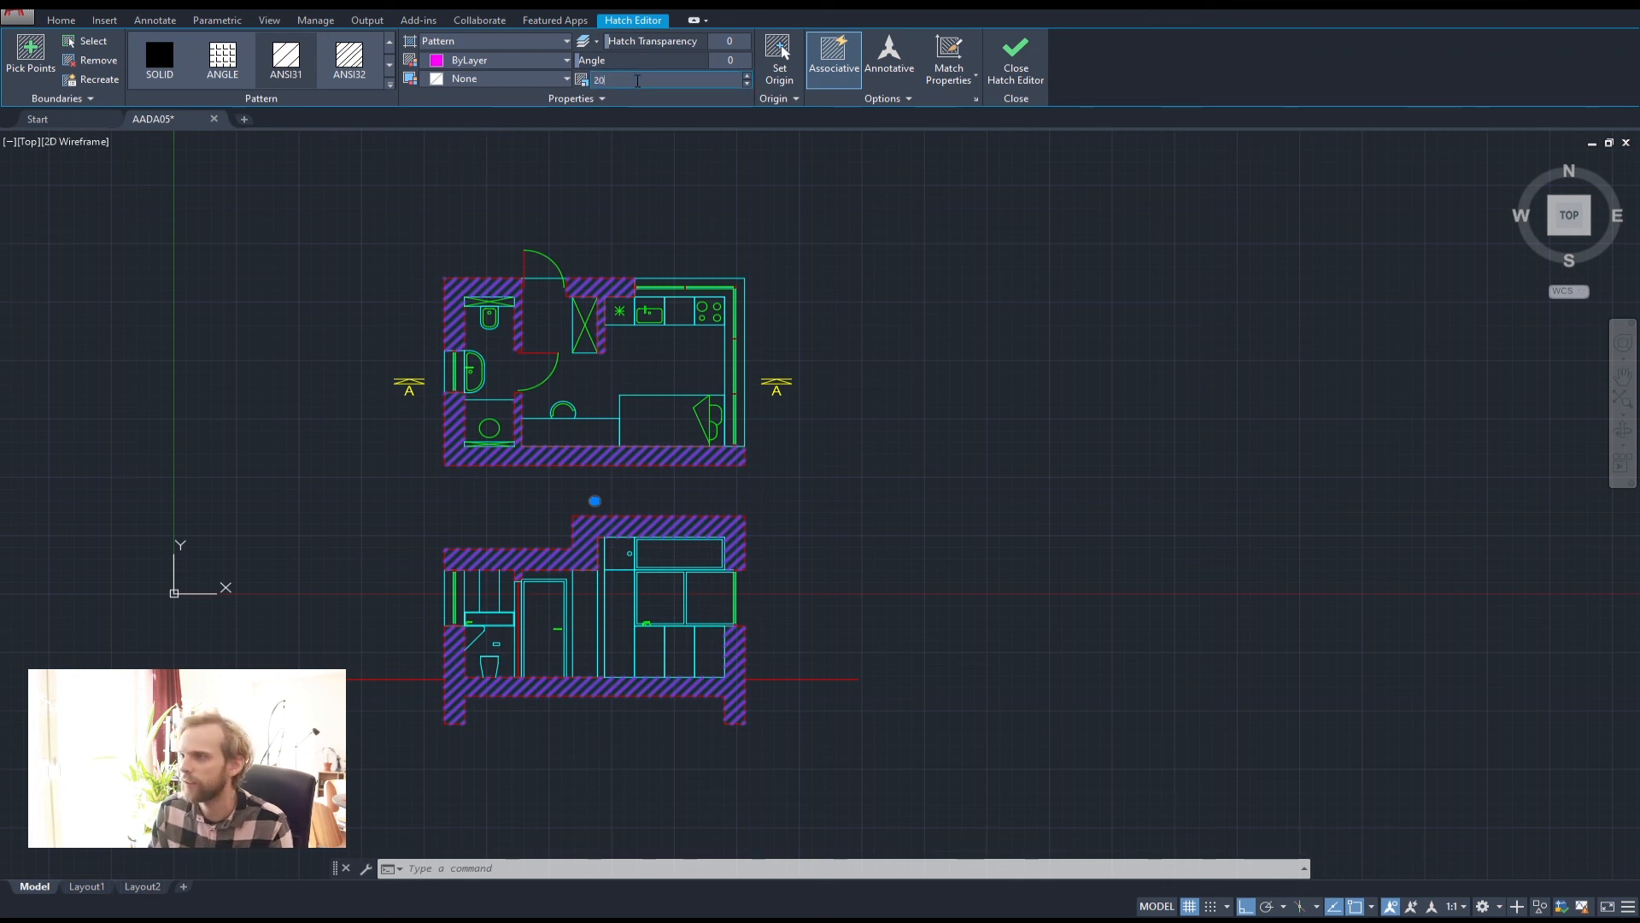
key("Return")
left_click(952, 465)
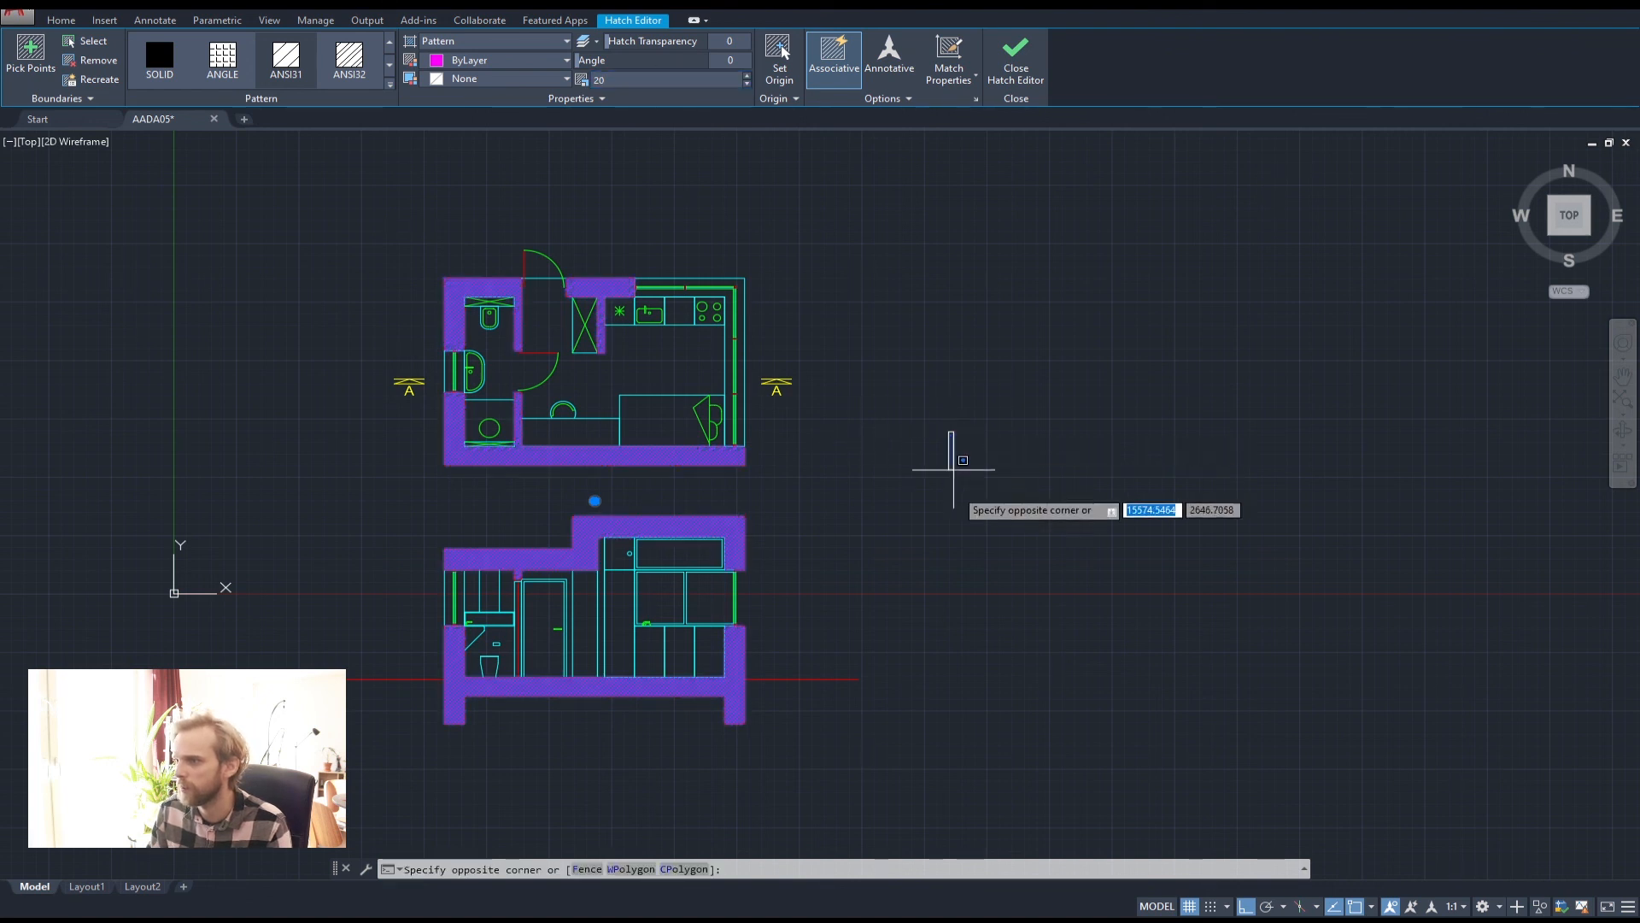
key("Escape")
key("Escape")
key("Escape")
middle_click_drag(920, 514, 956, 427)
key("Escape")
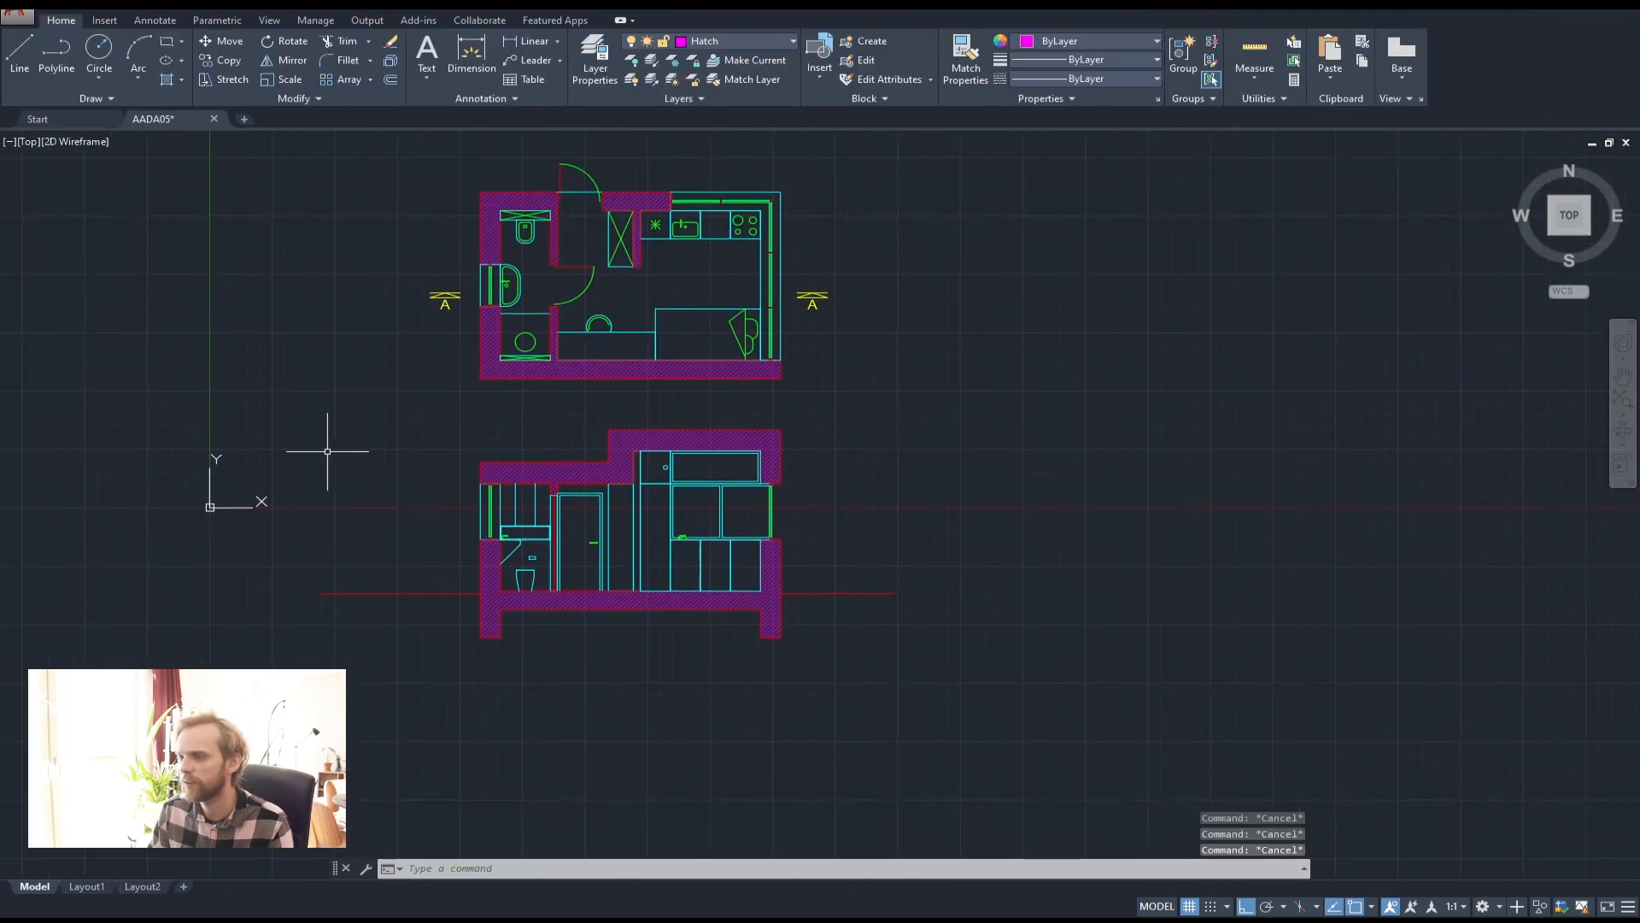
middle_click_drag(457, 578, 453, 500)
scroll(337, 542, "up", 4)
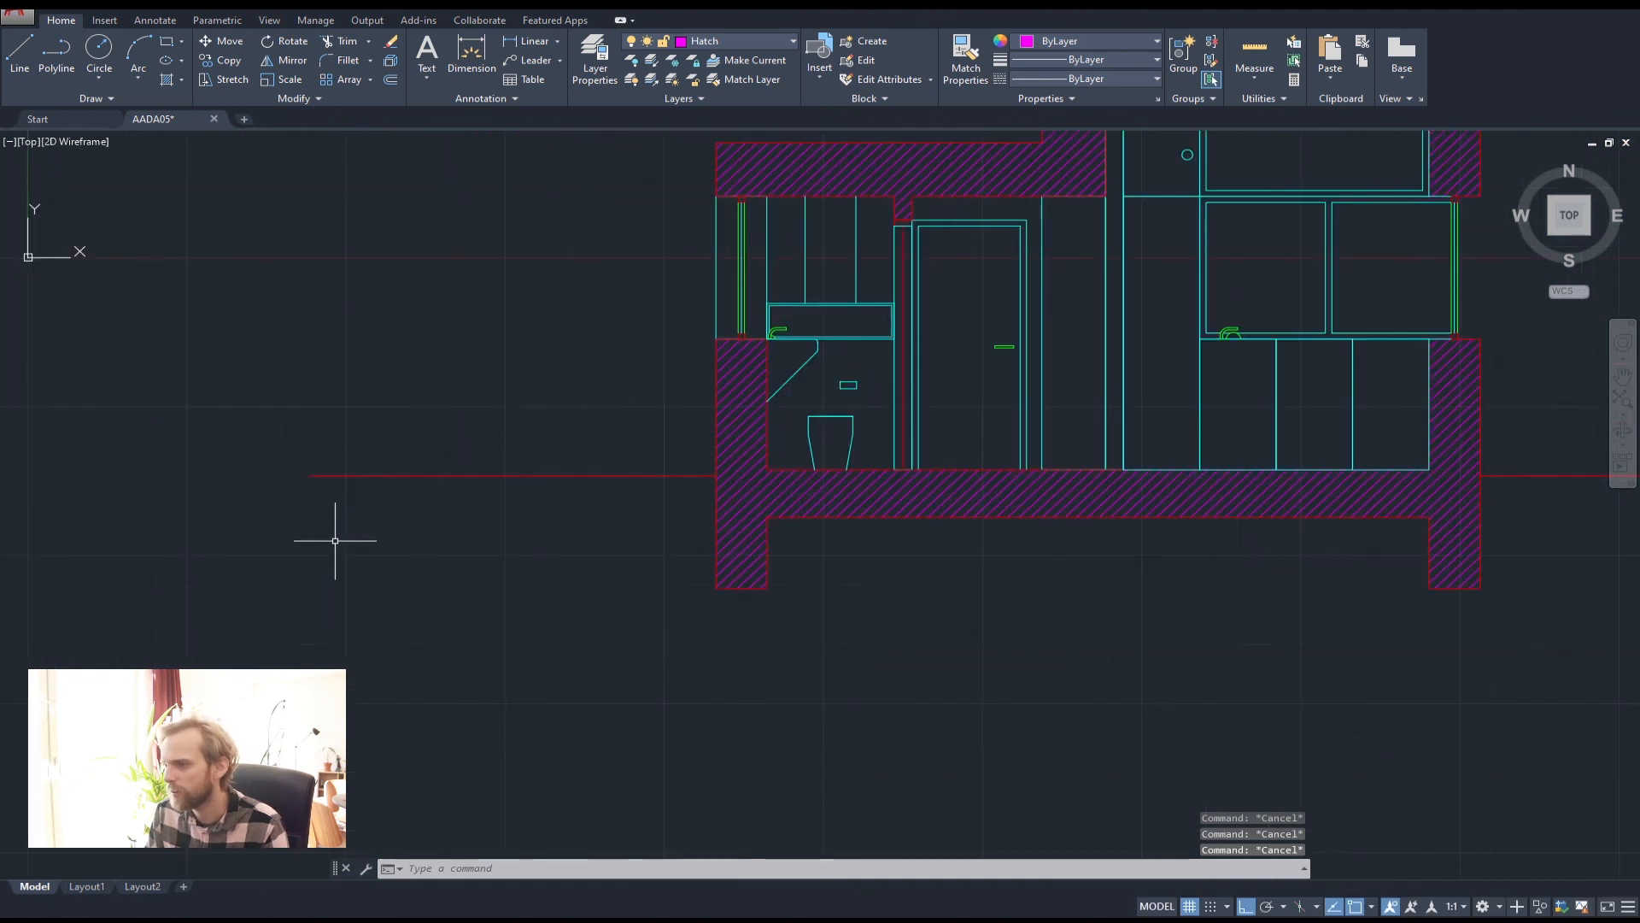
scroll(769, 542, "down", 2)
middle_click_drag(768, 543, 606, 465)
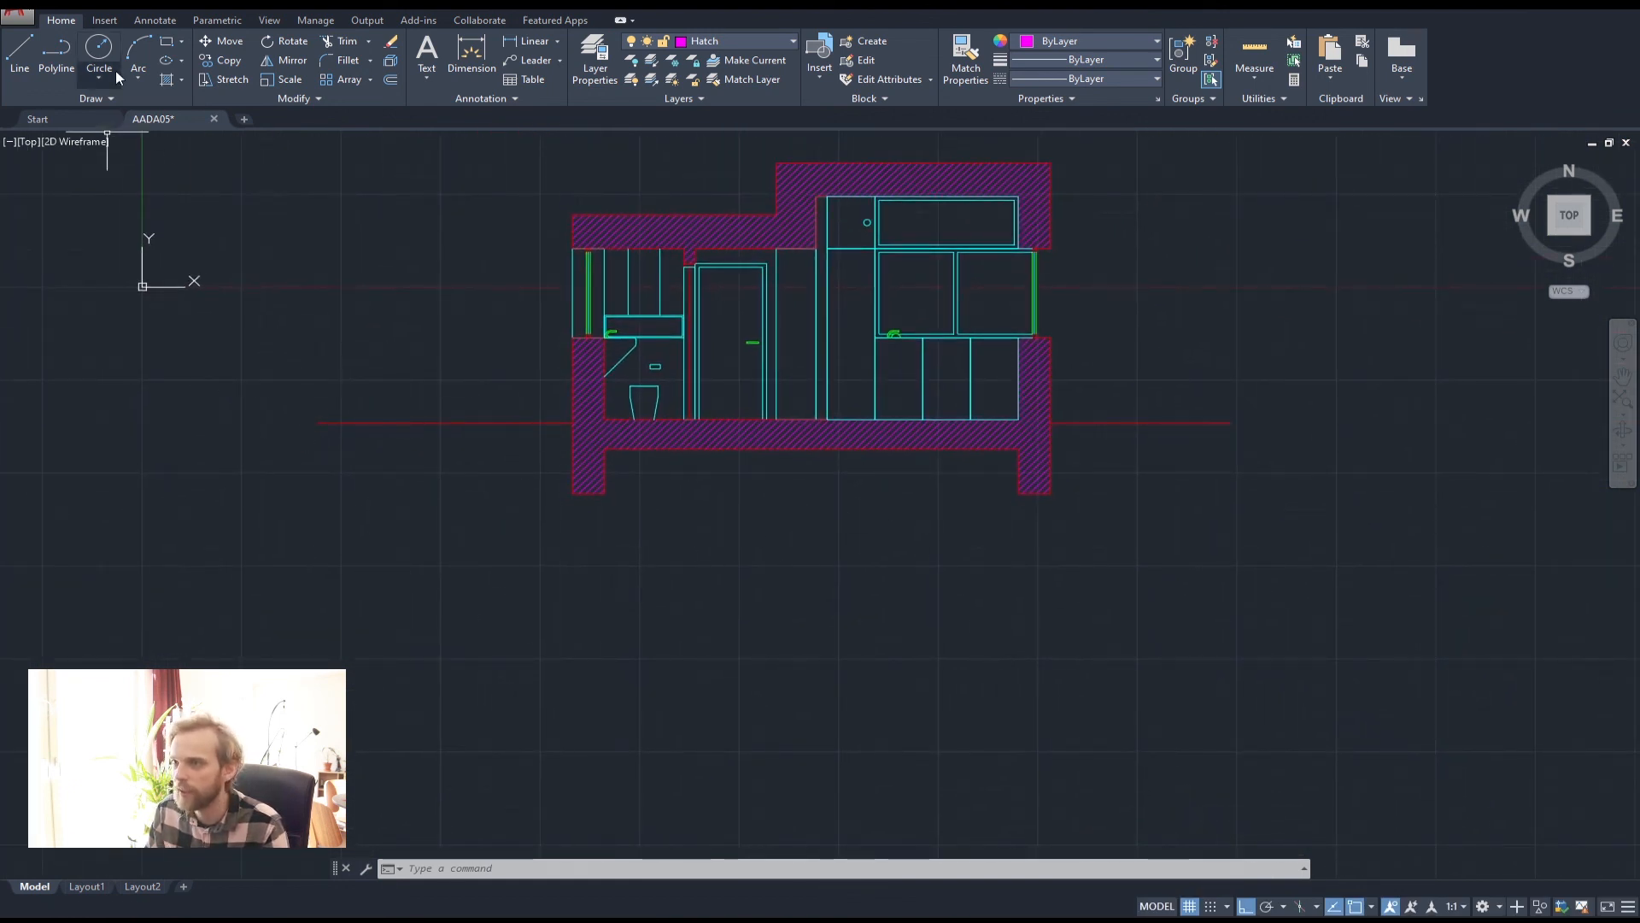
Start a polyline along the red ground line, then delete the stray segment
left_click(57, 51)
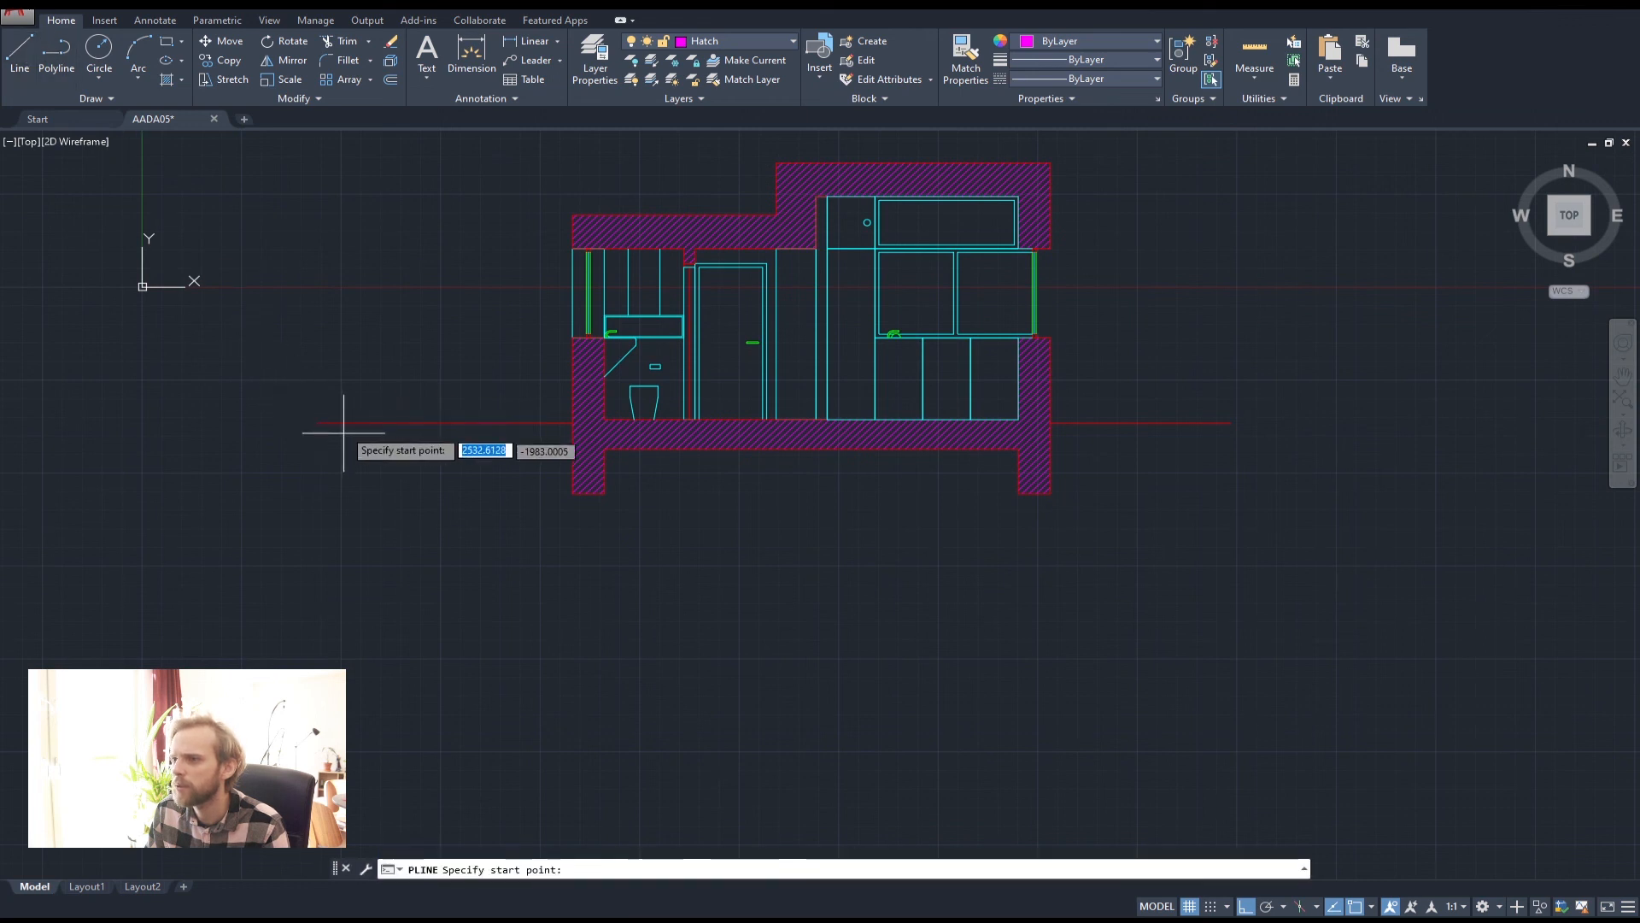
left_click(318, 422)
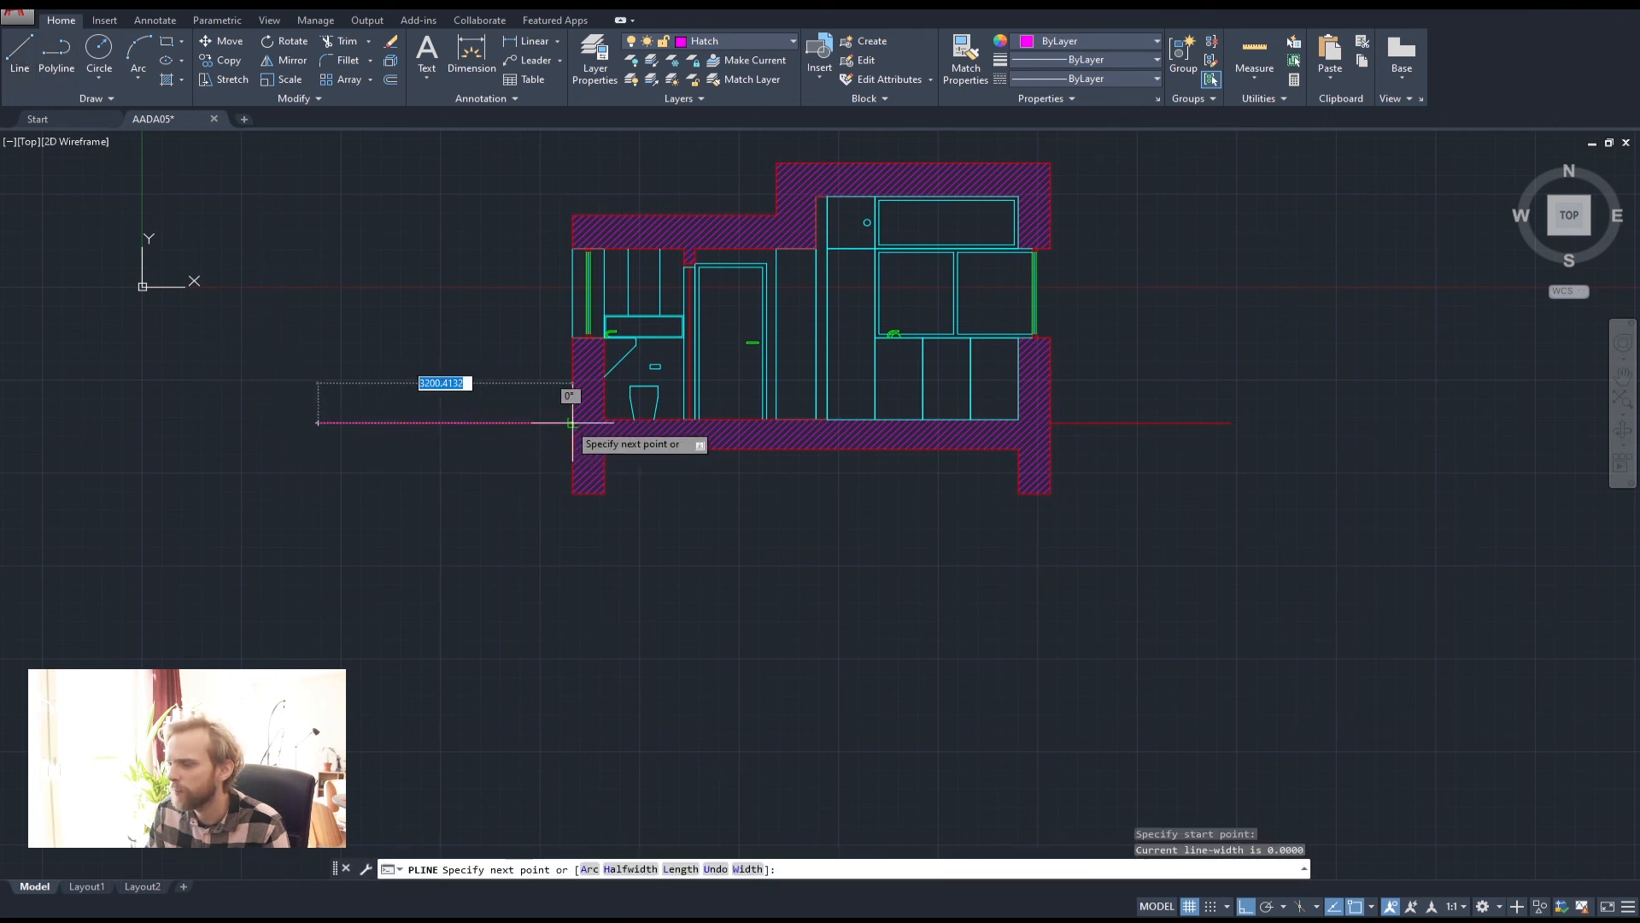
left_click(563, 444)
key("Escape")
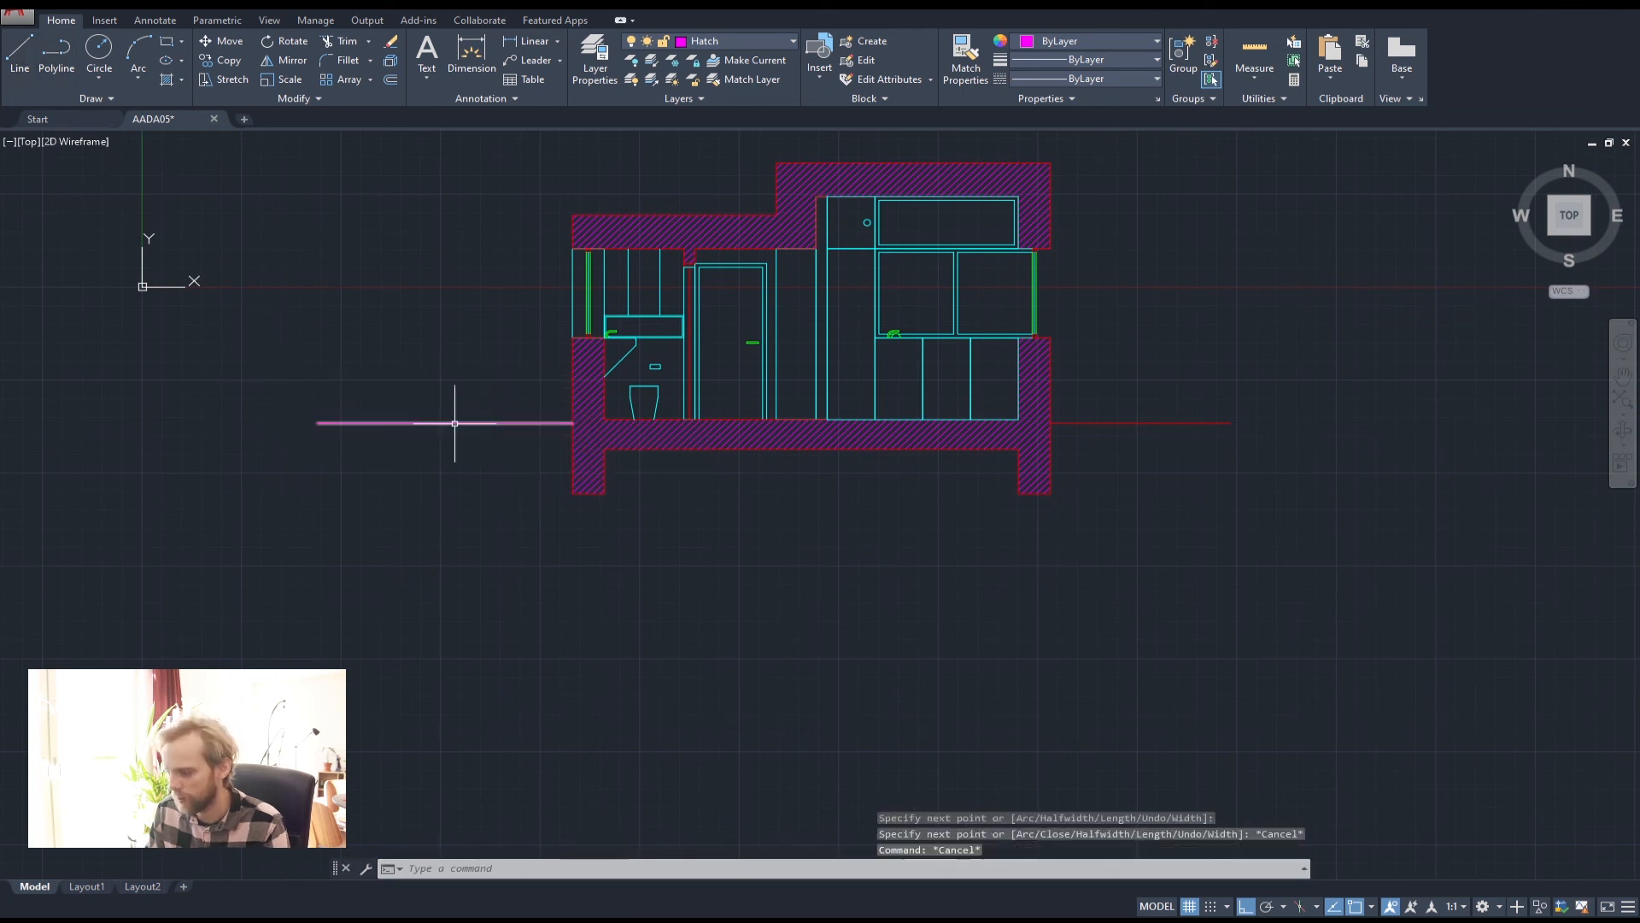
left_click(419, 422)
key("Delete")
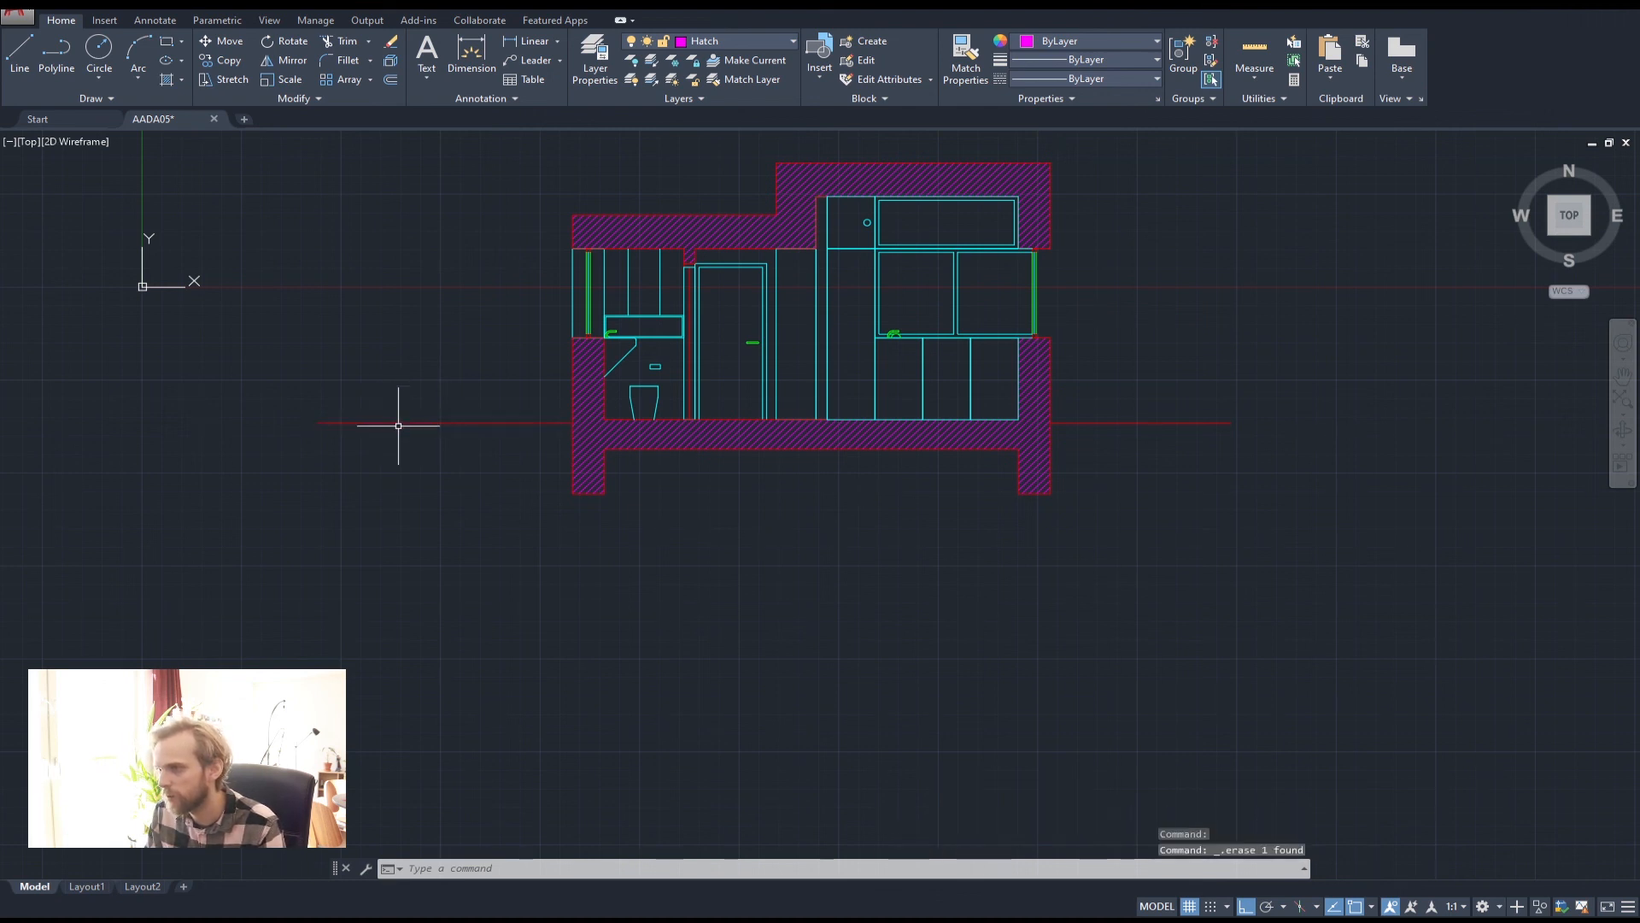
Trace a polyline from the red ground line around the wall feet and under the floor
left_click(56, 53)
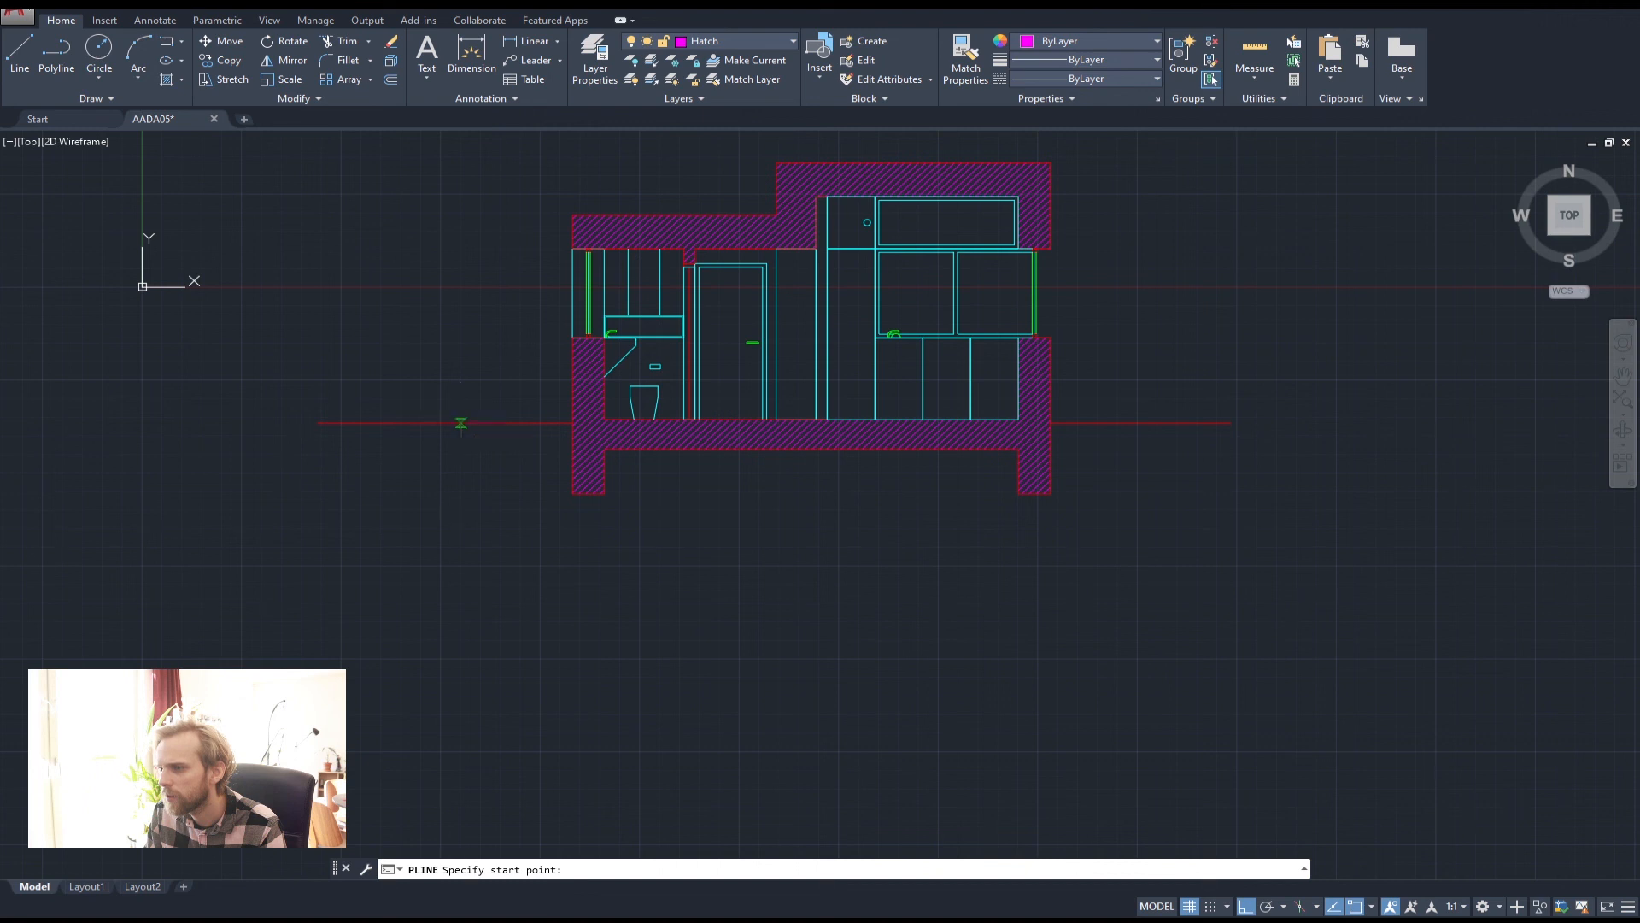
left_click(462, 422)
left_click(571, 423)
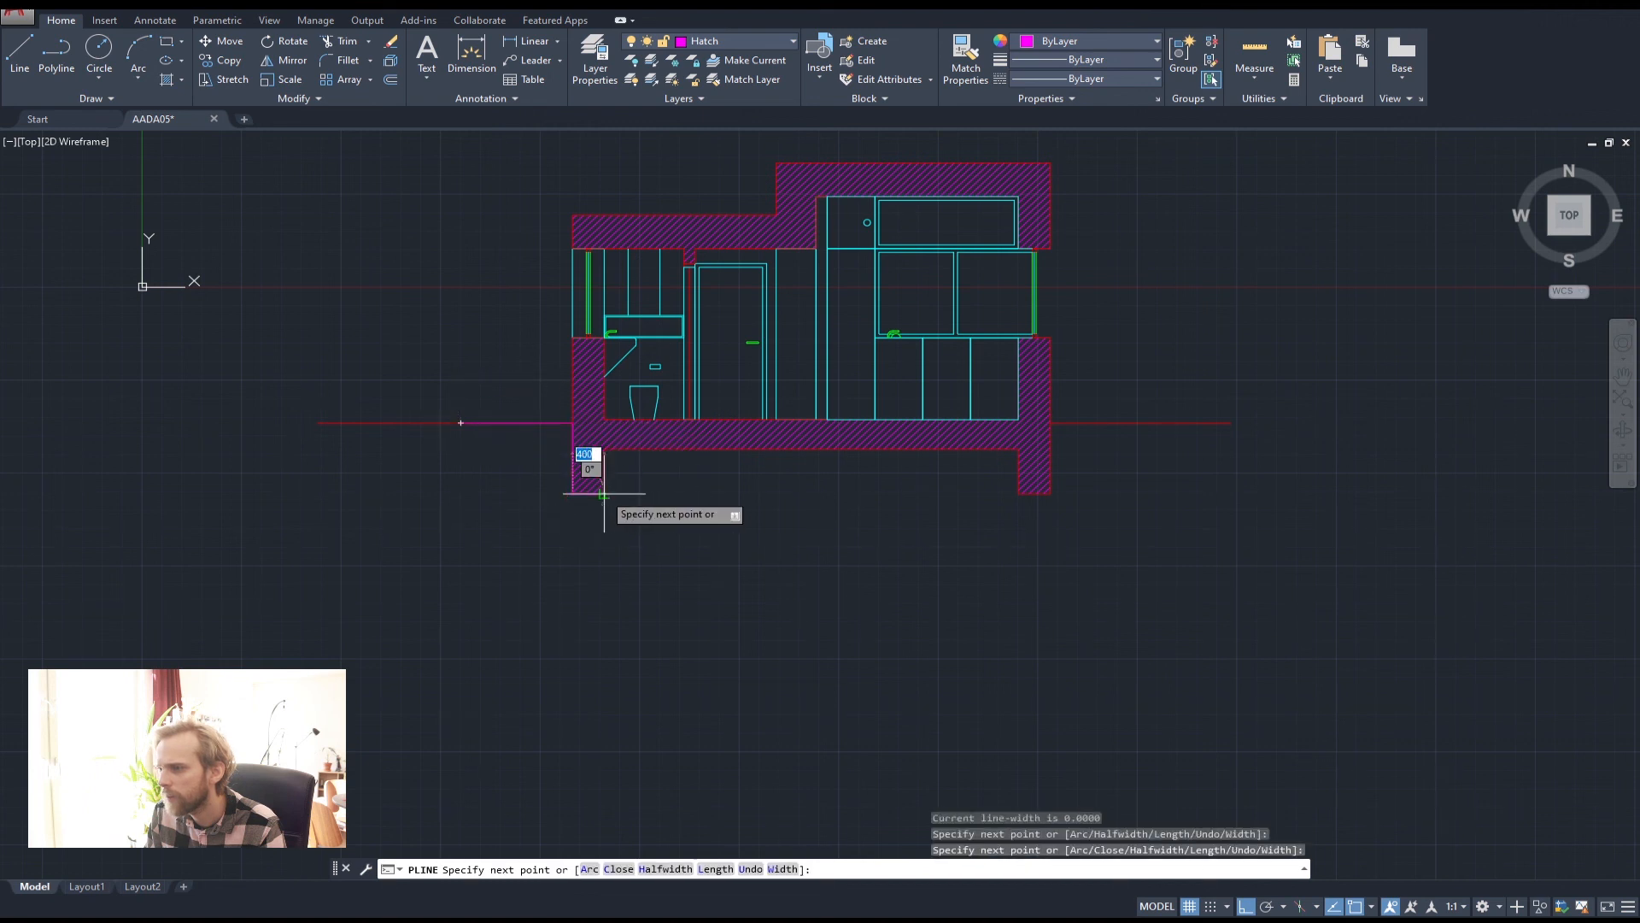
left_click(604, 494)
left_click(604, 450)
left_click(1015, 452)
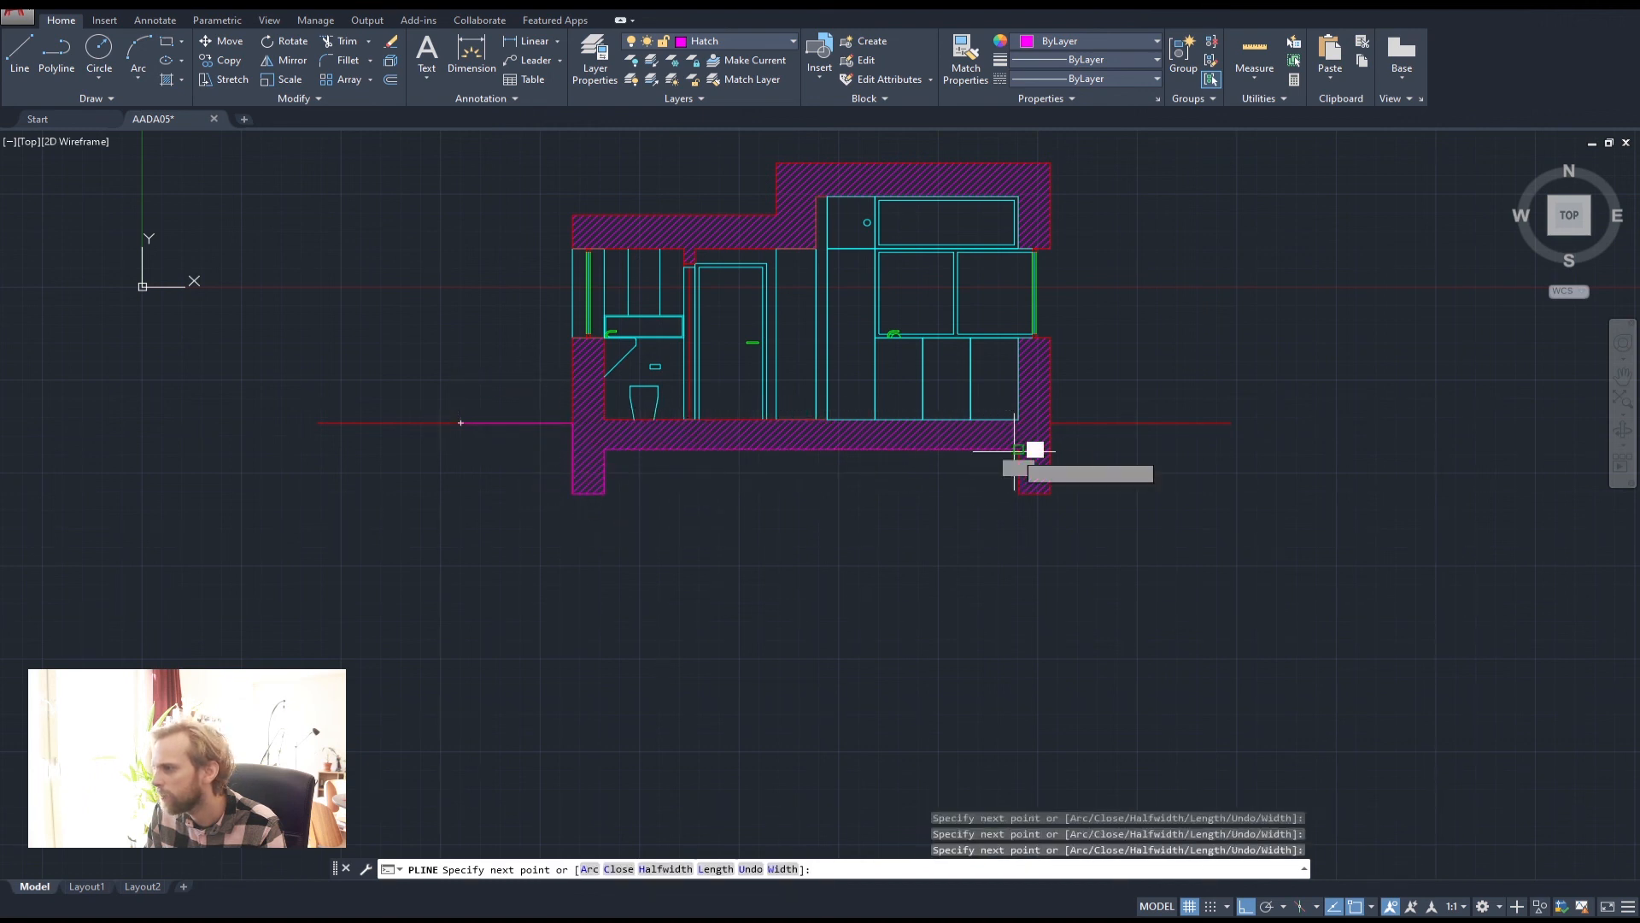
left_click(1019, 492)
left_click(1055, 496)
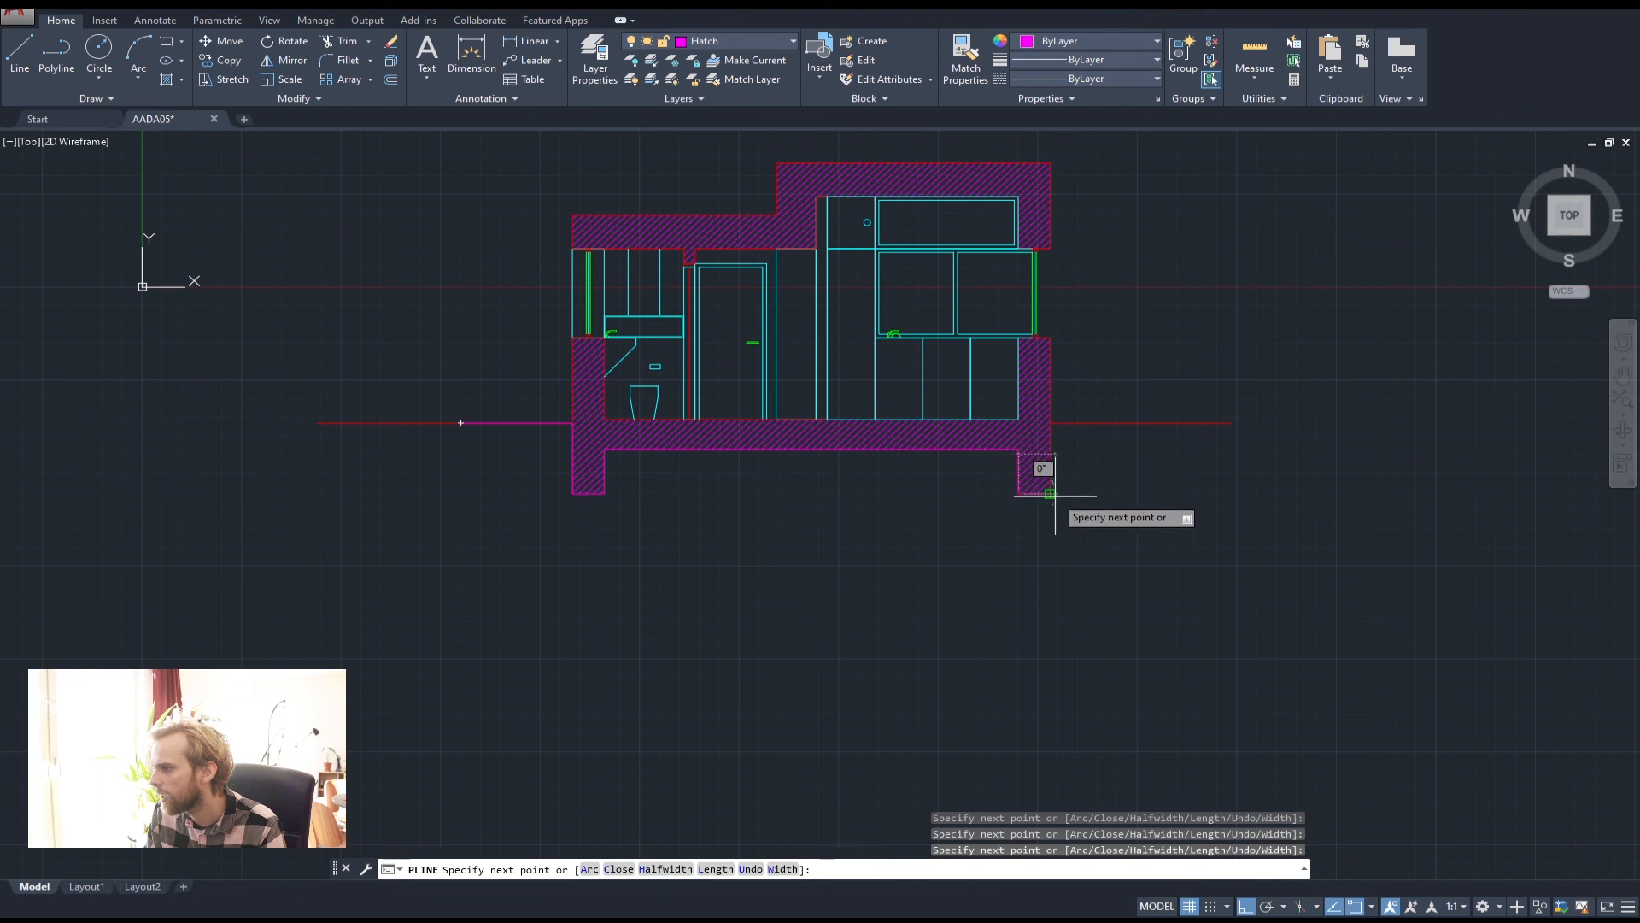
left_click(1060, 422)
Extend the outline right along the ground line, down, and back left along the bottom
left_click(1092, 423)
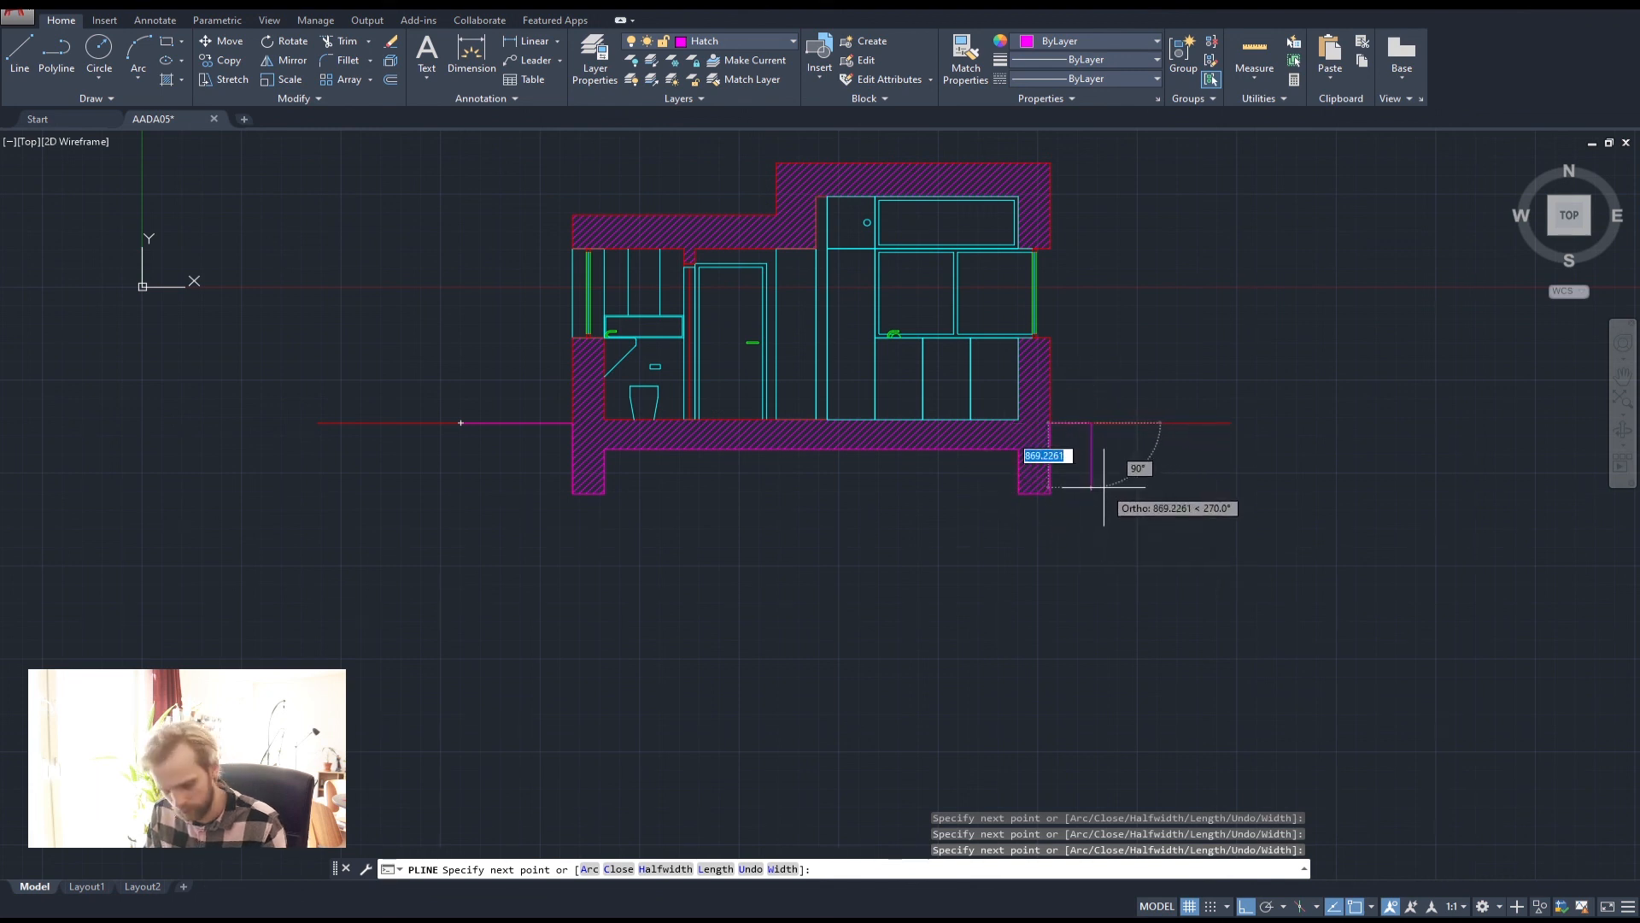
key("ctrl+z")
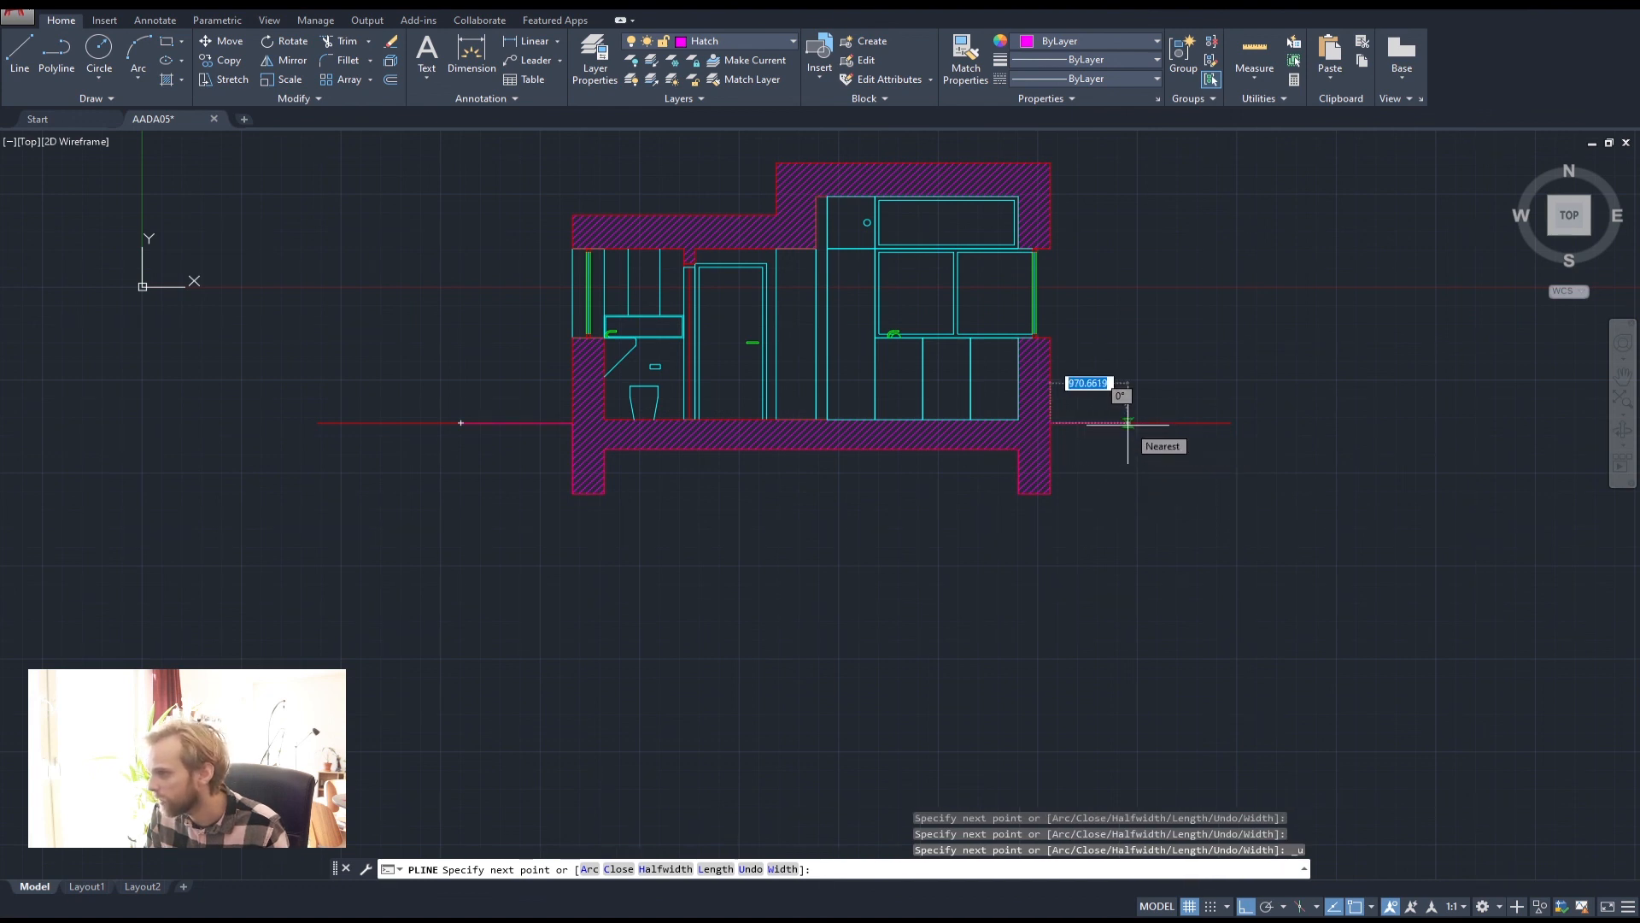
left_click(1141, 422)
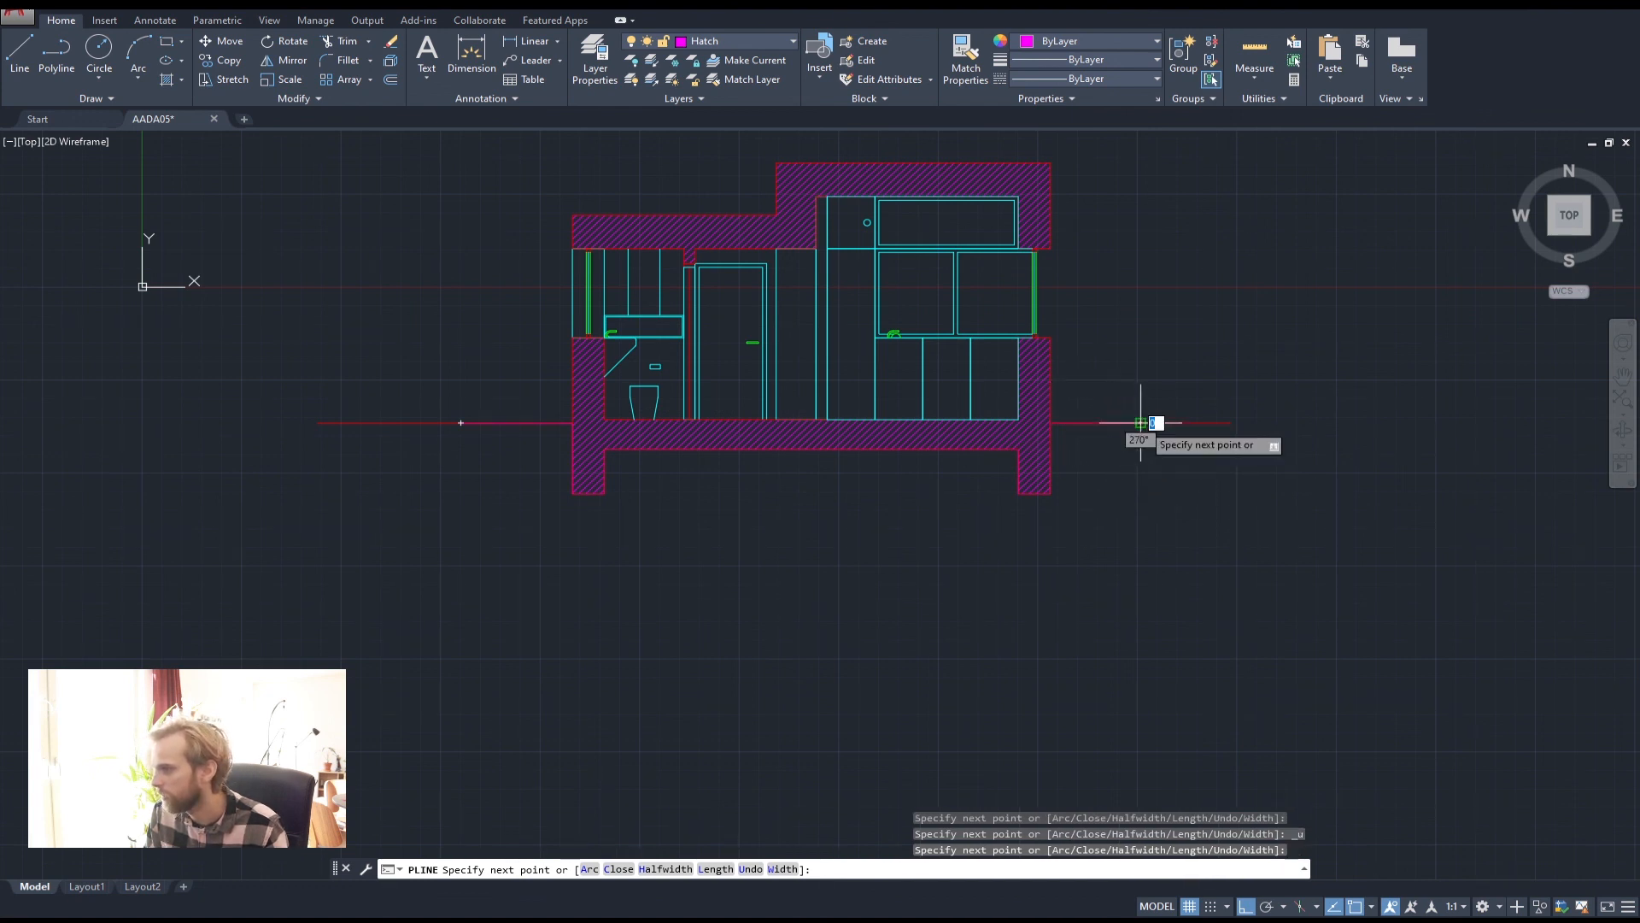
left_click(1141, 532)
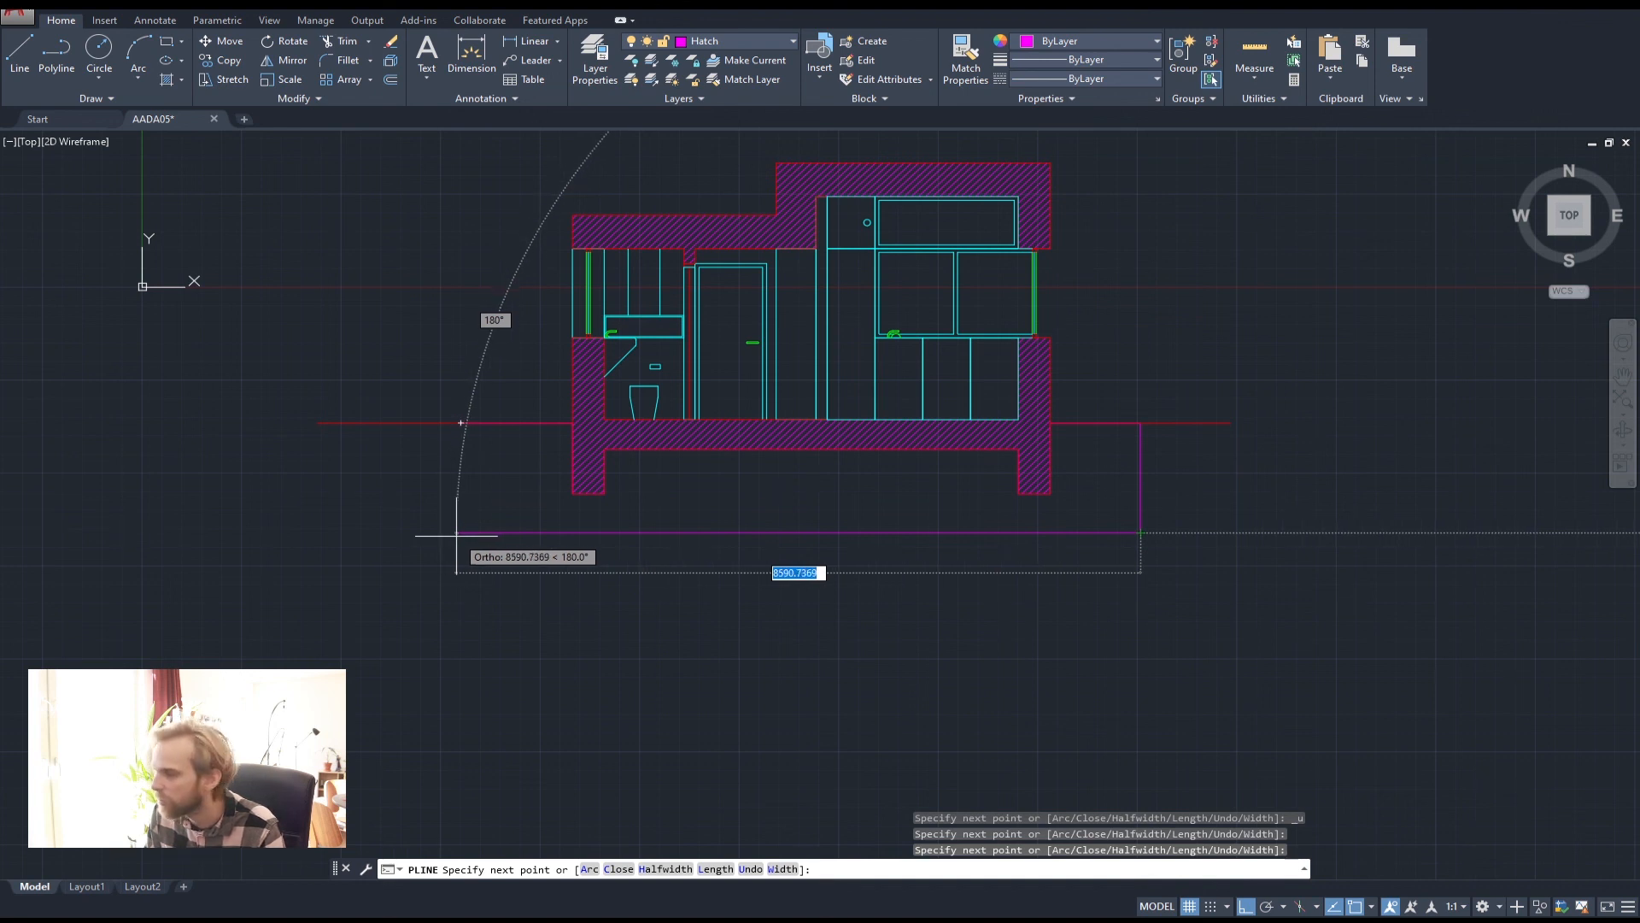
left_click(390, 540)
key("Return")
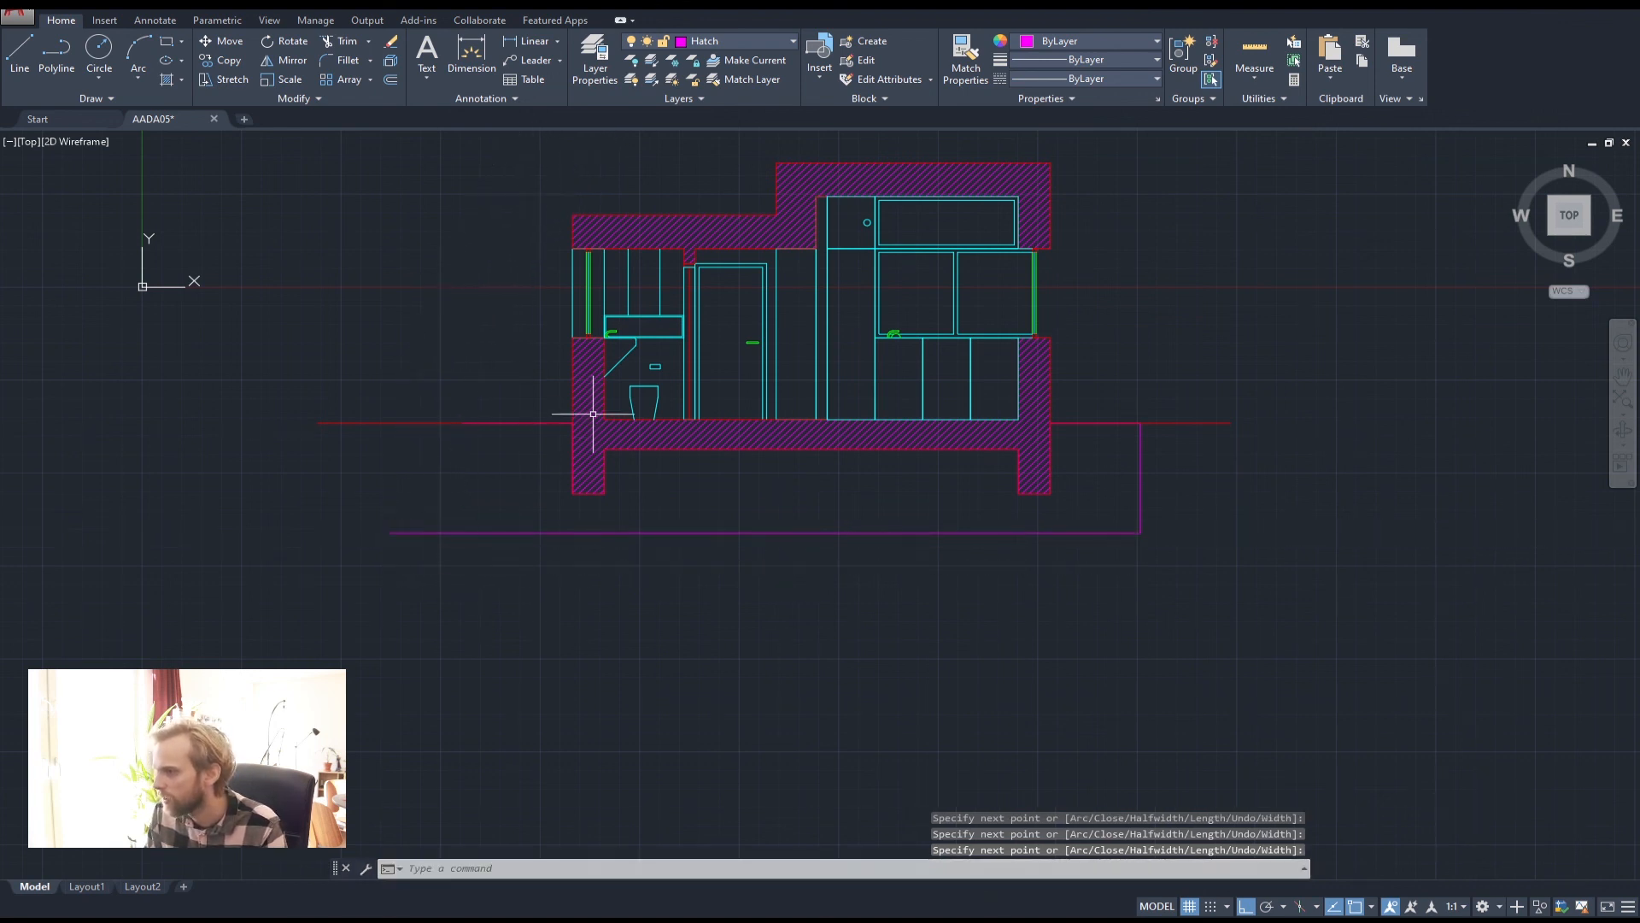
Draw the ground block's left edge down from the red ground line
key("Return")
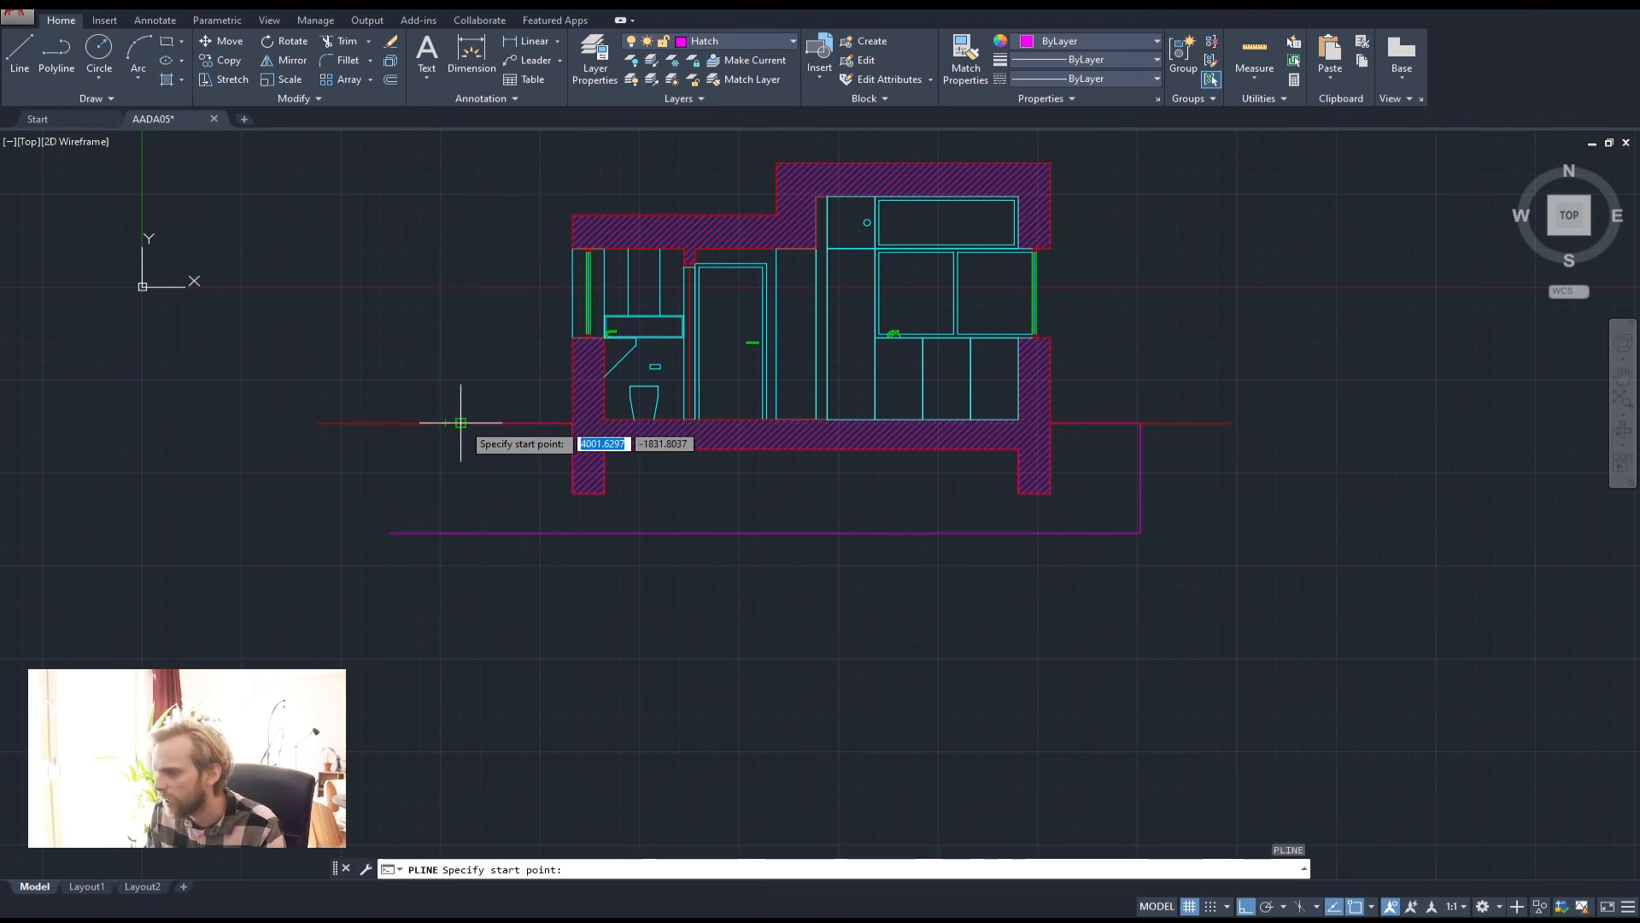
scroll(460, 422, "up", 5)
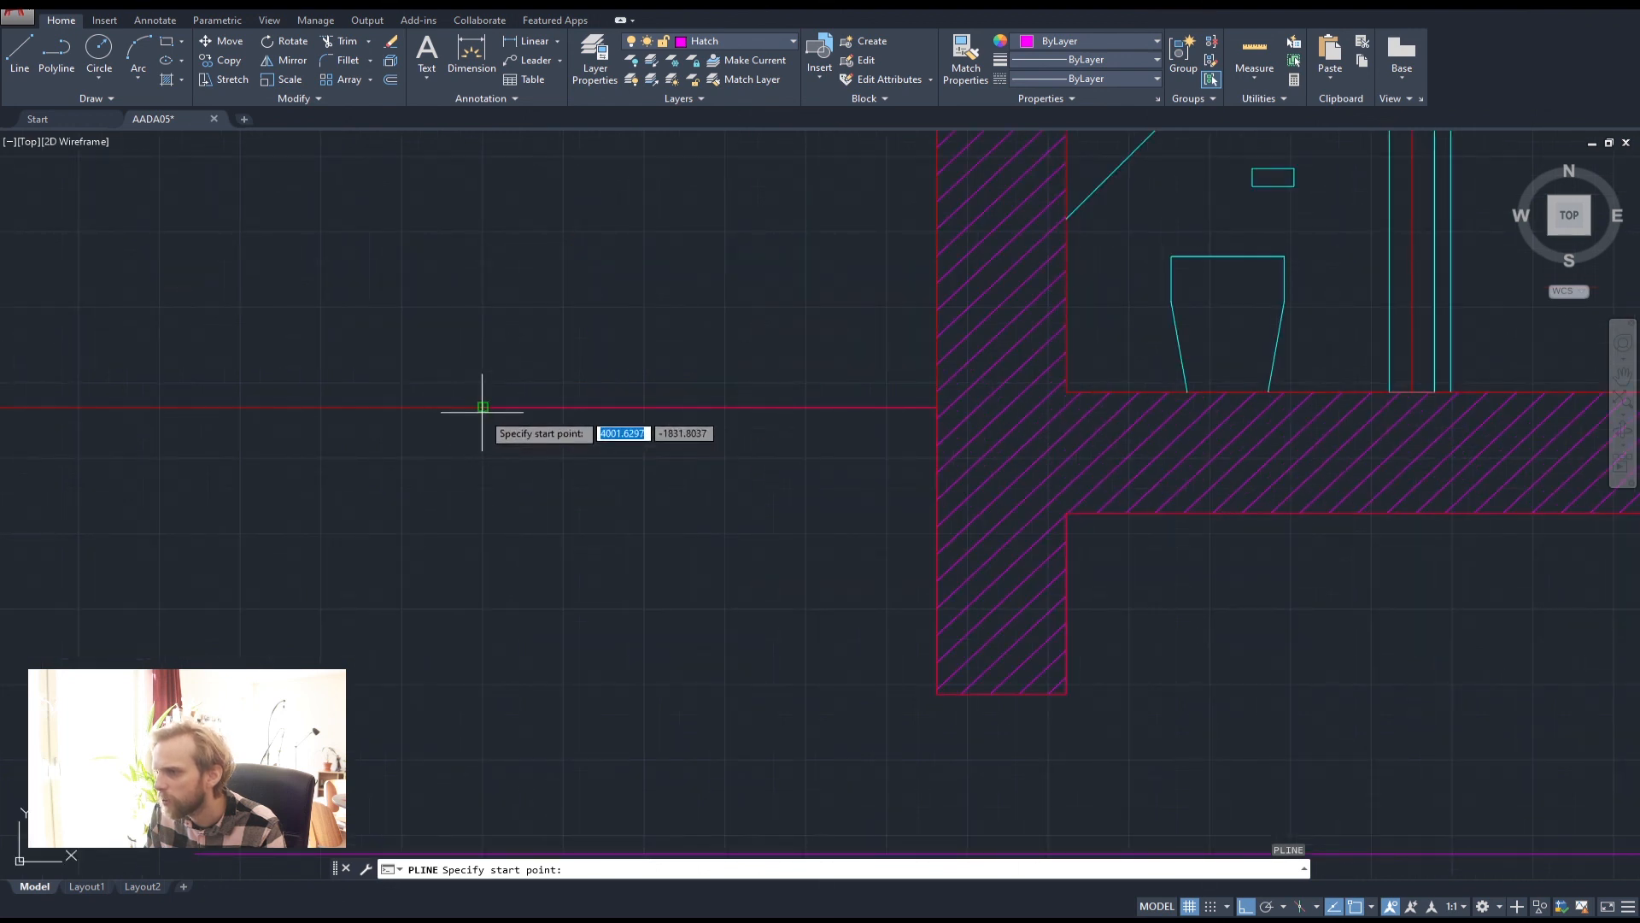
left_click(483, 407)
scroll(496, 513, "down", 2)
middle_click_drag(557, 513, 542, 395)
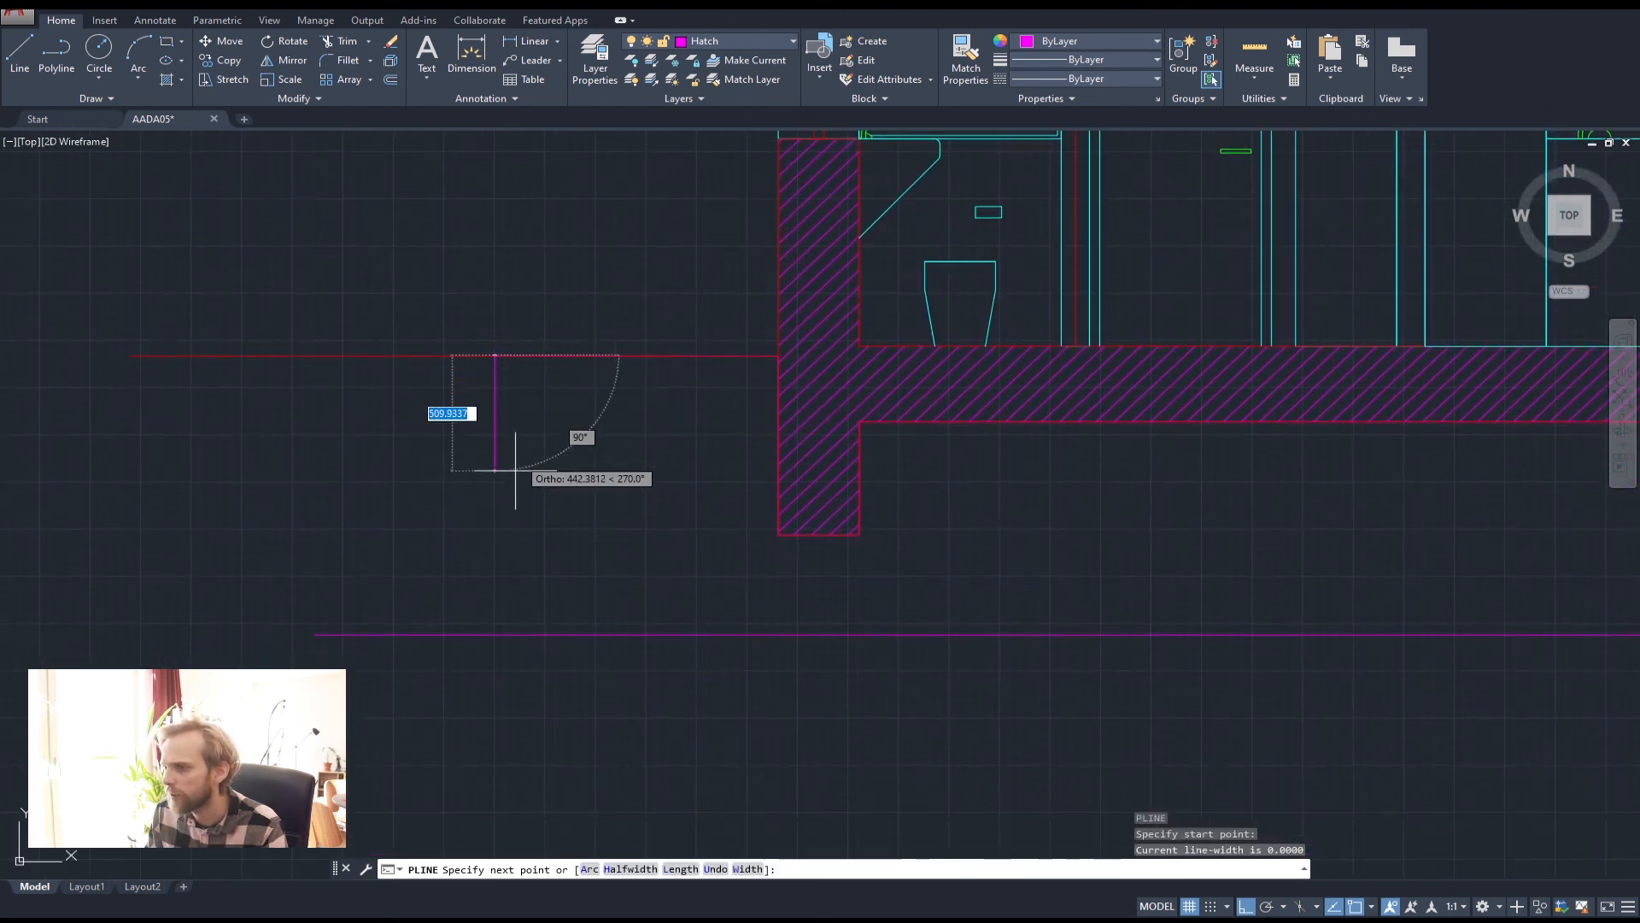
left_click(495, 589)
key("Return")
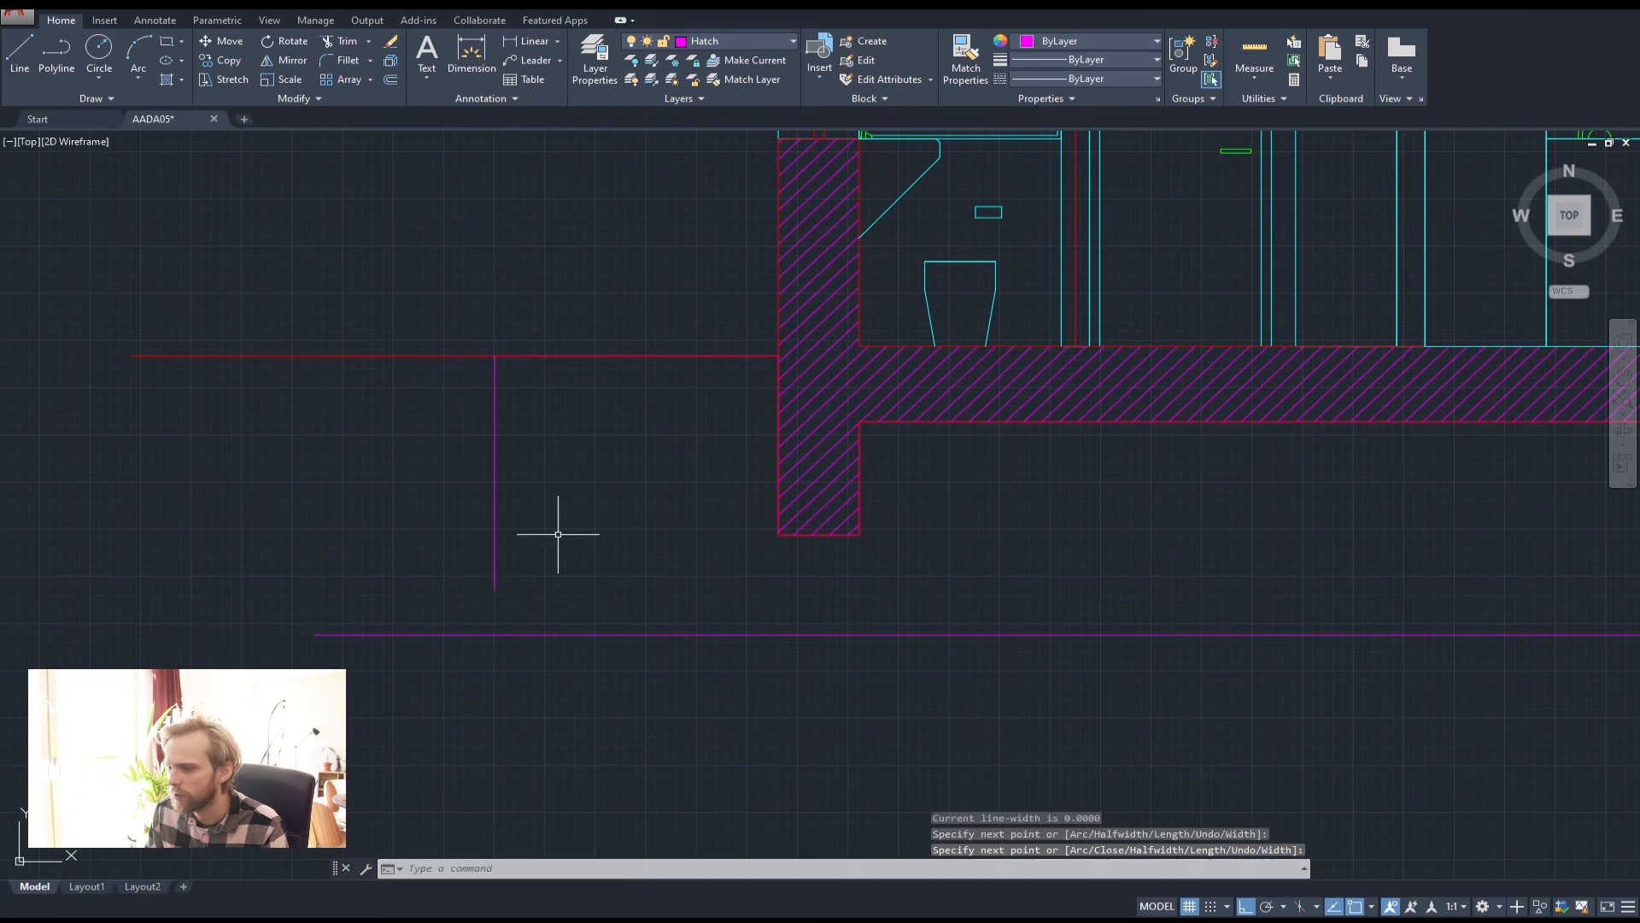
Fillet the left and bottom edges with radius 0 to close the corner
type("fill")
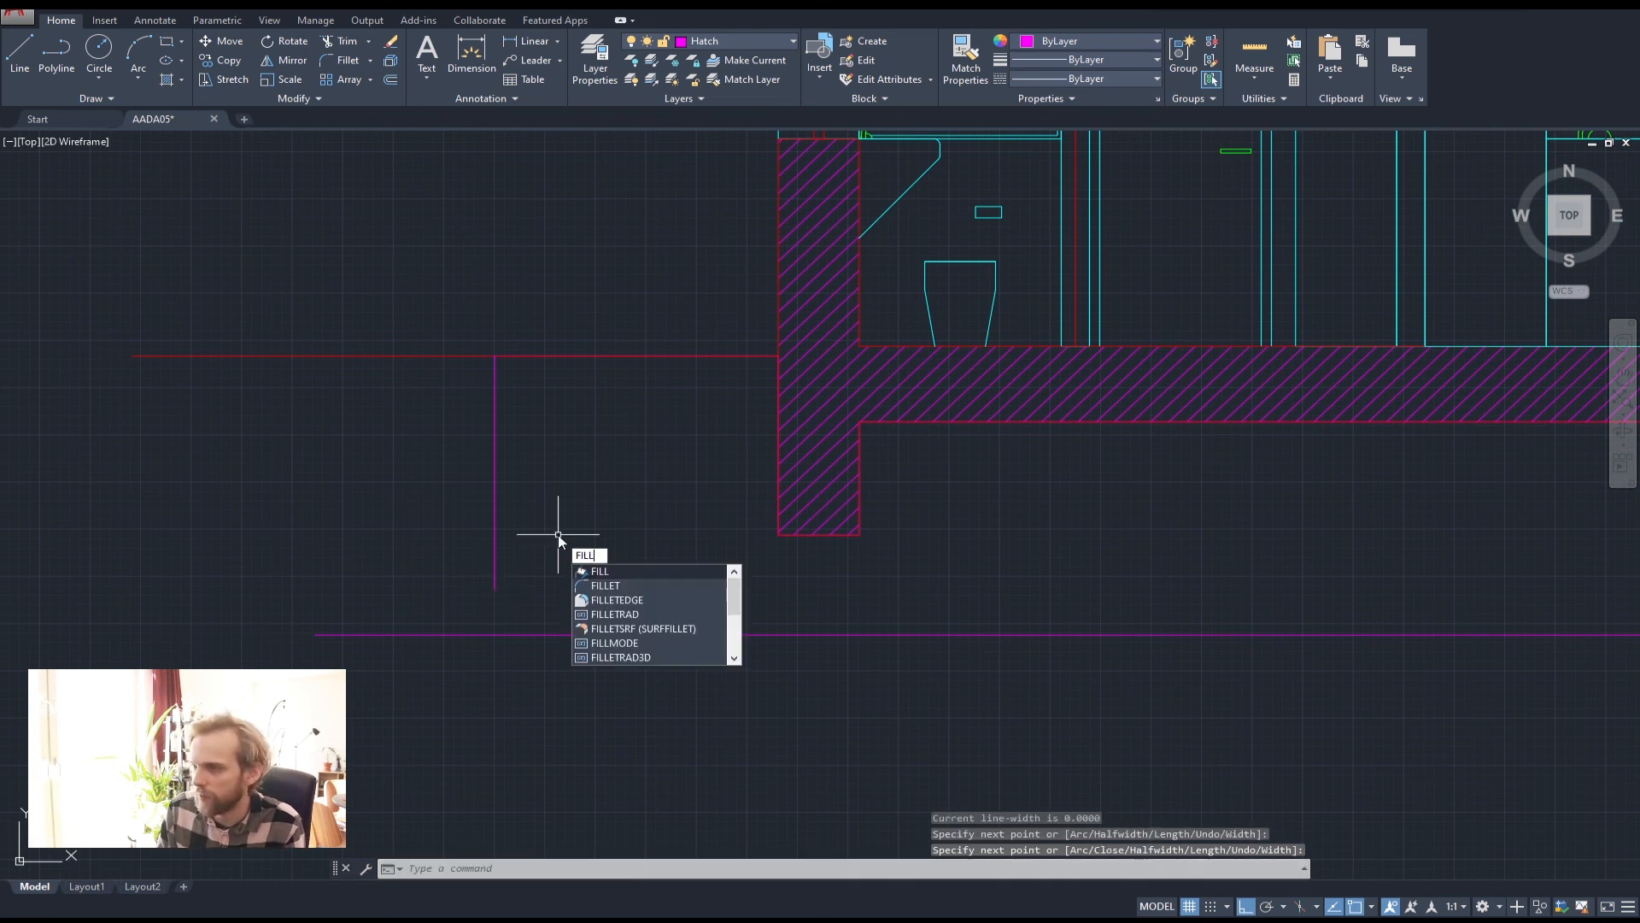
key("Return")
type("r")
key("Return")
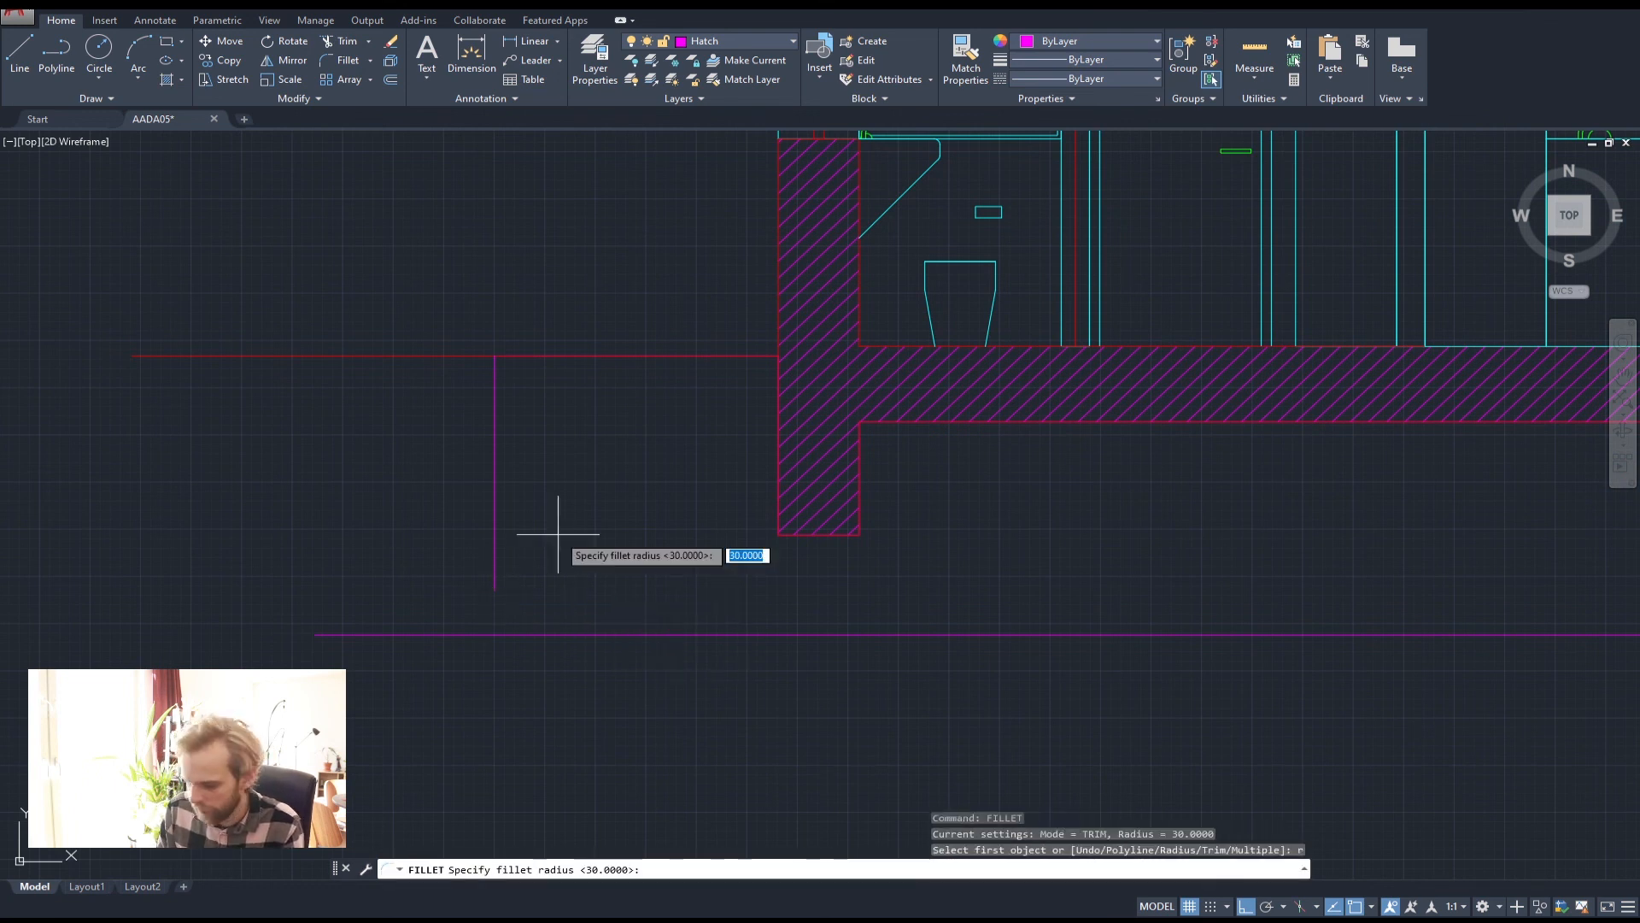
type("0")
key("Return")
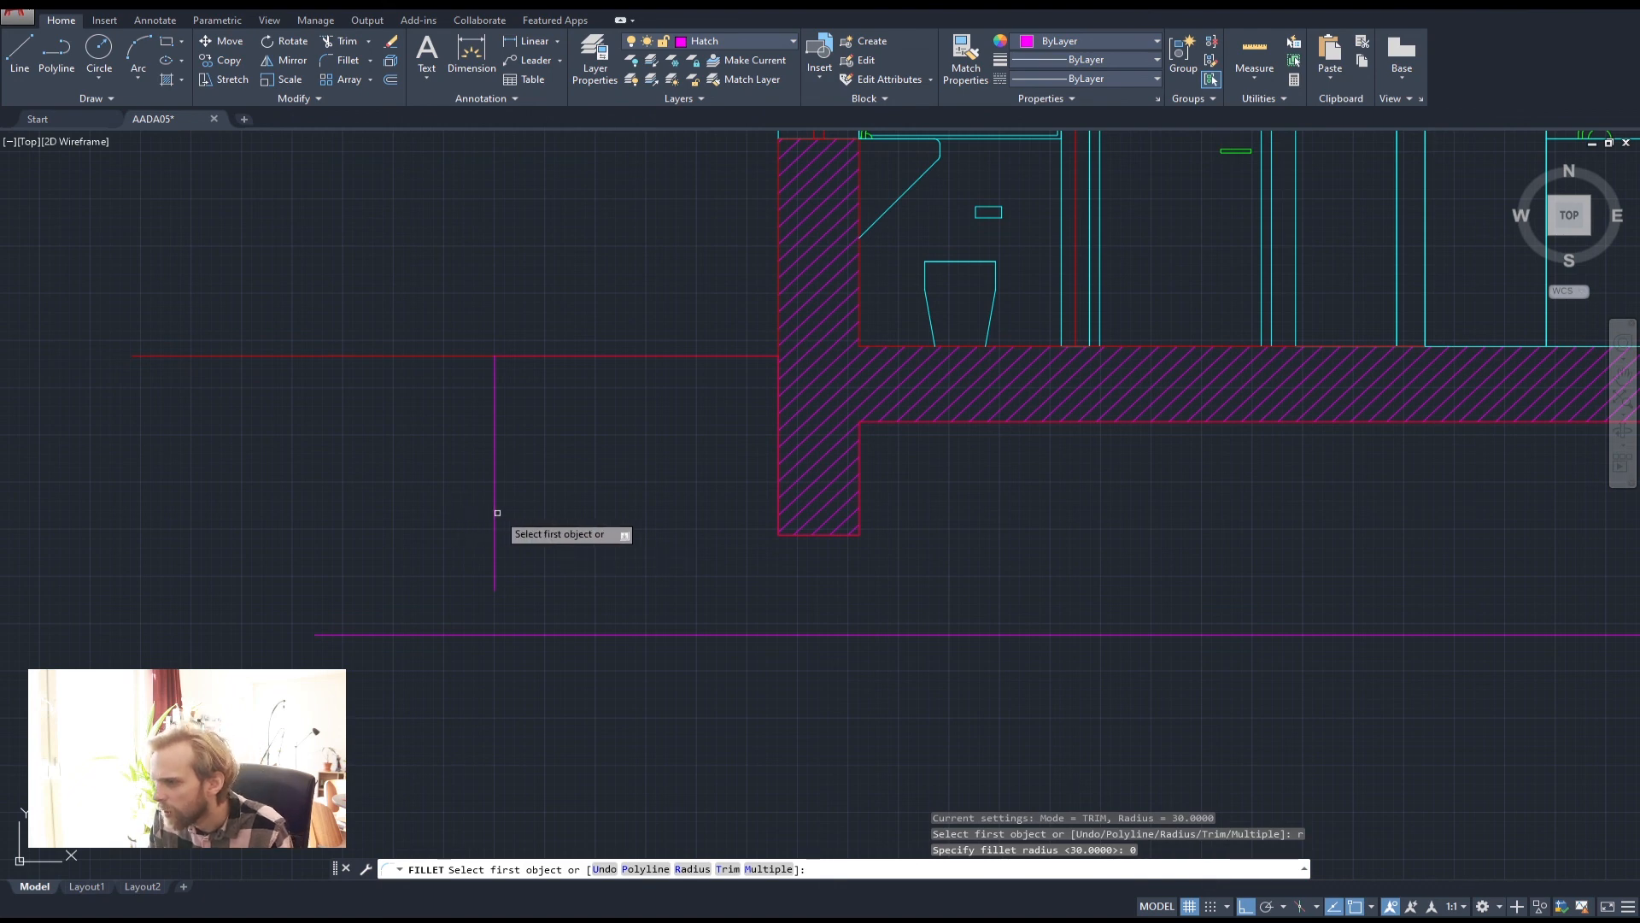
left_click(495, 512)
left_click(616, 634)
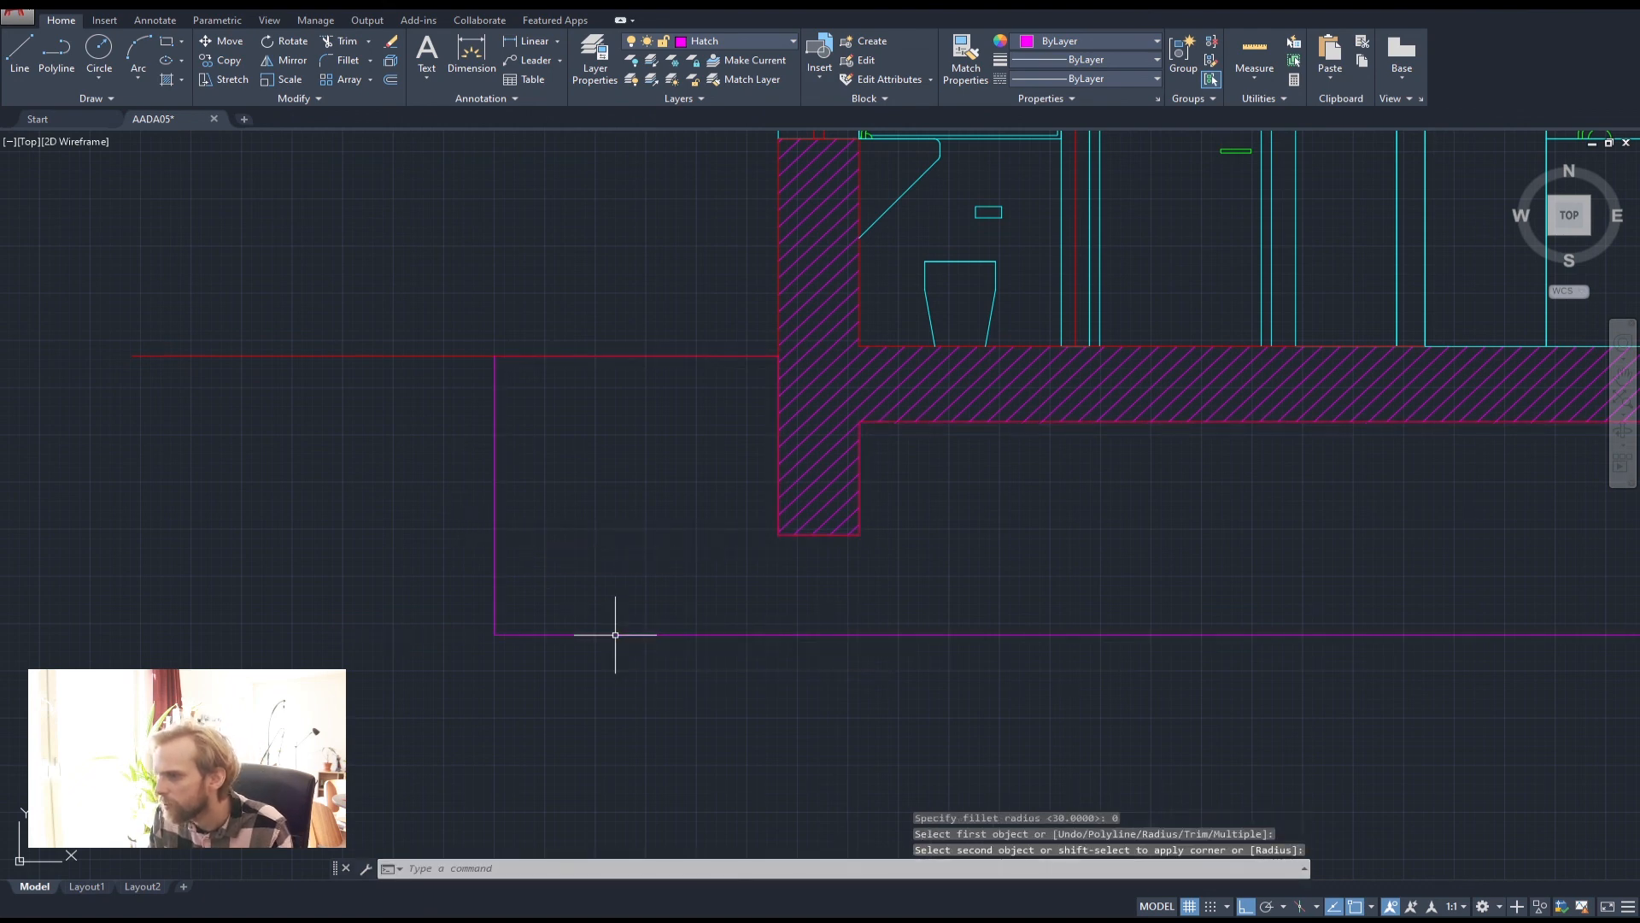
key("Escape")
key("Escape")
scroll(619, 632, "down", 4)
left_click(615, 635)
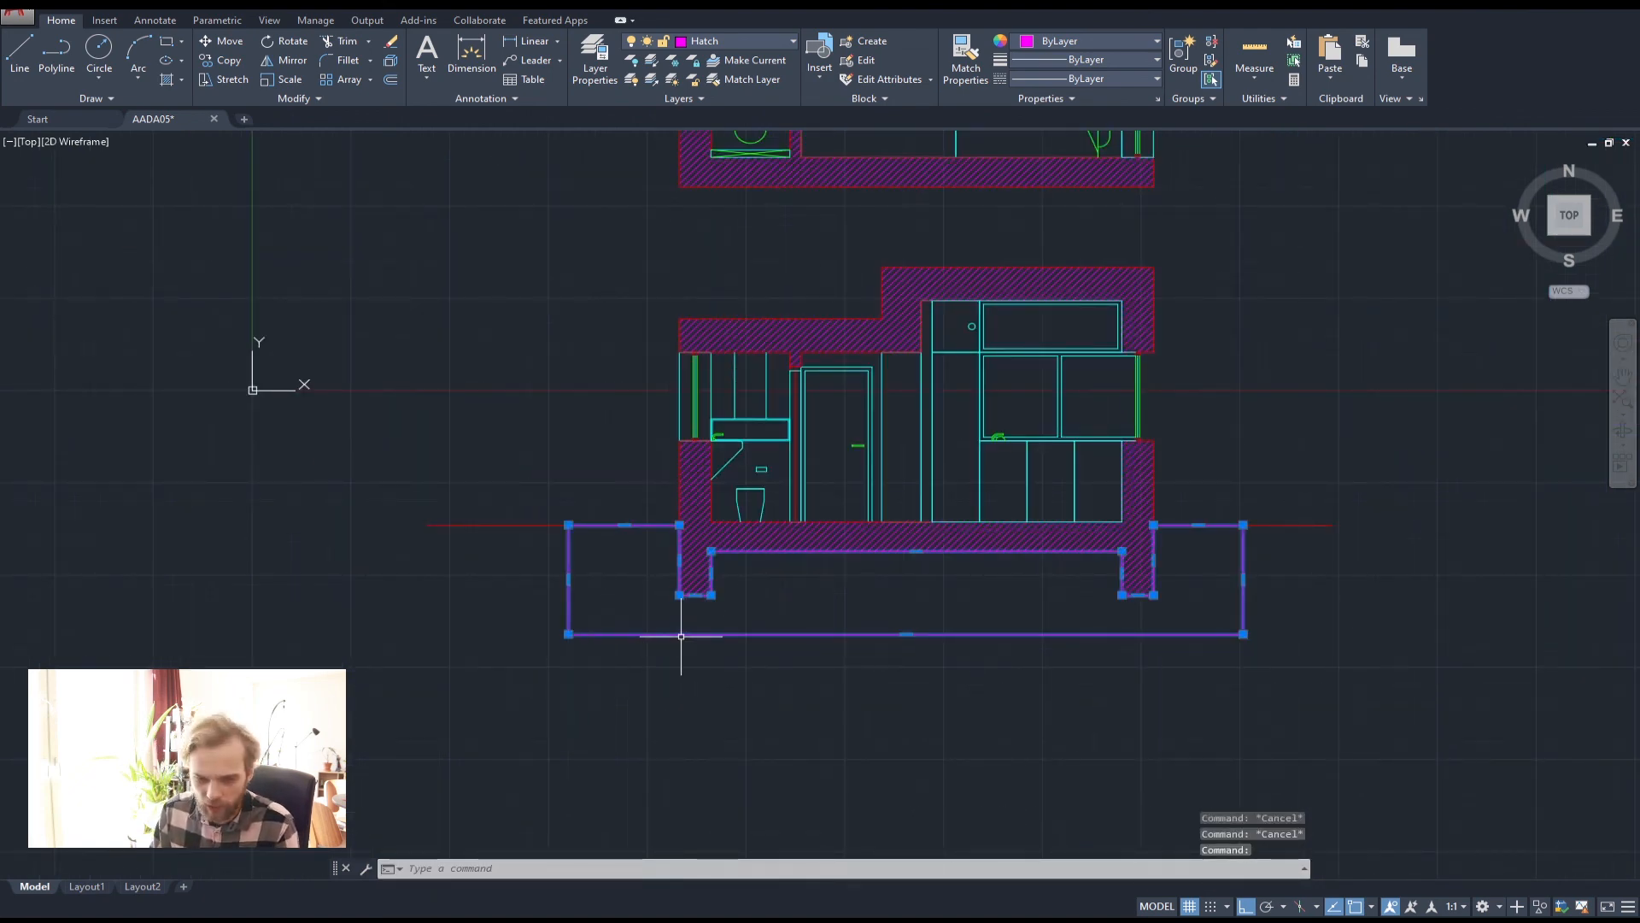
Hatch the ground outline with the ANSI32 pattern at a 45° angle
type("ha")
key("Return")
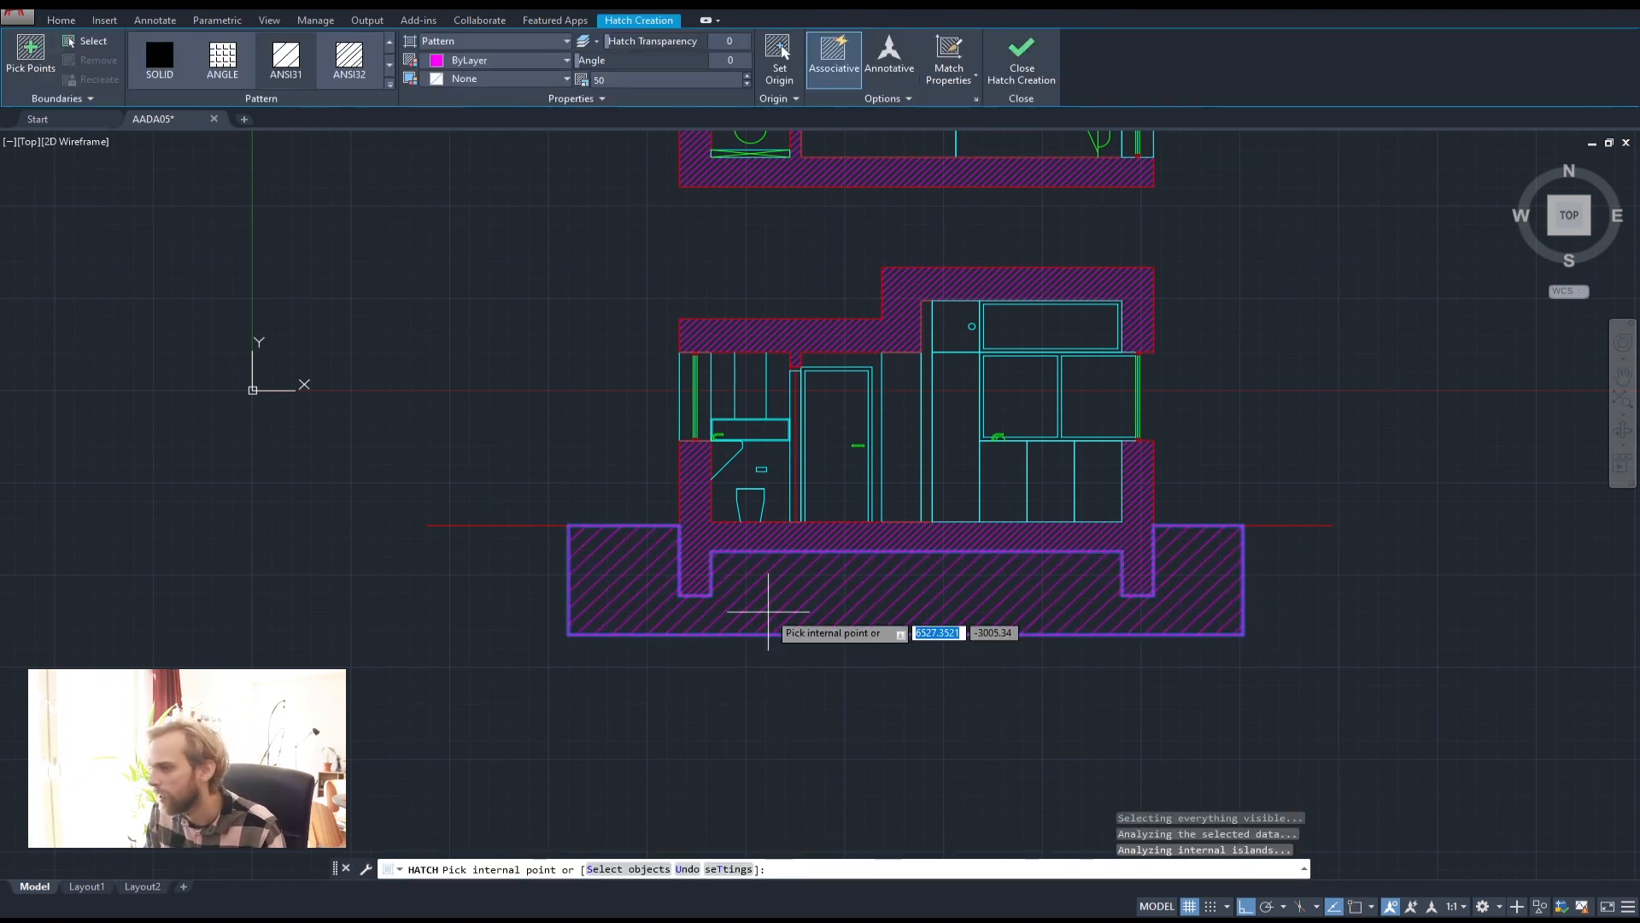
left_click(768, 612)
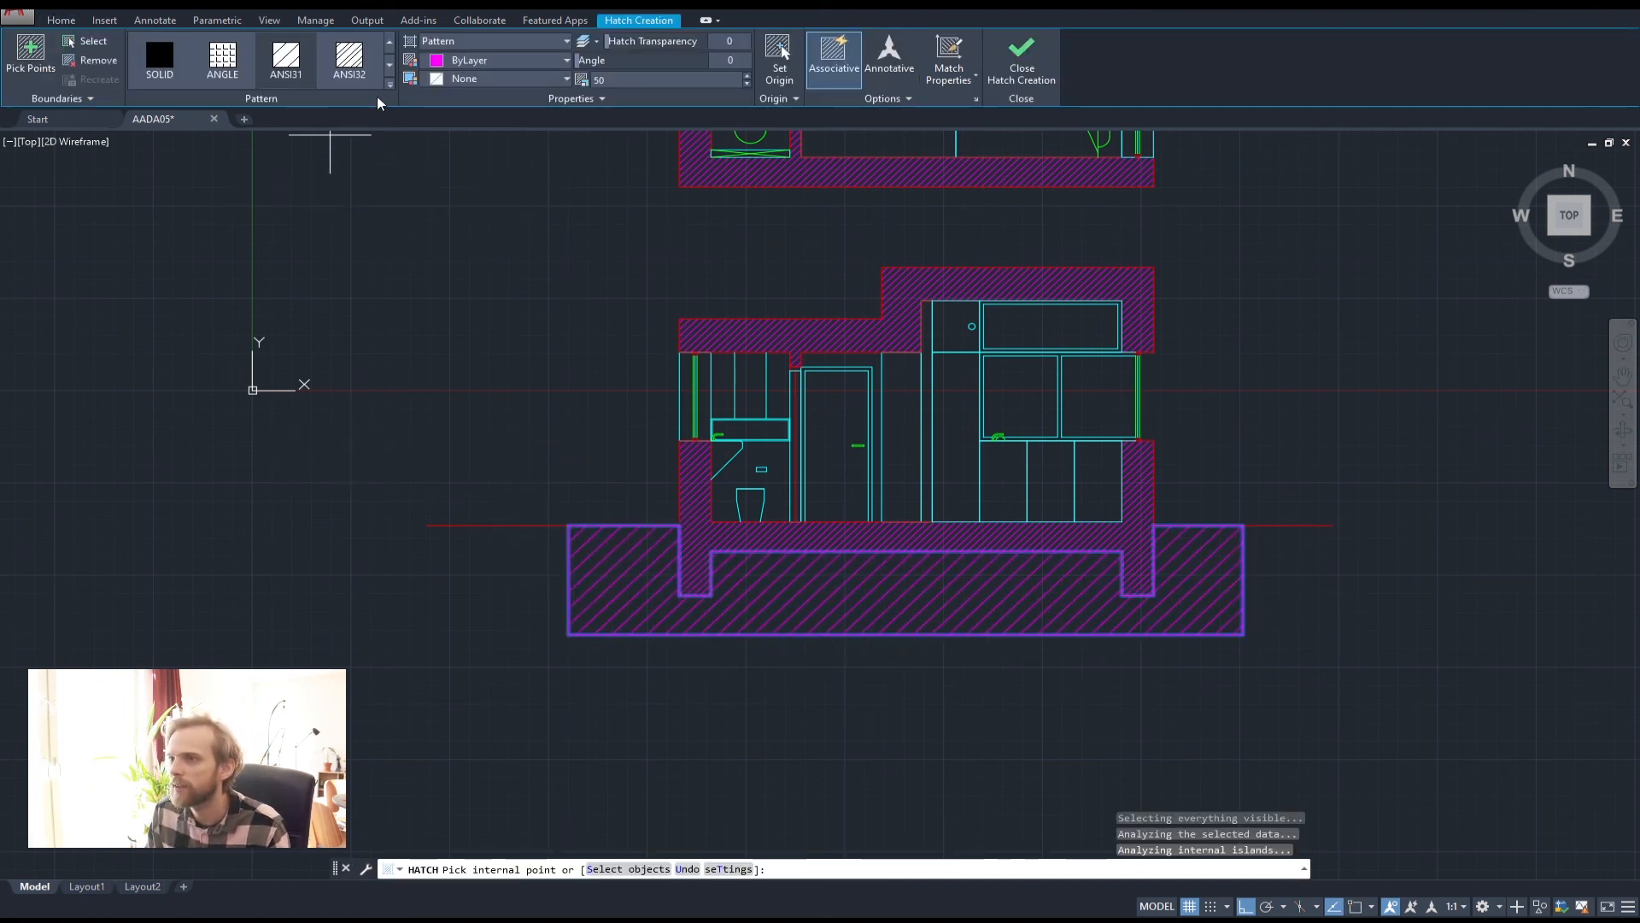
left_click(393, 67)
left_click(392, 65)
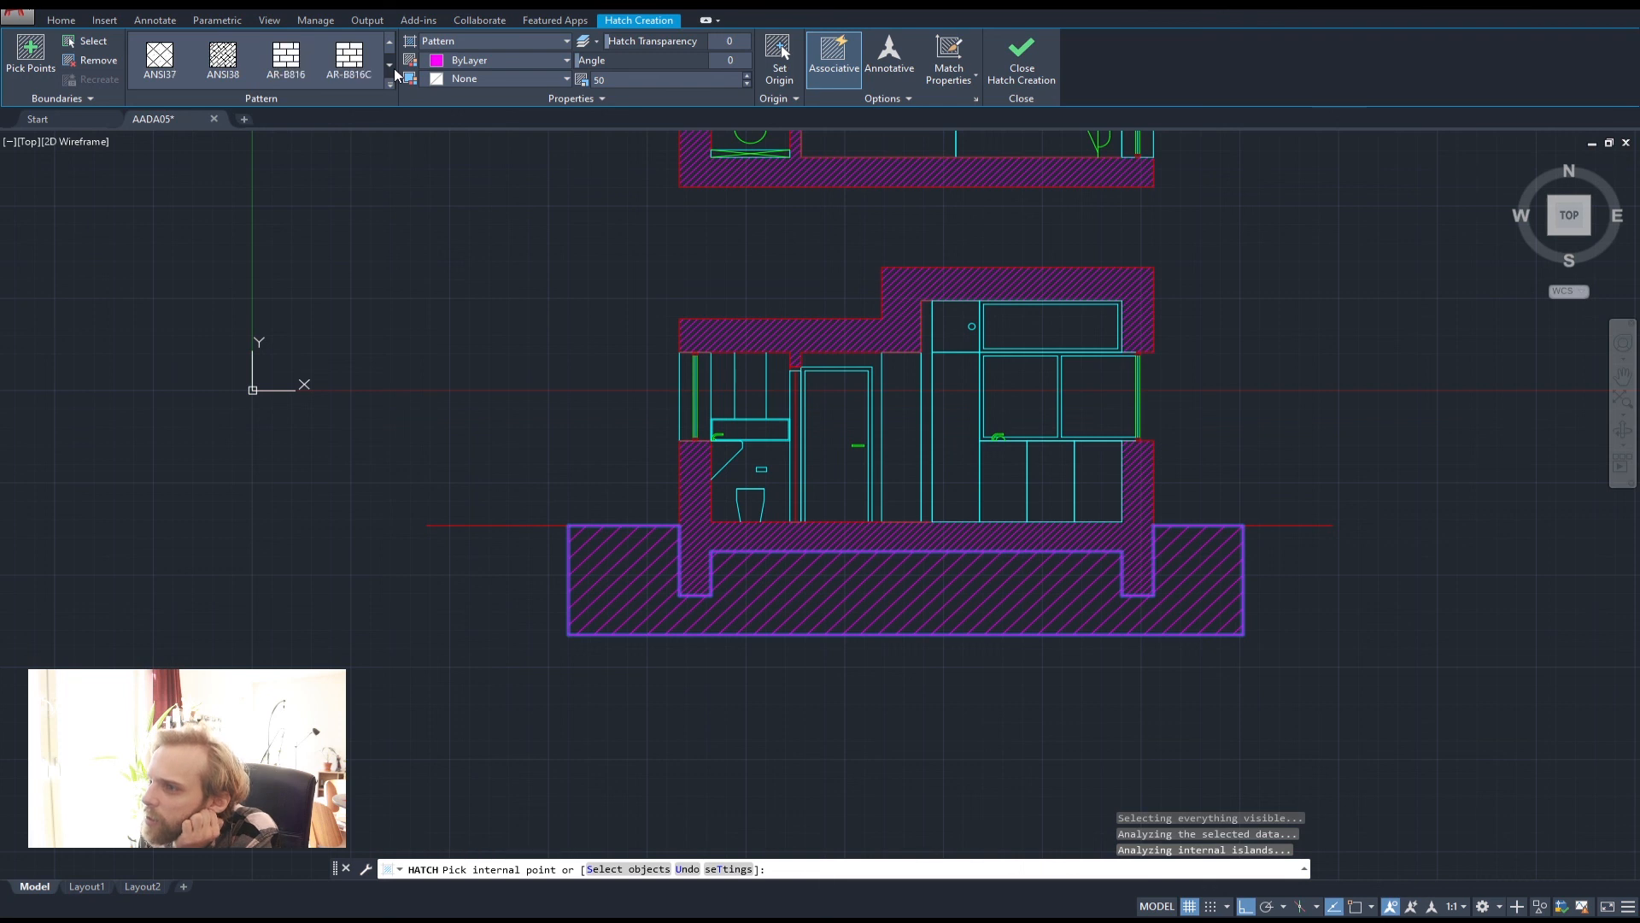
left_click(393, 68)
left_click(393, 68)
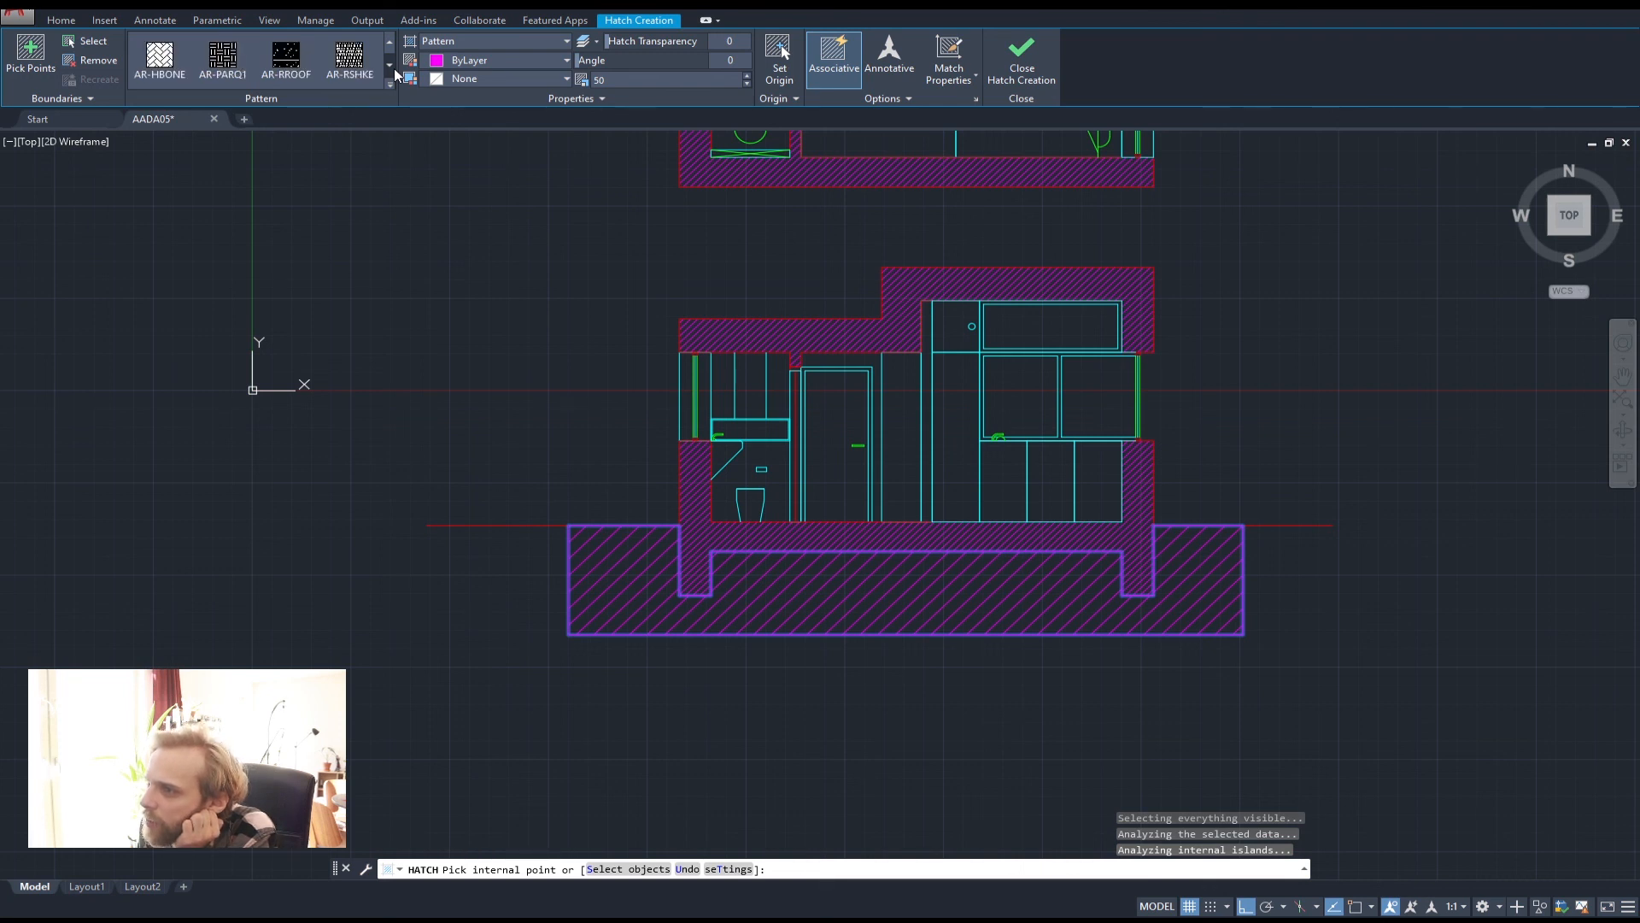
left_click(392, 40)
left_click(392, 40)
left_click(392, 40)
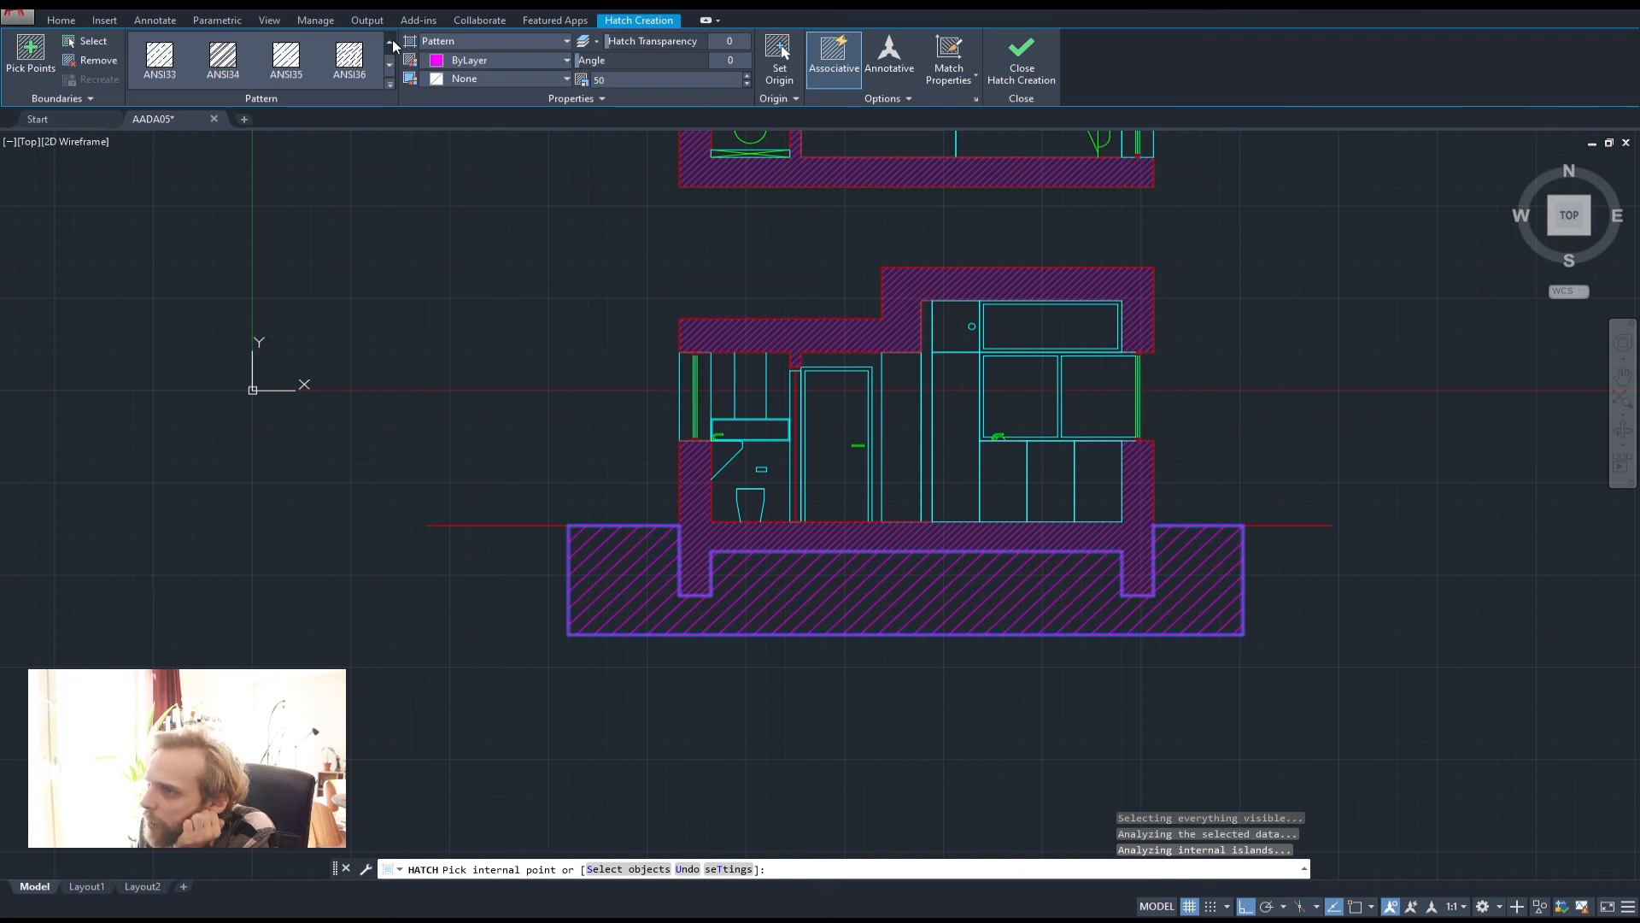
left_click(392, 40)
left_click(346, 56)
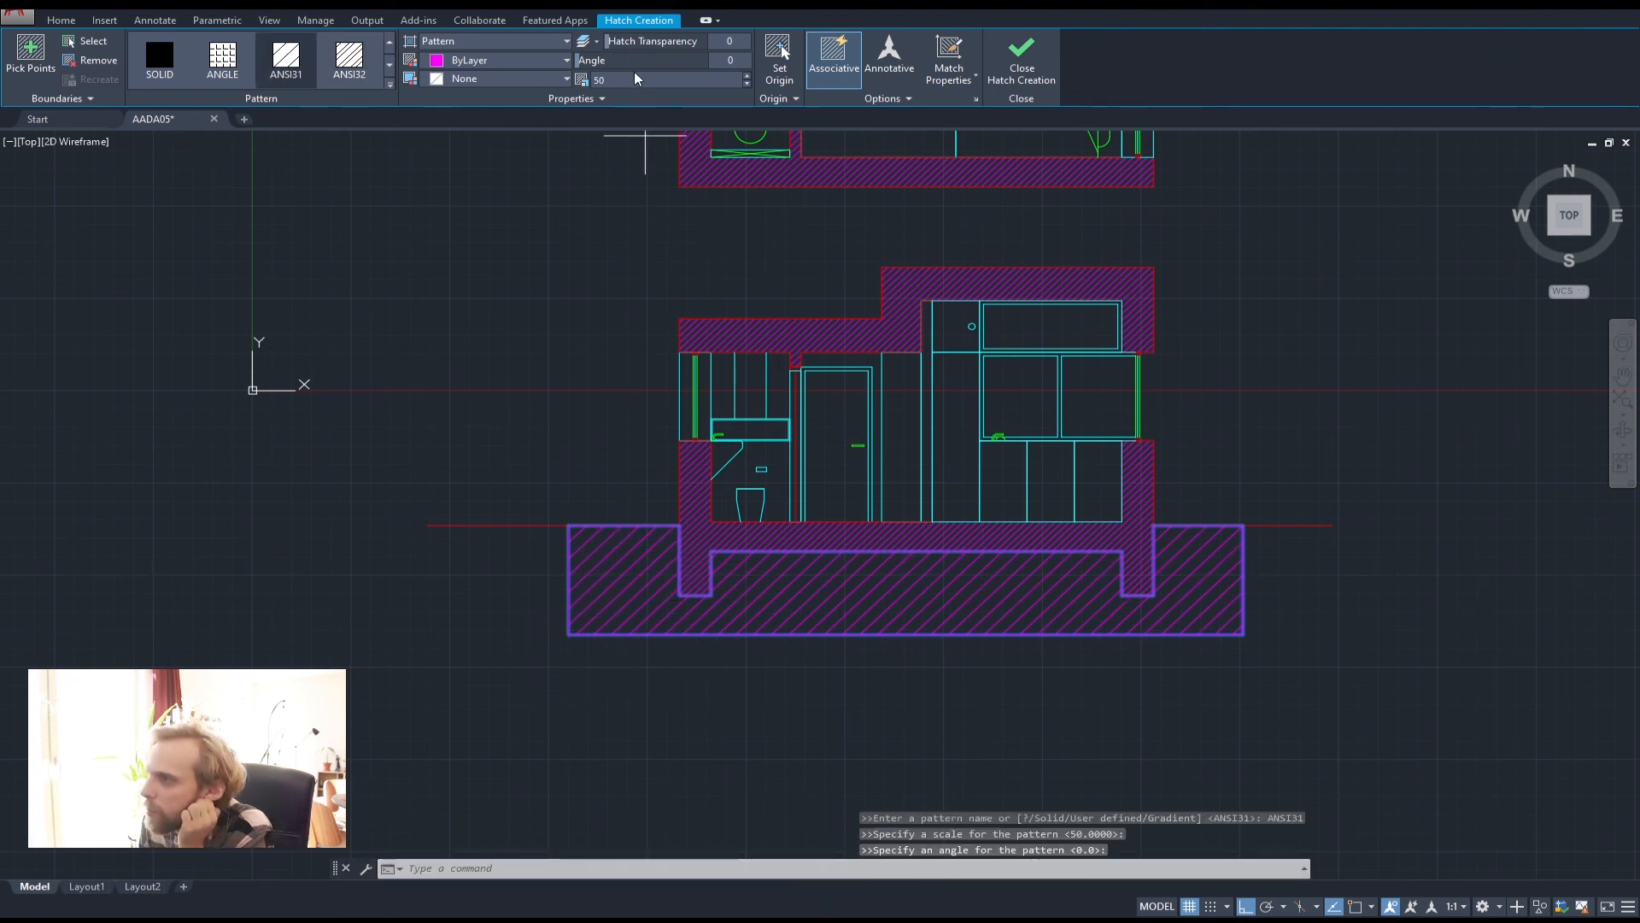
type("45")
key("Return")
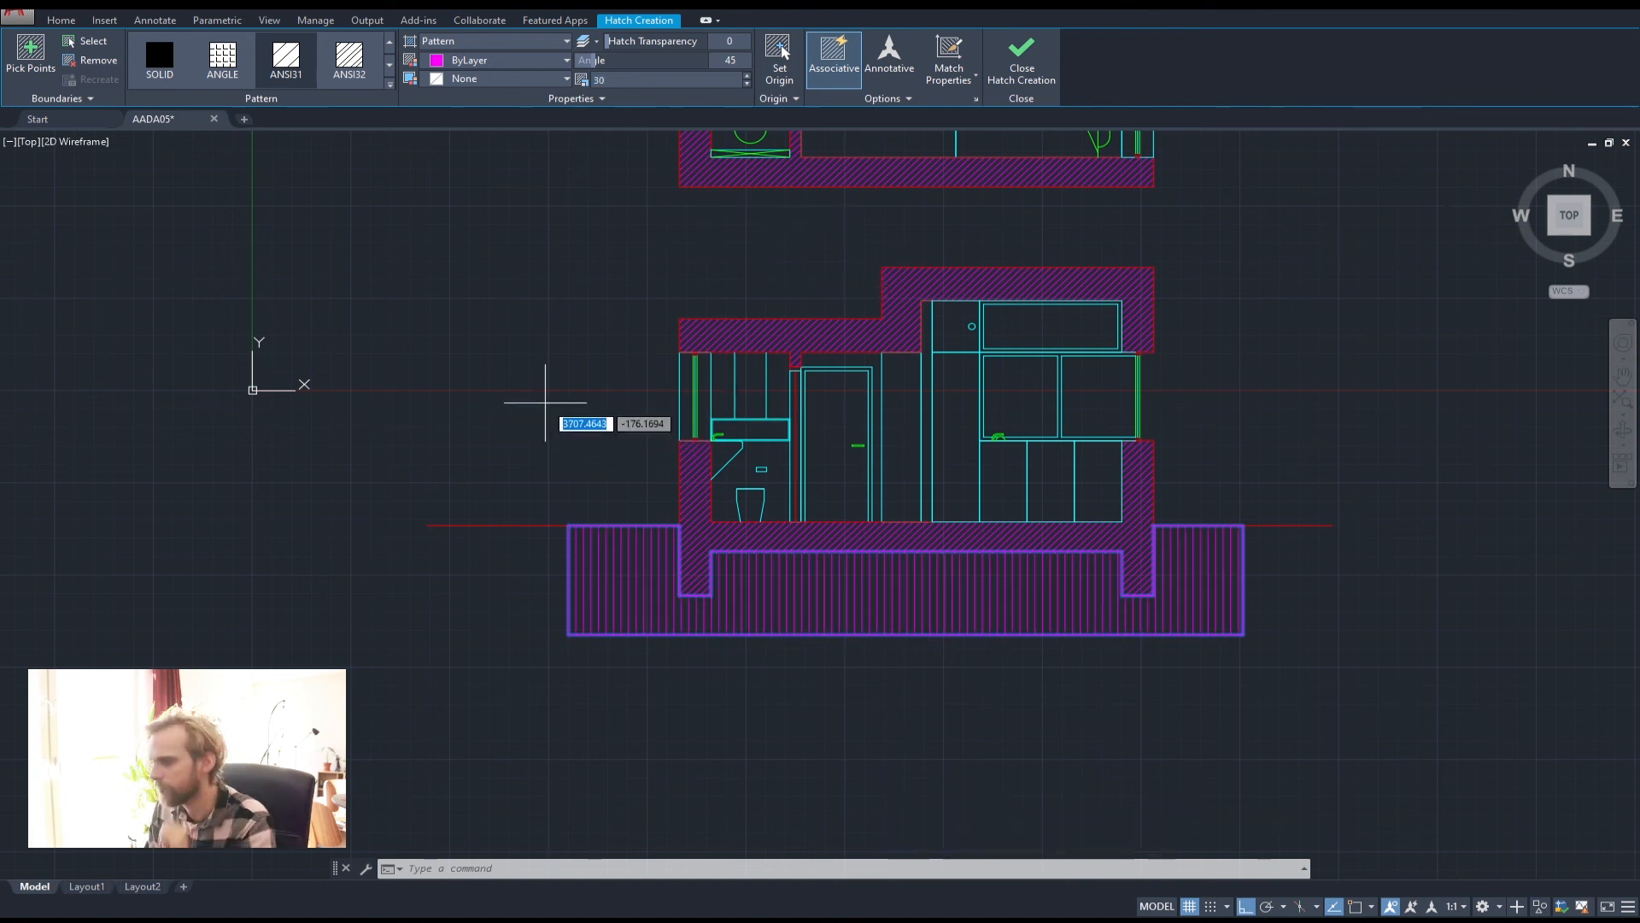
Erase the purple boundary around the ground hatch, then switch to the browser
key("Escape")
key("Escape")
middle_click_drag(694, 603, 546, 542)
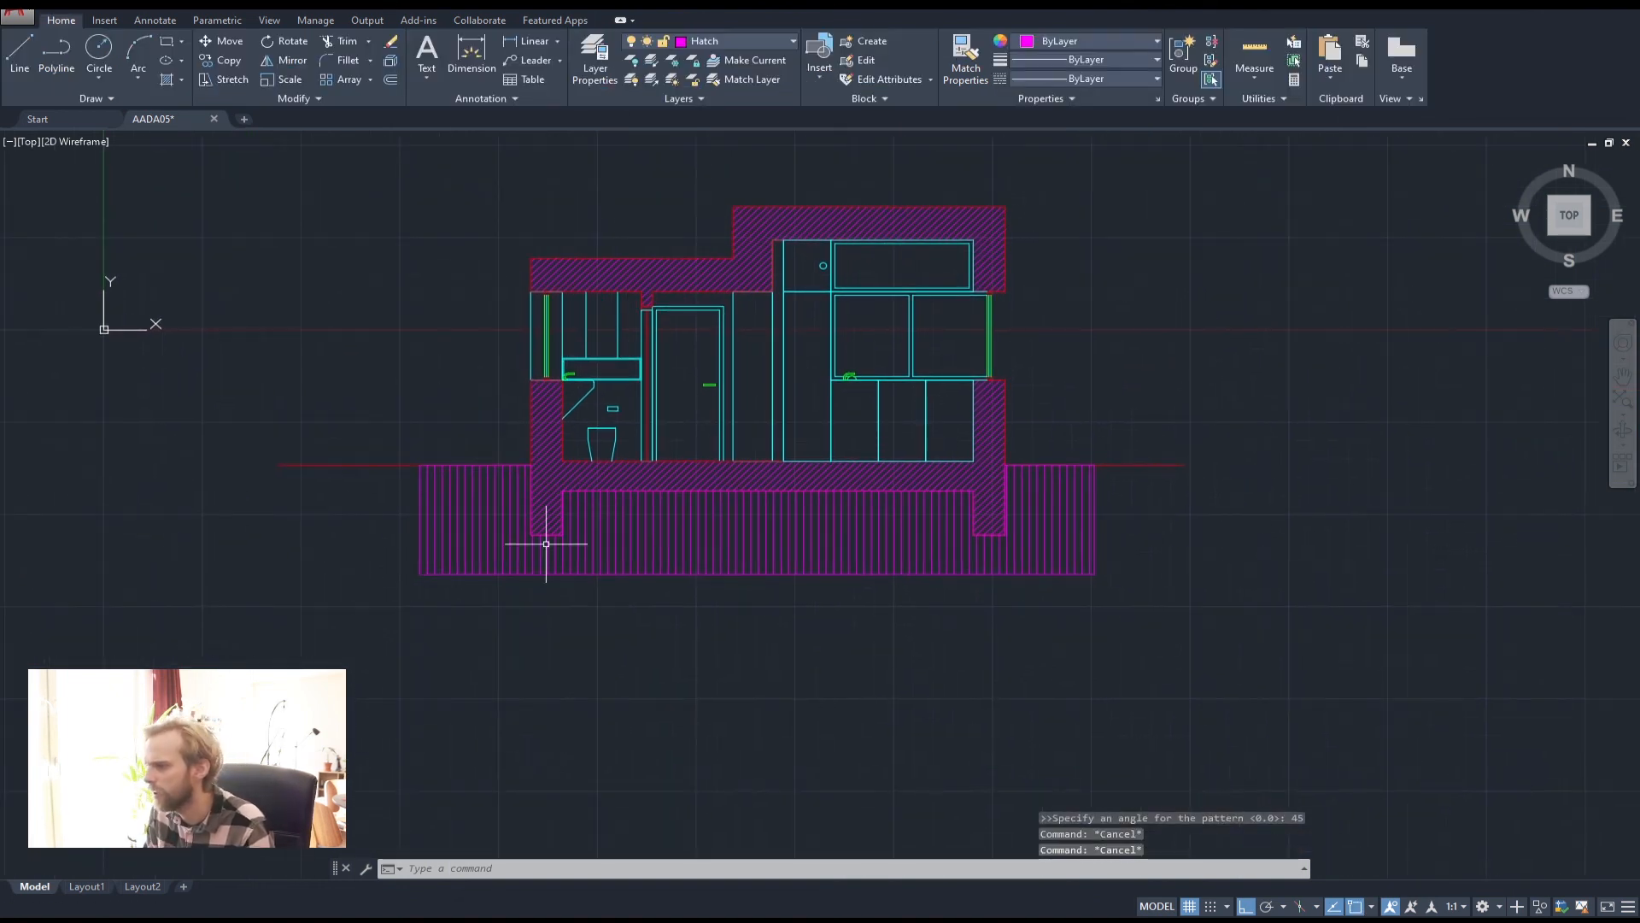
left_click(573, 572)
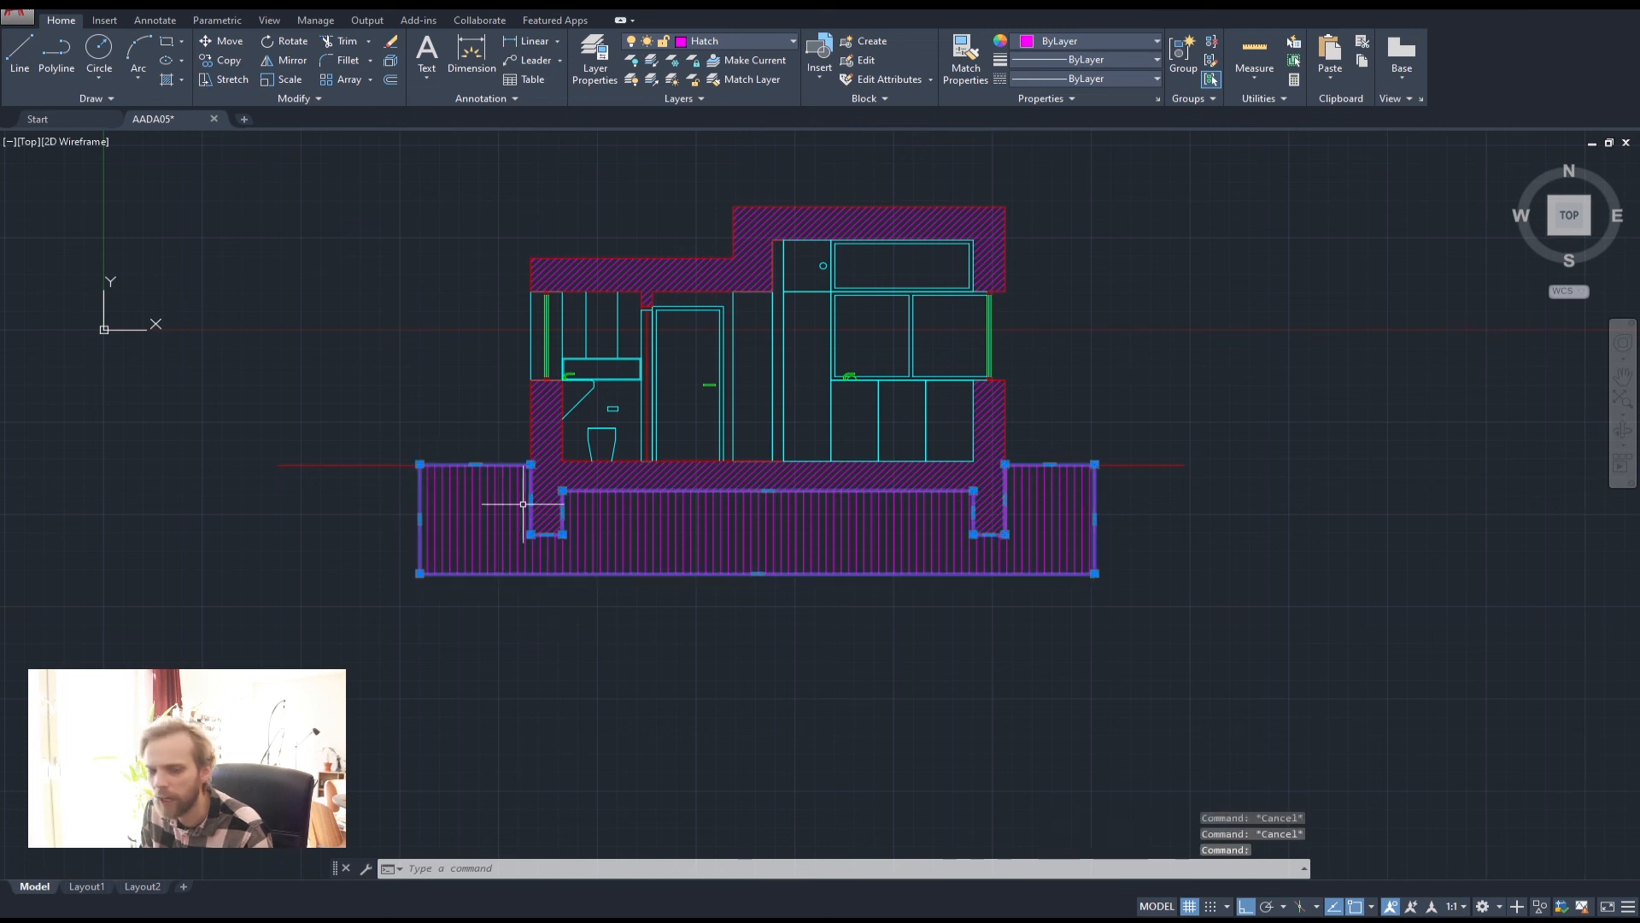
scroll(434, 470, "up", 2)
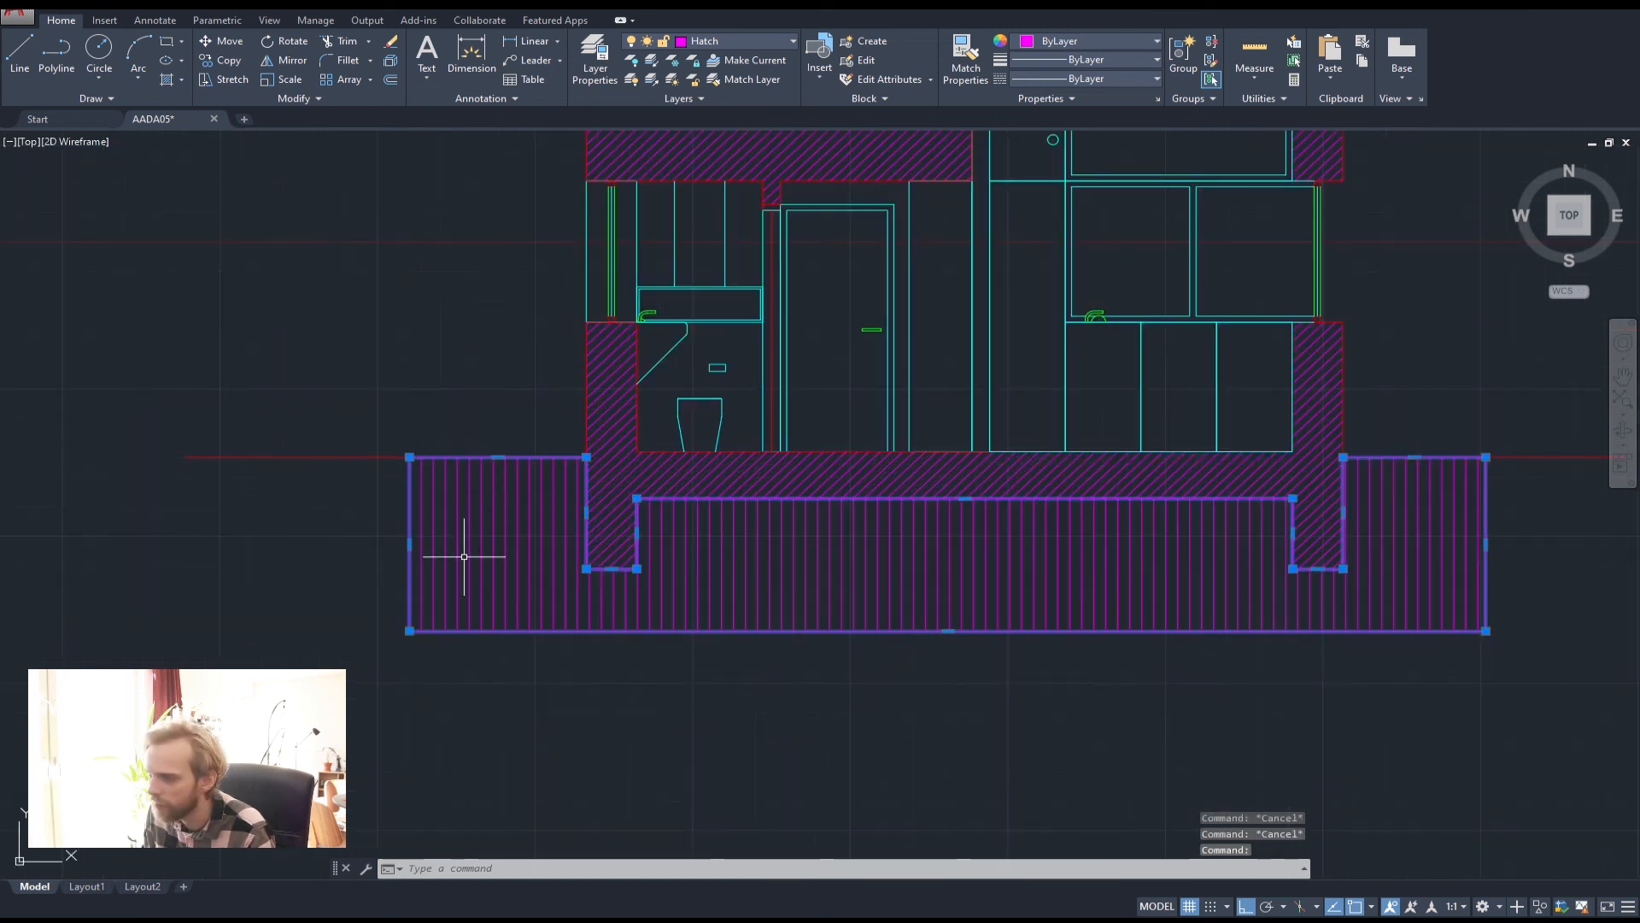
key("Delete")
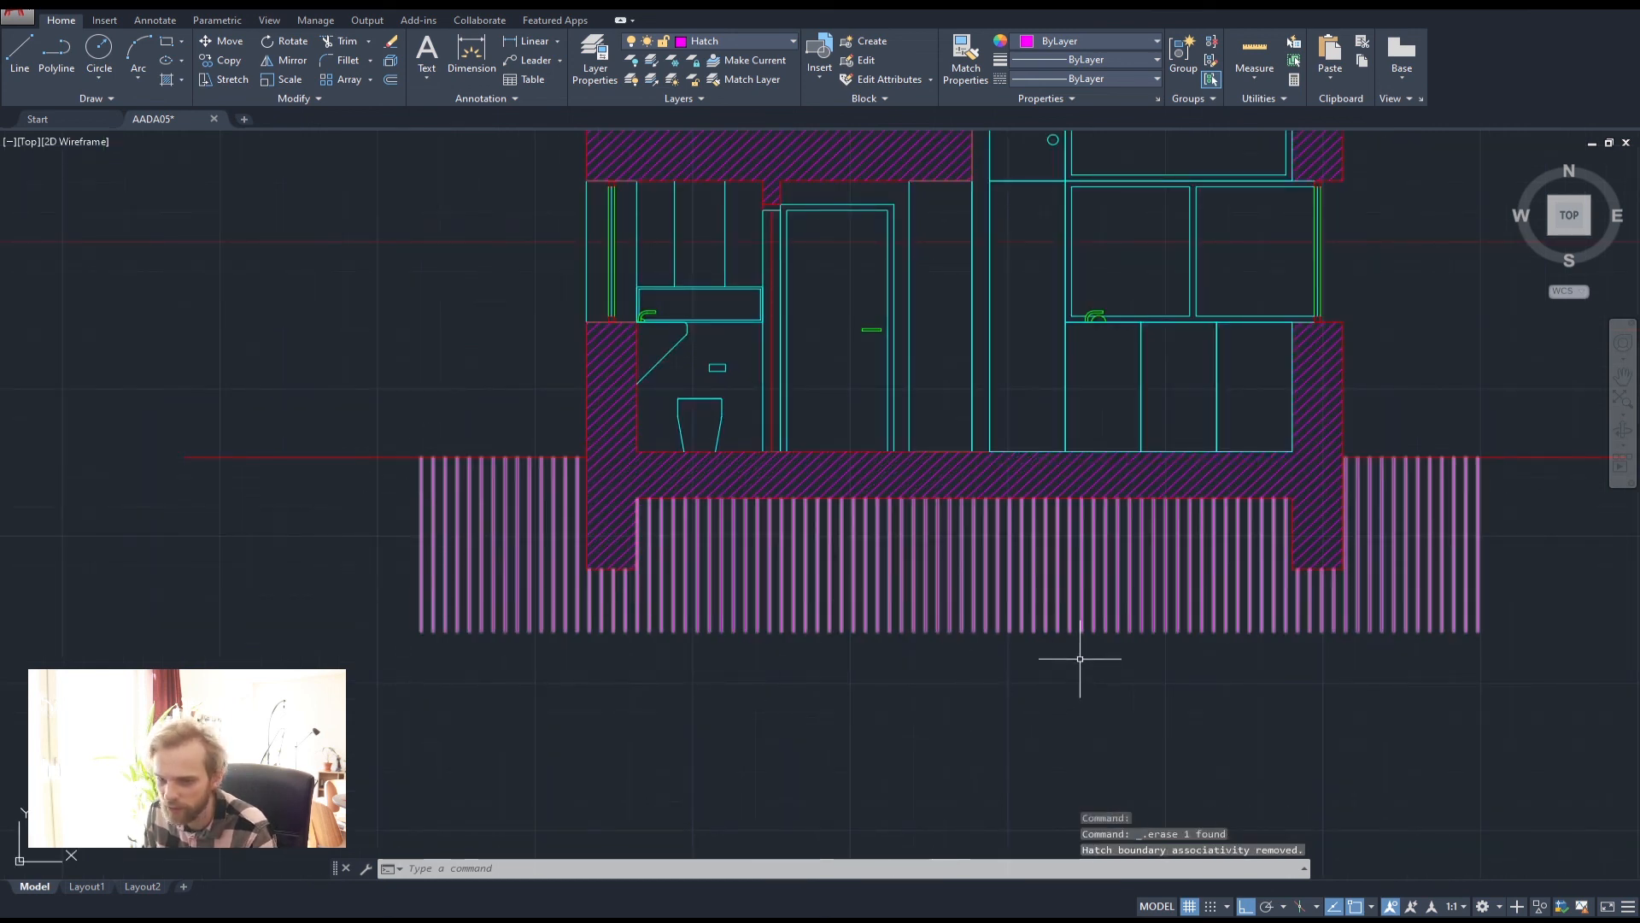
scroll(1080, 658, "down", 4)
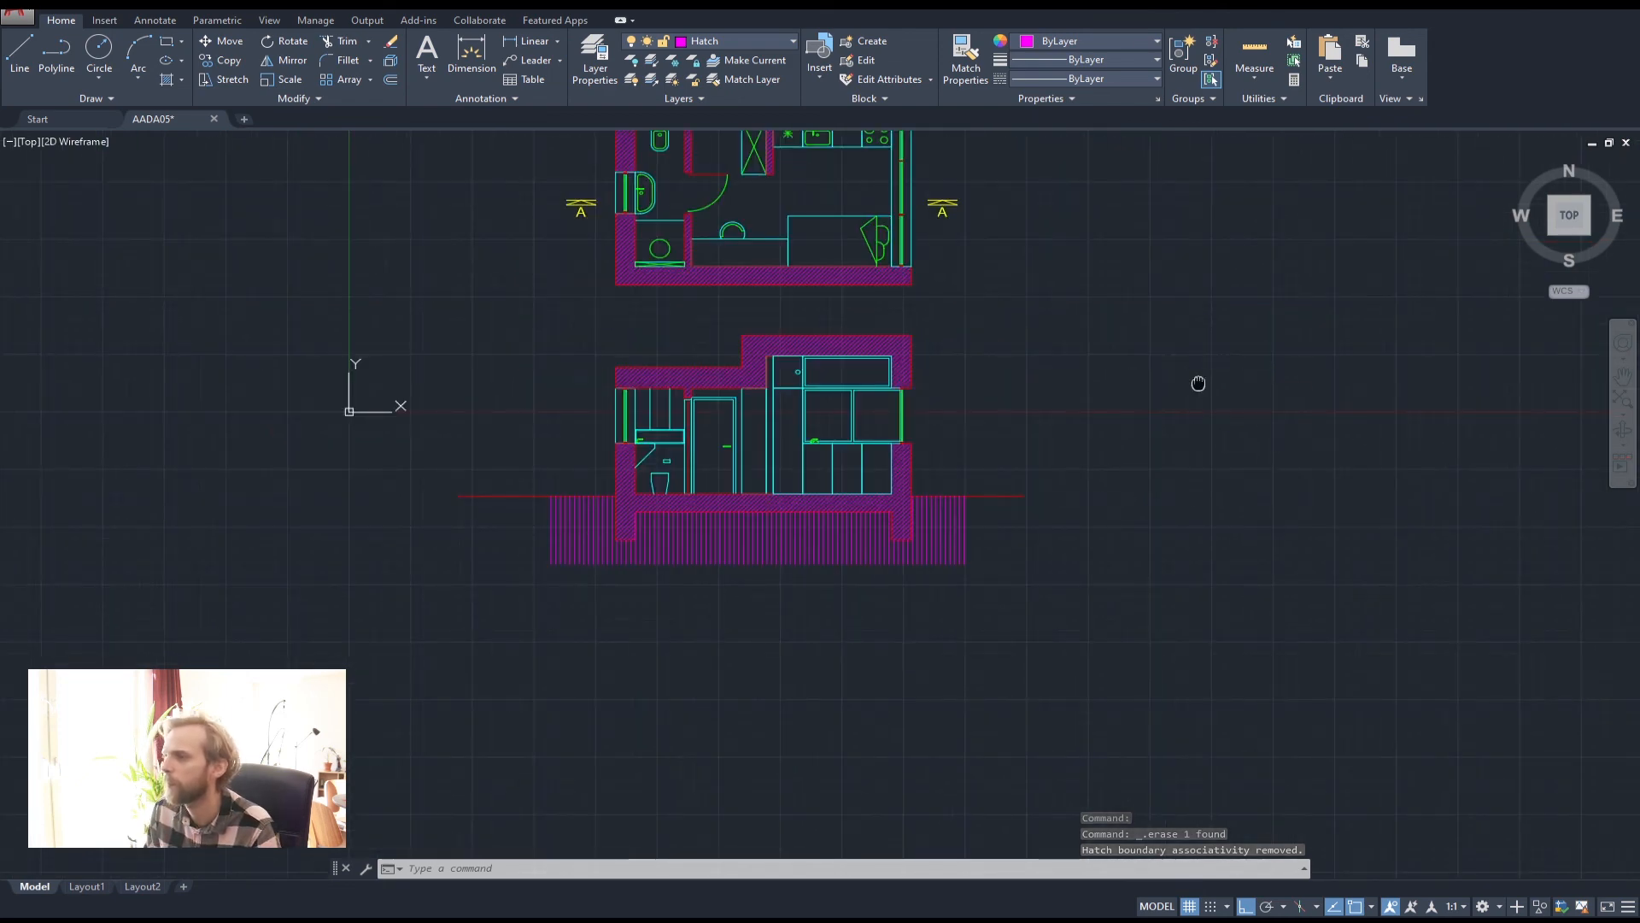
mouse_move(1199, 383)
middle_mouse_down()
mouse_move(1190, 520)
mouse_move(1208, 480)
middle_mouse_up()
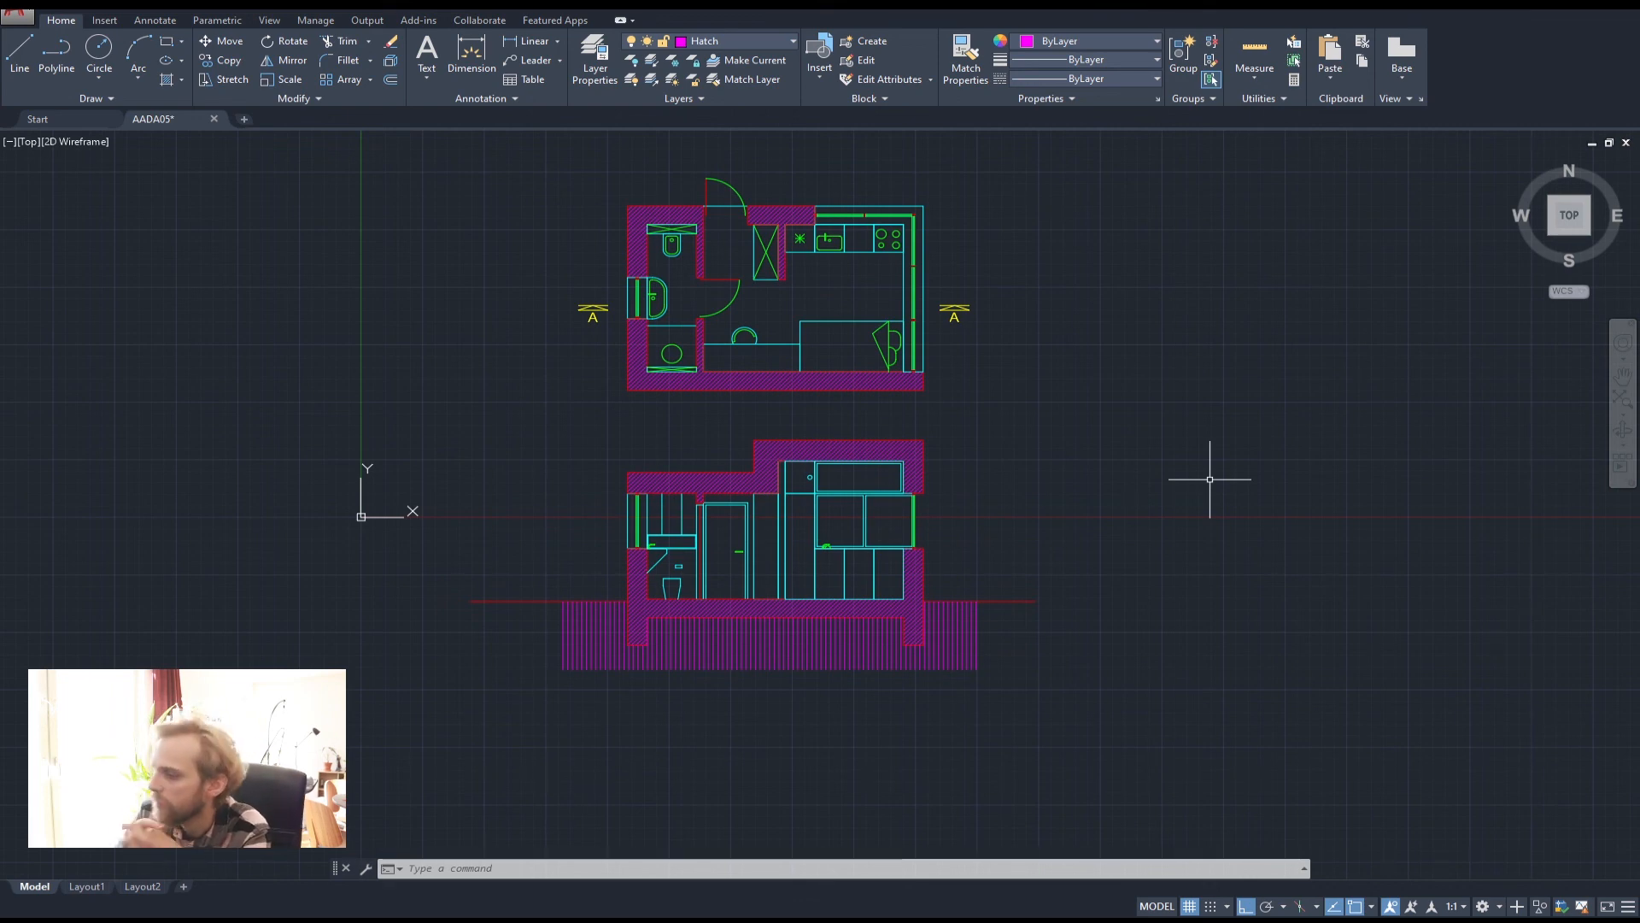
left_click(185, 921)
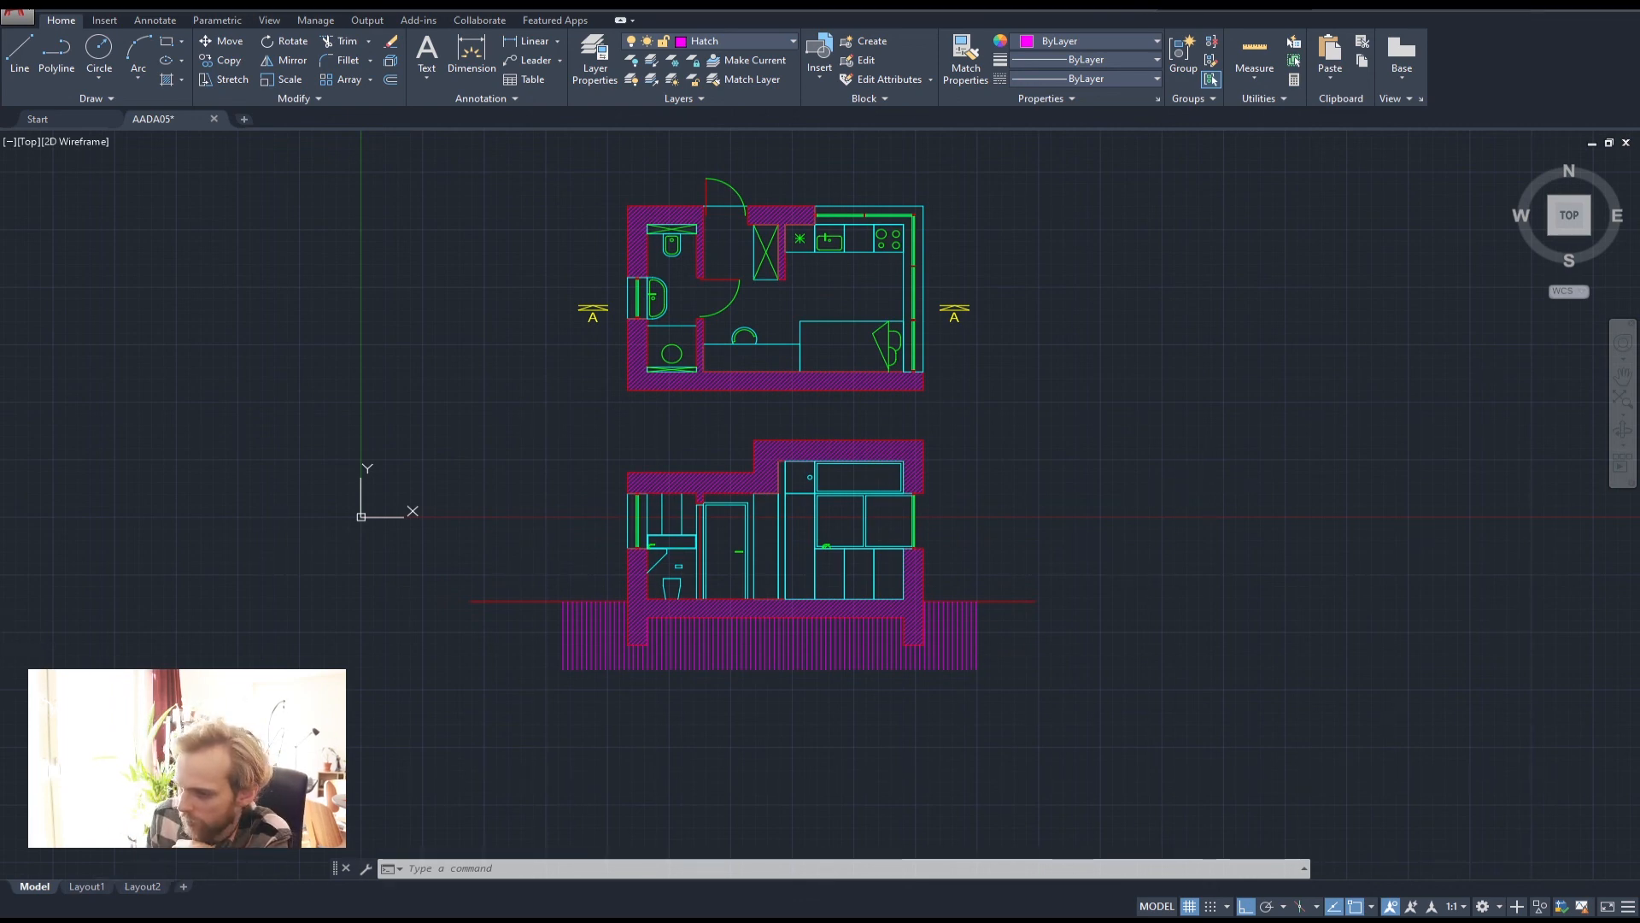
left_click(280, 864)
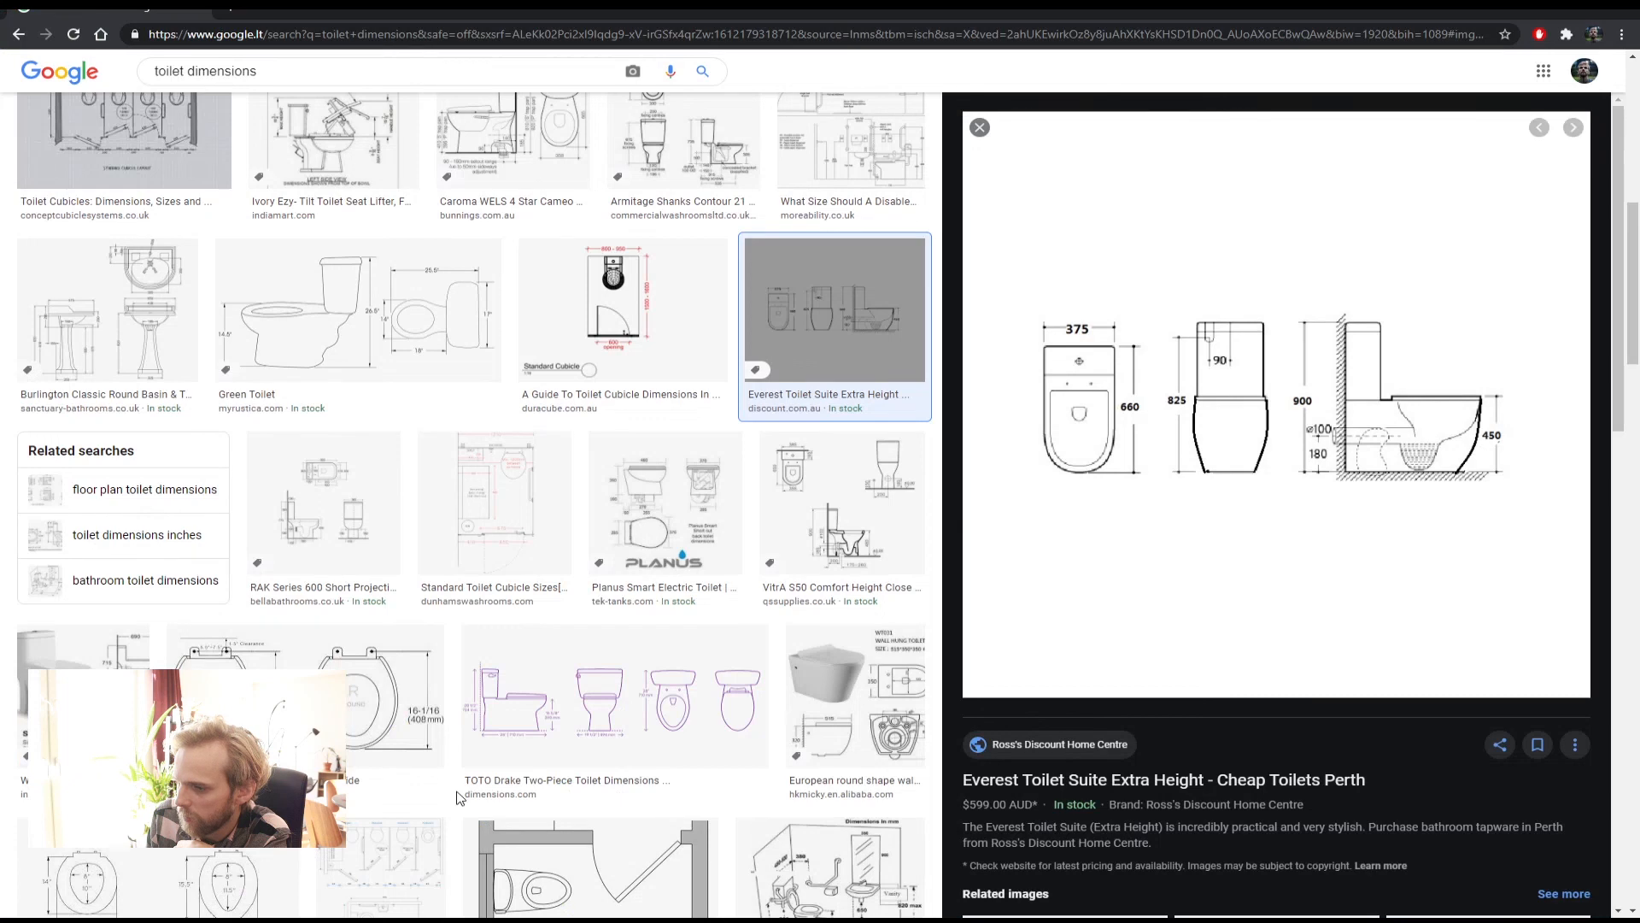
Go to lthdigital.wordpress.com, open AADA05, and open 'Autocad basic commands PDF'
left_click(236, 12)
type("lthdigital.wordpress.com")
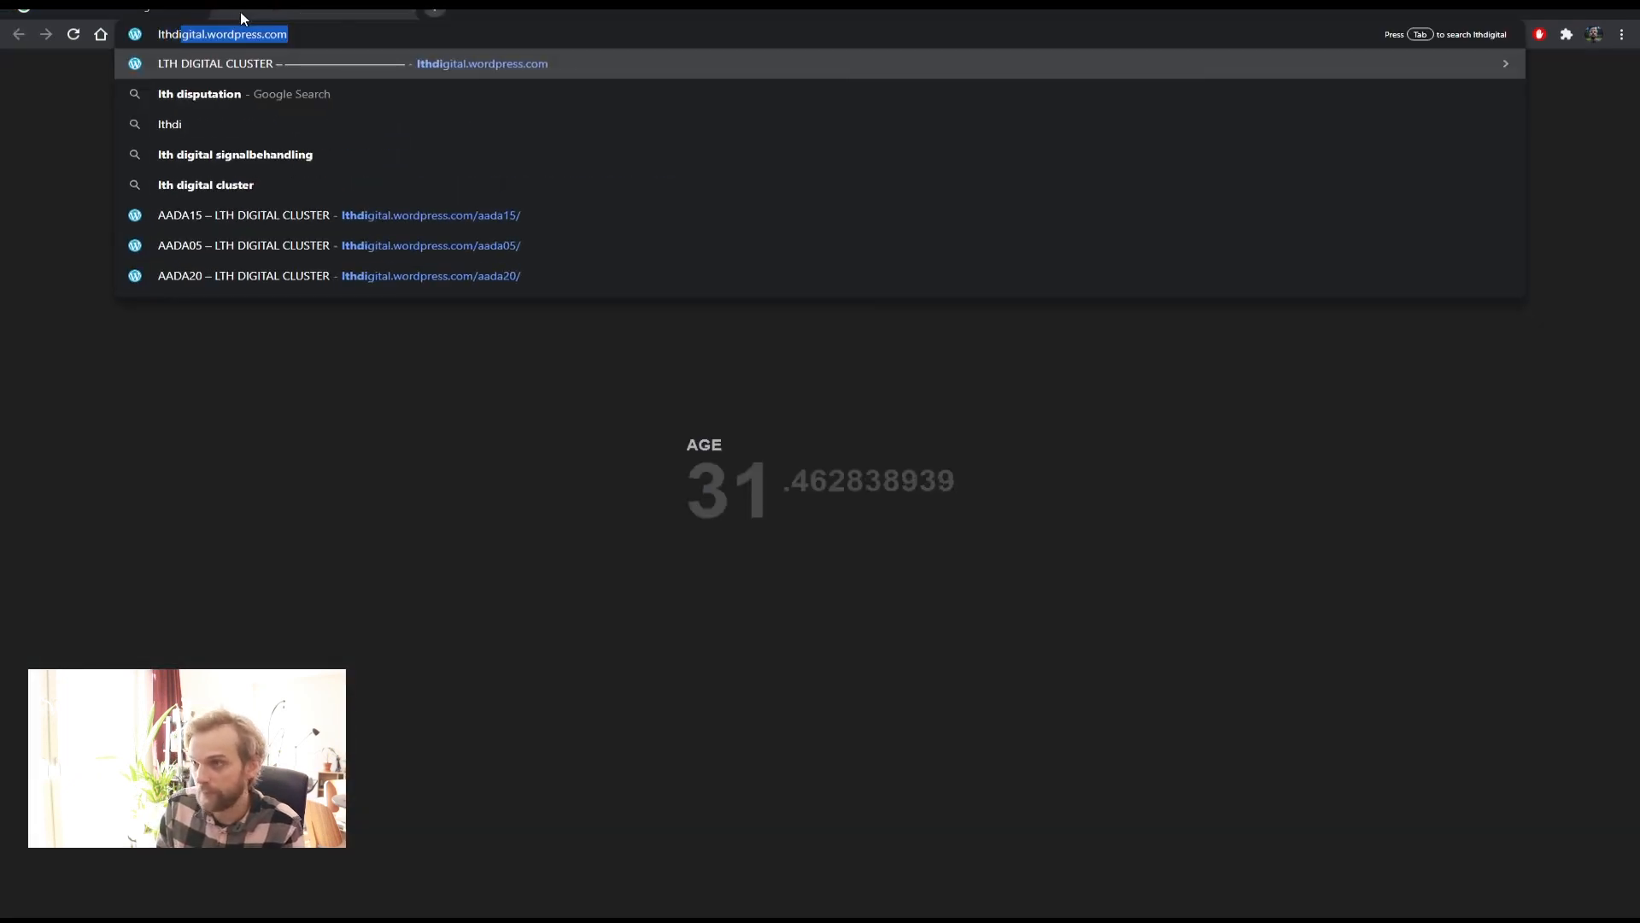
key("Return")
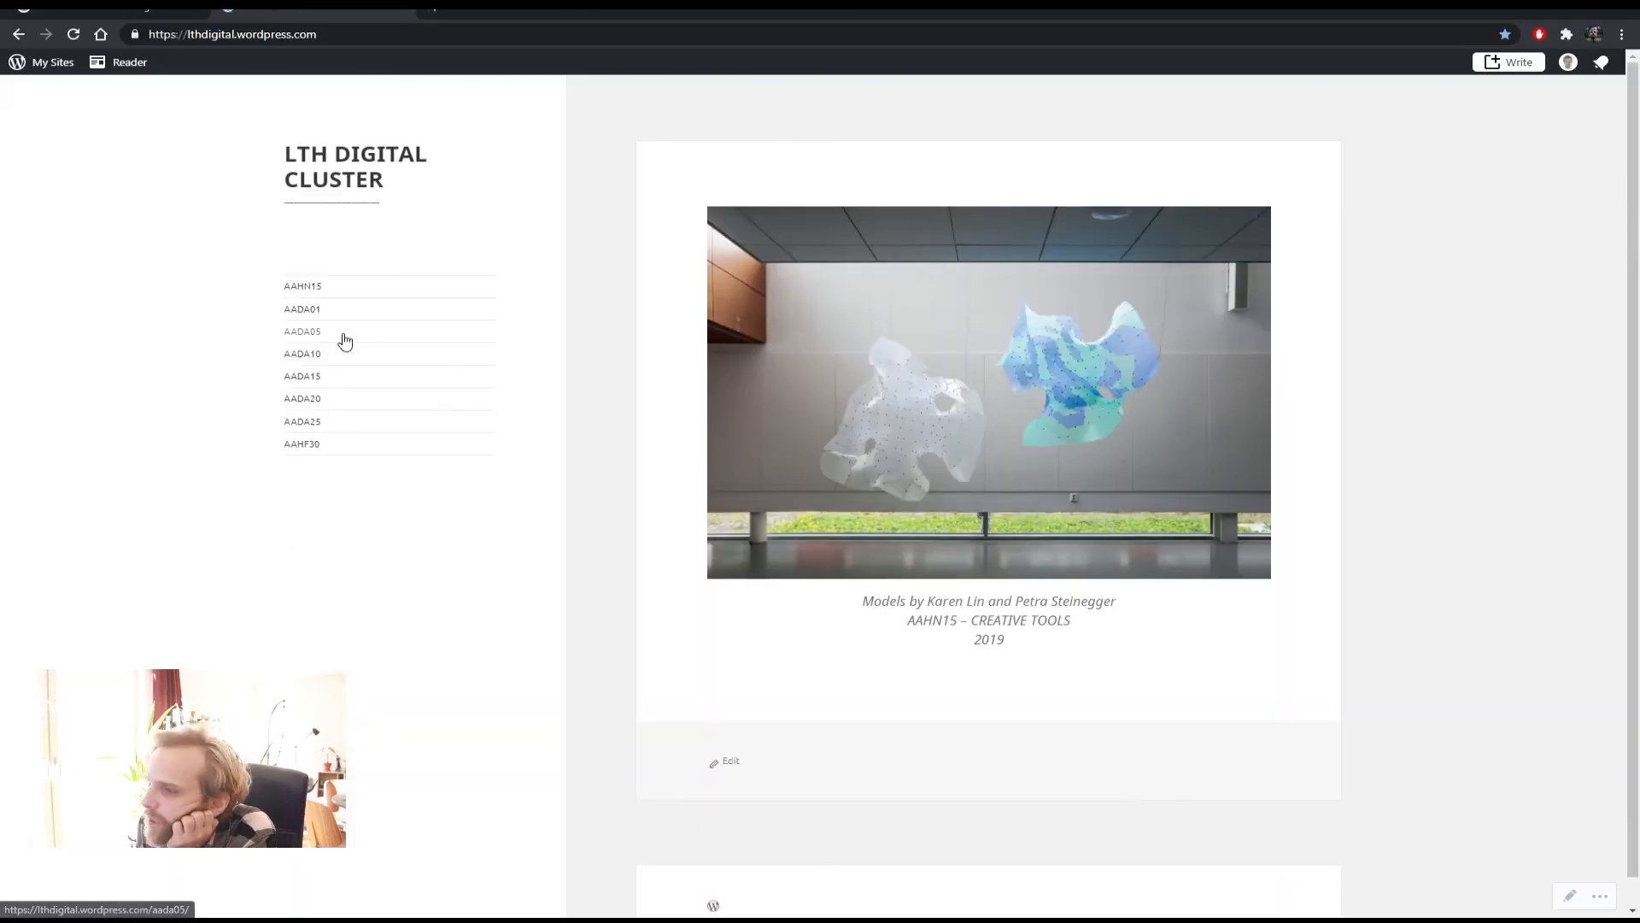
left_click(325, 336)
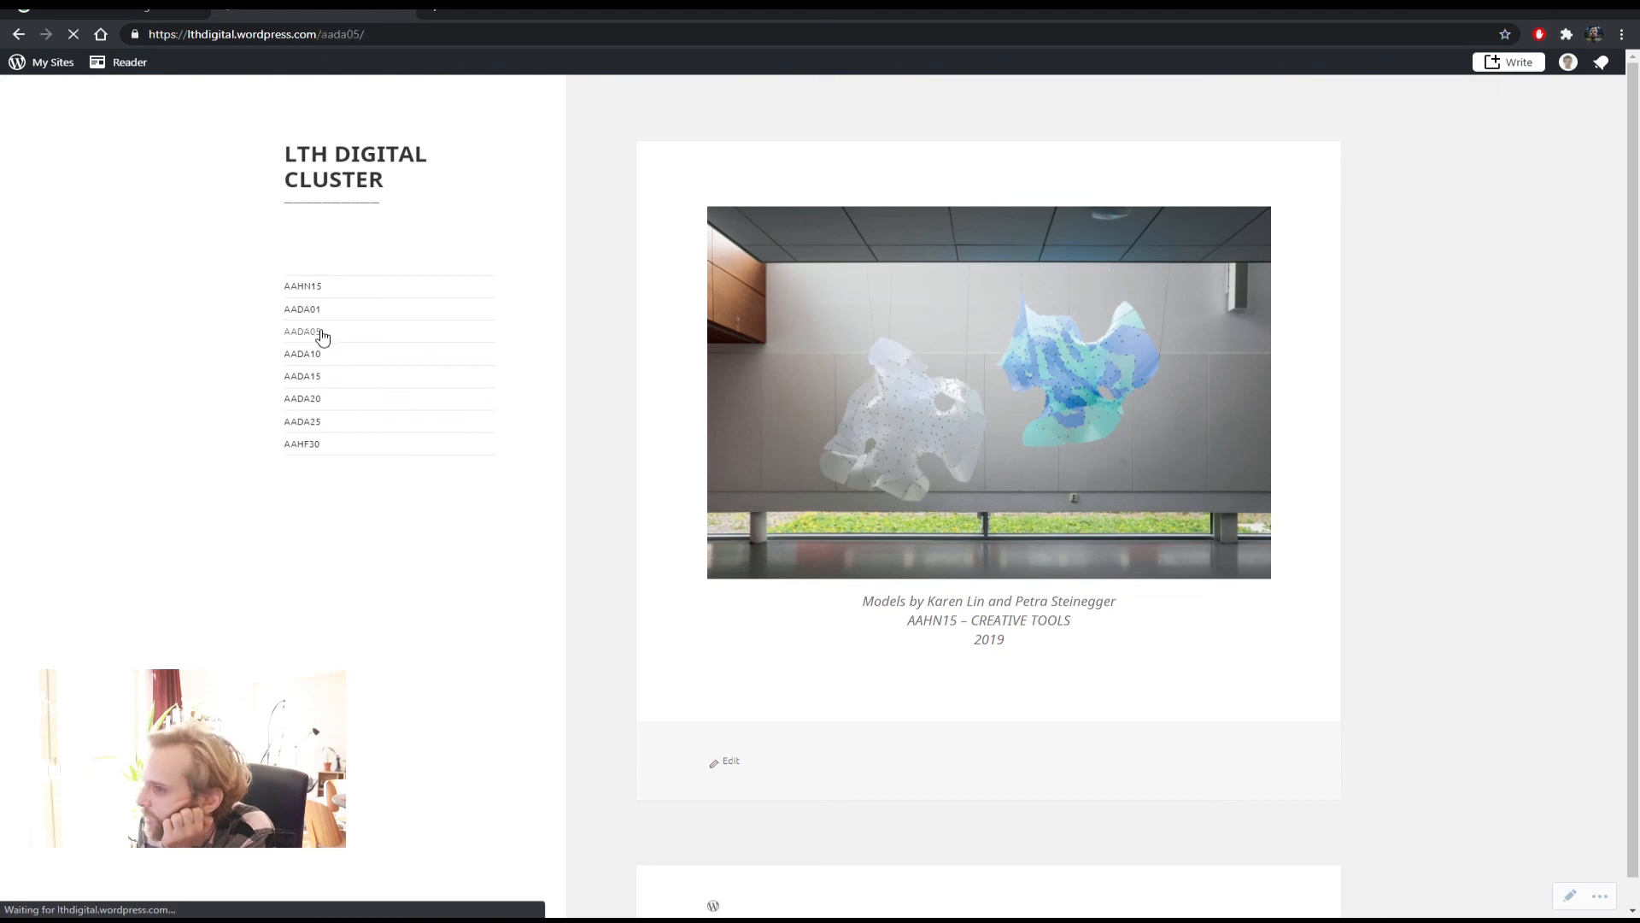
scroll(818, 611, "down", 10)
scroll(819, 612, "down", 5)
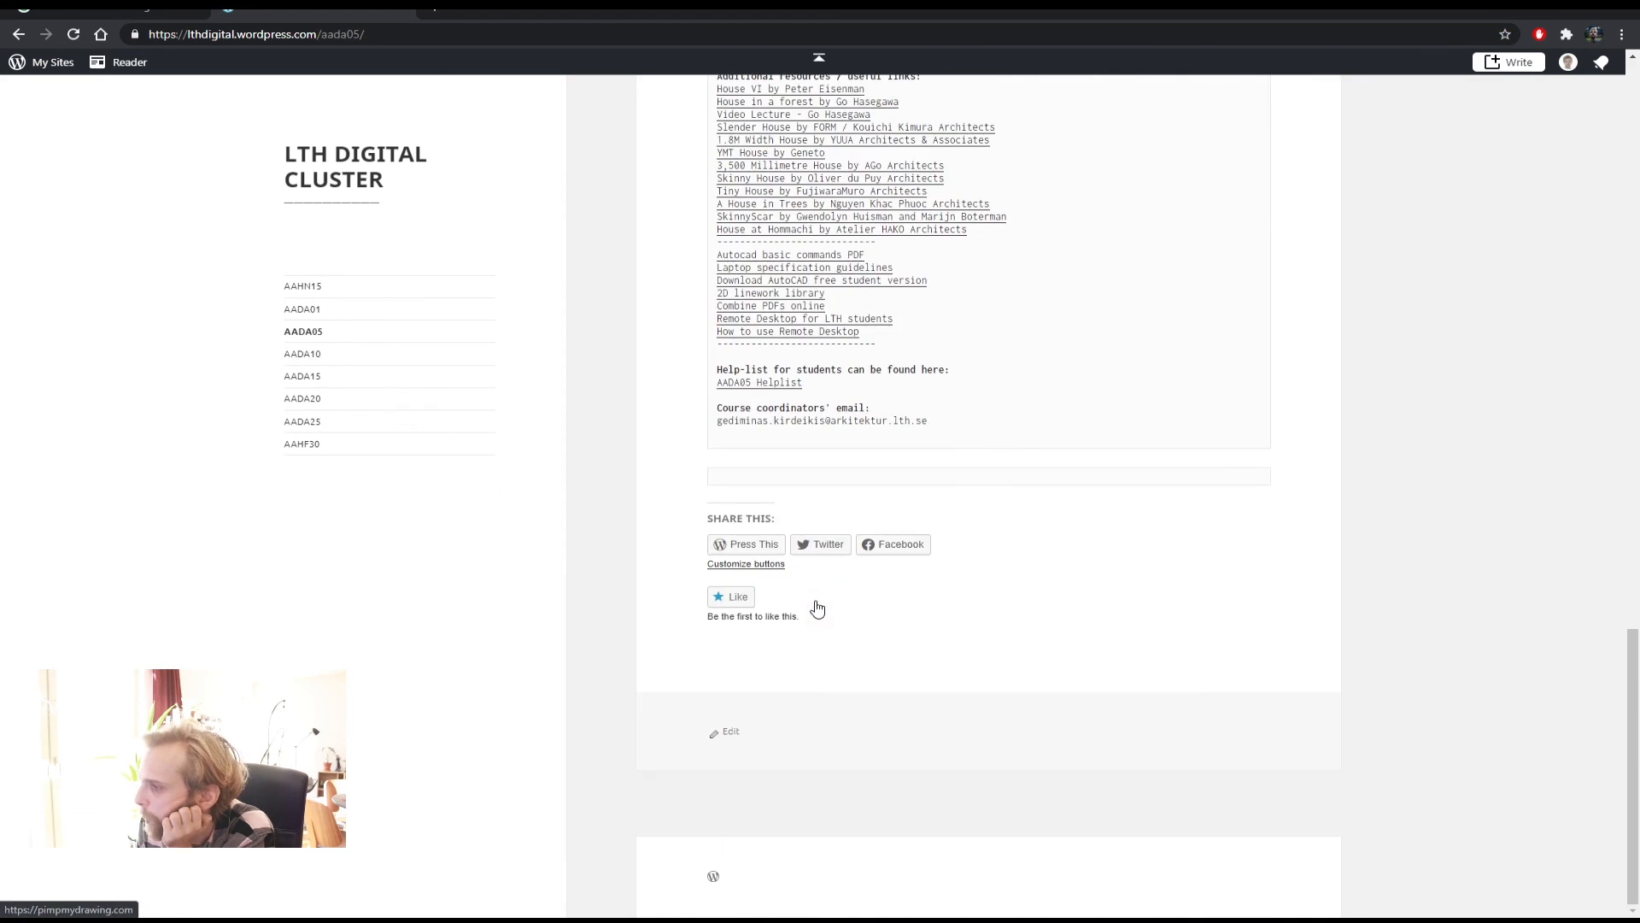
scroll(817, 607, "up", 3)
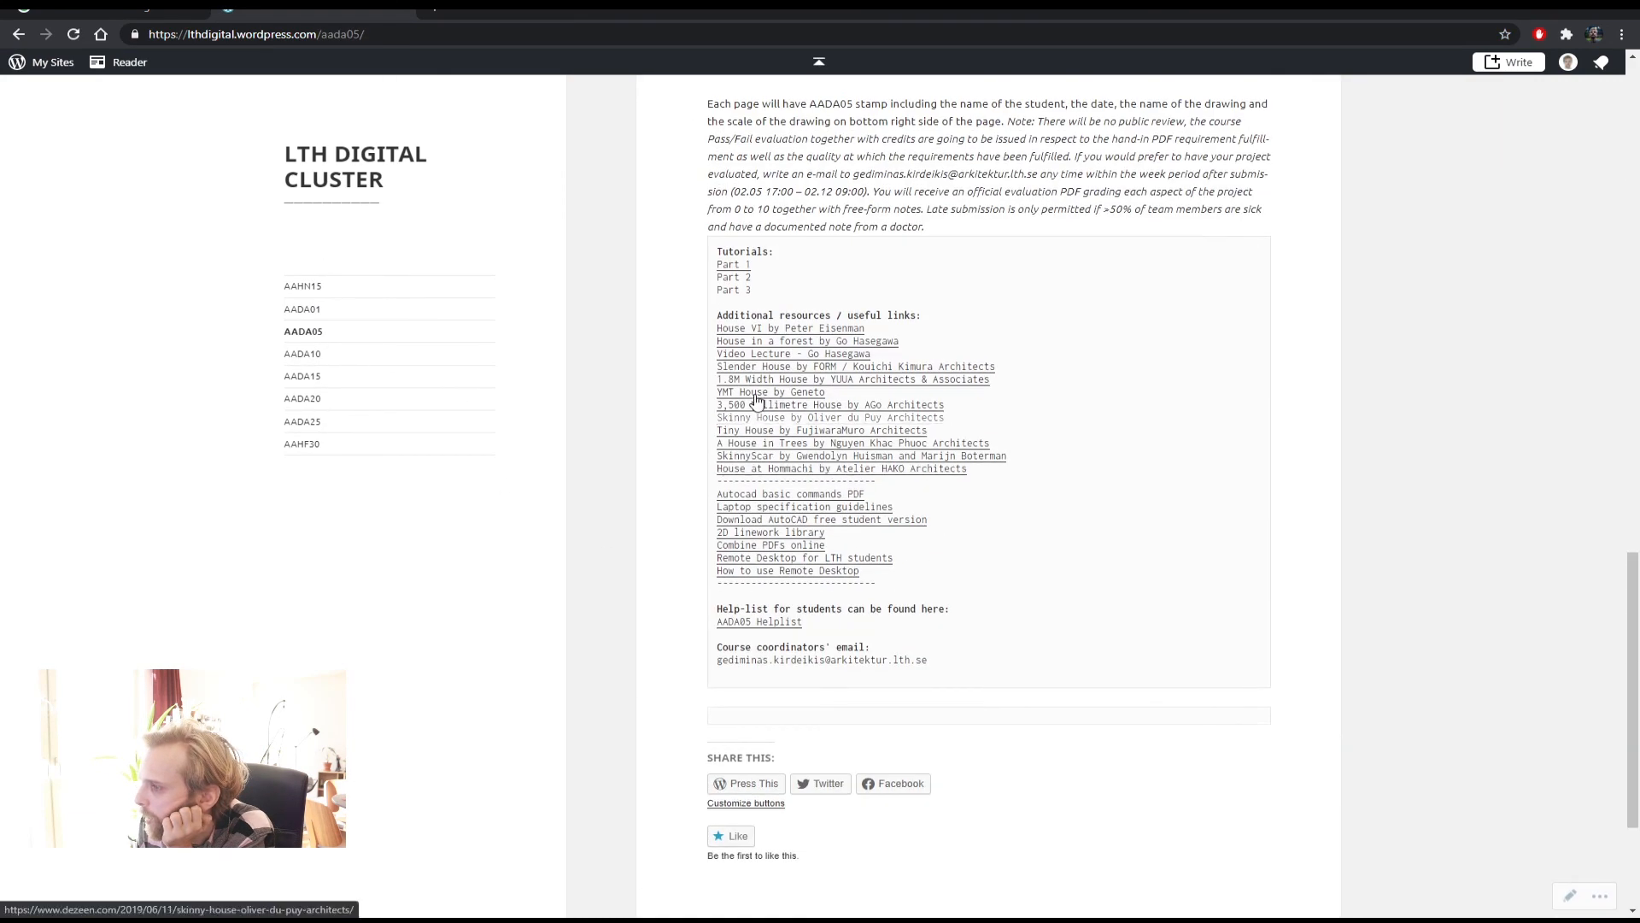
left_click(755, 496)
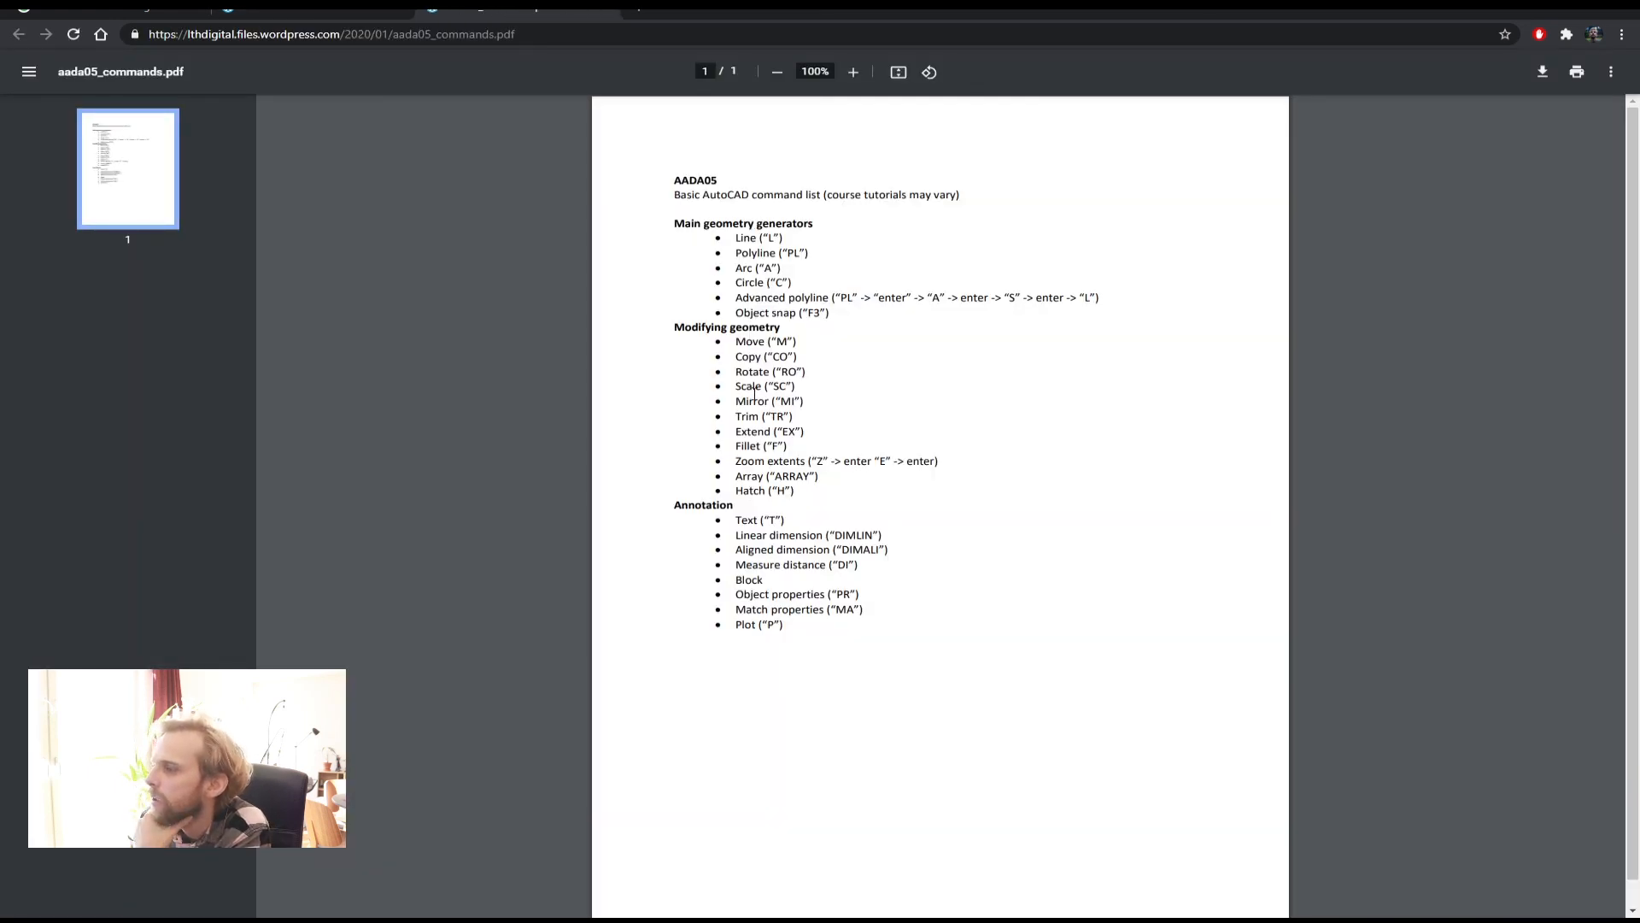
Highlight the Array and Text entries in the command list, then return to AutoCAD
left_click_drag(875, 477, 851, 462)
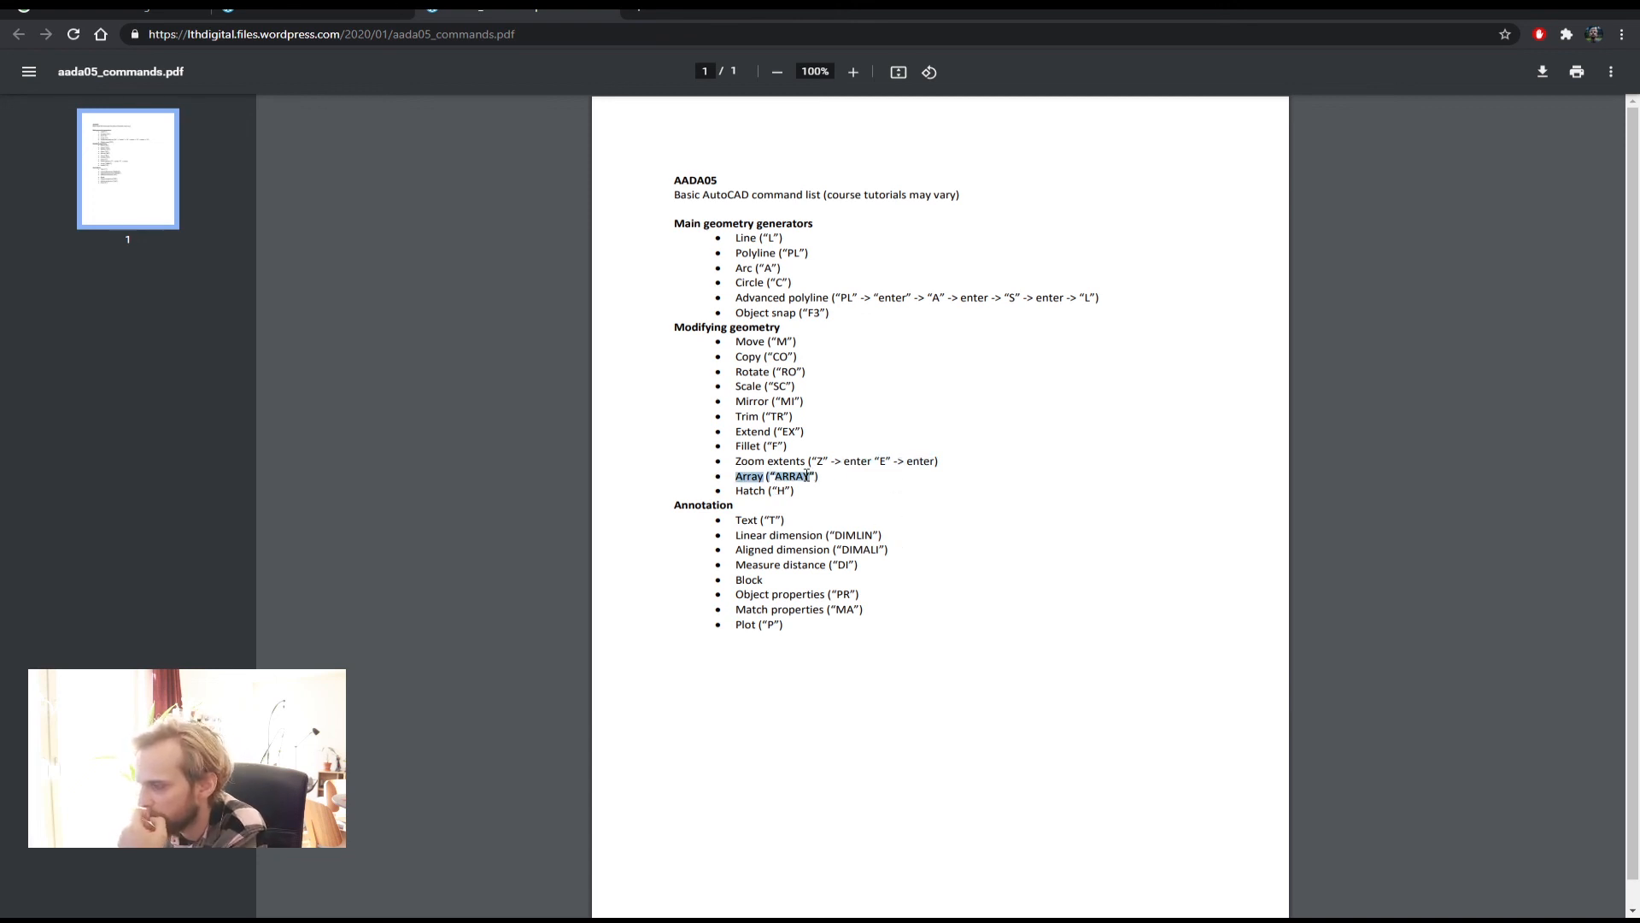
left_click_drag(732, 528, 792, 520)
left_click(785, 522)
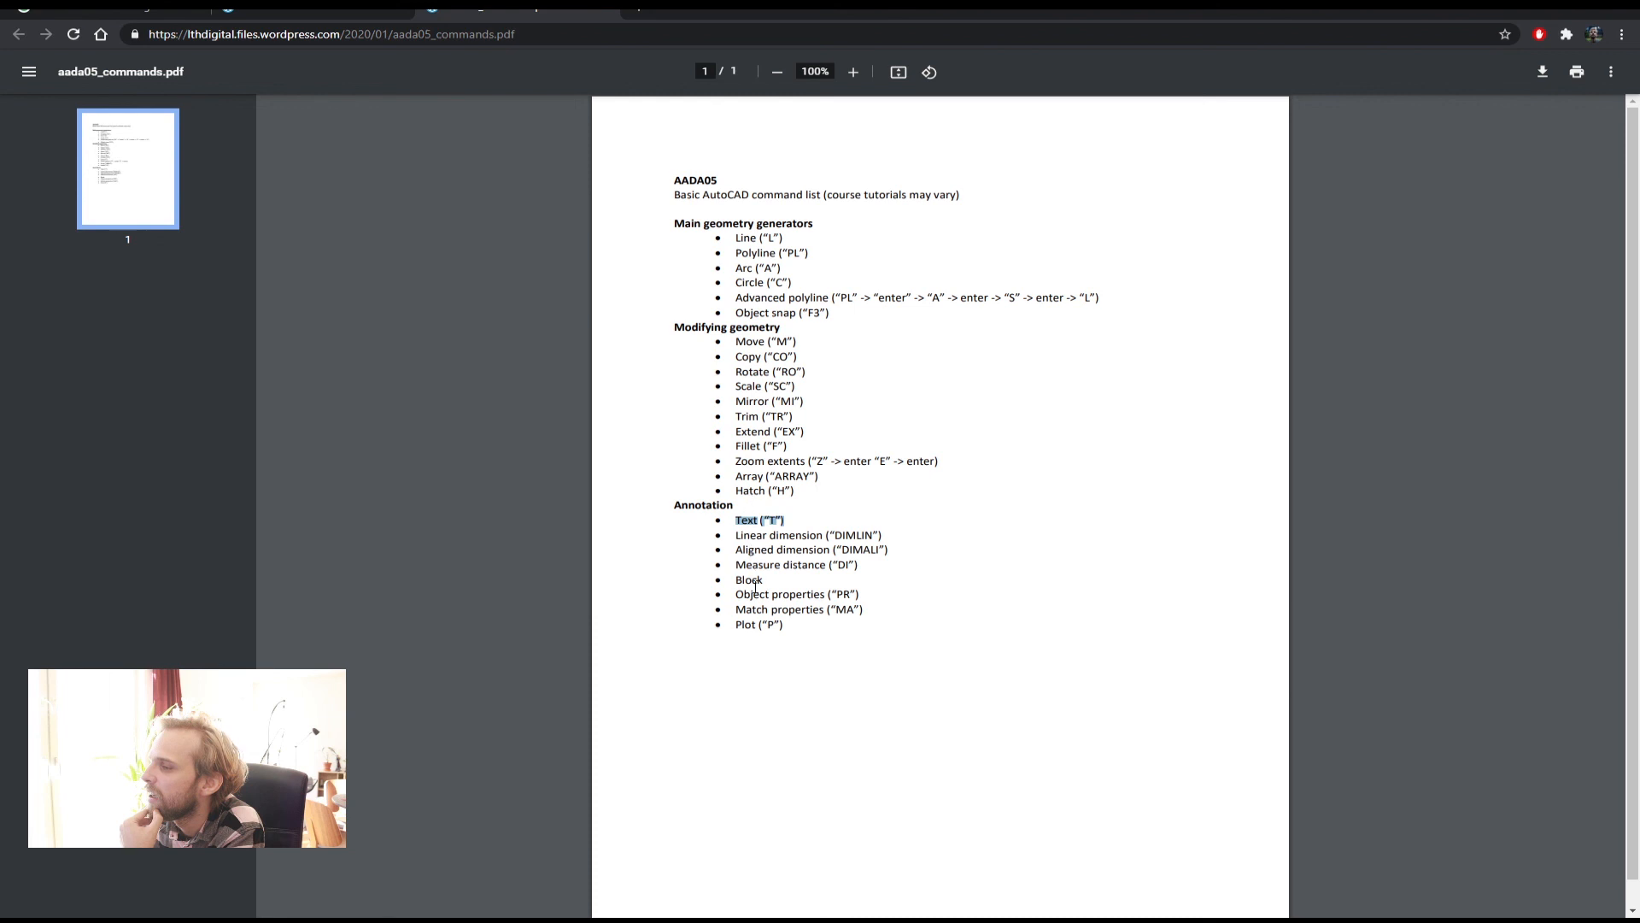
left_click(1017, 360)
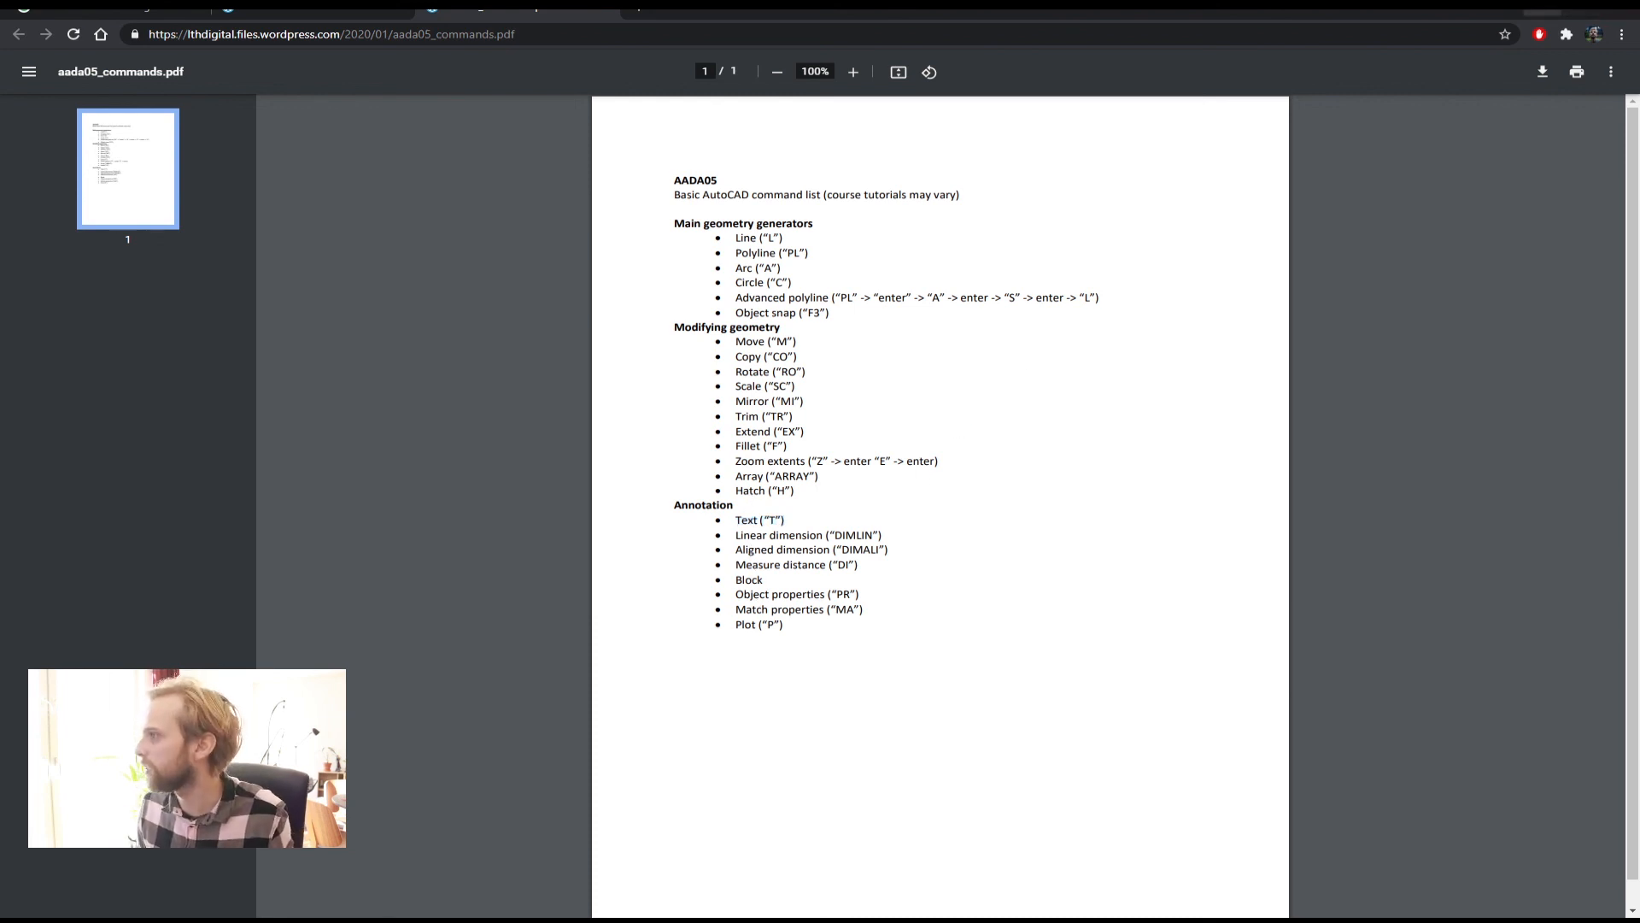
key("alt+Tab")
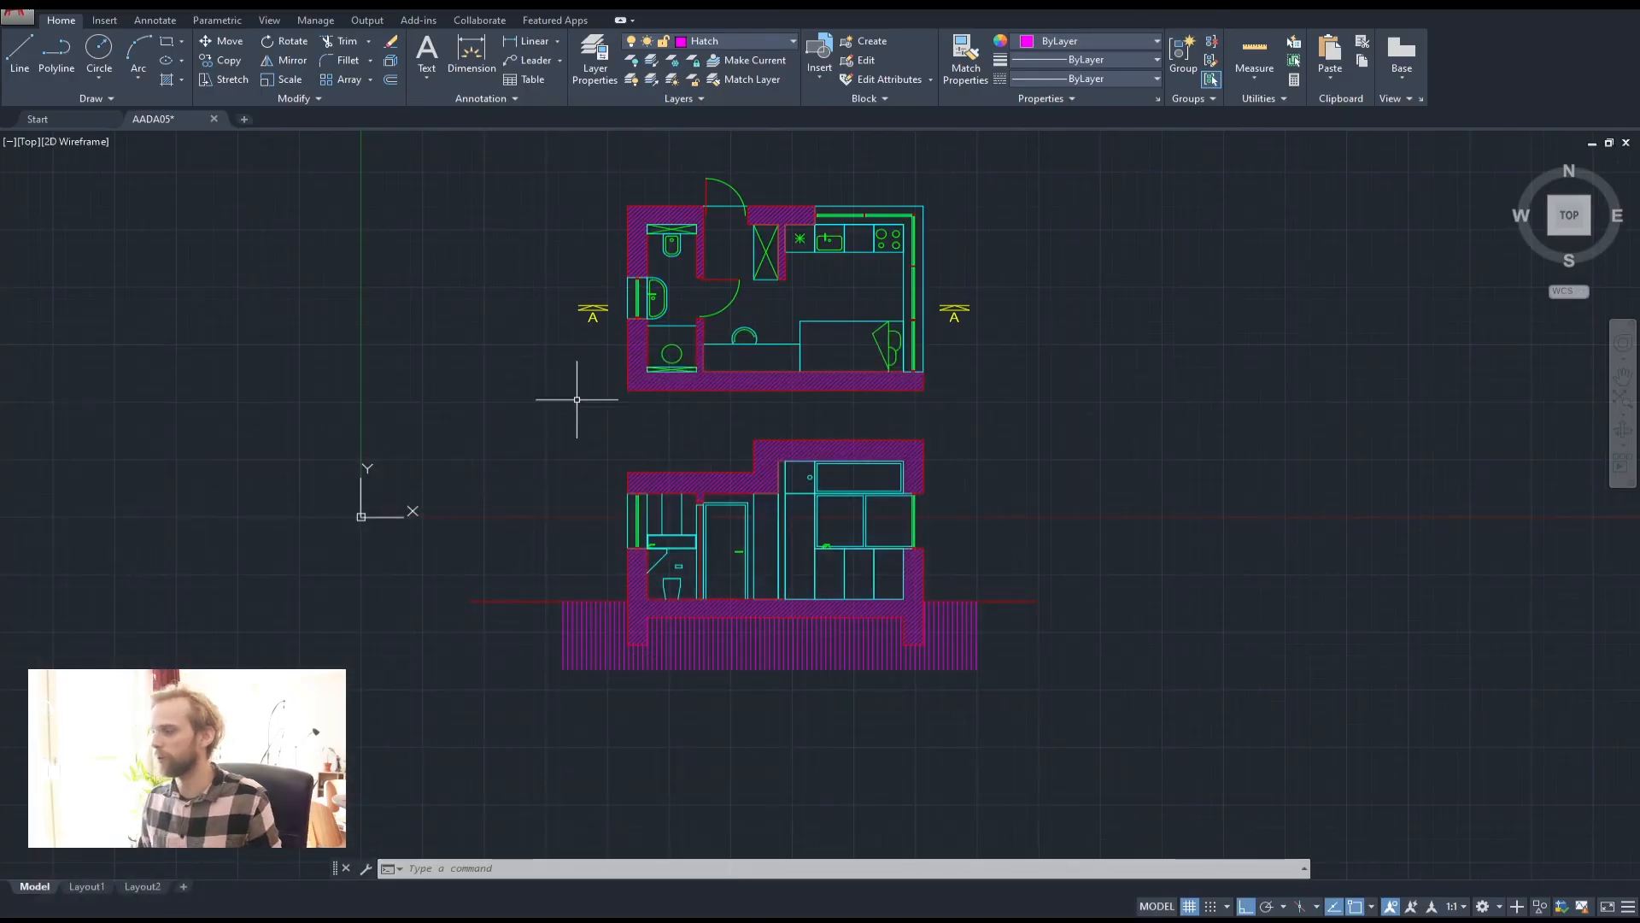
middle_click_drag(573, 400, 552, 436)
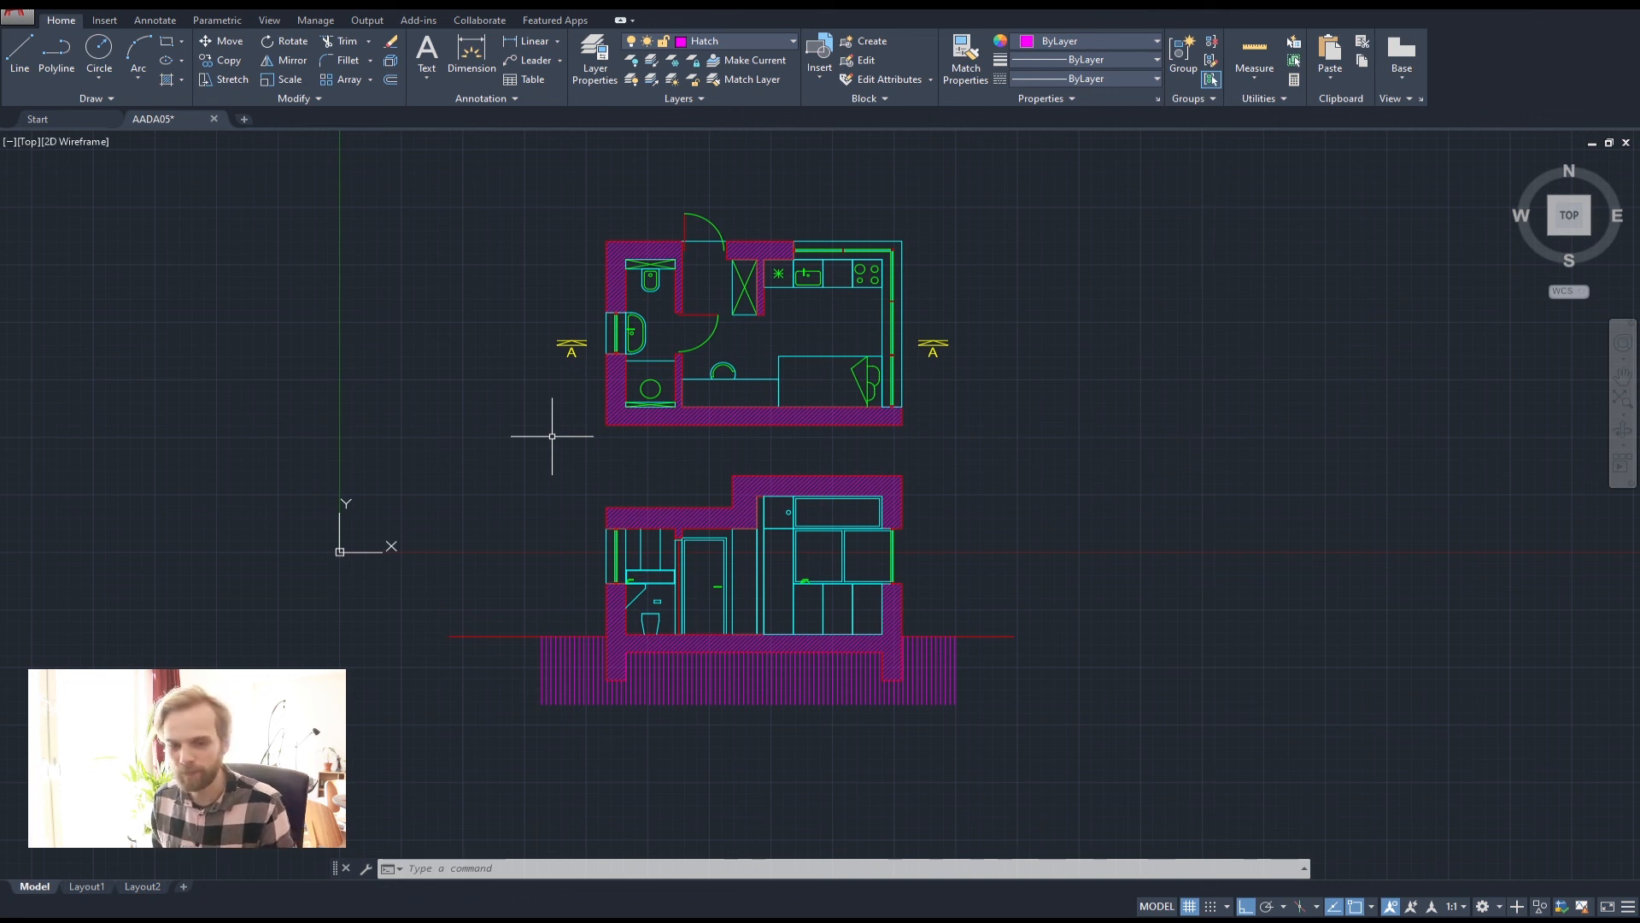
scroll(552, 435, "up", 2)
scroll(552, 436, "down", 2)
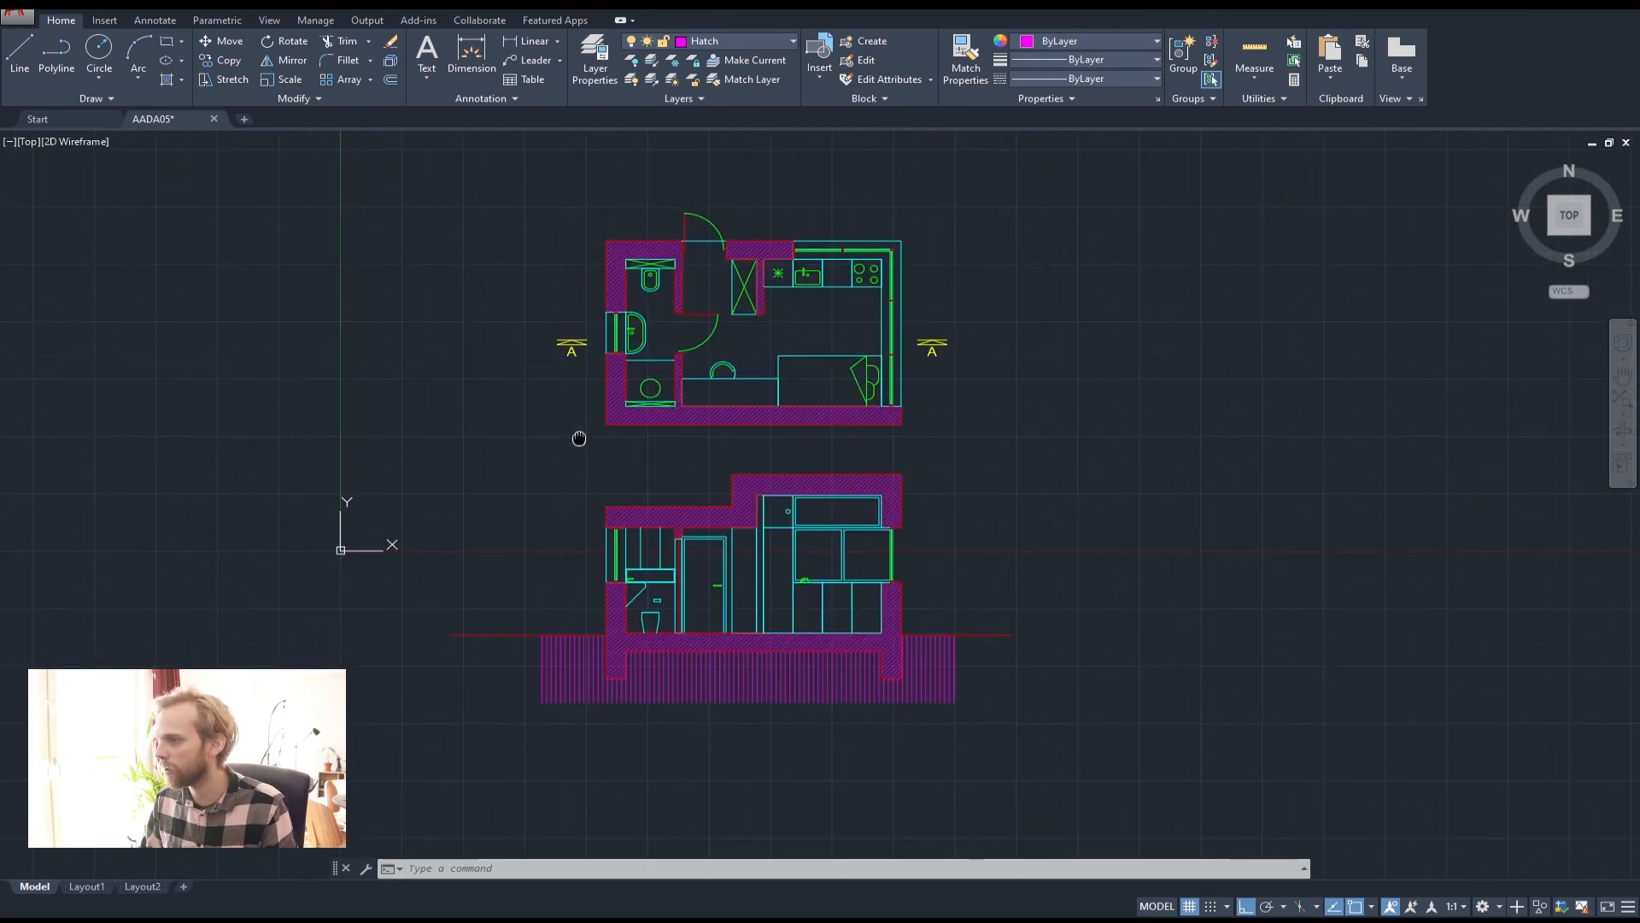
middle_click_drag(577, 434, 606, 444)
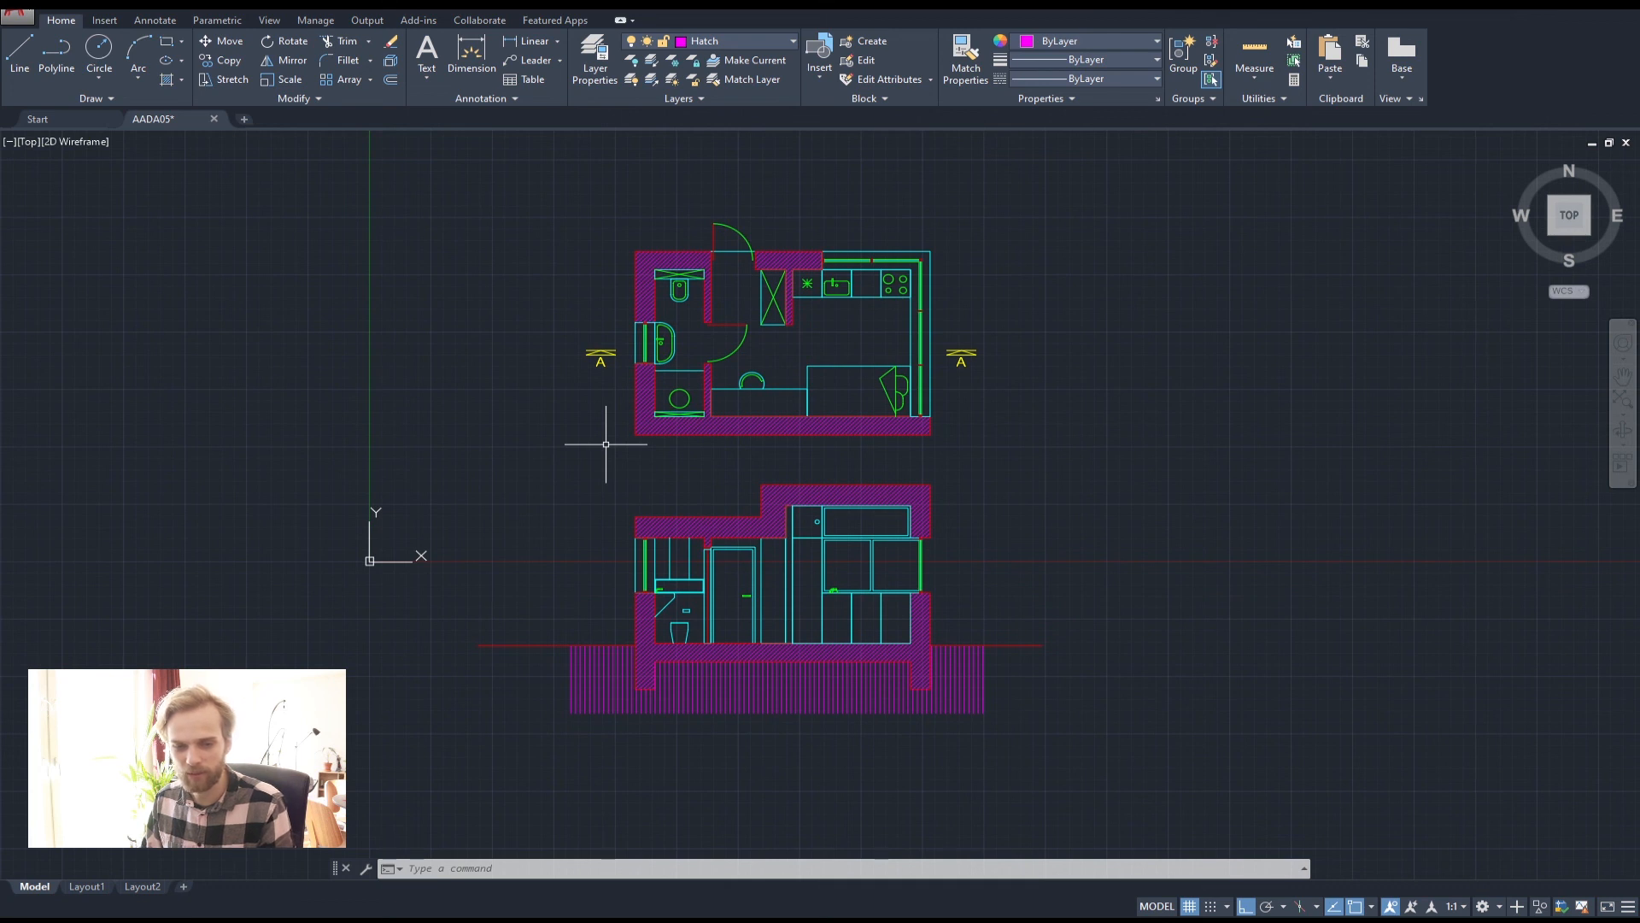